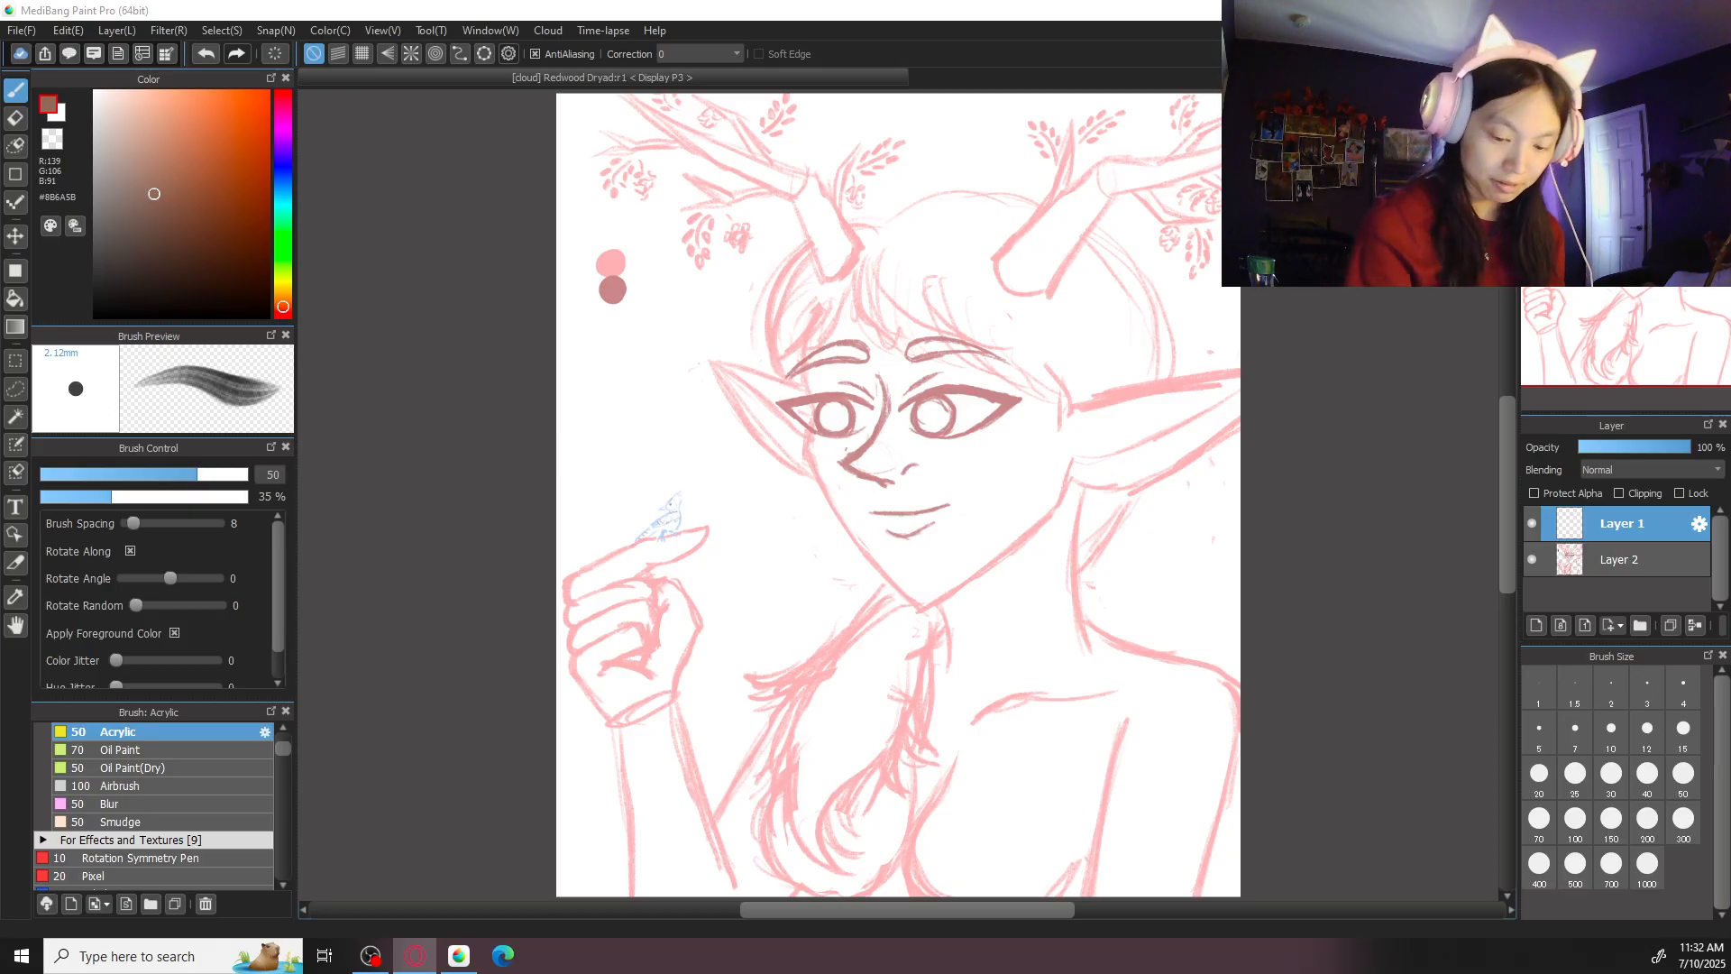
# - Set the drawing colour to black and the stroke correction to 40
pyautogui.click(459, 956)
pyautogui.click(96, 316)
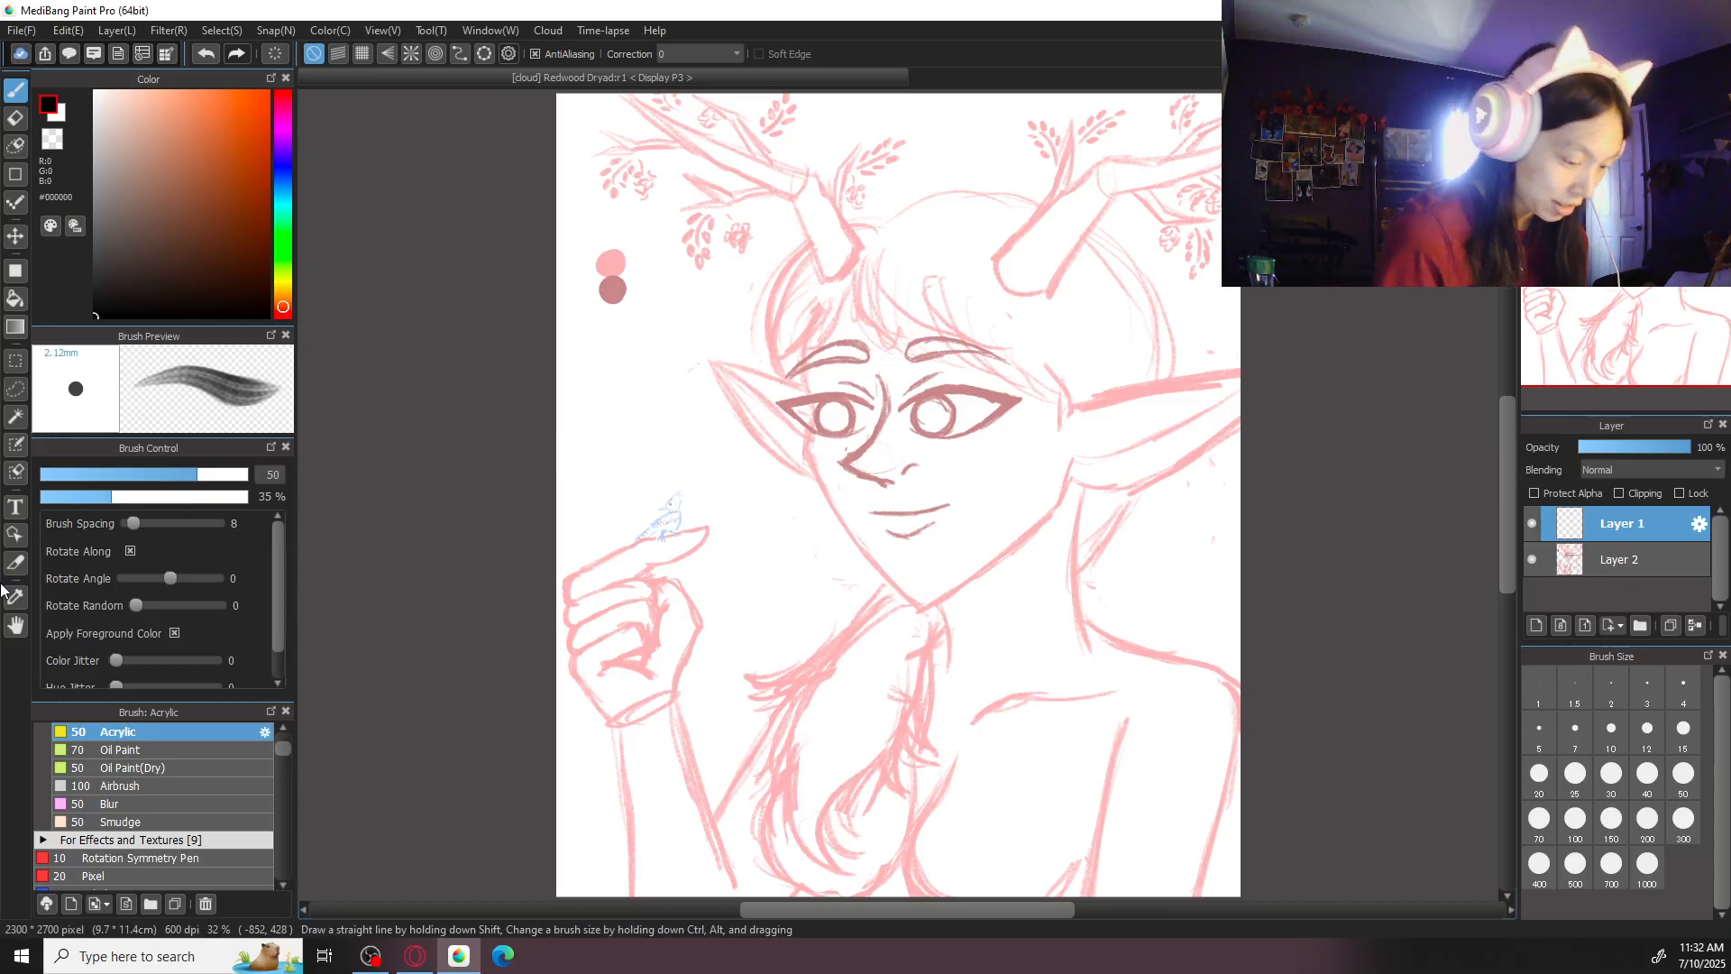
pyautogui.click(701, 60)
pyautogui.click(690, 537)
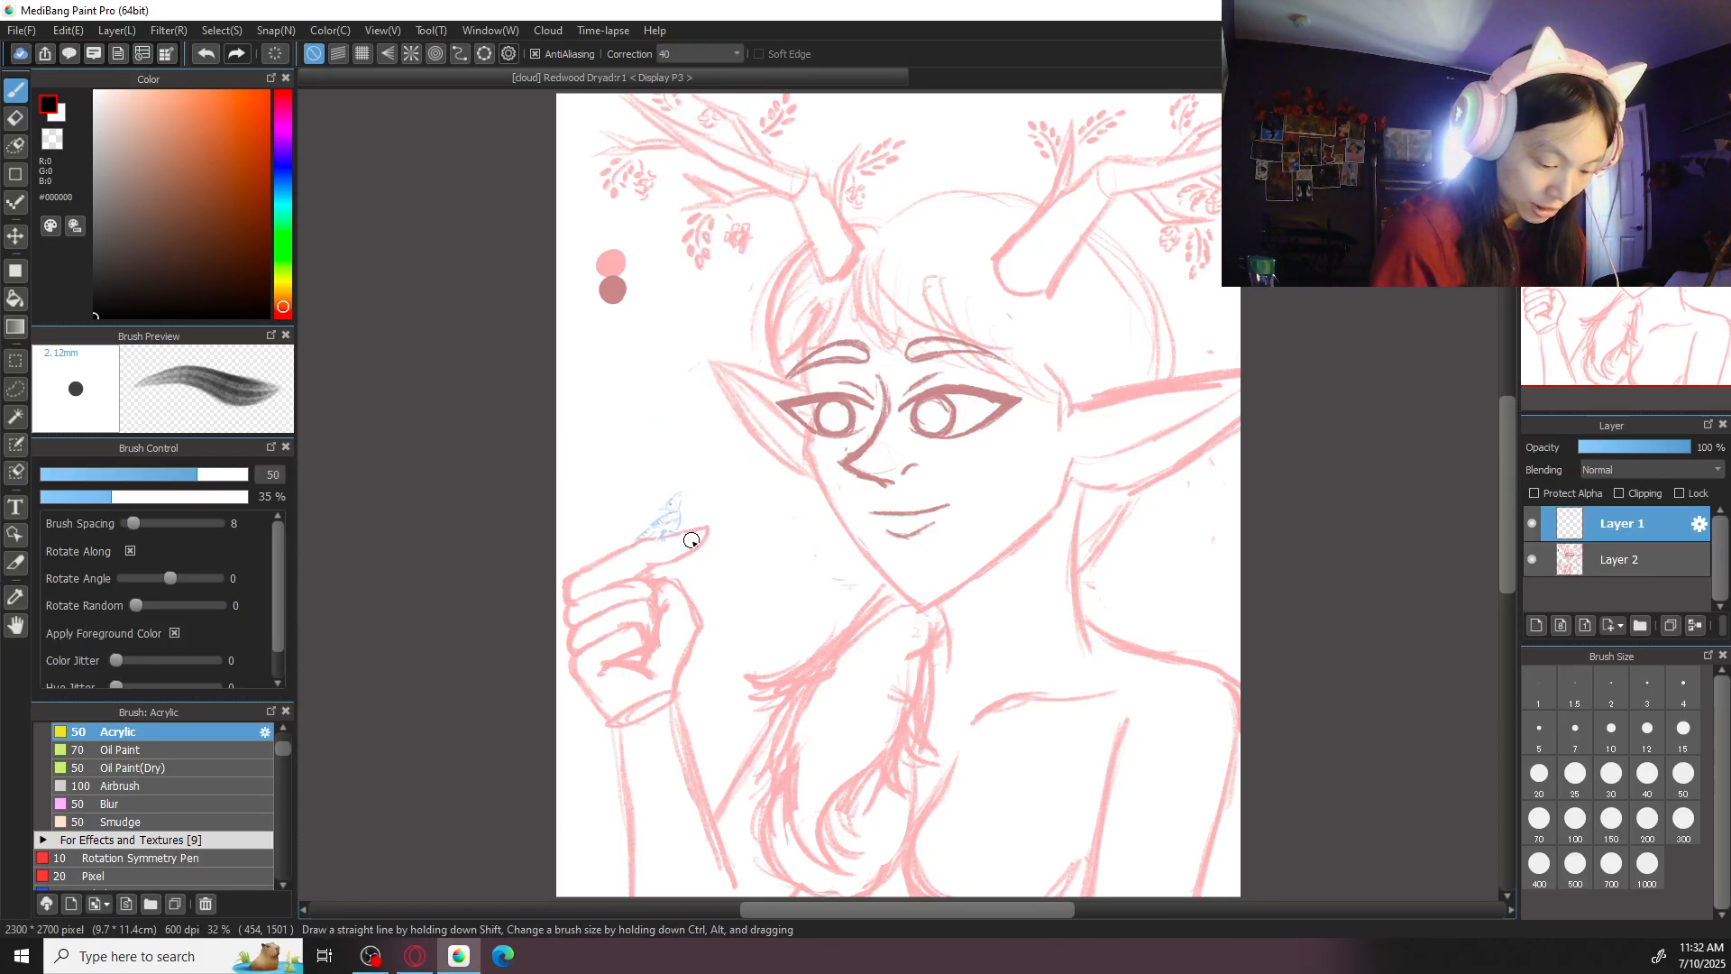
# - Choose the Pen brush from the Sketch and Ink group and set its size to 30
pyautogui.moveTo(283, 749); pyautogui.dragTo(287, 740)
pyautogui.click(222, 769)
pyautogui.click(210, 734)
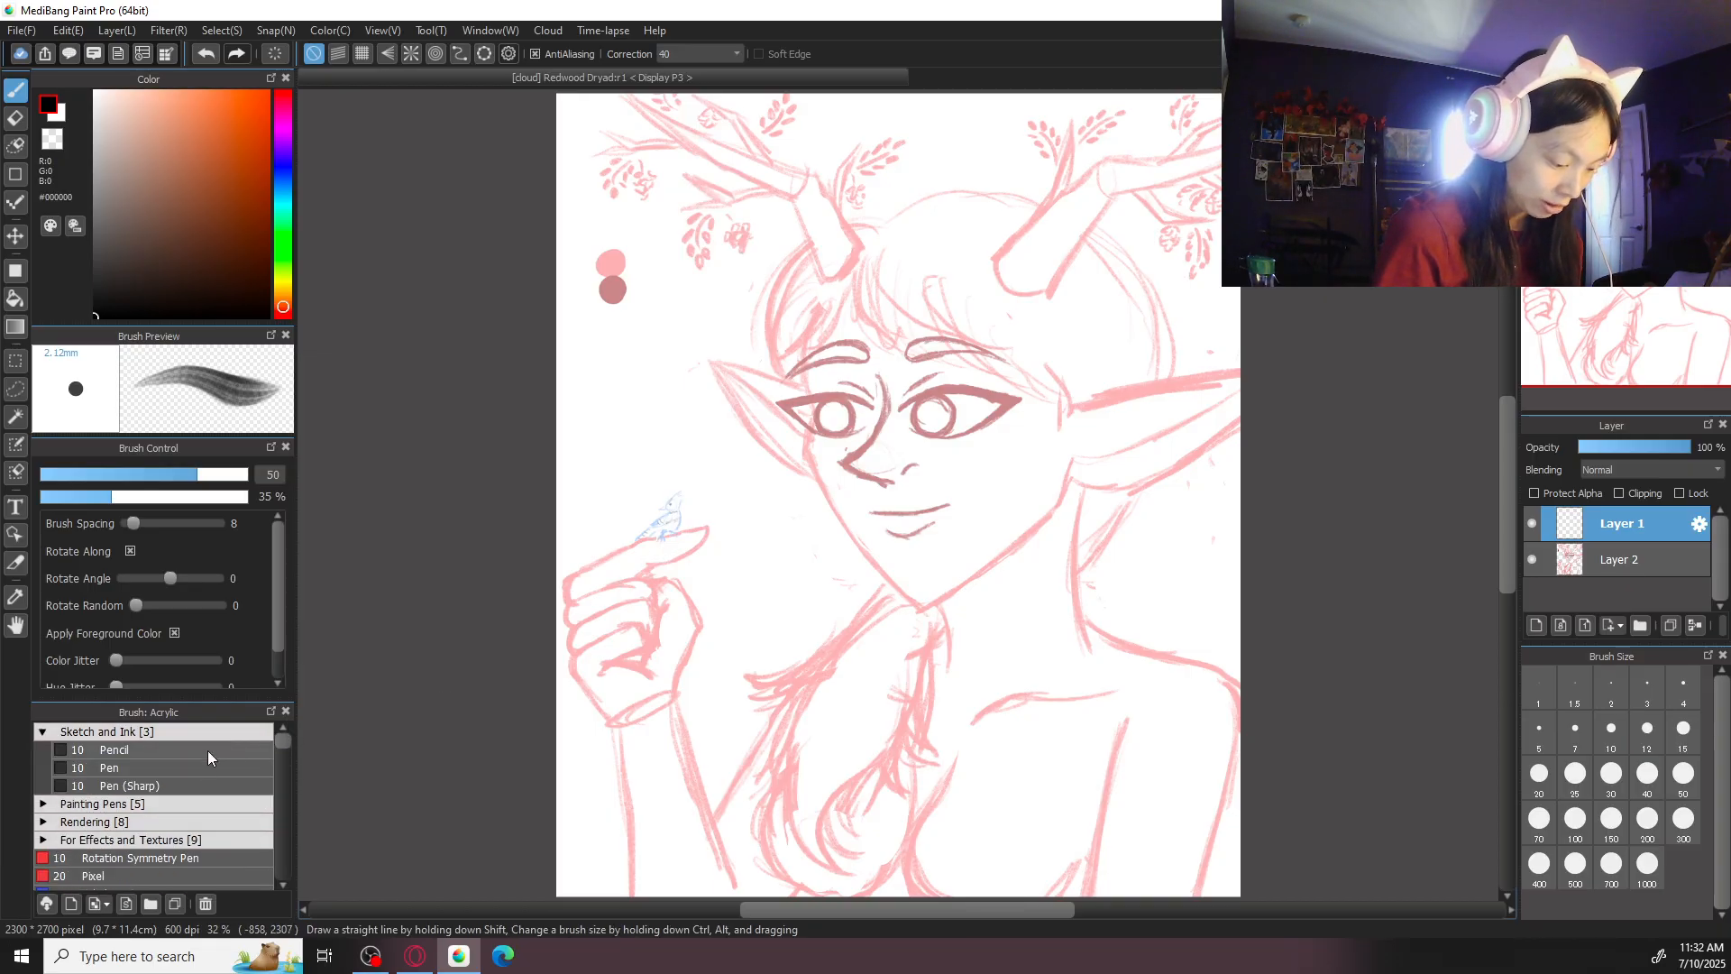
pyautogui.click(194, 772)
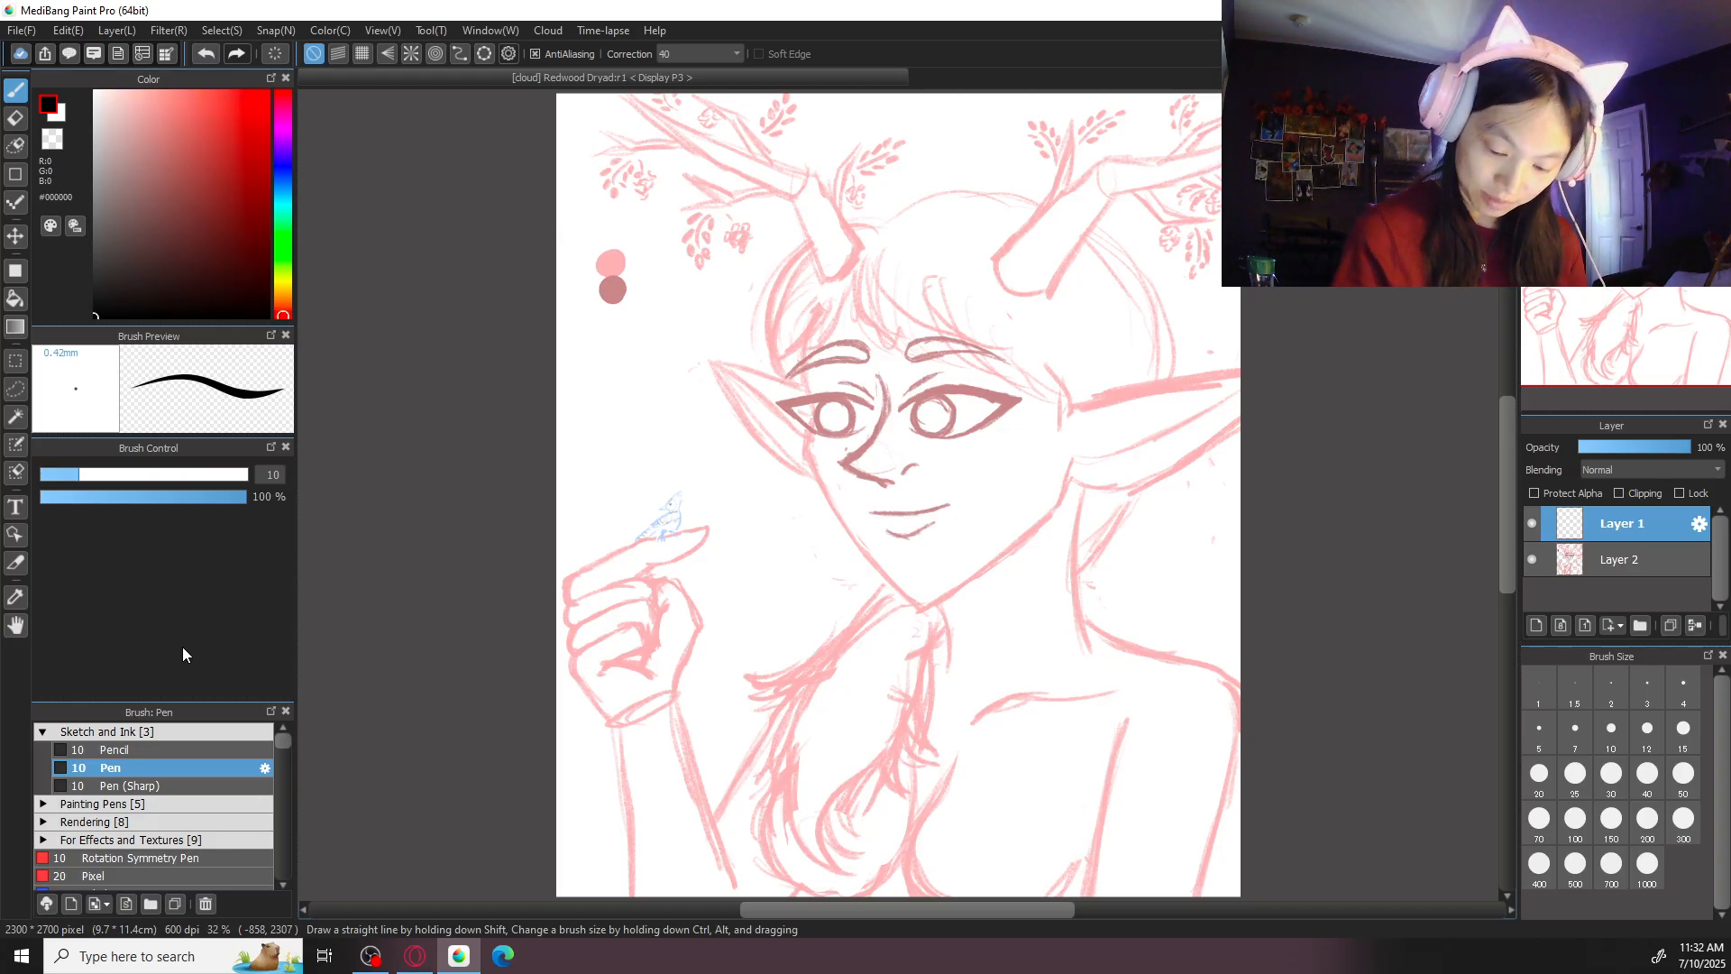
pyautogui.click(1539, 773)
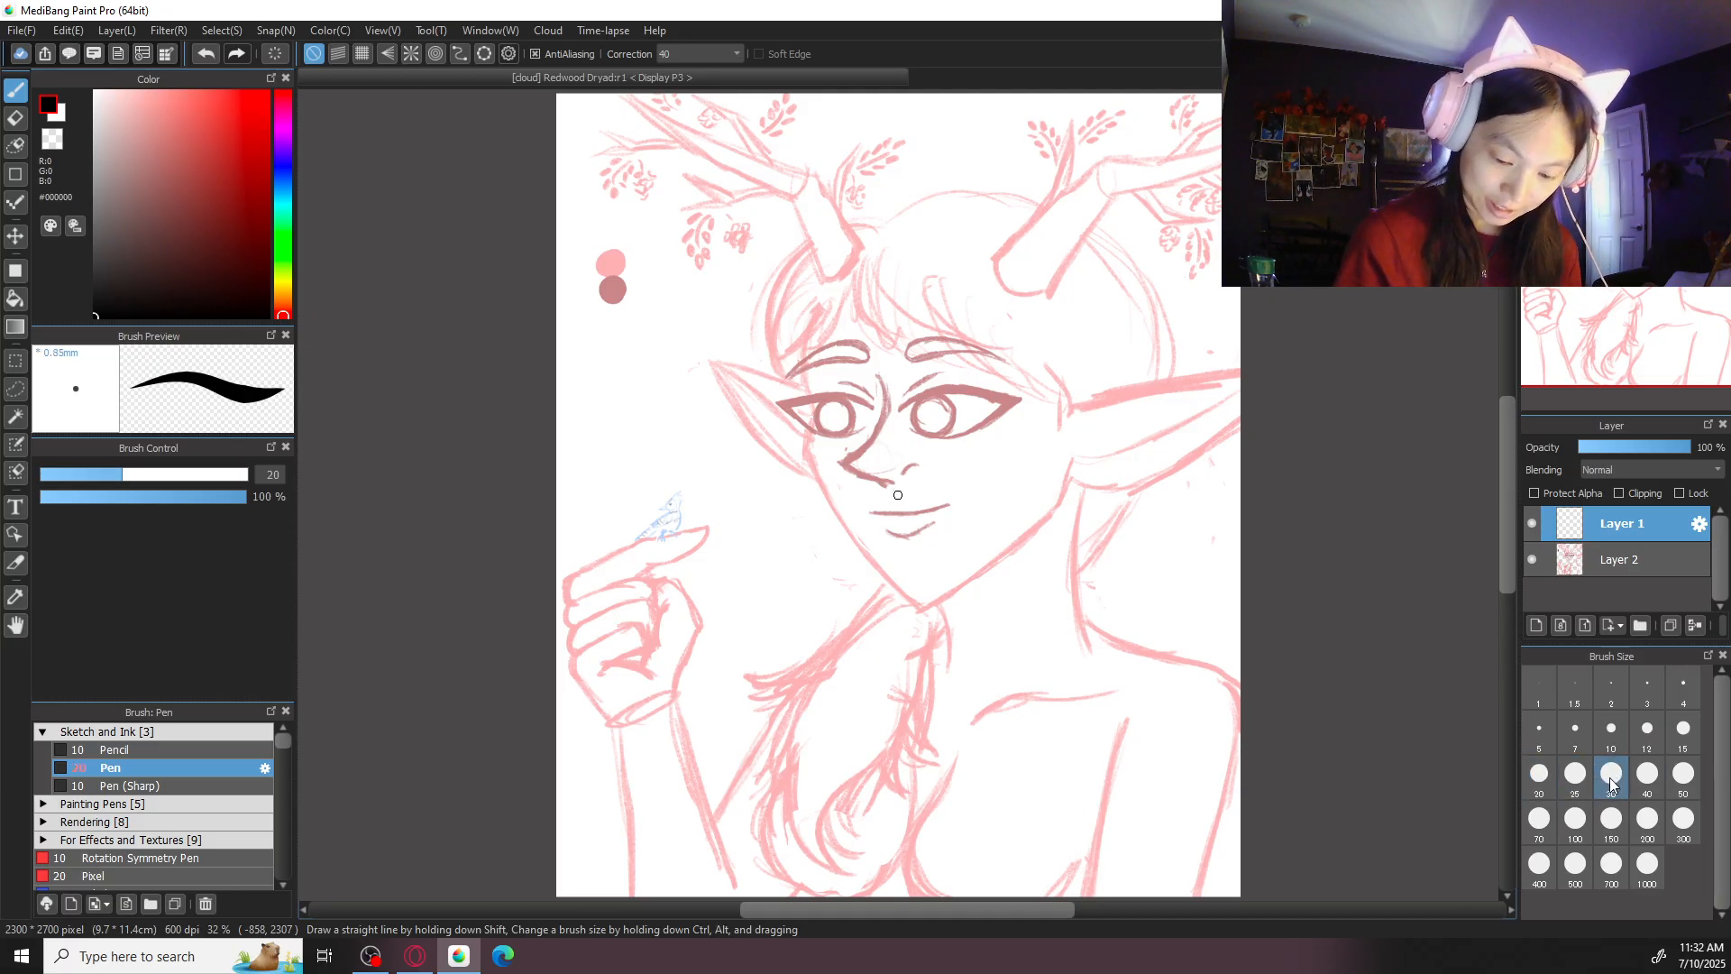
pyautogui.click(1614, 780)
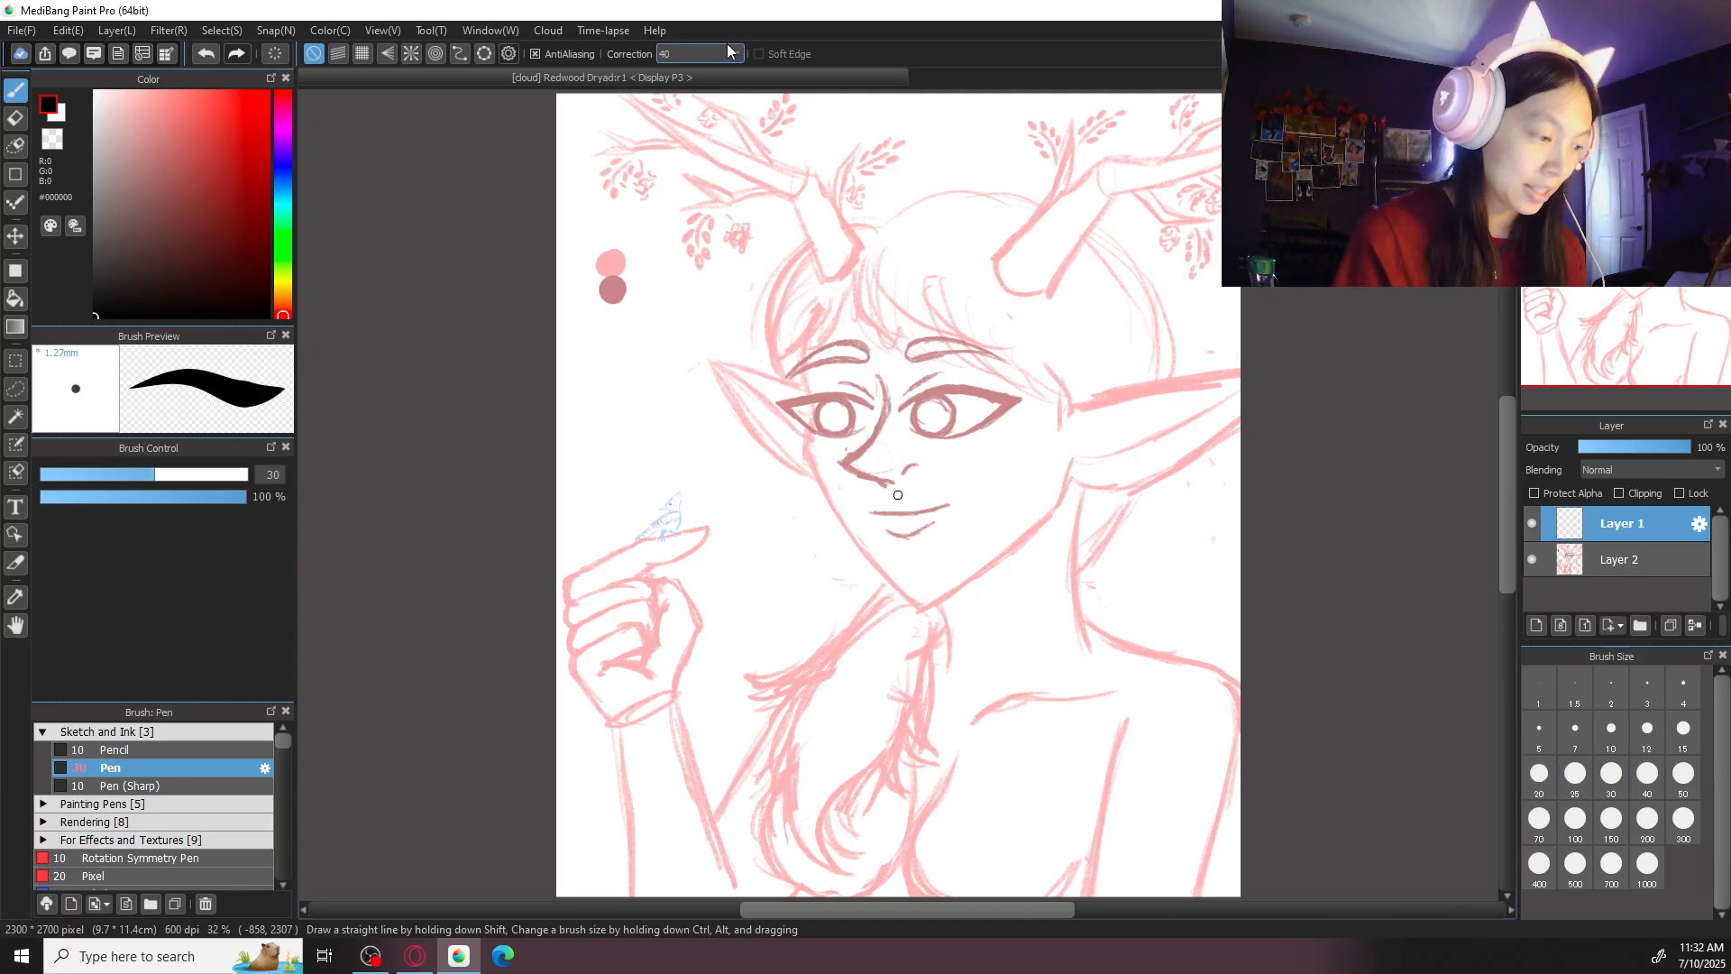
# - Try inking the first fringe strand from below the left antler down across the forehead
pyautogui.scroll(2, 924, 421)
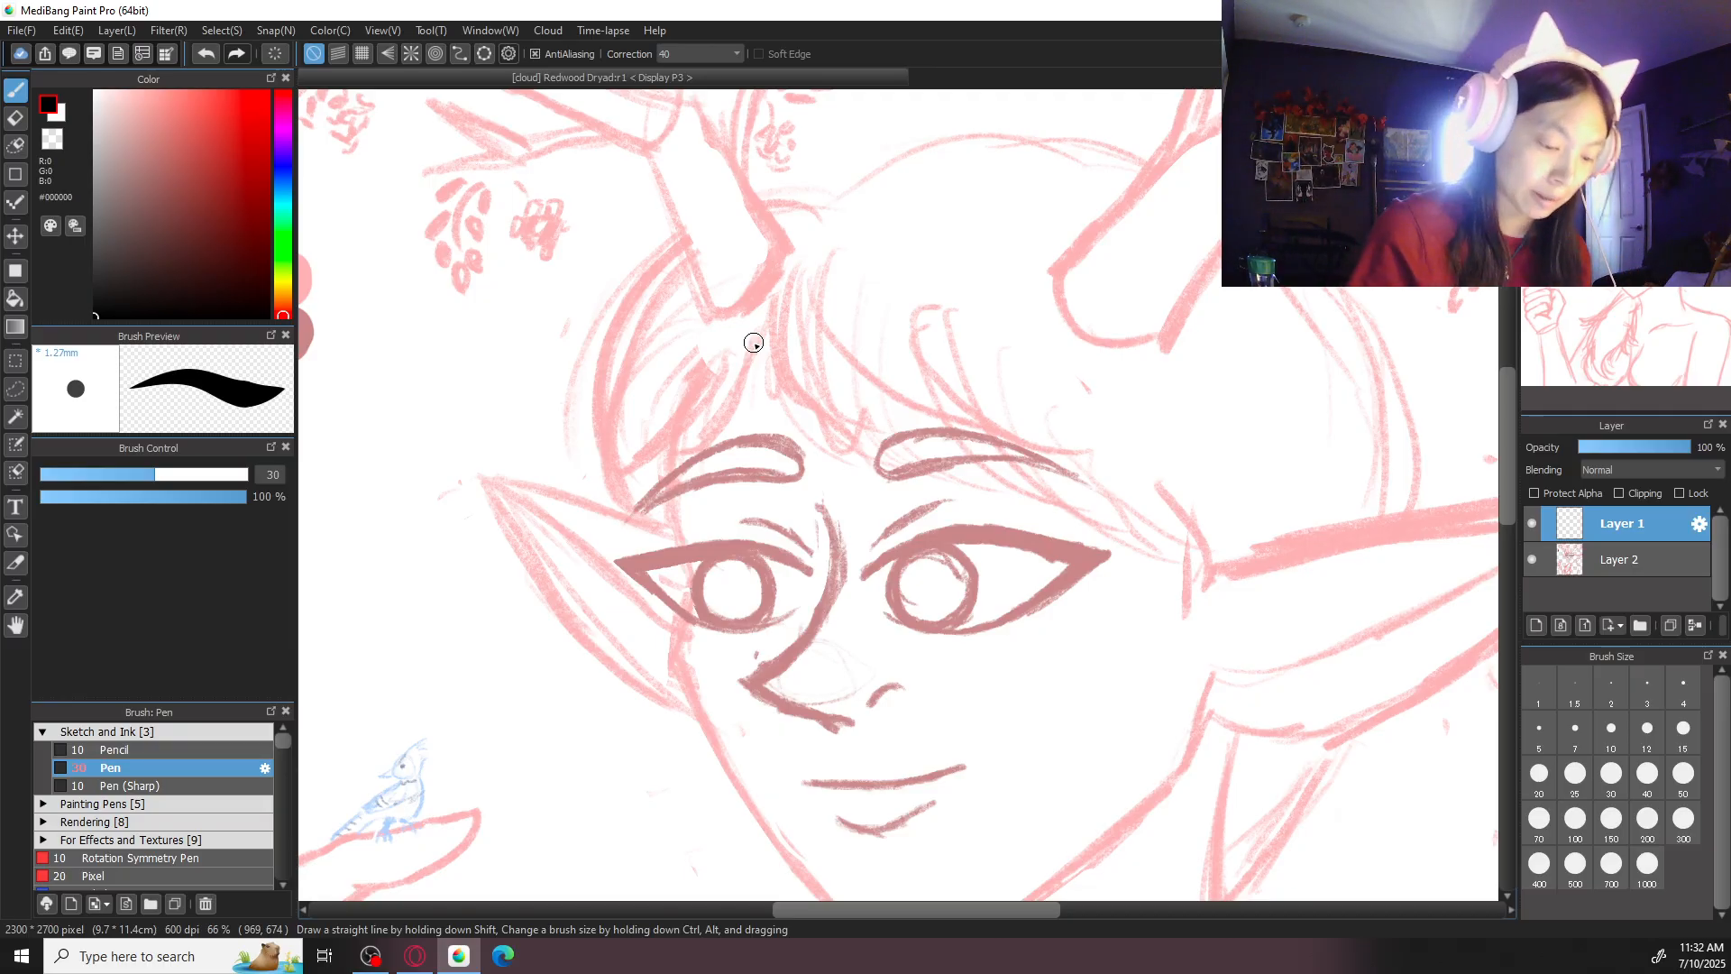
pyautogui.moveTo(792, 287); pyautogui.dragTo(816, 416)
pyautogui.hotkey('ctrl', 'z')
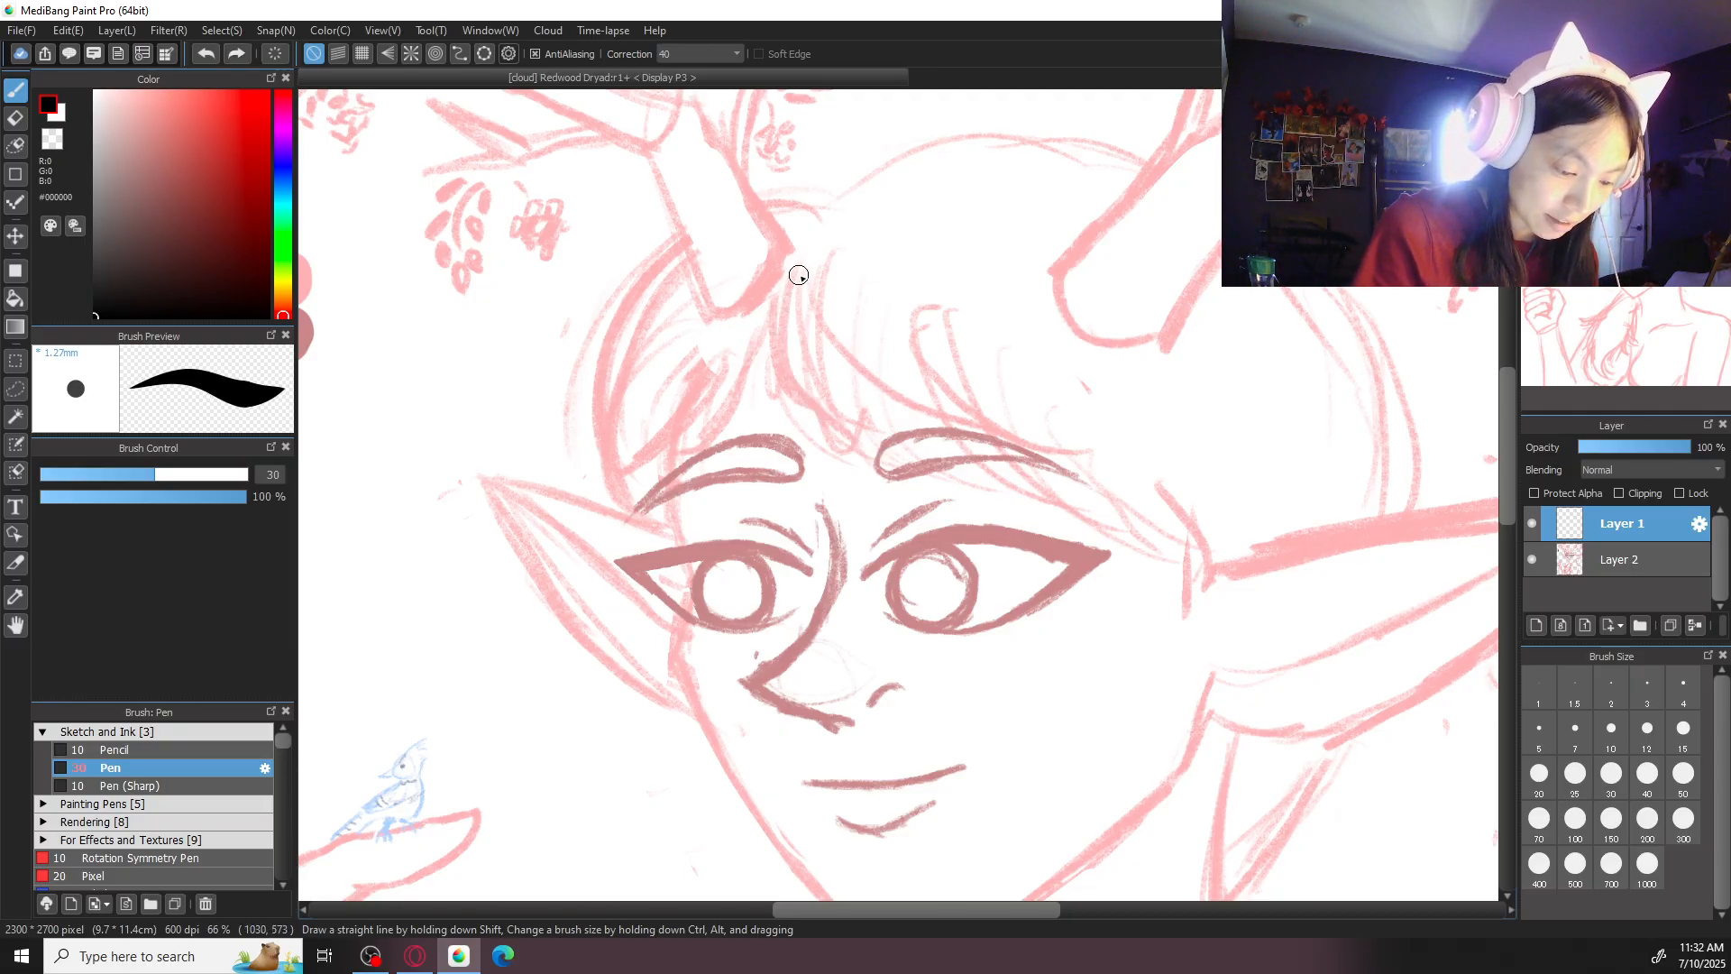
pyautogui.moveTo(797, 276); pyautogui.dragTo(911, 469)
pyautogui.hotkey('ctrl', 'z')
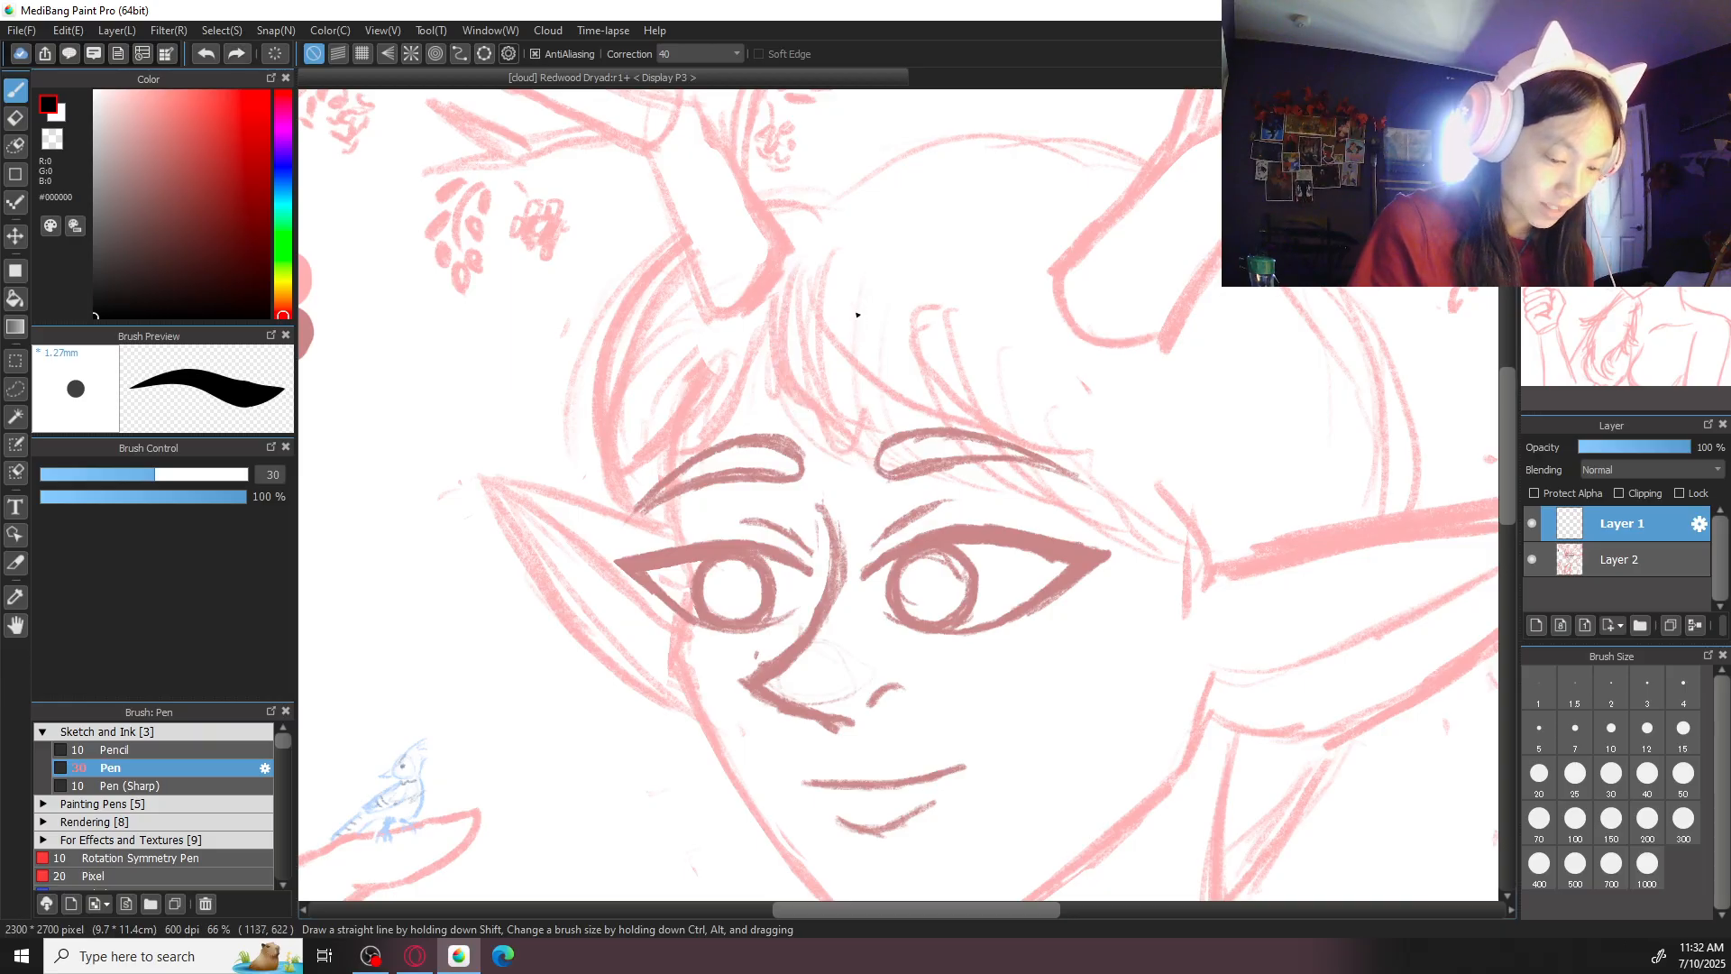
# - Set the pen size to 50 and ink a curved strand from the hair parting to the right eyebrow
pyautogui.hotkey('ctrl', '+')
pyautogui.click(1685, 784)
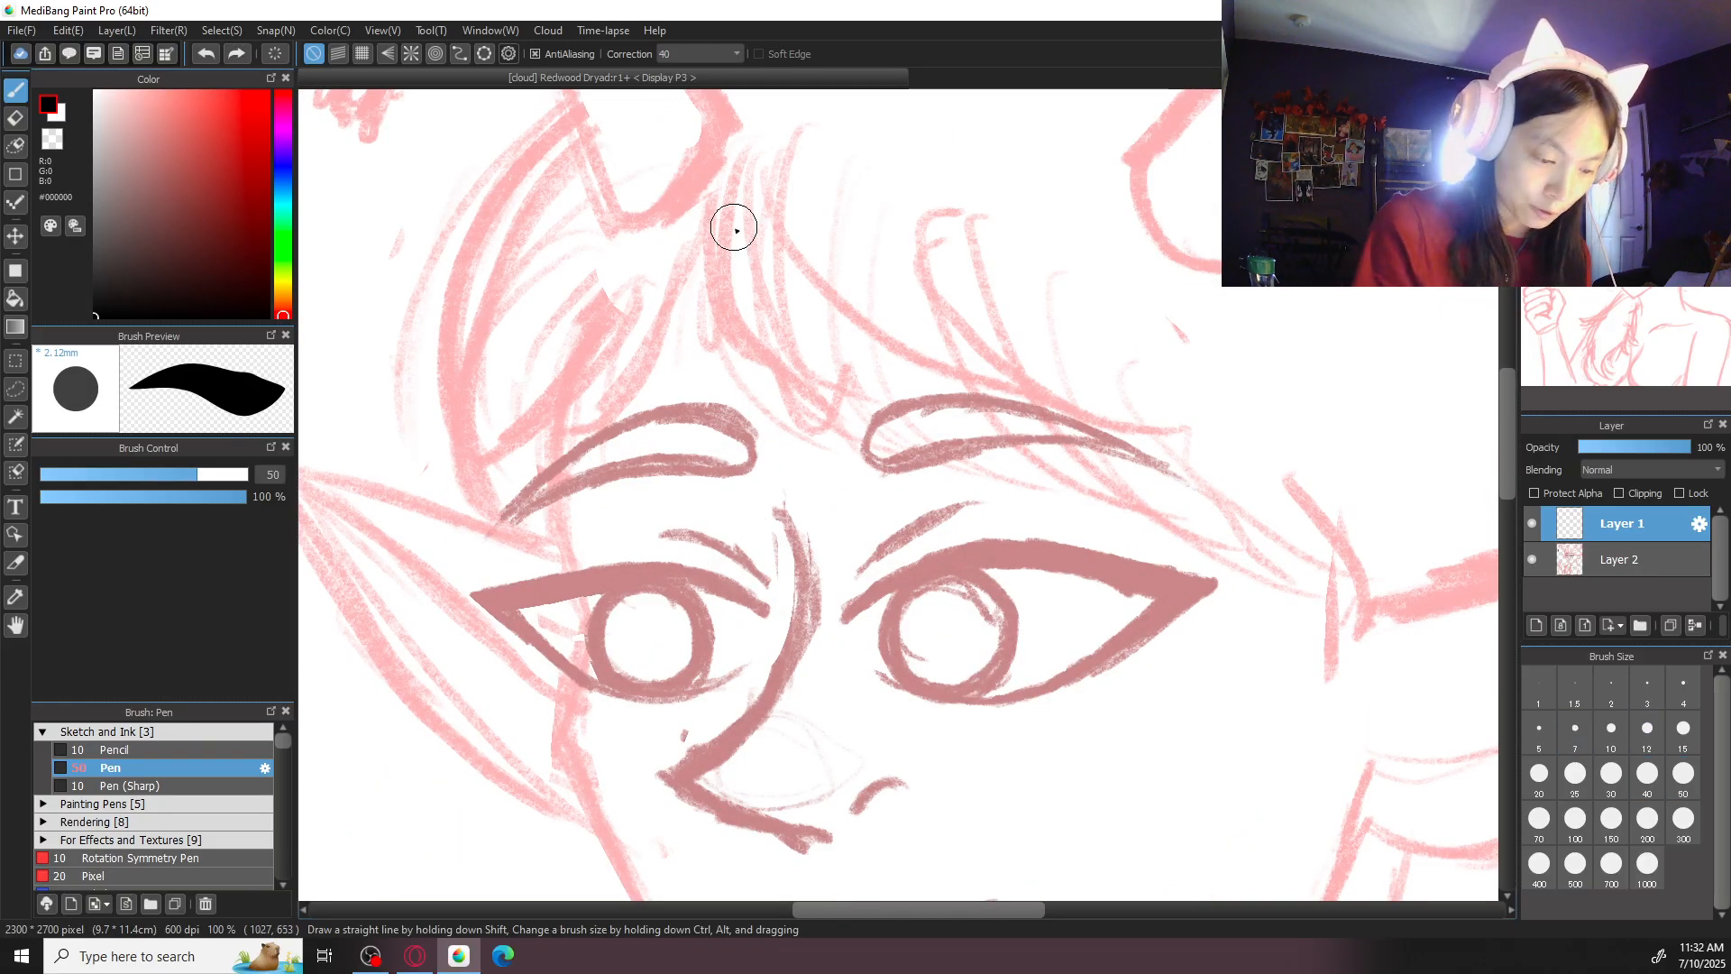
pyautogui.moveTo(738, 165); pyautogui.dragTo(894, 468)
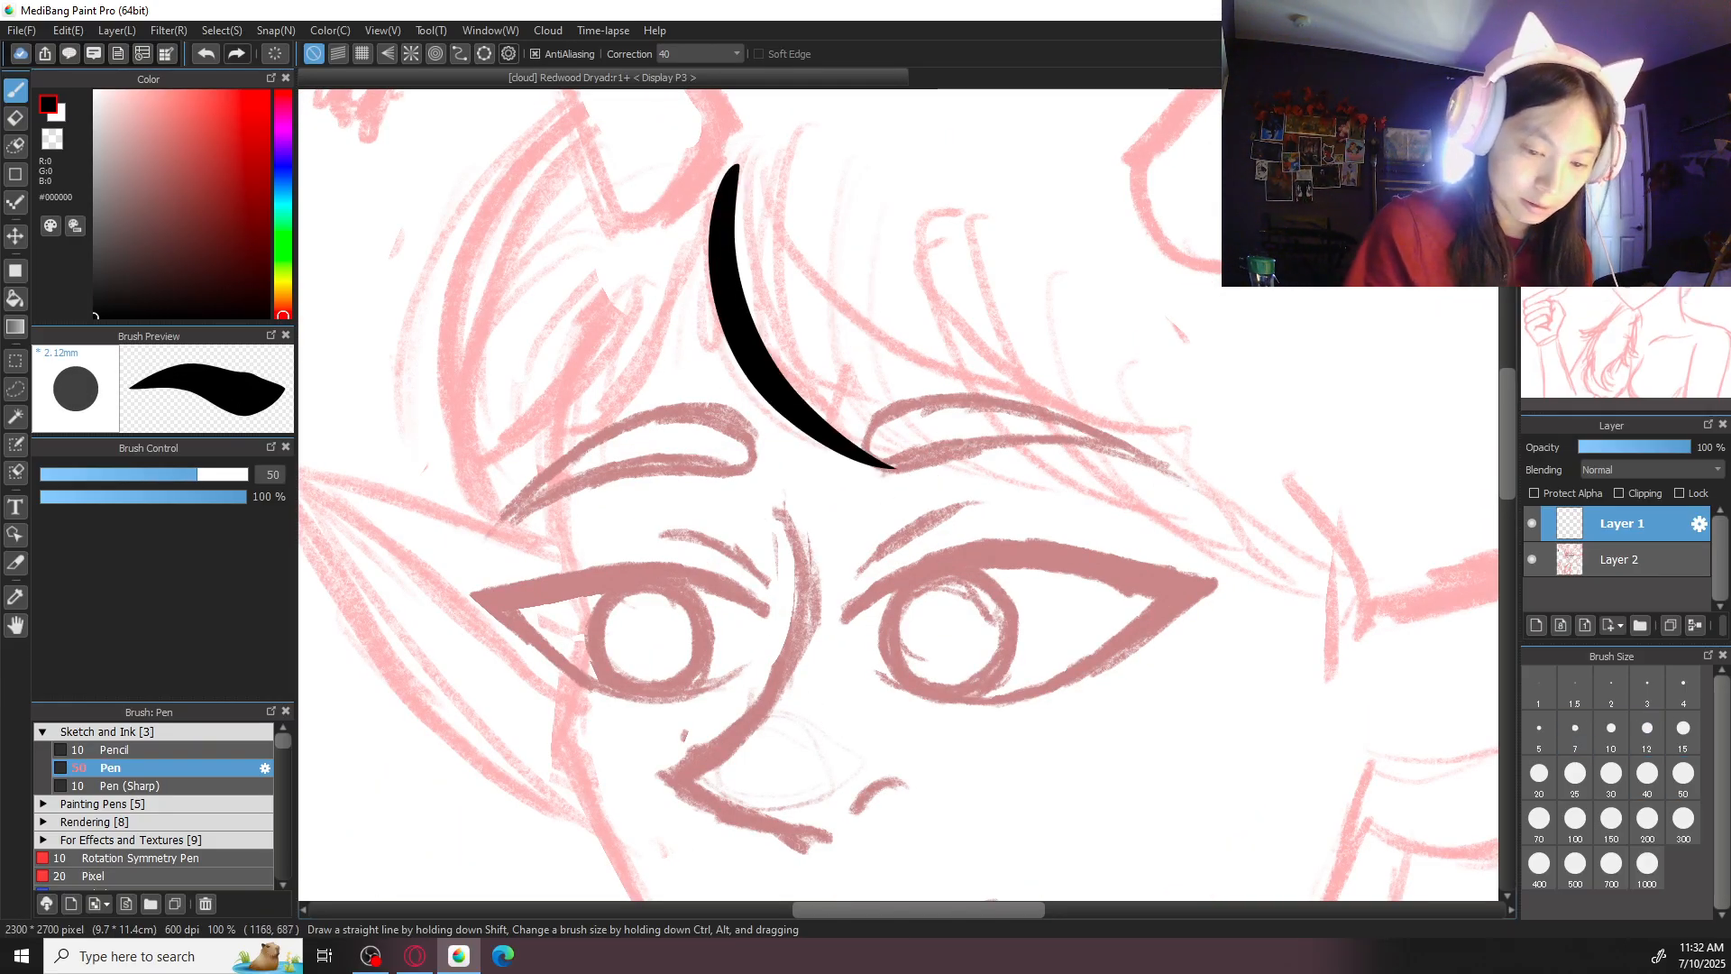
pyautogui.hotkey('ctrl', '0')
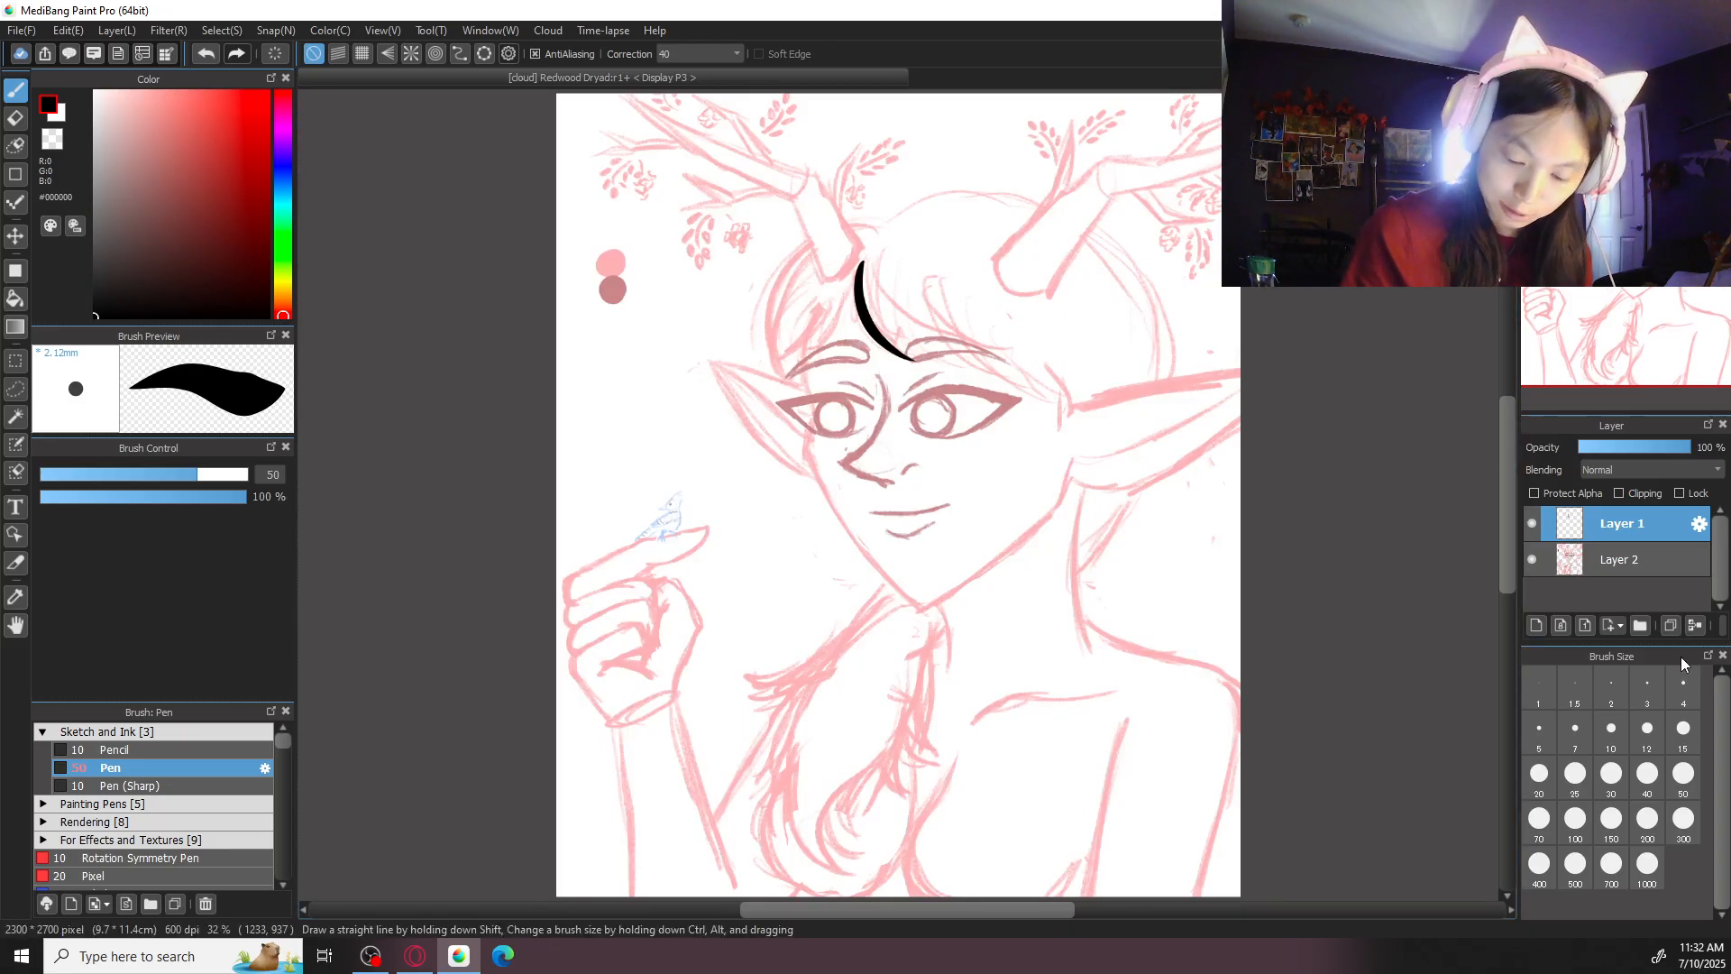
# - Ink two tapered strands sweeping from the hair parting down toward the outer end of the left eyebrow
pyautogui.scroll(1, 1106, 318)
pyautogui.scroll(1, 1065, 549)
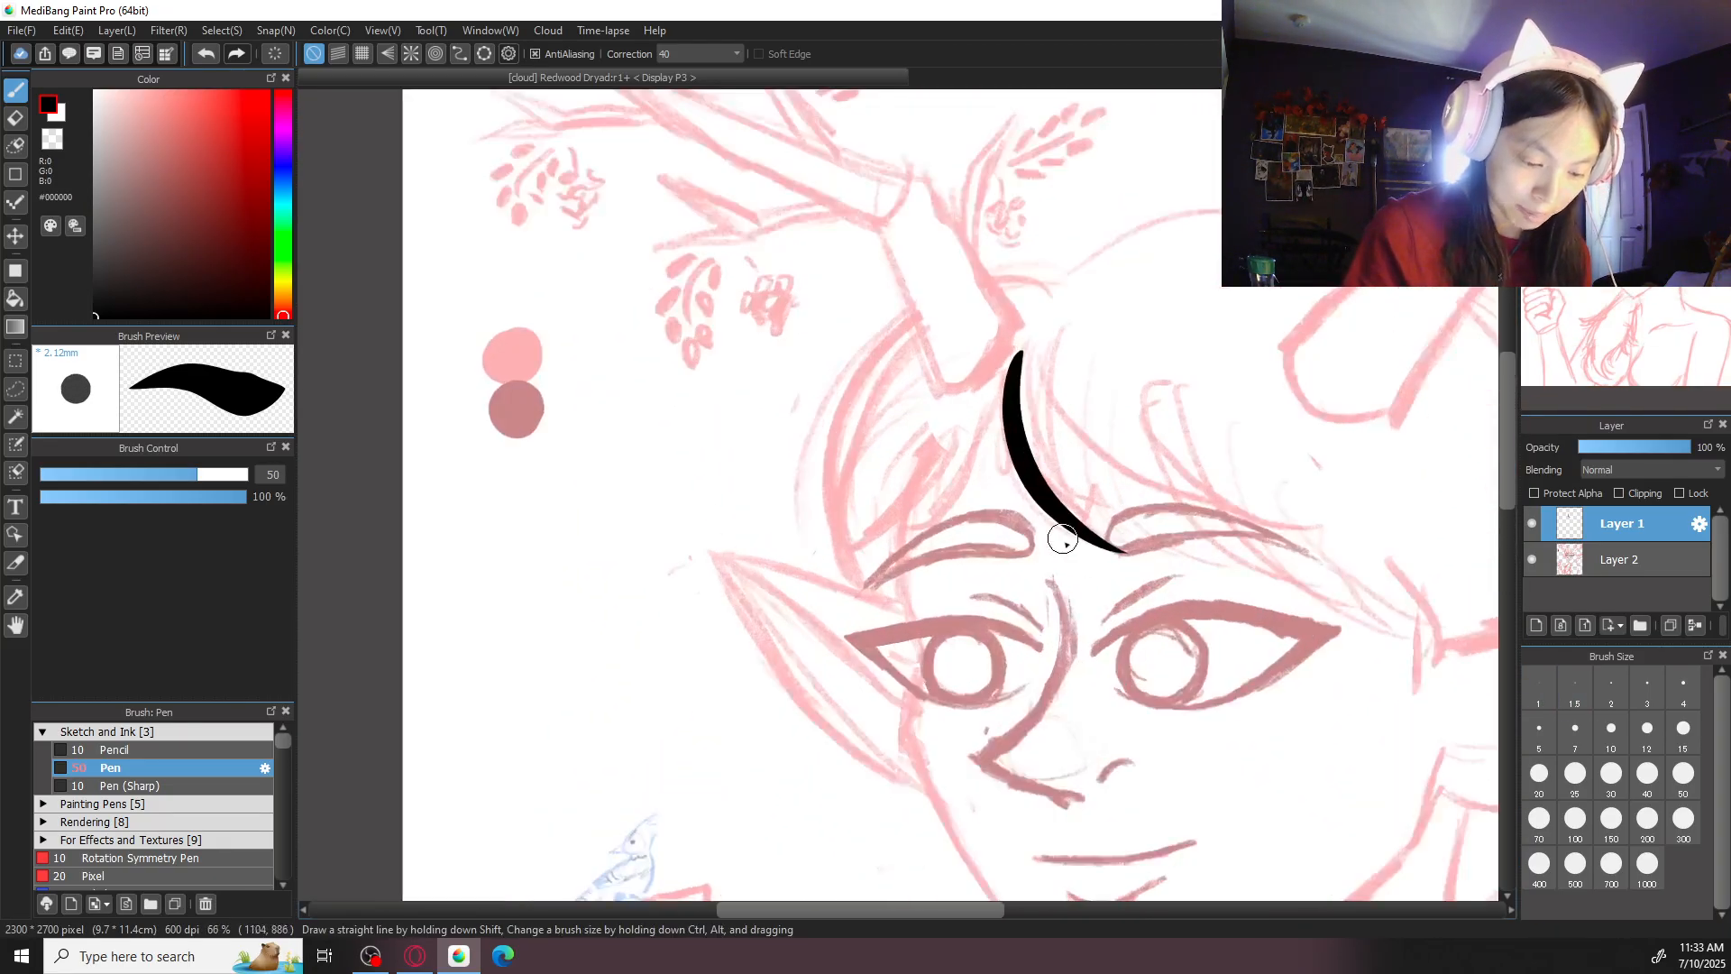
pyautogui.moveTo(1010, 361); pyautogui.dragTo(902, 546)
pyautogui.hotkey('ctrl', 'z')
pyautogui.moveTo(1010, 402); pyautogui.dragTo(905, 547)
pyautogui.hotkey('ctrl', 'z')
pyautogui.moveTo(1010, 361); pyautogui.dragTo(904, 544)
pyautogui.hotkey('ctrl', 'z')
pyautogui.moveTo(1001, 384); pyautogui.dragTo(905, 541)
pyautogui.hotkey('ctrl', 'z')
pyautogui.moveTo(1010, 379); pyautogui.dragTo(904, 545)
pyautogui.moveTo(974, 410); pyautogui.dragTo(836, 568)
pyautogui.hotkey('ctrl', 'z')
pyautogui.hotkey('ctrl', 'z')
pyautogui.moveTo(1010, 378); pyautogui.dragTo(904, 545)
pyautogui.moveTo(942, 422); pyautogui.dragTo(858, 550)
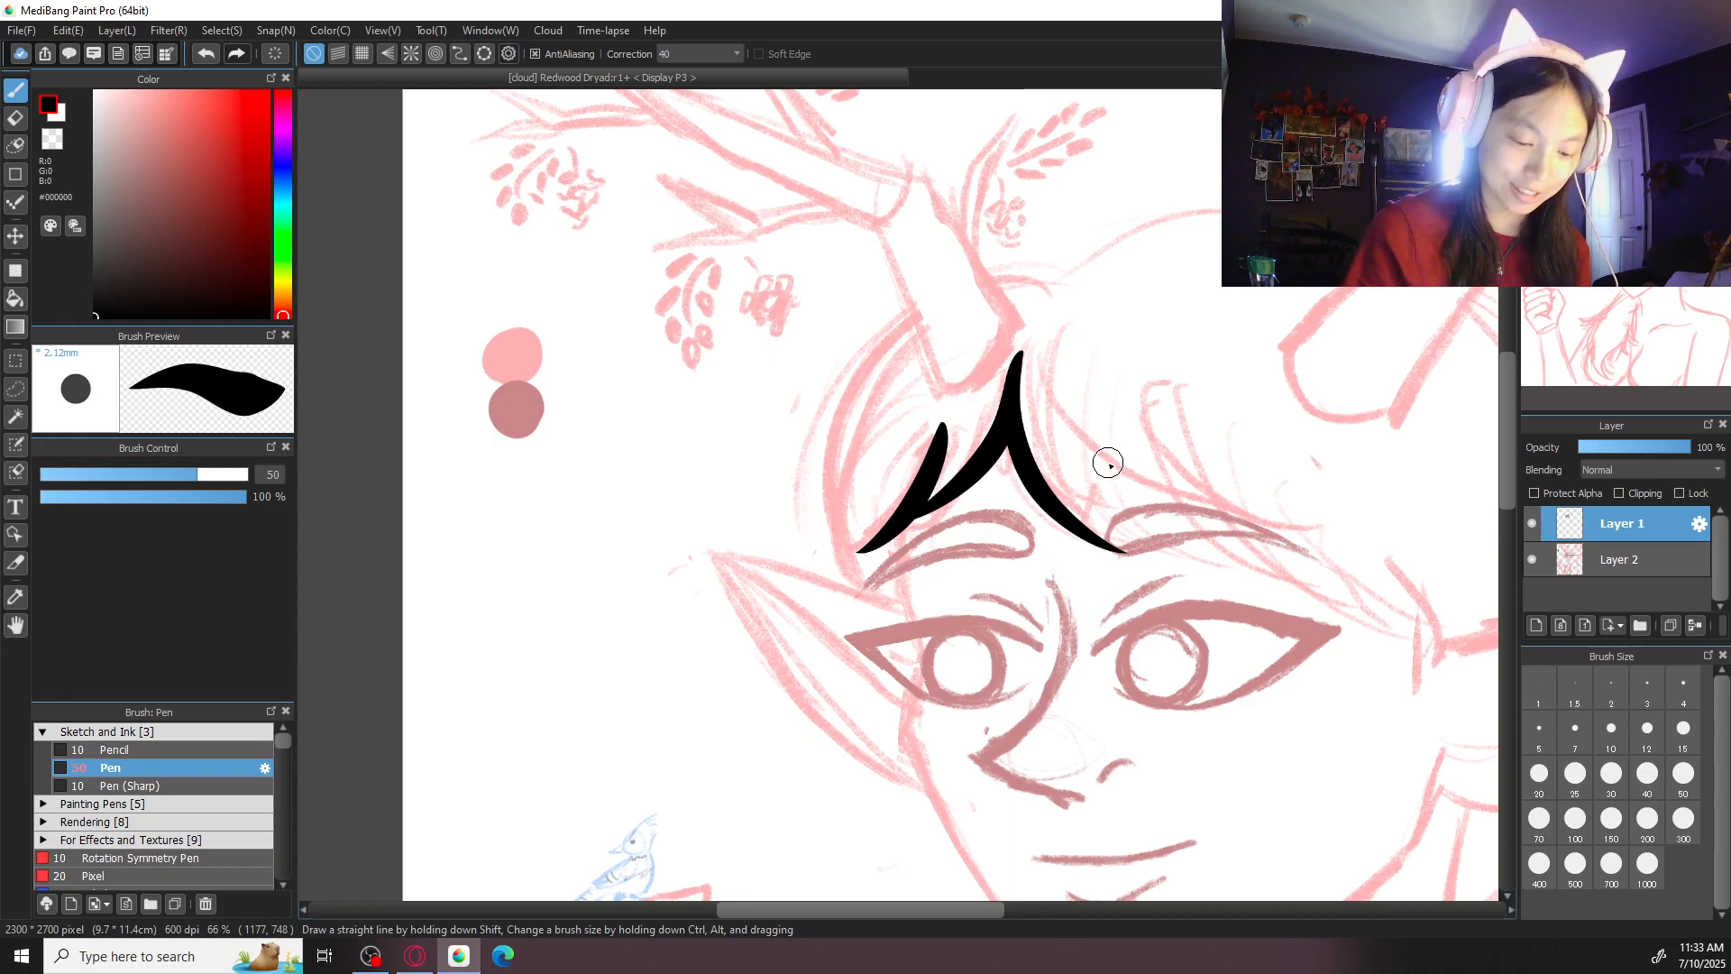
# - Ink three overlapping curved strands across the right side of the forehead toward the right ear
pyautogui.moveTo(1085, 414); pyautogui.dragTo(1274, 557)
pyautogui.moveTo(1217, 415); pyautogui.dragTo(1408, 606)
pyautogui.moveTo(1330, 500)
pyautogui.mouseDown()
pyautogui.moveTo(1075, 434)
pyautogui.moveTo(1150, 626)
pyautogui.mouseUp()
pyautogui.moveTo(1175, 397)
pyautogui.mouseDown()
pyautogui.moveTo(1151, 651)
pyautogui.moveTo(1094, 676)
pyautogui.mouseUp()
pyautogui.hotkey('ctrl', 'z')
pyautogui.hotkey('ctrl', 'z')
pyautogui.moveTo(1094, 424); pyautogui.dragTo(1249, 564)
pyautogui.hotkey('ctrl', 'z')
pyautogui.moveTo(1098, 431); pyautogui.dragTo(1258, 561)
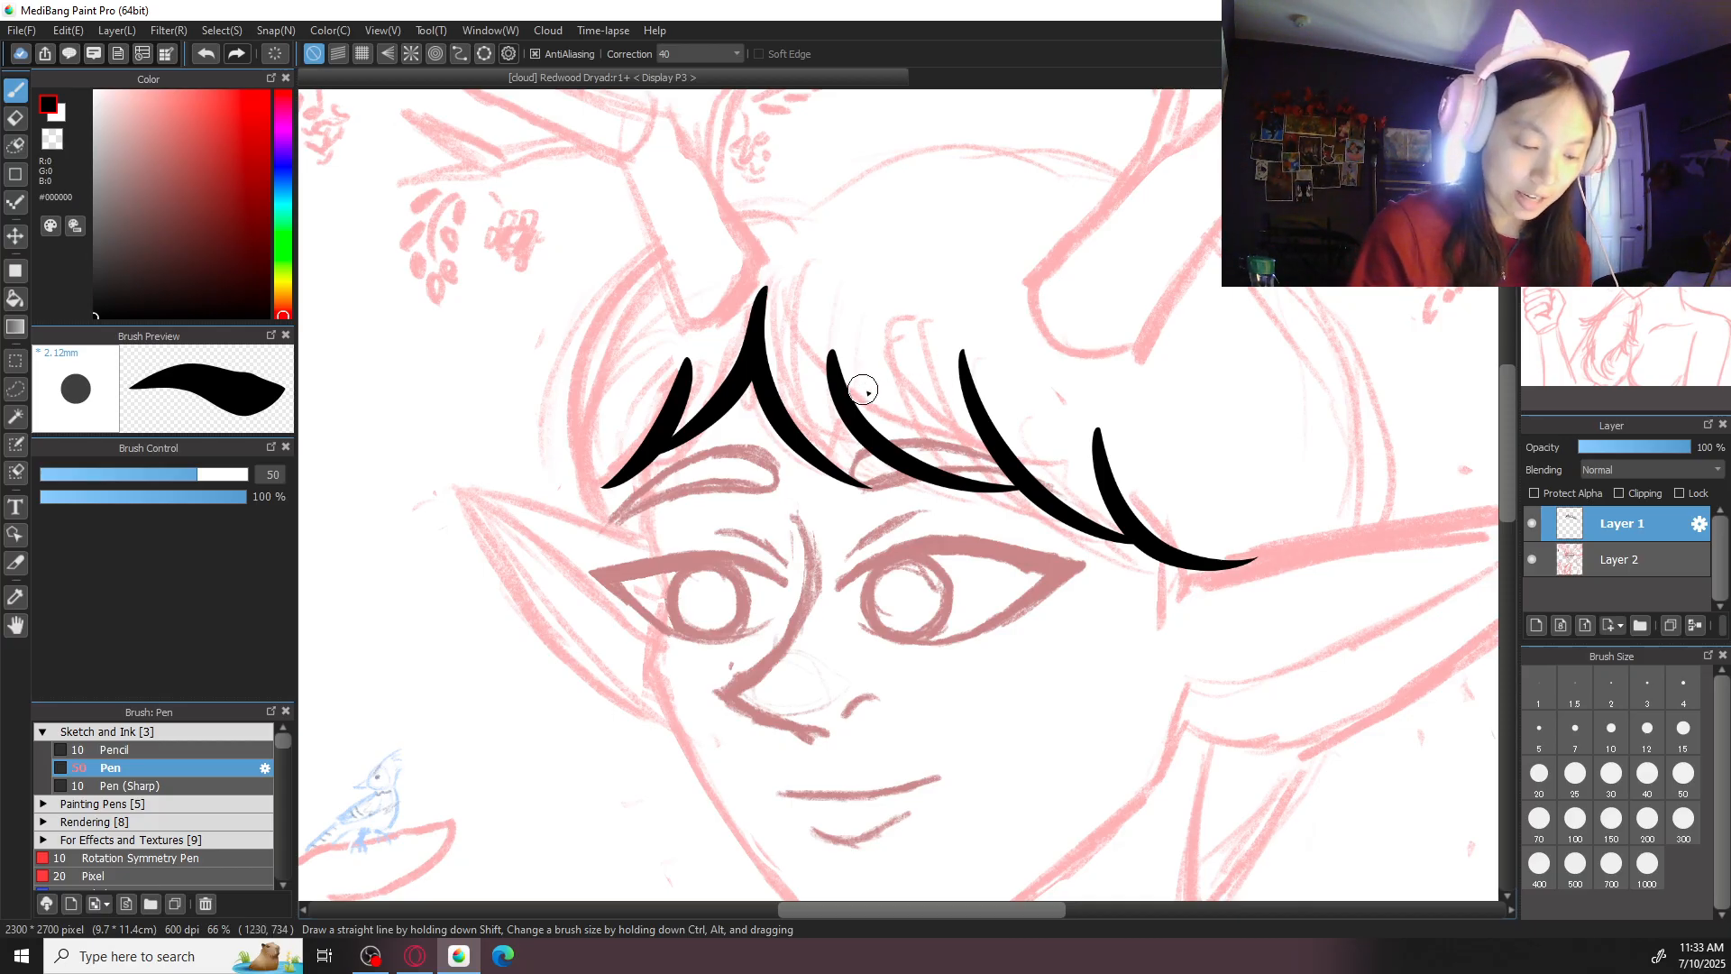
# - Ink a thin accent strand in the gap between the middle two strands of the right fringe
pyautogui.moveTo(917, 383); pyautogui.dragTo(1059, 477)
pyautogui.hotkey('ctrl', 'z')
pyautogui.moveTo(933, 426); pyautogui.dragTo(1063, 472)
pyautogui.hotkey('ctrl', 'z')
pyautogui.moveTo(927, 384)
pyautogui.mouseDown()
pyautogui.moveTo(1091, 511)
pyautogui.moveTo(1023, 494)
pyautogui.mouseUp()
pyautogui.hotkey('ctrl', 'z')
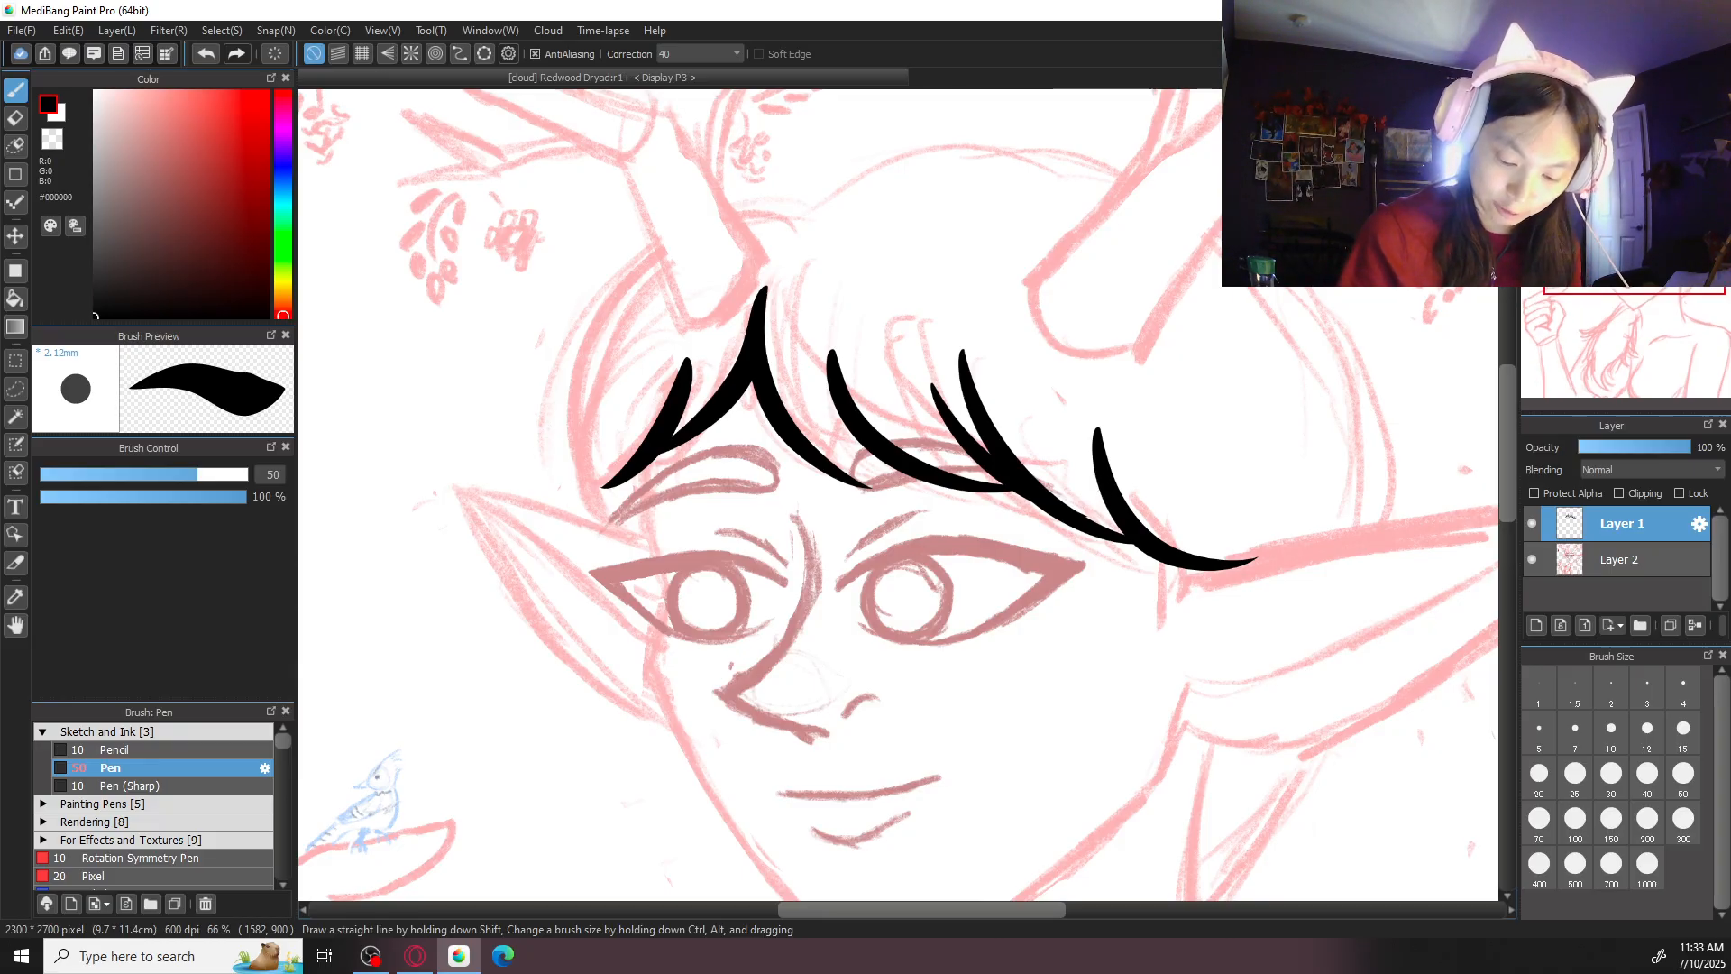
pyautogui.press('Right')
pyautogui.press('Right')
pyautogui.hotkey('ctrl', '+')
pyautogui.hotkey('ctrl', 'z')
pyautogui.moveTo(1019, 424); pyautogui.dragTo(1108, 633)
pyautogui.hotkey('ctrl', 'z')
pyautogui.hotkey('ctrl', 'z')
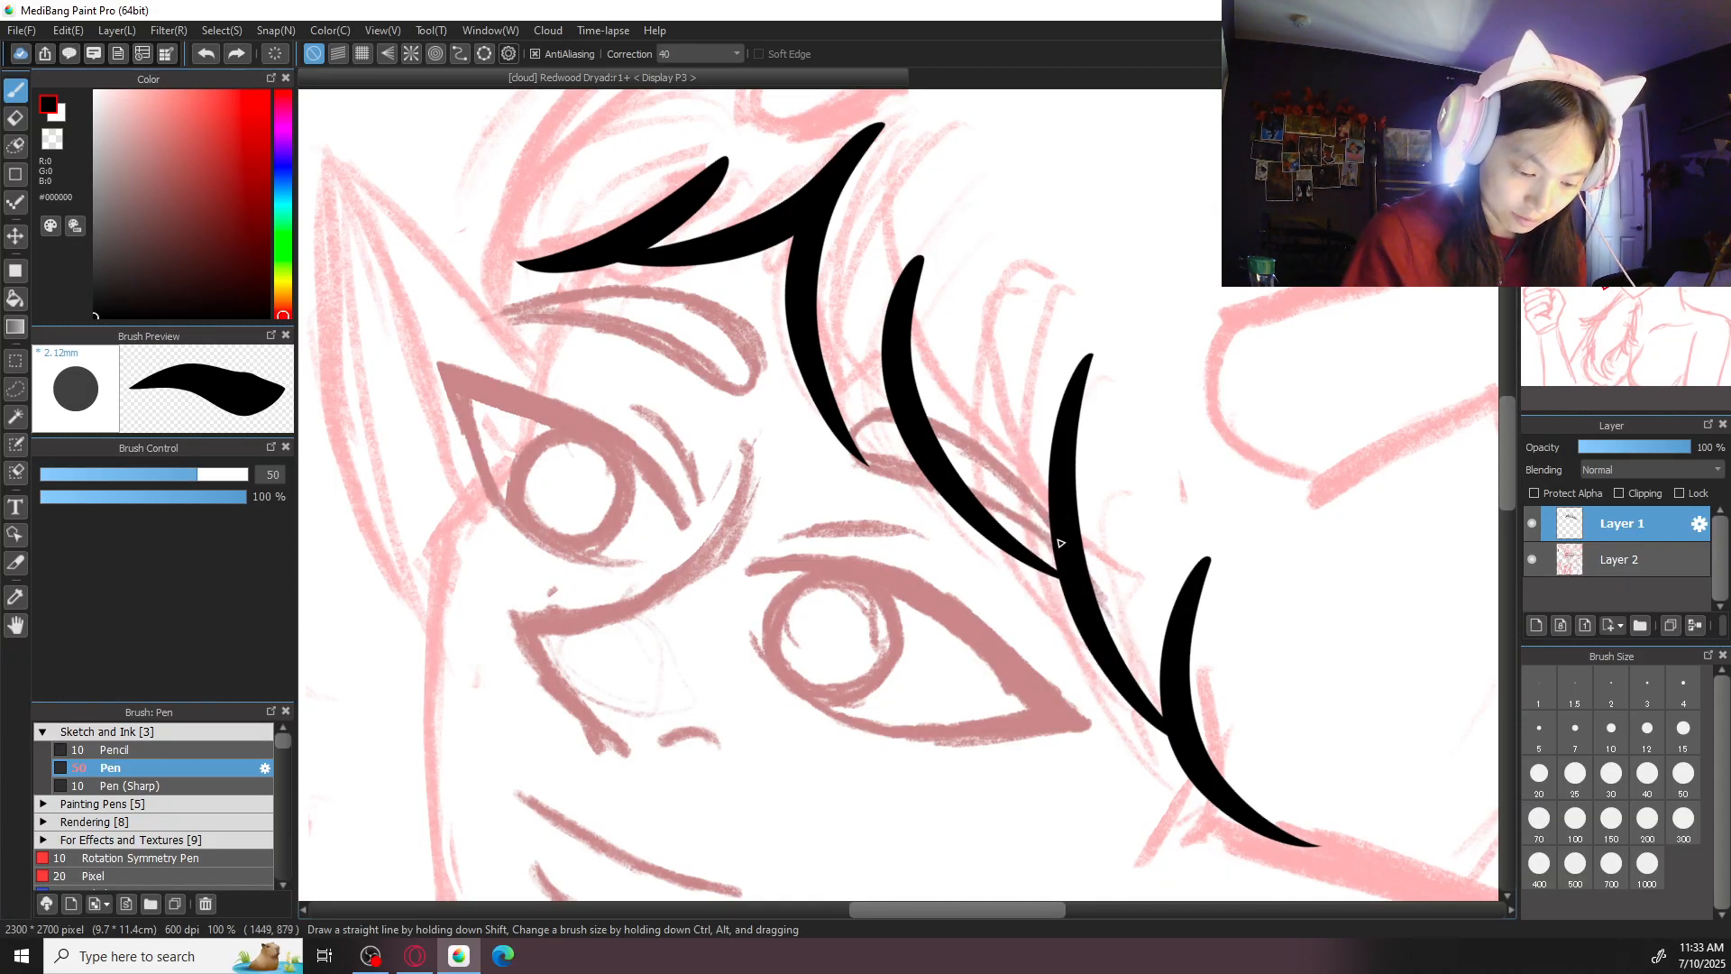
pyautogui.moveTo(1014, 383); pyautogui.dragTo(1048, 564)
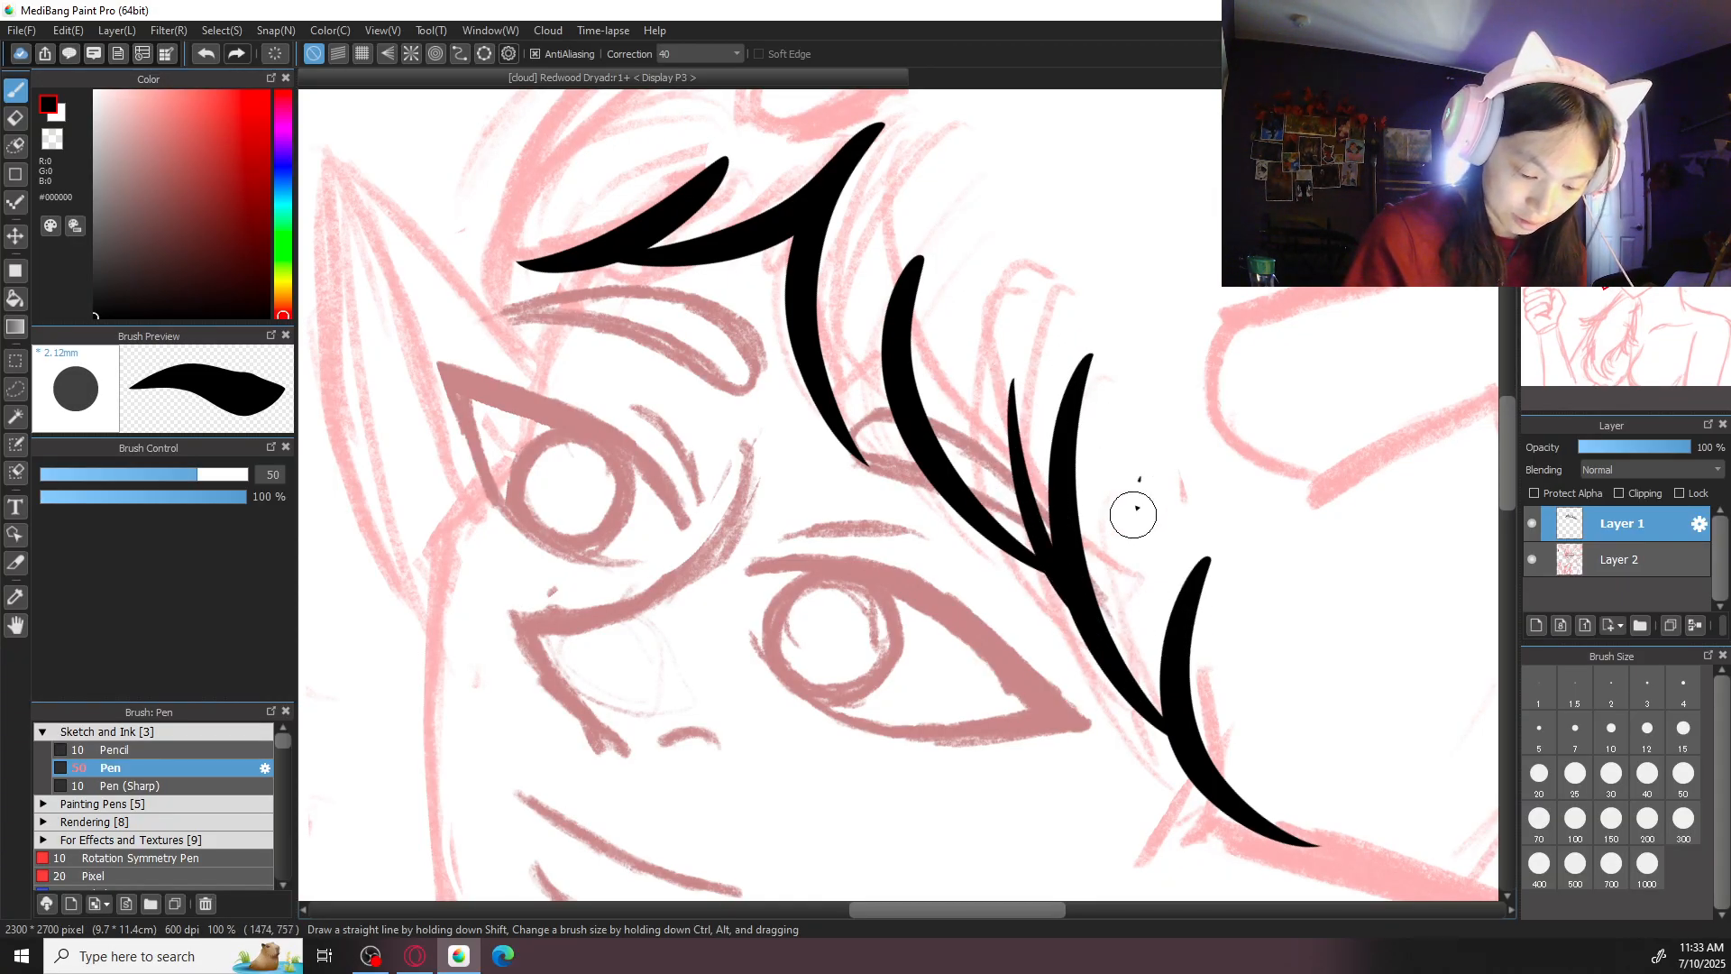
# - Ink a short thin strand joining the base of the outermost fringe strand near the right ear
pyautogui.moveTo(1136, 481); pyautogui.dragTo(1173, 712)
pyautogui.hotkey('ctrl', 'z')
pyautogui.moveTo(1134, 560); pyautogui.dragTo(1173, 716)
pyautogui.hotkey('ctrl', 'z')
pyautogui.hotkey('ctrl', 'z')
pyautogui.moveTo(1141, 538); pyautogui.dragTo(1169, 711)
pyautogui.hotkey('ctrl', 'z')
pyautogui.moveTo(1142, 552); pyautogui.dragTo(1166, 708)
pyautogui.press('Left')
pyautogui.press('Left')
pyautogui.hotkey('ctrl', '-')
pyautogui.hotkey('ctrl', '-')
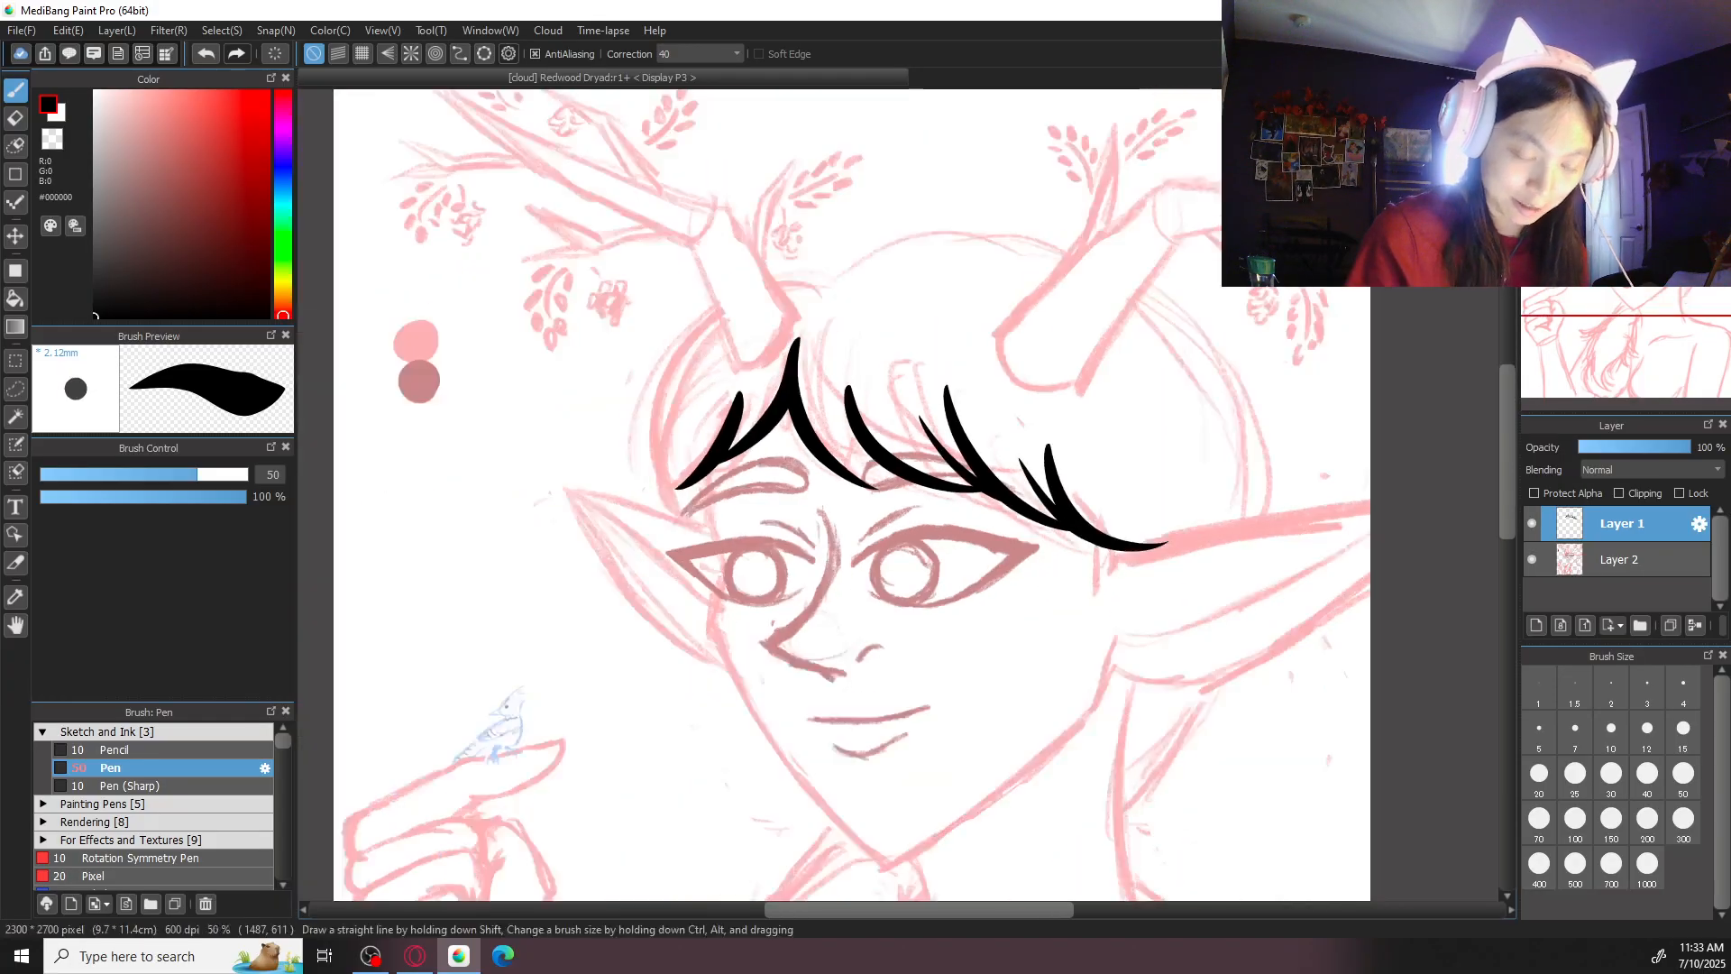
# - Undo the inked fringe strands to redo the hair line art
pyautogui.hotkey('ctrl', '+')
pyautogui.hotkey('ctrl', 'z')
pyautogui.hotkey('ctrl', 'z')
pyautogui.hotkey('ctrl', 'z')
pyautogui.hotkey('ctrl', 'z')
pyautogui.hotkey('ctrl', 'z')
pyautogui.hotkey('ctrl', 'z')
pyautogui.hotkey('ctrl', 'z')
pyautogui.hotkey('ctrl', 'z')
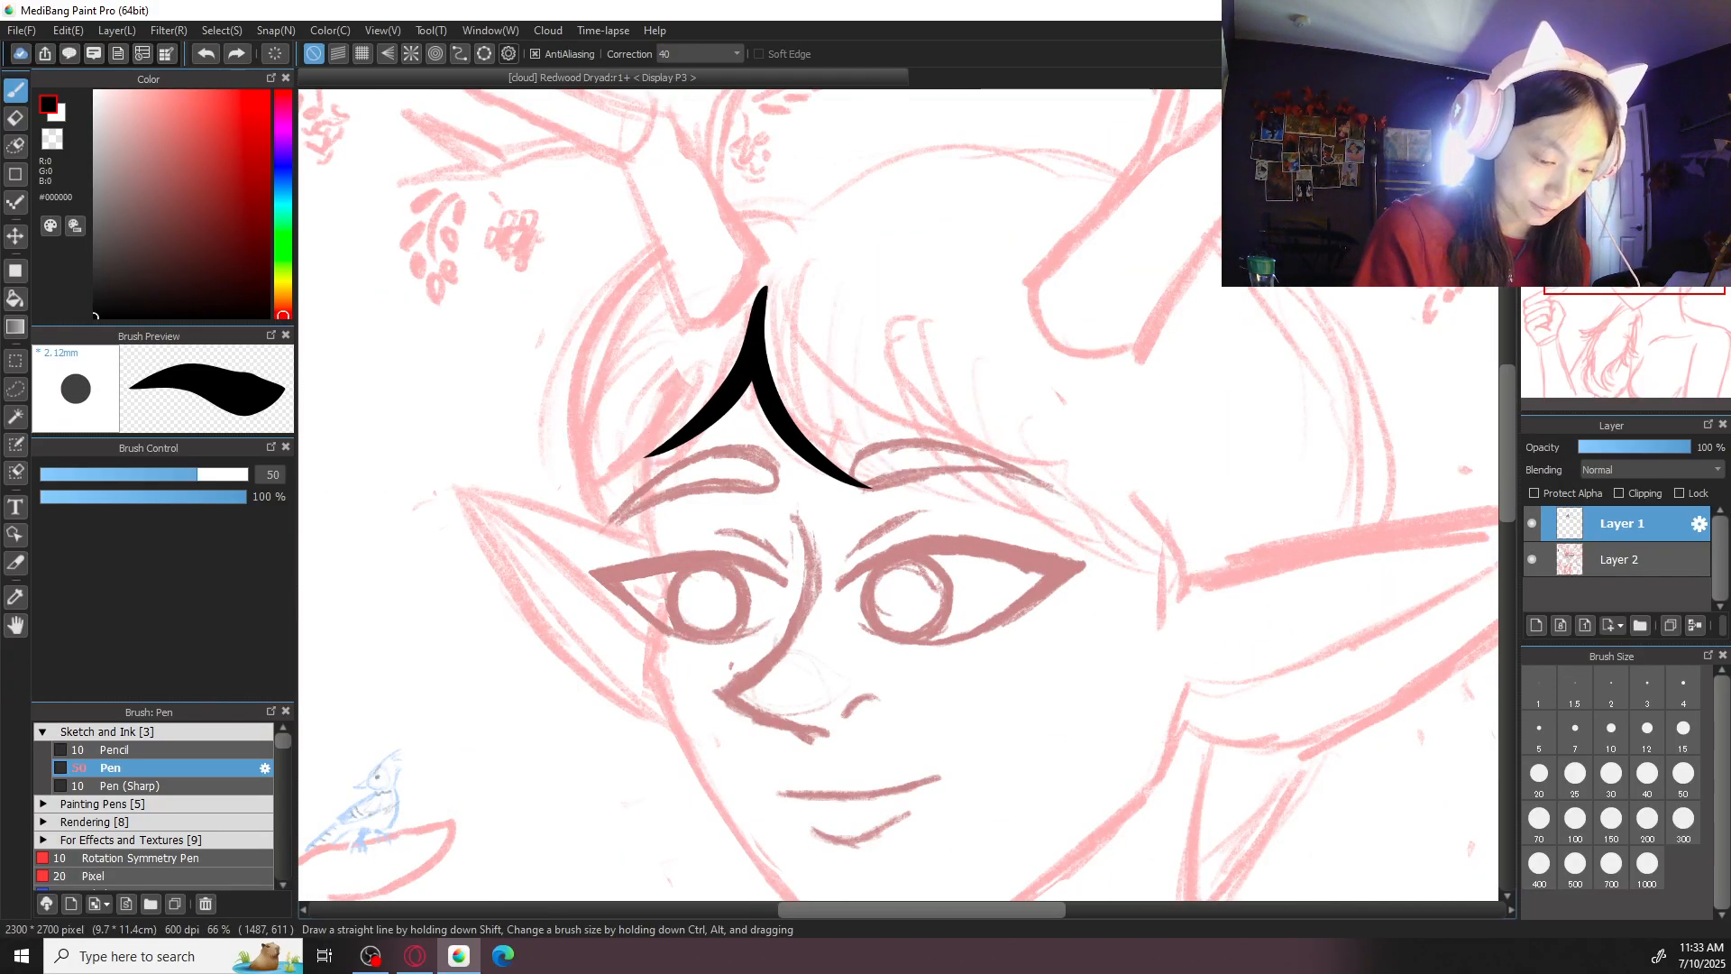
# - Ink two long curved fringe strands from the hair parting down over the inner part of the right eyebrow
pyautogui.hotkey('ctrl', '+')
pyautogui.moveTo(703, 176); pyautogui.dragTo(884, 484)
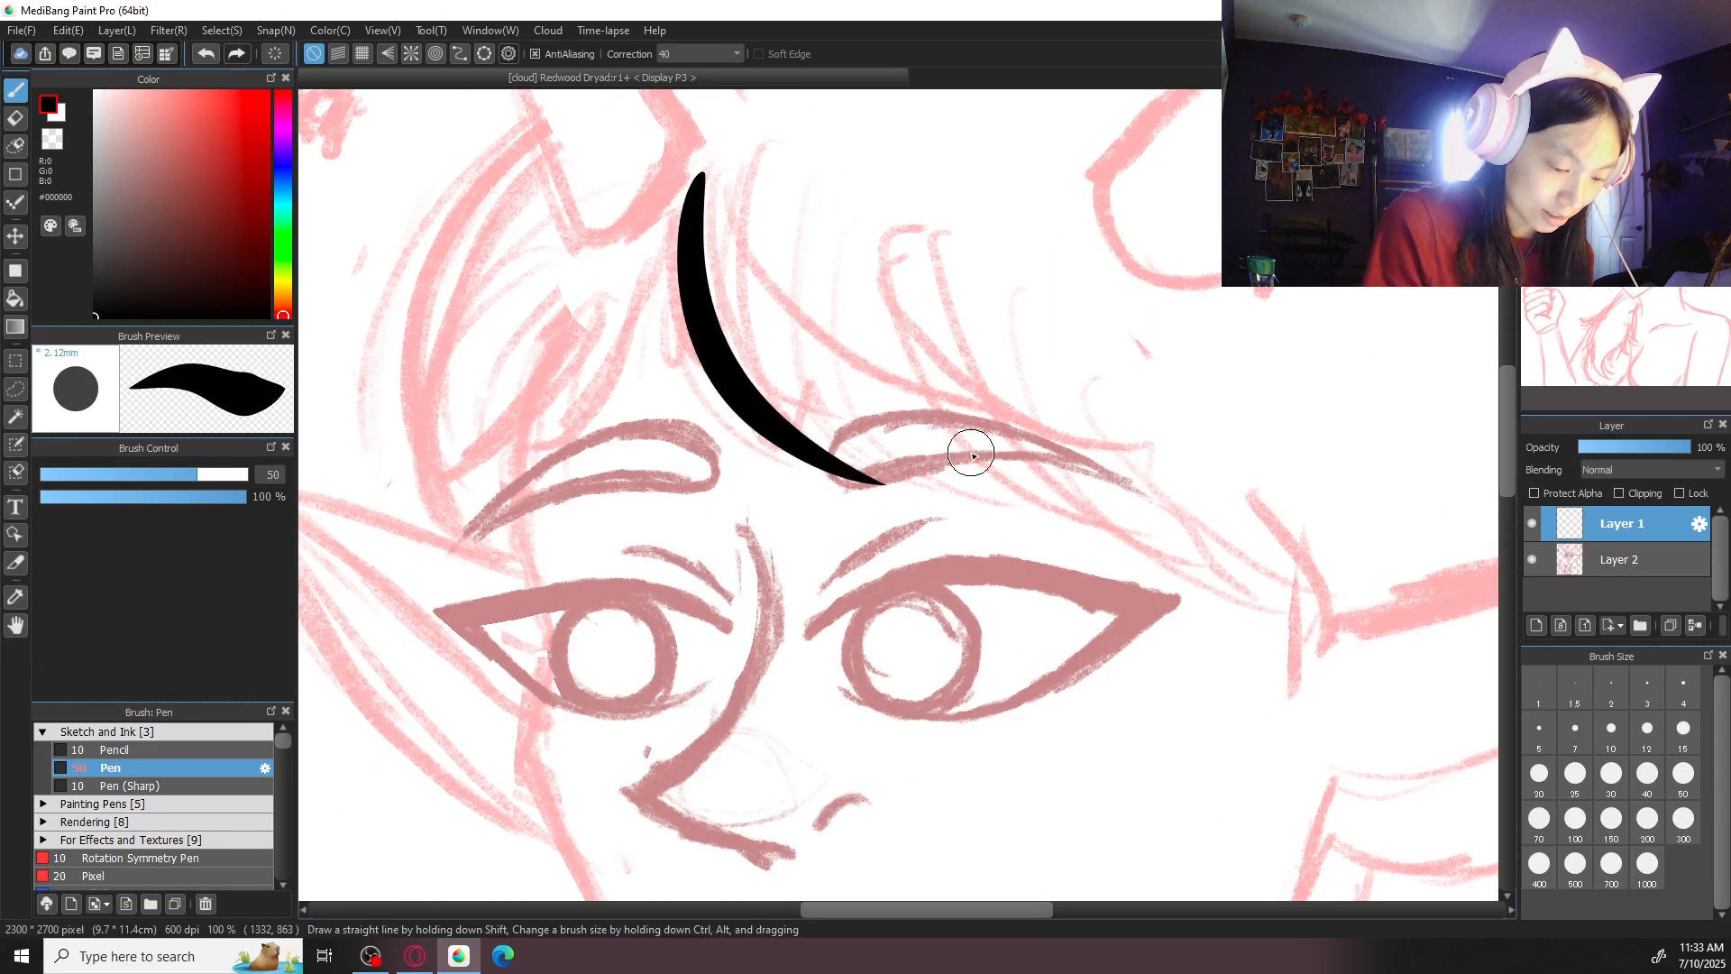
pyautogui.moveTo(757, 236)
pyautogui.mouseDown()
pyautogui.moveTo(914, 464)
pyautogui.moveTo(1104, 478)
pyautogui.mouseUp()
pyautogui.hotkey('ctrl', 'z')
pyautogui.moveTo(815, 241); pyautogui.dragTo(1096, 541)
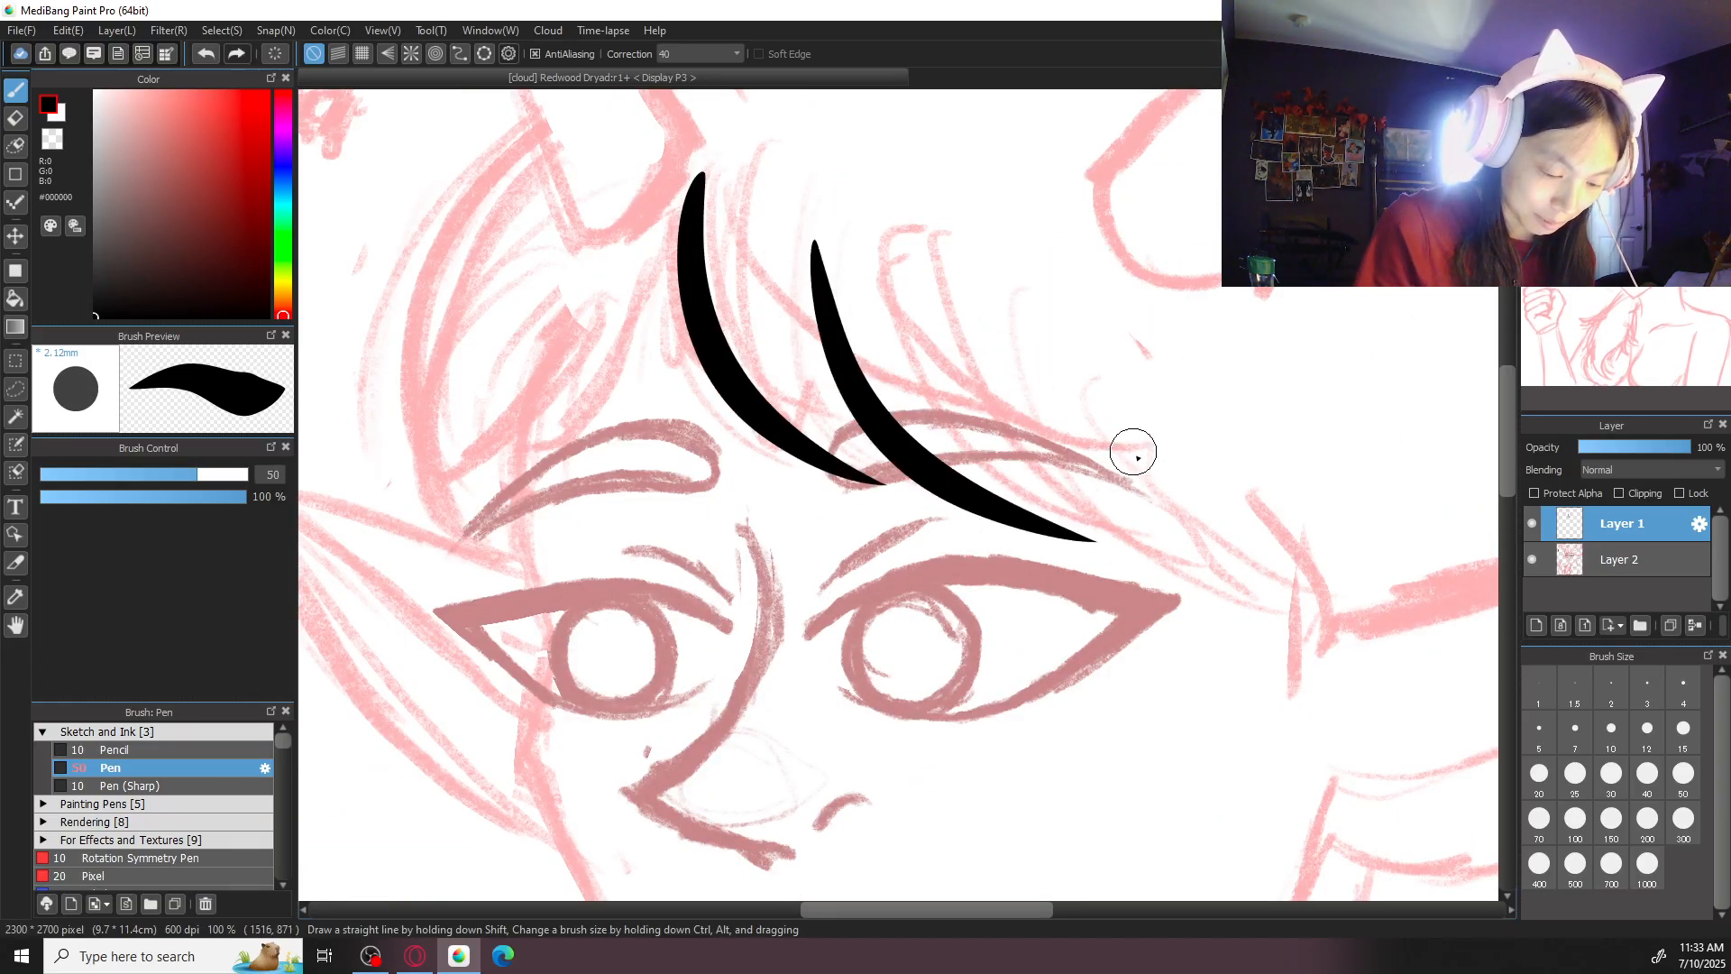
# - Ink two outer fringe strands that meet in one point beyond the outer corner of the right eye
pyautogui.moveTo(1043, 350); pyautogui.dragTo(1304, 614)
pyautogui.moveTo(1146, 339)
pyautogui.mouseDown()
pyautogui.moveTo(1259, 603)
pyautogui.moveTo(1308, 621)
pyautogui.moveTo(1230, 577)
pyautogui.moveTo(1281, 602)
pyautogui.mouseUp()
pyautogui.hotkey('ctrl', 'z')
# - Try adding a thin strand in the gap between the second and third fringe strands
pyautogui.hotkey('ctrl', 'z')
pyautogui.moveTo(1154, 358); pyautogui.dragTo(1315, 620)
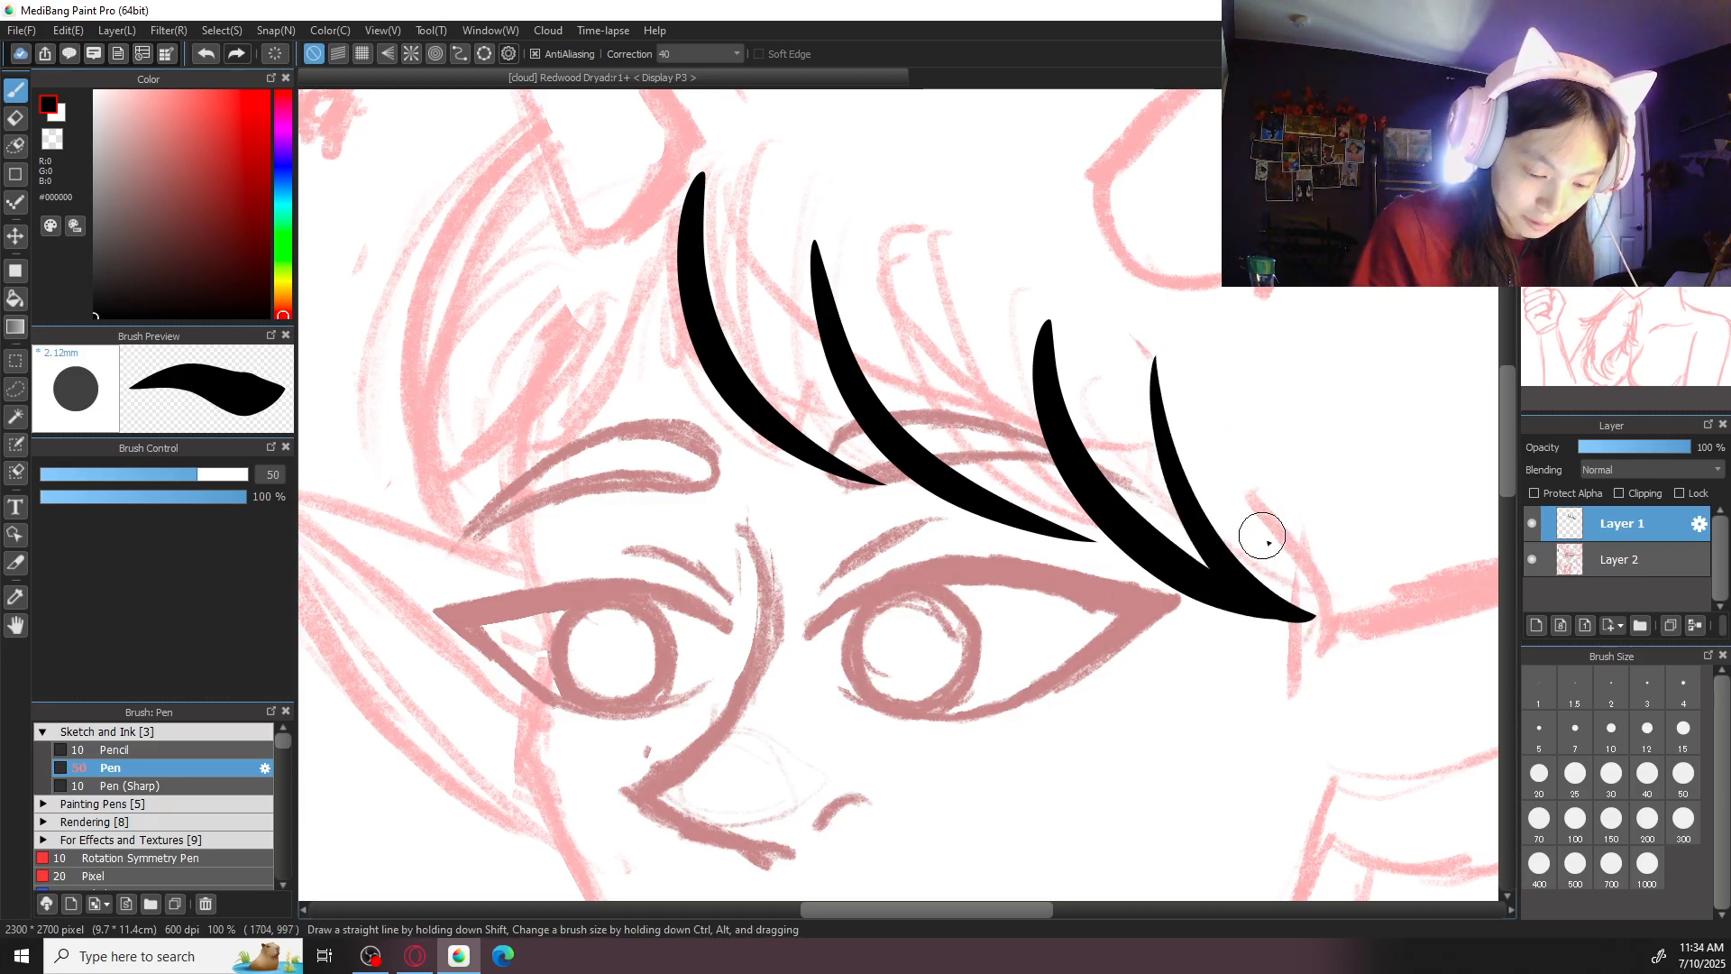
pyautogui.moveTo(970, 271)
pyautogui.mouseDown()
pyautogui.moveTo(1119, 560)
pyautogui.moveTo(1094, 538)
pyautogui.moveTo(1105, 521)
pyautogui.moveTo(1125, 557)
pyautogui.mouseUp()
pyautogui.hotkey('ctrl', 'z')
pyautogui.hotkey('ctrl', 'z')
pyautogui.moveTo(967, 305); pyautogui.dragTo(1135, 552)
pyautogui.hotkey('ctrl', 'z')
pyautogui.moveTo(1016, 325)
pyautogui.mouseDown()
pyautogui.moveTo(1113, 535)
pyautogui.moveTo(1005, 444)
pyautogui.moveTo(1125, 530)
pyautogui.moveTo(1041, 502)
pyautogui.moveTo(1121, 523)
pyautogui.moveTo(1058, 527)
pyautogui.moveTo(1117, 551)
pyautogui.mouseUp()
pyautogui.hotkey('ctrl', 'z')
pyautogui.hotkey('ctrl', 'z')
pyautogui.hotkey('ctrl', 'z')
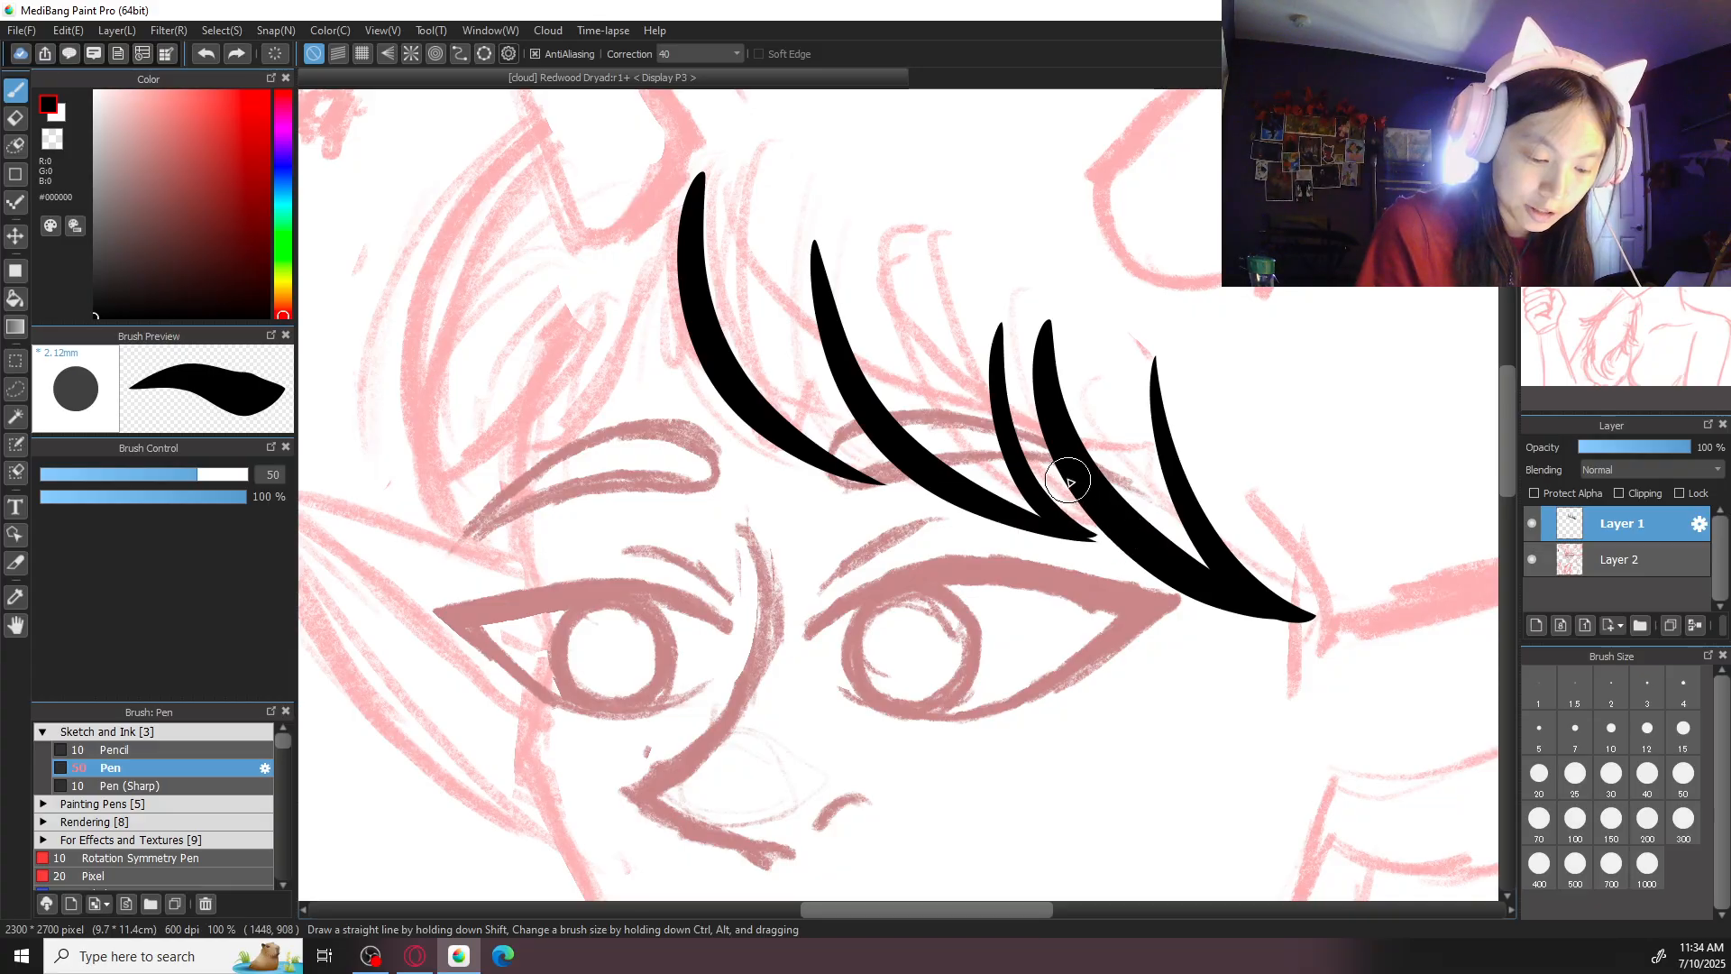
pyautogui.hotkey('ctrl', 'z')
pyautogui.moveTo(1044, 394); pyautogui.dragTo(1121, 514)
pyautogui.hotkey('ctrl', 'z')
pyautogui.moveTo(1043, 367); pyautogui.dragTo(1109, 510)
pyautogui.hotkey('ctrl', 'z')
pyautogui.moveTo(983, 350)
pyautogui.mouseDown()
pyautogui.moveTo(997, 453)
pyautogui.moveTo(1119, 523)
pyautogui.mouseUp()
pyautogui.hotkey('ctrl', 'z')
pyautogui.moveTo(1007, 354)
pyautogui.mouseDown()
pyautogui.moveTo(1056, 528)
pyautogui.moveTo(1112, 524)
pyautogui.moveTo(1043, 516)
pyautogui.moveTo(1102, 537)
pyautogui.mouseUp()
pyautogui.hotkey('ctrl', 'z')
pyautogui.hotkey('ctrl', 'z')
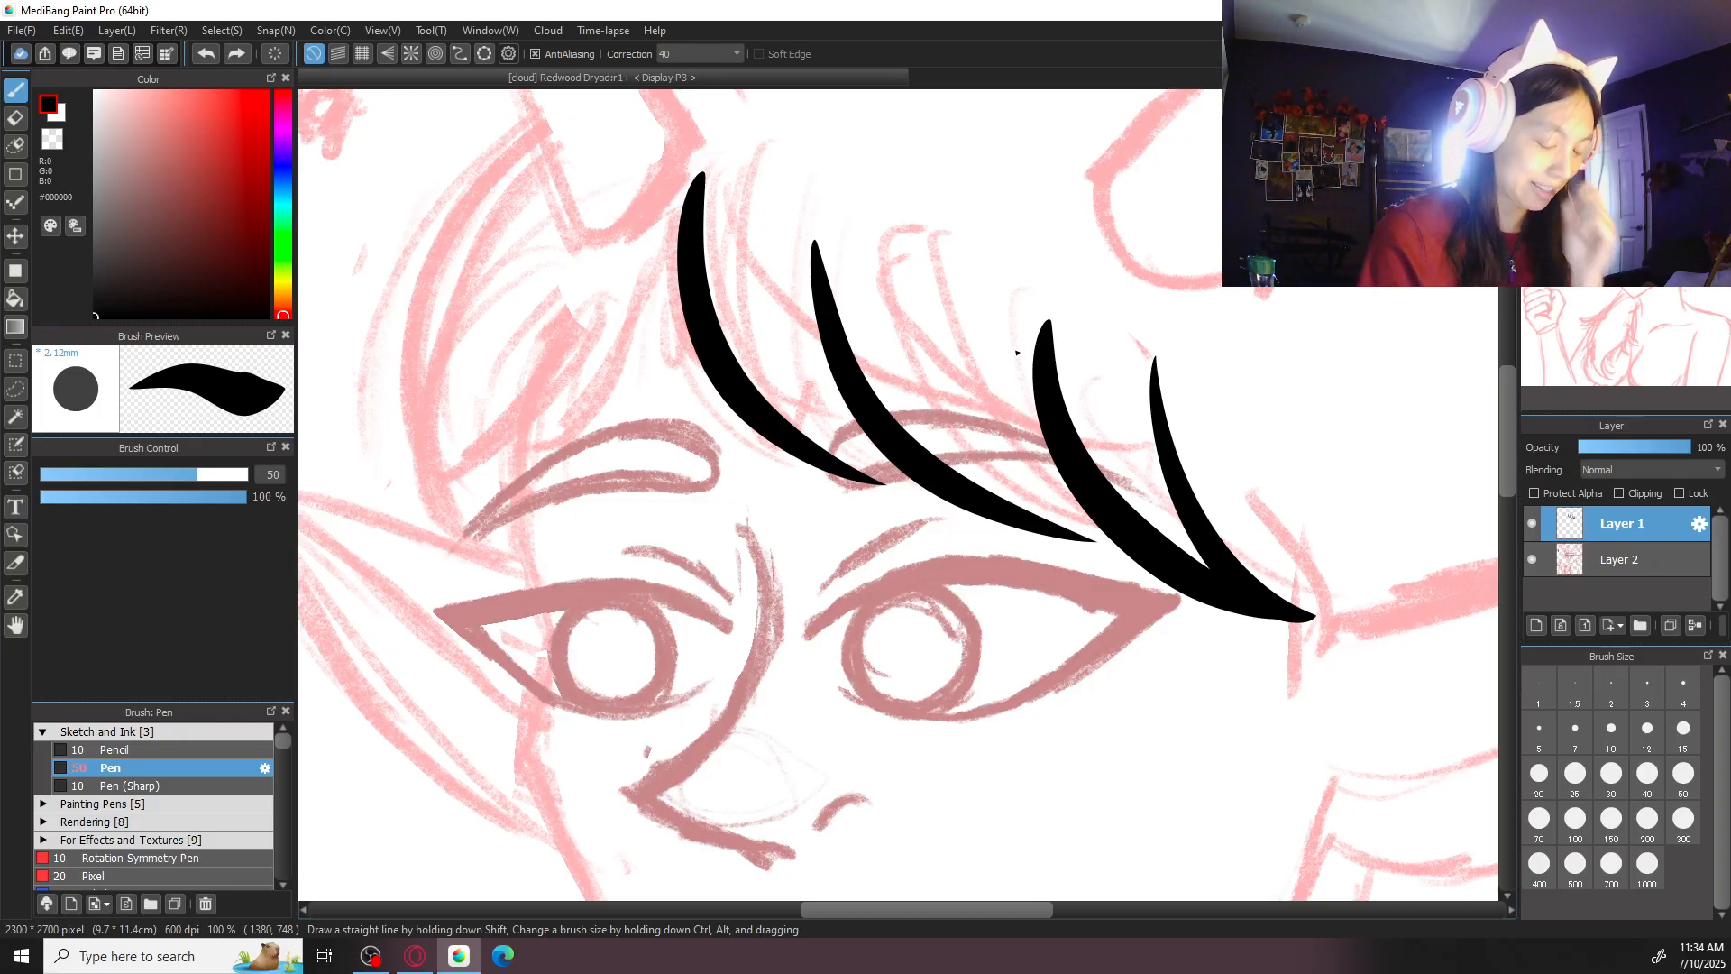
# - Ink a thin tapered strand running into the lower tip of the second fringe strand
pyautogui.scroll(2, 1017, 352)
pyautogui.moveTo(983, 183); pyautogui.dragTo(1195, 565)
pyautogui.hotkey('ctrl', 'z')
pyautogui.moveTo(983, 185); pyautogui.dragTo(1197, 564)
pyautogui.hotkey('ctrl', 'z')
pyautogui.moveTo(999, 236)
pyautogui.mouseDown()
pyautogui.moveTo(999, 284)
pyautogui.moveTo(1202, 561)
pyautogui.mouseUp()
pyautogui.hotkey('ctrl', 'z')
pyautogui.moveTo(991, 207)
pyautogui.mouseDown()
pyautogui.moveTo(1160, 560)
pyautogui.moveTo(1199, 562)
pyautogui.mouseUp()
pyautogui.hotkey('ctrl', 'z')
pyautogui.moveTo(1007, 233); pyautogui.dragTo(1189, 564)
pyautogui.hotkey('ctrl', 'z')
pyautogui.moveTo(987, 244); pyautogui.dragTo(1195, 570)
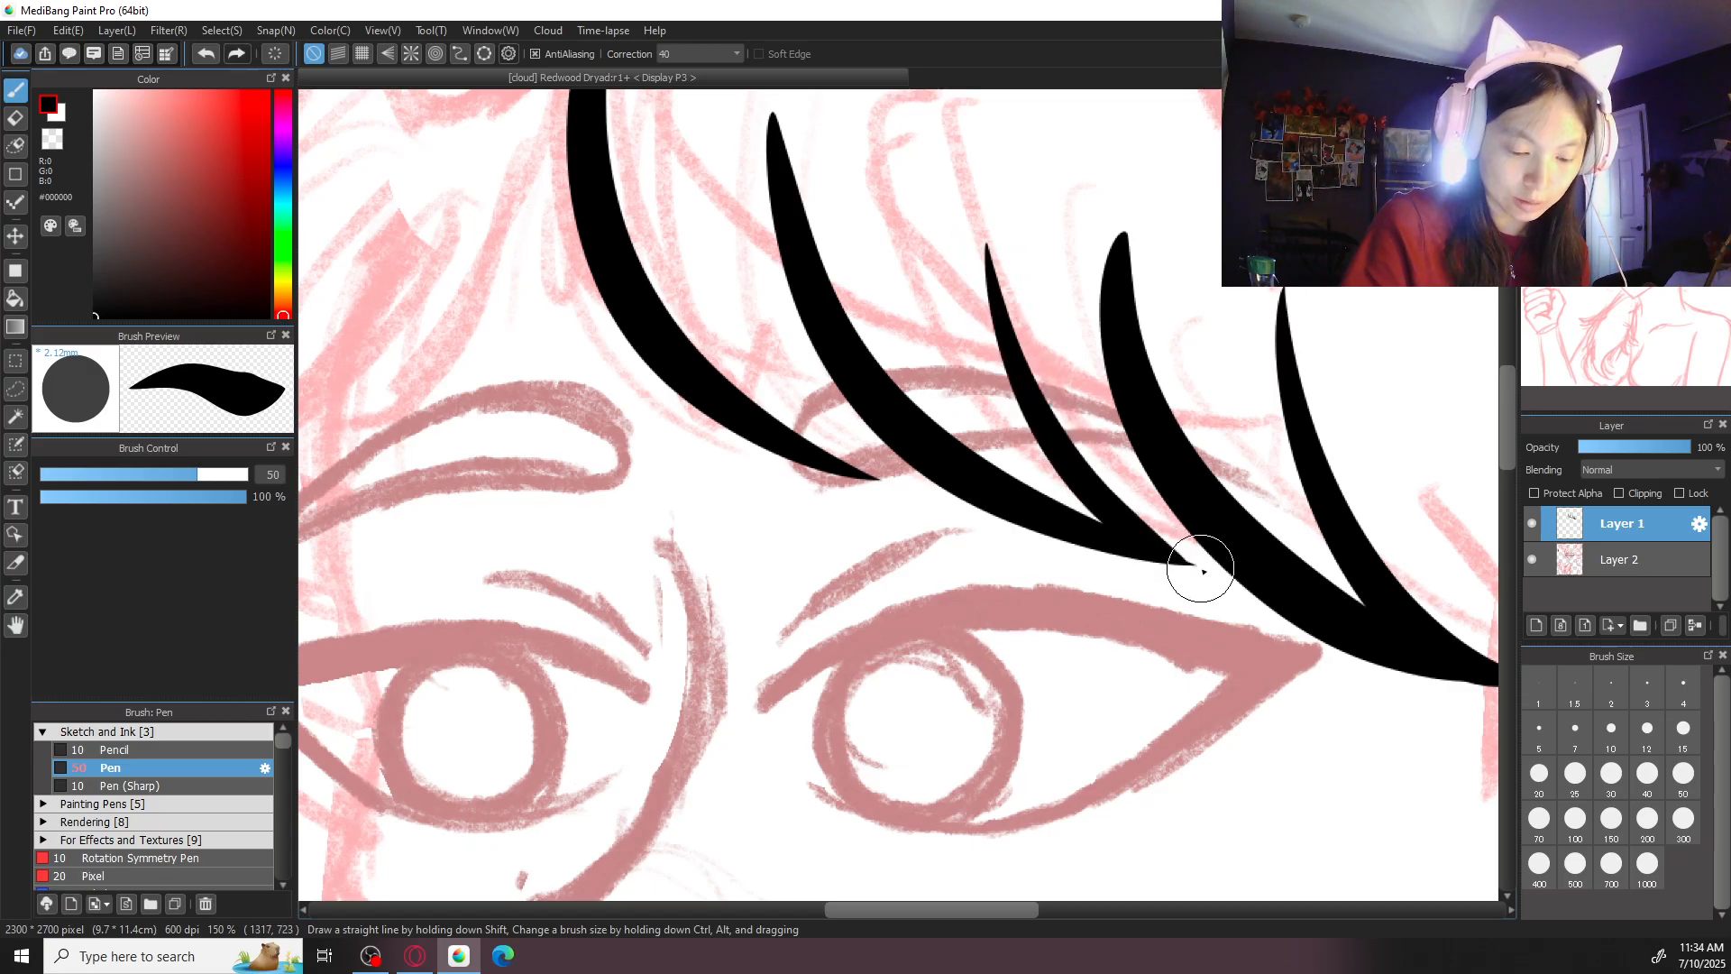
# - Ink a thin strand from the upper part of the second fringe strand to the tip of the first
pyautogui.moveTo(753, 171)
pyautogui.mouseDown()
pyautogui.moveTo(849, 483)
pyautogui.moveTo(864, 437)
pyautogui.moveTo(893, 481)
pyautogui.mouseUp()
pyautogui.hotkey('ctrl', 'z')
pyautogui.hotkey('ctrl', 'z')
pyautogui.moveTo(784, 163); pyautogui.dragTo(909, 473)
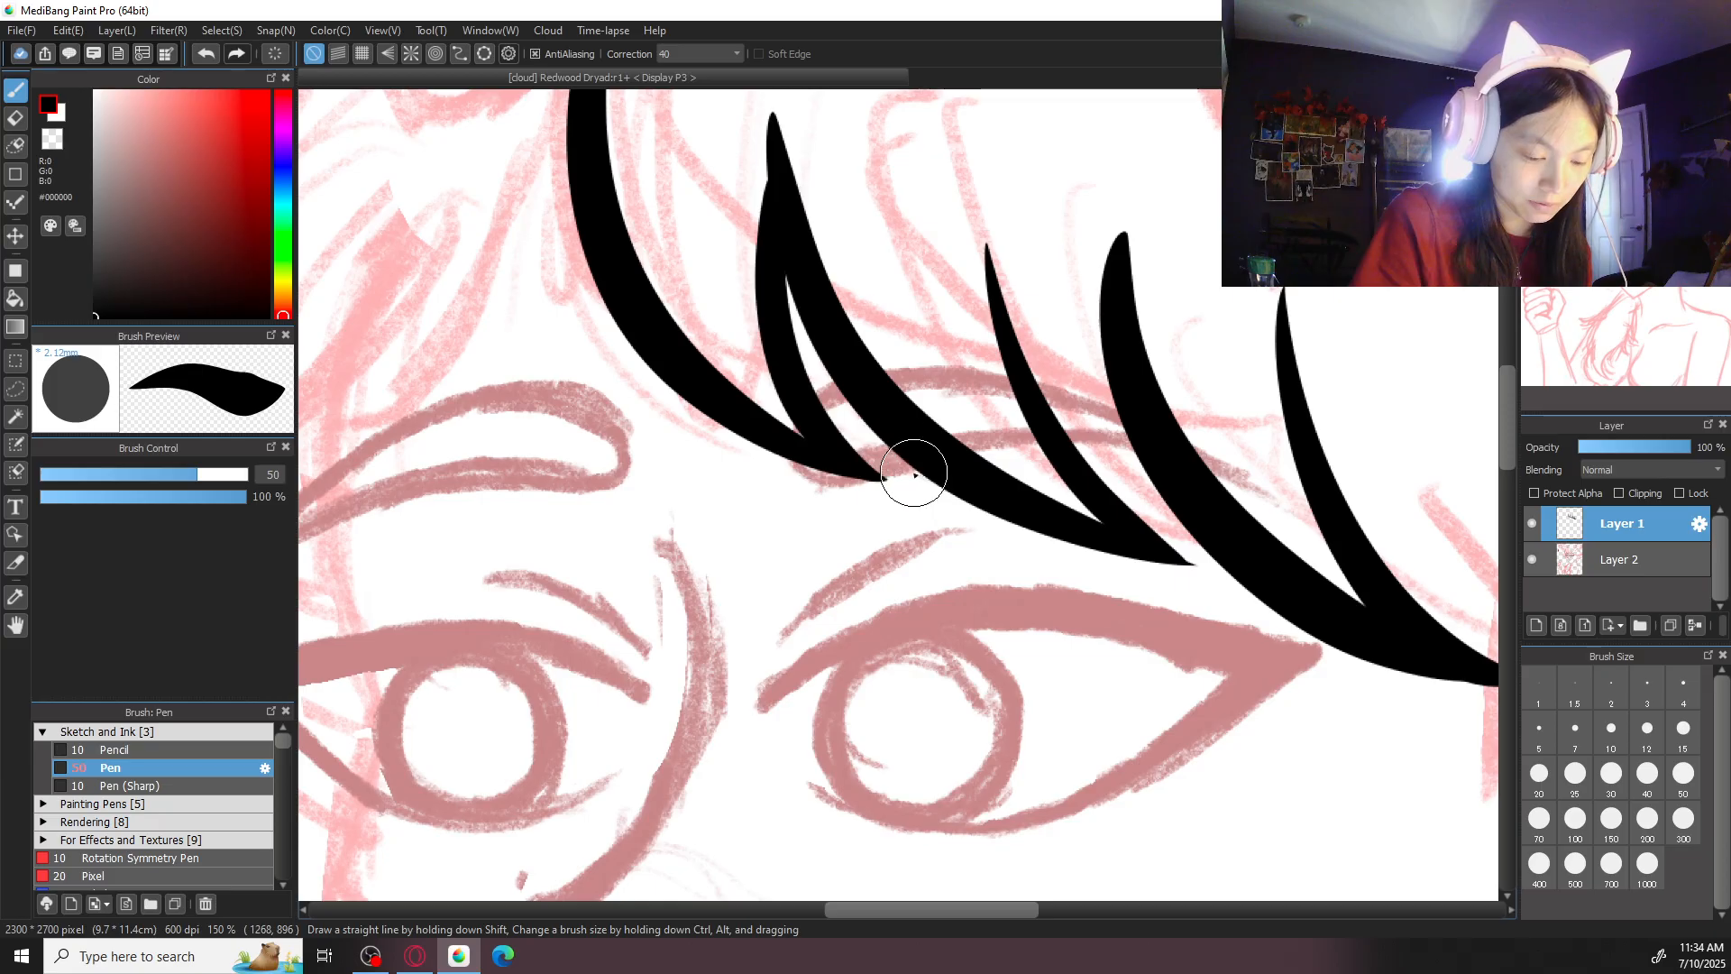
# - Ink another thin strand just left of the third fringe strand, merging into its lower half
pyautogui.scroll(-4, 805, 370)
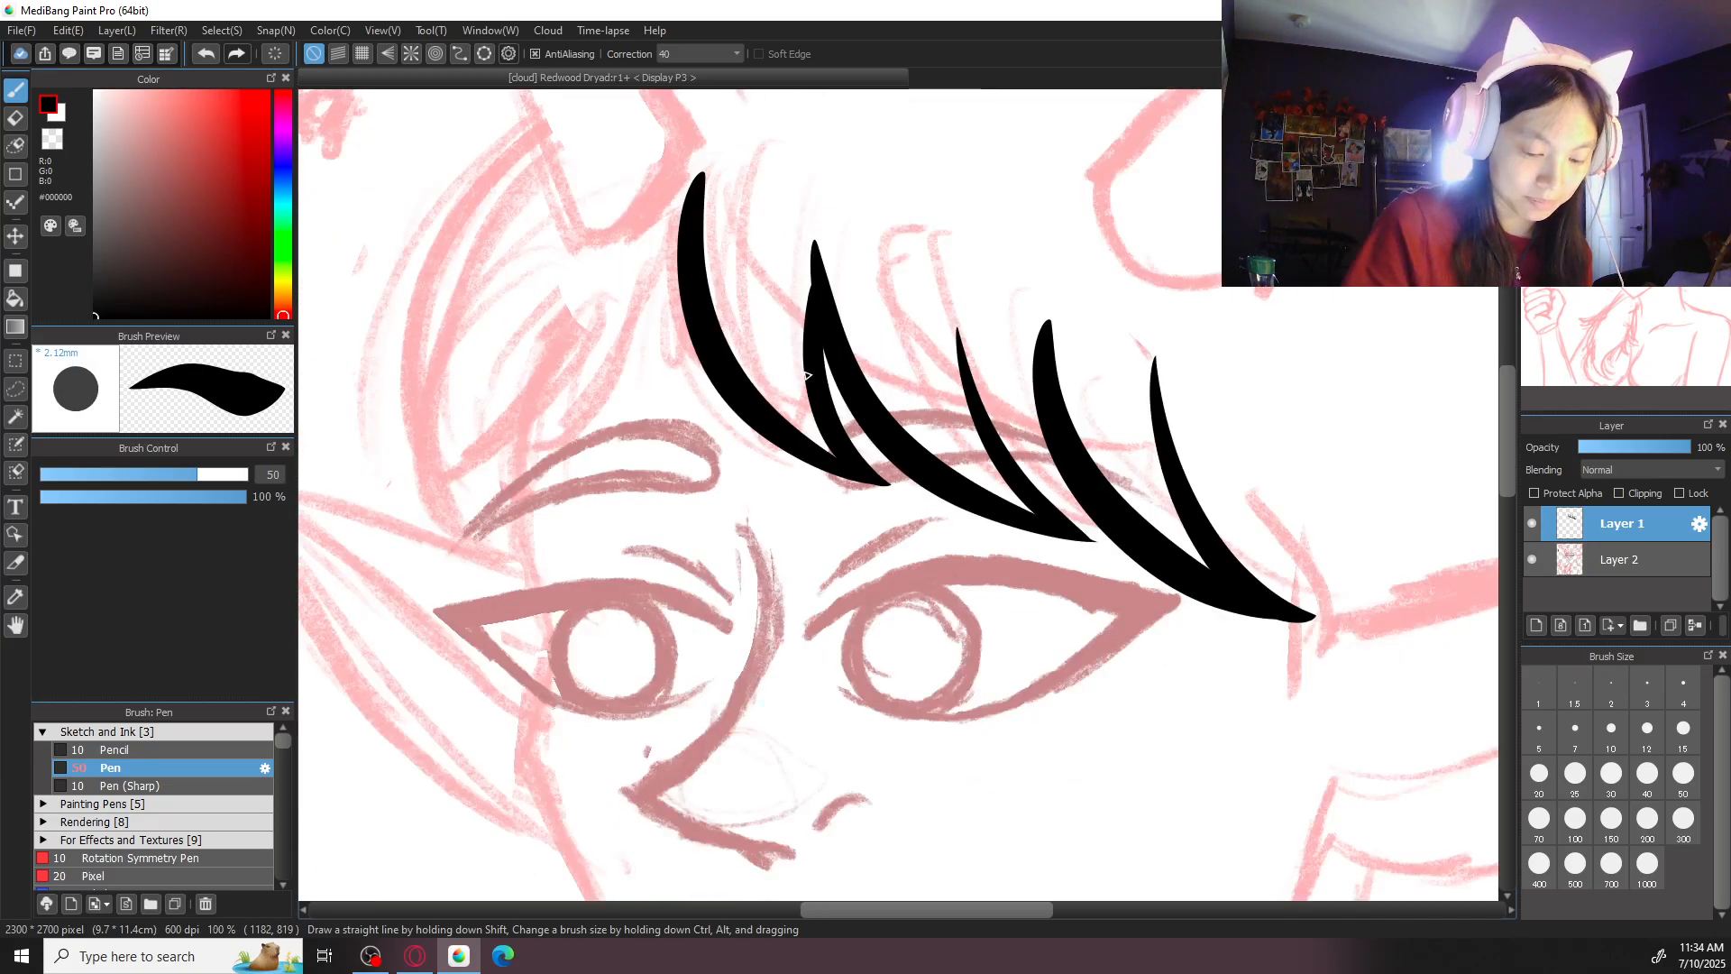
pyautogui.scroll(4, 806, 373)
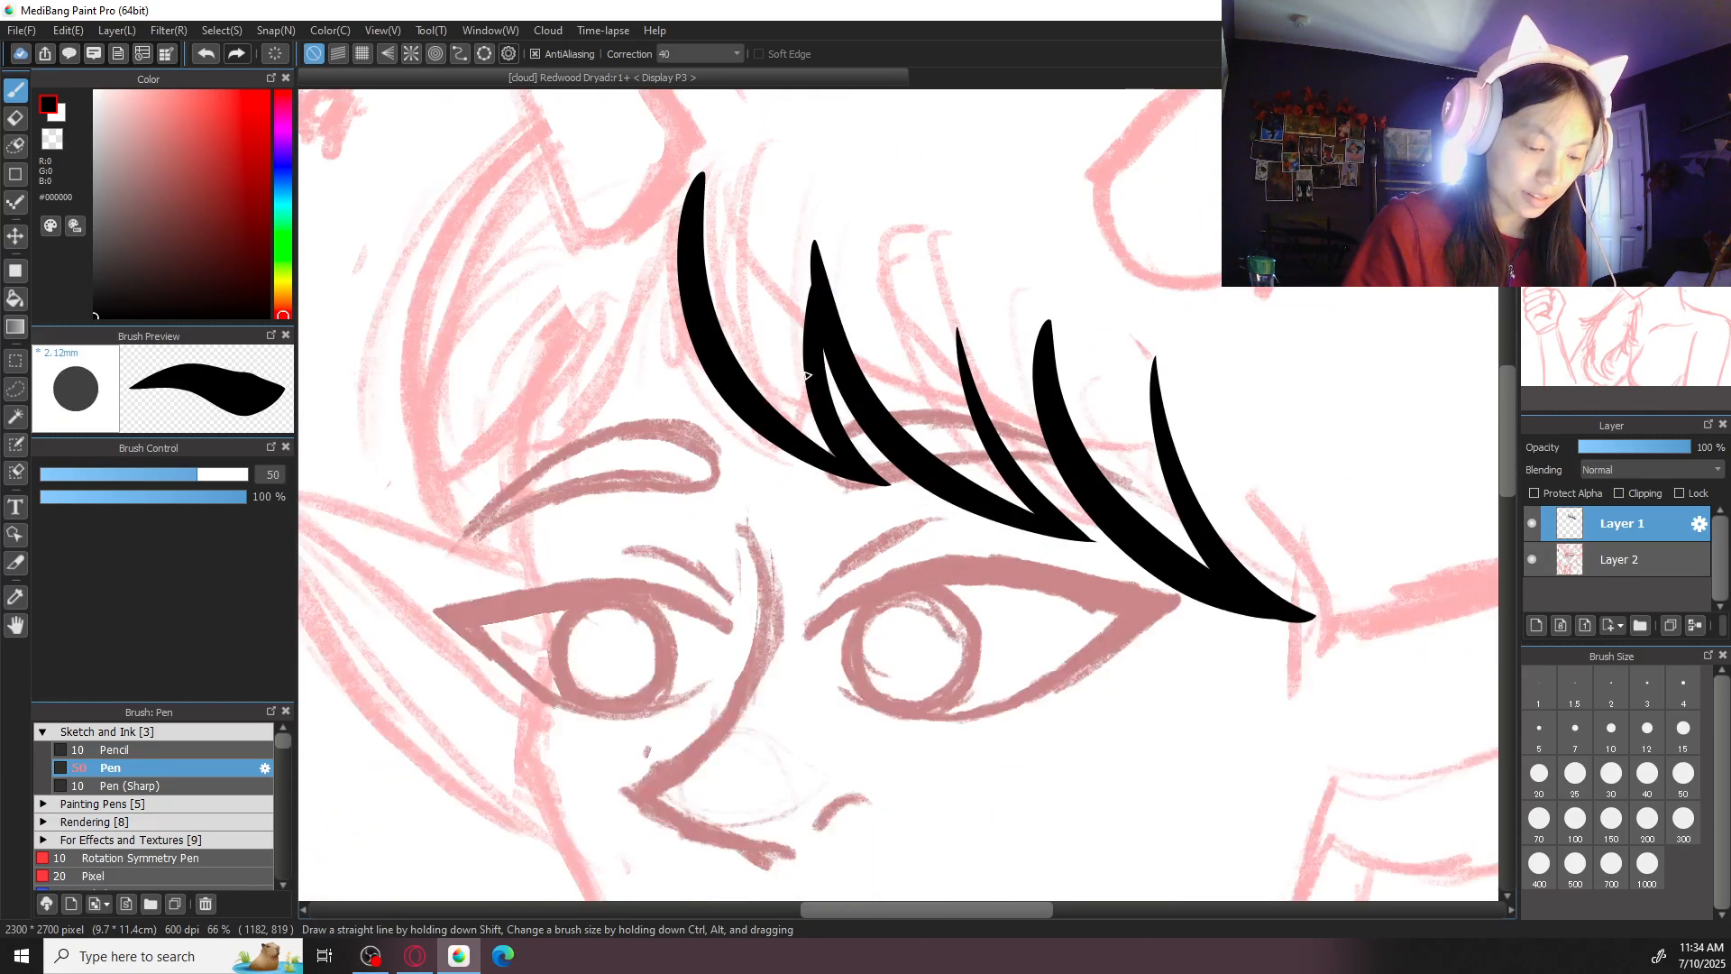
pyautogui.scroll(-5, 805, 374)
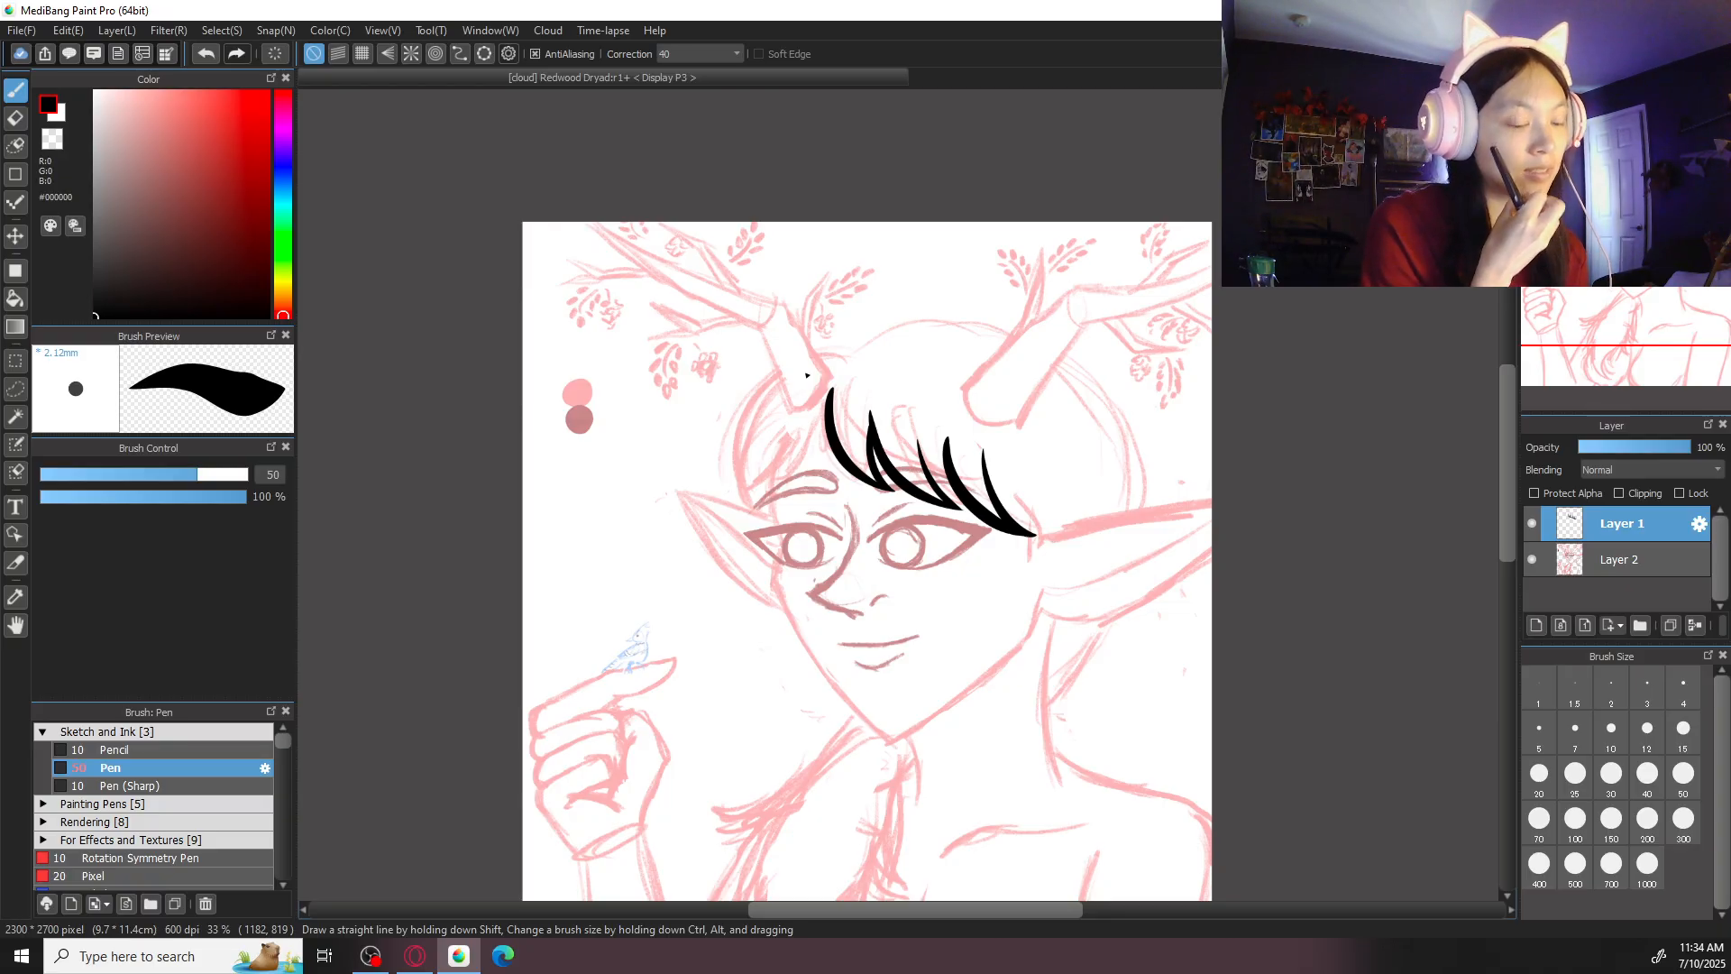
pyautogui.scroll(1, 807, 374)
pyautogui.scroll(3, 806, 375)
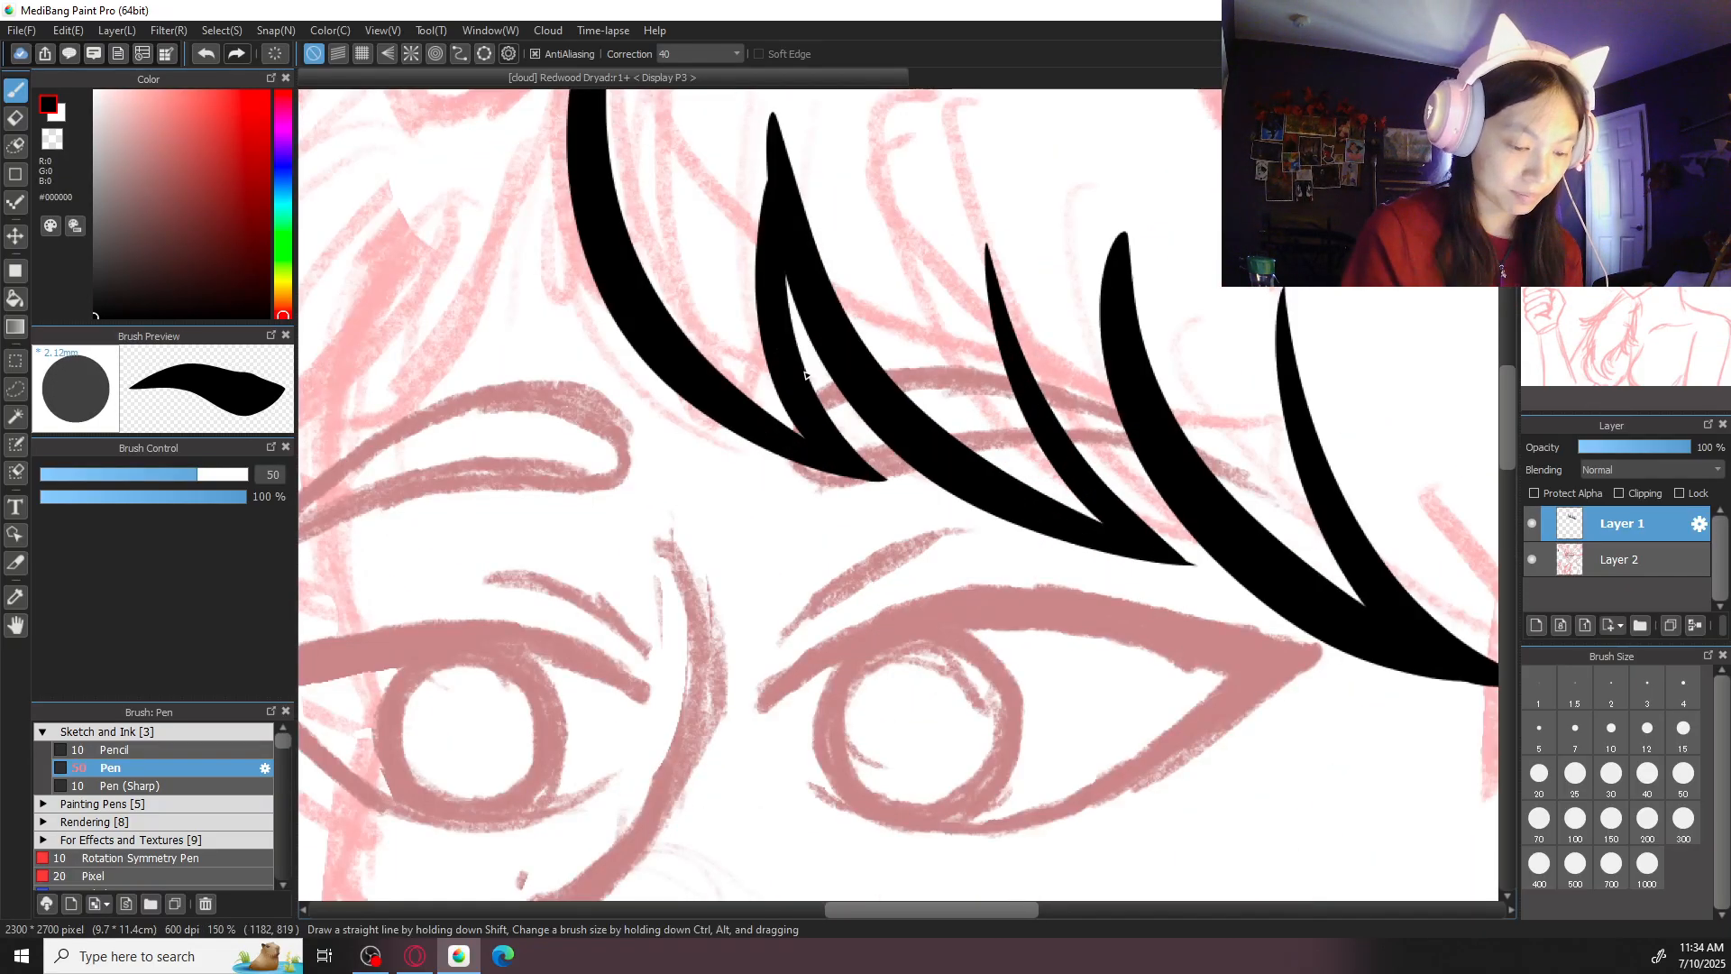
pyautogui.moveTo(1039, 257)
pyautogui.mouseDown()
pyautogui.moveTo(1062, 388)
pyautogui.moveTo(1255, 523)
pyautogui.moveTo(1064, 331)
pyautogui.moveTo(1283, 551)
pyautogui.mouseUp()
pyautogui.hotkey('ctrl', 'z')
pyautogui.hotkey('ctrl', 'z')
pyautogui.moveTo(1047, 256)
pyautogui.mouseDown()
pyautogui.moveTo(1137, 494)
pyautogui.moveTo(1264, 530)
pyautogui.mouseUp()
pyautogui.hotkey('ctrl', 'z')
pyautogui.moveTo(1036, 247); pyautogui.dragTo(1245, 522)
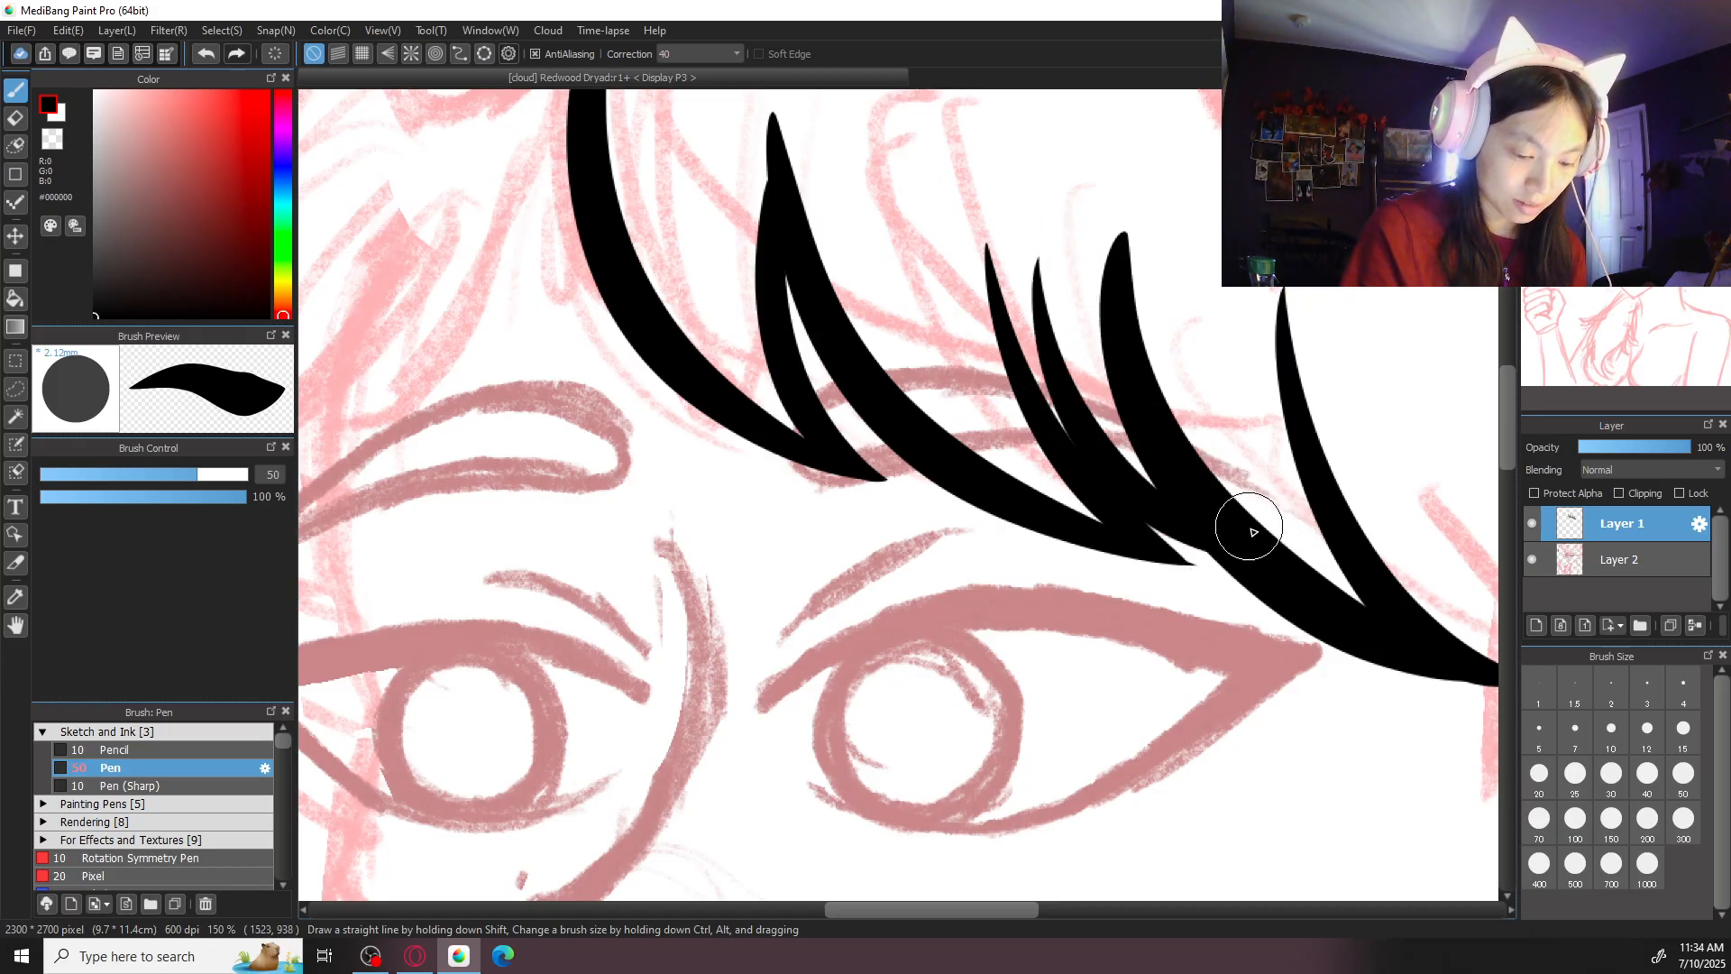
# - Ink a thin tapered strand in the gap between the first and second fringe strands
pyautogui.scroll(-1, 1155, 339)
pyautogui.scroll(1, 899, 343)
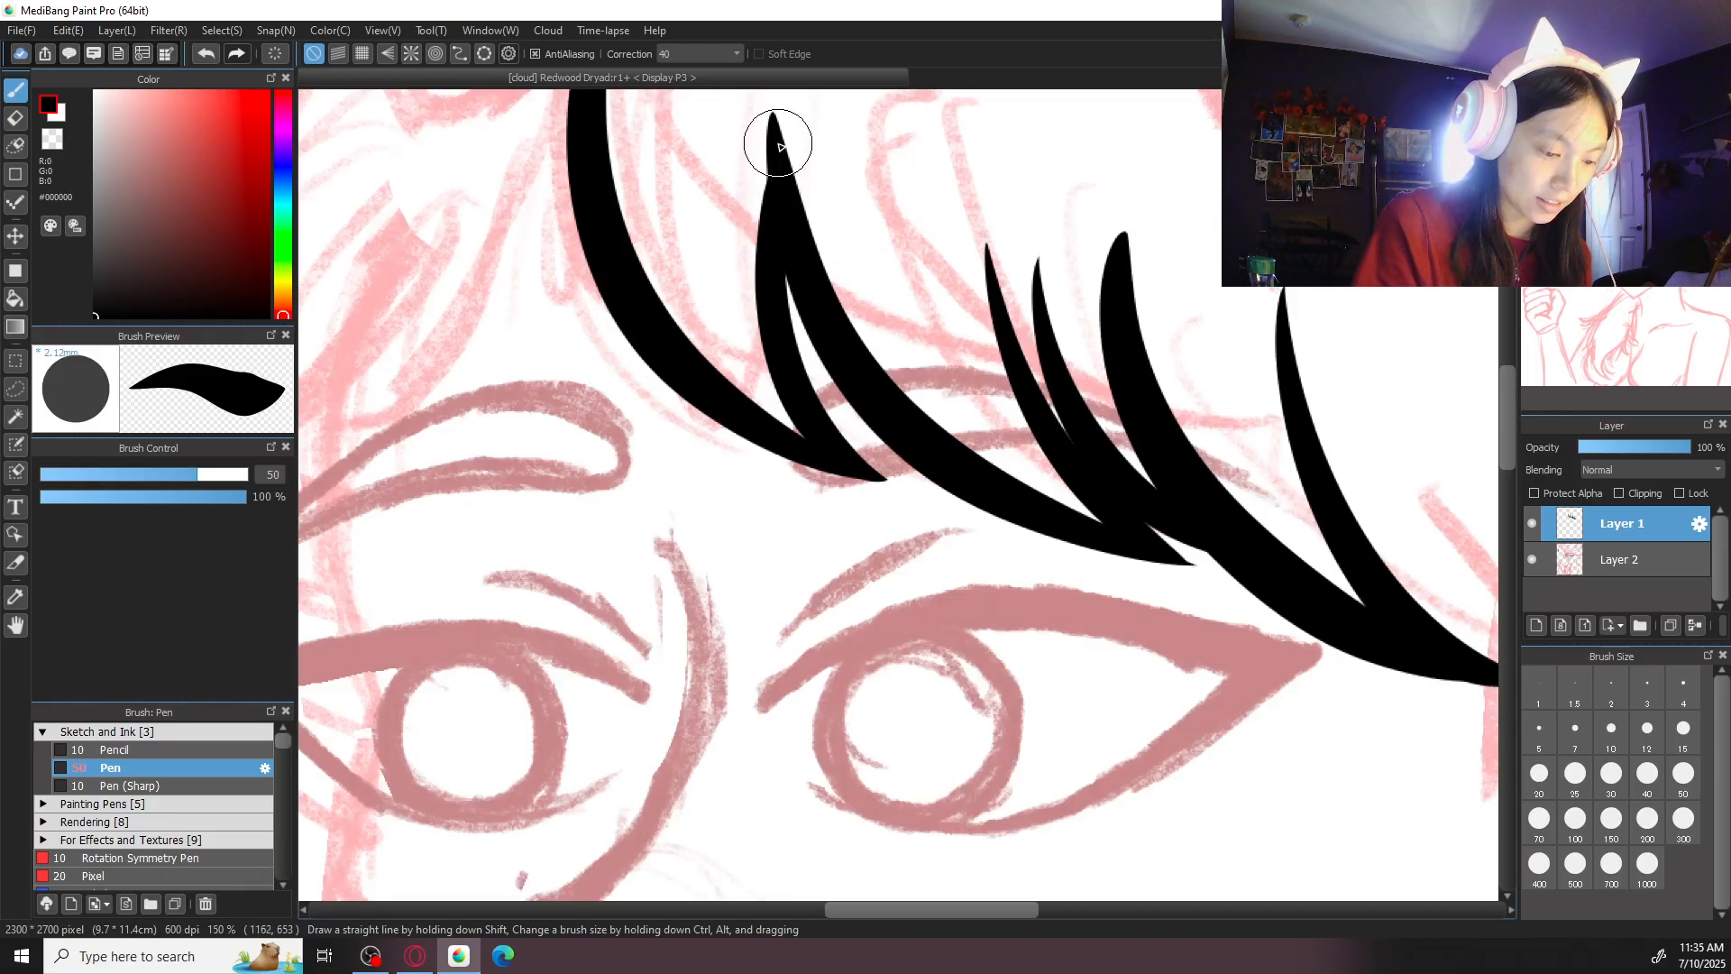
pyautogui.moveTo(774, 157)
pyautogui.mouseDown()
pyautogui.moveTo(774, 348)
pyautogui.moveTo(771, 324)
pyautogui.mouseUp()
pyautogui.hotkey('ctrl', 'z')
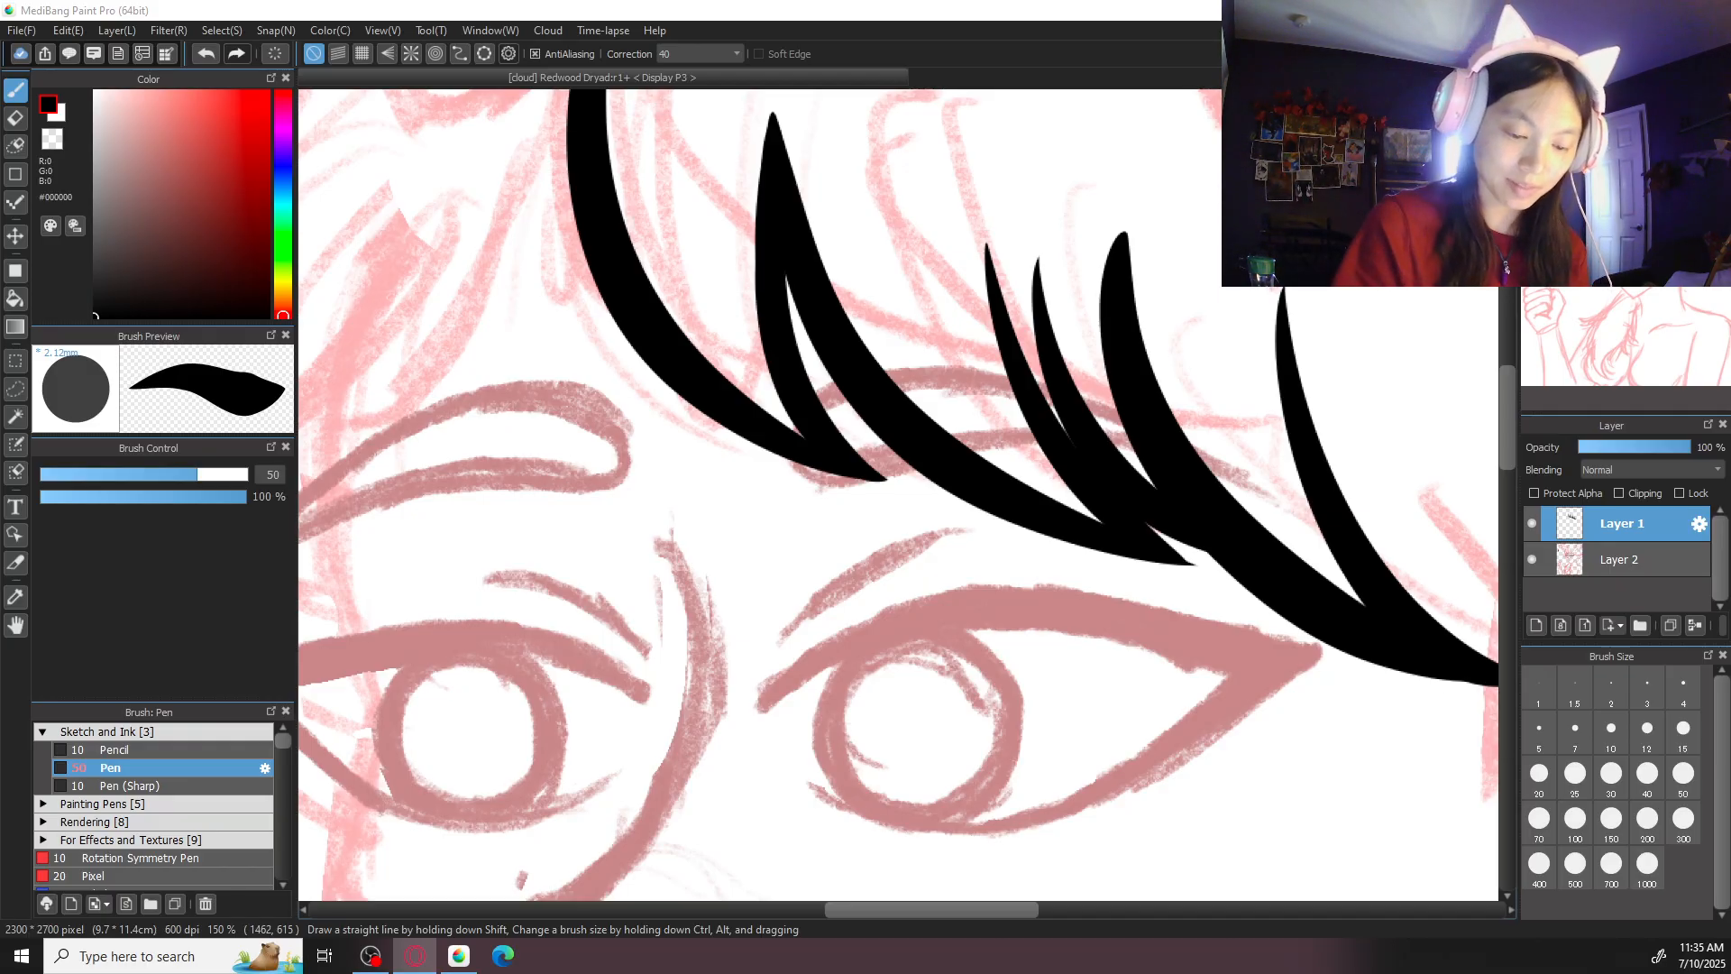
pyautogui.moveTo(695, 189); pyautogui.dragTo(861, 482)
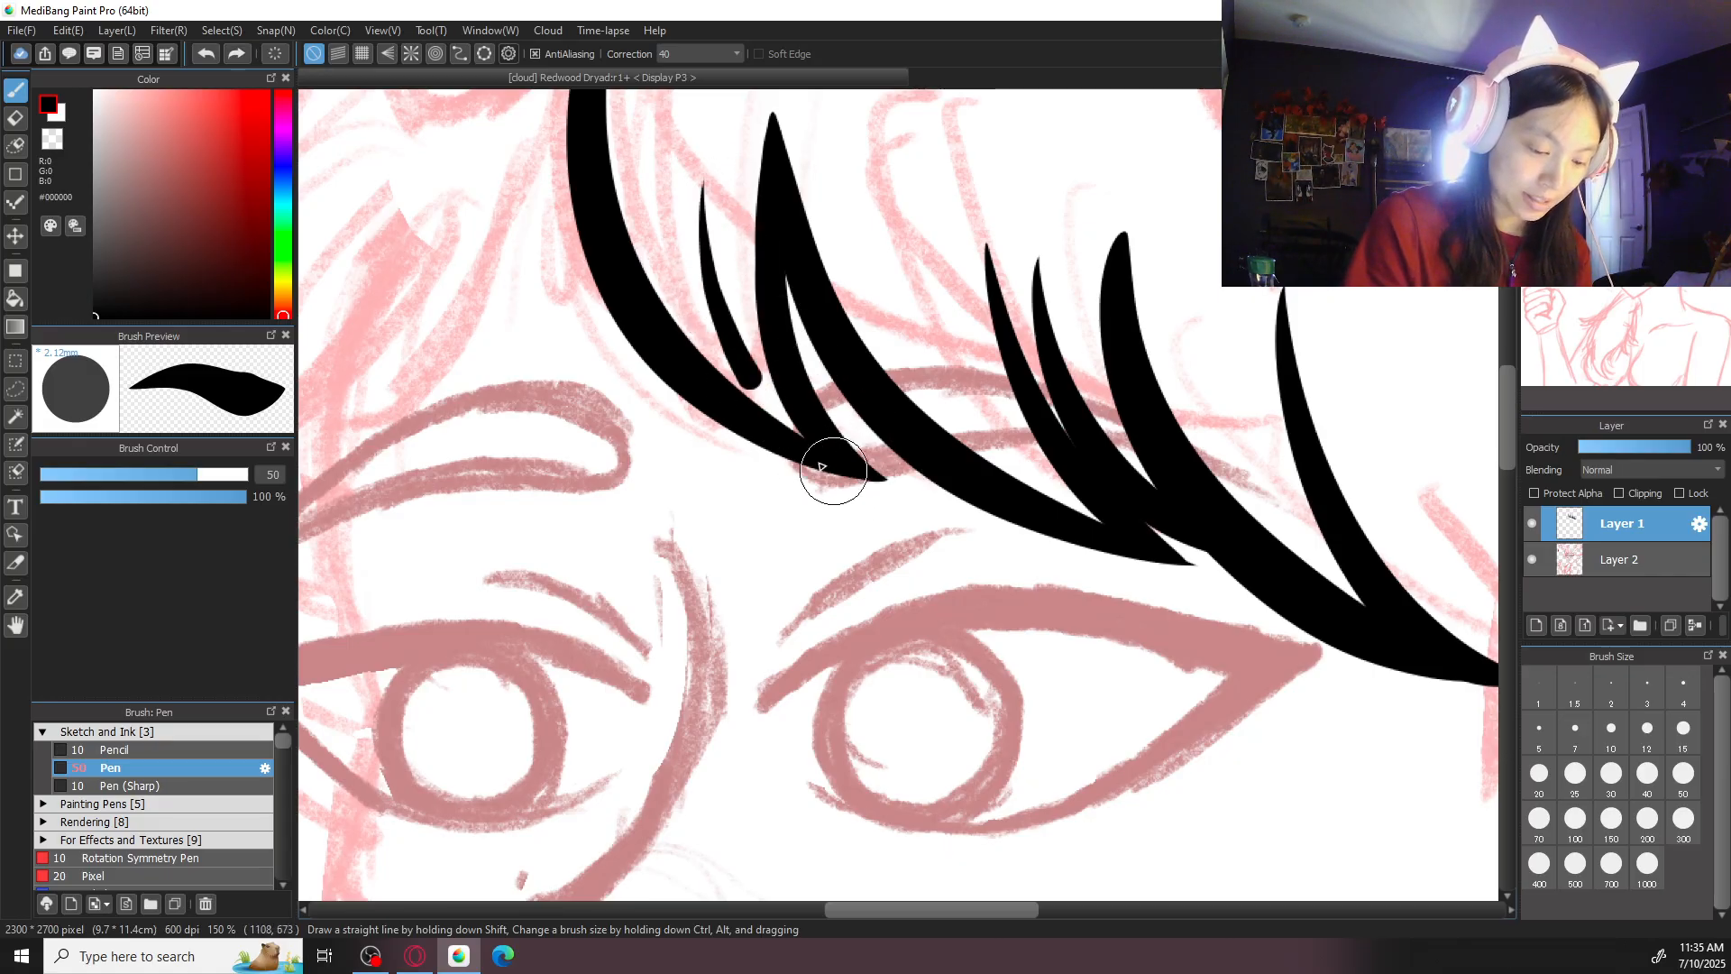
pyautogui.scroll(-2, 869, 271)
pyautogui.scroll(-1, 1127, 459)
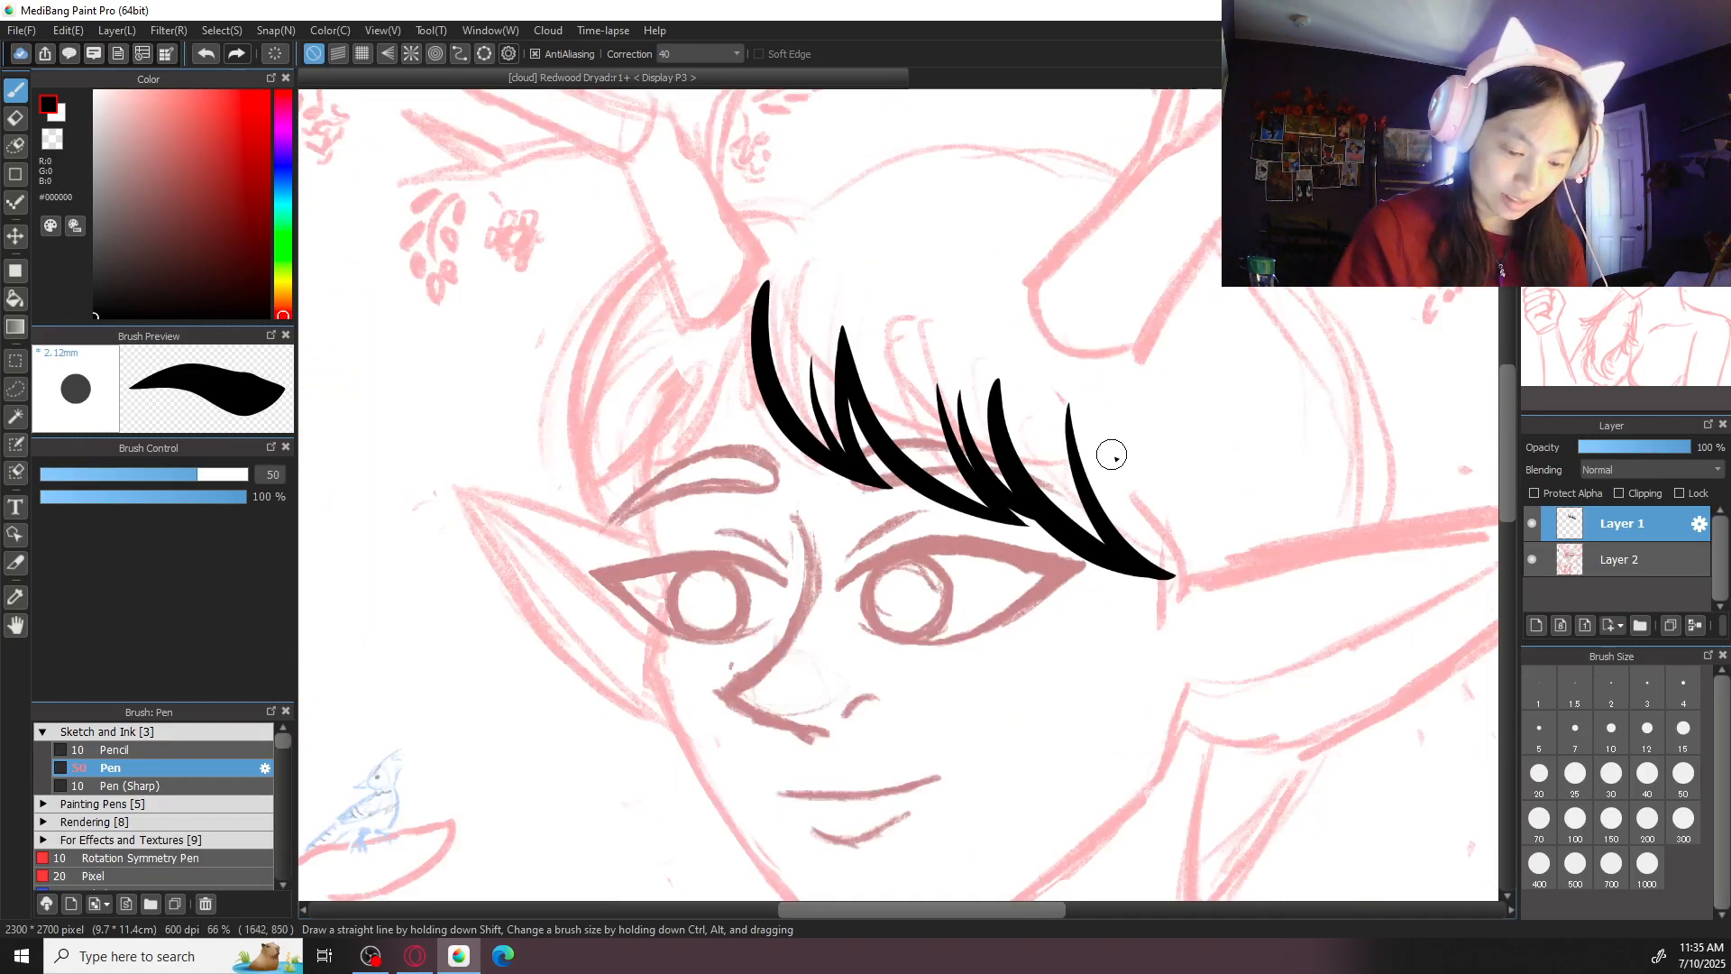
# - Ink a tapered strand sweeping from the lower part of the outermost right fringe strand out toward the right ear
pyautogui.moveTo(1101, 484); pyautogui.dragTo(1152, 607)
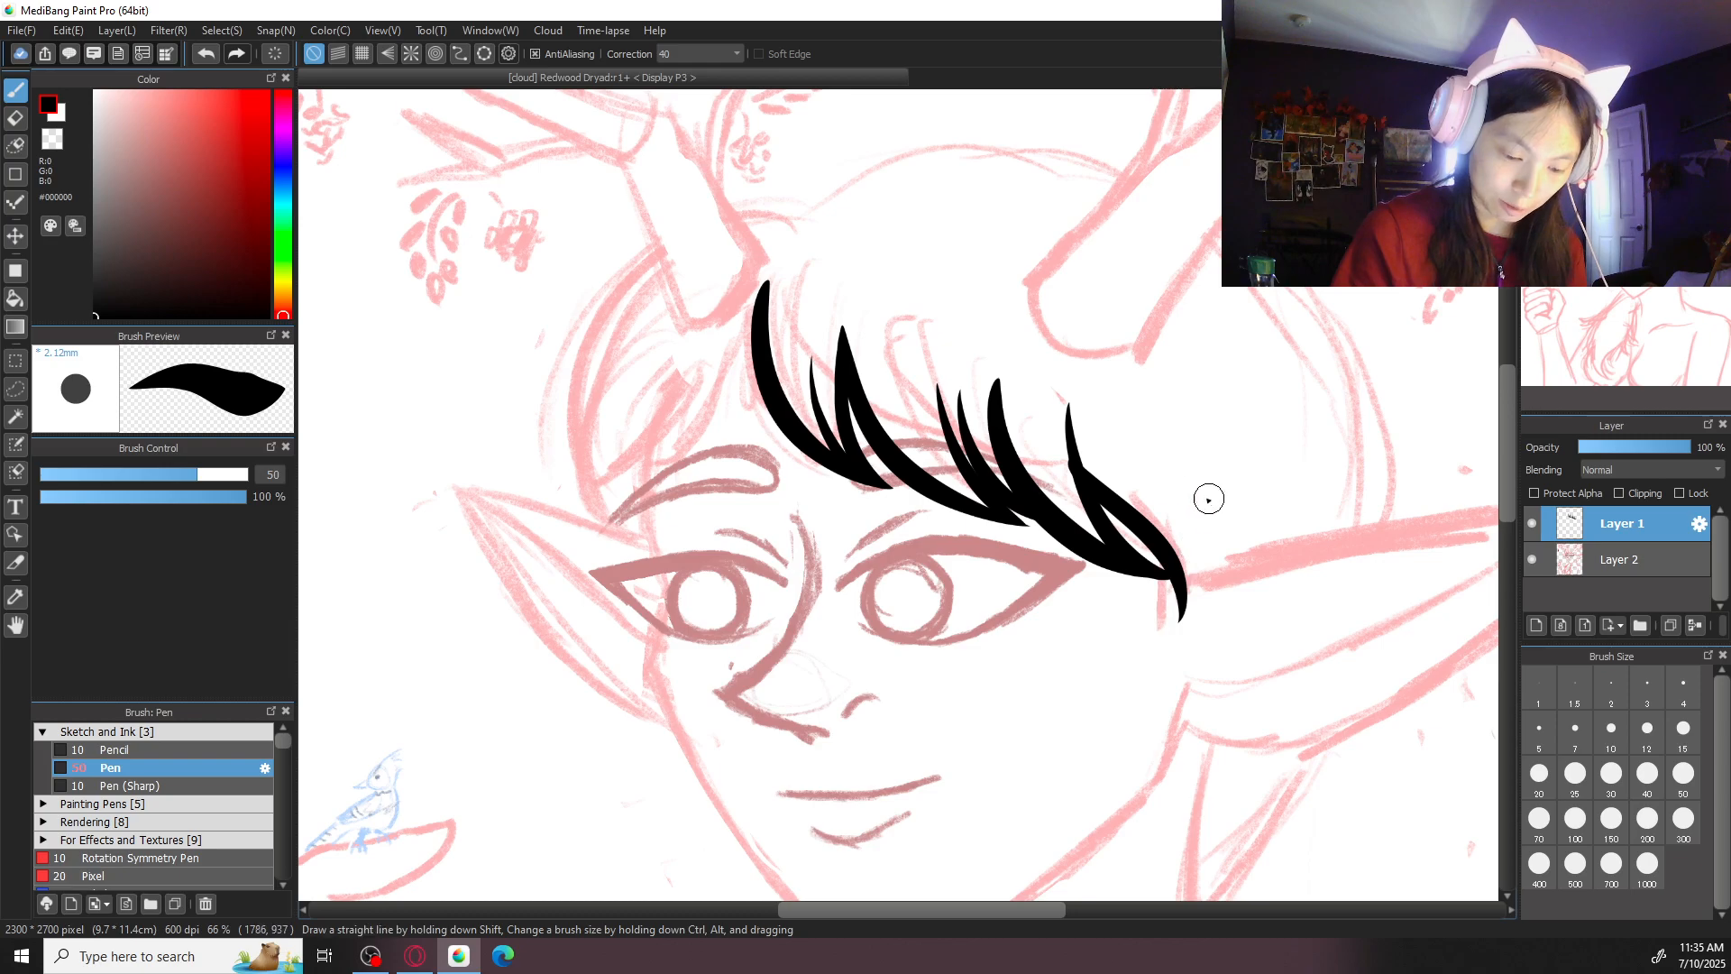
pyautogui.hotkey('ctrl', 'z')
pyautogui.hotkey('ctrl', 'z')
pyautogui.moveTo(1094, 490); pyautogui.dragTo(1236, 560)
pyautogui.hotkey('ctrl', 'z')
pyautogui.moveTo(1096, 491); pyautogui.dragTo(1254, 557)
pyautogui.hotkey('ctrl', 'z')
pyautogui.moveTo(1096, 492); pyautogui.dragTo(1247, 559)
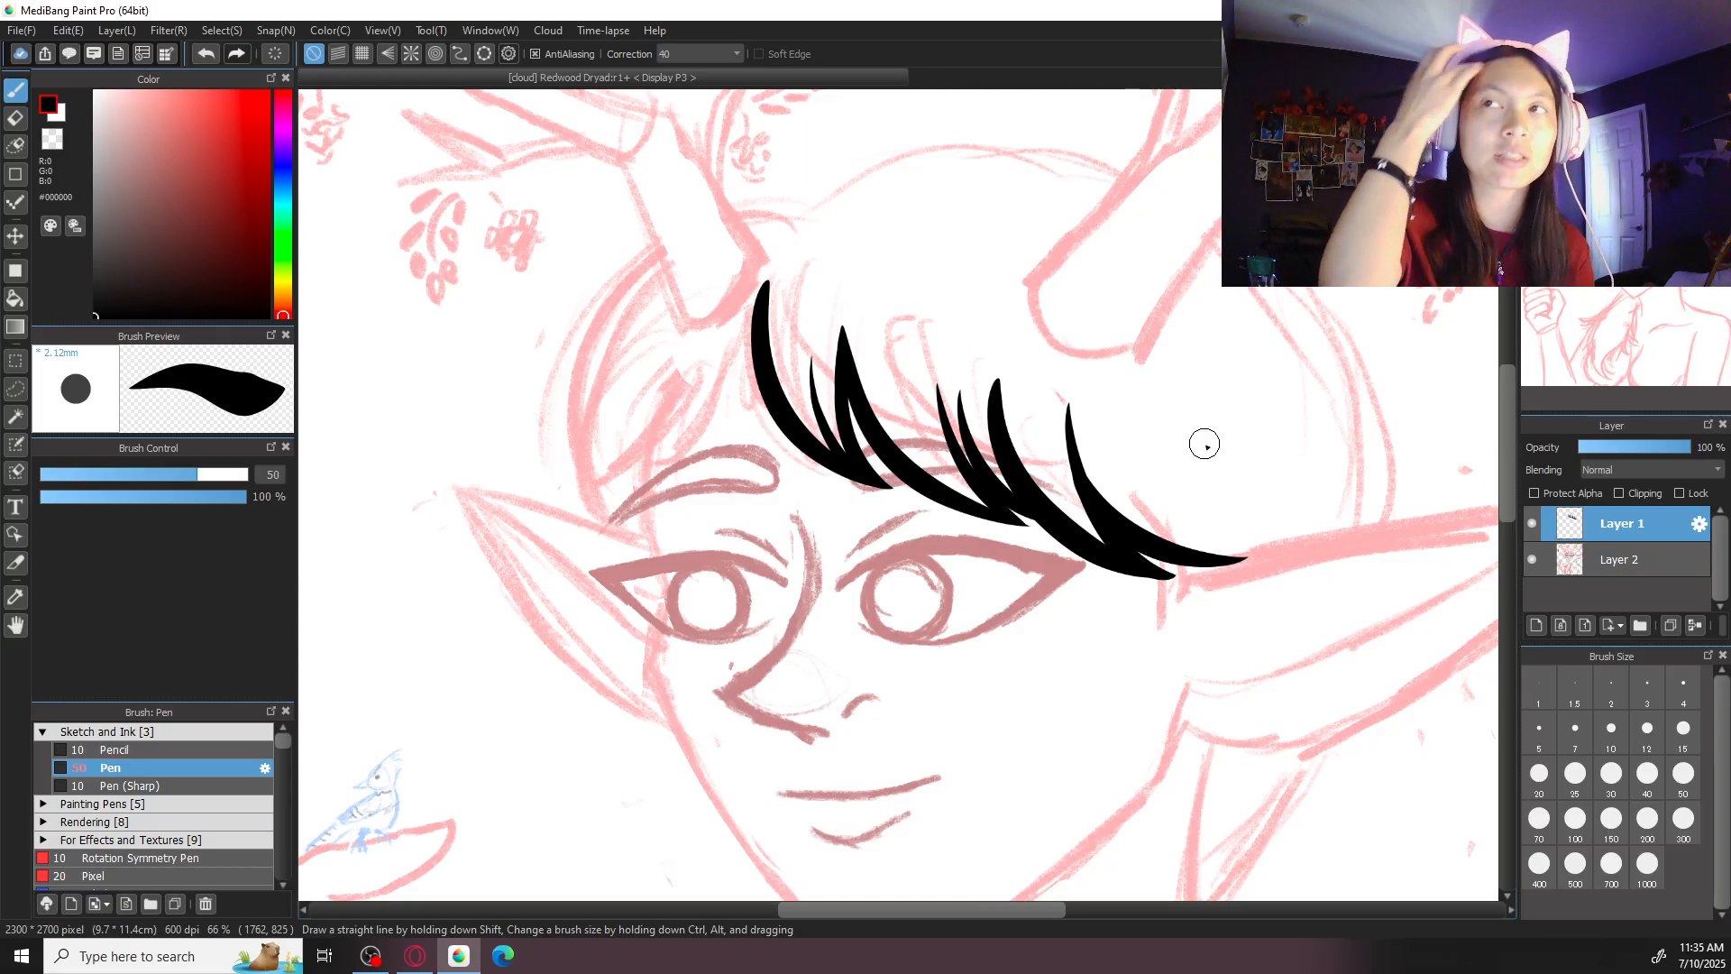
# - Ink a curved strand from the tip of the first fringe strand down to the left, ending above the left eyebrow
pyautogui.hotkey('ctrl', '+')
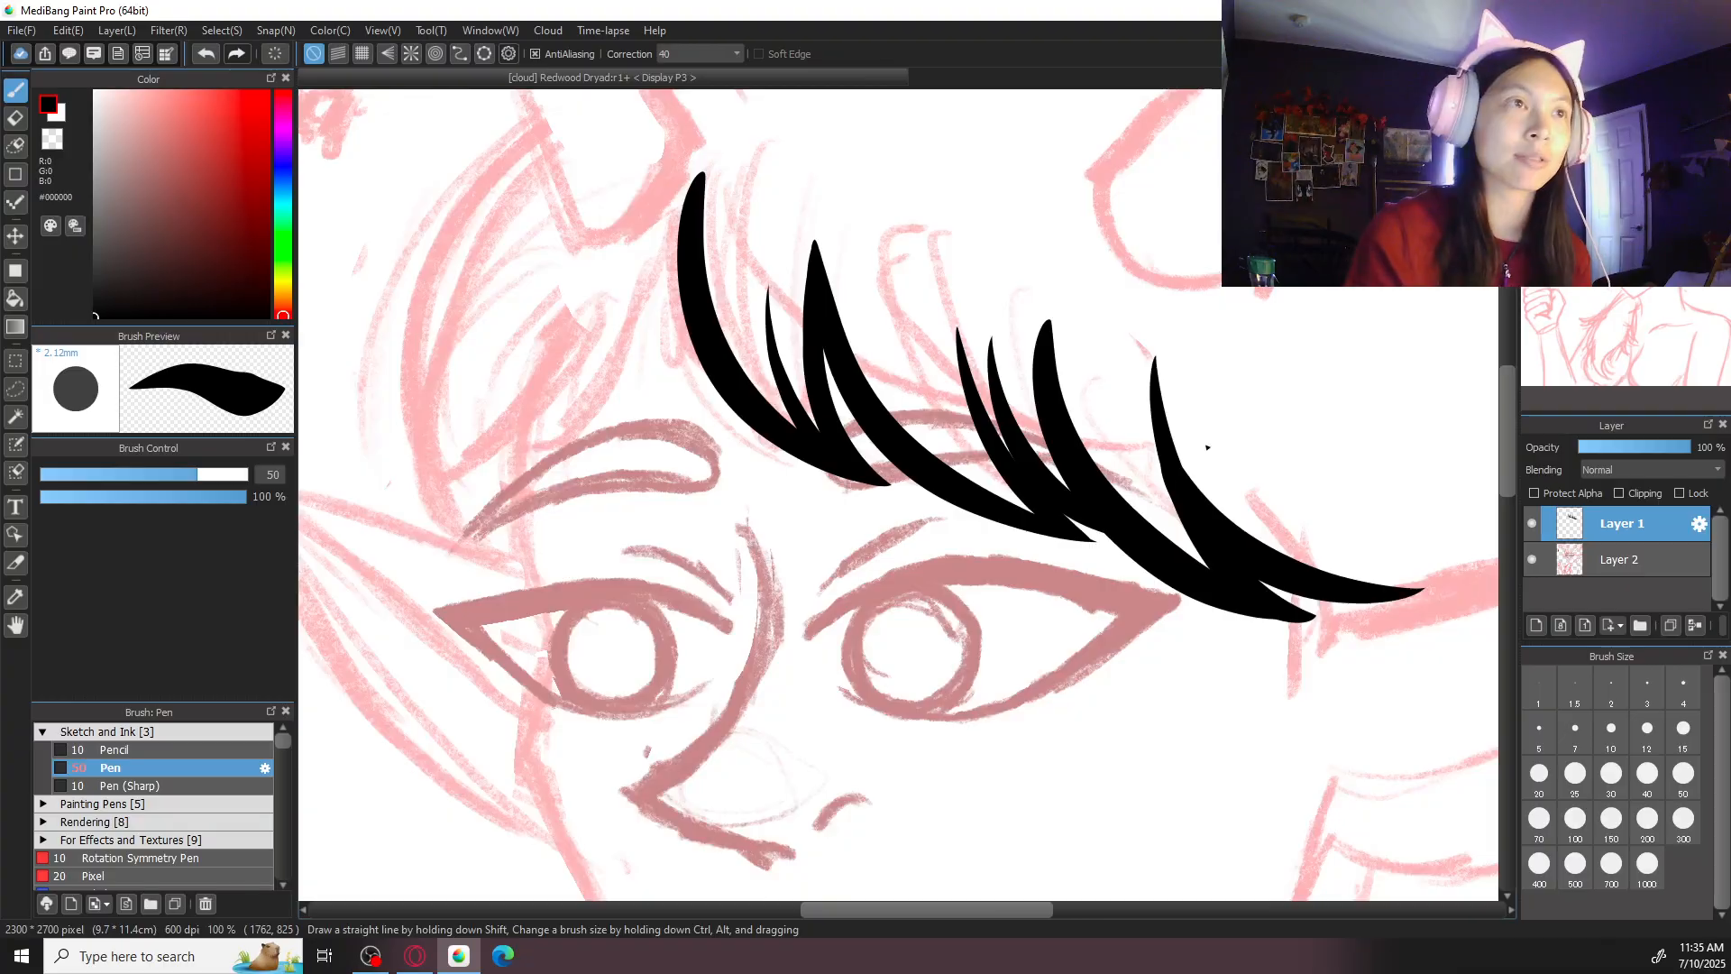
pyautogui.moveTo(710, 517); pyautogui.dragTo(885, 695)
pyautogui.moveTo(858, 375)
pyautogui.mouseDown()
pyautogui.moveTo(851, 424)
pyautogui.moveTo(674, 651)
pyautogui.mouseUp()
pyautogui.hotkey('ctrl', 'z')
pyautogui.moveTo(867, 370); pyautogui.dragTo(714, 620)
pyautogui.hotkey('ctrl', 'z')
pyautogui.moveTo(857, 419); pyautogui.dragTo(710, 621)
pyautogui.hotkey('ctrl', 'z')
pyautogui.moveTo(849, 386)
pyautogui.mouseDown()
pyautogui.moveTo(823, 538)
pyautogui.moveTo(699, 641)
pyautogui.mouseUp()
pyautogui.hotkey('ctrl', 'z')
# - Ink two short tapered strands left of the parting, one meeting the new strand's tip and one sweeping down toward the temple
pyautogui.hotkey('ctrl', 'z')
pyautogui.moveTo(865, 388); pyautogui.dragTo(708, 627)
pyautogui.moveTo(791, 422)
pyautogui.mouseDown()
pyautogui.moveTo(778, 495)
pyautogui.moveTo(697, 629)
pyautogui.mouseUp()
pyautogui.hotkey('ctrl', 'z')
pyautogui.moveTo(754, 446); pyautogui.dragTo(705, 634)
pyautogui.hotkey('ctrl', 'z')
pyautogui.moveTo(751, 499); pyautogui.dragTo(643, 664)
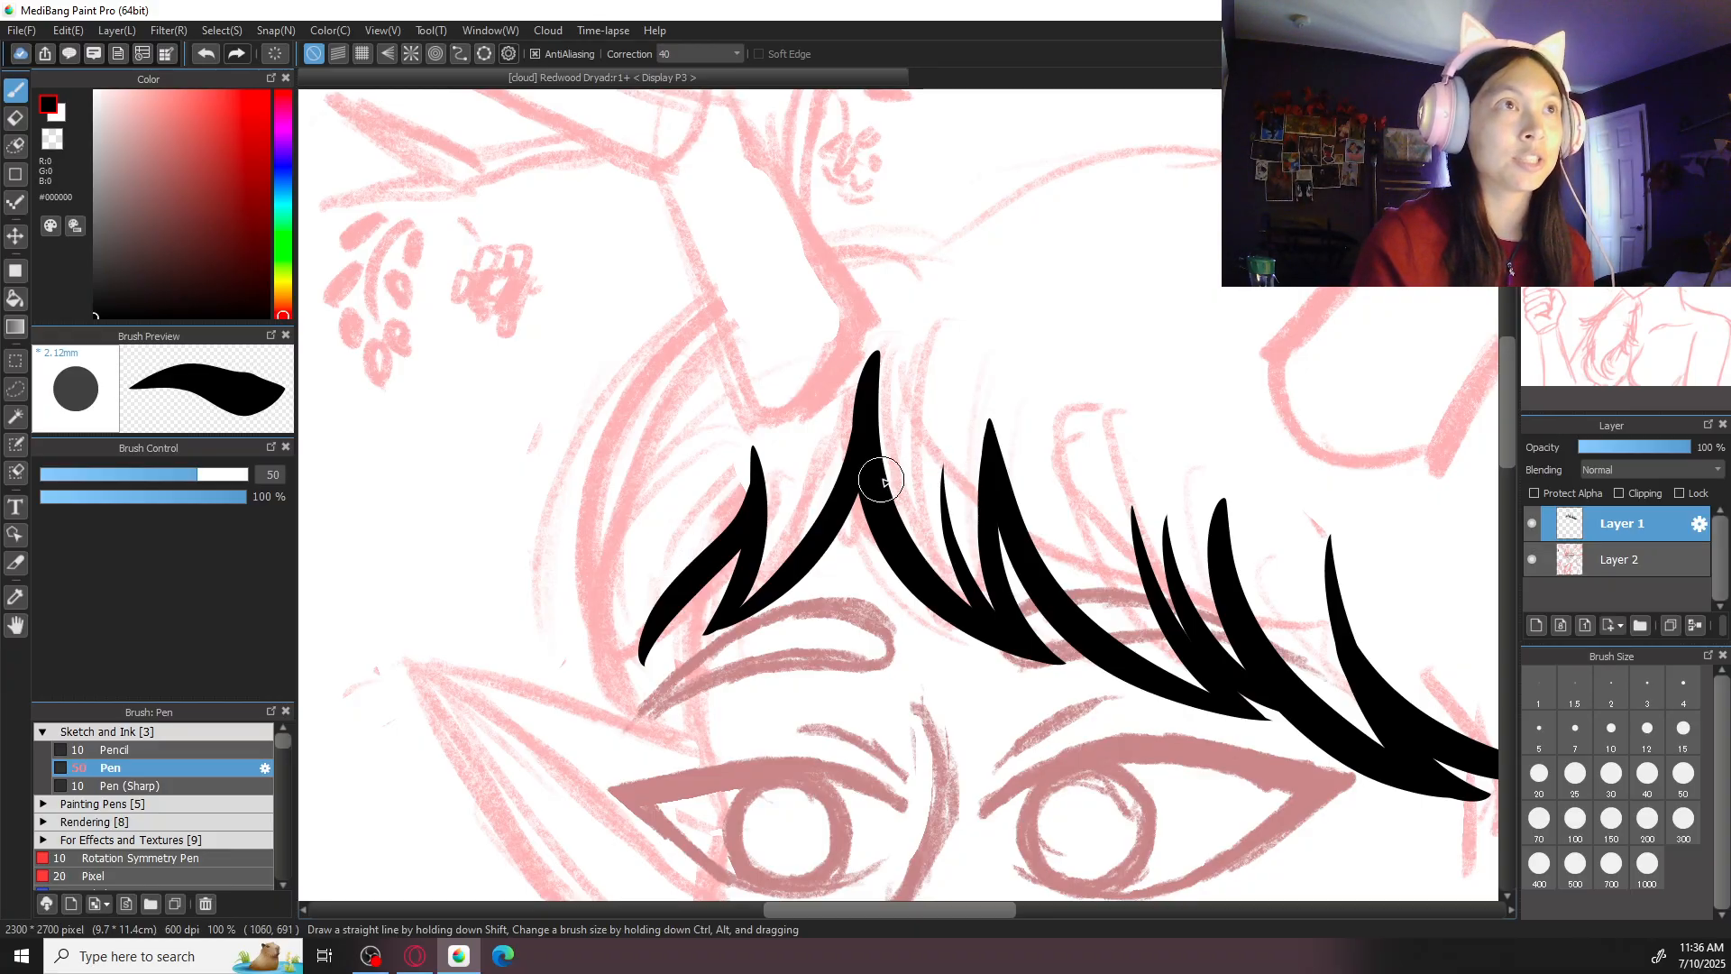
# - Ink a long curved outer hair strand from beside the left antler's base down to the top of the left ear
pyautogui.moveTo(853, 501)
pyautogui.mouseDown()
pyautogui.moveTo(854, 653)
pyautogui.moveTo(944, 503)
pyautogui.mouseUp()
pyautogui.moveTo(812, 316)
pyautogui.mouseDown()
pyautogui.moveTo(671, 469)
pyautogui.moveTo(735, 760)
pyautogui.mouseUp()
pyautogui.hotkey('ctrl', 'z')
pyautogui.moveTo(805, 313)
pyautogui.mouseDown()
pyautogui.moveTo(692, 463)
pyautogui.moveTo(745, 765)
pyautogui.mouseUp()
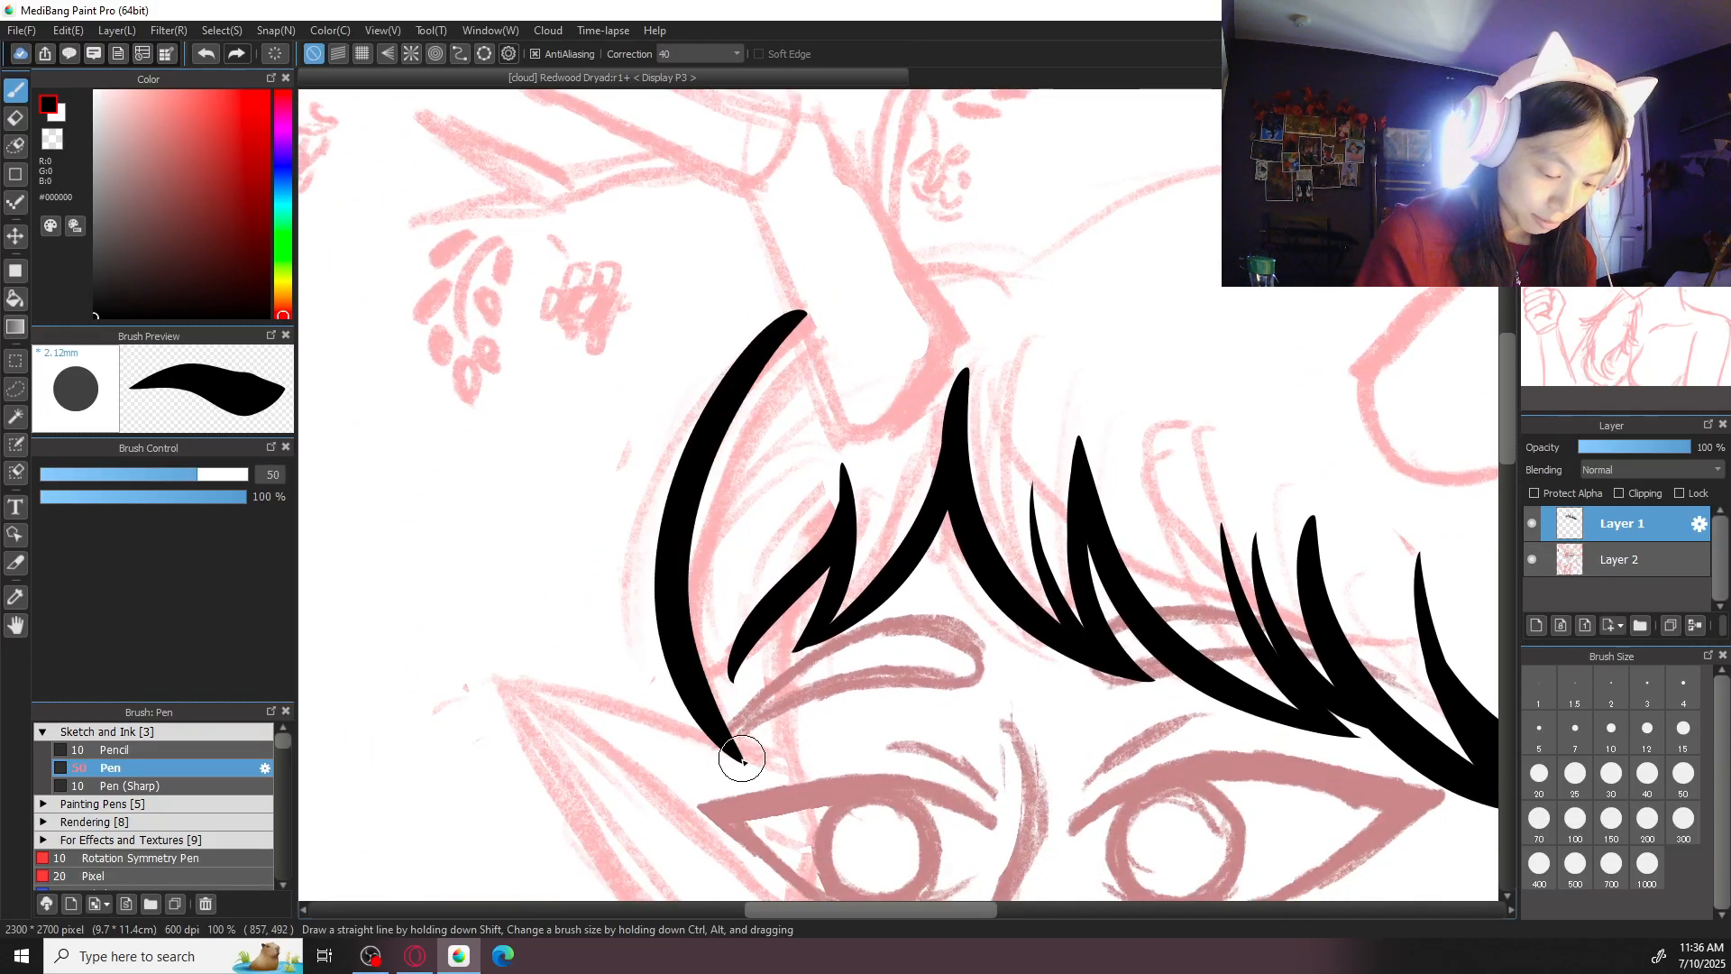
pyautogui.hotkey('ctrl', 'z')
pyautogui.moveTo(807, 315)
pyautogui.mouseDown()
pyautogui.moveTo(695, 445)
pyautogui.moveTo(749, 763)
pyautogui.mouseUp()
pyautogui.hotkey('ctrl', 'z')
pyautogui.moveTo(814, 314); pyautogui.dragTo(674, 545)
pyautogui.moveTo(674, 662); pyautogui.dragTo(747, 762)
pyautogui.hotkey('ctrl', 'z')
pyautogui.moveTo(811, 318); pyautogui.dragTo(749, 756)
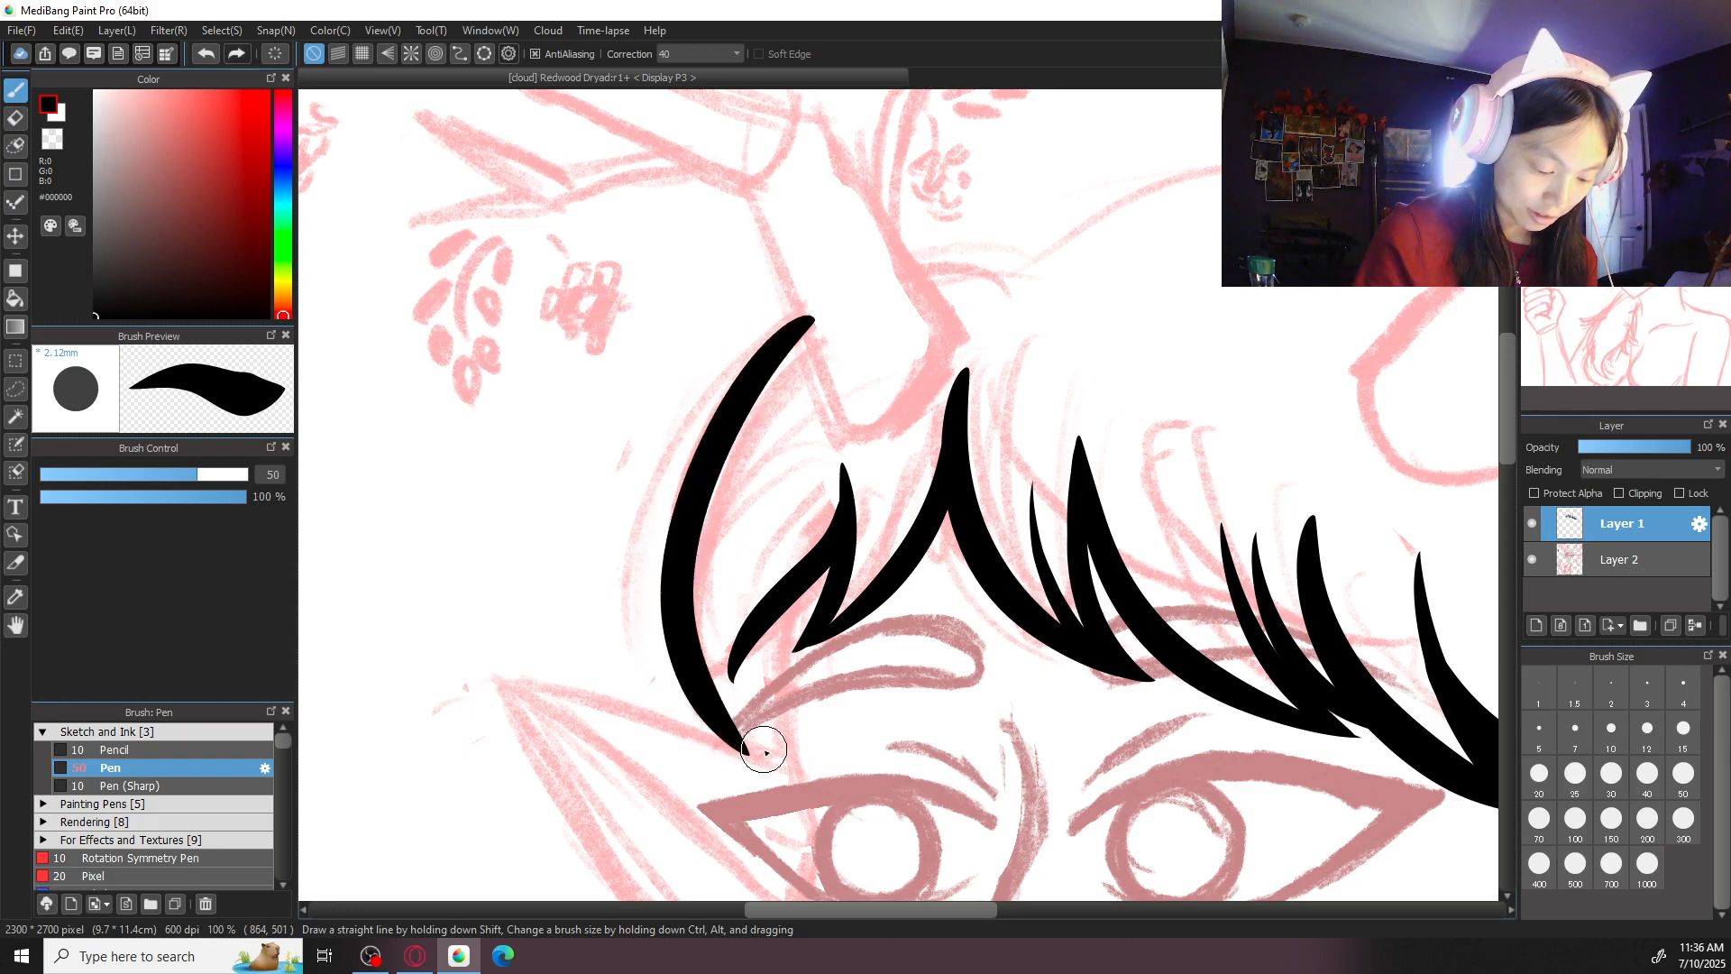
# - Ink a short sideburn strand running from the left fringe strand down to the outer corner of the left eye
pyautogui.hotkey('ctrl', '-')
pyautogui.hotkey('ctrl', '-')
pyautogui.hotkey('ctrl', '-')
pyautogui.moveTo(1202, 610); pyautogui.dragTo(1082, 469)
pyautogui.hotkey('ctrl', '+')
pyautogui.hotkey('ctrl', '+')
pyautogui.hotkey('ctrl', '+')
pyautogui.moveTo(595, 302); pyautogui.dragTo(591, 518)
pyautogui.hotkey('ctrl', 'z')
pyautogui.moveTo(600, 313); pyautogui.dragTo(617, 509)
pyautogui.hotkey('ctrl', 'z')
pyautogui.moveTo(636, 284); pyautogui.dragTo(616, 507)
pyautogui.hotkey('ctrl', '-')
pyautogui.hotkey('ctrl', '-')
pyautogui.hotkey('ctrl', '-')
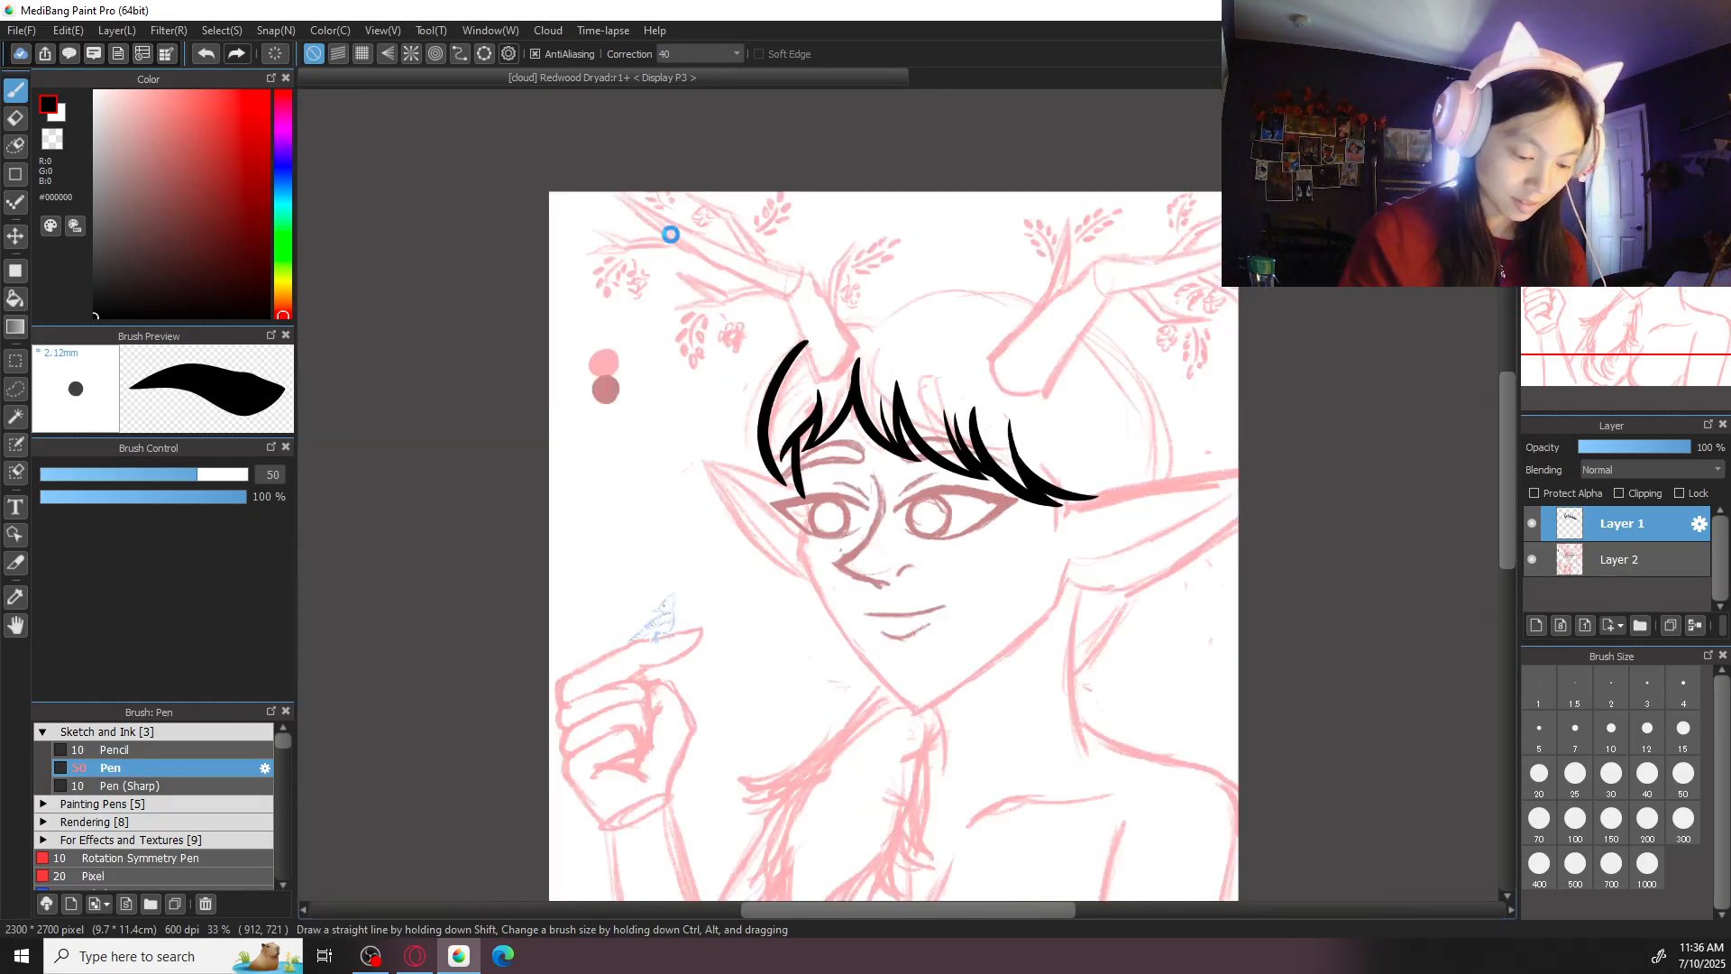
# - Ink the left side of the face from beside the left eye down to the chin
pyautogui.moveTo(1008, 658); pyautogui.dragTo(978, 564)
pyautogui.hotkey('ctrl', '+')
pyautogui.hotkey('ctrl', '+')
pyautogui.hotkey('ctrl', '+')
pyautogui.moveTo(522, 340); pyautogui.dragTo(746, 793)
pyautogui.hotkey('ctrl', 'z')
pyautogui.moveTo(521, 320)
pyautogui.mouseDown()
pyautogui.moveTo(517, 410)
pyautogui.moveTo(812, 843)
pyautogui.mouseUp()
pyautogui.hotkey('ctrl', 'z')
pyautogui.moveTo(521, 320)
pyautogui.mouseDown()
pyautogui.moveTo(520, 422)
pyautogui.moveTo(861, 861)
pyautogui.mouseUp()
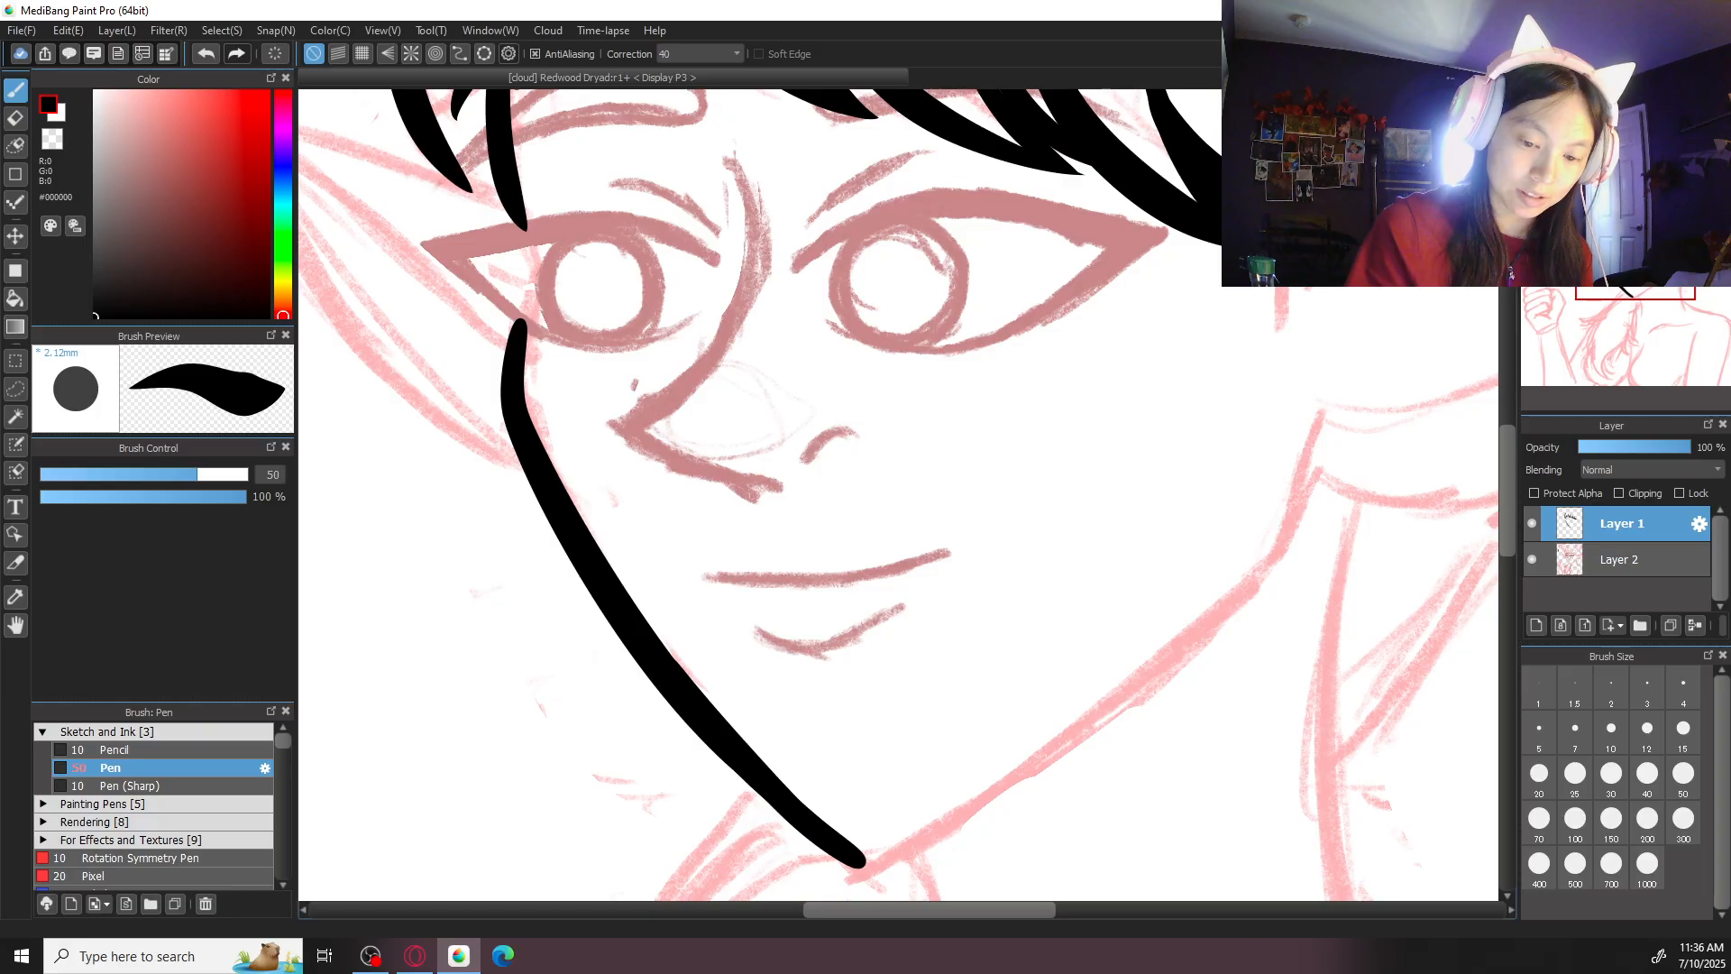
# - Open the cloud artwork "Show the Light of Day" and examine its line art up close
pyautogui.click(20, 30)
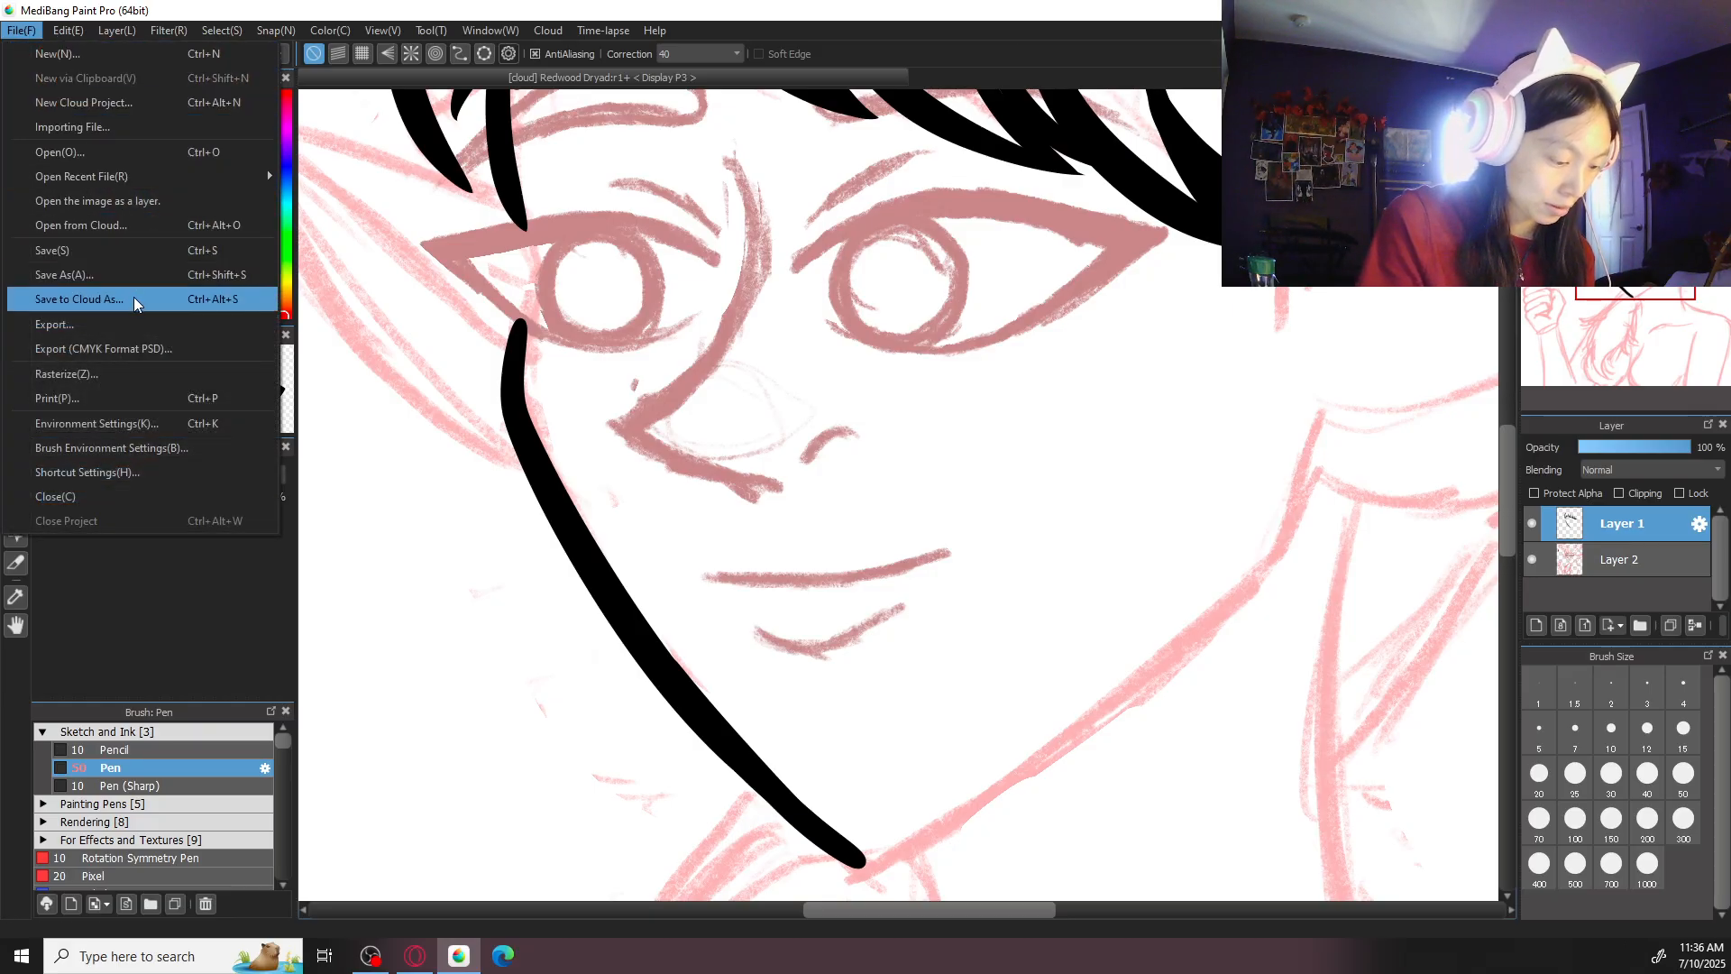
pyautogui.click(134, 226)
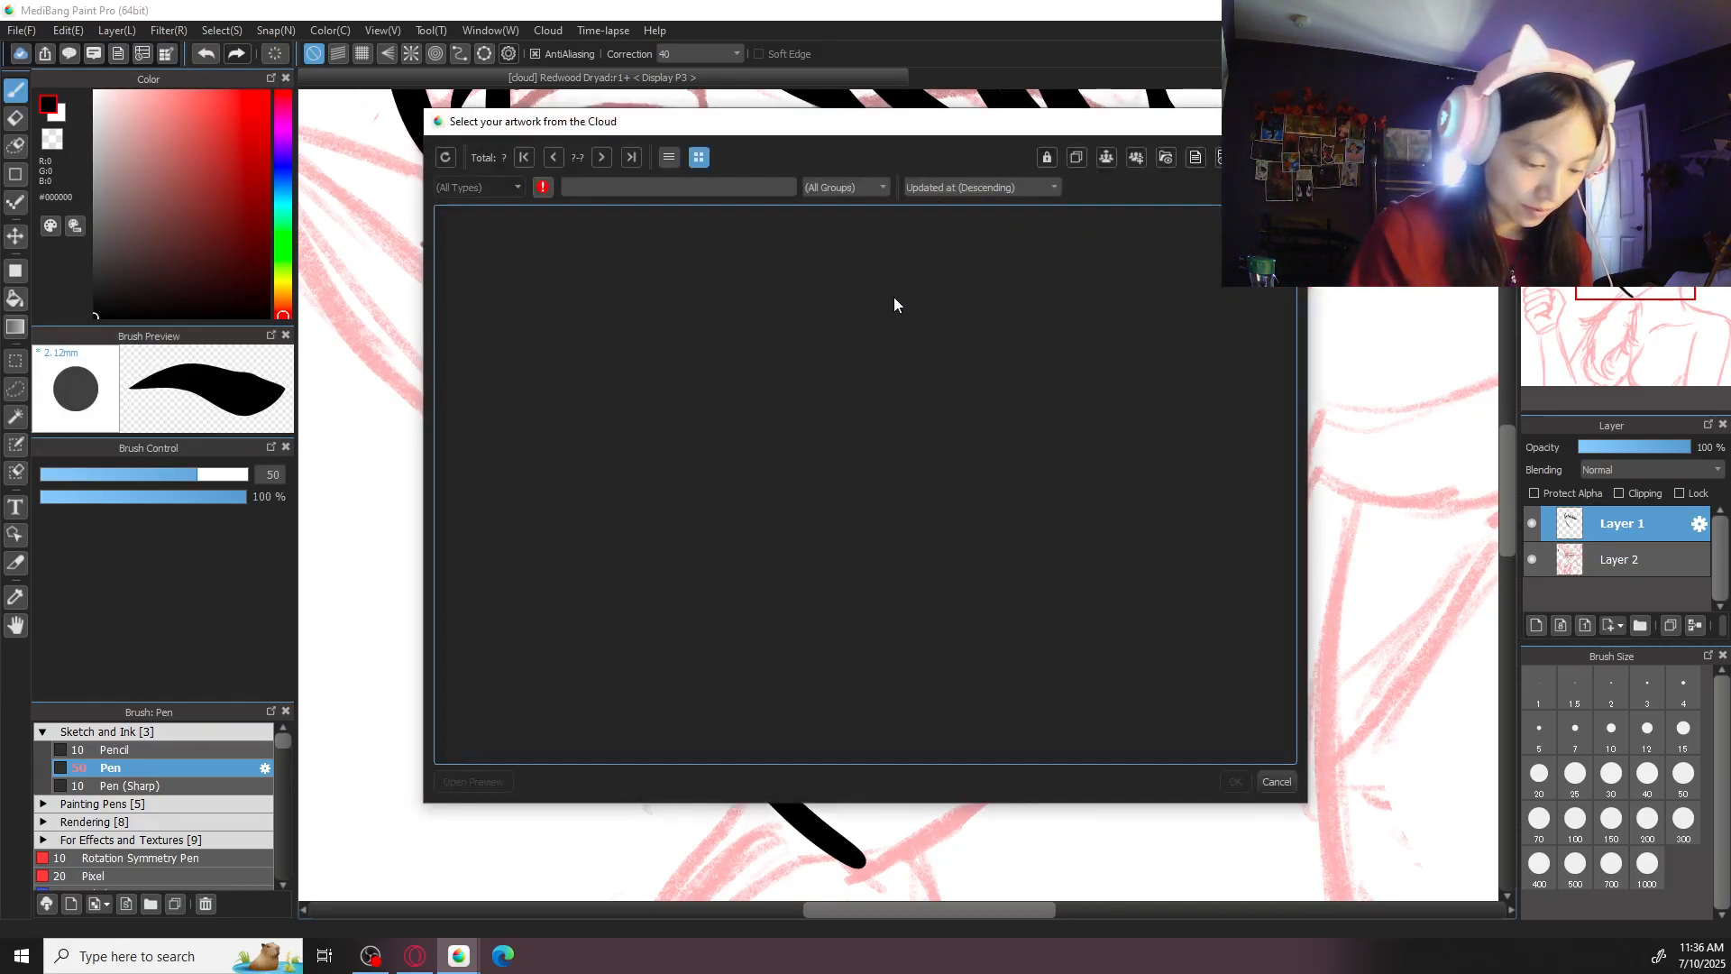
pyautogui.click(783, 320)
pyautogui.click(1235, 781)
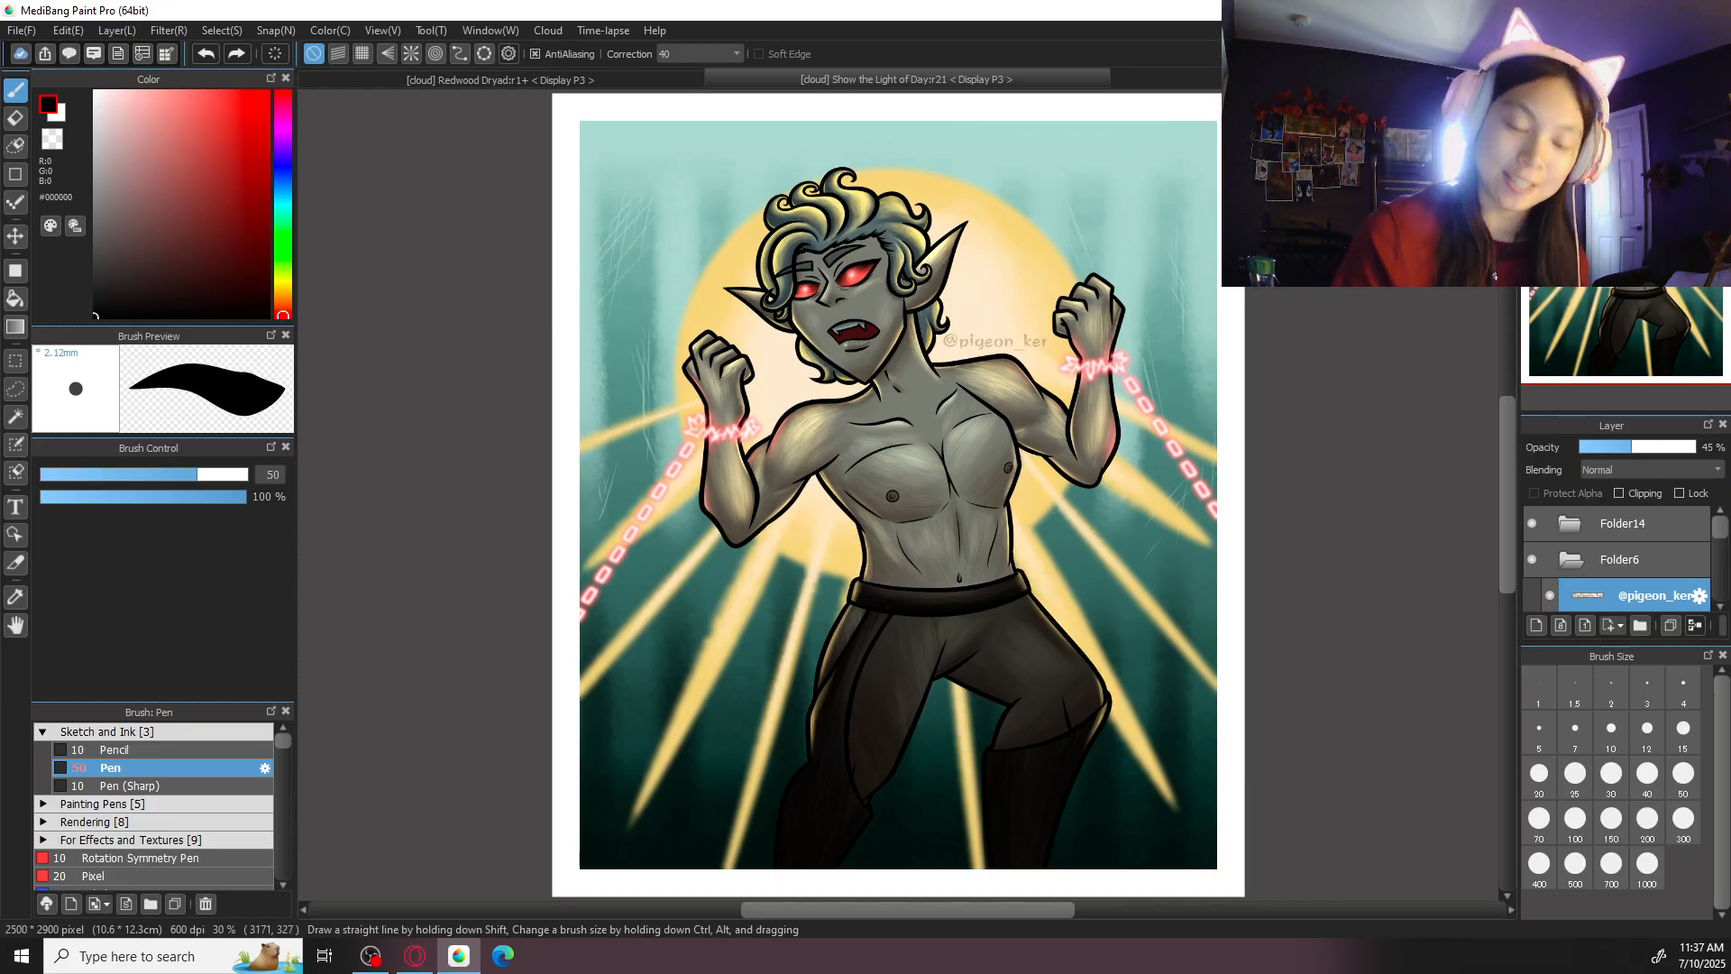
pyautogui.hotkey('ctrl', '+')
pyautogui.hotkey('ctrl', '+')
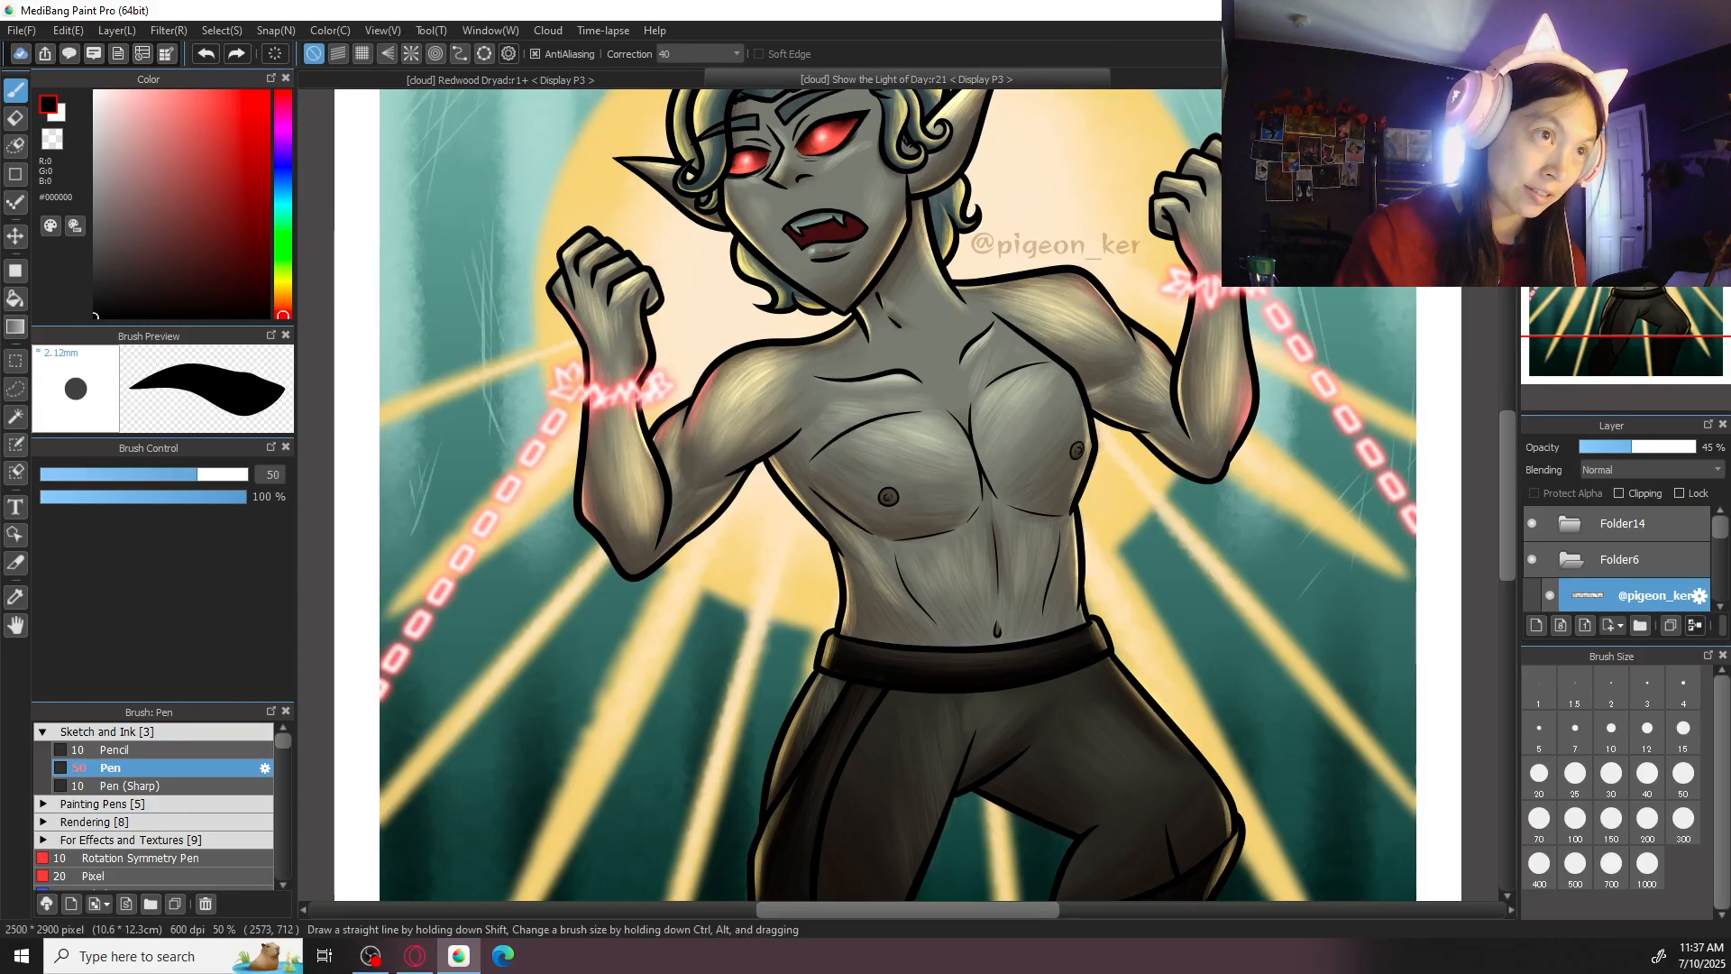
pyautogui.moveTo(1029, 451); pyautogui.dragTo(1080, 496)
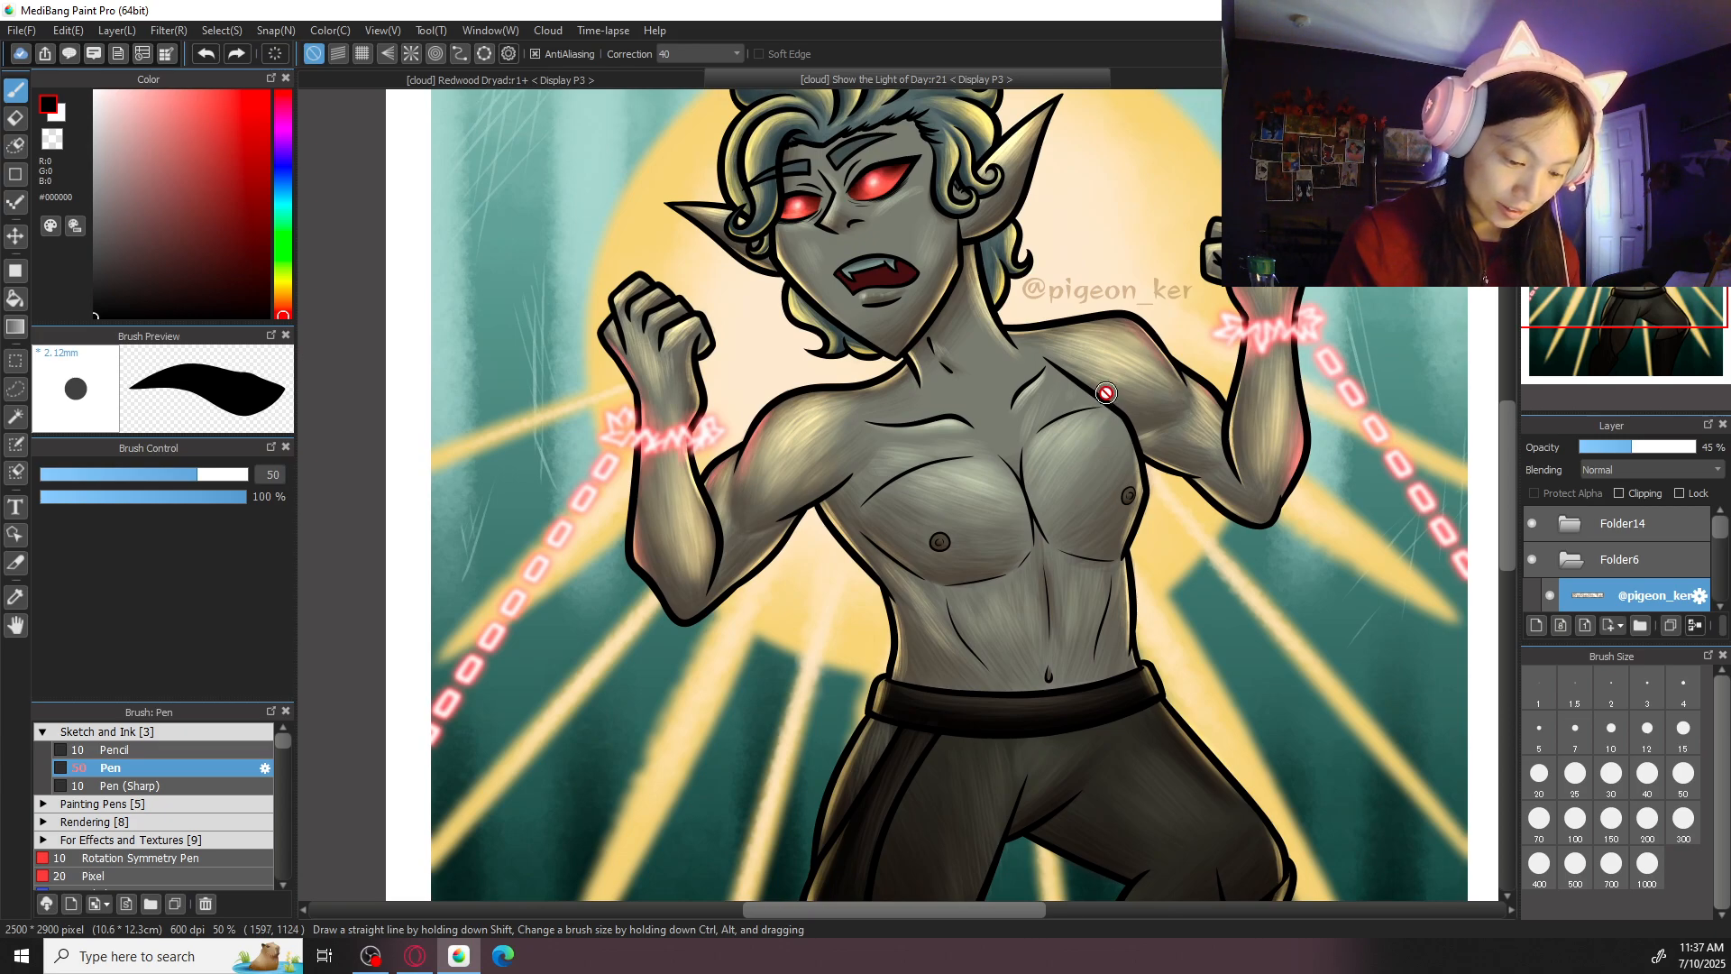
pyautogui.moveTo(1113, 390); pyautogui.dragTo(1109, 454)
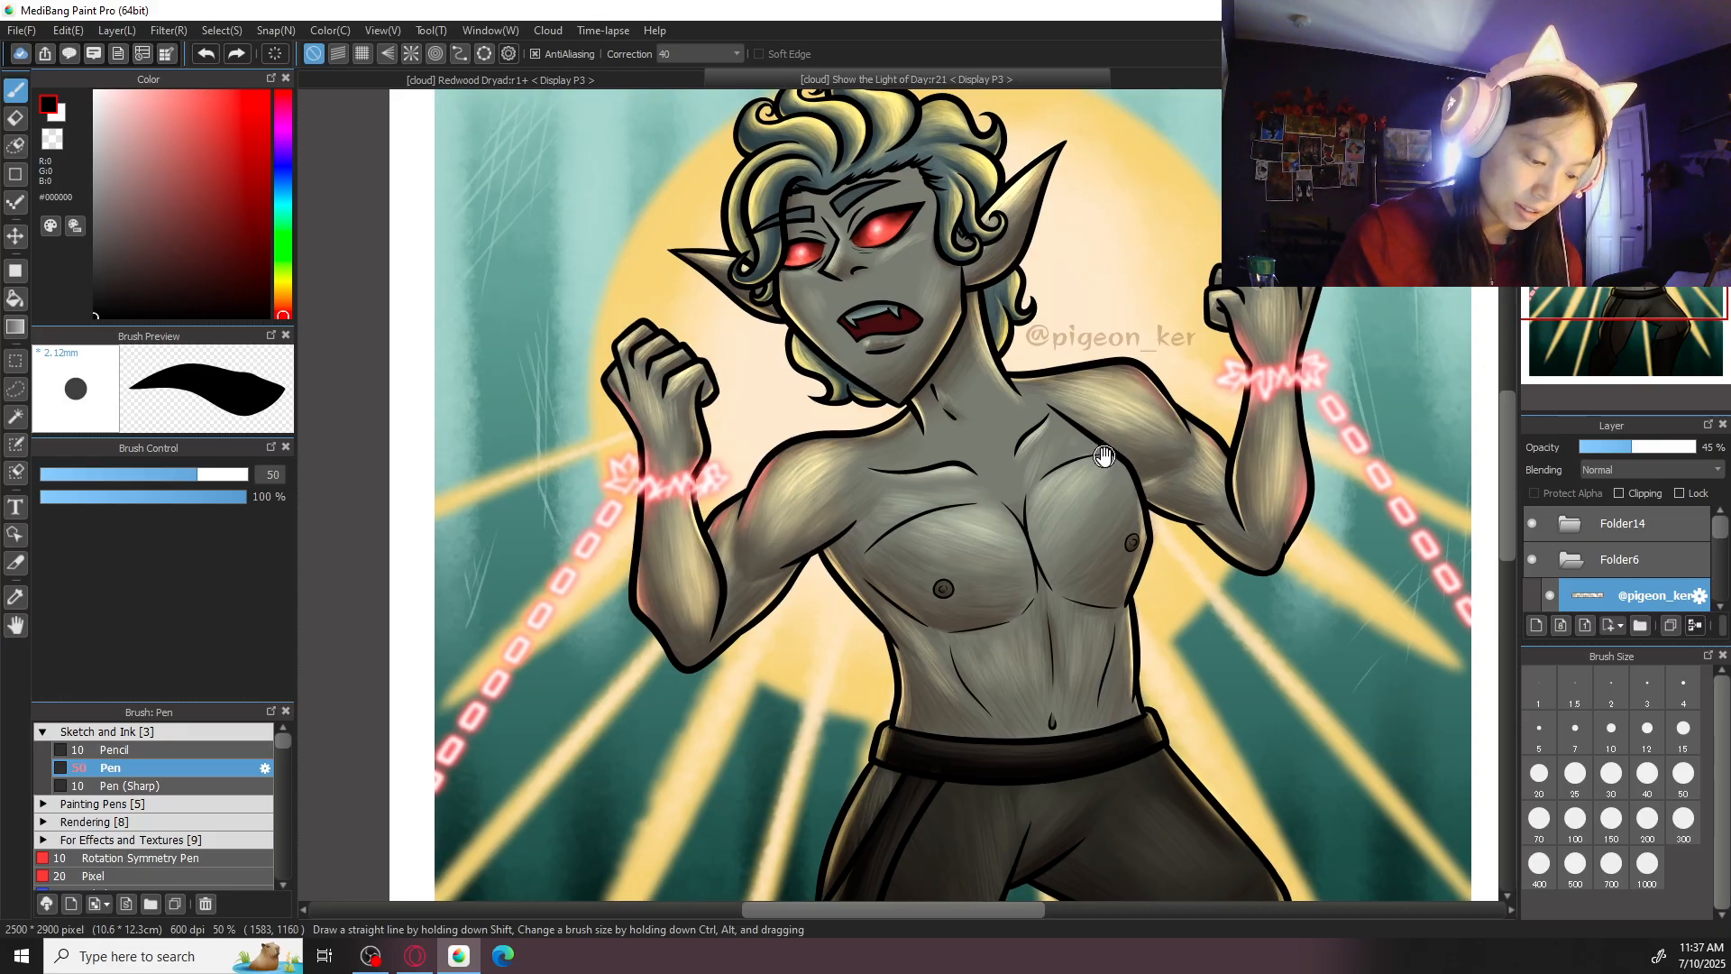
pyautogui.moveTo(1189, 477); pyautogui.dragTo(1110, 356)
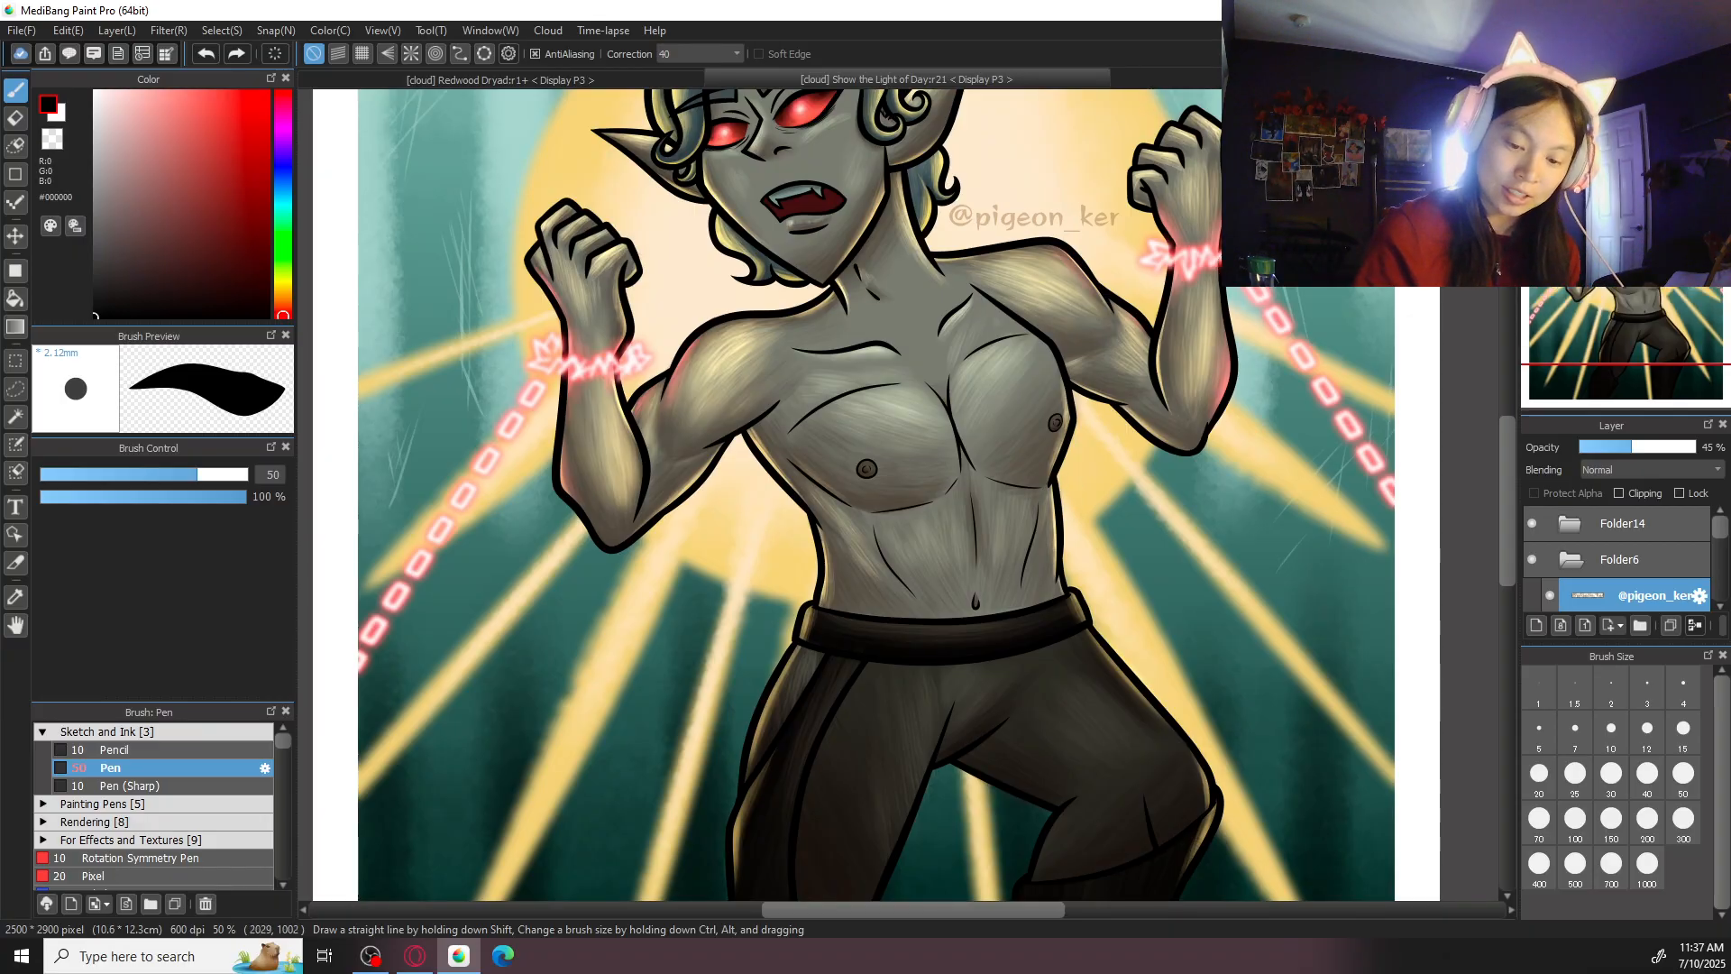
pyautogui.click(1584, 100)
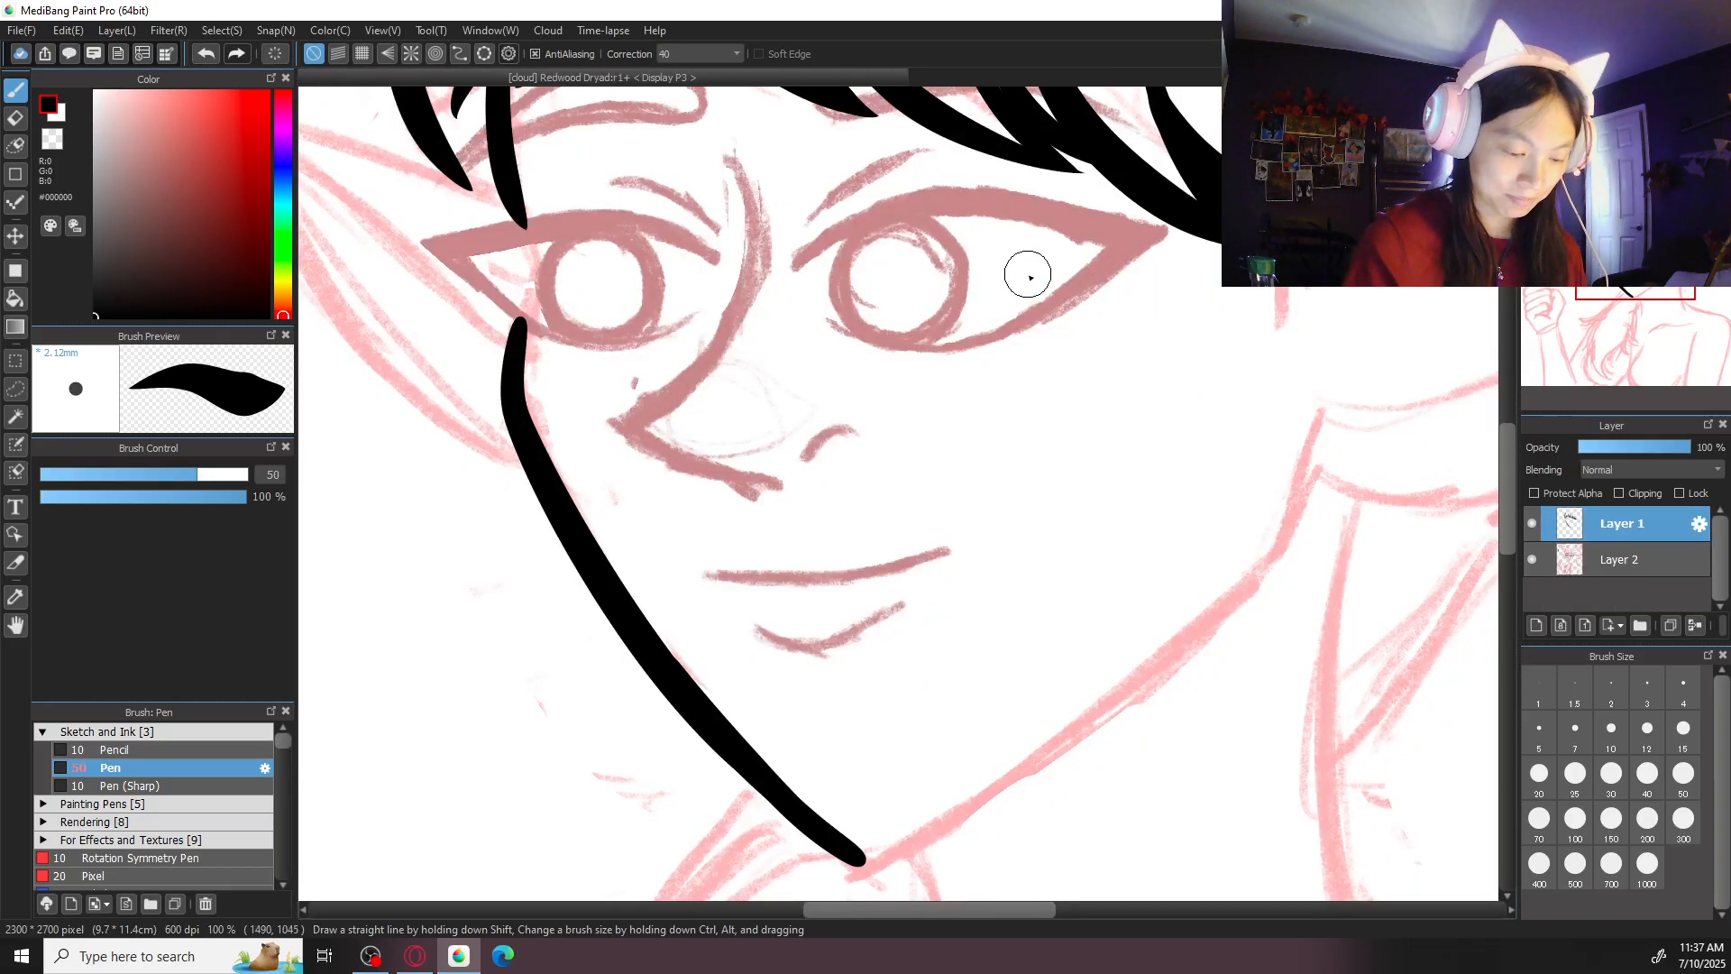
# - Ink the right jawline of the dryad between the jaw corner below the ear and the chin, joining the left side
pyautogui.moveTo(1147, 657); pyautogui.dragTo(1070, 462)
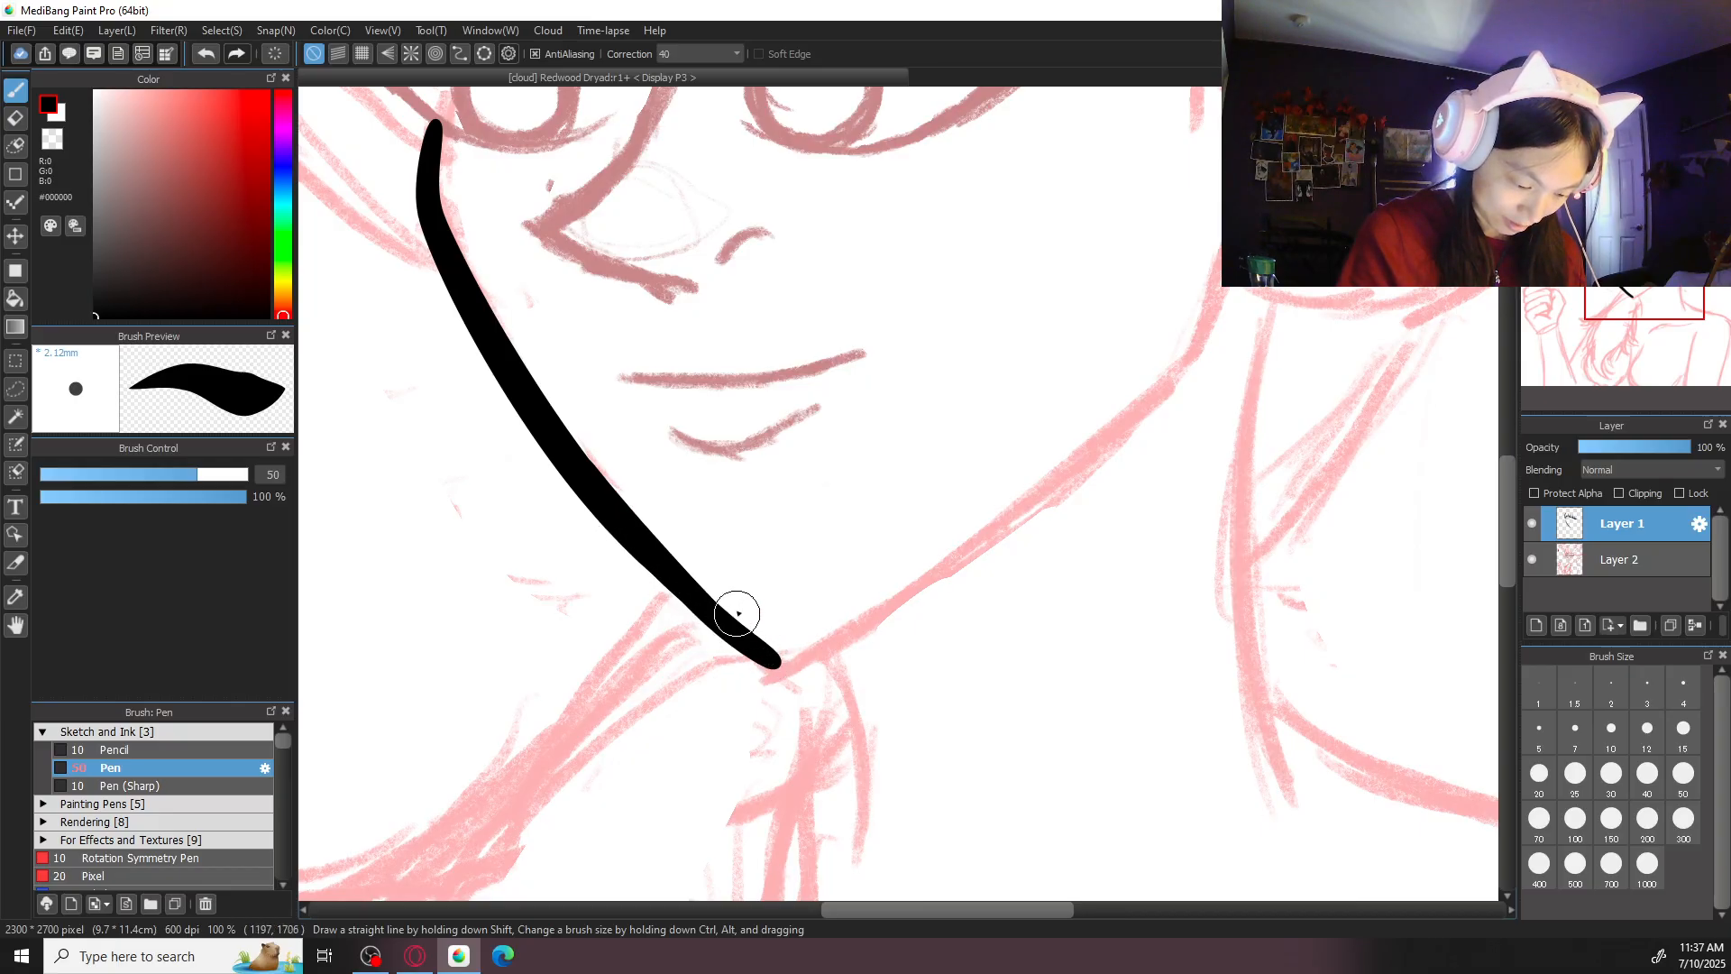
pyautogui.moveTo(807, 658); pyautogui.dragTo(1112, 405)
pyautogui.hotkey('ctrl', 'z')
pyautogui.moveTo(773, 651)
pyautogui.mouseDown()
pyautogui.moveTo(1185, 377)
pyautogui.moveTo(706, 752)
pyautogui.mouseUp()
pyautogui.hotkey('ctrl', 'z')
pyautogui.moveTo(1188, 376); pyautogui.dragTo(755, 701)
pyautogui.hotkey('ctrl', 'z')
pyautogui.moveTo(1198, 370); pyautogui.dragTo(781, 657)
pyautogui.hotkey('ctrl', 'z')
pyautogui.moveTo(1187, 371); pyautogui.dragTo(874, 595)
pyautogui.hotkey('ctrl', 'z')
pyautogui.moveTo(1203, 360); pyautogui.dragTo(858, 638)
pyautogui.moveTo(1175, 387); pyautogui.dragTo(783, 613)
# - Reduce the Pen brush size to 20
pyautogui.scroll(2, 898, 491)
pyautogui.press('[')
pyautogui.press('[')
pyautogui.press('[')
pyautogui.press('[')
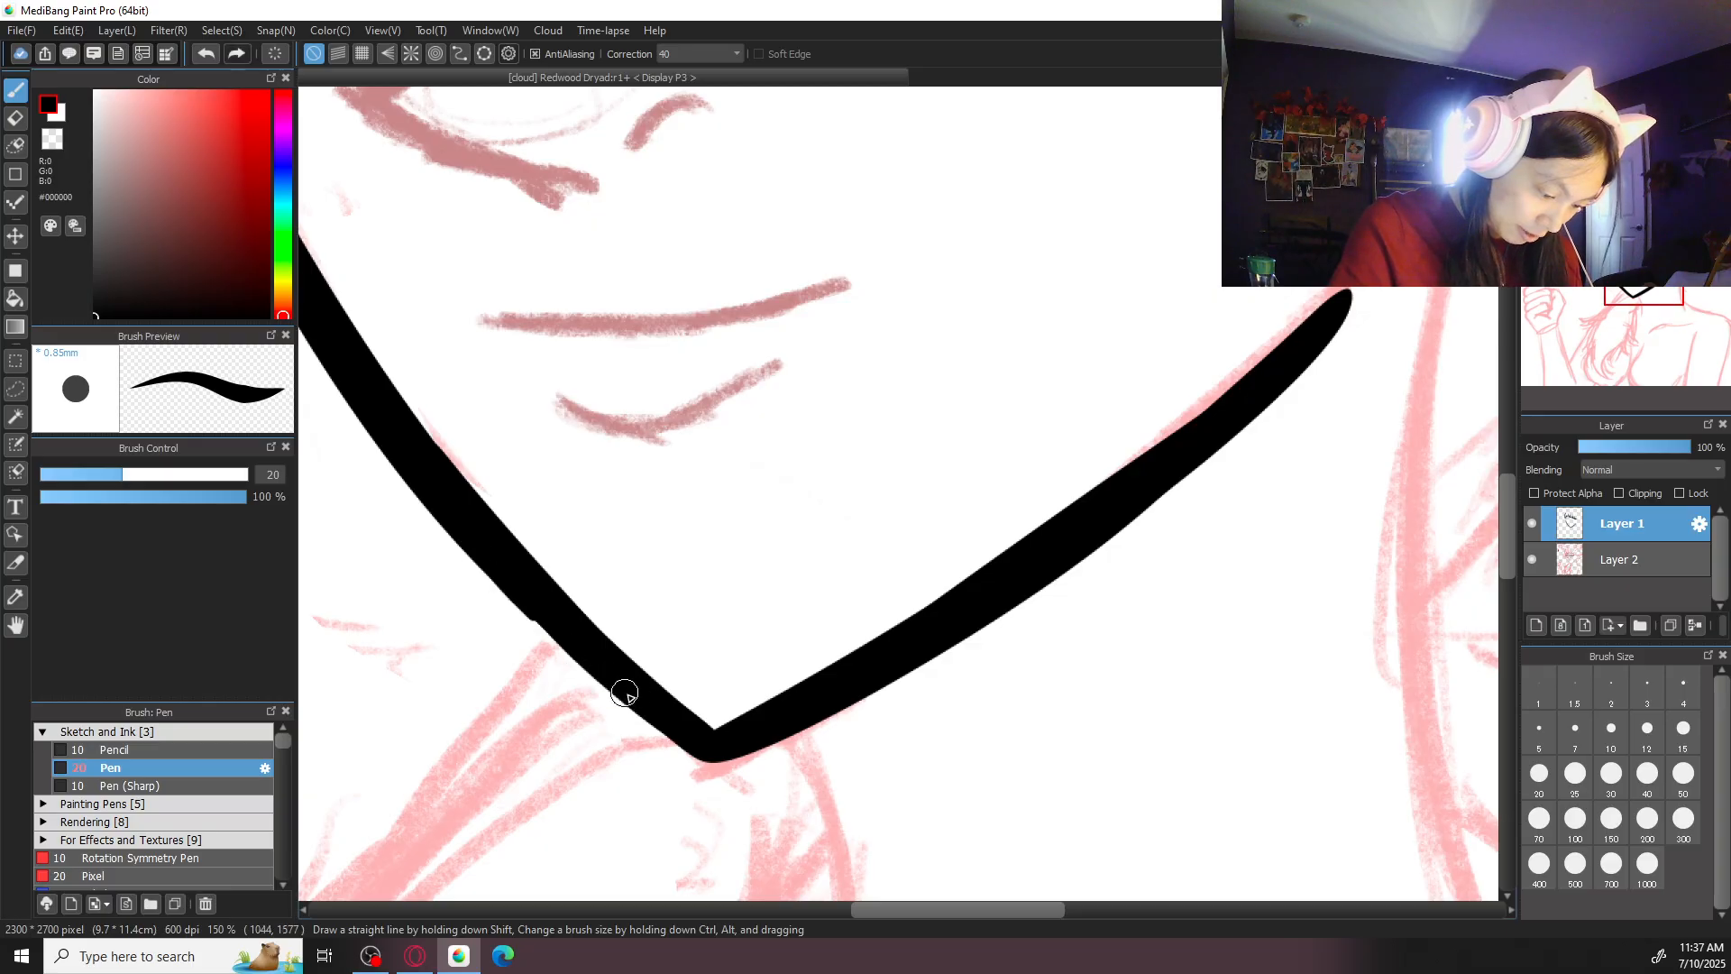
# - Examine the inked fringe and jawline against the whole character sketch
pyautogui.hotkey('ctrl', '-')
pyautogui.hotkey('ctrl', '-')
pyautogui.hotkey('ctrl', '-')
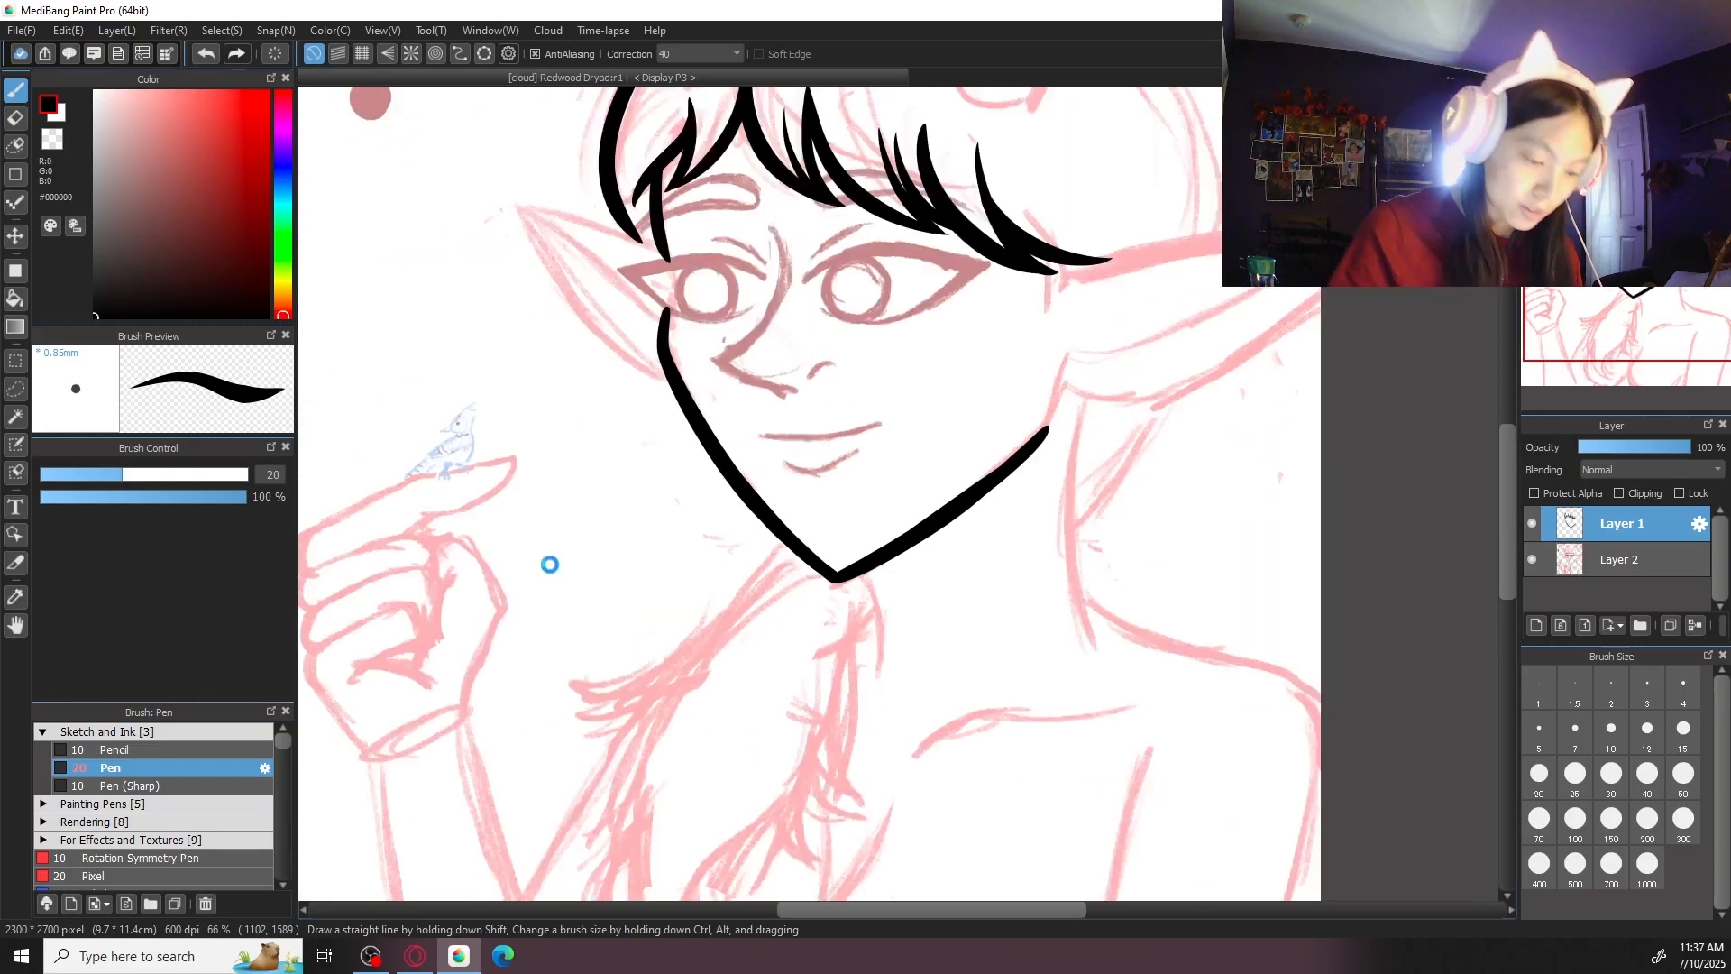
pyautogui.hotkey('ctrl', '-')
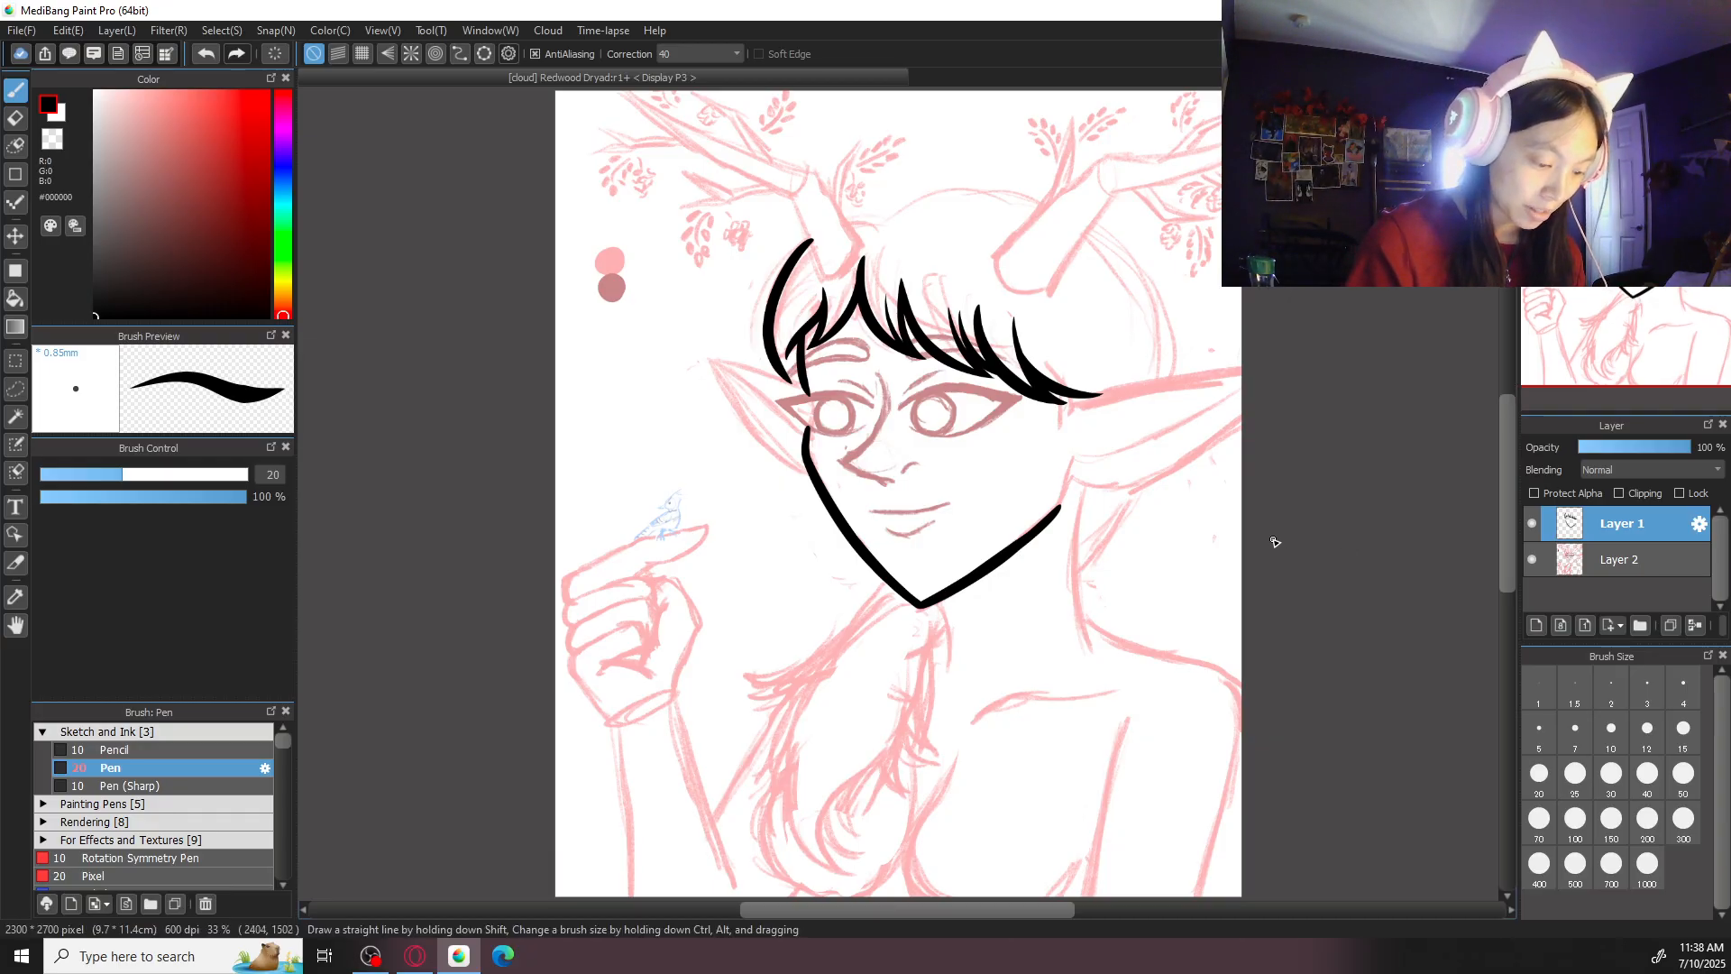
pyautogui.moveTo(1305, 543); pyautogui.dragTo(1281, 600)
pyautogui.moveTo(1049, 635); pyautogui.dragTo(1155, 460)
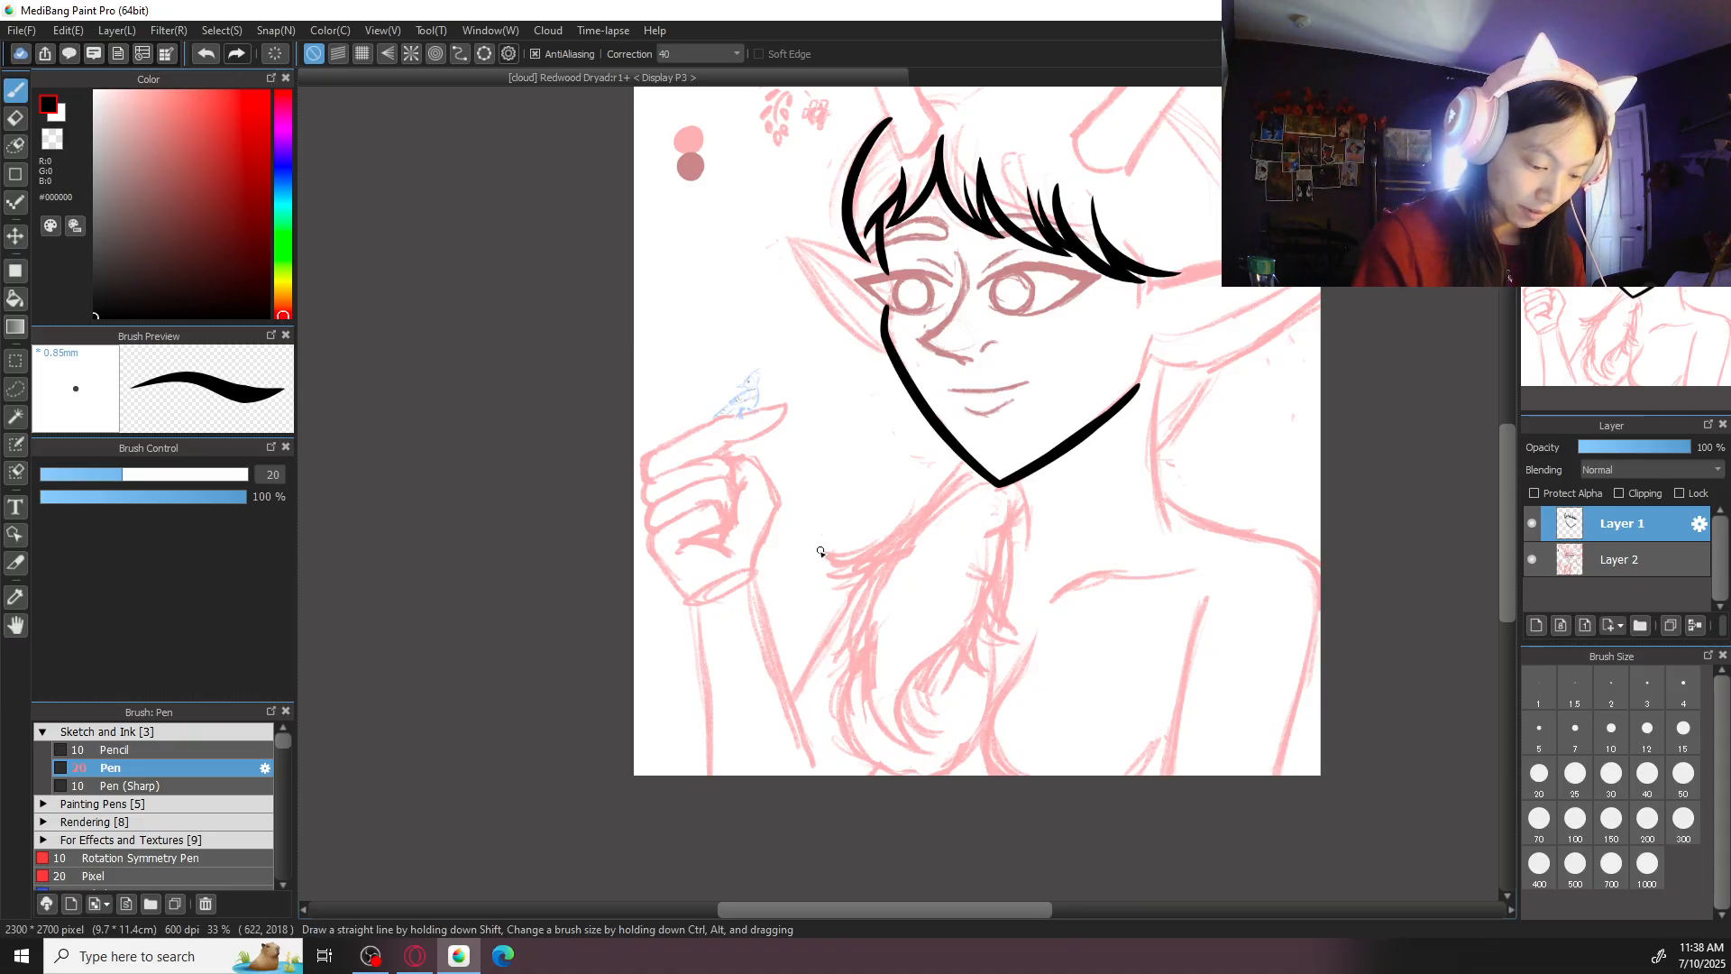
pyautogui.scroll(3, 1290, 698)
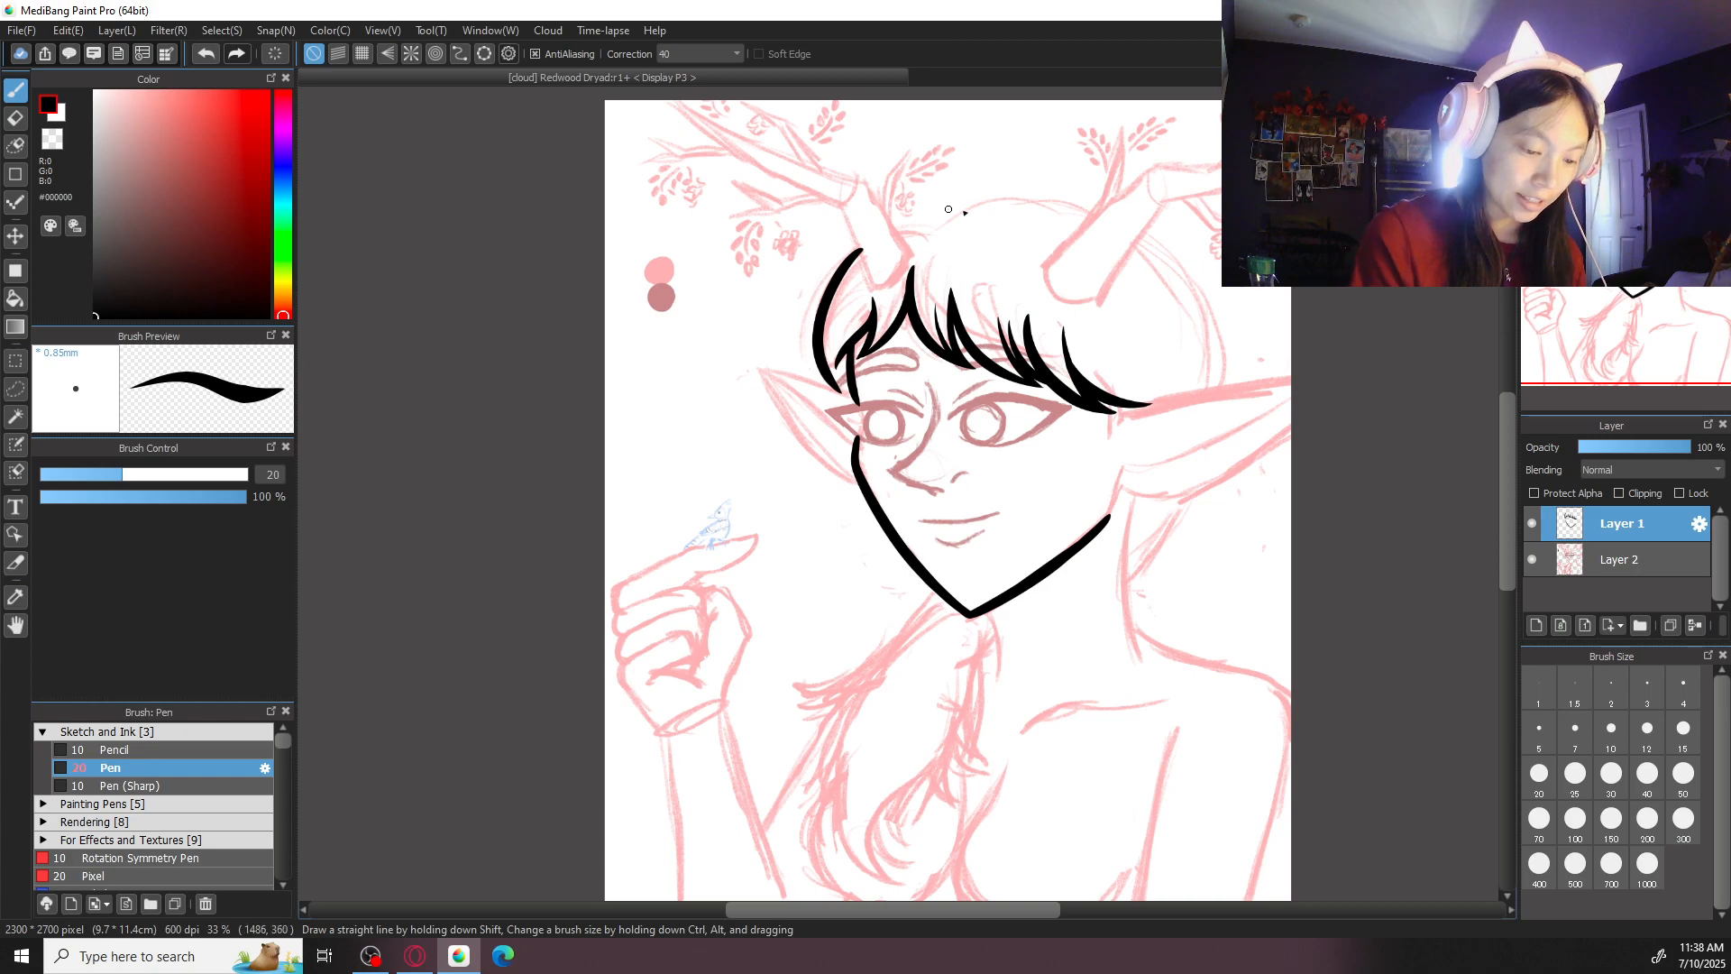
pyautogui.hotkey('ctrl', '+')
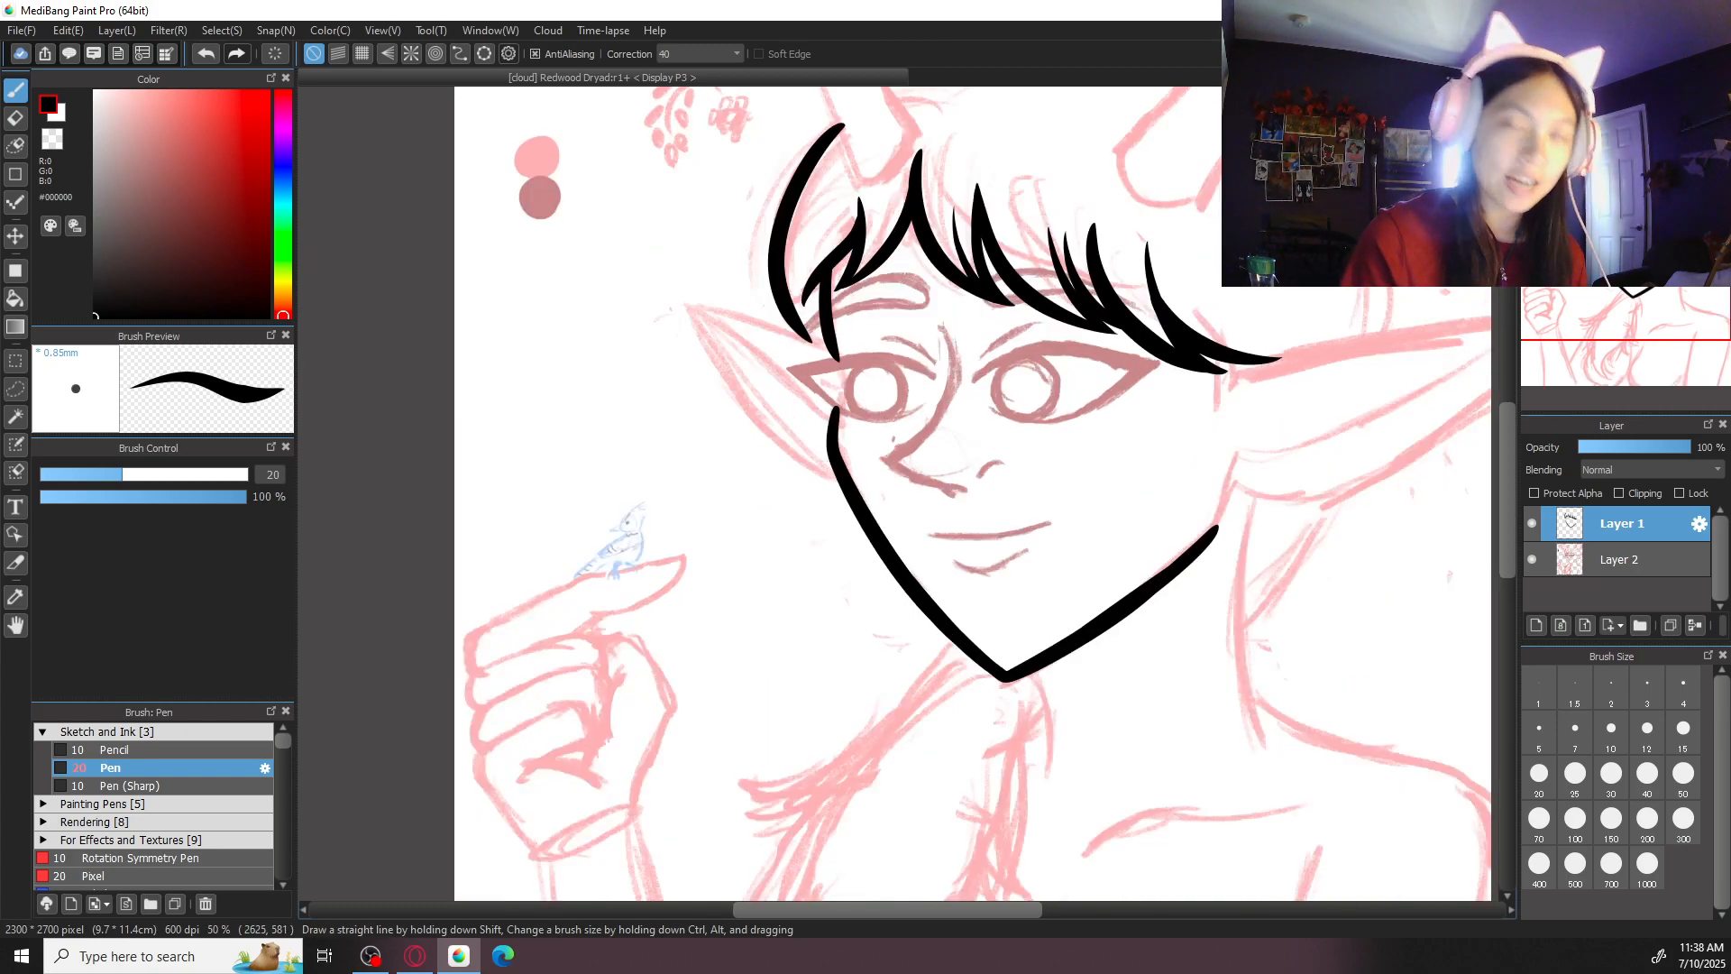
pyautogui.hotkey('ctrl', '+')
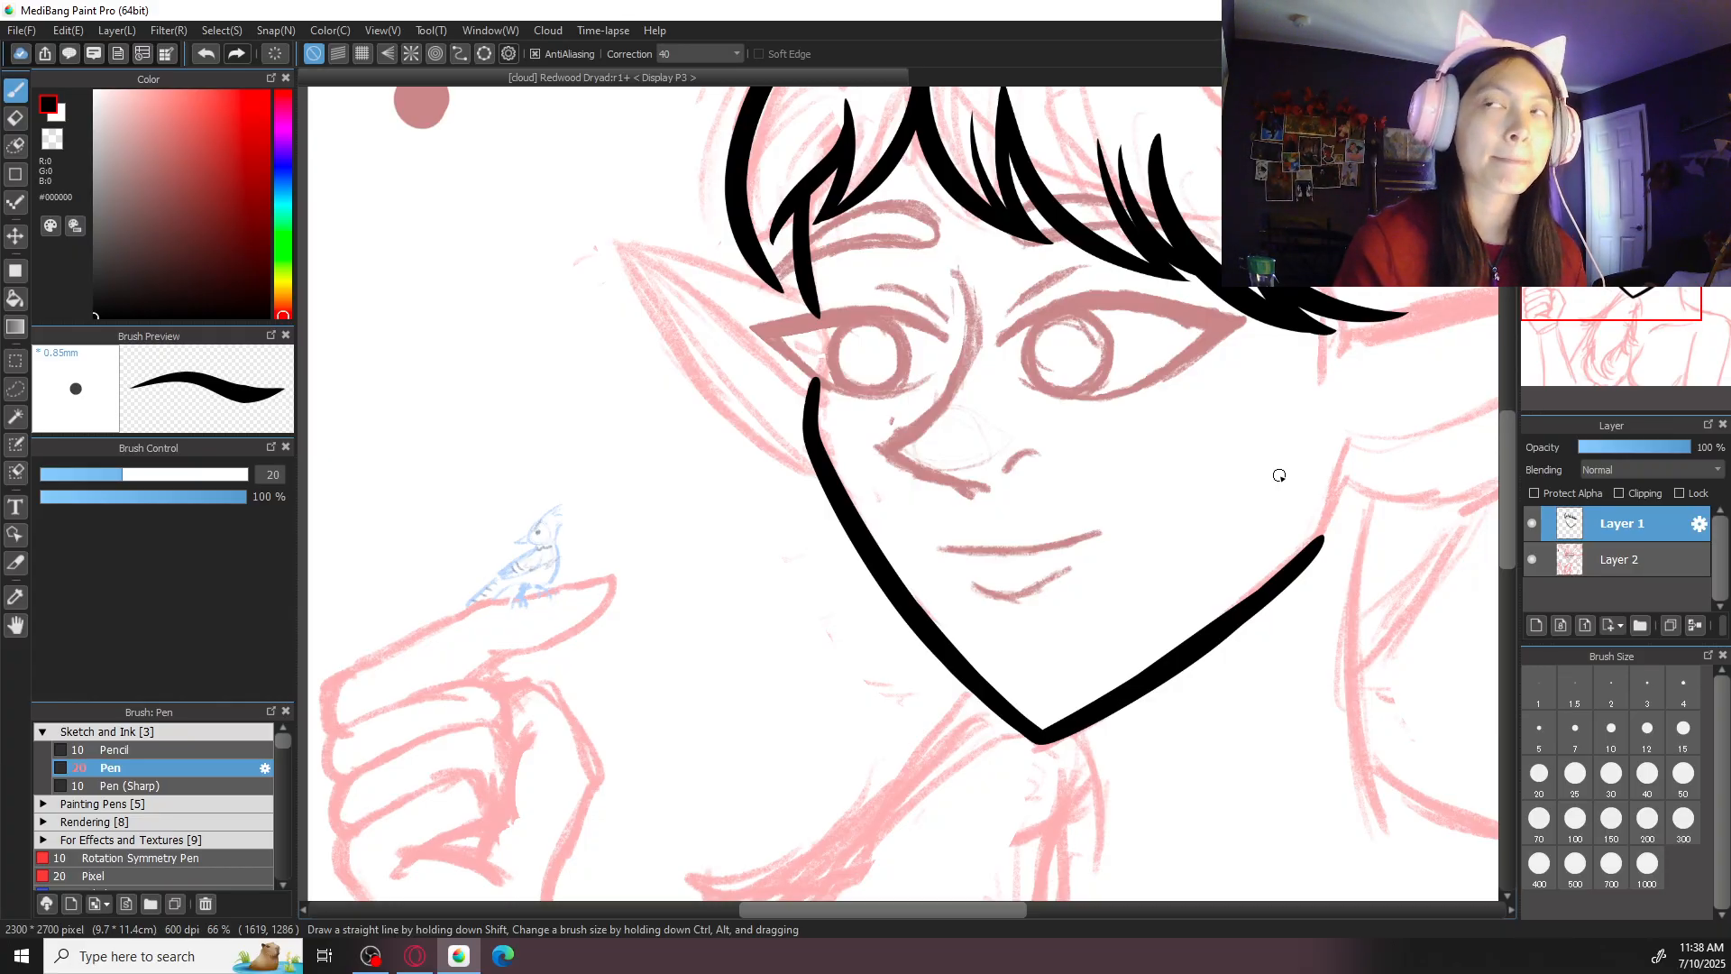
# - Set the brush size to 50, ink the jaw upward from its right corner toward the ear, and thicken the corner
pyautogui.moveTo(1423, 488); pyautogui.dragTo(1136, 532)
pyautogui.hotkey('ctrl', '+')
pyautogui.click(1682, 778)
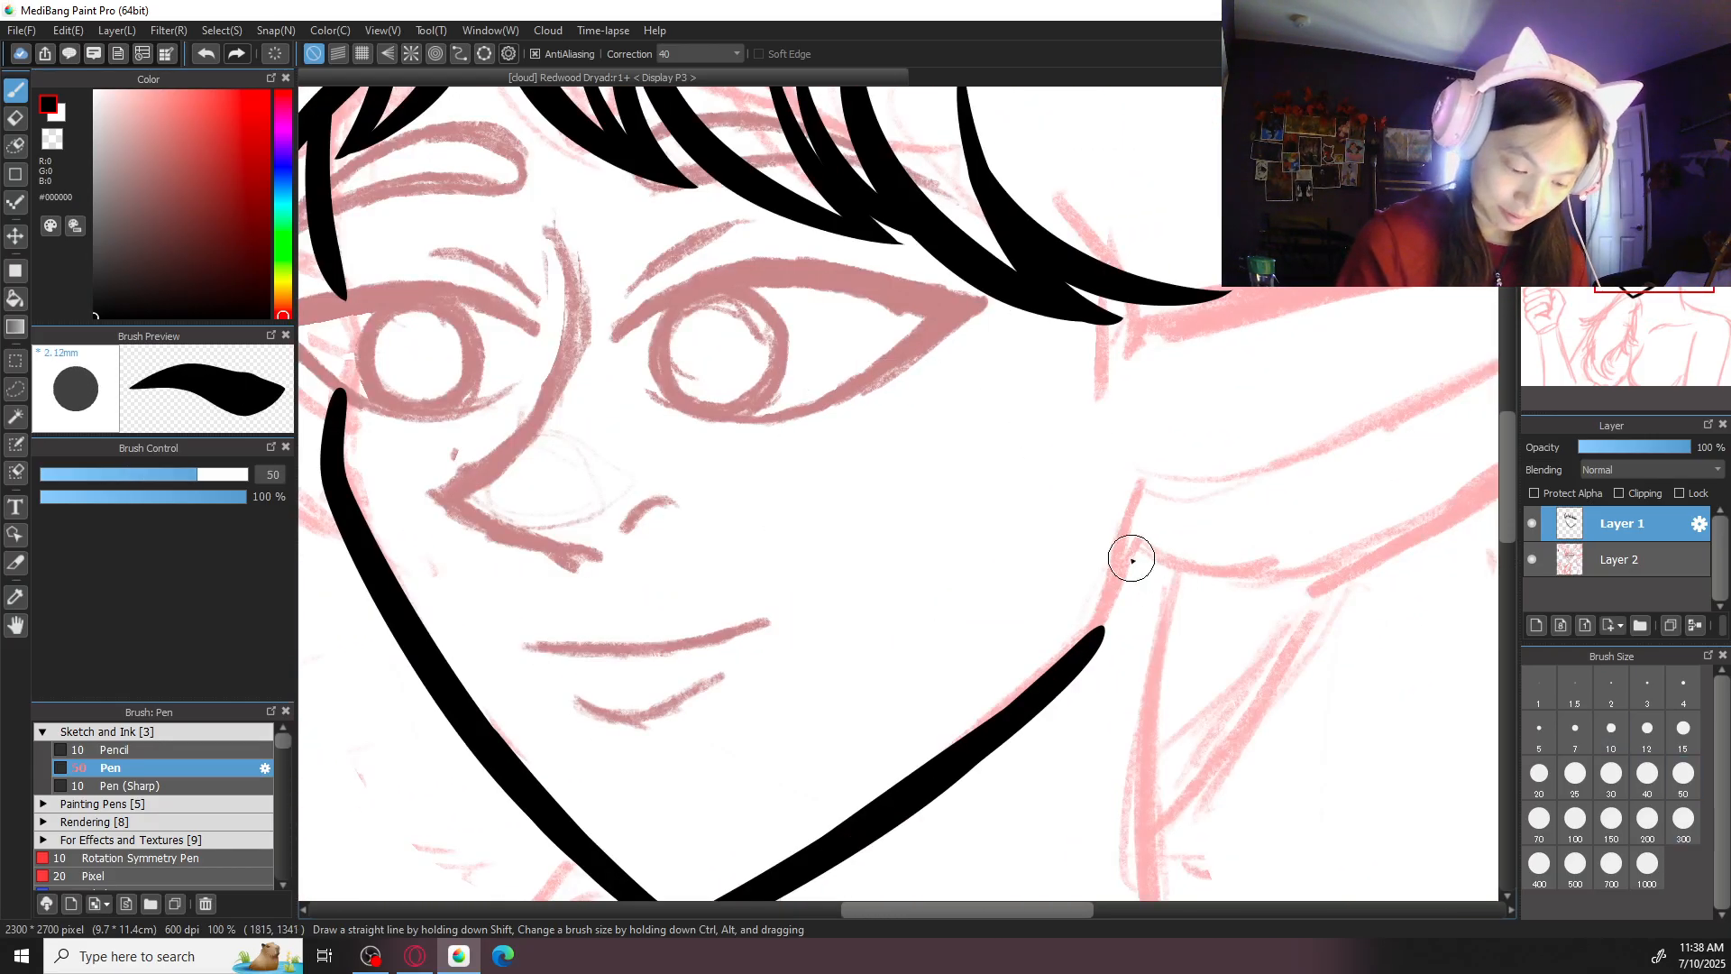
pyautogui.moveTo(1093, 628); pyautogui.dragTo(1166, 421)
pyautogui.moveTo(1108, 624); pyautogui.dragTo(1033, 695)
pyautogui.moveTo(1112, 628); pyautogui.dragTo(991, 734)
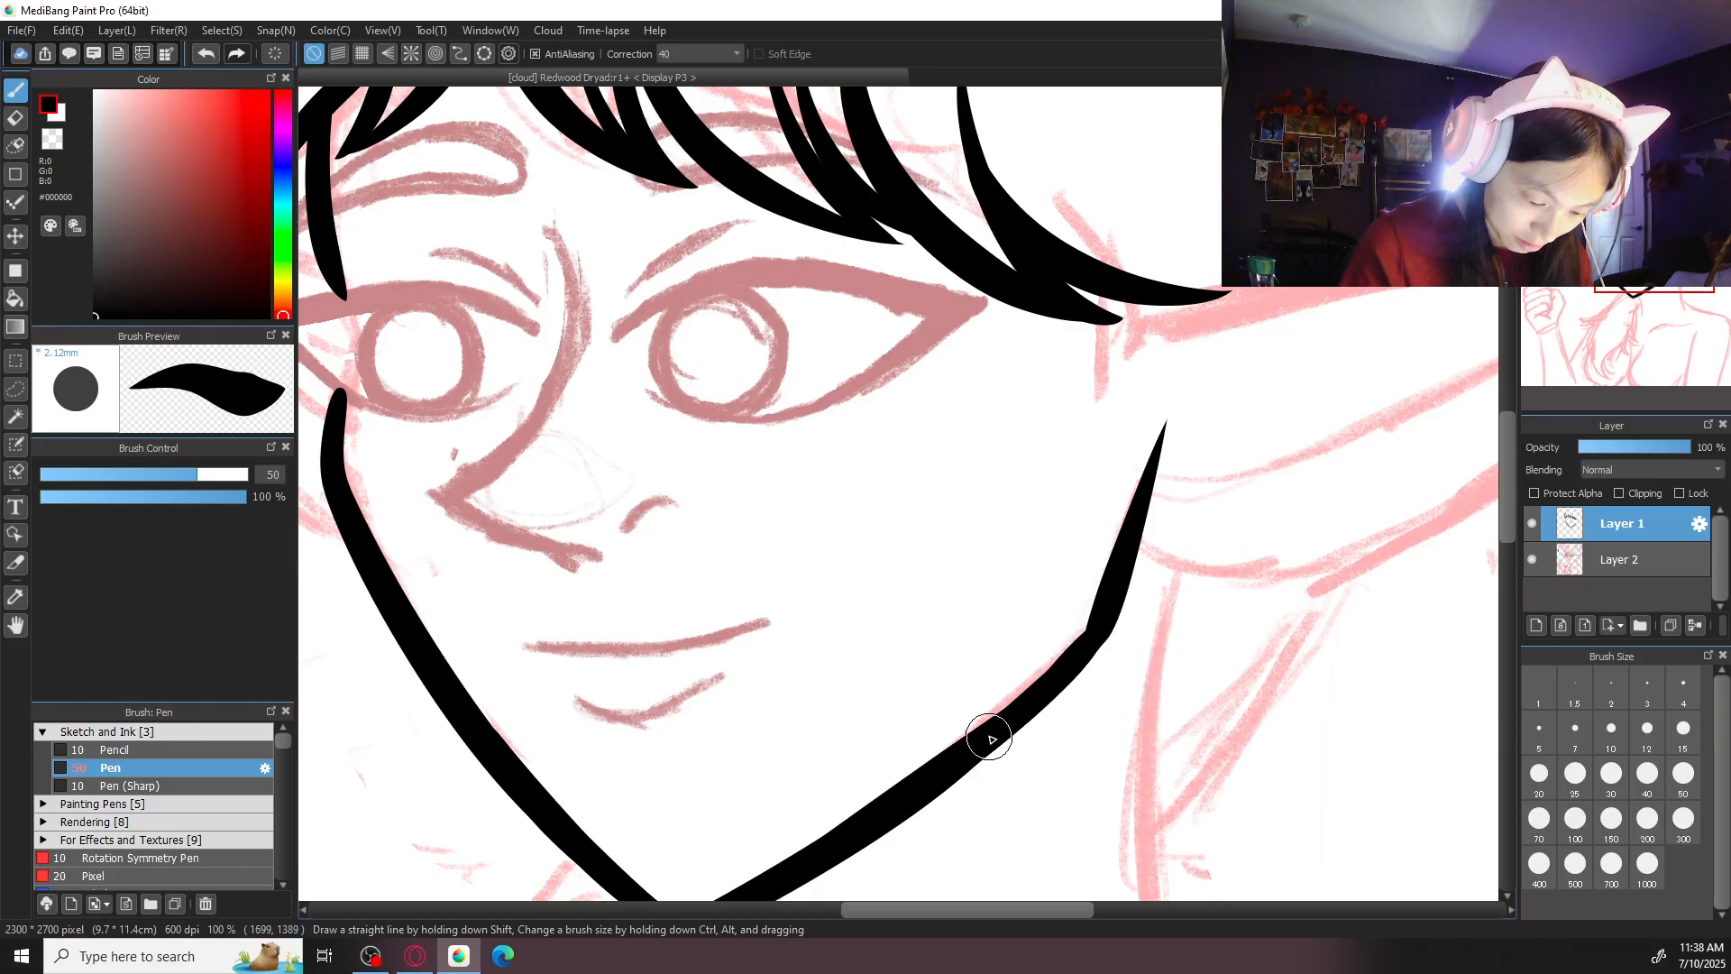
# - Ink the upper edge of the right ear from the fringe's outer tip to the edge of the canvas
pyautogui.hotkey('ctrl', '-')
pyautogui.hotkey('ctrl', '-')
pyautogui.hotkey('ctrl', '-')
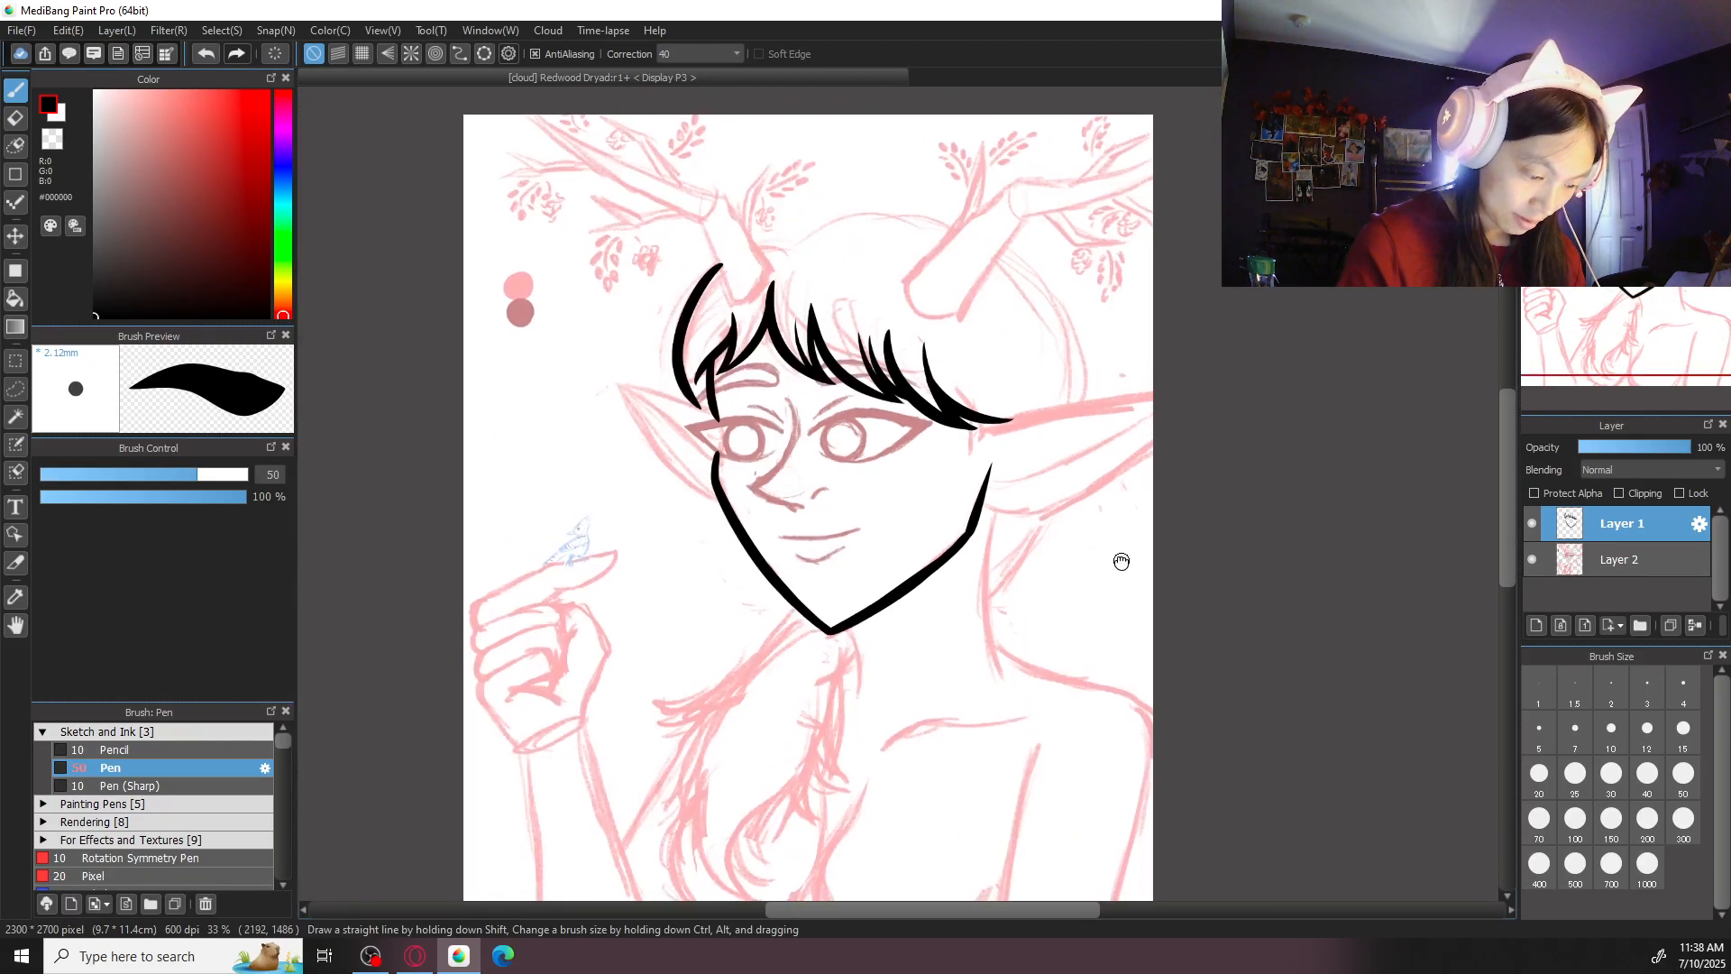
pyautogui.moveTo(1121, 562); pyautogui.dragTo(1005, 483)
pyautogui.hotkey('ctrl', '+')
pyautogui.hotkey('ctrl', '+')
pyautogui.moveTo(1065, 388); pyautogui.dragTo(1066, 671)
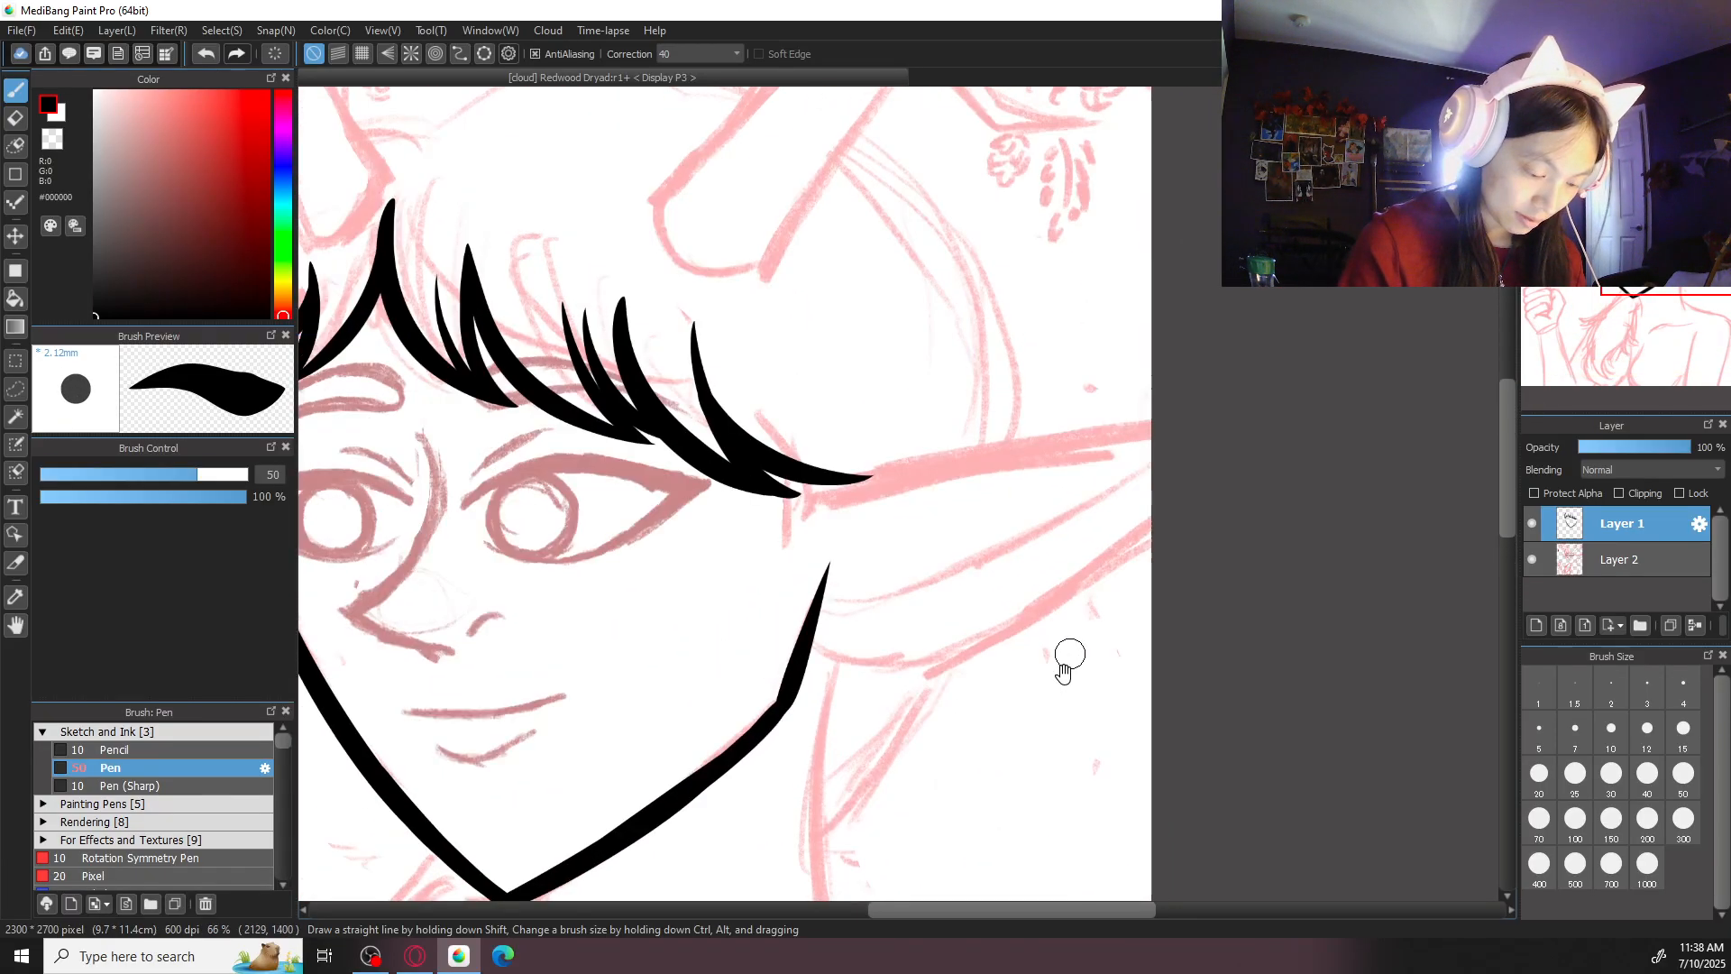
pyautogui.click(817, 507)
pyautogui.keyDown('shift'); pyautogui.click(1199, 414); pyautogui.keyUp('shift')
pyautogui.hotkey('ctrl', 'z')
pyautogui.click(817, 505)
pyautogui.keyDown('shift'); pyautogui.click(1206, 432); pyautogui.keyUp('shift')
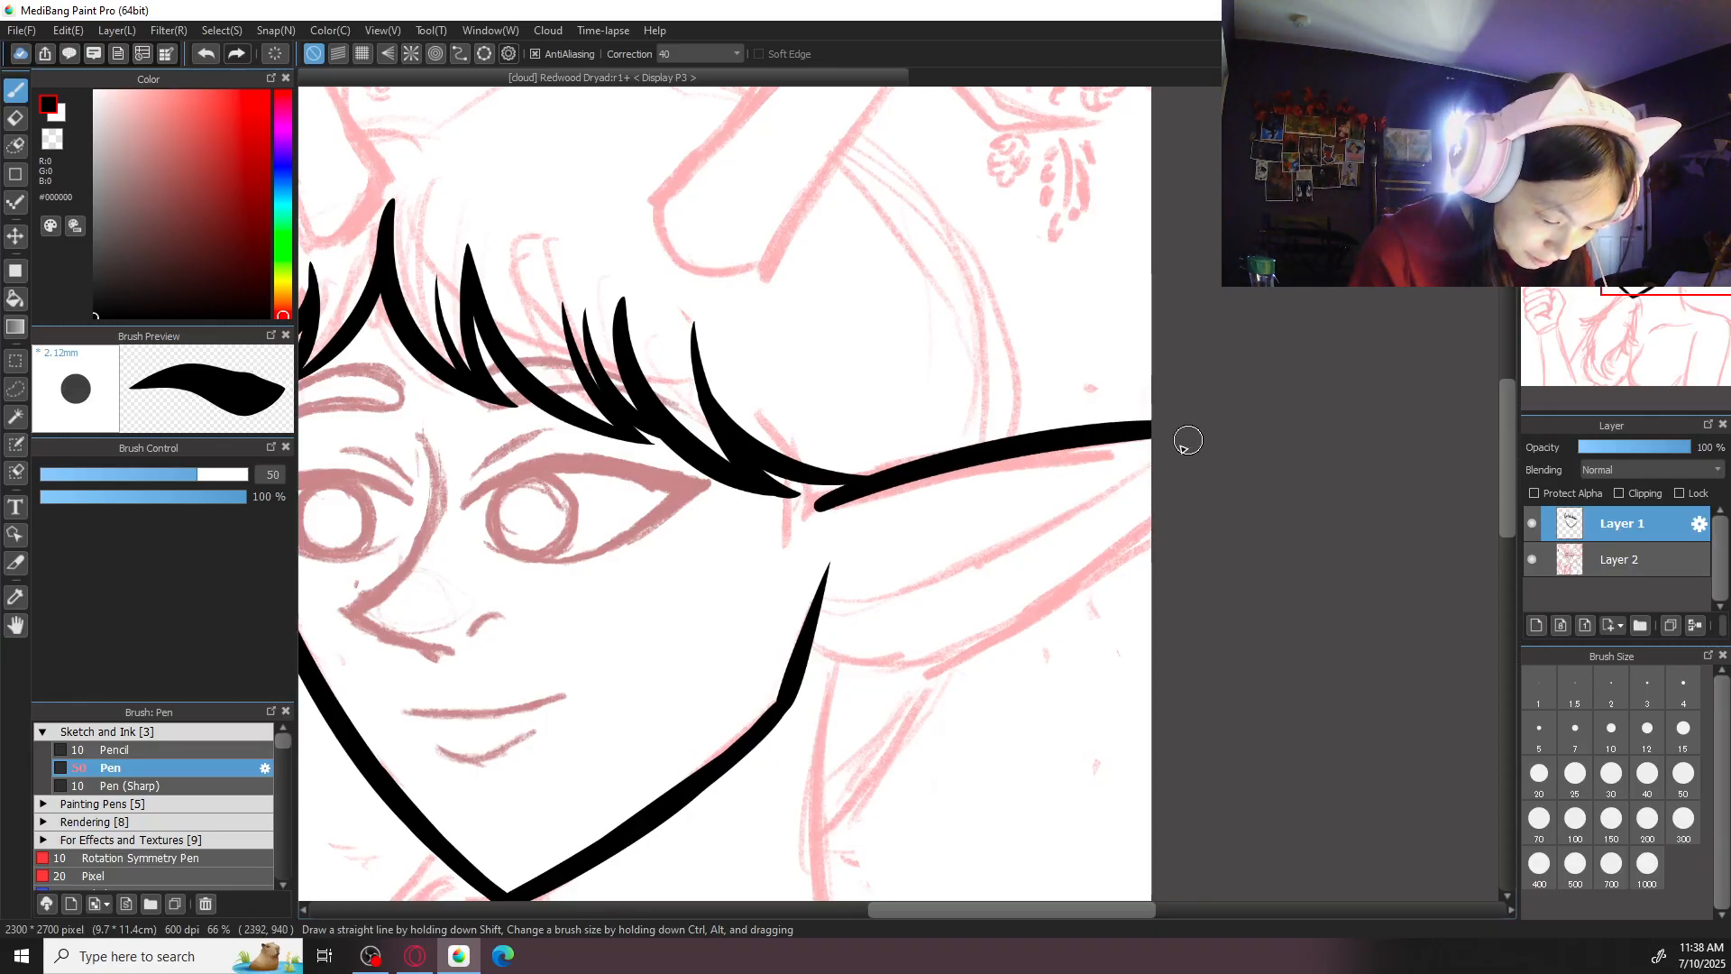
# - Ink the right ear's lower edge and its inner contour line from the jaw out to the canvas edge
pyautogui.moveTo(809, 642)
pyautogui.mouseDown()
pyautogui.moveTo(928, 660)
pyautogui.moveTo(1252, 441)
pyautogui.mouseUp()
pyautogui.hotkey('ctrl', 'z')
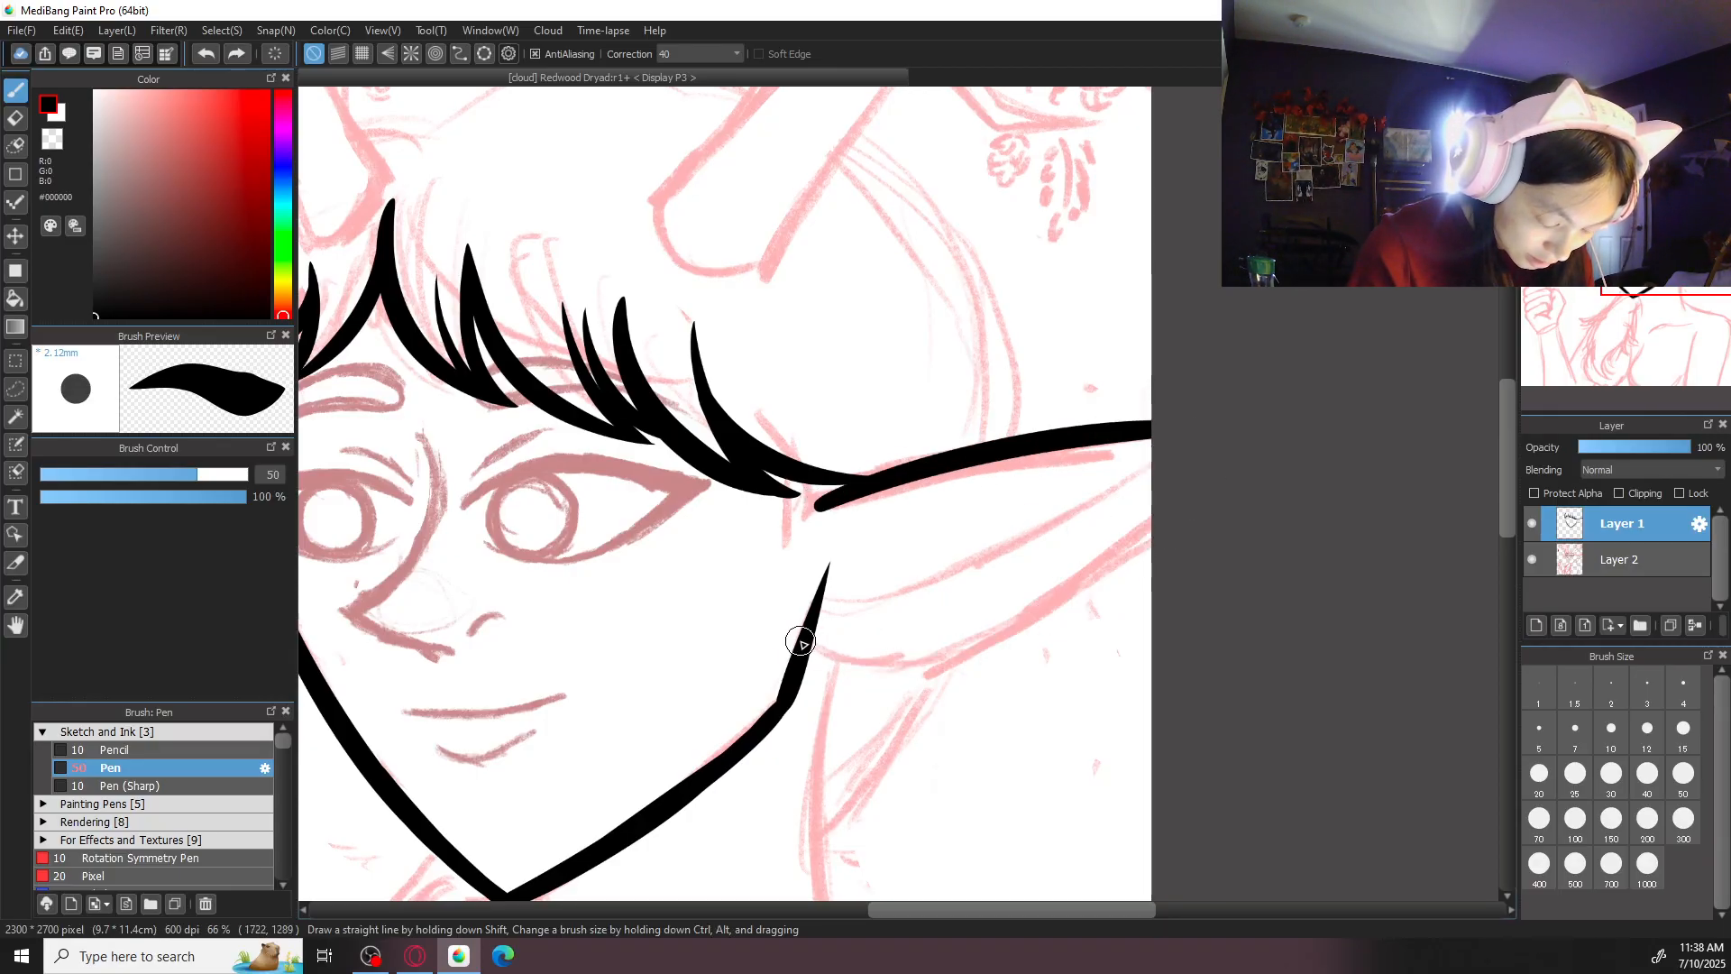
pyautogui.moveTo(803, 641)
pyautogui.mouseDown()
pyautogui.moveTo(1017, 621)
pyautogui.moveTo(1248, 429)
pyautogui.mouseUp()
pyautogui.moveTo(823, 612); pyautogui.dragTo(1205, 410)
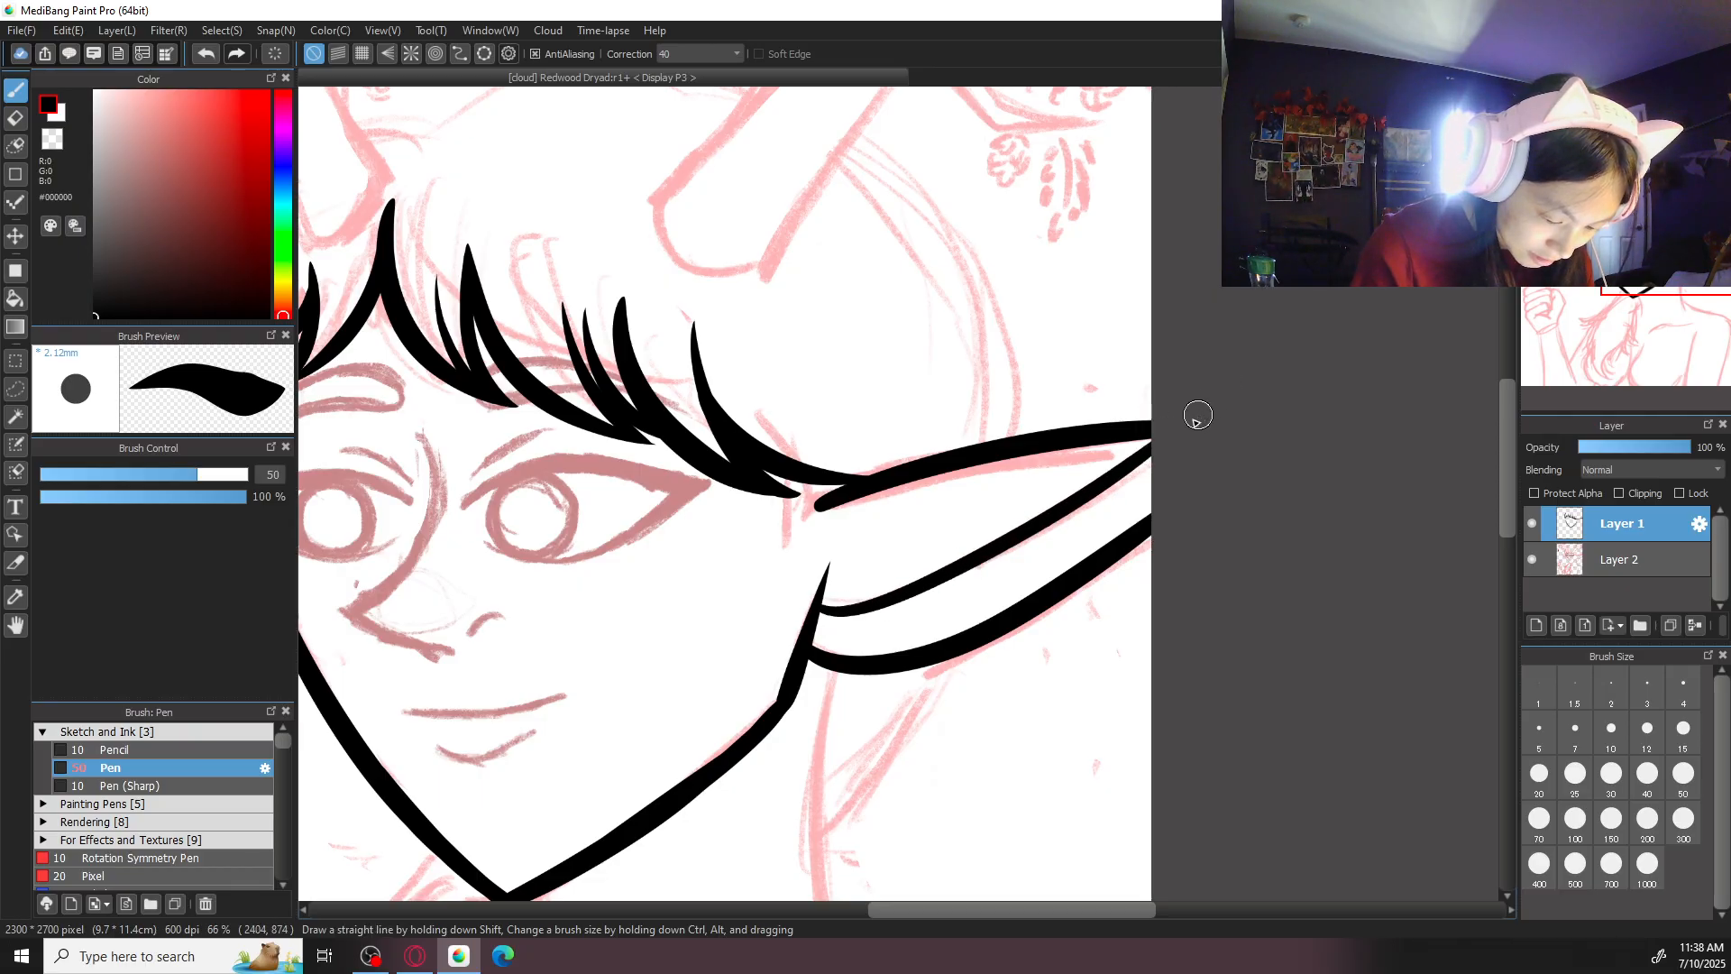
# - Set the brush size to 30 and redraw the right ear's inner contour line out to the canvas edge
pyautogui.hotkey('ctrl', 'z')
pyautogui.moveTo(813, 606)
pyautogui.mouseDown()
pyautogui.moveTo(858, 613)
pyautogui.moveTo(1214, 413)
pyautogui.mouseUp()
pyautogui.hotkey('ctrl', 'z')
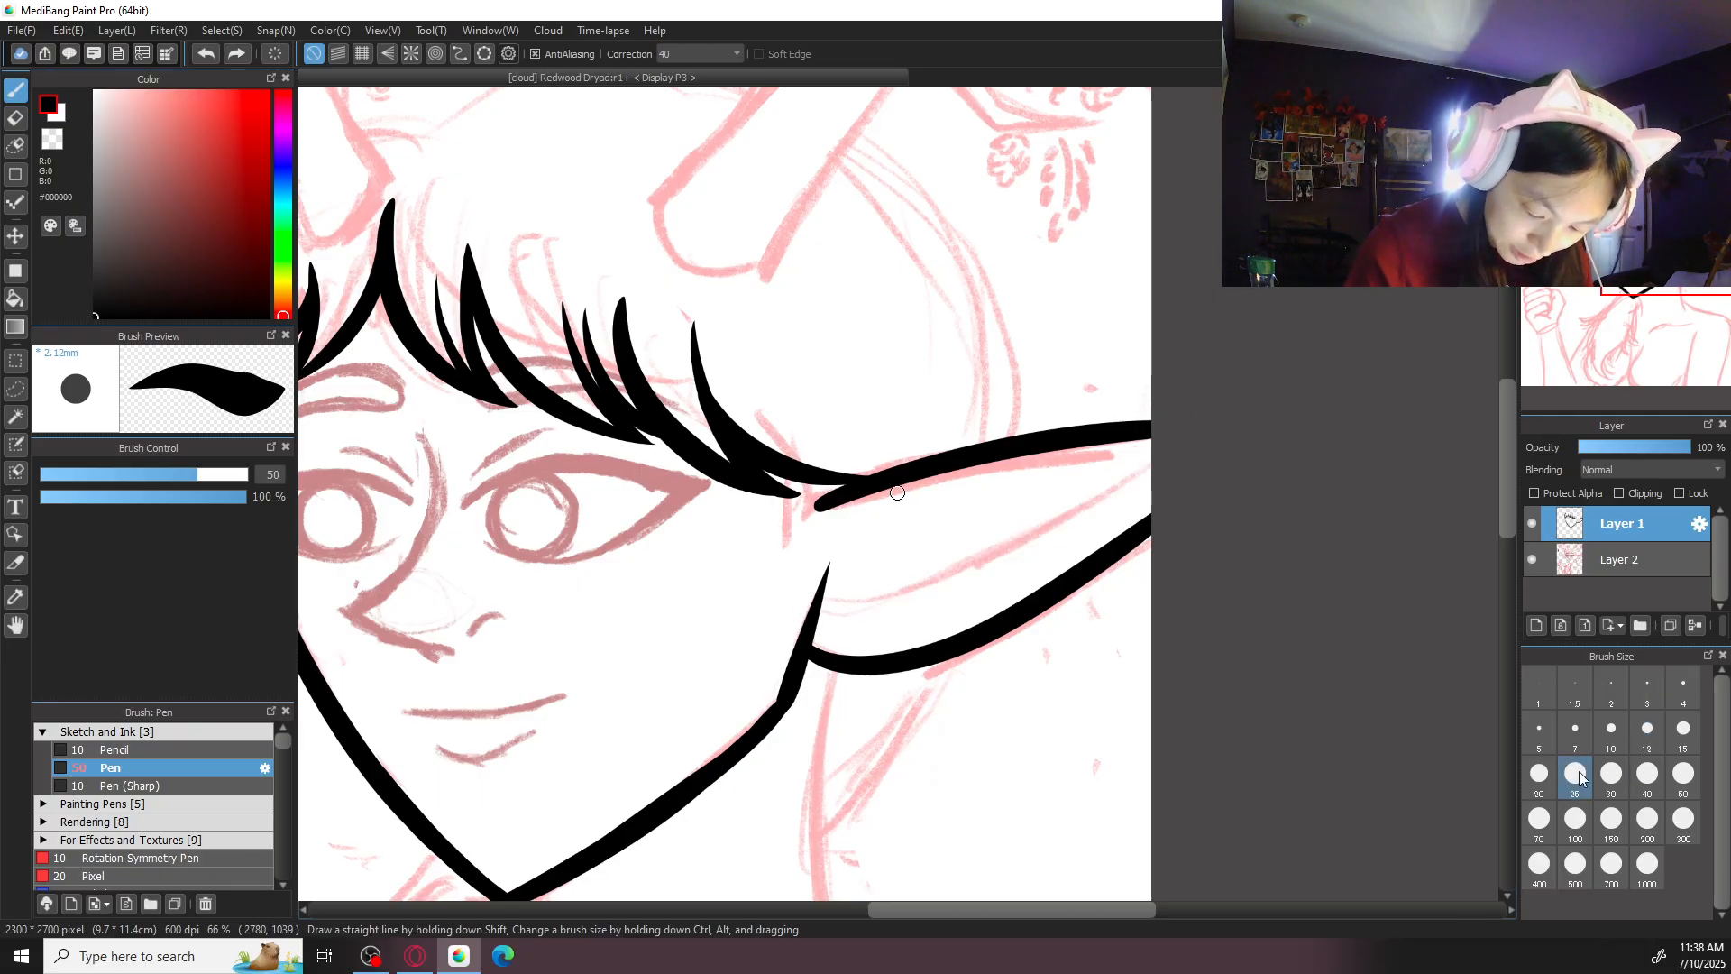
pyautogui.click(1587, 776)
pyautogui.click(1613, 790)
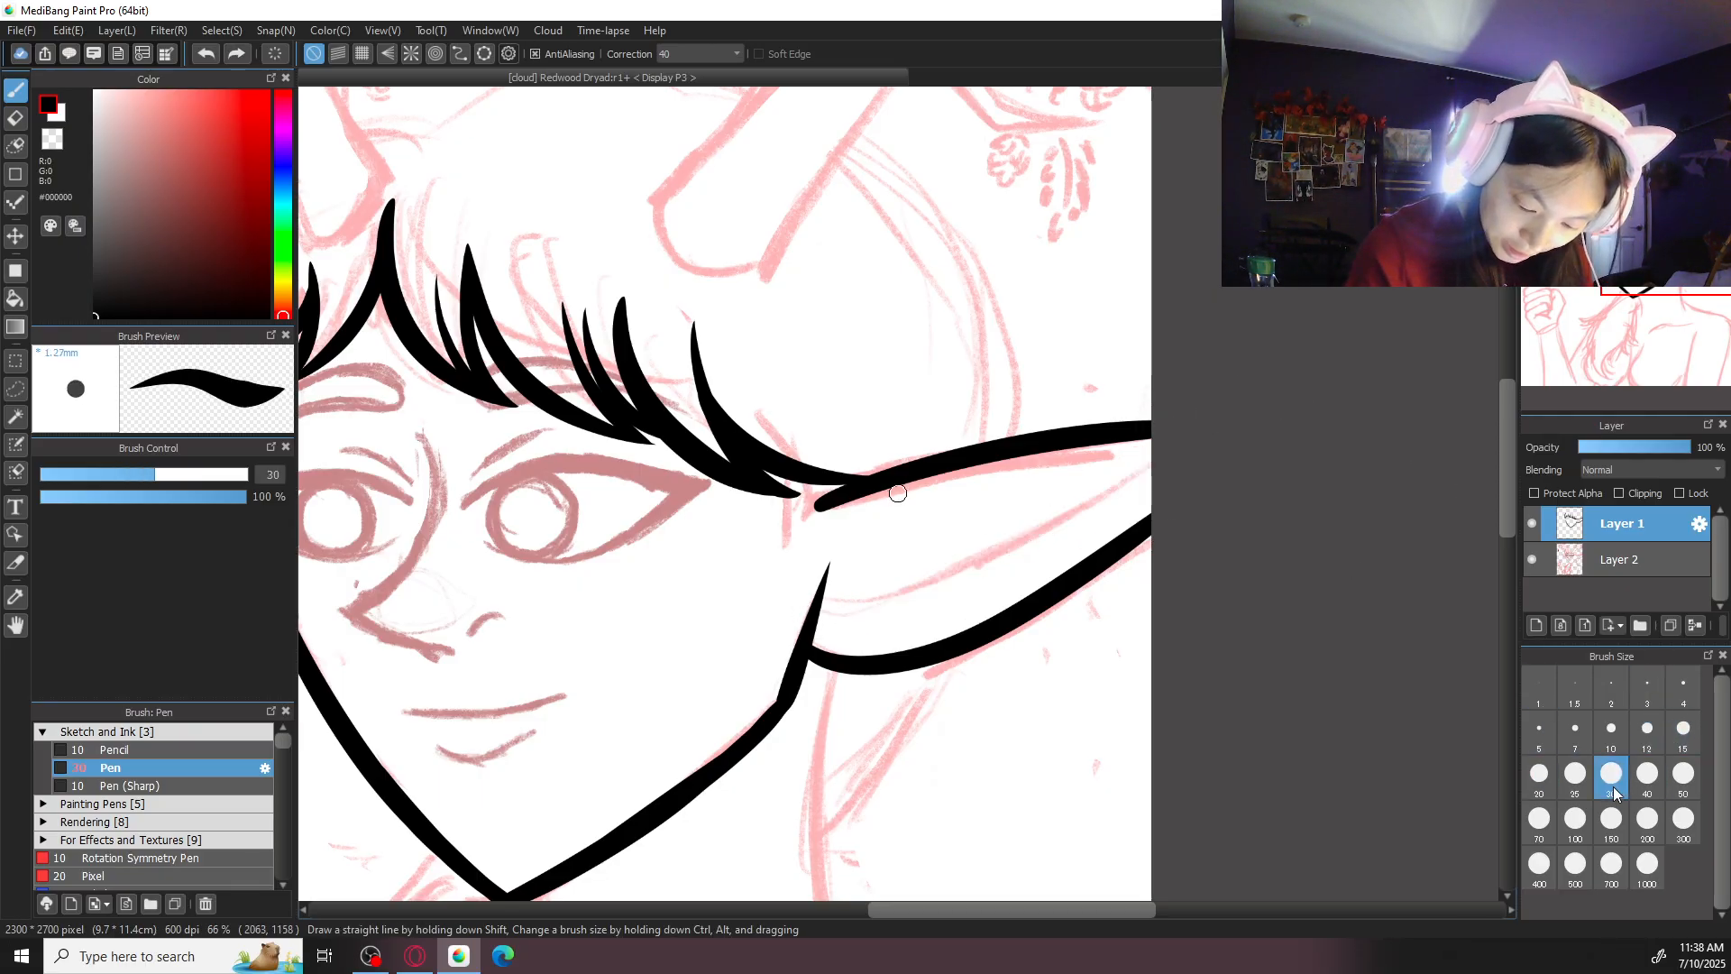
pyautogui.hotkey('ctrl', '+')
pyautogui.moveTo(1302, 419)
pyautogui.mouseDown()
pyautogui.moveTo(1118, 562)
pyautogui.moveTo(809, 653)
pyautogui.moveTo(969, 648)
pyautogui.moveTo(1383, 375)
pyautogui.mouseUp()
pyautogui.hotkey('ctrl', 'z')
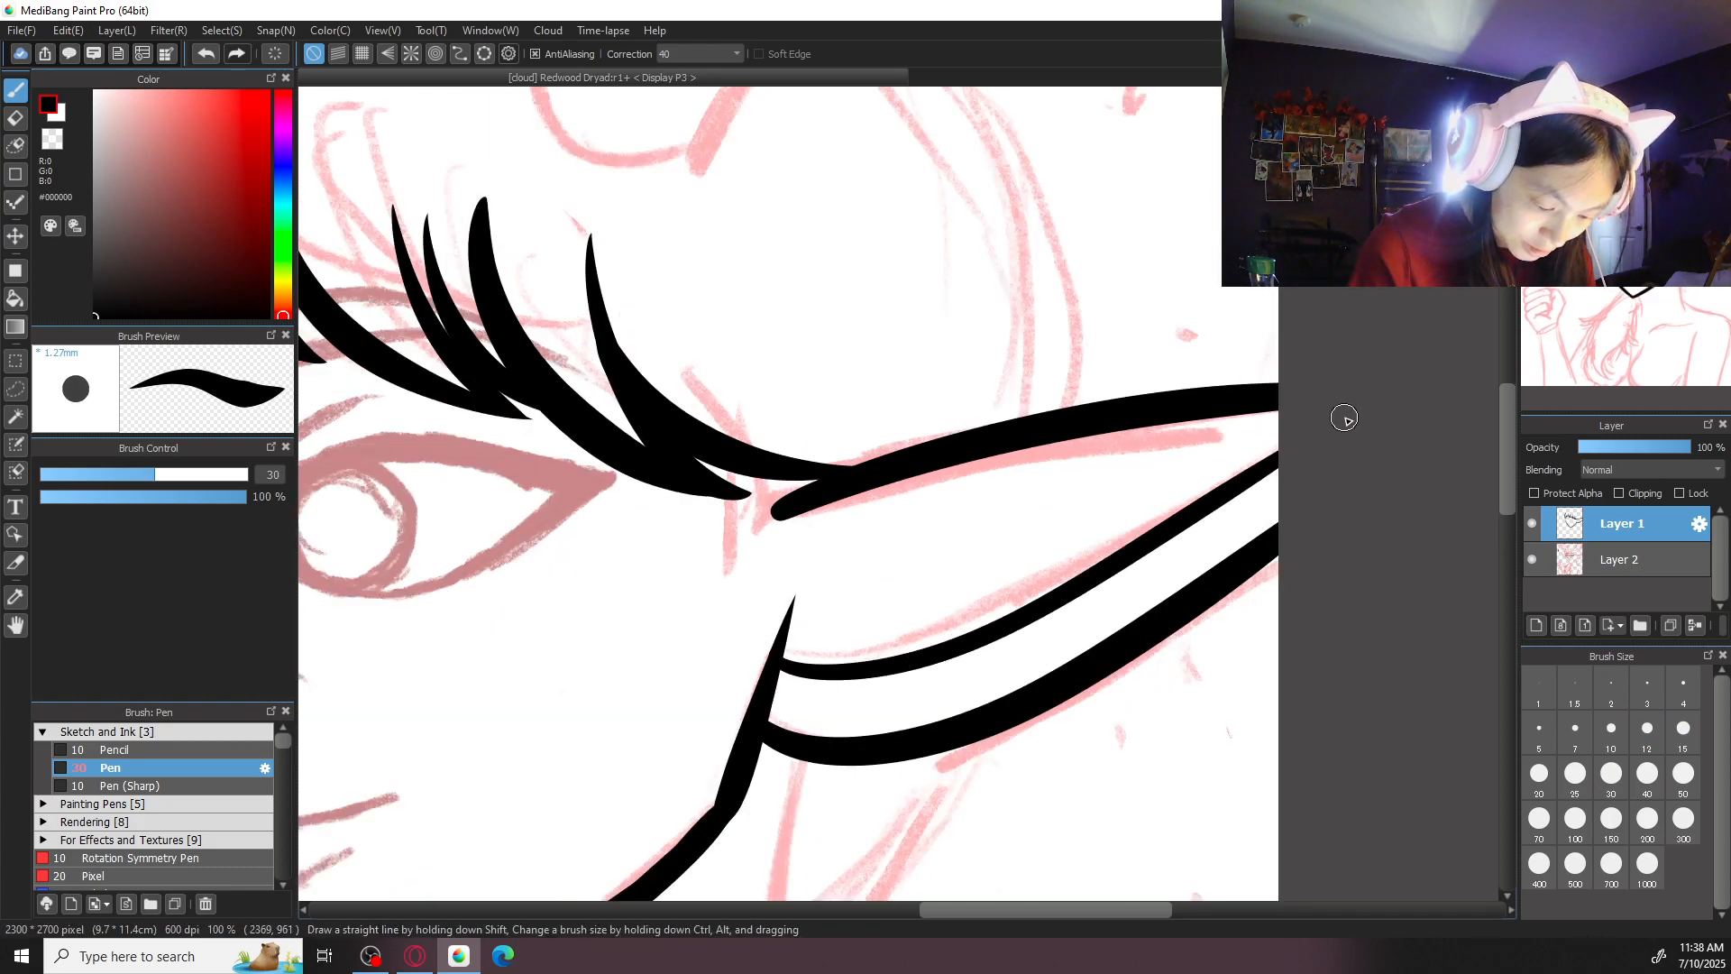
pyautogui.hotkey('ctrl', '-')
pyautogui.hotkey('ctrl', '-')
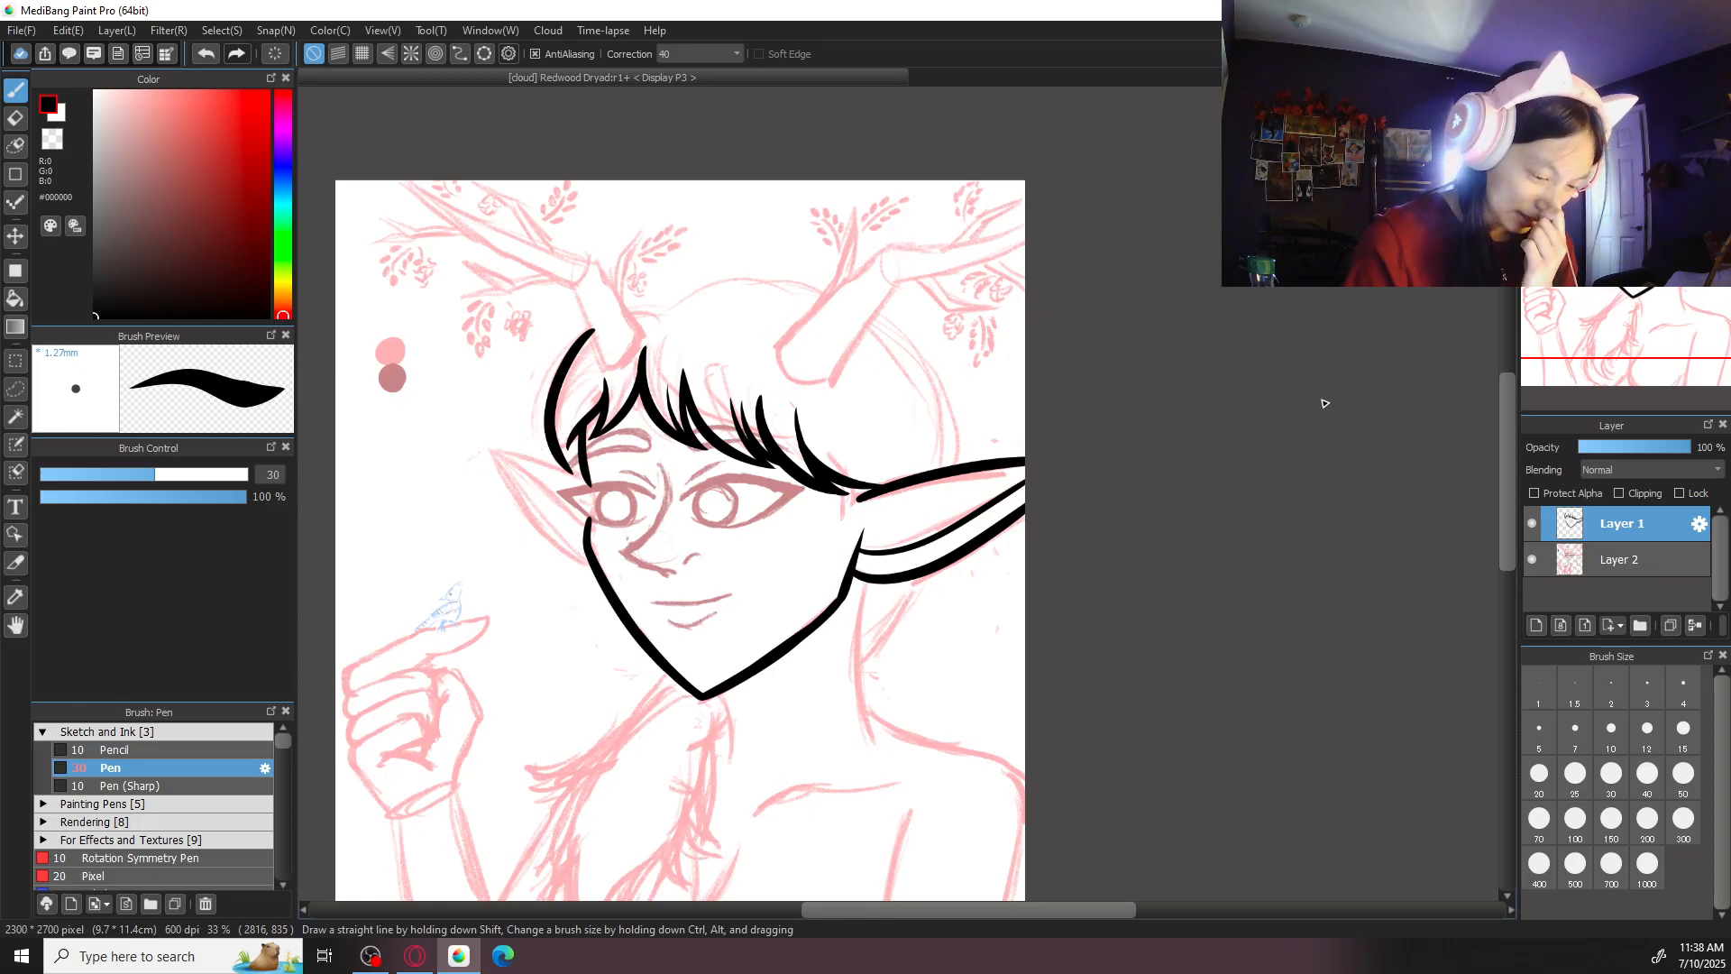
# - Set the brush size to 50 and ink the left ear's upper edge between its tip and the hair lock beside the face
pyautogui.click(1683, 773)
pyautogui.hotkey('ctrl', '+')
pyautogui.hotkey('ctrl', '+')
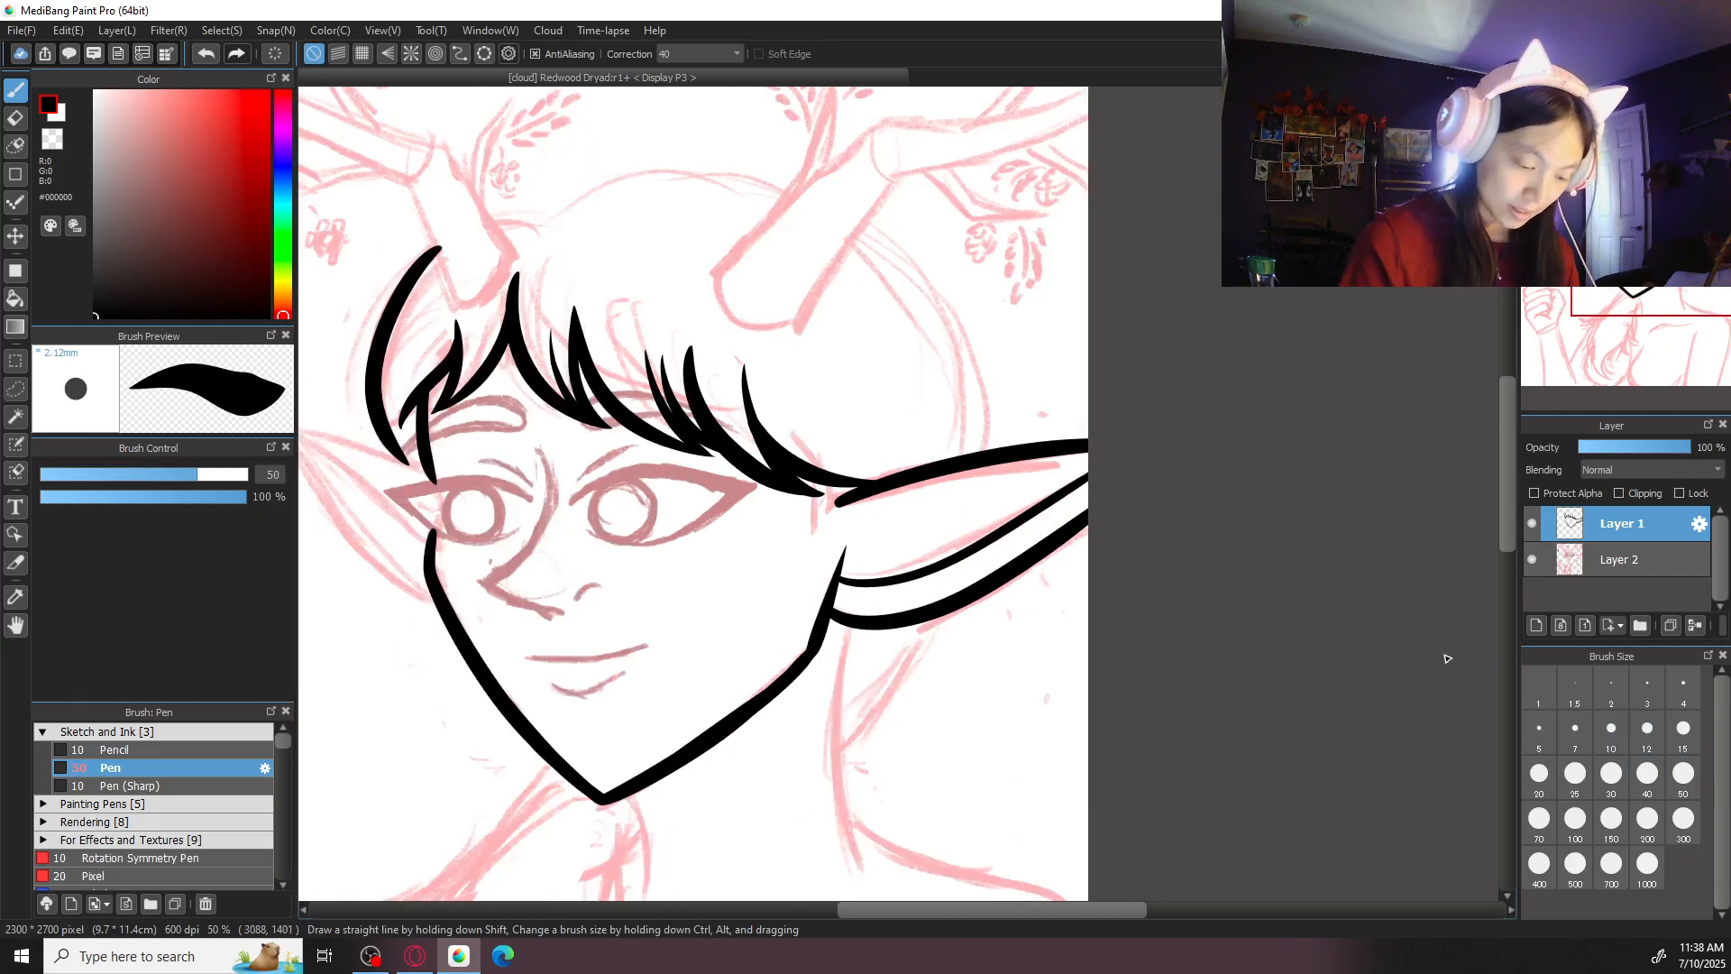
pyautogui.moveTo(740, 656); pyautogui.dragTo(1255, 682)
pyautogui.hotkey('ctrl', '+')
pyautogui.moveTo(430, 403); pyautogui.dragTo(754, 507)
pyautogui.hotkey('ctrl', 'z')
pyautogui.moveTo(431, 401); pyautogui.dragTo(717, 484)
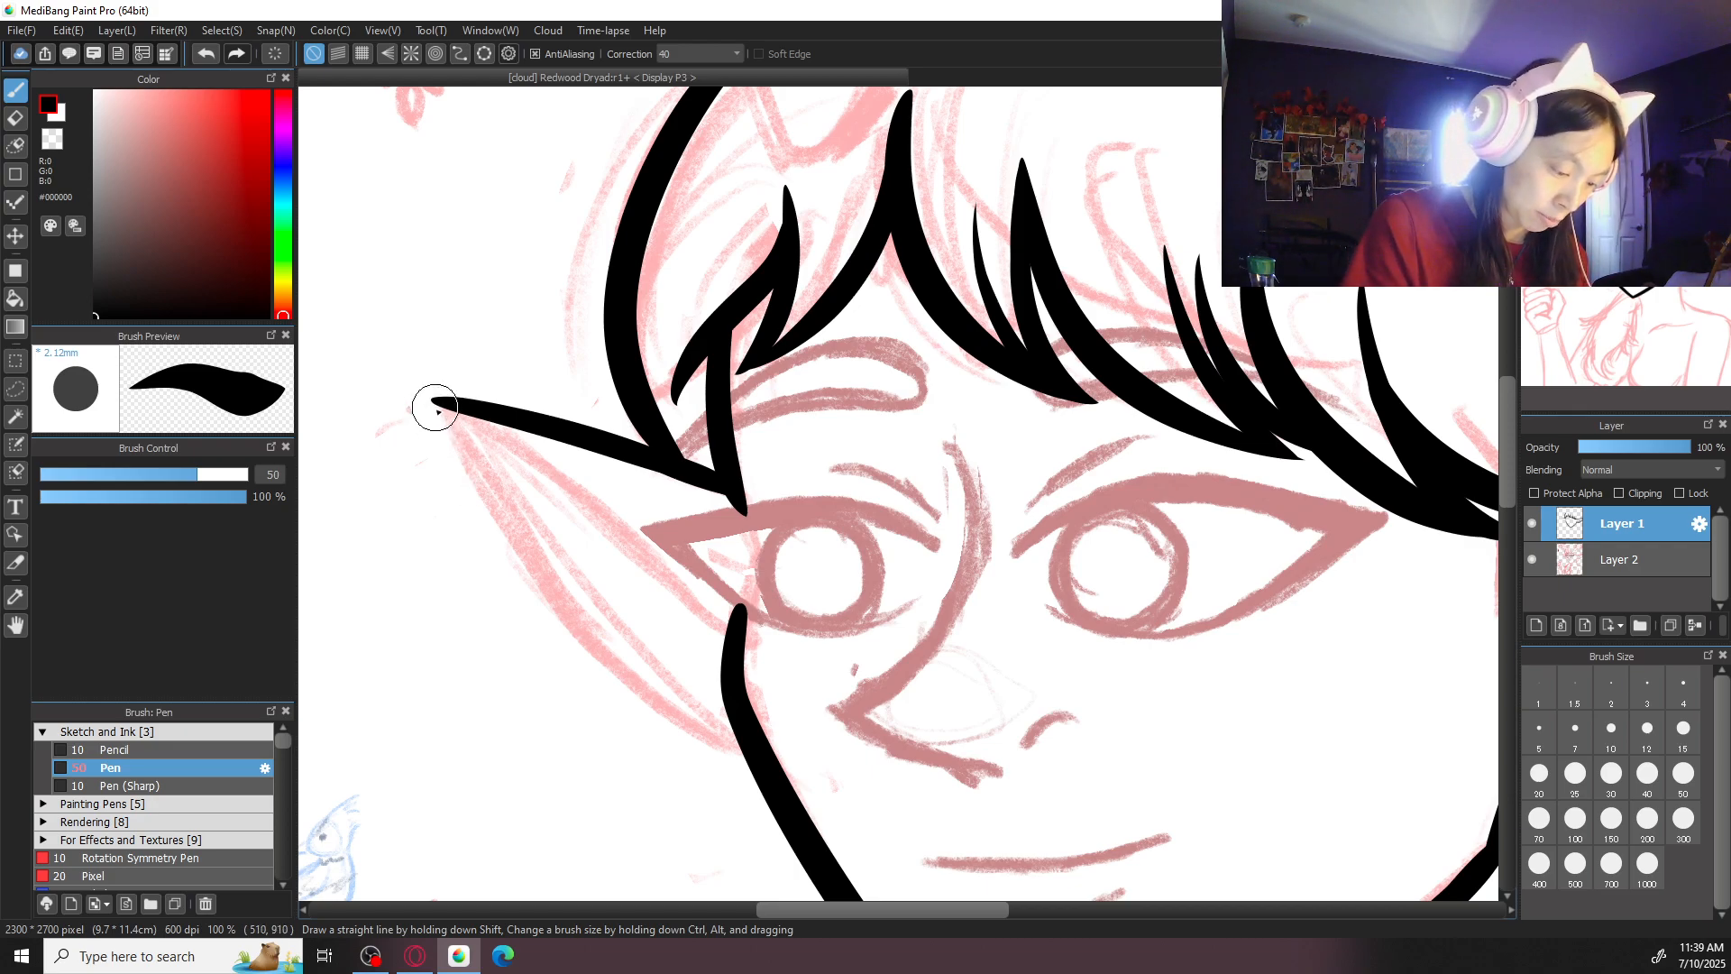
# - Ink the left ear's curved lower edge from the tip down to the jawline, redoing the stroke until it is clean
pyautogui.moveTo(437, 397); pyautogui.dragTo(732, 770)
pyautogui.hotkey('ctrl', 'z')
pyautogui.moveTo(436, 397)
pyautogui.mouseDown()
pyautogui.moveTo(581, 631)
pyautogui.moveTo(758, 761)
pyautogui.mouseUp()
pyautogui.hotkey('ctrl', 'z')
pyautogui.moveTo(437, 398); pyautogui.dragTo(753, 764)
pyautogui.hotkey('ctrl', 'z')
pyautogui.moveTo(435, 399); pyautogui.dragTo(739, 744)
pyautogui.hotkey('ctrl', 'z')
pyautogui.moveTo(437, 398)
pyautogui.mouseDown()
pyautogui.moveTo(586, 630)
pyautogui.moveTo(682, 726)
pyautogui.mouseUp()
pyautogui.hotkey('ctrl', 'z')
pyautogui.moveTo(435, 398)
pyautogui.mouseDown()
pyautogui.moveTo(673, 725)
pyautogui.moveTo(775, 766)
pyautogui.mouseUp()
pyautogui.hotkey('ctrl', 'z')
pyautogui.moveTo(437, 400)
pyautogui.mouseDown()
pyautogui.moveTo(595, 646)
pyautogui.moveTo(753, 750)
pyautogui.mouseUp()
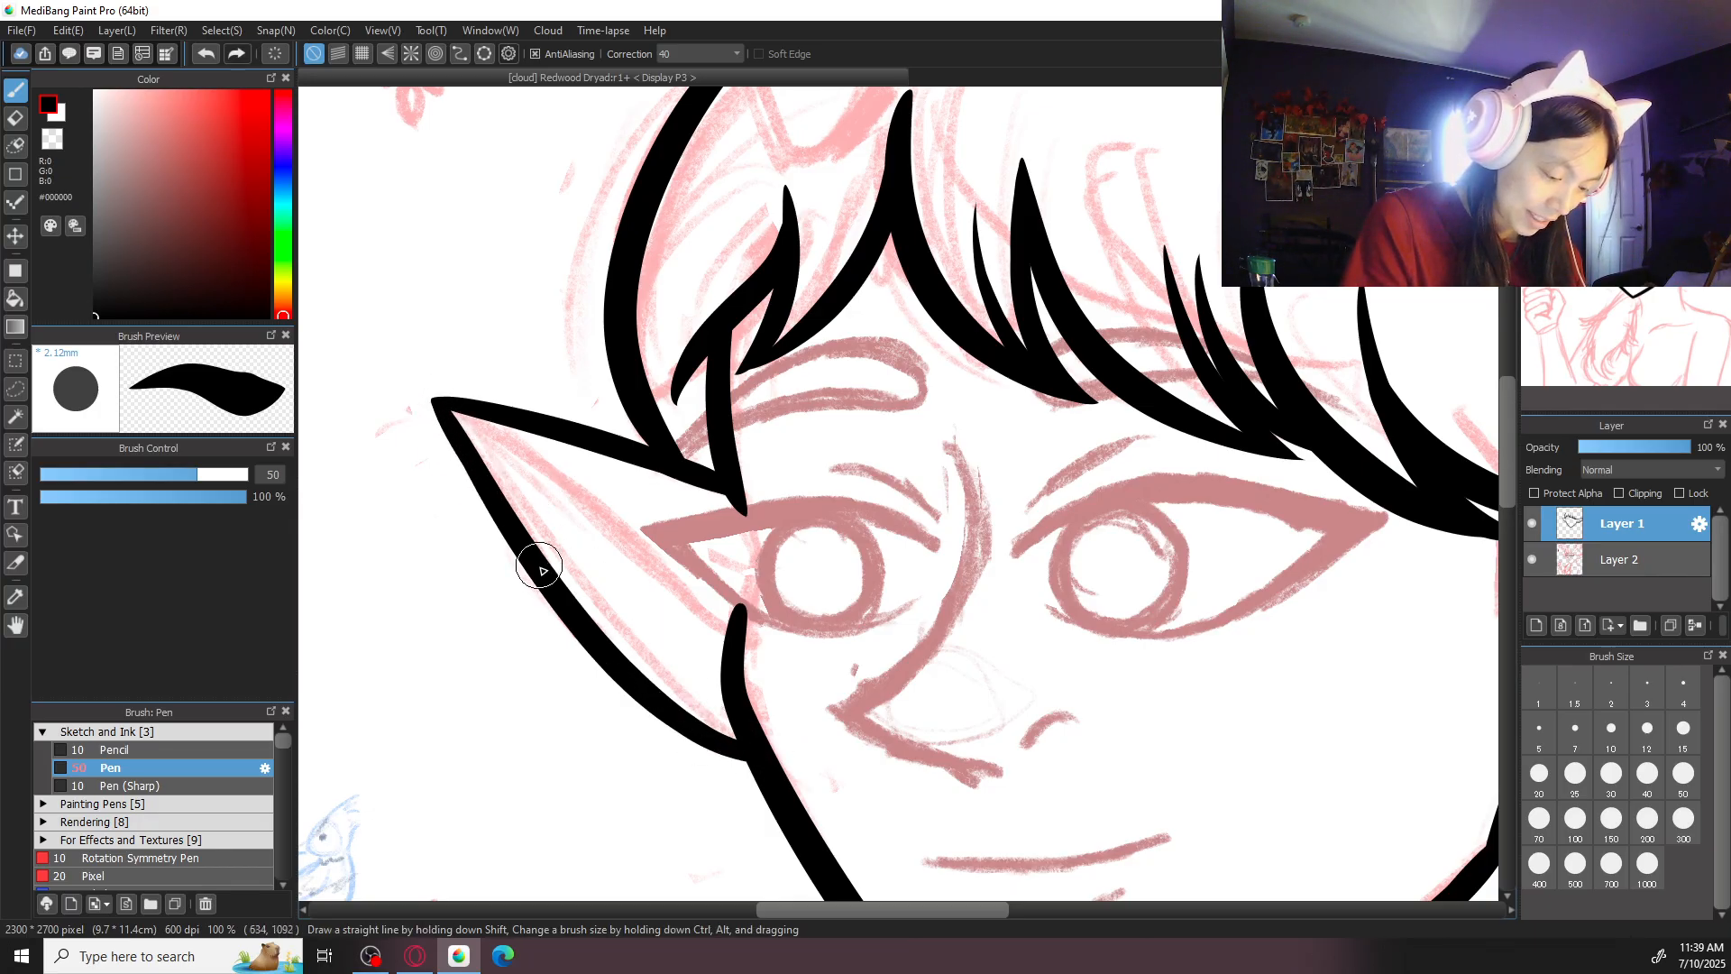
# - Set the brush size to 30 and ink the left ear's inner contour line from the tip to the side of the face
pyautogui.hotkey('ctrl', '-')
pyautogui.hotkey('ctrl', '-')
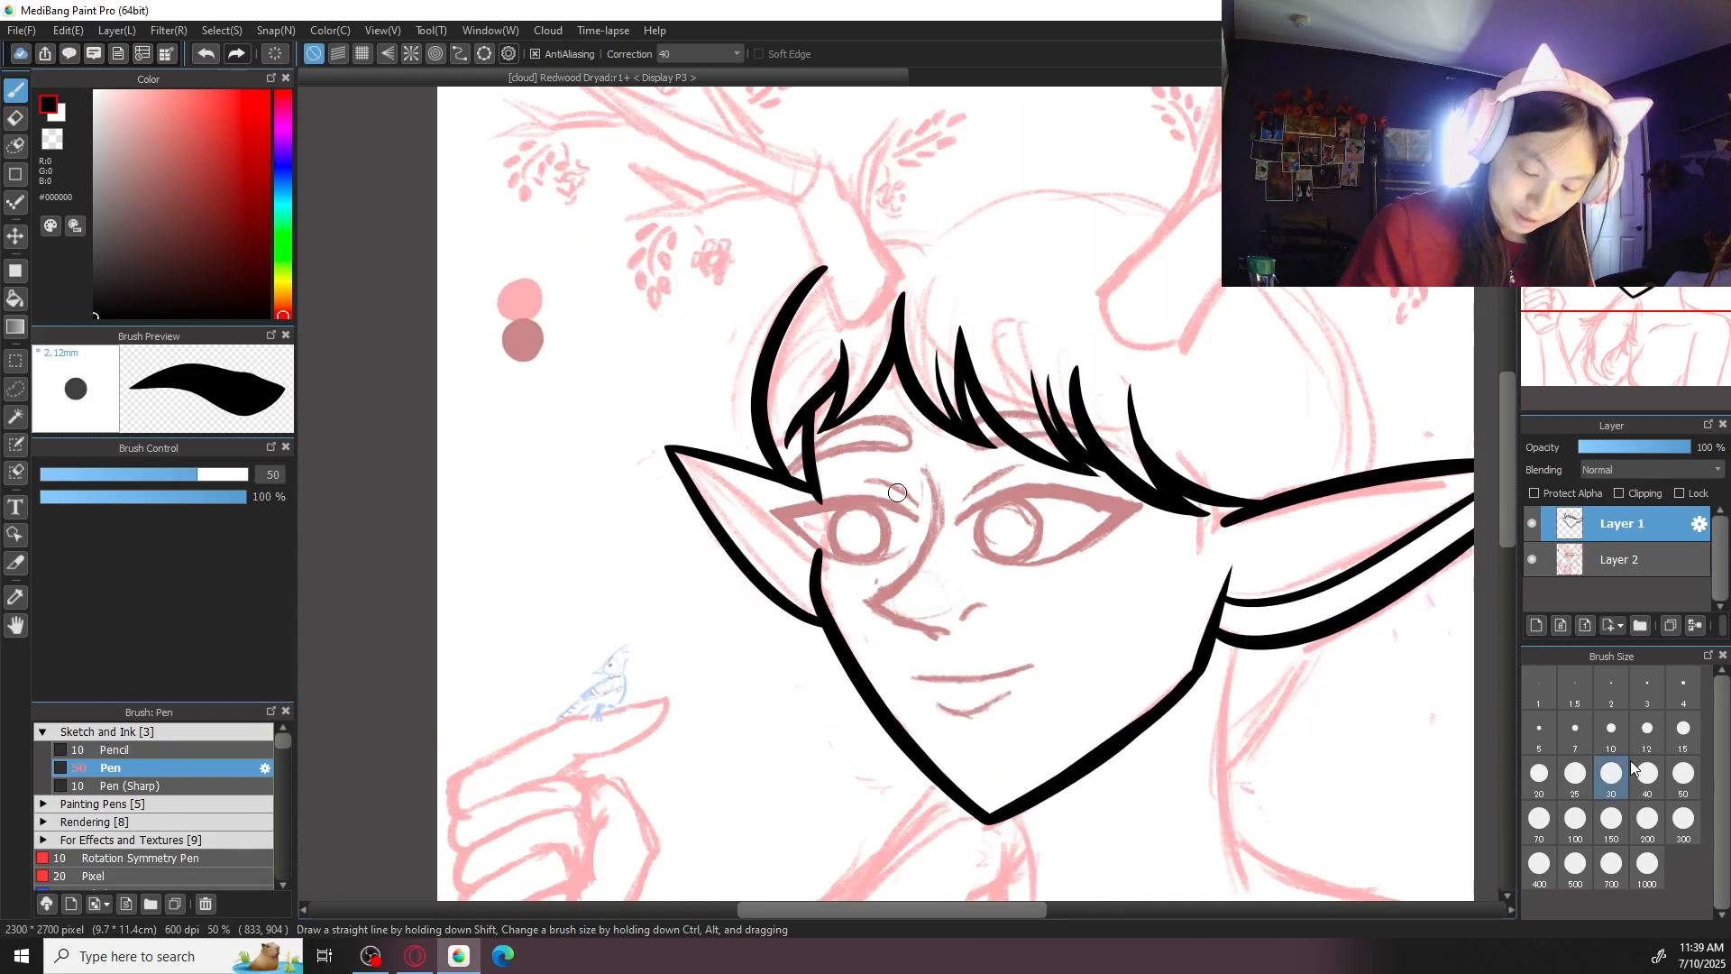
pyautogui.click(1615, 776)
pyautogui.hotkey('ctrl', '+')
pyautogui.hotkey('ctrl', '+')
pyautogui.moveTo(445, 410); pyautogui.dragTo(706, 603)
pyautogui.hotkey('ctrl', 'z')
pyautogui.moveTo(440, 404); pyautogui.dragTo(718, 625)
pyautogui.hotkey('ctrl', 'z')
pyautogui.moveTo(442, 407); pyautogui.dragTo(726, 636)
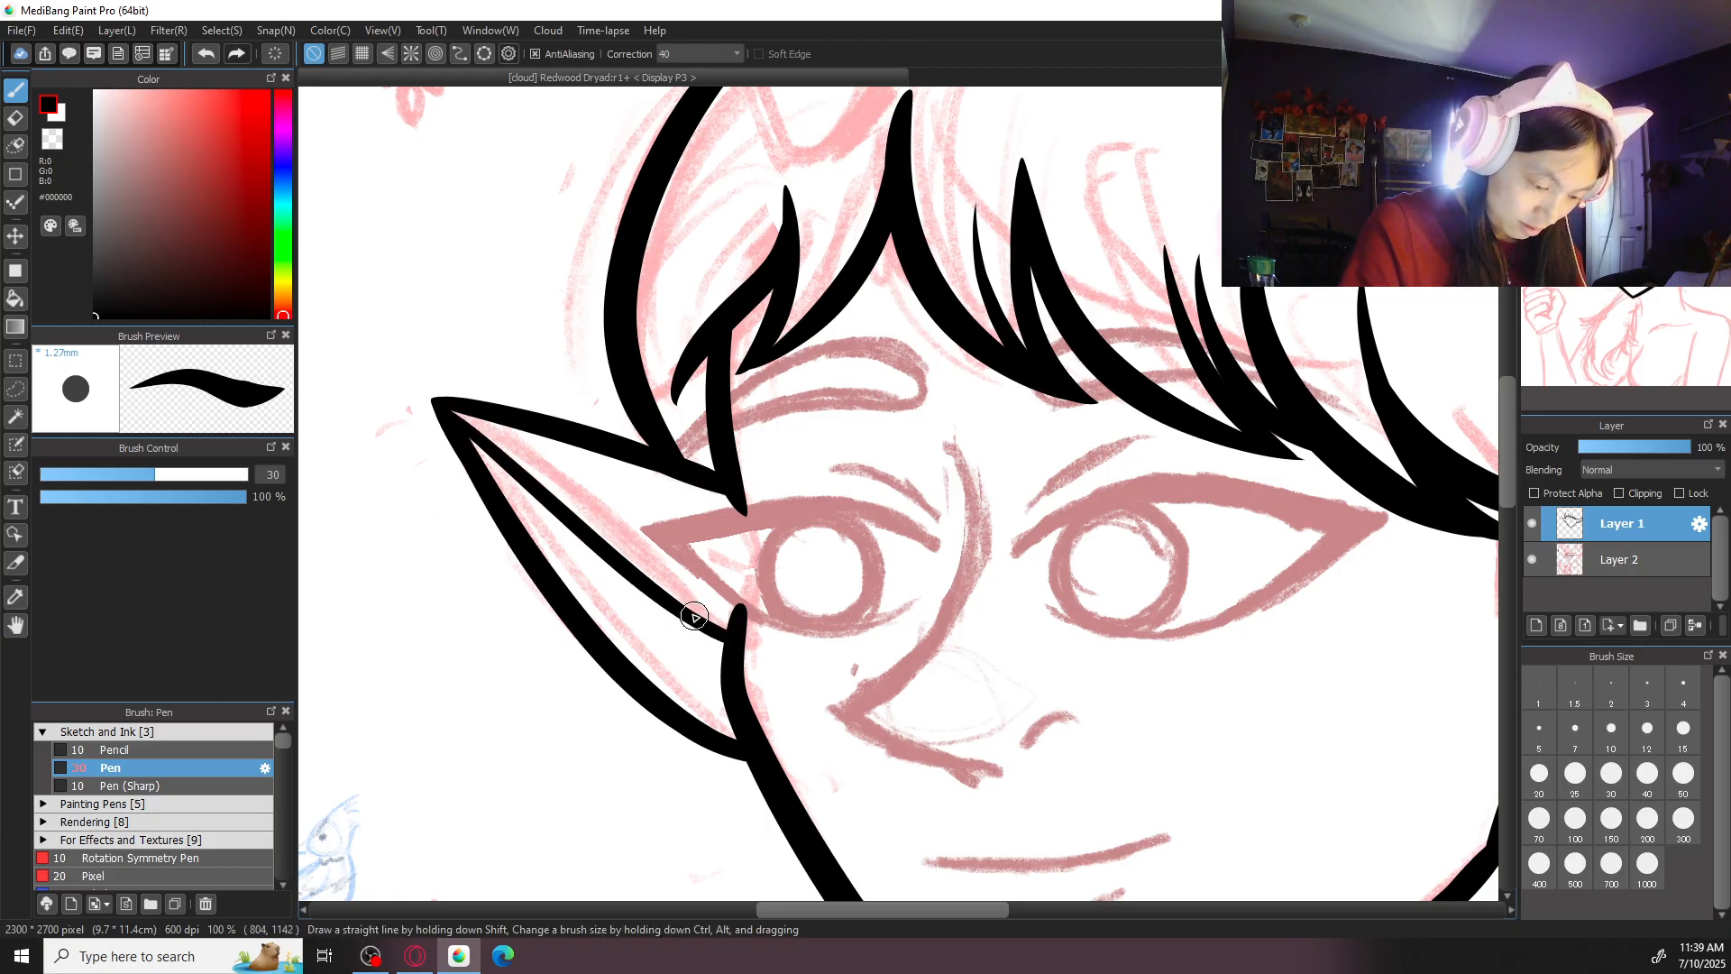
pyautogui.hotkey('ctrl', '-')
pyautogui.hotkey('ctrl', '-')
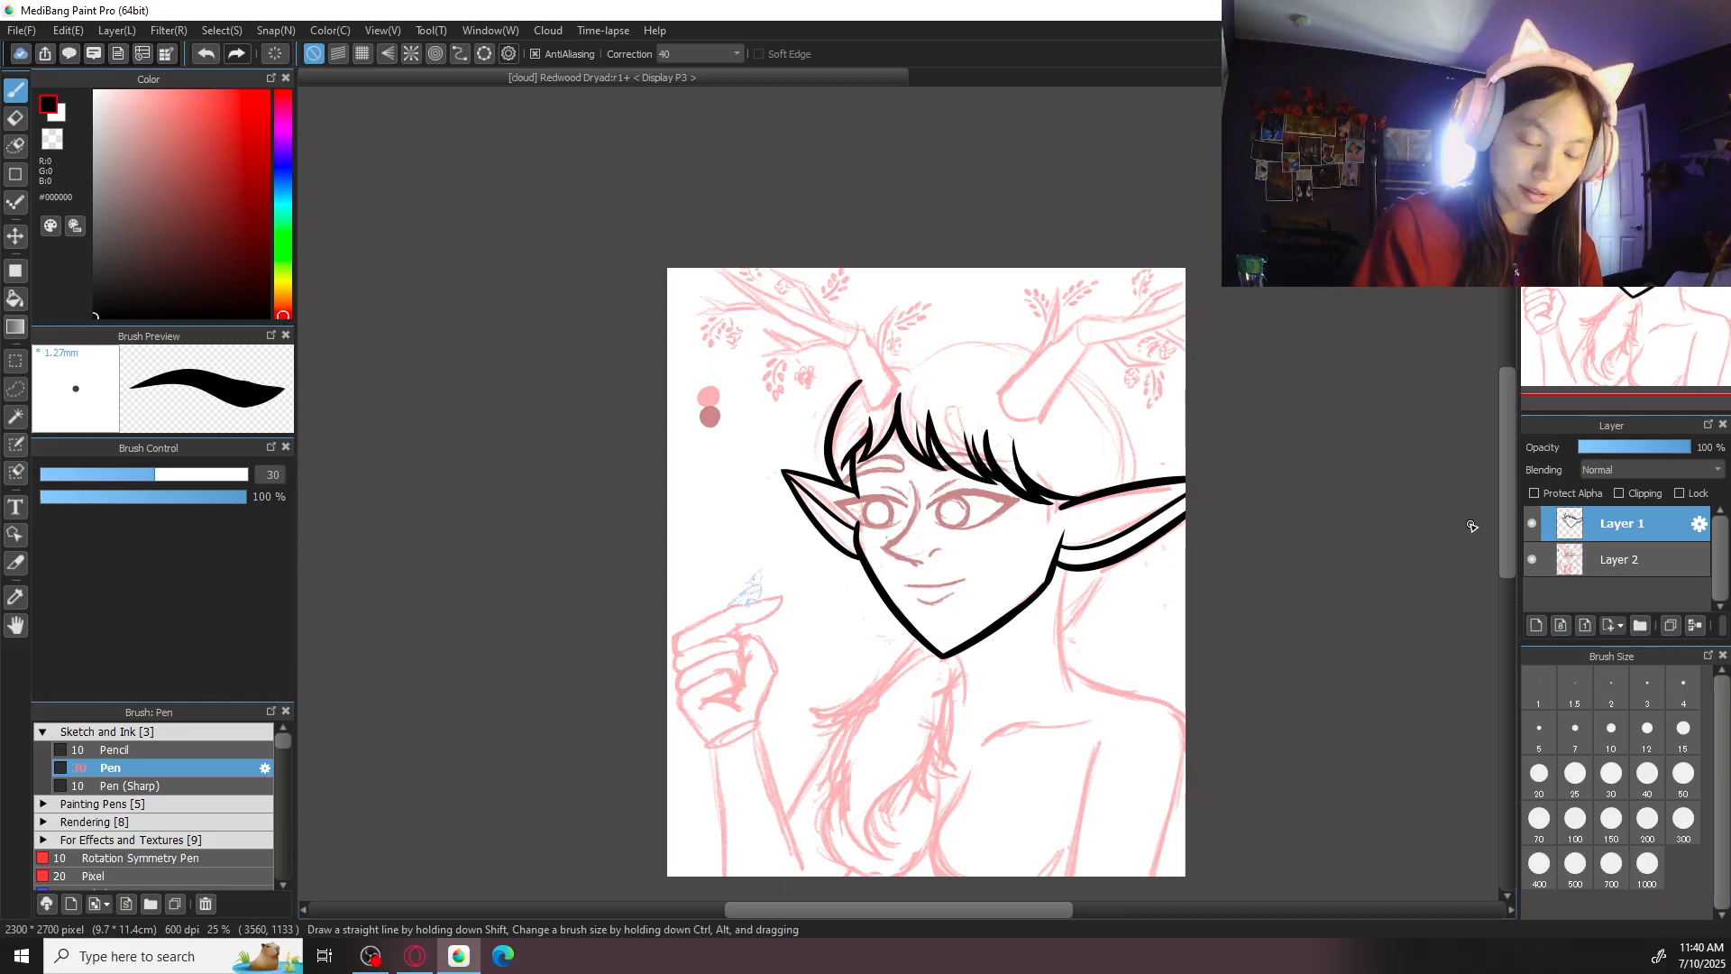
# - Set the brush size to 50, rotate the canvas, and ink the crown's outer hair curve from the right ear over the head toward the left antler
pyautogui.hotkey('ctrl', '+')
pyautogui.hotkey('ctrl', '+')
pyautogui.hotkey('ctrl', '+')
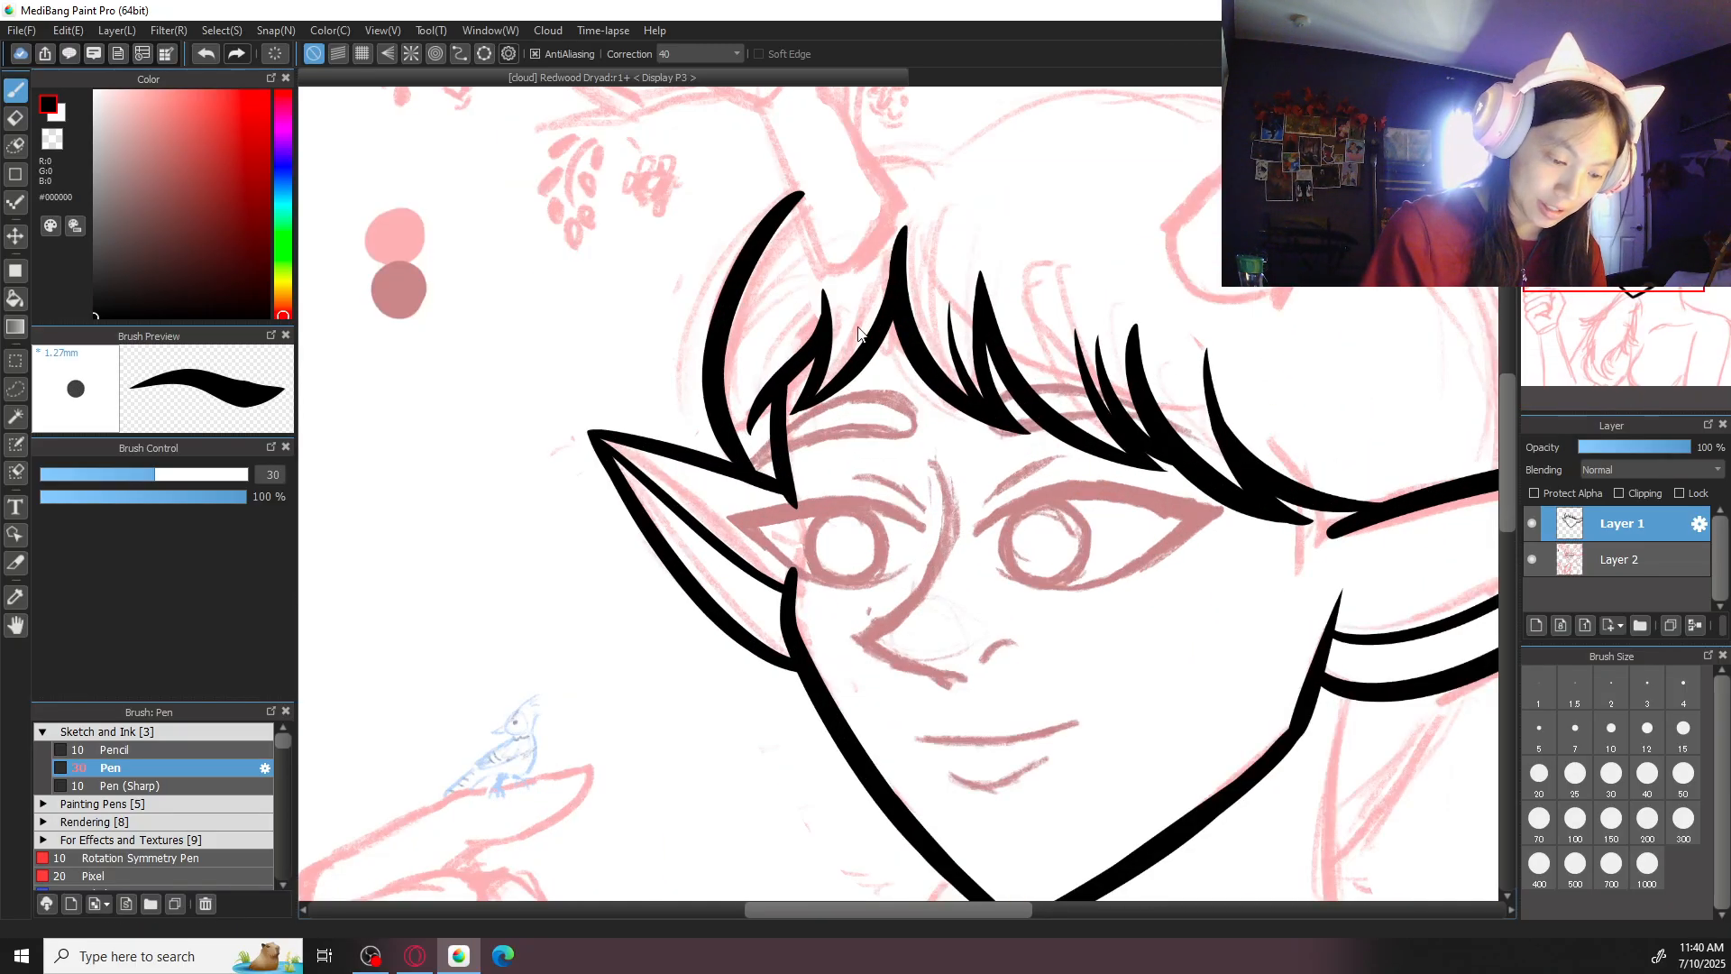
pyautogui.moveTo(1344, 456); pyautogui.dragTo(1023, 468)
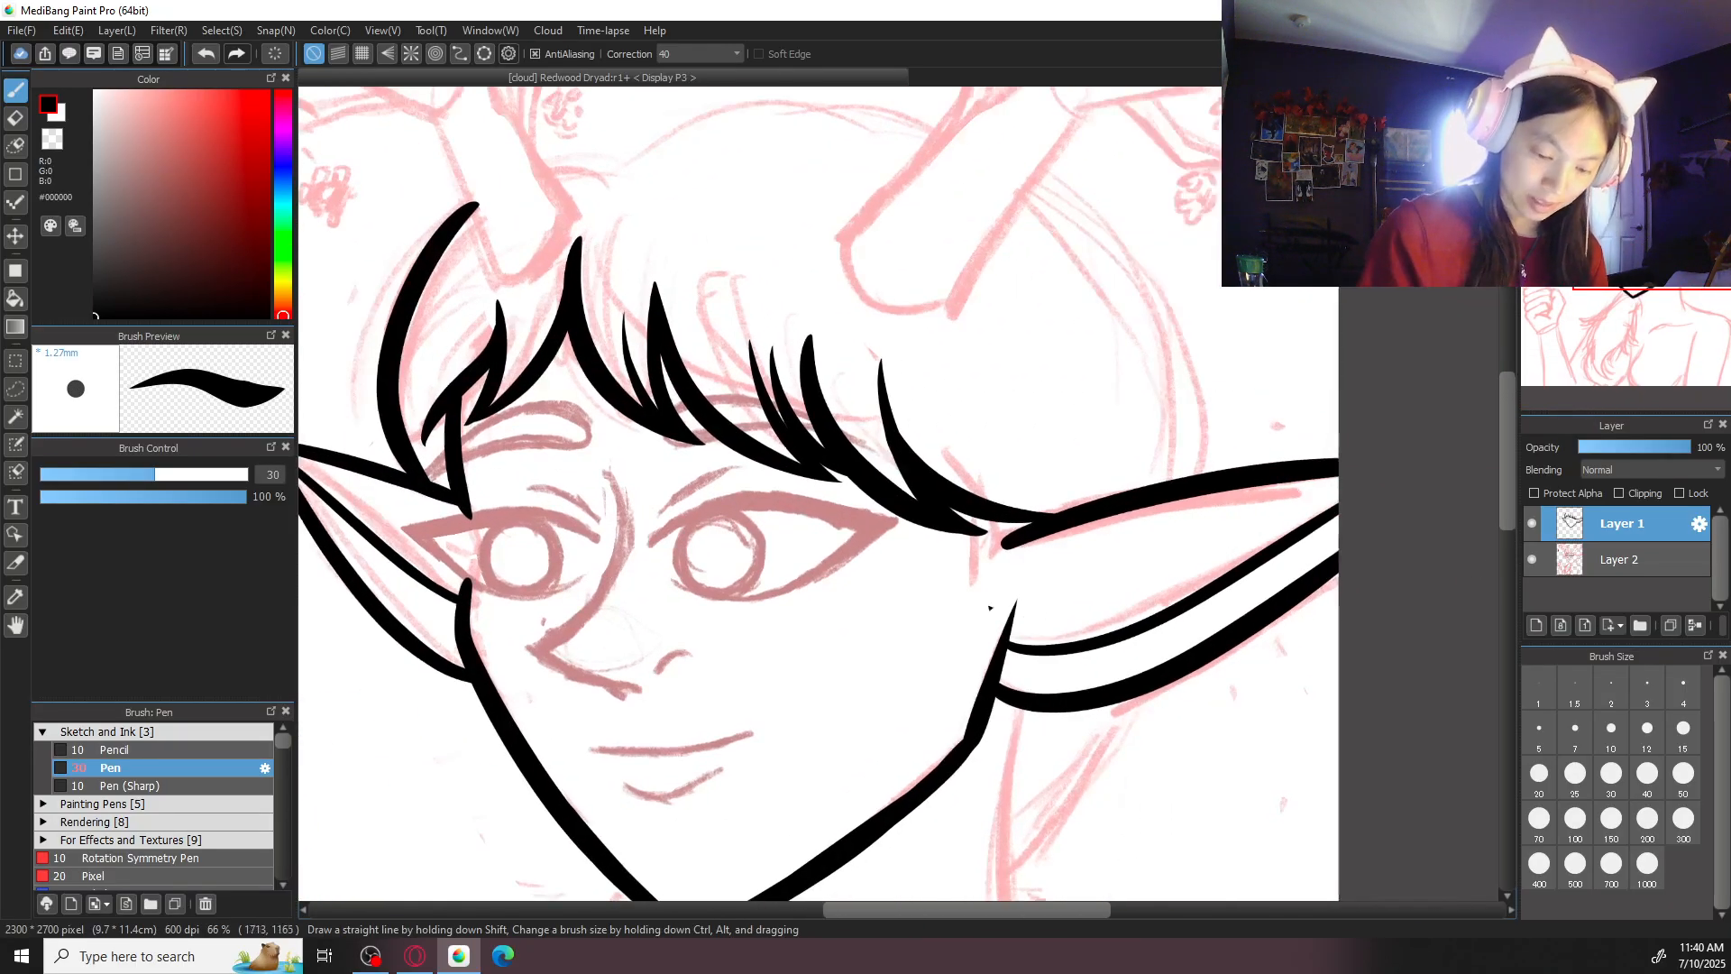
pyautogui.click(1683, 778)
pyautogui.moveTo(900, 464); pyautogui.dragTo(1016, 588)
pyautogui.moveTo(722, 303)
pyautogui.mouseDown()
pyautogui.moveTo(790, 258)
pyautogui.moveTo(1290, 370)
pyautogui.moveTo(1402, 649)
pyautogui.mouseUp()
pyautogui.press('Left')
pyautogui.press('Left')
pyautogui.press('Left')
pyautogui.press('Left')
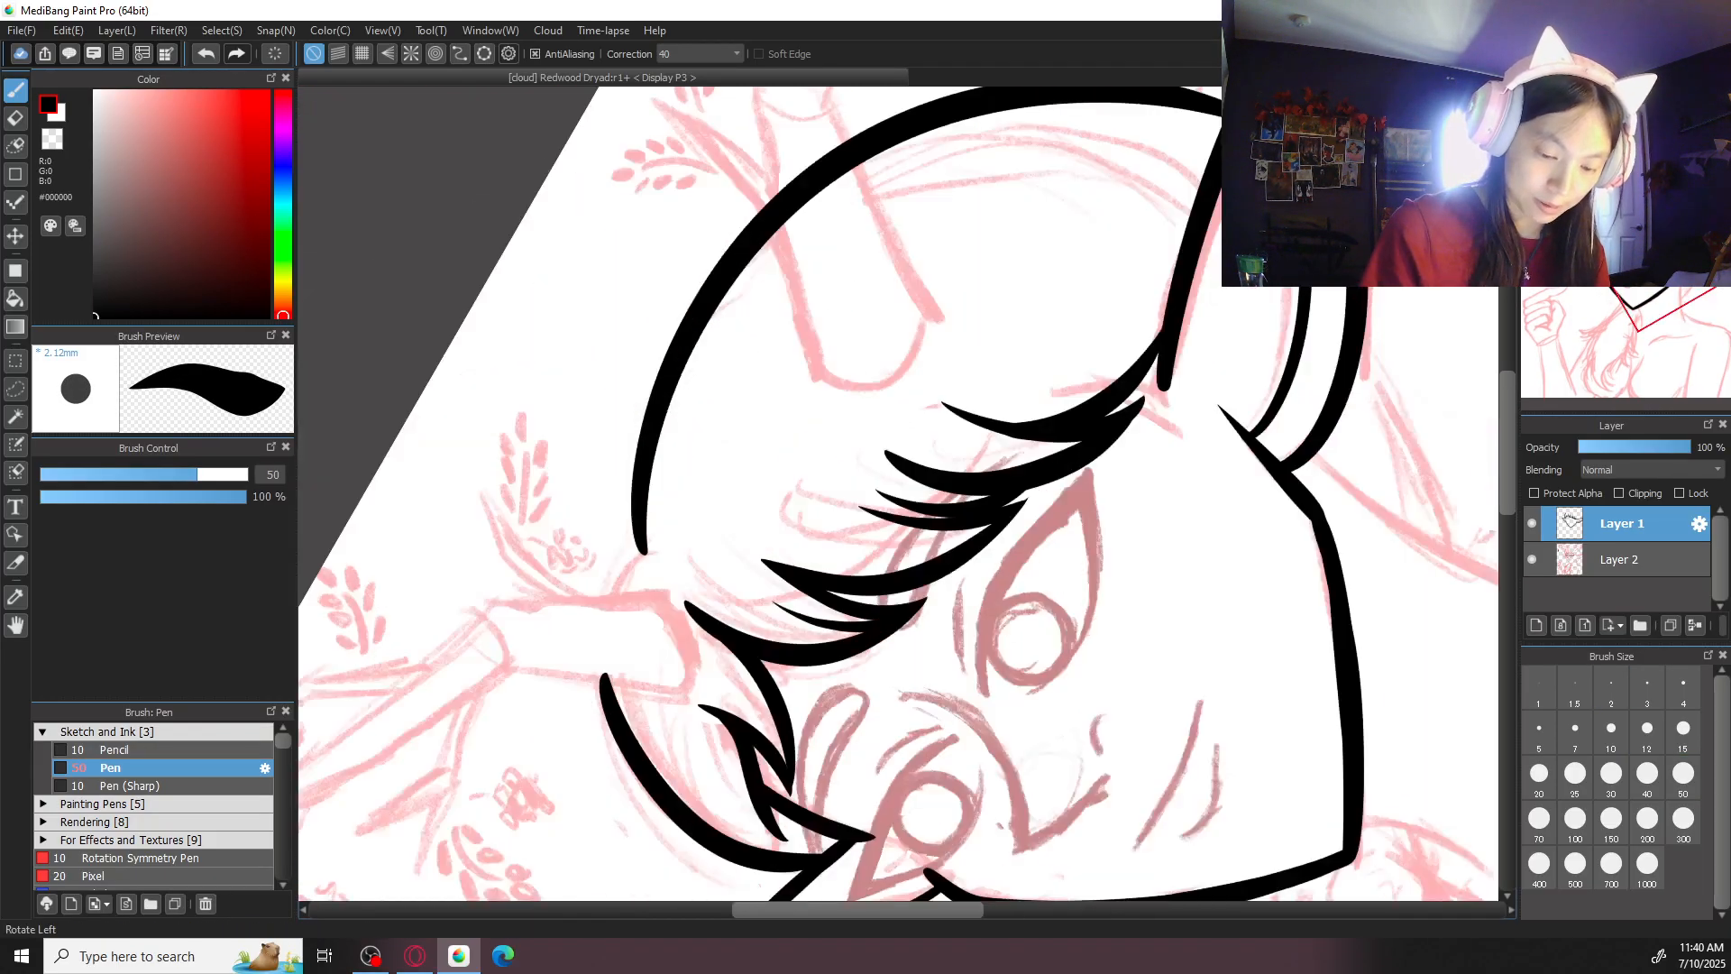
pyautogui.moveTo(956, 268); pyautogui.dragTo(982, 340)
pyautogui.hotkey('ctrl', '-')
pyautogui.hotkey('ctrl', 'z')
pyautogui.moveTo(820, 224)
pyautogui.mouseDown()
pyautogui.moveTo(700, 578)
pyautogui.moveTo(893, 738)
pyautogui.mouseUp()
pyautogui.hotkey('ctrl', 'z')
pyautogui.moveTo(837, 229)
pyautogui.mouseDown()
pyautogui.moveTo(730, 394)
pyautogui.moveTo(843, 716)
pyautogui.mouseUp()
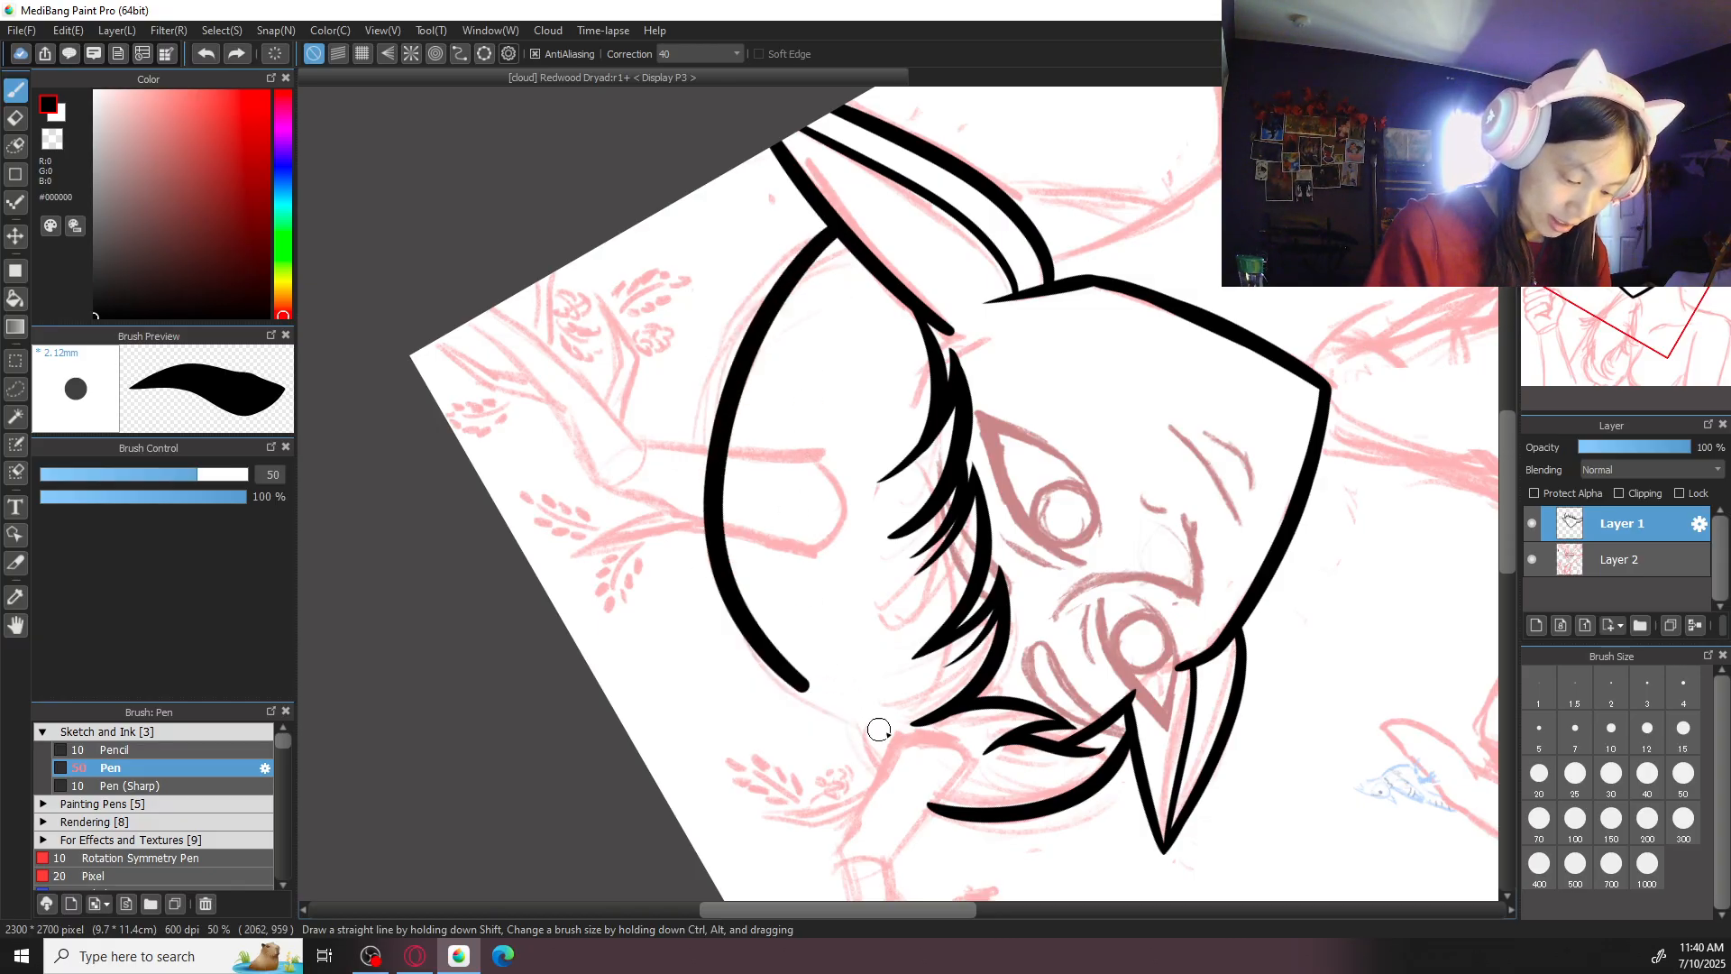
pyautogui.hotkey('ctrl', 'z')
pyautogui.moveTo(825, 226)
pyautogui.mouseDown()
pyautogui.moveTo(693, 530)
pyautogui.moveTo(862, 702)
pyautogui.mouseUp()
pyautogui.hotkey('ctrl', 'z')
pyautogui.moveTo(832, 228)
pyautogui.mouseDown()
pyautogui.moveTo(710, 586)
pyautogui.moveTo(841, 715)
pyautogui.mouseUp()
pyautogui.hotkey('ctrl', 'z')
pyautogui.moveTo(830, 225)
pyautogui.mouseDown()
pyautogui.moveTo(722, 401)
pyautogui.moveTo(866, 715)
pyautogui.mouseUp()
pyautogui.hotkey('ctrl', 'z')
pyautogui.moveTo(825, 236)
pyautogui.mouseDown()
pyautogui.moveTo(710, 566)
pyautogui.moveTo(862, 699)
pyautogui.mouseUp()
pyautogui.hotkey('ctrl', 'z')
pyautogui.moveTo(828, 234)
pyautogui.mouseDown()
pyautogui.moveTo(699, 535)
pyautogui.moveTo(855, 715)
pyautogui.mouseUp()
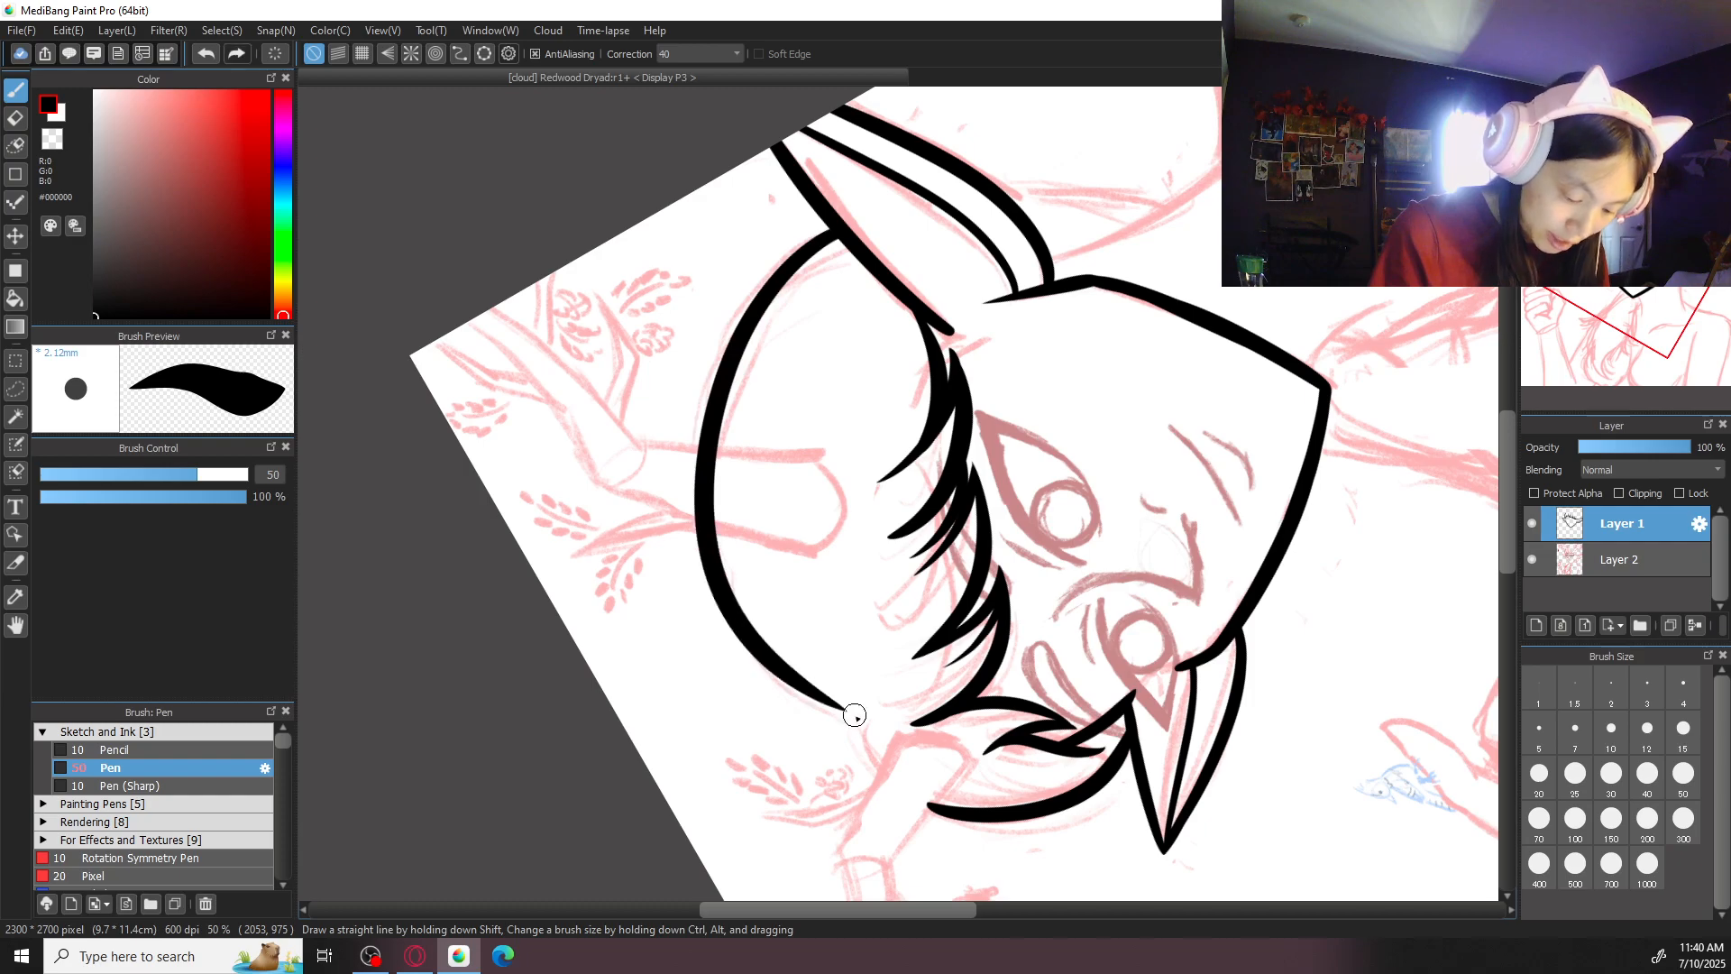
pyautogui.hotkey('ctrl', 'z')
pyautogui.moveTo(835, 226)
pyautogui.mouseDown()
pyautogui.moveTo(700, 455)
pyautogui.moveTo(854, 734)
pyautogui.mouseUp()
pyautogui.hotkey('ctrl', 'z')
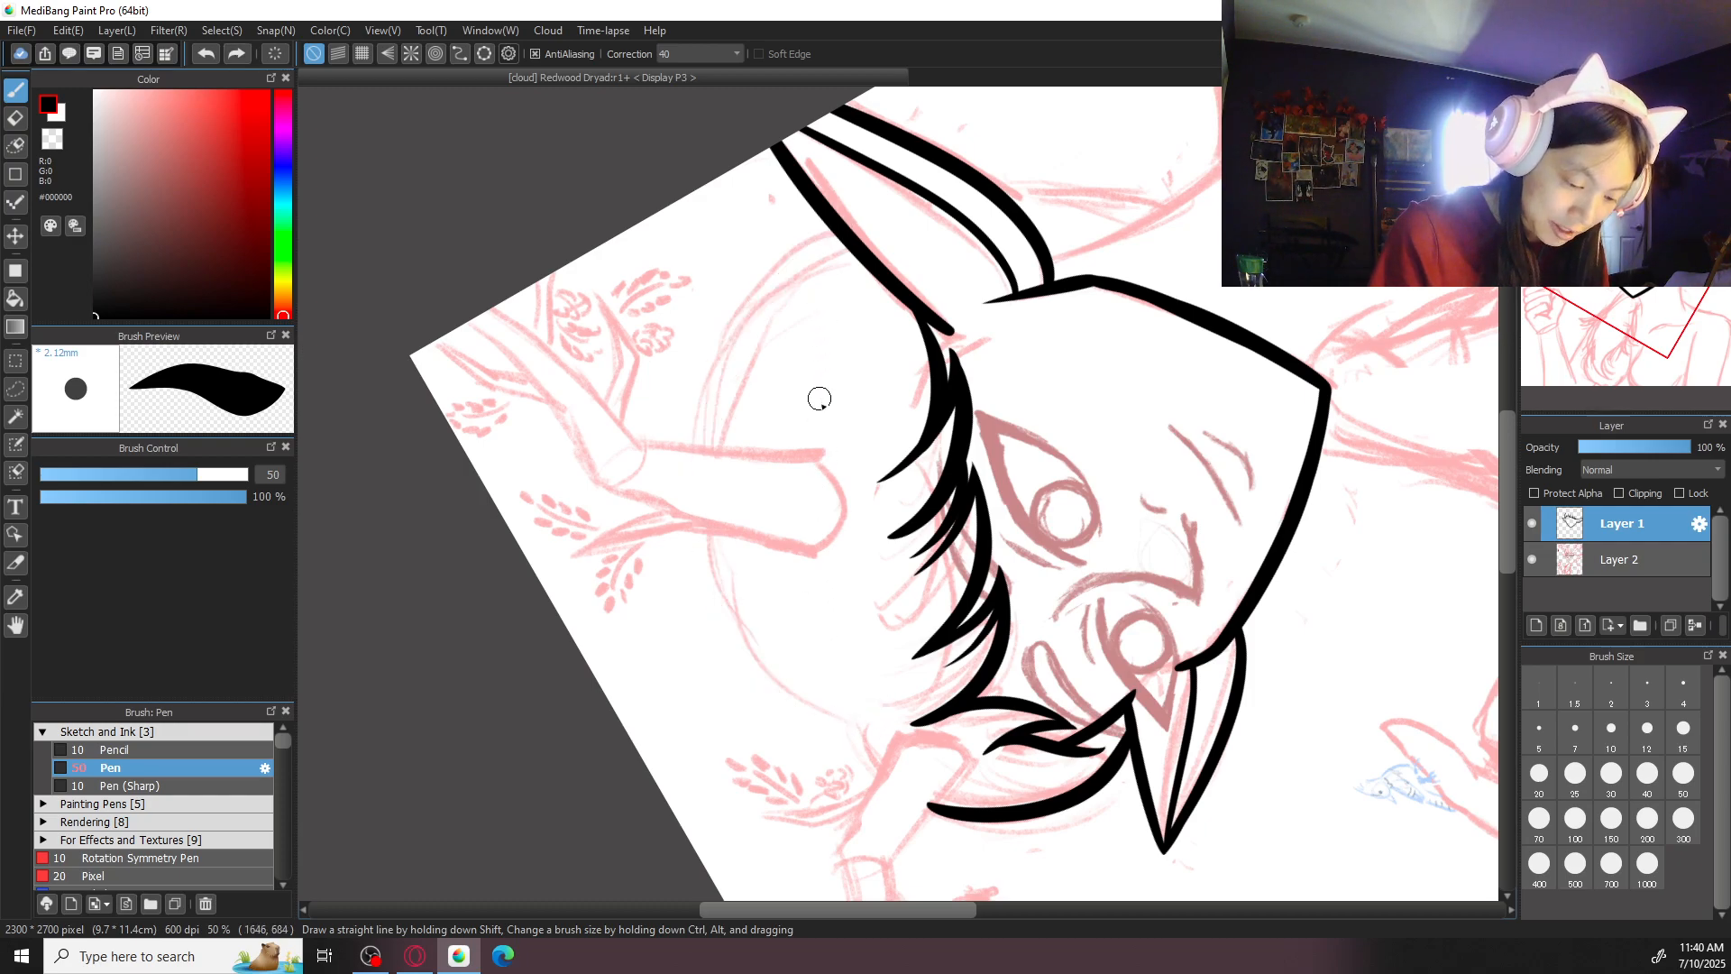
pyautogui.scroll(1, 792, 442)
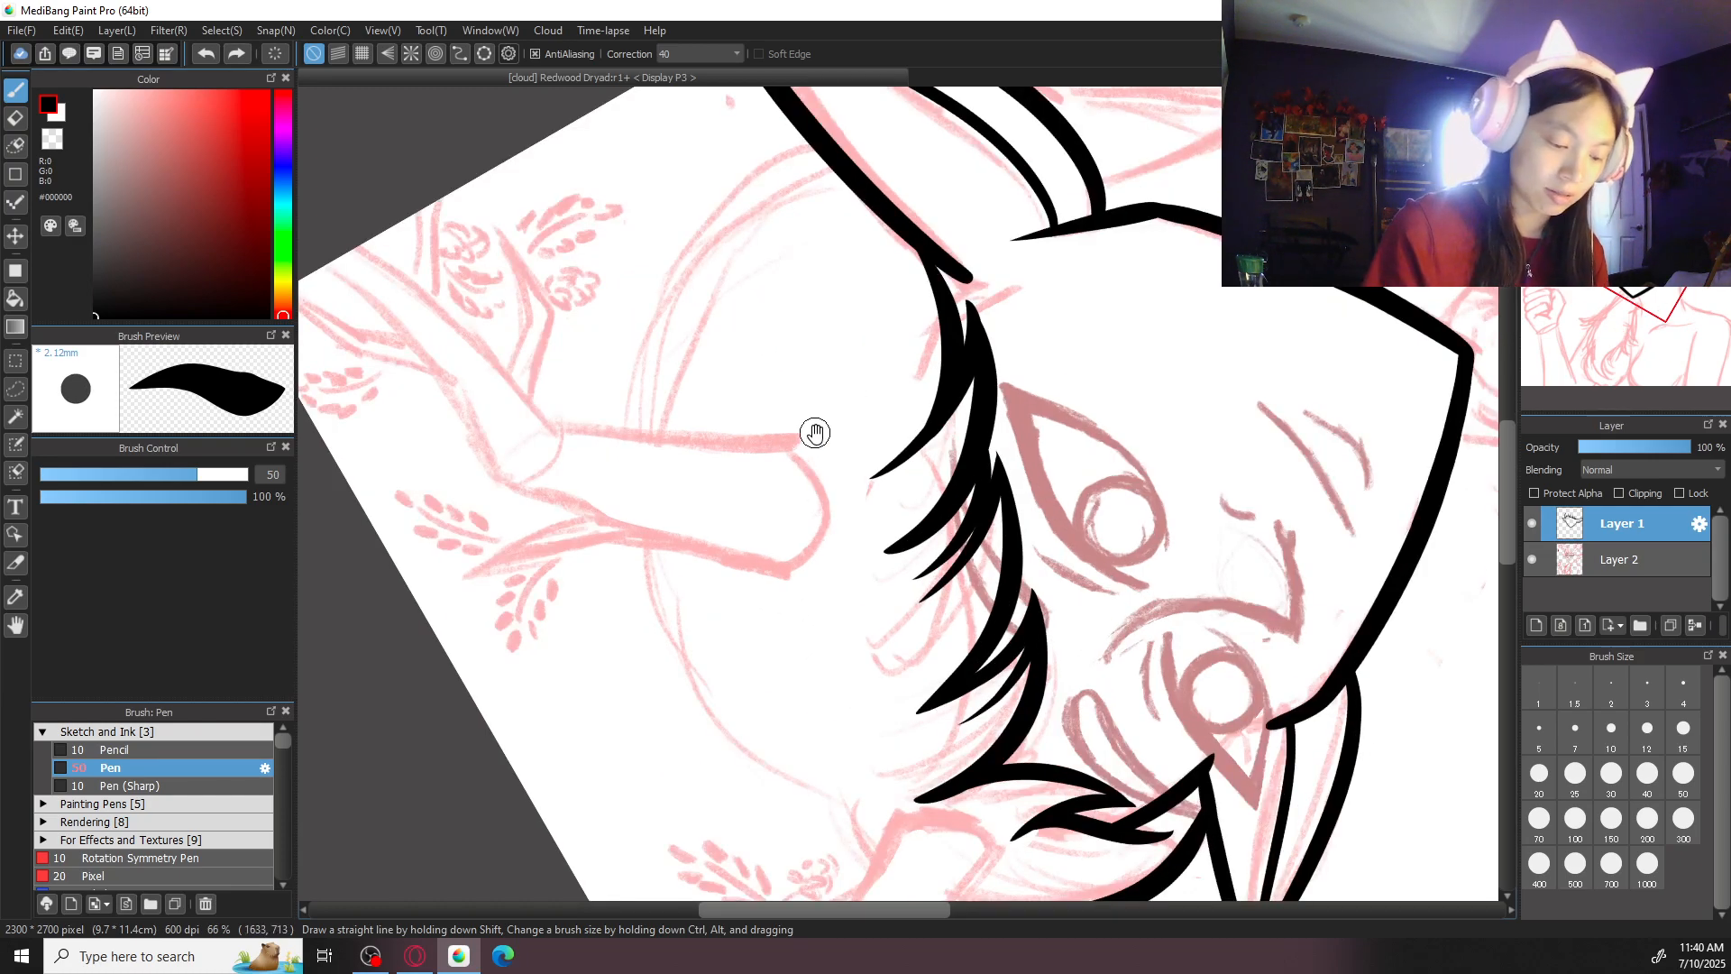
pyautogui.moveTo(816, 437); pyautogui.dragTo(813, 394)
pyautogui.moveTo(816, 112)
pyautogui.mouseDown()
pyautogui.moveTo(647, 358)
pyautogui.moveTo(731, 699)
pyautogui.moveTo(716, 204)
pyautogui.moveTo(704, 702)
pyautogui.moveTo(815, 754)
pyautogui.mouseUp()
pyautogui.hotkey('ctrl', 'z')
pyautogui.hotkey('ctrl', 'z')
pyautogui.moveTo(815, 97)
pyautogui.mouseDown()
pyautogui.moveTo(666, 301)
pyautogui.moveTo(710, 661)
pyautogui.moveTo(843, 749)
pyautogui.mouseUp()
pyautogui.click(1642, 101)
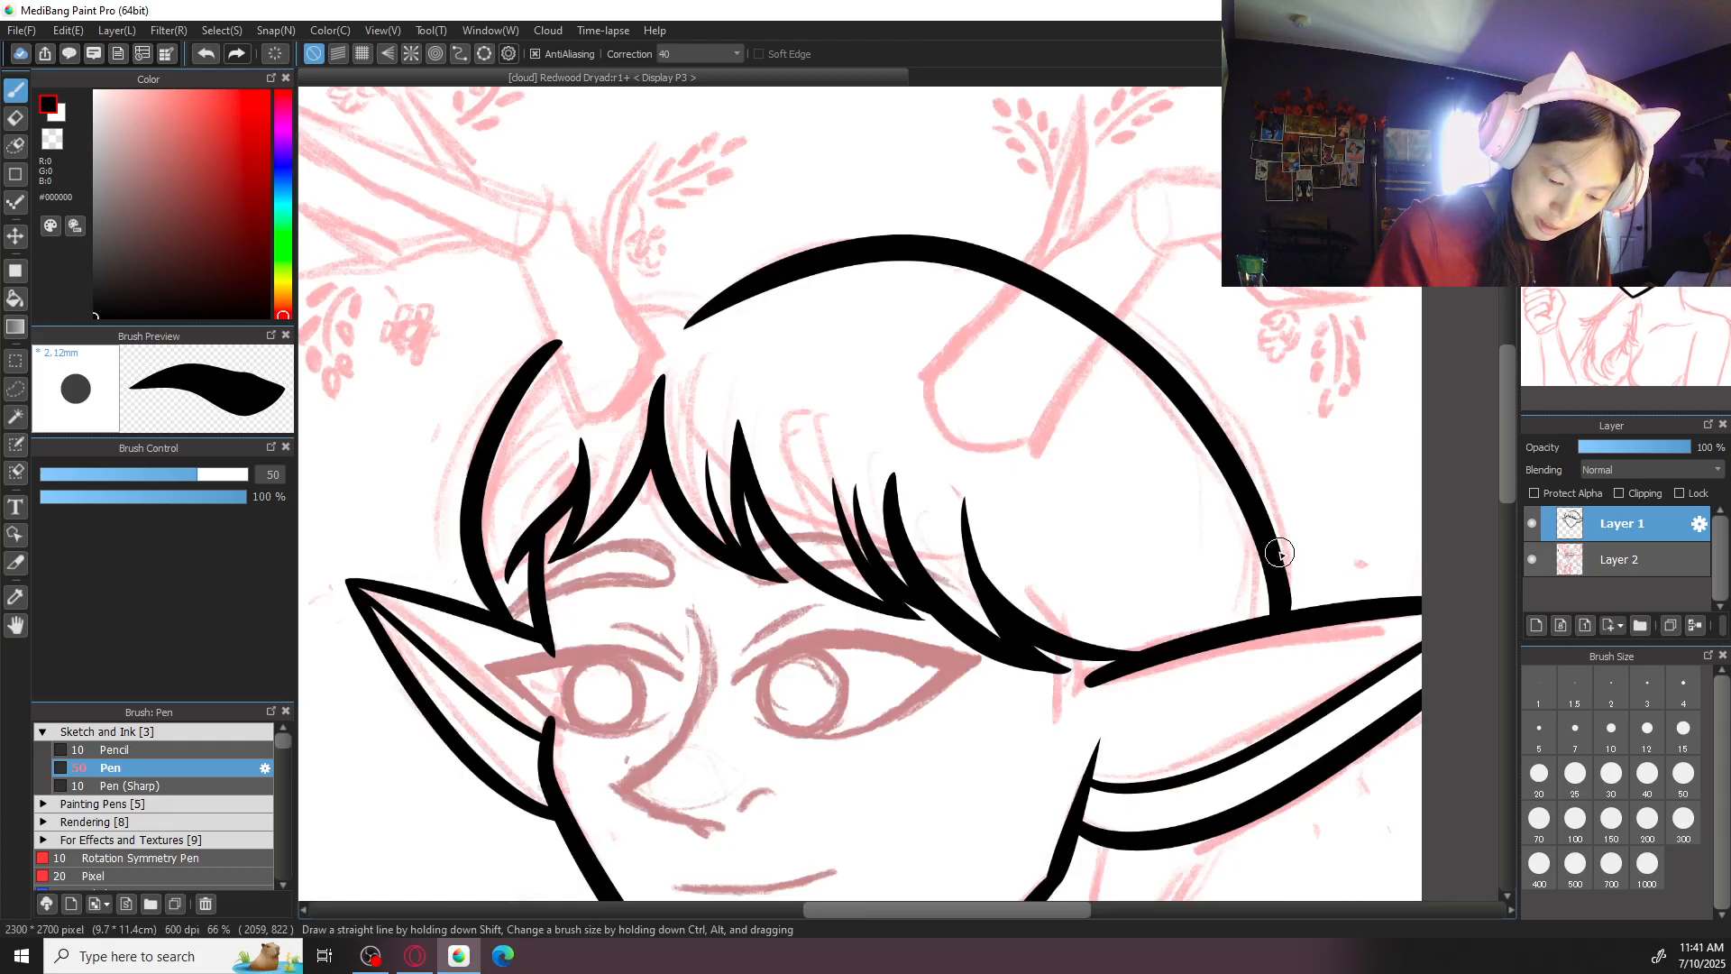
# - Ink the left hair outline across the left antler's base, joining the crown curve to the outer left lock
pyautogui.moveTo(920, 458); pyautogui.dragTo(1233, 452)
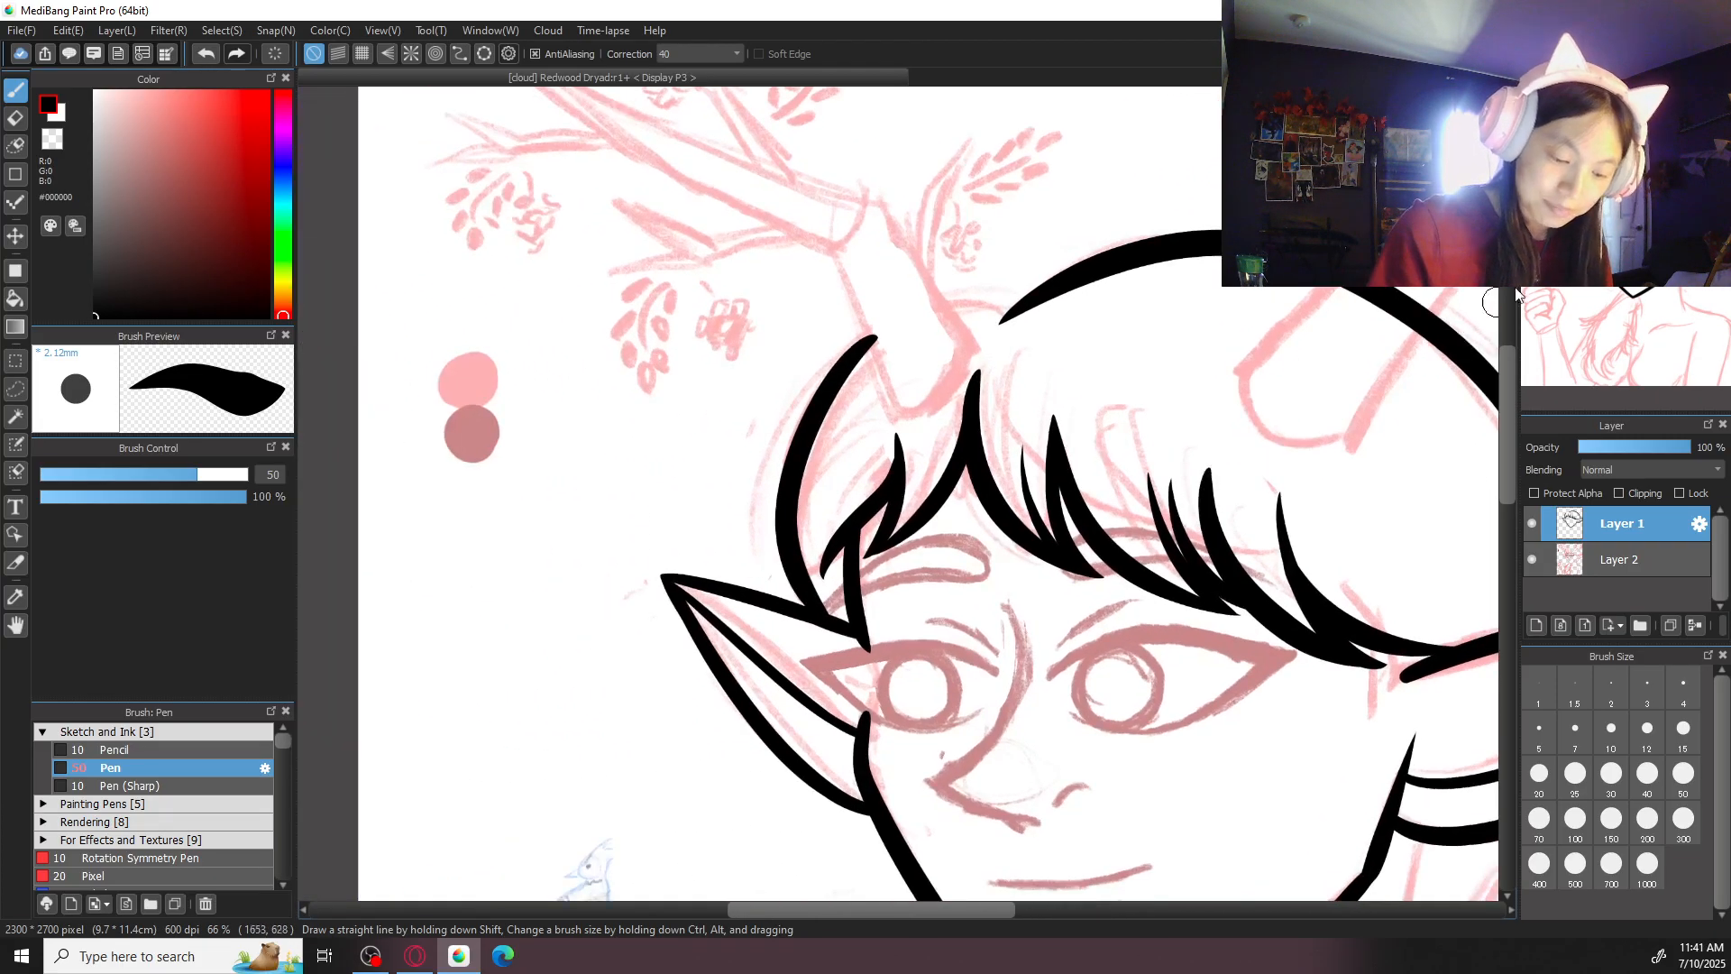
pyautogui.click(1615, 101)
pyautogui.click(1536, 101)
pyautogui.moveTo(638, 340); pyautogui.dragTo(699, 582)
pyautogui.hotkey('ctrl', 'z')
pyautogui.moveTo(637, 340)
pyautogui.mouseDown()
pyautogui.moveTo(694, 574)
pyautogui.moveTo(753, 600)
pyautogui.mouseUp()
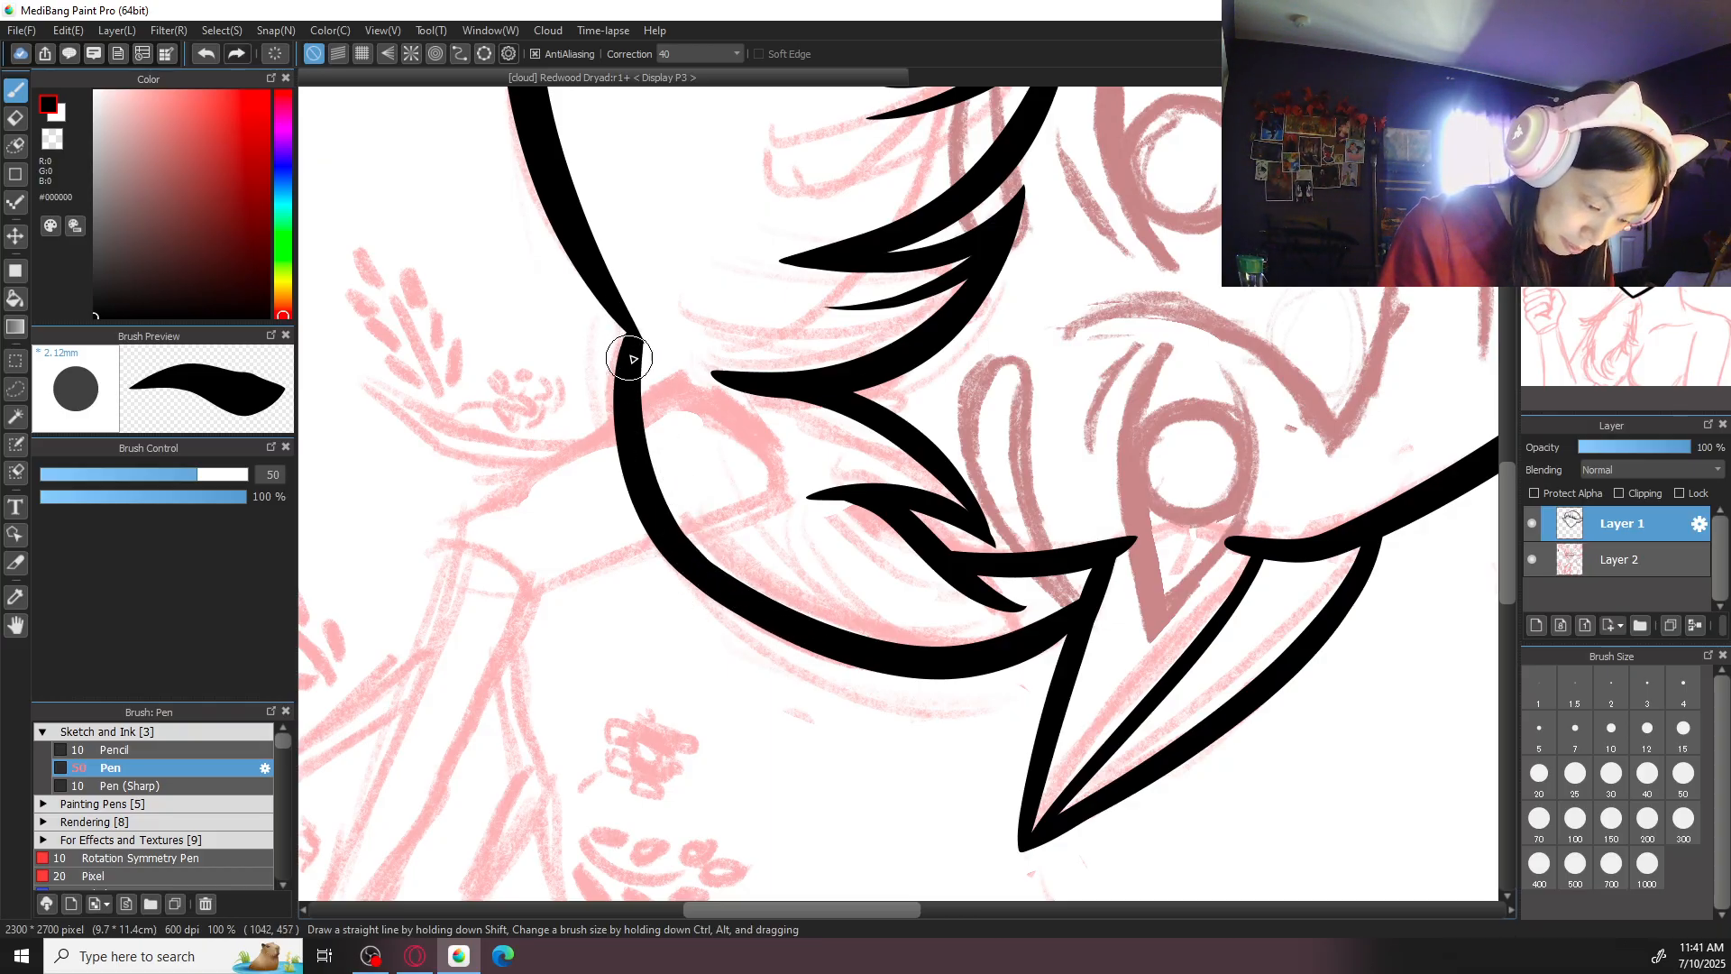
pyautogui.press('Up')
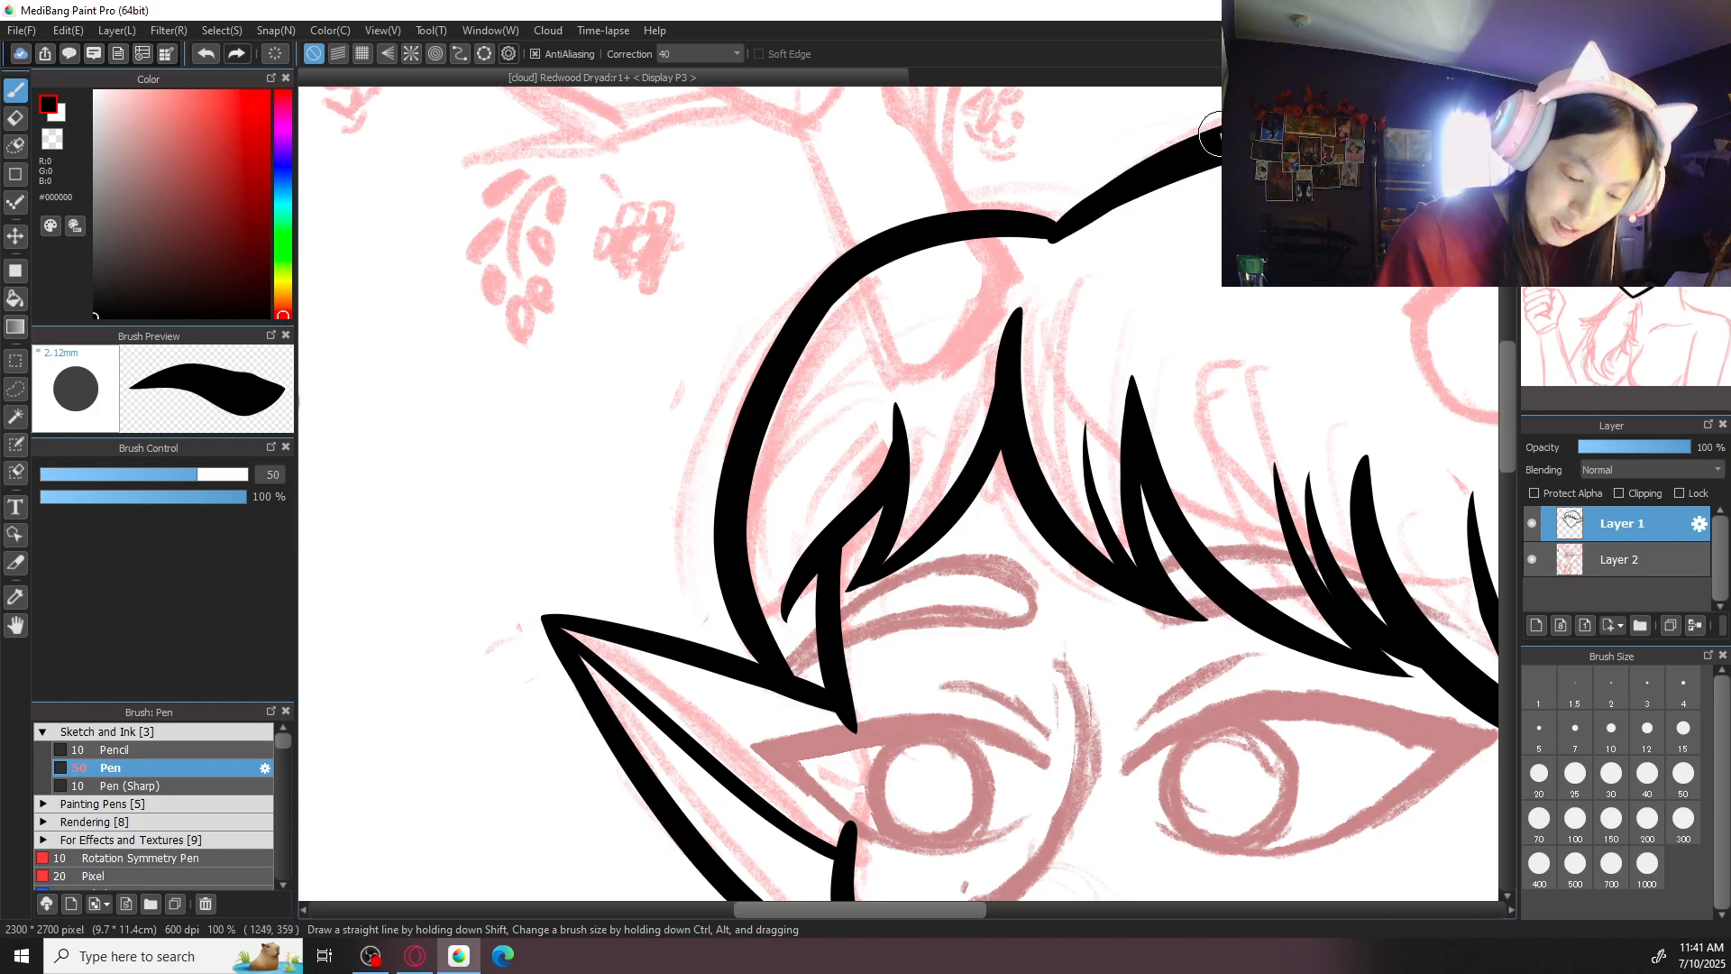
pyautogui.scroll(-5, 1187, 289)
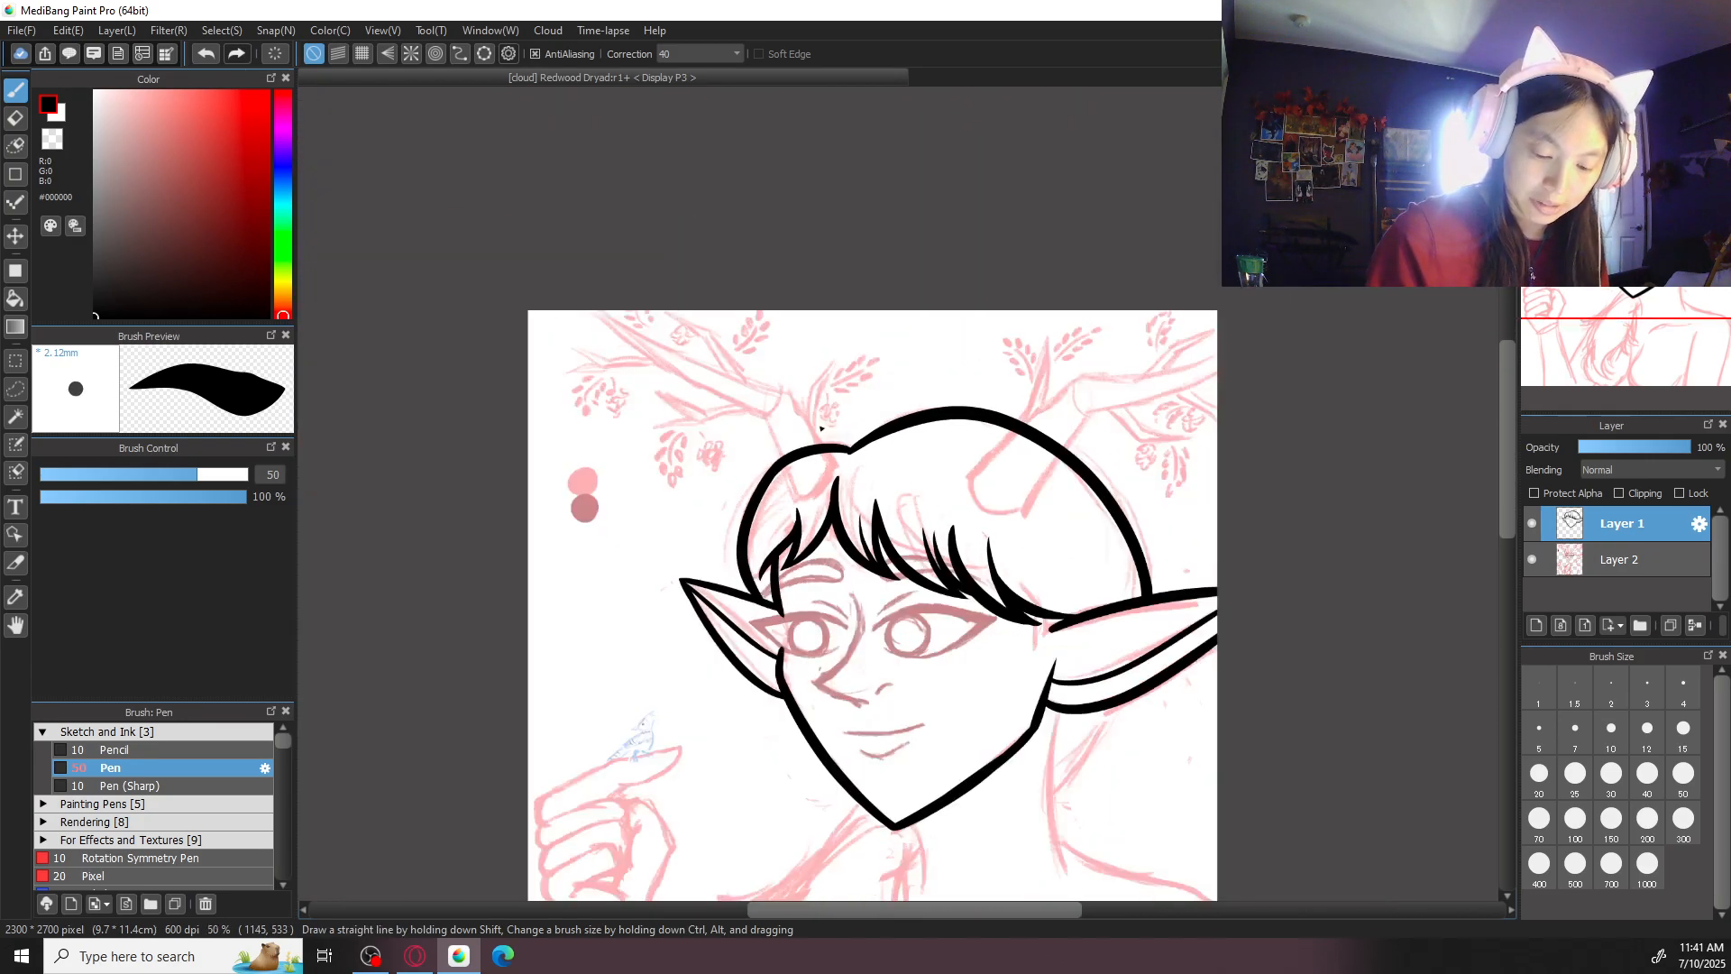
# - Ink the neck's two sides, one line down from the right ear and a short one below the chin
pyautogui.moveTo(1263, 556); pyautogui.dragTo(1121, 259)
pyautogui.hotkey('ctrl', '+')
pyautogui.hotkey('ctrl', '+')
pyautogui.moveTo(972, 401); pyautogui.dragTo(982, 417)
pyautogui.moveTo(944, 351)
pyautogui.mouseDown()
pyautogui.moveTo(931, 471)
pyautogui.moveTo(962, 662)
pyautogui.mouseUp()
pyautogui.hotkey('ctrl', 'z')
pyautogui.moveTo(941, 339)
pyautogui.mouseDown()
pyautogui.moveTo(935, 603)
pyautogui.moveTo(966, 667)
pyautogui.mouseUp()
pyautogui.moveTo(654, 570); pyautogui.dragTo(665, 704)
pyautogui.hotkey('ctrl', 'z')
pyautogui.moveTo(656, 572); pyautogui.dragTo(668, 700)
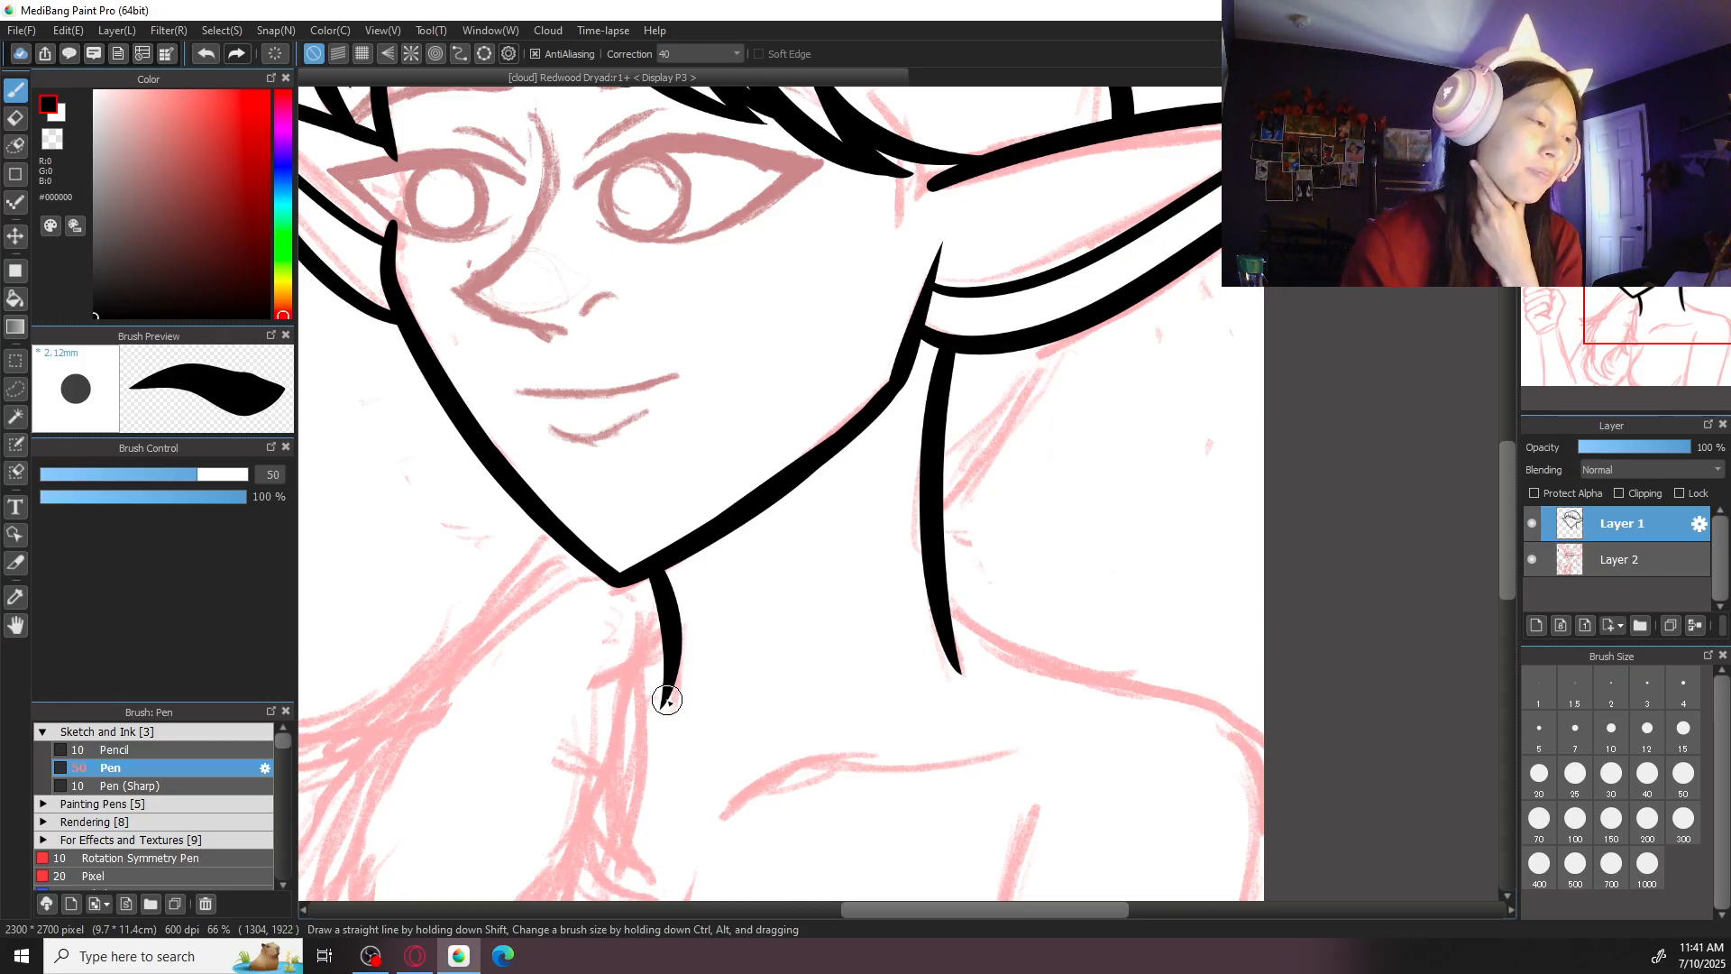
# - Set the brush size to 20 and smooth the jawline's inner edge near its right corner
pyautogui.hotkey('ctrl', '+')
pyautogui.moveTo(897, 363)
pyautogui.mouseDown()
pyautogui.moveTo(1032, 414)
pyautogui.moveTo(934, 535)
pyautogui.mouseUp()
pyautogui.hotkey('ctrl', 'z')
pyautogui.moveTo(1101, 406)
pyautogui.mouseDown()
pyautogui.moveTo(1025, 490)
pyautogui.moveTo(943, 529)
pyautogui.mouseUp()
pyautogui.moveTo(1109, 395)
pyautogui.mouseDown()
pyautogui.moveTo(895, 568)
pyautogui.moveTo(1113, 392)
pyautogui.moveTo(918, 552)
pyautogui.mouseUp()
pyautogui.hotkey('ctrl', 'z')
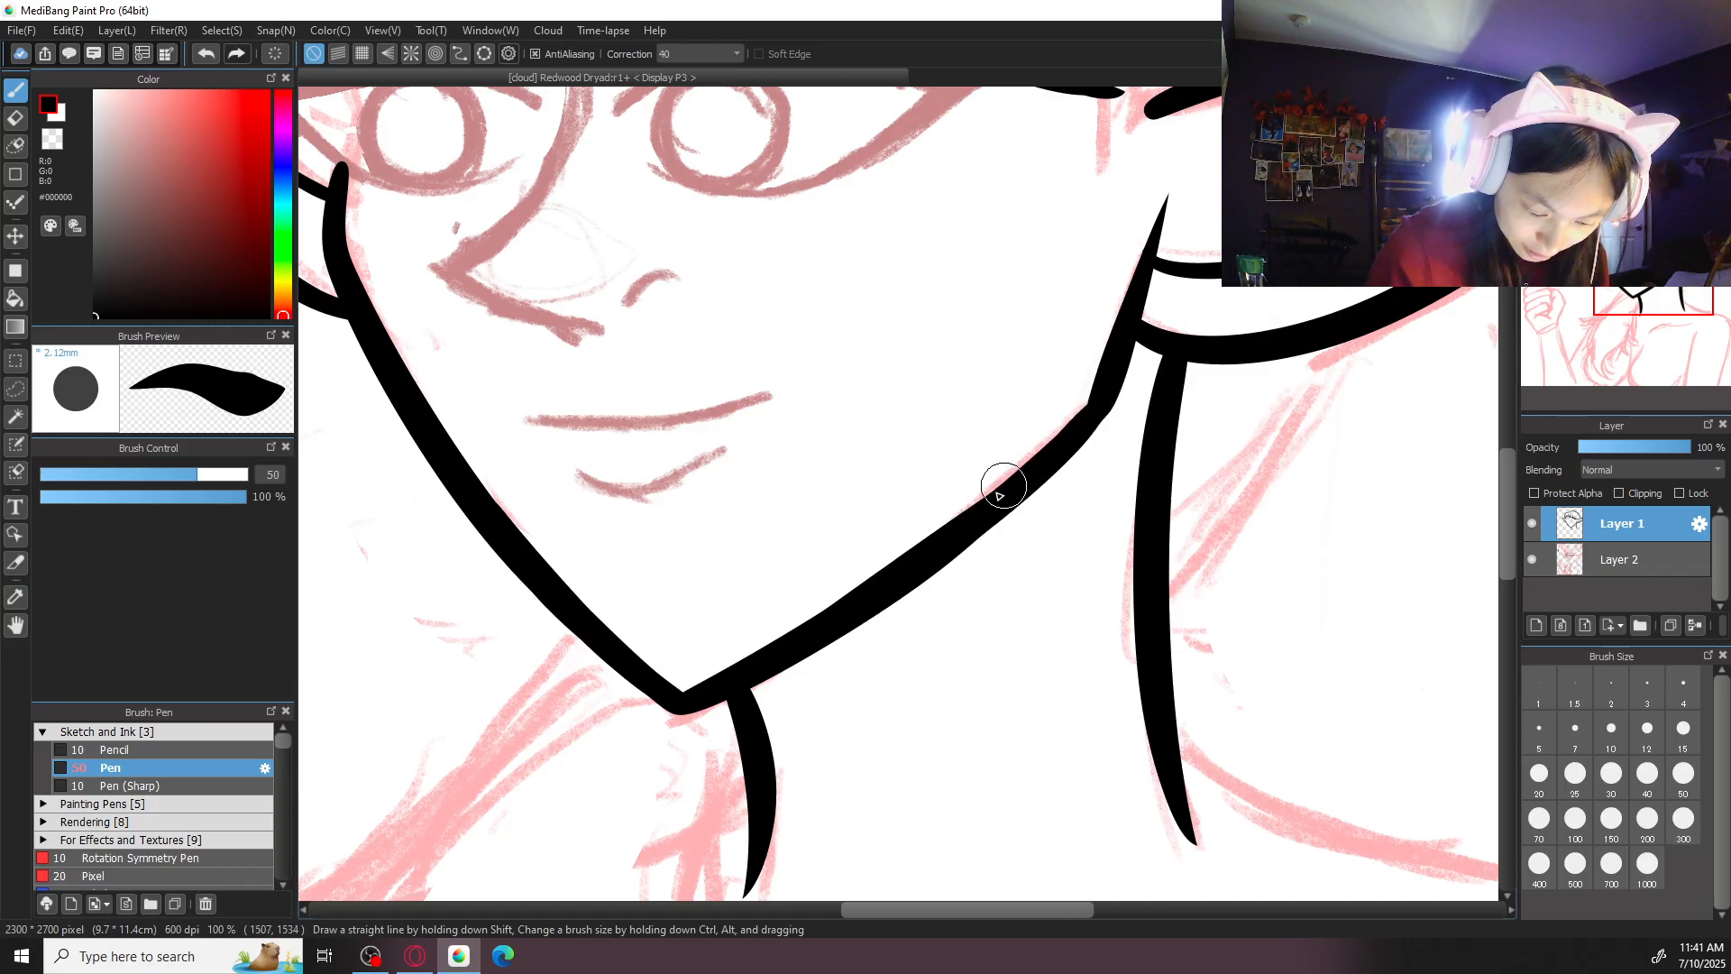
pyautogui.moveTo(1109, 410); pyautogui.dragTo(1031, 479)
pyautogui.hotkey('ctrl', 'z')
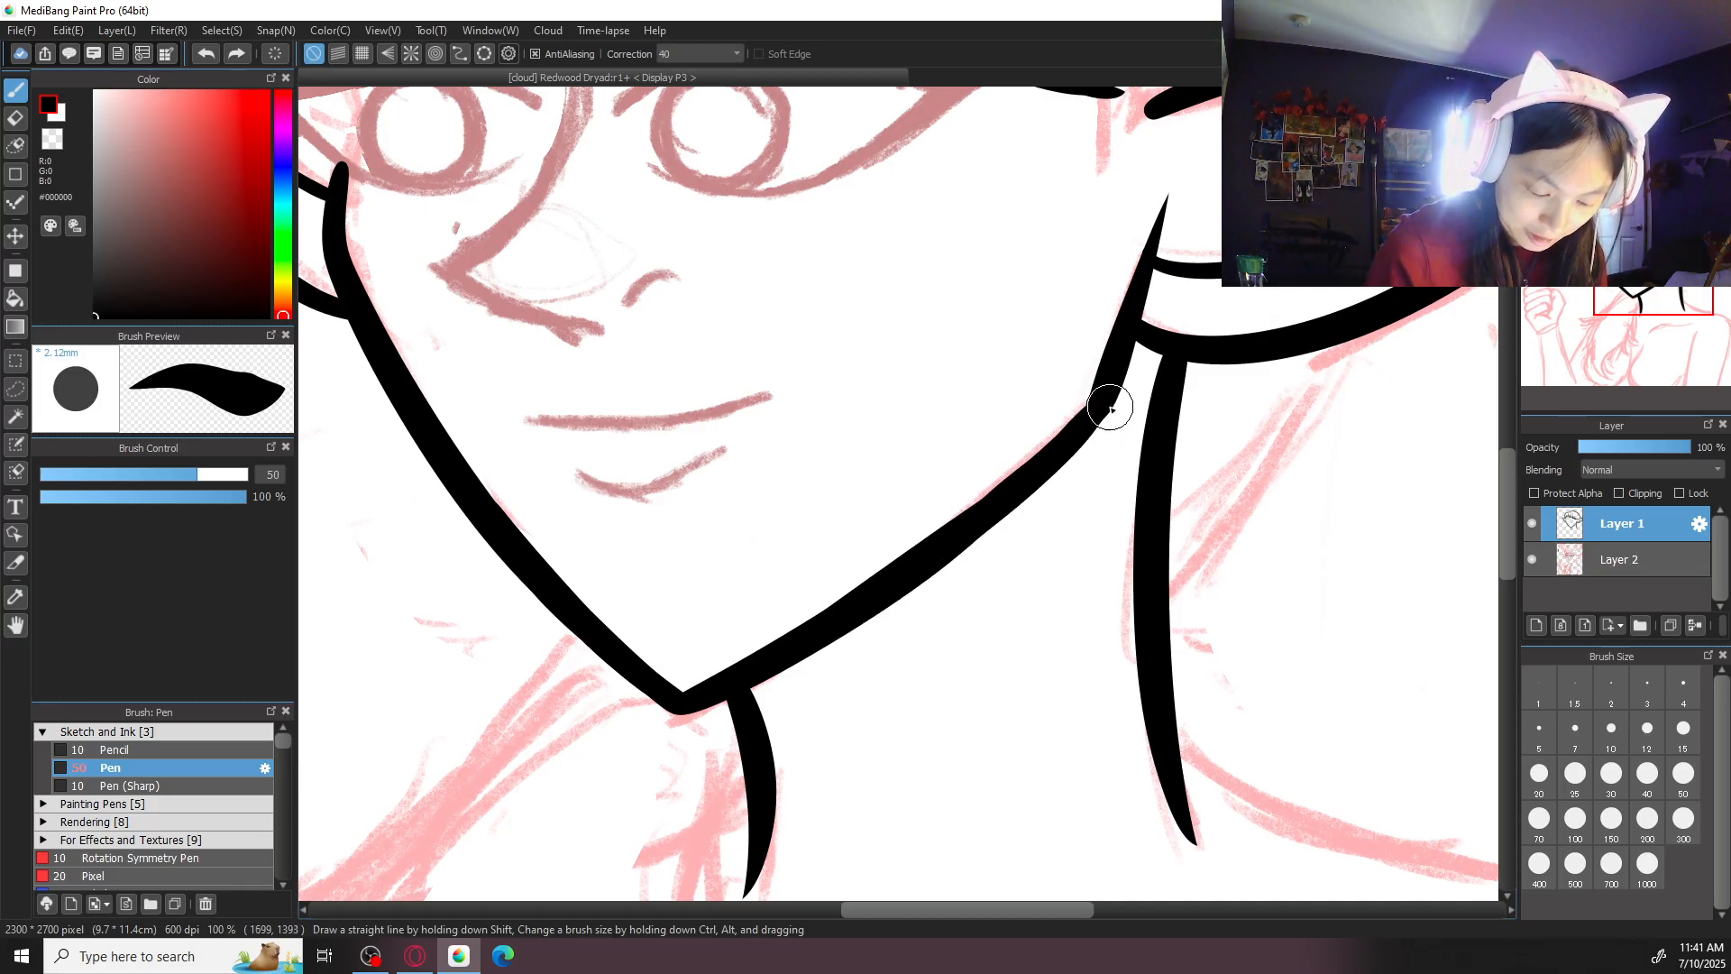
pyautogui.hotkey('ctrl', '+')
pyautogui.click(1540, 775)
pyautogui.moveTo(1208, 377); pyautogui.dragTo(1142, 436)
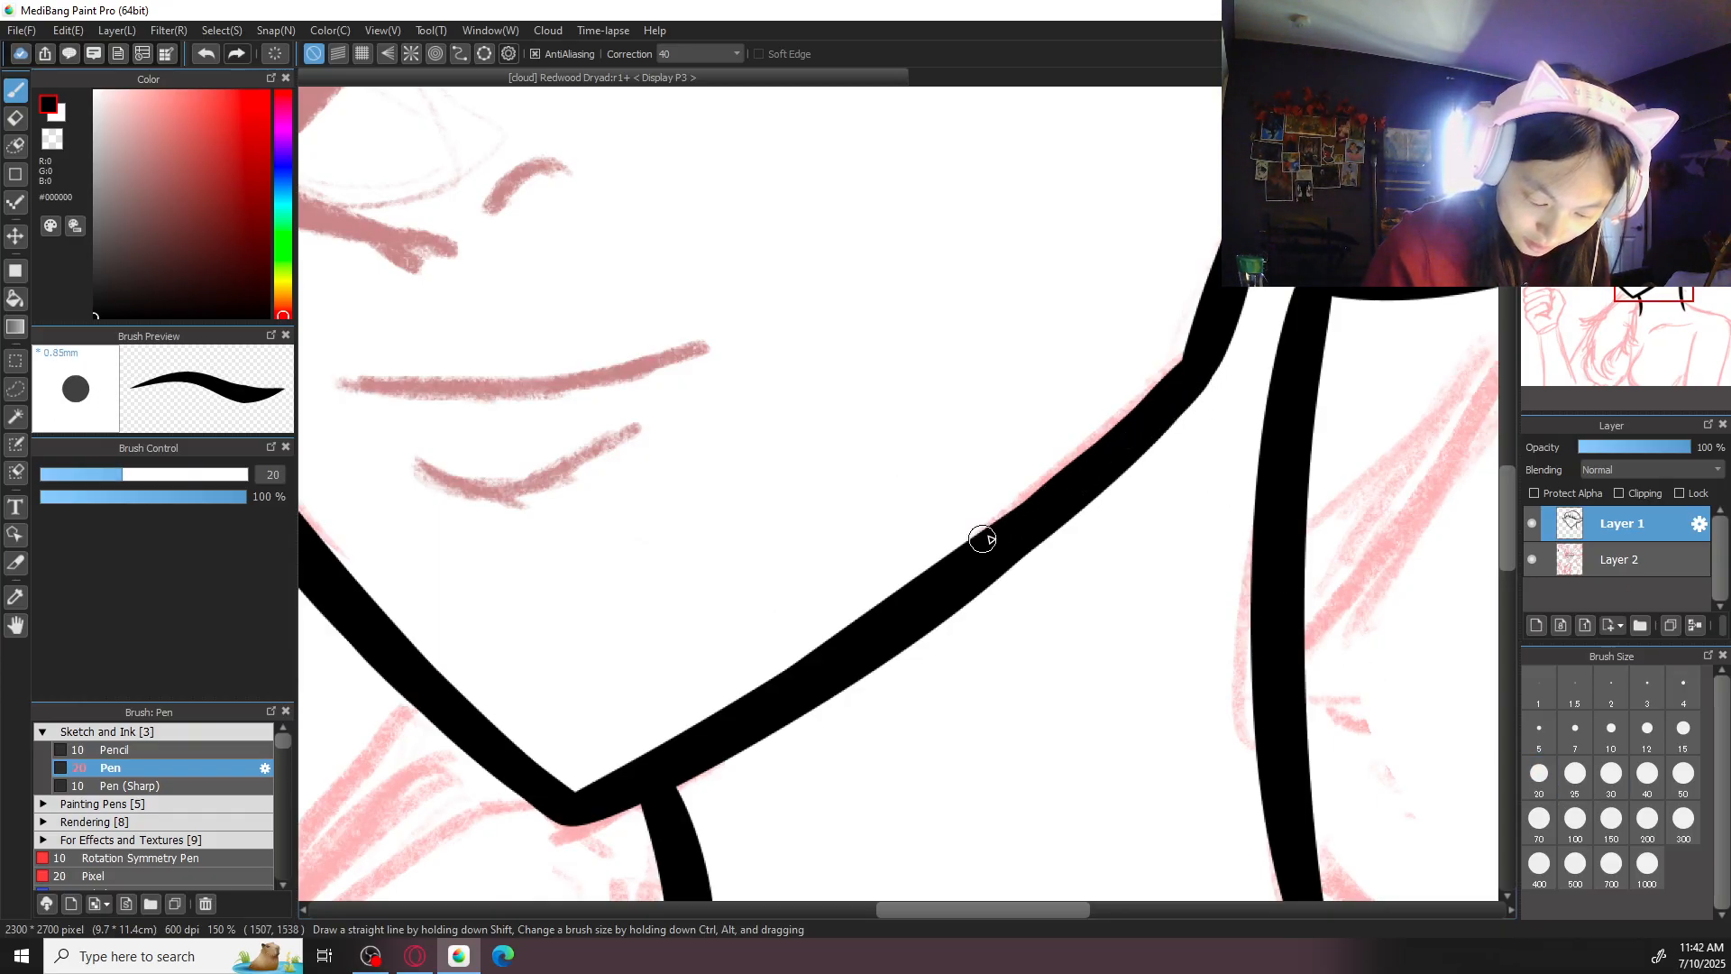
pyautogui.hotkey('ctrl', '-')
pyautogui.hotkey('ctrl', '-')
pyautogui.hotkey('ctrl', '-')
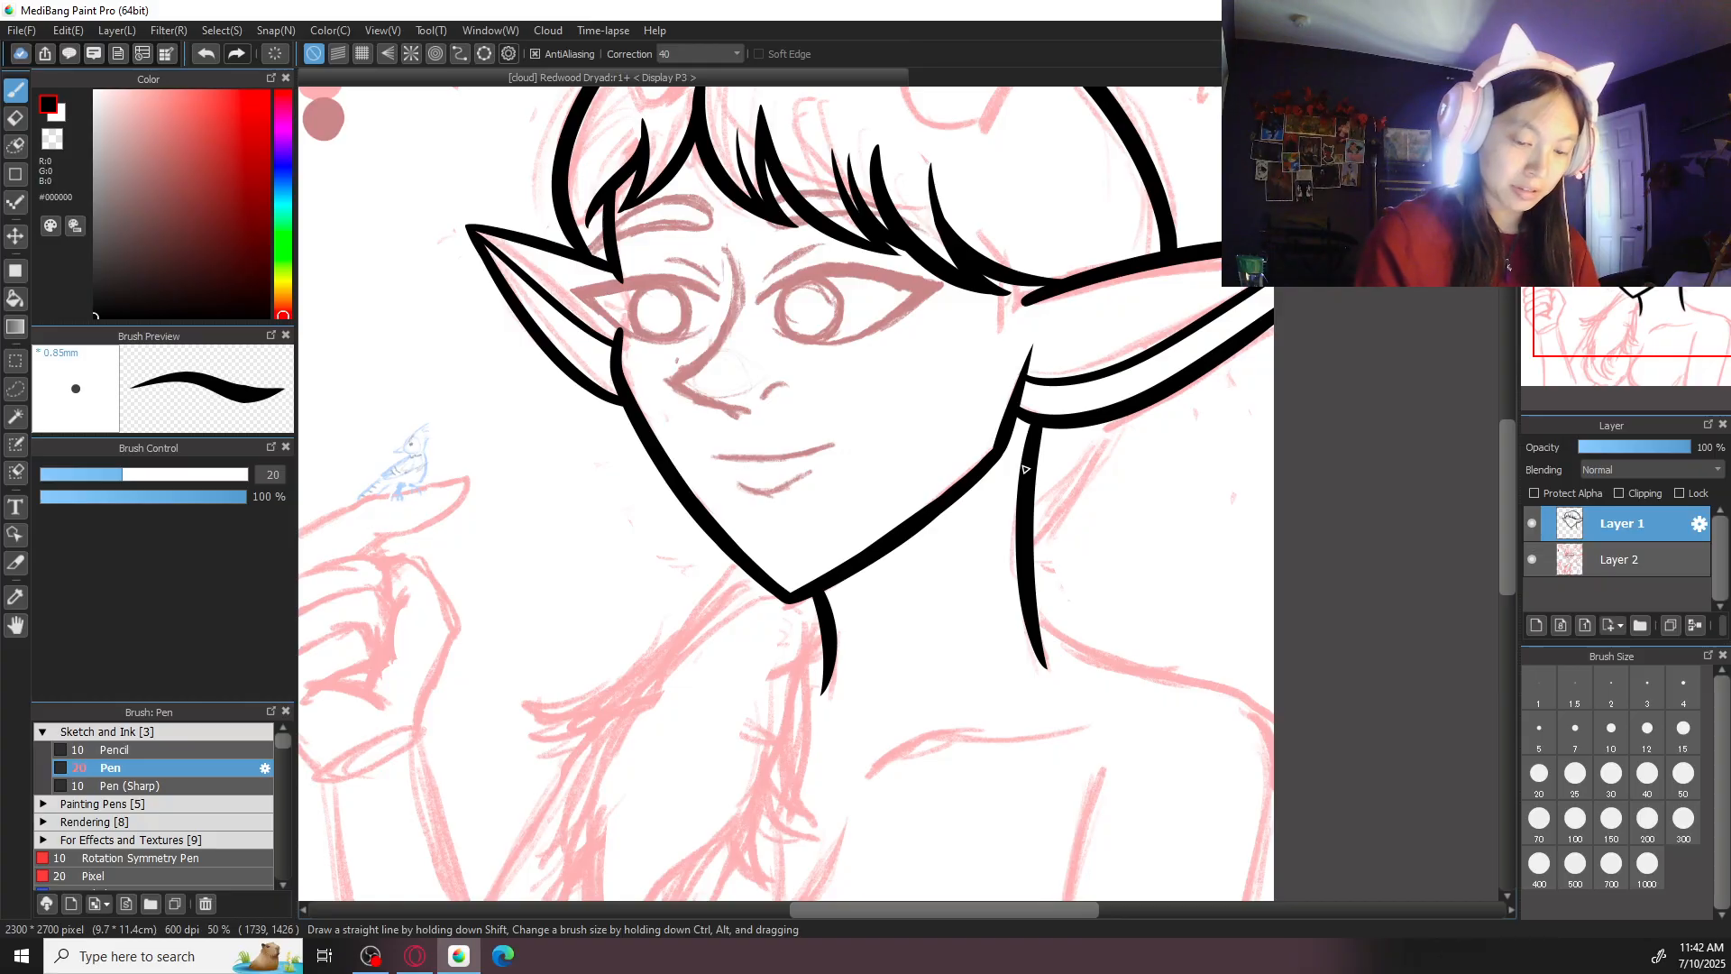
# - Set the brush size to 50 and ink a curved hair strand flicking outward from the right ear's lower edge behind the neck
pyautogui.click(1684, 775)
pyautogui.hotkey('ctrl', '+')
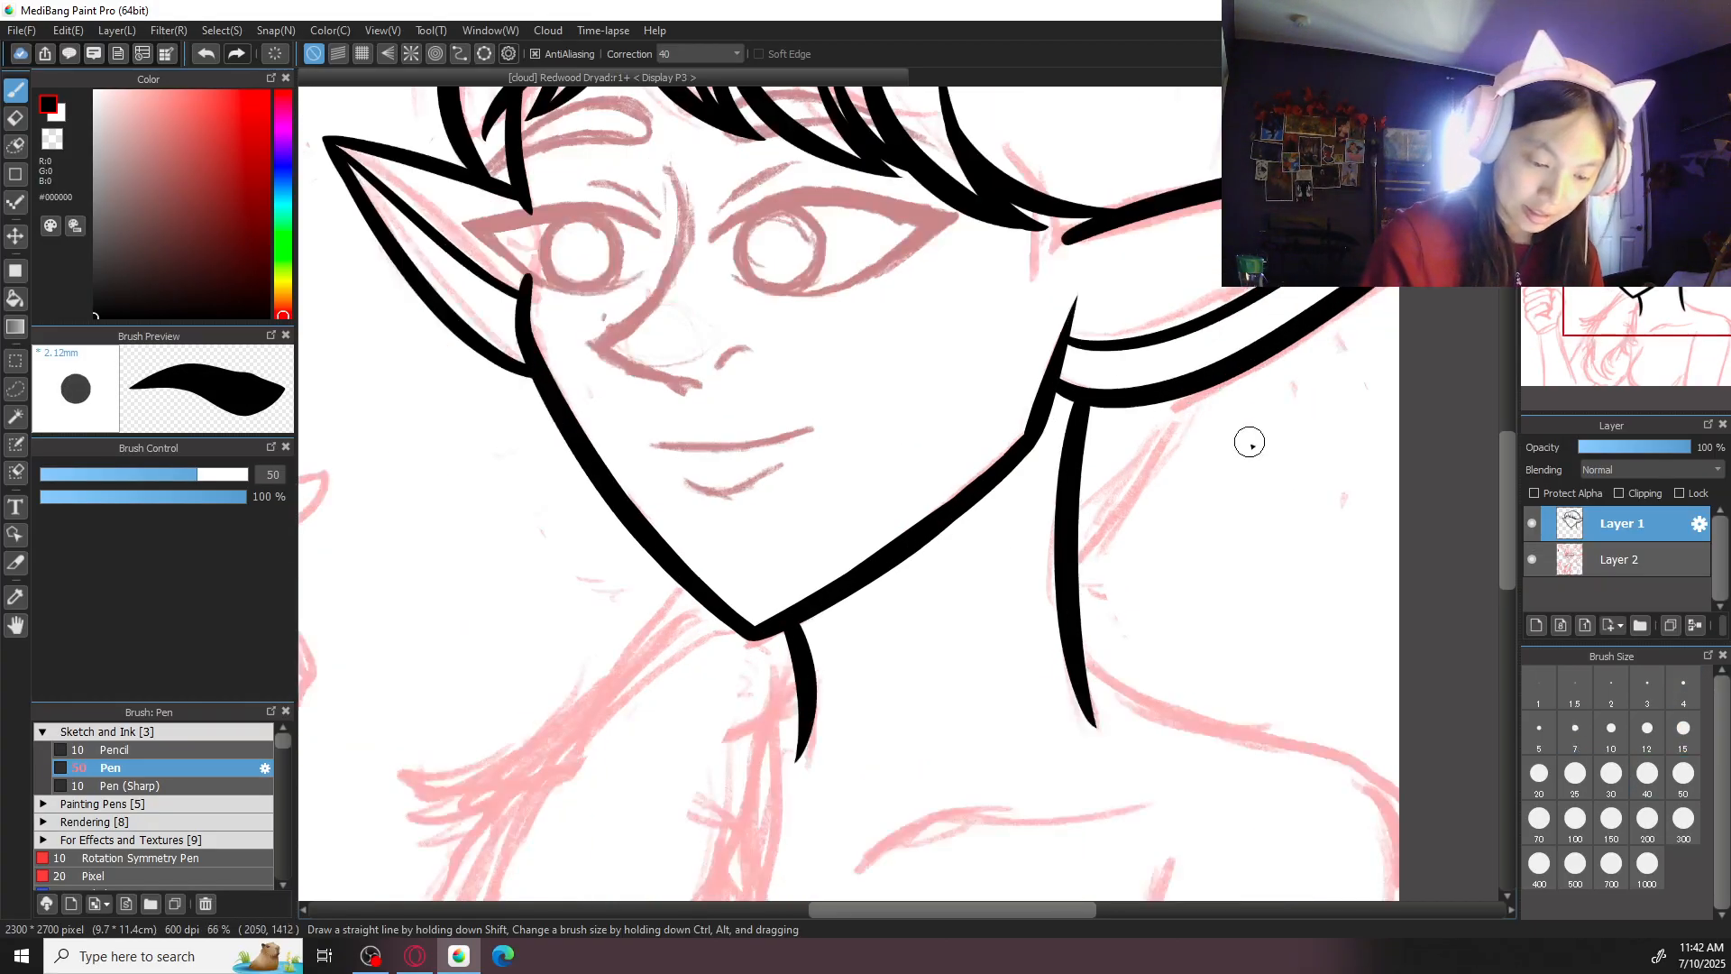
pyautogui.moveTo(1199, 394); pyautogui.dragTo(1085, 549)
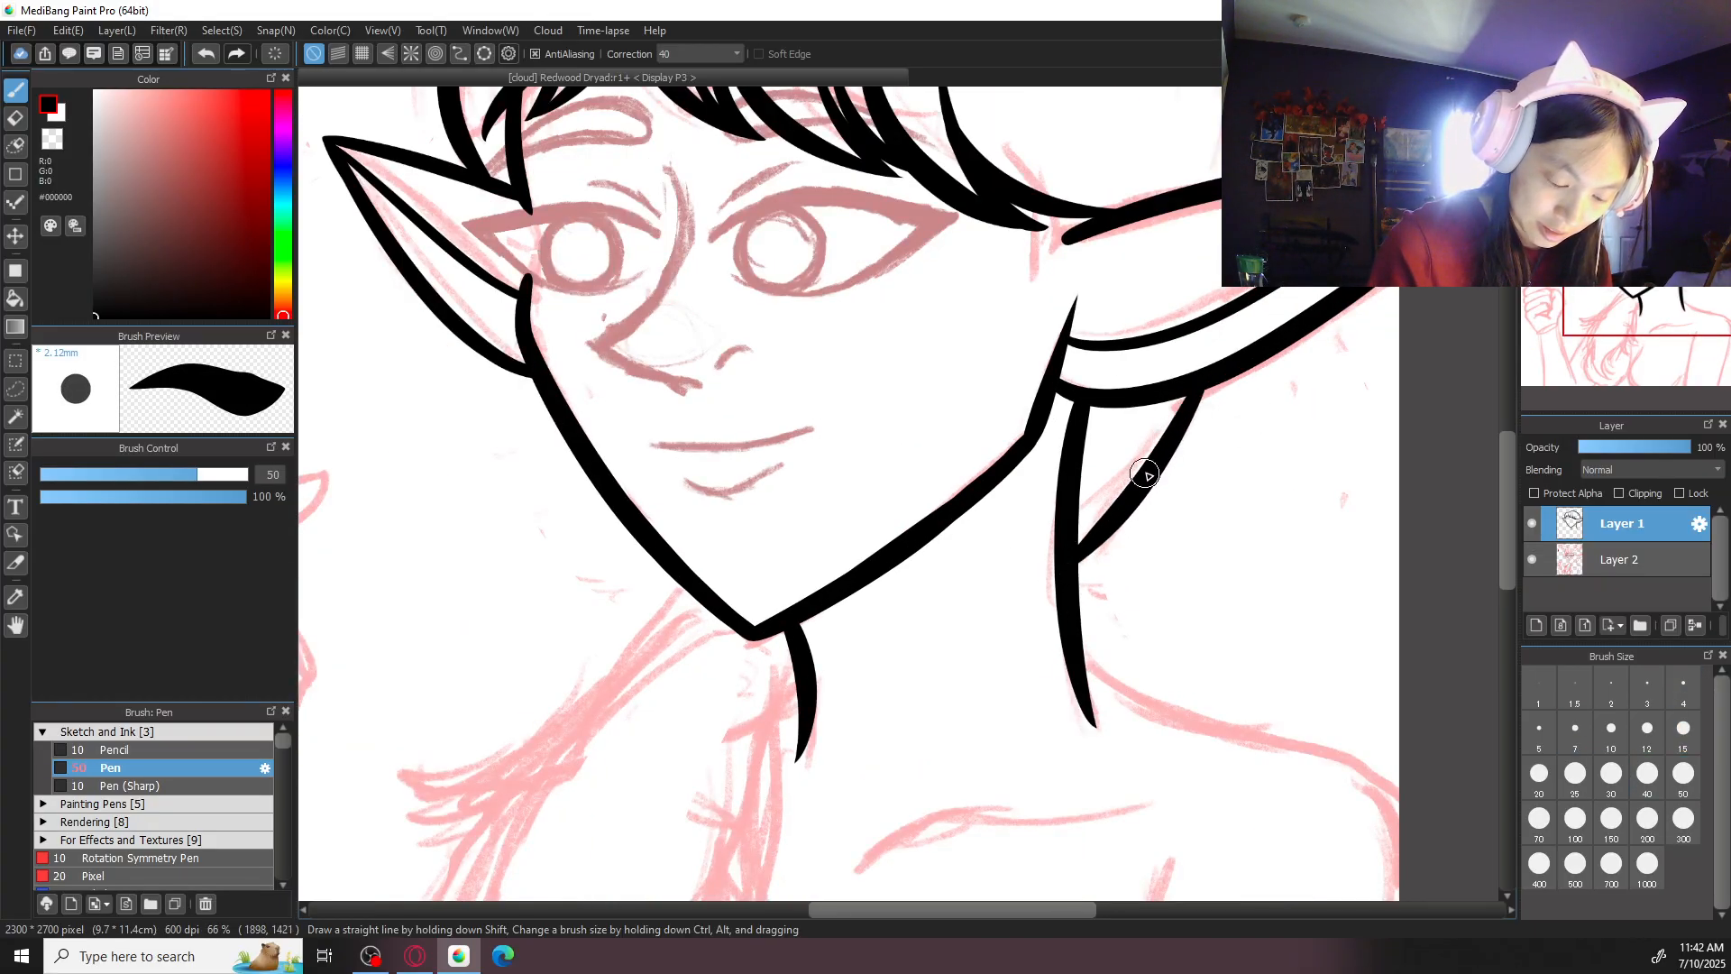
pyautogui.hotkey('ctrl', 'z')
pyautogui.moveTo(1203, 390)
pyautogui.mouseDown()
pyautogui.moveTo(1158, 445)
pyautogui.moveTo(1195, 564)
pyautogui.mouseUp()
pyautogui.hotkey('ctrl', 'z')
pyautogui.moveTo(1207, 388); pyautogui.dragTo(1222, 522)
pyautogui.moveTo(1095, 542); pyautogui.dragTo(1137, 455)
pyautogui.moveTo(1201, 397)
pyautogui.mouseDown()
pyautogui.moveTo(1263, 437)
pyautogui.moveTo(1242, 468)
pyautogui.moveTo(1191, 471)
pyautogui.mouseUp()
pyautogui.hotkey('ctrl', 'z')
pyautogui.hotkey('ctrl', 'z')
pyautogui.hotkey('ctrl', 'z')
pyautogui.hotkey('ctrl', '+')
pyautogui.moveTo(1306, 533); pyautogui.dragTo(974, 695)
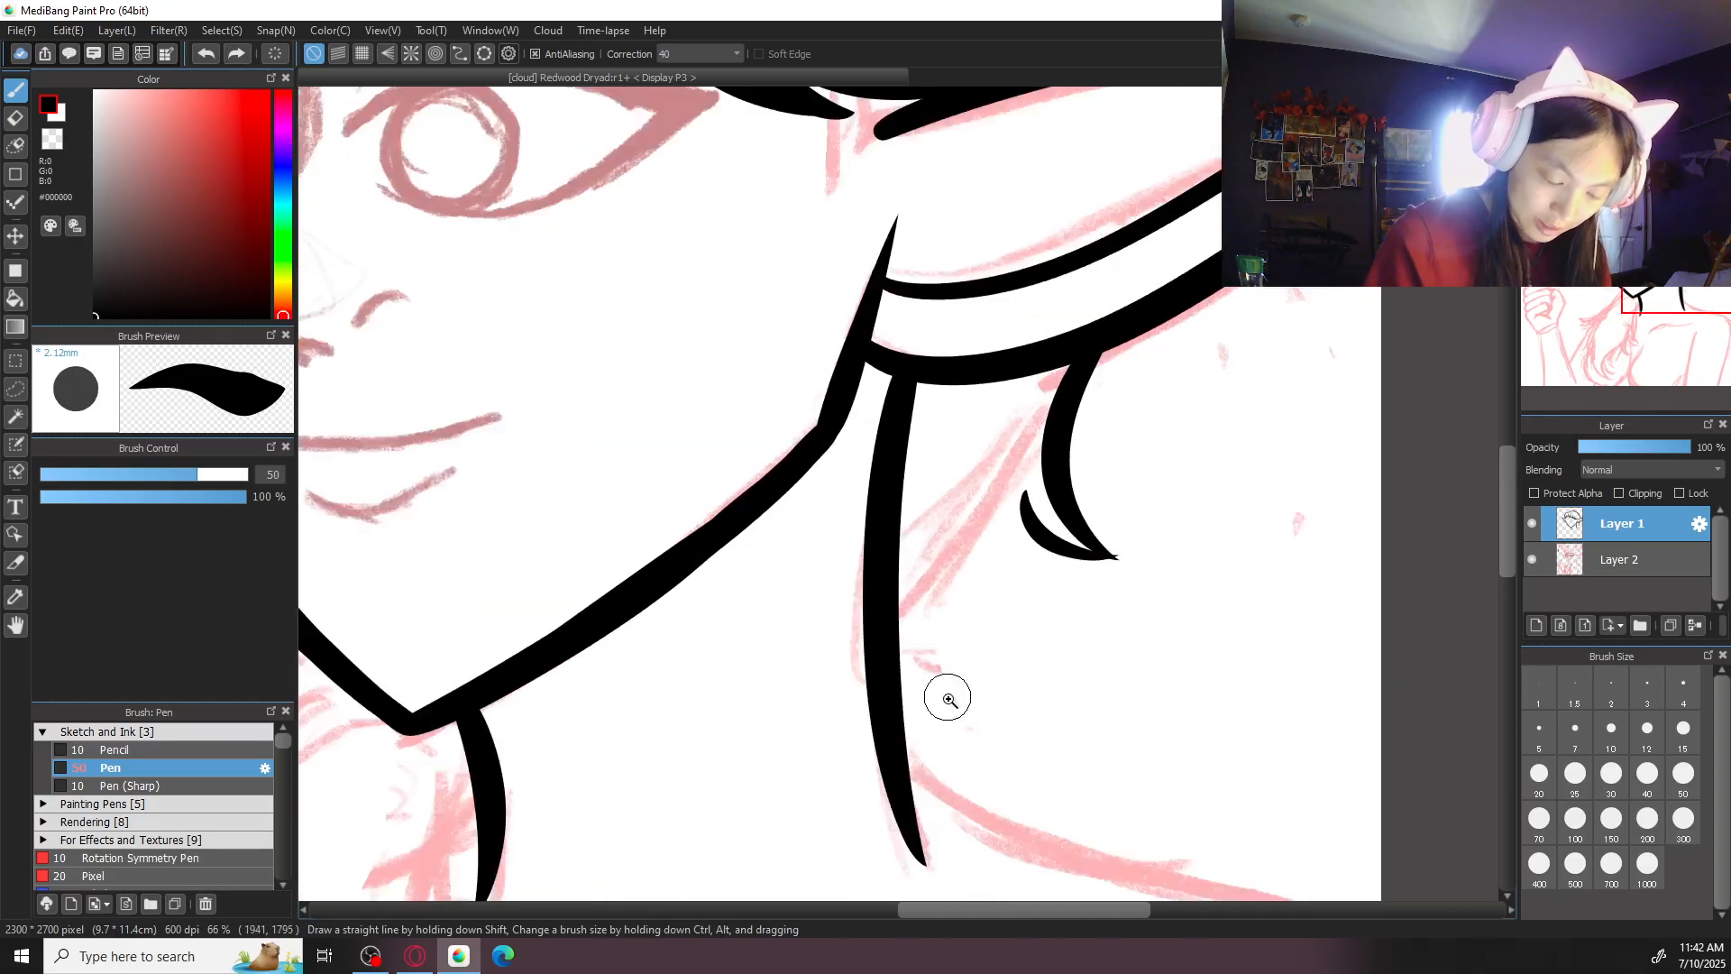
pyautogui.hotkey('ctrl', '+')
pyautogui.hotkey('ctrl', 'z')
pyautogui.moveTo(1082, 492)
pyautogui.mouseDown()
pyautogui.moveTo(1254, 581)
pyautogui.moveTo(1097, 551)
pyautogui.moveTo(1239, 549)
pyautogui.moveTo(1097, 544)
pyautogui.moveTo(1233, 596)
pyautogui.mouseUp()
pyautogui.hotkey('ctrl', 'z')
pyautogui.hotkey('ctrl', 'z')
pyautogui.moveTo(1169, 542); pyautogui.dragTo(1229, 603)
pyautogui.hotkey('ctrl', 'z')
pyautogui.moveTo(1171, 544); pyautogui.dragTo(1269, 593)
pyautogui.hotkey('ctrl', 'z')
# - Set the brush size to 20, ink the strand's short lower curve, and refine the pointed tip where both lines meet
pyautogui.hotkey('ctrl', 'z')
pyautogui.moveTo(1080, 508)
pyautogui.mouseDown()
pyautogui.moveTo(1098, 552)
pyautogui.moveTo(1232, 595)
pyautogui.moveTo(1110, 568)
pyautogui.moveTo(1232, 601)
pyautogui.moveTo(1104, 552)
pyautogui.moveTo(1372, 622)
pyautogui.moveTo(1320, 641)
pyautogui.moveTo(1378, 612)
pyautogui.mouseUp()
pyautogui.hotkey('ctrl', 'z')
pyautogui.hotkey('ctrl', 'z')
pyautogui.click(1540, 777)
pyautogui.hotkey('ctrl', '+')
pyautogui.hotkey('ctrl', 'z')
pyautogui.hotkey('ctrl', 'z')
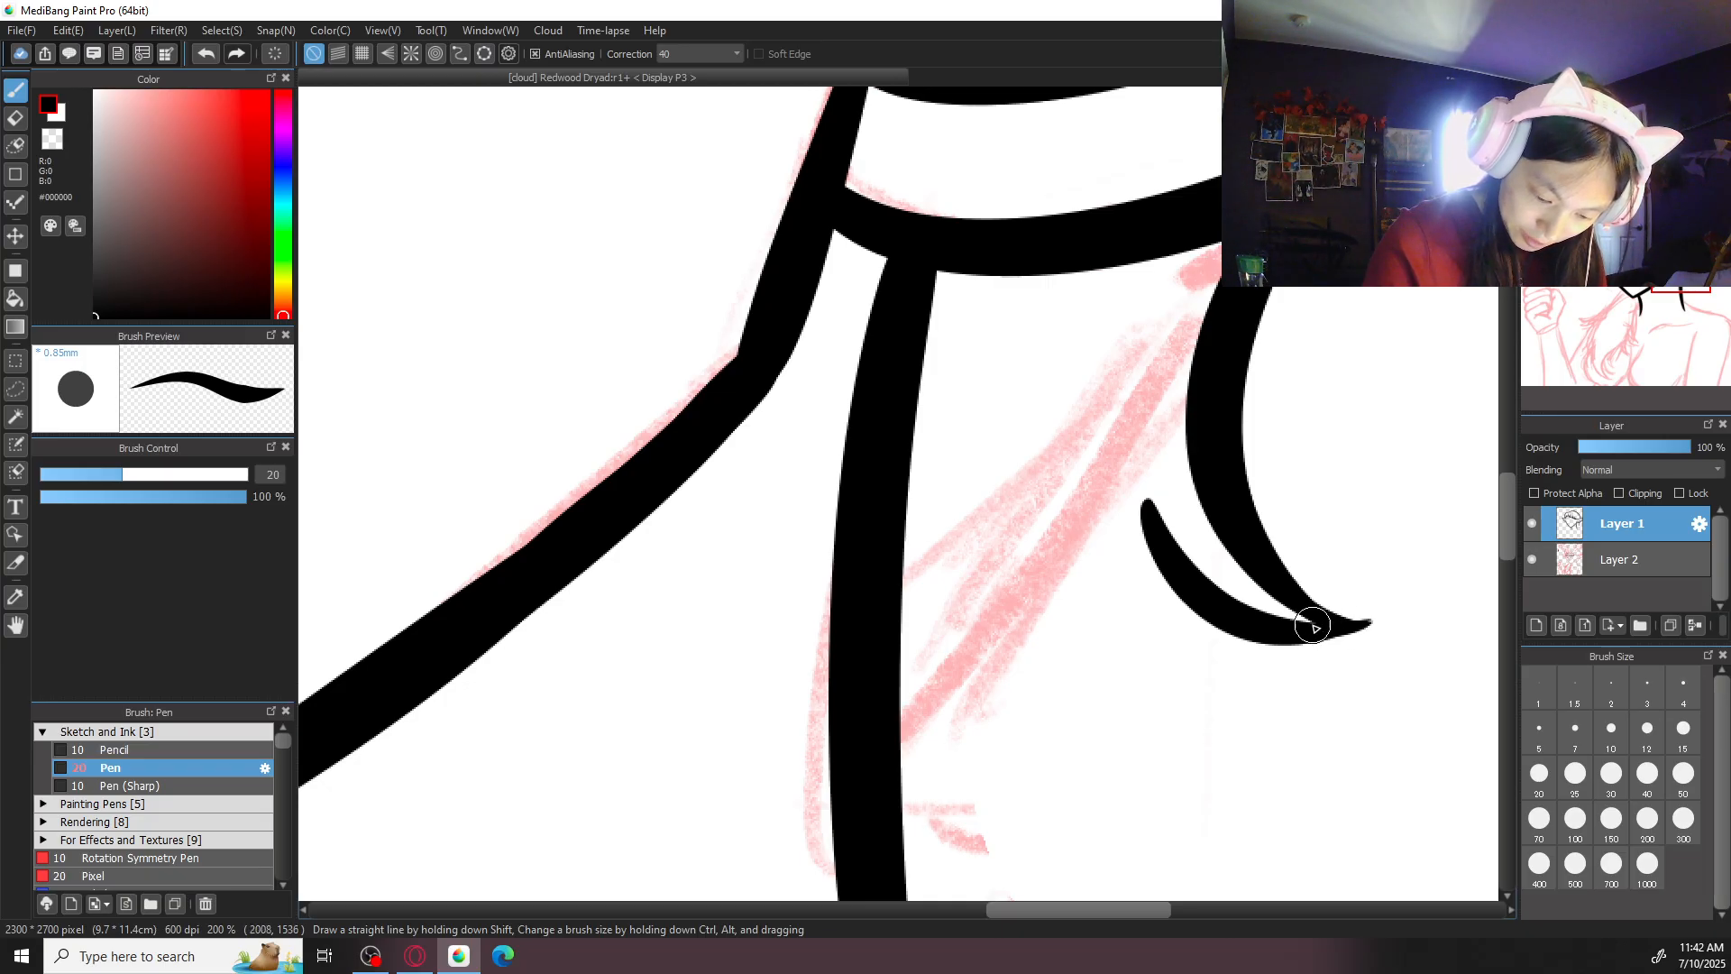
pyautogui.moveTo(1268, 587); pyautogui.dragTo(1372, 610)
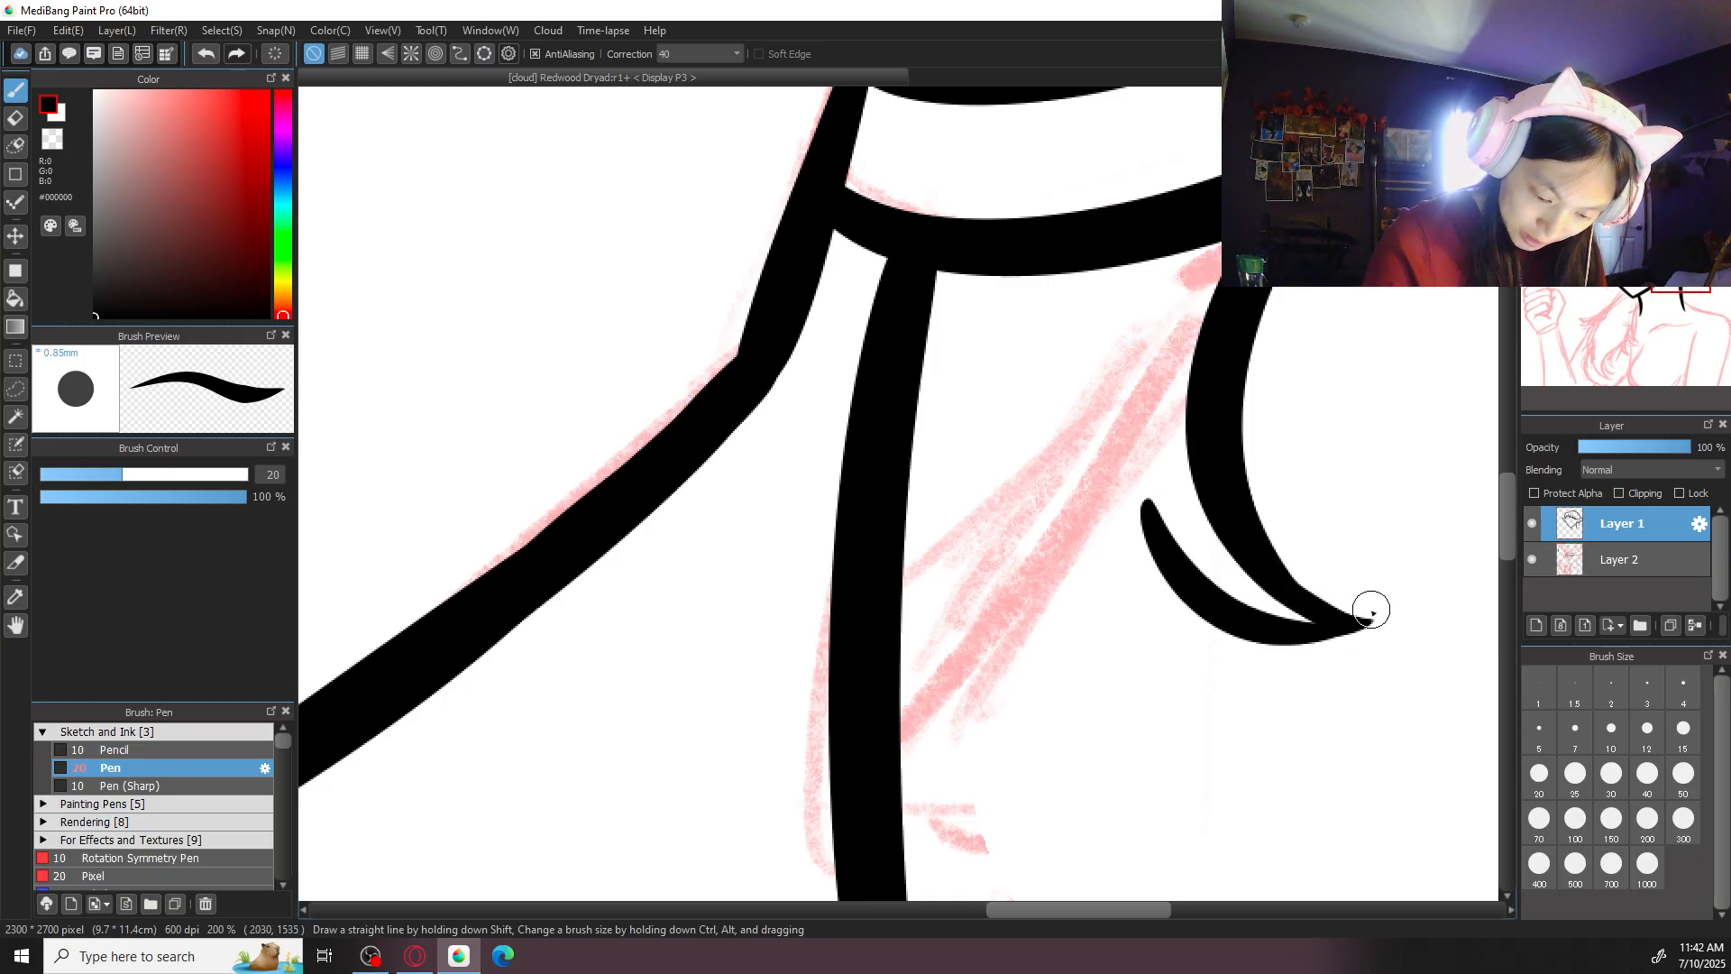
pyautogui.moveTo(1257, 534); pyautogui.dragTo(1337, 607)
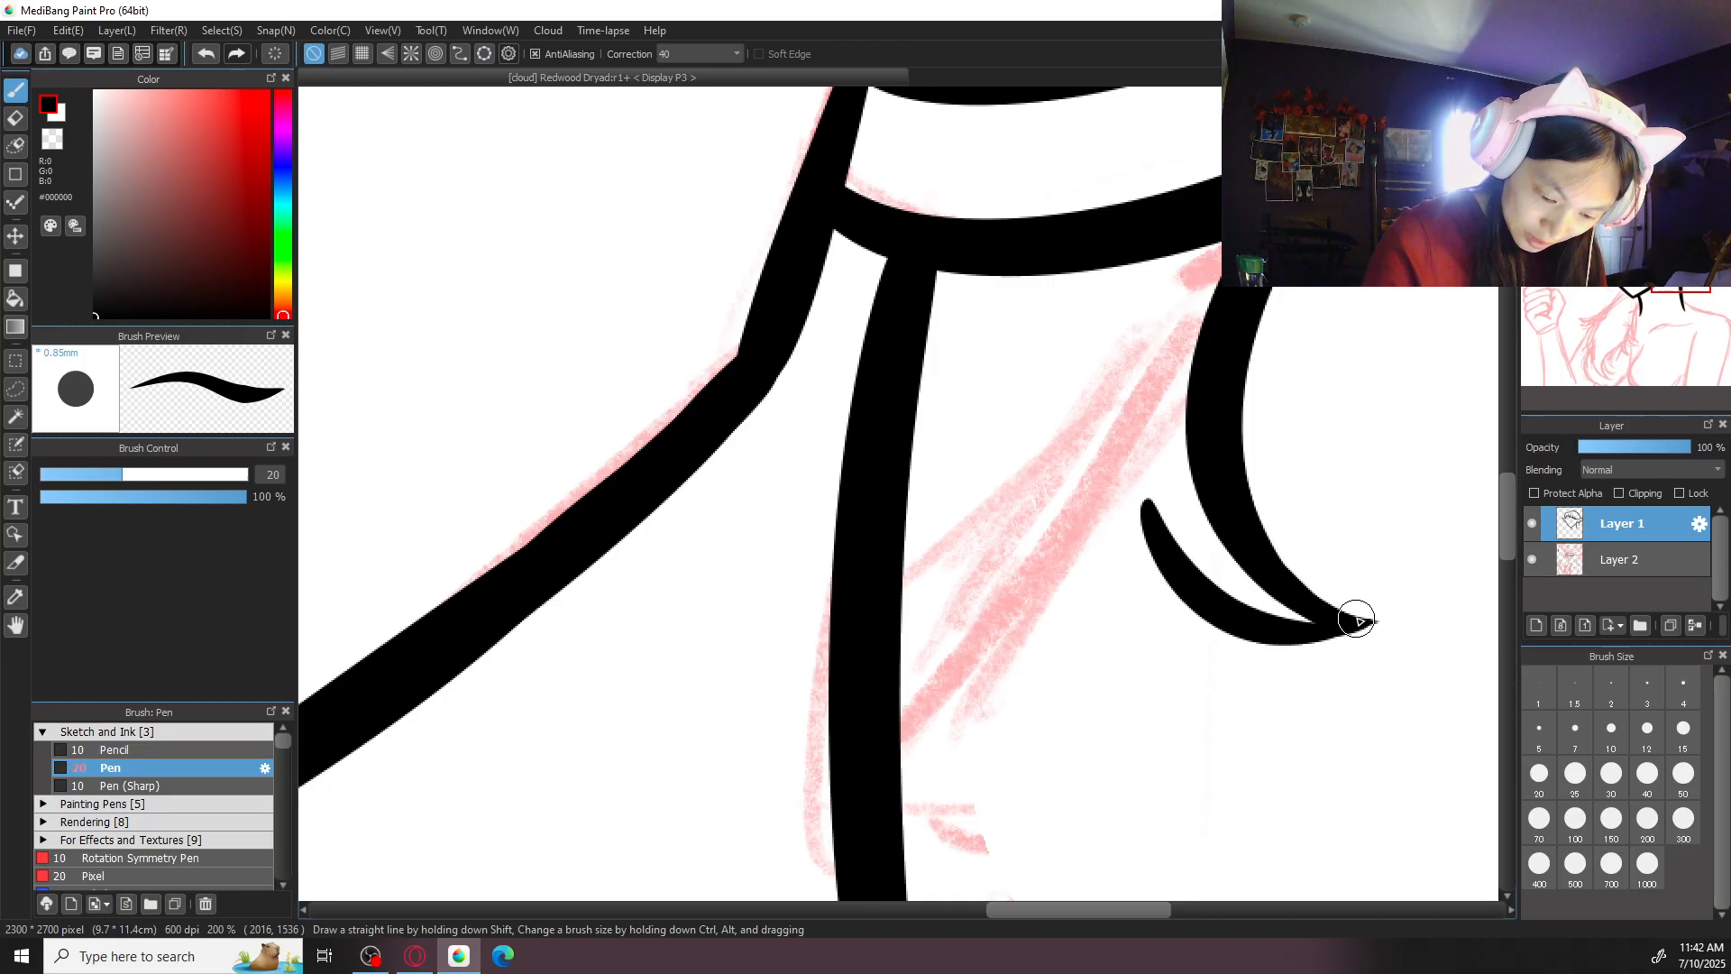
# - Ink a smaller hair lock beside that strand with two curved strokes meeting in a downward point
pyautogui.moveTo(1143, 467)
pyautogui.mouseDown()
pyautogui.moveTo(1137, 580)
pyautogui.moveTo(1223, 678)
pyautogui.mouseUp()
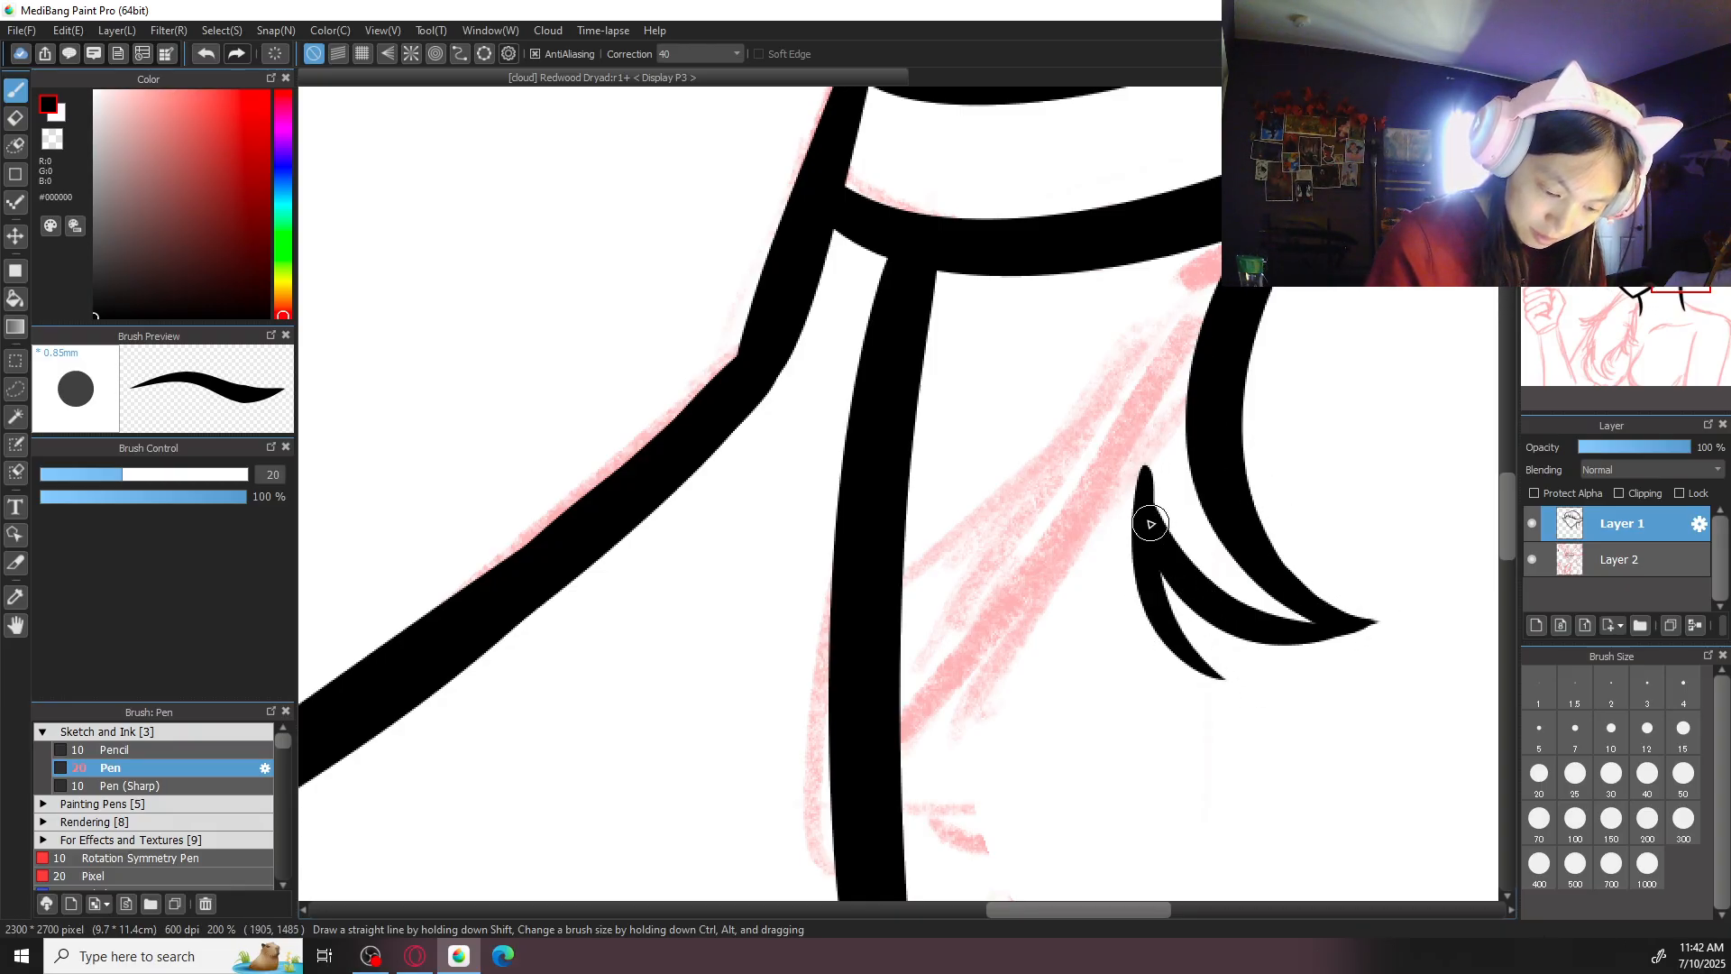
pyautogui.hotkey('ctrl', 'z')
pyautogui.moveTo(1150, 455)
pyautogui.mouseDown()
pyautogui.moveTo(1143, 620)
pyautogui.moveTo(1245, 723)
pyautogui.mouseUp()
pyautogui.moveTo(1075, 536)
pyautogui.mouseDown()
pyautogui.moveTo(1076, 573)
pyautogui.moveTo(1252, 733)
pyautogui.mouseUp()
pyautogui.hotkey('ctrl', 'z')
pyautogui.moveTo(1079, 540)
pyautogui.mouseDown()
pyautogui.moveTo(1187, 724)
pyautogui.moveTo(1252, 707)
pyautogui.mouseUp()
pyautogui.hotkey('ctrl', 'z')
pyautogui.hotkey('ctrl', 'z')
pyautogui.moveTo(1150, 455)
pyautogui.mouseDown()
pyautogui.moveTo(1143, 495)
pyautogui.moveTo(1272, 741)
pyautogui.mouseUp()
pyautogui.hotkey('ctrl', 'z')
pyautogui.moveTo(1149, 449)
pyautogui.mouseDown()
pyautogui.moveTo(1133, 567)
pyautogui.moveTo(1219, 689)
pyautogui.mouseUp()
pyautogui.moveTo(1073, 541)
pyautogui.mouseDown()
pyautogui.moveTo(1148, 672)
pyautogui.moveTo(1219, 688)
pyautogui.mouseUp()
pyautogui.hotkey('ctrl', 'z')
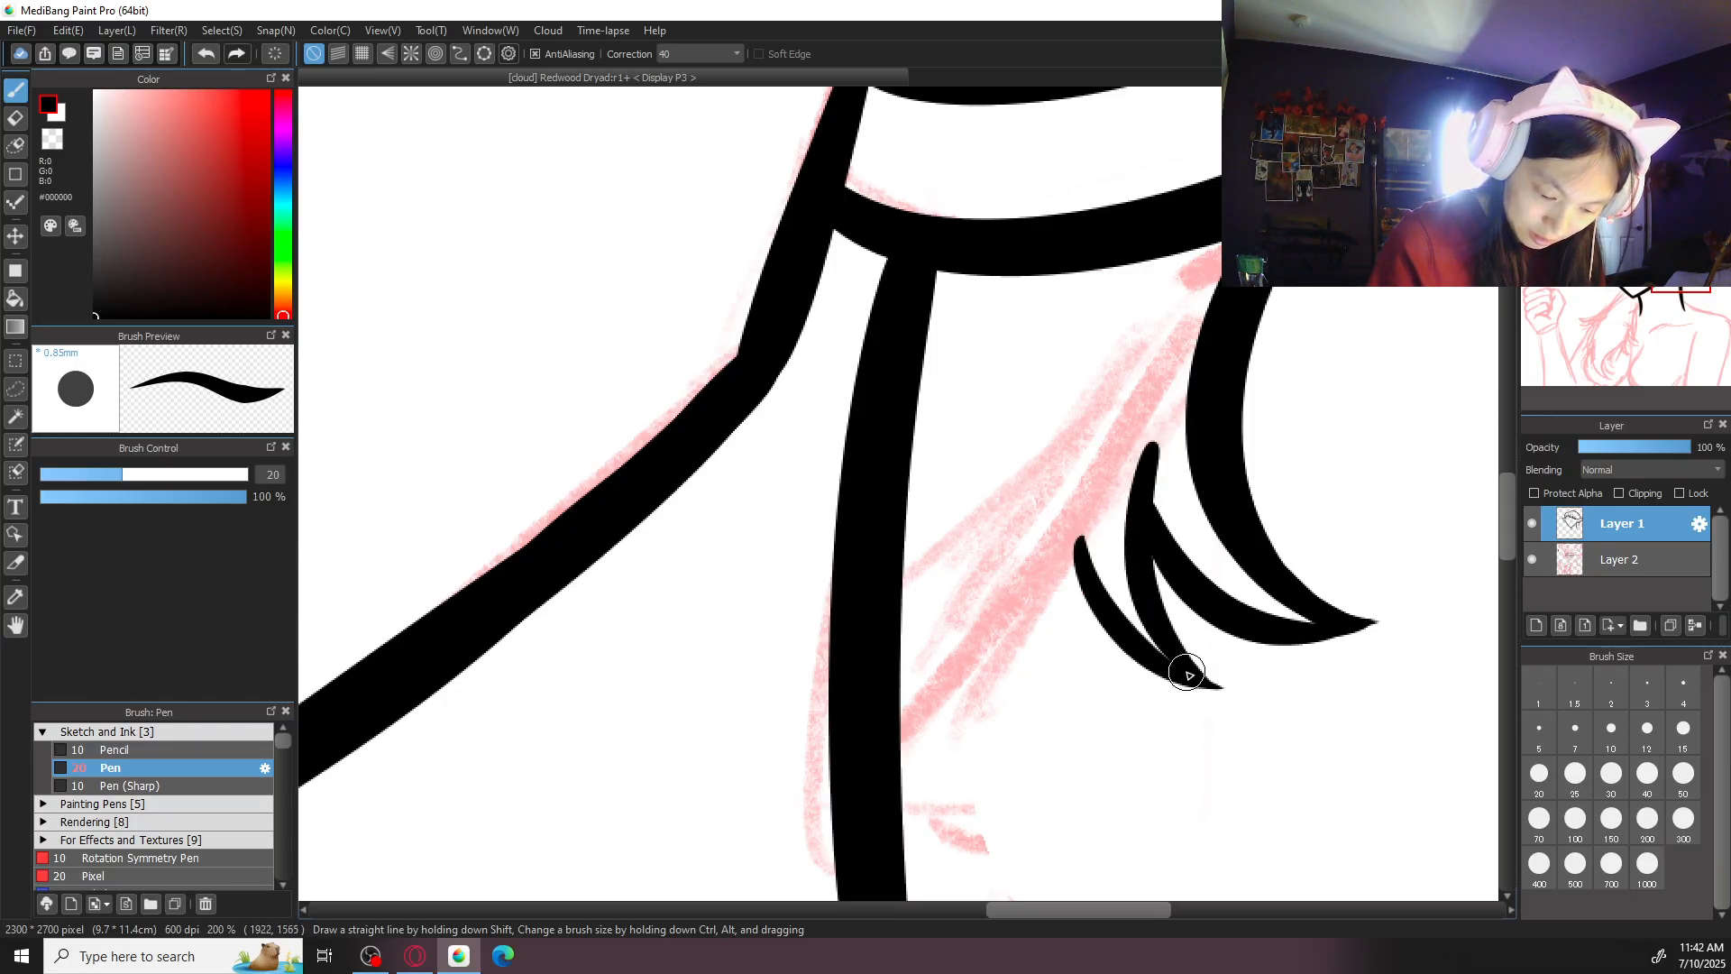
pyautogui.moveTo(1098, 491); pyautogui.dragTo(1118, 749)
pyautogui.moveTo(1030, 568); pyautogui.dragTo(1113, 719)
pyautogui.hotkey('ctrl', 'z')
pyautogui.hotkey('ctrl', 'z')
pyautogui.hotkey('ctrl', 'z')
pyautogui.hotkey('ctrl', 'z')
pyautogui.moveTo(1150, 474)
pyautogui.mouseDown()
pyautogui.moveTo(1252, 676)
pyautogui.moveTo(1283, 674)
pyautogui.moveTo(1243, 683)
pyautogui.mouseUp()
pyautogui.hotkey('ctrl', 'z')
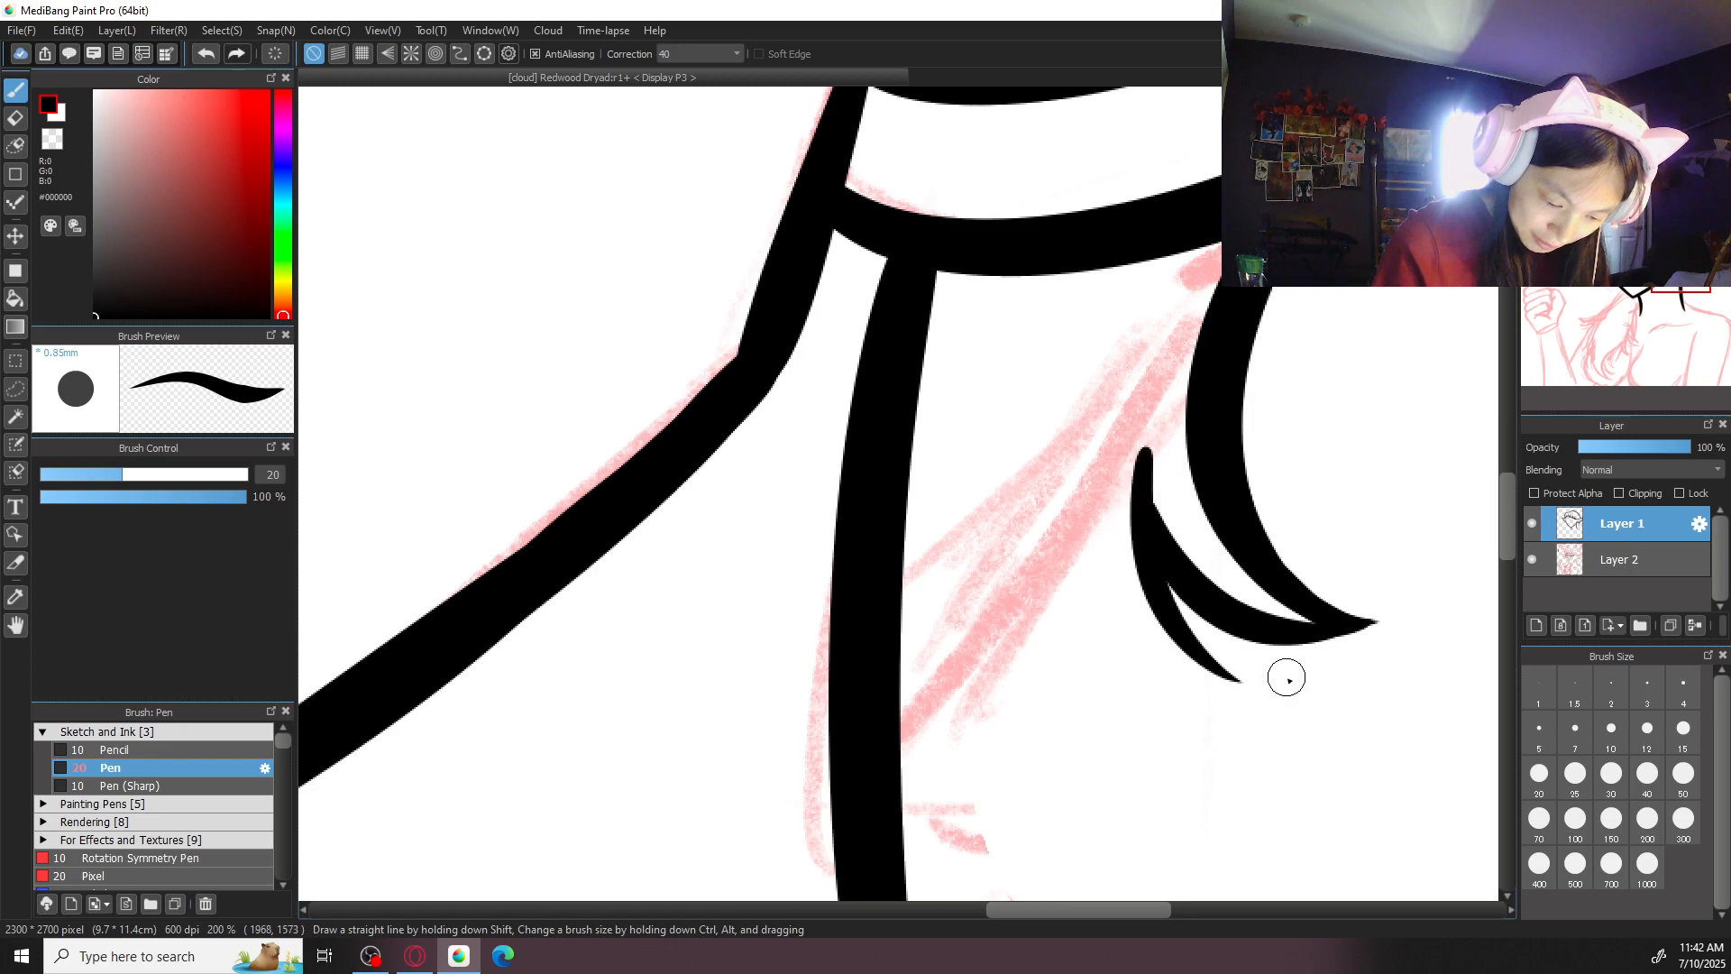
# - Check the hair strands behind the neck against the whole head
pyautogui.hotkey('ctrl', '-')
pyautogui.hotkey('ctrl', '-')
pyautogui.hotkey('ctrl', '-')
pyautogui.moveTo(722, 390); pyautogui.dragTo(1080, 646)
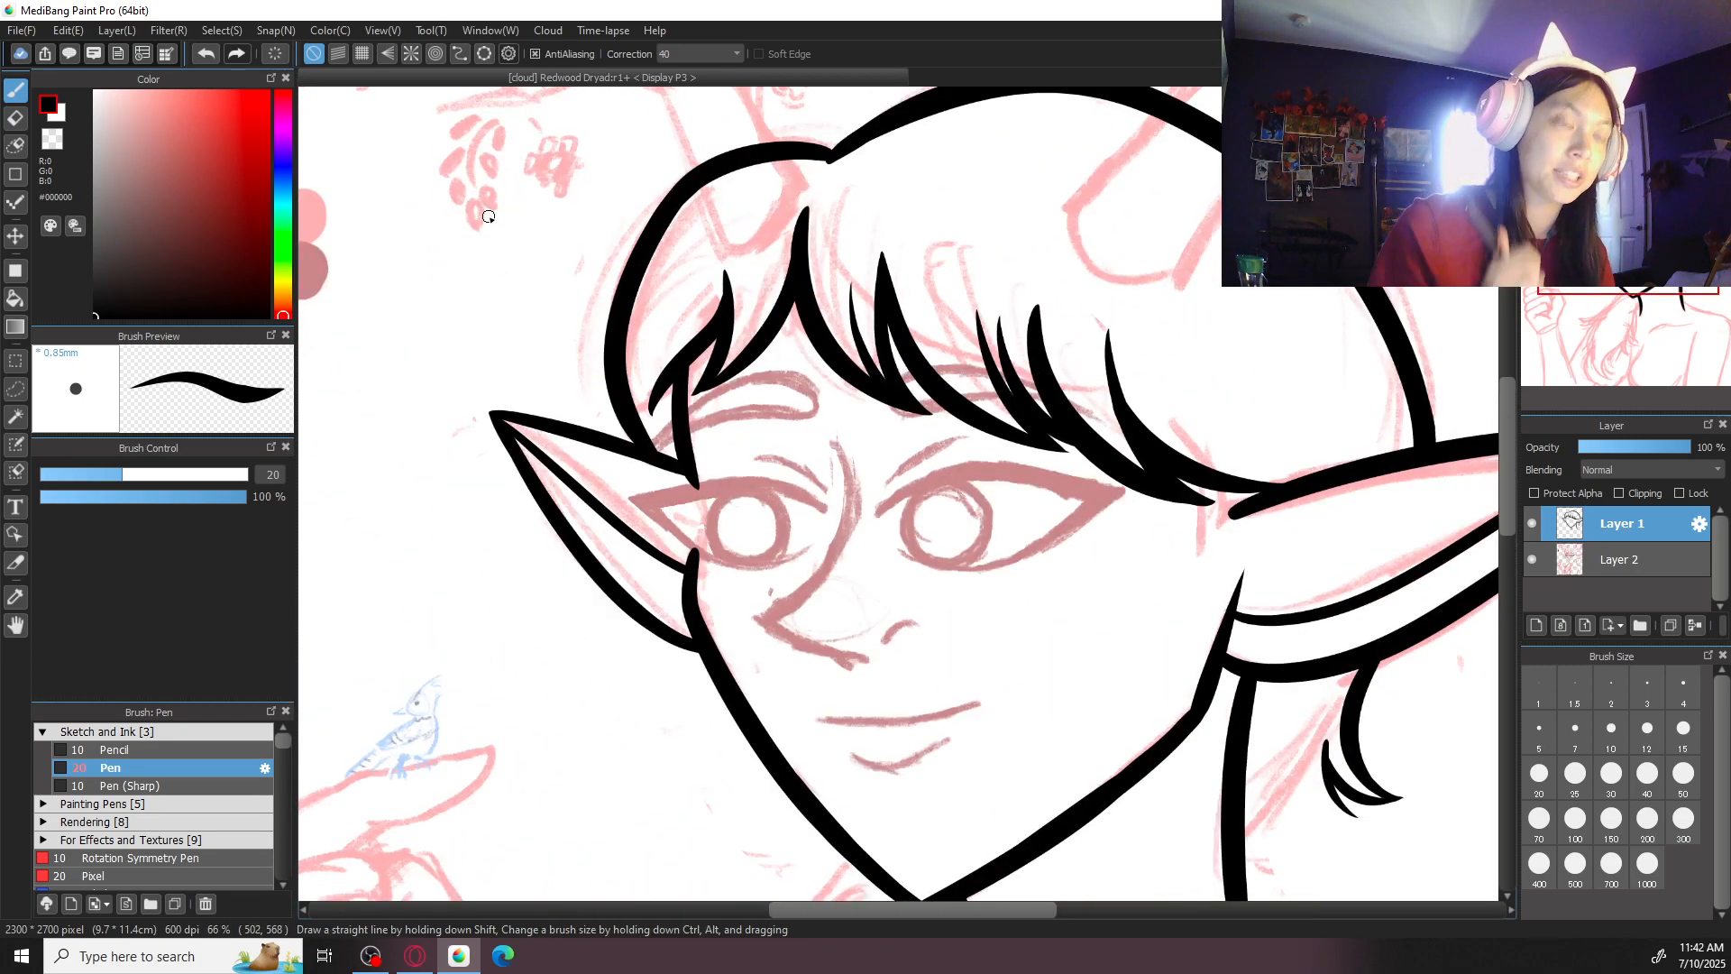
pyautogui.hotkey('ctrl', '-')
pyautogui.moveTo(1354, 700); pyautogui.dragTo(1025, 503)
pyautogui.hotkey('ctrl', '+')
pyautogui.hotkey('ctrl', '+')
pyautogui.hotkey('ctrl', '+')
pyautogui.hotkey('ctrl', 'z')
pyautogui.moveTo(855, 464); pyautogui.dragTo(933, 653)
pyautogui.moveTo(799, 541); pyautogui.dragTo(939, 649)
pyautogui.hotkey('ctrl', 'z')
pyautogui.hotkey('ctrl', 'z')
pyautogui.moveTo(799, 543); pyautogui.dragTo(938, 651)
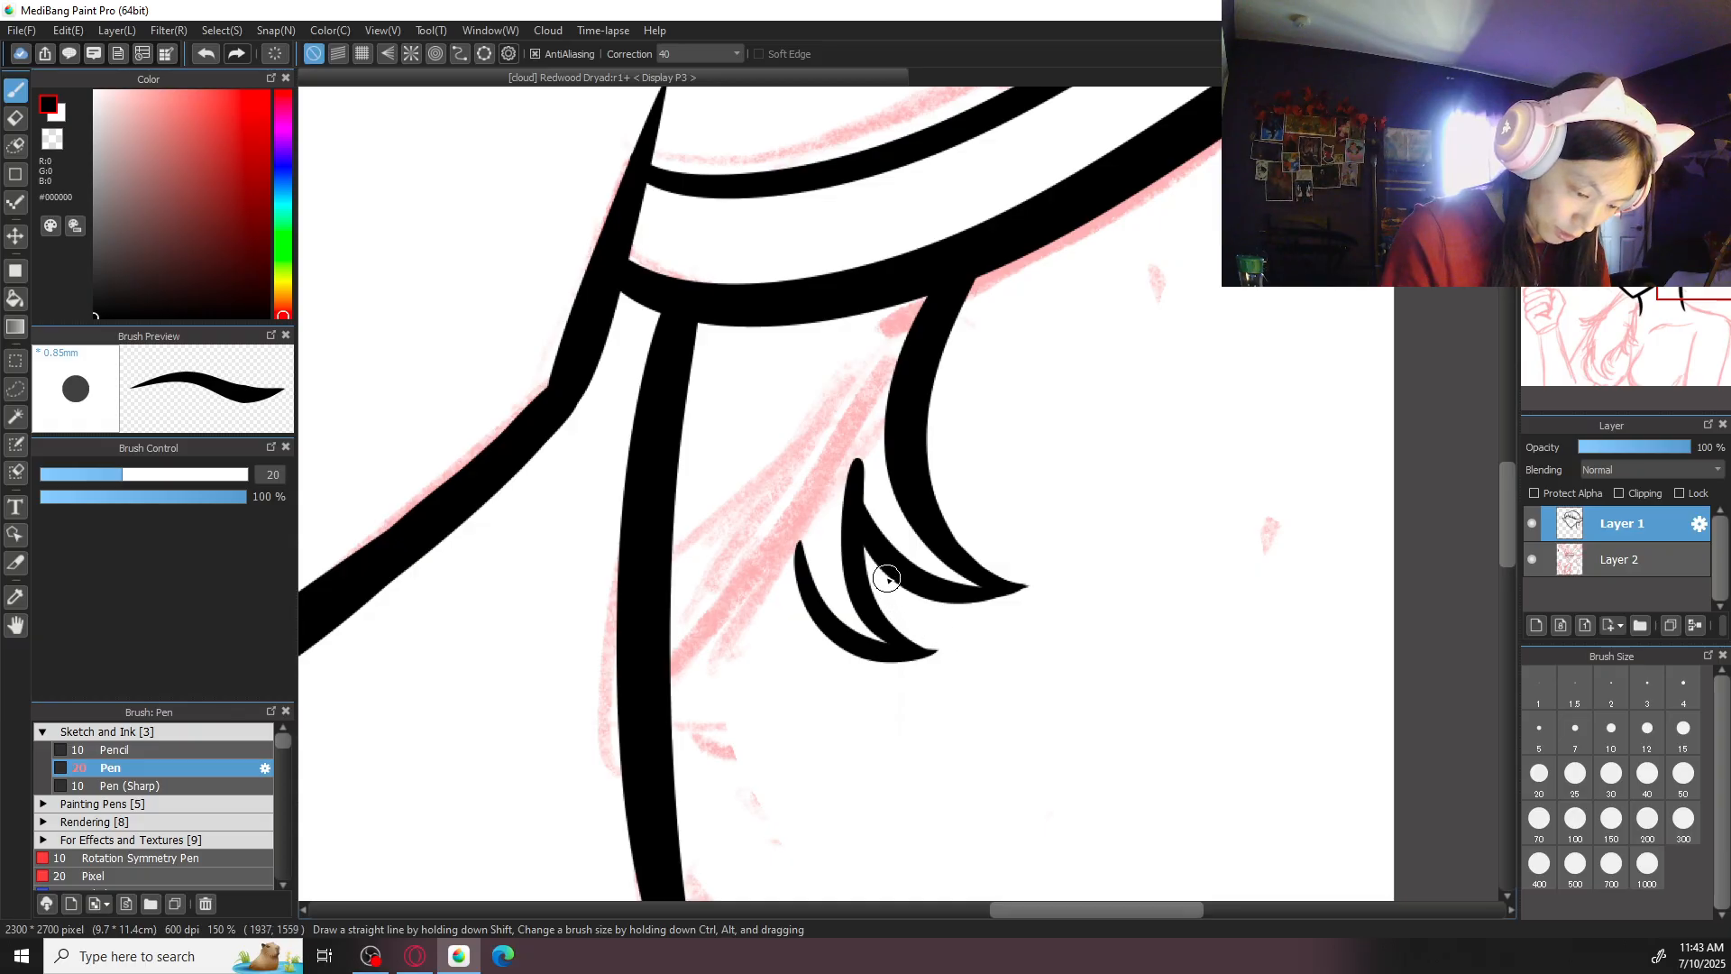
pyautogui.hotkey('ctrl', 'z')
pyautogui.hotkey('ctrl', 'z')
# - Ink the inner curve of a small hair lock sweeping down from the tip beside the large strand behind the neck
pyautogui.moveTo(854, 454); pyautogui.dragTo(991, 649)
pyautogui.hotkey('ctrl', 'z')
pyautogui.moveTo(861, 450)
pyautogui.mouseDown()
pyautogui.moveTo(919, 617)
pyautogui.moveTo(965, 636)
pyautogui.moveTo(881, 618)
pyautogui.moveTo(942, 655)
pyautogui.mouseUp()
pyautogui.hotkey('ctrl', 'z')
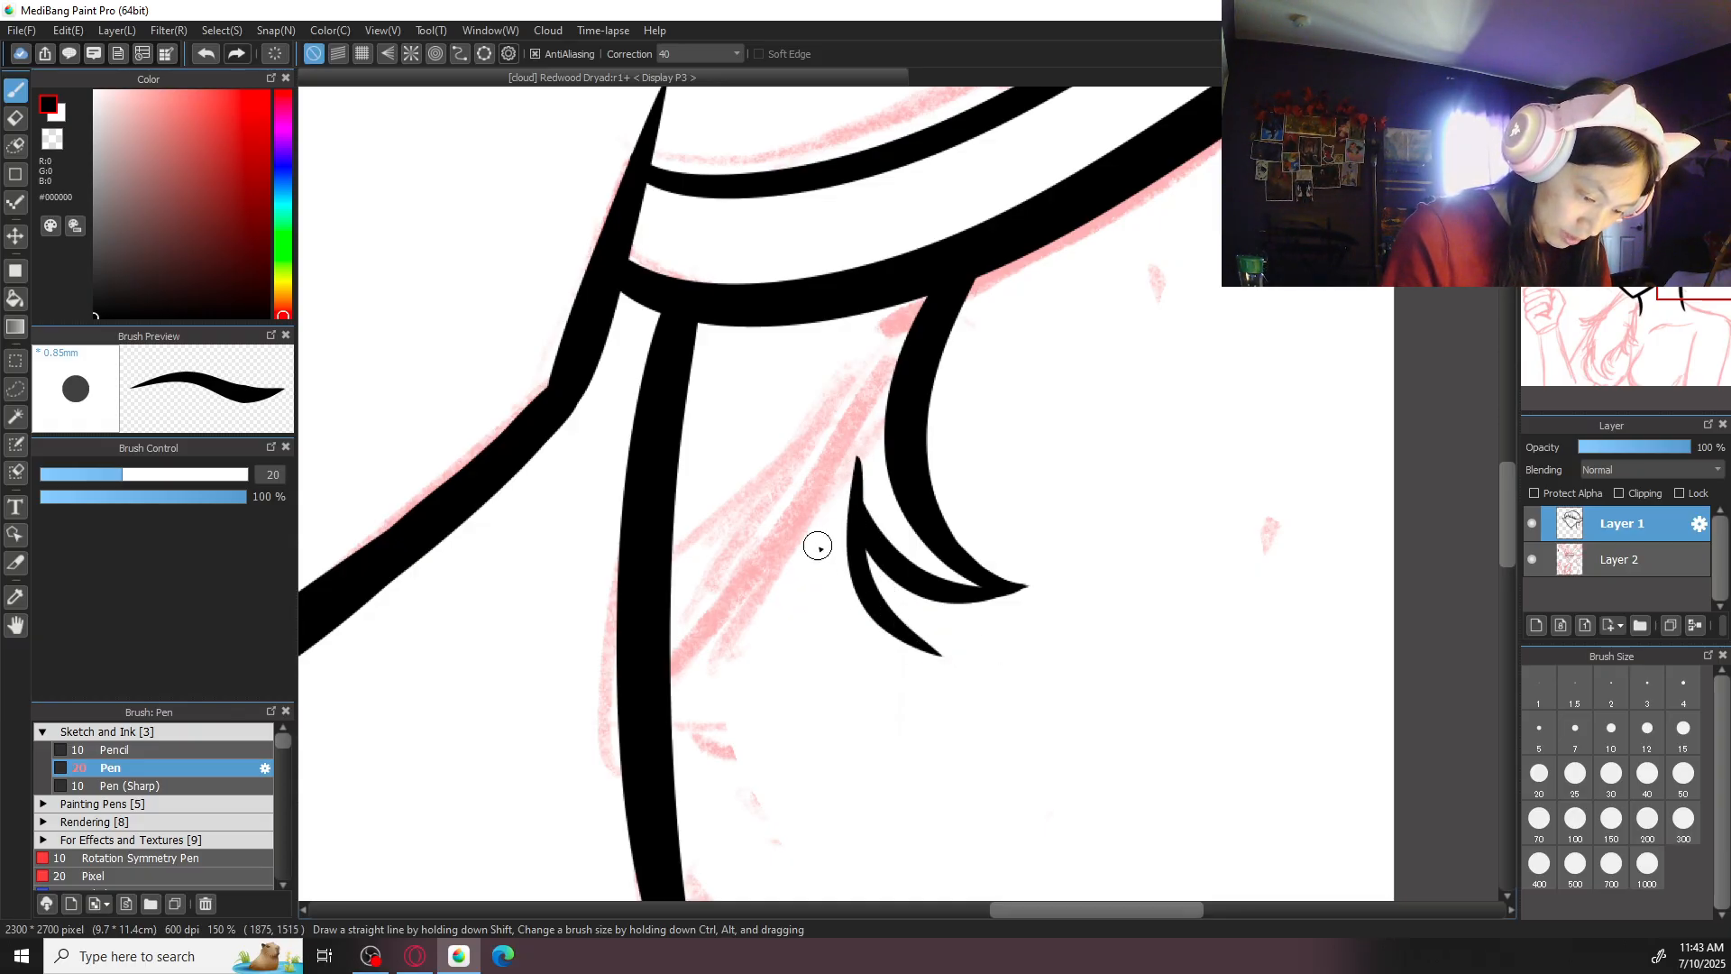
# - Ink the lock's outer curve so it sweeps down and meets the inner curve in a point
pyautogui.moveTo(815, 605); pyautogui.dragTo(951, 660)
pyautogui.hotkey('ctrl', 'z')
pyautogui.moveTo(794, 560); pyautogui.dragTo(915, 649)
pyautogui.hotkey('ctrl', 'z')
pyautogui.moveTo(814, 564); pyautogui.dragTo(956, 649)
pyautogui.hotkey('ctrl', 'z')
pyautogui.moveTo(812, 566)
pyautogui.mouseDown()
pyautogui.moveTo(947, 655)
pyautogui.moveTo(820, 599)
pyautogui.moveTo(949, 658)
pyautogui.moveTo(971, 640)
pyautogui.mouseUp()
pyautogui.hotkey('ctrl', 'z')
pyautogui.hotkey('ctrl', 'z')
pyautogui.hotkey('ctrl', 'z')
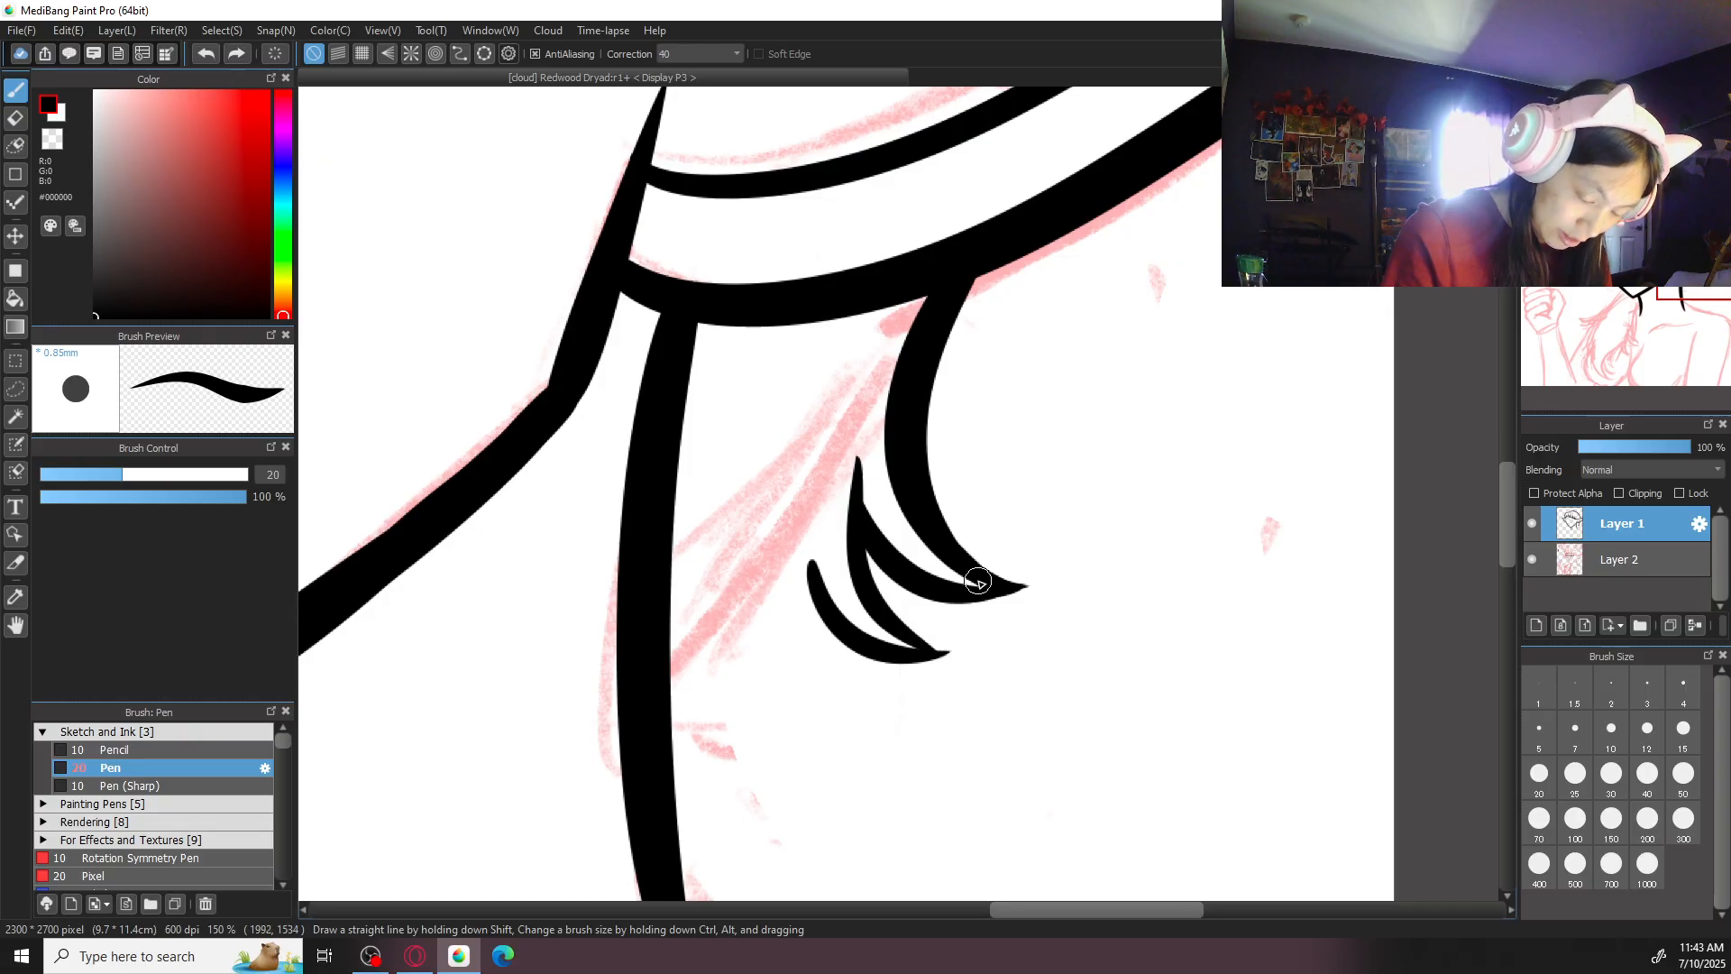
# - Fill out and sharpen the lock's pointed tip where its two curves meet
pyautogui.press('Right')
pyautogui.hotkey('ctrl', '+')
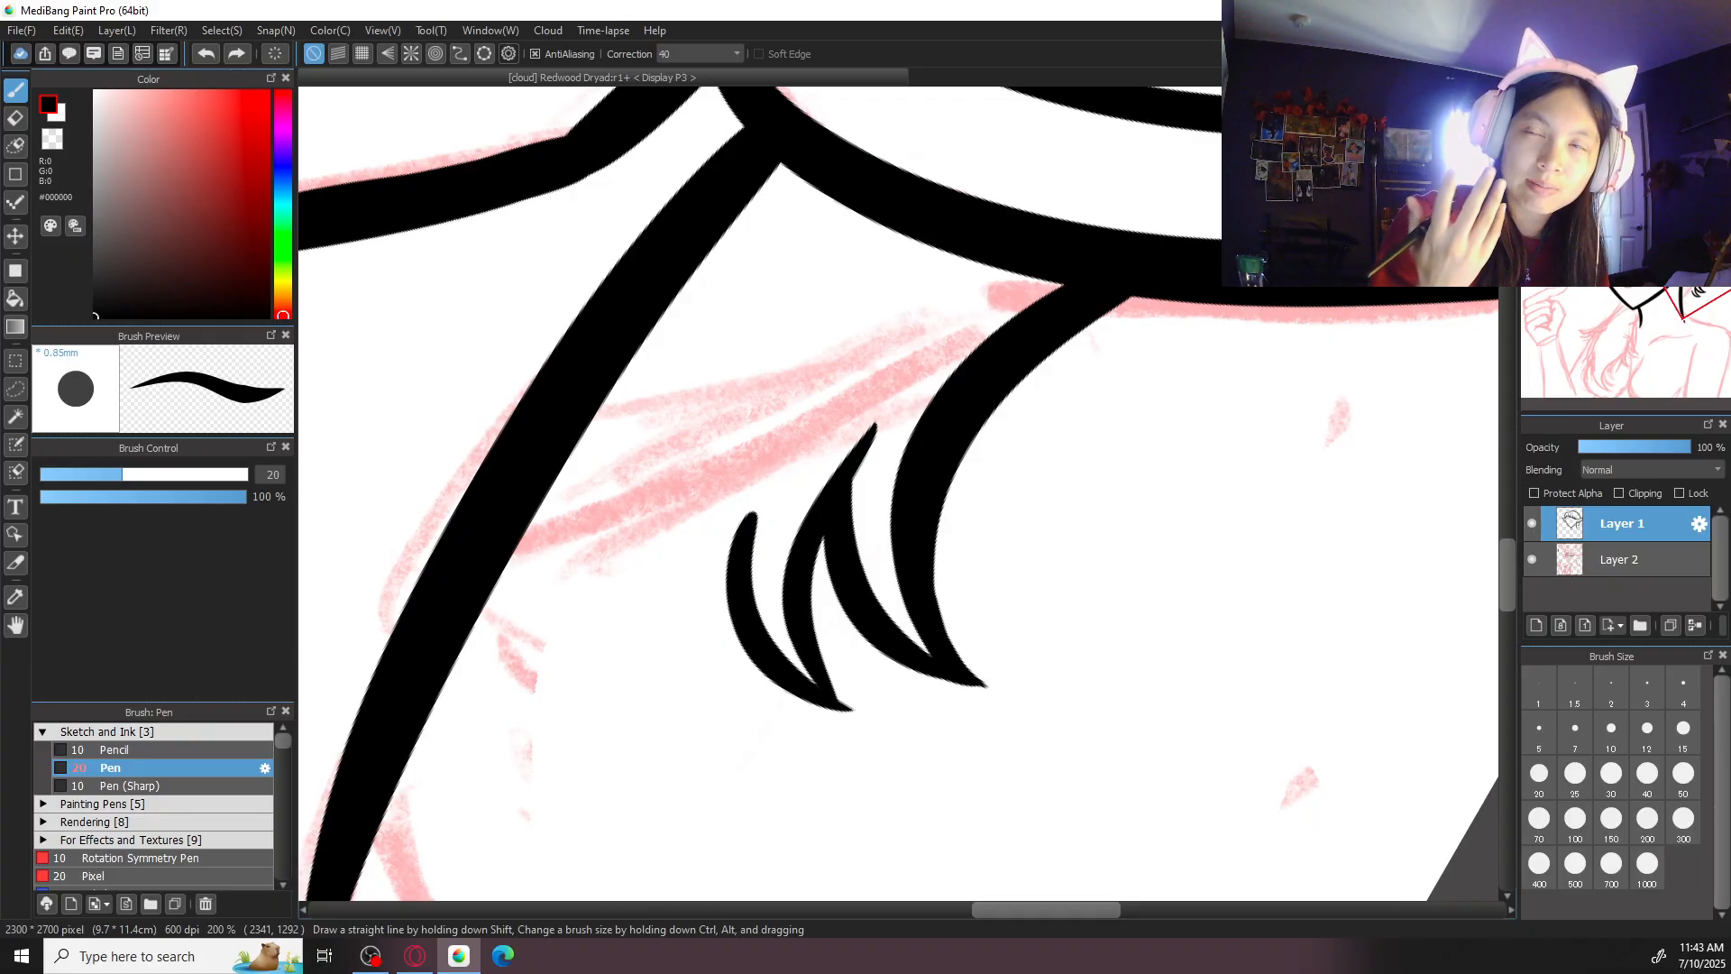
pyautogui.hotkey('ctrl', '+')
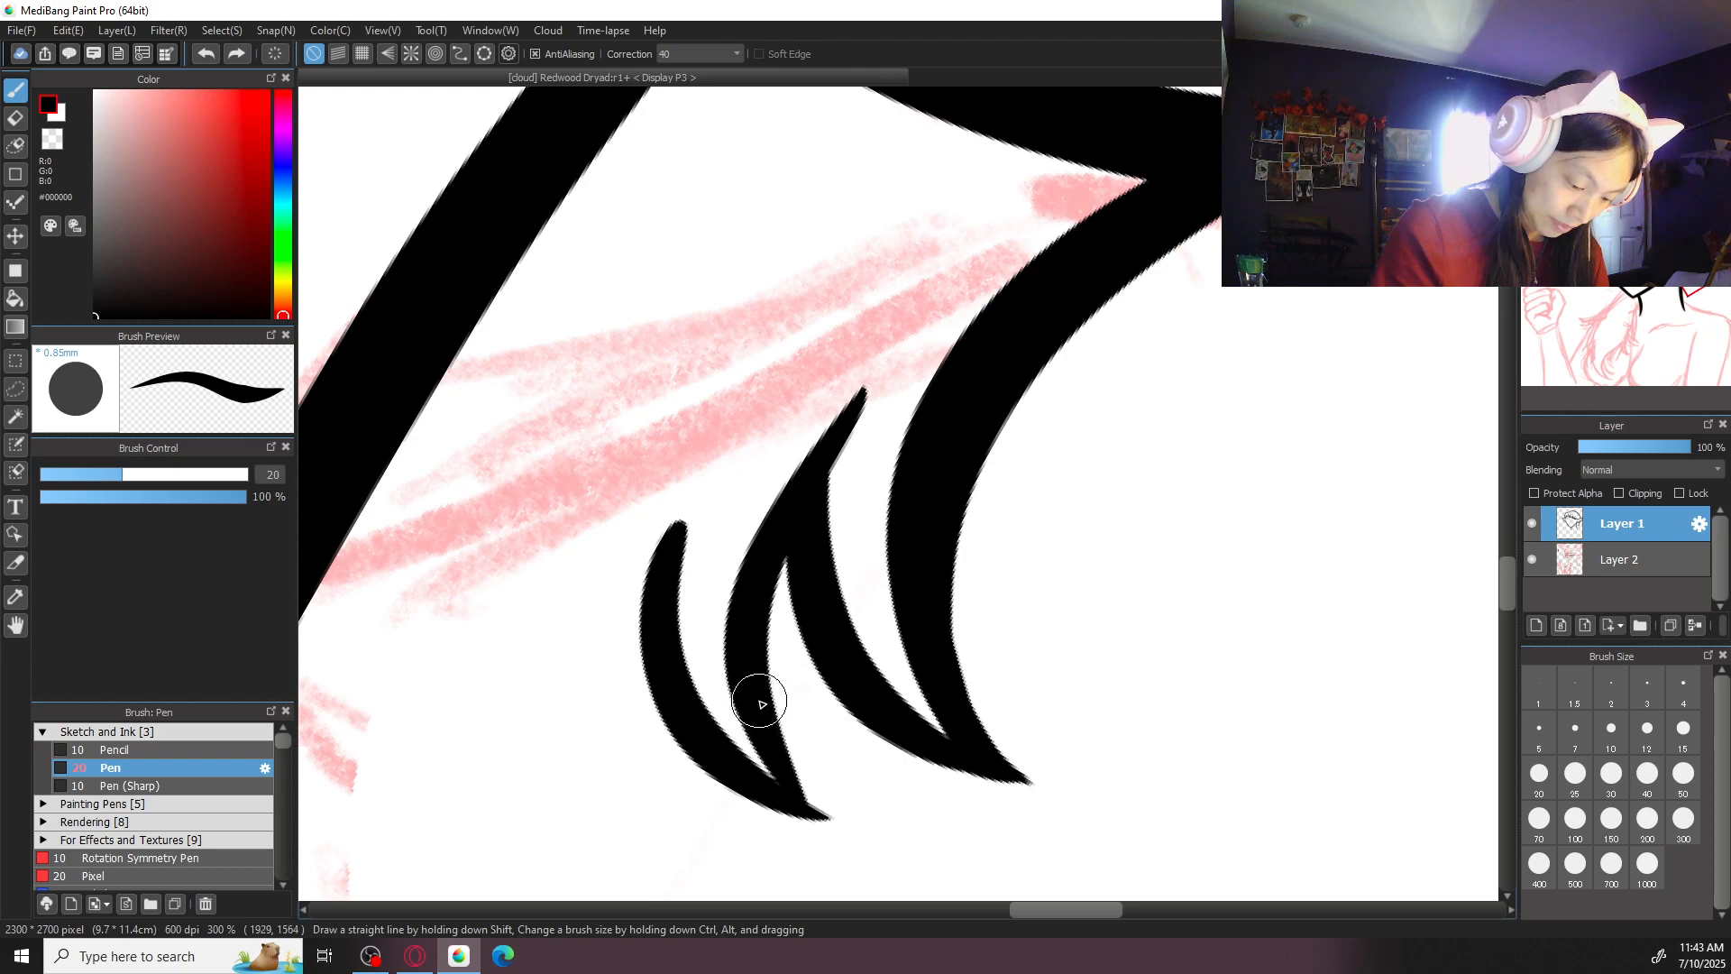
pyautogui.moveTo(778, 745); pyautogui.dragTo(851, 816)
pyautogui.hotkey('ctrl', 'z')
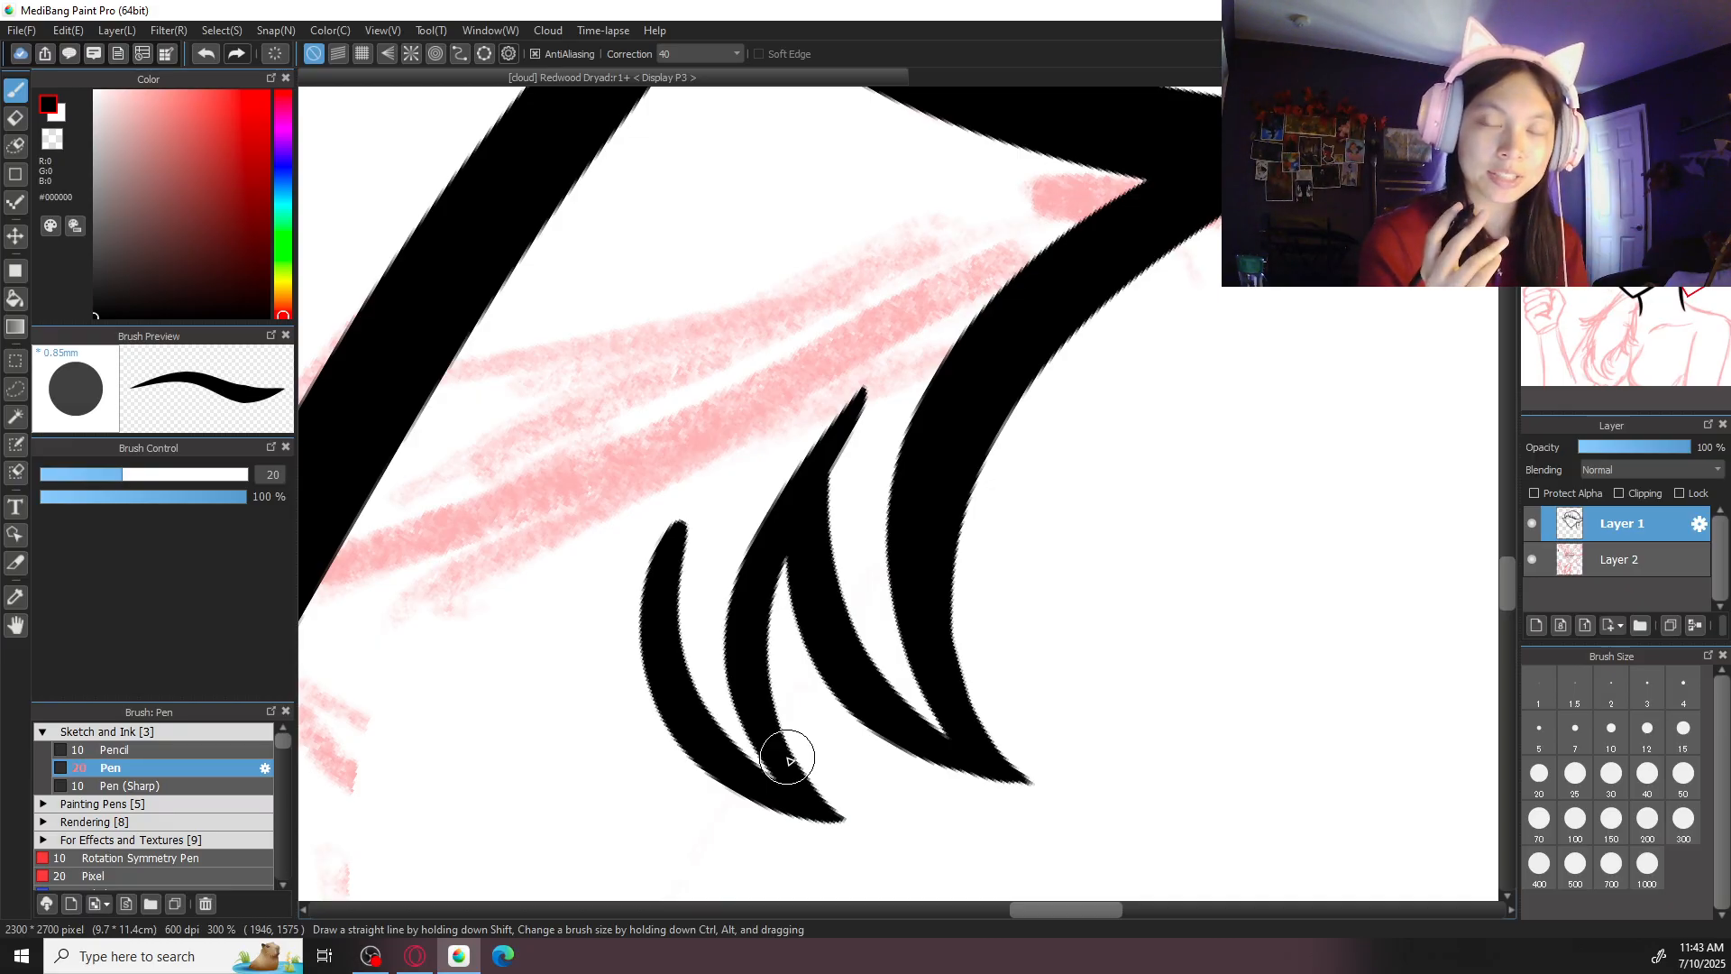
# - Ink another small hair lock closer to the neck with two curved strokes meeting in a downward point
pyautogui.hotkey('ctrl', '-')
pyautogui.hotkey('ctrl', '-')
pyautogui.hotkey('ctrl', '-')
pyautogui.hotkey('ctrl', '-')
pyautogui.press('Up')
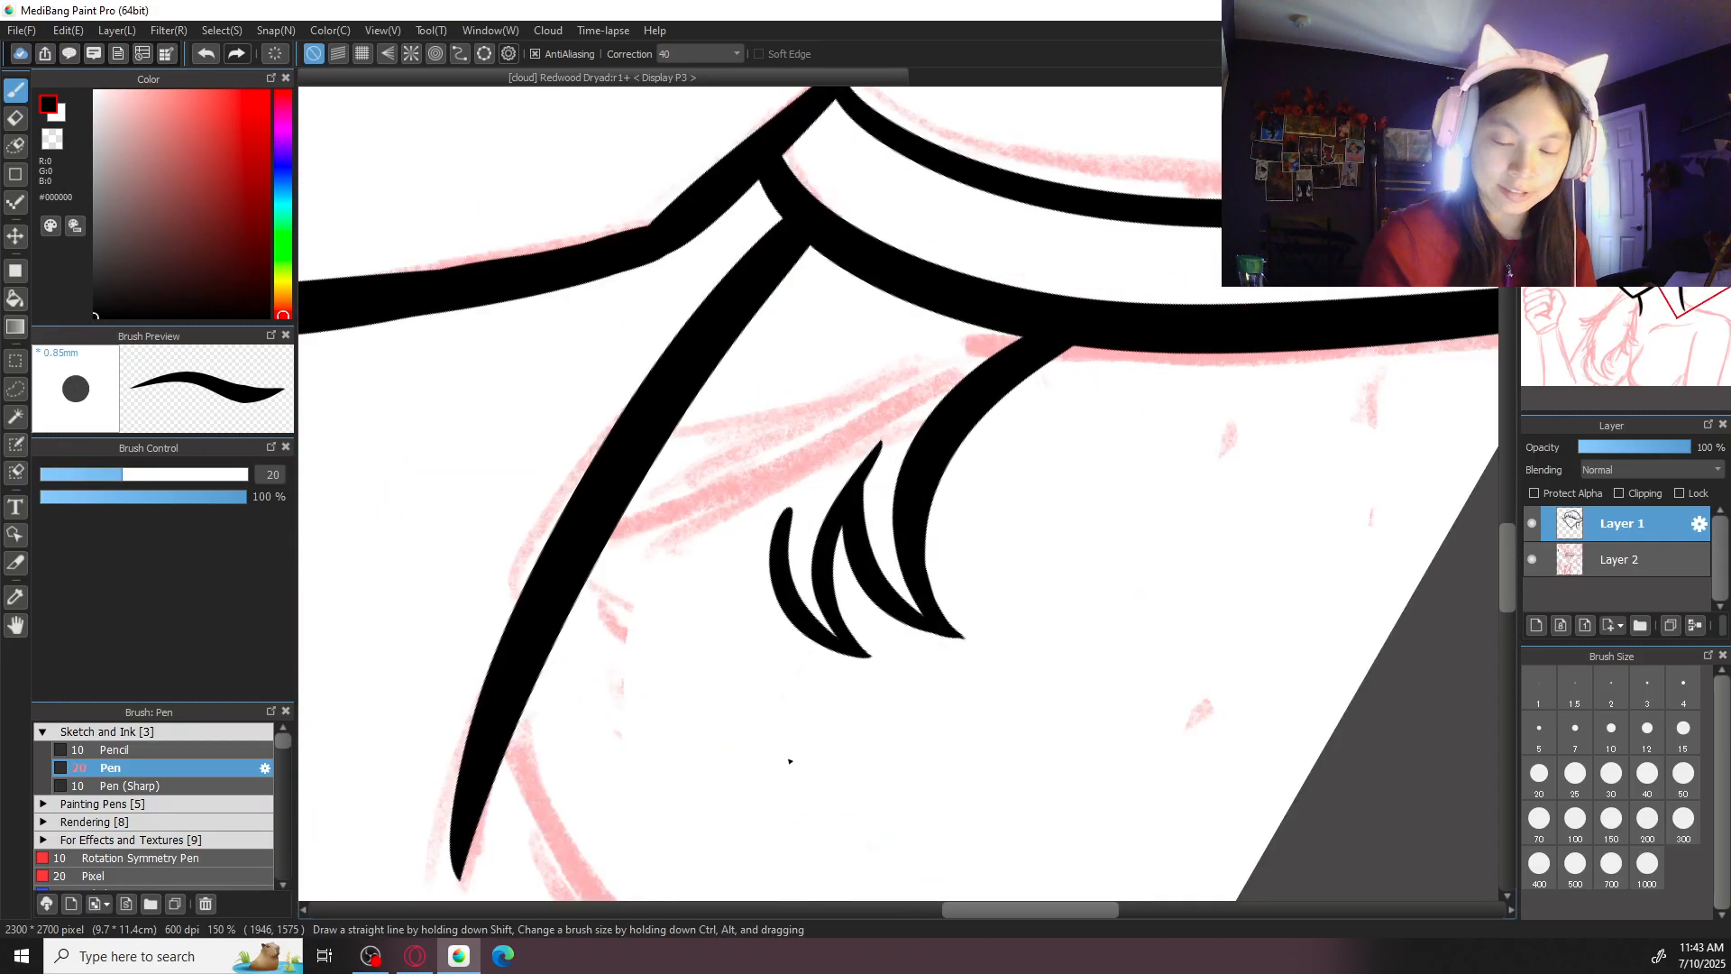
pyautogui.press('Left')
pyautogui.press('Left')
pyautogui.moveTo(945, 588); pyautogui.dragTo(980, 492)
pyautogui.press('Up')
pyautogui.moveTo(835, 394)
pyautogui.mouseDown()
pyautogui.moveTo(855, 635)
pyautogui.moveTo(818, 462)
pyautogui.moveTo(858, 620)
pyautogui.mouseUp()
pyautogui.hotkey('ctrl', 'z')
pyautogui.hotkey('ctrl', 'z')
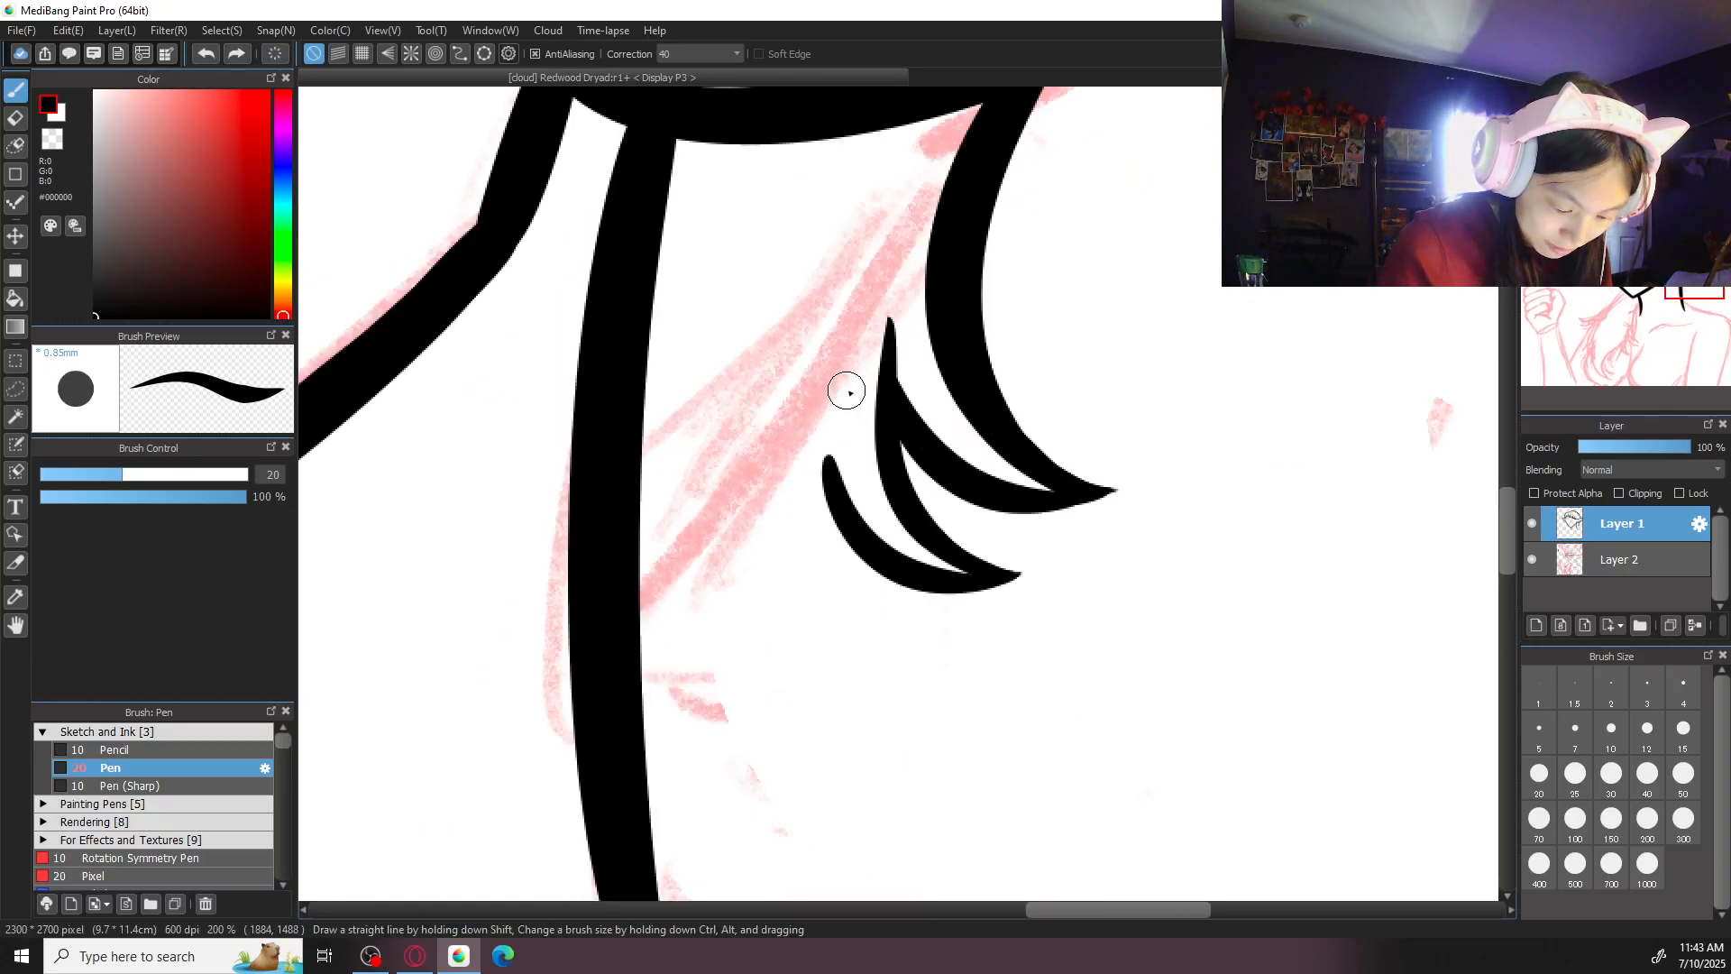
pyautogui.moveTo(846, 391); pyautogui.dragTo(893, 647)
pyautogui.moveTo(757, 494)
pyautogui.mouseDown()
pyautogui.moveTo(781, 603)
pyautogui.moveTo(897, 619)
pyautogui.moveTo(758, 564)
pyautogui.moveTo(883, 645)
pyautogui.mouseUp()
pyautogui.hotkey('ctrl', 'z')
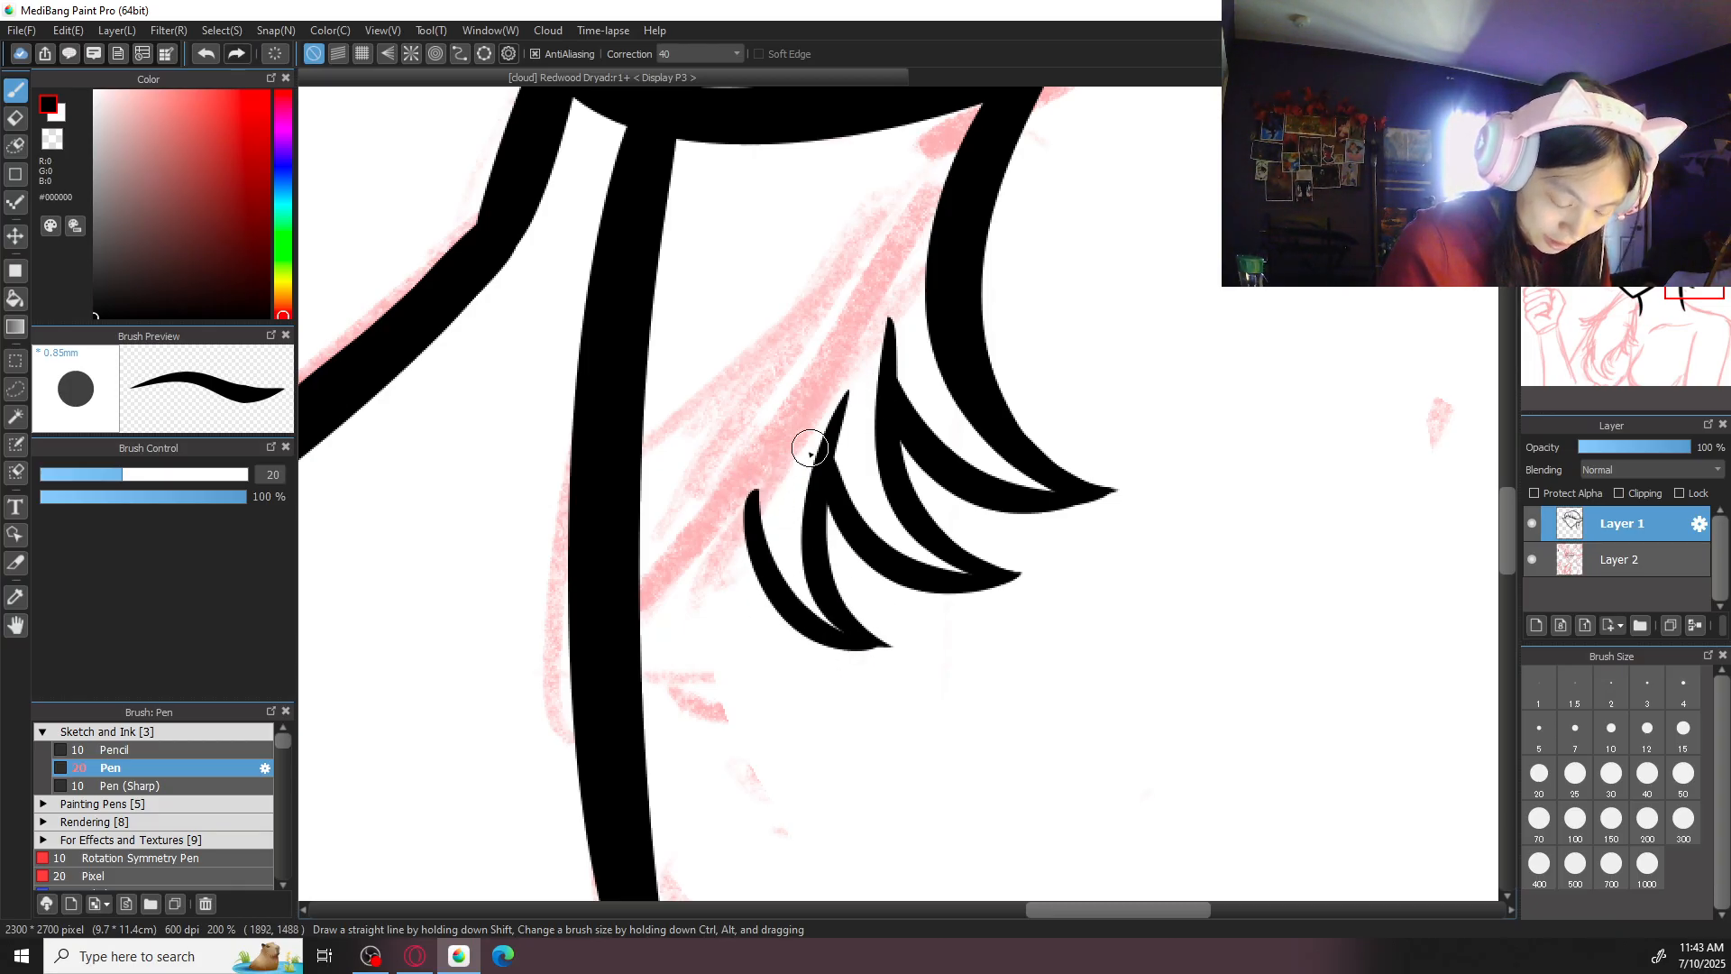
# - Ink a slanted stroke joining the lowest hair lock's upper end to the right neck line
pyautogui.moveTo(762, 467); pyautogui.dragTo(696, 573)
pyautogui.hotkey('ctrl', 'z')
pyautogui.moveTo(765, 419); pyautogui.dragTo(641, 642)
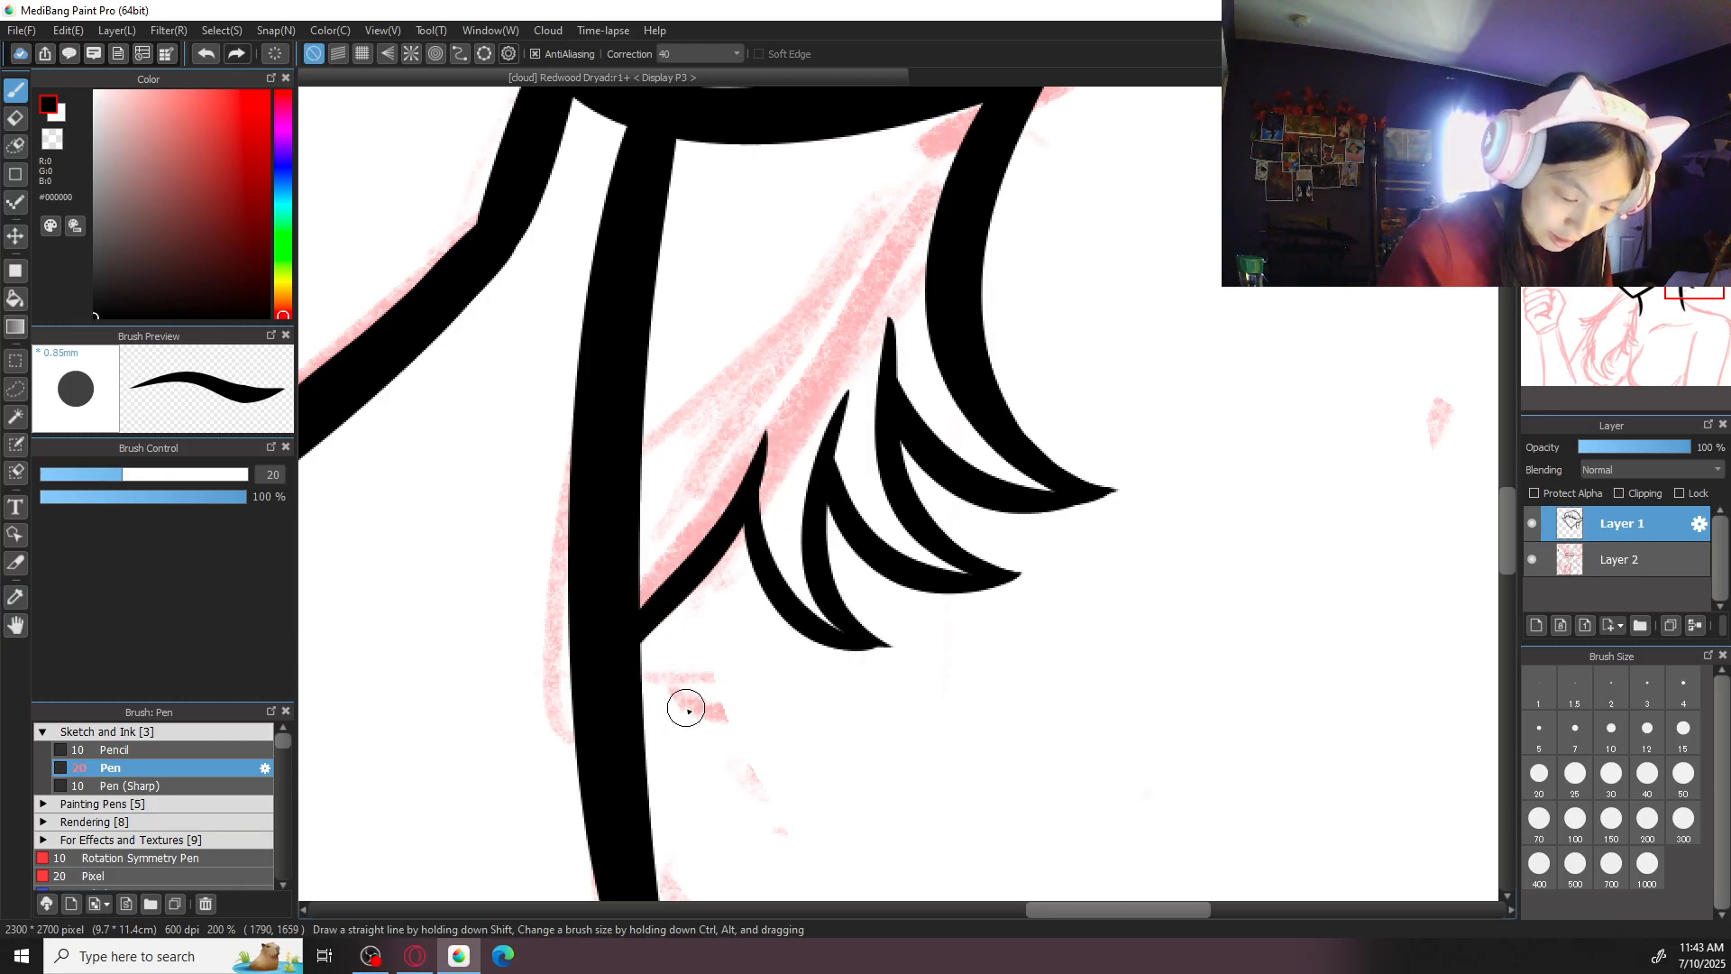
pyautogui.scroll(-5, 1132, 315)
pyautogui.scroll(3, 1132, 315)
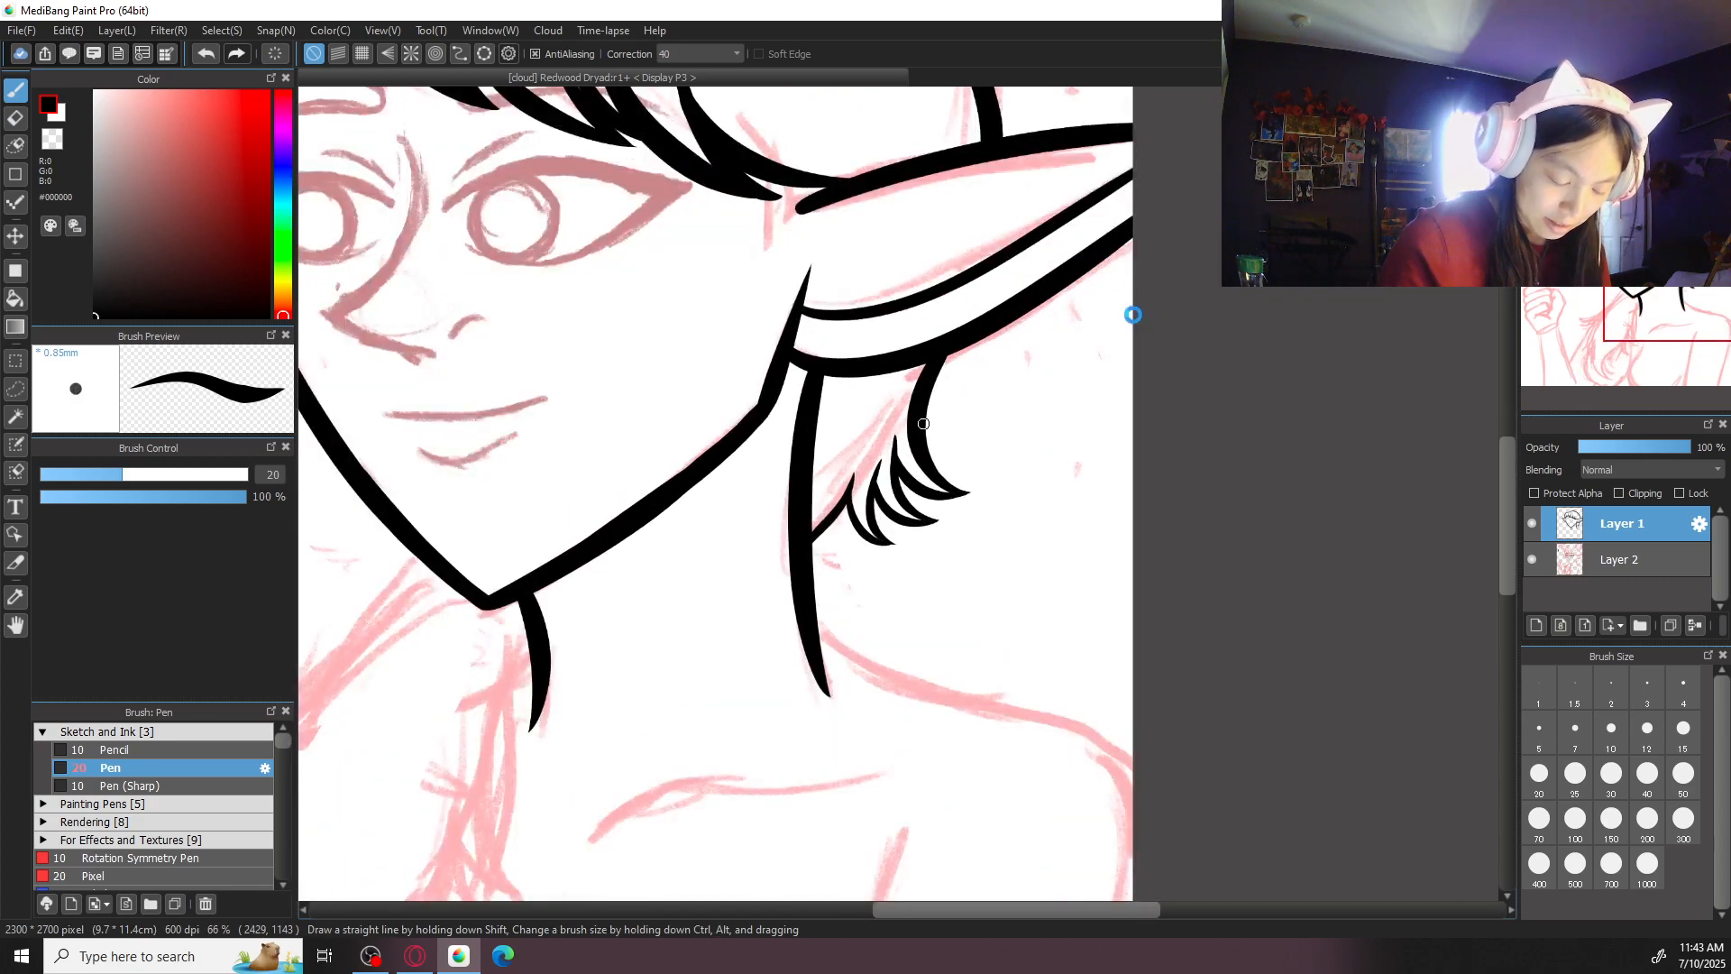
pyautogui.scroll(3, 919, 450)
pyautogui.moveTo(838, 538); pyautogui.dragTo(904, 599)
pyautogui.hotkey('ctrl', 'z')
pyautogui.moveTo(847, 507)
pyautogui.mouseDown()
pyautogui.moveTo(875, 614)
pyautogui.moveTo(896, 603)
pyautogui.moveTo(863, 600)
pyautogui.moveTo(855, 621)
pyautogui.moveTo(912, 608)
pyautogui.moveTo(843, 607)
pyautogui.moveTo(909, 615)
pyautogui.mouseUp()
pyautogui.hotkey('ctrl', 'z')
# - Thicken and smooth the outer curve of the hair lock nearest the neck
pyautogui.hotkey('ctrl', 'z')
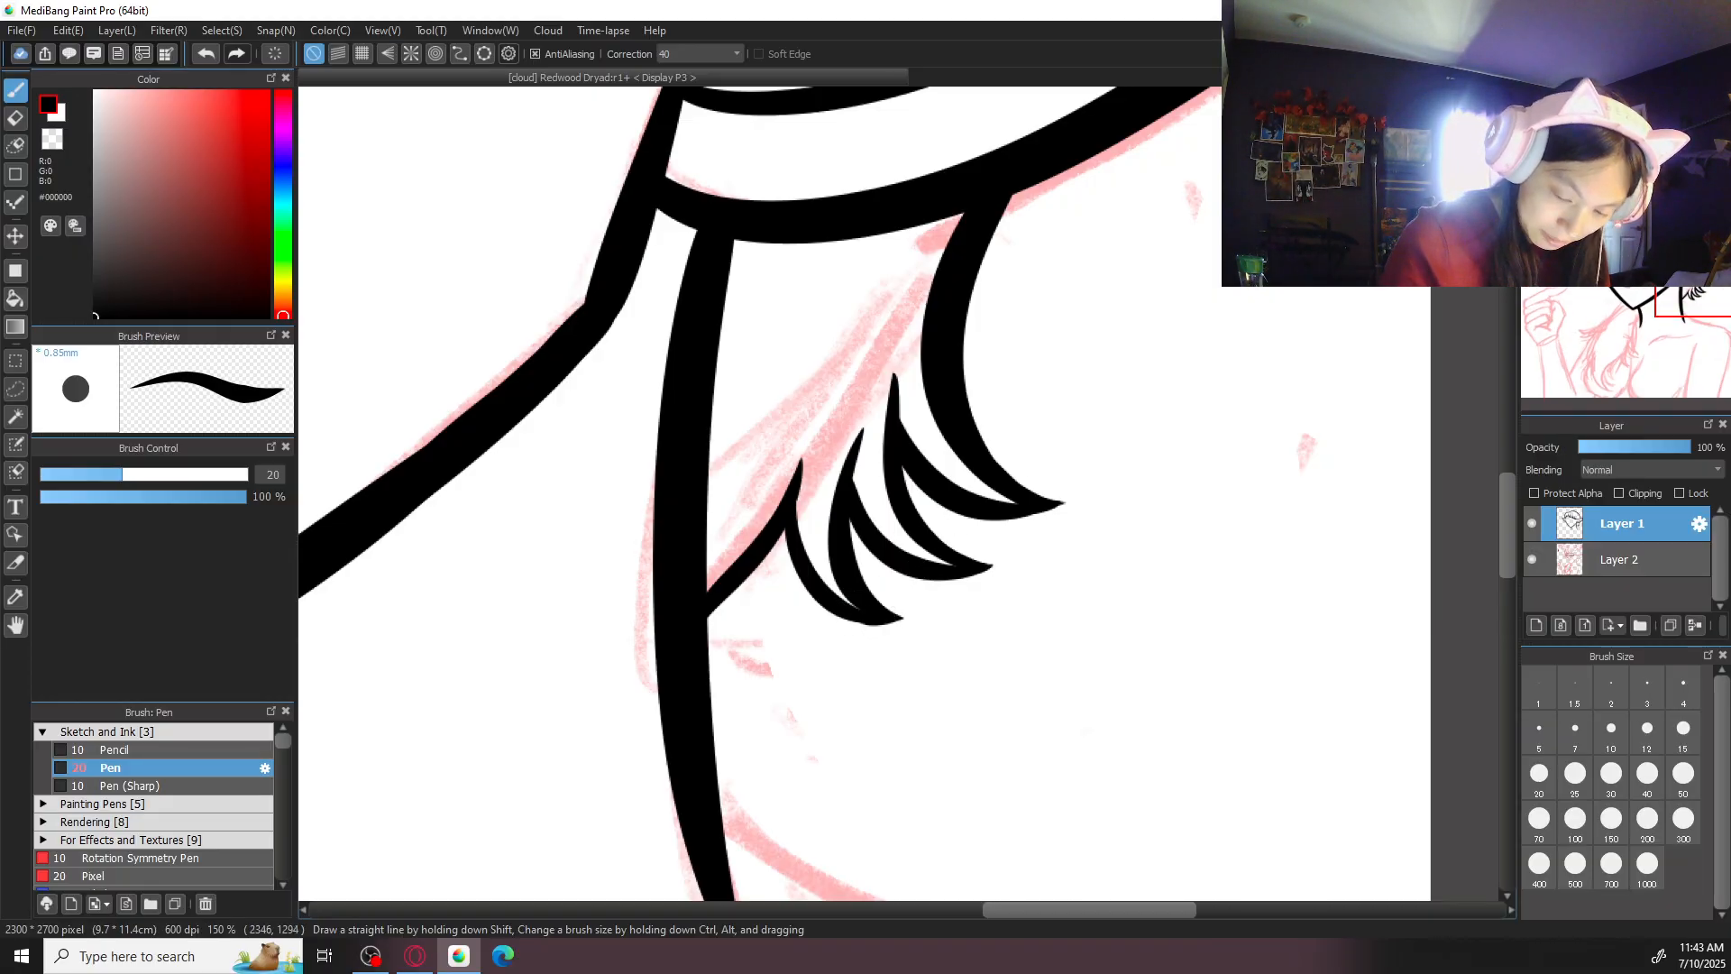
pyautogui.hotkey('ctrl', '+')
pyautogui.press('Right')
pyautogui.press('Right')
pyautogui.hotkey('ctrl', 'z')
pyautogui.moveTo(746, 588)
pyautogui.mouseDown()
pyautogui.moveTo(839, 649)
pyautogui.moveTo(828, 639)
pyautogui.mouseUp()
pyautogui.hotkey('ctrl', 'z')
pyautogui.moveTo(736, 474); pyautogui.dragTo(763, 583)
pyautogui.hotkey('ctrl', 'z')
pyautogui.moveTo(734, 479); pyautogui.dragTo(771, 595)
pyautogui.moveTo(745, 442); pyautogui.dragTo(773, 601)
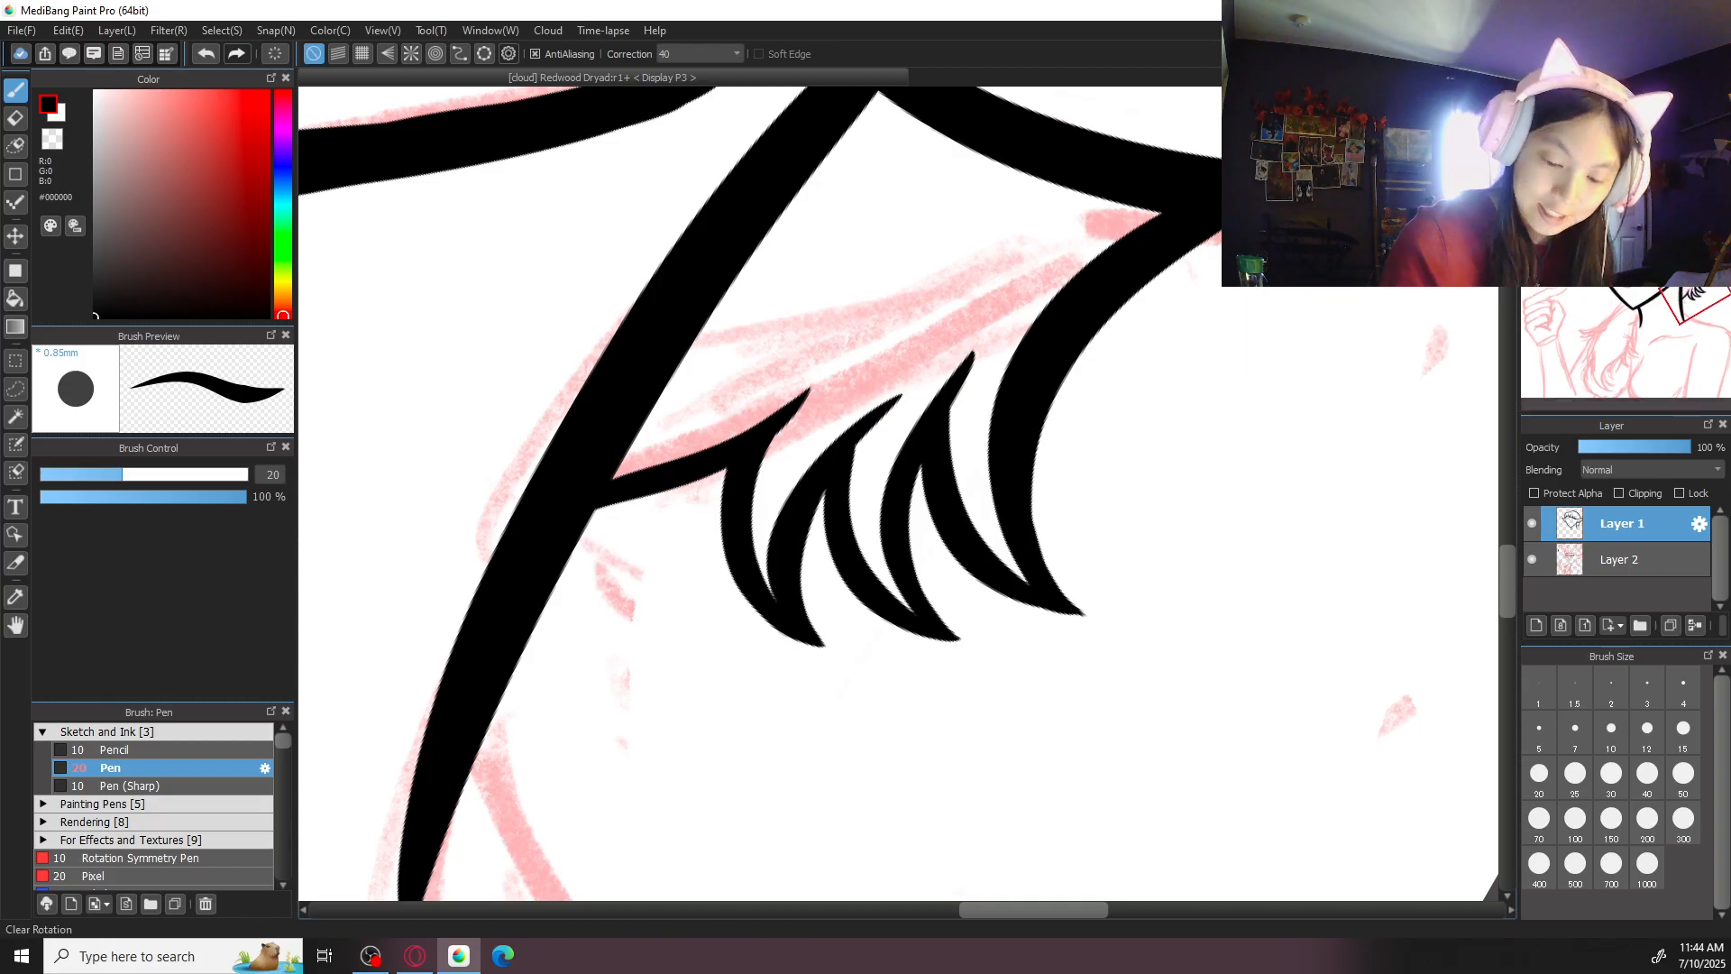
pyautogui.click(1634, 107)
pyautogui.hotkey('ctrl', '-')
pyautogui.hotkey('ctrl', '-')
pyautogui.hotkey('ctrl', '-')
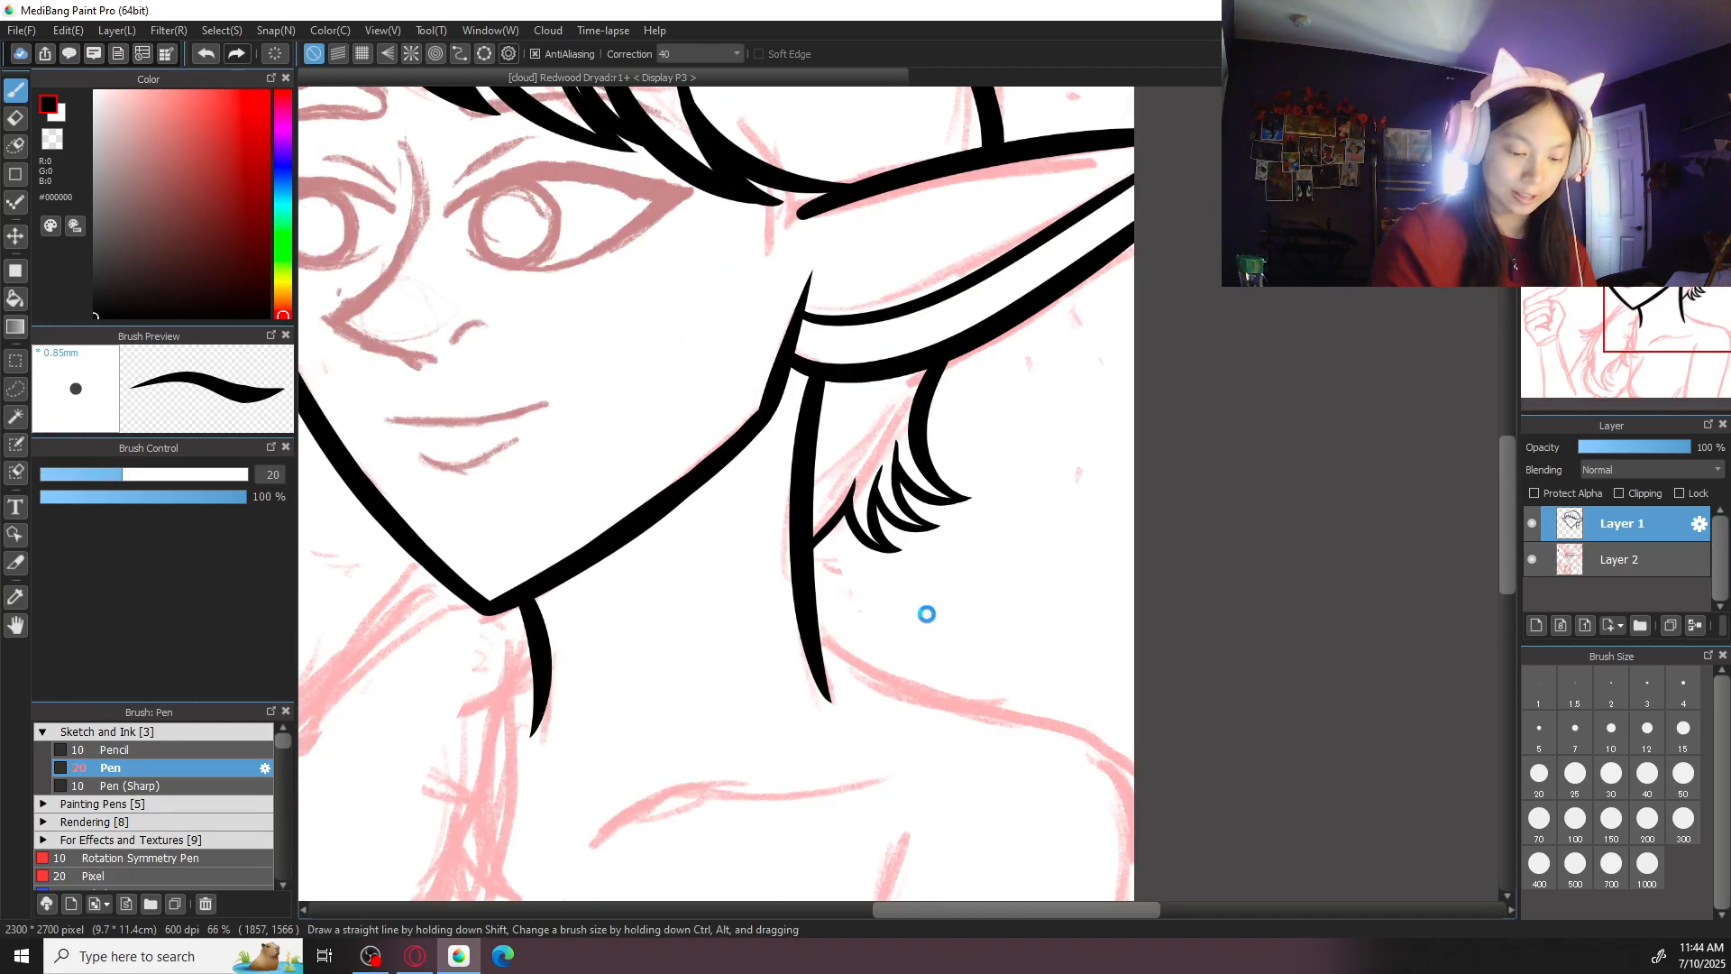
# - Set the brush size to 50 and thicken the stroke joining the hair locks to the neck line
pyautogui.moveTo(917, 626); pyautogui.dragTo(1337, 441)
pyautogui.hotkey('ctrl', '+')
pyautogui.click(1684, 776)
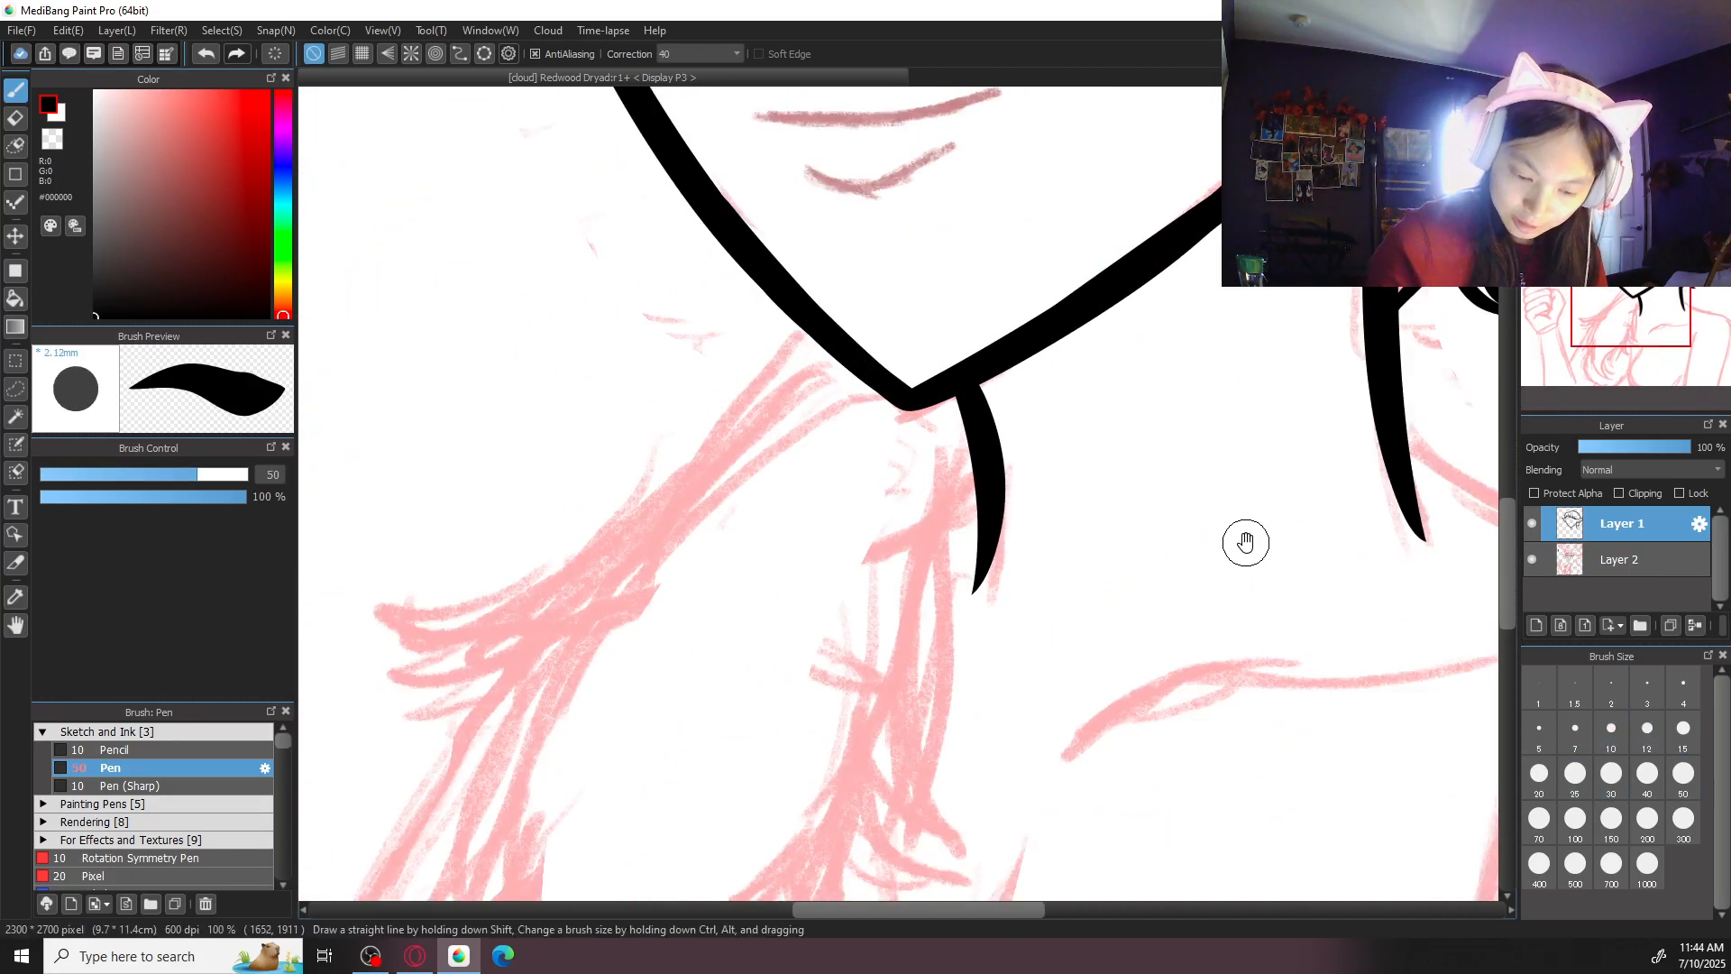
pyautogui.moveTo(1250, 541); pyautogui.dragTo(927, 686)
pyautogui.hotkey('ctrl', '+')
pyautogui.moveTo(1238, 329); pyautogui.dragTo(1144, 468)
pyautogui.hotkey('ctrl', 'z')
pyautogui.moveTo(1238, 327)
pyautogui.mouseDown()
pyautogui.moveTo(1126, 468)
pyautogui.moveTo(1228, 347)
pyautogui.moveTo(1156, 452)
pyautogui.mouseUp()
pyautogui.hotkey('ctrl', 'z')
pyautogui.moveTo(1228, 360); pyautogui.dragTo(1153, 478)
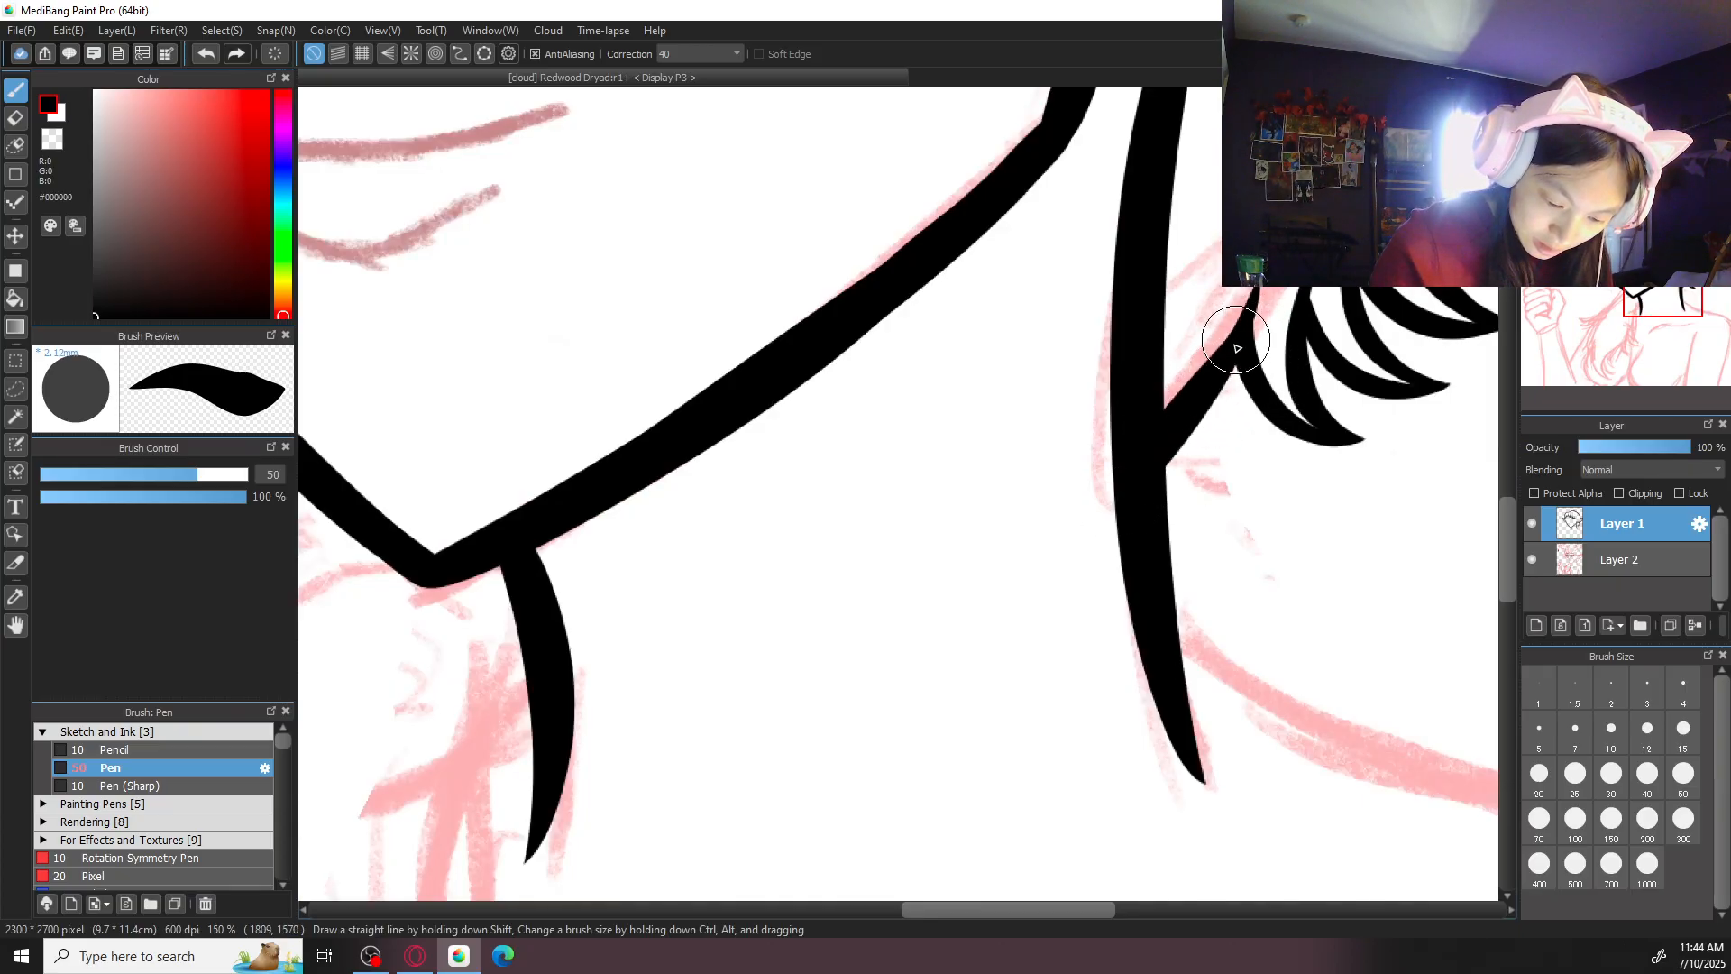
# - Ink a long curved hair strand sweeping outward from the jaw's left side toward the raised hand
pyautogui.hotkey('ctrl', '-')
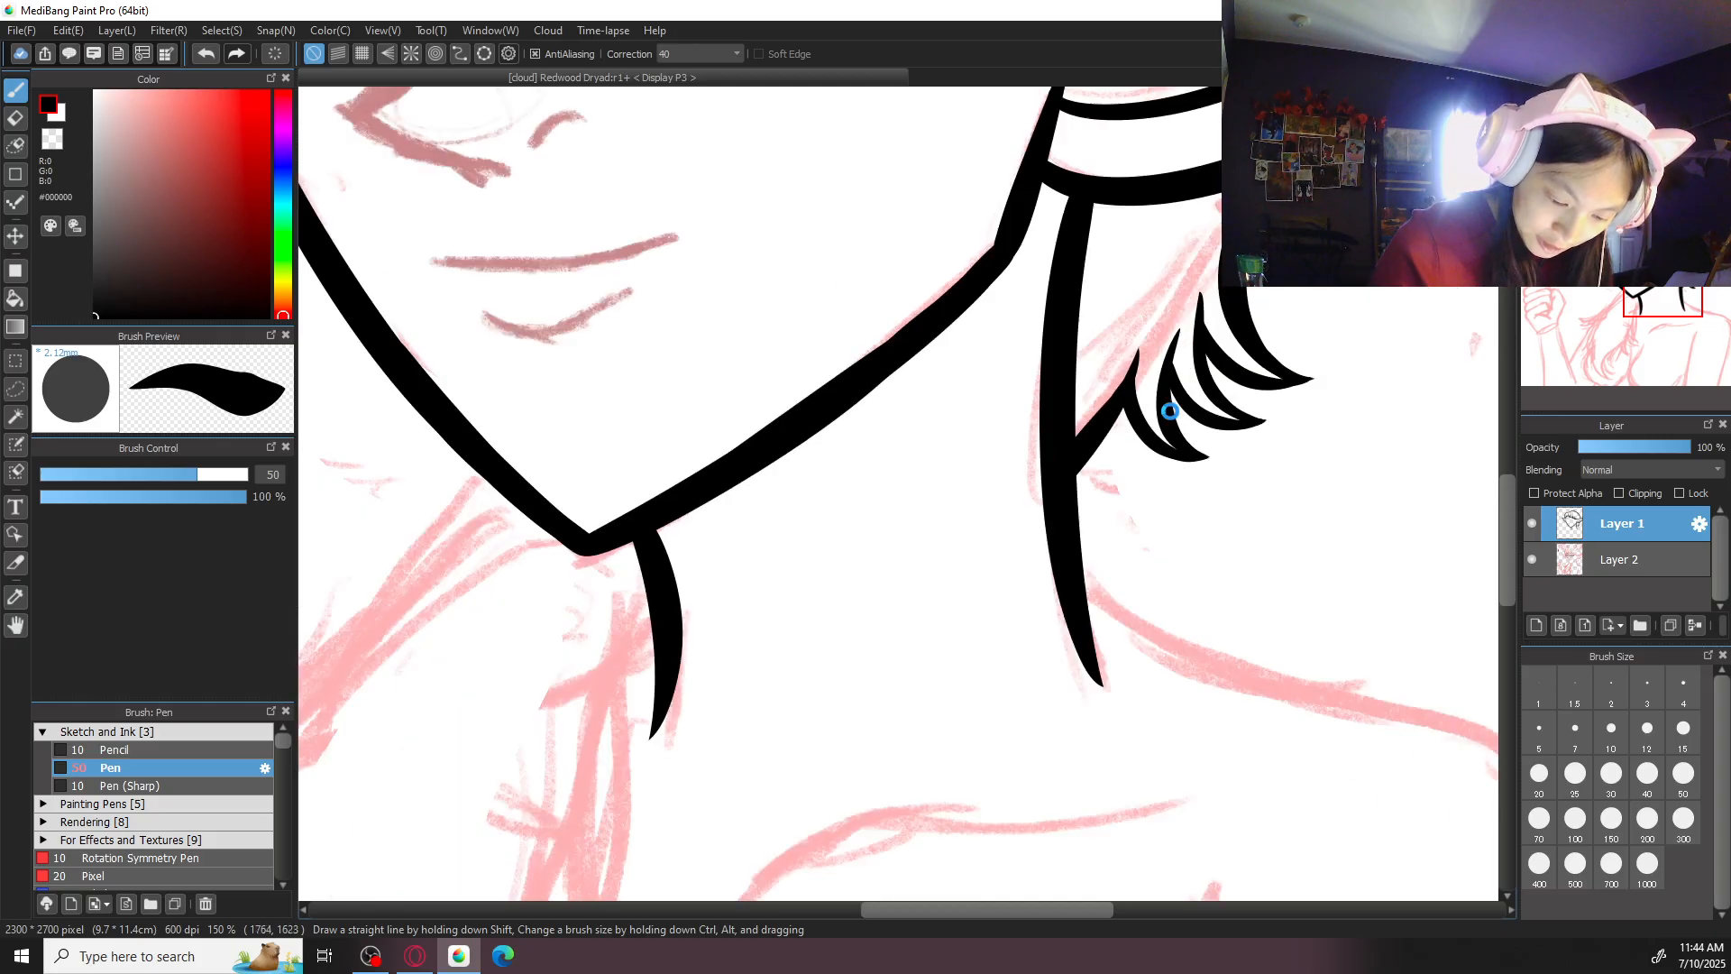
pyautogui.hotkey('ctrl', '-')
pyautogui.hotkey('ctrl', '-')
pyautogui.moveTo(933, 447); pyautogui.dragTo(1130, 391)
pyautogui.hotkey('ctrl', '+')
pyautogui.hotkey('ctrl', 'z')
pyautogui.moveTo(898, 426)
pyautogui.mouseDown()
pyautogui.moveTo(758, 568)
pyautogui.moveTo(805, 519)
pyautogui.moveTo(621, 596)
pyautogui.mouseUp()
pyautogui.hotkey('ctrl', 'z')
pyautogui.moveTo(908, 413)
pyautogui.mouseDown()
pyautogui.moveTo(678, 591)
pyautogui.moveTo(611, 587)
pyautogui.mouseUp()
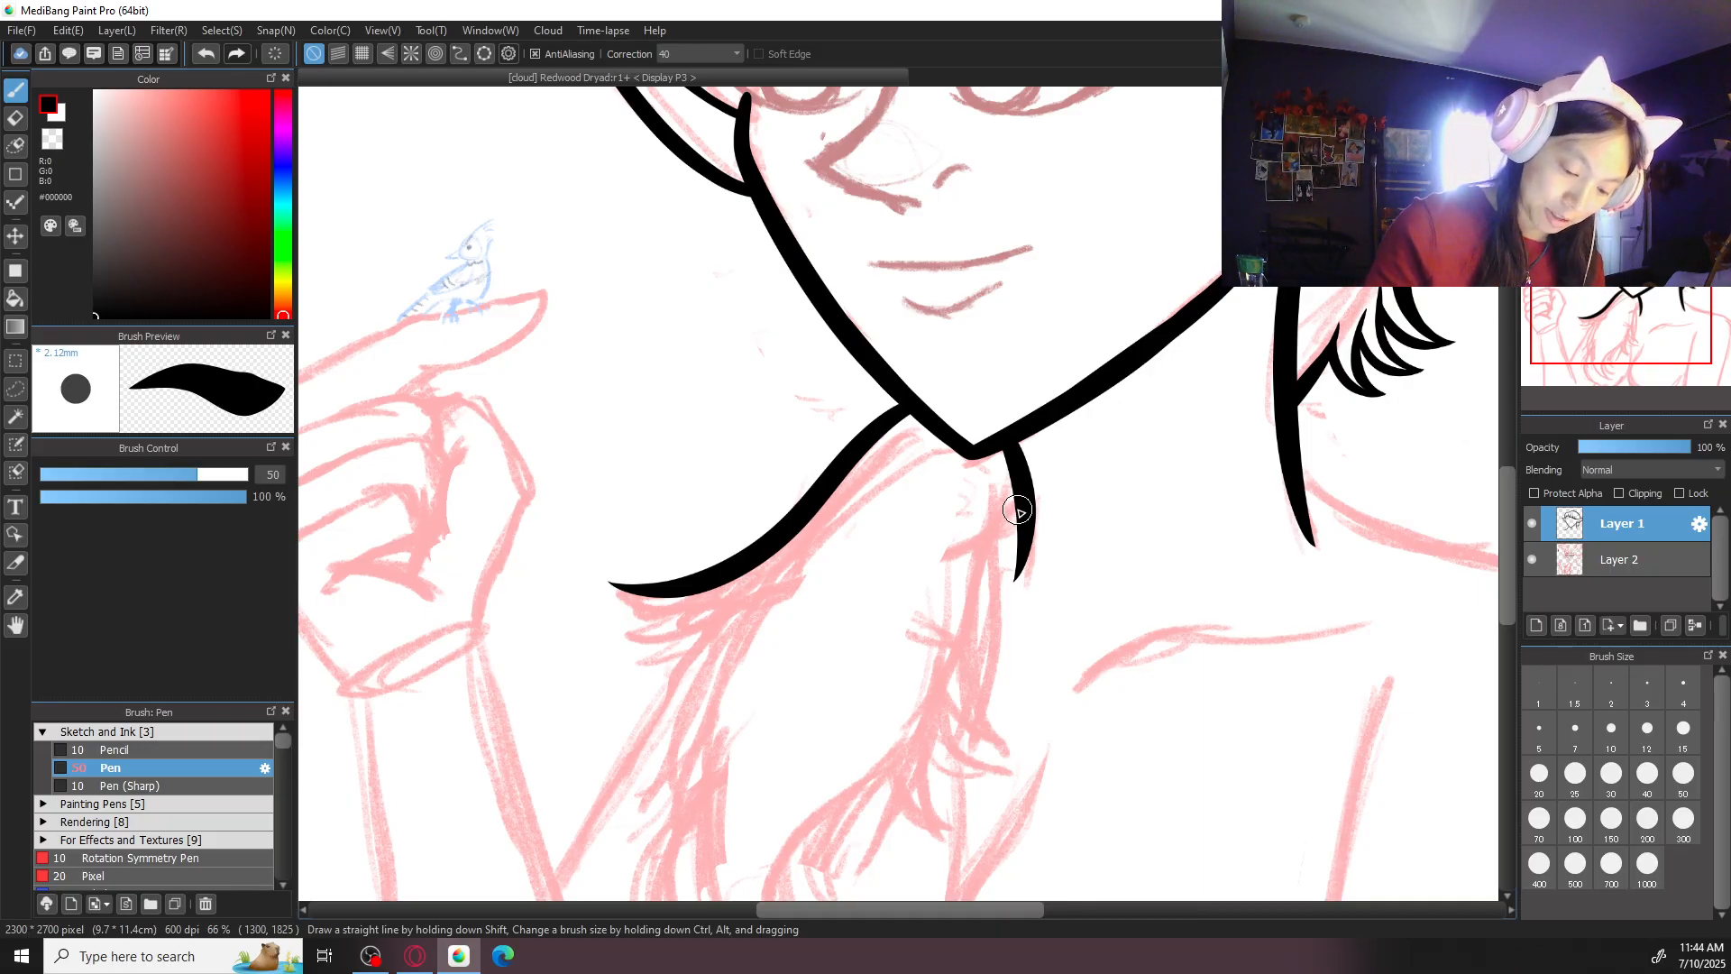
# - Ink a long hair strand curving down from below the chin beside the left neck line
pyautogui.hotkey('ctrl', 'z')
pyautogui.moveTo(997, 487)
pyautogui.mouseDown()
pyautogui.moveTo(967, 697)
pyautogui.moveTo(999, 520)
pyautogui.moveTo(1018, 790)
pyautogui.mouseUp()
pyautogui.hotkey('ctrl', 'z')
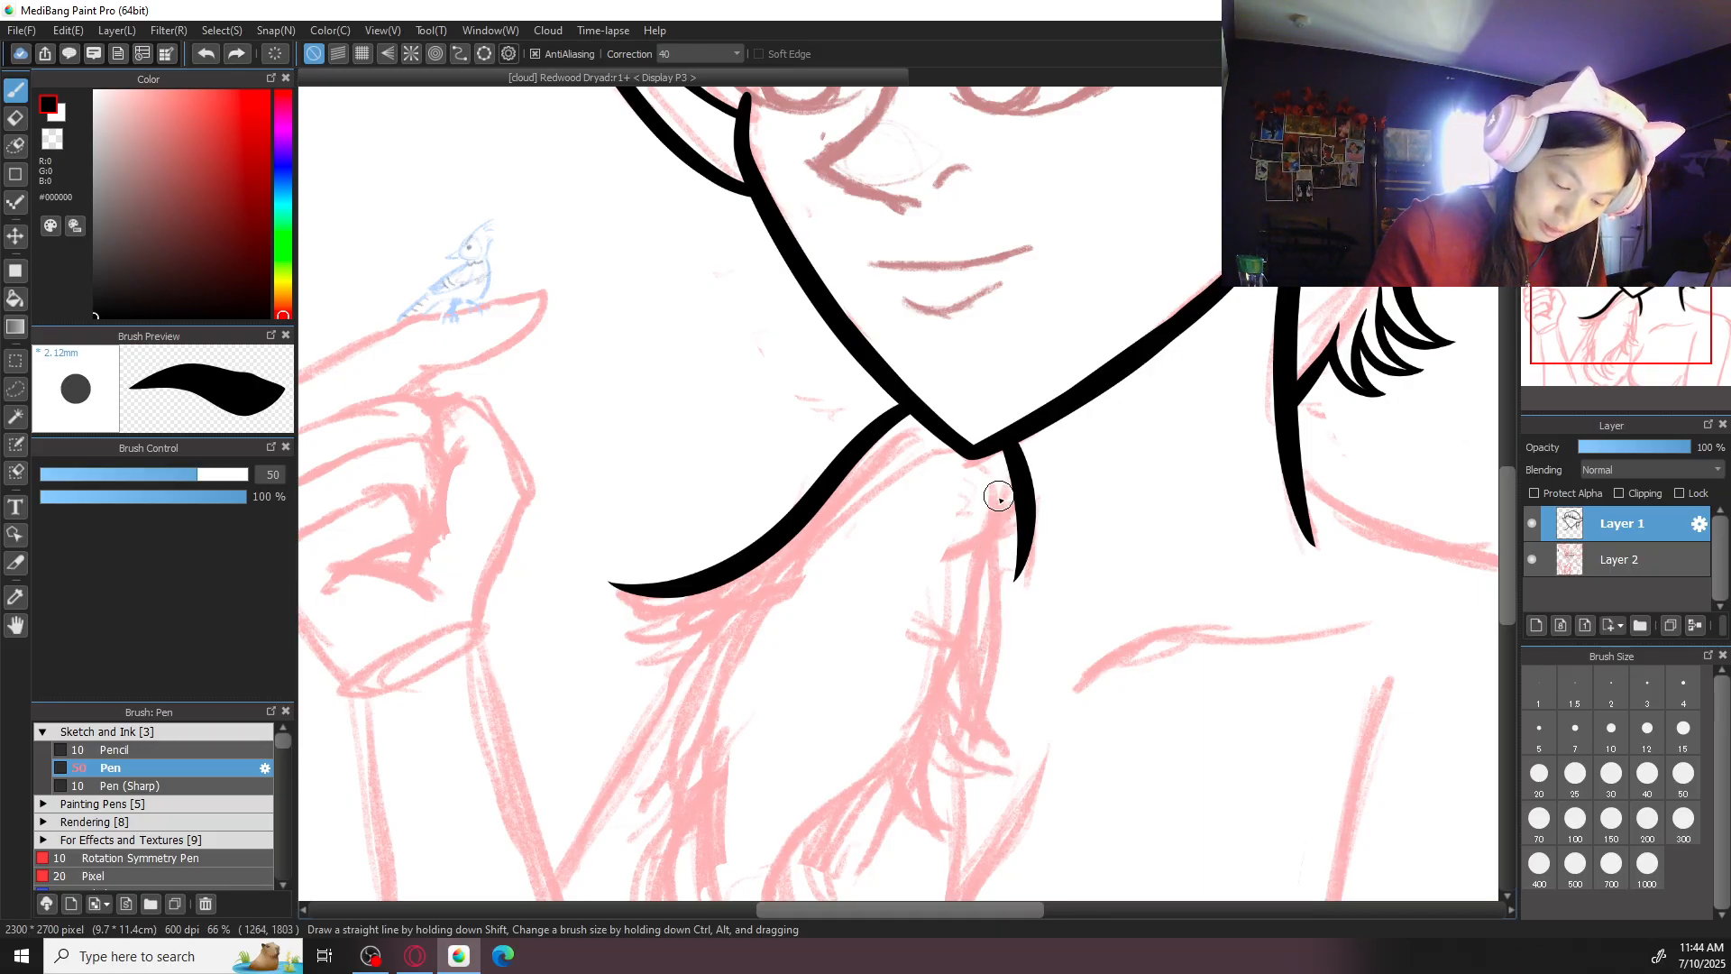
pyautogui.moveTo(1001, 487)
pyautogui.mouseDown()
pyautogui.moveTo(994, 565)
pyautogui.moveTo(1058, 741)
pyautogui.mouseUp()
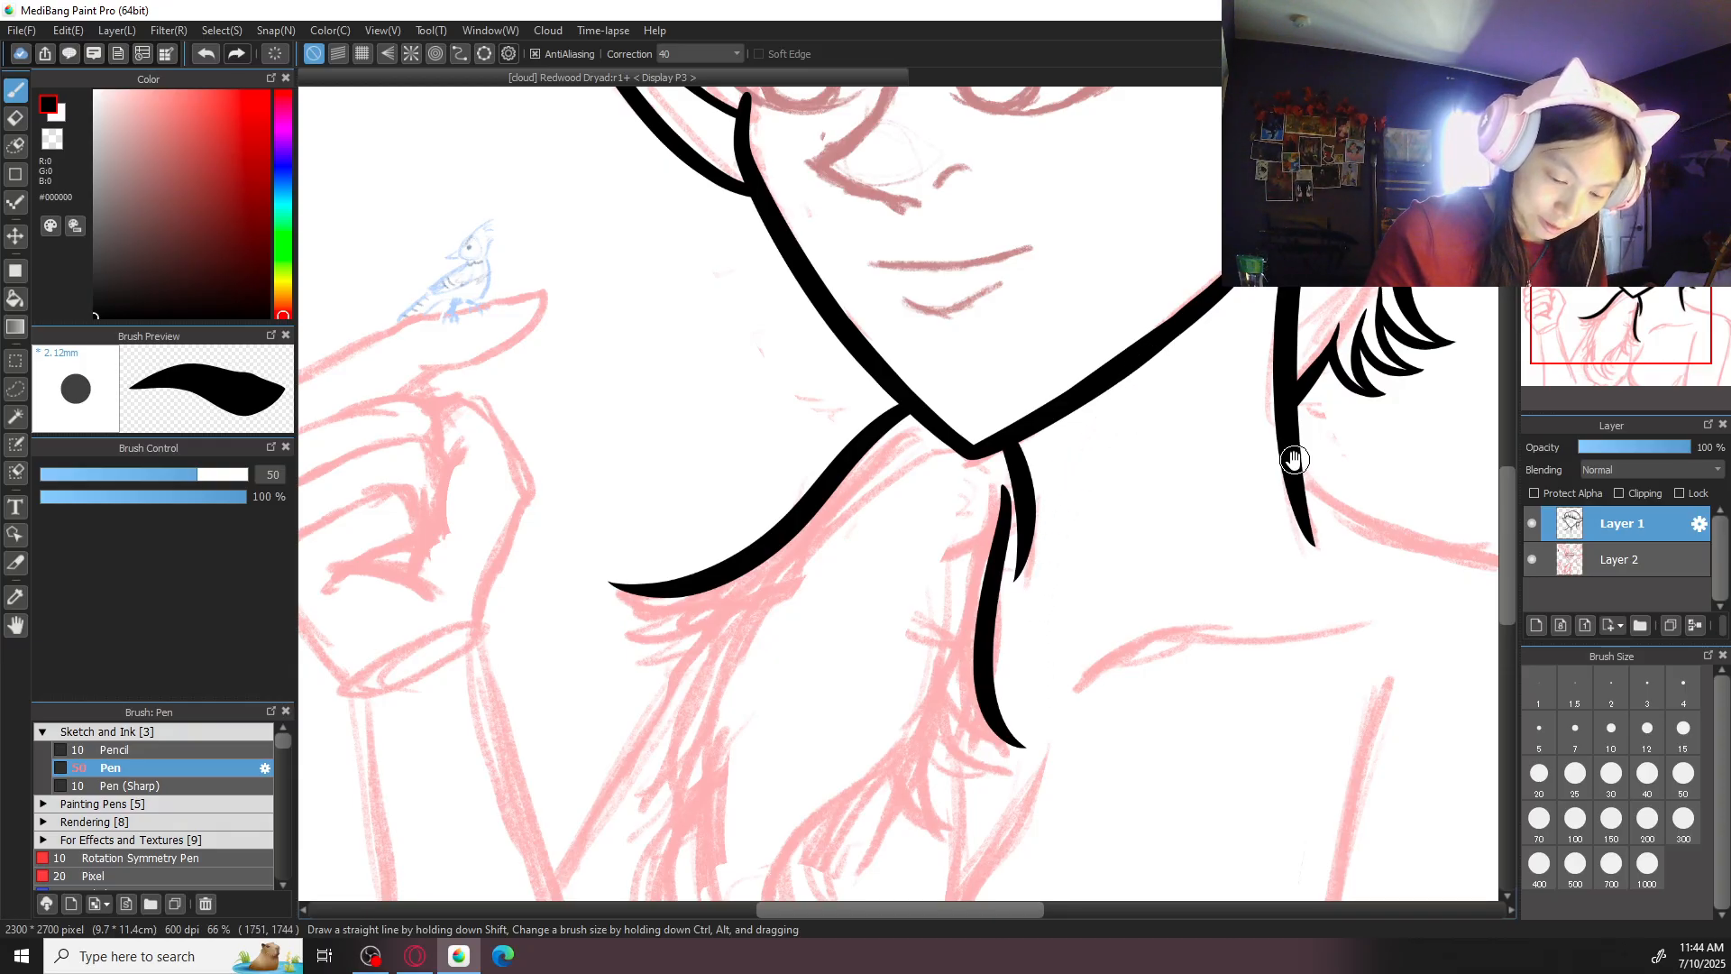
# - Examine the inked hair locks behind the neck up close and then within the whole figure
pyautogui.moveTo(1295, 456); pyautogui.dragTo(974, 631)
pyautogui.hotkey('ctrl', '+')
pyautogui.hotkey('ctrl', '+')
pyautogui.moveTo(1256, 598); pyautogui.dragTo(1033, 485)
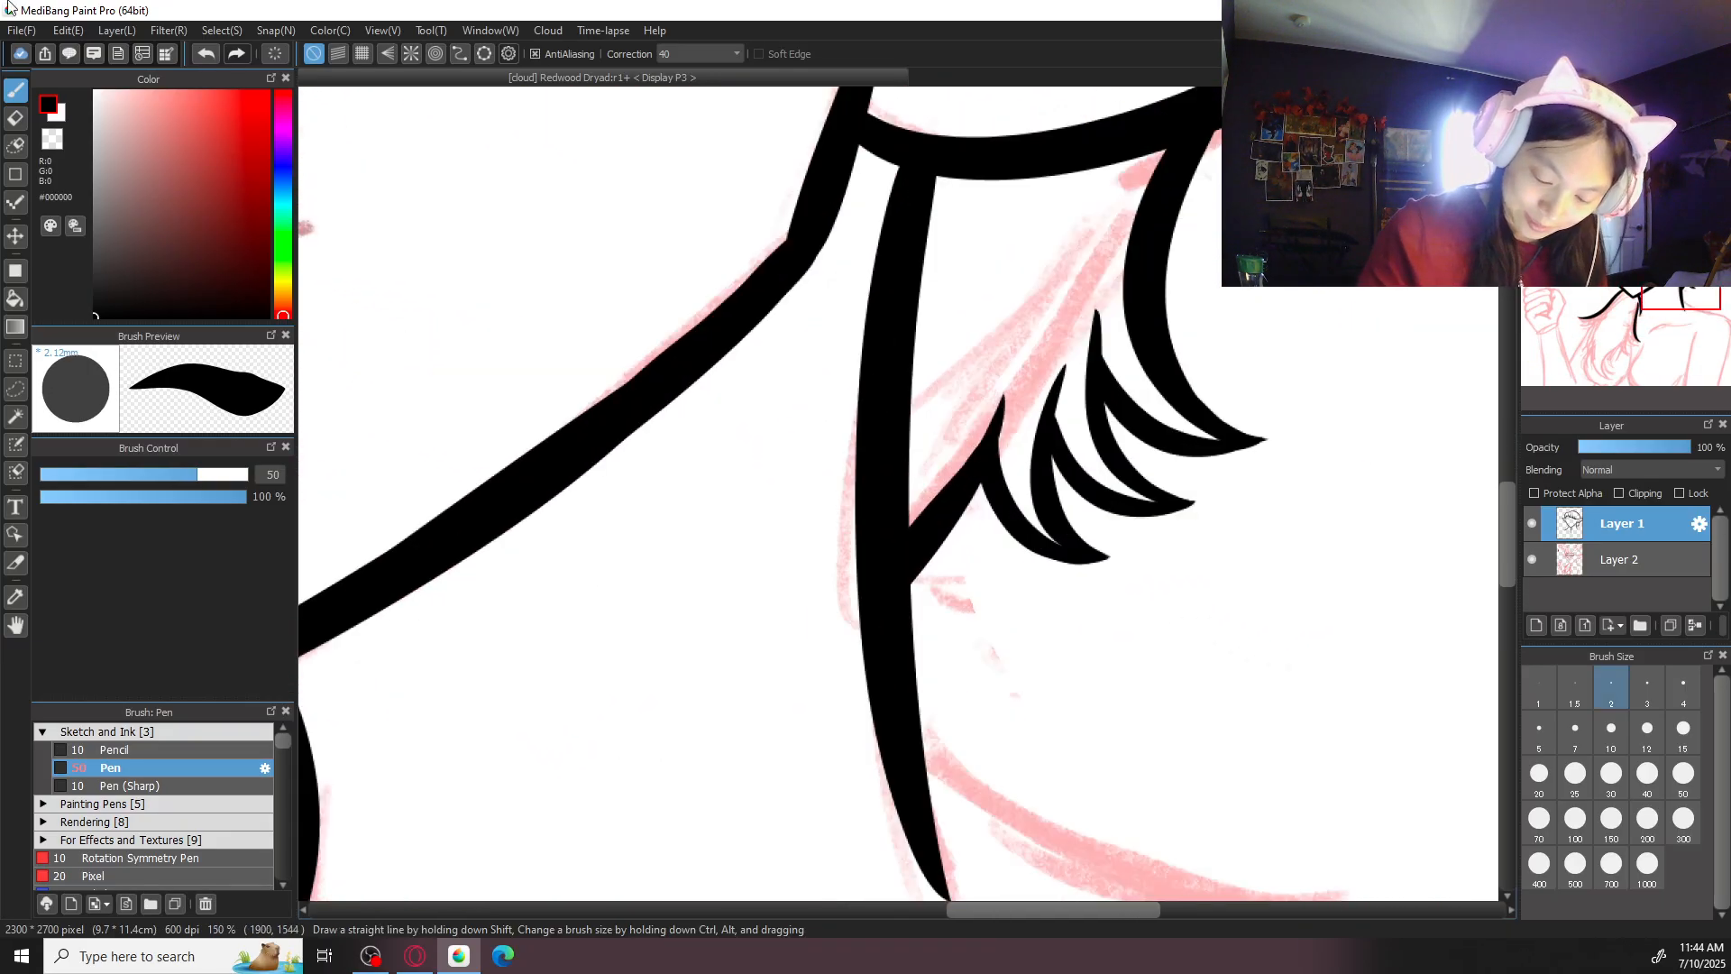
pyautogui.click(1539, 778)
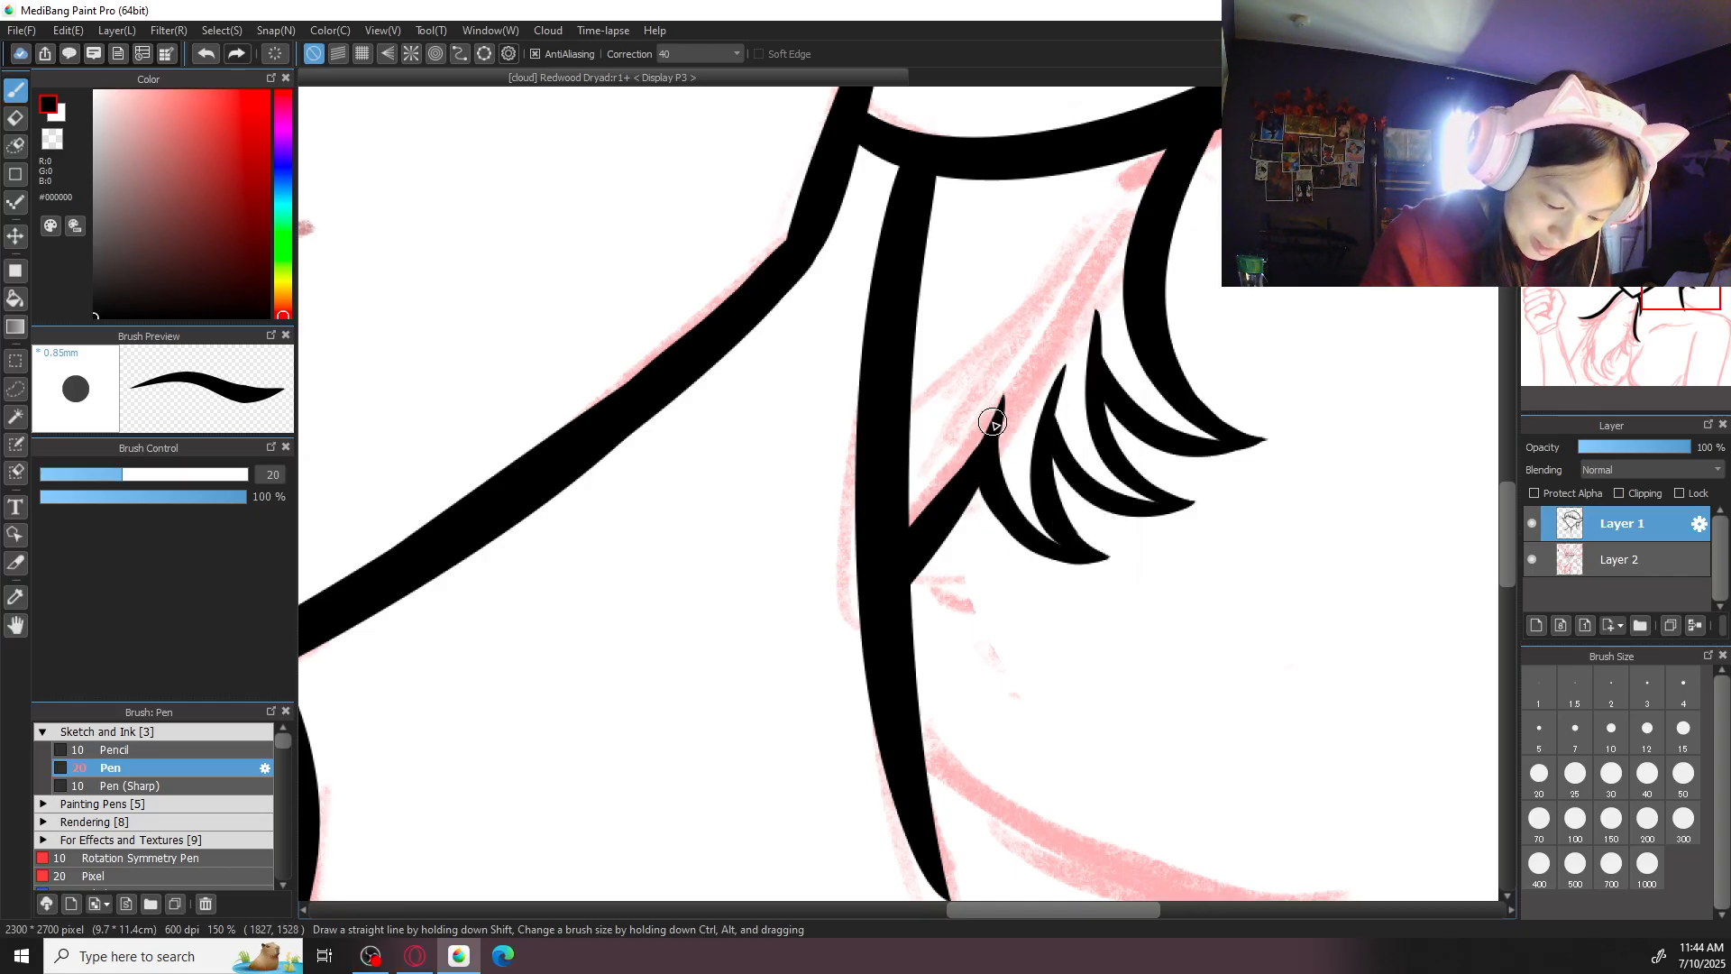
pyautogui.scroll(-2, 1002, 339)
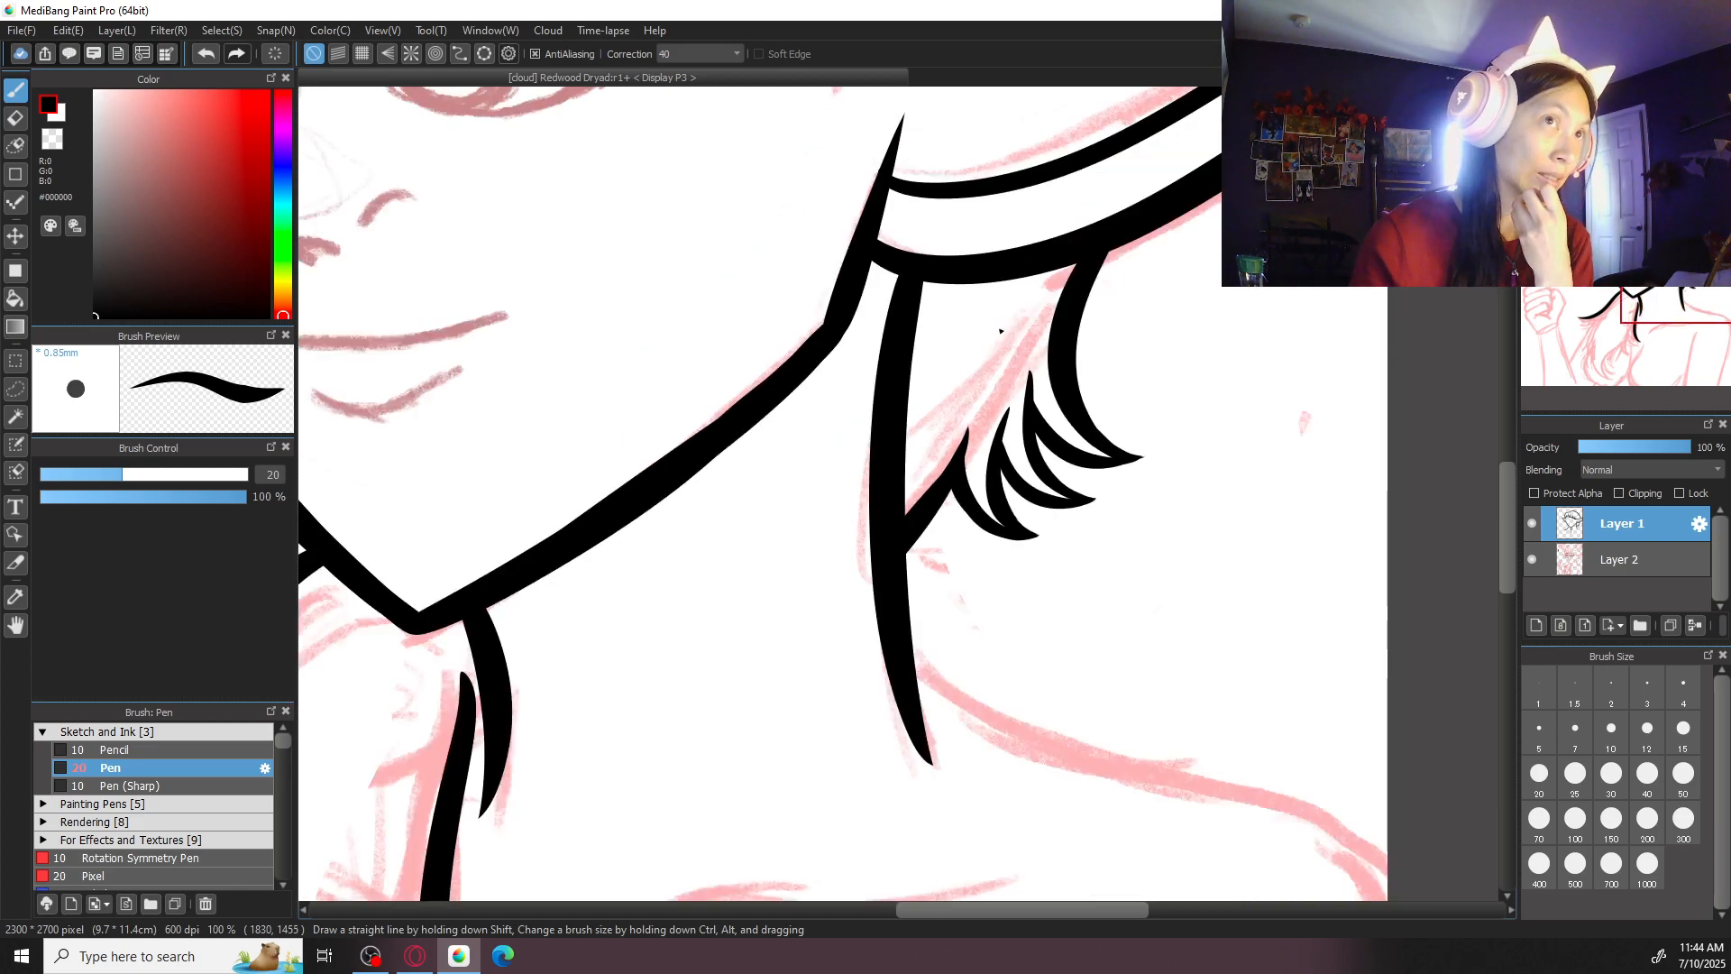
pyautogui.scroll(-3, 1001, 331)
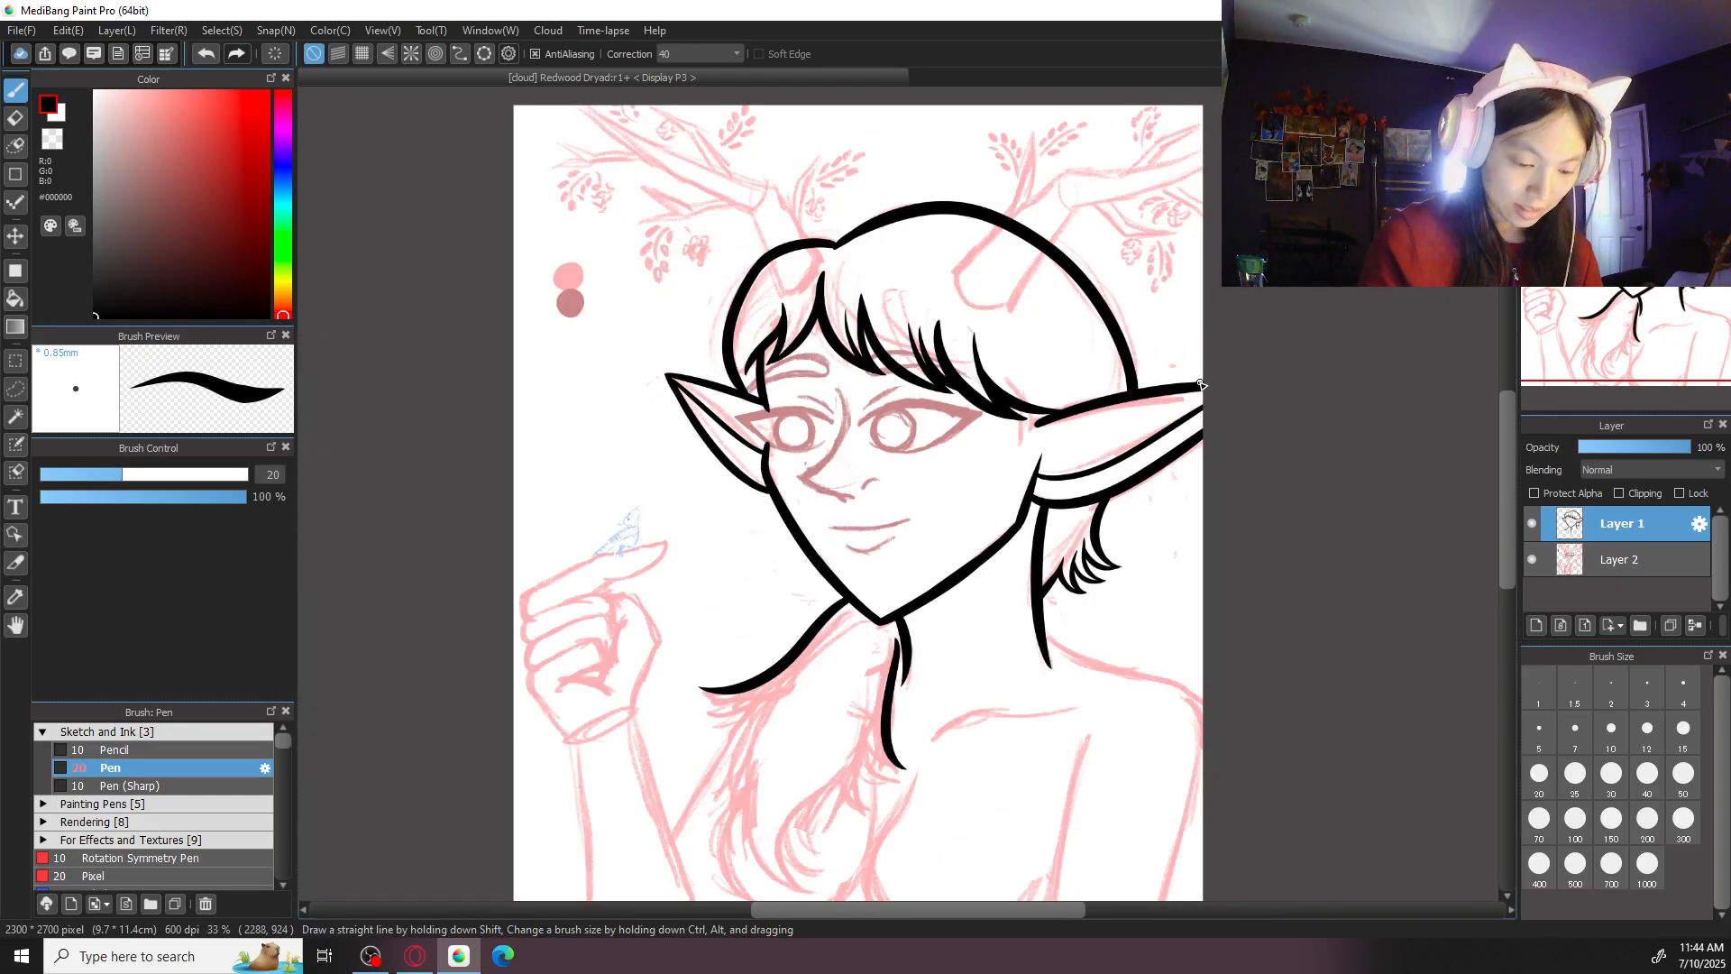
pyautogui.scroll(2, 1082, 393)
pyautogui.moveTo(1082, 392); pyautogui.dragTo(1085, 379)
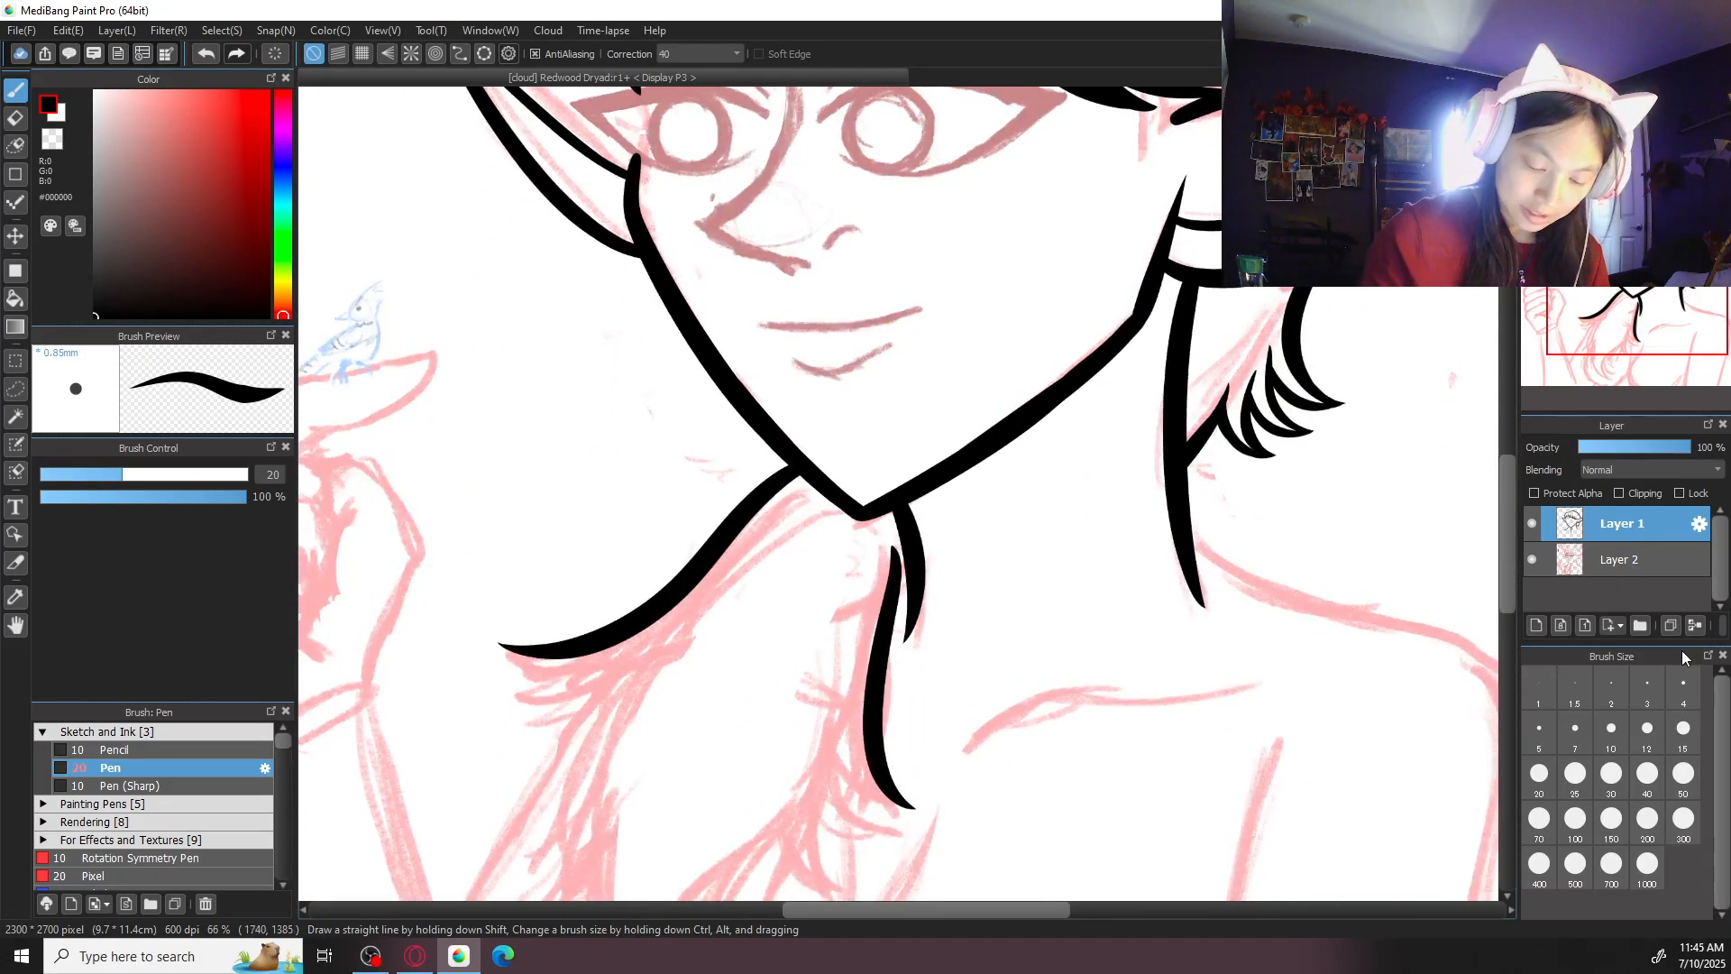
# - Set the brush size to 30 and ink the gently curved mouth line over the sketch
pyautogui.moveTo(961, 415); pyautogui.dragTo(1026, 658)
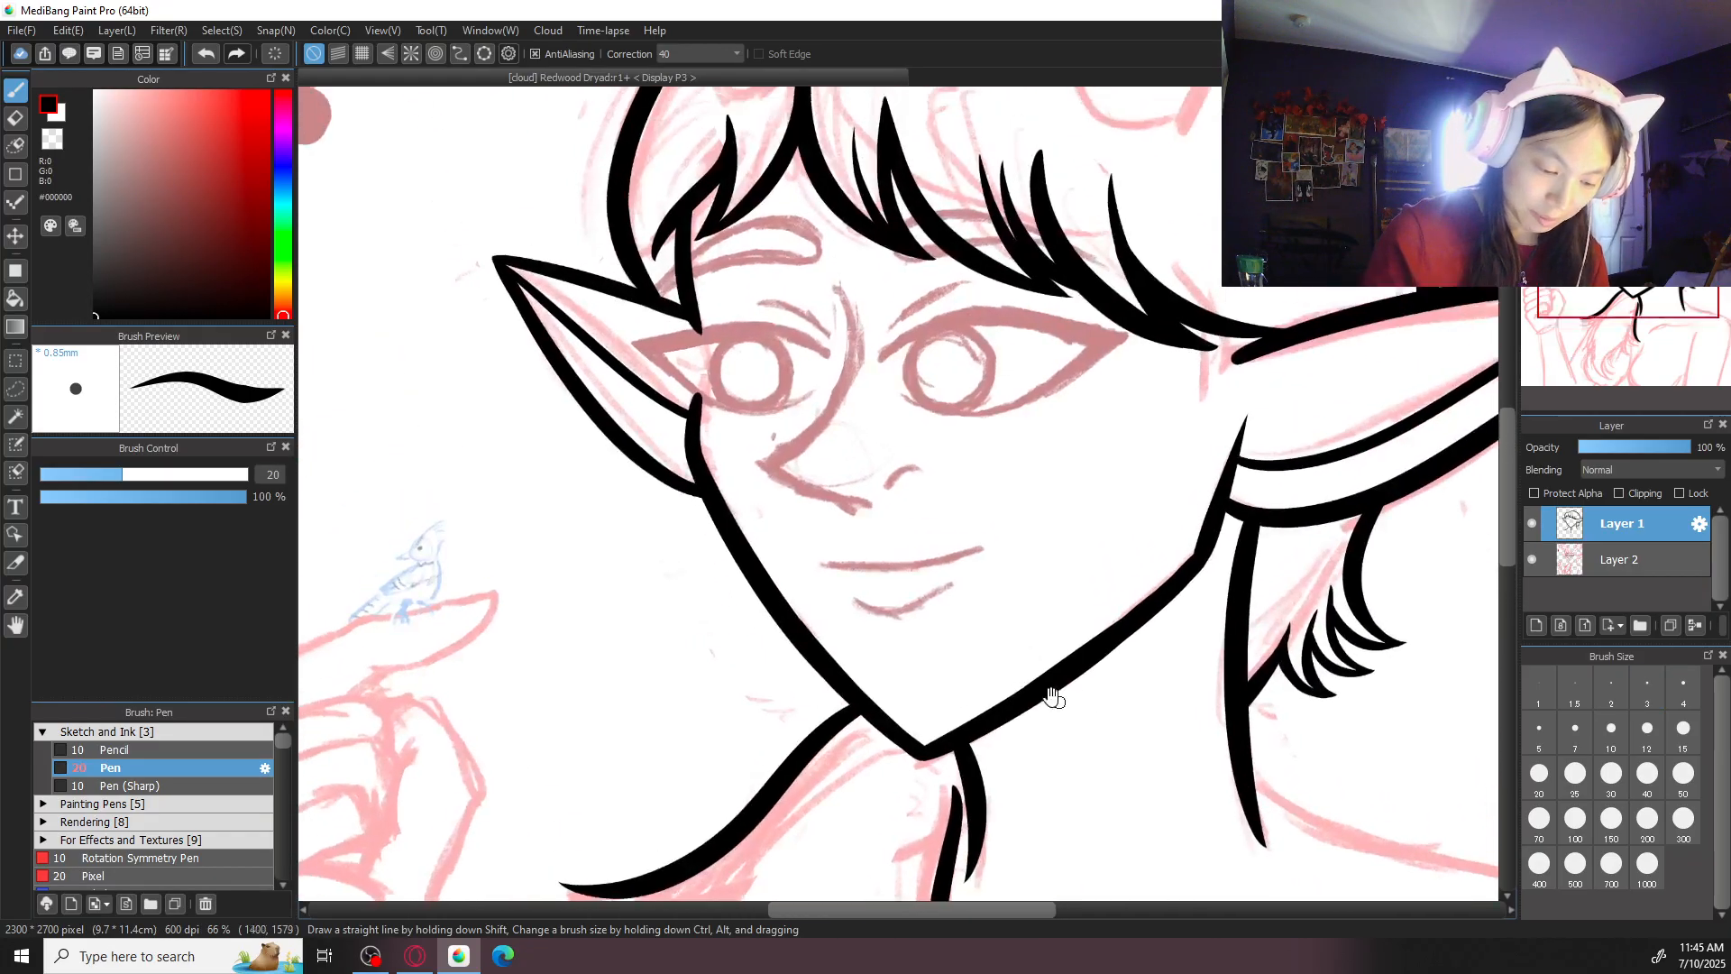
pyautogui.hotkey('ctrl', '+')
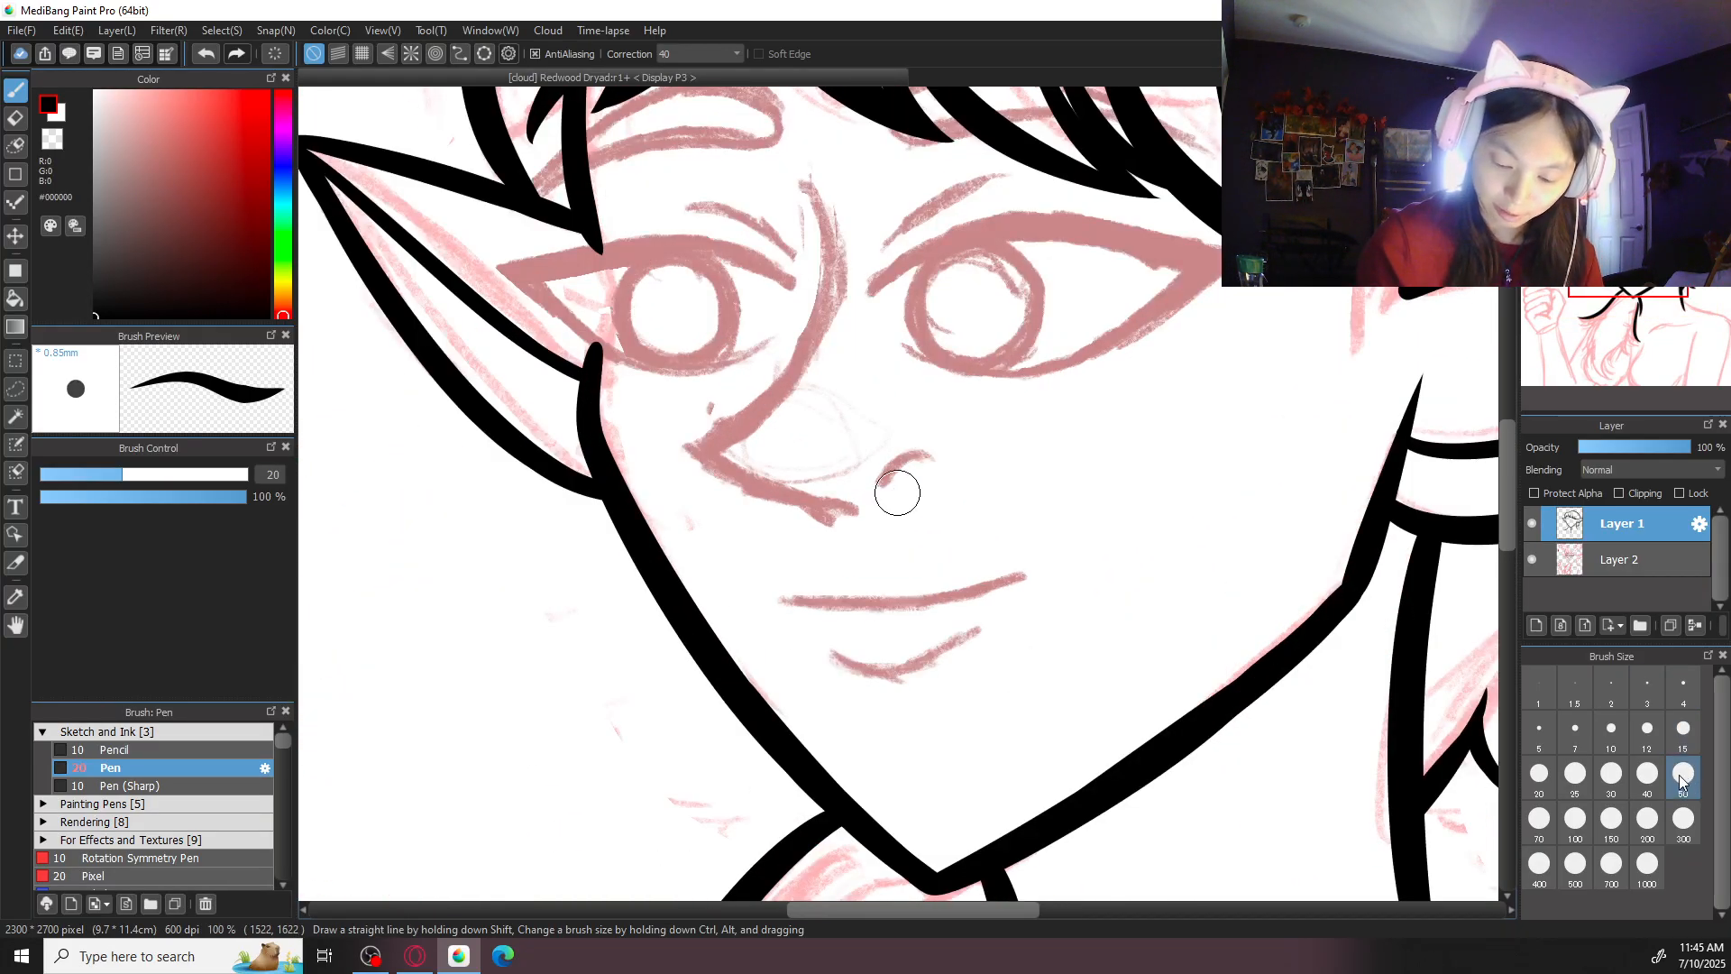
pyautogui.click(1611, 777)
pyautogui.moveTo(785, 598); pyautogui.dragTo(1004, 568)
pyautogui.hotkey('ctrl', 'z')
pyautogui.moveTo(792, 599)
pyautogui.mouseDown()
pyautogui.moveTo(900, 609)
pyautogui.moveTo(1039, 552)
pyautogui.mouseUp()
pyautogui.hotkey('ctrl', 'z')
pyautogui.moveTo(791, 600); pyautogui.dragTo(1025, 553)
pyautogui.hotkey('ctrl', 'z')
pyautogui.moveTo(800, 602); pyautogui.dragTo(1024, 566)
# - Ink the short curved lower-lip line beneath the mouth
pyautogui.moveTo(831, 662); pyautogui.dragTo(965, 627)
pyautogui.hotkey('ctrl', 'z')
pyautogui.moveTo(828, 651)
pyautogui.mouseDown()
pyautogui.moveTo(905, 676)
pyautogui.moveTo(983, 626)
pyautogui.mouseUp()
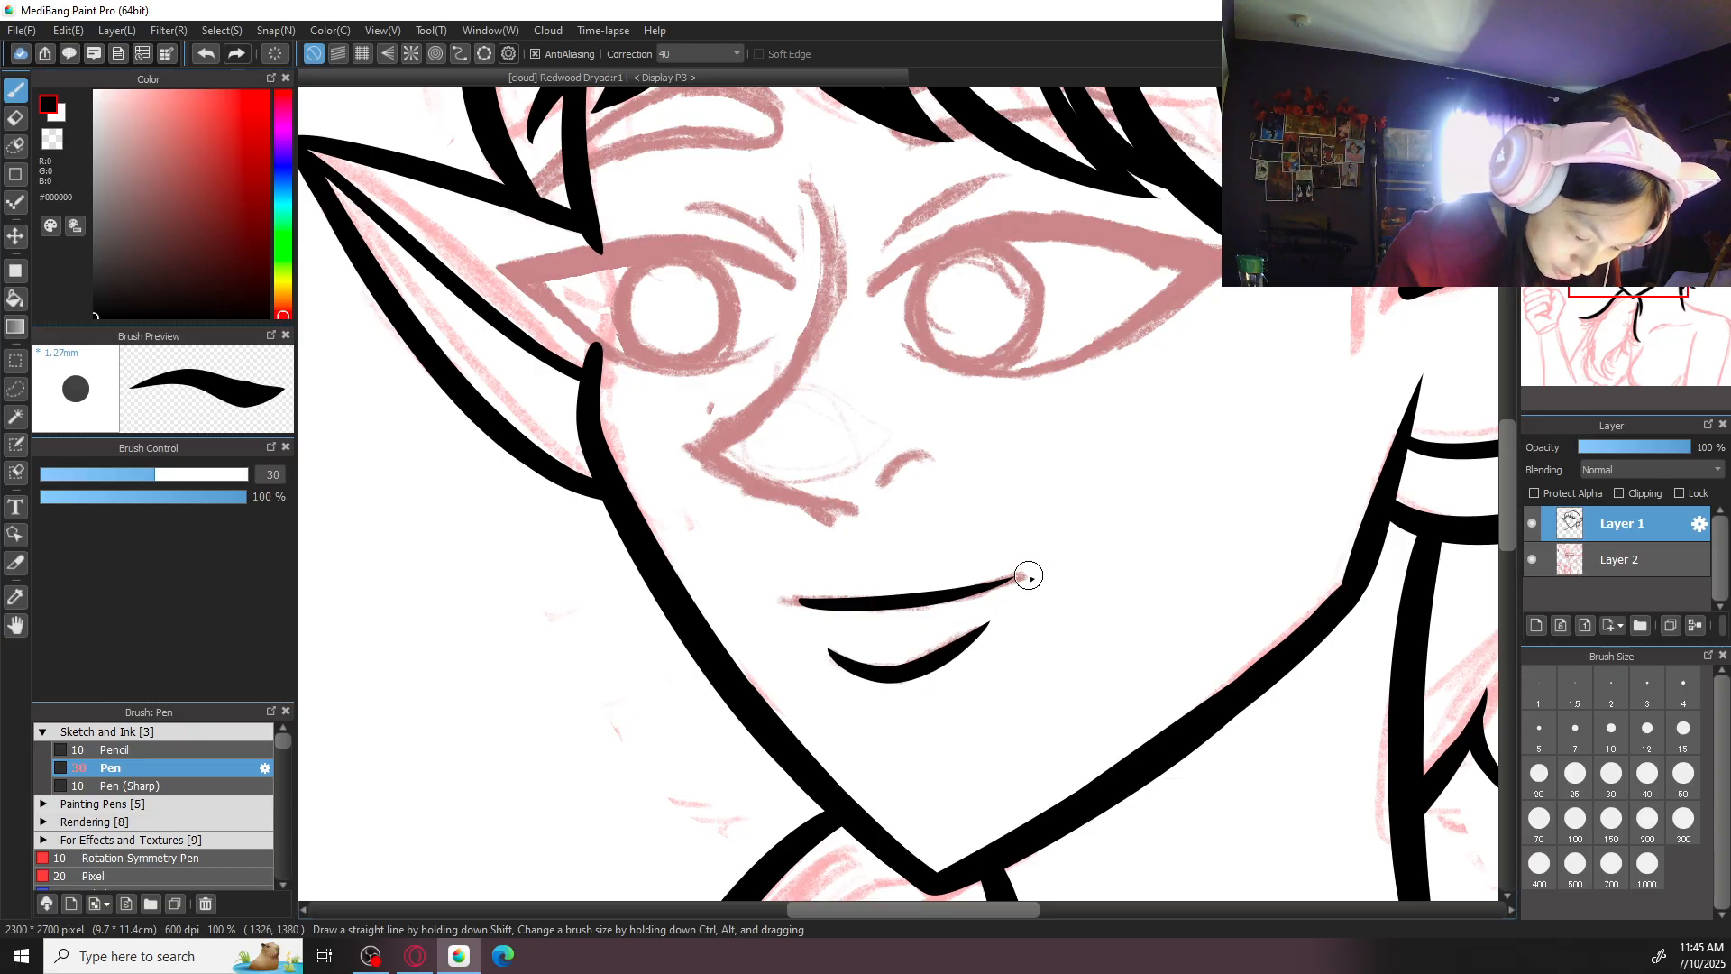
pyautogui.scroll(-2, 1028, 576)
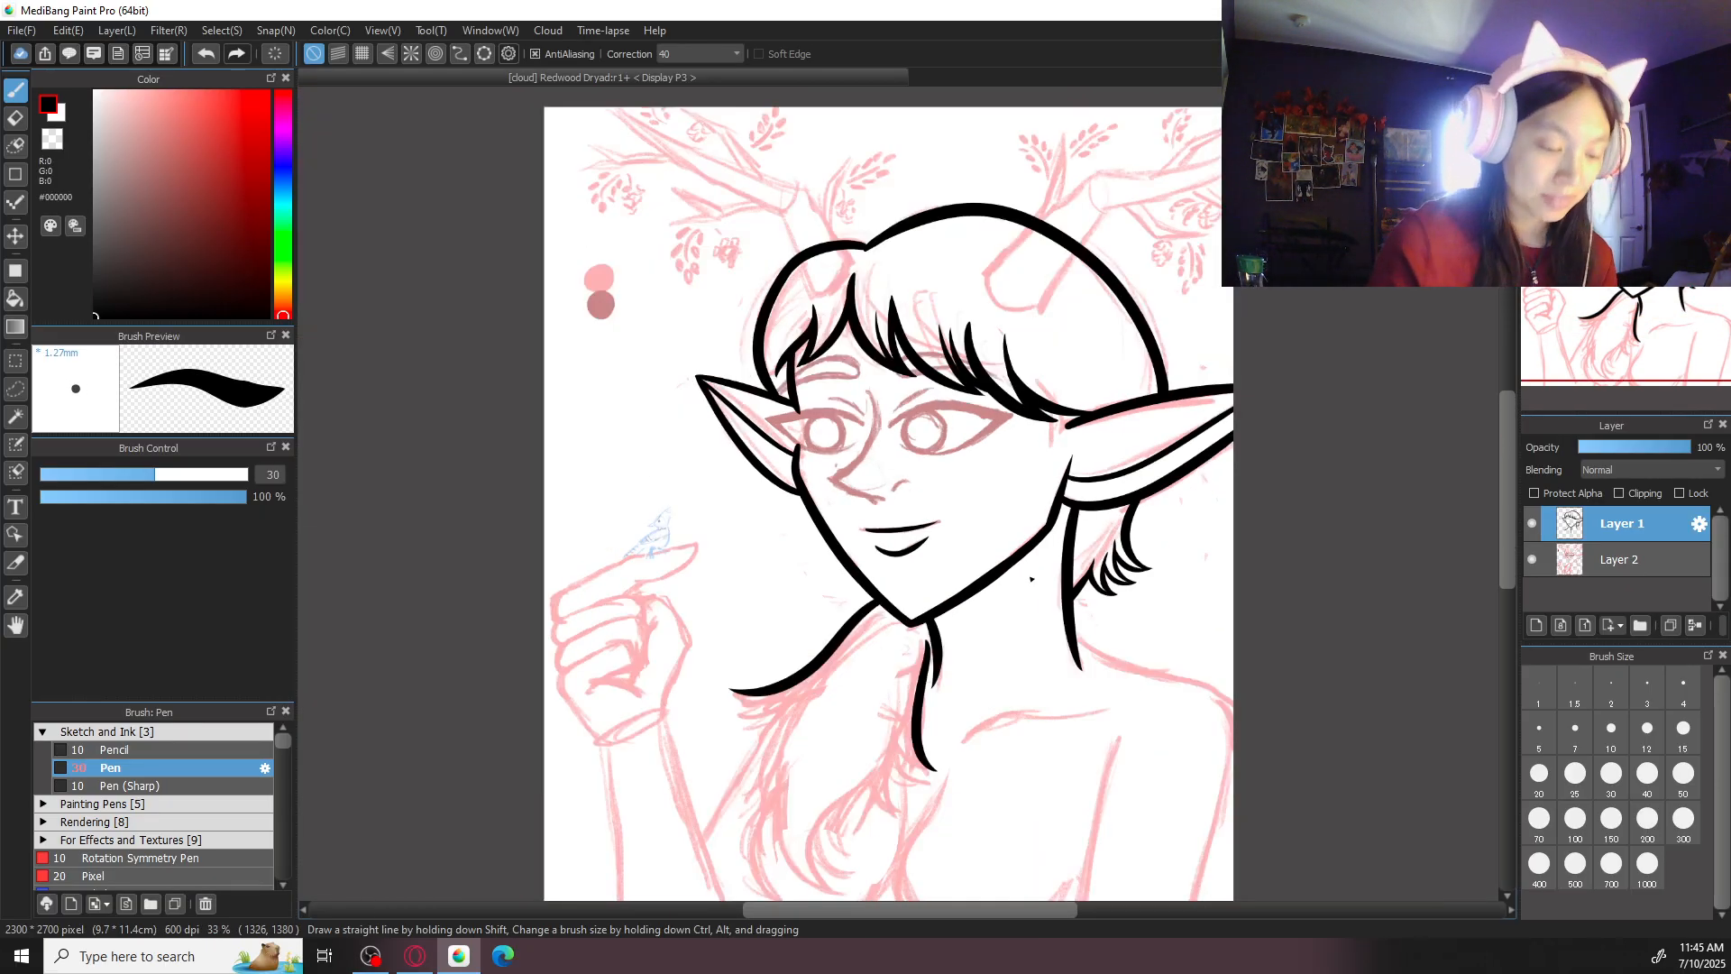
# - Open the Mother Nature Always Remembers artwork from the cloud to view its ink drawing
pyautogui.hotkey('ctrl', '0')
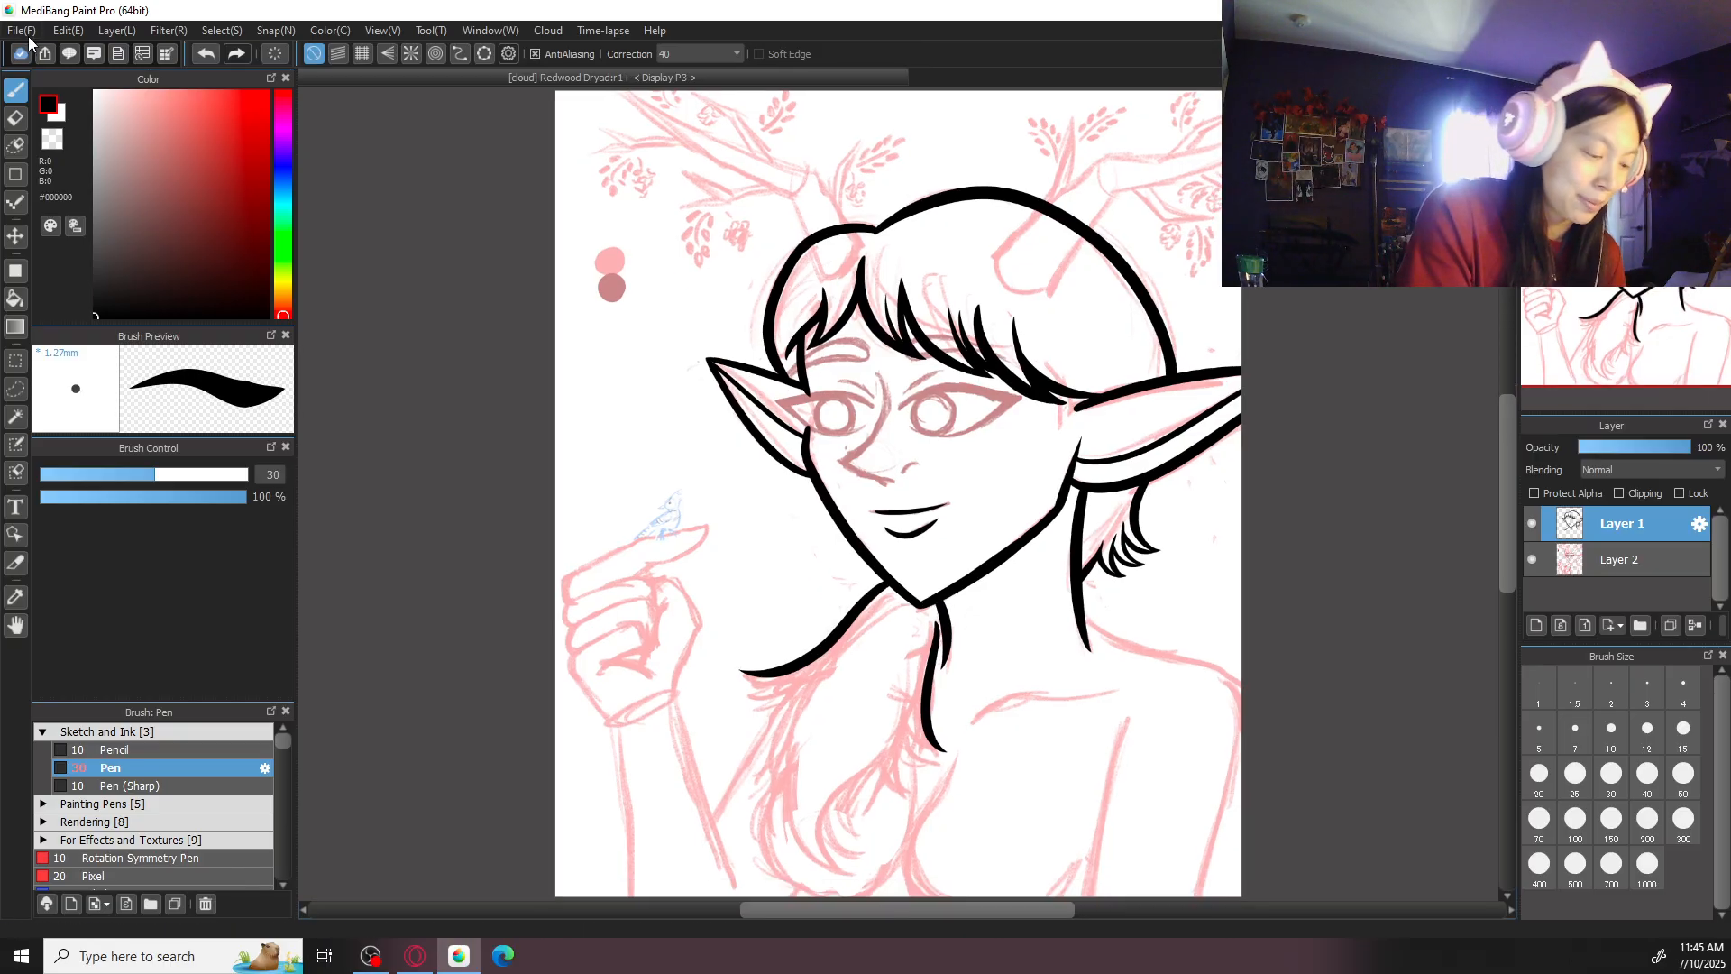
pyautogui.click(21, 32)
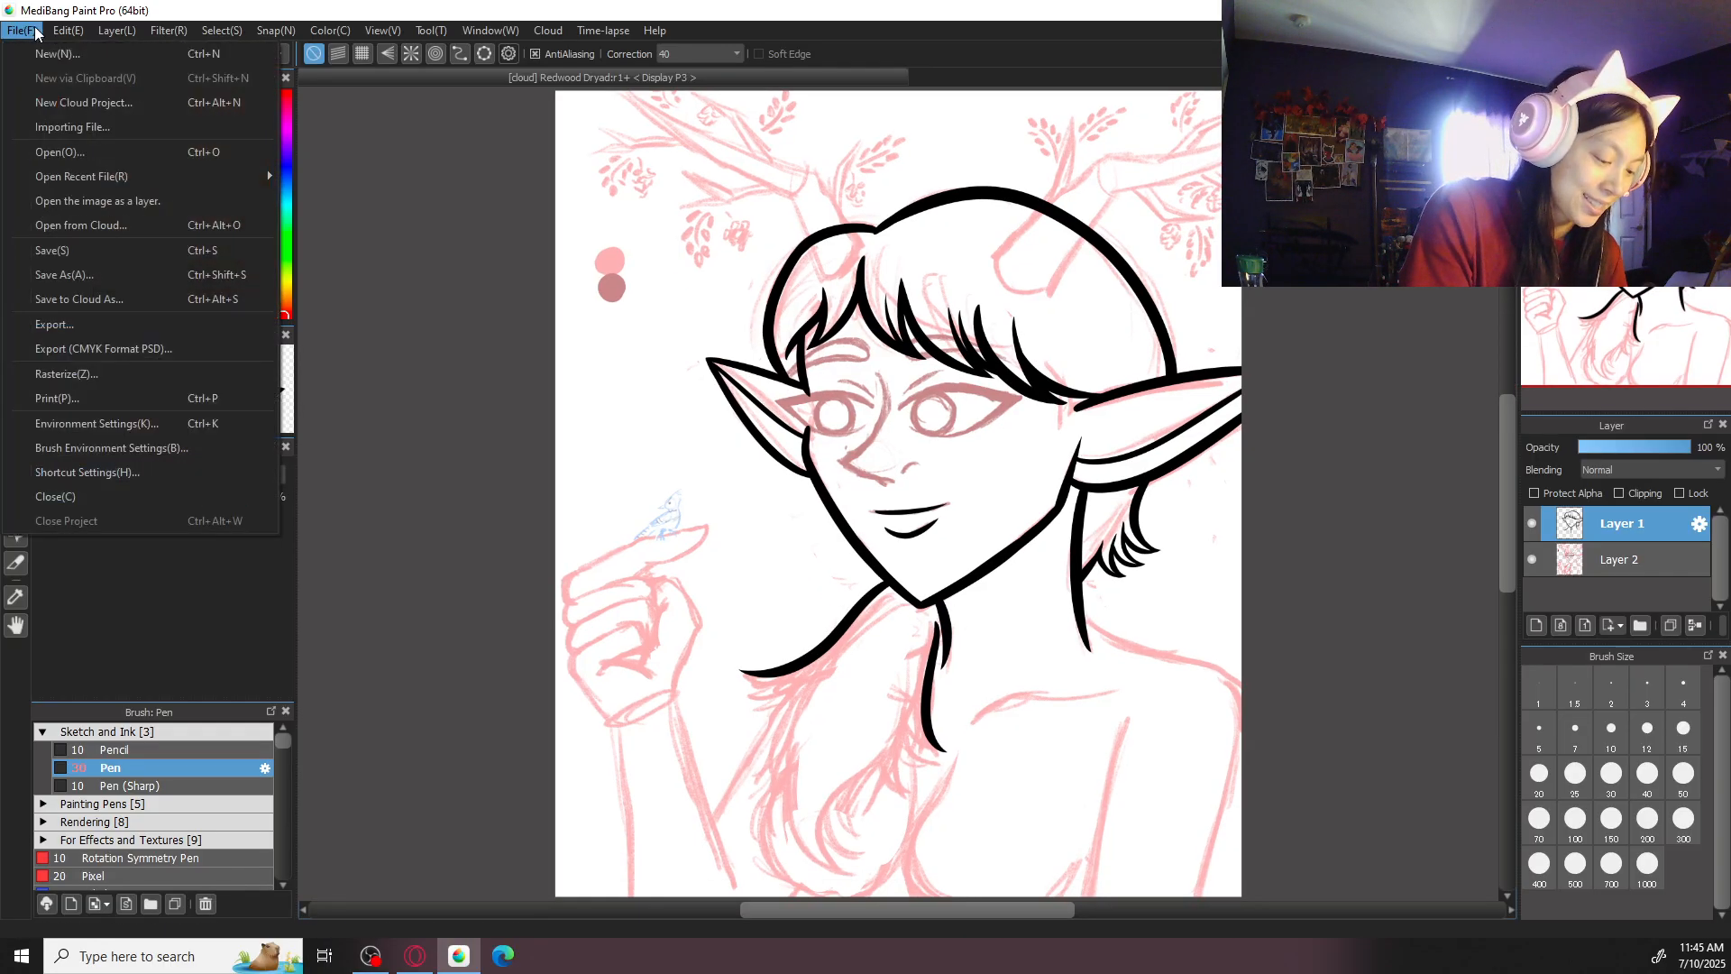
pyautogui.click(133, 229)
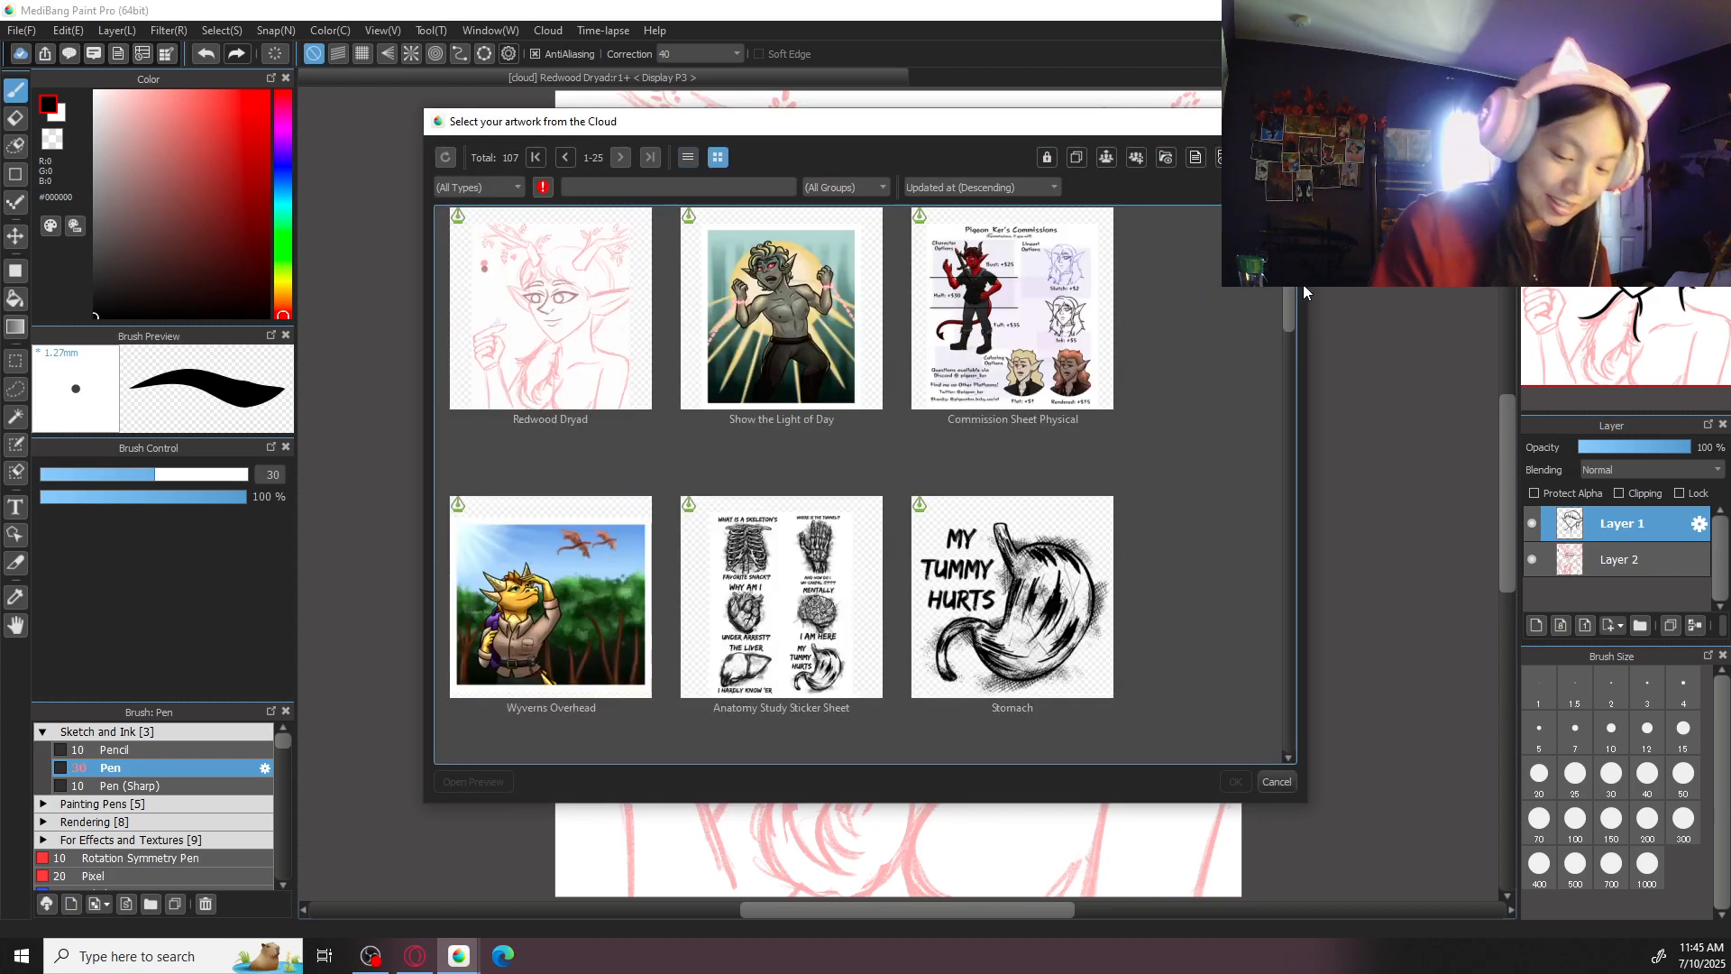
pyautogui.scroll(-5, 1279, 376)
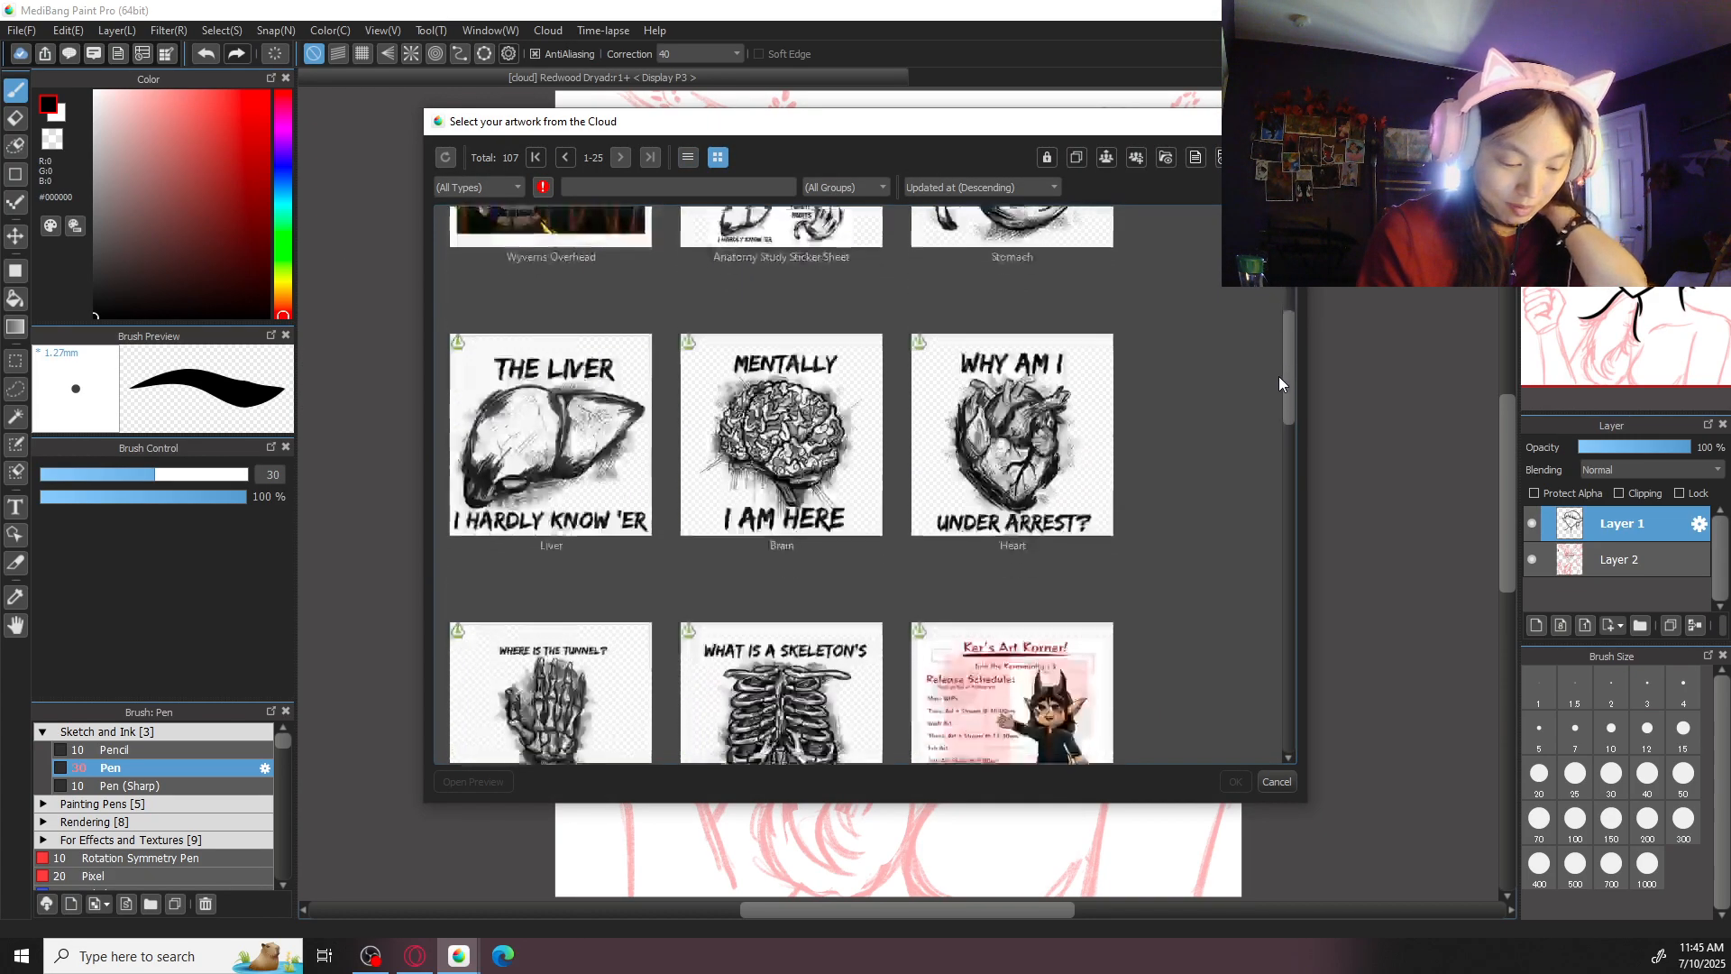
pyautogui.moveTo(1278, 376); pyautogui.dragTo(1259, 467)
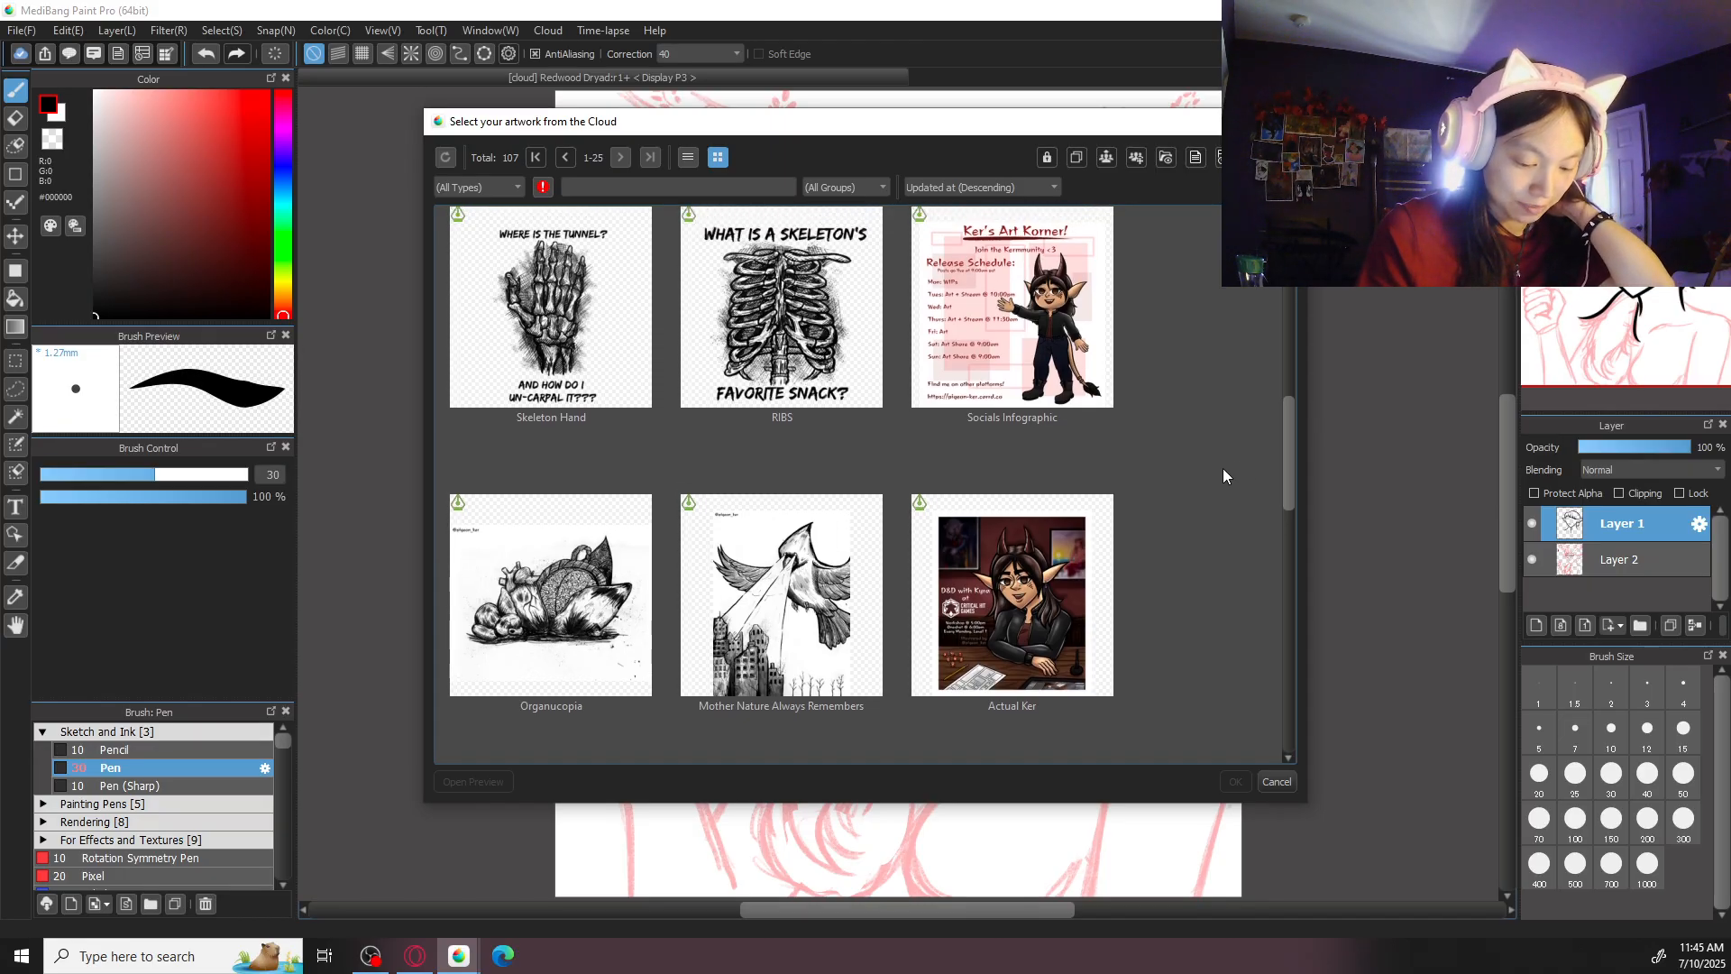
pyautogui.click(809, 611)
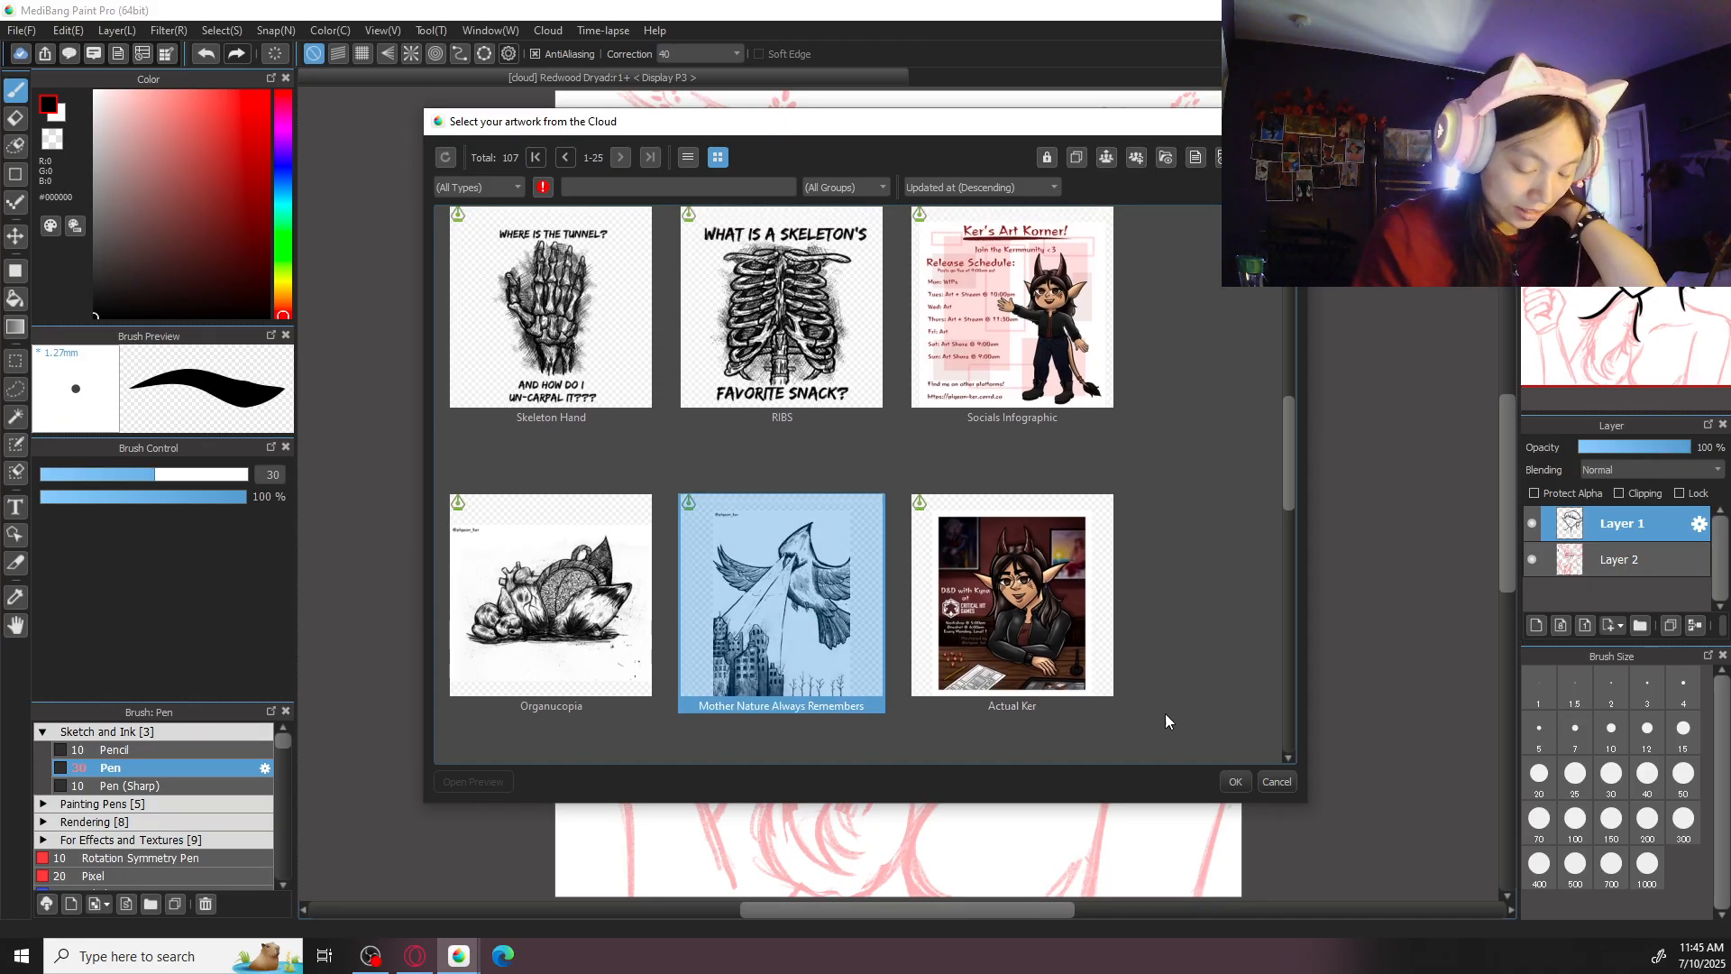
pyautogui.click(1234, 781)
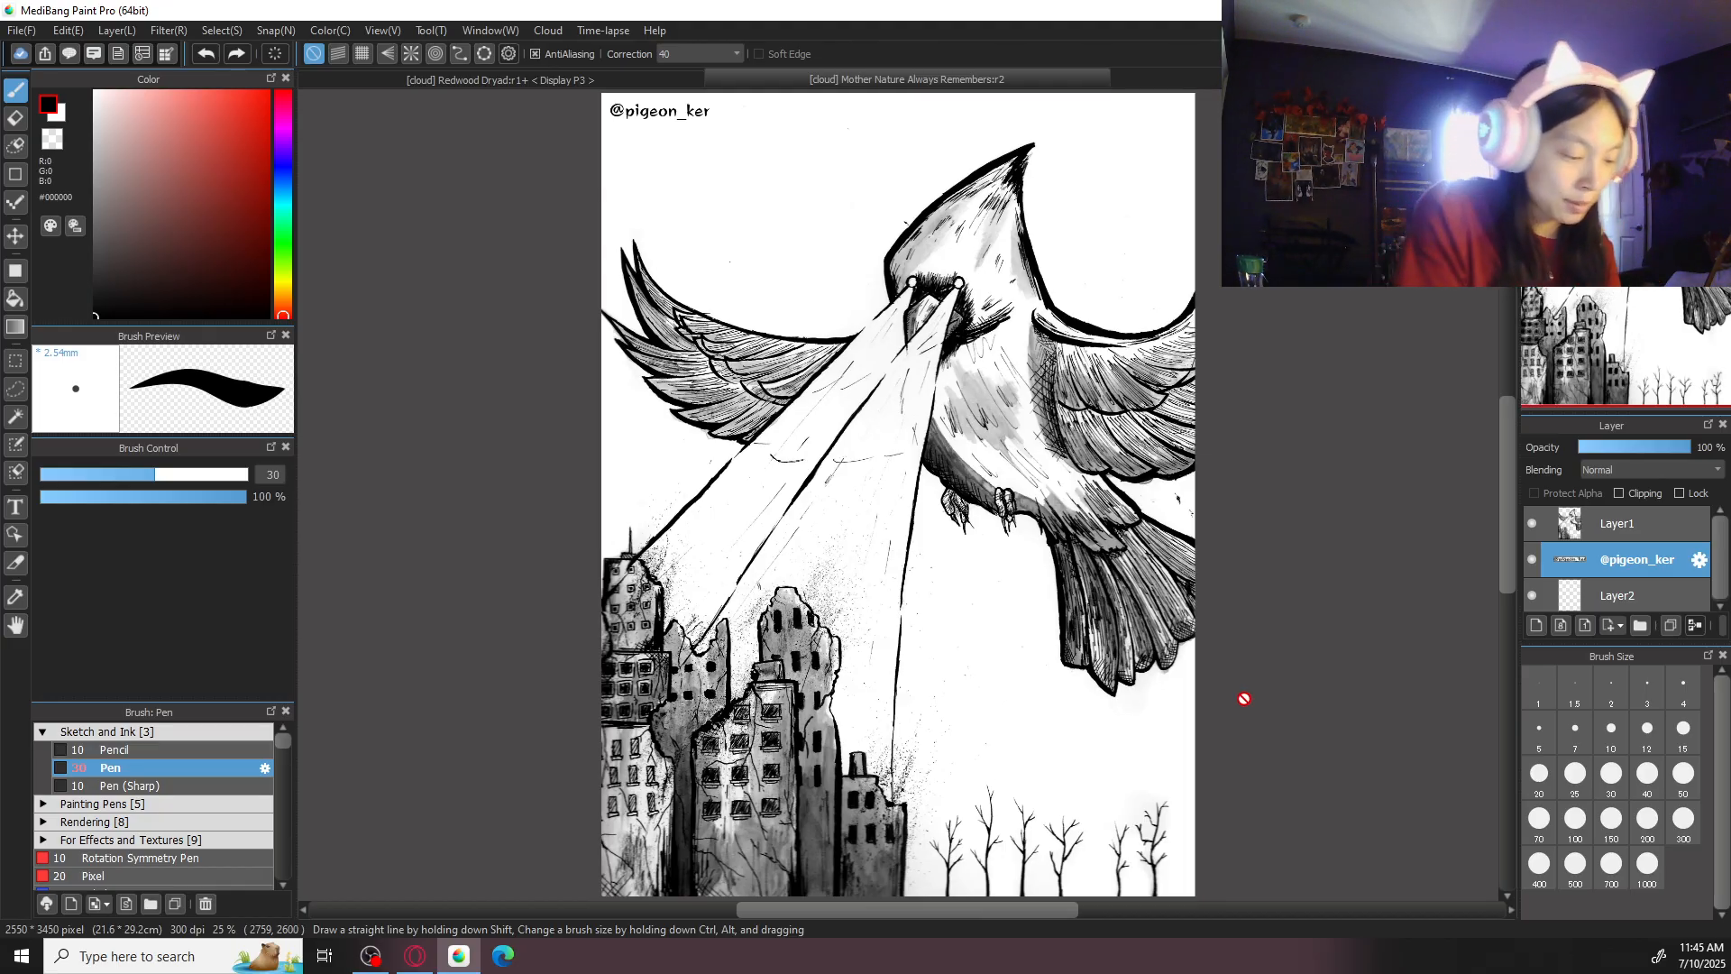
# - Open the Organucopia artwork from the cloud as another ink reference
pyautogui.click(21, 30)
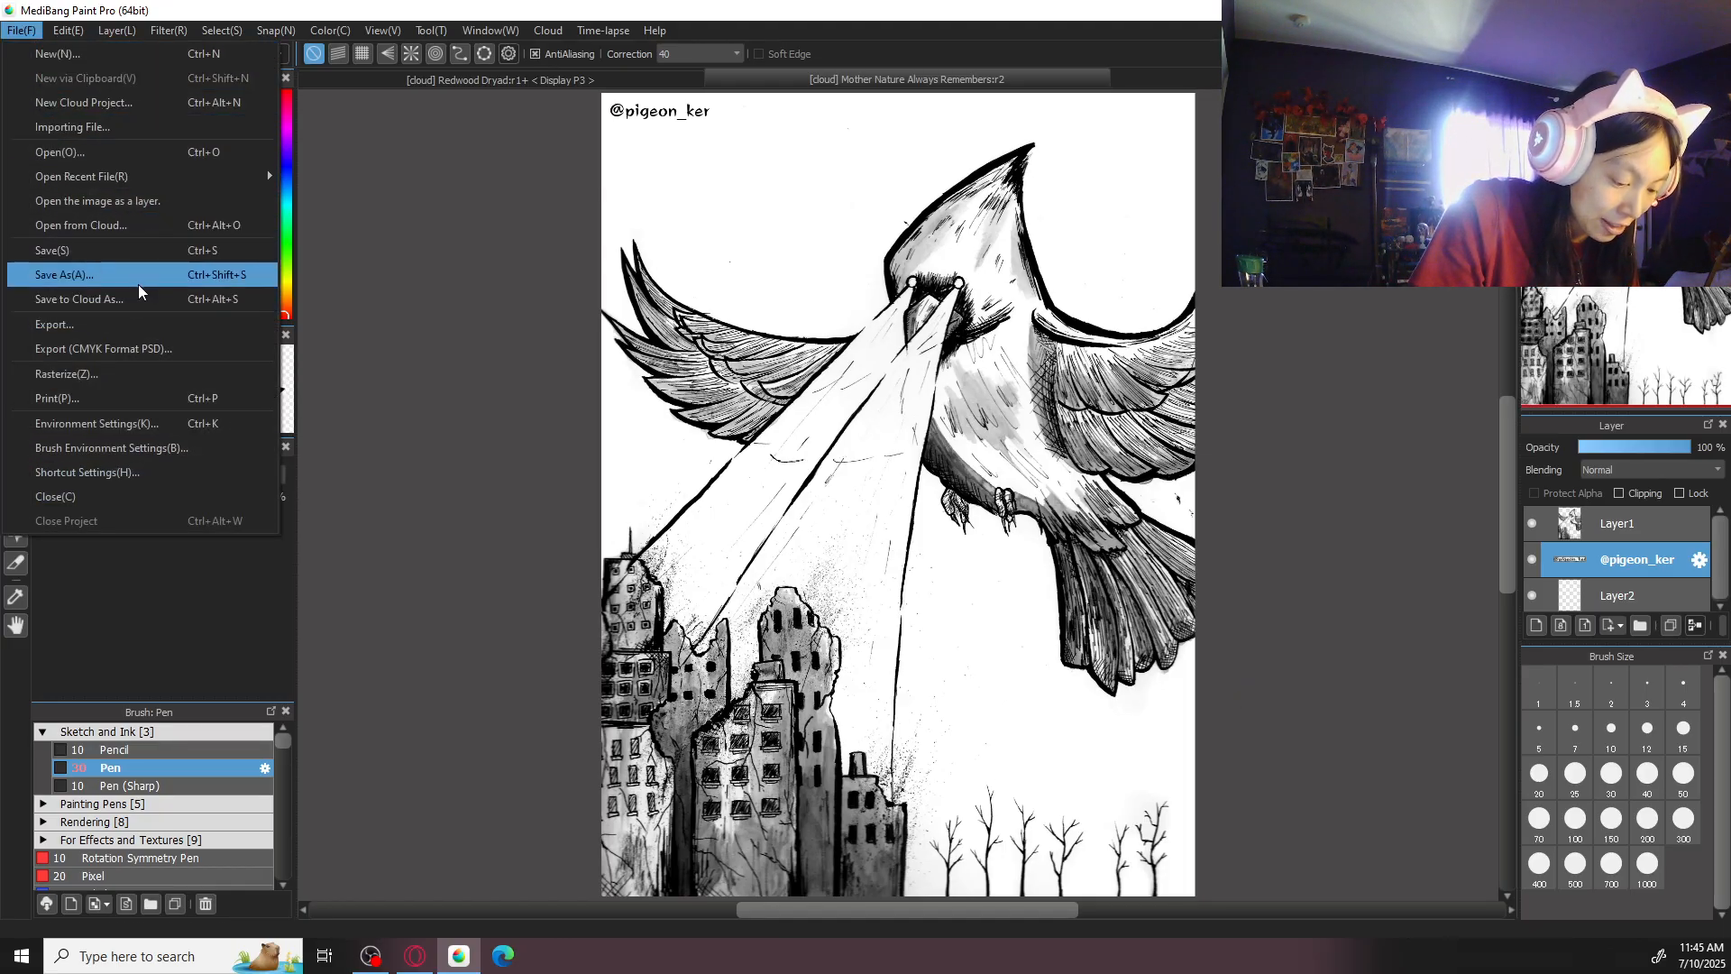
pyautogui.click(144, 240)
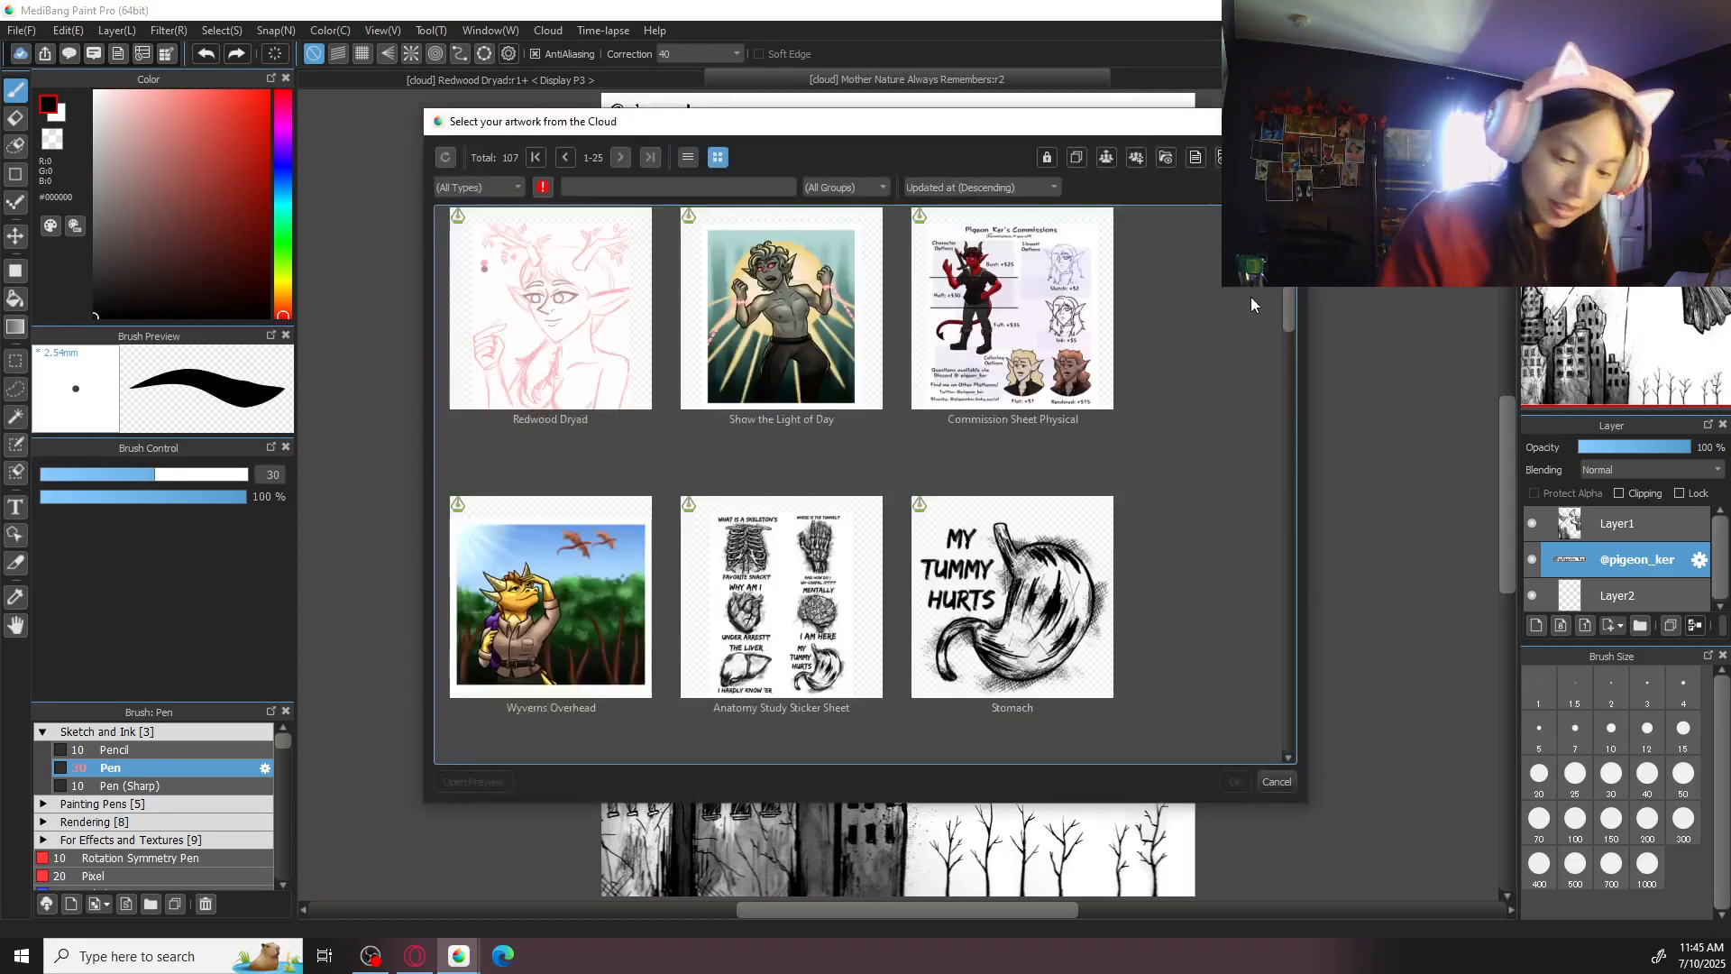
pyautogui.scroll(-5, 1279, 410)
pyautogui.scroll(-3, 1279, 403)
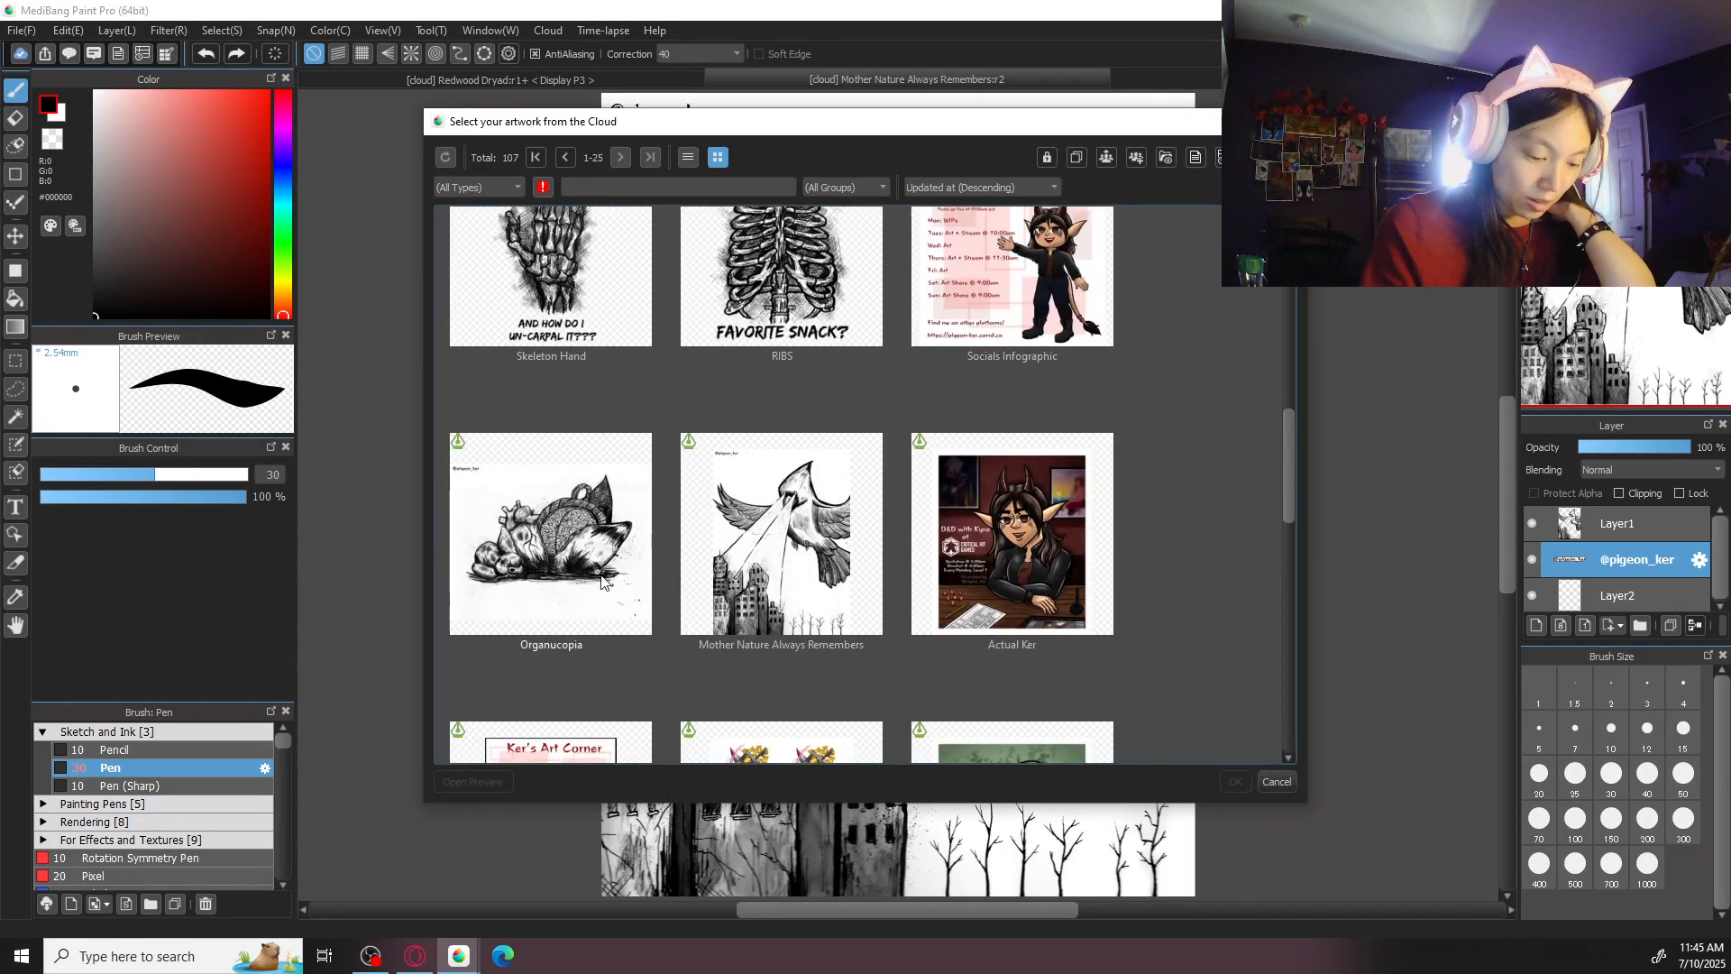
pyautogui.click(551, 541)
pyautogui.click(1235, 783)
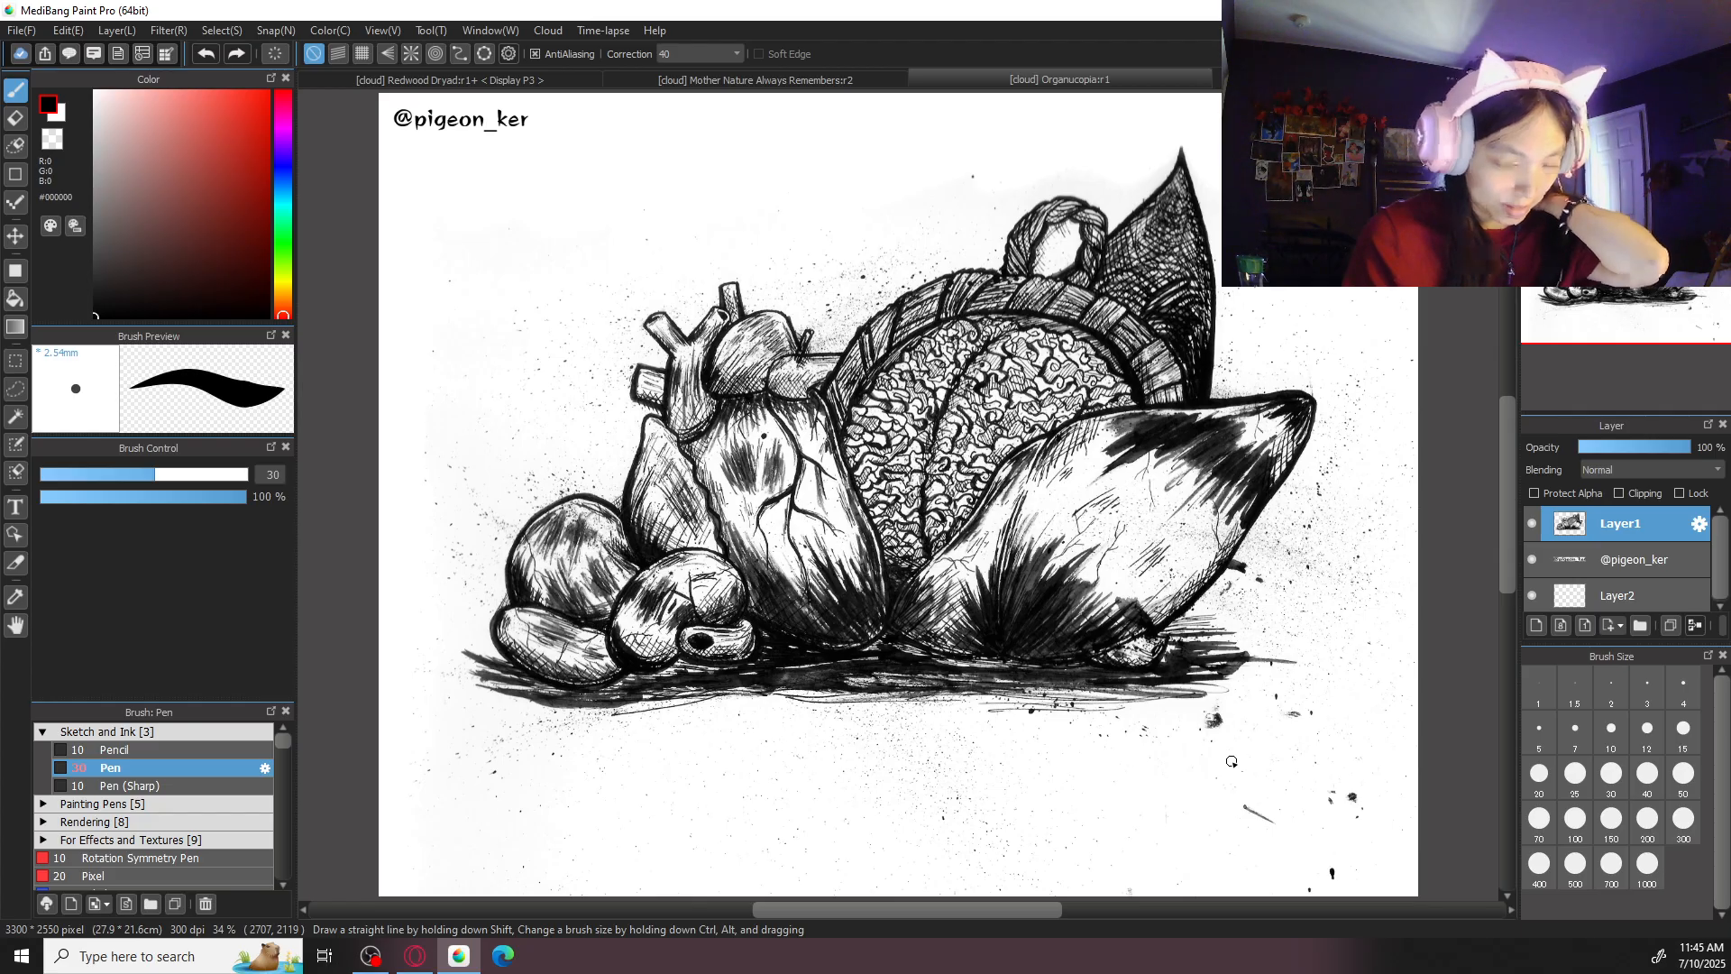
# - Try red pen strokes on Layer2 of Organucopia with correction 0, at brush sizes 50 and 200, undoing each one
pyautogui.click(1659, 597)
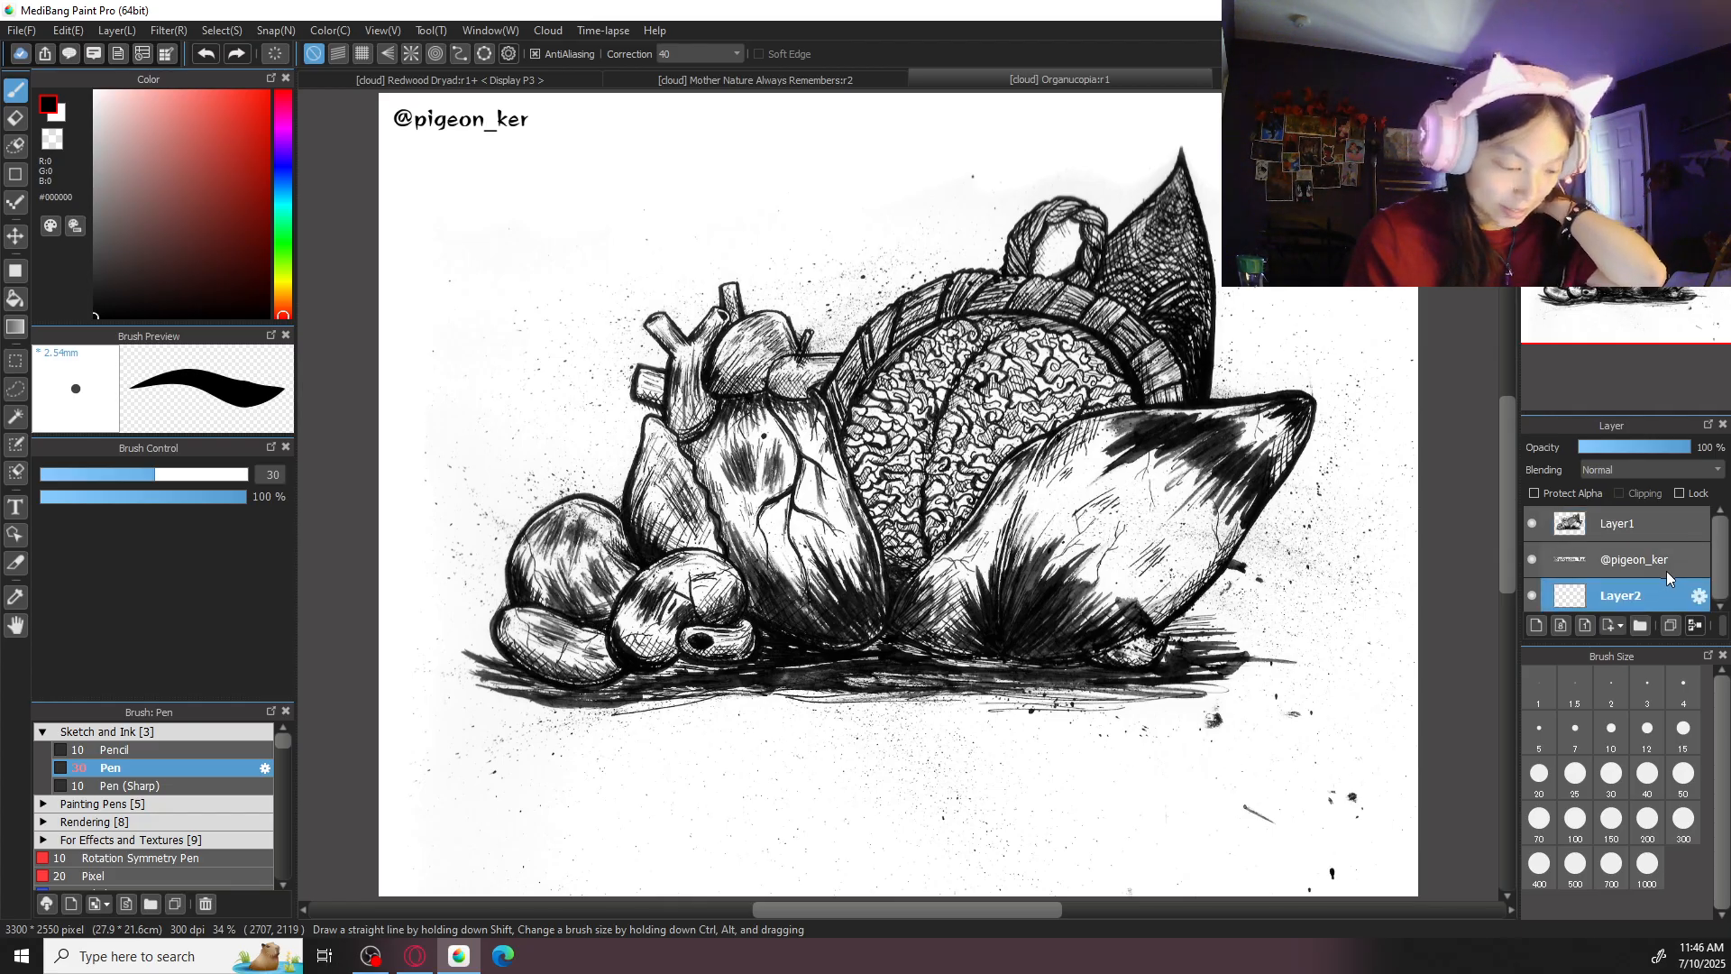
pyautogui.moveTo(198, 159); pyautogui.dragTo(271, 89)
pyautogui.click(735, 56)
pyautogui.click(712, 69)
pyautogui.click(1684, 773)
pyautogui.moveTo(1012, 557)
pyautogui.mouseDown()
pyautogui.moveTo(1150, 495)
pyautogui.moveTo(970, 572)
pyautogui.moveTo(1112, 544)
pyautogui.moveTo(992, 610)
pyautogui.mouseUp()
pyautogui.hotkey('ctrl', 'z')
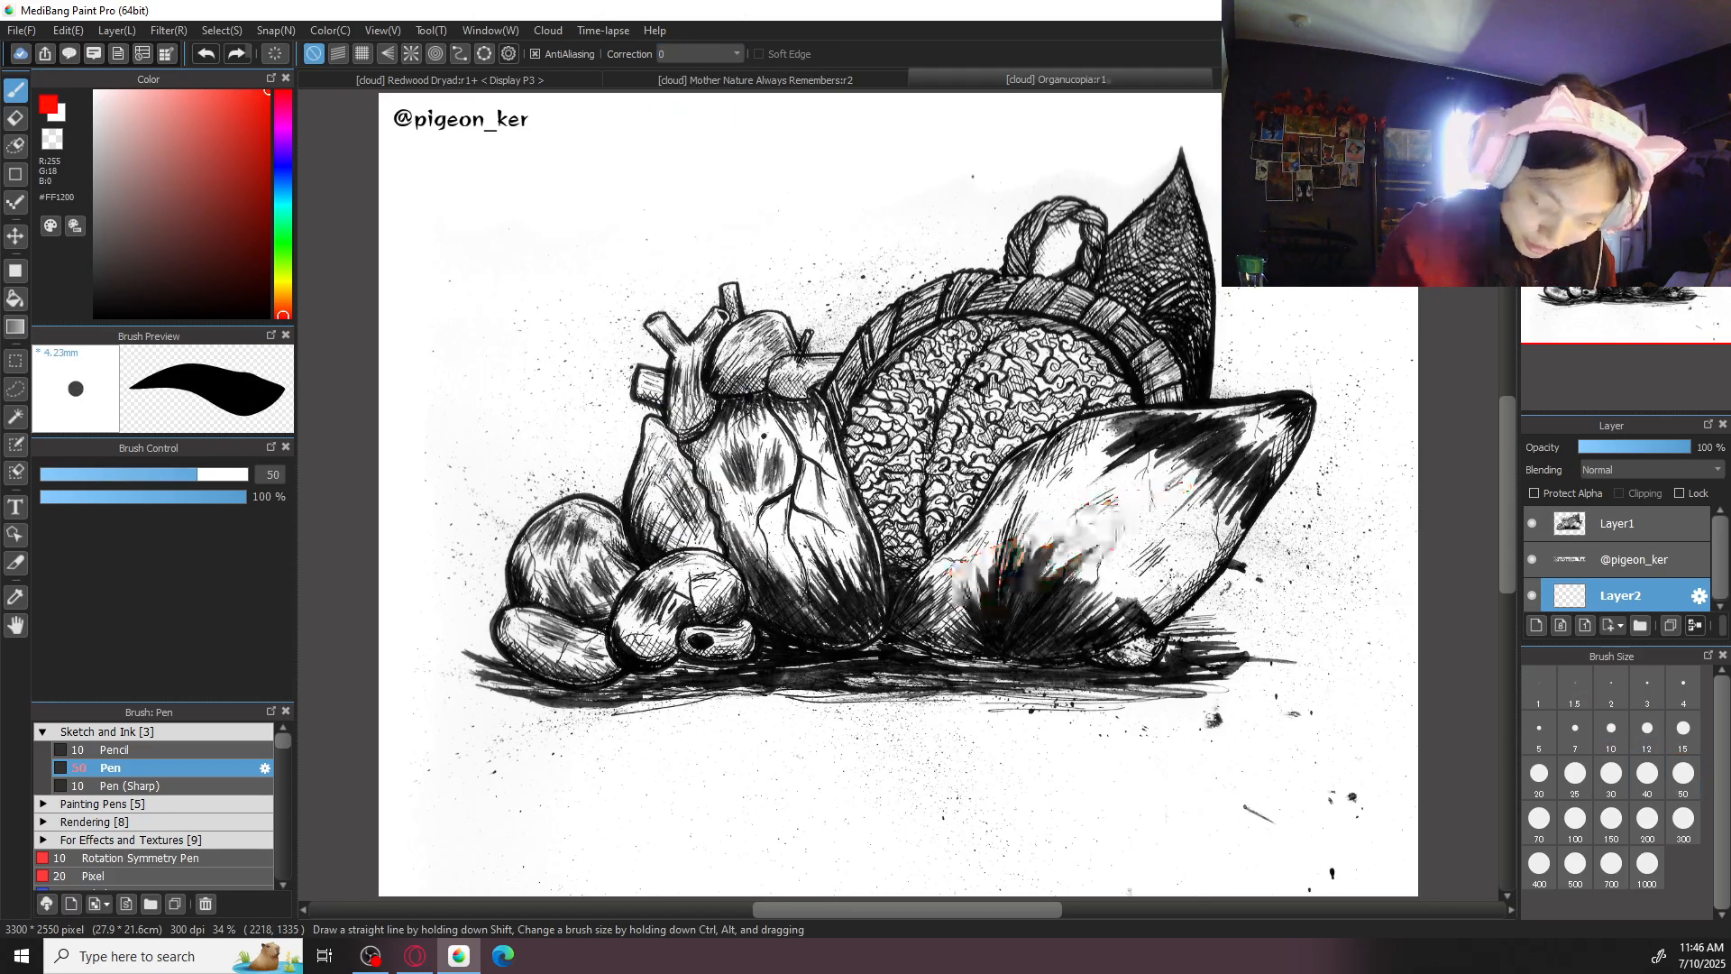
pyautogui.click(1648, 818)
pyautogui.moveTo(1163, 577)
pyautogui.mouseDown()
pyautogui.moveTo(1053, 583)
pyautogui.moveTo(1128, 544)
pyautogui.moveTo(1146, 501)
pyautogui.moveTo(965, 620)
pyautogui.moveTo(1082, 630)
pyautogui.moveTo(1206, 510)
pyautogui.mouseUp()
pyautogui.hotkey('ctrl', 'z')
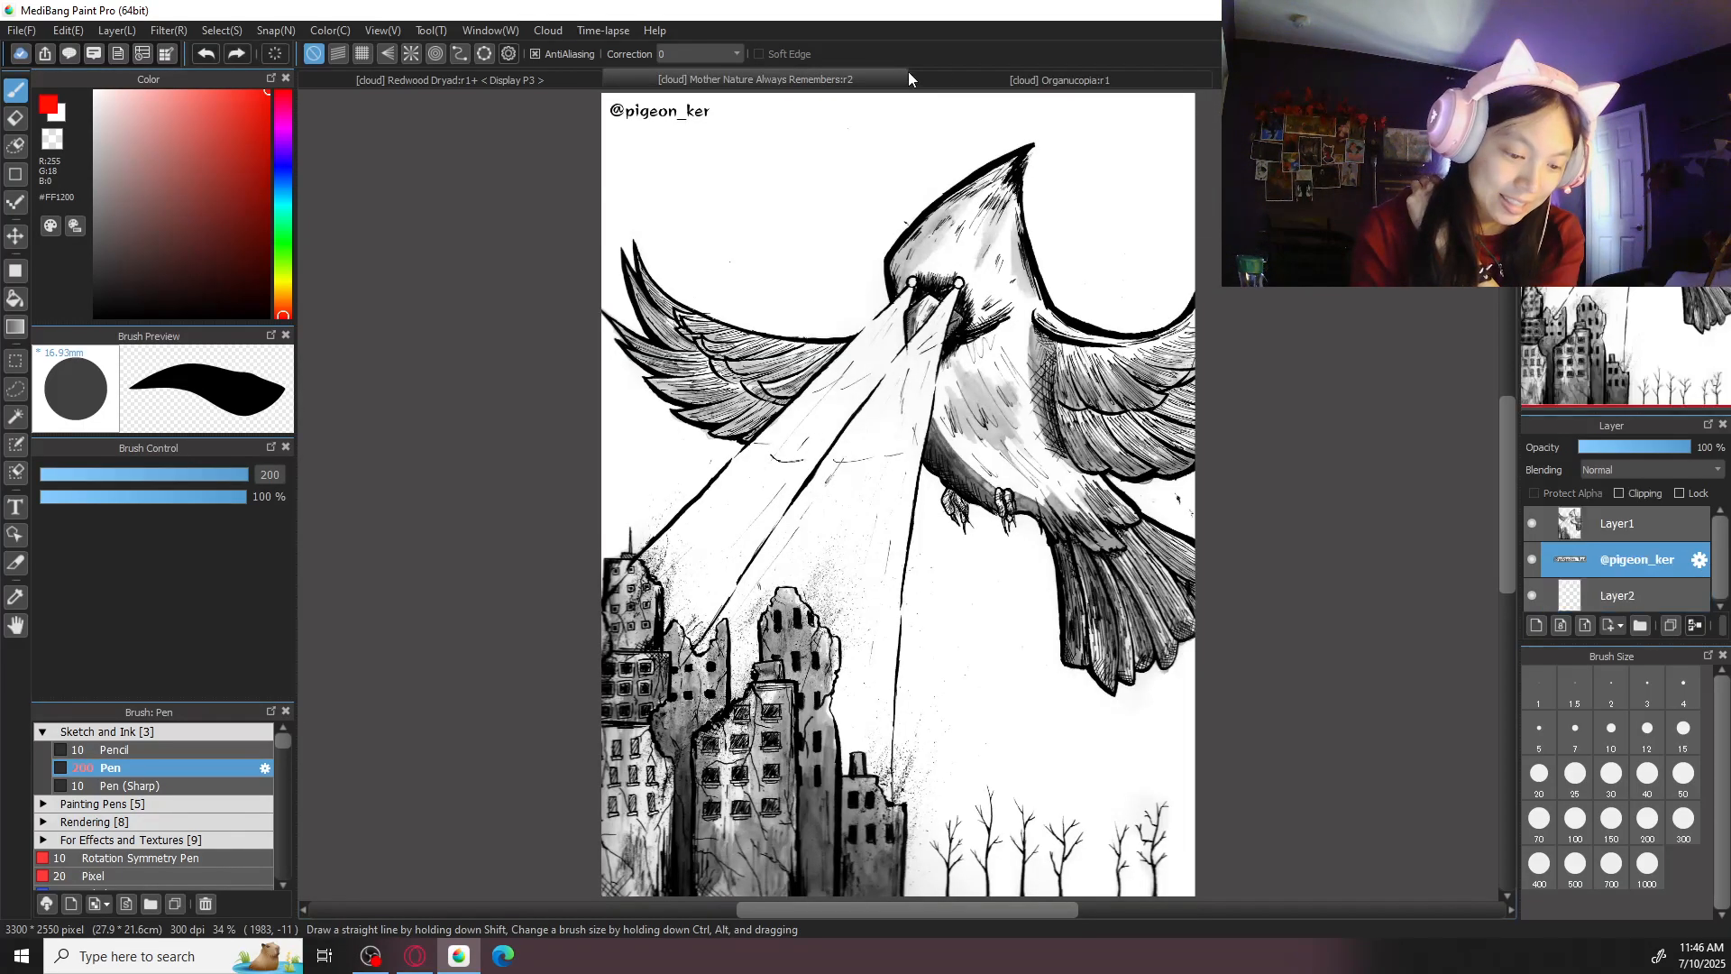
# - Try a red stroke on Layer2 of Mother Nature Always Remembers, undo it, and close both reference artworks
pyautogui.click(905, 78)
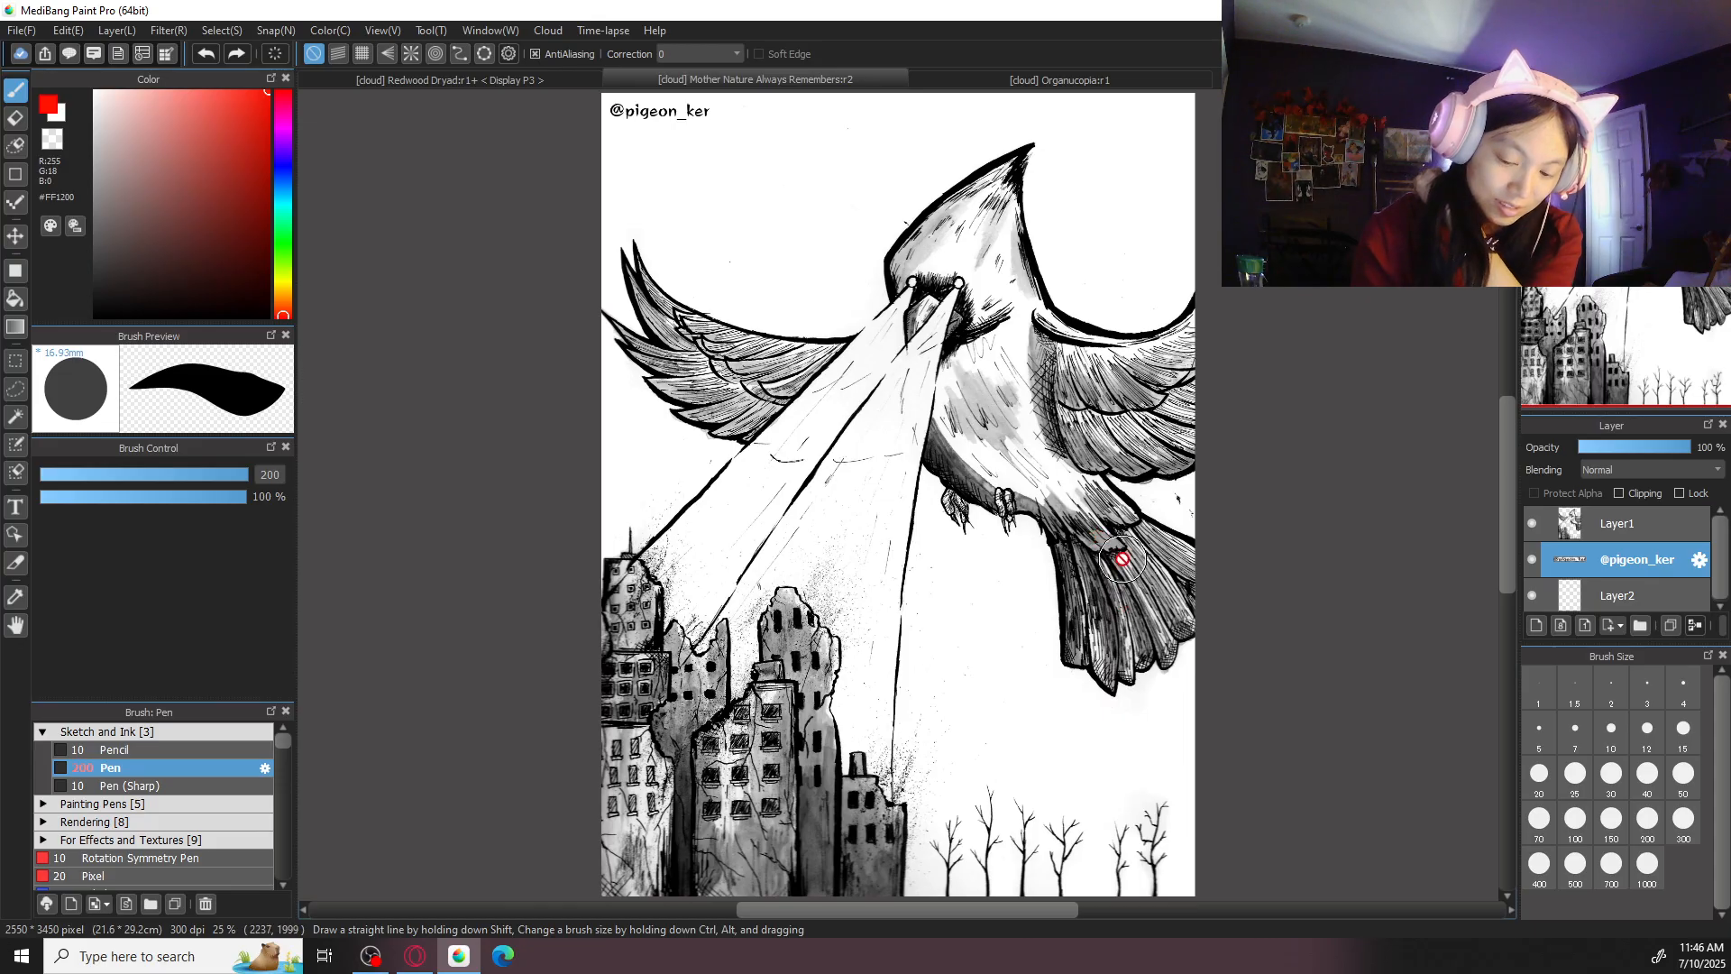
pyautogui.click(1617, 595)
pyautogui.moveTo(1071, 541)
pyautogui.mouseDown()
pyautogui.moveTo(1109, 618)
pyautogui.moveTo(1075, 499)
pyautogui.moveTo(1124, 633)
pyautogui.moveTo(1032, 428)
pyautogui.mouseUp()
pyautogui.hotkey('ctrl', 'z')
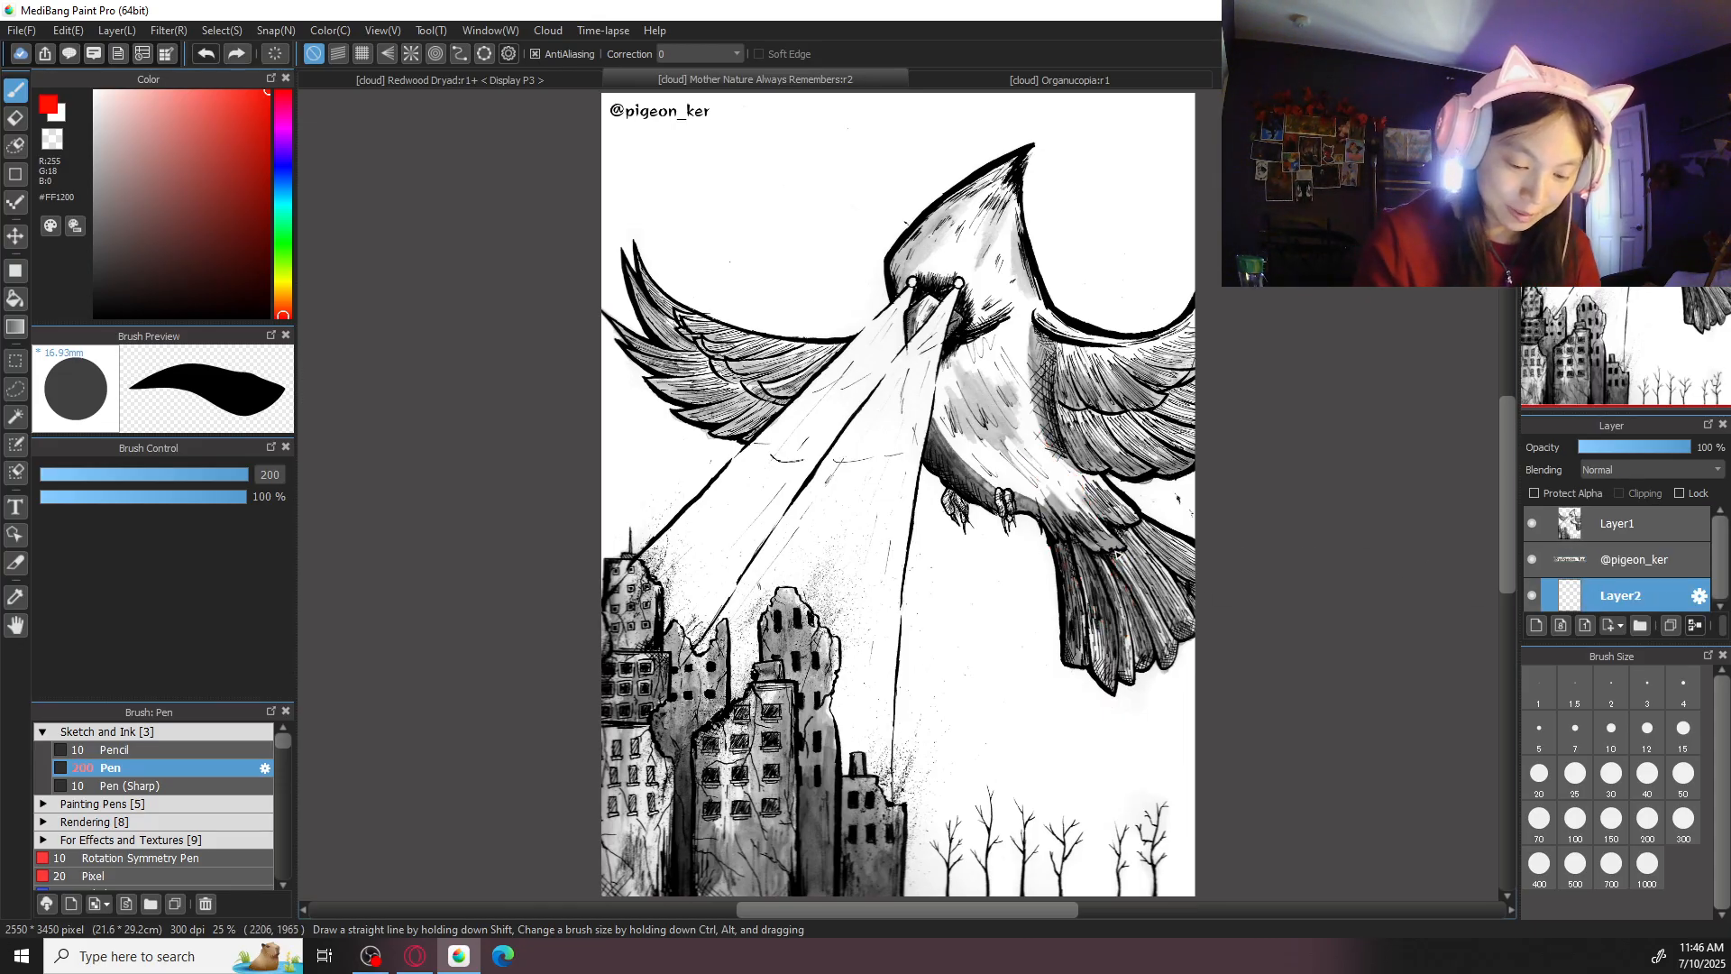
pyautogui.hotkey('ctrl', 'w')
pyautogui.hotkey('ctrl', 'w')
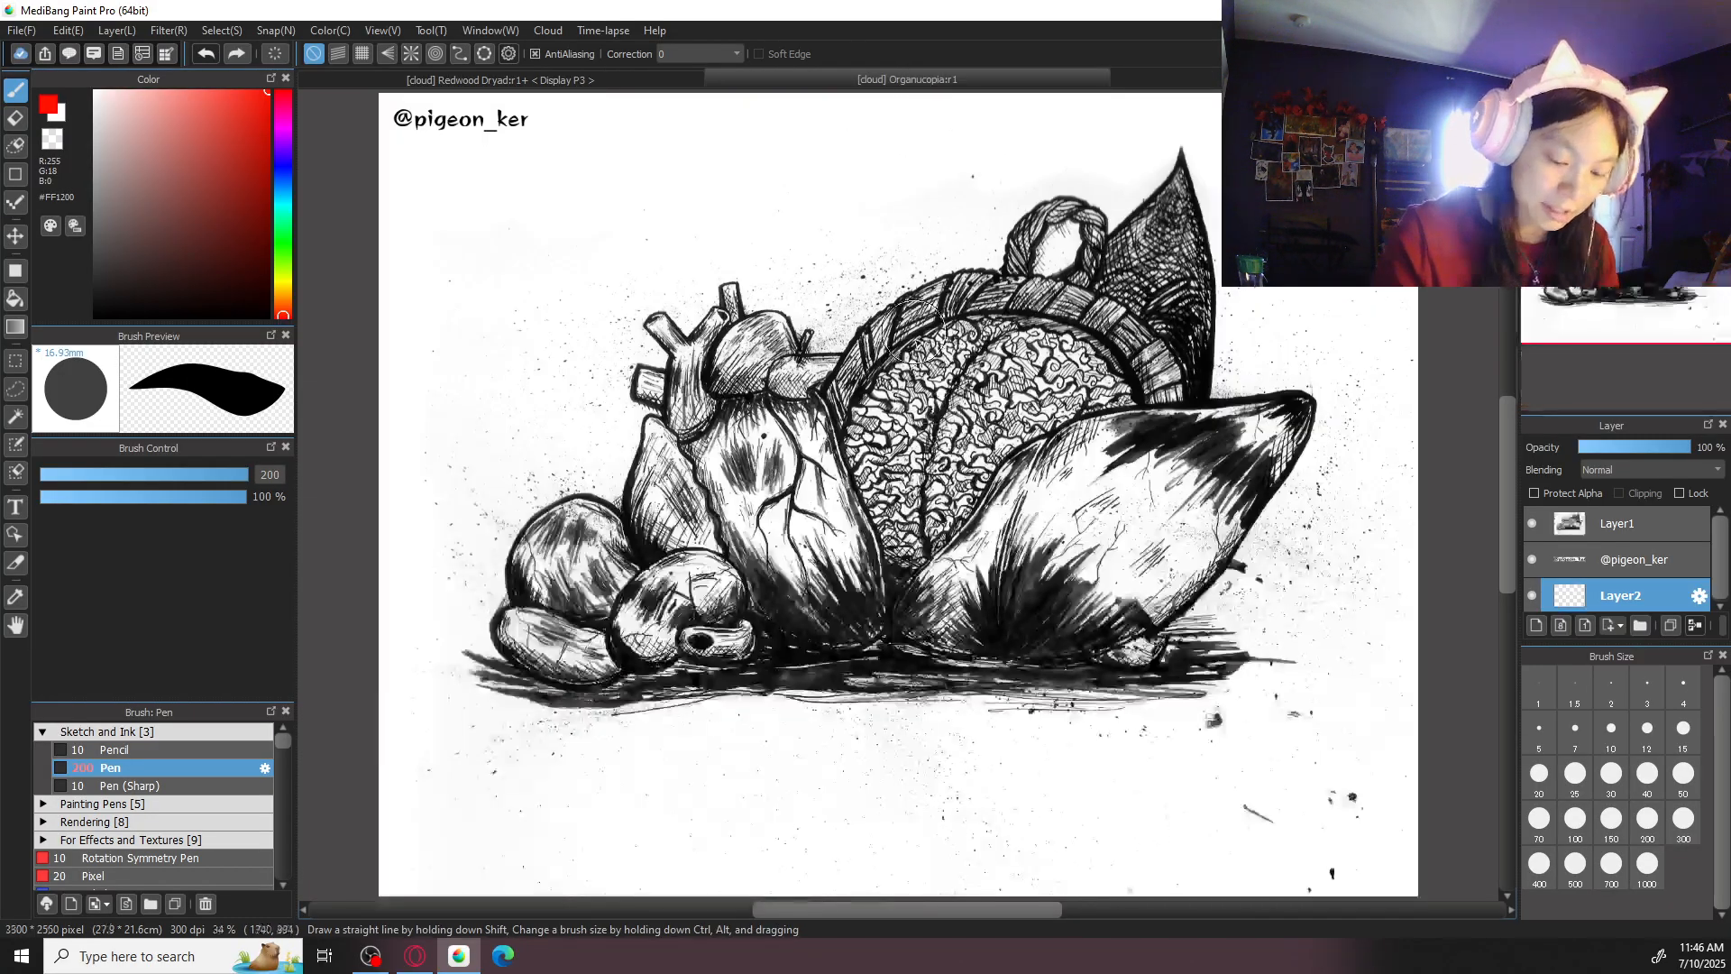
# - Set the pen for the Redwood Dryad drawing to black with correction 40 and brush size 50
pyautogui.moveTo(112, 302); pyautogui.dragTo(9, 502)
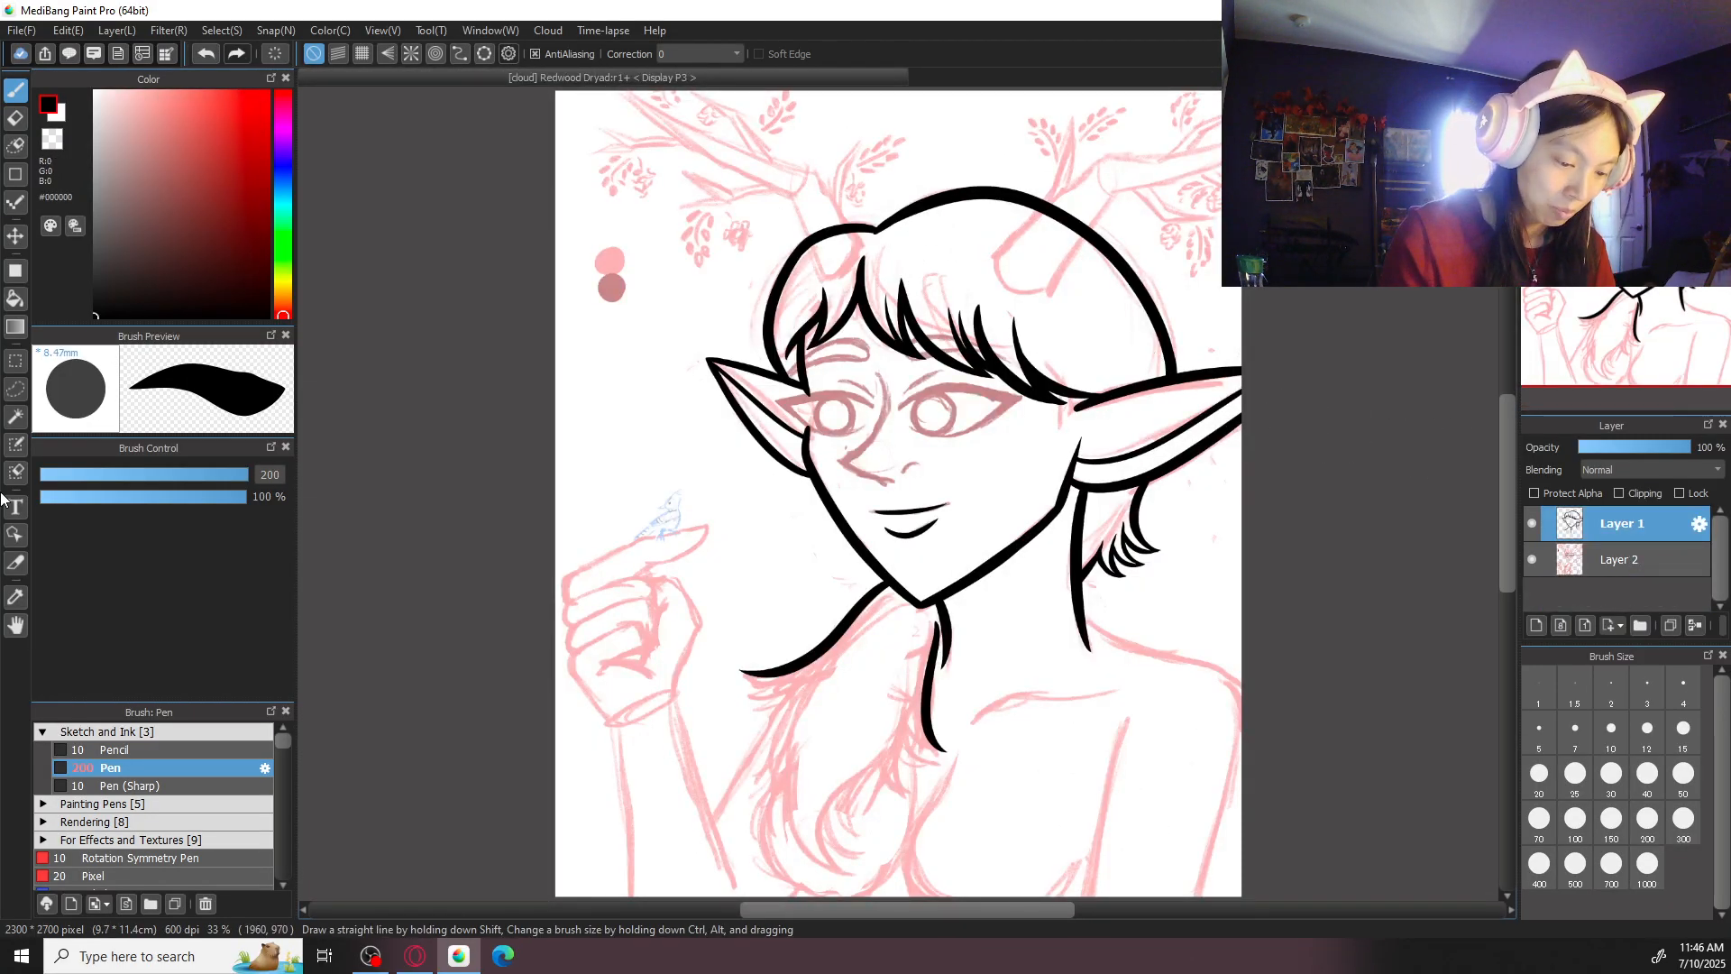
pyautogui.click(719, 50)
pyautogui.click(695, 500)
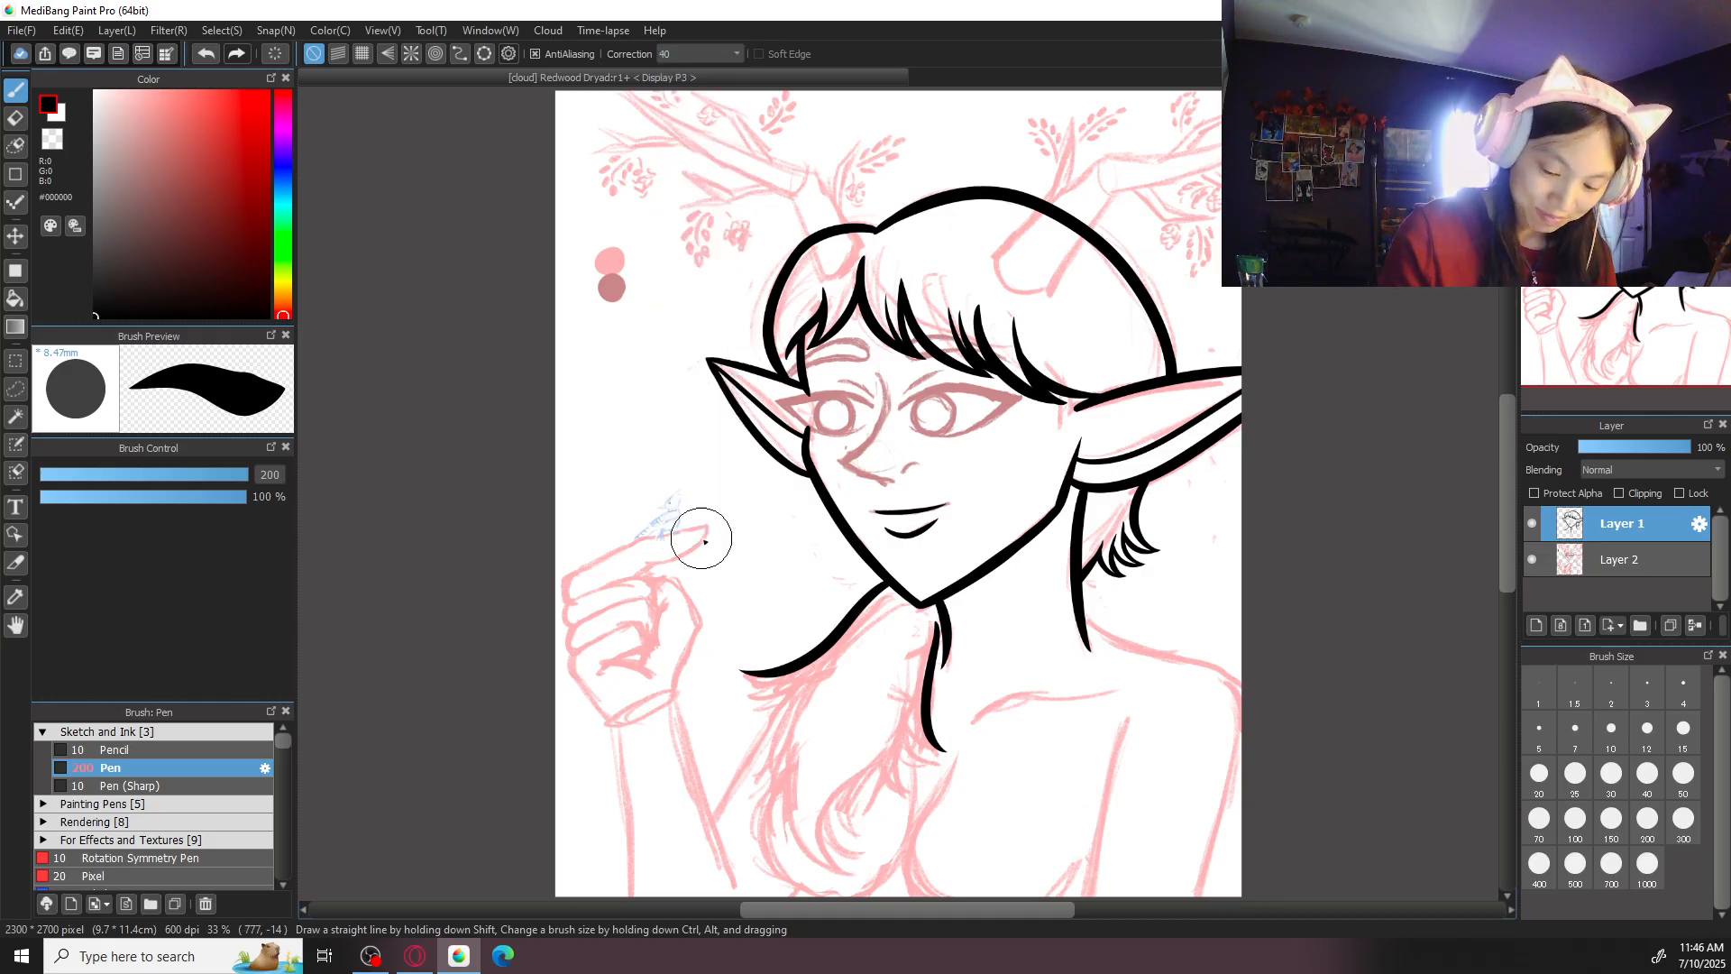
pyautogui.click(1682, 773)
# - Examine the inked head up close and the sketched hand and shoulders below it
pyautogui.hotkey('ctrl', '+')
pyautogui.hotkey('ctrl', '+')
pyautogui.moveTo(1155, 420); pyautogui.dragTo(994, 745)
pyautogui.hotkey('ctrl', '-')
pyautogui.hotkey('ctrl', '-')
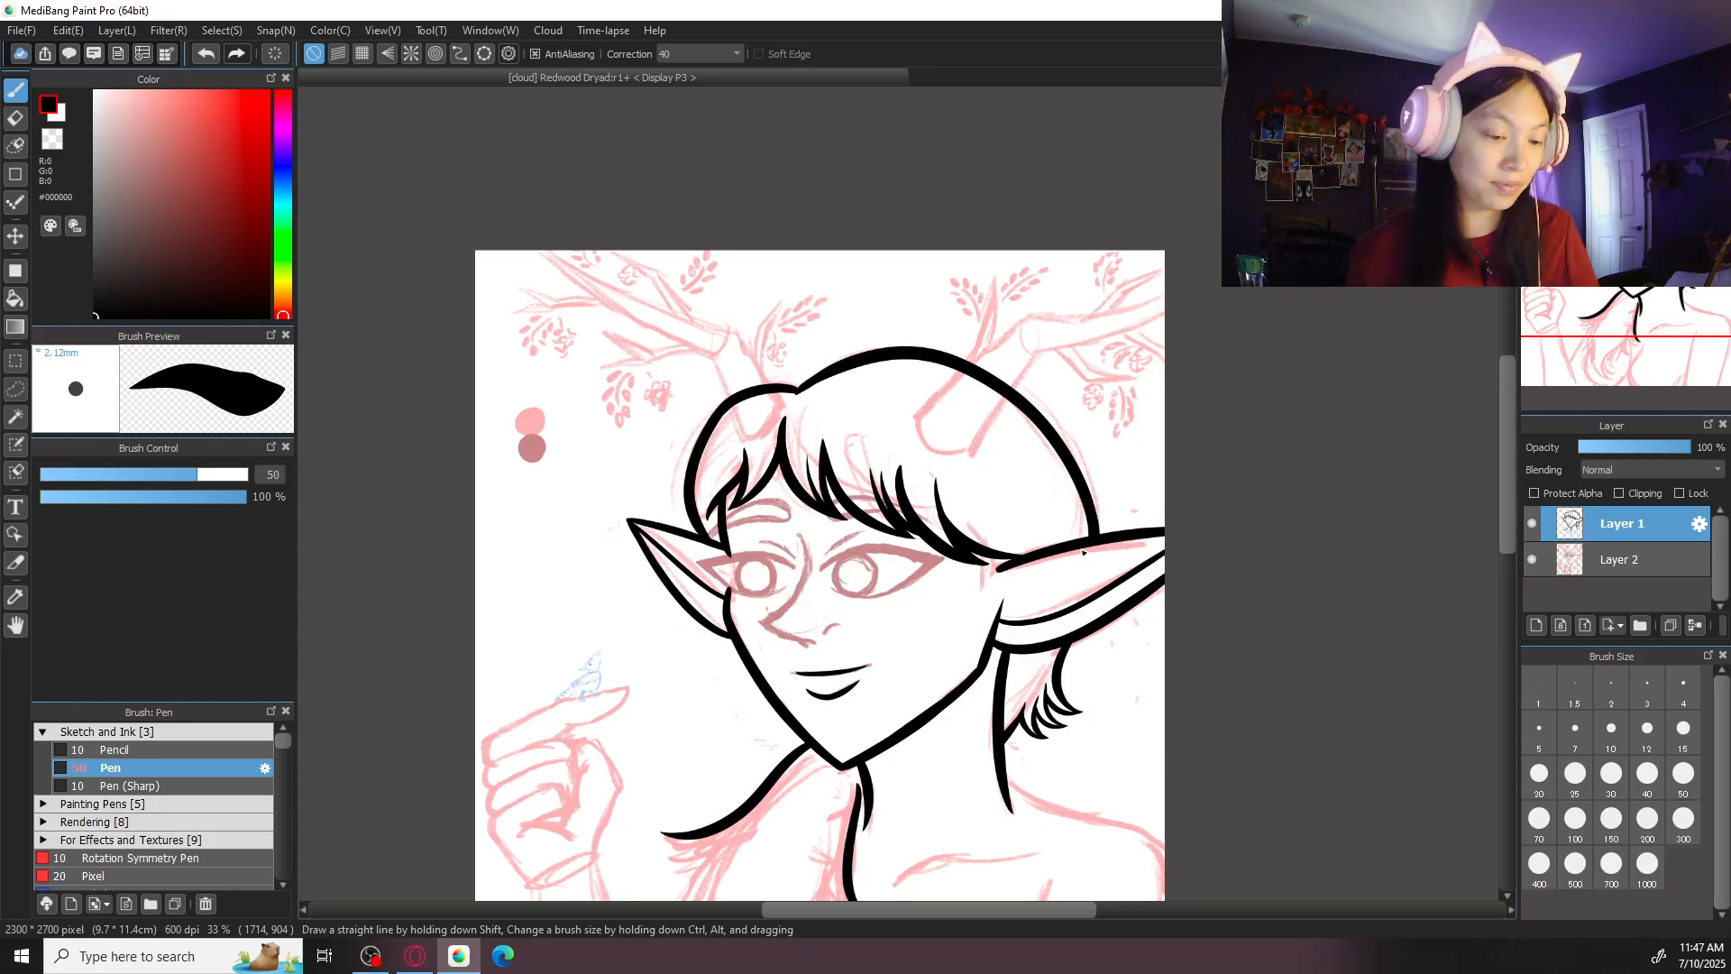
pyautogui.moveTo(905, 437); pyautogui.dragTo(863, 234)
pyautogui.moveTo(1023, 556); pyautogui.dragTo(1175, 397)
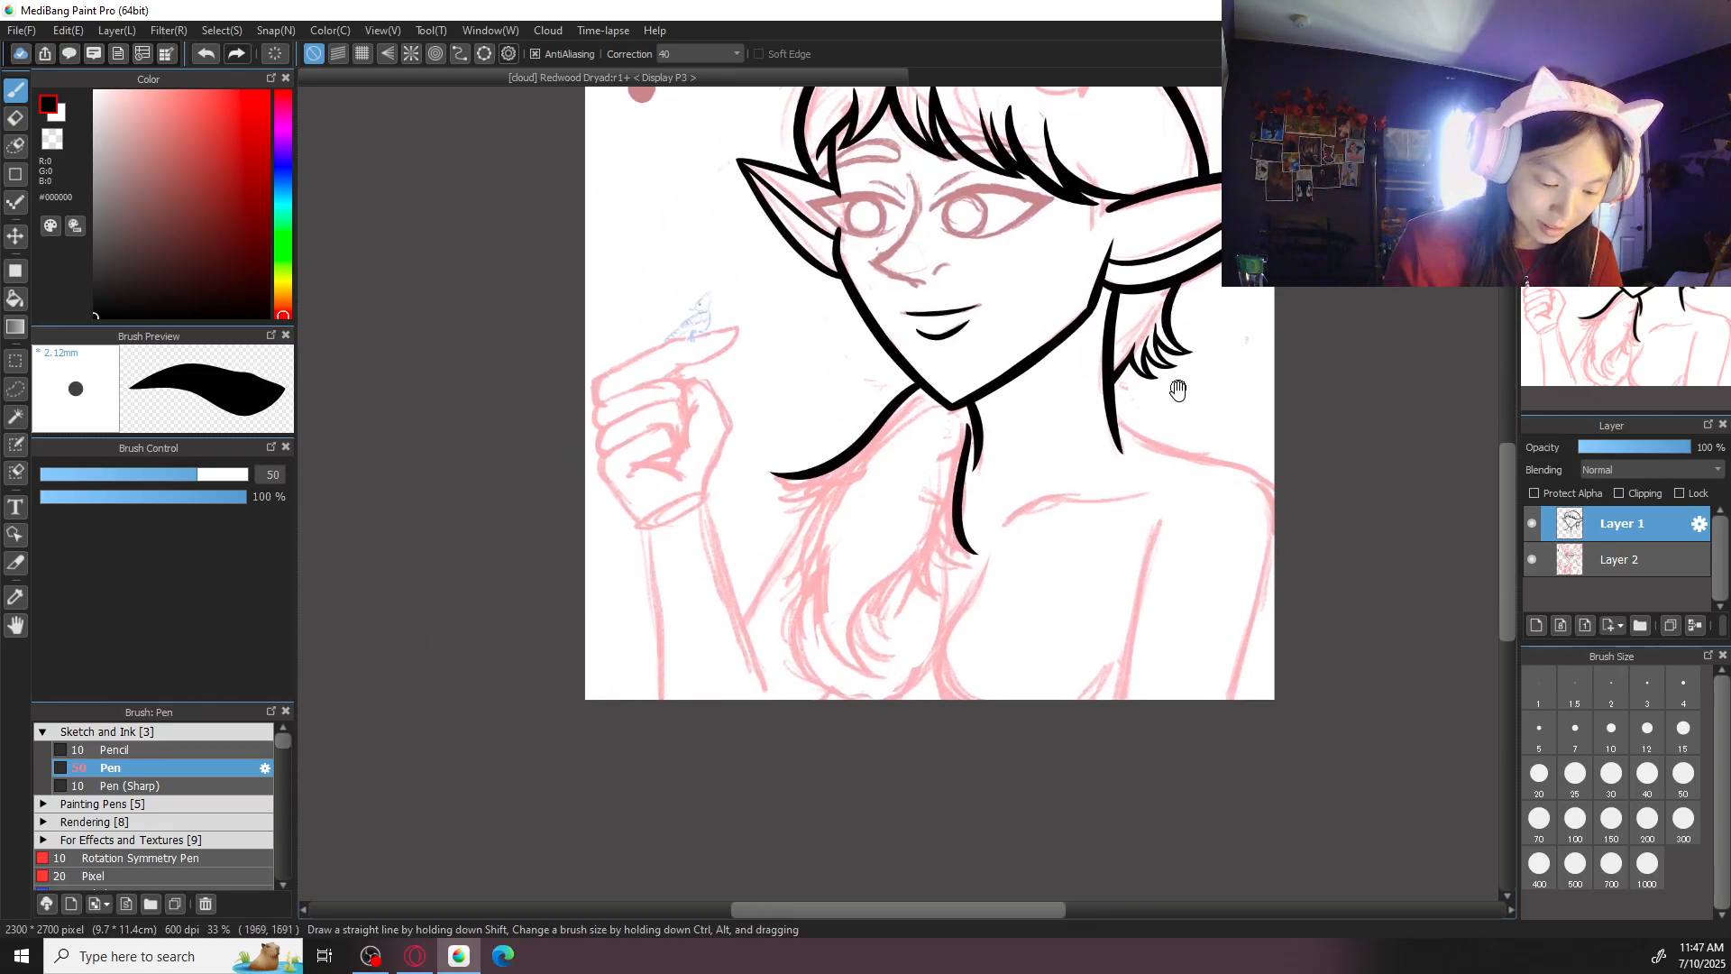
# - Set the brush size to 30 and ink the curved nose bridge line from between the brows to the nose tip
pyautogui.hotkey('ctrl', '+')
pyautogui.hotkey('ctrl', '+')
pyautogui.moveTo(1128, 255)
pyautogui.mouseDown()
pyautogui.moveTo(1043, 584)
pyautogui.moveTo(1029, 763)
pyautogui.mouseUp()
pyautogui.hotkey('ctrl', '+')
pyautogui.click(1648, 779)
pyautogui.click(1578, 781)
pyautogui.click(1612, 784)
pyautogui.hotkey('ctrl', 'z')
pyautogui.moveTo(781, 290)
pyautogui.mouseDown()
pyautogui.moveTo(776, 453)
pyautogui.moveTo(798, 345)
pyautogui.moveTo(676, 556)
pyautogui.moveTo(943, 303)
pyautogui.moveTo(1000, 426)
pyautogui.mouseUp()
pyautogui.hotkey('ctrl', 'z')
pyautogui.hotkey('ctrl', 'z')
pyautogui.moveTo(949, 257); pyautogui.dragTo(1078, 468)
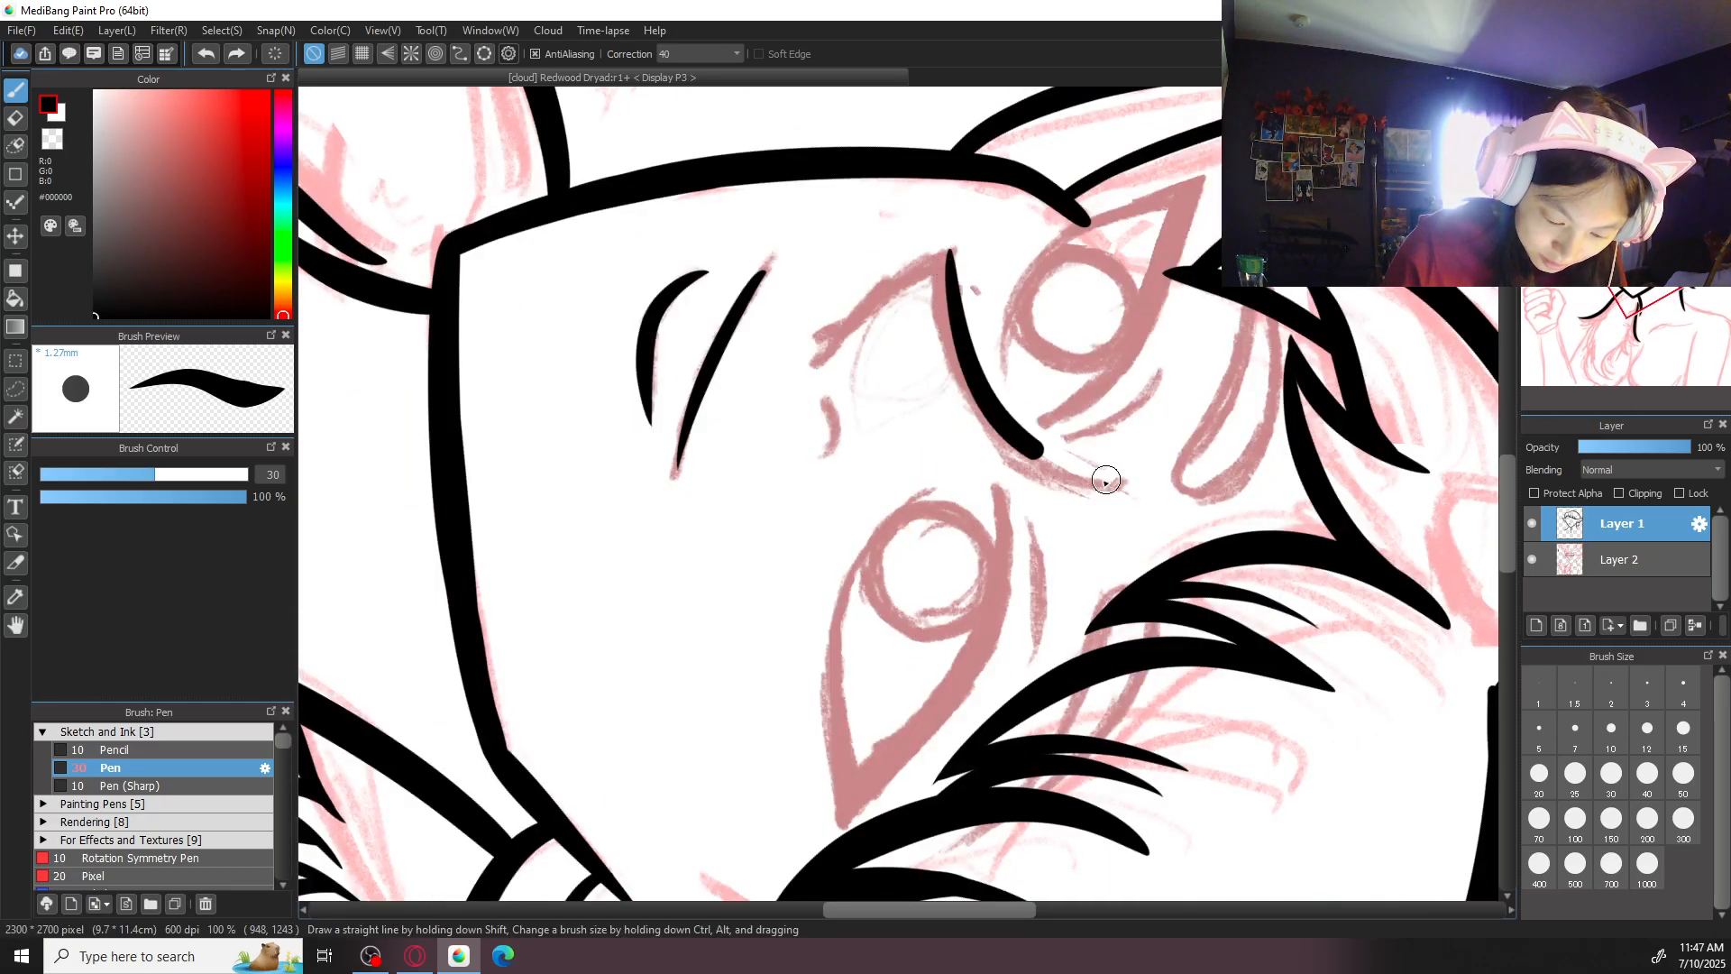
pyautogui.hotkey('ctrl', 'z')
pyautogui.moveTo(952, 252); pyautogui.dragTo(996, 422)
pyautogui.hotkey('ctrl', 'z')
pyautogui.moveTo(952, 255)
pyautogui.mouseDown()
pyautogui.moveTo(966, 398)
pyautogui.moveTo(1127, 492)
pyautogui.mouseUp()
pyautogui.click(1637, 101)
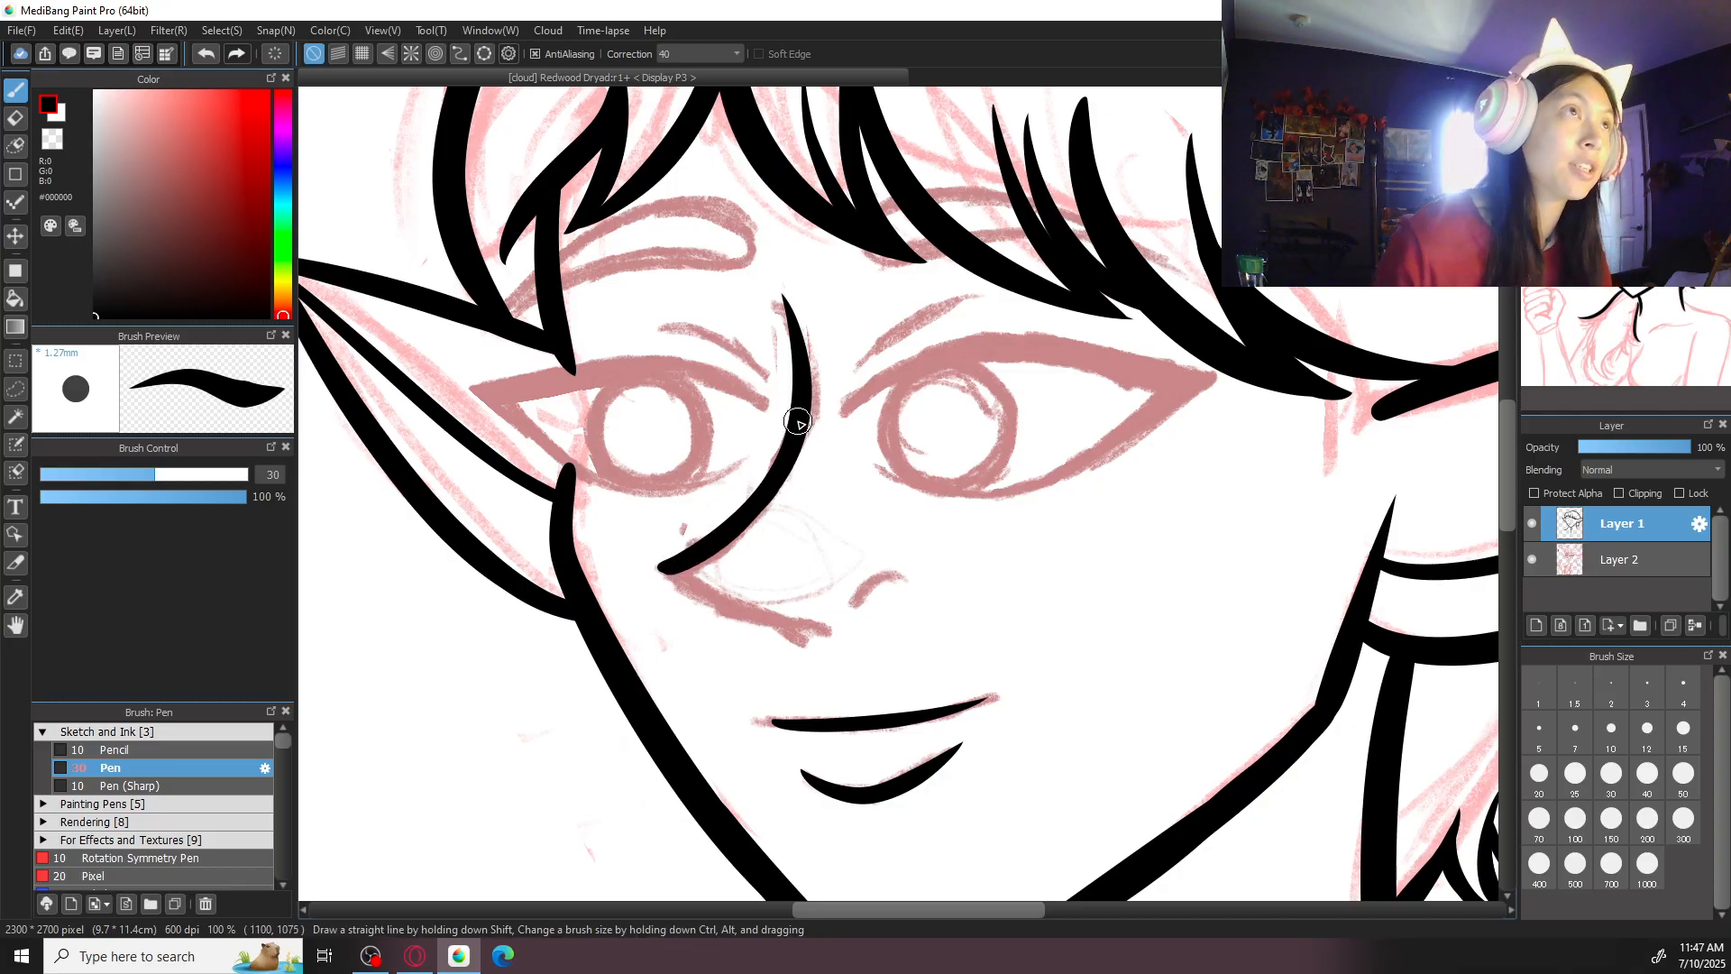
# - Ink the tapered underside line of the nose from its tip toward the nostril, redoing the stroke until it fits
pyautogui.hotkey('ctrl', '+')
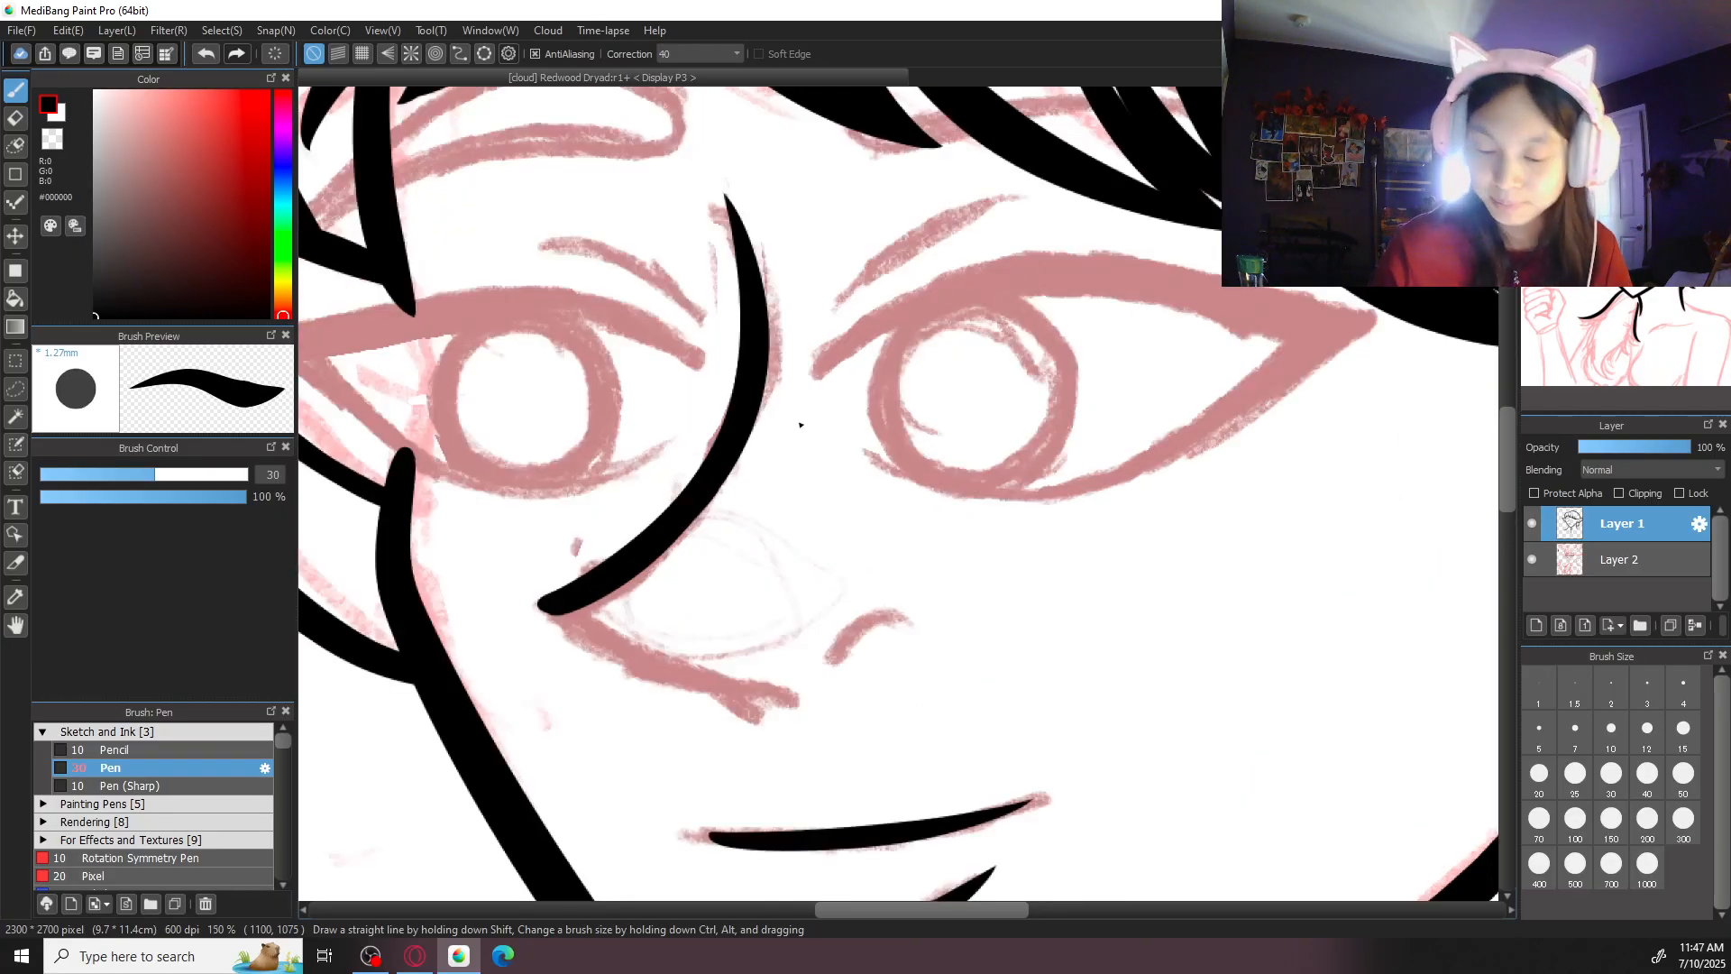
pyautogui.press('Right')
pyautogui.hotkey('ctrl', '+')
pyautogui.moveTo(415, 388); pyautogui.dragTo(632, 643)
pyautogui.hotkey('ctrl', 'z')
pyautogui.moveTo(415, 388); pyautogui.dragTo(631, 644)
pyautogui.hotkey('ctrl', 'z')
pyautogui.moveTo(415, 387); pyautogui.dragTo(636, 654)
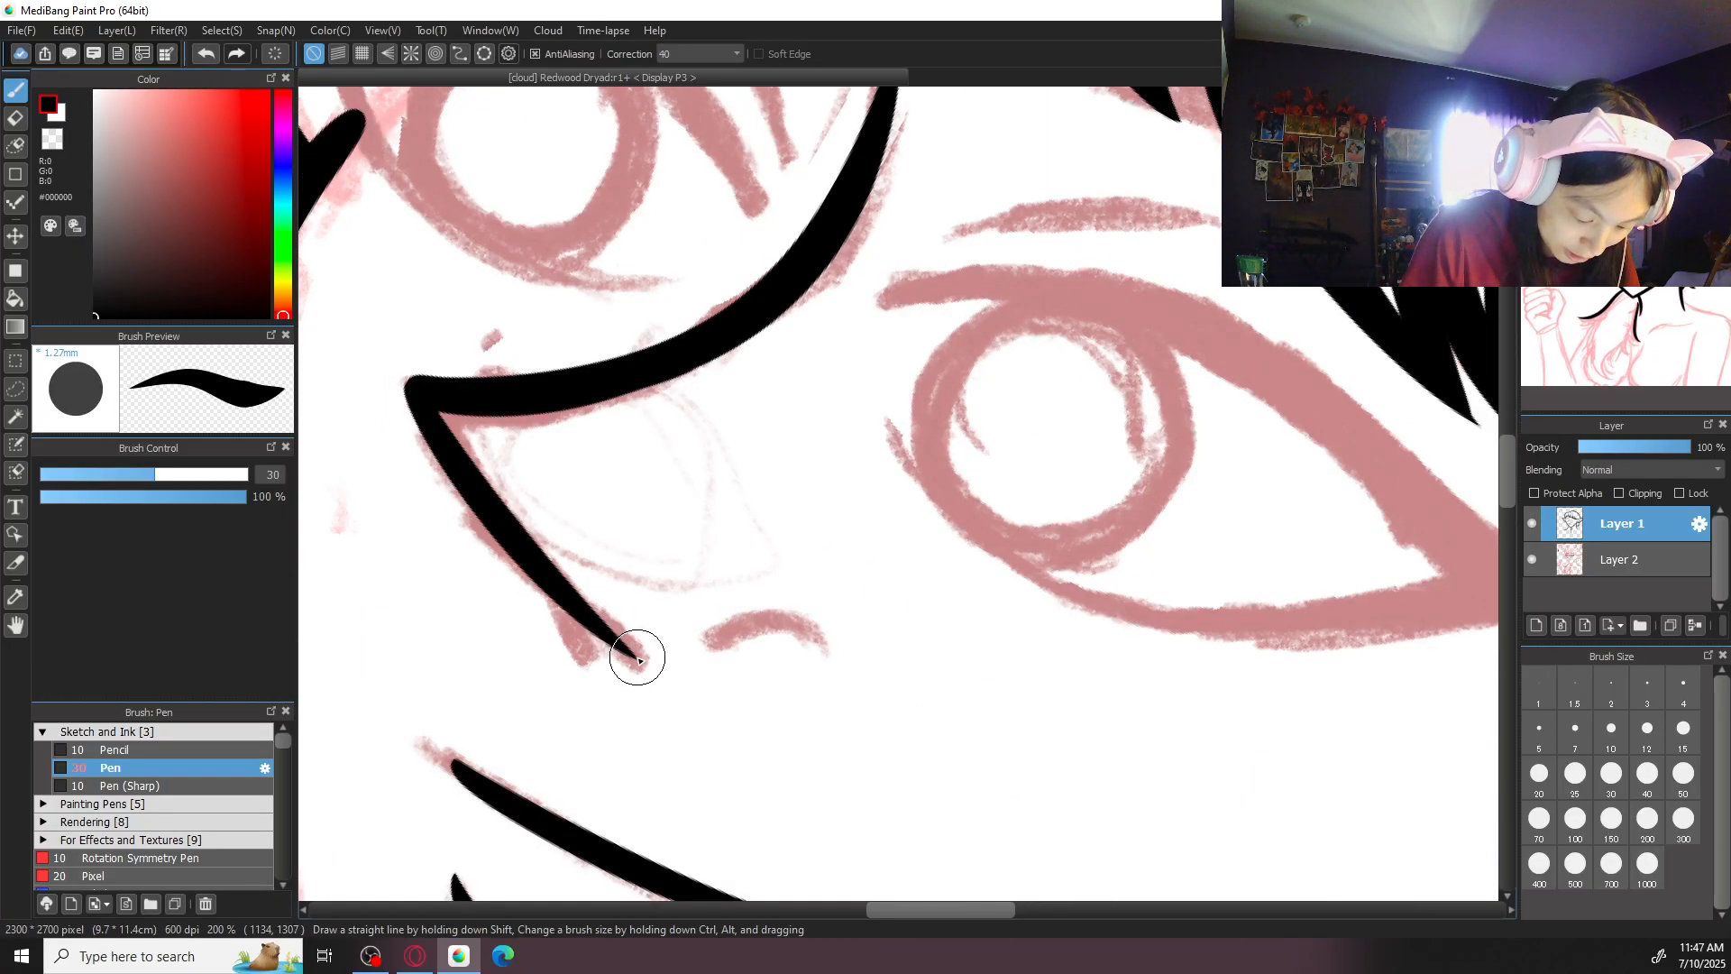
pyautogui.hotkey('ctrl', 'z')
pyautogui.moveTo(419, 391)
pyautogui.mouseDown()
pyautogui.moveTo(454, 461)
pyautogui.moveTo(639, 657)
pyautogui.mouseUp()
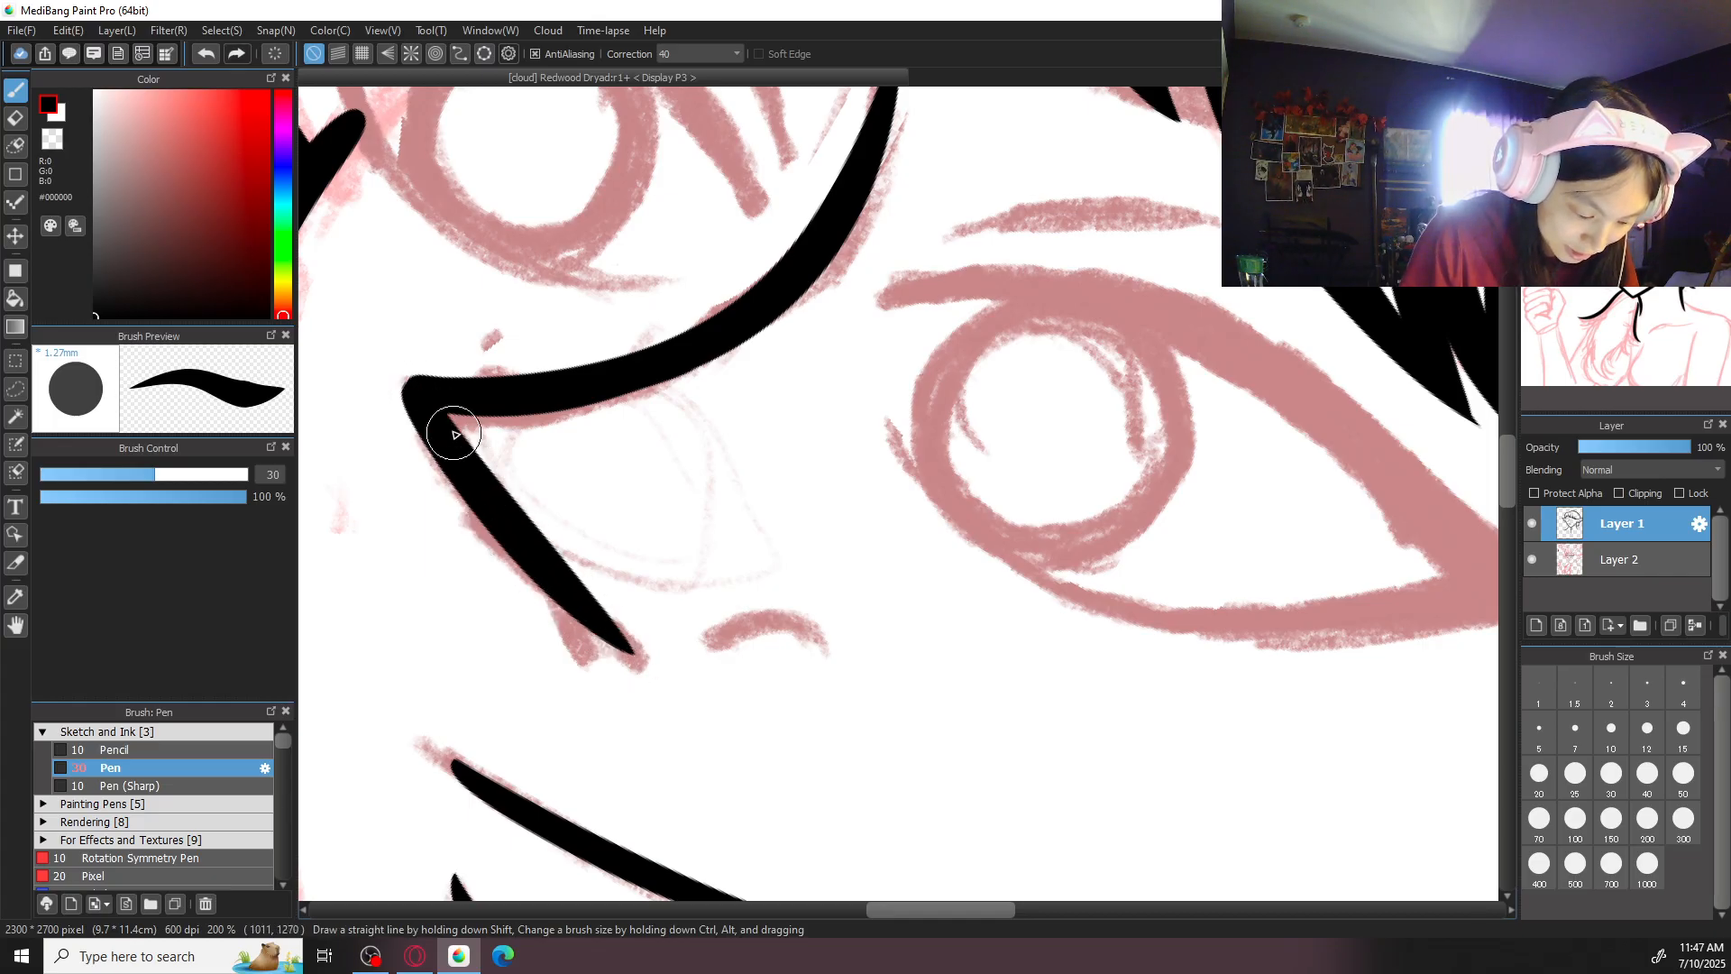
pyautogui.hotkey('ctrl', 'z')
pyautogui.moveTo(415, 388); pyautogui.dragTo(622, 656)
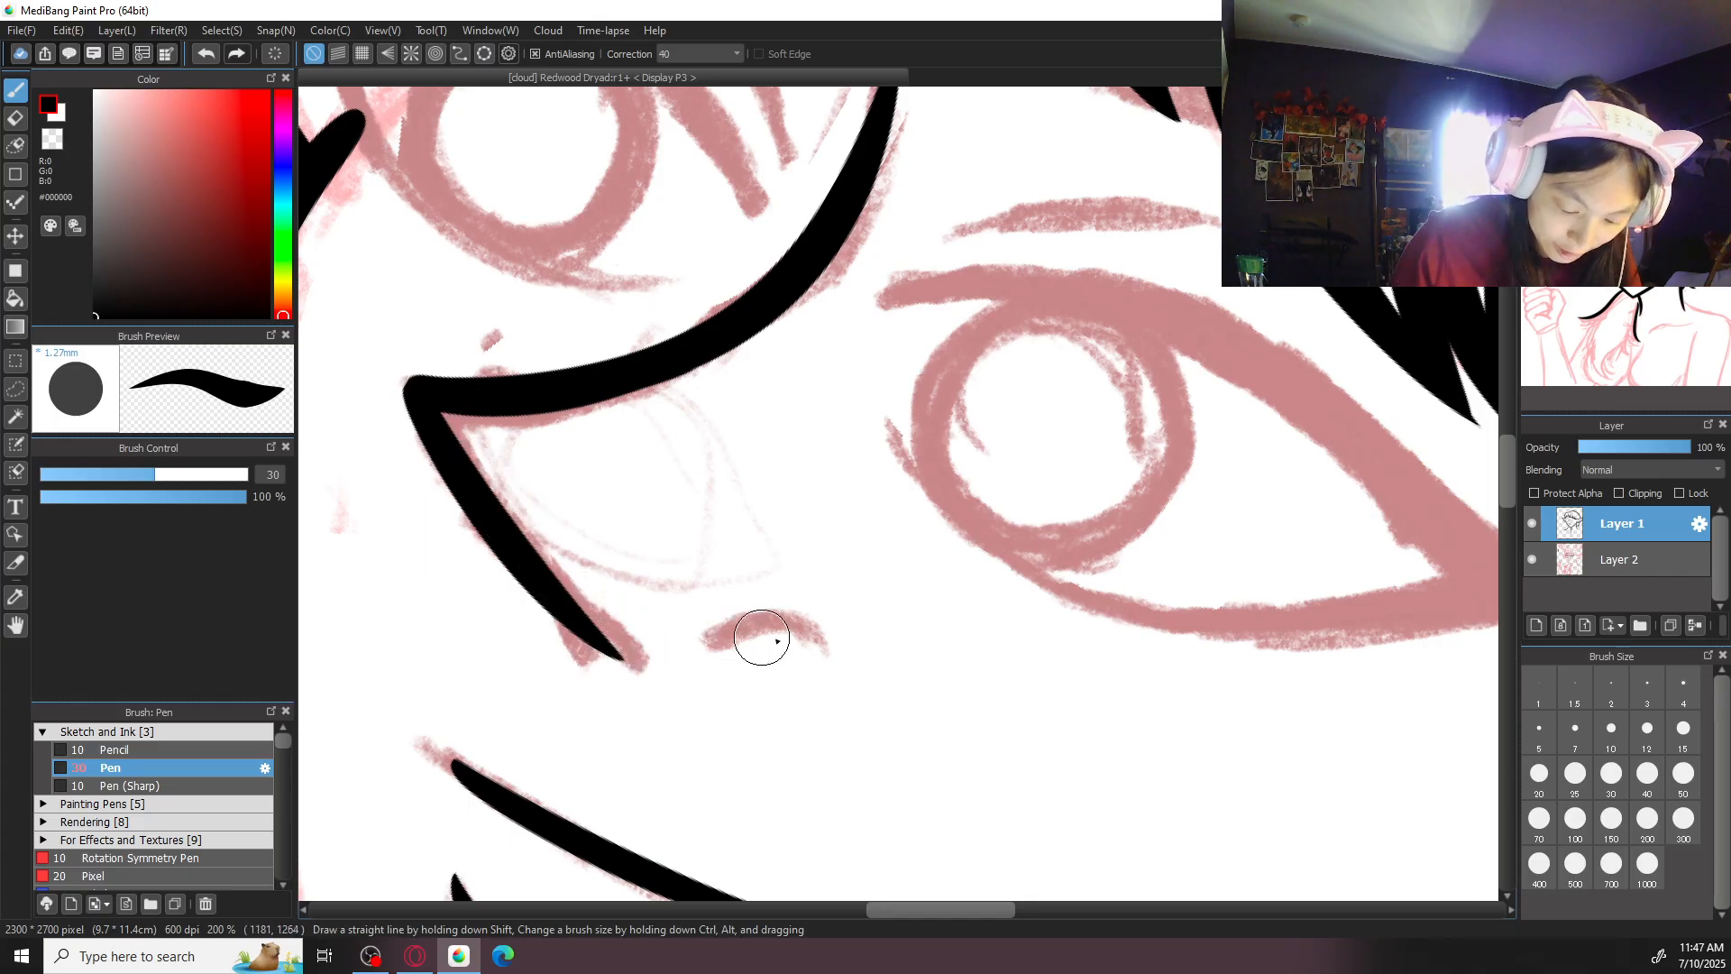
# - Set the brush size to 20 and ink the short curved nostril line
pyautogui.press('Up')
pyautogui.click(1539, 781)
pyautogui.moveTo(815, 725); pyautogui.dragTo(932, 682)
pyautogui.scroll(-5, 902, 683)
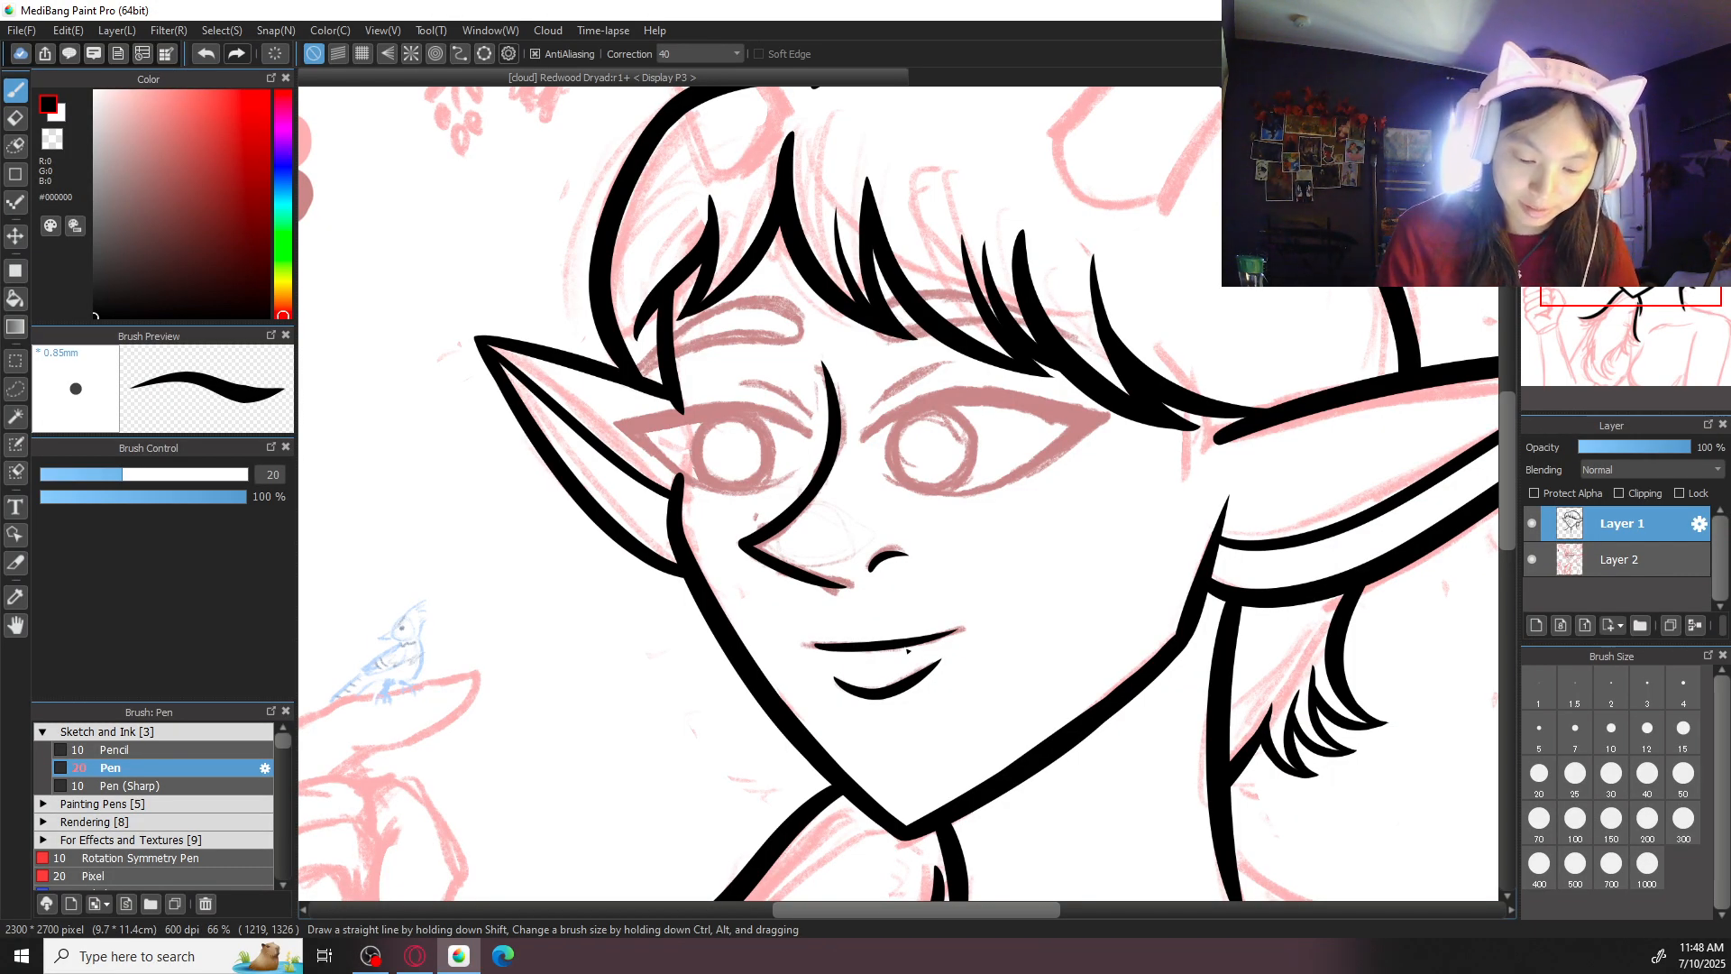
# - Ink a short hair strand running into the upper edge of the larger ear at brush size 30
pyautogui.moveTo(1150, 321); pyautogui.dragTo(1303, 423)
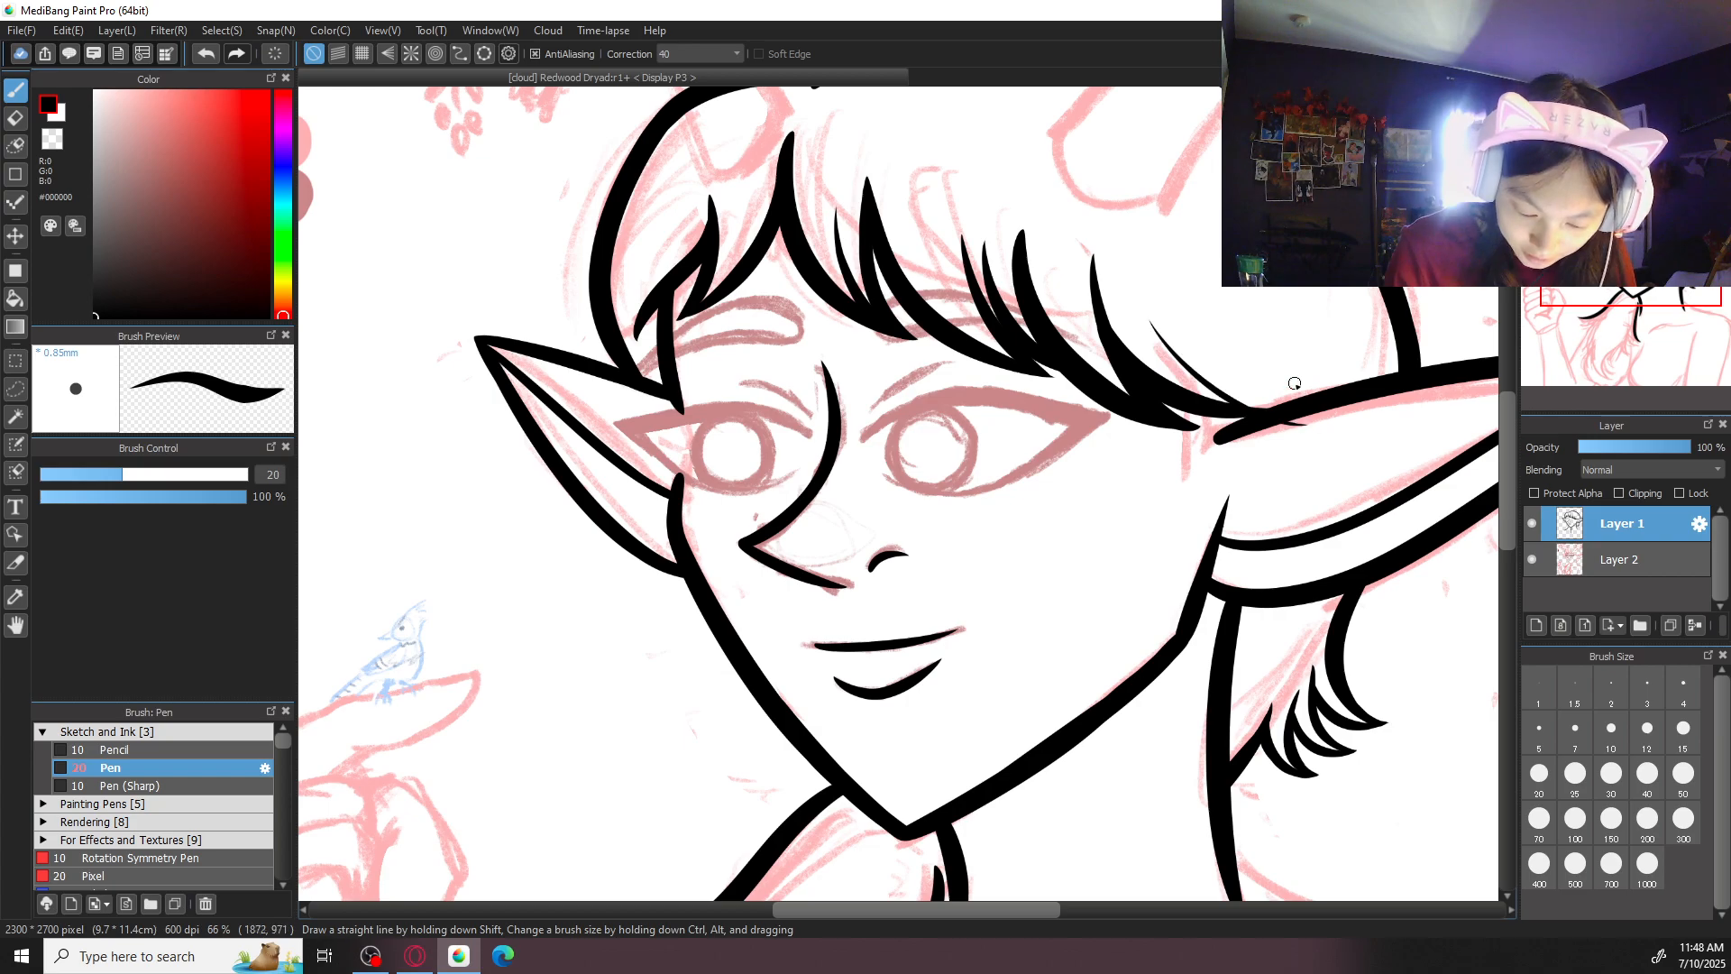
pyautogui.click(1575, 818)
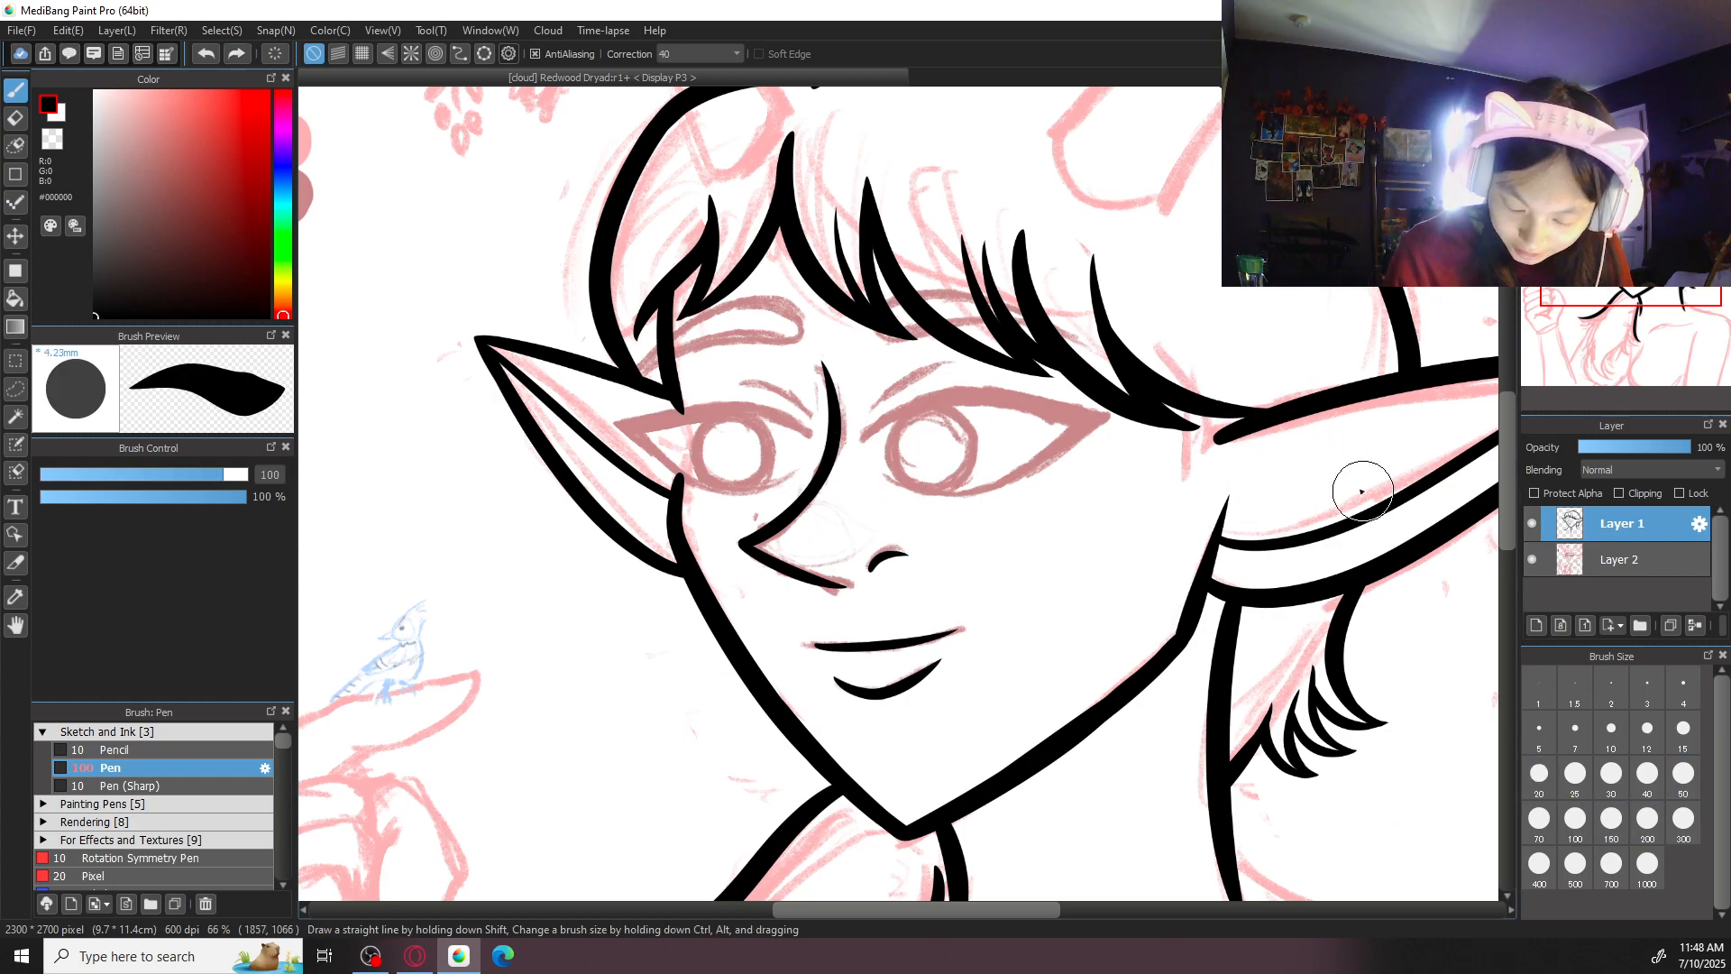
pyautogui.click(1613, 781)
pyautogui.moveTo(1161, 321); pyautogui.dragTo(1275, 407)
pyautogui.hotkey('ctrl', 'z')
pyautogui.moveTo(1157, 303); pyautogui.dragTo(1274, 407)
pyautogui.hotkey('ctrl', 'z')
pyautogui.moveTo(1189, 352); pyautogui.dragTo(1272, 408)
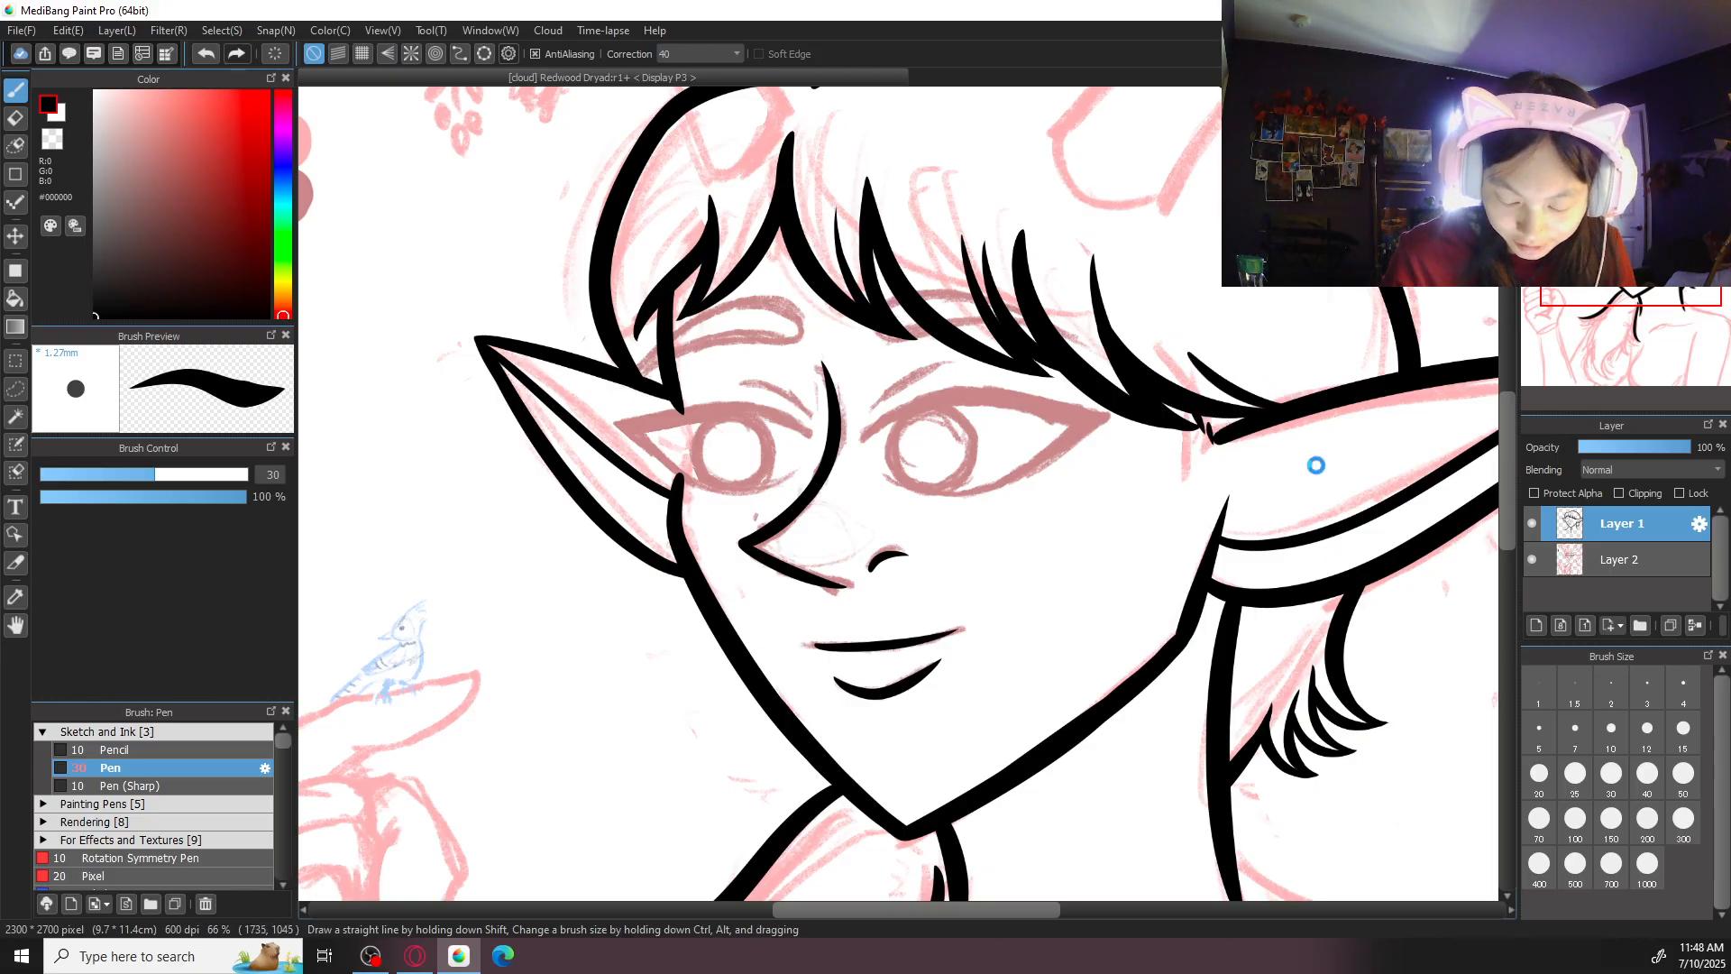
# - Ink small pointed hair tips in the gap between the fringe and the base of the larger ear
pyautogui.scroll(4, 1212, 427)
pyautogui.moveTo(982, 531); pyautogui.dragTo(1070, 579)
pyautogui.moveTo(1055, 509); pyautogui.dragTo(1071, 569)
pyautogui.hotkey('ctrl', 'z')
pyautogui.hotkey('ctrl', 'z')
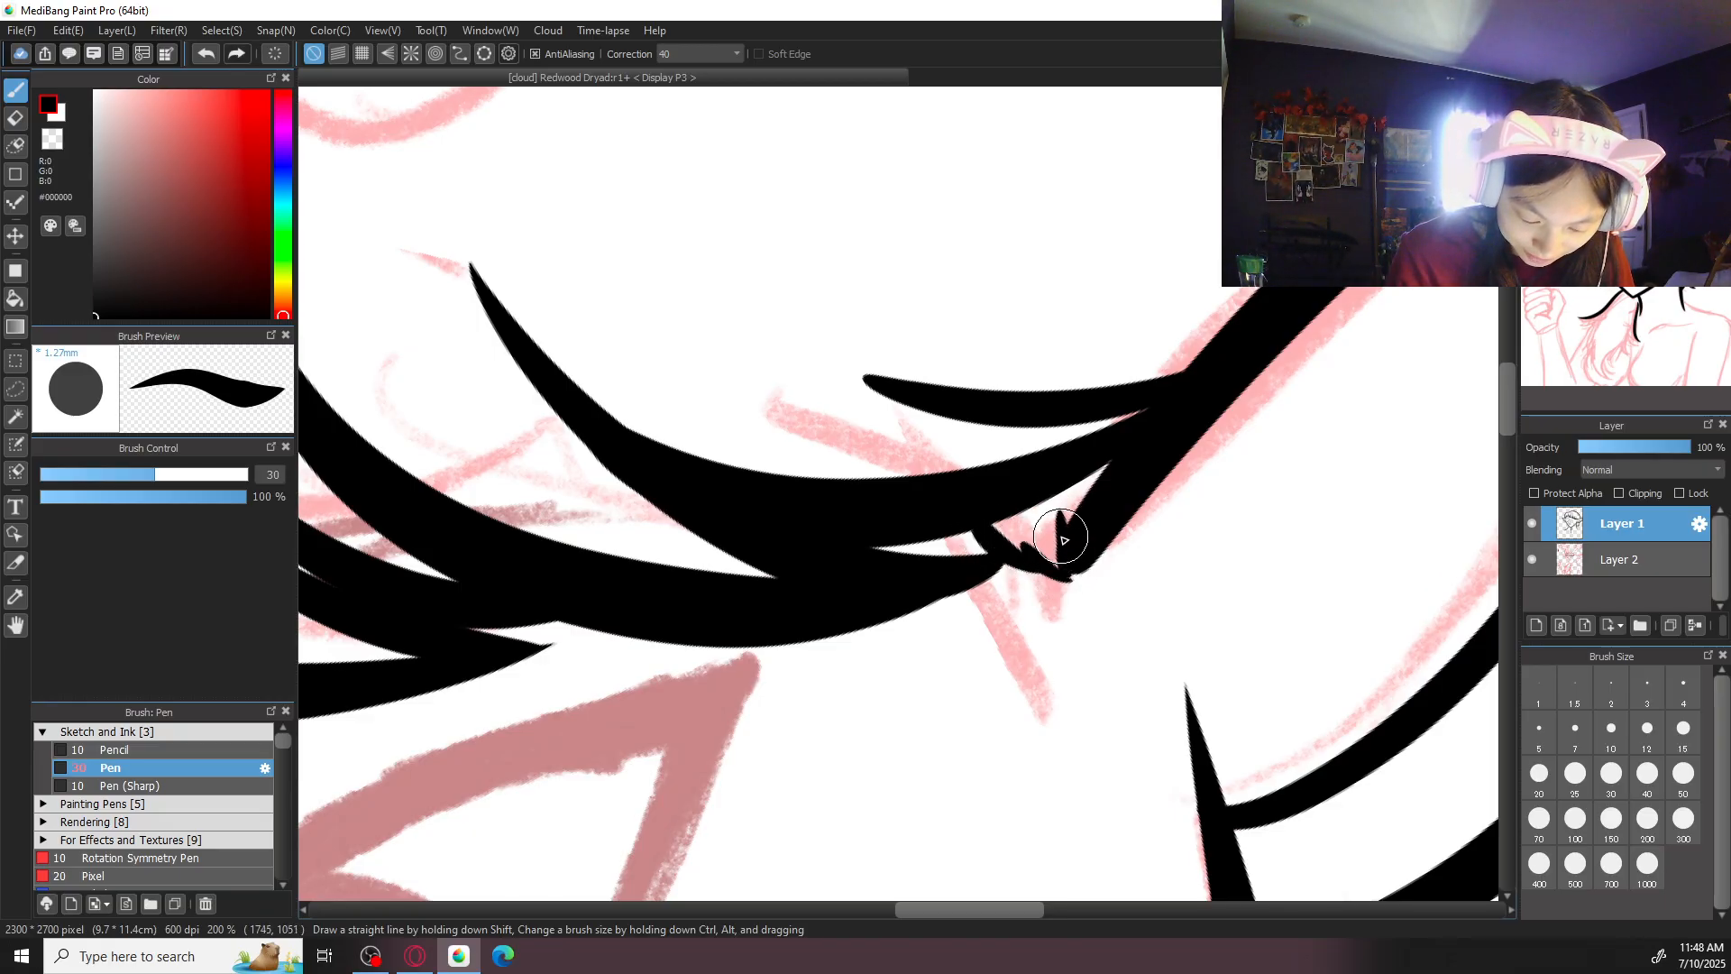
pyautogui.hotkey('ctrl', '-')
pyautogui.hotkey('ctrl', '-')
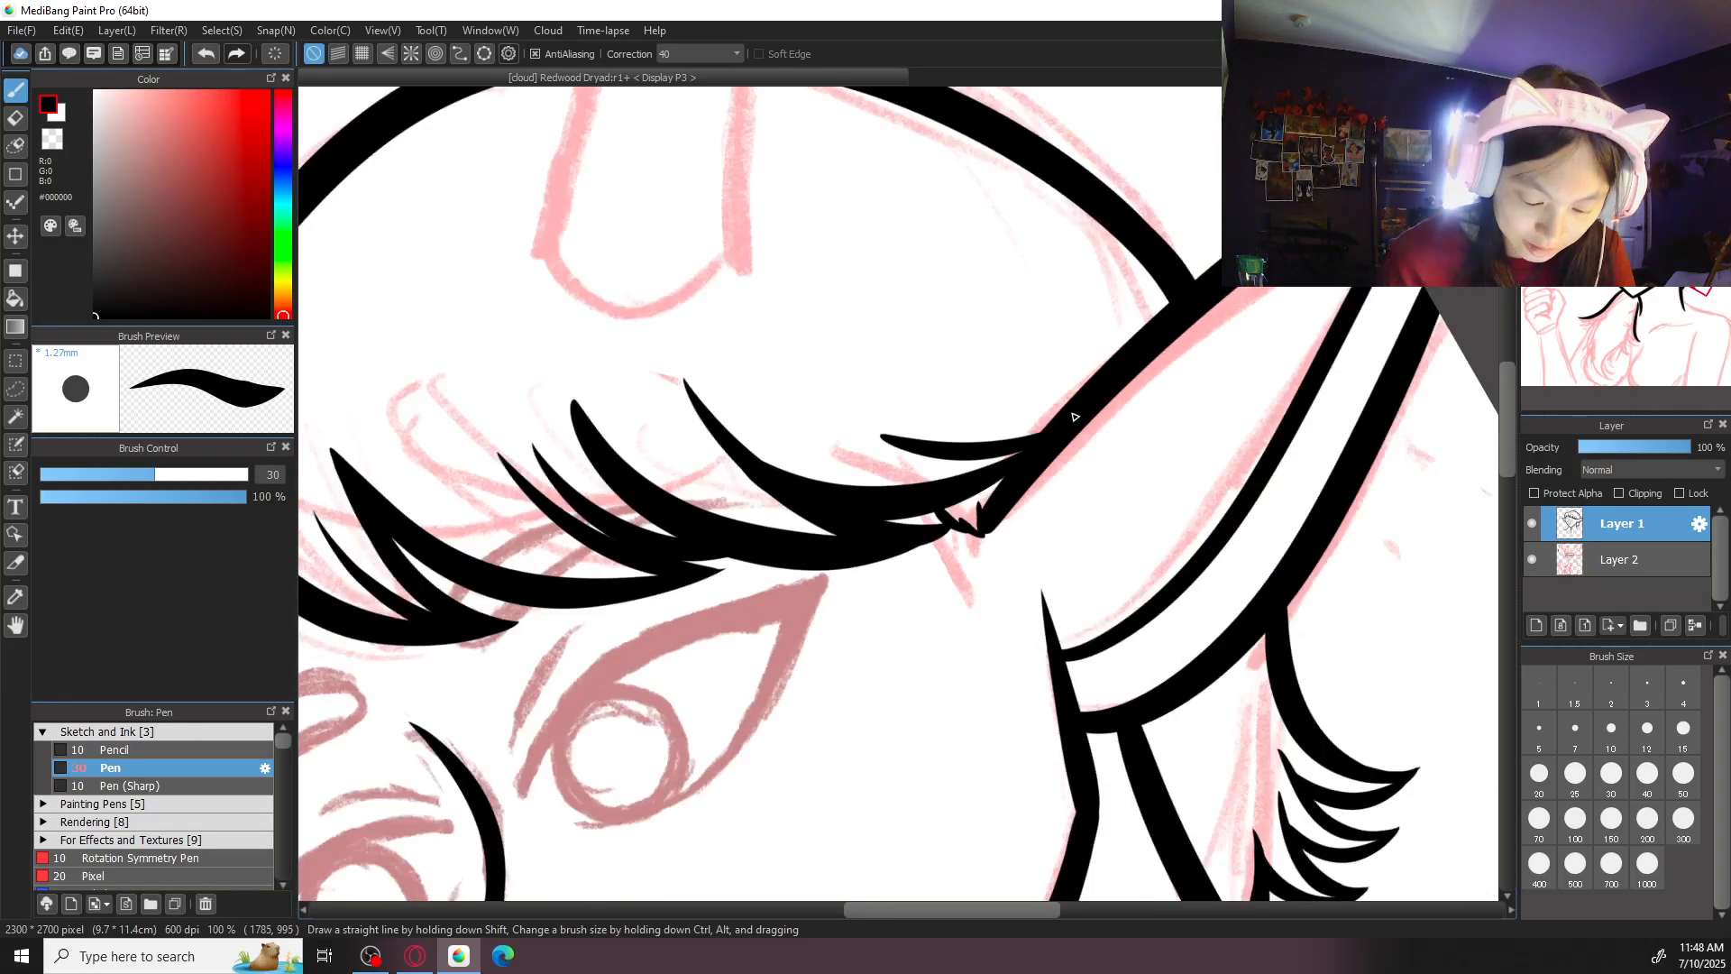
pyautogui.hotkey('ctrl', '+')
pyautogui.hotkey('ctrl', '+')
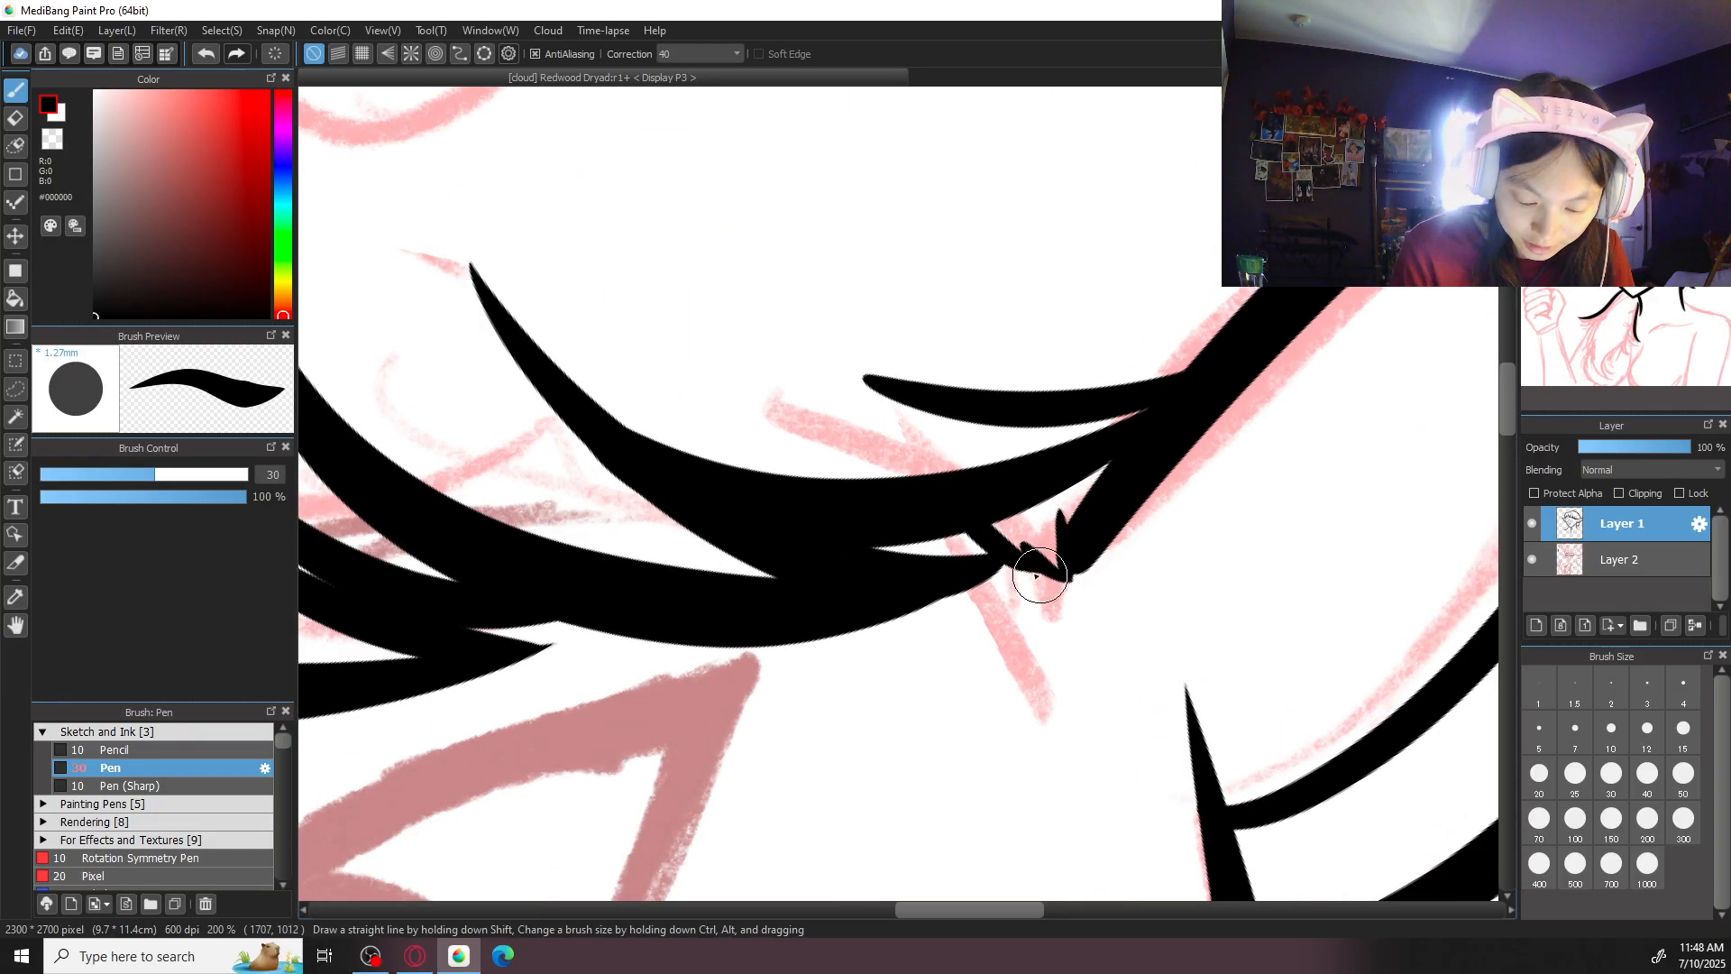
pyautogui.hotkey('ctrl', '-')
pyautogui.hotkey('ctrl', '-')
pyautogui.moveTo(911, 677); pyautogui.dragTo(1206, 587)
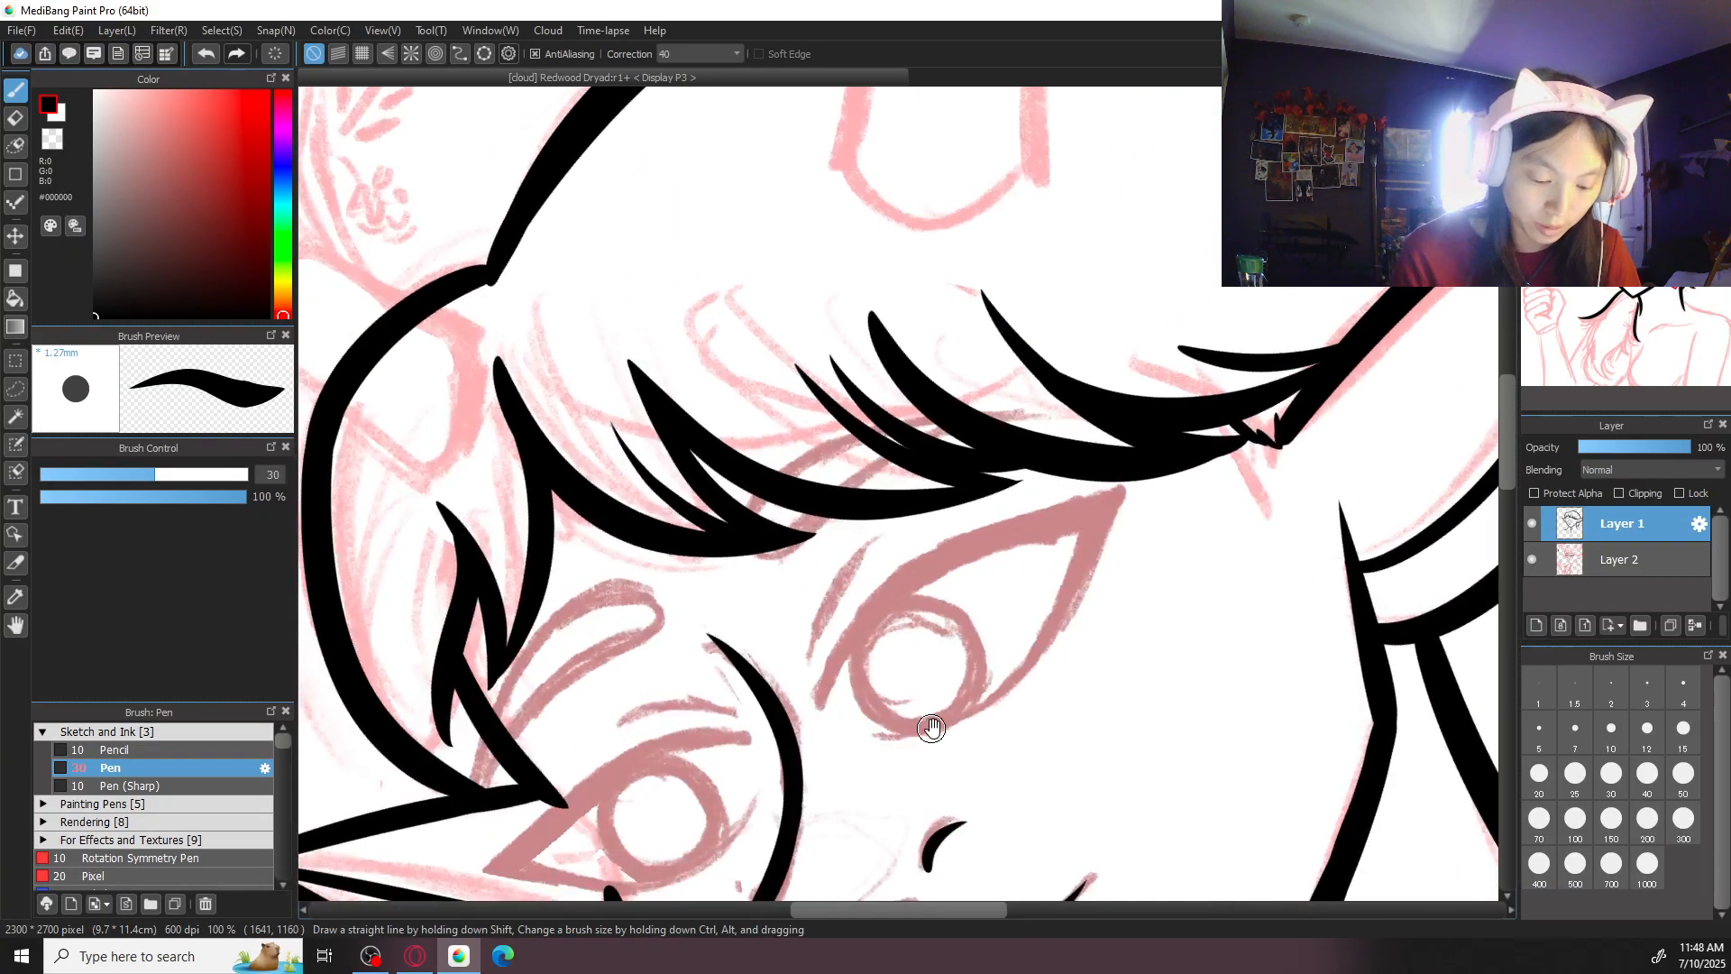
# - Try to ink the upper lid line of the larger eye from its inner corner toward the outer corner
pyautogui.moveTo(940, 726); pyautogui.dragTo(1048, 548)
pyautogui.hotkey('ctrl', '+')
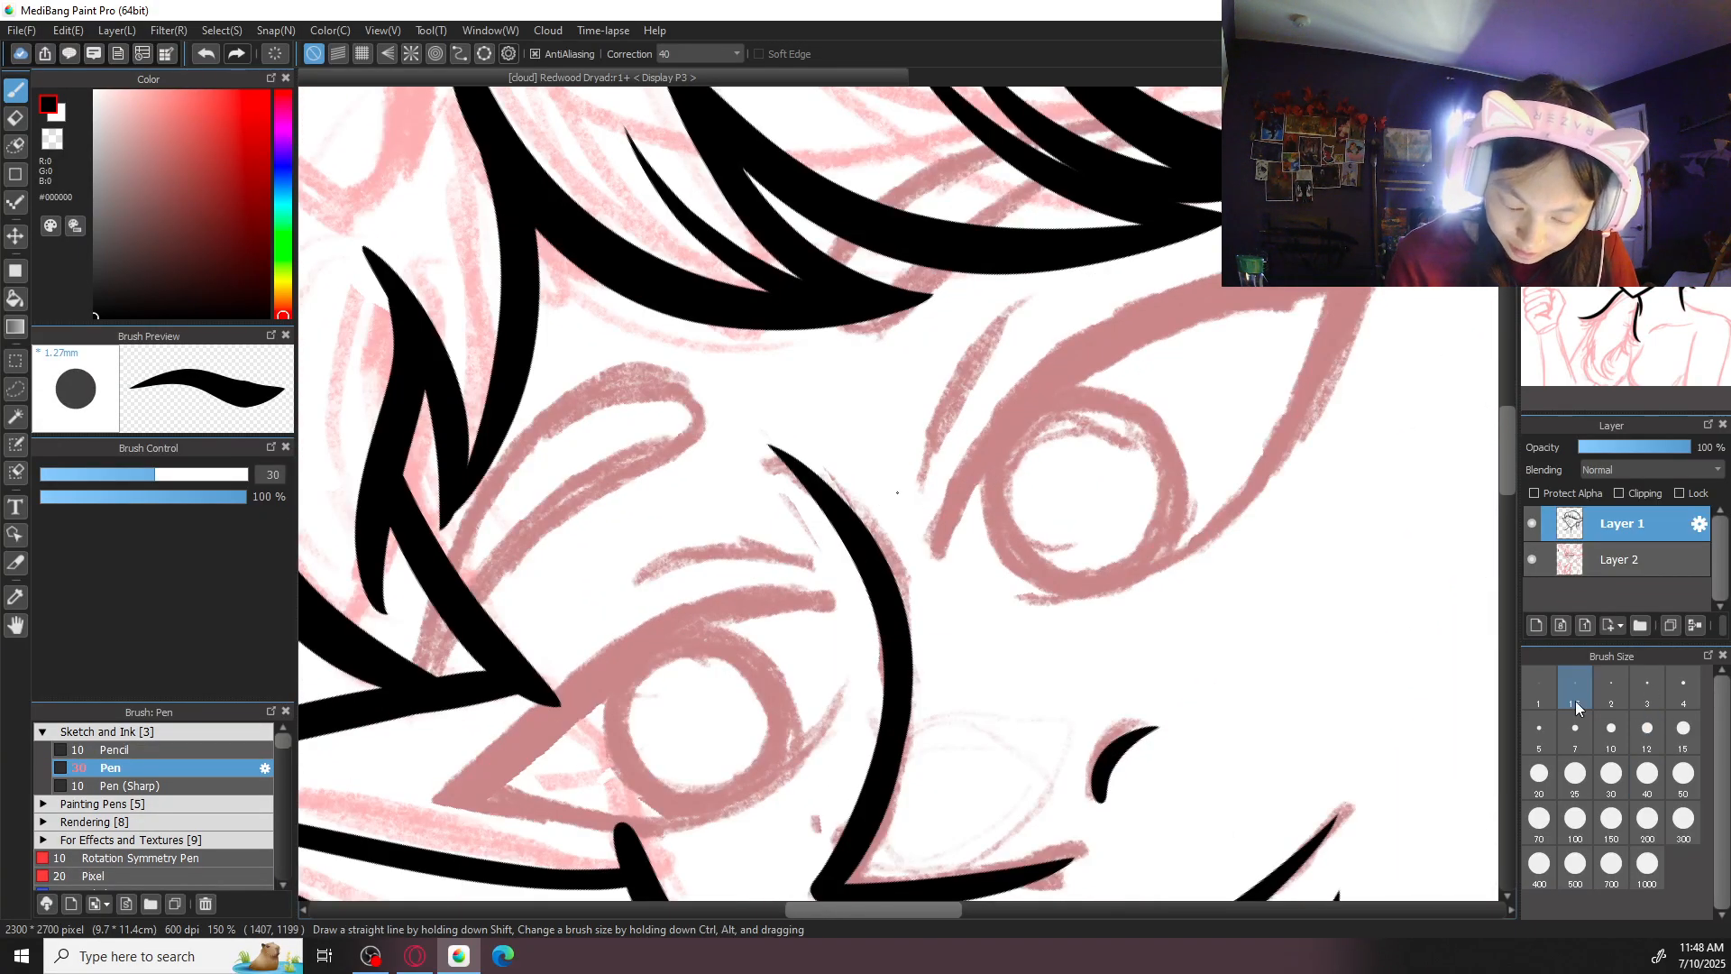
pyautogui.moveTo(939, 549)
pyautogui.mouseDown()
pyautogui.moveTo(1053, 357)
pyautogui.moveTo(1336, 268)
pyautogui.mouseUp()
pyautogui.moveTo(1488, 500); pyautogui.dragTo(1347, 656)
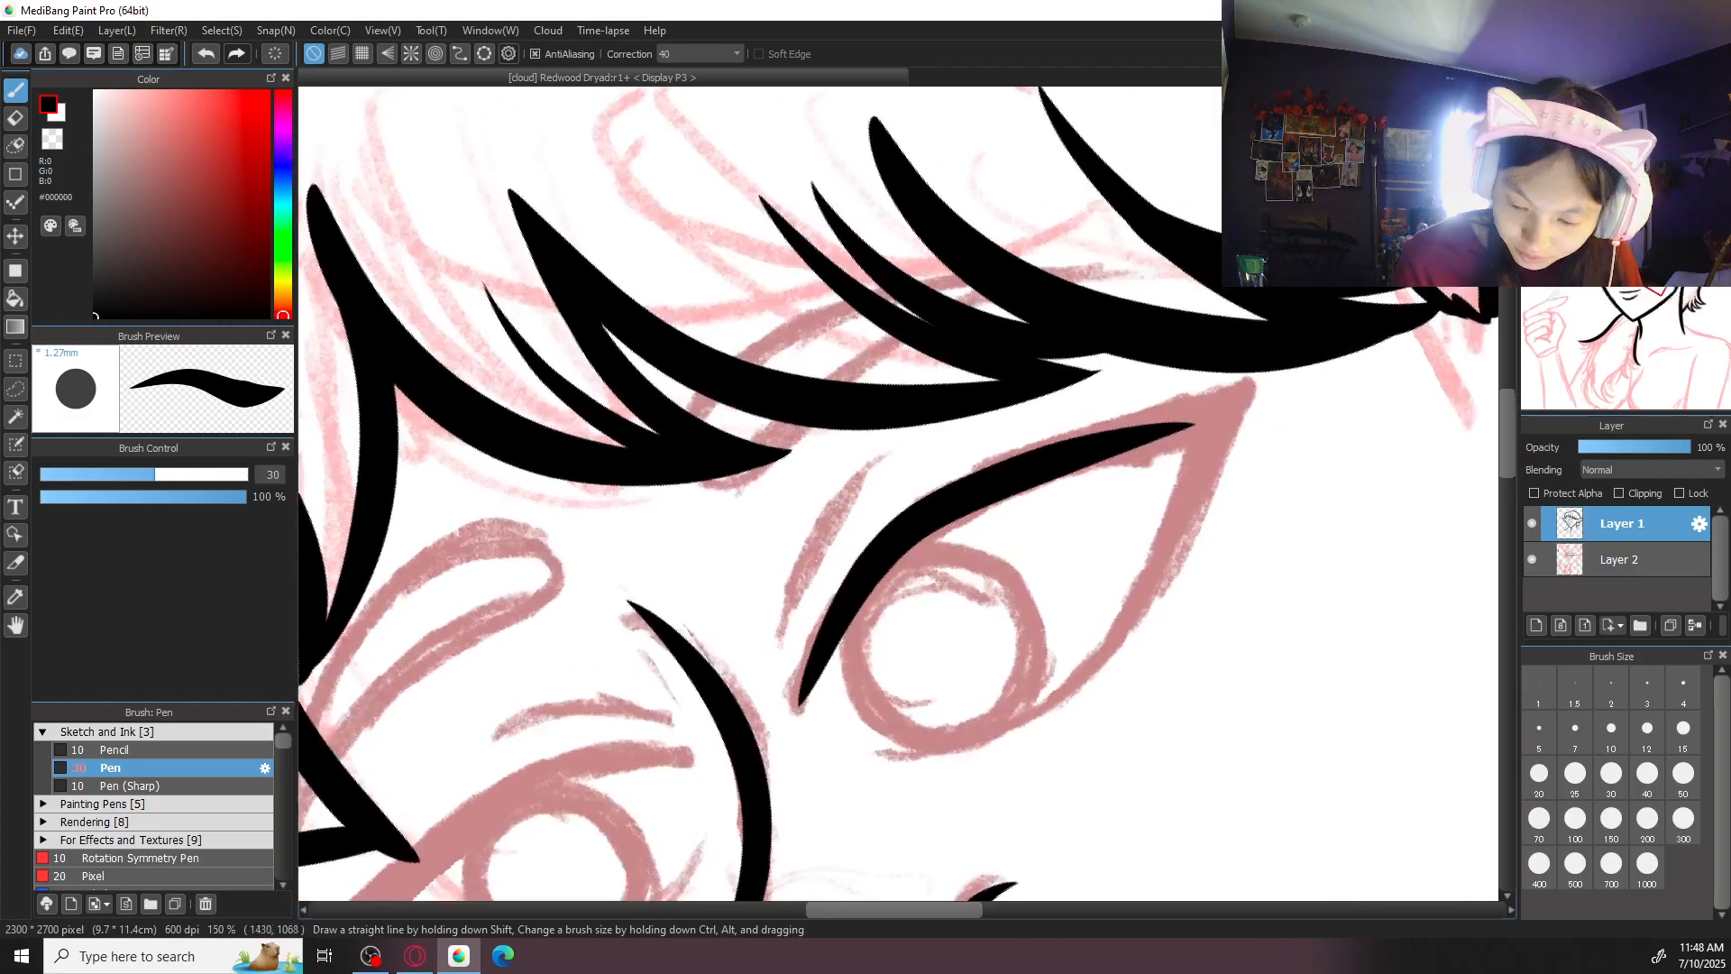
pyautogui.press('Left')
pyautogui.press('Left')
pyautogui.hotkey('ctrl', 'z')
# - Ink the thick upper lid line of the larger eye from outer to inner corner, redoing the stroke until it fits
pyautogui.hotkey('ctrl', 'z')
pyautogui.moveTo(1142, 227)
pyautogui.mouseDown()
pyautogui.moveTo(1080, 339)
pyautogui.moveTo(998, 406)
pyautogui.mouseUp()
pyautogui.moveTo(998, 405); pyautogui.dragTo(976, 435)
pyautogui.hotkey('ctrl', 'z')
pyautogui.moveTo(1125, 264)
pyautogui.mouseDown()
pyautogui.moveTo(920, 535)
pyautogui.moveTo(898, 724)
pyautogui.moveTo(962, 463)
pyautogui.moveTo(884, 721)
pyautogui.mouseUp()
pyautogui.hotkey('ctrl', 'z')
pyautogui.moveTo(882, 572)
pyautogui.mouseDown()
pyautogui.moveTo(897, 770)
pyautogui.moveTo(885, 565)
pyautogui.moveTo(893, 762)
pyautogui.mouseUp()
pyautogui.hotkey('ctrl', 'z')
pyautogui.hotkey('ctrl', 'z')
pyautogui.hotkey('ctrl', 'z')
pyautogui.hotkey('ctrl', 'z')
pyautogui.moveTo(879, 602); pyautogui.dragTo(892, 762)
pyautogui.hotkey('ctrl', 'z')
pyautogui.moveTo(877, 600); pyautogui.dragTo(893, 760)
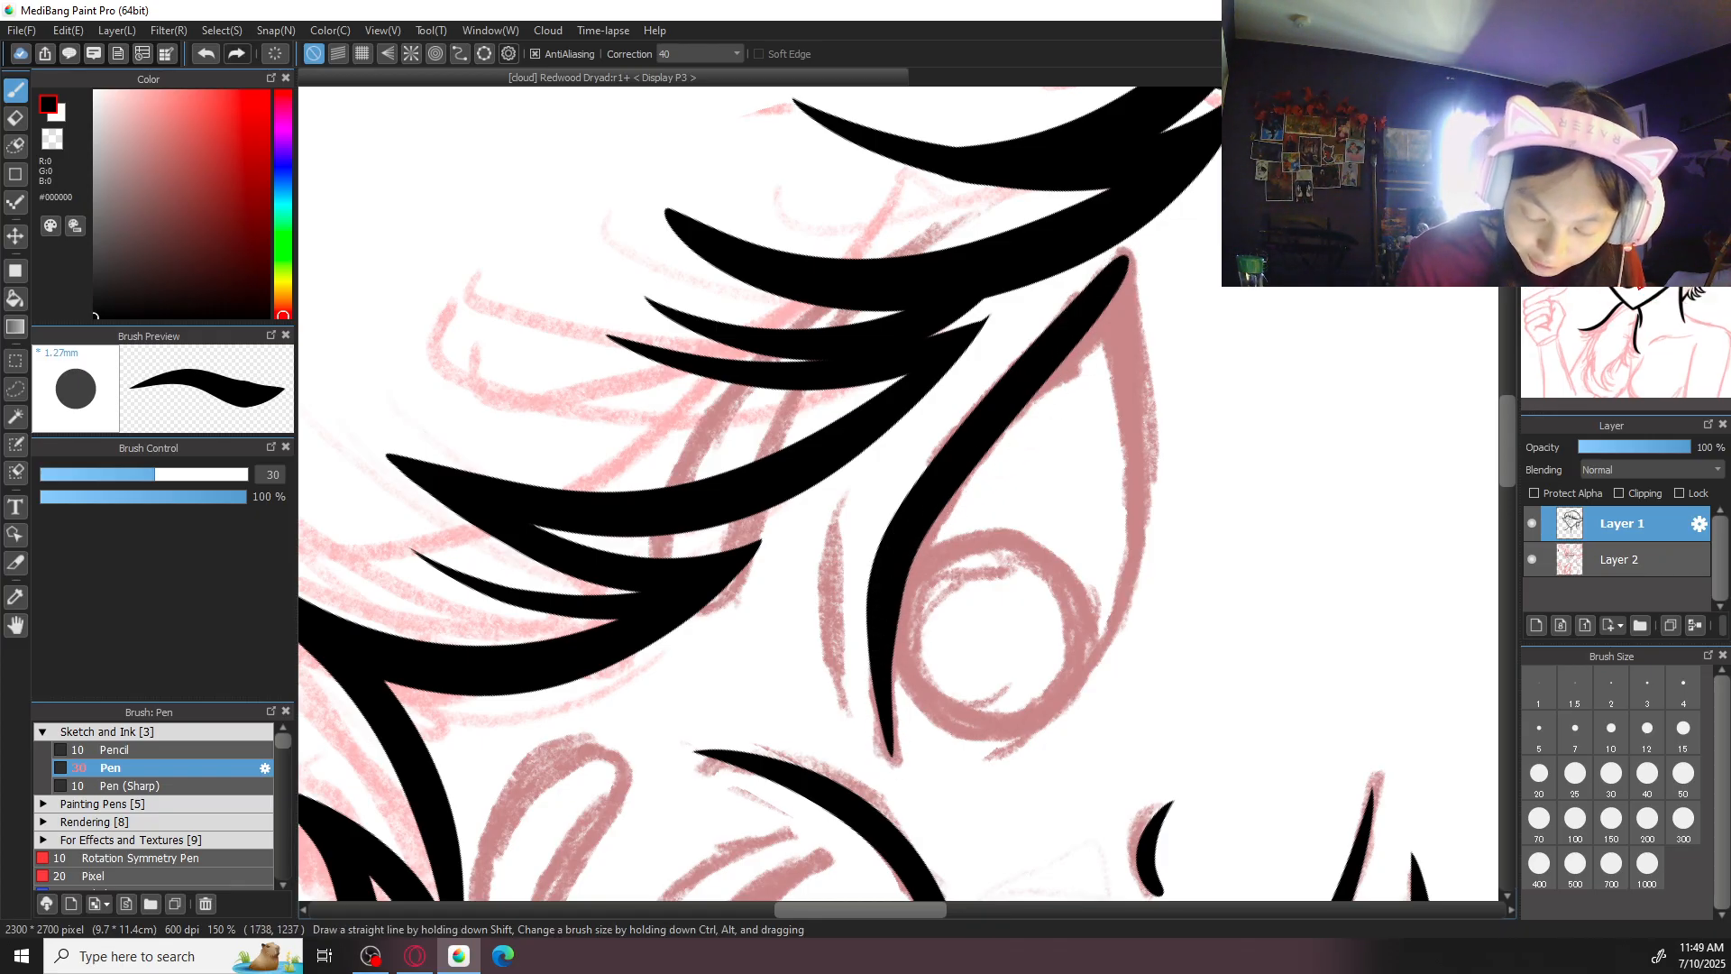
# - Ink the short crease above the larger eye and its lower lid line running up to the pointed outer corner
pyautogui.click(1634, 99)
pyautogui.moveTo(673, 572)
pyautogui.mouseDown()
pyautogui.moveTo(782, 468)
pyautogui.moveTo(852, 456)
pyautogui.mouseUp()
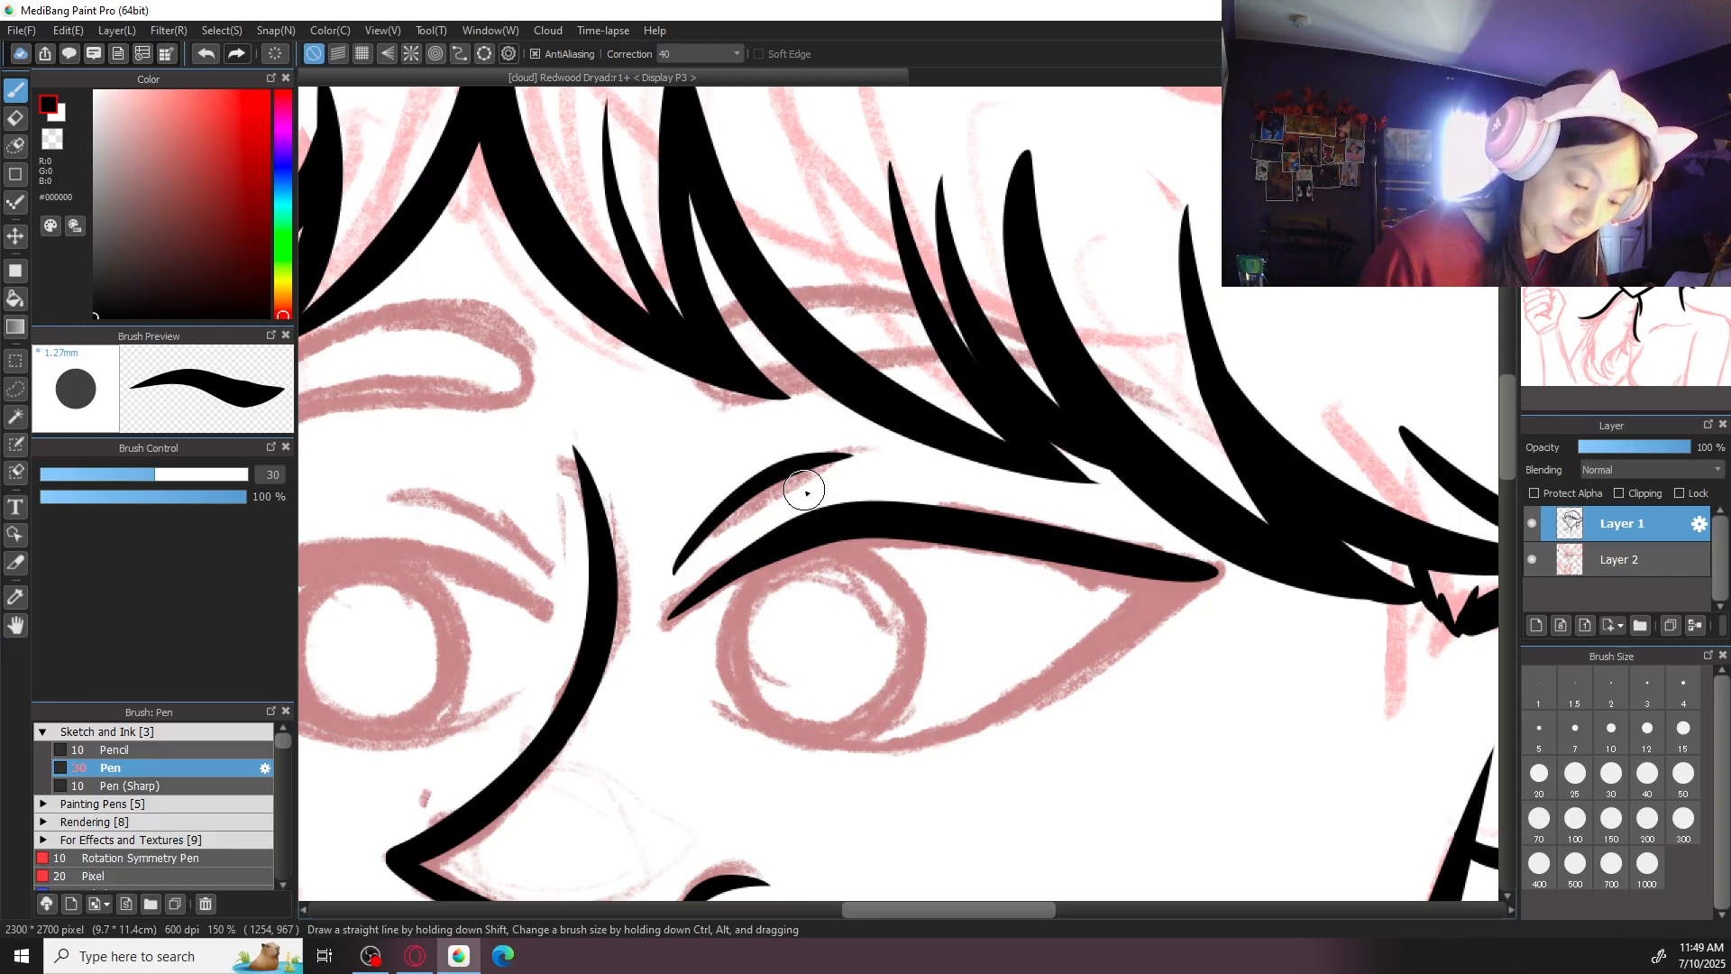
pyautogui.scroll(-3, 1036, 514)
pyautogui.moveTo(721, 586); pyautogui.dragTo(916, 631)
pyautogui.hotkey('ctrl', 'z')
pyautogui.moveTo(727, 580)
pyautogui.mouseDown()
pyautogui.moveTo(815, 627)
pyautogui.moveTo(1147, 501)
pyautogui.moveTo(1190, 458)
pyautogui.mouseUp()
pyautogui.moveTo(1115, 525)
pyautogui.mouseDown()
pyautogui.moveTo(1218, 452)
pyautogui.moveTo(1044, 566)
pyautogui.moveTo(1230, 447)
pyautogui.moveTo(1190, 476)
pyautogui.moveTo(1232, 445)
pyautogui.mouseUp()
pyautogui.moveTo(1120, 525); pyautogui.dragTo(1185, 456)
pyautogui.moveTo(1021, 575); pyautogui.dragTo(1198, 451)
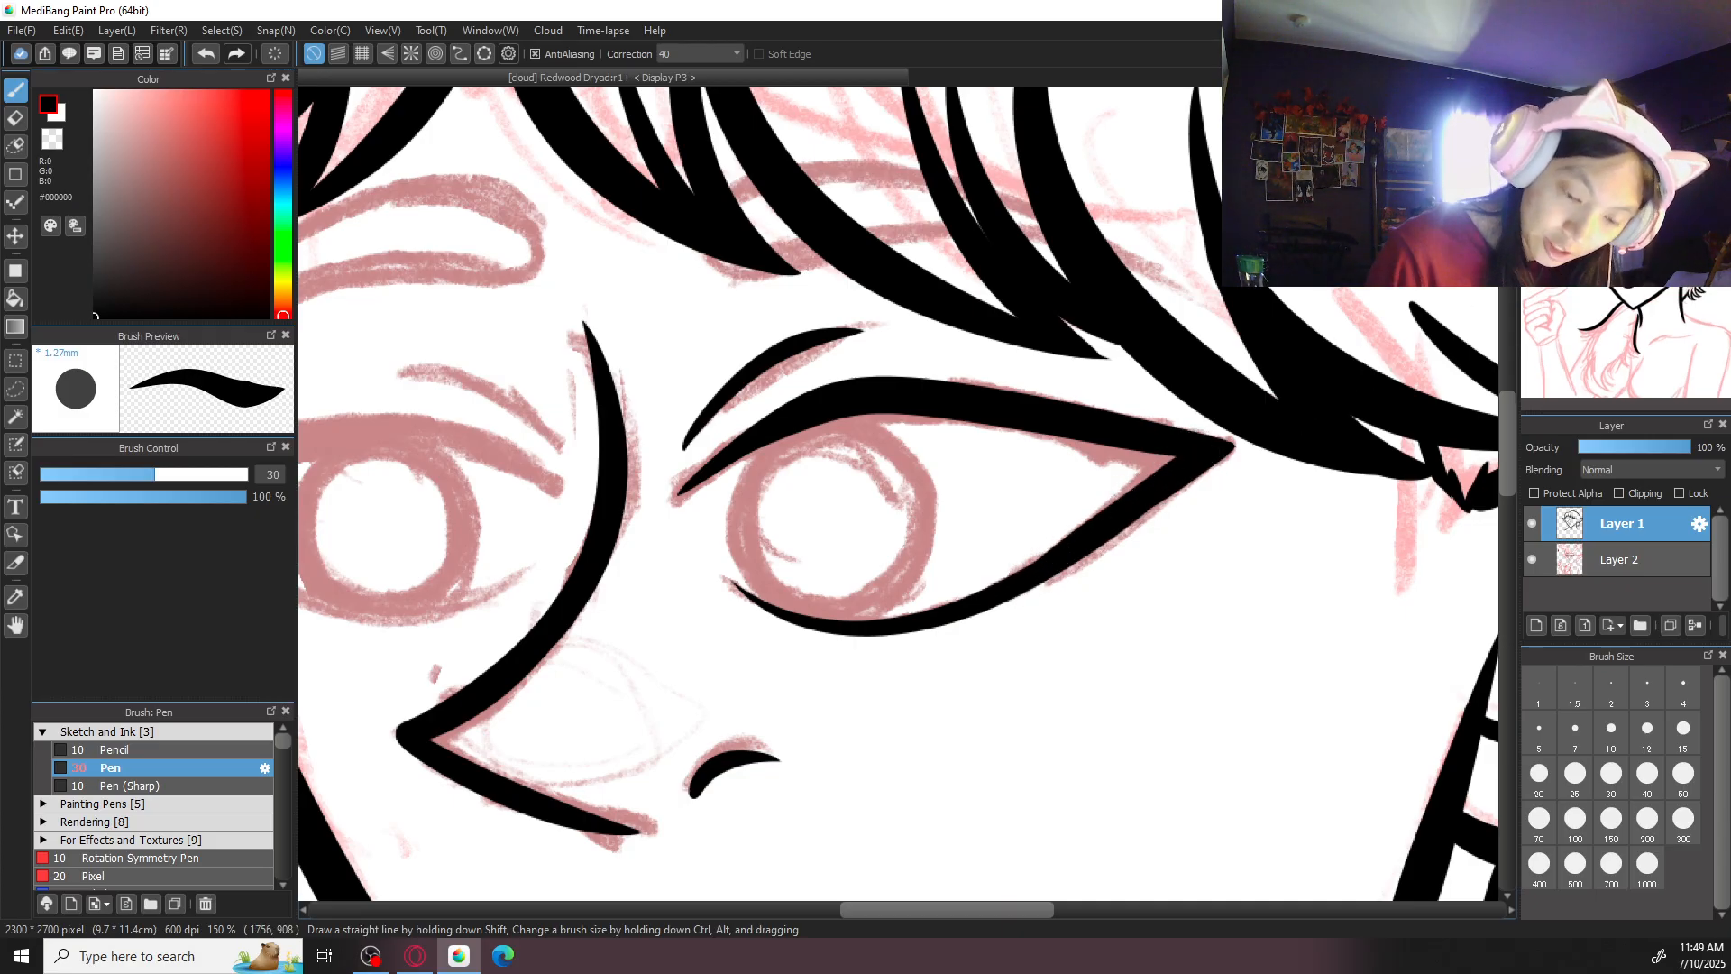
# - Thicken the upper lid line of the larger eye from its outer half toward the inner corner
pyautogui.press('Left')
pyautogui.press('Left')
pyautogui.press('Left')
pyautogui.press('Left')
pyautogui.press('Left')
pyautogui.press('Left')
pyautogui.moveTo(811, 361); pyautogui.dragTo(873, 205)
pyautogui.moveTo(834, 348)
pyautogui.mouseDown()
pyautogui.moveTo(809, 457)
pyautogui.moveTo(822, 625)
pyautogui.mouseUp()
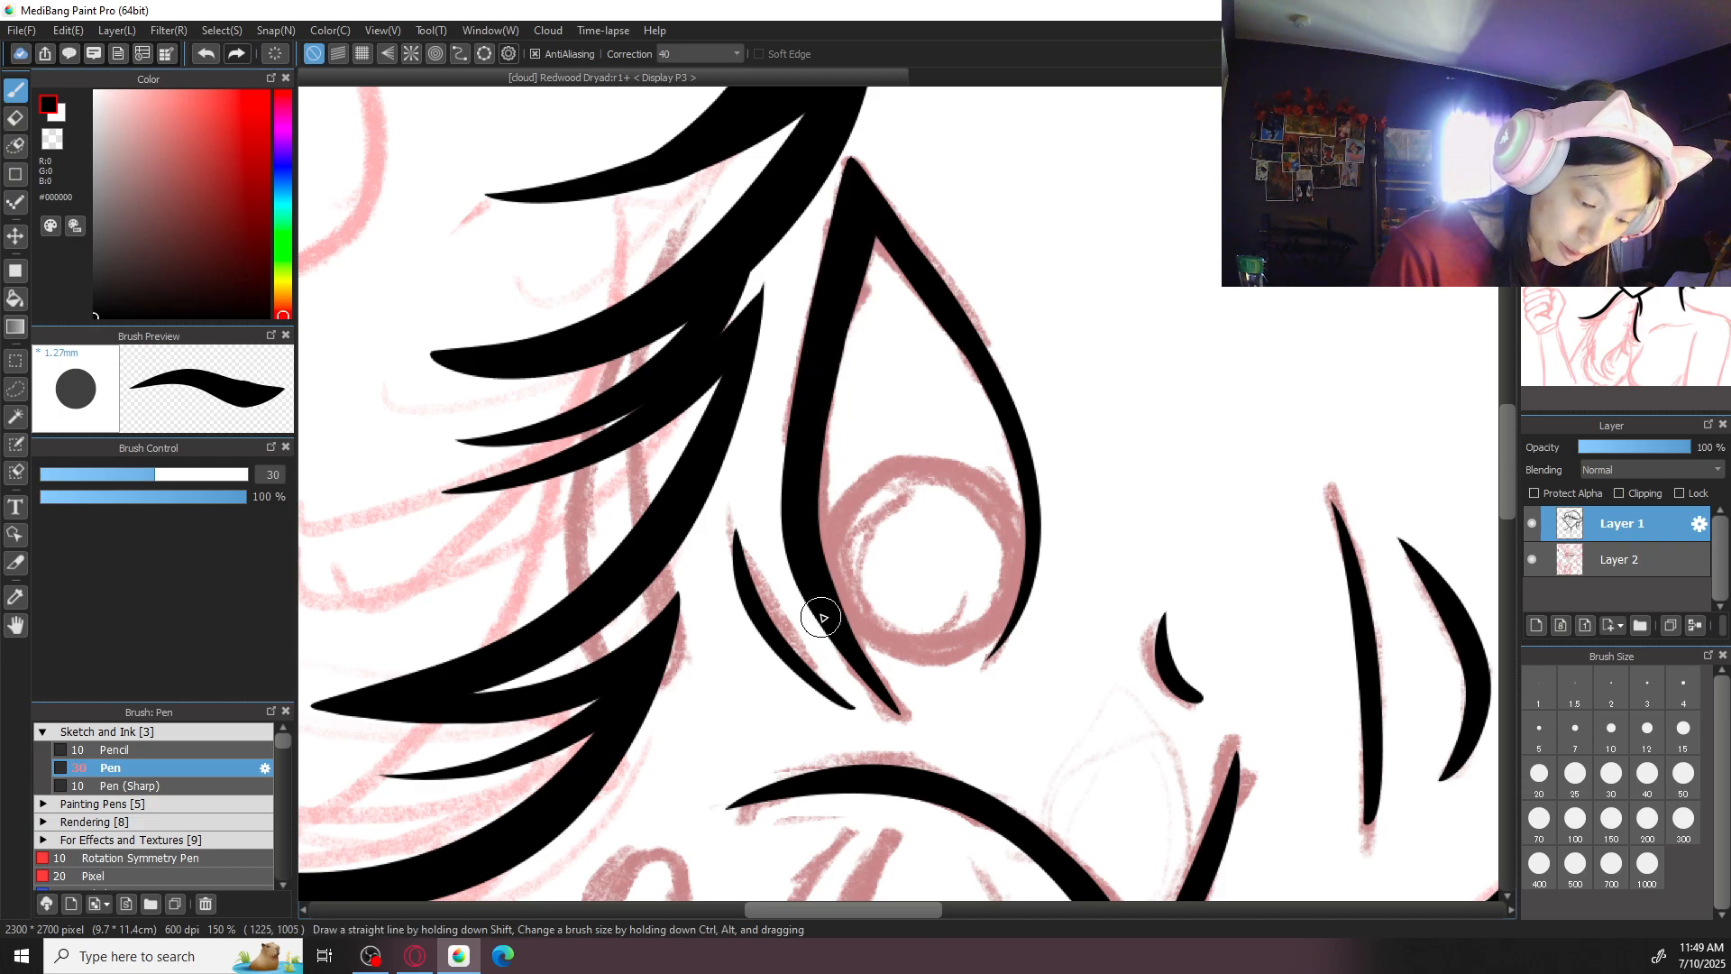
pyautogui.press('Right')
pyautogui.press('Right')
pyautogui.press('Right')
pyautogui.press('Right')
pyautogui.press('Right')
pyautogui.press('Right')
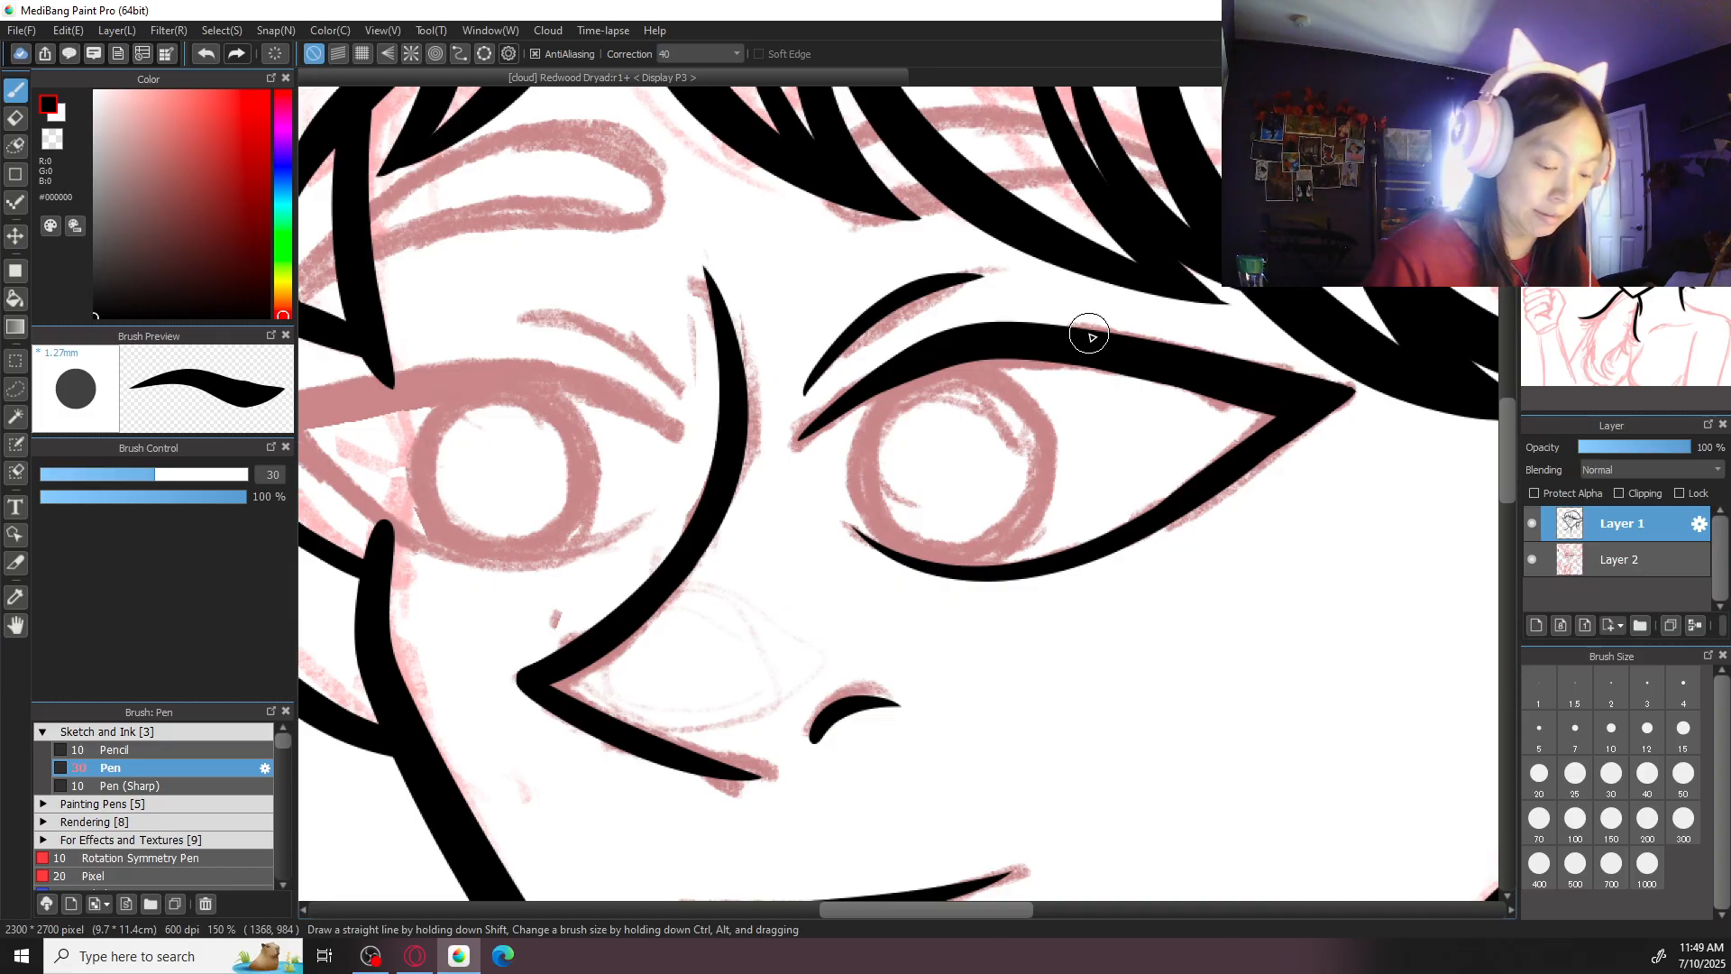
# - Ink the thick upper lid line of the smaller eye over the sketch, redoing the stroke until it fits
pyautogui.press('r')
pyautogui.moveTo(1089, 334)
pyautogui.mouseDown()
pyautogui.moveTo(1144, 450)
pyautogui.moveTo(1132, 578)
pyautogui.mouseUp()
pyautogui.press('space')
pyautogui.moveTo(823, 149); pyautogui.dragTo(768, 469)
pyautogui.moveTo(588, 204); pyautogui.dragTo(685, 336)
pyautogui.moveTo(740, 405); pyautogui.dragTo(786, 536)
pyautogui.hotkey('ctrl', 'z')
pyautogui.moveTo(595, 217); pyautogui.dragTo(790, 573)
pyautogui.hotkey('ctrl', 'z')
pyautogui.moveTo(595, 222)
pyautogui.mouseDown()
pyautogui.moveTo(798, 559)
pyautogui.moveTo(722, 356)
pyautogui.moveTo(799, 539)
pyautogui.mouseUp()
pyautogui.hotkey('ctrl', 'z')
pyautogui.hotkey('ctrl', 'z')
pyautogui.moveTo(595, 216)
pyautogui.mouseDown()
pyautogui.moveTo(645, 288)
pyautogui.moveTo(785, 531)
pyautogui.moveTo(769, 539)
pyautogui.moveTo(760, 433)
pyautogui.moveTo(797, 561)
pyautogui.mouseUp()
pyautogui.hotkey('ctrl', 'z')
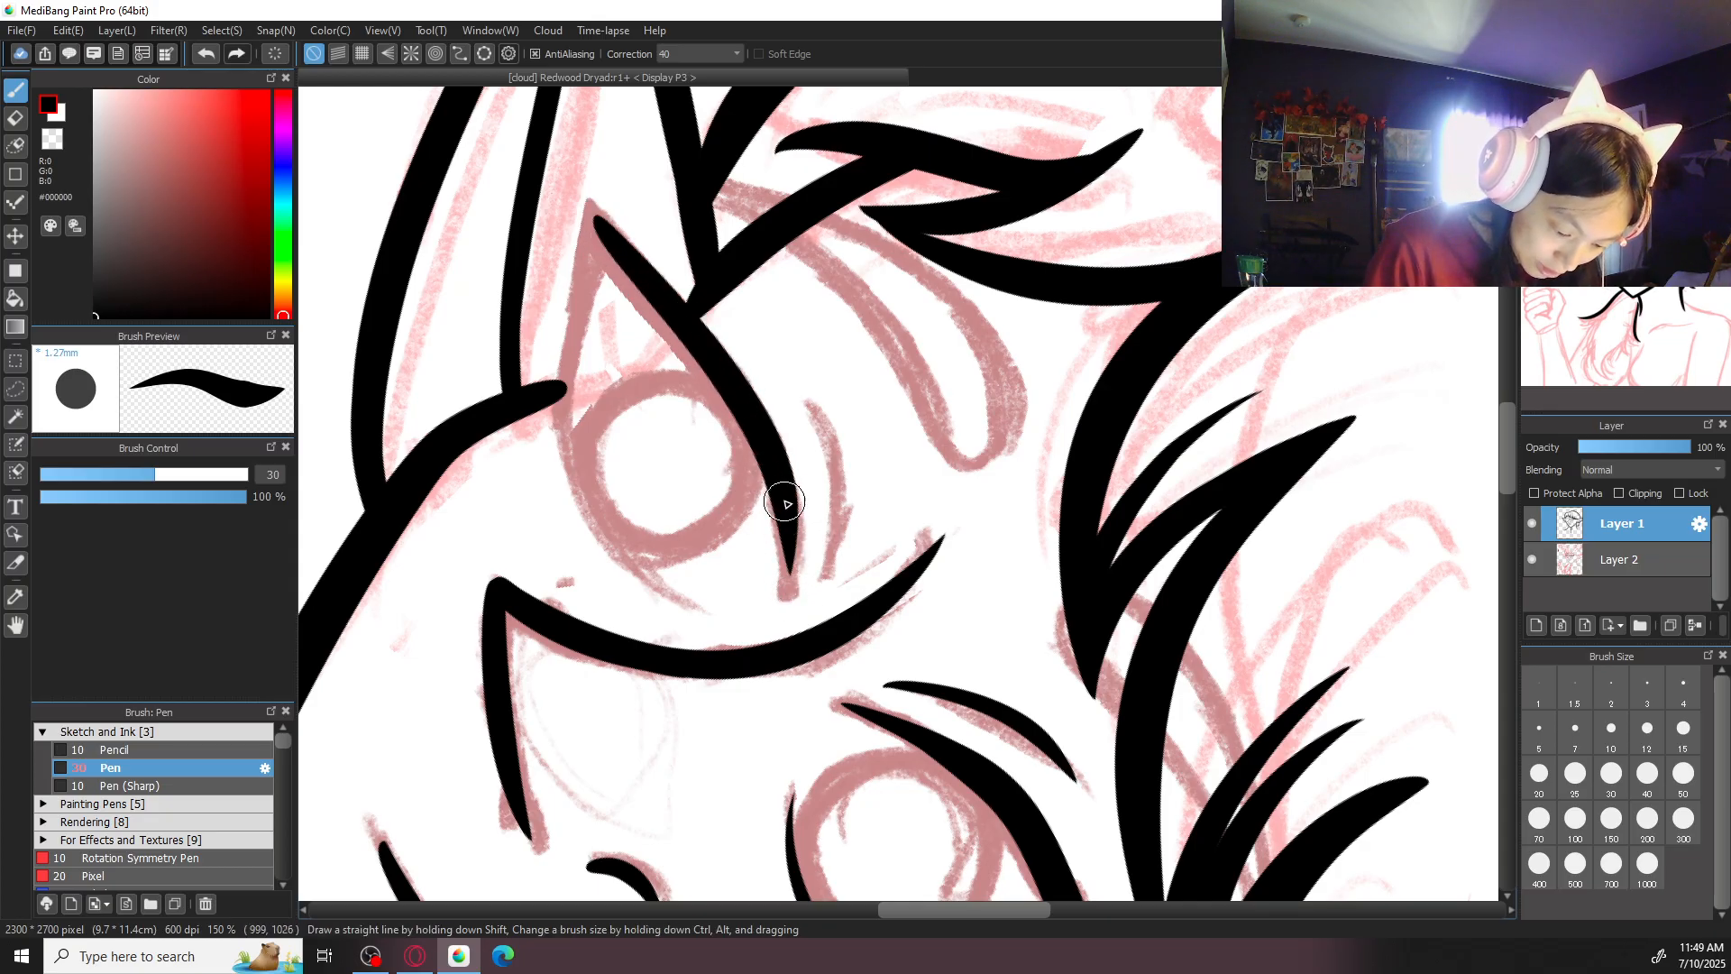
pyautogui.hotkey('ctrl', 'z')
pyautogui.moveTo(789, 477)
pyautogui.mouseDown()
pyautogui.moveTo(787, 604)
pyautogui.moveTo(787, 513)
pyautogui.moveTo(789, 602)
pyautogui.mouseUp()
pyautogui.hotkey('ctrl', 'z')
# - Ink the short curved crease line above the inner half of the smaller eye
pyautogui.press('Left')
pyautogui.press('Left')
pyautogui.press('Left')
pyautogui.press('Left')
pyautogui.press('Left')
pyautogui.press('Left')
pyautogui.press('Left')
pyautogui.press('Left')
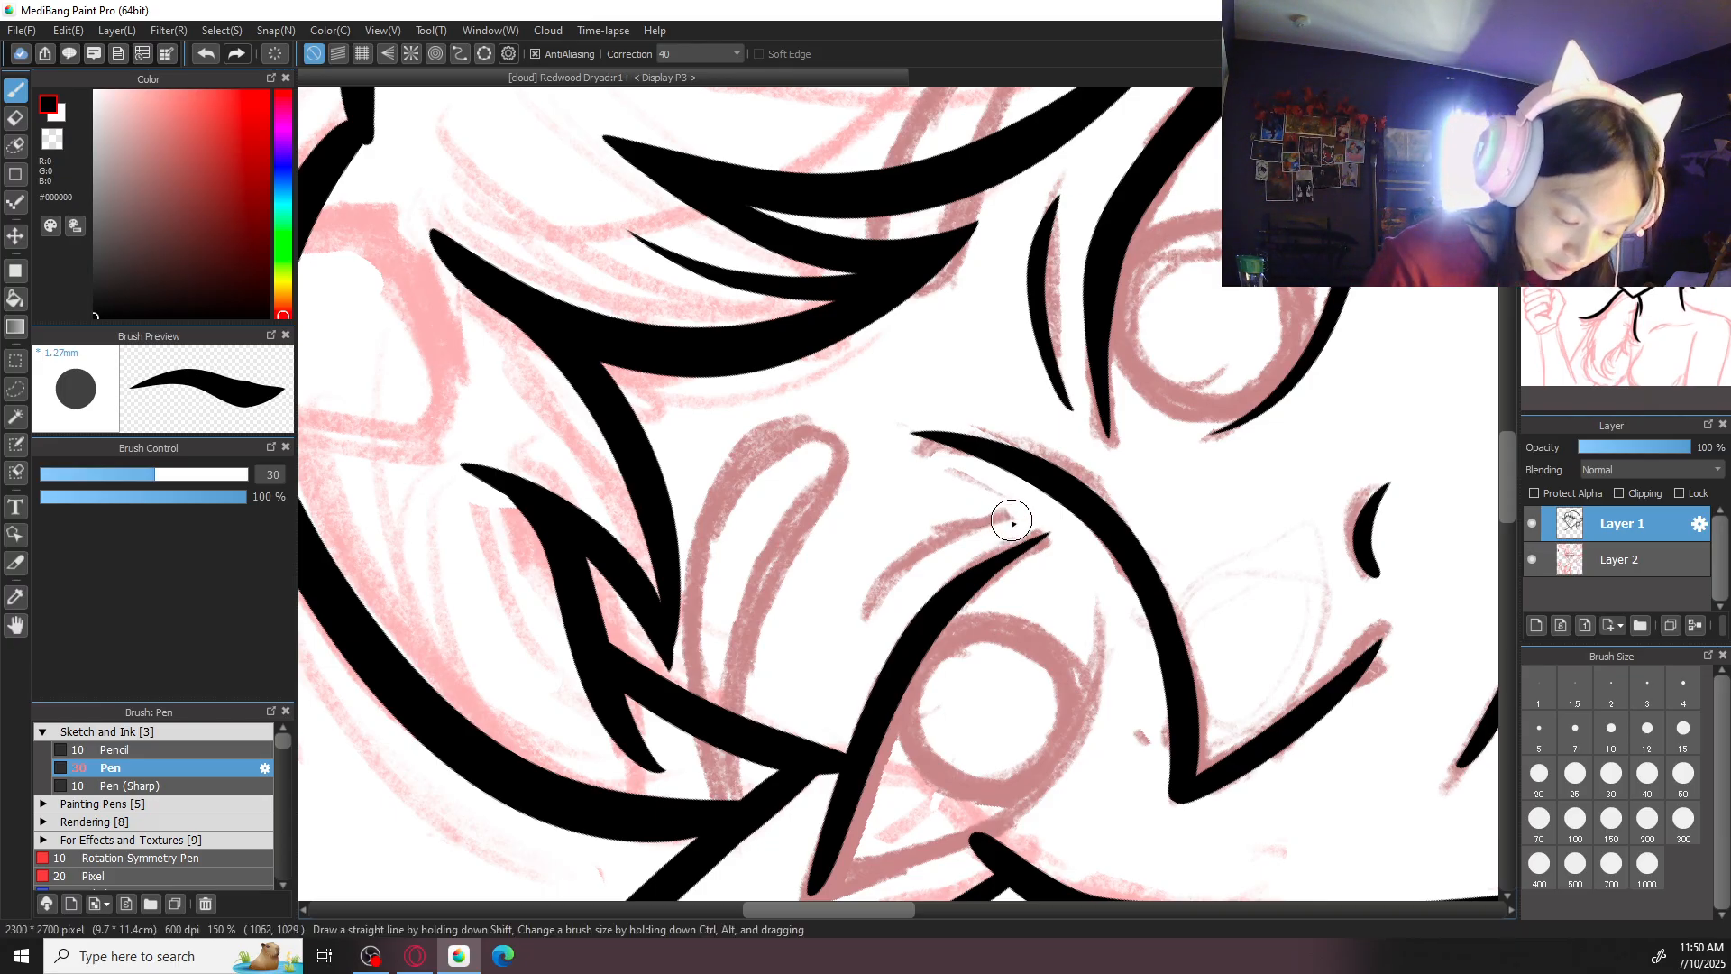
pyautogui.moveTo(1012, 516)
pyautogui.mouseDown()
pyautogui.moveTo(857, 603)
pyautogui.moveTo(881, 630)
pyautogui.mouseUp()
pyautogui.hotkey('ctrl', 'z')
pyautogui.hotkey('ctrl', 'z')
pyautogui.moveTo(1010, 519)
pyautogui.mouseDown()
pyautogui.moveTo(935, 541)
pyautogui.moveTo(866, 619)
pyautogui.mouseUp()
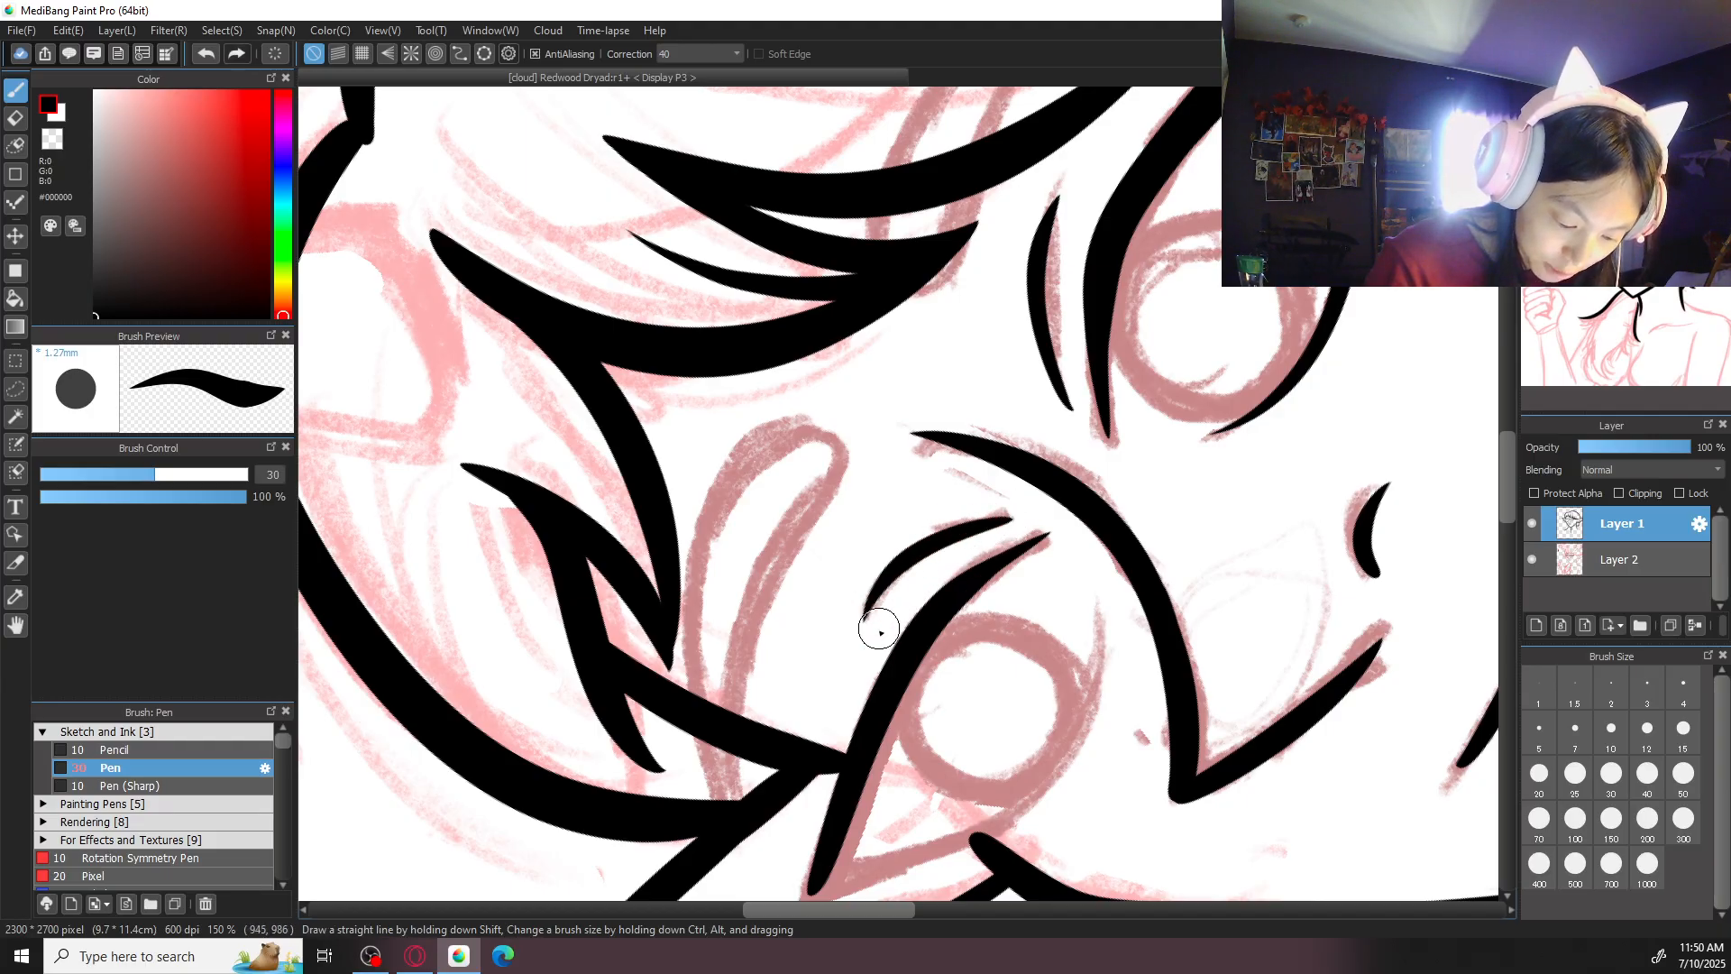
# - Extend the outer end of the smaller eye's upper lid line into a sharp point
pyautogui.click(1651, 99)
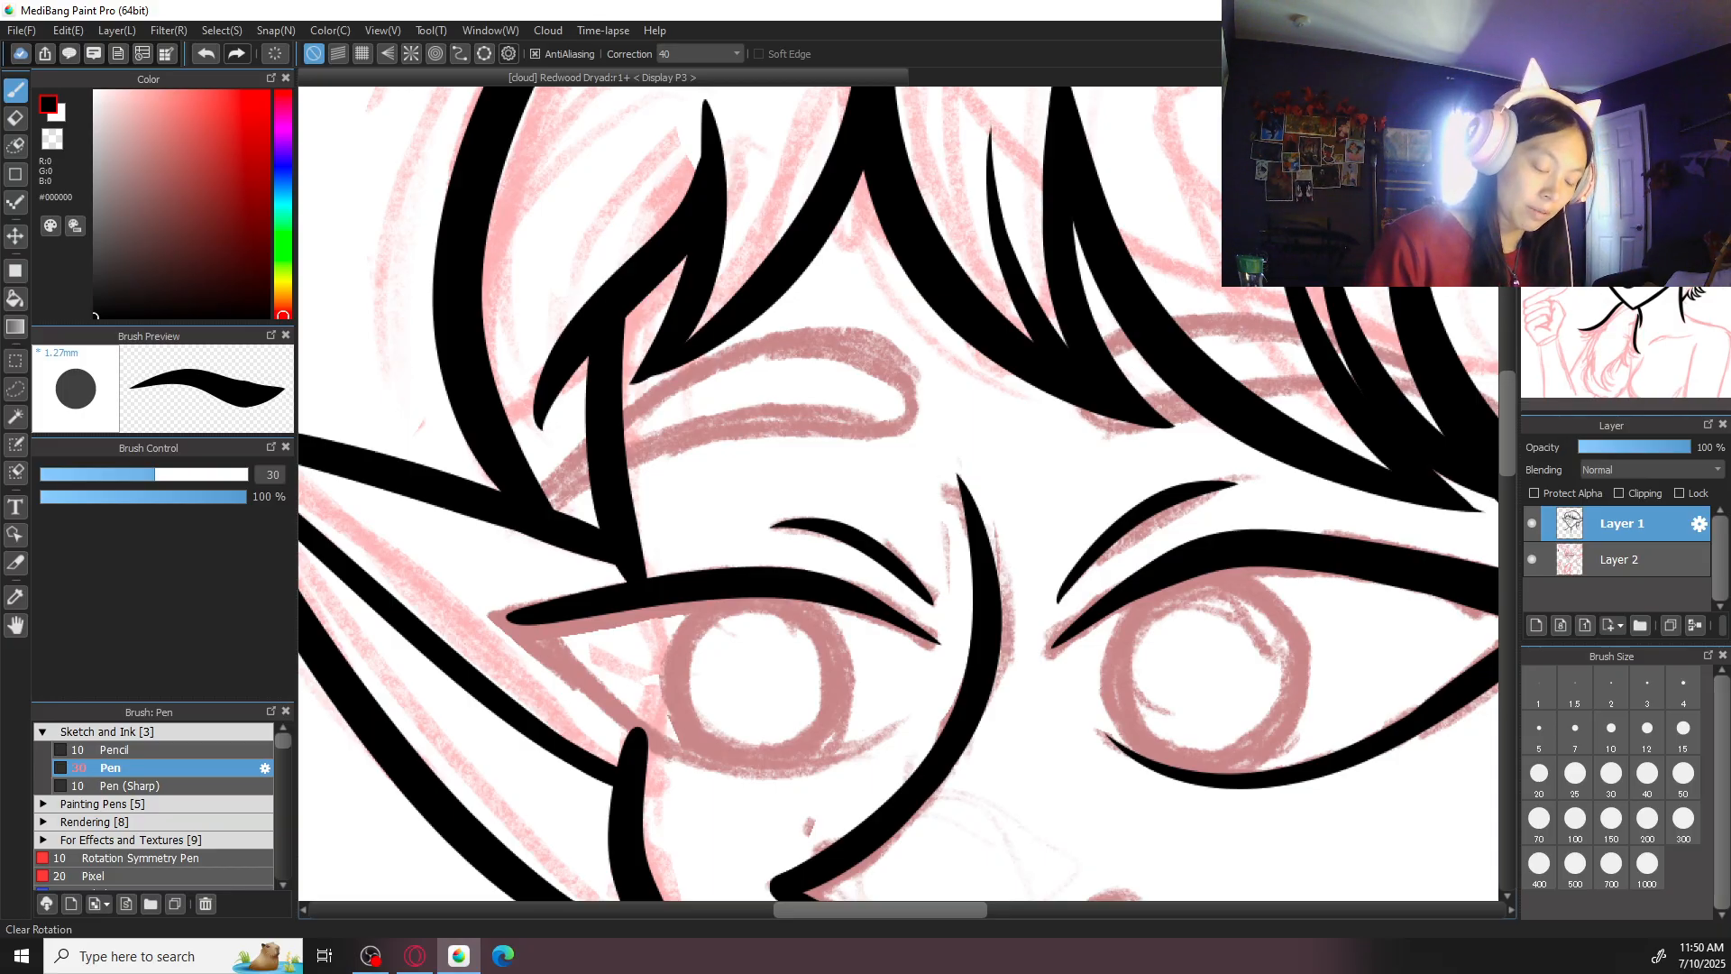
pyautogui.press('Right')
pyautogui.press('Right')
pyautogui.press('Right')
pyautogui.press('Right')
pyautogui.moveTo(589, 200)
pyautogui.mouseDown()
pyautogui.moveTo(681, 303)
pyautogui.moveTo(666, 298)
pyautogui.mouseUp()
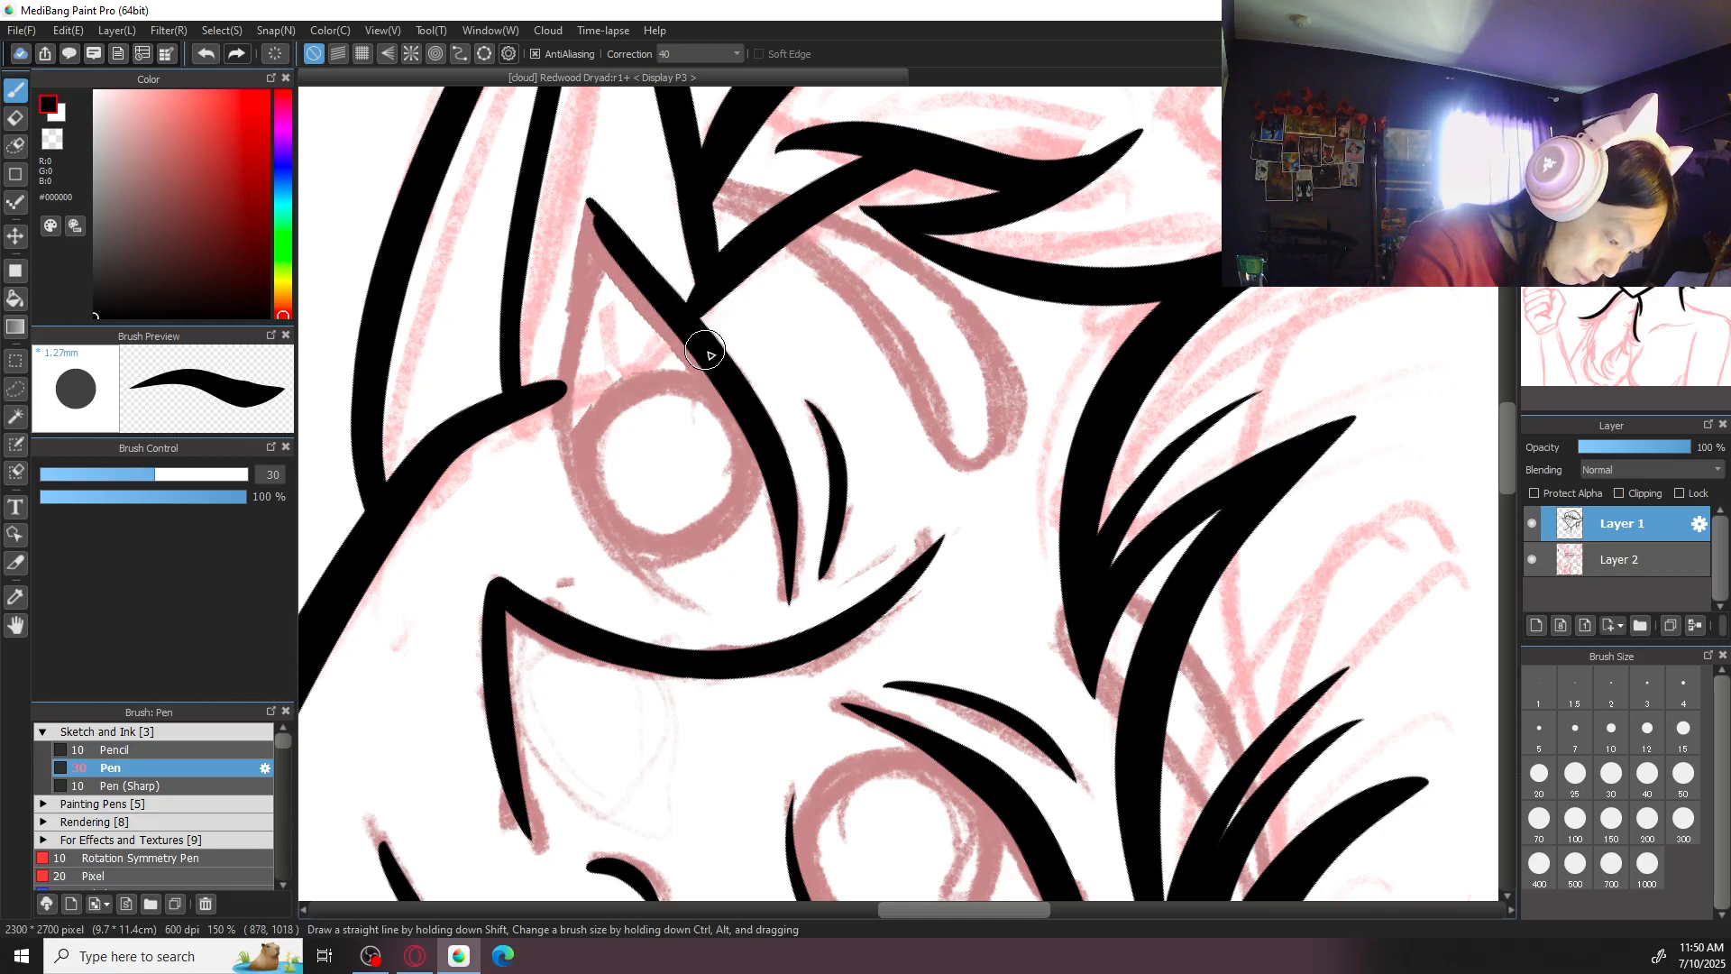
pyautogui.press('Left')
pyautogui.press('Left')
pyautogui.press('Left')
pyautogui.press('Left')
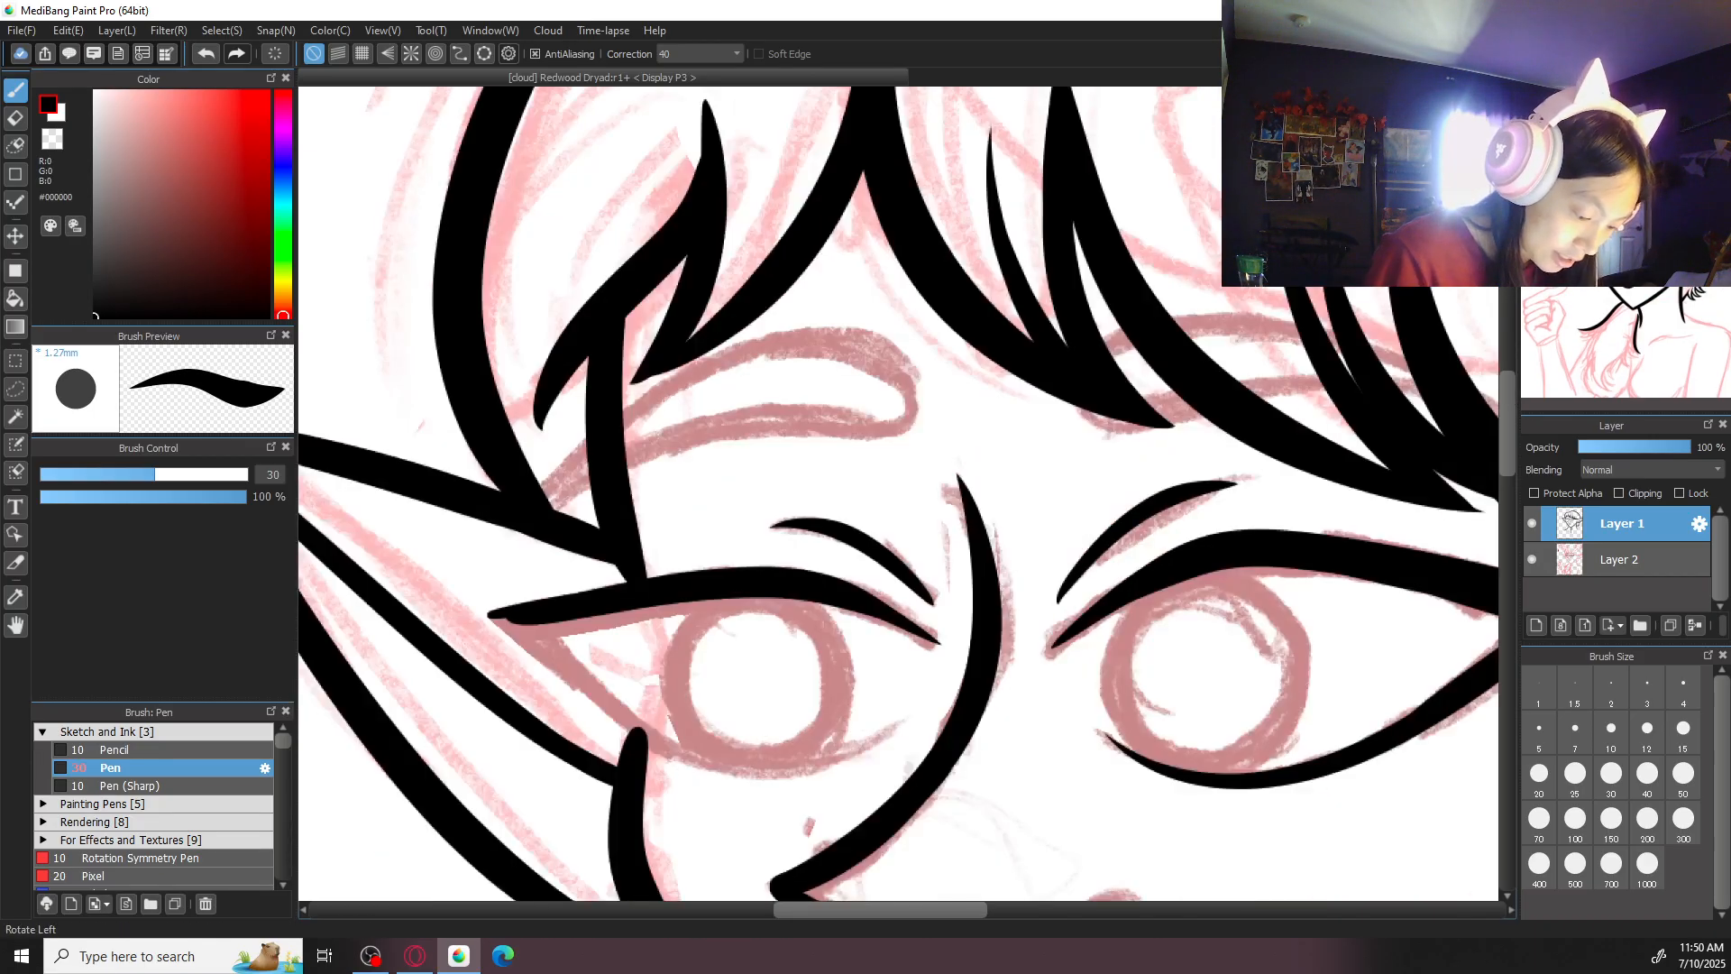
# - Ink the outer segment of the smaller eye's lower lid down to the face outline and thicken the outer corner
pyautogui.scroll(-3, 1090, 491)
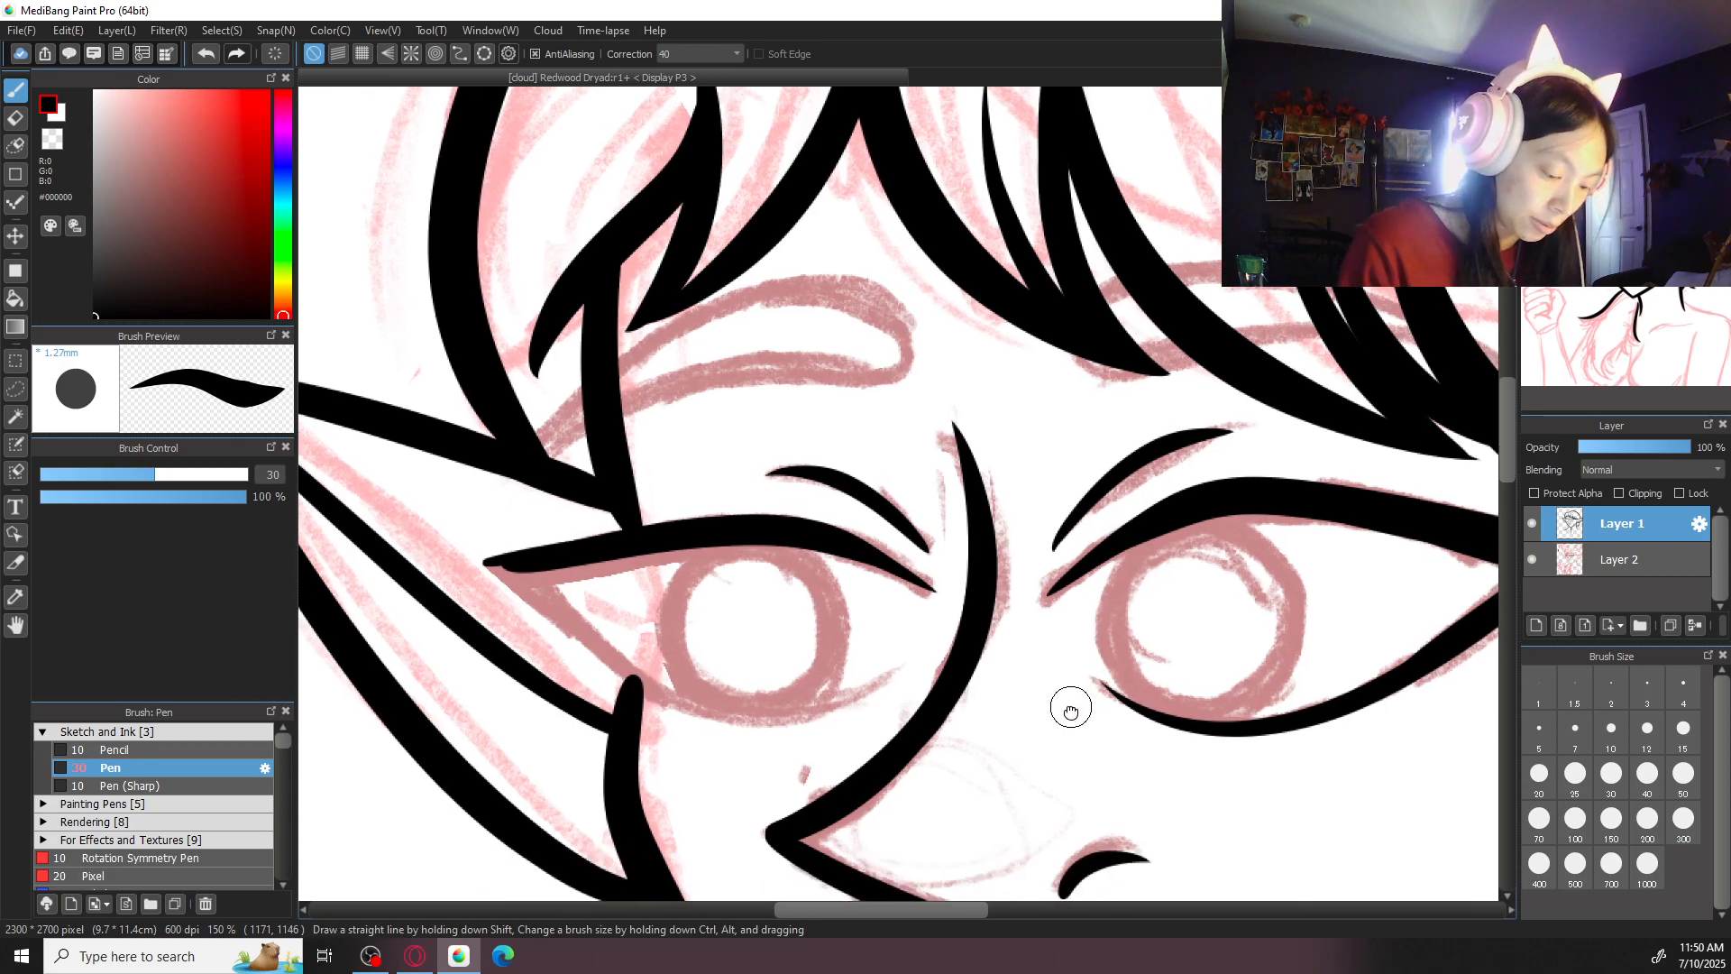
pyautogui.moveTo(514, 487); pyautogui.dragTo(654, 600)
pyautogui.hotkey('ctrl', 'z')
pyautogui.moveTo(514, 484); pyautogui.dragTo(663, 604)
pyautogui.hotkey('ctrl', 'z')
pyautogui.moveTo(517, 487); pyautogui.dragTo(703, 635)
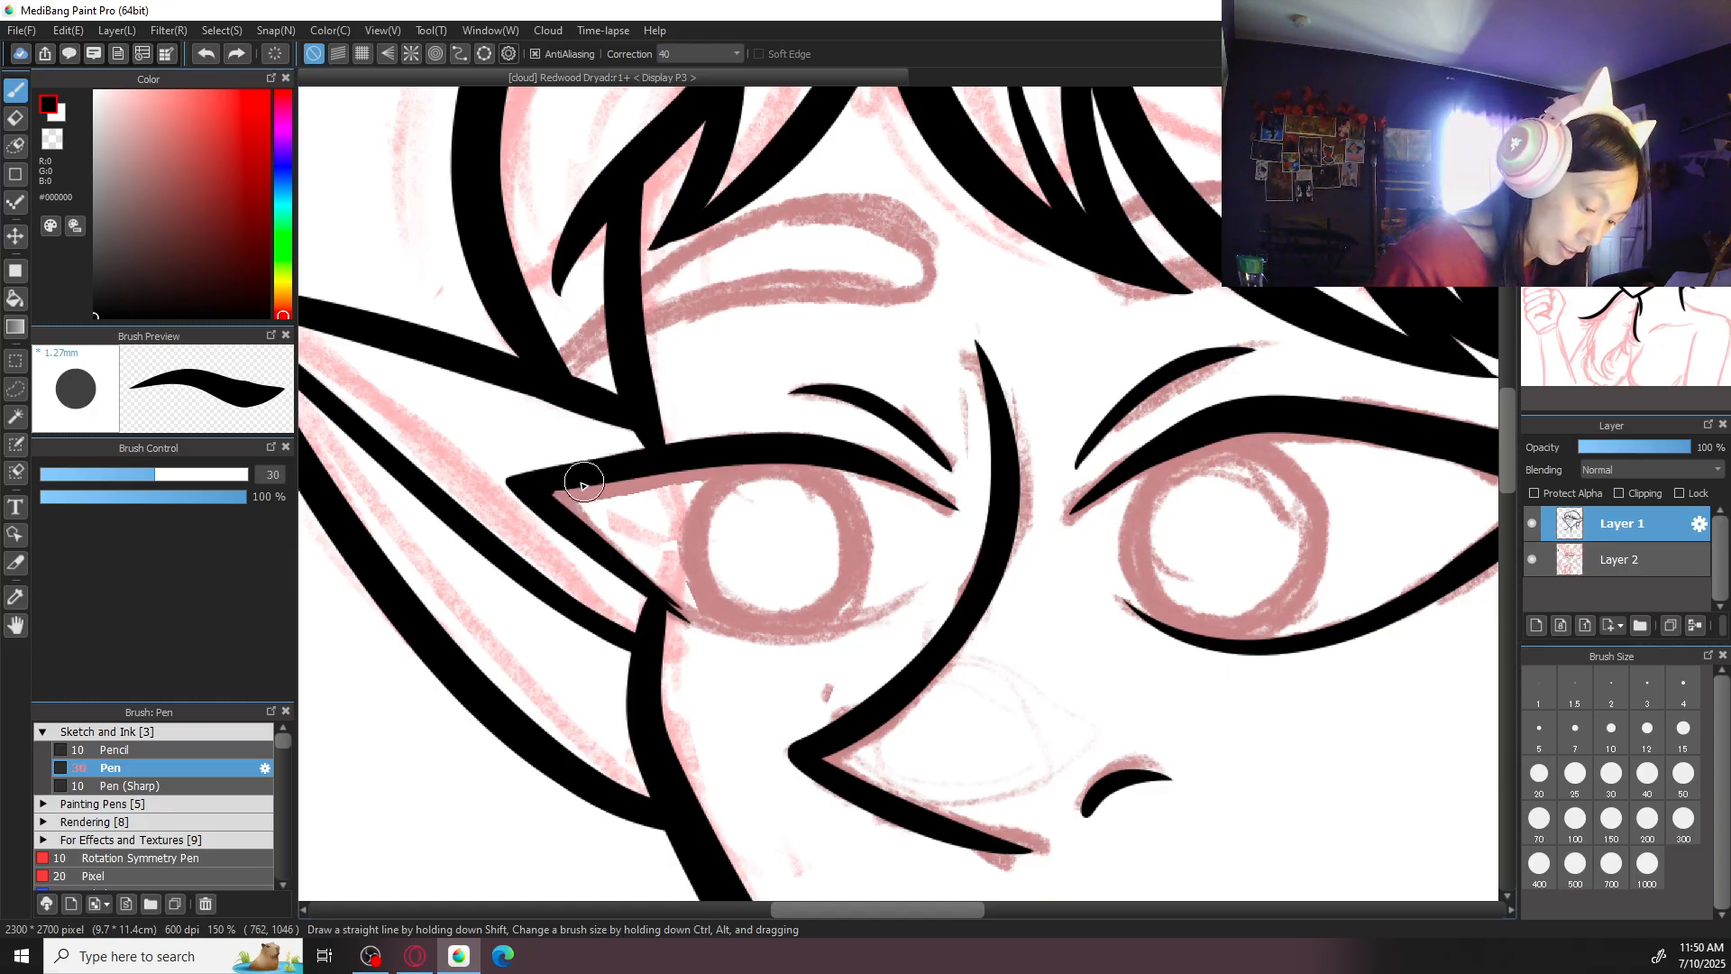
pyautogui.click(1610, 101)
pyautogui.moveTo(930, 591); pyautogui.dragTo(1052, 437)
pyautogui.moveTo(724, 498); pyautogui.dragTo(846, 393)
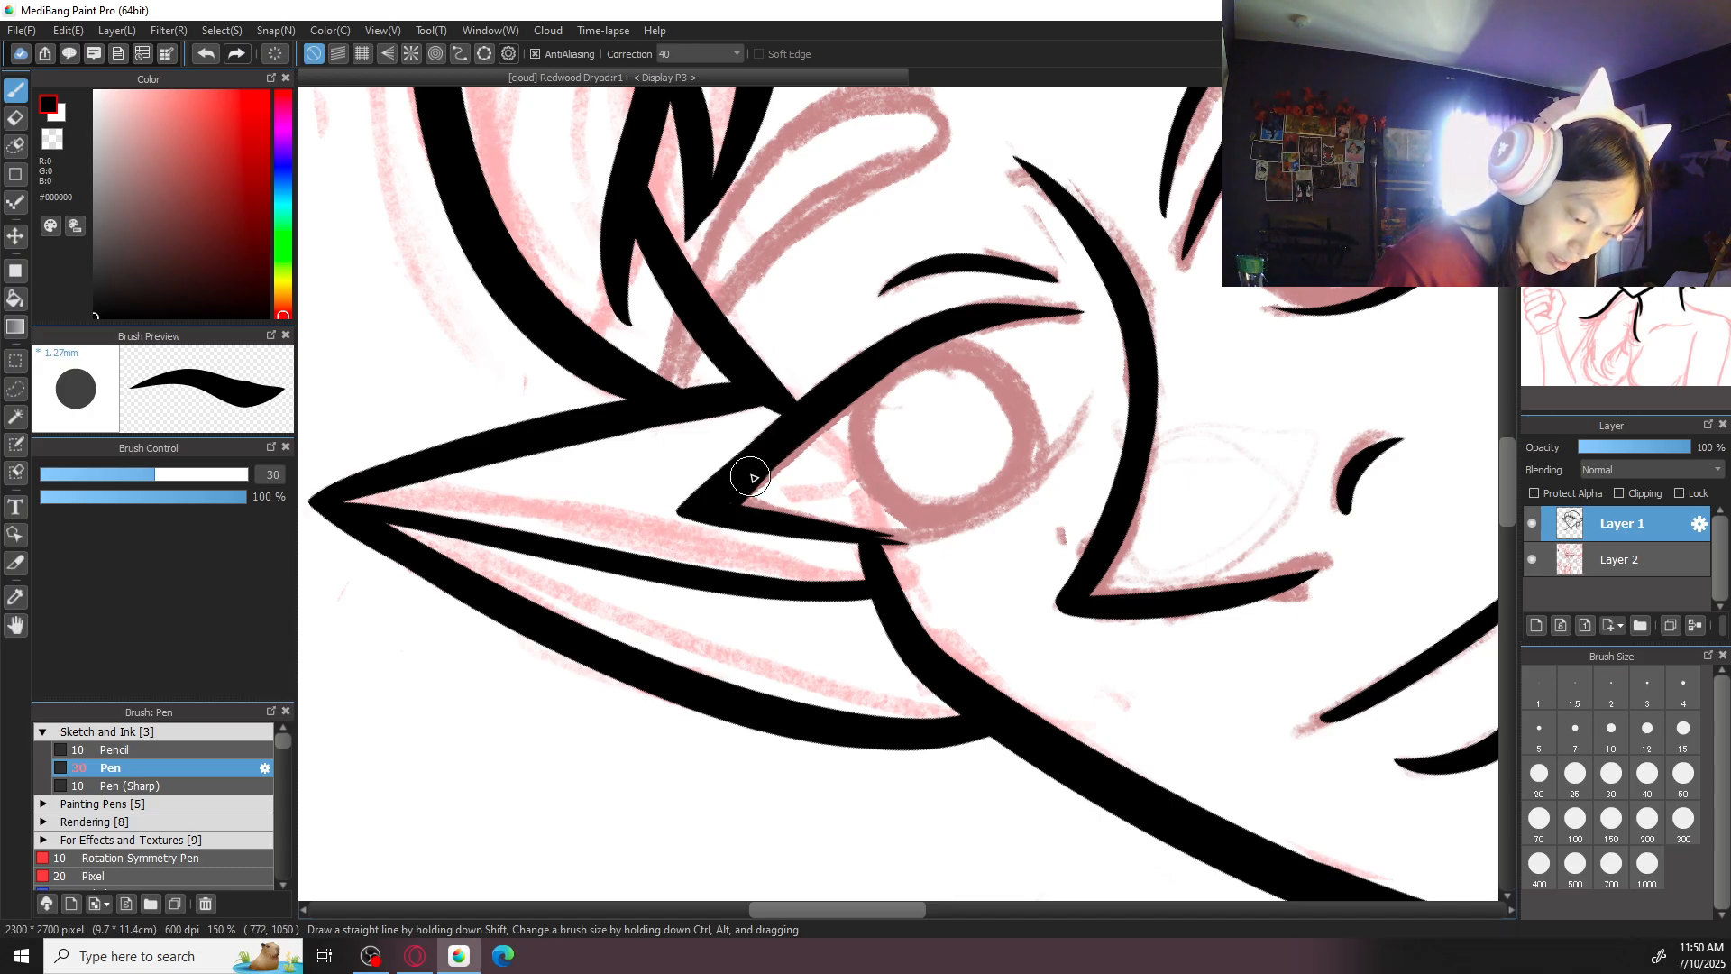
# - Ink the curved lower lid under the smaller eye's iris toward the nose, redoing the stroke until it fits
pyautogui.click(1637, 102)
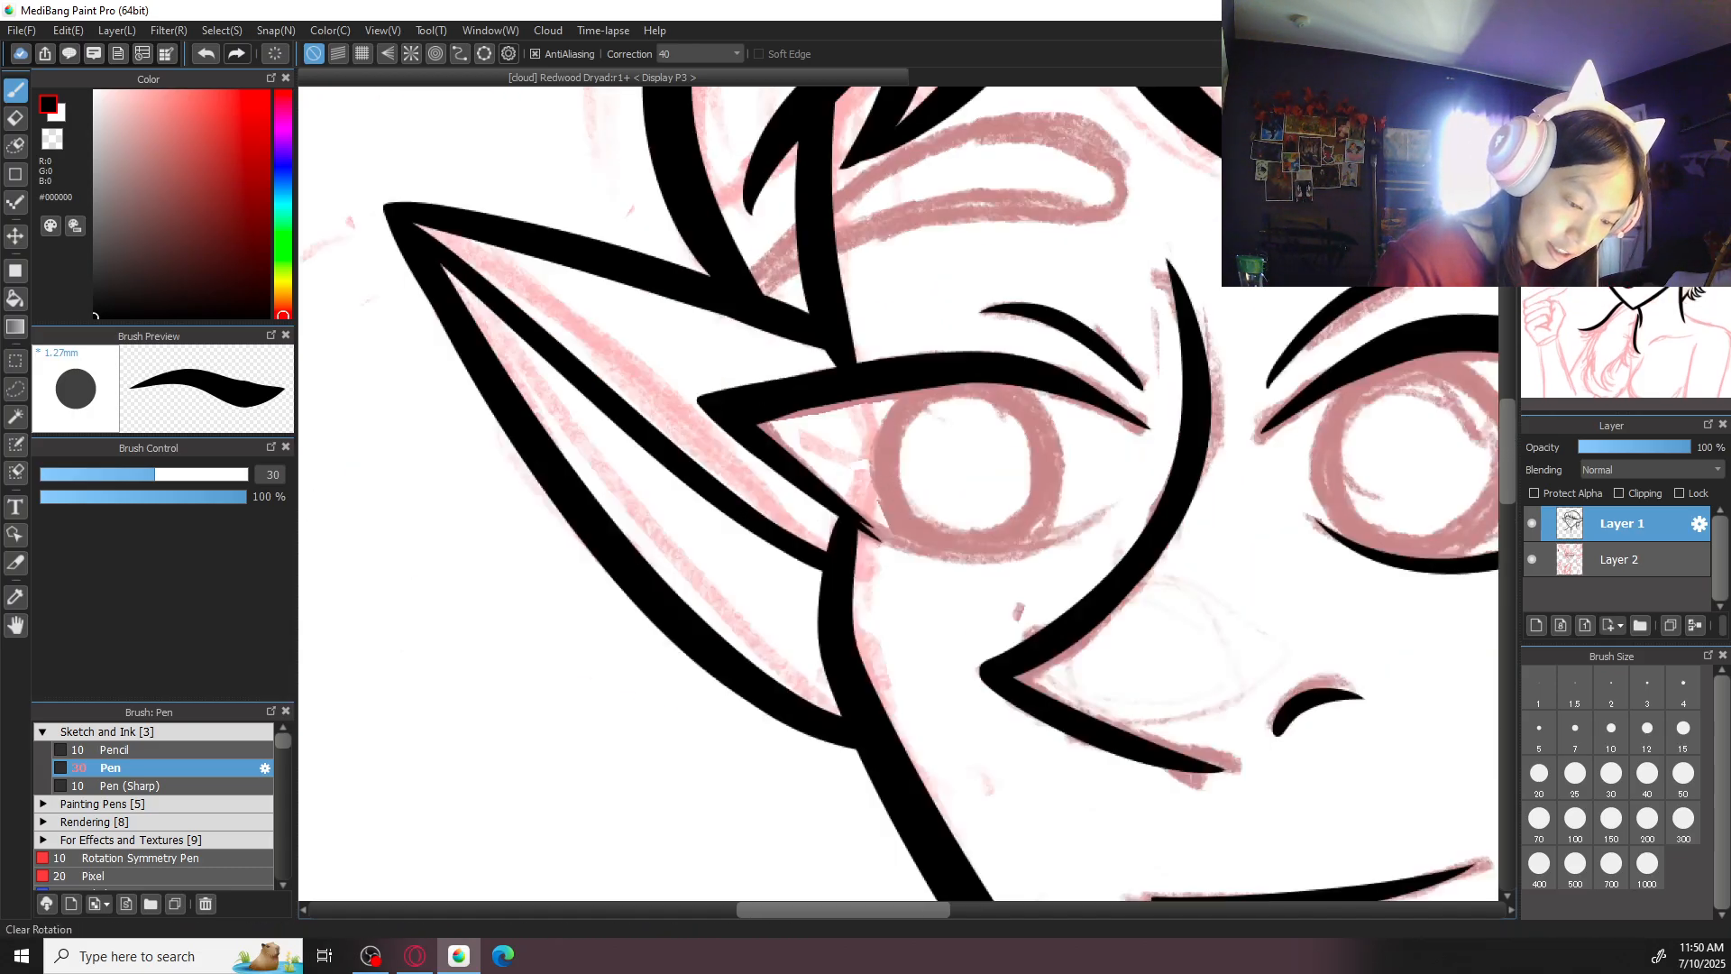
pyautogui.click(1637, 103)
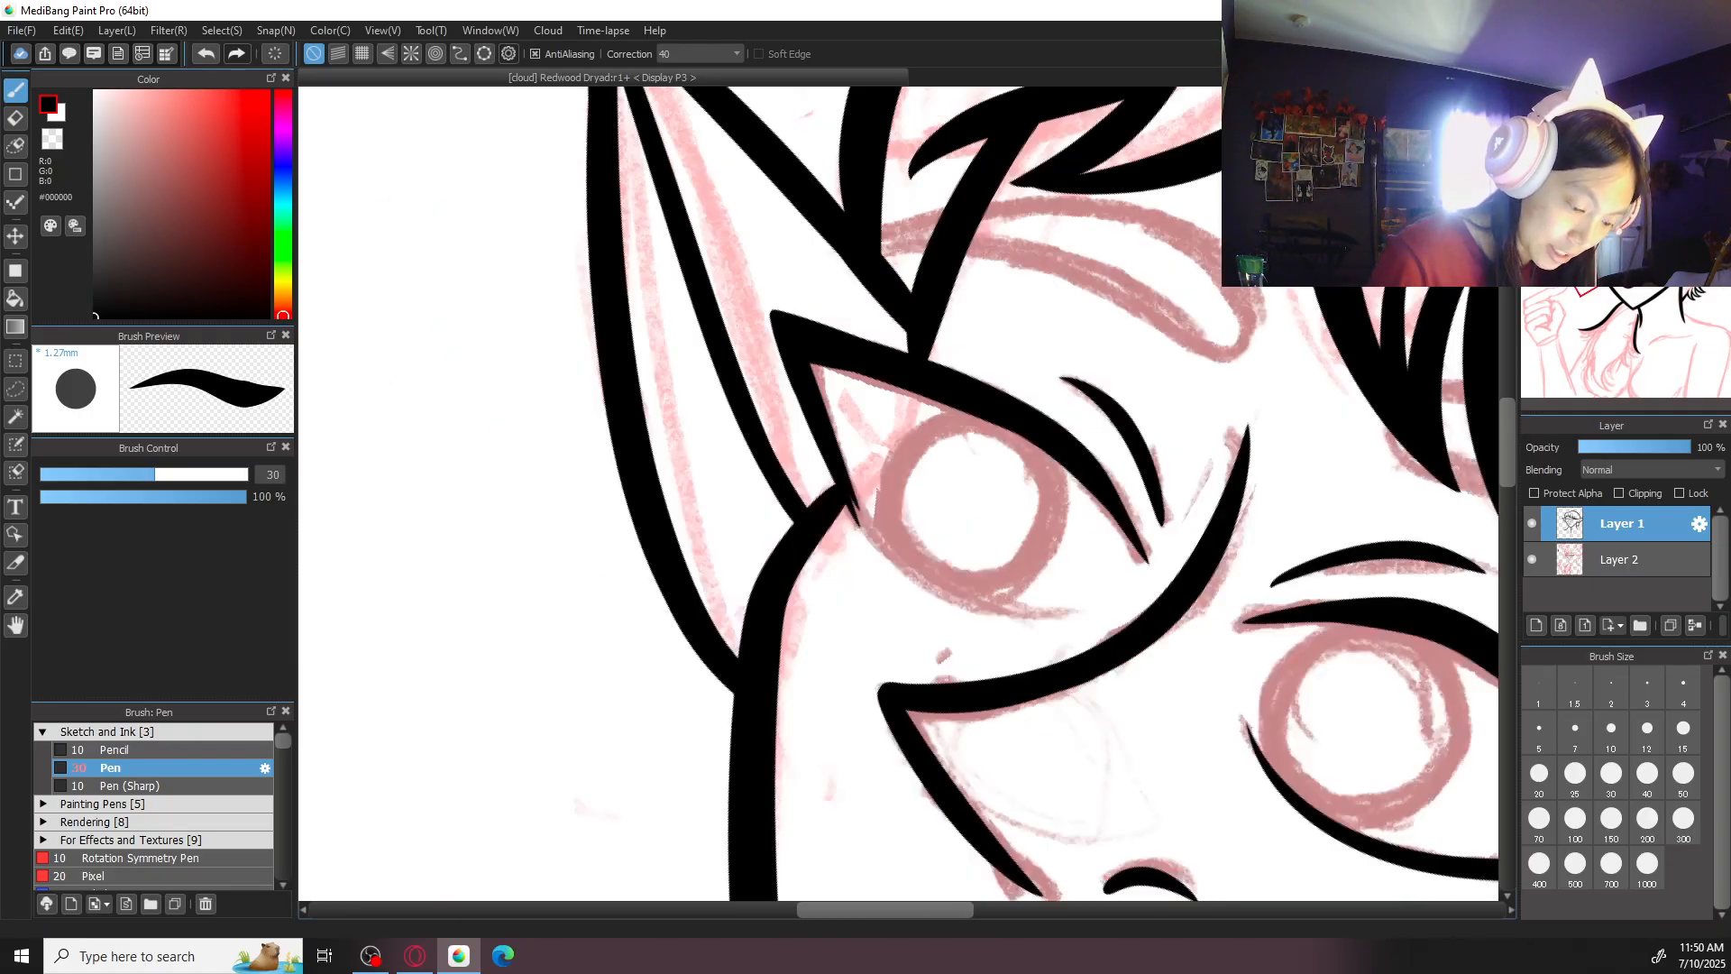
pyautogui.moveTo(841, 496)
pyautogui.mouseDown()
pyautogui.moveTo(987, 603)
pyautogui.moveTo(877, 576)
pyautogui.moveTo(809, 515)
pyautogui.mouseUp()
pyautogui.click(1637, 103)
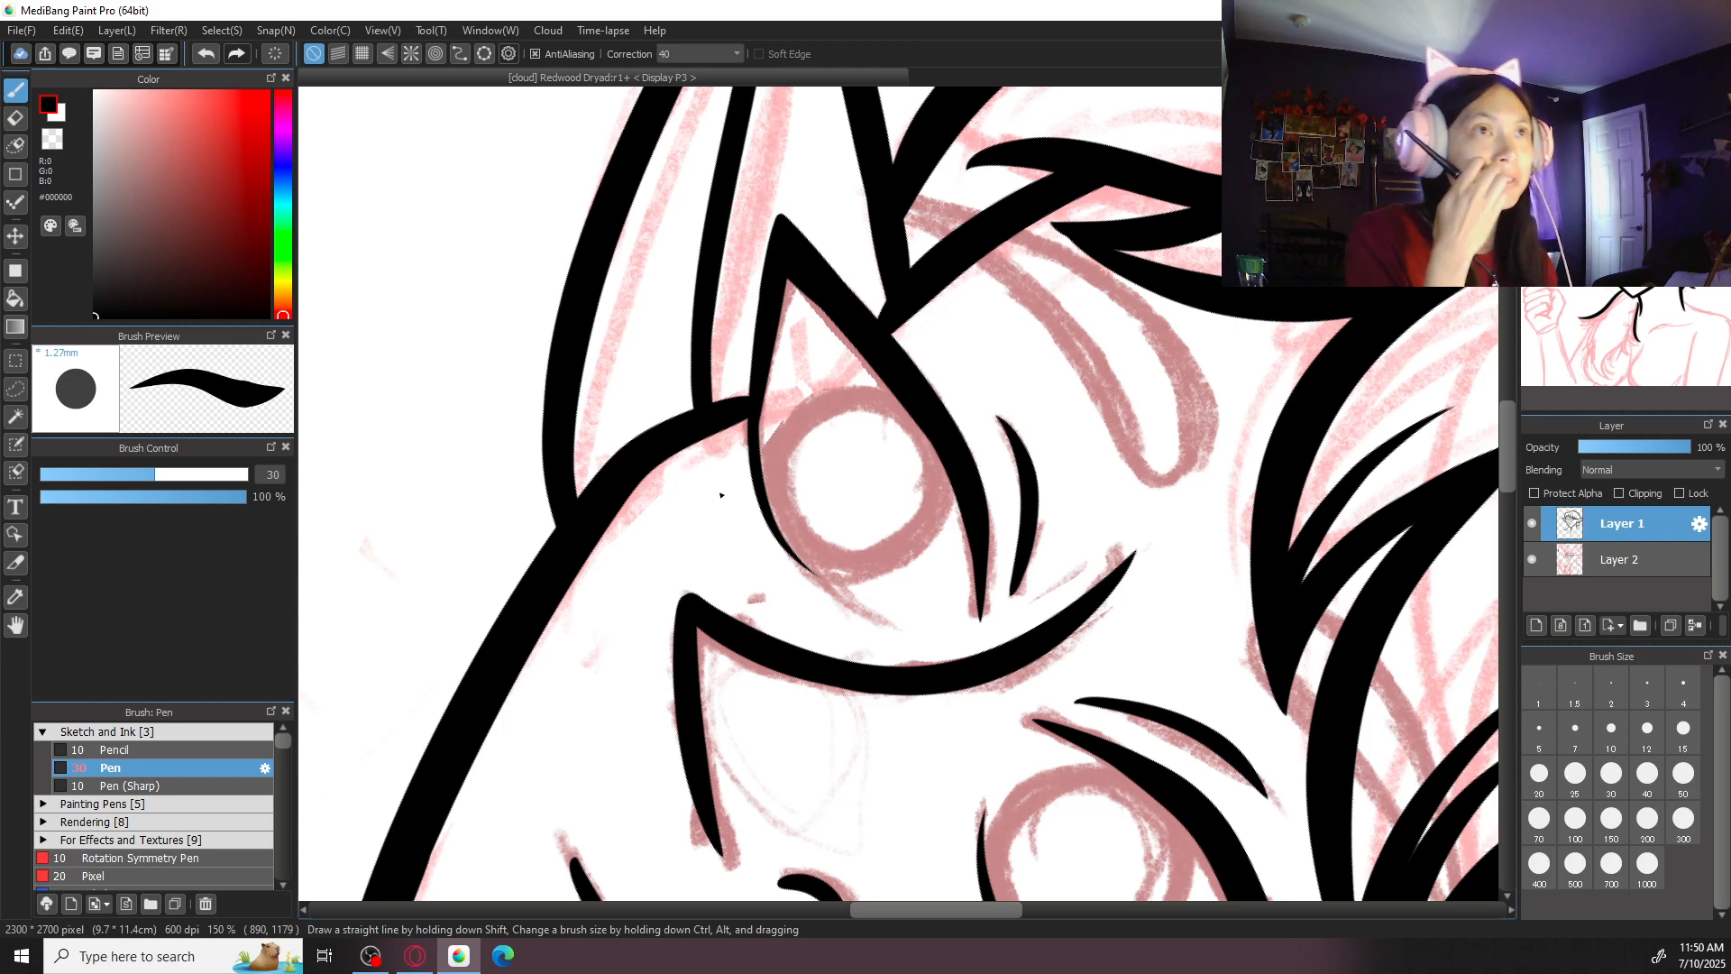
pyautogui.hotkey('ctrl', 'z')
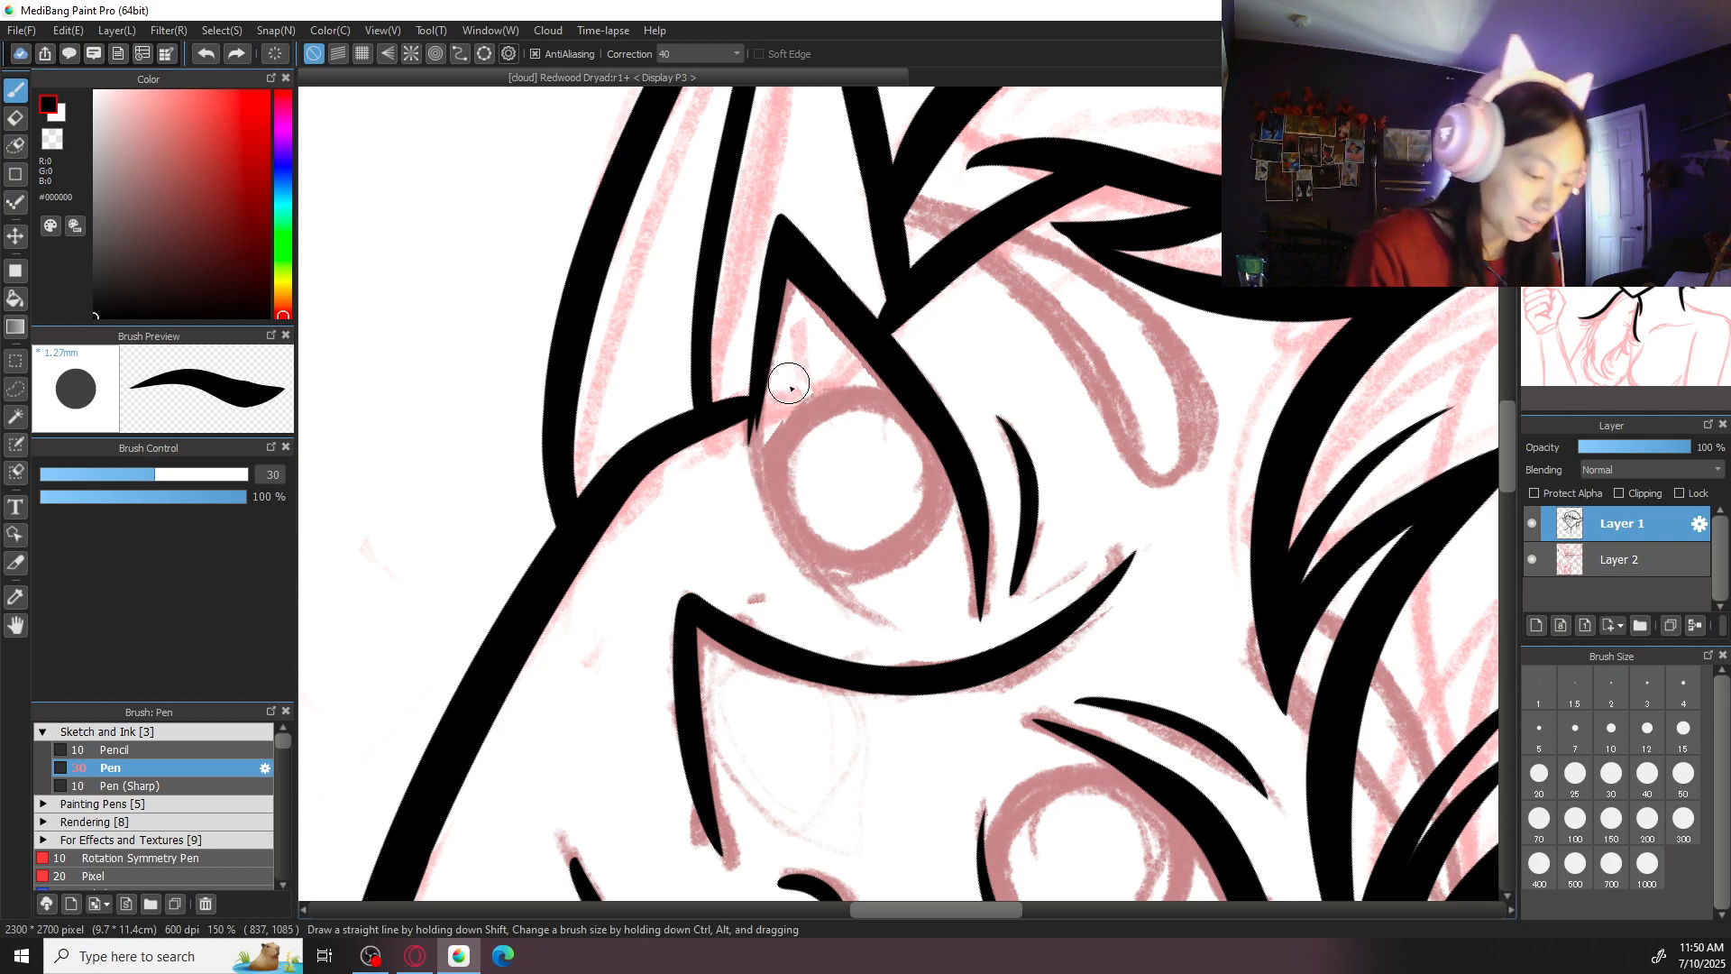
pyautogui.moveTo(759, 380); pyautogui.dragTo(853, 590)
pyautogui.hotkey('ctrl', 'z')
pyautogui.moveTo(756, 379); pyautogui.dragTo(902, 628)
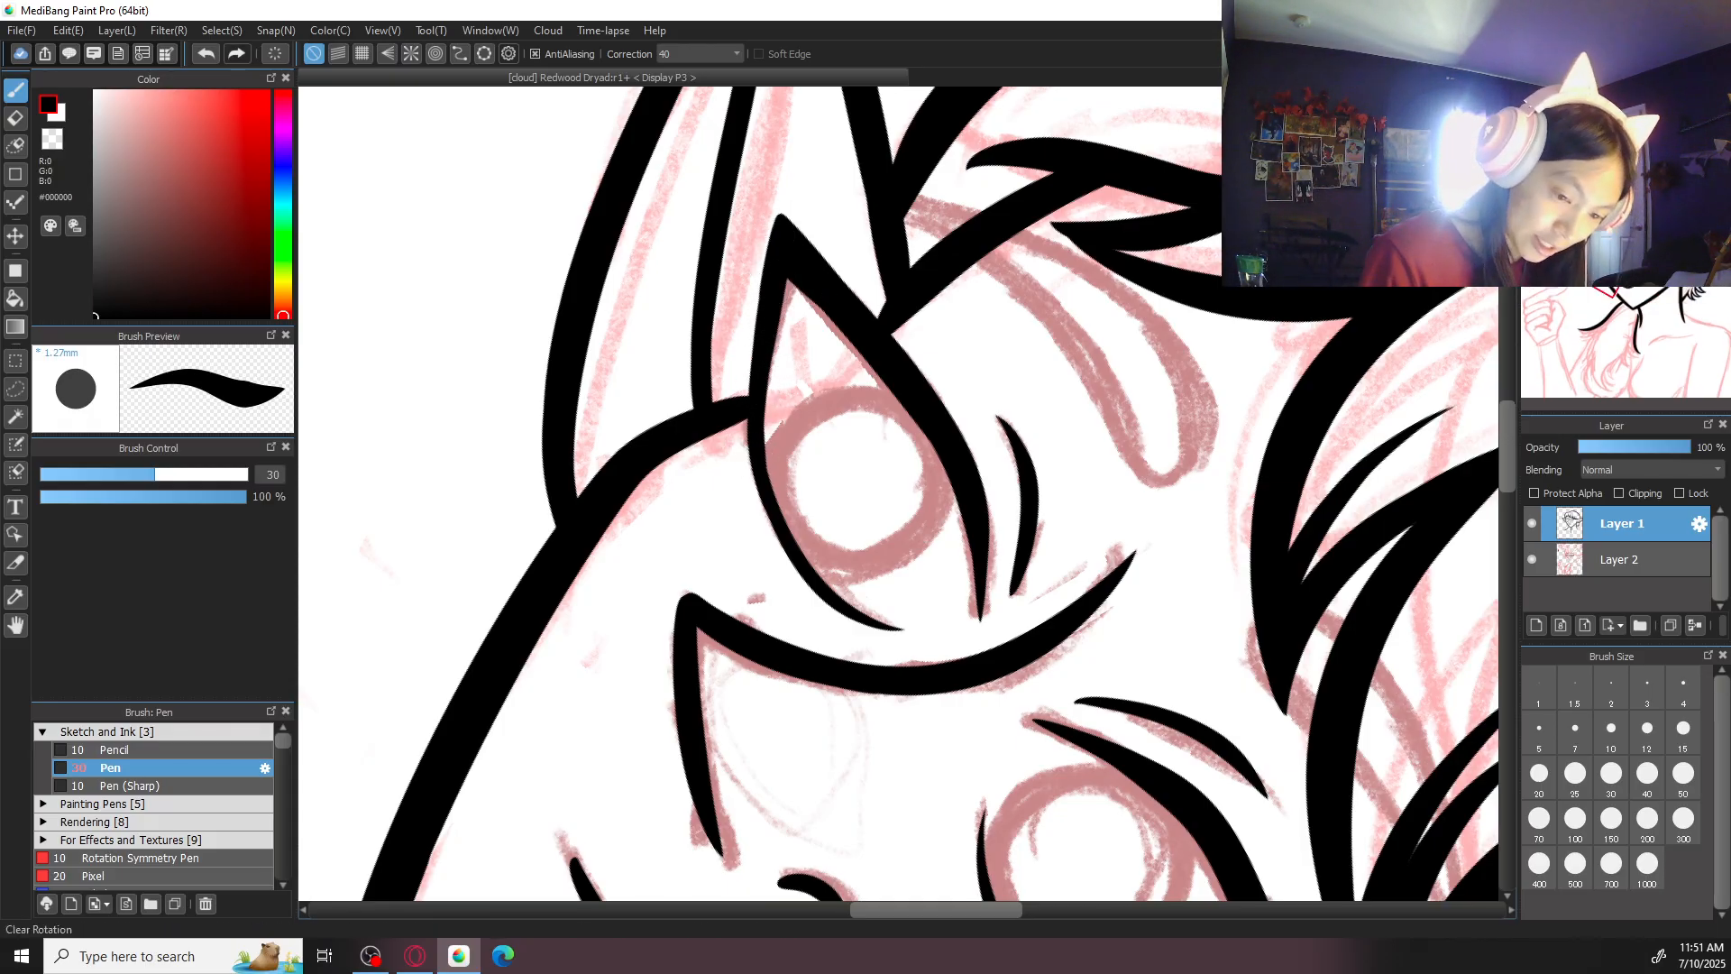
pyautogui.scroll(-4, 819, 289)
pyautogui.scroll(-1, 819, 289)
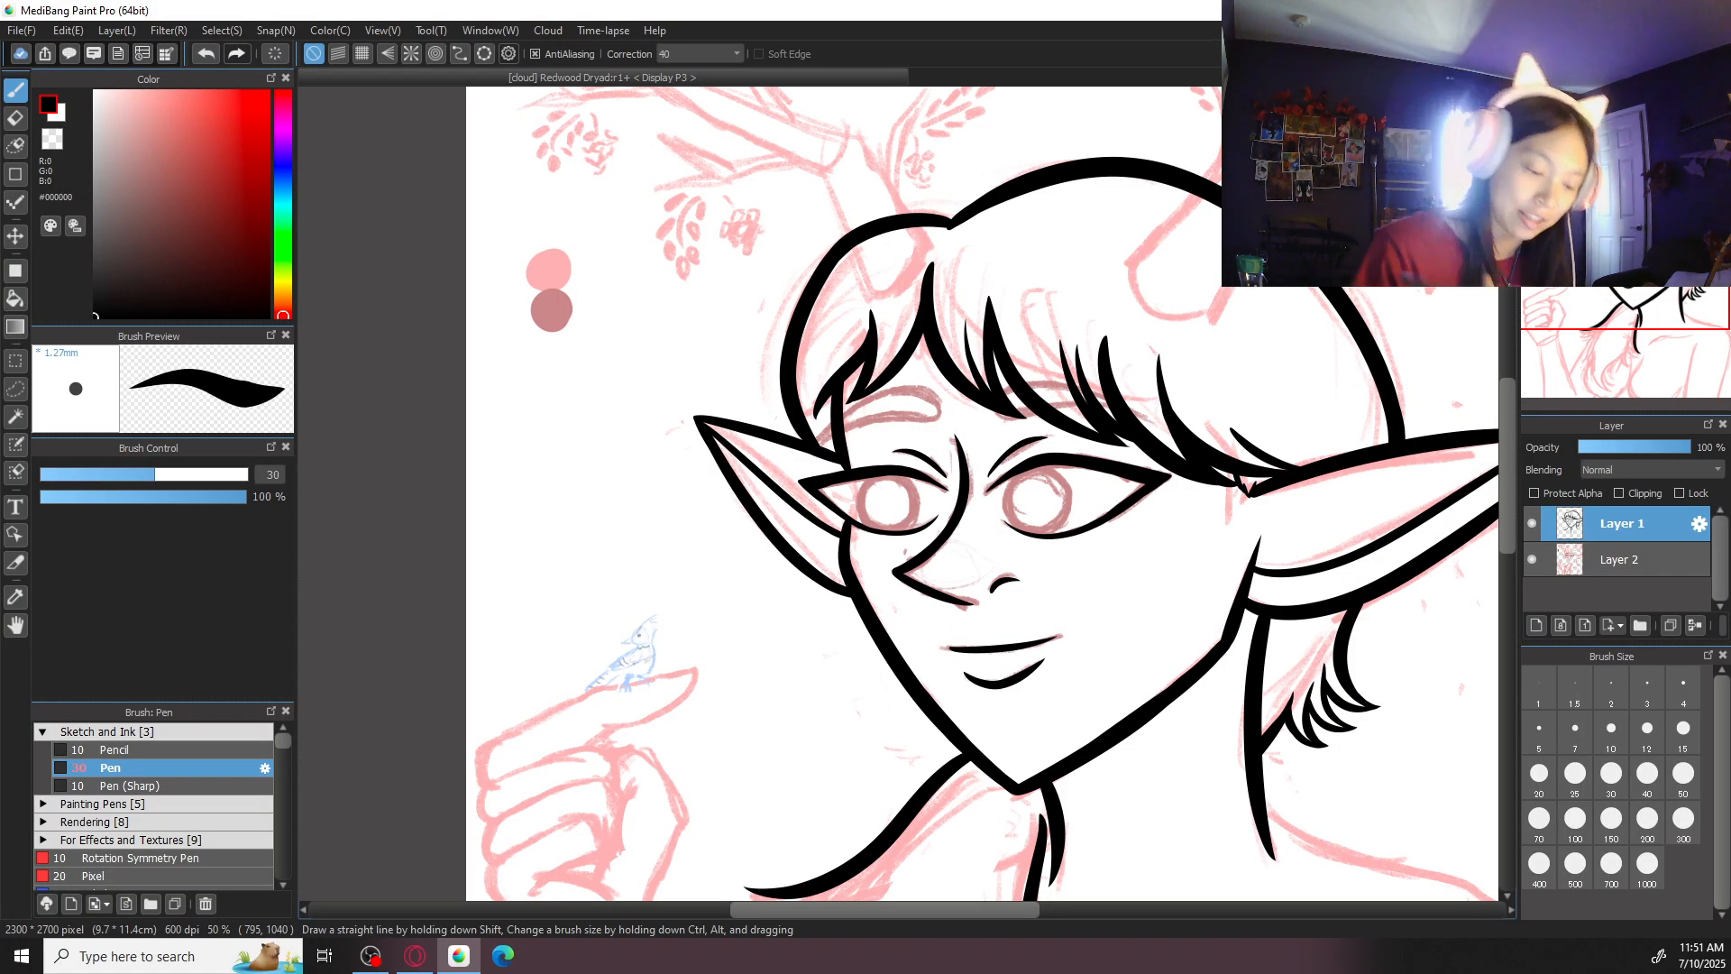
# - Try to thicken the lower edge of the smaller eye's outer corner
pyautogui.scroll(5, 622, 487)
pyautogui.moveTo(630, 460); pyautogui.dragTo(812, 602)
pyautogui.hotkey('ctrl', 'z')
pyautogui.moveTo(634, 462)
pyautogui.mouseDown()
pyautogui.moveTo(809, 612)
pyautogui.moveTo(821, 602)
pyautogui.mouseUp()
pyautogui.hotkey('ctrl', 'z')
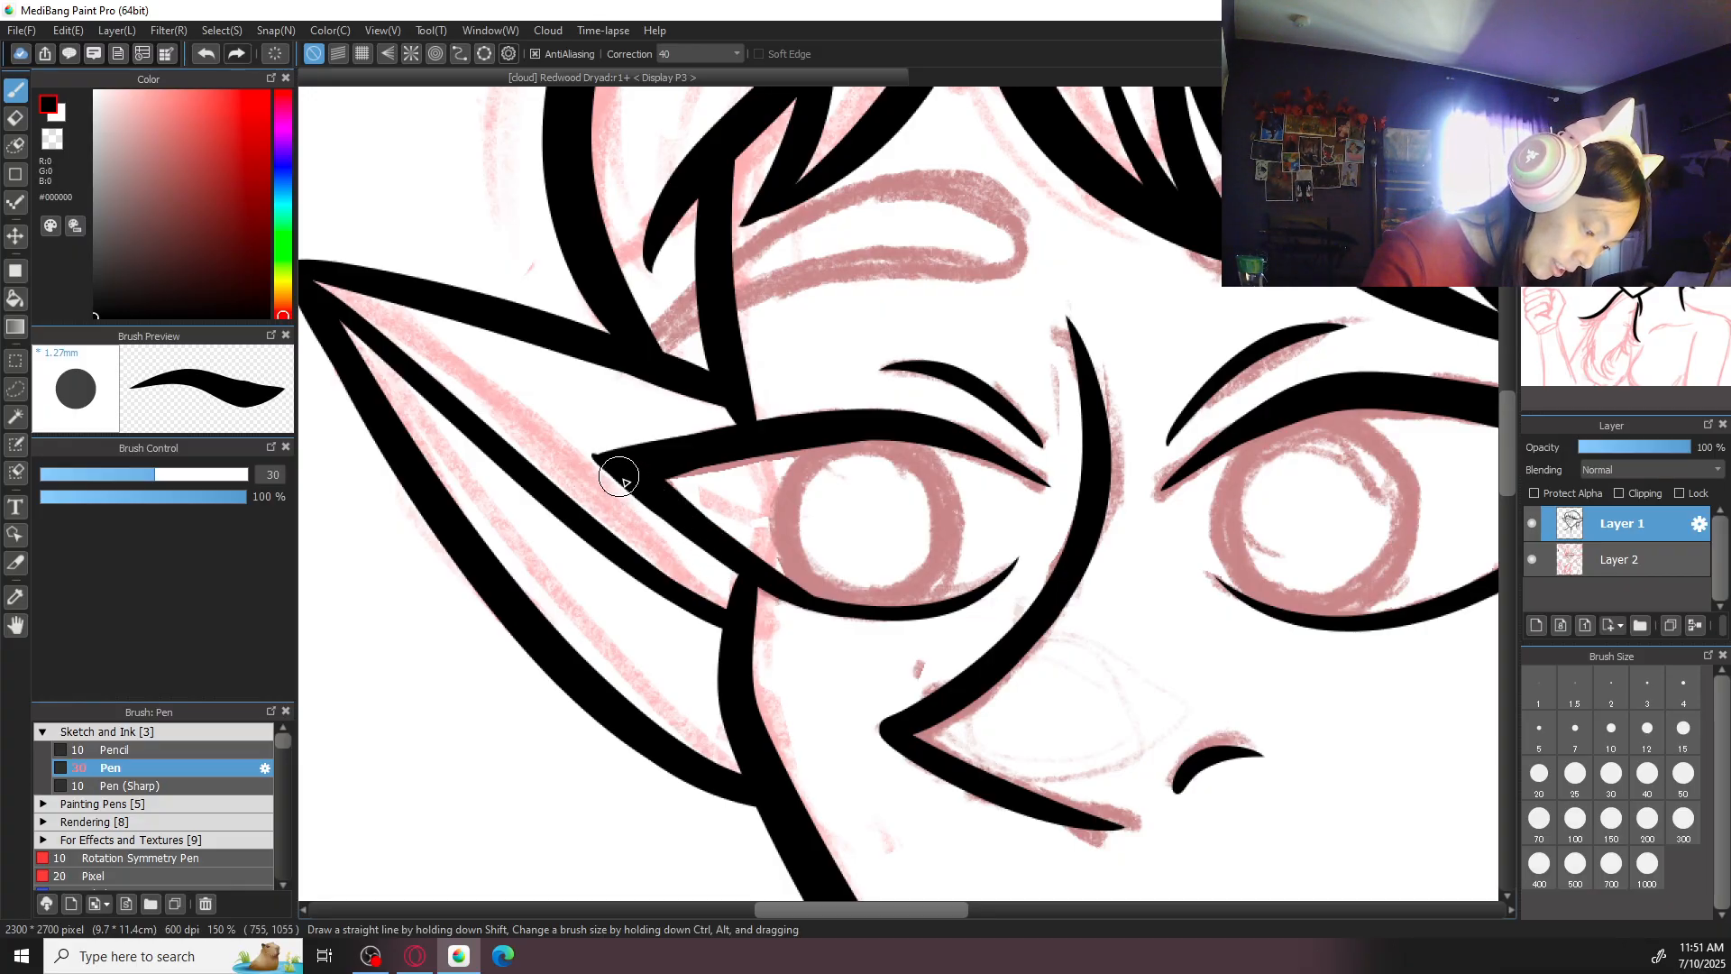
pyautogui.moveTo(633, 488); pyautogui.dragTo(594, 455)
pyautogui.hotkey('ctrl', 'z')
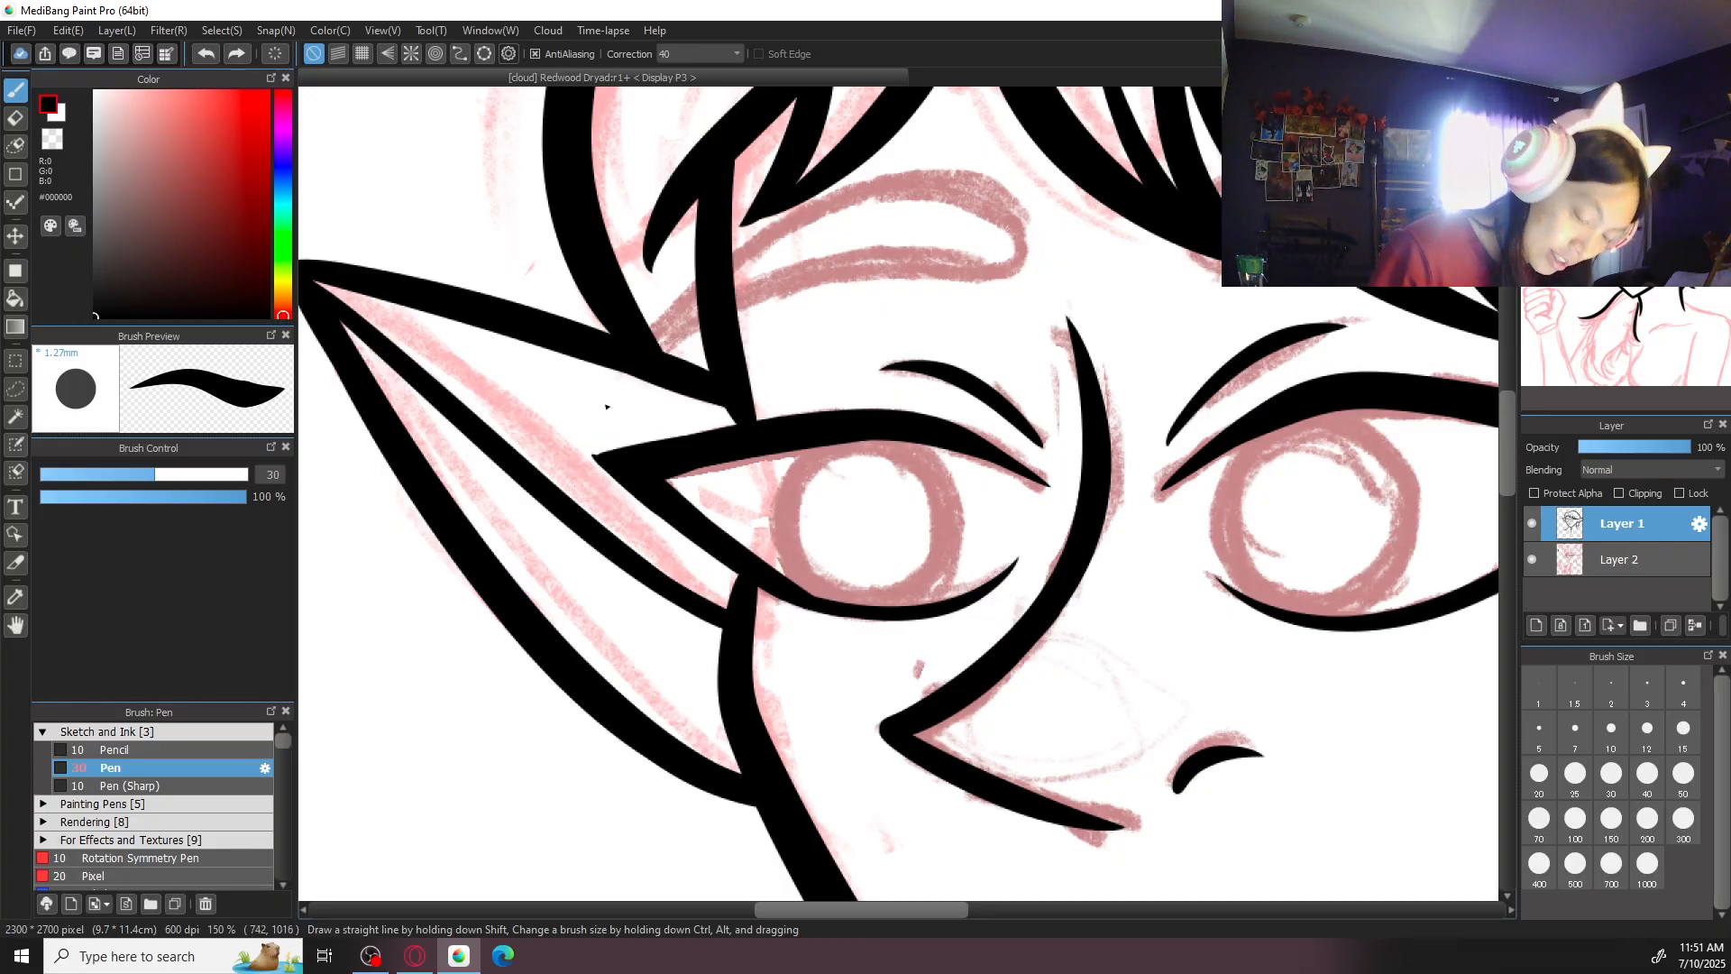
# - Try to thicken the curved lower lid line beneath the smaller eye's iris
pyautogui.press('Left')
pyautogui.press('Left')
pyautogui.press('Left')
pyautogui.press('Left')
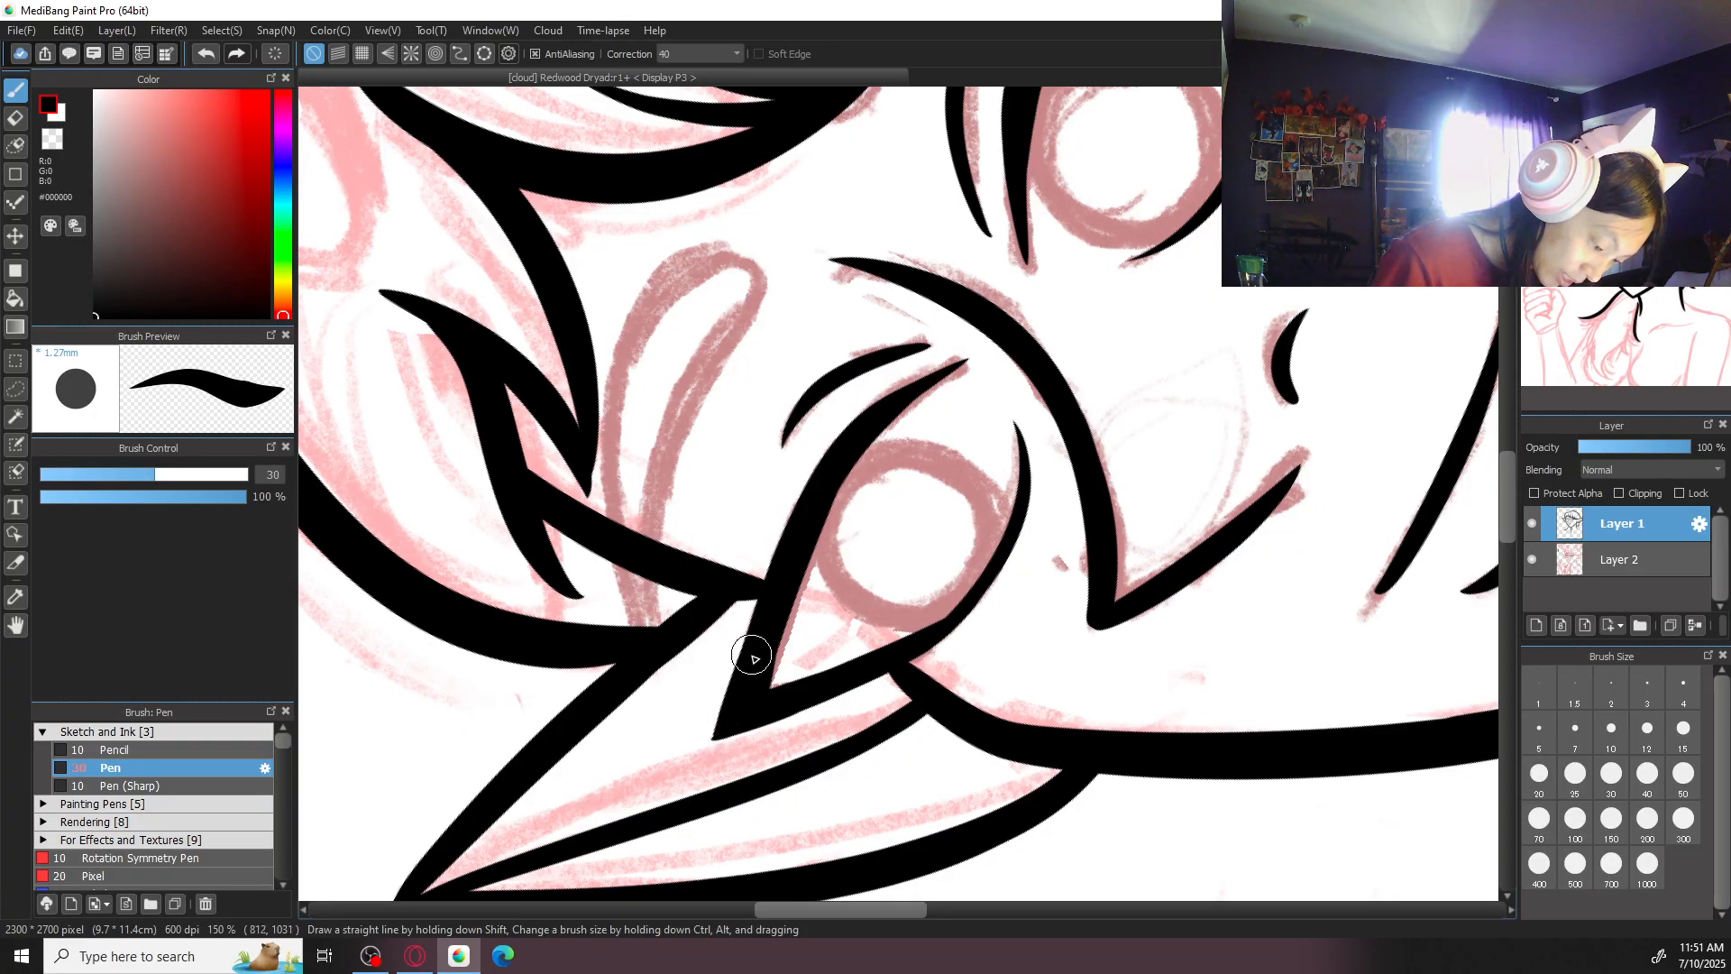
pyautogui.moveTo(918, 636); pyautogui.dragTo(1018, 549)
pyautogui.hotkey('ctrl', 'z')
pyautogui.moveTo(921, 636)
pyautogui.mouseDown()
pyautogui.moveTo(978, 595)
pyautogui.moveTo(1026, 491)
pyautogui.mouseUp()
pyautogui.hotkey('ctrl', 'z')
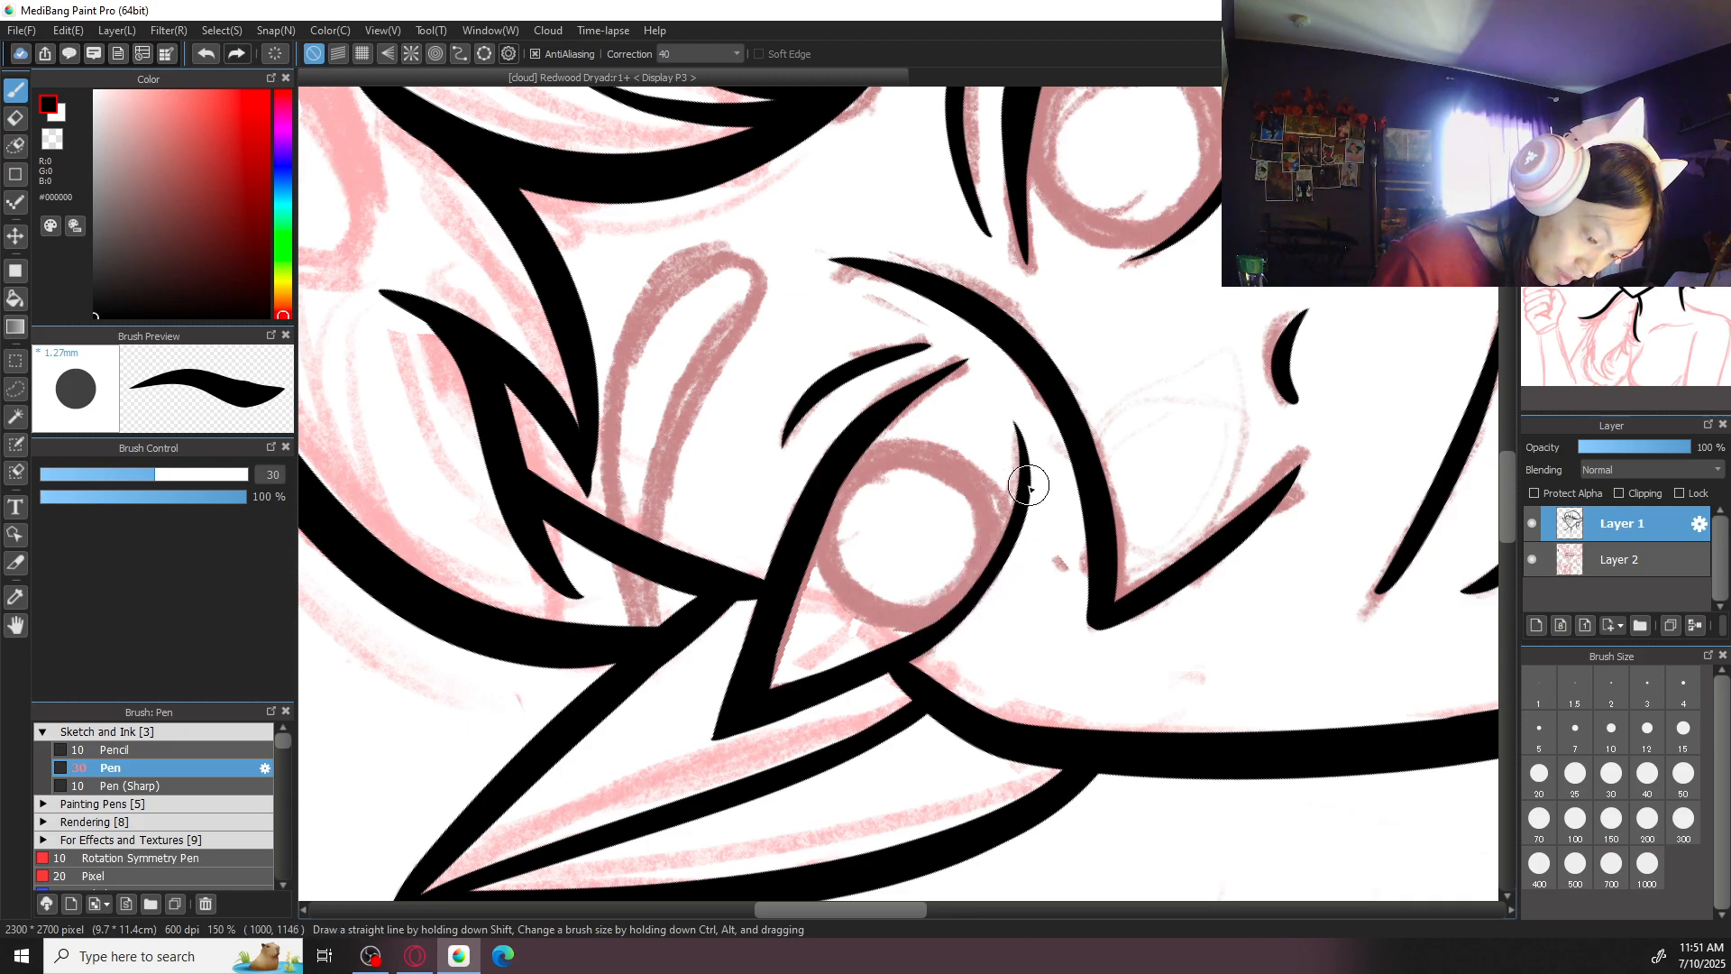
pyautogui.press('Up')
pyautogui.hotkey('ctrl', '-')
pyautogui.hotkey('ctrl', '-')
pyautogui.hotkey('ctrl', '-')
pyautogui.hotkey('ctrl', '-')
pyautogui.hotkey('ctrl', '-')
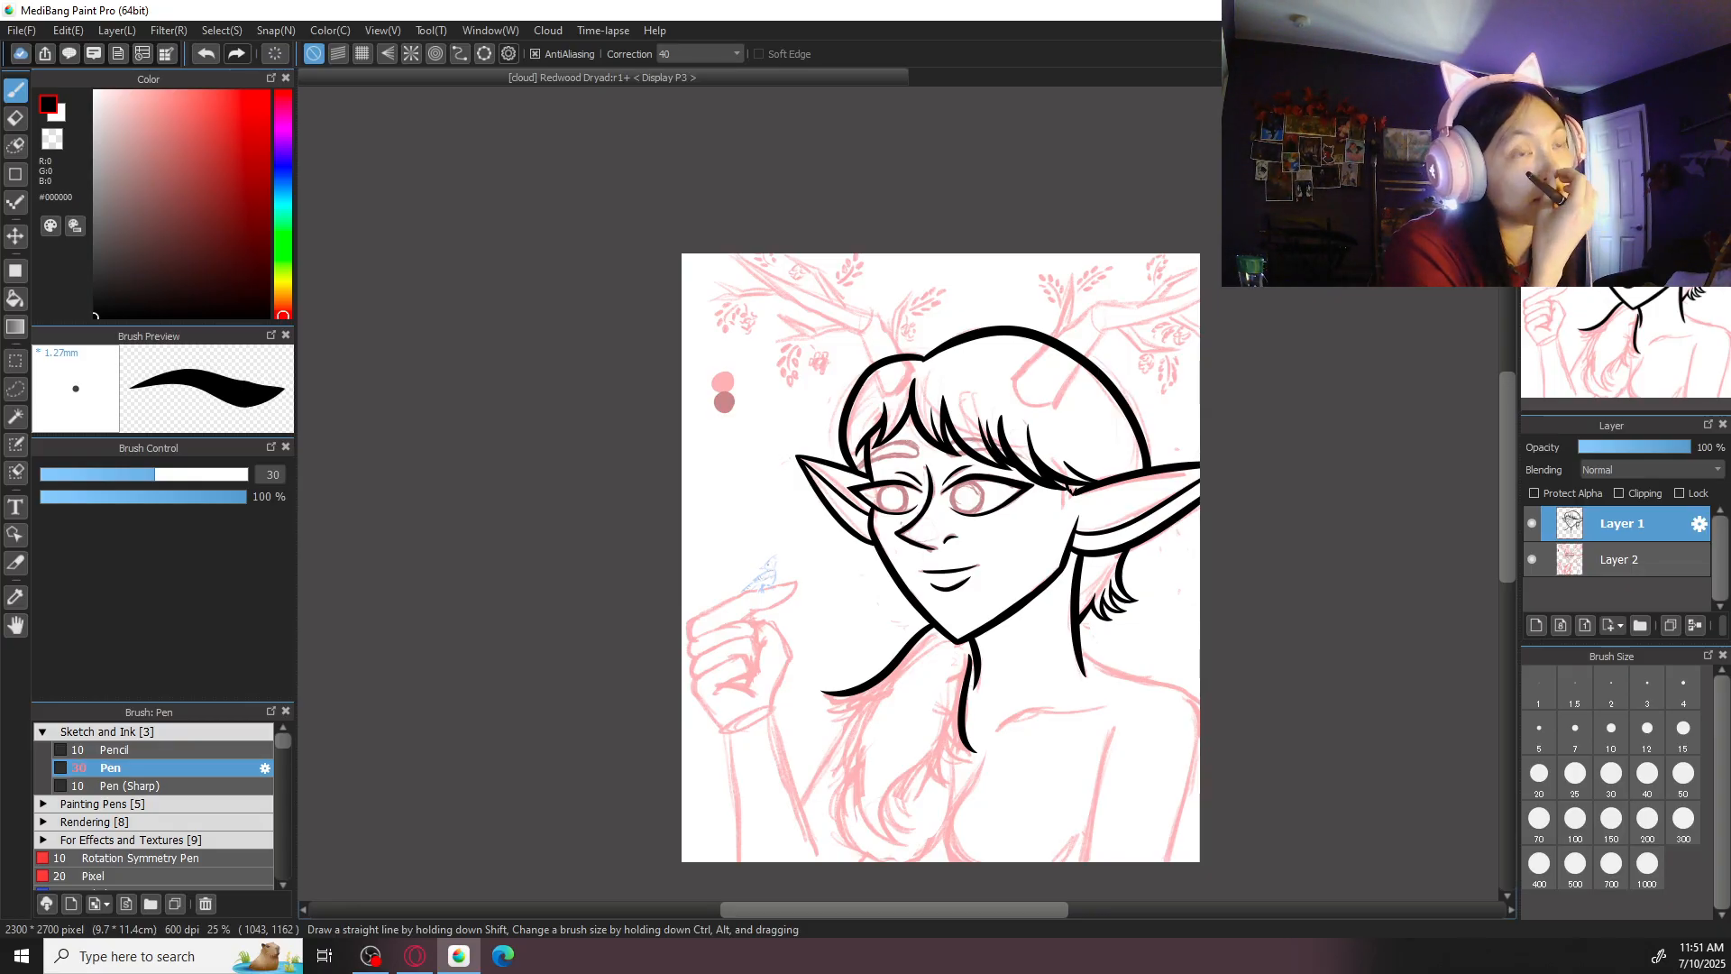
# - Try to thicken the outer end of the smaller eye's upper lid line toward its pointed corner
pyautogui.hotkey('ctrl', '+')
pyautogui.hotkey('ctrl', '+')
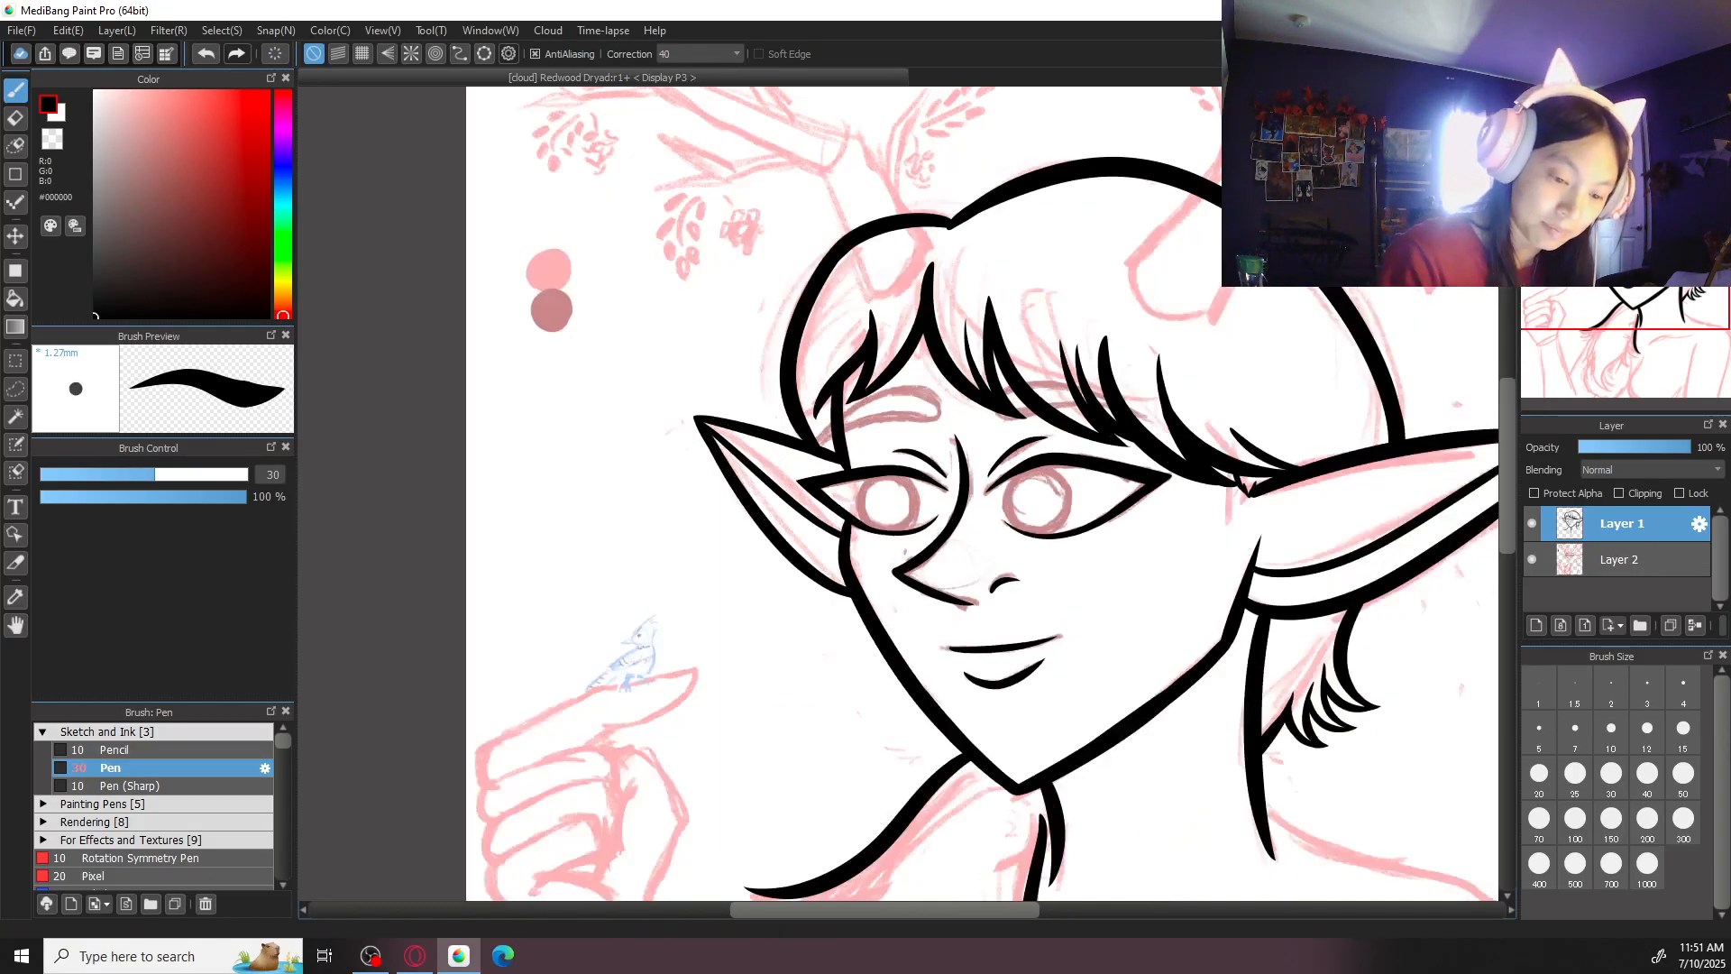
pyautogui.press('Left')
pyautogui.press('Left')
pyautogui.press('Left')
pyautogui.press('Left')
pyautogui.press('Left')
pyautogui.press('Left')
pyautogui.hotkey('ctrl', '+')
pyautogui.hotkey('ctrl', '+')
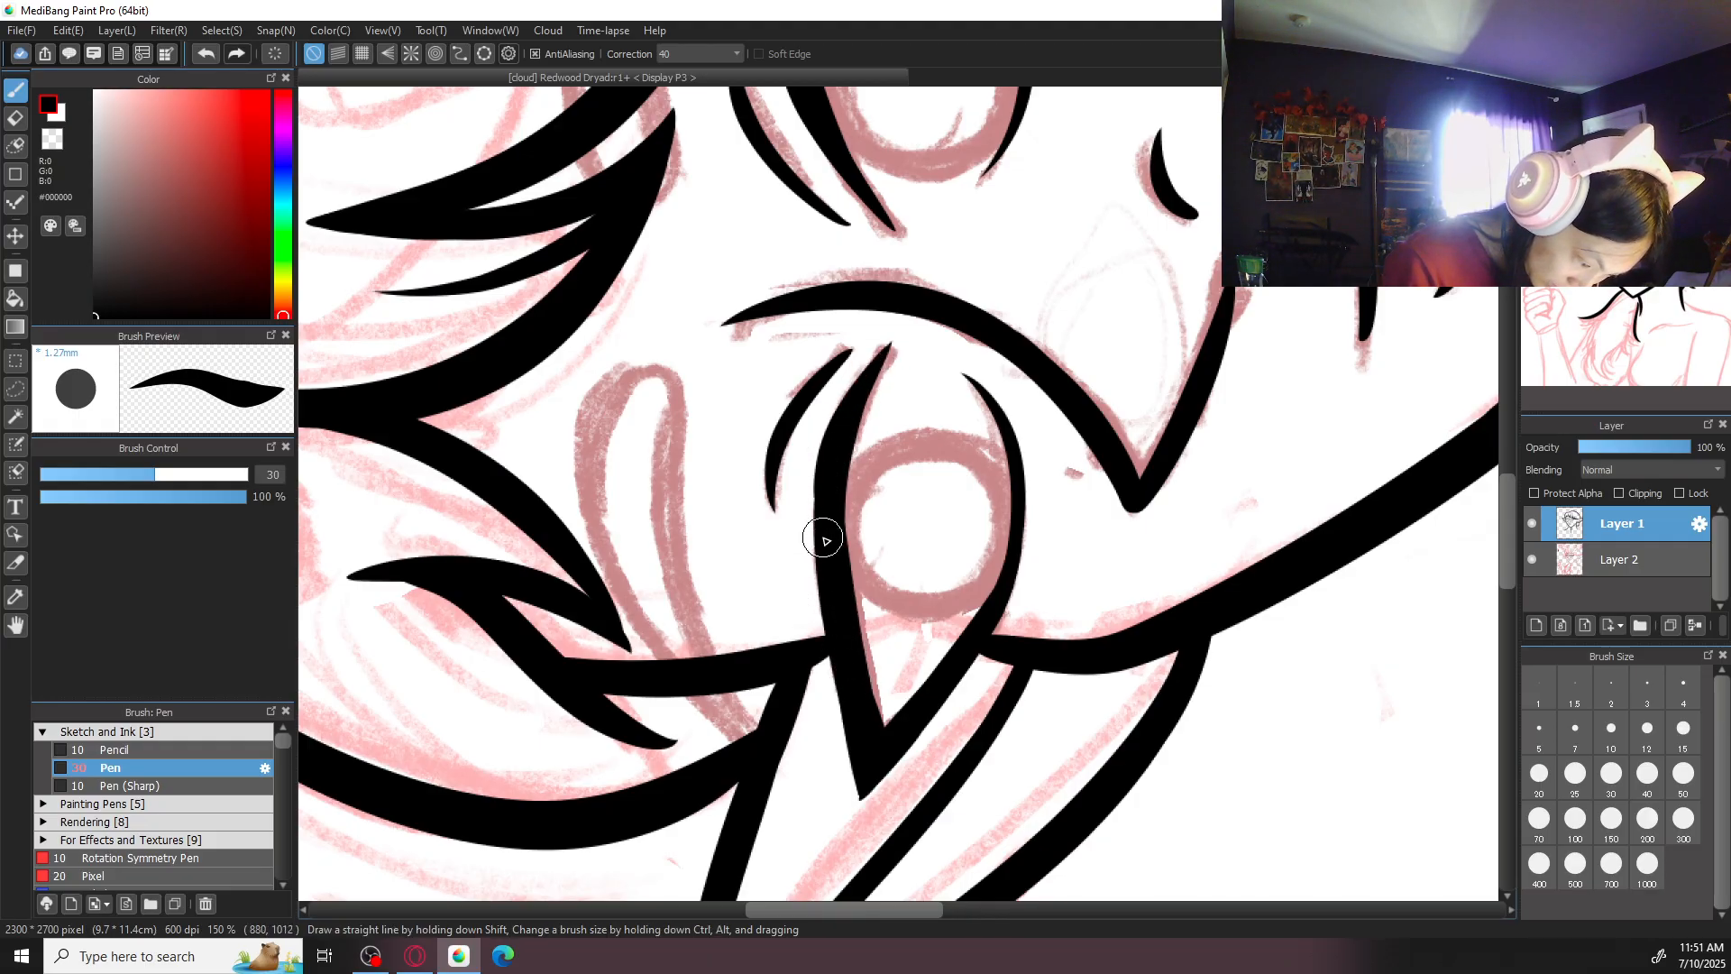
pyautogui.moveTo(833, 629); pyautogui.dragTo(861, 788)
pyautogui.hotkey('ctrl', 'z')
pyautogui.moveTo(837, 679); pyautogui.dragTo(866, 801)
pyautogui.hotkey('ctrl', 'z')
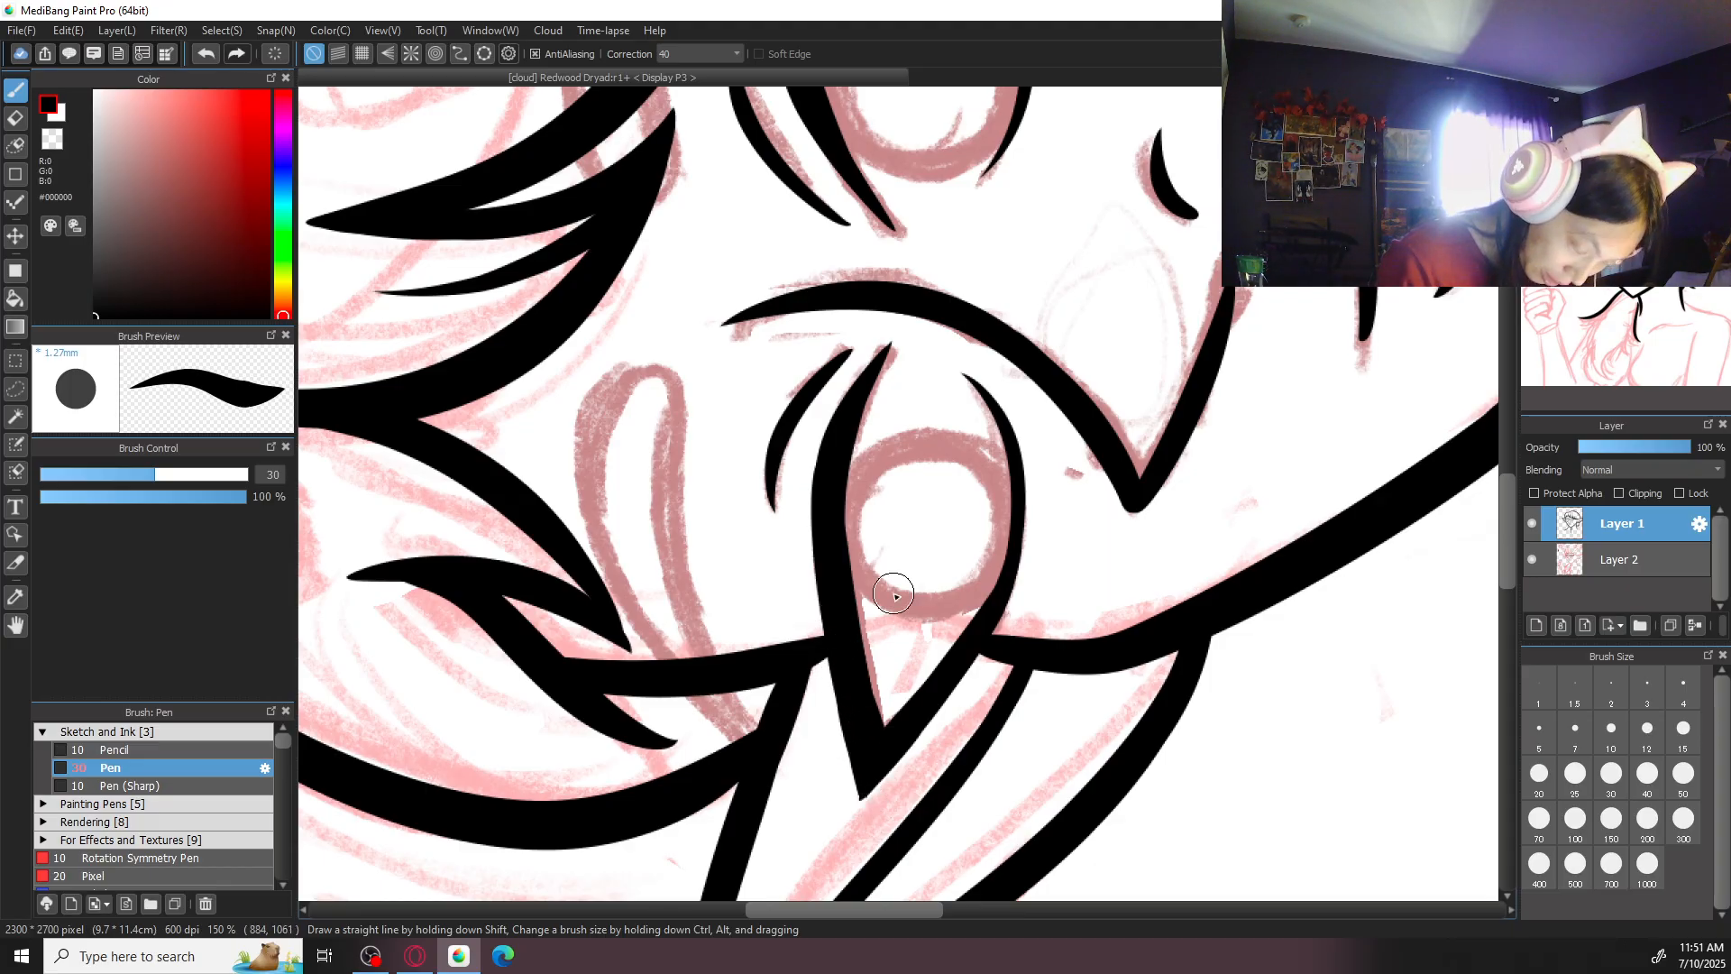
pyautogui.click(1638, 386)
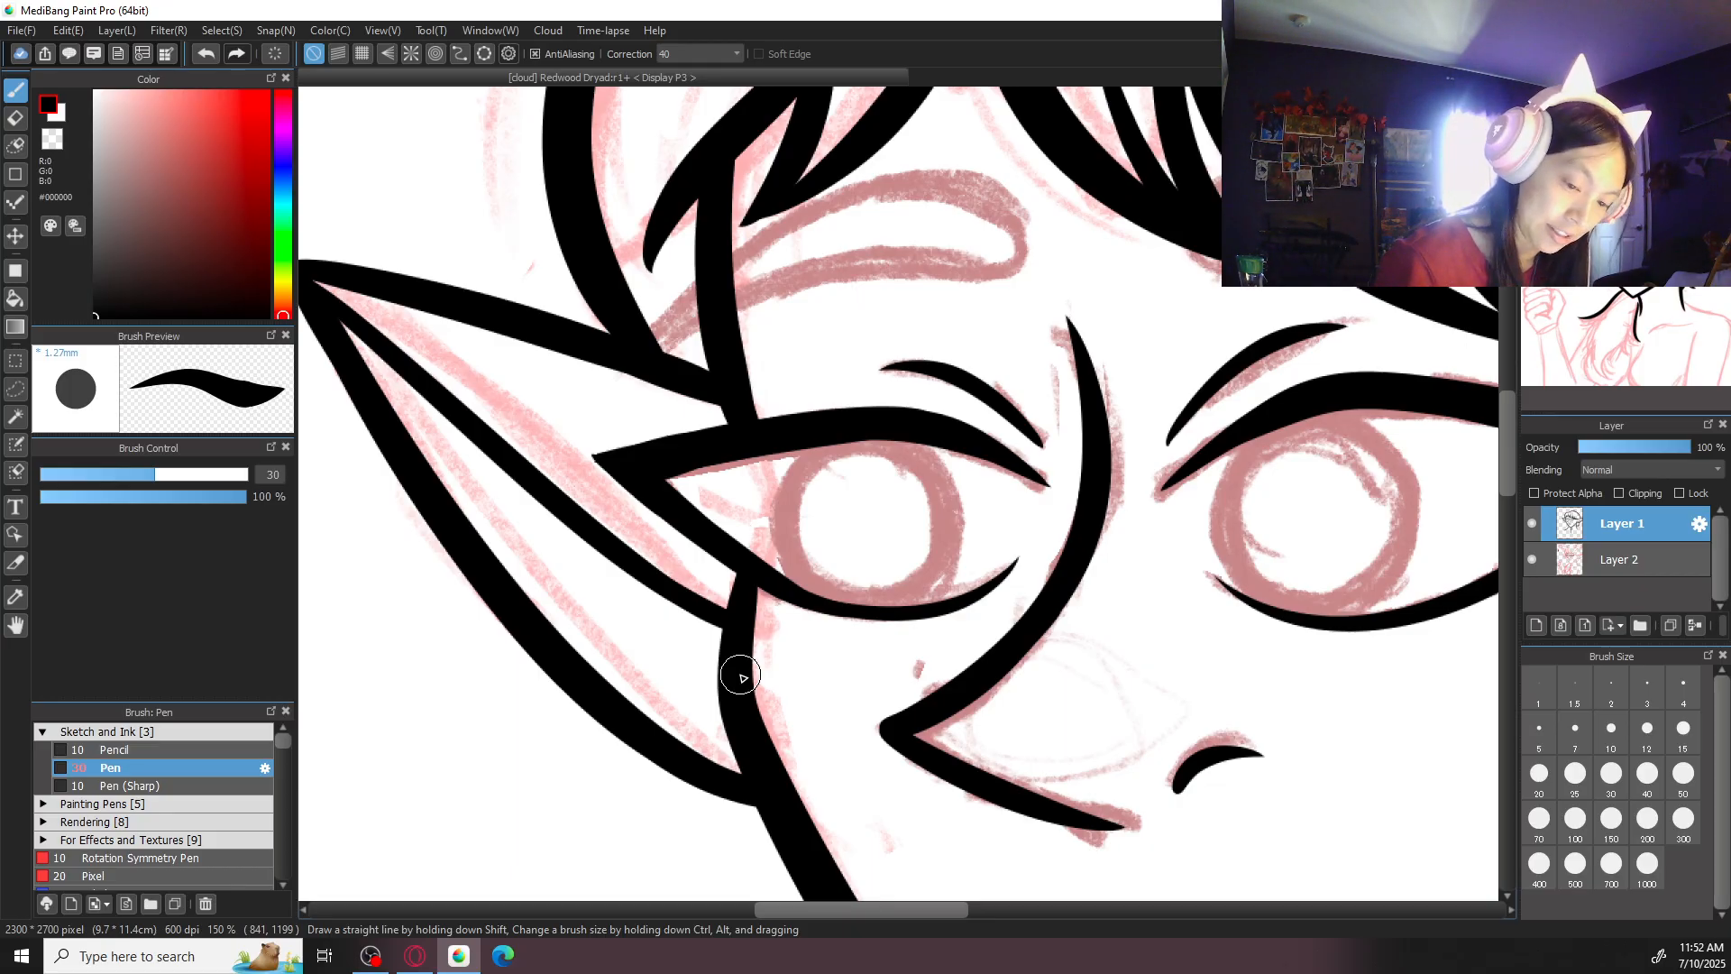
# - Set the brush size to 20 and refine the inner edge of the smaller eye's upper lid near the outer corner
pyautogui.press('Left')
pyautogui.press('Left')
pyautogui.press('Left')
pyautogui.press('Left')
pyautogui.press('Left')
pyautogui.press('Left')
pyautogui.moveTo(916, 746); pyautogui.dragTo(941, 656)
pyautogui.press('Up')
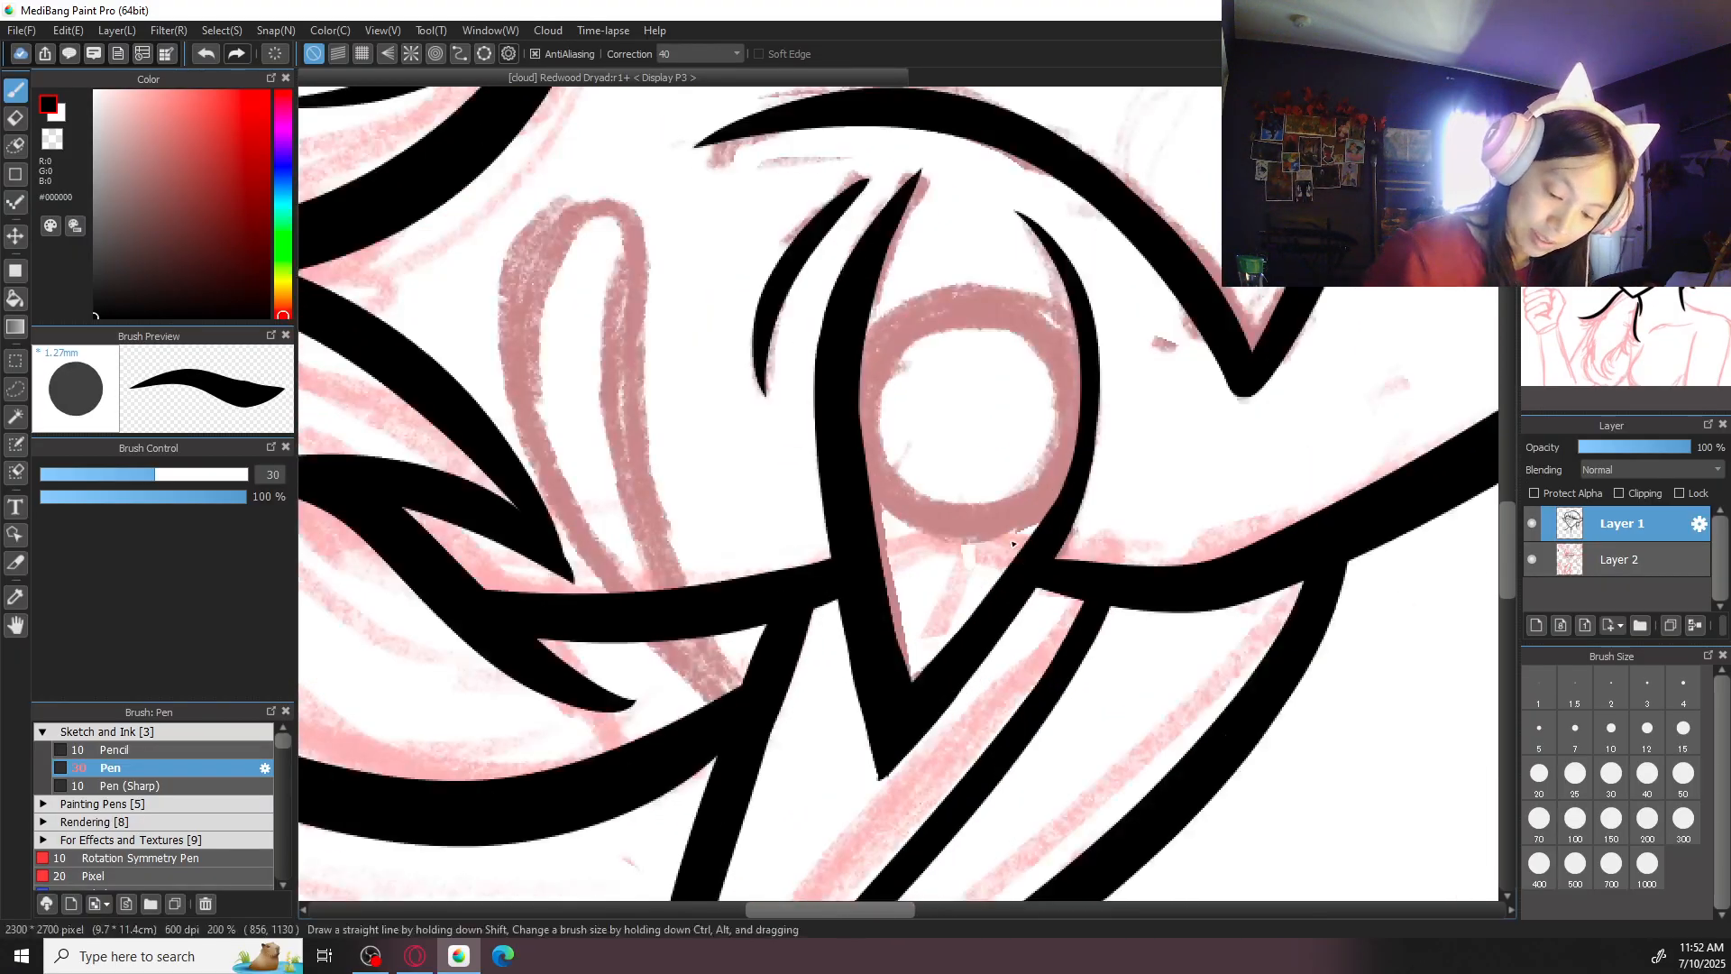
pyautogui.press('[')
pyautogui.press('[')
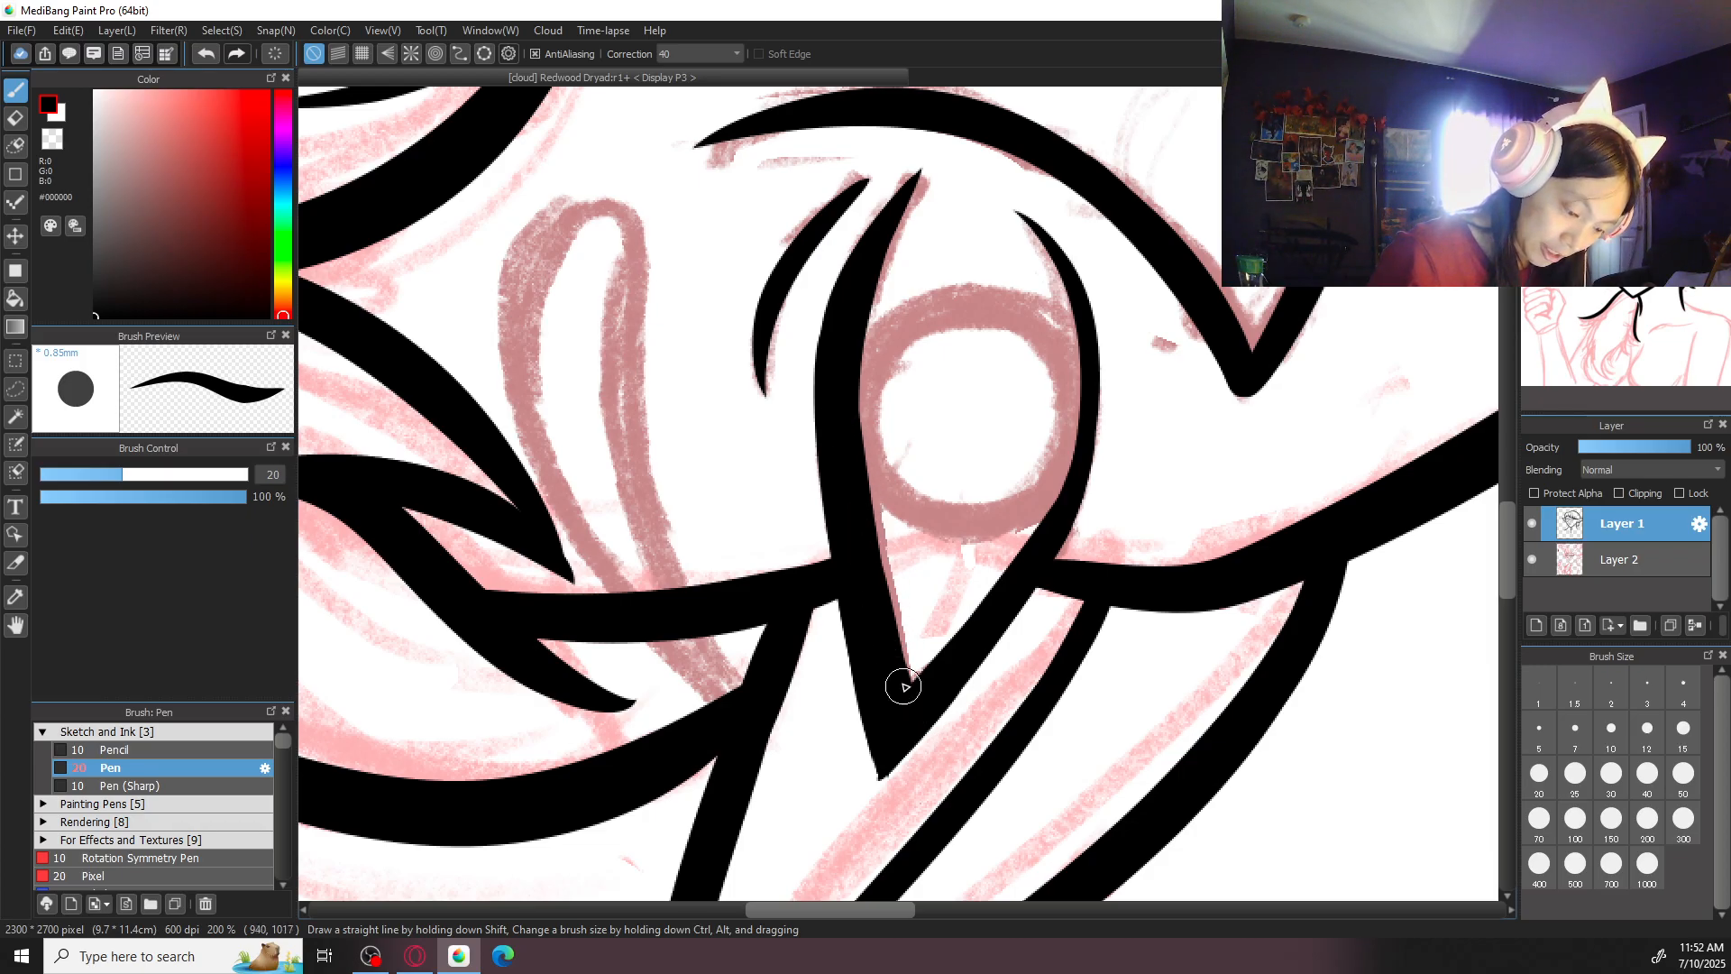
pyautogui.moveTo(867, 539); pyautogui.dragTo(909, 688)
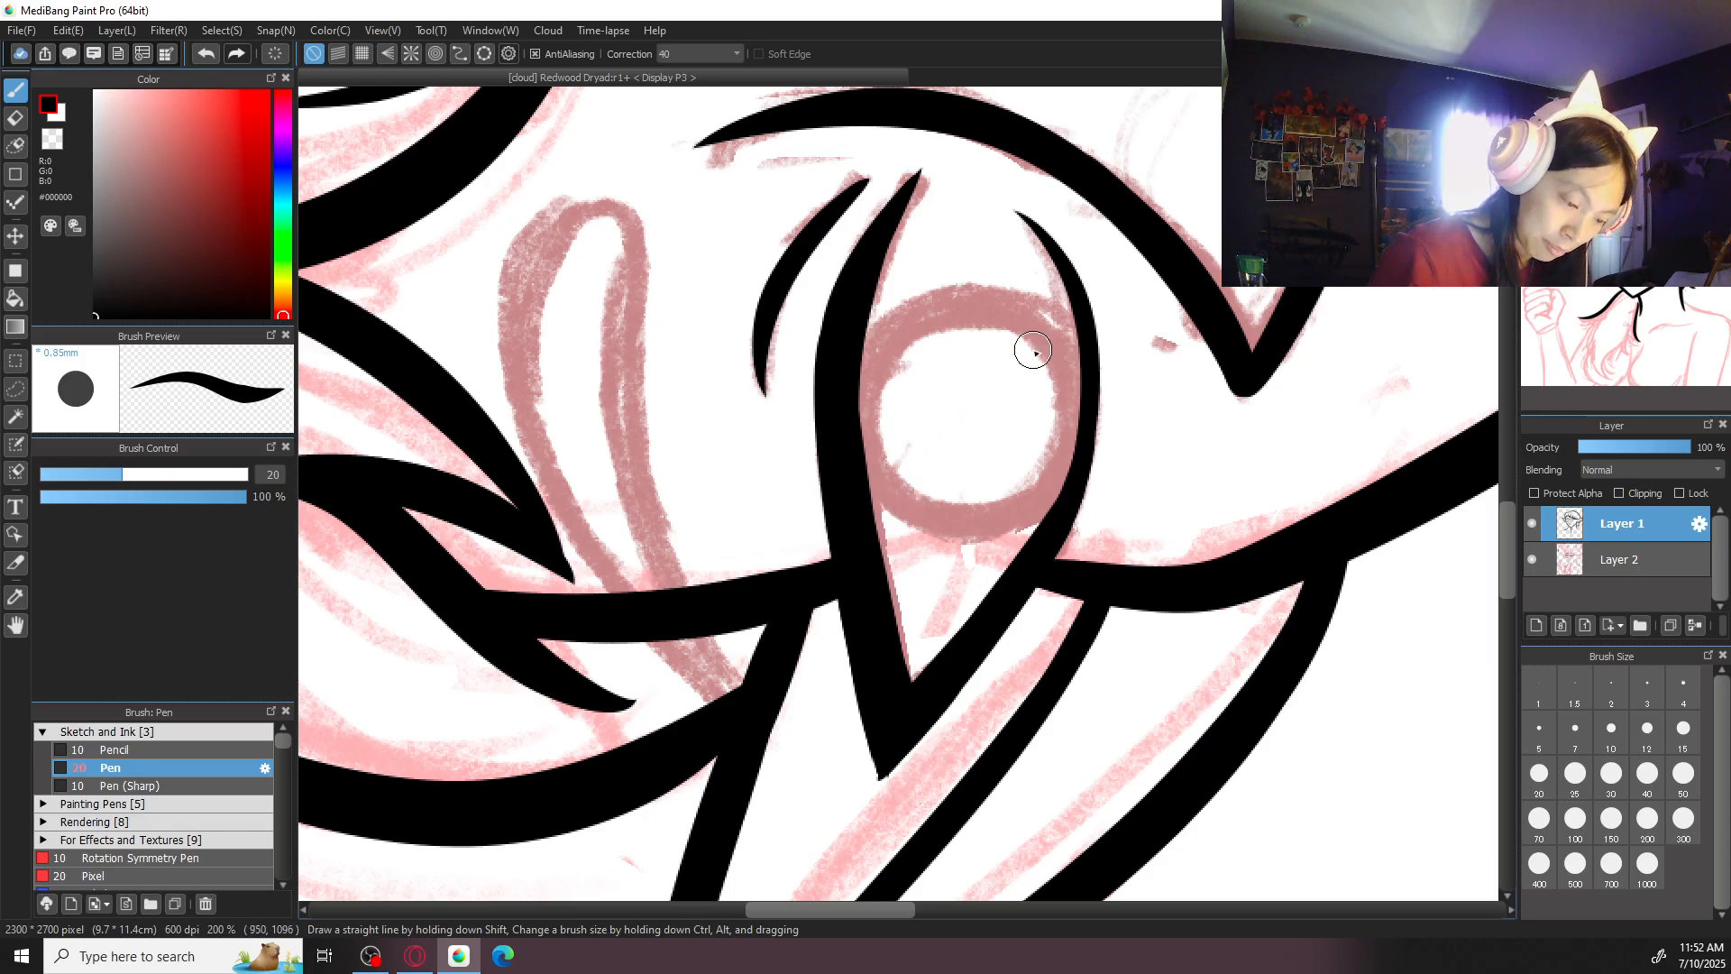
pyautogui.hotkey('ctrl', '-')
pyautogui.hotkey('ctrl', '-')
pyautogui.press('Up')
pyautogui.hotkey('ctrl', '-')
pyautogui.hotkey('ctrl', '-')
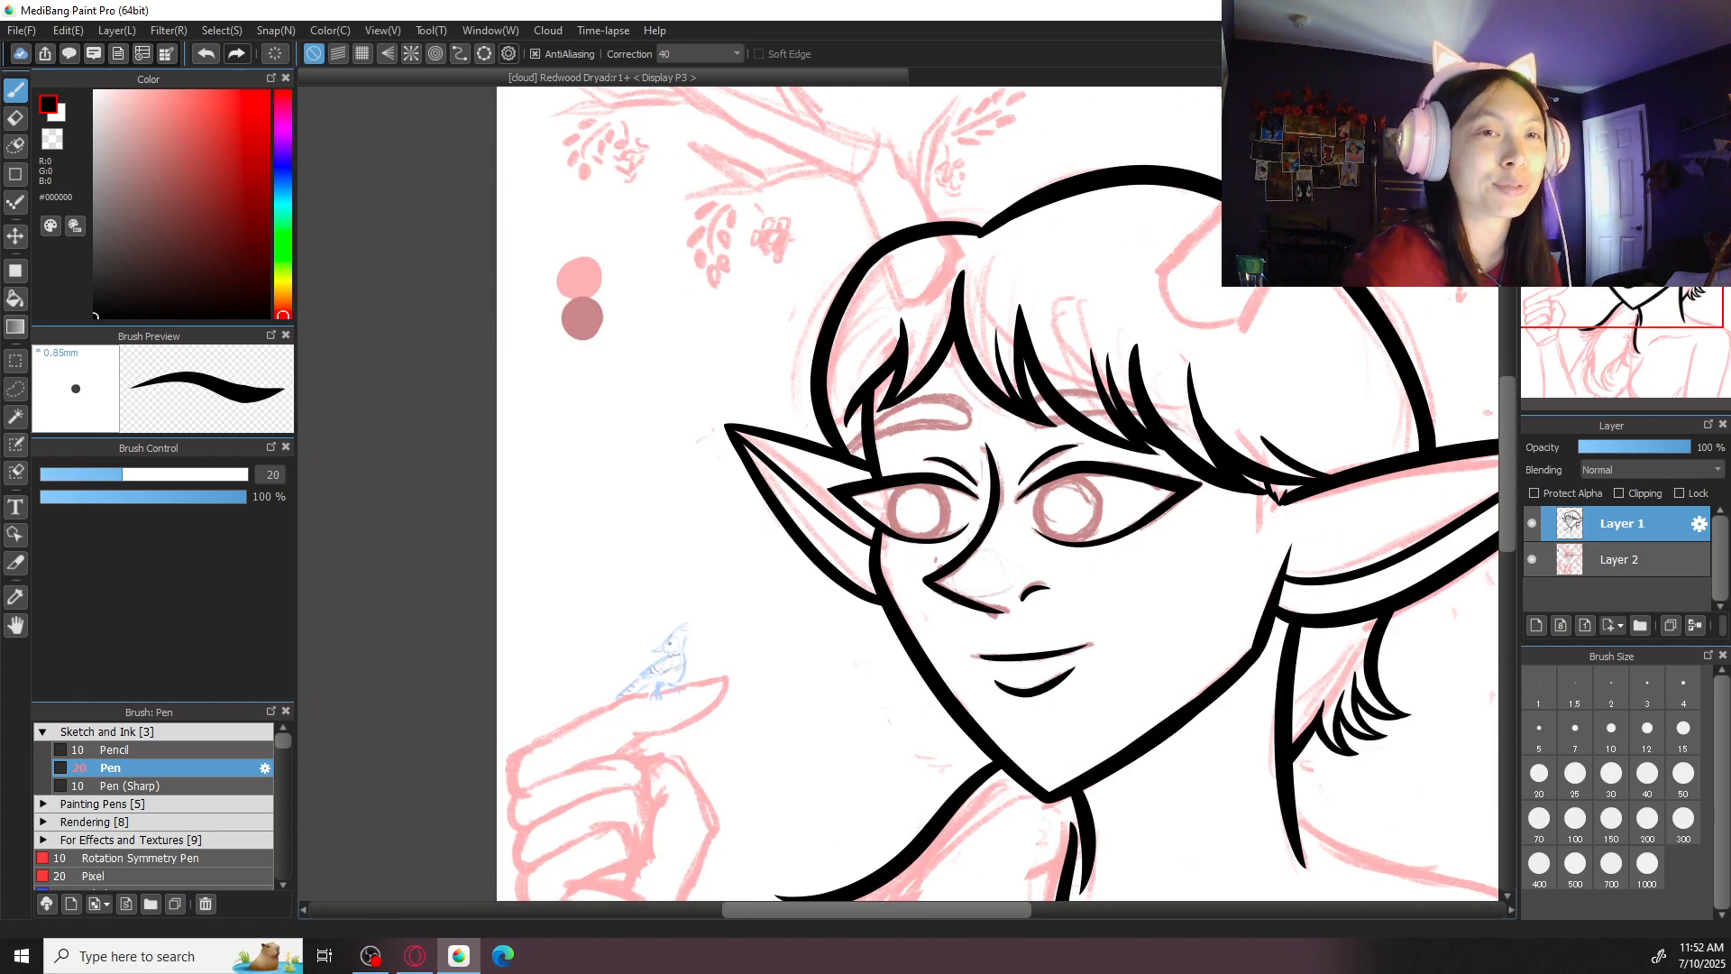
# - Add a new layer above the line art for the irises and set the pen's brush size to 40
pyautogui.moveTo(1210, 565); pyautogui.dragTo(1143, 457)
pyautogui.hotkey('ctrl', '+')
pyautogui.hotkey('ctrl', '+')
pyautogui.moveTo(1311, 482); pyautogui.dragTo(1096, 531)
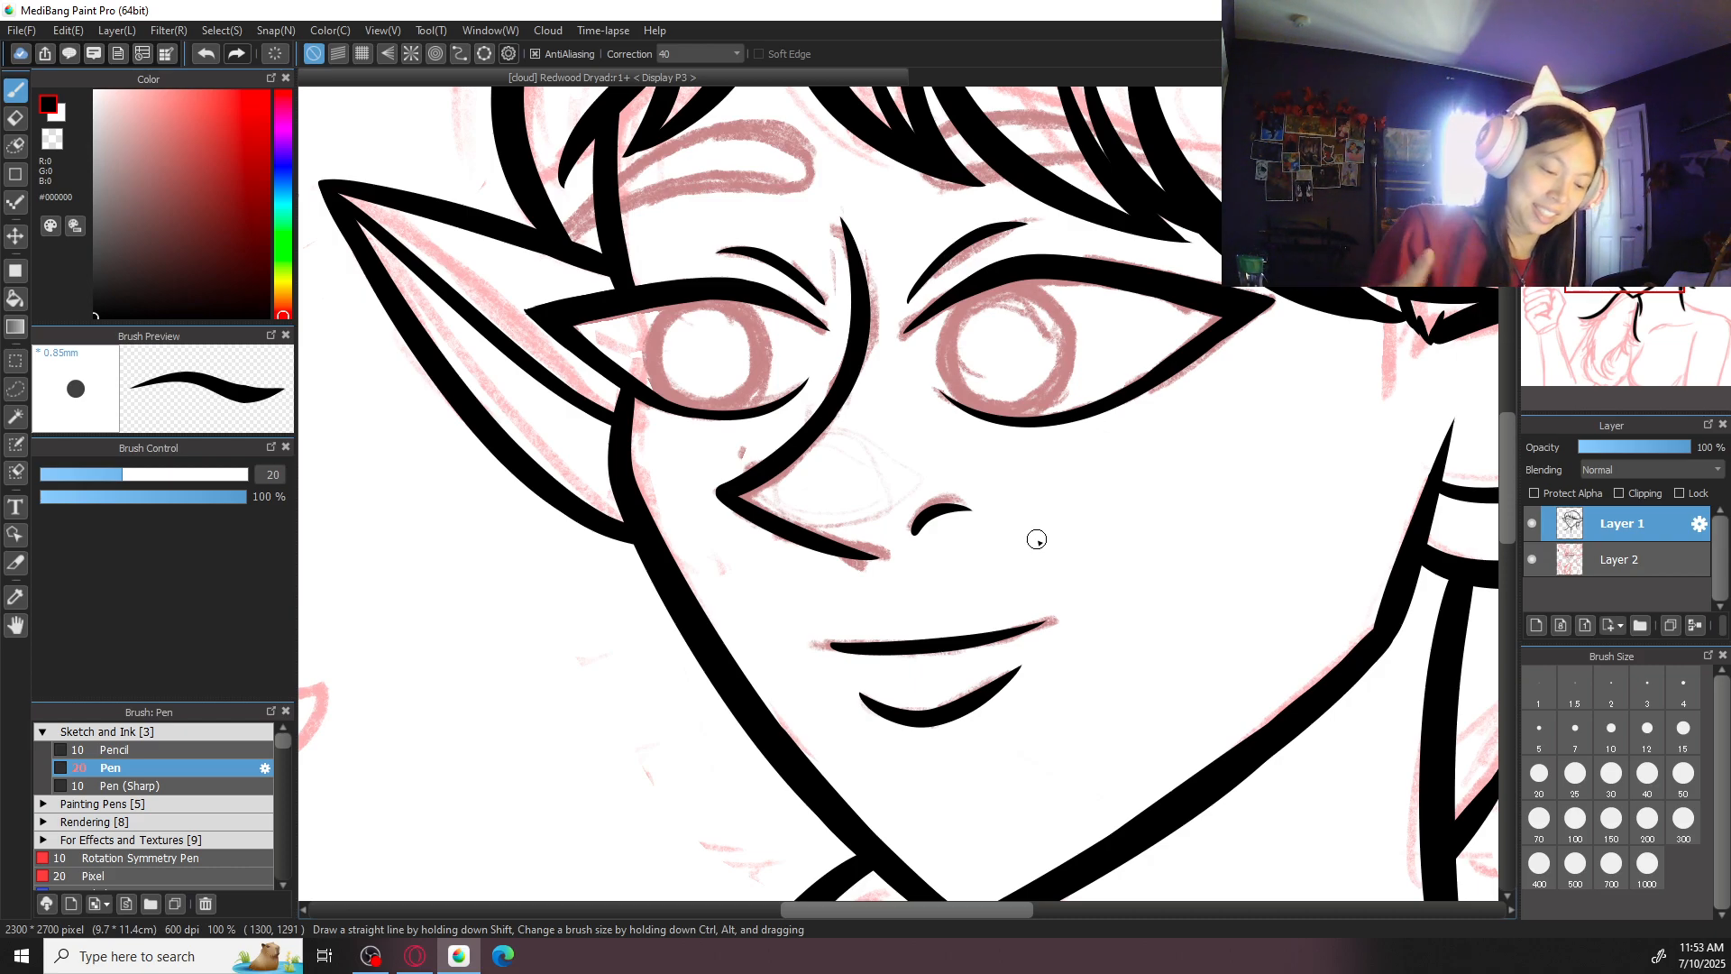
pyautogui.click(1611, 773)
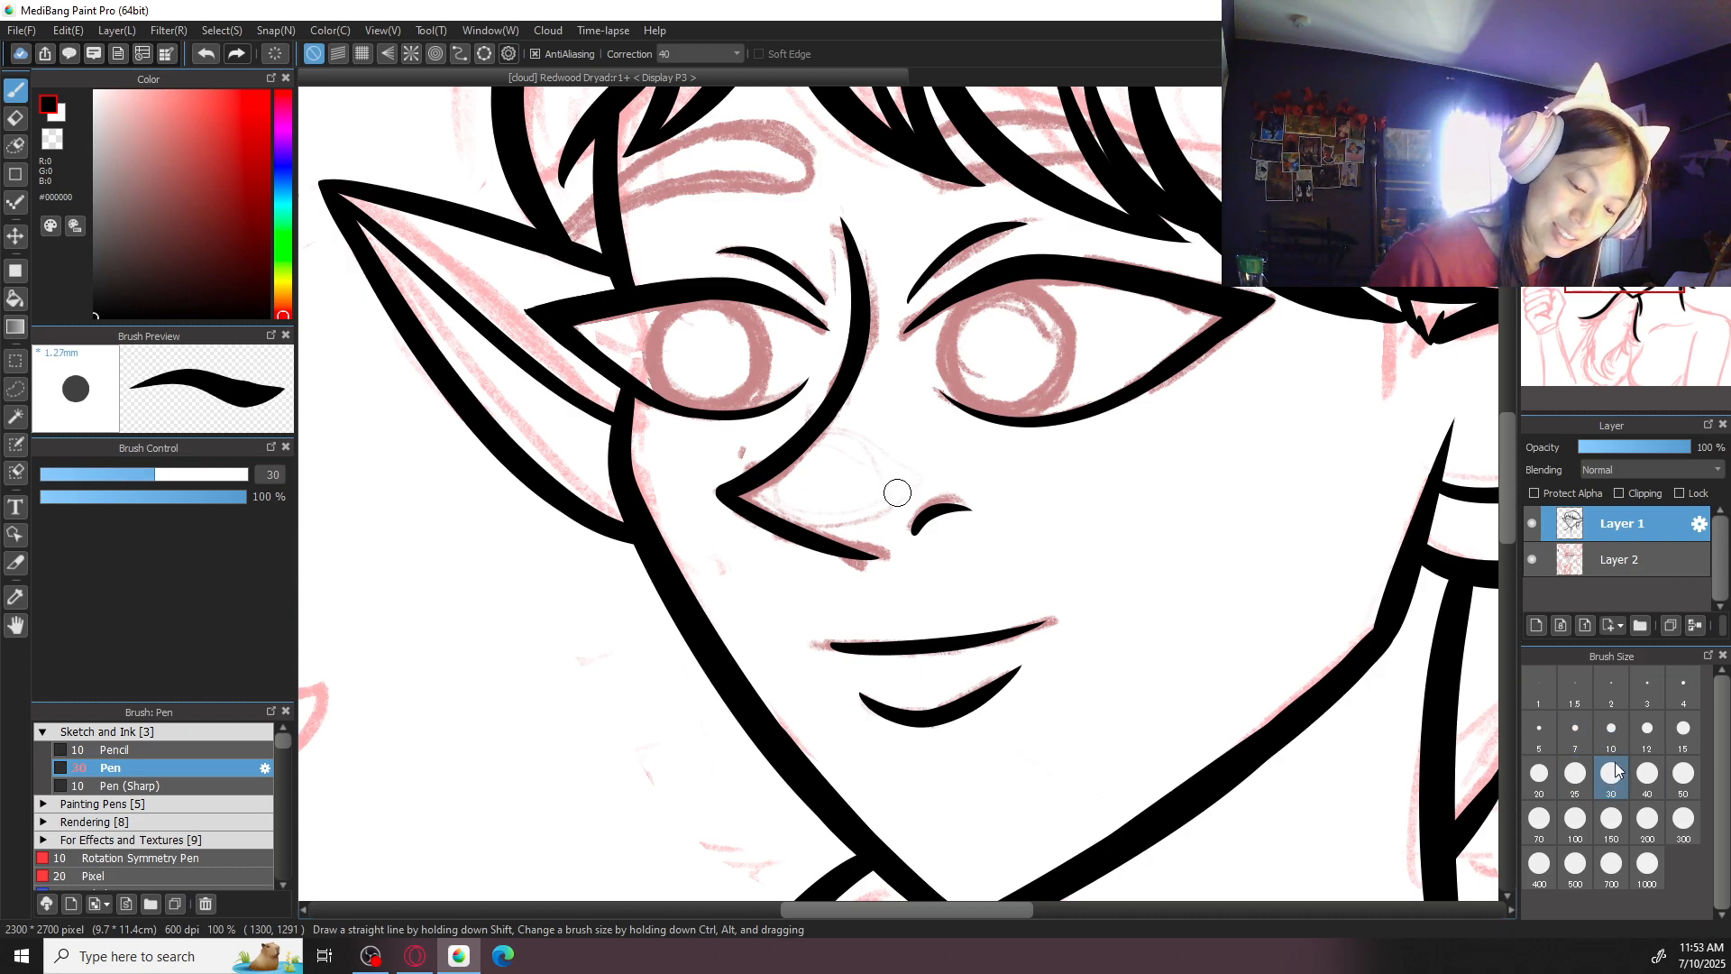
pyautogui.click(1538, 625)
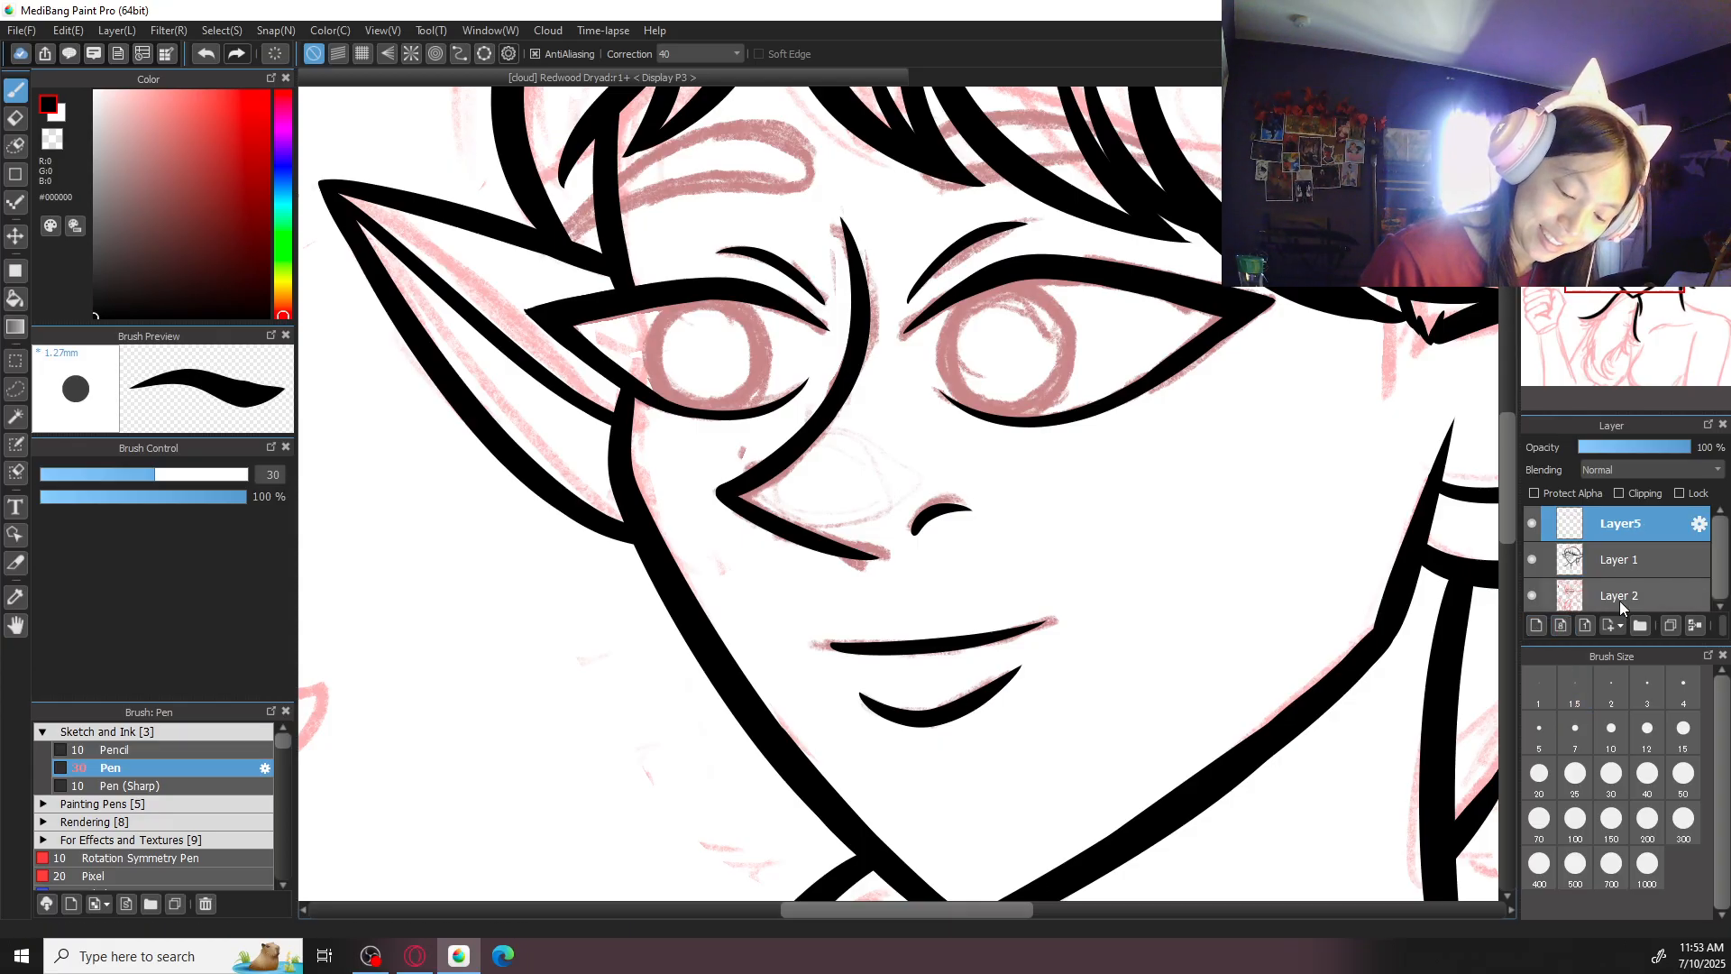
pyautogui.click(1647, 773)
# - Try to ink the larger eye's iris as a thick ring at brush size 40
pyautogui.moveTo(1134, 476); pyautogui.dragTo(1087, 640)
pyautogui.hotkey('ctrl', '+')
pyautogui.moveTo(972, 439)
pyautogui.mouseDown()
pyautogui.moveTo(896, 503)
pyautogui.moveTo(1050, 459)
pyautogui.moveTo(1032, 449)
pyautogui.moveTo(988, 439)
pyautogui.moveTo(1093, 573)
pyautogui.moveTo(962, 467)
pyautogui.moveTo(922, 580)
pyautogui.moveTo(935, 448)
pyautogui.moveTo(902, 541)
pyautogui.moveTo(947, 433)
pyautogui.moveTo(1071, 494)
pyautogui.moveTo(987, 429)
pyautogui.moveTo(1082, 577)
pyautogui.moveTo(1001, 424)
pyautogui.moveTo(1095, 585)
pyautogui.moveTo(1019, 432)
pyautogui.moveTo(1013, 607)
pyautogui.moveTo(920, 479)
pyautogui.moveTo(908, 545)
pyautogui.moveTo(1003, 426)
pyautogui.mouseUp()
pyautogui.hotkey('ctrl', 'z')
pyautogui.hotkey('ctrl', 'z')
pyautogui.hotkey('ctrl', 'z')
pyautogui.hotkey('ctrl', 'z')
pyautogui.hotkey('ctrl', 'z')
pyautogui.hotkey('ctrl', 'z')
pyautogui.hotkey('ctrl', 'z')
pyautogui.hotkey('ctrl', 'z')
pyautogui.hotkey('ctrl', 'z')
pyautogui.hotkey('ctrl', 'z')
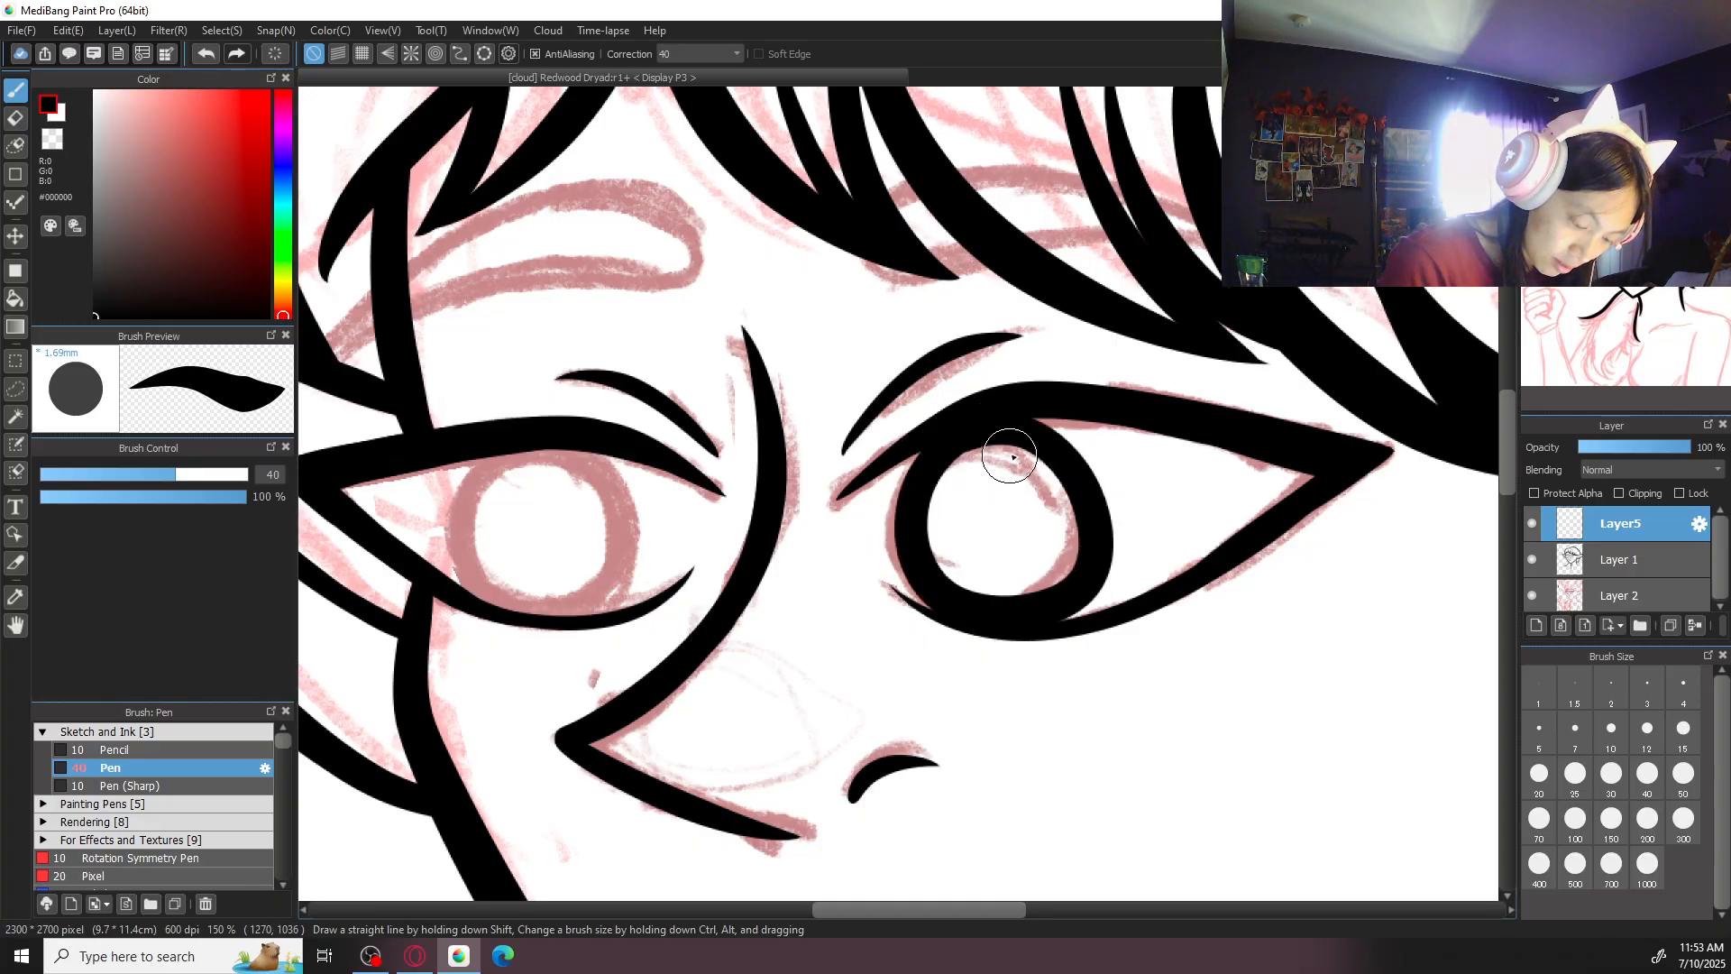
pyautogui.scroll(-4, 1003, 462)
pyautogui.scroll(4, 1019, 460)
pyautogui.hotkey('ctrl', 'z')
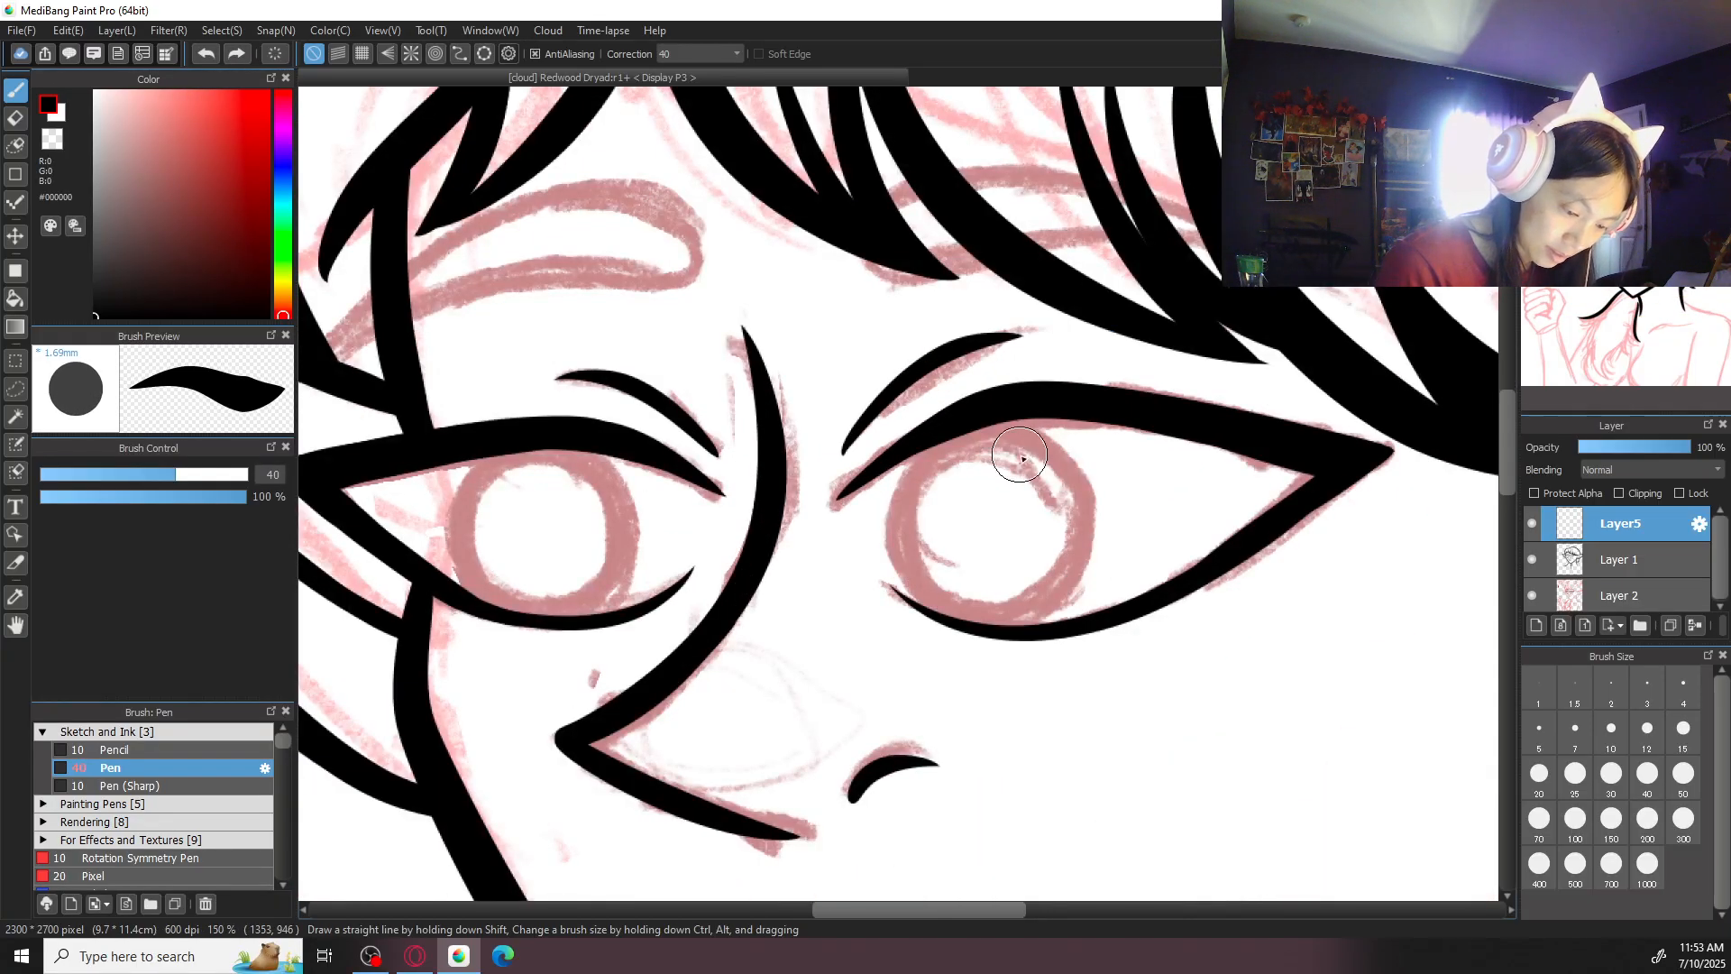
pyautogui.hotkey('ctrl', 'z')
# - Try again to ink the curved sides of the larger eye's iris with the size 40 brush
pyautogui.moveTo(918, 606)
pyautogui.mouseDown()
pyautogui.moveTo(1090, 489)
pyautogui.moveTo(979, 418)
pyautogui.moveTo(972, 607)
pyautogui.moveTo(1053, 441)
pyautogui.moveTo(962, 460)
pyautogui.moveTo(993, 425)
pyautogui.moveTo(936, 608)
pyautogui.moveTo(1087, 557)
pyautogui.mouseUp()
pyautogui.hotkey('ctrl', 'z')
pyautogui.hotkey('ctrl', 'z')
pyautogui.moveTo(1032, 447)
pyautogui.mouseDown()
pyautogui.moveTo(996, 621)
pyautogui.moveTo(1033, 437)
pyautogui.moveTo(949, 473)
pyautogui.moveTo(1000, 422)
pyautogui.moveTo(952, 623)
pyautogui.moveTo(1065, 536)
pyautogui.moveTo(912, 468)
pyautogui.moveTo(1064, 602)
pyautogui.mouseUp()
# - Set the brush size to 30 and ink the nose-side curve of the larger eye's iris
pyautogui.hotkey('ctrl', 'z')
pyautogui.hotkey('ctrl', 'z')
pyautogui.hotkey('ctrl', 'z')
pyautogui.click(1623, 775)
pyautogui.moveTo(892, 563)
pyautogui.mouseDown()
pyautogui.moveTo(946, 620)
pyautogui.moveTo(1082, 559)
pyautogui.mouseUp()
# - Try to close the larger eye's iris with a curve along its outer side
pyautogui.hotkey('ctrl', 'z')
pyautogui.moveTo(996, 426); pyautogui.dragTo(1046, 597)
pyautogui.hotkey('ctrl', 'z')
pyautogui.moveTo(998, 430)
pyautogui.mouseDown()
pyautogui.moveTo(905, 570)
pyautogui.moveTo(1080, 548)
pyautogui.mouseUp()
pyautogui.moveTo(954, 448)
pyautogui.mouseDown()
pyautogui.moveTo(1073, 480)
pyautogui.moveTo(1013, 591)
pyautogui.mouseUp()
pyautogui.hotkey('ctrl', 'z')
pyautogui.moveTo(999, 428); pyautogui.dragTo(1025, 607)
pyautogui.hotkey('ctrl', 'z')
pyautogui.moveTo(1010, 424)
pyautogui.mouseDown()
pyautogui.moveTo(1080, 566)
pyautogui.moveTo(997, 575)
pyautogui.mouseUp()
pyautogui.hotkey('ctrl', 'z')
pyautogui.moveTo(951, 445); pyautogui.dragTo(984, 574)
pyautogui.hotkey('ctrl', 'z')
pyautogui.moveTo(1001, 426)
pyautogui.mouseDown()
pyautogui.moveTo(1025, 607)
pyautogui.moveTo(1006, 622)
pyautogui.mouseUp()
pyautogui.hotkey('ctrl', 'z')
# - Rotate the canvas and ink the remaining outer curve of the larger eye's iris to complete the ring, then restore the rotation
pyautogui.press('Right')
pyautogui.press('Up')
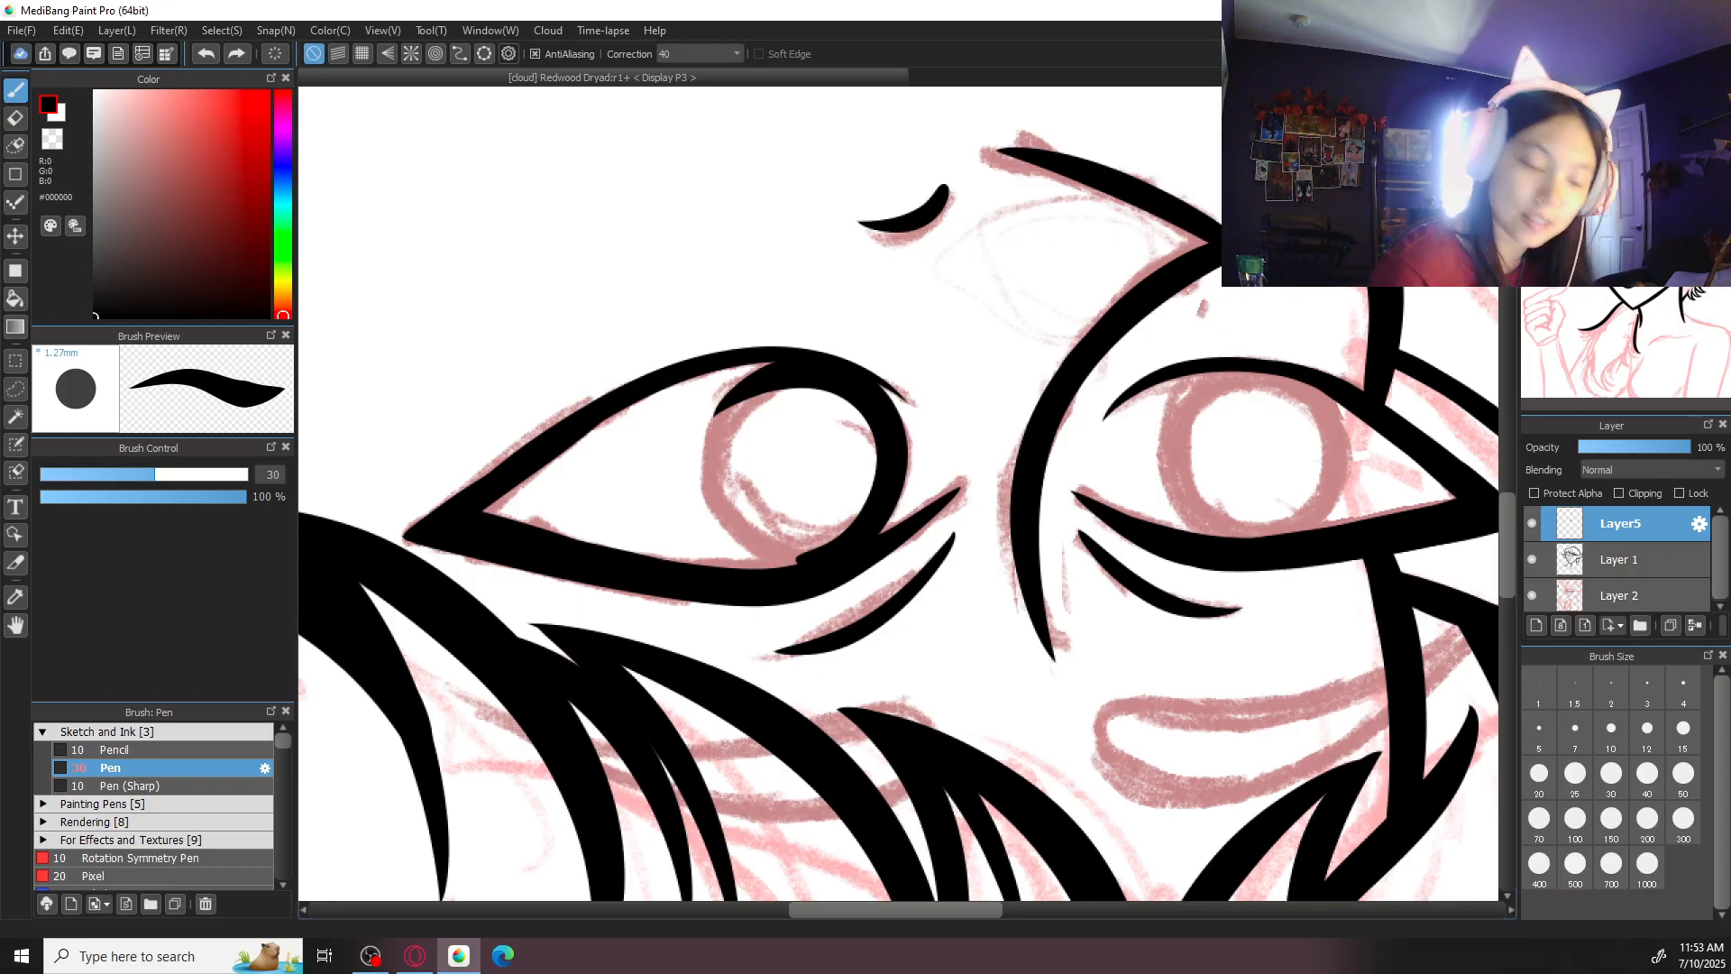
pyautogui.moveTo(781, 365); pyautogui.dragTo(793, 564)
pyautogui.hotkey('ctrl', 'z')
pyautogui.moveTo(784, 369); pyautogui.dragTo(812, 554)
pyautogui.hotkey('ctrl', 'z')
pyautogui.moveTo(767, 365); pyautogui.dragTo(816, 552)
pyautogui.hotkey('ctrl', 'z')
pyautogui.moveTo(811, 375)
pyautogui.mouseDown()
pyautogui.moveTo(717, 409)
pyautogui.moveTo(834, 550)
pyautogui.mouseUp()
pyautogui.moveTo(887, 492); pyautogui.dragTo(803, 552)
pyautogui.hotkey('ctrl', 'z')
pyautogui.click(1634, 101)
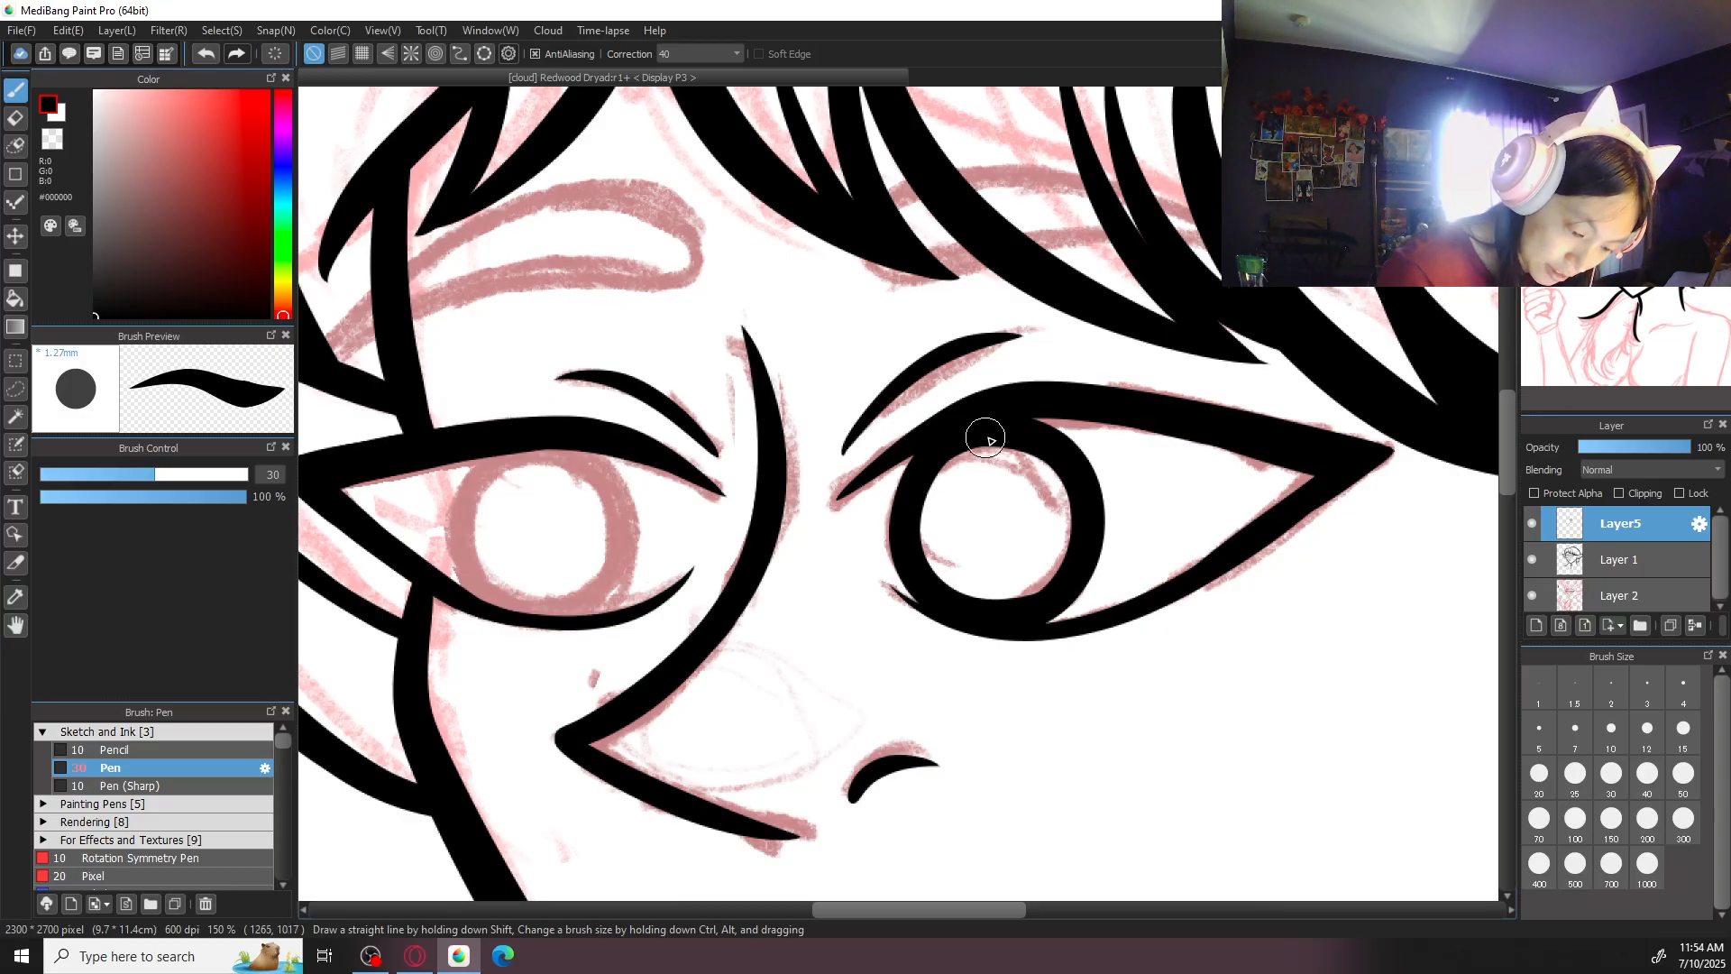
pyautogui.scroll(-2, 998, 418)
pyautogui.scroll(3, 997, 419)
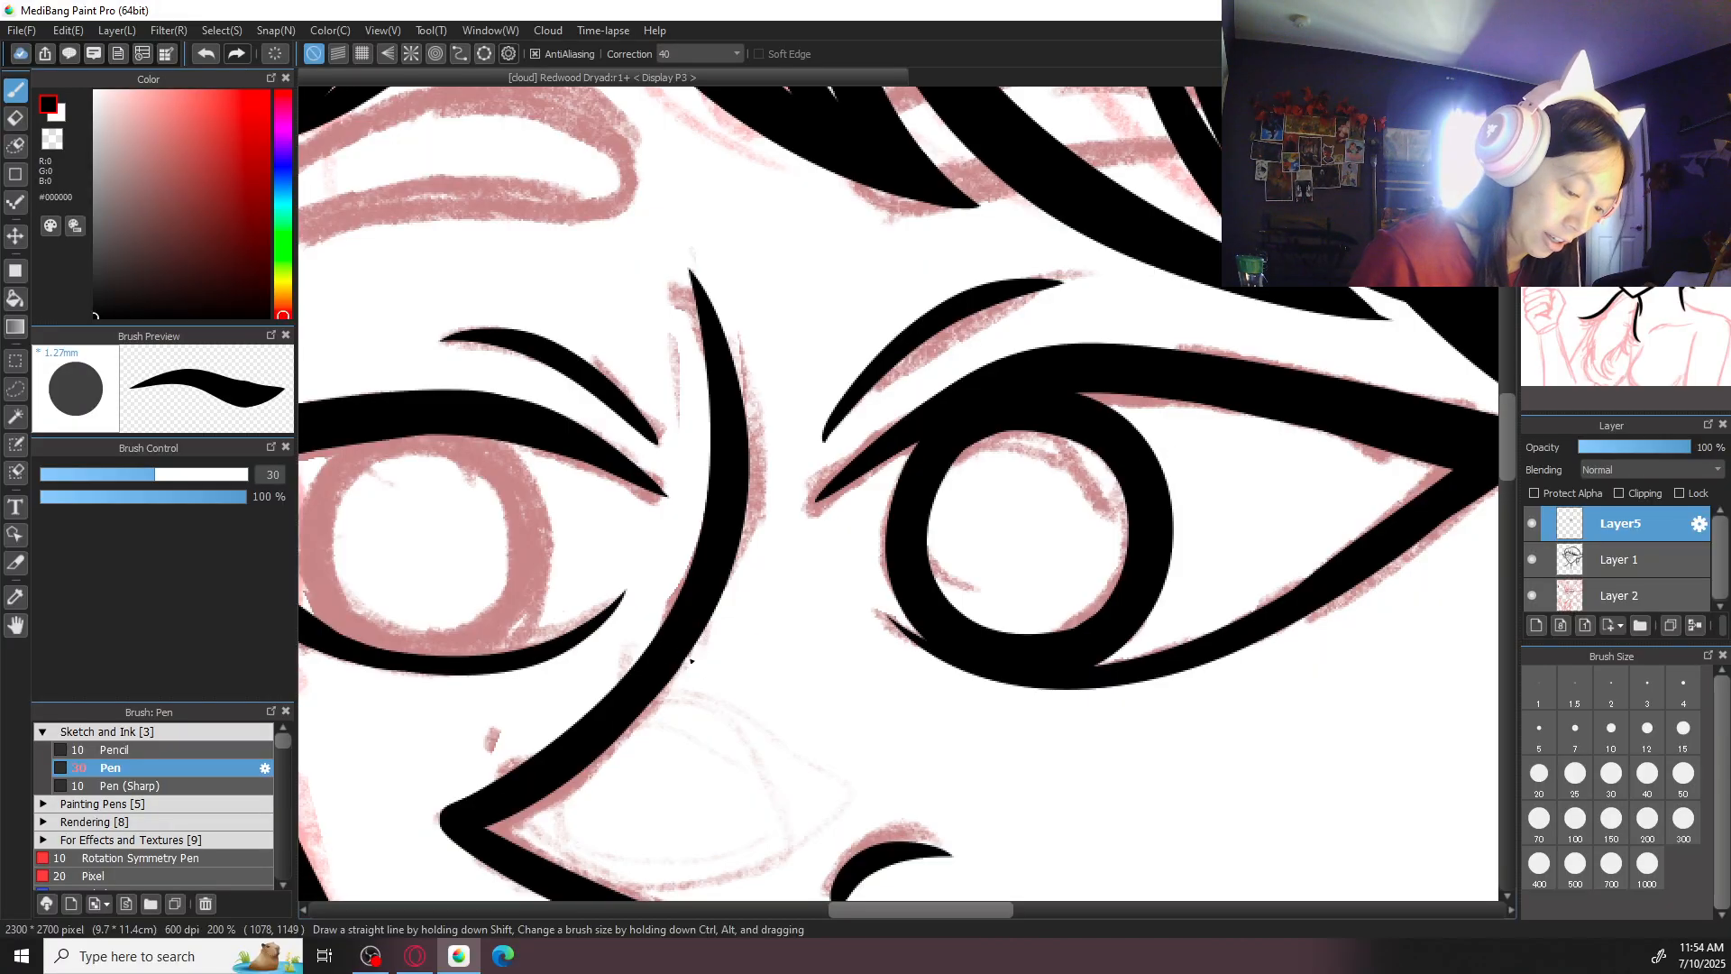
# - Try to ink the smaller eye's iris outline over the sketched circle
pyautogui.moveTo(688, 658); pyautogui.dragTo(851, 620)
pyautogui.moveTo(583, 401)
pyautogui.mouseDown()
pyautogui.moveTo(494, 444)
pyautogui.moveTo(662, 619)
pyautogui.moveTo(557, 398)
pyautogui.moveTo(500, 572)
pyautogui.moveTo(671, 520)
pyautogui.moveTo(492, 468)
pyautogui.moveTo(629, 602)
pyautogui.moveTo(646, 464)
pyautogui.moveTo(494, 547)
pyautogui.moveTo(710, 496)
pyautogui.moveTo(633, 413)
pyautogui.moveTo(520, 423)
pyautogui.moveTo(591, 609)
pyautogui.moveTo(672, 494)
pyautogui.moveTo(670, 538)
pyautogui.mouseUp()
pyautogui.hotkey('ctrl', 'z')
pyautogui.hotkey('ctrl', 'z')
pyautogui.hotkey('ctrl', 'z')
# - Ink the smaller eye's iris as a thick closed ring, working on a rotated canvas and then restoring the rotation
pyautogui.hotkey('ctrl', 'z')
pyautogui.hotkey('ctrl', 'z')
pyautogui.moveTo(529, 431)
pyautogui.mouseDown()
pyautogui.moveTo(650, 415)
pyautogui.moveTo(664, 589)
pyautogui.mouseUp()
pyautogui.hotkey('ctrl', 'z')
pyautogui.moveTo(517, 425)
pyautogui.mouseDown()
pyautogui.moveTo(610, 603)
pyautogui.moveTo(649, 487)
pyautogui.moveTo(611, 611)
pyautogui.moveTo(659, 532)
pyautogui.mouseUp()
pyautogui.hotkey('ctrl', 'z')
pyautogui.moveTo(1095, 295)
pyautogui.mouseDown()
pyautogui.moveTo(1055, 645)
pyautogui.moveTo(852, 668)
pyautogui.mouseUp()
pyautogui.hotkey('ctrl', 'z')
pyautogui.moveTo(1095, 258)
pyautogui.mouseDown()
pyautogui.moveTo(862, 361)
pyautogui.moveTo(815, 518)
pyautogui.moveTo(902, 557)
pyautogui.mouseUp()
pyautogui.hotkey('ctrl', 'z')
pyautogui.moveTo(867, 358)
pyautogui.mouseDown()
pyautogui.moveTo(969, 559)
pyautogui.moveTo(978, 546)
pyautogui.moveTo(912, 568)
pyautogui.moveTo(986, 452)
pyautogui.mouseUp()
pyautogui.hotkey('ctrl', 'z')
pyautogui.hotkey('ctrl', 'z')
pyautogui.moveTo(858, 351)
pyautogui.mouseDown()
pyautogui.moveTo(892, 550)
pyautogui.moveTo(1026, 437)
pyautogui.mouseUp()
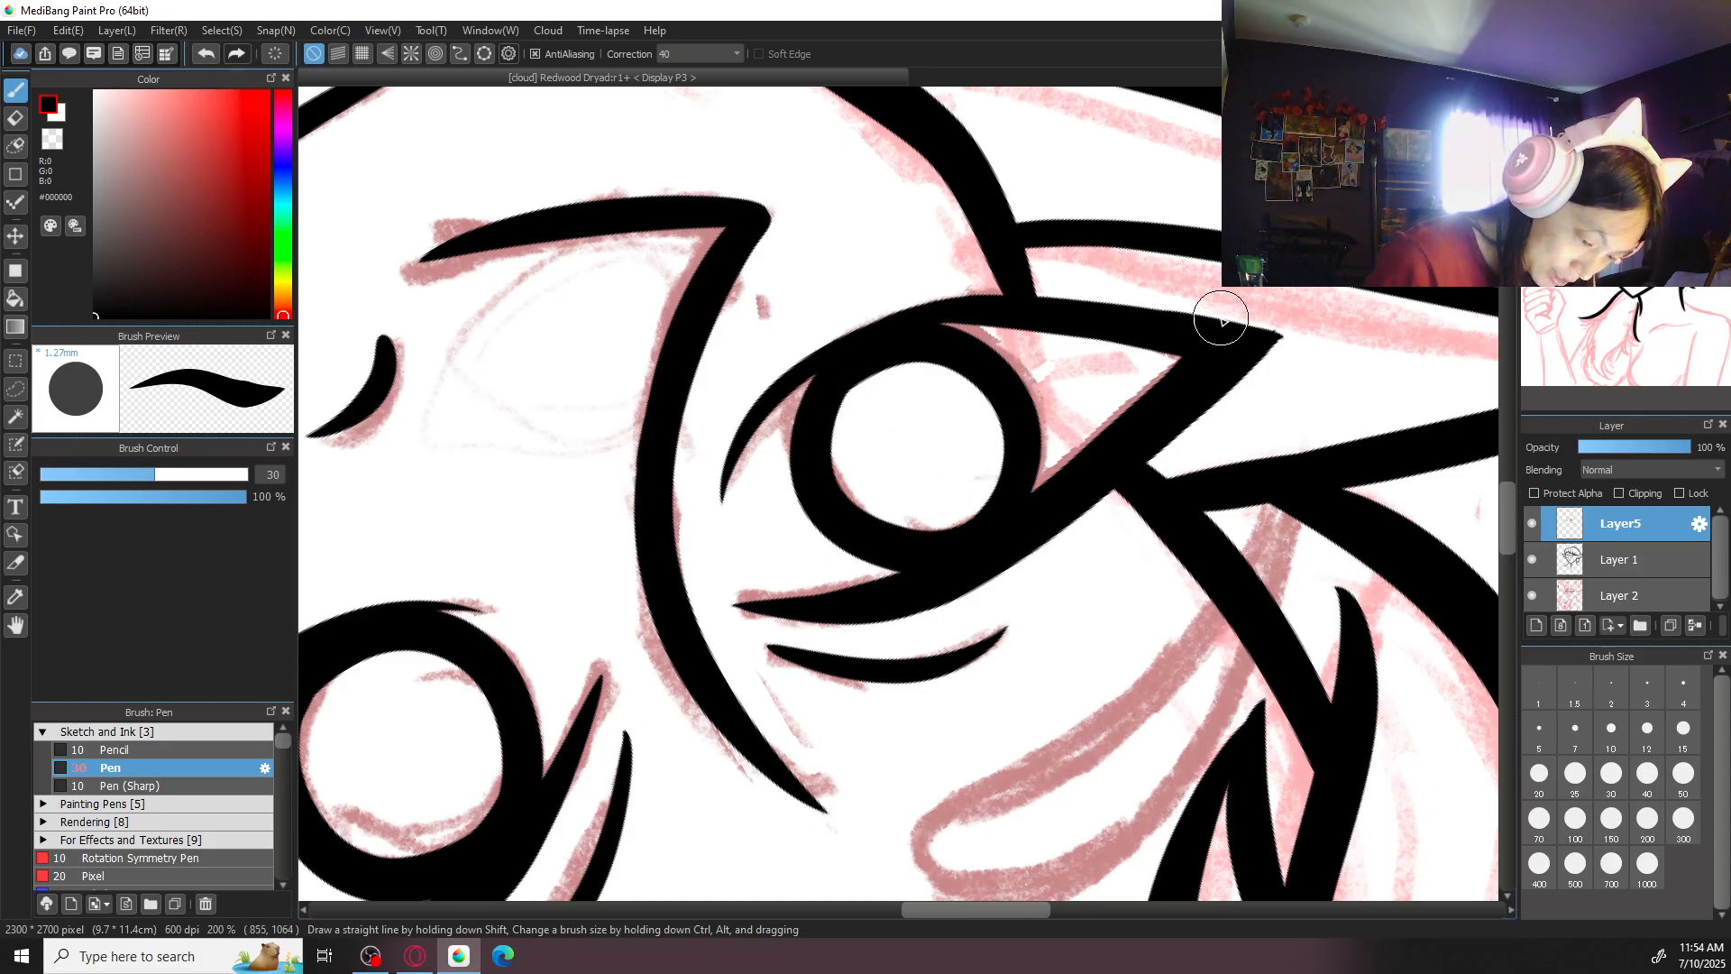
pyautogui.click(1666, 386)
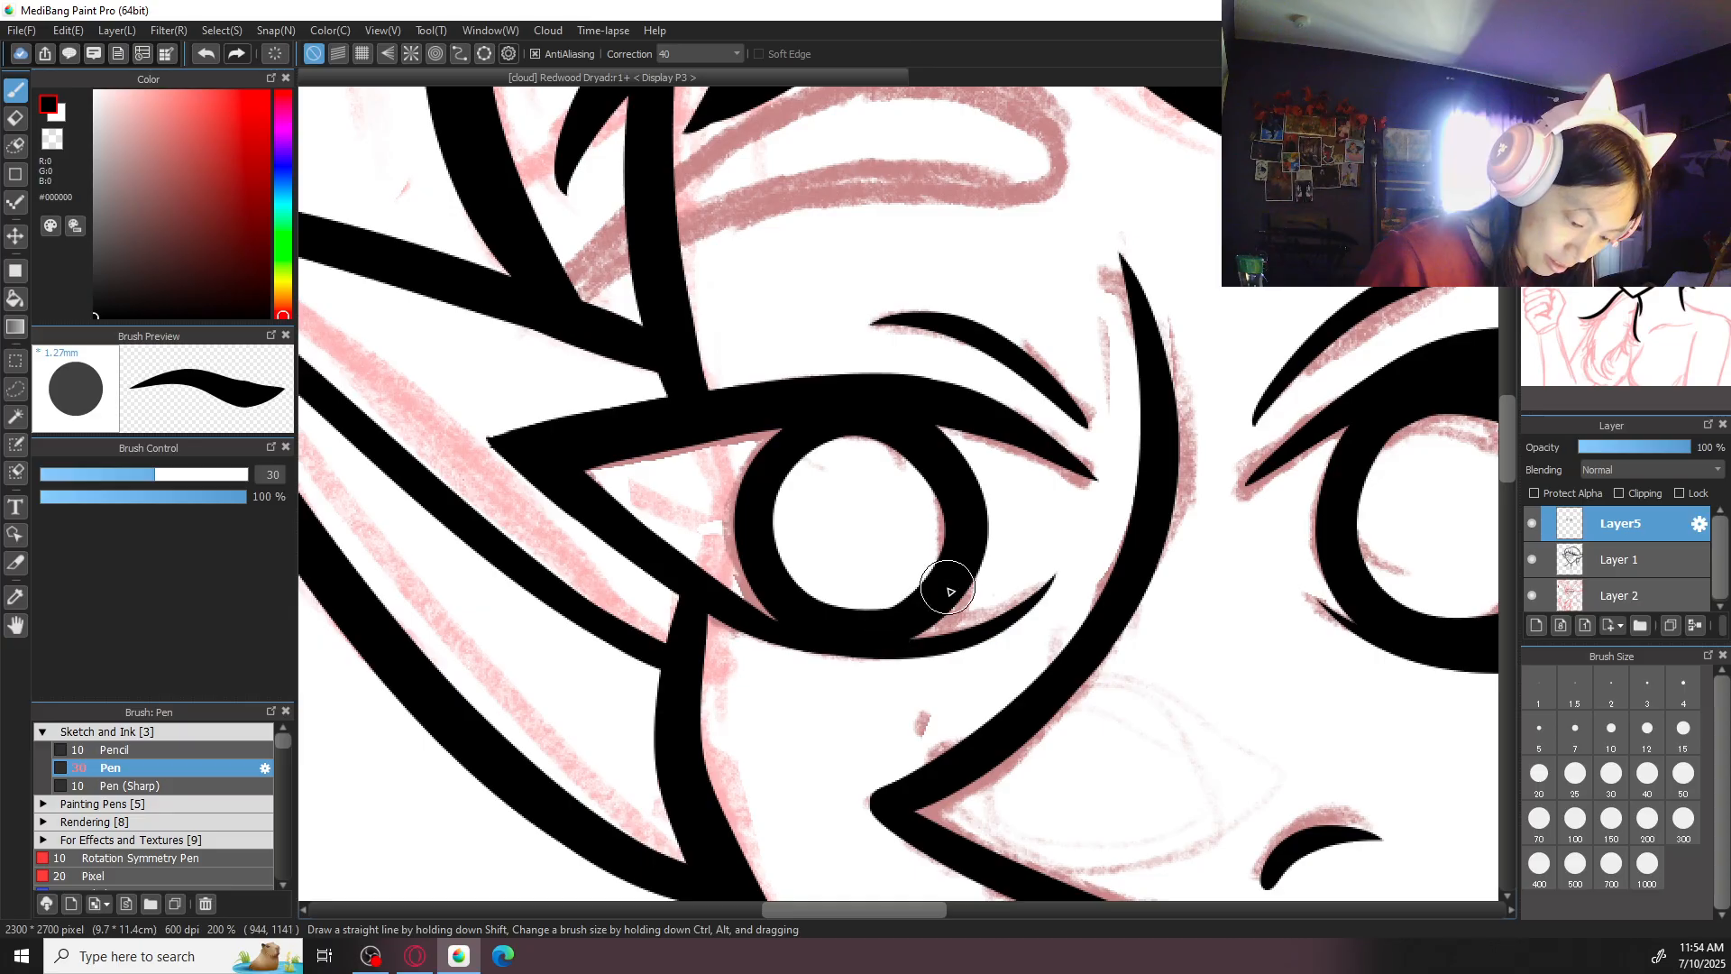
pyautogui.scroll(-4, 940, 580)
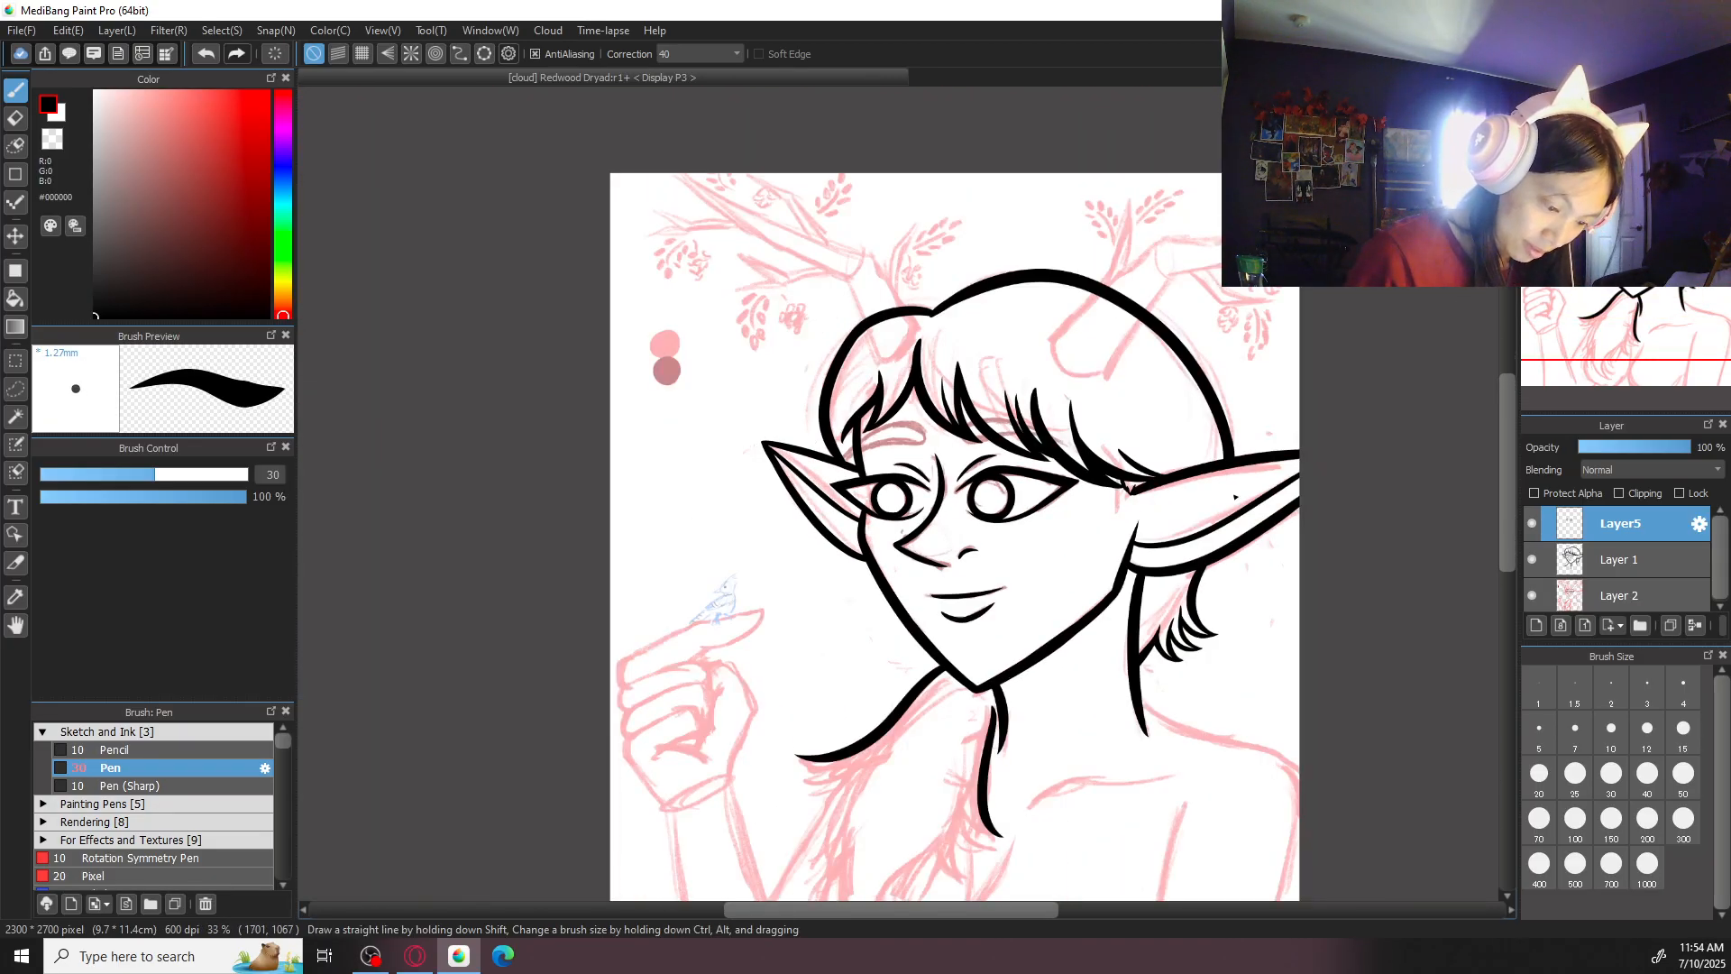
pyautogui.scroll(5, 1234, 495)
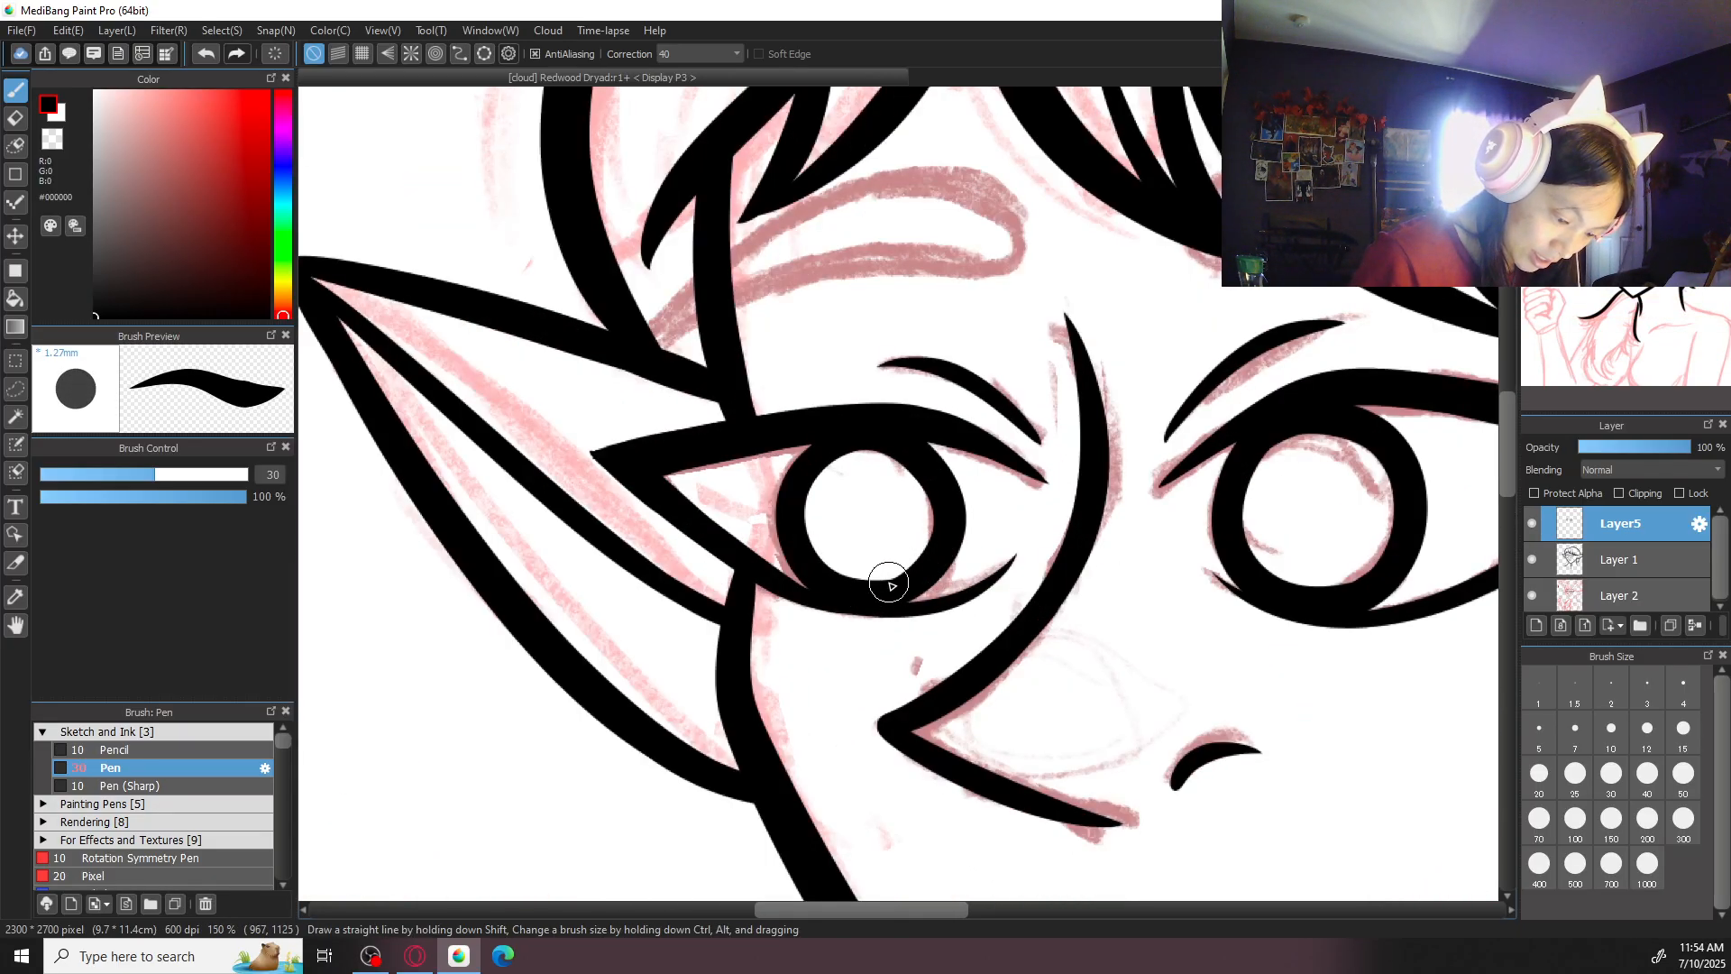
pyautogui.scroll(-4, 889, 581)
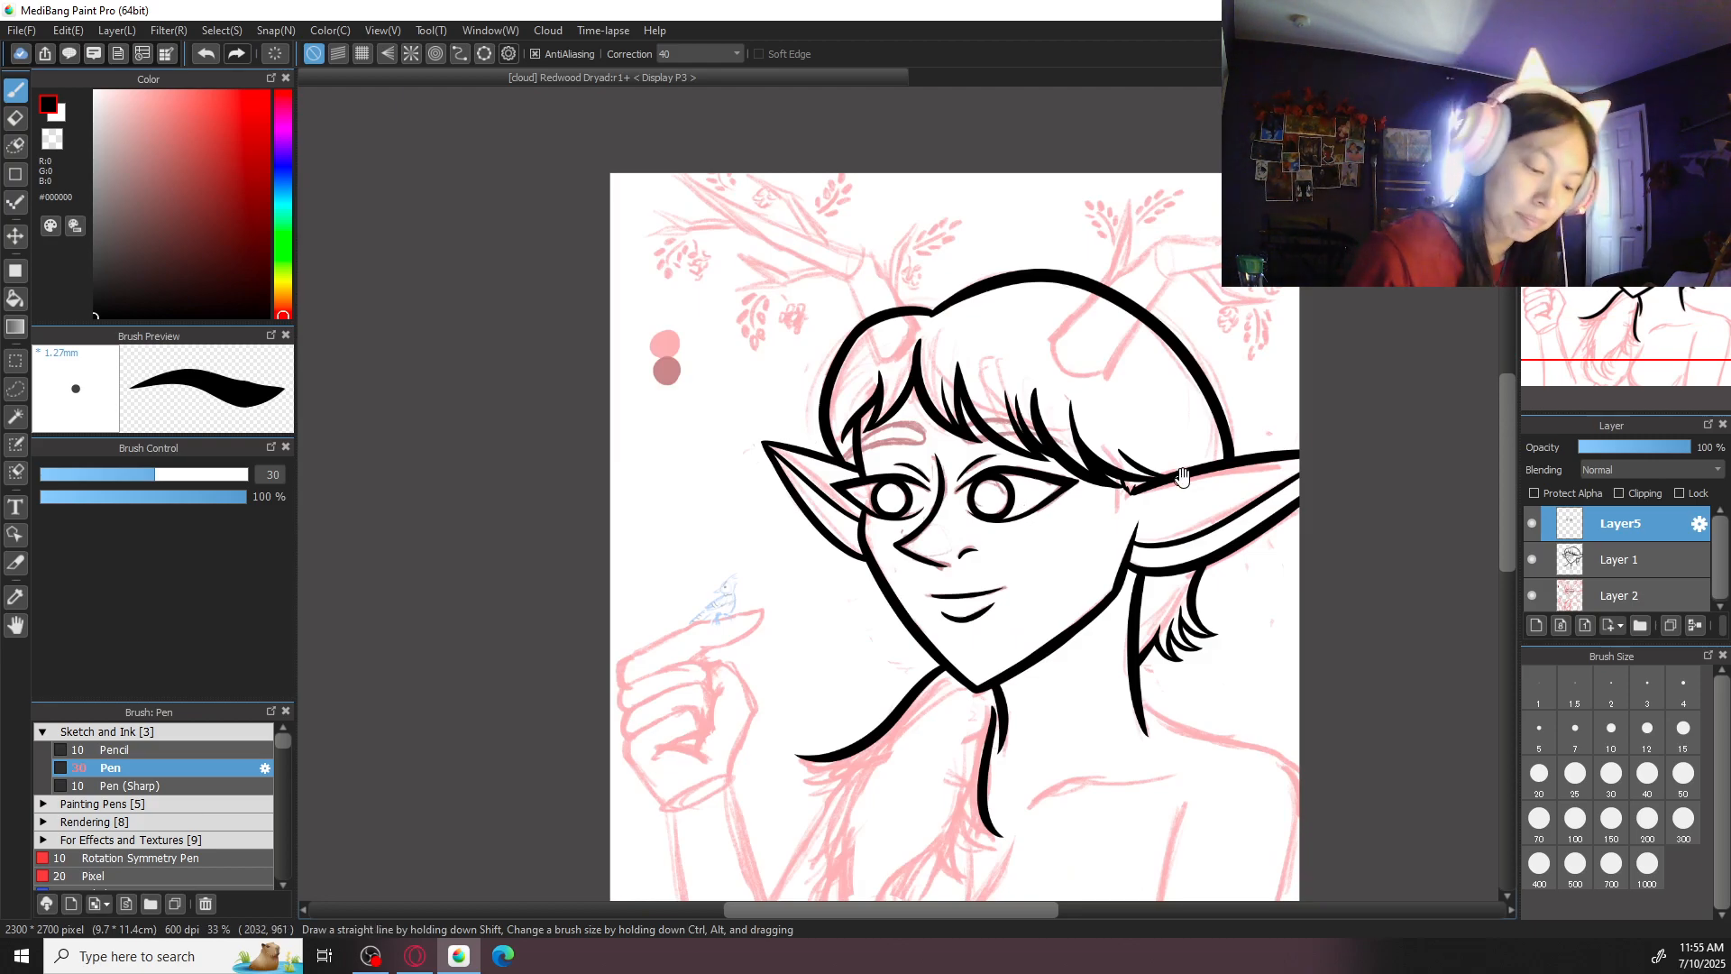
pyautogui.scroll(2, 898, 493)
# - Ink the outline of the eyebrow above the larger eye across the bangs, starting at brush size 20 and switching to 30
pyautogui.click(1546, 777)
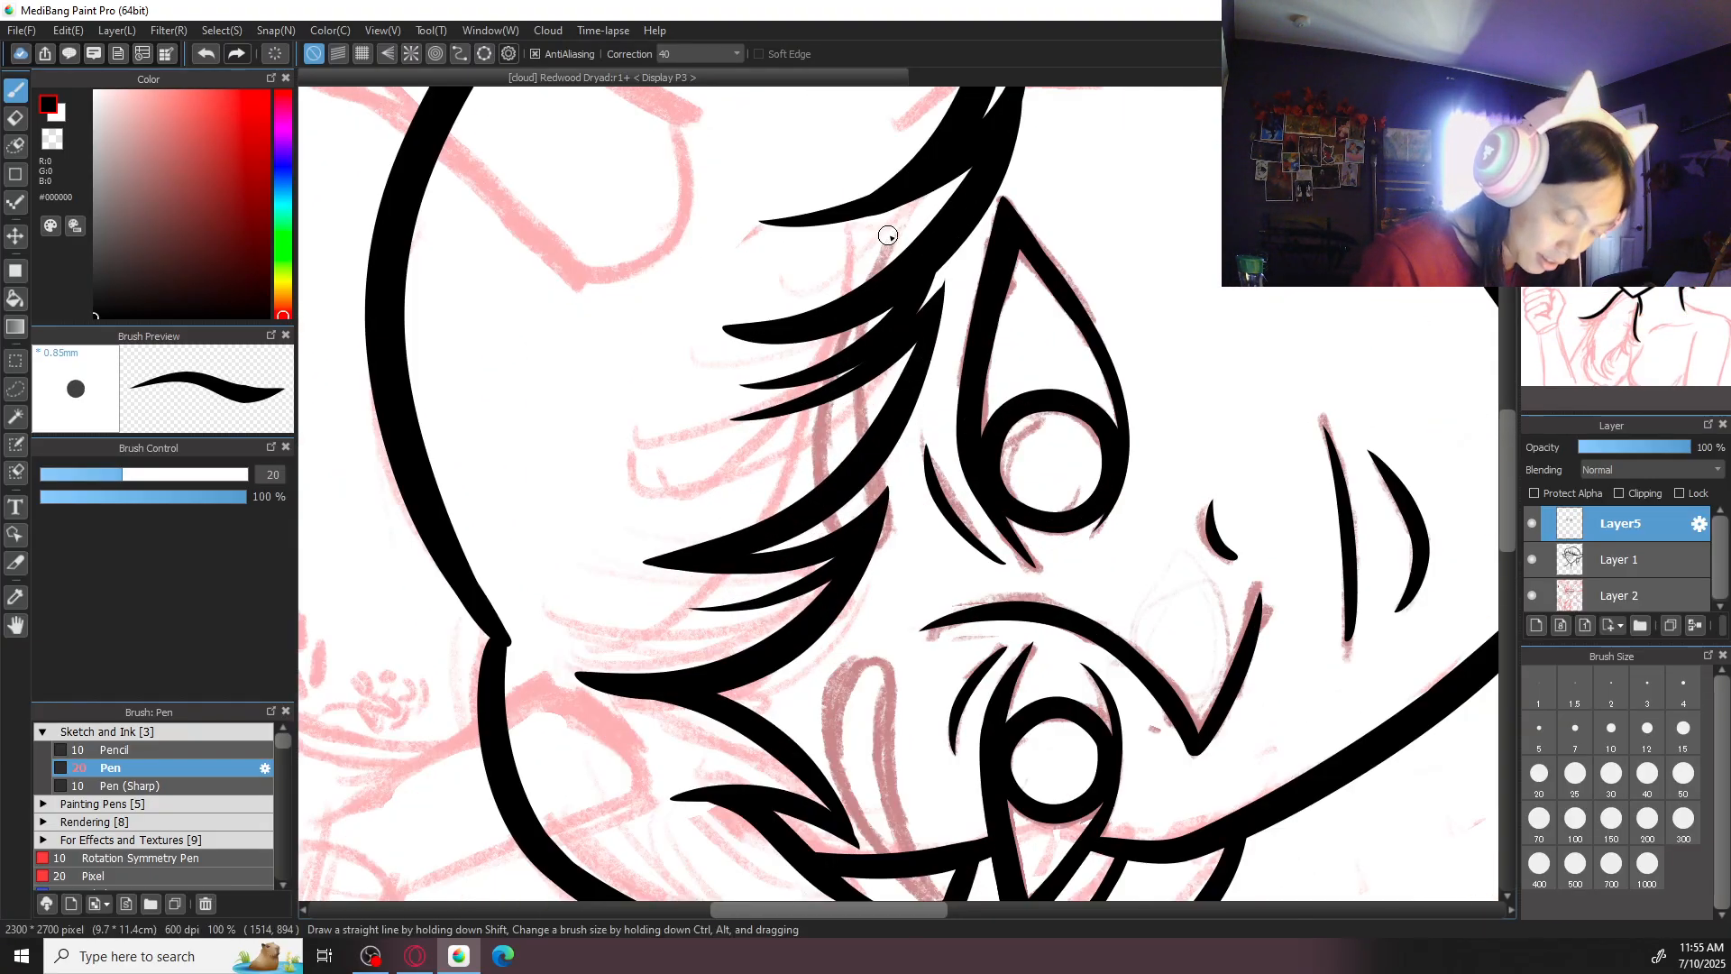
pyautogui.moveTo(888, 236); pyautogui.dragTo(822, 530)
pyautogui.moveTo(886, 465); pyautogui.dragTo(871, 567)
pyautogui.click(1612, 774)
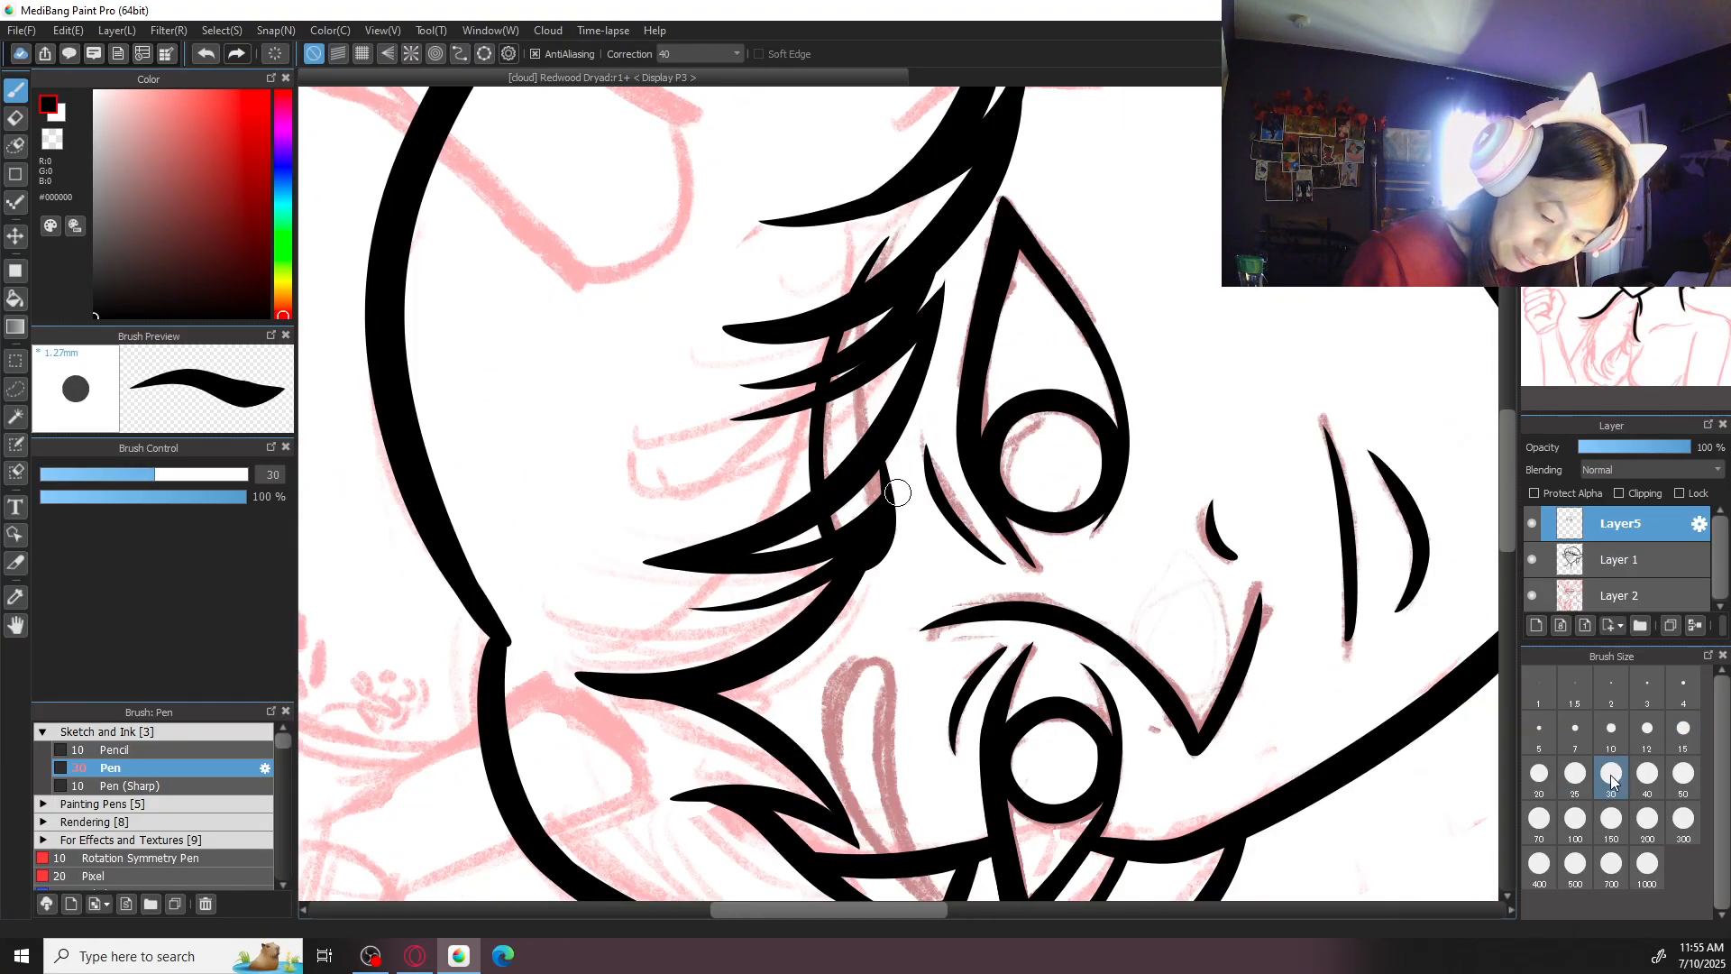
pyautogui.hotkey('ctrl', 'z')
pyautogui.moveTo(875, 252)
pyautogui.mouseDown()
pyautogui.moveTo(825, 491)
pyautogui.moveTo(898, 556)
pyautogui.moveTo(891, 302)
pyautogui.mouseUp()
pyautogui.hotkey('ctrl', 'z')
pyautogui.moveTo(896, 230)
pyautogui.mouseDown()
pyautogui.moveTo(819, 520)
pyautogui.moveTo(892, 518)
pyautogui.moveTo(878, 300)
pyautogui.moveTo(820, 396)
pyautogui.moveTo(879, 546)
pyautogui.moveTo(870, 393)
pyautogui.moveTo(888, 278)
pyautogui.moveTo(873, 341)
pyautogui.mouseUp()
pyautogui.hotkey('ctrl', 'z')
pyautogui.moveTo(887, 251); pyautogui.dragTo(899, 230)
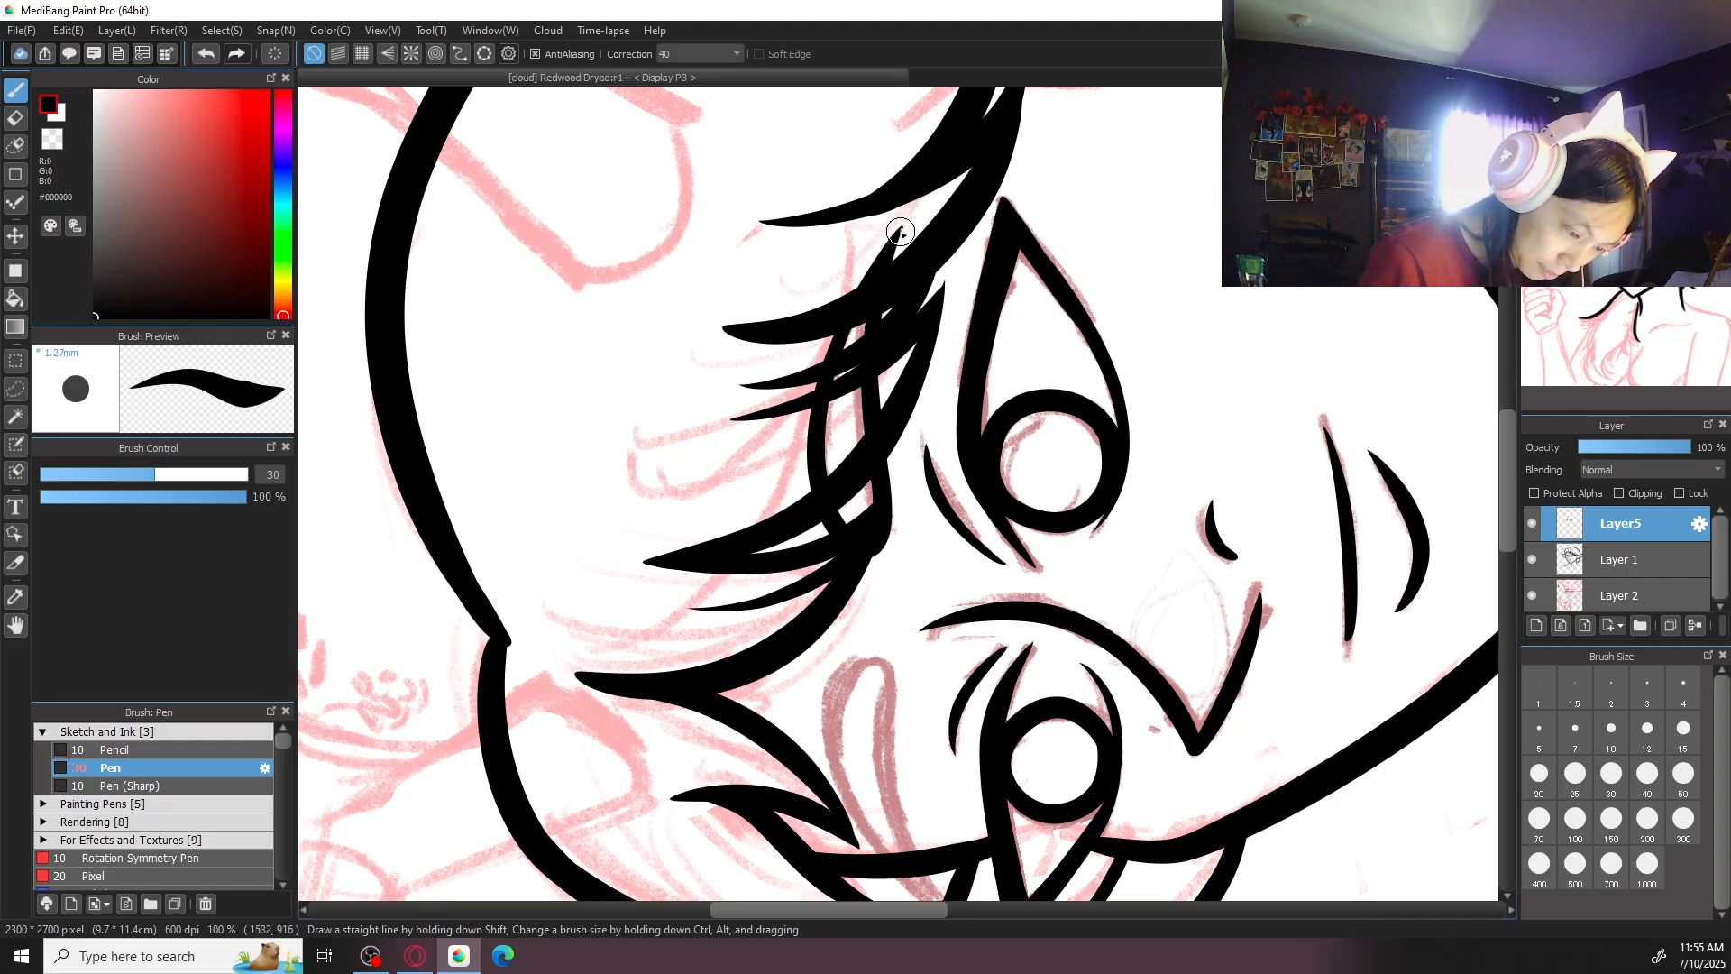
# - Ink the rounded outline of the eyebrow above the smaller eye, following the sketch toward the edge of the face
pyautogui.moveTo(905, 557); pyautogui.dragTo(933, 259)
pyautogui.moveTo(886, 372)
pyautogui.mouseDown()
pyautogui.moveTo(875, 385)
pyautogui.moveTo(966, 603)
pyautogui.mouseUp()
pyautogui.hotkey('ctrl', 'z')
pyautogui.moveTo(901, 366)
pyautogui.mouseDown()
pyautogui.moveTo(864, 466)
pyautogui.moveTo(969, 609)
pyautogui.mouseUp()
pyautogui.hotkey('ctrl', 'z')
pyautogui.moveTo(897, 364)
pyautogui.mouseDown()
pyautogui.moveTo(861, 433)
pyautogui.moveTo(954, 622)
pyautogui.mouseUp()
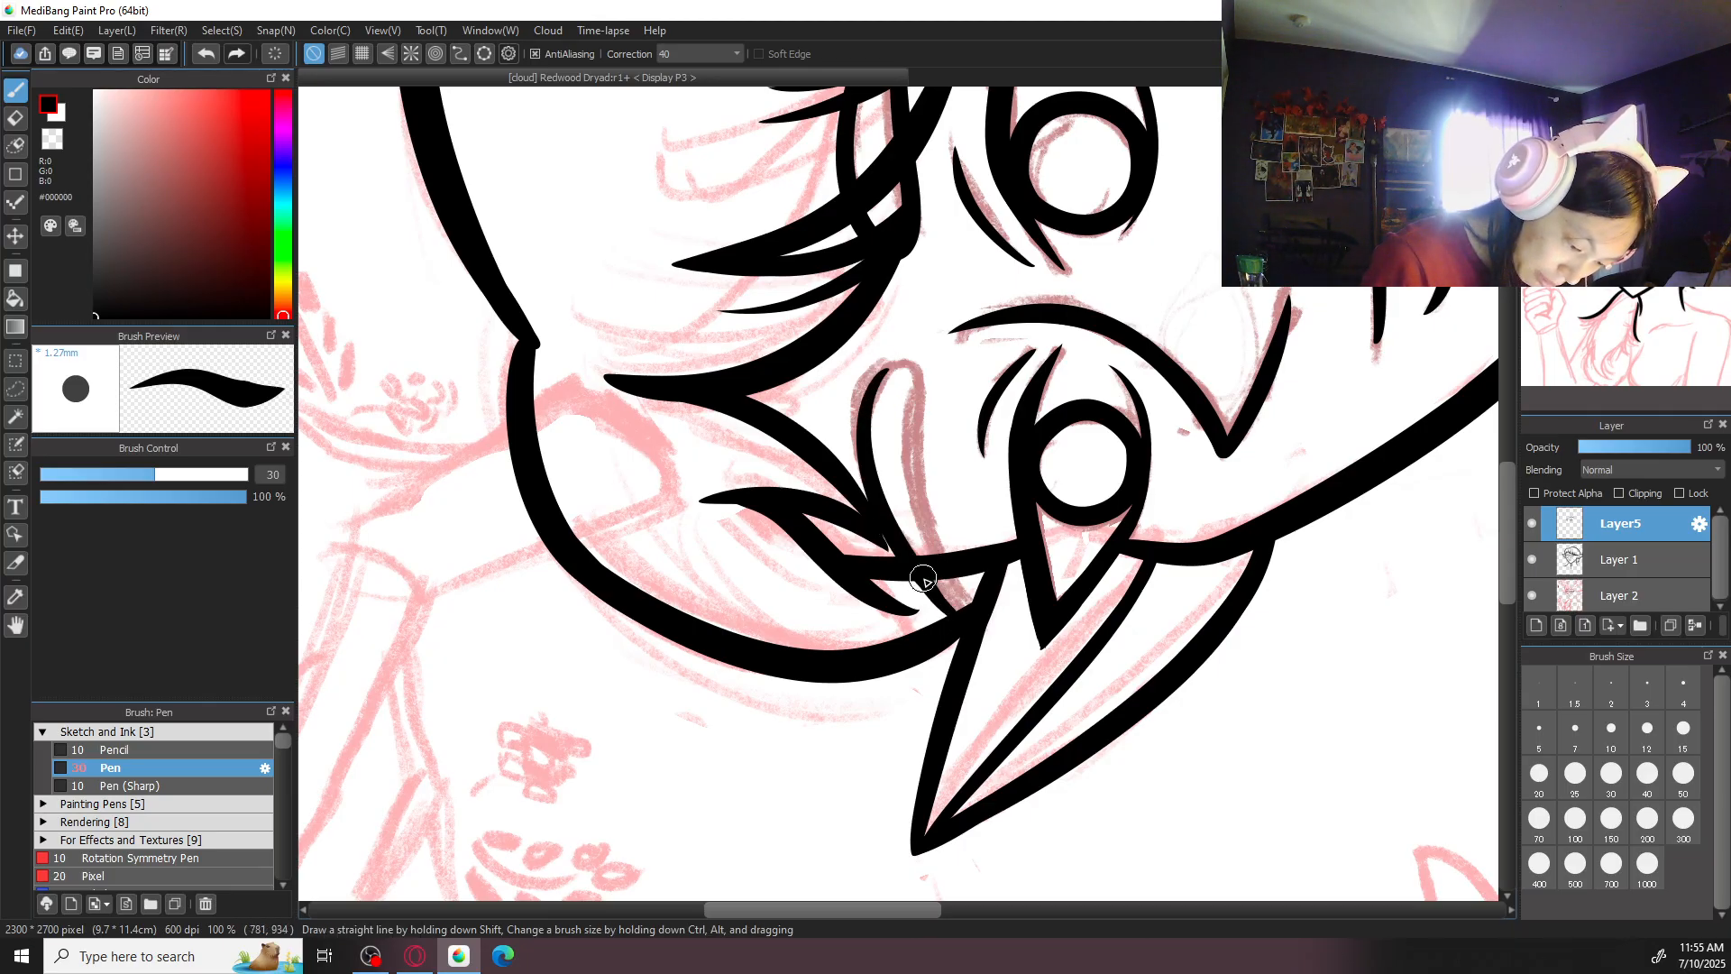
pyautogui.moveTo(882, 372)
pyautogui.mouseDown()
pyautogui.moveTo(918, 366)
pyautogui.moveTo(941, 541)
pyautogui.mouseUp()
pyautogui.hotkey('ctrl', 'z')
pyautogui.moveTo(876, 377)
pyautogui.mouseDown()
pyautogui.moveTo(925, 407)
pyautogui.moveTo(937, 541)
pyautogui.mouseUp()
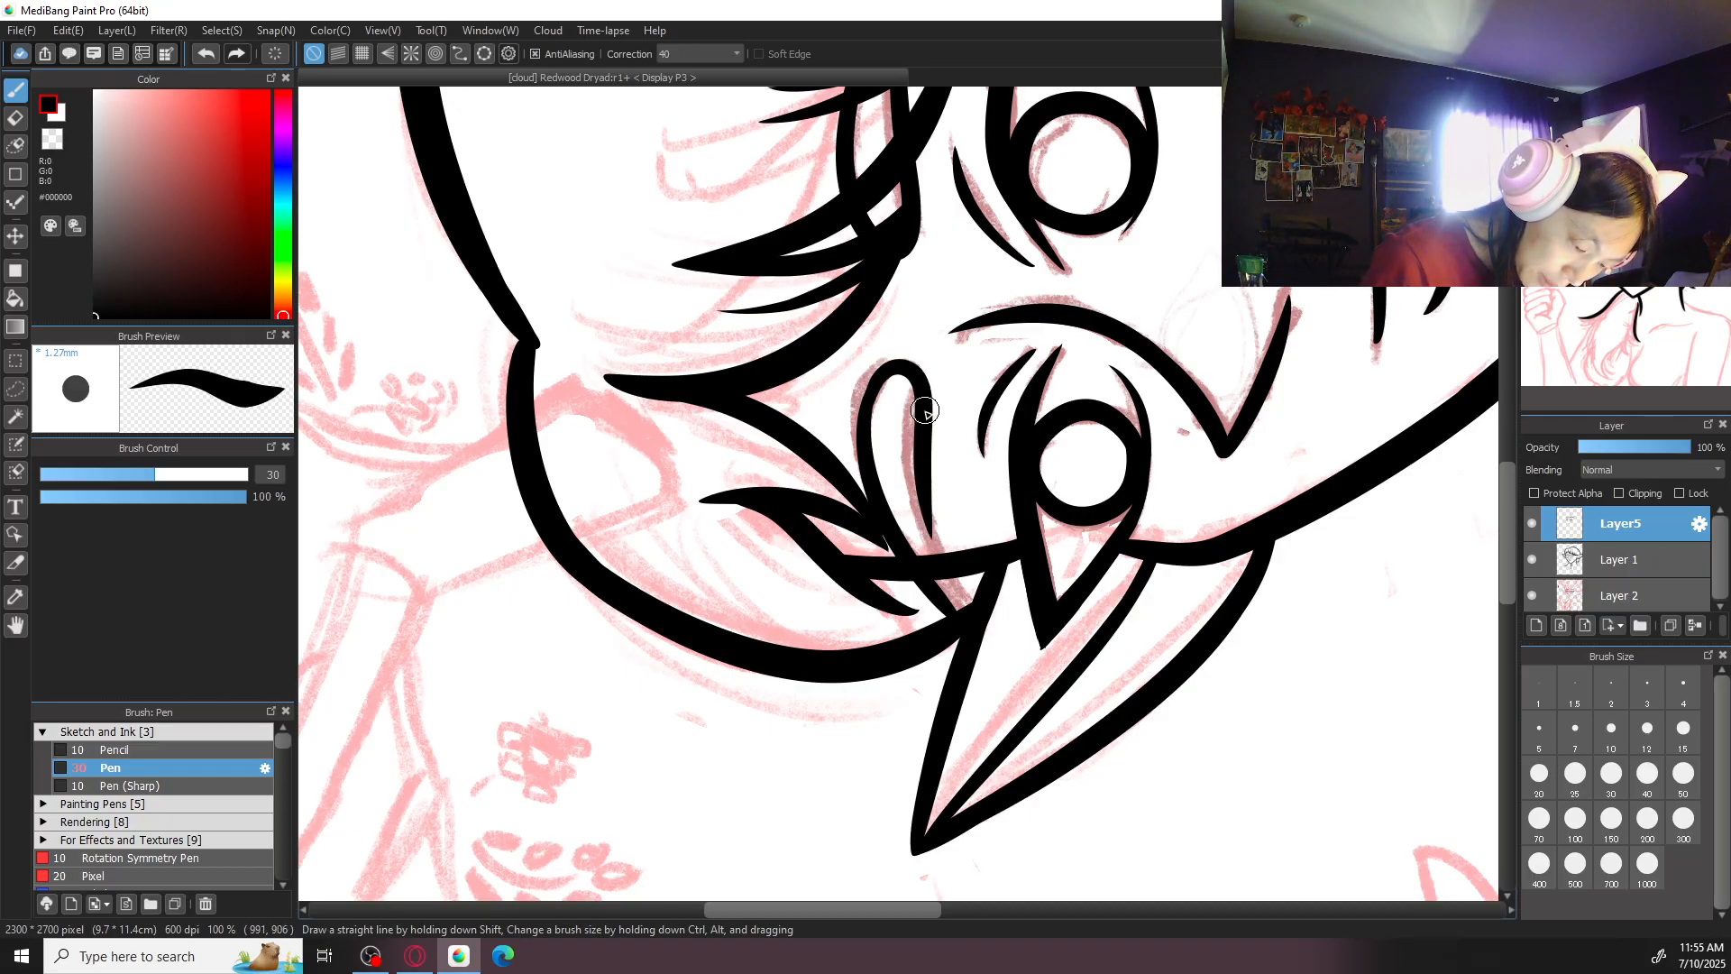
pyautogui.hotkey('ctrl', 'z')
pyautogui.moveTo(869, 415)
pyautogui.mouseDown()
pyautogui.moveTo(928, 442)
pyautogui.moveTo(944, 557)
pyautogui.mouseUp()
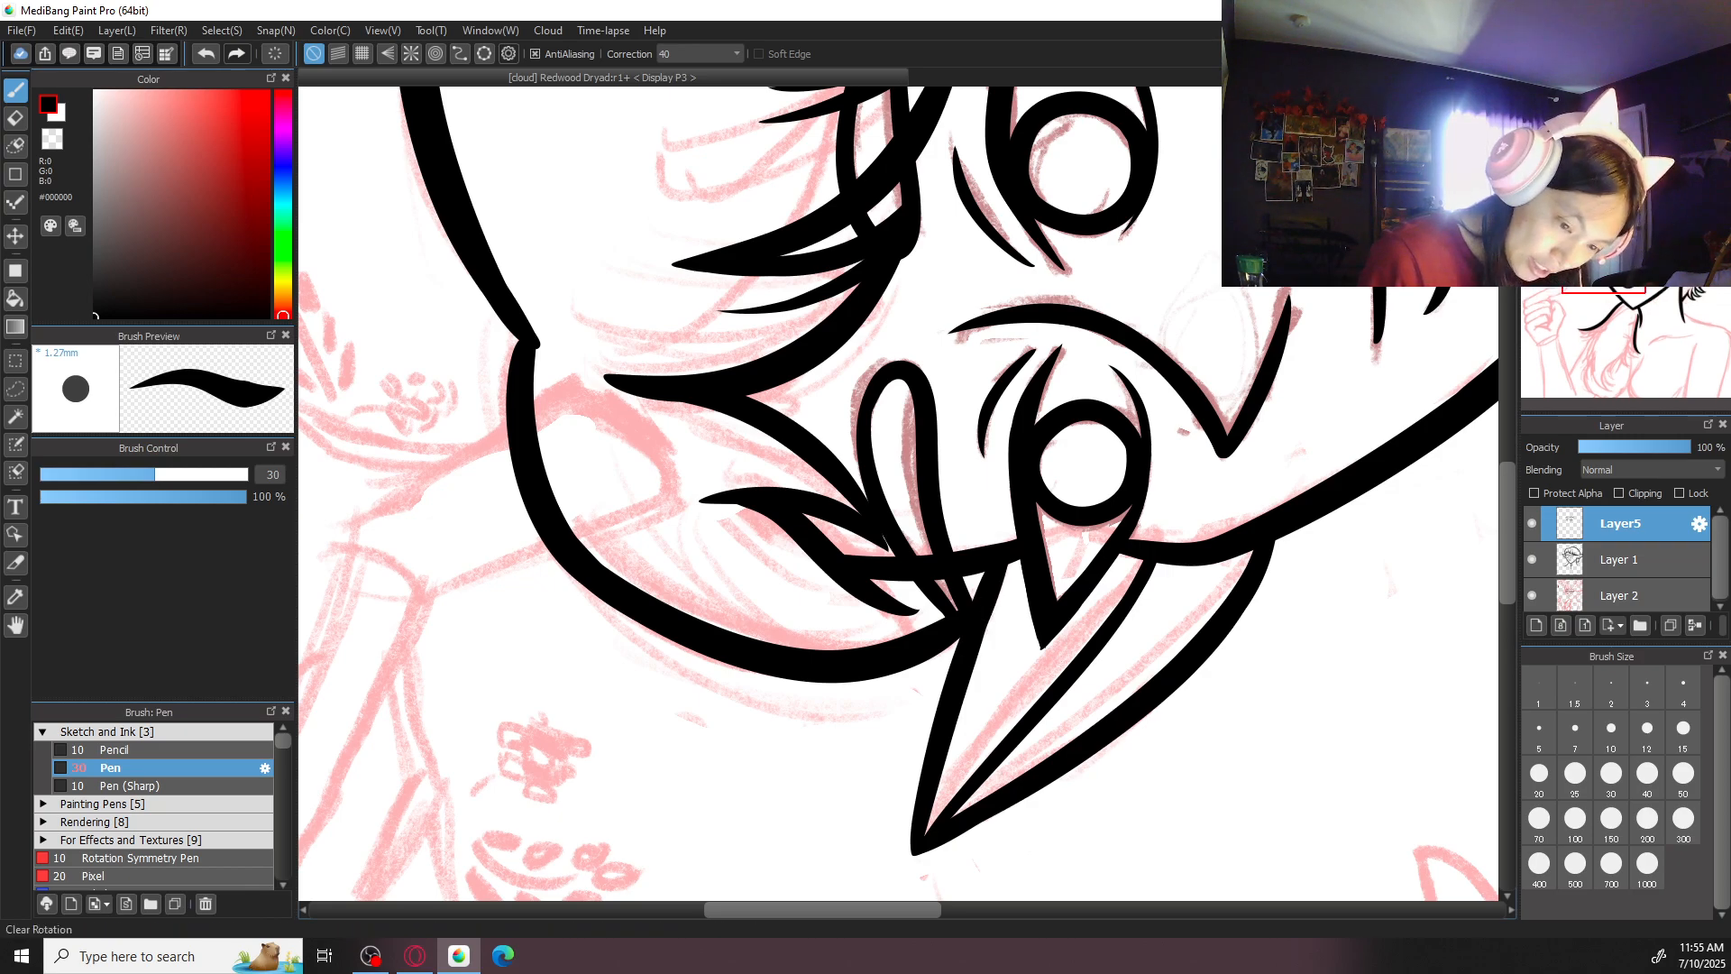
# - Reset the canvas rotation and merge the iris and eyebrow layer down into Layer 1
pyautogui.press('Up')
pyautogui.moveTo(1135, 359); pyautogui.dragTo(948, 303)
pyautogui.hotkey('ctrl', '+')
pyautogui.hotkey('ctrl', '-')
pyautogui.hotkey('ctrl', '-')
pyautogui.hotkey('ctrl', '-')
pyautogui.hotkey('ctrl', '-')
pyautogui.hotkey('ctrl', '-')
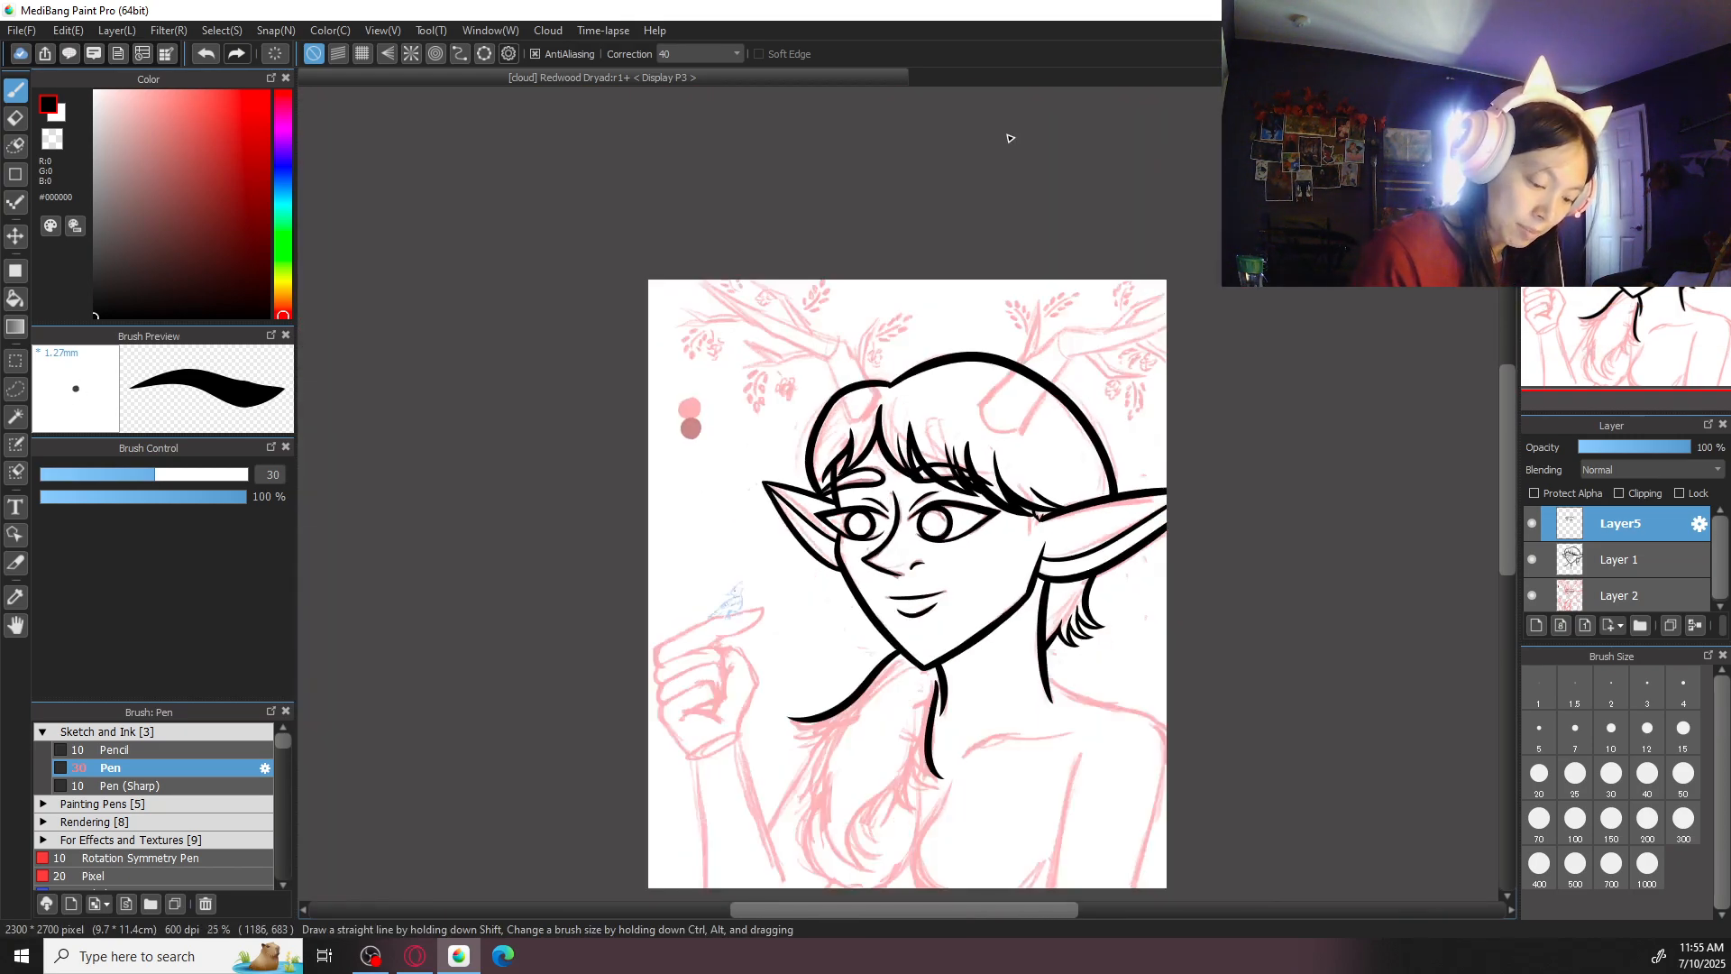
pyautogui.click(1679, 627)
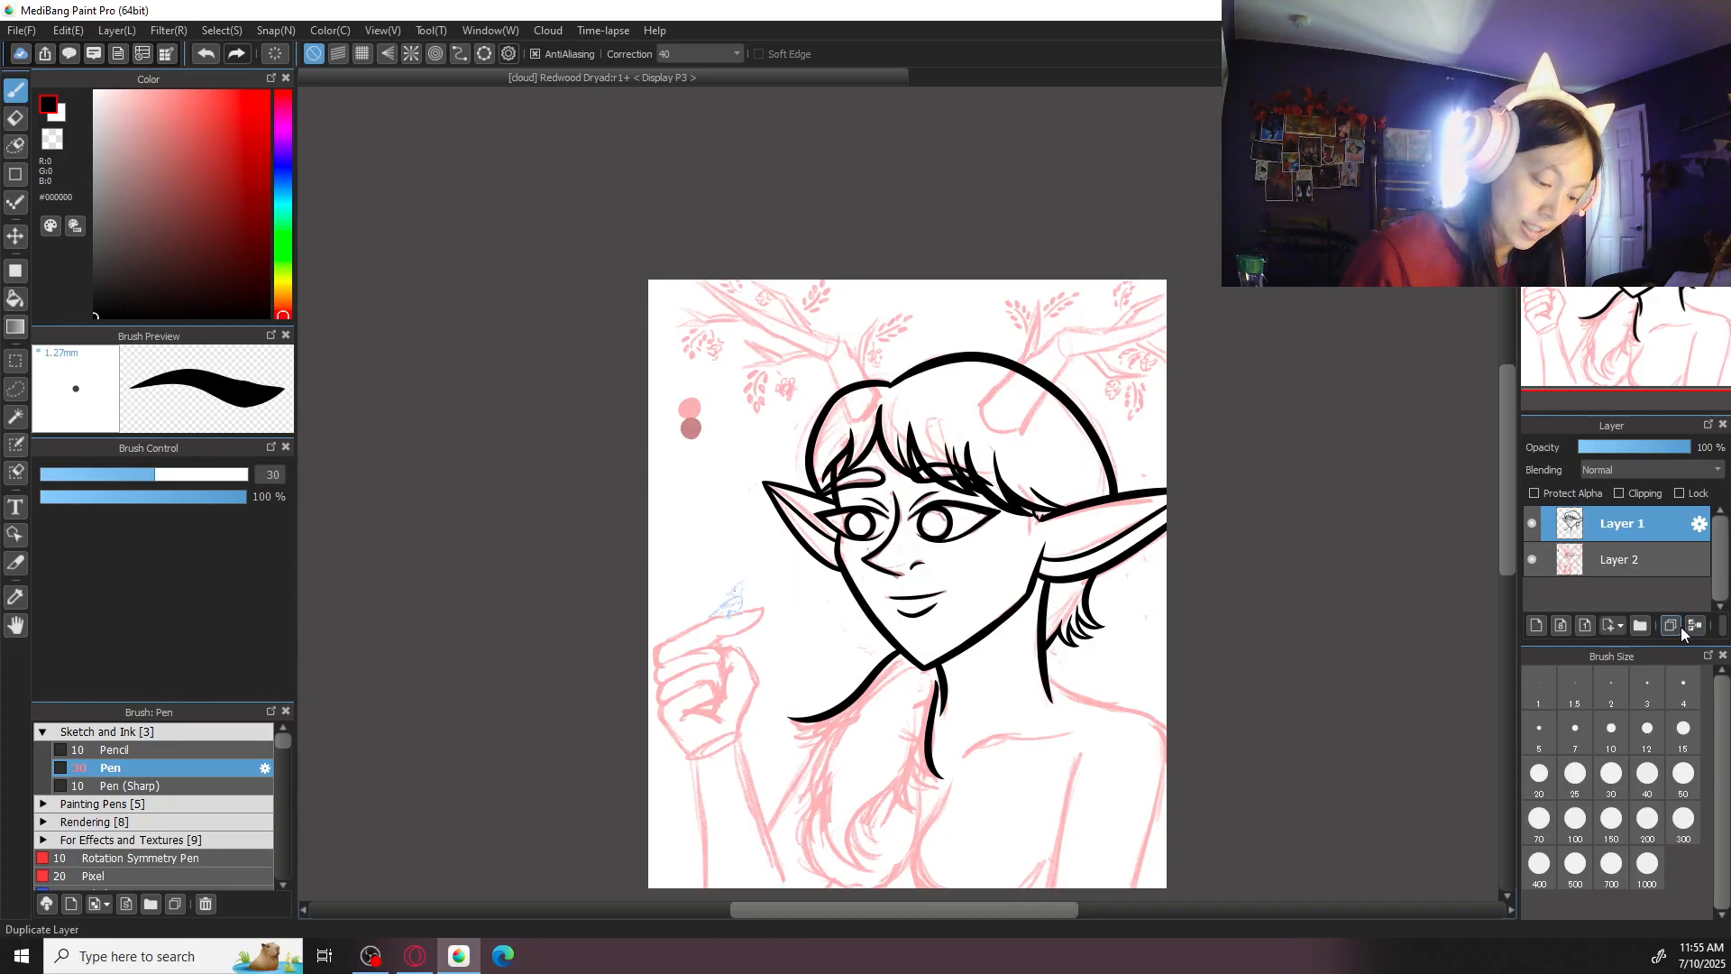
# - Try to ink a short strand under the tip of the long curved line below the jaw
pyautogui.hotkey('ctrl', '+')
pyautogui.moveTo(1310, 571); pyautogui.dragTo(1237, 318)
pyautogui.hotkey('ctrl', '+')
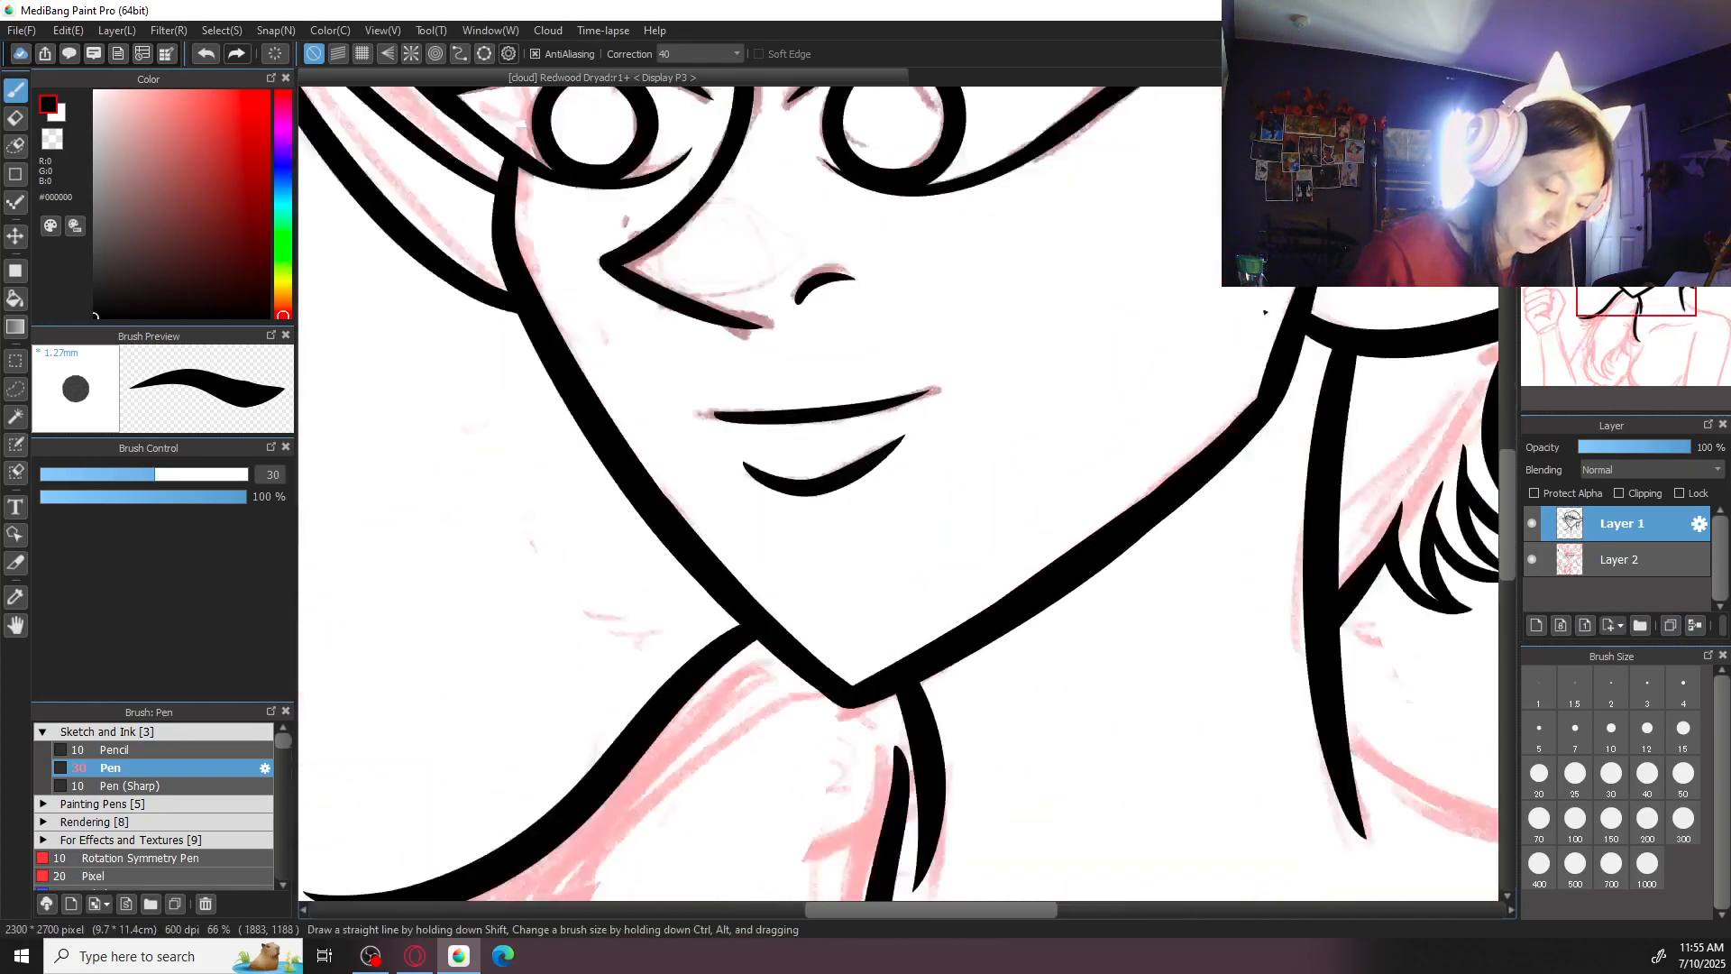
pyautogui.moveTo(1274, 529); pyautogui.dragTo(1315, 283)
pyautogui.moveTo(947, 616); pyautogui.dragTo(1128, 352)
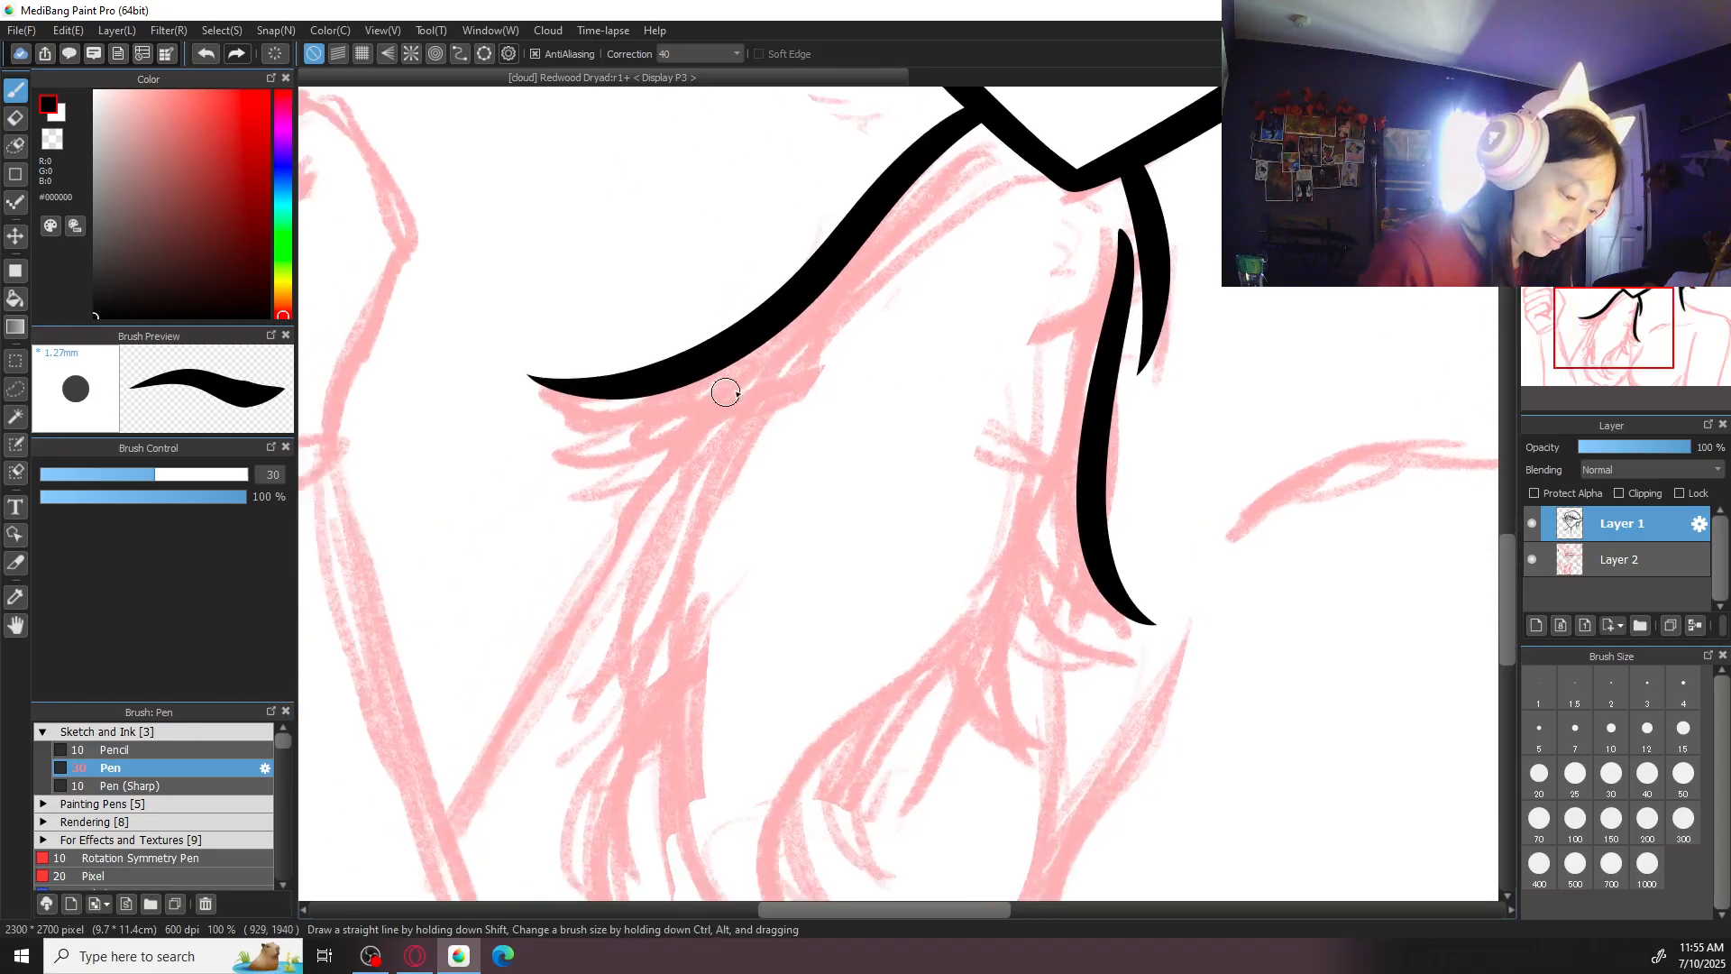
pyautogui.moveTo(540, 384); pyautogui.dragTo(711, 413)
pyautogui.hotkey('ctrl', 'z')
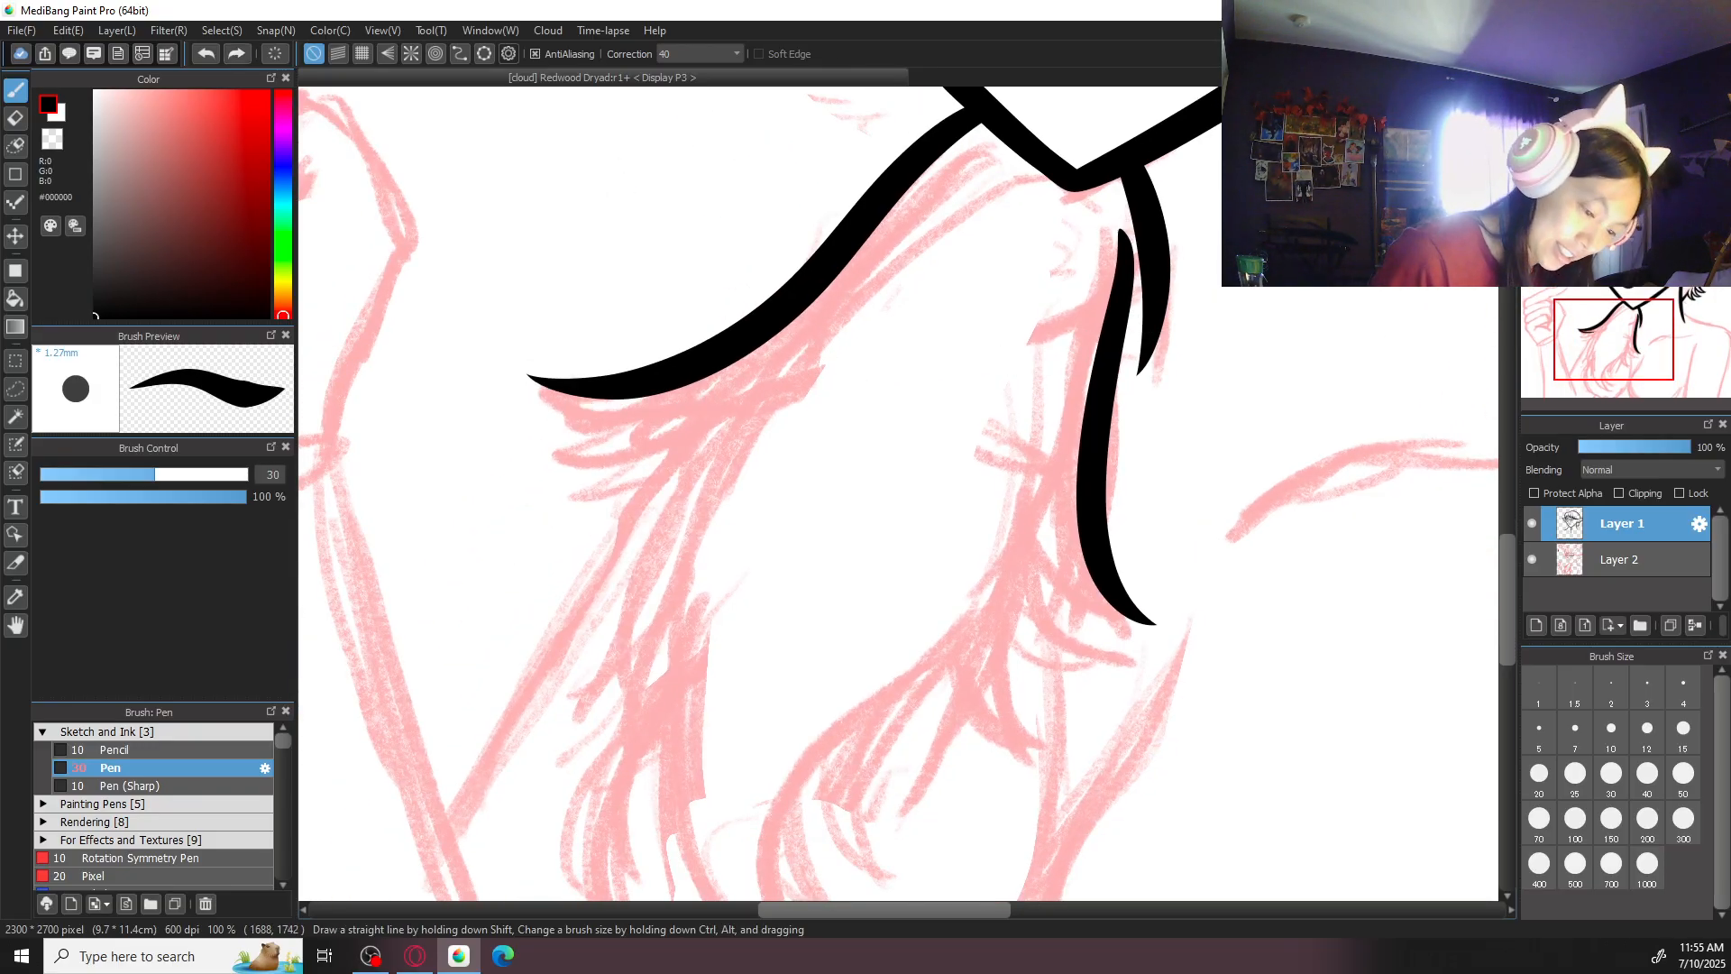
# - Look over the whole figure, comparing the inked head with the sketched chest, hair strands and raised hand
pyautogui.moveTo(1117, 262); pyautogui.dragTo(1051, 475)
pyautogui.hotkey('ctrl', '-')
pyautogui.hotkey('ctrl', '-')
pyautogui.moveTo(1287, 344); pyautogui.dragTo(1263, 510)
pyautogui.moveTo(1211, 586); pyautogui.dragTo(1233, 377)
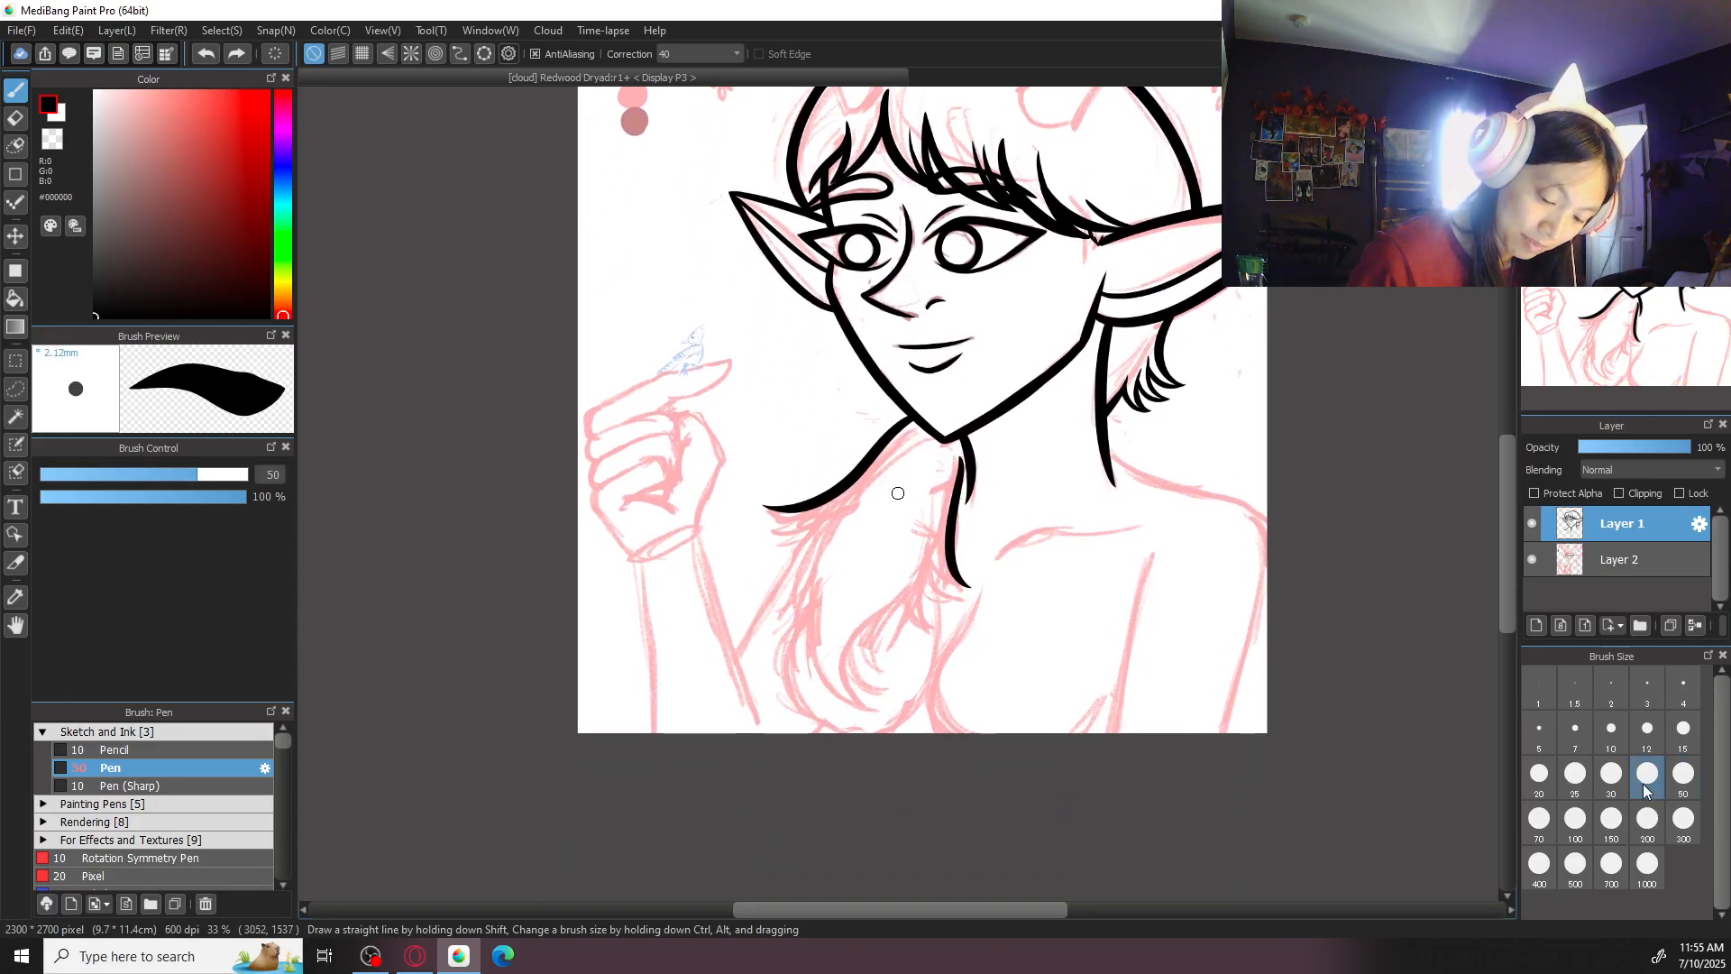
pyautogui.hotkey('ctrl', '+')
pyautogui.hotkey('ctrl', '+')
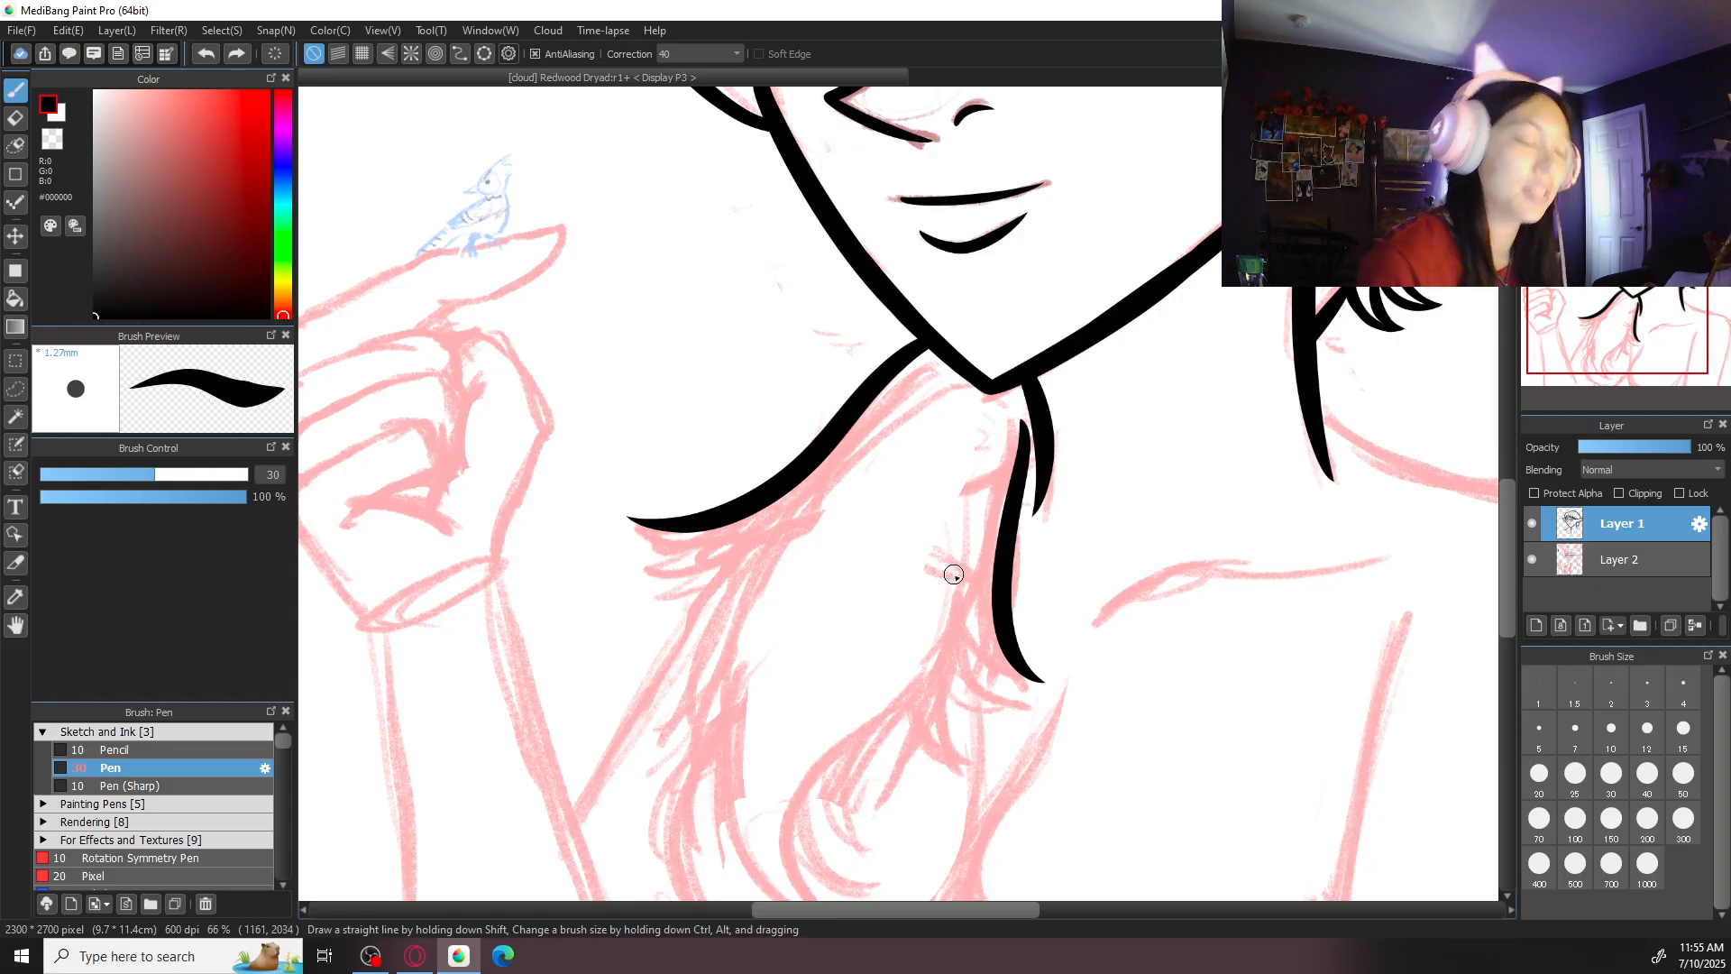
pyautogui.moveTo(1225, 522)
pyautogui.mouseDown()
pyautogui.moveTo(1172, 495)
pyautogui.moveTo(1160, 425)
pyautogui.moveTo(1193, 640)
pyautogui.mouseUp()
pyautogui.scroll(-3, 1166, 447)
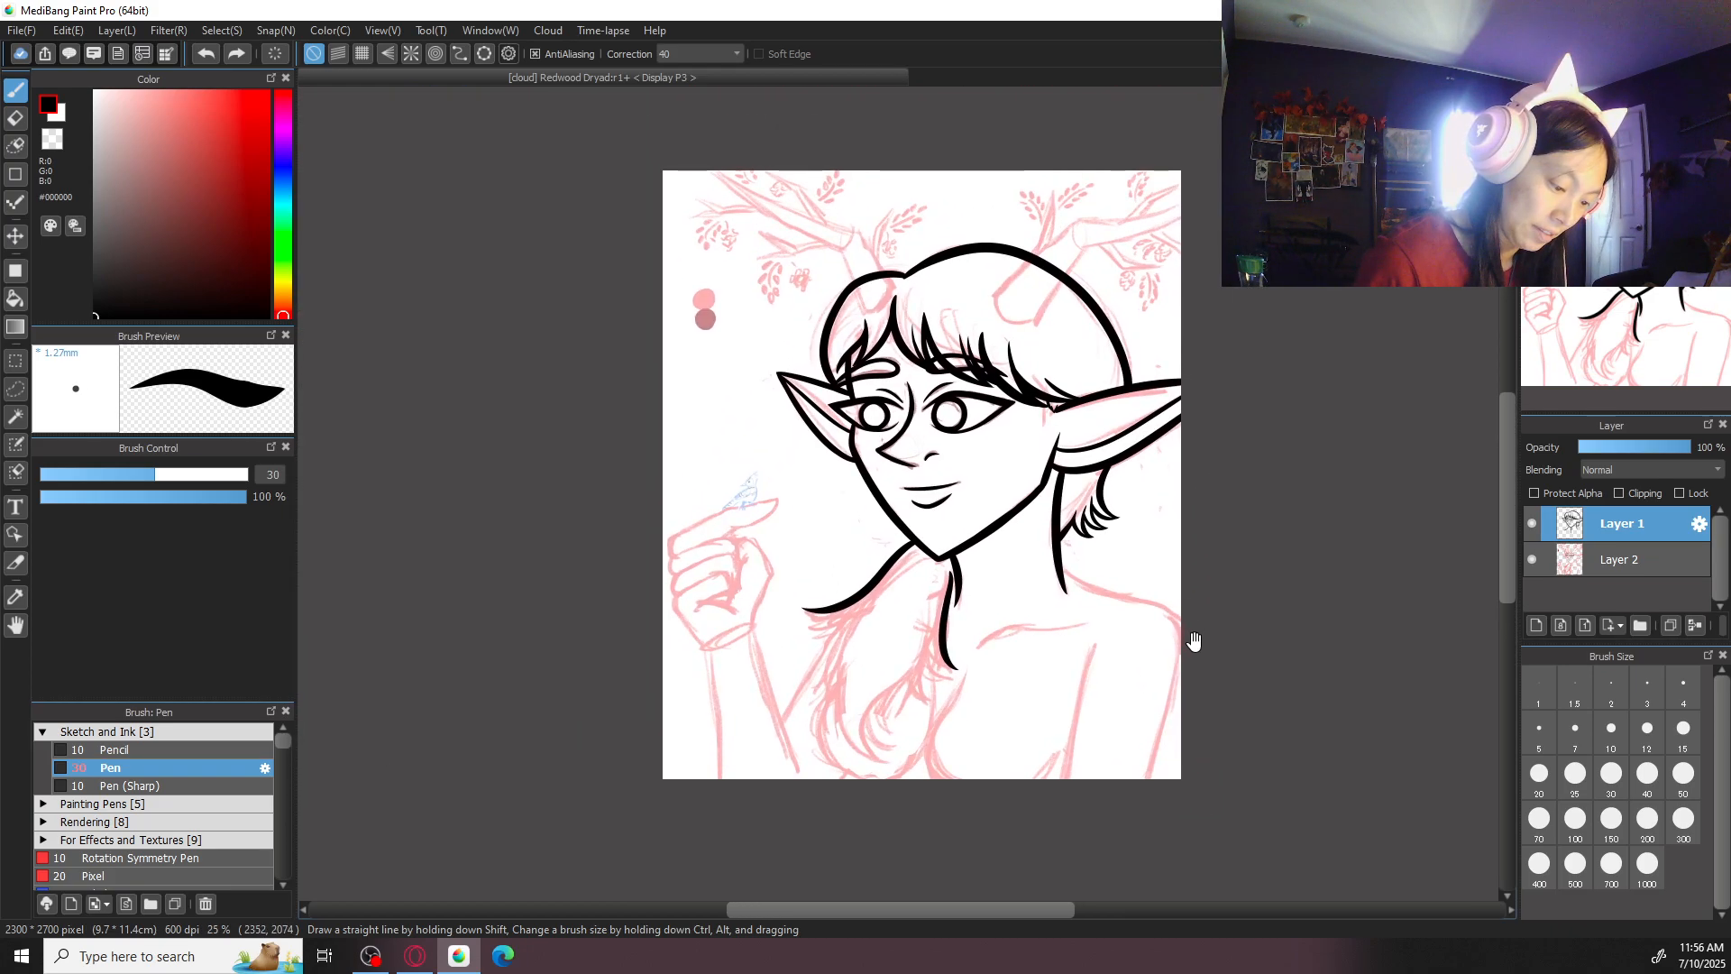
pyautogui.scroll(2, 1187, 502)
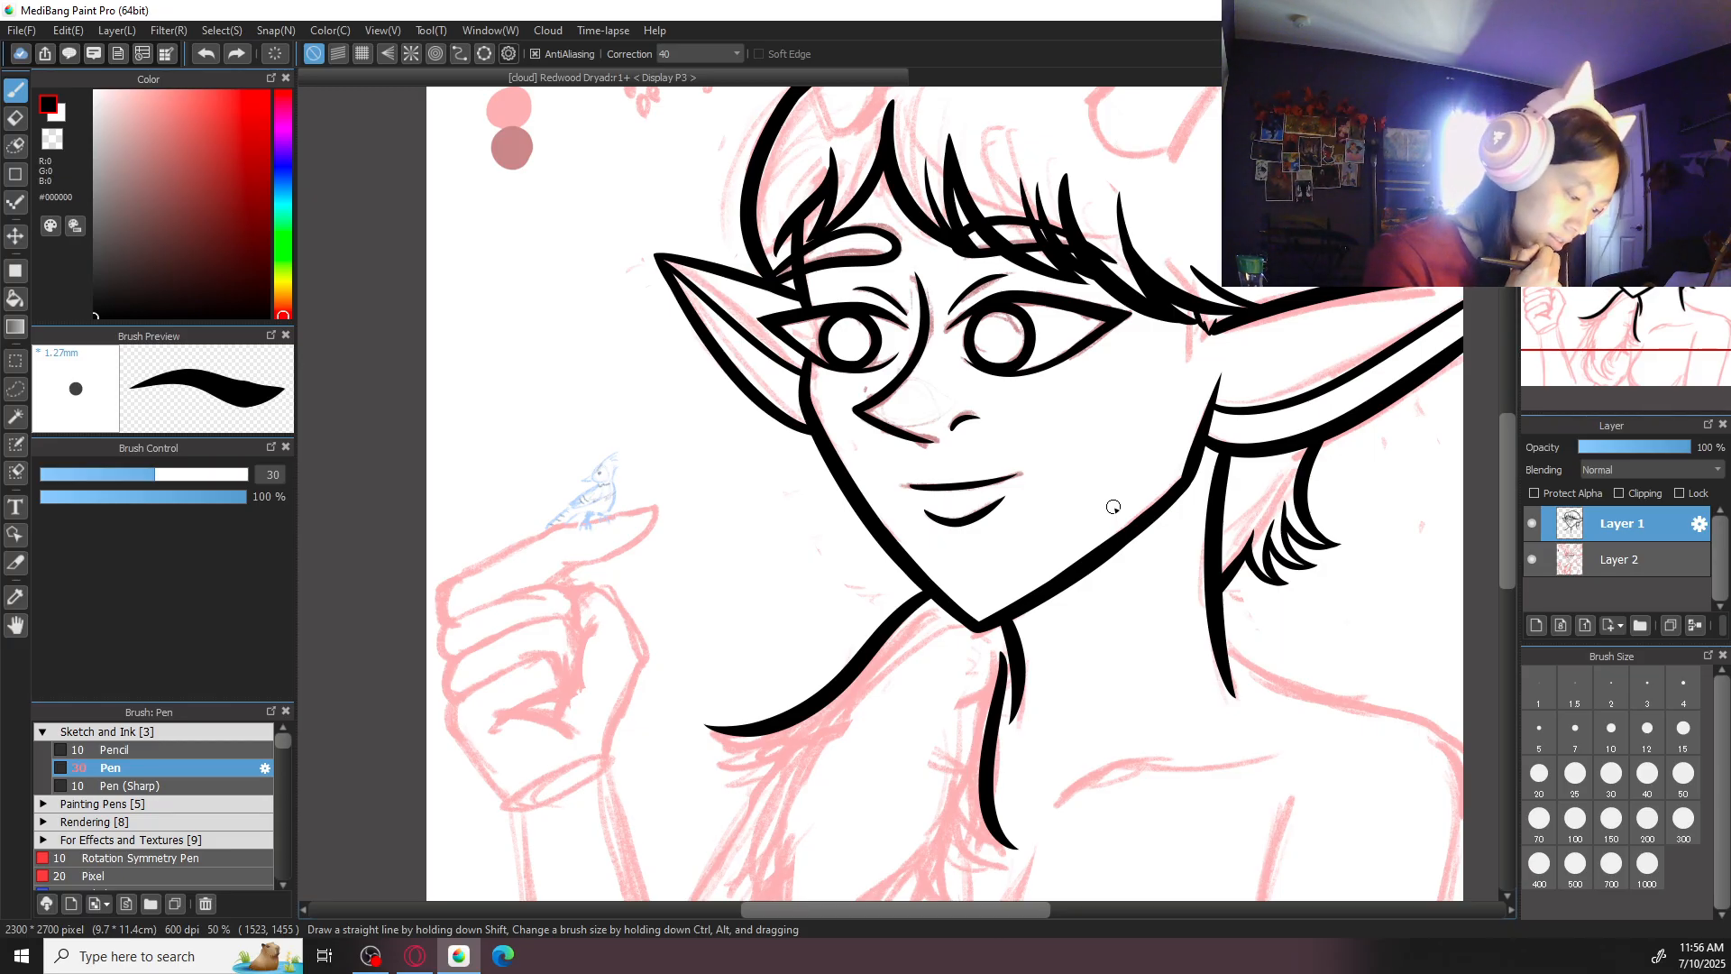
# - Rotate the canvas and ink the first pointed tuft at the tip of the long curved line below the jaw
pyautogui.moveTo(1114, 507); pyautogui.dragTo(1290, 220)
pyautogui.press('Up')
pyautogui.press('Up')
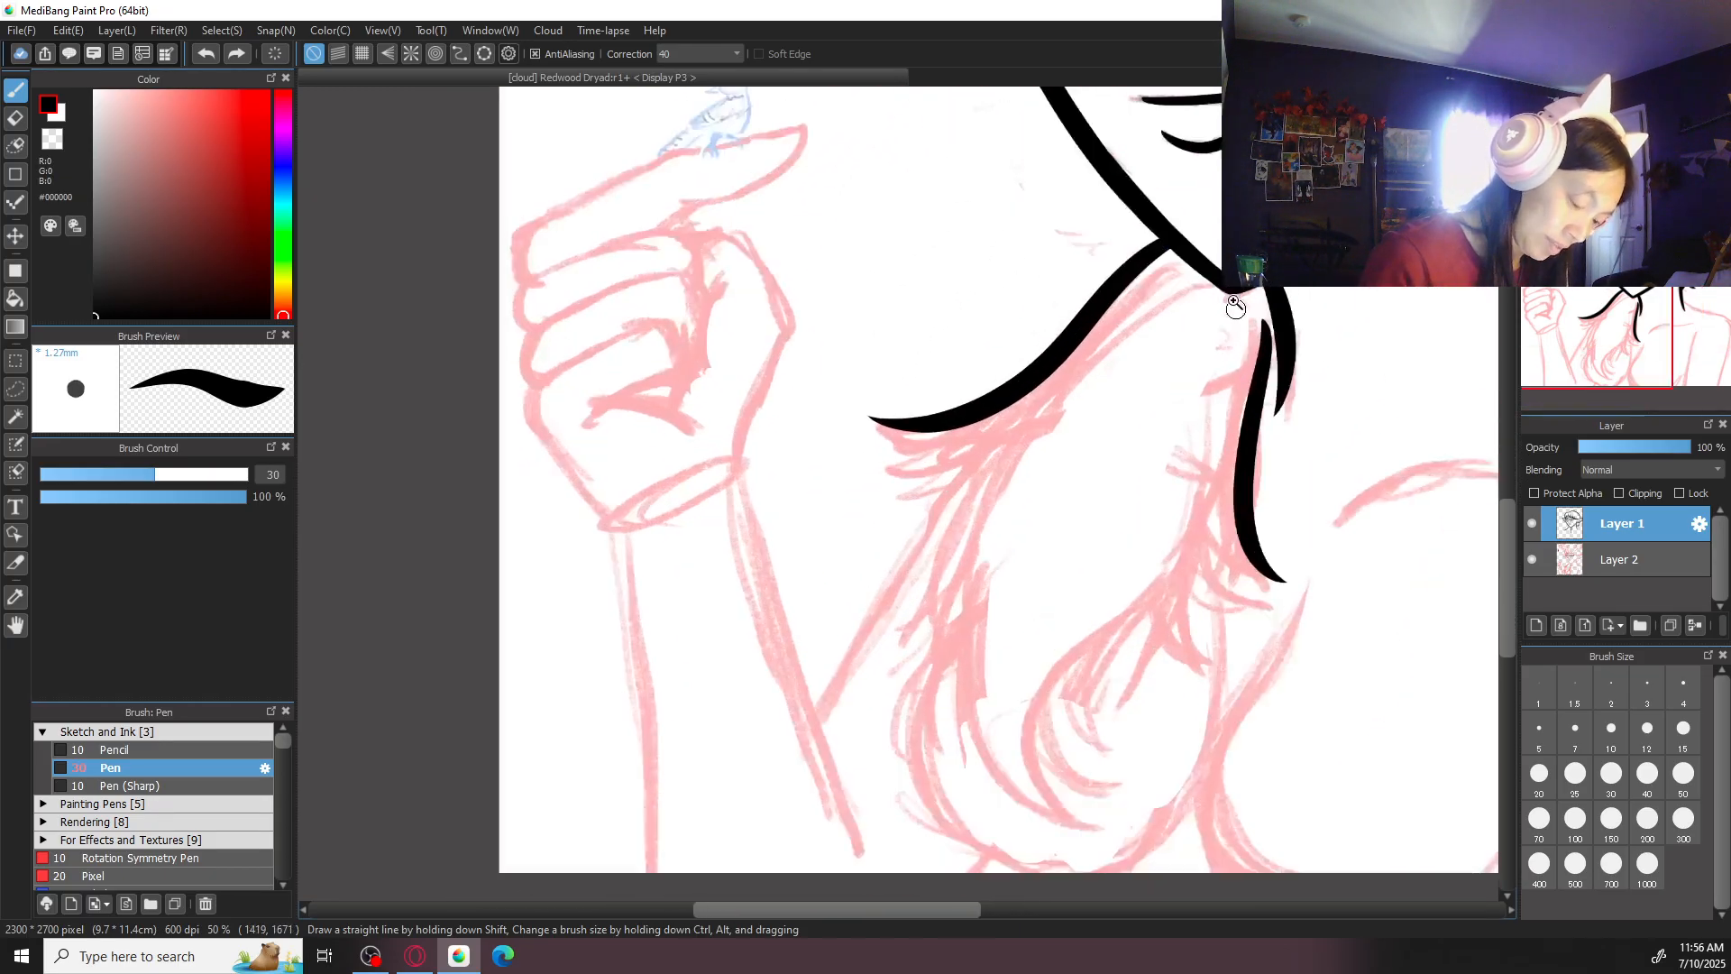
pyautogui.press('Right')
pyautogui.press('Left')
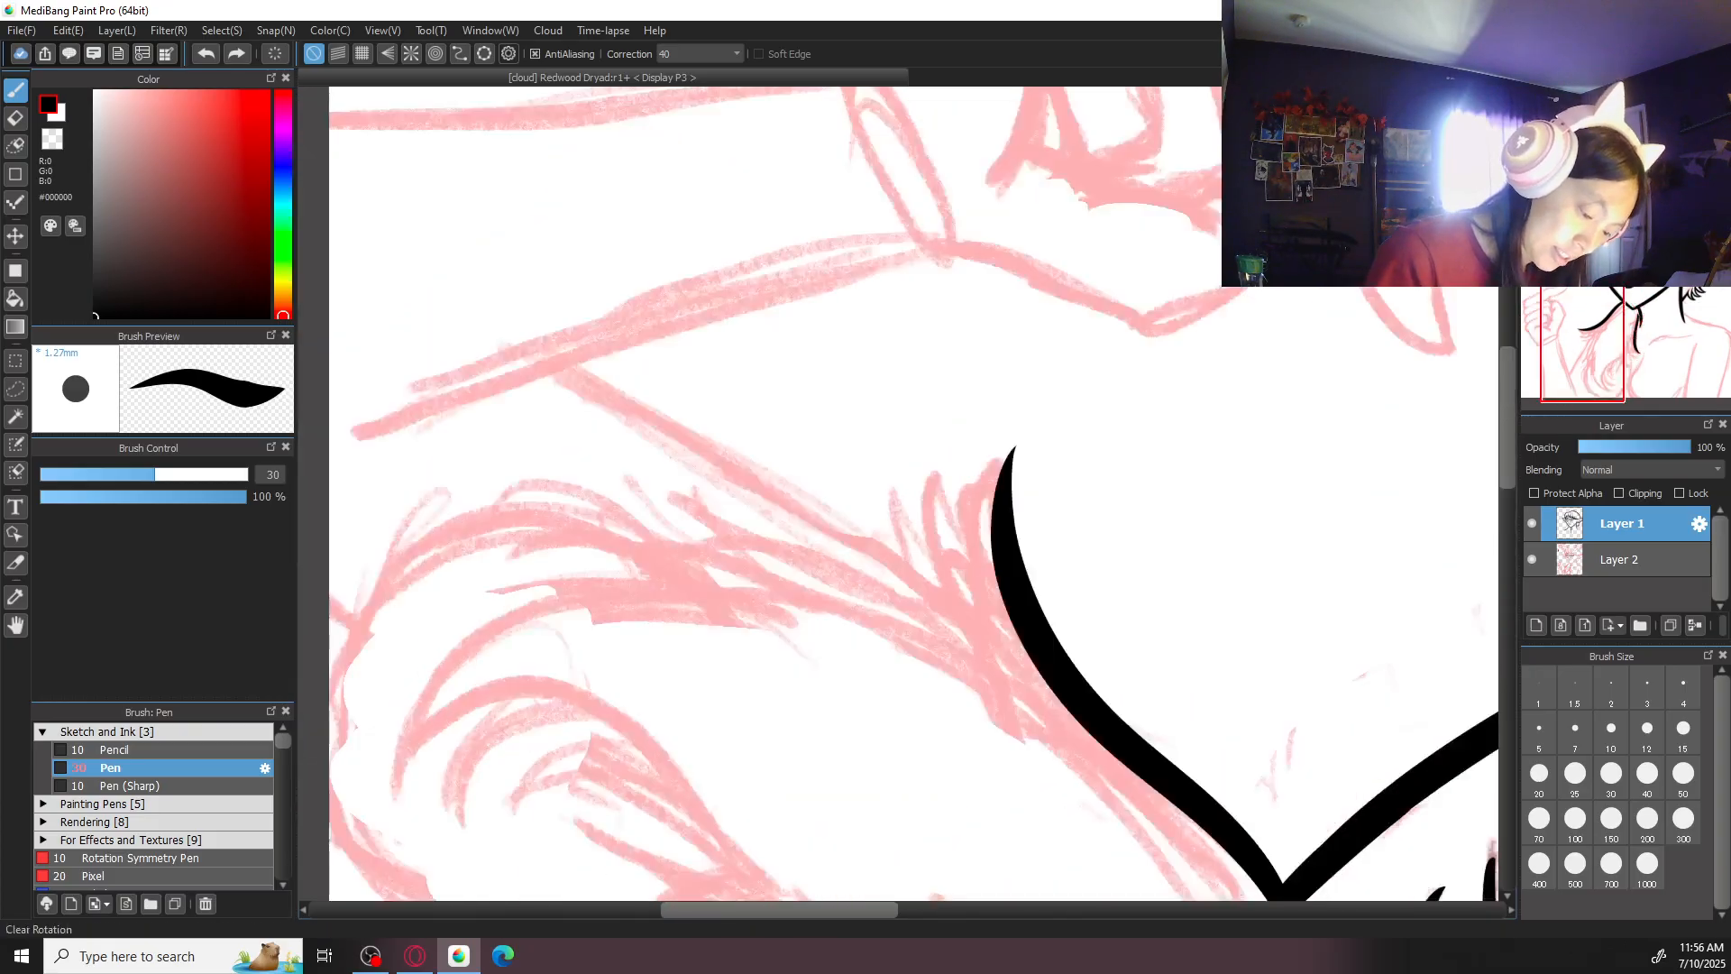
pyautogui.moveTo(1012, 449)
pyautogui.mouseDown()
pyautogui.moveTo(977, 578)
pyautogui.moveTo(1035, 711)
pyautogui.mouseUp()
pyautogui.hotkey('ctrl', 'z')
pyautogui.moveTo(1010, 451); pyautogui.dragTo(1034, 702)
pyautogui.hotkey('ctrl', 'z')
pyautogui.moveTo(1011, 451)
pyautogui.mouseDown()
pyautogui.moveTo(991, 494)
pyautogui.moveTo(1025, 673)
pyautogui.mouseUp()
# - Try to ink the near side of a second pointed tuft beside the first one
pyautogui.moveTo(948, 481)
pyautogui.mouseDown()
pyautogui.moveTo(988, 591)
pyautogui.moveTo(956, 549)
pyautogui.moveTo(990, 602)
pyautogui.mouseUp()
pyautogui.hotkey('ctrl', 'z')
pyautogui.hotkey('ctrl', 'z')
# - Ink both sides of a second pointed tuft next to the first, following the sketched strands
pyautogui.hotkey('ctrl', 'z')
pyautogui.moveTo(940, 464)
pyautogui.mouseDown()
pyautogui.moveTo(954, 552)
pyautogui.moveTo(994, 600)
pyautogui.mouseUp()
pyautogui.moveTo(937, 470)
pyautogui.mouseDown()
pyautogui.moveTo(966, 622)
pyautogui.moveTo(937, 506)
pyautogui.moveTo(994, 614)
pyautogui.mouseUp()
pyautogui.hotkey('ctrl', 'z')
pyautogui.hotkey('ctrl', 'z')
pyautogui.hotkey('ctrl', 'z')
pyautogui.hotkey('ctrl', 'z')
pyautogui.moveTo(959, 467); pyautogui.dragTo(992, 613)
pyautogui.hotkey('ctrl', 'z')
pyautogui.moveTo(947, 460); pyautogui.dragTo(978, 570)
pyautogui.moveTo(947, 463)
pyautogui.mouseDown()
pyautogui.moveTo(964, 621)
pyautogui.moveTo(912, 532)
pyautogui.moveTo(938, 566)
pyautogui.moveTo(909, 518)
pyautogui.moveTo(956, 593)
pyautogui.moveTo(909, 481)
pyautogui.moveTo(893, 540)
pyautogui.moveTo(925, 599)
pyautogui.mouseUp()
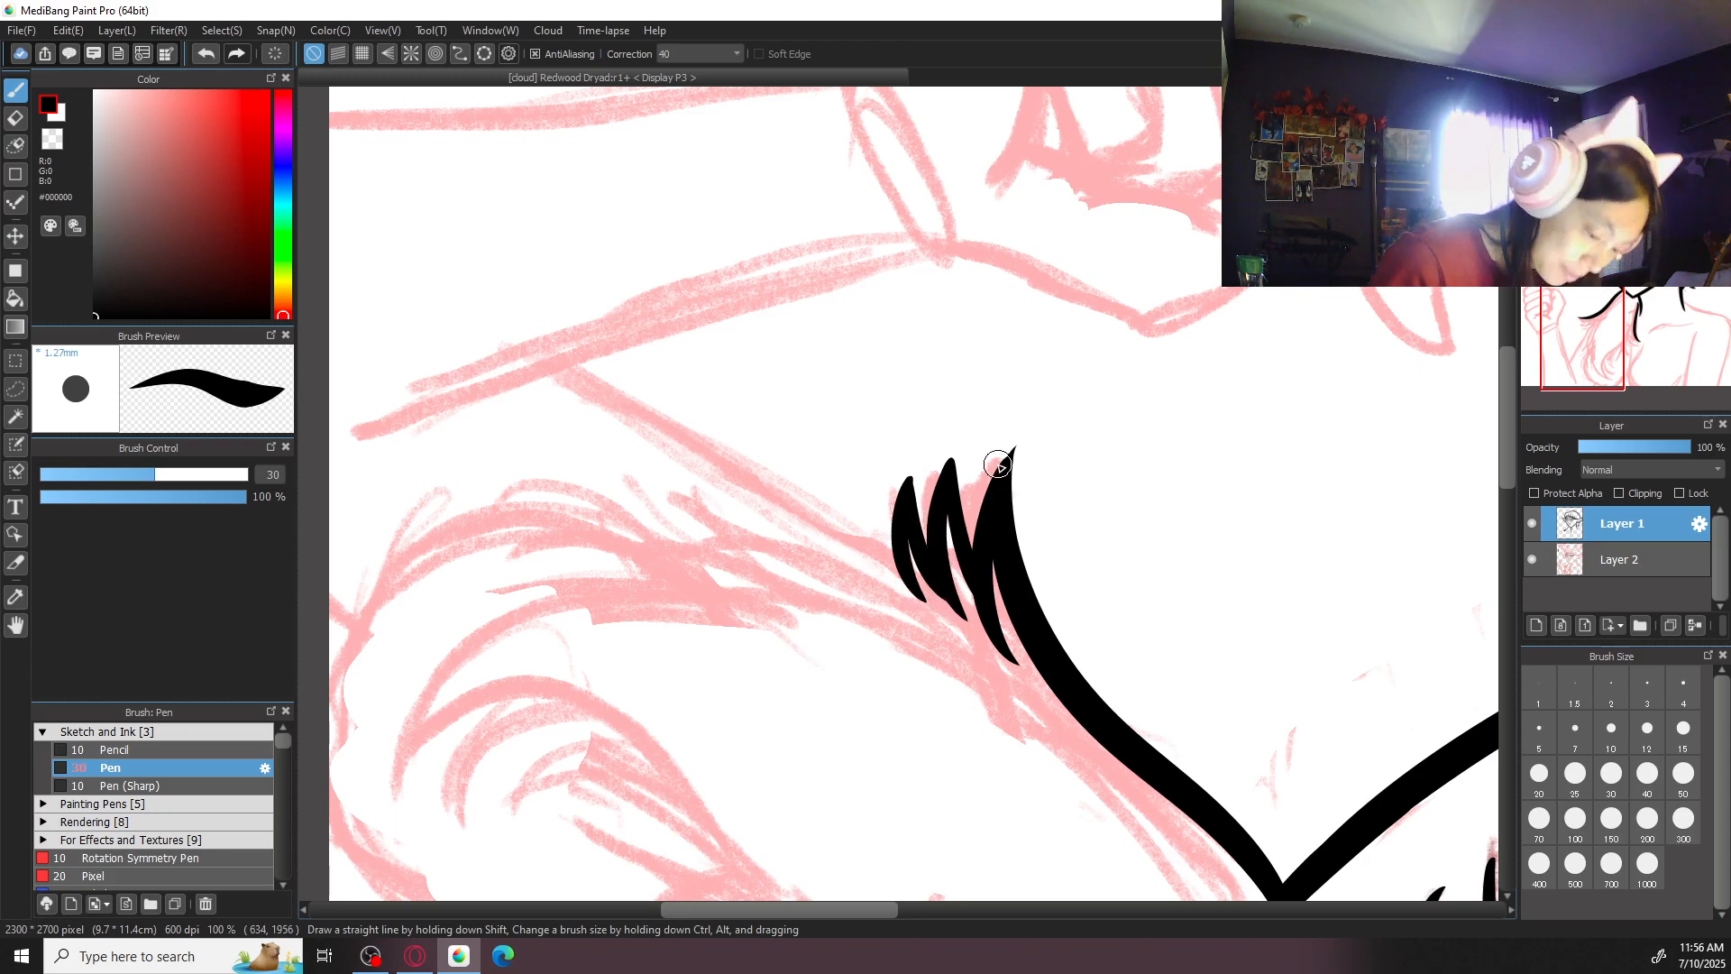
pyautogui.hotkey('ctrl', 'z')
pyautogui.hotkey('ctrl', 'z')
pyautogui.hotkey('ctrl', 'z')
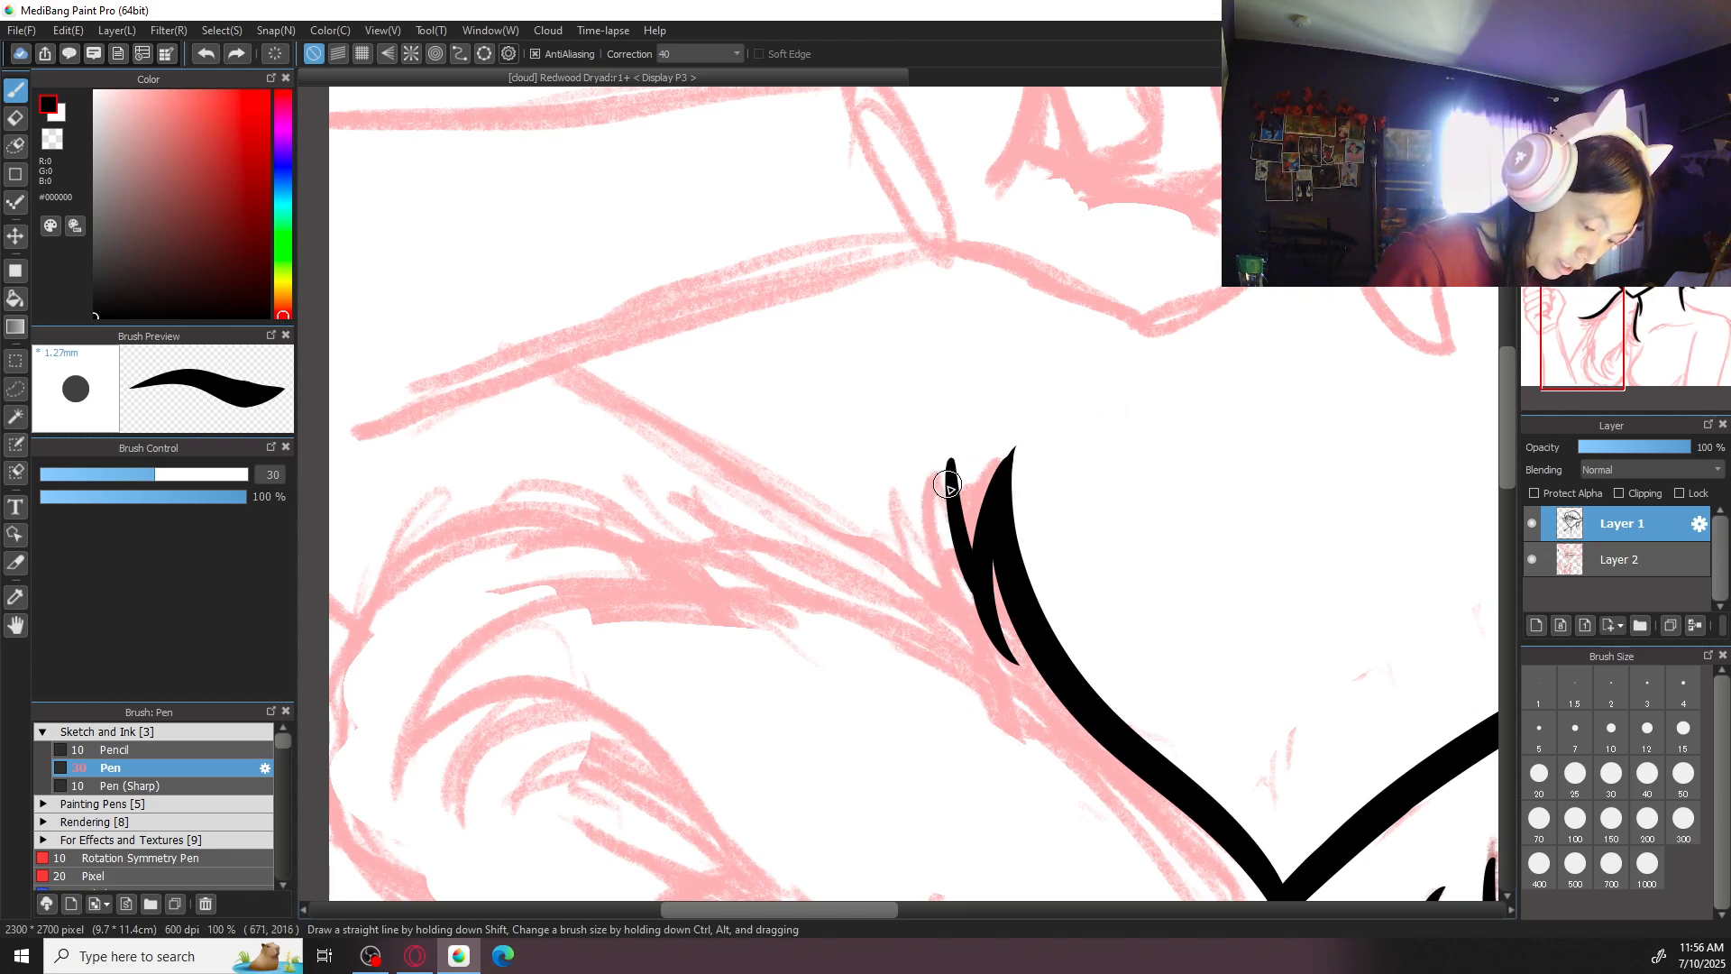
pyautogui.moveTo(949, 455)
pyautogui.mouseDown()
pyautogui.moveTo(932, 591)
pyautogui.moveTo(954, 620)
pyautogui.mouseUp()
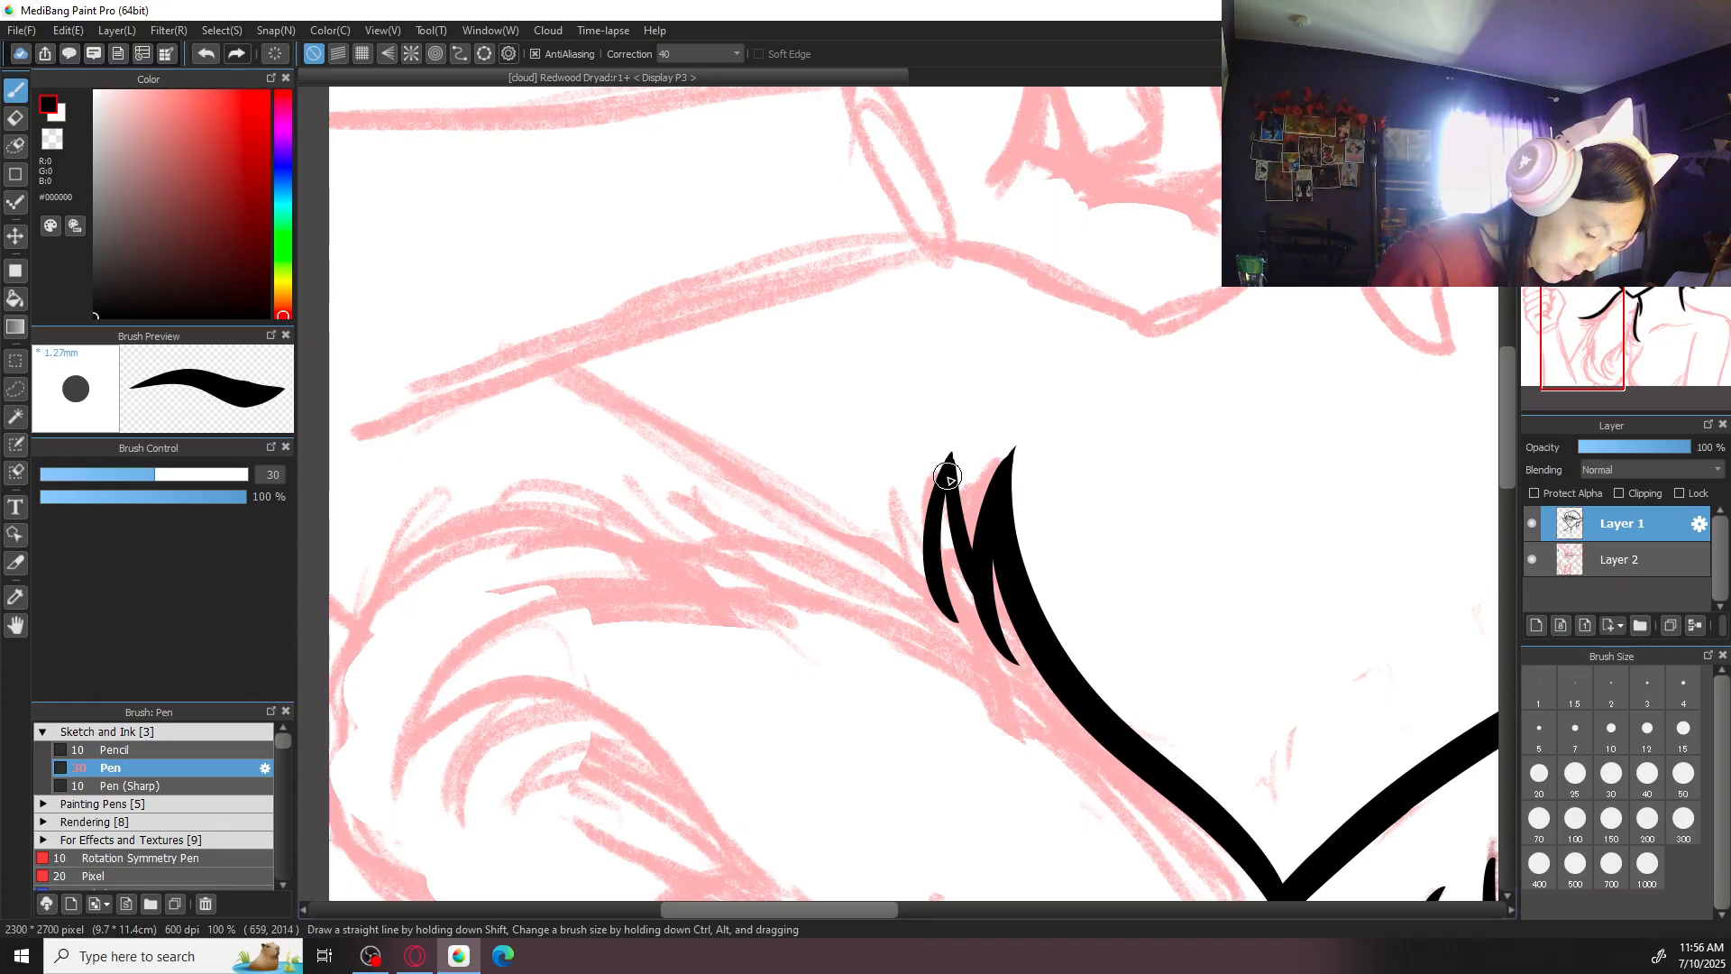
# - Ink the near side of a third pointed tuft beside the second one, redrawing the stroke until it follows the sketch
pyautogui.moveTo(912, 476); pyautogui.dragTo(940, 611)
pyautogui.hotkey('ctrl', 'z')
pyautogui.moveTo(905, 495); pyautogui.dragTo(956, 621)
pyautogui.hotkey('ctrl', 'z')
pyautogui.moveTo(900, 498); pyautogui.dragTo(943, 614)
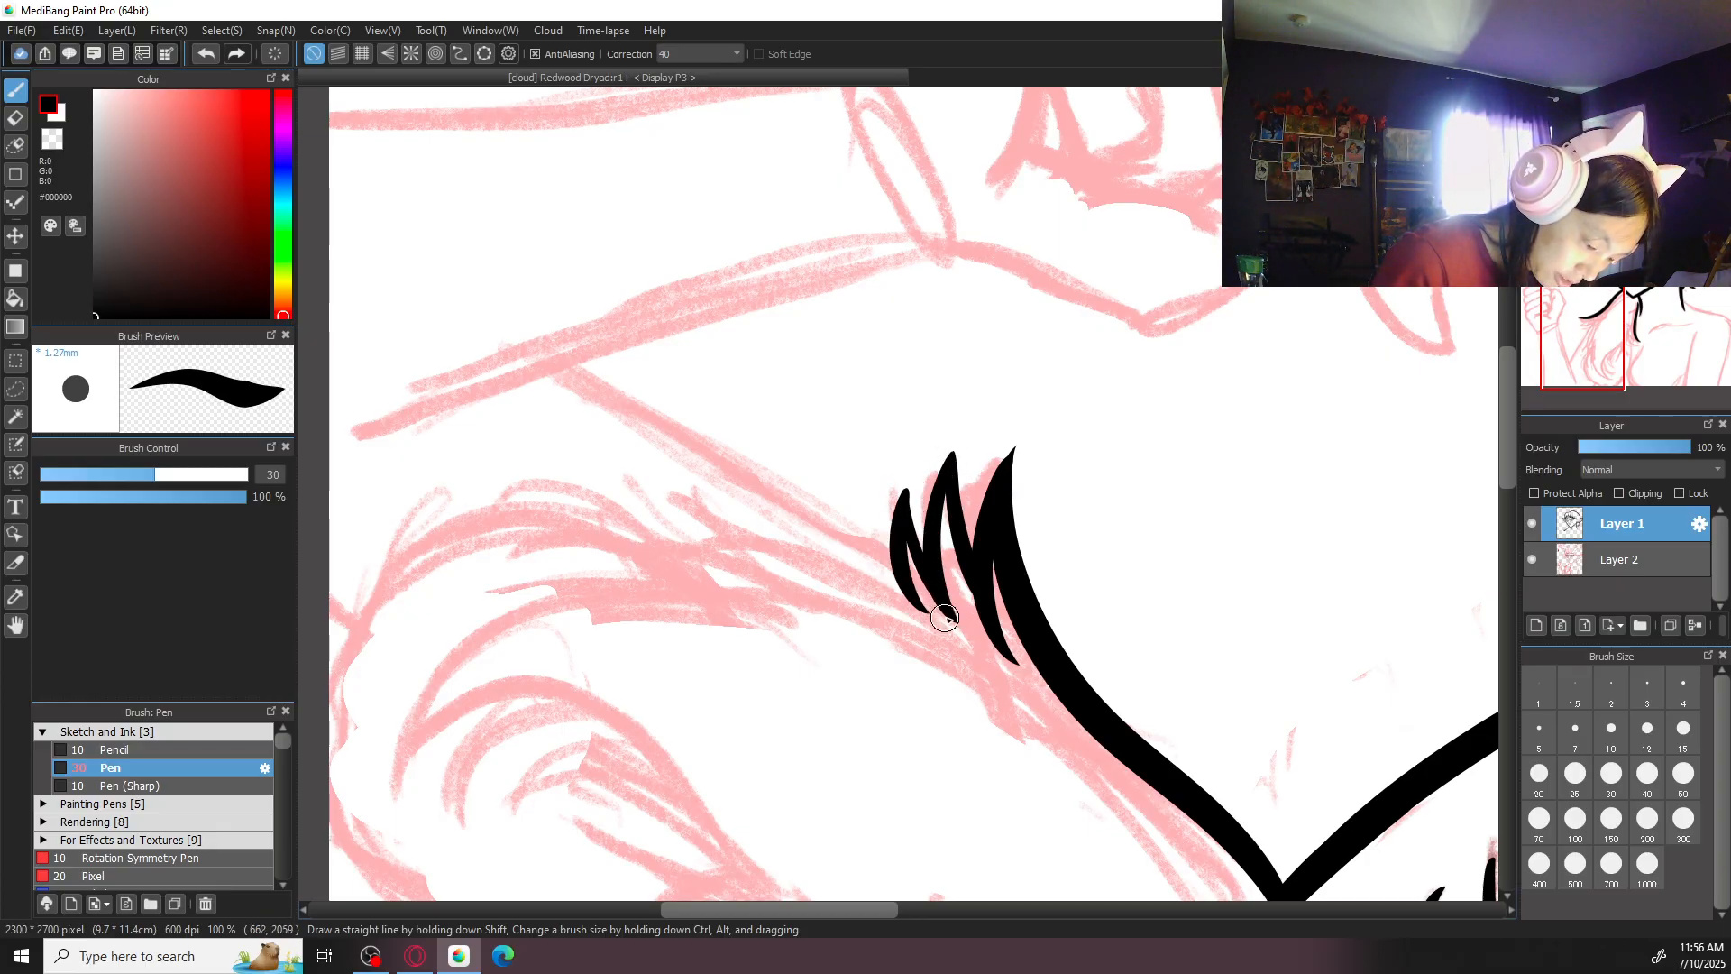
pyautogui.hotkey('ctrl', 'z')
pyautogui.hotkey('ctrl', 'z')
pyautogui.moveTo(905, 499); pyautogui.dragTo(954, 620)
pyautogui.hotkey('ctrl', 'z')
pyautogui.hotkey('ctrl', 'z')
pyautogui.moveTo(900, 494); pyautogui.dragTo(949, 606)
pyautogui.moveTo(901, 487)
pyautogui.mouseDown()
pyautogui.moveTo(890, 553)
pyautogui.moveTo(929, 588)
pyautogui.moveTo(909, 597)
pyautogui.mouseUp()
pyautogui.hotkey('ctrl', 'z')
pyautogui.hotkey('ctrl', 'z')
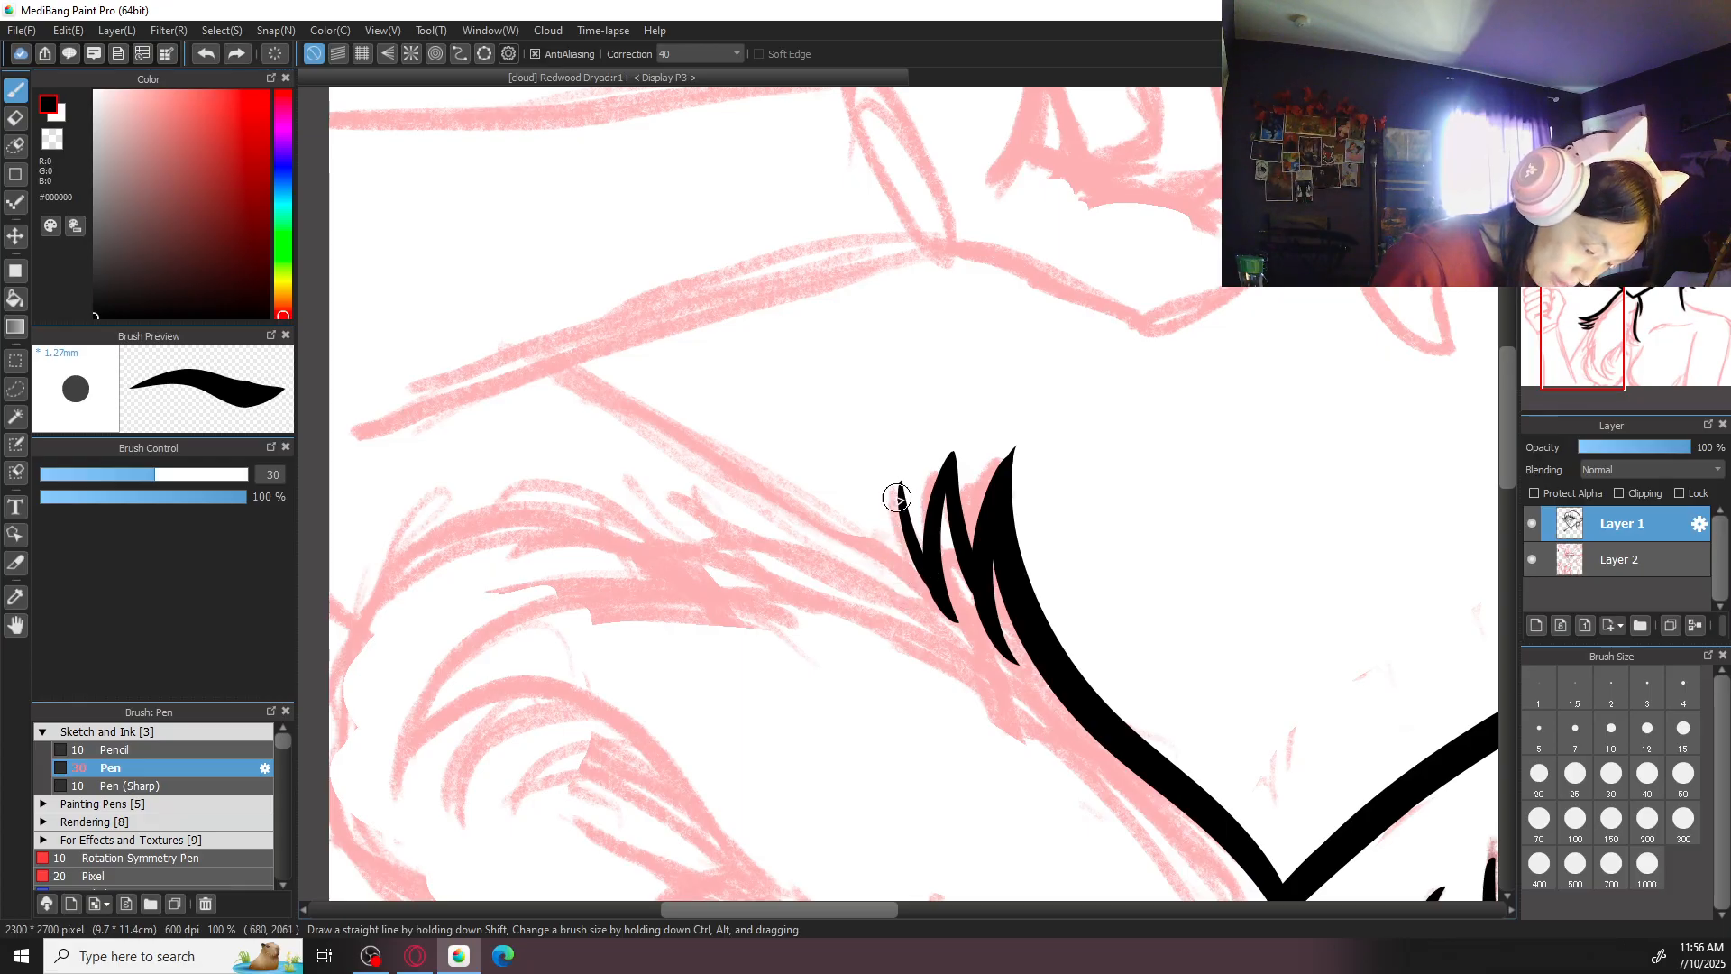
# - Set the brush size to 20 and ink the far side of the third tuft, curving from its tip to a point
pyautogui.hotkey('ctrl', '+')
pyautogui.moveTo(1068, 434); pyautogui.dragTo(1022, 509)
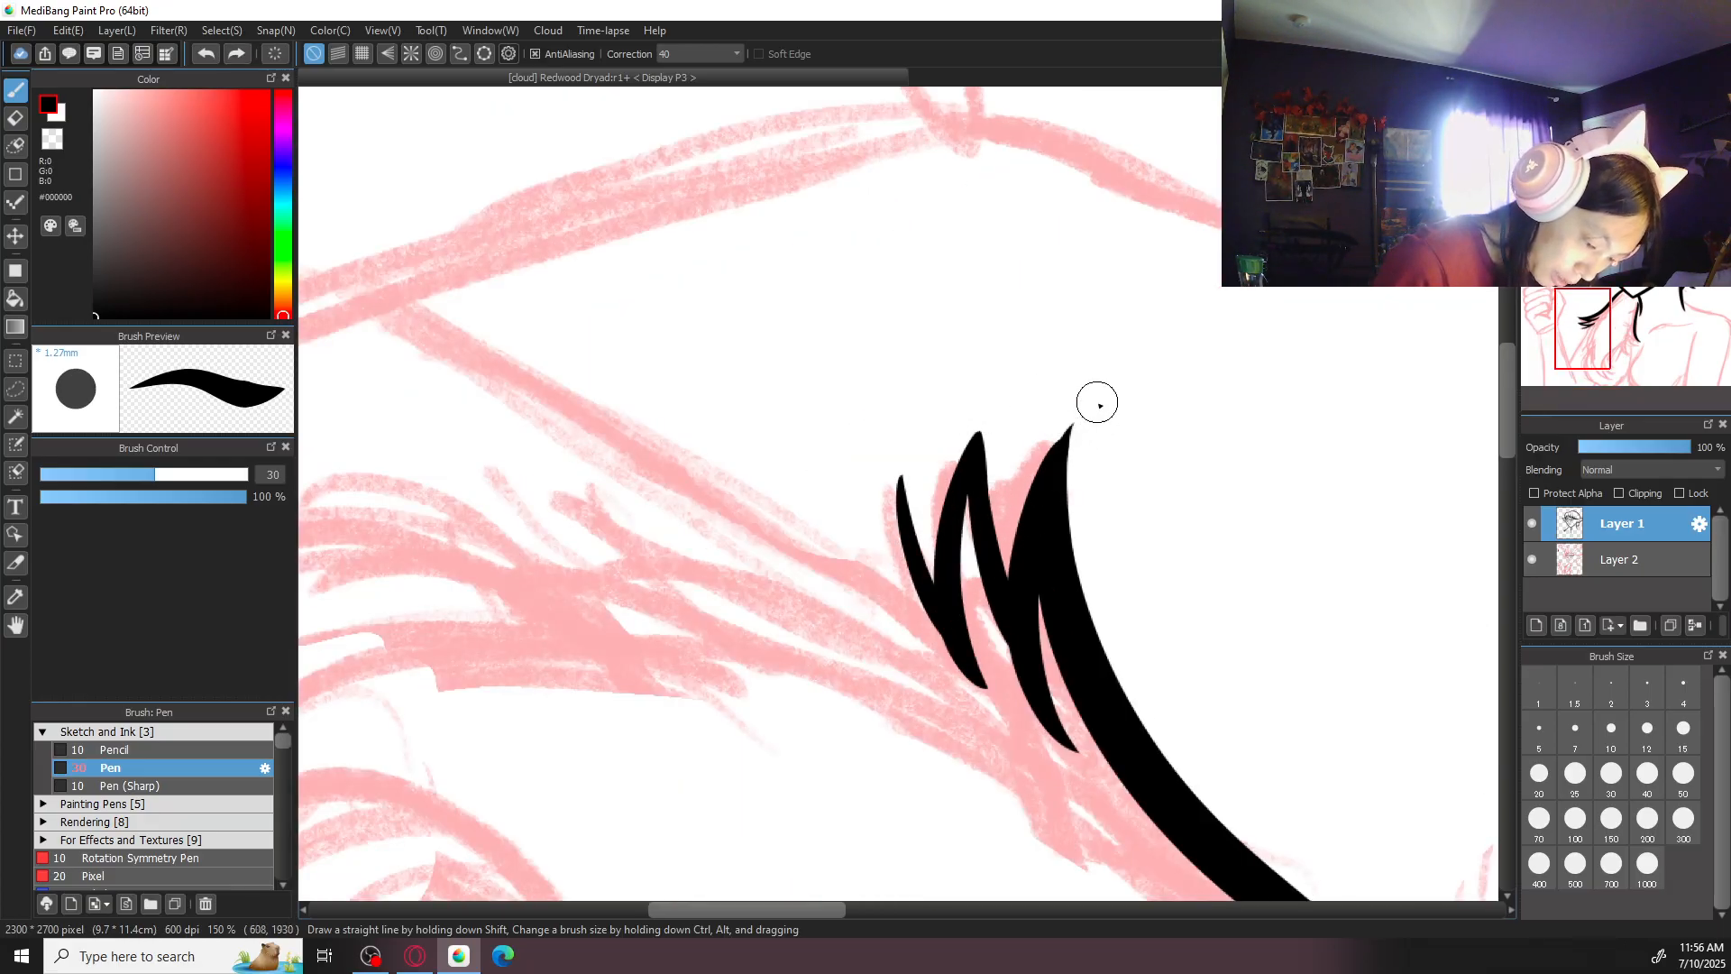
pyautogui.click(1540, 729)
pyautogui.hotkey('ctrl', '+')
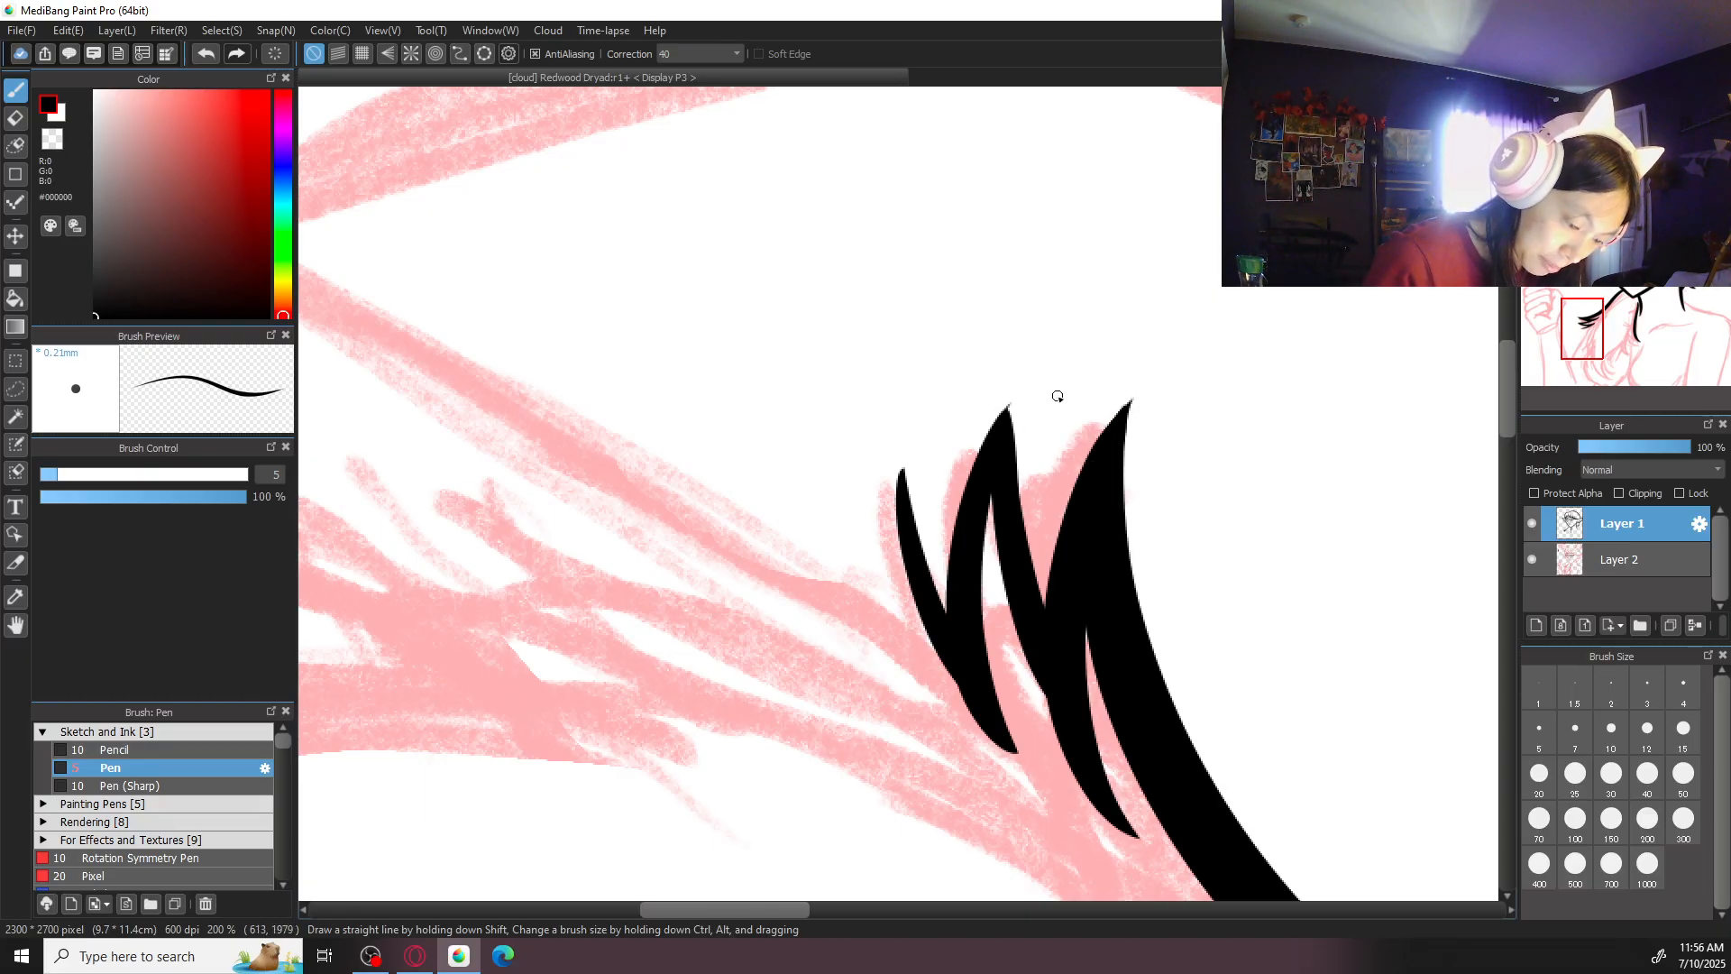
pyautogui.click(1540, 777)
pyautogui.moveTo(902, 469); pyautogui.dragTo(944, 719)
pyautogui.hotkey('ctrl', 'z')
pyautogui.moveTo(900, 470); pyautogui.dragTo(929, 688)
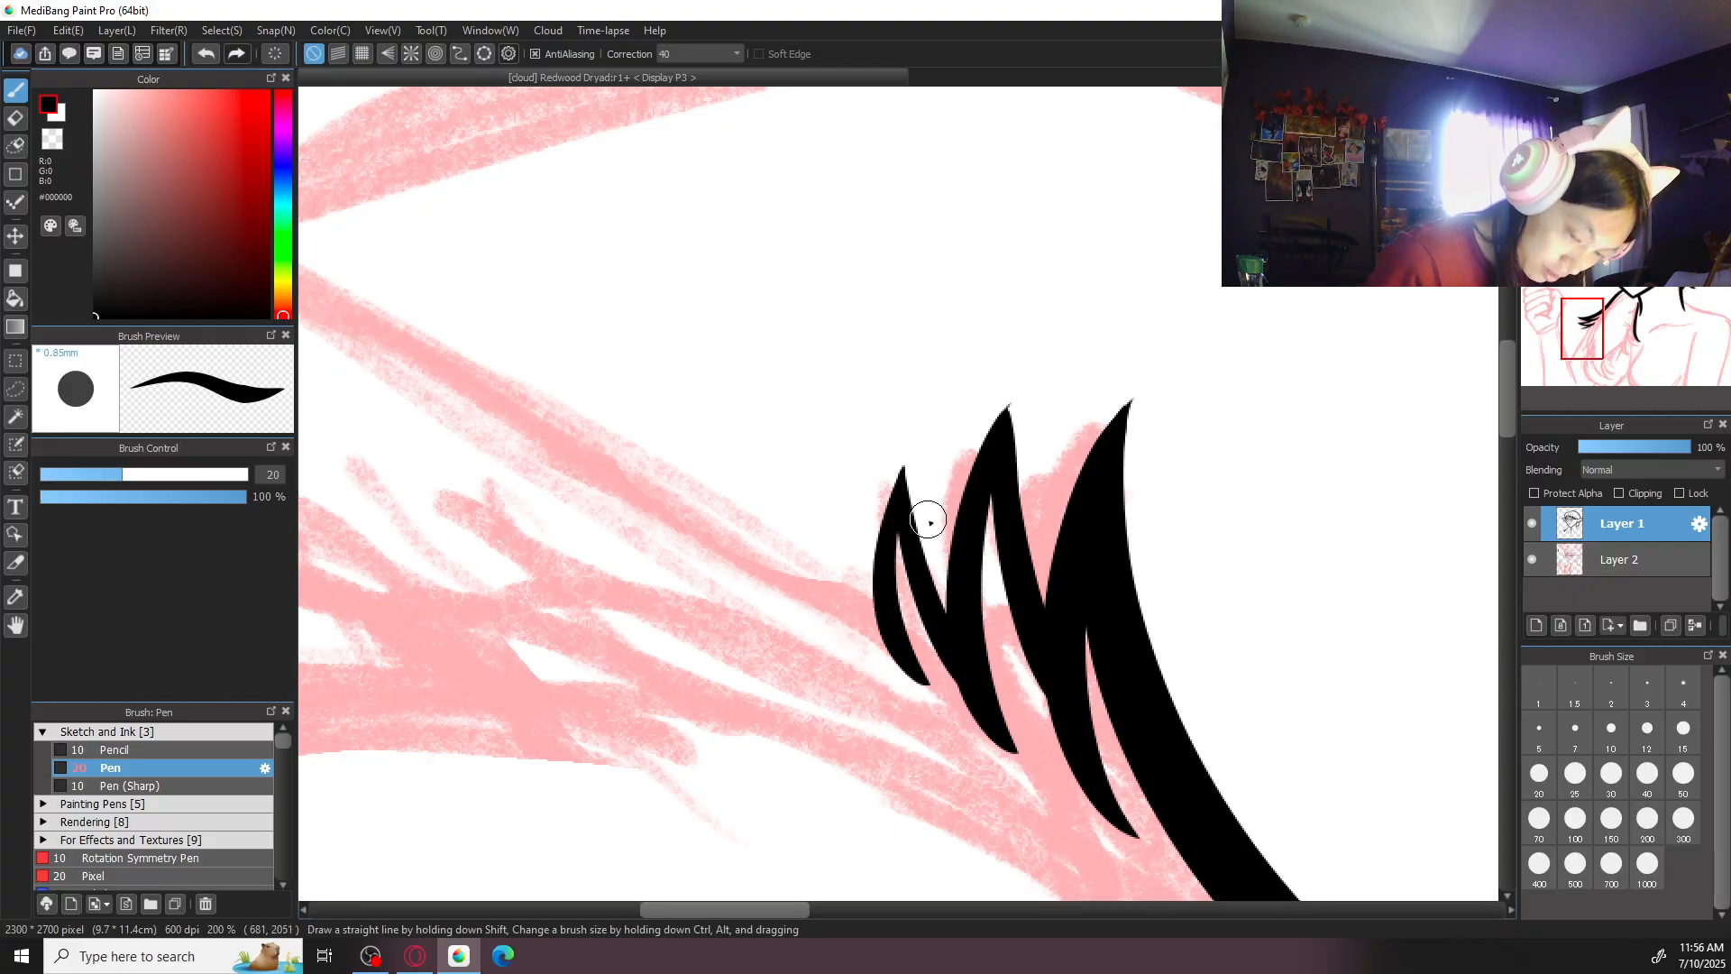
# - Ink a thin curved stroke rising from the pointed end of the long strand below the chin
pyautogui.click(1634, 101)
pyautogui.hotkey('ctrl', '-')
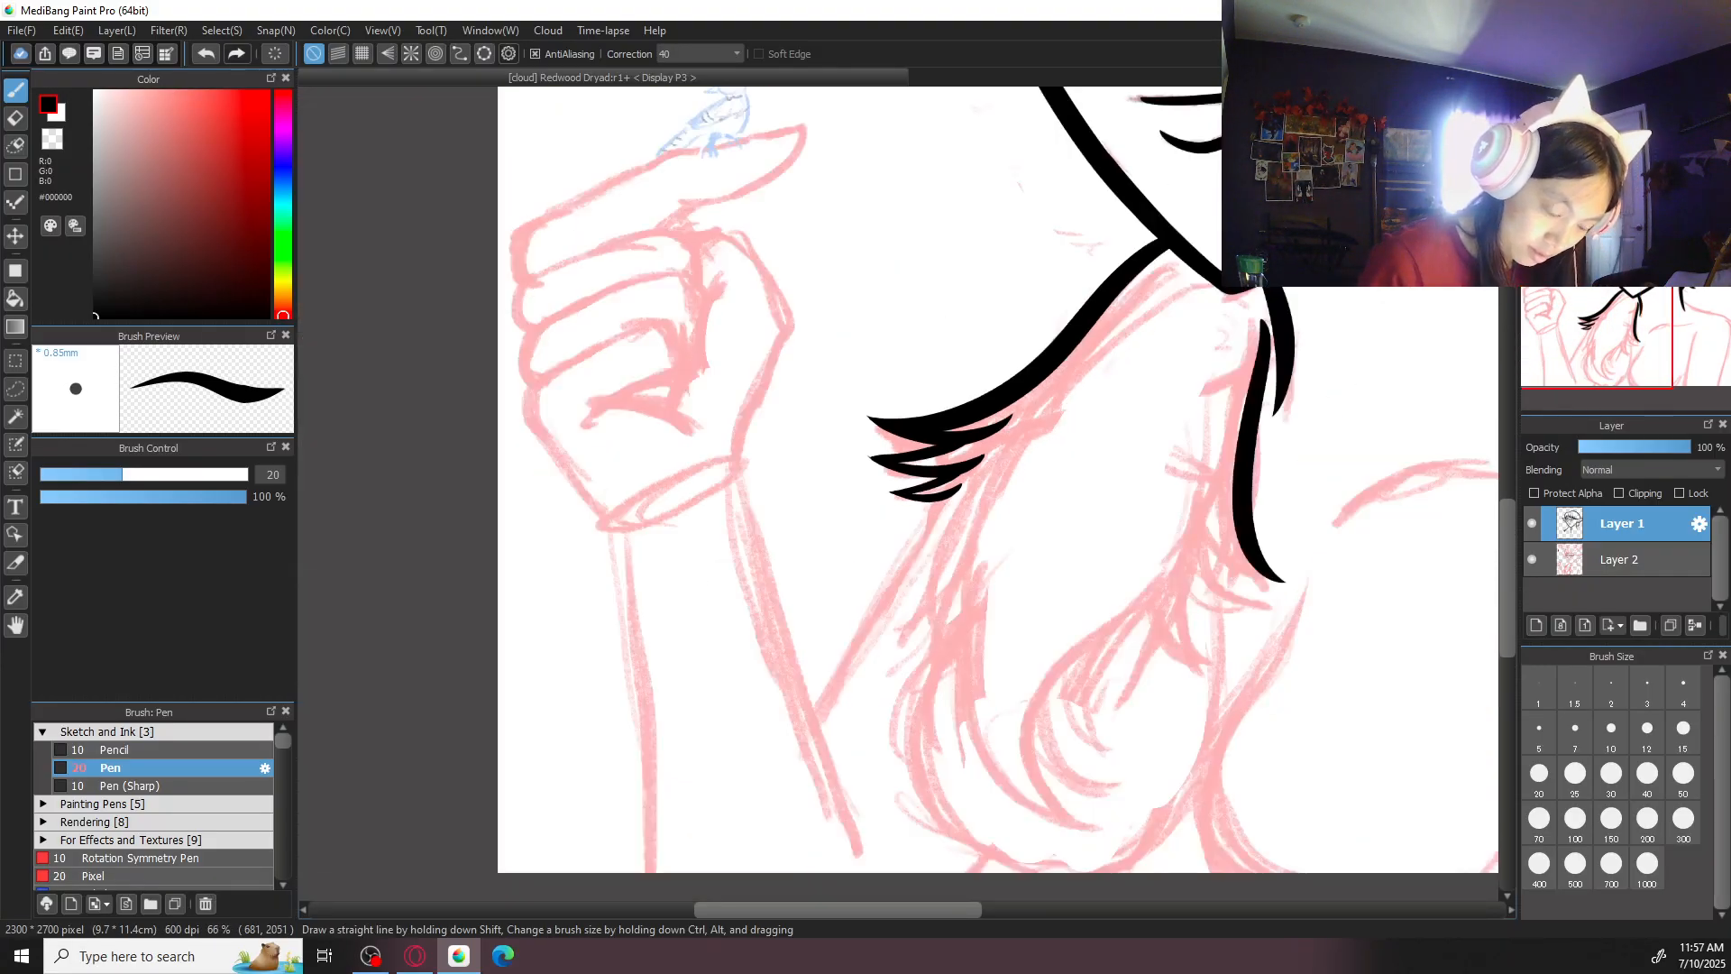
pyautogui.moveTo(1227, 463); pyautogui.dragTo(1020, 495)
pyautogui.hotkey('ctrl', '+')
pyautogui.hotkey('ctrl', '+')
pyautogui.moveTo(1218, 575)
pyautogui.mouseDown()
pyautogui.moveTo(917, 456)
pyautogui.moveTo(867, 577)
pyautogui.moveTo(987, 648)
pyautogui.mouseUp()
pyautogui.hotkey('ctrl', 'z')
pyautogui.moveTo(821, 477); pyautogui.dragTo(999, 651)
pyautogui.hotkey('ctrl', 'z')
pyautogui.moveTo(822, 523)
pyautogui.mouseDown()
pyautogui.moveTo(839, 555)
pyautogui.moveTo(1013, 637)
pyautogui.mouseUp()
pyautogui.hotkey('ctrl', 'z')
pyautogui.moveTo(827, 475)
pyautogui.mouseDown()
pyautogui.moveTo(858, 564)
pyautogui.moveTo(995, 644)
pyautogui.mouseUp()
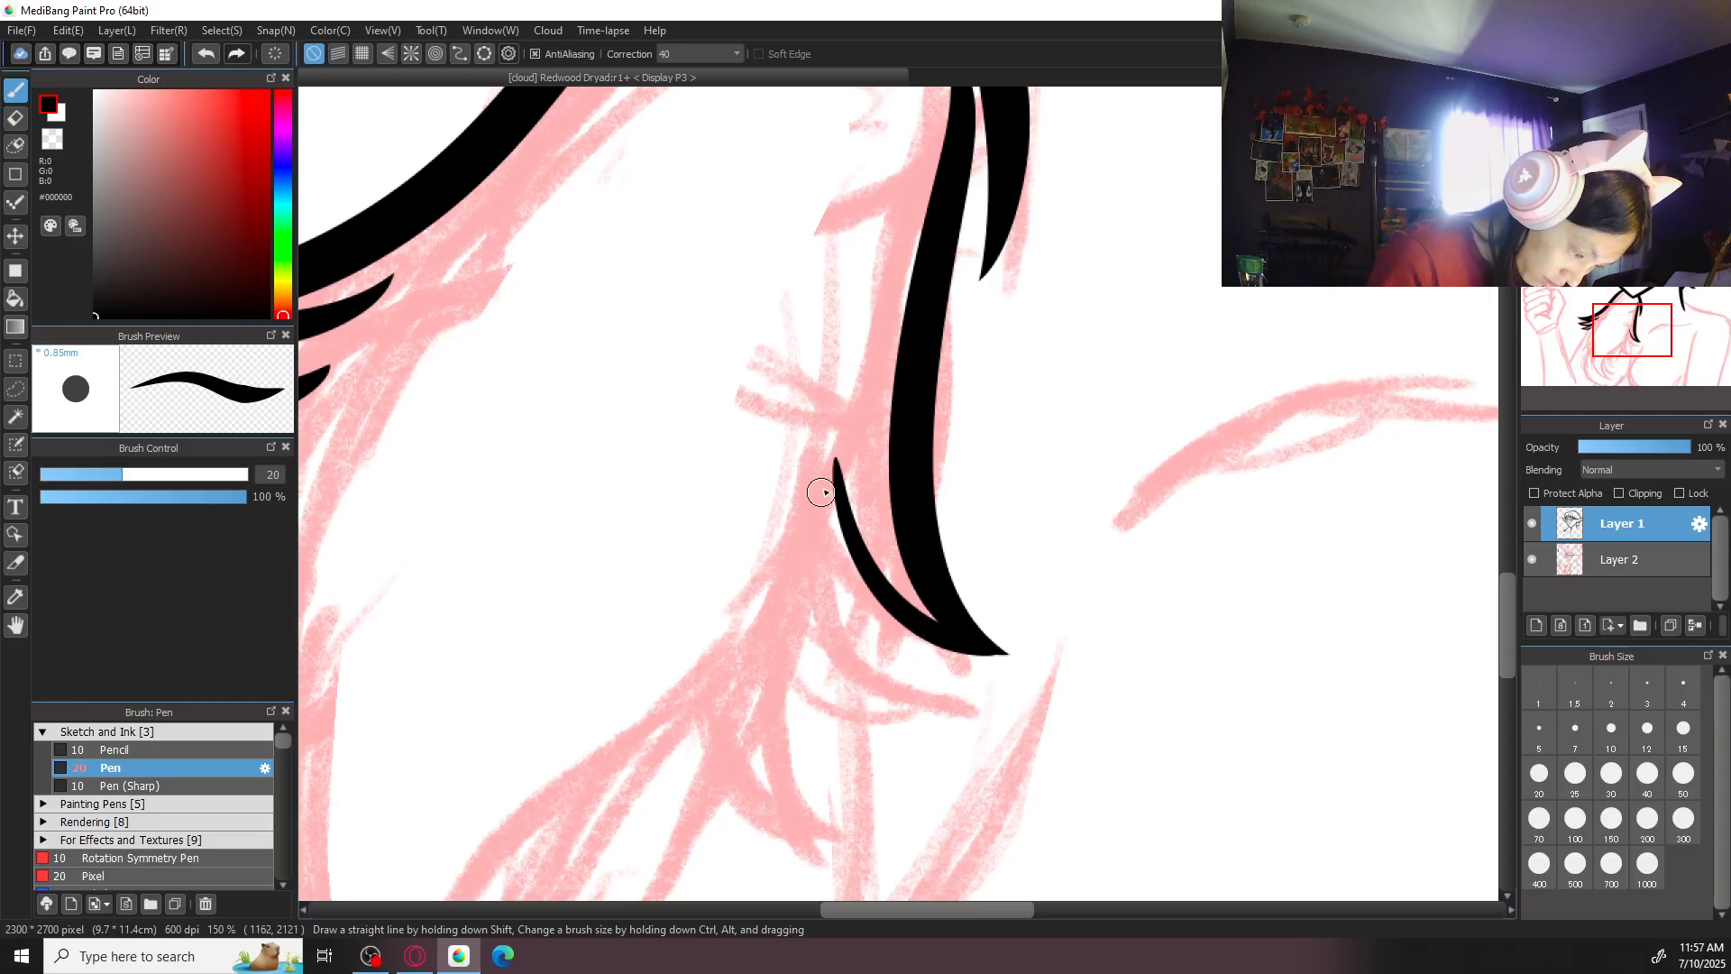
# - Ink a second curve from the top of that thin stroke, sweeping down below the strand's pointed end
pyautogui.moveTo(843, 497); pyautogui.dragTo(947, 679)
pyautogui.hotkey('ctrl', 'z')
pyautogui.moveTo(839, 495); pyautogui.dragTo(1002, 696)
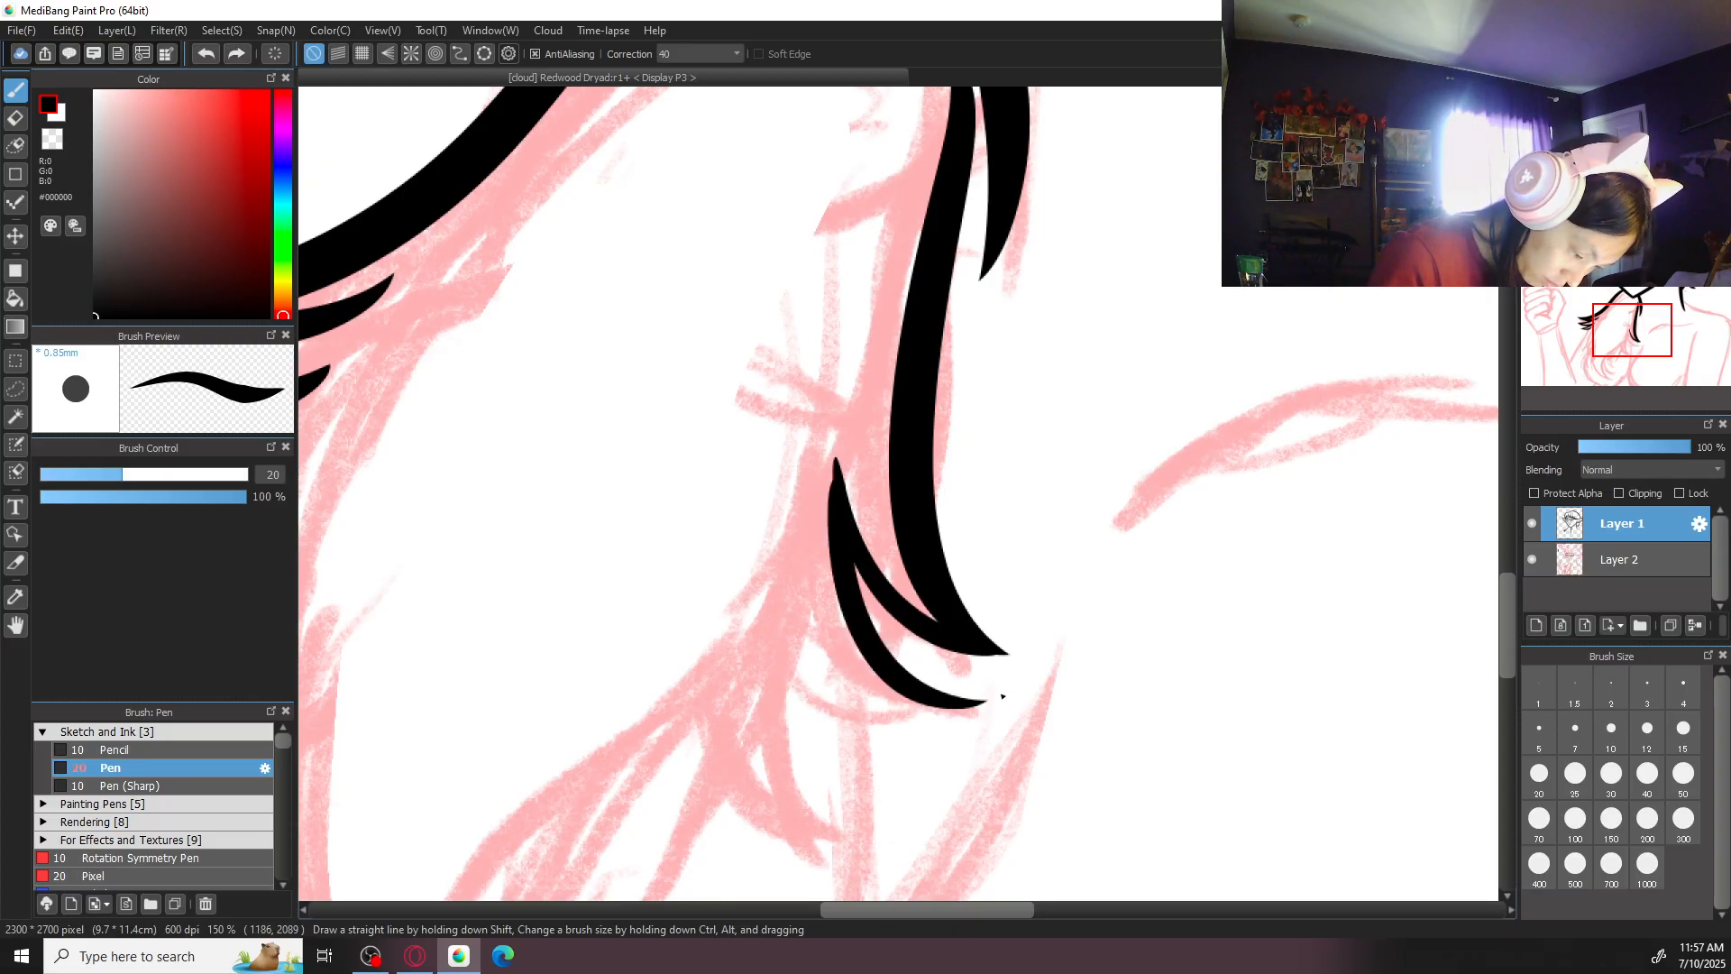
pyautogui.hotkey('ctrl', 'z')
pyautogui.moveTo(836, 466)
pyautogui.mouseDown()
pyautogui.moveTo(837, 602)
pyautogui.moveTo(993, 707)
pyautogui.mouseUp()
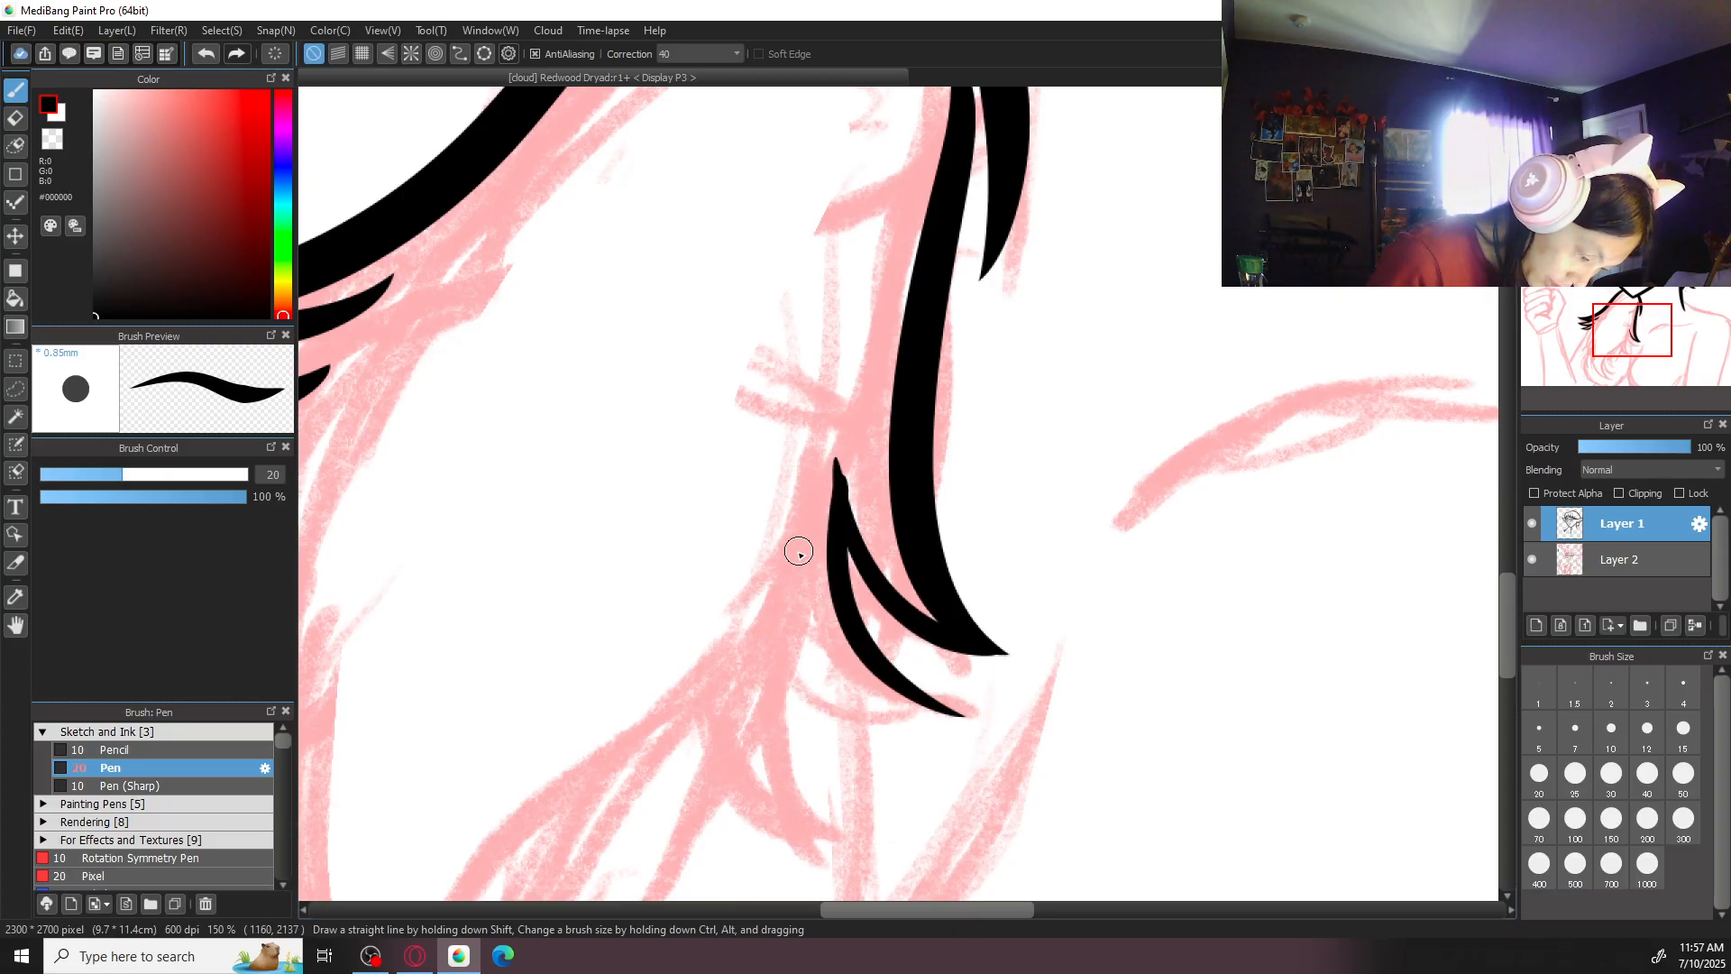
pyautogui.hotkey('ctrl', 'z')
pyautogui.moveTo(831, 472); pyautogui.dragTo(967, 712)
pyautogui.hotkey('ctrl', 'z')
pyautogui.moveTo(839, 484)
pyautogui.mouseDown()
pyautogui.moveTo(957, 706)
pyautogui.moveTo(928, 655)
pyautogui.moveTo(862, 638)
pyautogui.moveTo(942, 685)
pyautogui.mouseUp()
pyautogui.hotkey('ctrl', 'z')
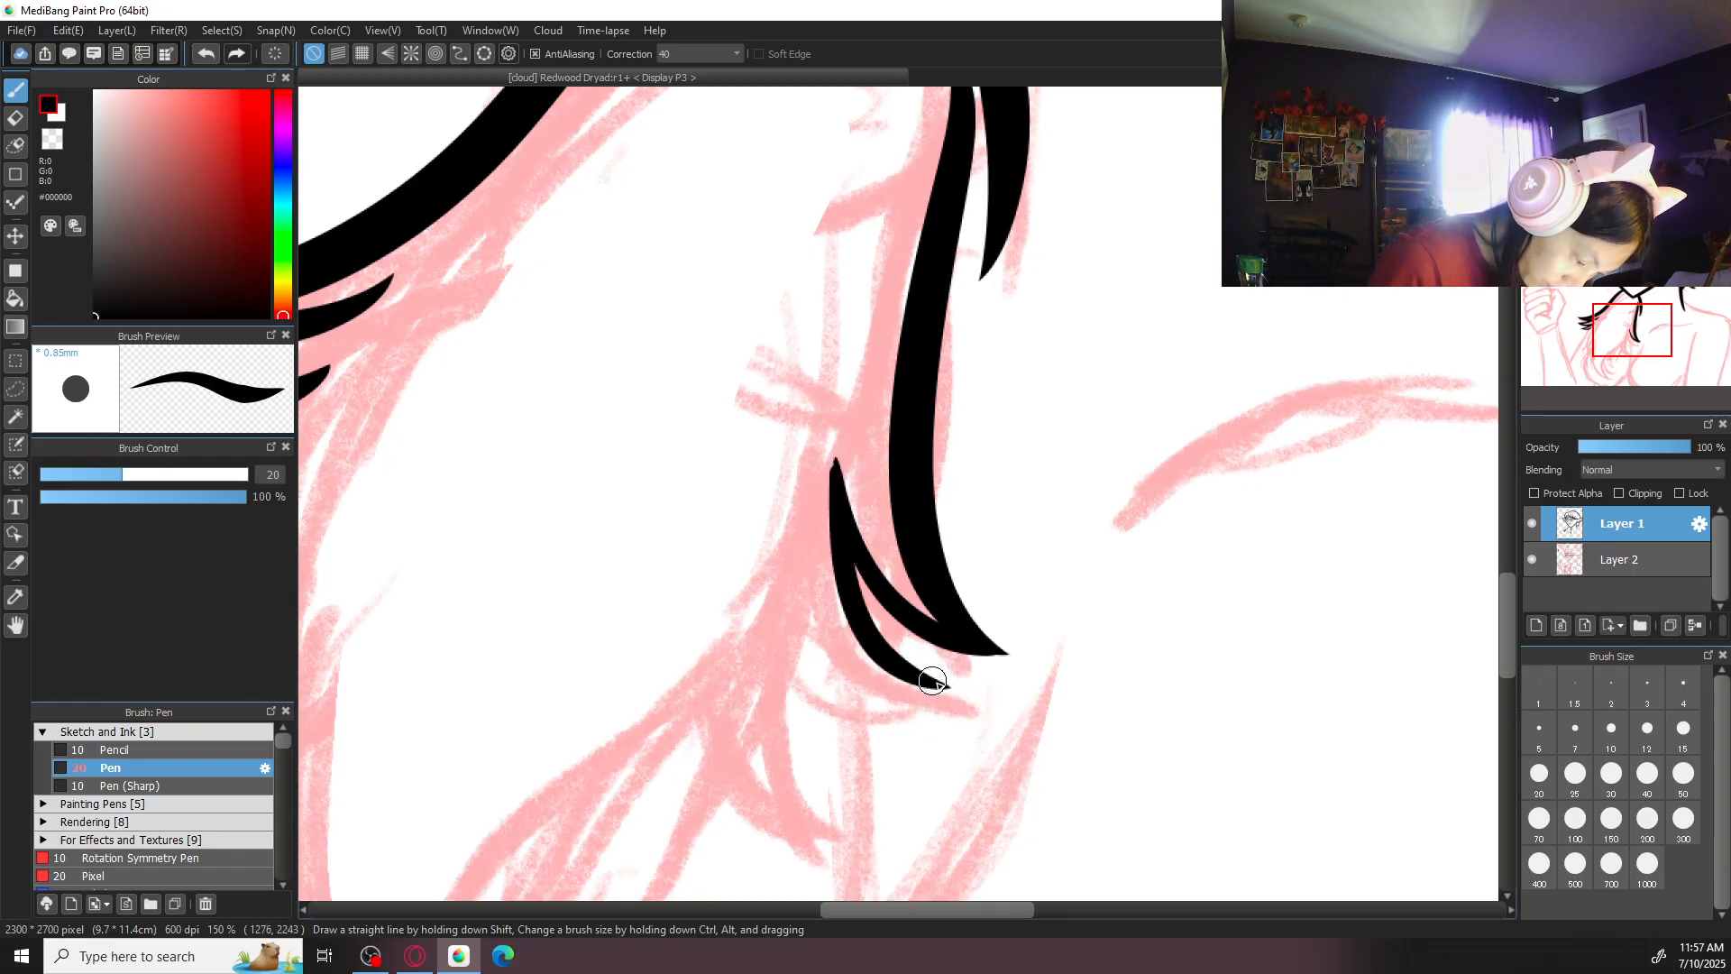
# - Rotate the canvas to ink the lower curve that closes the second tuft's point, and restore the upright view
pyautogui.moveTo(802, 577)
pyautogui.mouseDown()
pyautogui.moveTo(873, 717)
pyautogui.moveTo(948, 703)
pyautogui.mouseUp()
pyautogui.hotkey('ctrl', 'z')
pyautogui.moveTo(794, 622)
pyautogui.mouseDown()
pyautogui.moveTo(880, 705)
pyautogui.moveTo(954, 697)
pyautogui.moveTo(812, 687)
pyautogui.moveTo(954, 693)
pyautogui.mouseUp()
pyautogui.hotkey('ctrl', 'z')
pyautogui.press('Right')
pyautogui.press('Right')
pyautogui.press('Right')
pyautogui.press('Right')
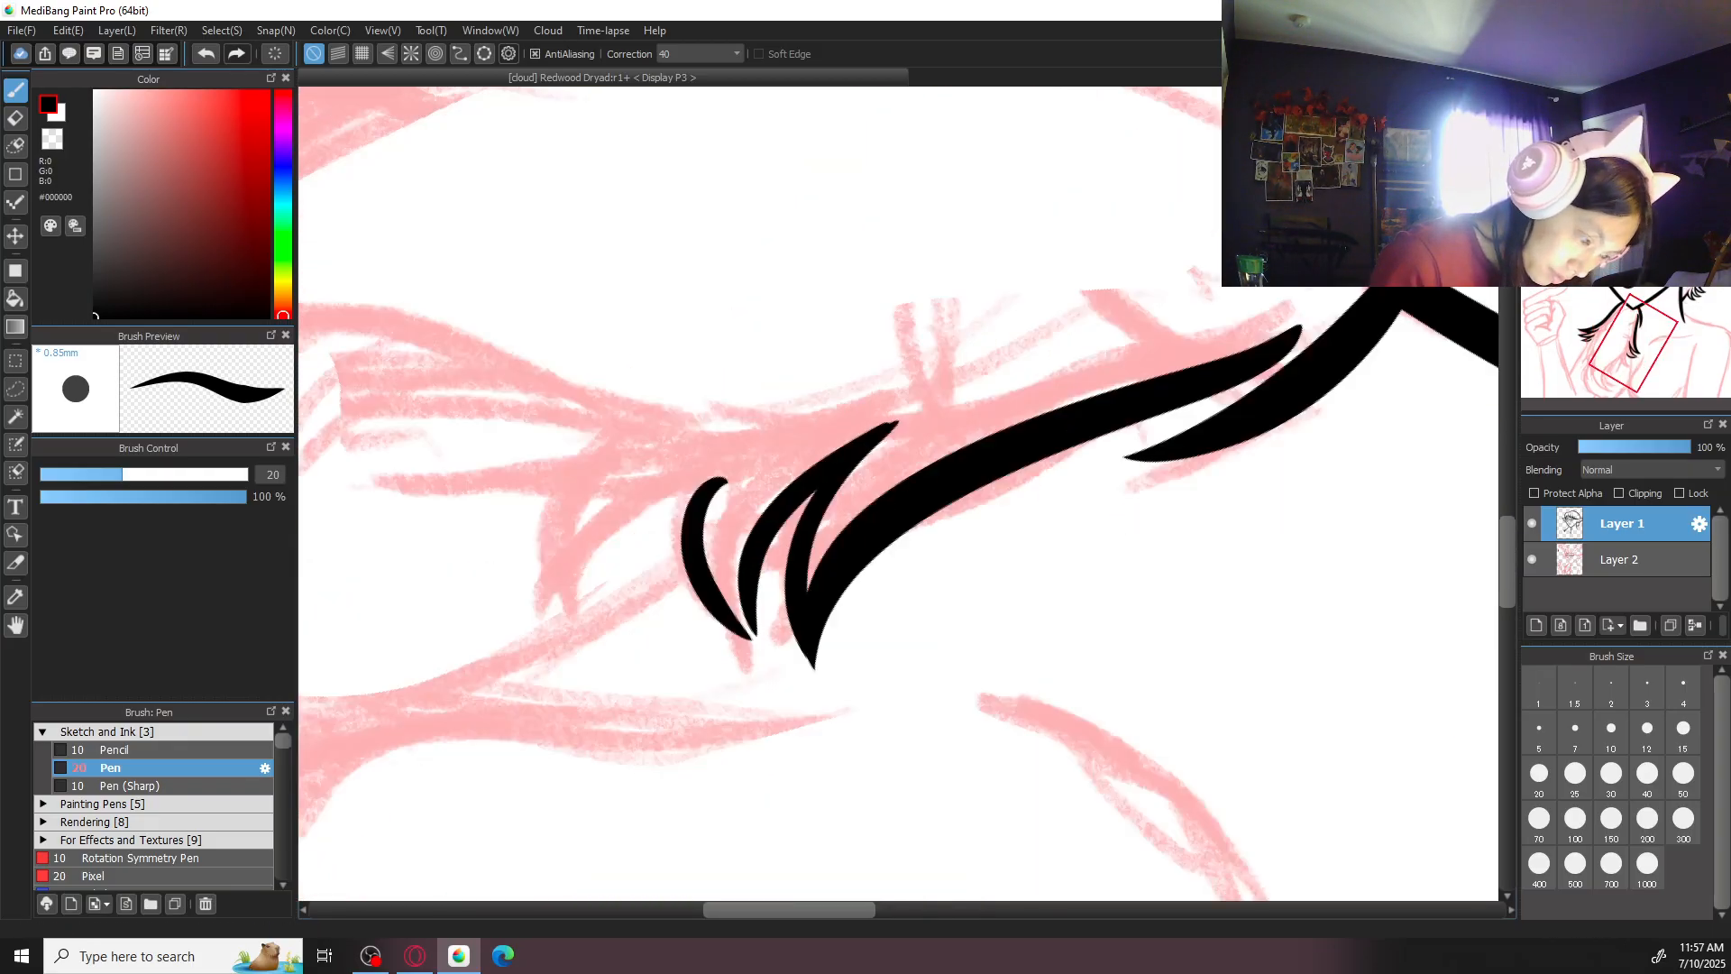
pyautogui.hotkey('ctrl', 'z')
pyautogui.moveTo(722, 450); pyautogui.dragTo(769, 646)
pyautogui.hotkey('ctrl', 'z')
pyautogui.moveTo(756, 569); pyautogui.dragTo(767, 655)
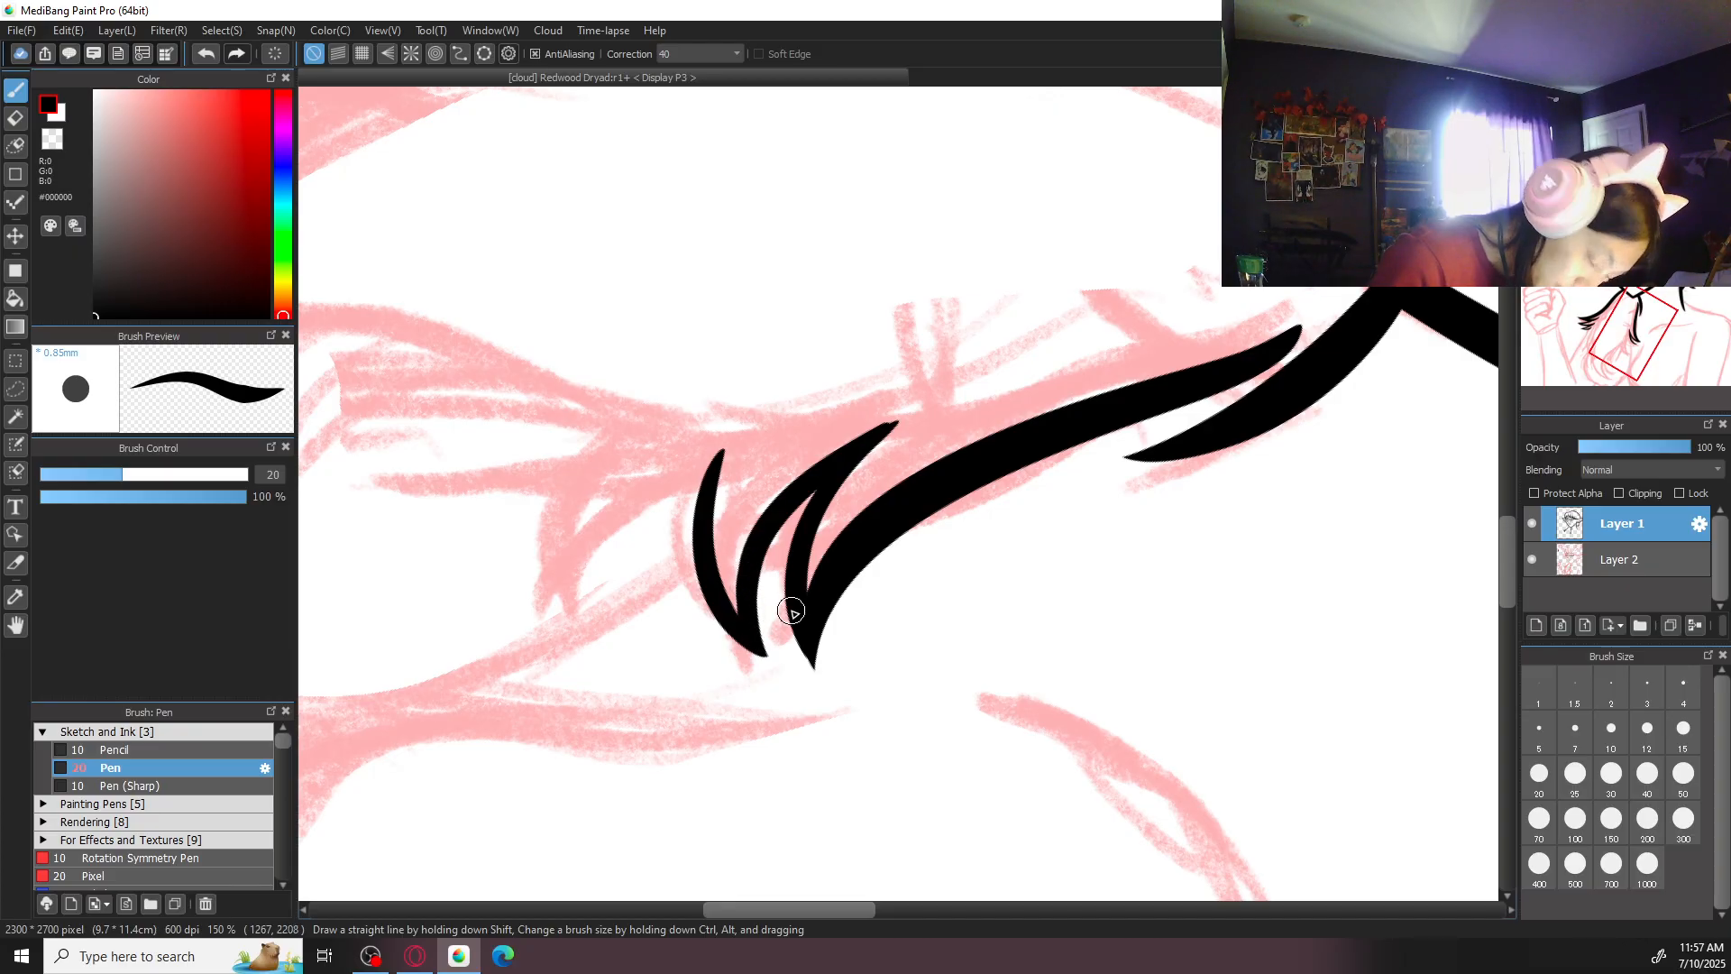
pyautogui.press('Left')
pyautogui.press('Left')
pyautogui.press('Left')
pyautogui.press('Left')
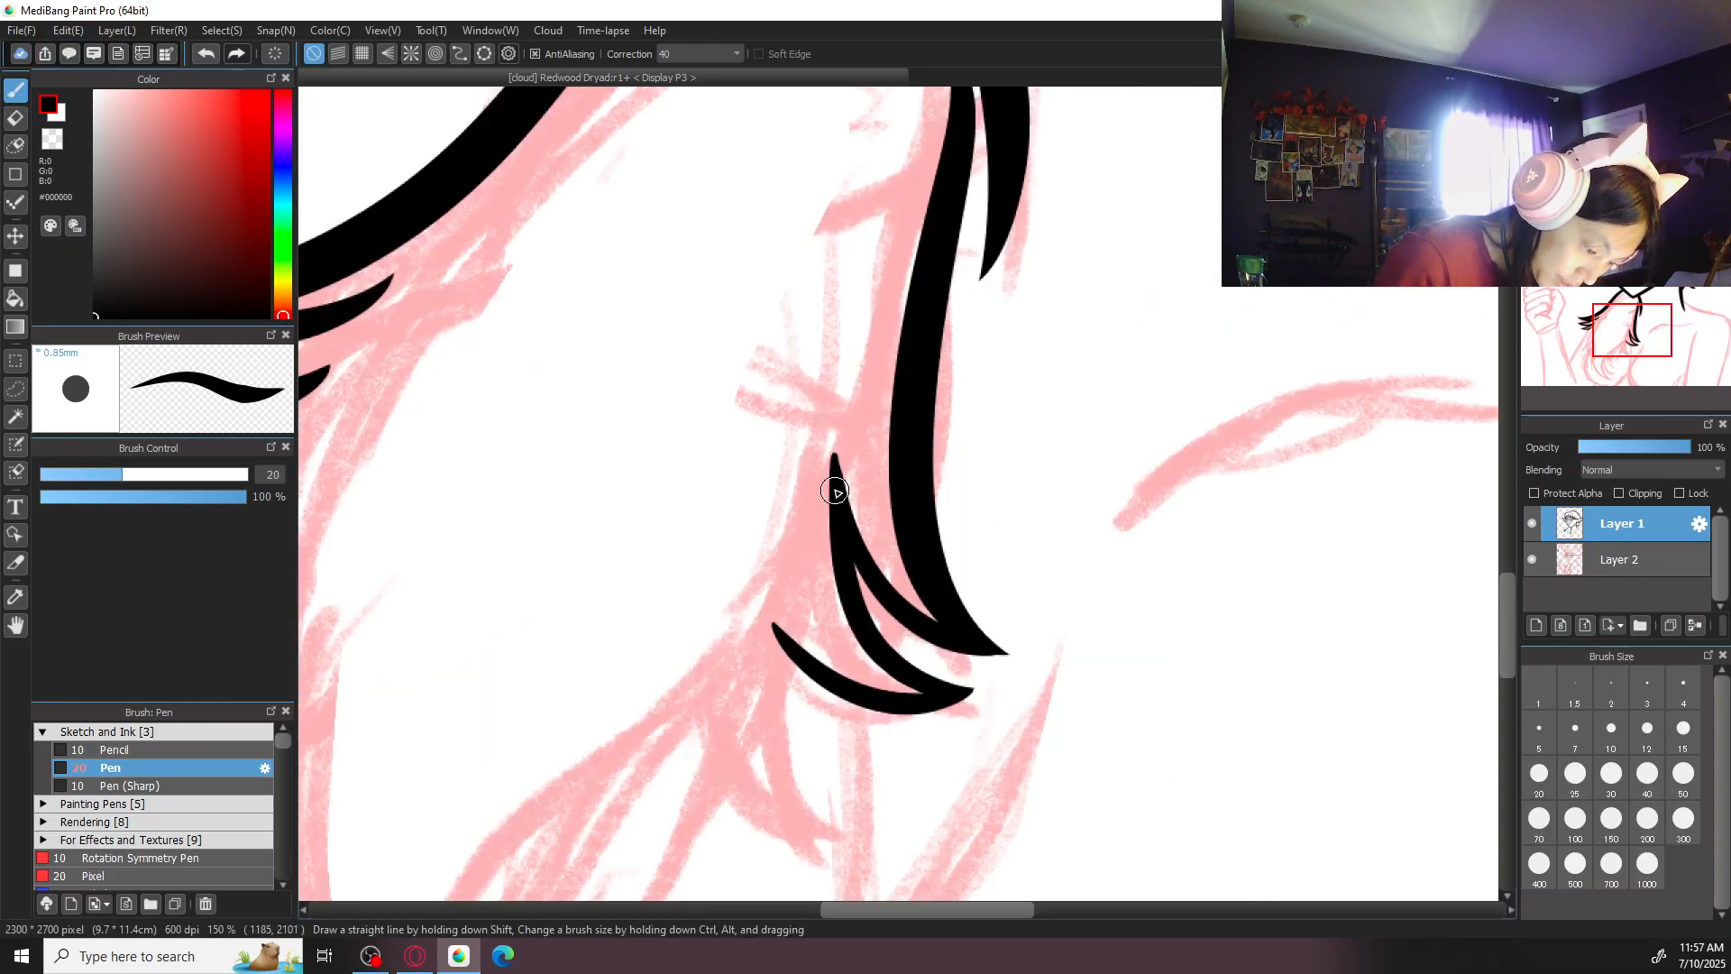
# - Ink both sides of the next tuft down the strand: a steep inner curve and a rounded outer curve meeting at a point
pyautogui.scroll(-1, 820, 541)
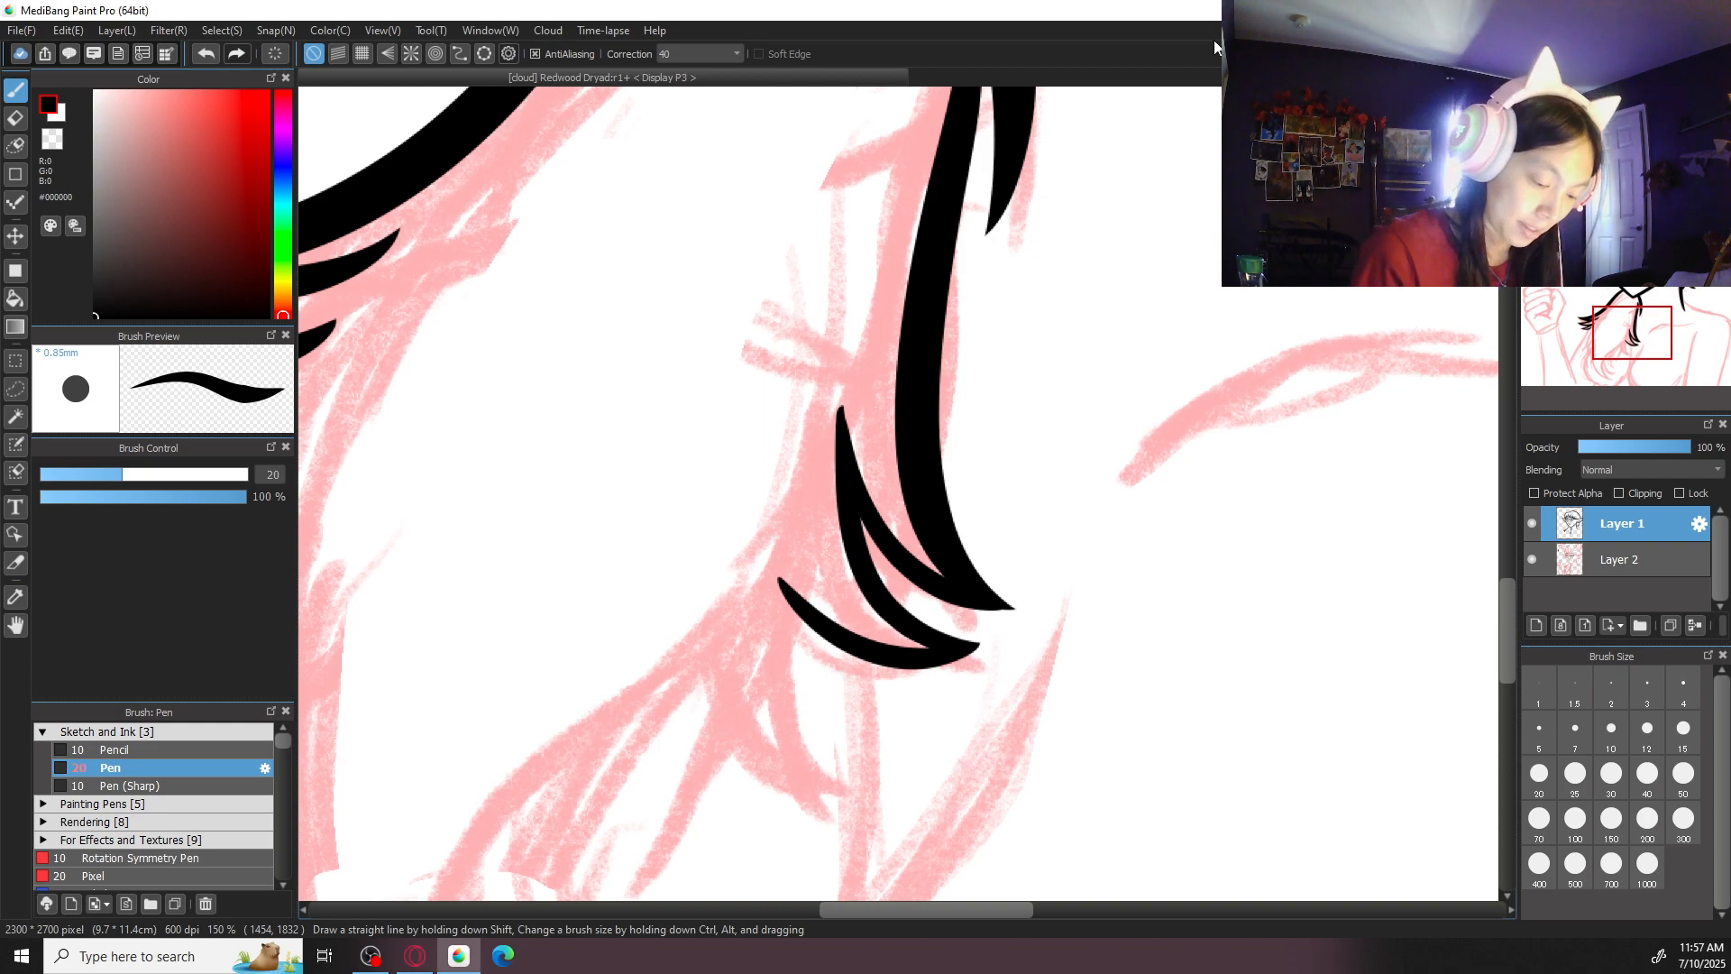
pyautogui.moveTo(777, 554)
pyautogui.mouseDown()
pyautogui.moveTo(789, 627)
pyautogui.moveTo(827, 723)
pyautogui.mouseUp()
pyautogui.hotkey('ctrl', 'z')
pyautogui.hotkey('ctrl', 'z')
pyautogui.moveTo(789, 527); pyautogui.dragTo(852, 797)
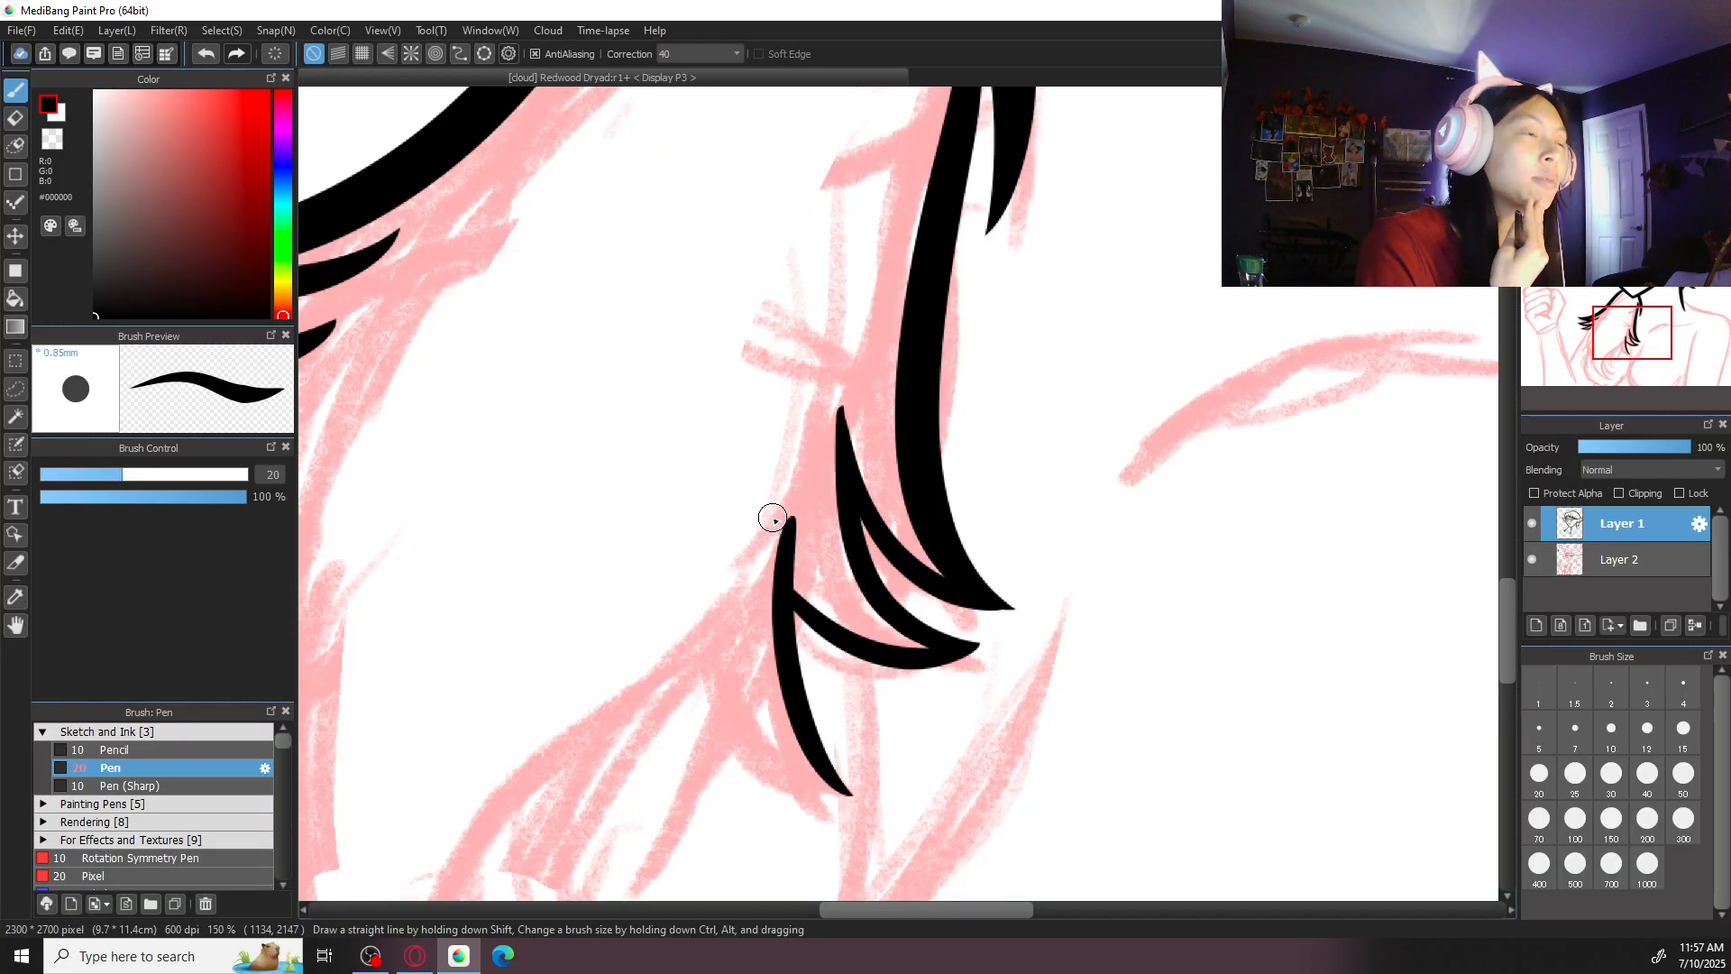
pyautogui.moveTo(1039, 663); pyautogui.dragTo(1047, 576)
pyautogui.moveTo(741, 507)
pyautogui.mouseDown()
pyautogui.moveTo(859, 705)
pyautogui.moveTo(825, 655)
pyautogui.moveTo(780, 681)
pyautogui.moveTo(848, 699)
pyautogui.mouseUp()
pyautogui.hotkey('ctrl', 'z')
pyautogui.hotkey('ctrl', 'z')
pyautogui.moveTo(712, 541); pyautogui.dragTo(858, 708)
pyautogui.moveTo(821, 518); pyautogui.dragTo(912, 435)
# - Set the brush size to 30 and thicken the second tuft's lower curve and the third tuft's inner curve
pyautogui.hotkey('ctrl', '-')
pyautogui.hotkey('ctrl', '-')
pyautogui.hotkey('ctrl', '-')
pyautogui.hotkey('ctrl', '-')
pyautogui.hotkey('ctrl', '+')
pyautogui.hotkey('ctrl', '+')
pyautogui.hotkey('ctrl', '+')
pyautogui.hotkey('ctrl', '+')
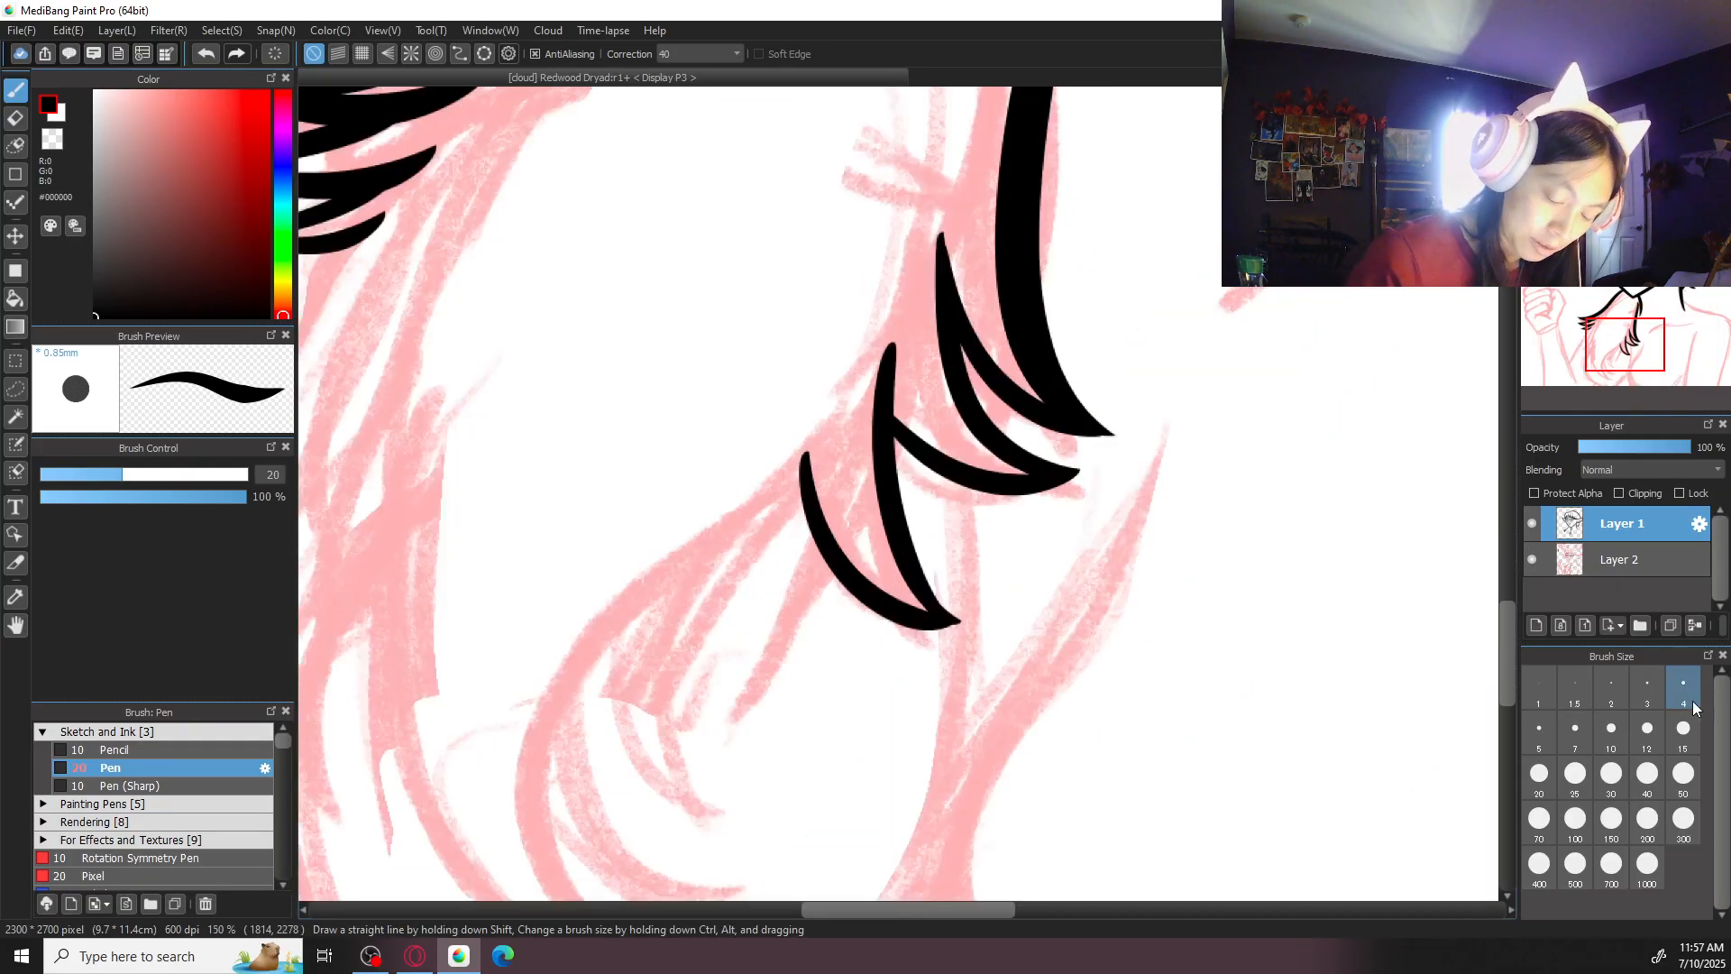
pyautogui.click(1611, 775)
pyautogui.moveTo(889, 422); pyautogui.dragTo(1059, 482)
pyautogui.hotkey('ctrl', 'z')
pyautogui.moveTo(889, 420)
pyautogui.mouseDown()
pyautogui.moveTo(1076, 467)
pyautogui.moveTo(957, 496)
pyautogui.moveTo(1077, 470)
pyautogui.mouseUp()
pyautogui.hotkey('ctrl', 'z')
pyautogui.hotkey('ctrl', 'z')
pyautogui.moveTo(884, 403); pyautogui.dragTo(956, 620)
pyautogui.hotkey('ctrl', 'z')
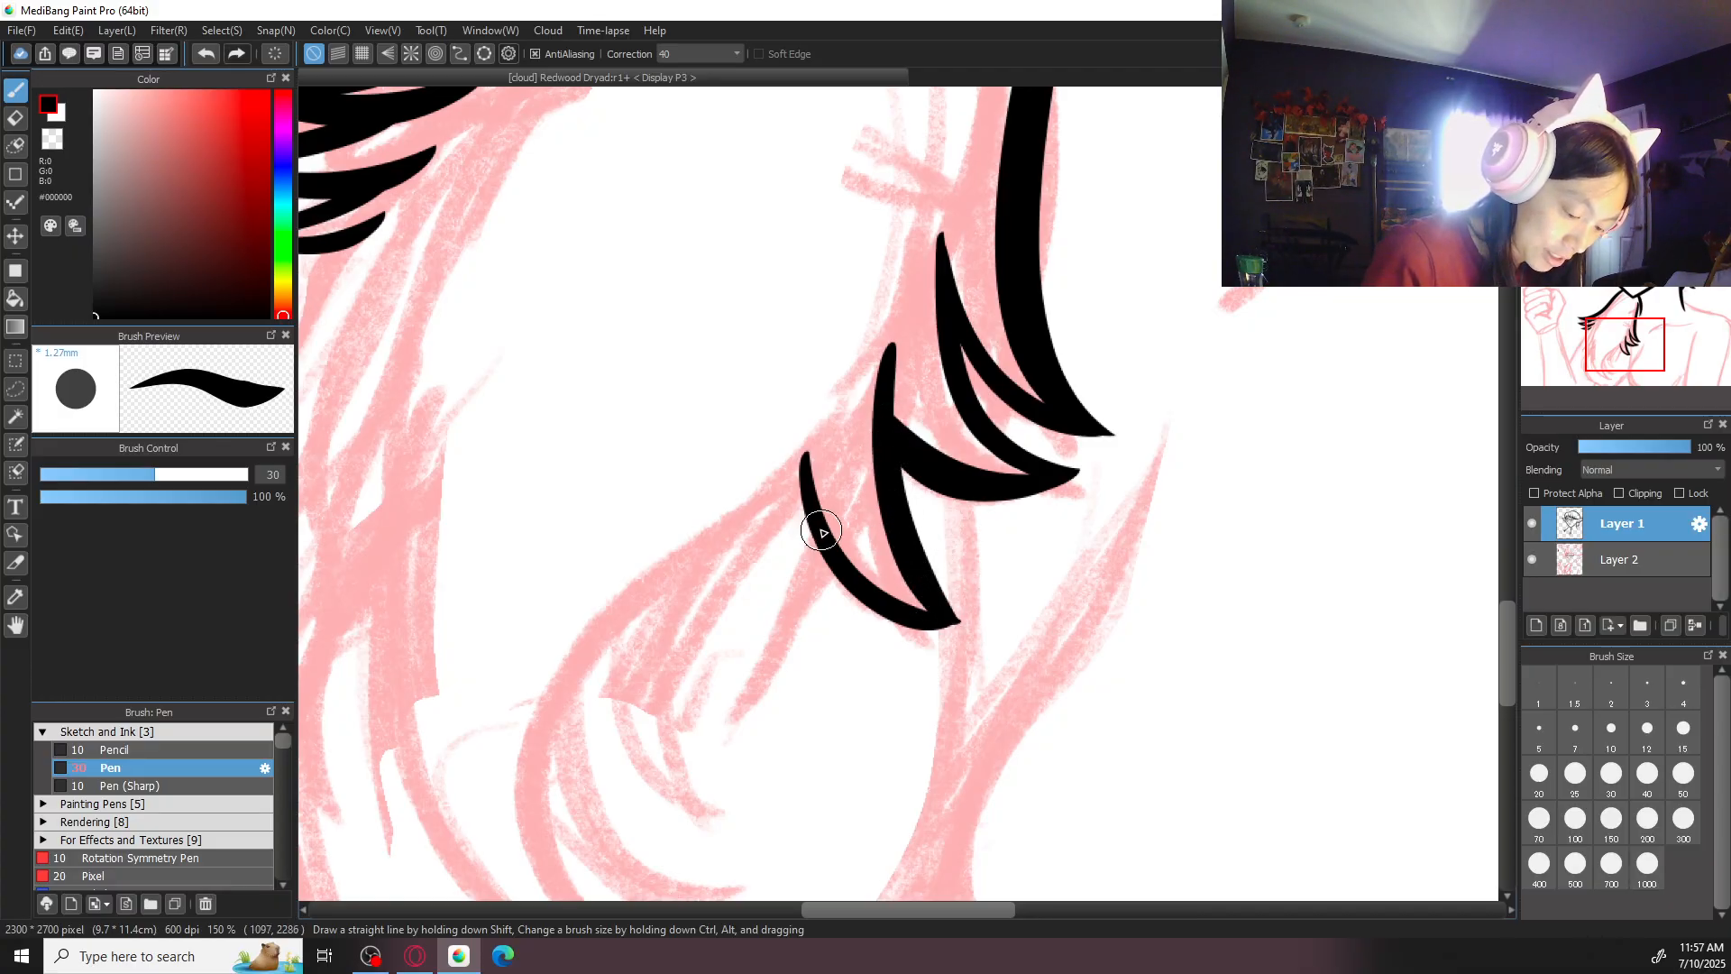
# - Thicken the point of the third tuft where its inner and outer curves meet
pyautogui.moveTo(799, 435)
pyautogui.mouseDown()
pyautogui.moveTo(851, 585)
pyautogui.moveTo(966, 607)
pyautogui.mouseUp()
pyautogui.hotkey('ctrl', 'z')
pyautogui.moveTo(805, 487)
pyautogui.mouseDown()
pyautogui.moveTo(867, 596)
pyautogui.moveTo(954, 598)
pyautogui.mouseUp()
pyautogui.hotkey('ctrl', 'z')
pyautogui.moveTo(850, 588); pyautogui.dragTo(958, 617)
pyautogui.hotkey('ctrl', 'z')
pyautogui.moveTo(844, 573); pyautogui.dragTo(960, 622)
pyautogui.hotkey('ctrl', 'z')
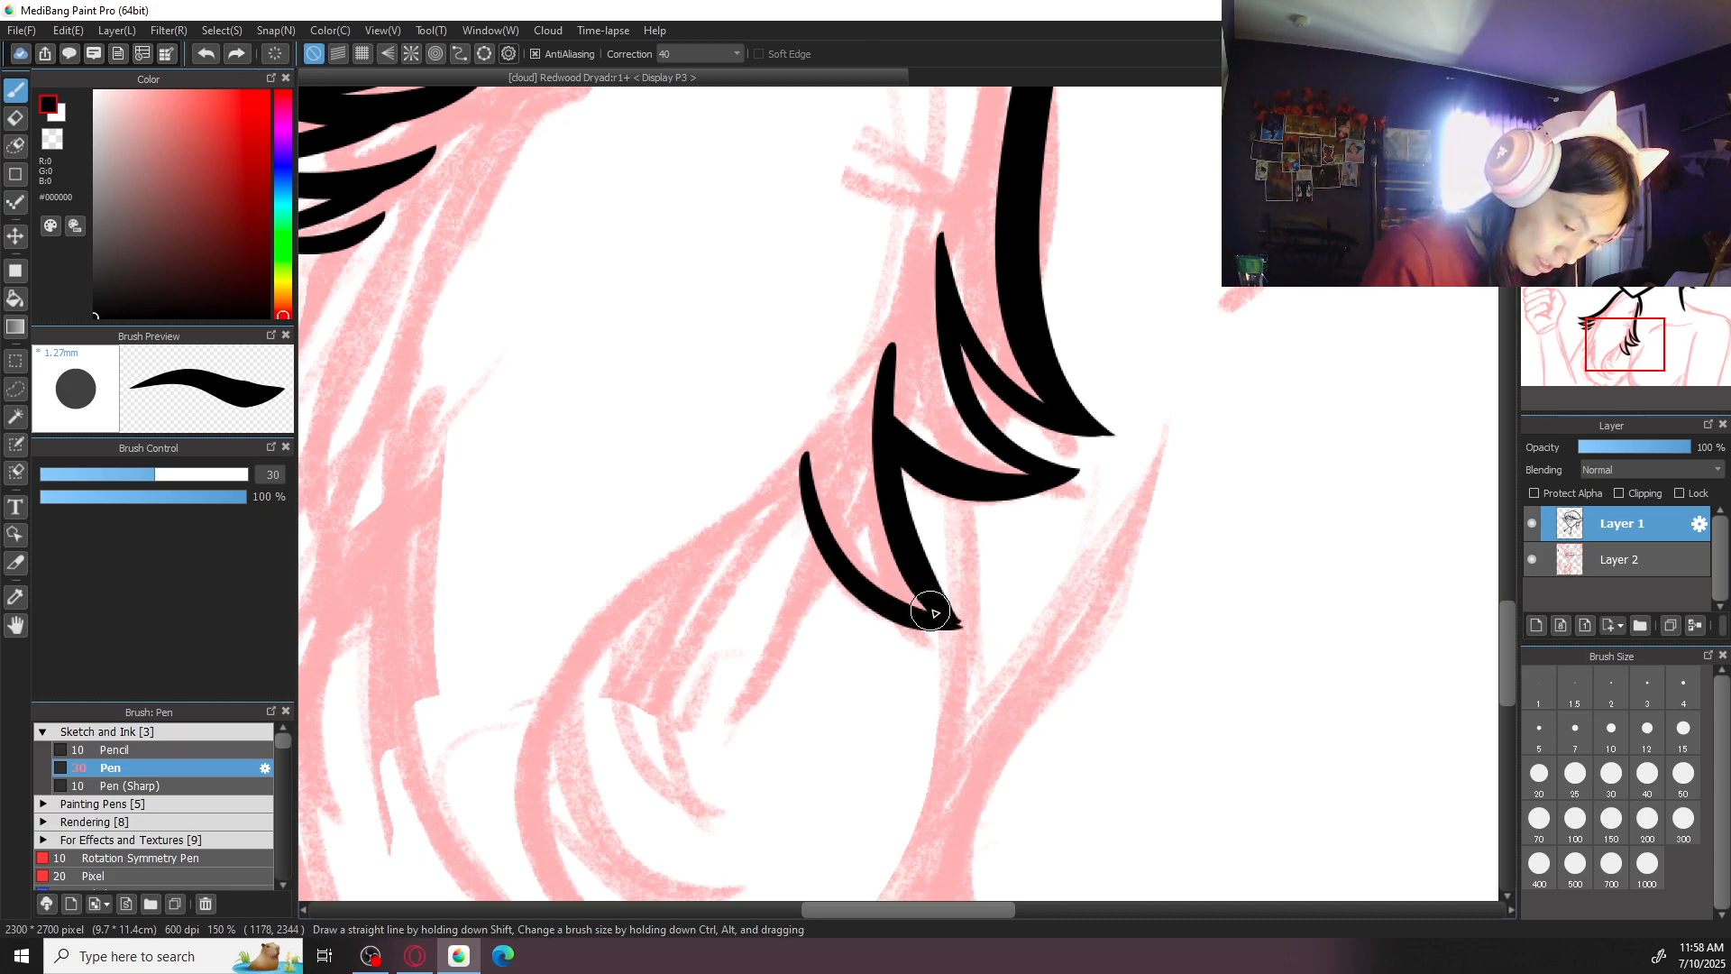
# - Erase the stray ink at the third tuft's point on the rotated canvas, and return to the brush with the view upright
pyautogui.scroll(1, 934, 515)
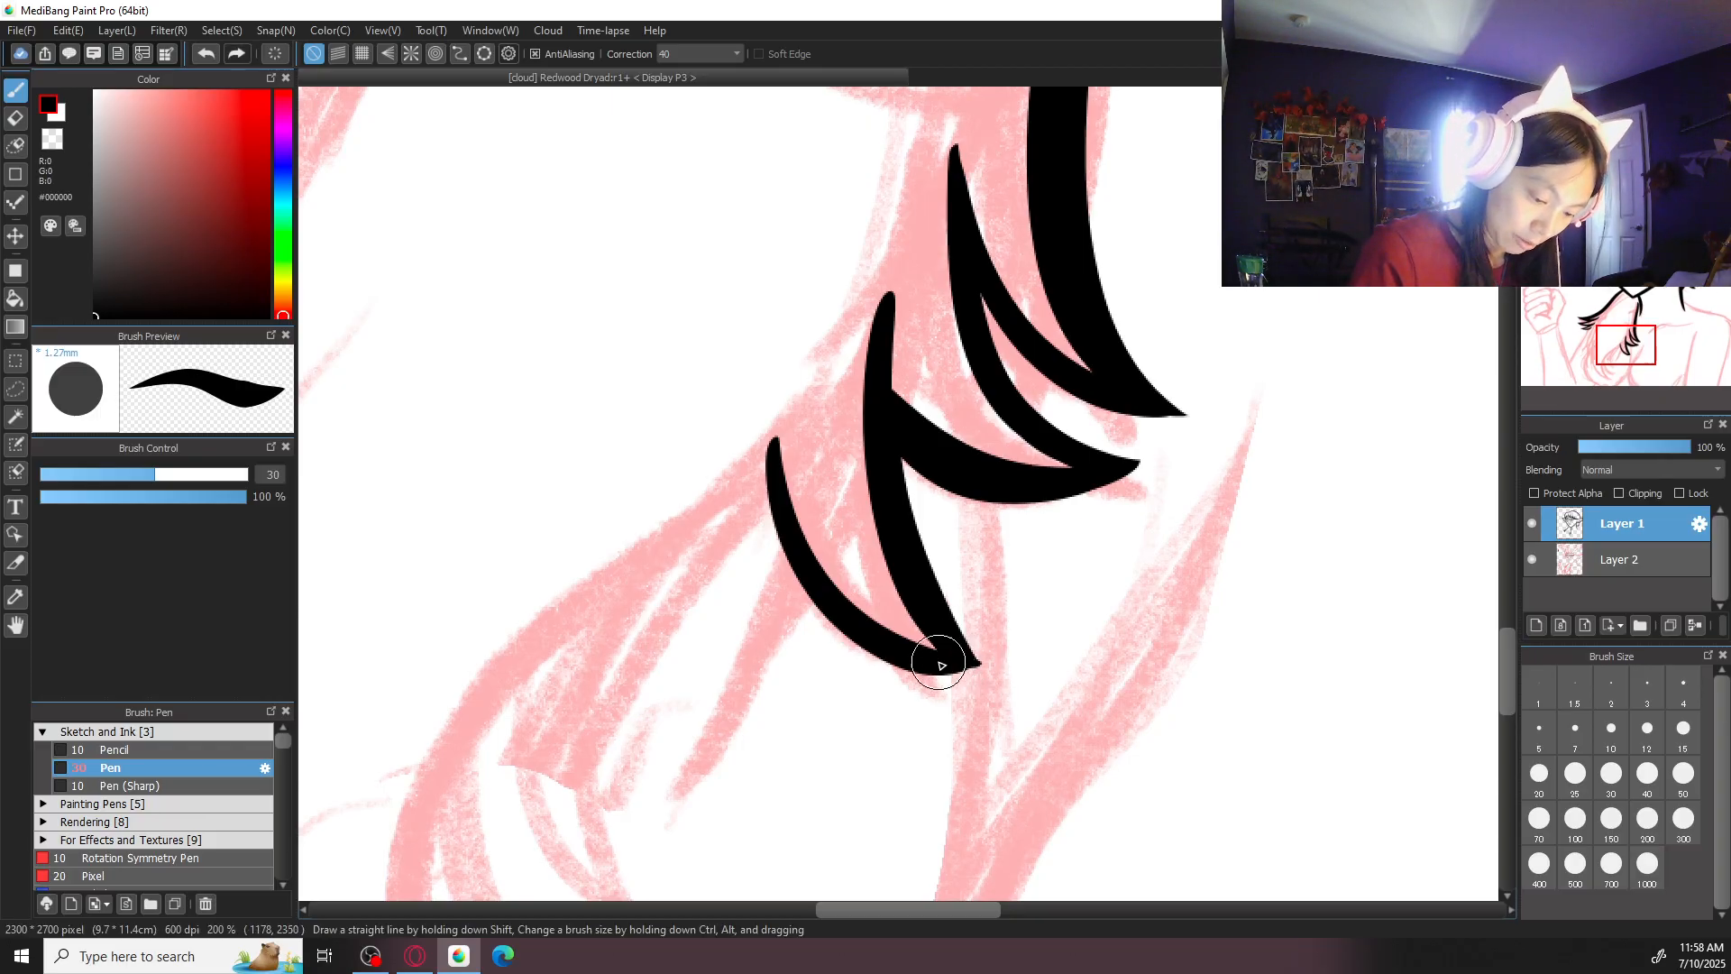
pyautogui.press('Right')
pyautogui.press('Left')
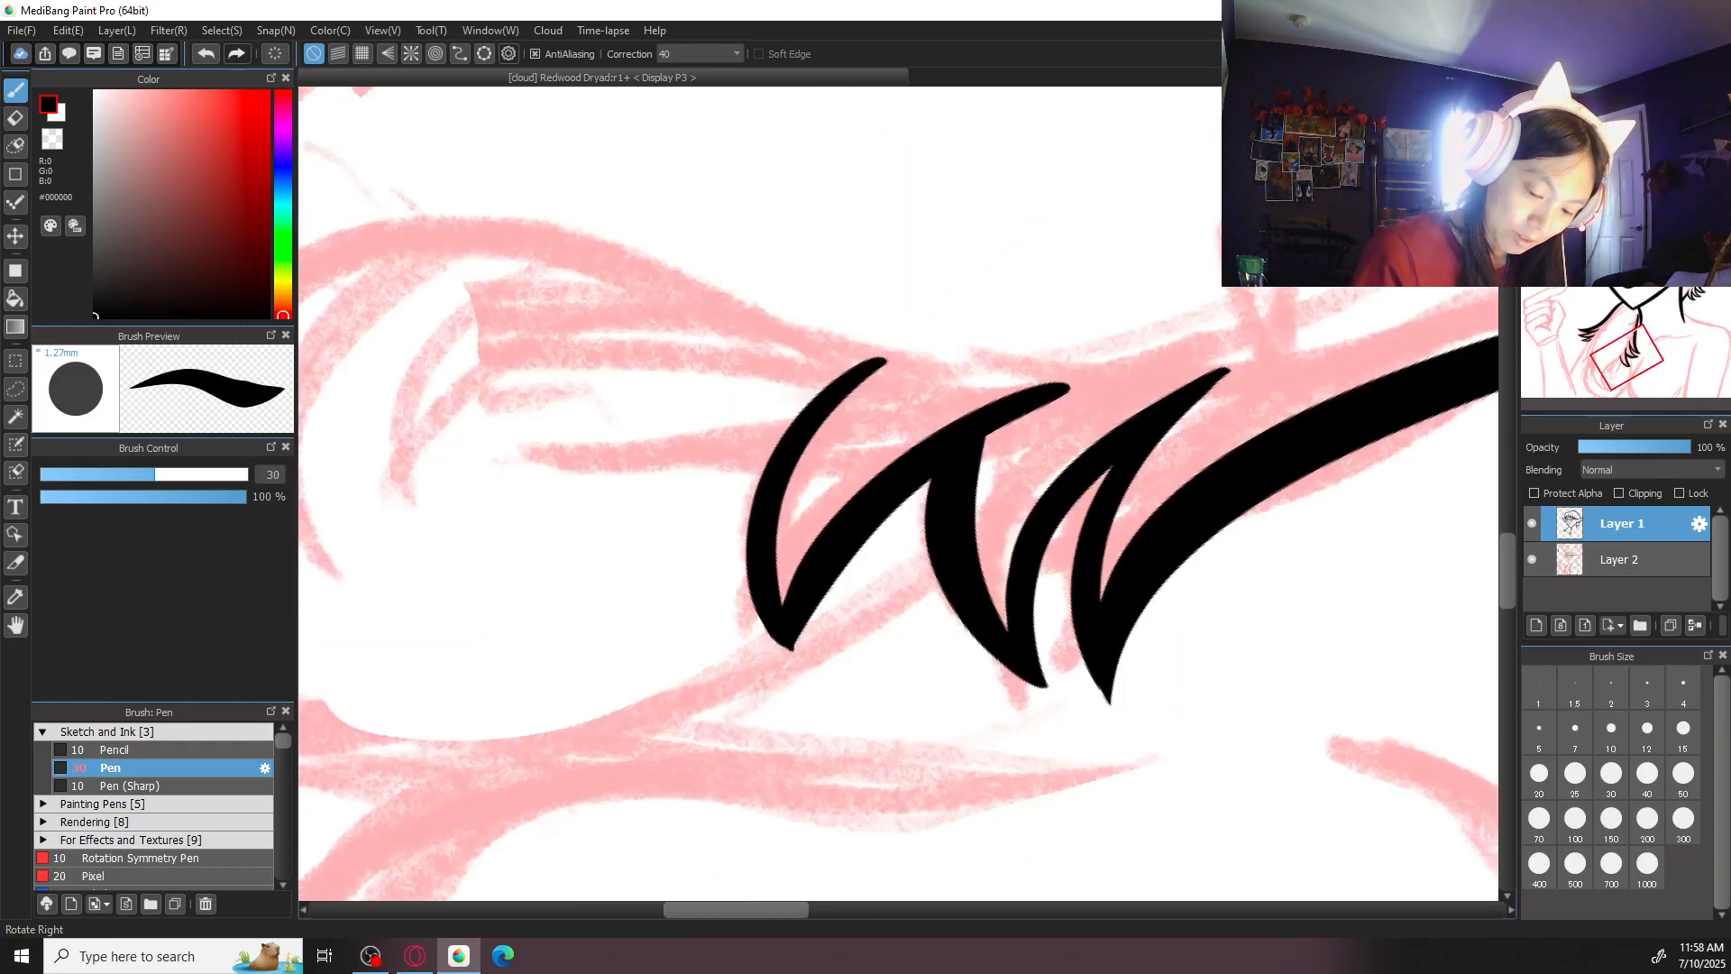
pyautogui.press('e')
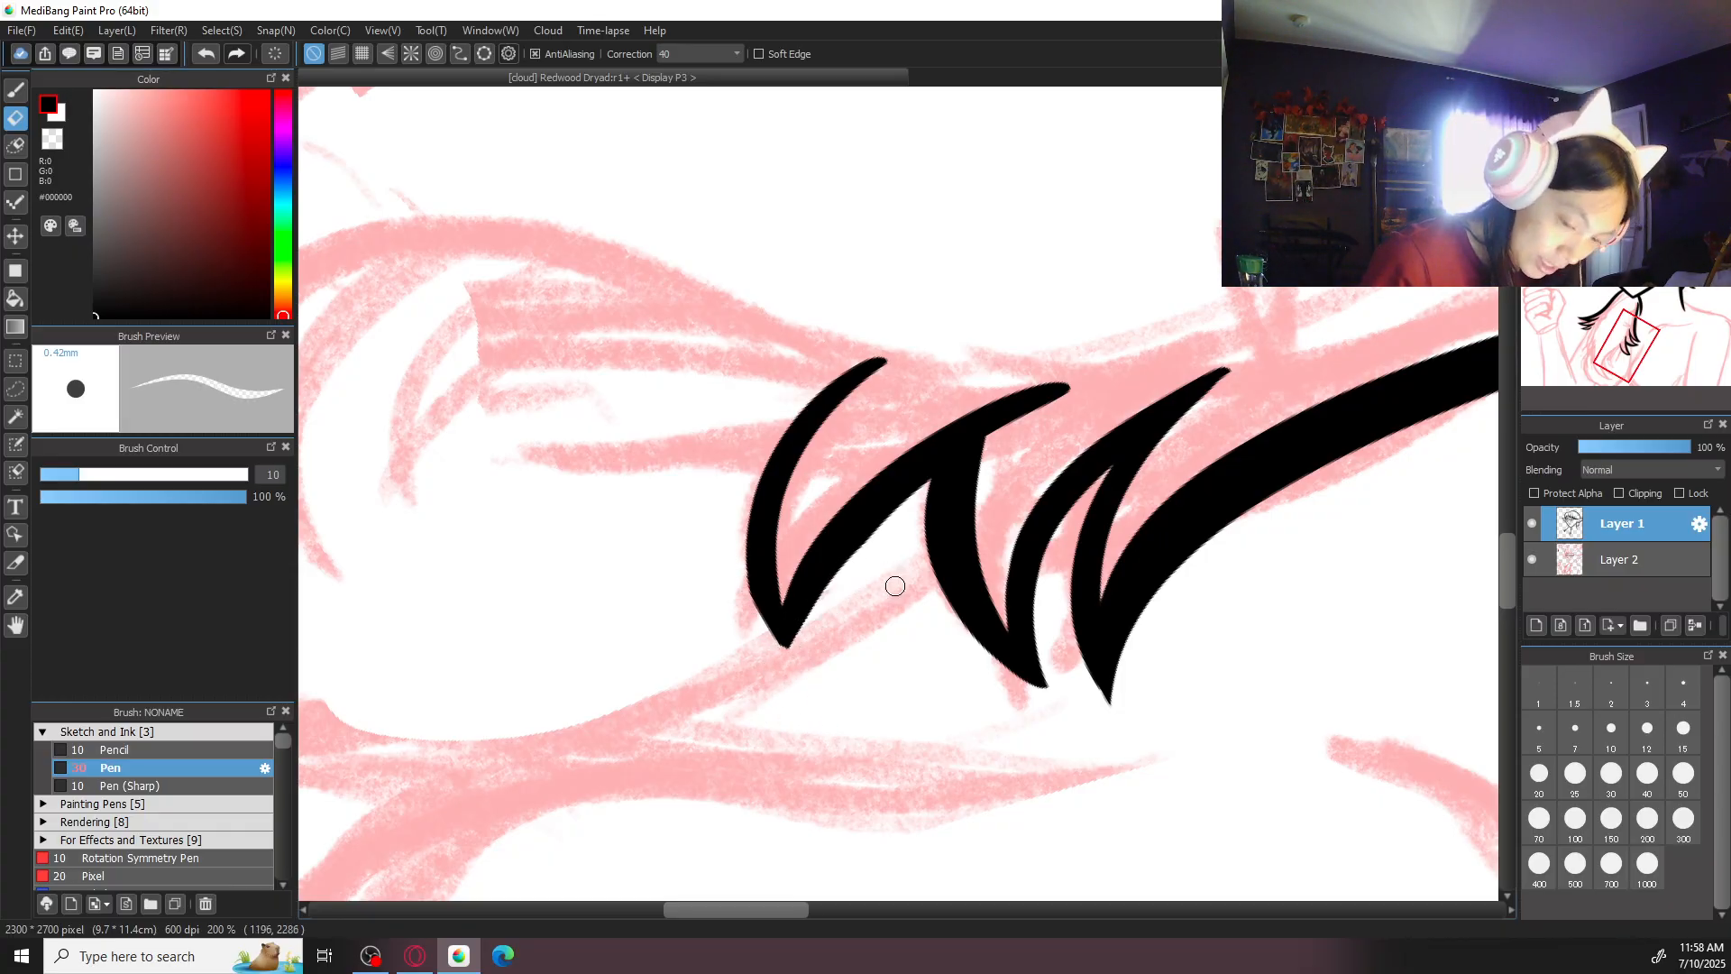
pyautogui.press('Up')
pyautogui.press('b')
# - Set the brush size to 50 and ink a thick strand curving down from the third tuft, plus a shorter curve meeting its tip
pyautogui.hotkey('ctrl', '-')
pyautogui.moveTo(896, 669); pyautogui.dragTo(1101, 587)
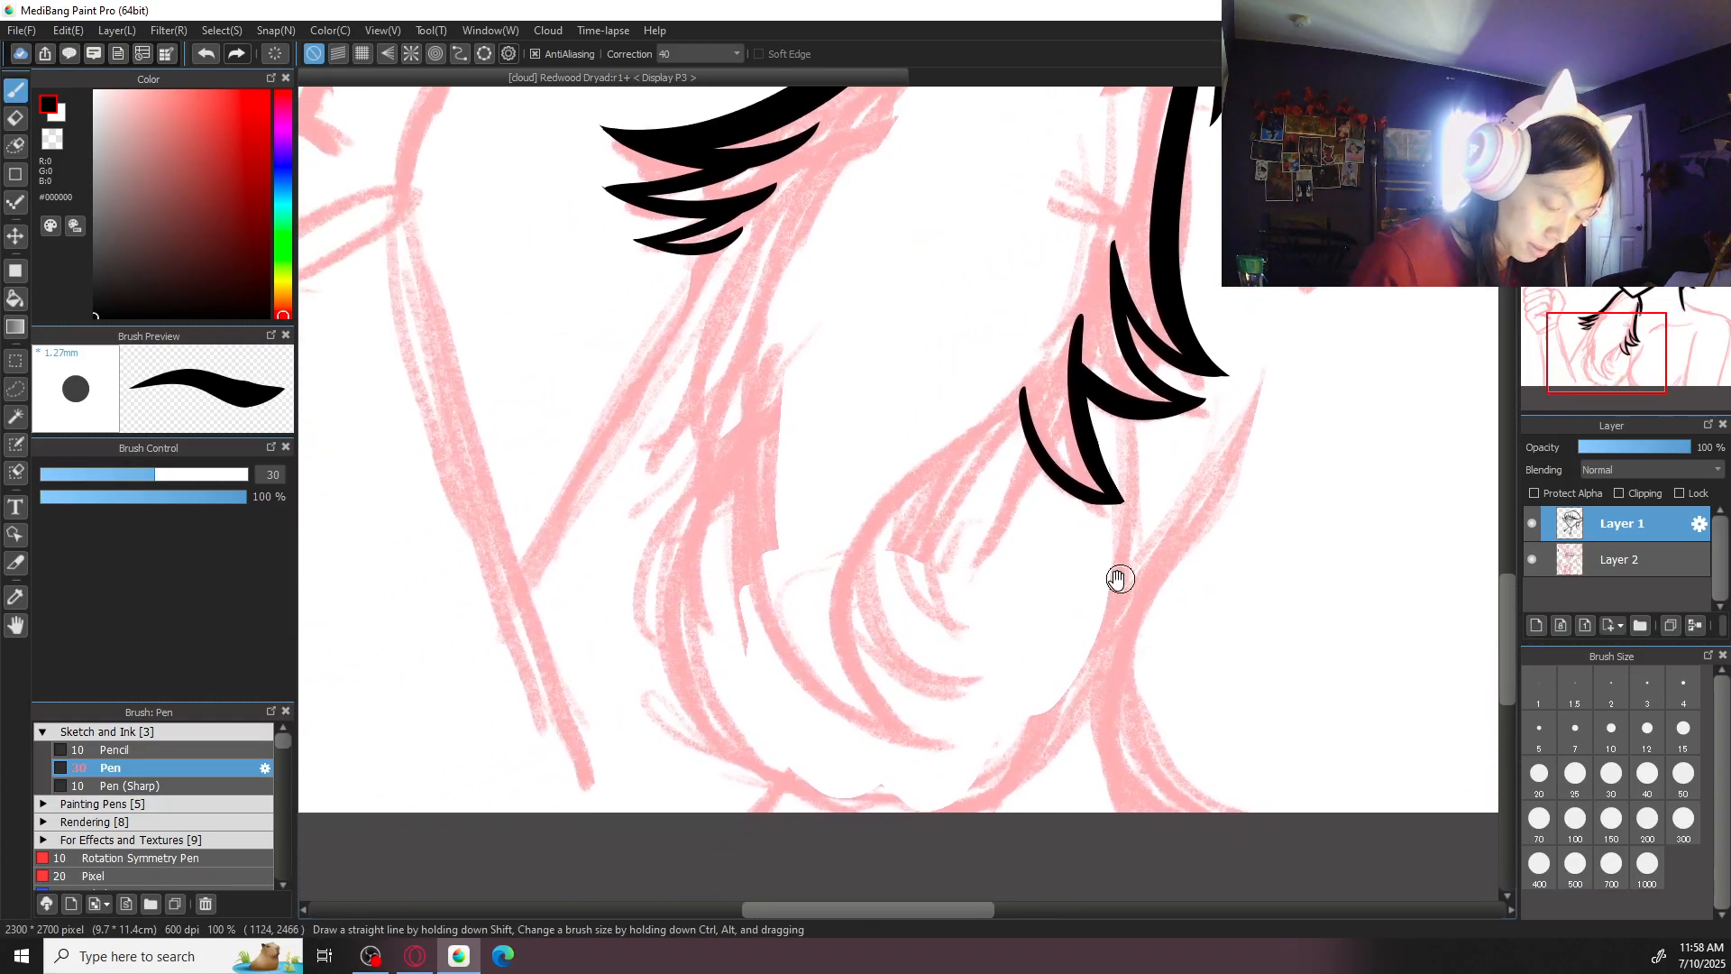
pyautogui.click(1684, 774)
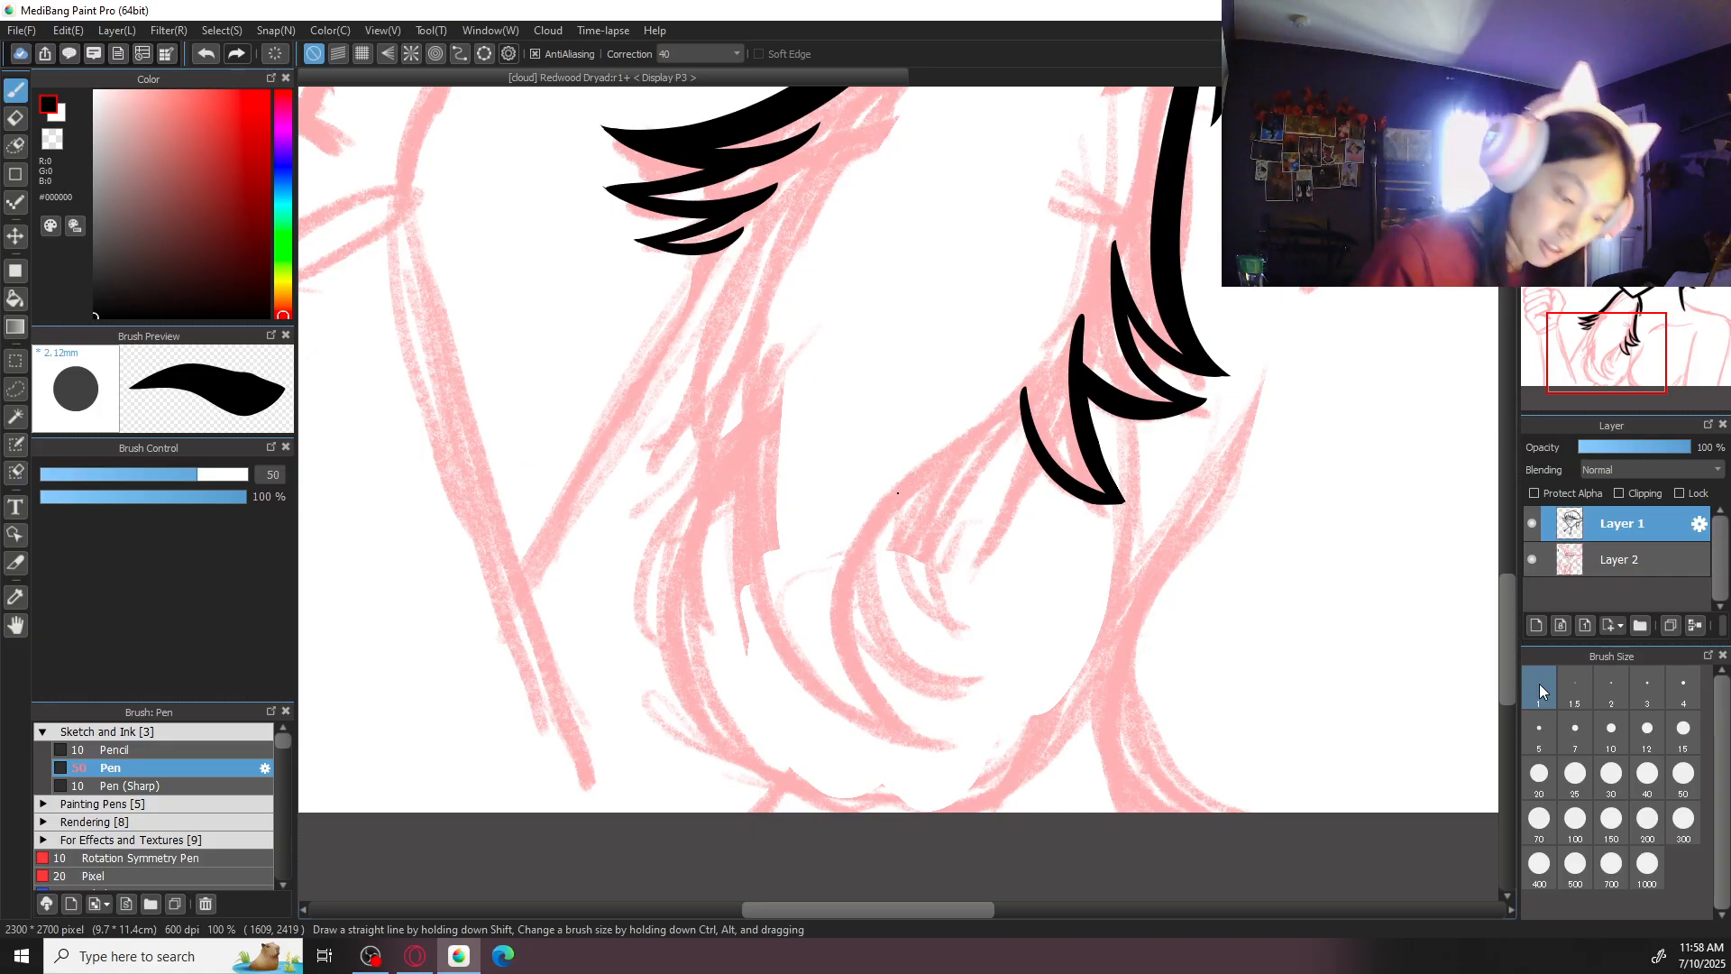
pyautogui.moveTo(1035, 382); pyautogui.dragTo(947, 480)
pyautogui.hotkey('ctrl', 'z')
pyautogui.moveTo(1046, 371)
pyautogui.mouseDown()
pyautogui.moveTo(958, 614)
pyautogui.moveTo(1035, 384)
pyautogui.moveTo(985, 637)
pyautogui.mouseUp()
pyautogui.hotkey('ctrl', 'z')
pyautogui.hotkey('ctrl', 'z')
pyautogui.moveTo(1033, 363)
pyautogui.mouseDown()
pyautogui.moveTo(993, 428)
pyautogui.moveTo(989, 640)
pyautogui.mouseUp()
pyautogui.moveTo(900, 490); pyautogui.dragTo(987, 633)
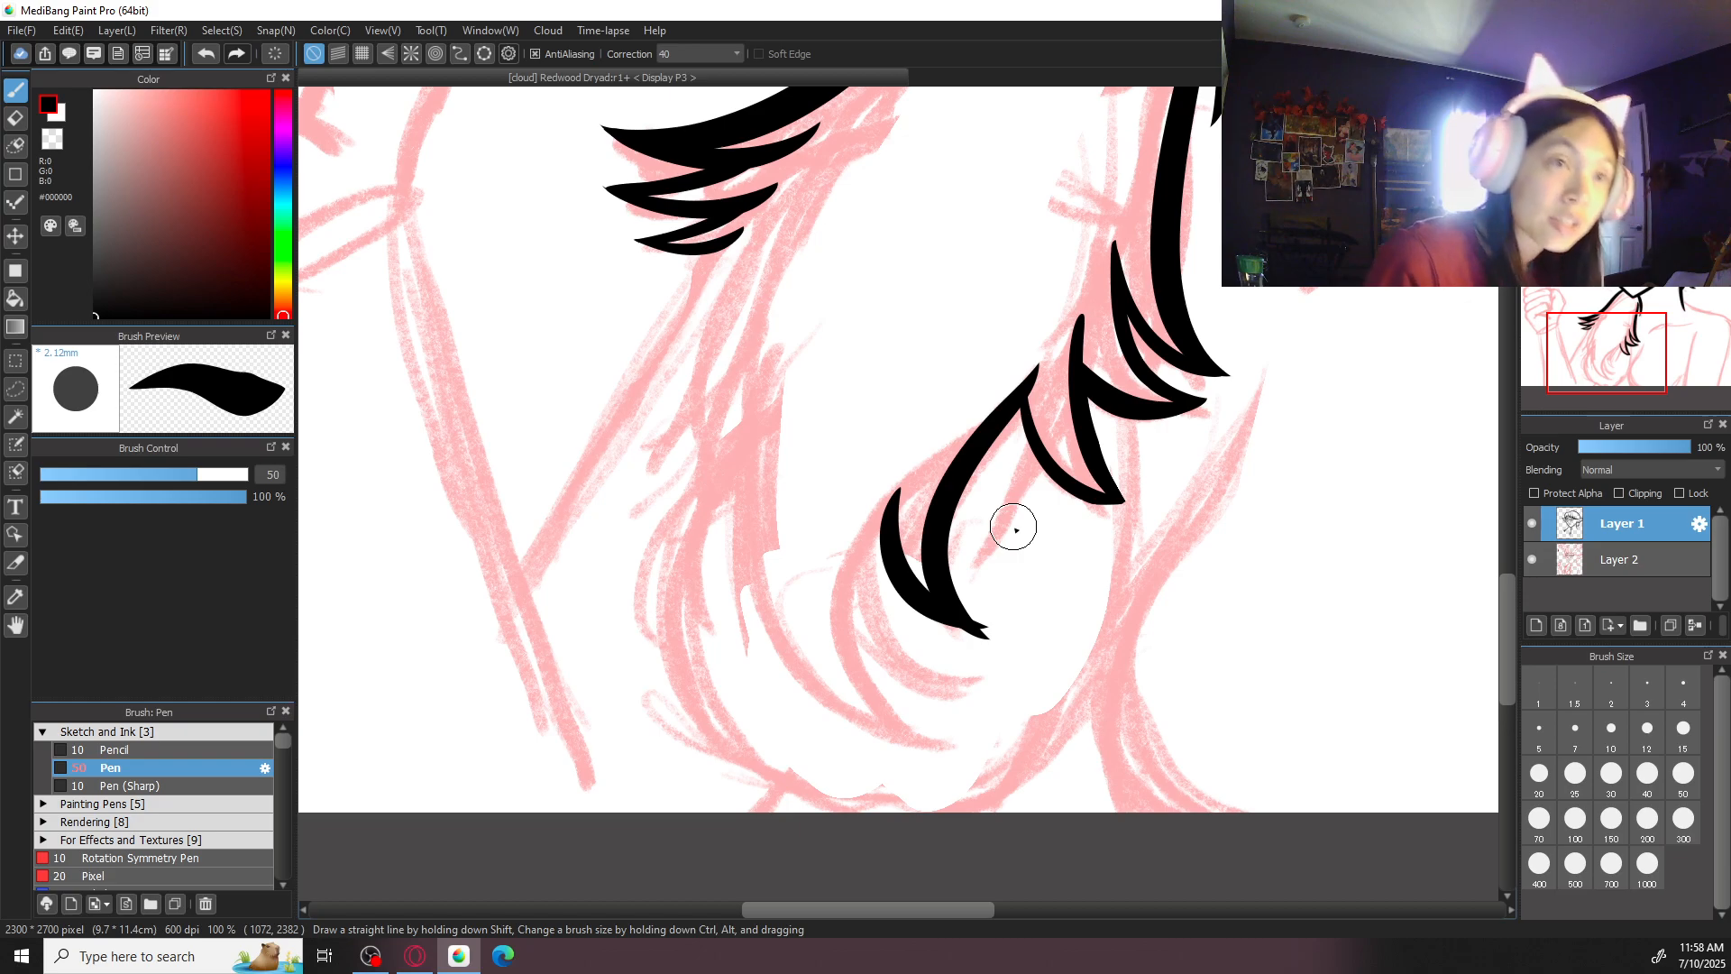
# - Redraw the shorter curve beside the thick strand so both meet in a single clean point
pyautogui.scroll(3, 1001, 528)
pyautogui.moveTo(929, 561); pyautogui.dragTo(949, 529)
pyautogui.hotkey('ctrl', 'z')
pyautogui.moveTo(795, 445)
pyautogui.mouseDown()
pyautogui.moveTo(784, 464)
pyautogui.moveTo(934, 673)
pyautogui.moveTo(858, 657)
pyautogui.moveTo(927, 674)
pyautogui.mouseUp()
pyautogui.hotkey('ctrl', 'z')
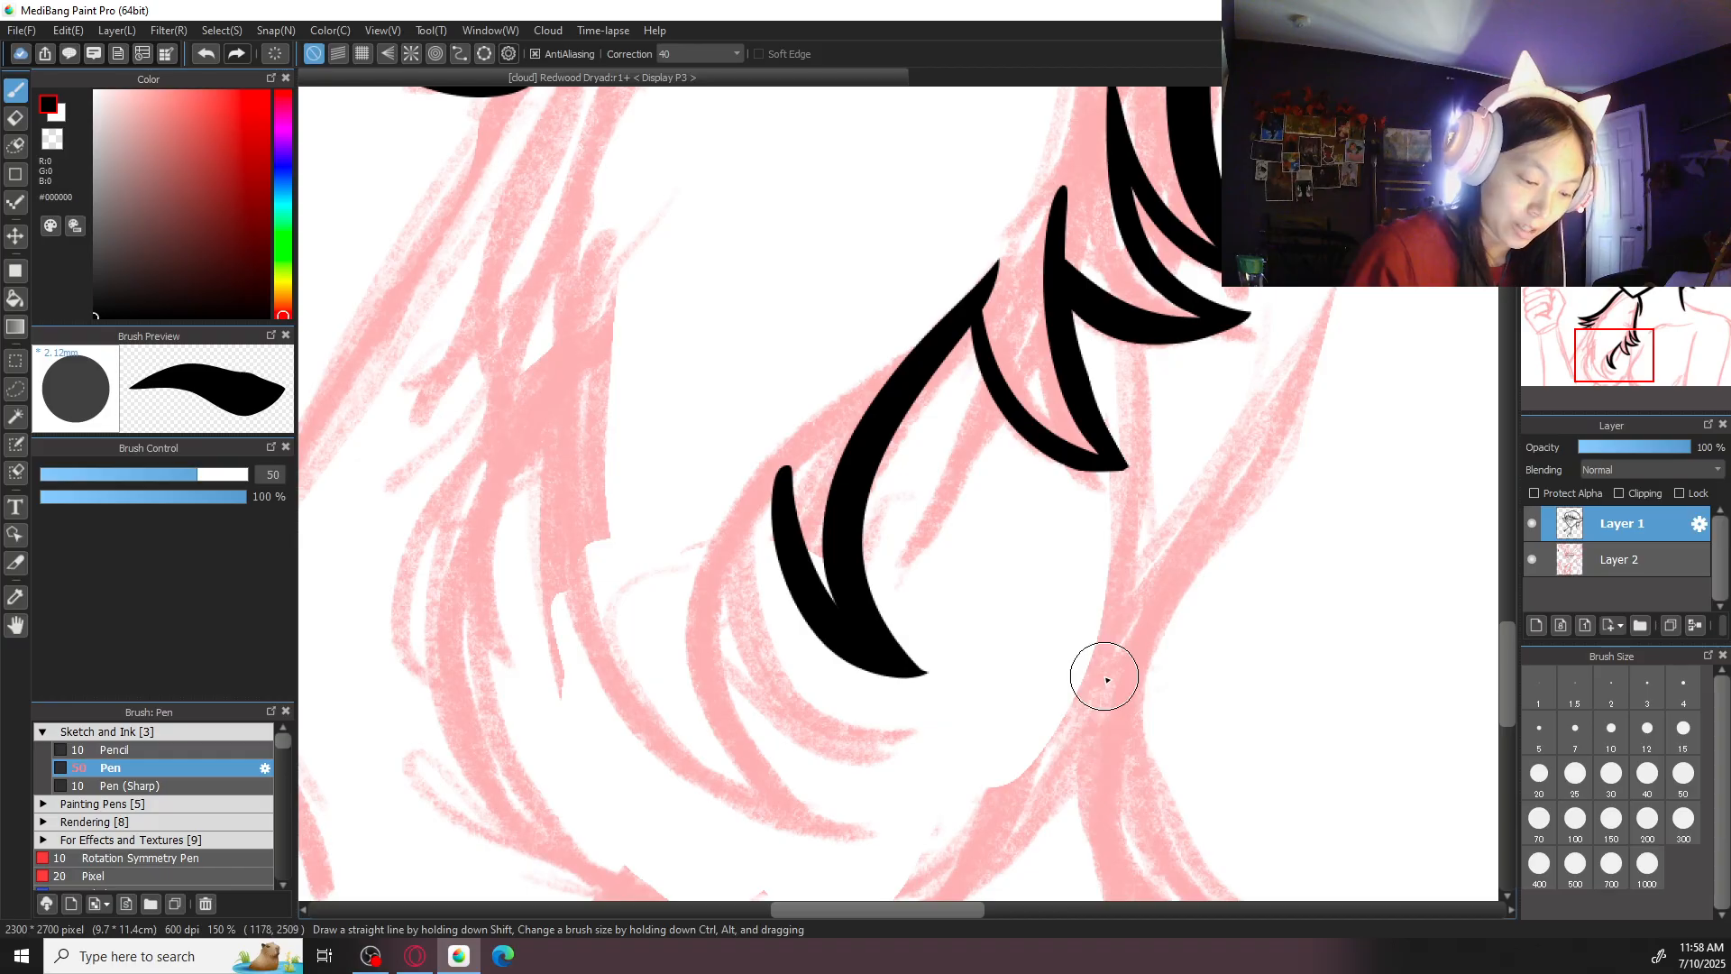
# - Ink the long outer curve of the next tuft, sweeping down around the thick strand's tip along the sketch
pyautogui.moveTo(828, 408)
pyautogui.mouseDown()
pyautogui.moveTo(783, 712)
pyautogui.moveTo(762, 516)
pyautogui.moveTo(905, 746)
pyautogui.mouseUp()
pyautogui.hotkey('ctrl', 'z')
pyautogui.hotkey('ctrl', 'z')
pyautogui.moveTo(841, 378)
pyautogui.mouseDown()
pyautogui.moveTo(746, 582)
pyautogui.moveTo(888, 724)
pyautogui.moveTo(766, 457)
pyautogui.moveTo(902, 731)
pyautogui.mouseUp()
pyautogui.hotkey('ctrl', 'z')
pyautogui.hotkey('ctrl', 'z')
pyautogui.moveTo(839, 384); pyautogui.dragTo(760, 623)
pyautogui.moveTo(819, 727); pyautogui.dragTo(912, 743)
pyautogui.hotkey('ctrl', 'z')
pyautogui.moveTo(838, 388); pyautogui.dragTo(844, 720)
pyautogui.hotkey('ctrl', 'z')
pyautogui.moveTo(826, 384)
pyautogui.mouseDown()
pyautogui.moveTo(774, 477)
pyautogui.moveTo(938, 727)
pyautogui.mouseUp()
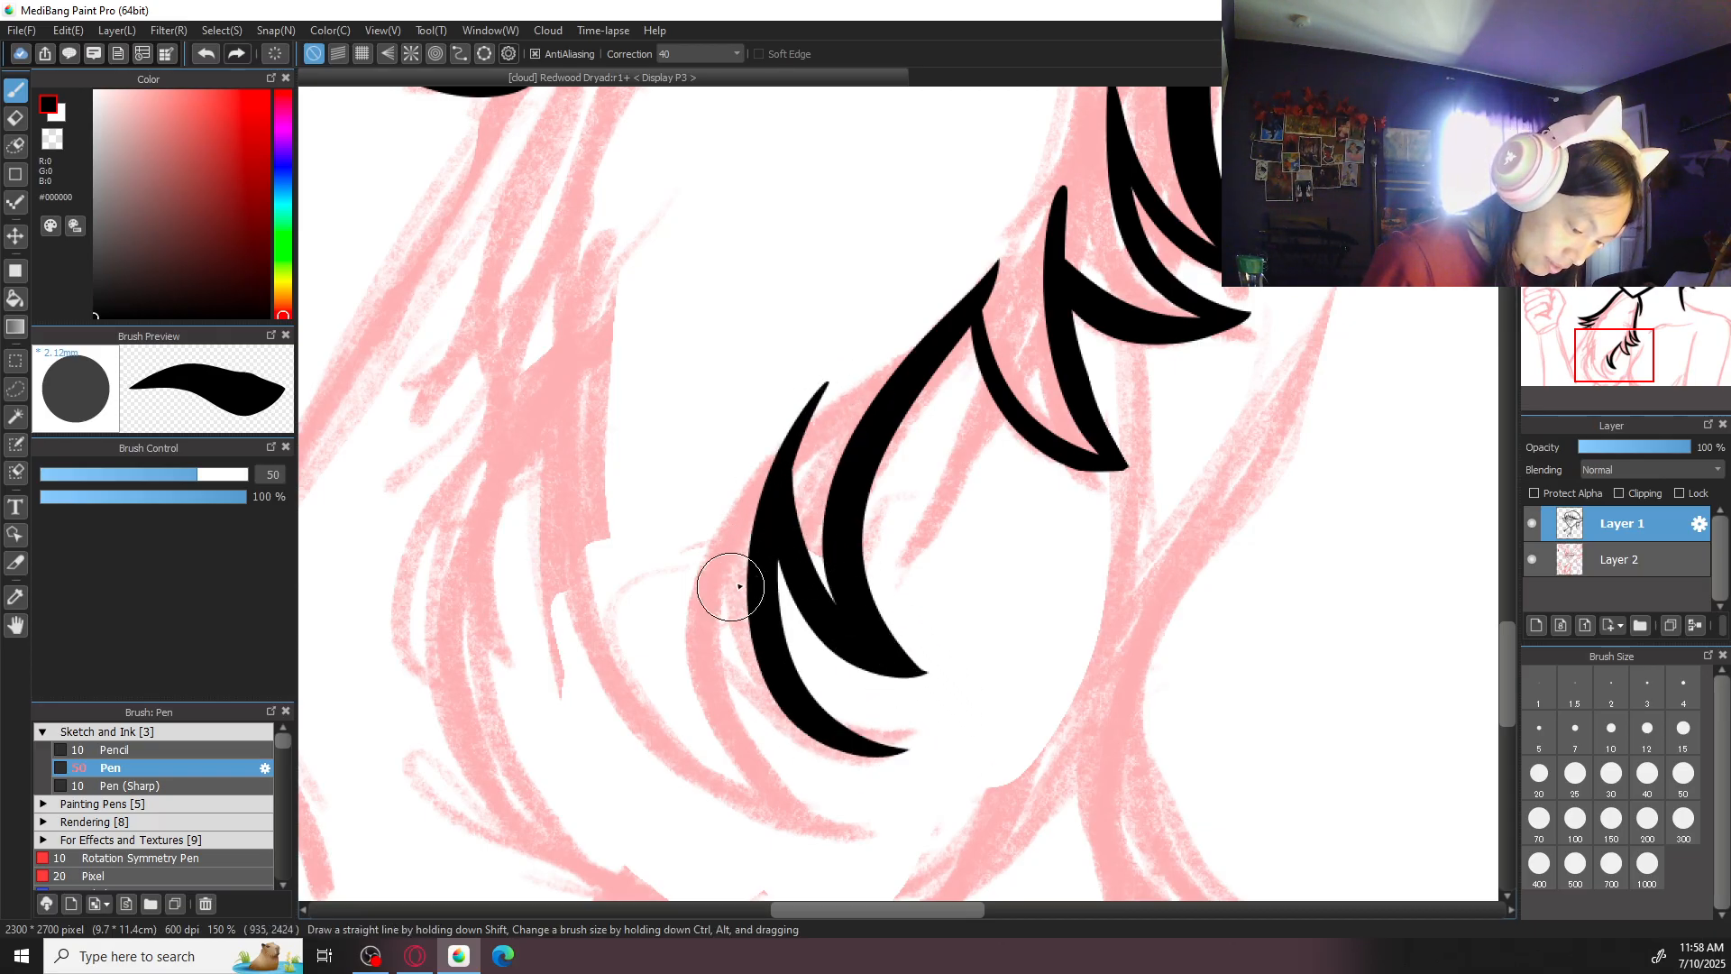
# - Ink a short curve closing the long tuft's point and another curve beneath it for the lowest tuft
pyautogui.moveTo(701, 602); pyautogui.dragTo(919, 745)
pyautogui.hotkey('ctrl', 'z')
pyautogui.moveTo(701, 606)
pyautogui.mouseDown()
pyautogui.moveTo(806, 758)
pyautogui.moveTo(906, 748)
pyautogui.mouseUp()
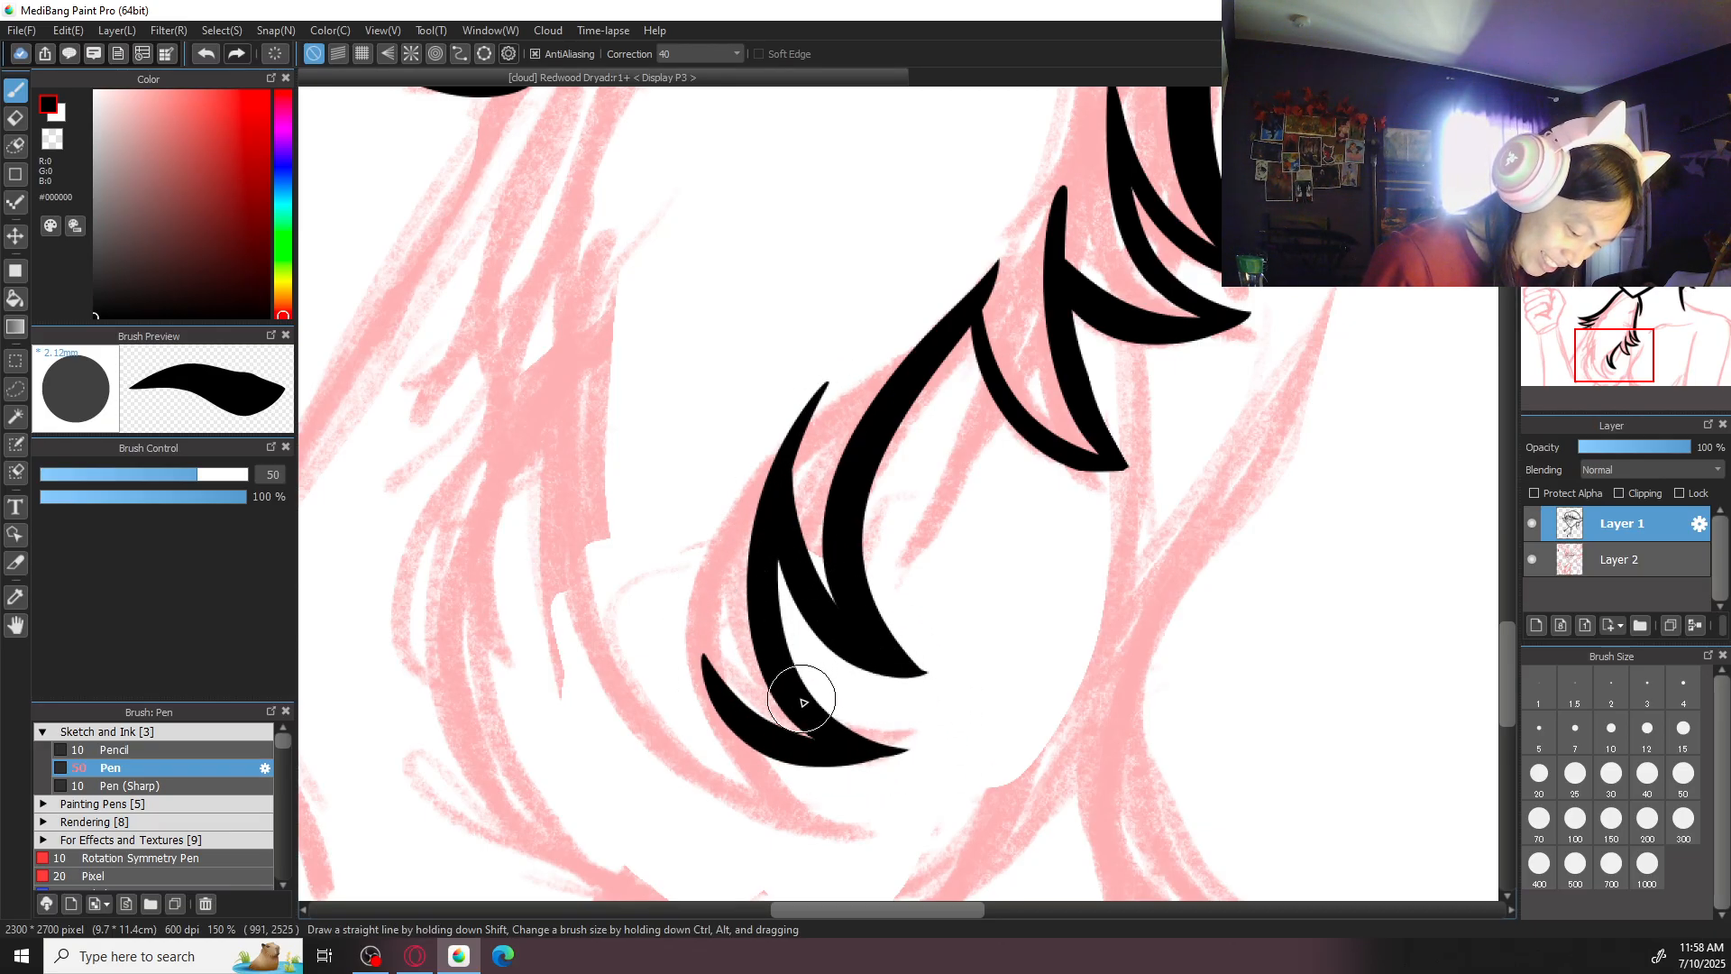
pyautogui.moveTo(698, 591); pyautogui.dragTo(902, 807)
pyautogui.hotkey('ctrl', 'z')
pyautogui.moveTo(695, 595); pyautogui.dragTo(891, 811)
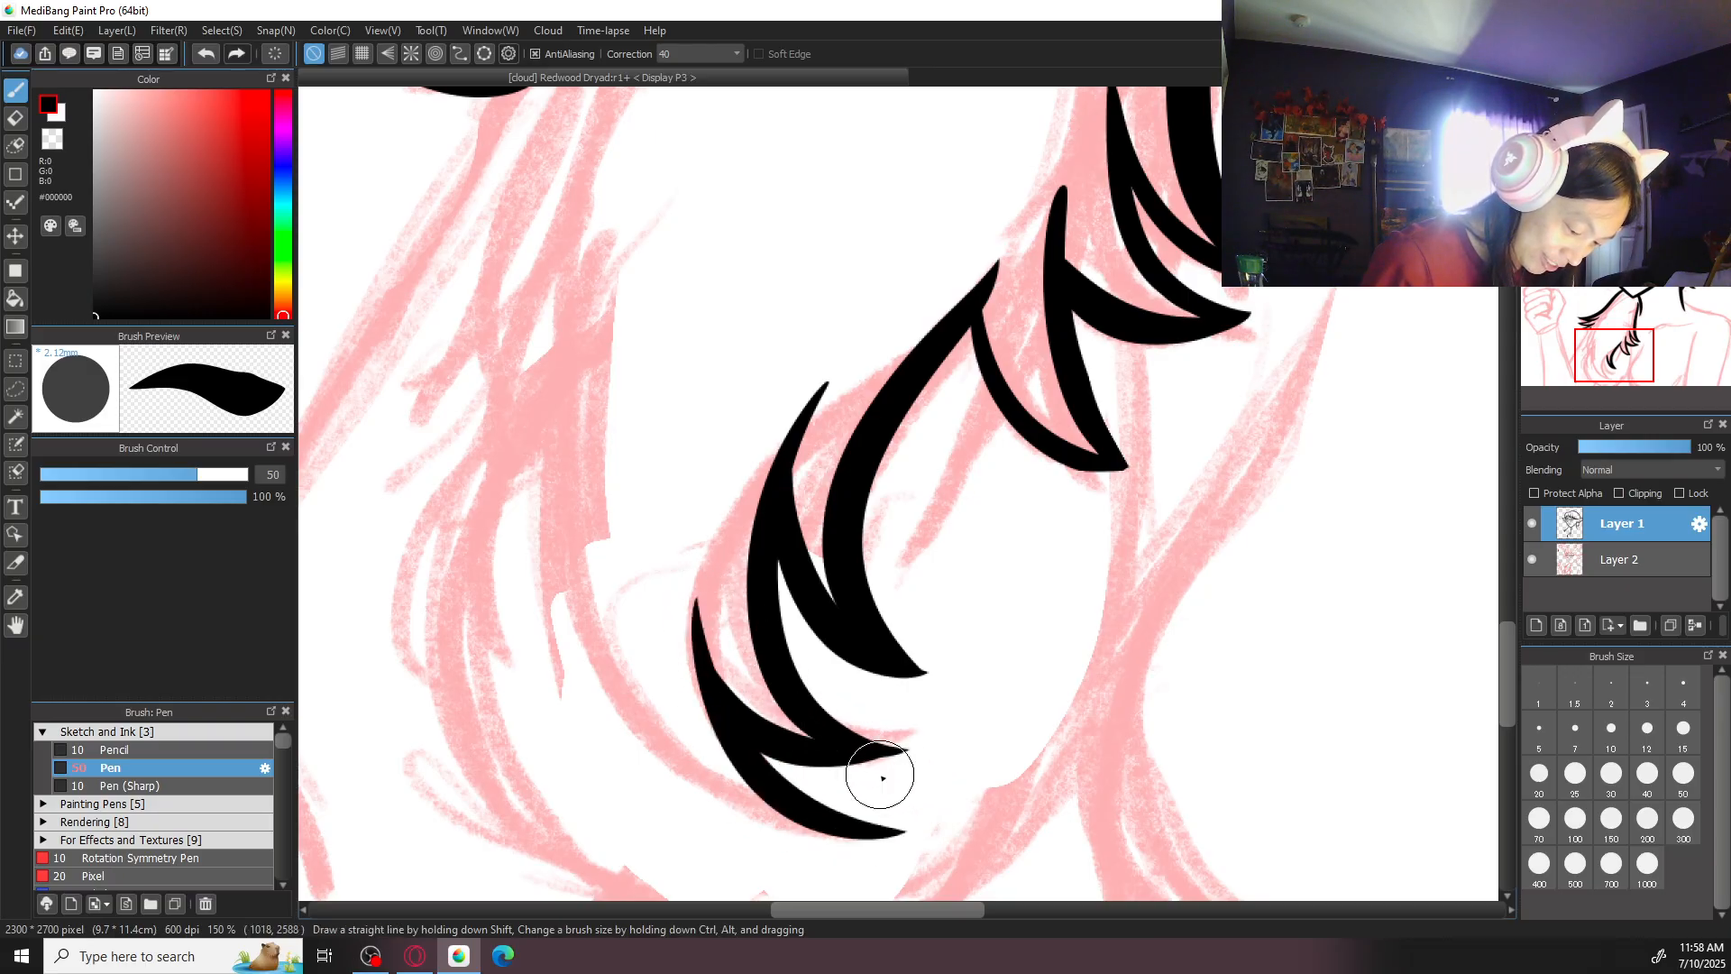
# - Ink the outer strand running down from below the three finished tufts, ending in a short pointed flick
pyautogui.scroll(-1, 810, 664)
pyautogui.scroll(-1, 809, 664)
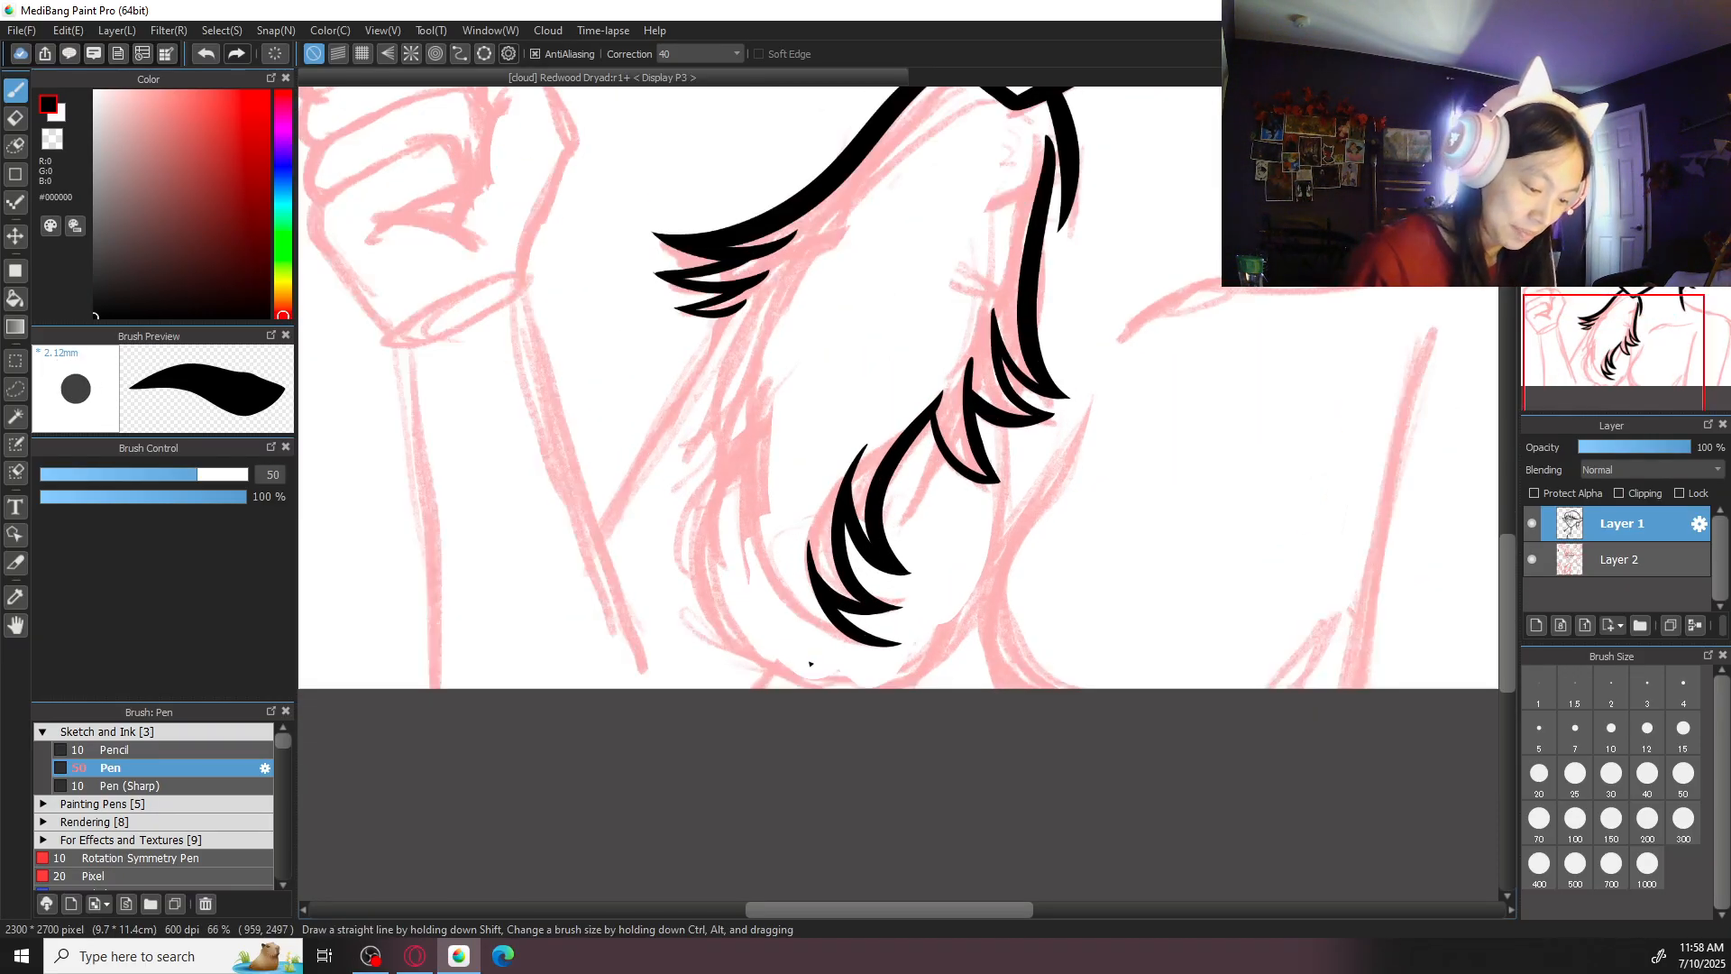
pyautogui.scroll(3, 810, 664)
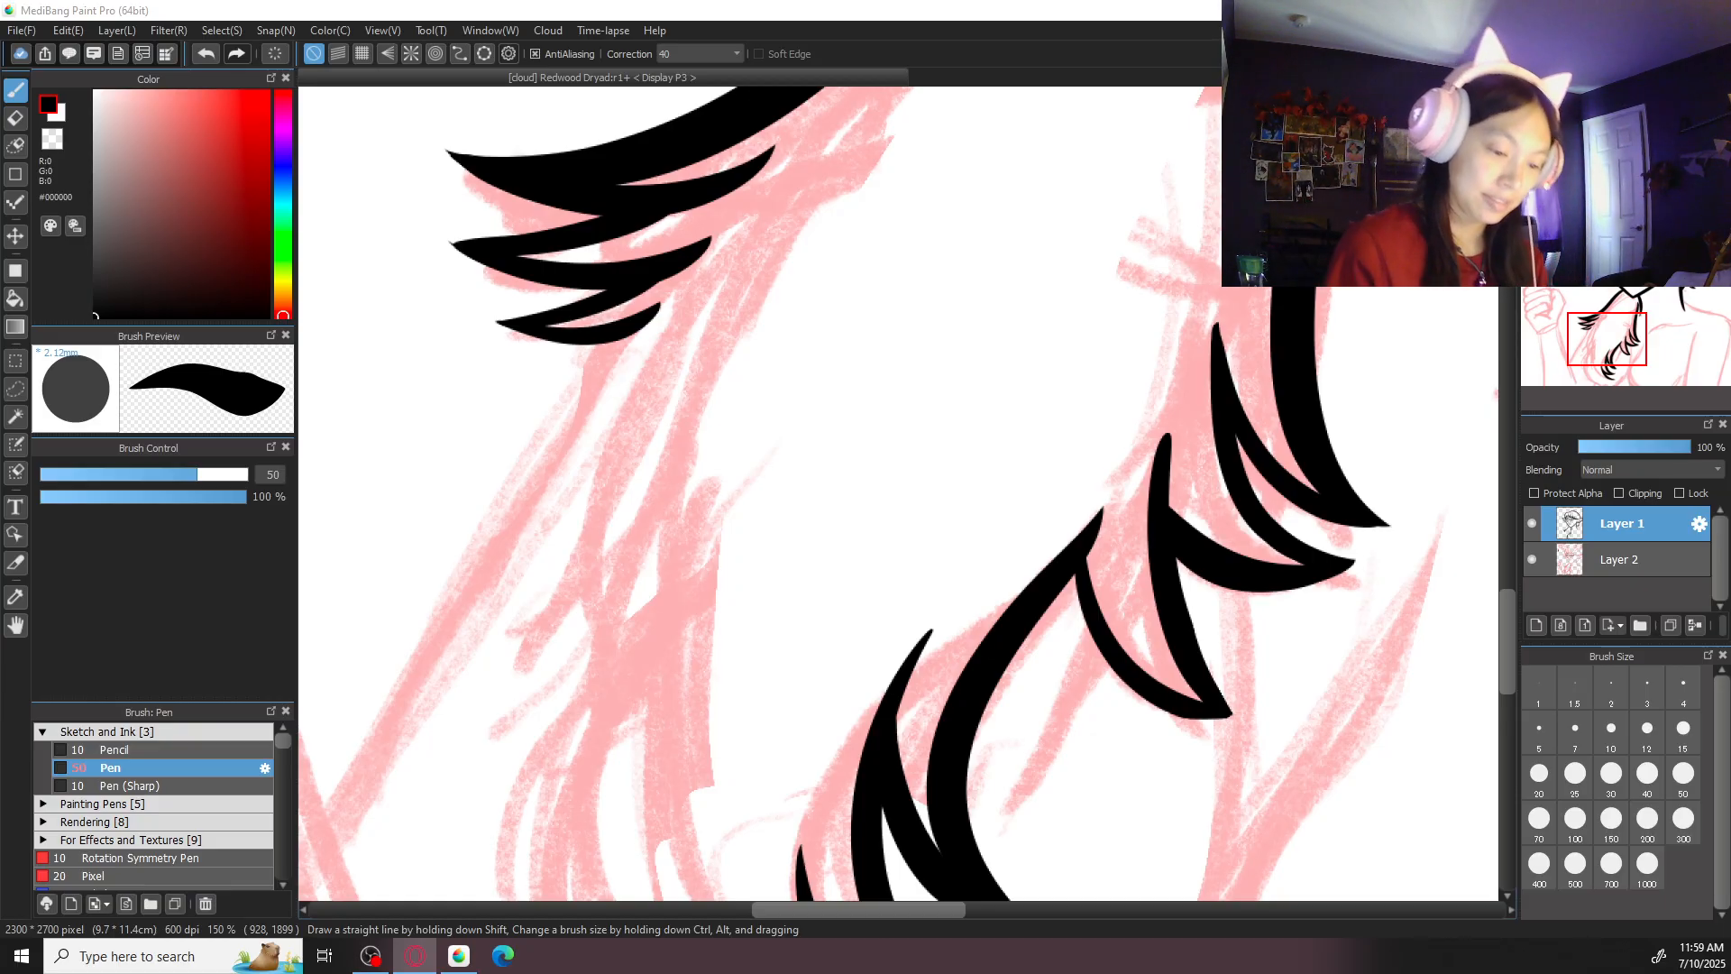
pyautogui.hotkey('ctrl', '-')
pyautogui.hotkey('ctrl', '-')
pyautogui.hotkey('ctrl', '+')
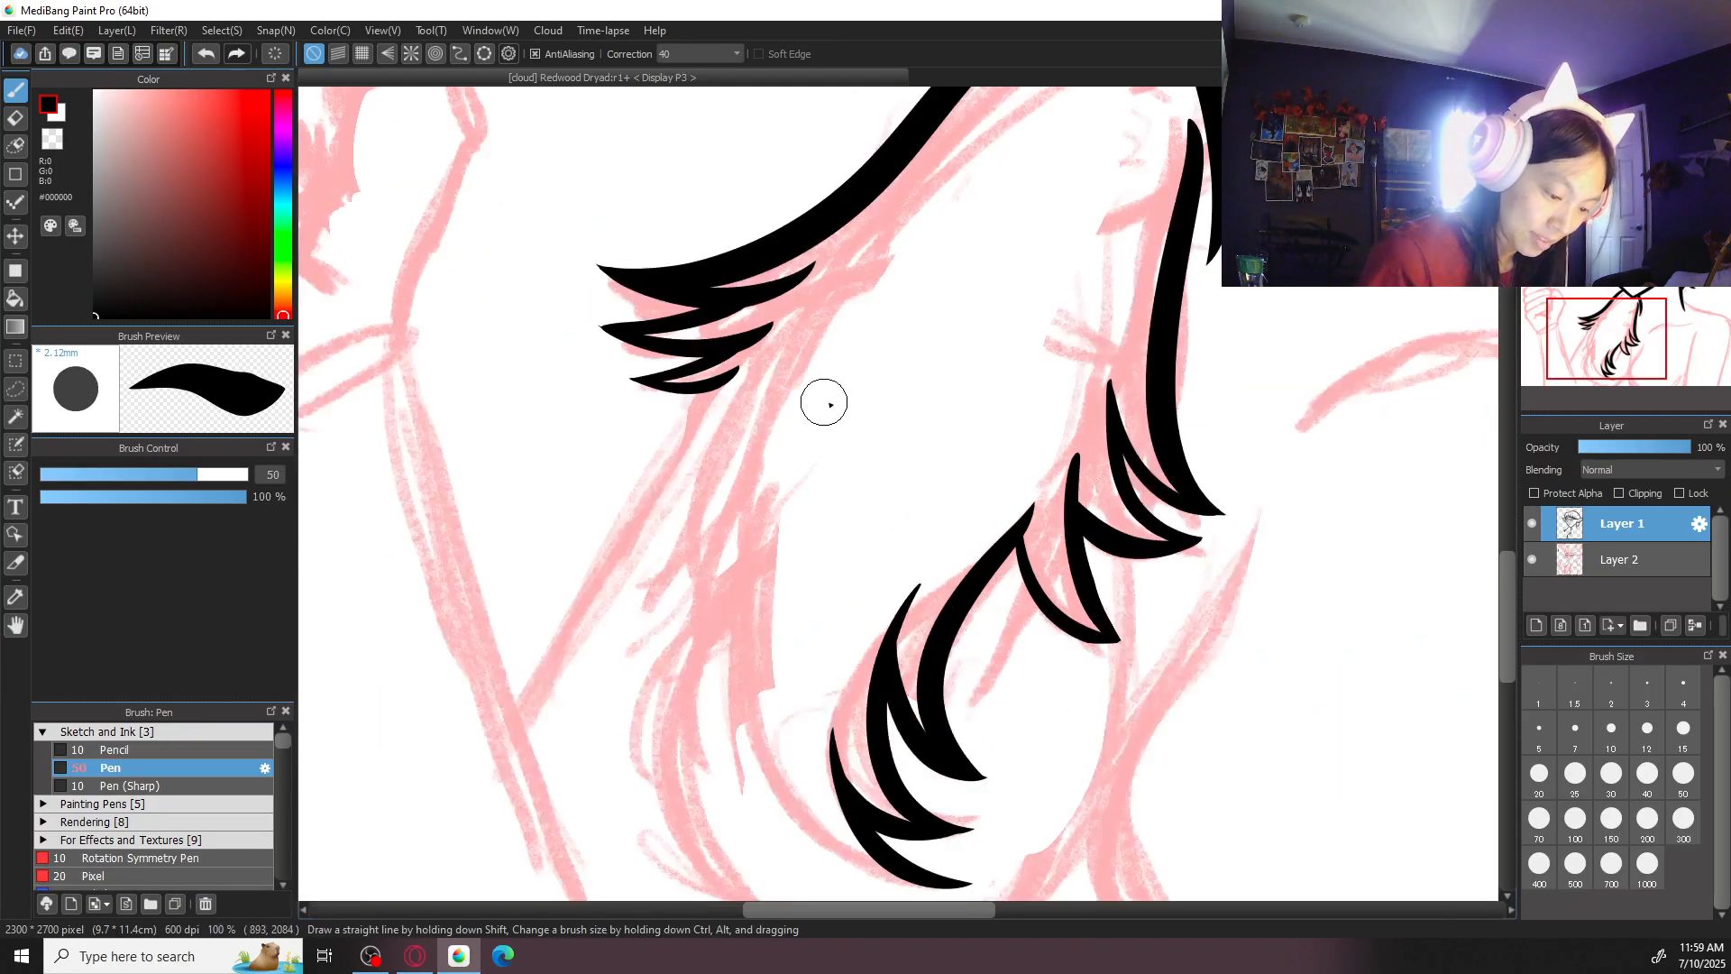
pyautogui.moveTo(719, 420); pyautogui.dragTo(678, 633)
pyautogui.hotkey('ctrl', 'z')
pyautogui.moveTo(760, 354)
pyautogui.mouseDown()
pyautogui.moveTo(673, 523)
pyautogui.moveTo(689, 679)
pyautogui.mouseUp()
pyautogui.hotkey('ctrl', 'z')
pyautogui.hotkey('ctrl', 'z')
pyautogui.moveTo(745, 379)
pyautogui.mouseDown()
pyautogui.moveTo(663, 646)
pyautogui.moveTo(697, 448)
pyautogui.moveTo(592, 631)
pyautogui.mouseUp()
pyautogui.hotkey('ctrl', 'z')
pyautogui.moveTo(717, 571); pyautogui.dragTo(592, 647)
pyautogui.moveTo(745, 620)
pyautogui.mouseDown()
pyautogui.moveTo(817, 457)
pyautogui.moveTo(741, 619)
pyautogui.mouseUp()
# - Ink a long curve from above the flick, sweeping down and inward to the lower edge of the hair sketch
pyautogui.hotkey('ctrl', 'z')
pyautogui.moveTo(818, 365); pyautogui.dragTo(772, 626)
pyautogui.hotkey('ctrl', 'z')
pyautogui.moveTo(822, 359)
pyautogui.mouseDown()
pyautogui.moveTo(772, 645)
pyautogui.moveTo(812, 723)
pyautogui.moveTo(915, 764)
pyautogui.mouseUp()
pyautogui.hotkey('ctrl', 'z')
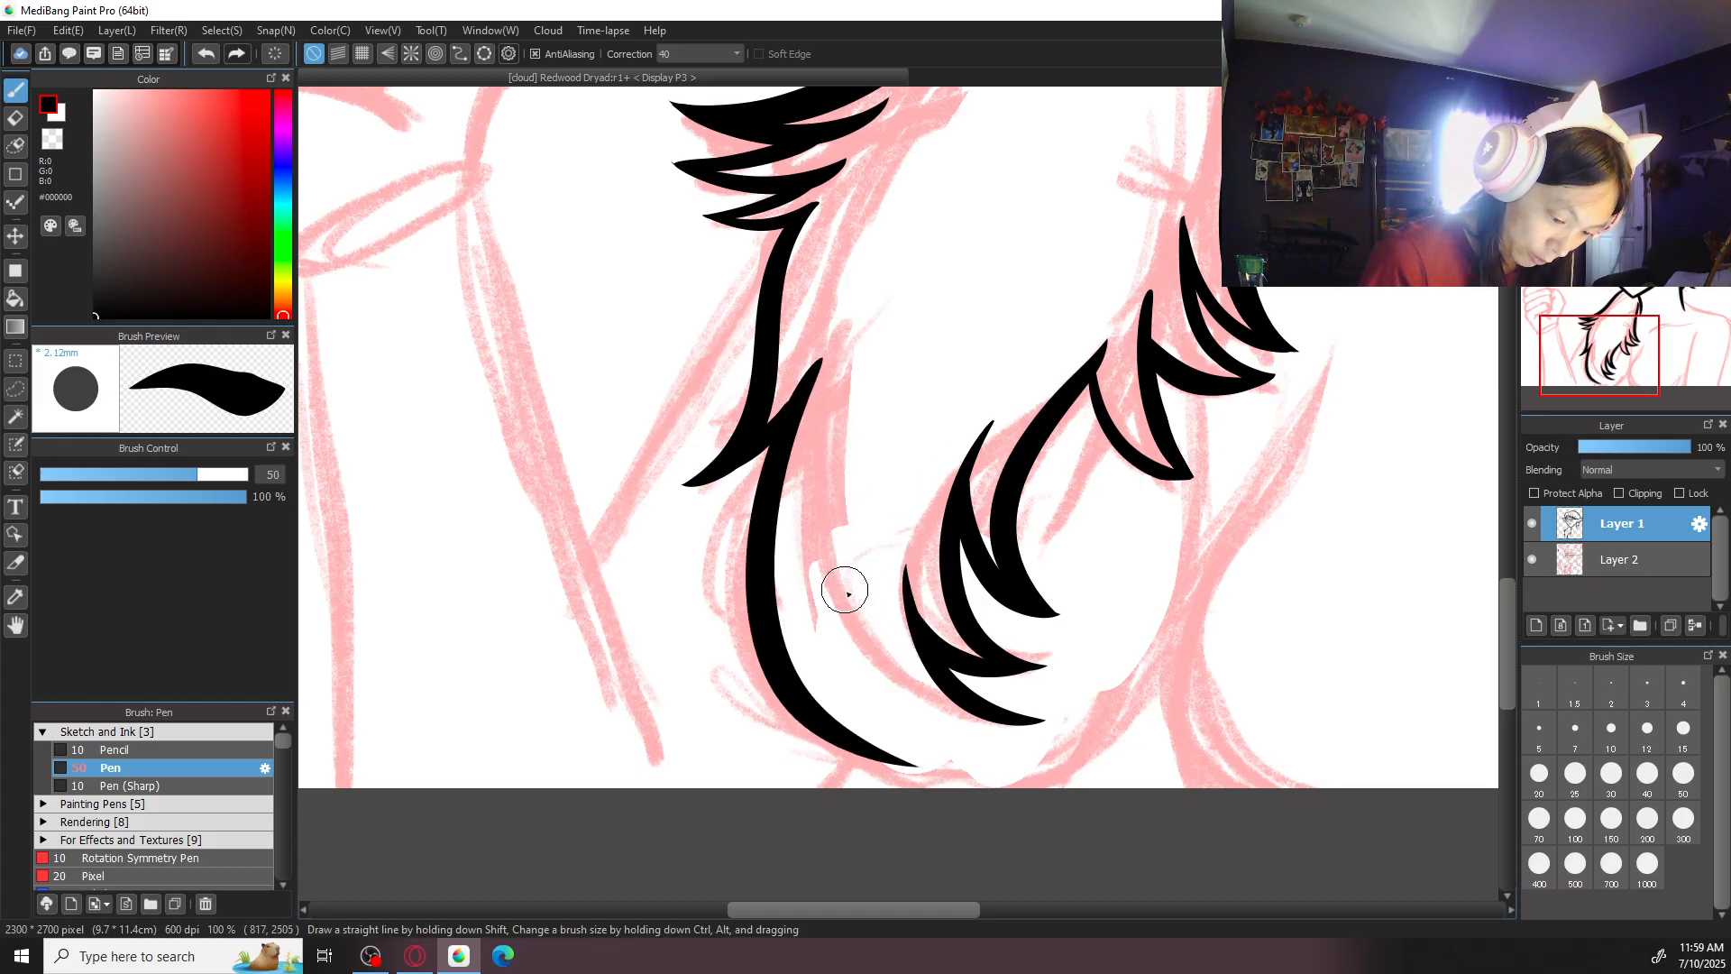
# - Try to ink a short curve below the lowest inner tuft, running parallel to it into a pointed tip
pyautogui.moveTo(812, 505); pyautogui.dragTo(1020, 711)
pyautogui.hotkey('ctrl', 'z')
pyautogui.moveTo(811, 560); pyautogui.dragTo(998, 665)
pyautogui.hotkey('ctrl', 'z')
pyautogui.moveTo(842, 619); pyautogui.dragTo(1017, 696)
pyautogui.hotkey('ctrl', 'z')
pyautogui.moveTo(840, 617); pyautogui.dragTo(1017, 695)
pyautogui.hotkey('ctrl', 'z')
pyautogui.moveTo(841, 617); pyautogui.dragTo(1043, 696)
pyautogui.scroll(-2, 1024, 379)
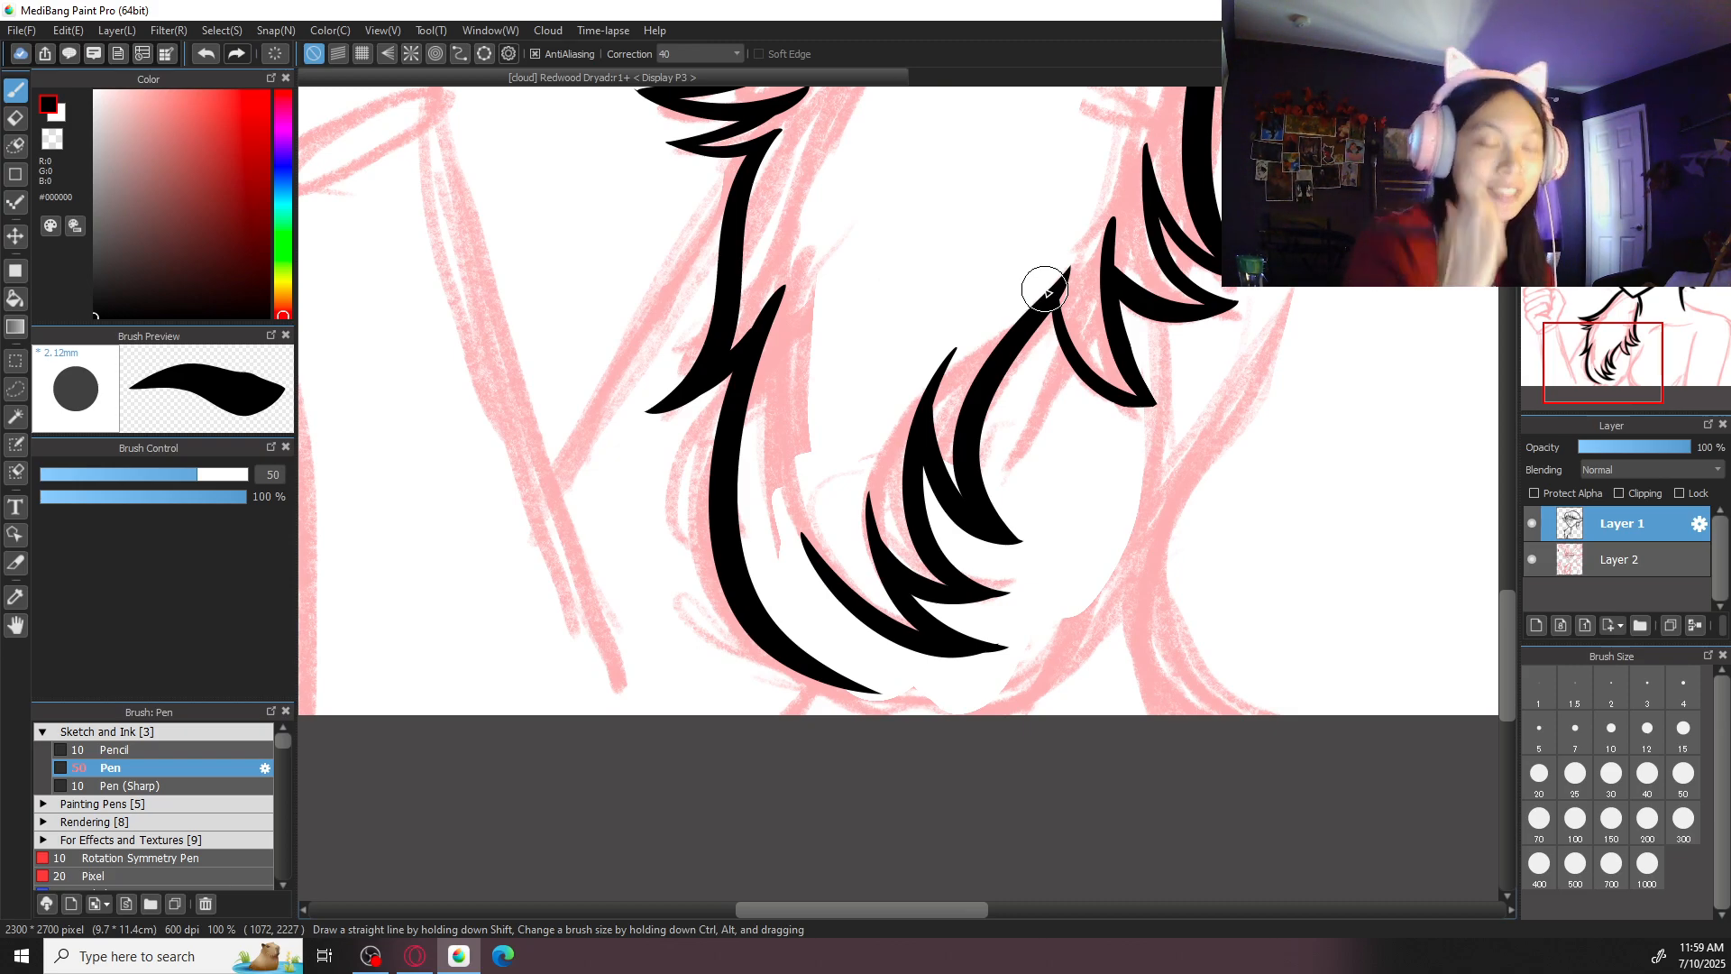
# - Ink a longer tapering curve for the lowest inner tuft, starting higher between the outer strand and the neighbouring tuft and meeting its pointed tip
pyautogui.hotkey('ctrl', 'Up')
pyautogui.press('Right')
pyautogui.press('Right')
pyautogui.hotkey('ctrl', 'z')
pyautogui.moveTo(735, 434)
pyautogui.mouseDown()
pyautogui.moveTo(831, 706)
pyautogui.moveTo(944, 785)
pyautogui.mouseUp()
pyautogui.hotkey('ctrl', 'z')
pyautogui.hotkey('ctrl', 'z')
pyautogui.moveTo(738, 428)
pyautogui.mouseDown()
pyautogui.moveTo(808, 715)
pyautogui.moveTo(928, 776)
pyautogui.mouseUp()
pyautogui.hotkey('ctrl', 'z')
pyautogui.moveTo(750, 389)
pyautogui.mouseDown()
pyautogui.moveTo(815, 707)
pyautogui.moveTo(866, 753)
pyautogui.mouseUp()
pyautogui.hotkey('ctrl', 'z')
pyautogui.moveTo(758, 442); pyautogui.dragTo(934, 773)
pyautogui.hotkey('ctrl', 'z')
pyautogui.moveTo(768, 398)
pyautogui.mouseDown()
pyautogui.moveTo(901, 774)
pyautogui.moveTo(938, 783)
pyautogui.moveTo(897, 781)
pyautogui.moveTo(929, 778)
pyautogui.moveTo(737, 550)
pyautogui.moveTo(938, 761)
pyautogui.moveTo(795, 703)
pyautogui.moveTo(945, 768)
pyautogui.mouseUp()
# - Ink a curve from the new tuft line down to the outer strand's tip, closing the bottom point of the hair
pyautogui.hotkey('ctrl', 'z')
pyautogui.hotkey('ctrl', 'z')
pyautogui.hotkey('ctrl', 'z')
pyautogui.moveTo(746, 490); pyautogui.dragTo(749, 755)
pyautogui.hotkey('ctrl', 'z')
pyautogui.moveTo(747, 455); pyautogui.dragTo(735, 753)
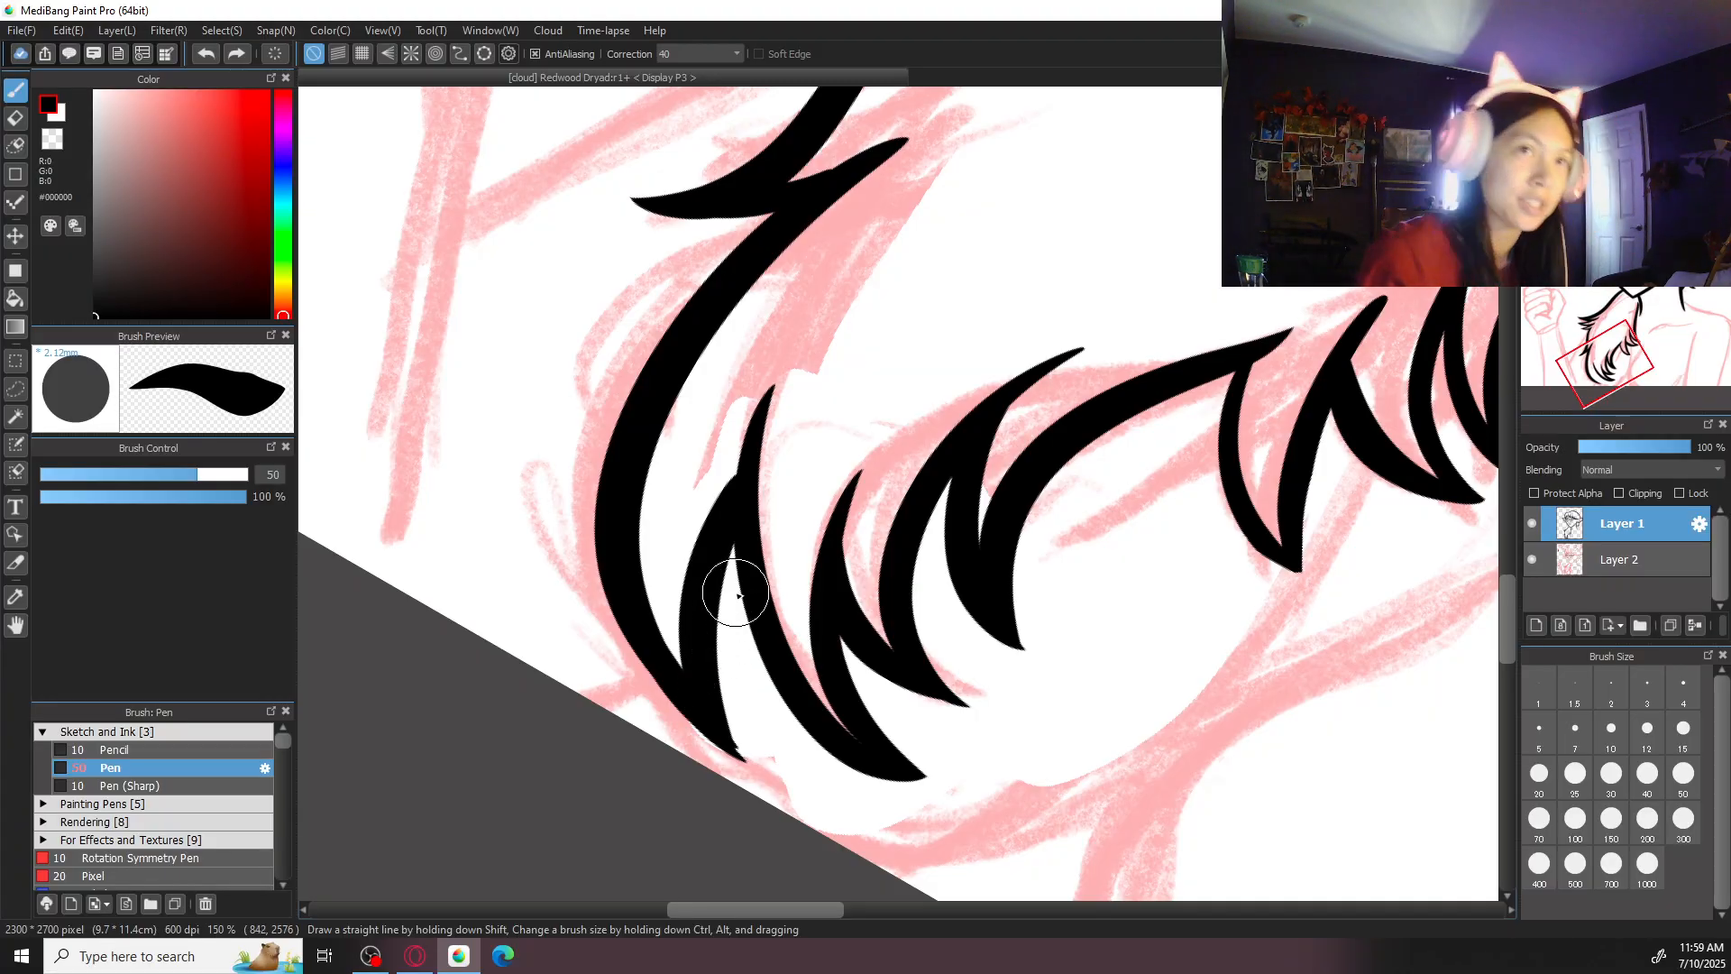
pyautogui.moveTo(718, 612); pyautogui.dragTo(763, 469)
# - Erase the rough edge at the outer strand's bottom tip to sharpen its point
pyautogui.press('e')
pyautogui.moveTo(794, 630); pyautogui.dragTo(782, 572)
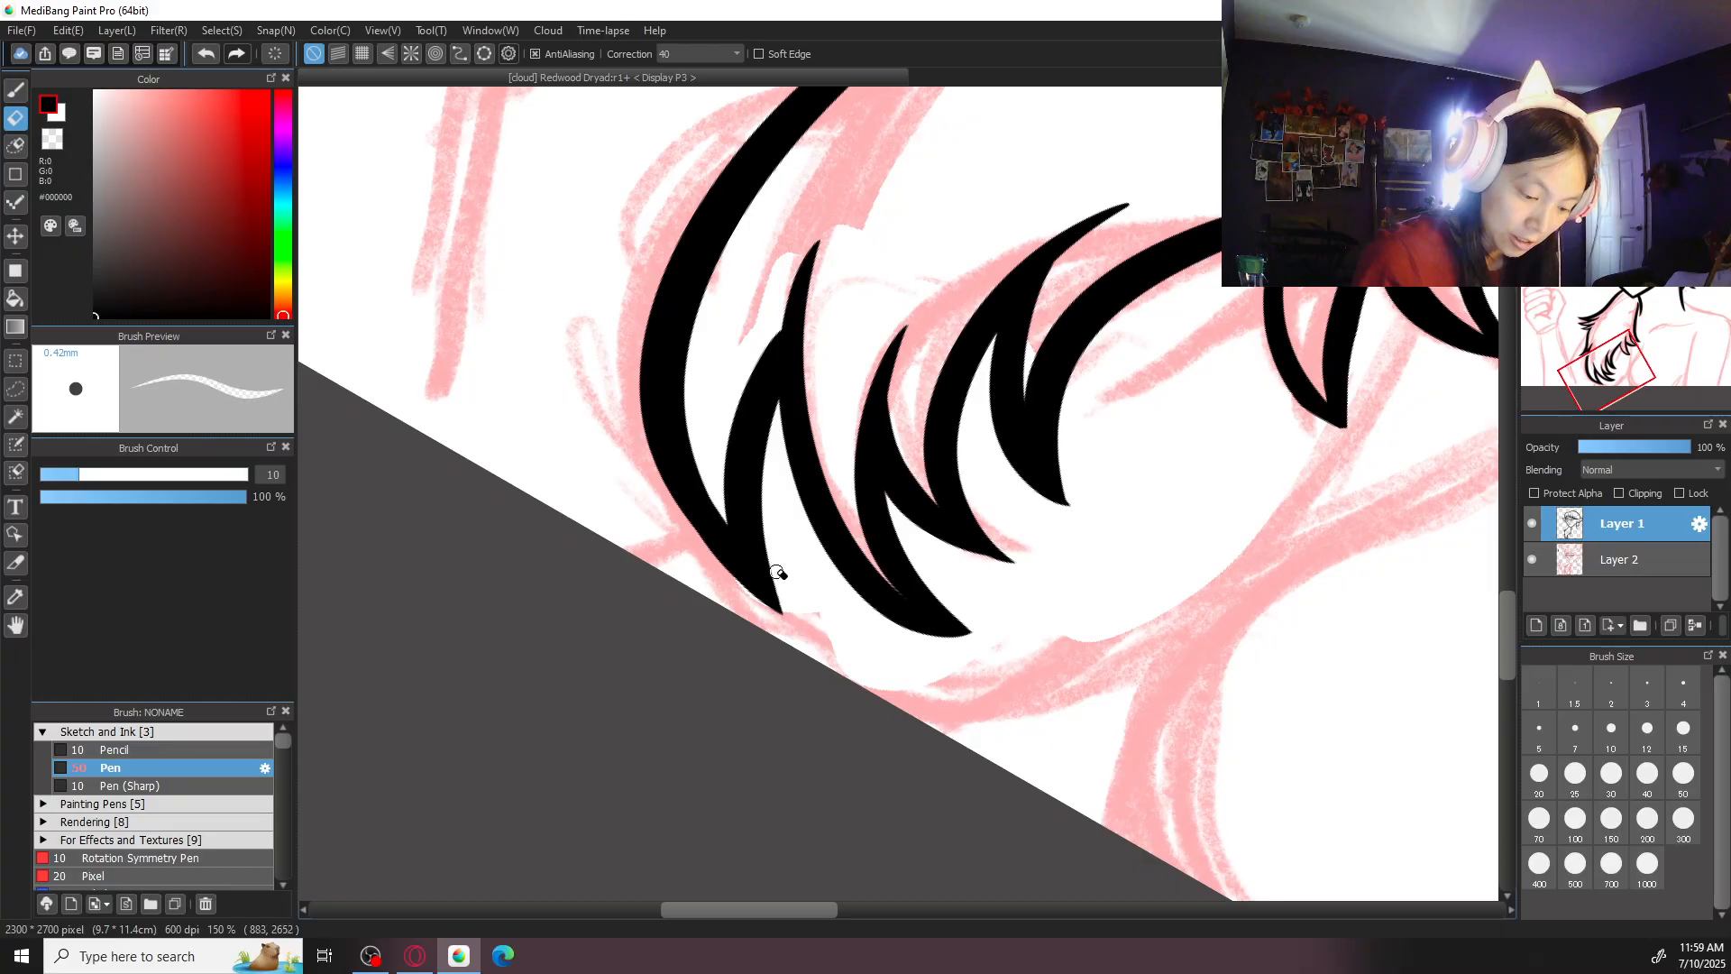
pyautogui.press('b')
pyautogui.press('Up')
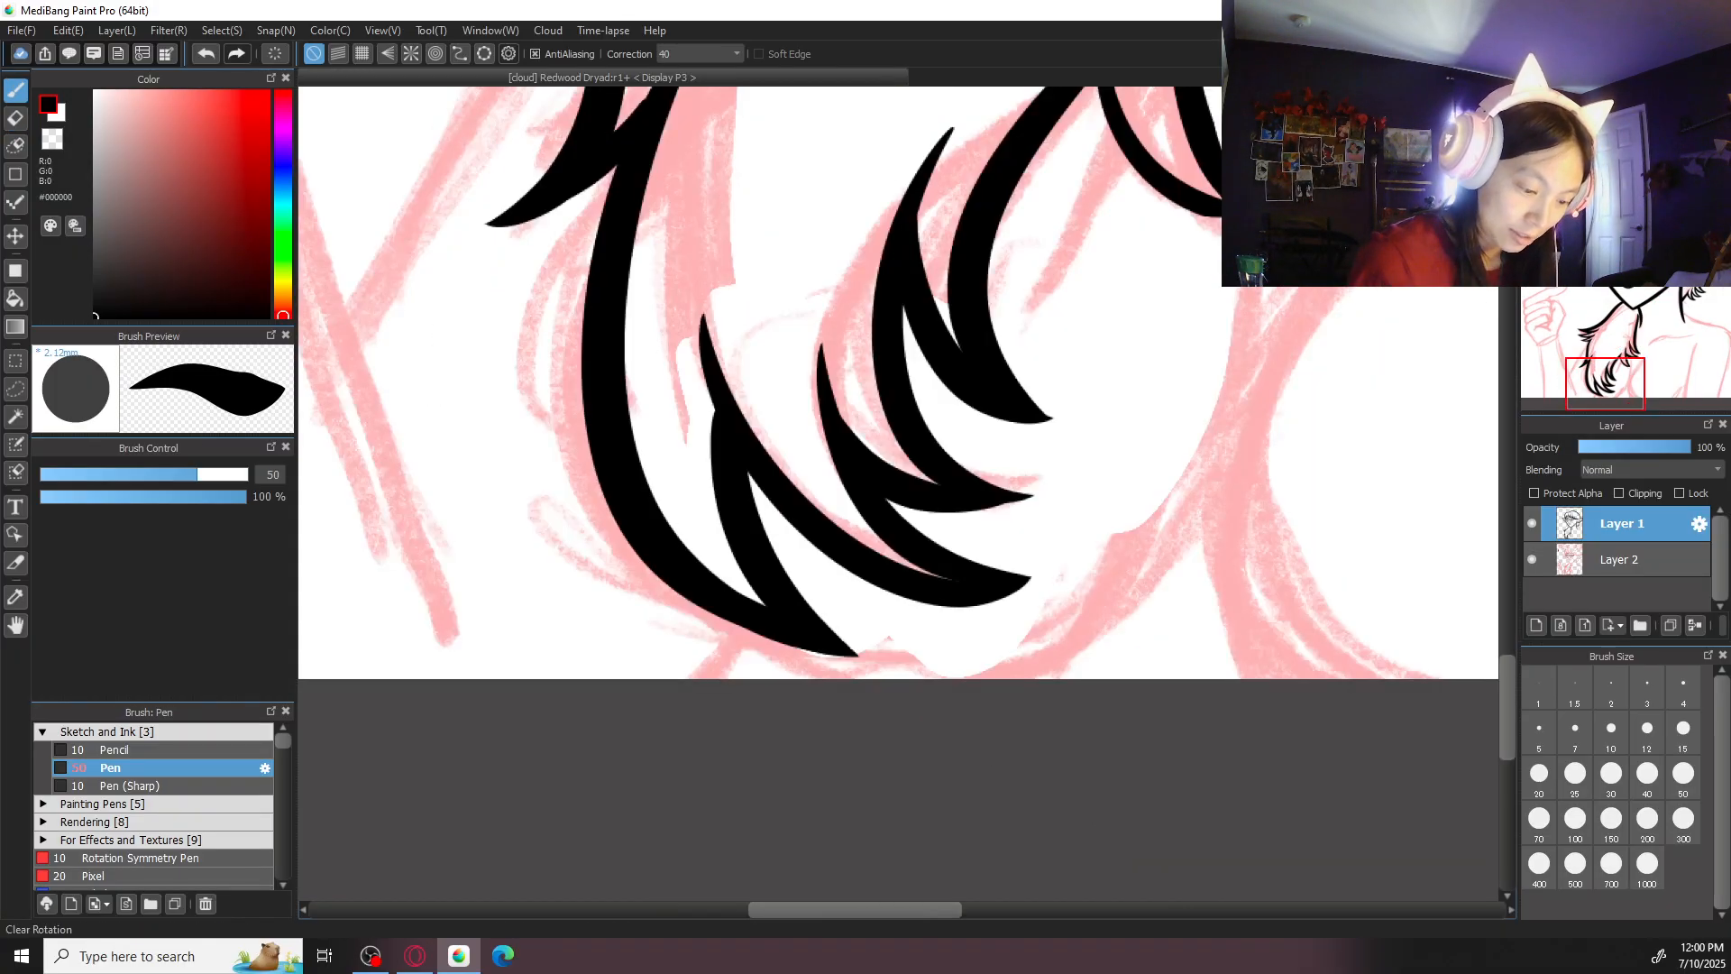
pyautogui.hotkey('ctrl', '-')
pyautogui.hotkey('ctrl', '-')
pyautogui.hotkey('ctrl', '-')
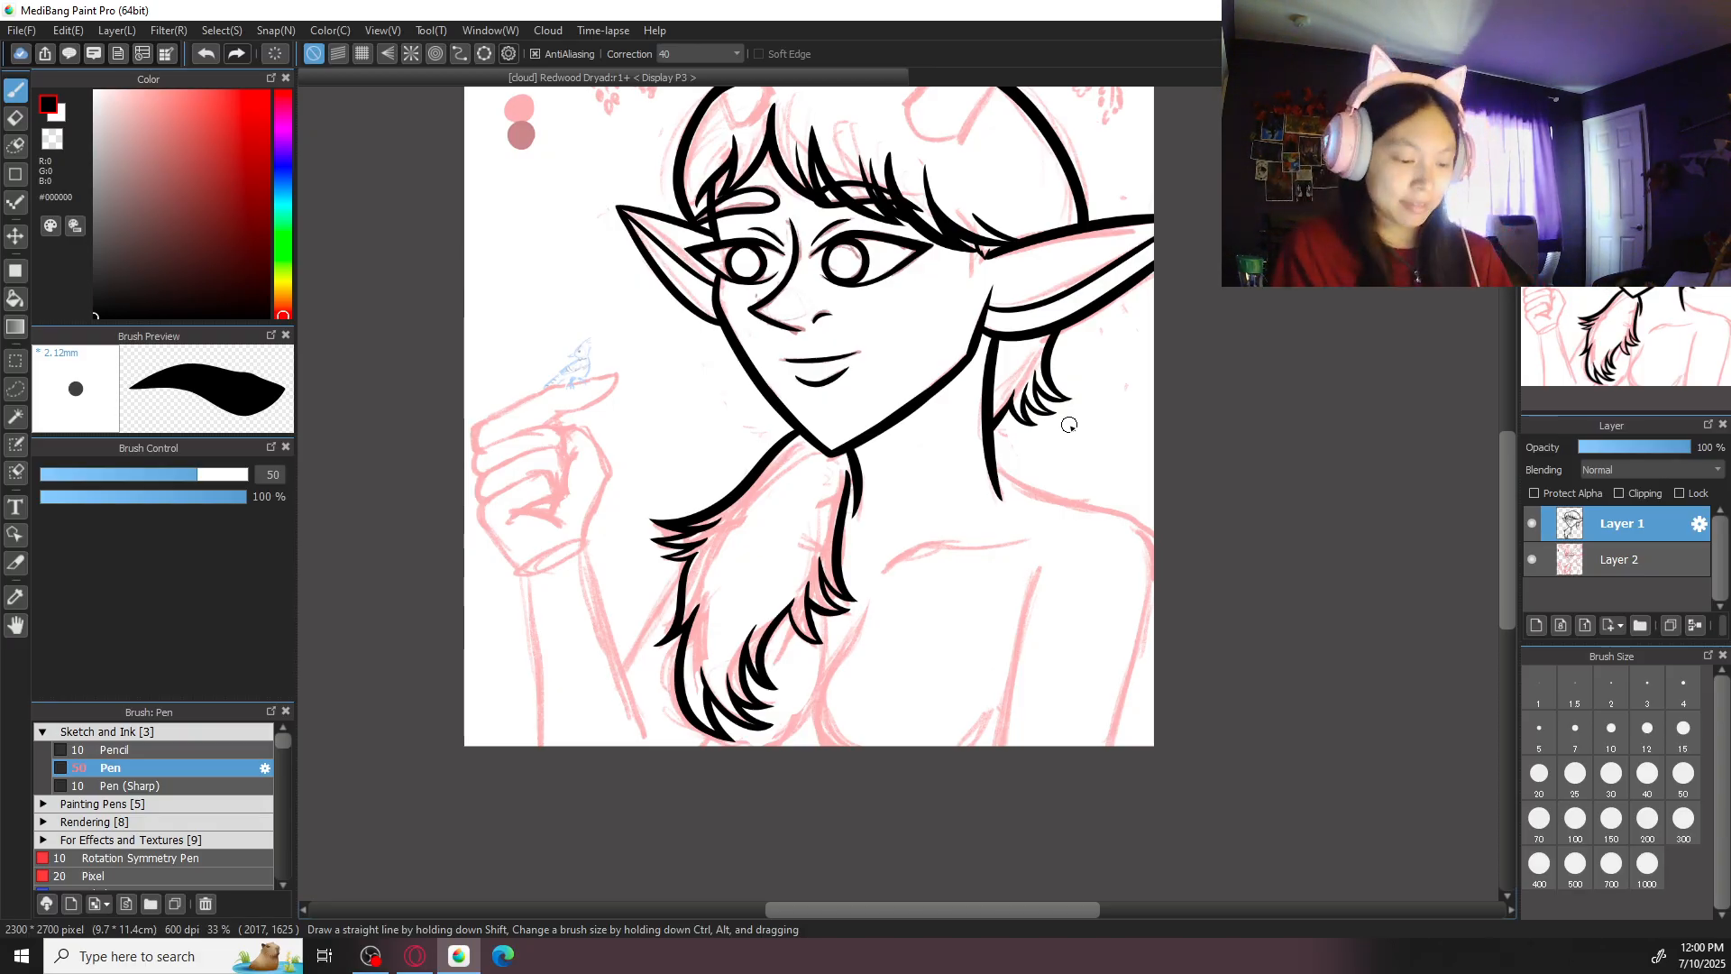
# - Set the pen size to 30 and thicken the second of the three upper outer tufts, bringing its tip to a sharp point
pyautogui.scroll(2, 1069, 425)
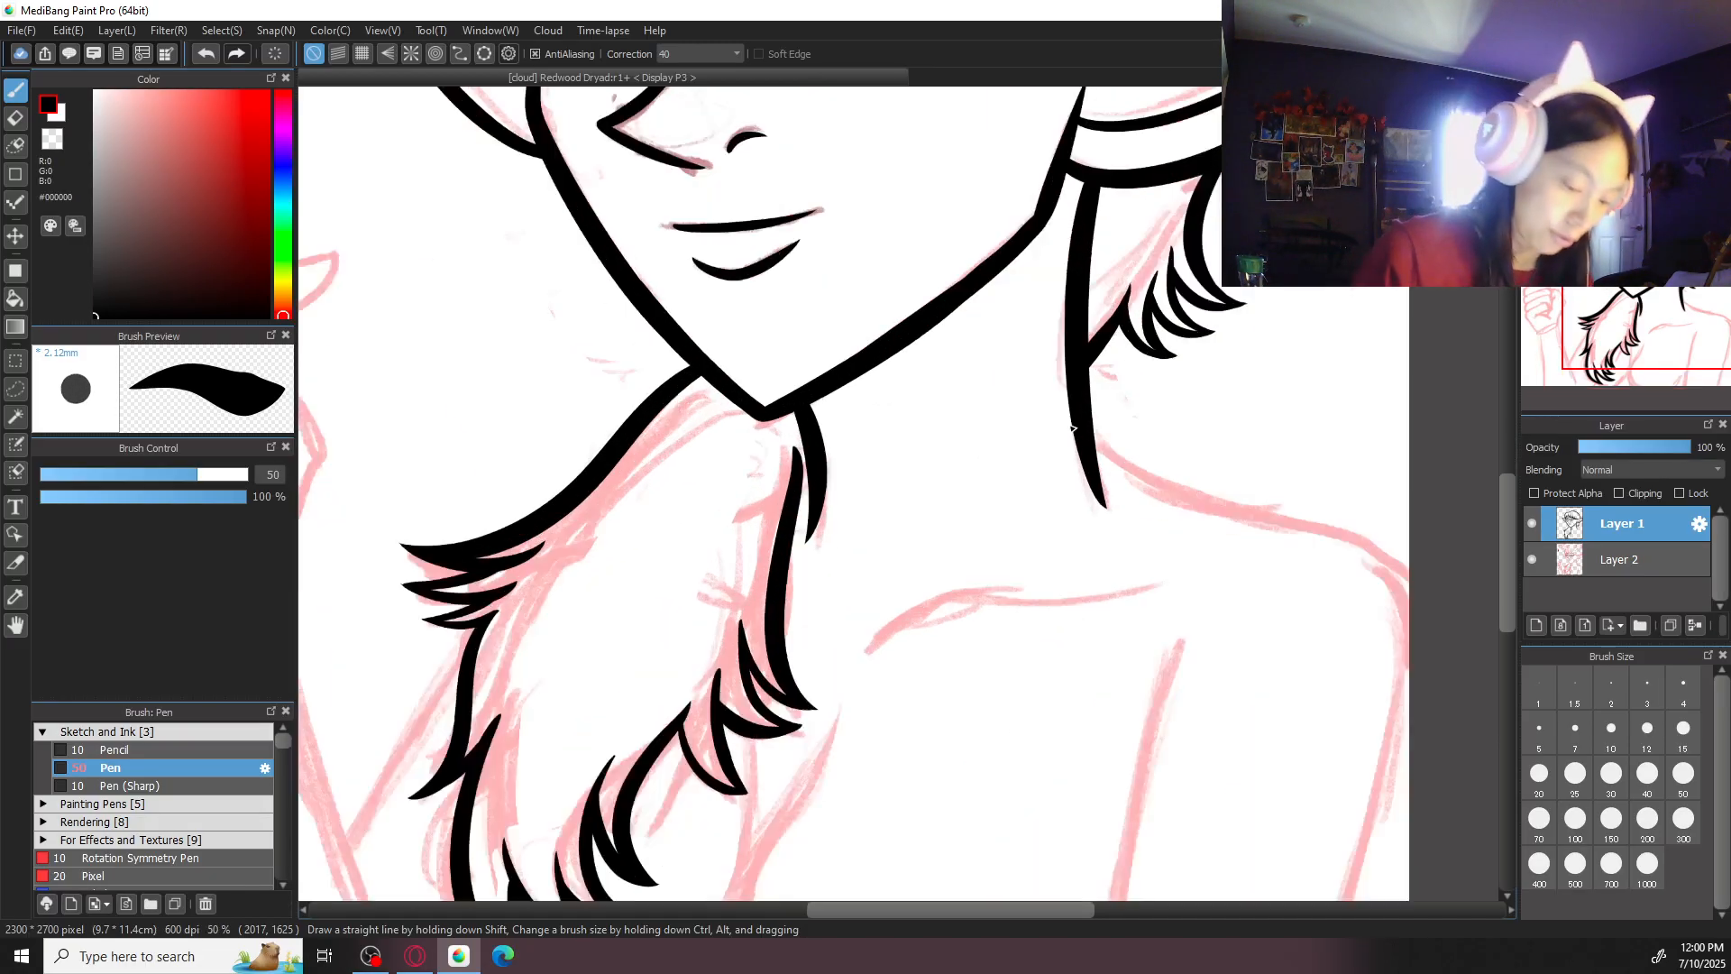
pyautogui.hotkey('ctrl', '+')
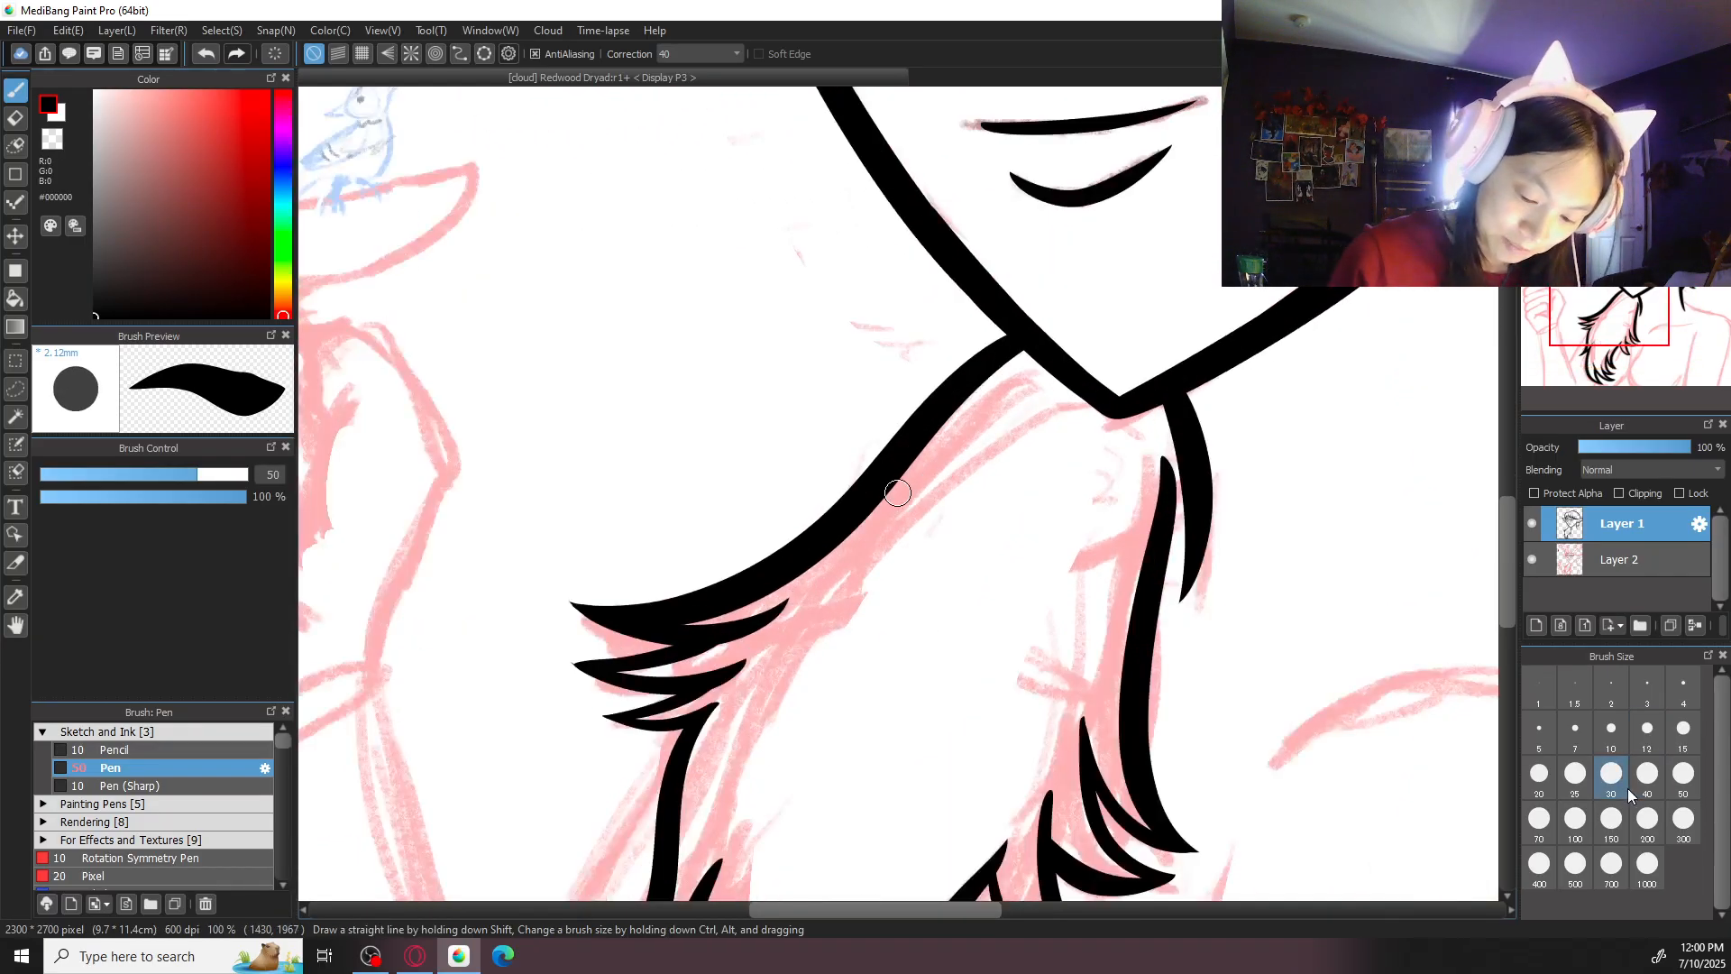
pyautogui.click(1613, 777)
pyautogui.press('Right')
pyautogui.press('Right')
pyautogui.press('Right')
pyautogui.press('Right')
pyautogui.press('Right')
pyautogui.press('Right')
pyautogui.hotkey('ctrl', '+')
pyautogui.moveTo(730, 170)
pyautogui.mouseDown()
pyautogui.moveTo(839, 460)
pyautogui.moveTo(812, 491)
pyautogui.moveTo(858, 654)
pyautogui.mouseUp()
pyautogui.hotkey('ctrl', 'z')
pyautogui.moveTo(811, 422); pyautogui.dragTo(863, 654)
pyautogui.hotkey('ctrl', 'z')
pyautogui.moveTo(816, 420)
pyautogui.mouseDown()
pyautogui.moveTo(824, 578)
pyautogui.moveTo(855, 605)
pyautogui.mouseUp()
pyautogui.moveTo(817, 421); pyautogui.dragTo(767, 553)
pyautogui.hotkey('ctrl', 'z')
pyautogui.moveTo(817, 418)
pyautogui.mouseDown()
pyautogui.moveTo(766, 534)
pyautogui.moveTo(808, 433)
pyautogui.moveTo(773, 647)
pyautogui.mouseUp()
pyautogui.hotkey('ctrl', 'z')
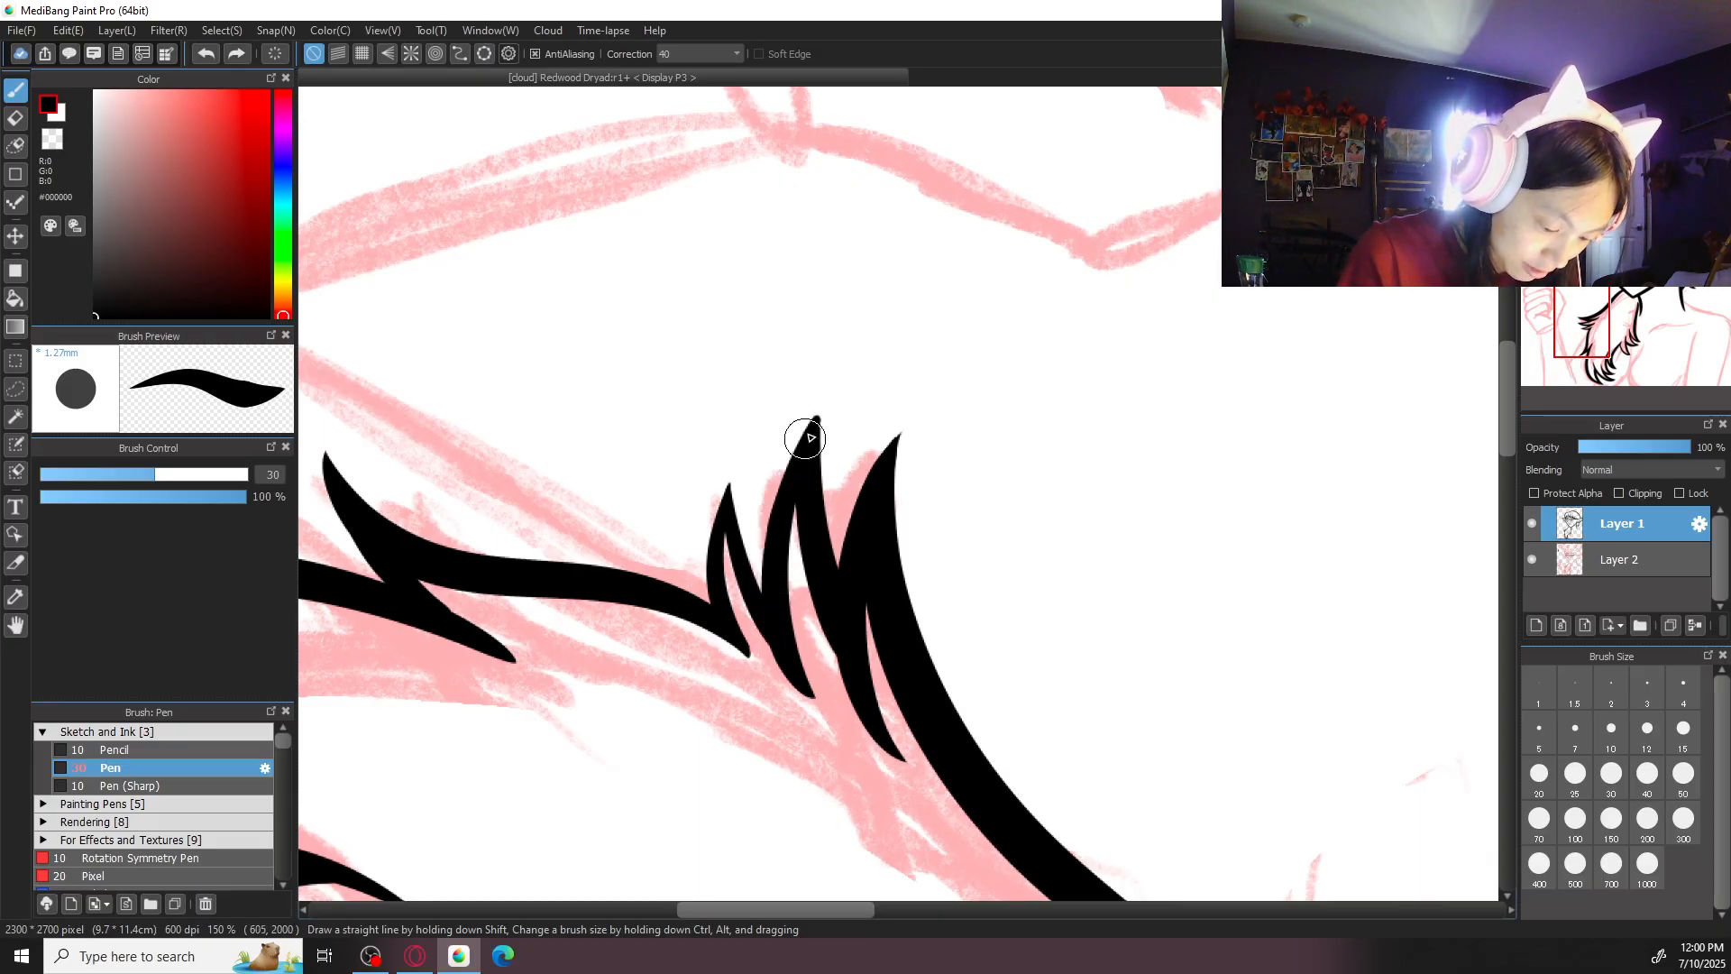
pyautogui.moveTo(808, 425); pyautogui.dragTo(773, 607)
# - Thicken the lowest of the three upper outer tufts and refine its pointed tip
pyautogui.moveTo(727, 491); pyautogui.dragTo(784, 598)
pyautogui.hotkey('ctrl', 'z')
pyautogui.moveTo(730, 479); pyautogui.dragTo(769, 582)
pyautogui.hotkey('ctrl', 'z')
pyautogui.moveTo(726, 488)
pyautogui.mouseDown()
pyautogui.moveTo(739, 643)
pyautogui.moveTo(731, 474)
pyautogui.moveTo(705, 604)
pyautogui.moveTo(724, 612)
pyautogui.moveTo(729, 512)
pyautogui.moveTo(712, 534)
pyautogui.moveTo(729, 634)
pyautogui.moveTo(731, 481)
pyautogui.moveTo(709, 540)
pyautogui.moveTo(729, 620)
pyautogui.mouseUp()
pyautogui.hotkey('ctrl', 'z')
pyautogui.hotkey('ctrl', 'z')
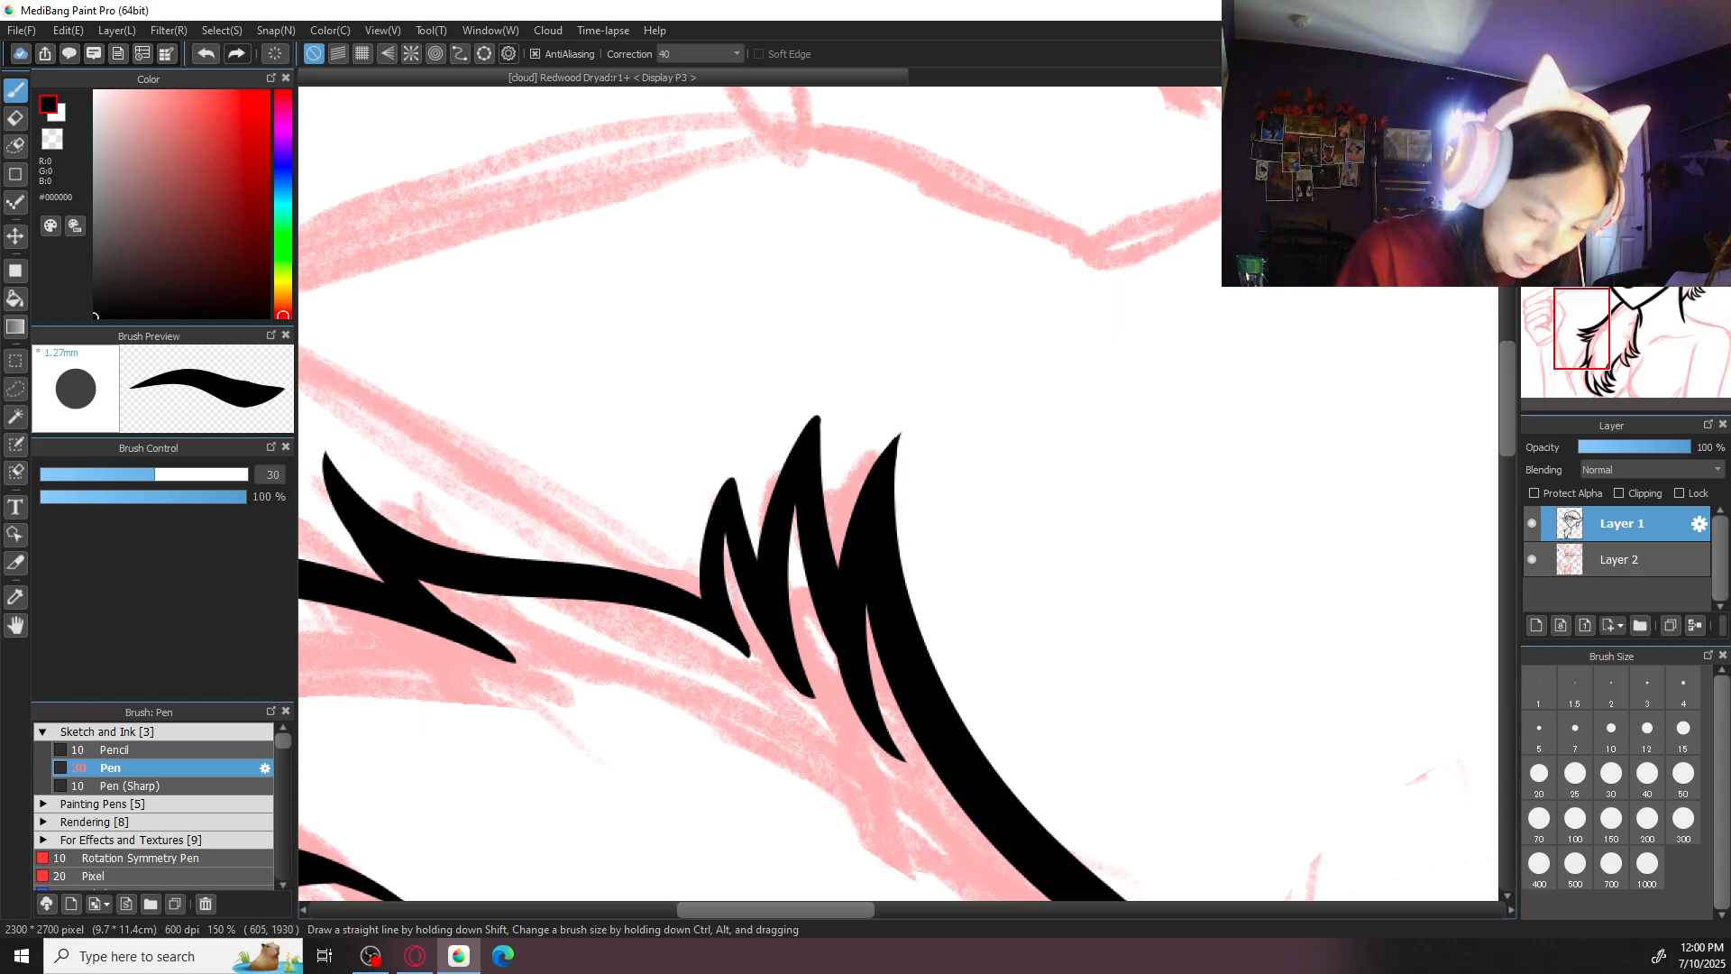
pyautogui.hotkey('ctrl', '-')
pyautogui.hotkey('ctrl', '-')
pyautogui.hotkey('ctrl', '-')
pyautogui.press('Up')
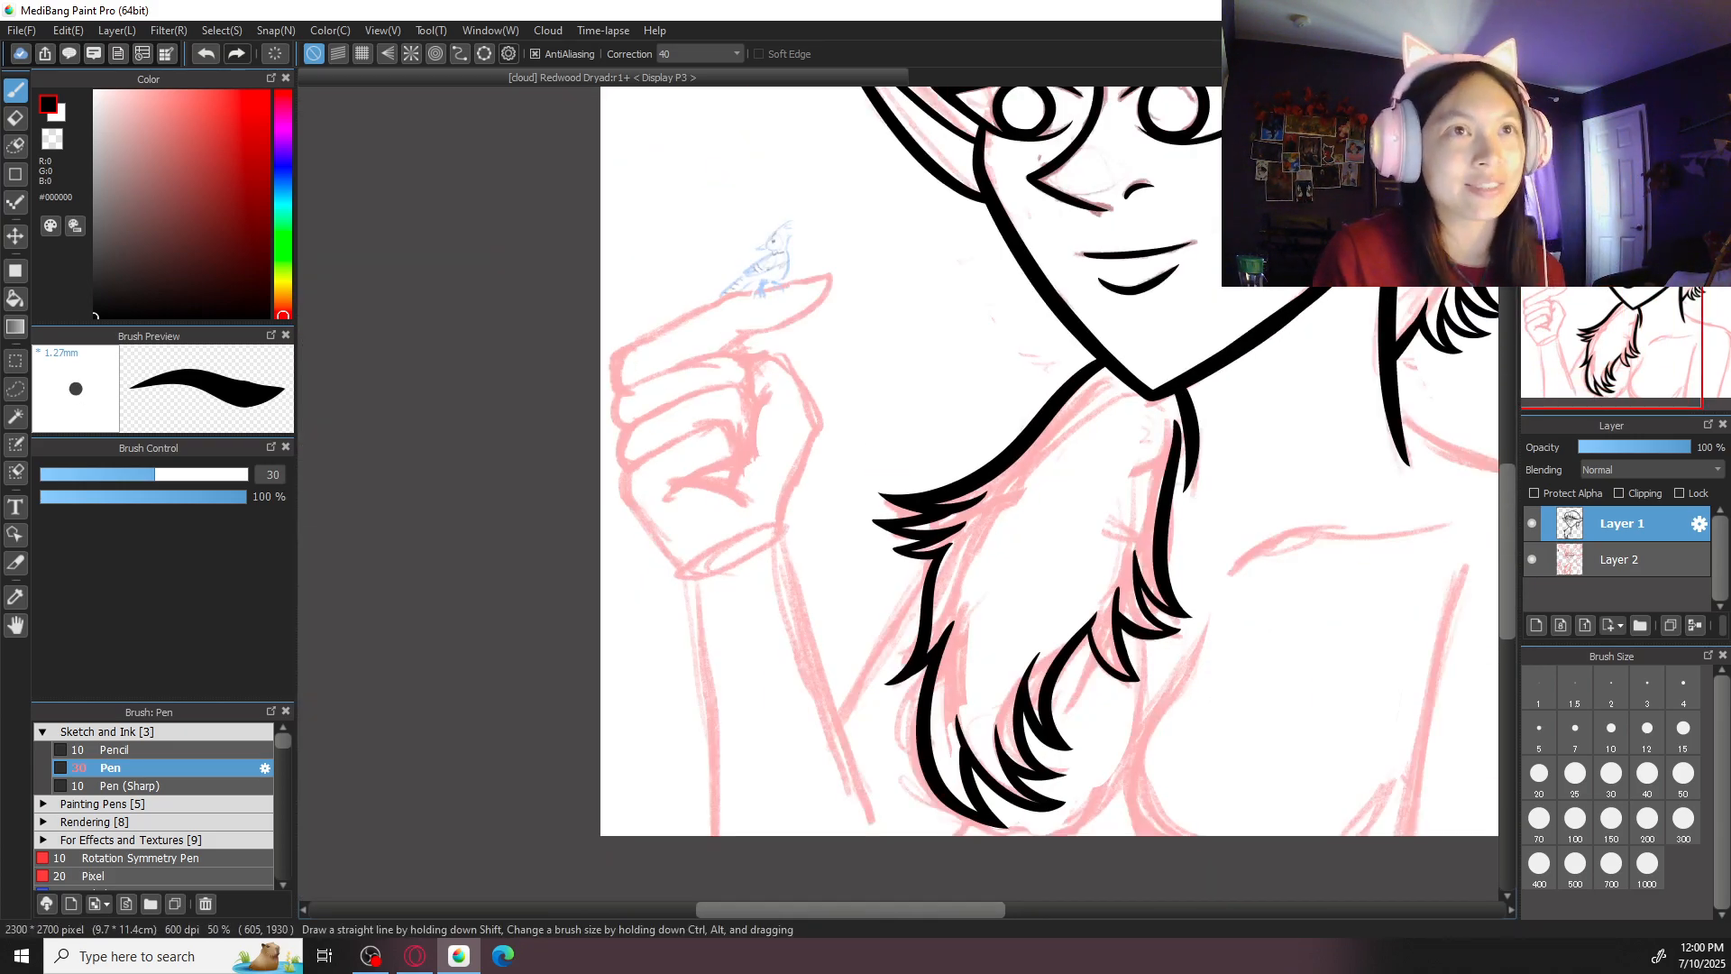
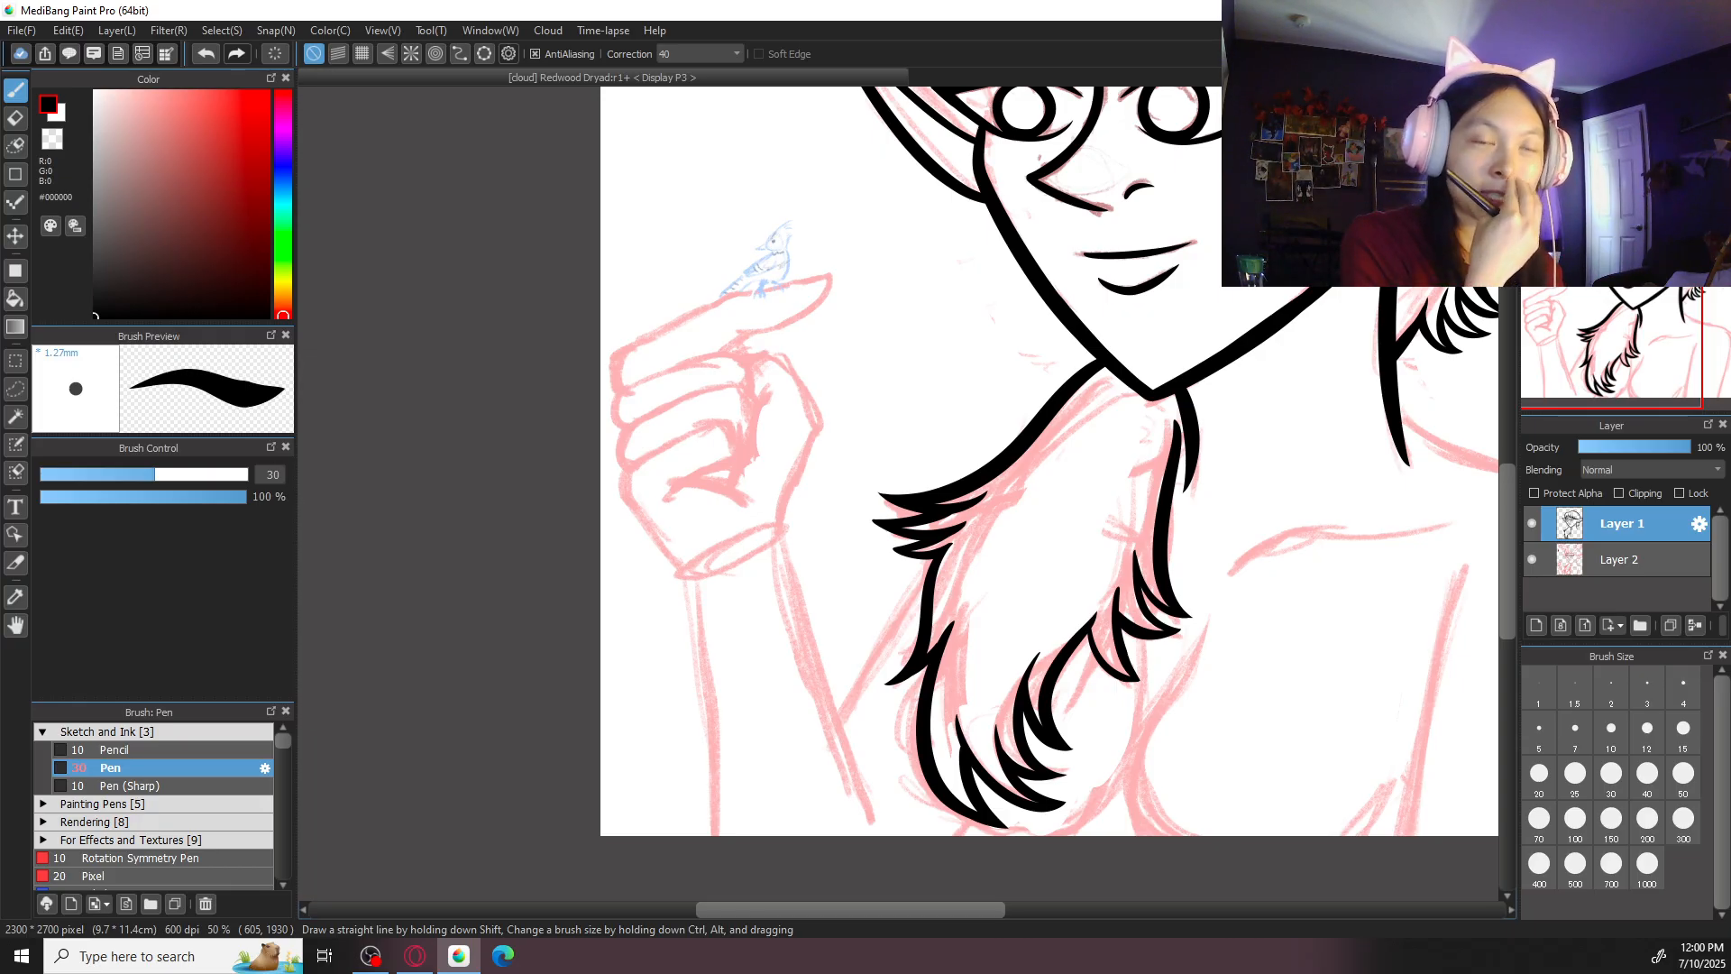
# - Set the pen size to 50 and ink the chest contour curving around the bottom of the tufted hair
pyautogui.hotkey('ctrl', '+')
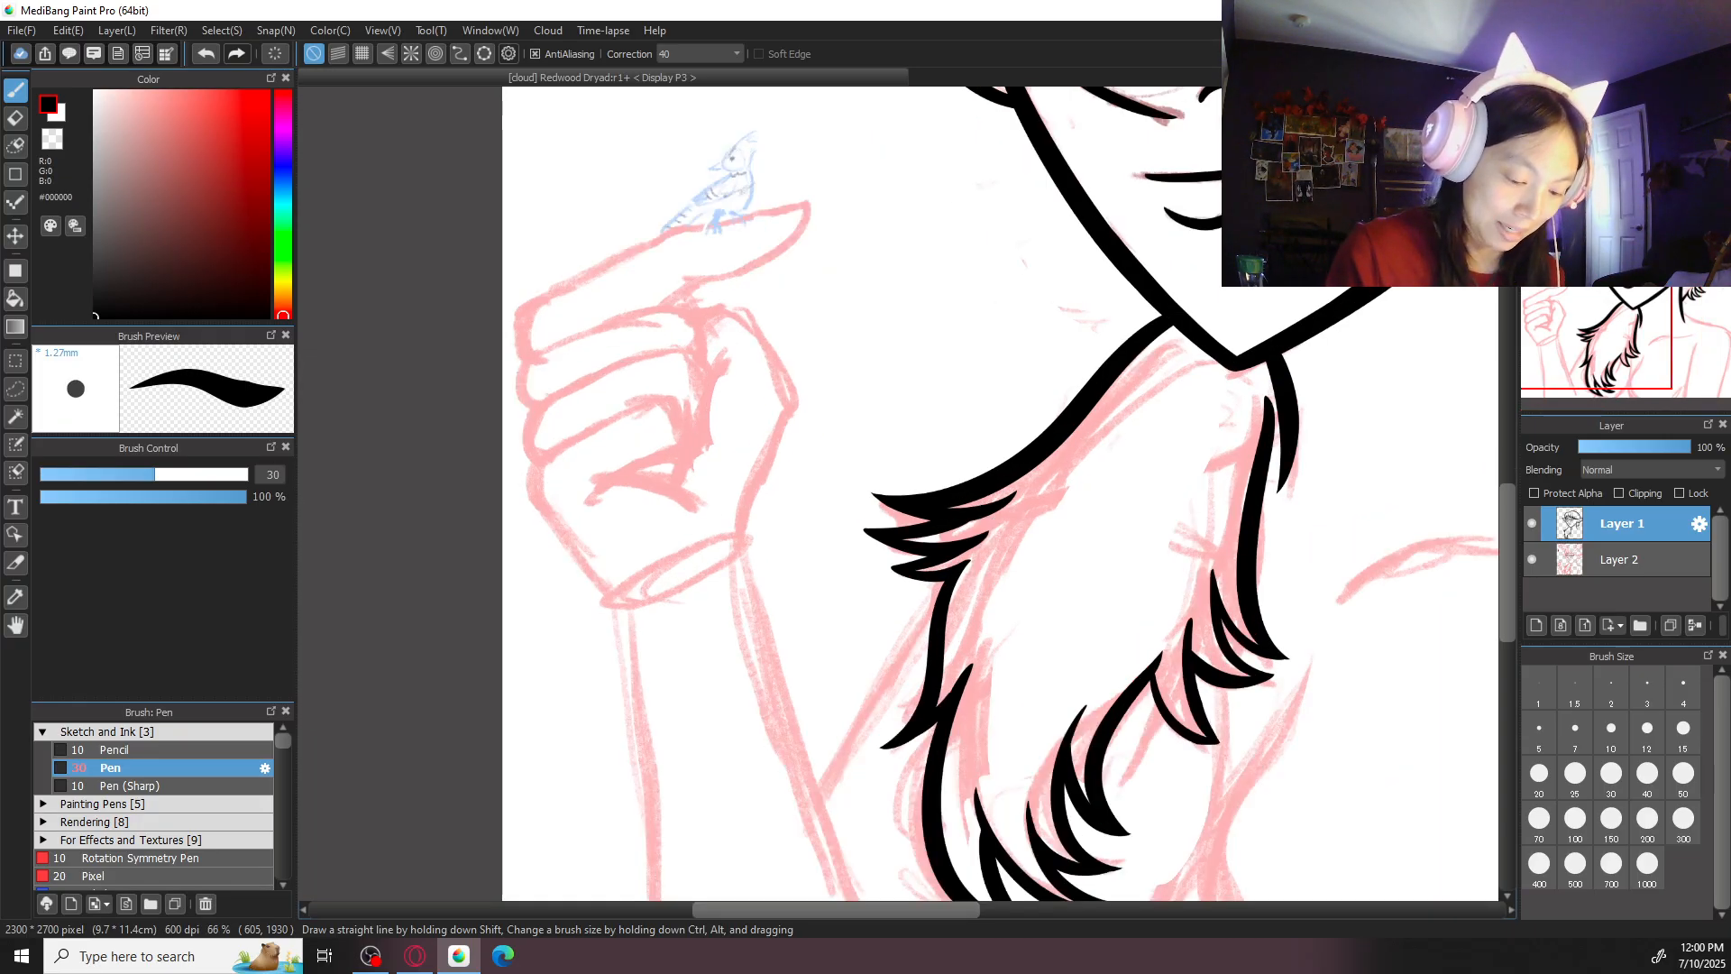
pyautogui.moveTo(1264, 622); pyautogui.dragTo(1121, 486)
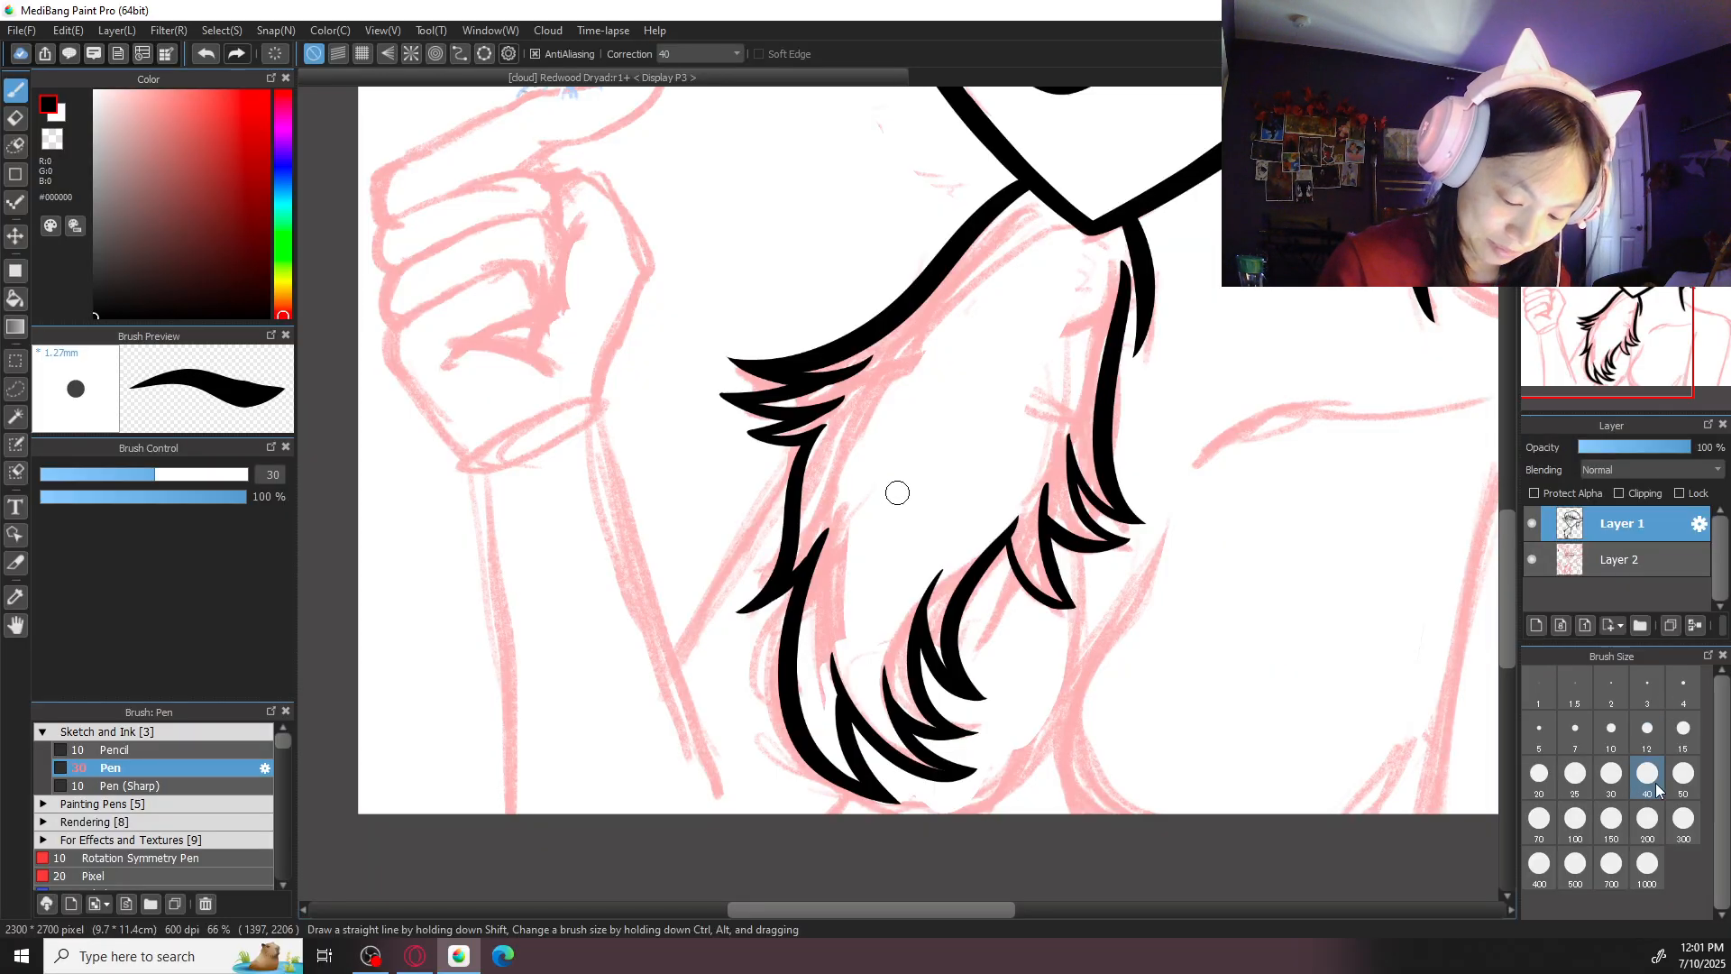
pyautogui.click(1683, 773)
pyautogui.moveTo(792, 607)
pyautogui.mouseDown()
pyautogui.moveTo(774, 650)
pyautogui.moveTo(906, 818)
pyautogui.mouseUp()
pyautogui.hotkey('ctrl', 'z')
pyautogui.moveTo(787, 636)
pyautogui.mouseDown()
pyautogui.moveTo(773, 754)
pyautogui.moveTo(1010, 798)
pyautogui.moveTo(1079, 687)
pyautogui.mouseUp()
pyautogui.hotkey('ctrl', 'z')
pyautogui.moveTo(932, 823)
pyautogui.mouseDown()
pyautogui.moveTo(1080, 627)
pyautogui.moveTo(1079, 554)
pyautogui.moveTo(1093, 572)
pyautogui.moveTo(945, 825)
pyautogui.mouseUp()
pyautogui.hotkey('ctrl', 'z')
# - Ink the inner chest curve from beside the hair tufts down to the canvas's lower edge
pyautogui.moveTo(1163, 518)
pyautogui.mouseDown()
pyautogui.moveTo(1115, 619)
pyautogui.moveTo(1124, 820)
pyautogui.mouseUp()
pyautogui.hotkey('ctrl', 'z')
pyautogui.moveTo(1163, 529)
pyautogui.mouseDown()
pyautogui.moveTo(1064, 783)
pyautogui.moveTo(1096, 814)
pyautogui.moveTo(1113, 622)
pyautogui.moveTo(1102, 814)
pyautogui.mouseUp()
pyautogui.hotkey('ctrl', 'z')
# - Ink the short tapered curve on the far side of the chest, ending at the canvas's lower edge
pyautogui.scroll(-2, 1163, 678)
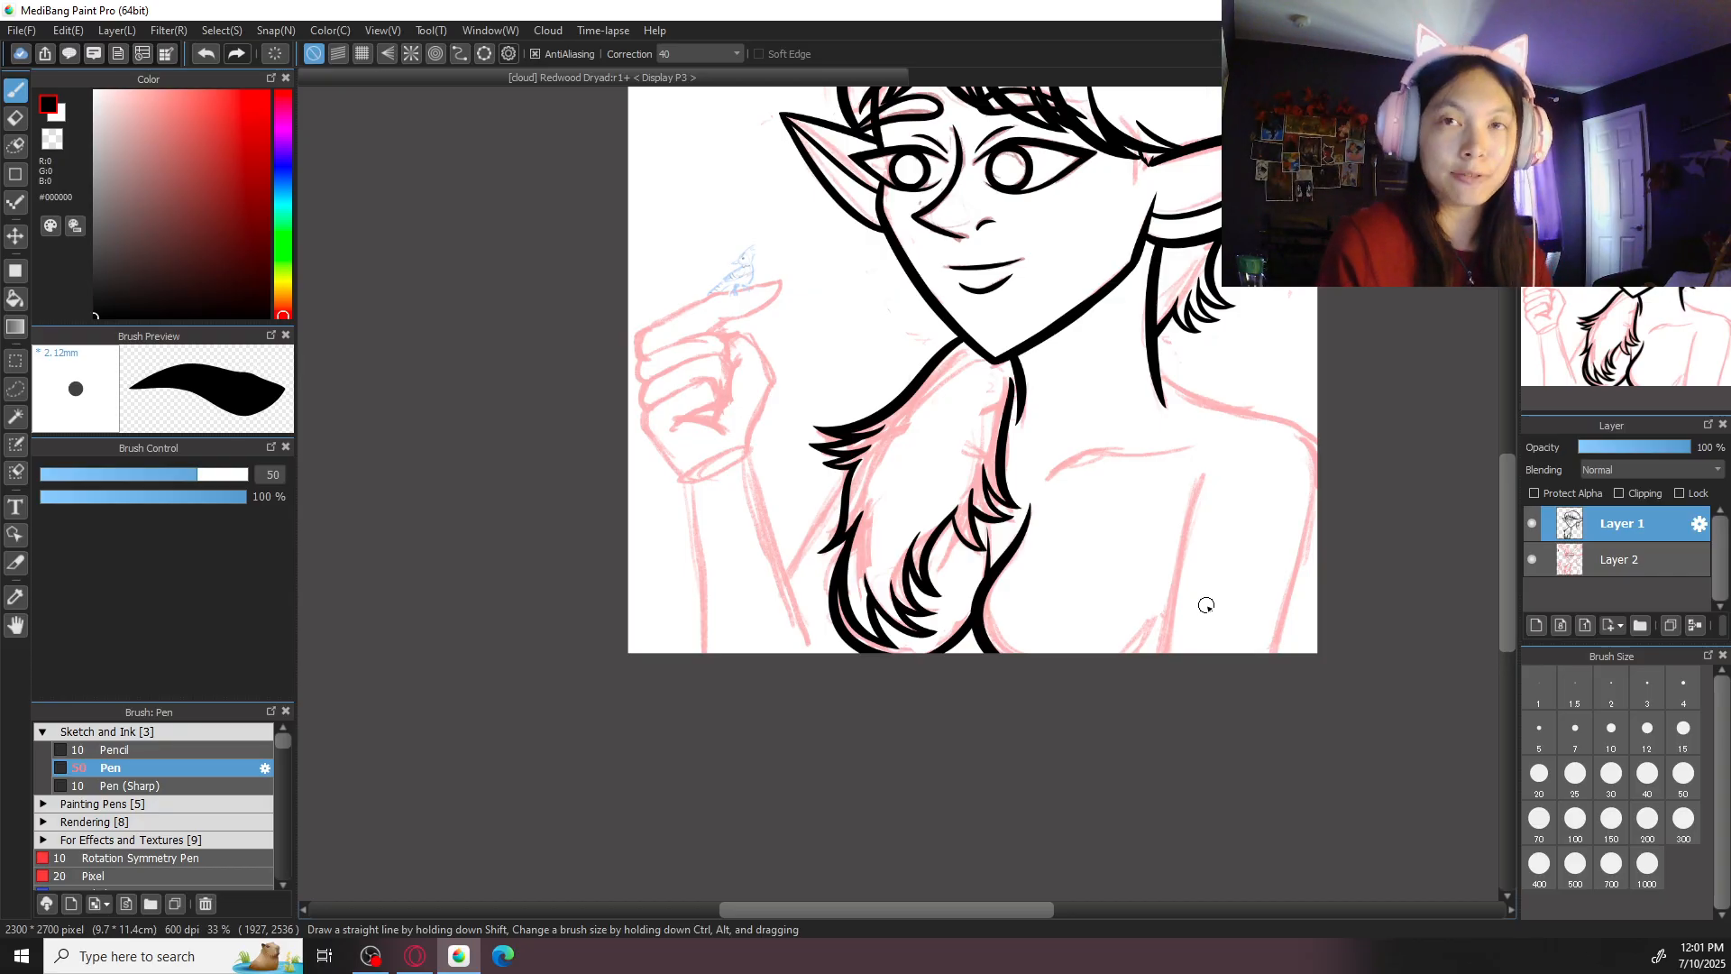
pyautogui.hotkey('ctrl', '+')
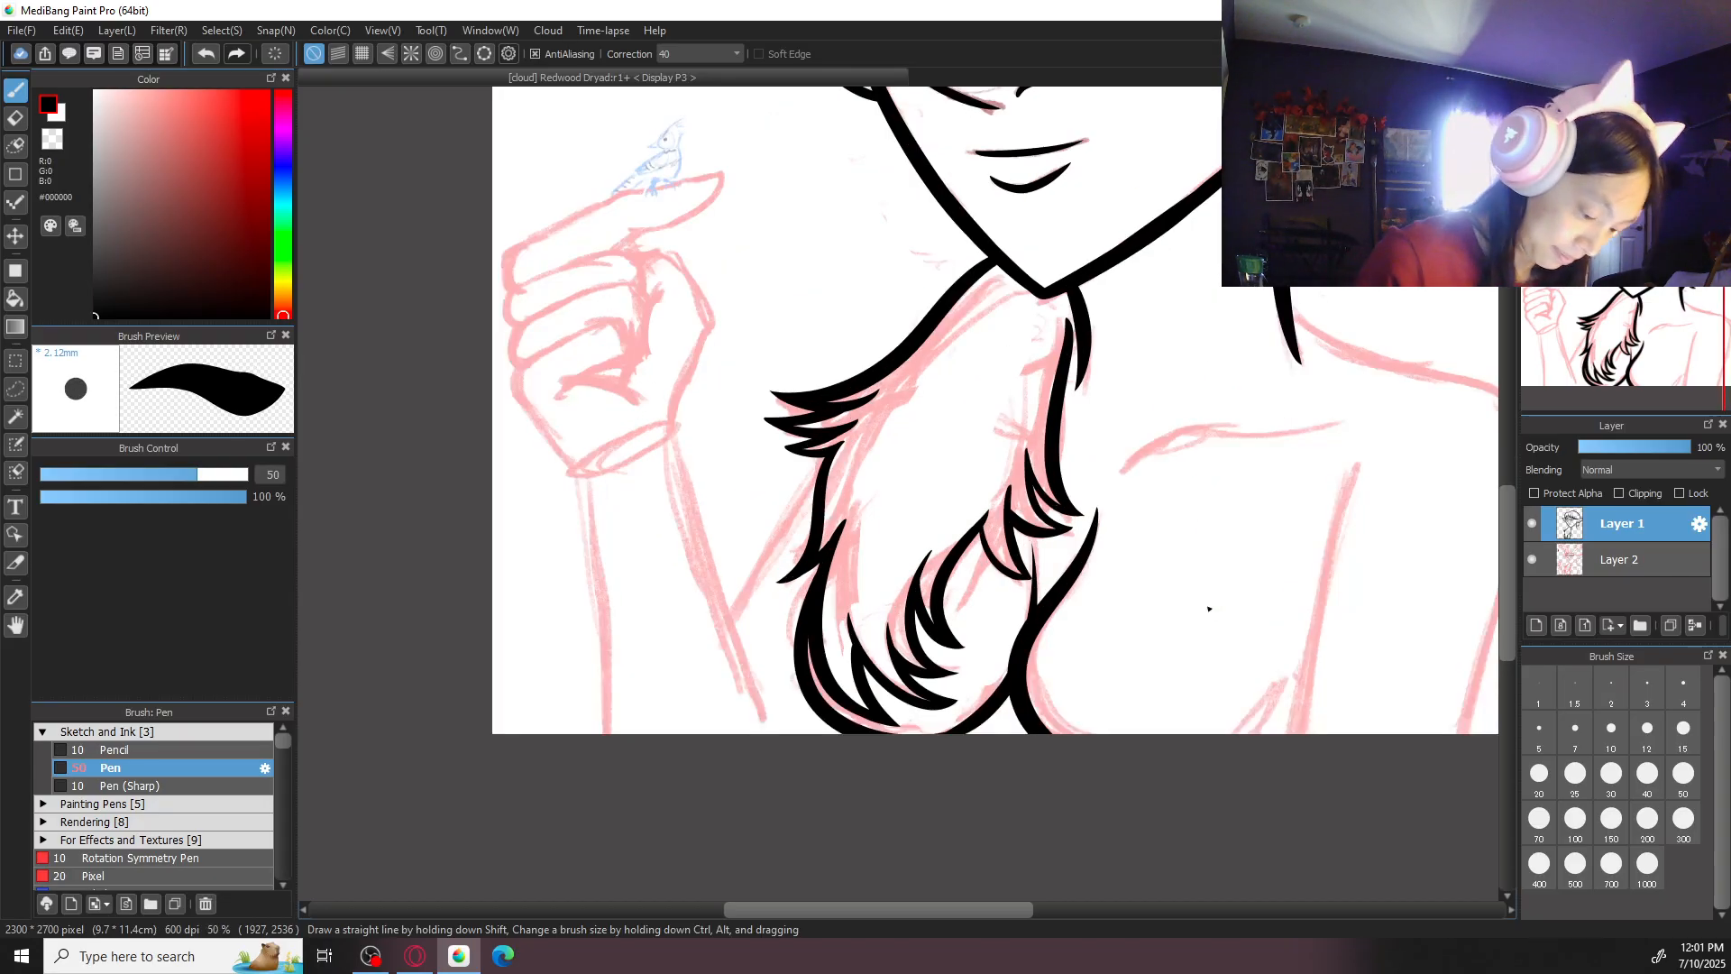
pyautogui.moveTo(1209, 609); pyautogui.dragTo(1085, 525)
pyautogui.moveTo(1053, 669); pyautogui.dragTo(1167, 559)
pyautogui.hotkey('ctrl', 'z')
pyautogui.moveTo(1117, 652); pyautogui.dragTo(1169, 547)
pyautogui.hotkey('ctrl', 'z')
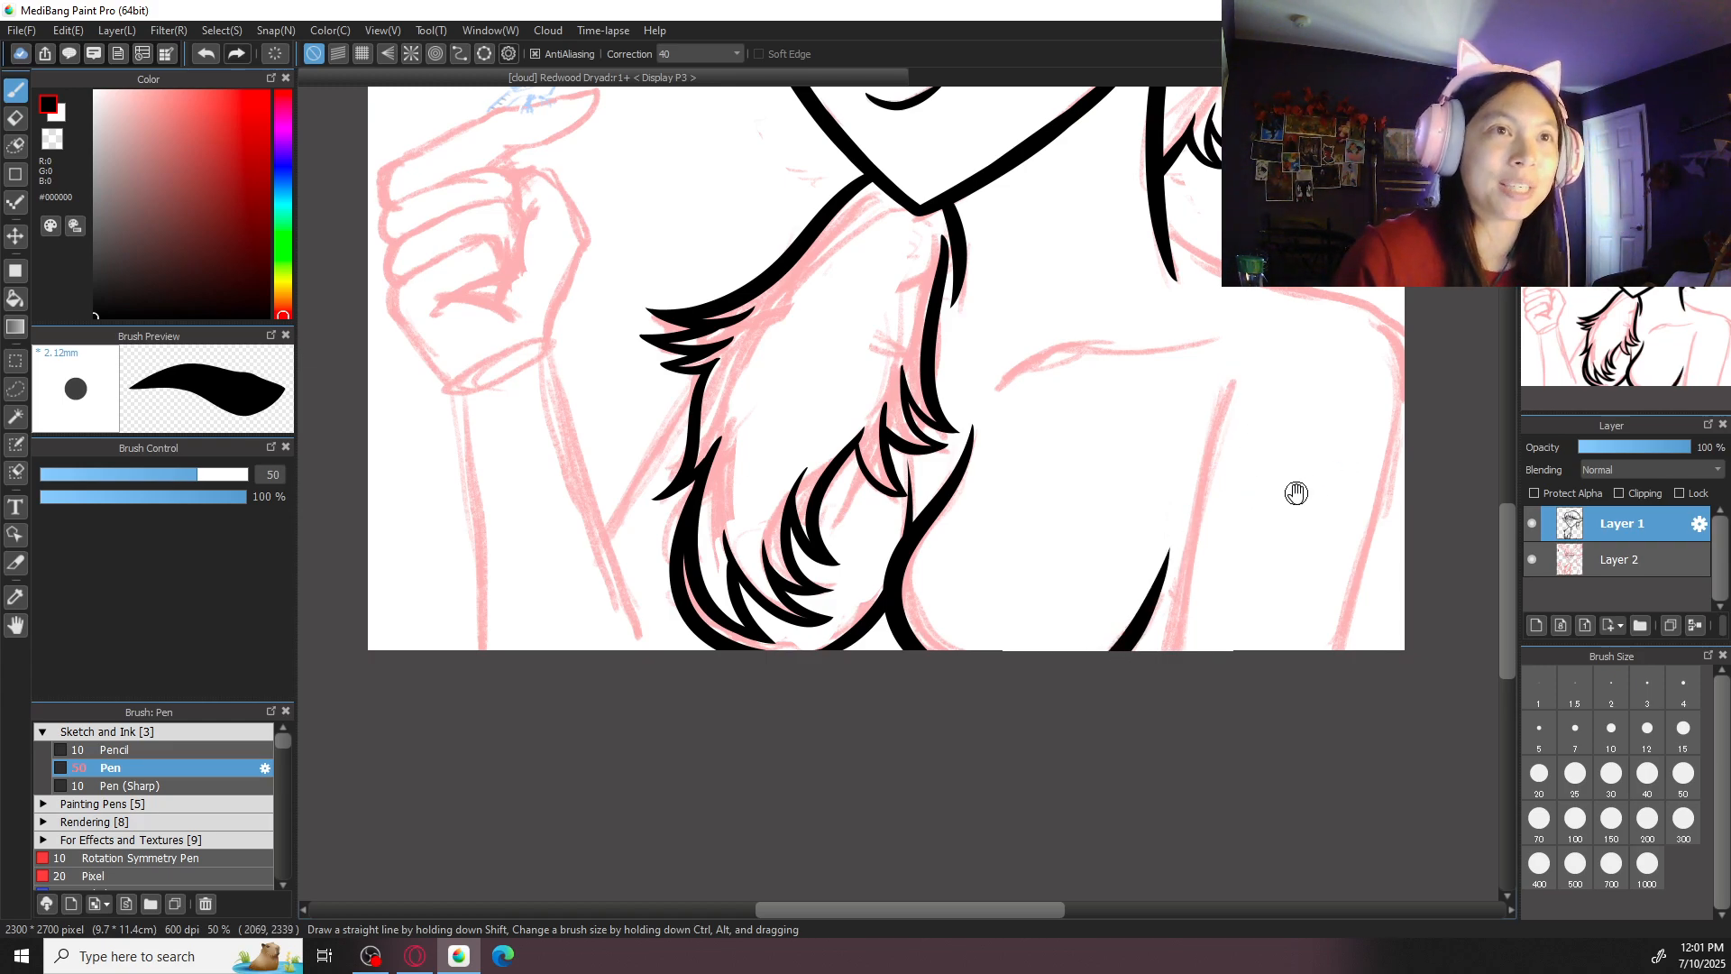
# - Ink the shoulder line from the base of the neck and continue the outer arm down to the canvas edge
pyautogui.moveTo(1298, 490); pyautogui.dragTo(1028, 603)
pyautogui.moveTo(910, 340)
pyautogui.mouseDown()
pyautogui.moveTo(1043, 390)
pyautogui.moveTo(1123, 653)
pyautogui.mouseUp()
pyautogui.moveTo(1142, 522); pyautogui.dragTo(1013, 863)
pyautogui.hotkey('ctrl', 'z')
pyautogui.moveTo(1141, 520); pyautogui.dragTo(995, 924)
pyautogui.hotkey('ctrl', 'z')
pyautogui.moveTo(1140, 520); pyautogui.dragTo(1079, 773)
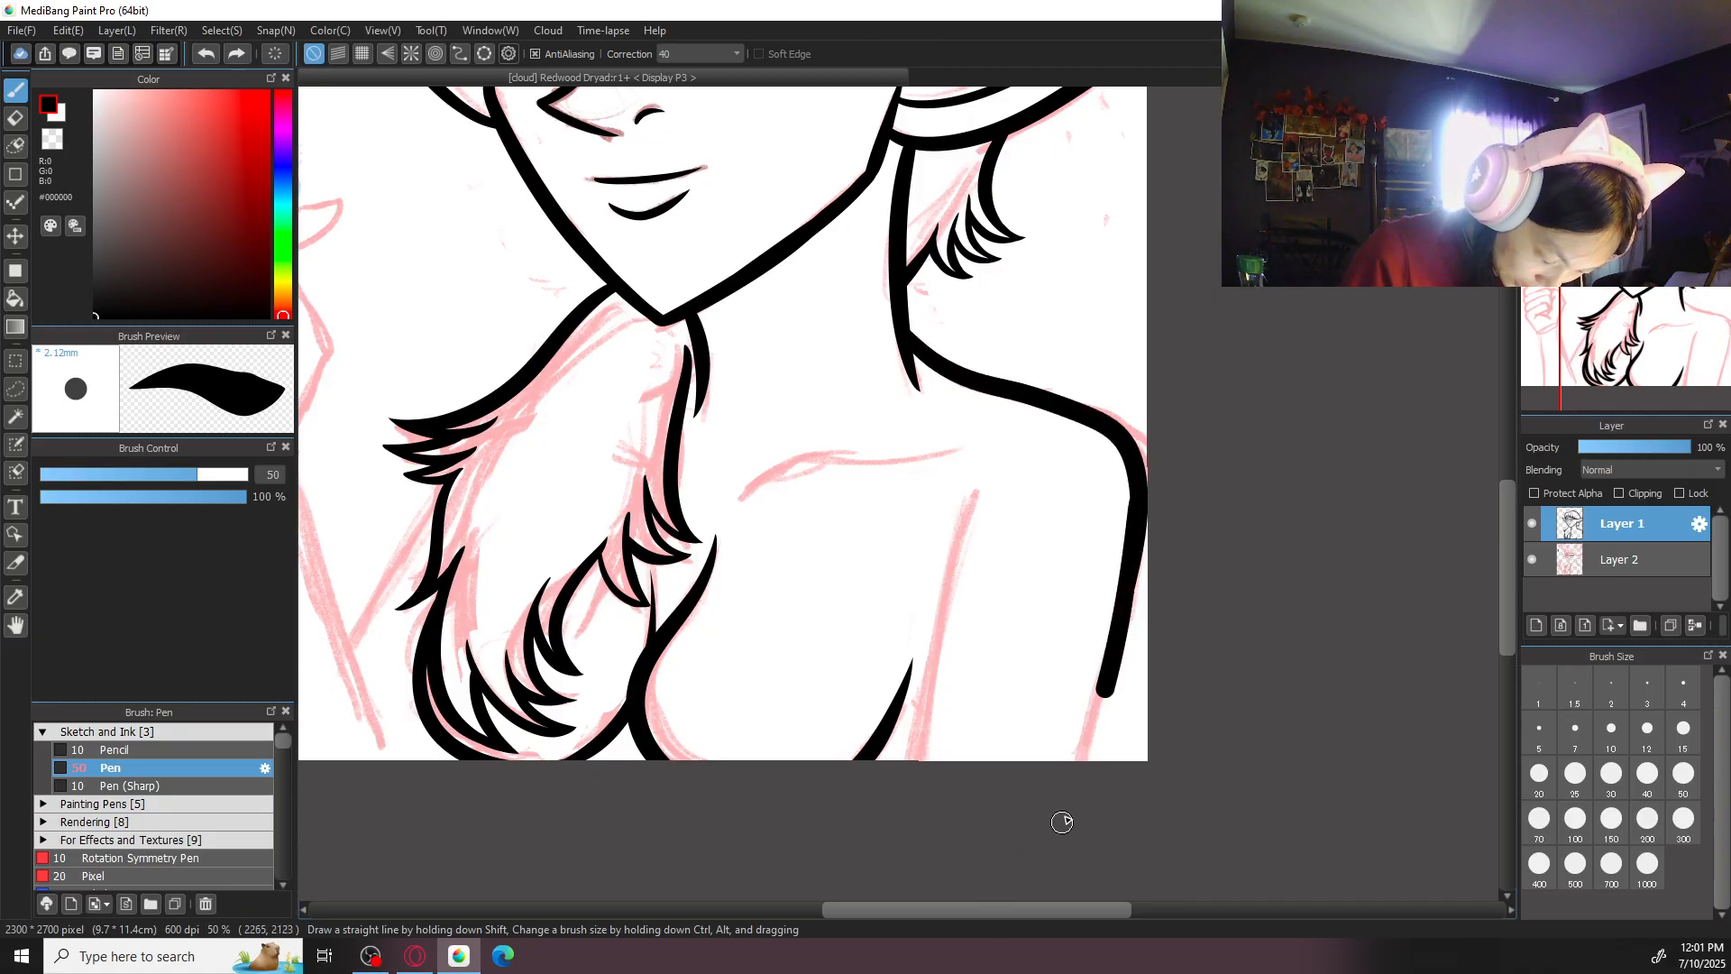
pyautogui.hotkey('ctrl', 'z')
pyautogui.moveTo(1140, 519); pyautogui.dragTo(1079, 778)
pyautogui.hotkey('ctrl', 'z')
pyautogui.moveTo(1138, 516); pyautogui.dragTo(1063, 838)
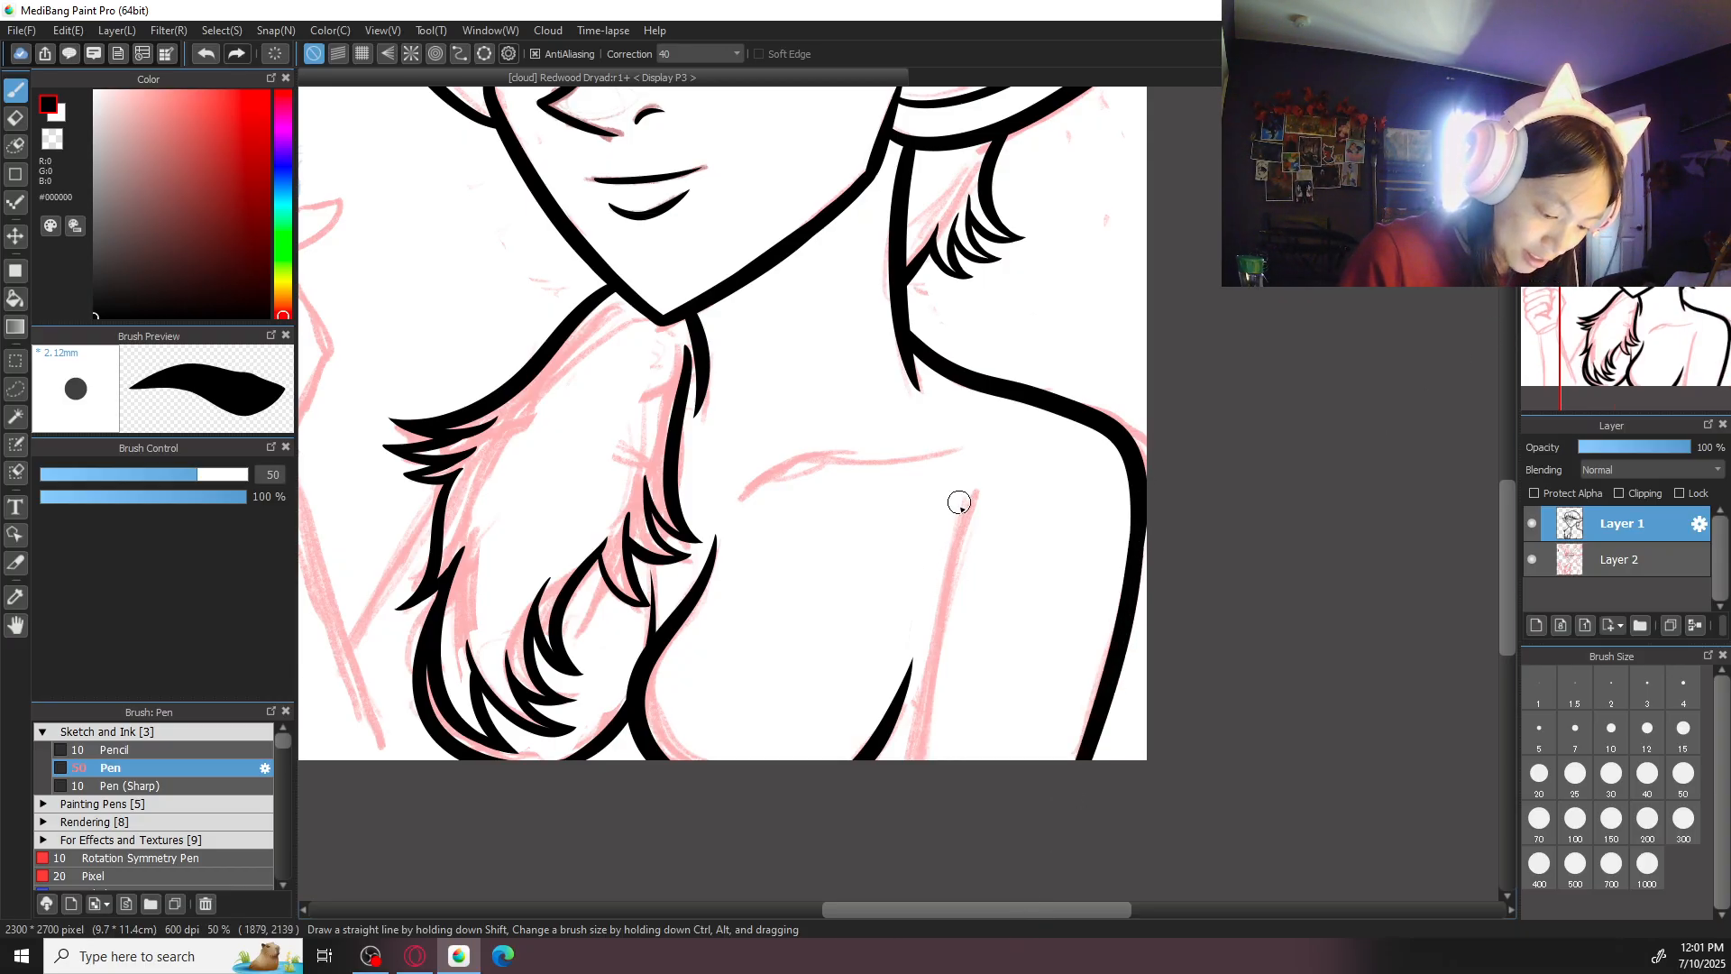
# - Ink the lowered arm's inner line from the armpit to the canvas edge, plus the collarbone curve
pyautogui.moveTo(974, 485); pyautogui.dragTo(900, 854)
pyautogui.hotkey('ctrl', 'z')
pyautogui.moveTo(974, 479); pyautogui.dragTo(911, 850)
pyautogui.hotkey('ctrl', 'z')
pyautogui.moveTo(970, 487); pyautogui.dragTo(916, 893)
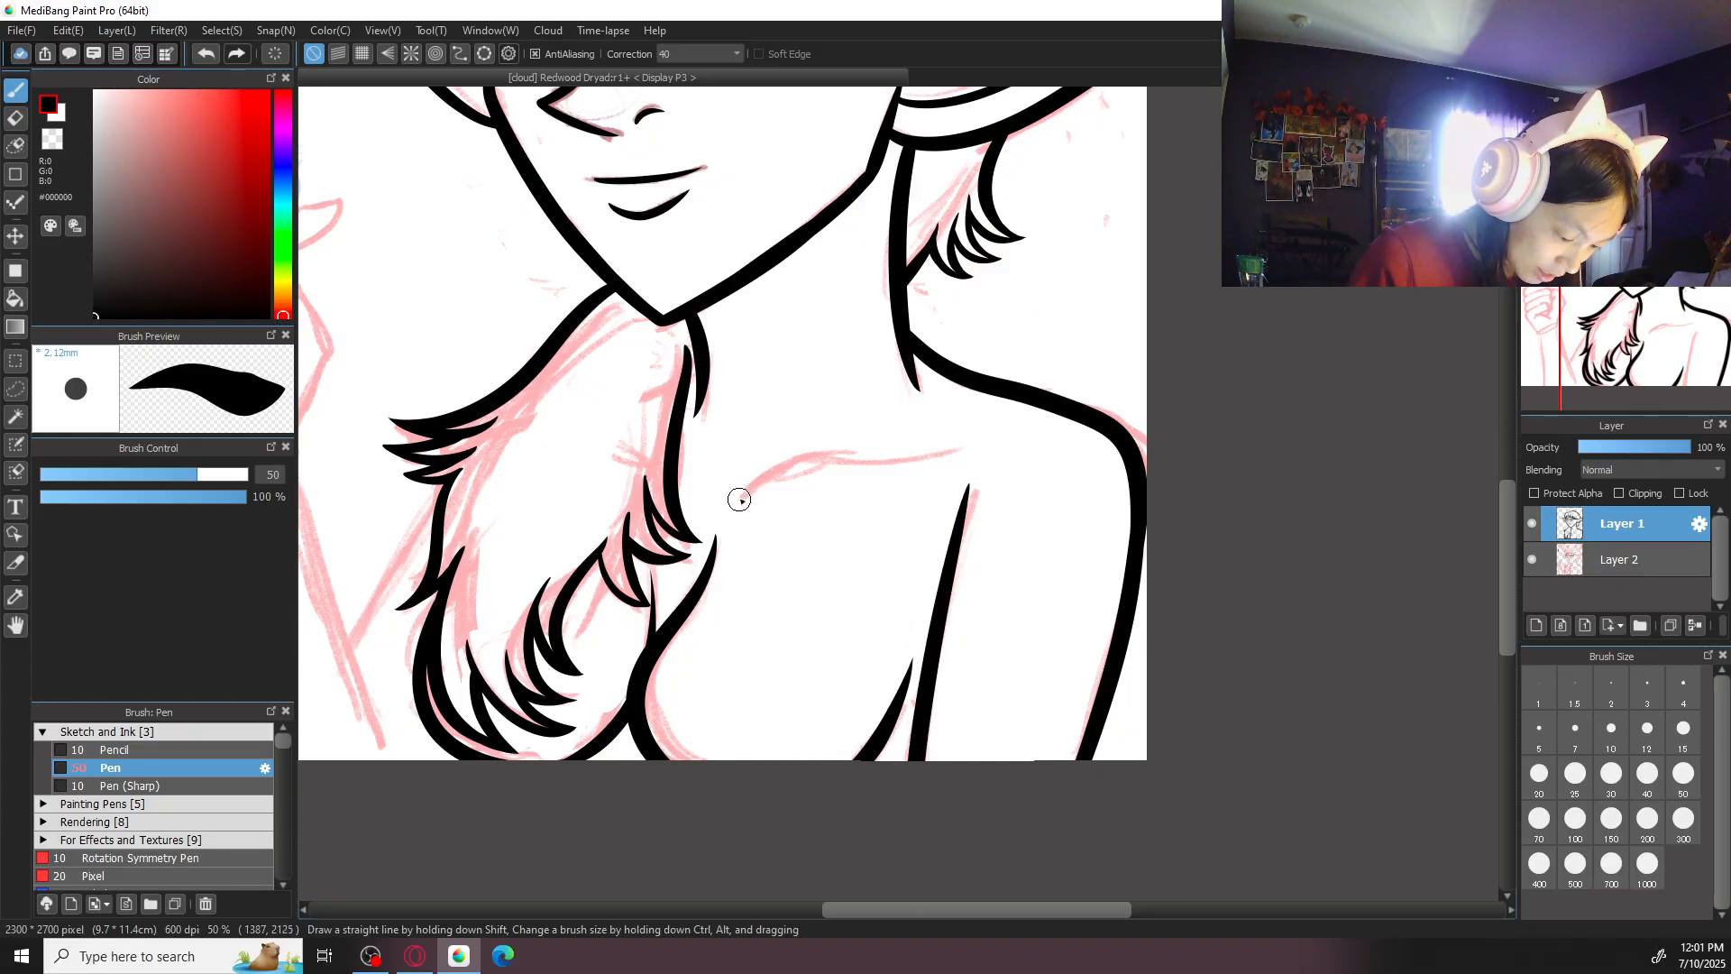
pyautogui.moveTo(737, 502); pyautogui.dragTo(957, 448)
pyautogui.moveTo(685, 472); pyautogui.dragTo(1025, 407)
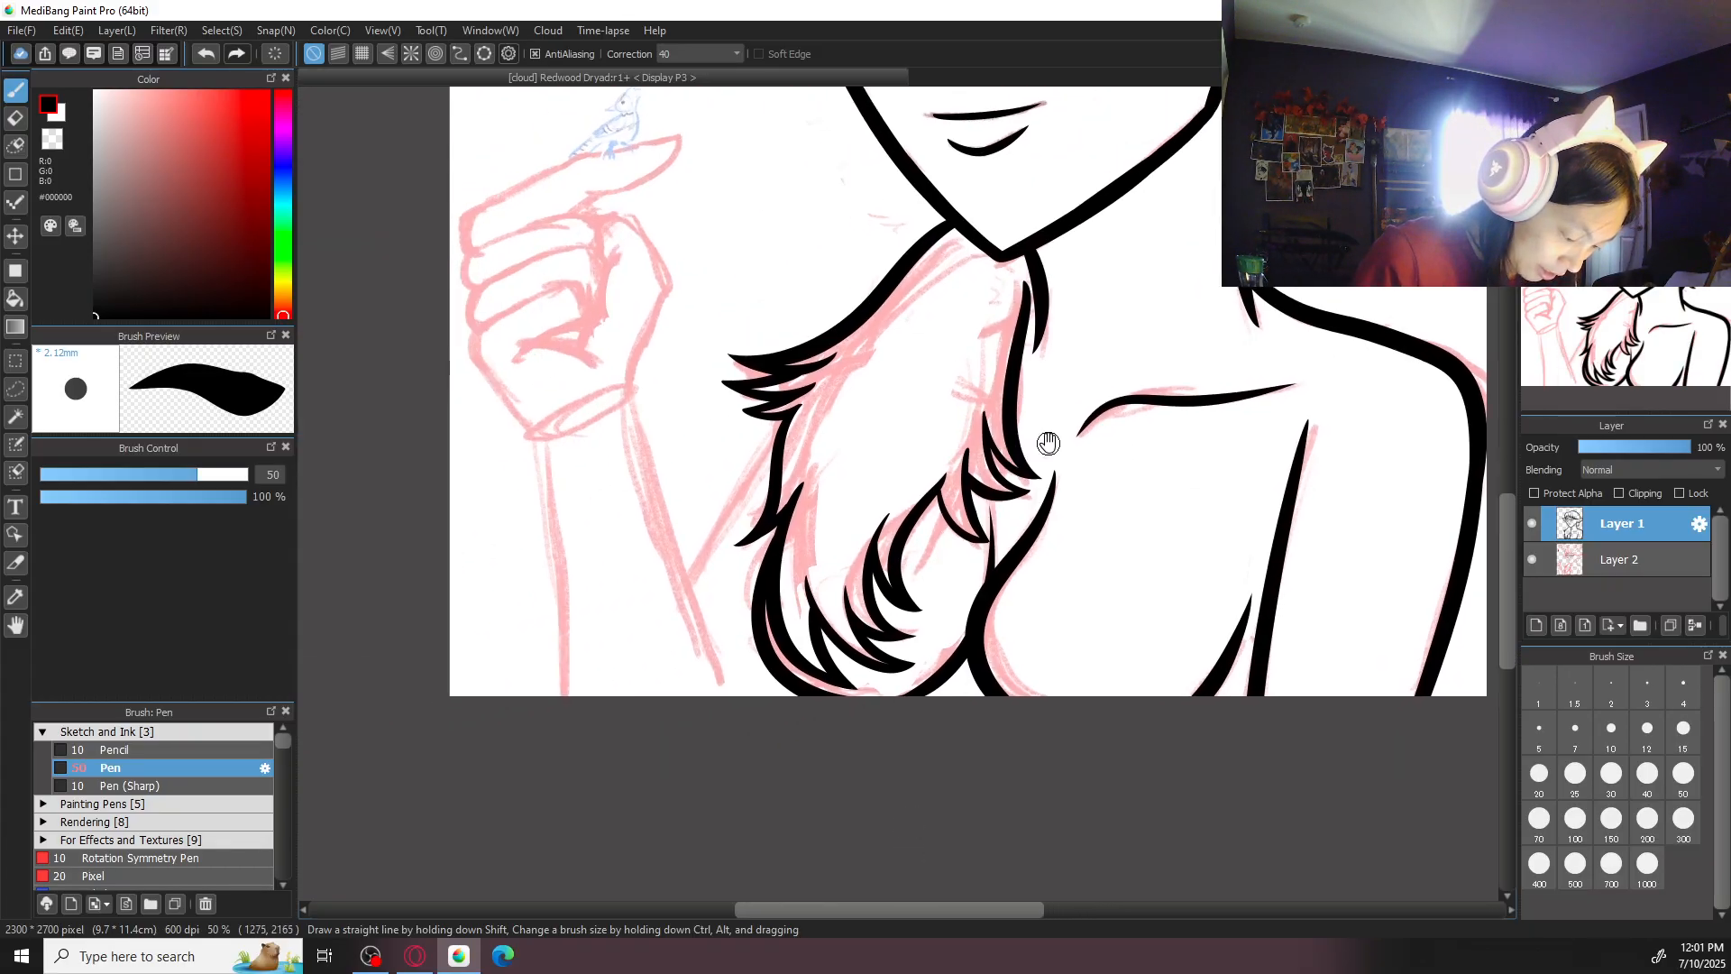
# - Ink the raised arm's upper-arm line diagonally from the outer hair tuft down to the forearm
pyautogui.moveTo(781, 437); pyautogui.dragTo(715, 532)
pyautogui.hotkey('ctrl', 'z')
pyautogui.moveTo(784, 427); pyautogui.dragTo(705, 548)
pyautogui.hotkey('ctrl', 'z')
pyautogui.moveTo(787, 427); pyautogui.dragTo(742, 492)
pyautogui.moveTo(699, 549); pyautogui.dragTo(688, 585)
pyautogui.hotkey('ctrl', 'z')
pyautogui.moveTo(784, 430); pyautogui.dragTo(688, 586)
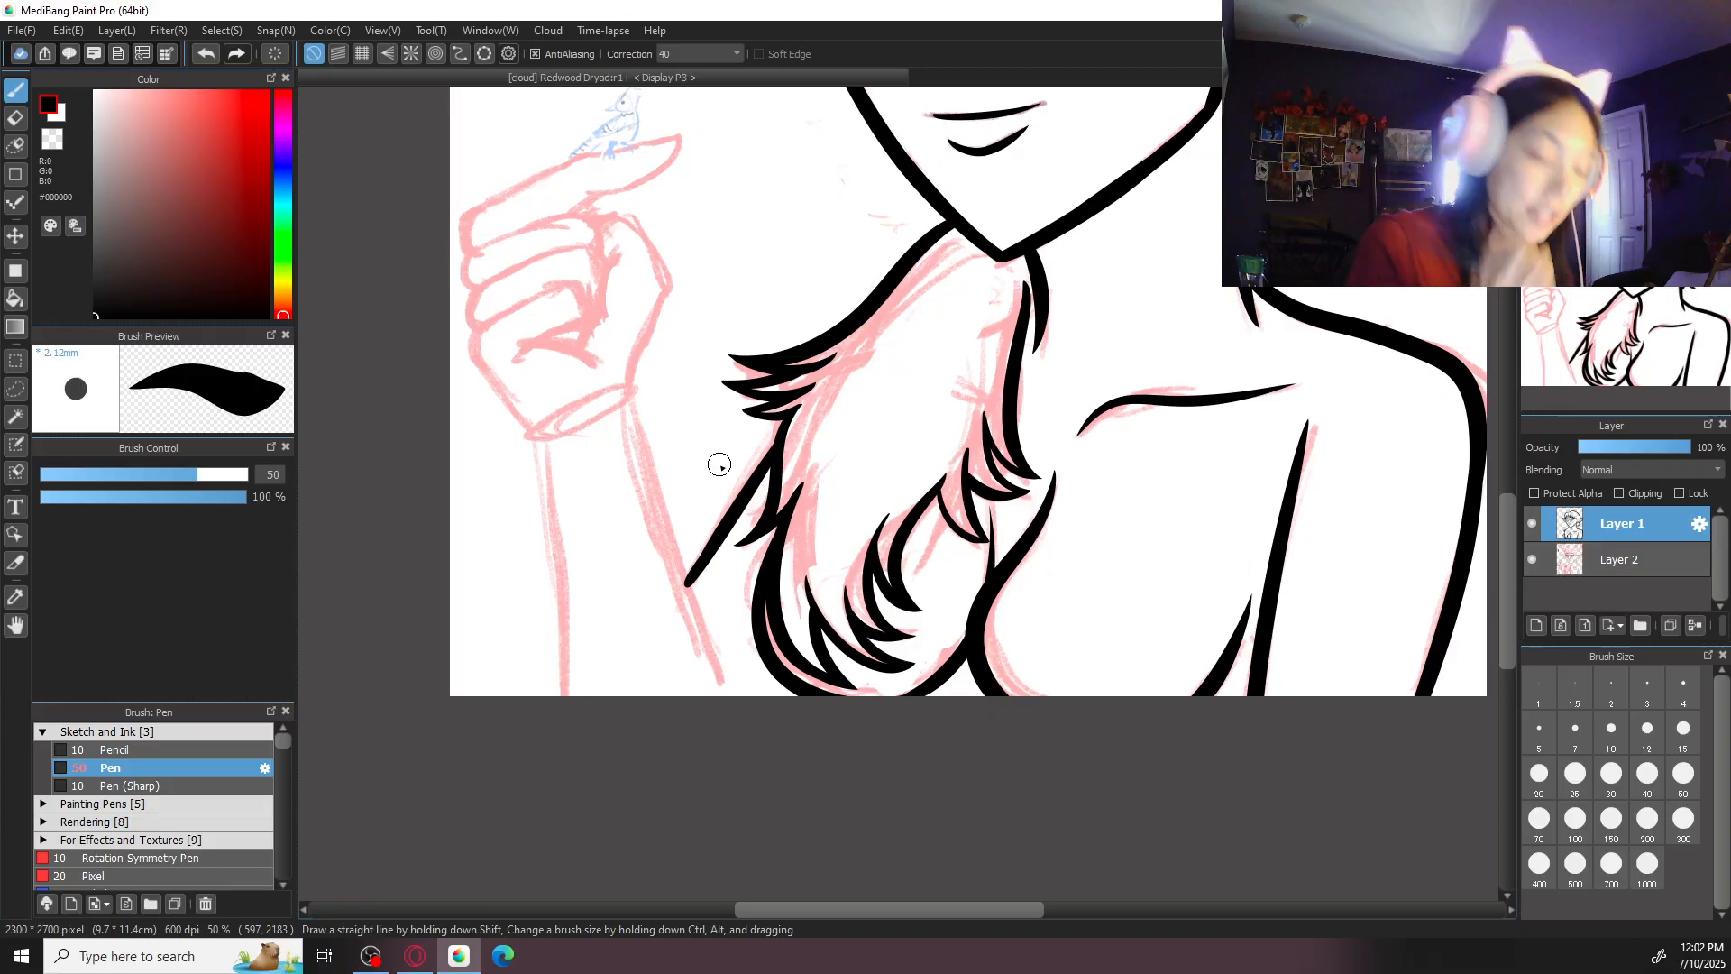
# - Ink both edges of the raised forearm from the wrist down to the canvas's lower edge
pyautogui.moveTo(626, 403)
pyautogui.mouseDown()
pyautogui.moveTo(646, 494)
pyautogui.moveTo(721, 651)
pyautogui.moveTo(721, 752)
pyautogui.mouseUp()
pyautogui.hotkey('ctrl', 'z')
pyautogui.hotkey('ctrl', 'z')
pyautogui.moveTo(534, 432); pyautogui.dragTo(566, 696)
pyautogui.hotkey('ctrl', 'z')
pyautogui.moveTo(533, 443); pyautogui.dragTo(566, 696)
pyautogui.hotkey('ctrl', 'z')
pyautogui.moveTo(529, 443); pyautogui.dragTo(565, 696)
pyautogui.hotkey('ctrl', 'z')
pyautogui.hotkey('ctrl', 'y')
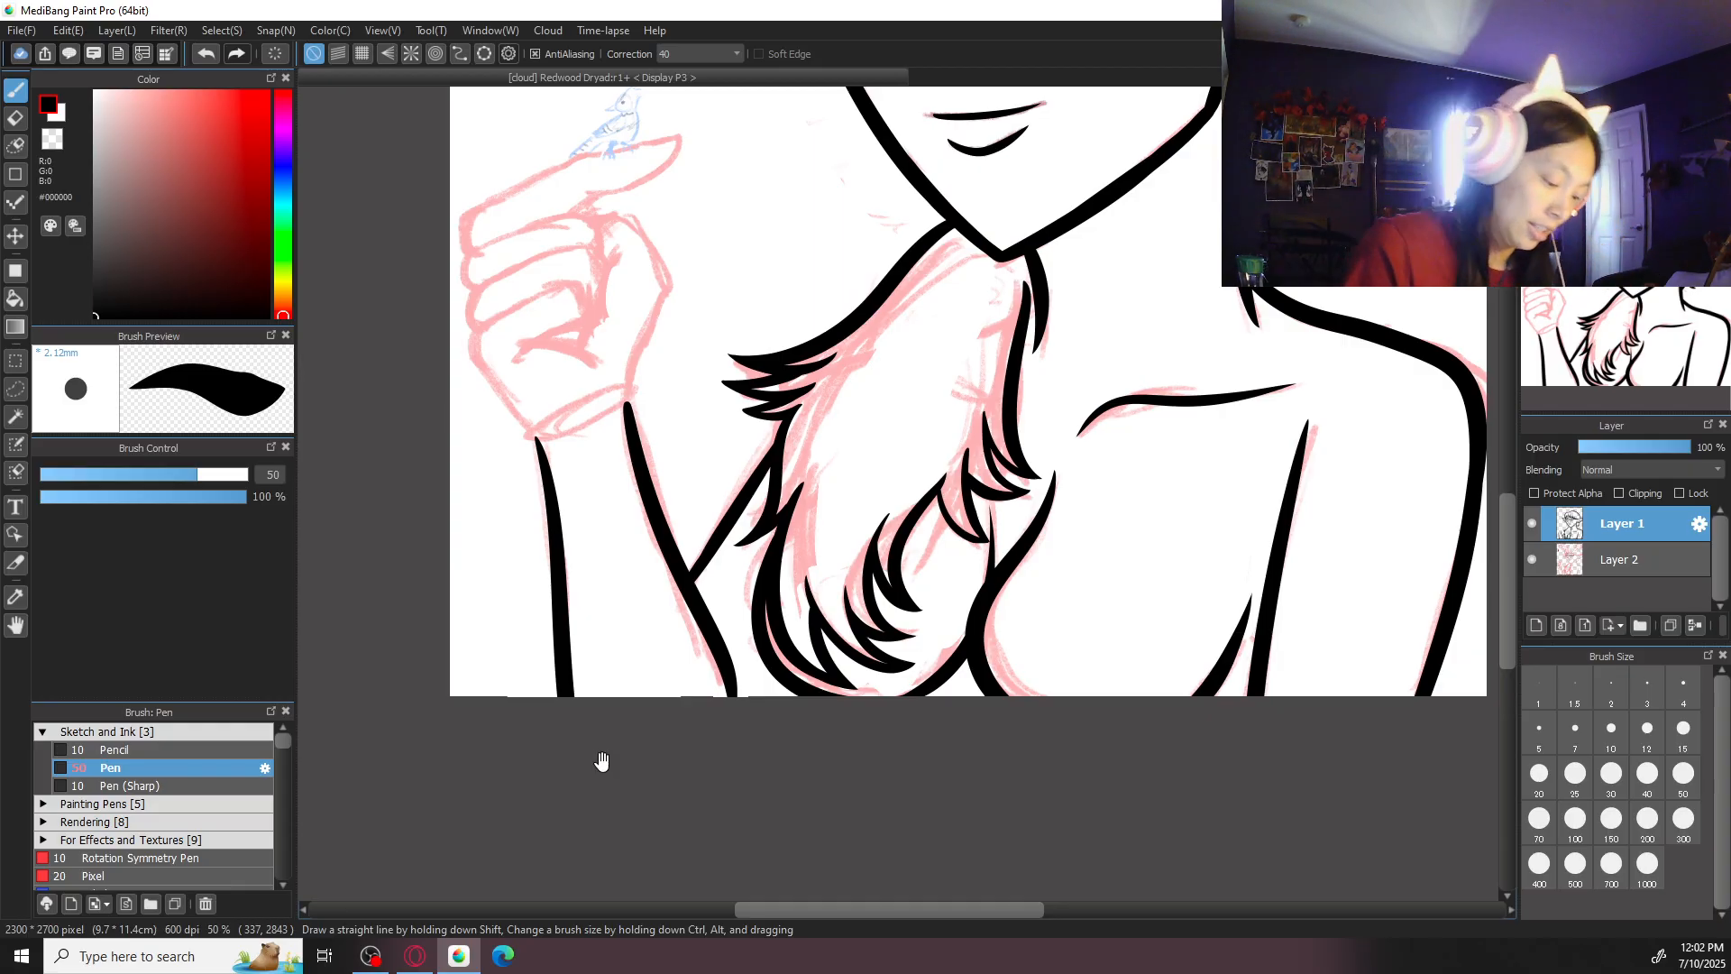
# - Set the pen size to 30 and ink the thumb's curved inner line on the raised hand
pyautogui.scroll(4, 773, 560)
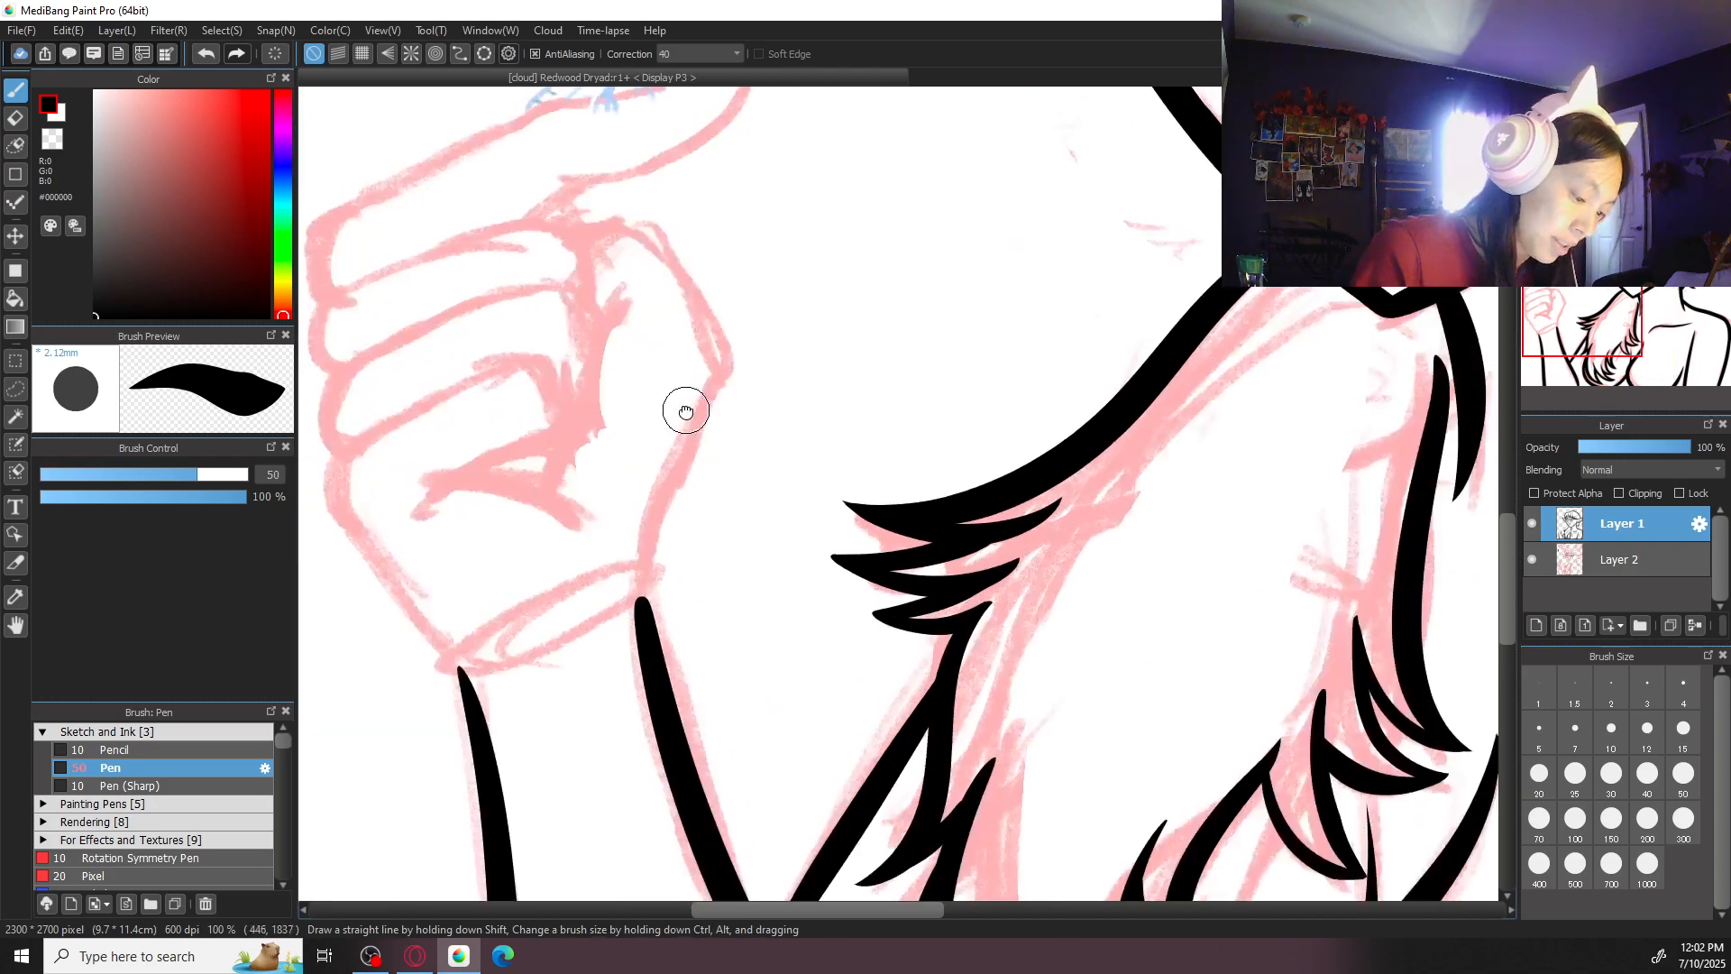
pyautogui.moveTo(685, 412); pyautogui.dragTo(721, 540)
pyautogui.moveTo(659, 410); pyautogui.dragTo(613, 654)
pyautogui.hotkey('ctrl', 'z')
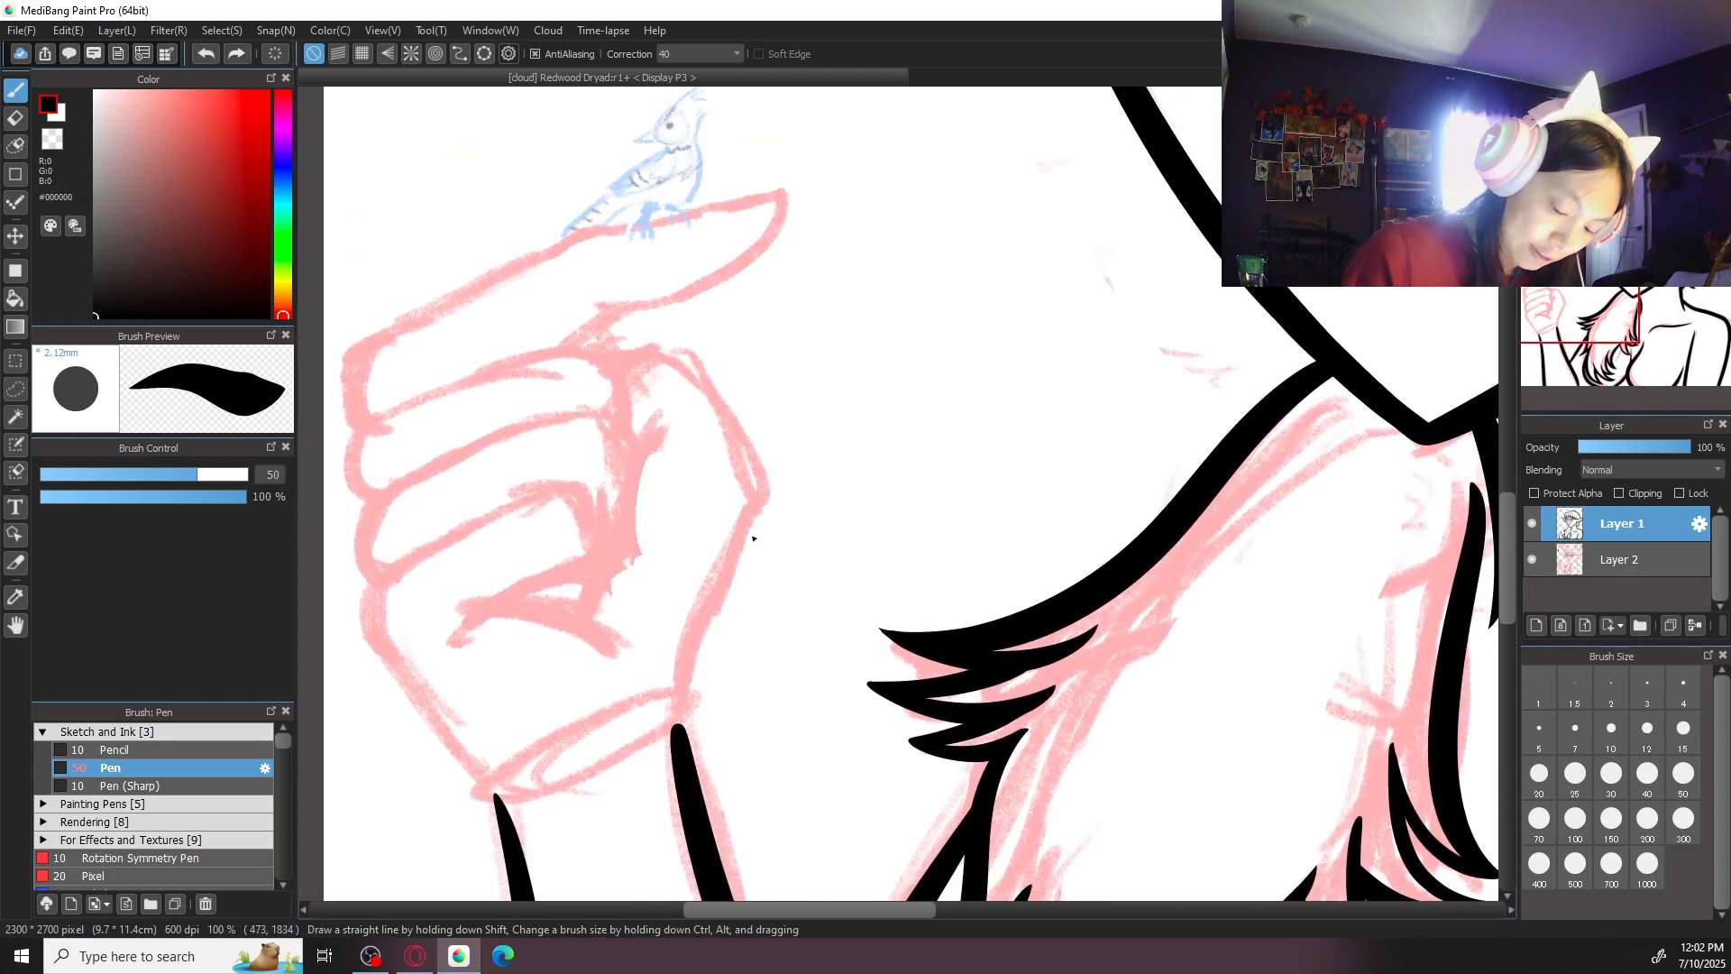
pyautogui.click(1648, 773)
pyautogui.click(1611, 773)
pyautogui.moveTo(655, 422)
pyautogui.mouseDown()
pyautogui.moveTo(625, 486)
pyautogui.moveTo(618, 633)
pyautogui.mouseUp()
pyautogui.hotkey('ctrl', 'z')
pyautogui.moveTo(660, 414); pyautogui.dragTo(616, 635)
# - Ink the thumb's top contour over its knuckle and the hand's outer edge down to the wrist
pyautogui.moveTo(627, 362)
pyautogui.mouseDown()
pyautogui.moveTo(690, 375)
pyautogui.moveTo(610, 363)
pyautogui.moveTo(751, 514)
pyautogui.mouseUp()
pyautogui.hotkey('ctrl', 'z')
pyautogui.moveTo(729, 434)
pyautogui.mouseDown()
pyautogui.moveTo(759, 522)
pyautogui.moveTo(686, 714)
pyautogui.mouseUp()
pyautogui.hotkey('ctrl', 'z')
pyautogui.hotkey('ctrl', 'z')
pyautogui.moveTo(616, 360)
pyautogui.mouseDown()
pyautogui.moveTo(721, 402)
pyautogui.moveTo(760, 499)
pyautogui.mouseUp()
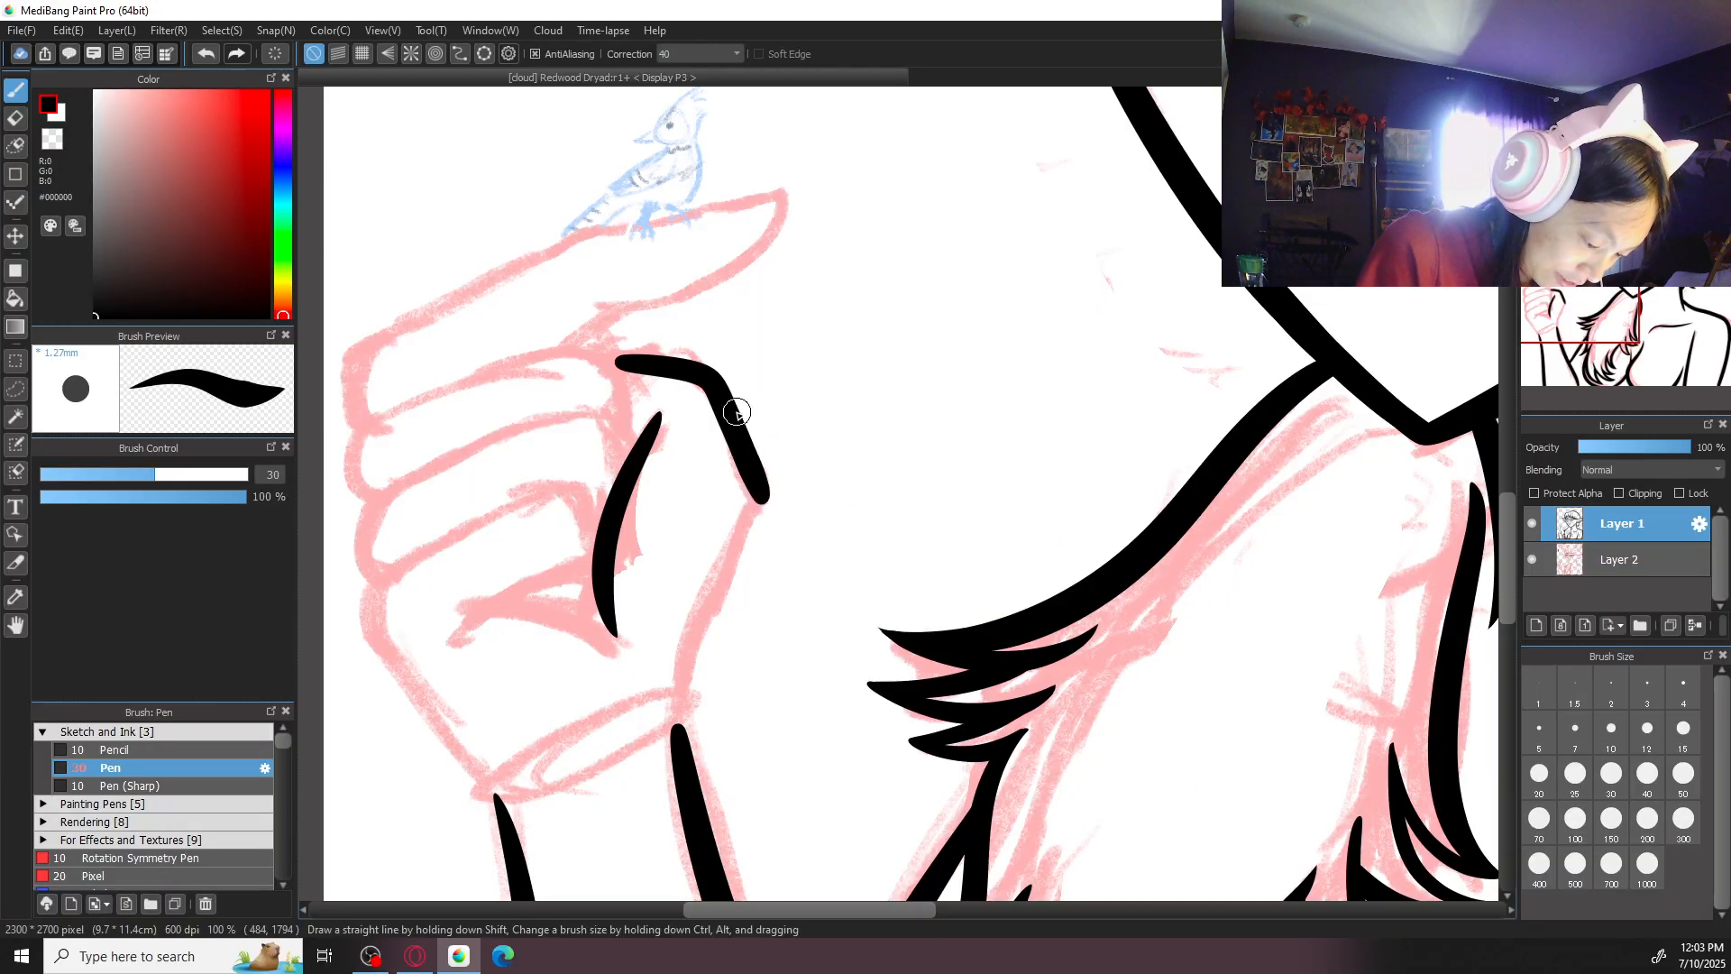
pyautogui.moveTo(760, 489); pyautogui.dragTo(674, 744)
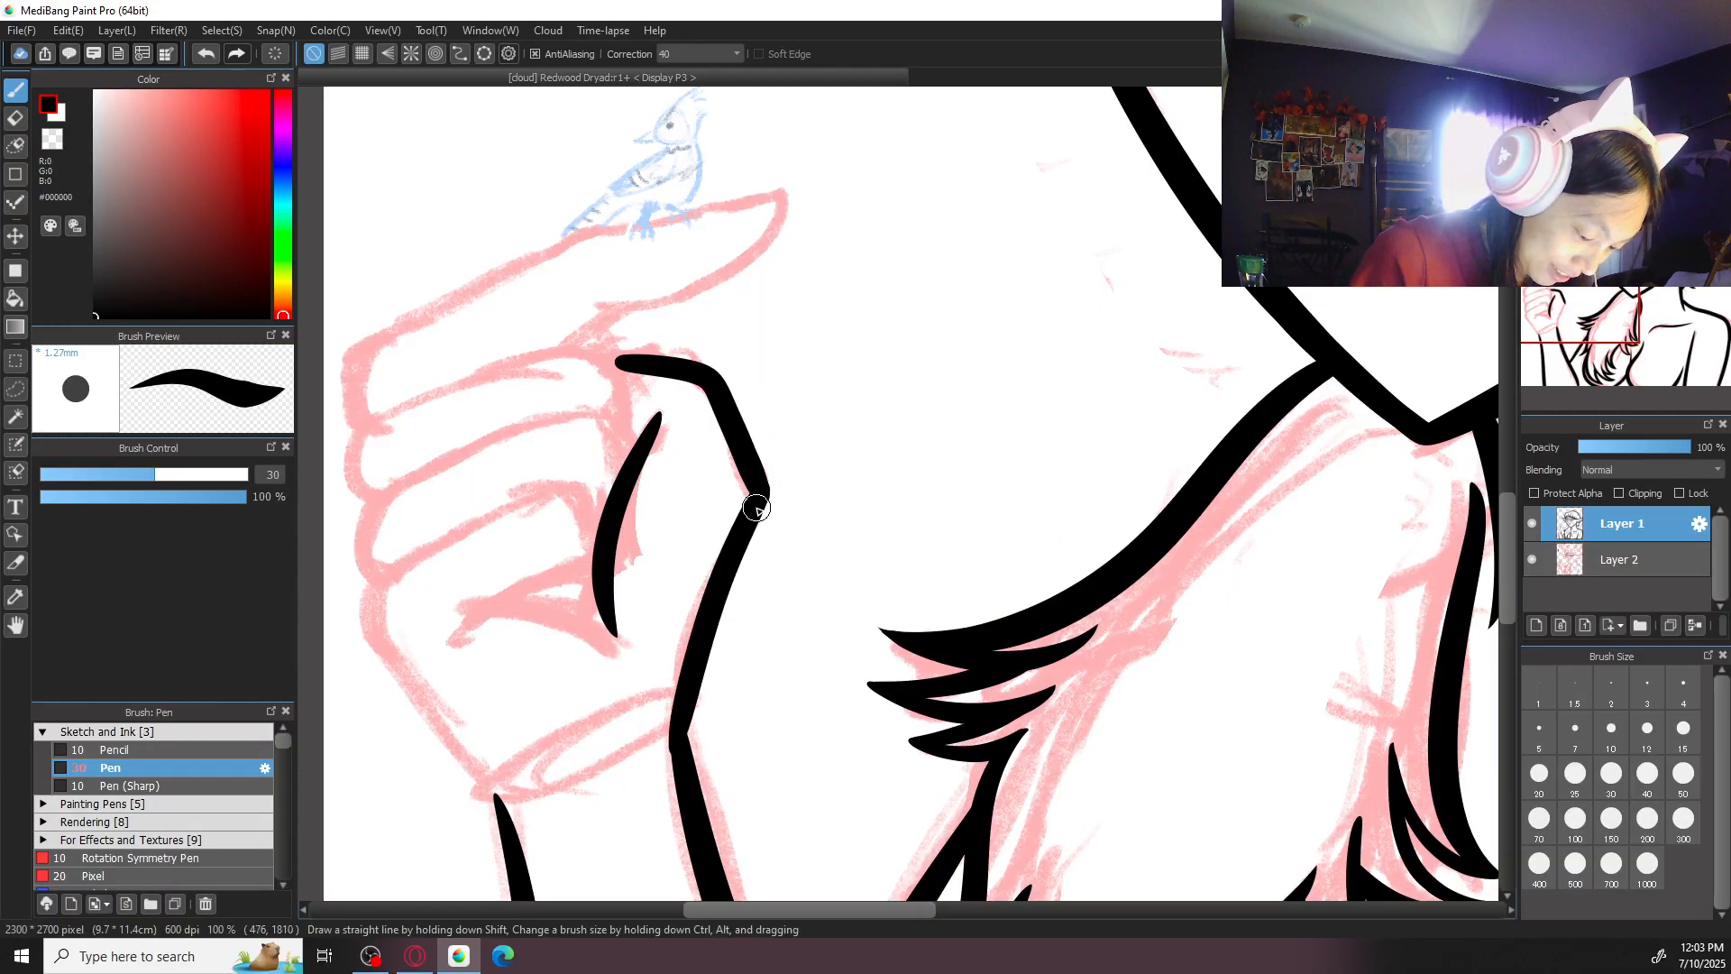
# - Ink the opposite side of the hand from the little finger's knuckle to the wrist and join it to the forearm
pyautogui.hotkey('ctrl', '-')
pyautogui.hotkey('ctrl', '+')
pyautogui.moveTo(681, 505)
pyautogui.mouseDown()
pyautogui.moveTo(550, 611)
pyautogui.moveTo(640, 729)
pyautogui.moveTo(643, 533)
pyautogui.moveTo(560, 625)
pyautogui.moveTo(677, 792)
pyautogui.mouseUp()
pyautogui.hotkey('ctrl', 'z')
pyautogui.hotkey('ctrl', 'z')
pyautogui.moveTo(645, 522)
pyautogui.mouseDown()
pyautogui.moveTo(607, 722)
pyautogui.moveTo(678, 792)
pyautogui.moveTo(585, 565)
pyautogui.moveTo(697, 797)
pyautogui.moveTo(710, 882)
pyautogui.mouseUp()
pyautogui.hotkey('ctrl', 'z')
pyautogui.hotkey('ctrl', 'z')
pyautogui.moveTo(672, 778)
pyautogui.mouseDown()
pyautogui.moveTo(704, 877)
pyautogui.moveTo(692, 868)
pyautogui.mouseUp()
pyautogui.hotkey('ctrl', 'z')
pyautogui.hotkey('ctrl', 'z')
pyautogui.moveTo(670, 782); pyautogui.dragTo(693, 834)
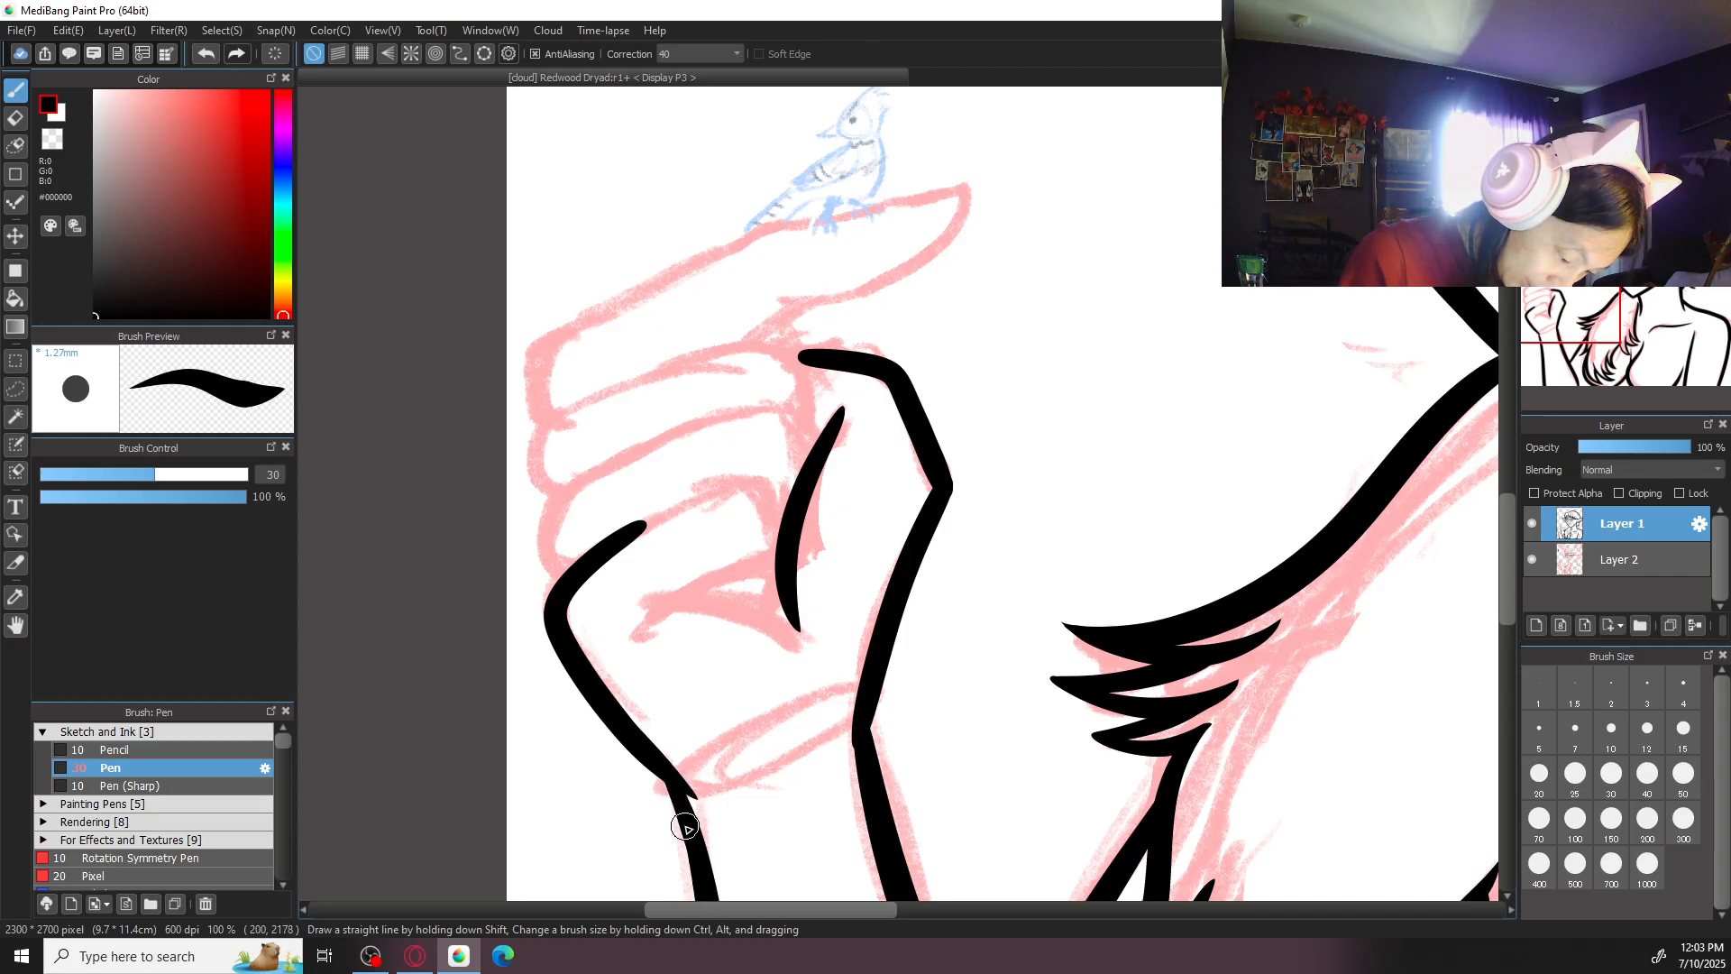
# - Ink a curved palm crease running to the lower end of the thumb's inner line
pyautogui.hotkey('ctrl', '-')
pyautogui.hotkey('ctrl', '-')
pyautogui.hotkey('ctrl', '-')
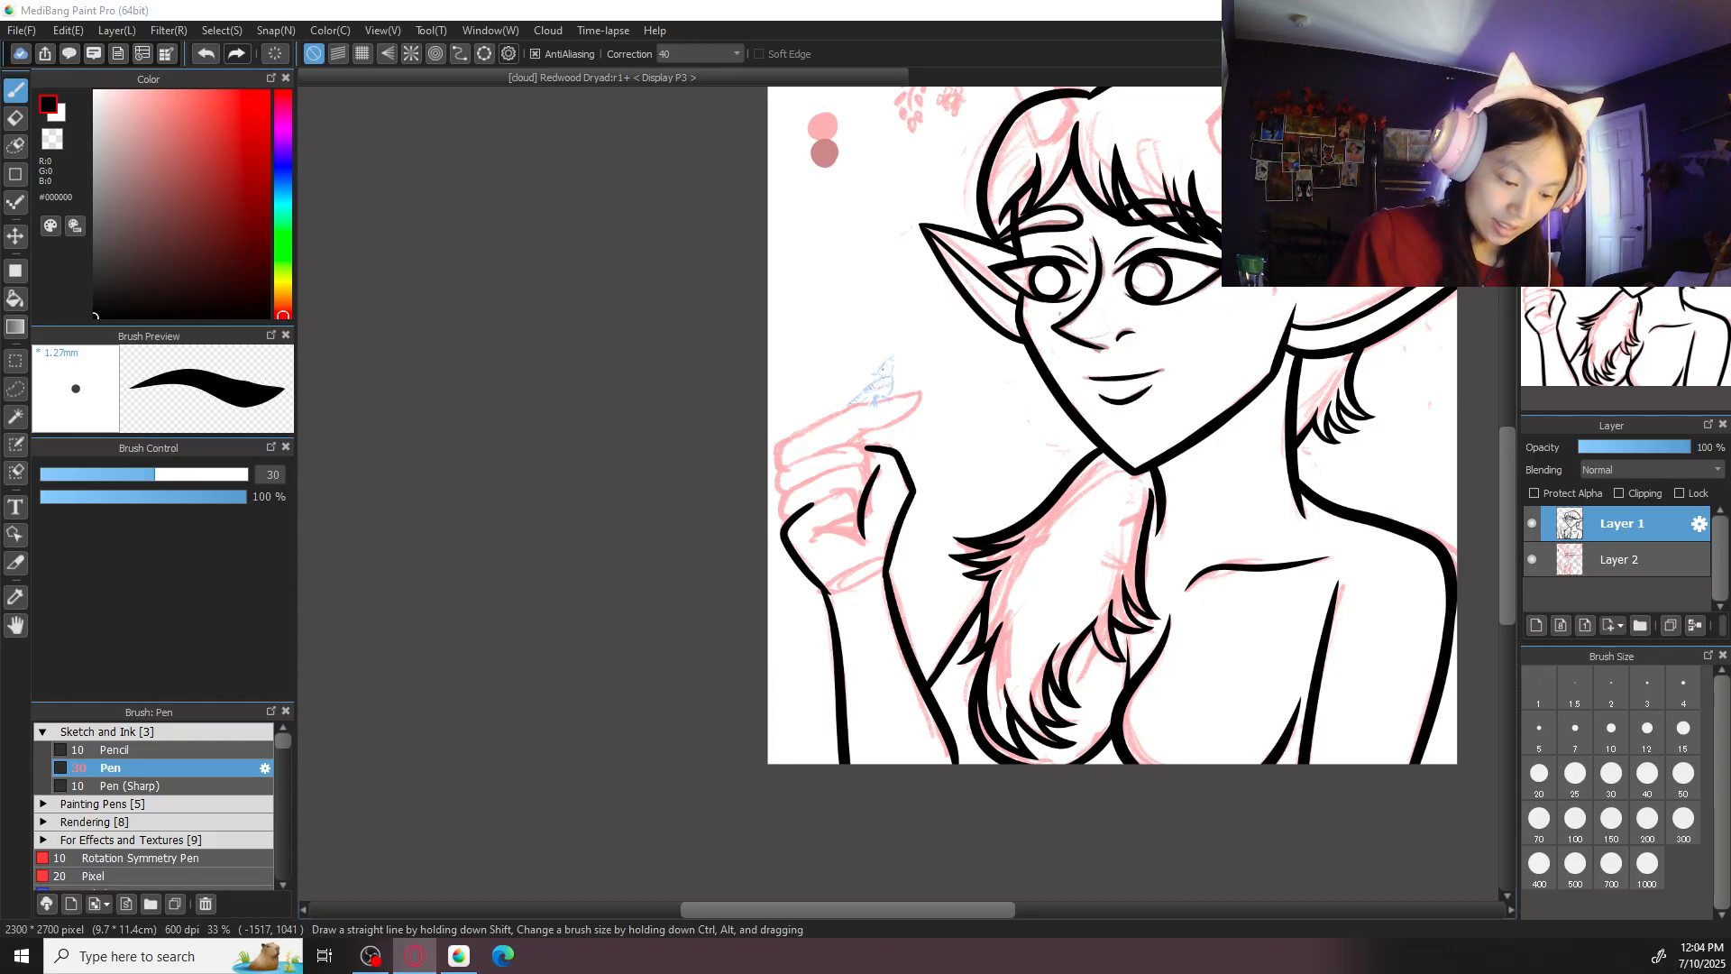
pyautogui.scroll(4, 902, 487)
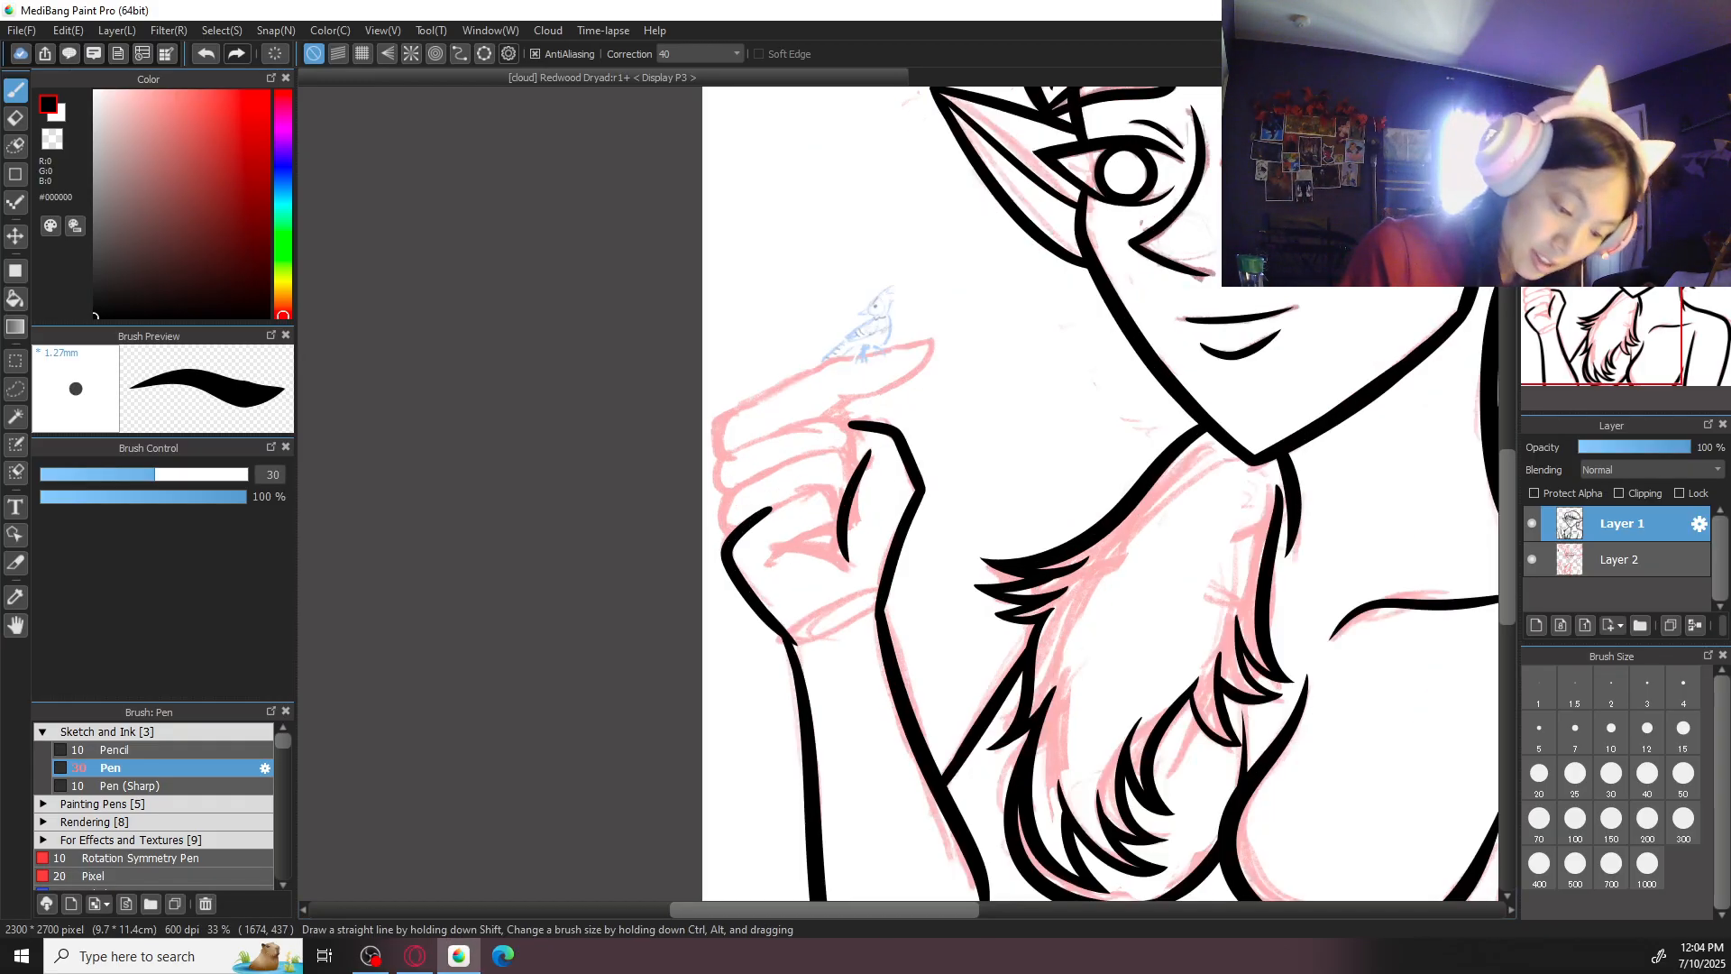
pyautogui.moveTo(647, 604)
pyautogui.mouseDown()
pyautogui.moveTo(788, 629)
pyautogui.moveTo(812, 657)
pyautogui.mouseUp()
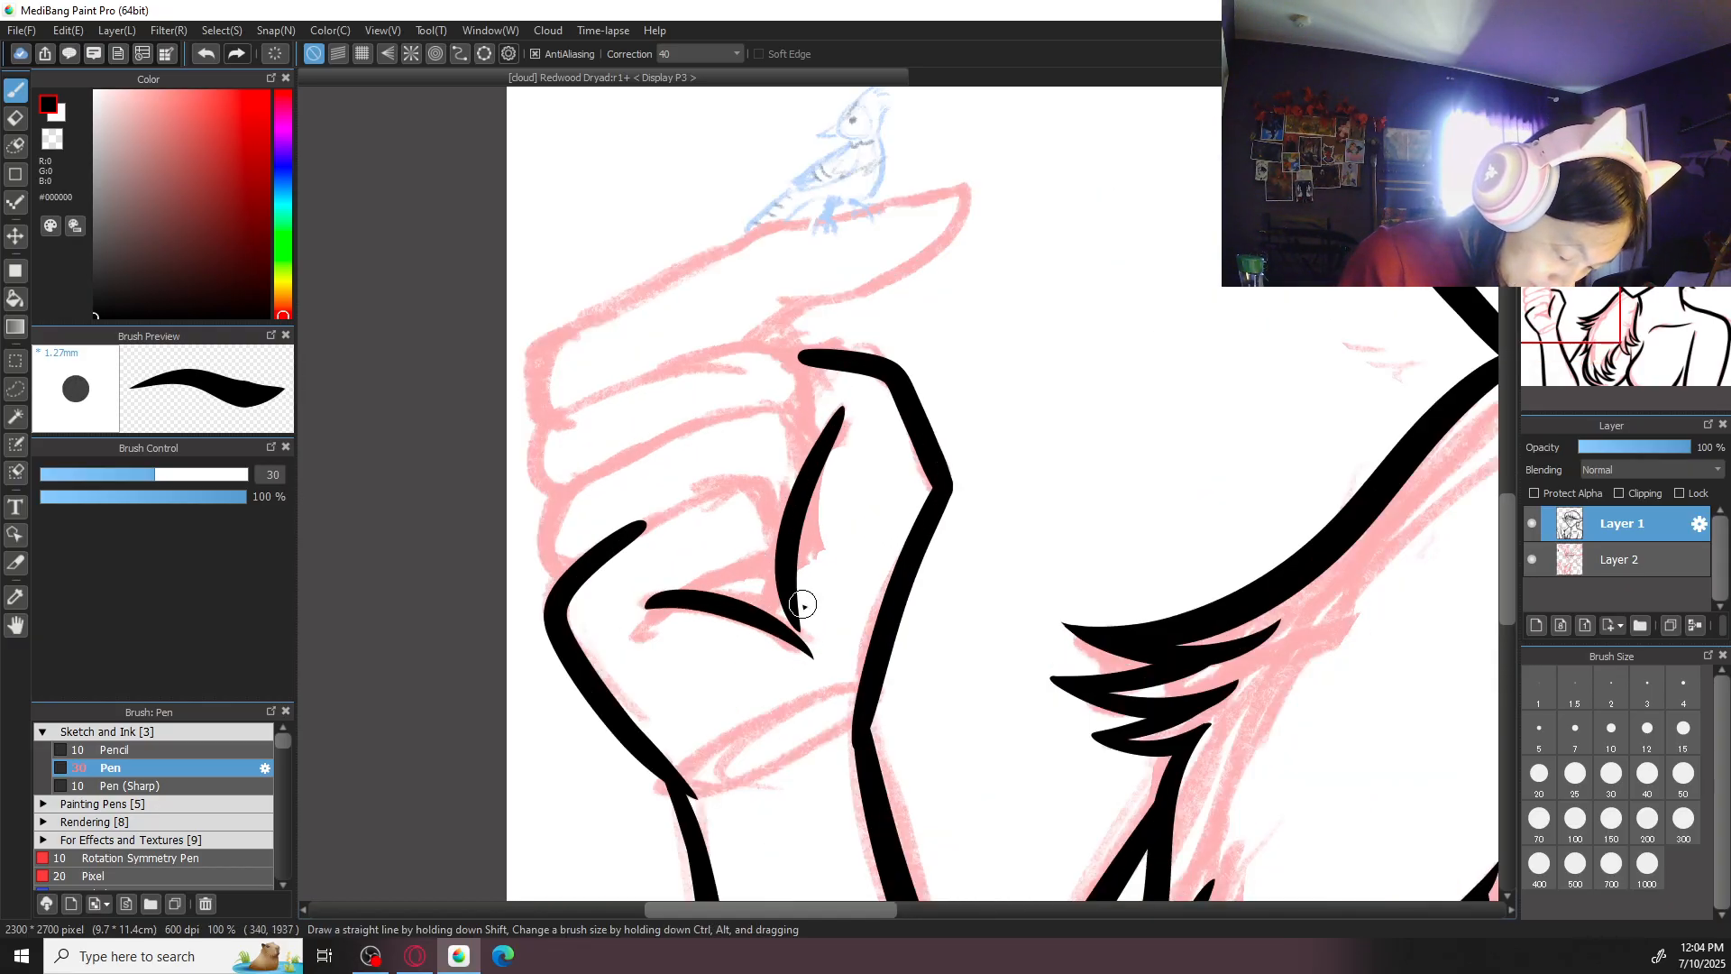
# - Try to ink the curled little finger's top edge, its bend beside the thumb and the small fingertip line
pyautogui.moveTo(741, 487)
pyautogui.mouseDown()
pyautogui.moveTo(607, 548)
pyautogui.moveTo(744, 488)
pyautogui.moveTo(787, 558)
pyautogui.mouseUp()
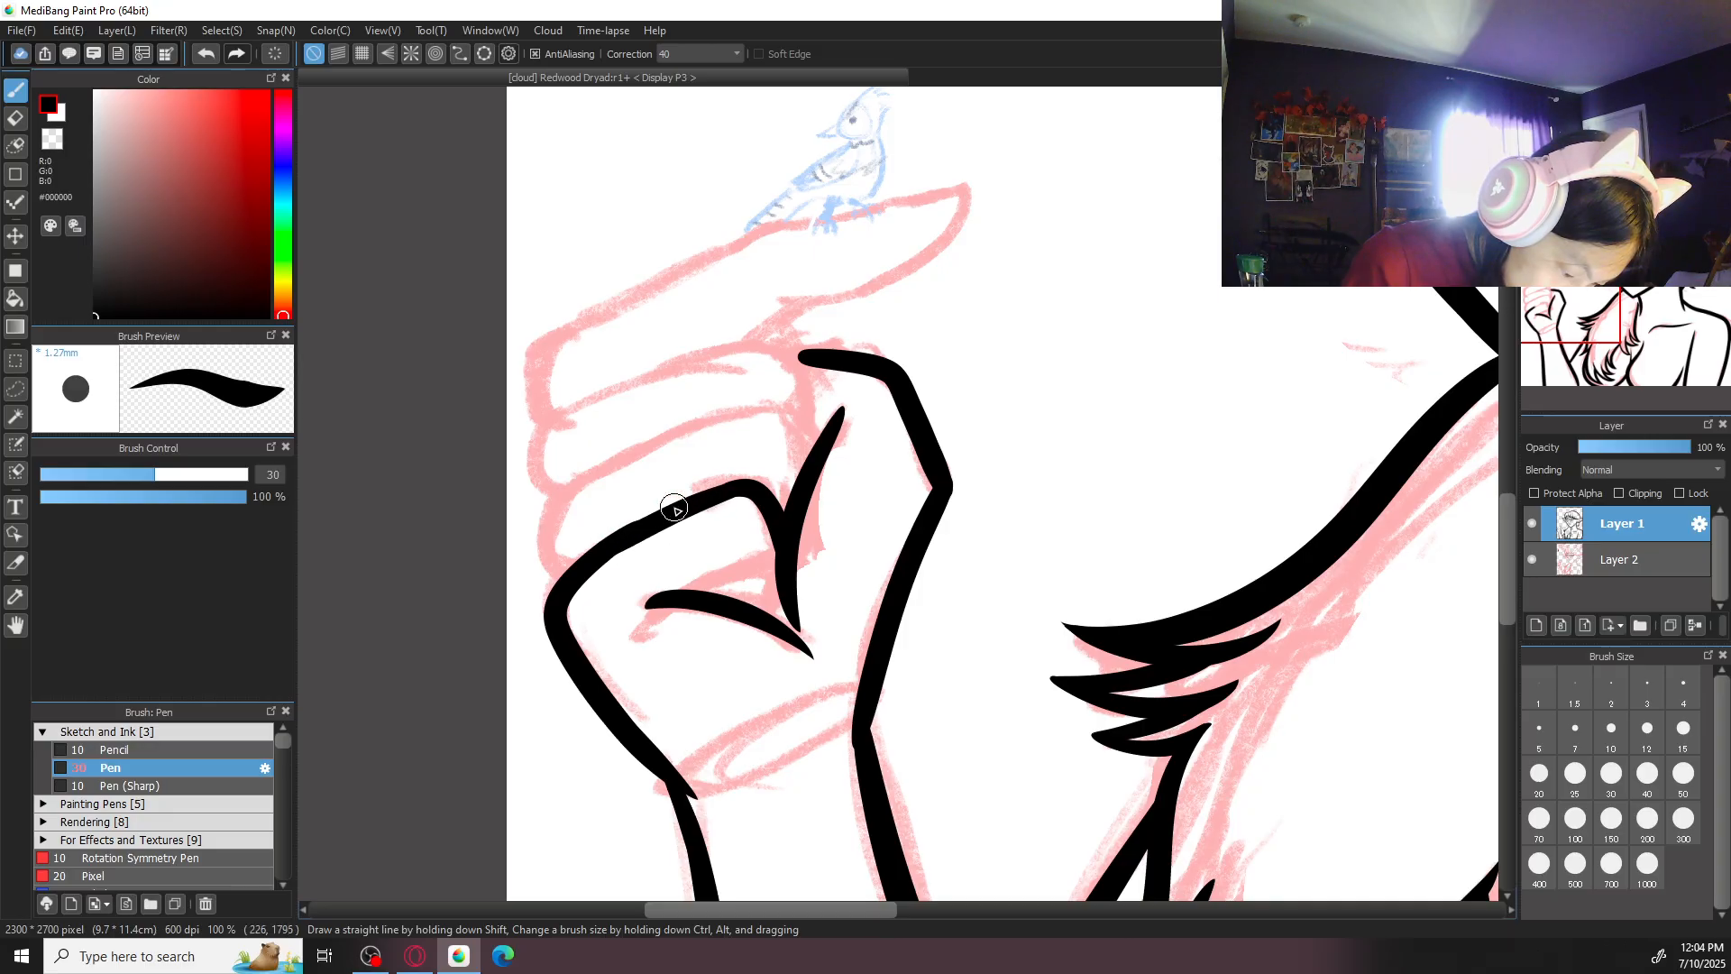
pyautogui.hotkey('ctrl', 'z')
pyautogui.hotkey('ctrl', 'z')
pyautogui.moveTo(743, 486)
pyautogui.mouseDown()
pyautogui.moveTo(582, 573)
pyautogui.moveTo(631, 534)
pyautogui.moveTo(597, 559)
pyautogui.moveTo(786, 560)
pyautogui.mouseUp()
pyautogui.hotkey('ctrl', 'z')
pyautogui.hotkey('ctrl', 'z')
pyautogui.moveTo(741, 478)
pyautogui.mouseDown()
pyautogui.moveTo(785, 573)
pyautogui.moveTo(691, 595)
pyautogui.moveTo(751, 617)
pyautogui.mouseUp()
pyautogui.hotkey('ctrl', 'z')
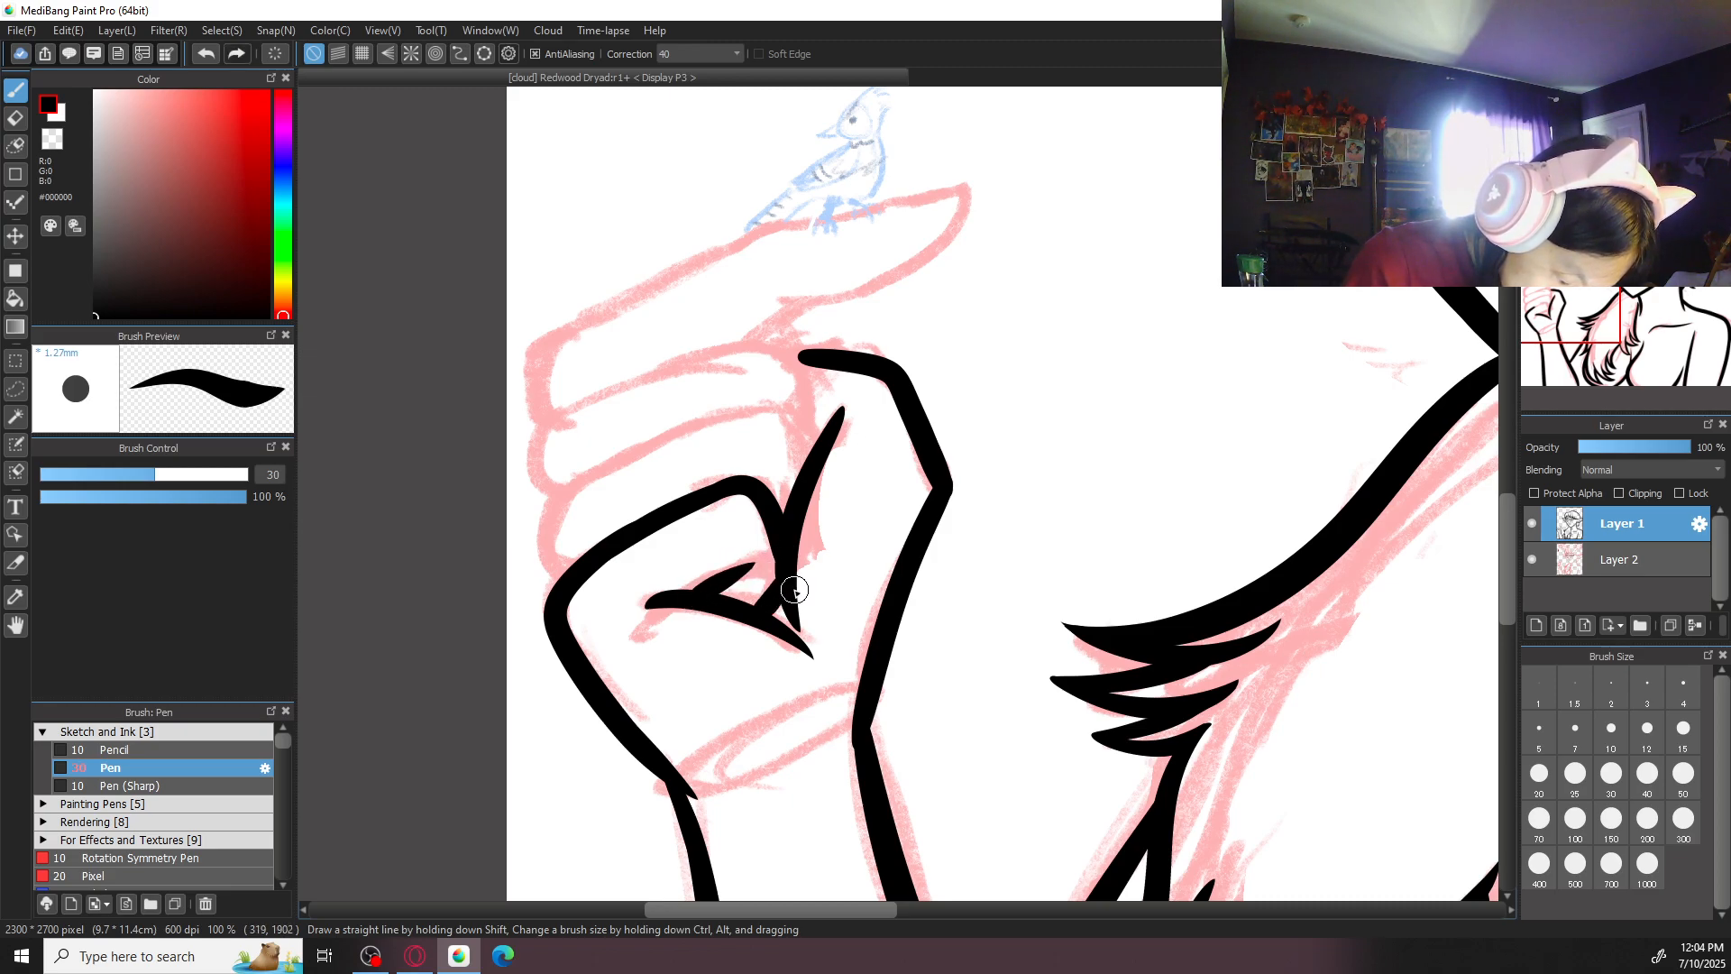
# - Undo the little finger's top edge, bend and fingertip strokes
pyautogui.scroll(-3, 873, 408)
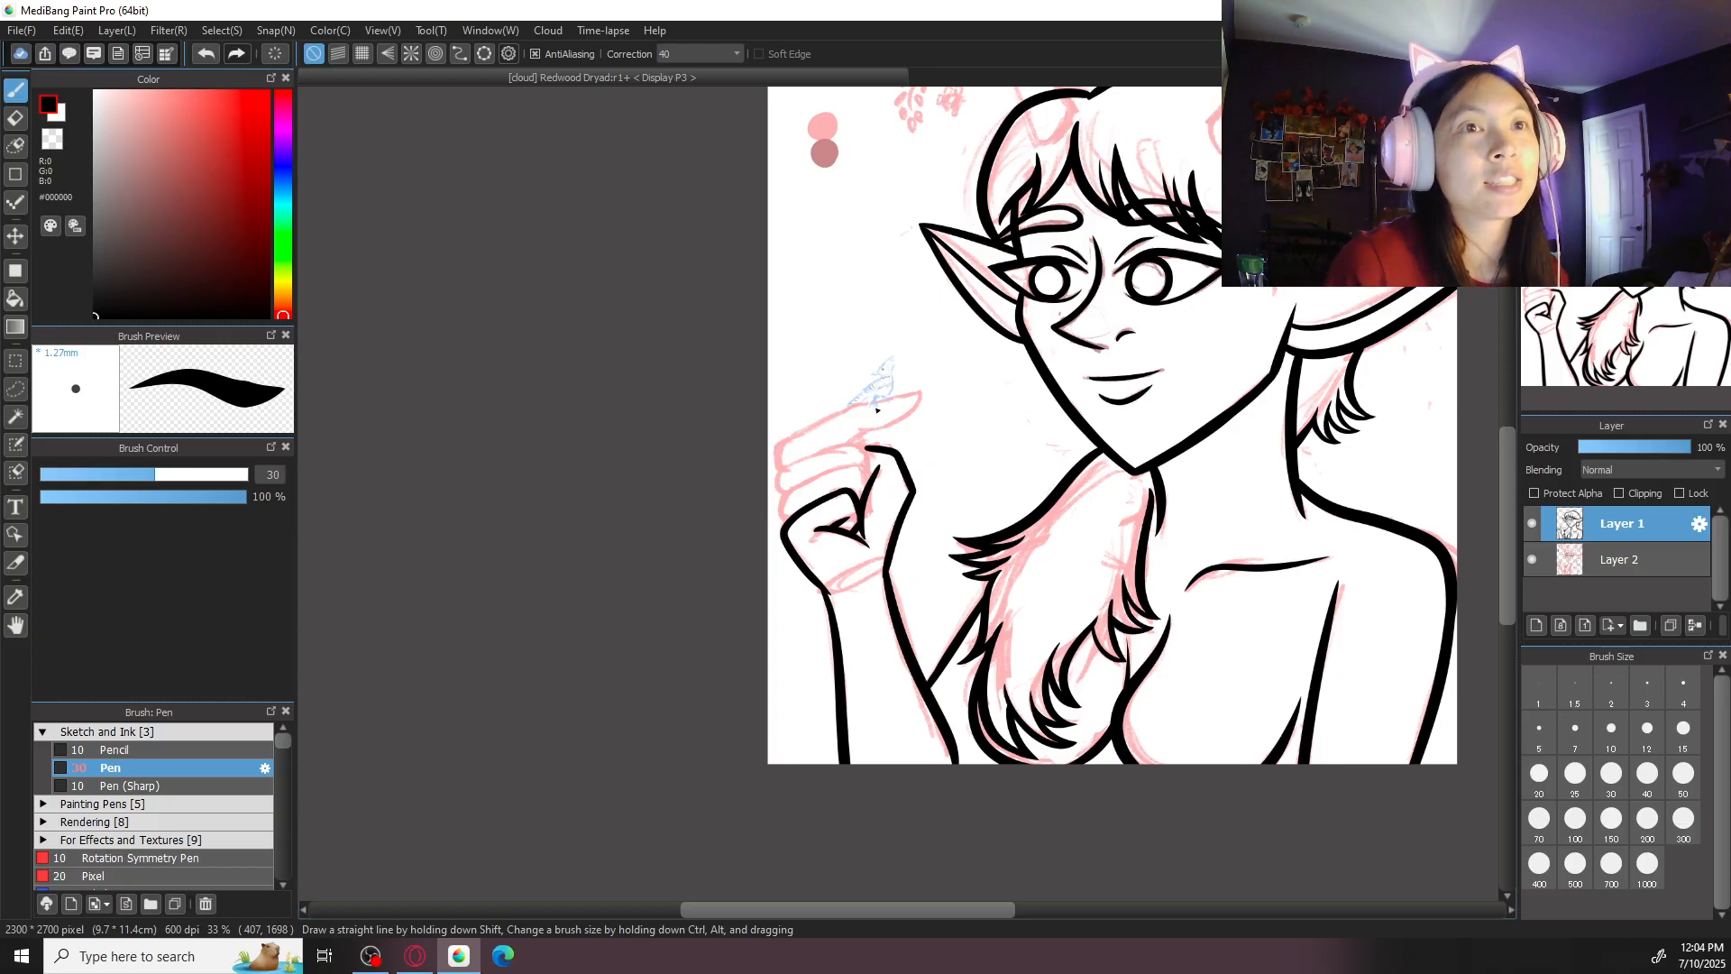
pyautogui.scroll(5, 877, 410)
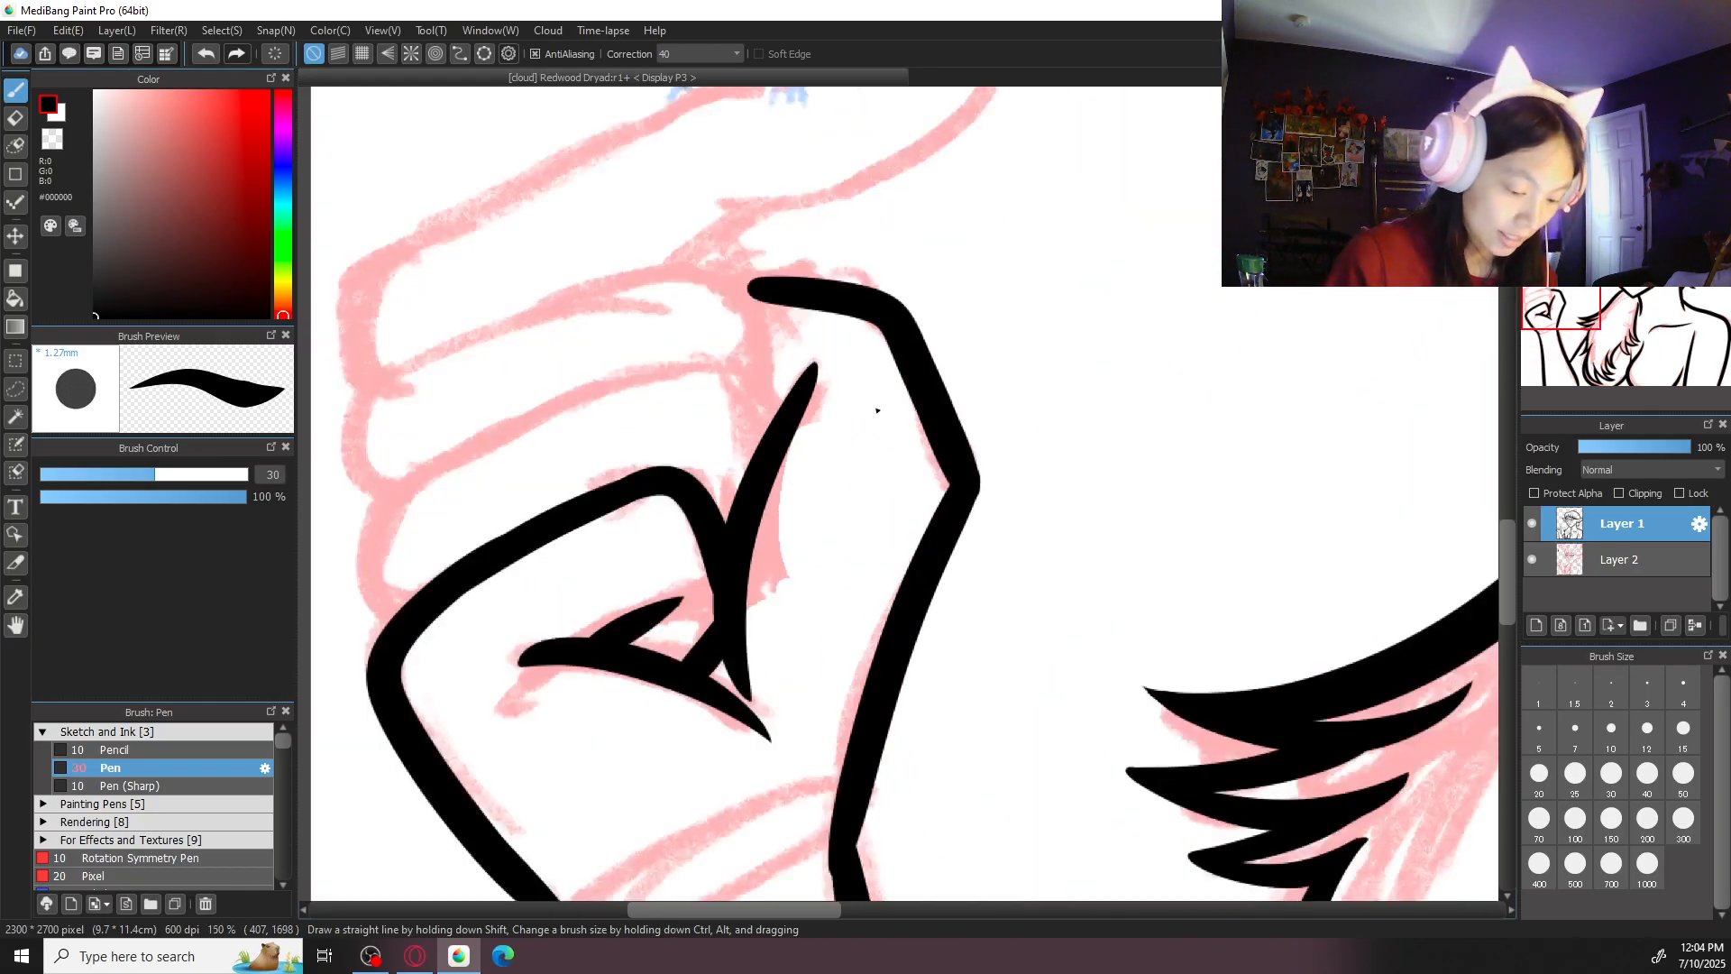
pyautogui.hotkey('ctrl', 'z')
pyautogui.hotkey('ctrl', 'z')
pyautogui.hotkey('ctrl', 'z')
pyautogui.hotkey('ctrl', 'z')
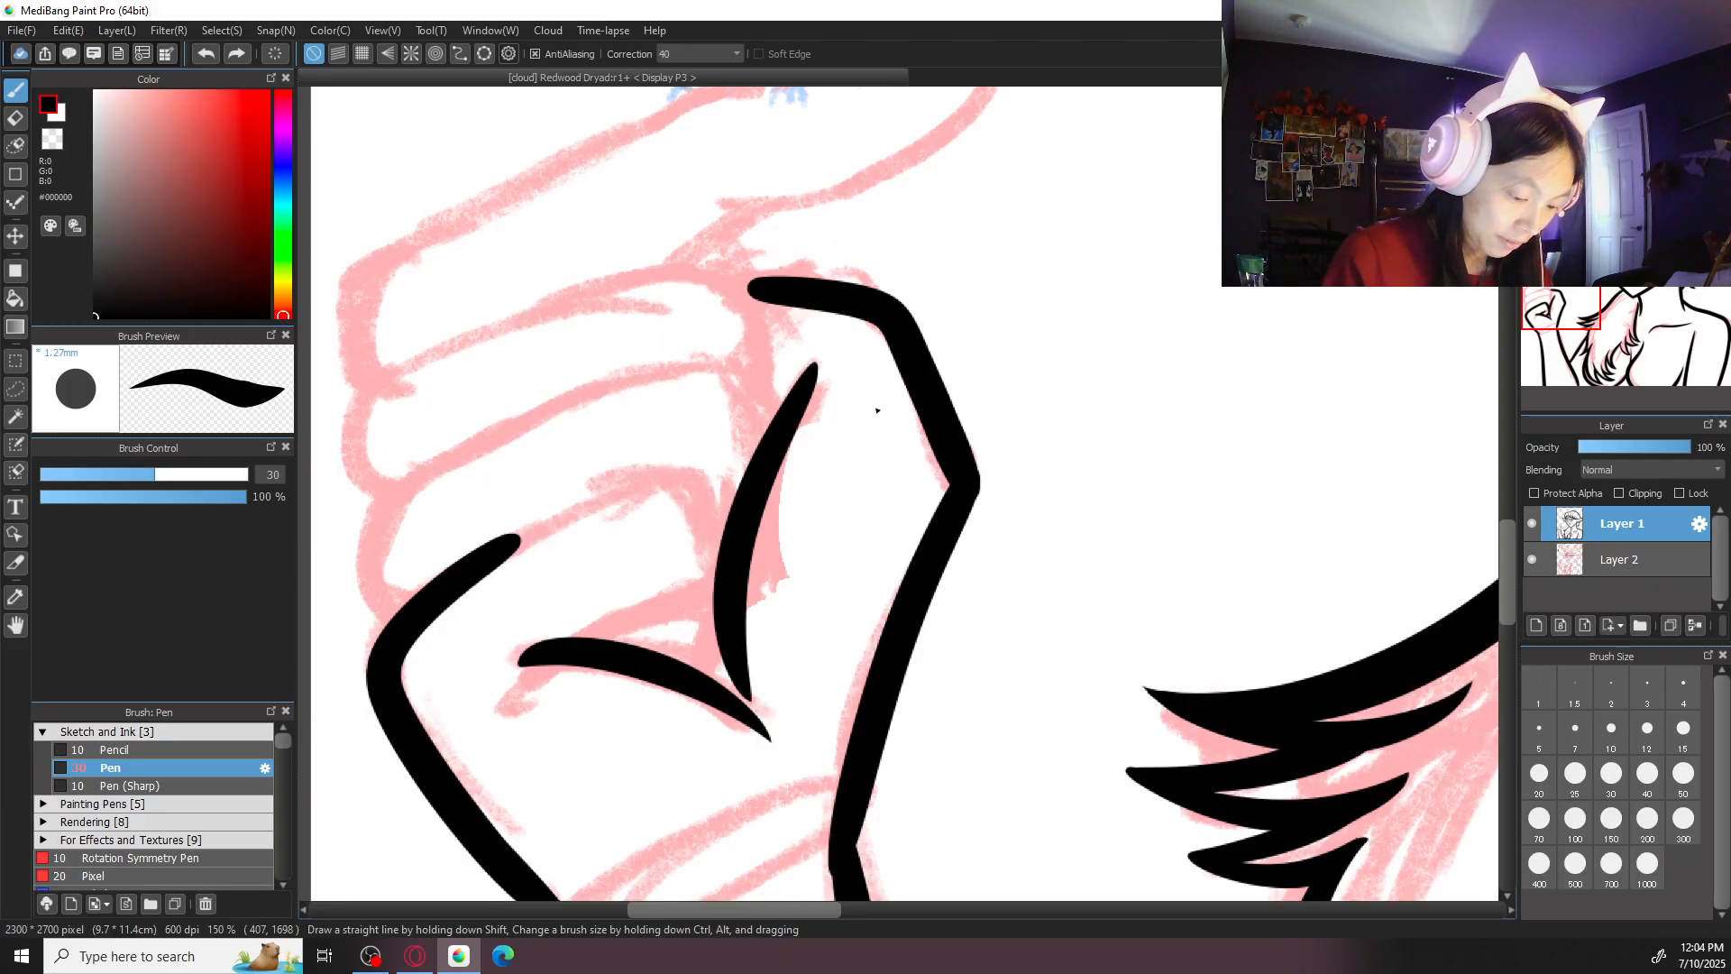
# - Redraw the palm crease as a curve meeting the lower tip of the thumb's inner line
pyautogui.click(533, 673)
pyautogui.moveTo(535, 673); pyautogui.dragTo(749, 717)
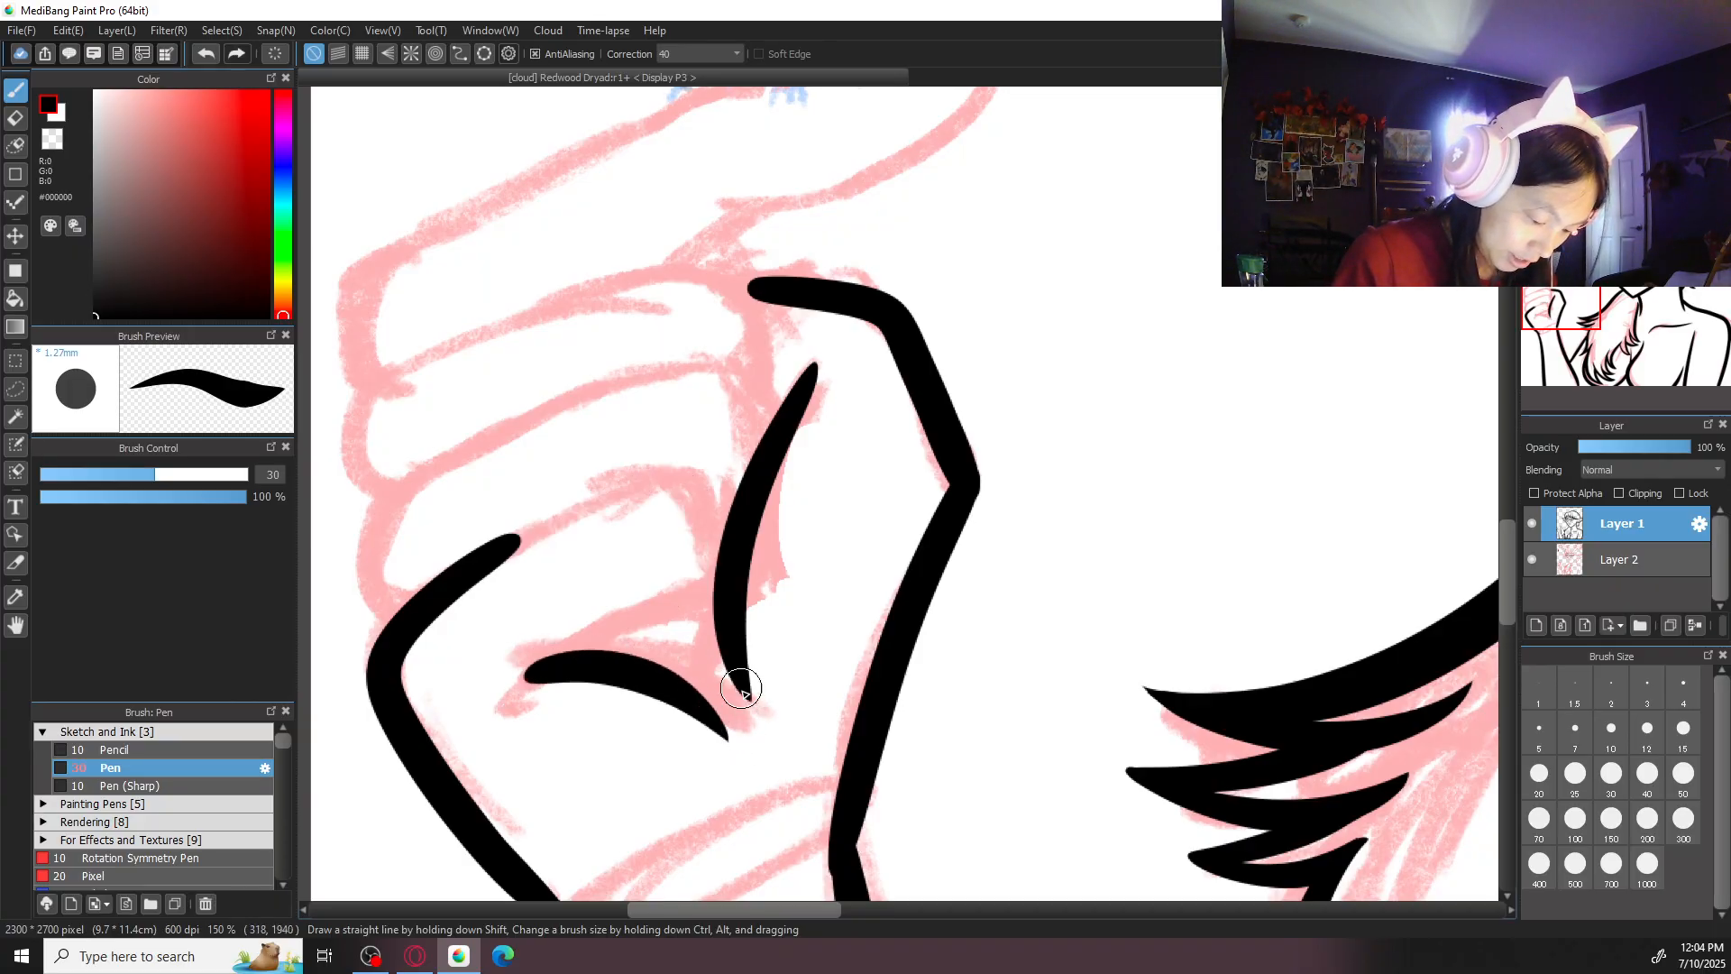
pyautogui.hotkey('ctrl', 'z')
pyautogui.moveTo(535, 673); pyautogui.dragTo(748, 713)
# - Ink the little finger's top edge and bend down to the palm crease, and add the small fingertip line
pyautogui.moveTo(663, 487); pyautogui.dragTo(418, 599)
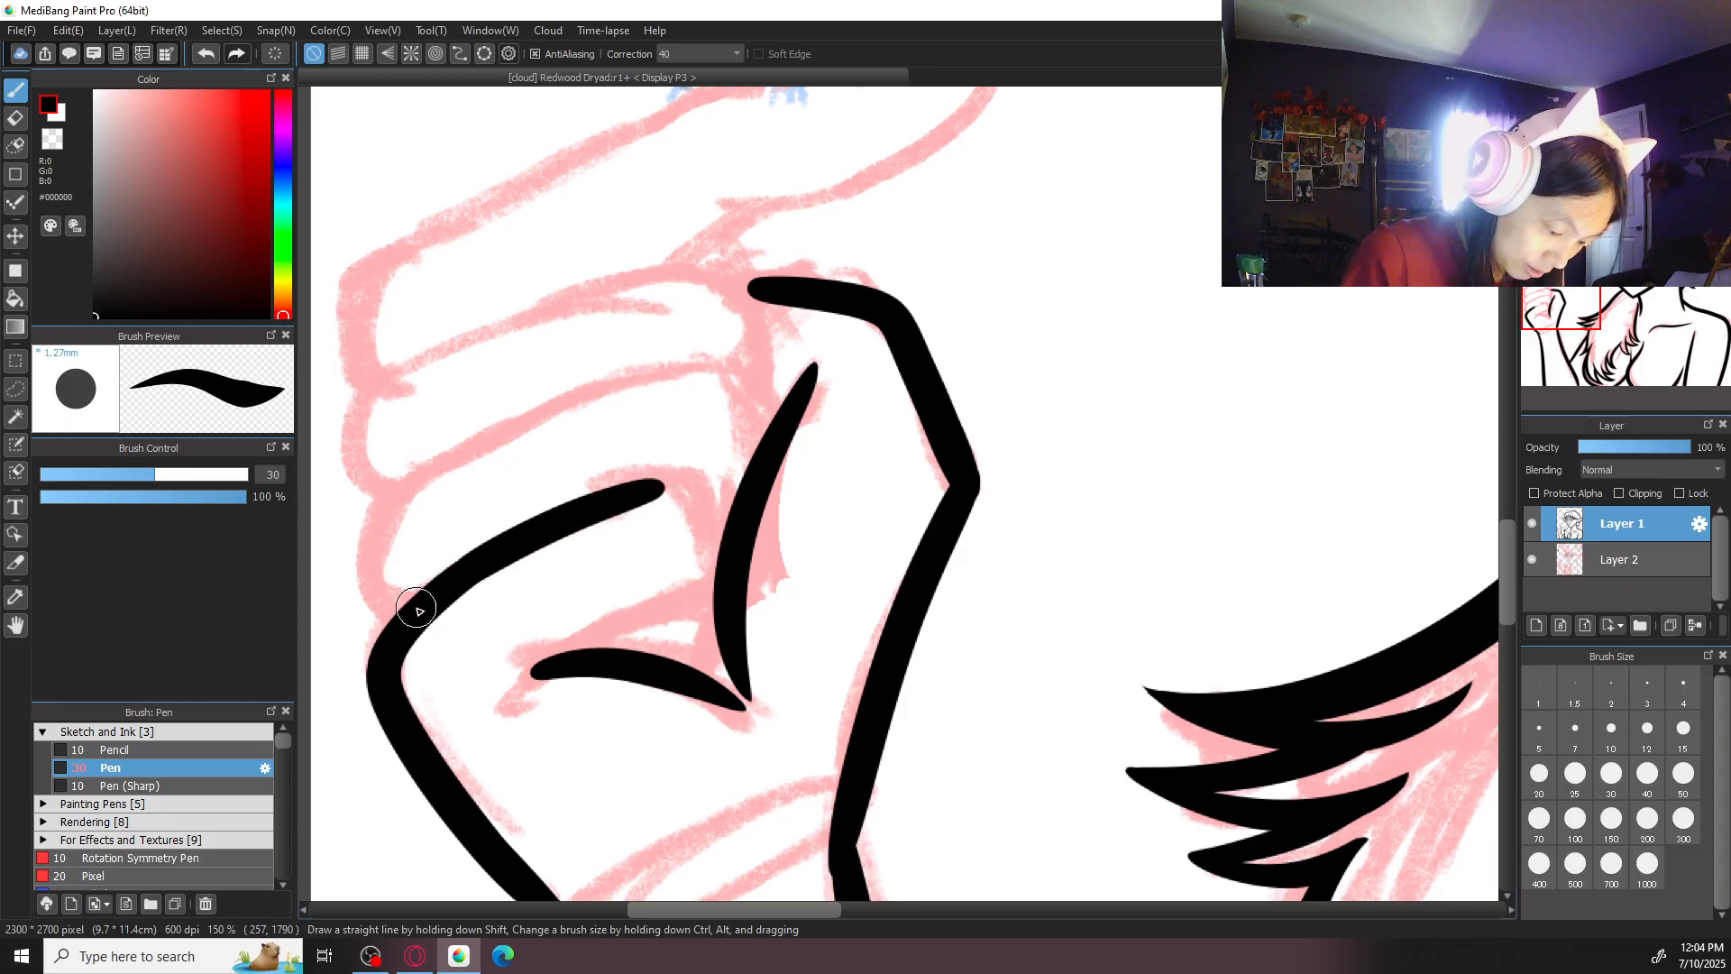
pyautogui.moveTo(664, 487)
pyautogui.mouseDown()
pyautogui.moveTo(695, 514)
pyautogui.moveTo(710, 652)
pyautogui.mouseUp()
pyautogui.moveTo(579, 663); pyautogui.dragTo(688, 605)
pyautogui.hotkey('ctrl', 'z')
pyautogui.moveTo(591, 665); pyautogui.dragTo(701, 620)
pyautogui.scroll(-3, 761, 495)
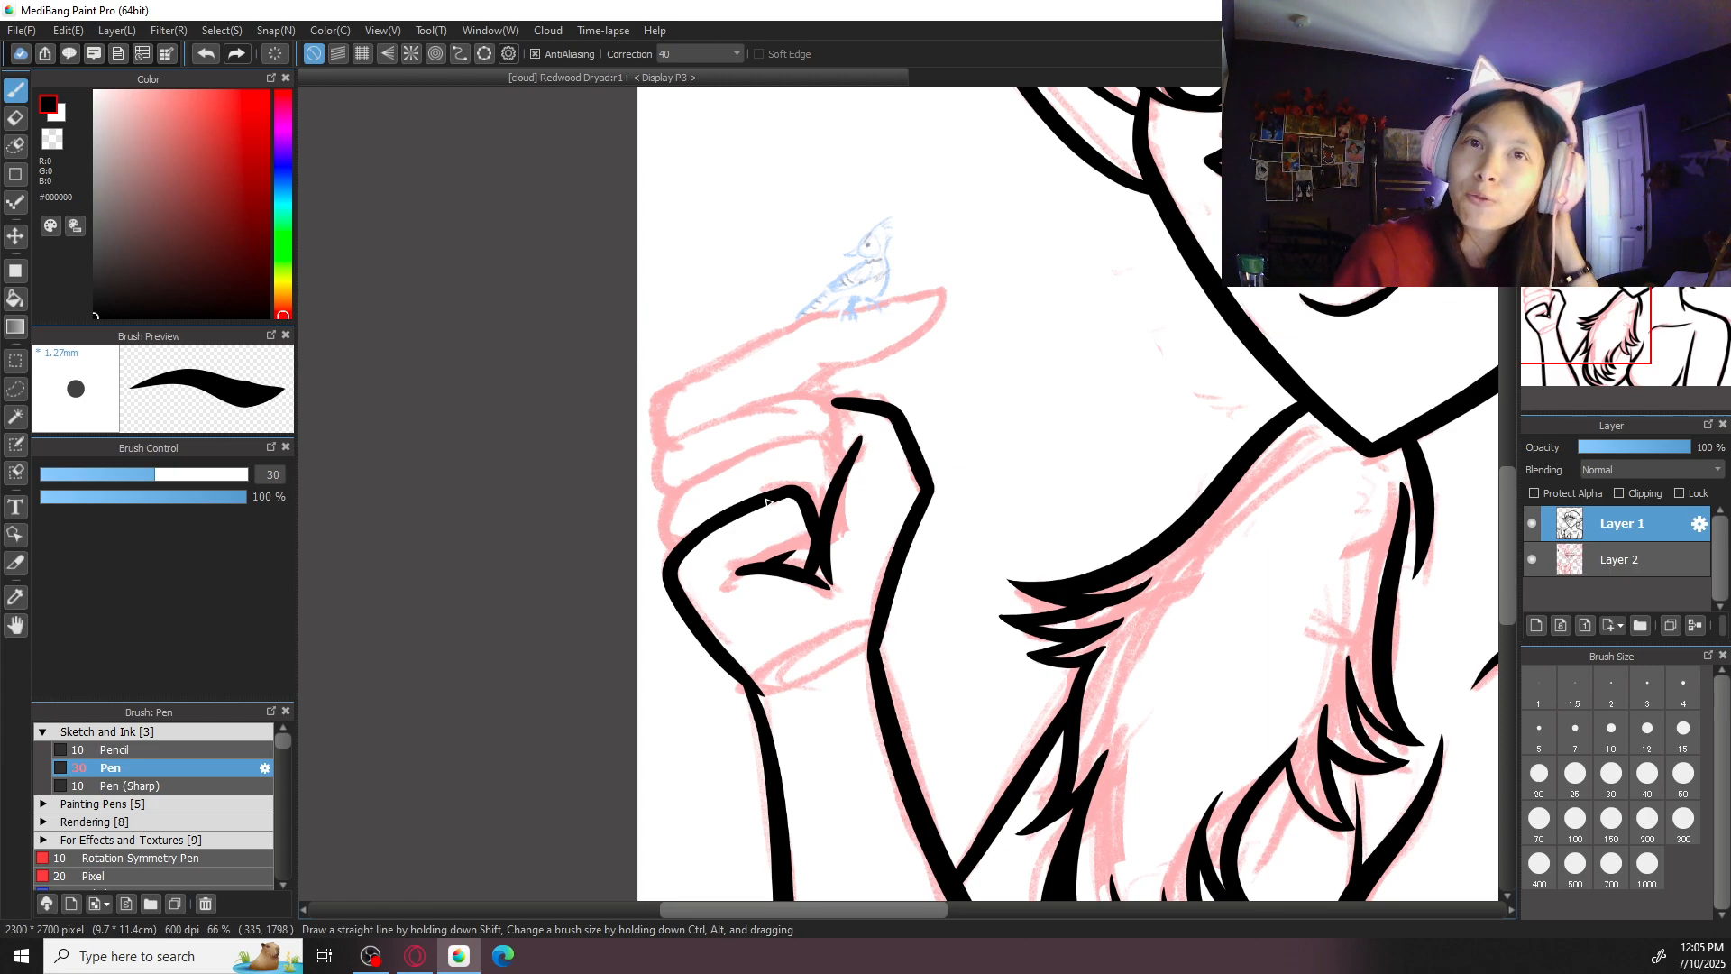
# - Ink the ring finger's rounded knuckle and its top edge, bending down to the thumb's inner line
pyautogui.scroll(4, 765, 501)
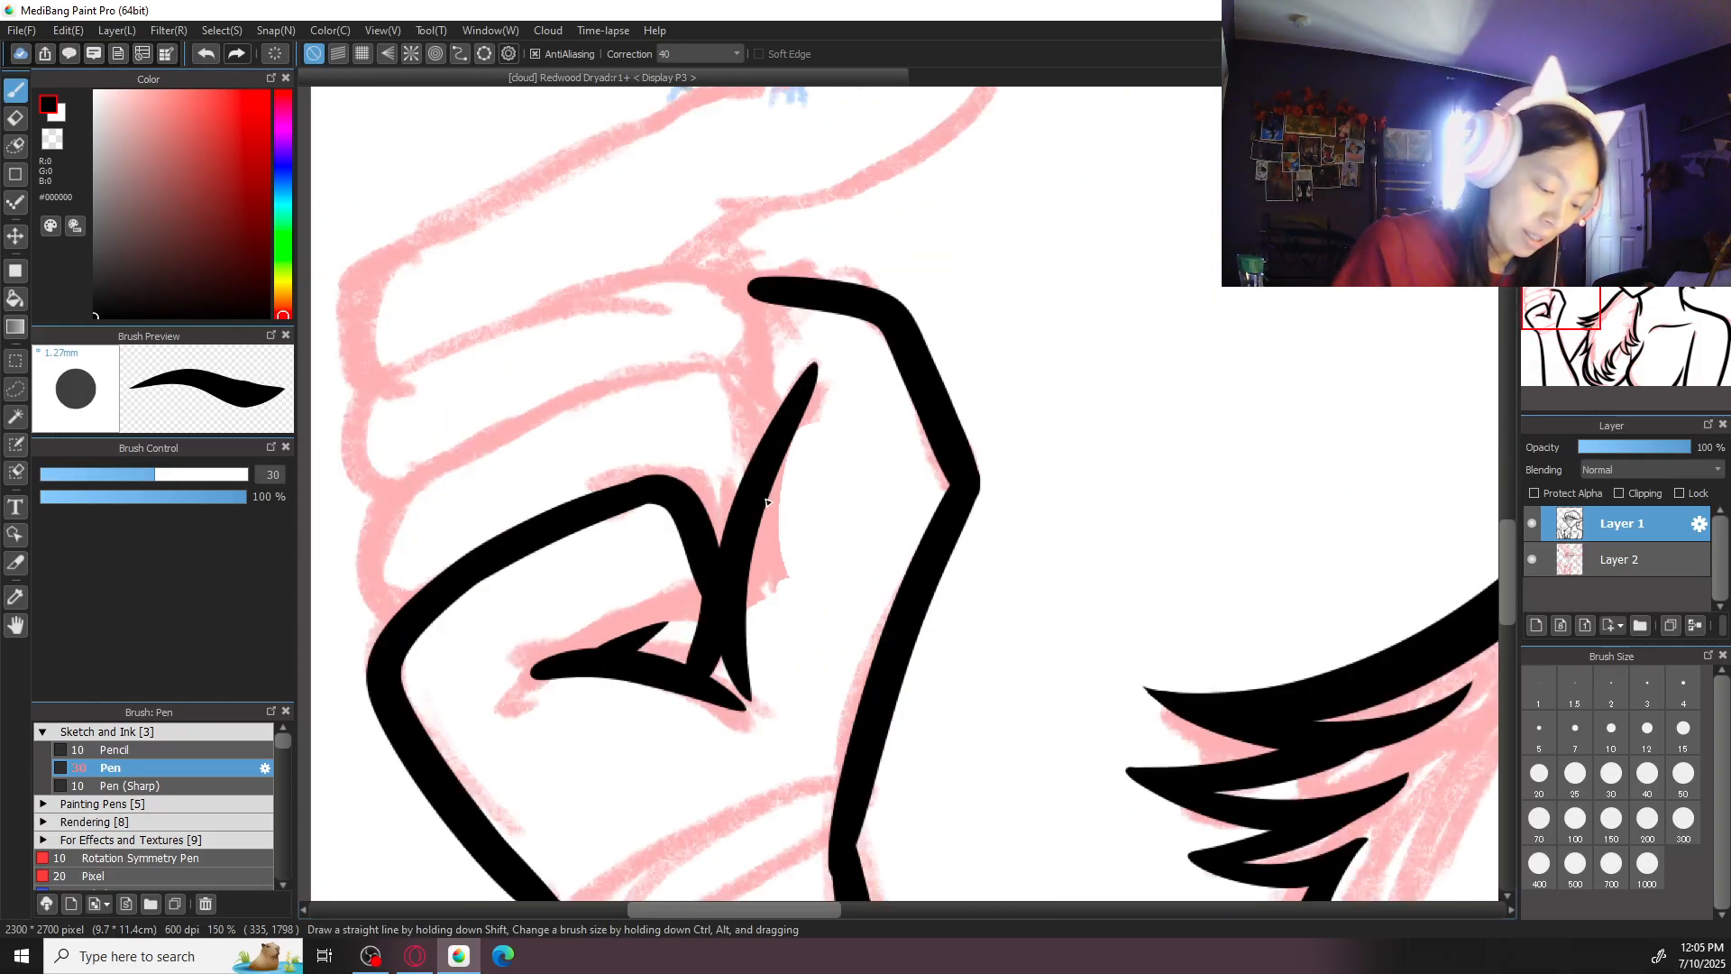
pyautogui.moveTo(541, 431)
pyautogui.mouseDown()
pyautogui.moveTo(433, 469)
pyautogui.moveTo(368, 533)
pyautogui.mouseUp()
pyautogui.hotkey('ctrl', 'z')
pyautogui.moveTo(496, 431)
pyautogui.mouseDown()
pyautogui.moveTo(386, 514)
pyautogui.moveTo(401, 613)
pyautogui.mouseUp()
pyautogui.hotkey('ctrl', 'z')
pyautogui.moveTo(506, 422)
pyautogui.mouseDown()
pyautogui.moveTo(376, 521)
pyautogui.moveTo(373, 591)
pyautogui.mouseUp()
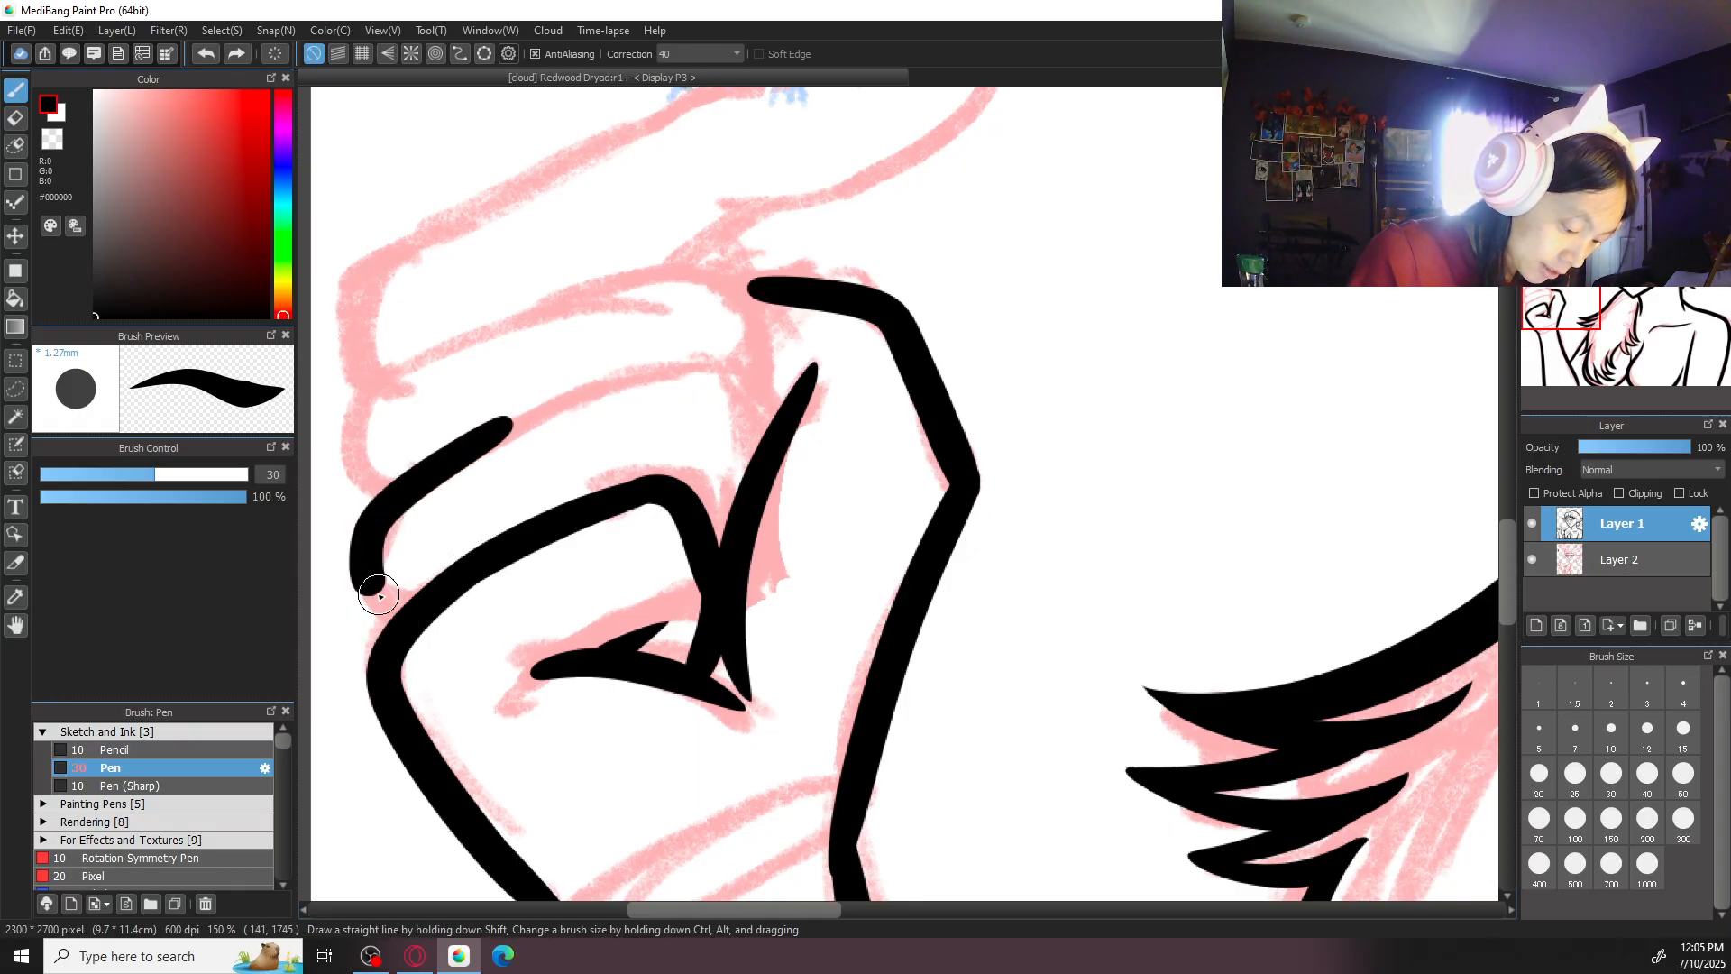
pyautogui.hotkey('ctrl', 'z')
pyautogui.moveTo(502, 427)
pyautogui.mouseDown()
pyautogui.moveTo(389, 516)
pyautogui.moveTo(417, 587)
pyautogui.mouseUp()
pyautogui.hotkey('ctrl', 'z')
pyautogui.moveTo(492, 422)
pyautogui.mouseDown()
pyautogui.moveTo(412, 491)
pyautogui.moveTo(385, 623)
pyautogui.mouseUp()
pyautogui.moveTo(424, 469)
pyautogui.mouseDown()
pyautogui.moveTo(647, 372)
pyautogui.moveTo(762, 441)
pyautogui.mouseUp()
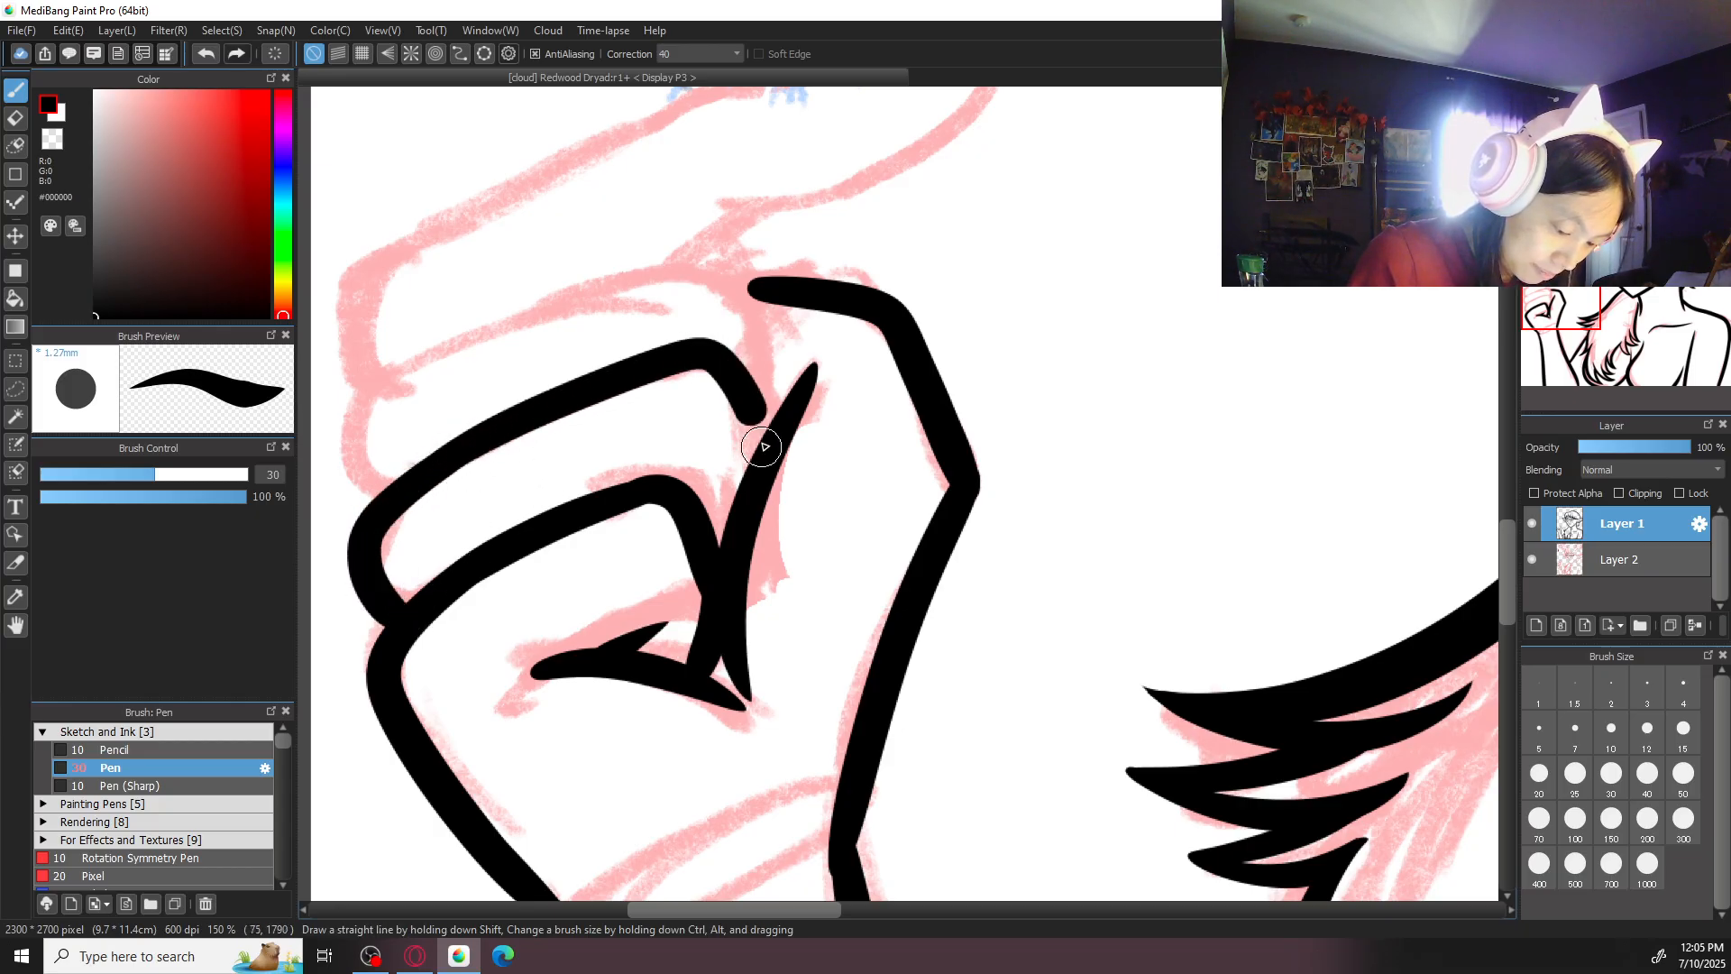
# - Ink the middle finger's knuckle curve and the line from the thumb's tip down to the ring finger
pyautogui.moveTo(412, 358)
pyautogui.mouseDown()
pyautogui.moveTo(345, 411)
pyautogui.moveTo(404, 498)
pyautogui.moveTo(373, 390)
pyautogui.moveTo(390, 498)
pyautogui.mouseUp()
pyautogui.hotkey('ctrl', 'z')
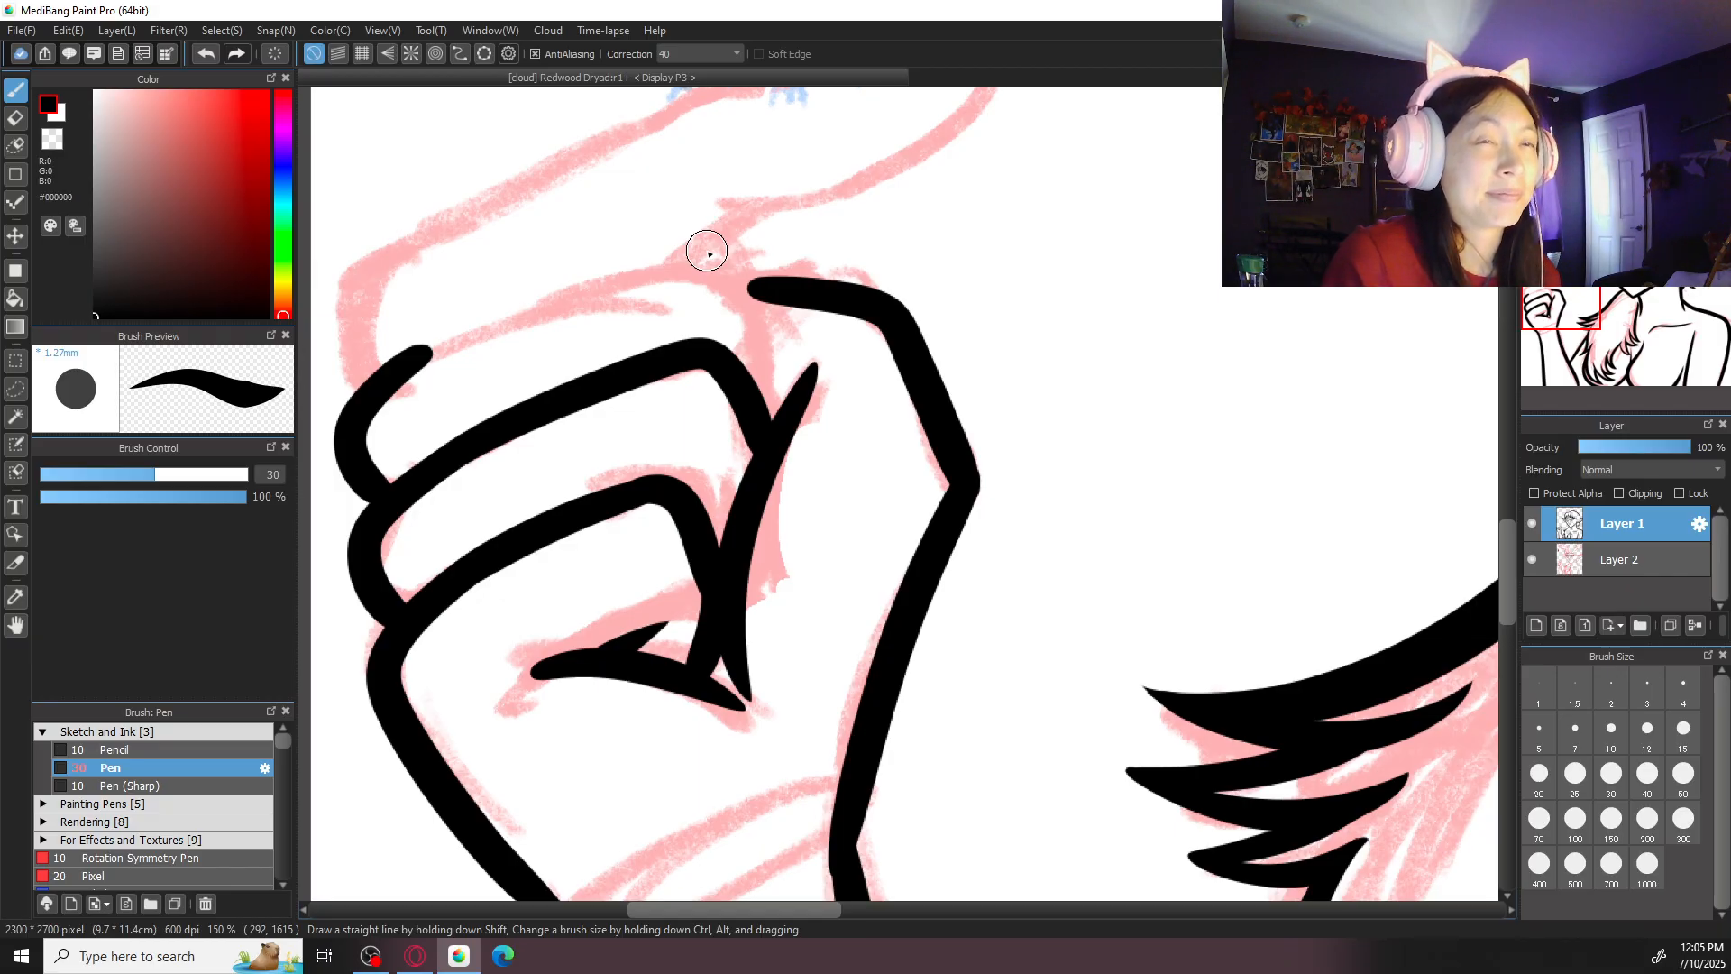
pyautogui.moveTo(729, 271); pyautogui.dragTo(769, 414)
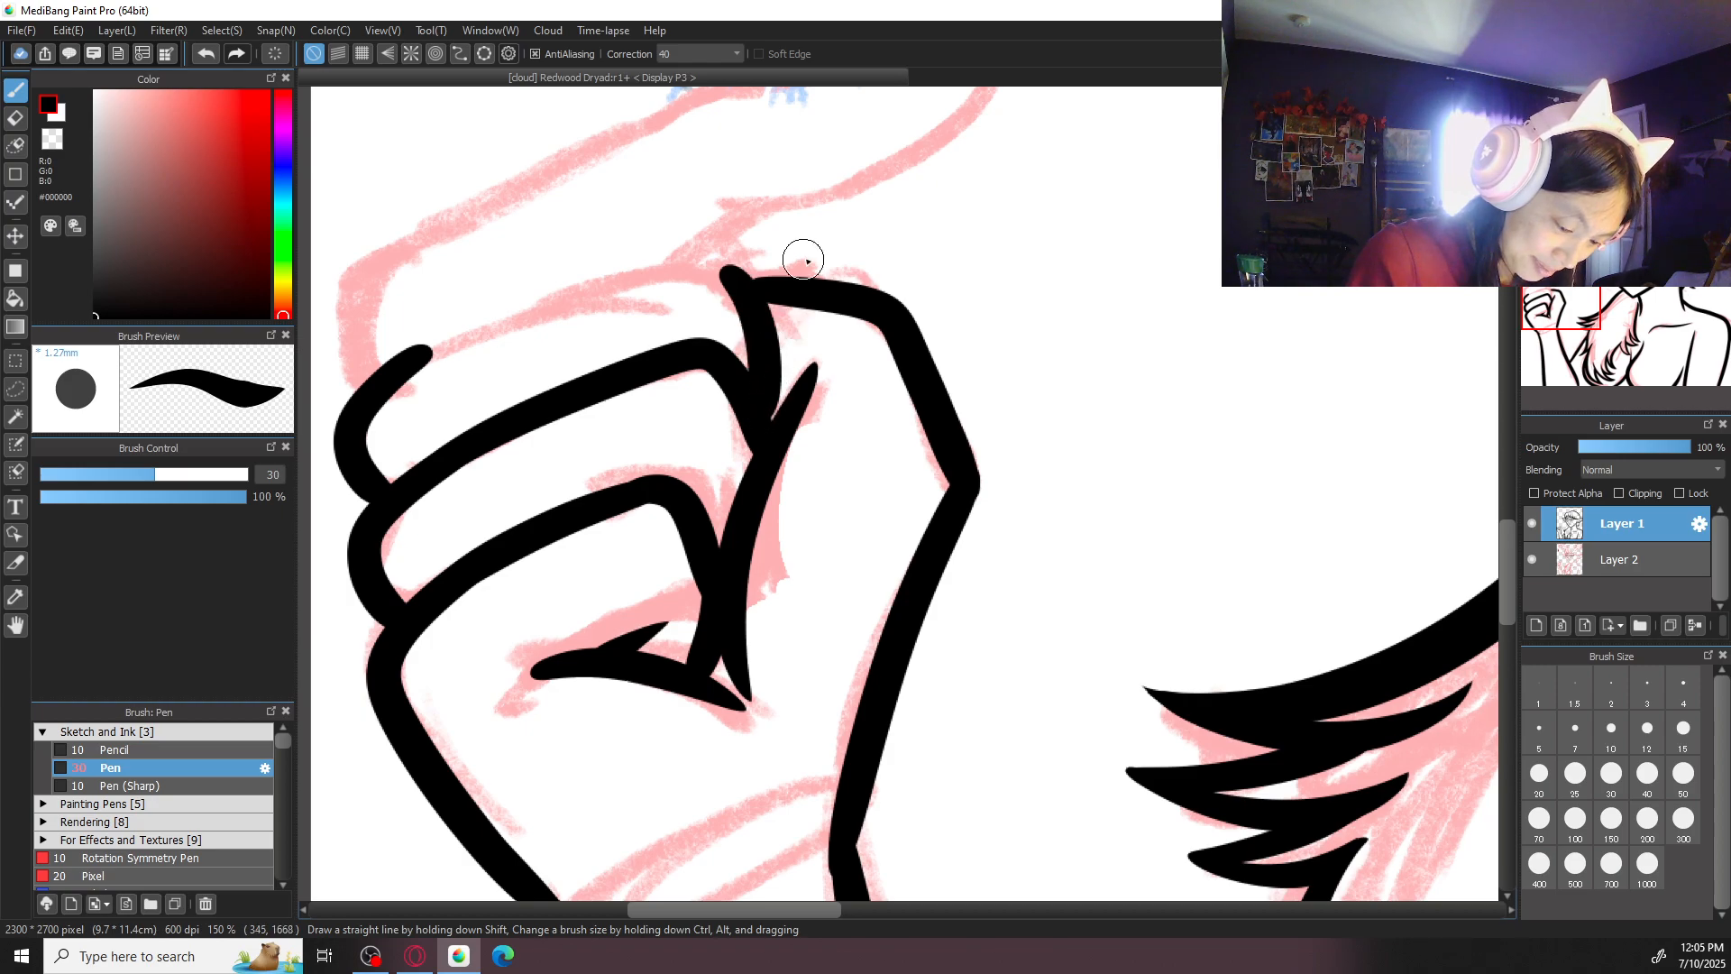
# - Rotate the canvas view and ink the middle finger's top edge from its knuckle to the thumb's contour
pyautogui.press('Left')
pyautogui.press('Left')
pyautogui.moveTo(667, 397)
pyautogui.mouseDown()
pyautogui.moveTo(375, 649)
pyautogui.moveTo(378, 672)
pyautogui.moveTo(484, 514)
pyautogui.moveTo(383, 695)
pyautogui.mouseUp()
pyautogui.hotkey('ctrl', 'z')
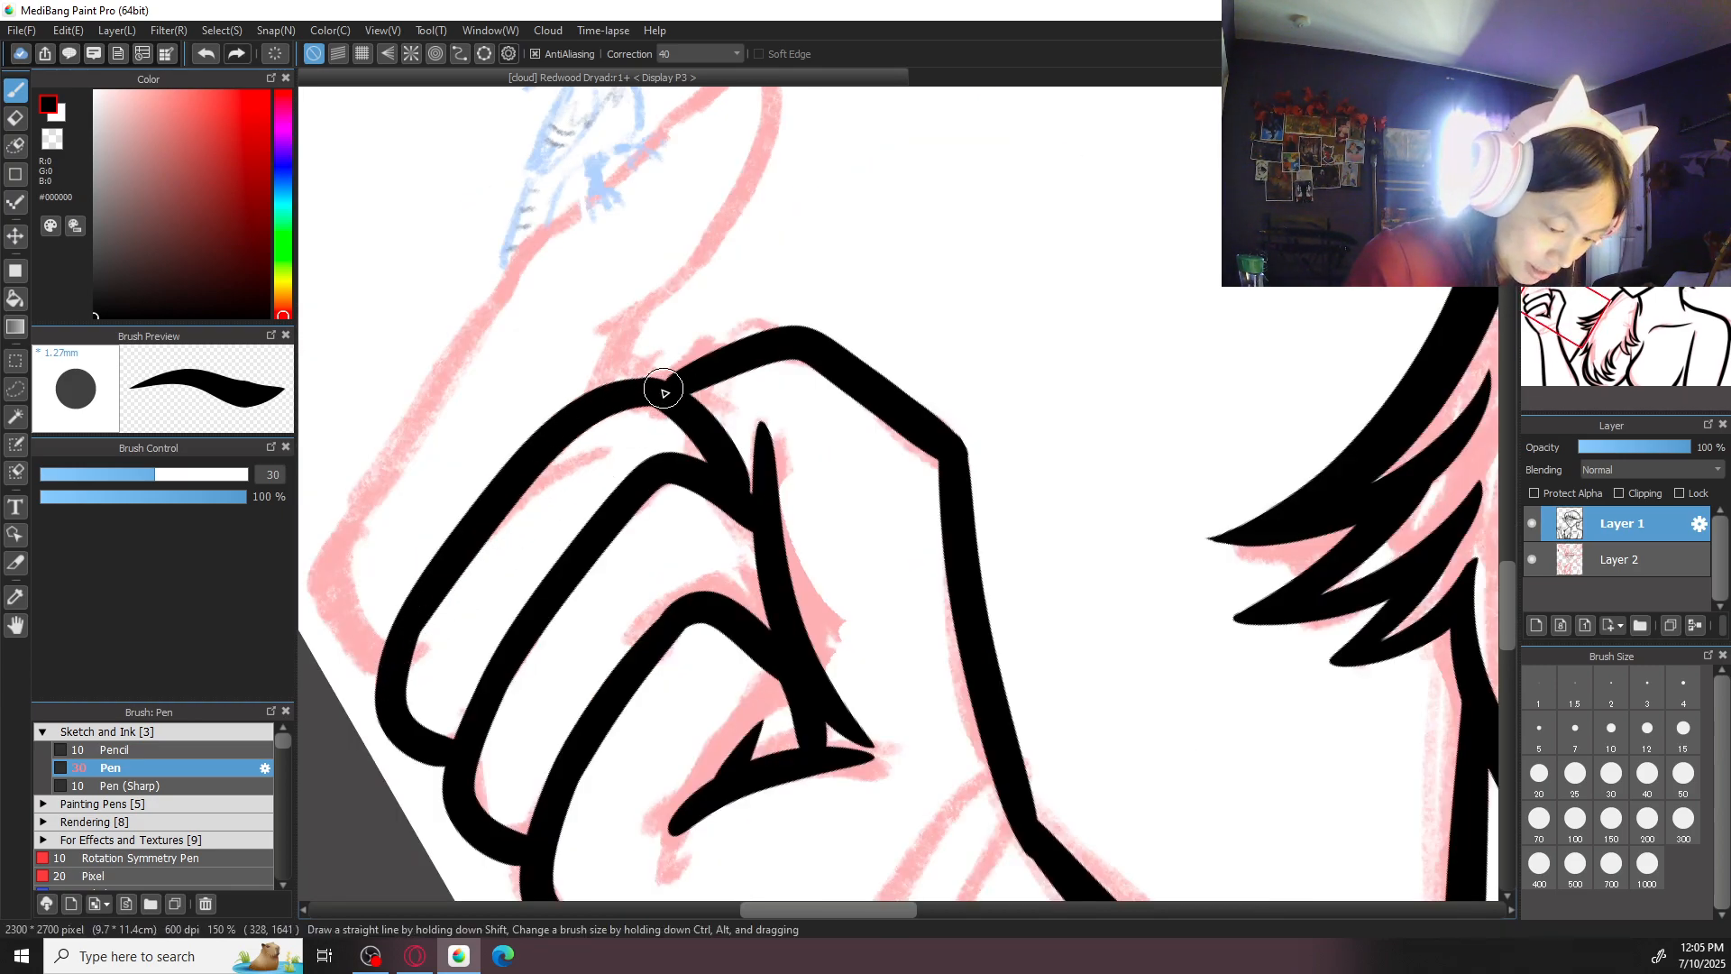
pyautogui.moveTo(651, 388); pyautogui.dragTo(742, 348)
pyautogui.hotkey('ctrl', 'z')
pyautogui.hotkey('ctrl', 'z')
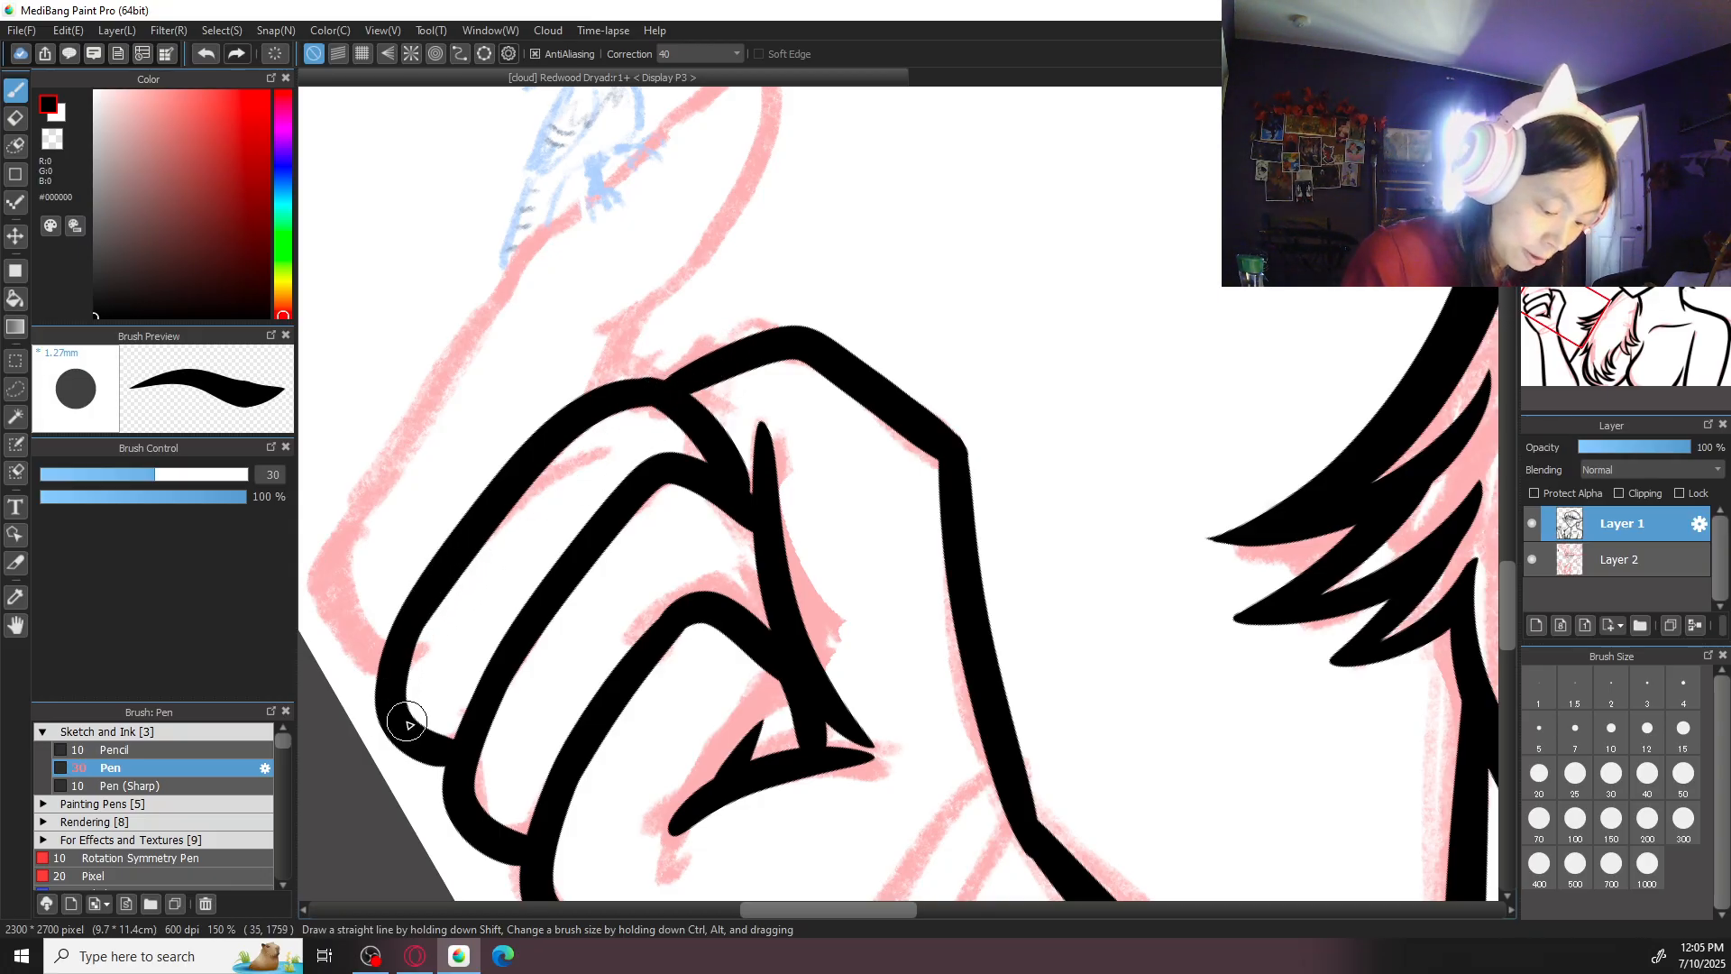
pyautogui.scroll(-2, 408, 721)
pyautogui.scroll(2, 407, 721)
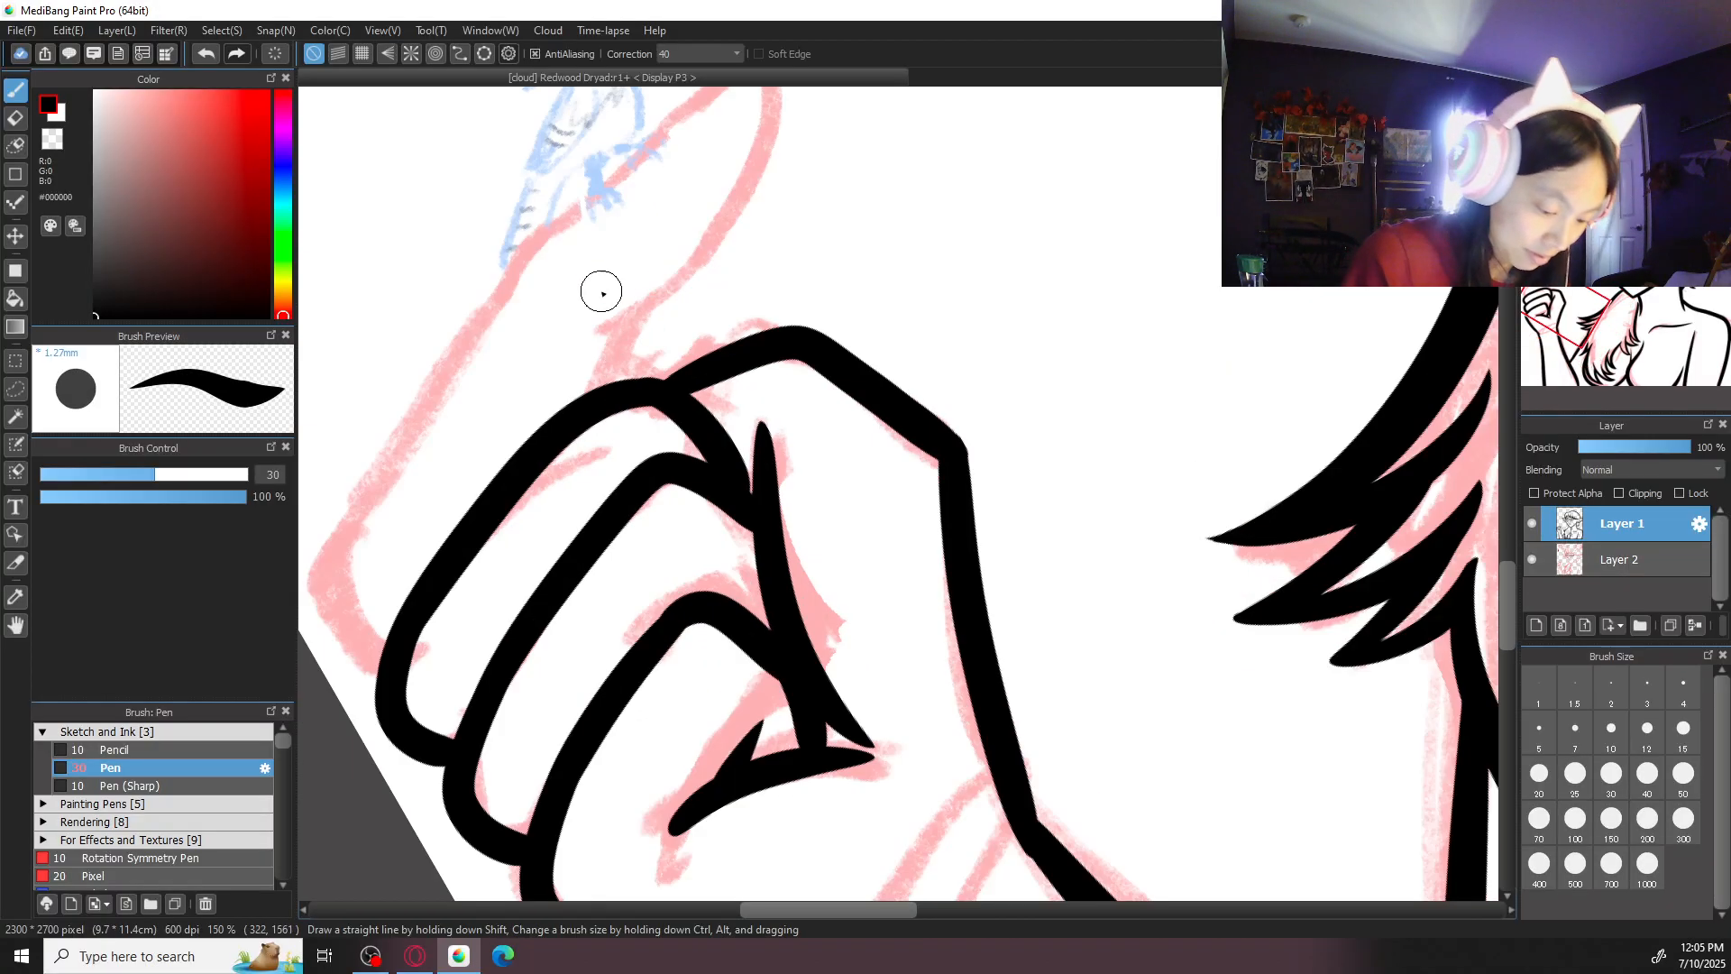
# - Ink the index finger's outer edge from the bird's tail around the knuckle to the middle finger
pyautogui.moveTo(524, 252)
pyautogui.mouseDown()
pyautogui.moveTo(367, 495)
pyautogui.moveTo(380, 672)
pyautogui.mouseUp()
pyautogui.hotkey('ctrl', 'z')
pyautogui.moveTo(530, 244)
pyautogui.mouseDown()
pyautogui.moveTo(367, 499)
pyautogui.moveTo(400, 661)
pyautogui.mouseUp()
# - Ink the index finger's long outer edge from below the bird's tail, past its feet, up to the fingertip
pyautogui.moveTo(622, 261); pyautogui.dragTo(559, 421)
pyautogui.moveTo(673, 231); pyautogui.dragTo(495, 387)
pyautogui.hotkey('ctrl', 'z')
pyautogui.moveTo(680, 207)
pyautogui.mouseDown()
pyautogui.moveTo(469, 407)
pyautogui.moveTo(479, 397)
pyautogui.moveTo(424, 478)
pyautogui.moveTo(592, 313)
pyautogui.moveTo(719, 228)
pyautogui.mouseUp()
pyautogui.hotkey('ctrl', 'z')
pyautogui.hotkey('ctrl', 'z')
pyautogui.moveTo(458, 431)
pyautogui.mouseDown()
pyautogui.moveTo(633, 262)
pyautogui.moveTo(724, 229)
pyautogui.moveTo(583, 458)
pyautogui.mouseUp()
pyautogui.hotkey('ctrl', 'z')
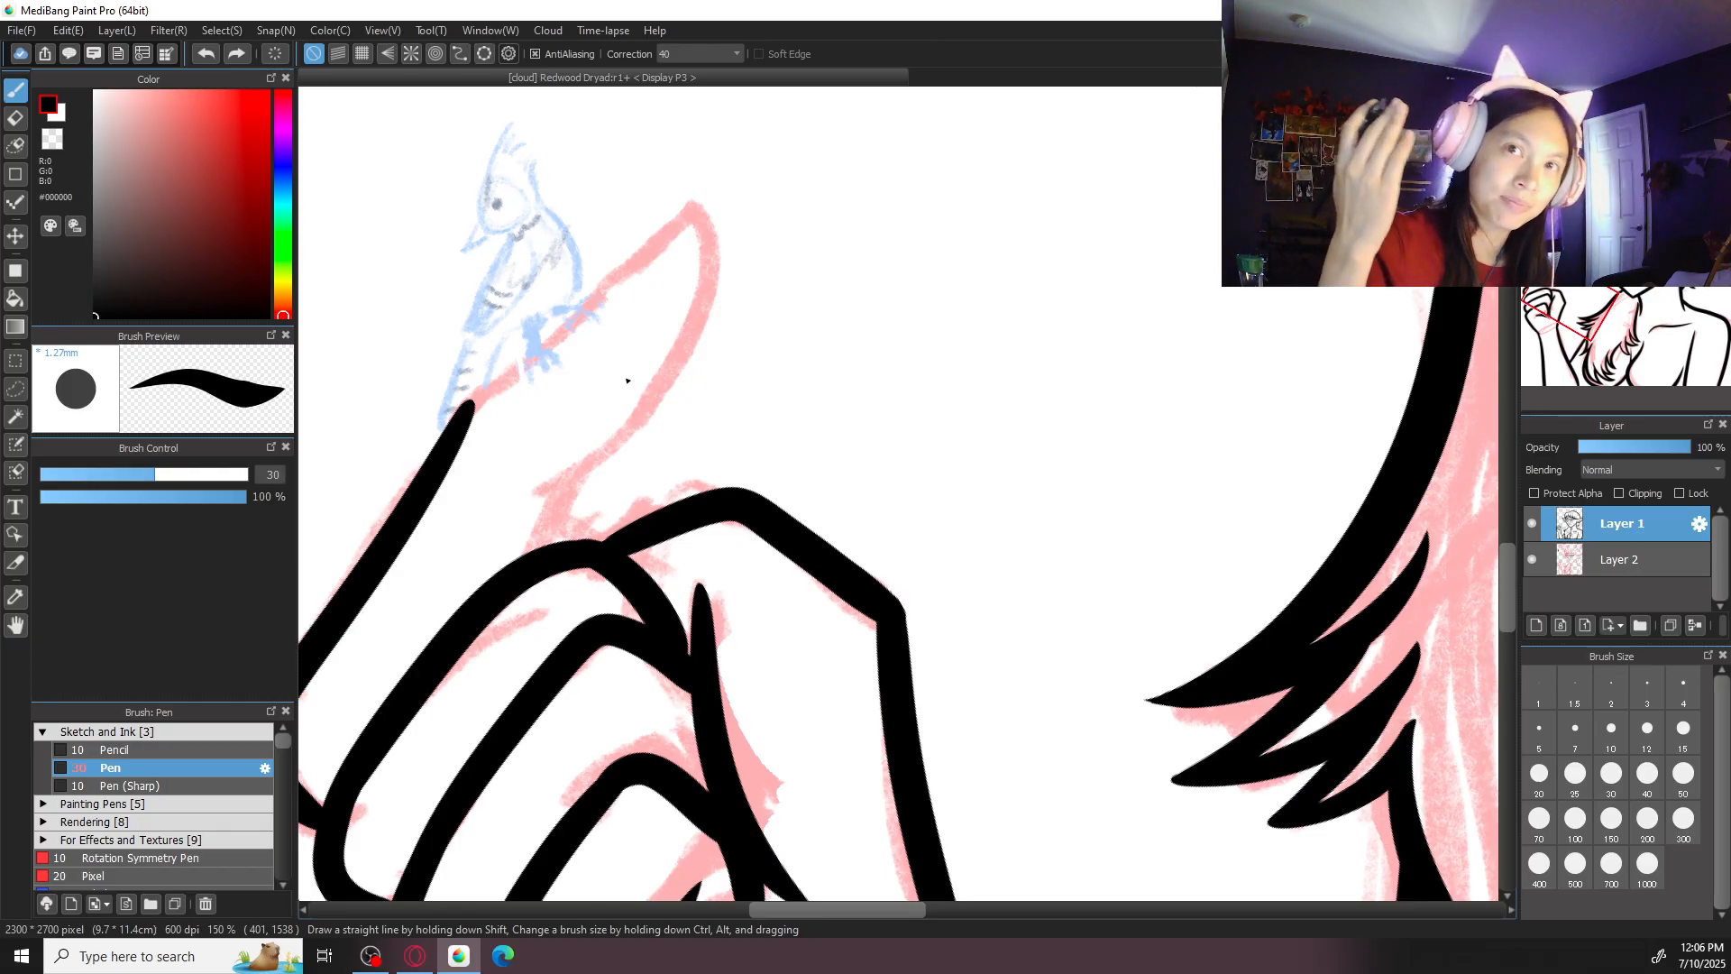
pyautogui.moveTo(688, 219); pyautogui.dragTo(460, 416)
# - Ink the index finger's rounded tip and curved underside, tapering back toward the palm
pyautogui.moveTo(692, 215)
pyautogui.mouseDown()
pyautogui.moveTo(688, 368)
pyautogui.moveTo(603, 444)
pyautogui.mouseUp()
pyautogui.hotkey('ctrl', 'z')
pyautogui.moveTo(678, 216)
pyautogui.mouseDown()
pyautogui.moveTo(671, 398)
pyautogui.moveTo(604, 449)
pyautogui.mouseUp()
pyautogui.hotkey('ctrl', 'z')
pyautogui.moveTo(691, 216)
pyautogui.mouseDown()
pyautogui.moveTo(693, 345)
pyautogui.moveTo(561, 471)
pyautogui.mouseUp()
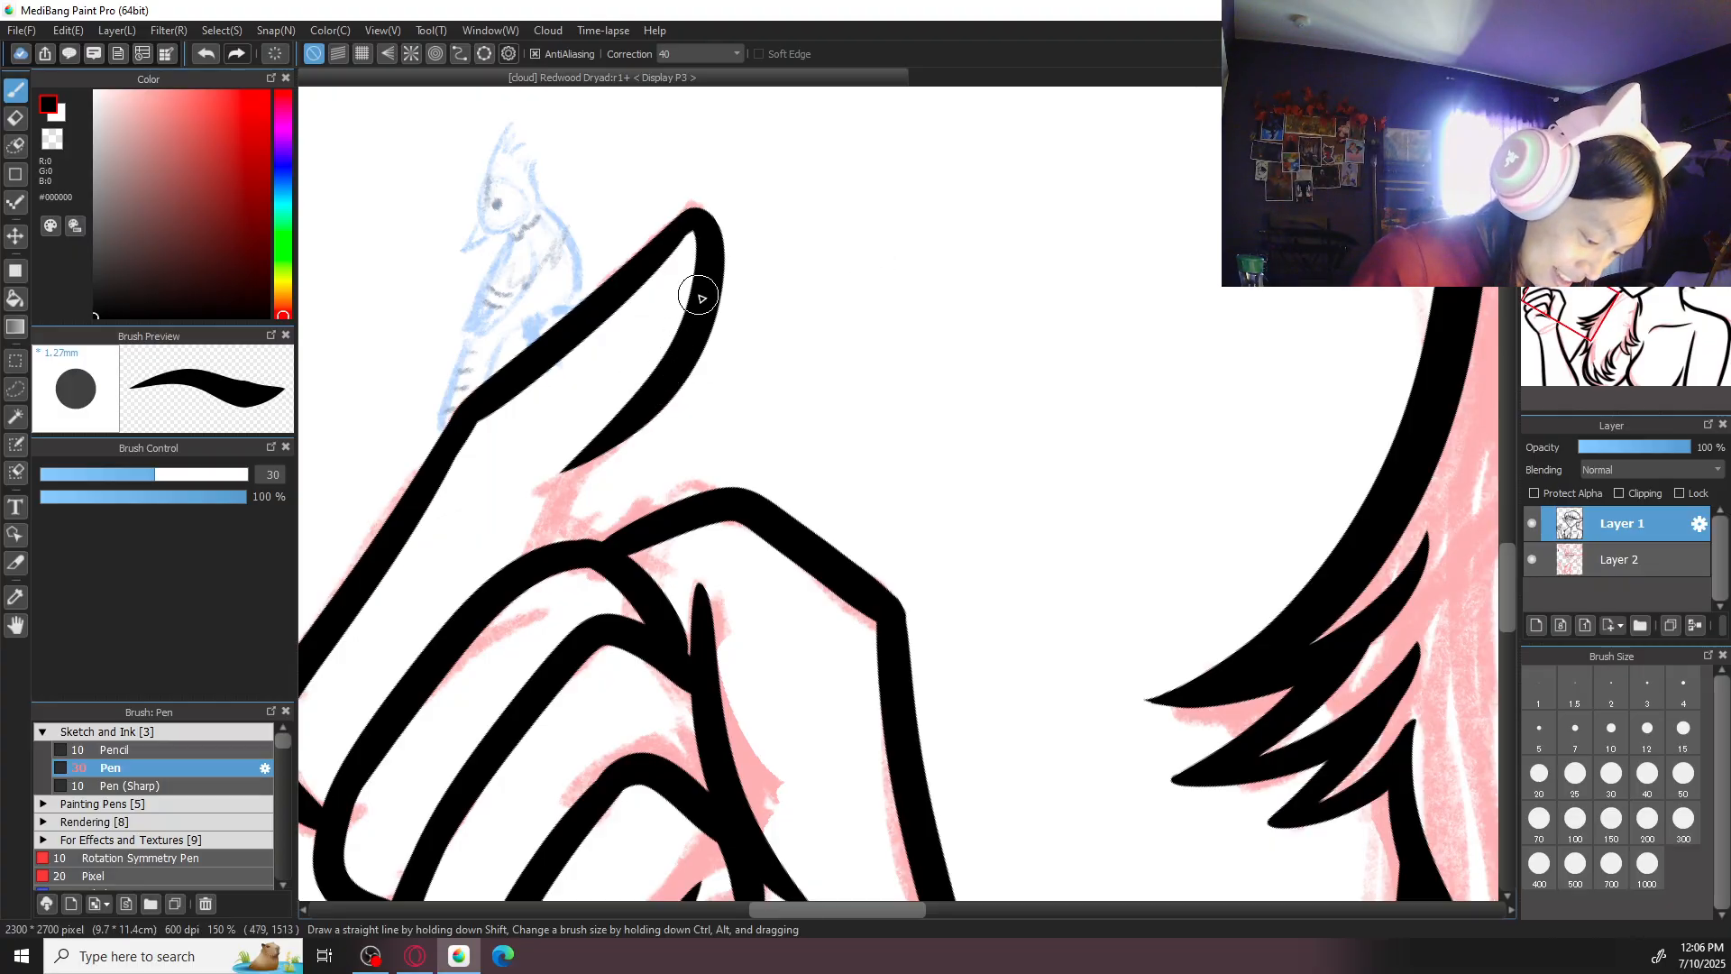
# - Ink the short angled line joining the index finger's underside to the middle finger's knuckle
pyautogui.moveTo(658, 386); pyautogui.dragTo(550, 482)
pyautogui.hotkey('ctrl', 'z')
pyautogui.moveTo(673, 377)
pyautogui.mouseDown()
pyautogui.moveTo(518, 502)
pyautogui.moveTo(672, 388)
pyautogui.moveTo(535, 492)
pyautogui.moveTo(606, 448)
pyautogui.moveTo(573, 470)
pyautogui.moveTo(530, 554)
pyautogui.mouseUp()
pyautogui.hotkey('ctrl', 'z')
pyautogui.hotkey('ctrl', 'z')
pyautogui.moveTo(582, 469)
pyautogui.mouseDown()
pyautogui.moveTo(535, 564)
pyautogui.moveTo(597, 448)
pyautogui.moveTo(532, 566)
pyautogui.mouseUp()
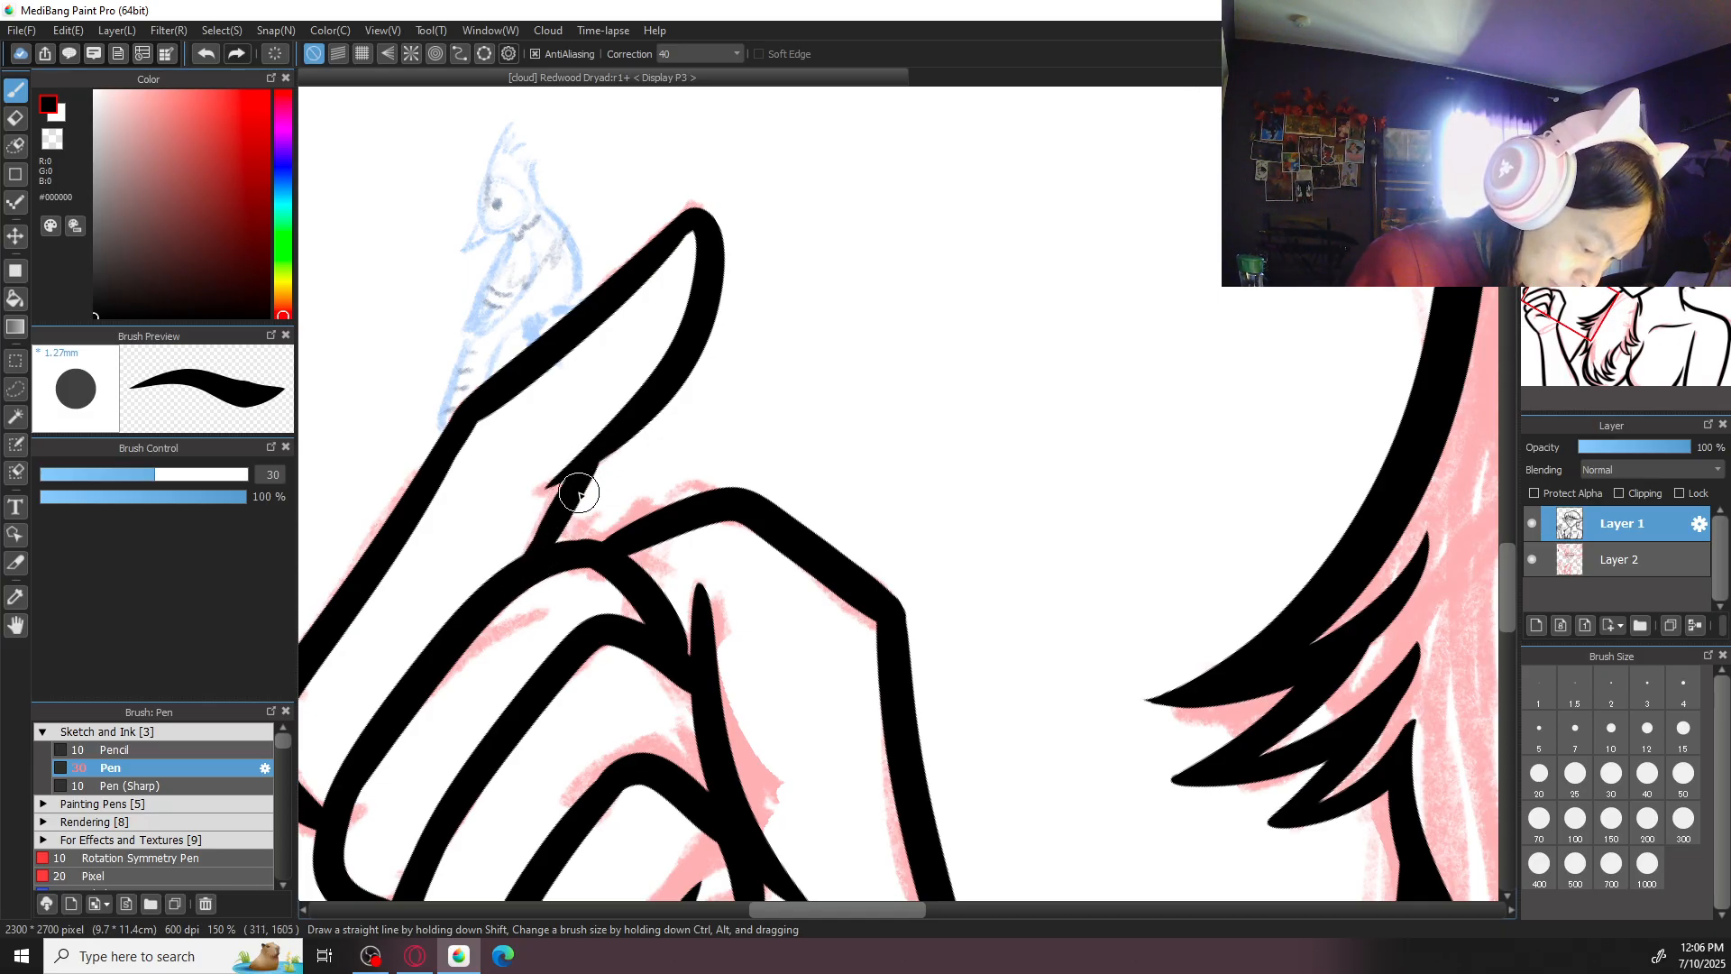
pyautogui.moveTo(584, 479); pyautogui.dragTo(535, 571)
# - Try to thicken the short diagonal line between the forearm and the hair with pen size 50
pyautogui.hotkey('ctrl', '-')
pyautogui.hotkey('ctrl', '-')
pyautogui.hotkey('ctrl', '-')
pyautogui.hotkey('ctrl', '-')
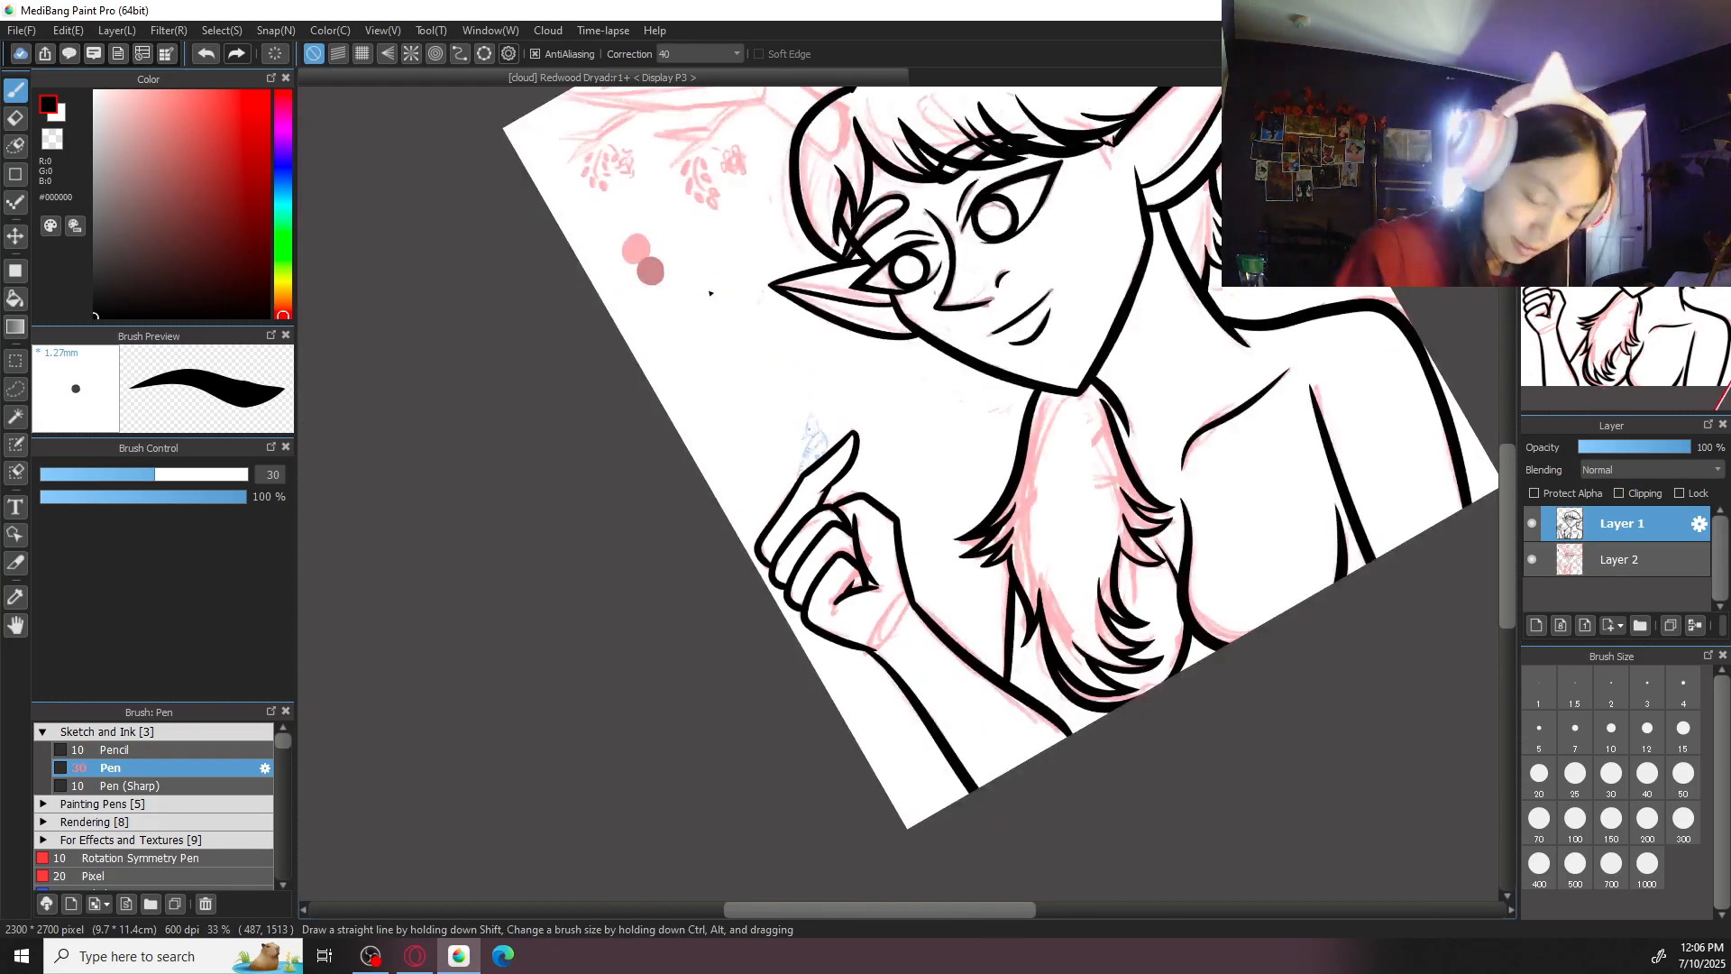
pyautogui.press('Up')
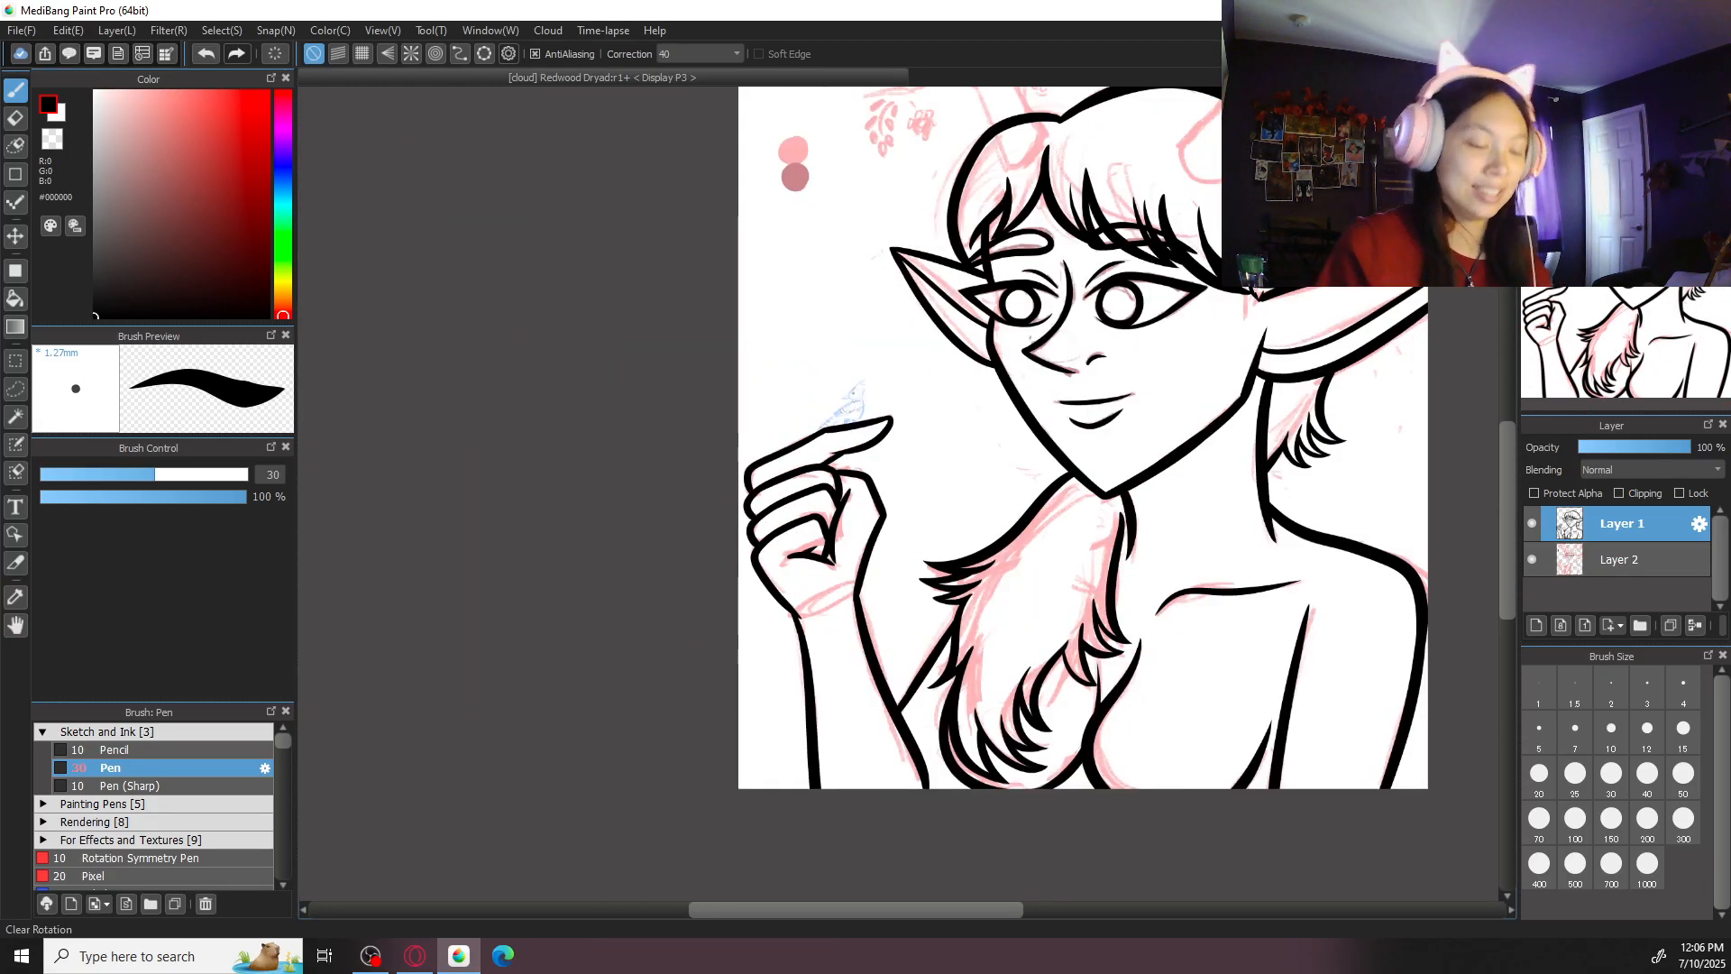
pyautogui.hotkey('ctrl', '+')
pyautogui.moveTo(1269, 633); pyautogui.dragTo(1060, 495)
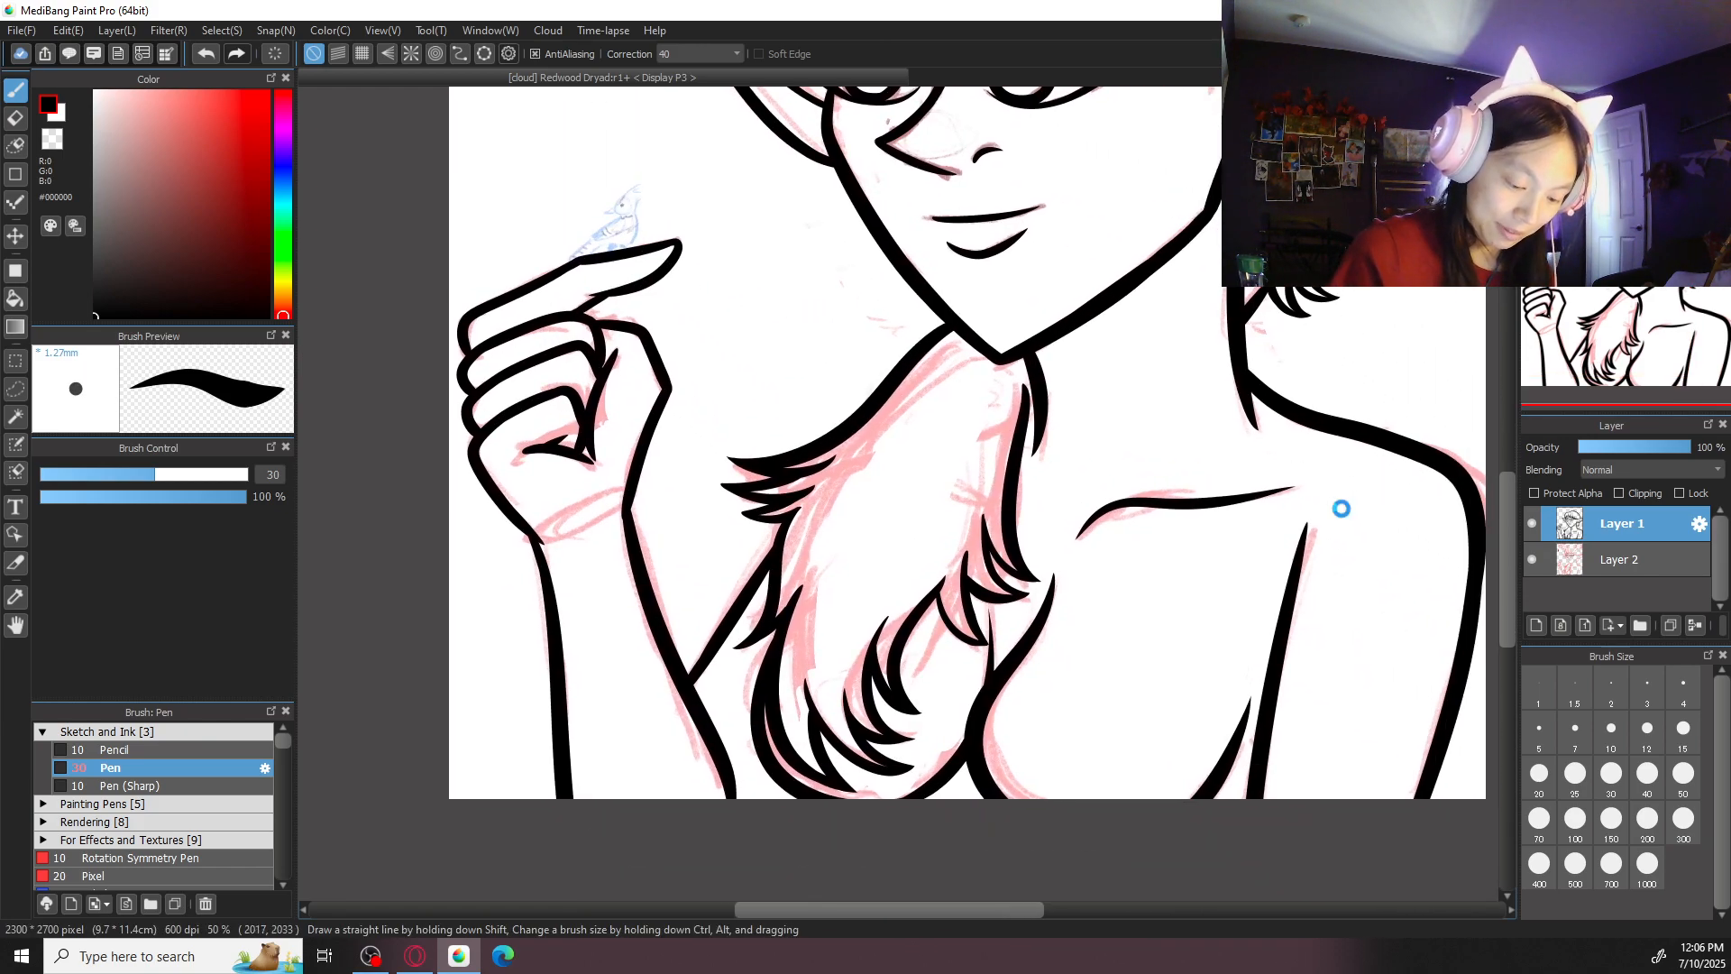
pyautogui.moveTo(1097, 637); pyautogui.dragTo(1276, 448)
pyautogui.hotkey('ctrl', '+')
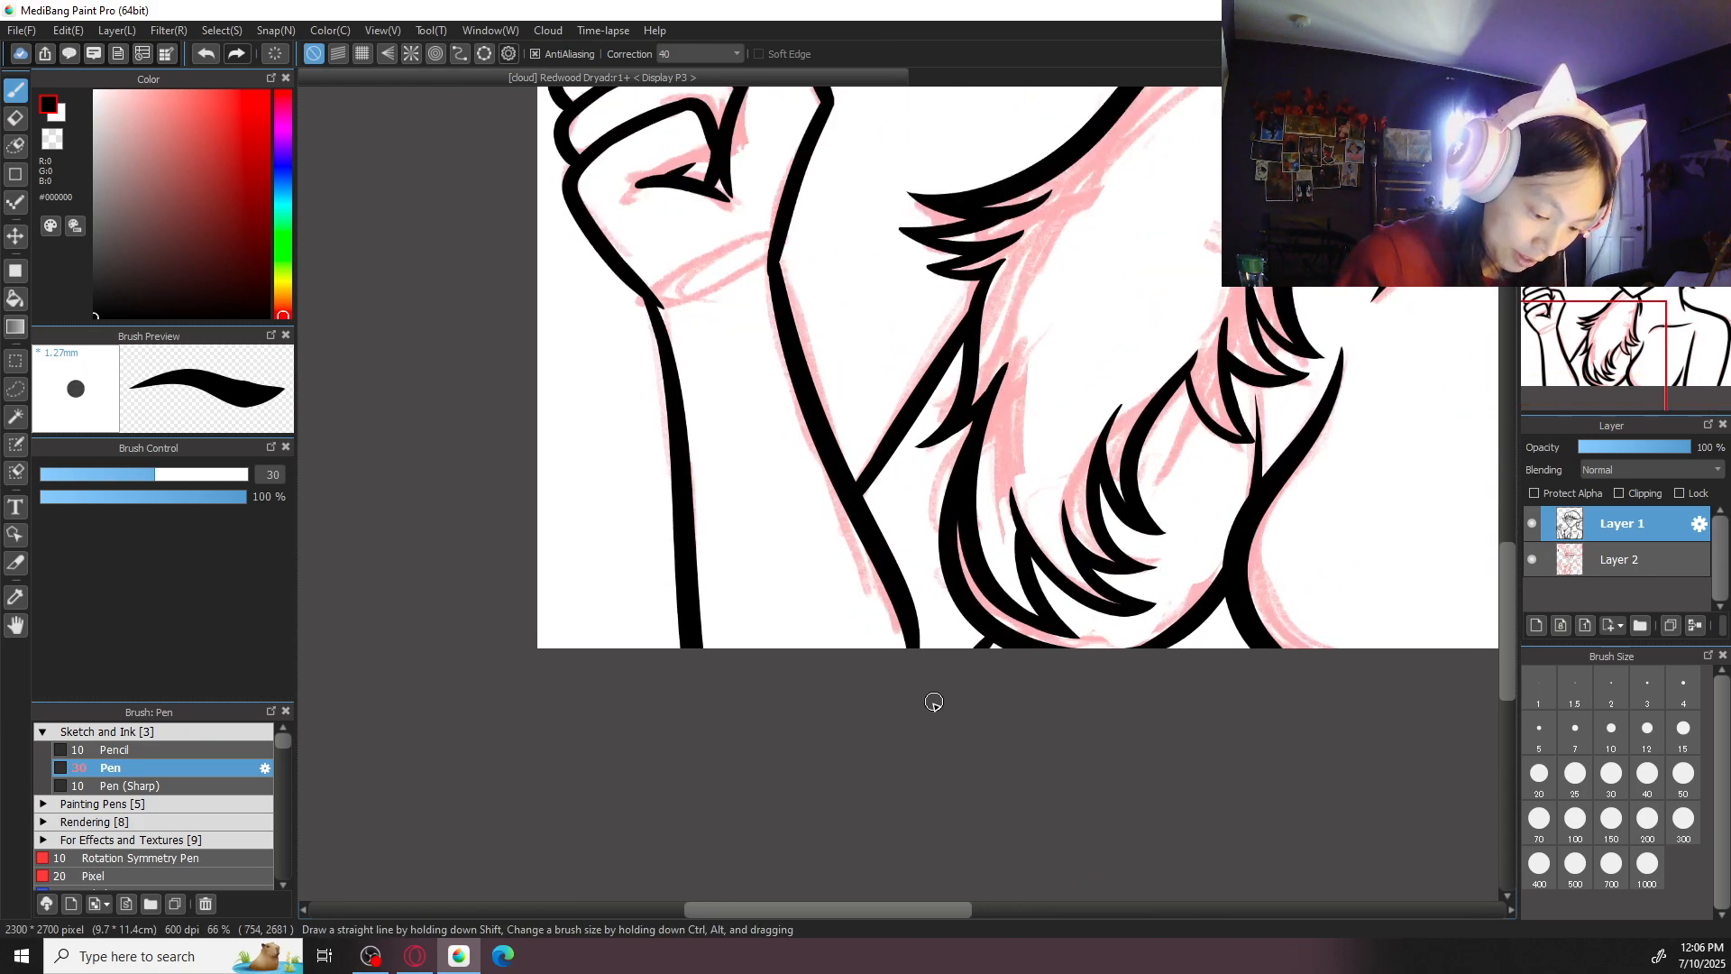
pyautogui.click(1683, 773)
pyautogui.moveTo(876, 467); pyautogui.dragTo(982, 324)
pyautogui.hotkey('ctrl', 'z')
pyautogui.press('Right')
pyautogui.press('Right')
pyautogui.press('Right')
pyautogui.press('Right')
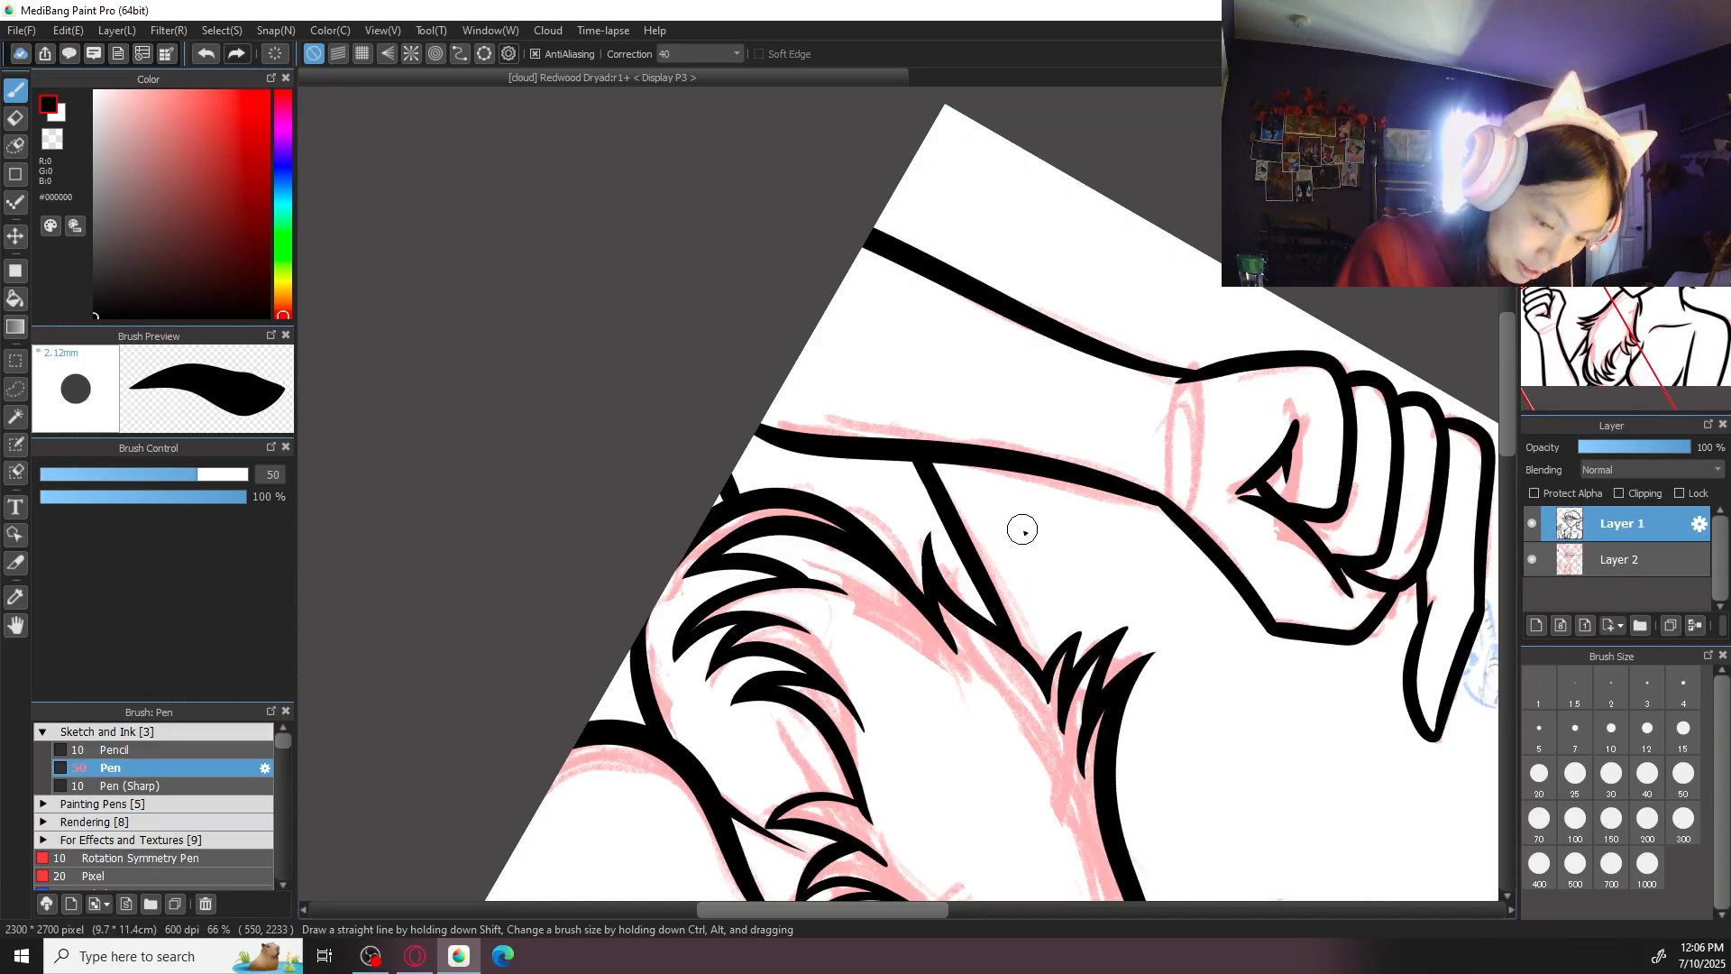
# - Examine the whole figure's line art, then the raised arm and hair strands up close
pyautogui.press('Up')
pyautogui.hotkey('ctrl', '-')
pyautogui.hotkey('ctrl', '-')
pyautogui.hotkey('ctrl', '-')
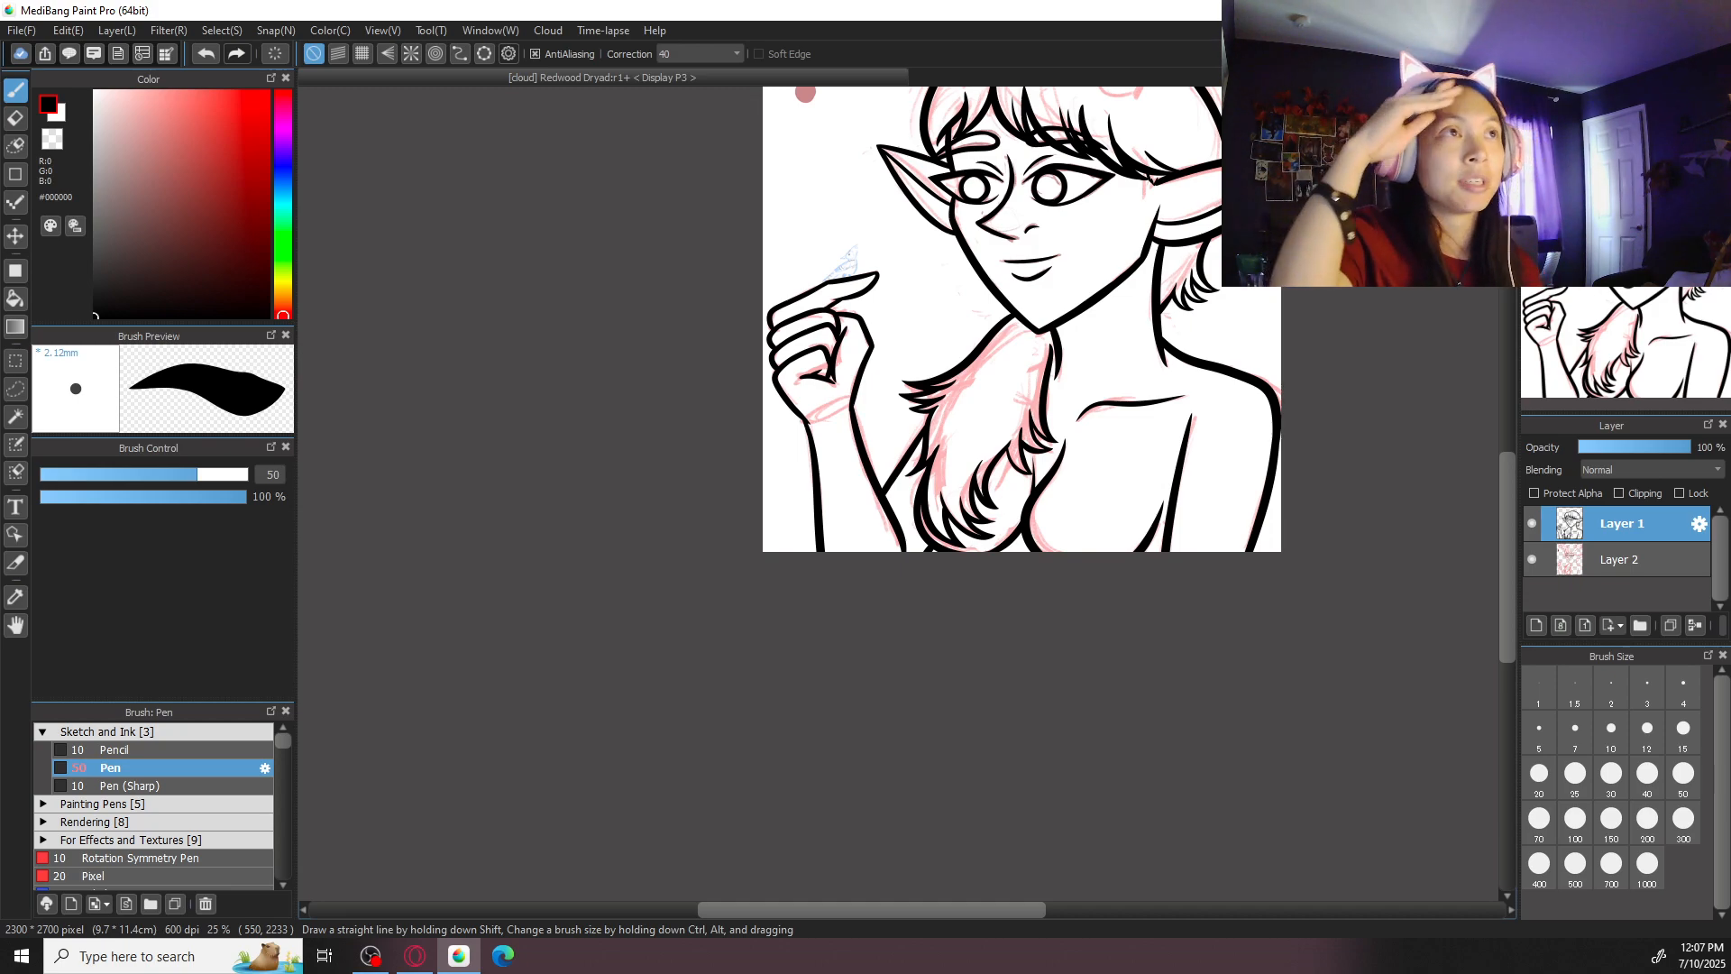
pyautogui.hotkey('ctrl', '0')
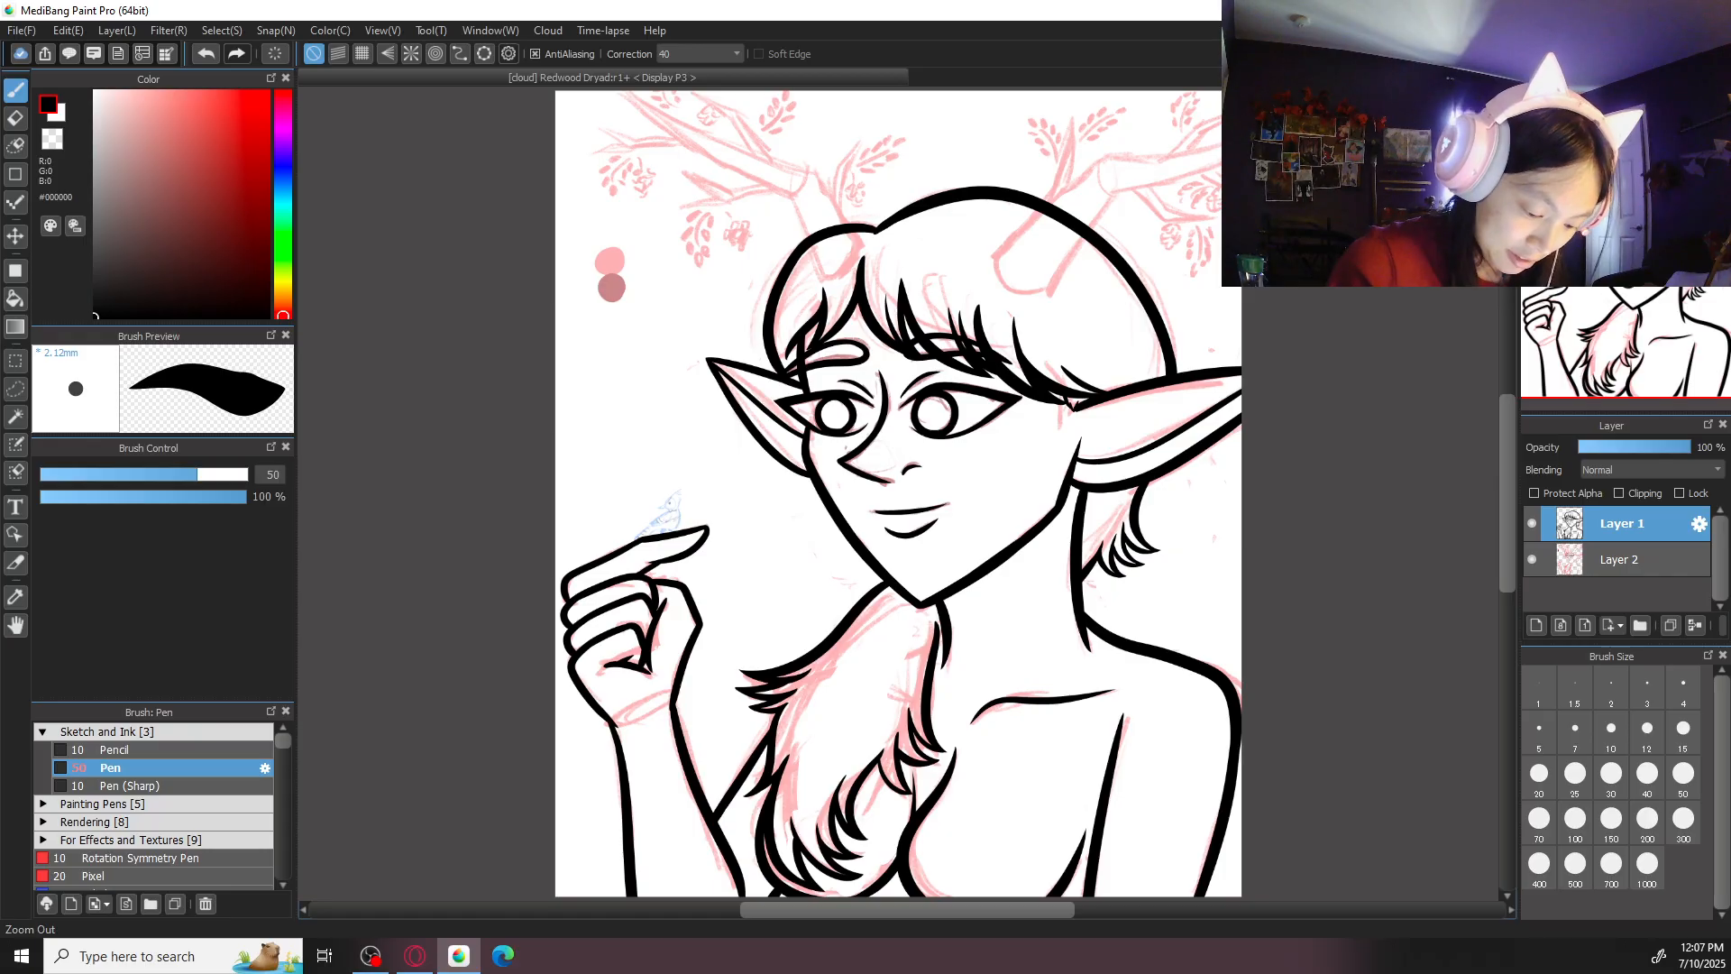
pyautogui.scroll(5, 1055, 568)
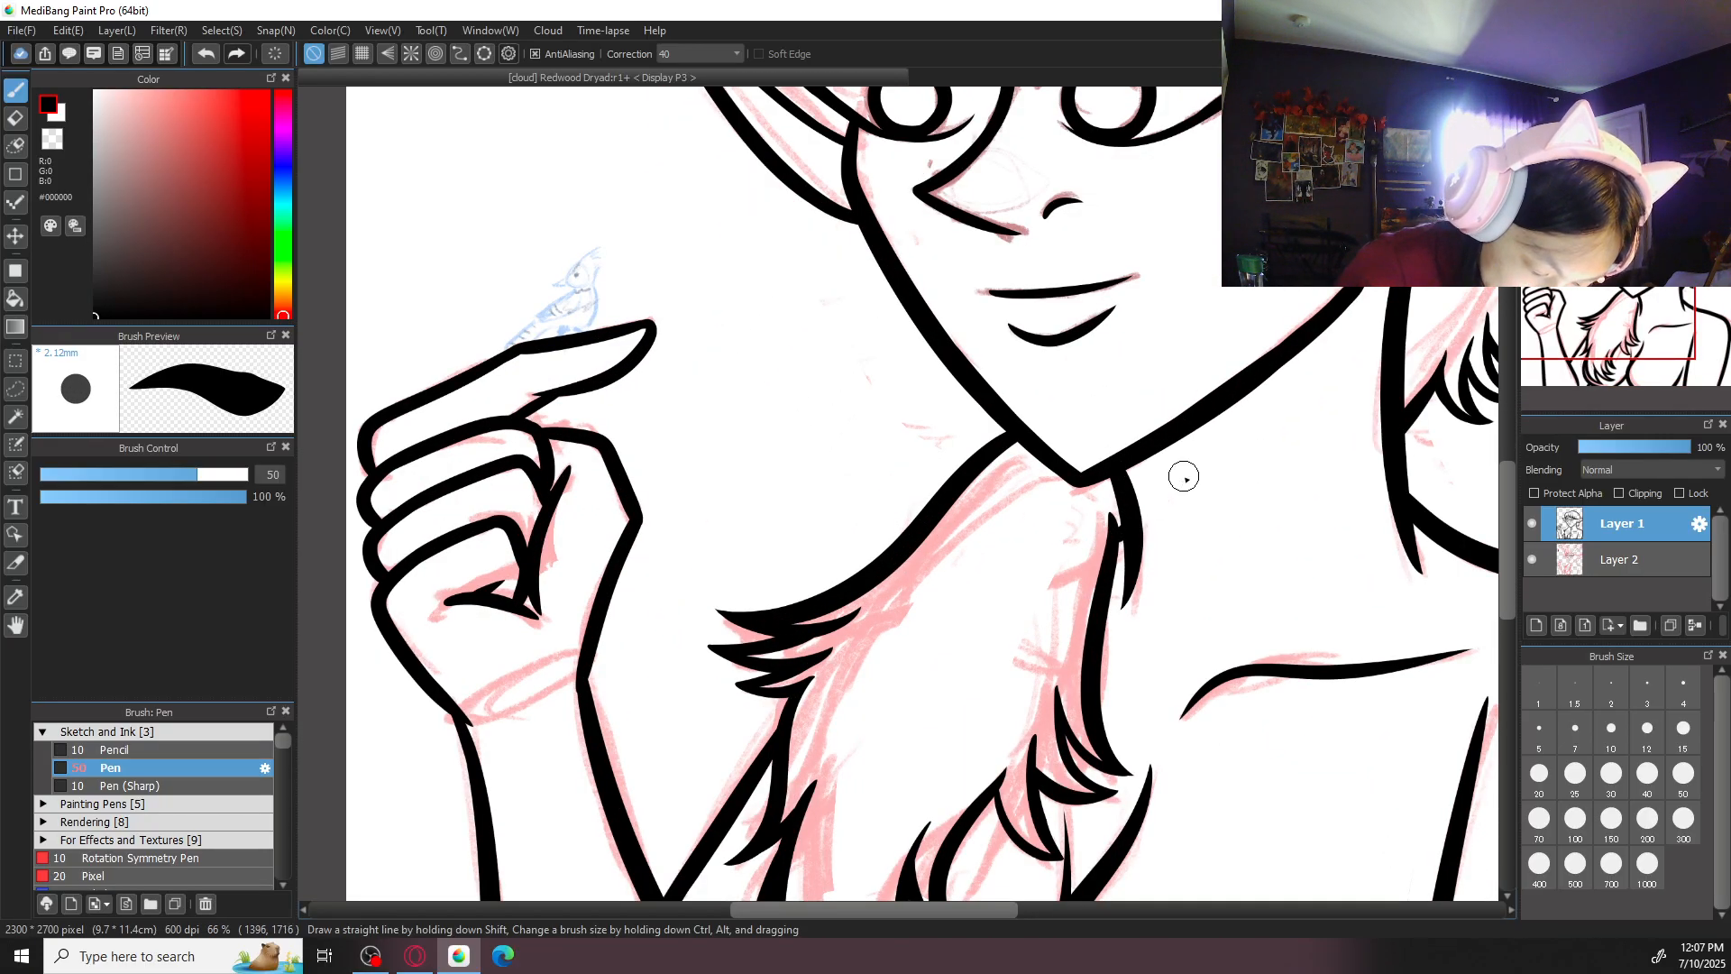
pyautogui.scroll(-5, 1184, 477)
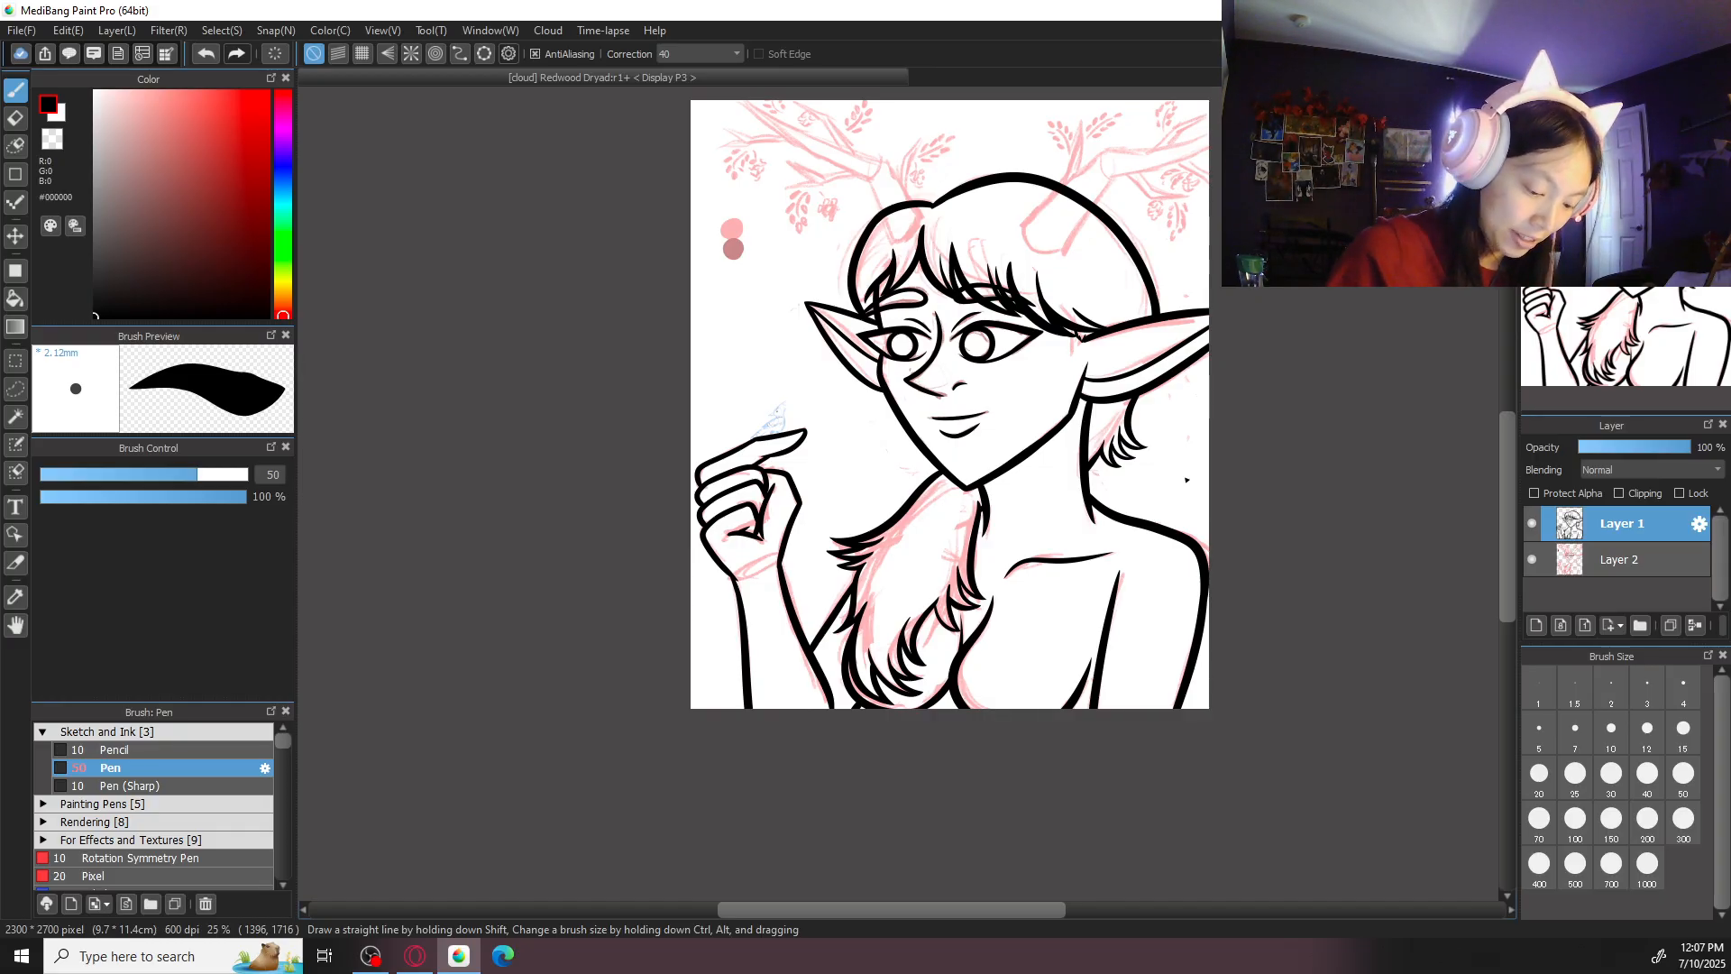
pyautogui.scroll(6, 866, 555)
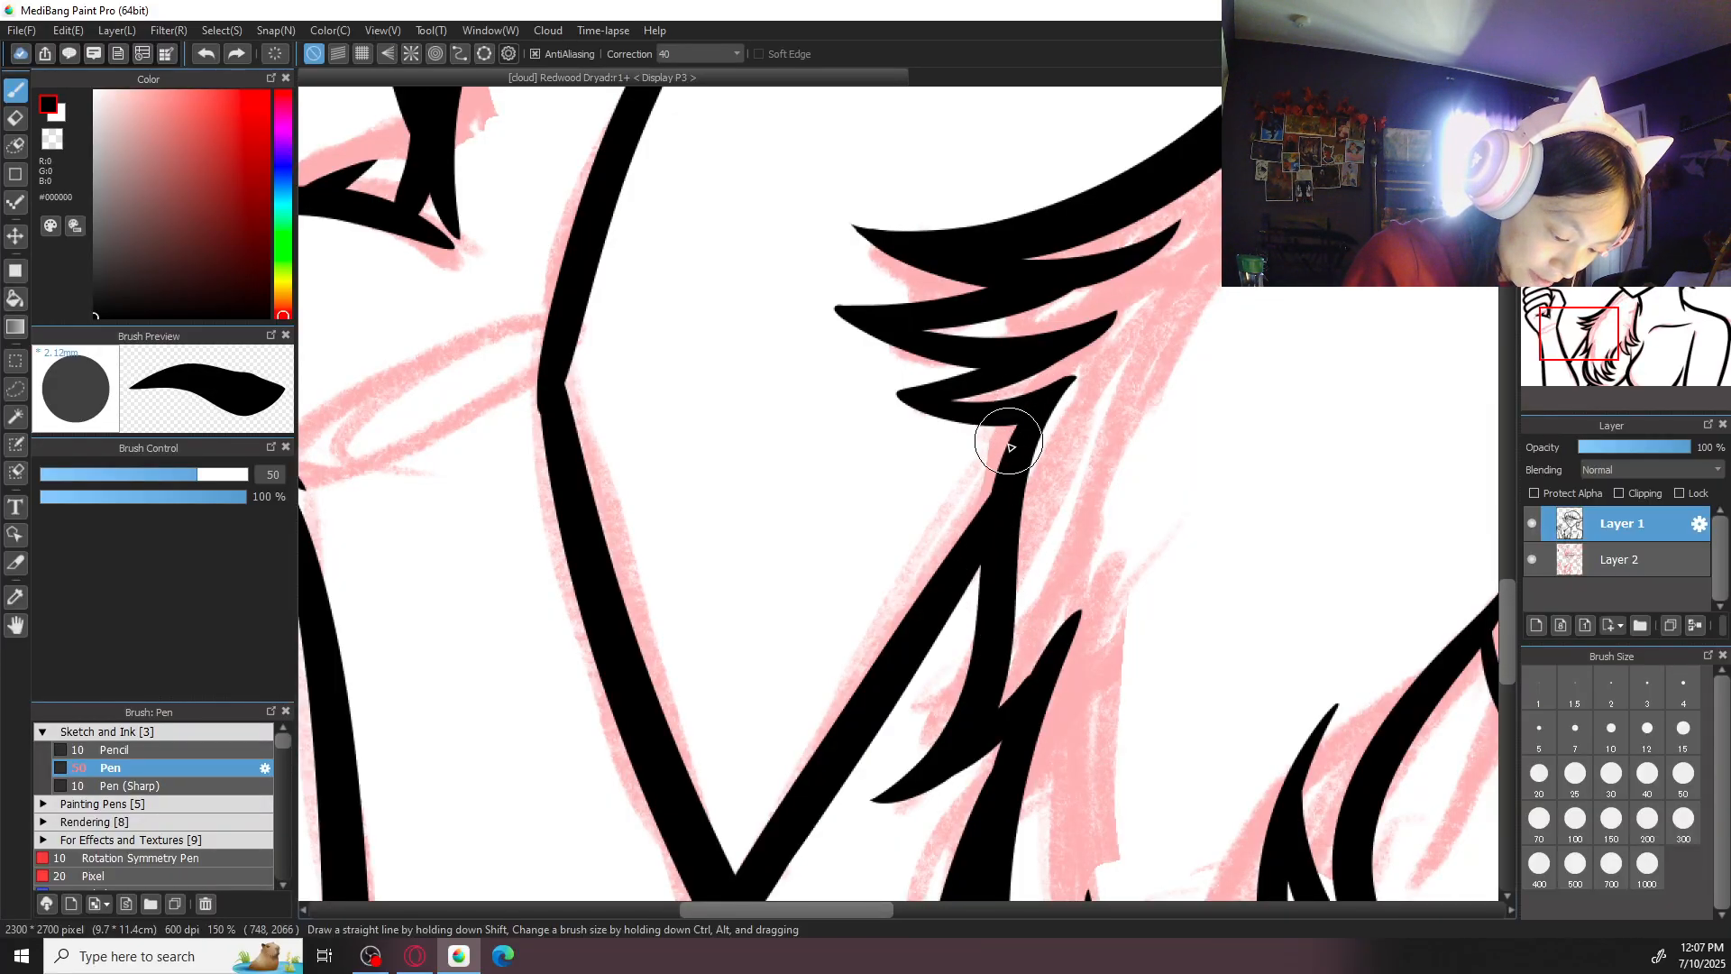
pyautogui.scroll(-3, 1037, 505)
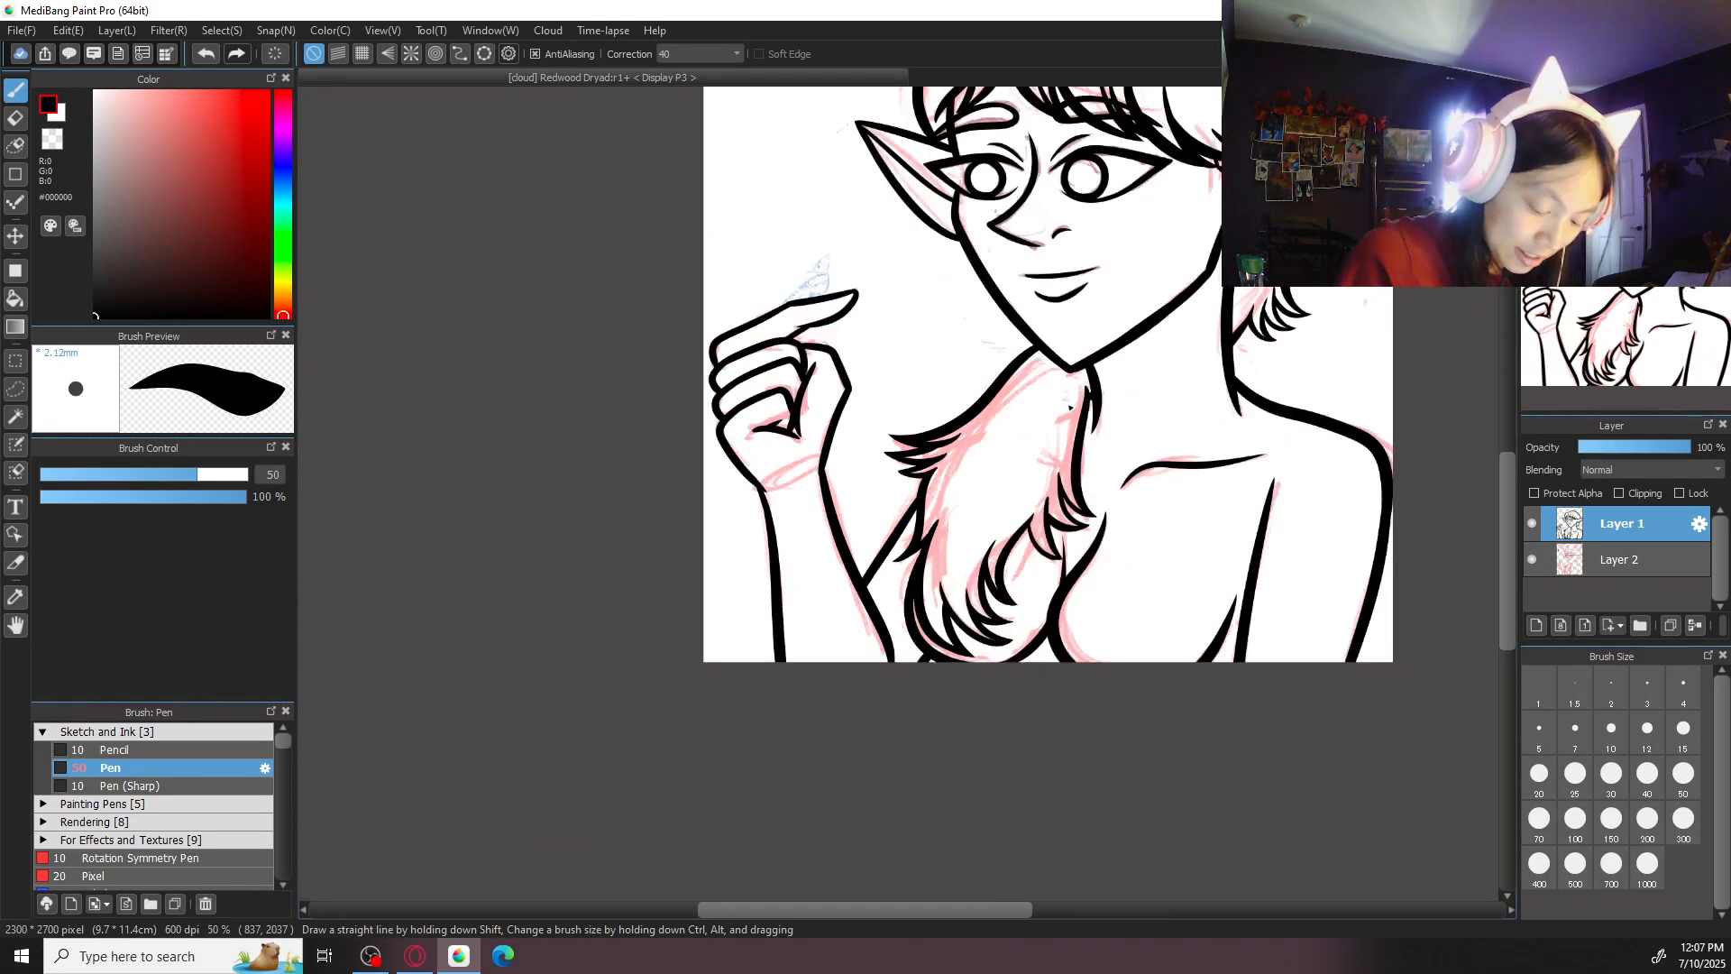
pyautogui.scroll(5, 1070, 407)
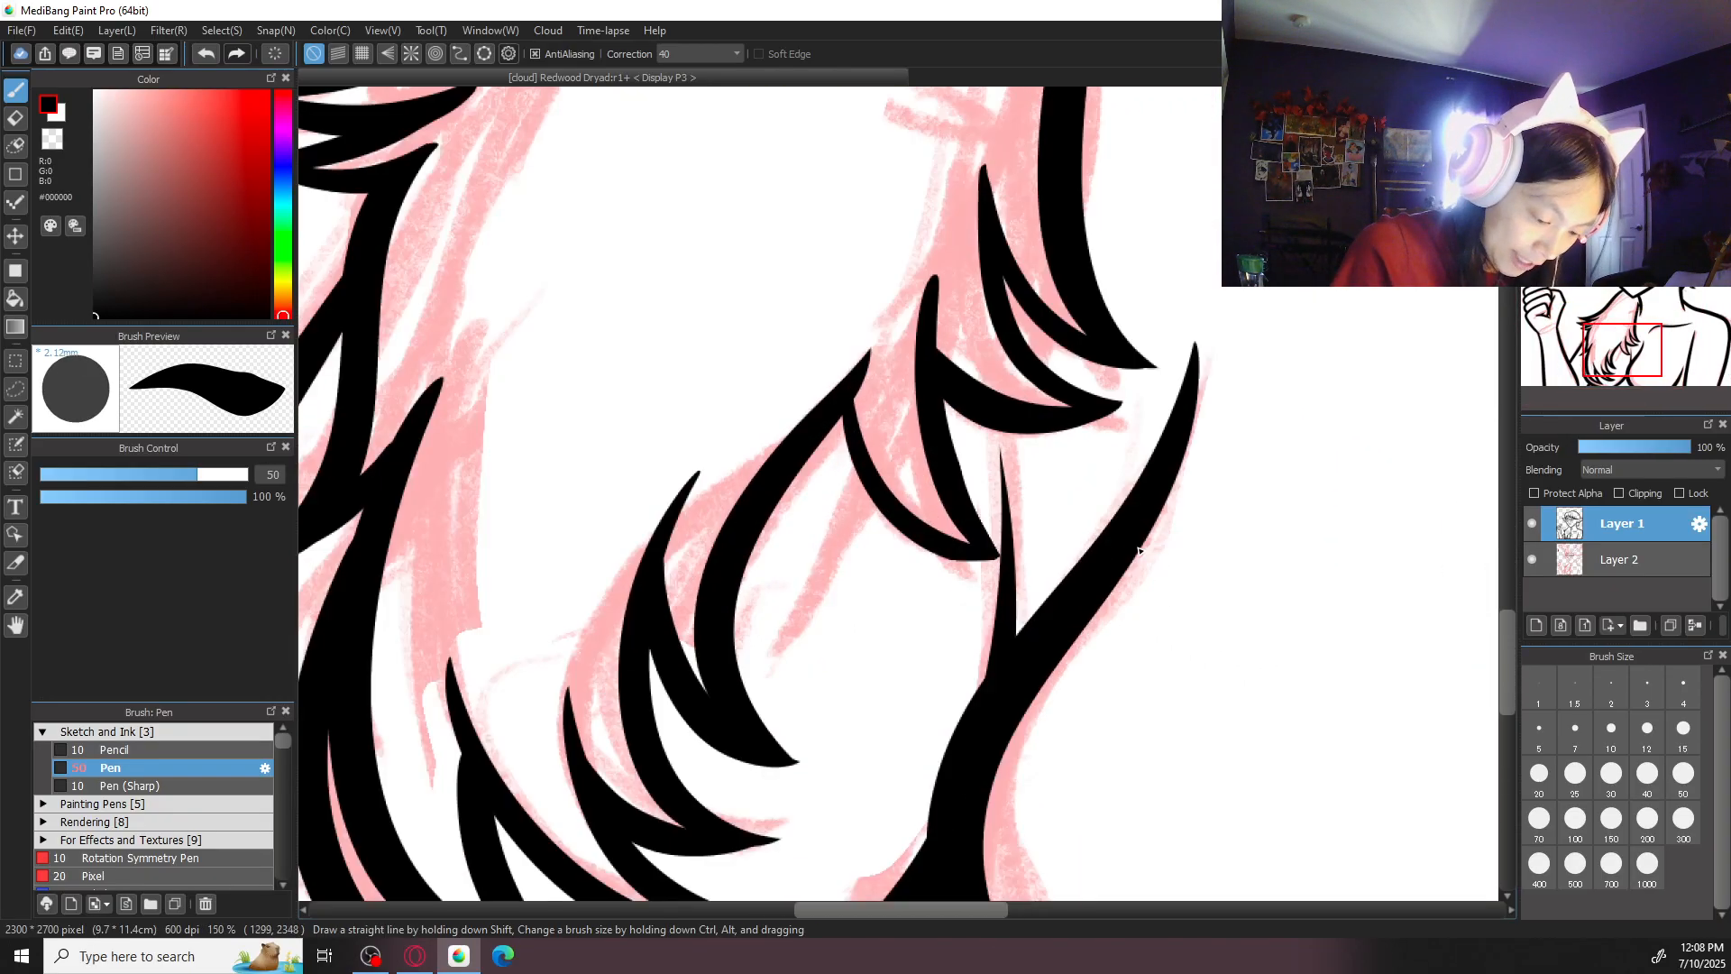
# - Try to thicken the curved hair lock beside the chest line, and set the pen size to 40
pyautogui.moveTo(842, 396)
pyautogui.mouseDown()
pyautogui.moveTo(965, 564)
pyautogui.moveTo(993, 558)
pyautogui.mouseUp()
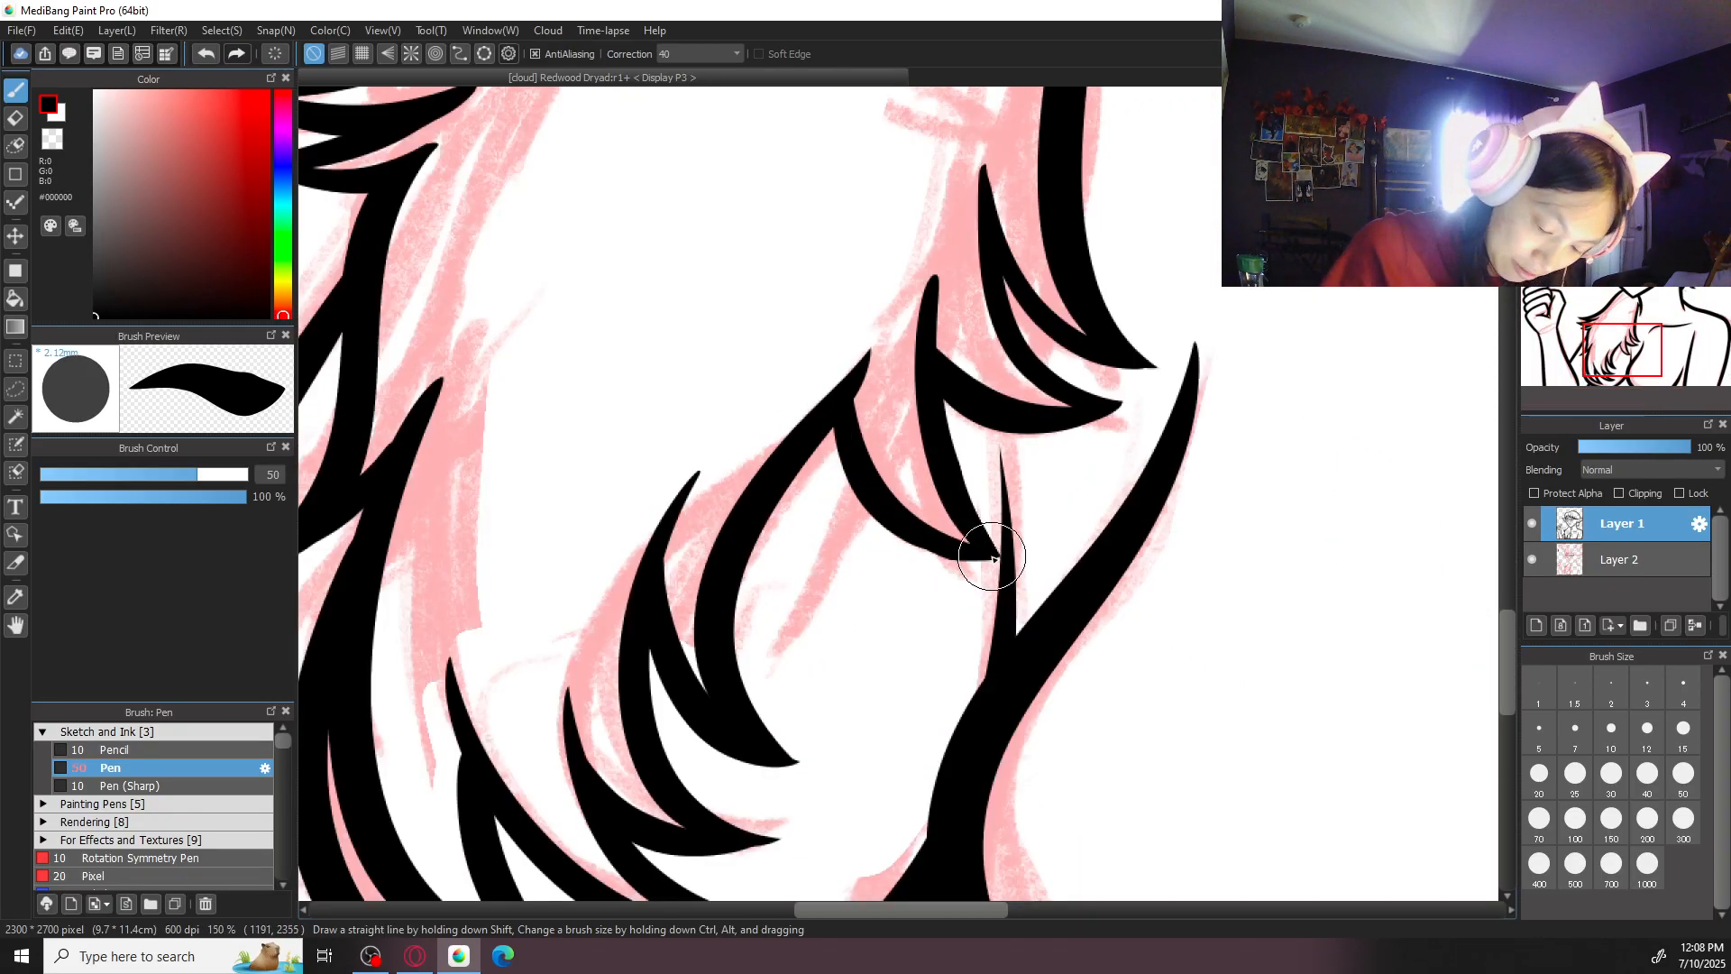
pyautogui.click(1617, 791)
pyautogui.click(1652, 779)
pyautogui.hotkey('ctrl', 'z')
pyautogui.moveTo(841, 402)
pyautogui.mouseDown()
pyautogui.moveTo(926, 551)
pyautogui.moveTo(957, 544)
pyautogui.moveTo(946, 553)
pyautogui.mouseUp()
pyautogui.hotkey('ctrl', 'z')
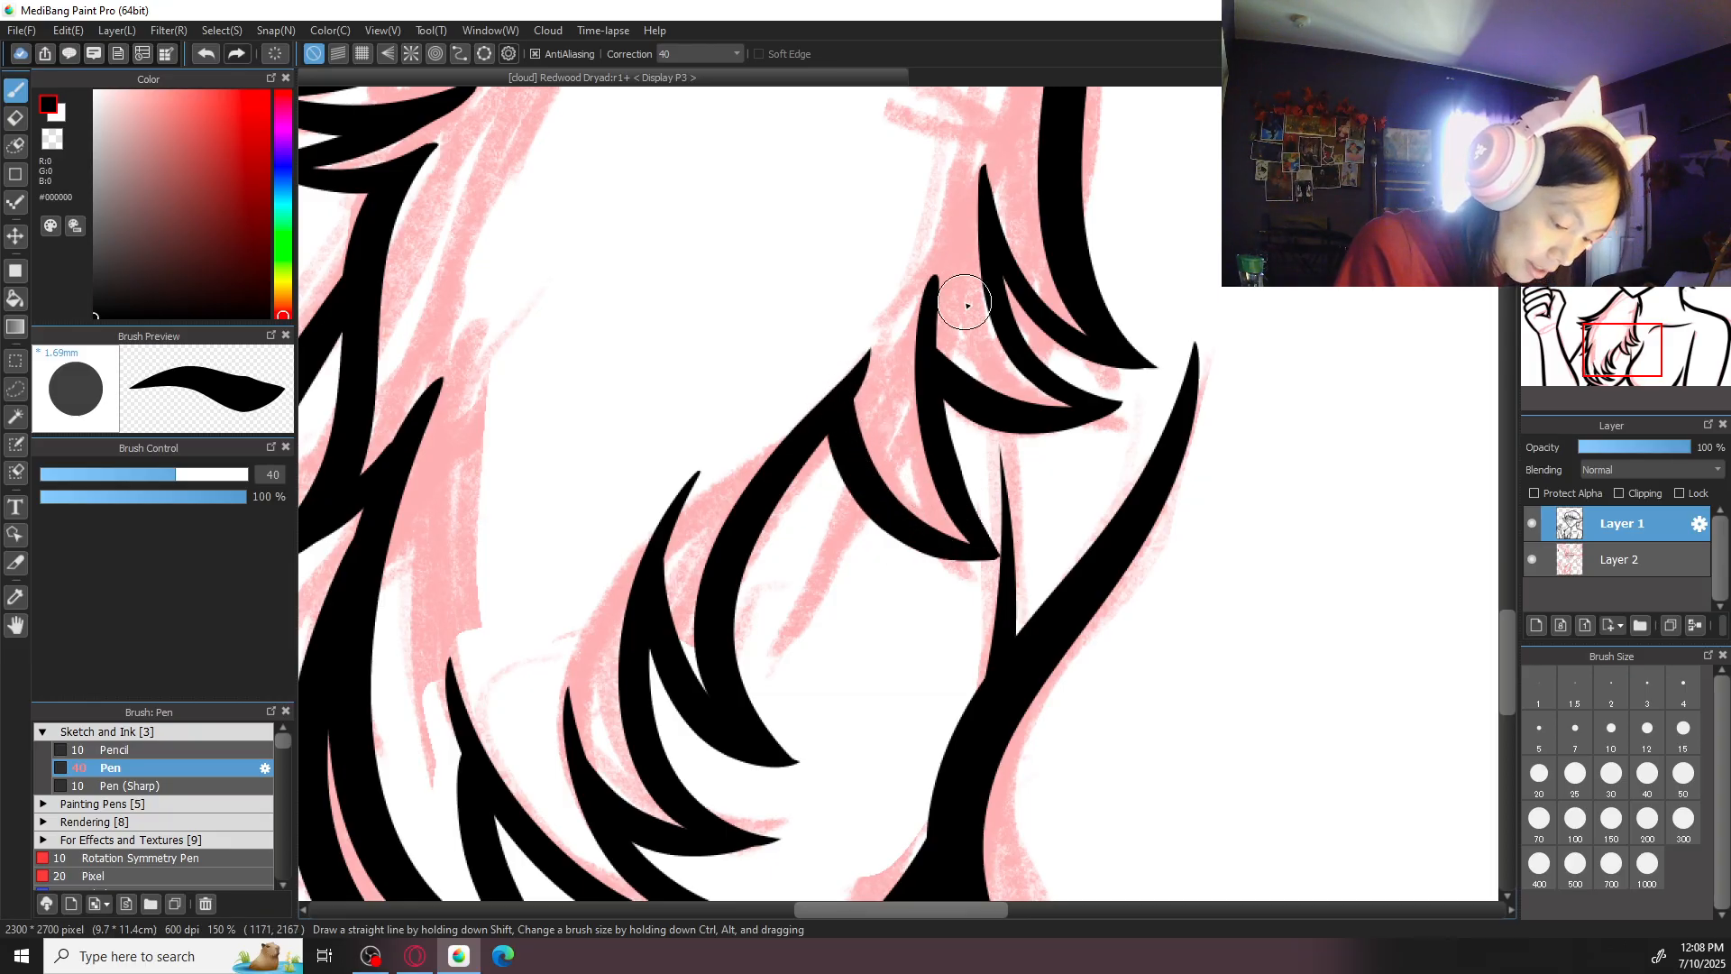
# - Try to ink the upward branch of the right-hand antler on Layer 1
pyautogui.scroll(-3, 965, 302)
pyautogui.scroll(-2, 965, 302)
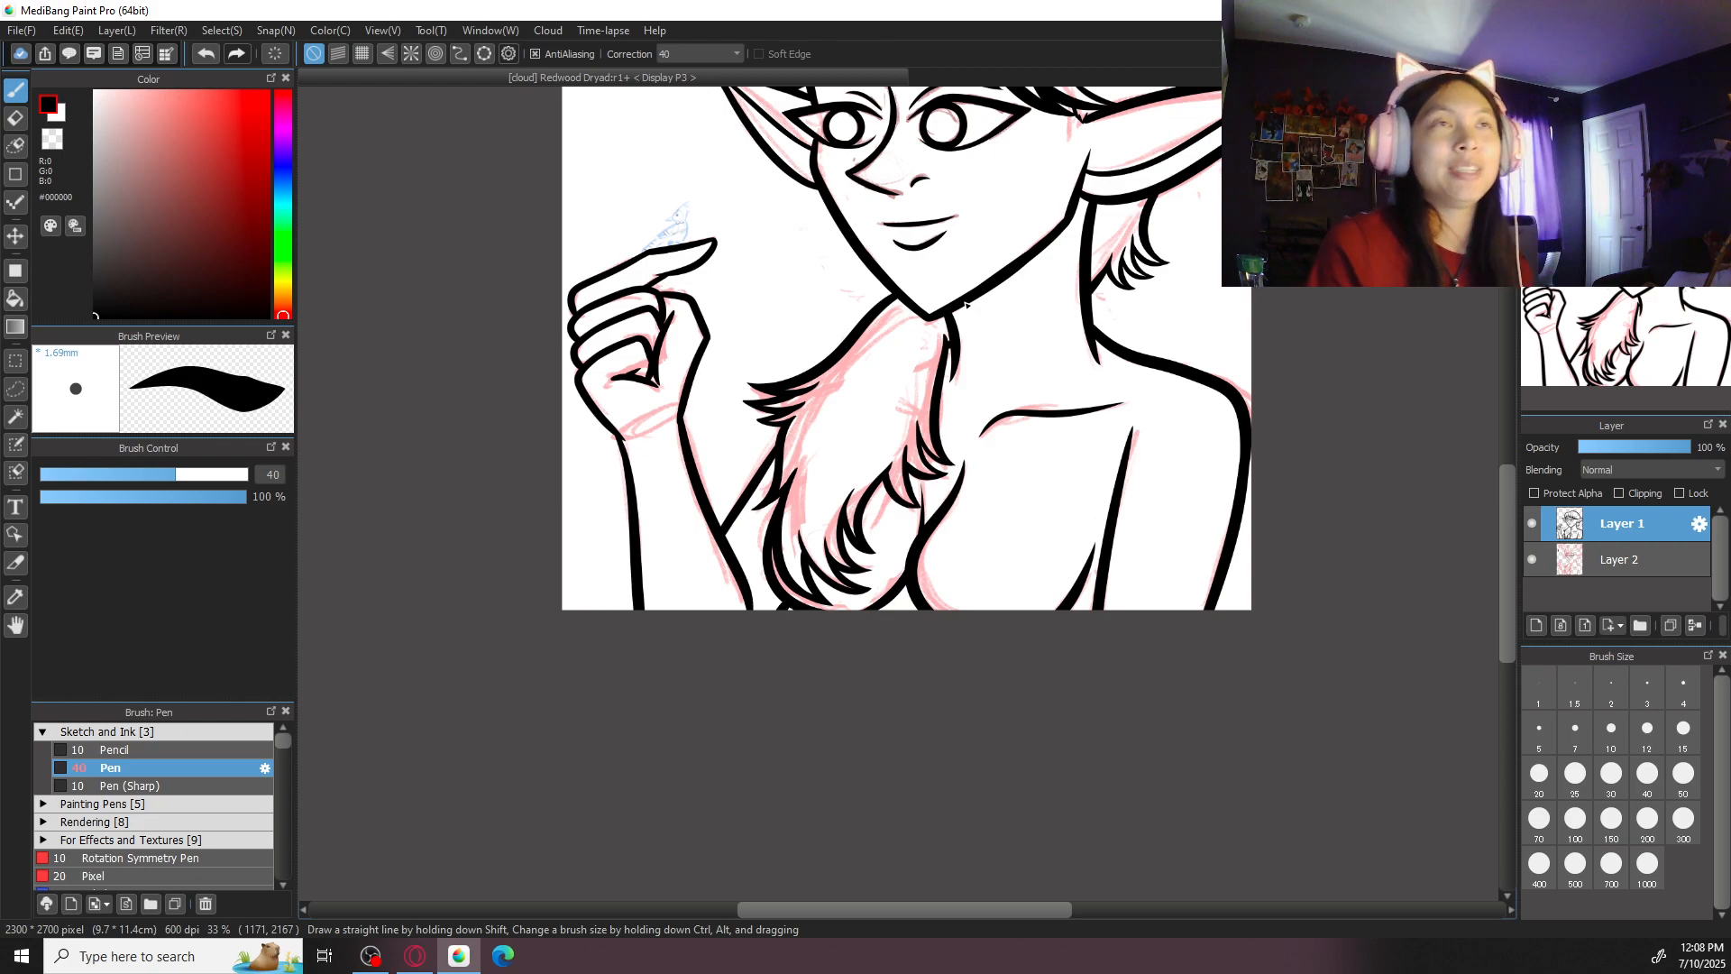
pyautogui.moveTo(1090, 416)
pyautogui.mouseDown()
pyautogui.moveTo(1023, 584)
pyautogui.moveTo(986, 604)
pyautogui.moveTo(947, 732)
pyautogui.mouseUp()
pyautogui.moveTo(1064, 482); pyautogui.dragTo(989, 725)
pyautogui.hotkey('ctrl', '+')
pyautogui.hotkey('ctrl', '+')
pyautogui.moveTo(905, 299); pyautogui.dragTo(853, 474)
pyautogui.hotkey('ctrl', 'z')
# - Add a new layer above Layer 1, hide Layer 1, and make the new layer active for drawing
pyautogui.click(1537, 624)
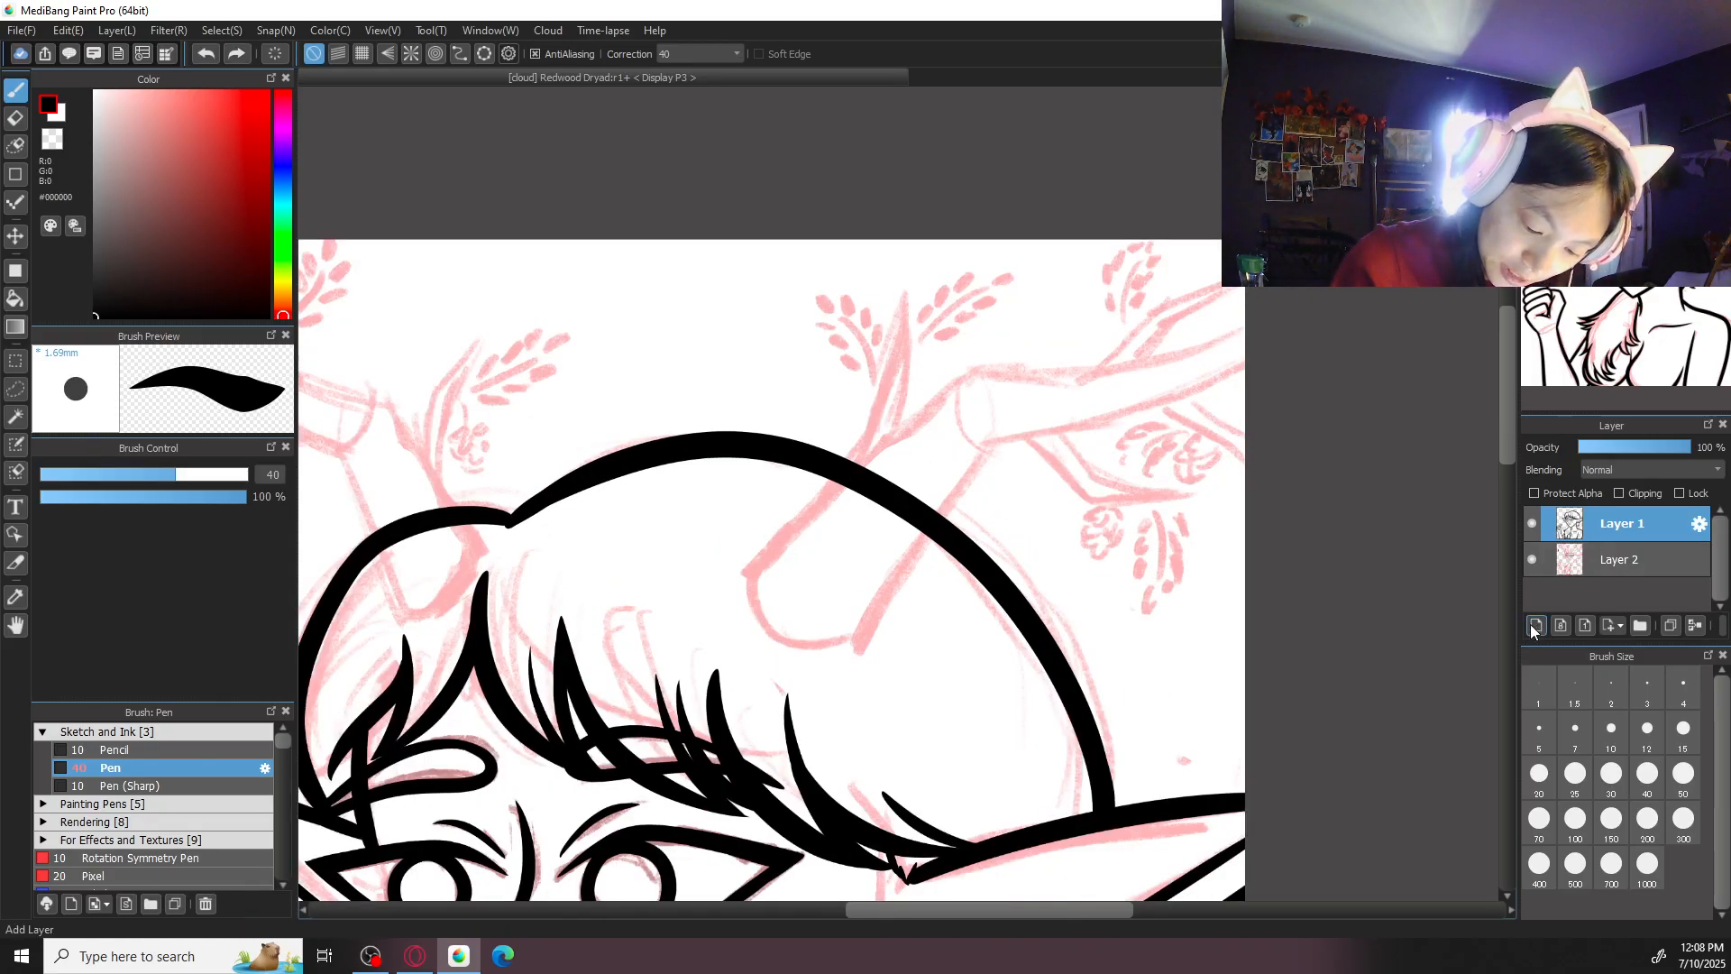
pyautogui.click(1633, 585)
pyautogui.click(1623, 561)
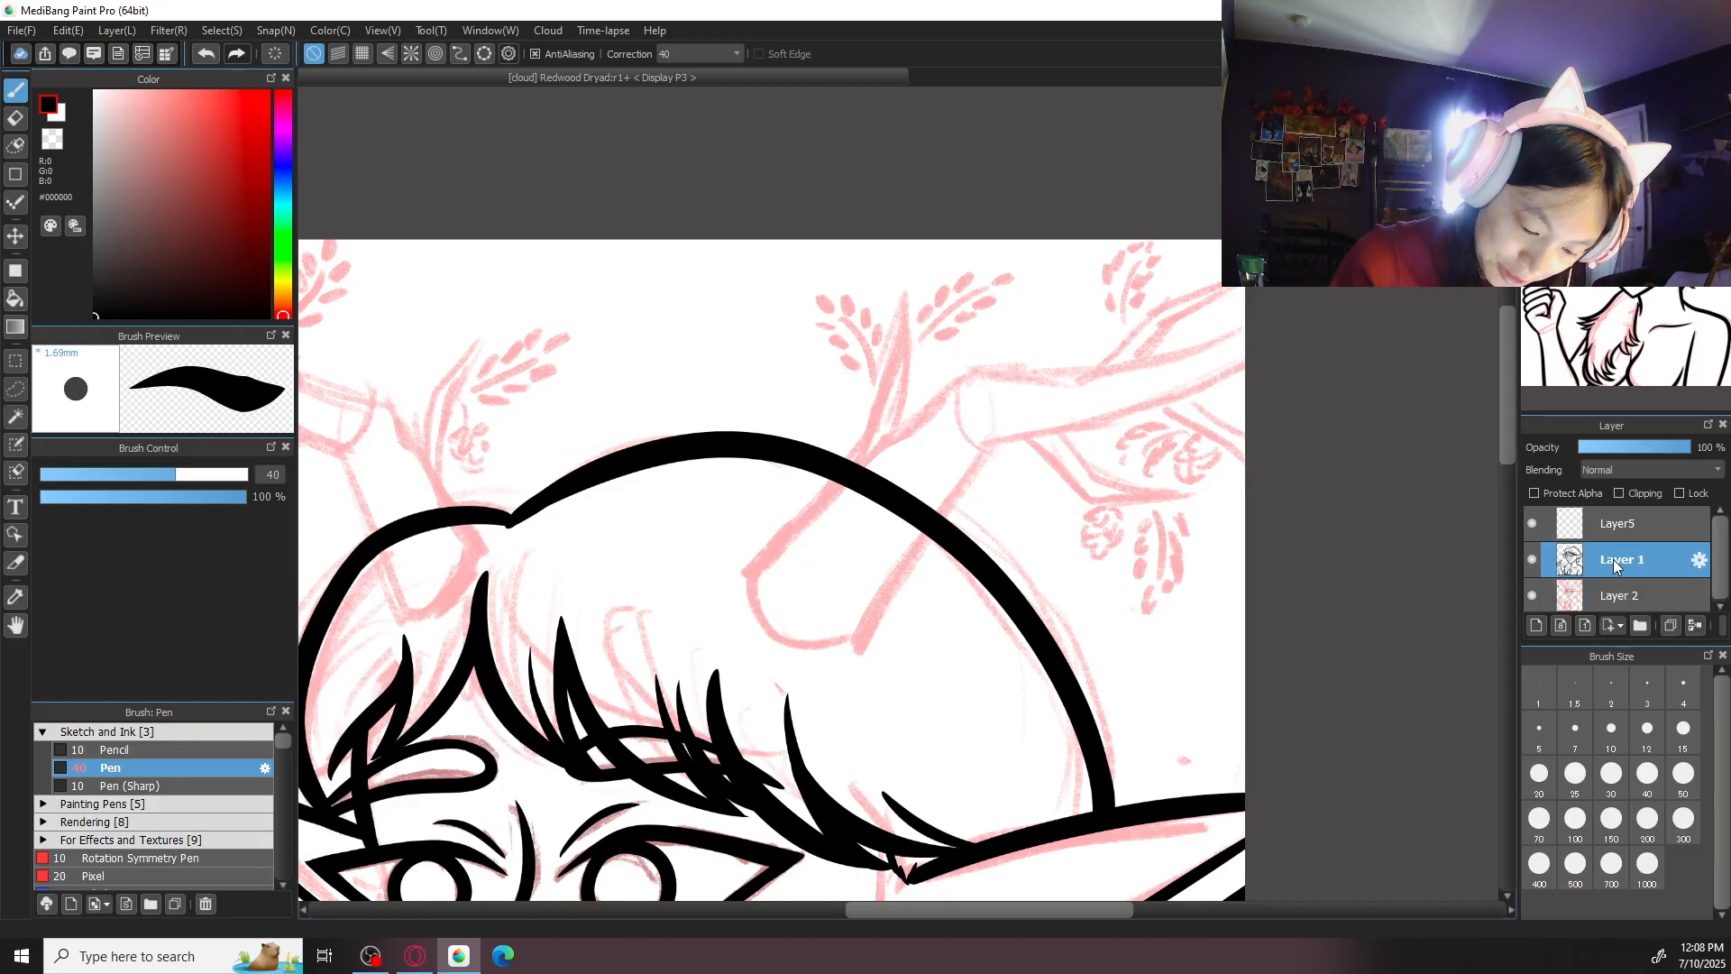
pyautogui.click(1532, 560)
pyautogui.click(1551, 524)
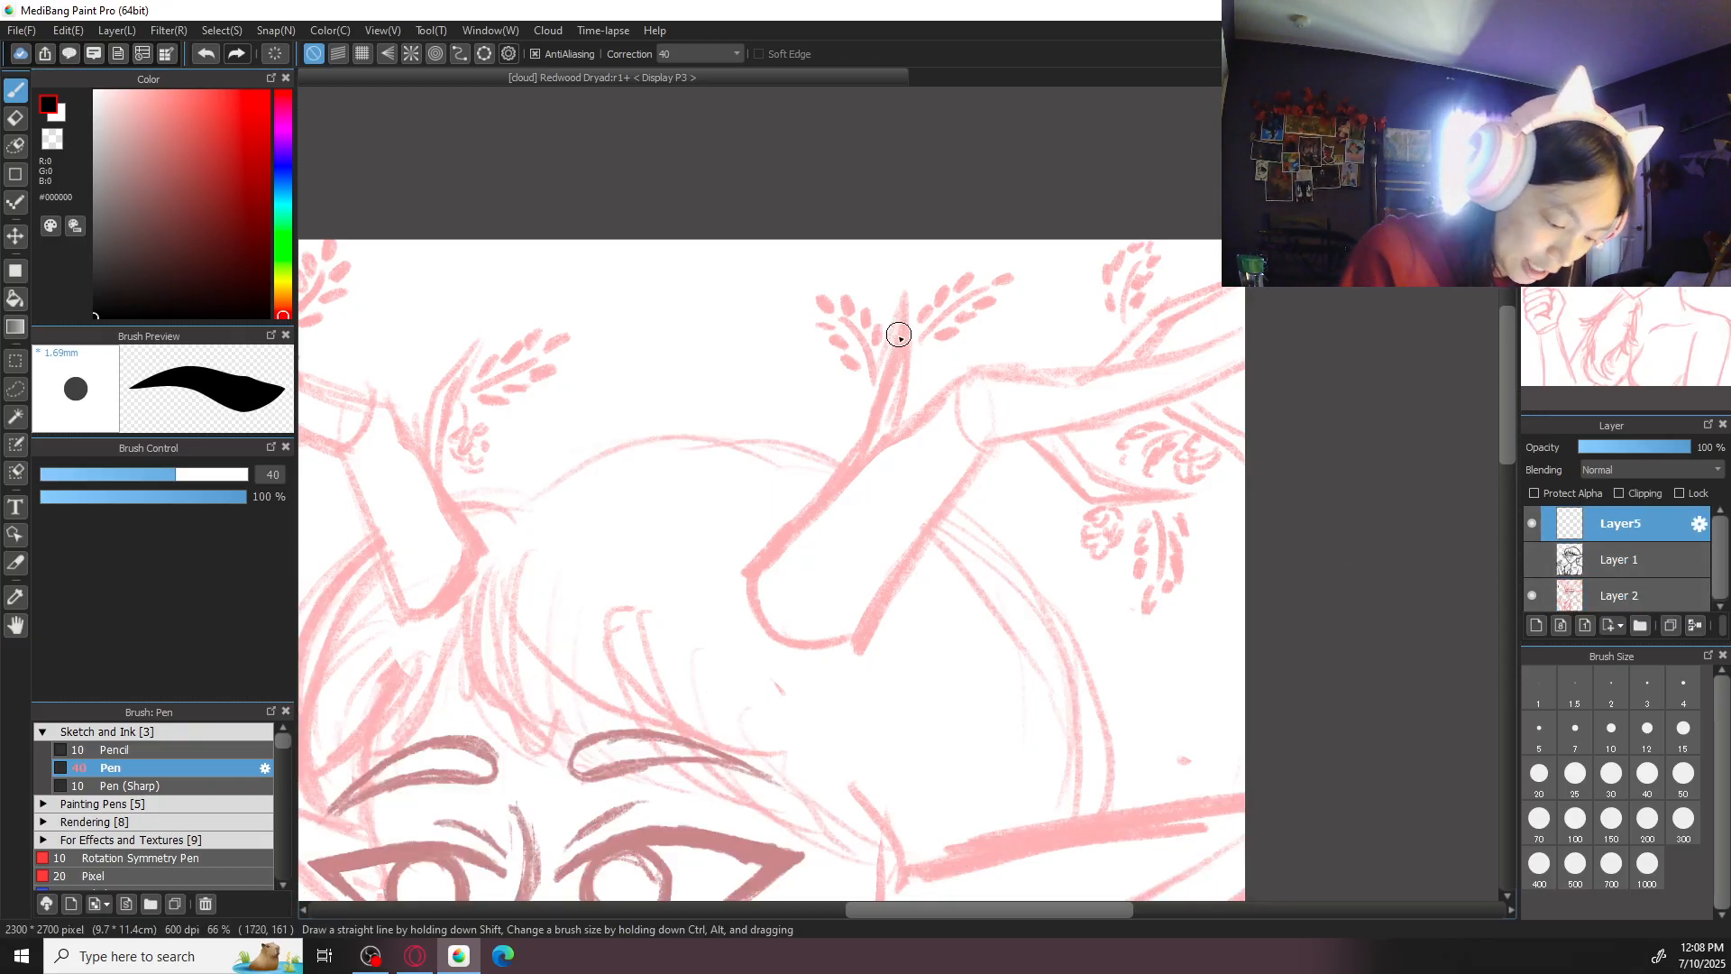
# - Ink the right-hand antler's inner edge as one curve from the small branch's tip down to the antler's base
pyautogui.moveTo(902, 296); pyautogui.dragTo(854, 448)
pyautogui.hotkey('ctrl', 'z')
pyautogui.moveTo(903, 293); pyautogui.dragTo(839, 493)
pyautogui.hotkey('ctrl', 'z')
pyautogui.moveTo(905, 287)
pyautogui.mouseDown()
pyautogui.moveTo(746, 577)
pyautogui.moveTo(814, 514)
pyautogui.moveTo(906, 293)
pyautogui.moveTo(852, 454)
pyautogui.mouseUp()
pyautogui.hotkey('ctrl', 'z')
pyautogui.hotkey('ctrl', 'z')
pyautogui.moveTo(905, 323); pyautogui.dragTo(821, 501)
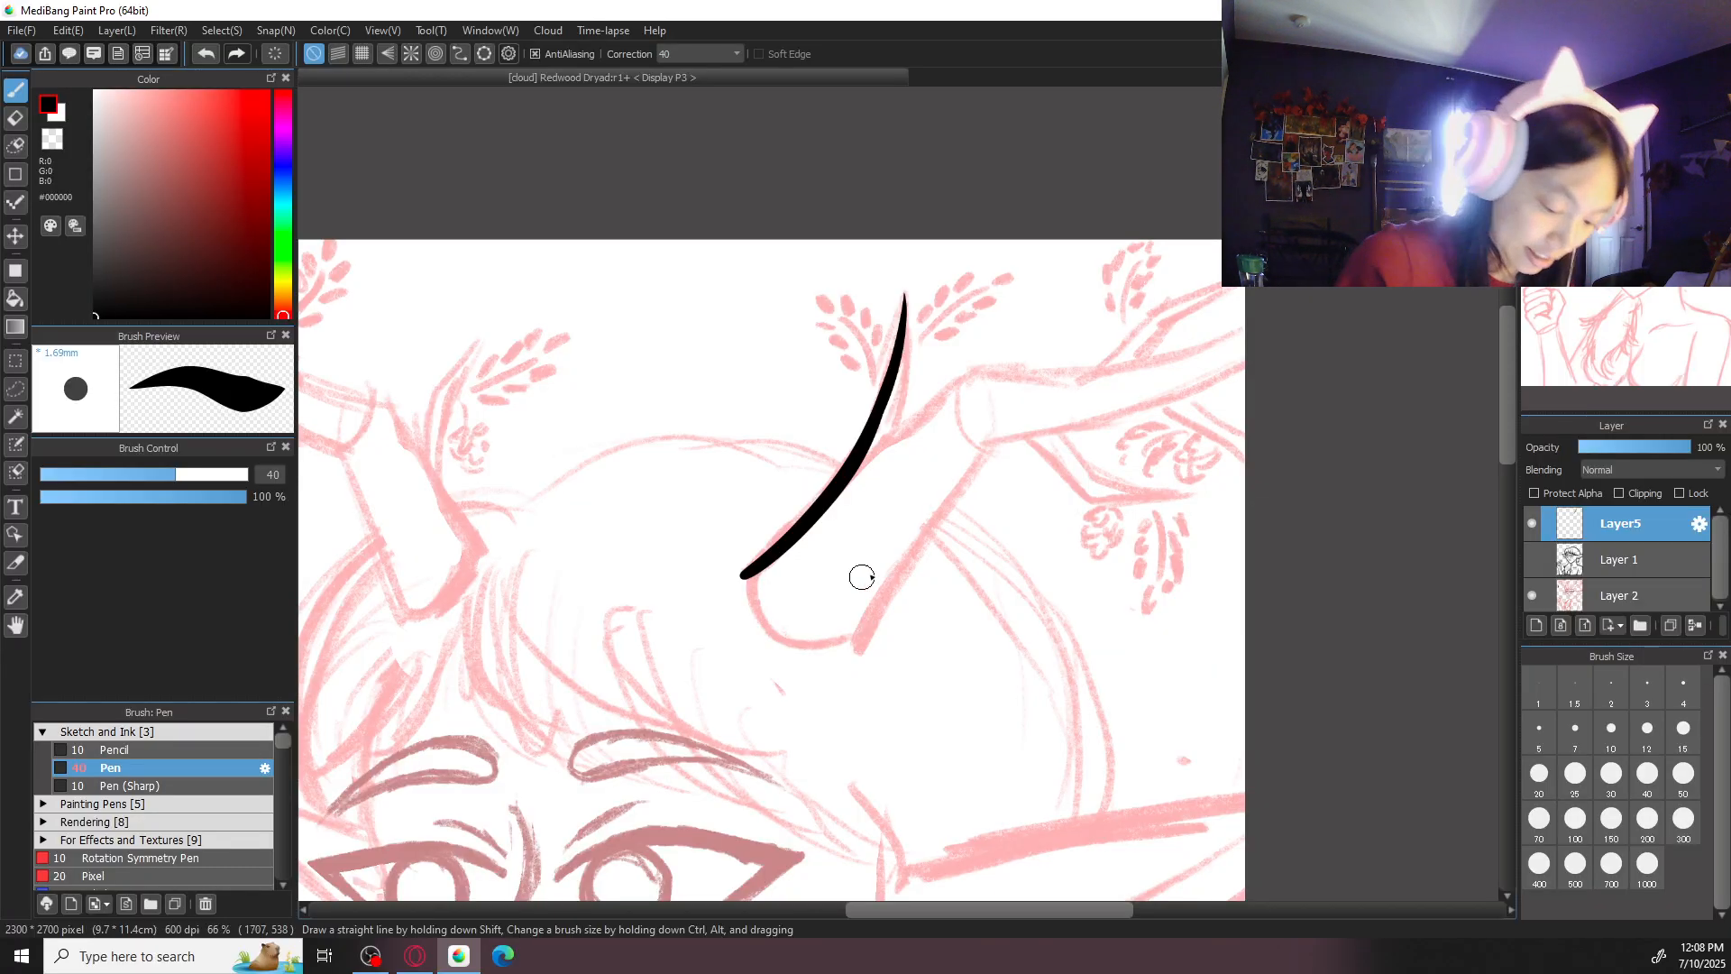
# - Ink the antler's rounded base from the inner edge's lower end across to the outer side
pyautogui.moveTo(750, 573); pyautogui.dragTo(856, 630)
pyautogui.hotkey('ctrl', 'z')
pyautogui.moveTo(755, 575); pyautogui.dragTo(856, 637)
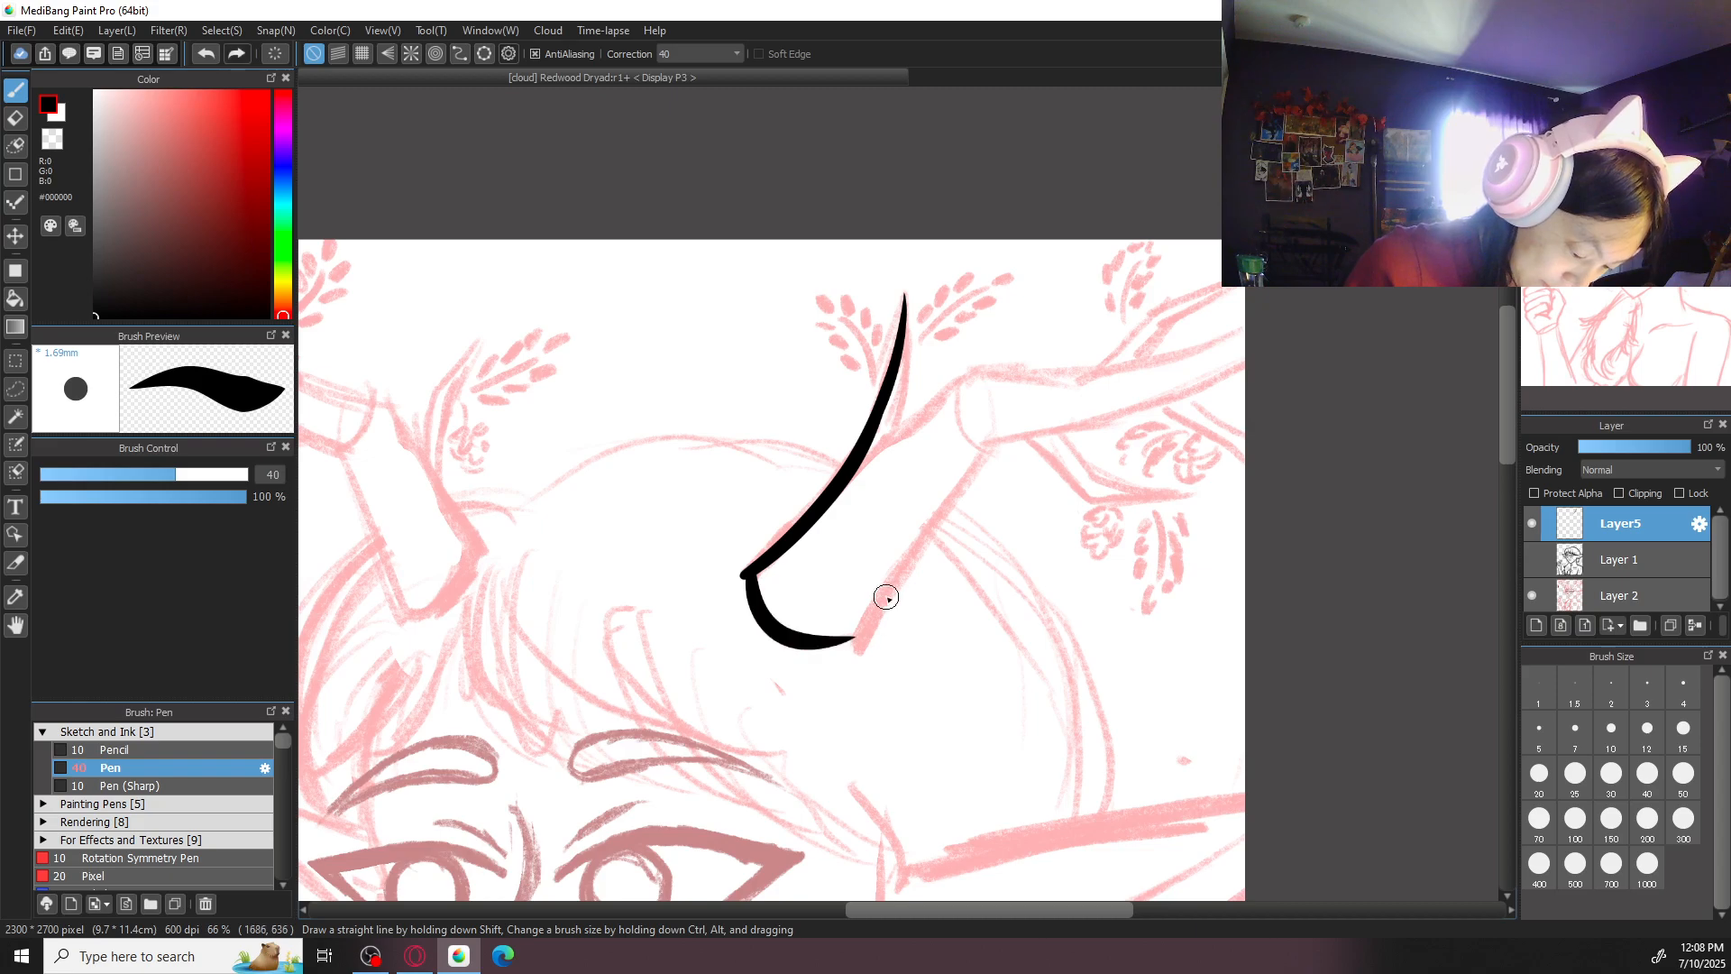
pyautogui.hotkey('ctrl', 'z')
pyautogui.moveTo(754, 573); pyautogui.dragTo(872, 624)
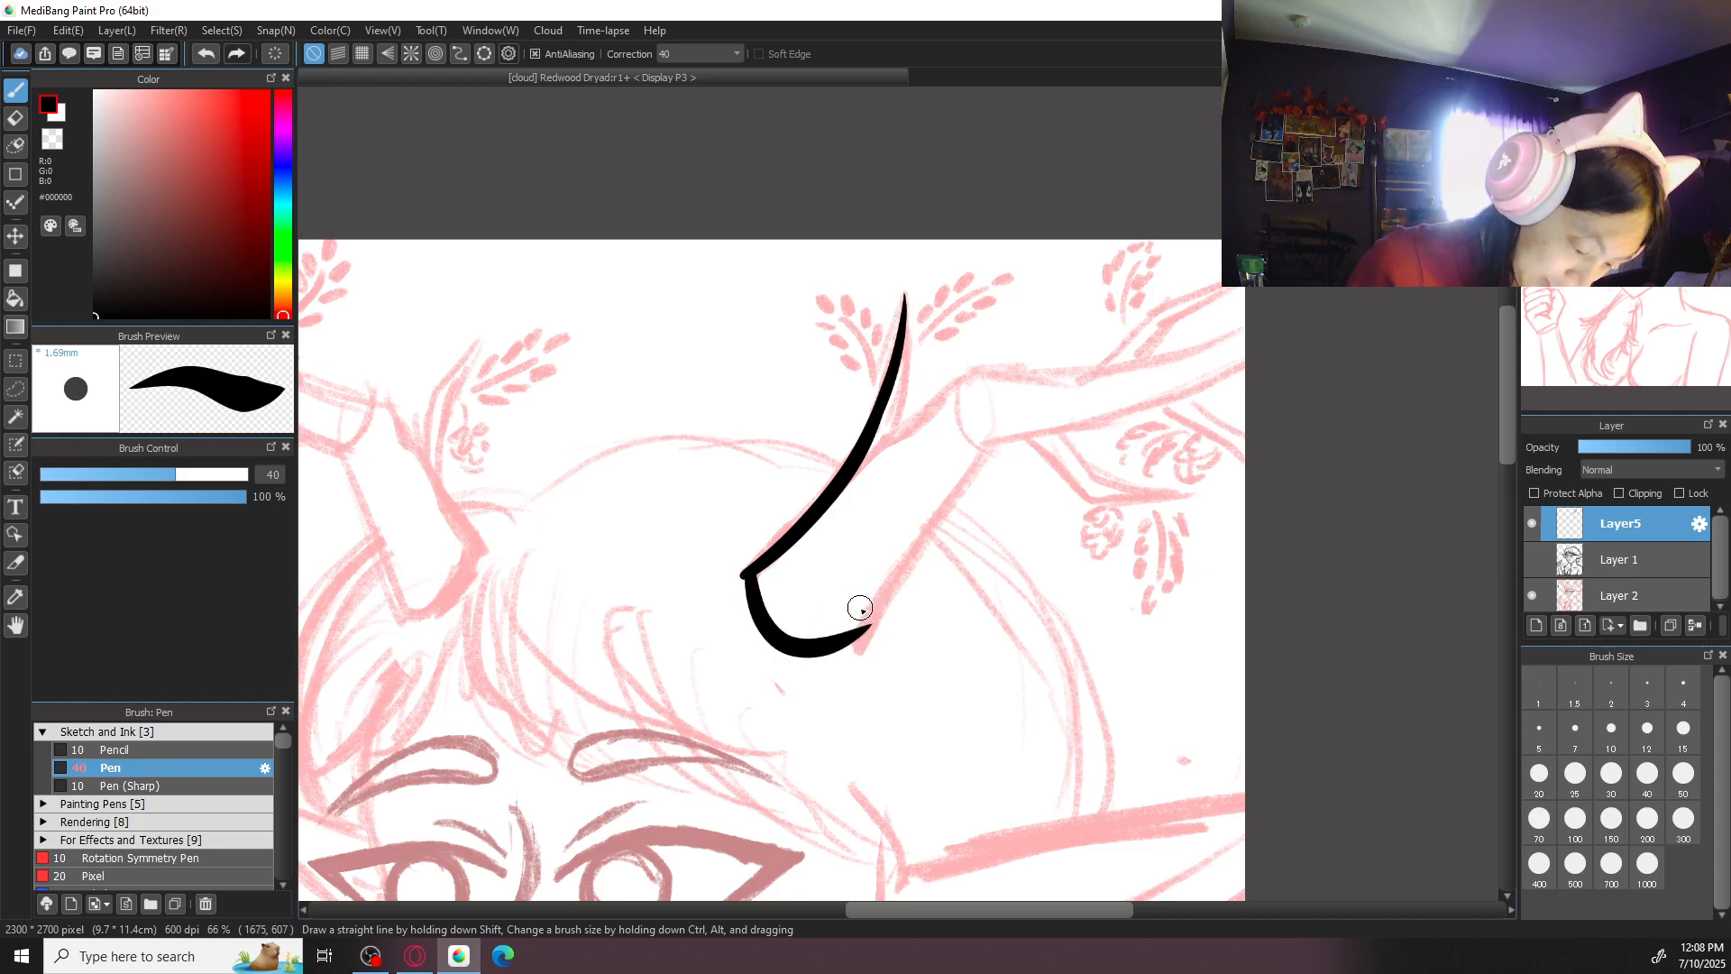
# - Ink the antler's outer edge between its rounded base and the first joint
pyautogui.hotkey('ctrl', '+')
pyautogui.press('e')
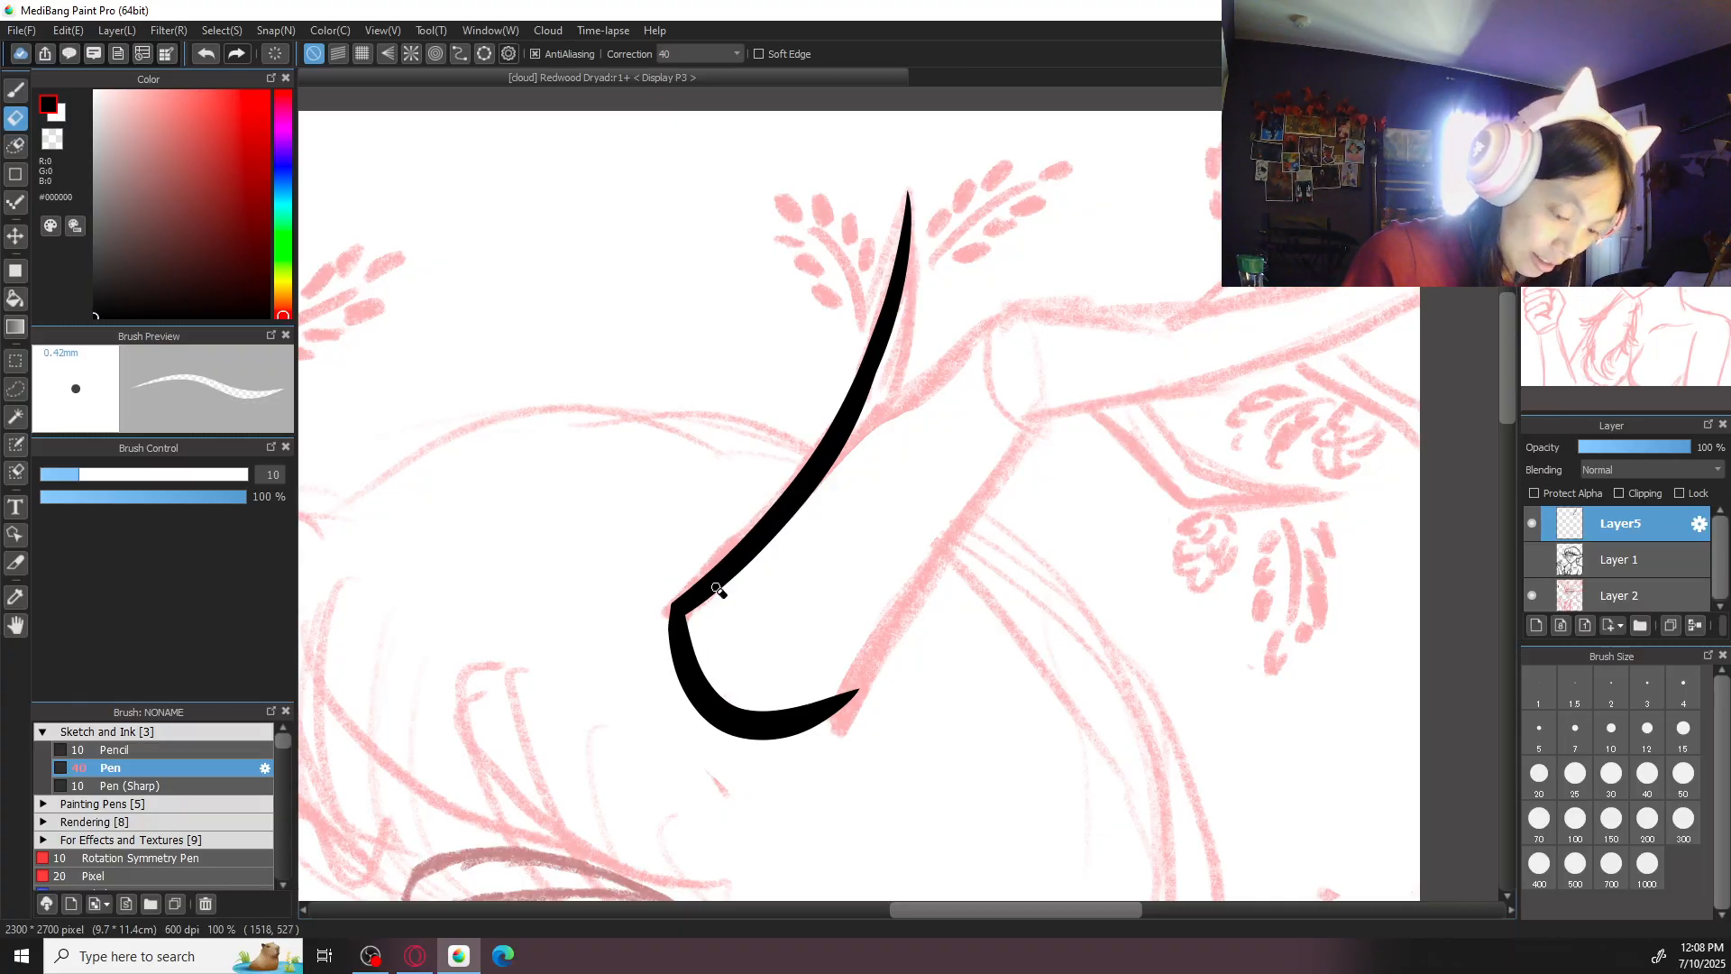
pyautogui.press('b')
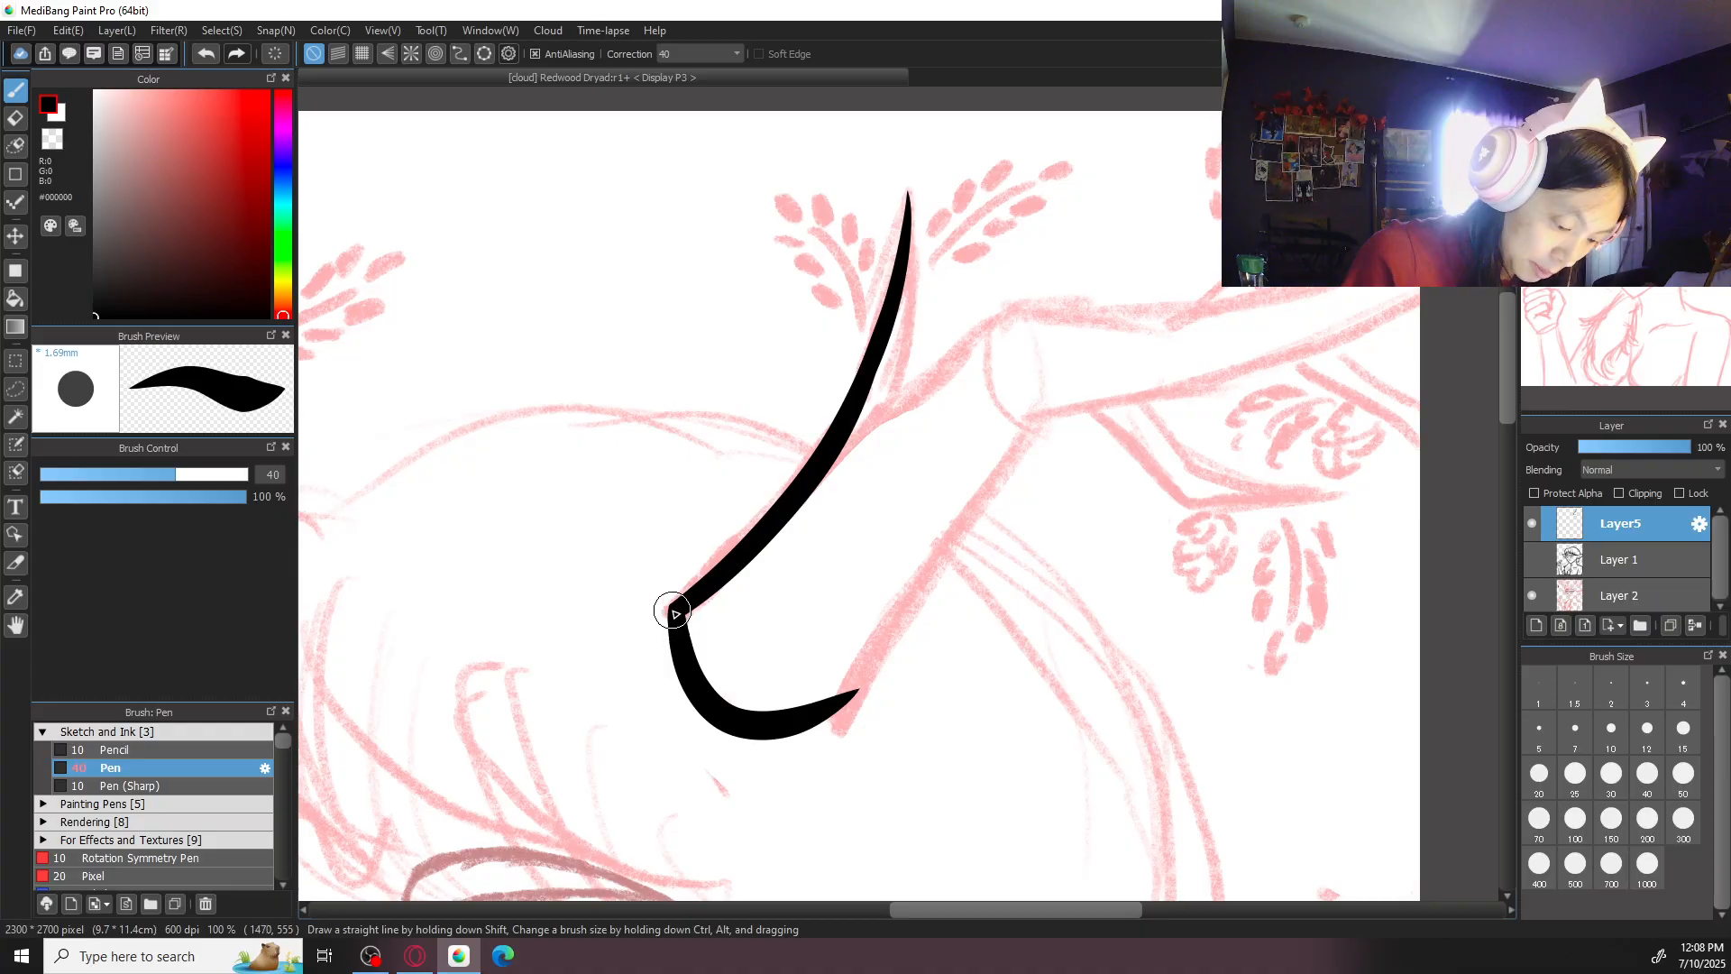
pyautogui.moveTo(1029, 468)
pyautogui.mouseDown()
pyautogui.moveTo(936, 534)
pyautogui.moveTo(819, 559)
pyautogui.moveTo(675, 768)
pyautogui.mouseUp()
pyautogui.press('Right')
pyautogui.press('Right')
pyautogui.press('Right')
pyautogui.press('Right')
pyautogui.press('Right')
pyautogui.press('Right')
pyautogui.press('Right')
pyautogui.press('Right')
pyautogui.press('Right')
pyautogui.press('Right')
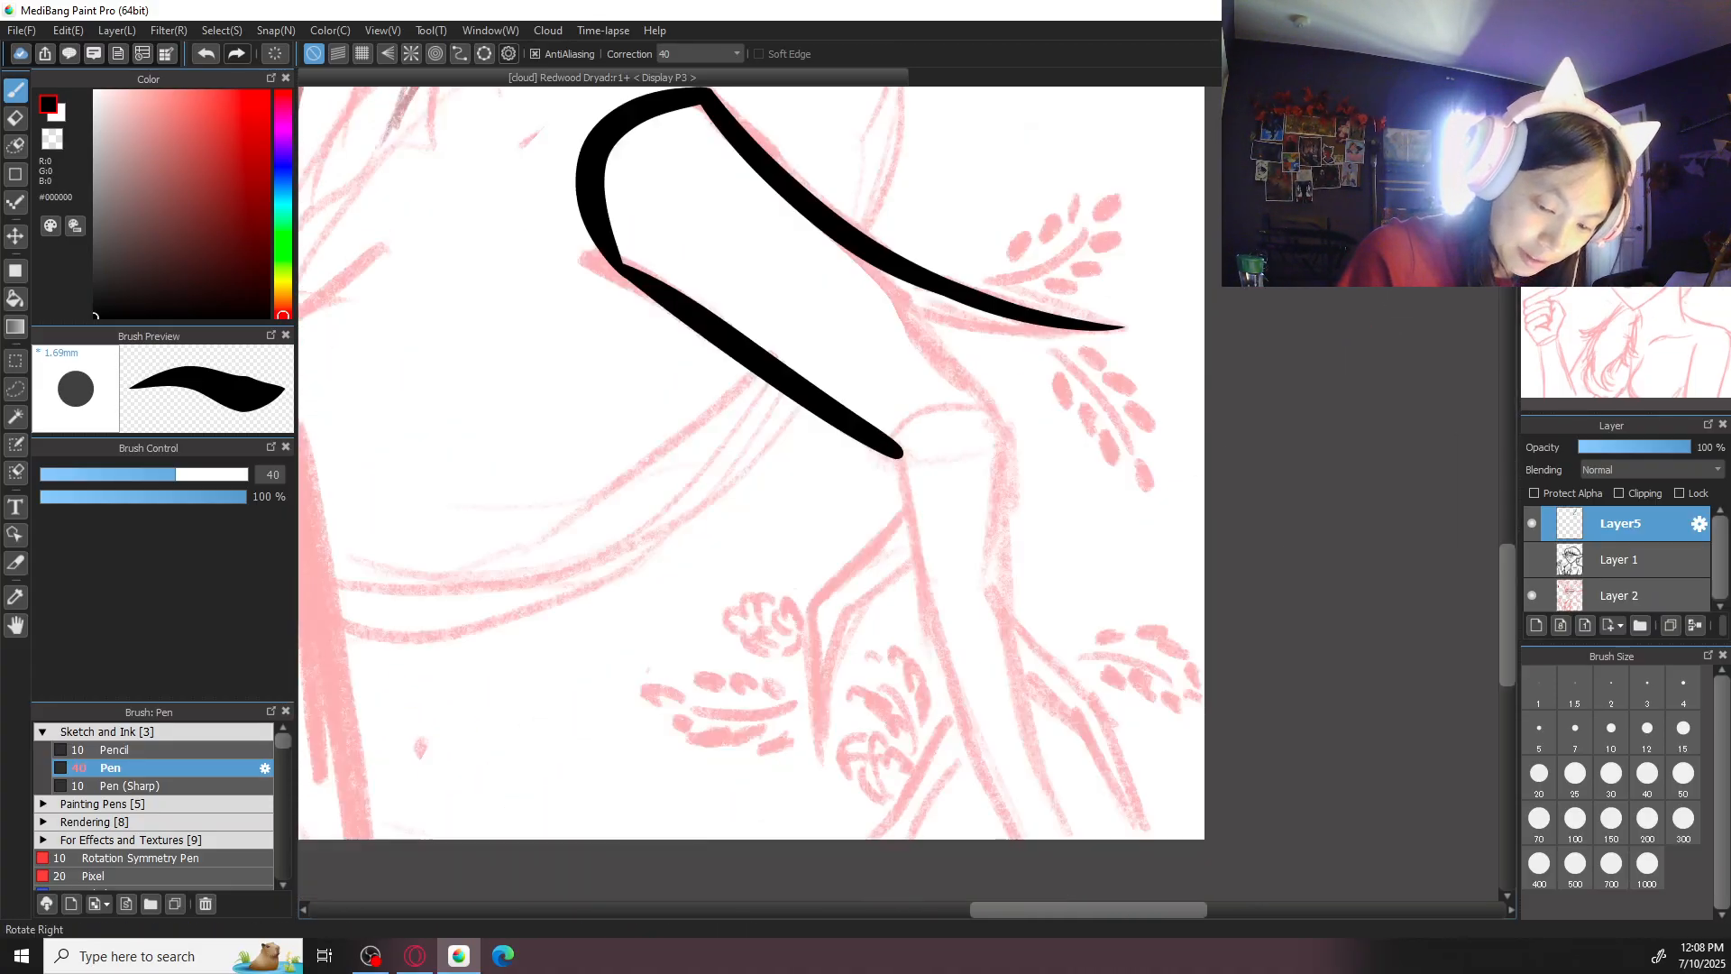
# - Try several strokes to refine the antler's outer edge and its corner with the rounded base
pyautogui.moveTo(998, 250); pyautogui.dragTo(923, 420)
pyautogui.hotkey('ctrl', 'z')
pyautogui.hotkey('ctrl', 'z')
pyautogui.moveTo(874, 327); pyautogui.dragTo(918, 253)
pyautogui.hotkey('ctrl', 'z')
pyautogui.moveTo(877, 359)
pyautogui.mouseDown()
pyautogui.moveTo(889, 278)
pyautogui.moveTo(842, 665)
pyautogui.moveTo(887, 365)
pyautogui.mouseUp()
pyautogui.hotkey('ctrl', 'z')
pyautogui.hotkey('ctrl', 'z')
pyautogui.moveTo(892, 290)
pyautogui.mouseDown()
pyautogui.moveTo(851, 625)
pyautogui.moveTo(892, 286)
pyautogui.moveTo(861, 618)
pyautogui.moveTo(882, 389)
pyautogui.mouseUp()
pyautogui.hotkey('ctrl', 'z')
pyautogui.hotkey('ctrl', 'z')
pyautogui.hotkey('ctrl', 'z')
# - Even out the antler's outer edge from the joint to the base and blend it smoothly into the base curve
pyautogui.moveTo(855, 642); pyautogui.dragTo(885, 384)
pyautogui.moveTo(855, 615); pyautogui.dragTo(883, 374)
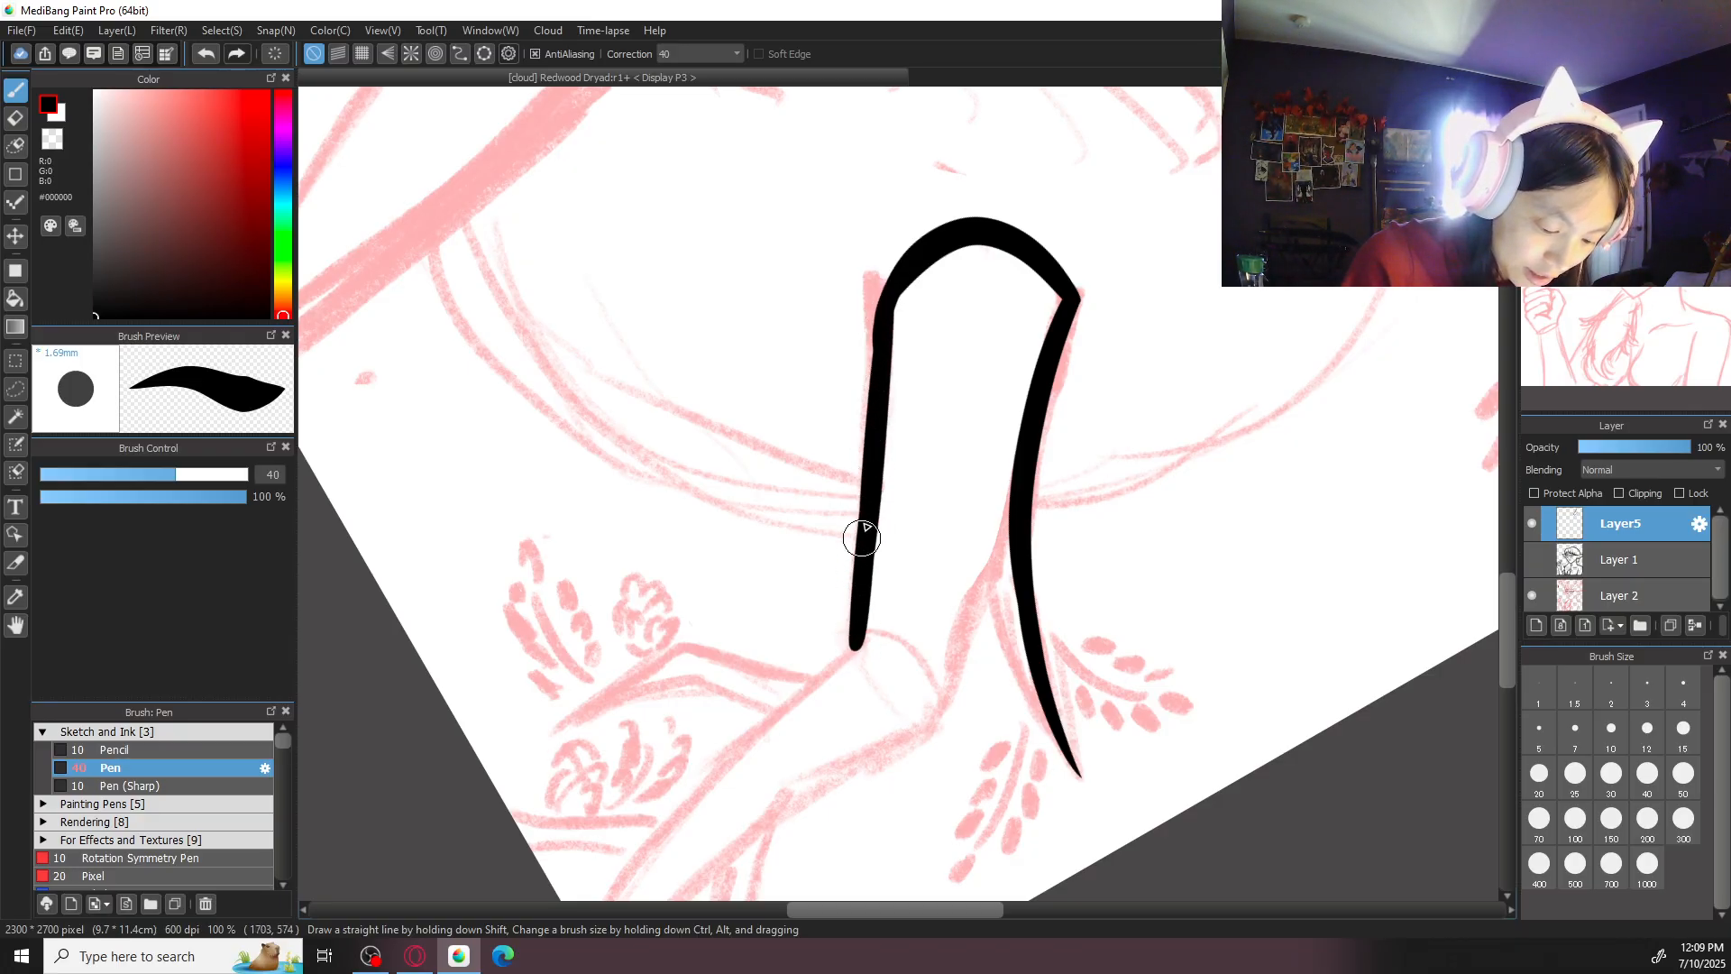
pyautogui.moveTo(892, 303)
pyautogui.mouseDown()
pyautogui.moveTo(872, 489)
pyautogui.moveTo(872, 473)
pyautogui.mouseUp()
pyautogui.hotkey('ctrl', 'z')
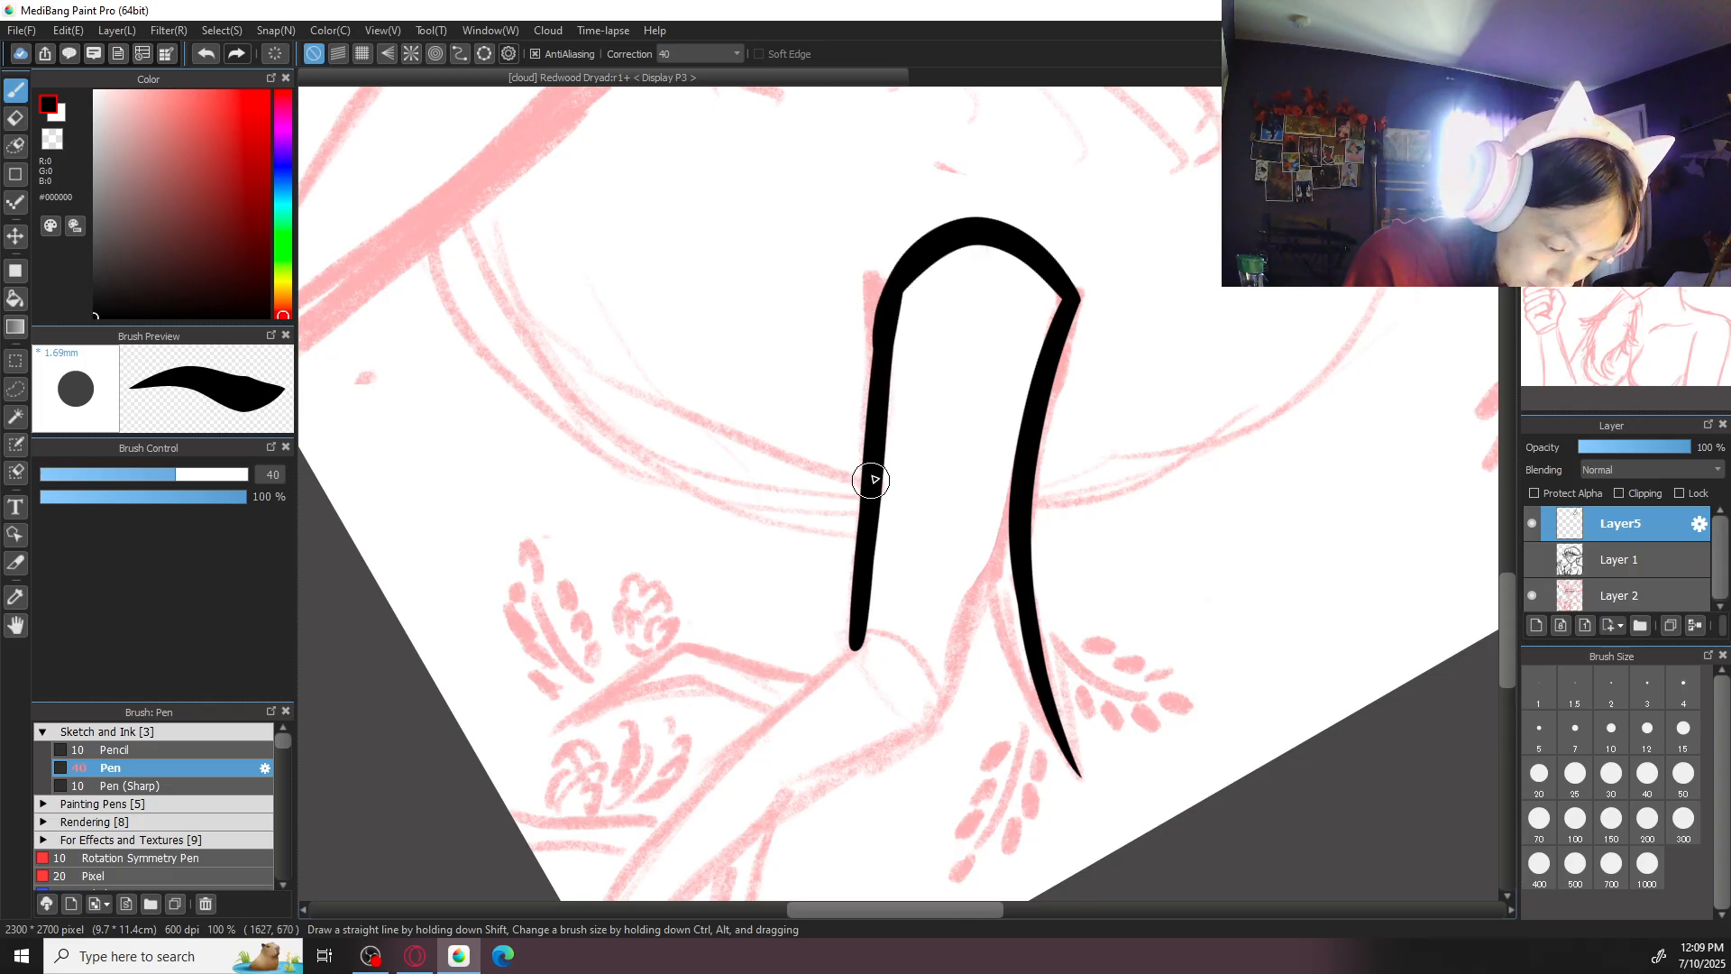
pyautogui.hotkey('ctrl', 'z')
pyautogui.moveTo(897, 278); pyautogui.dragTo(866, 481)
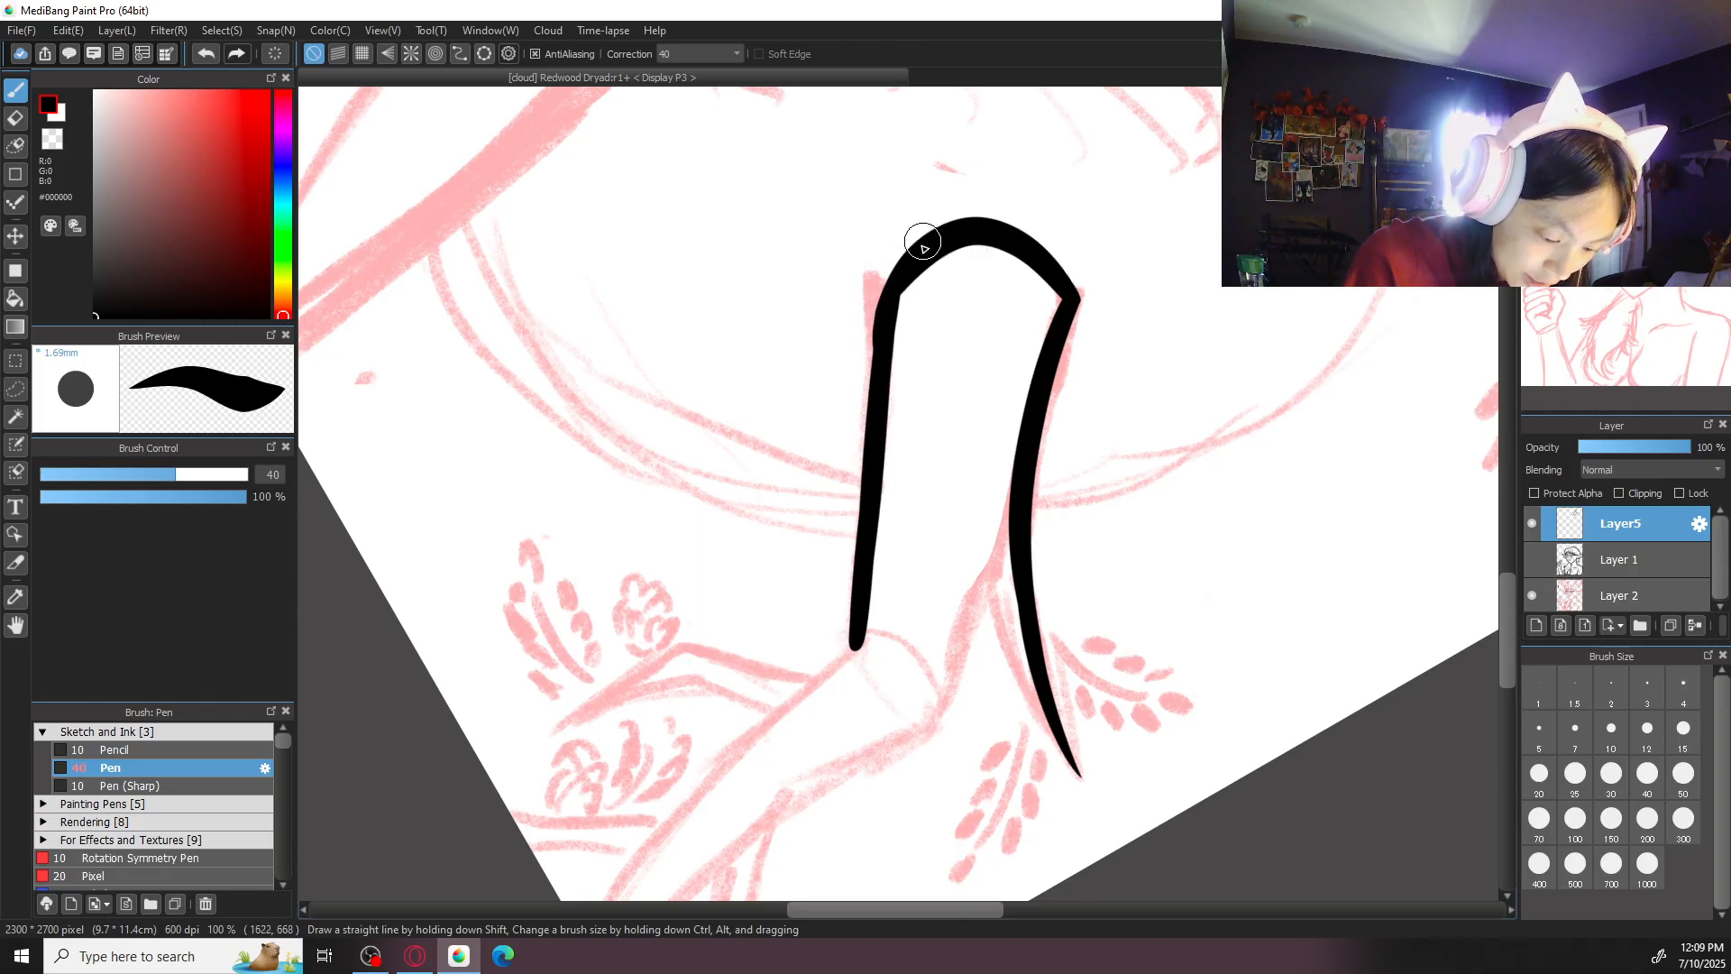
pyautogui.press('e')
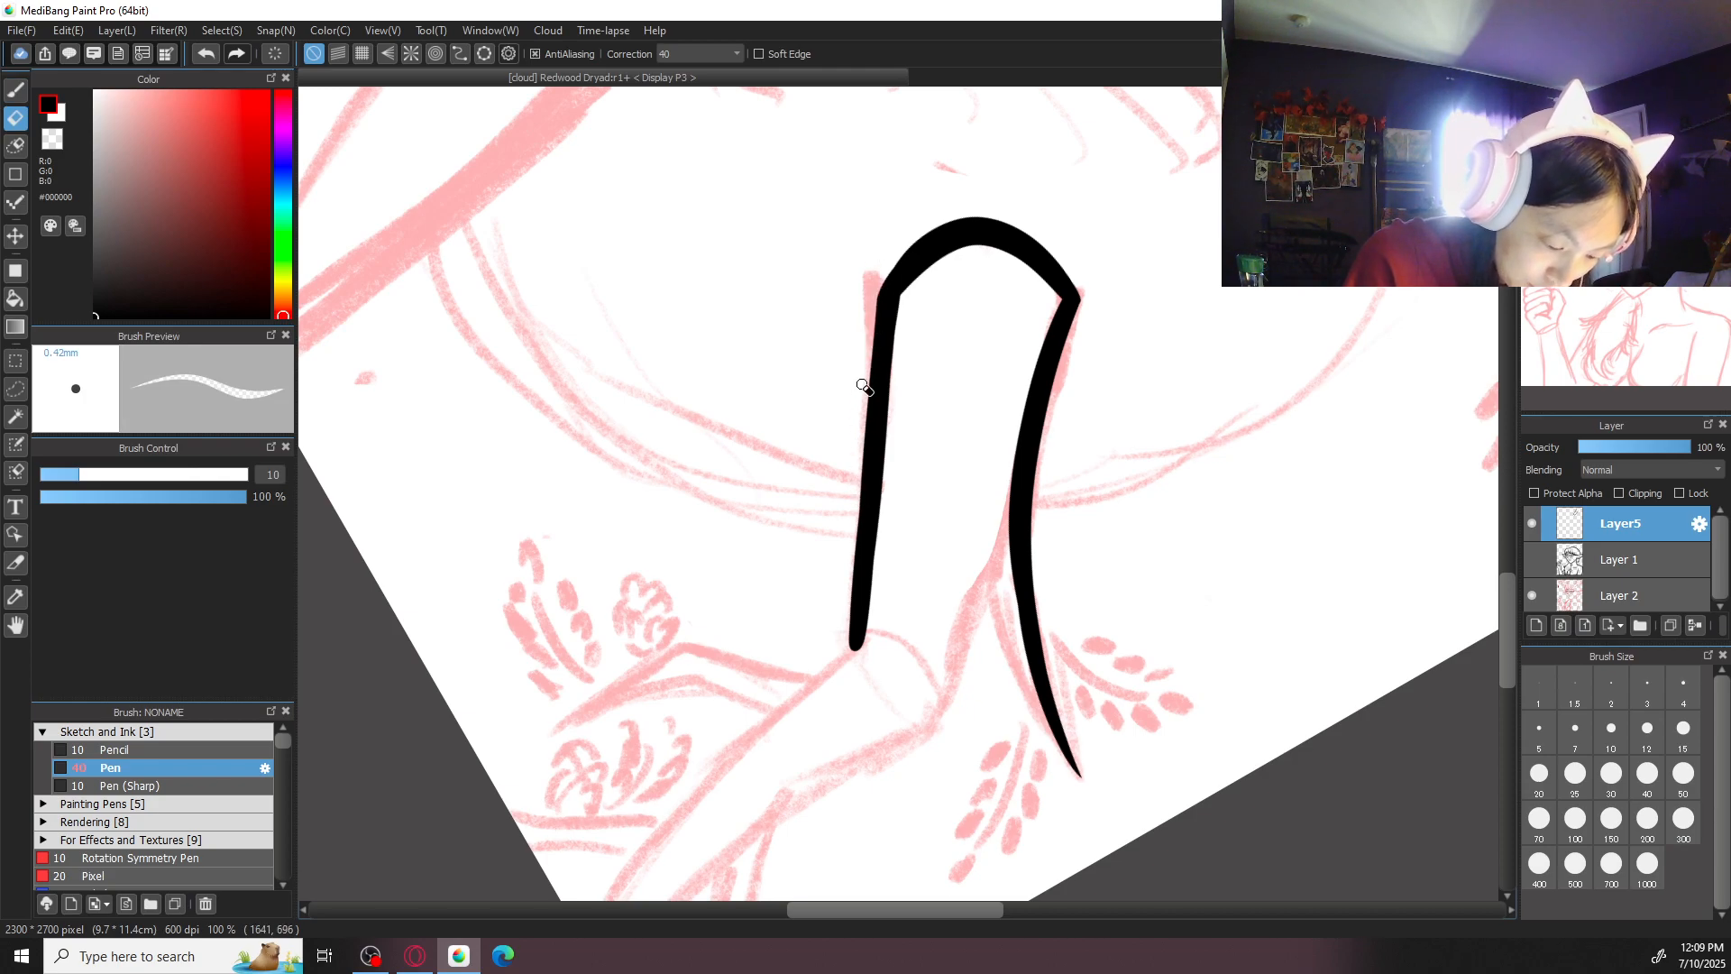
pyautogui.press('b')
# - Ink the small antler branch's second edge from its pointed tip down to the main antler with pen size 20
pyautogui.press('Up')
pyautogui.hotkey('ctrl', '-')
pyautogui.hotkey('ctrl', '-')
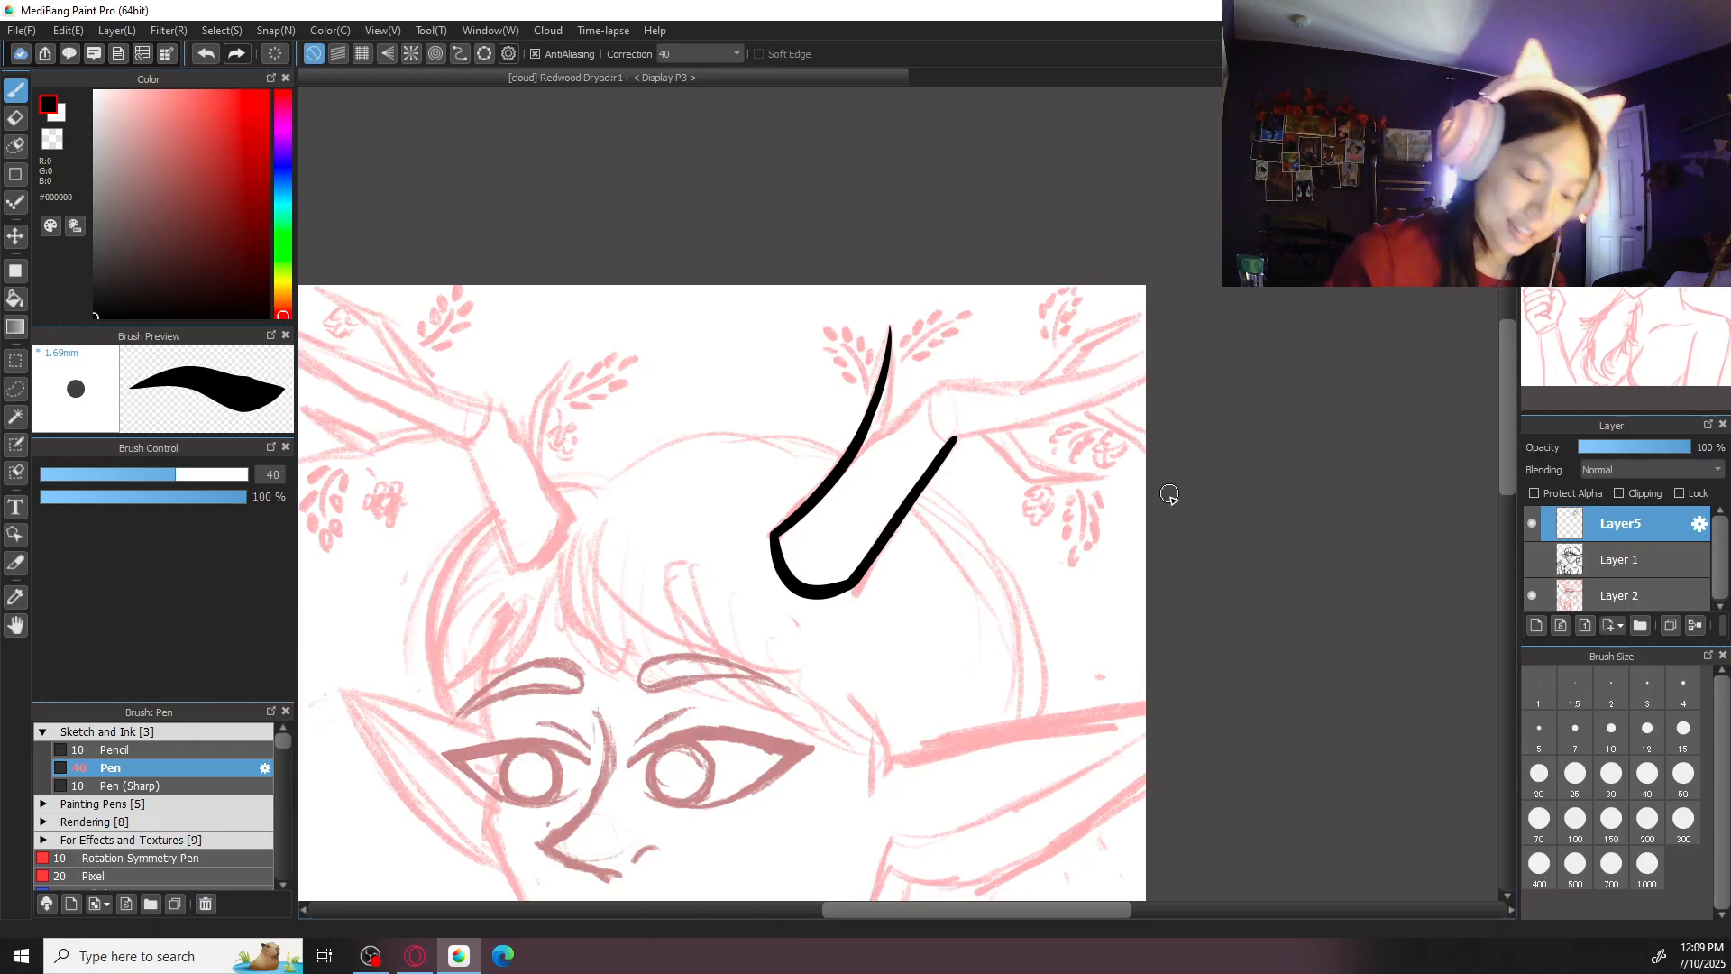
pyautogui.hotkey('ctrl', '+')
pyautogui.moveTo(977, 415); pyautogui.dragTo(936, 539)
pyautogui.hotkey('ctrl', '+')
pyautogui.hotkey('ctrl', '+')
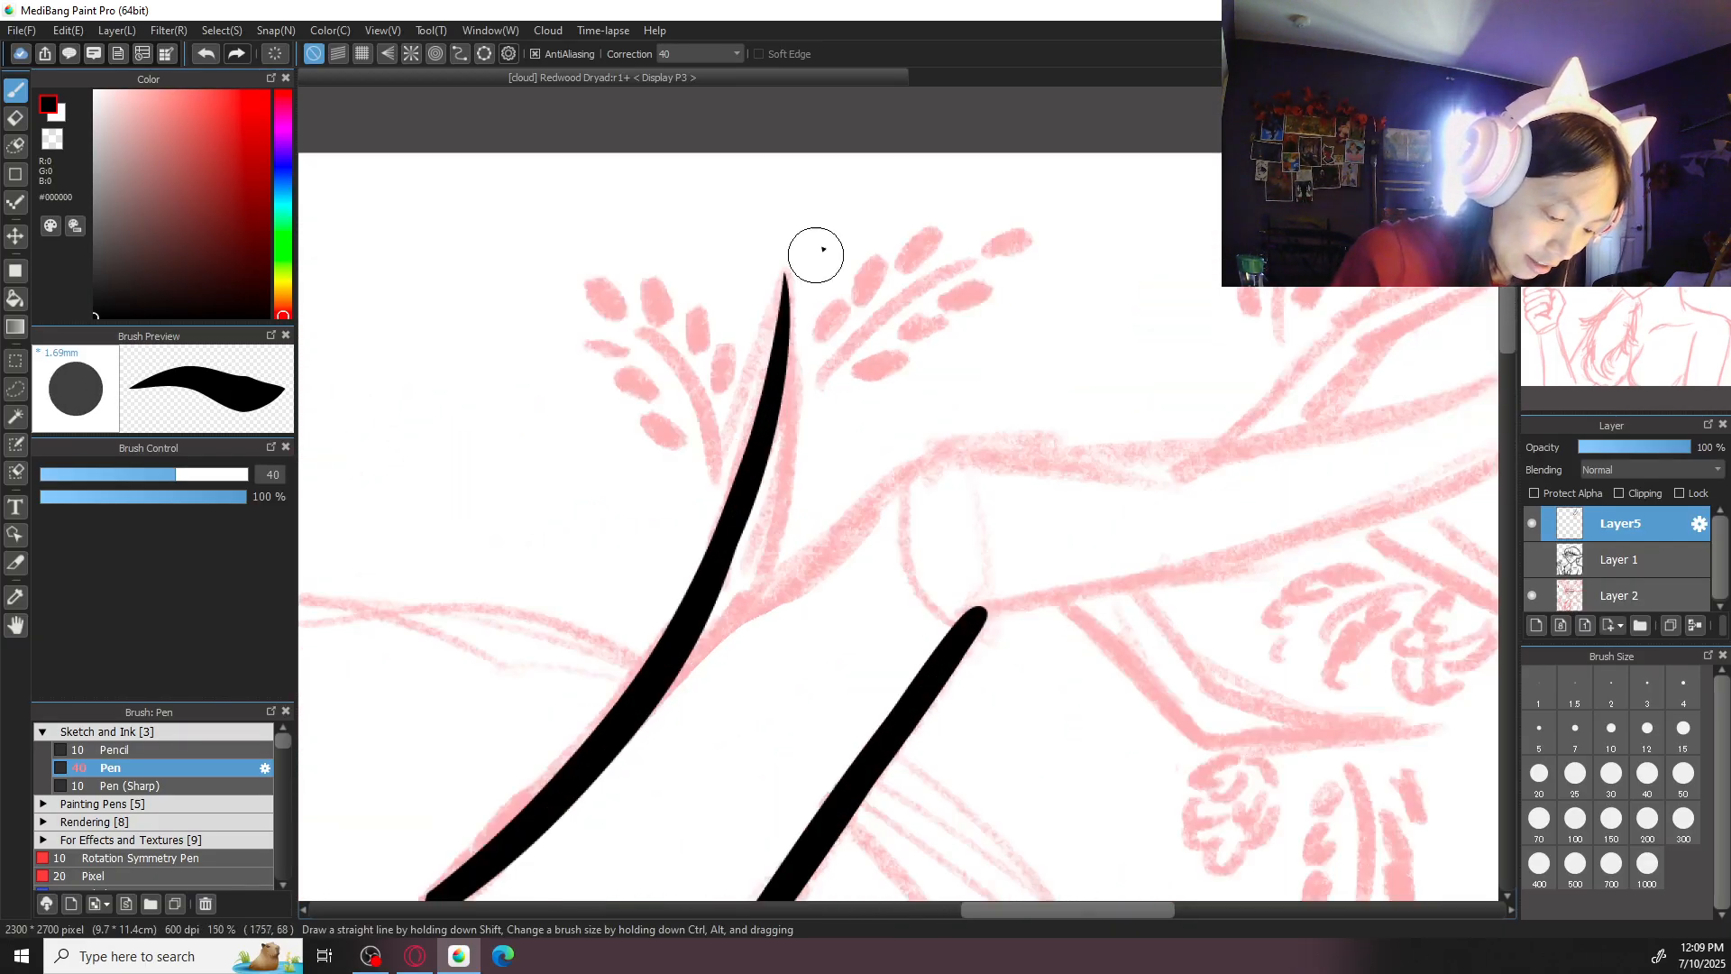
pyautogui.click(1539, 774)
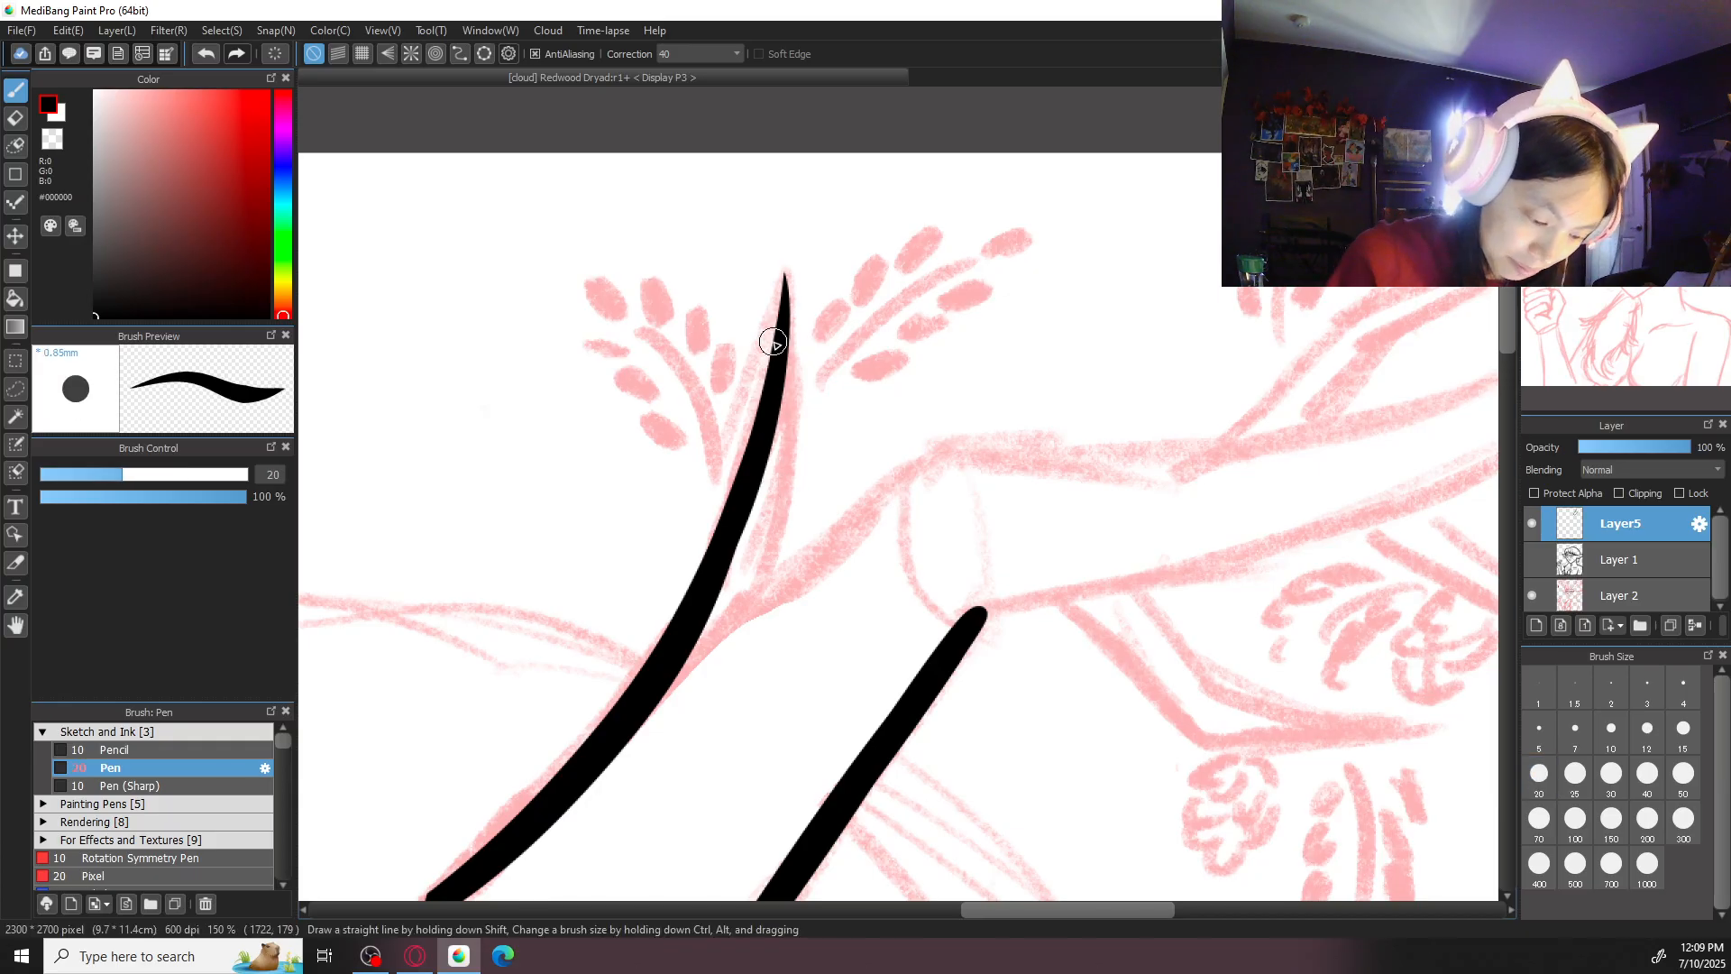
pyautogui.moveTo(785, 274); pyautogui.dragTo(772, 559)
pyautogui.hotkey('ctrl', 'z')
pyautogui.moveTo(785, 274); pyautogui.dragTo(777, 588)
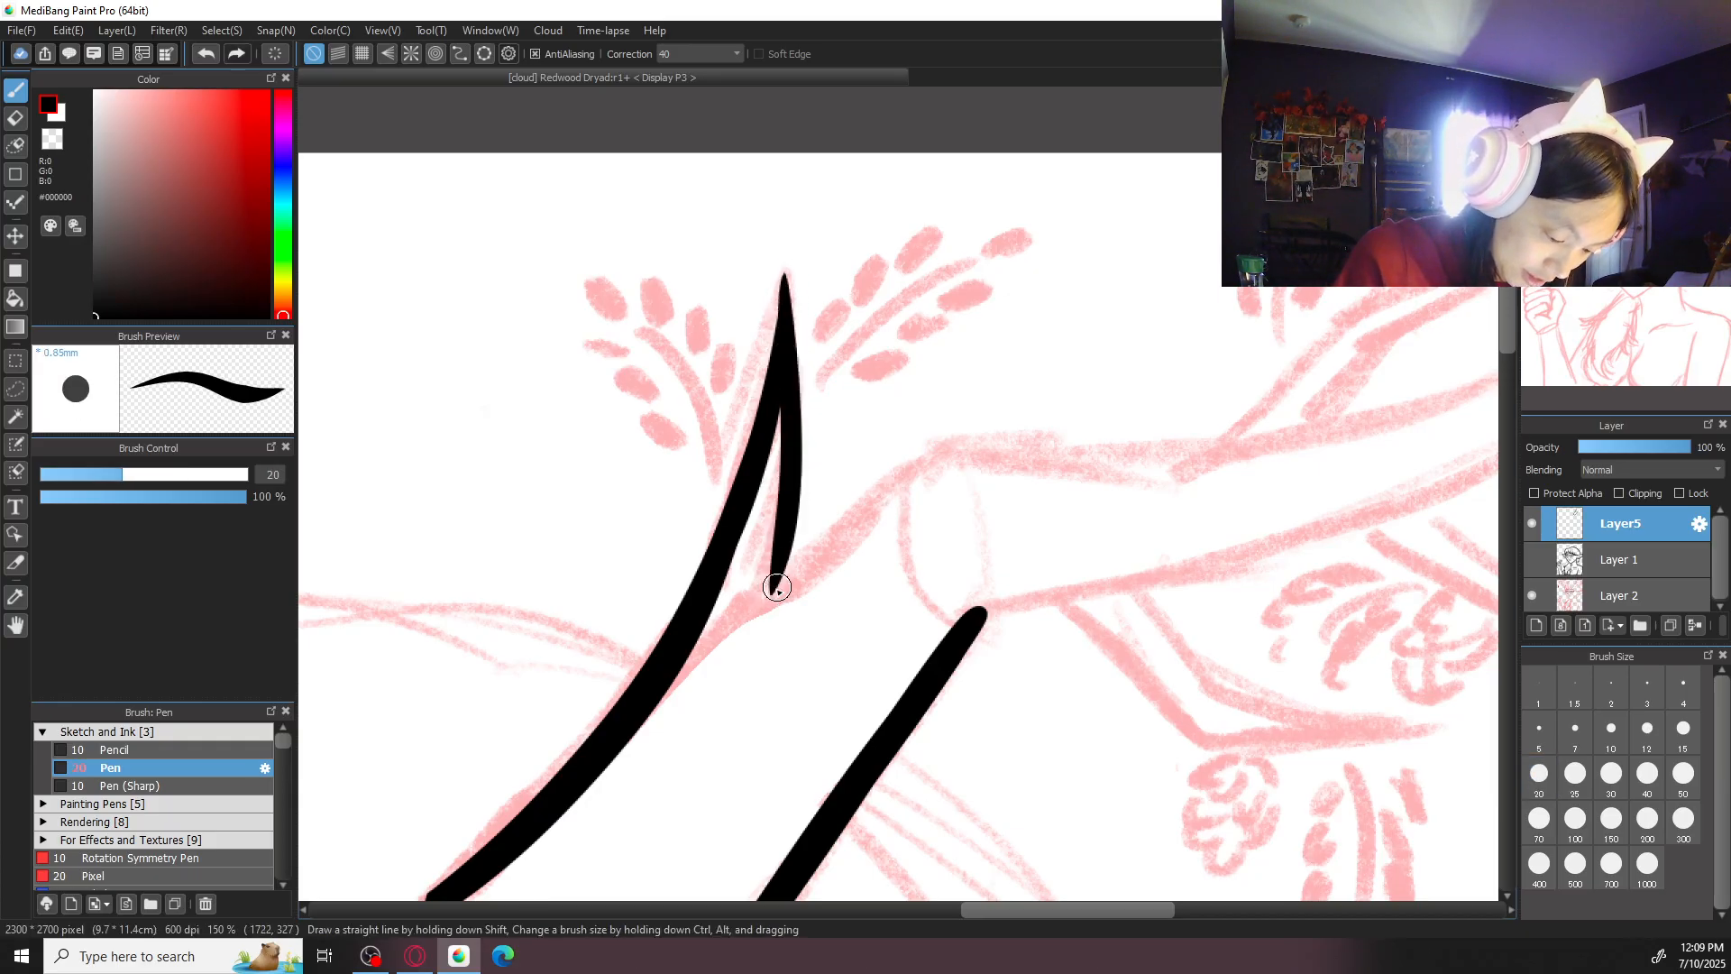
# - Redraw the small antler branch's second edge from its pointed tip down to the main antler
pyautogui.hotkey('ctrl', 'z')
pyautogui.moveTo(784, 274); pyautogui.dragTo(772, 588)
pyautogui.hotkey('ctrl', 'z')
pyautogui.moveTo(785, 282); pyautogui.dragTo(762, 588)
pyautogui.moveTo(801, 404); pyautogui.dragTo(801, 486)
# - Ink the main antler's upper edge between the small branch and the first joint with pen size 30
pyautogui.moveTo(732, 626)
pyautogui.mouseDown()
pyautogui.moveTo(936, 454)
pyautogui.moveTo(771, 609)
pyautogui.mouseUp()
pyautogui.hotkey('ctrl', 'z')
pyautogui.click(1611, 775)
pyautogui.hotkey('ctrl', '-')
pyautogui.hotkey('ctrl', 'z')
pyautogui.moveTo(927, 464); pyautogui.dragTo(778, 594)
pyautogui.hotkey('ctrl', '+')
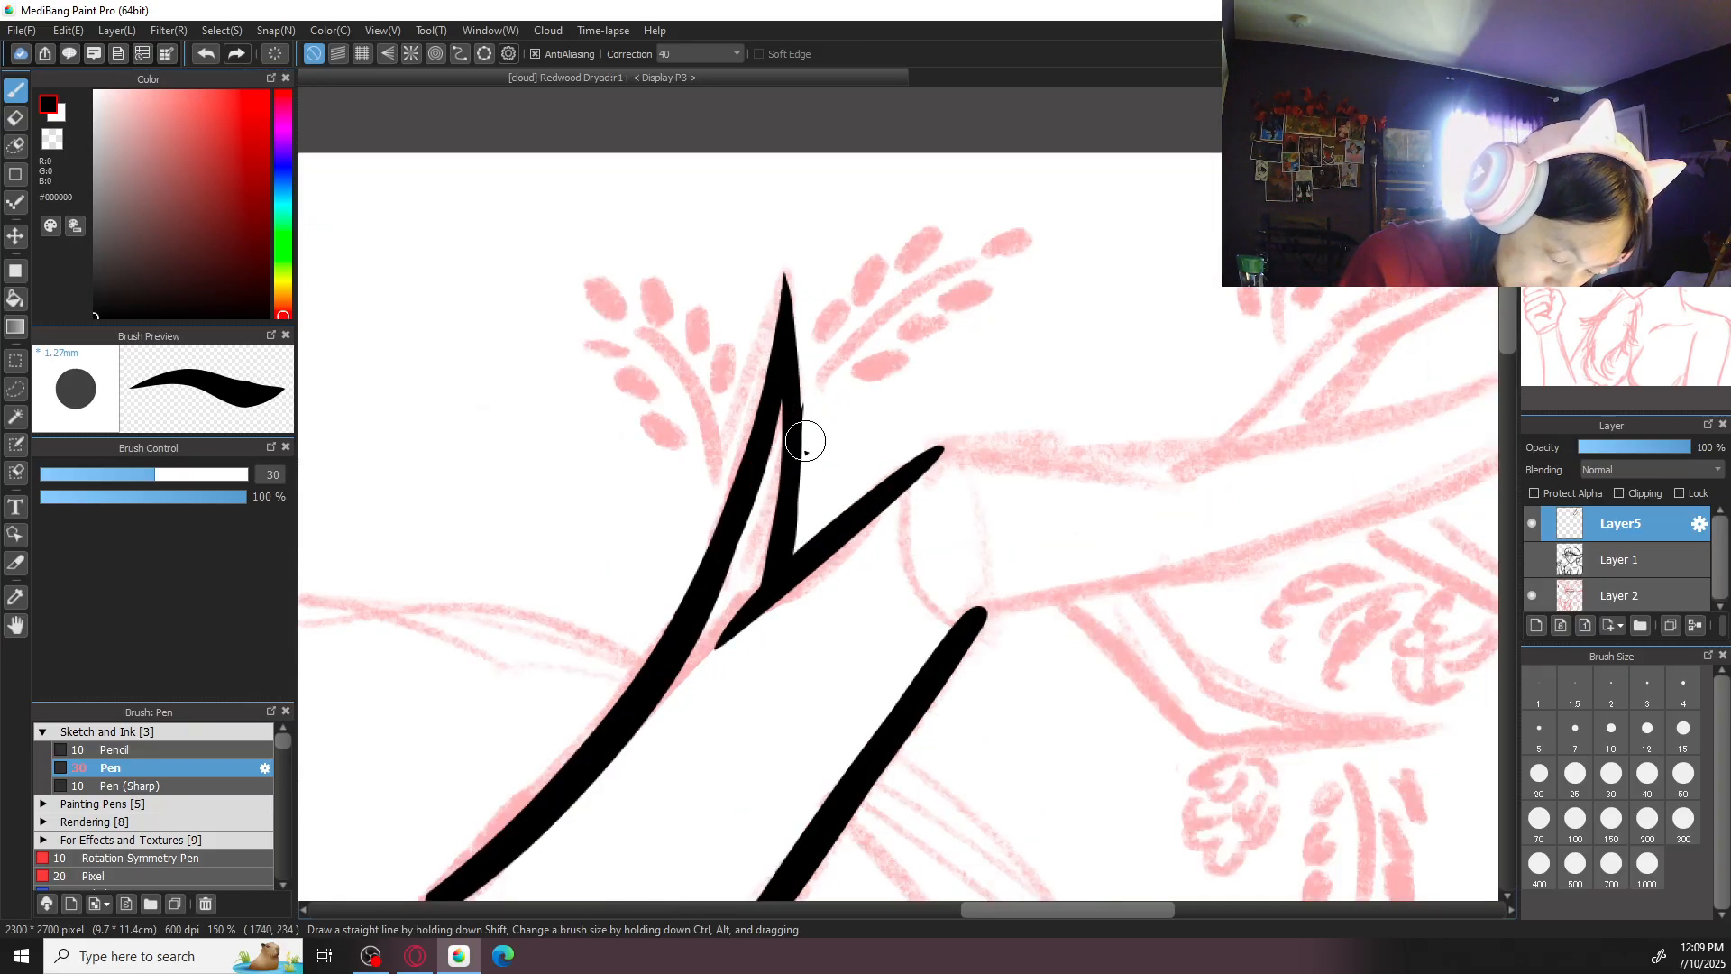
pyautogui.press('e')
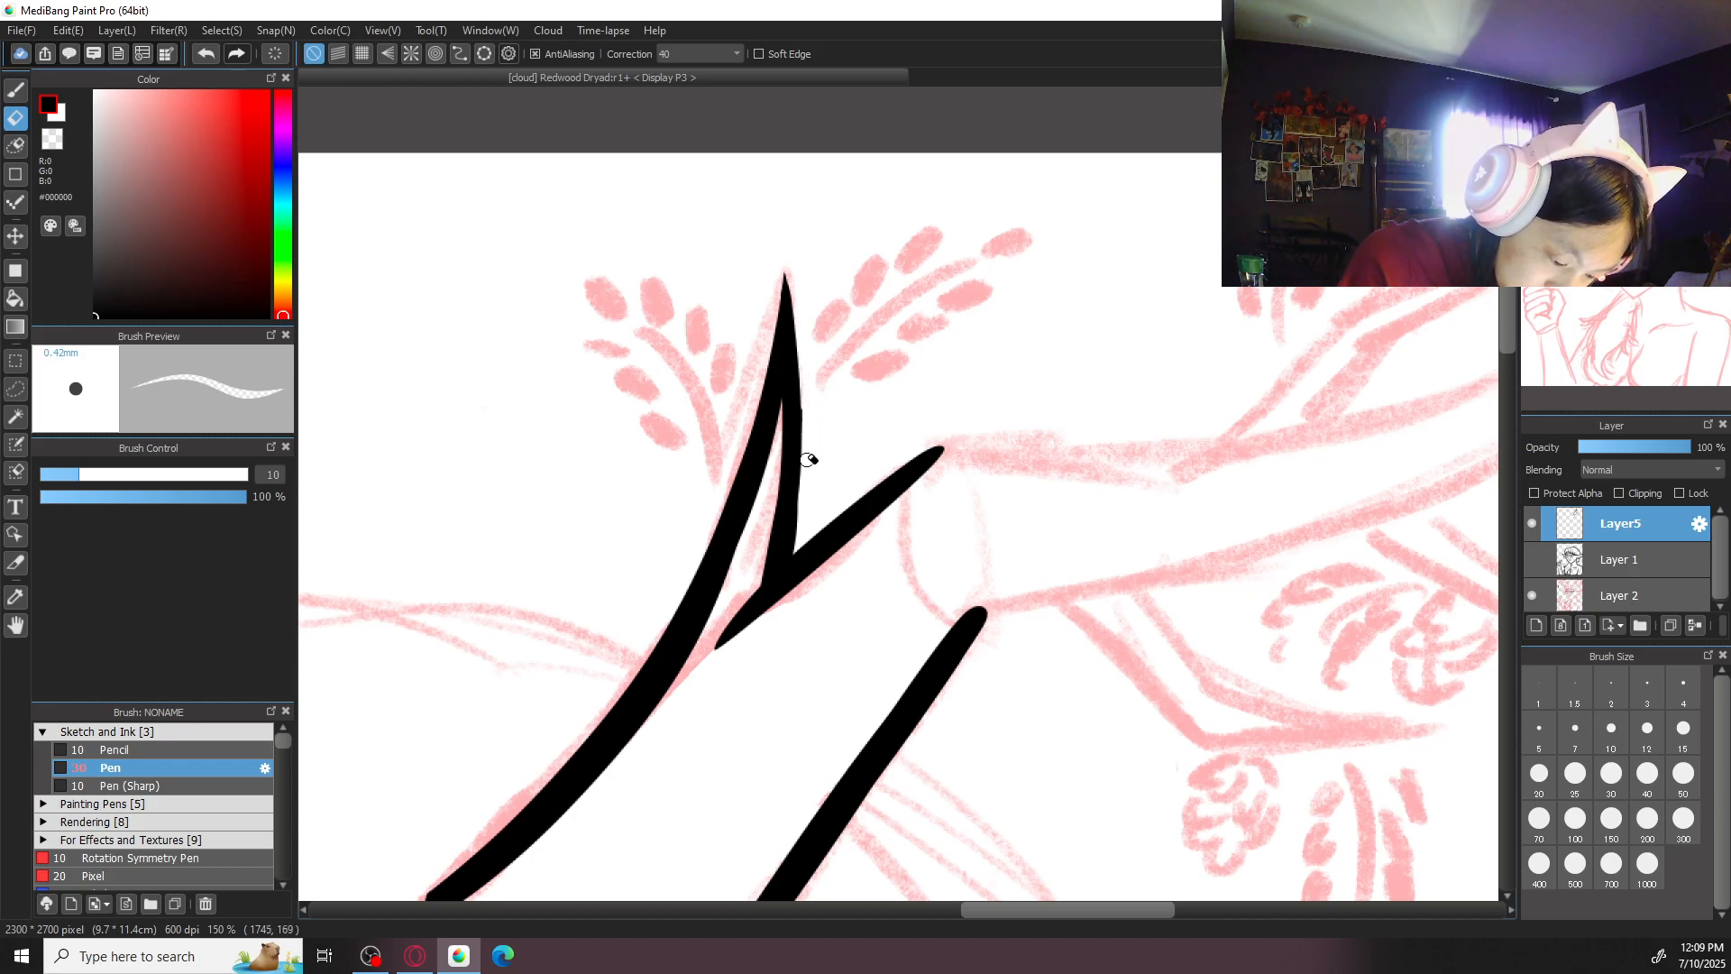
pyautogui.press('b')
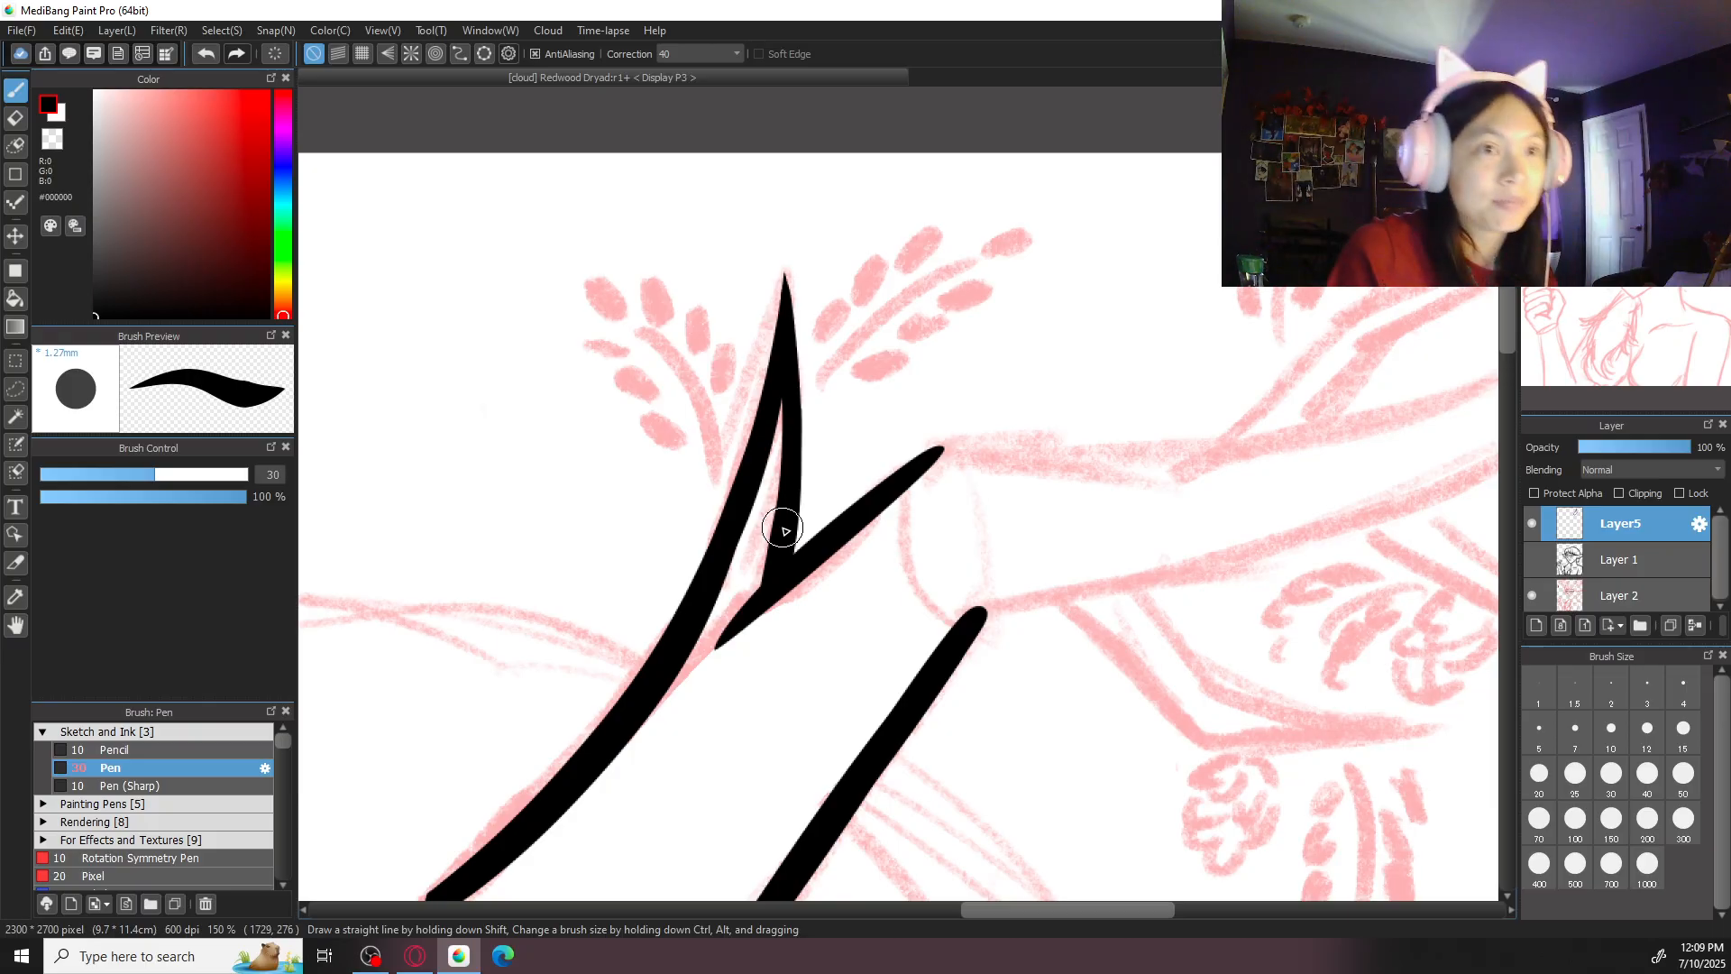
pyautogui.hotkey('ctrl', '-')
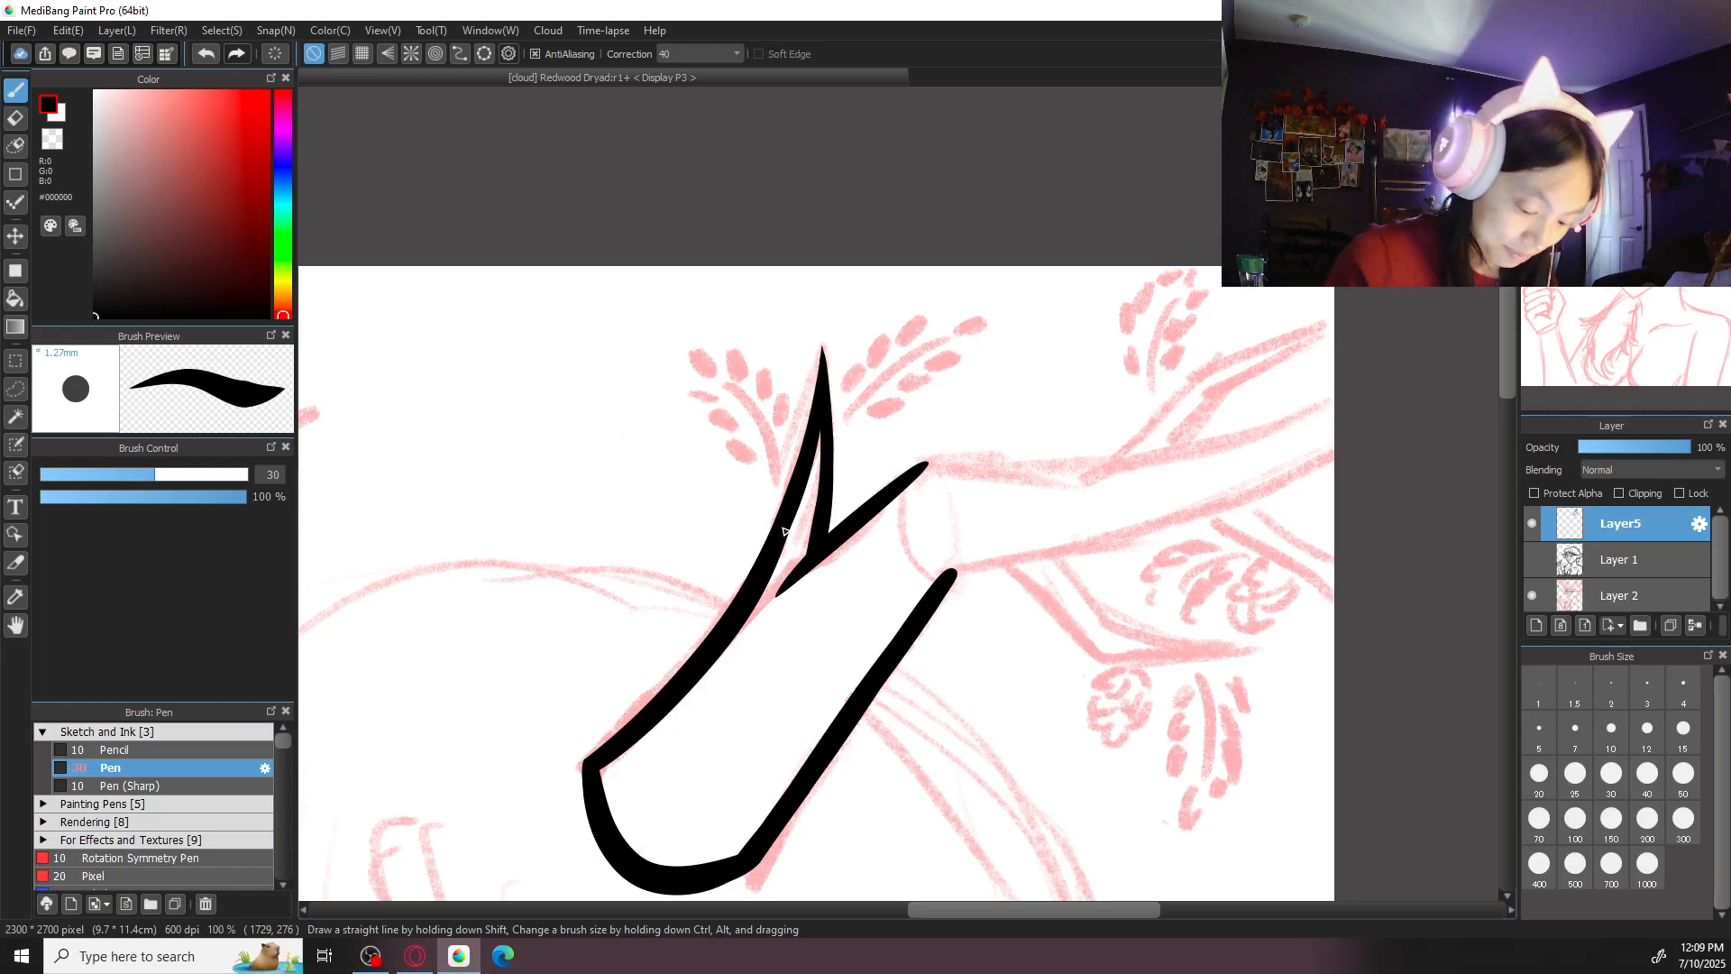
# - Ink the upper edge of the antler's outer segment from the first joint to the canvas edge
pyautogui.moveTo(1211, 447); pyautogui.dragTo(1171, 541)
pyautogui.scroll(1, 1172, 541)
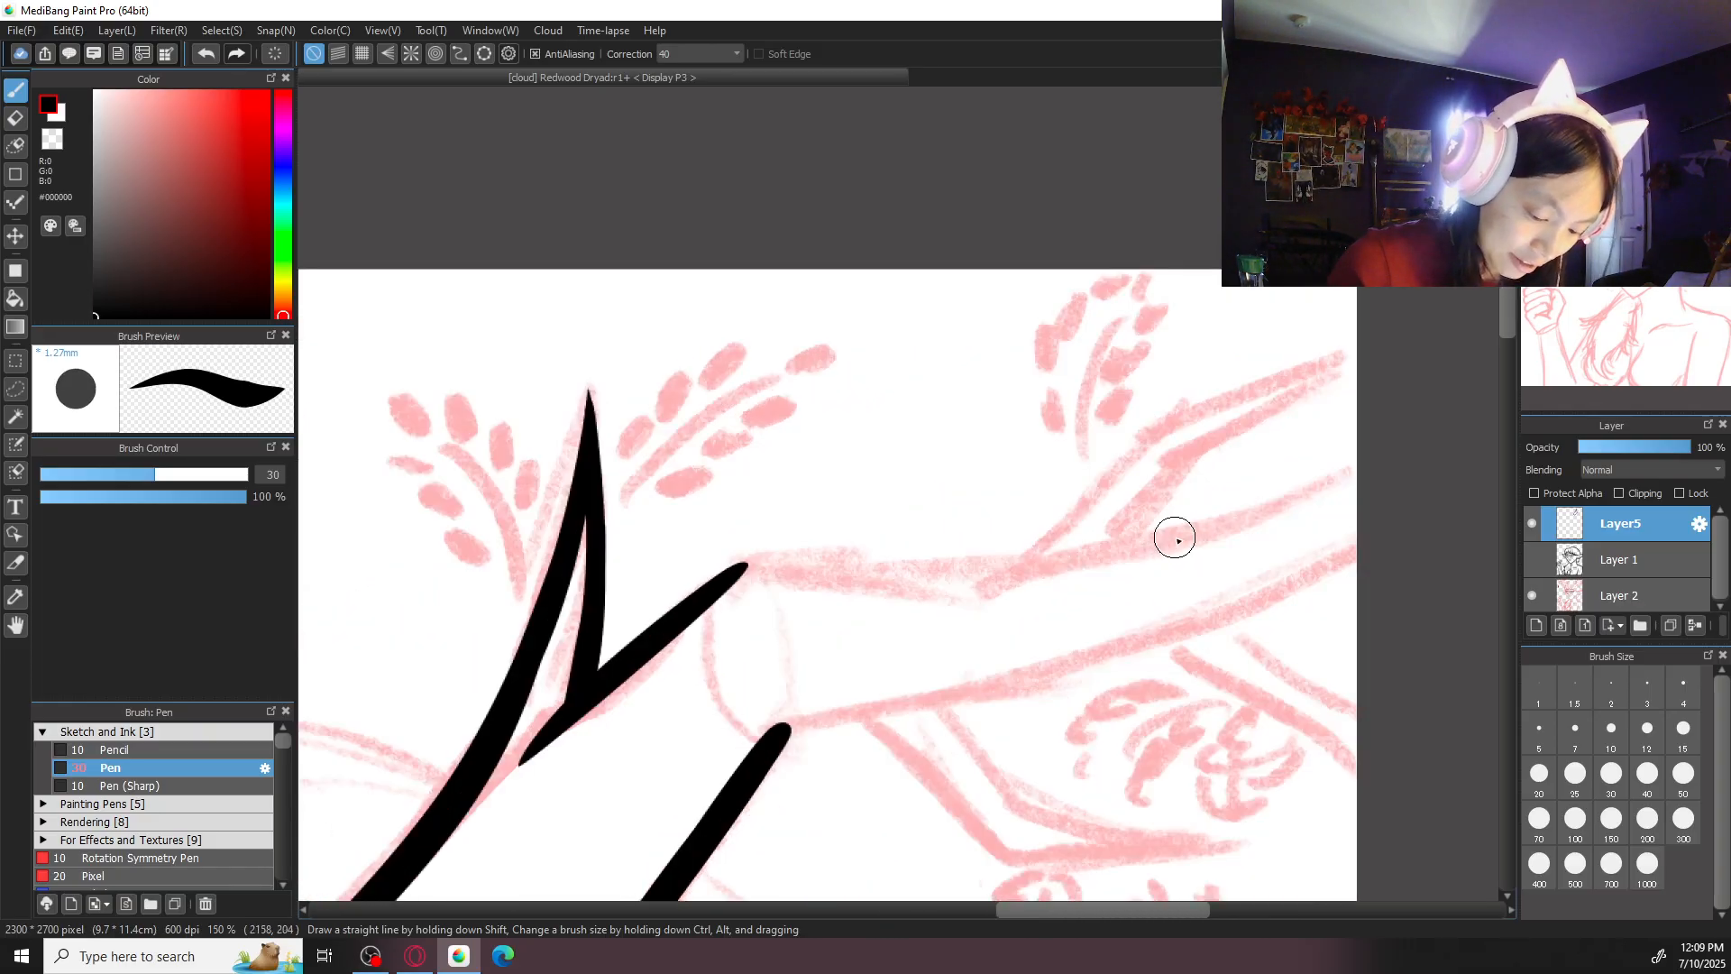
pyautogui.moveTo(749, 564)
pyautogui.mouseDown()
pyautogui.moveTo(655, 633)
pyautogui.moveTo(702, 599)
pyautogui.moveTo(1324, 490)
pyautogui.moveTo(1119, 543)
pyautogui.mouseUp()
pyautogui.hotkey('ctrl', 'z')
pyautogui.hotkey('ctrl', 'z')
pyautogui.hotkey('ctrl', 'z')
pyautogui.moveTo(1367, 470); pyautogui.dragTo(1114, 557)
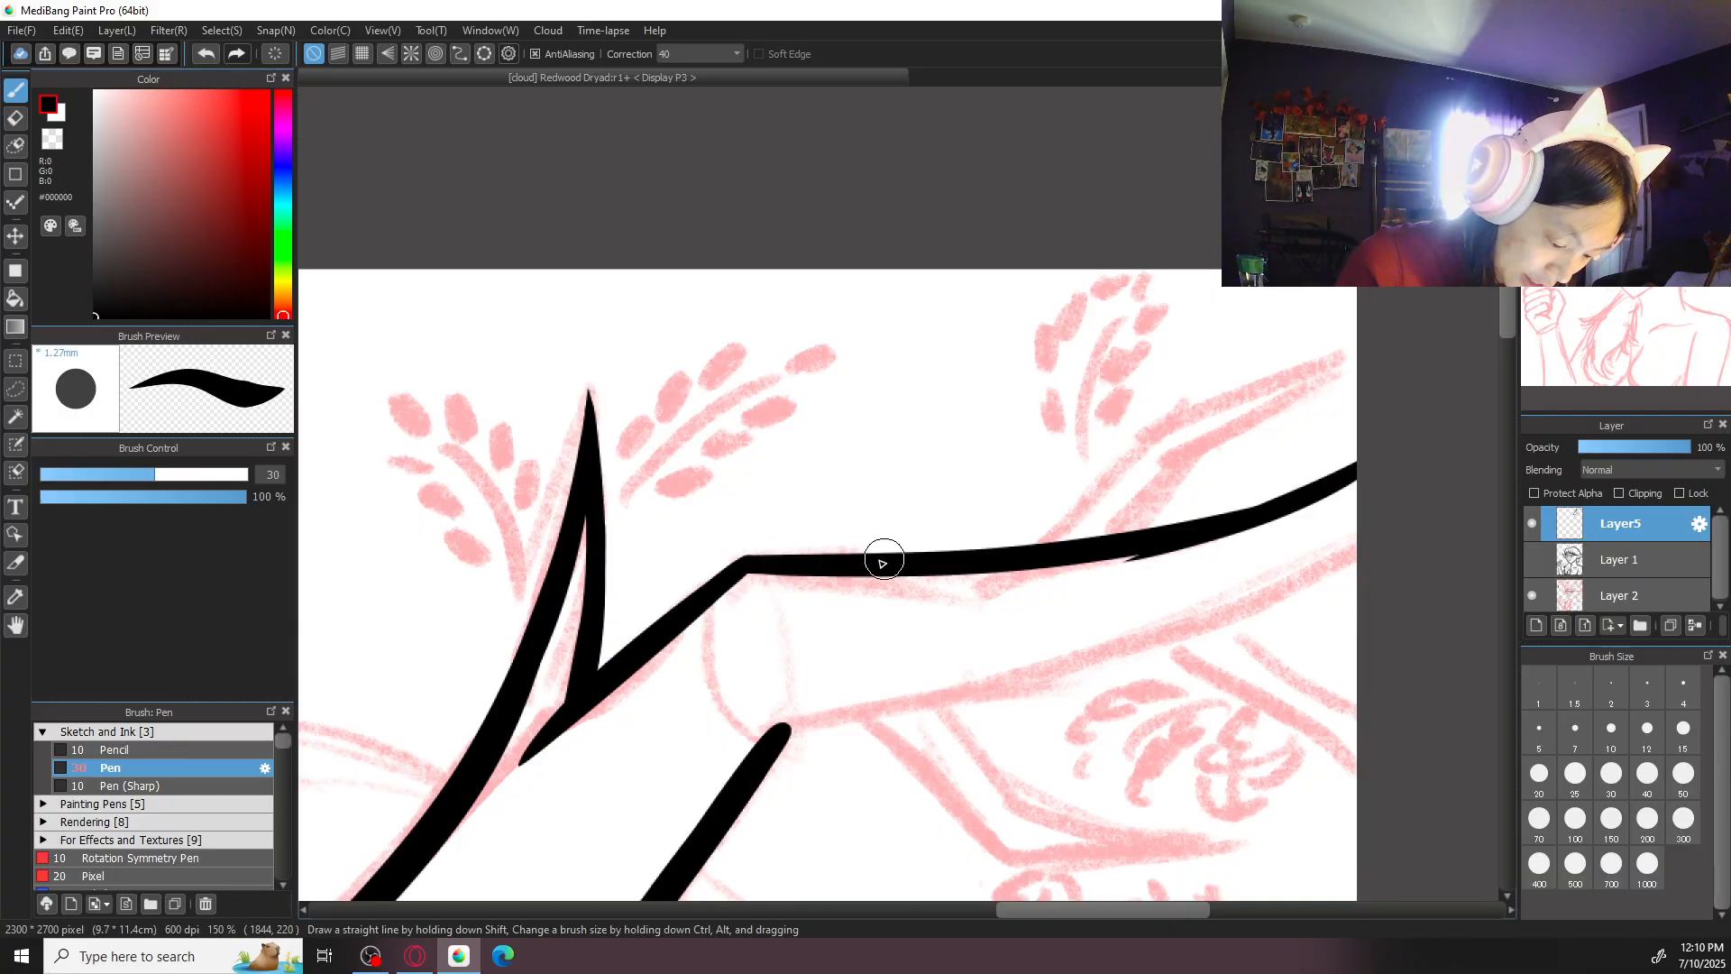
pyautogui.hotkey('ctrl', 'z')
pyautogui.hotkey('ctrl', 'z')
pyautogui.moveTo(1363, 469)
pyautogui.mouseDown()
pyautogui.moveTo(1087, 560)
pyautogui.moveTo(1108, 552)
pyautogui.mouseUp()
pyautogui.moveTo(744, 568); pyautogui.dragTo(820, 563)
pyautogui.hotkey('ctrl', 'z')
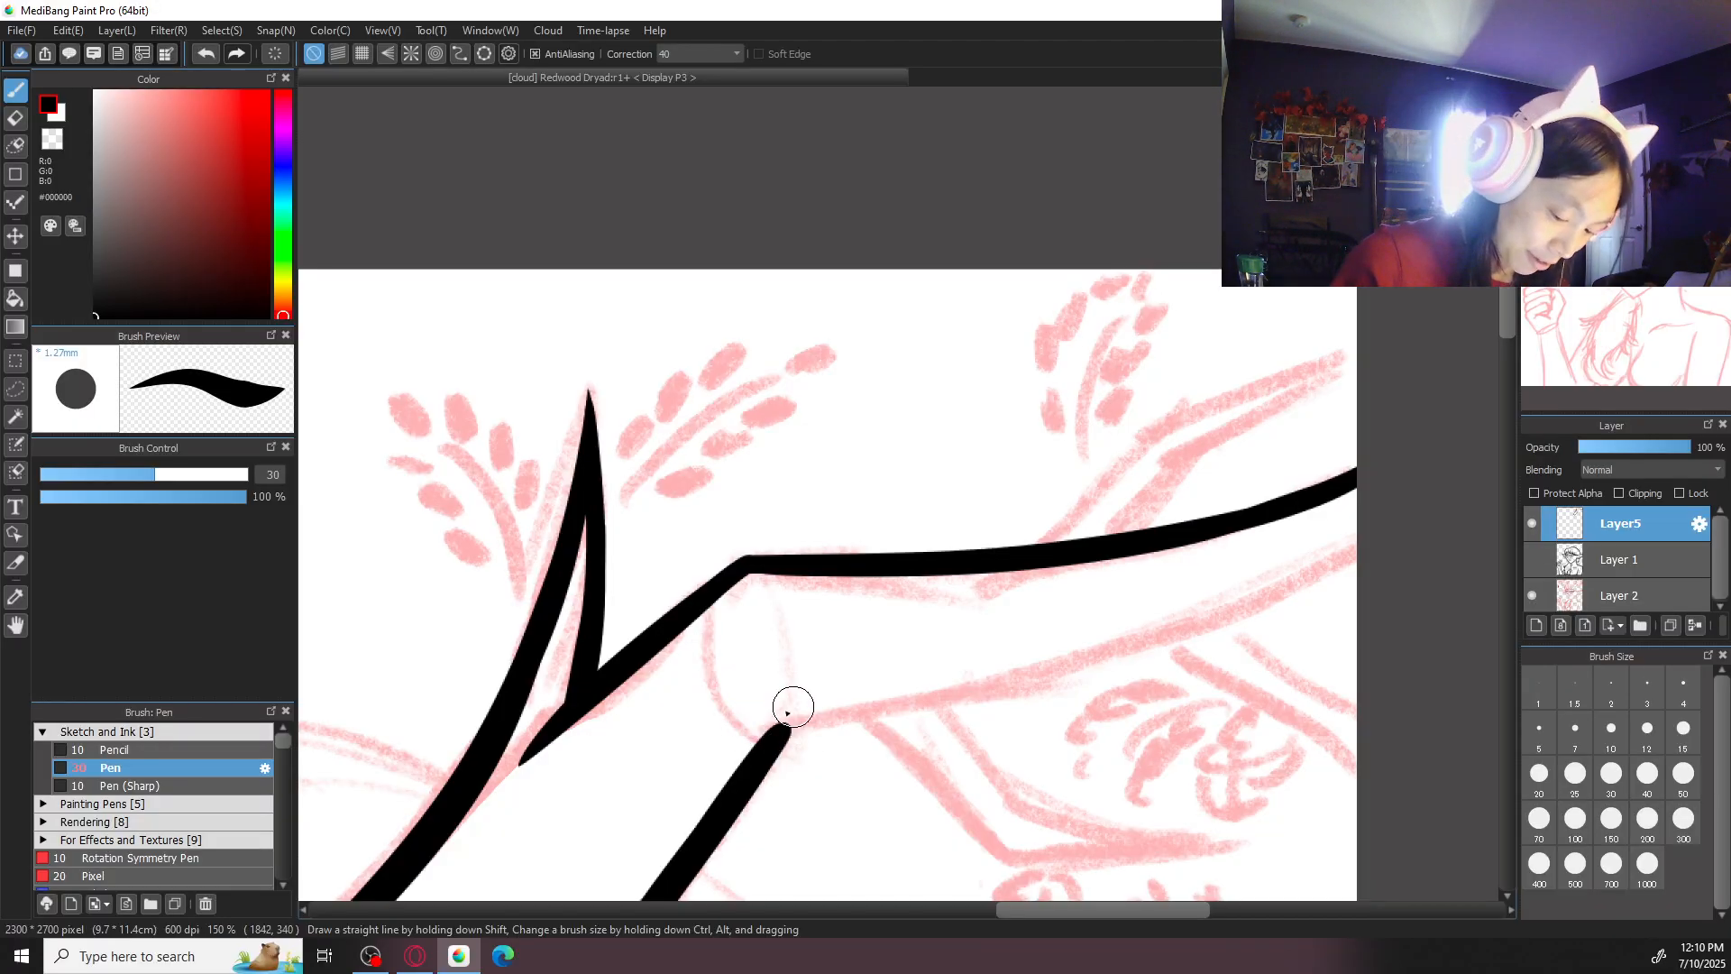
# - Ink the lower edge of the antler's outer segment from the canvas edge back to the first joint
pyautogui.moveTo(1403, 518)
pyautogui.mouseDown()
pyautogui.moveTo(1123, 664)
pyautogui.moveTo(790, 727)
pyautogui.mouseUp()
pyautogui.hotkey('ctrl', 'Left')
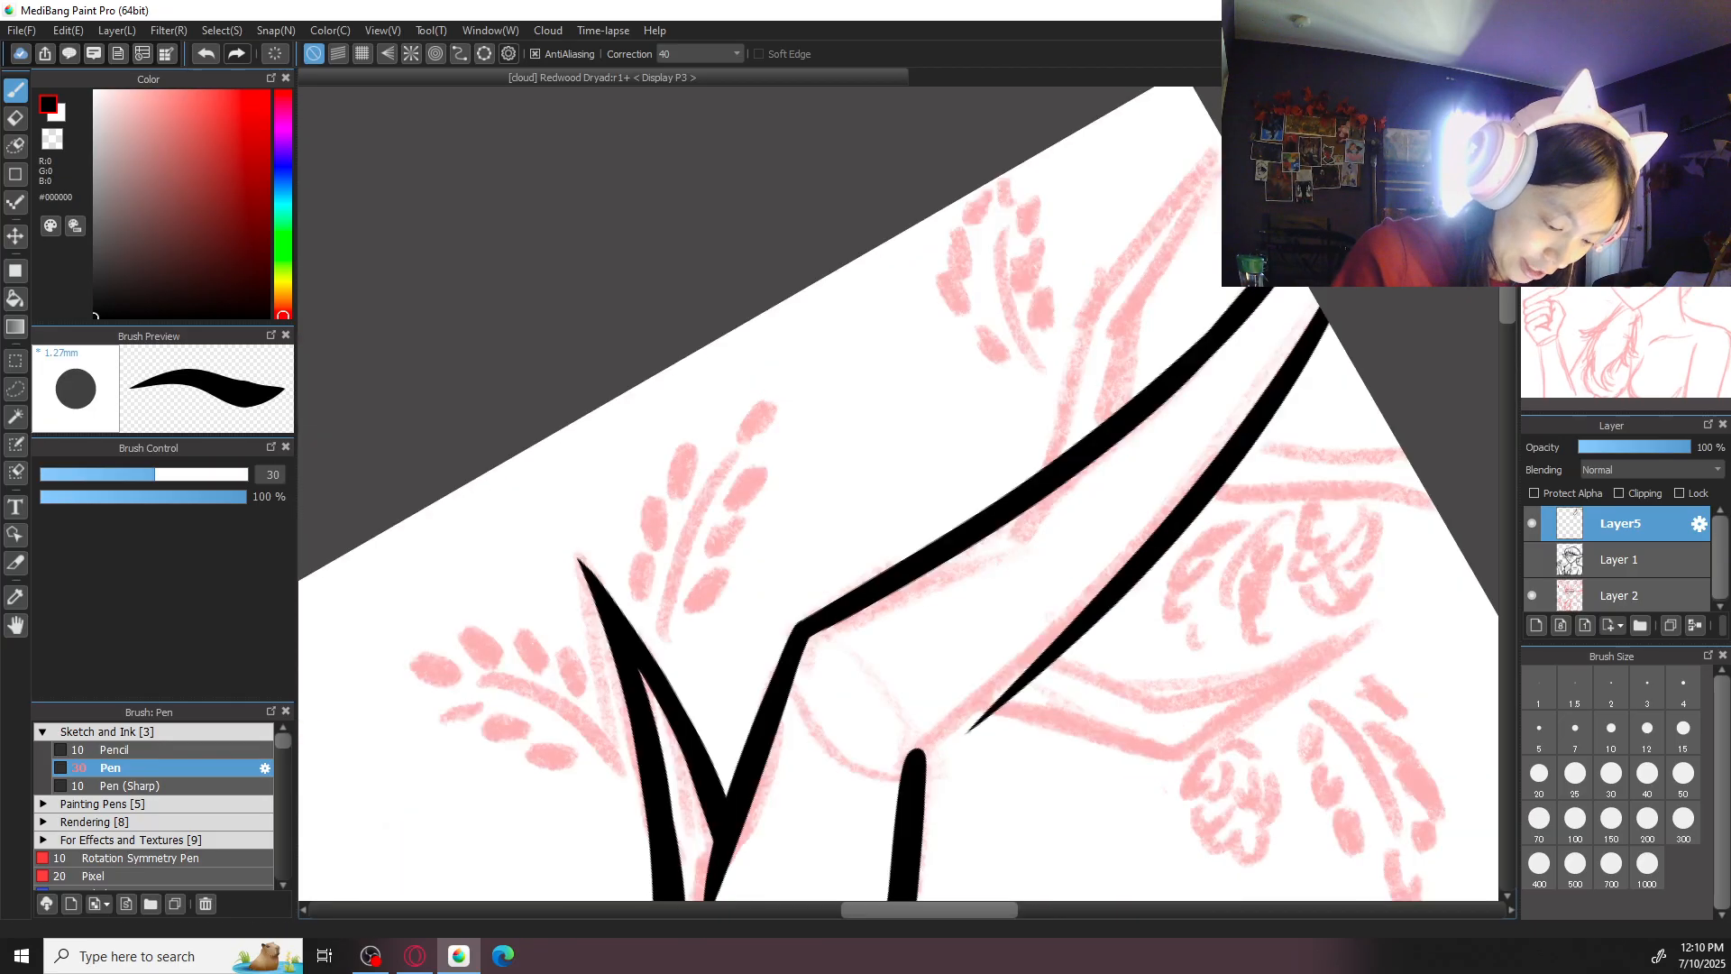
pyautogui.hotkey('ctrl', 'Down')
pyautogui.hotkey('ctrl', 'z')
pyautogui.moveTo(1172, 387); pyautogui.dragTo(896, 658)
pyautogui.hotkey('ctrl', 'z')
pyautogui.moveTo(1190, 360); pyautogui.dragTo(900, 657)
pyautogui.hotkey('ctrl', 'z')
pyautogui.moveTo(1189, 363); pyautogui.dragTo(898, 675)
pyautogui.hotkey('ctrl', 'z')
pyautogui.moveTo(1186, 378)
pyautogui.mouseDown()
pyautogui.moveTo(974, 611)
pyautogui.moveTo(846, 704)
pyautogui.mouseUp()
pyautogui.hotkey('ctrl', 'z')
pyautogui.moveTo(931, 651); pyautogui.dragTo(877, 690)
pyautogui.hotkey('ctrl', 'z')
pyautogui.moveTo(940, 643)
pyautogui.mouseDown()
pyautogui.moveTo(975, 625)
pyautogui.moveTo(977, 516)
pyautogui.mouseUp()
pyautogui.hotkey('ctrl', '+')
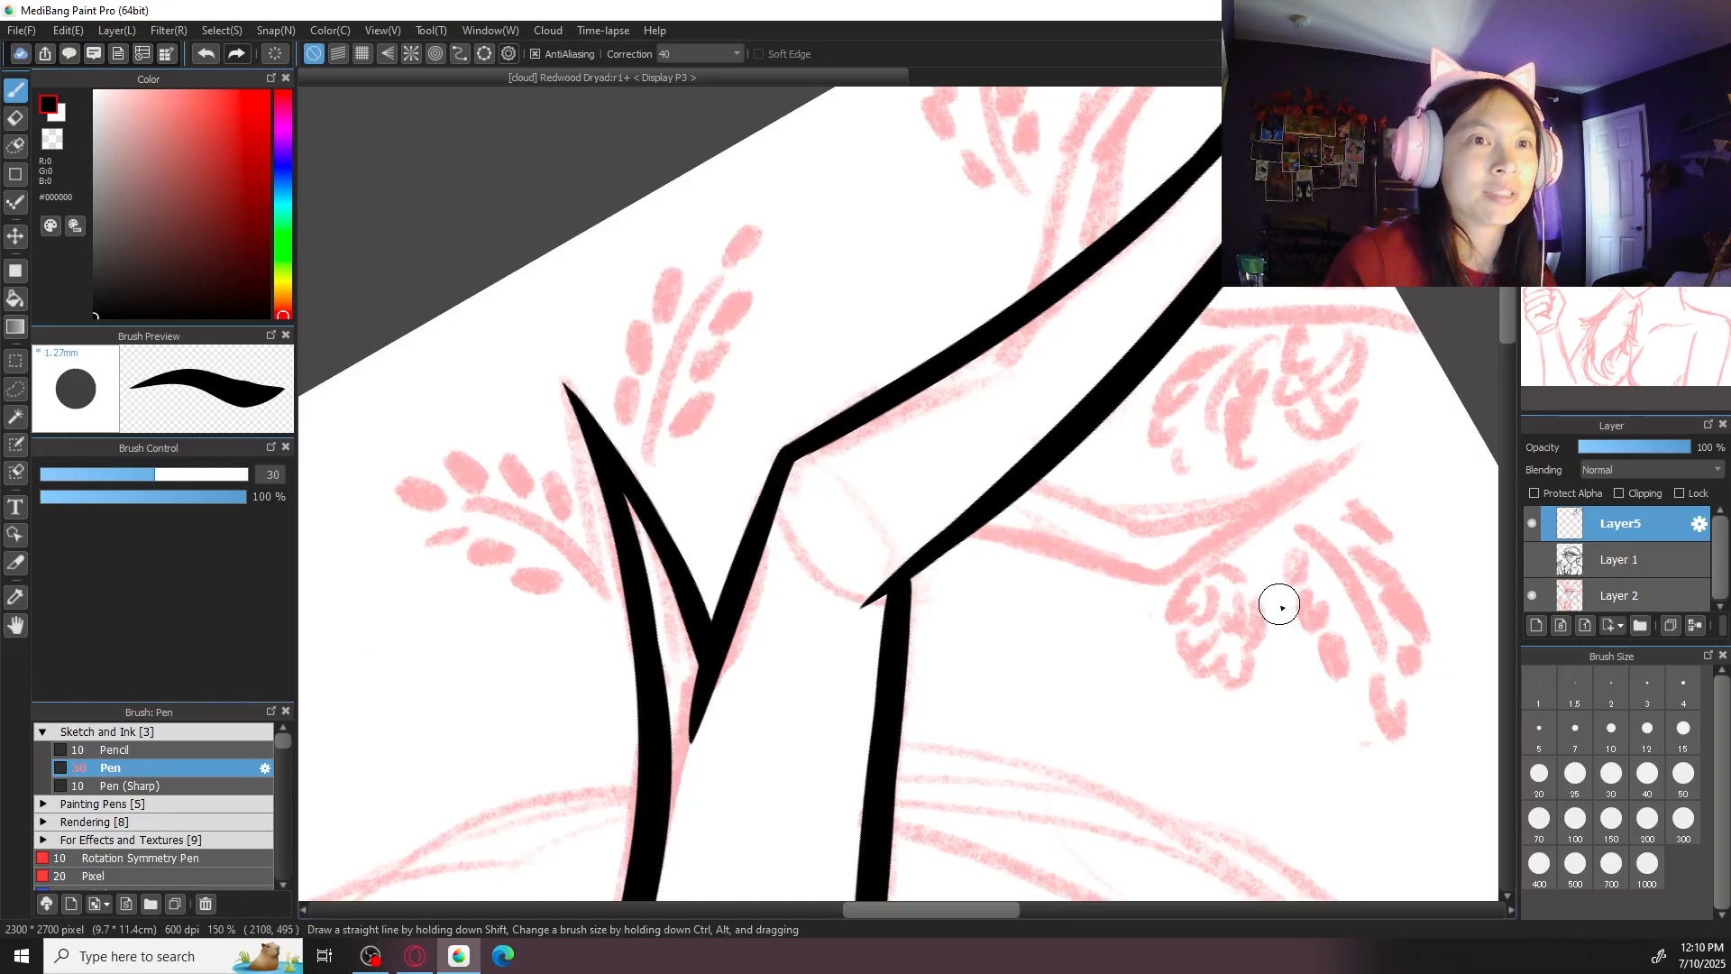
# - Smooth the corner where the two lower antler edges meet at the first joint with pen size 10
pyautogui.hotkey('ctrl', '+')
pyautogui.click(1611, 730)
pyautogui.moveTo(920, 606); pyautogui.dragTo(904, 656)
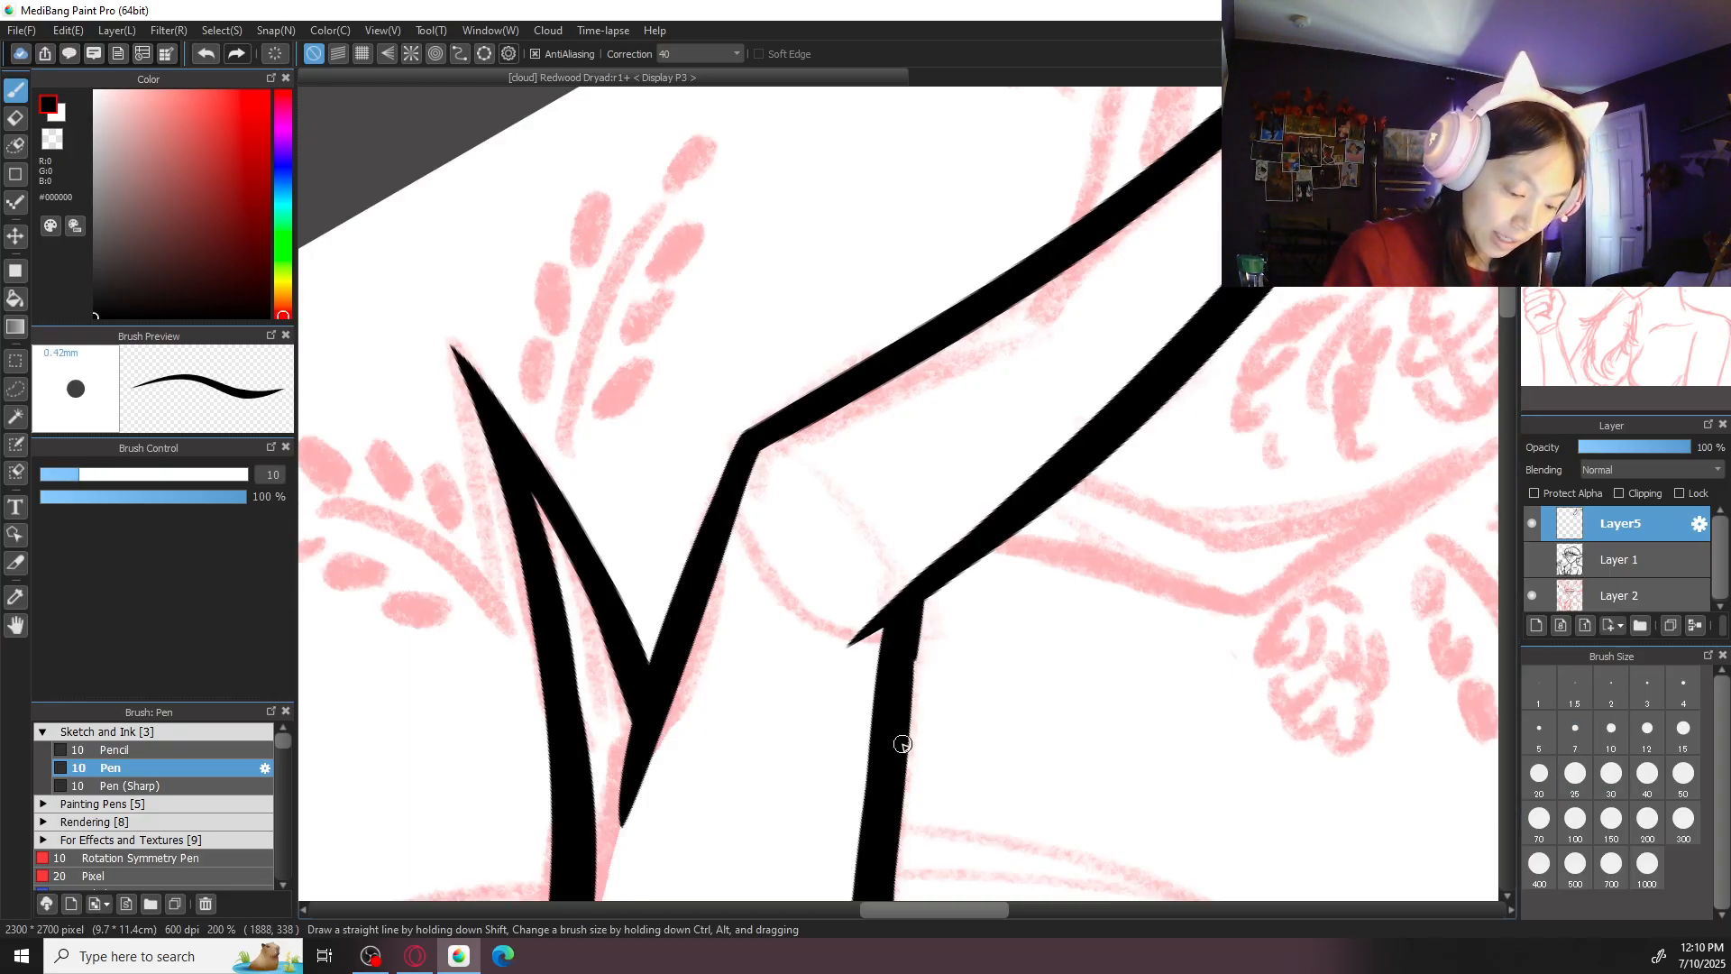
pyautogui.hotkey('ctrl', '-')
pyautogui.hotkey('ctrl', '-')
pyautogui.hotkey('ctrl', '-')
pyautogui.scroll(5, 1245, 541)
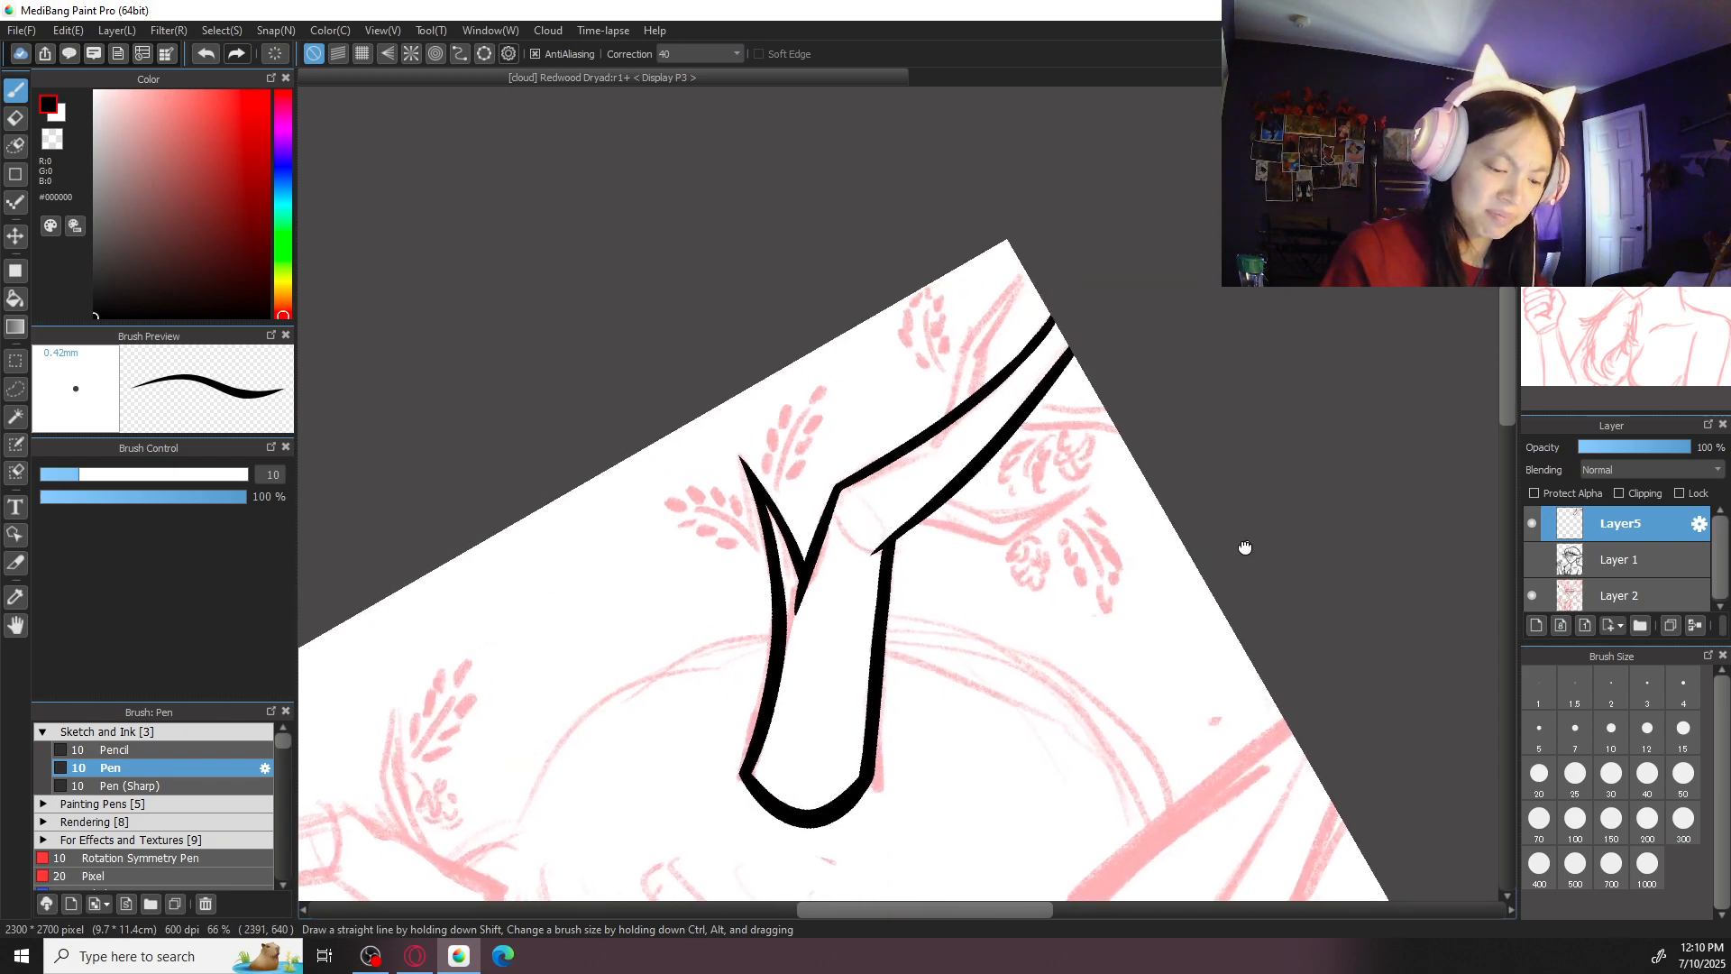
# - Erase one gap in the outer segment's upper edge and one in its lower edge where the sketched side branches attach
pyautogui.press('e')
pyautogui.moveTo(884, 505)
pyautogui.mouseDown()
pyautogui.moveTo(852, 672)
pyautogui.moveTo(890, 493)
pyautogui.moveTo(888, 593)
pyautogui.mouseUp()
pyautogui.moveTo(910, 492)
pyautogui.mouseDown()
pyautogui.moveTo(894, 617)
pyautogui.moveTo(939, 472)
pyautogui.mouseUp()
pyautogui.moveTo(1055, 535)
pyautogui.mouseDown()
pyautogui.moveTo(1150, 543)
pyautogui.moveTo(1102, 534)
pyautogui.moveTo(1032, 562)
pyautogui.moveTo(1138, 579)
pyautogui.mouseUp()
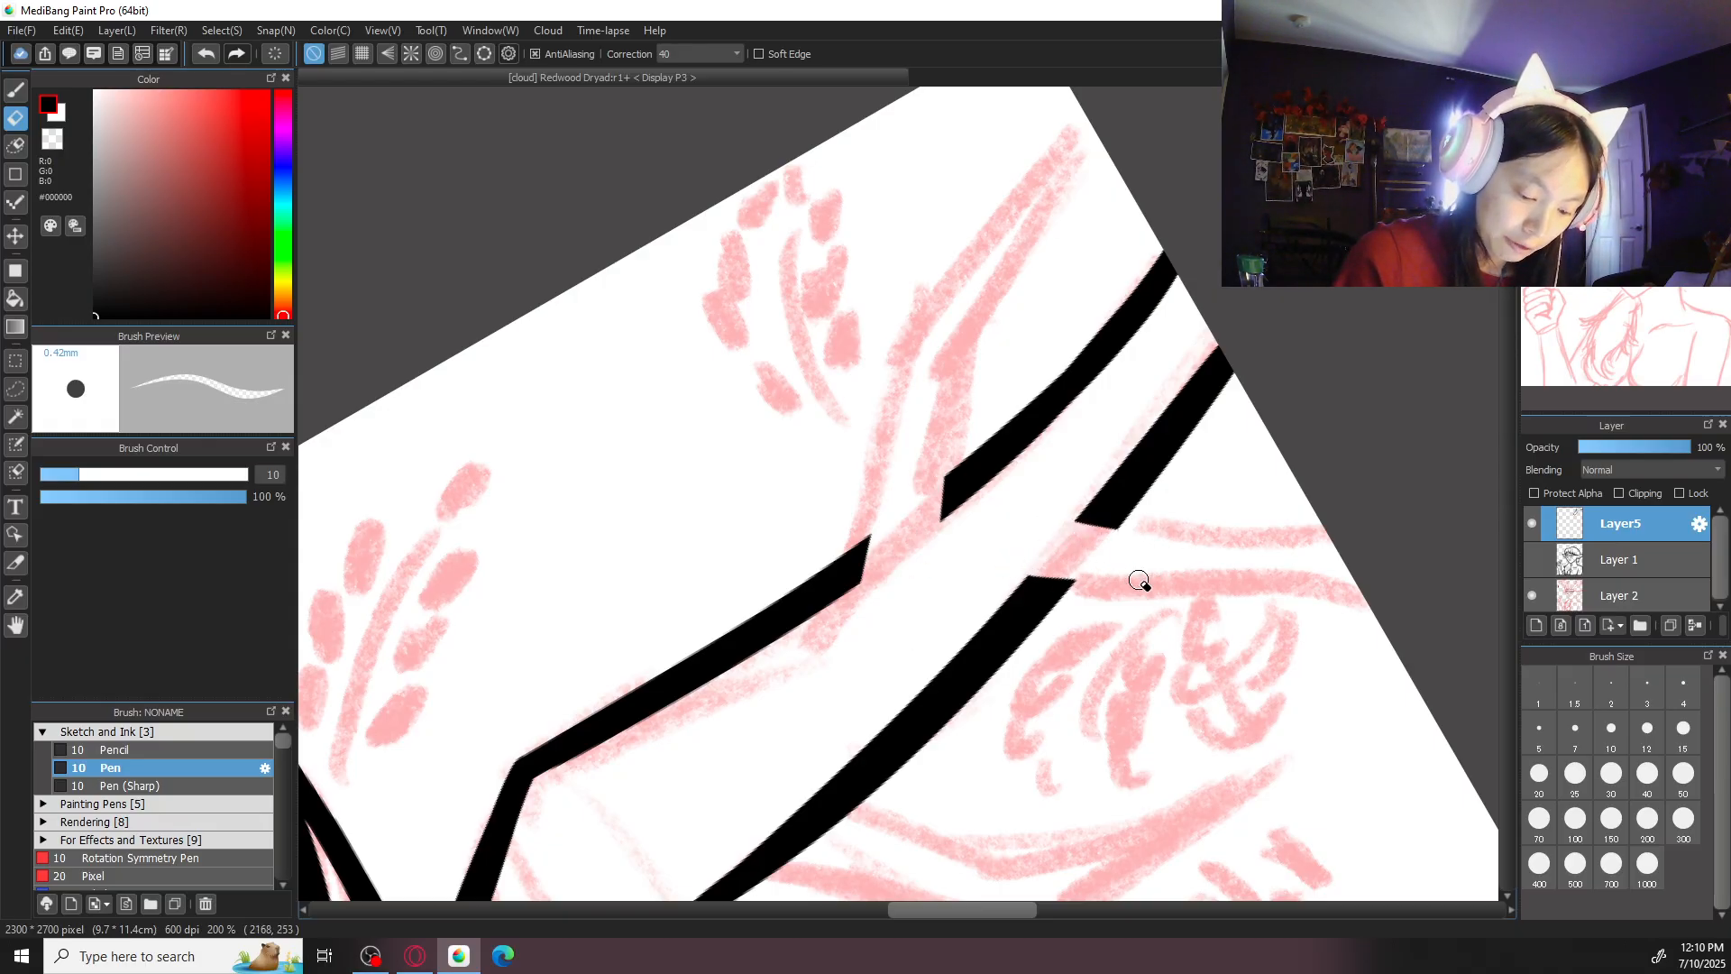
pyautogui.press('b')
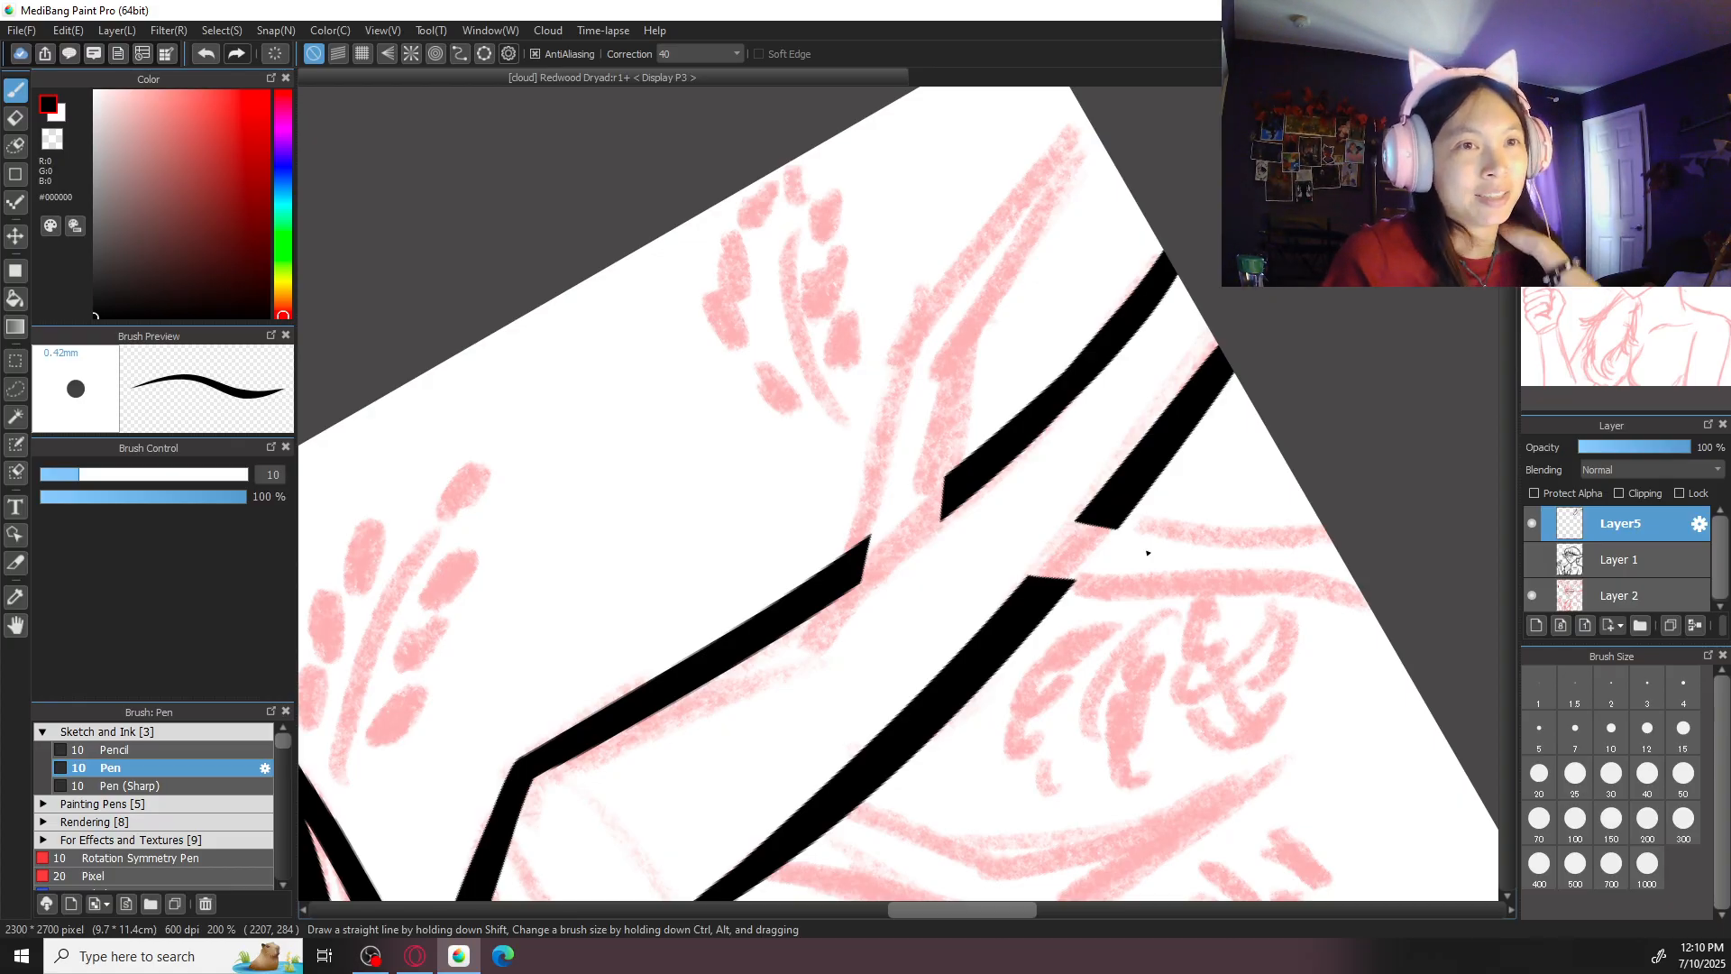
# - Ink the upper side branch's outer edge from the antler gap to its bend with pen size 20
pyautogui.press('Up')
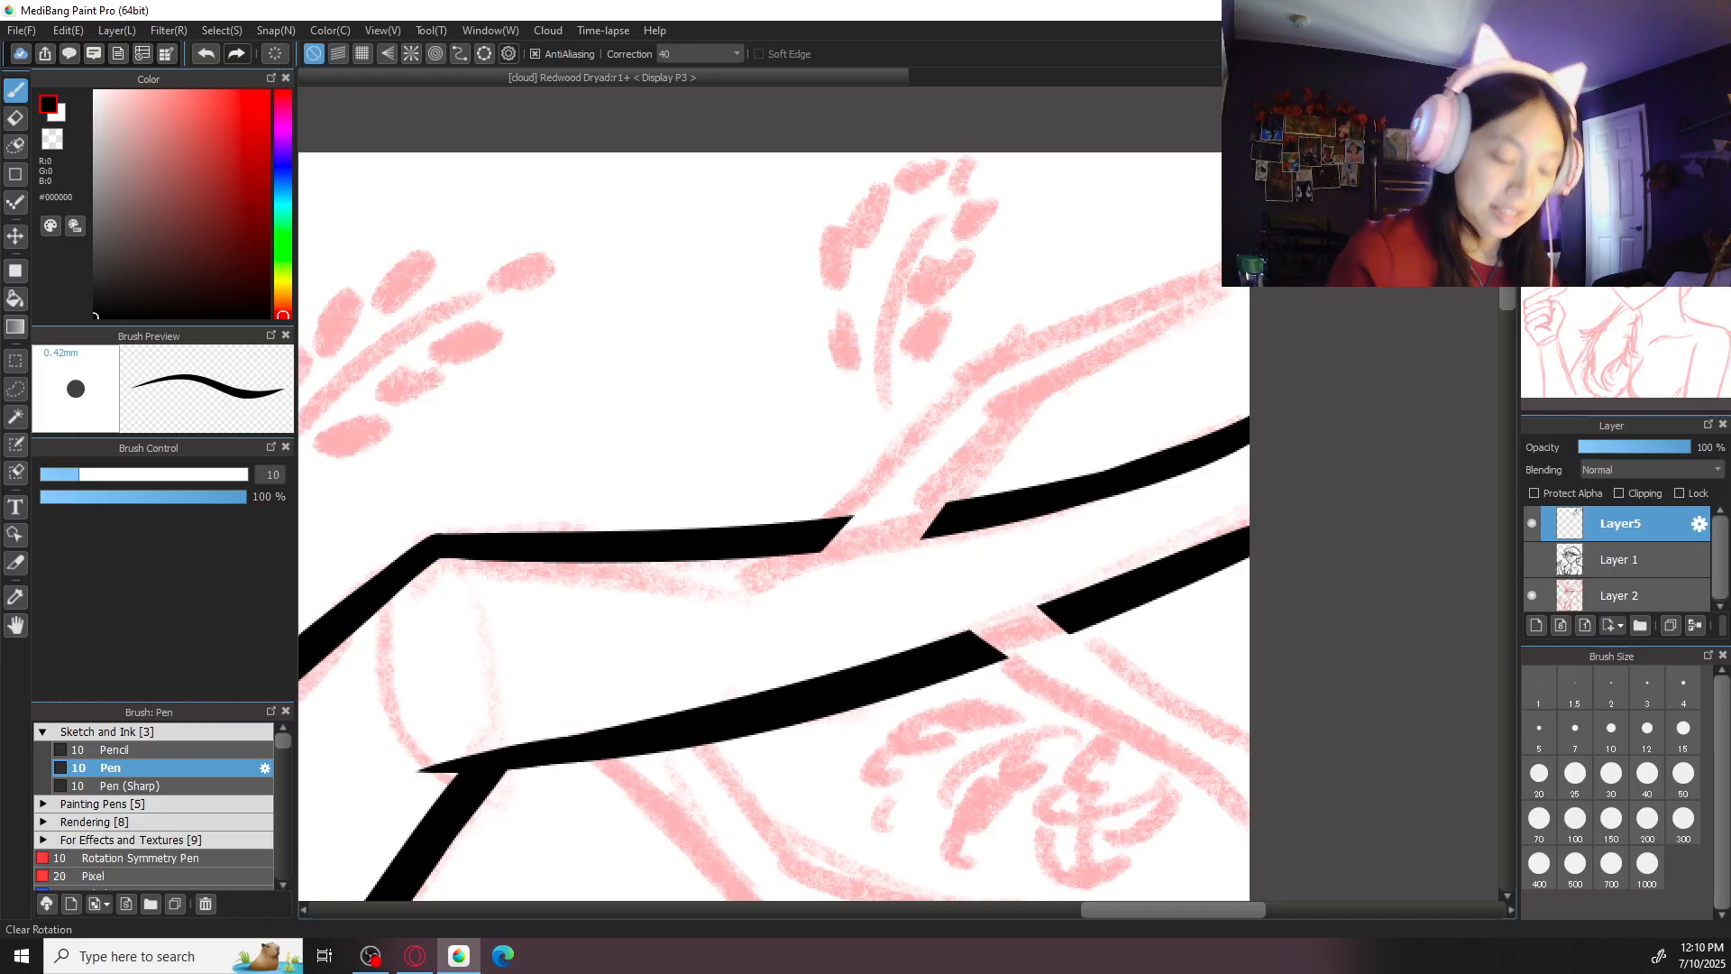
pyautogui.hotkey('ctrl', '-')
pyautogui.hotkey('ctrl', '-')
pyautogui.hotkey('ctrl', '+')
pyautogui.click(1539, 775)
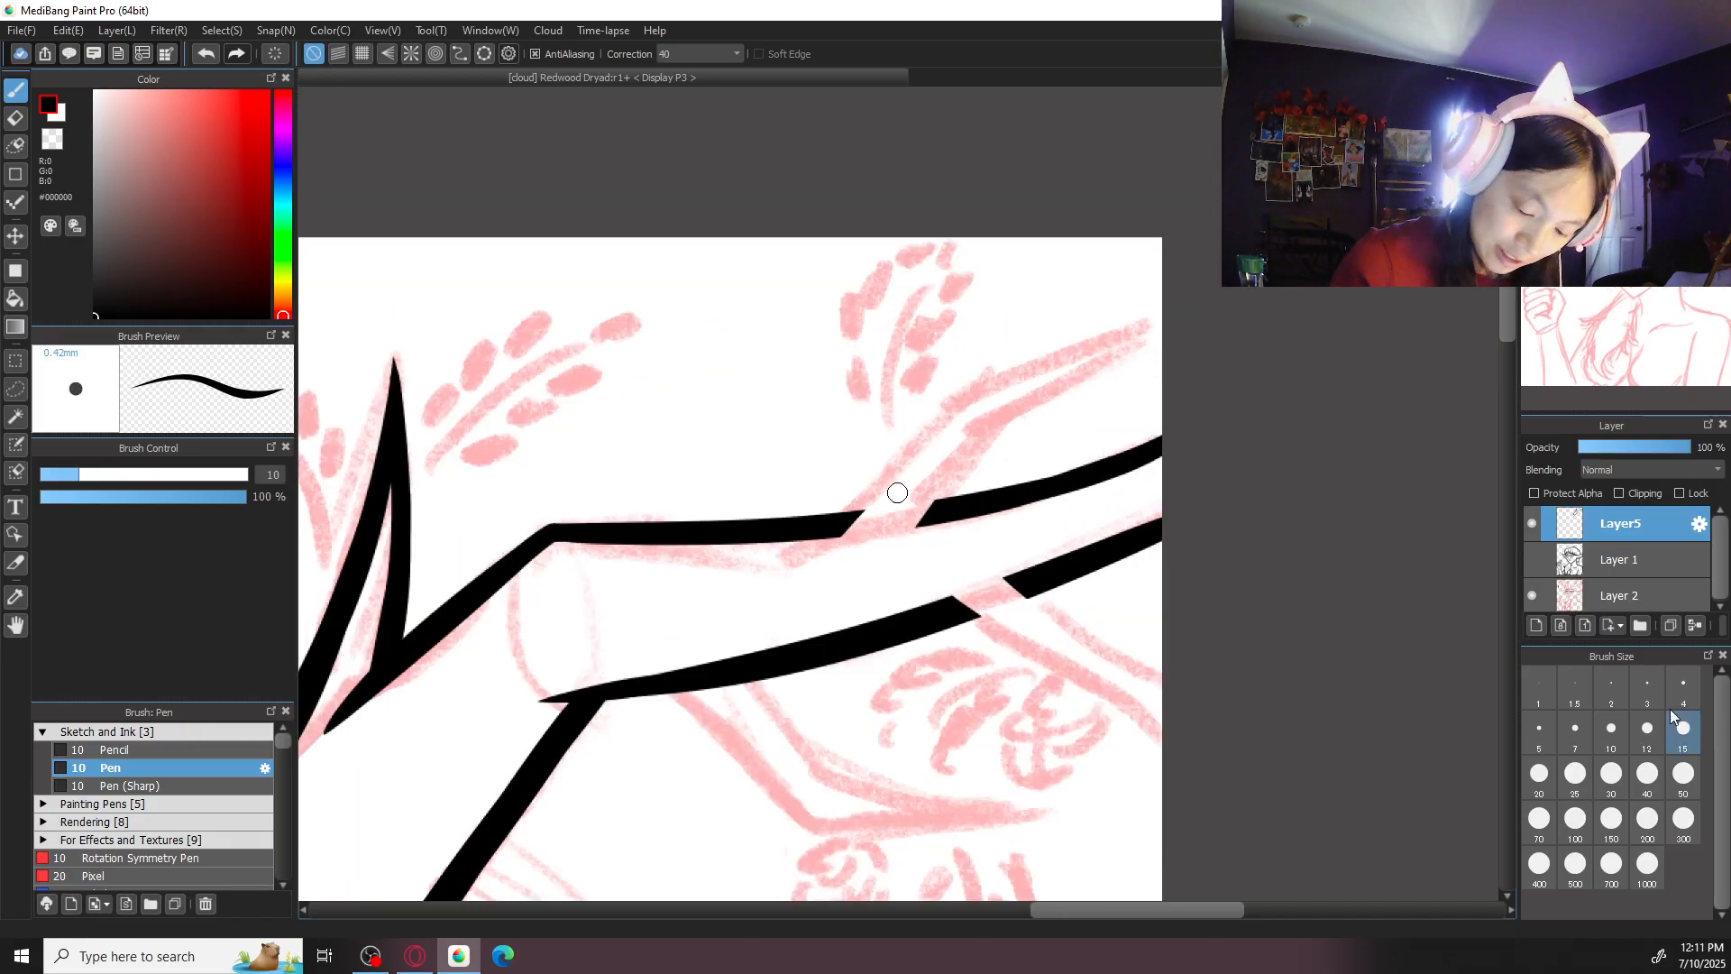
pyautogui.hotkey('ctrl', 'z')
pyautogui.moveTo(951, 410); pyautogui.dragTo(822, 563)
pyautogui.hotkey('ctrl', 'z')
pyautogui.hotkey('ctrl', 'z')
# - Continue the upper side branch's outer edge from the bend to its pointed tip
pyautogui.hotkey('ctrl', 'z')
pyautogui.moveTo(953, 399); pyautogui.dragTo(839, 548)
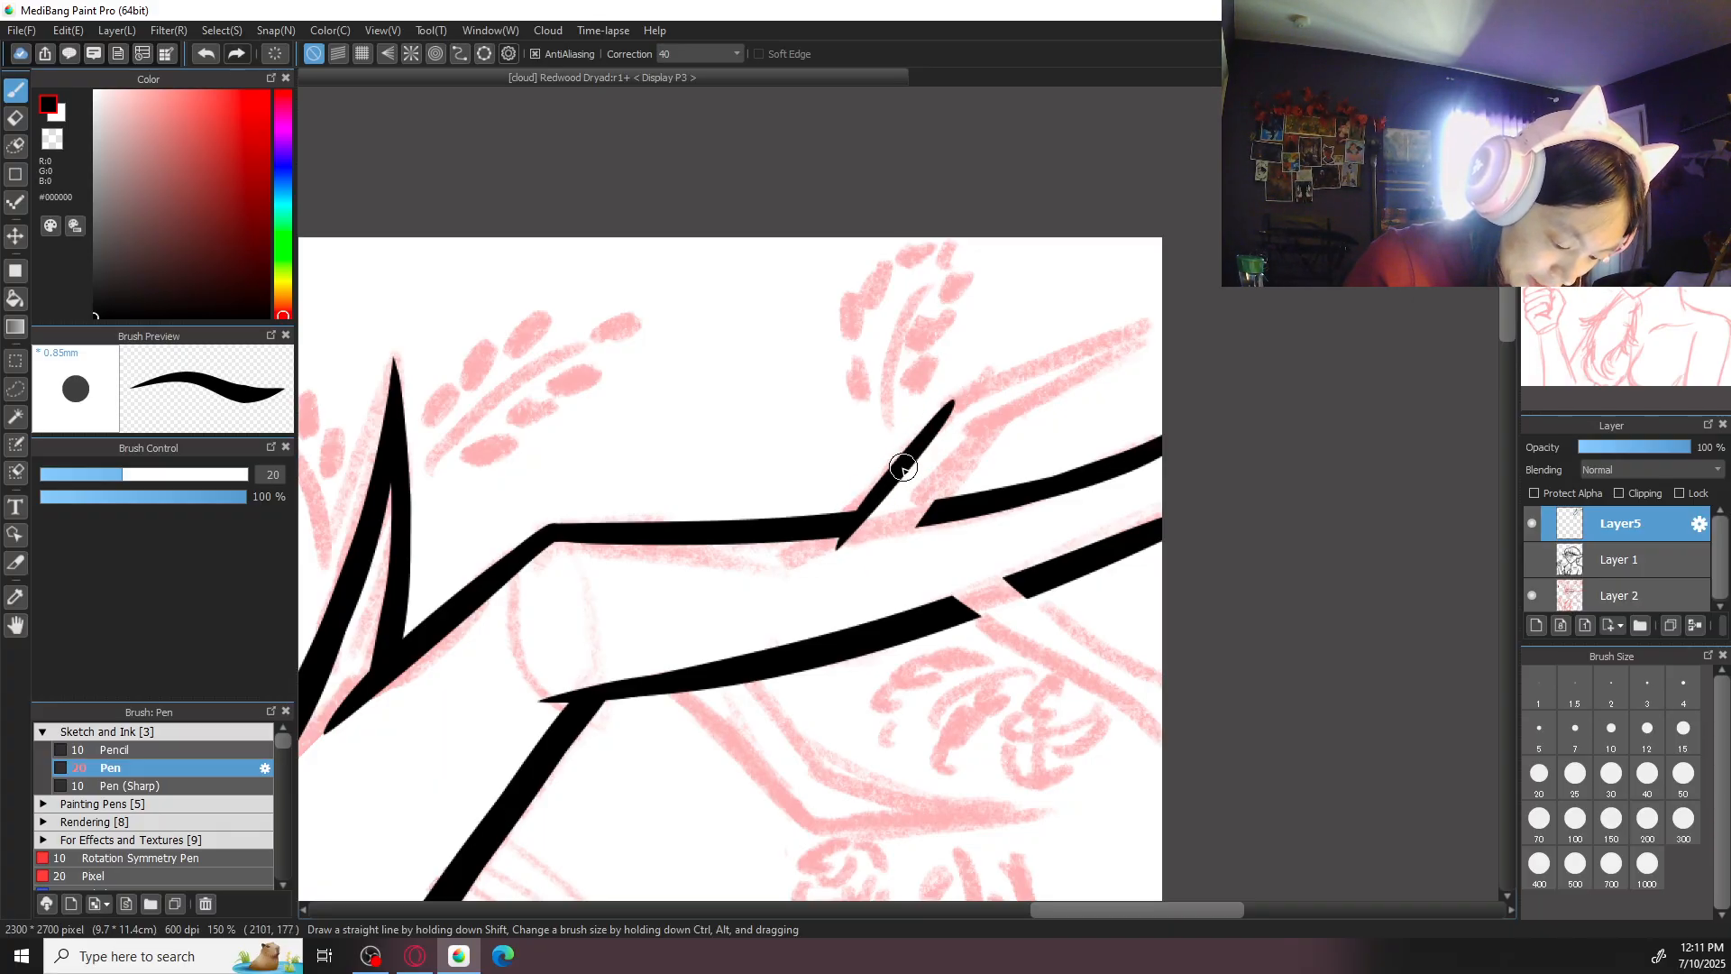
pyautogui.moveTo(952, 408); pyautogui.dragTo(1138, 335)
pyautogui.hotkey('ctrl', 'z')
pyautogui.hotkey('ctrl', 'z')
pyautogui.hotkey('ctrl', '+')
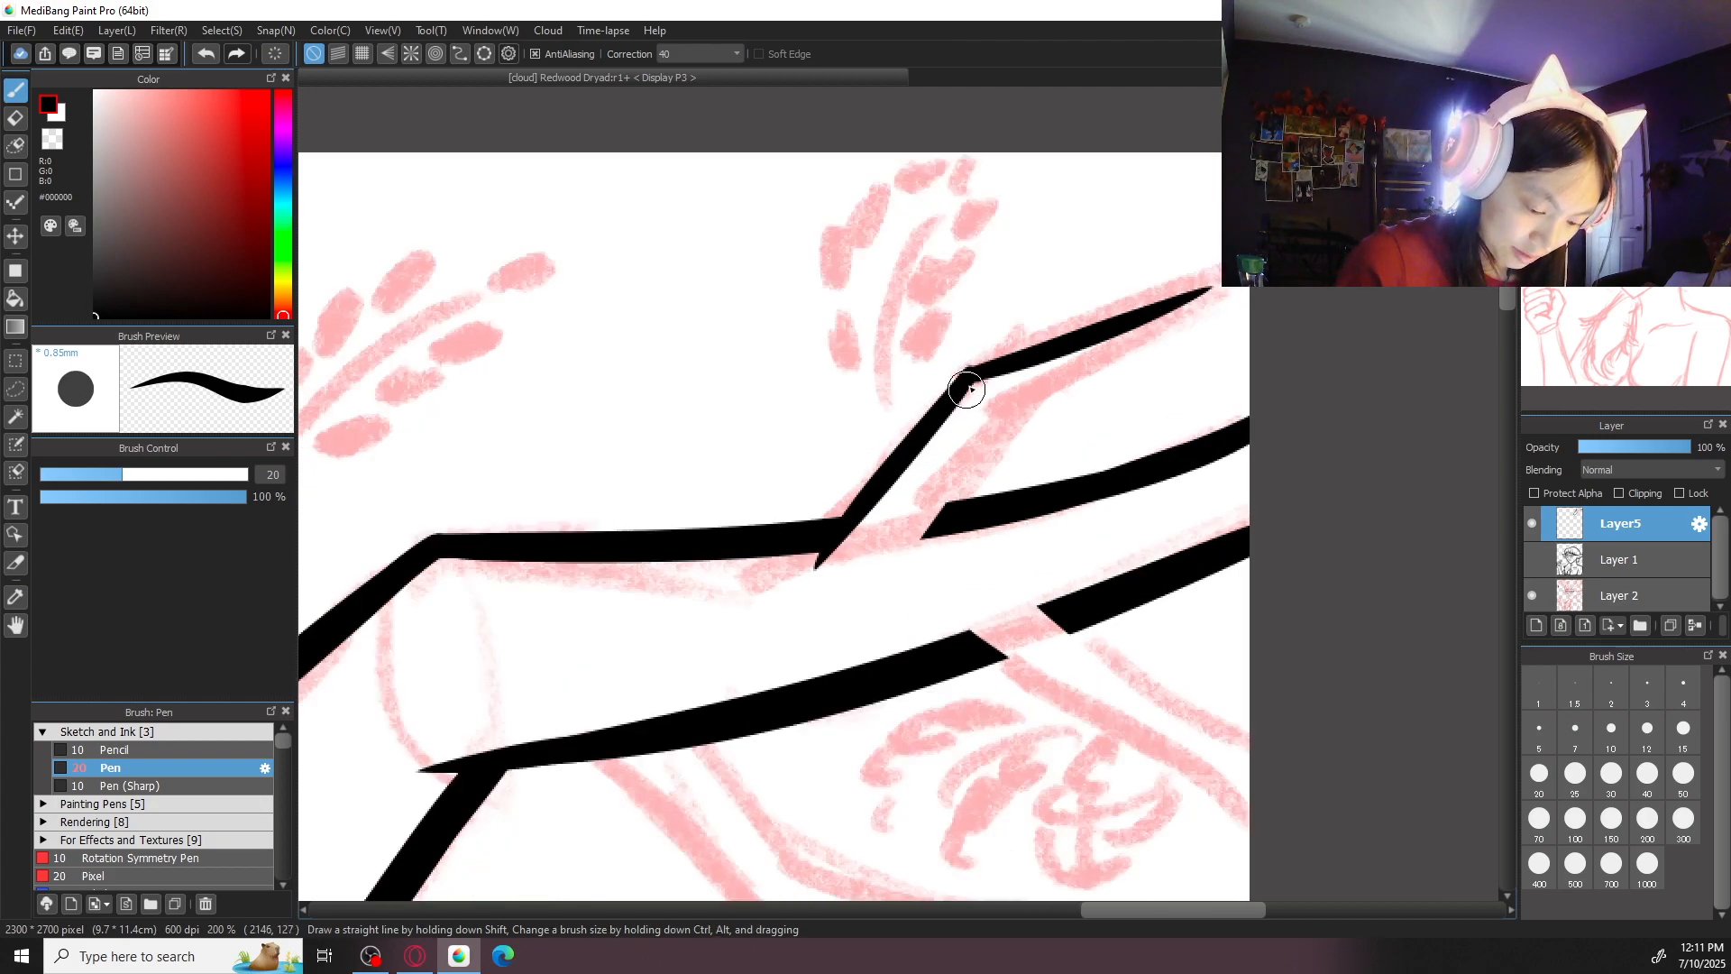
# - Ink the upper side branch's inner edge from the tip through the bend back to the main antler
pyautogui.moveTo(1200, 294); pyautogui.dragTo(990, 431)
pyautogui.hotkey('ctrl', 'z')
pyautogui.moveTo(1206, 294)
pyautogui.mouseDown()
pyautogui.moveTo(1003, 412)
pyautogui.moveTo(919, 542)
pyautogui.mouseUp()
pyautogui.hotkey('ctrl', 'z')
pyautogui.moveTo(991, 417)
pyautogui.mouseDown()
pyautogui.moveTo(1133, 329)
pyautogui.moveTo(923, 516)
pyautogui.mouseUp()
pyautogui.hotkey('ctrl', 'z')
pyautogui.hotkey('ctrl', 'z')
pyautogui.moveTo(995, 418); pyautogui.dragTo(920, 541)
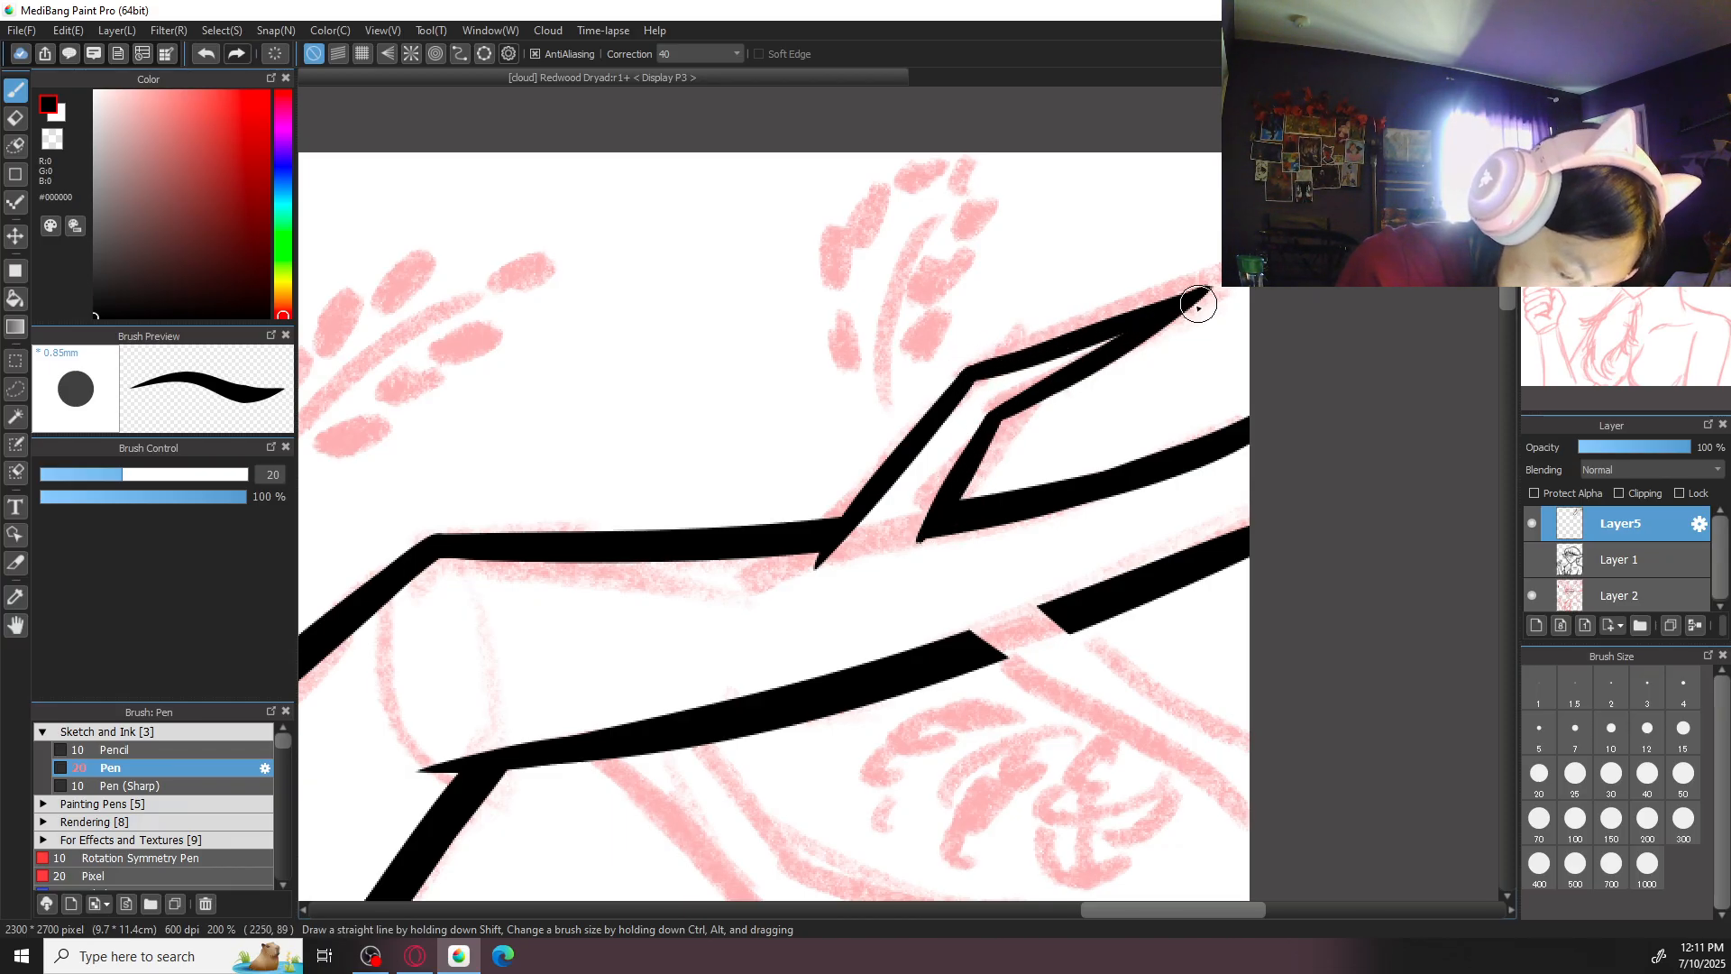
pyautogui.scroll(-2, 1190, 296)
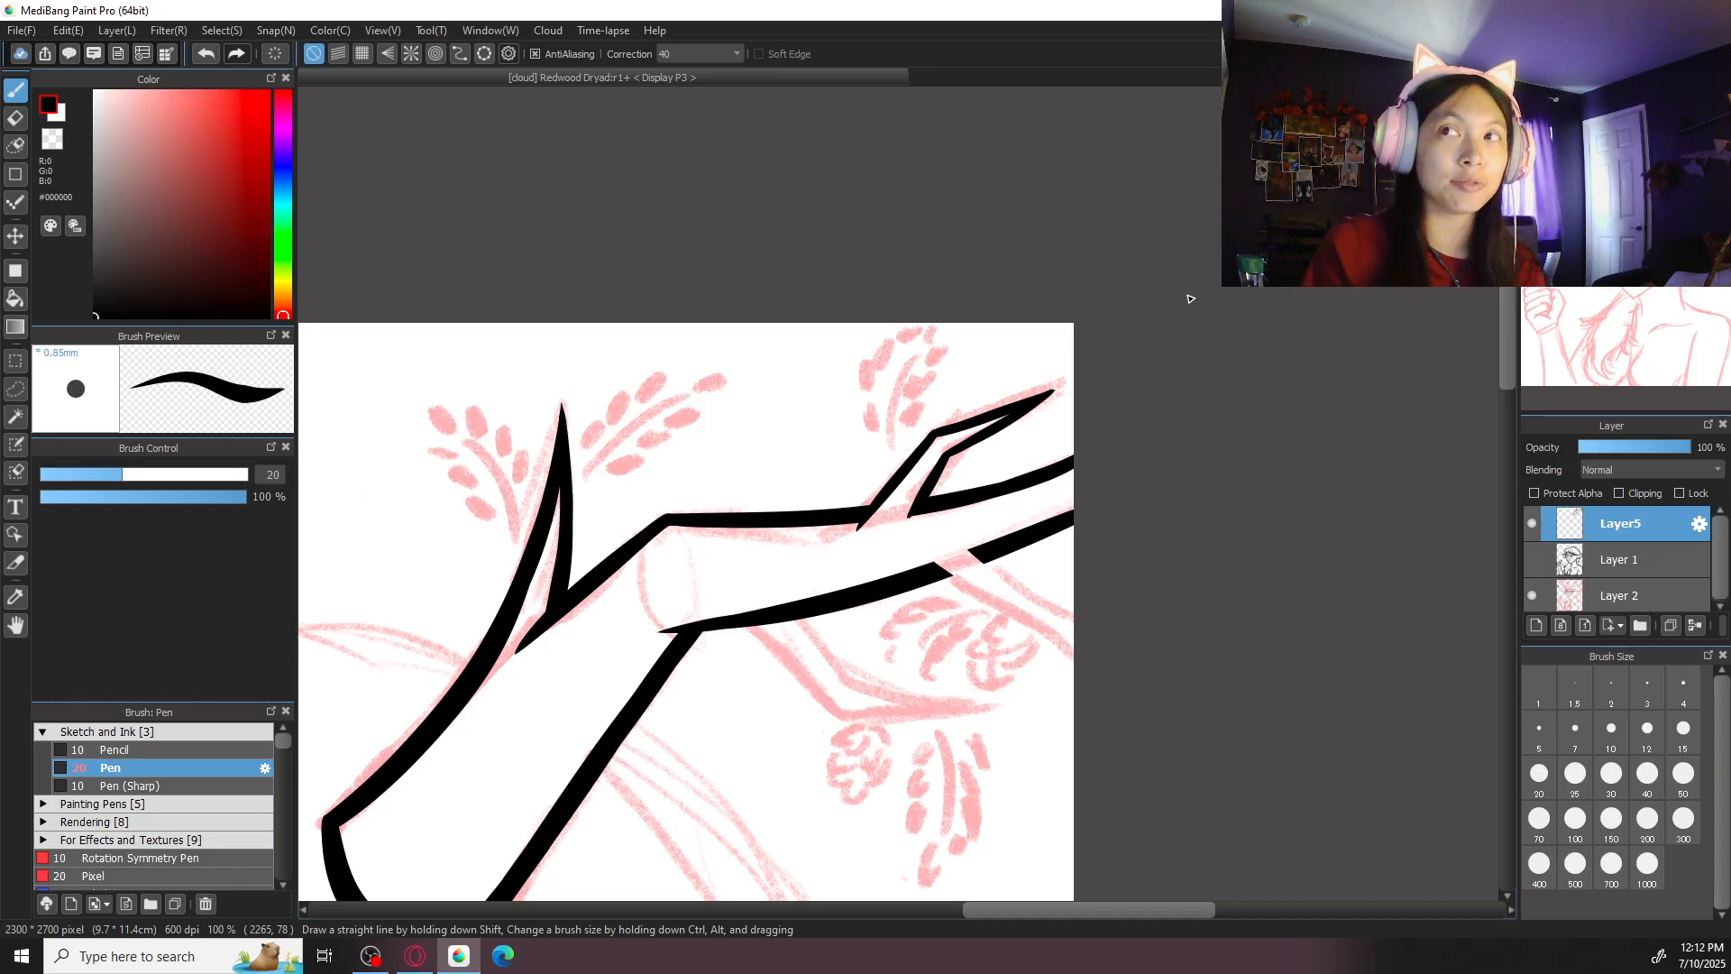
pyautogui.hotkey('ctrl', '+')
pyautogui.hotkey('ctrl', '+')
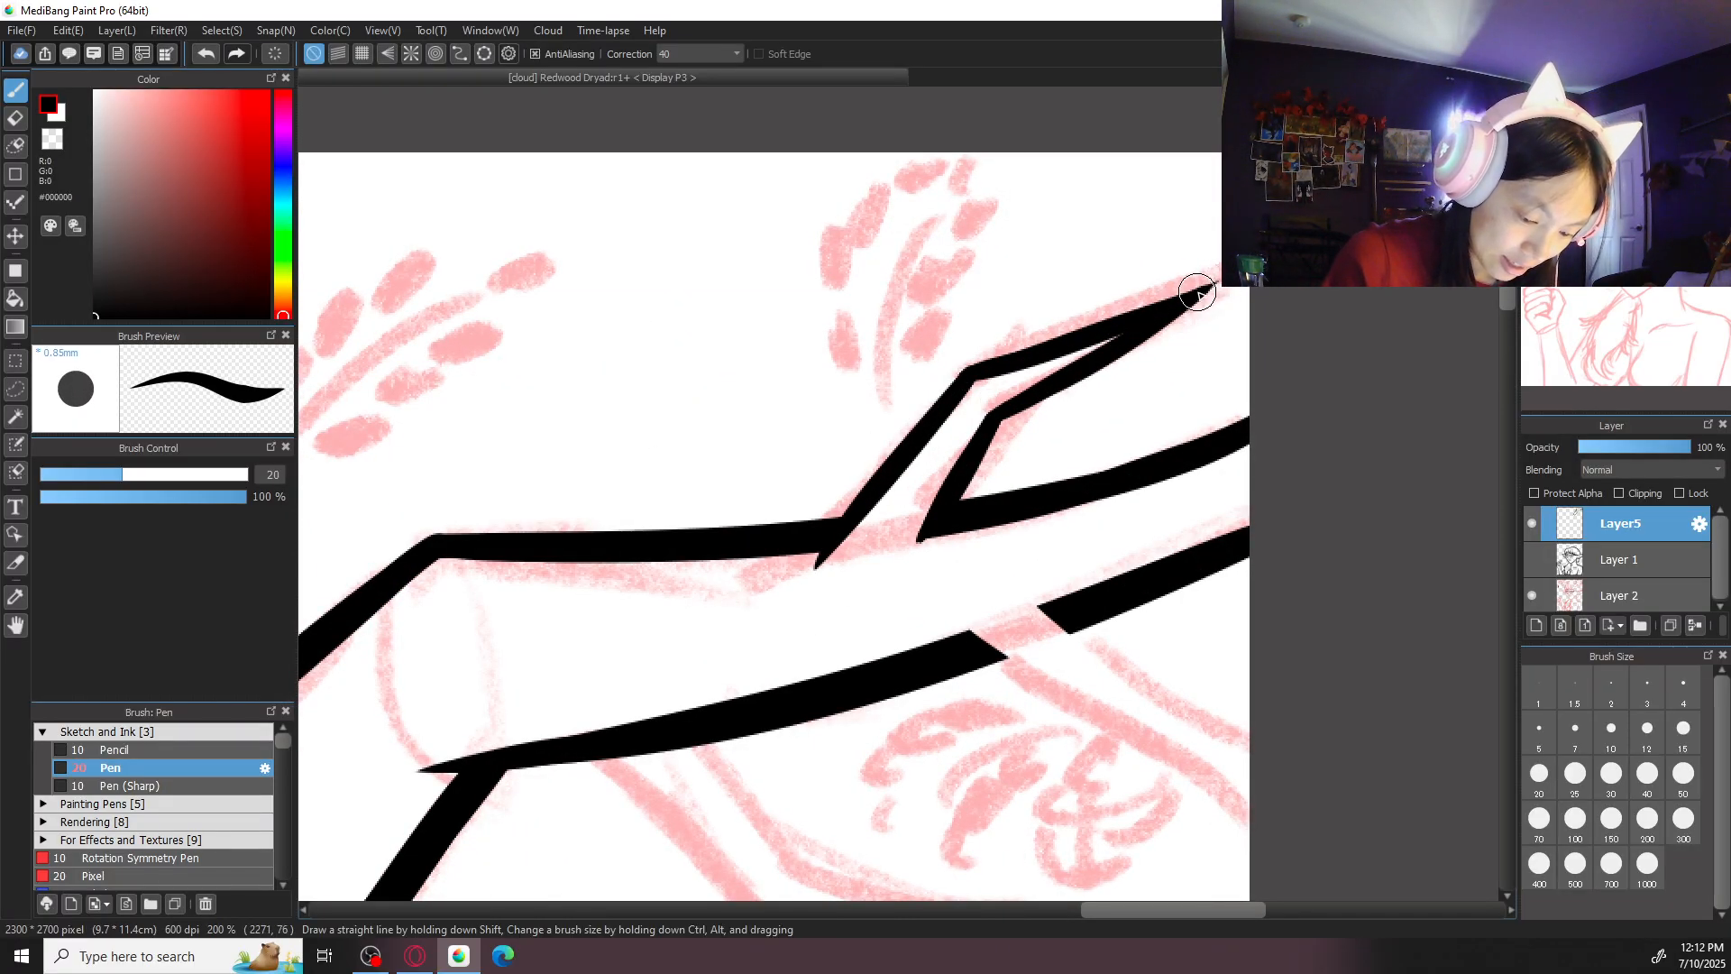
pyautogui.hotkey('ctrl', '-')
pyautogui.hotkey('ctrl', '-')
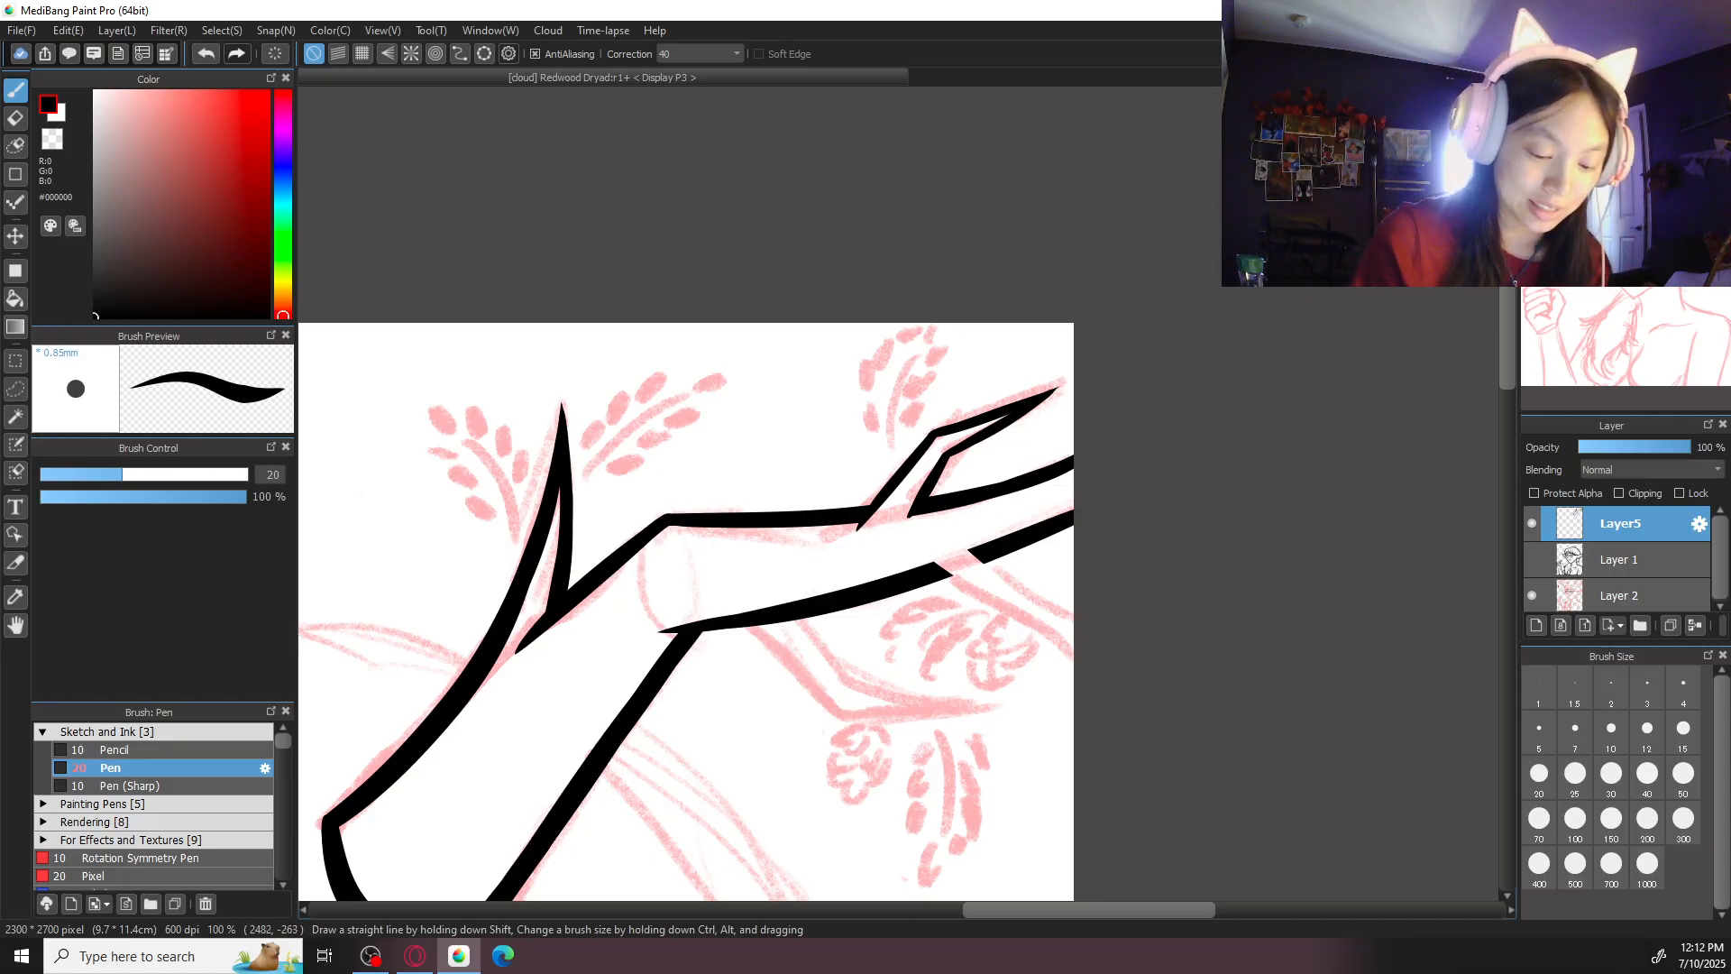
# - Ink both edges of the outermost lower side branch from the antler gap to the canvas edge
pyautogui.hotkey('ctrl', '+')
pyautogui.moveTo(1210, 501)
pyautogui.mouseDown()
pyautogui.moveTo(1058, 475)
pyautogui.moveTo(977, 432)
pyautogui.mouseUp()
pyautogui.moveTo(742, 555); pyautogui.dragTo(1033, 750)
pyautogui.hotkey('ctrl', 'z')
pyautogui.hotkey('ctrl', 'z')
pyautogui.hotkey('ctrl', 'z')
pyautogui.moveTo(816, 536)
pyautogui.mouseDown()
pyautogui.moveTo(1084, 718)
pyautogui.moveTo(1010, 664)
pyautogui.moveTo(1037, 686)
pyautogui.mouseUp()
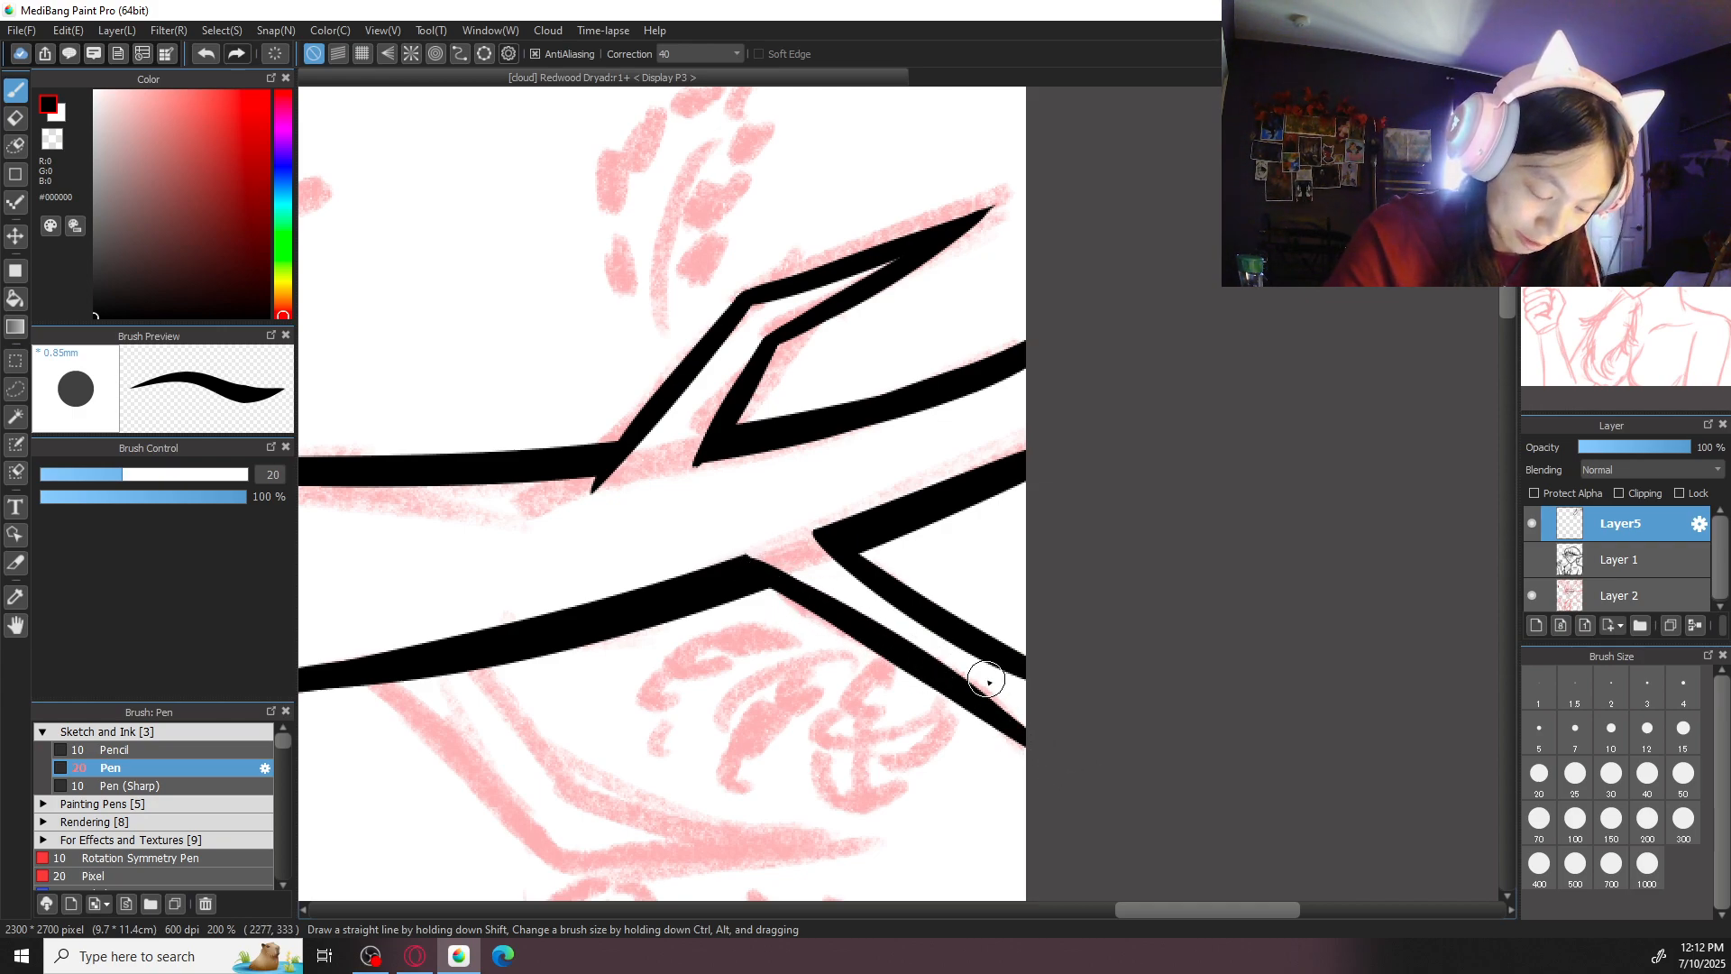
# - Erase a gap in the antler's lower edge near the first joint where the other lower side branch attaches
pyautogui.moveTo(1087, 706); pyautogui.dragTo(1276, 461)
pyautogui.hotkey('ctrl', '-')
pyautogui.hotkey('ctrl', '-')
pyautogui.hotkey('ctrl', '+')
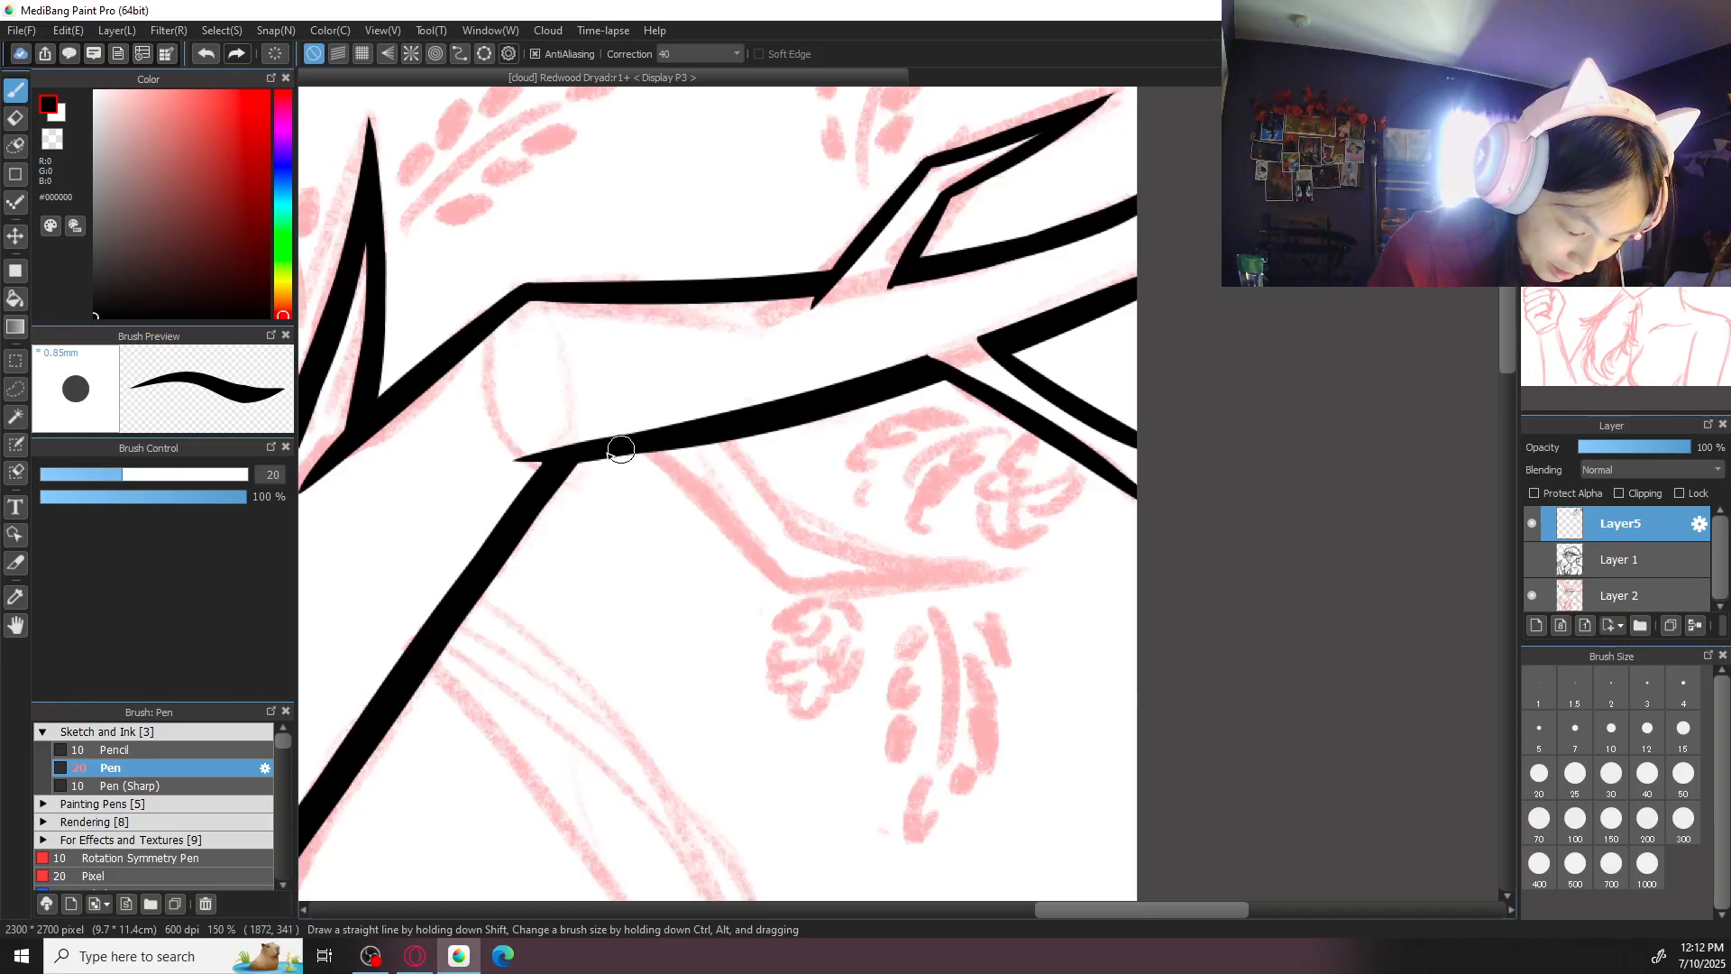
pyautogui.hotkey('ctrl', '-')
pyautogui.hotkey('ctrl', '-')
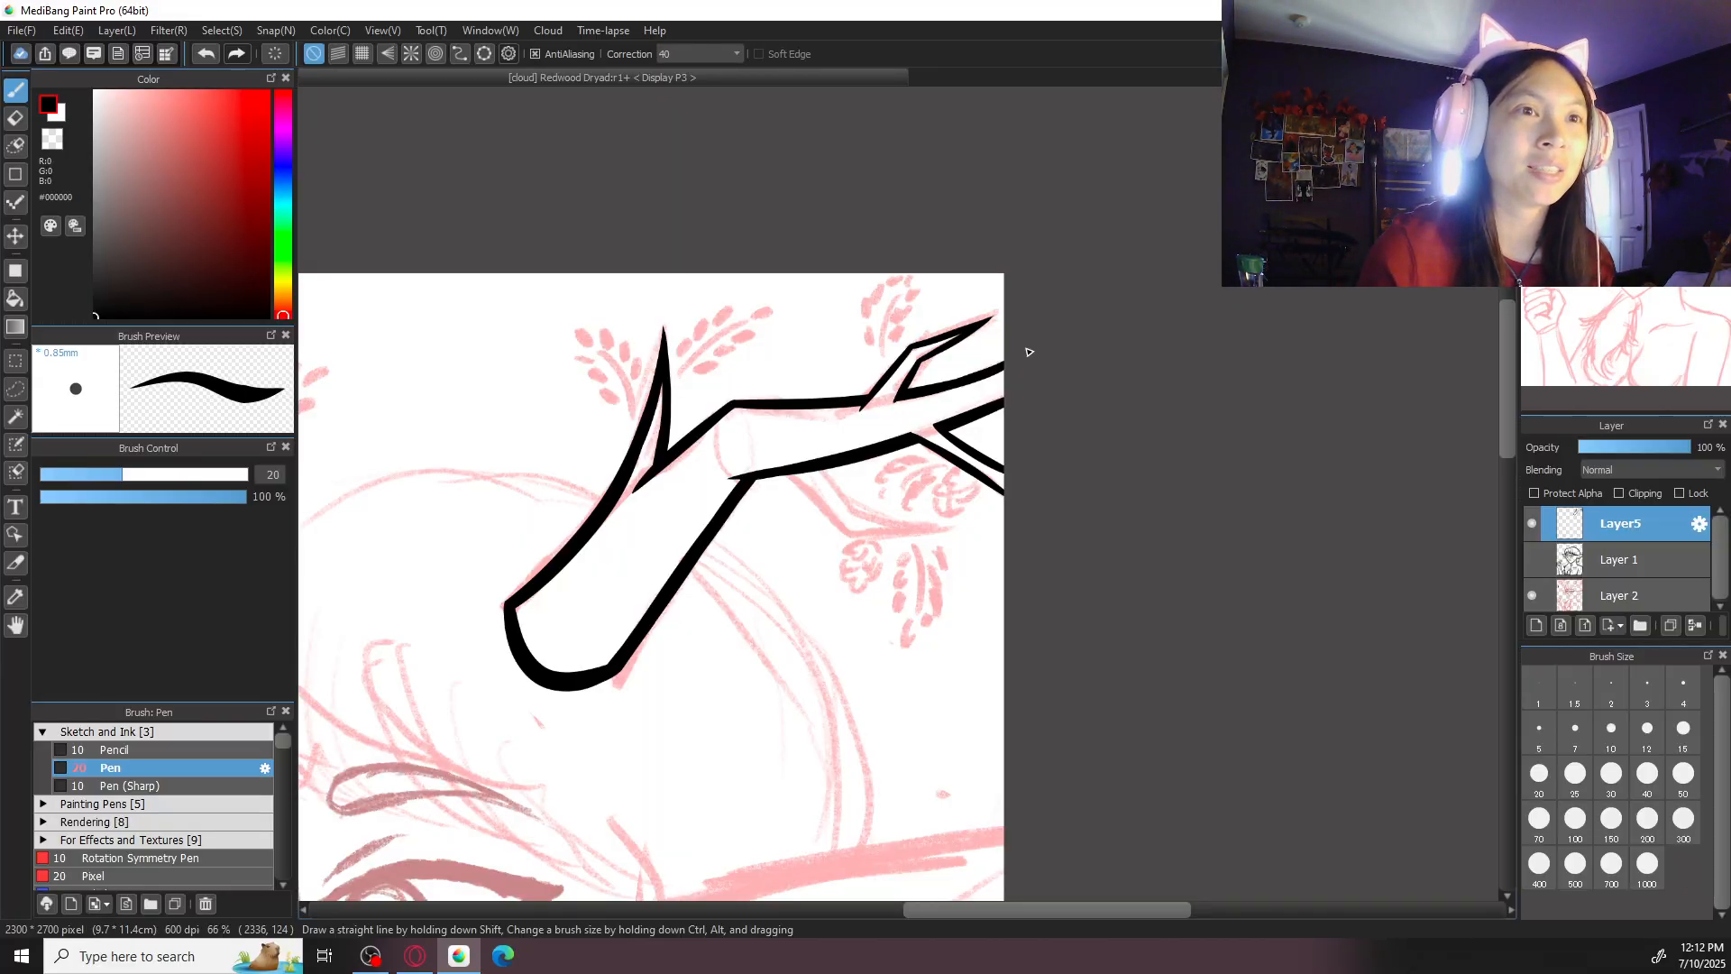
pyautogui.moveTo(867, 563); pyautogui.dragTo(893, 545)
pyautogui.hotkey('ctrl', '+')
pyautogui.hotkey('ctrl', '+')
pyautogui.hotkey('ctrl', '+')
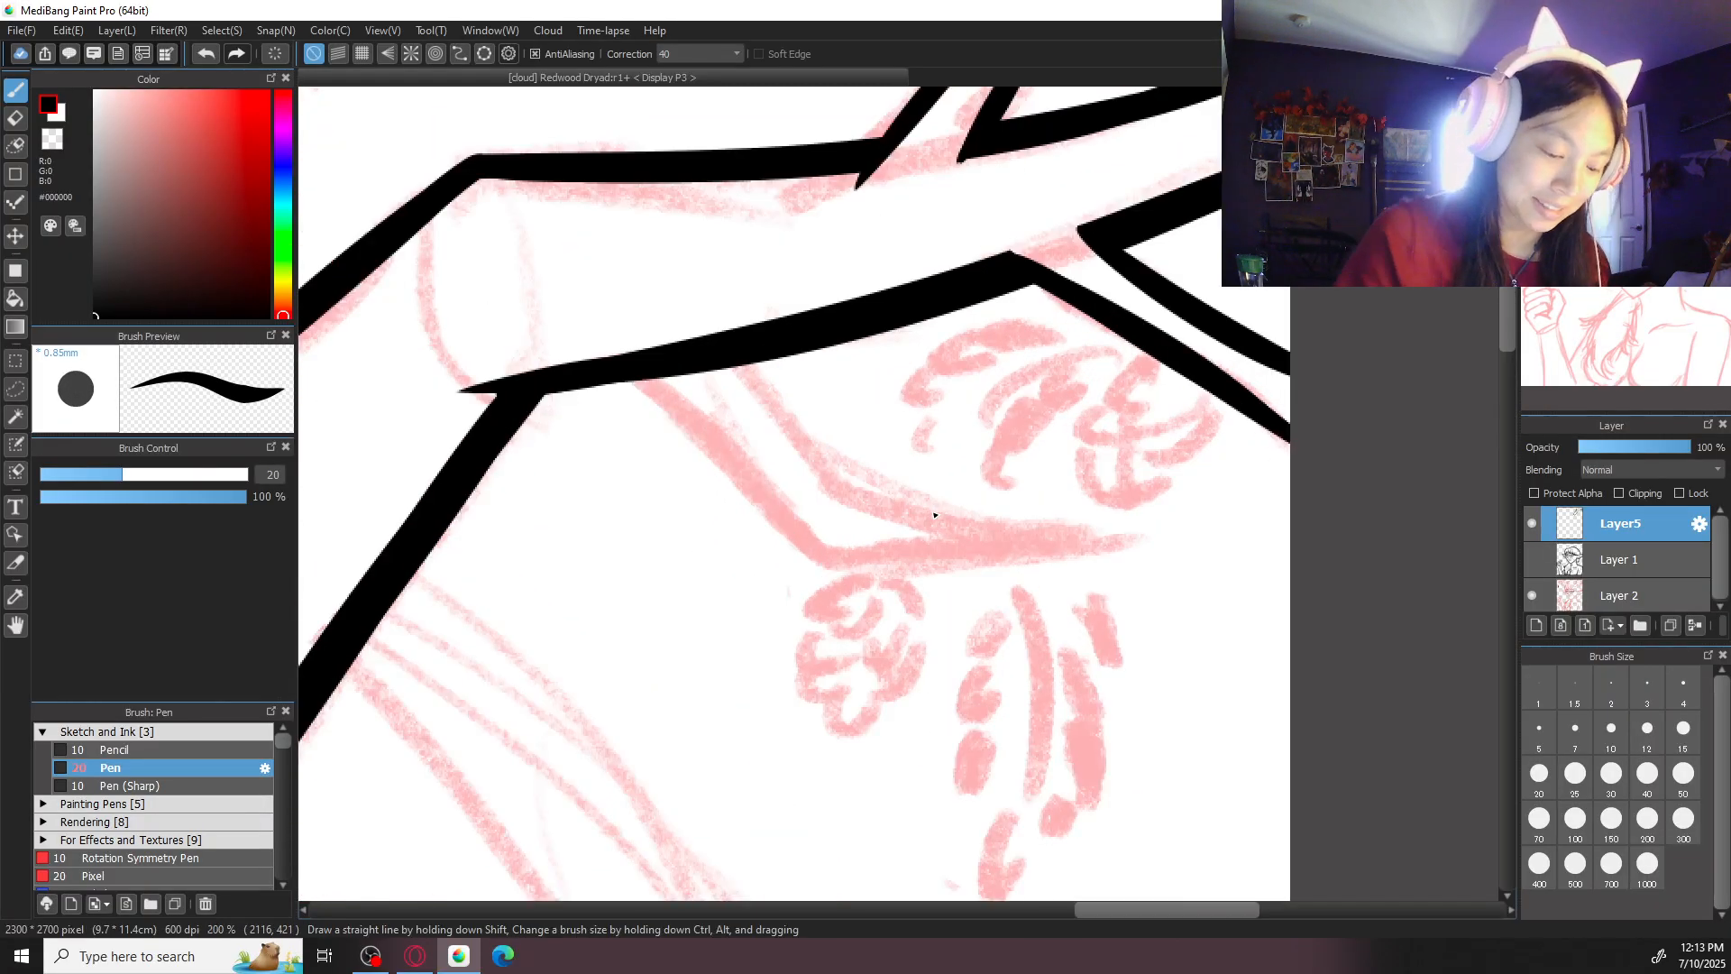
pyautogui.press('e')
pyautogui.moveTo(668, 371)
pyautogui.mouseDown()
pyautogui.moveTo(691, 403)
pyautogui.moveTo(648, 353)
pyautogui.moveTo(700, 321)
pyautogui.mouseUp()
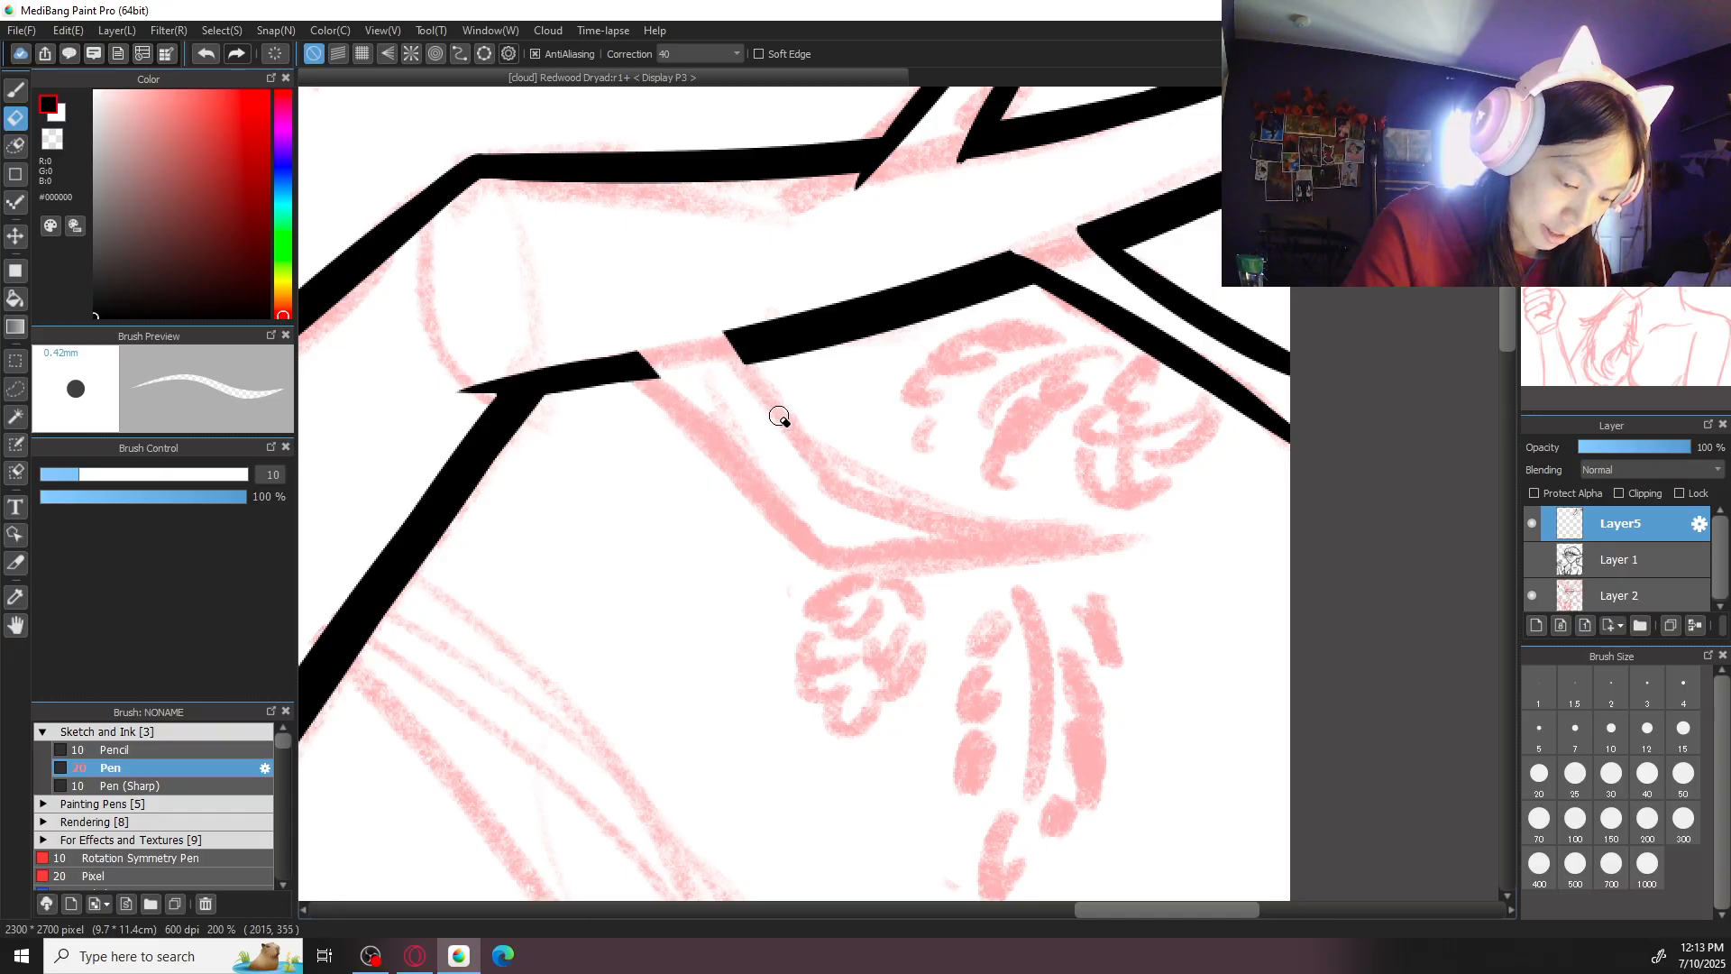
# - Extend the inner edge of the outermost lower side branch slightly past the antler's lower edge
pyautogui.moveTo(1001, 213)
pyautogui.mouseDown()
pyautogui.moveTo(873, 447)
pyautogui.moveTo(1051, 513)
pyautogui.mouseUp()
pyautogui.press('b')
pyautogui.hotkey('ctrl', '+')
pyautogui.hotkey('ctrl', 'z')
pyautogui.moveTo(955, 420)
pyautogui.mouseDown()
pyautogui.moveTo(1073, 530)
pyautogui.moveTo(944, 410)
pyautogui.moveTo(1036, 506)
pyautogui.mouseUp()
pyautogui.hotkey('ctrl', 'z')
pyautogui.hotkey('ctrl', '-')
pyautogui.hotkey('ctrl', '-')
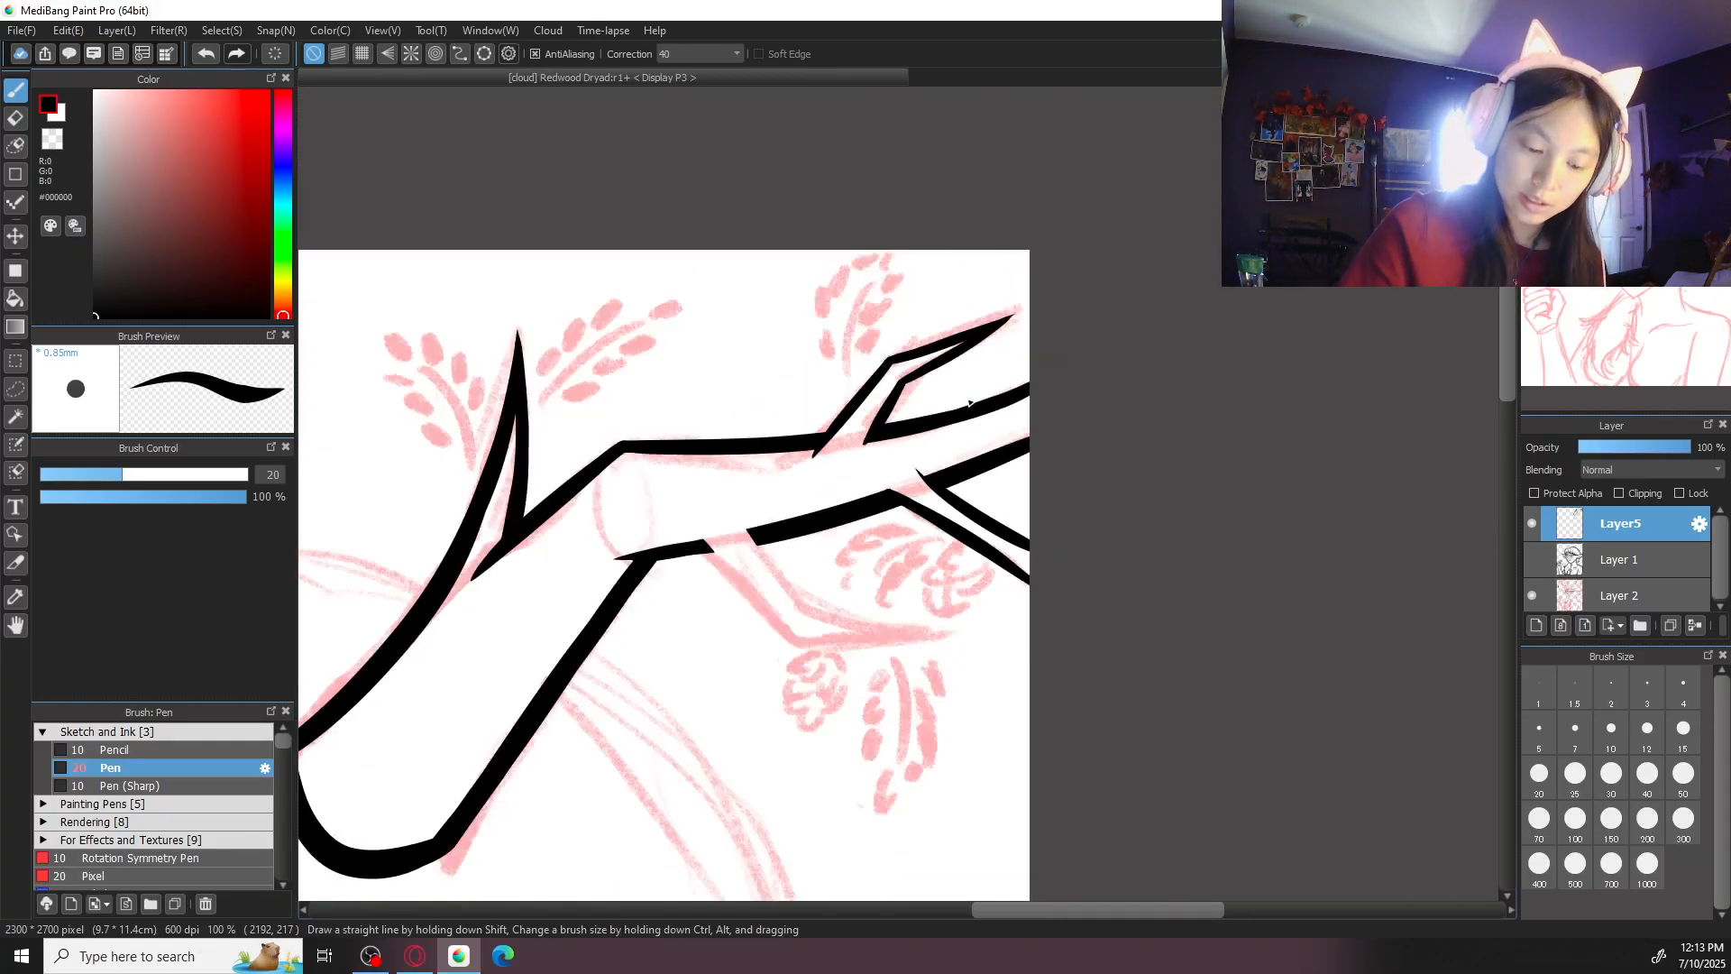
pyautogui.hotkey('ctrl', '+')
pyautogui.hotkey('ctrl', '+')
# - Trim the outermost lower side branch's inner edge with the eraser and go over its outer edge with the pen
pyautogui.press('x')
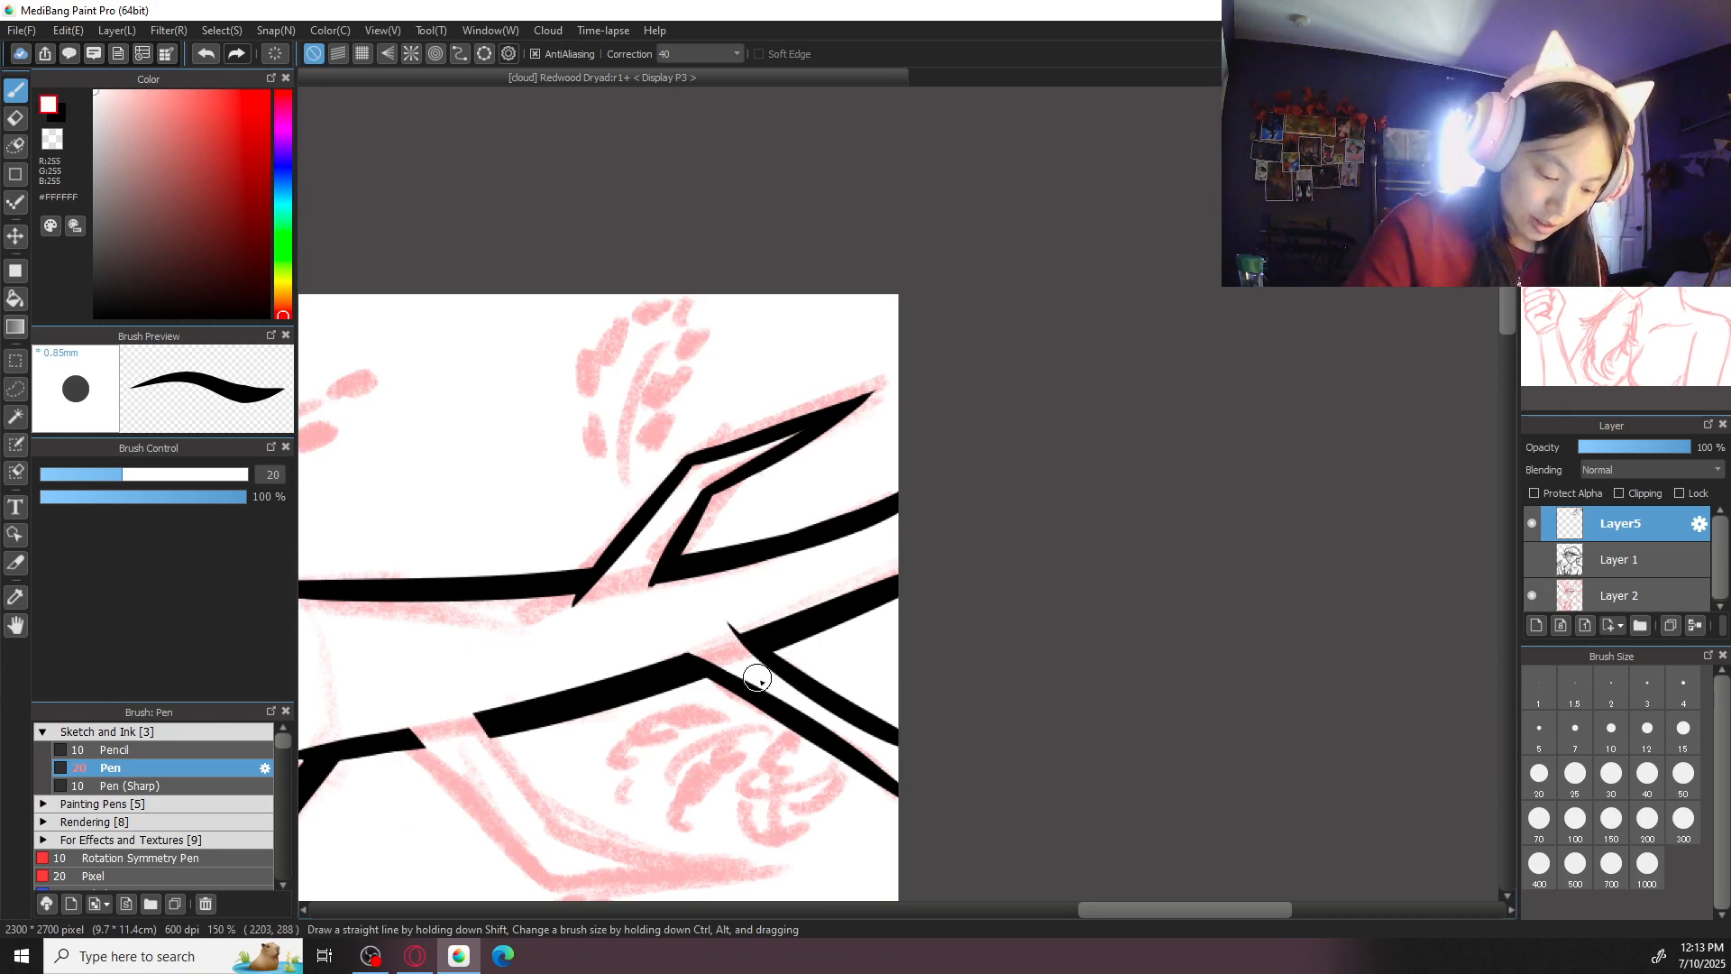
pyautogui.press('x')
pyautogui.press('e')
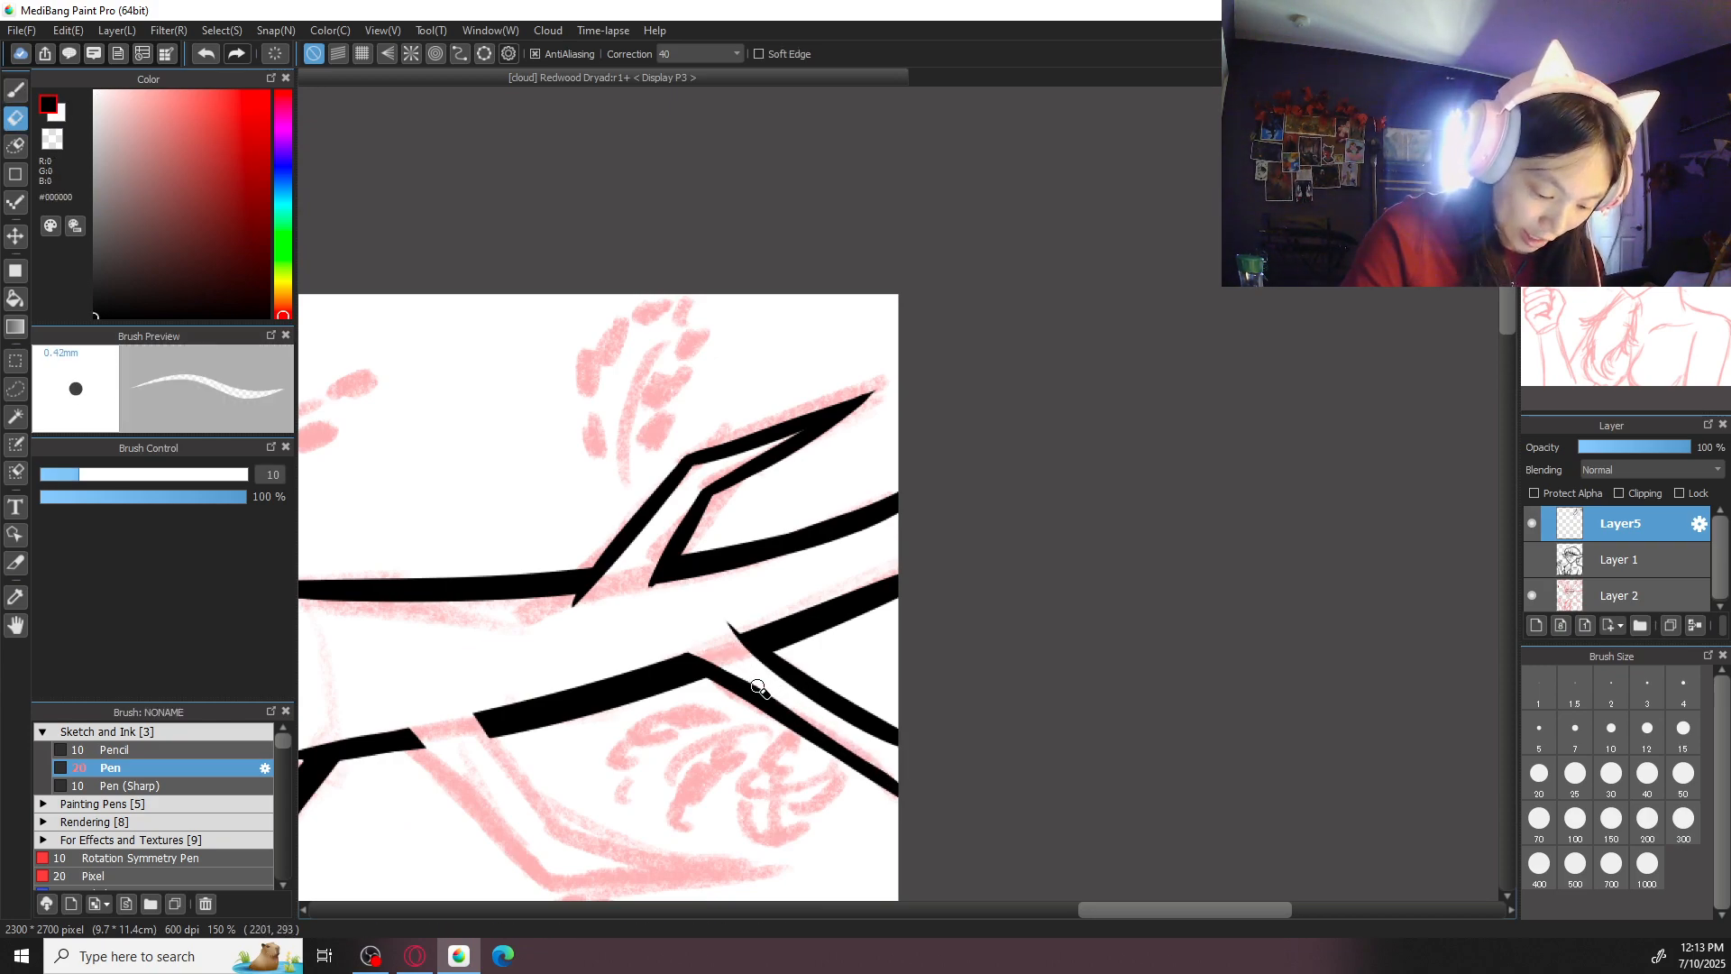
pyautogui.moveTo(750, 668); pyautogui.dragTo(890, 755)
pyautogui.moveTo(756, 659); pyautogui.dragTo(955, 779)
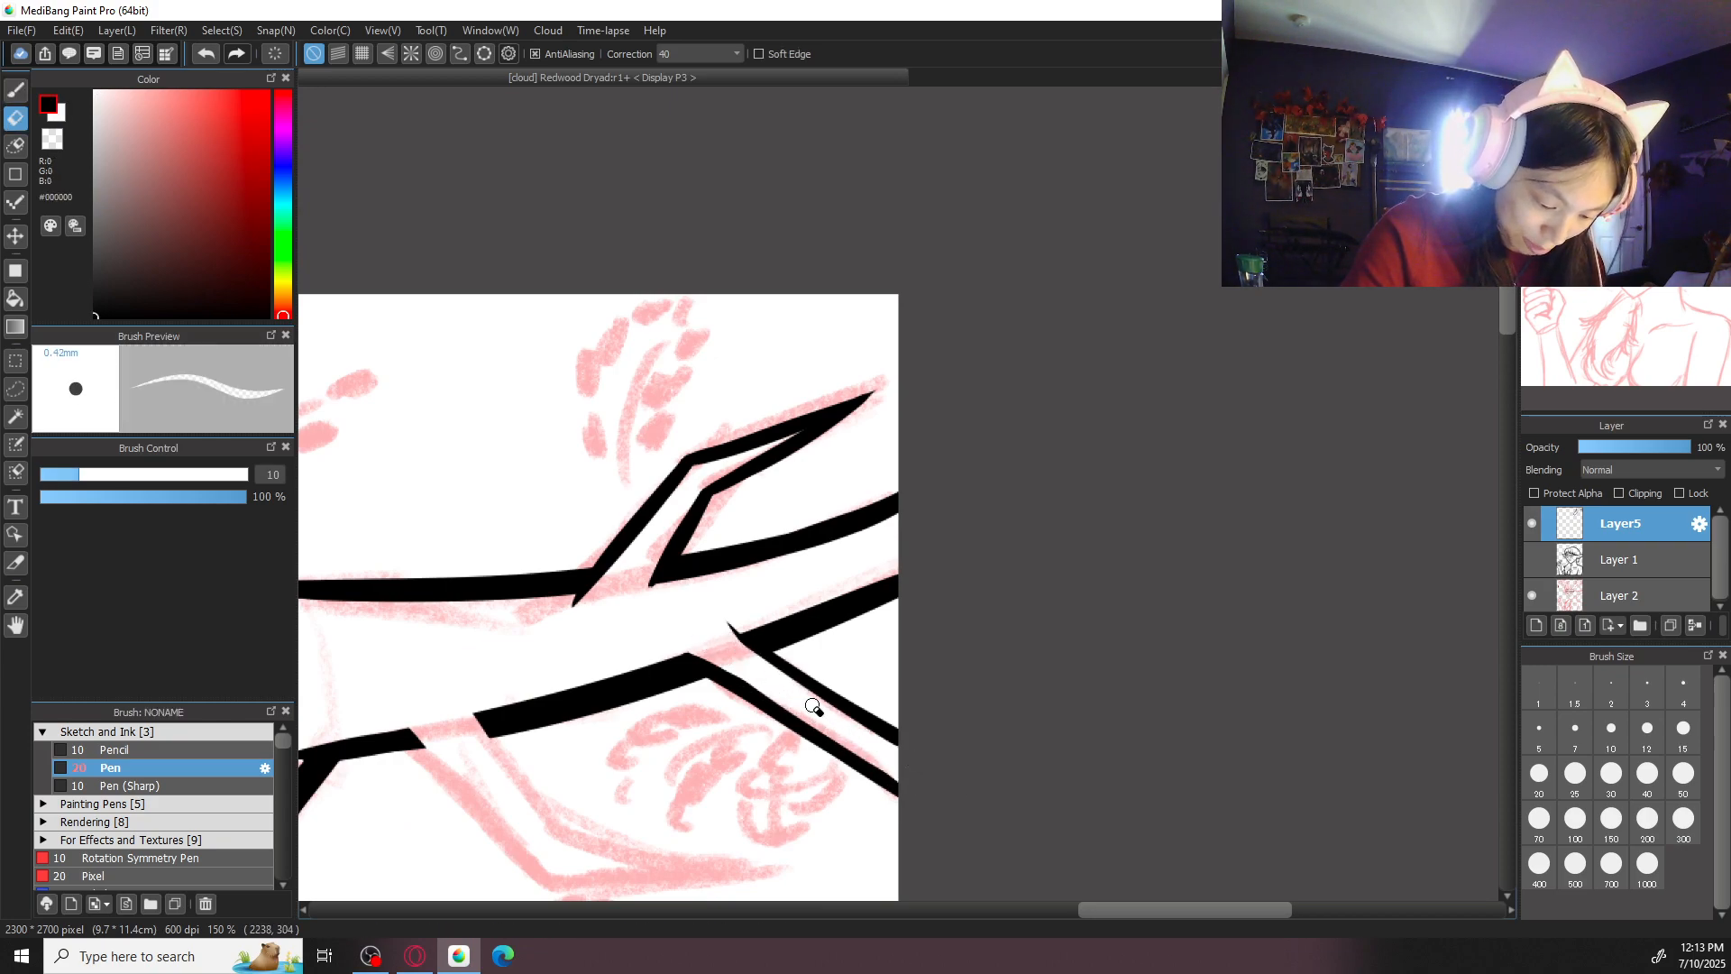
pyautogui.press('b')
pyautogui.moveTo(744, 692); pyautogui.dragTo(958, 812)
pyautogui.moveTo(755, 692); pyautogui.dragTo(880, 774)
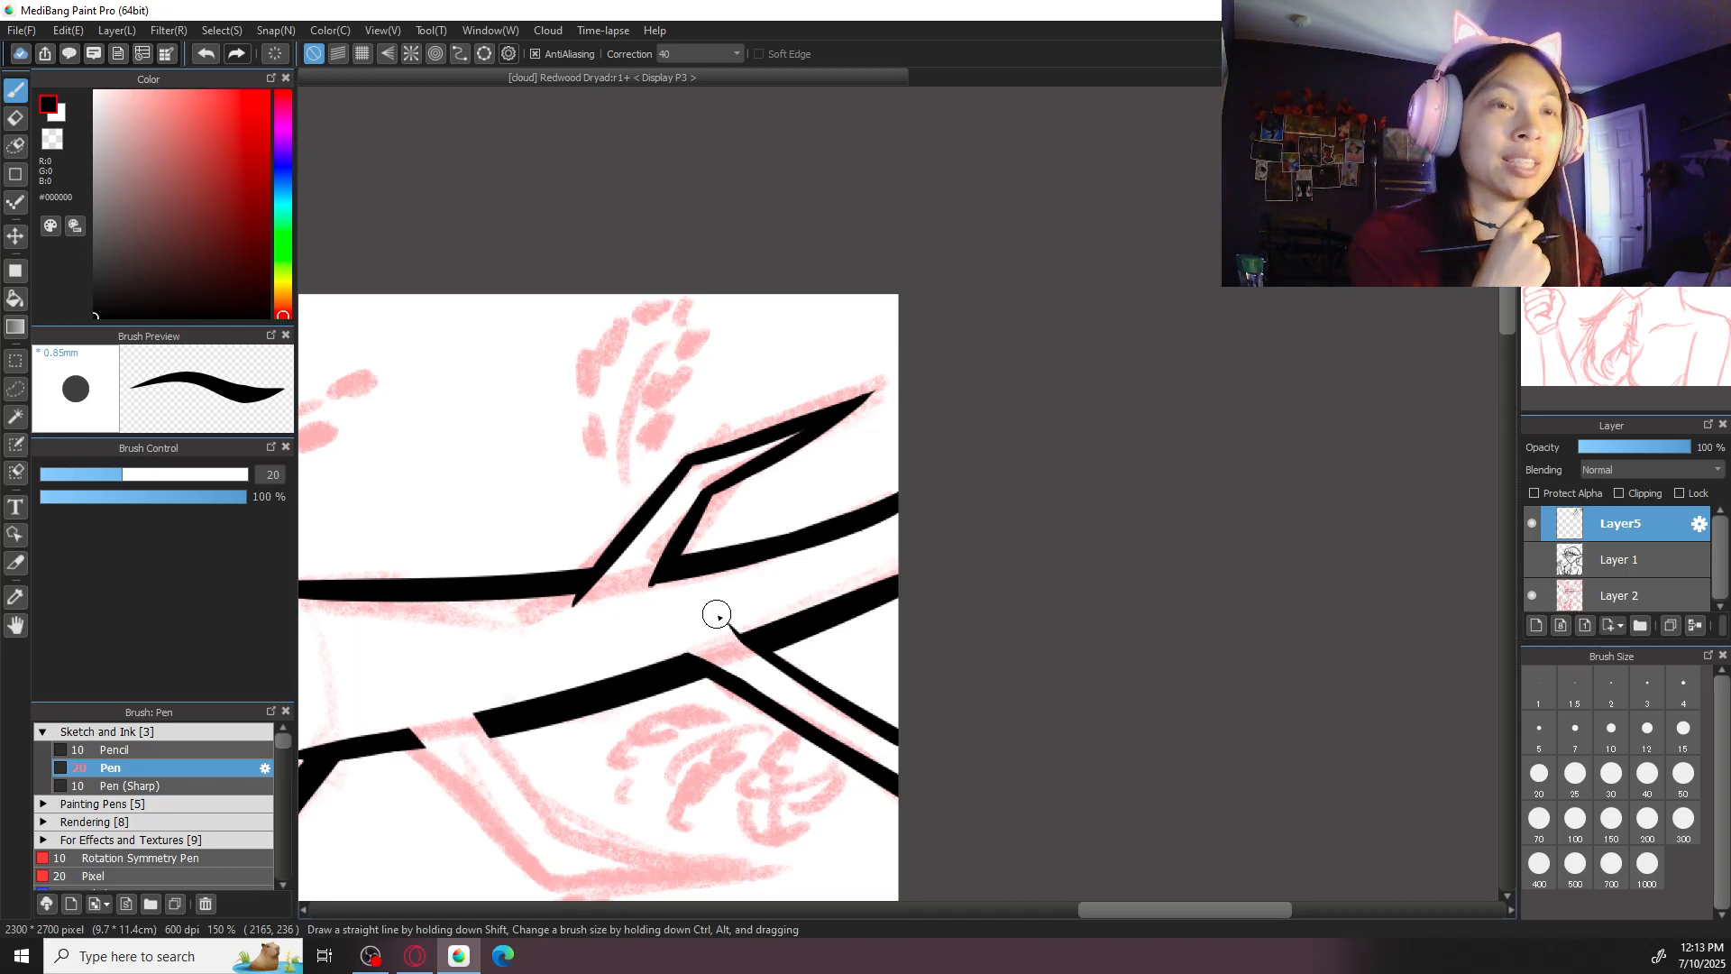
# - Ink the first section of both edges of the lower side branch nearest the first joint
pyautogui.hotkey('ctrl', '+')
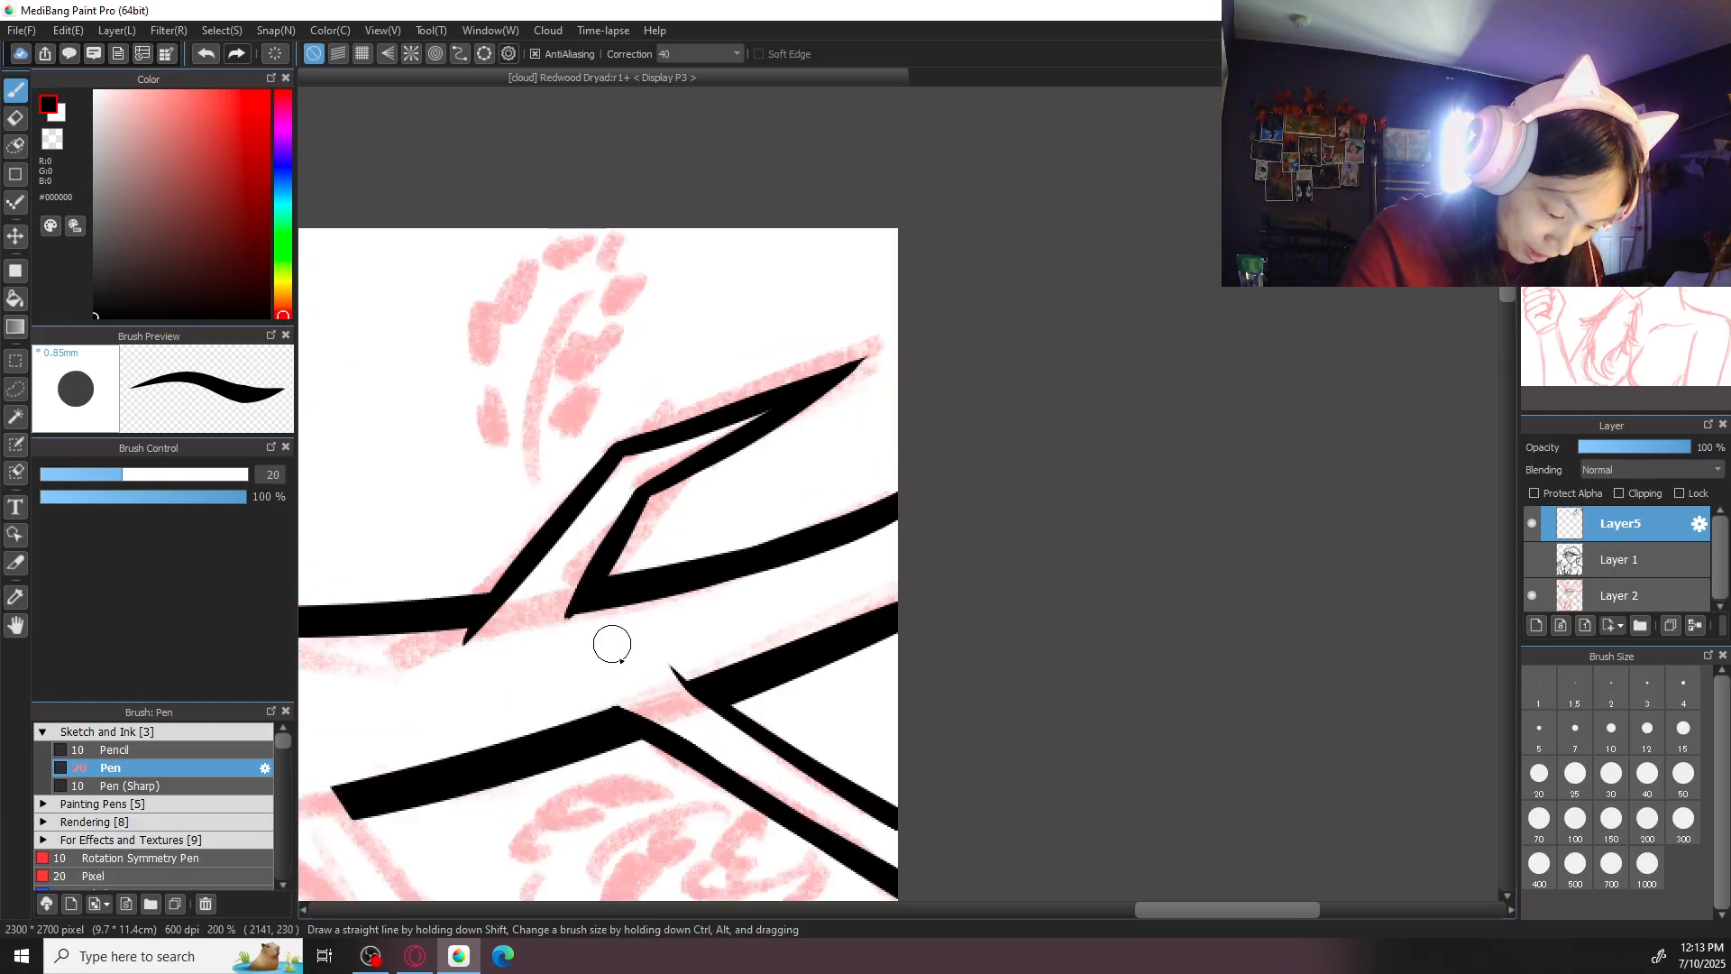
pyautogui.hotkey('ctrl', '-')
pyautogui.hotkey('ctrl', '+')
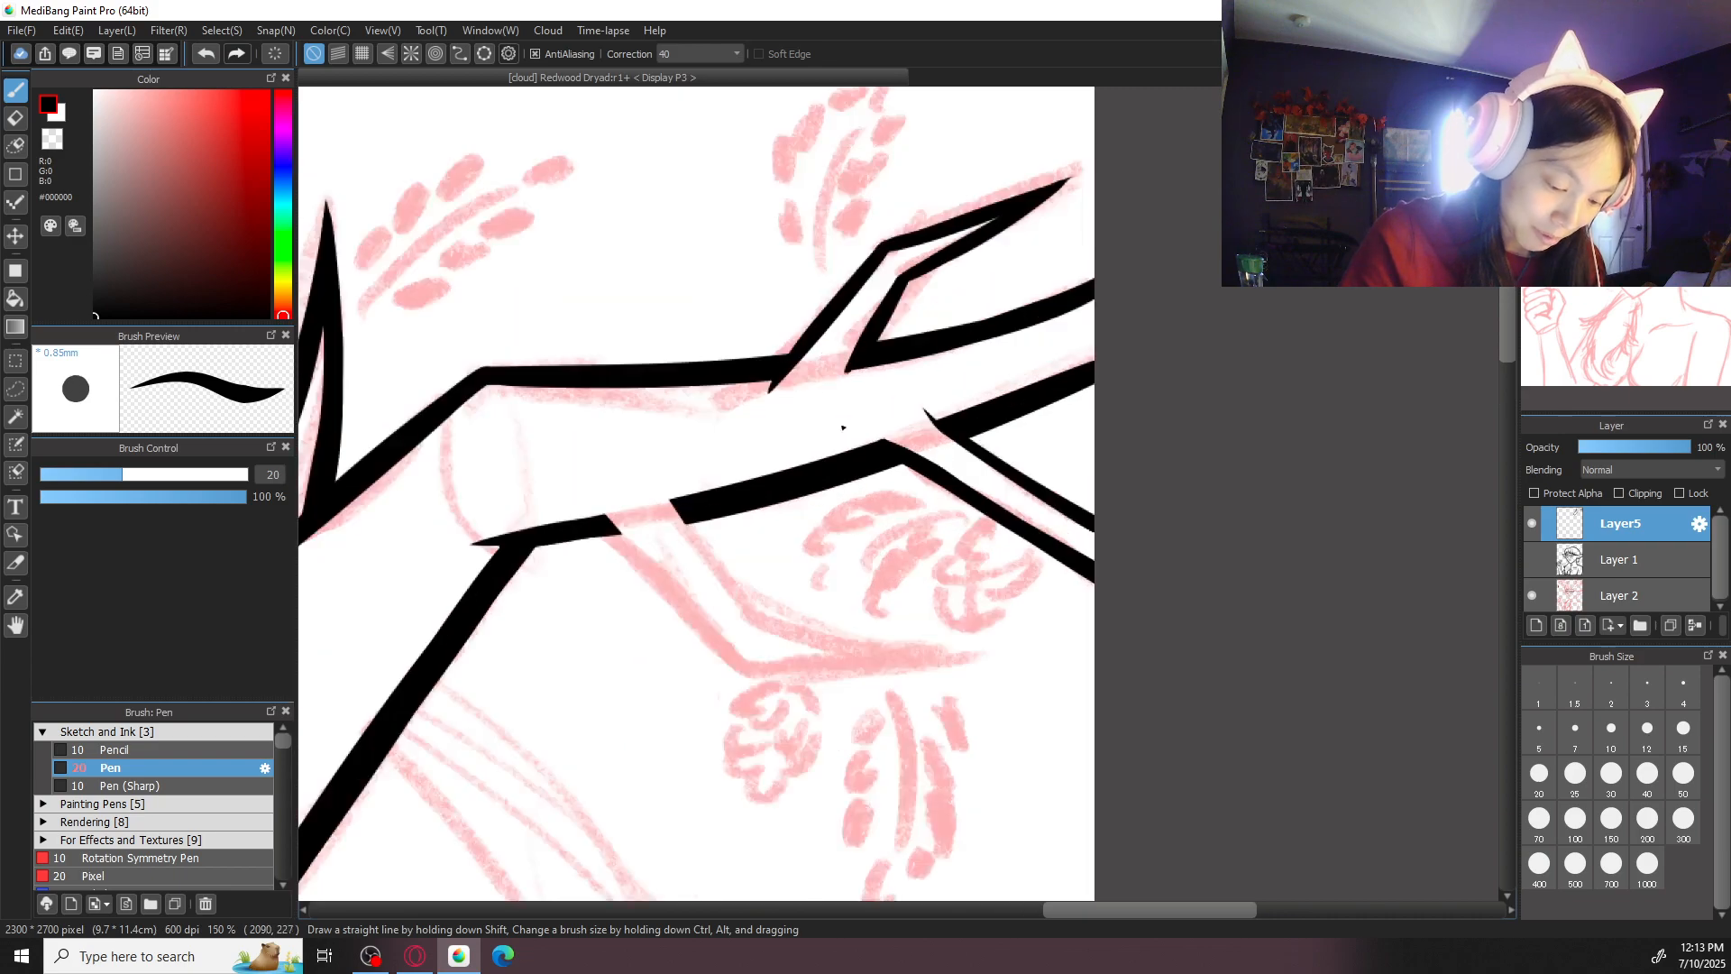
pyautogui.hotkey('ctrl', 'z')
pyautogui.moveTo(619, 537); pyautogui.dragTo(758, 678)
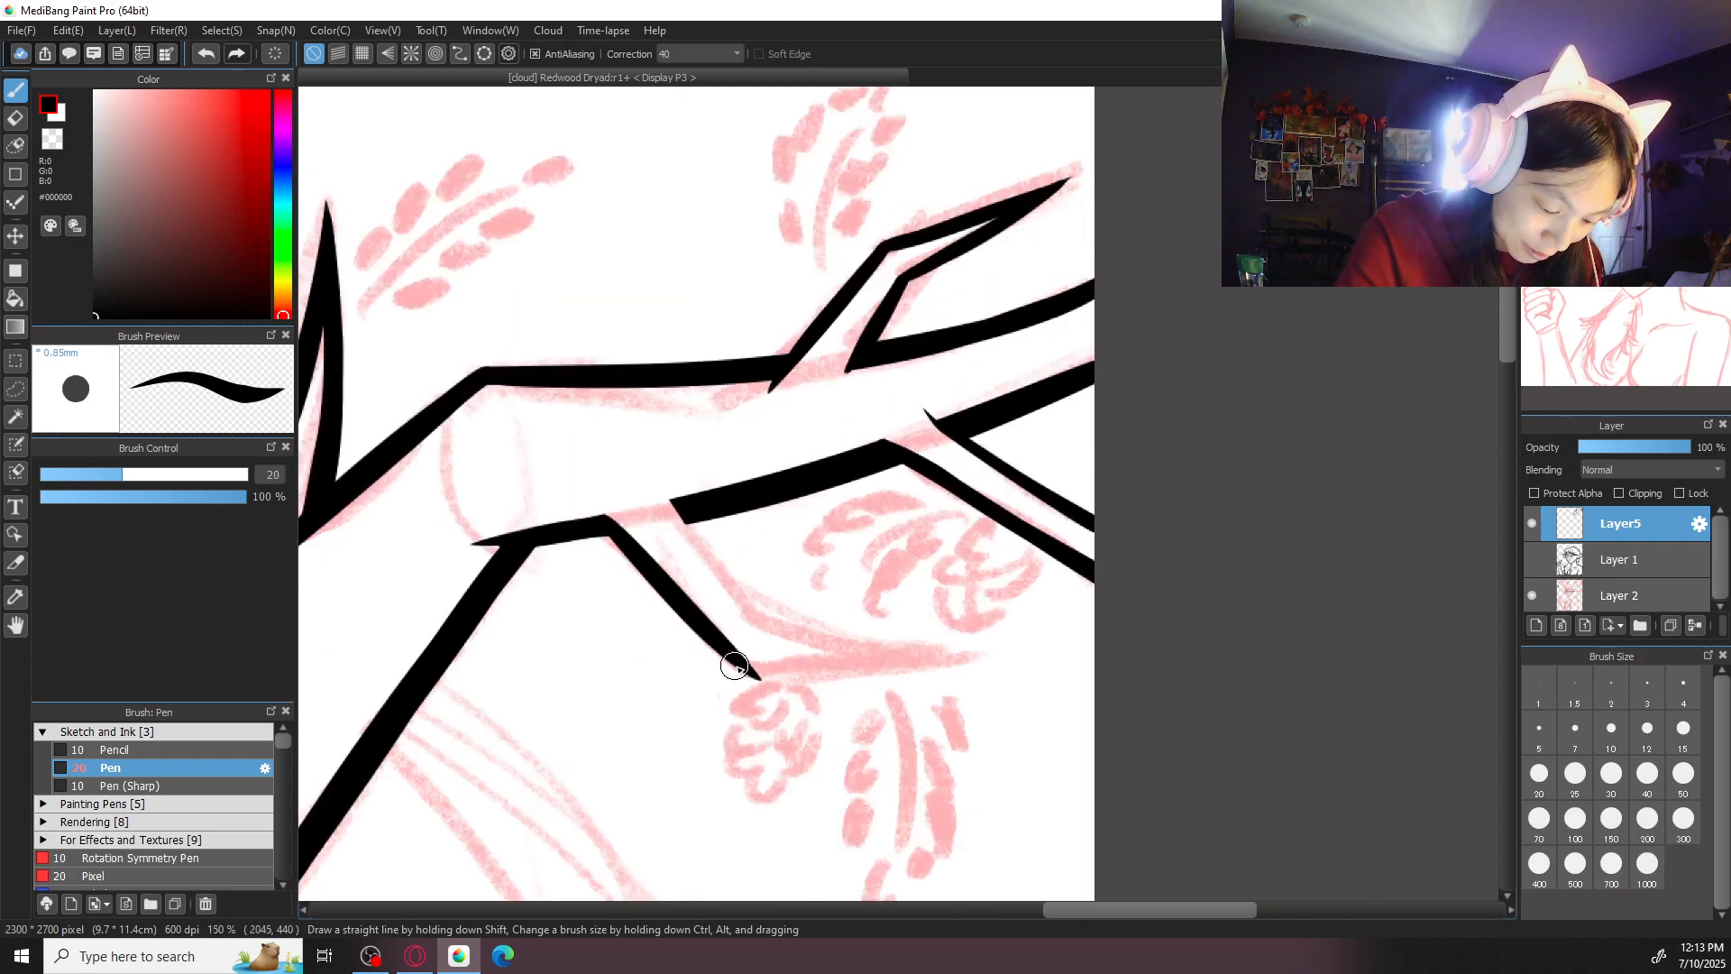
pyautogui.moveTo(674, 496); pyautogui.dragTo(748, 595)
pyautogui.hotkey('ctrl', 'z')
pyautogui.moveTo(672, 500); pyautogui.dragTo(756, 612)
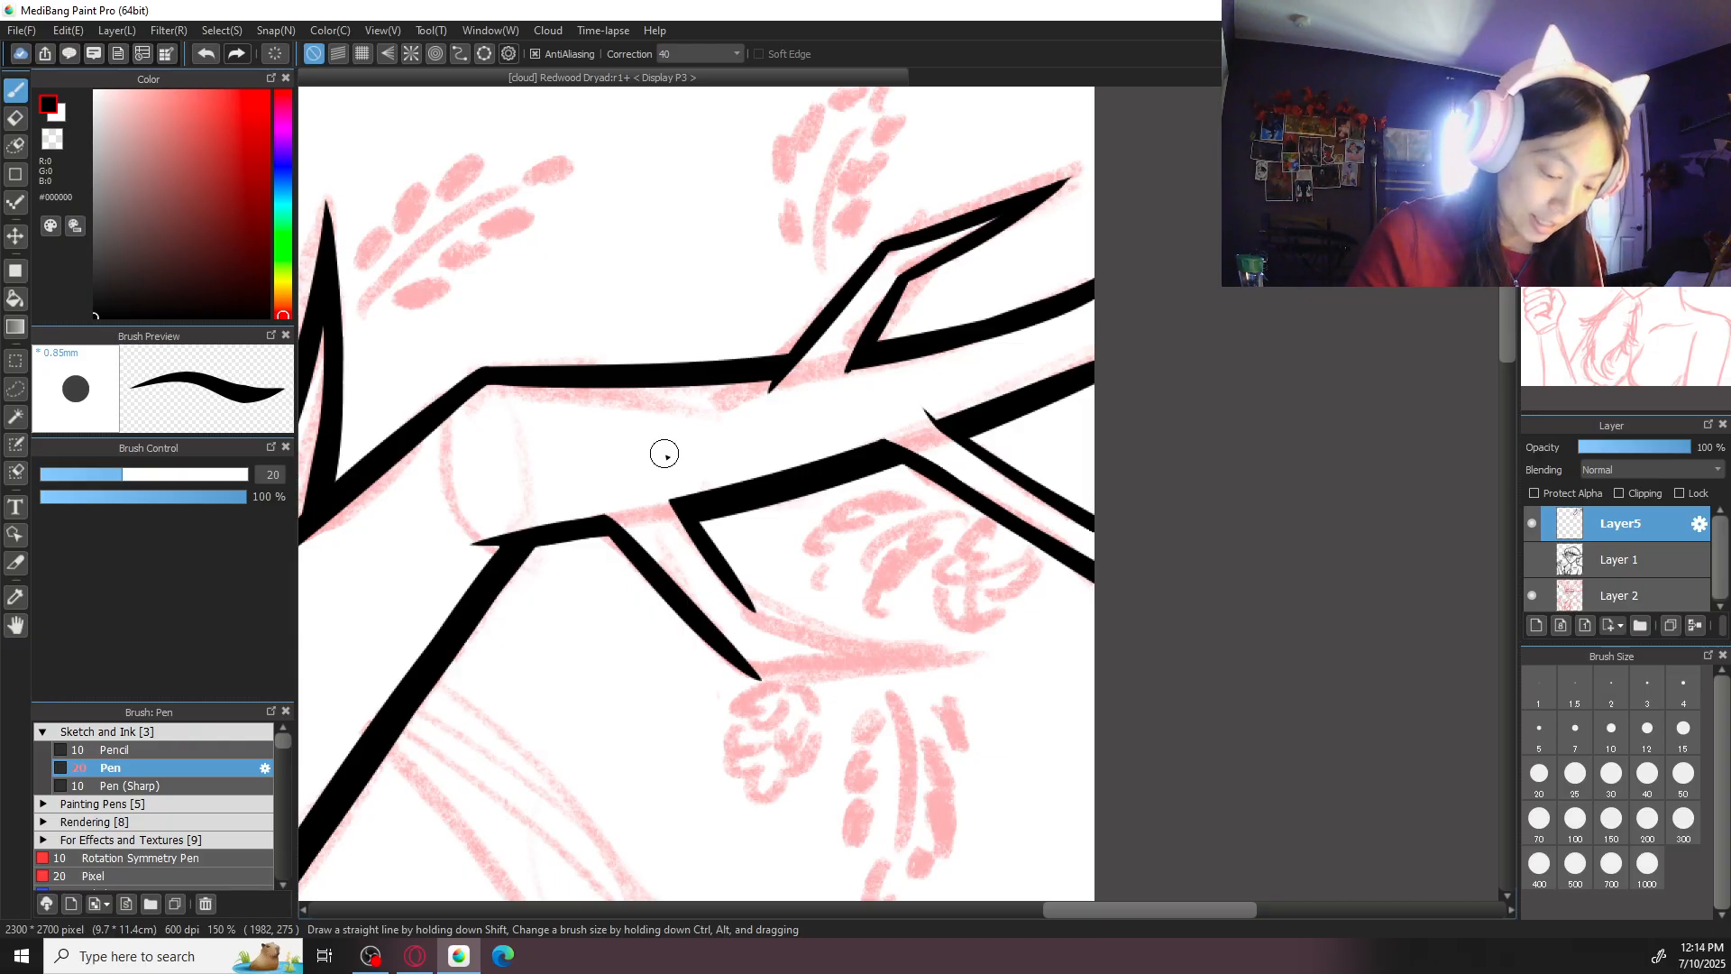
# - Ink both edges of the pointed tip of the lower side branch nearest the antler's first joint
pyautogui.click(1609, 99)
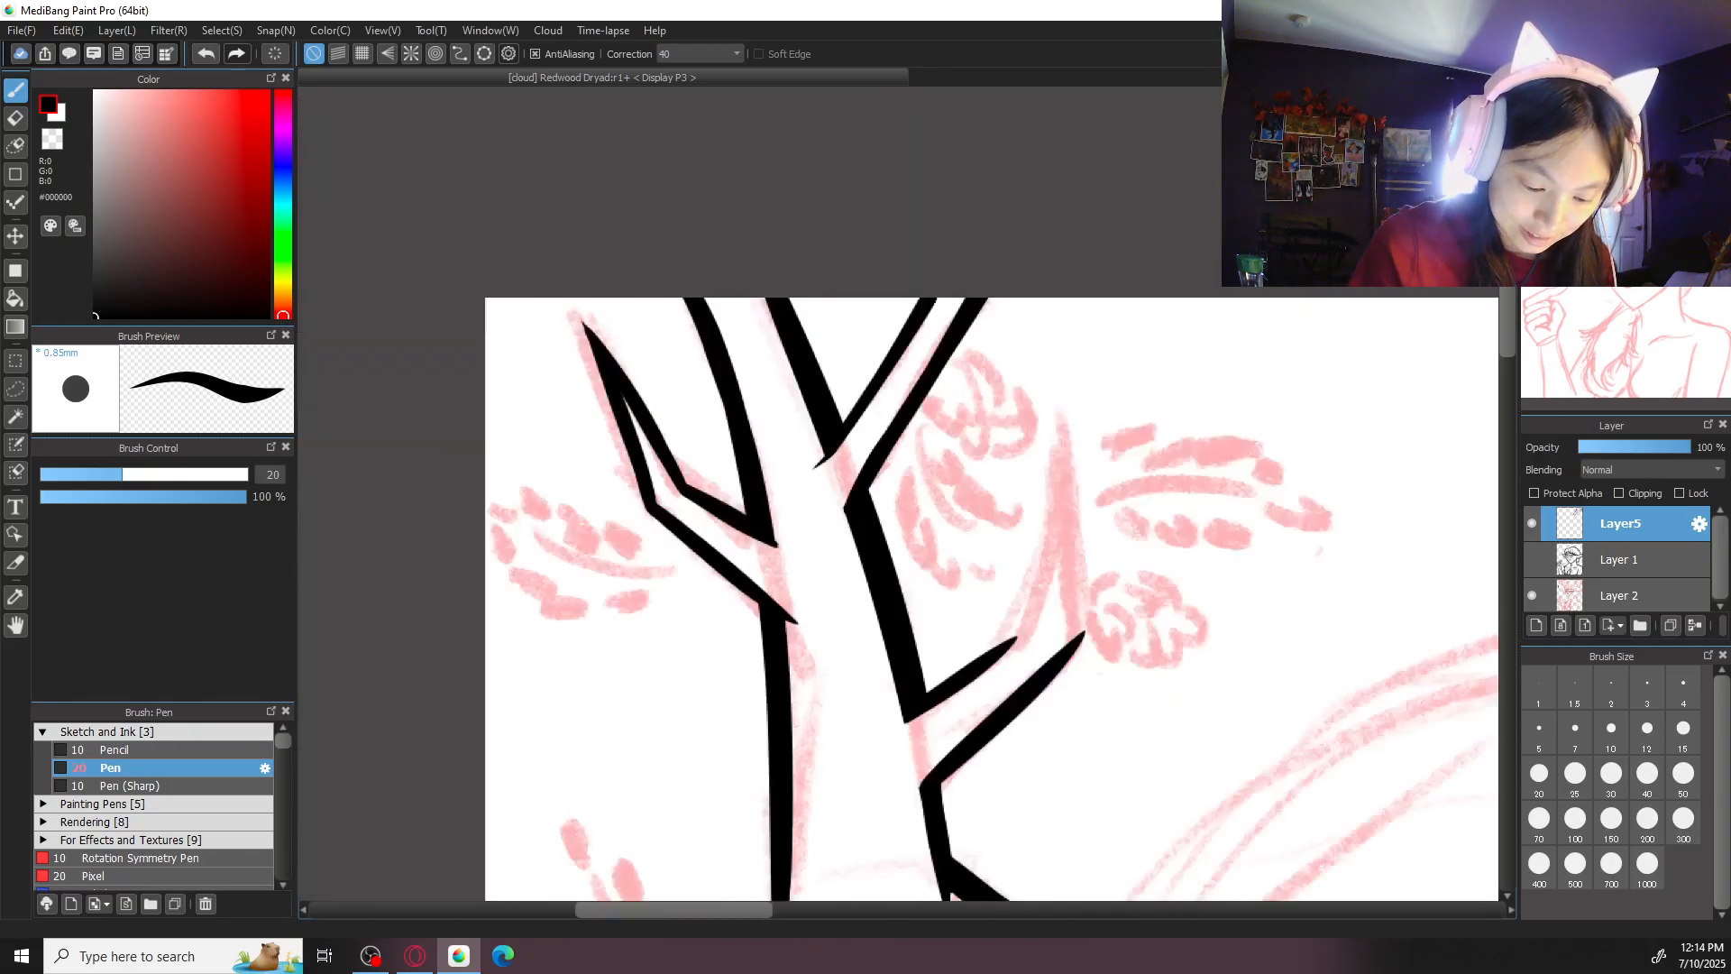
pyautogui.moveTo(1031, 624)
pyautogui.mouseDown()
pyautogui.moveTo(929, 690)
pyautogui.moveTo(959, 677)
pyautogui.mouseUp()
pyautogui.hotkey('ctrl', 'z')
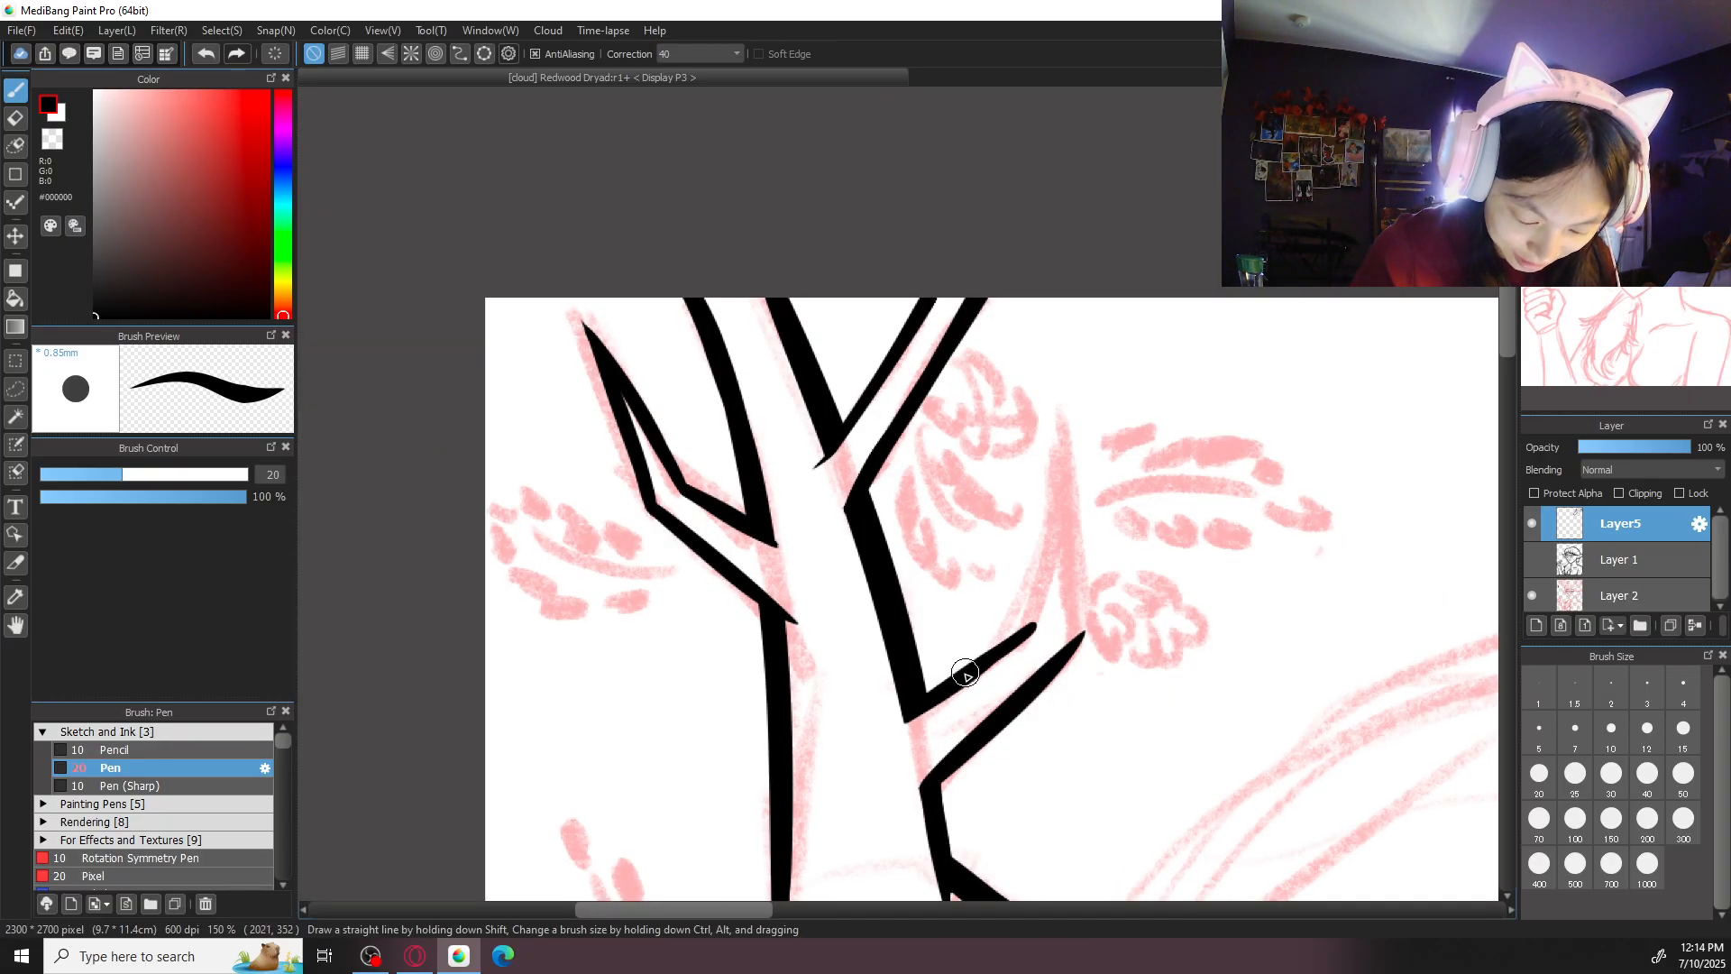
pyautogui.moveTo(1065, 422)
pyautogui.mouseDown()
pyautogui.moveTo(1028, 615)
pyautogui.moveTo(1069, 399)
pyautogui.moveTo(1078, 627)
pyautogui.mouseUp()
pyautogui.hotkey('ctrl', 'z')
pyautogui.hotkey('ctrl', 'z')
pyautogui.hotkey('ctrl', 'z')
pyautogui.moveTo(1066, 417)
pyautogui.mouseDown()
pyautogui.moveTo(1081, 637)
pyautogui.moveTo(1079, 571)
pyautogui.moveTo(1092, 616)
pyautogui.moveTo(1037, 691)
pyautogui.mouseUp()
pyautogui.hotkey('ctrl', 'z')
pyautogui.moveTo(1084, 631); pyautogui.dragTo(1022, 698)
pyautogui.moveTo(1079, 642)
pyautogui.mouseDown()
pyautogui.moveTo(1043, 682)
pyautogui.moveTo(975, 655)
pyautogui.mouseUp()
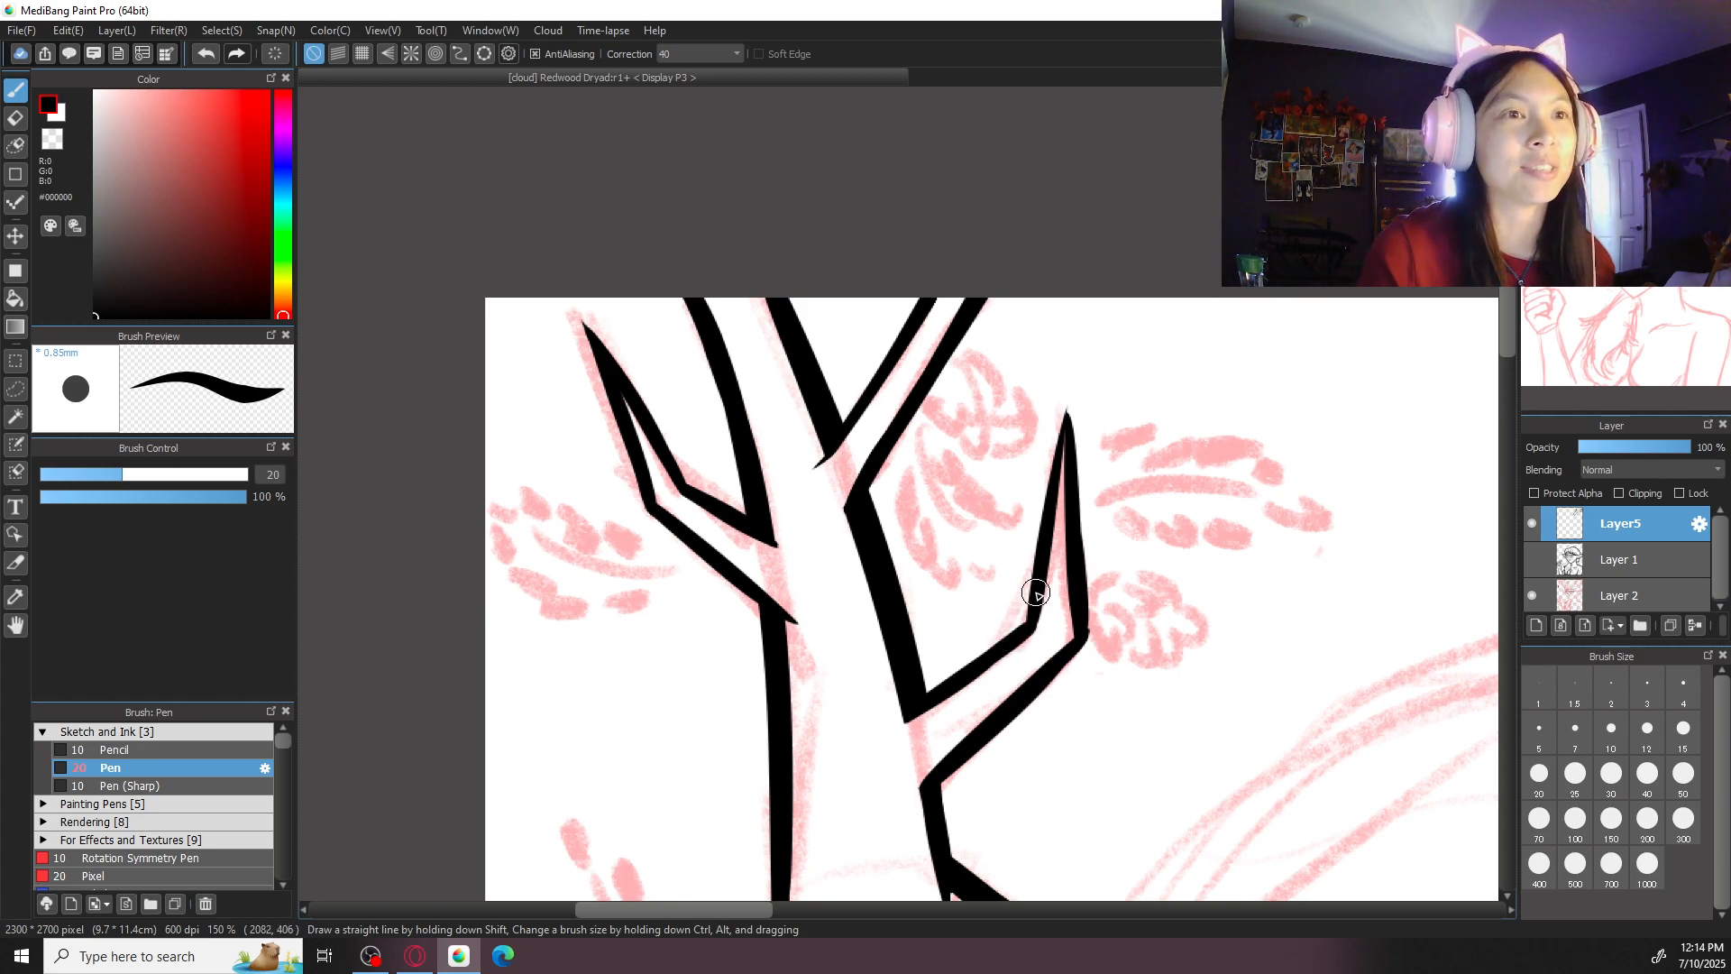
pyautogui.moveTo(1092, 446); pyautogui.dragTo(1071, 448)
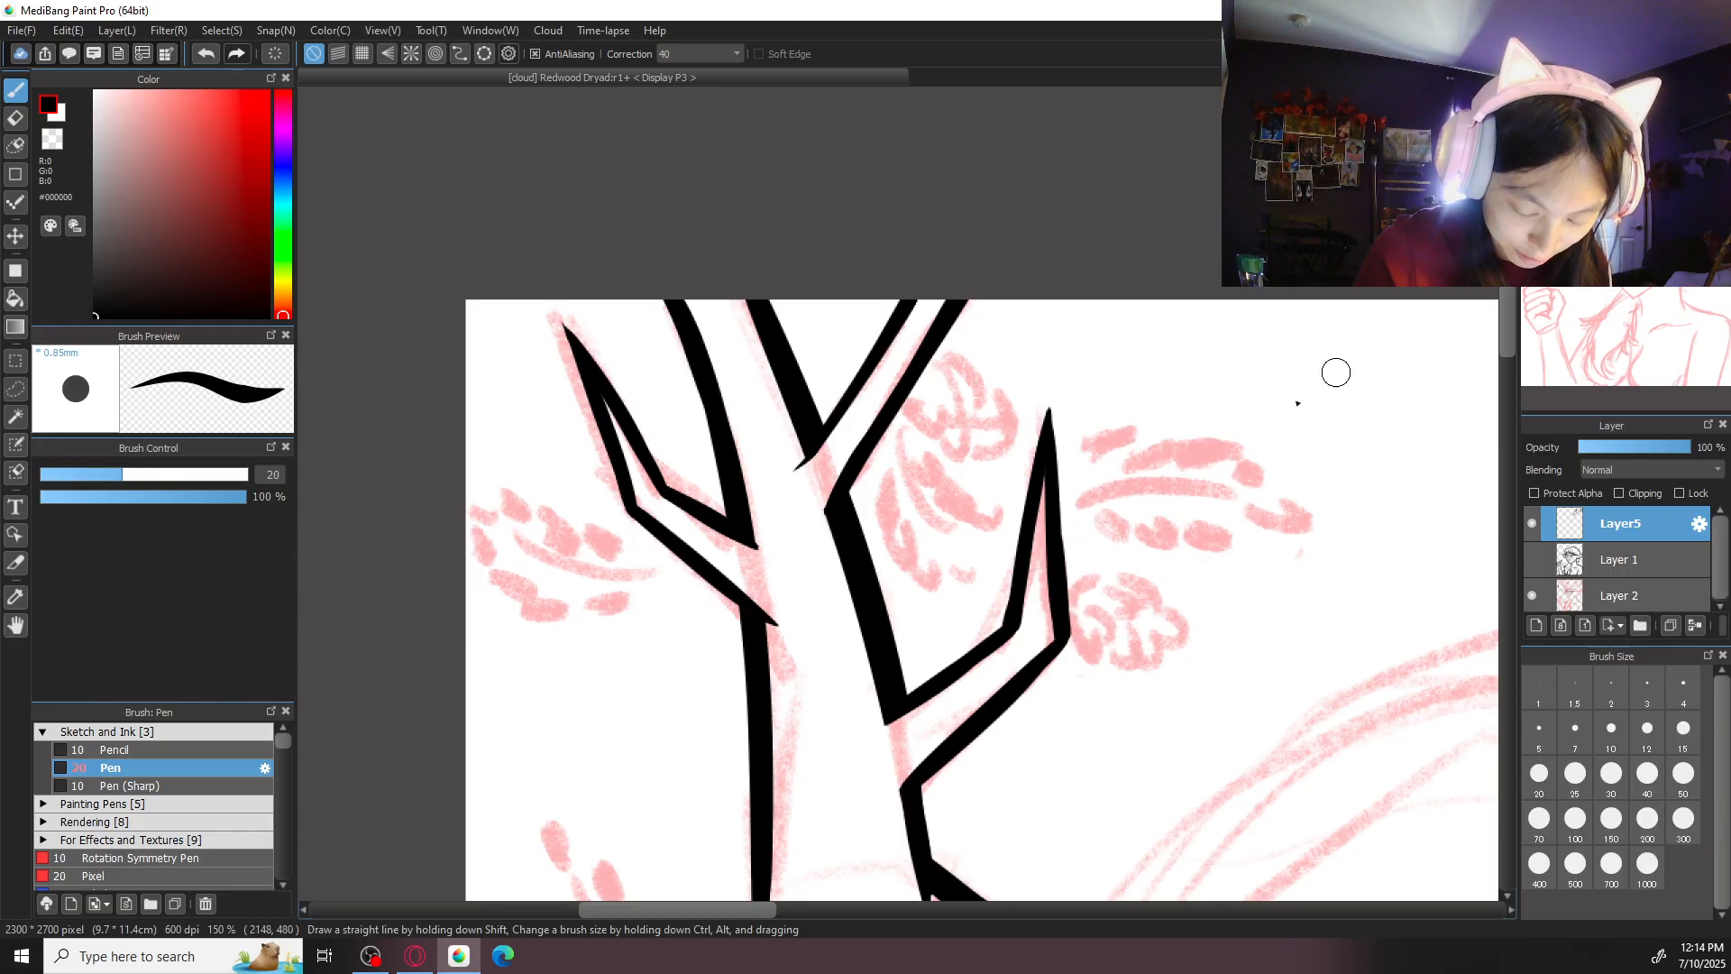
# - Extend both edges of the lower side branch nearest the first joint slightly past the antler's lower edge
pyautogui.press('Right')
pyautogui.press('Right')
pyautogui.press('Right')
pyautogui.press('Right')
pyautogui.press('Right')
pyautogui.press('Right')
pyautogui.hotkey('ctrl', '+')
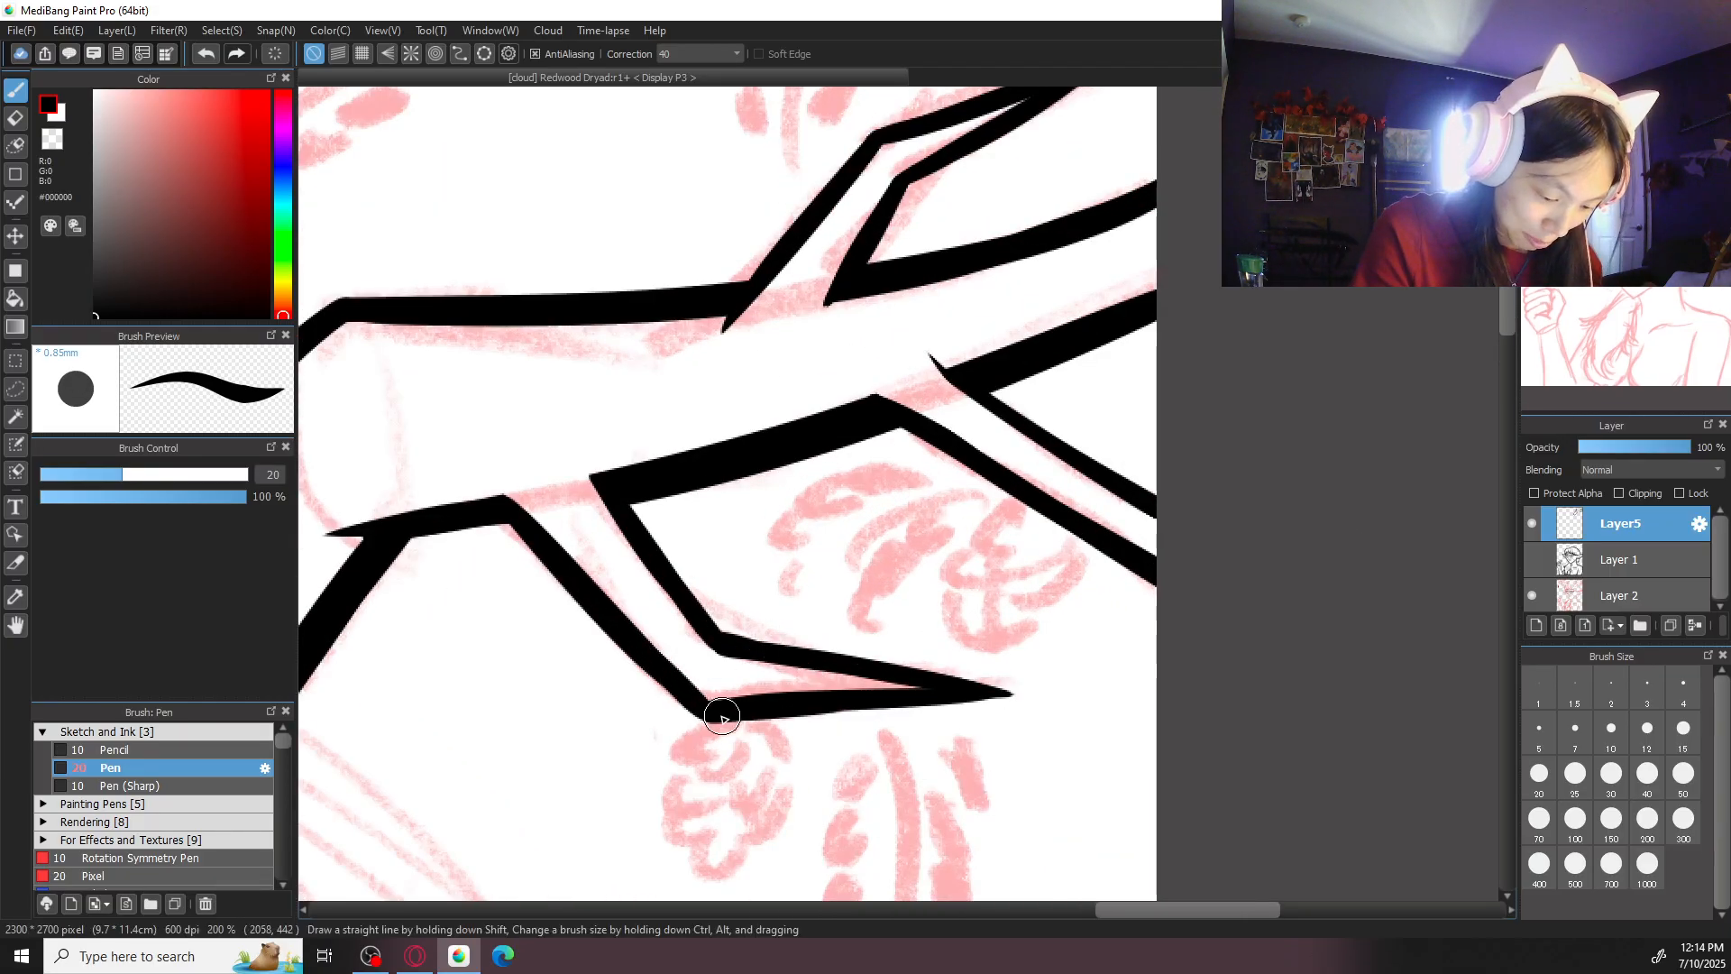
pyautogui.moveTo(680, 582); pyautogui.dragTo(1048, 566)
pyautogui.moveTo(848, 466); pyautogui.dragTo(961, 561)
pyautogui.moveTo(952, 444)
pyautogui.mouseDown()
pyautogui.moveTo(1011, 530)
pyautogui.moveTo(956, 446)
pyautogui.moveTo(1001, 521)
pyautogui.mouseUp()
pyautogui.hotkey('ctrl', 'z')
pyautogui.hotkey('ctrl', 'z')
pyautogui.hotkey('ctrl', 'z')
pyautogui.moveTo(844, 467)
pyautogui.mouseDown()
pyautogui.moveTo(918, 546)
pyautogui.moveTo(860, 481)
pyautogui.moveTo(897, 525)
pyautogui.mouseUp()
pyautogui.hotkey('ctrl', 'z')
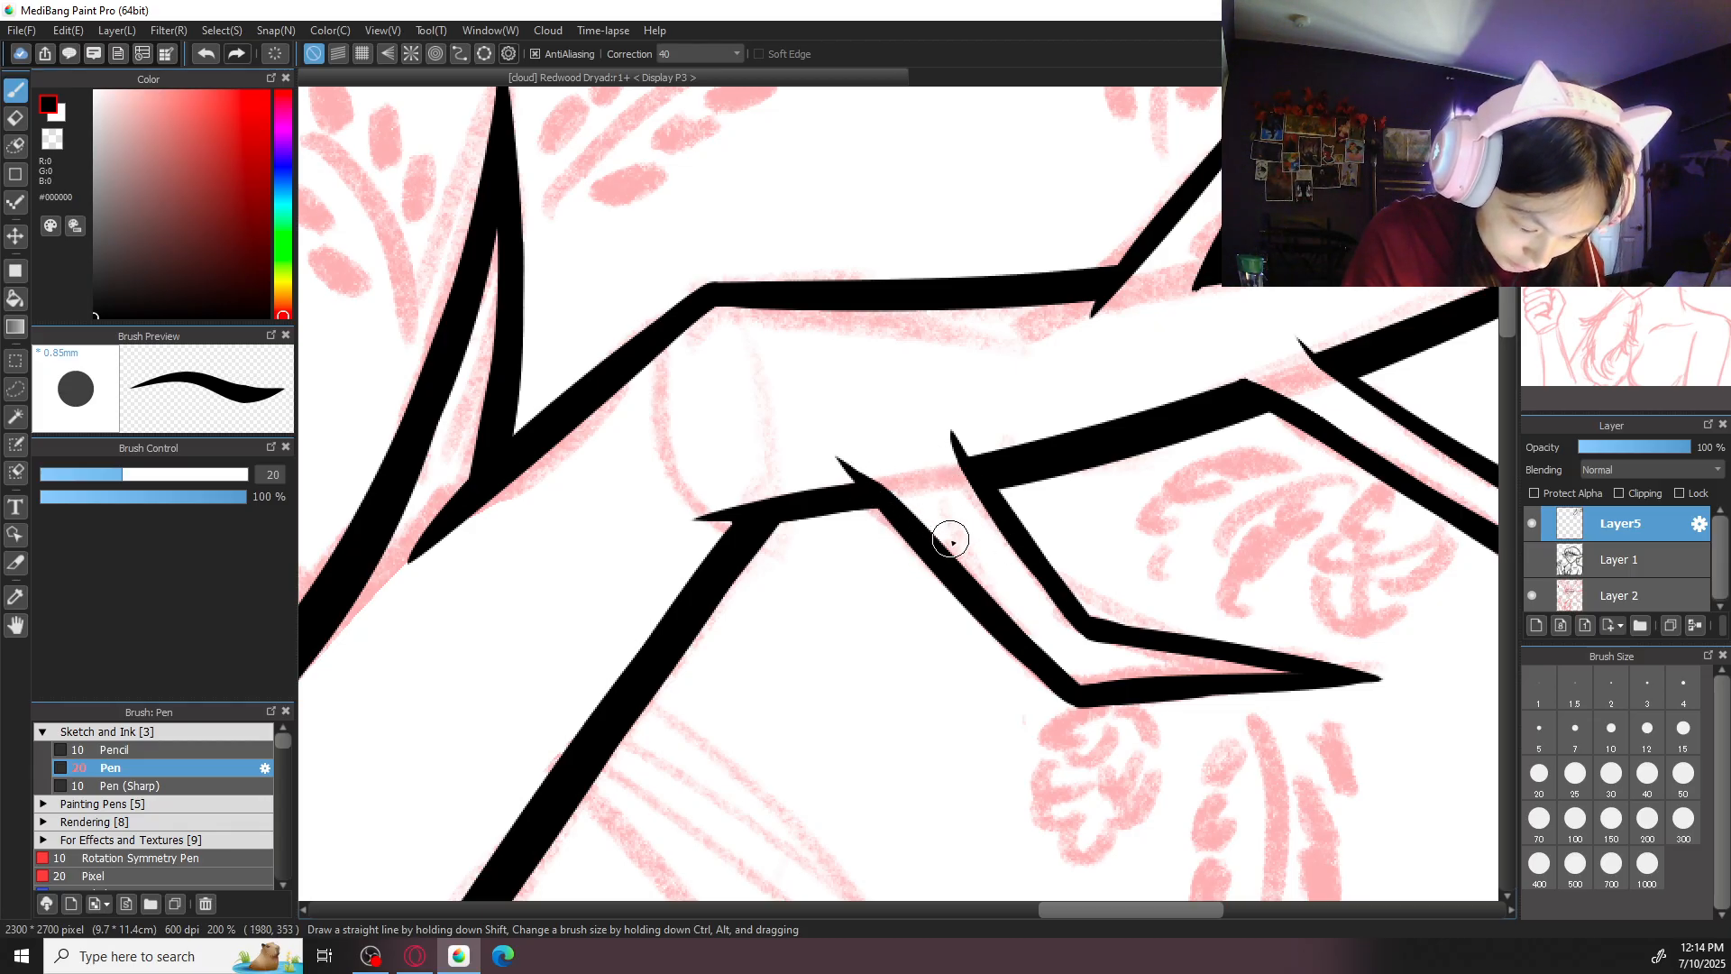
# - Examine the inked antler up close and against the whole sketch, including the antler that is not yet inked
pyautogui.hotkey('ctrl', '-')
pyautogui.hotkey('ctrl', '-')
pyautogui.hotkey('ctrl', '-')
pyautogui.hotkey('ctrl', '-')
pyautogui.hotkey('ctrl', '-')
pyautogui.hotkey('ctrl', '+')
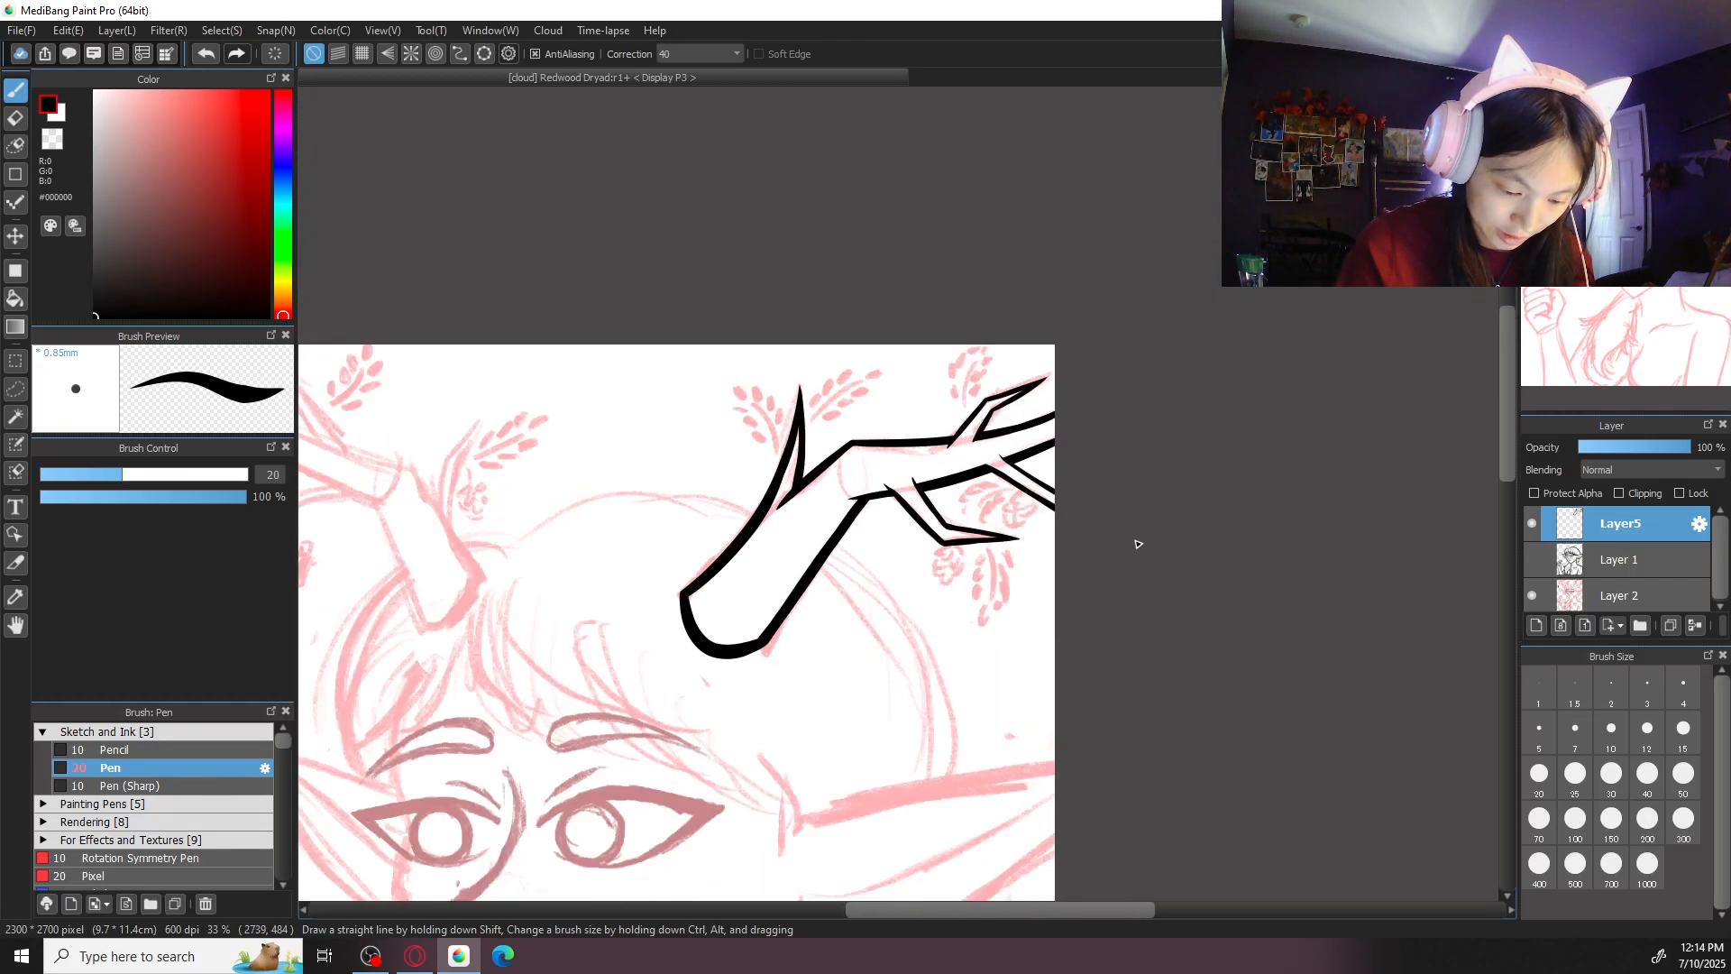
pyautogui.moveTo(1002, 647); pyautogui.dragTo(1253, 553)
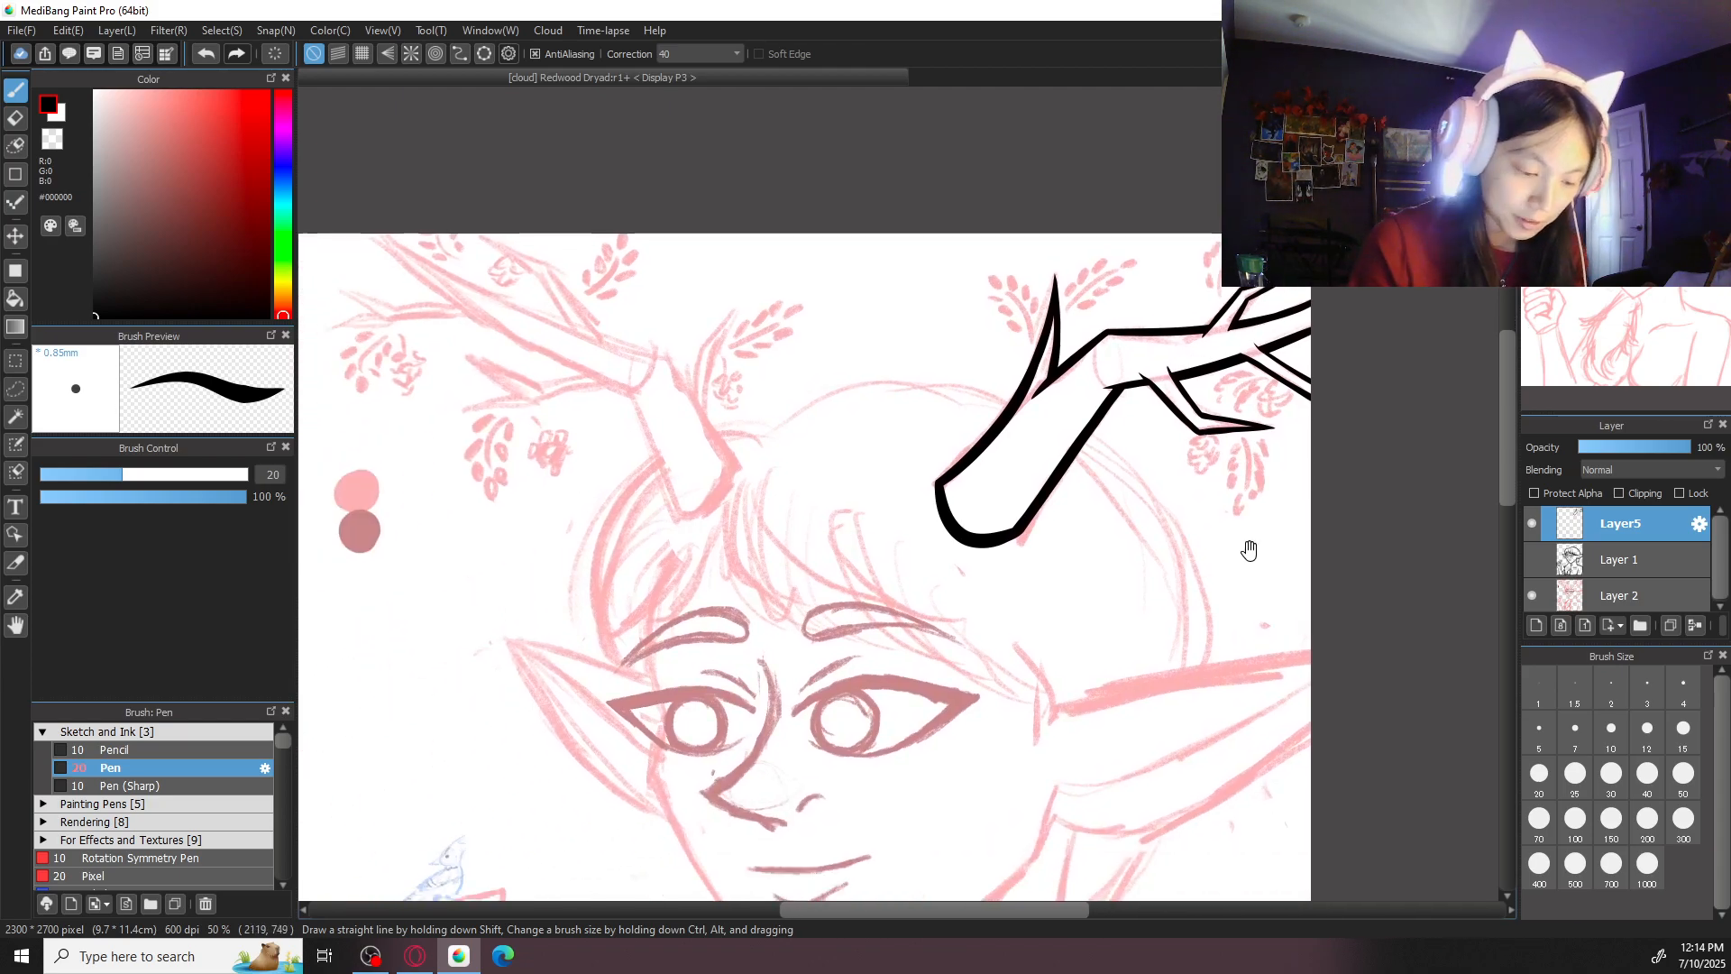
pyautogui.hotkey('ctrl', '-')
pyautogui.hotkey('ctrl', '+')
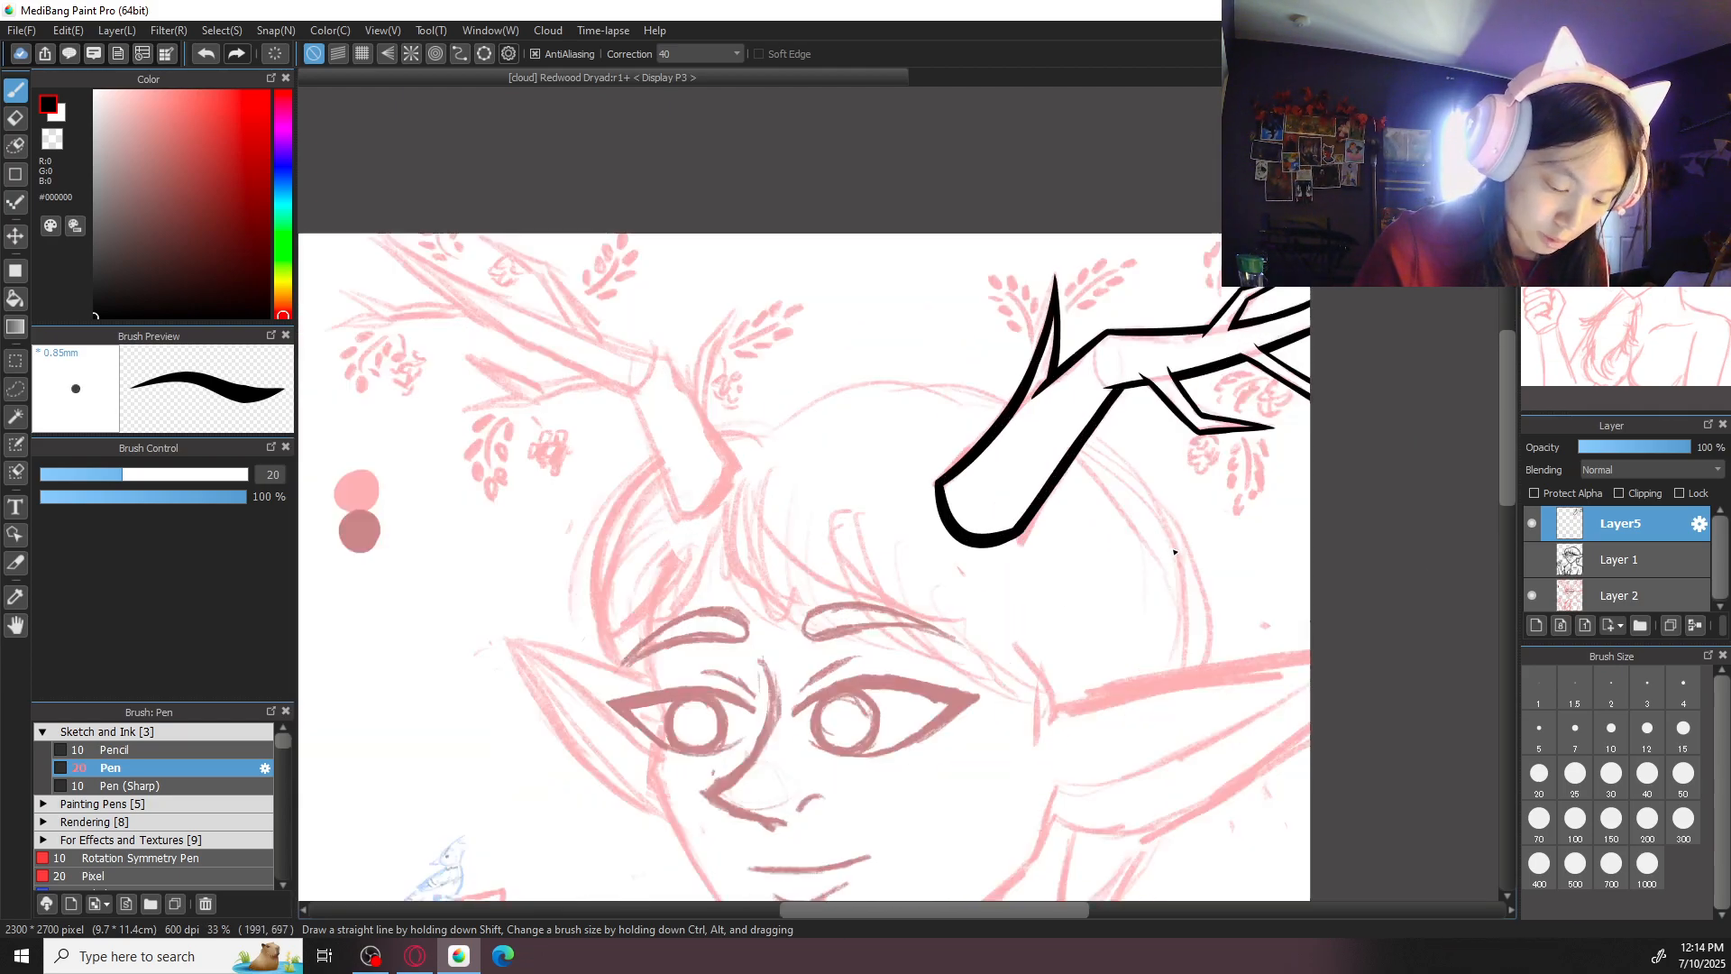
pyautogui.hotkey('ctrl', '+')
pyautogui.hotkey('ctrl', '+')
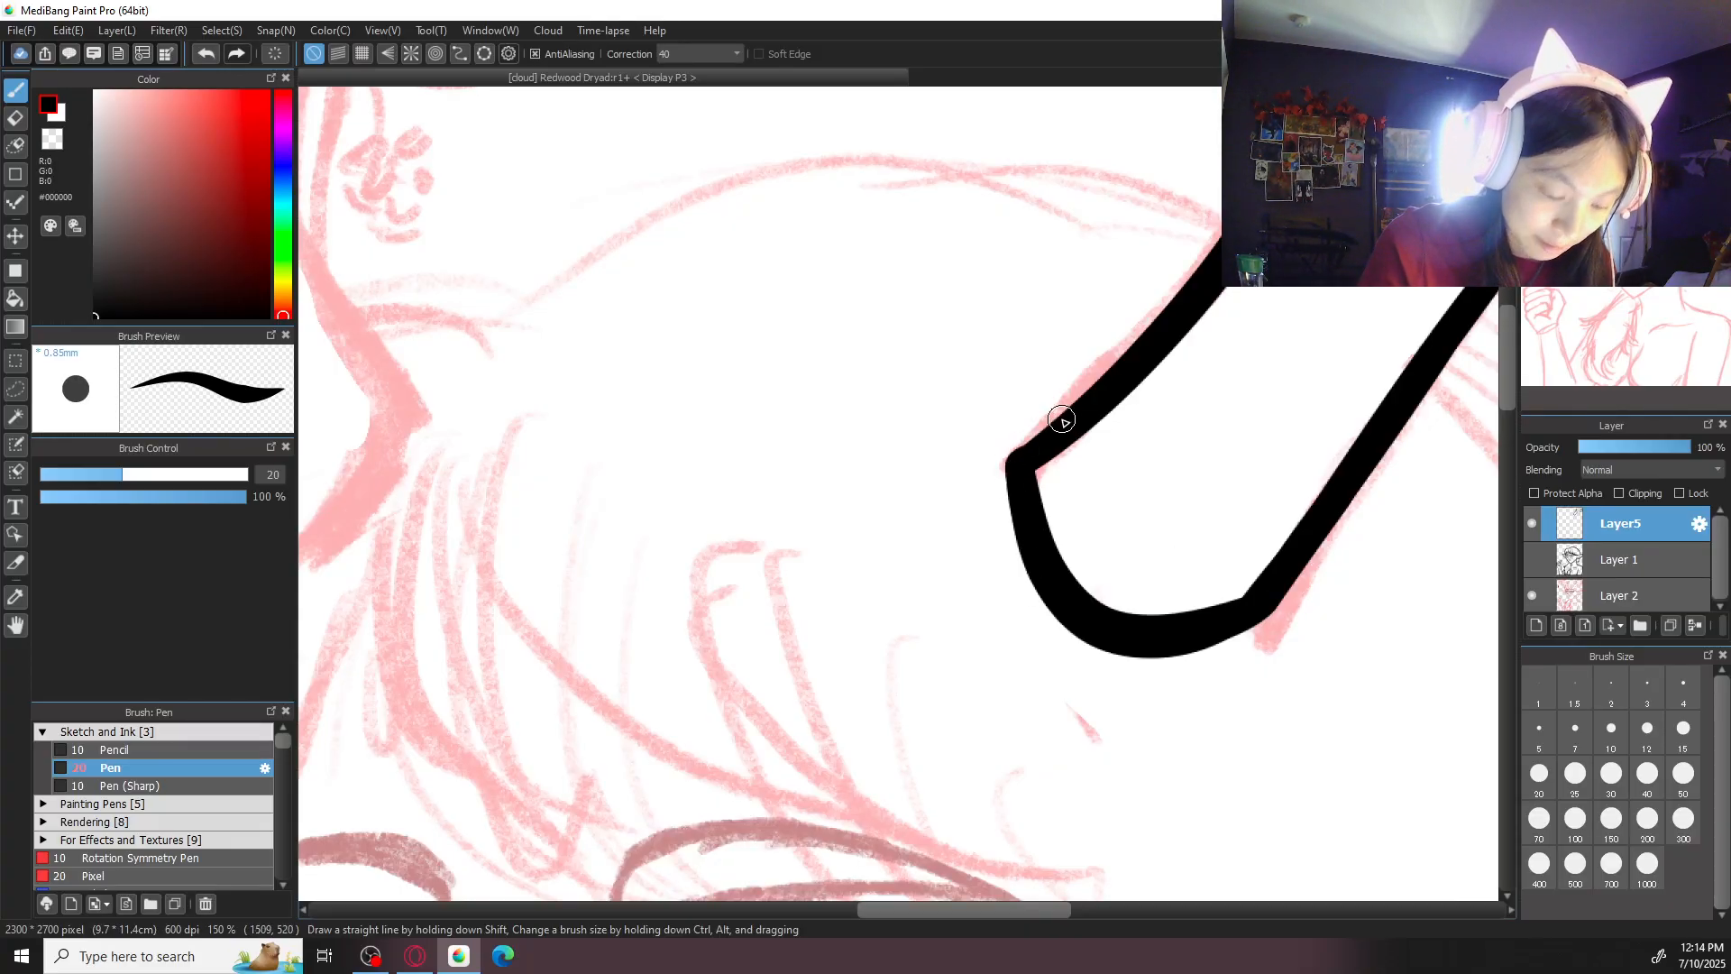
pyautogui.hotkey('ctrl', '-')
pyautogui.hotkey('ctrl', '-')
pyautogui.hotkey('ctrl', '-')
pyautogui.hotkey('ctrl', '-')
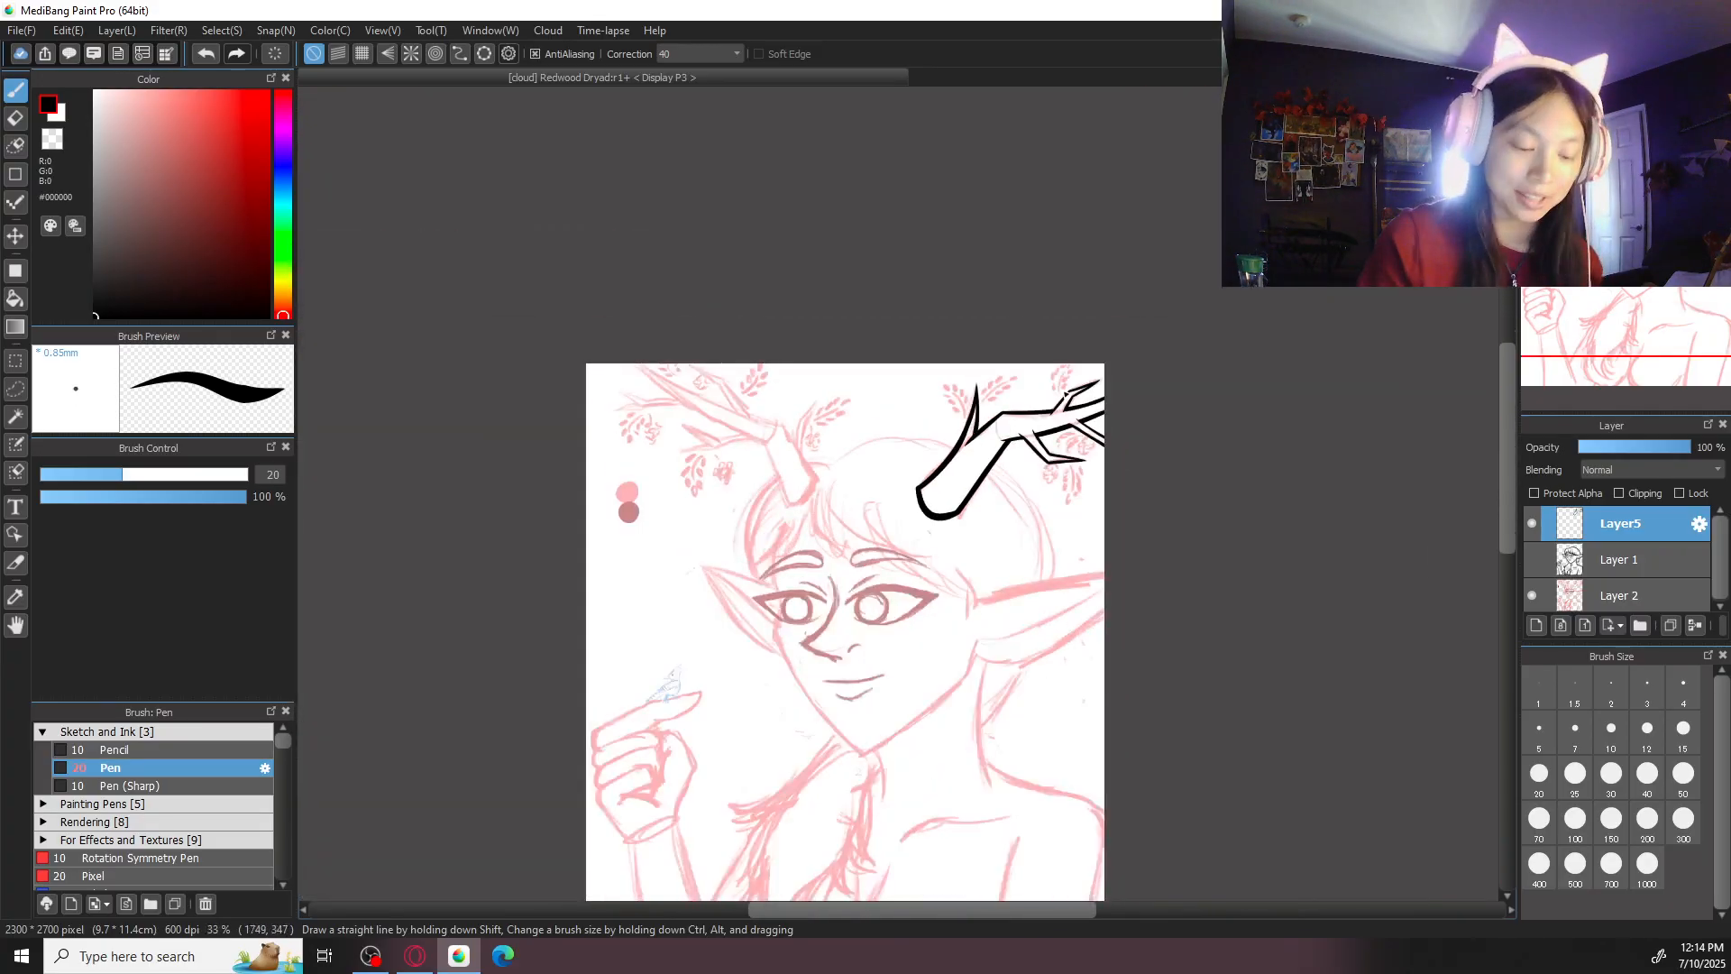
pyautogui.hotkey('ctrl', '+')
# - Set the pen size to 30 and ink the second antler's inner base edge, bending it at the joint
pyautogui.hotkey('ctrl', '+')
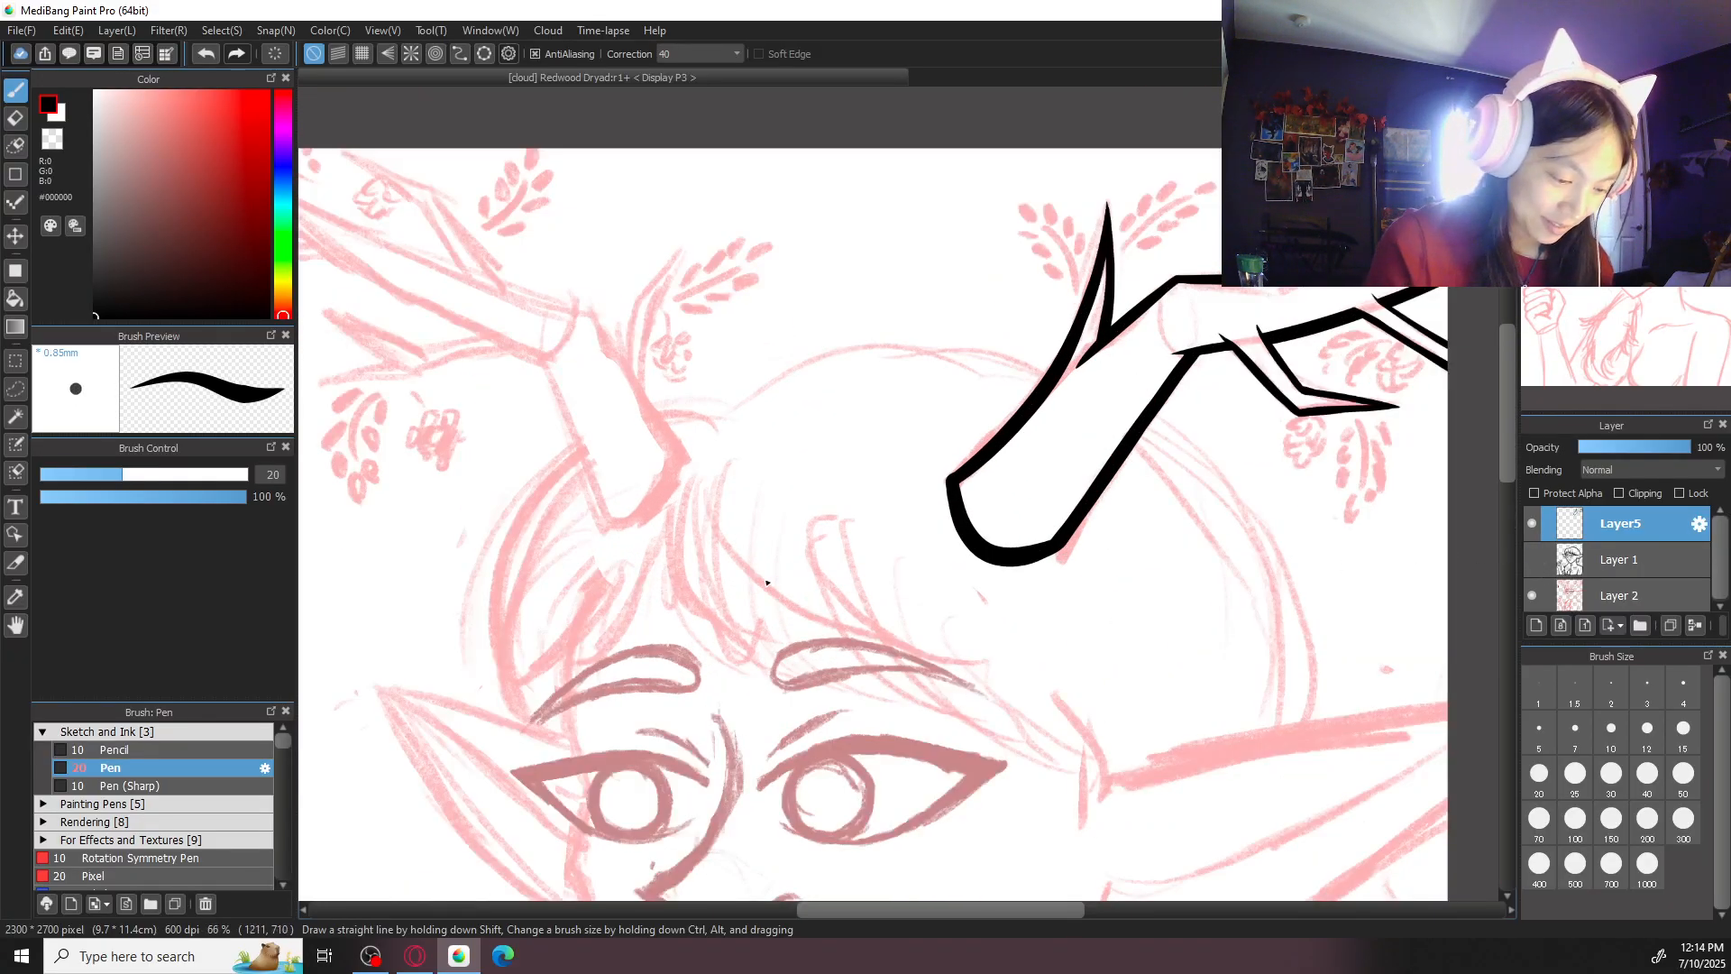
pyautogui.moveTo(794, 577); pyautogui.dragTo(994, 714)
pyautogui.hotkey('ctrl', '+')
pyautogui.moveTo(785, 455); pyautogui.dragTo(805, 503)
pyautogui.hotkey('ctrl', 'z')
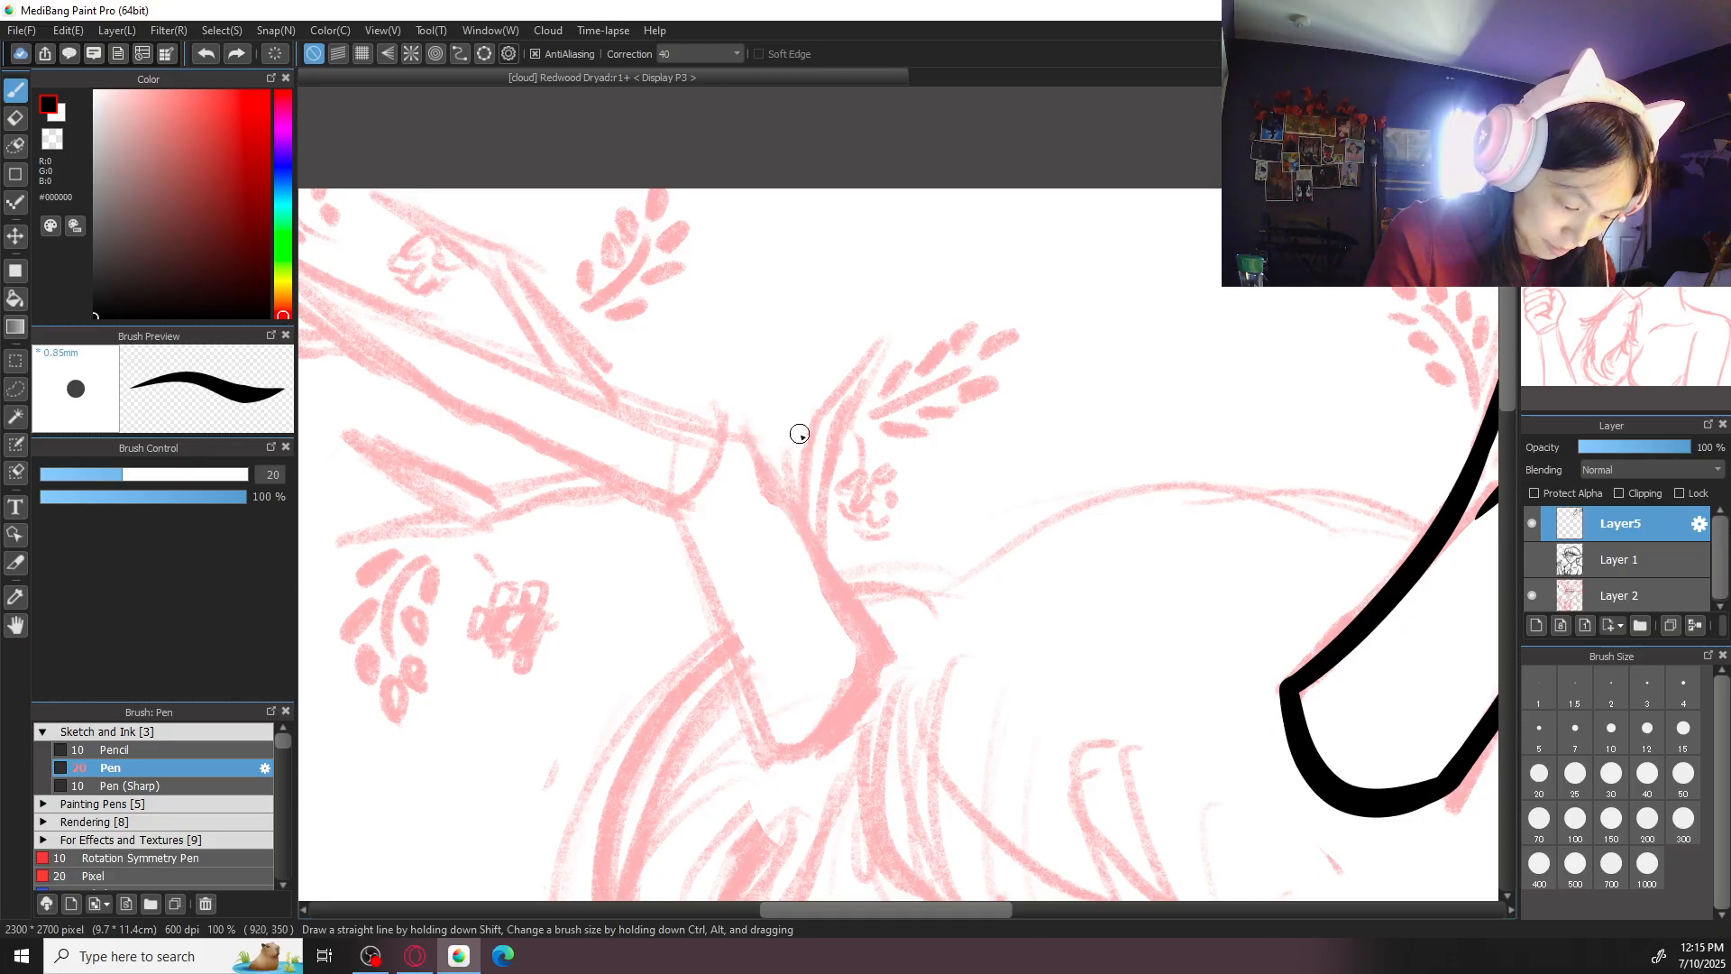
pyautogui.click(1611, 776)
pyautogui.moveTo(678, 415)
pyautogui.mouseDown()
pyautogui.moveTo(787, 489)
pyautogui.moveTo(856, 628)
pyautogui.moveTo(748, 449)
pyautogui.moveTo(879, 649)
pyautogui.mouseUp()
pyautogui.hotkey('ctrl', 'z')
pyautogui.hotkey('ctrl', 'z')
pyautogui.moveTo(665, 414)
pyautogui.mouseDown()
pyautogui.moveTo(775, 463)
pyautogui.moveTo(885, 648)
pyautogui.mouseUp()
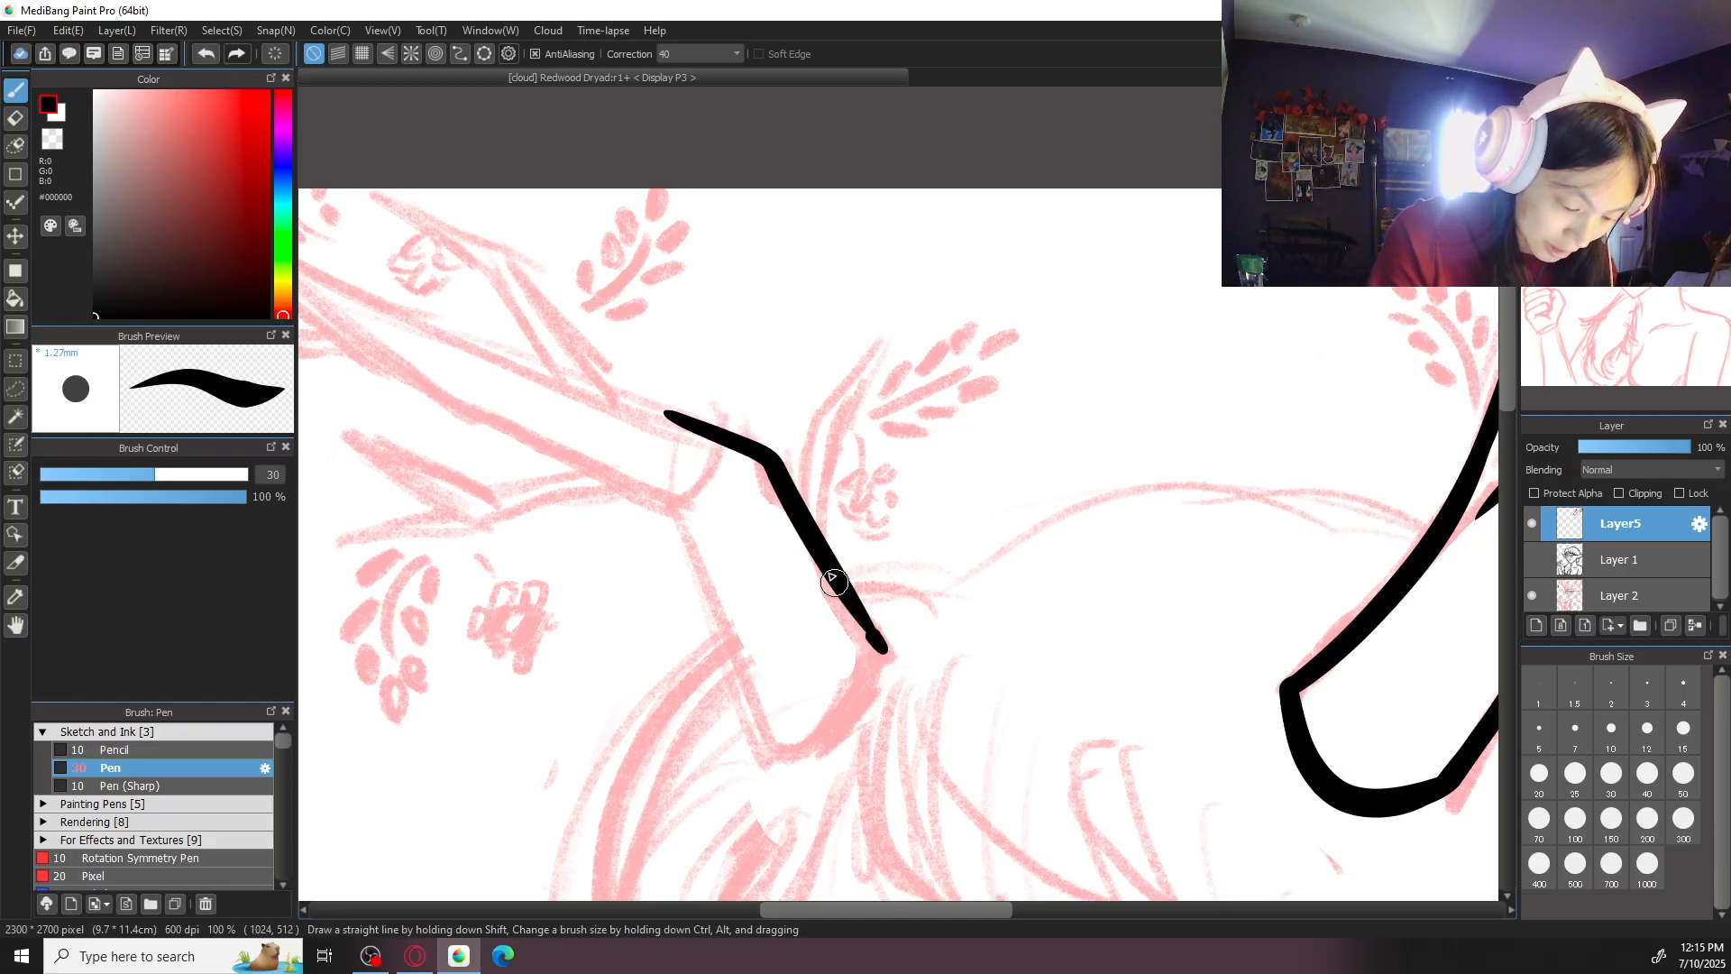
pyautogui.hotkey('ctrl', 'z')
pyautogui.moveTo(823, 566); pyautogui.dragTo(882, 650)
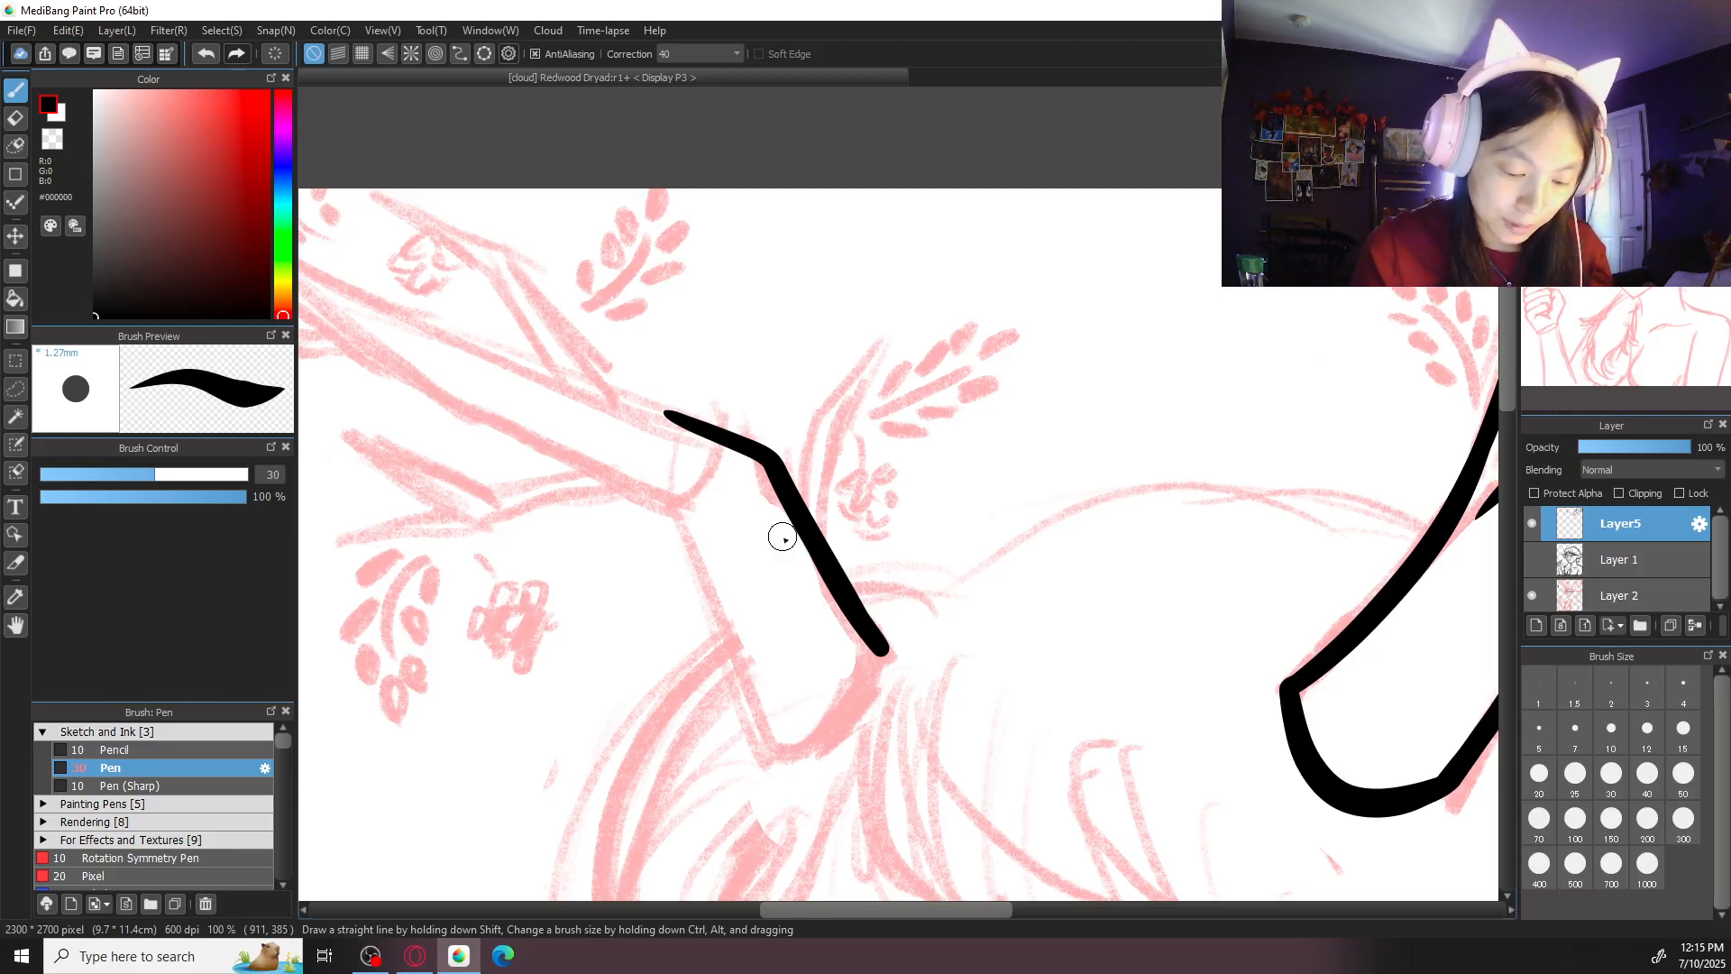
# - Try several strokes for the outer edge of the second antler's base segment
pyautogui.moveTo(678, 512); pyautogui.dragTo(777, 785)
pyautogui.hotkey('ctrl', 'z')
pyautogui.moveTo(678, 513); pyautogui.dragTo(760, 742)
pyautogui.hotkey('ctrl', 'z')
pyautogui.hotkey('ctrl', 'y')
pyautogui.hotkey('ctrl', 'z')
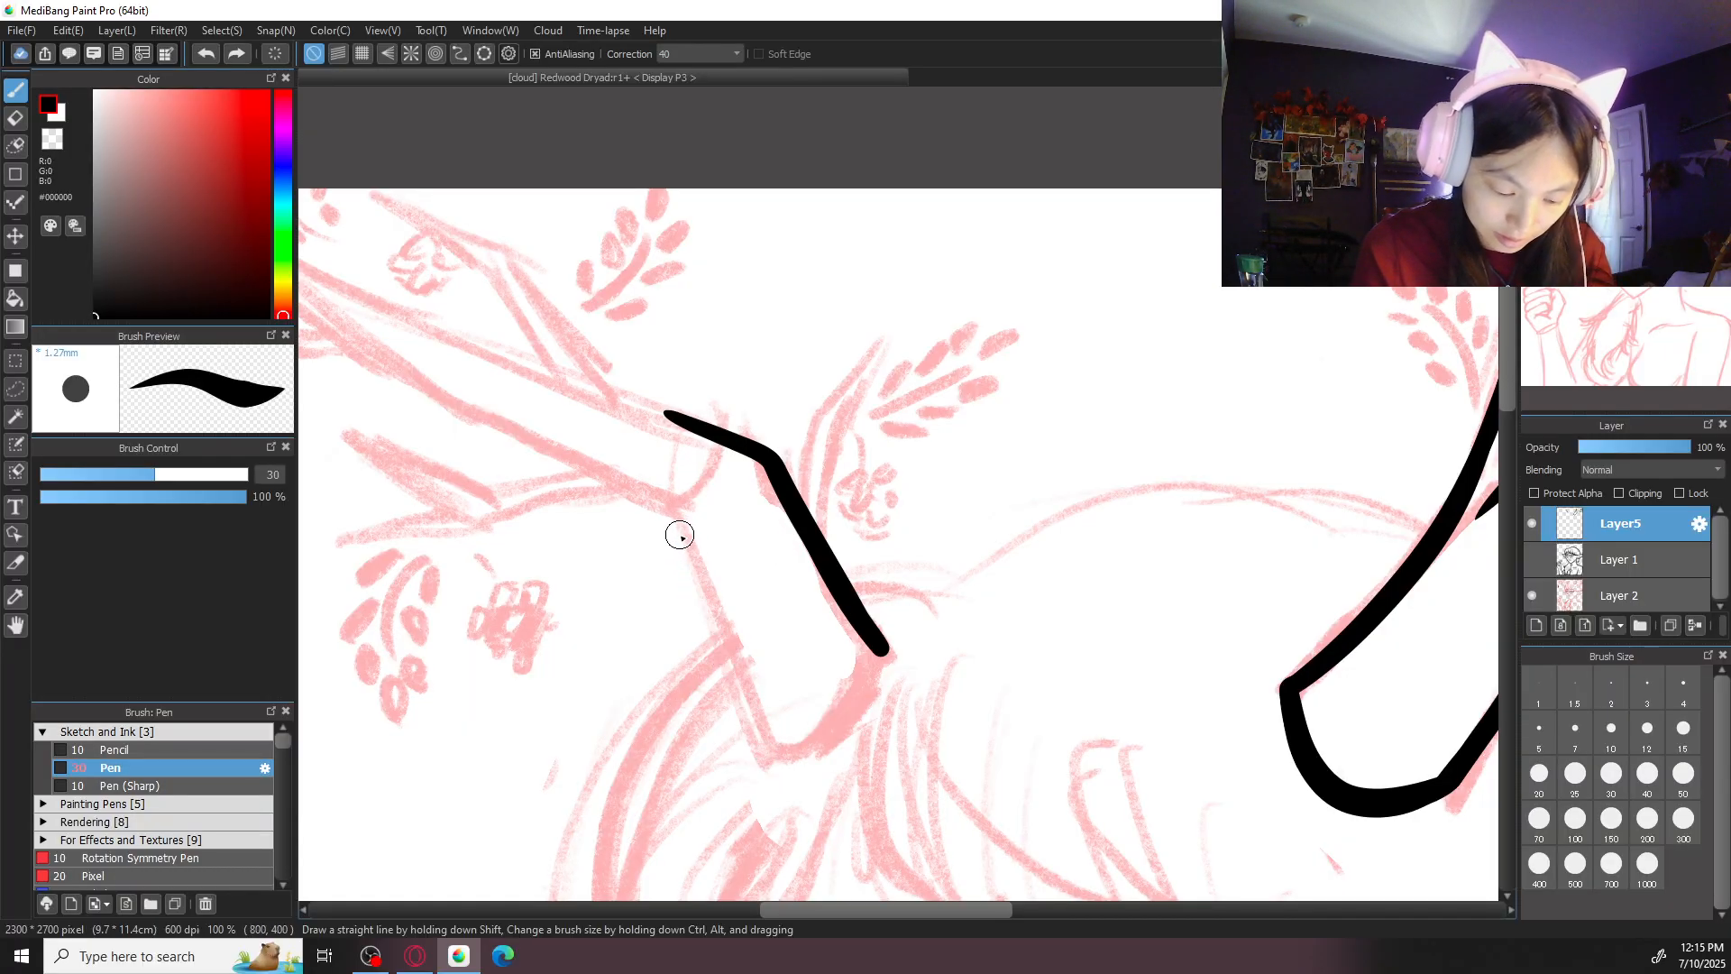
pyautogui.moveTo(676, 523); pyautogui.dragTo(758, 740)
pyautogui.hotkey('ctrl', 'z')
pyautogui.moveTo(680, 528); pyautogui.dragTo(763, 762)
pyautogui.hotkey('ctrl', 'z')
pyautogui.moveTo(727, 661); pyautogui.dragTo(671, 516)
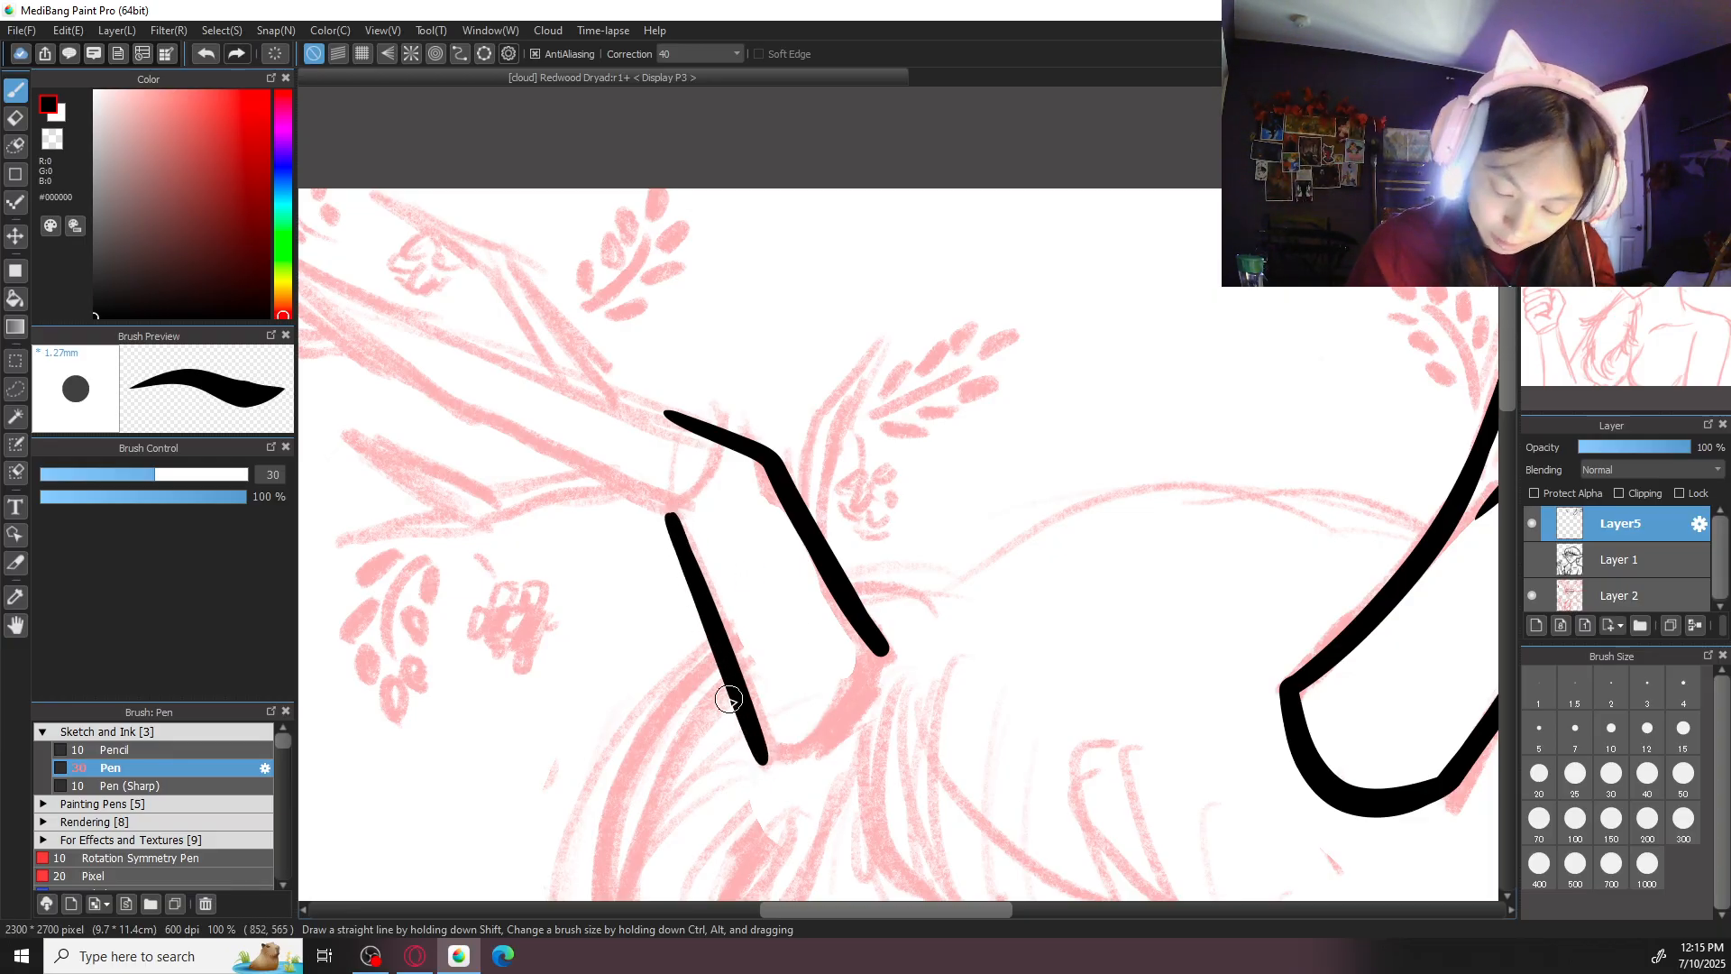
# - Try pen size 40 and redo the outer edge of the second antler's base segment at size 30
pyautogui.click(1684, 775)
pyautogui.click(1648, 775)
pyautogui.hotkey('ctrl', 'z')
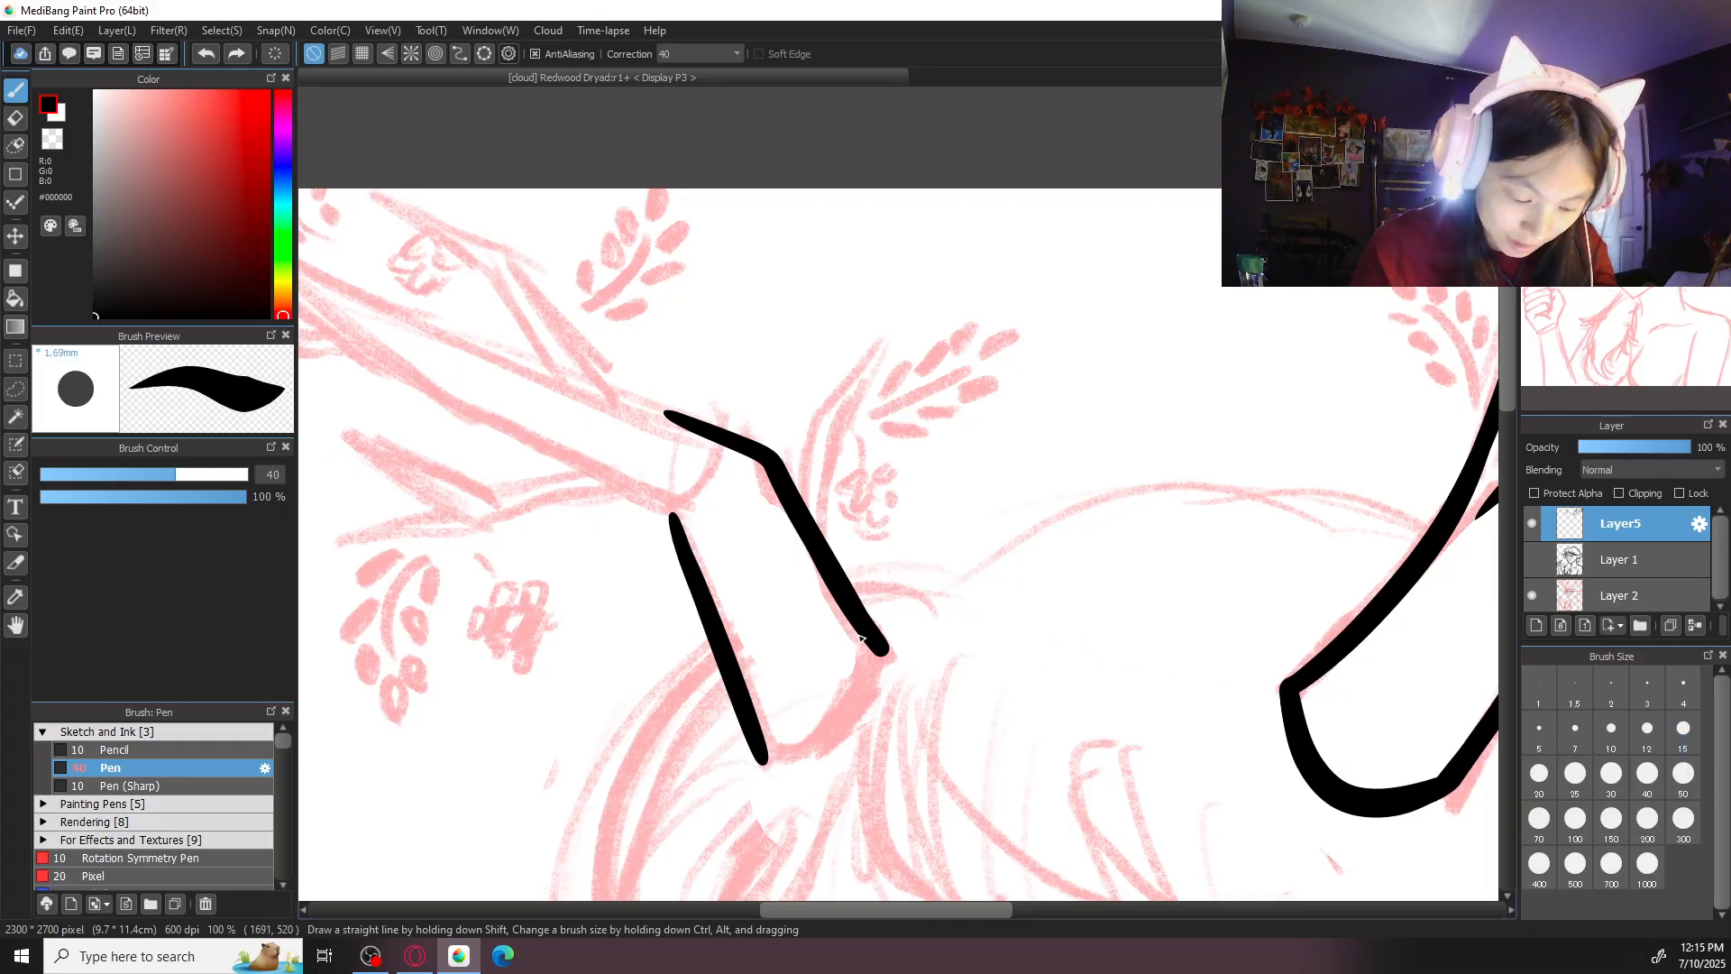
pyautogui.hotkey('ctrl', 'z')
pyautogui.moveTo(669, 512); pyautogui.dragTo(758, 762)
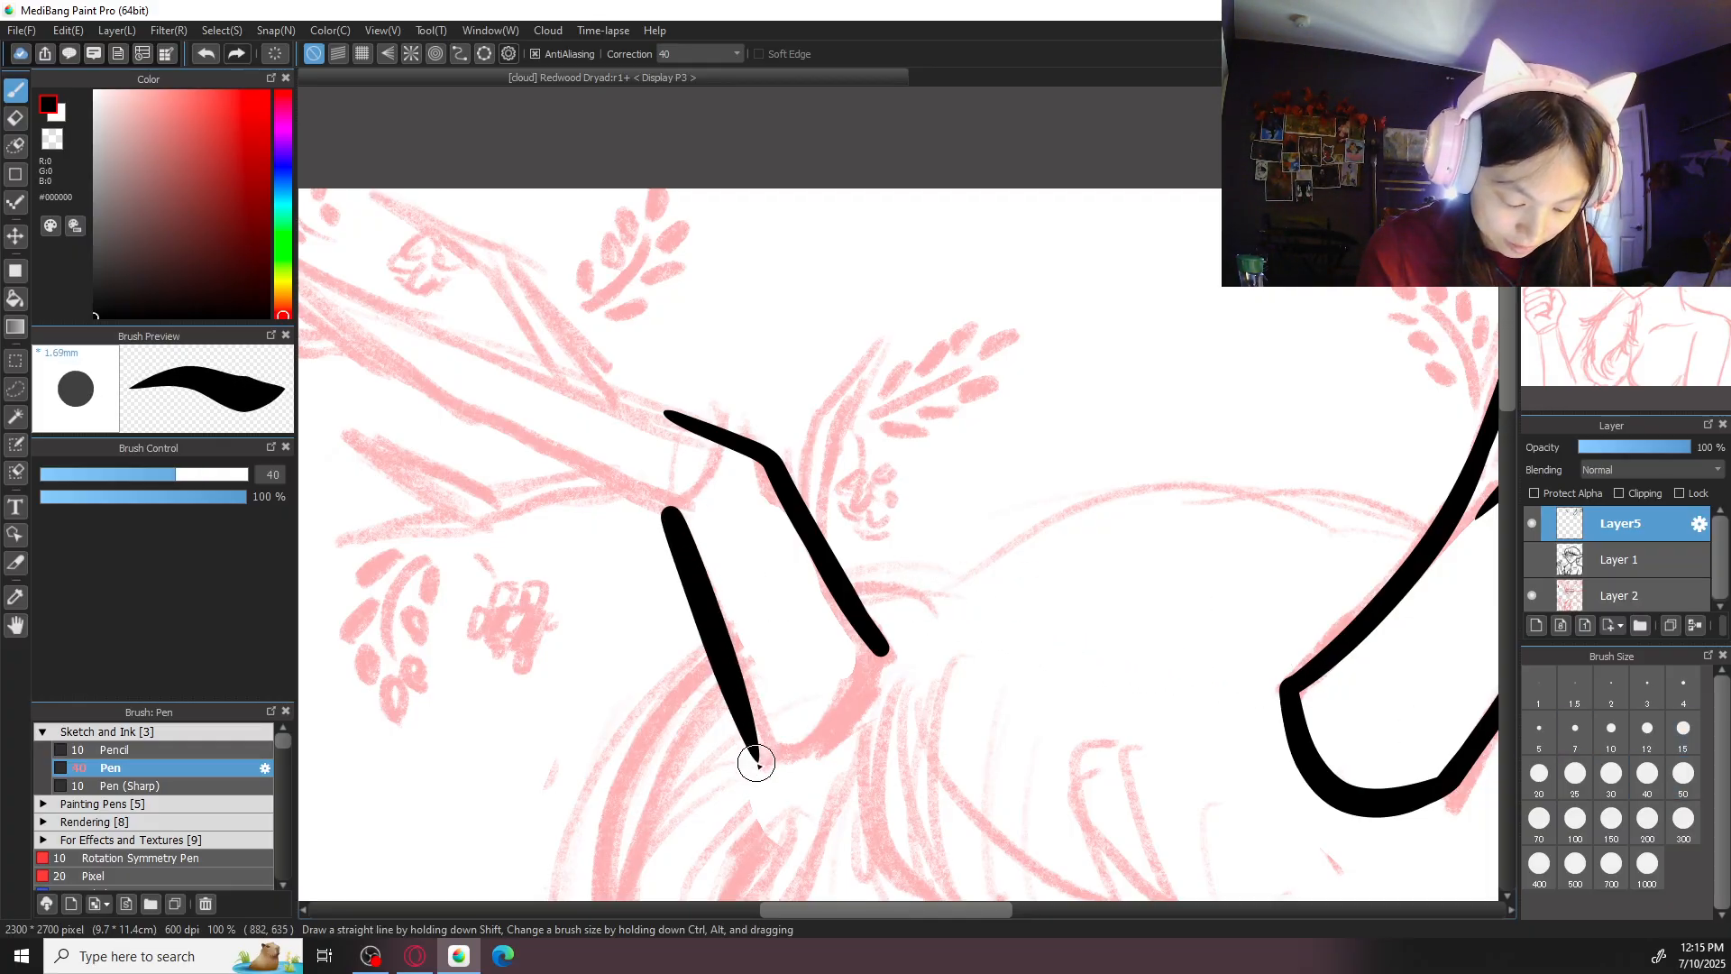
pyautogui.hotkey('ctrl', 'z')
pyautogui.click(1611, 773)
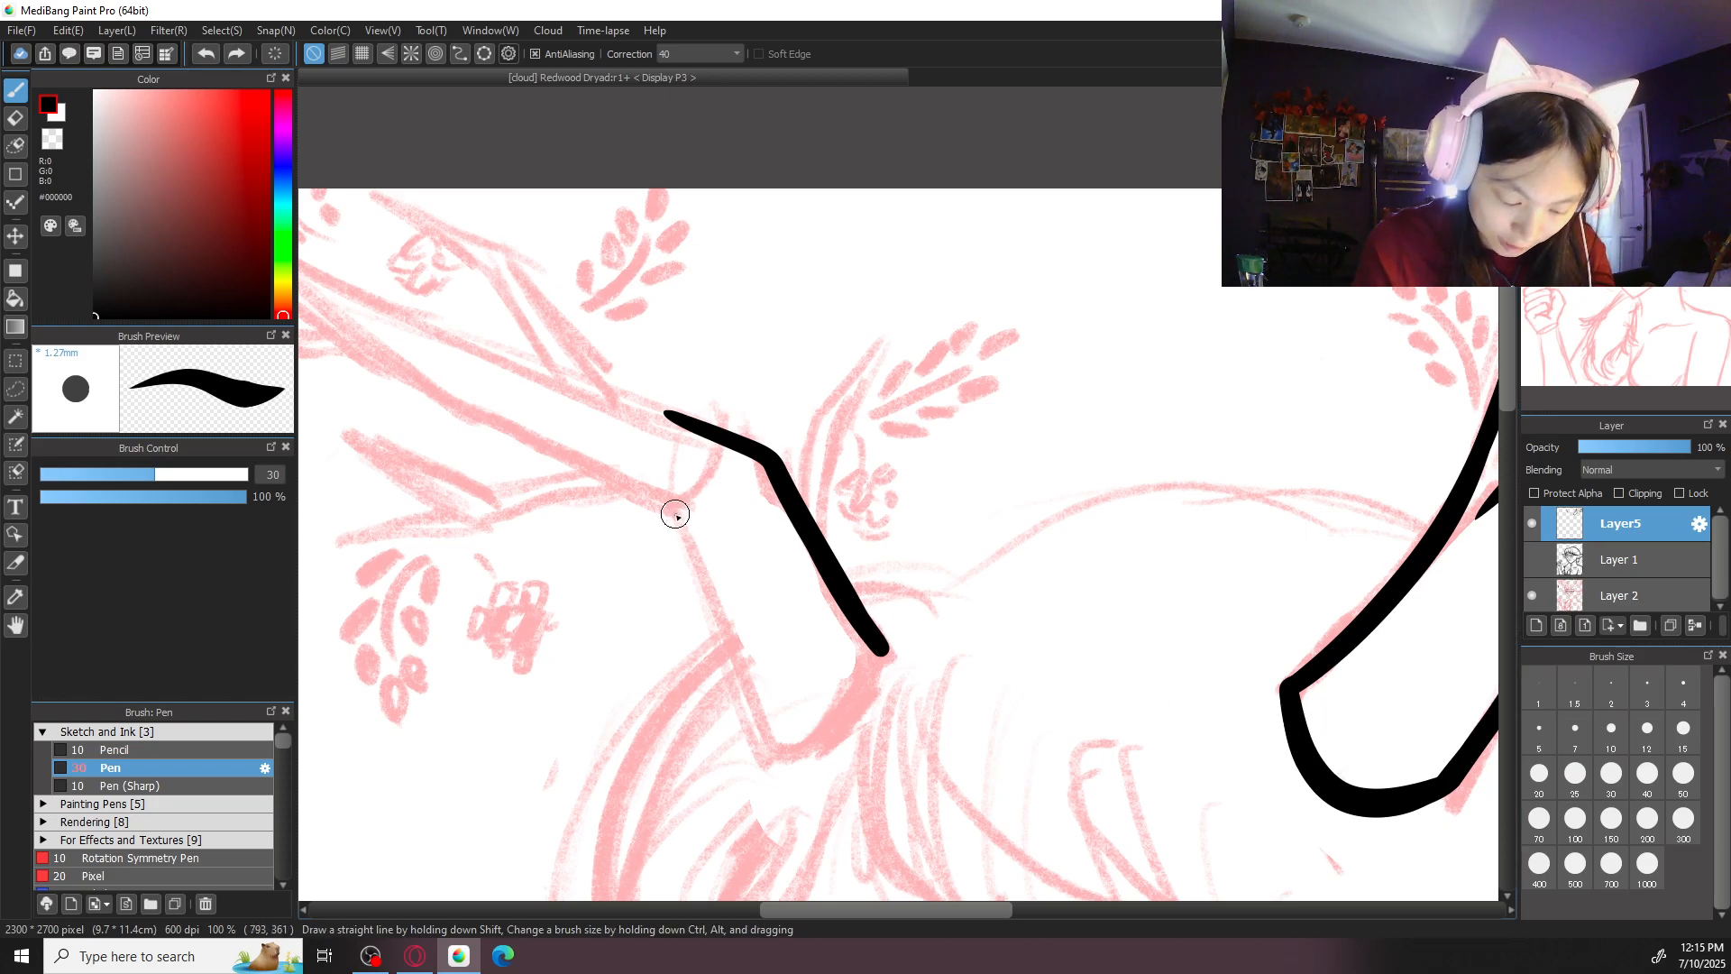
pyautogui.moveTo(676, 514); pyautogui.dragTo(766, 765)
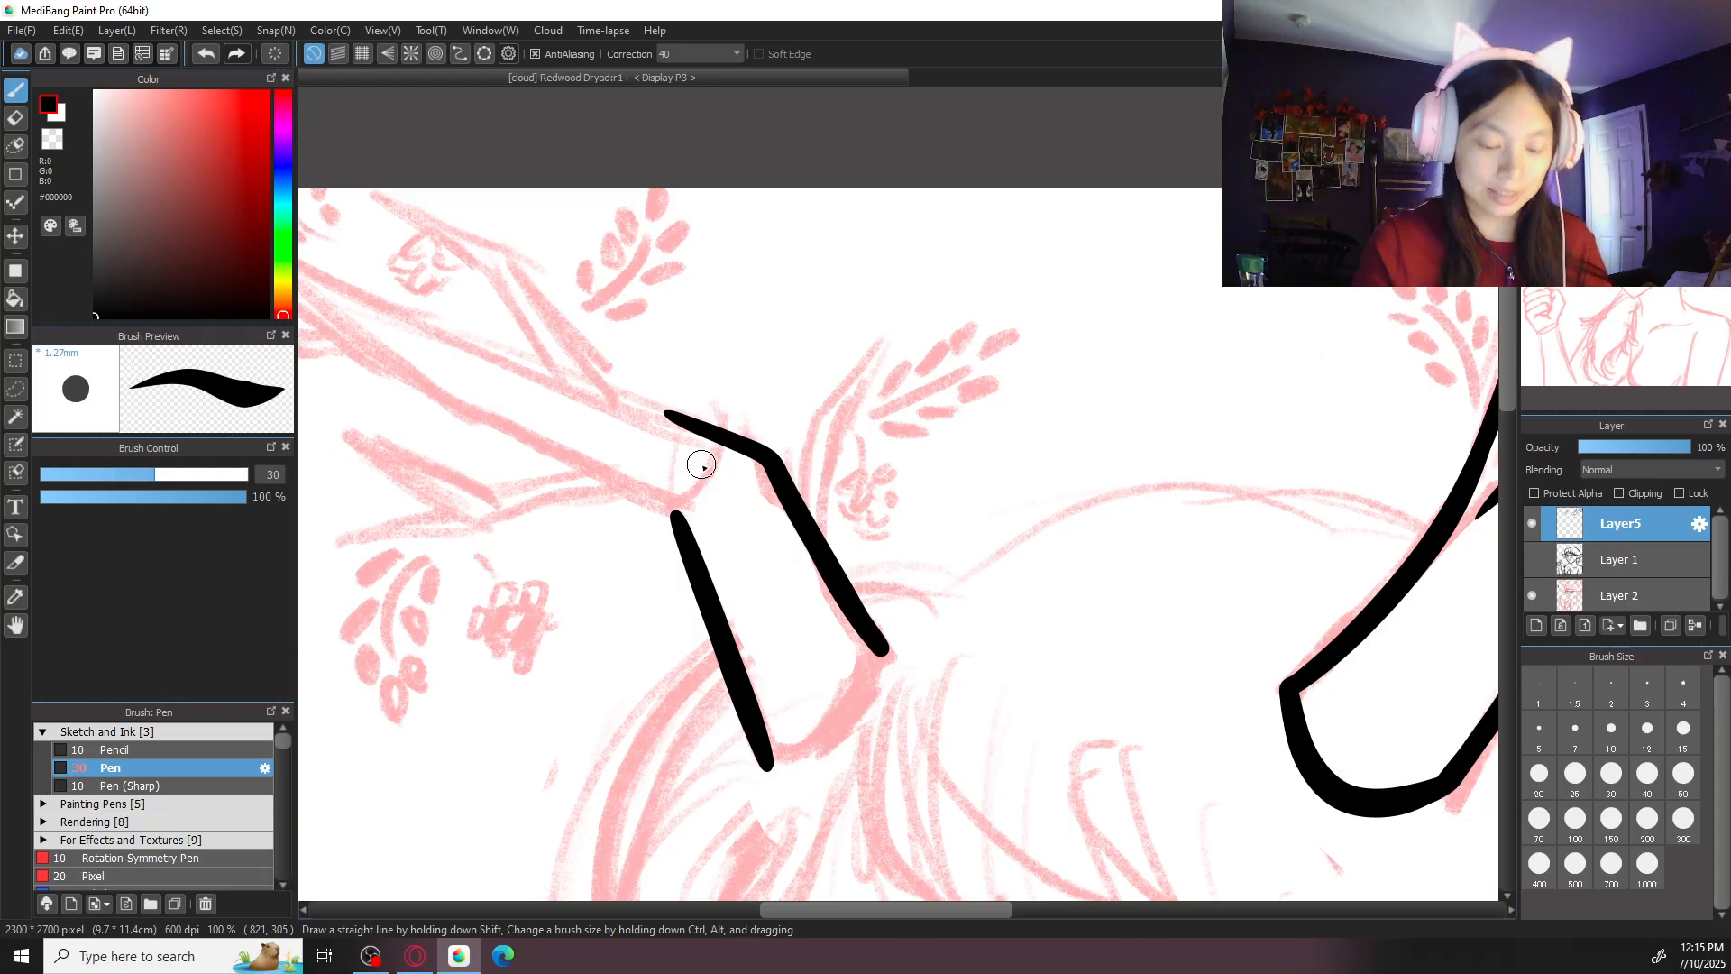
# - Close the bottom of the second antler's base segment with a curved stroke joining its two edges
pyautogui.press('Right')
pyautogui.press('Right')
pyautogui.press('Right')
pyautogui.press('Right')
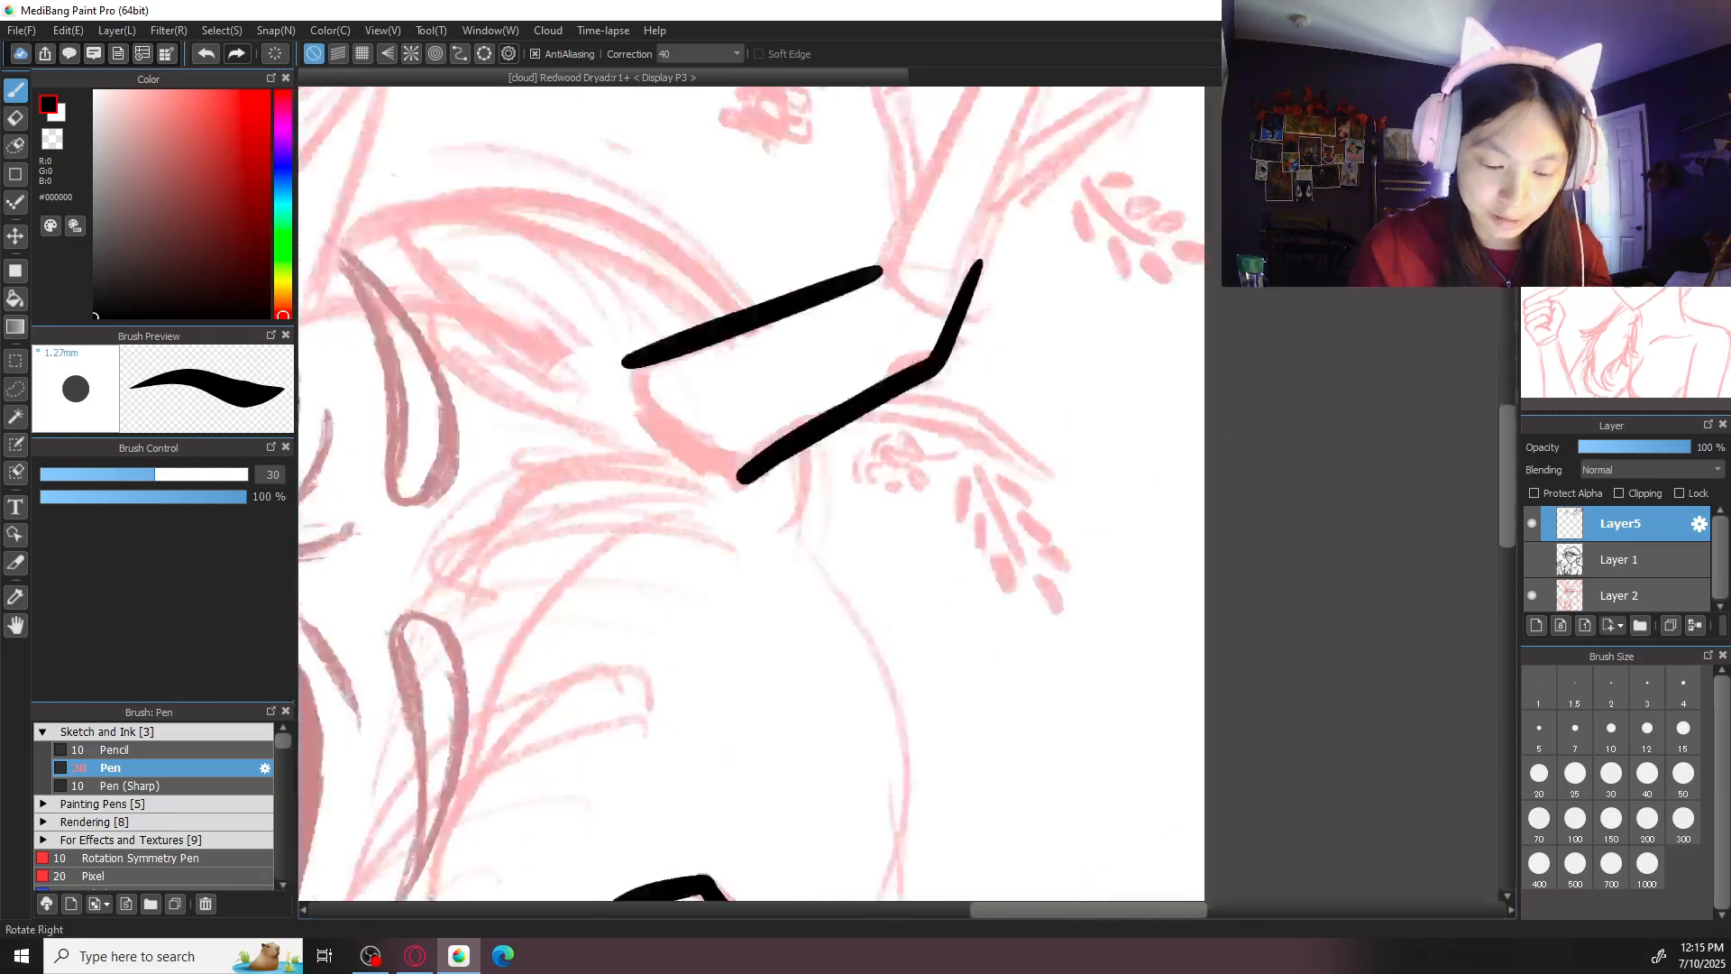
pyautogui.moveTo(839, 311); pyautogui.dragTo(866, 432)
pyautogui.hotkey('ctrl', '+')
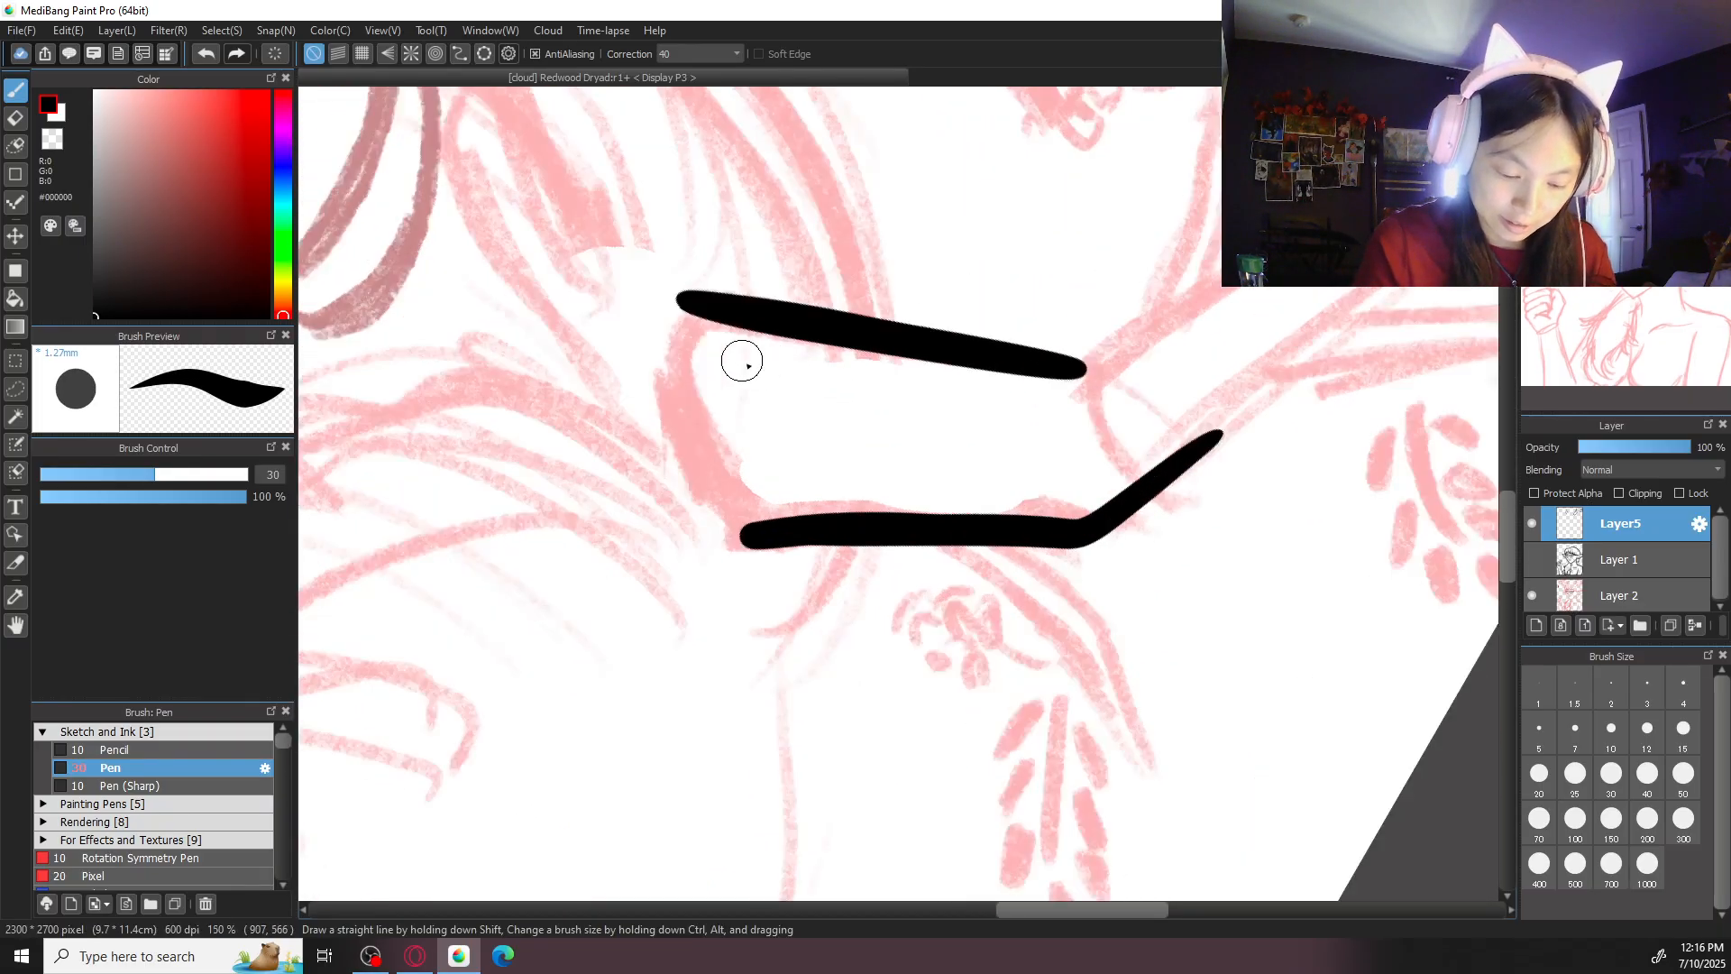
pyautogui.moveTo(685, 302)
pyautogui.mouseDown()
pyautogui.moveTo(674, 347)
pyautogui.moveTo(734, 522)
pyautogui.mouseUp()
pyautogui.hotkey('ctrl', 'z')
pyautogui.moveTo(687, 293)
pyautogui.mouseDown()
pyautogui.moveTo(676, 328)
pyautogui.moveTo(741, 497)
pyautogui.mouseUp()
pyautogui.hotkey('ctrl', 'z')
pyautogui.moveTo(678, 307); pyautogui.dragTo(750, 534)
pyautogui.hotkey('ctrl', 'z')
pyautogui.moveTo(683, 304); pyautogui.dragTo(752, 541)
pyautogui.hotkey('ctrl', 'z')
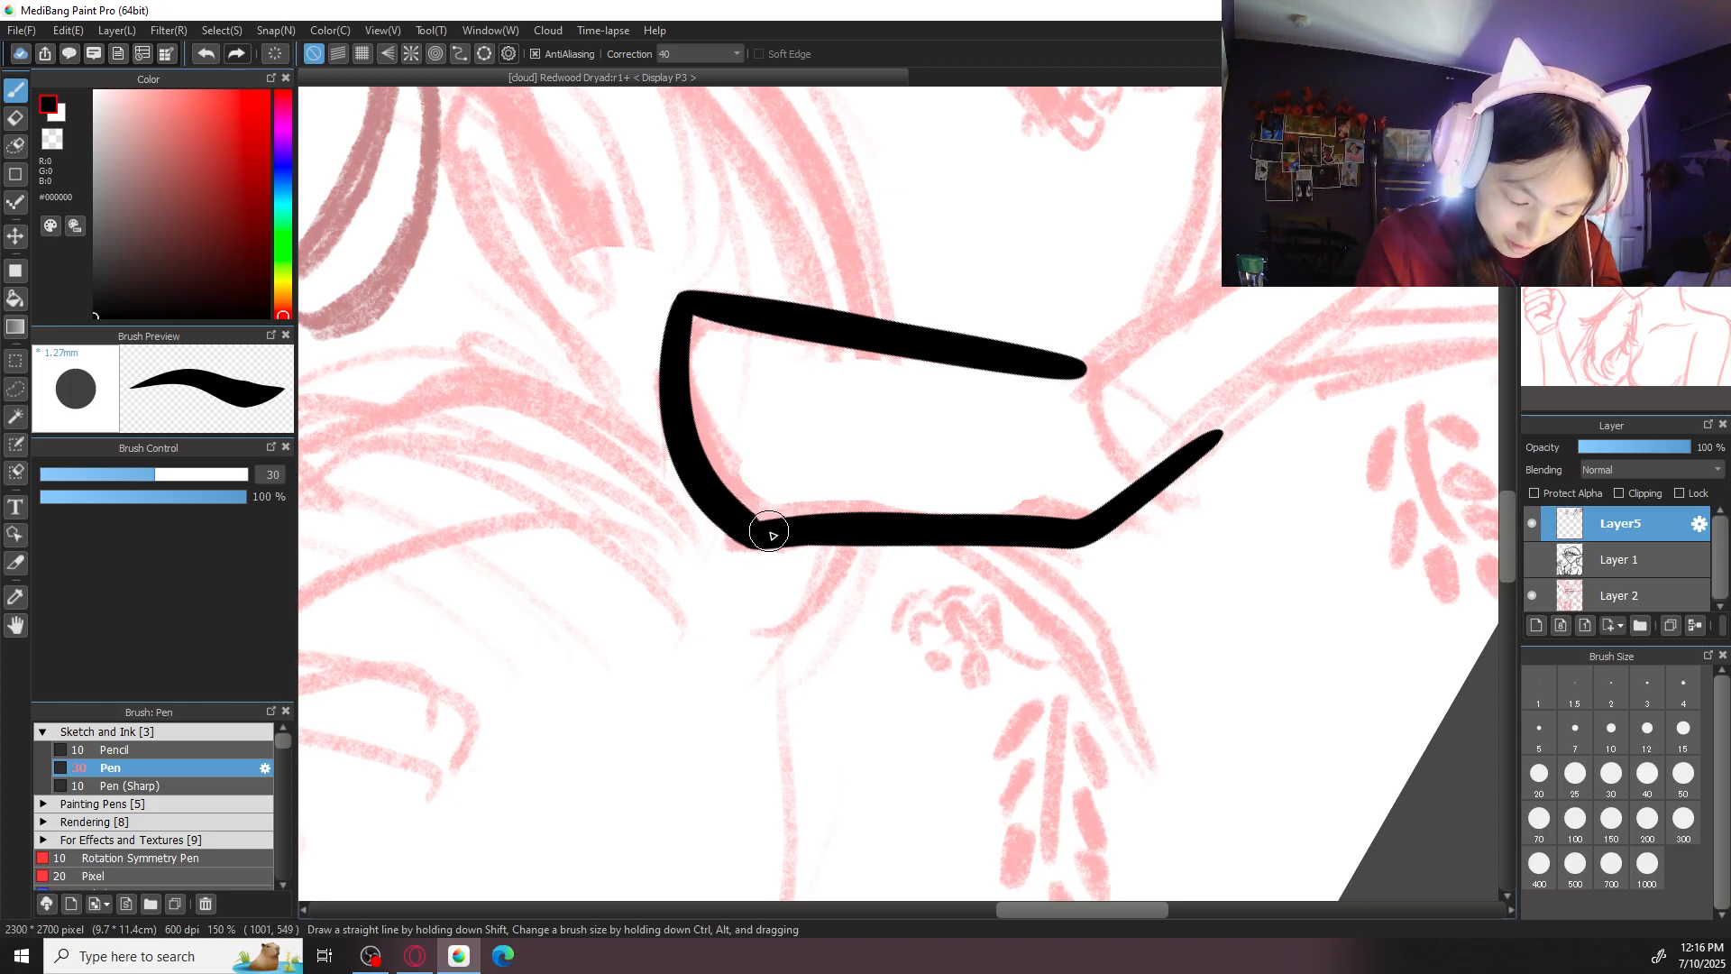
pyautogui.press('Up')
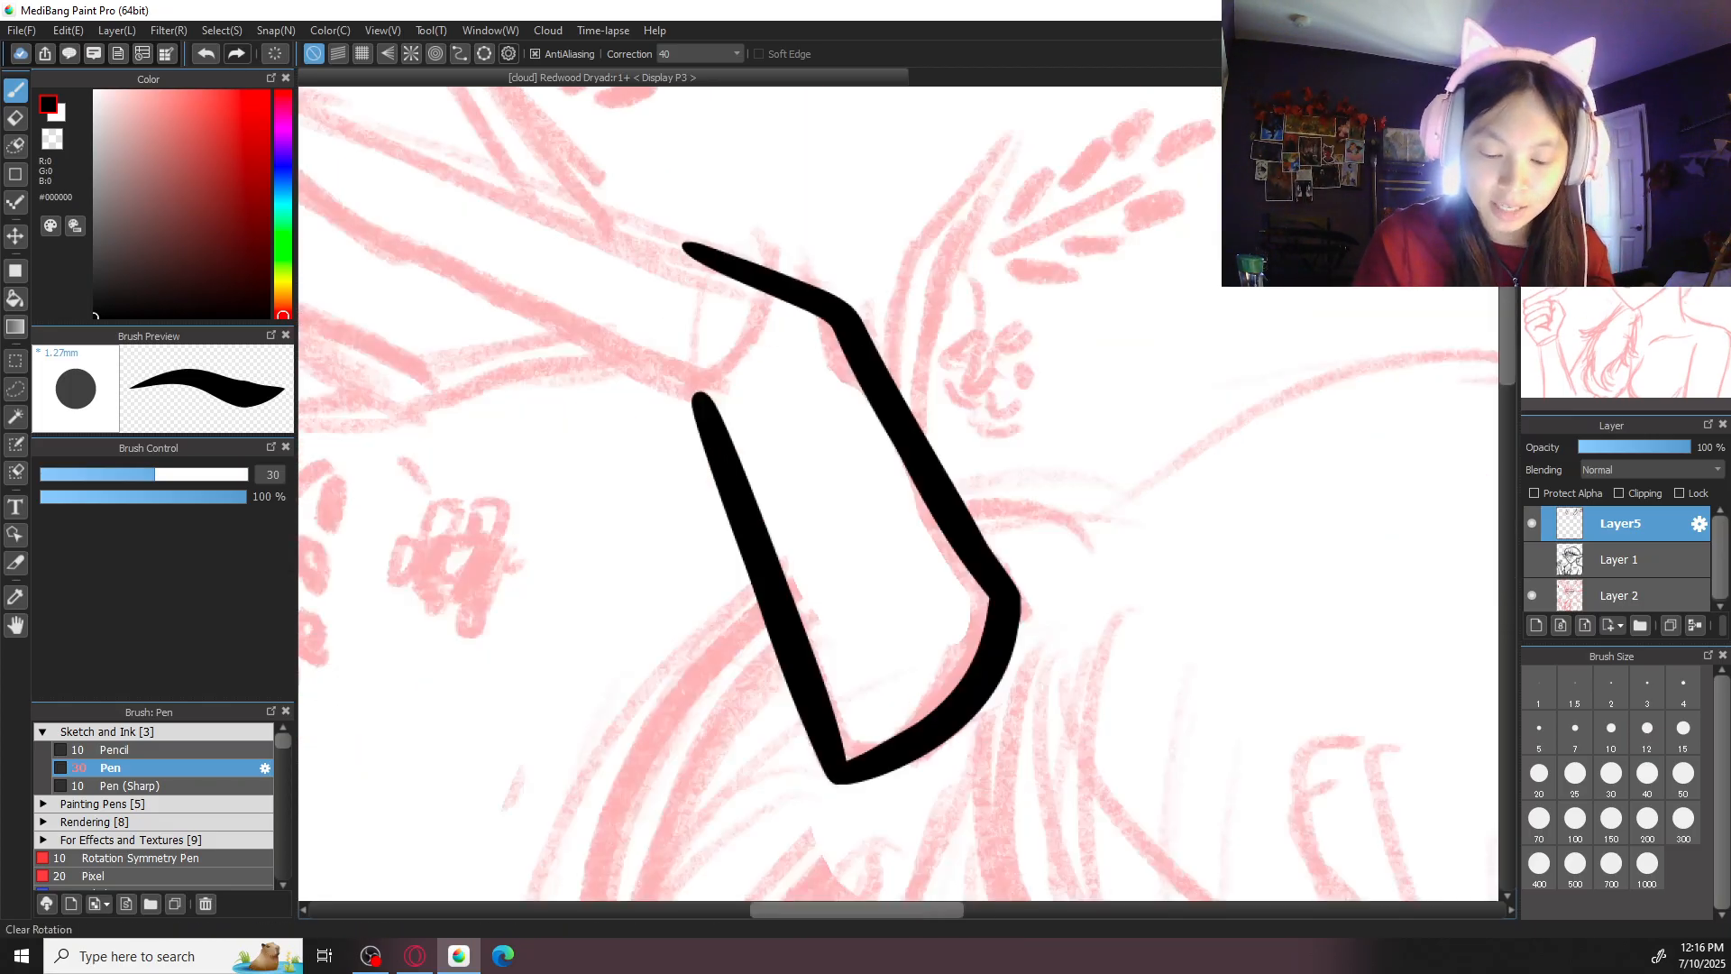
# - Ink the upper edge of the second antler's outer segment from the canvas's top border to the joint
pyautogui.hotkey('ctrl', '-')
pyautogui.hotkey('ctrl', '+')
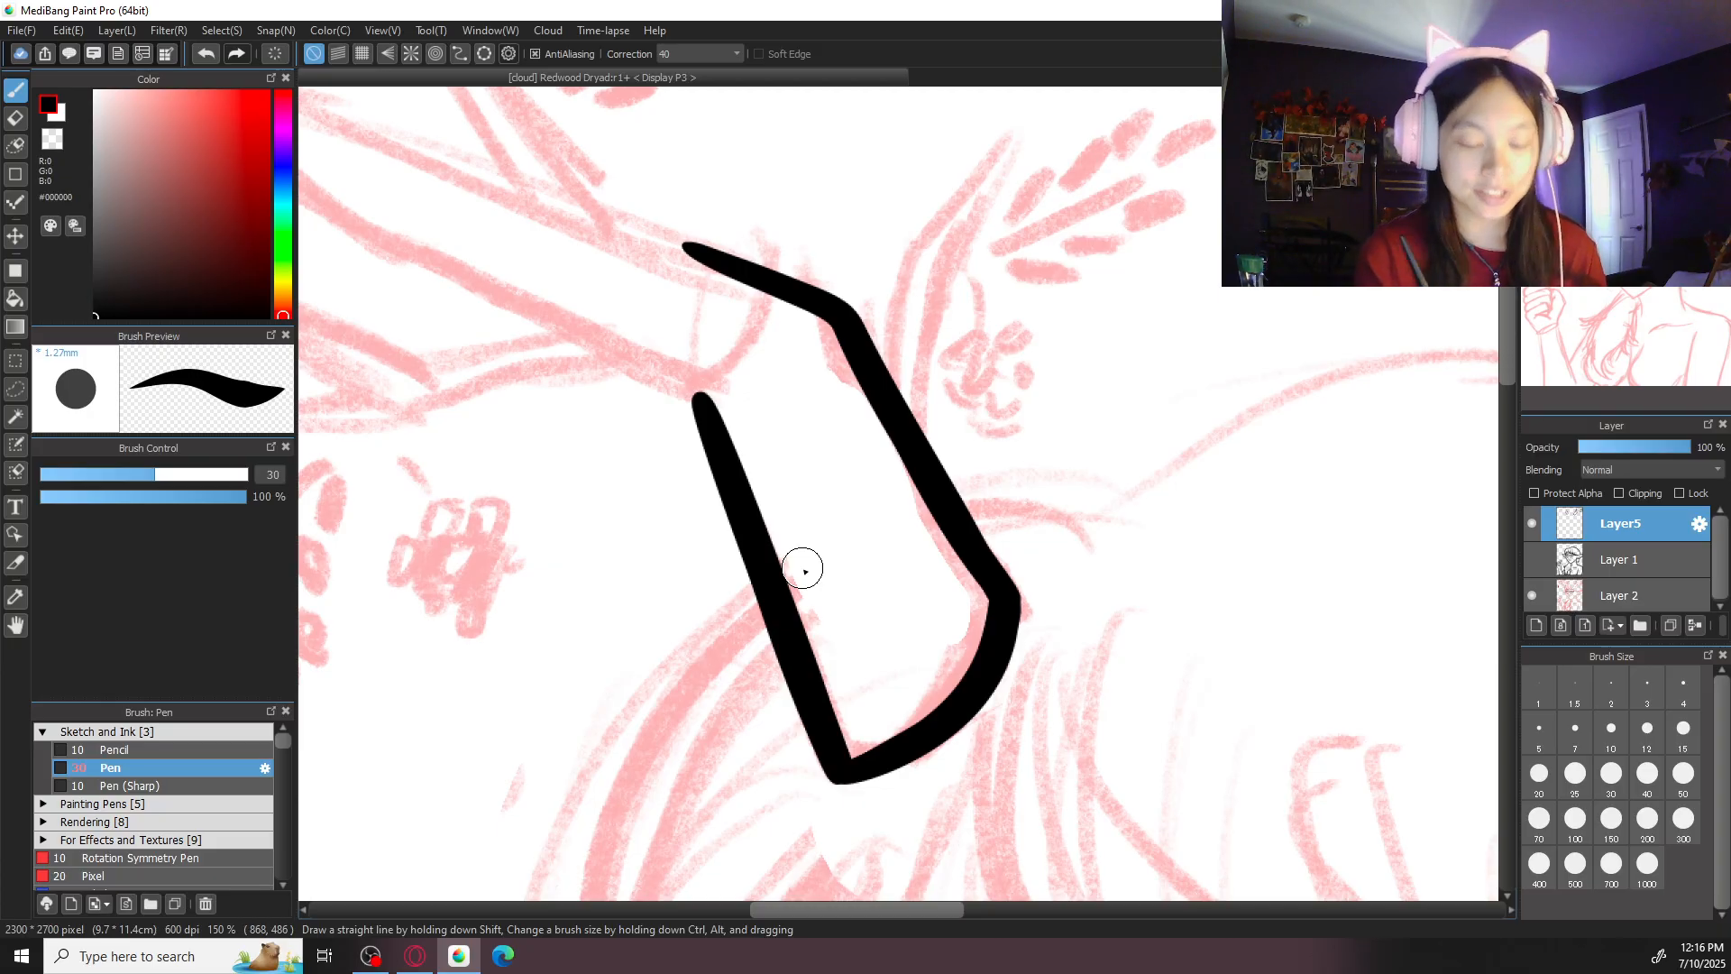
pyautogui.hotkey('ctrl', '-')
pyautogui.hotkey('ctrl', '-')
pyautogui.hotkey('ctrl', '-')
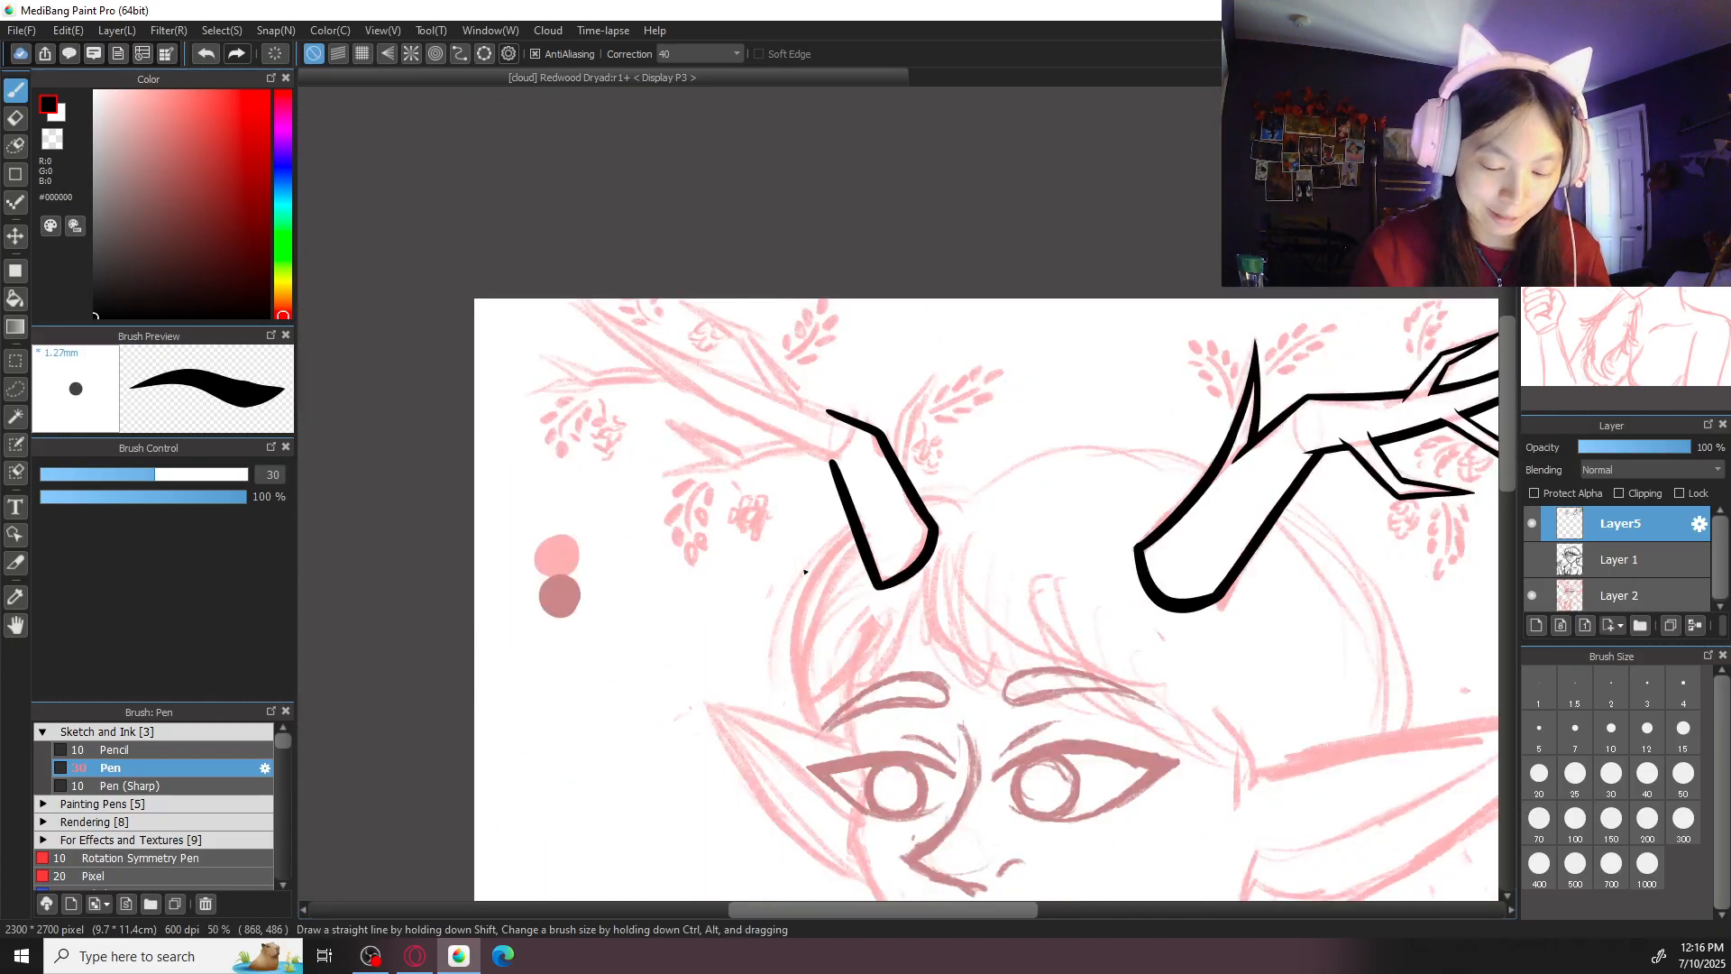
pyautogui.hotkey('ctrl', '+')
pyautogui.hotkey('ctrl', '+')
pyautogui.moveTo(922, 360); pyautogui.dragTo(1046, 660)
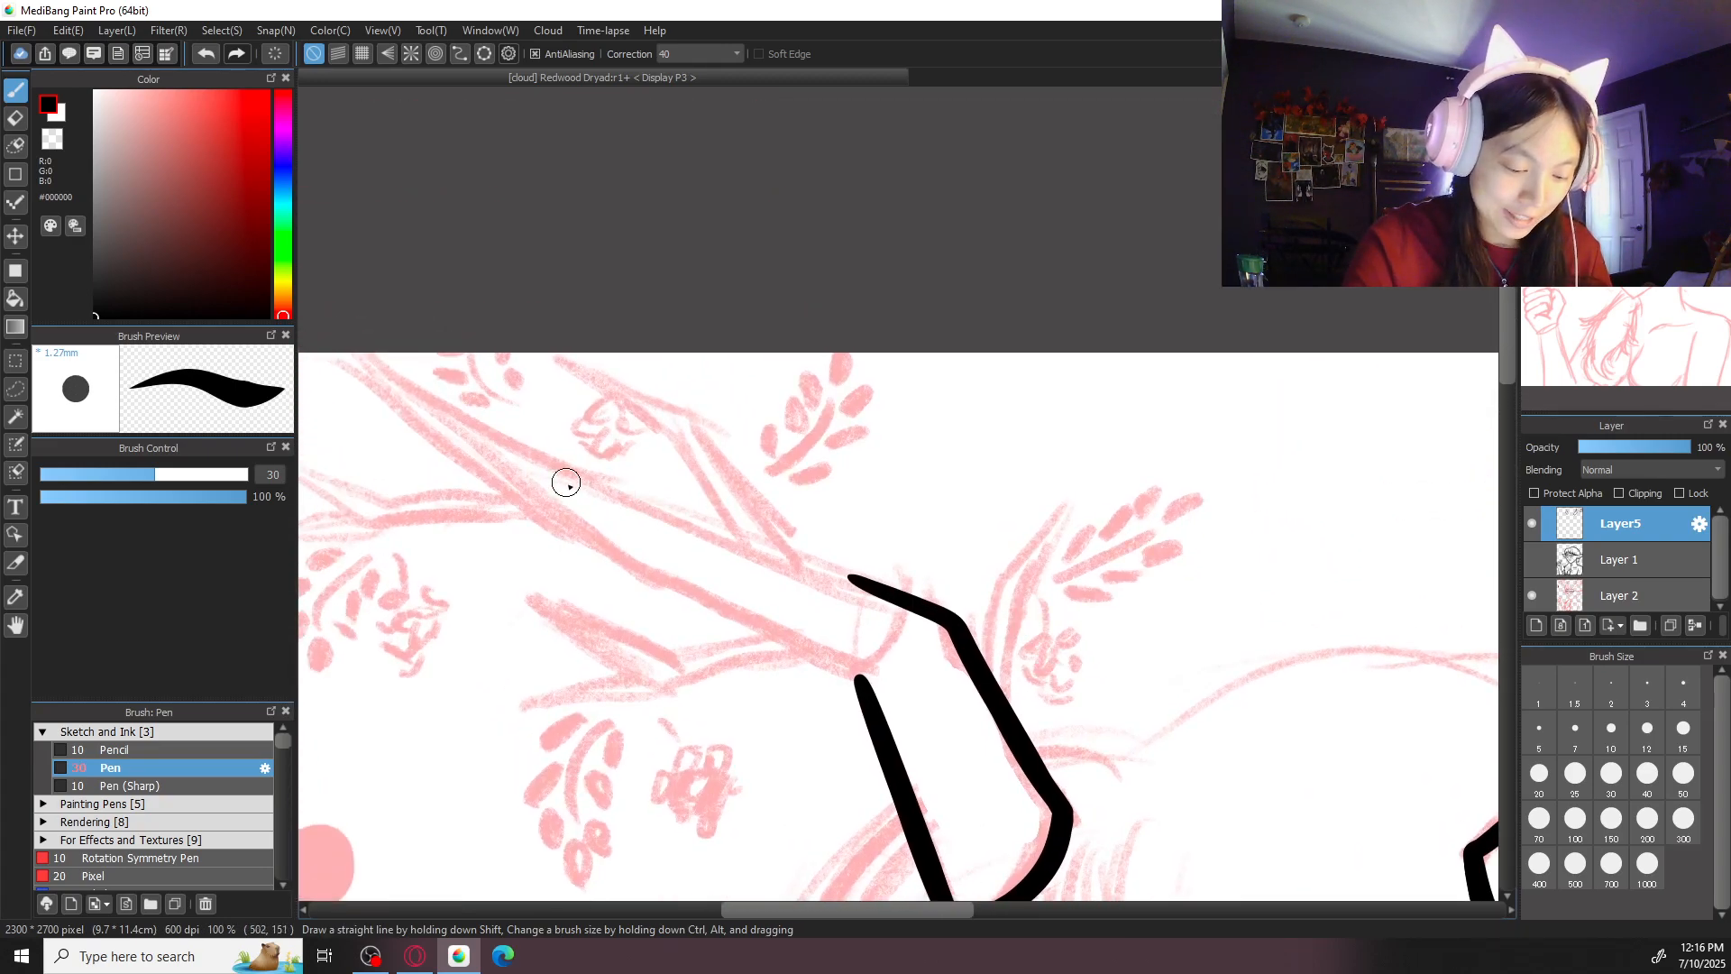
pyautogui.moveTo(361, 346)
pyautogui.mouseDown()
pyautogui.moveTo(575, 480)
pyautogui.moveTo(715, 539)
pyautogui.moveTo(435, 397)
pyautogui.moveTo(880, 596)
pyautogui.mouseUp()
pyautogui.hotkey('ctrl', 'z')
pyautogui.moveTo(746, 544); pyautogui.dragTo(880, 595)
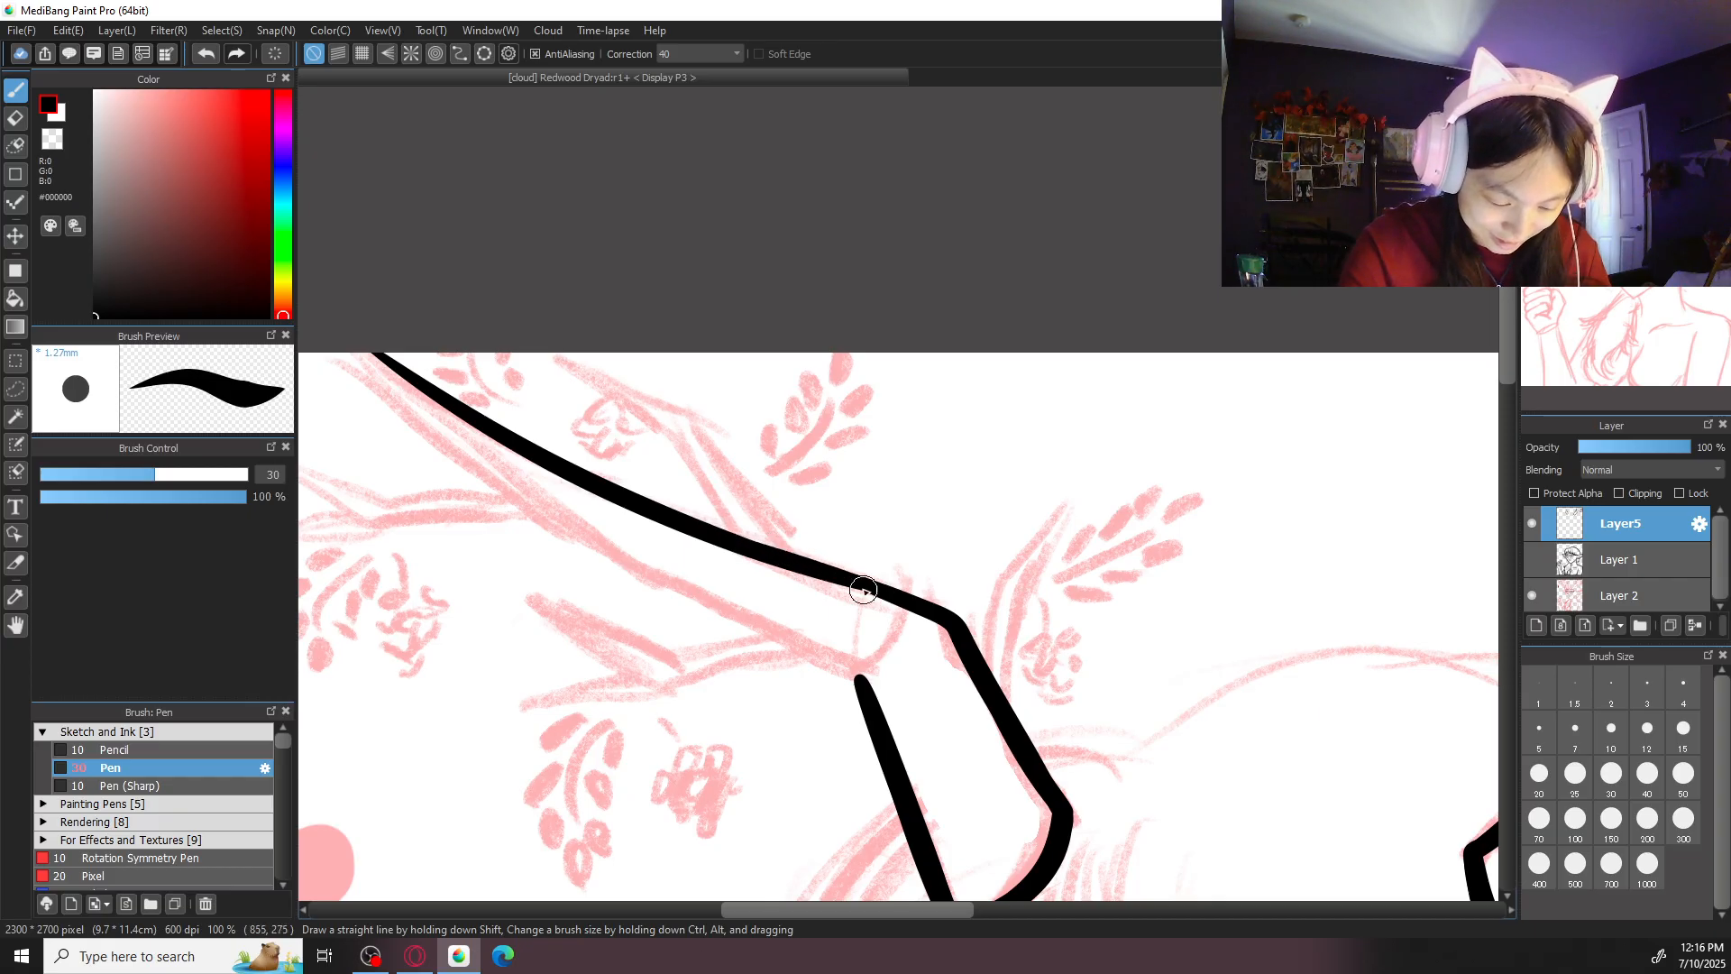
# - Ink the lower edge of the second antler's outer segment and join it to the base segment's outer edge
pyautogui.moveTo(350, 352); pyautogui.dragTo(545, 505)
pyautogui.hotkey('ctrl', 'z')
pyautogui.moveTo(355, 355); pyautogui.dragTo(669, 591)
pyautogui.hotkey('ctrl', 'z')
pyautogui.moveTo(356, 356)
pyautogui.mouseDown()
pyautogui.moveTo(669, 591)
pyautogui.moveTo(821, 643)
pyautogui.mouseUp()
pyautogui.hotkey('ctrl', 'z')
pyautogui.moveTo(343, 345)
pyautogui.mouseDown()
pyautogui.moveTo(609, 550)
pyautogui.moveTo(836, 673)
pyautogui.mouseUp()
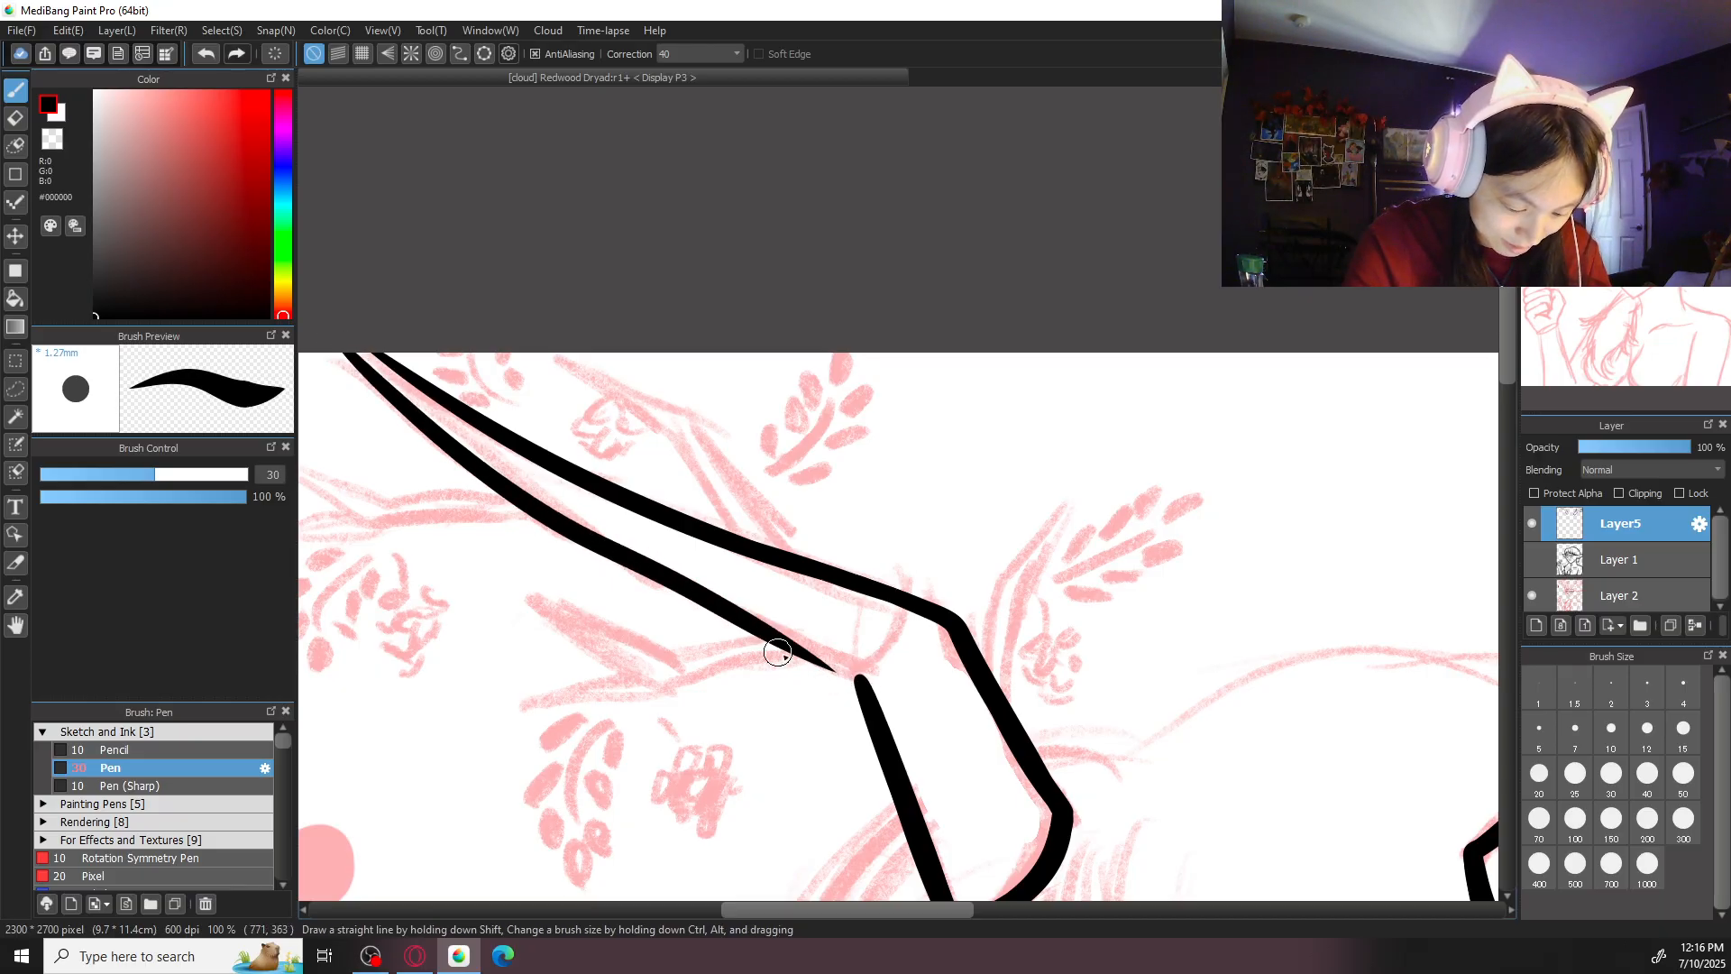
pyautogui.moveTo(701, 596); pyautogui.dragTo(885, 694)
pyautogui.moveTo(730, 610); pyautogui.dragTo(882, 688)
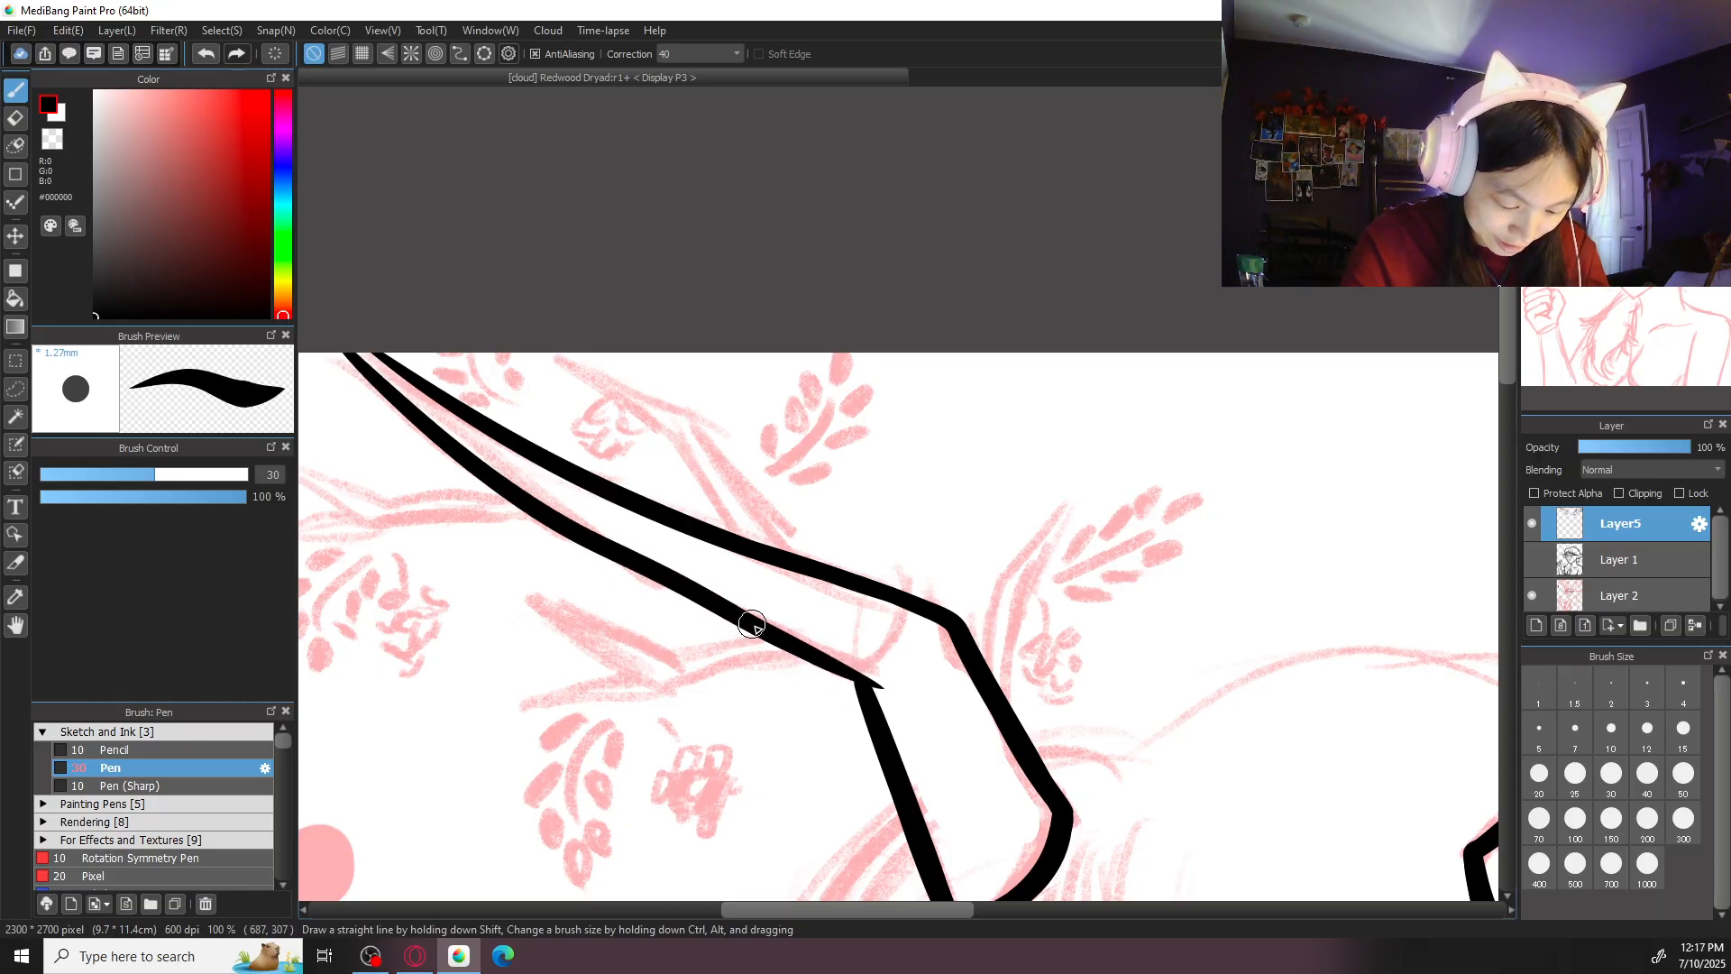
# - Go over the outer end of the second antler's upper edge near the canvas's top border
pyautogui.scroll(-3, 502, 231)
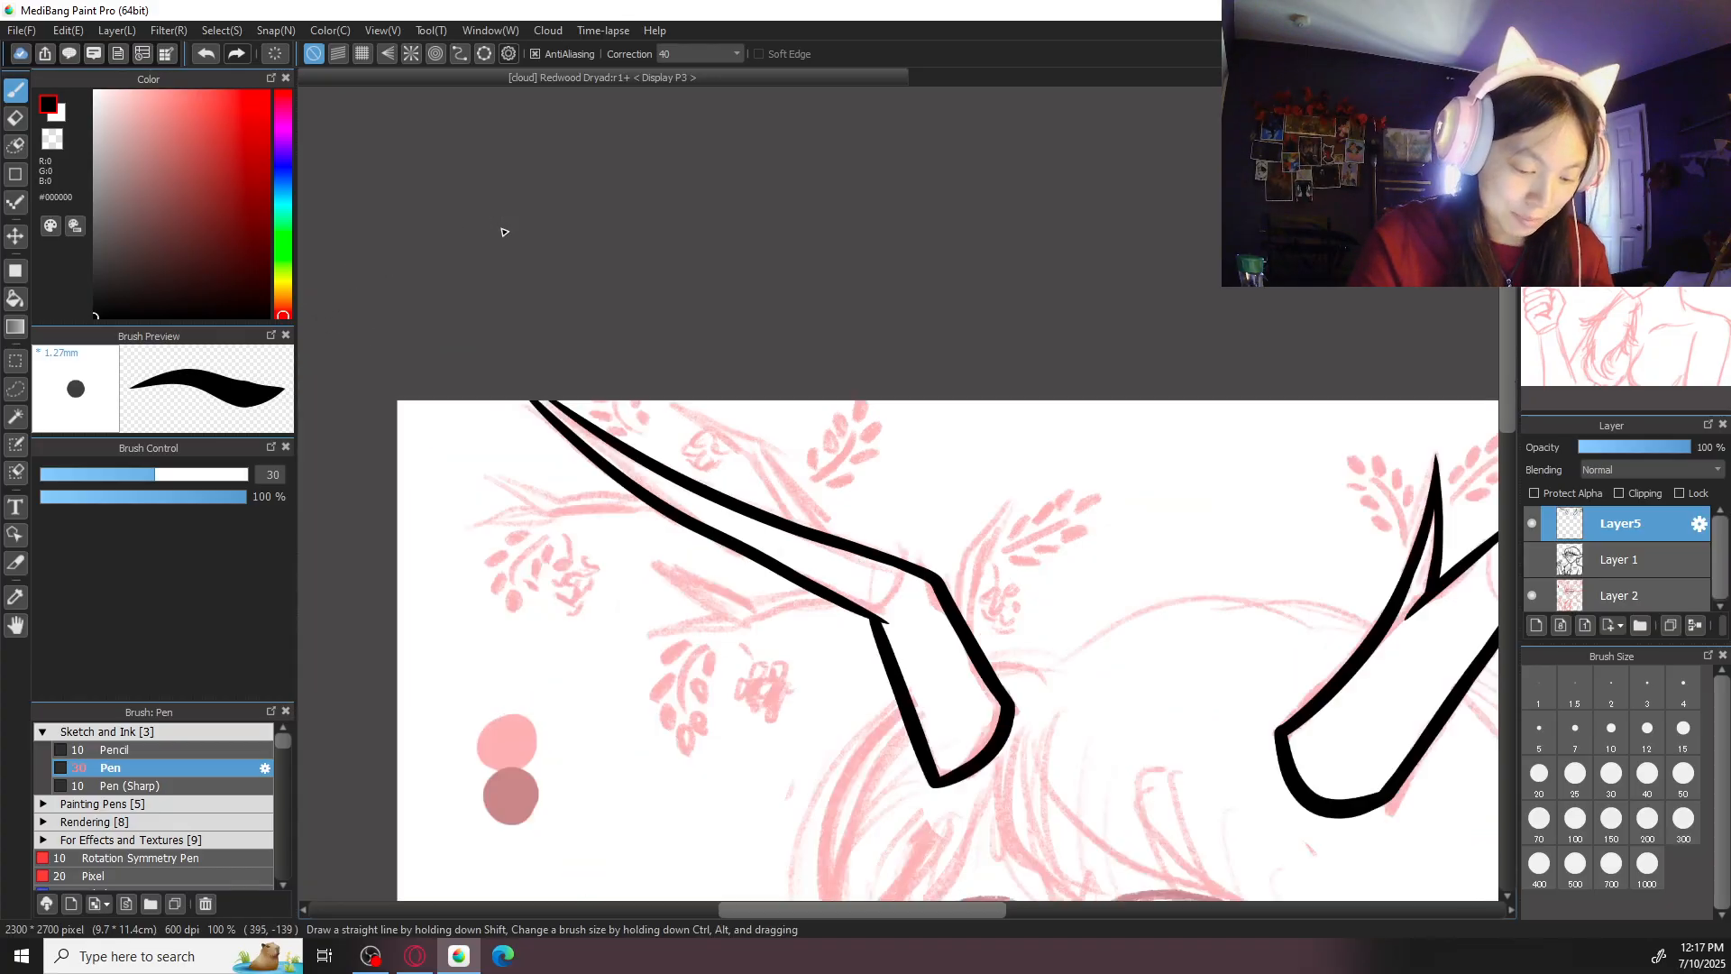
pyautogui.scroll(1, 502, 232)
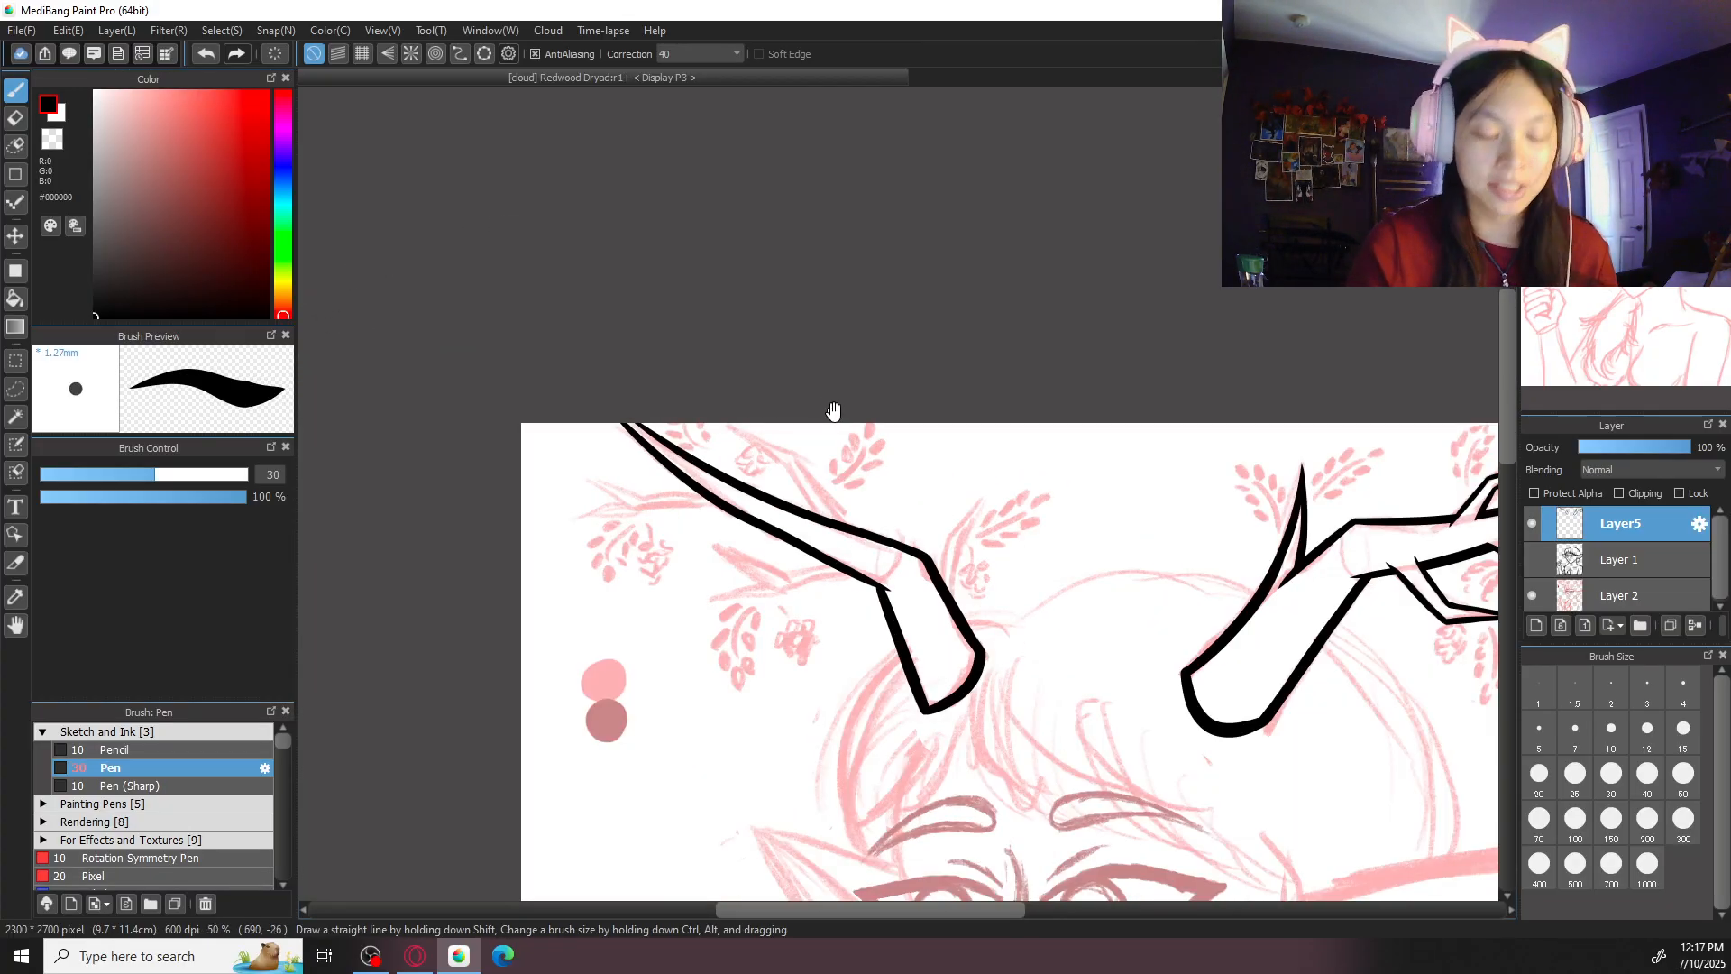
pyautogui.moveTo(830, 410); pyautogui.dragTo(819, 403)
pyautogui.scroll(2, 819, 381)
pyautogui.moveTo(538, 493)
pyautogui.mouseDown()
pyautogui.moveTo(568, 574)
pyautogui.moveTo(670, 707)
pyautogui.mouseUp()
pyautogui.moveTo(502, 555); pyautogui.dragTo(618, 629)
pyautogui.hotkey('ctrl', 'z')
pyautogui.moveTo(472, 528); pyautogui.dragTo(613, 630)
pyautogui.hotkey('ctrl', 'z')
pyautogui.moveTo(475, 532); pyautogui.dragTo(615, 628)
pyautogui.hotkey('ctrl', 'z')
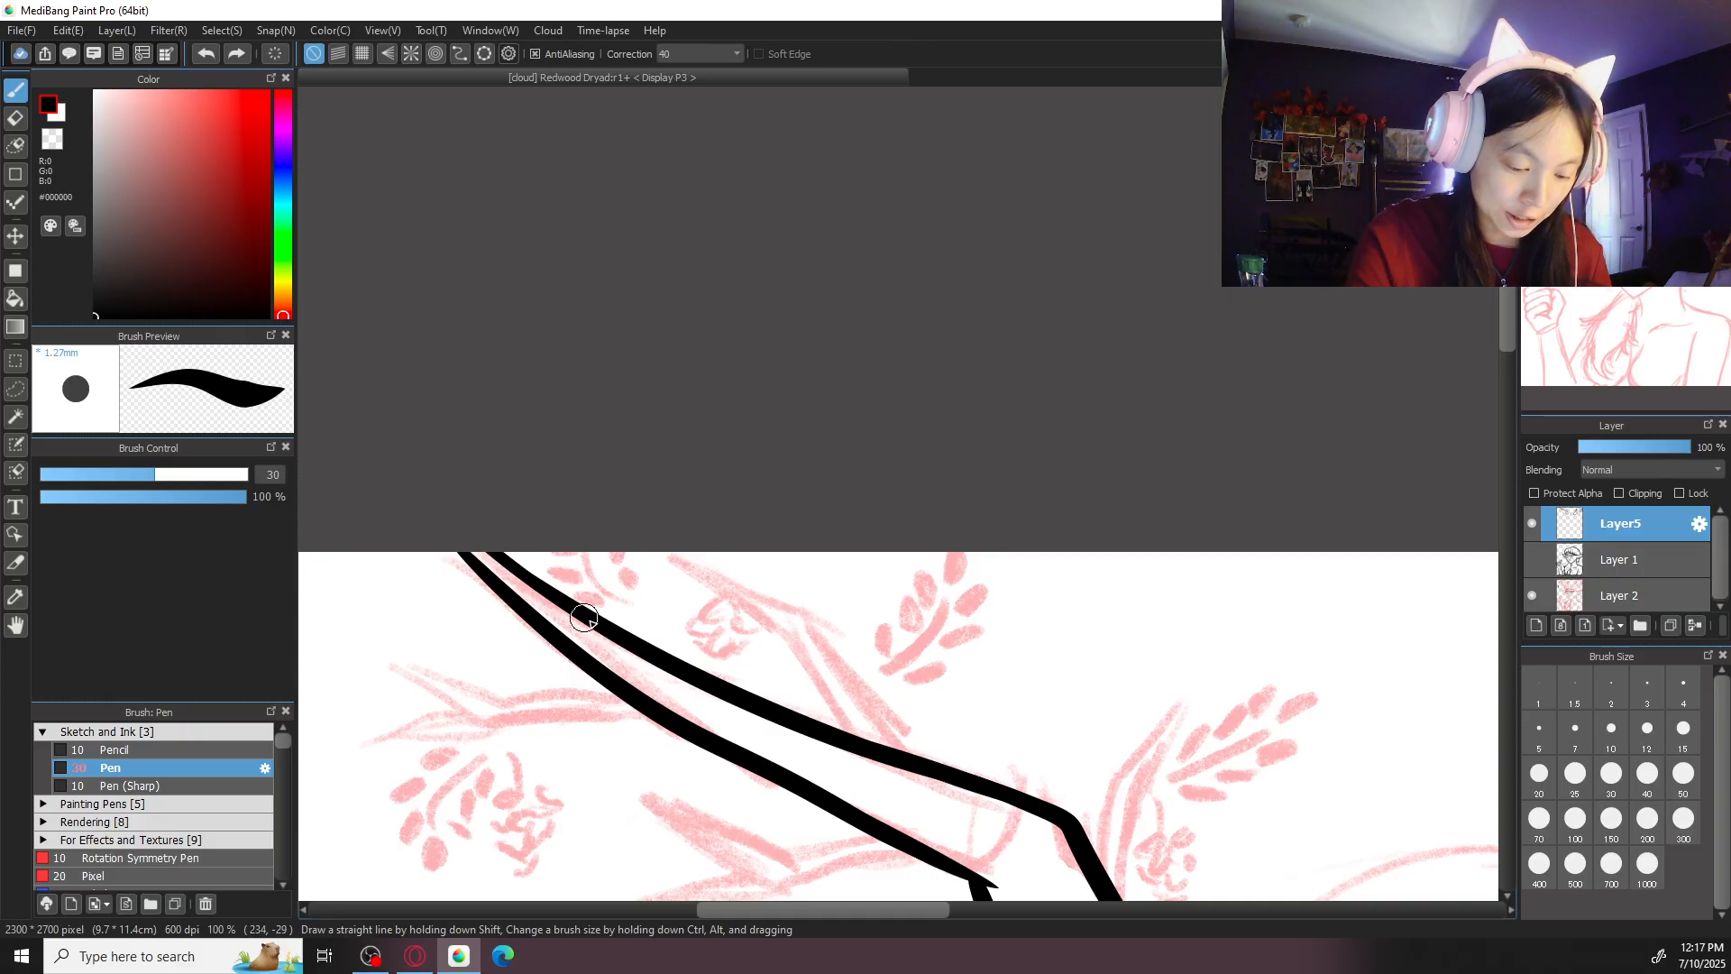
pyautogui.scroll(-2, 1121, 610)
pyautogui.scroll(-2, 1047, 291)
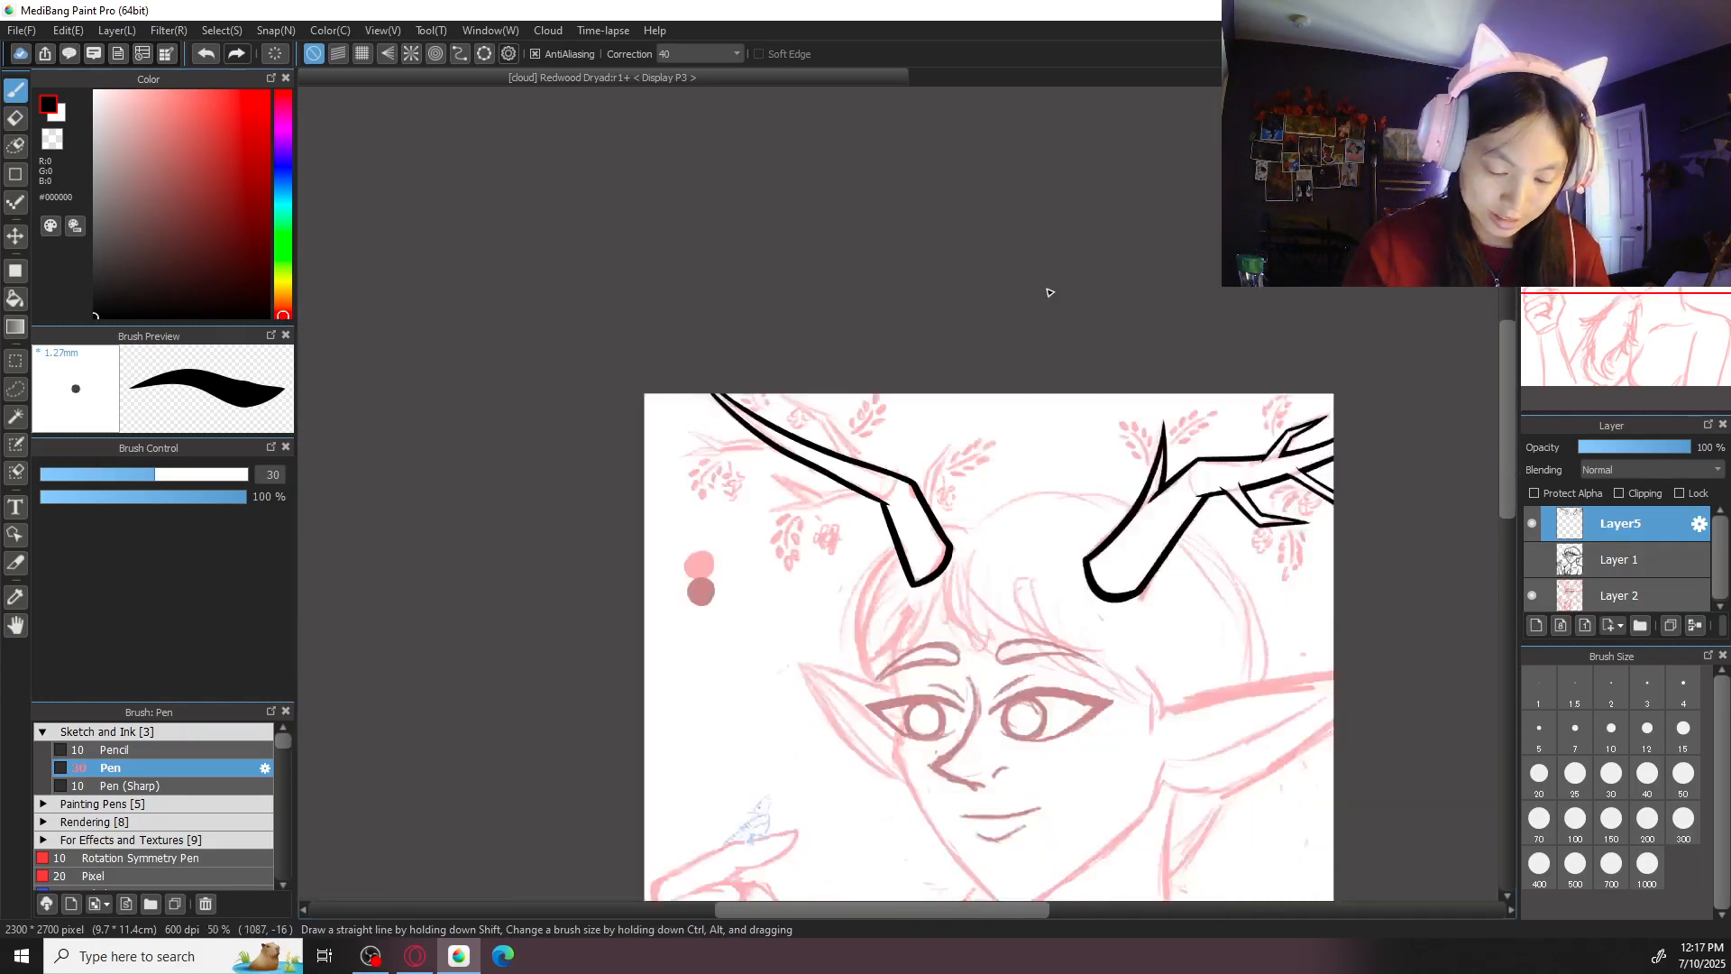
# - Set the pen size to 20 and ink the inner edge of the small prong rising from the second antler's joint
pyautogui.moveTo(1282, 612); pyautogui.dragTo(1142, 553)
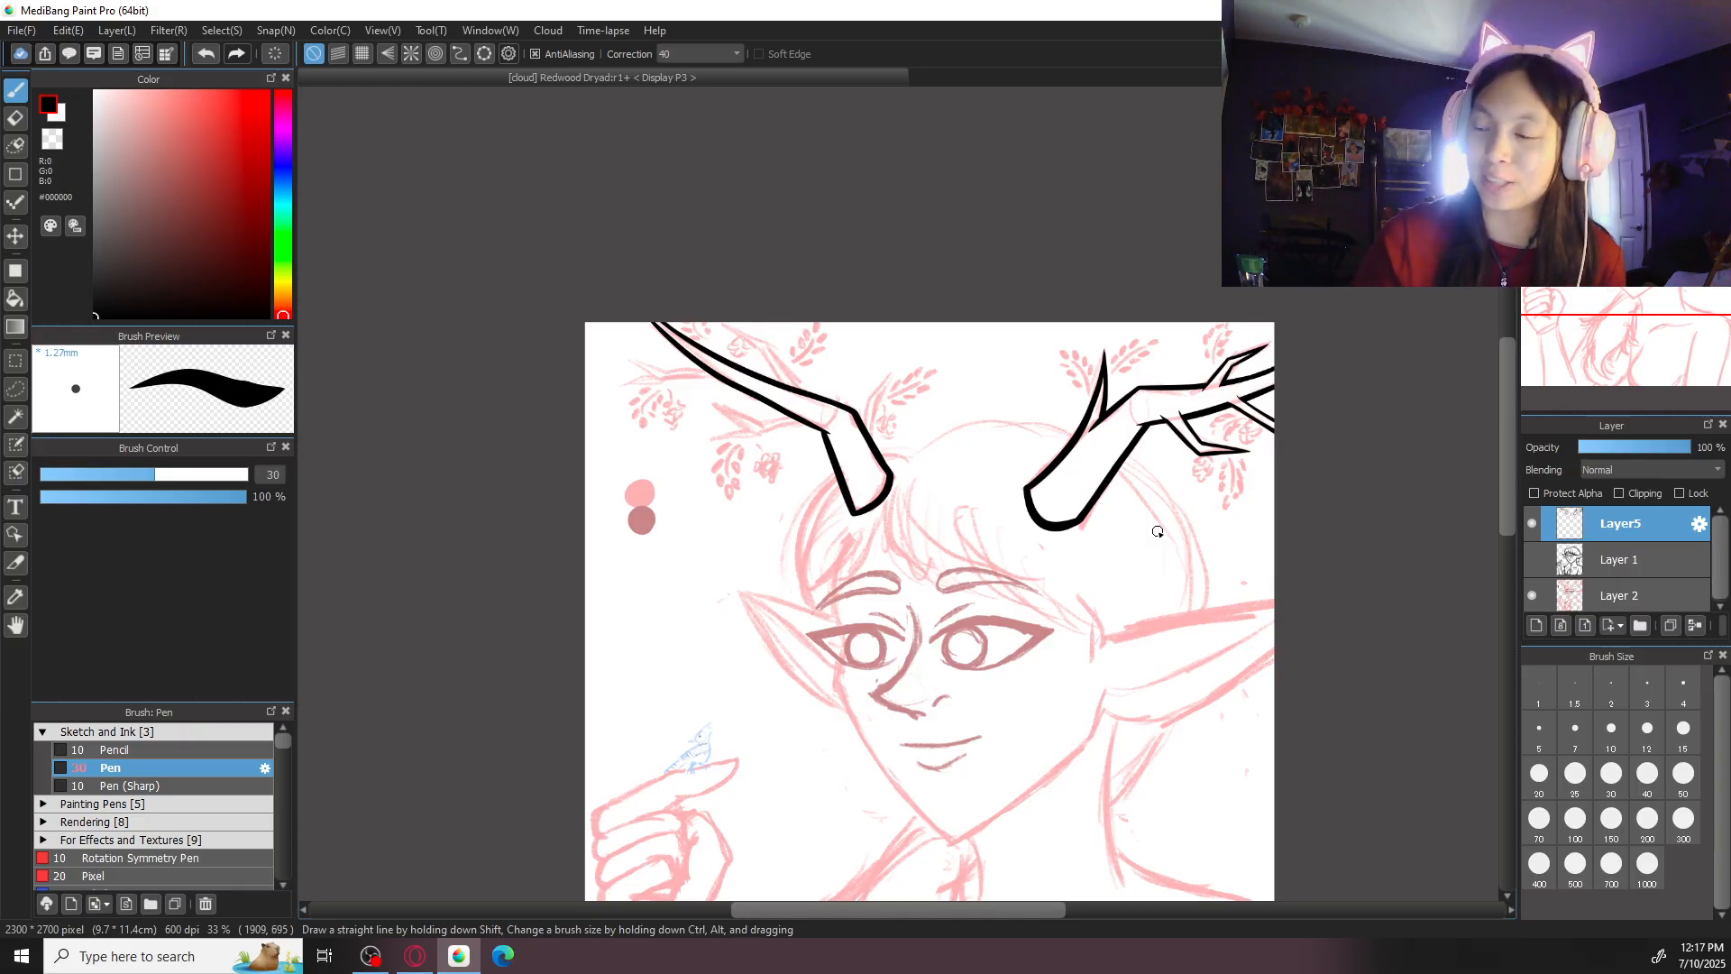
pyautogui.scroll(4, 962, 472)
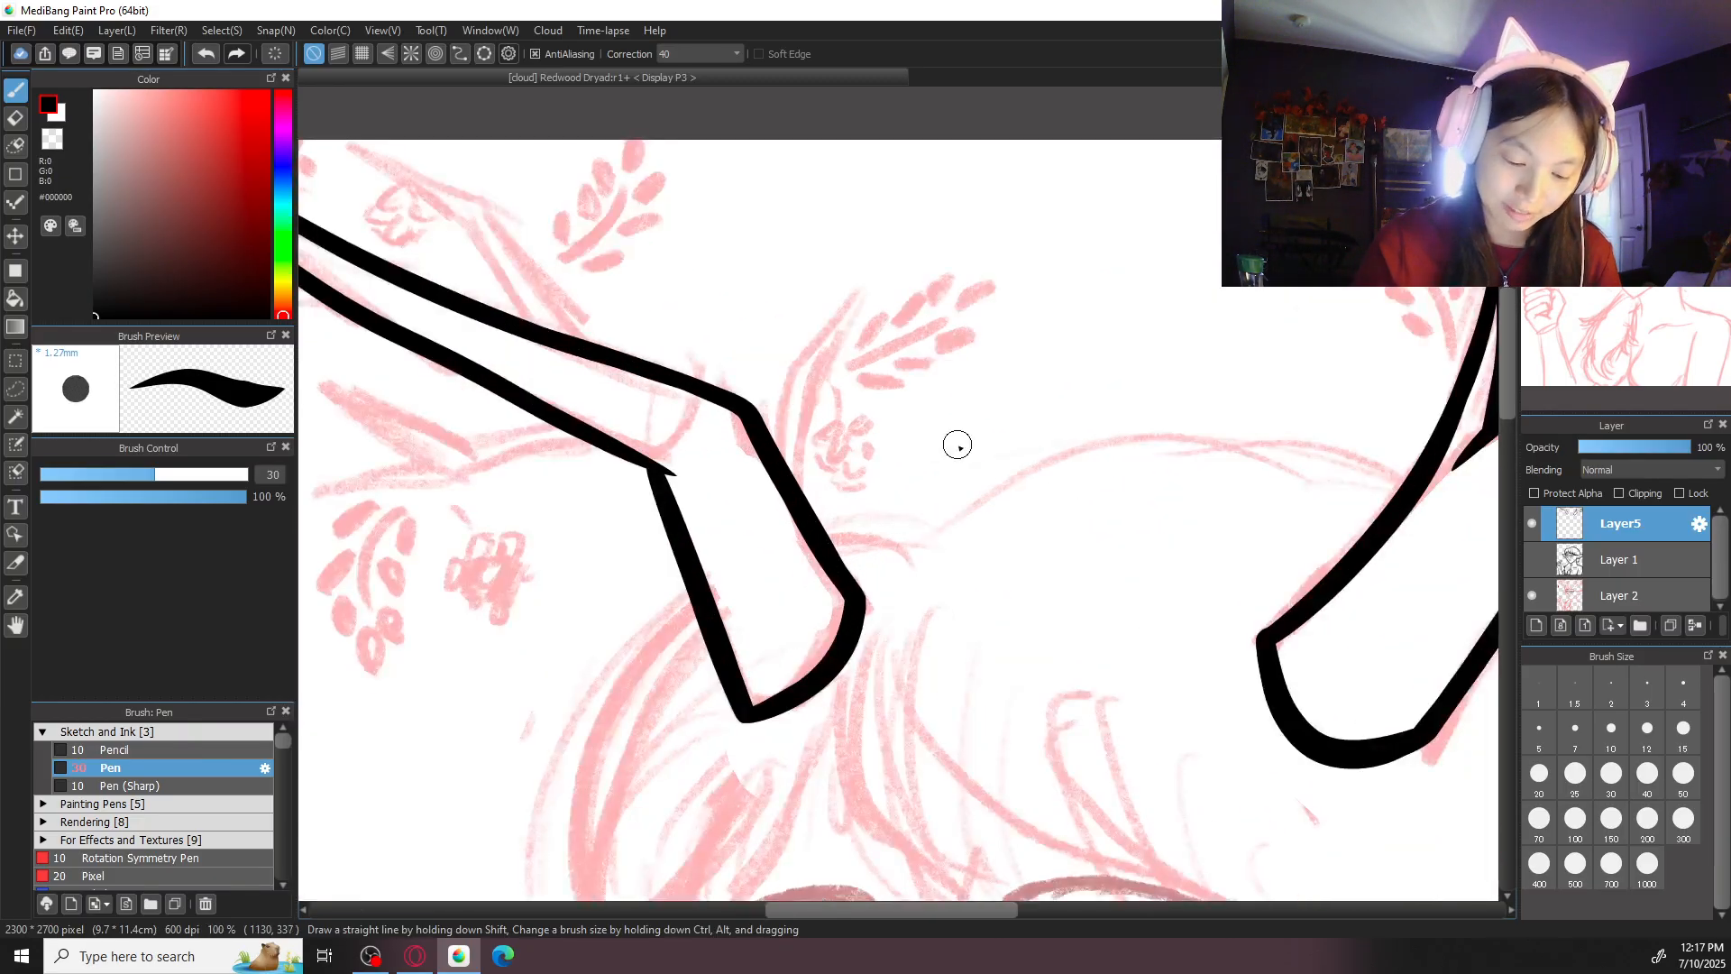
pyautogui.scroll(1, 967, 597)
pyautogui.click(1539, 776)
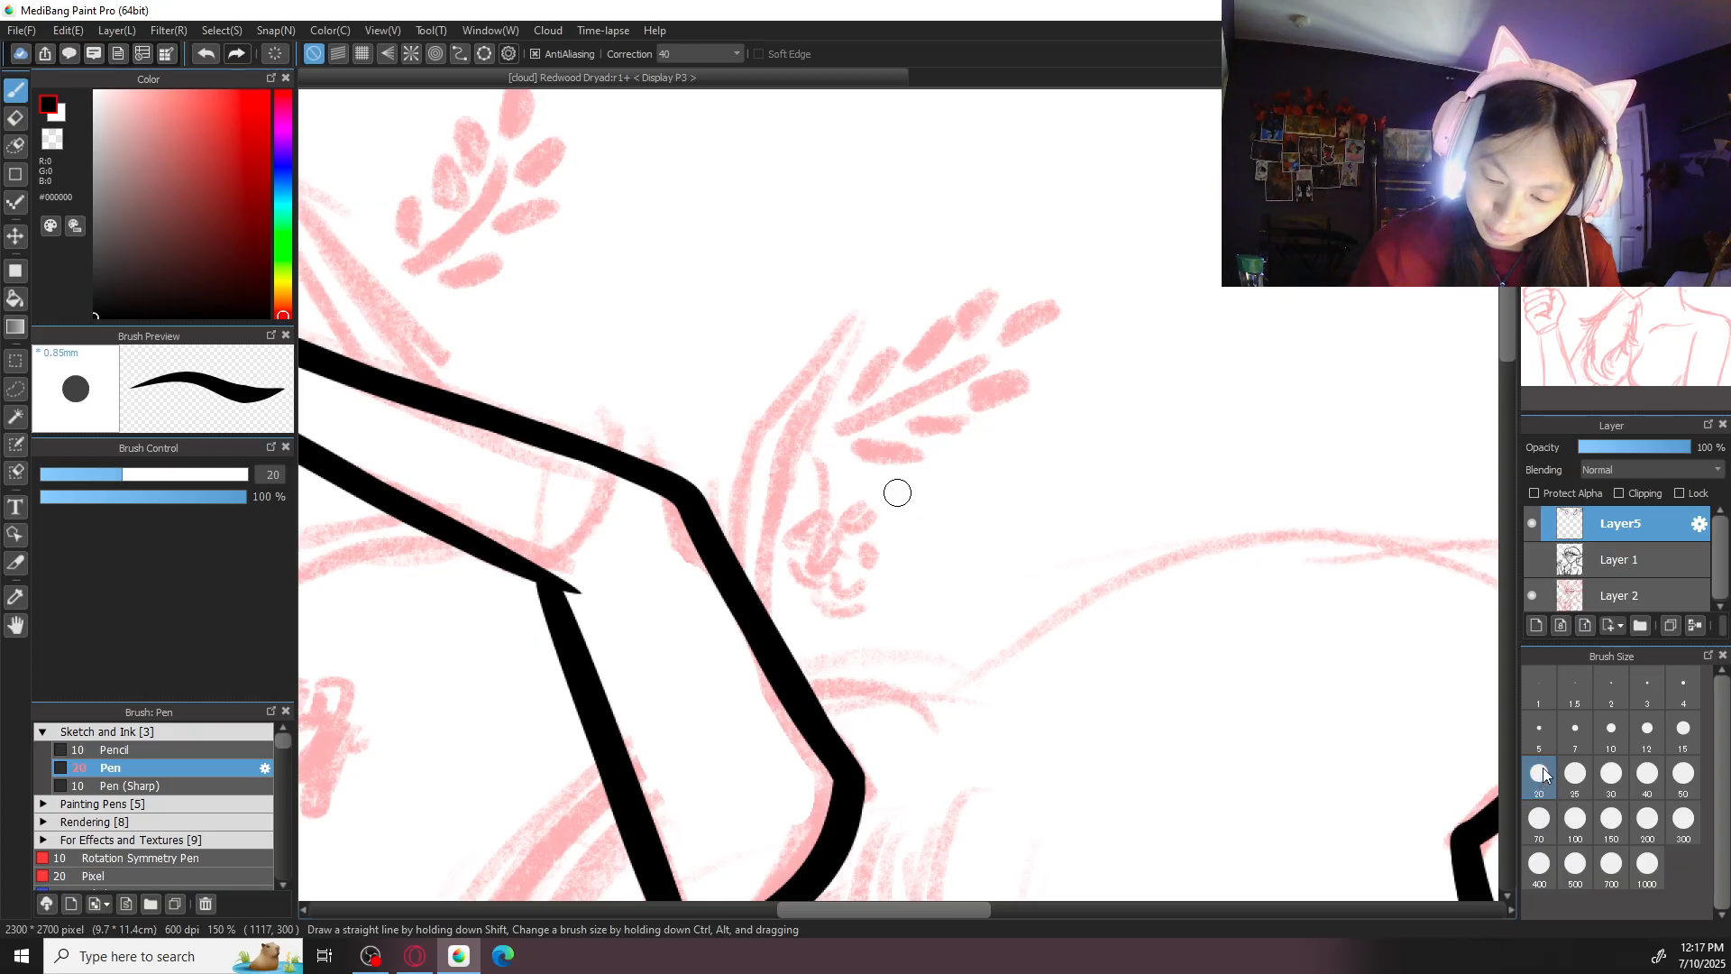
pyautogui.moveTo(737, 591)
pyautogui.mouseDown()
pyautogui.moveTo(741, 475)
pyautogui.moveTo(842, 309)
pyautogui.mouseUp()
pyautogui.hotkey('ctrl', 'z')
pyautogui.moveTo(755, 431)
pyautogui.mouseDown()
pyautogui.moveTo(731, 620)
pyautogui.moveTo(743, 519)
pyautogui.moveTo(736, 581)
pyautogui.mouseUp()
pyautogui.hotkey('ctrl', 'z')
pyautogui.moveTo(758, 421)
pyautogui.mouseDown()
pyautogui.moveTo(871, 300)
pyautogui.moveTo(808, 435)
pyautogui.moveTo(808, 408)
pyautogui.moveTo(799, 424)
pyautogui.moveTo(808, 409)
pyautogui.moveTo(775, 634)
pyautogui.mouseUp()
pyautogui.hotkey('ctrl', 'z')
# - Ink the outer edge of the joint's small prong from its tip down to the base segment
pyautogui.hotkey('ctrl', 'z')
pyautogui.moveTo(876, 286); pyautogui.dragTo(797, 462)
pyautogui.hotkey('ctrl', 'z')
pyautogui.moveTo(875, 286)
pyautogui.mouseDown()
pyautogui.moveTo(797, 448)
pyautogui.moveTo(786, 662)
pyautogui.mouseUp()
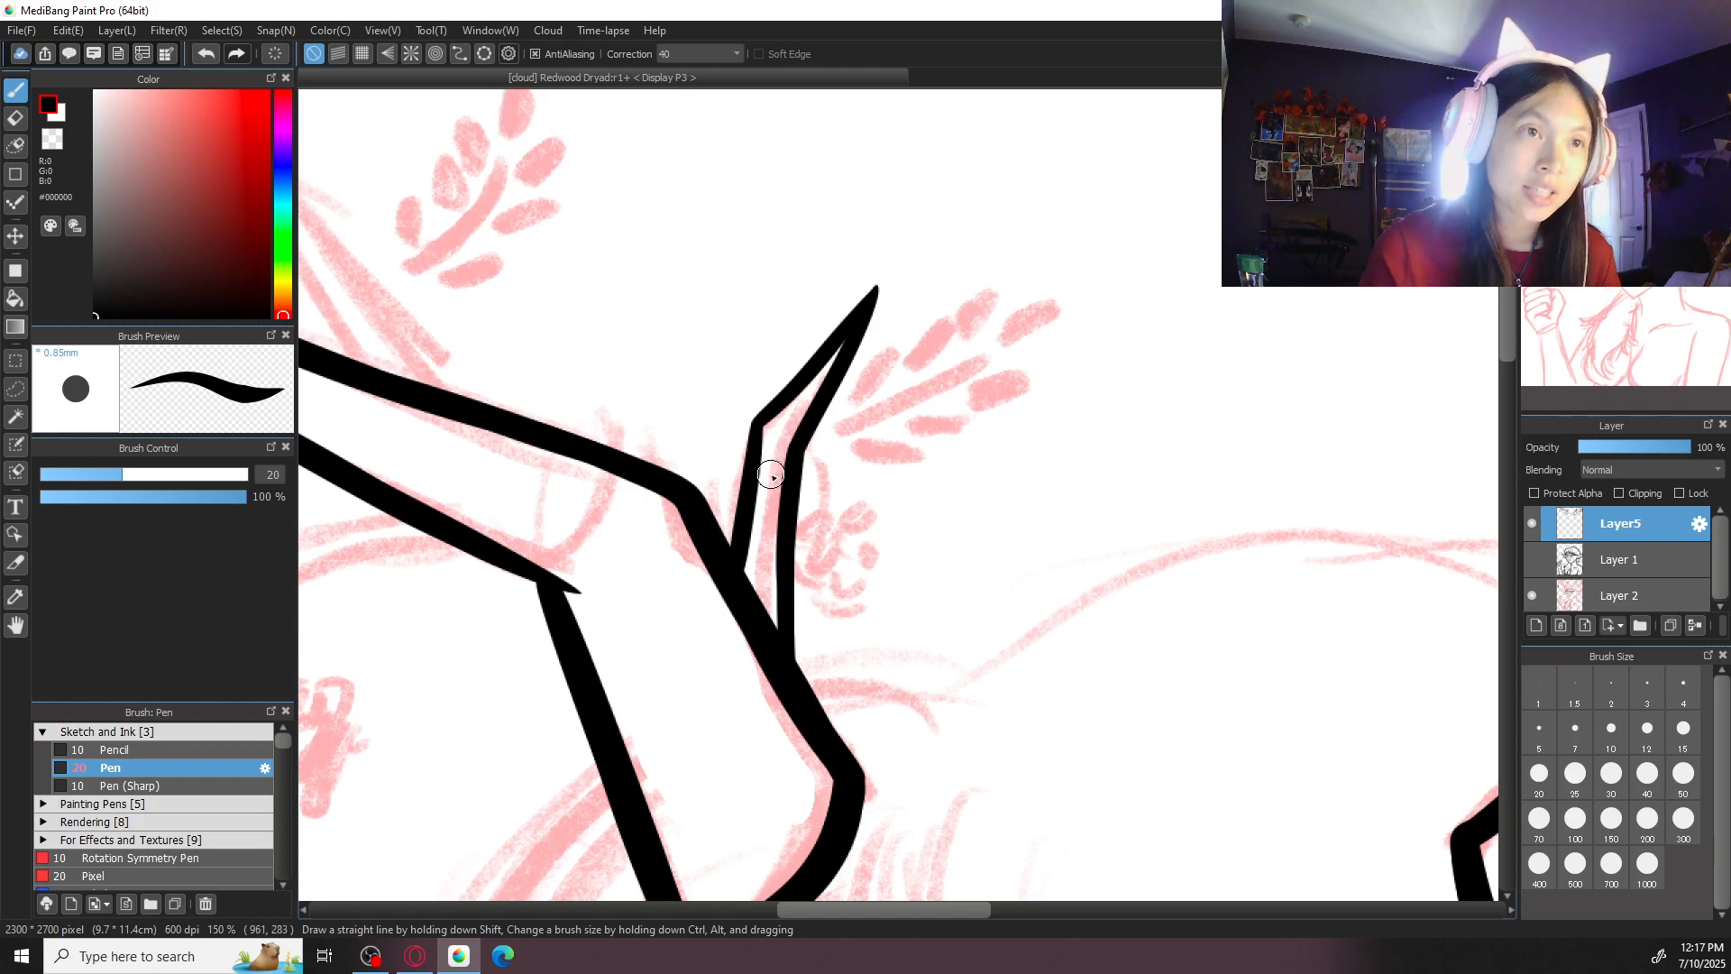
# - Erase the part of the base segment's outline that crosses the small prong's opening
pyautogui.press('e')
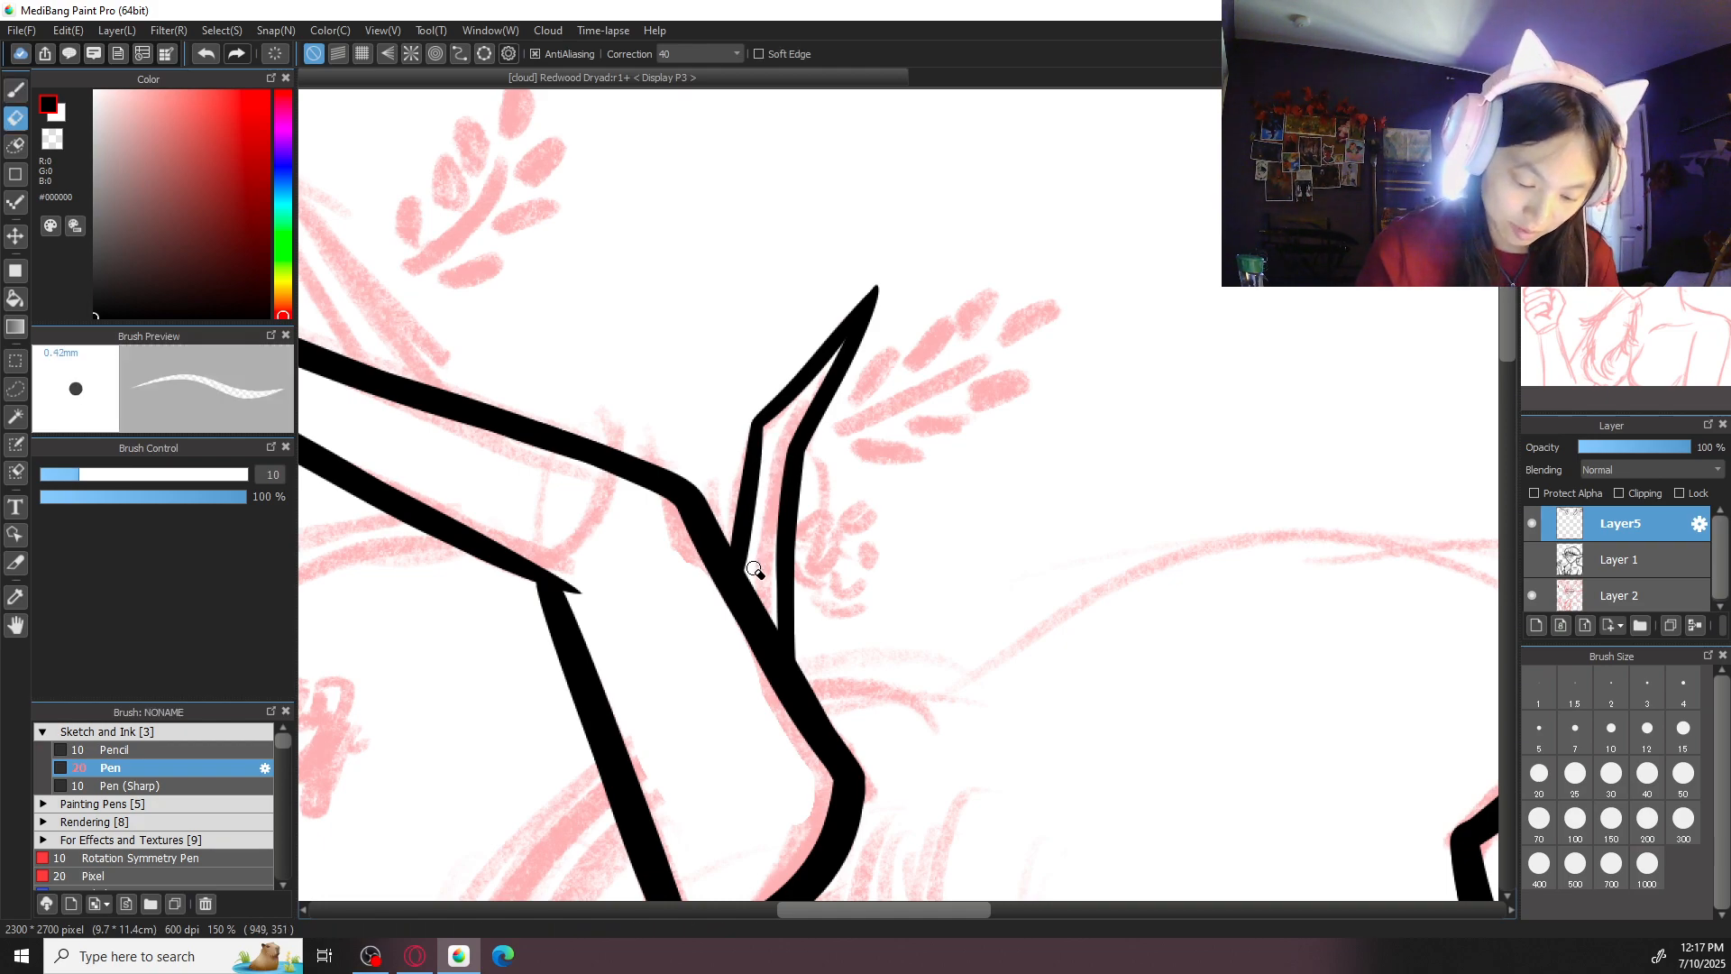
pyautogui.moveTo(755, 581); pyautogui.dragTo(744, 657)
pyautogui.moveTo(750, 592)
pyautogui.mouseDown()
pyautogui.moveTo(758, 715)
pyautogui.moveTo(765, 587)
pyautogui.moveTo(775, 756)
pyautogui.moveTo(773, 603)
pyautogui.moveTo(779, 749)
pyautogui.mouseUp()
pyautogui.moveTo(776, 603); pyautogui.dragTo(781, 739)
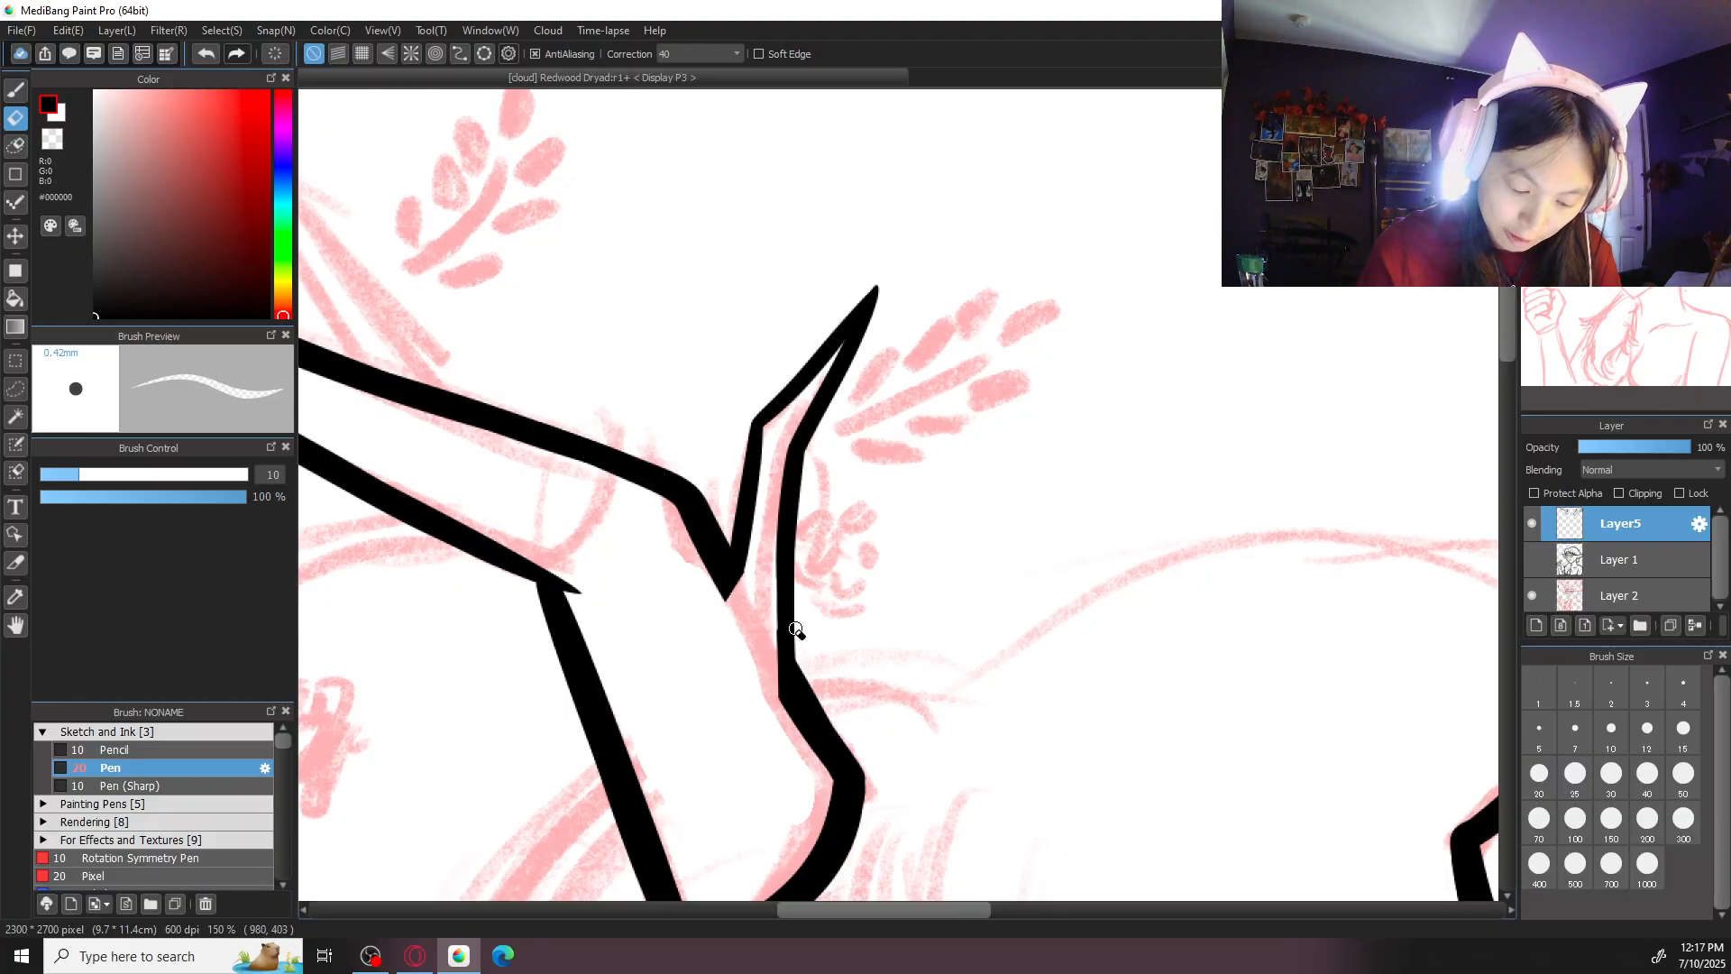
# - Thicken the small prong's outer edge where it meets the base segment and tidy the junction
pyautogui.press('b')
pyautogui.moveTo(777, 541); pyautogui.dragTo(781, 707)
pyautogui.hotkey('ctrl', 'z')
pyautogui.moveTo(784, 550); pyautogui.dragTo(781, 710)
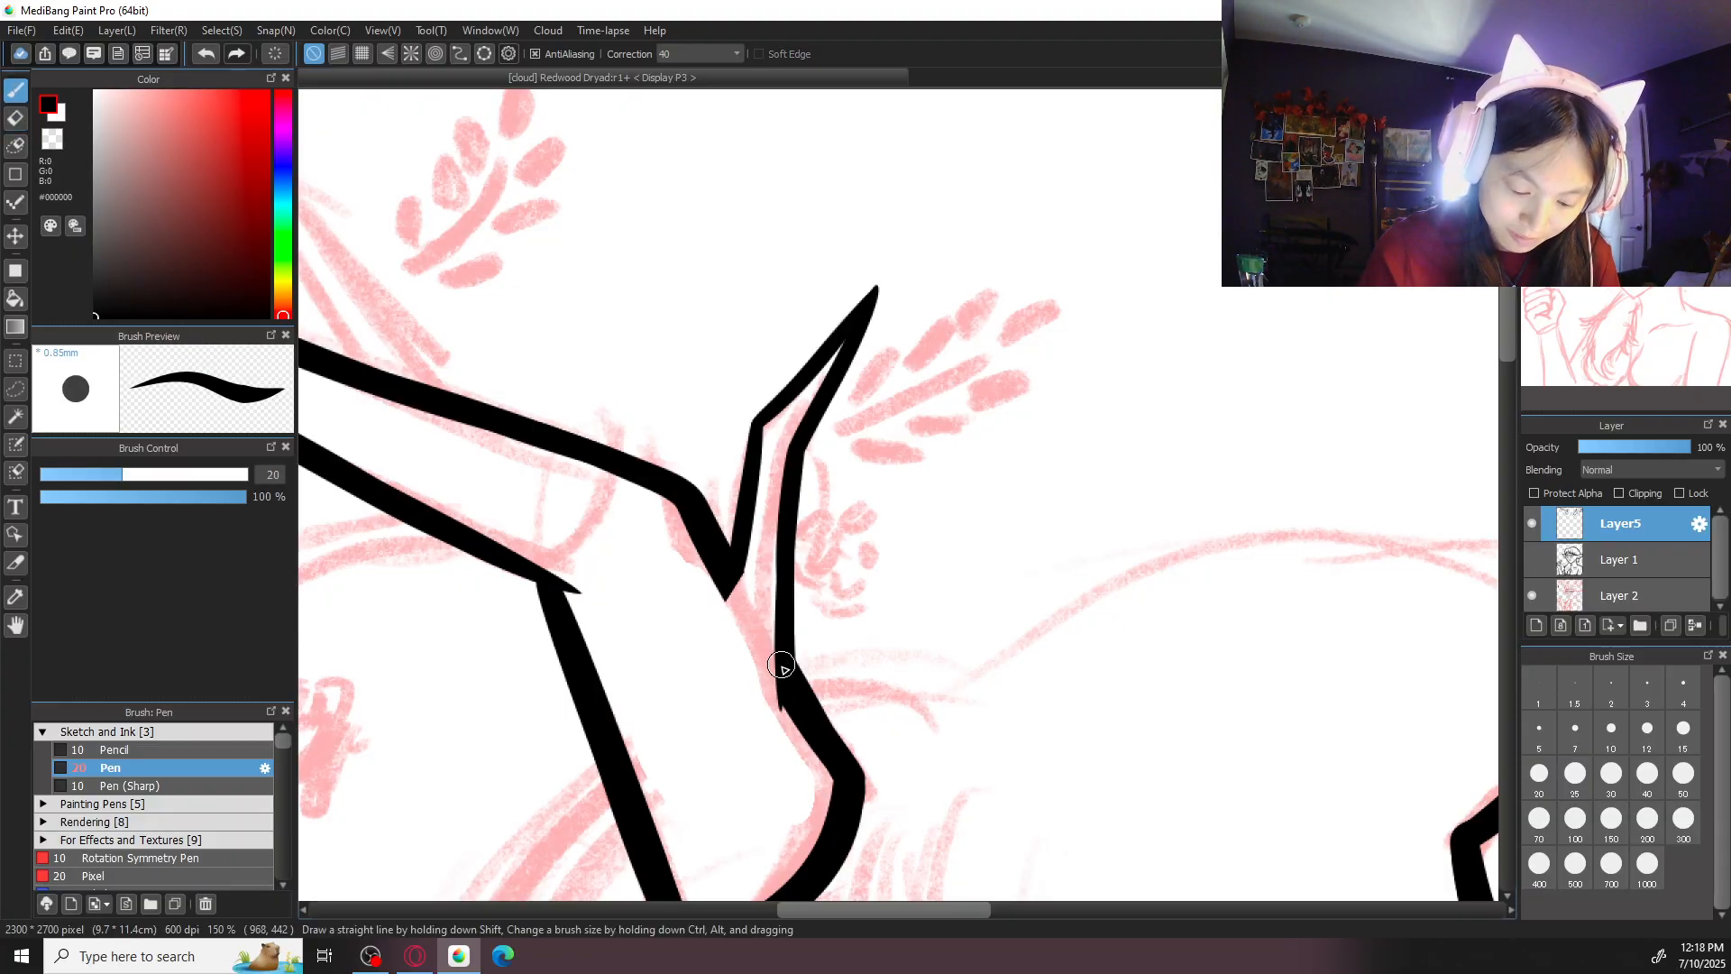
pyautogui.press('e')
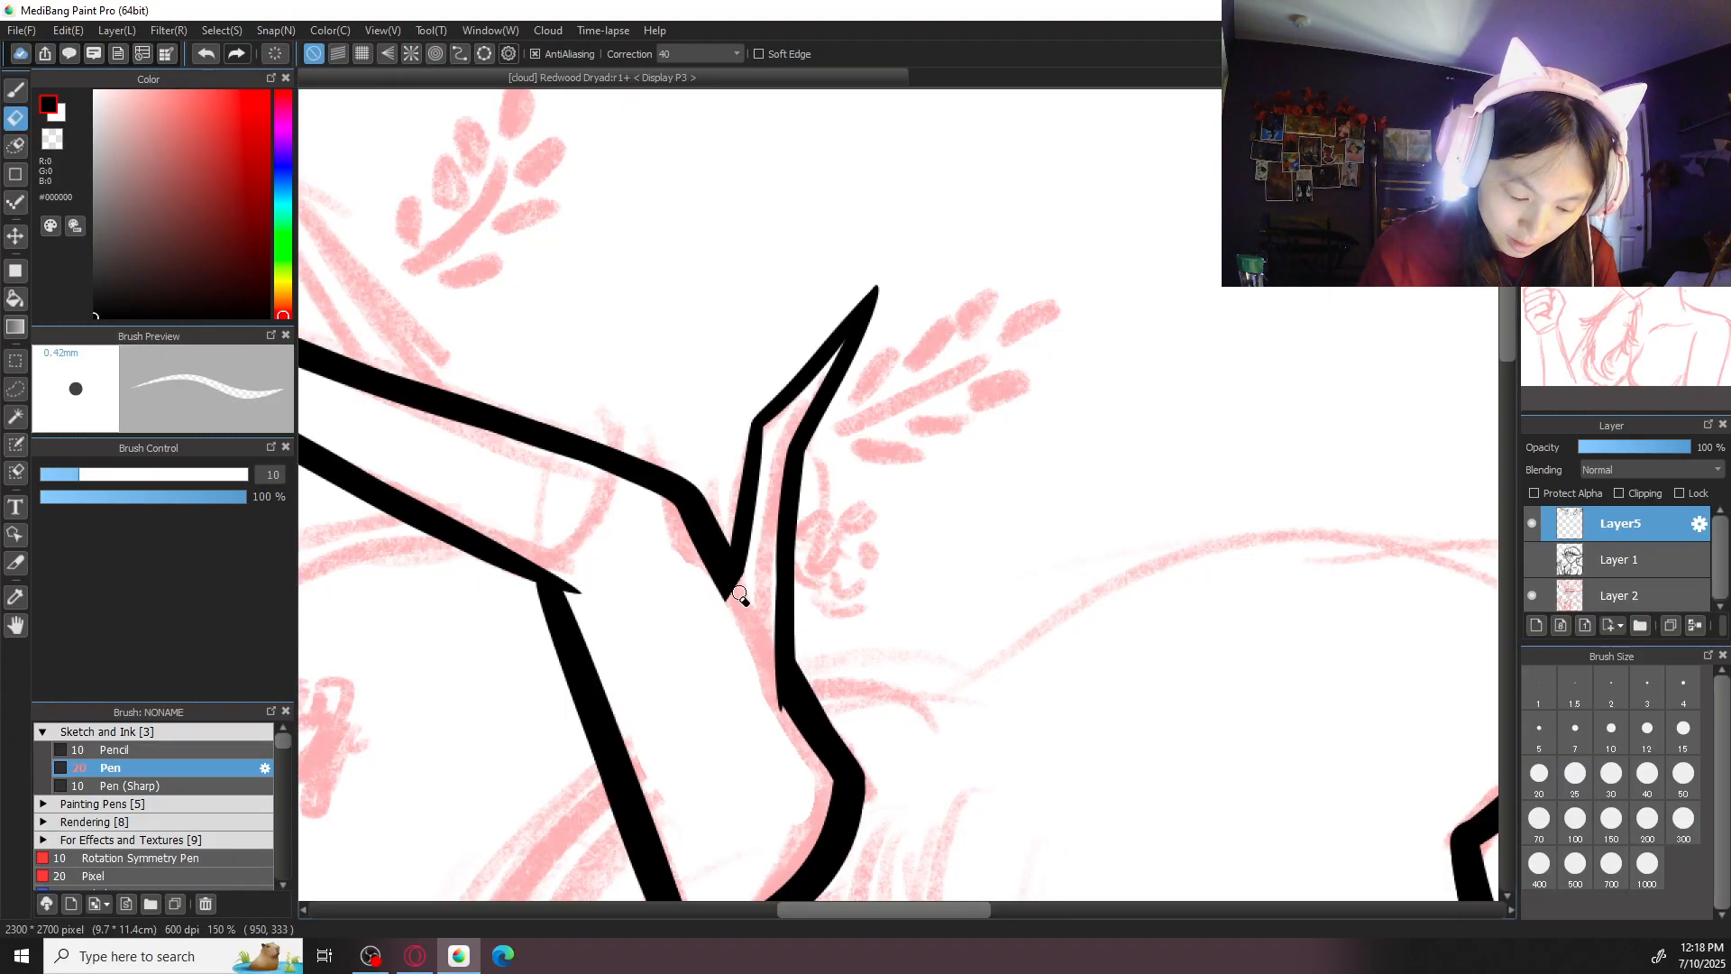
pyautogui.press('b')
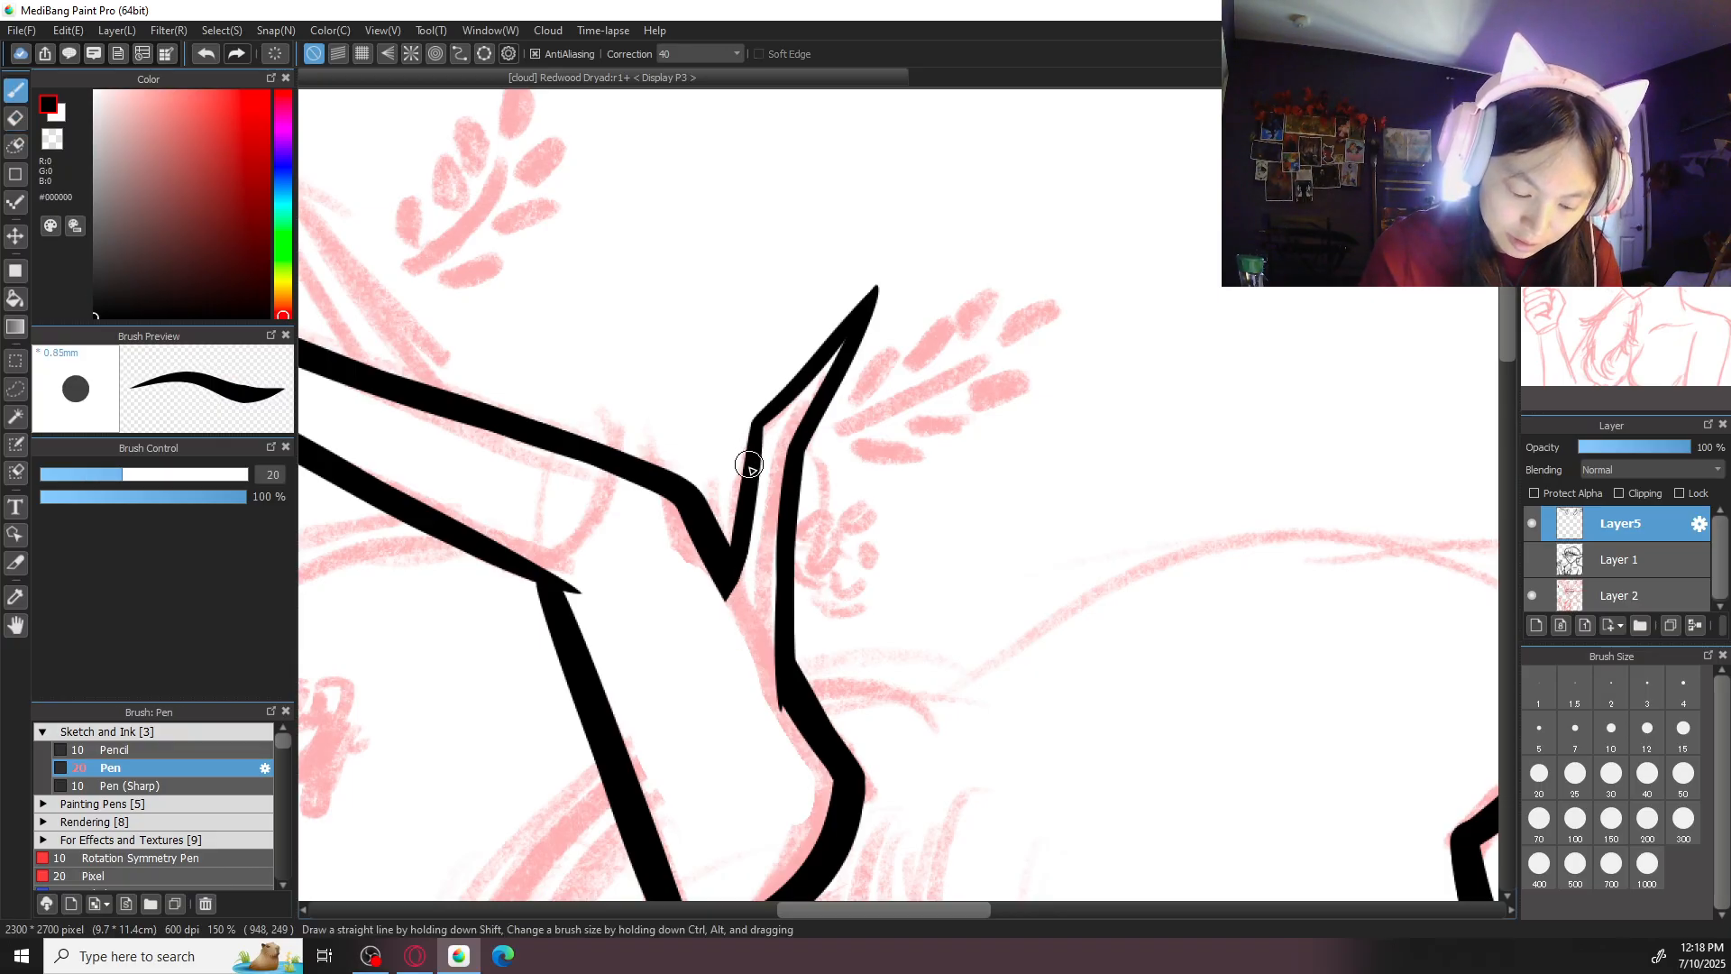
pyautogui.scroll(-3, 785, 453)
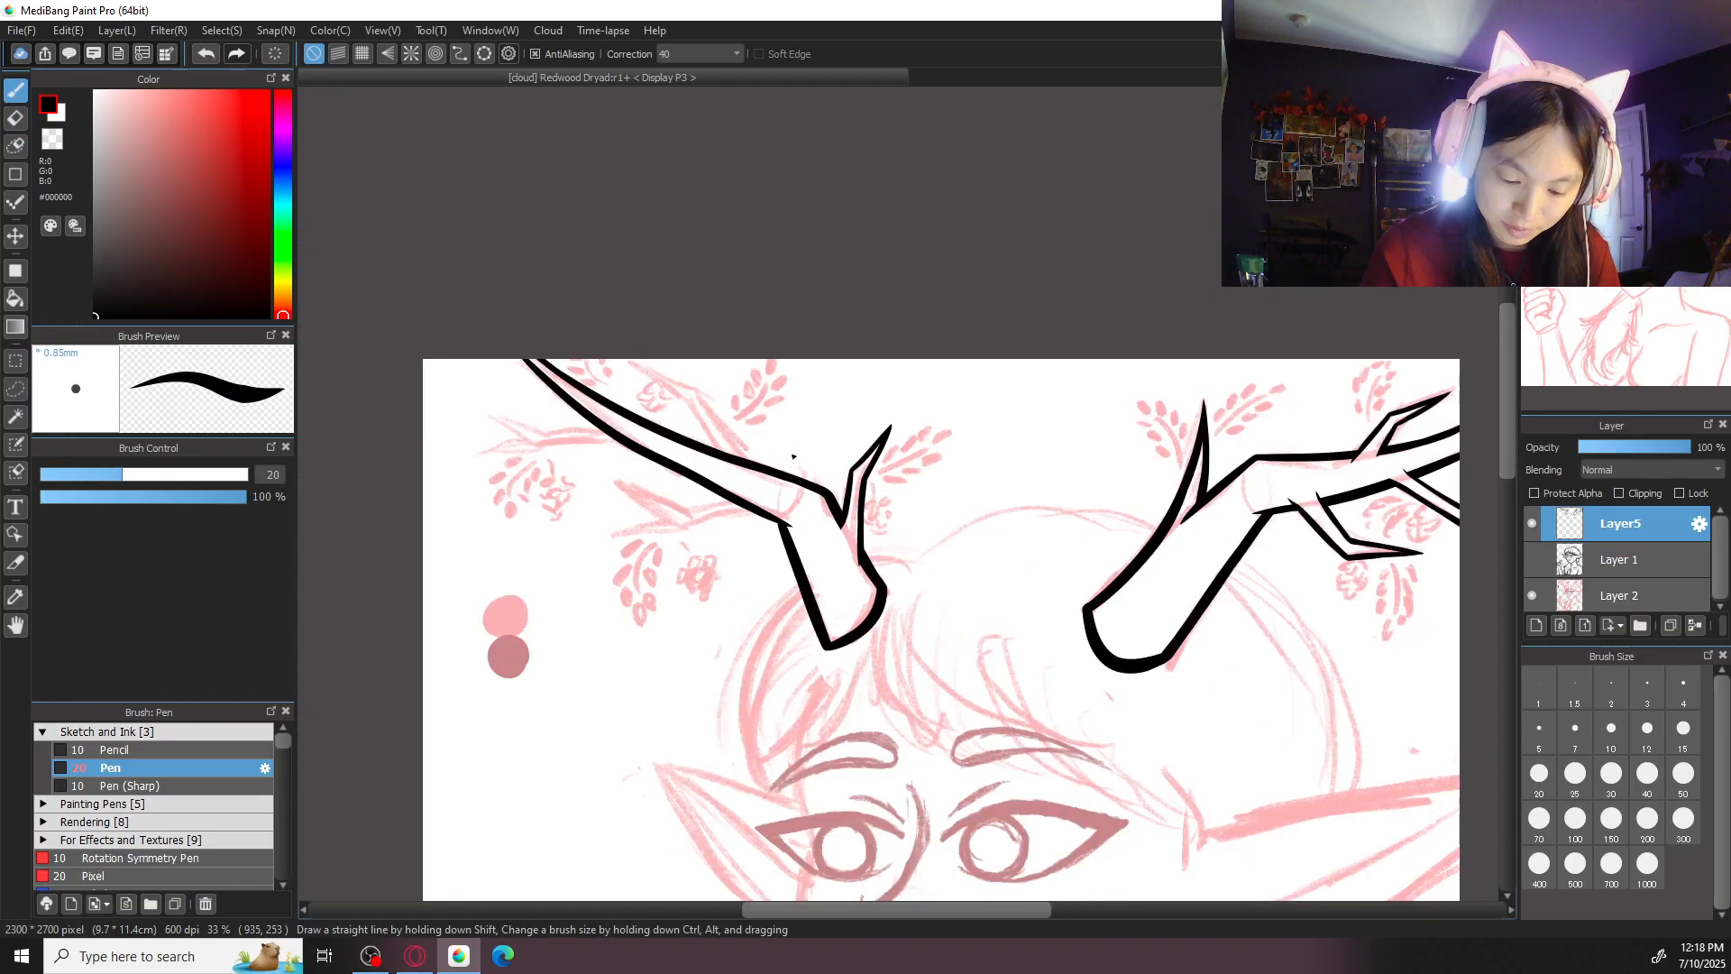
pyautogui.scroll(3, 791, 452)
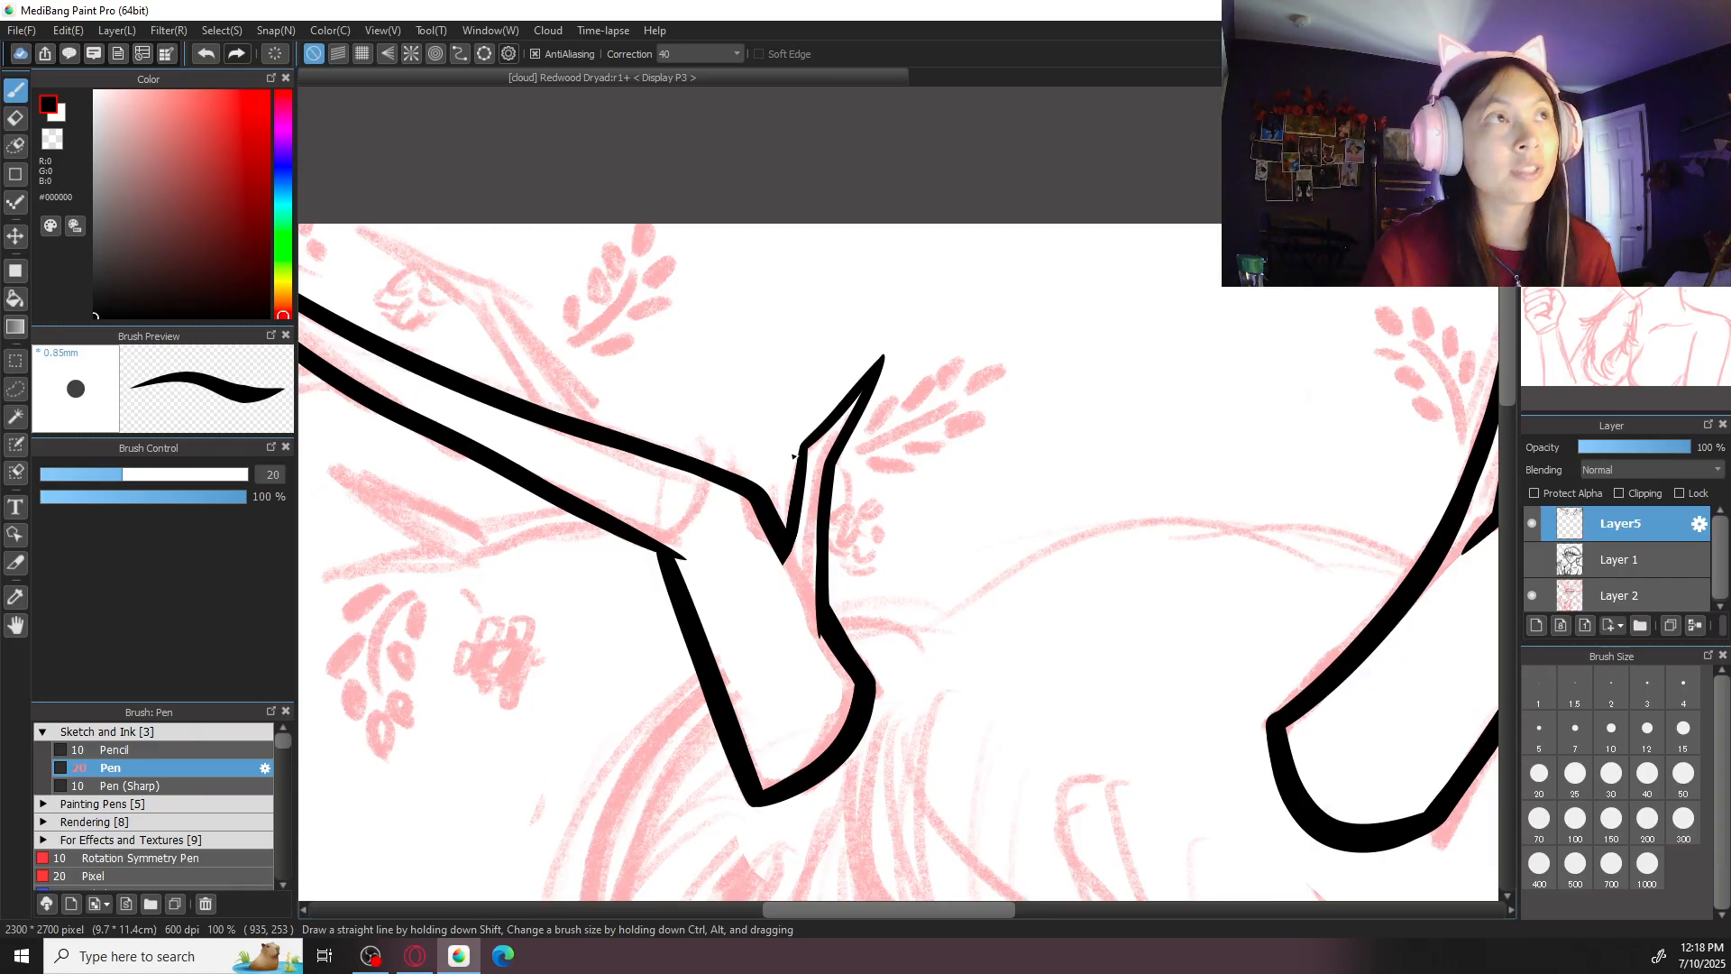
# - Ink the fork-side edge of the longer prong of the forked branch below the second antler's outer segment
pyautogui.moveTo(897, 495); pyautogui.dragTo(1244, 510)
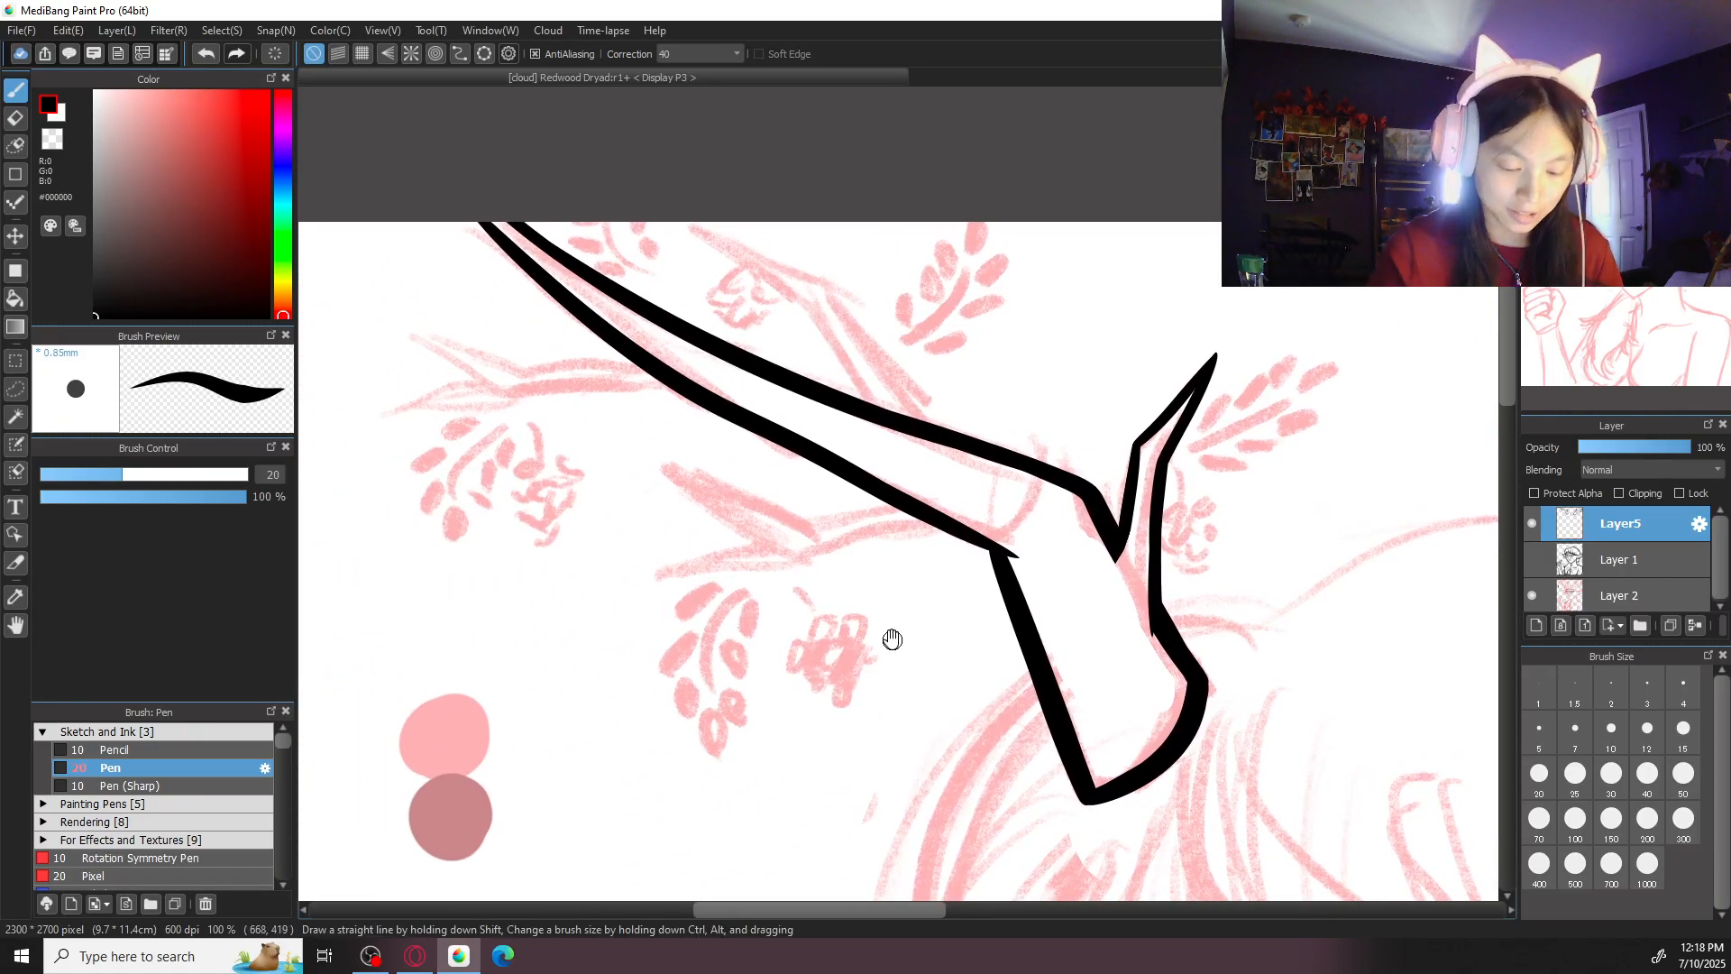
pyautogui.scroll(1, 882, 599)
pyautogui.moveTo(897, 646); pyautogui.dragTo(766, 570)
pyautogui.moveTo(741, 276); pyautogui.dragTo(835, 414)
pyautogui.moveTo(796, 309)
pyautogui.mouseDown()
pyautogui.moveTo(779, 431)
pyautogui.moveTo(811, 502)
pyautogui.mouseUp()
pyautogui.hotkey('ctrl', 'z')
pyautogui.hotkey('ctrl', 'z')
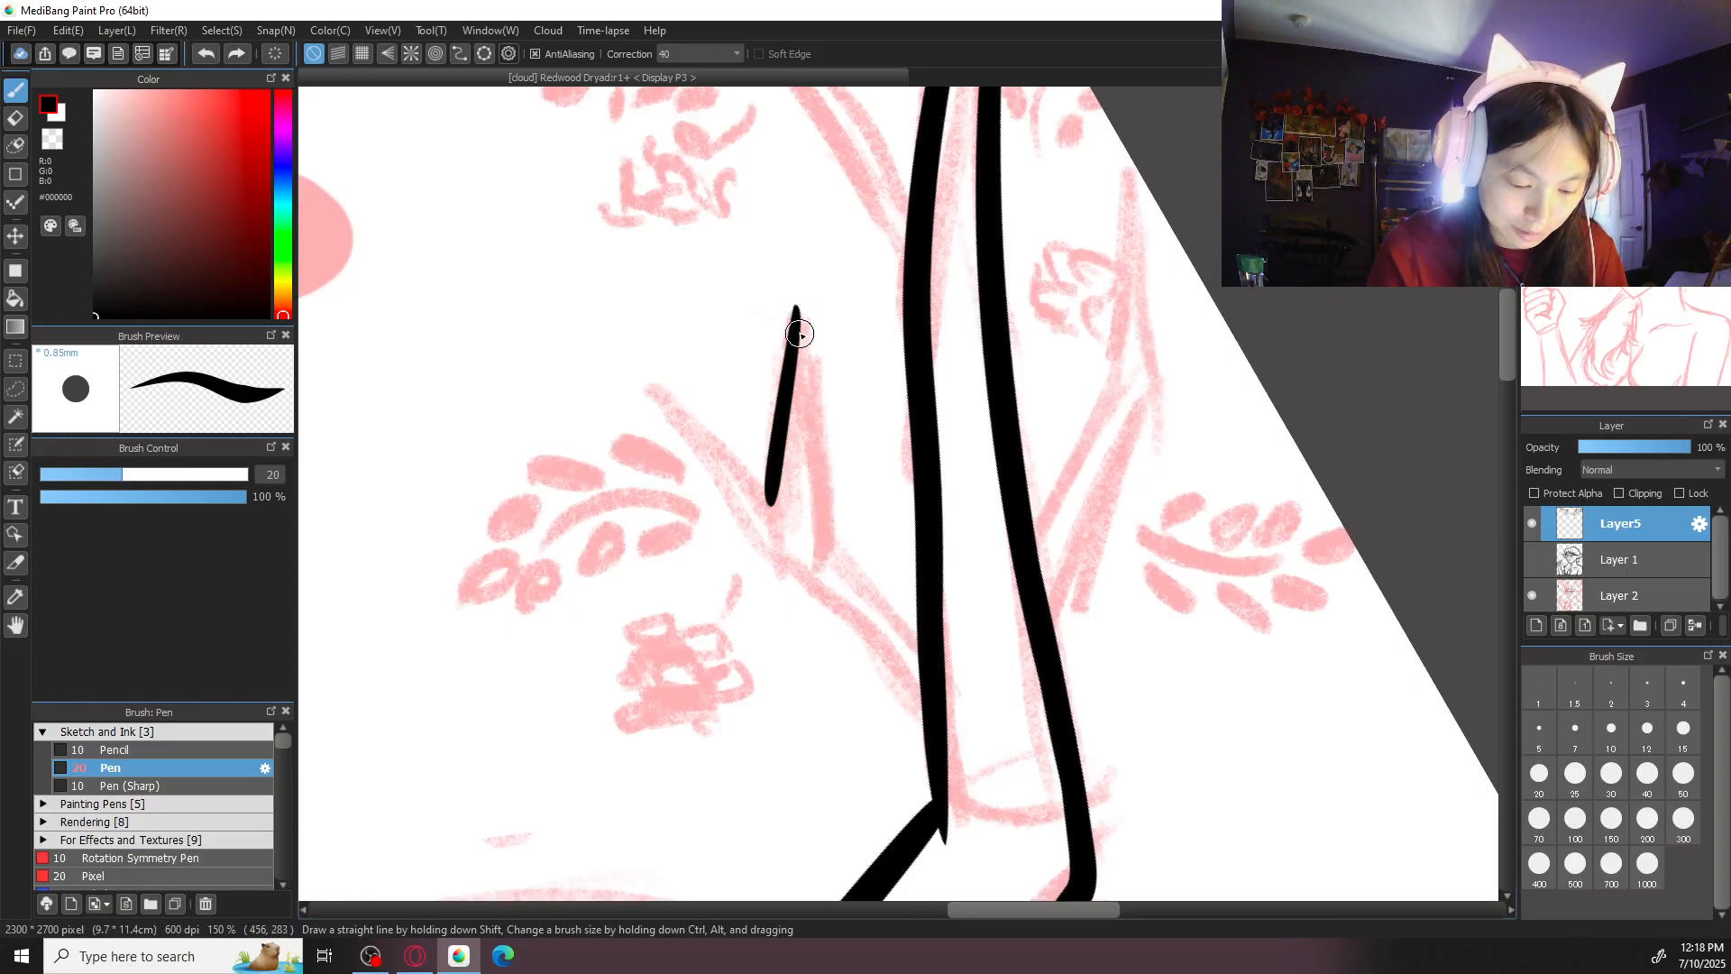
pyautogui.moveTo(799, 302); pyautogui.dragTo(772, 494)
pyautogui.hotkey('ctrl', 'z')
pyautogui.moveTo(798, 305); pyautogui.dragTo(780, 525)
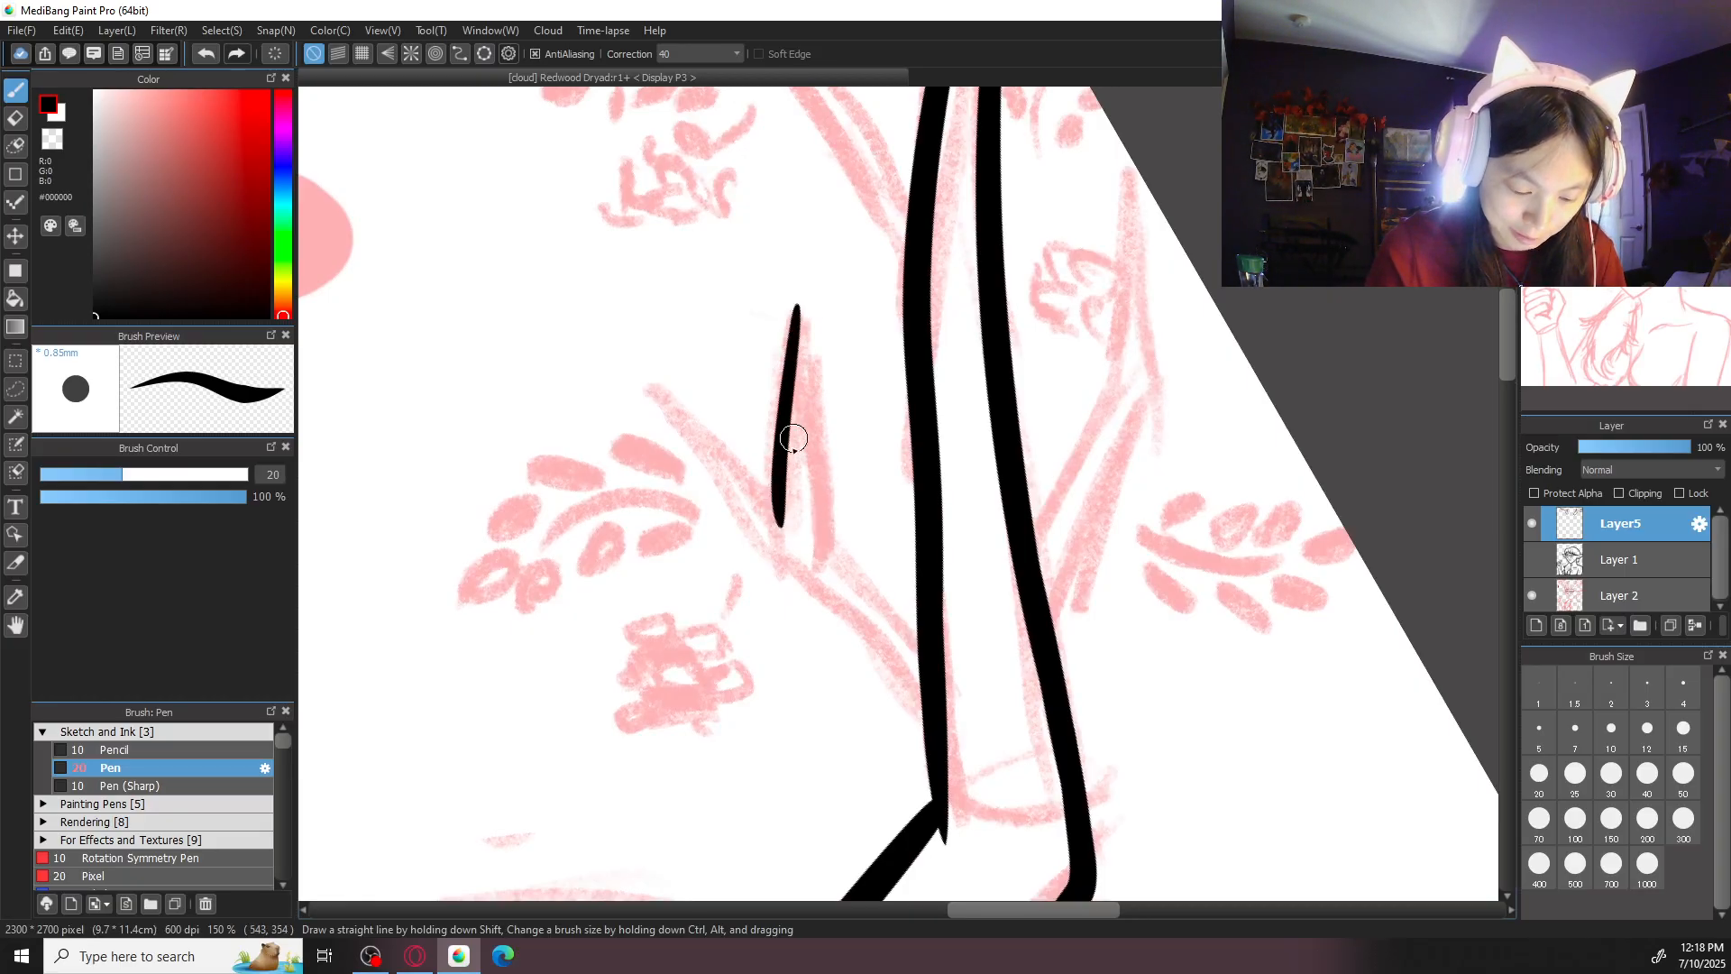
# - Ink the longer prong's other edge down to the outer segment, plus the shorter prong's edge into the fork
pyautogui.moveTo(799, 302)
pyautogui.mouseDown()
pyautogui.moveTo(803, 461)
pyautogui.moveTo(863, 602)
pyautogui.moveTo(815, 458)
pyautogui.moveTo(849, 575)
pyautogui.moveTo(939, 675)
pyautogui.mouseUp()
pyautogui.hotkey('ctrl', 'z')
pyautogui.moveTo(657, 391)
pyautogui.mouseDown()
pyautogui.moveTo(792, 498)
pyautogui.moveTo(731, 456)
pyautogui.moveTo(775, 494)
pyautogui.mouseUp()
pyautogui.hotkey('ctrl', 'z')
pyautogui.hotkey('ctrl', 'z')
pyautogui.moveTo(653, 383); pyautogui.dragTo(776, 494)
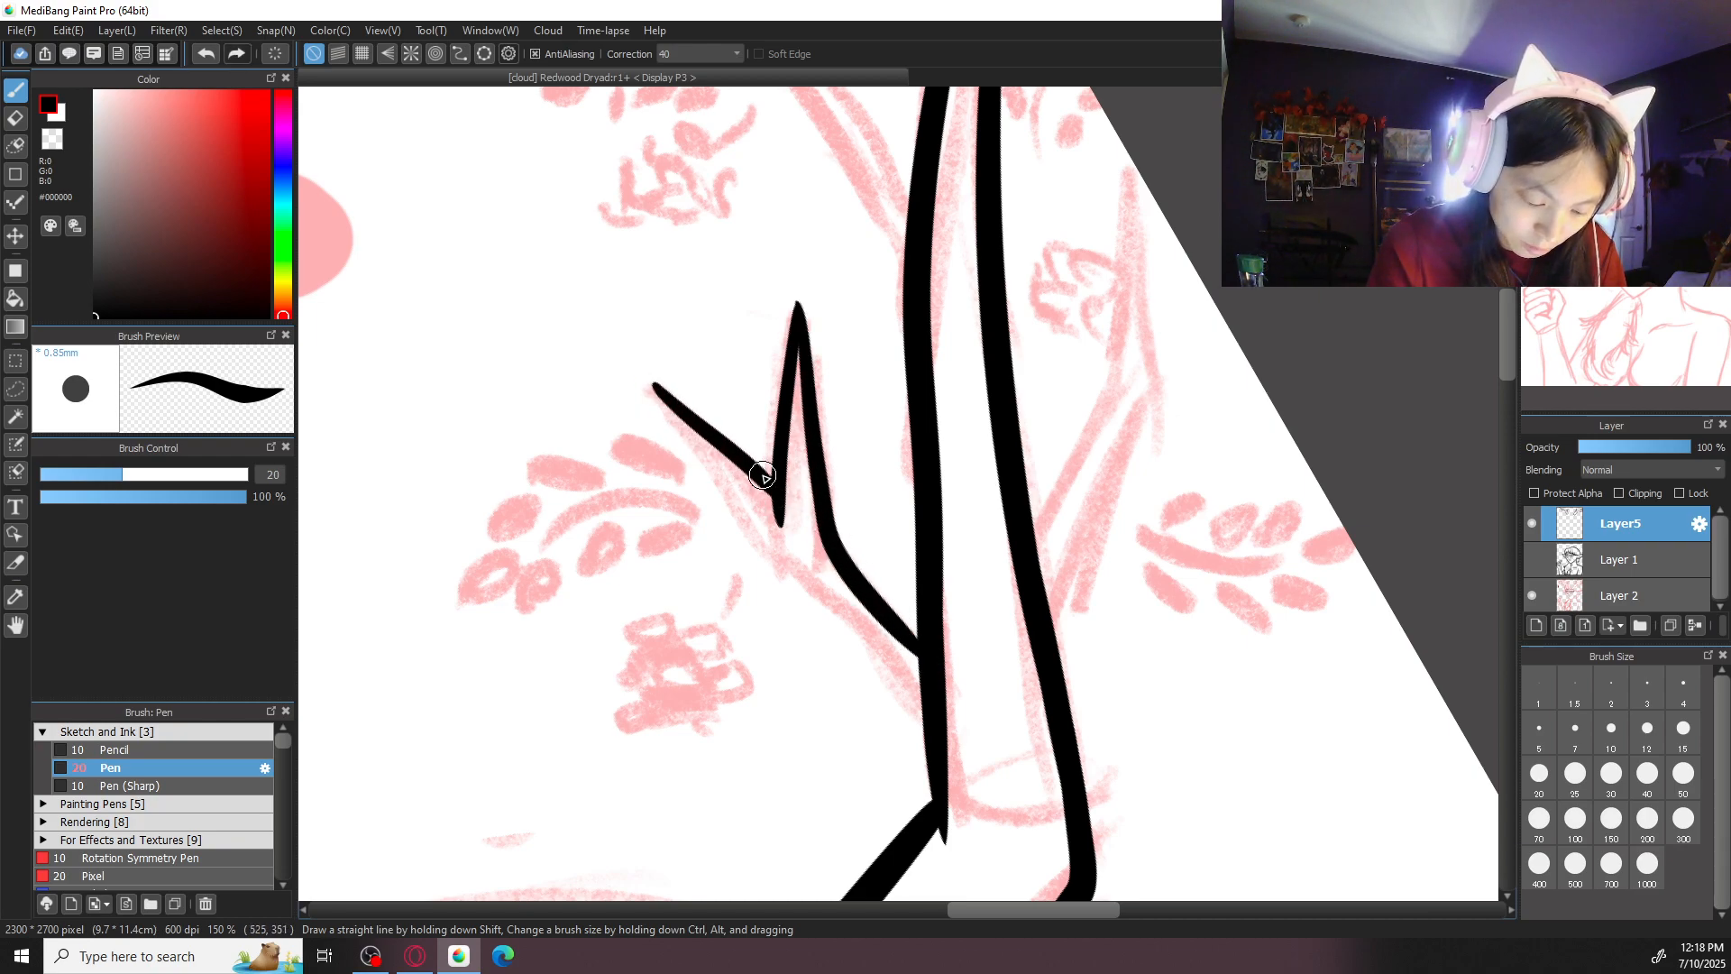
pyautogui.moveTo(652, 380); pyautogui.dragTo(761, 541)
pyautogui.hotkey('ctrl', 'z')
pyautogui.moveTo(658, 386); pyautogui.dragTo(863, 663)
pyautogui.hotkey('ctrl', 'z')
pyautogui.moveTo(652, 383)
pyautogui.mouseDown()
pyautogui.moveTo(771, 579)
pyautogui.moveTo(746, 514)
pyautogui.moveTo(792, 574)
pyautogui.mouseUp()
pyautogui.hotkey('ctrl', 'z')
pyautogui.moveTo(750, 512); pyautogui.dragTo(926, 723)
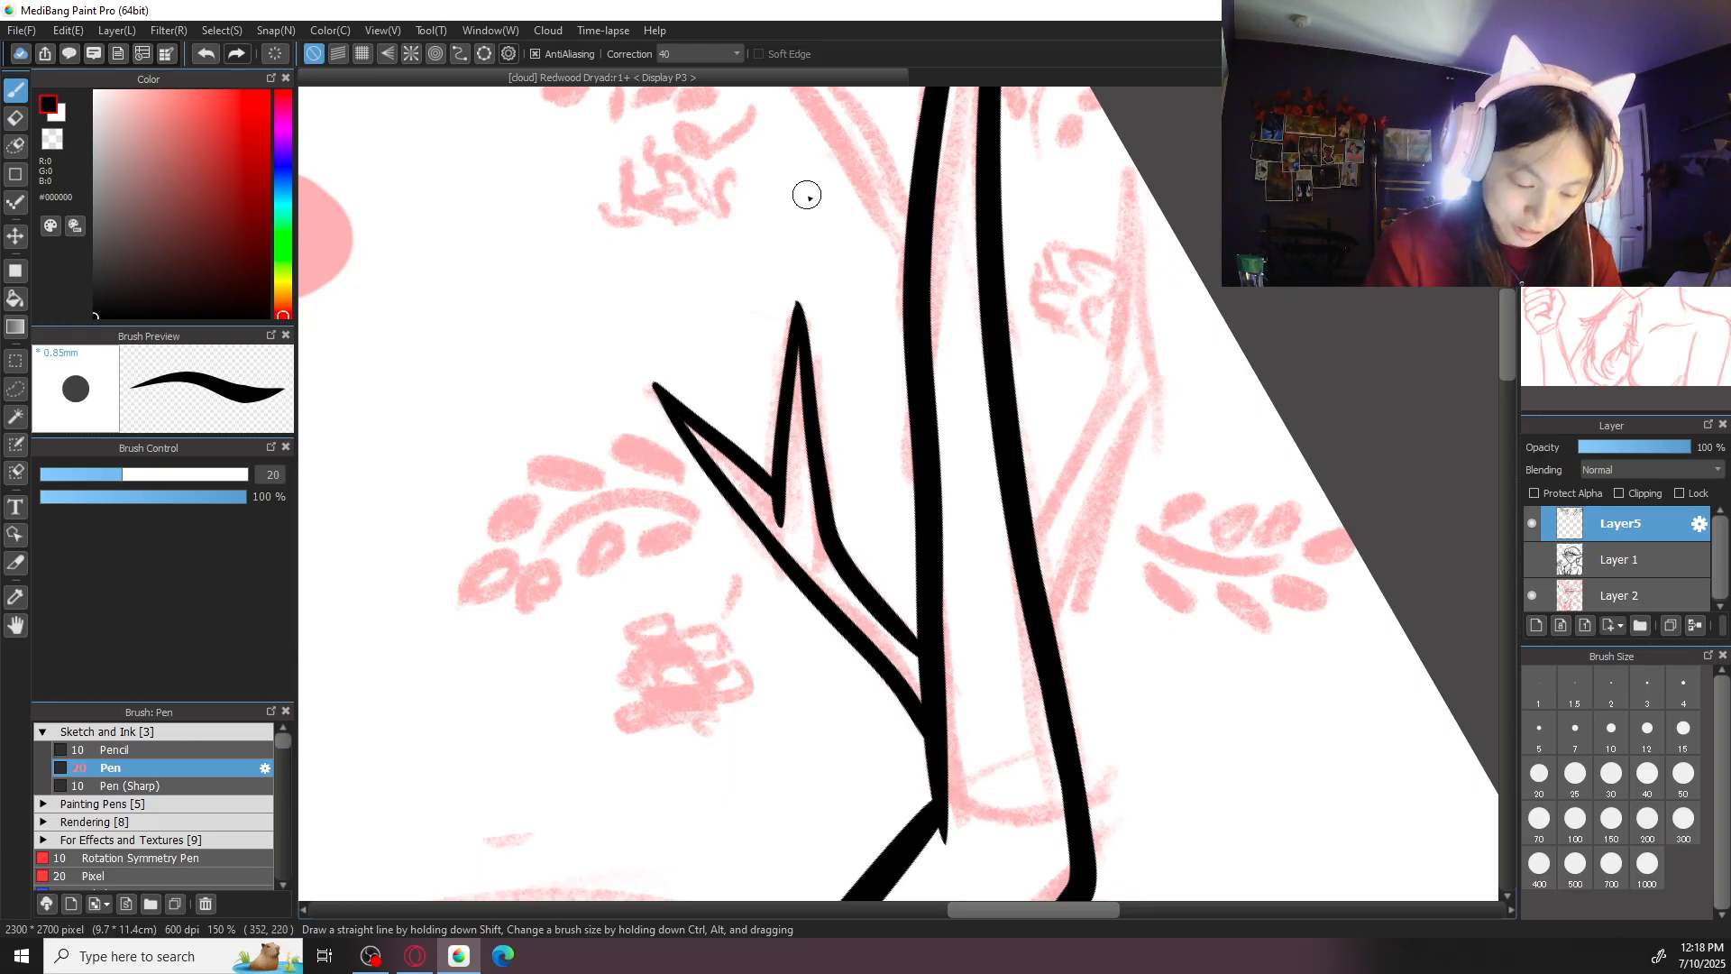
pyautogui.scroll(-1, 810, 198)
pyautogui.scroll(-1, 809, 199)
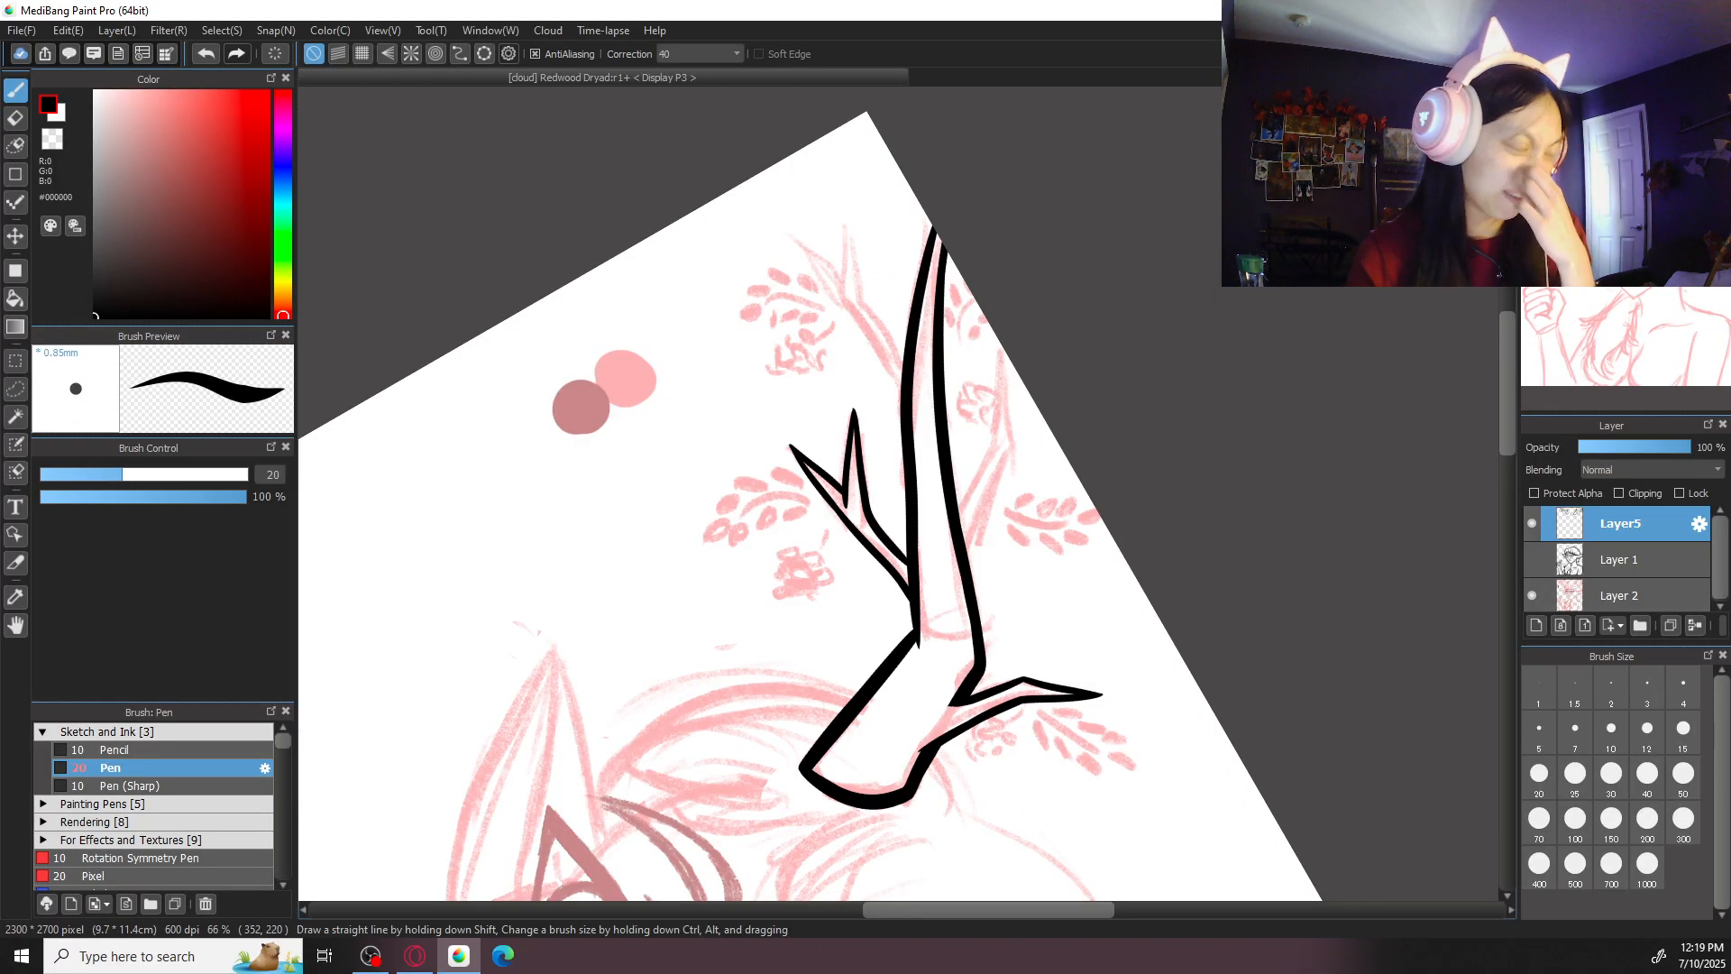
pyautogui.hotkey('ctrl', '+')
pyautogui.hotkey('ctrl', '+')
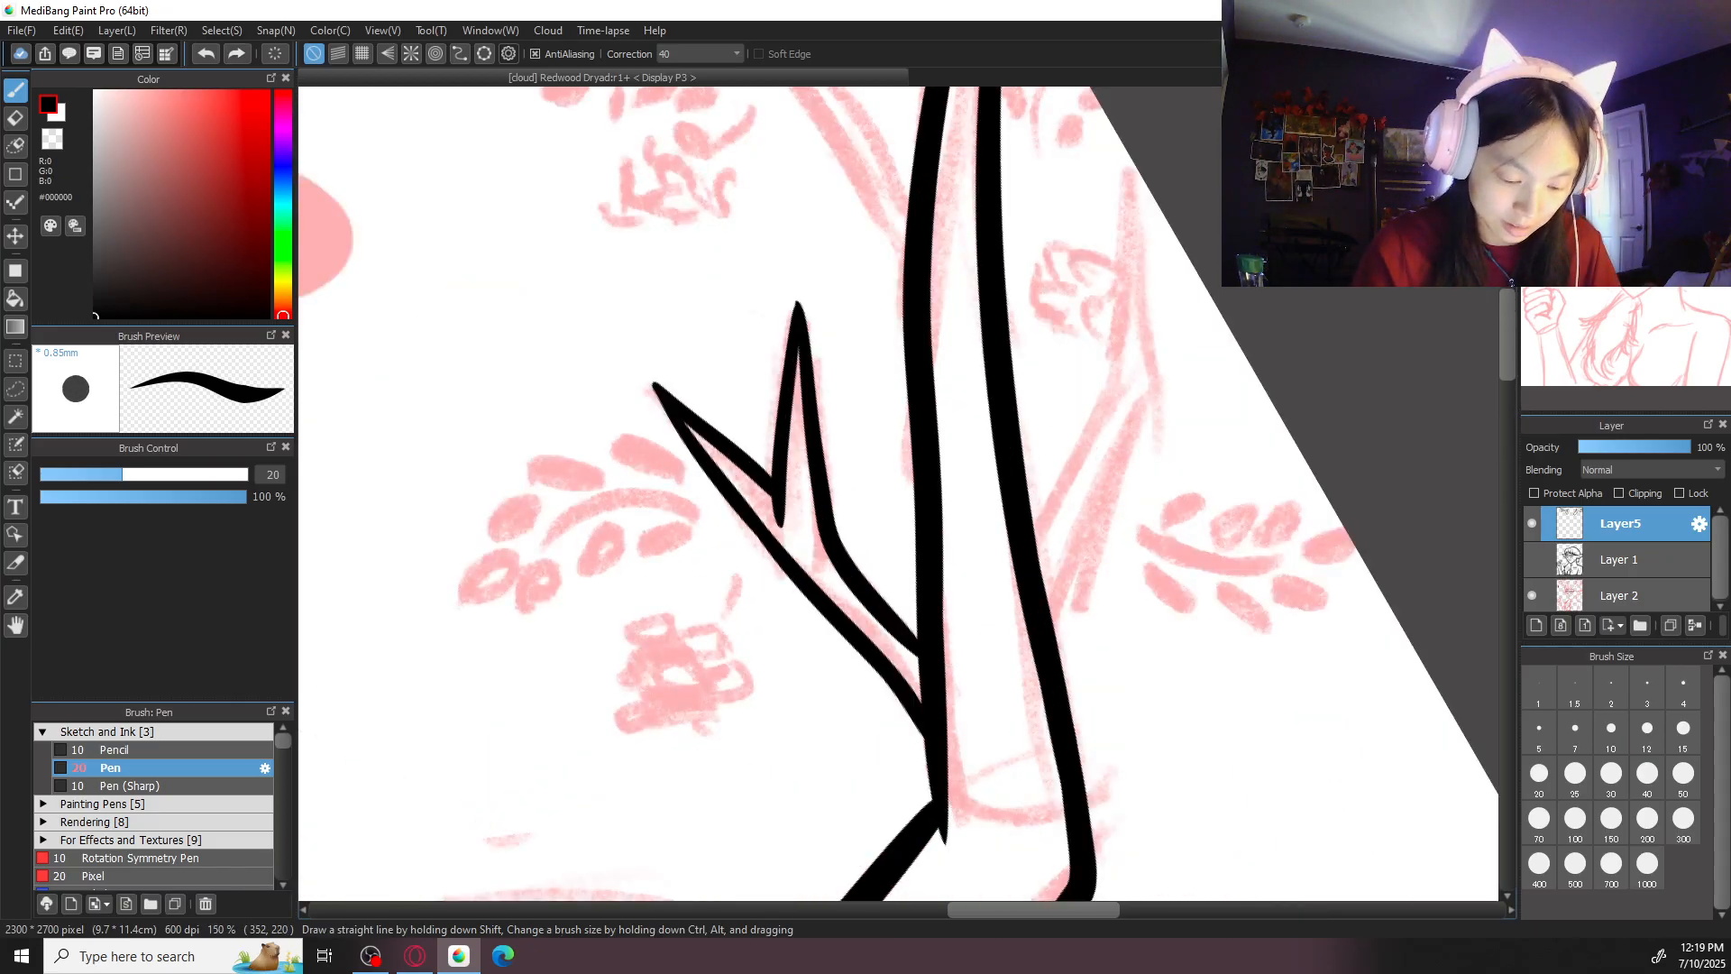
pyautogui.hotkey('ctrl', 'z')
pyautogui.hotkey('ctrl', 'z')
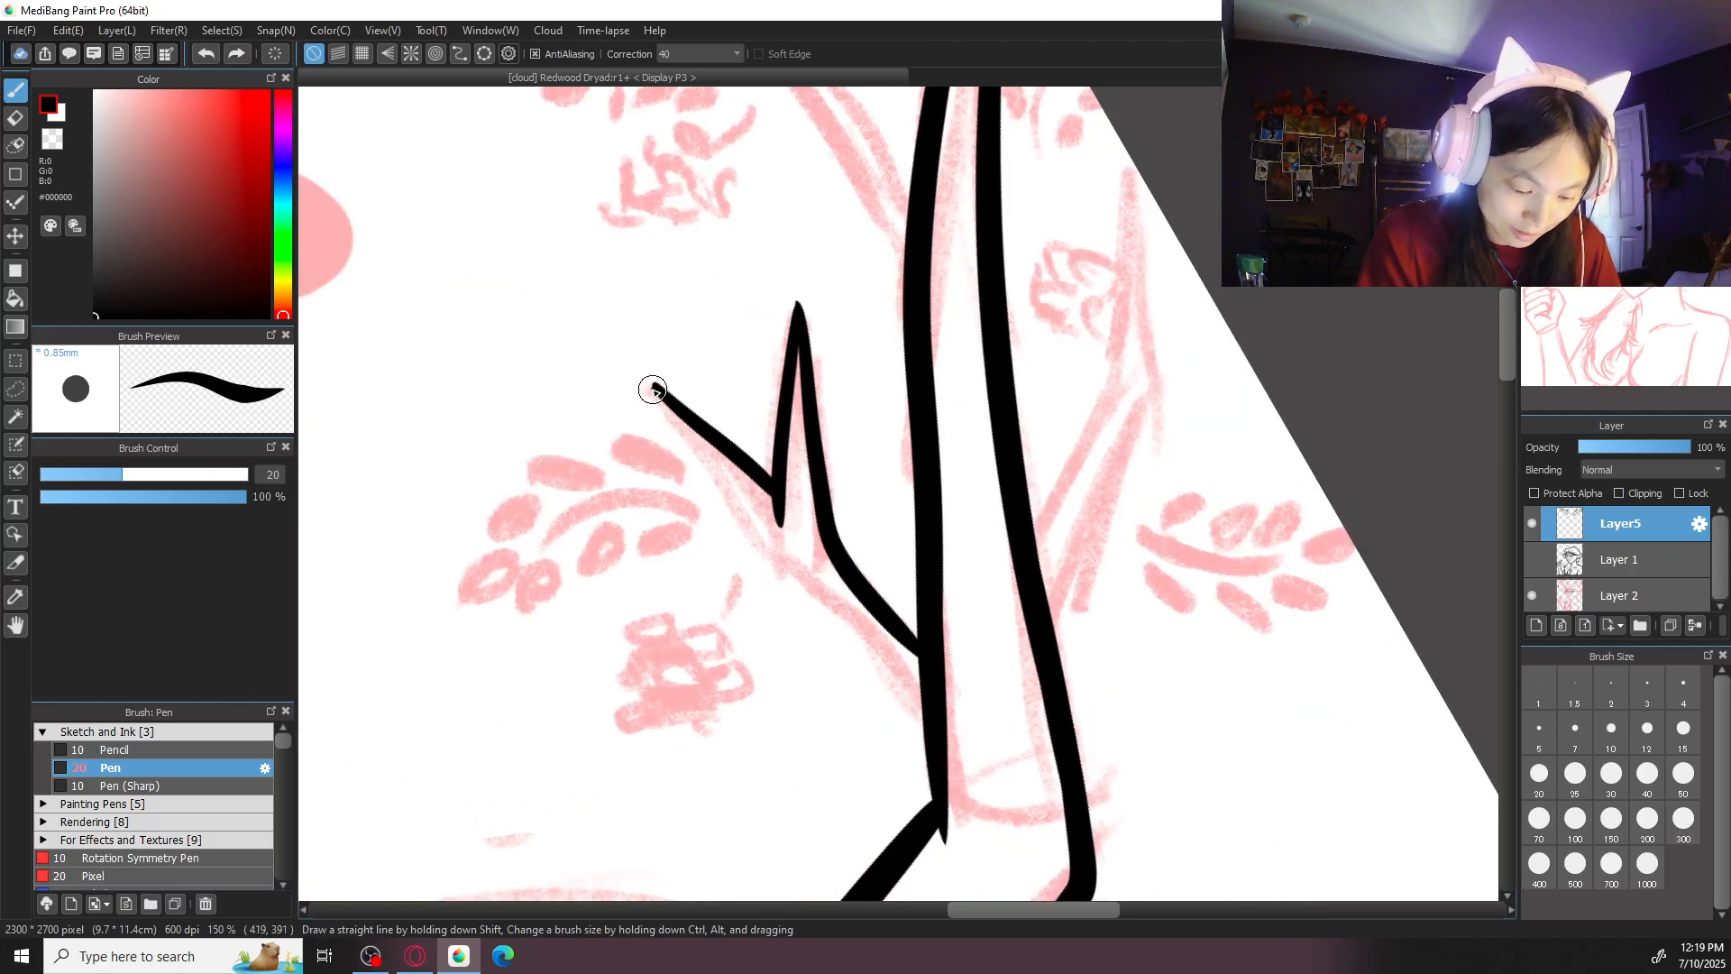
# - Ink the forked branch's remaining edge from the shorter prong's tip down to the second antler's joint
pyautogui.moveTo(654, 383); pyautogui.dragTo(765, 552)
pyautogui.hotkey('ctrl', 'z')
pyautogui.moveTo(654, 383)
pyautogui.mouseDown()
pyautogui.moveTo(772, 571)
pyautogui.moveTo(916, 688)
pyautogui.mouseUp()
pyautogui.hotkey('ctrl', 'z')
pyautogui.moveTo(656, 386); pyautogui.dragTo(783, 568)
pyautogui.hotkey('ctrl', 'z')
pyautogui.moveTo(652, 386); pyautogui.dragTo(898, 705)
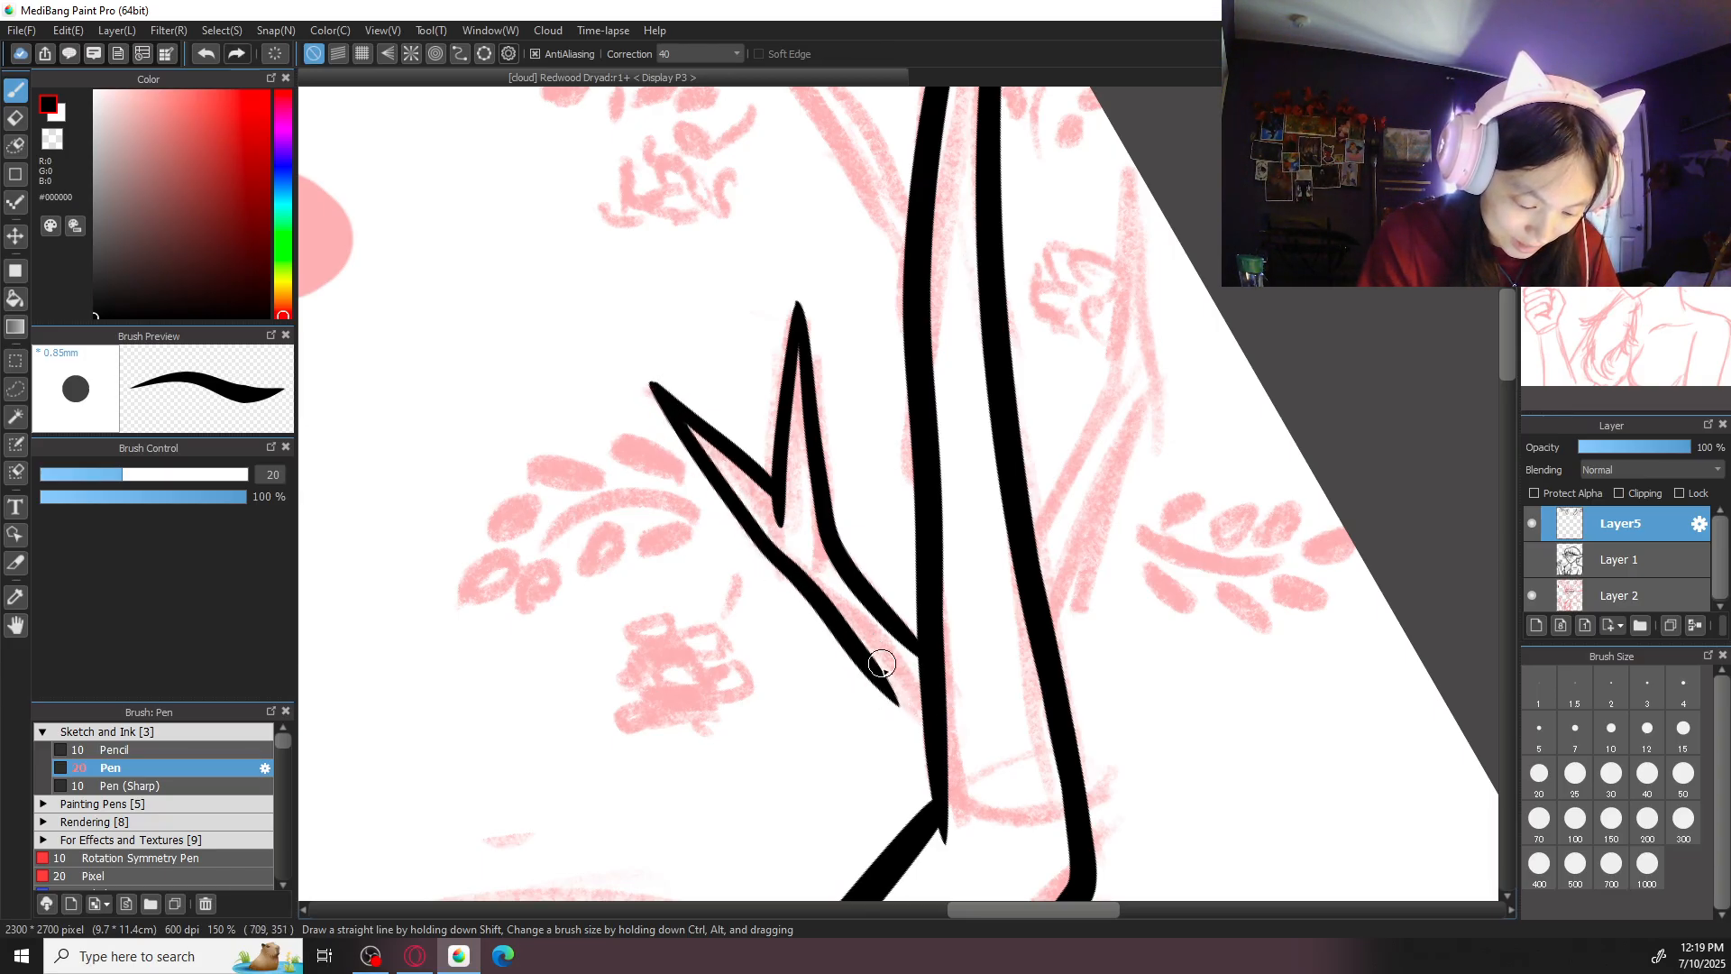
pyautogui.moveTo(836, 614); pyautogui.dragTo(938, 767)
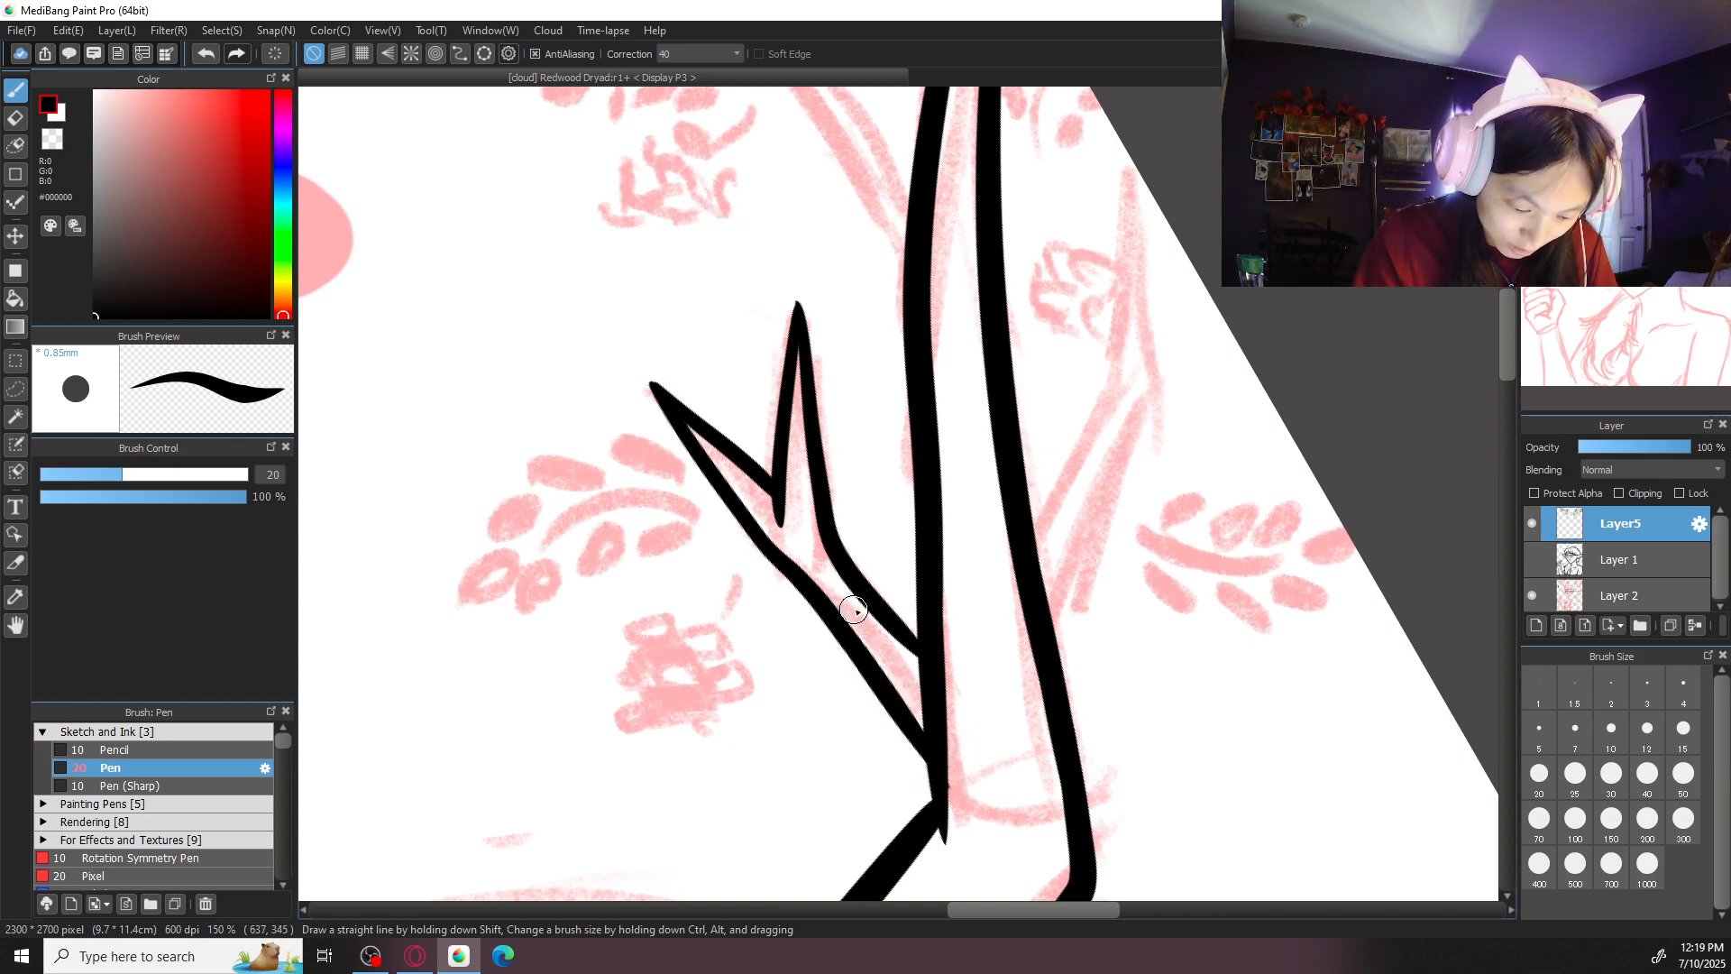
pyautogui.hotkey('ctrl', '-')
pyautogui.hotkey('ctrl', '+')
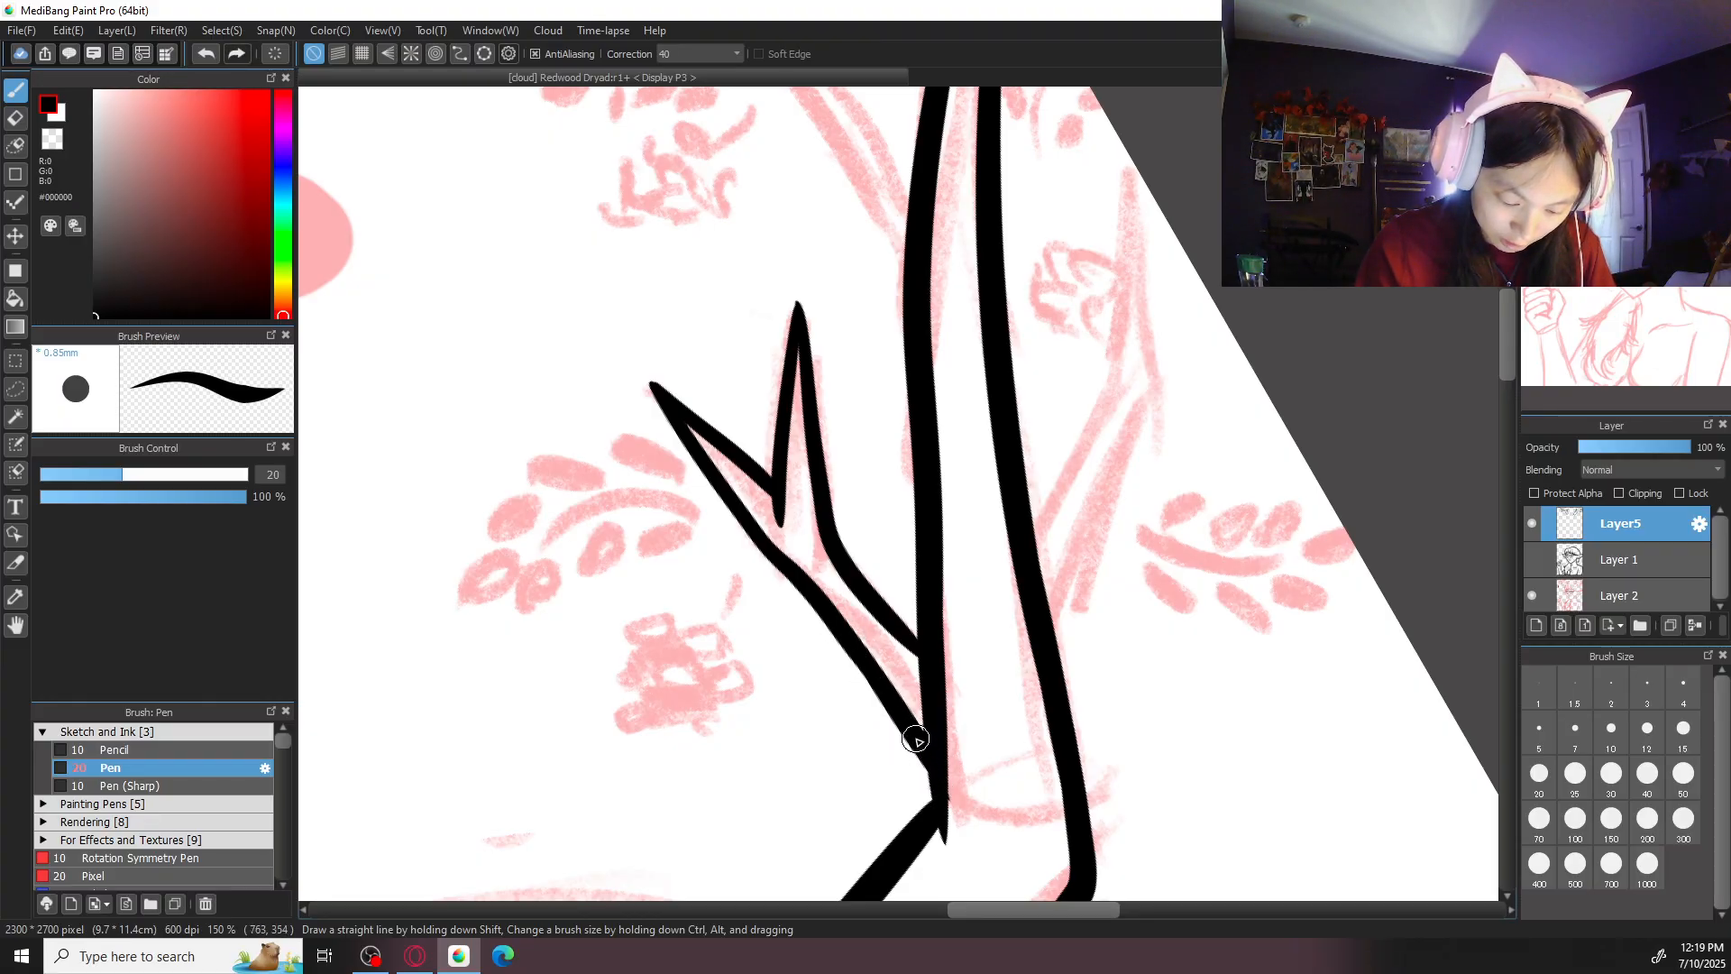
# - Erase the stretch of the outer segment's outline between the two edges of the forked branch
pyautogui.moveTo(1008, 712); pyautogui.dragTo(982, 482)
pyautogui.hotkey('ctrl', '+')
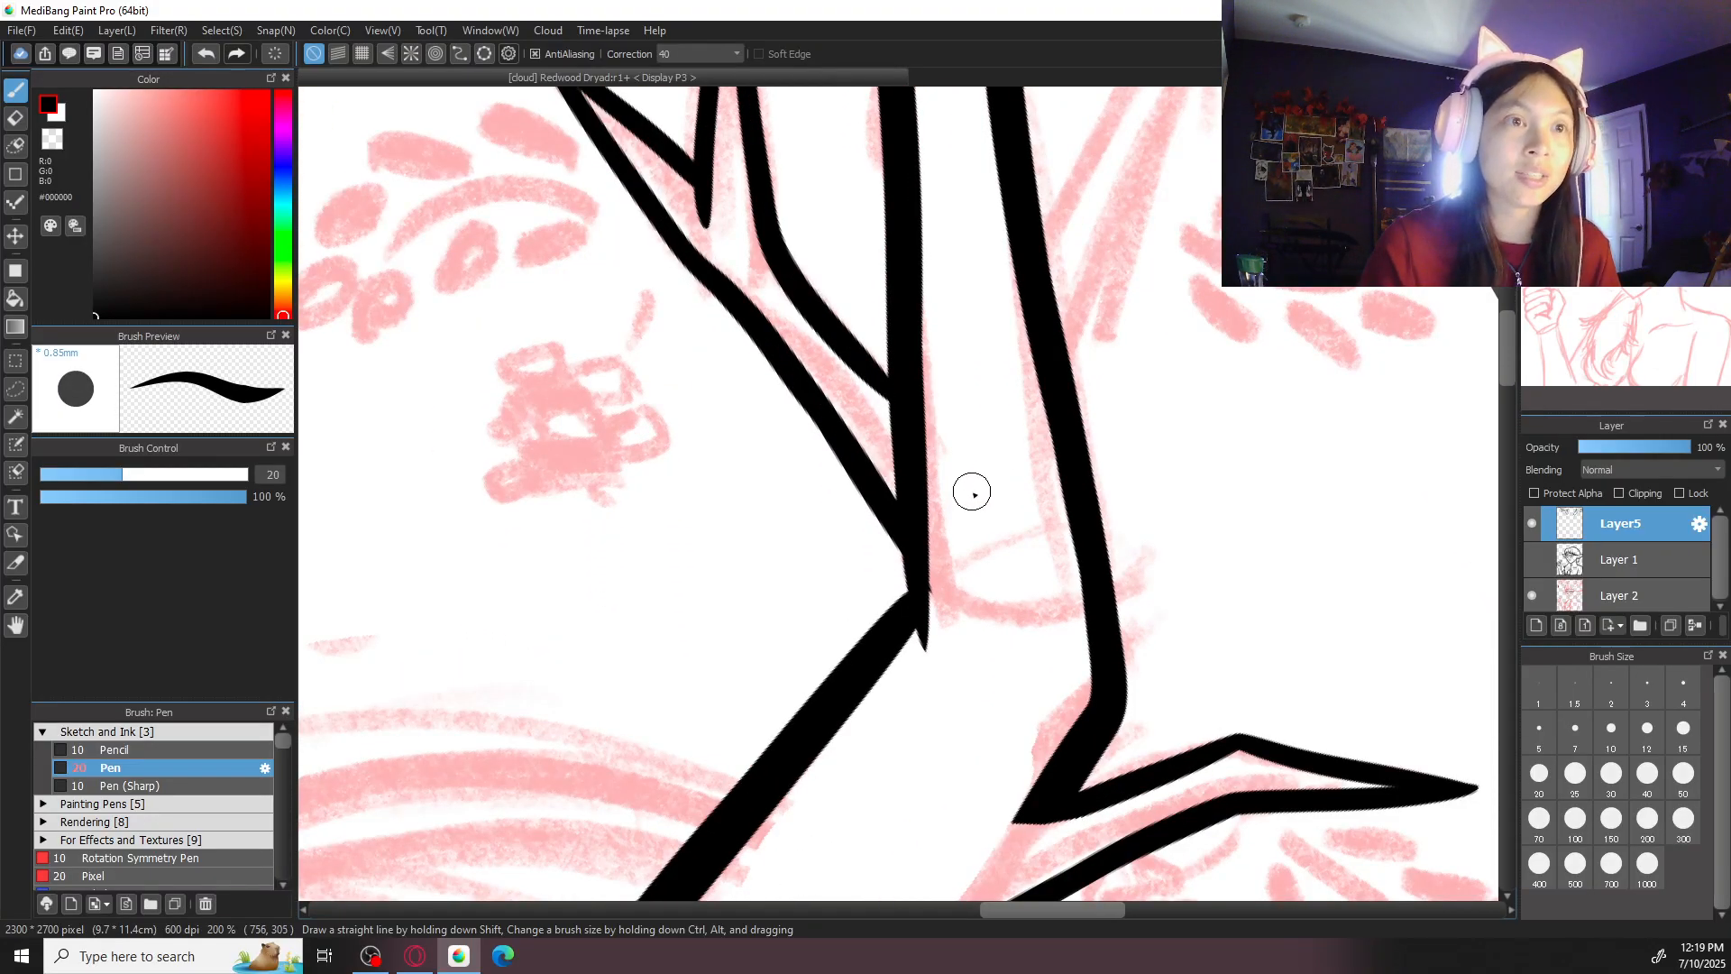
pyautogui.press('e')
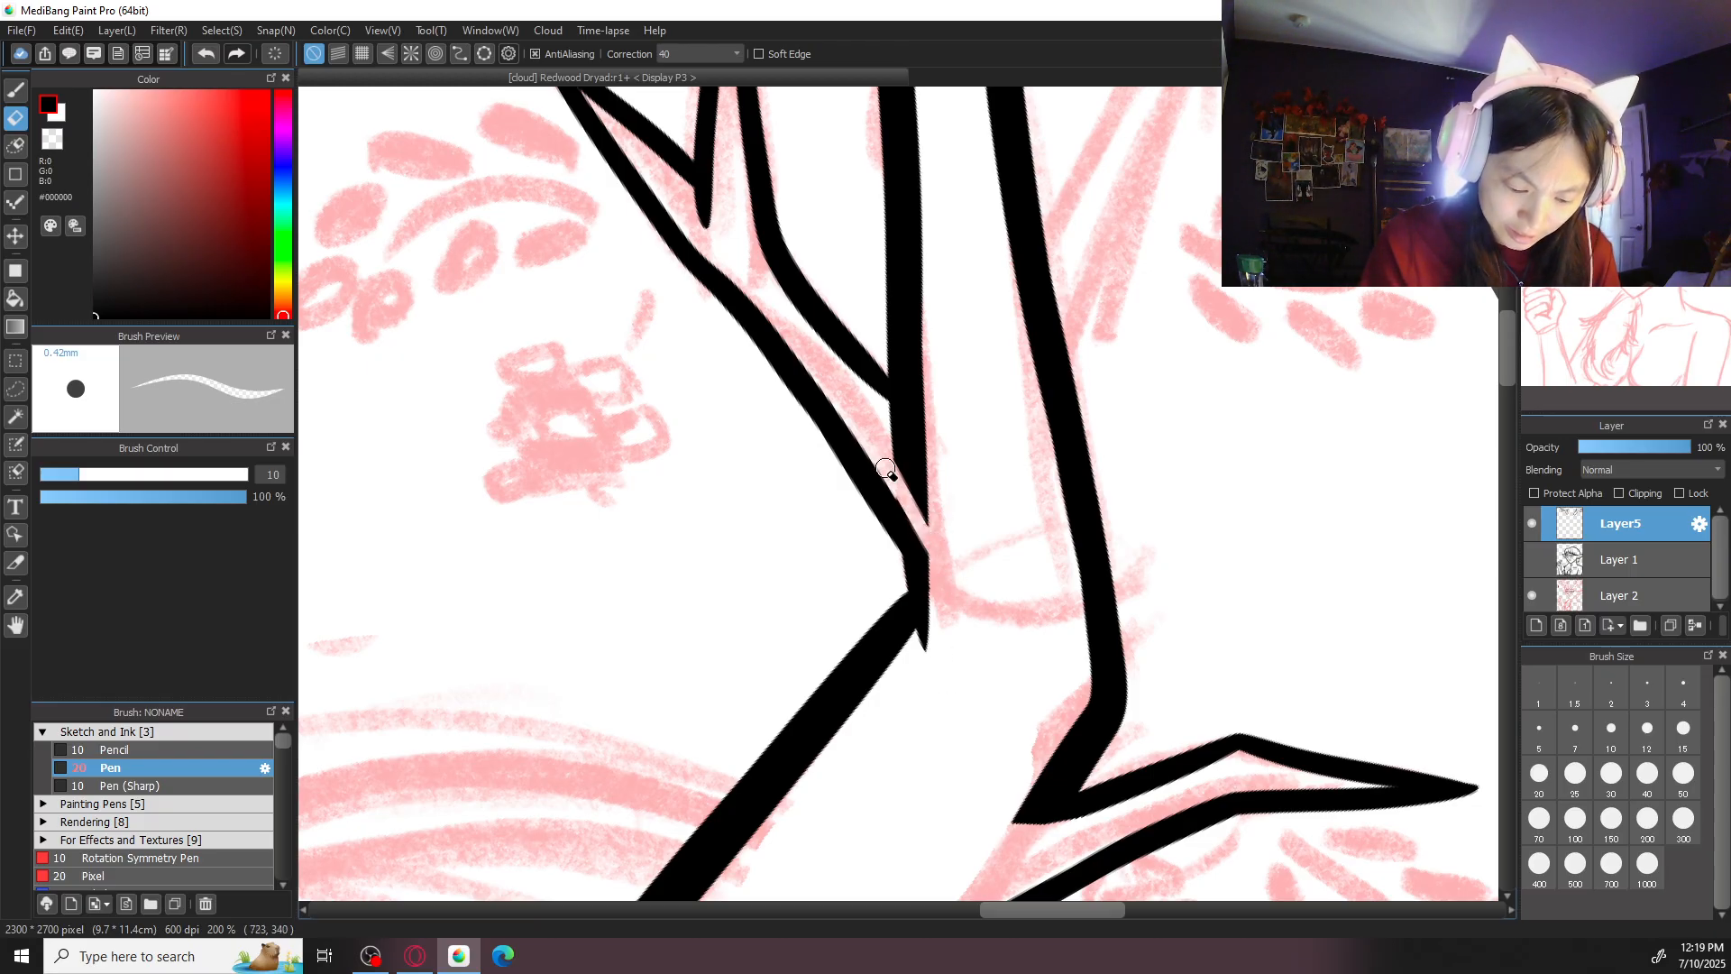
pyautogui.moveTo(918, 509)
pyautogui.mouseDown()
pyautogui.moveTo(891, 395)
pyautogui.moveTo(963, 546)
pyautogui.mouseUp()
pyautogui.moveTo(889, 444); pyautogui.dragTo(938, 500)
pyautogui.moveTo(876, 412)
pyautogui.mouseDown()
pyautogui.moveTo(962, 510)
pyautogui.moveTo(872, 402)
pyautogui.moveTo(927, 459)
pyautogui.mouseUp()
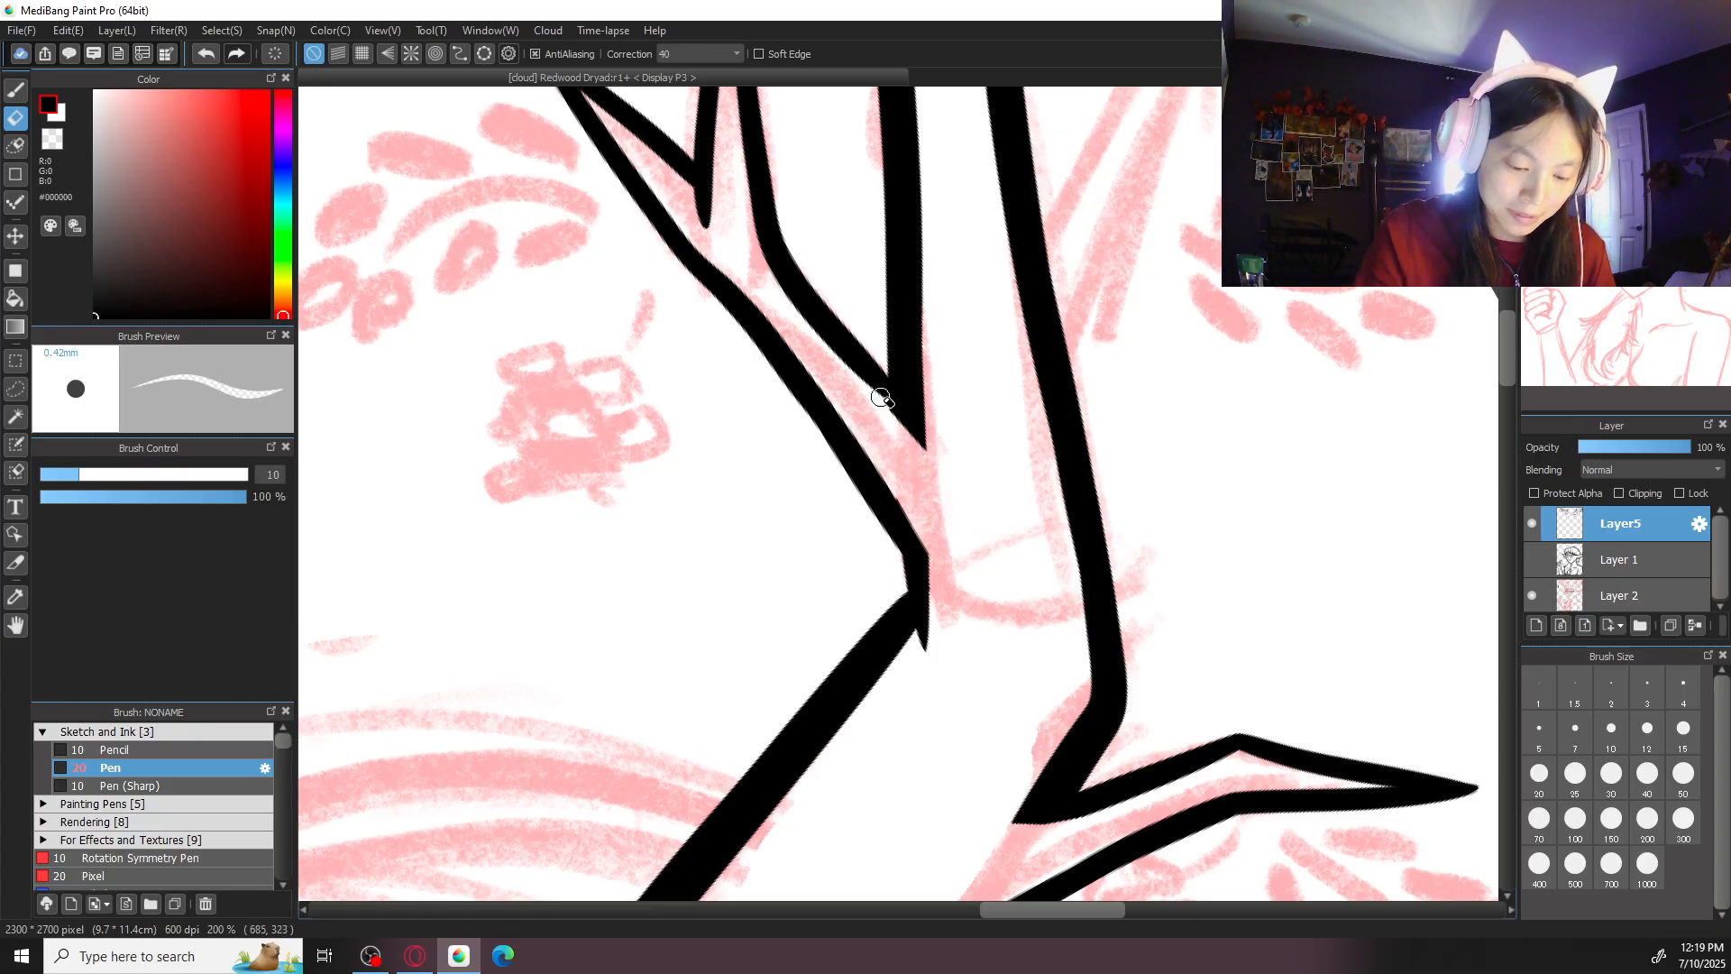
# - Taper the cut end of the outer segment's outline to a point and smooth the forked branch's lower junction
pyautogui.press('b')
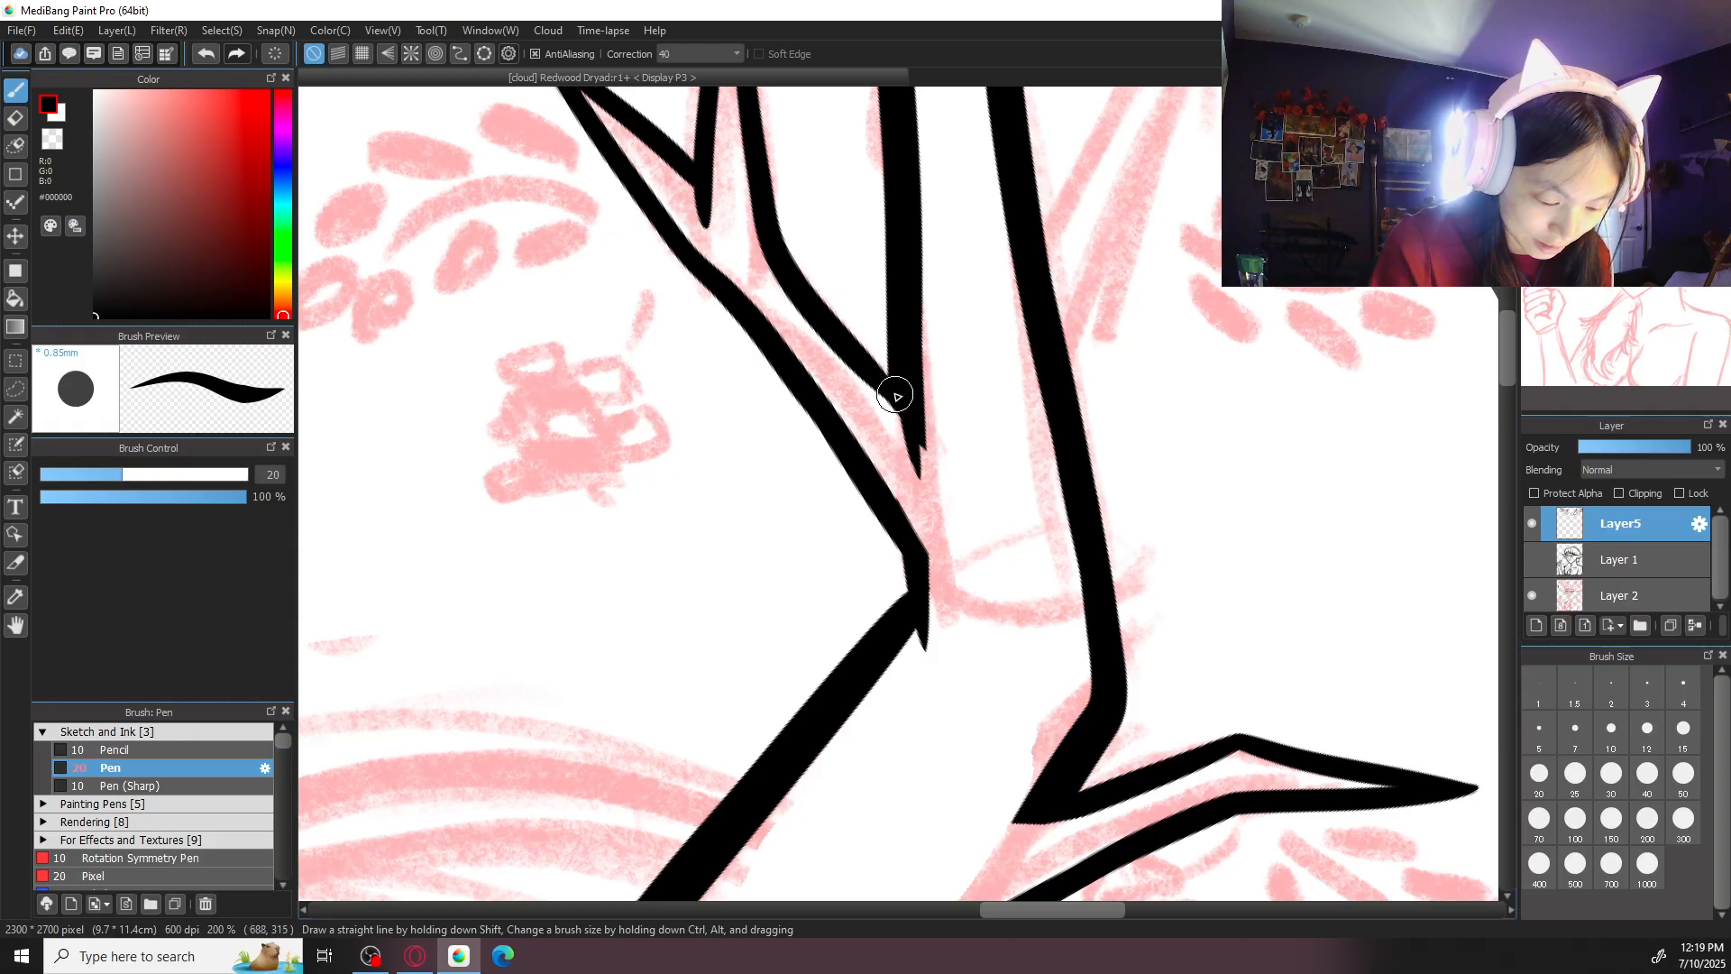
pyautogui.press('e')
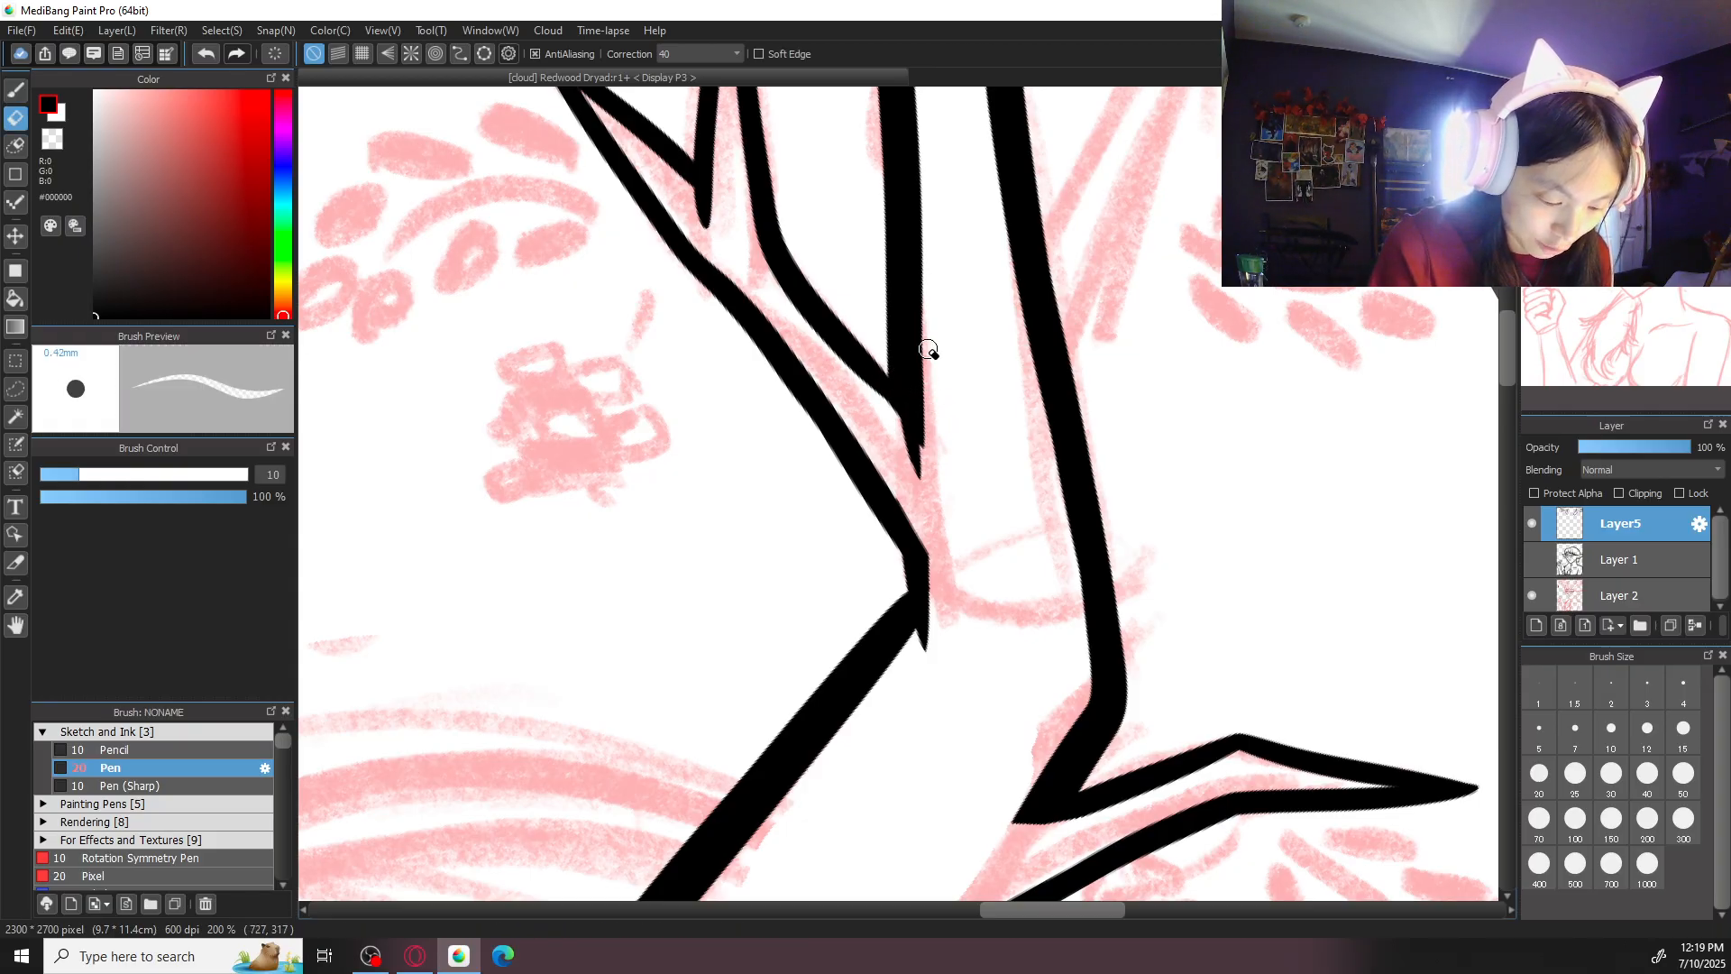
pyautogui.press('b')
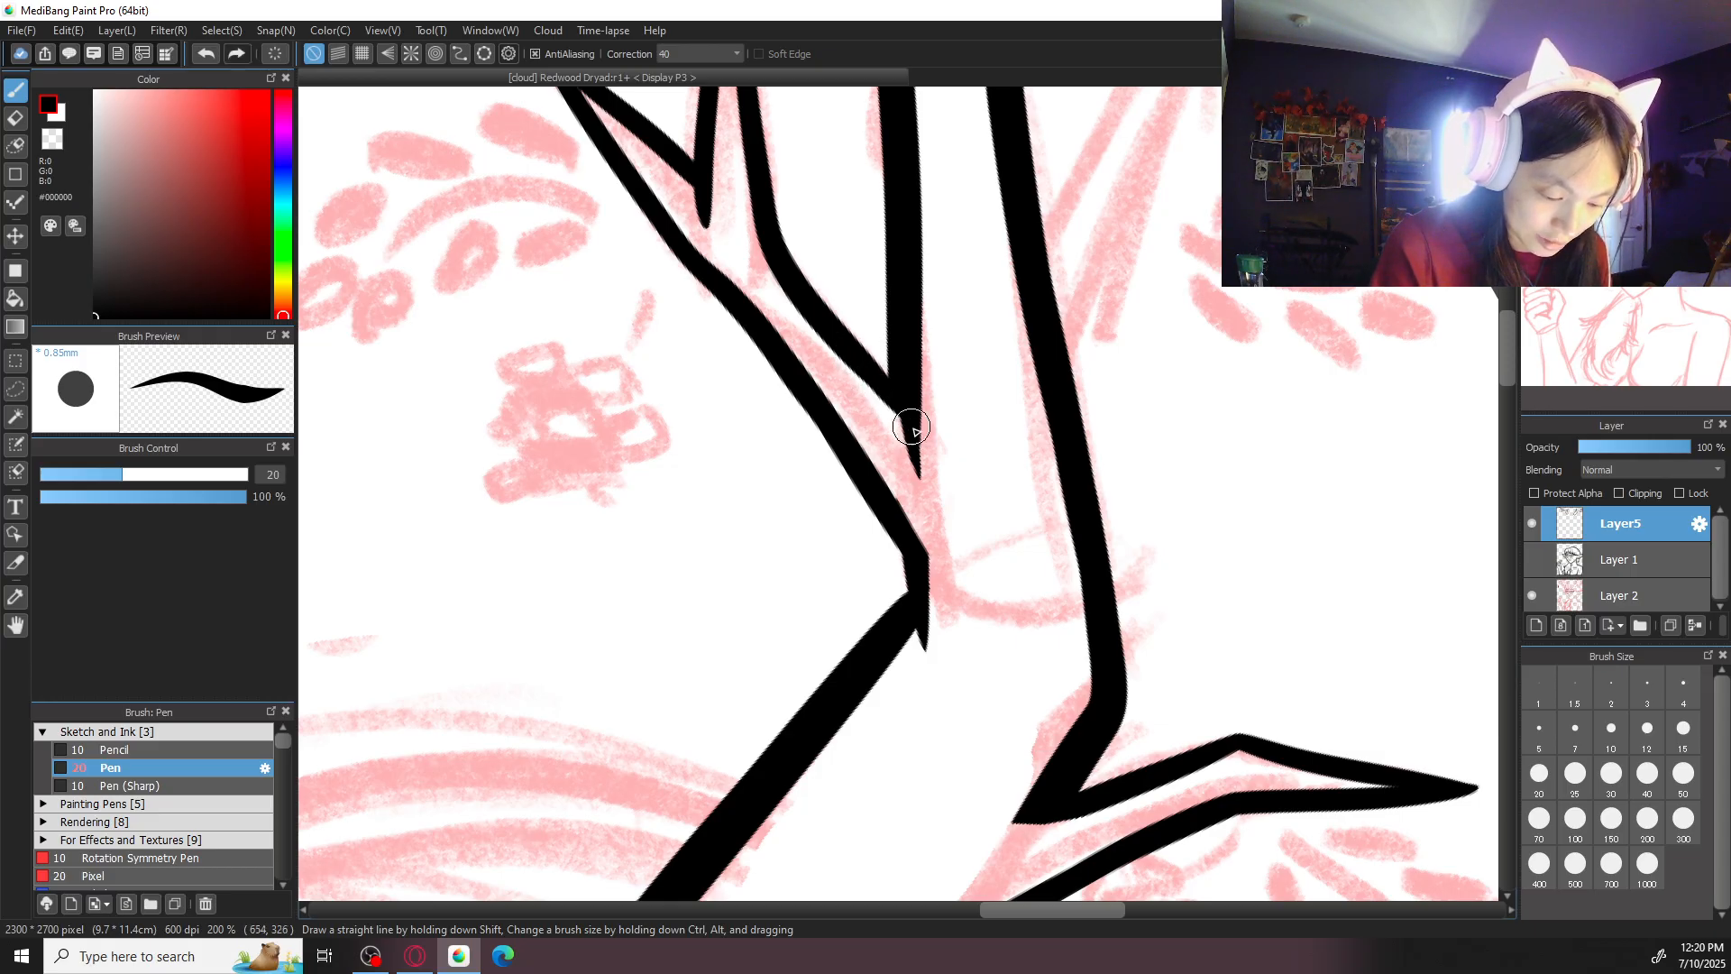
pyautogui.scroll(-1, 904, 375)
pyautogui.scroll(1, 999, 218)
pyautogui.scroll(1, 866, 451)
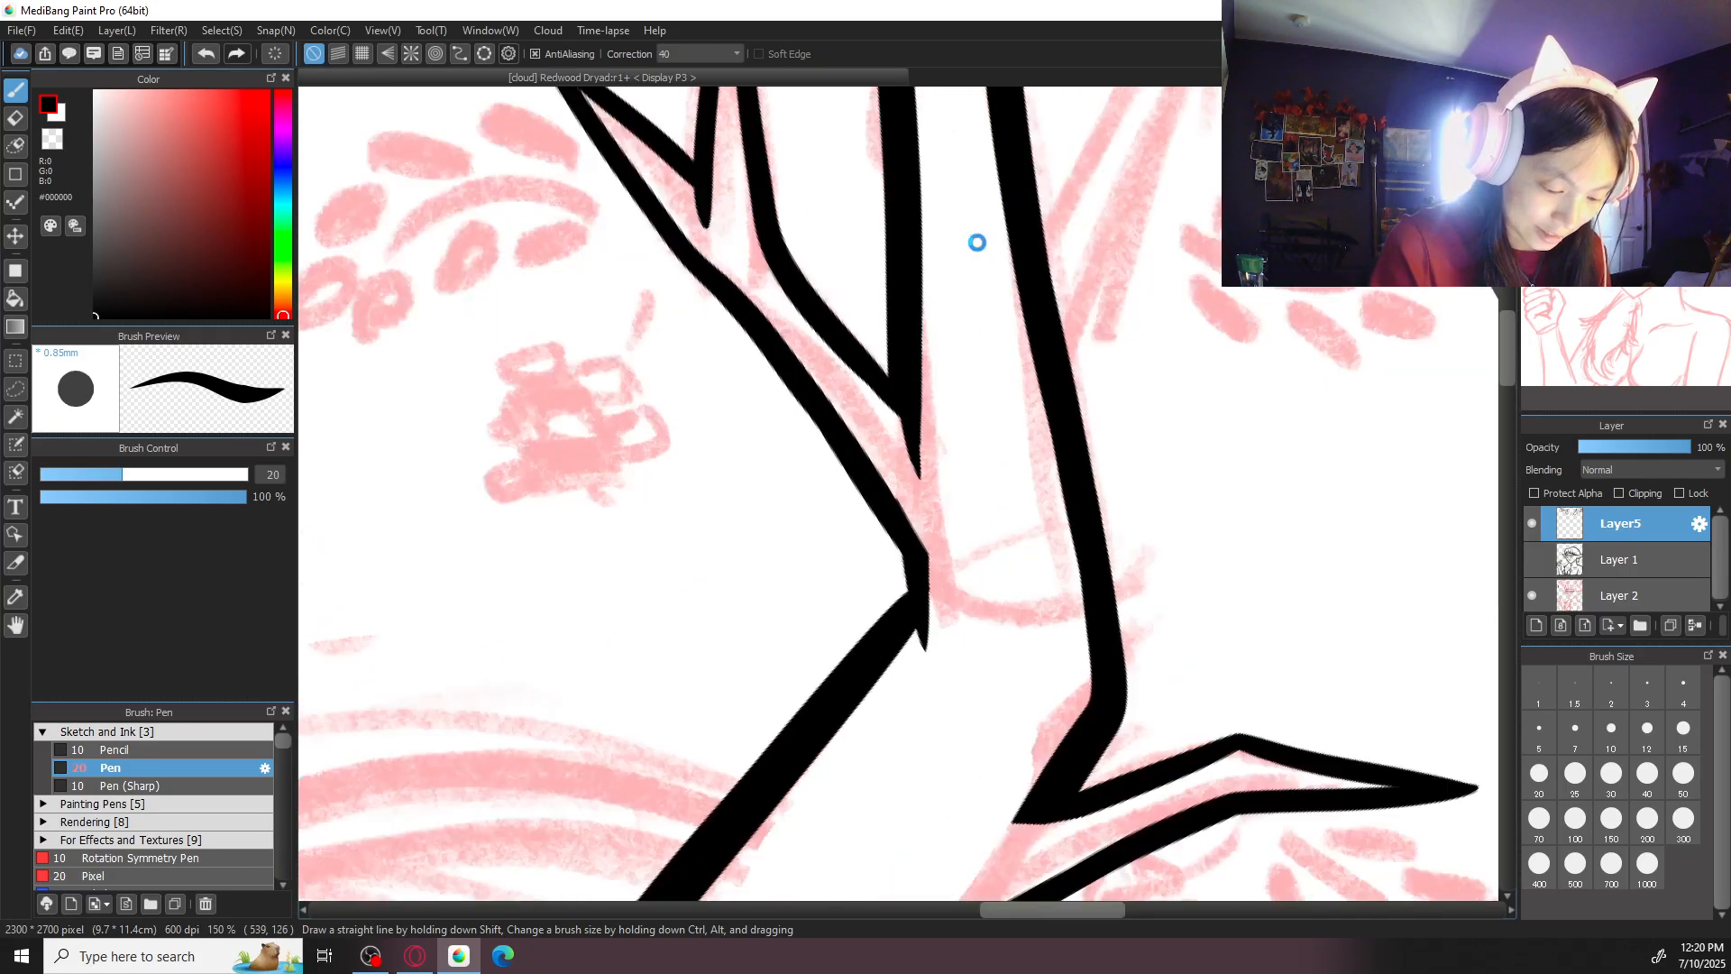
pyautogui.press('e')
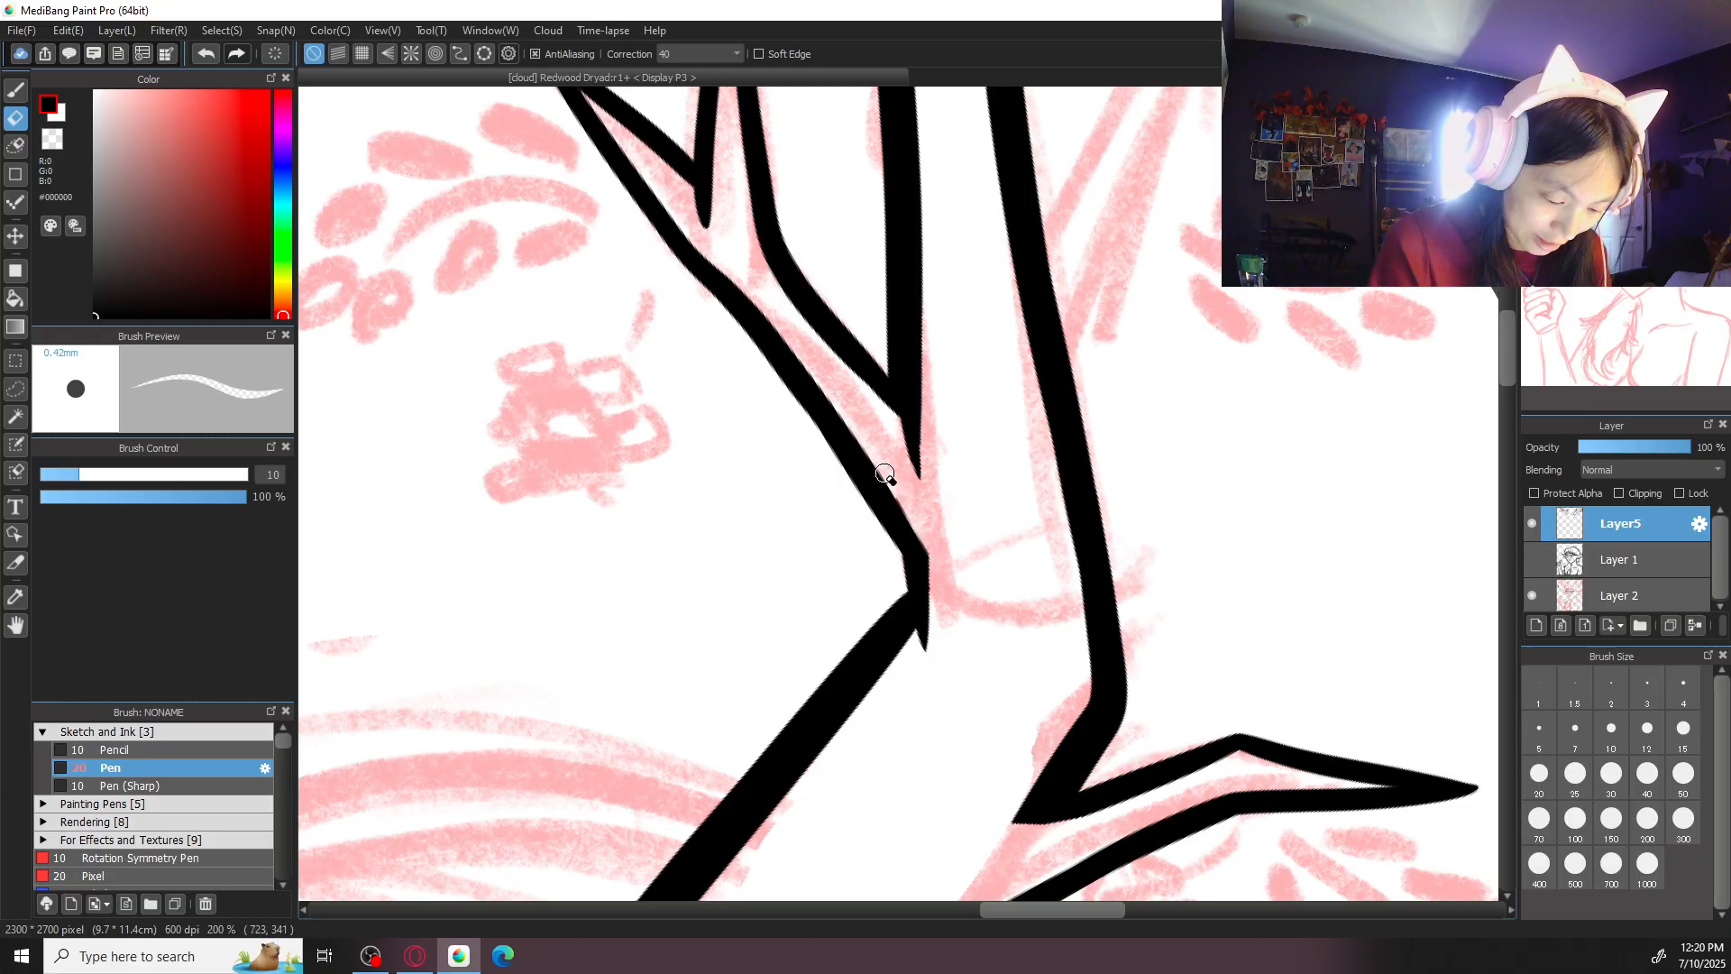
pyautogui.press('b')
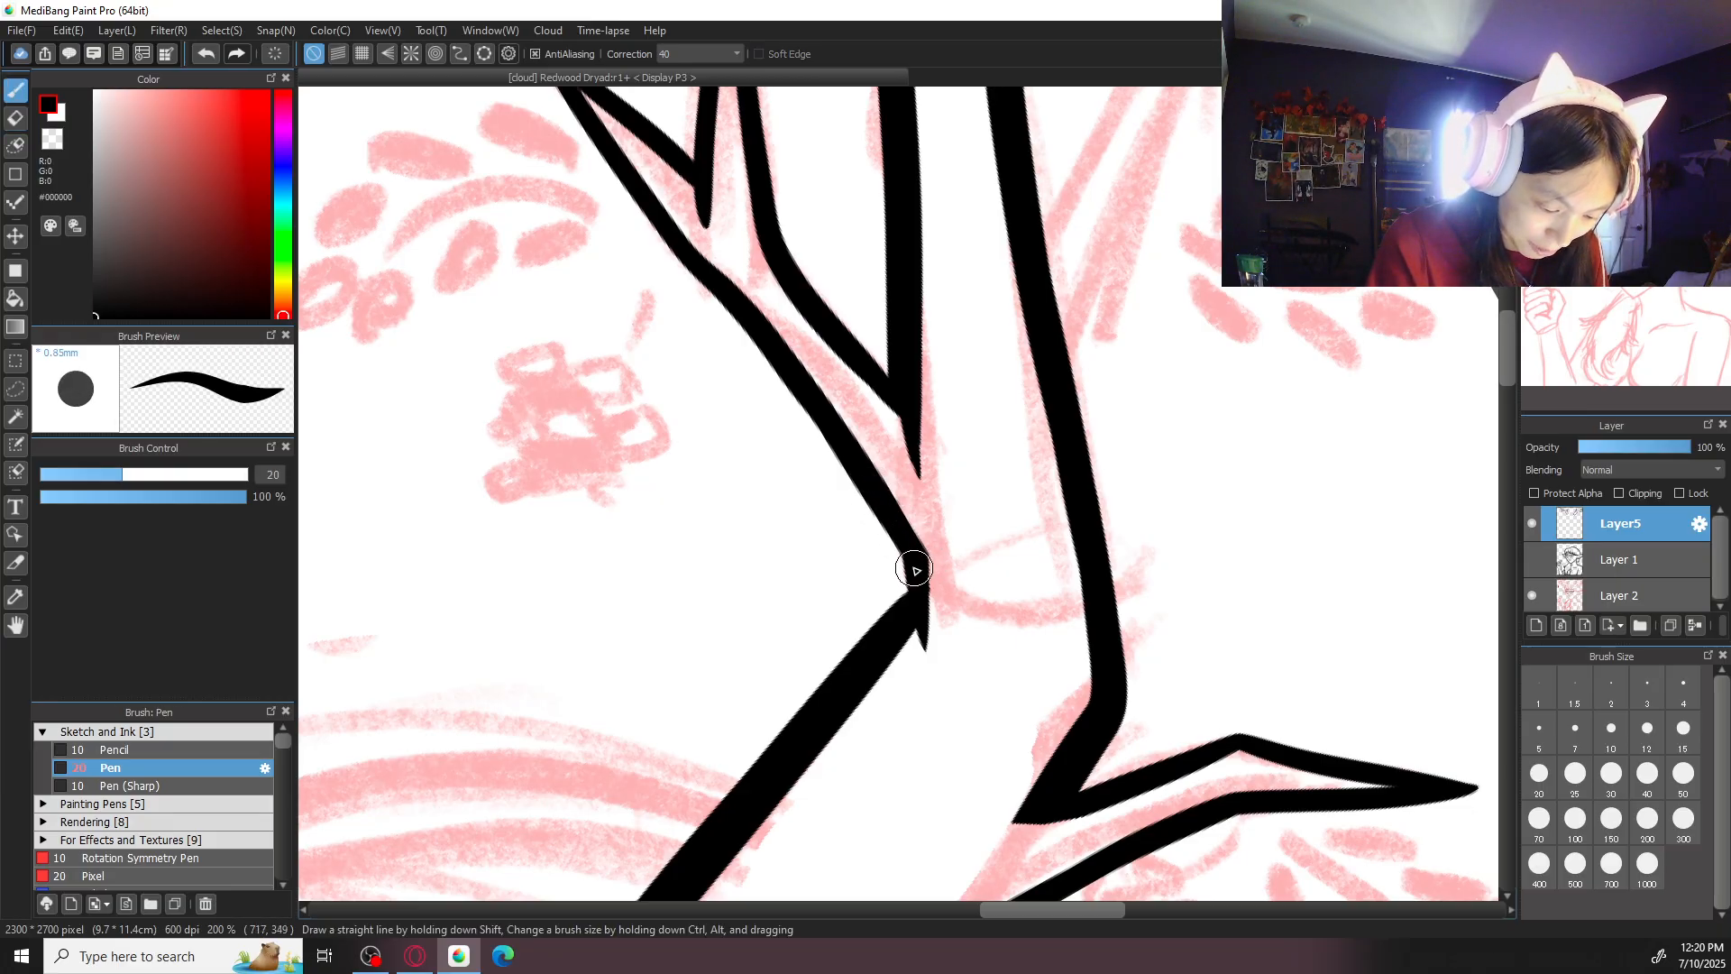
# - Ink the inner edge of the outer side branch near the canvas edge, from its pointed tip through the bend to the second antler's outer segment
pyautogui.scroll(-3, 916, 571)
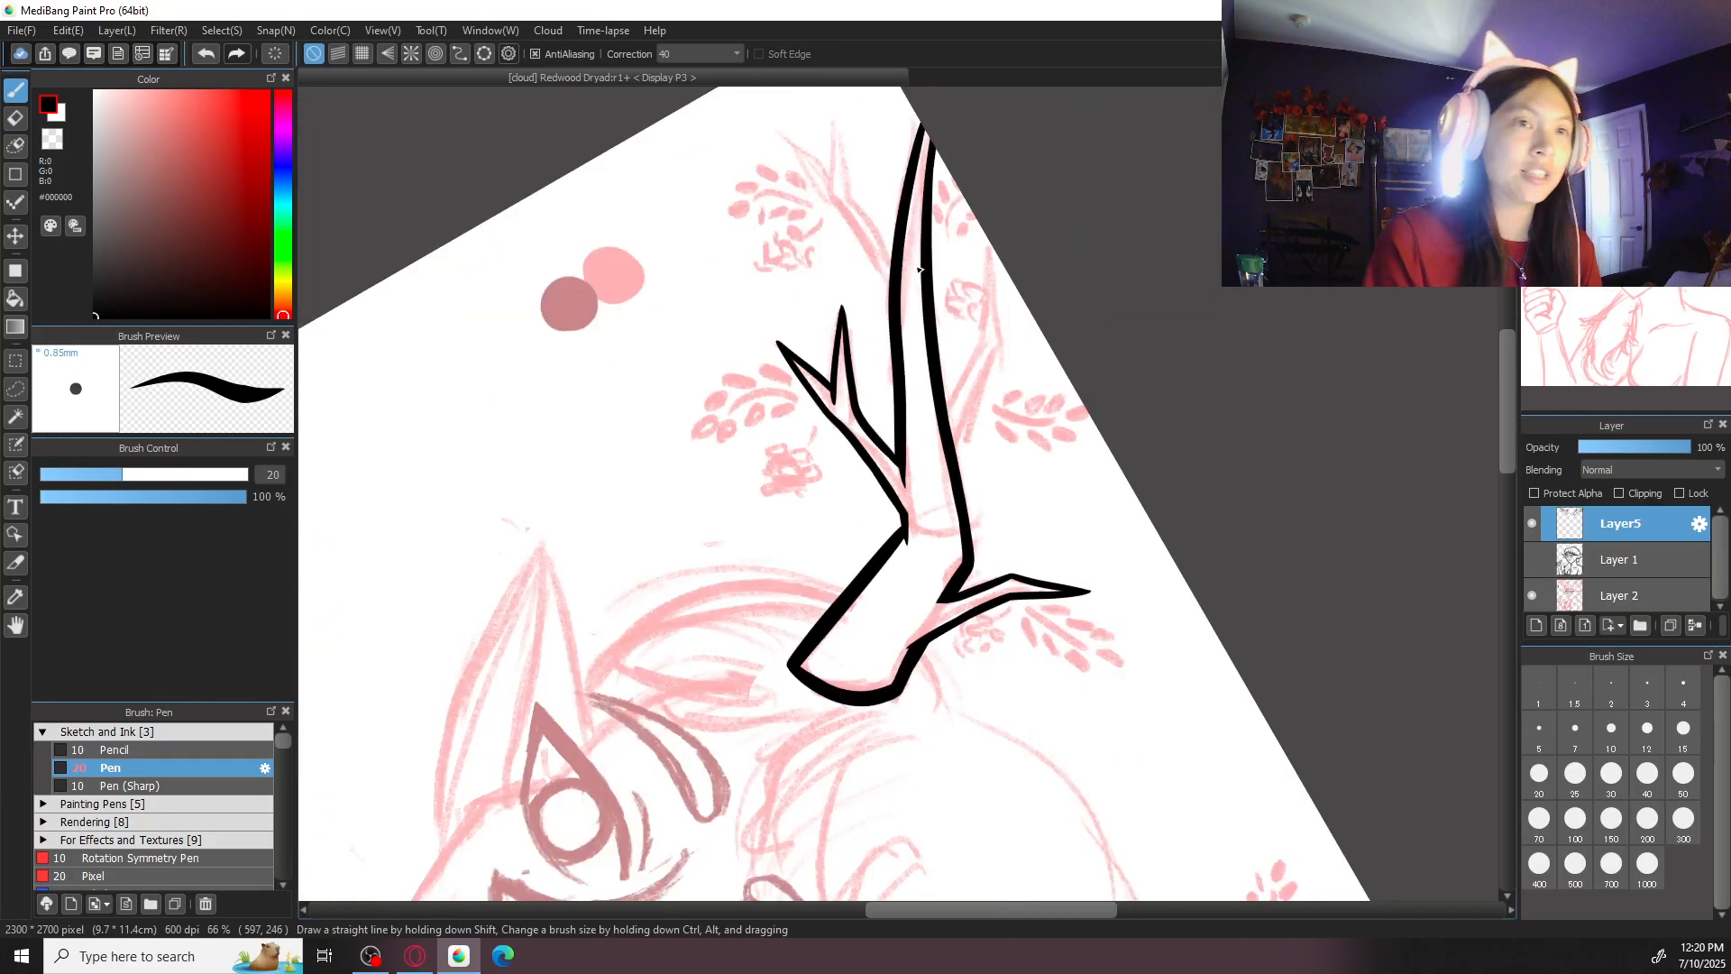
pyautogui.scroll(4, 1067, 526)
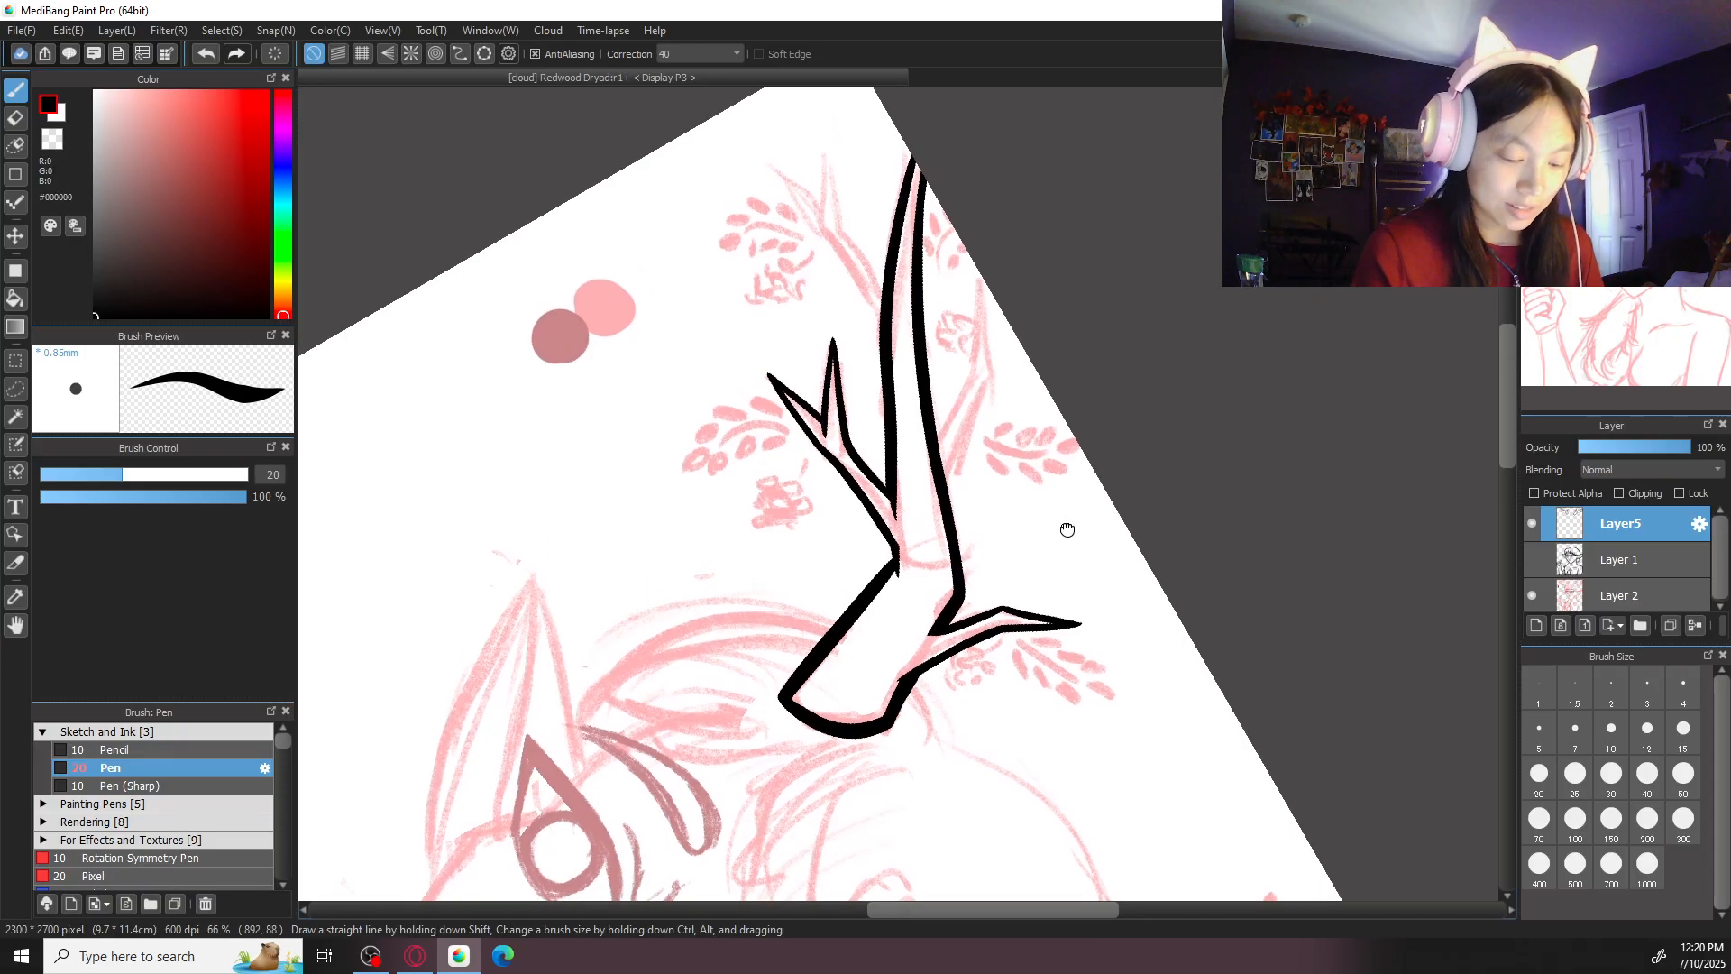
pyautogui.scroll(5, 1037, 612)
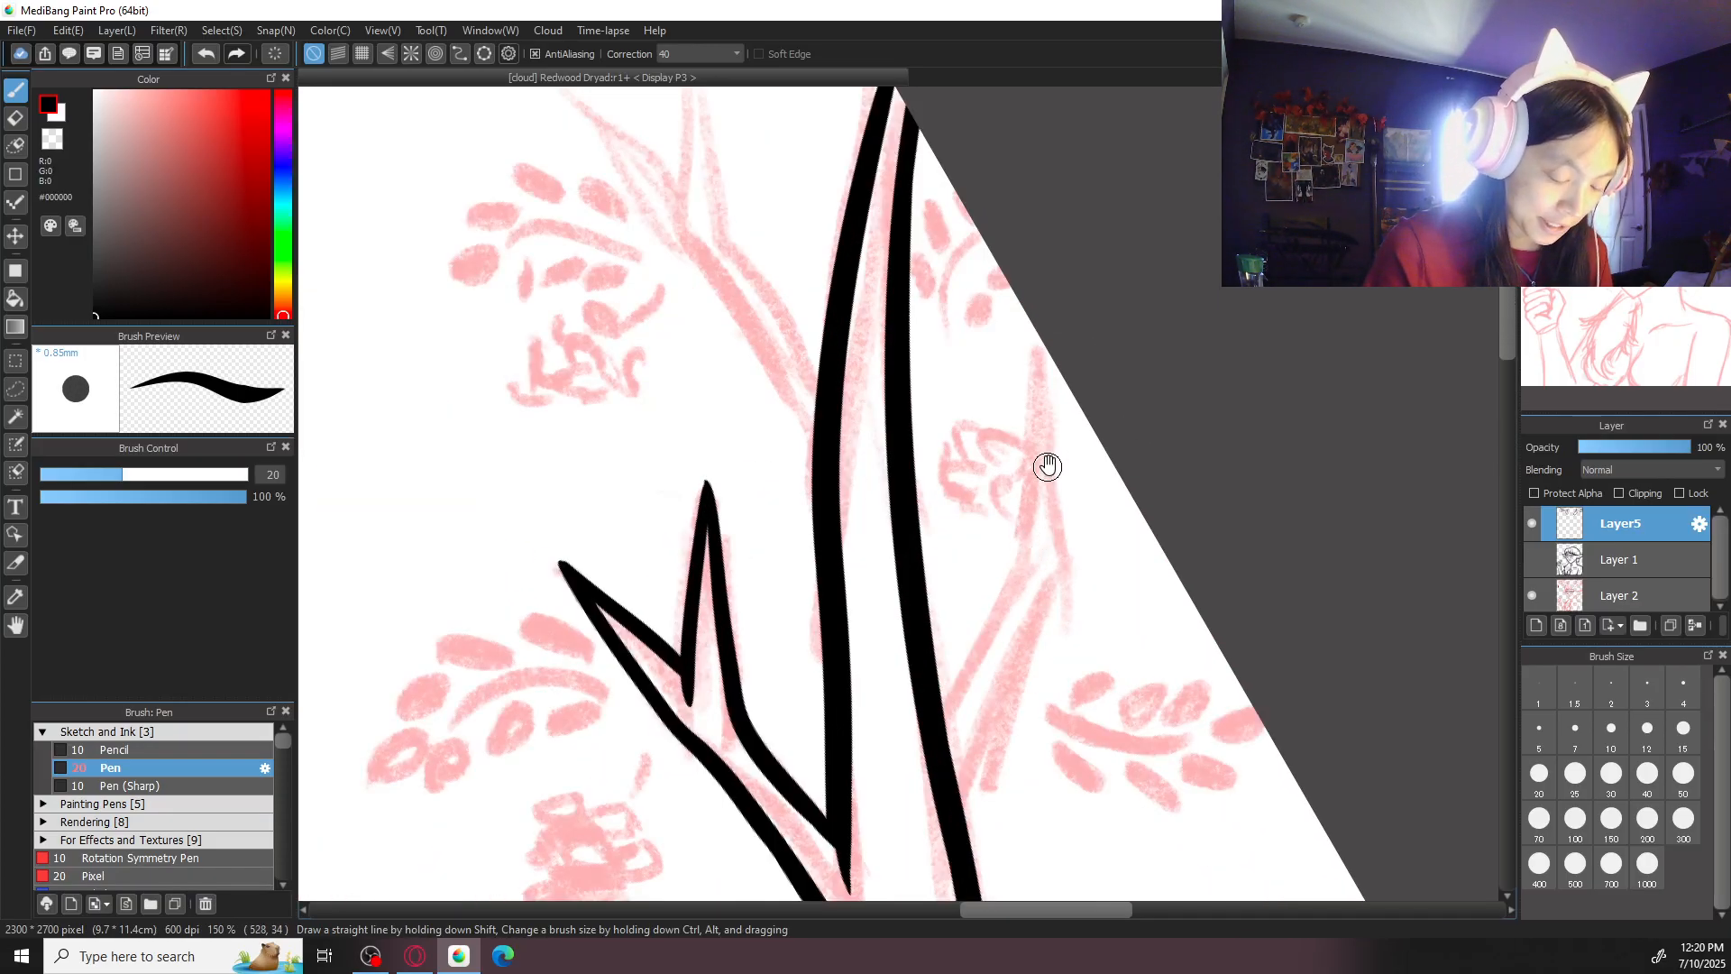
pyautogui.moveTo(1039, 362); pyautogui.dragTo(1026, 570)
pyautogui.hotkey('ctrl', 'z')
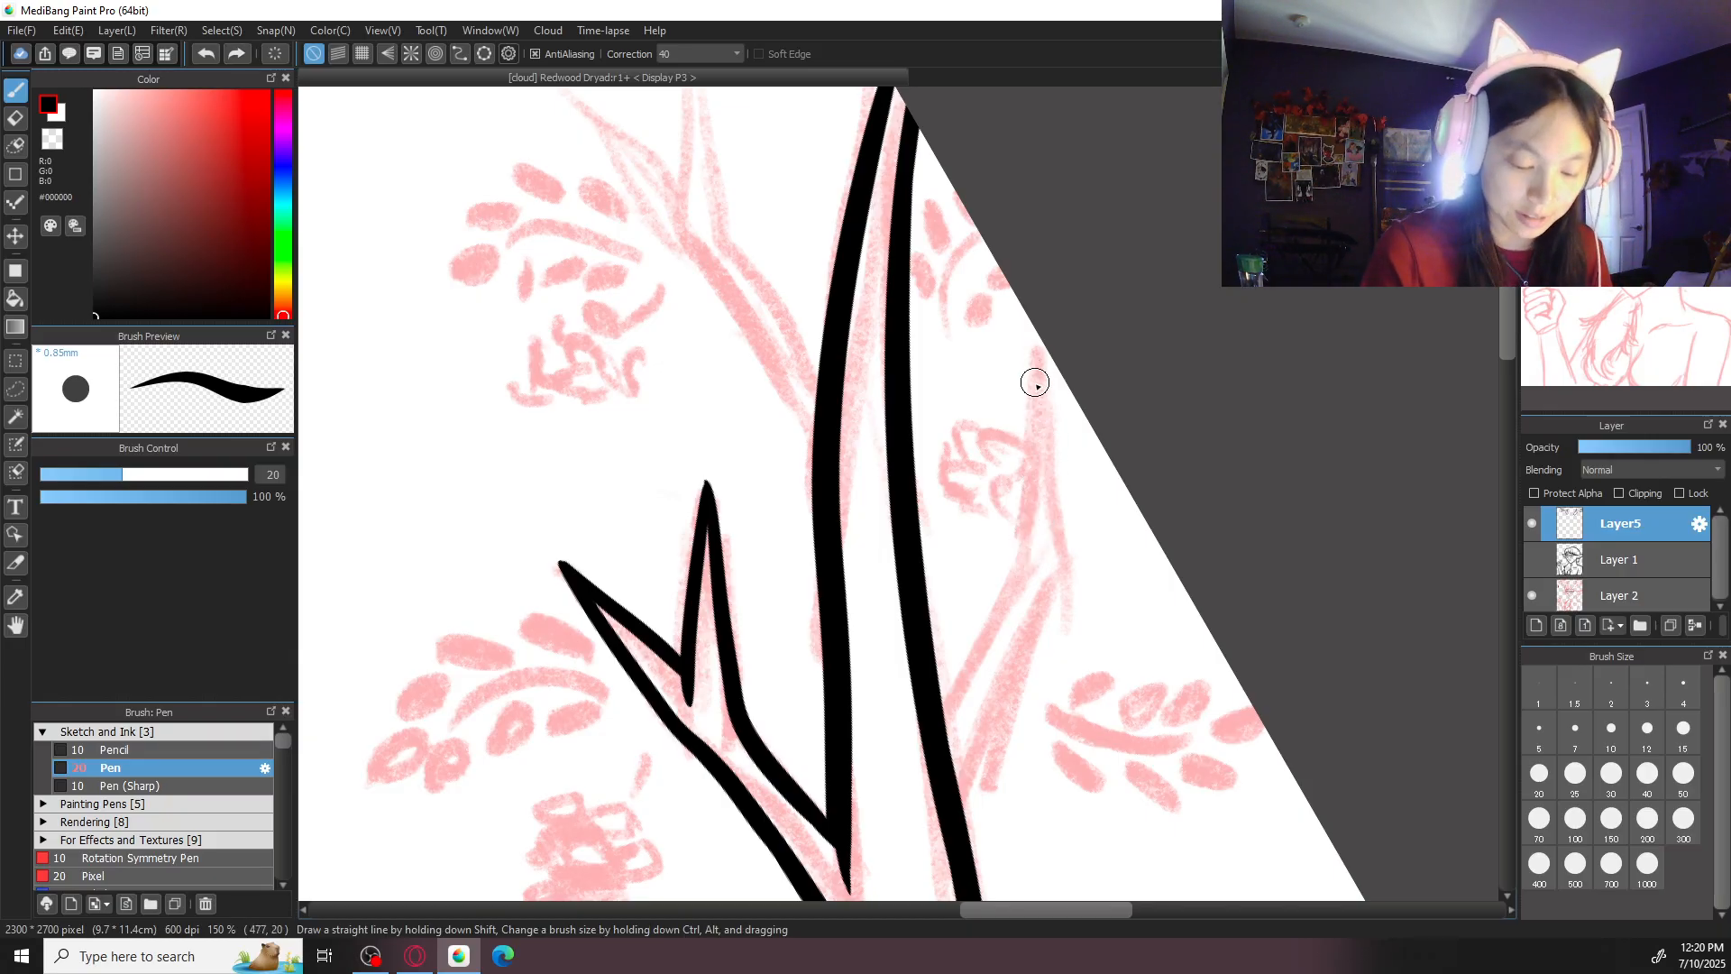
pyautogui.moveTo(1037, 362); pyautogui.dragTo(1024, 568)
pyautogui.hotkey('ctrl', 'z')
pyautogui.moveTo(1037, 359)
pyautogui.mouseDown()
pyautogui.moveTo(1020, 575)
pyautogui.moveTo(936, 721)
pyautogui.mouseUp()
pyautogui.hotkey('ctrl', 'z')
pyautogui.moveTo(1037, 352); pyautogui.dragTo(1017, 597)
pyautogui.moveTo(956, 692)
pyautogui.mouseDown()
pyautogui.moveTo(981, 639)
pyautogui.moveTo(954, 671)
pyautogui.mouseUp()
pyautogui.hotkey('ctrl', 'z')
# - Ink the outer edge of that side branch from its pointed tip down to the bend
pyautogui.moveTo(1037, 356); pyautogui.dragTo(1052, 590)
pyautogui.hotkey('ctrl', 'z')
pyautogui.moveTo(1036, 355); pyautogui.dragTo(1052, 598)
pyautogui.hotkey('ctrl', 'z')
pyautogui.moveTo(1037, 355); pyautogui.dragTo(1060, 582)
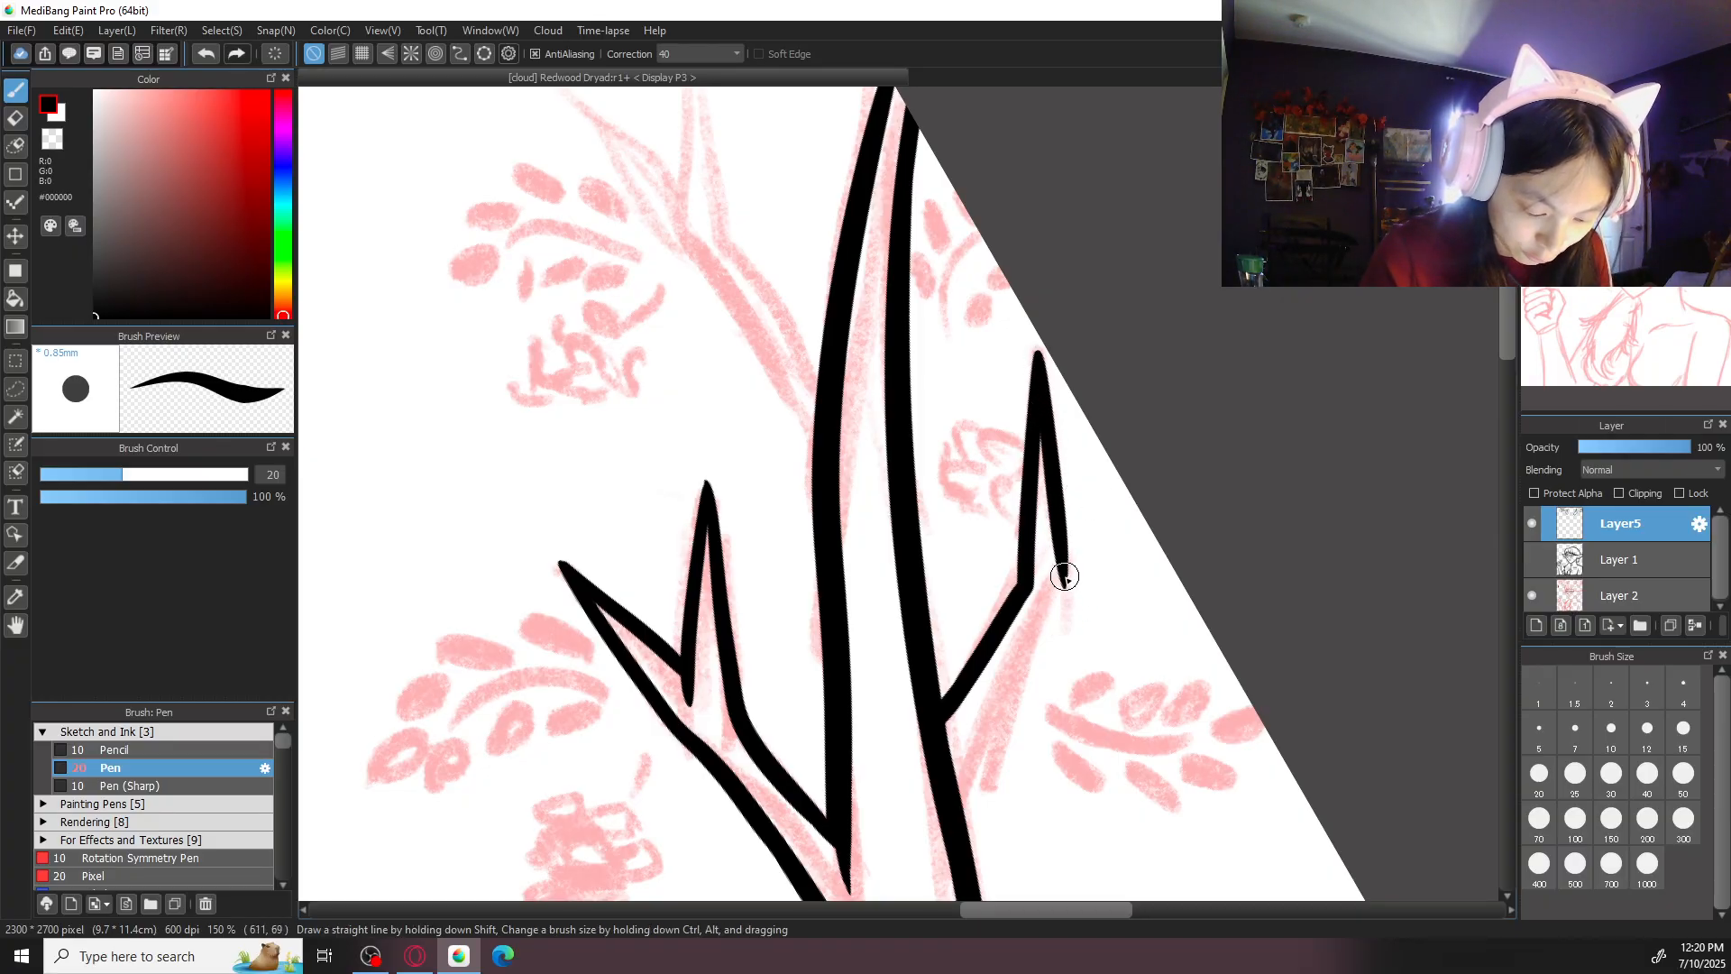
# - Continue the side branch's outer edge from the bend down to the antler's outer segment
pyautogui.moveTo(1070, 588); pyautogui.dragTo(972, 769)
pyautogui.hotkey('ctrl', 'z')
pyautogui.moveTo(1072, 588); pyautogui.dragTo(962, 828)
pyautogui.moveTo(1038, 660); pyautogui.dragTo(964, 815)
pyautogui.hotkey('ctrl', 'z')
pyautogui.moveTo(1068, 595); pyautogui.dragTo(962, 816)
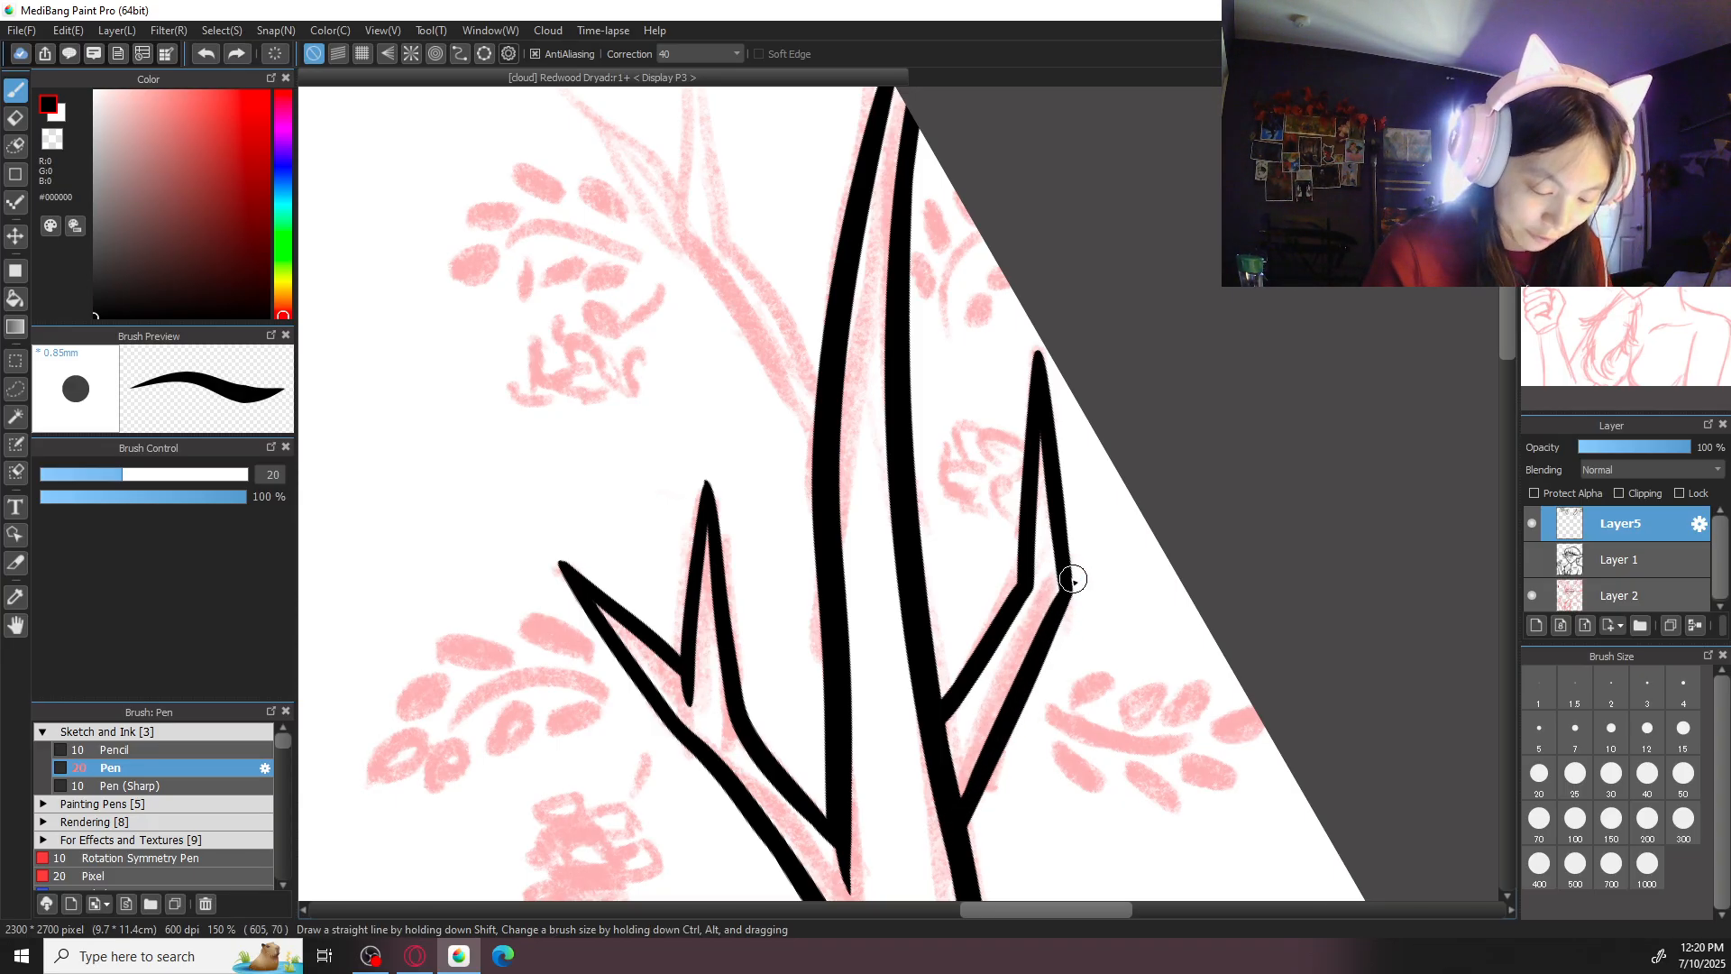
# - Erase the stretch of the outer segment's outline between the two edges of the side branch
pyautogui.moveTo(1065, 570); pyautogui.dragTo(1033, 500)
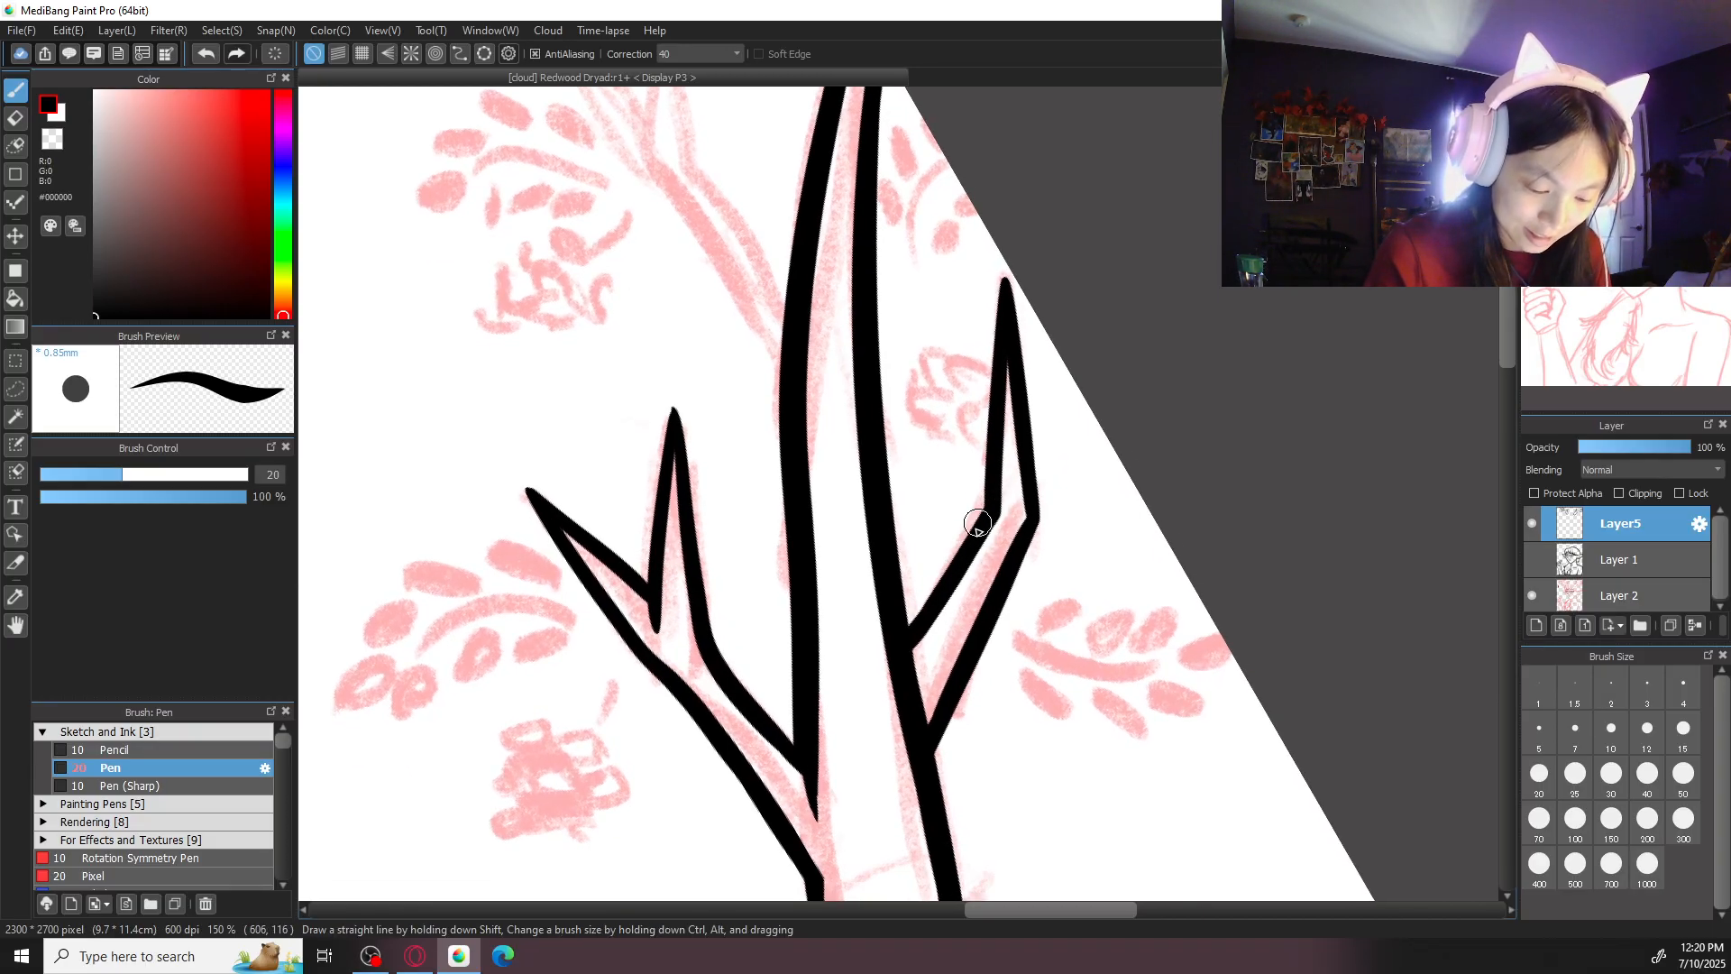
pyautogui.moveTo(990, 634)
pyautogui.mouseDown()
pyautogui.moveTo(923, 522)
pyautogui.moveTo(931, 451)
pyautogui.moveTo(784, 596)
pyautogui.moveTo(866, 472)
pyautogui.moveTo(863, 524)
pyautogui.moveTo(770, 553)
pyautogui.moveTo(845, 411)
pyautogui.moveTo(754, 491)
pyautogui.moveTo(799, 444)
pyautogui.mouseUp()
pyautogui.scroll(1, 931, 440)
pyautogui.scroll(1, 911, 442)
pyautogui.press('e')
pyautogui.press('b')
# - Extend the side branch's inner edge past the cut outline so the junction ends in a tapered point
pyautogui.moveTo(866, 334); pyautogui.dragTo(781, 448)
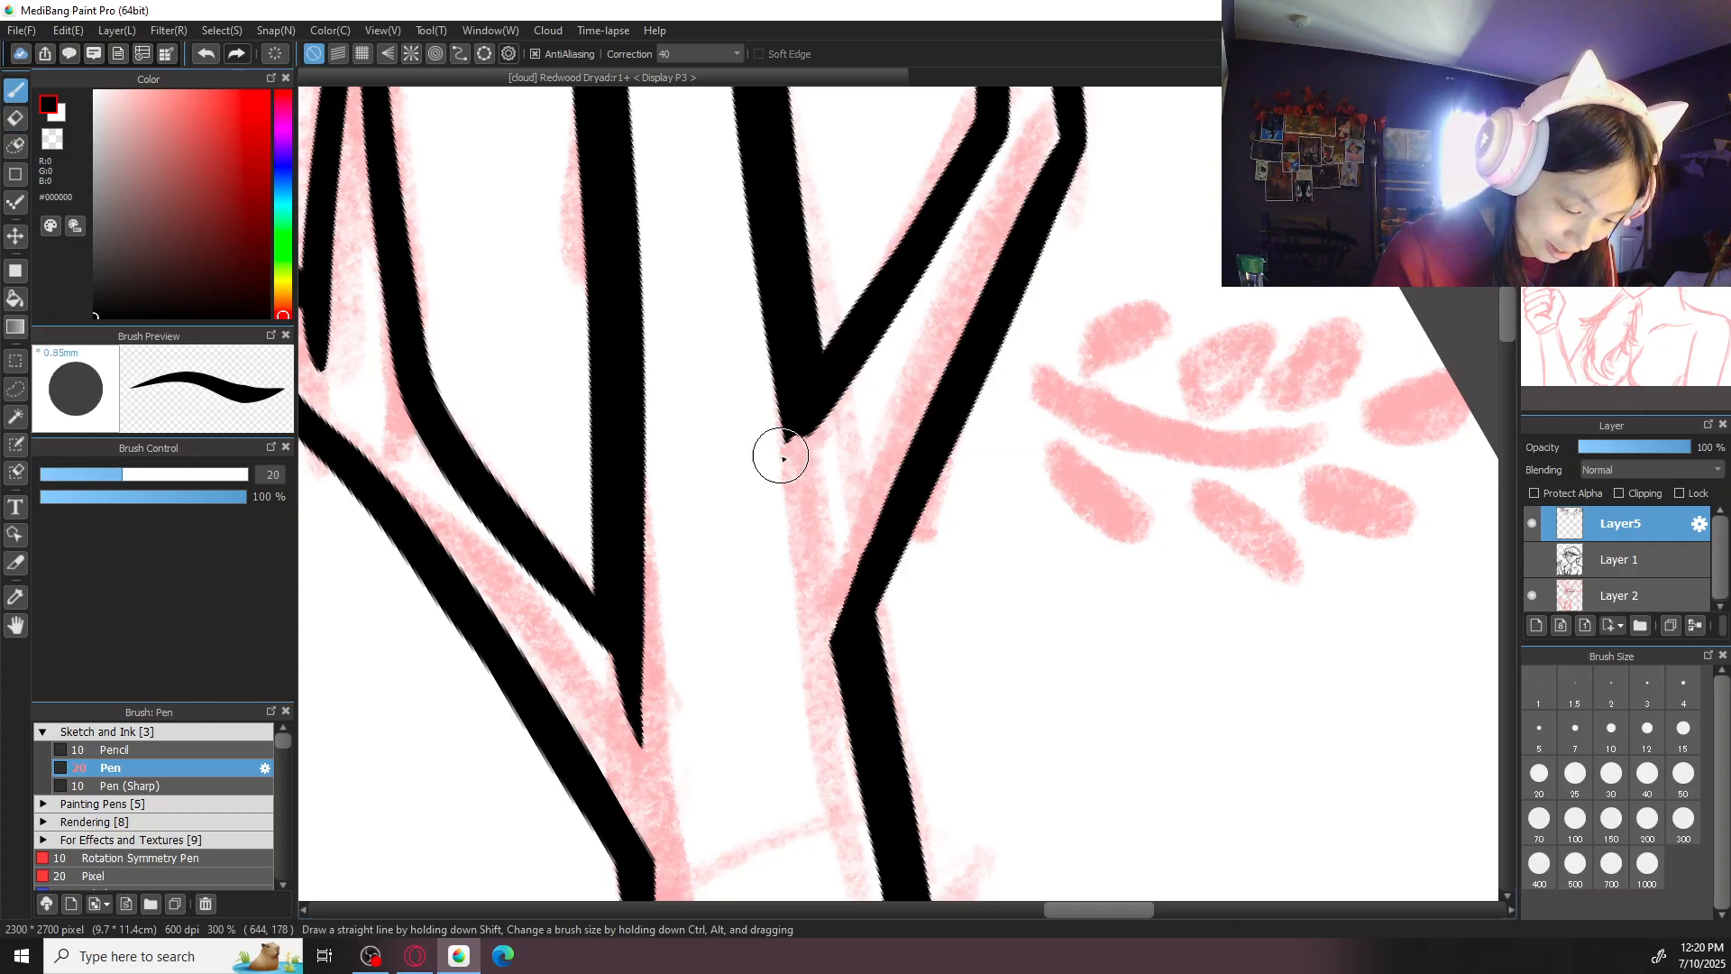
pyautogui.hotkey('ctrl', 'z')
pyautogui.moveTo(880, 314); pyautogui.dragTo(761, 484)
pyautogui.hotkey('ctrl', 'z')
pyautogui.moveTo(844, 372); pyautogui.dragTo(763, 472)
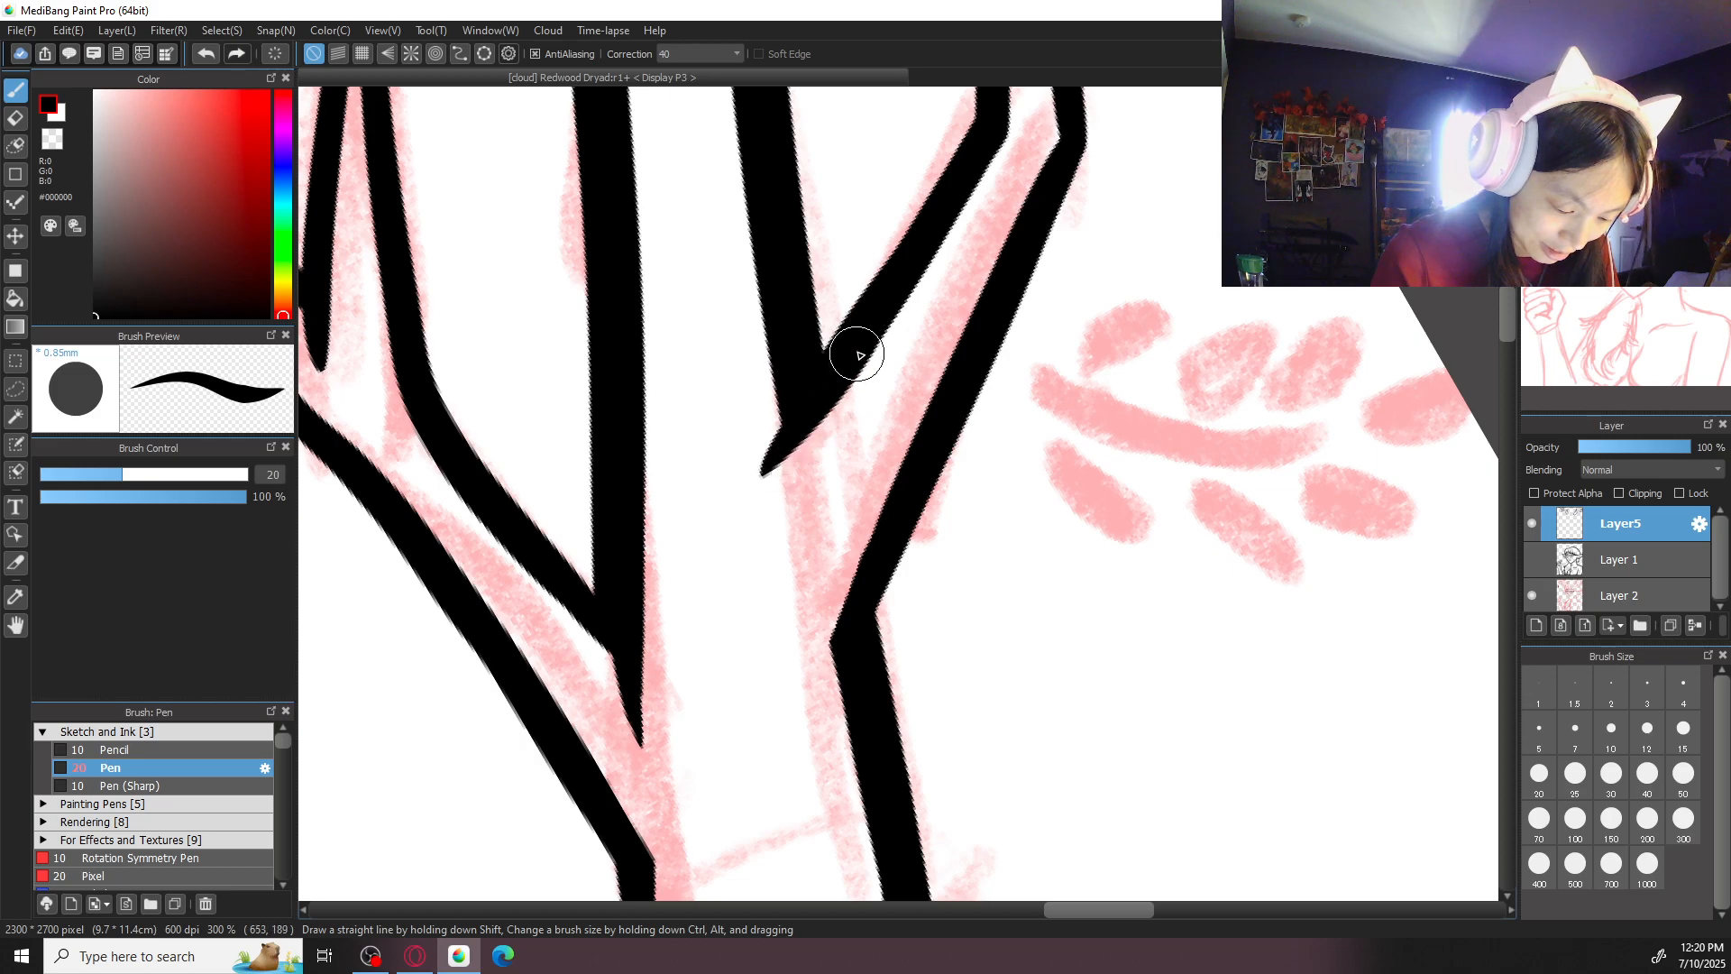
# - Ink the uppermost forked branch's edge from the upright prong's tip down to the antler's outer segment
pyautogui.hotkey('ctrl', '-')
pyautogui.hotkey('ctrl', '-')
pyautogui.hotkey('ctrl', '-')
pyautogui.hotkey('ctrl', '-')
pyautogui.moveTo(1022, 339); pyautogui.dragTo(993, 634)
pyautogui.hotkey('ctrl', '+')
pyautogui.hotkey('ctrl', '+')
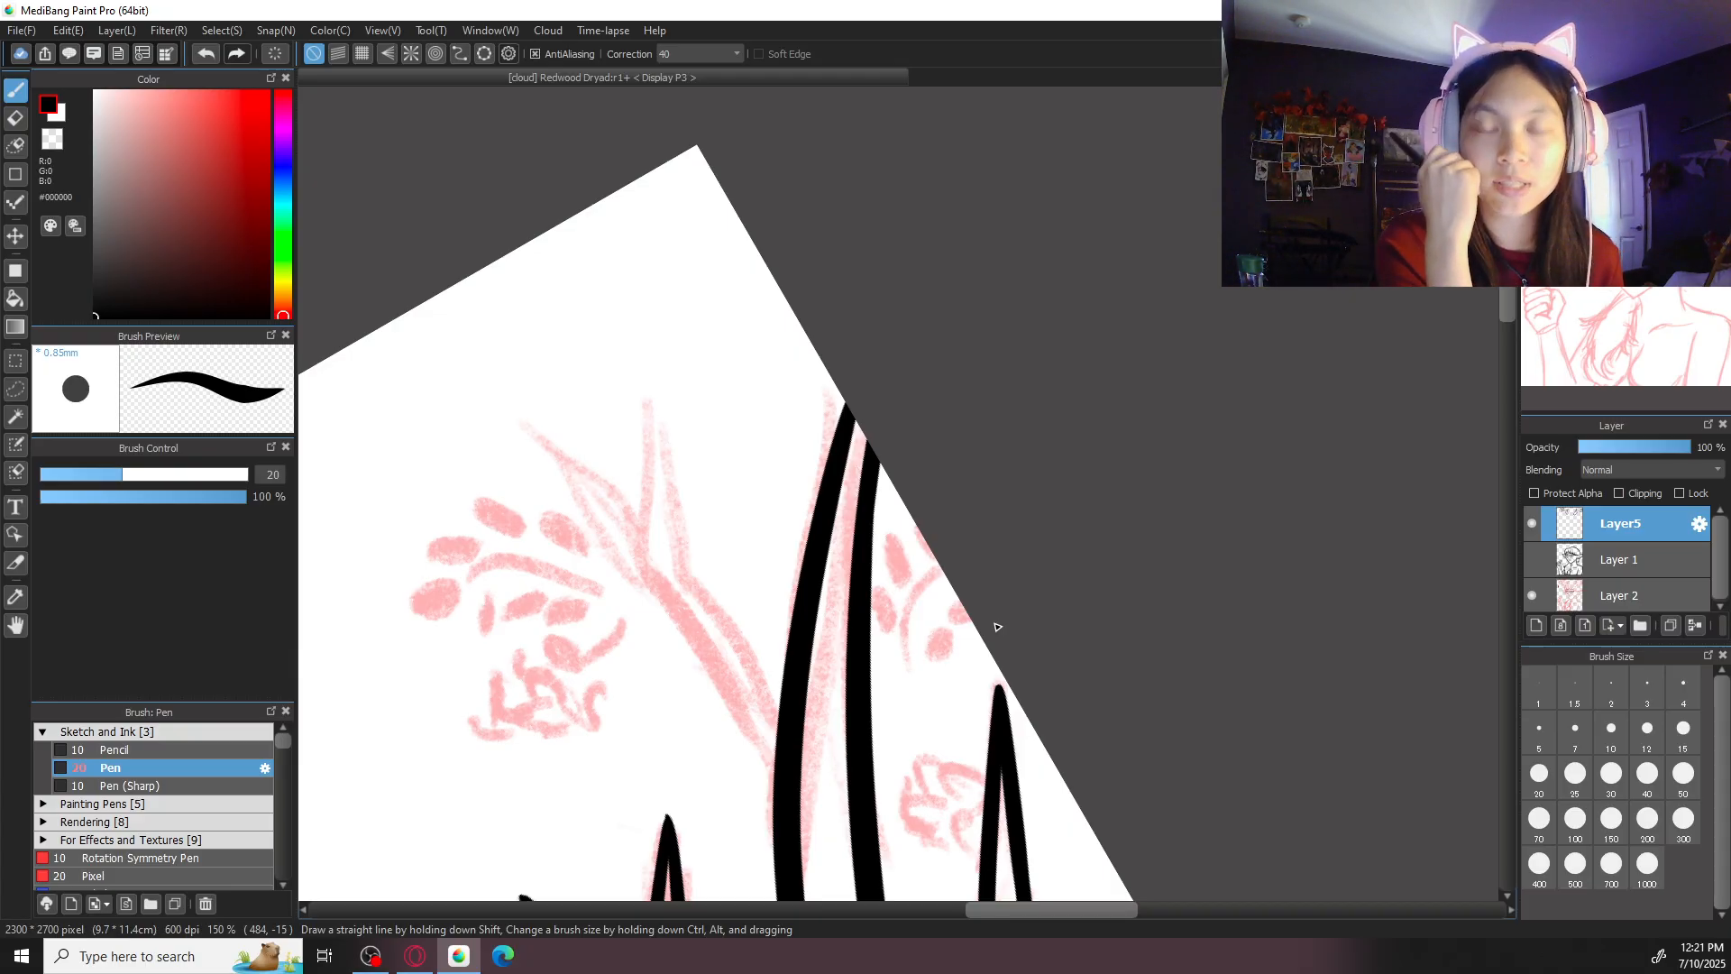
pyautogui.moveTo(662, 410)
pyautogui.mouseDown()
pyautogui.moveTo(684, 569)
pyautogui.moveTo(781, 708)
pyautogui.mouseUp()
# - Ink the upright prong's other edge from its tip down into the fork
pyautogui.moveTo(658, 394); pyautogui.dragTo(635, 545)
pyautogui.hotkey('ctrl', 'z')
pyautogui.moveTo(661, 394); pyautogui.dragTo(637, 547)
pyautogui.hotkey('ctrl', 'z')
pyautogui.hotkey('ctrl', 'z')
pyautogui.moveTo(661, 406); pyautogui.dragTo(638, 543)
pyautogui.hotkey('ctrl', 'z')
pyautogui.moveTo(659, 397); pyautogui.dragTo(640, 543)
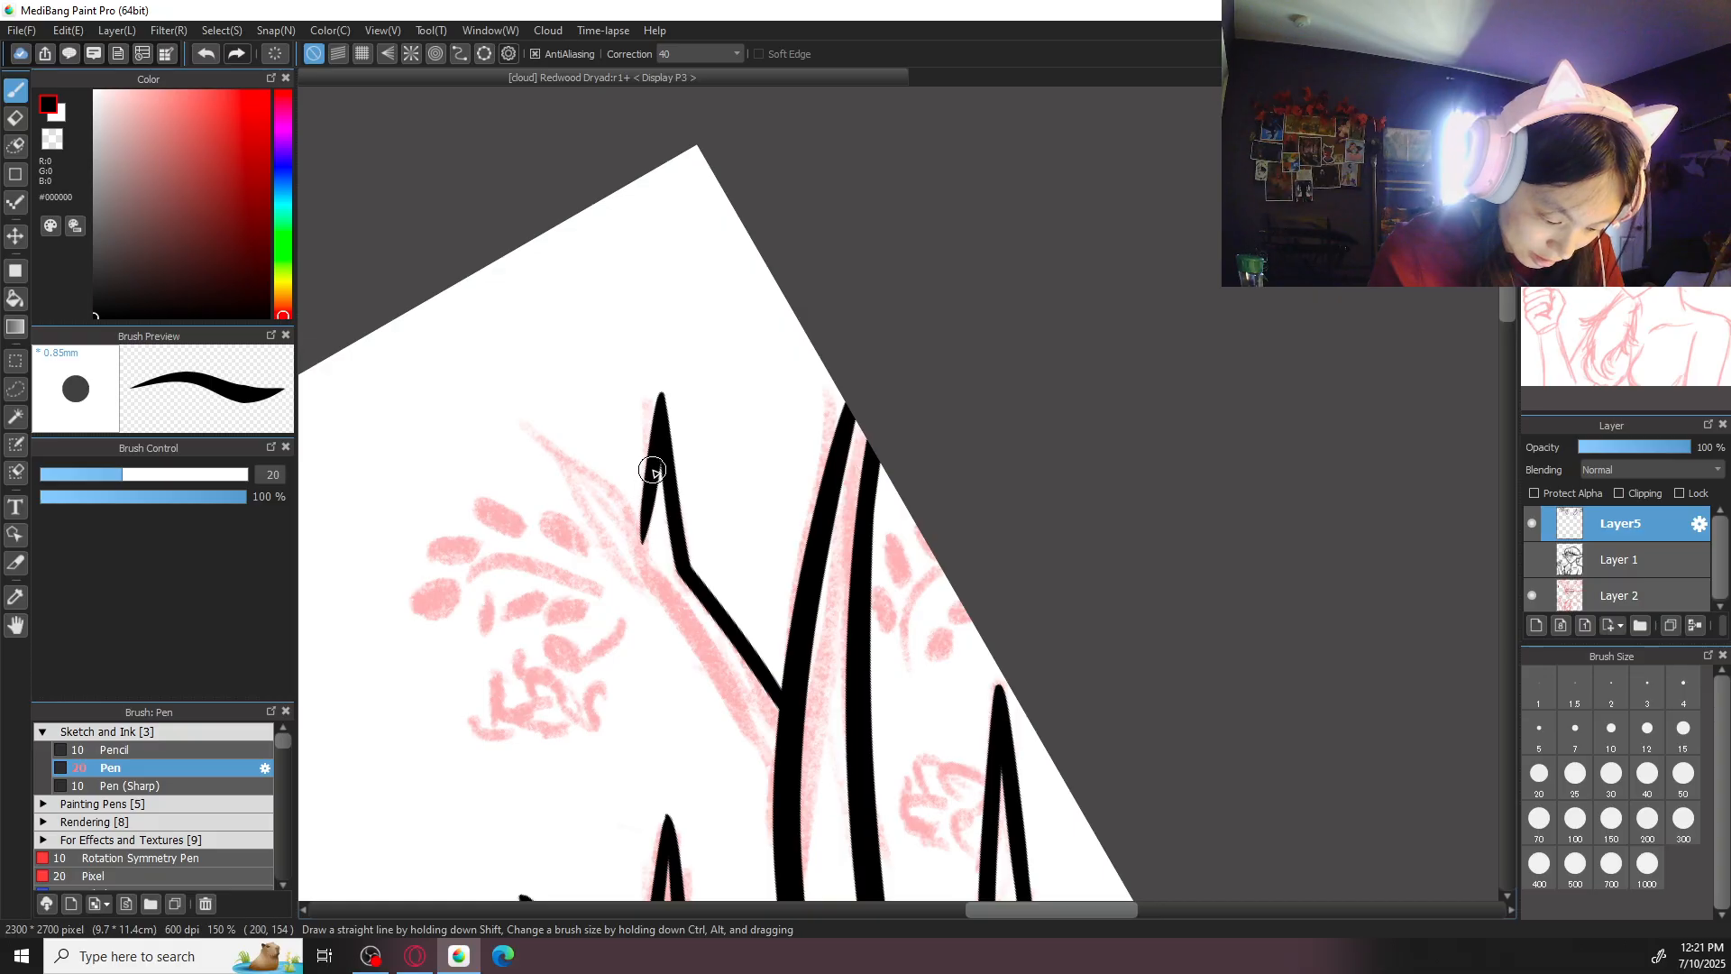
# - Ink the slanted prong's upper edge from just below the sketched tip into the fork
pyautogui.moveTo(568, 449)
pyautogui.mouseDown()
pyautogui.moveTo(639, 516)
pyautogui.moveTo(640, 558)
pyautogui.mouseUp()
pyautogui.hotkey('ctrl', 'z')
pyautogui.moveTo(551, 439); pyautogui.dragTo(638, 523)
pyautogui.hotkey('ctrl', 'z')
pyautogui.moveTo(538, 438); pyautogui.dragTo(640, 532)
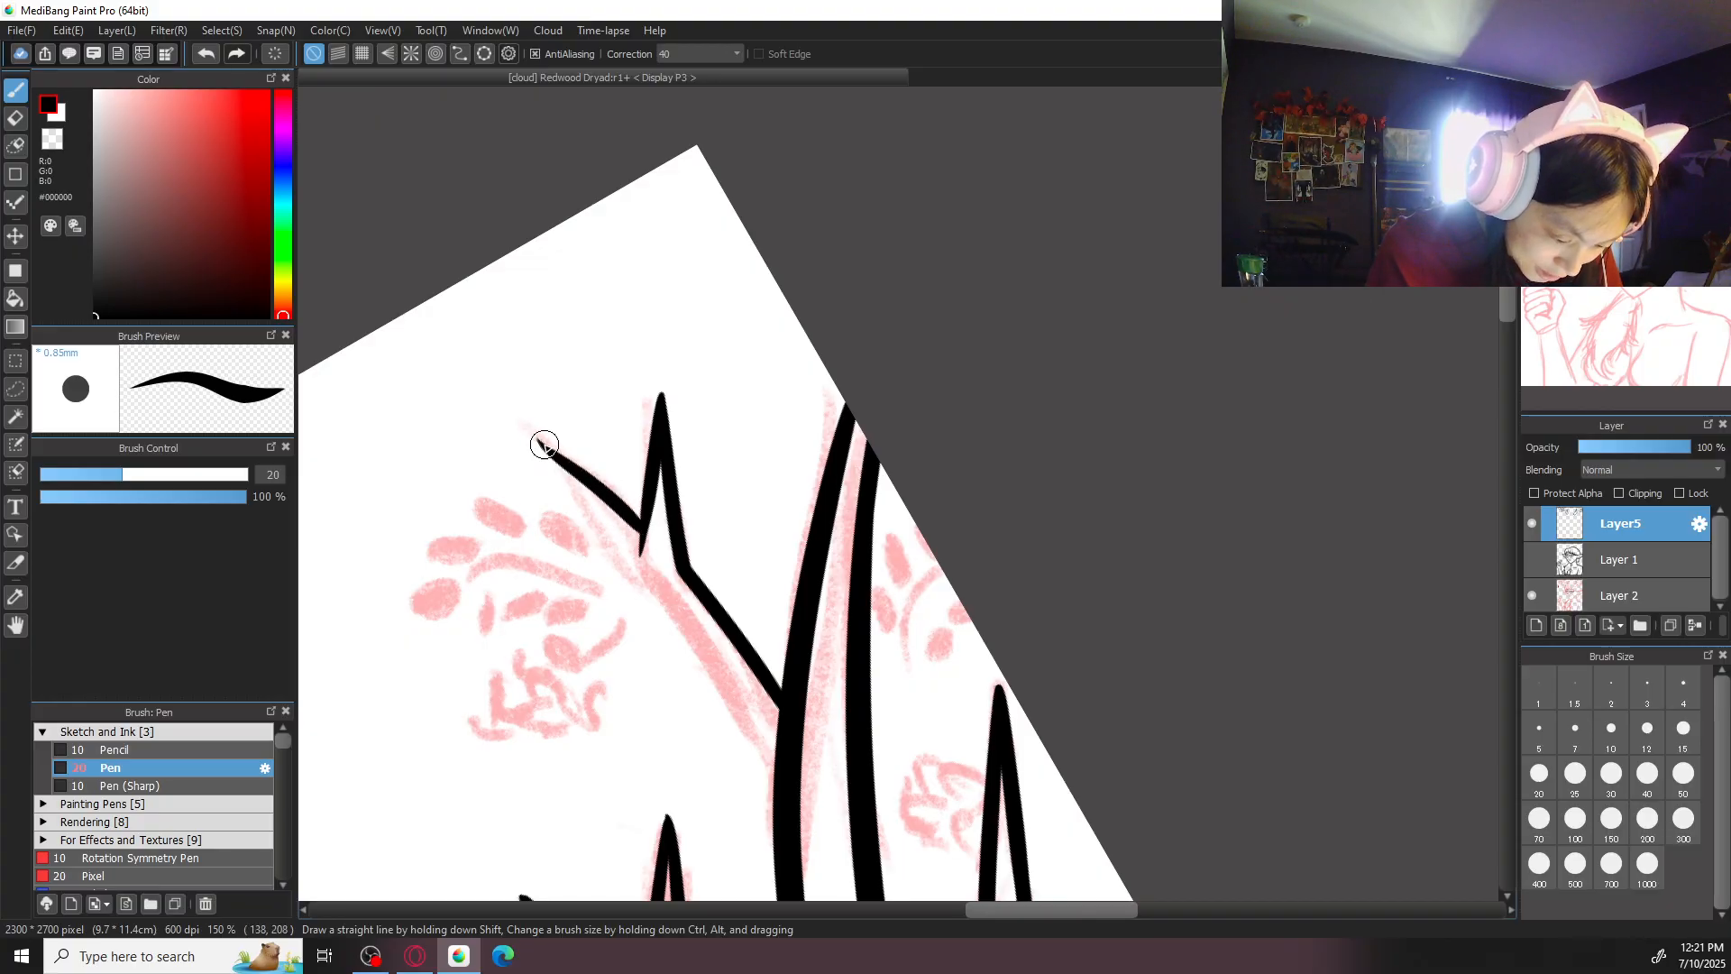
pyautogui.hotkey('ctrl', 'z')
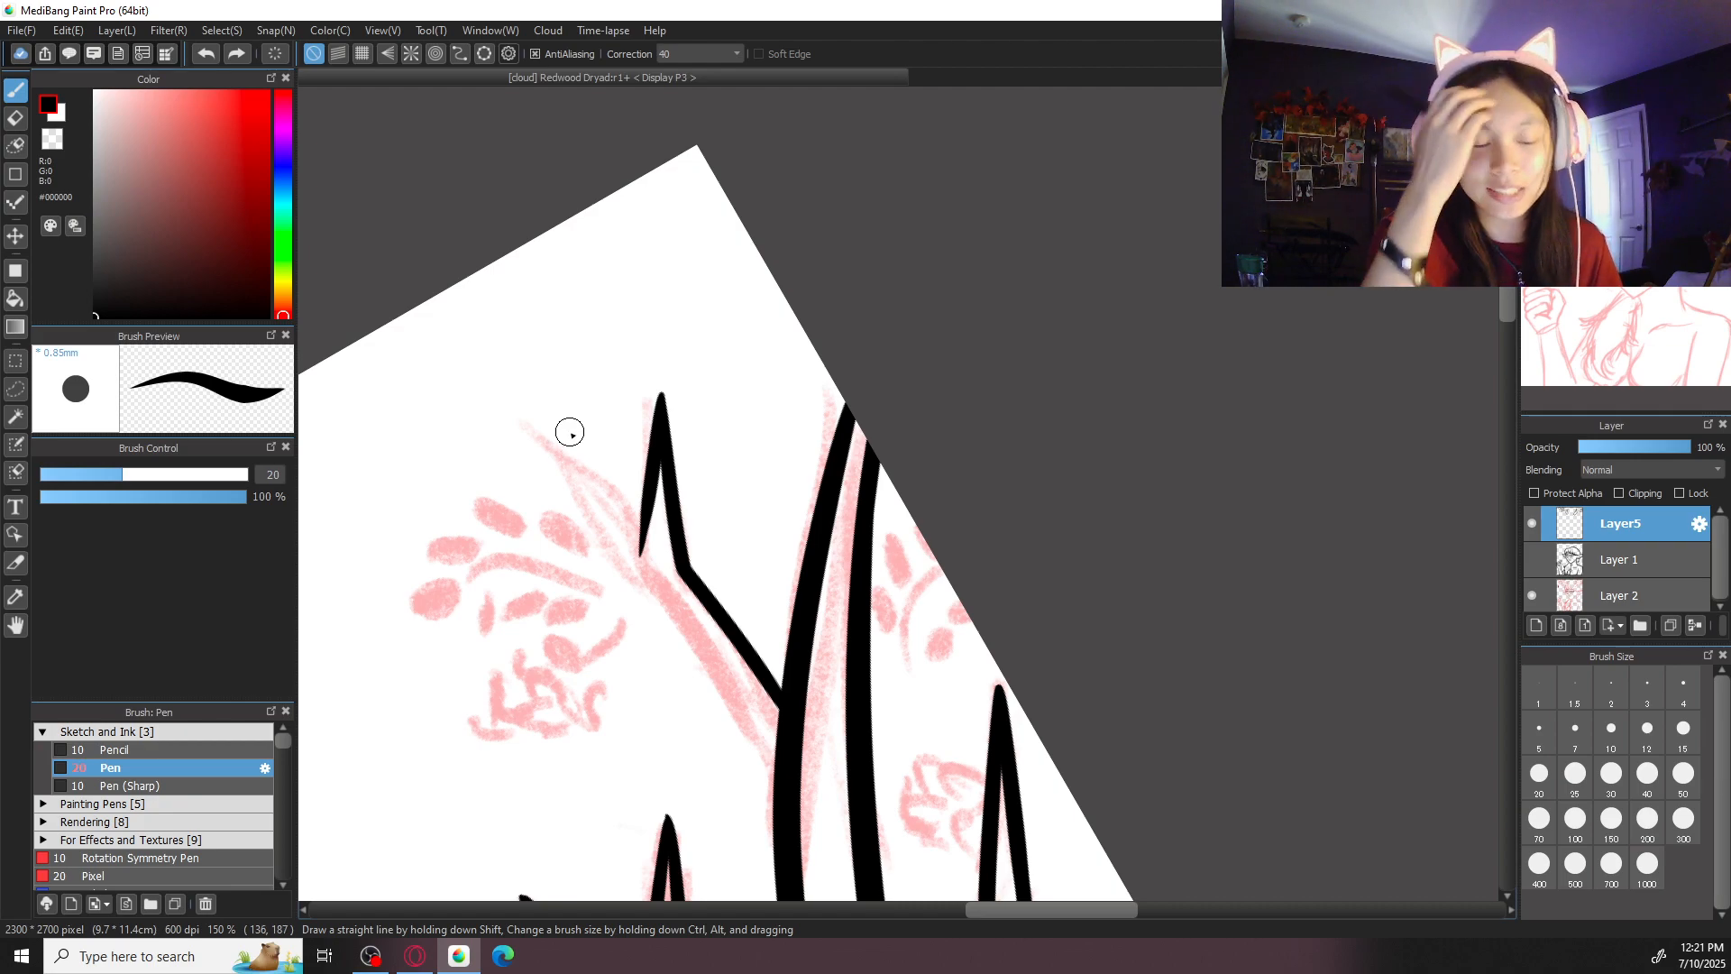
pyautogui.moveTo(541, 469); pyautogui.dragTo(640, 530)
pyautogui.hotkey('ctrl', 'z')
pyautogui.moveTo(541, 468); pyautogui.dragTo(641, 530)
# - Ink the forked branch's lower edge from the slanted prong's tip down to the antler's outer segment
pyautogui.moveTo(533, 466); pyautogui.dragTo(649, 581)
pyautogui.moveTo(561, 493); pyautogui.dragTo(704, 652)
pyautogui.moveTo(654, 586); pyautogui.dragTo(767, 757)
pyautogui.hotkey('ctrl', 'z')
pyautogui.moveTo(665, 607); pyautogui.dragTo(768, 762)
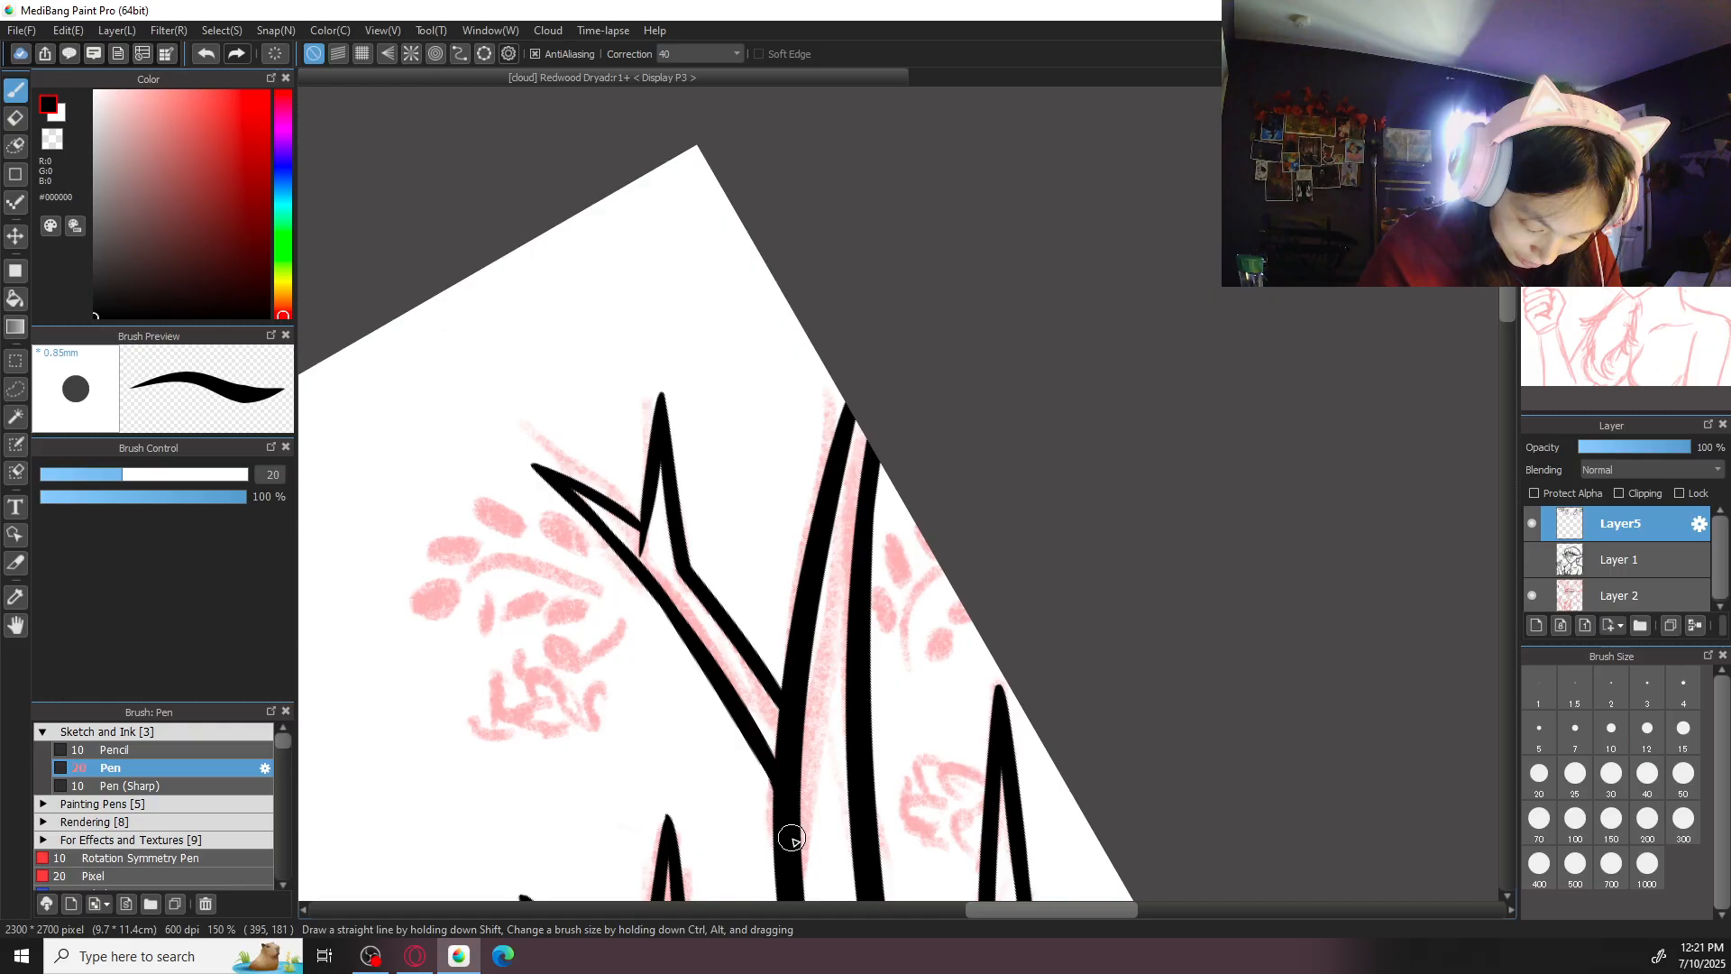
# - Erase the stretch of the outer segment's outline between the two edges of the uppermost forked branch
pyautogui.moveTo(860, 638); pyautogui.dragTo(877, 521)
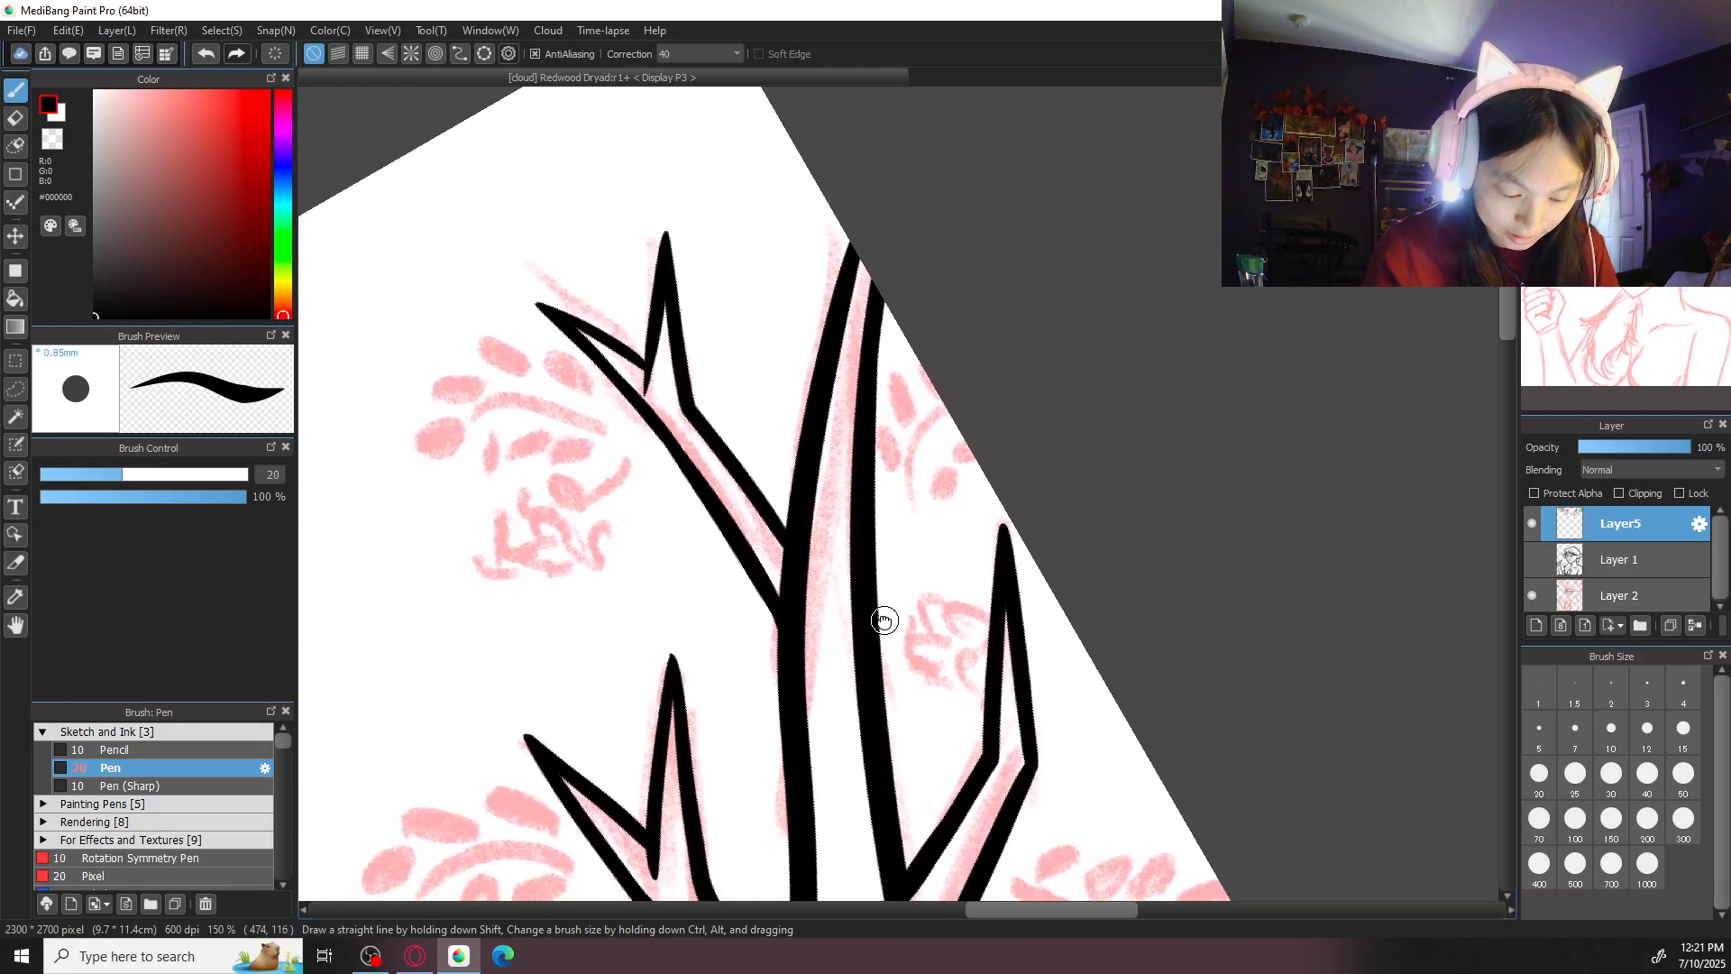
pyautogui.scroll(1, 881, 626)
pyautogui.press('e')
pyautogui.moveTo(778, 651)
pyautogui.mouseDown()
pyautogui.moveTo(804, 700)
pyautogui.moveTo(743, 613)
pyautogui.moveTo(811, 724)
pyautogui.mouseUp()
pyautogui.moveTo(741, 601); pyautogui.dragTo(808, 665)
pyautogui.moveTo(720, 555); pyautogui.dragTo(803, 635)
pyautogui.moveTo(752, 581); pyautogui.dragTo(817, 620)
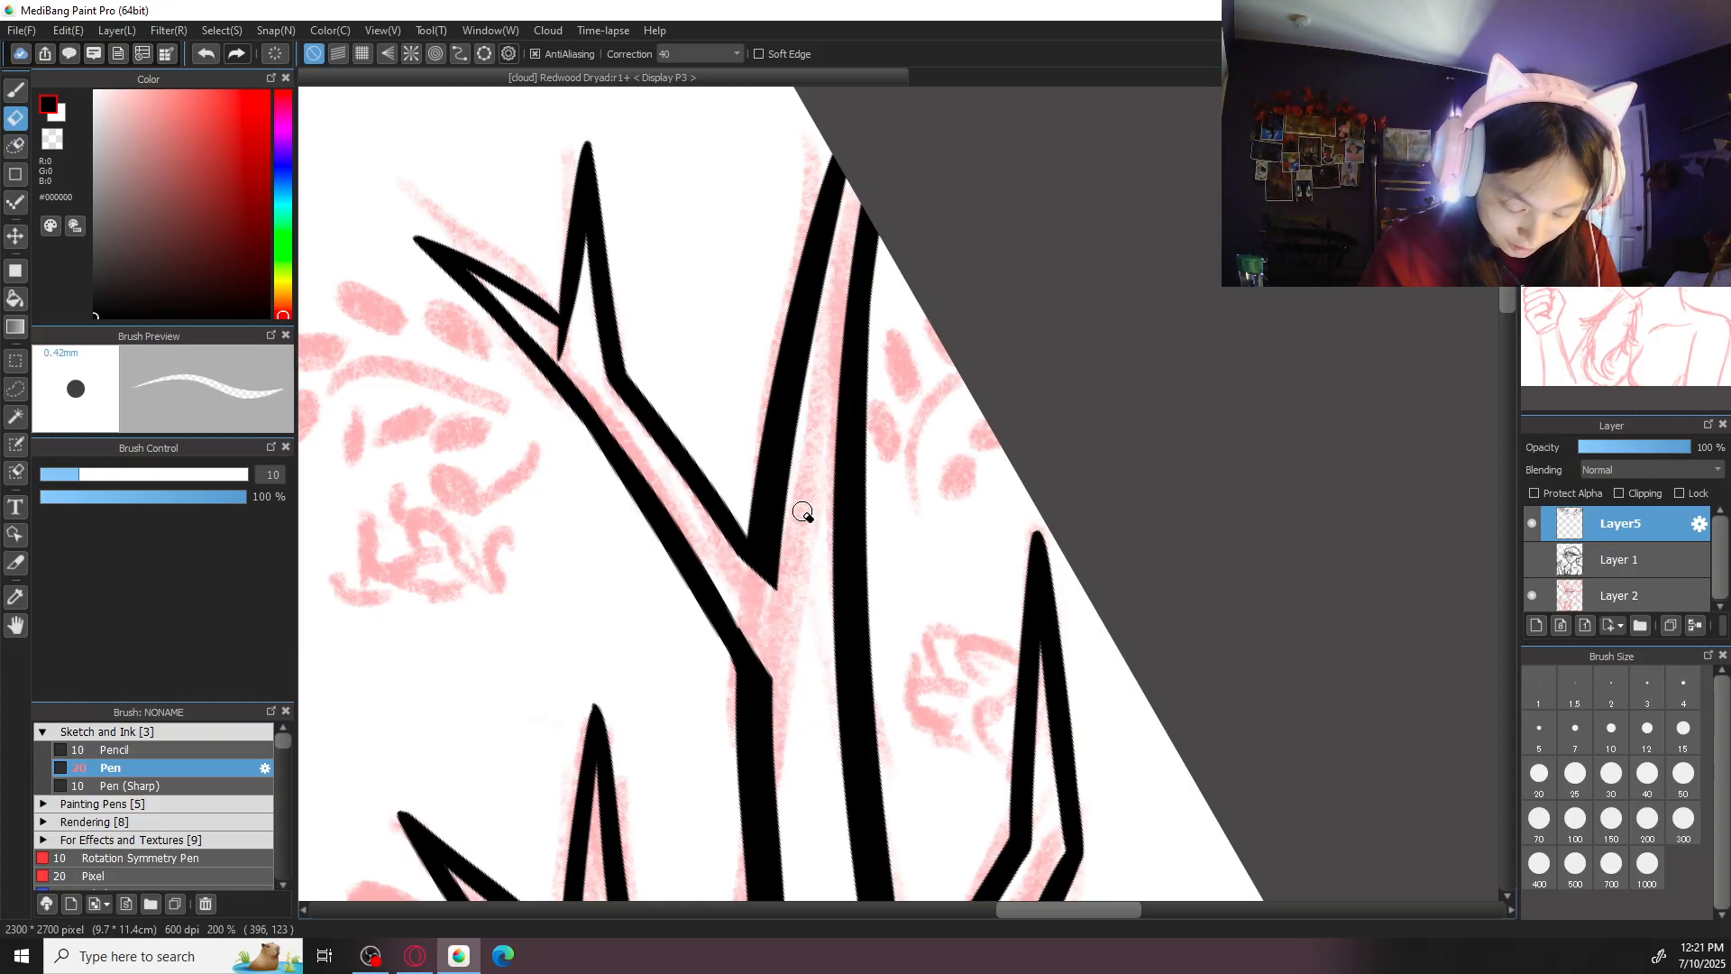
# - Extend the forked branch's upper edge past the cut outline so the junction tapers to a clean point
pyautogui.press('b')
pyautogui.scroll(-5, 767, 580)
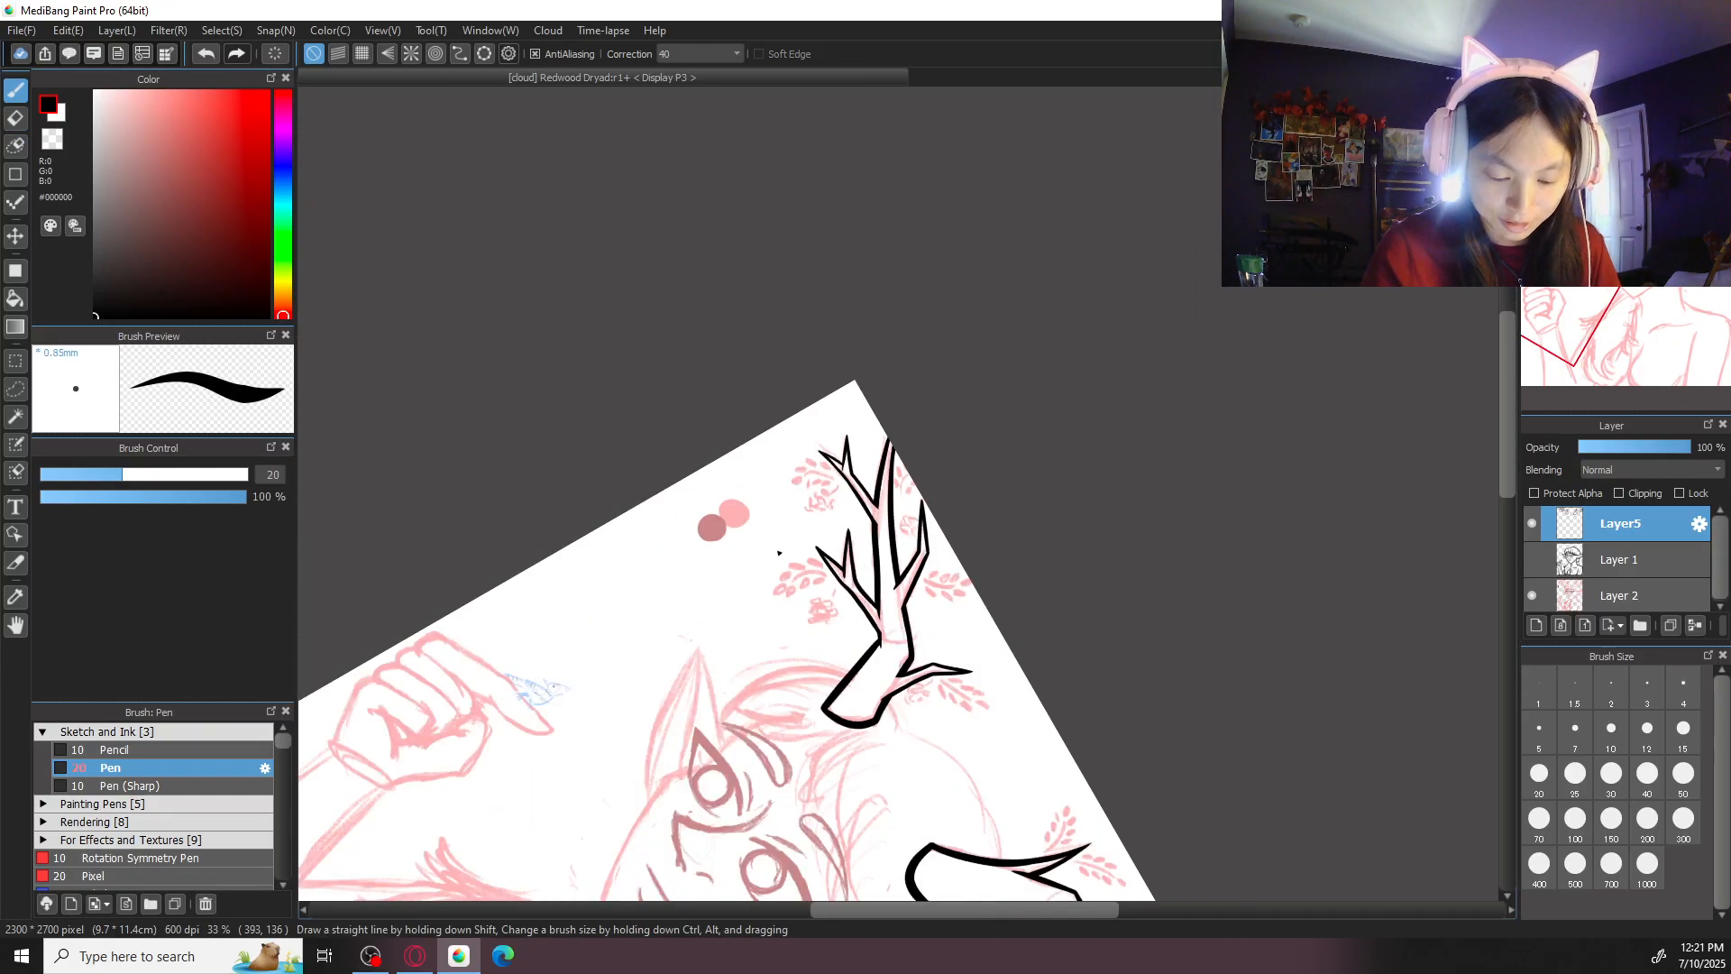
pyautogui.scroll(2, 860, 496)
pyautogui.scroll(3, 859, 496)
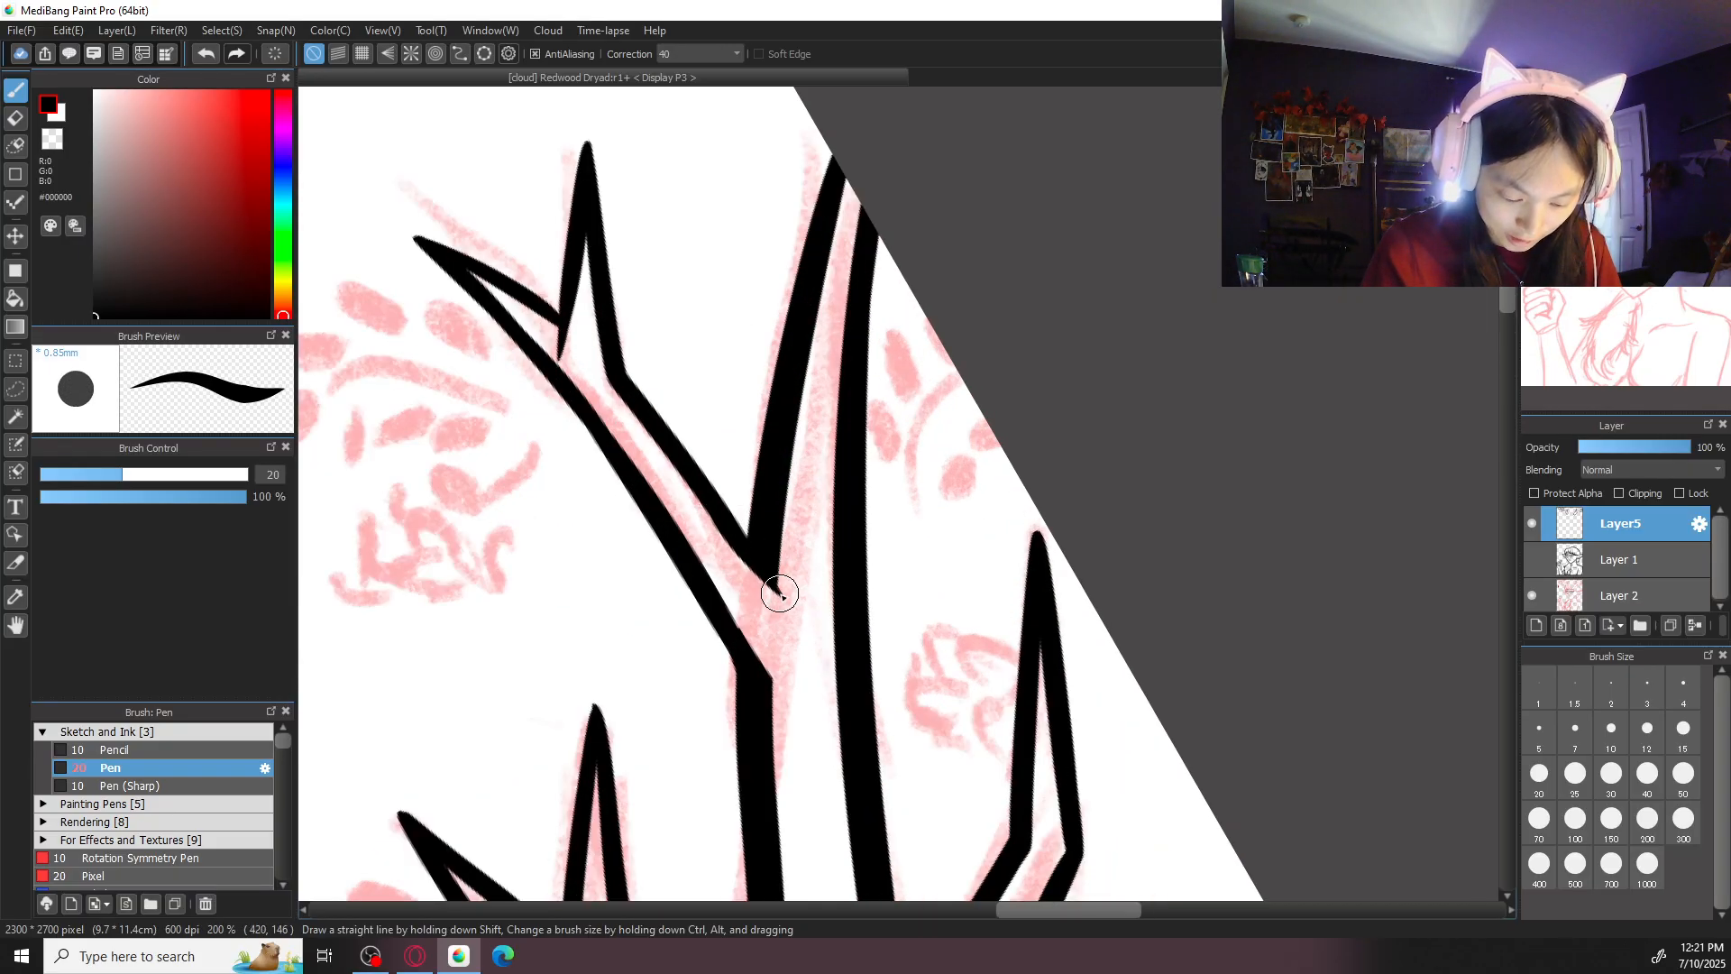
pyautogui.hotkey('ctrl', 'z')
pyautogui.moveTo(744, 552); pyautogui.dragTo(789, 602)
pyautogui.moveTo(718, 513); pyautogui.dragTo(803, 619)
pyautogui.hotkey('ctrl', 'z')
pyautogui.moveTo(719, 512); pyautogui.dragTo(781, 594)
pyautogui.hotkey('ctrl', 'z')
pyautogui.moveTo(719, 514); pyautogui.dragTo(790, 609)
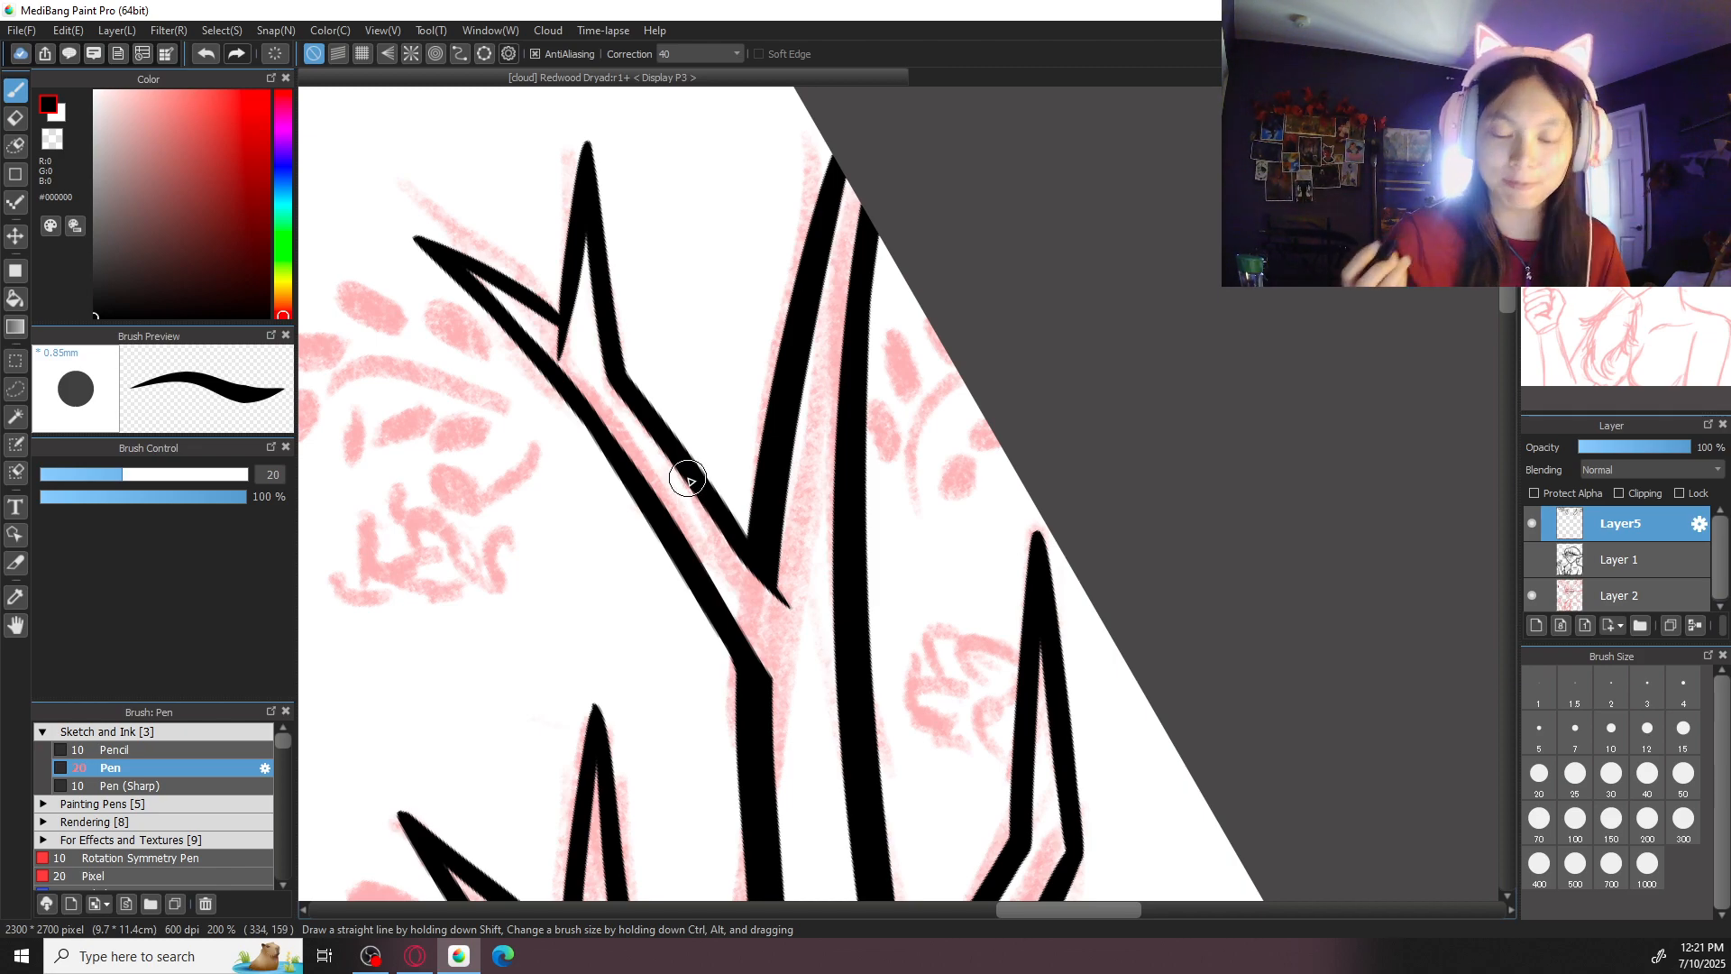
# - Make Layer 1 with the character's line art active and visible
pyautogui.click(1634, 101)
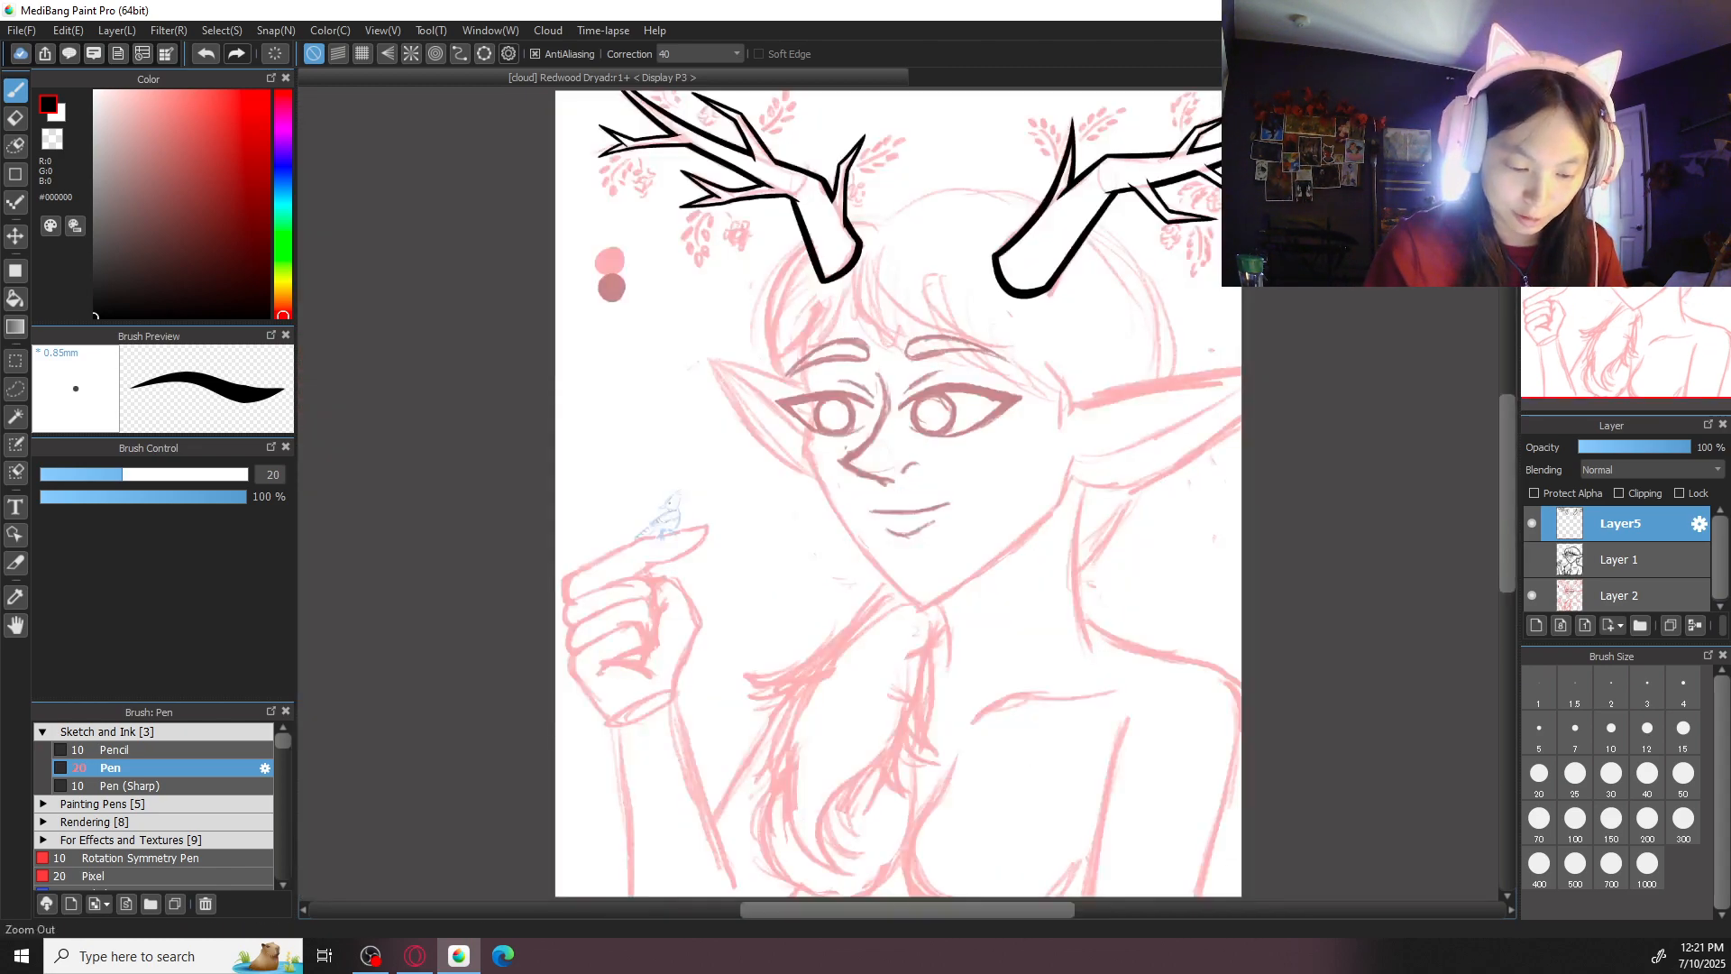
pyautogui.click(1619, 559)
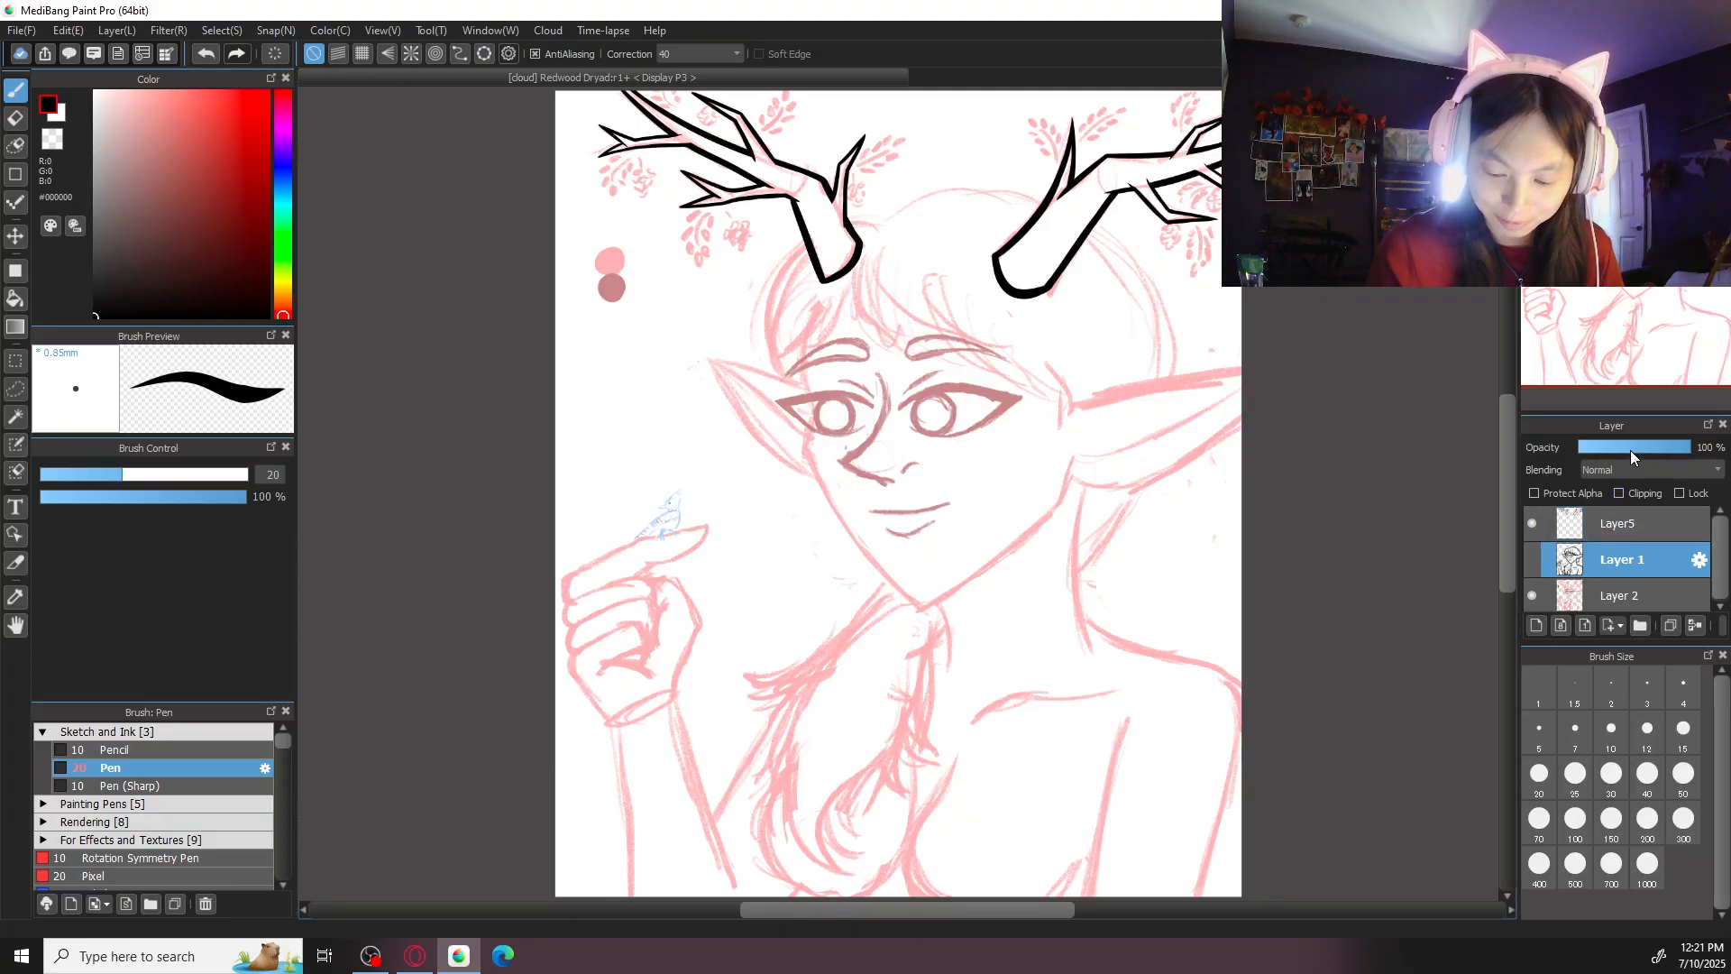
pyautogui.click(1532, 559)
# - Erase the head outline where it crosses the bases of both antlers on Layer 1
pyautogui.scroll(4, 818, 644)
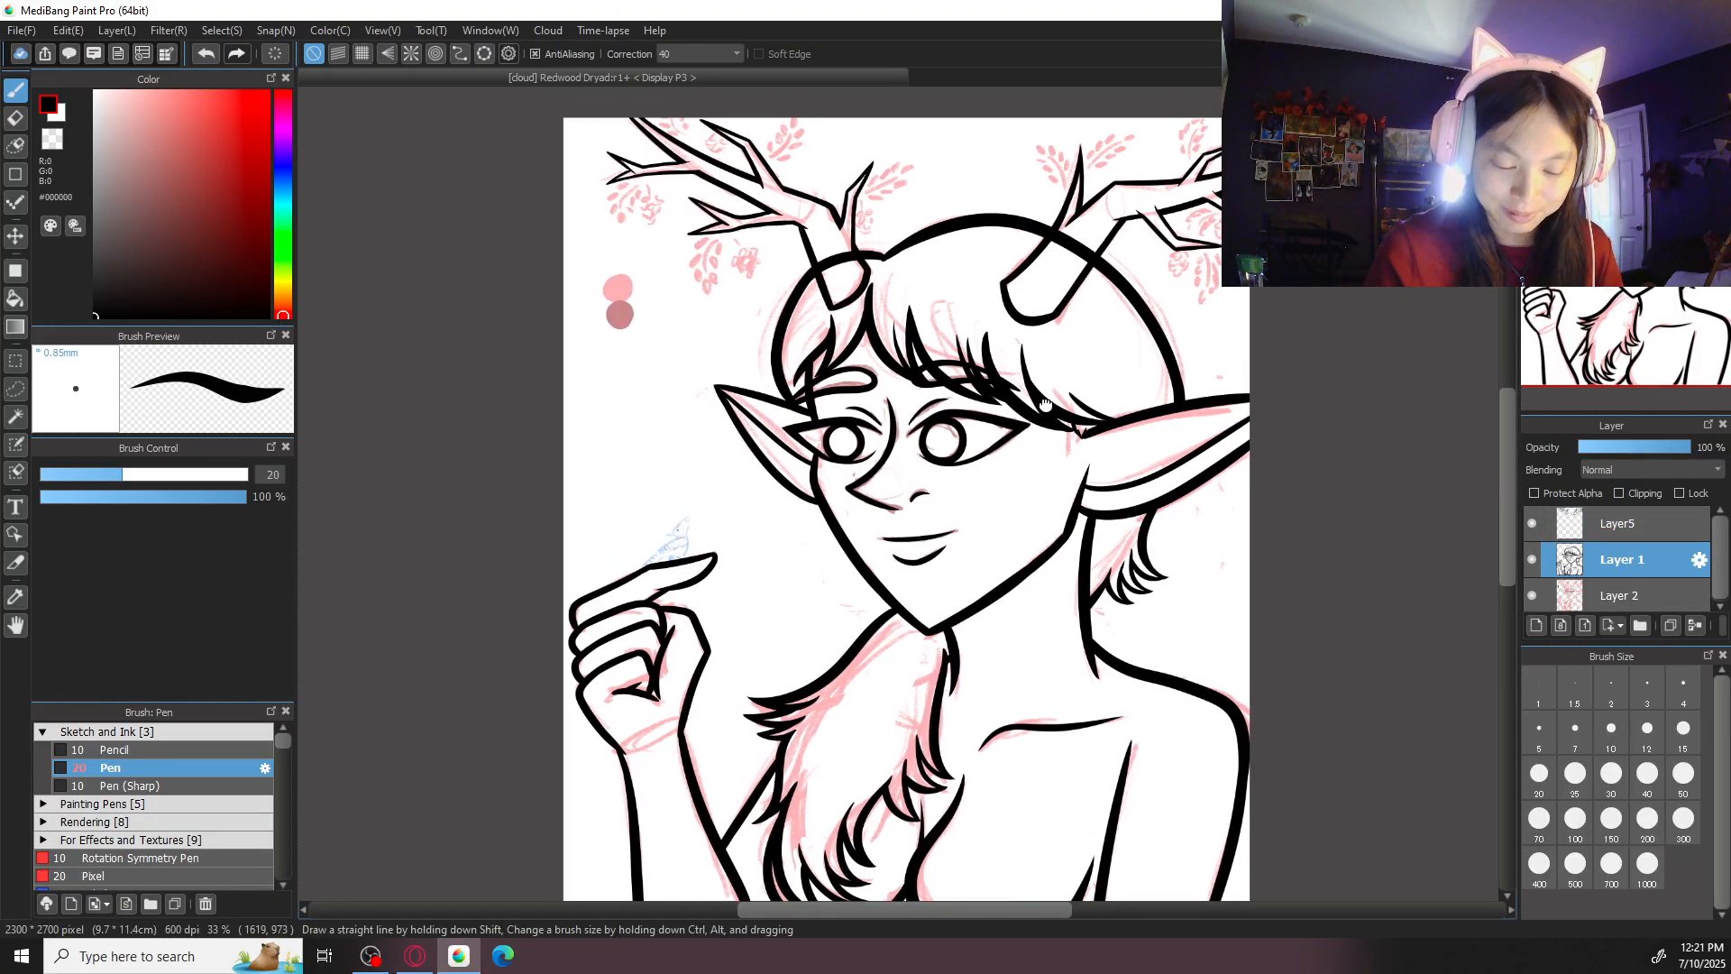
pyautogui.scroll(2, 818, 643)
pyautogui.press('e')
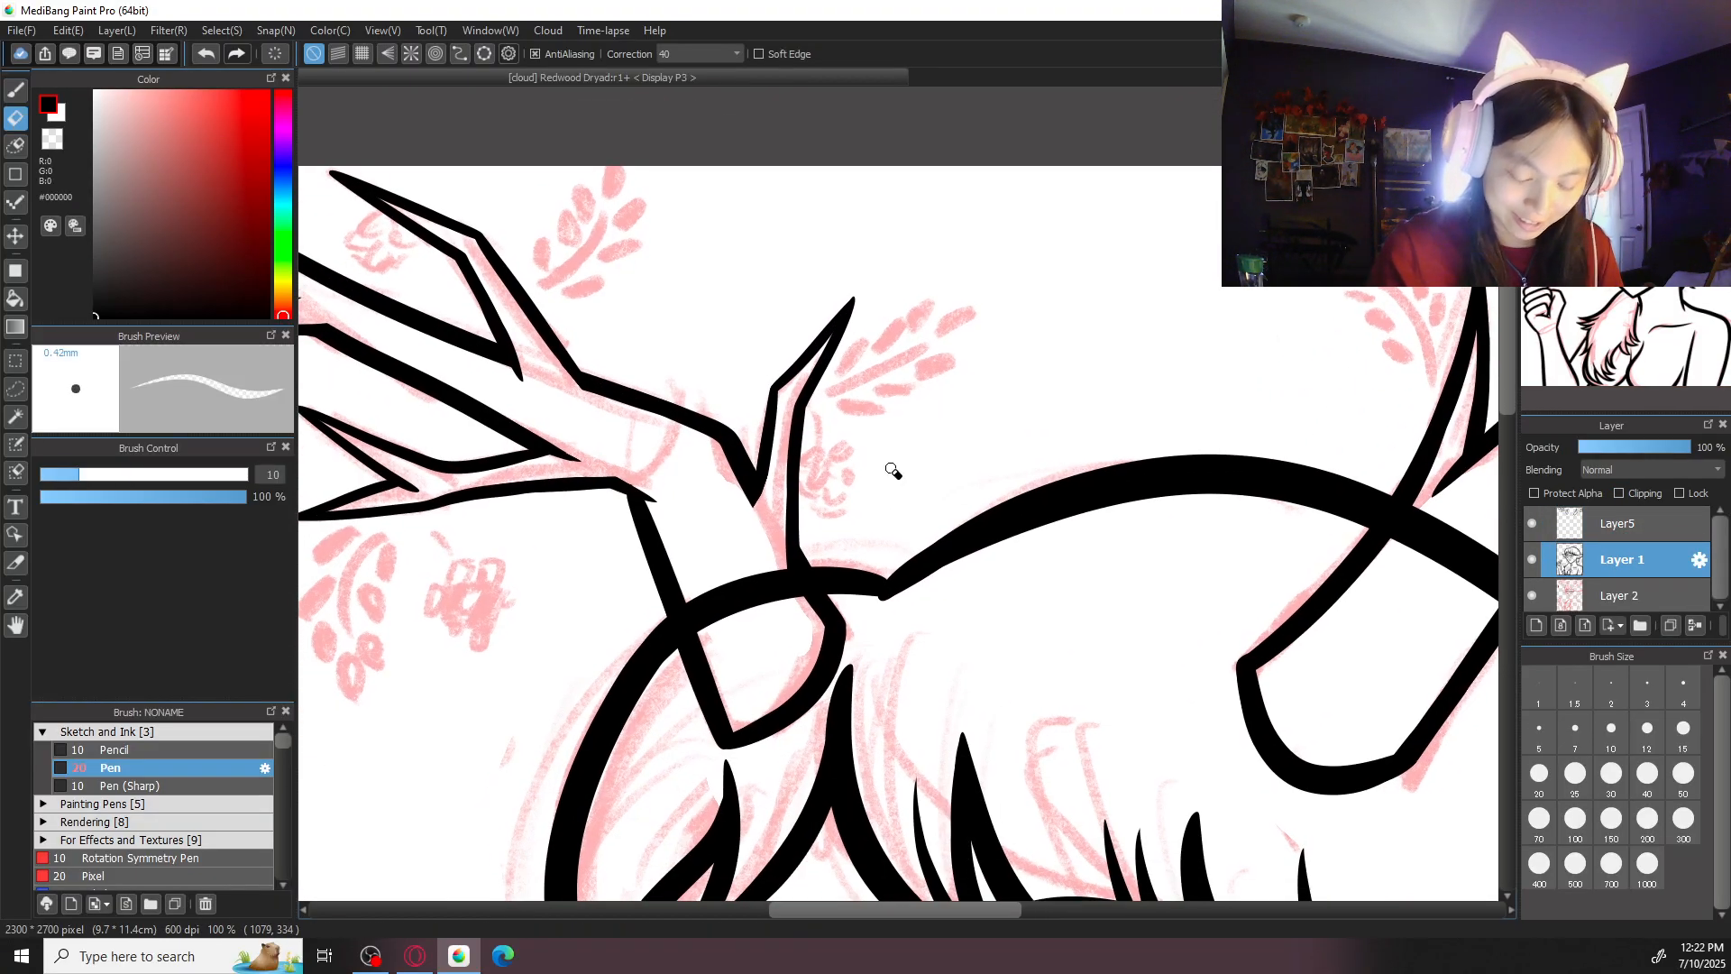
pyautogui.moveTo(692, 582)
pyautogui.mouseDown()
pyautogui.moveTo(709, 650)
pyautogui.moveTo(691, 574)
pyautogui.moveTo(746, 547)
pyautogui.moveTo(773, 554)
pyautogui.moveTo(824, 622)
pyautogui.mouseUp()
pyautogui.moveTo(1335, 532)
pyautogui.mouseDown()
pyautogui.moveTo(943, 541)
pyautogui.moveTo(1026, 520)
pyautogui.moveTo(1082, 614)
pyautogui.moveTo(1121, 557)
pyautogui.mouseUp()
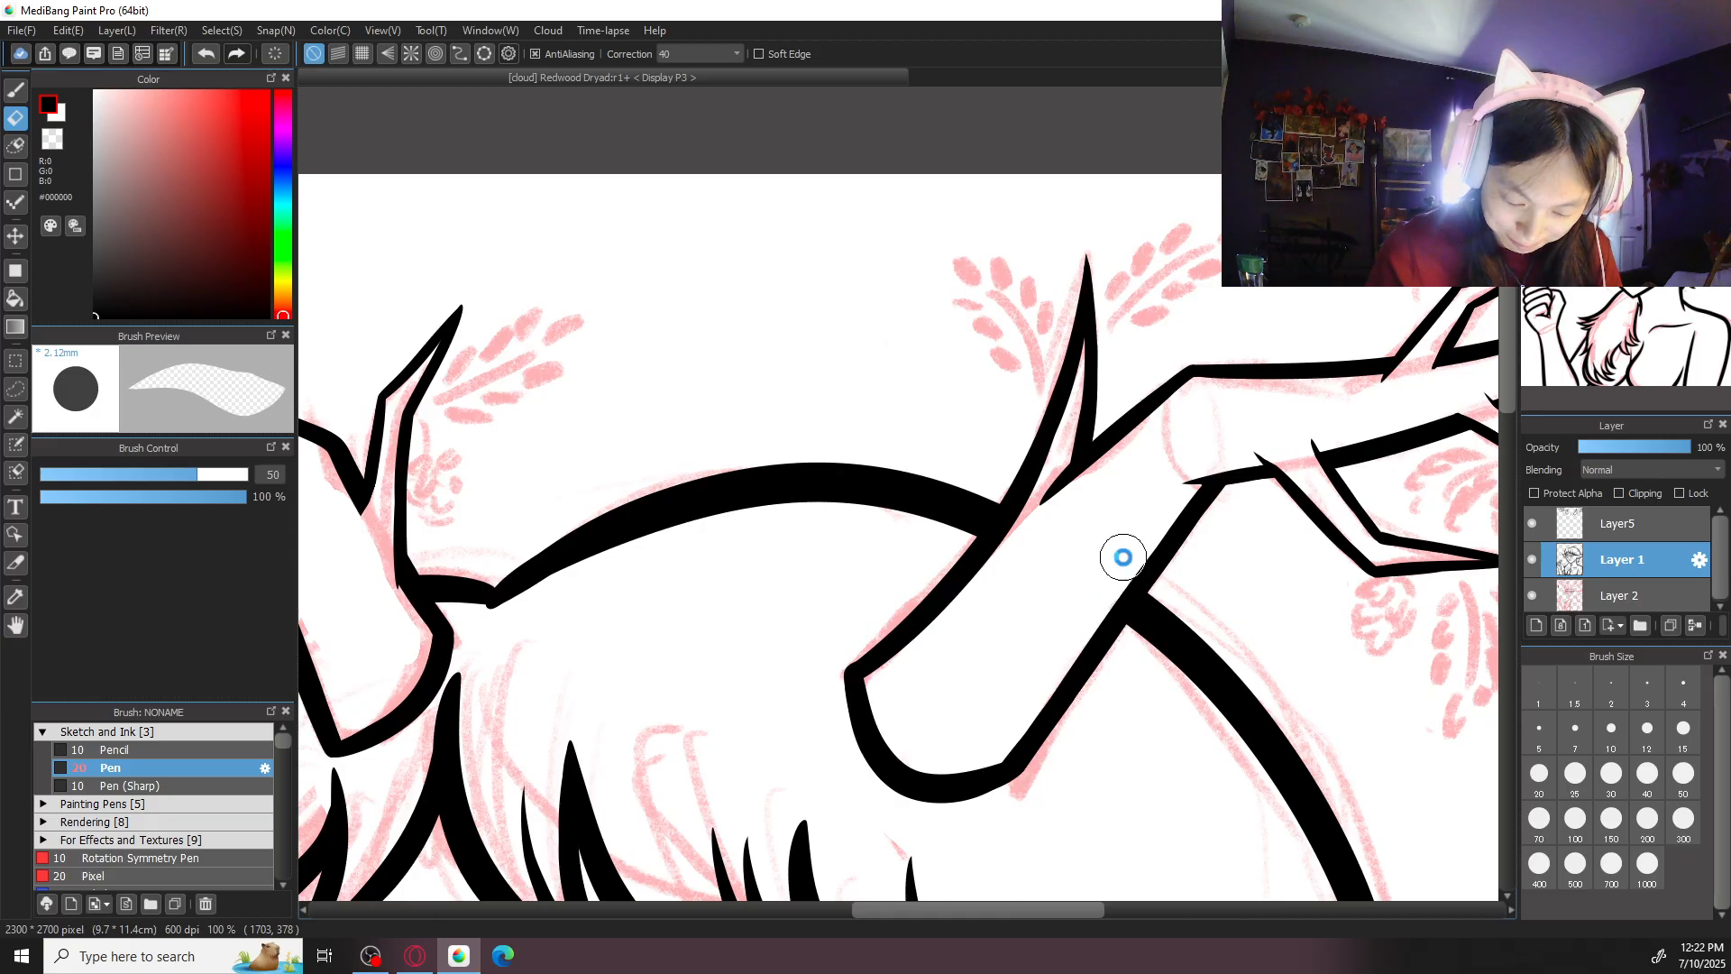
# - Merge the antler layer, Layer5, down into Layer 1
pyautogui.hotkey('ctrl', '-')
pyautogui.hotkey('ctrl', '-')
pyautogui.hotkey('ctrl', '-')
pyautogui.hotkey('ctrl', '0')
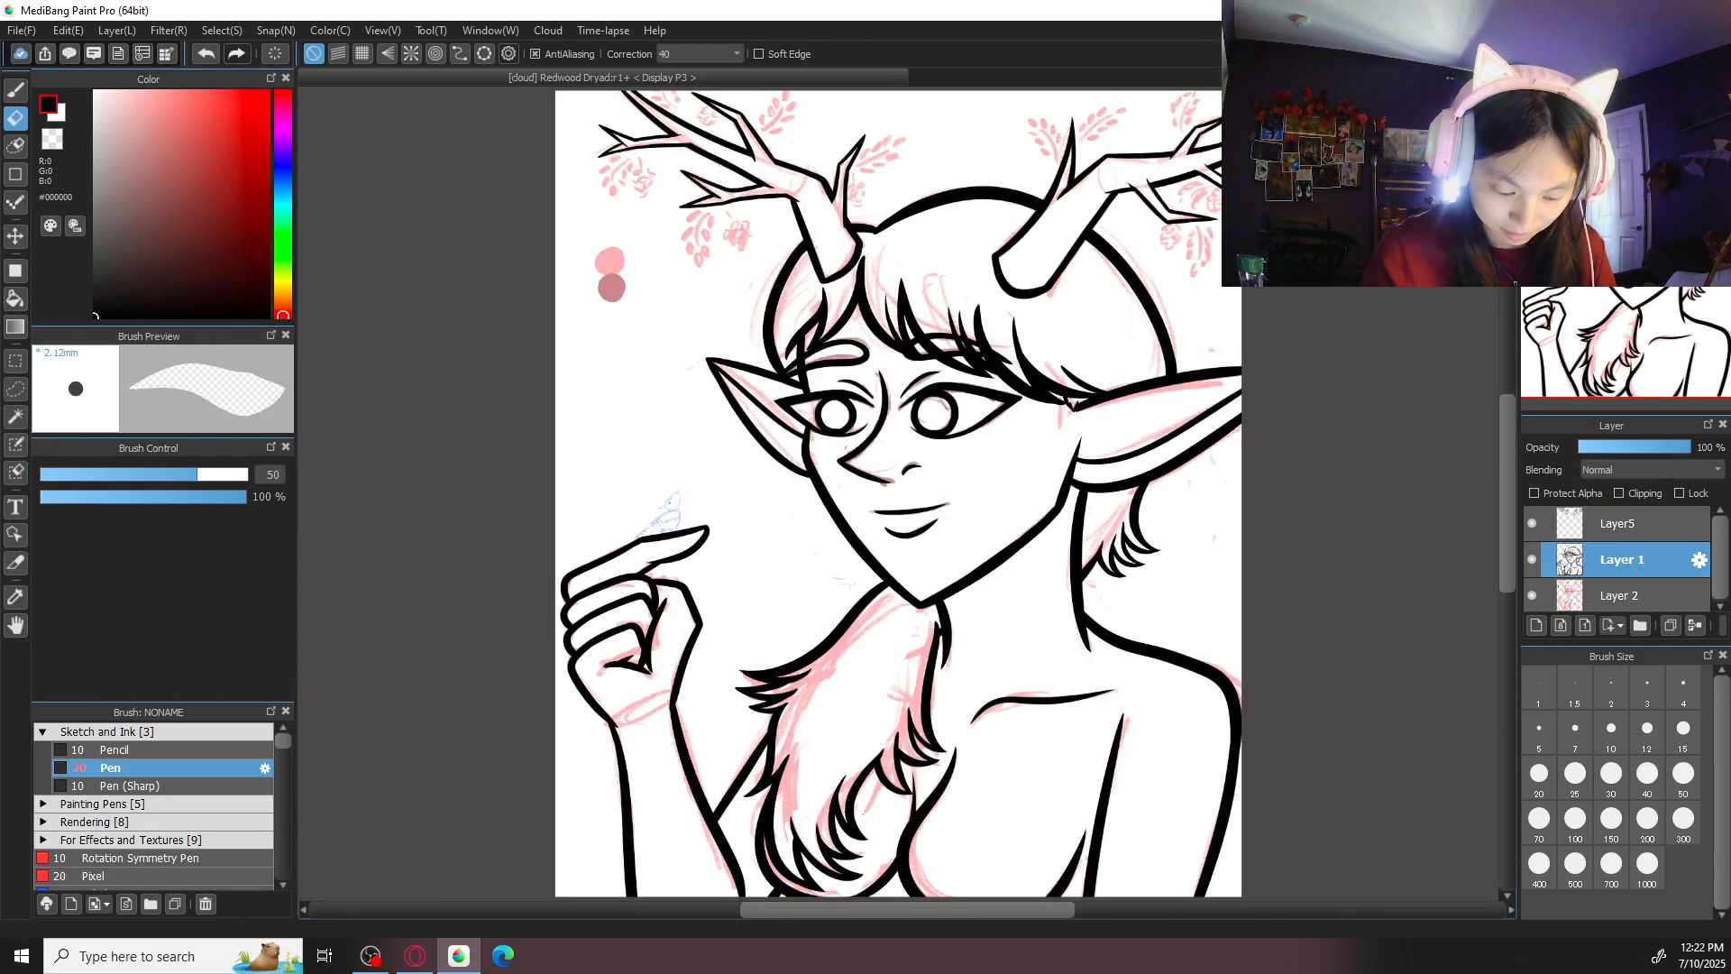
pyautogui.click(1659, 530)
pyautogui.click(1695, 625)
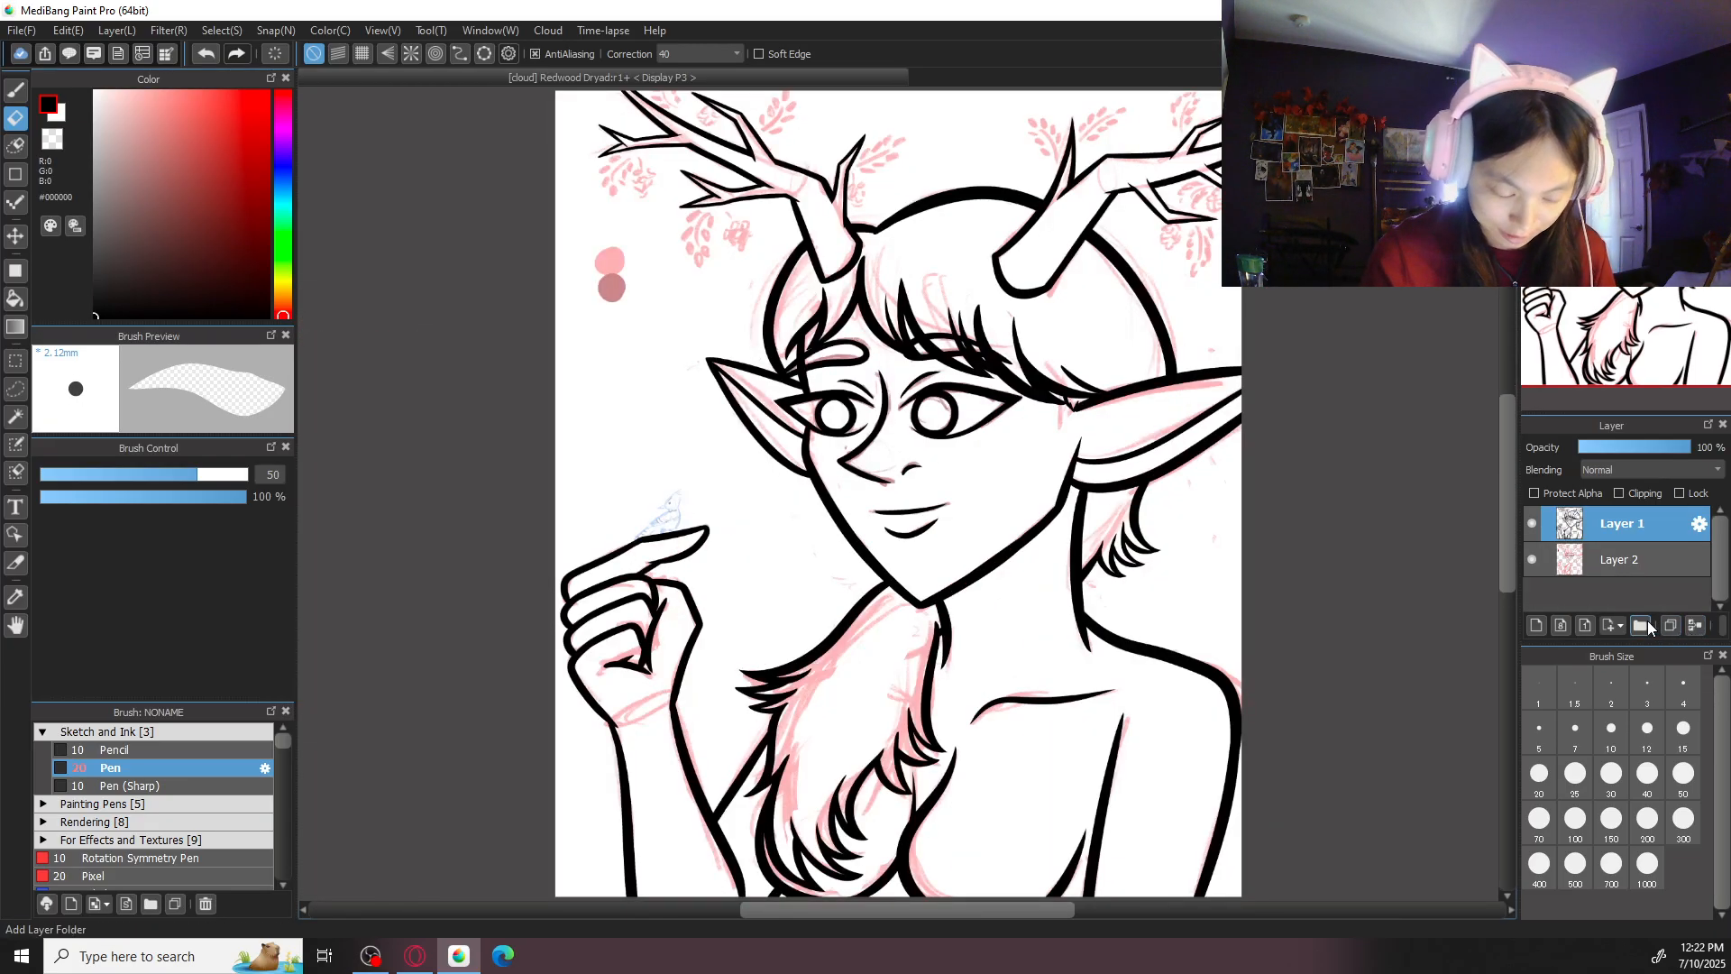
# - Check the merged line art up close, including the outlines of the raised hand
pyautogui.moveTo(829, 693); pyautogui.dragTo(1075, 726)
pyautogui.hotkey('ctrl', '+')
pyautogui.hotkey('ctrl', '+')
pyautogui.moveTo(1225, 711); pyautogui.dragTo(1023, 652)
pyautogui.hotkey('ctrl', '0')
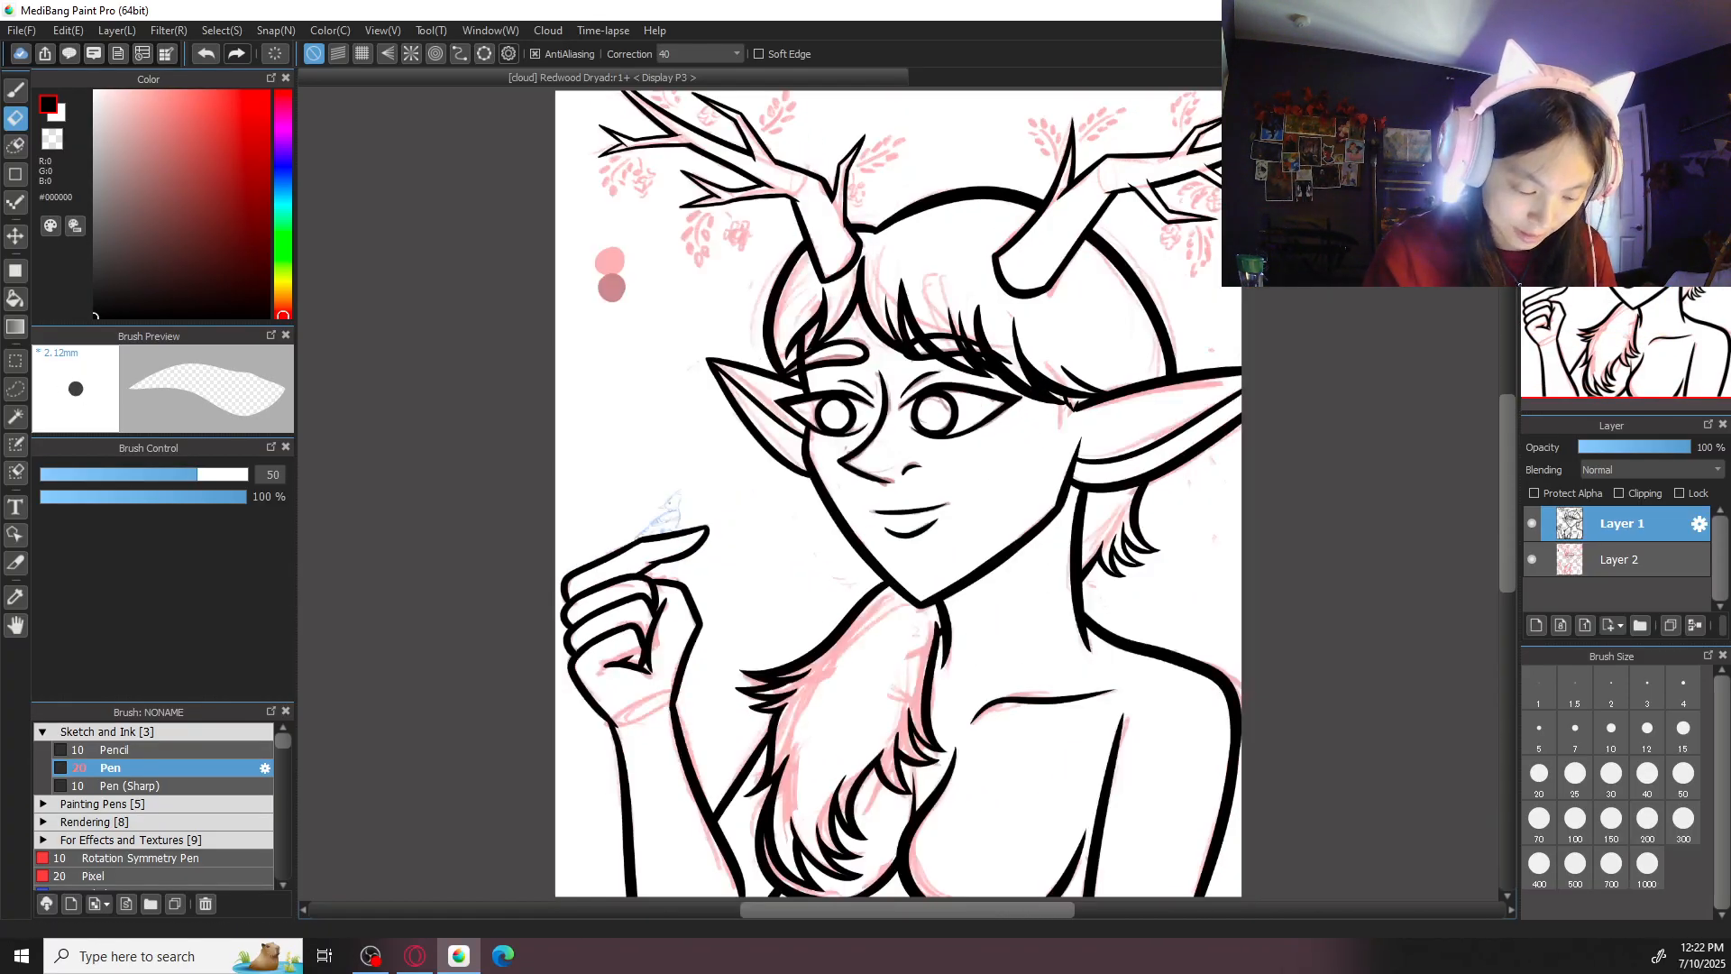
pyautogui.moveTo(826, 715); pyautogui.dragTo(1169, 594)
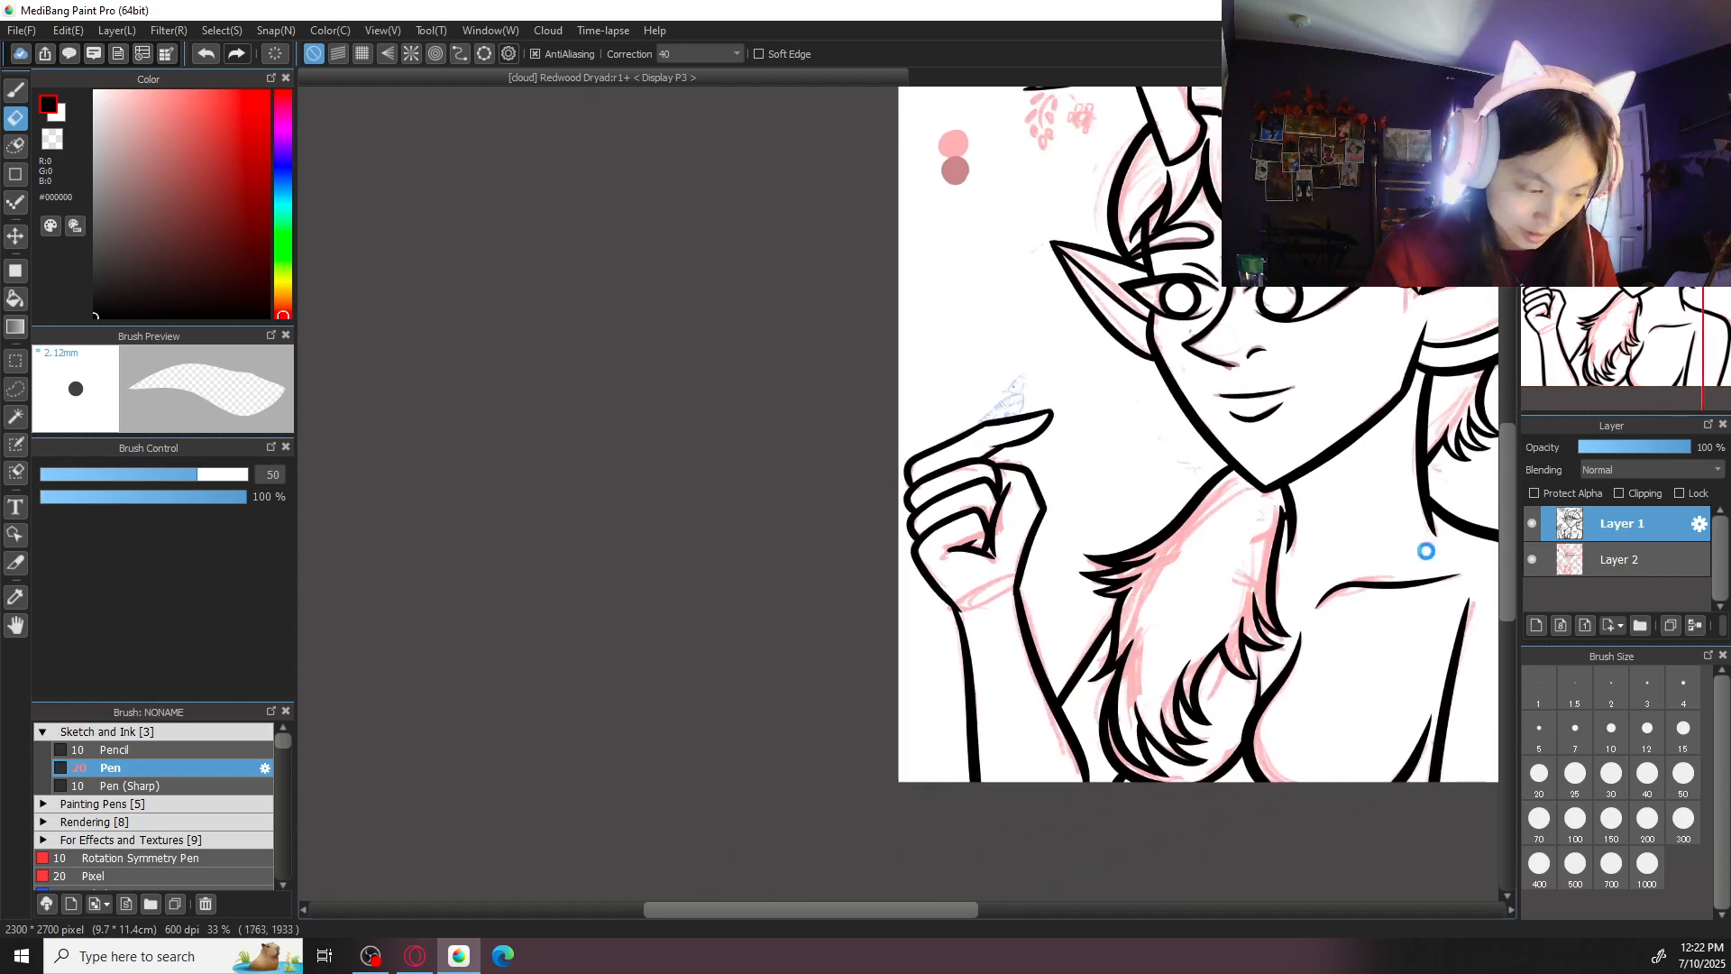
pyautogui.hotkey('ctrl', '+')
pyautogui.press('b')
pyautogui.hotkey('ctrl', '+')
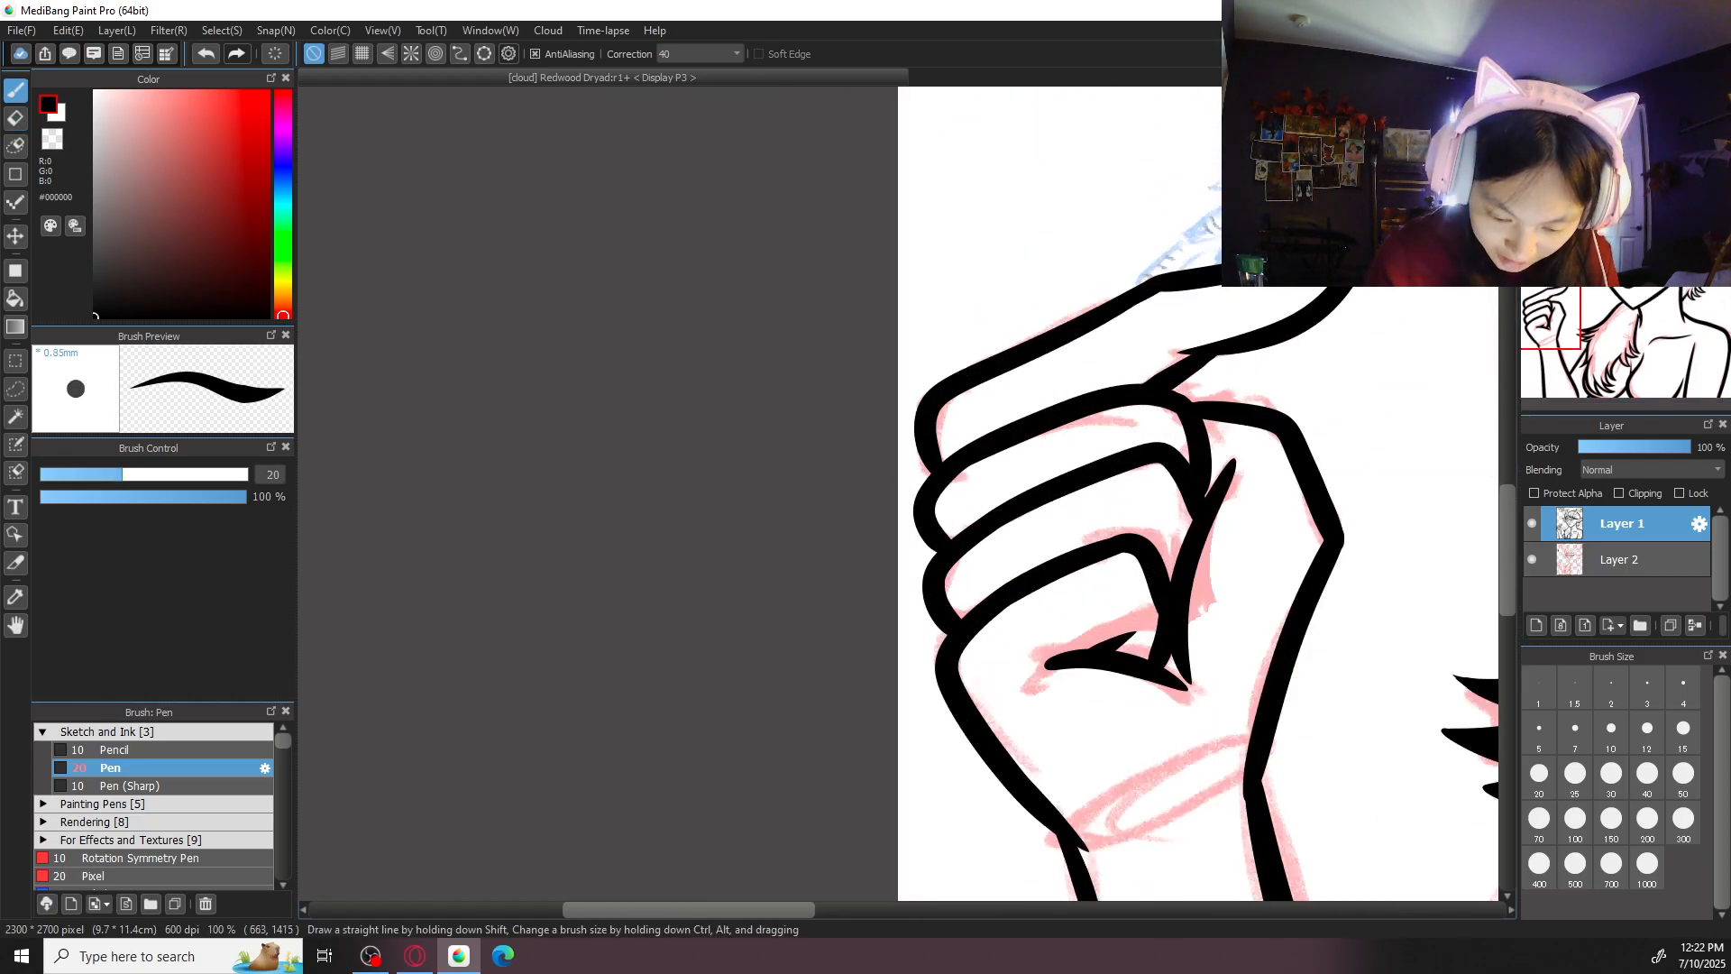
pyautogui.moveTo(1277, 311); pyautogui.dragTo(1179, 359)
pyautogui.hotkey('ctrl', '-')
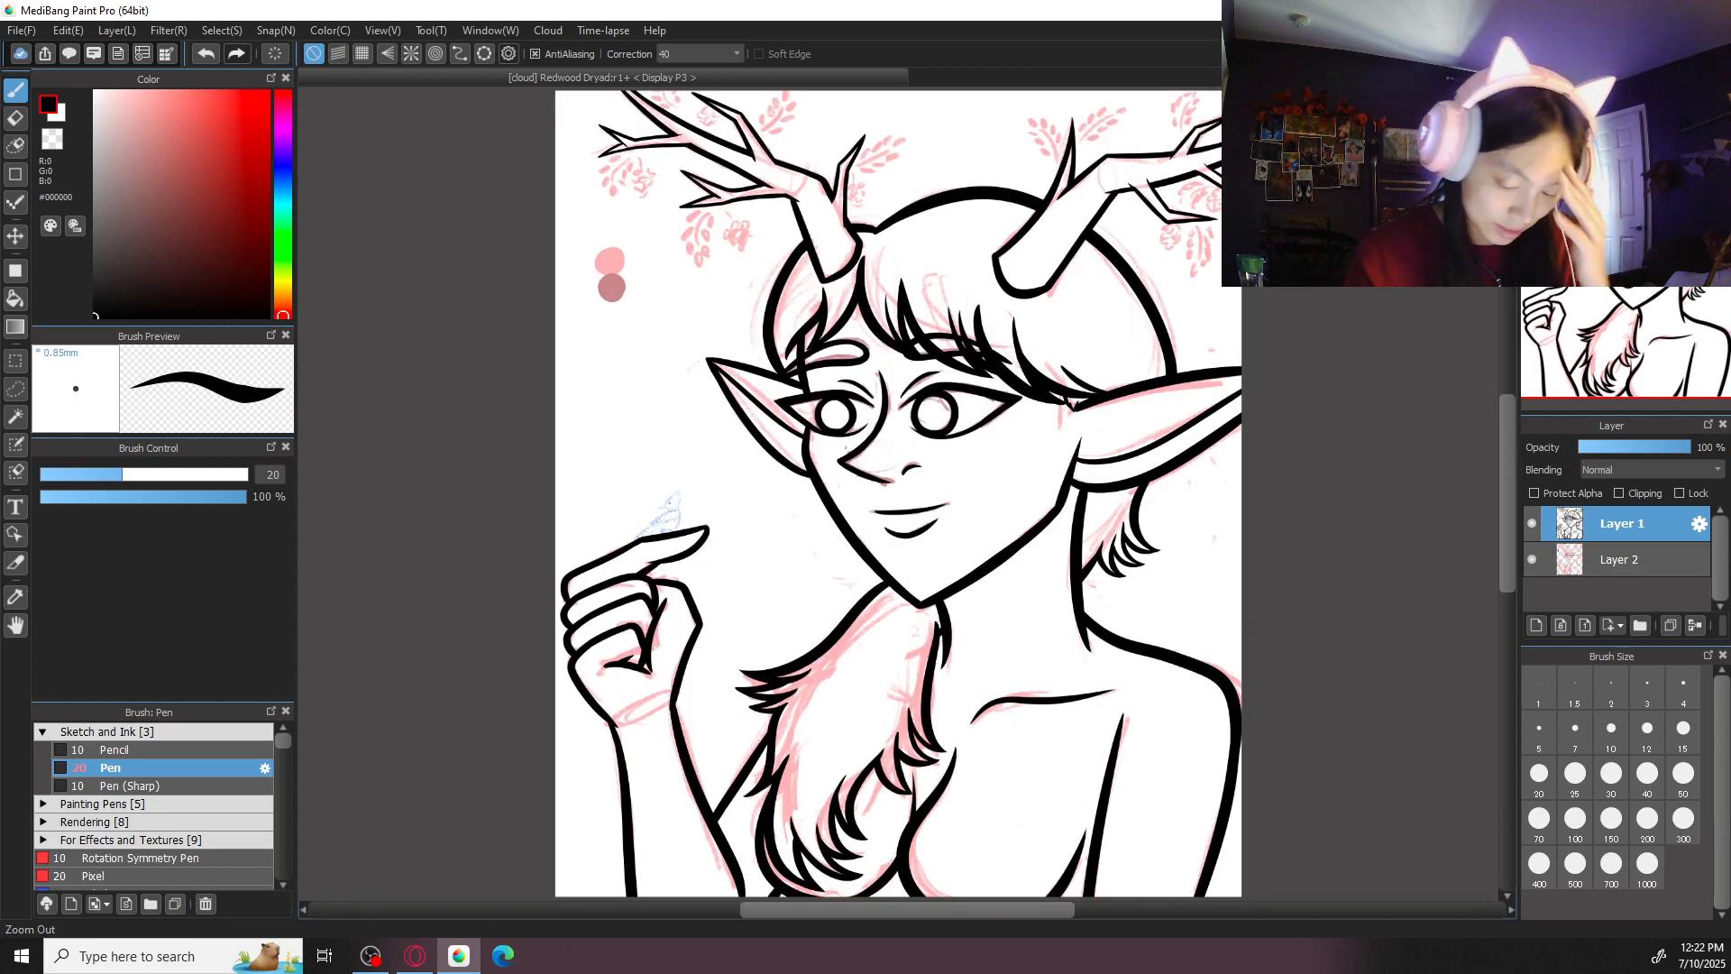
# - Hide the pink sketch on Layer 2 and add a new layer at the bottom of the layer stack
pyautogui.click(1534, 560)
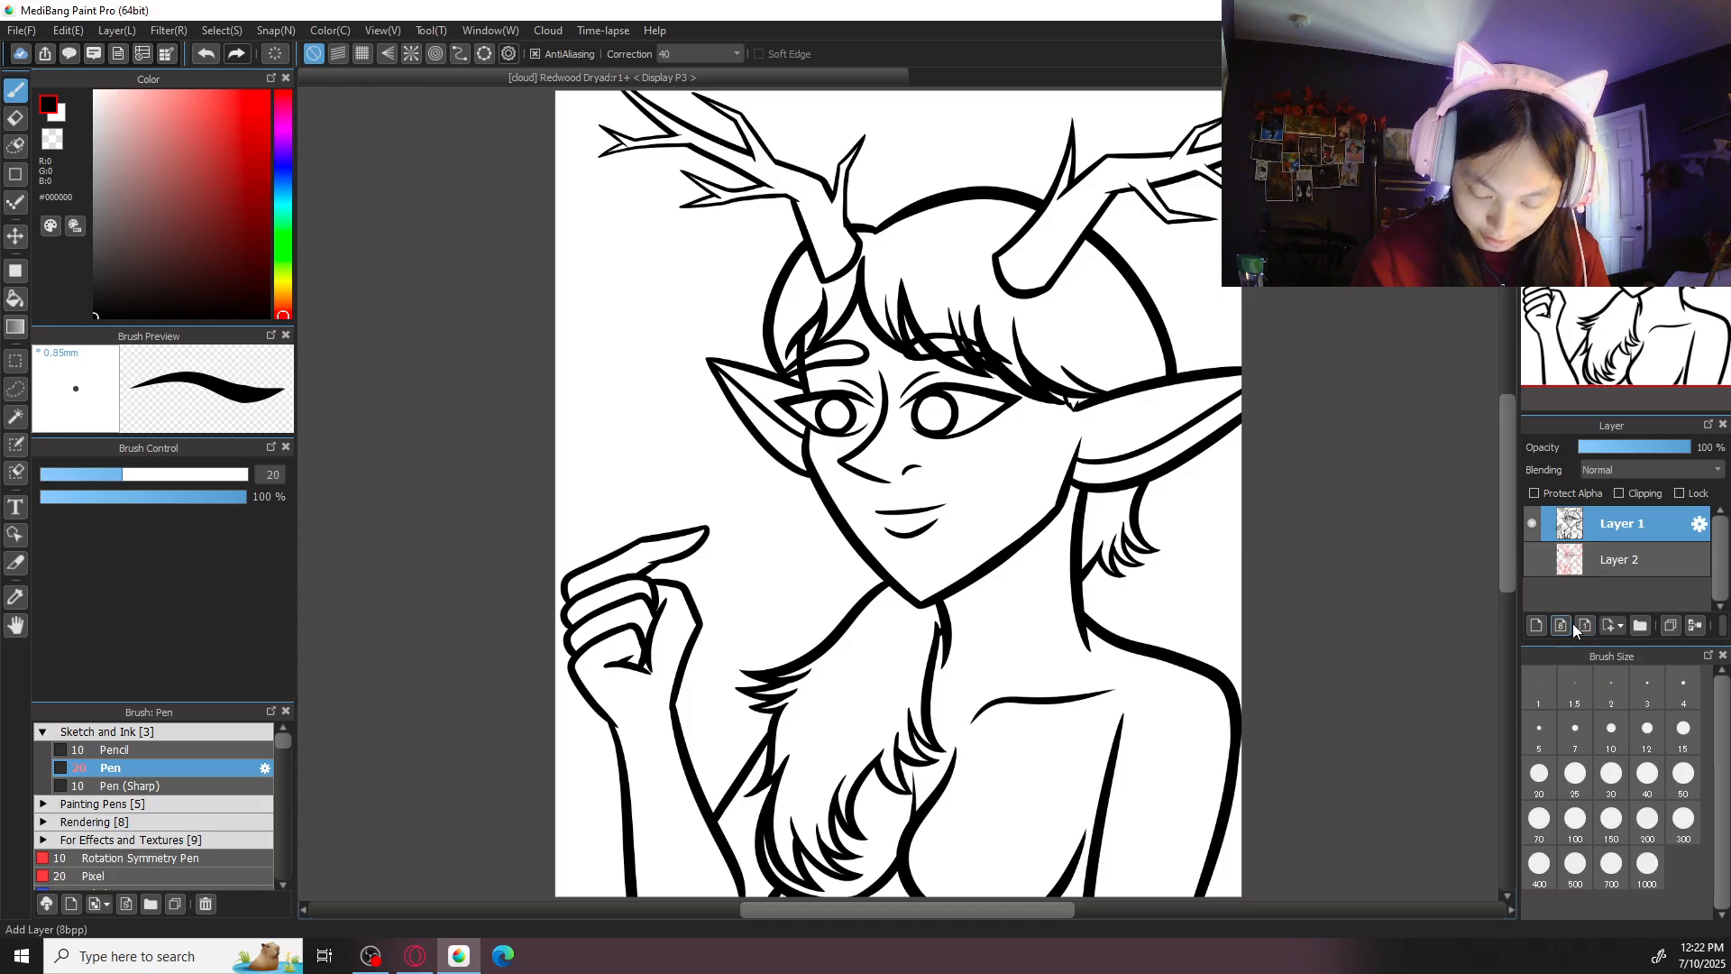
pyautogui.click(1537, 625)
pyautogui.moveTo(1612, 525); pyautogui.dragTo(1614, 609)
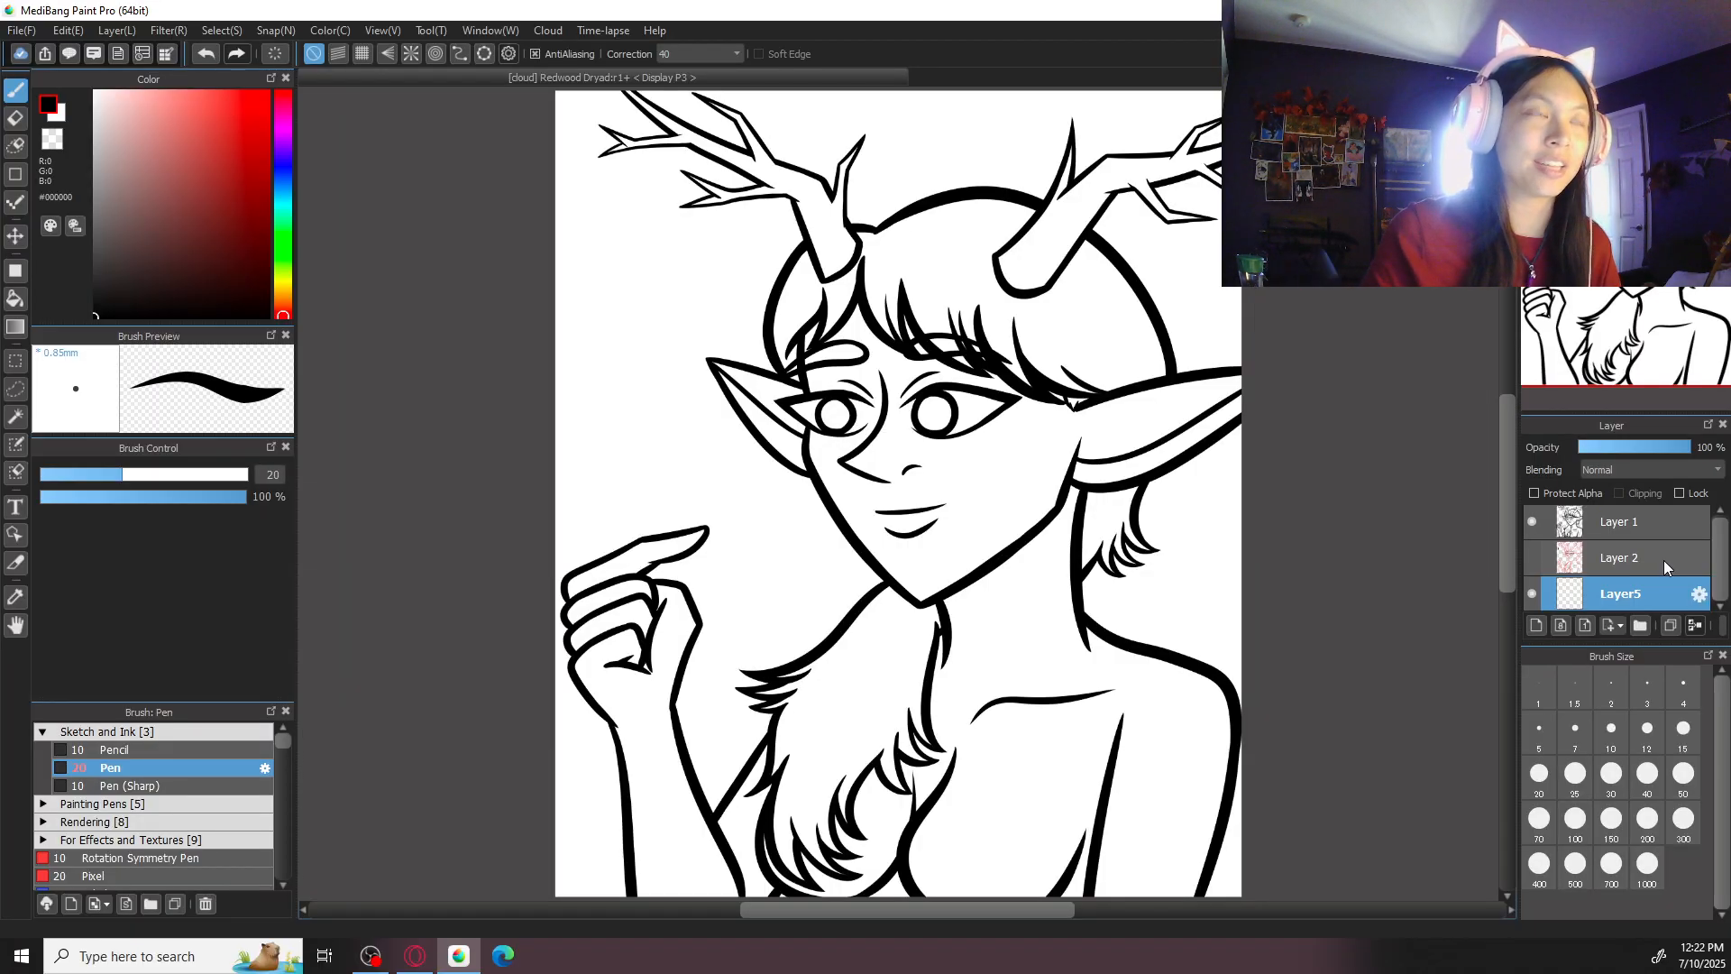
pyautogui.scroll(4, 1013, 707)
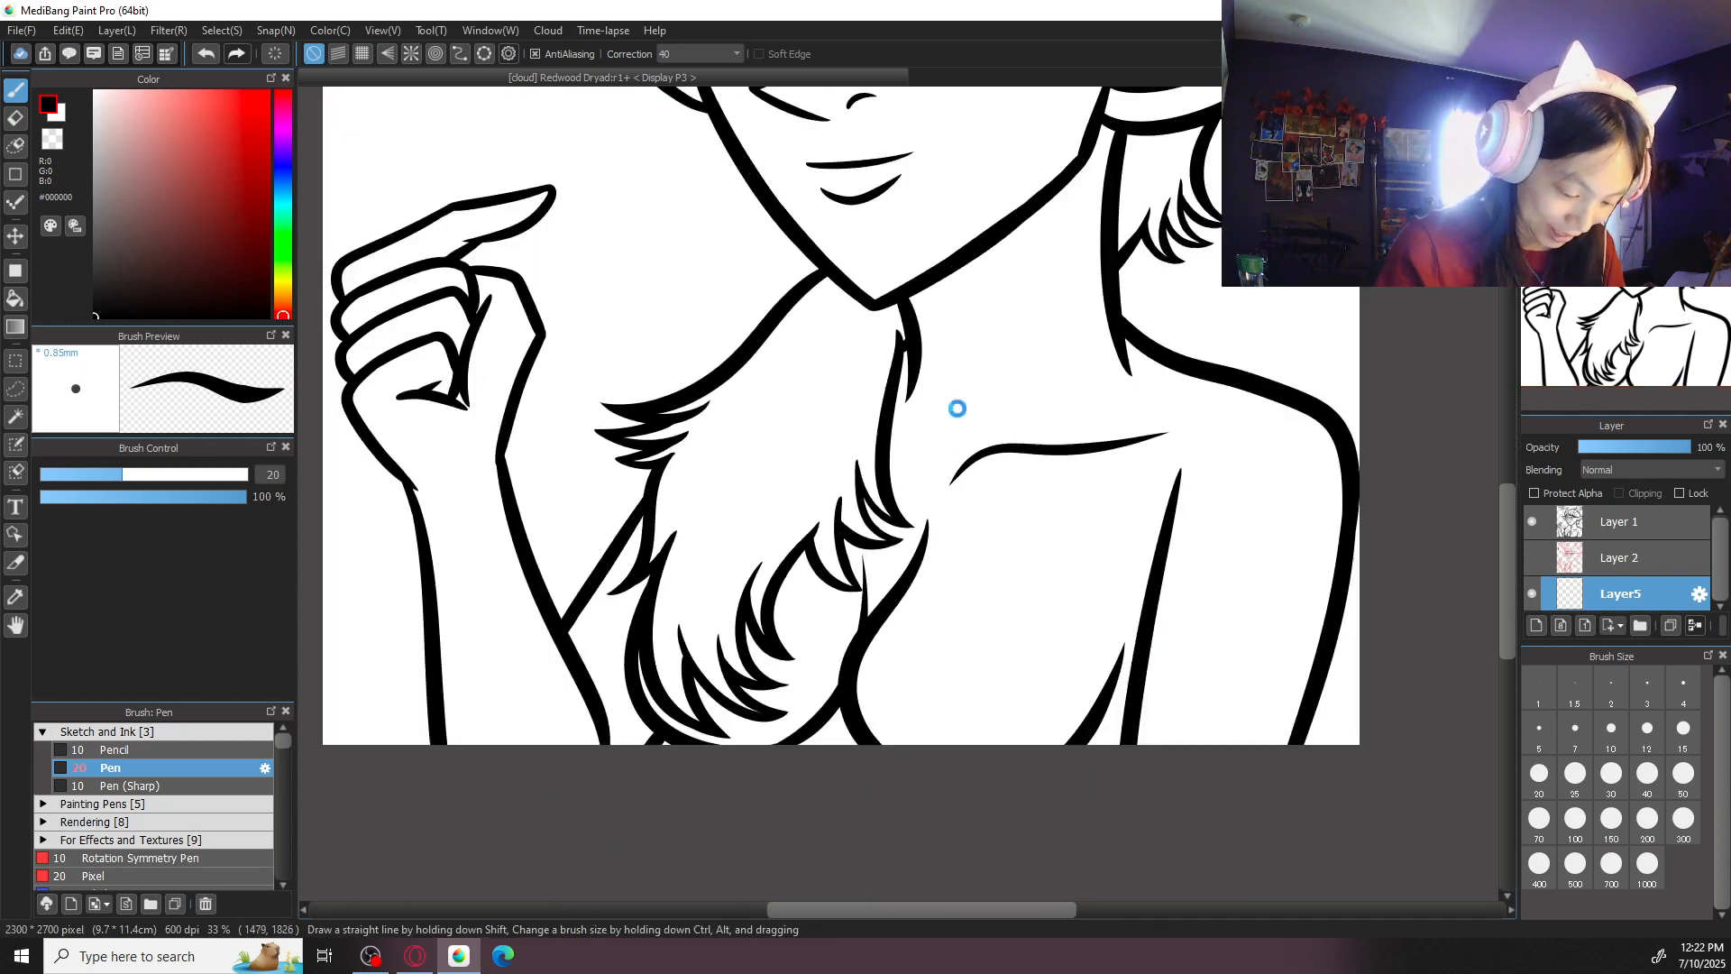
pyautogui.moveTo(815, 629)
pyautogui.mouseDown()
pyautogui.moveTo(835, 498)
pyautogui.moveTo(821, 629)
pyautogui.mouseUp()
pyautogui.keyDown('ctrl'); pyautogui.click(841, 500); pyautogui.keyUp('ctrl')
pyautogui.hotkey('ctrl', 'z')
pyautogui.moveTo(820, 458); pyautogui.dragTo(831, 694)
pyautogui.scroll(-5, 905, 416)
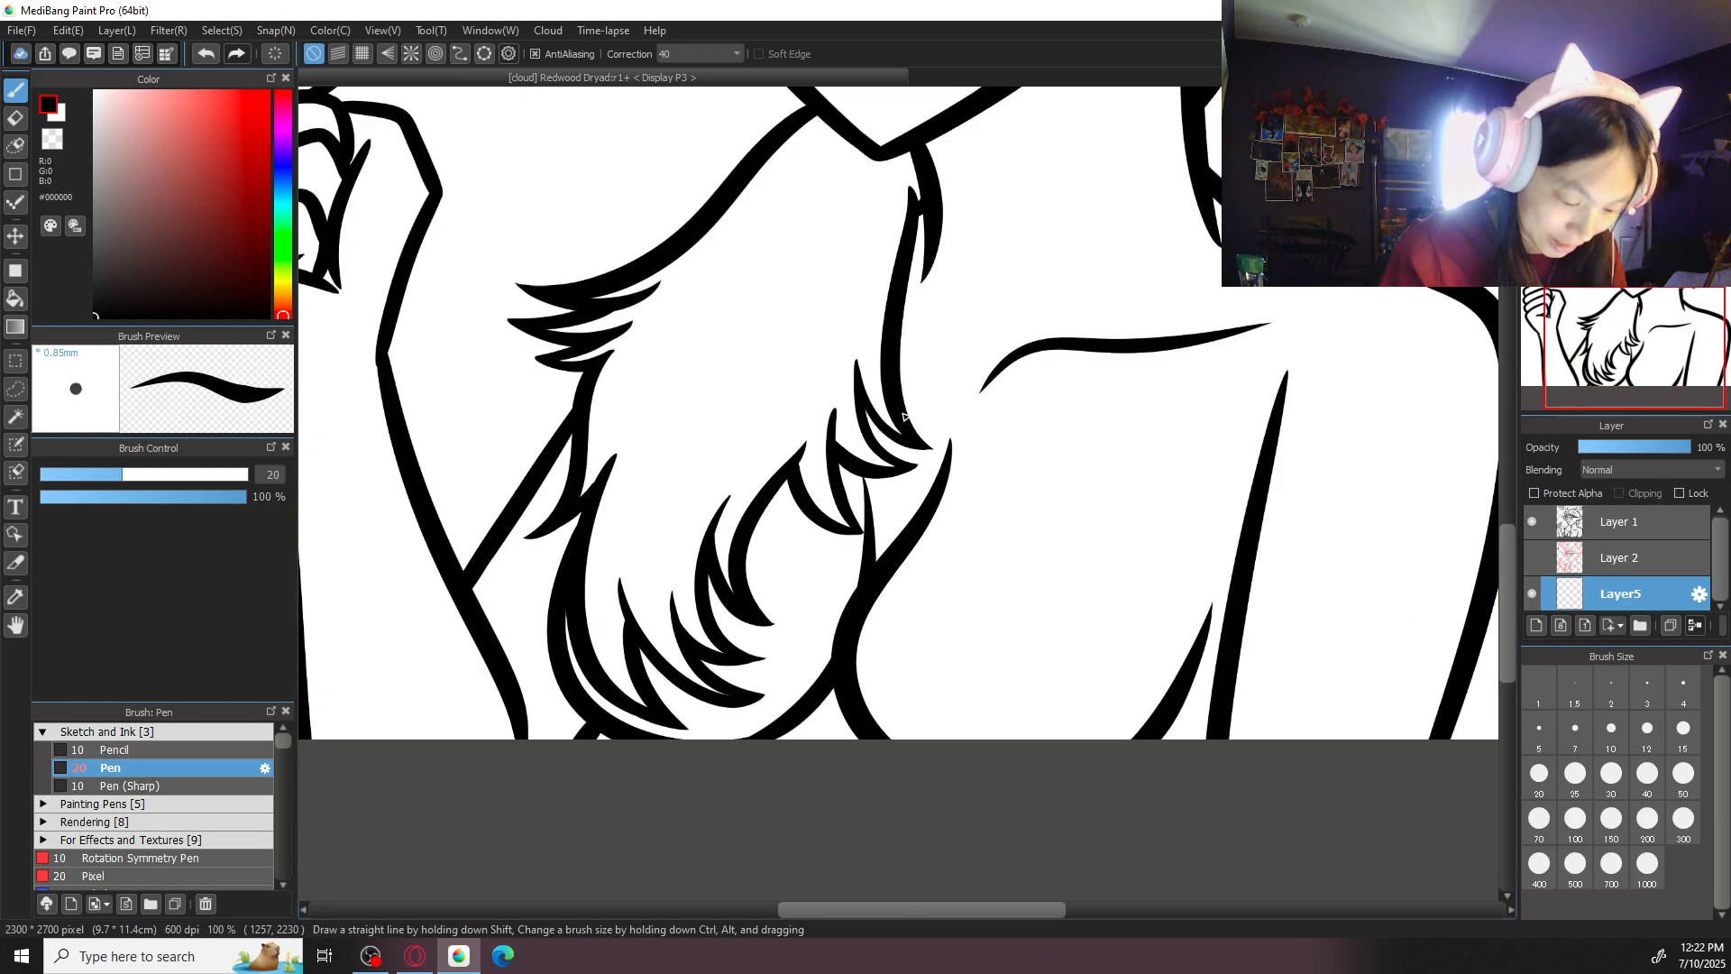
pyautogui.click(1585, 100)
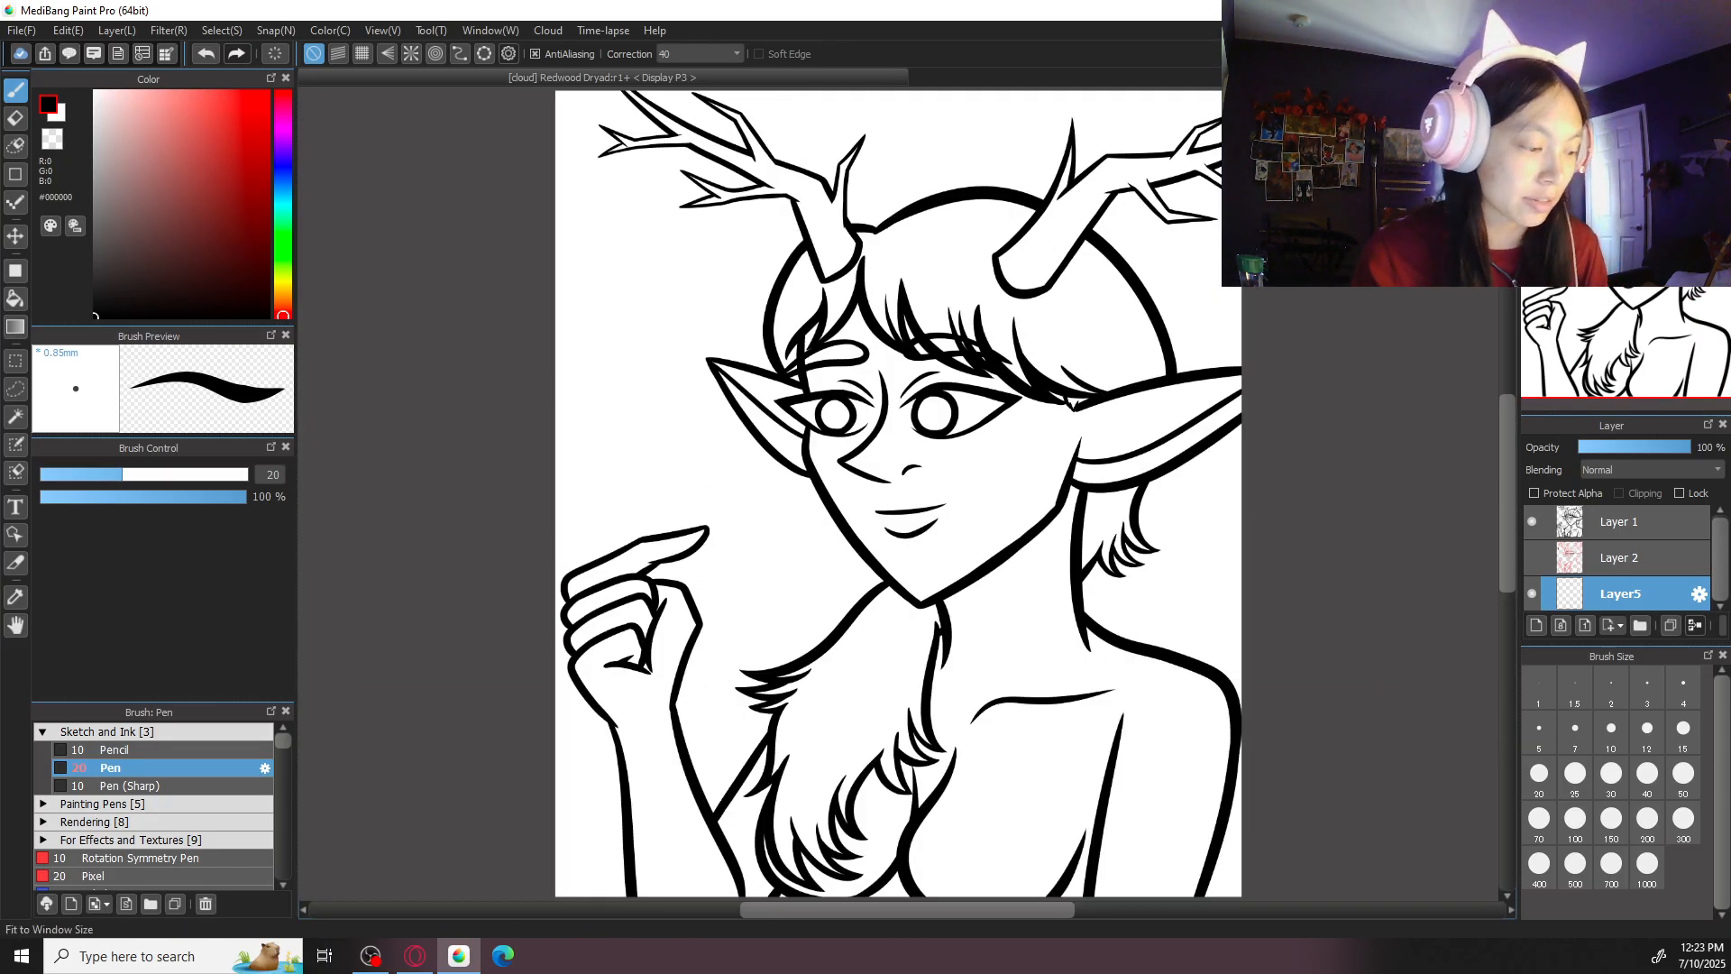
# - Set the pen's stroke correction to 0 and choose reddish brown #9A5A43 as the skin colour
pyautogui.click(712, 56)
pyautogui.click(716, 63)
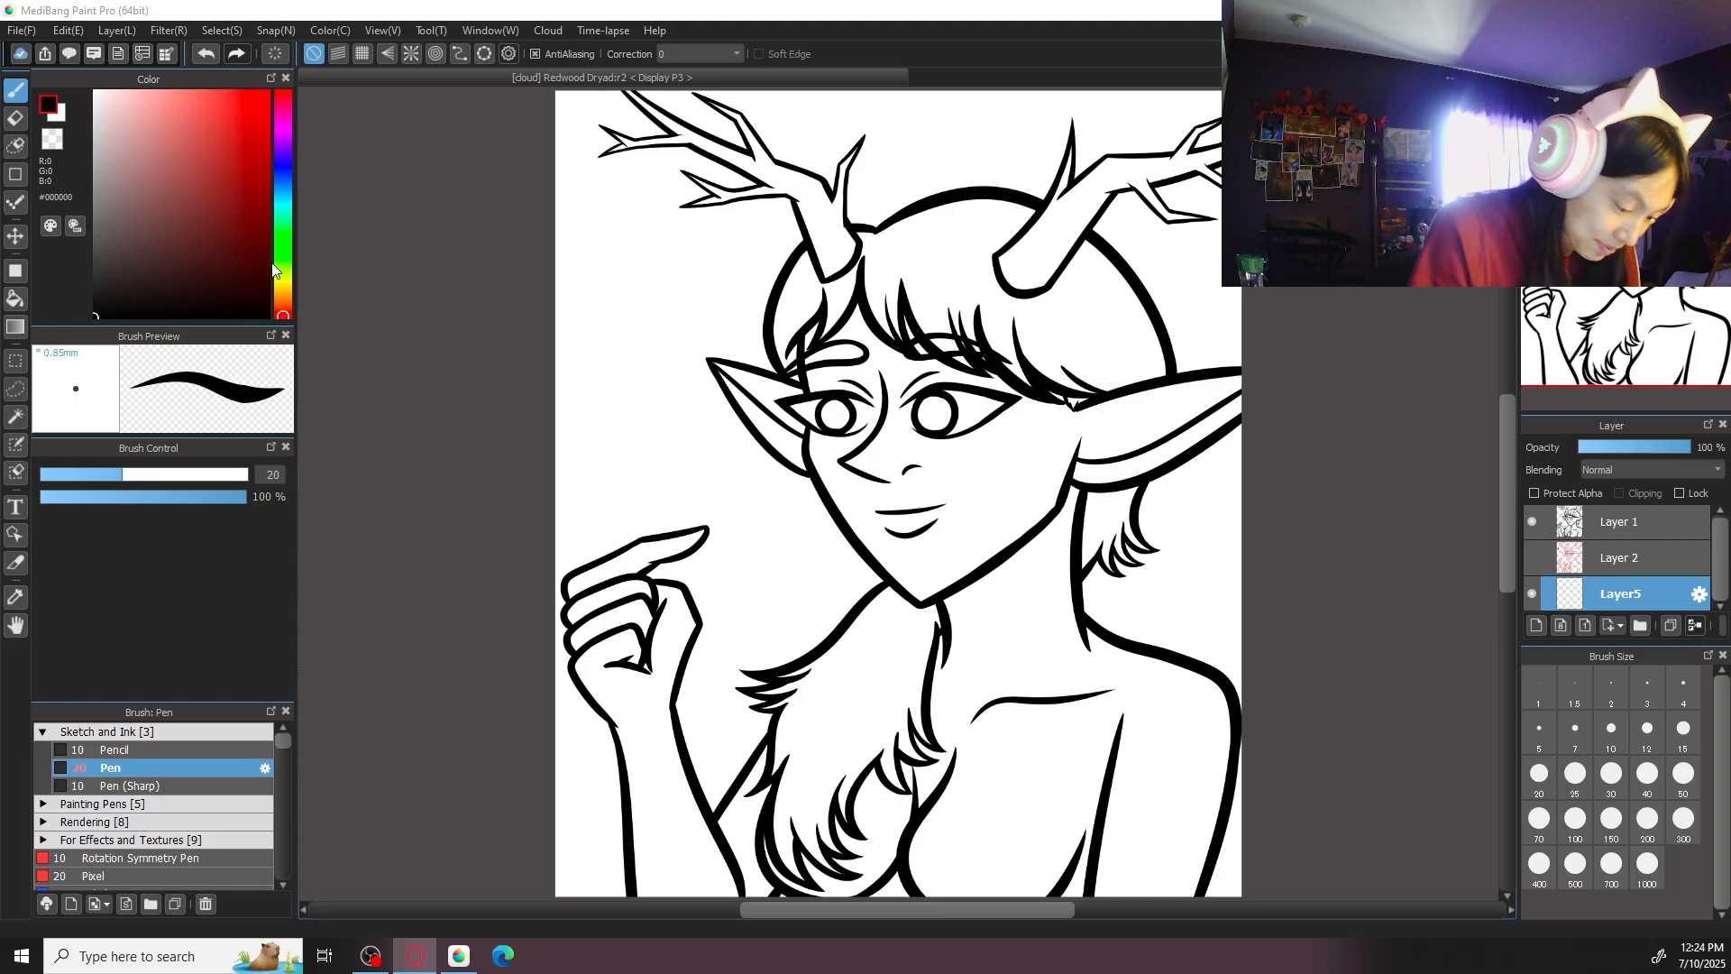
pyautogui.click(288, 308)
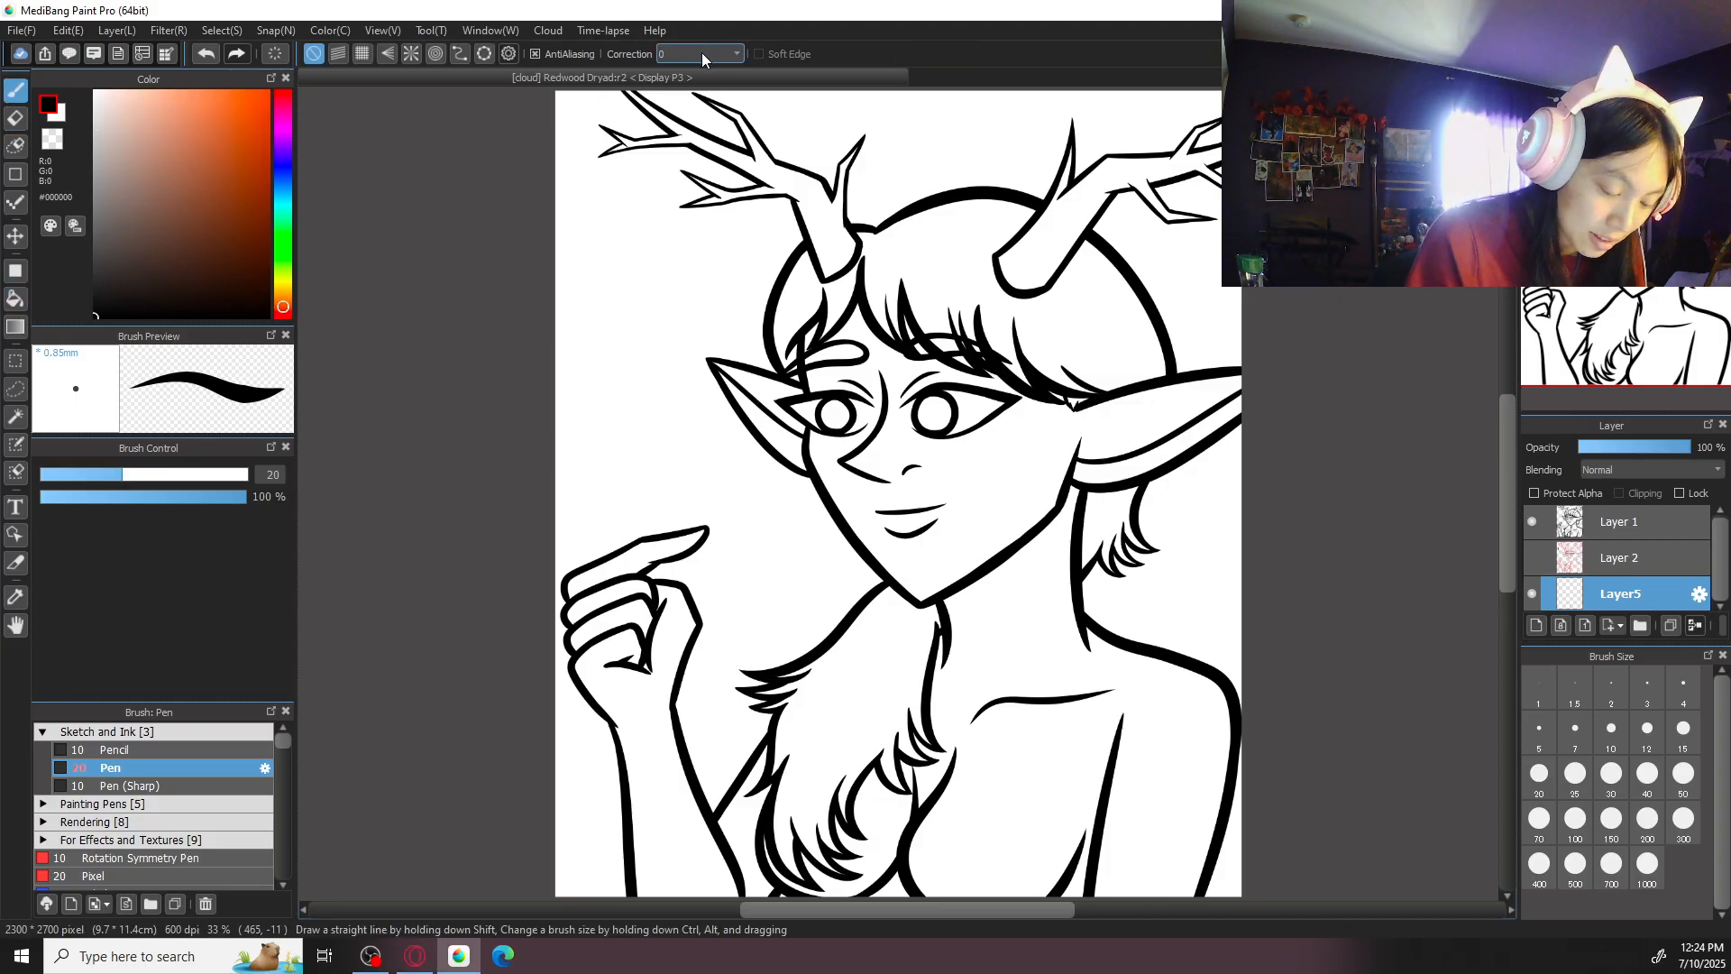
pyautogui.moveTo(154, 274); pyautogui.dragTo(209, 205)
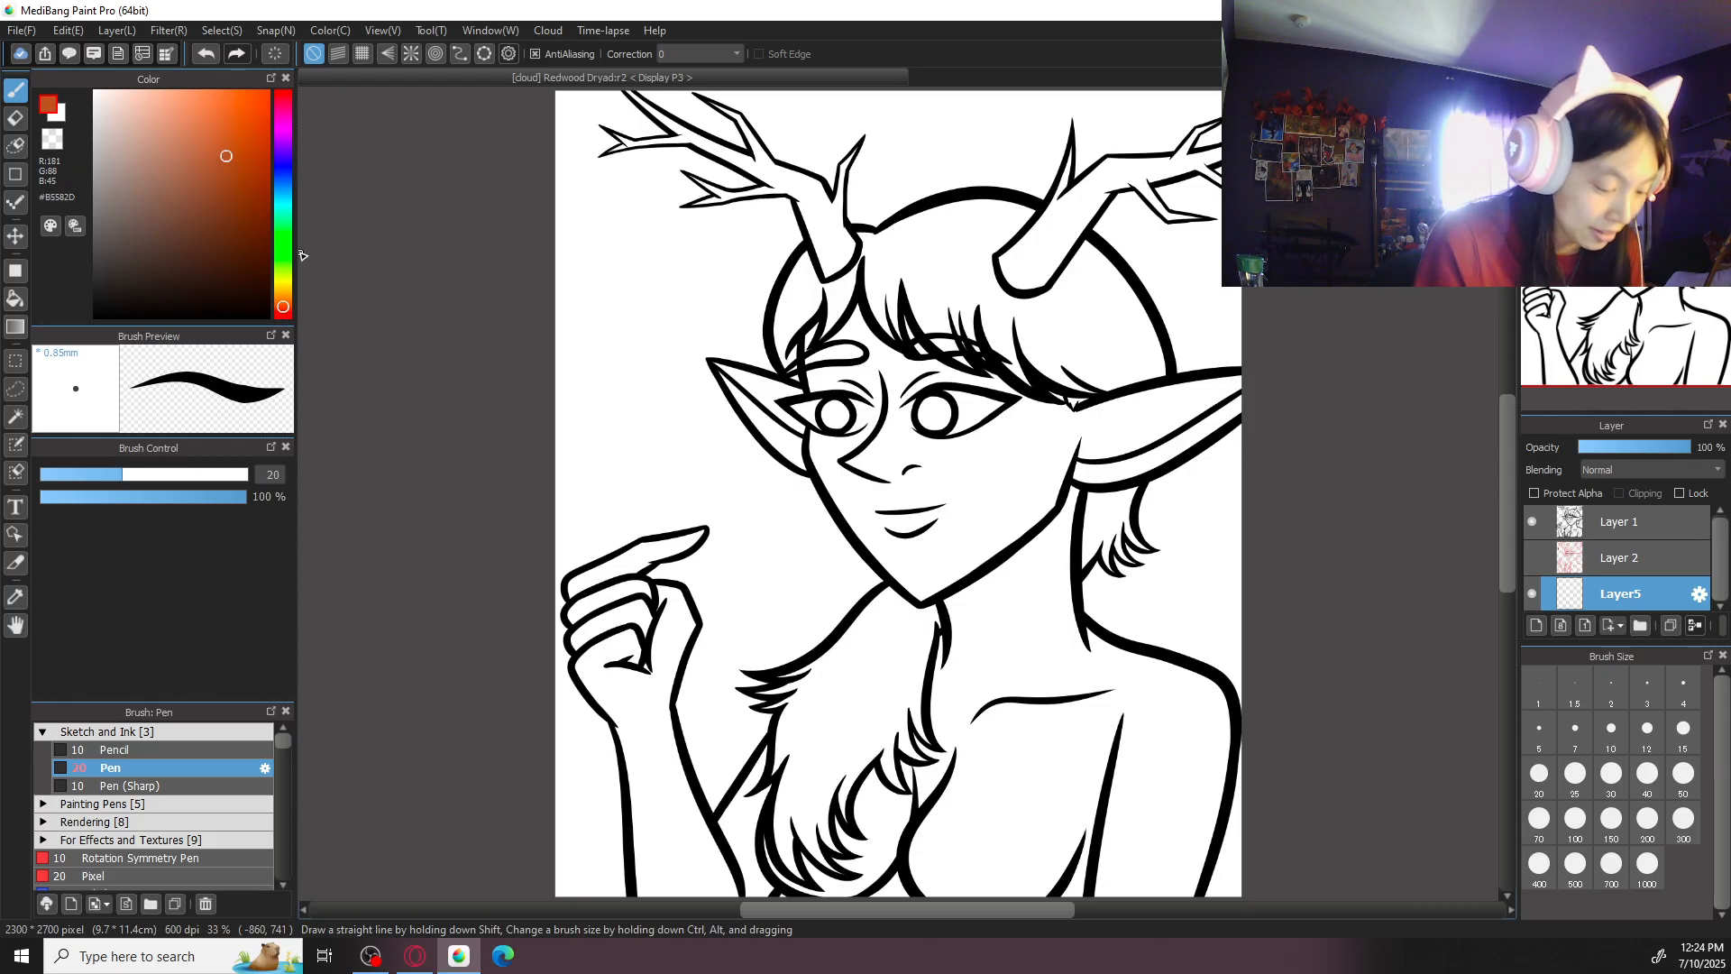
pyautogui.moveTo(286, 311); pyautogui.dragTo(283, 316)
pyautogui.moveTo(209, 137)
pyautogui.mouseDown()
pyautogui.moveTo(177, 172)
pyautogui.moveTo(193, 180)
pyautogui.mouseUp()
# - Fill the face, the upper part of the larger ear and the small gaps around the eyes with the skin colour on Layer5
pyautogui.click(17, 299)
pyautogui.click(1001, 507)
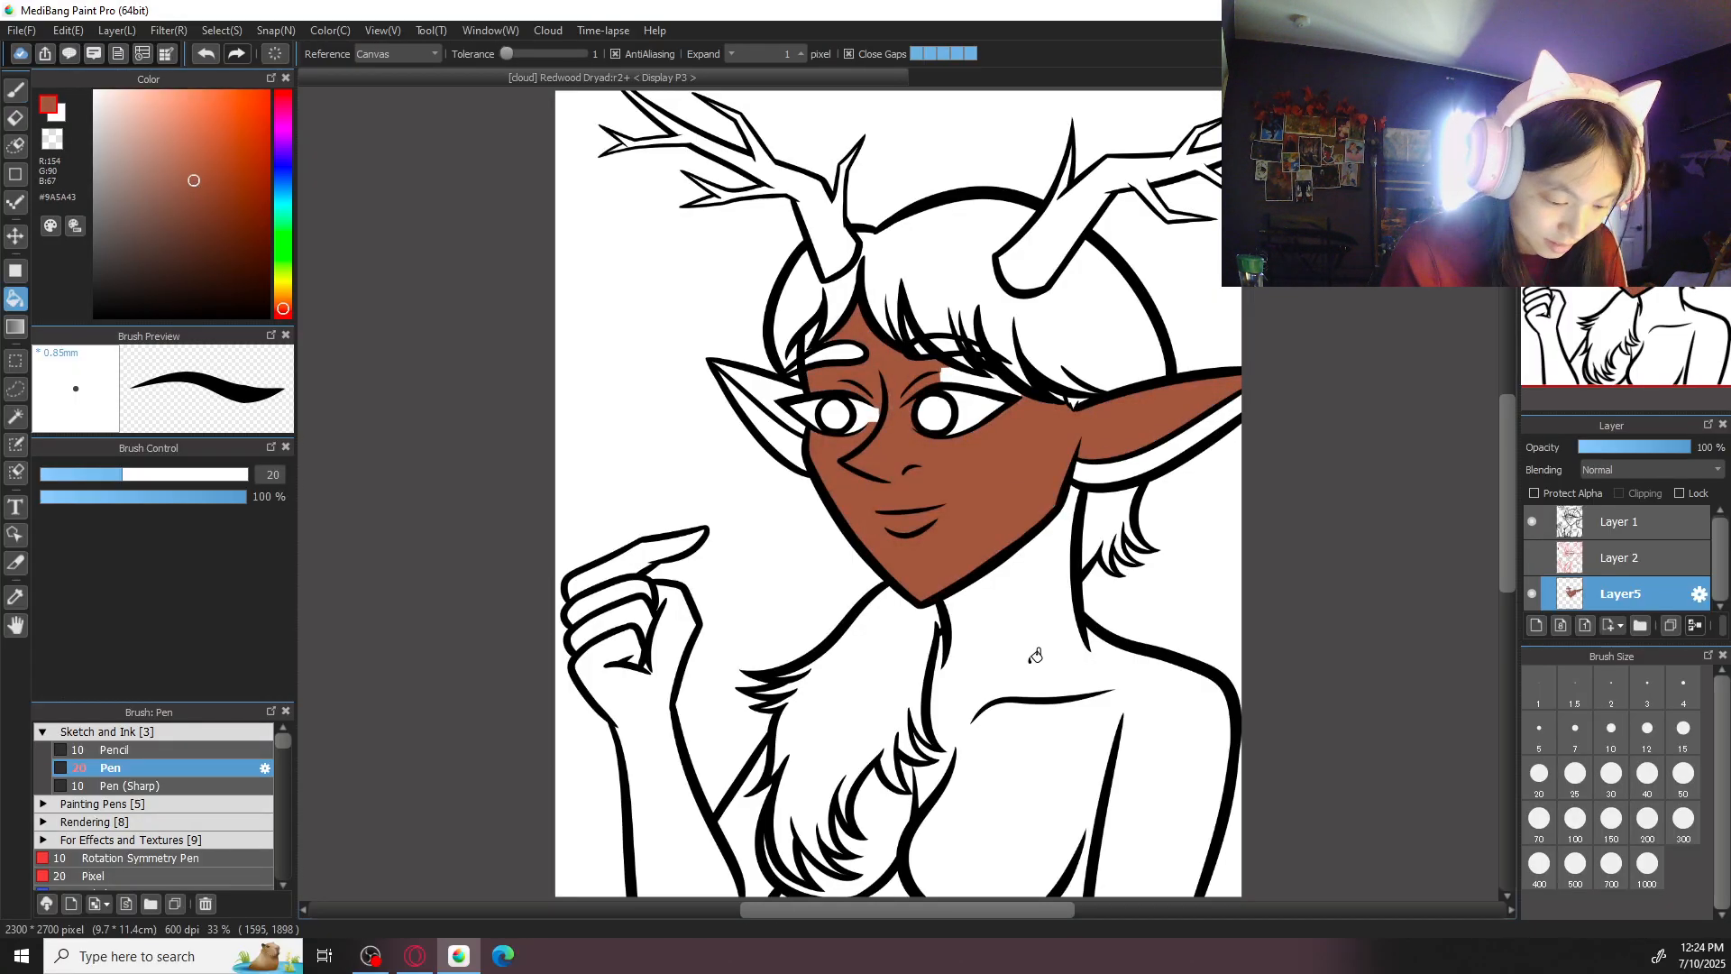
pyautogui.click(871, 415)
pyautogui.click(989, 376)
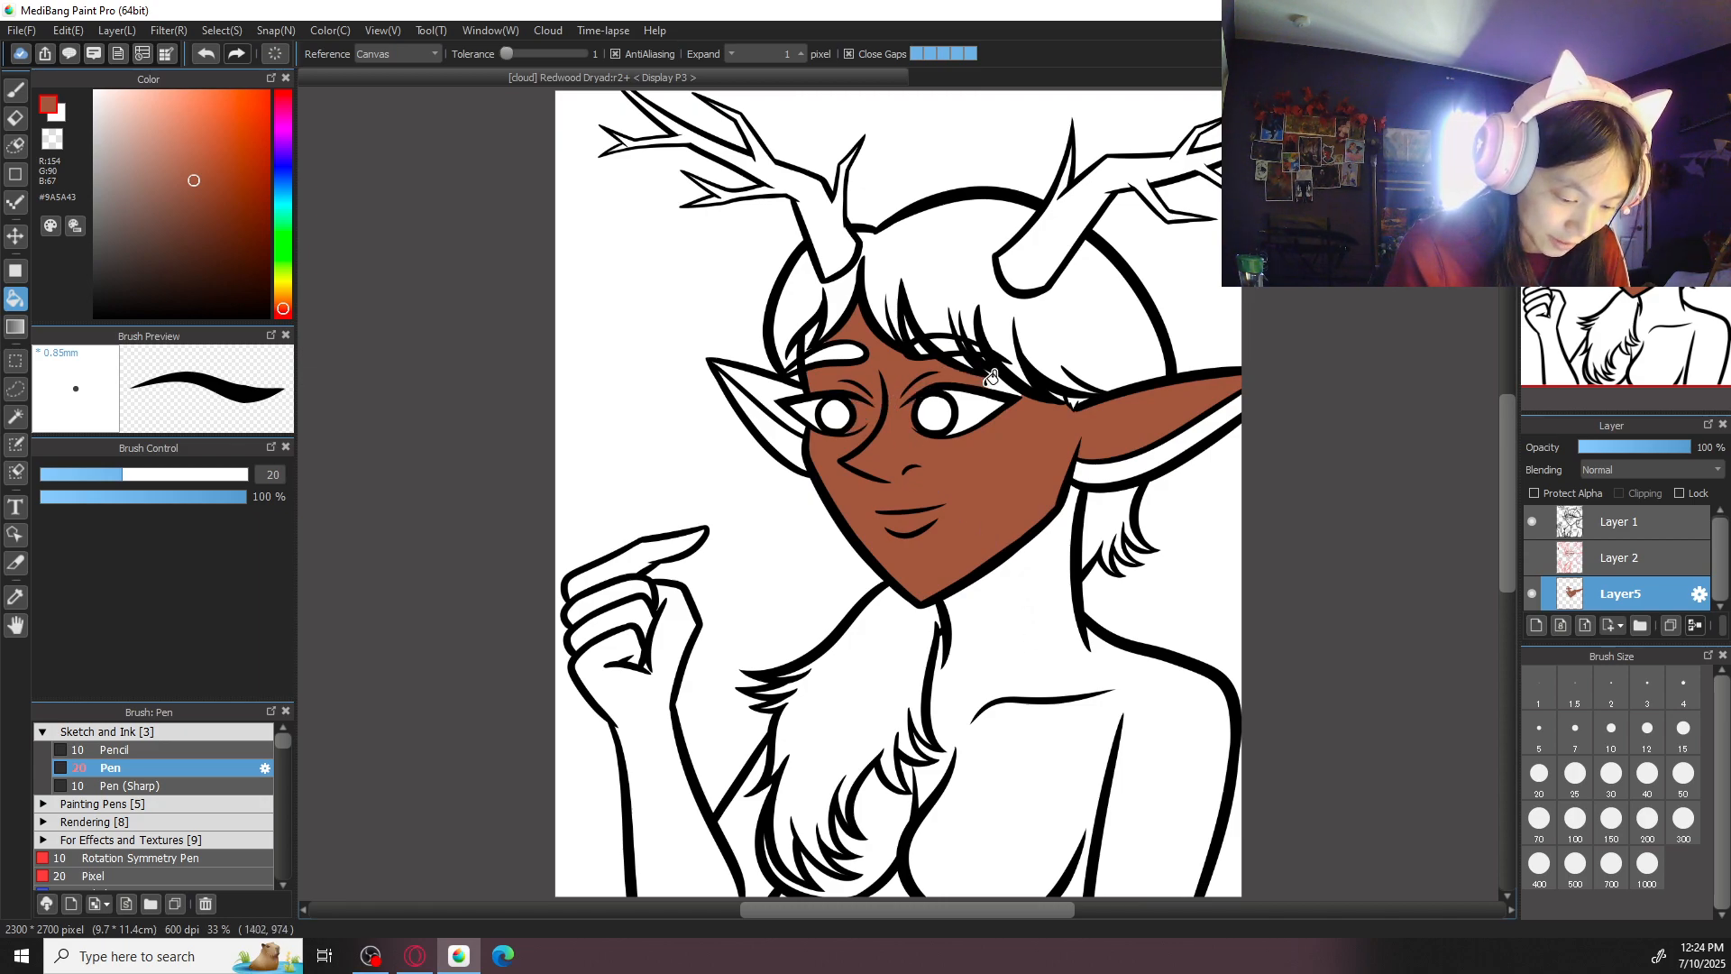
pyautogui.click(1001, 388)
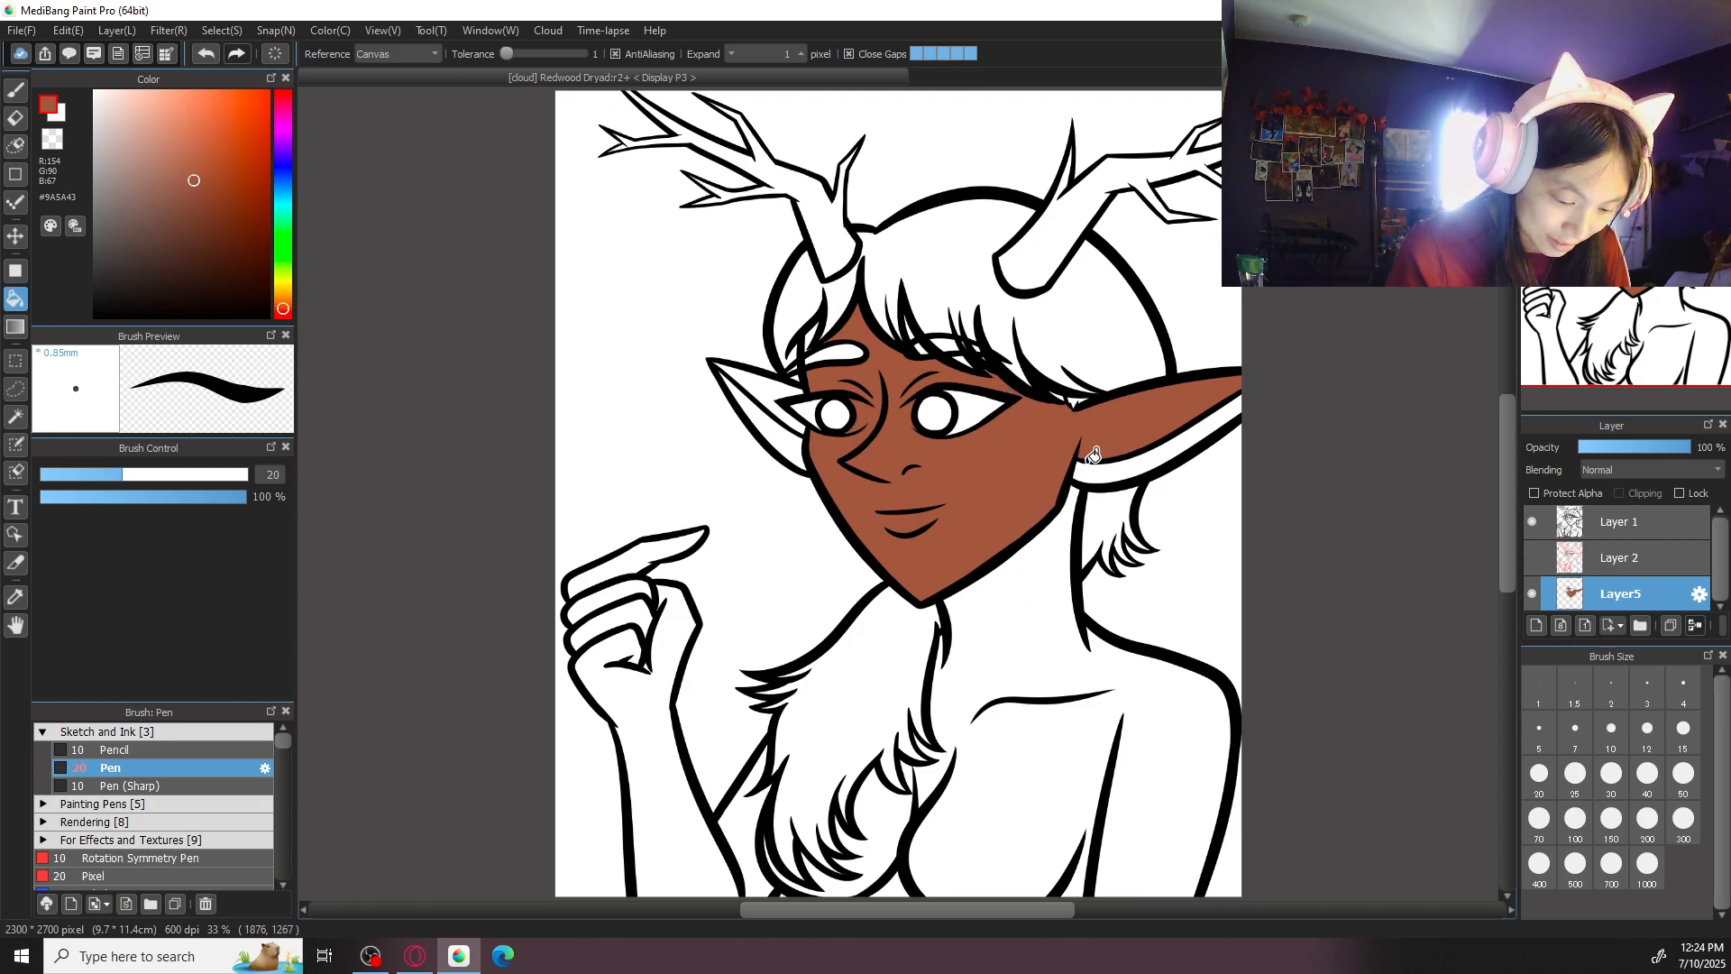
# - Fill the neck, shoulders, chest, forearm and raised hand with the same reddish brown
pyautogui.click(1048, 597)
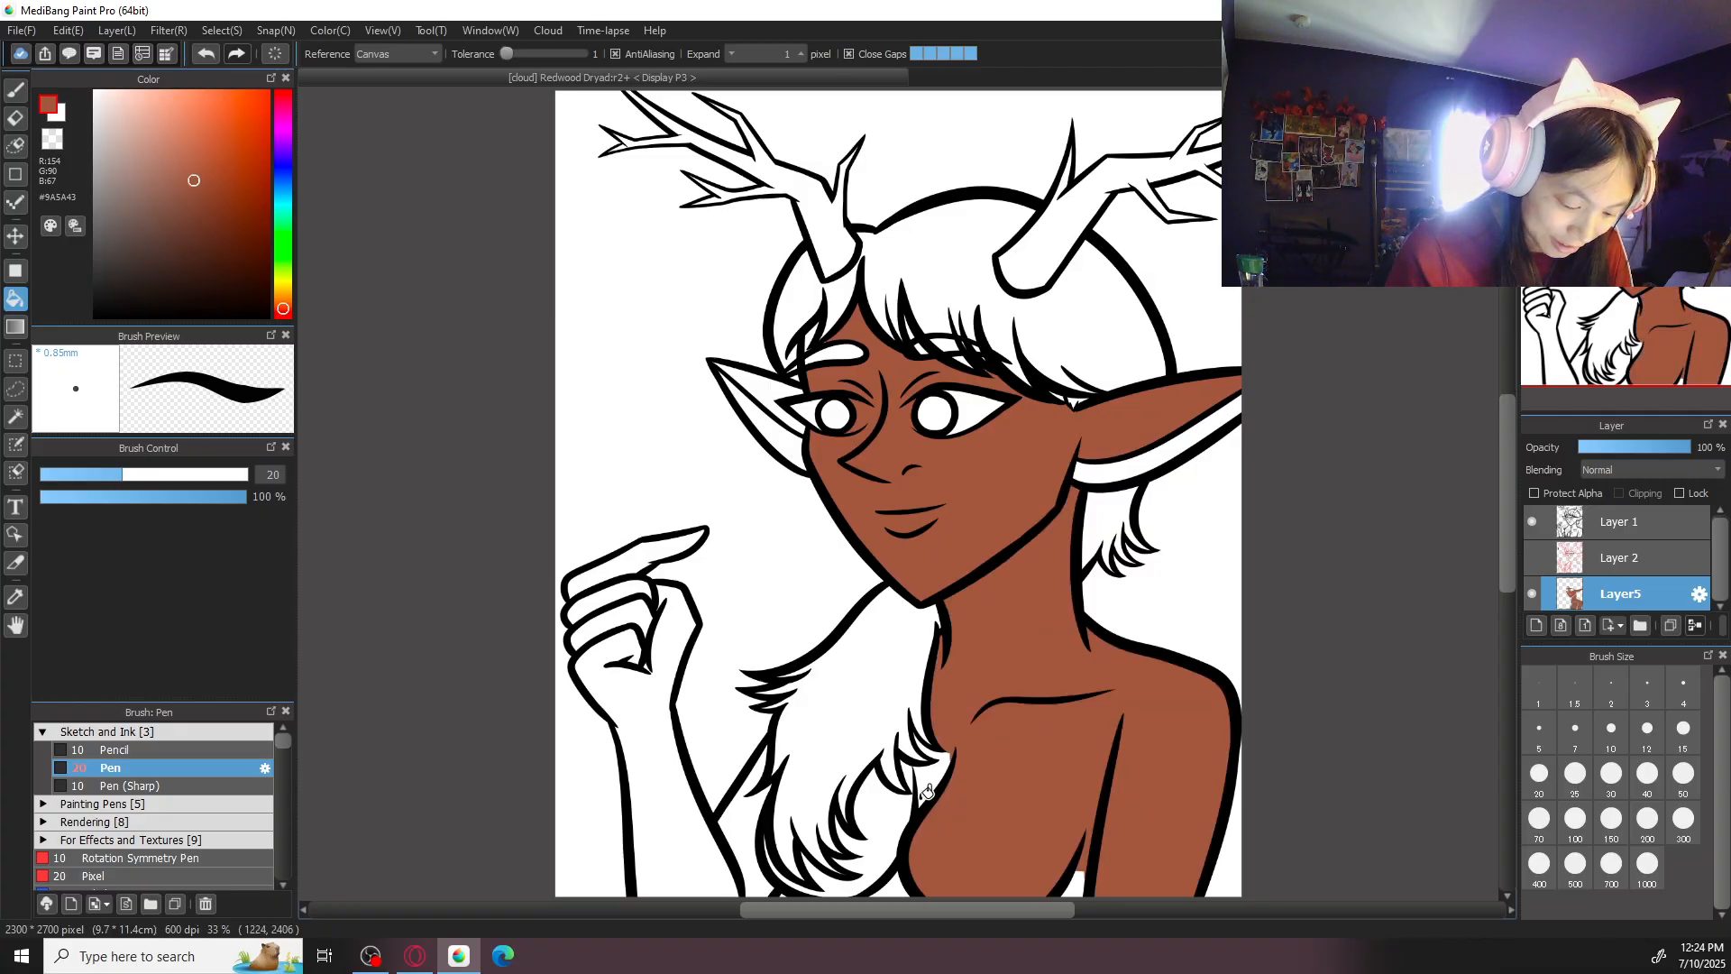
pyautogui.click(902, 817)
pyautogui.click(742, 831)
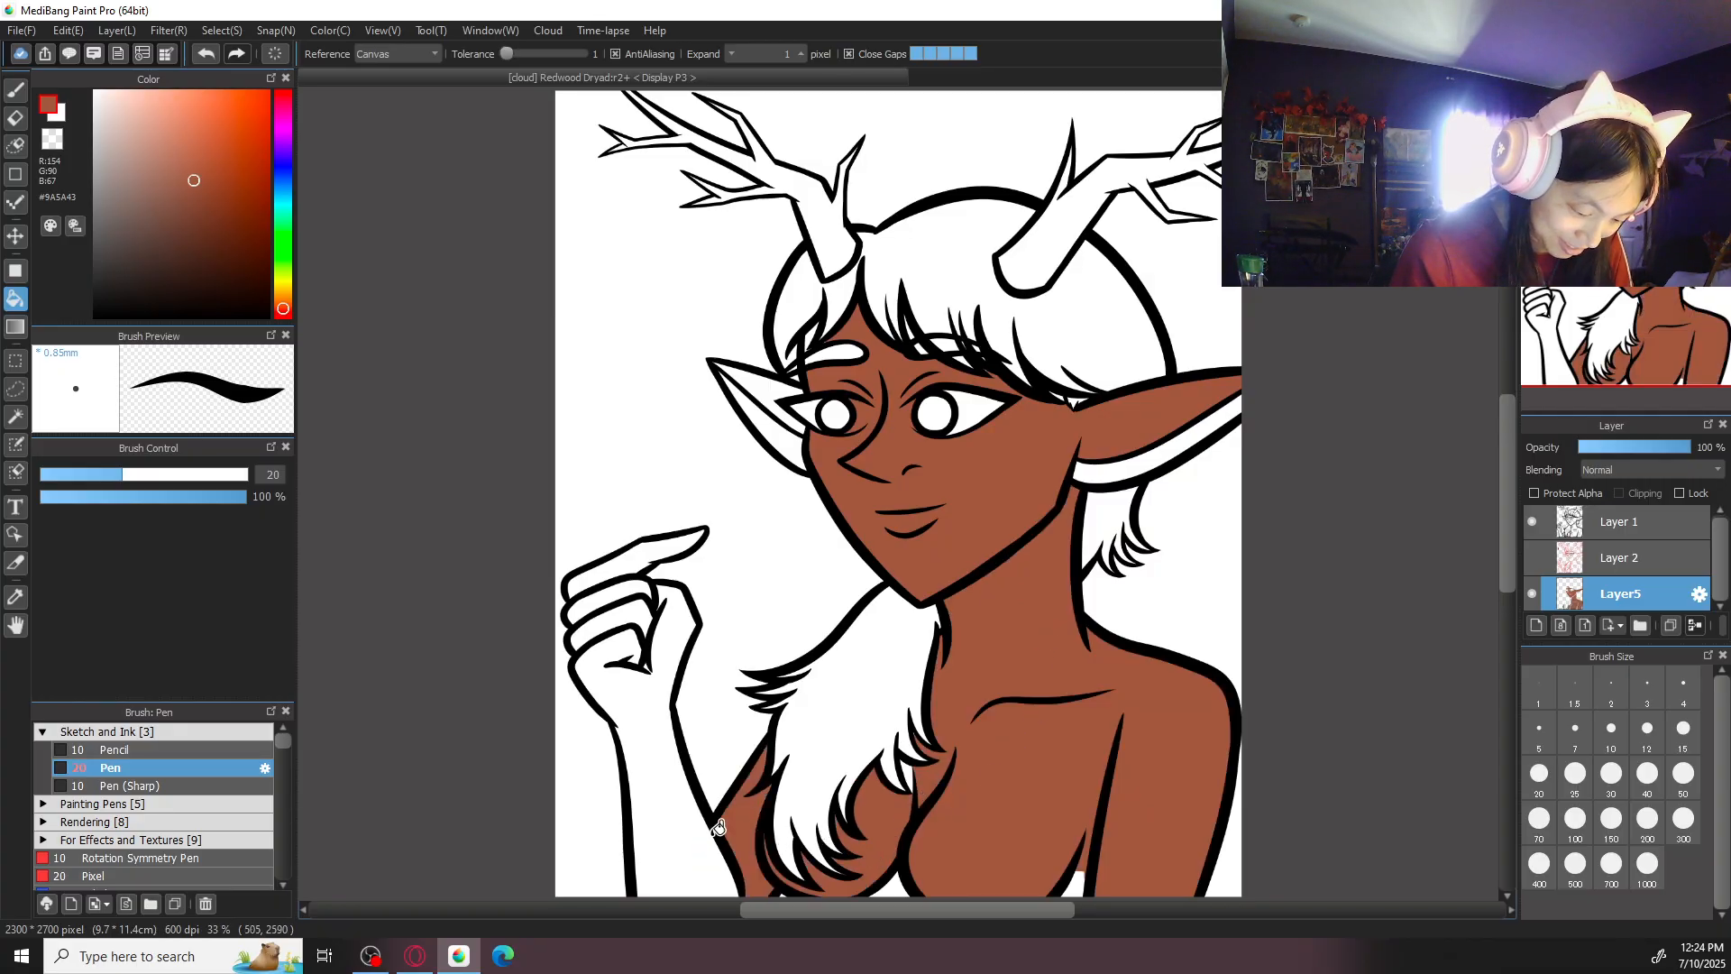
pyautogui.click(714, 843)
pyautogui.click(648, 610)
pyautogui.click(622, 603)
pyautogui.click(666, 542)
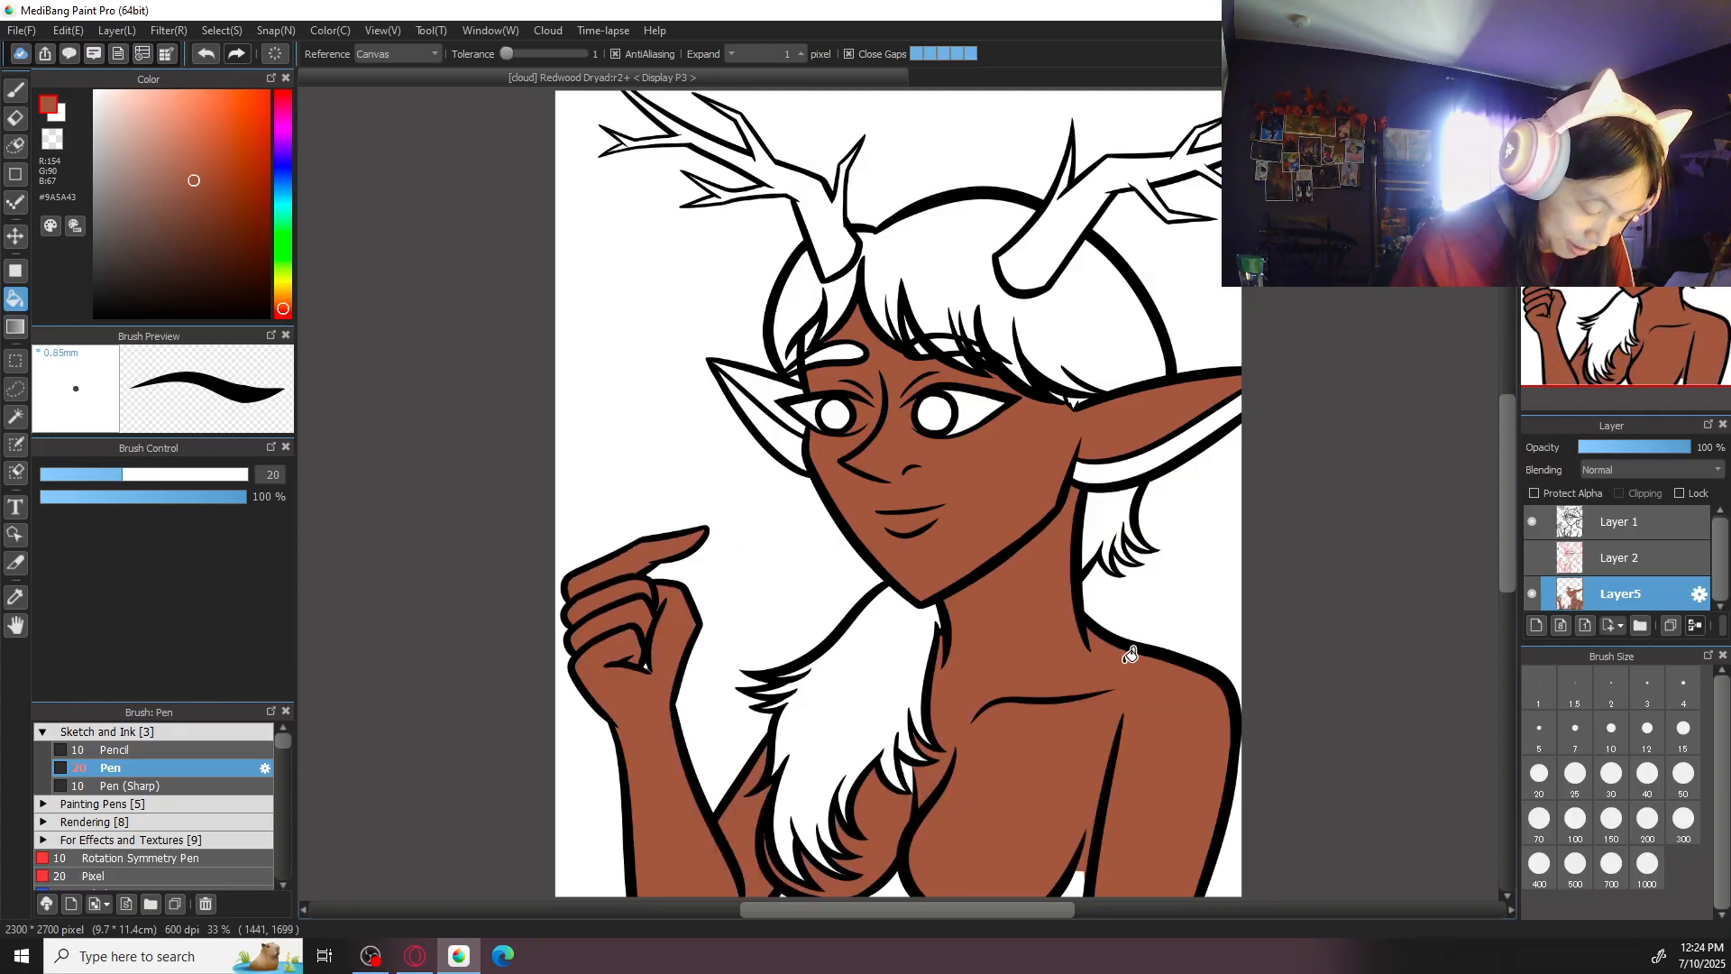
# - Touch up the skin slivers along the chest hair and fill the upper part of the smaller ear with skin colour
pyautogui.moveTo(983, 892); pyautogui.dragTo(900, 722)
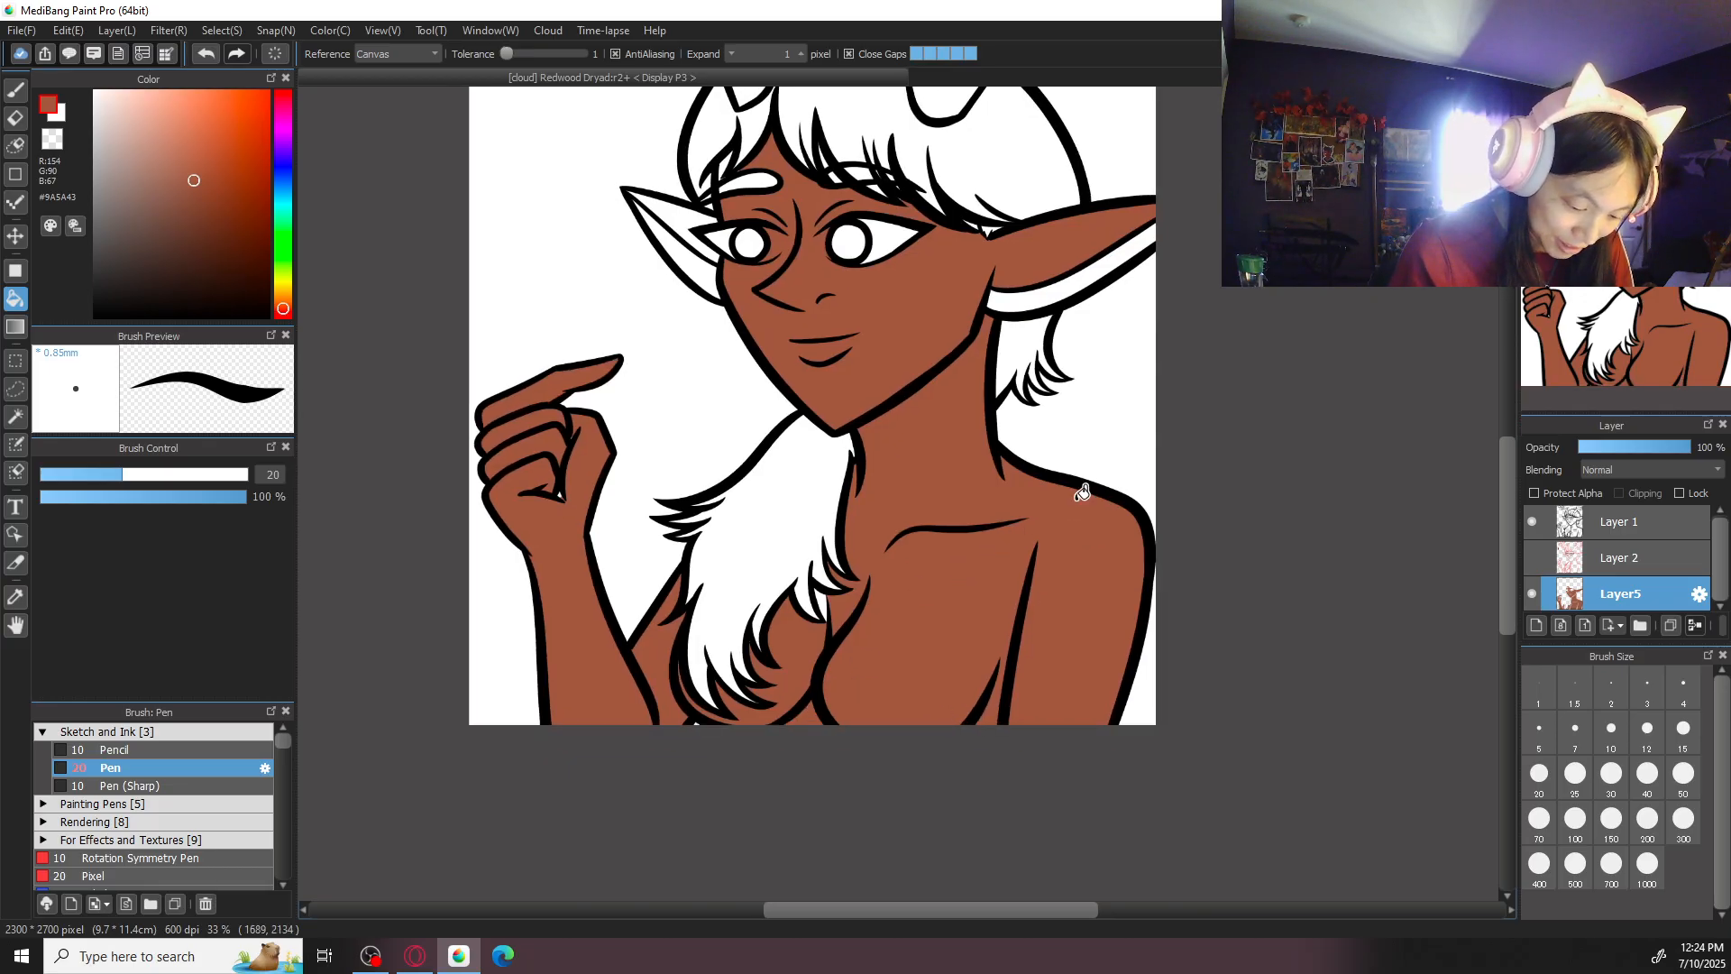
pyautogui.scroll(1, 1082, 514)
pyautogui.scroll(1, 786, 659)
pyautogui.press('b')
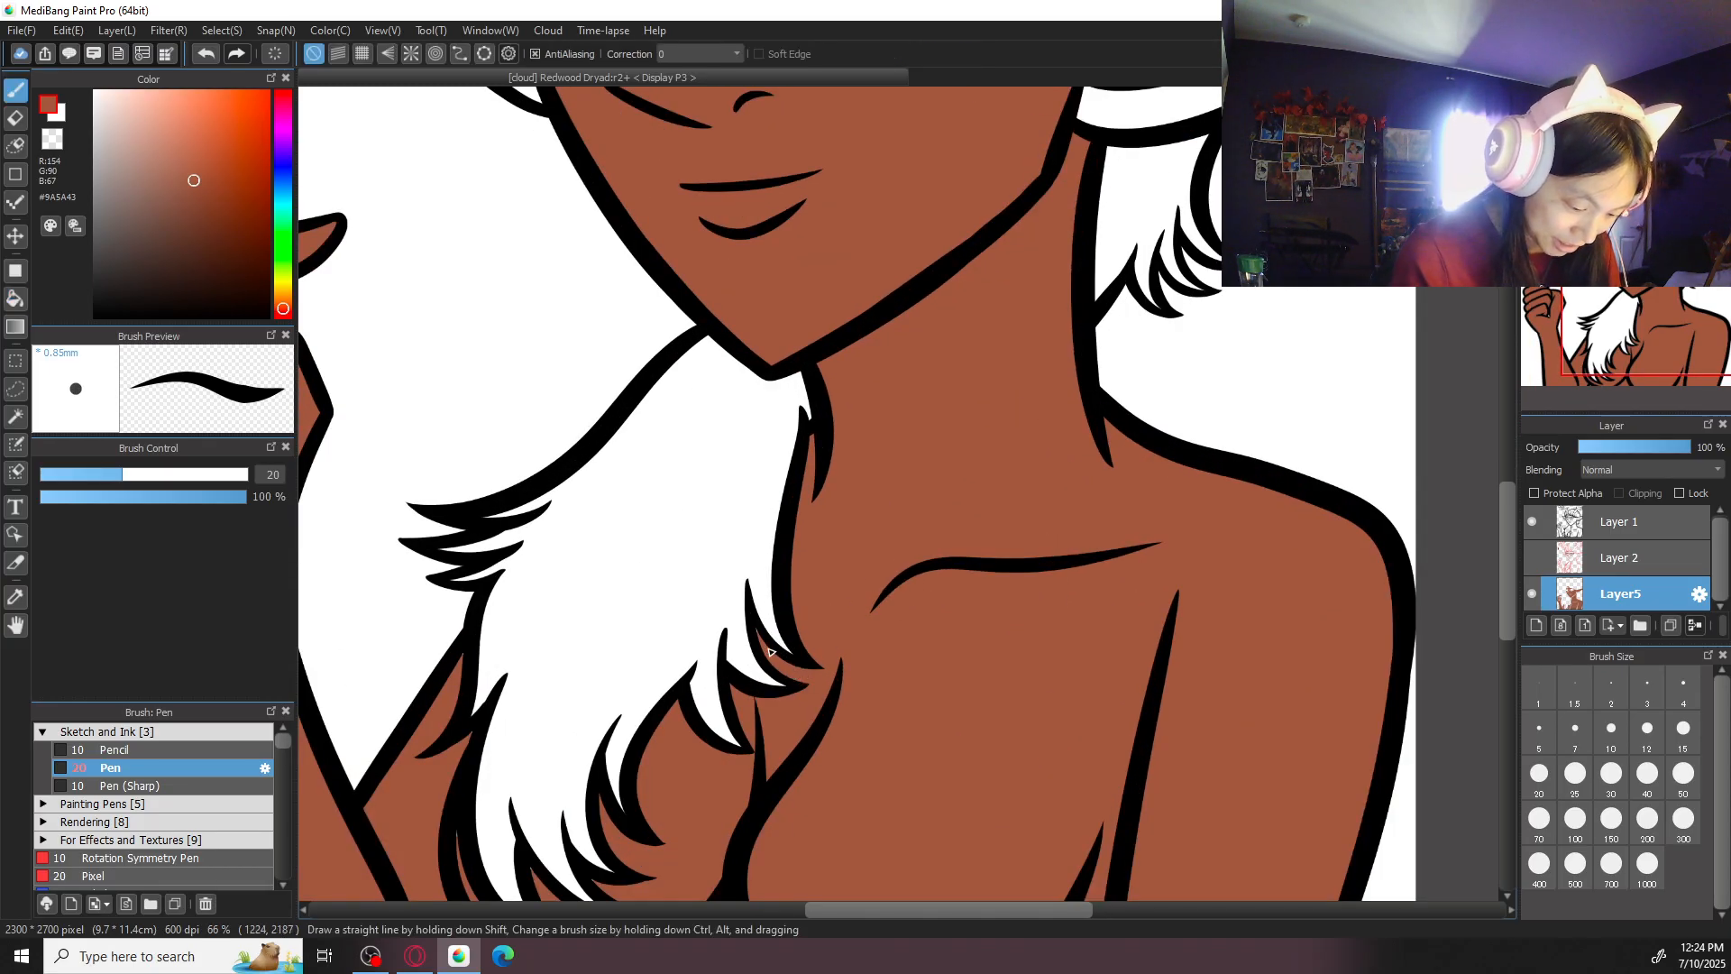
pyautogui.moveTo(813, 546); pyautogui.dragTo(868, 837)
pyautogui.rightClick(623, 498)
pyautogui.click(497, 472)
pyautogui.click(559, 340)
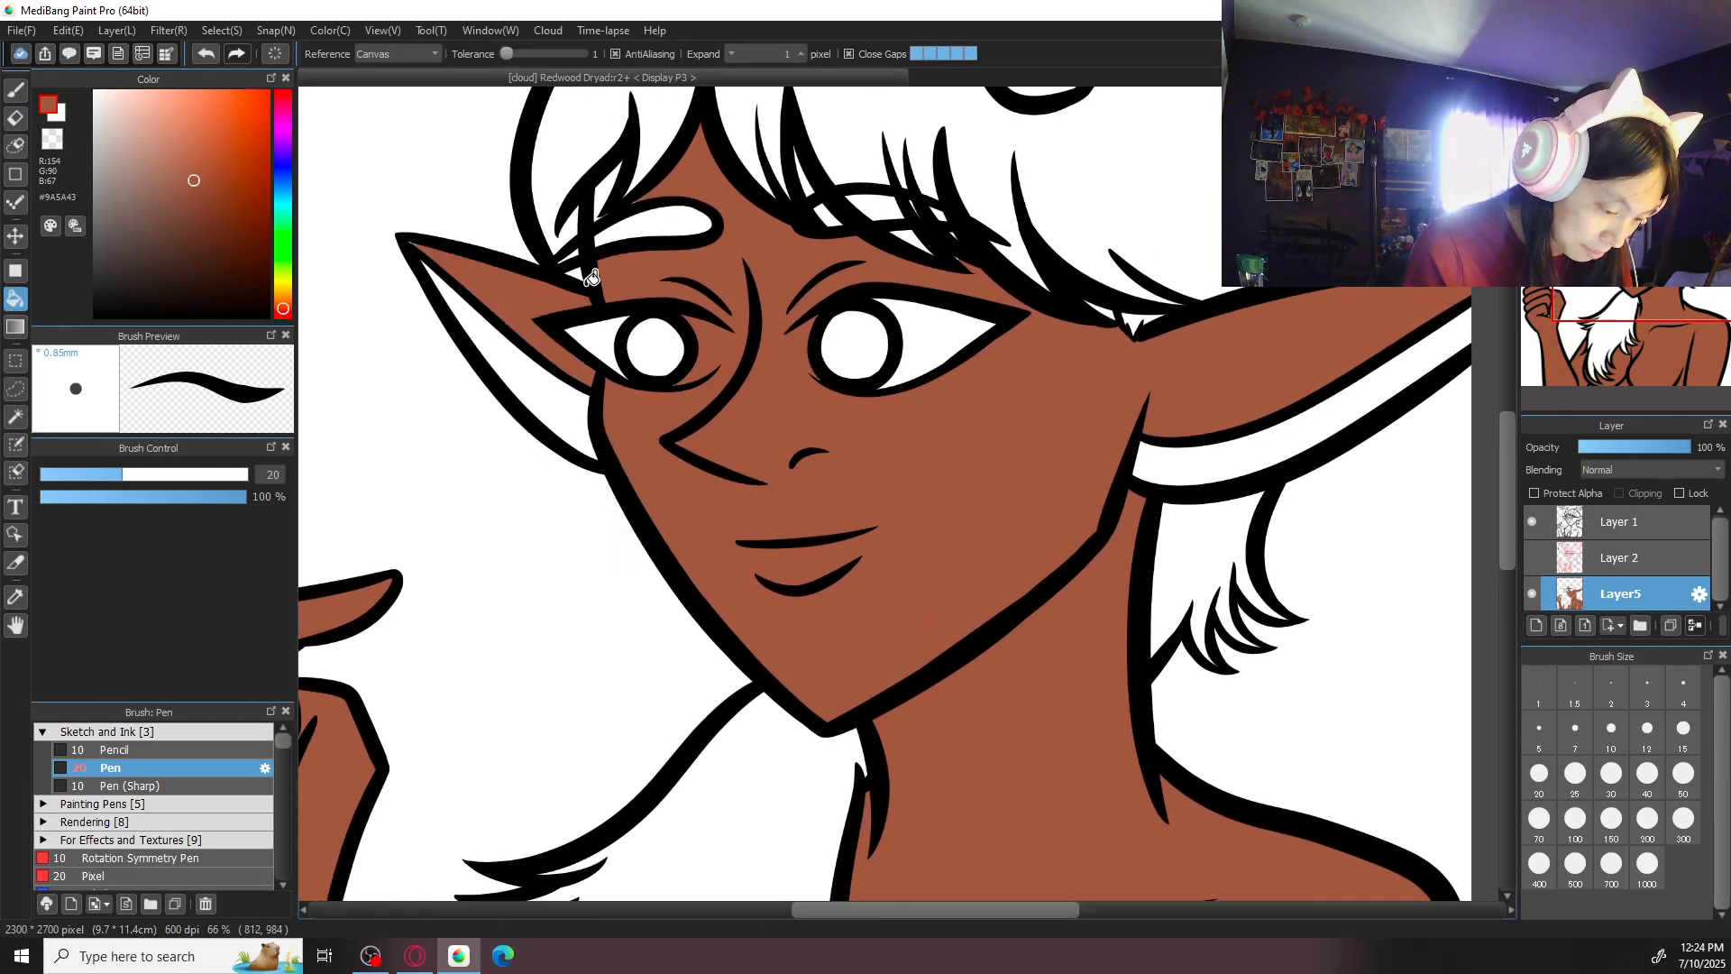
# - Colour the small forehead gaps between the hair strands and fringe with the skin tone
pyautogui.scroll(1, 541, 361)
pyautogui.press('b')
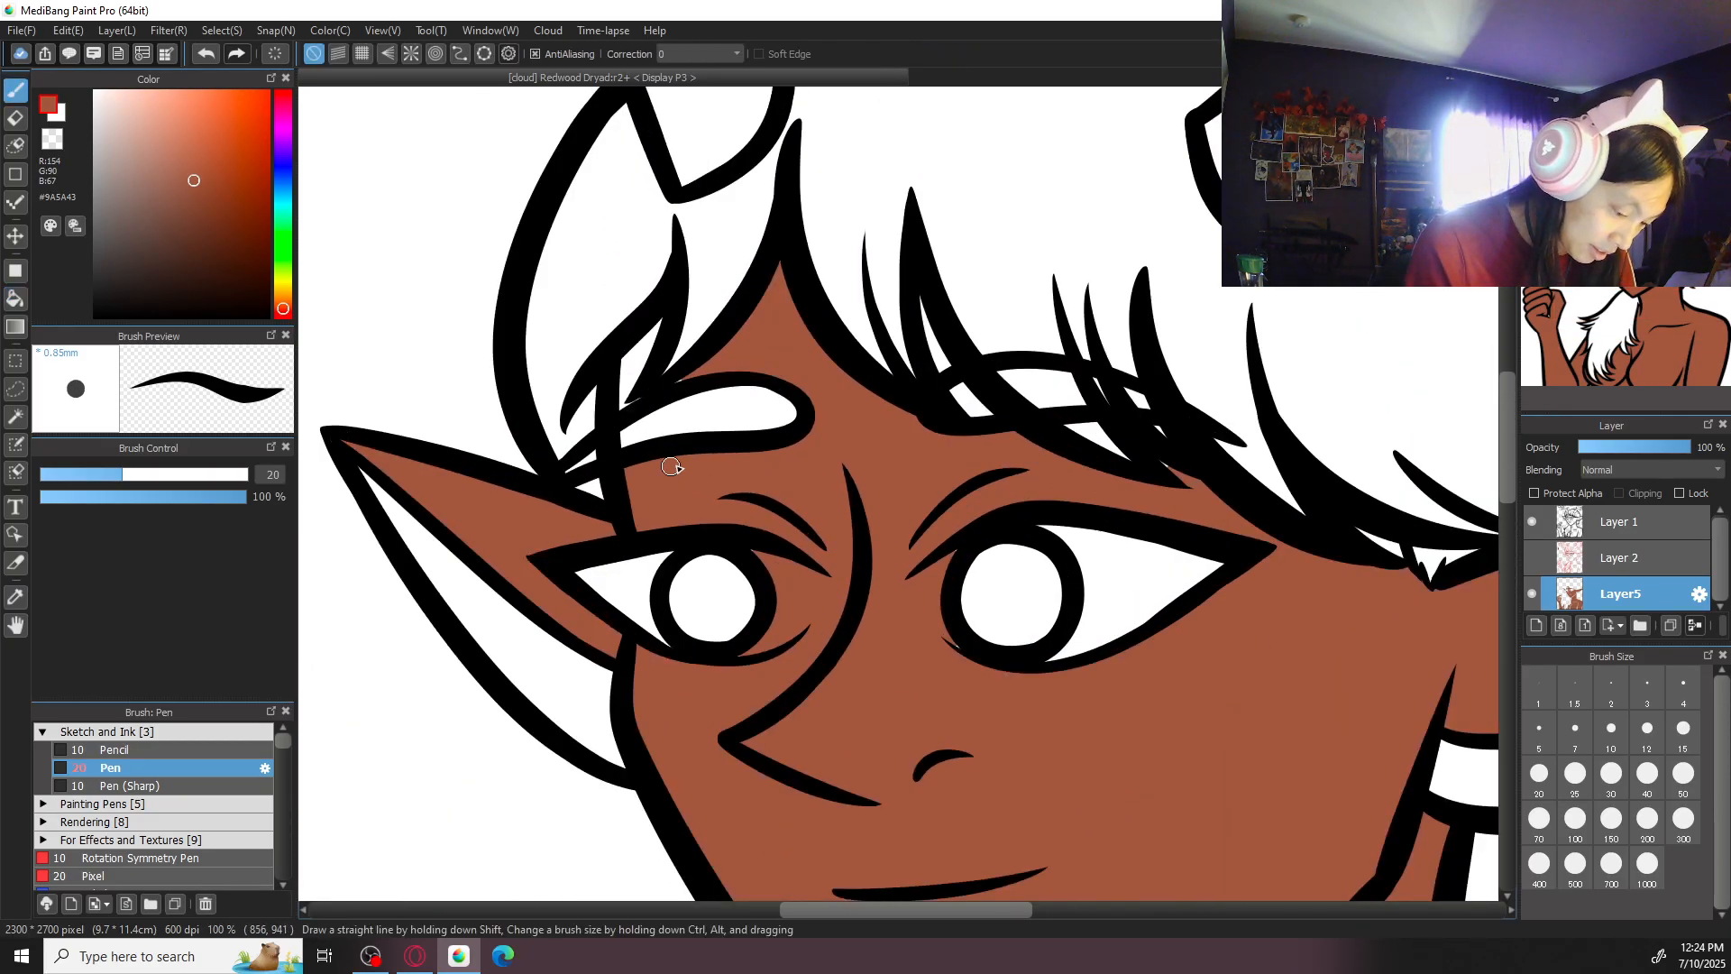
pyautogui.rightClick(640, 361)
pyautogui.click(514, 343)
pyautogui.click(636, 354)
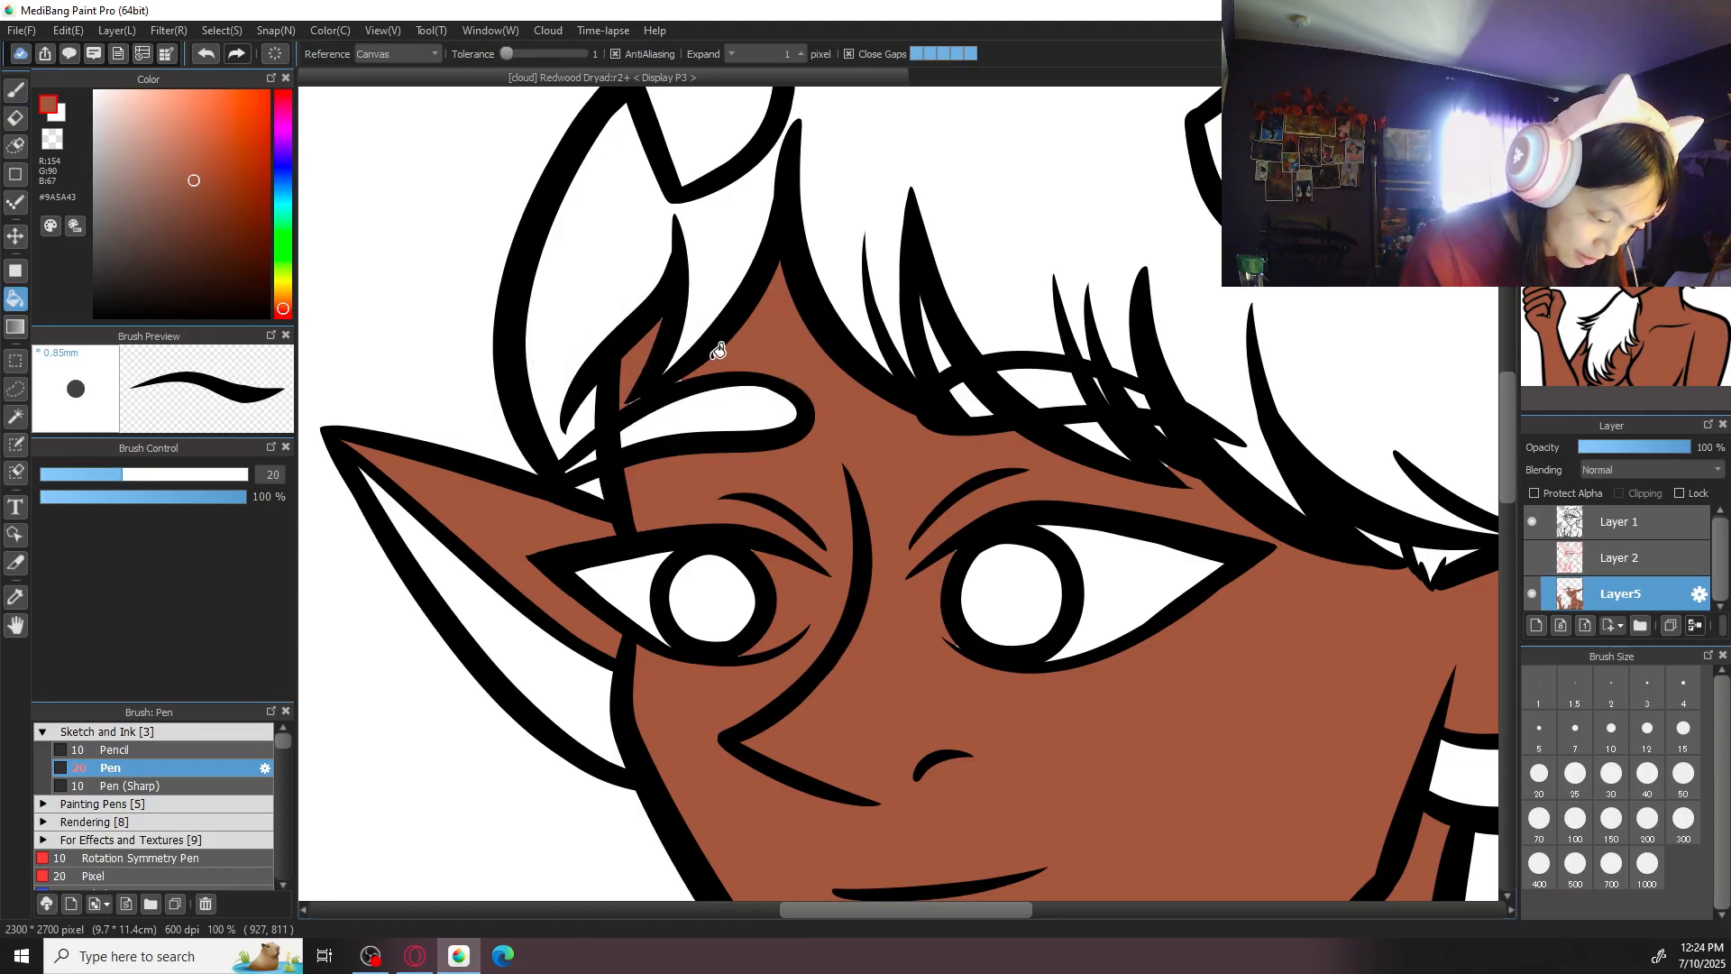
pyautogui.press('b')
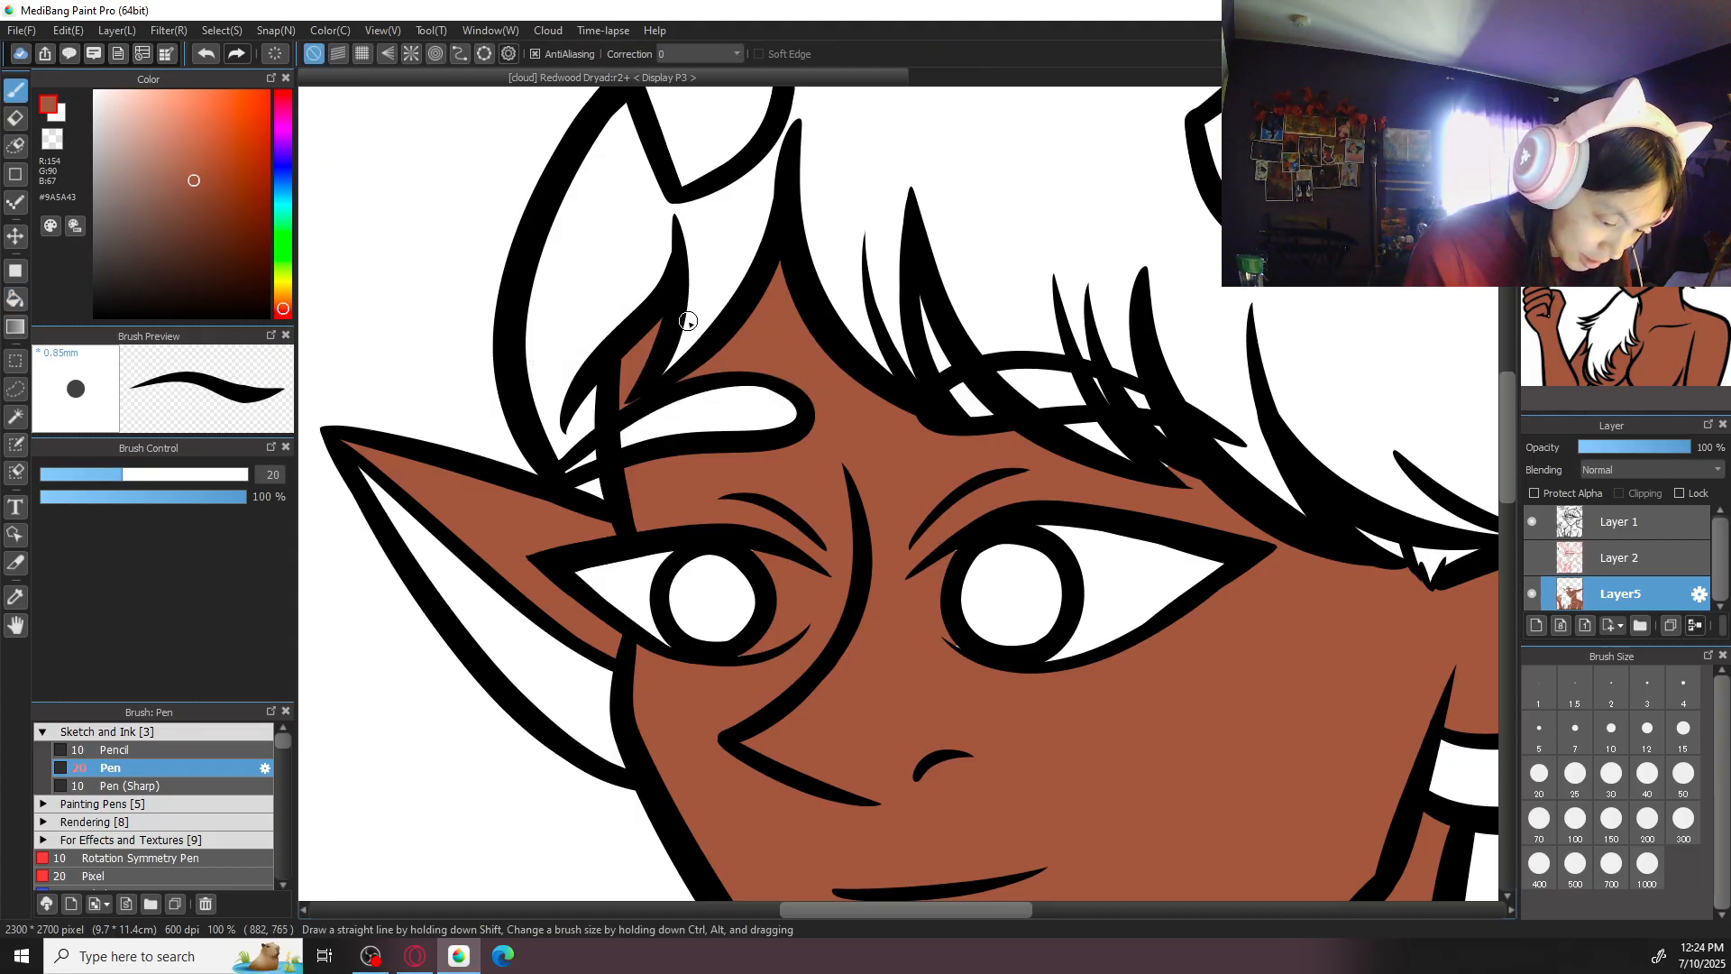
pyautogui.moveTo(924, 324); pyautogui.dragTo(937, 334)
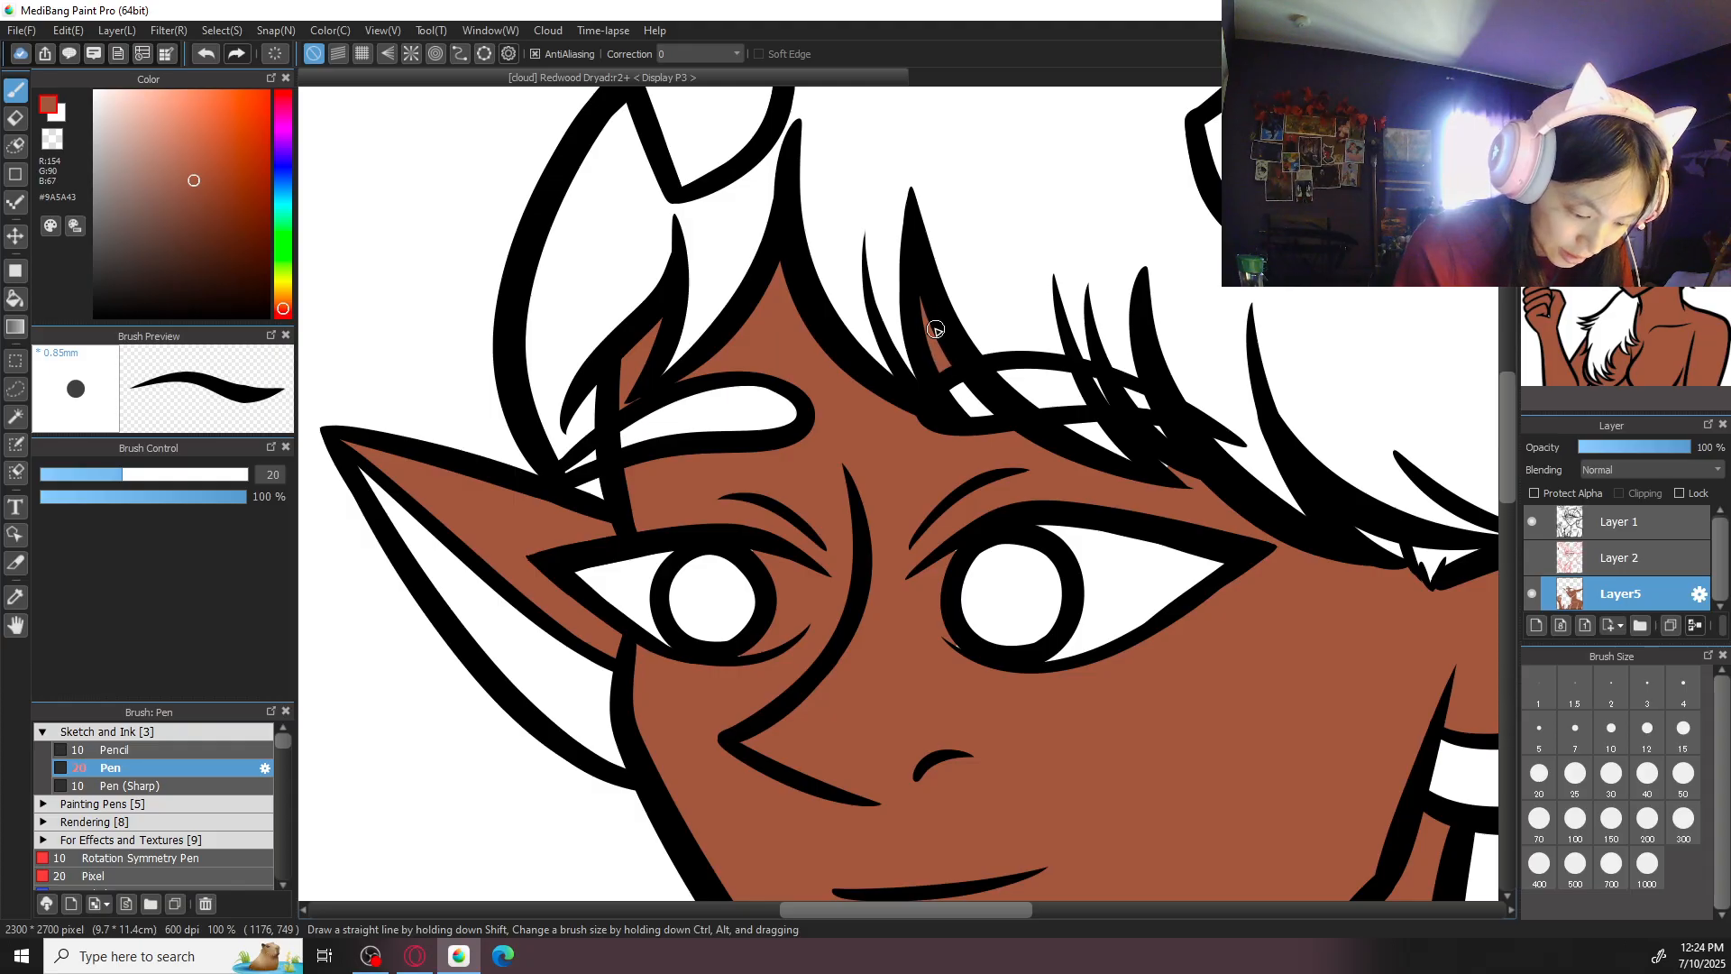
# - Touch up the remaining skin gaps where the fringe meets the larger ear
pyautogui.moveTo(1268, 469); pyautogui.dragTo(1152, 414)
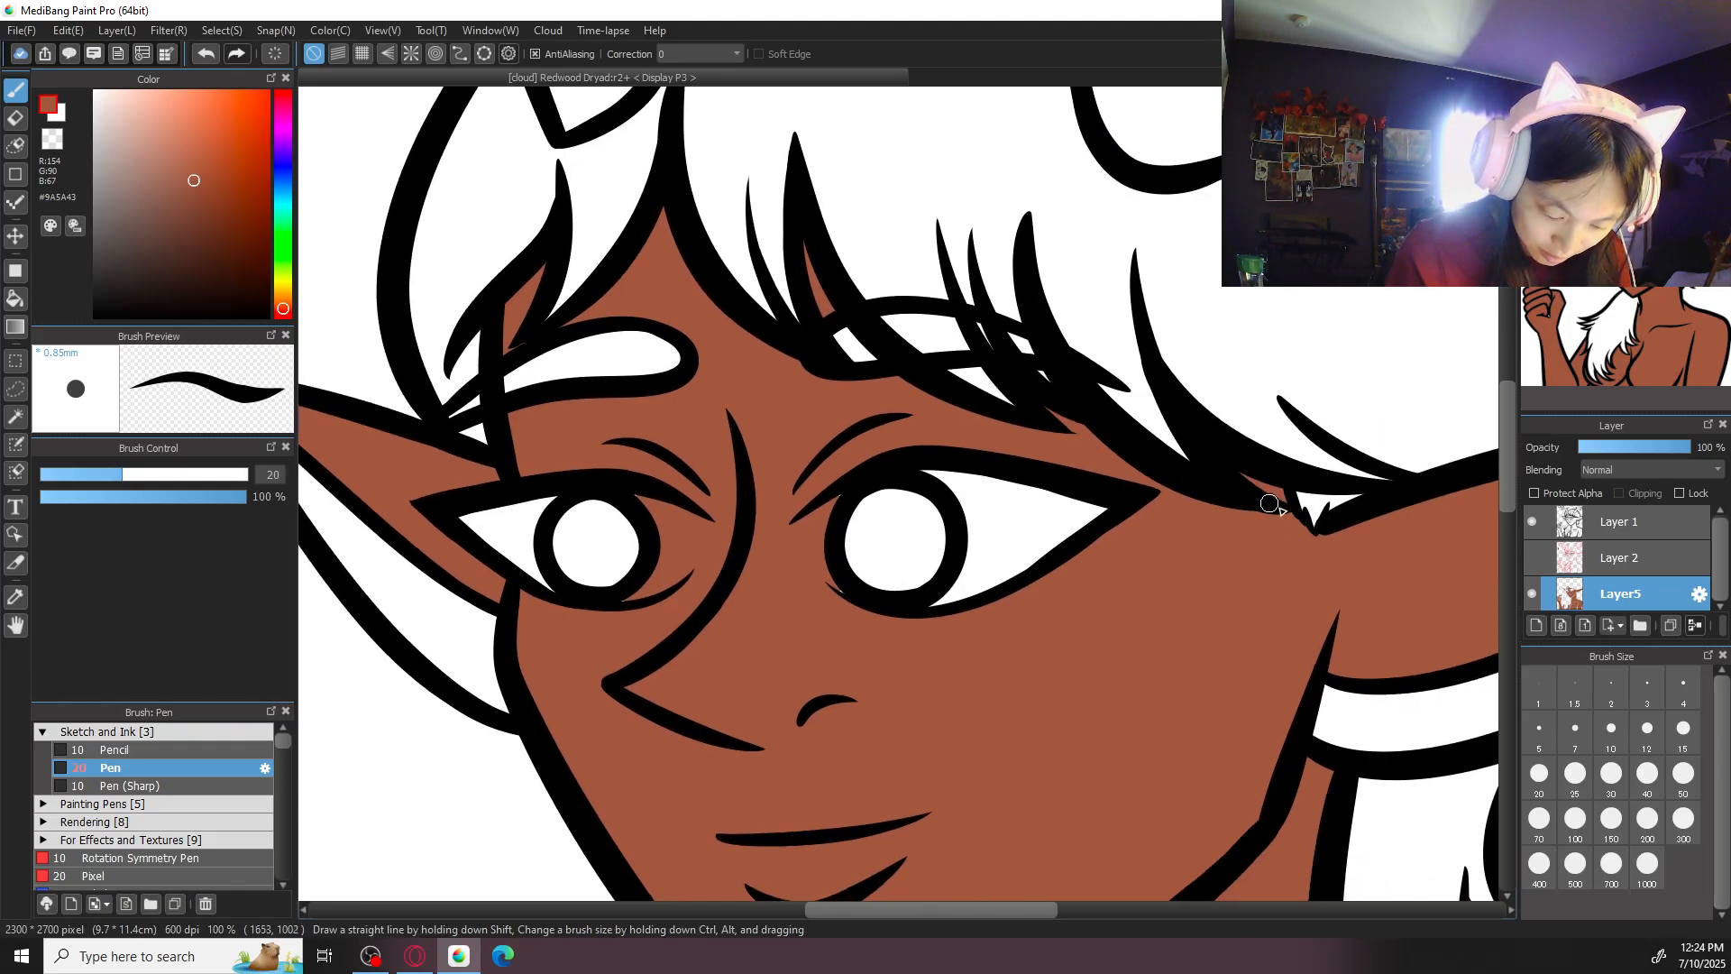
pyautogui.moveTo(1340, 750)
pyautogui.mouseDown()
pyautogui.moveTo(1228, 727)
pyautogui.moveTo(739, 741)
pyautogui.mouseUp()
pyautogui.moveTo(769, 512); pyautogui.dragTo(1094, 93)
pyautogui.hotkey('ctrl', '-')
pyautogui.hotkey('ctrl', '-')
pyautogui.hotkey('ctrl', '-')
pyautogui.hotkey('ctrl', '-')
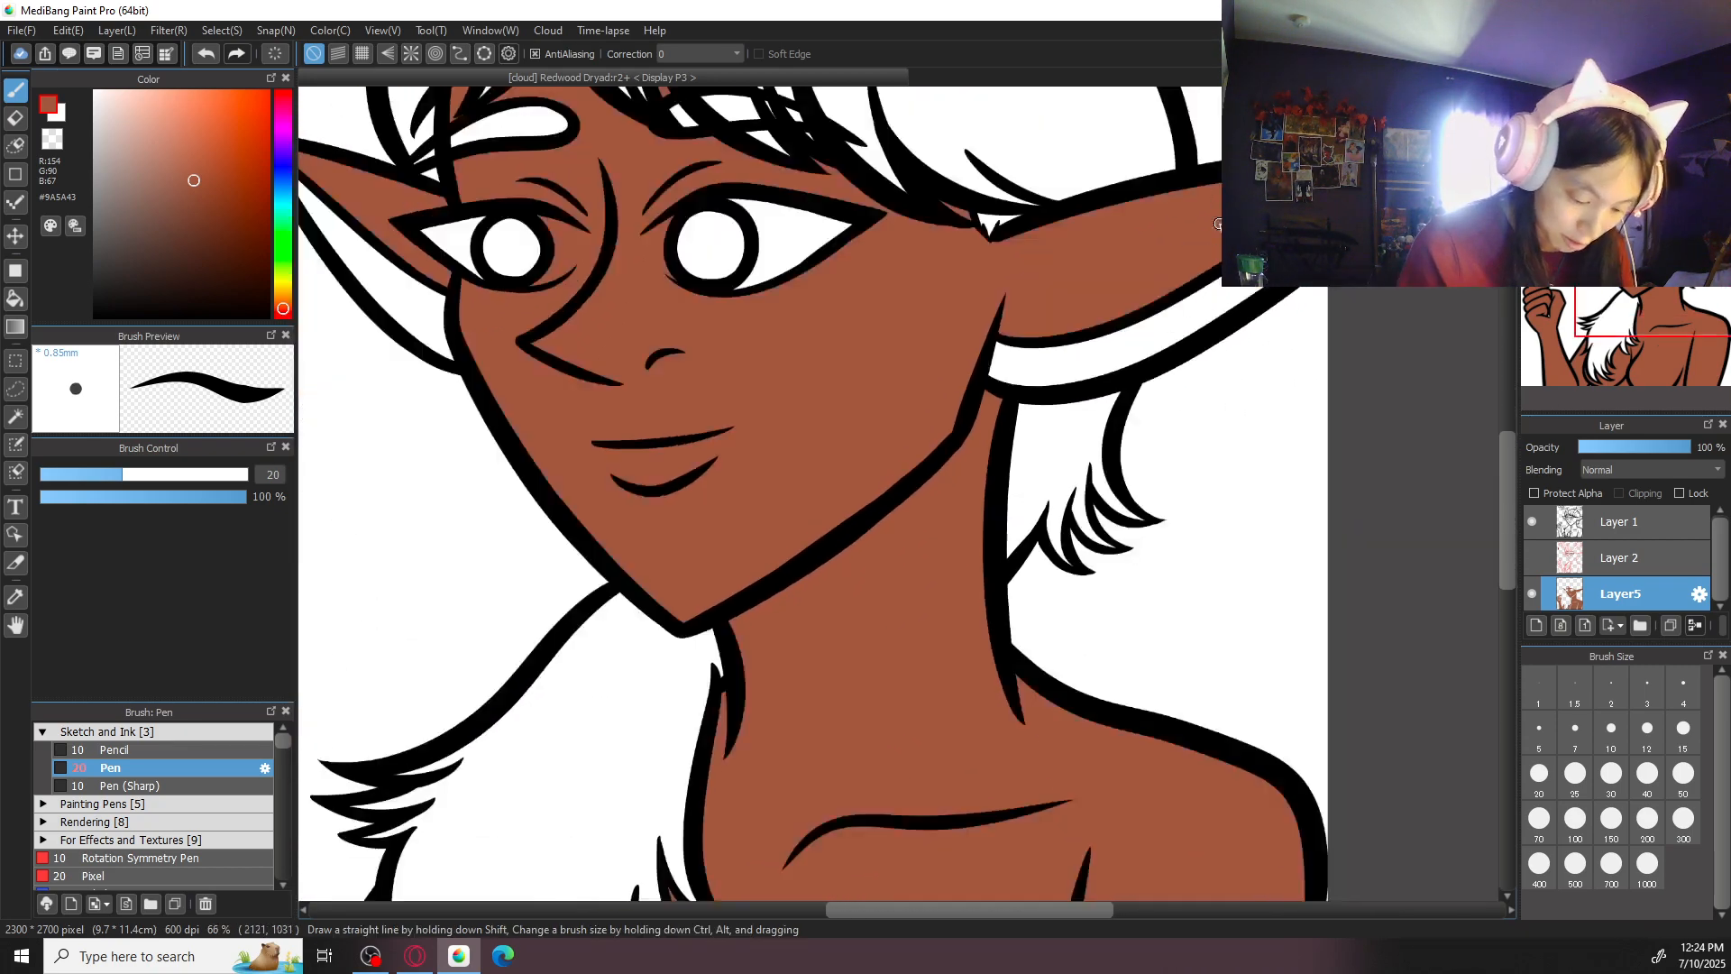
# - Set the brush size to 50 and paint over the unfilled spots inside the raised hand
pyautogui.moveTo(1004, 738); pyautogui.dragTo(1079, 553)
pyautogui.moveTo(699, 565); pyautogui.dragTo(994, 689)
pyautogui.hotkey('ctrl', '+')
pyautogui.hotkey('ctrl', '+')
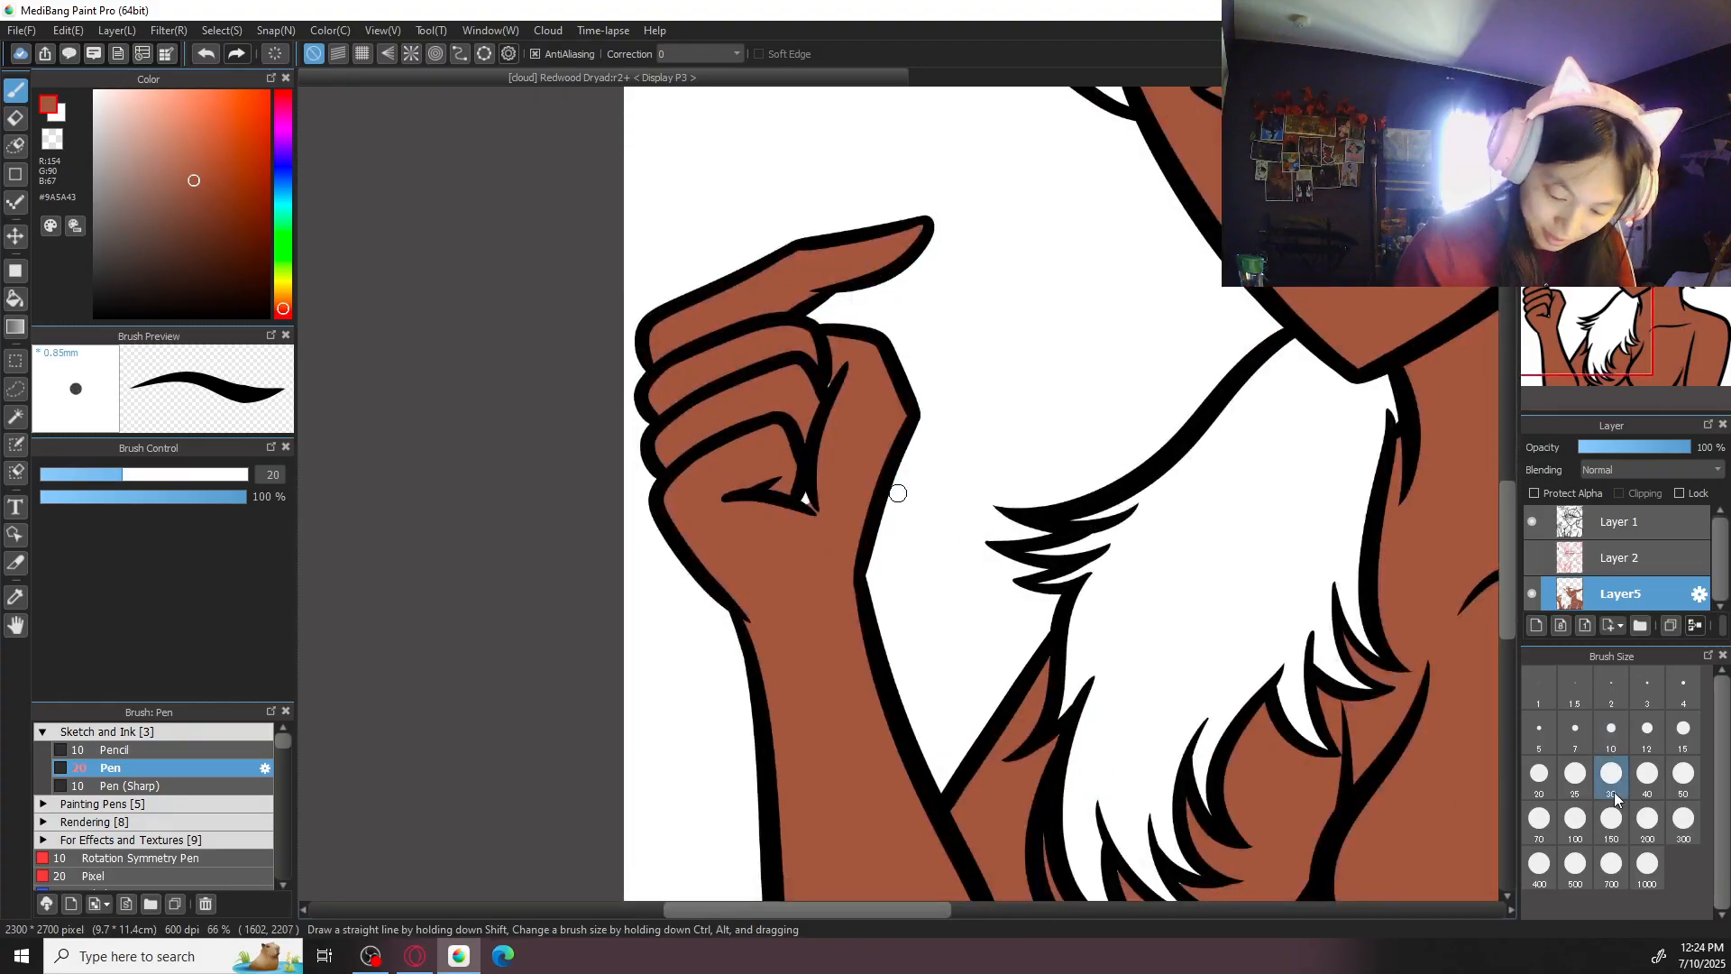
pyautogui.click(1684, 774)
pyautogui.hotkey('ctrl', '+')
pyautogui.moveTo(760, 492); pyautogui.dragTo(772, 500)
pyautogui.hotkey('ctrl', '-')
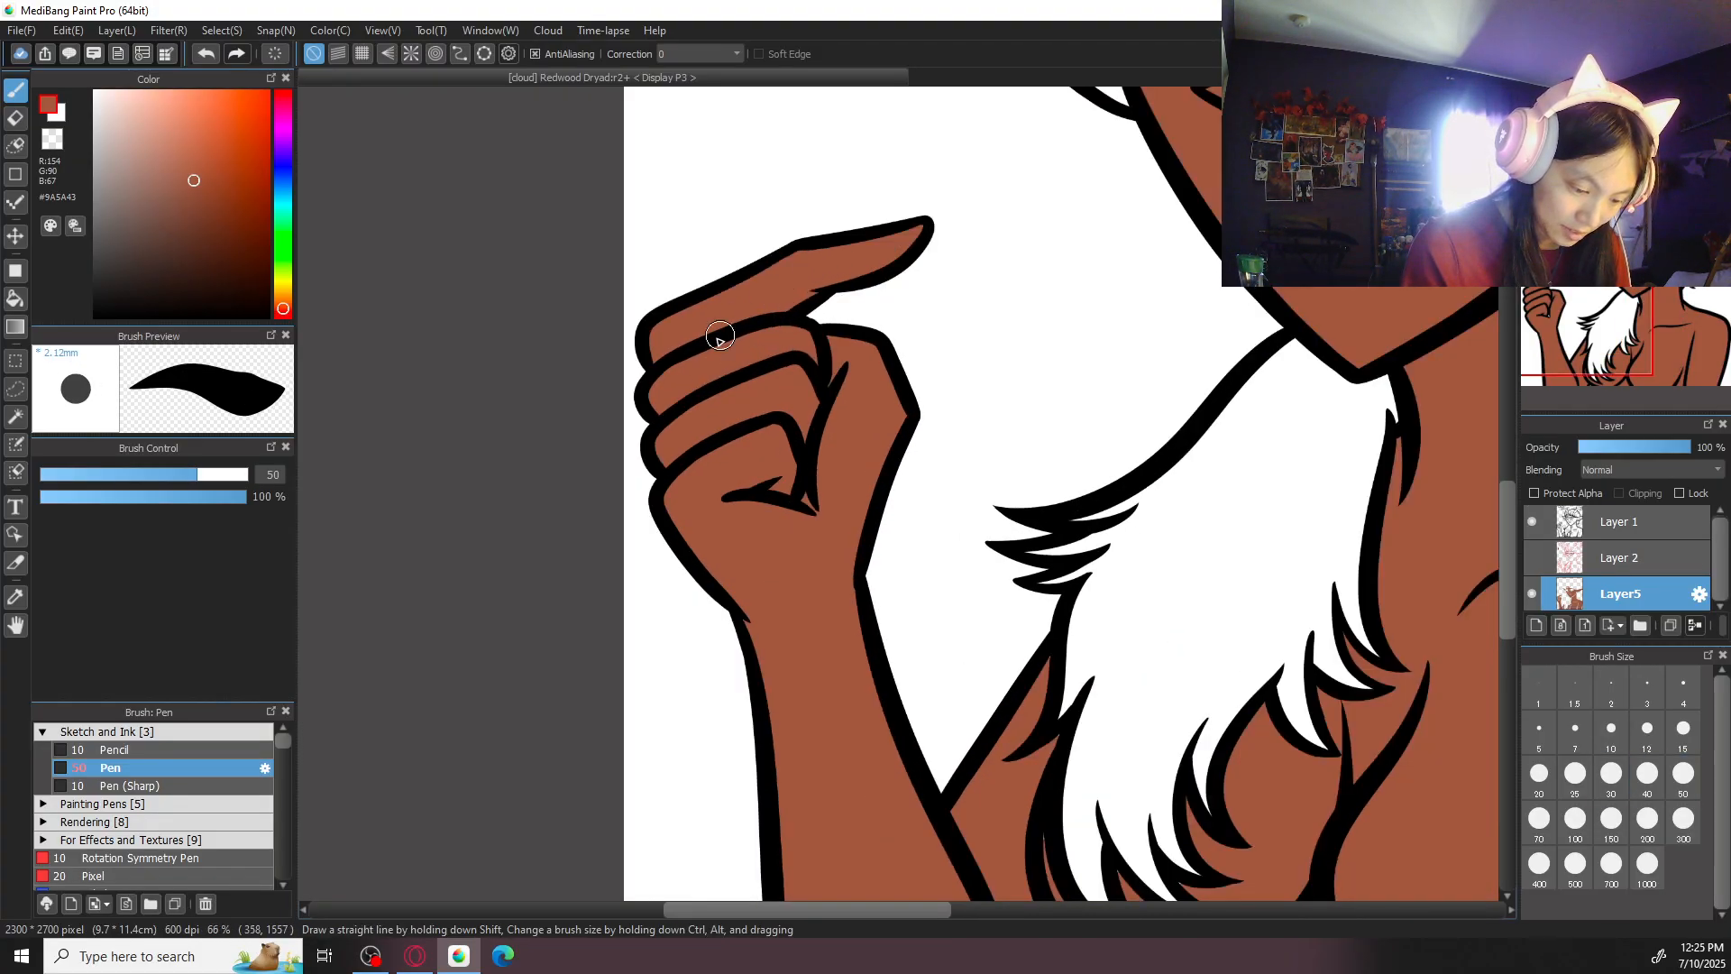
# - Choose dark brown #4B2518 and fill the outer eye area beside both irises
pyautogui.hotkey('ctrl', '-')
pyautogui.moveTo(1150, 583); pyautogui.dragTo(995, 784)
pyautogui.moveTo(1055, 661)
pyautogui.mouseDown()
pyautogui.moveTo(1036, 707)
pyautogui.moveTo(1037, 691)
pyautogui.mouseUp()
pyautogui.hotkey('ctrl', '+')
pyautogui.hotkey('ctrl', '+')
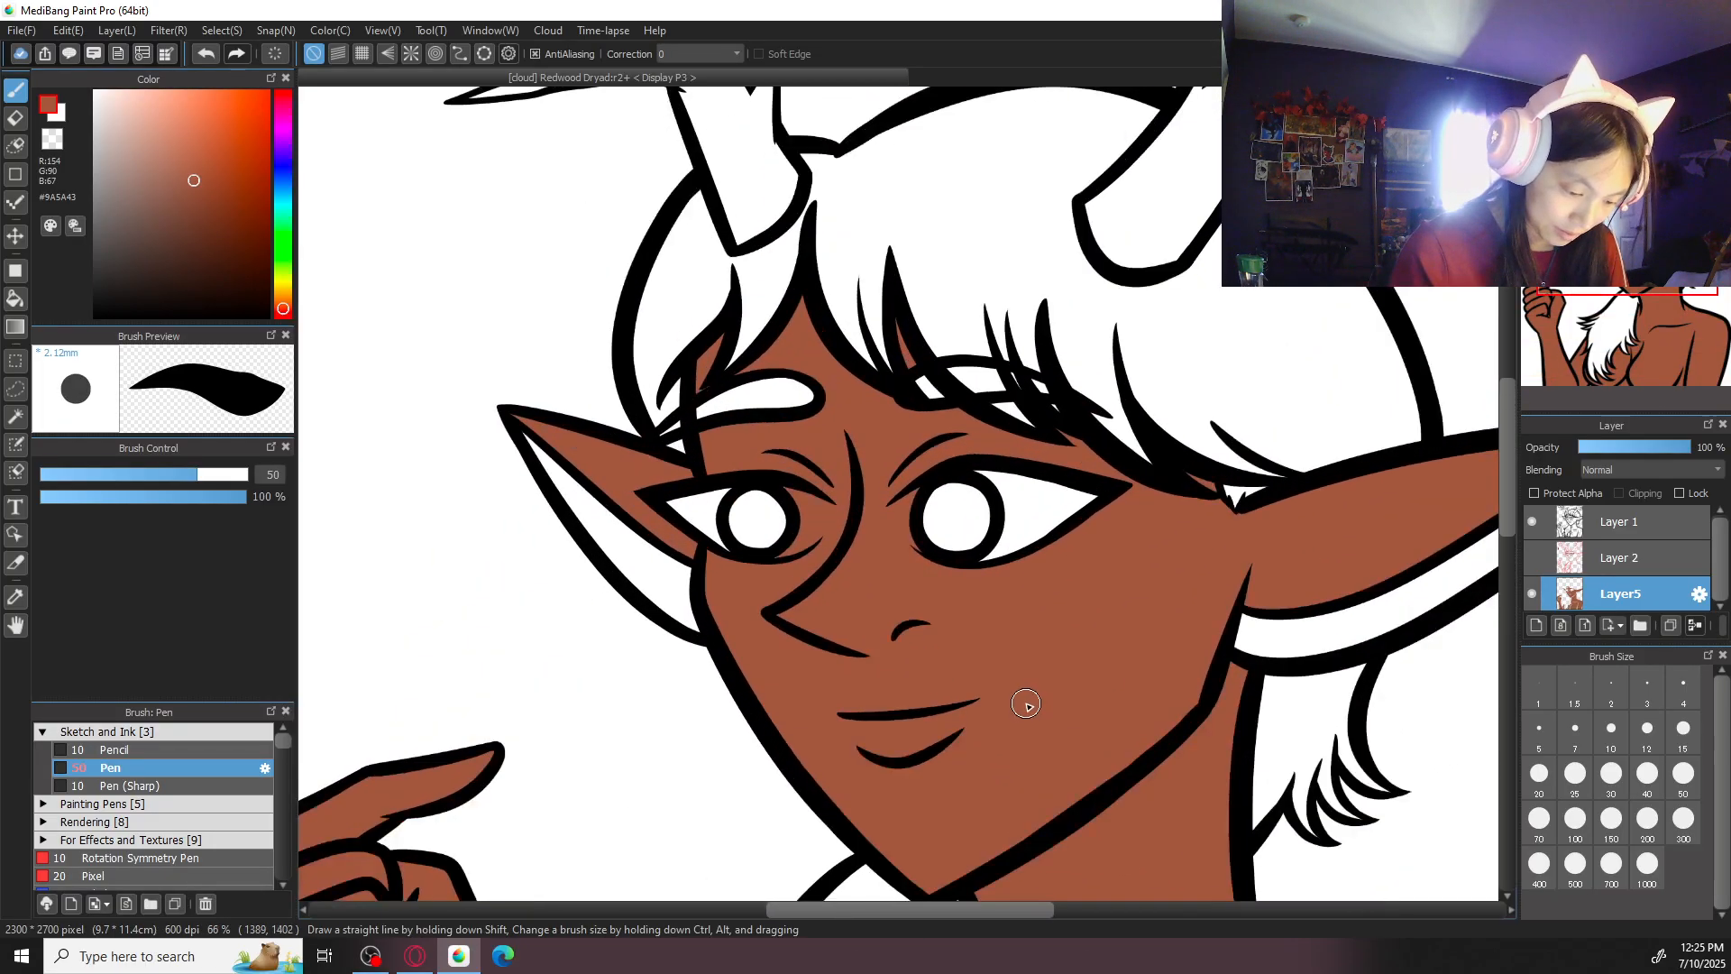
pyautogui.moveTo(193, 190); pyautogui.dragTo(209, 252)
pyautogui.press('g')
pyautogui.click(586, 521)
pyautogui.click(1130, 498)
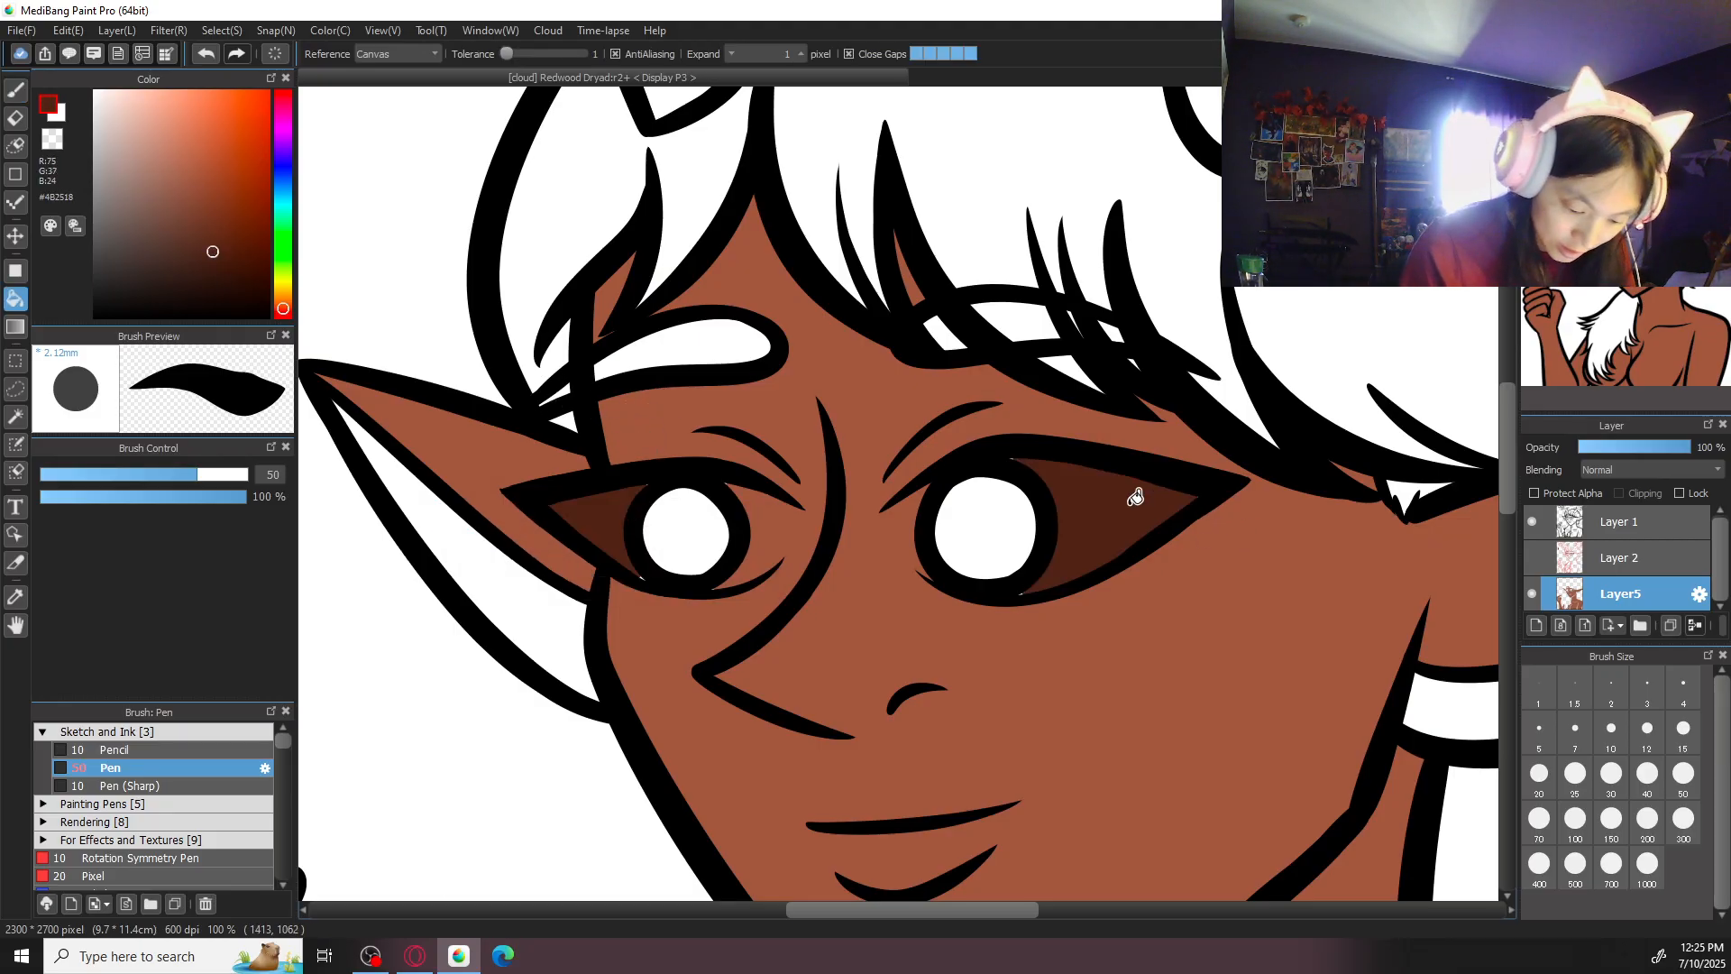
# - Set the brush size to 20 and paint the inner corner of the larger eye dark brown
pyautogui.press('b')
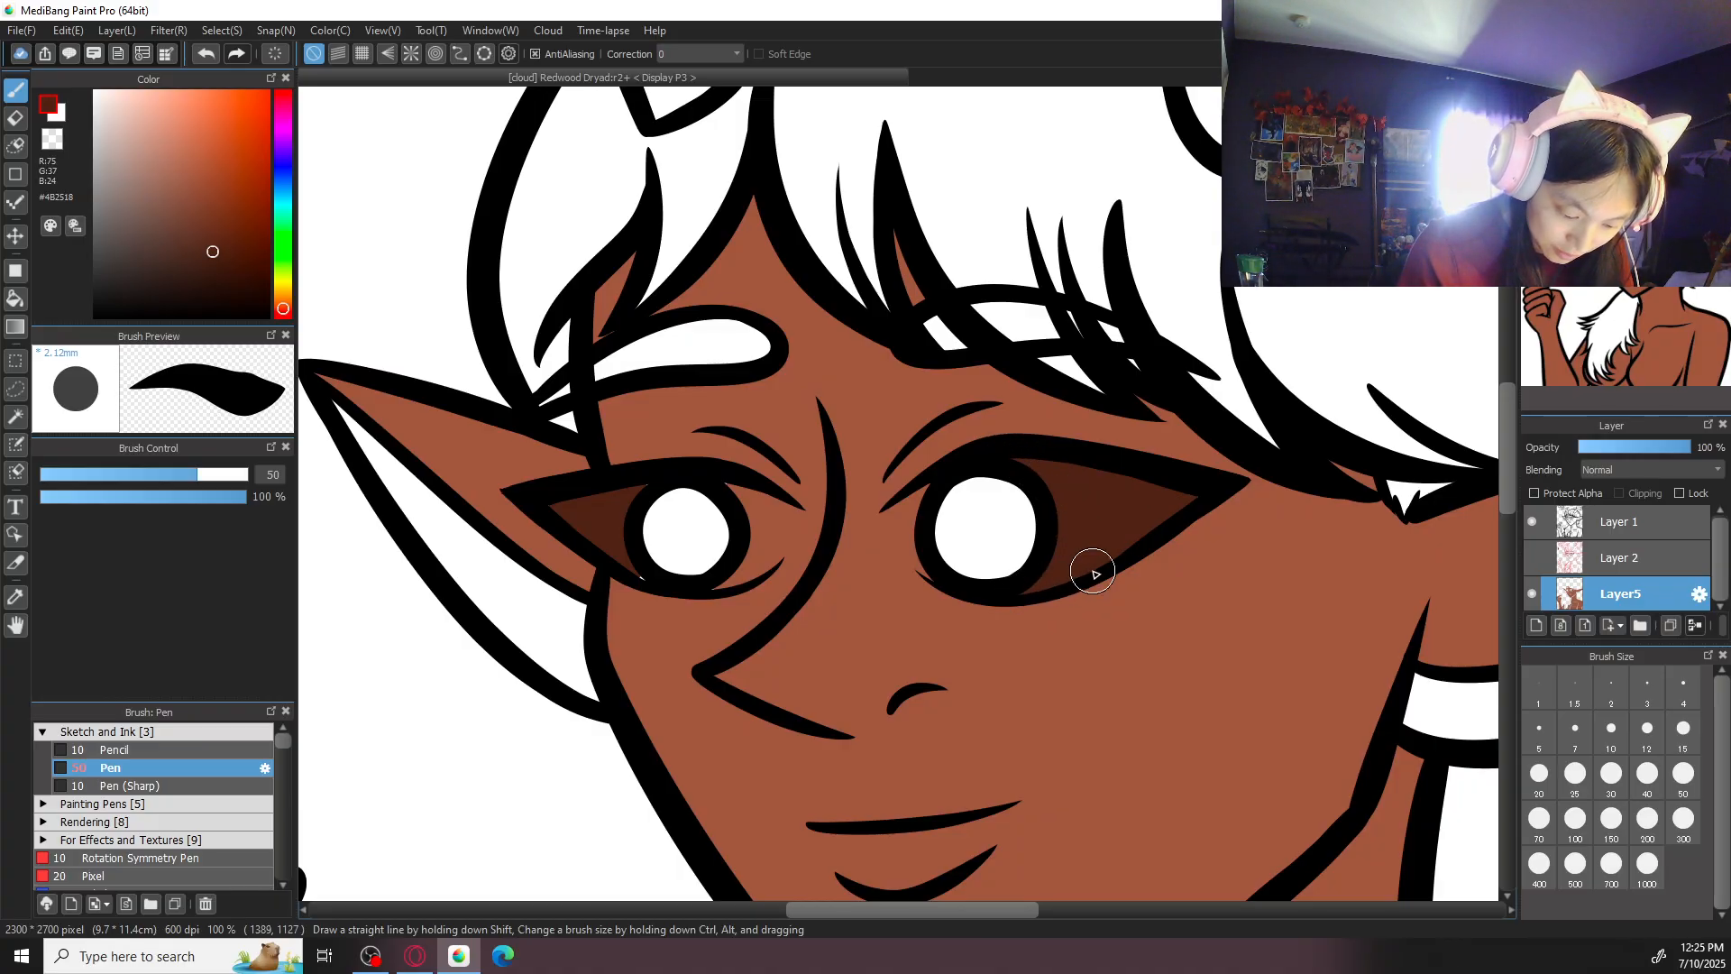
pyautogui.hotkey('ctrl', '+')
pyautogui.click(1539, 775)
pyautogui.moveTo(956, 486); pyautogui.dragTo(956, 624)
pyautogui.moveTo(913, 503); pyautogui.dragTo(938, 615)
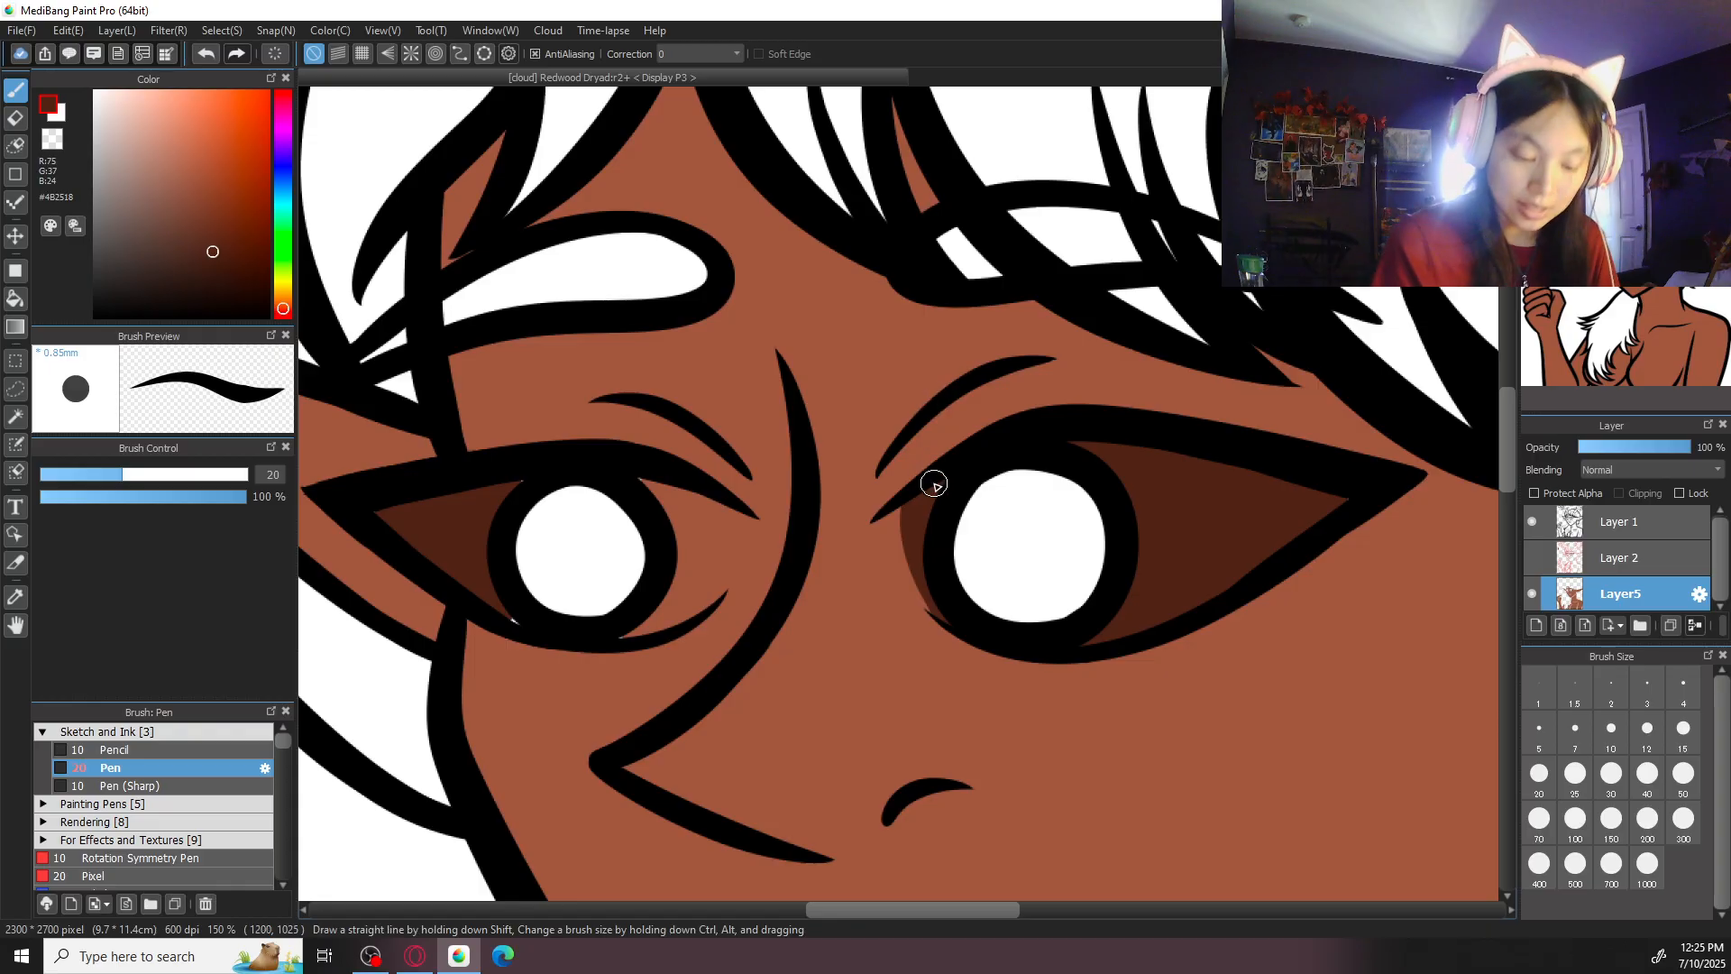
pyautogui.moveTo(901, 495); pyautogui.dragTo(965, 613)
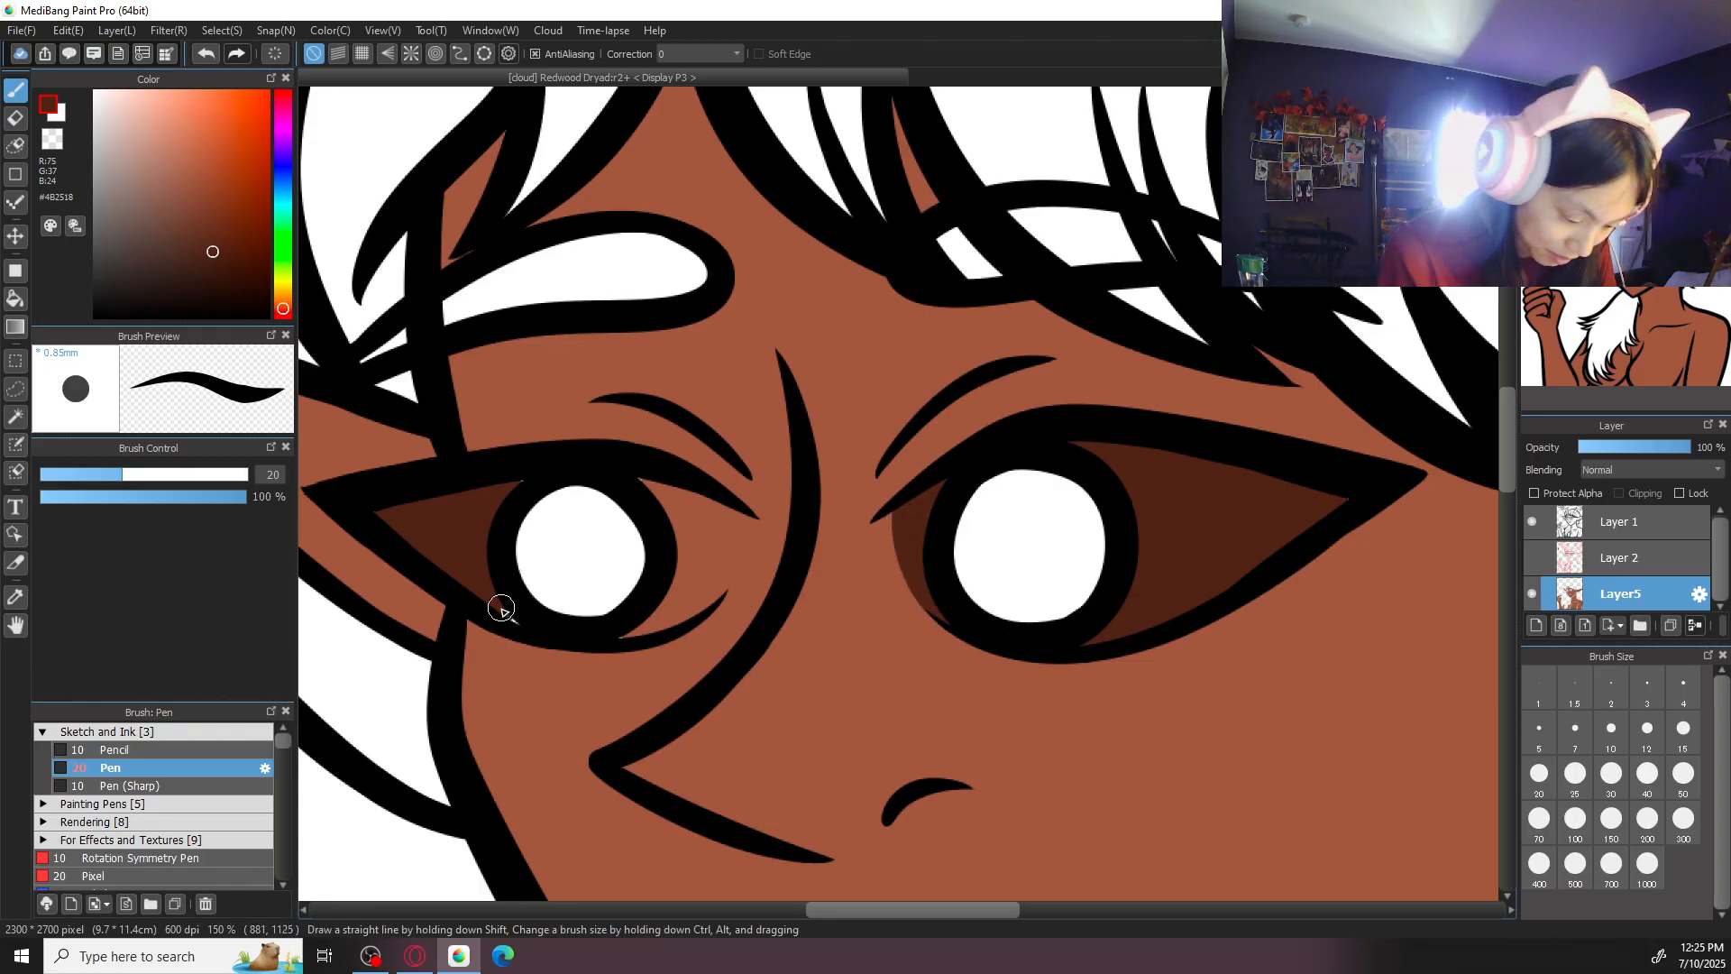
# - Outline the inner corner of the smaller eye in dark brown and fill it in up to the iris
pyautogui.moveTo(733, 507); pyautogui.dragTo(717, 576)
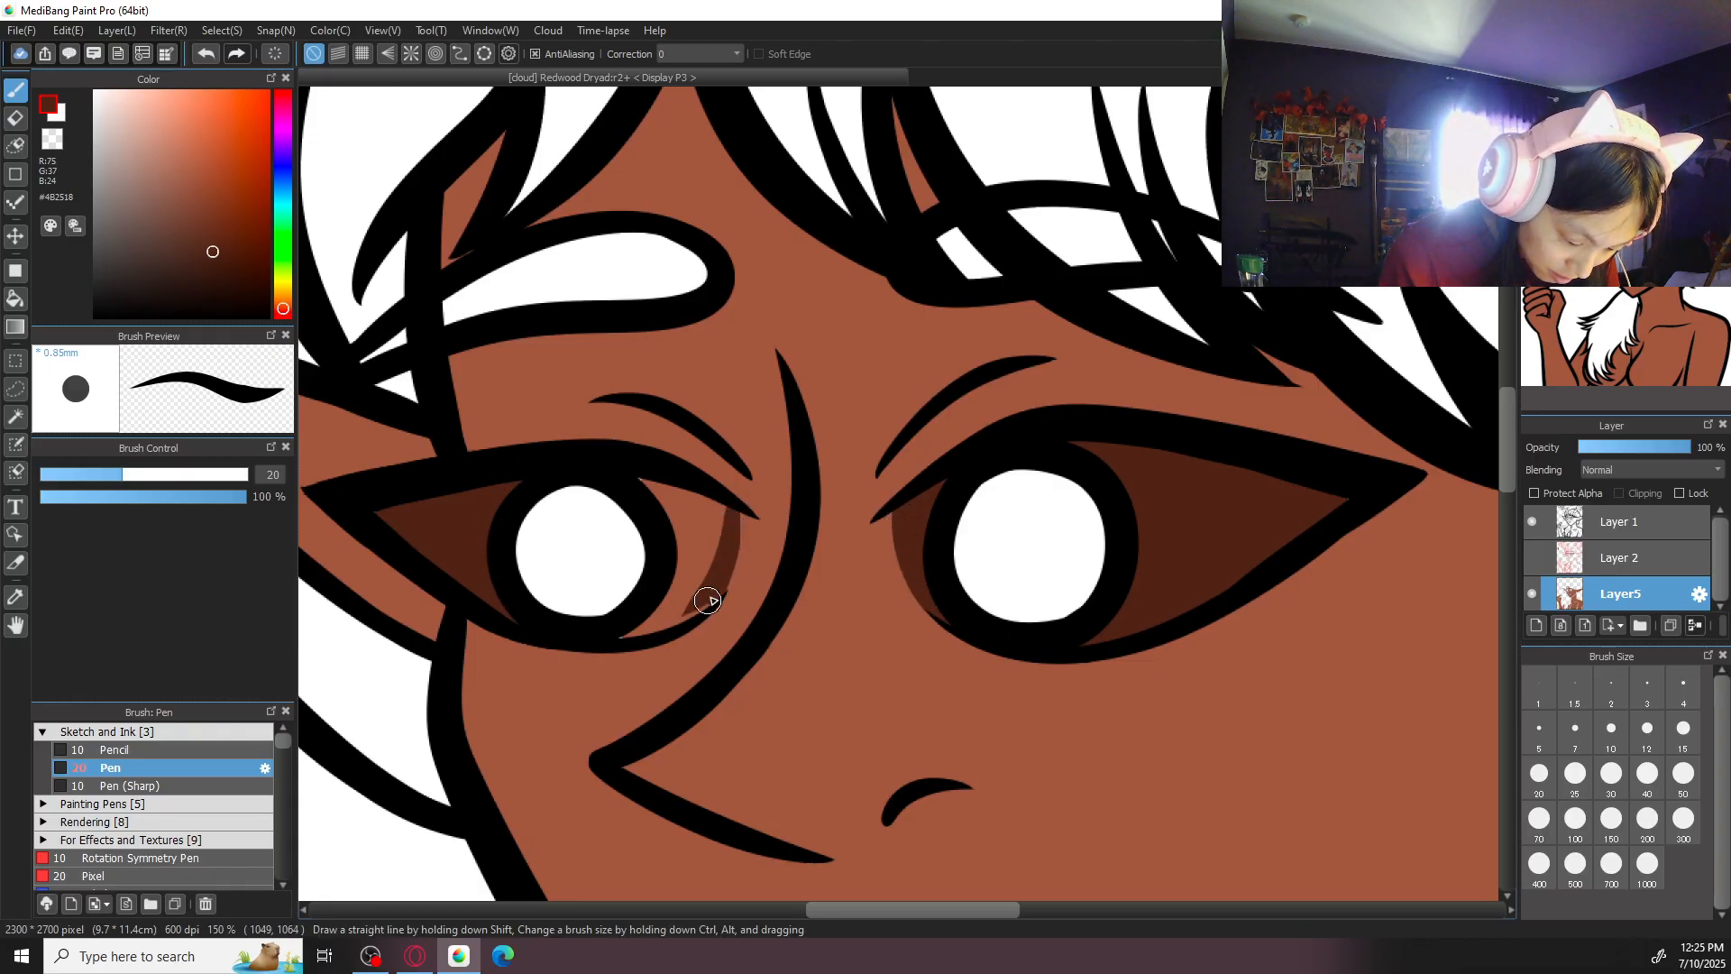
pyautogui.moveTo(735, 503)
pyautogui.mouseDown()
pyautogui.moveTo(663, 633)
pyautogui.moveTo(692, 604)
pyautogui.moveTo(626, 637)
pyautogui.moveTo(668, 609)
pyautogui.moveTo(726, 504)
pyautogui.moveTo(669, 613)
pyautogui.mouseUp()
pyautogui.rightClick(742, 591)
pyautogui.click(637, 566)
pyautogui.click(691, 526)
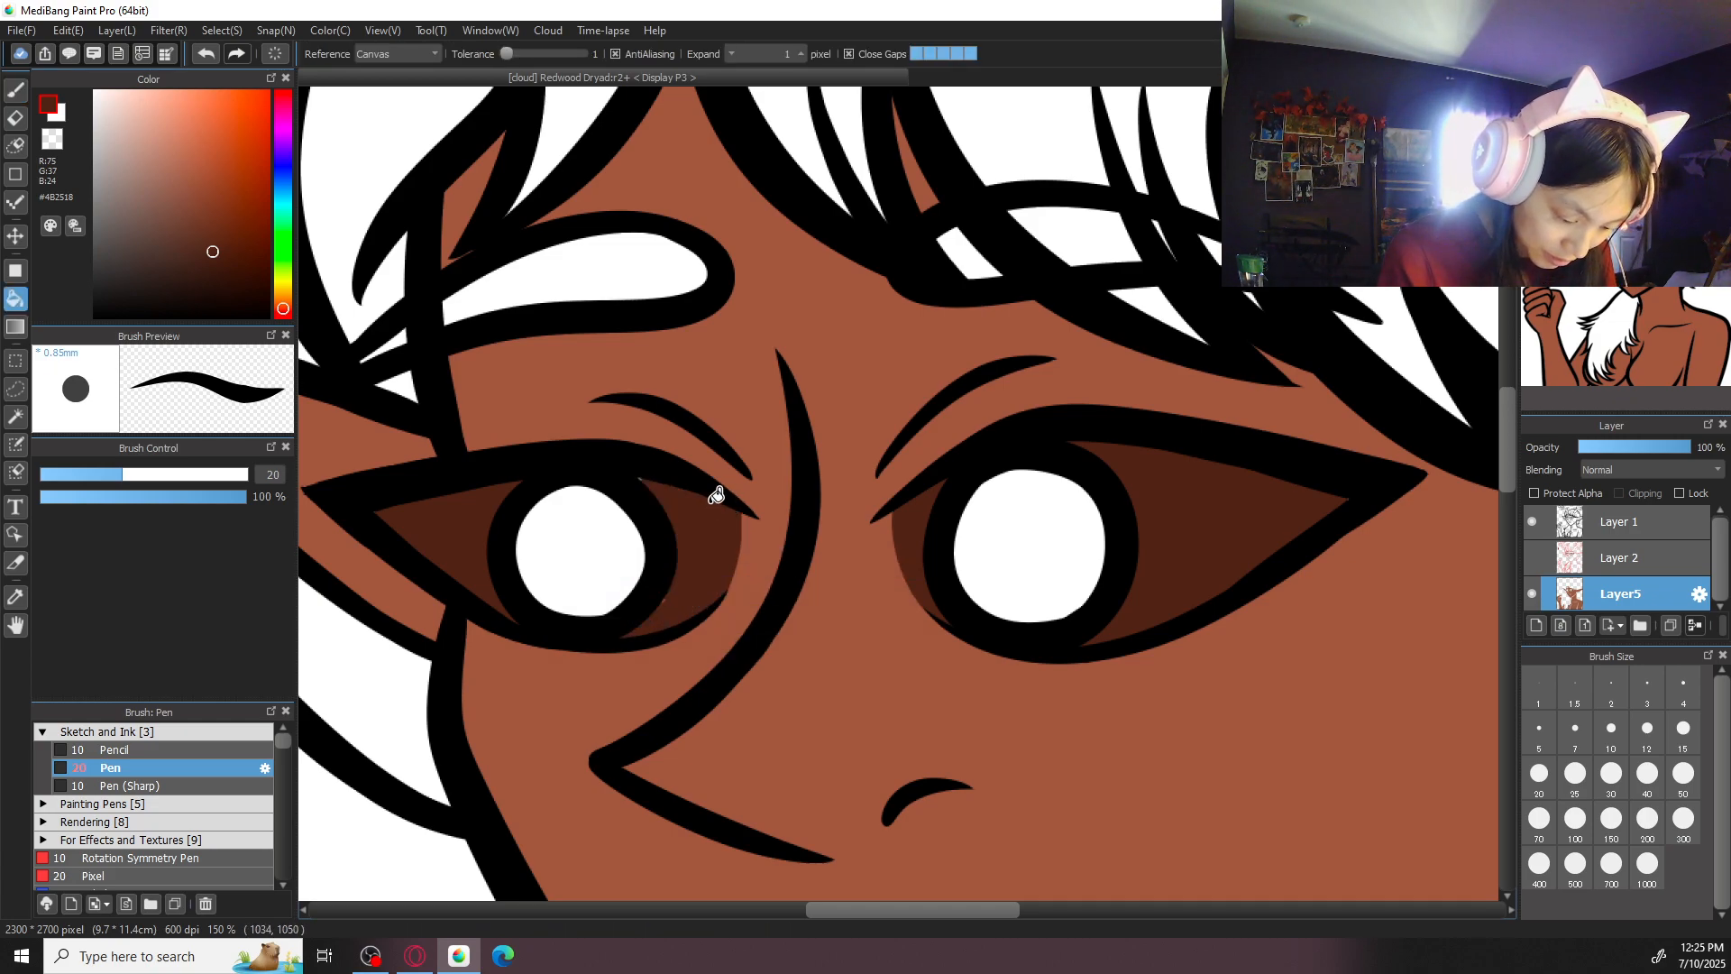
pyautogui.press('b')
pyautogui.hotkey('ctrl', '-')
pyautogui.hotkey('ctrl', '-')
pyautogui.hotkey('ctrl', '-')
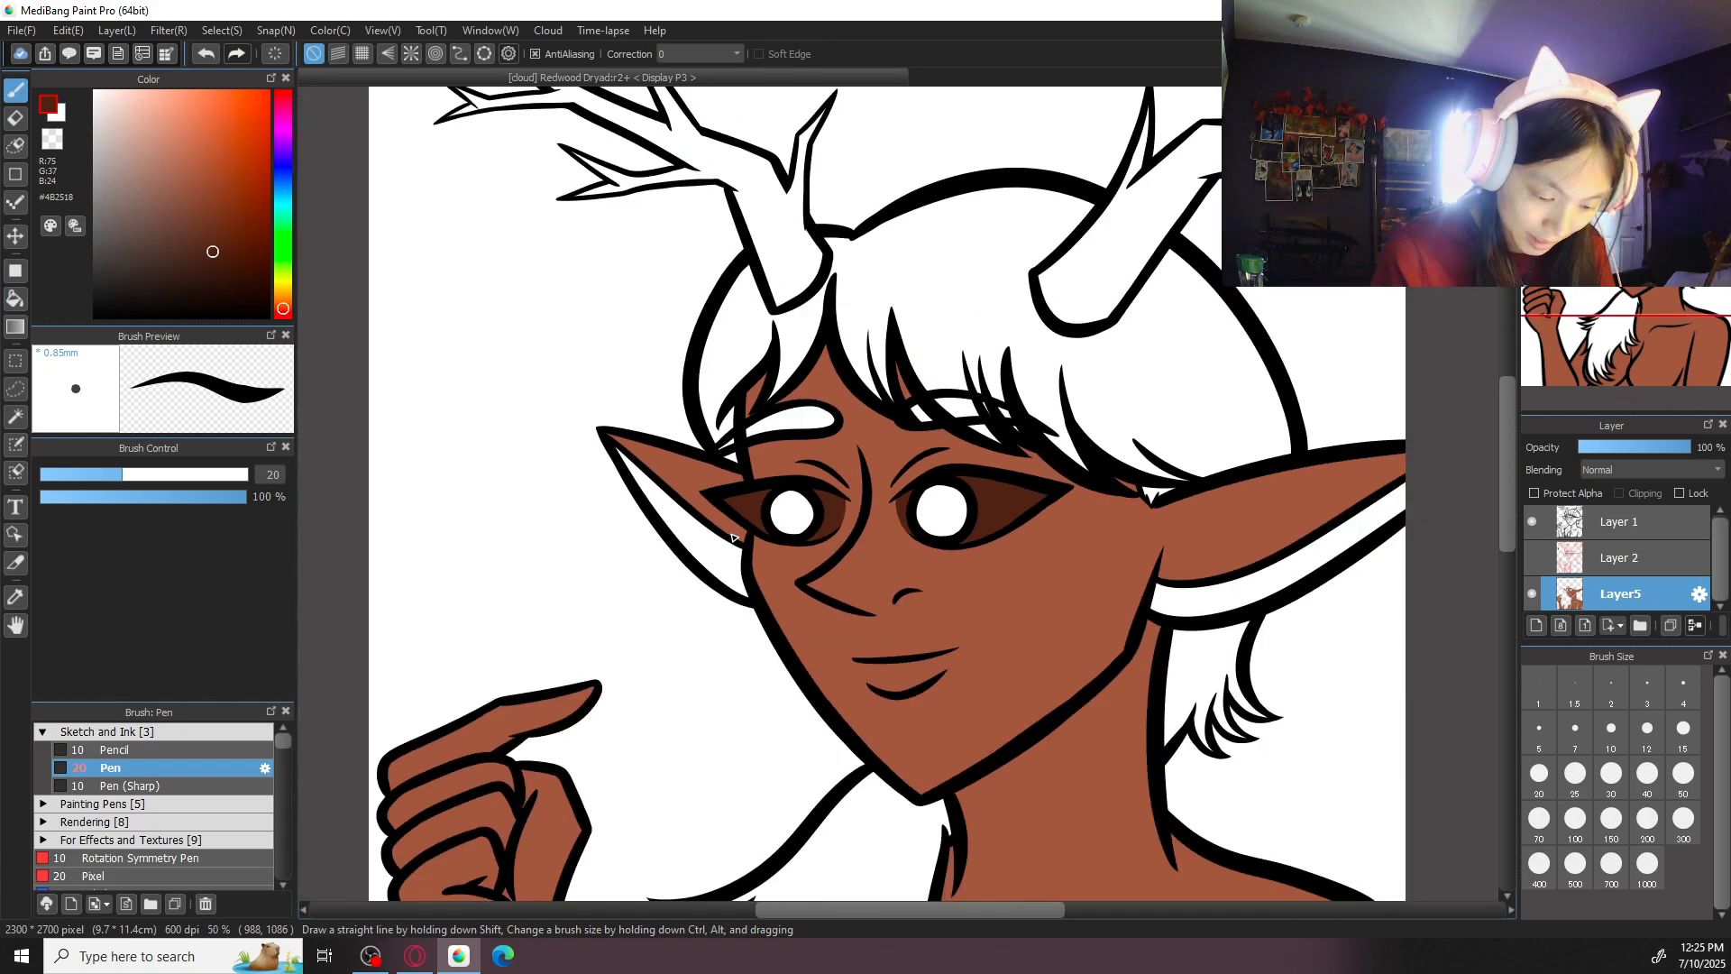
pyautogui.hotkey('ctrl', '-')
pyautogui.hotkey('ctrl', '+')
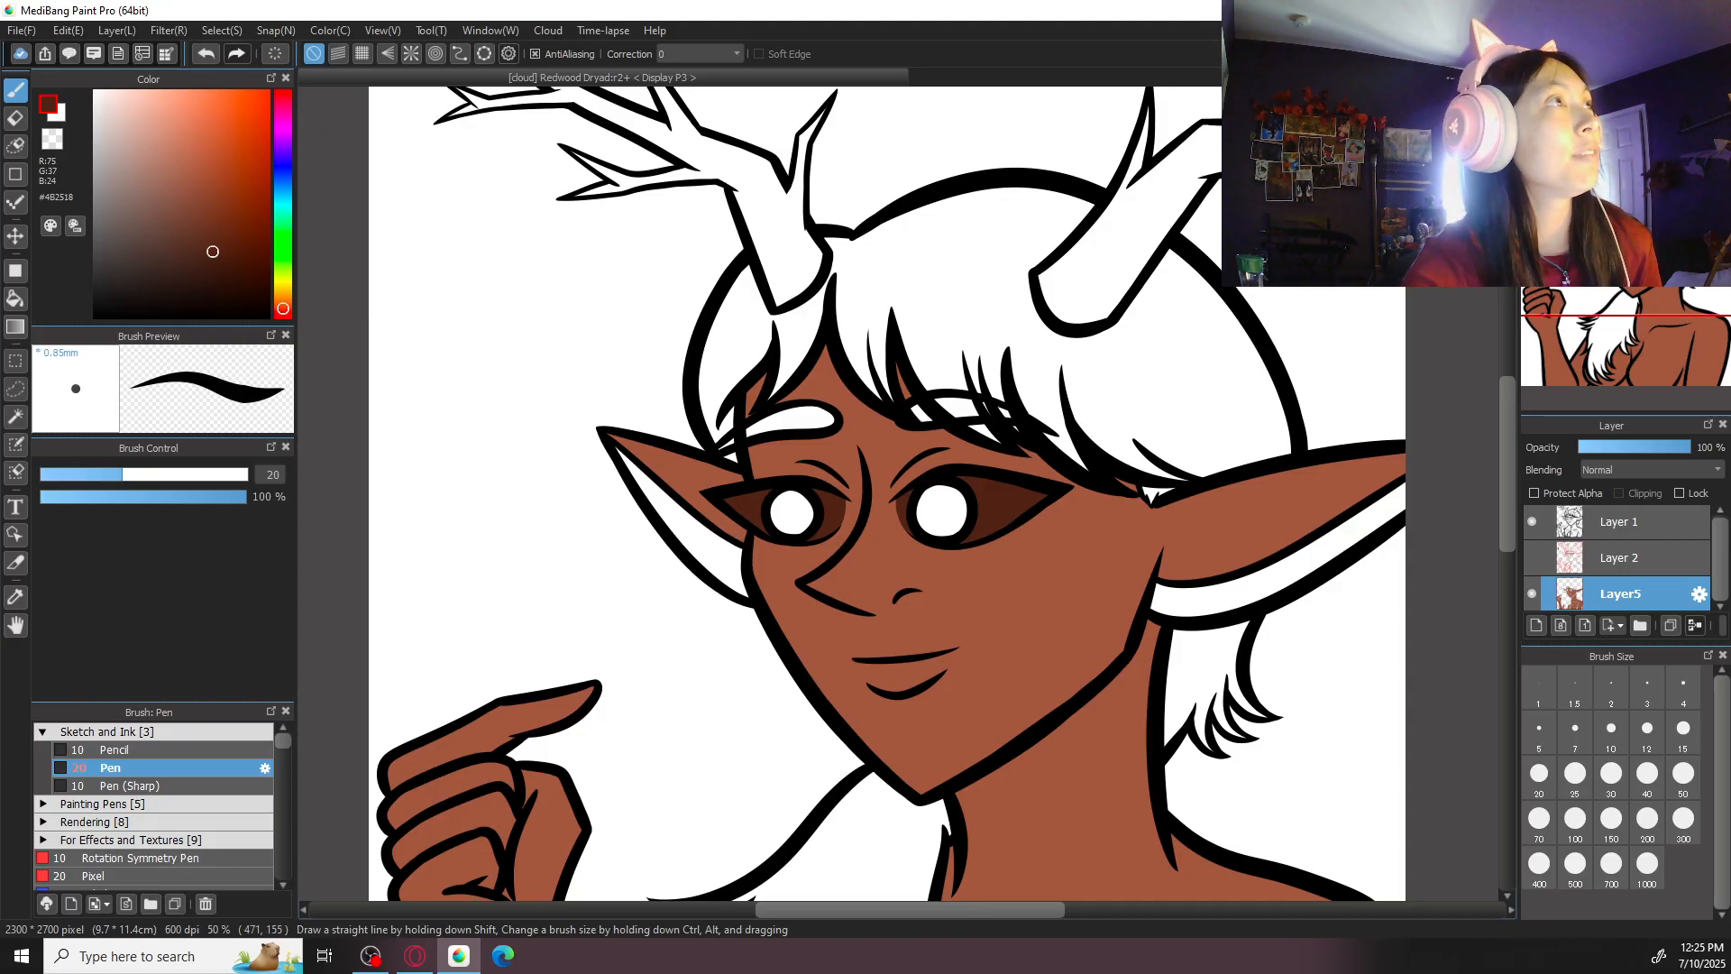
# - Open the Jacaranda Dryad artwork from the cloud, found among items 26-50
pyautogui.hotkey('alt', 'Tab')
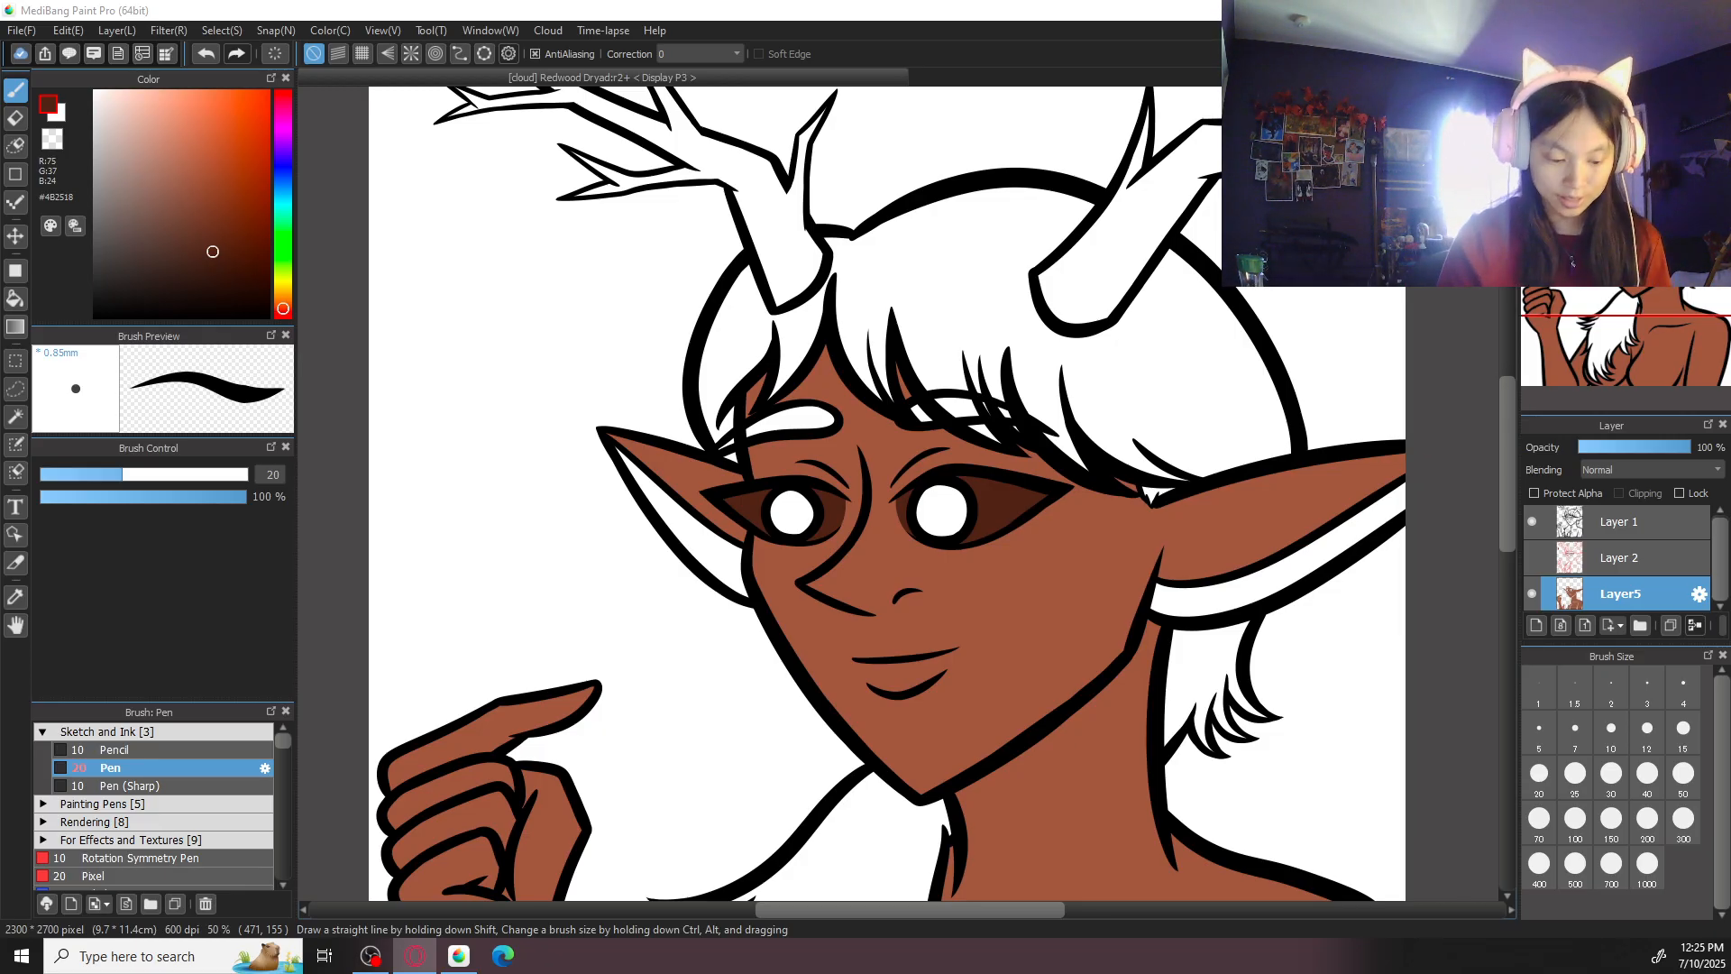
pyautogui.click(16, 298)
pyautogui.click(21, 30)
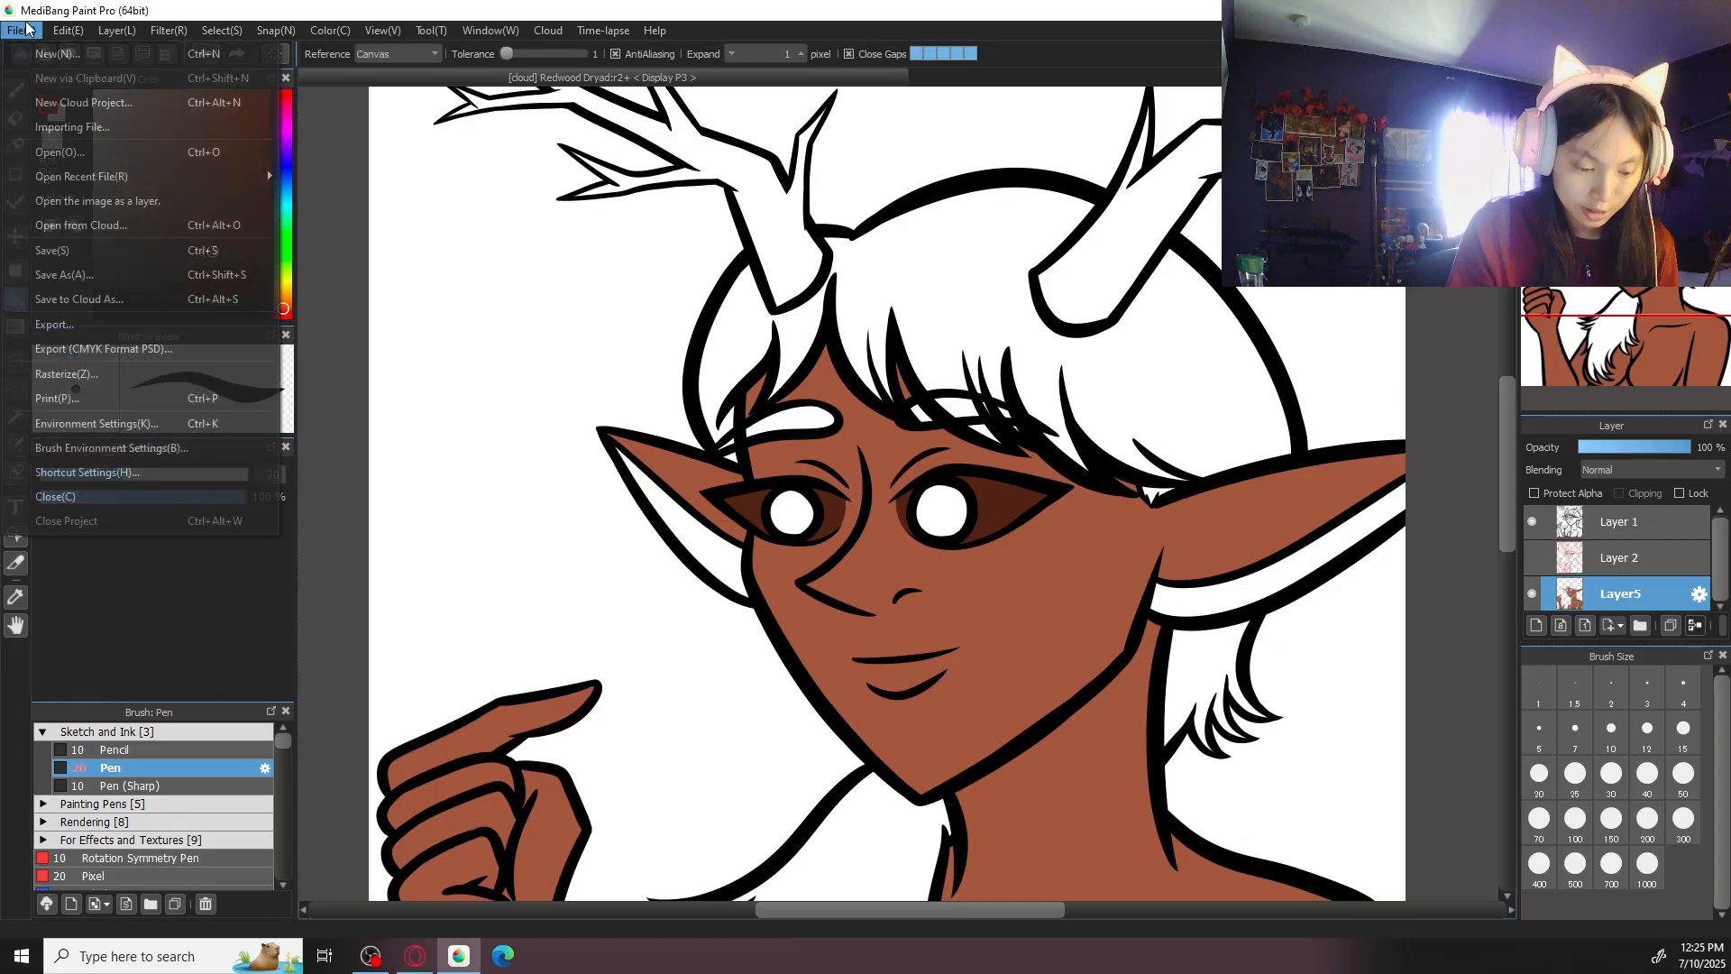
pyautogui.click(81, 225)
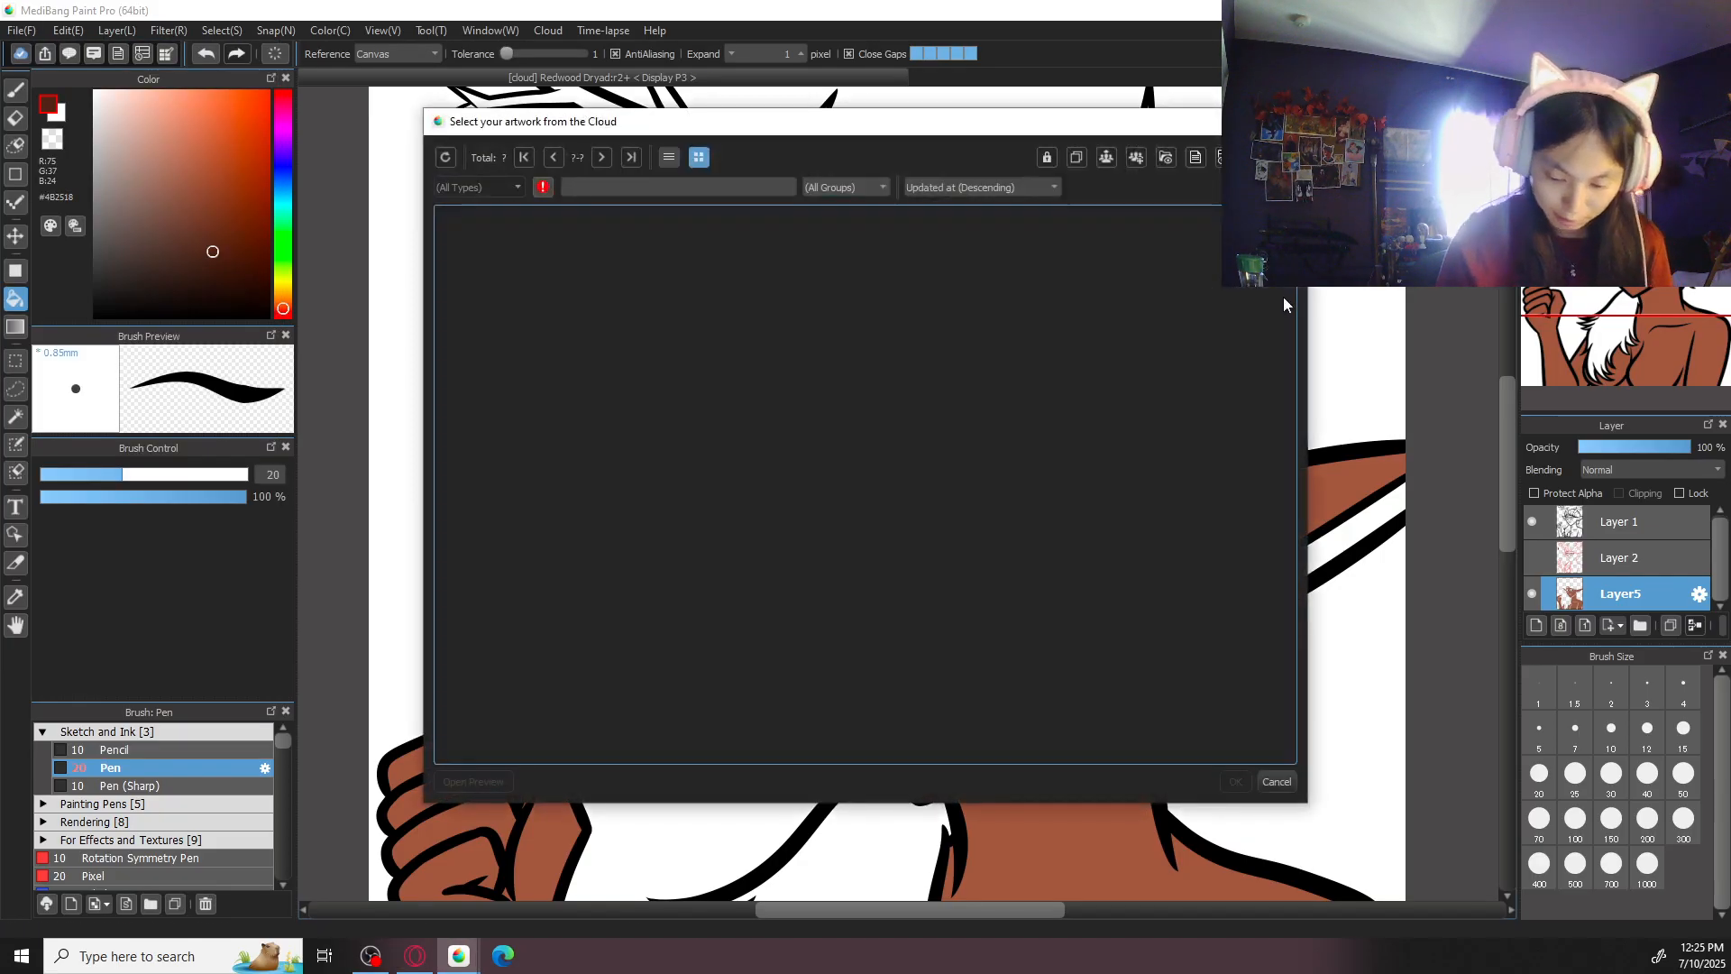
pyautogui.moveTo(1293, 291); pyautogui.dragTo(1236, 673)
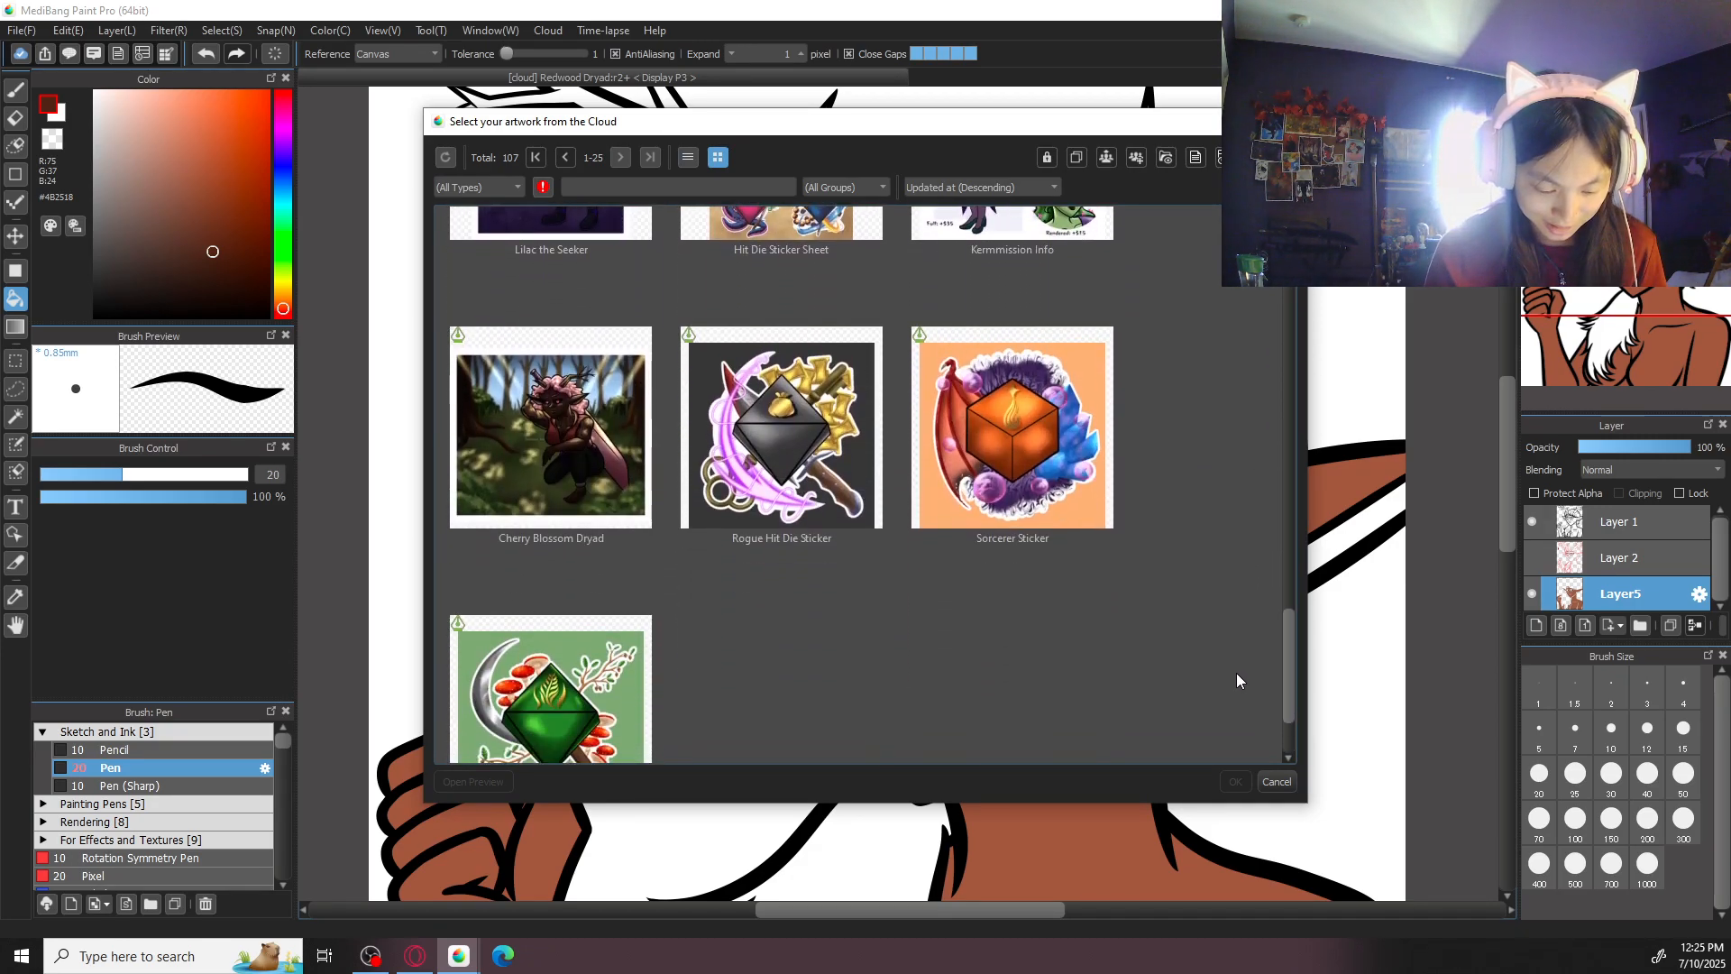
pyautogui.click(621, 157)
pyautogui.moveTo(1289, 311); pyautogui.dragTo(1279, 419)
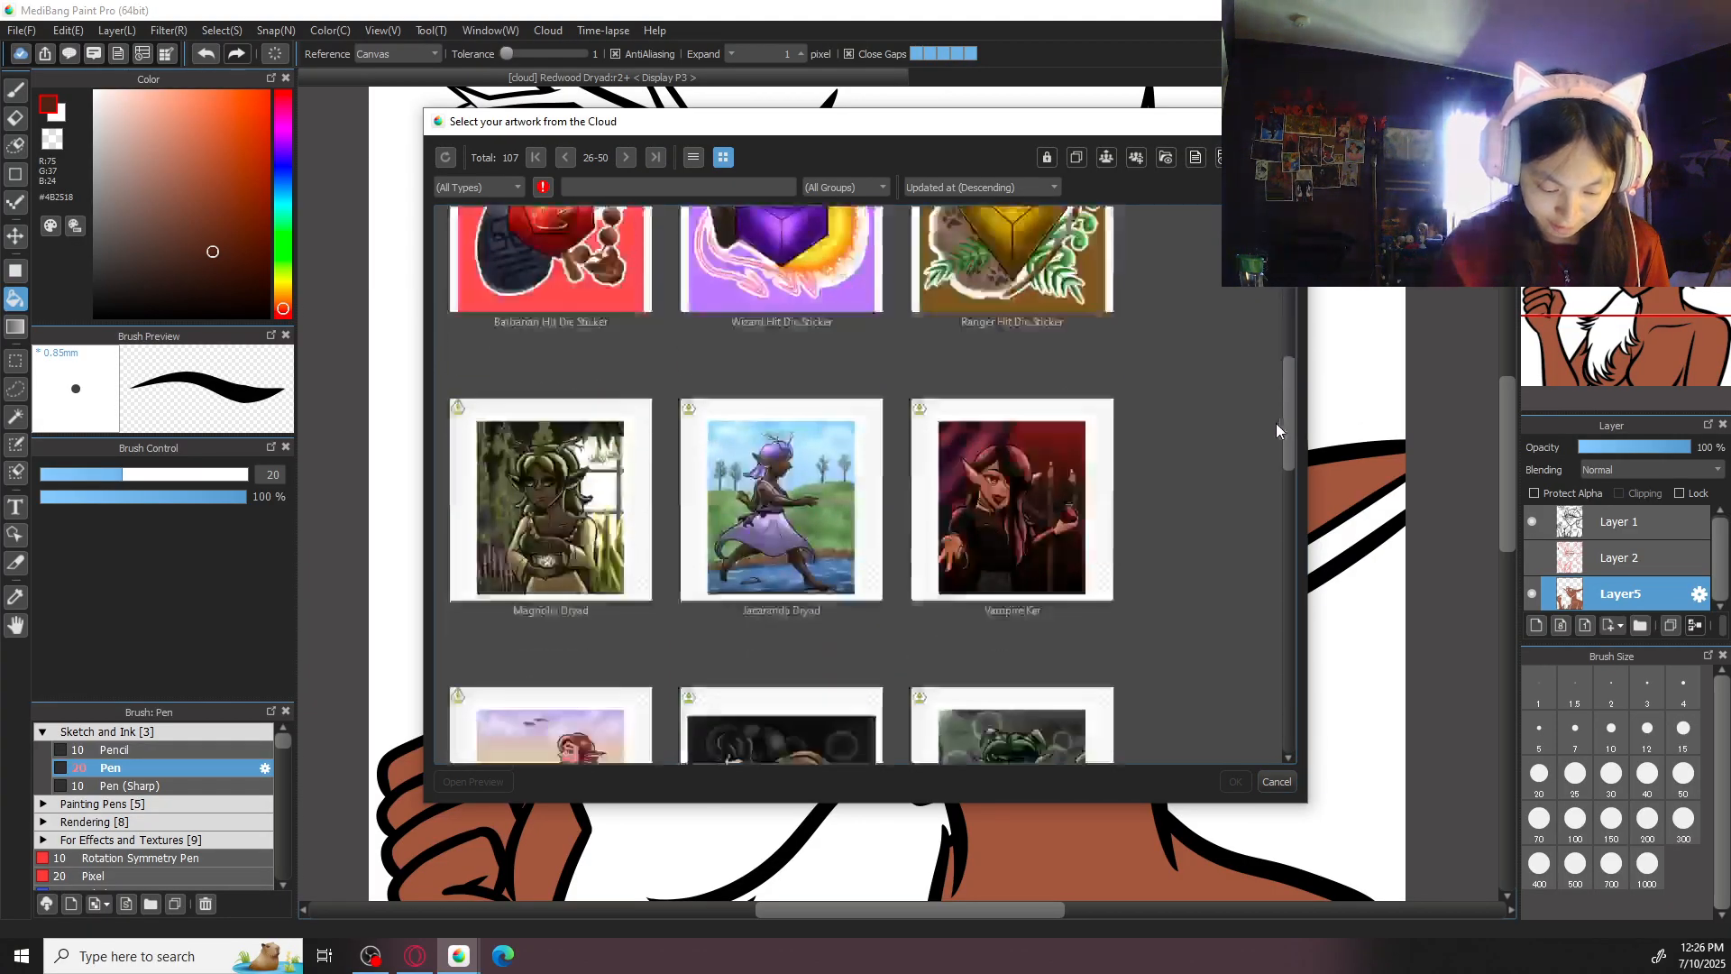
pyautogui.doubleClick(841, 438)
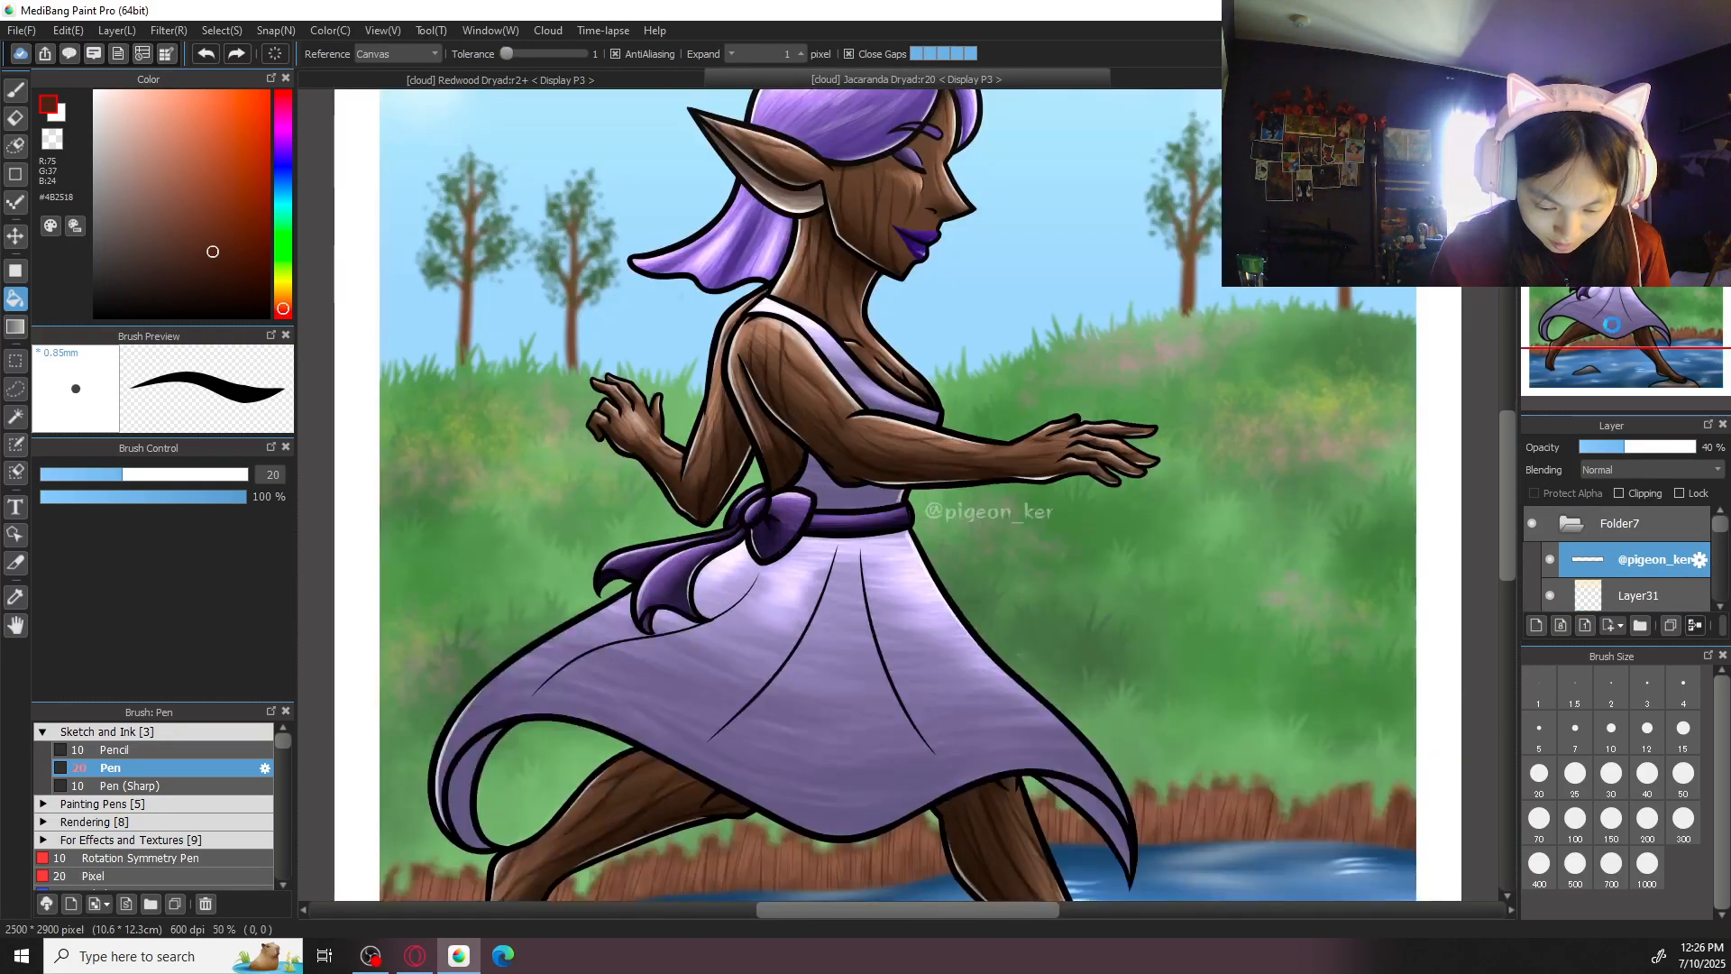
# - Examine the face and ears of the Jacaranda Dryad artwork up close and close that file
pyautogui.hotkey('ctrl', '+')
pyautogui.moveTo(1059, 328); pyautogui.dragTo(1068, 619)
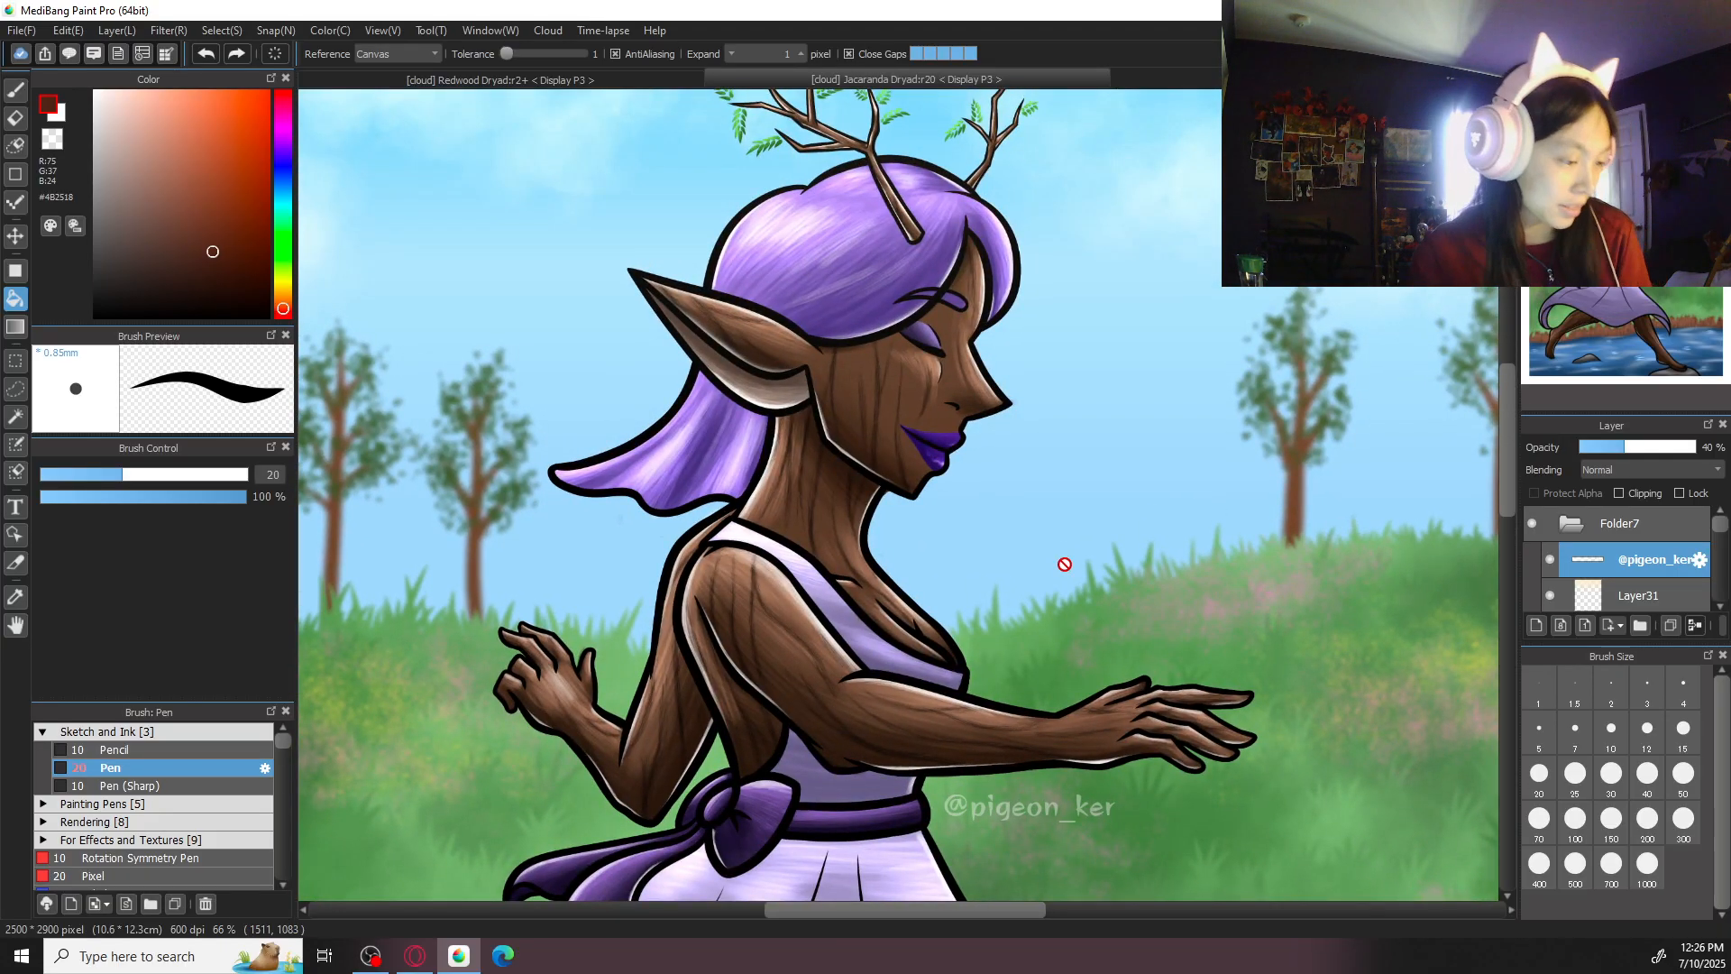
pyautogui.hotkey('ctrl', 'w')
# - Sample the skin brown, change it to the paler #A58173, and fill the inner area of both ears
pyautogui.keyDown('alt'); pyautogui.click(1028, 606); pyautogui.keyUp('alt')
pyautogui.hotkey('ctrl', '+')
pyautogui.hotkey('ctrl', '+')
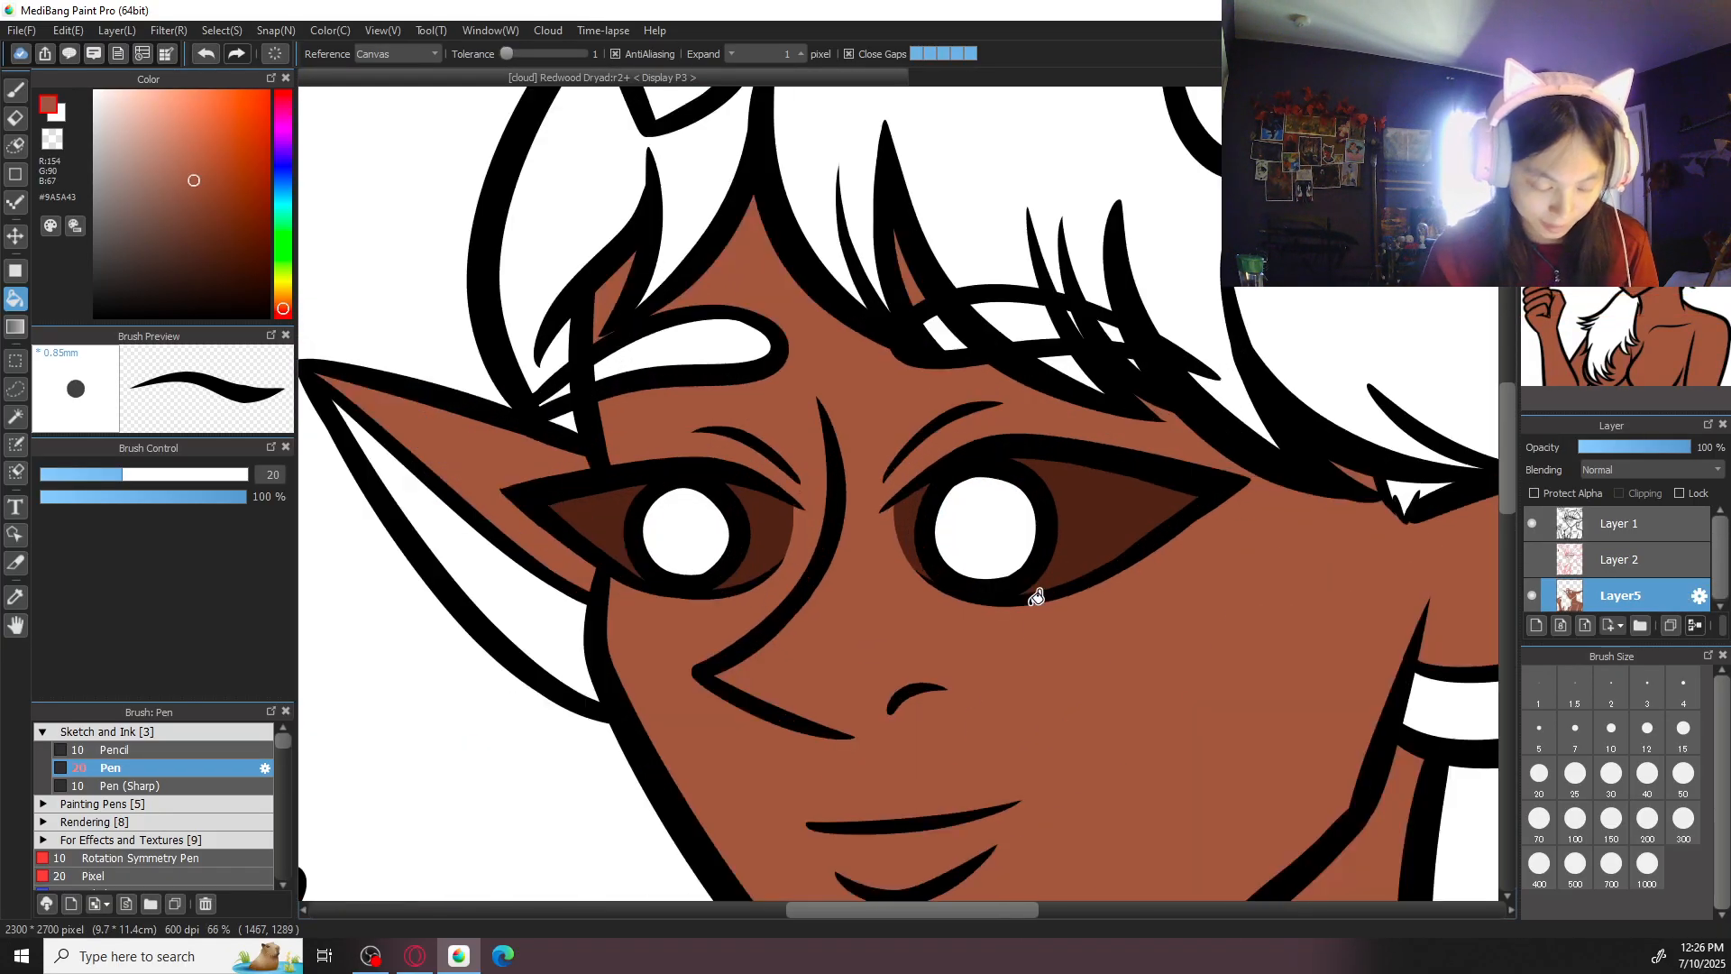
pyautogui.moveTo(150, 144); pyautogui.dragTo(146, 171)
pyautogui.click(519, 549)
pyautogui.moveTo(967, 647); pyautogui.dragTo(892, 557)
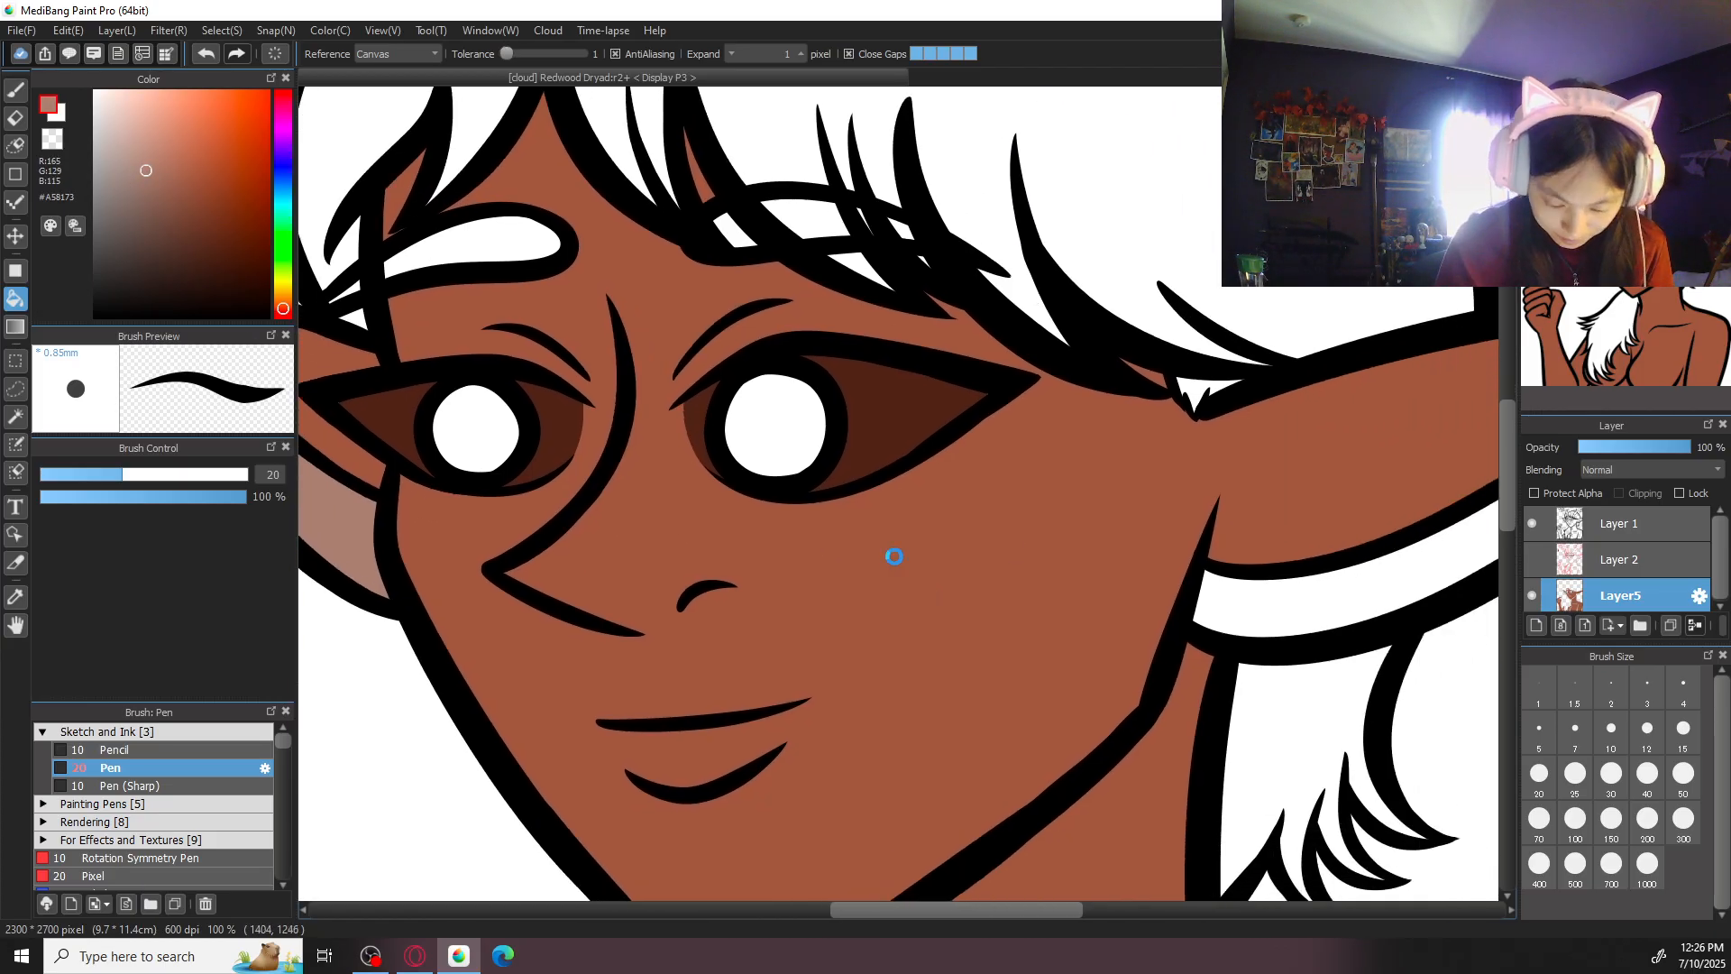
pyautogui.click(1307, 608)
# - Inspect the inner-ear fills on both ears and compare them with the whole figure
pyautogui.moveTo(1340, 603); pyautogui.dragTo(662, 737)
pyautogui.press('b')
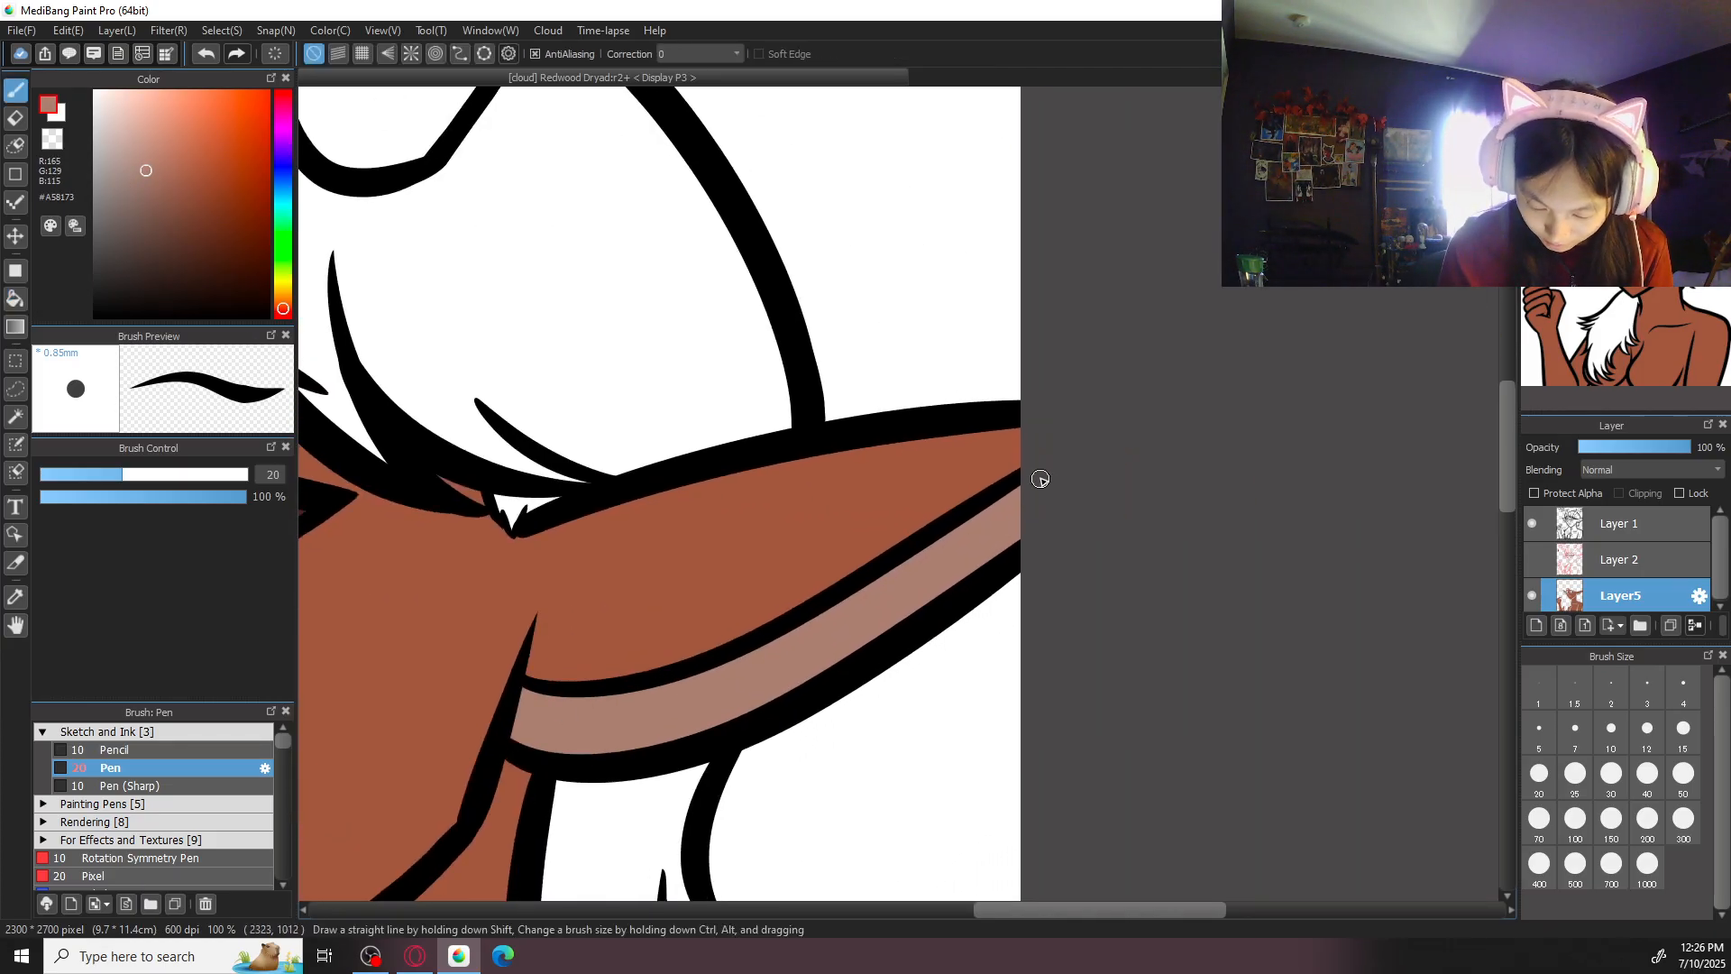
pyautogui.moveTo(402, 642); pyautogui.dragTo(1073, 535)
pyautogui.moveTo(811, 499); pyautogui.dragTo(1142, 580)
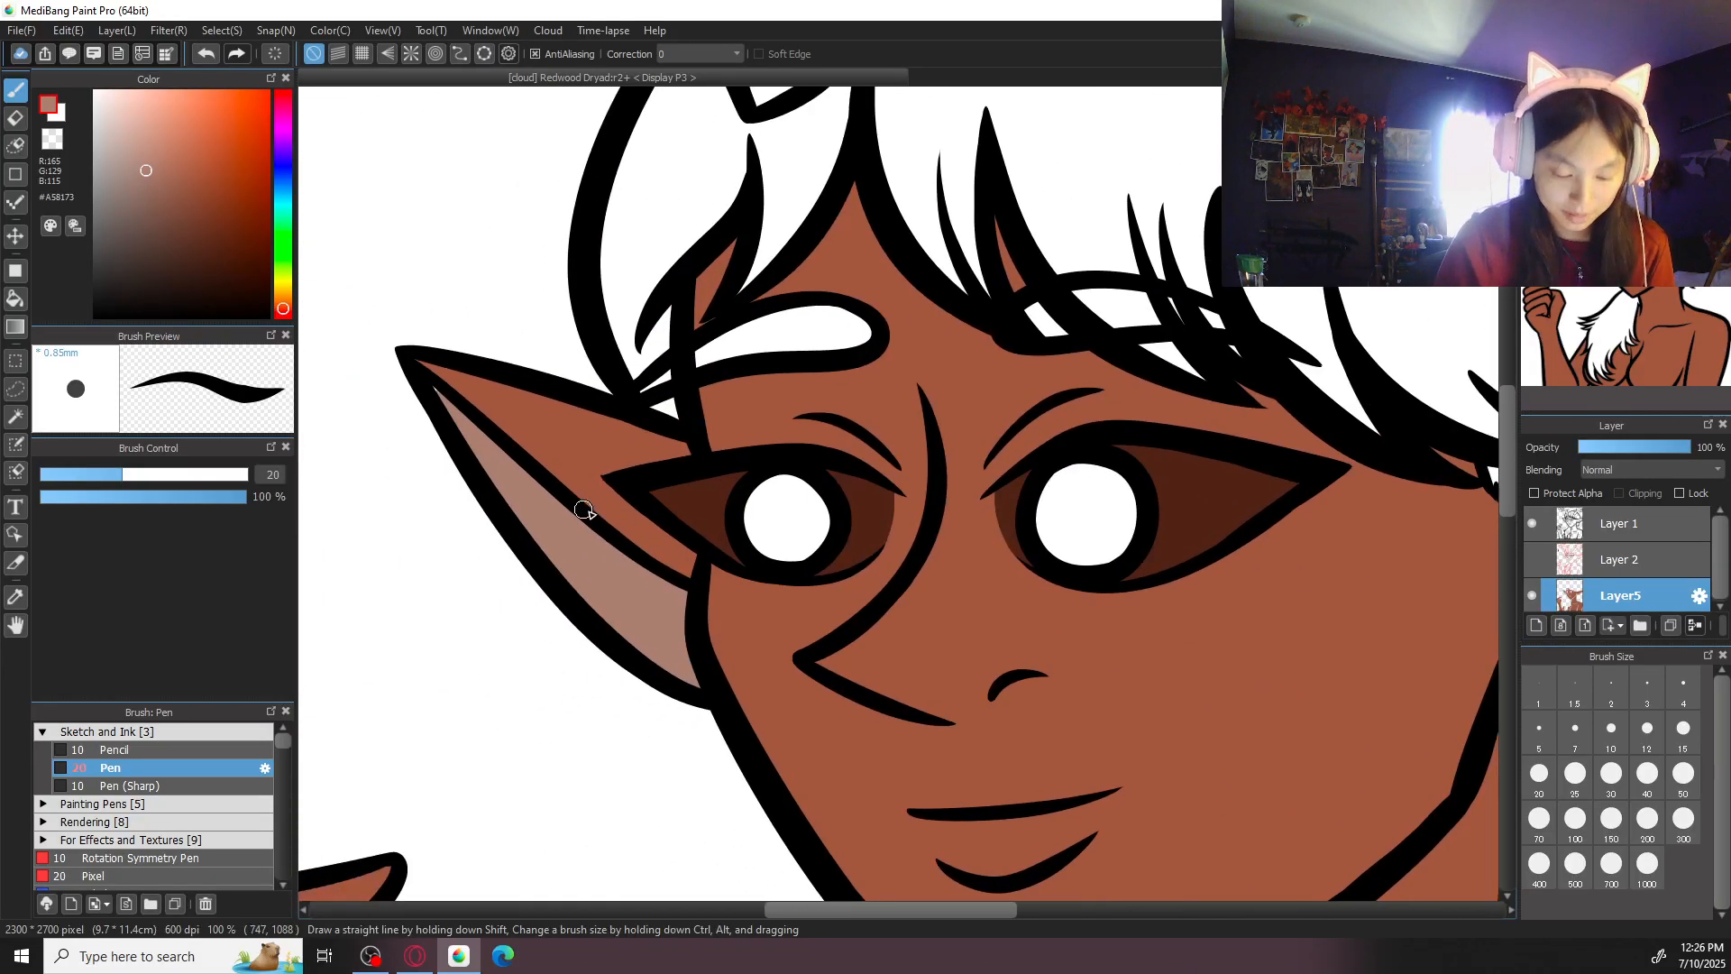
pyautogui.scroll(-5, 517, 487)
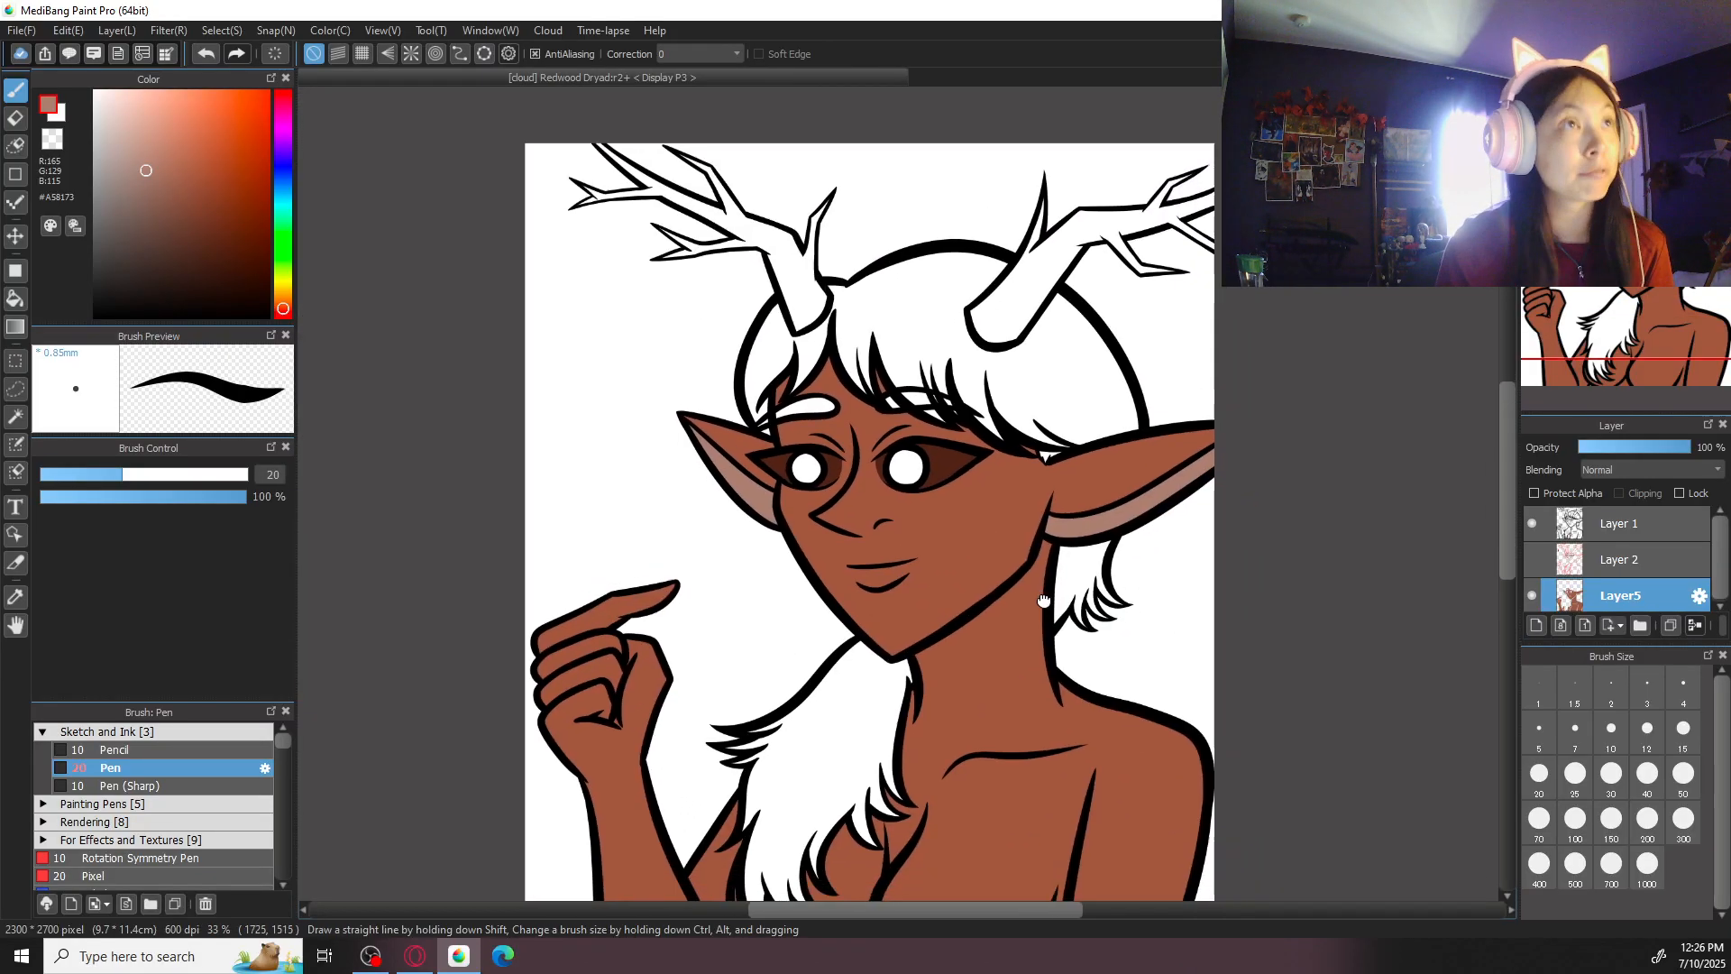
pyautogui.scroll(2, 1024, 626)
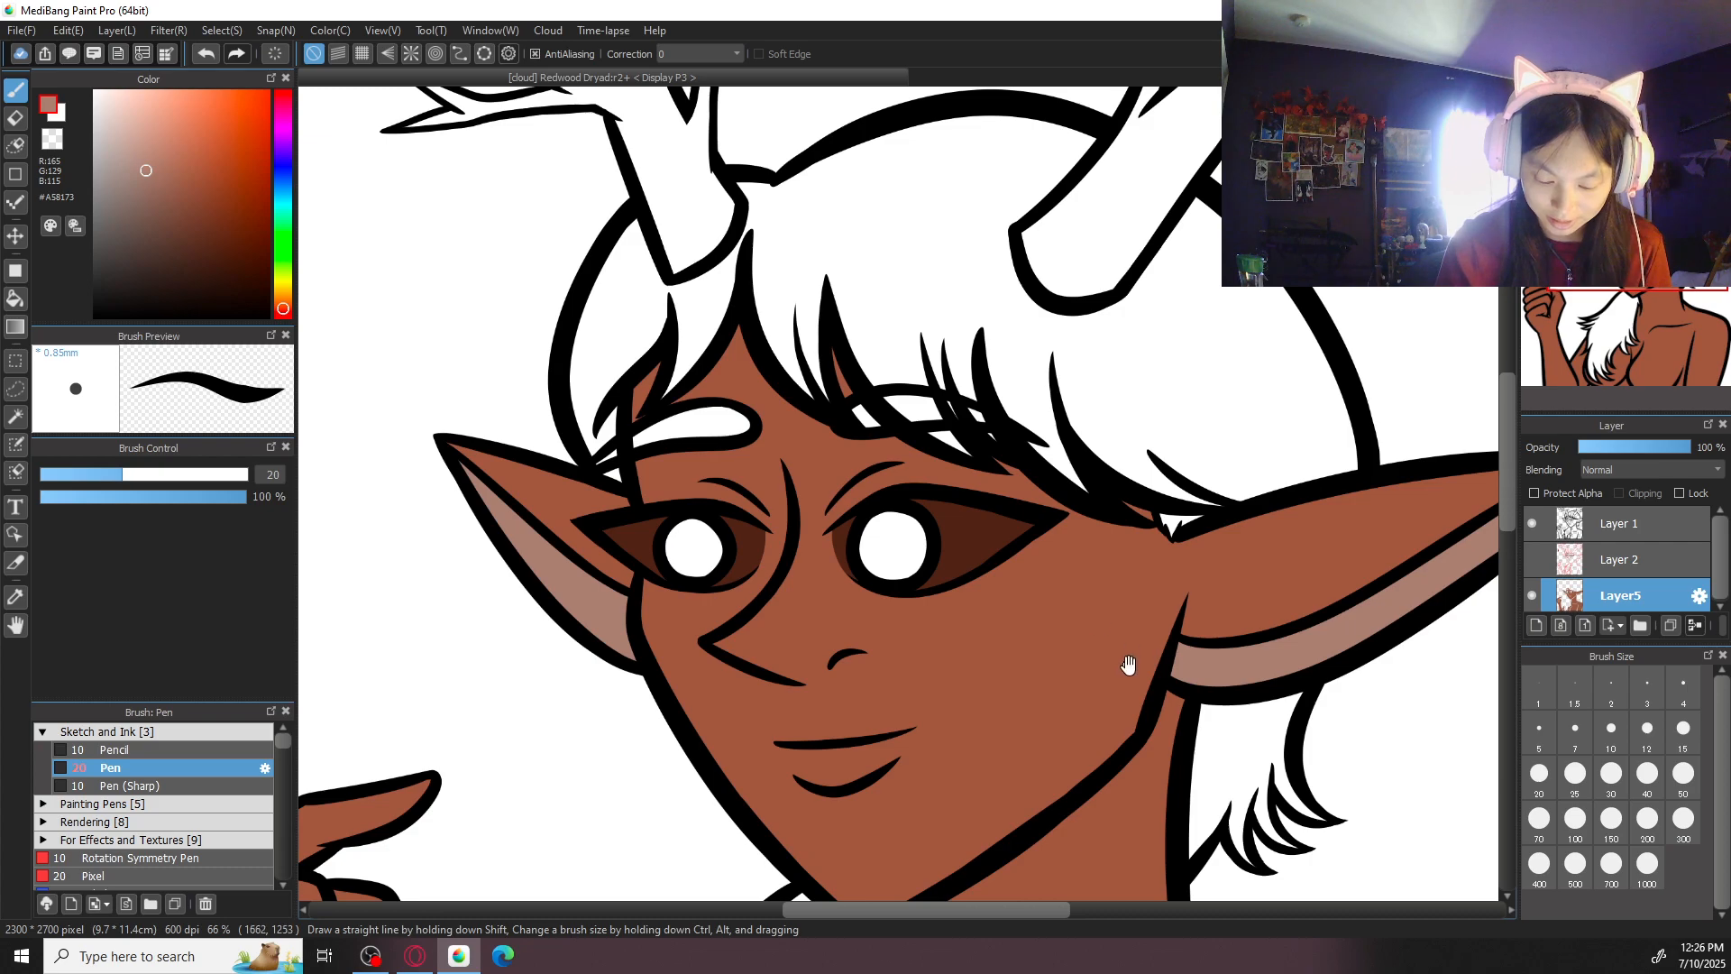
pyautogui.scroll(-2, 1130, 664)
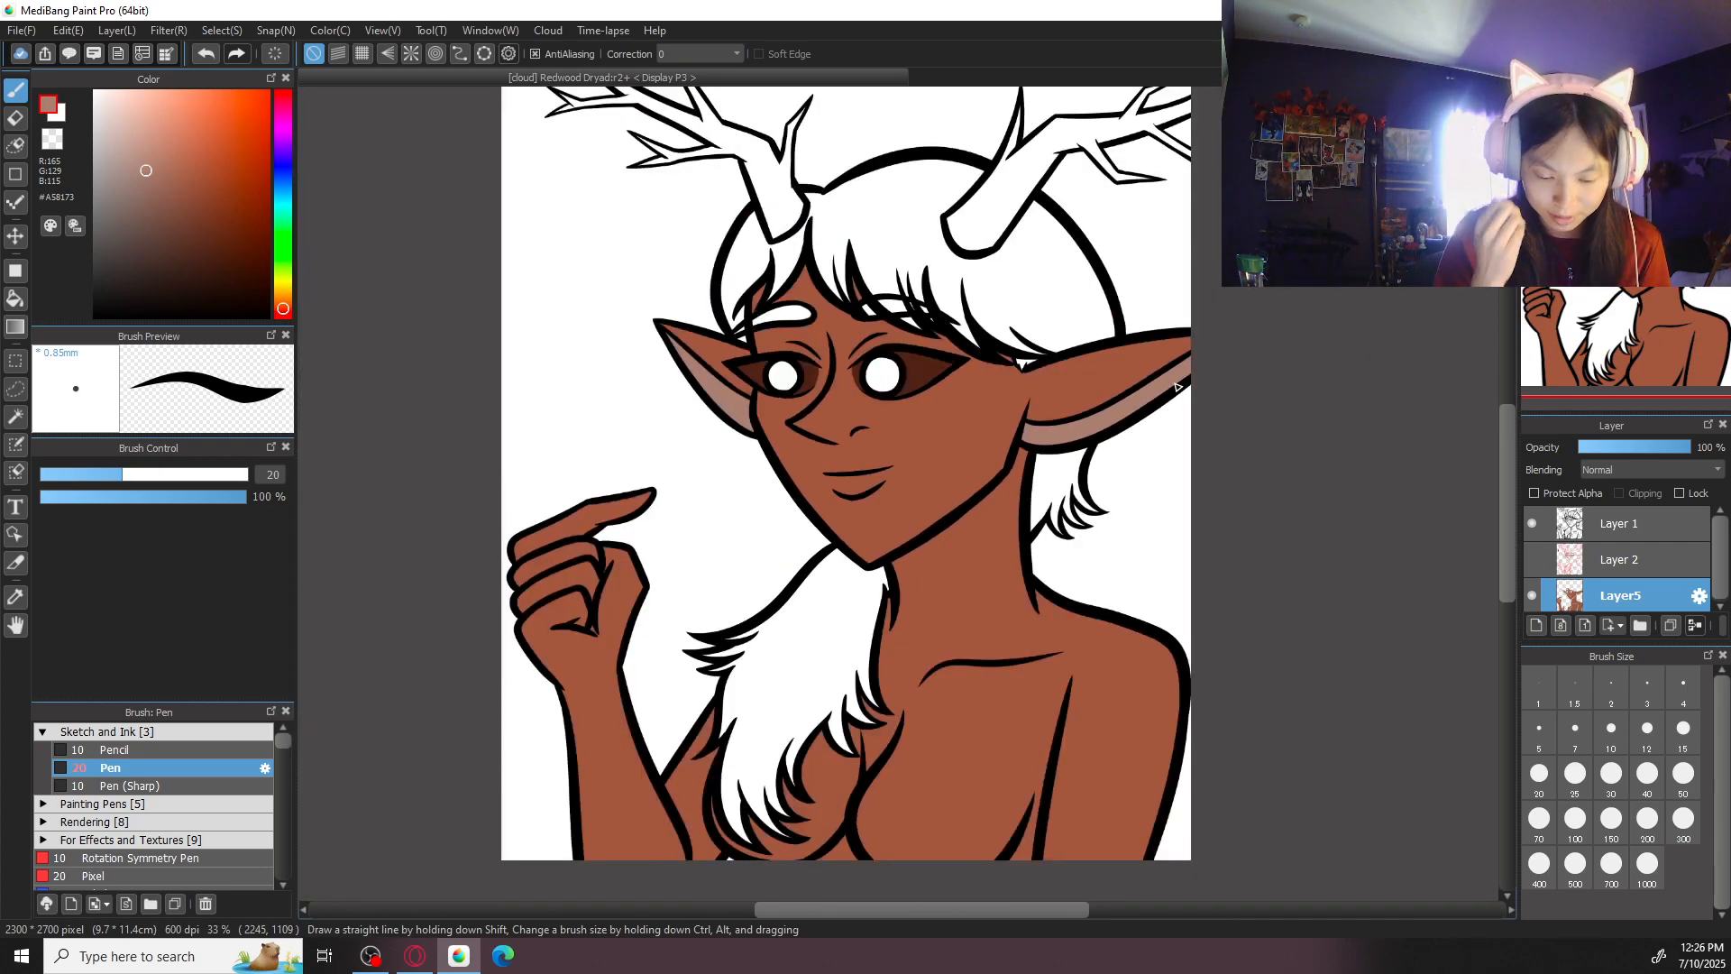
# - Sample the skin brown #9A5A43 and bucket-fill the main part of both antlers
pyautogui.keyDown('alt'); pyautogui.click(970, 587); pyautogui.keyUp('alt')
pyautogui.rightClick(956, 520)
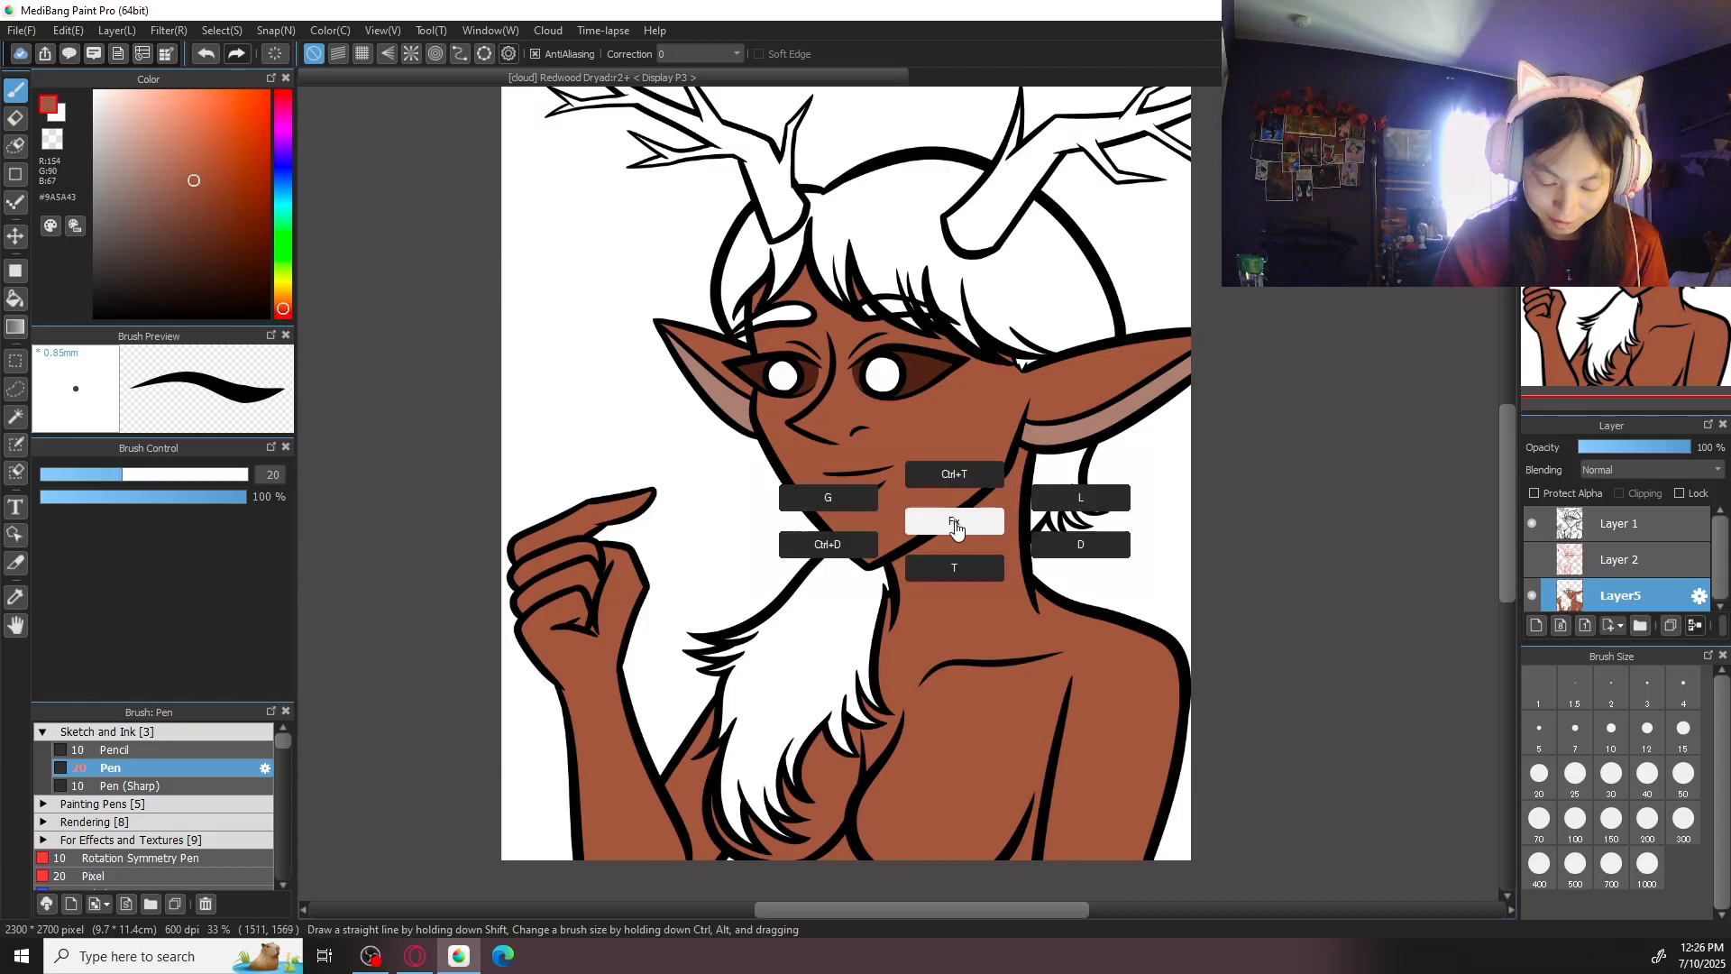
pyautogui.click(852, 499)
pyautogui.click(775, 186)
pyautogui.click(992, 215)
# - Fill the still-white outer branch and its small lower prong on the antler above the smaller ear
pyautogui.moveTo(999, 221); pyautogui.dragTo(1017, 577)
pyautogui.hotkey('ctrl', '+')
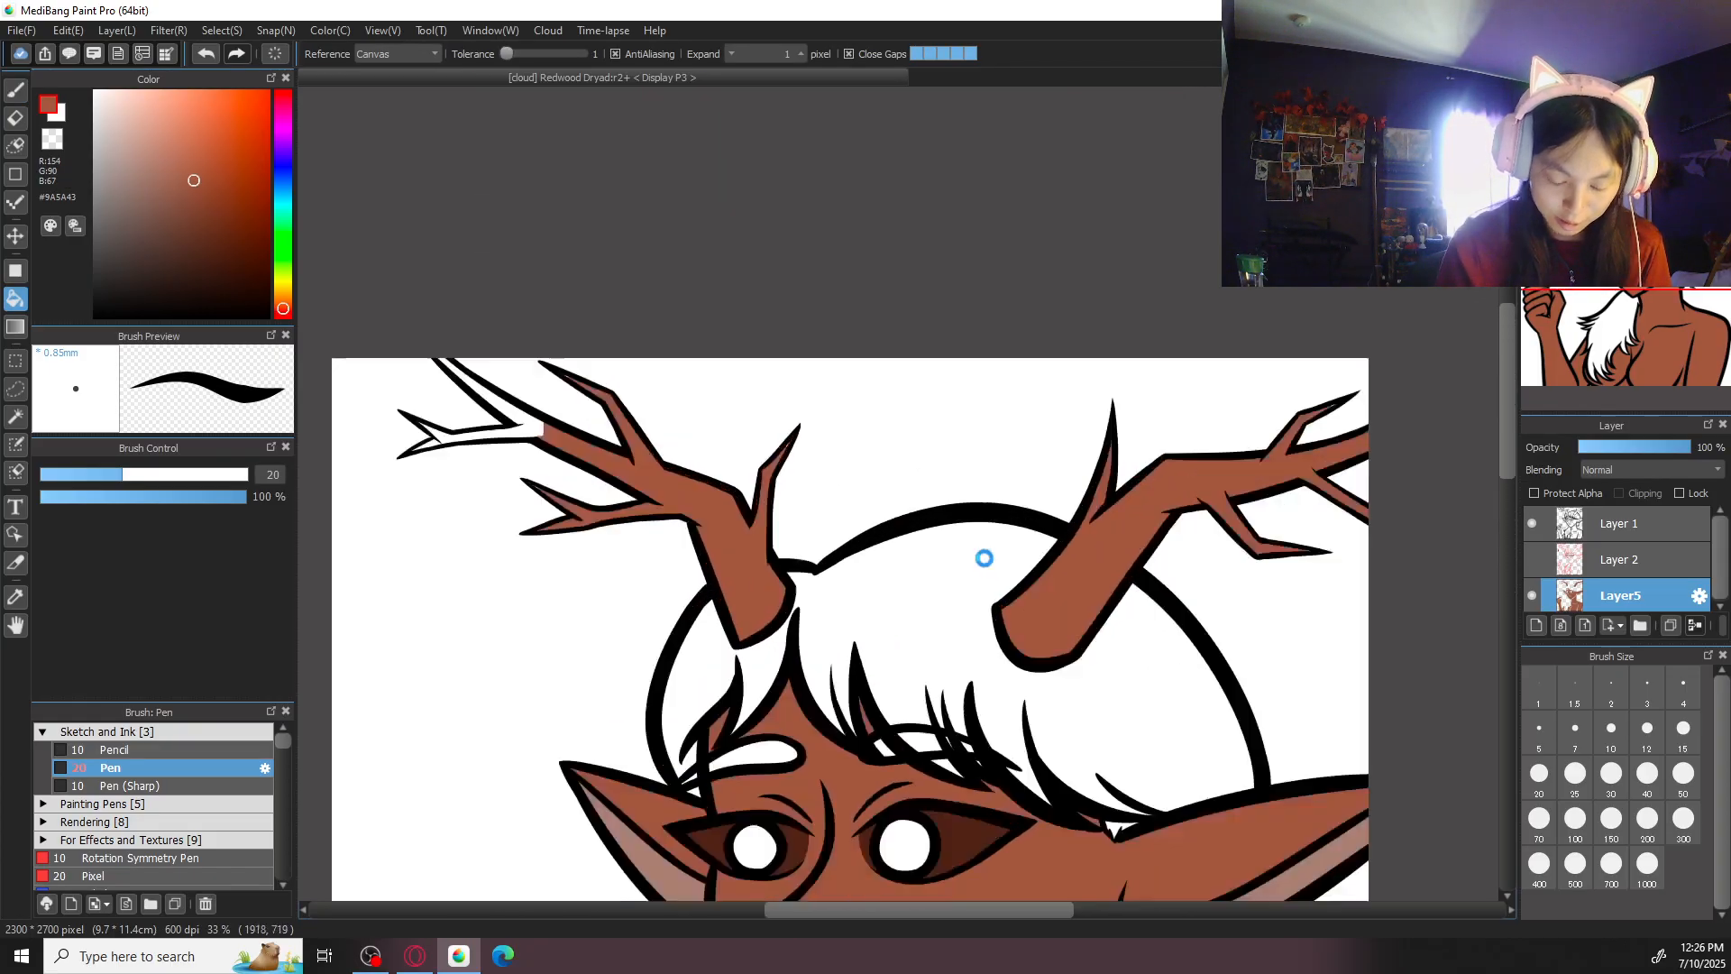
pyautogui.click(530, 422)
pyautogui.moveTo(527, 433); pyautogui.dragTo(904, 567)
pyautogui.hotkey('ctrl', '+')
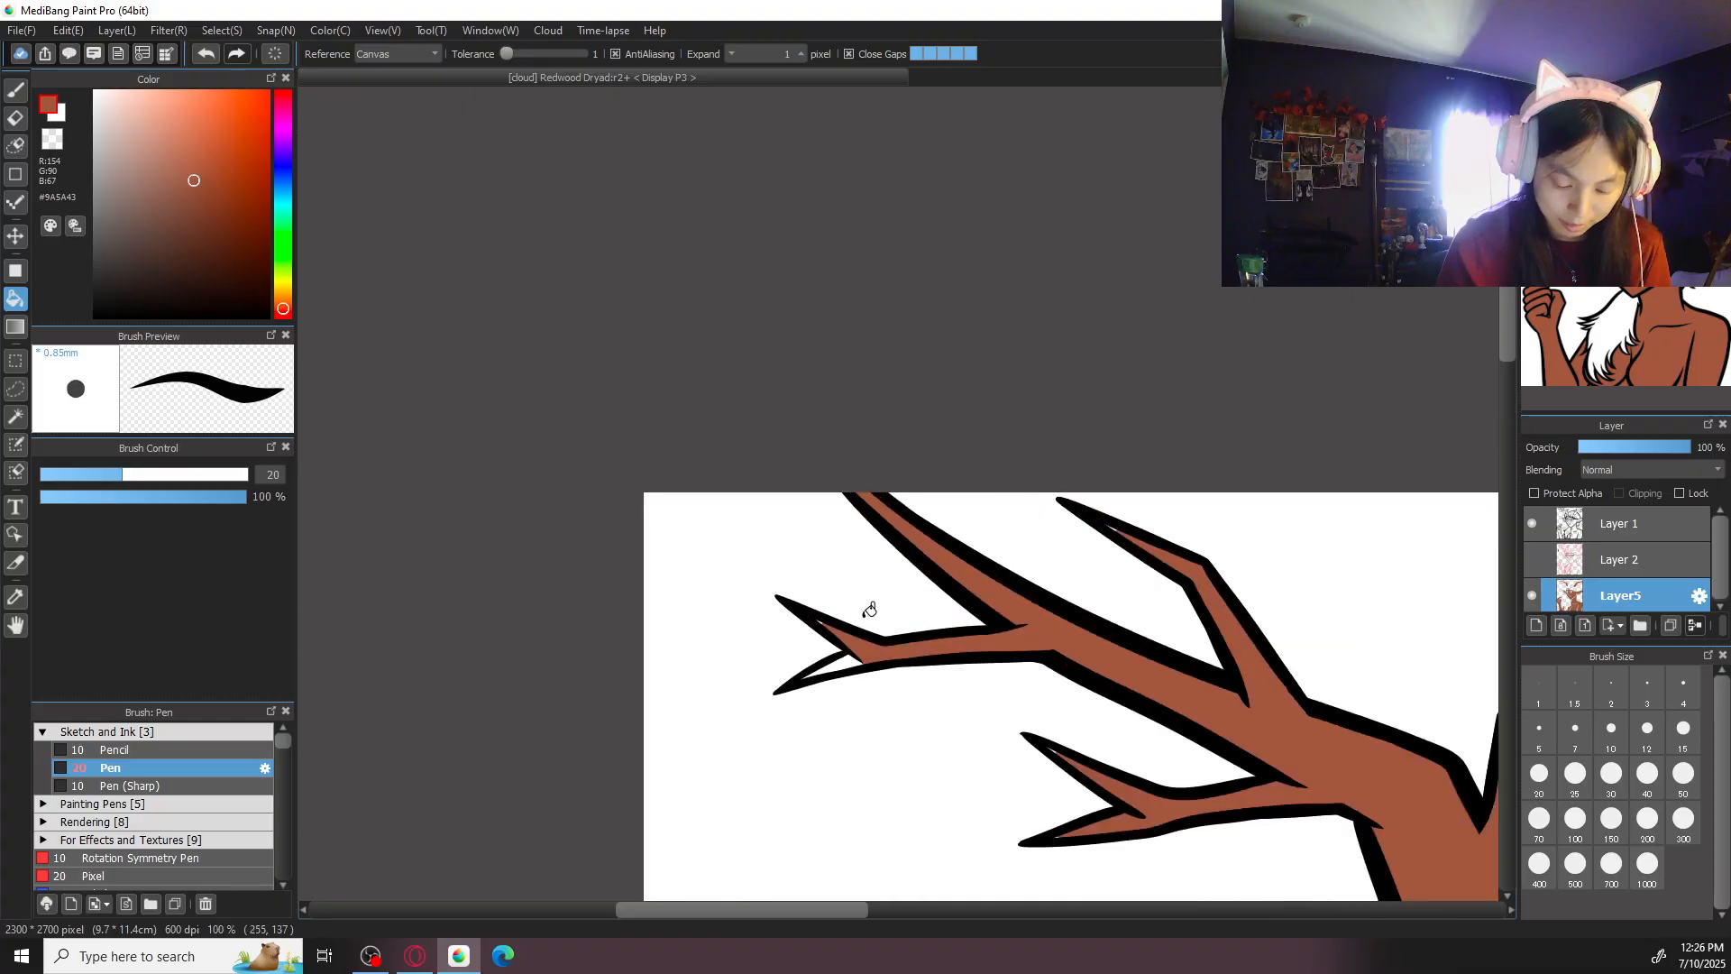
pyautogui.click(848, 655)
# - Switch to the brush and check the branch tips of both antlers and the rest of the figure for unfilled gaps
pyautogui.hotkey('ctrl', '+')
pyautogui.press('b')
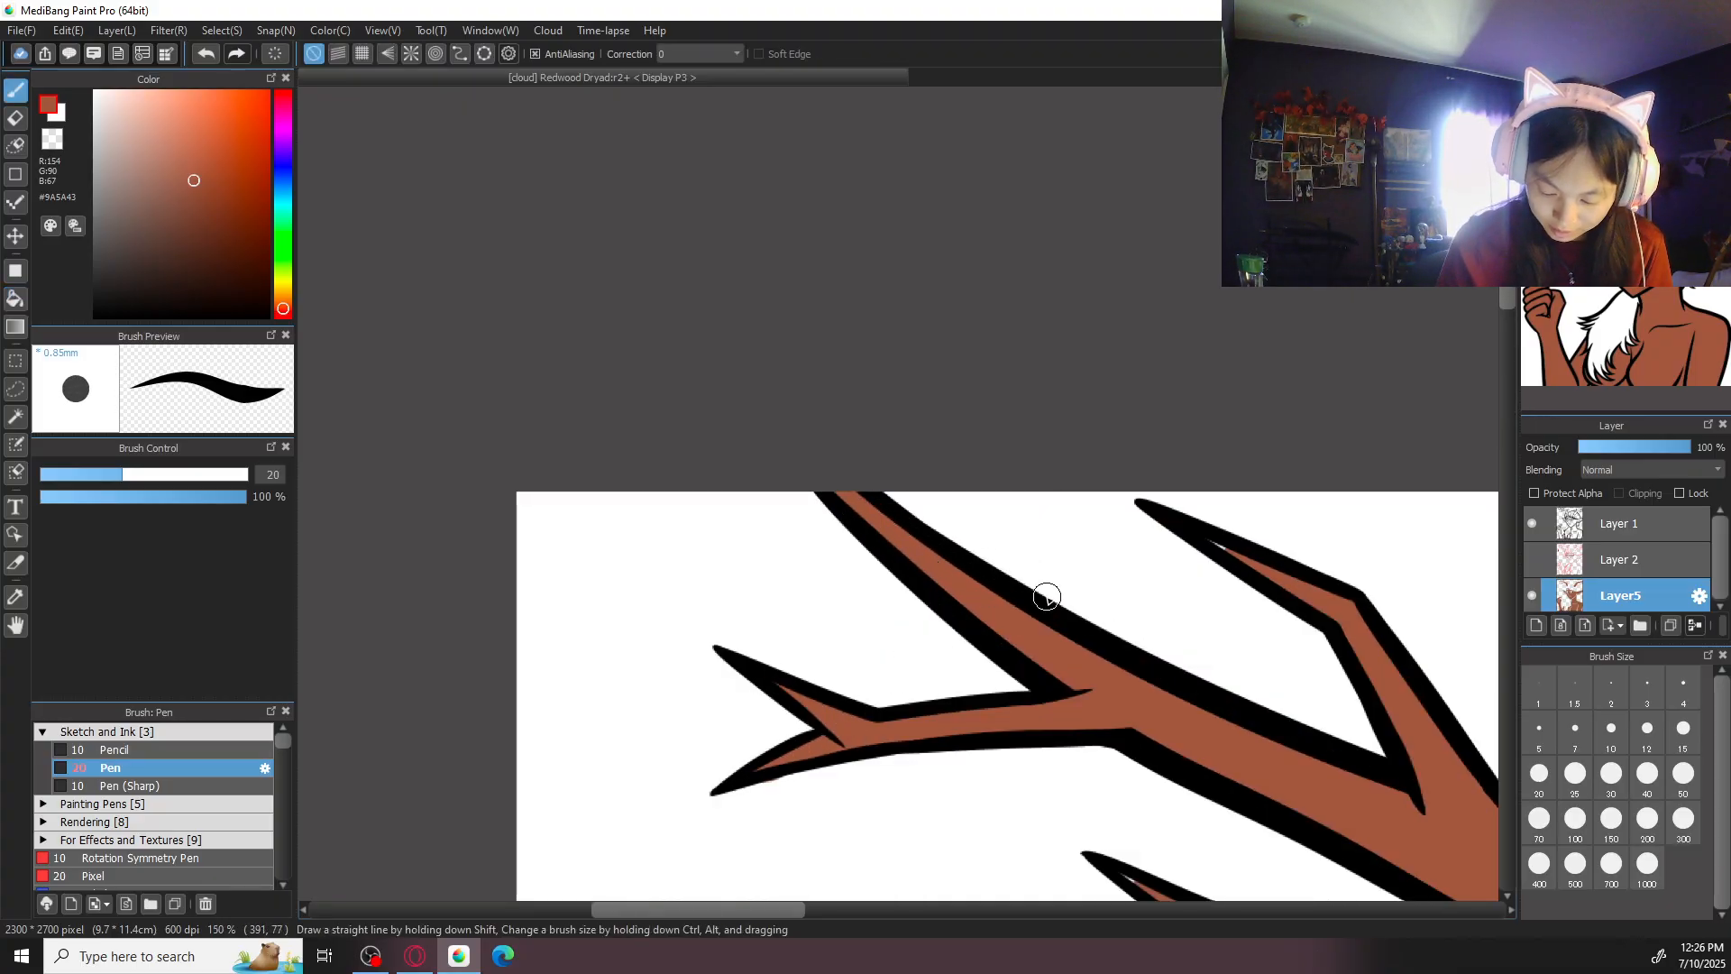
pyautogui.moveTo(1127, 757); pyautogui.dragTo(905, 538)
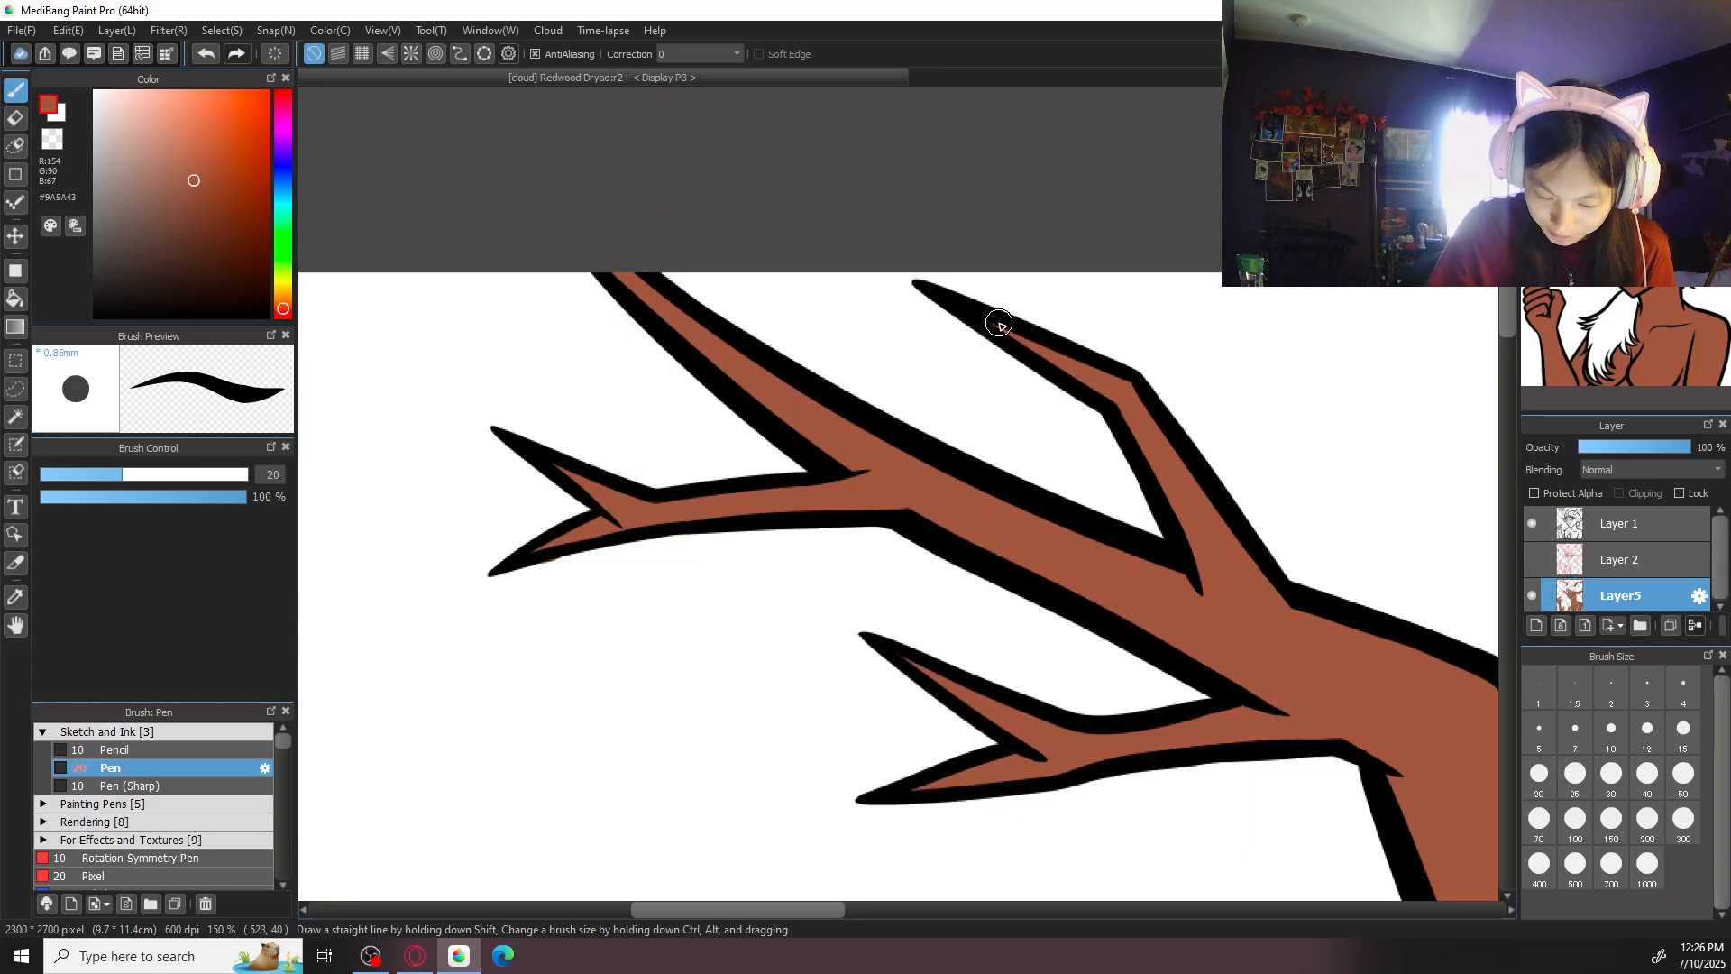
pyautogui.hotkey('ctrl', '-')
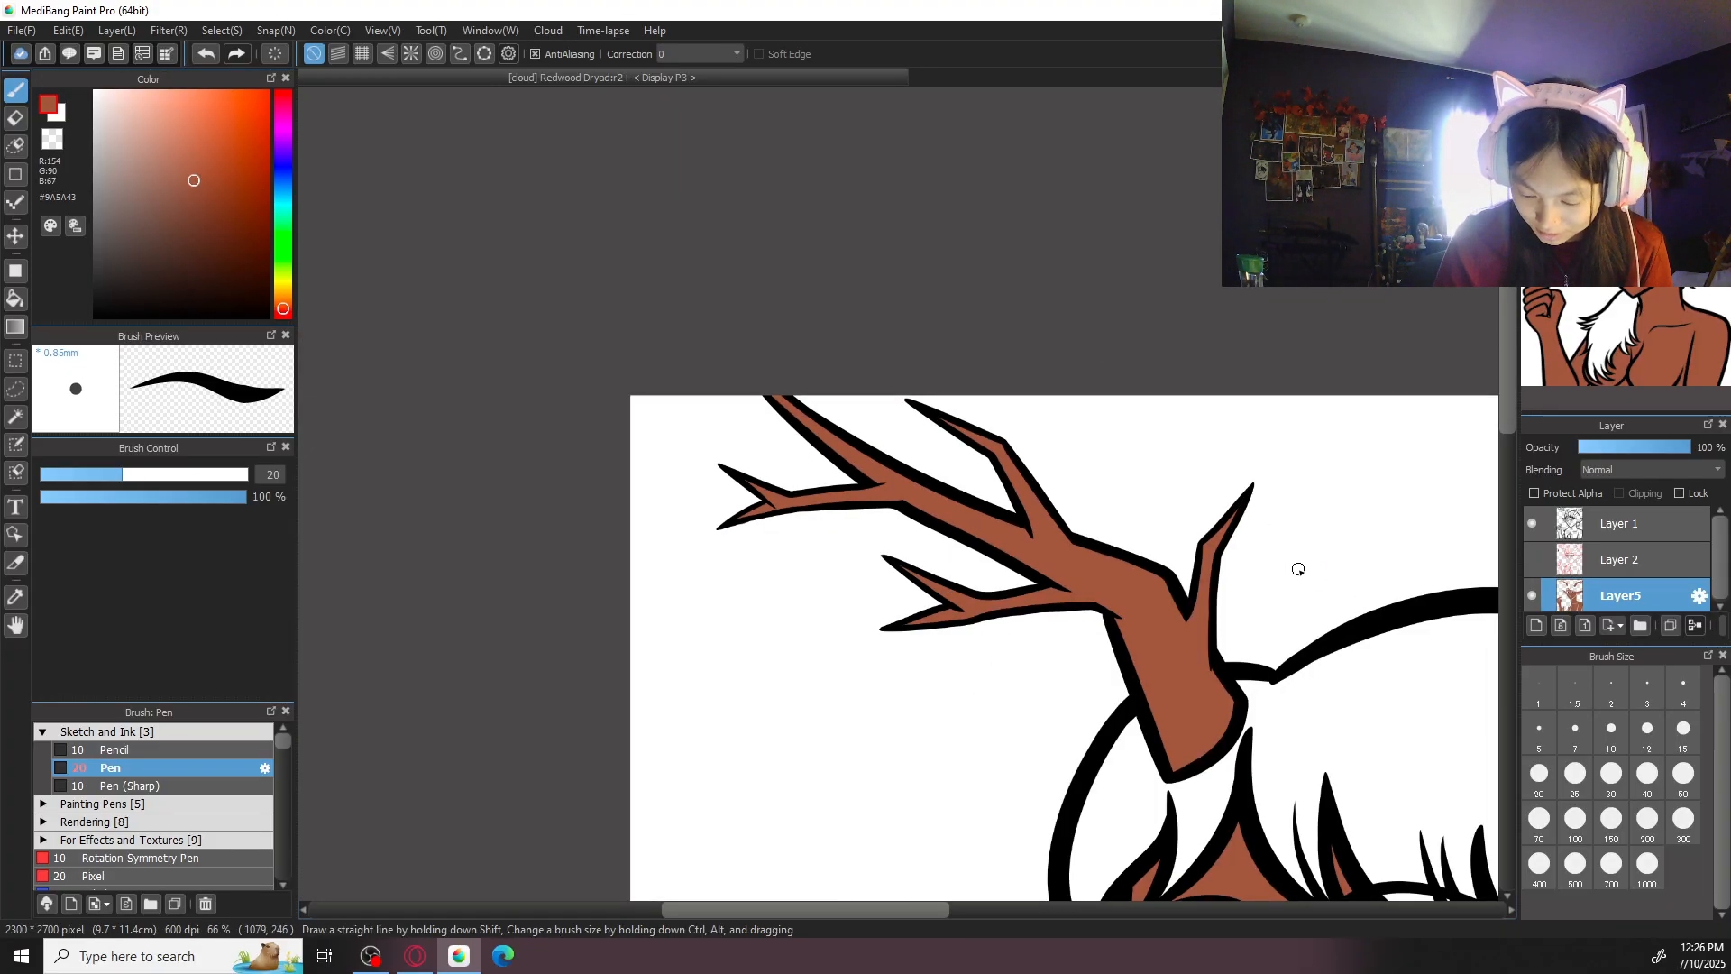
pyautogui.moveTo(1281, 634); pyautogui.dragTo(468, 669)
pyautogui.moveTo(1061, 647); pyautogui.dragTo(984, 650)
pyautogui.hotkey('ctrl', '+')
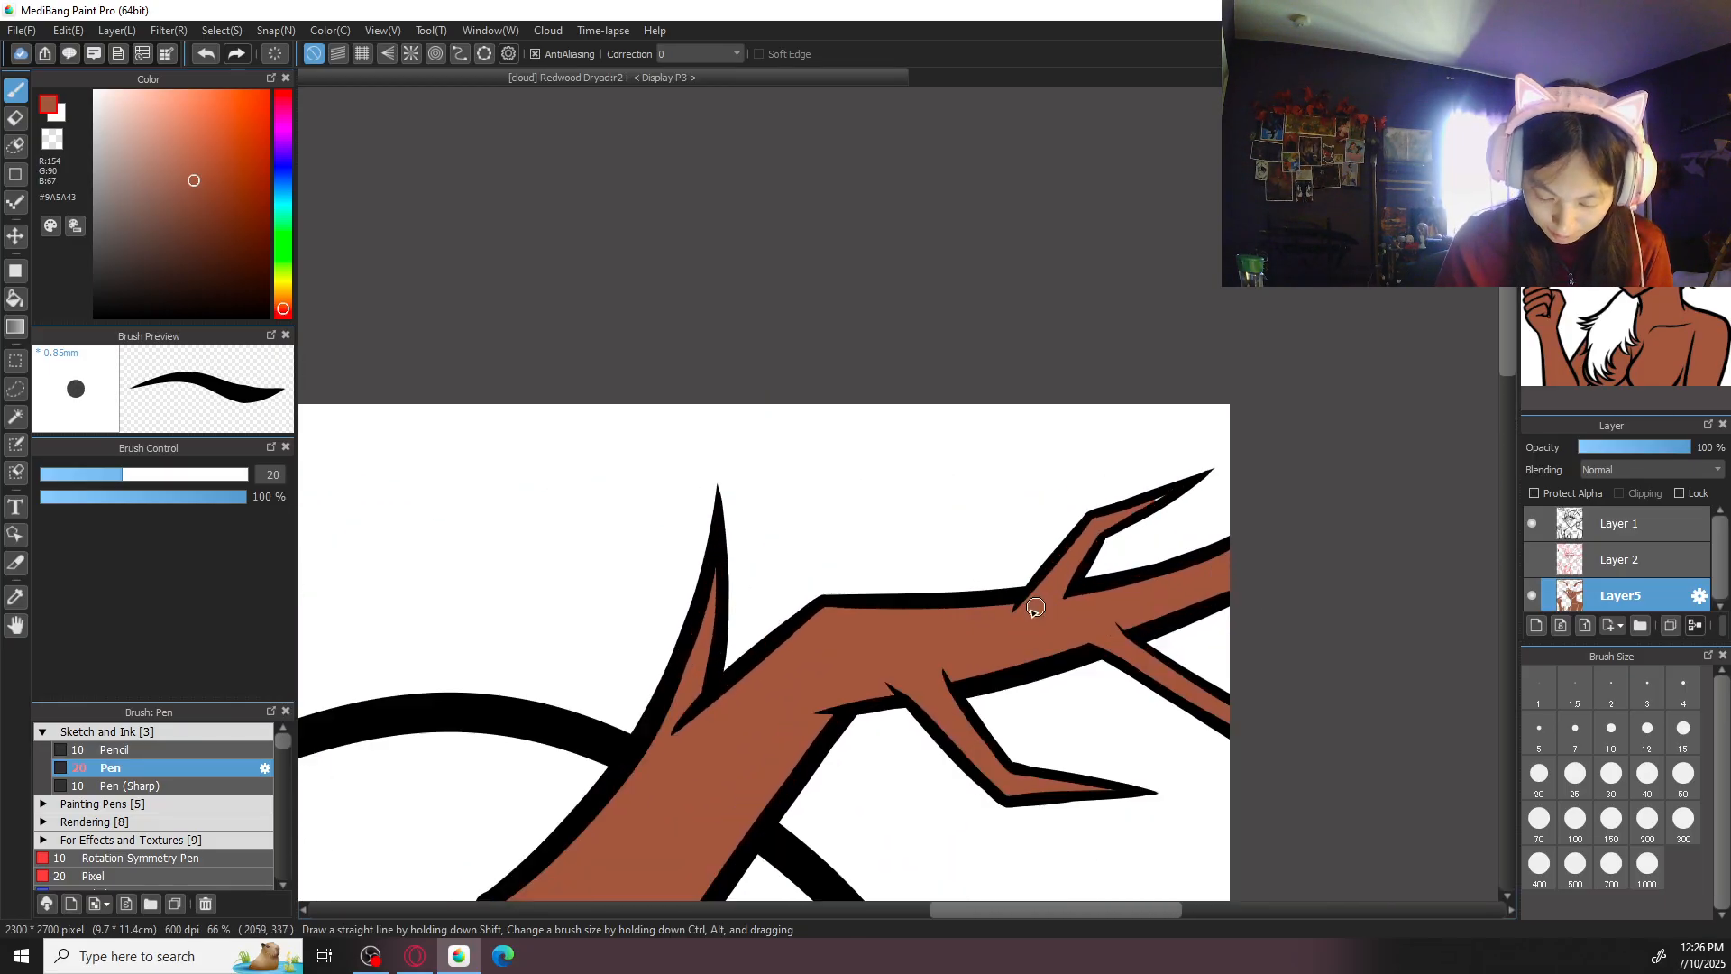
pyautogui.hotkey('ctrl', '+')
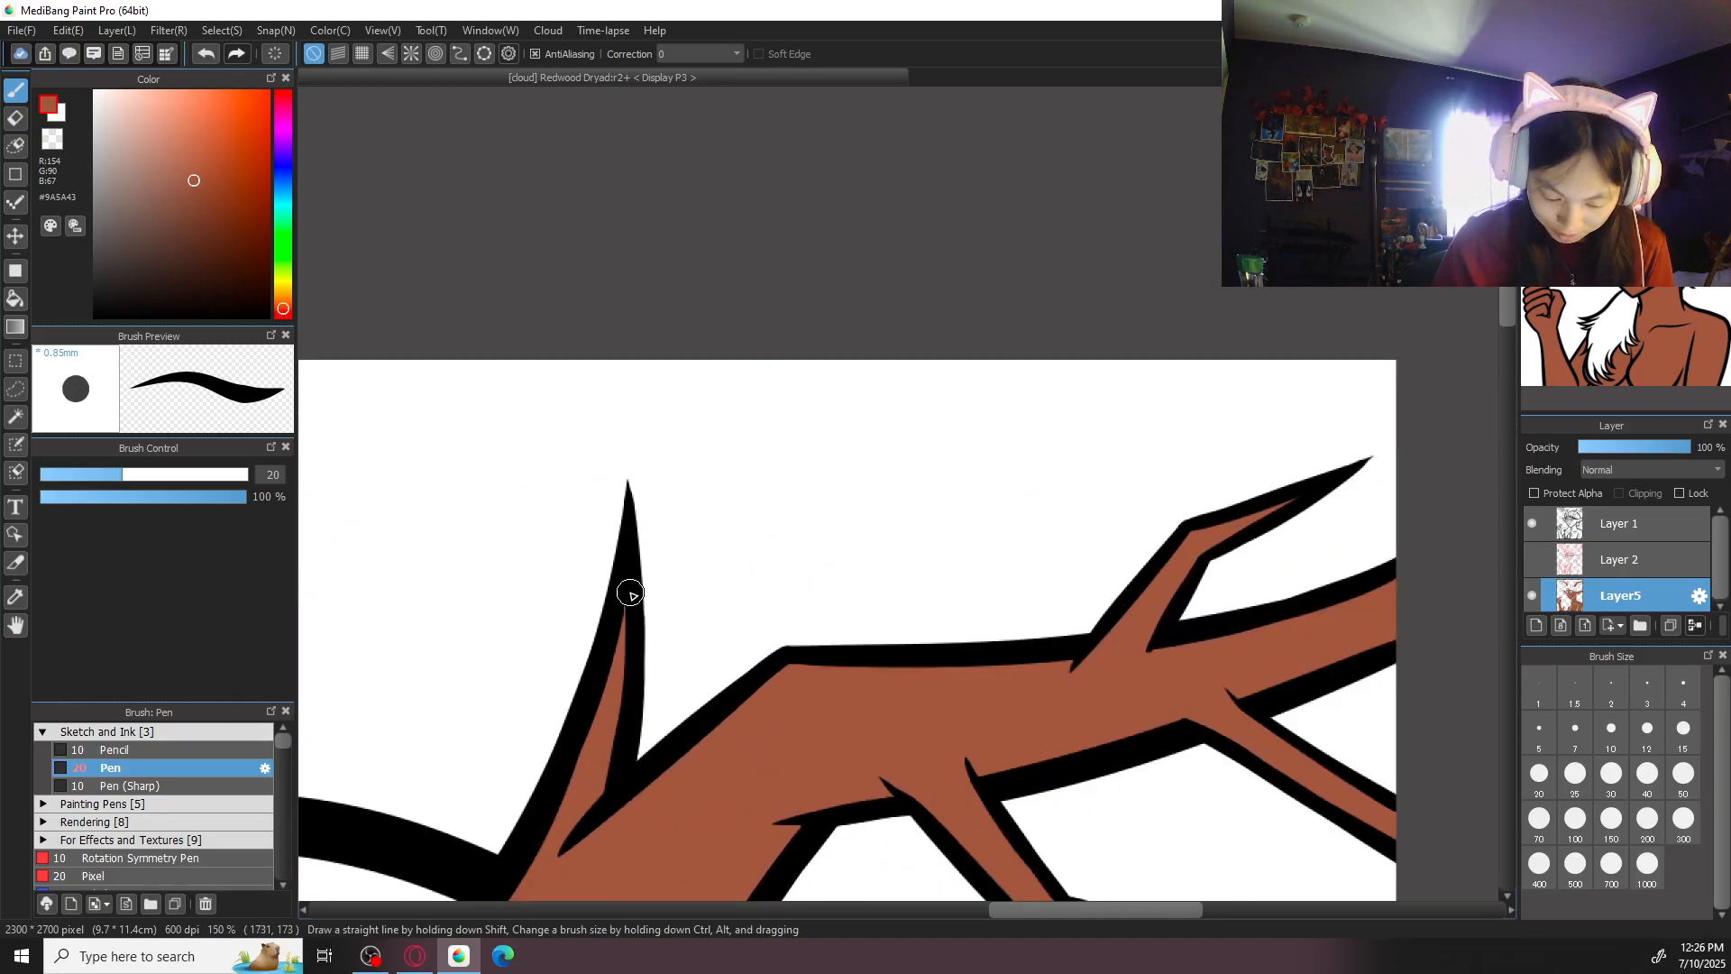
pyautogui.moveTo(1047, 623); pyautogui.dragTo(954, 294)
pyautogui.hotkey('ctrl', '-')
pyautogui.hotkey('ctrl', '-')
pyautogui.hotkey('ctrl', '-')
pyautogui.hotkey('ctrl', '-')
pyautogui.moveTo(1036, 698); pyautogui.dragTo(1176, 465)
pyautogui.moveTo(1043, 527); pyautogui.dragTo(1069, 388)
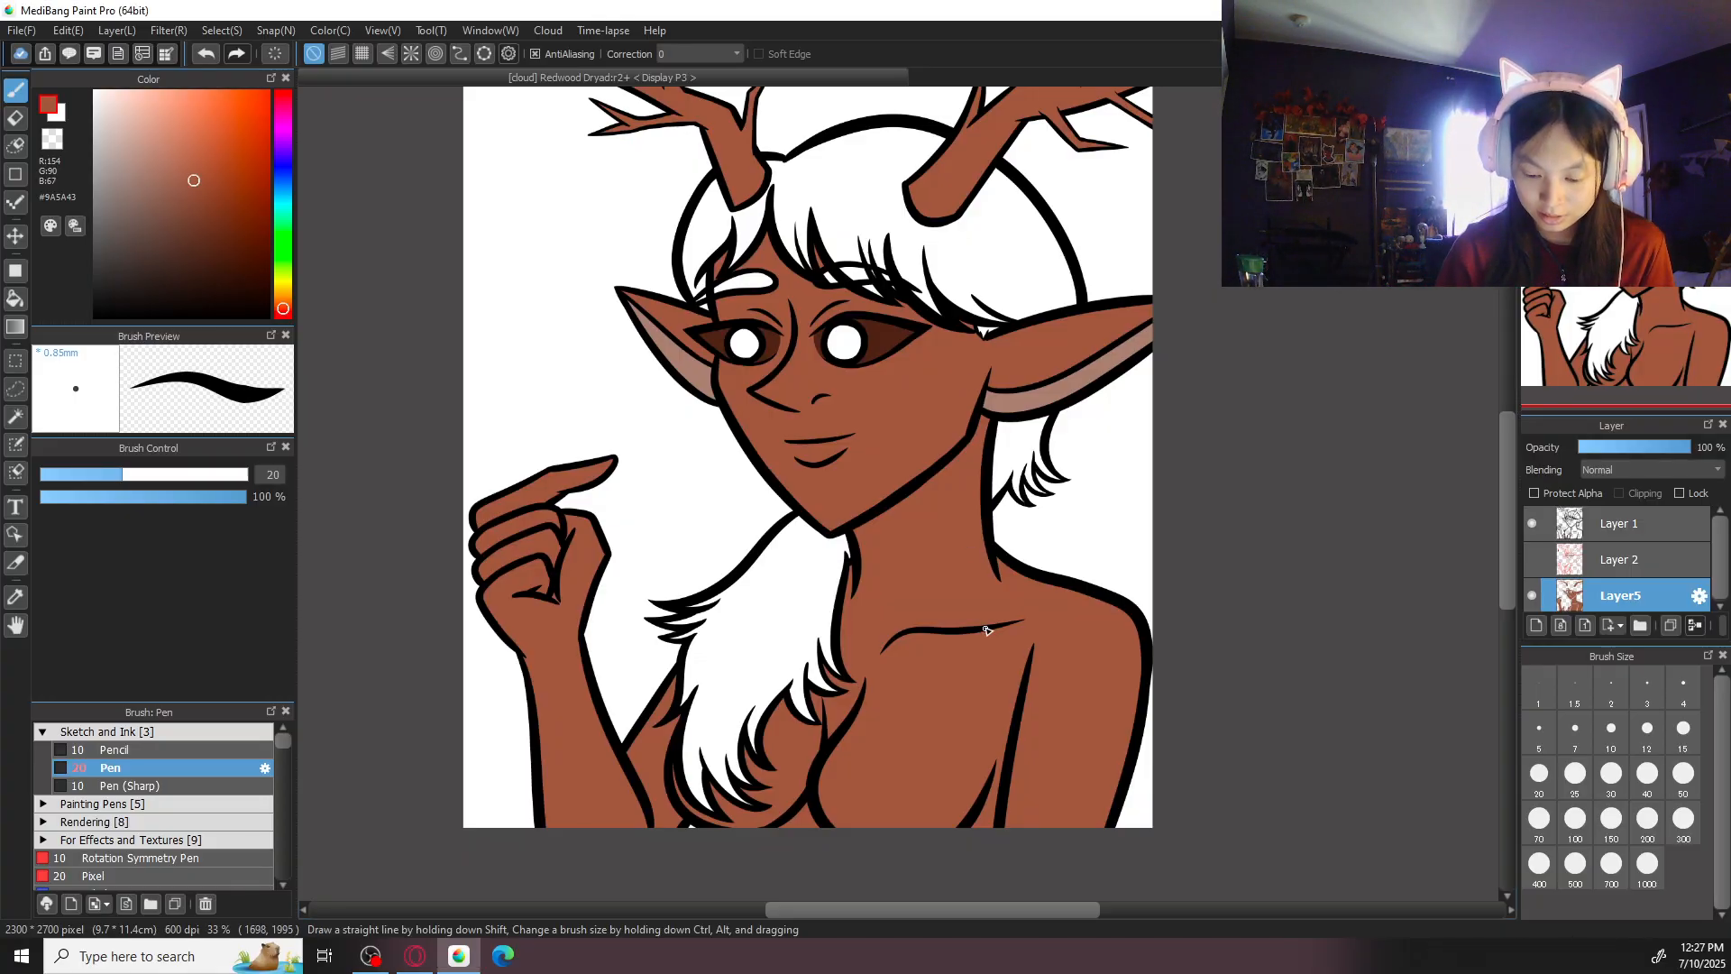
pyautogui.moveTo(1000, 509); pyautogui.dragTo(993, 638)
# - Choose dark green #1A4512 and try it as the fill for the hair section above the smaller ear
pyautogui.hotkey('ctrl', '+')
pyautogui.hotkey('ctrl', '+')
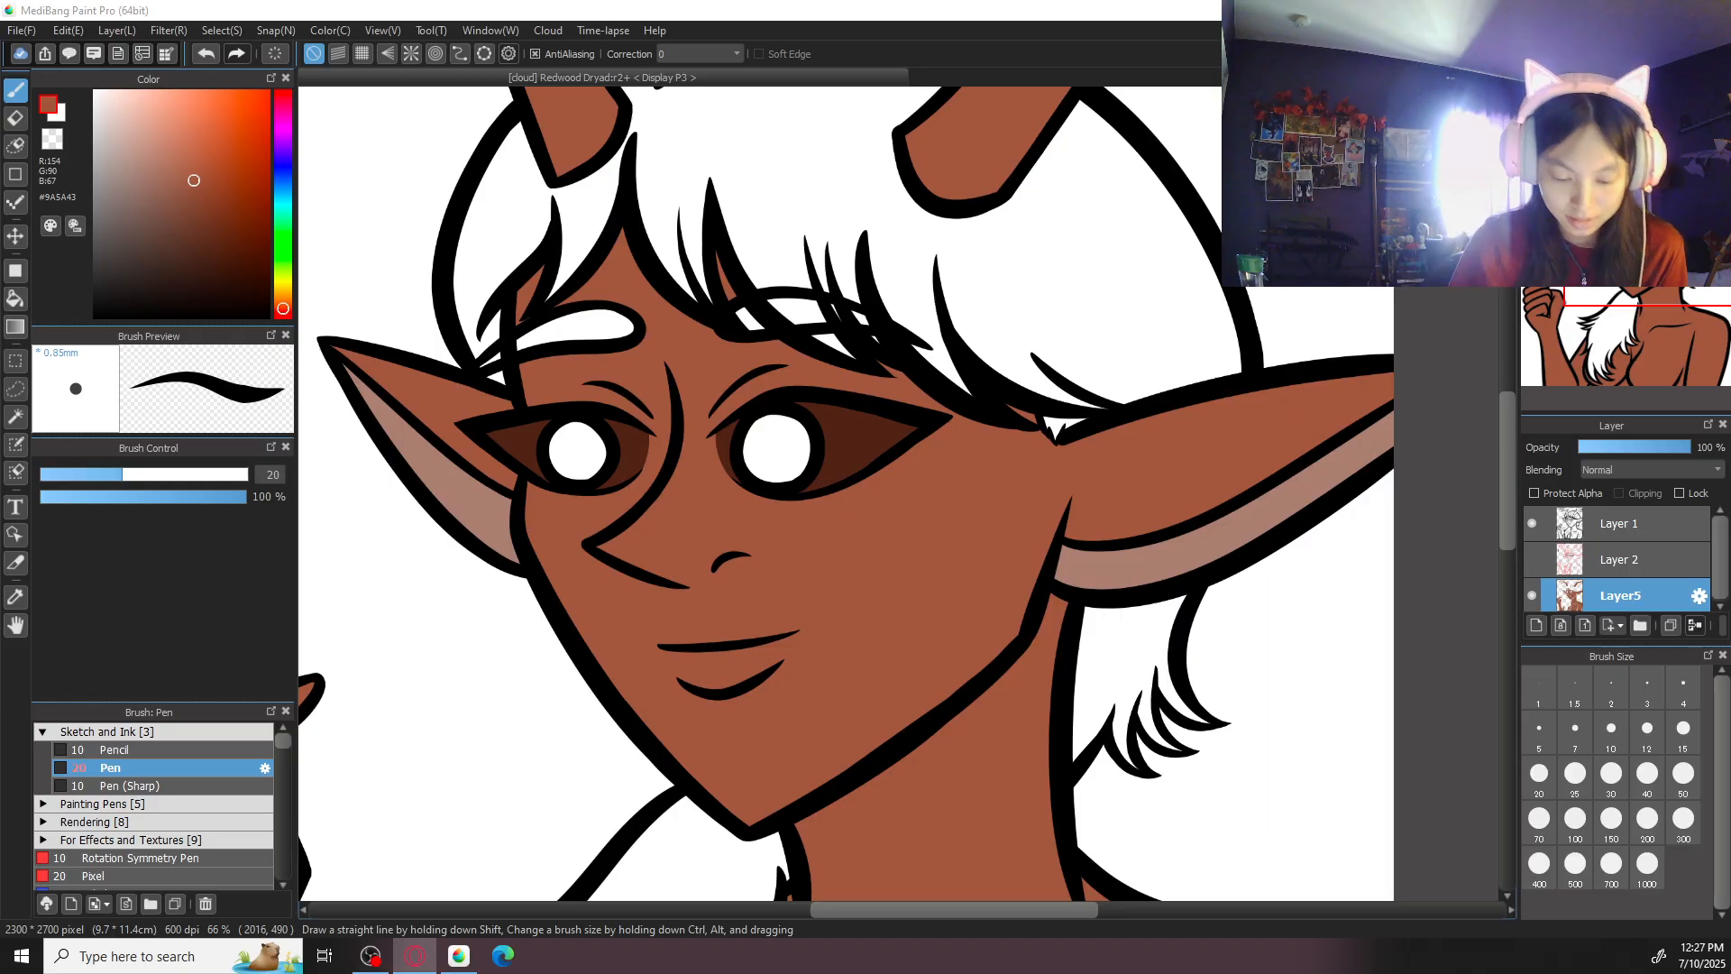
pyautogui.click(285, 248)
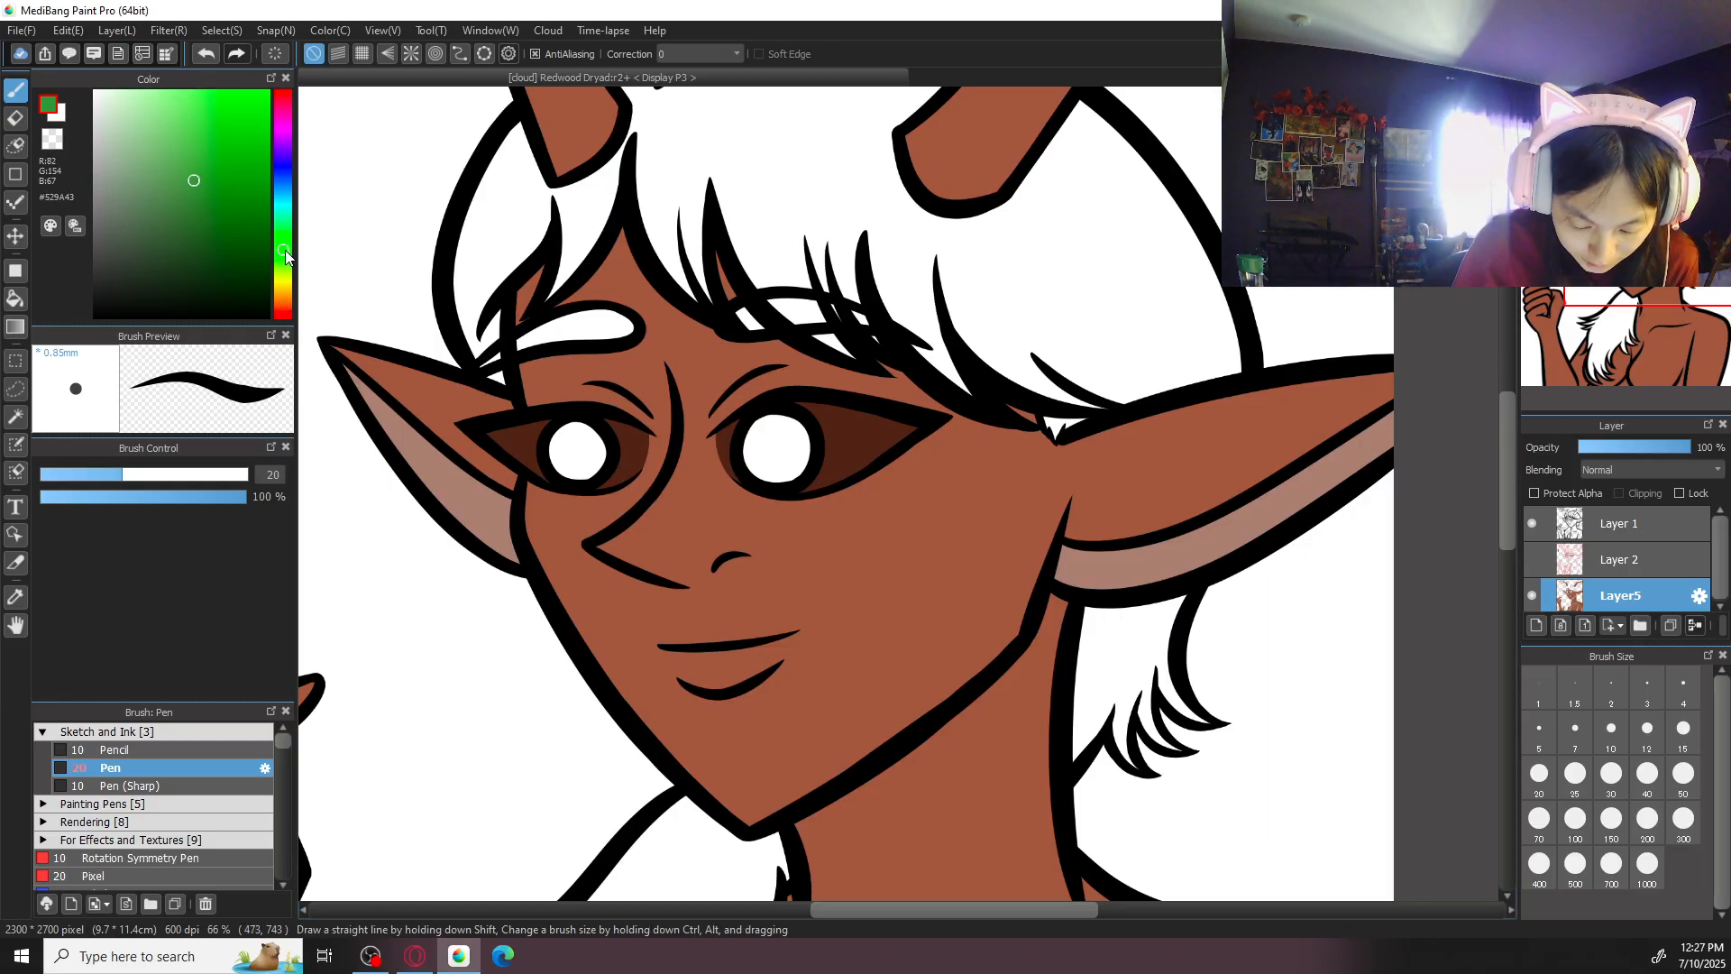
pyautogui.click(191, 271)
pyautogui.moveTo(193, 276); pyautogui.dragTo(225, 259)
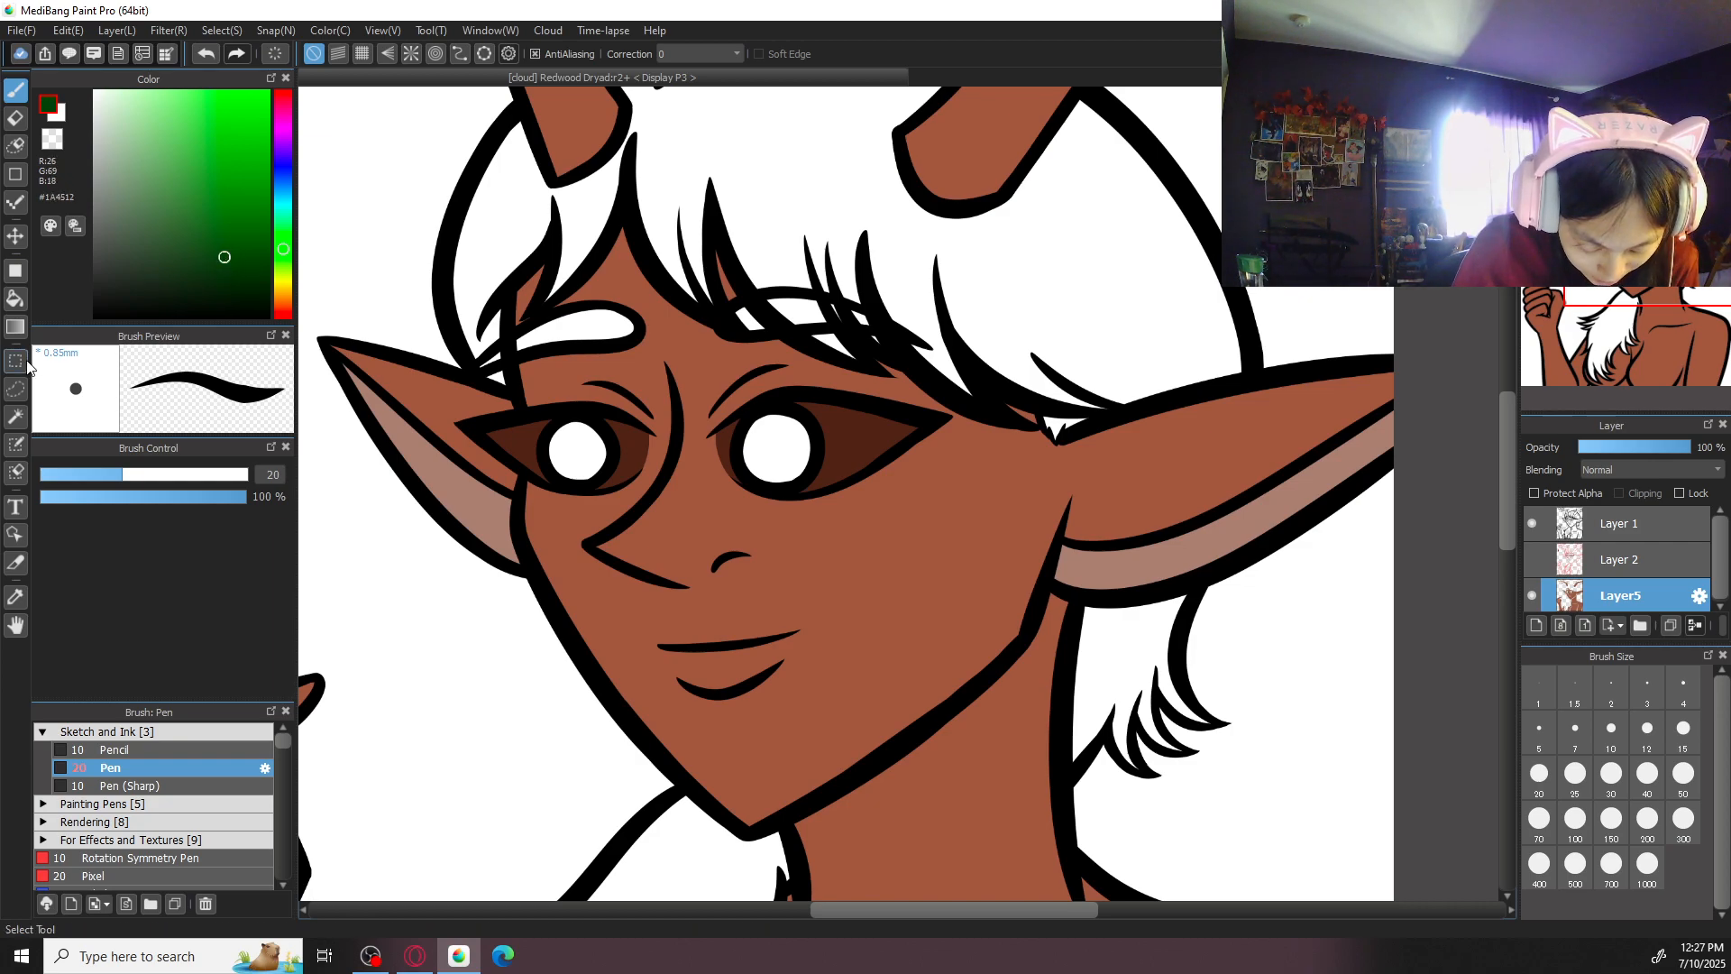
pyautogui.click(15, 299)
pyautogui.click(534, 221)
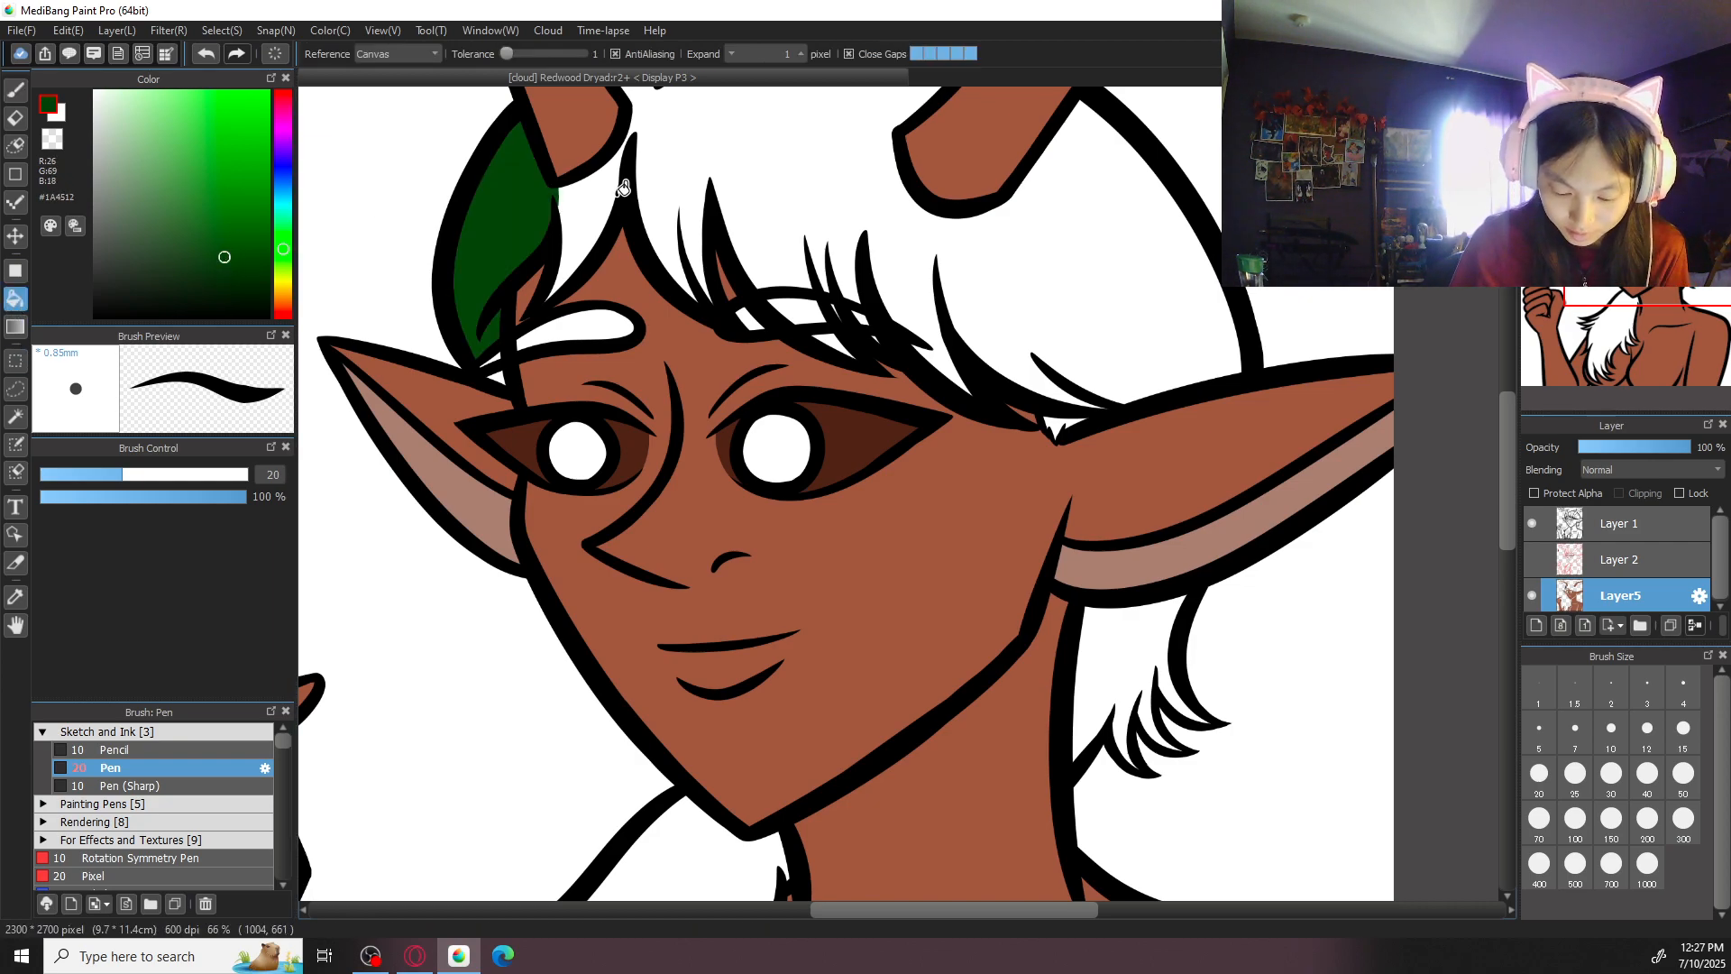
pyautogui.hotkey('ctrl', 'z')
# - Set the colour to muted dark green #20371C and fill the hair on top of the head, including small gaps in the fringe
pyautogui.moveTo(224, 274); pyautogui.dragTo(178, 269)
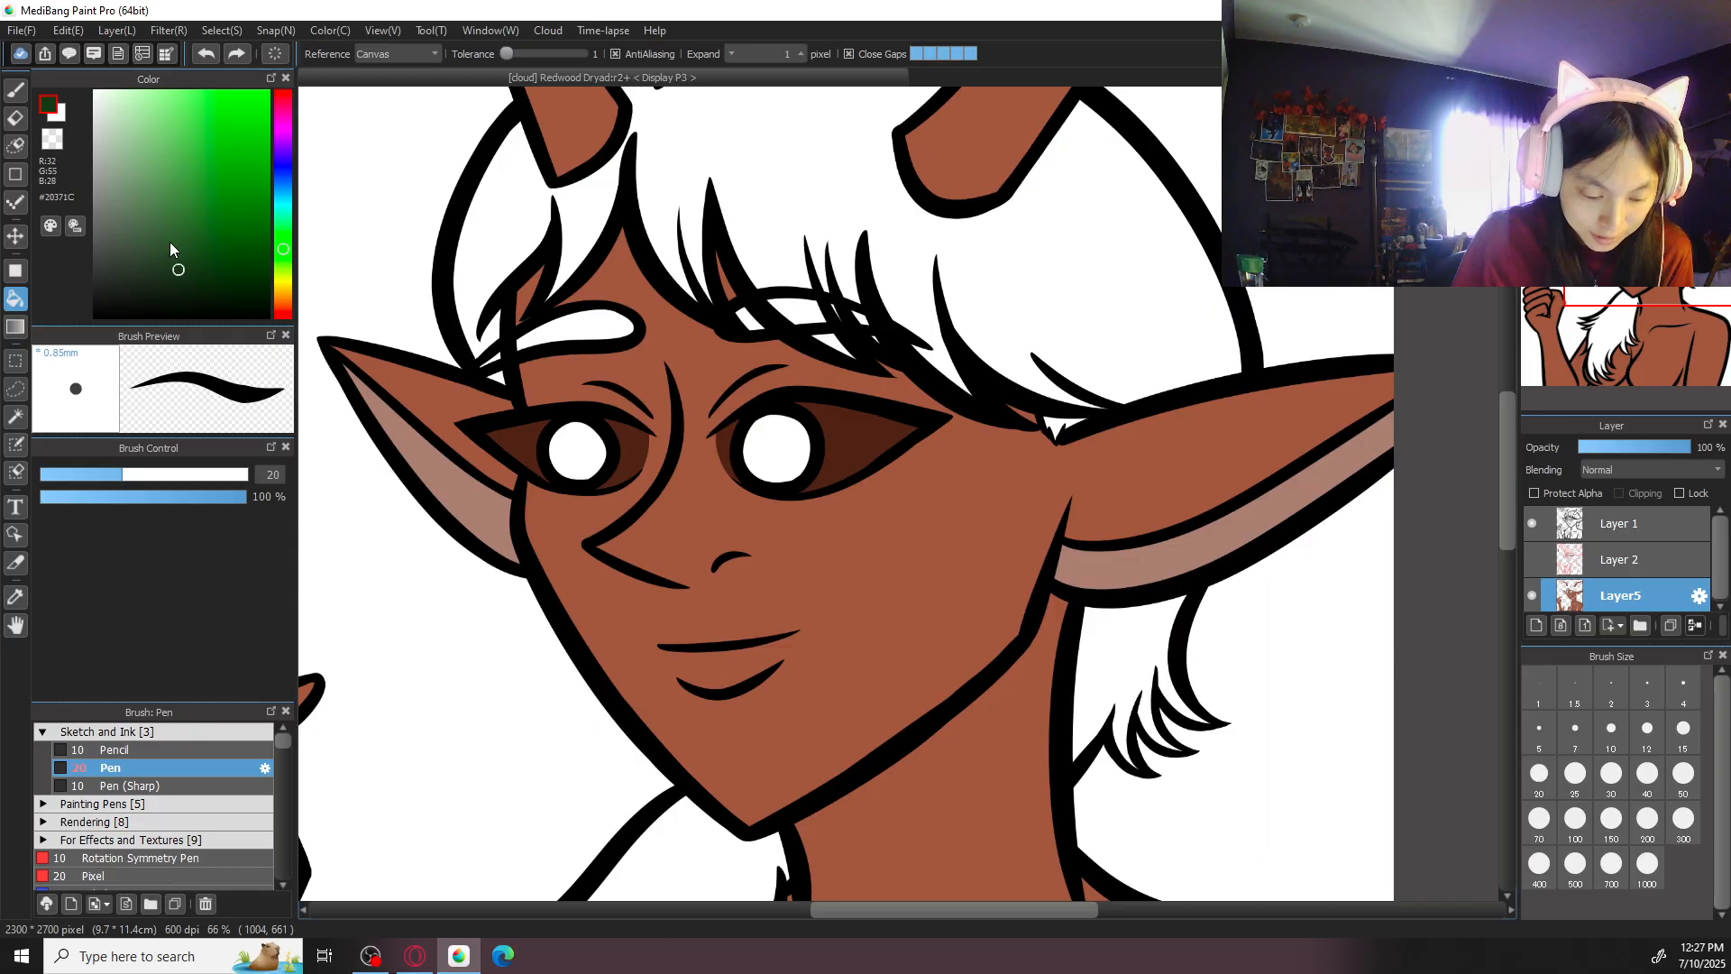
pyautogui.click(511, 209)
pyautogui.click(607, 185)
pyautogui.click(783, 155)
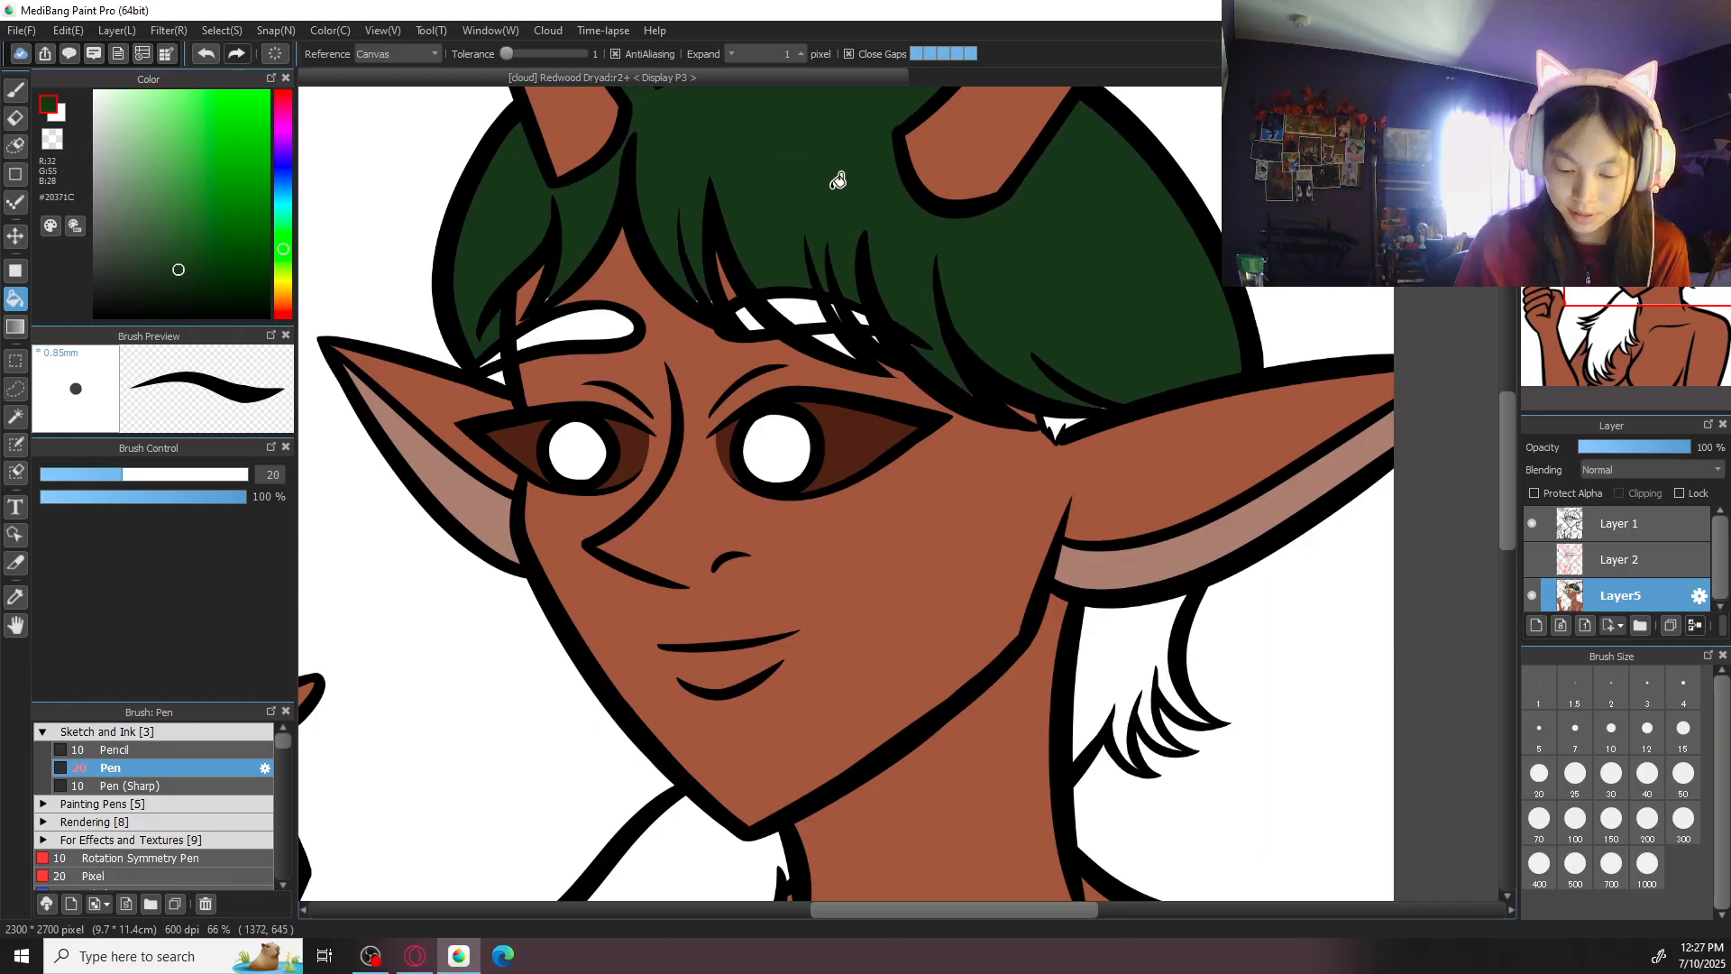
pyautogui.click(834, 338)
pyautogui.click(1062, 422)
# - Fill the hair behind the neck and the long locks over the chest, including the leftover tip, with the same dark green
pyautogui.click(1140, 630)
pyautogui.moveTo(920, 777); pyautogui.dragTo(1101, 387)
pyautogui.click(929, 550)
pyautogui.moveTo(857, 621); pyautogui.dragTo(908, 394)
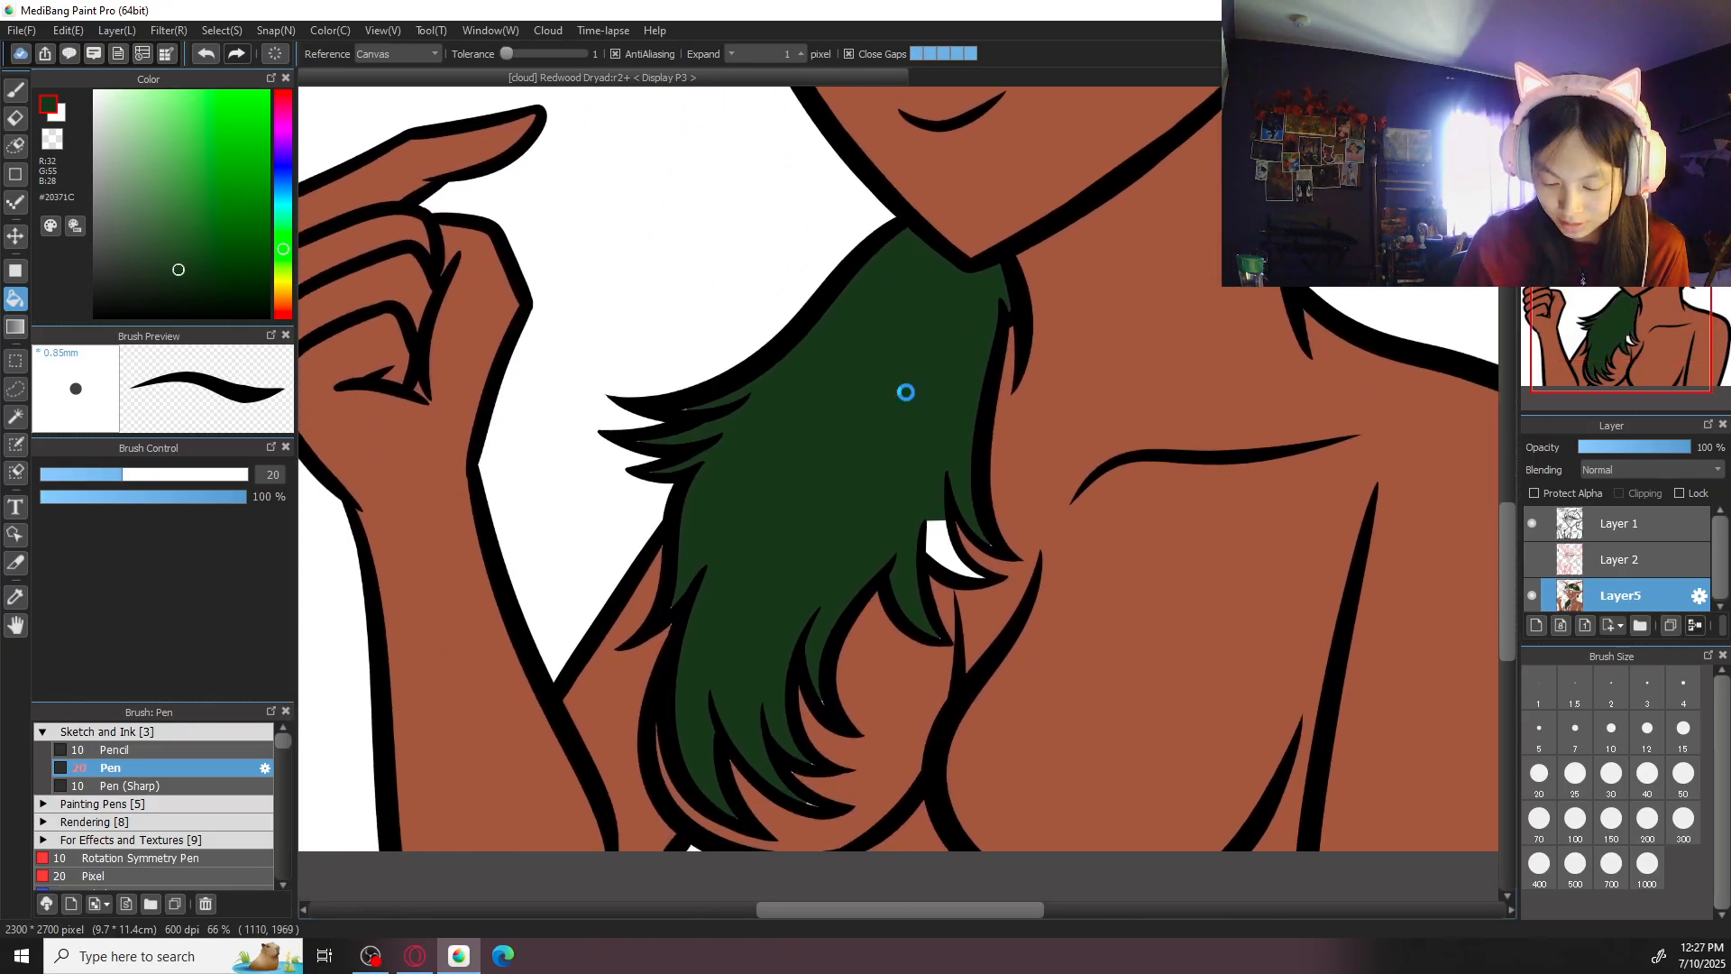
pyautogui.click(943, 539)
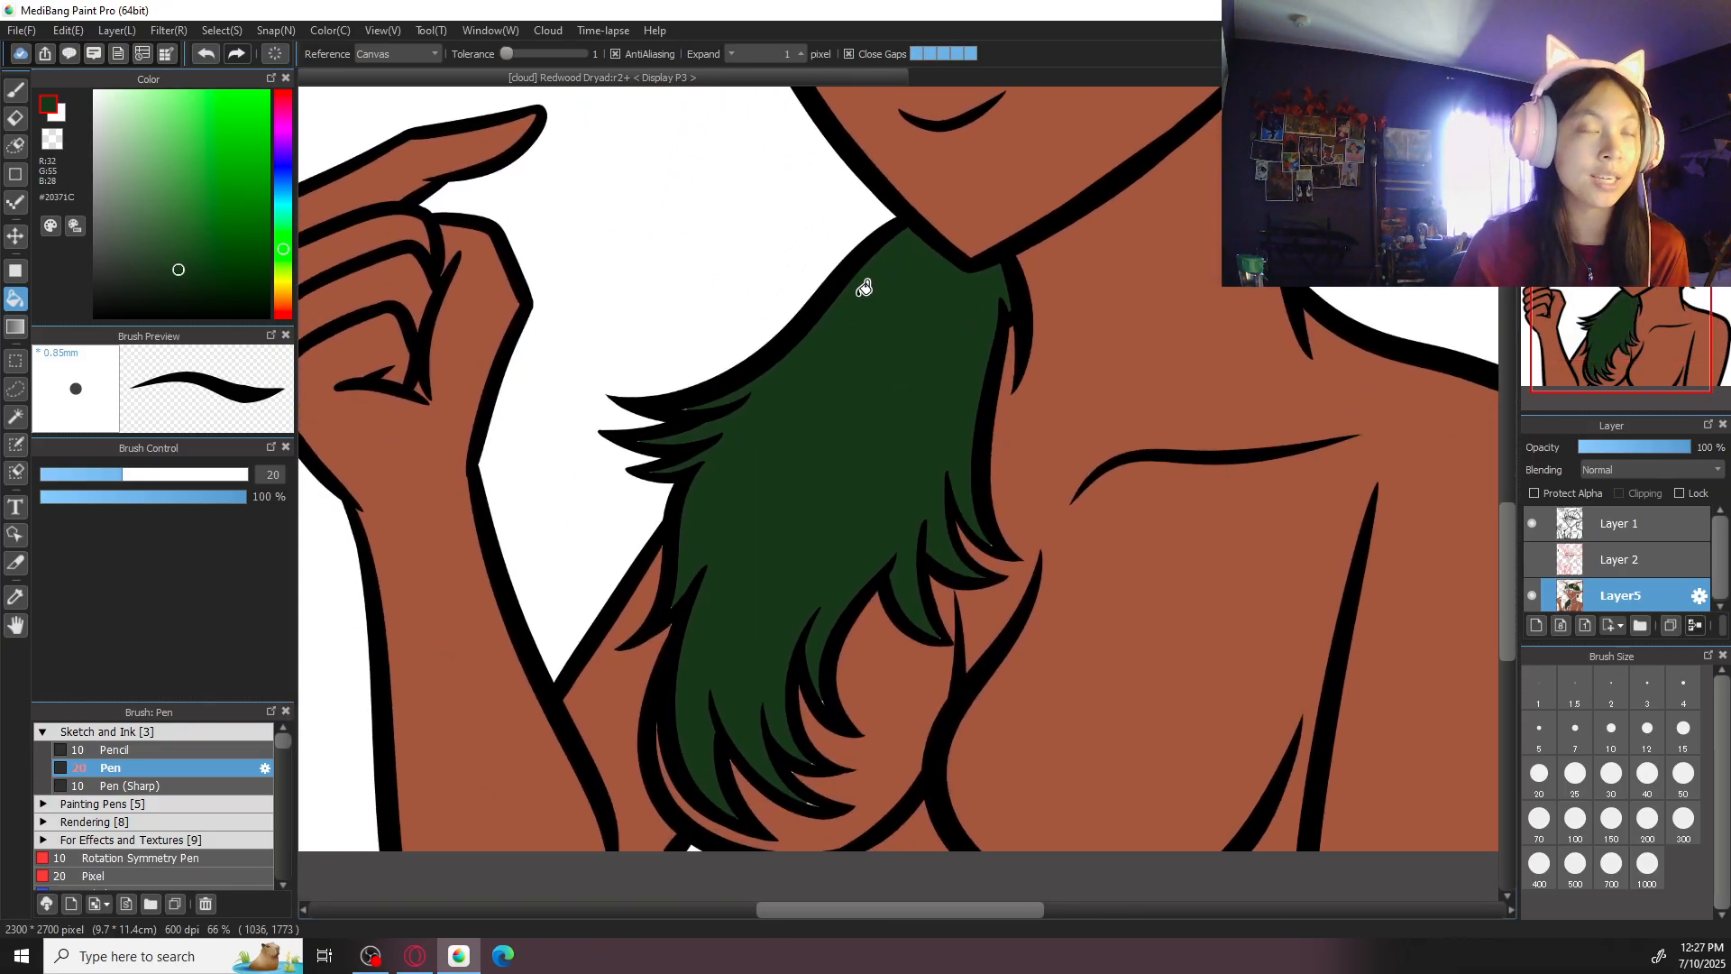
# - Touch up gaps around the outer chest locks with the brush, alternating sampled skin brown #9A5A43 and hair green #20371C
pyautogui.moveTo(879, 651); pyautogui.dragTo(881, 419)
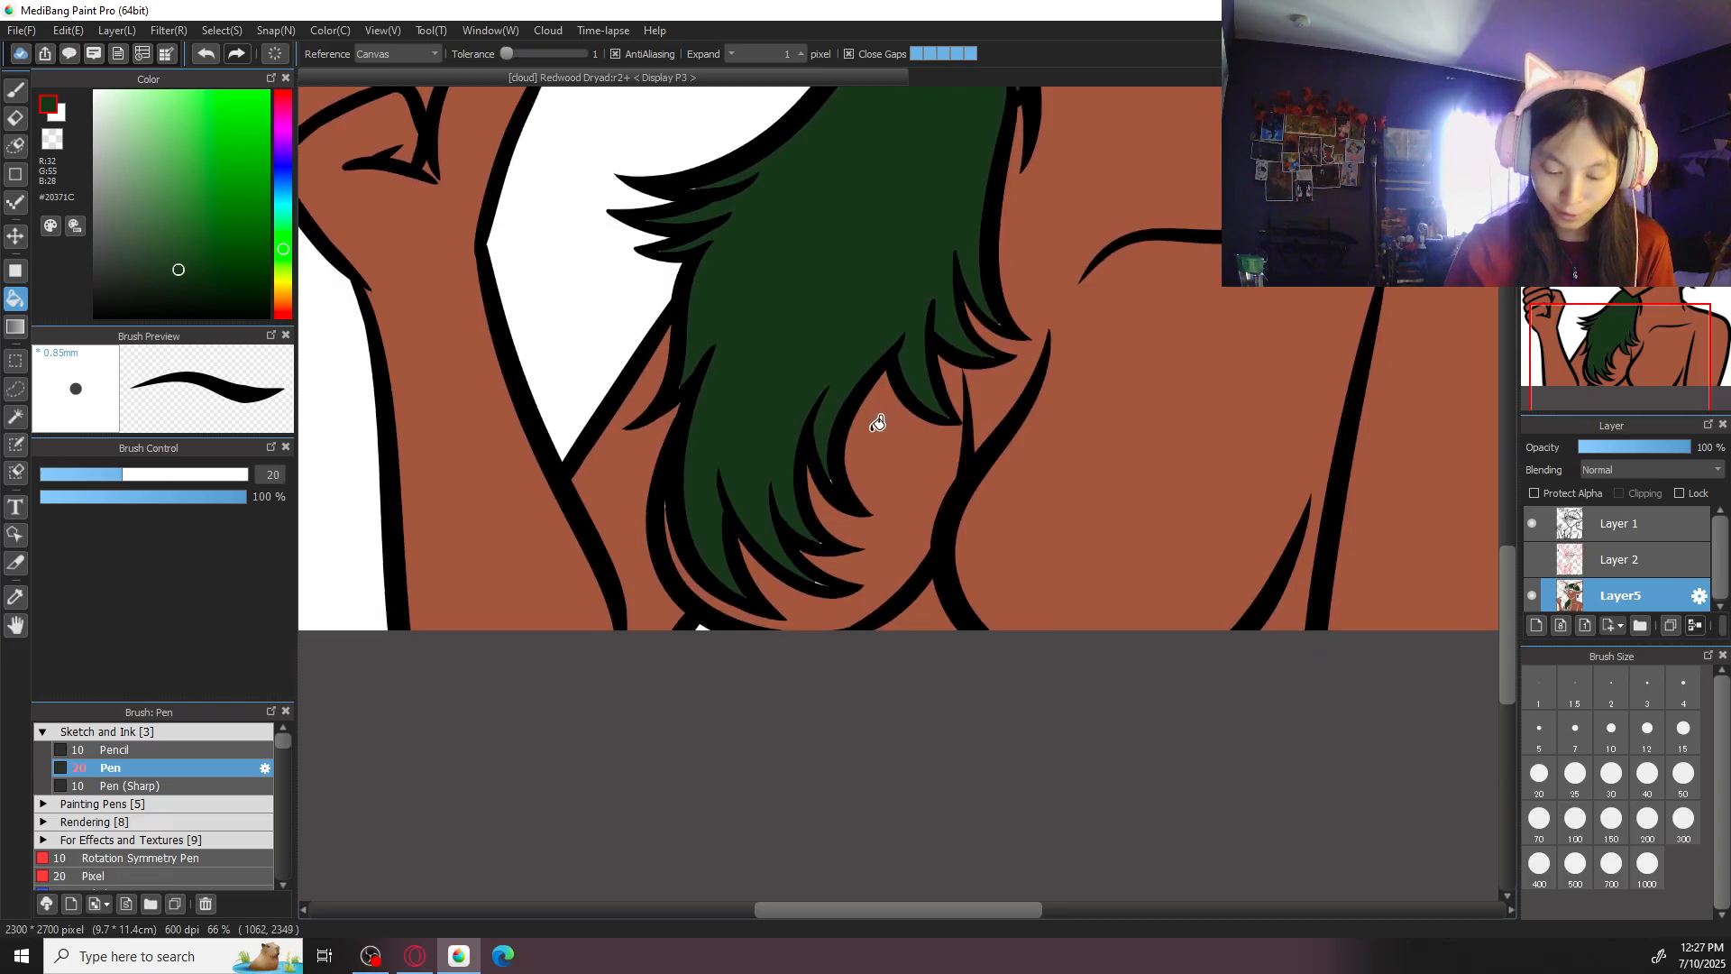
pyautogui.hotkey('ctrl', '+')
pyautogui.keyDown('alt'); pyautogui.click(888, 536); pyautogui.keyUp('alt')
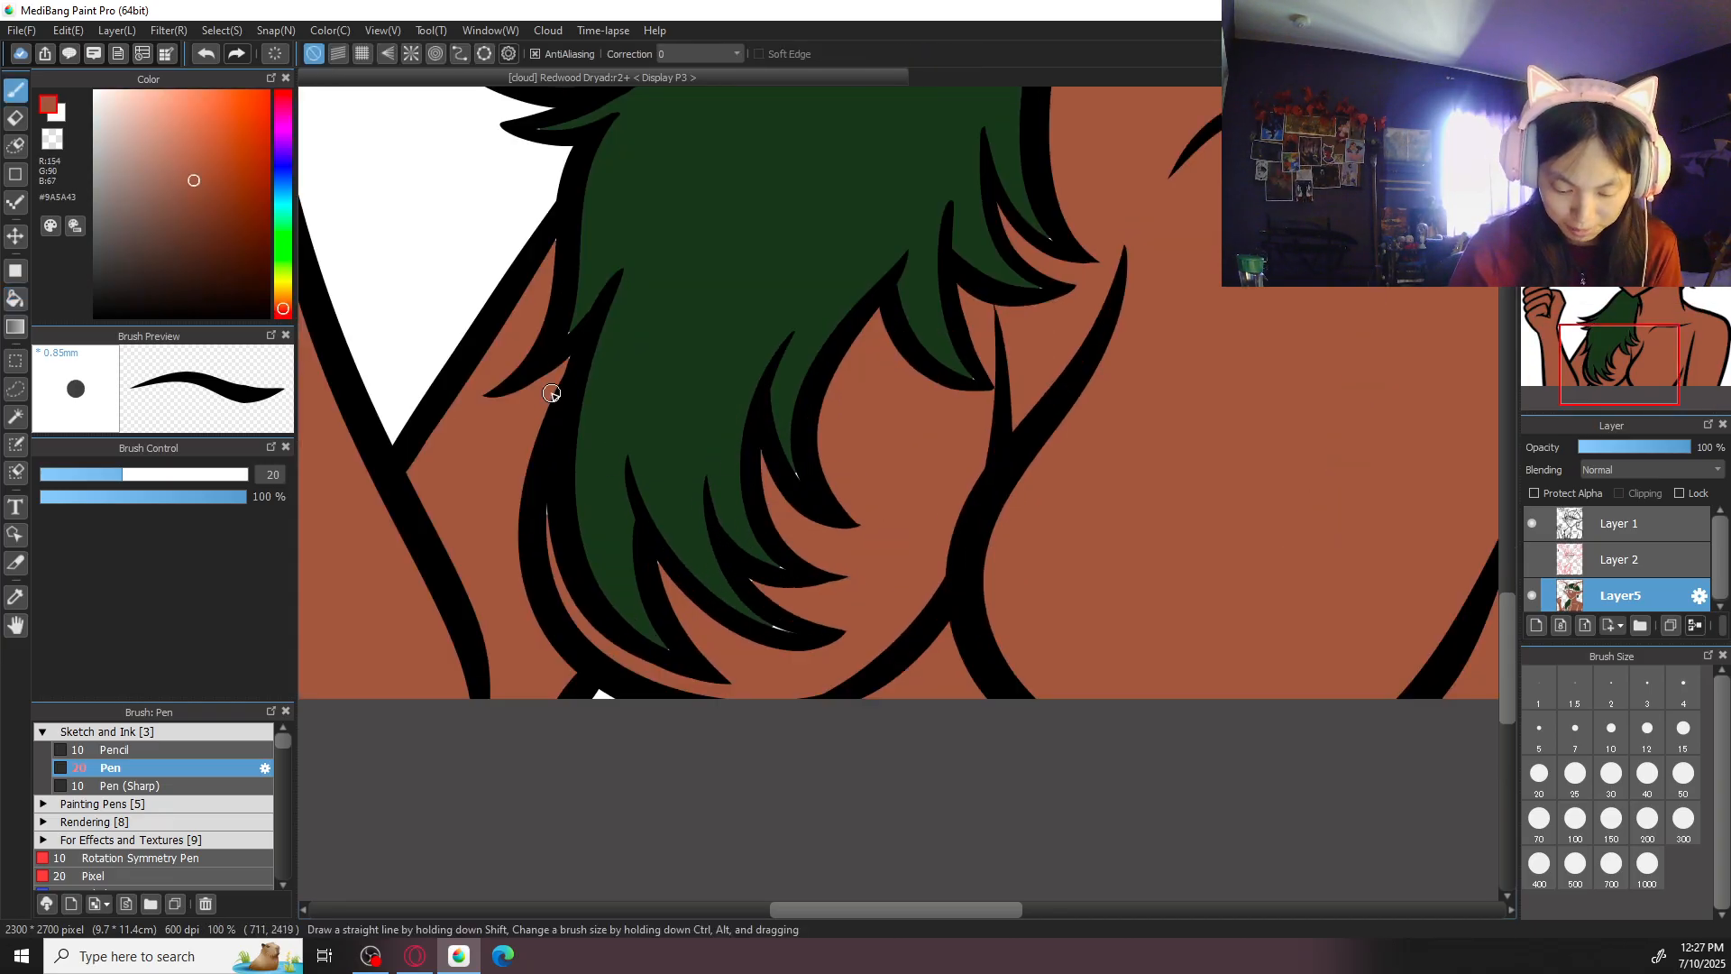
pyautogui.press('b')
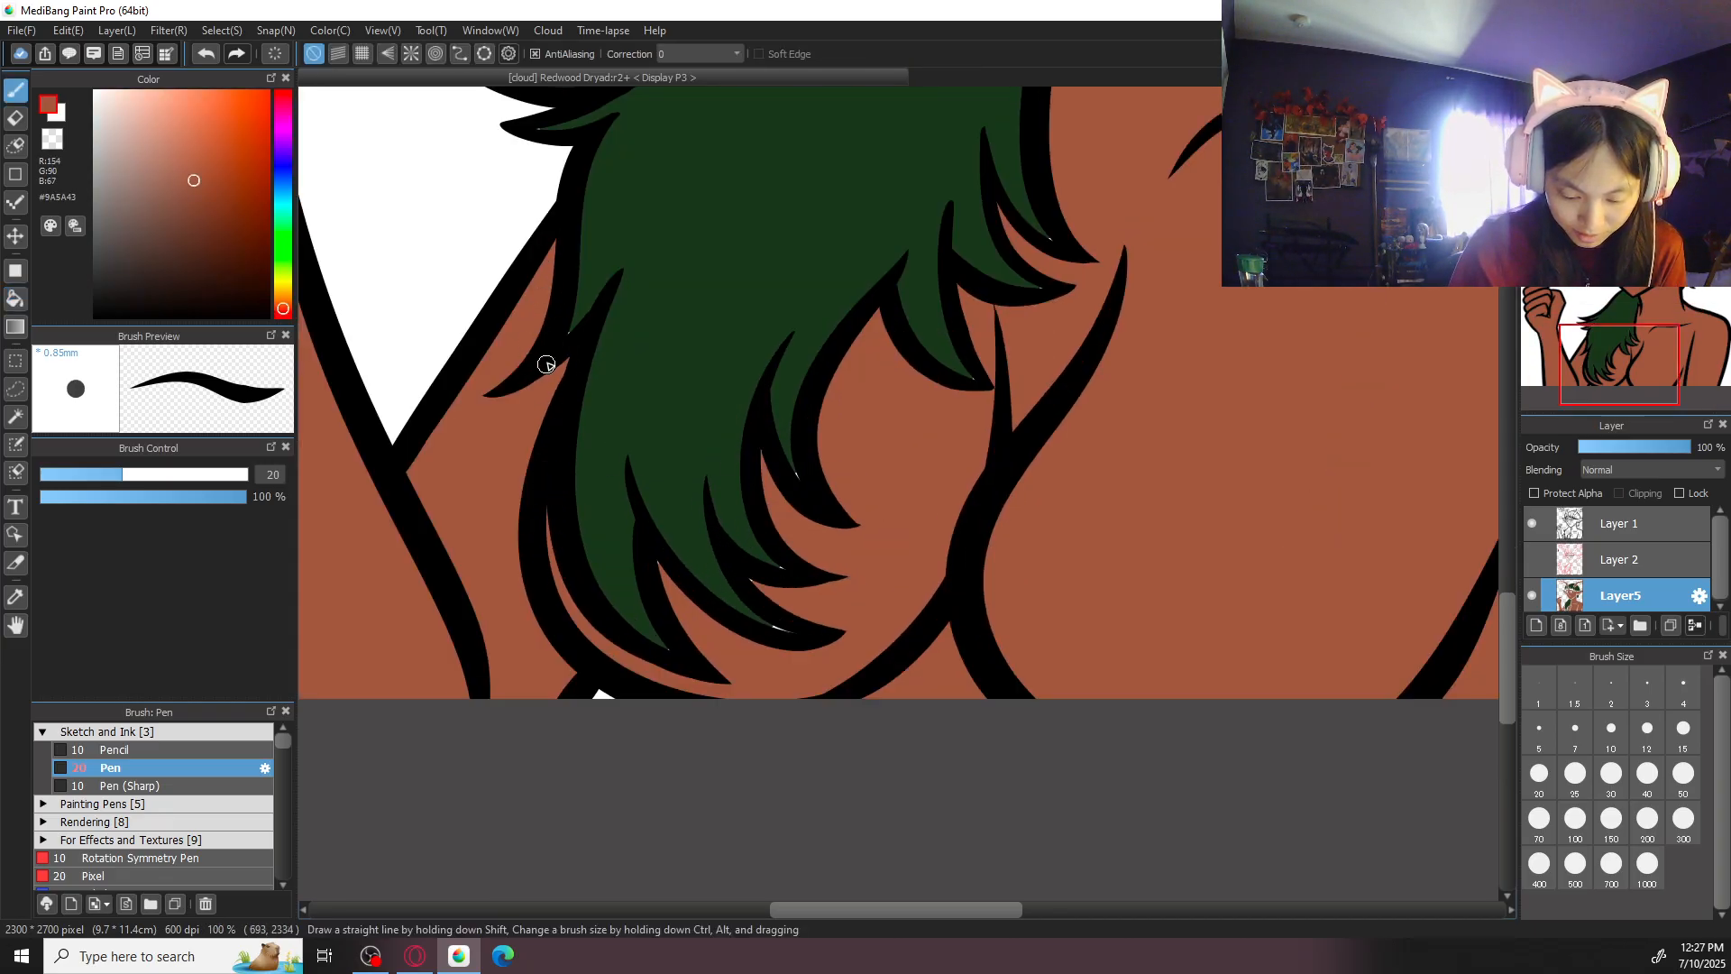
pyautogui.keyDown('alt'); pyautogui.click(633, 223); pyautogui.keyUp('alt')
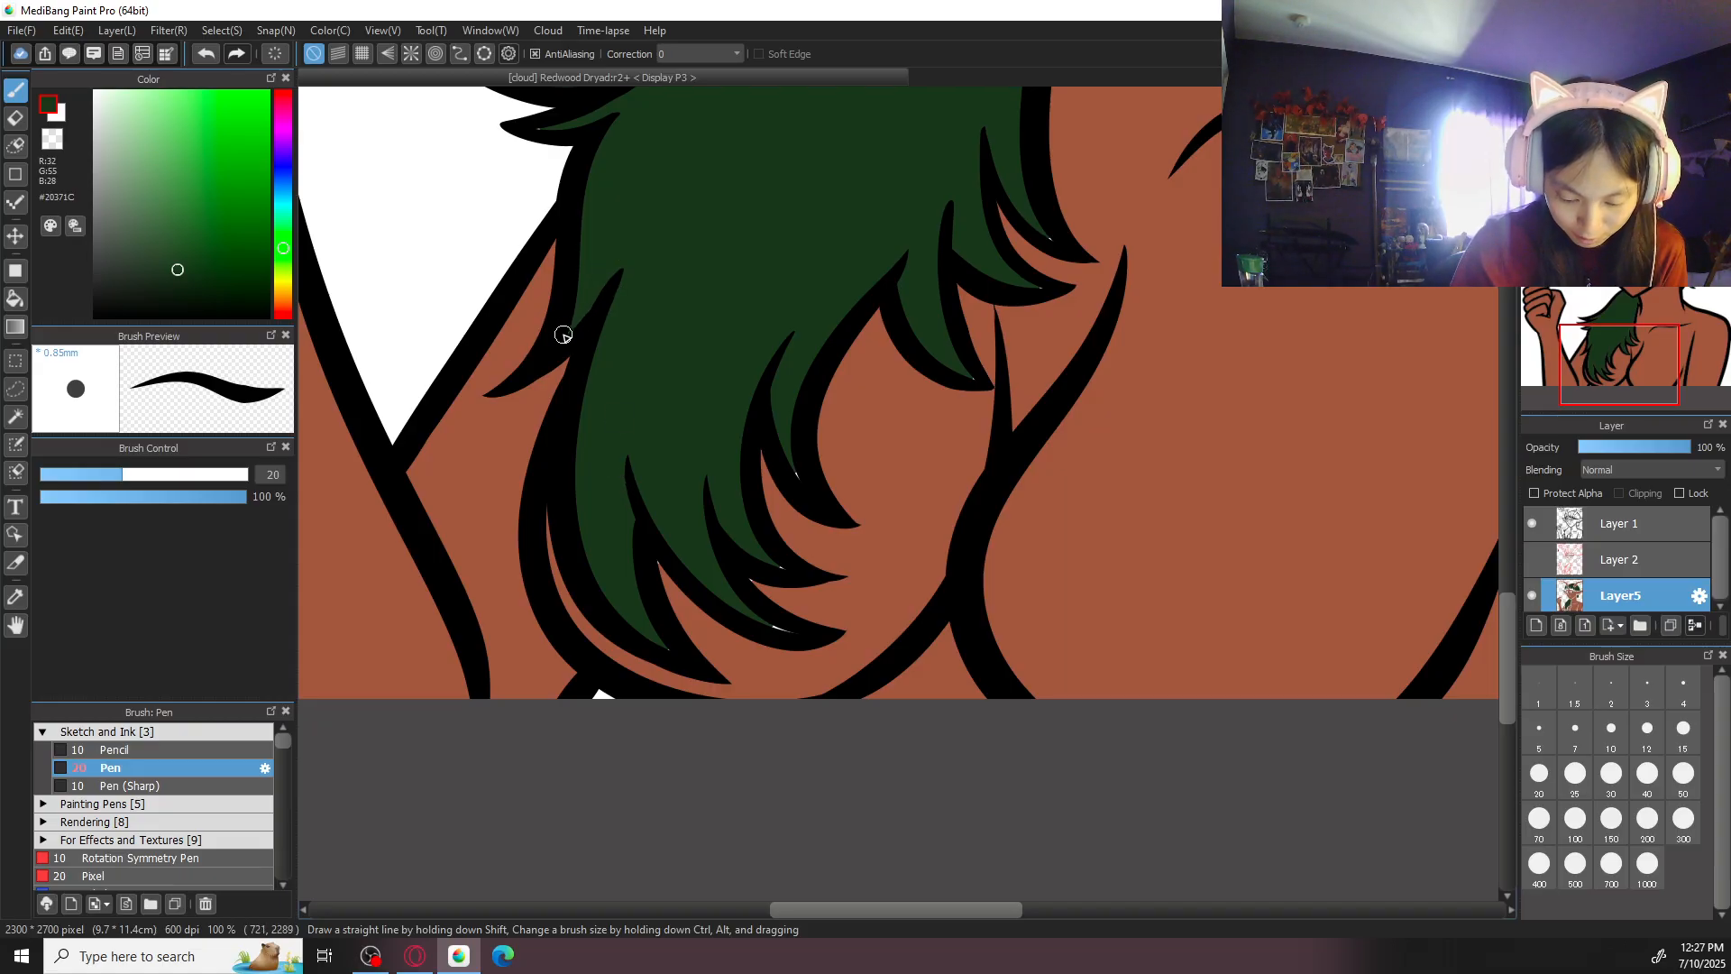
pyautogui.keyDown('alt'); pyautogui.click(723, 641); pyautogui.keyUp('alt')
pyautogui.moveTo(666, 563); pyautogui.dragTo(657, 560)
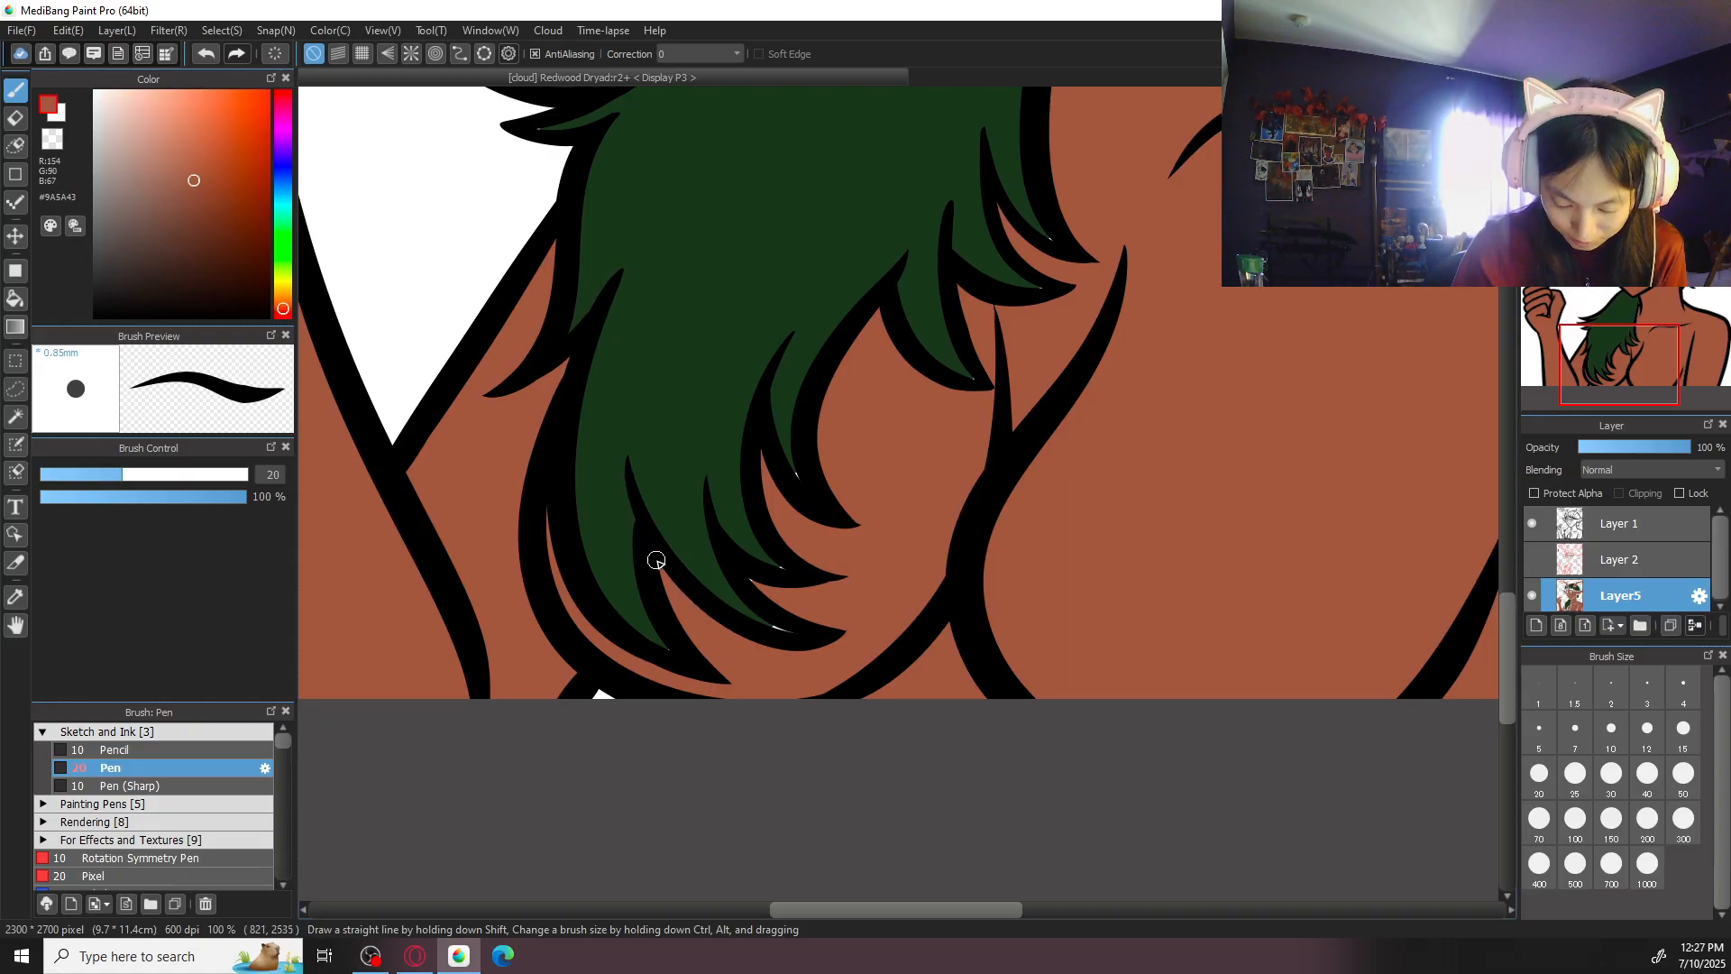
pyautogui.keyDown('alt'); pyautogui.click(668, 457); pyautogui.keyUp('alt')
pyautogui.moveTo(652, 636); pyautogui.dragTo(669, 651)
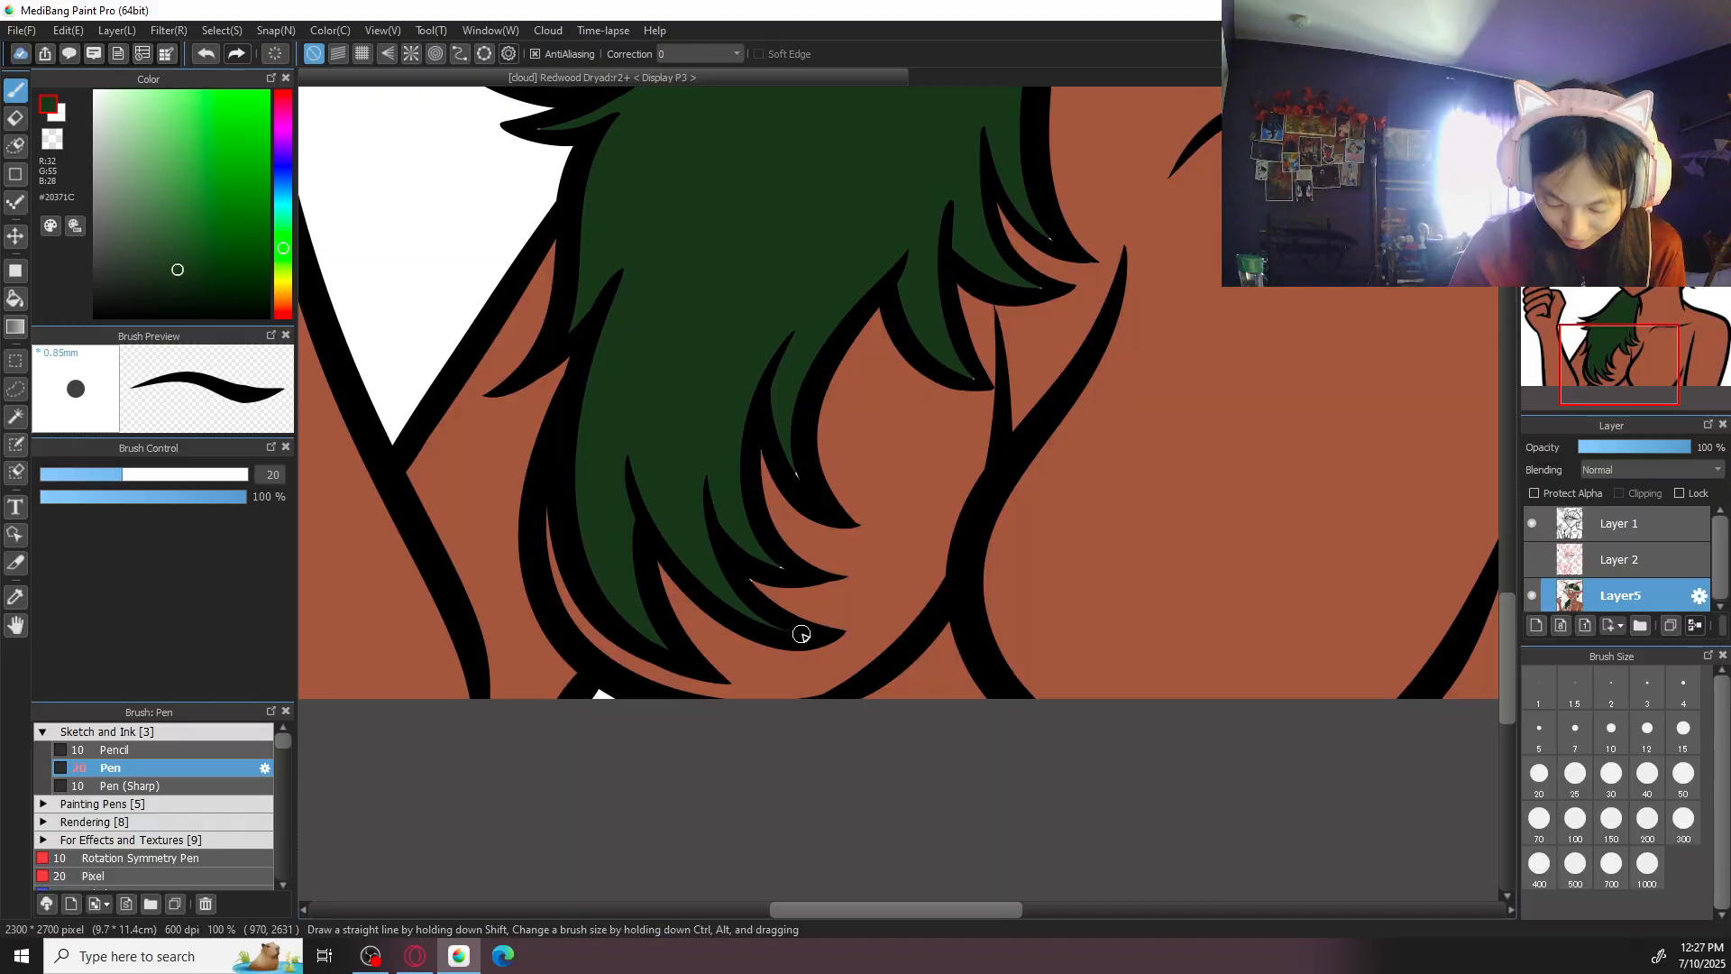
# - Touch up the tips of the inner chest locks with the brush, alternating sampled skin brown #9A5A43 and hair green #20371C
pyautogui.keyDown('alt'); pyautogui.click(855, 602); pyautogui.keyUp('alt')
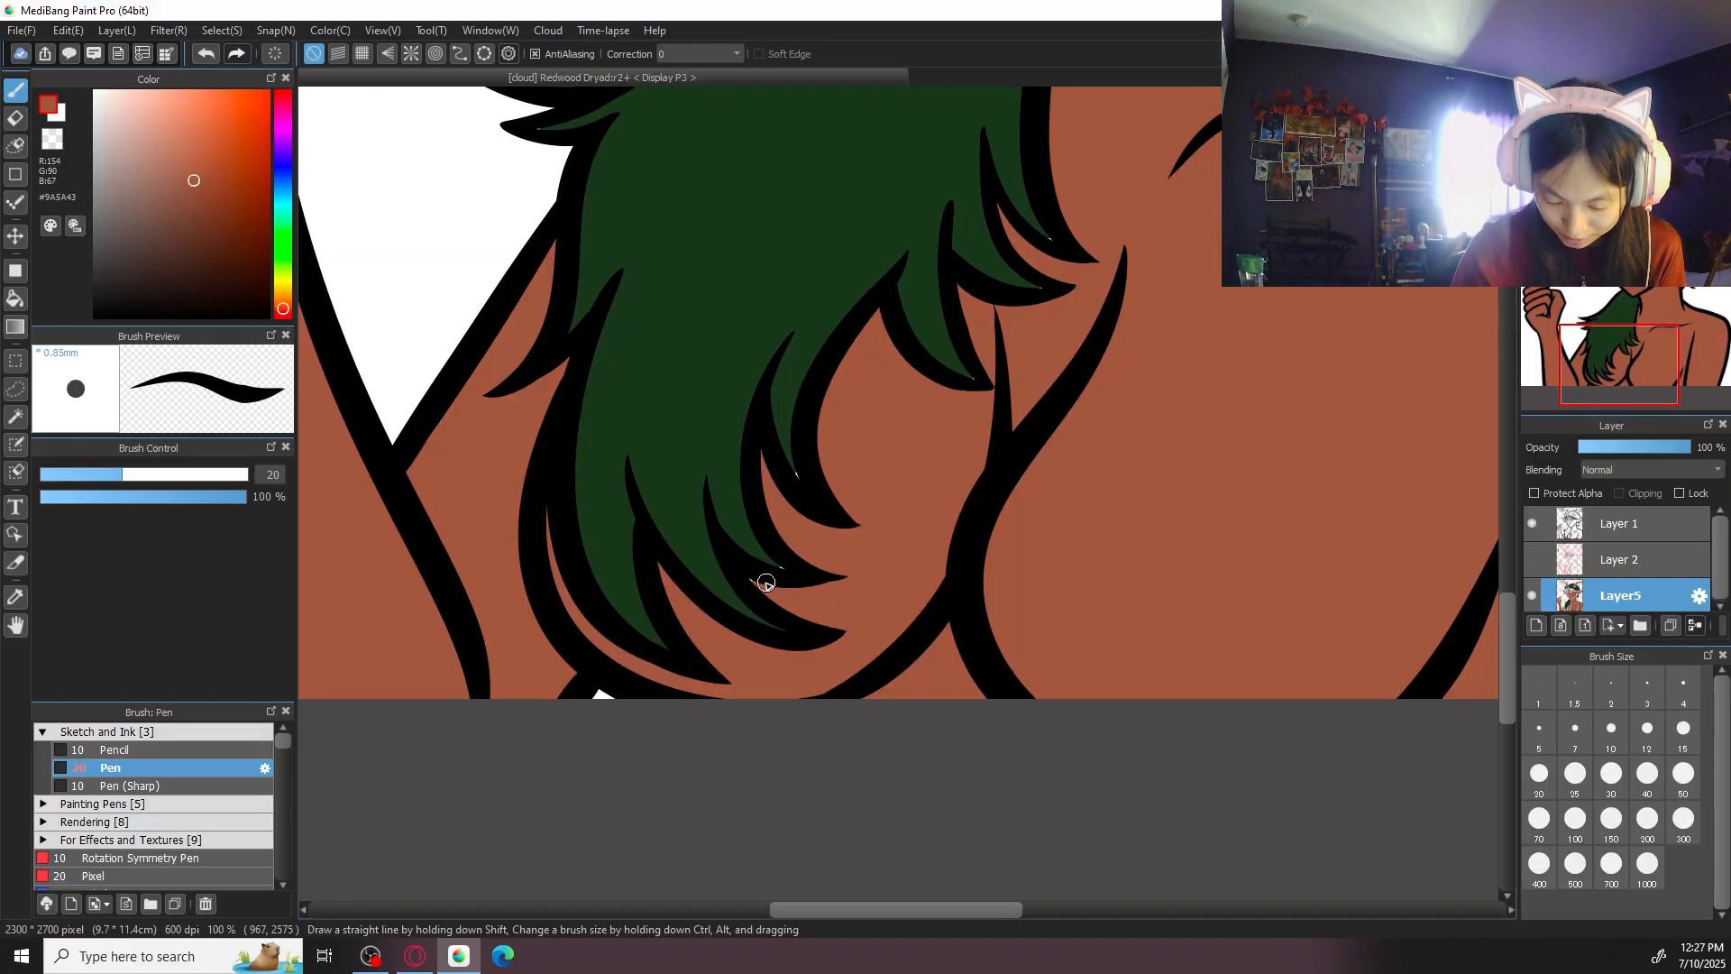
pyautogui.keyDown('alt'); pyautogui.click(719, 438); pyautogui.keyUp('alt')
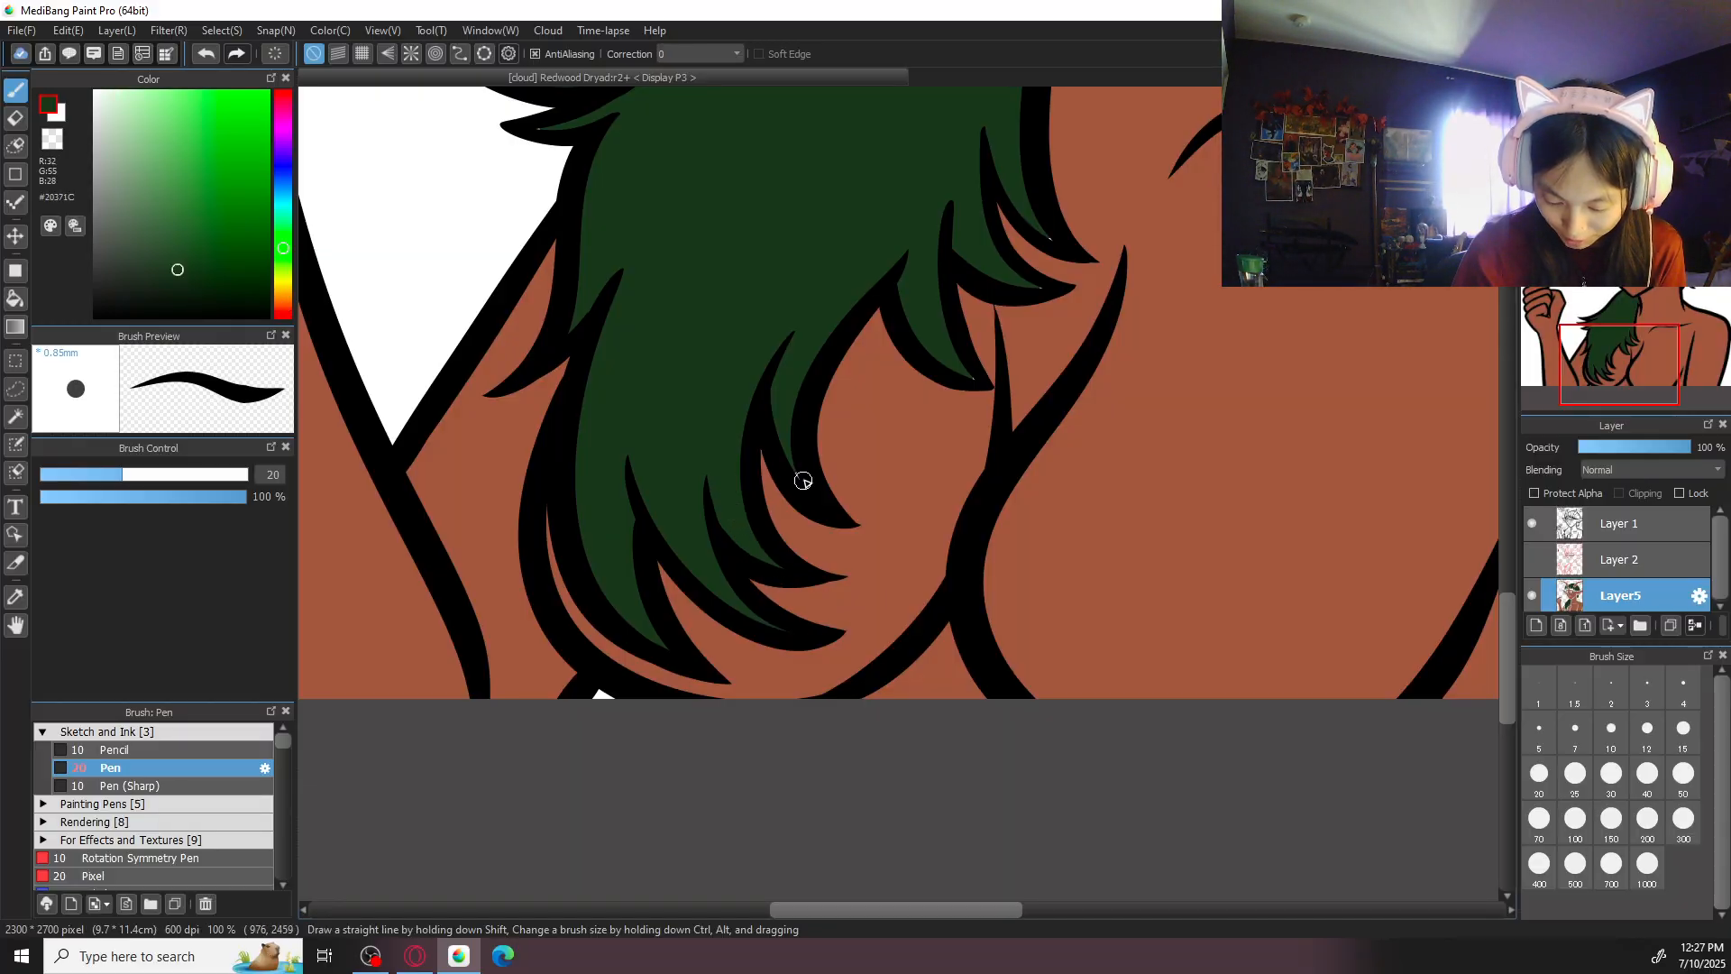
pyautogui.keyDown('alt'); pyautogui.click(801, 533); pyautogui.keyUp('alt')
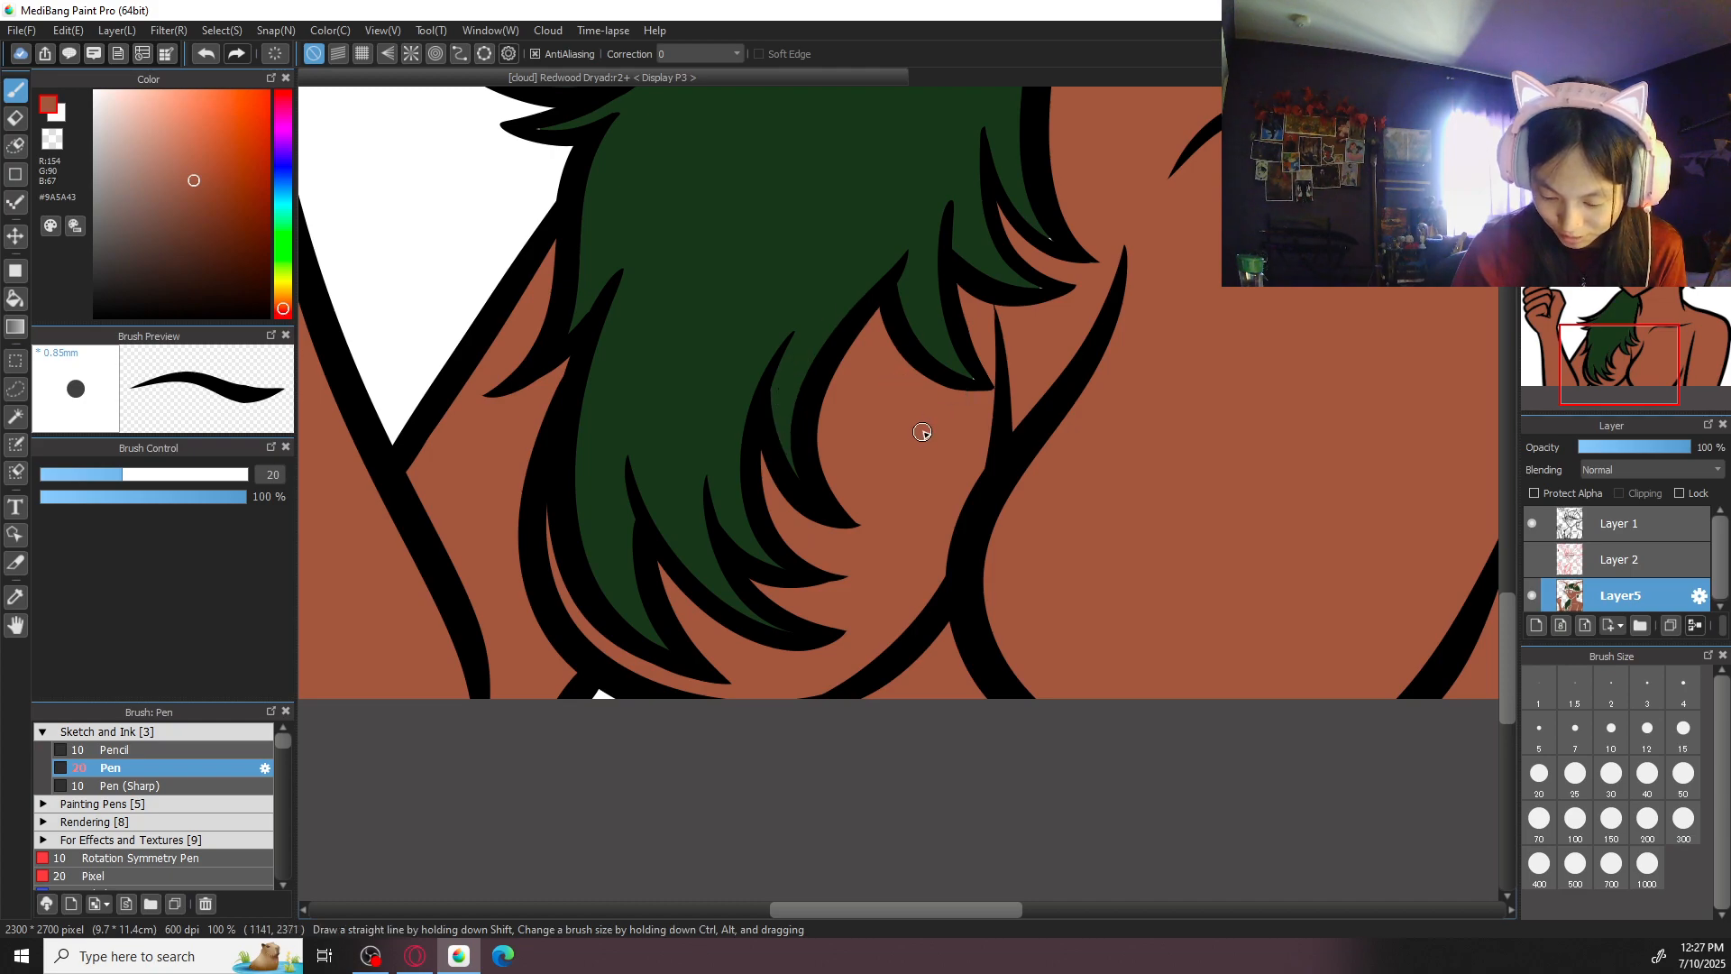
pyautogui.keyDown('alt'); pyautogui.click(931, 327); pyautogui.keyUp('alt')
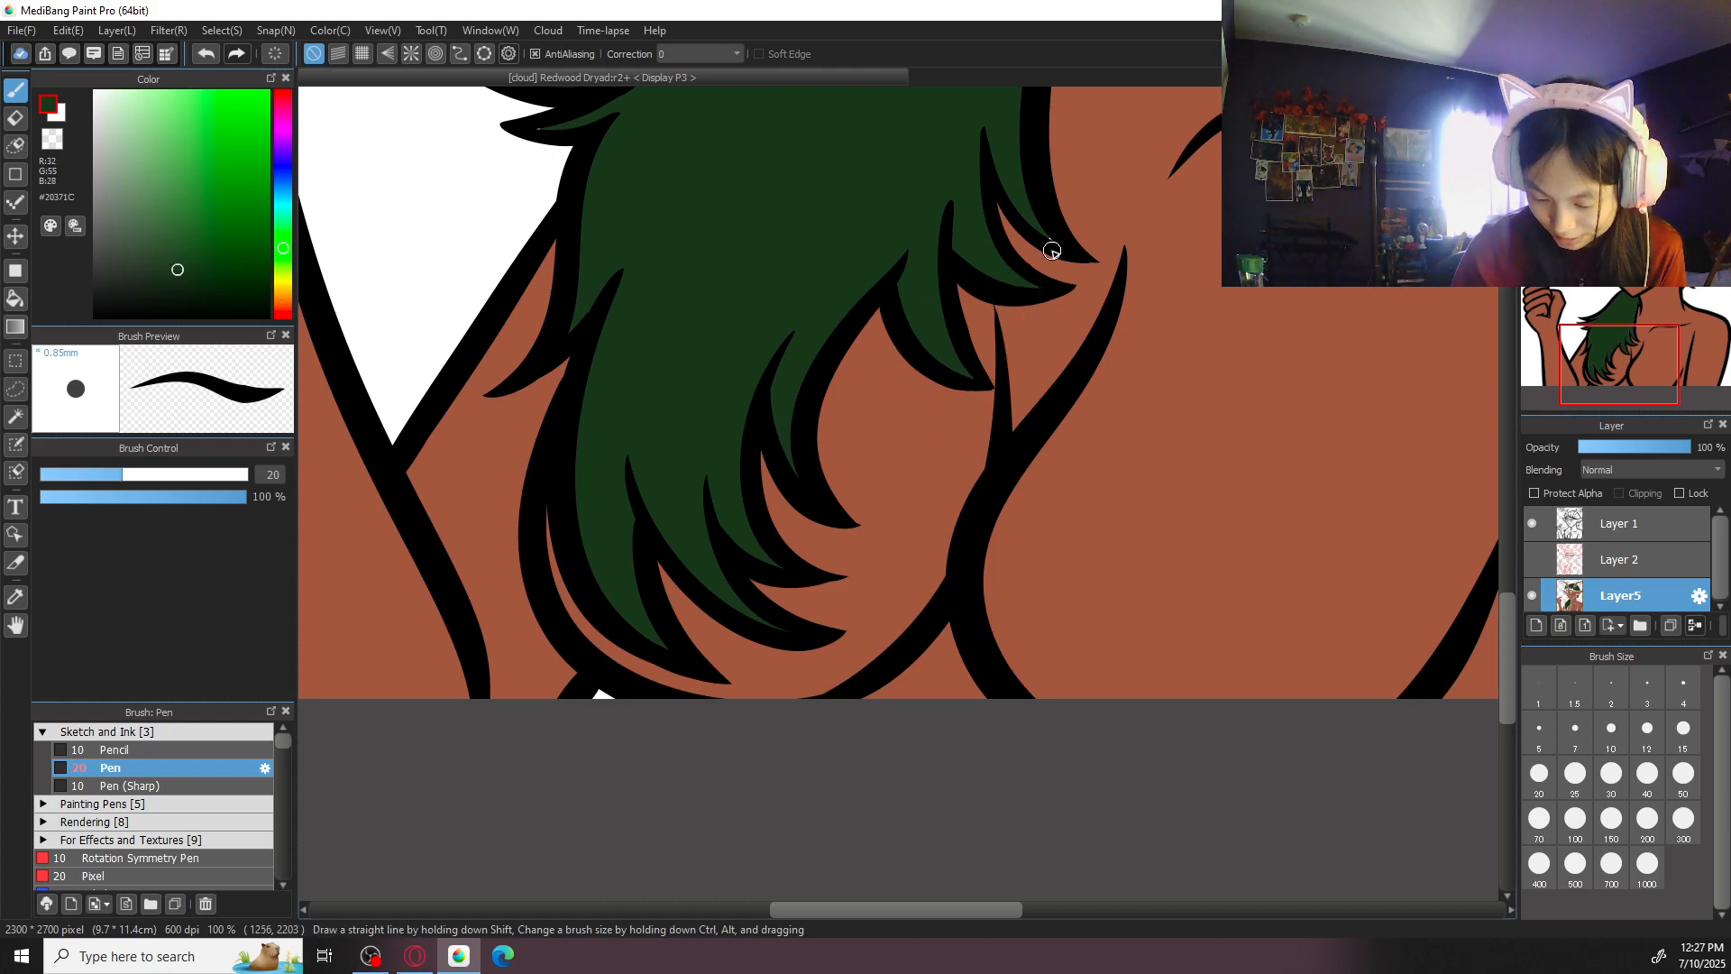
# - Check the hair from the chest locks up to the fringe and dab green #20371C into the gap beside the smaller ear
pyautogui.moveTo(877, 376); pyautogui.dragTo(921, 709)
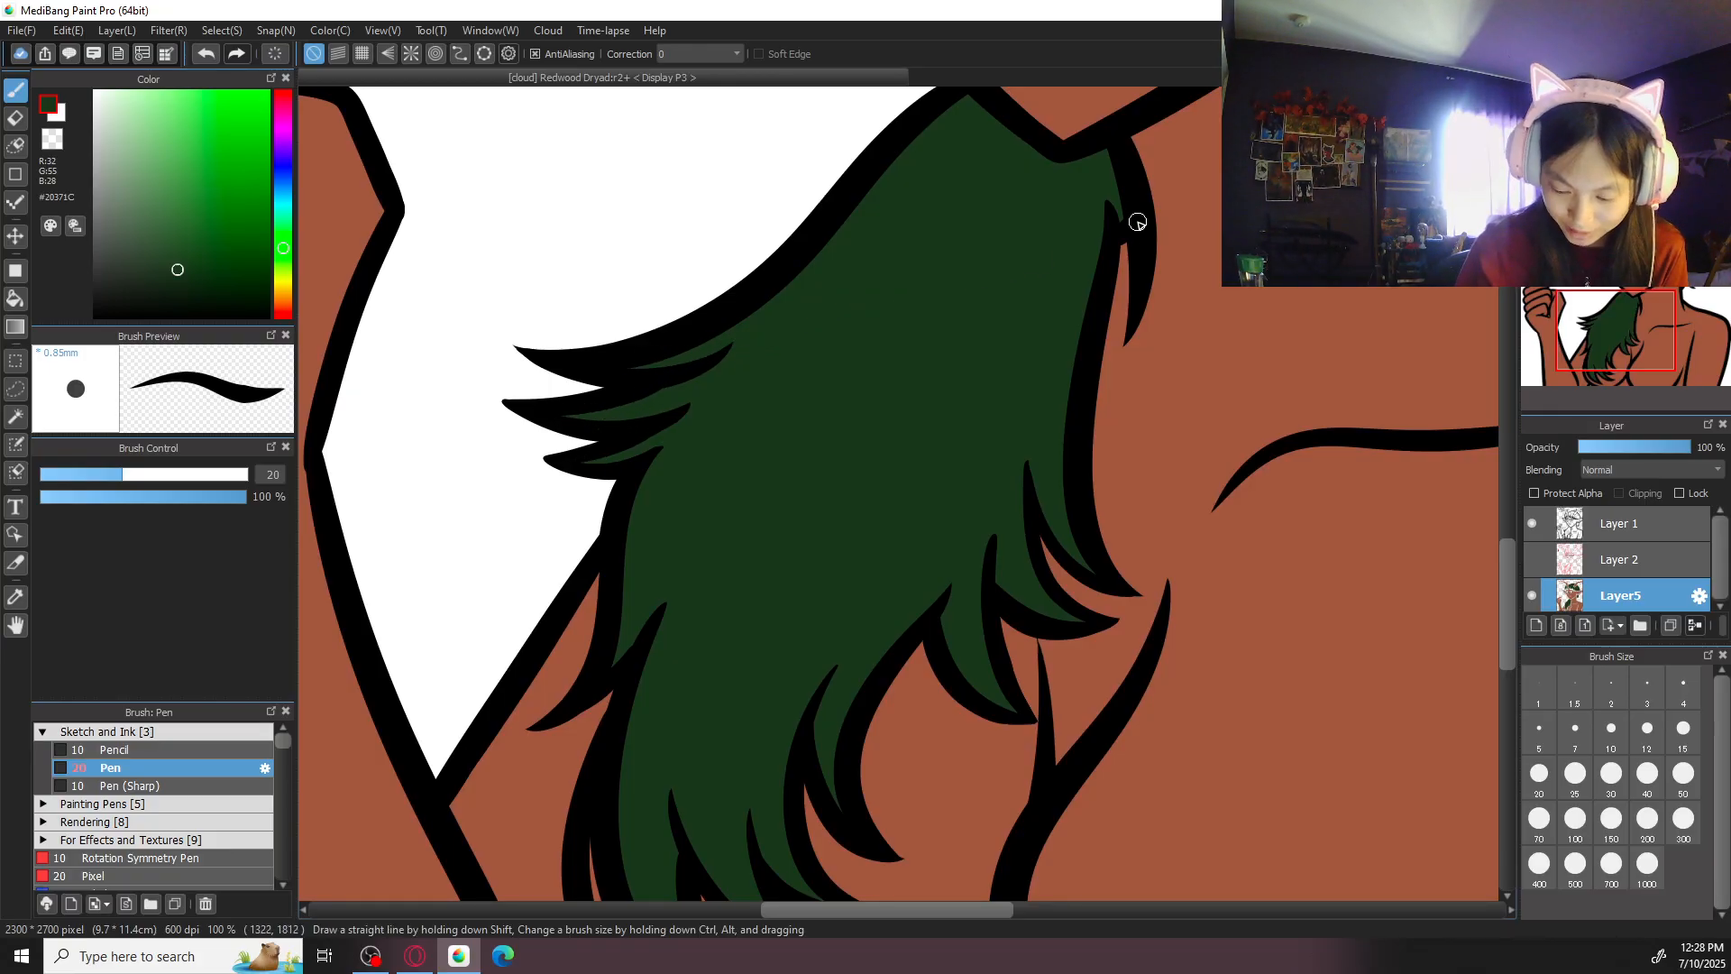
pyautogui.moveTo(1116, 184); pyautogui.dragTo(429, 553)
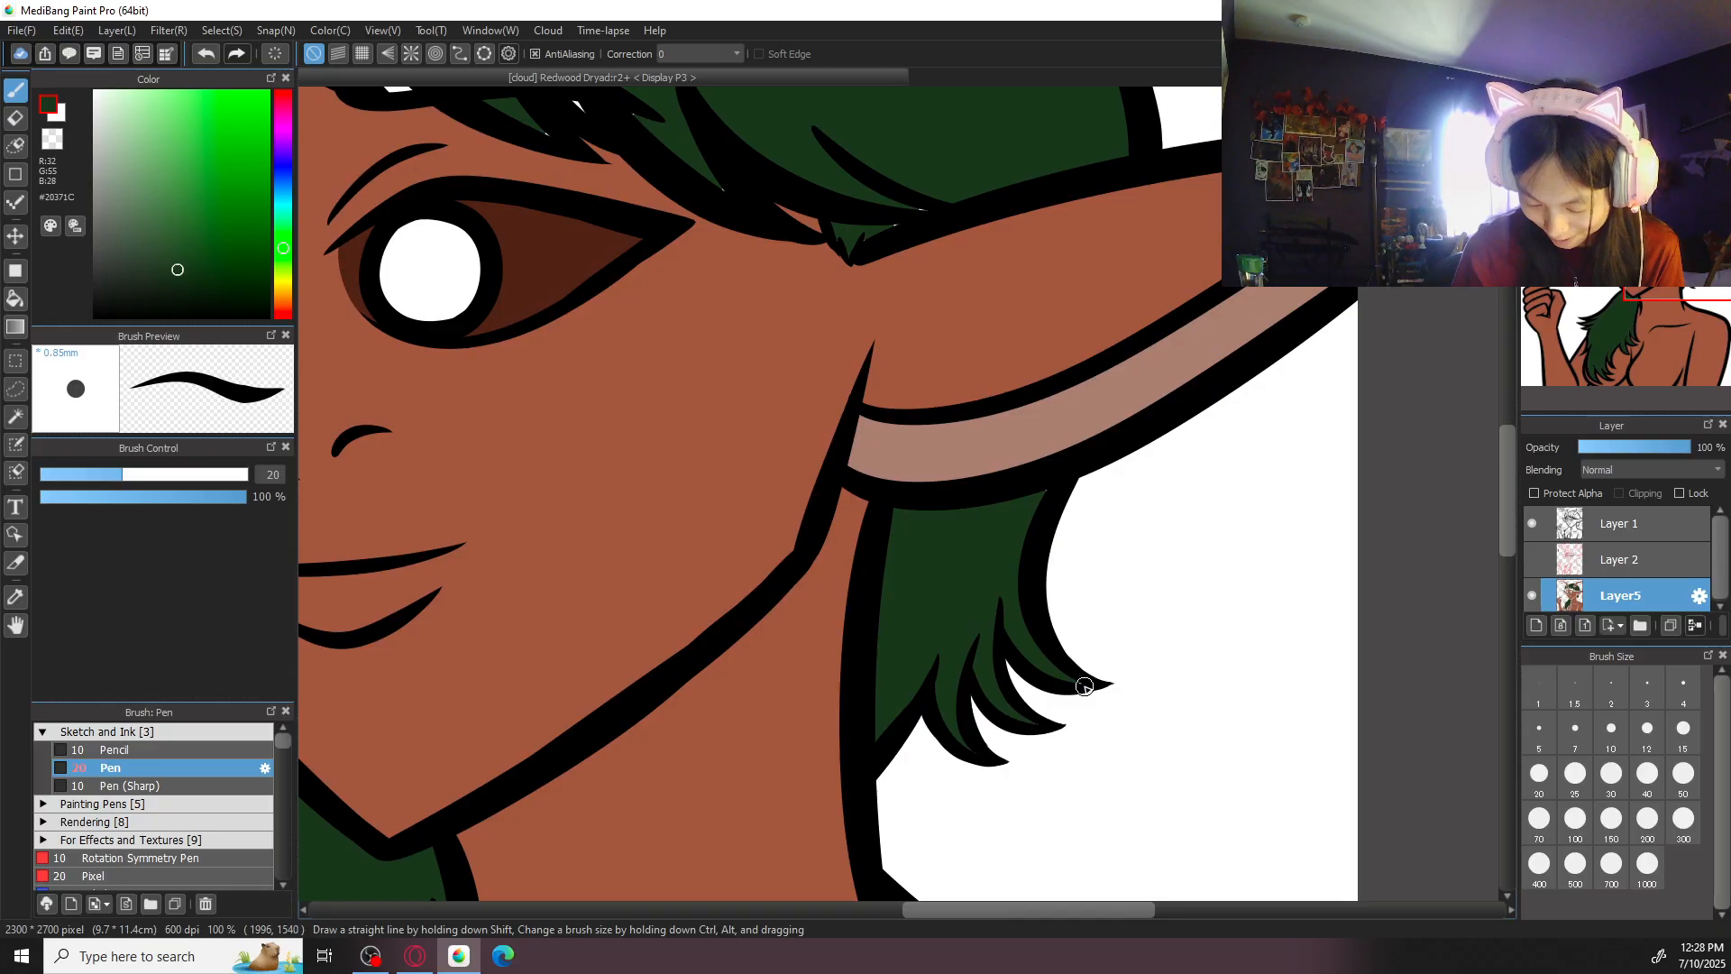
pyautogui.moveTo(1016, 375); pyautogui.dragTo(1013, 625)
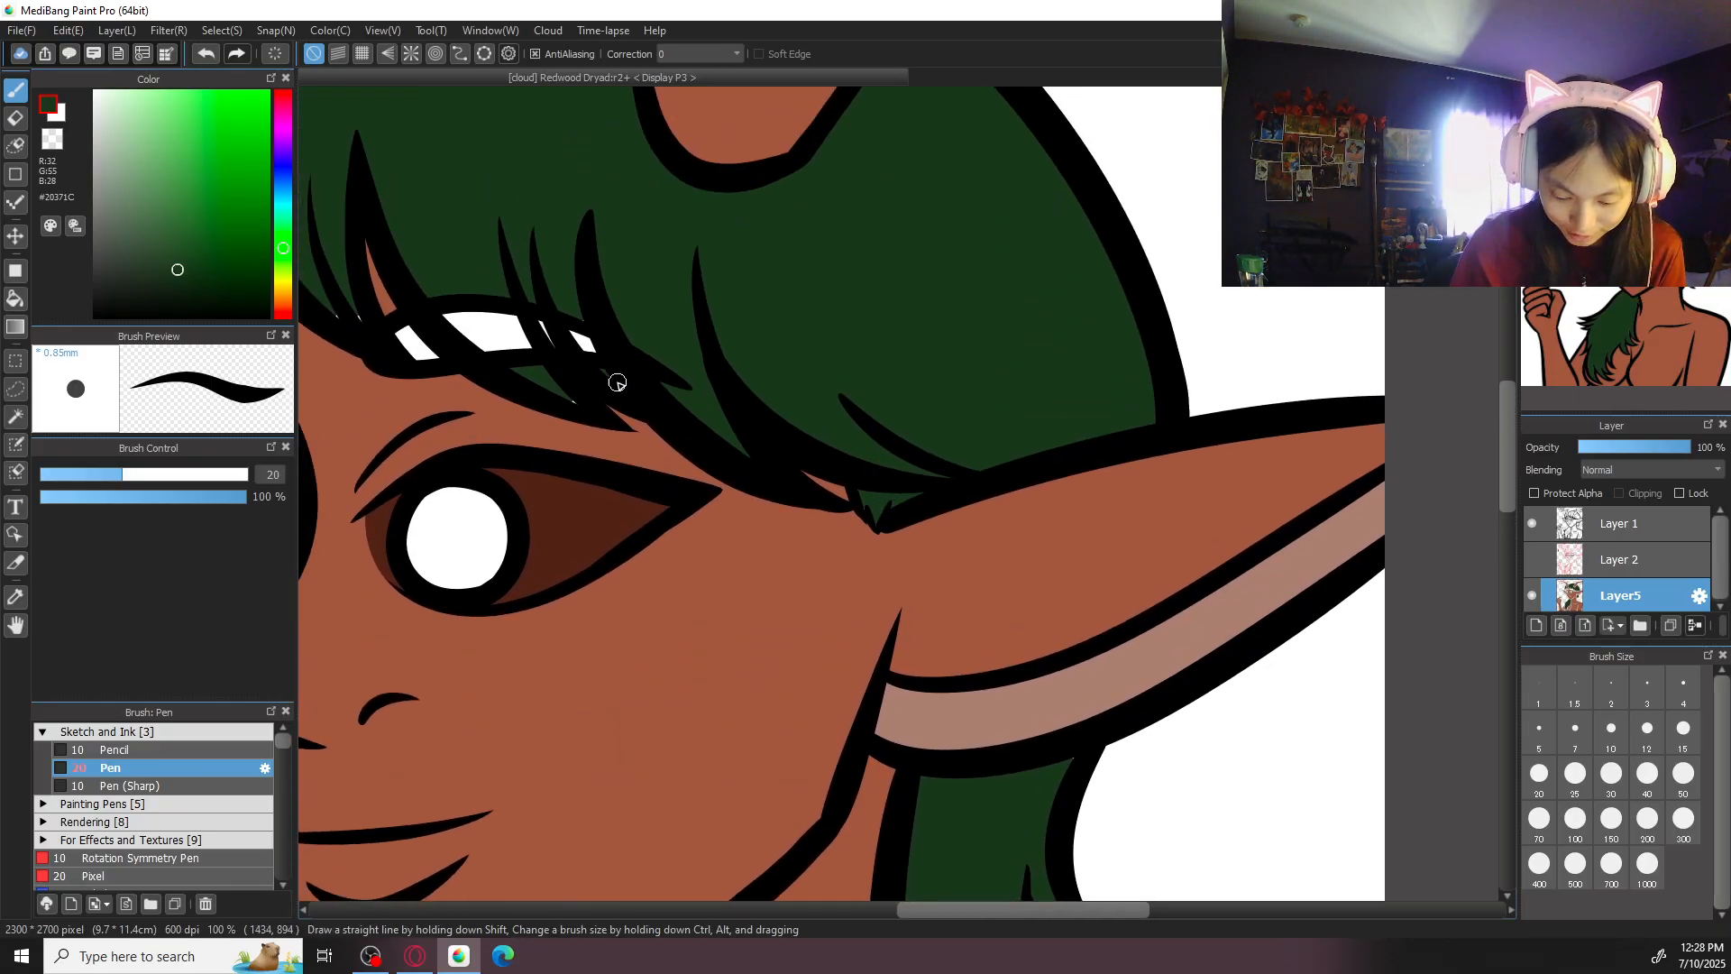
pyautogui.moveTo(596, 377); pyautogui.dragTo(1128, 557)
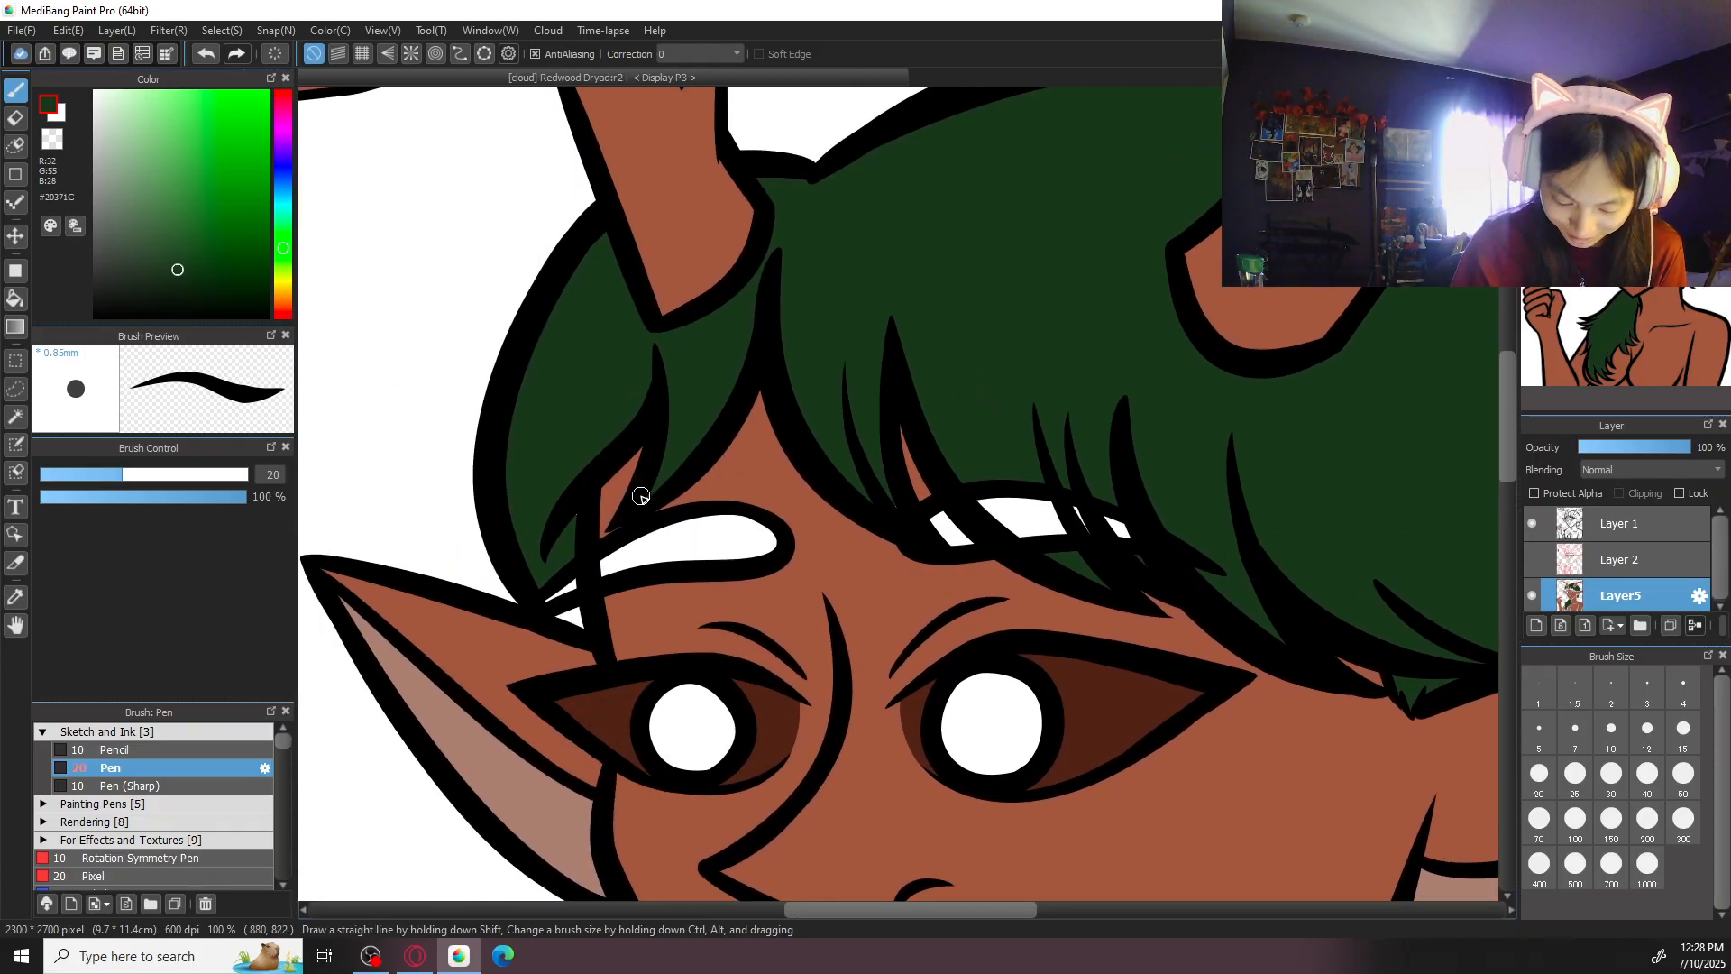
pyautogui.moveTo(568, 624); pyautogui.dragTo(582, 622)
pyautogui.hotkey('ctrl', '-')
pyautogui.hotkey('ctrl', '-')
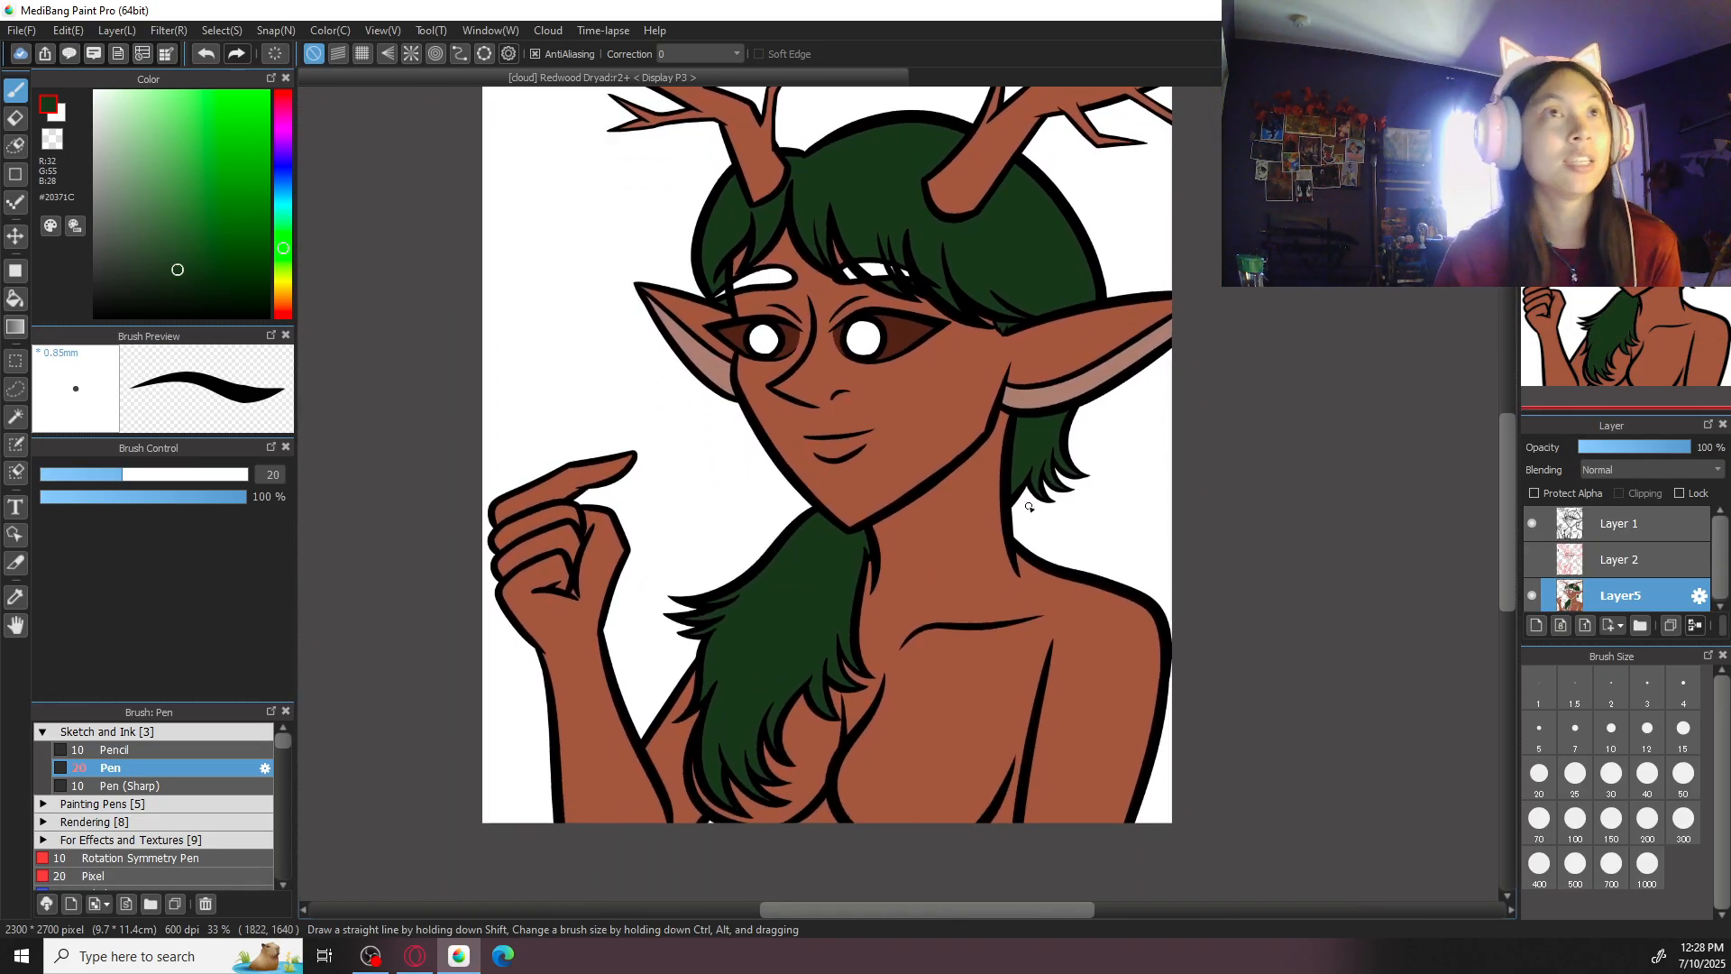
pyautogui.moveTo(1136, 337); pyautogui.dragTo(1128, 576)
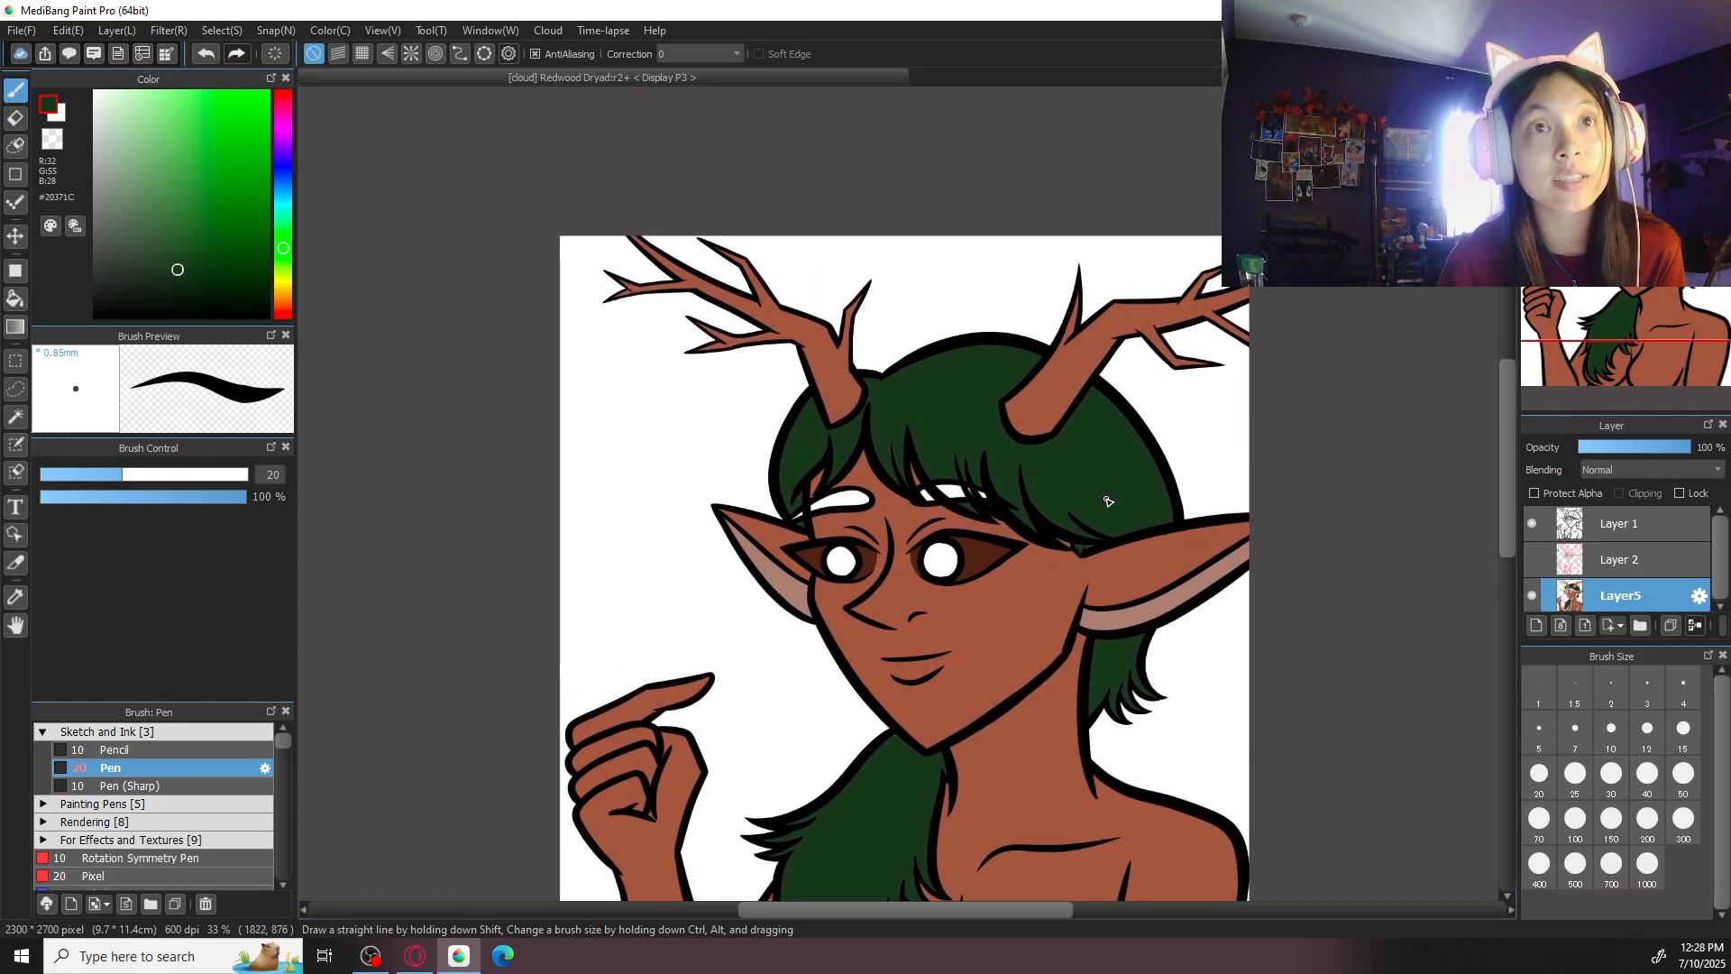
# - Try the greyer green #273325 as the fill for the hair on top of the head and undo that fill
pyautogui.scroll(1, 1109, 502)
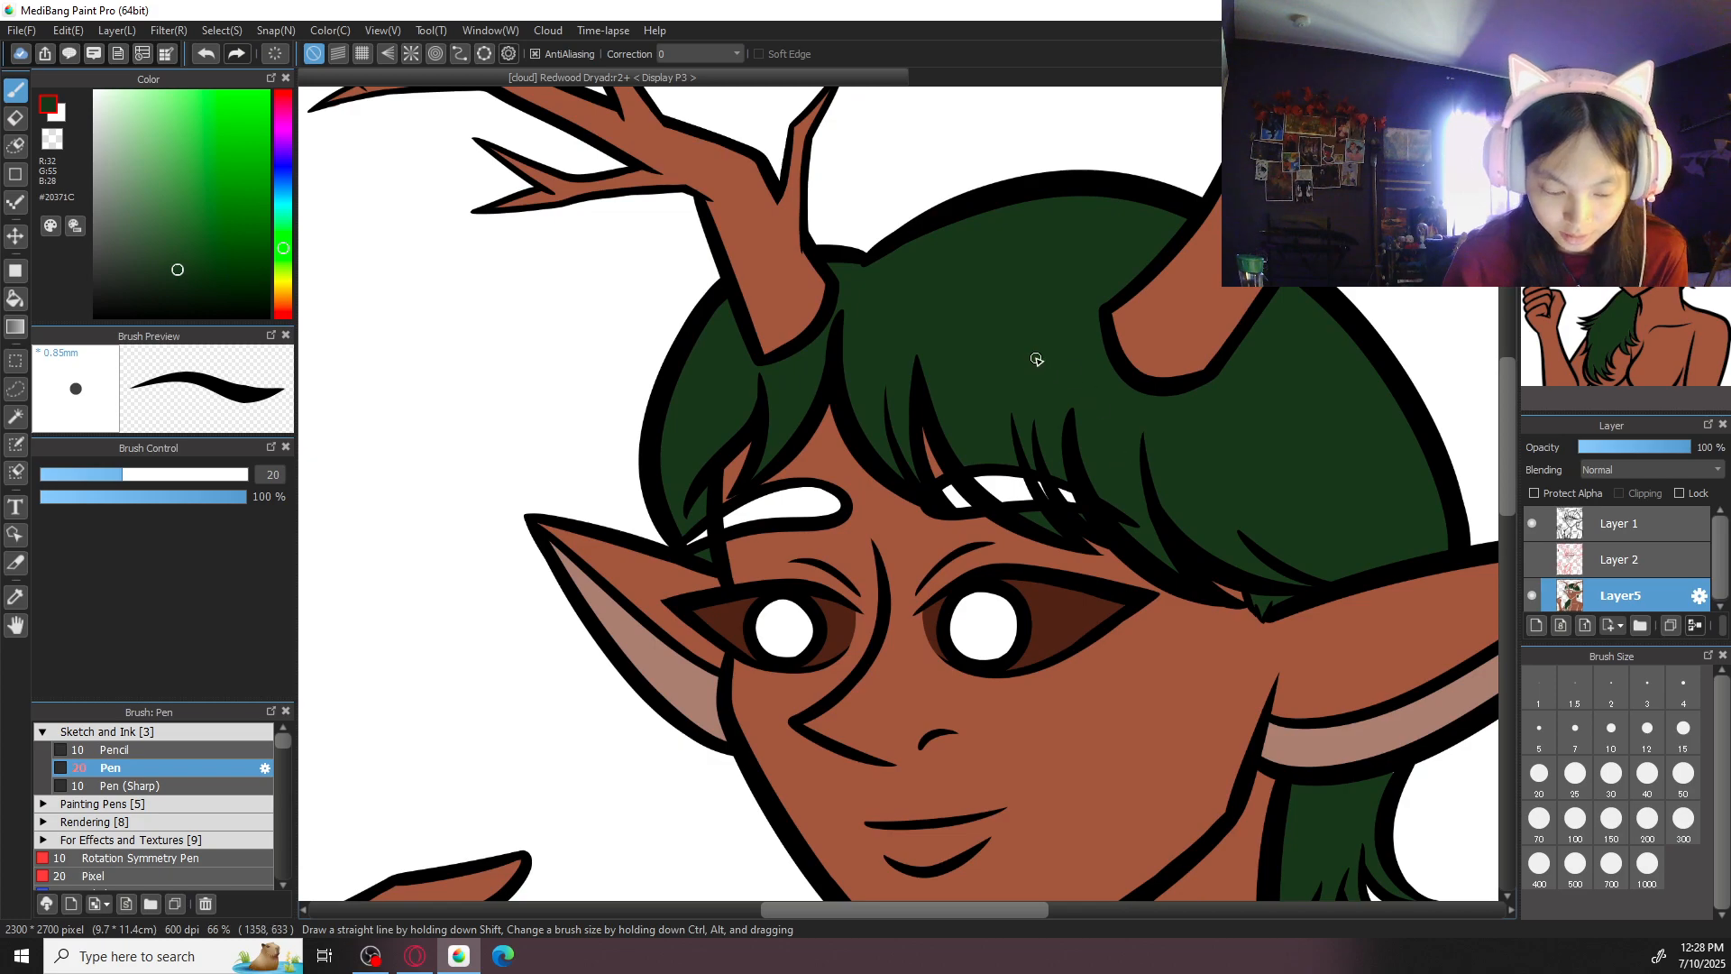
pyautogui.moveTo(171, 267); pyautogui.dragTo(153, 270)
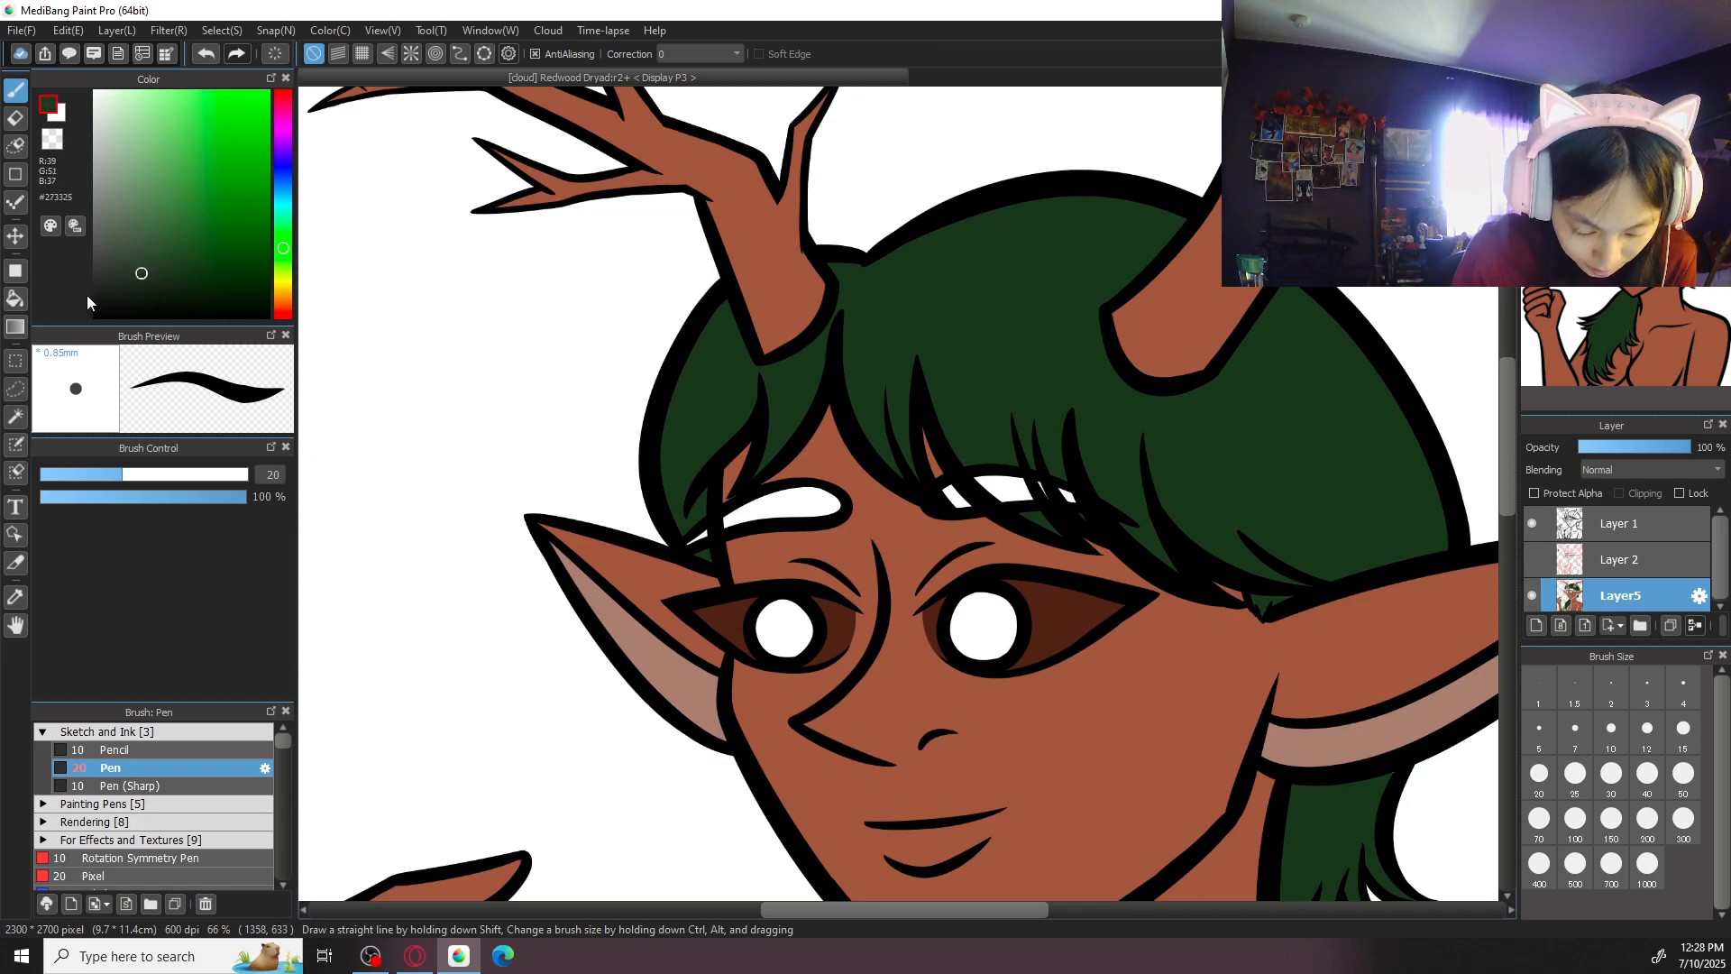
pyautogui.click(16, 299)
pyautogui.click(904, 354)
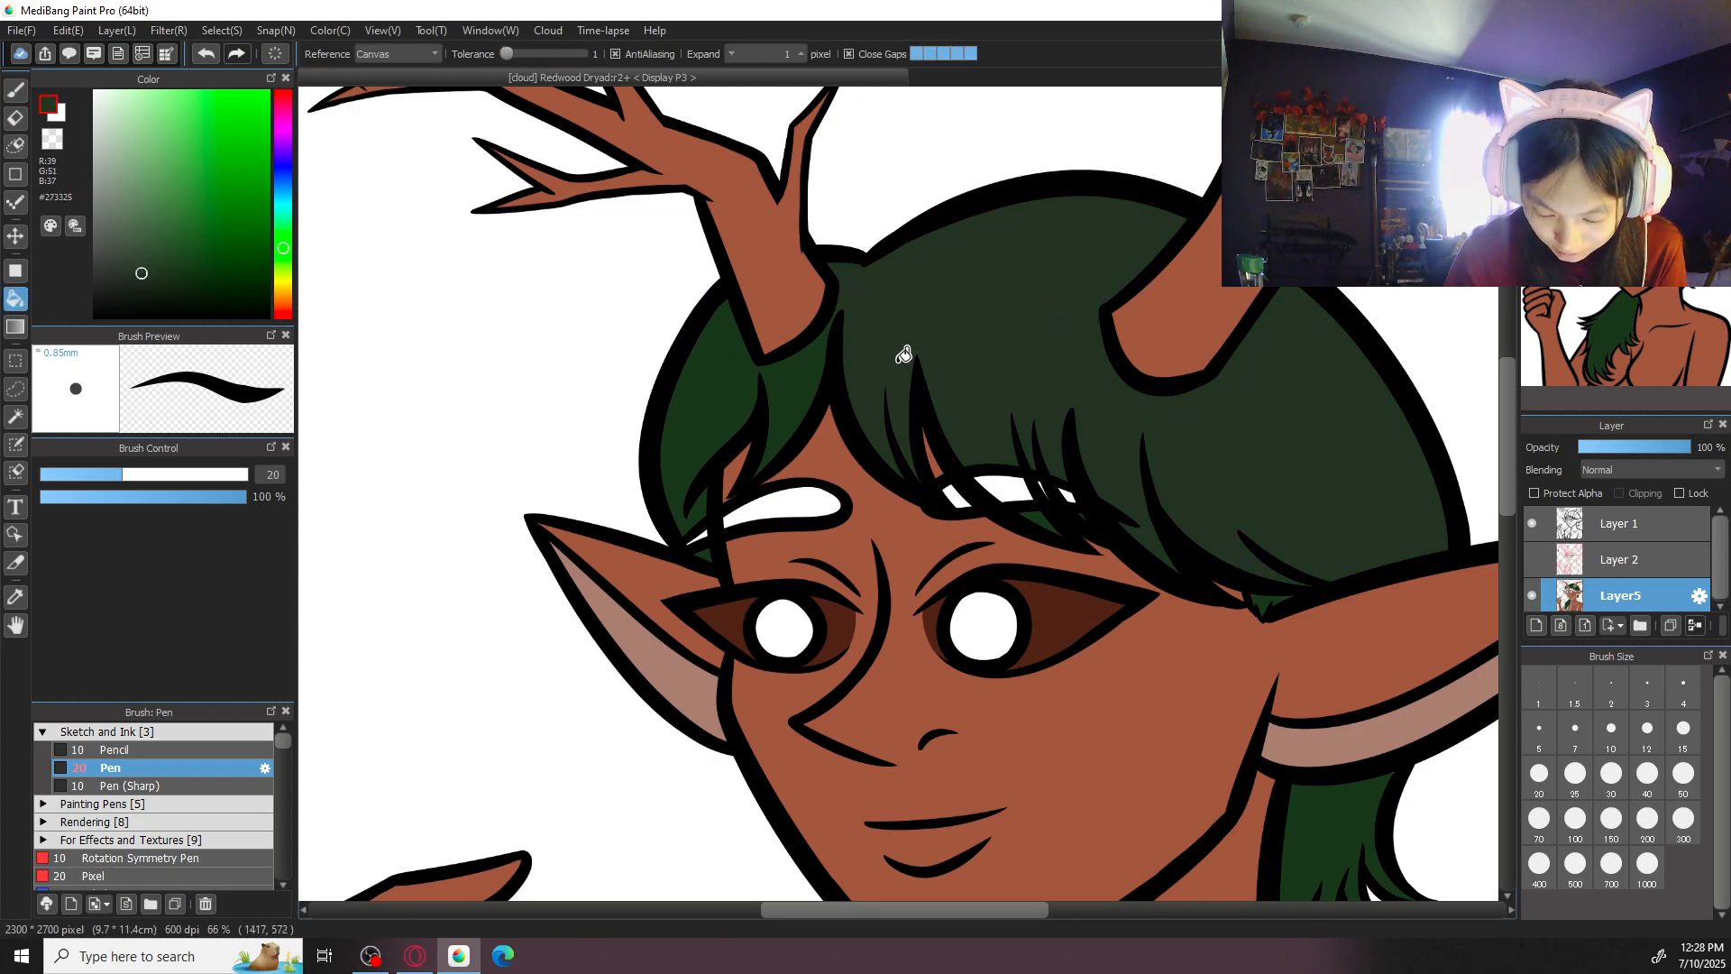
pyautogui.scroll(-1, 904, 354)
pyautogui.hotkey('ctrl', 'z')
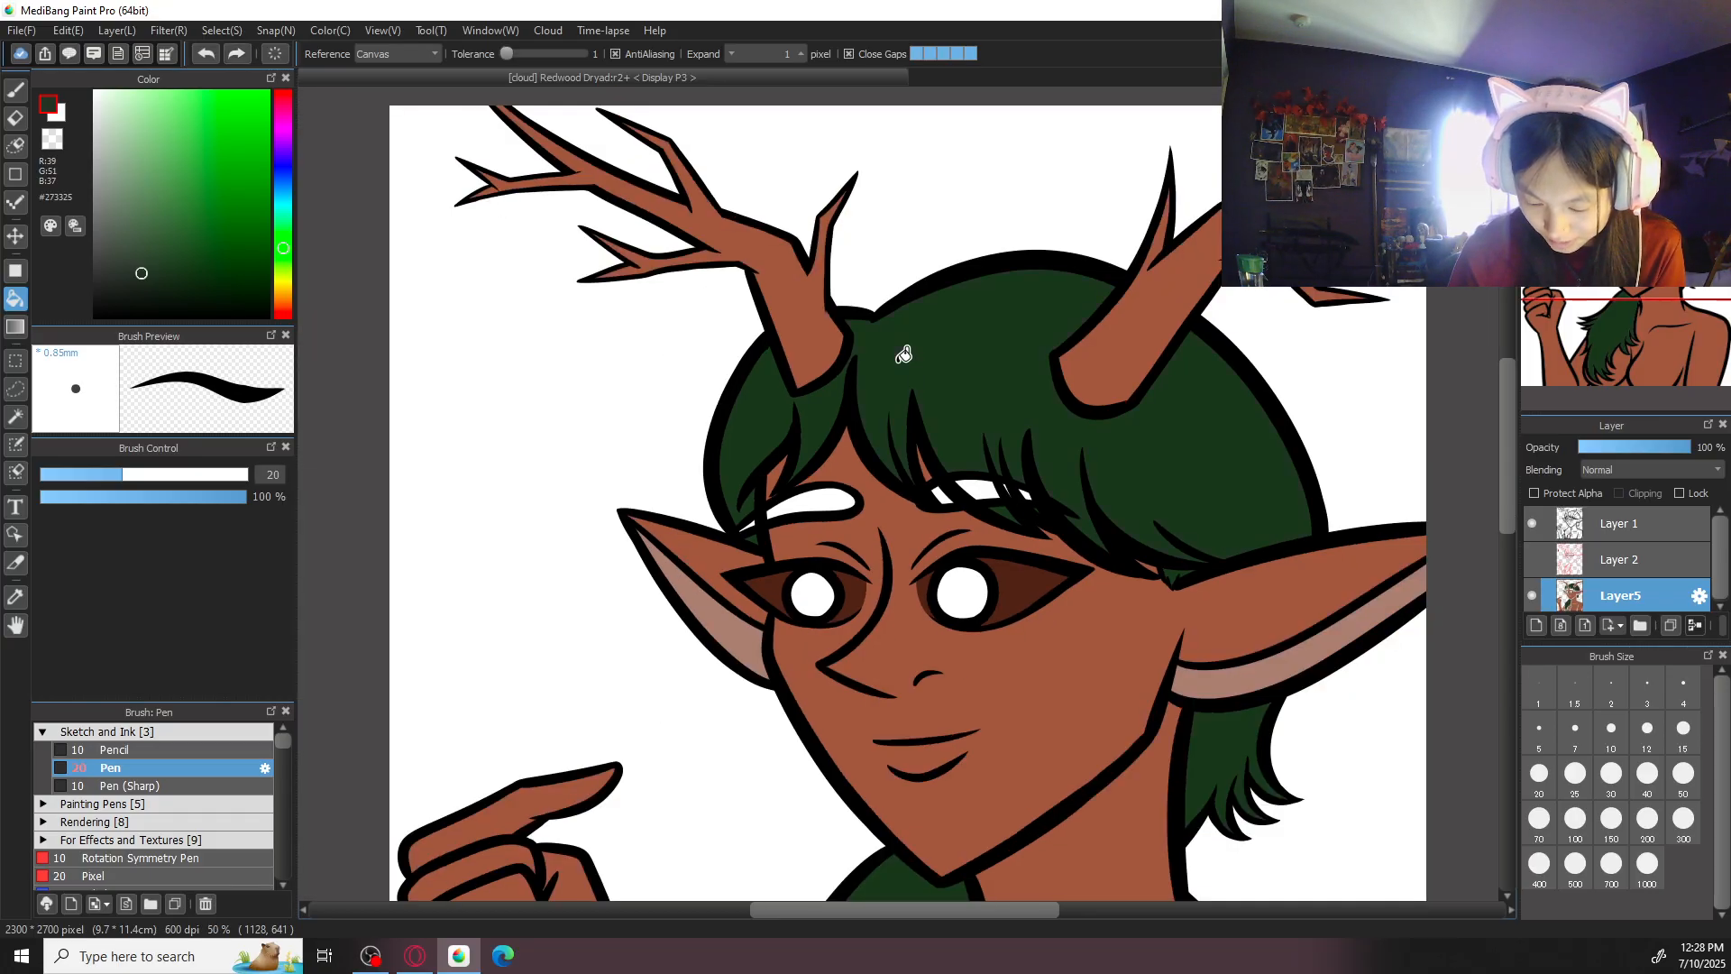
# - Set the colour to slightly greyed green #243722 and refill the hair on top of the head and behind the neck
pyautogui.hotkey('ctrl', '+')
pyautogui.rightClick(1022, 343)
pyautogui.moveTo(177, 274); pyautogui.dragTo(164, 271)
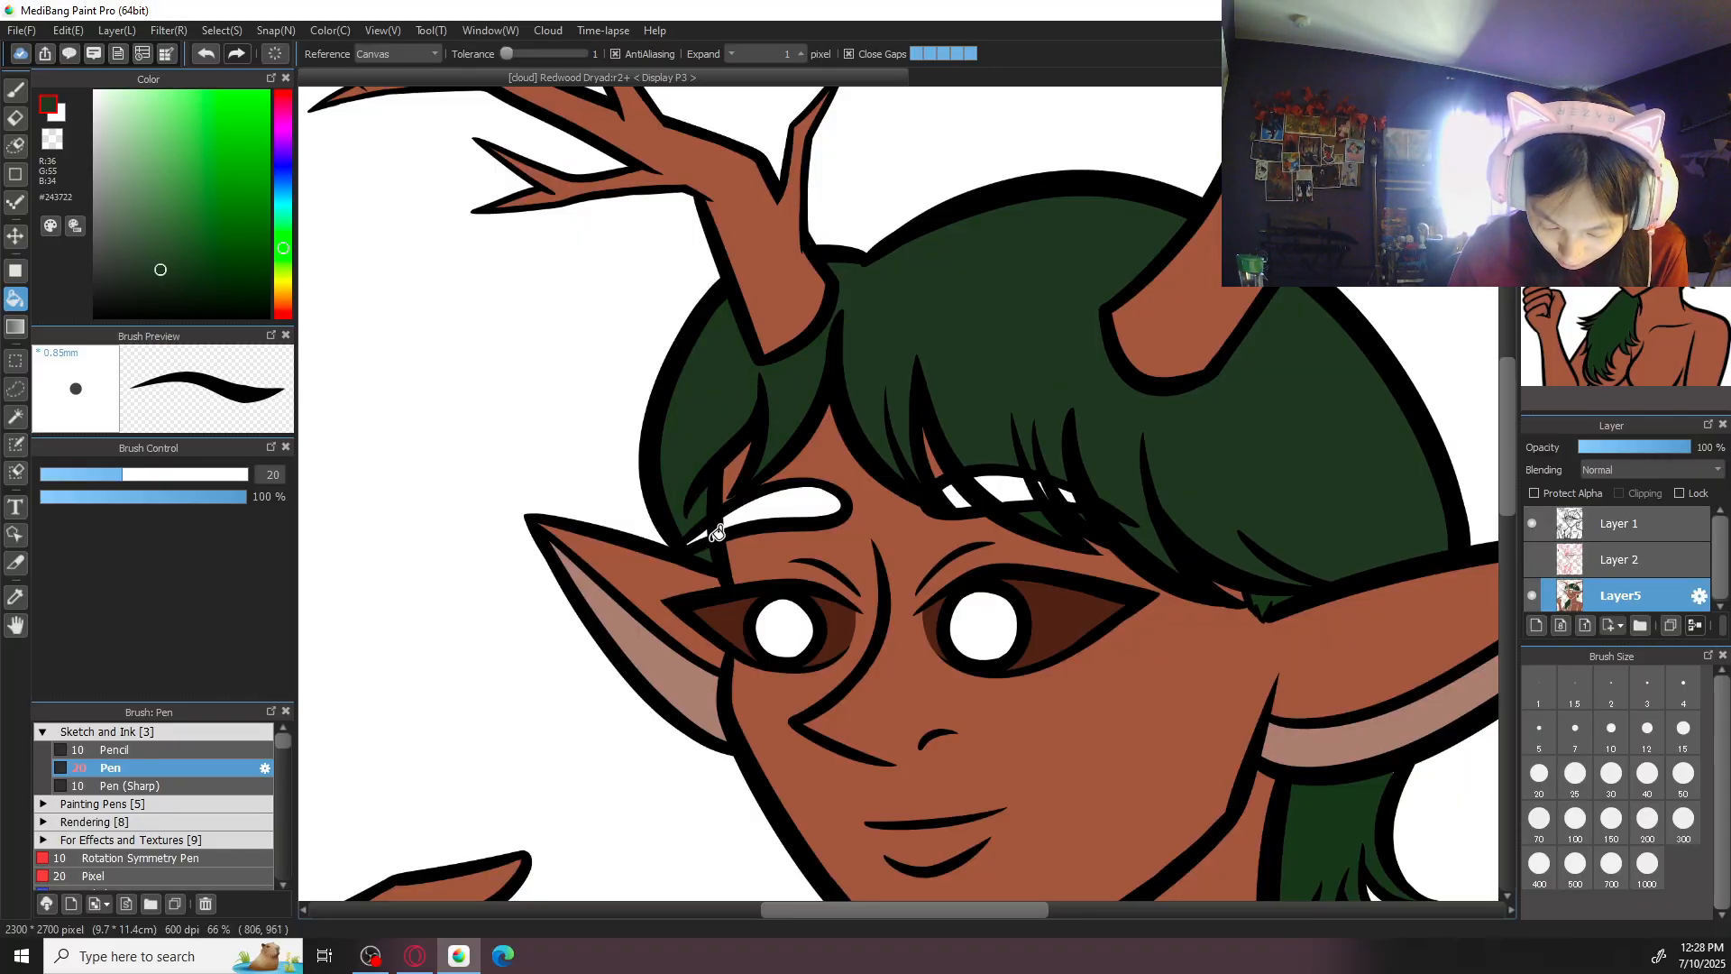
pyautogui.click(1304, 538)
pyautogui.moveTo(1318, 503); pyautogui.dragTo(1133, 316)
pyautogui.click(1155, 638)
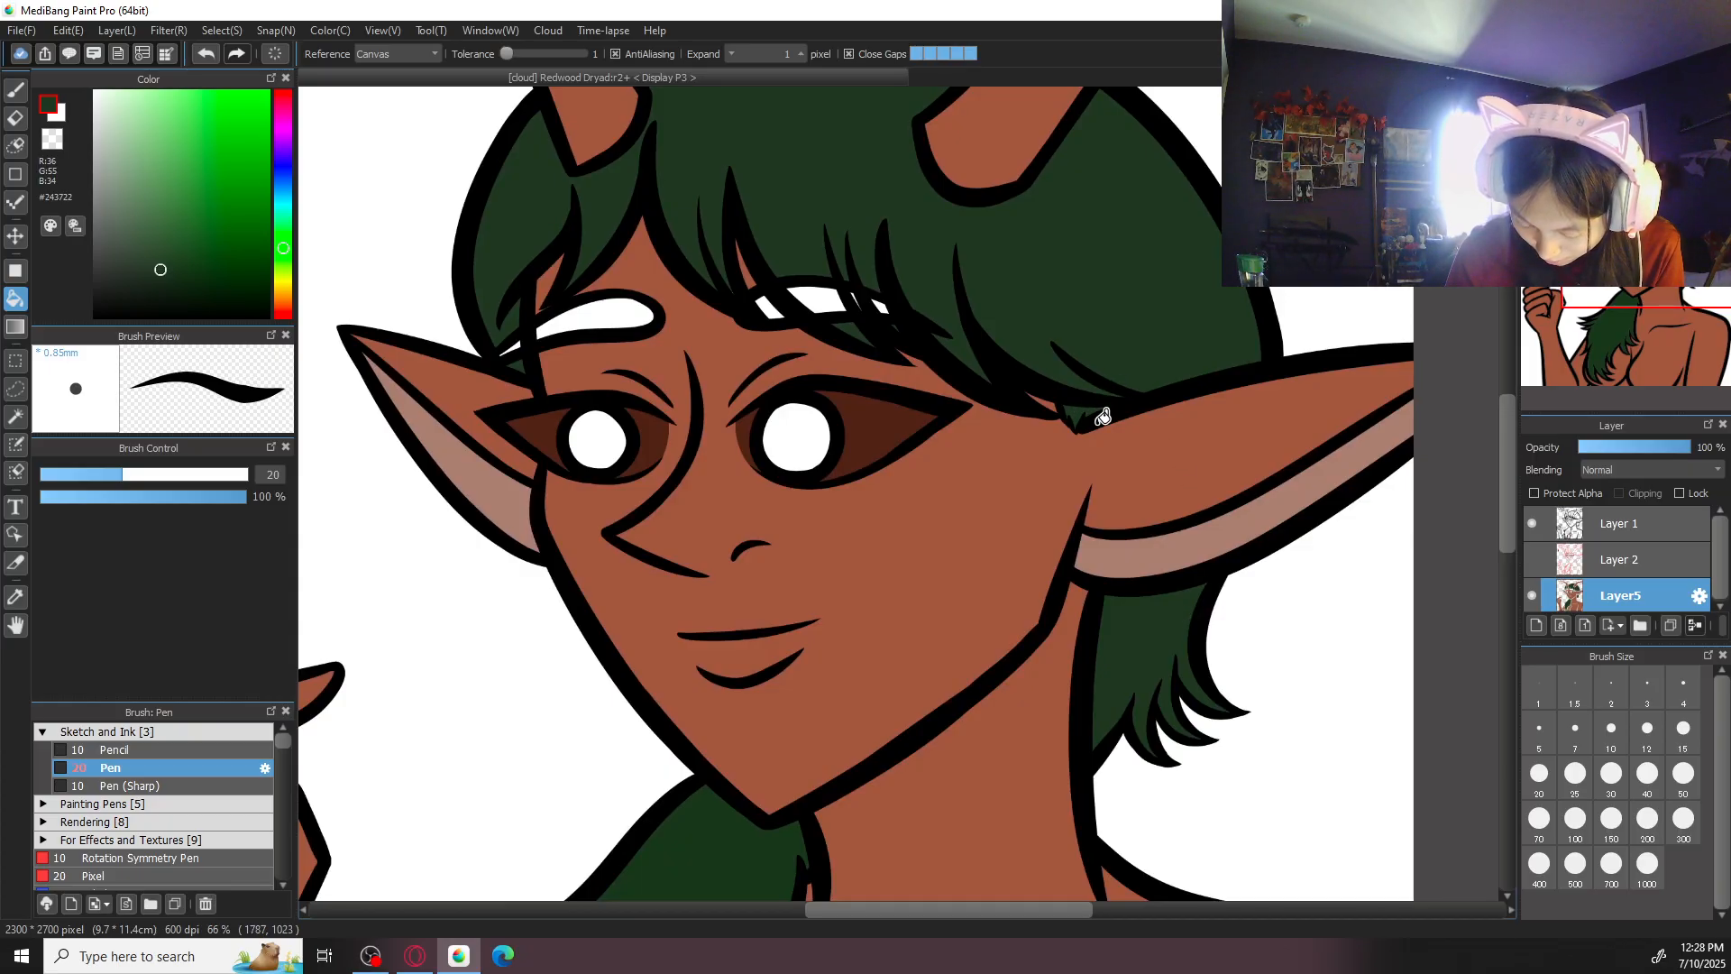
# - Refill the long hair locks over the chest with green #243722 and check the whole figure
pyautogui.moveTo(844, 723); pyautogui.dragTo(1025, 436)
pyautogui.click(943, 633)
pyautogui.moveTo(986, 719); pyautogui.dragTo(1101, 410)
pyautogui.hotkey('ctrl', '+')
pyautogui.moveTo(862, 680); pyautogui.dragTo(896, 650)
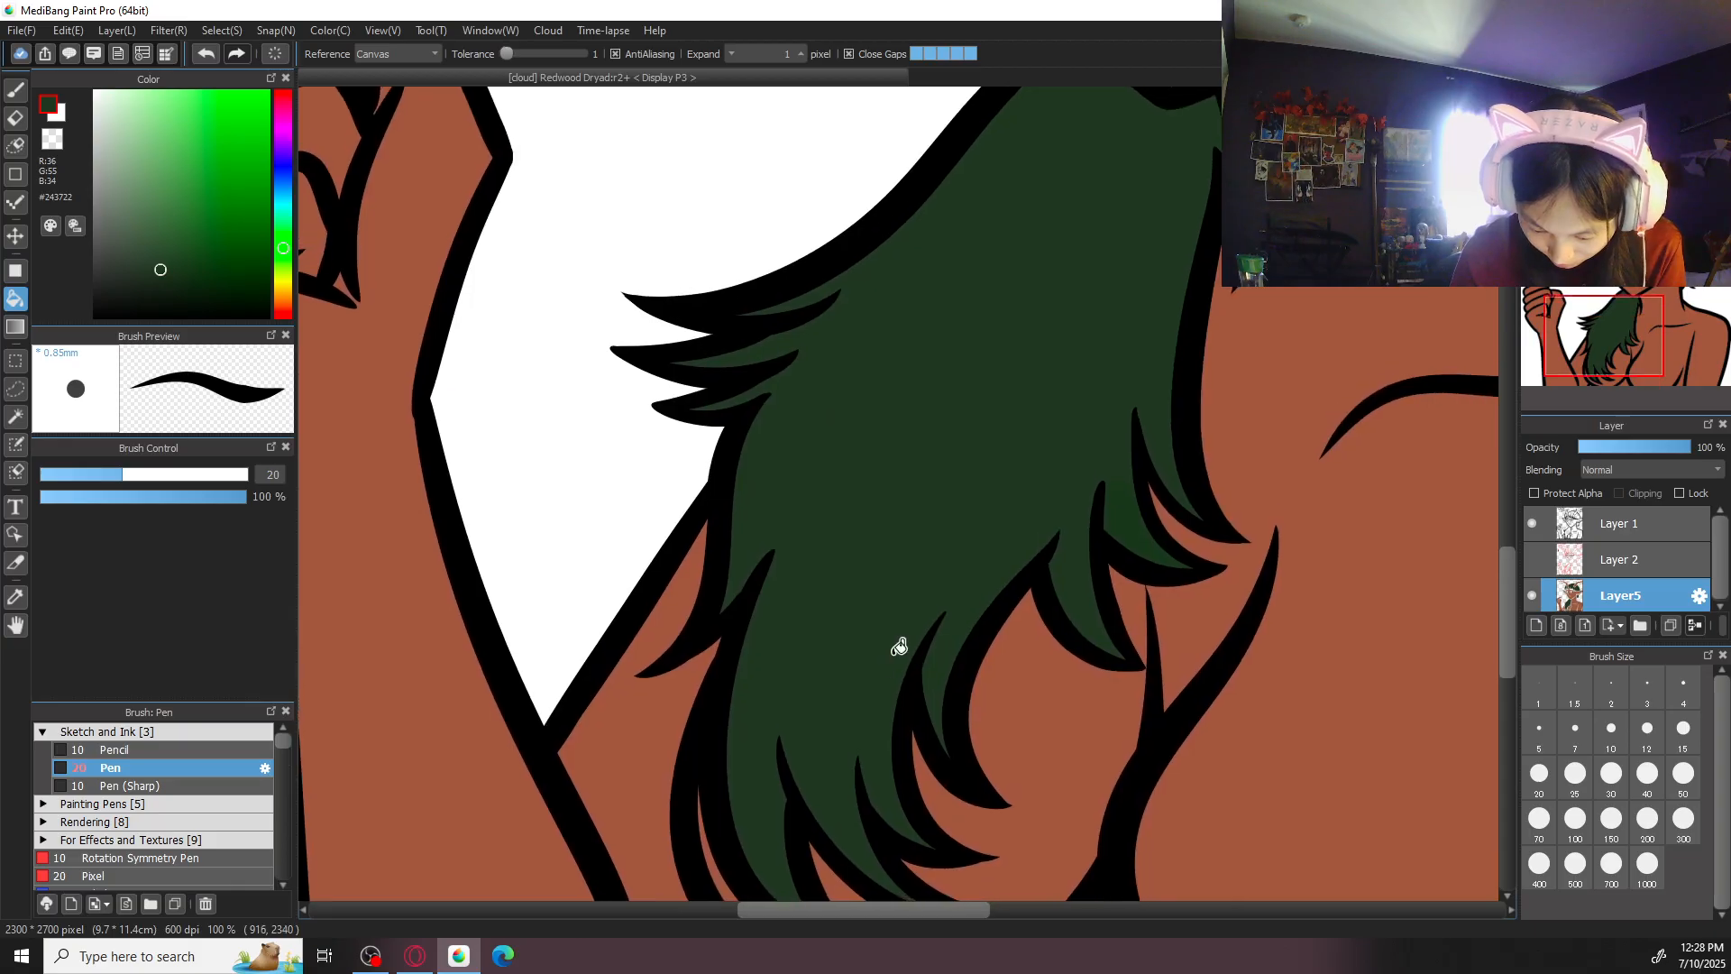
pyautogui.hotkey('ctrl', '-')
pyautogui.hotkey('ctrl', '-')
pyautogui.hotkey('ctrl', '-')
pyautogui.hotkey('ctrl', '-')
pyautogui.scroll(3, 1079, 565)
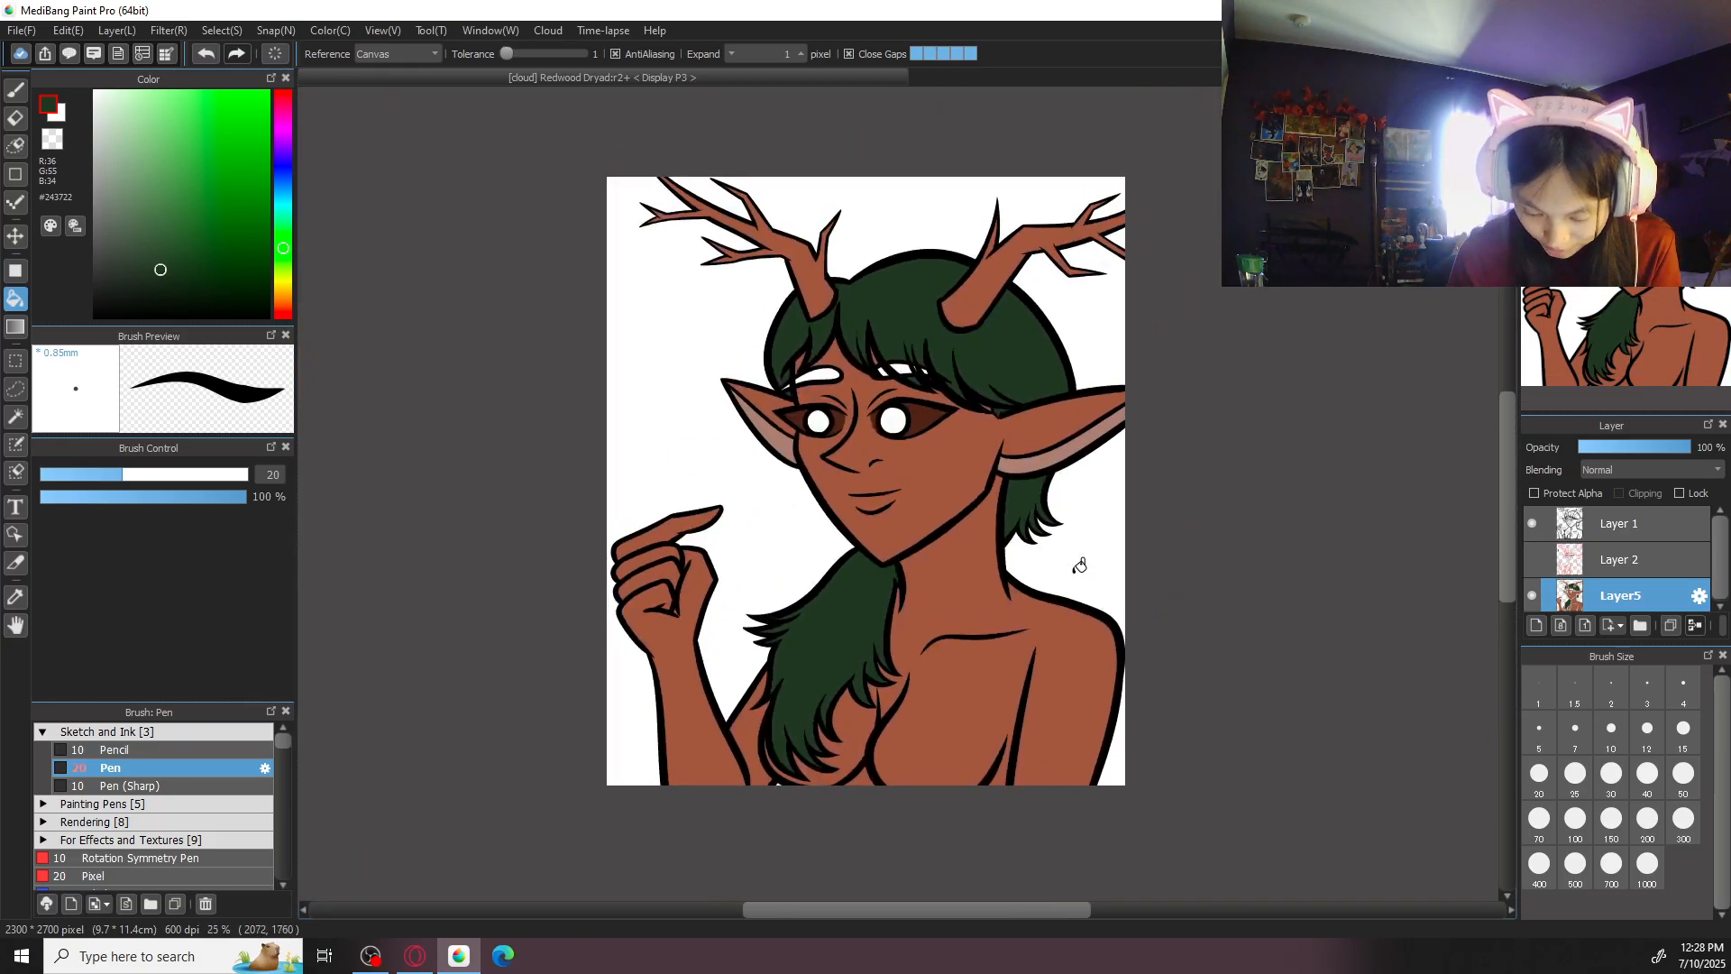
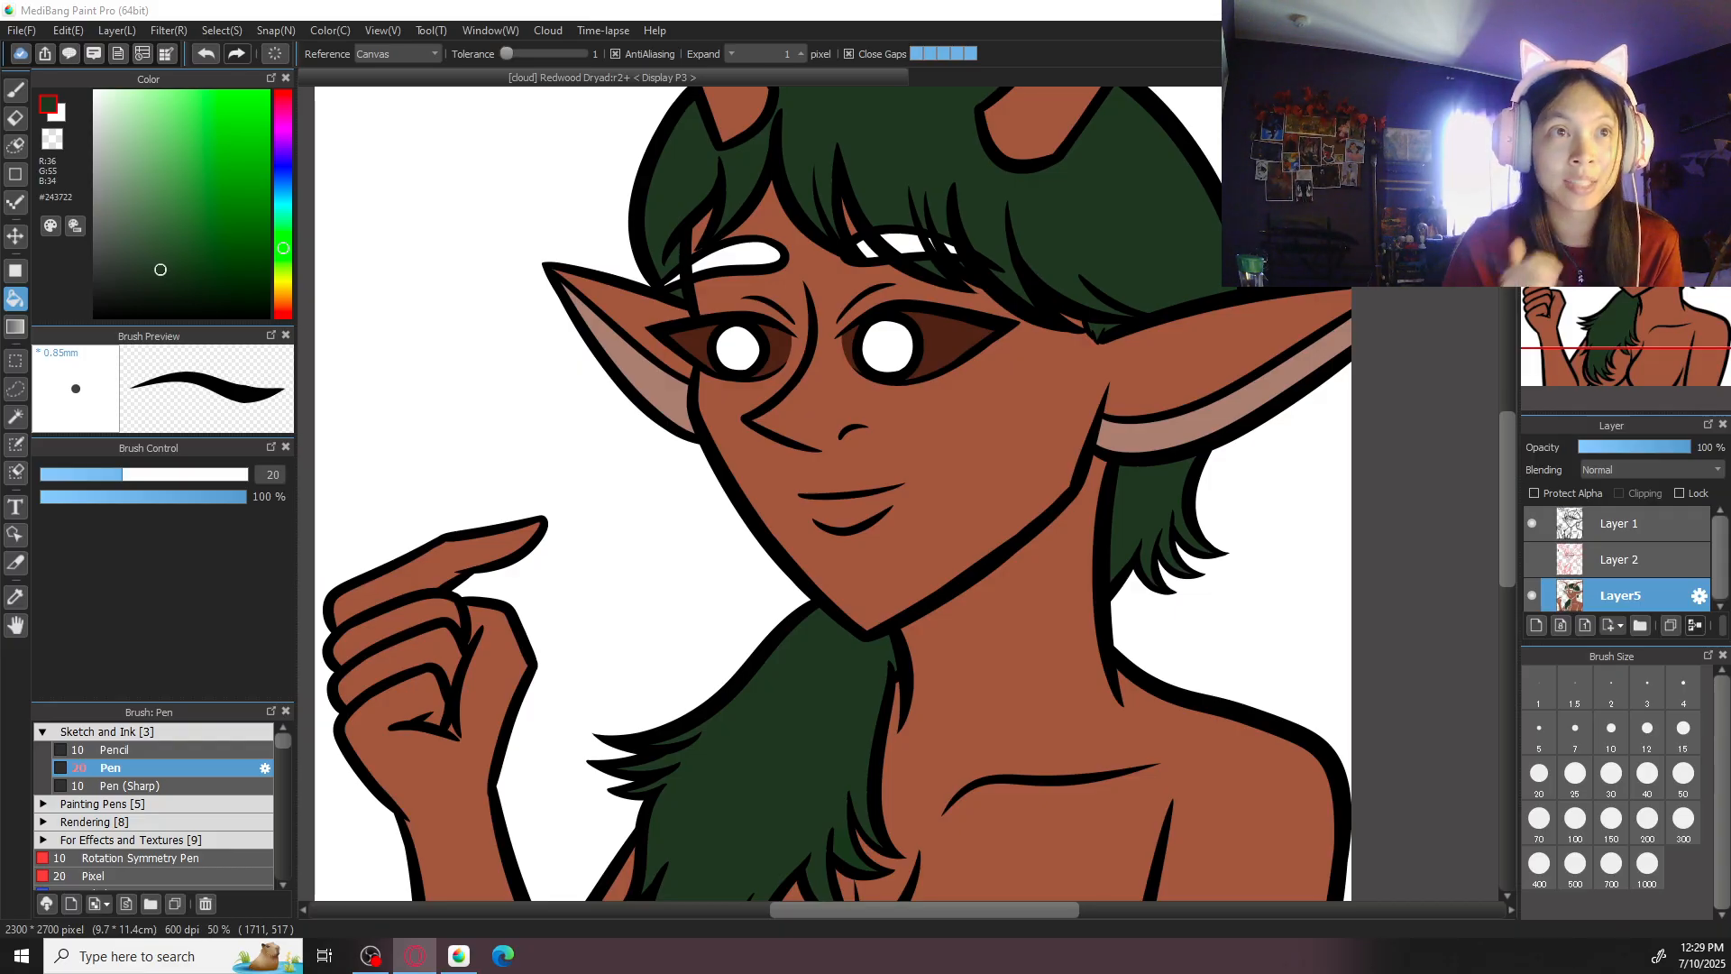
# - Fill both eyebrows, including the sections between the fringe strands, with very dark green #0E1C0D
pyautogui.click(1145, 270)
pyautogui.hotkey('ctrl', '-')
pyautogui.hotkey('ctrl', '-')
pyautogui.hotkey('ctrl', '+')
pyautogui.hotkey('ctrl', '+')
pyautogui.click(182, 294)
pyautogui.click(752, 248)
pyautogui.click(910, 242)
pyautogui.moveTo(961, 246); pyautogui.dragTo(1033, 525)
pyautogui.hotkey('ctrl', '+')
pyautogui.hotkey('ctrl', '+')
pyautogui.click(977, 554)
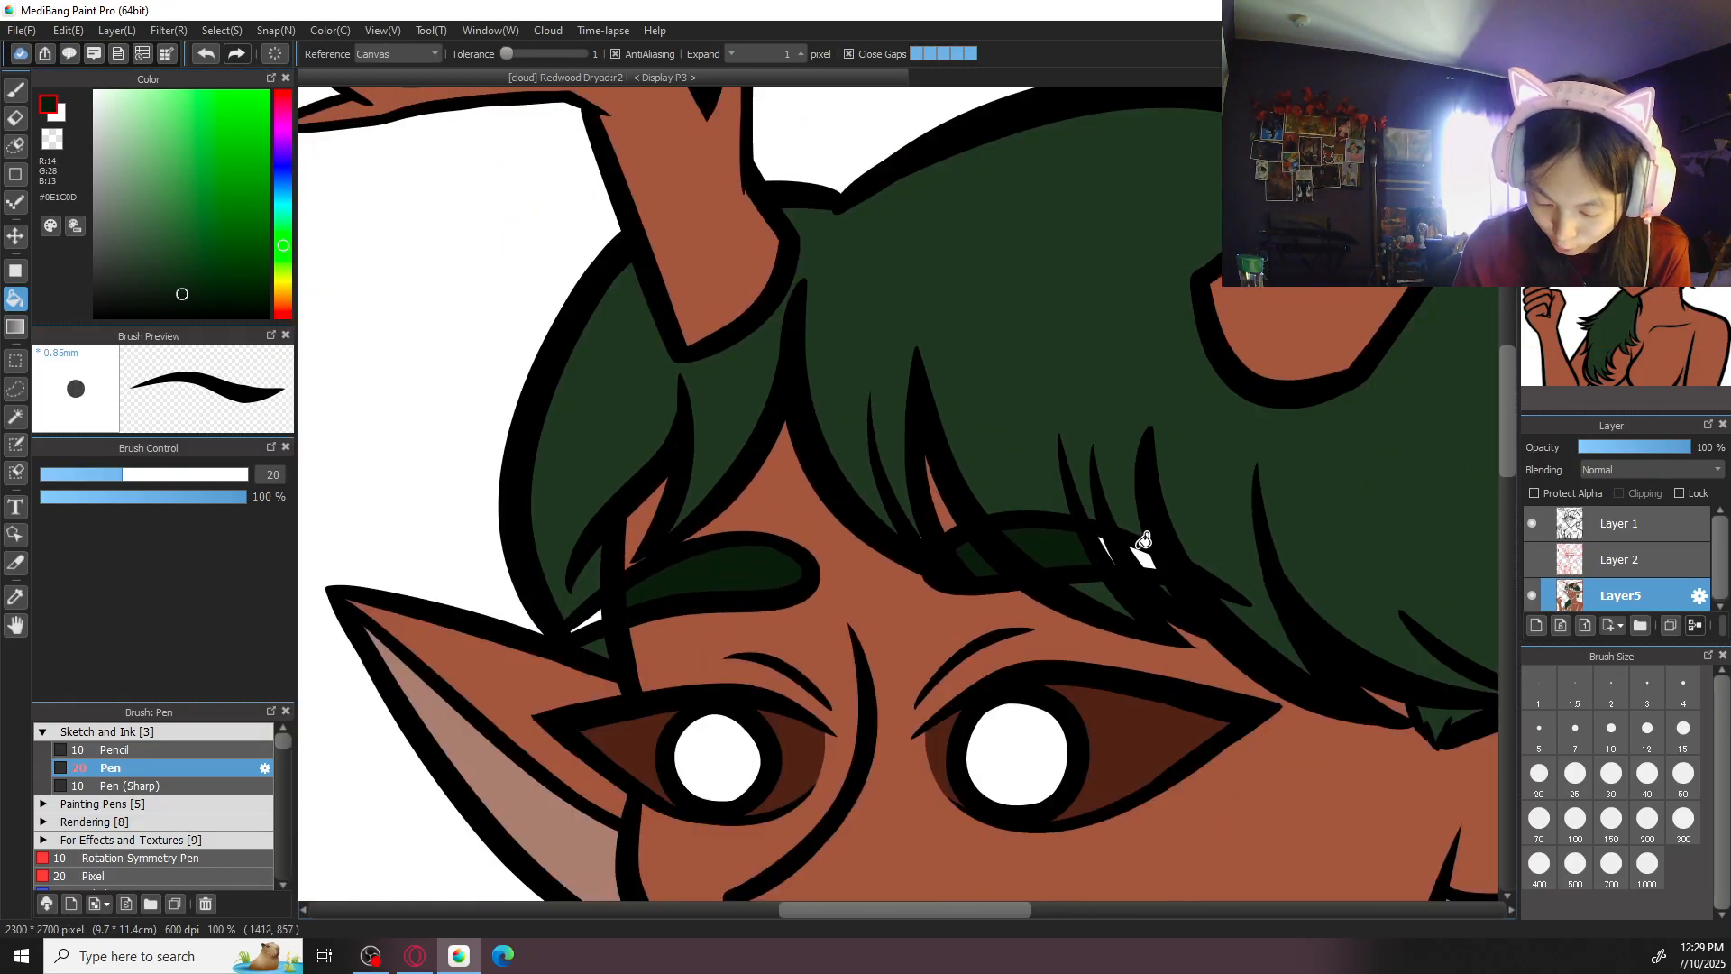
# - Paint over the remaining small white gaps in the eyebrows with dark green #0E1C0D and sample the hair green #243722
pyautogui.press('b')
pyautogui.moveTo(590, 613); pyautogui.dragTo(596, 616)
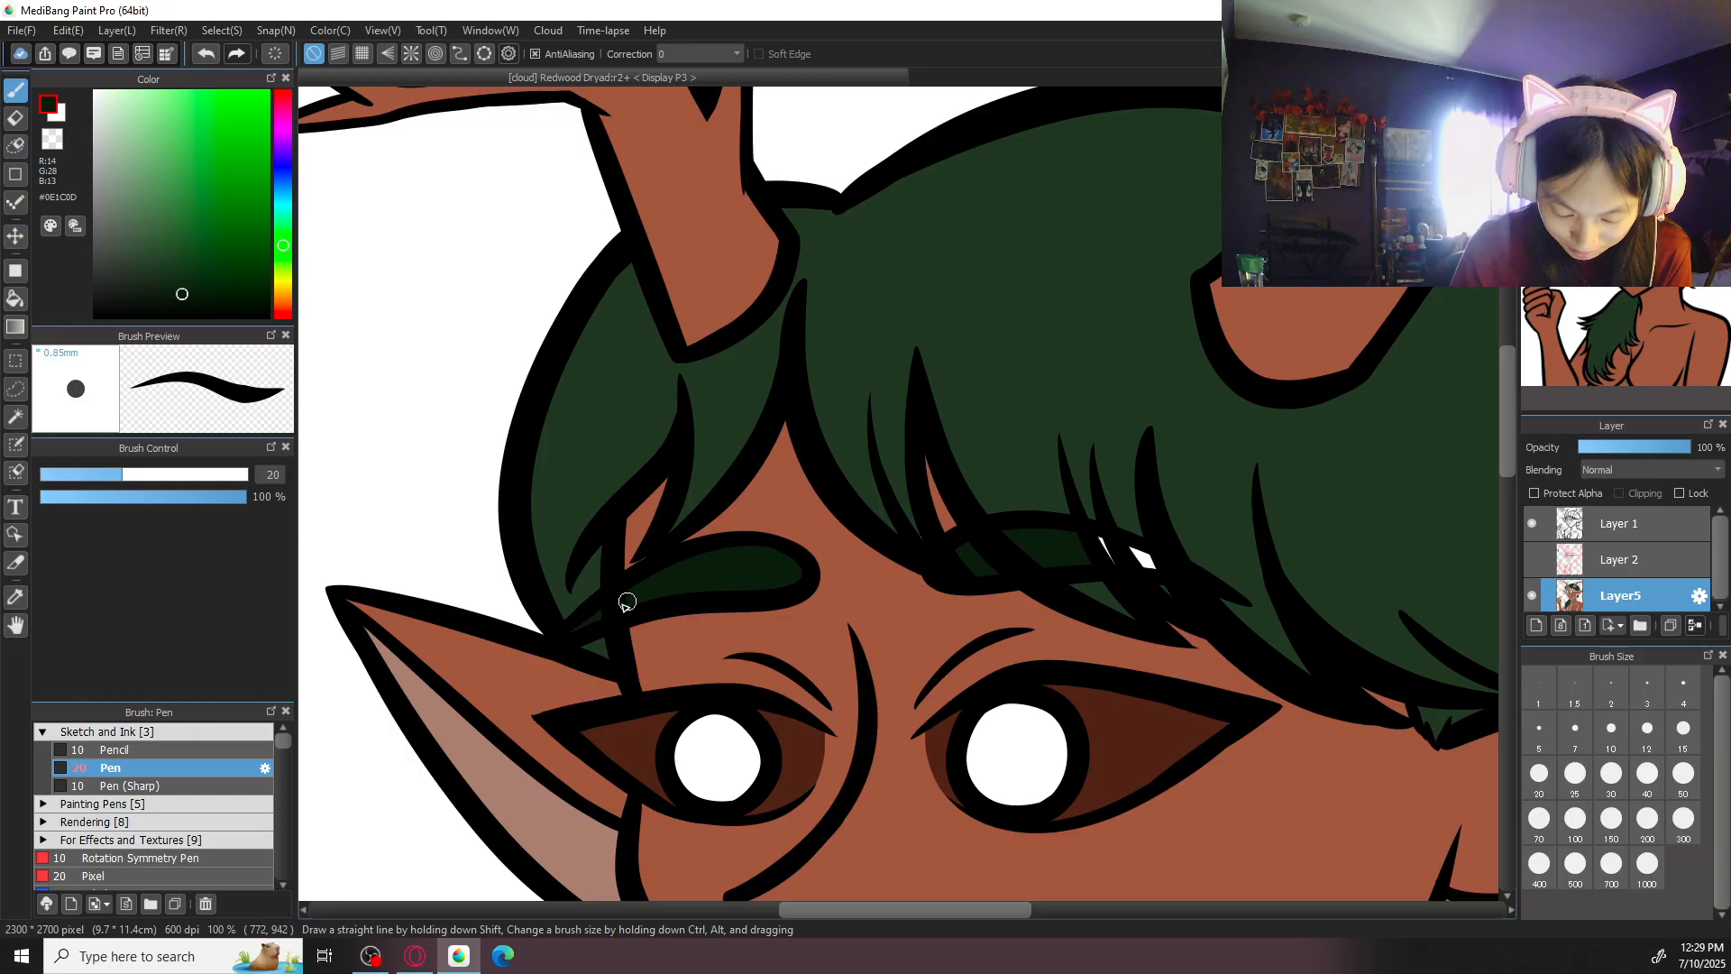
pyautogui.moveTo(1066, 555)
pyautogui.mouseDown()
pyautogui.moveTo(1144, 549)
pyautogui.moveTo(1108, 558)
pyautogui.moveTo(1154, 567)
pyautogui.mouseUp()
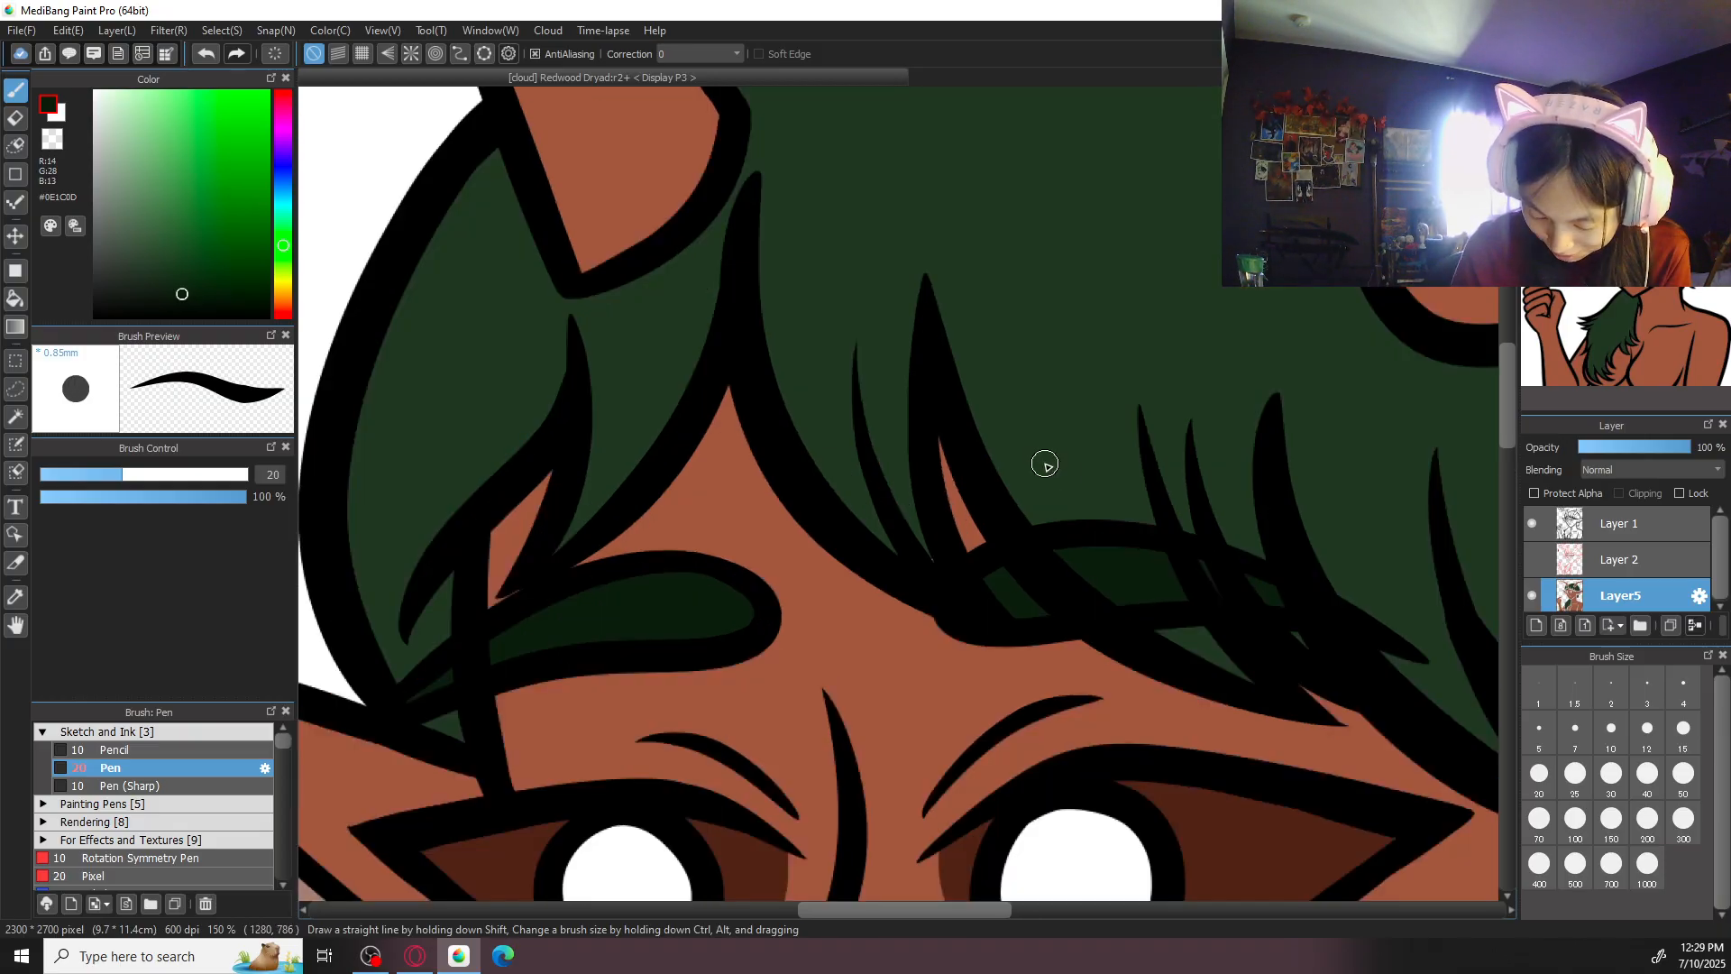
pyautogui.keyDown('alt'); pyautogui.click(1046, 466); pyautogui.keyUp('alt')
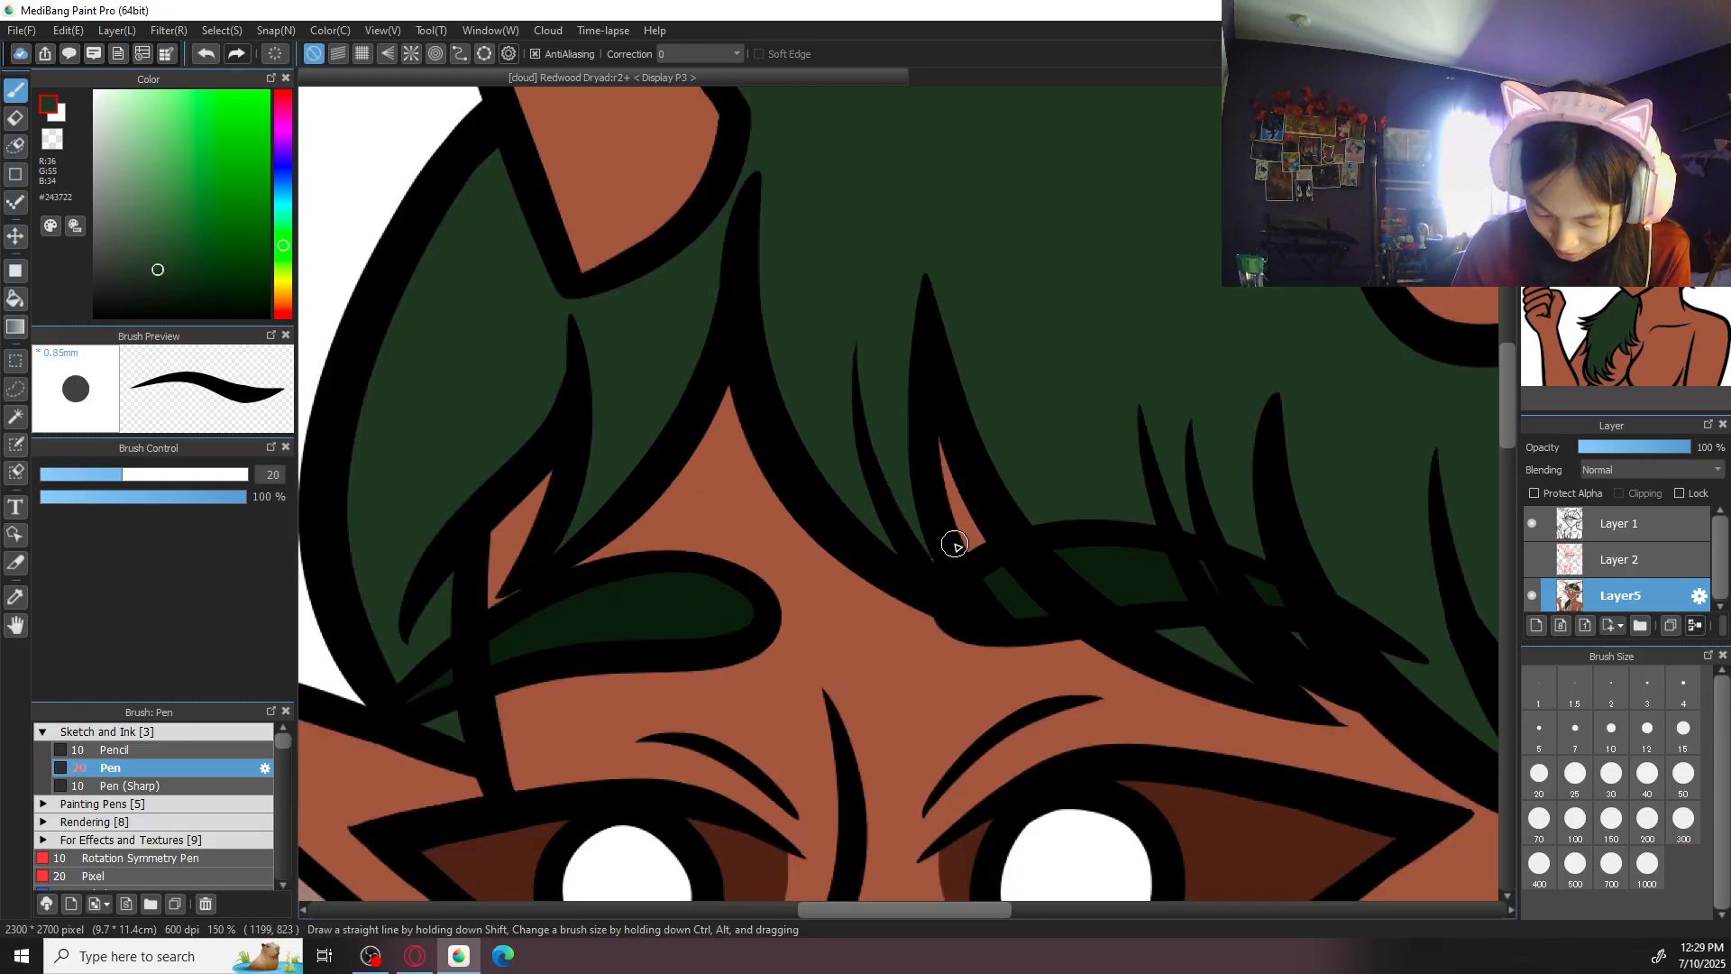
pyautogui.scroll(-8, 1183, 487)
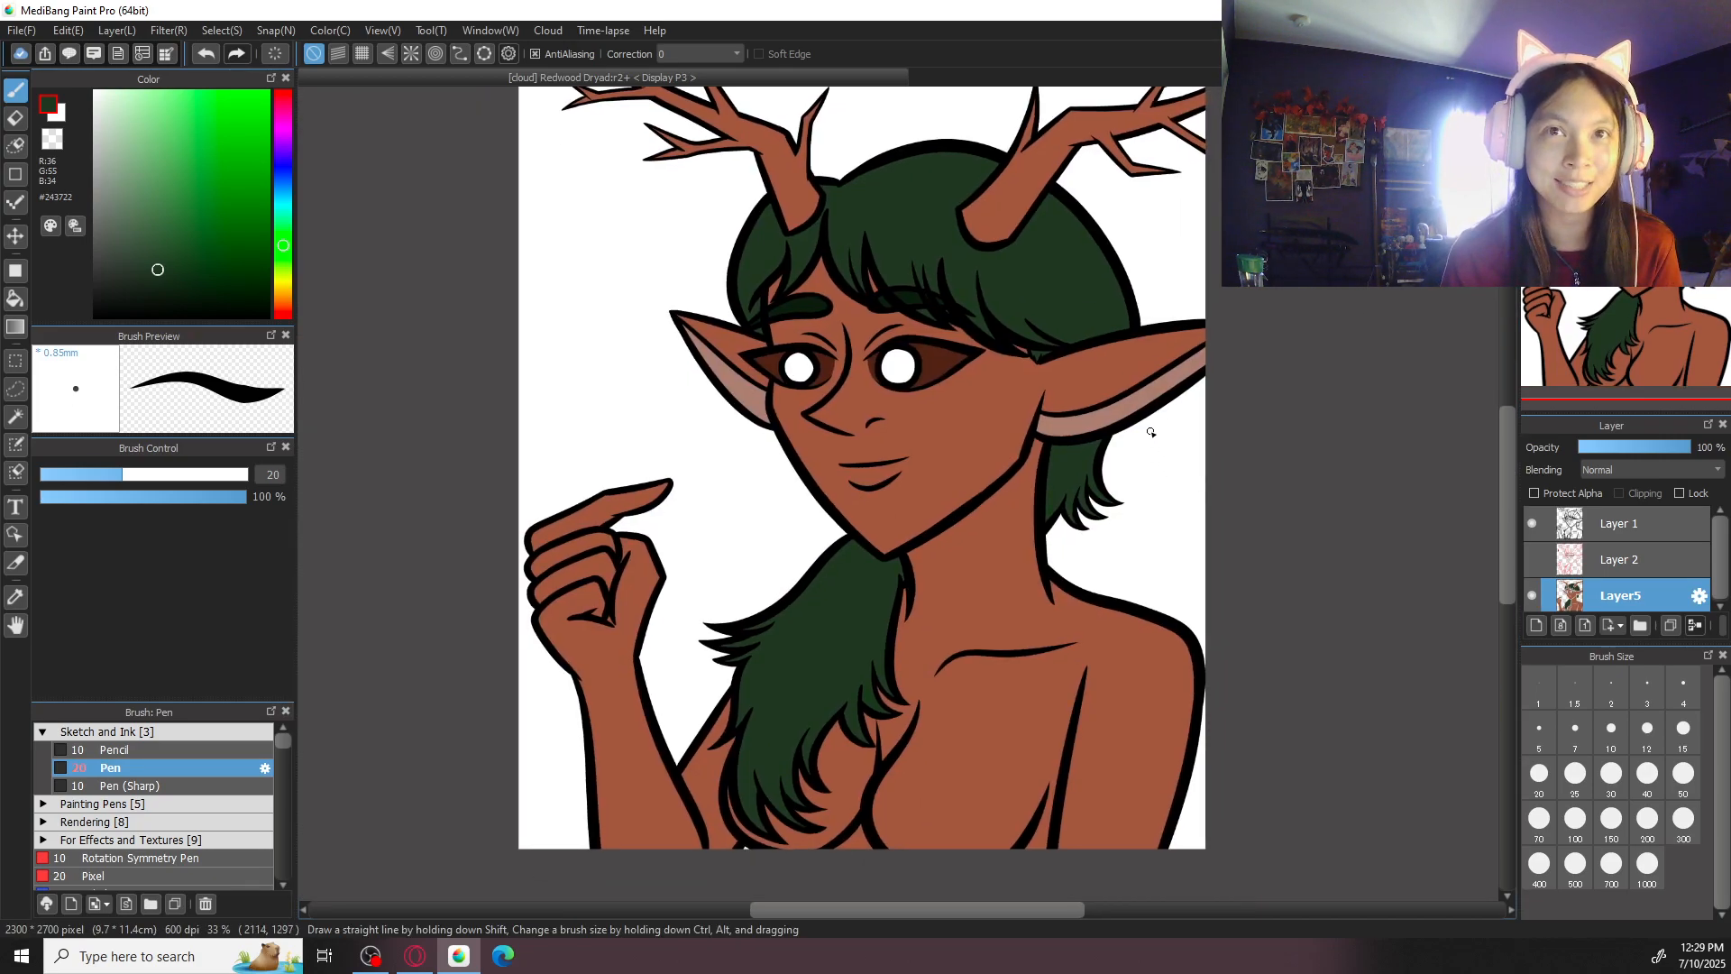
# - Fill the irises of both eyes with olive green #3B5A18
pyautogui.moveTo(920, 636); pyautogui.dragTo(918, 578)
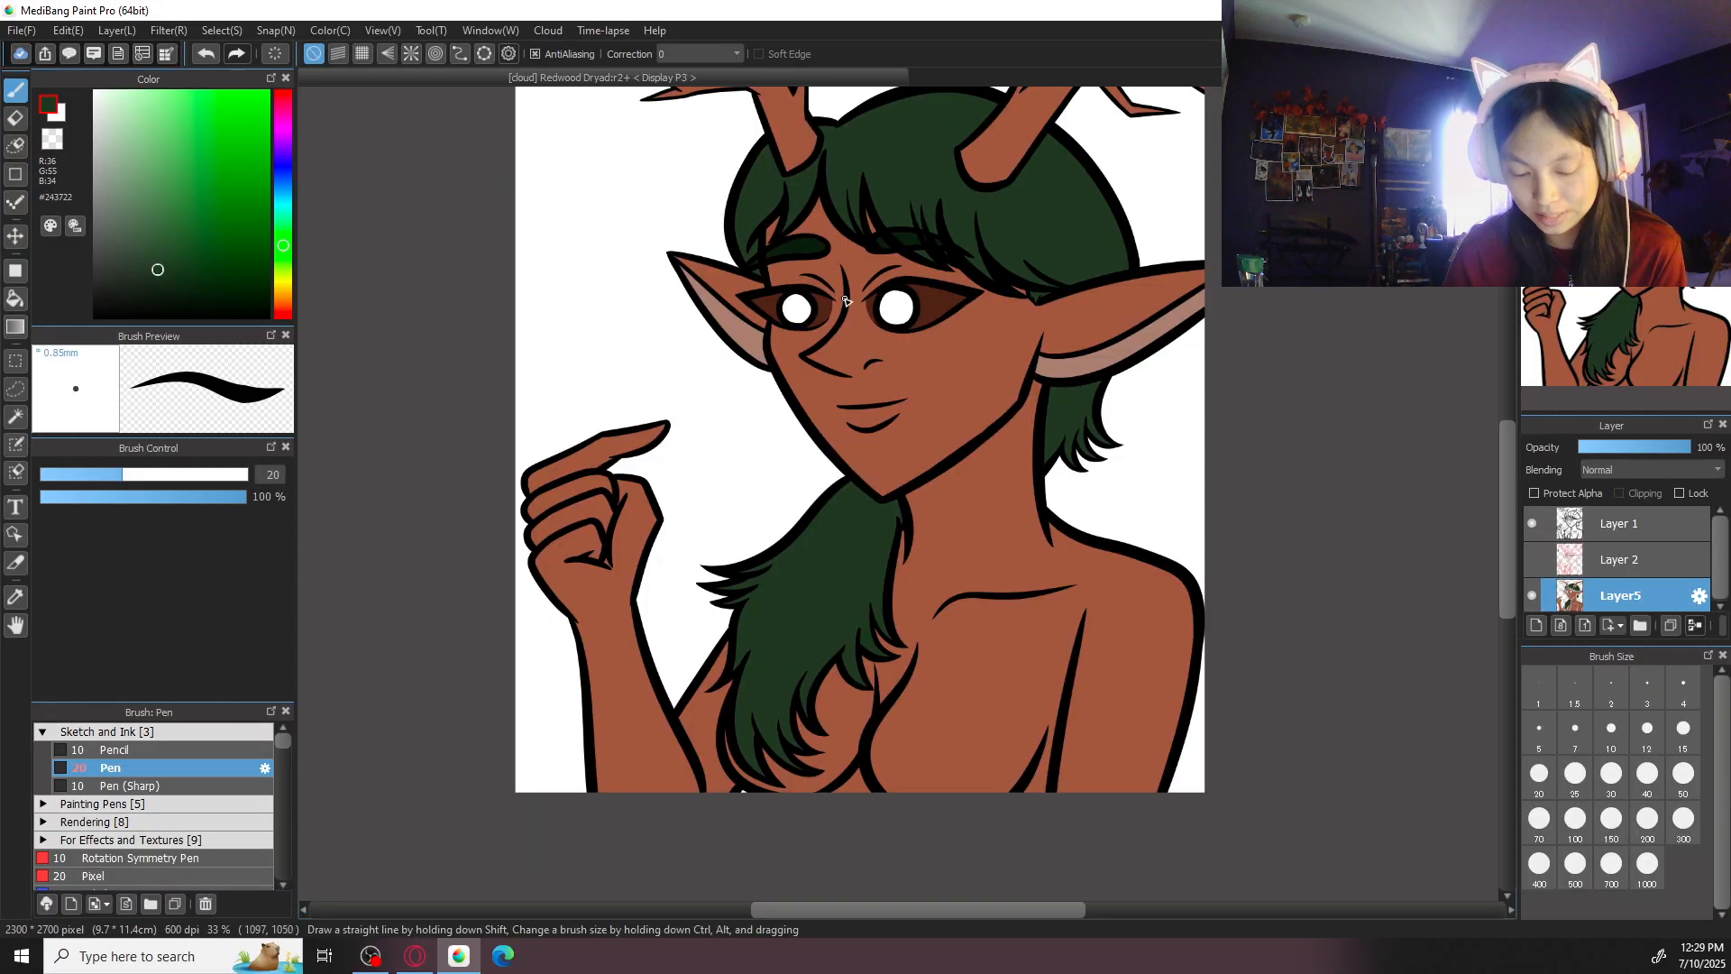
pyautogui.scroll(1, 932, 505)
pyautogui.scroll(2, 961, 383)
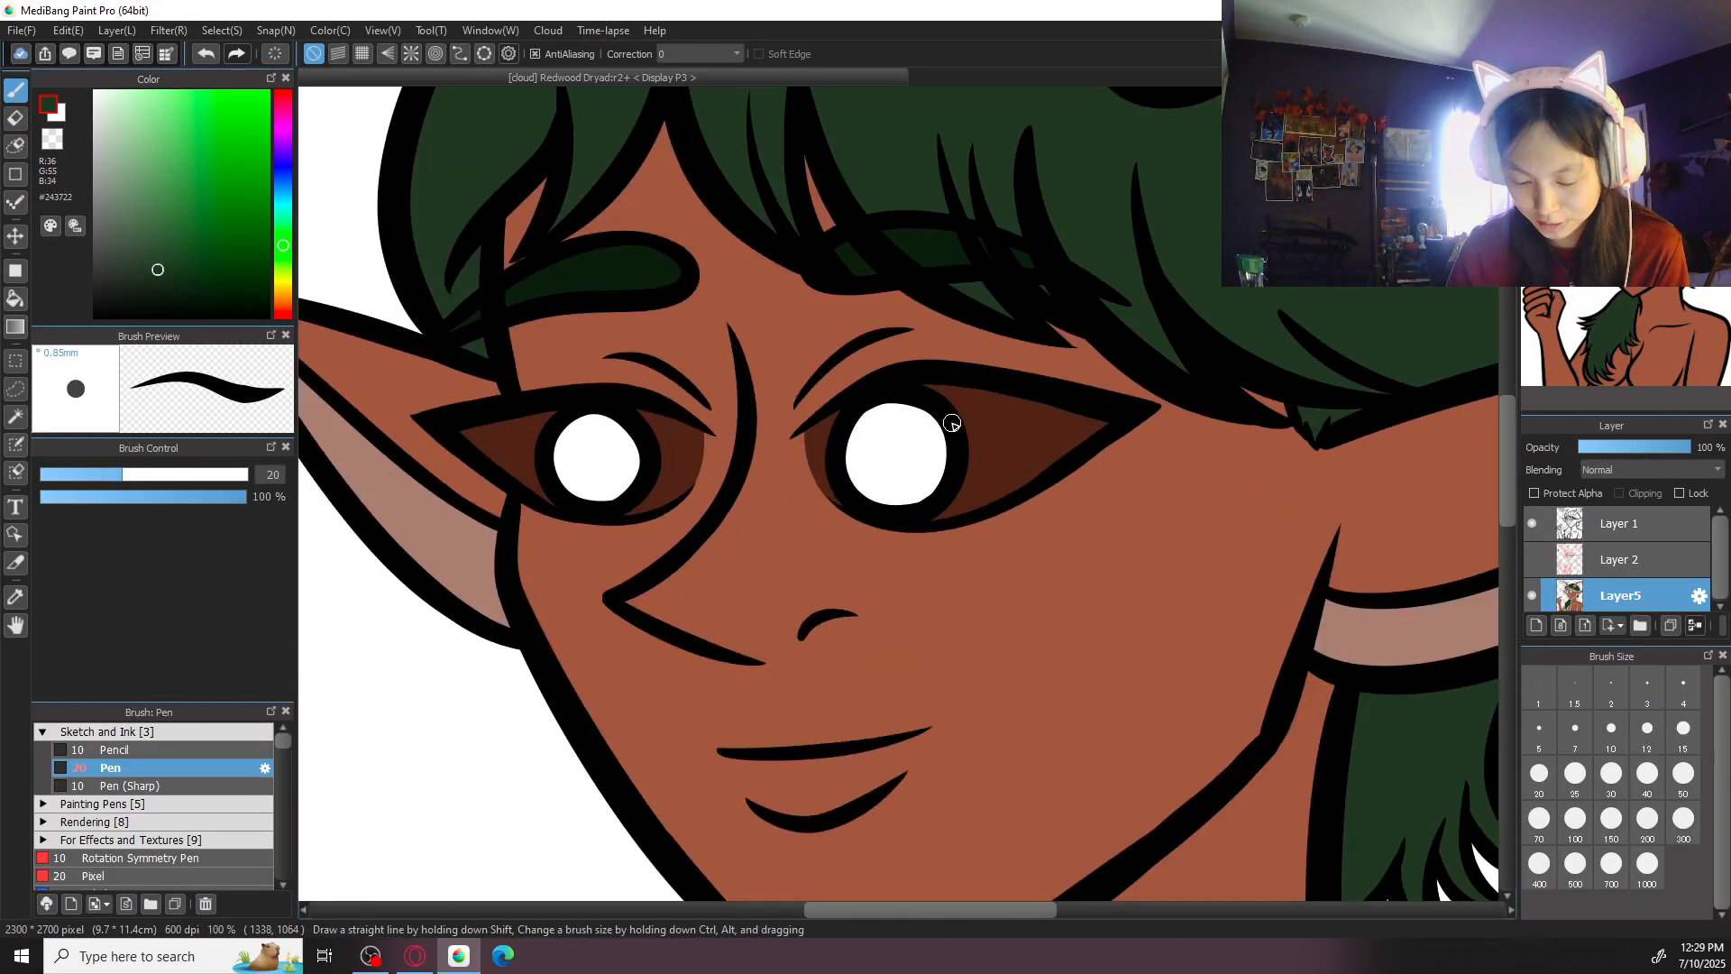
pyautogui.keyDown('alt'); pyautogui.click(537, 326); pyautogui.keyUp('alt')
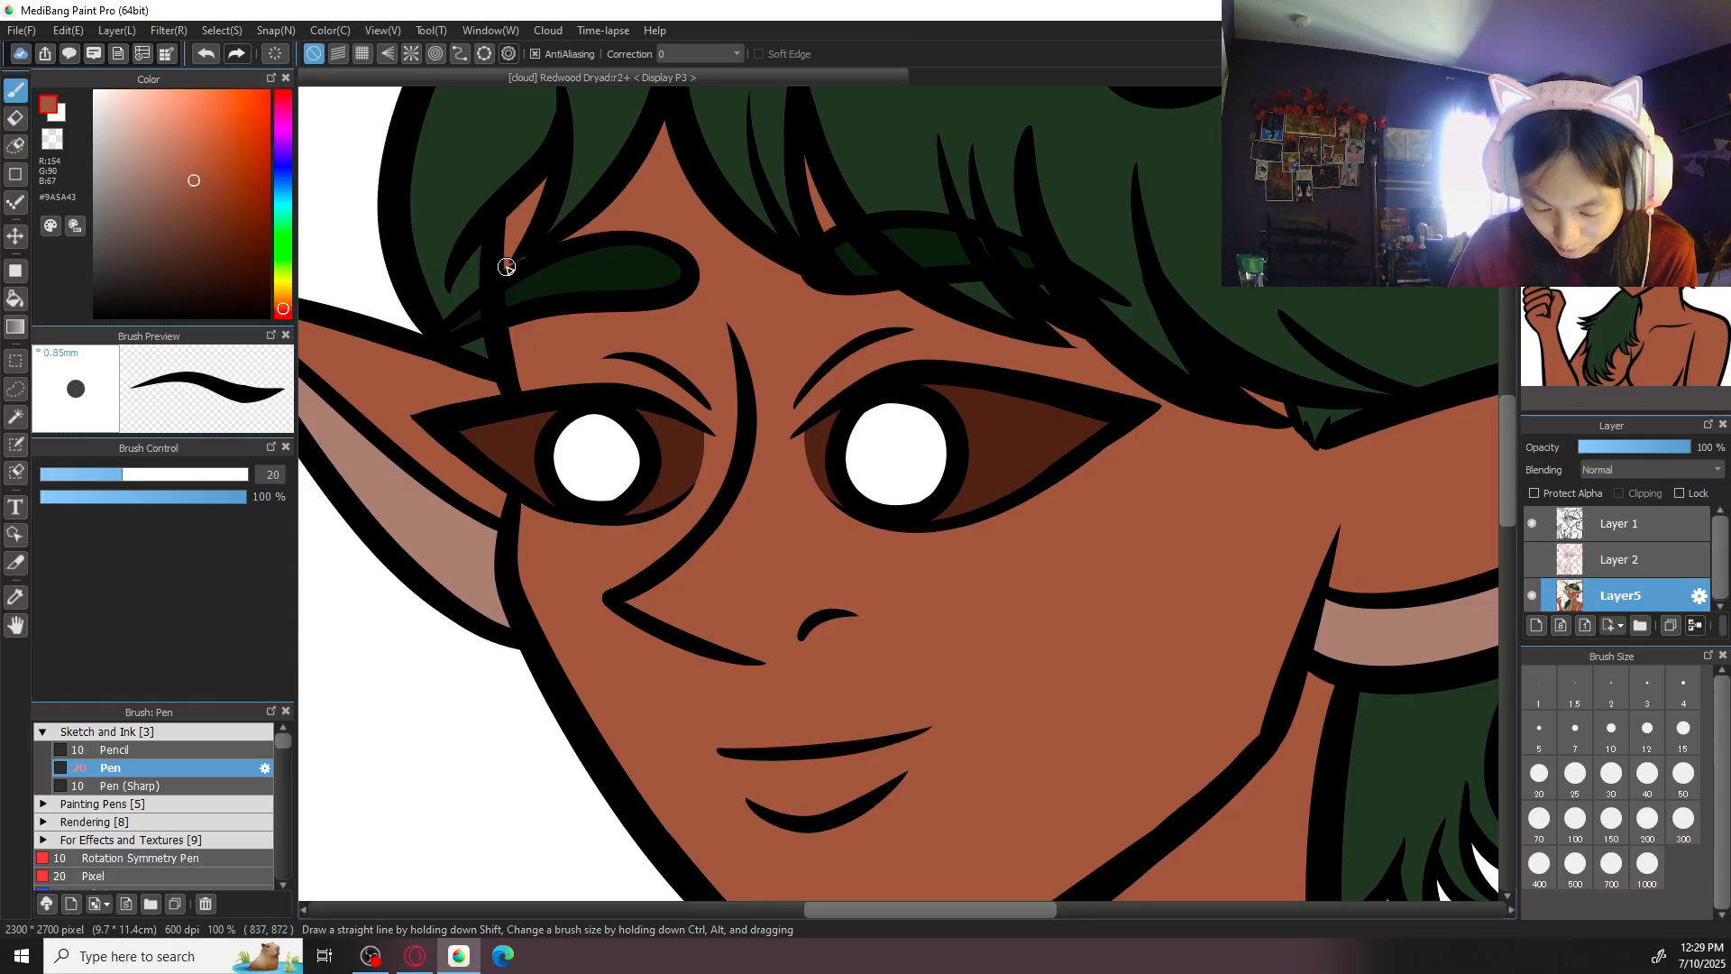
pyautogui.keyDown('alt'); pyautogui.click(601, 160); pyautogui.keyUp('alt')
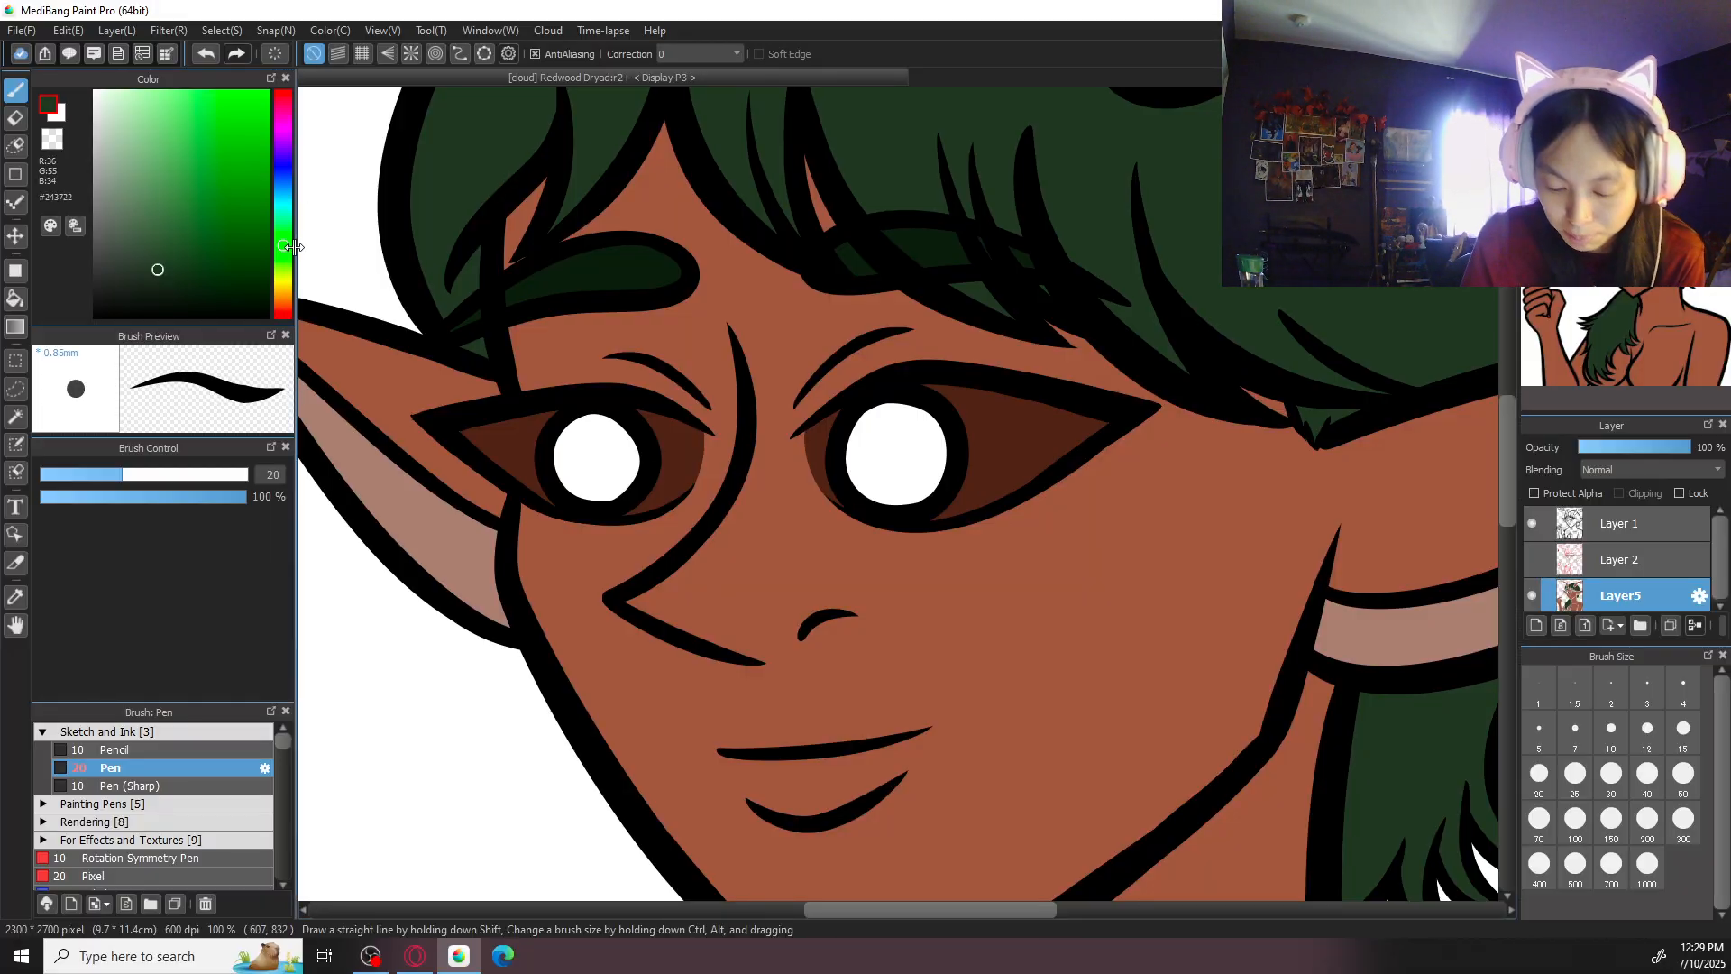
pyautogui.click(212, 198)
pyautogui.moveTo(216, 219)
pyautogui.mouseDown()
pyautogui.moveTo(293, 262)
pyautogui.moveTo(223, 238)
pyautogui.mouseUp()
pyautogui.click(15, 297)
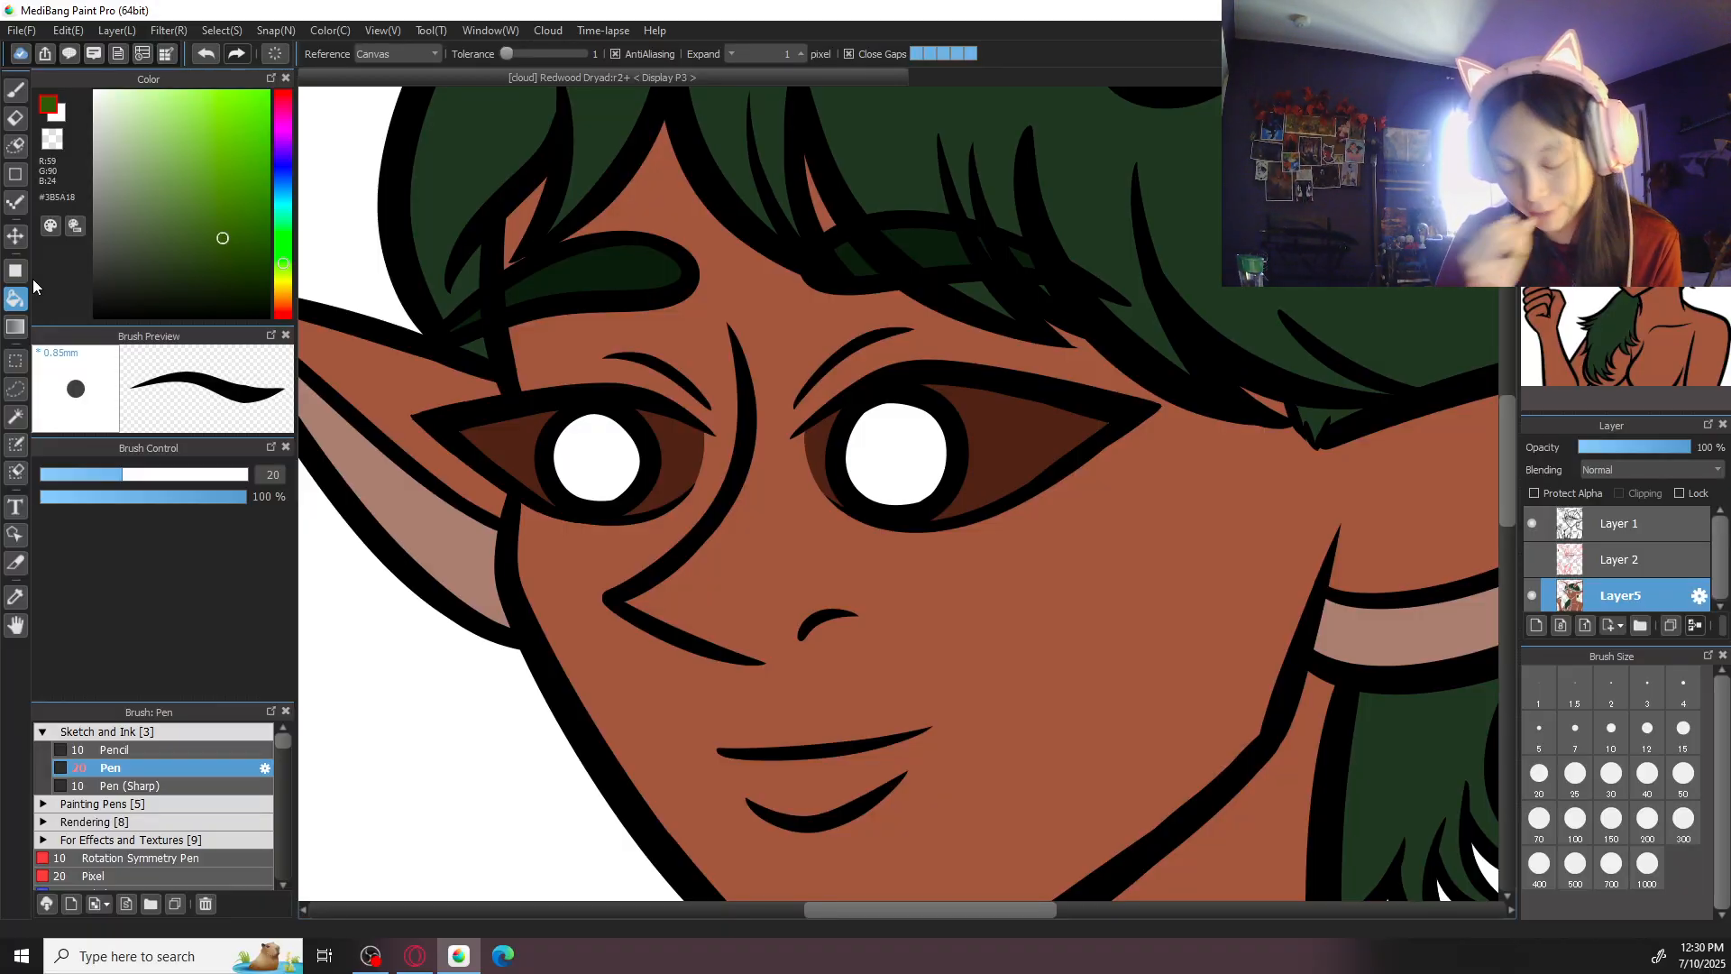
pyautogui.click(893, 474)
pyautogui.click(635, 444)
pyautogui.scroll(-5, 667, 421)
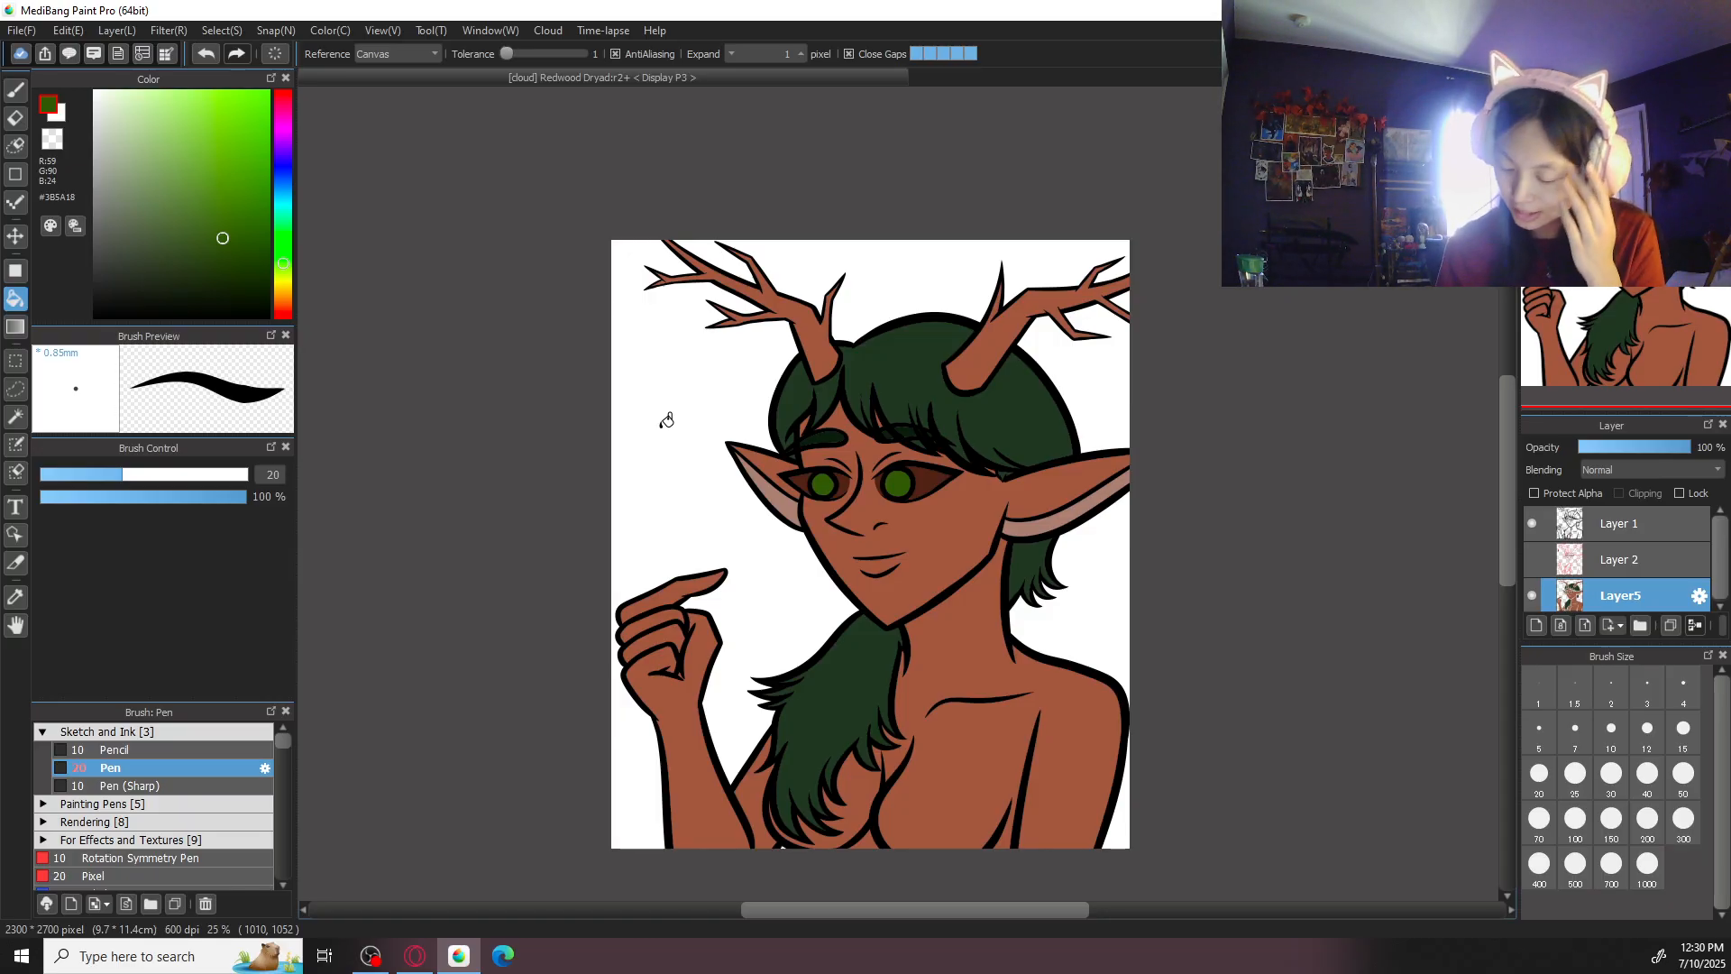
# - Create a layer folder and move the line art, sketch and flat colour layers of the character into it
pyautogui.click(1607, 530)
pyautogui.click(1641, 625)
pyautogui.click(1663, 561)
pyautogui.moveTo(1722, 545)
pyautogui.mouseDown()
pyautogui.moveTo(1720, 606)
pyautogui.moveTo(1719, 523)
pyautogui.mouseUp()
pyautogui.keyDown('shift'); pyautogui.click(1654, 596); pyautogui.keyUp('shift')
pyautogui.moveTo(1624, 561); pyautogui.dragTo(1628, 514)
pyautogui.moveTo(1725, 578); pyautogui.dragTo(1719, 595)
pyautogui.moveTo(1627, 558); pyautogui.dragTo(1589, 596)
pyautogui.moveTo(1719, 570); pyautogui.dragTo(1701, 491)
# - Create a second folder beneath the character folder and add an empty layer inside it for the background
pyautogui.click(1571, 522)
pyautogui.click(1647, 631)
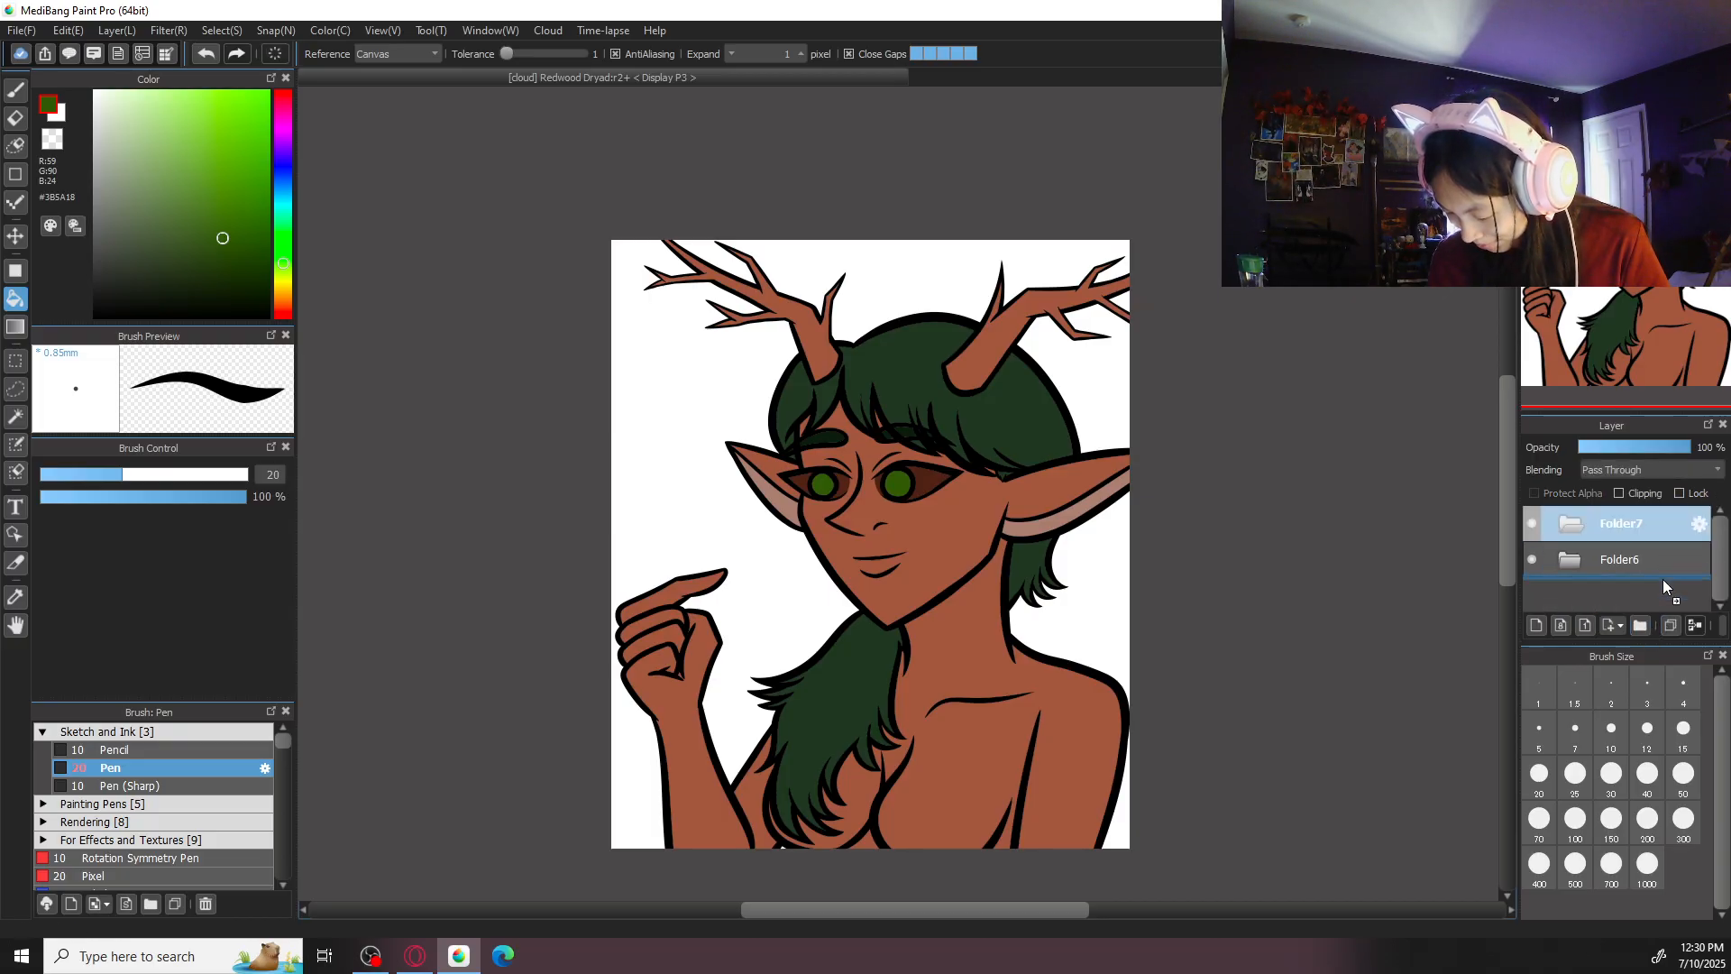
pyautogui.click(1539, 622)
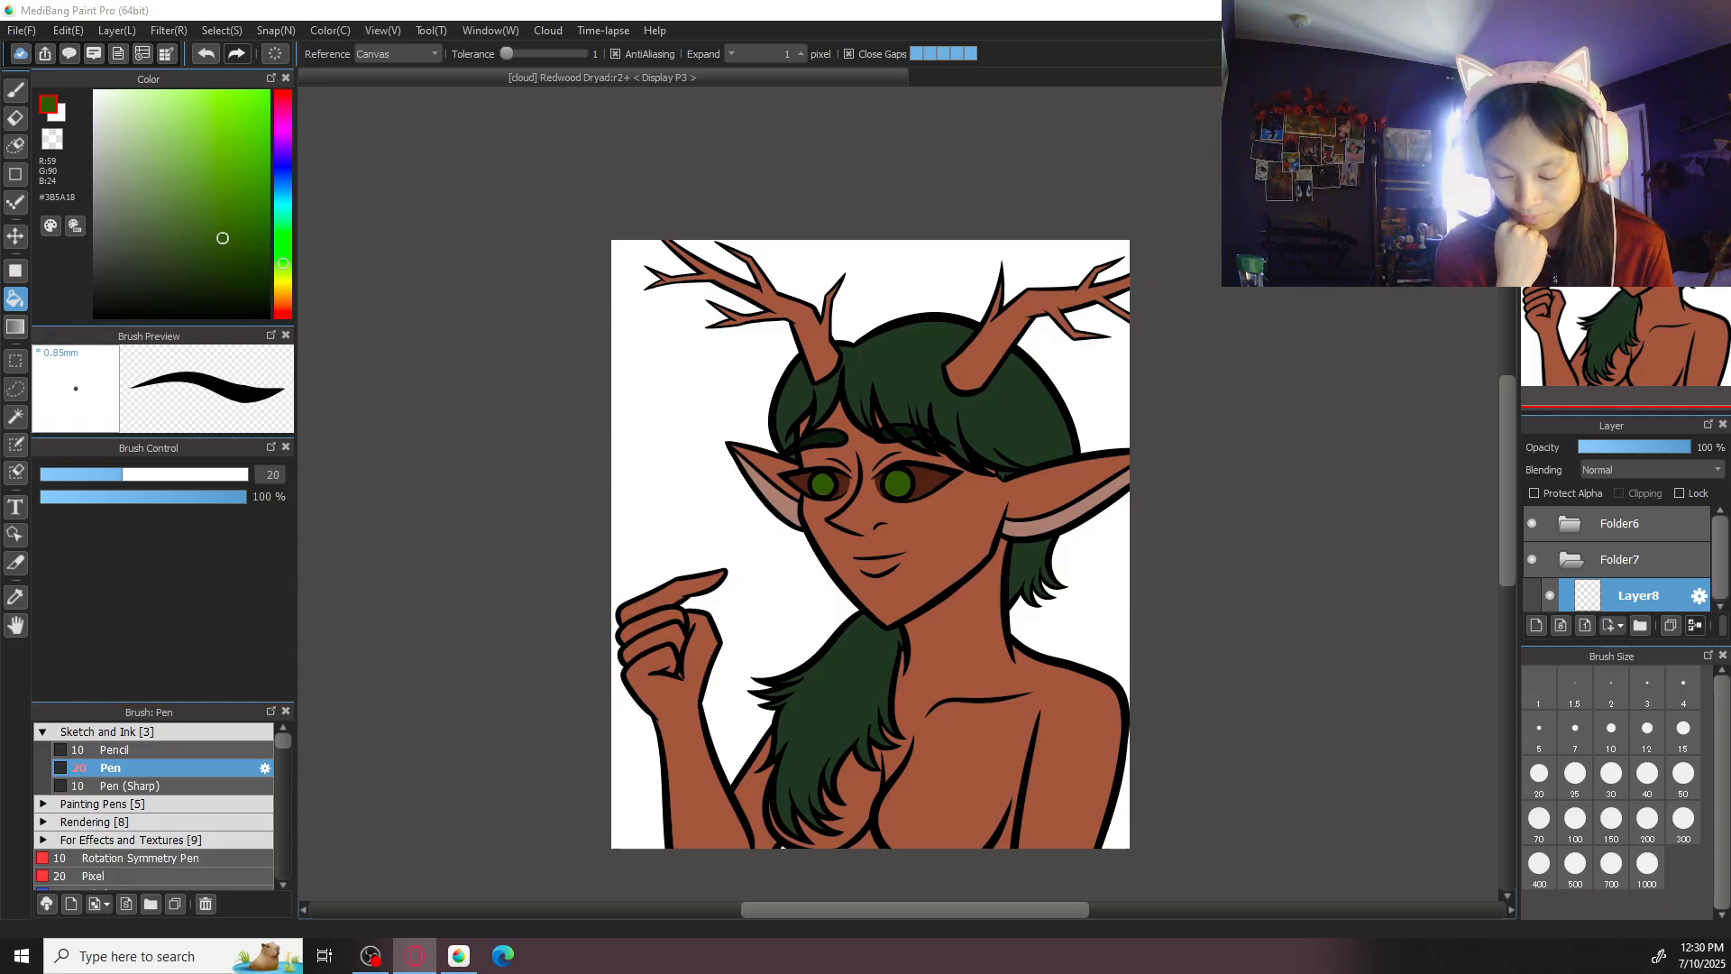
# - Fill the whole background layer with light sky blue #B1DAFF, using Layer as the fill reference
pyautogui.moveTo(282, 181); pyautogui.dragTo(290, 186)
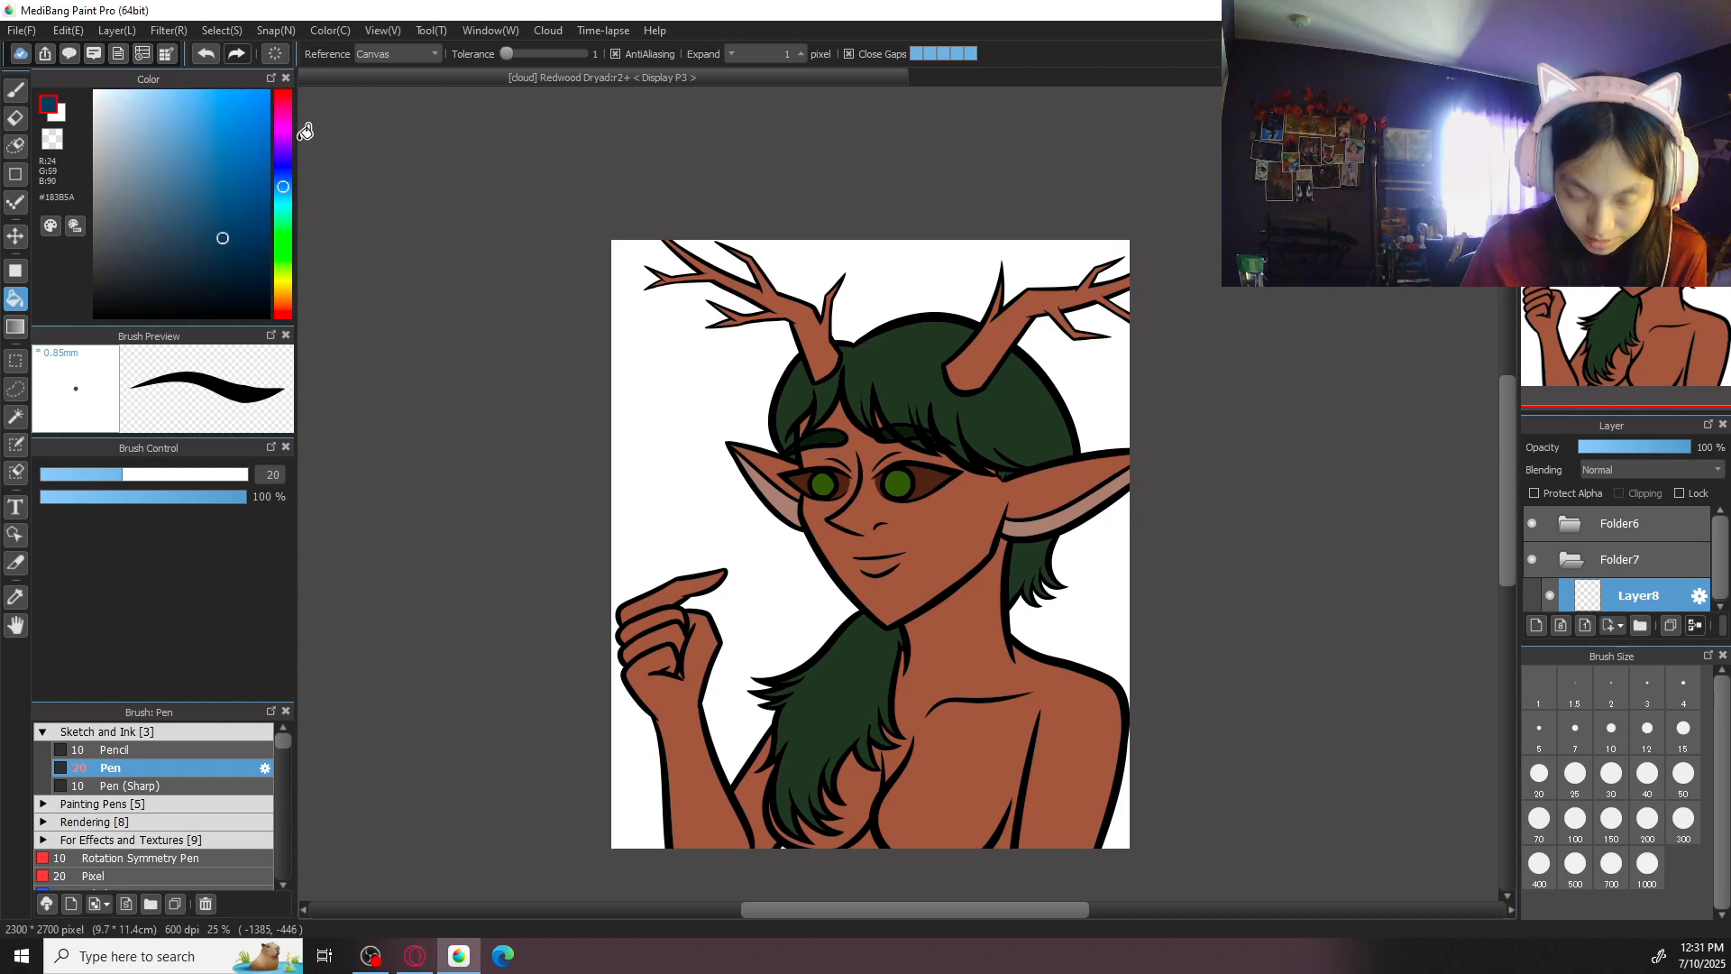
pyautogui.moveTo(185, 101); pyautogui.dragTo(149, 18)
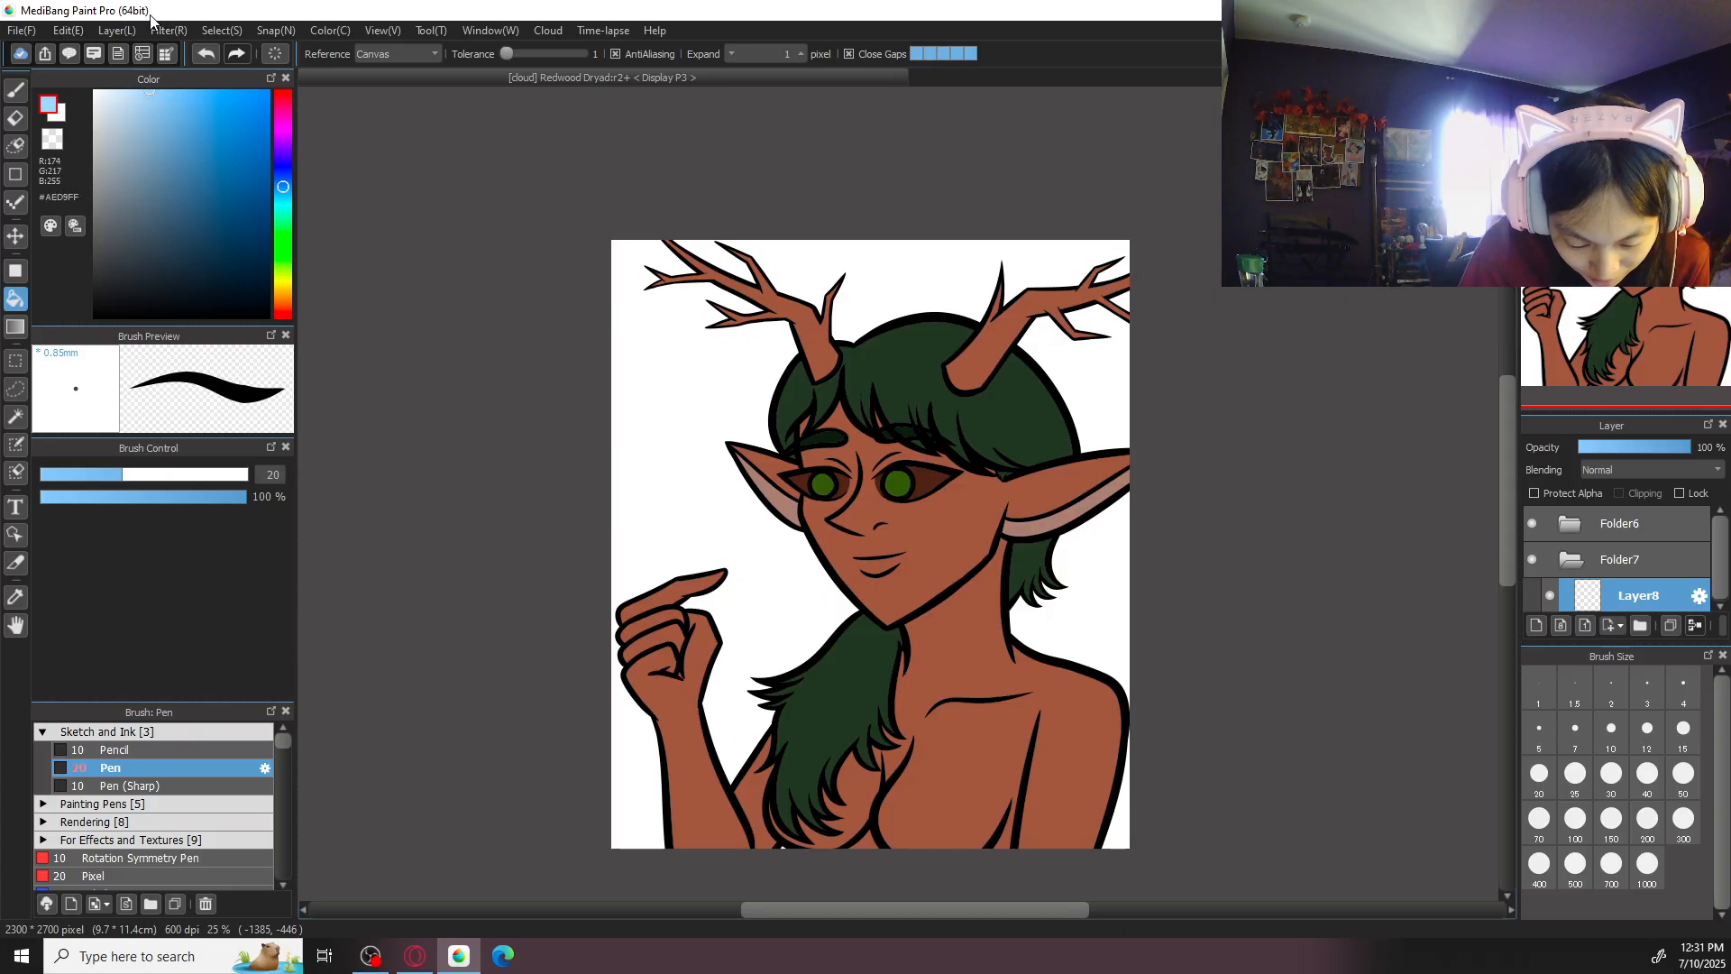
pyautogui.click(422, 54)
pyautogui.click(414, 80)
pyautogui.click(816, 442)
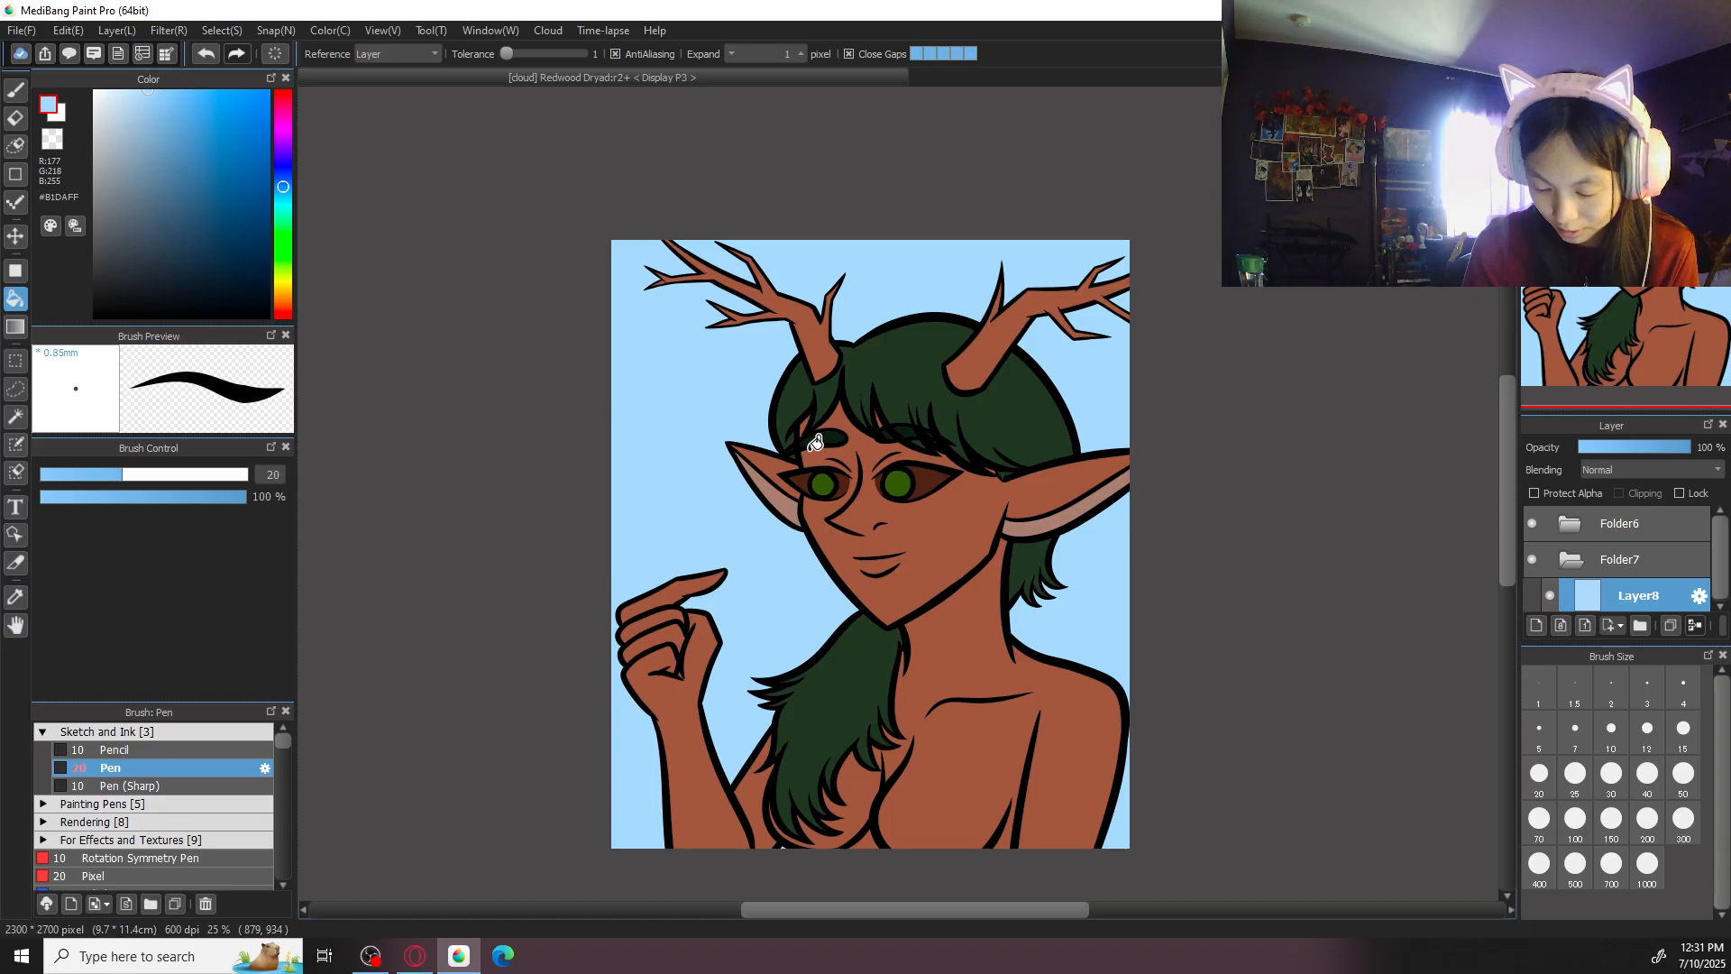
# - Set the Gradient tool to Foreground-Transparent with blue #2F5EE9 and add a new layer above the sky fill
pyautogui.click(287, 176)
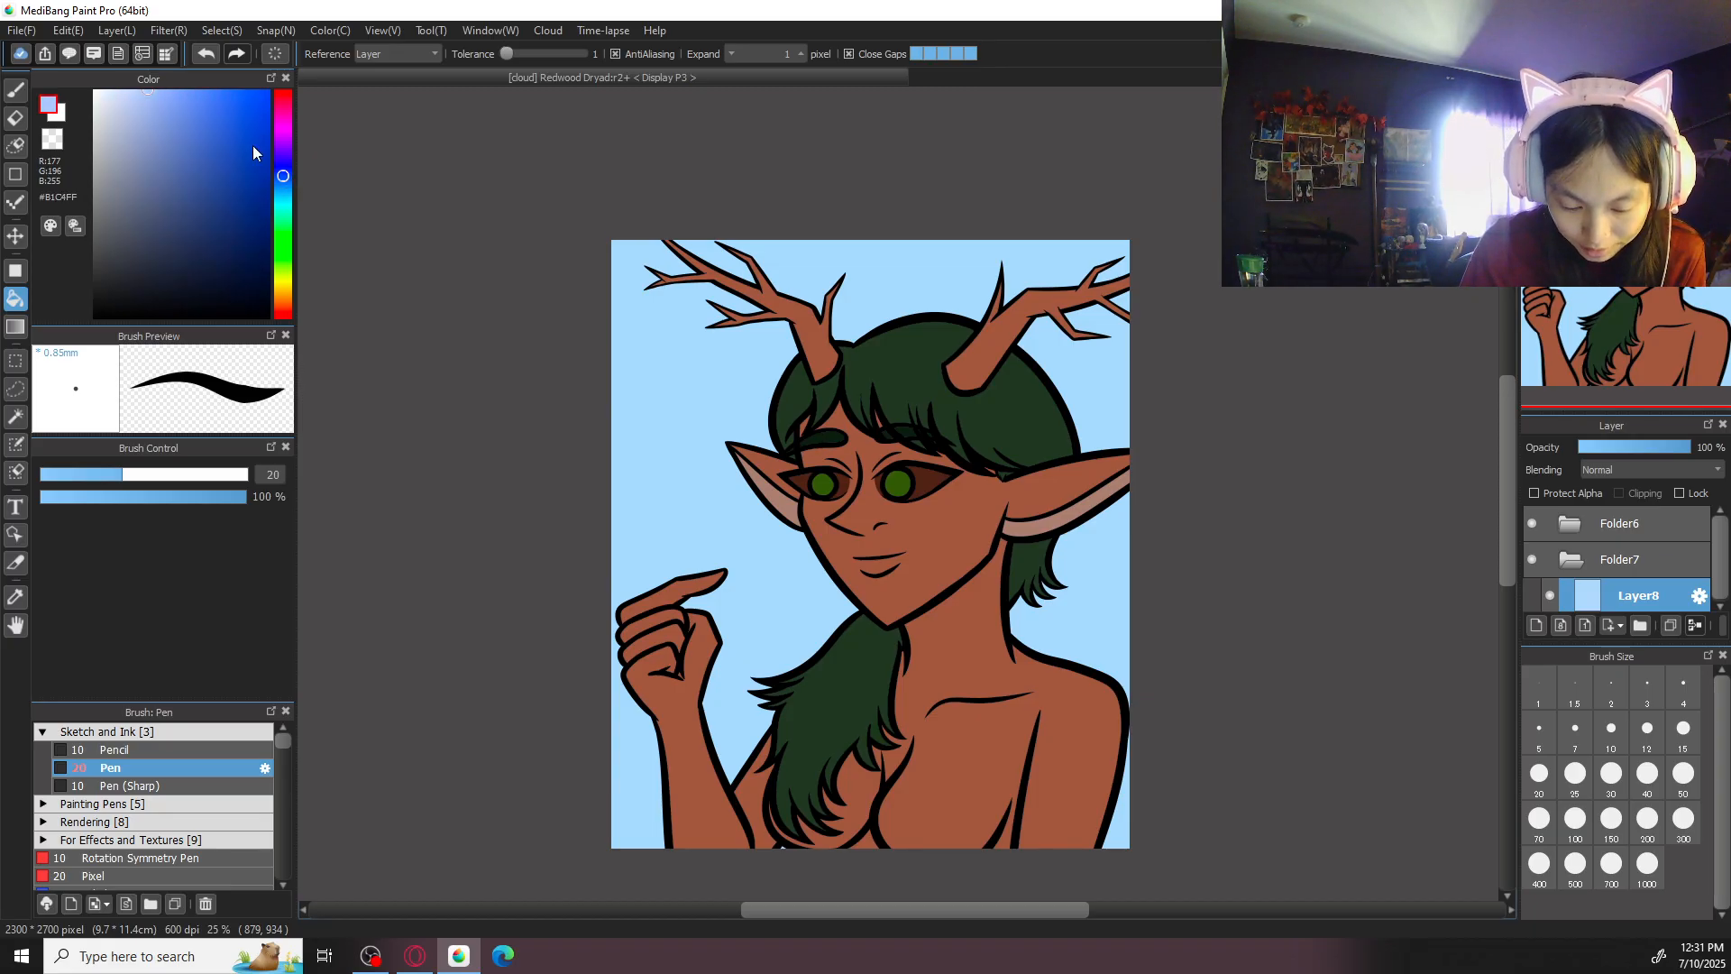
pyautogui.click(14, 327)
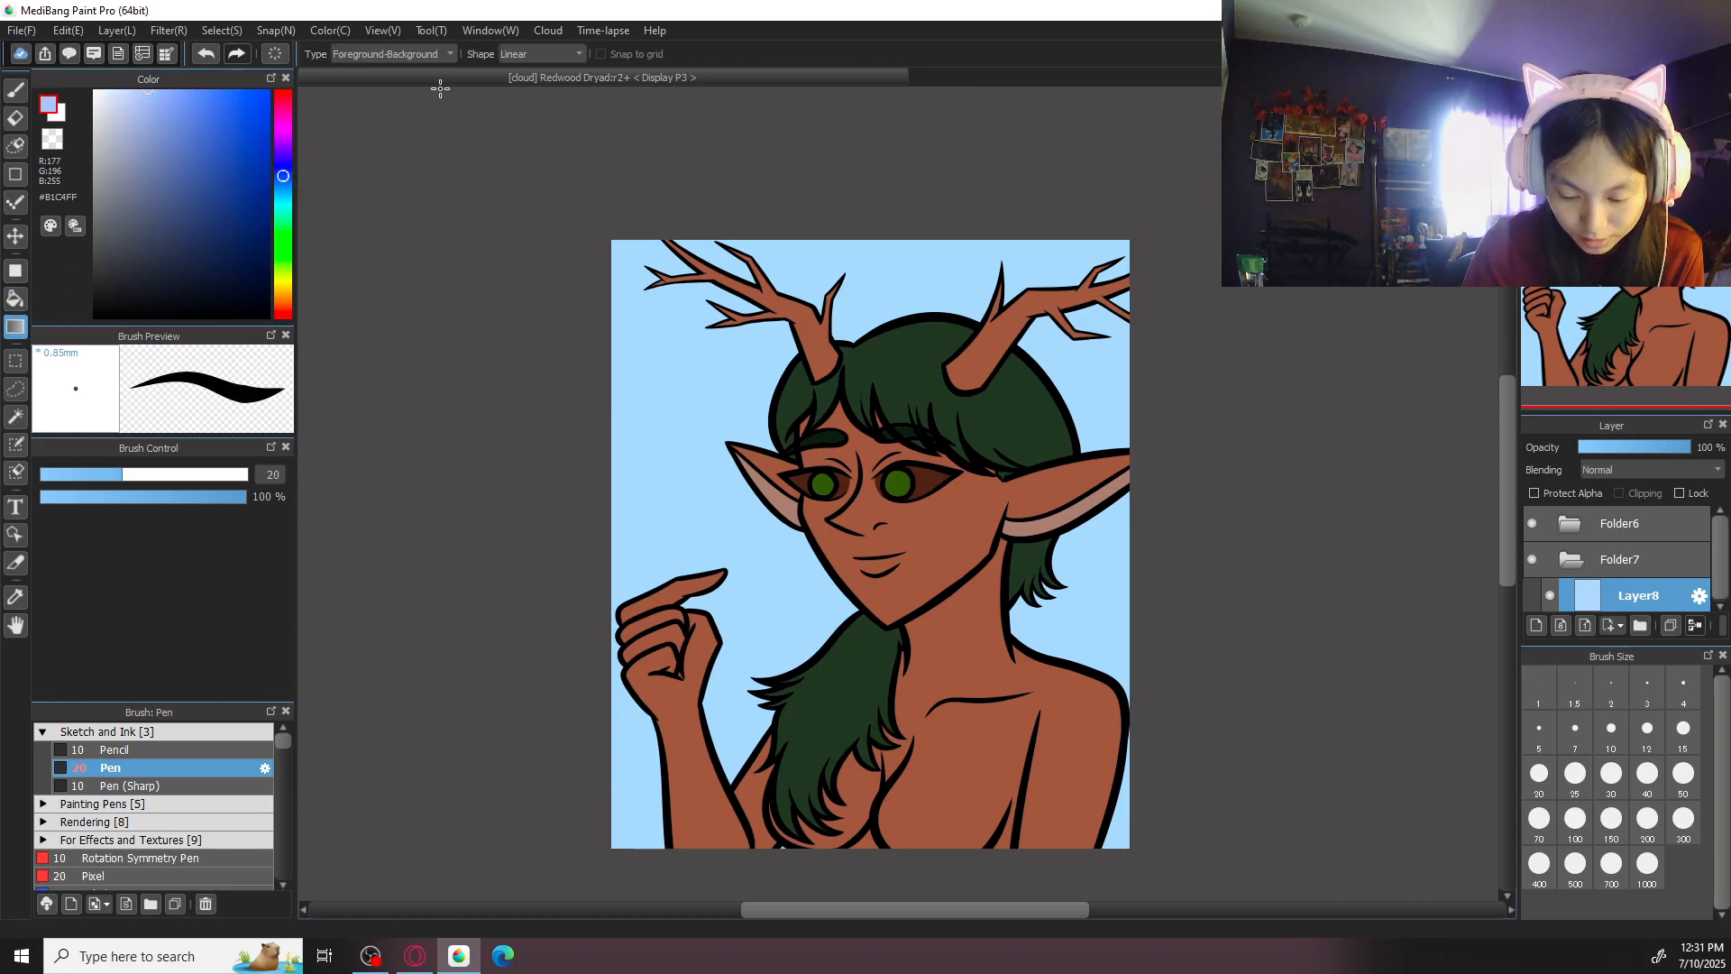
pyautogui.moveTo(214, 134)
pyautogui.mouseDown()
pyautogui.moveTo(214, 110)
pyautogui.moveTo(235, 109)
pyautogui.mouseUp()
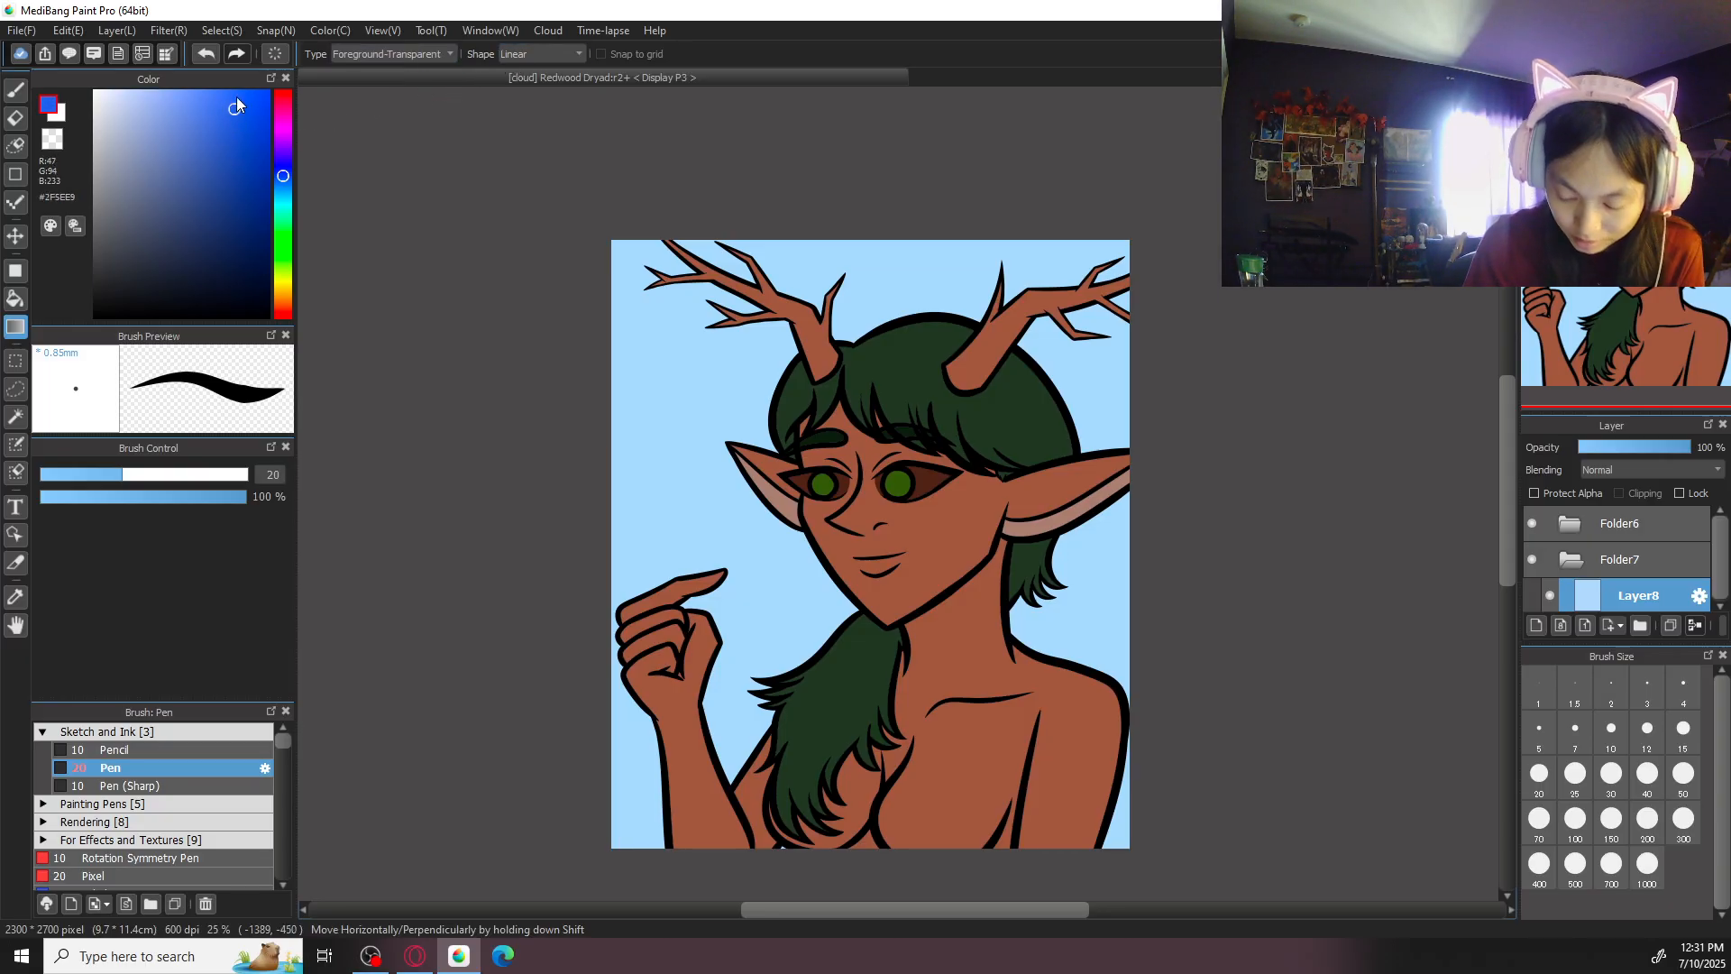
pyautogui.click(1537, 625)
# - Try a vertical #2F5EE9 gradient twice from the top of the sky to chest height and undo both
pyautogui.moveTo(885, 218); pyautogui.dragTo(885, 678)
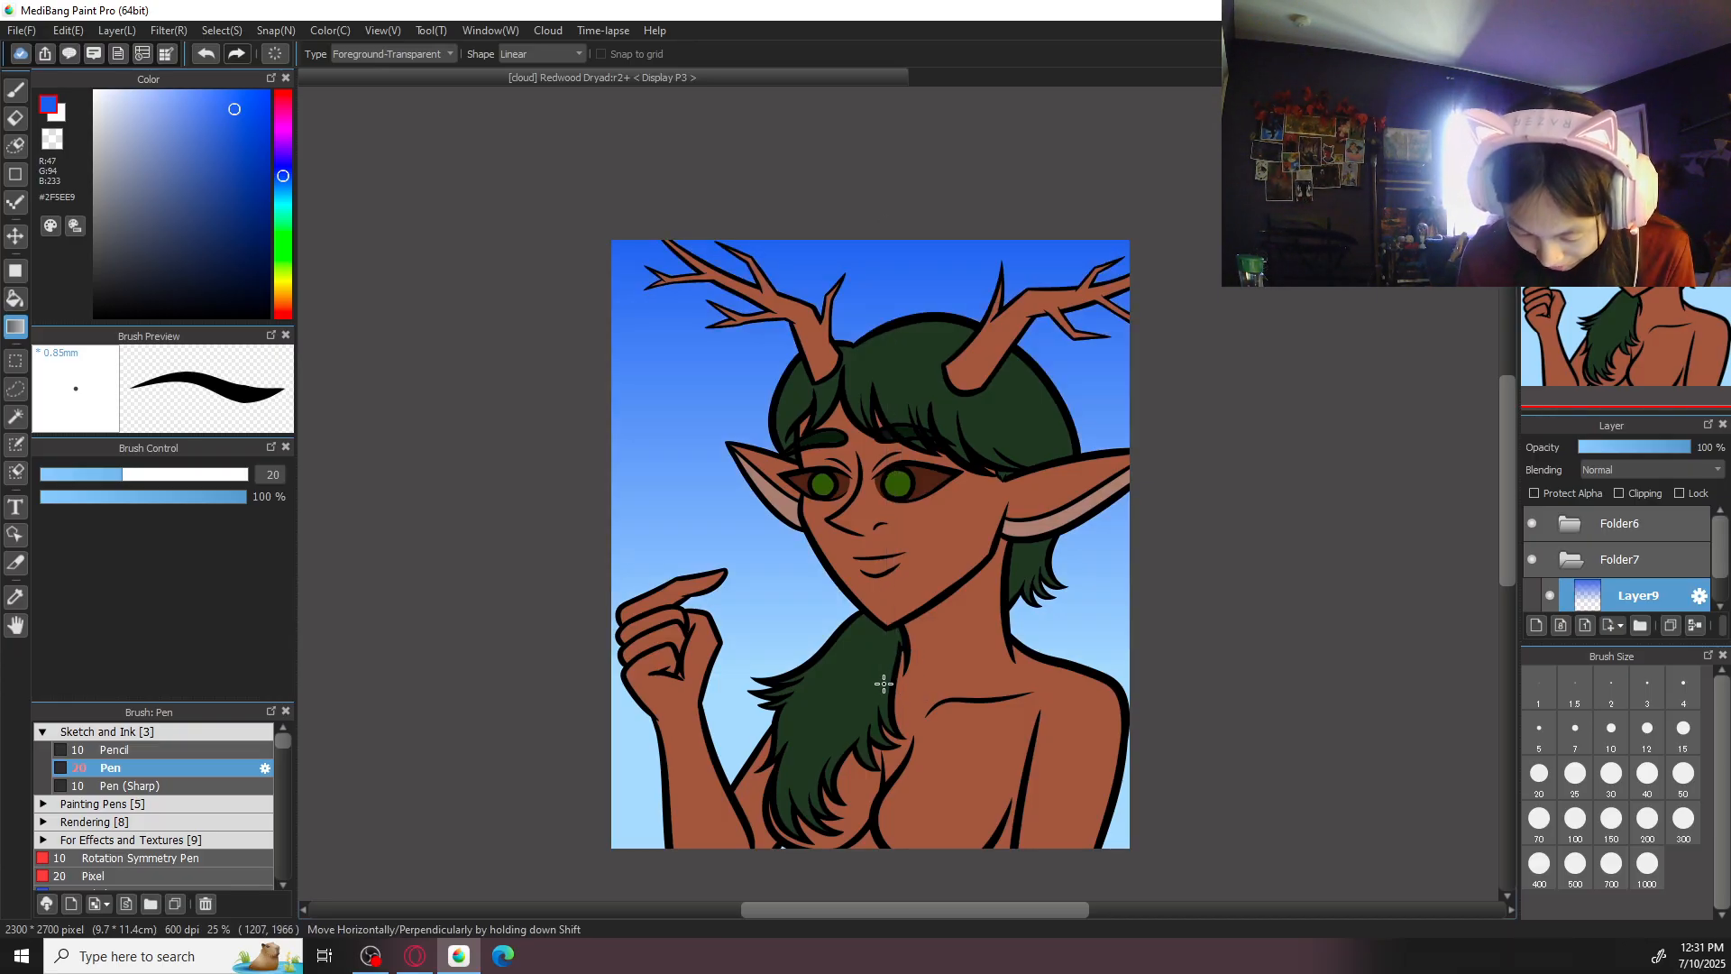
pyautogui.hotkey('ctrl', 'z')
pyautogui.moveTo(906, 217); pyautogui.dragTo(899, 651)
pyautogui.hotkey('ctrl', 'z')
# - Apply a softer blue #698BF0 gradient fading vertically from the top of the sky to about chin height
pyautogui.moveTo(190, 103); pyautogui.dragTo(193, 103)
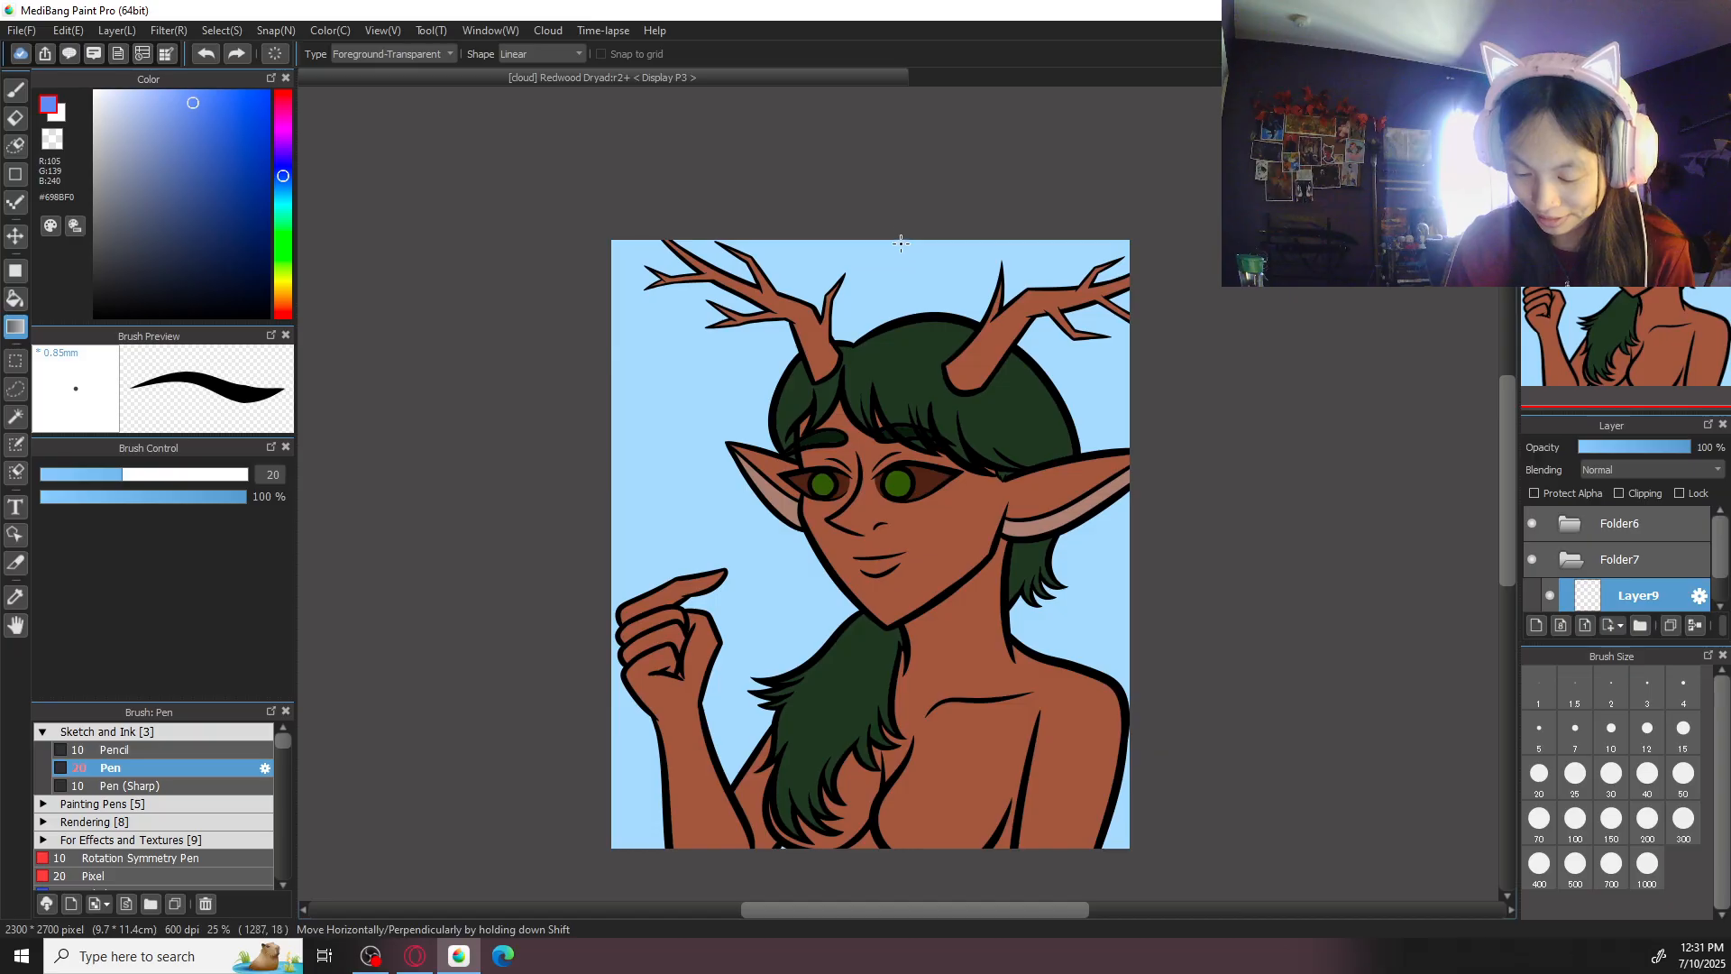
pyautogui.moveTo(896, 186); pyautogui.dragTo(895, 601)
pyautogui.hotkey('ctrl', 'z')
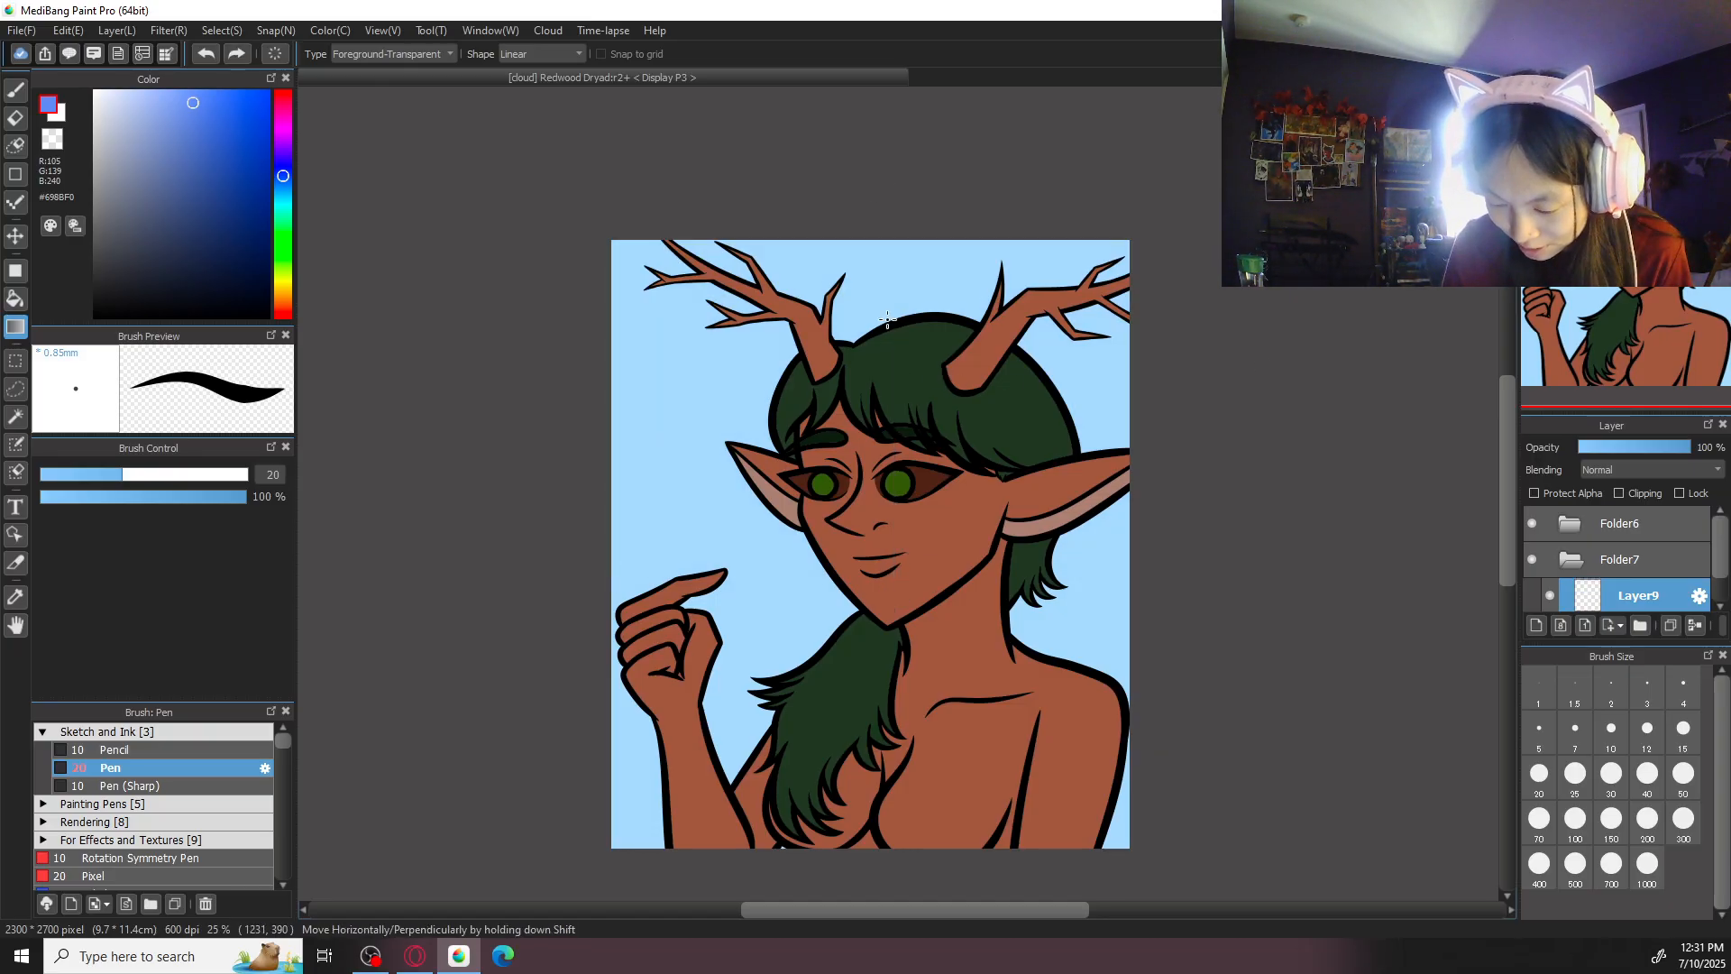
pyautogui.moveTo(900, 233); pyautogui.dragTo(902, 621)
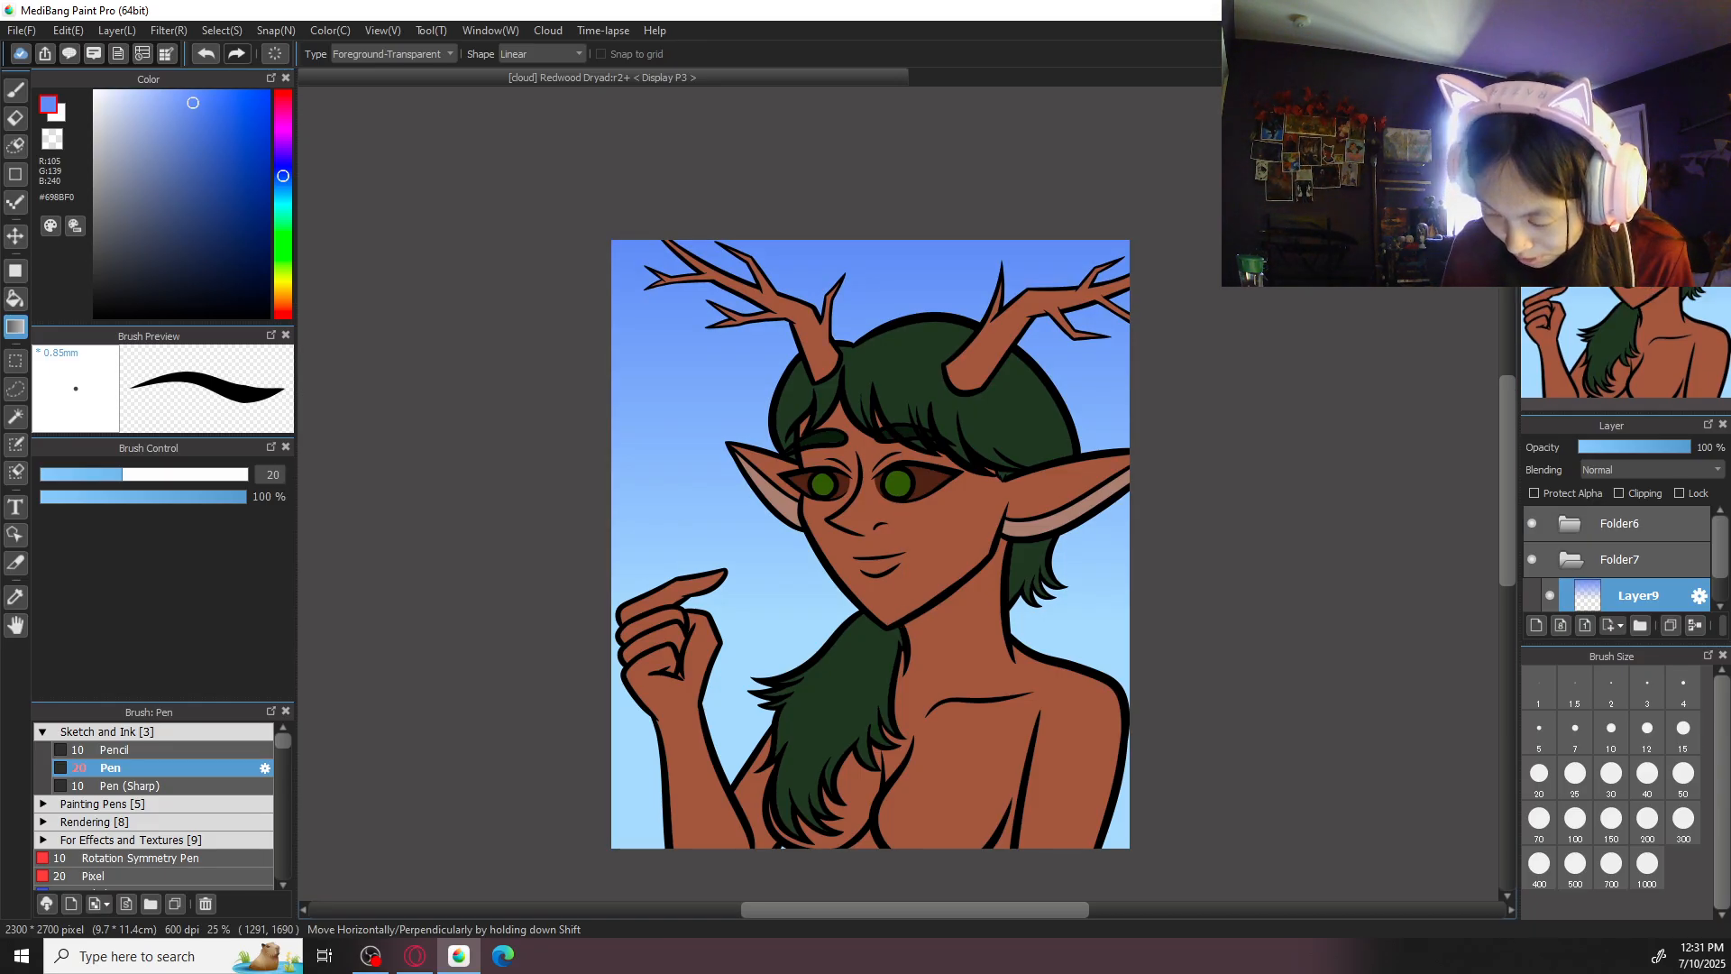
pyautogui.hotkey('ctrl', '0')
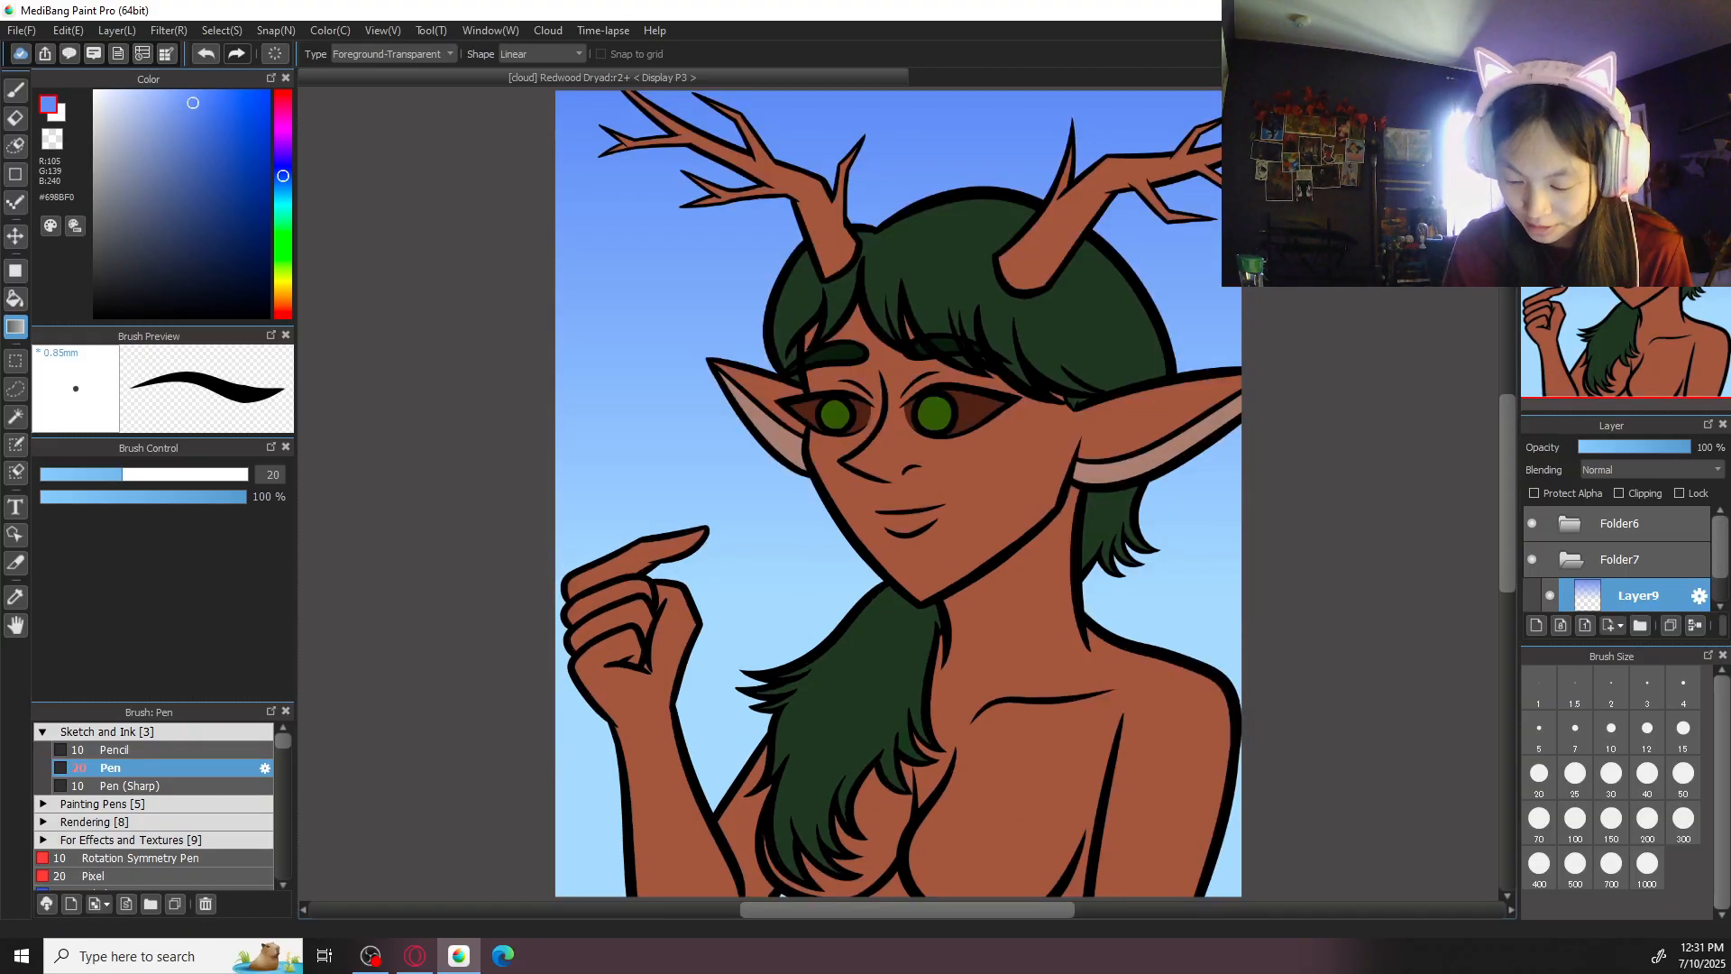
# - Add a new layer above the sky gradient and ready the Brush tool with the hair green #243722
pyautogui.click(1537, 625)
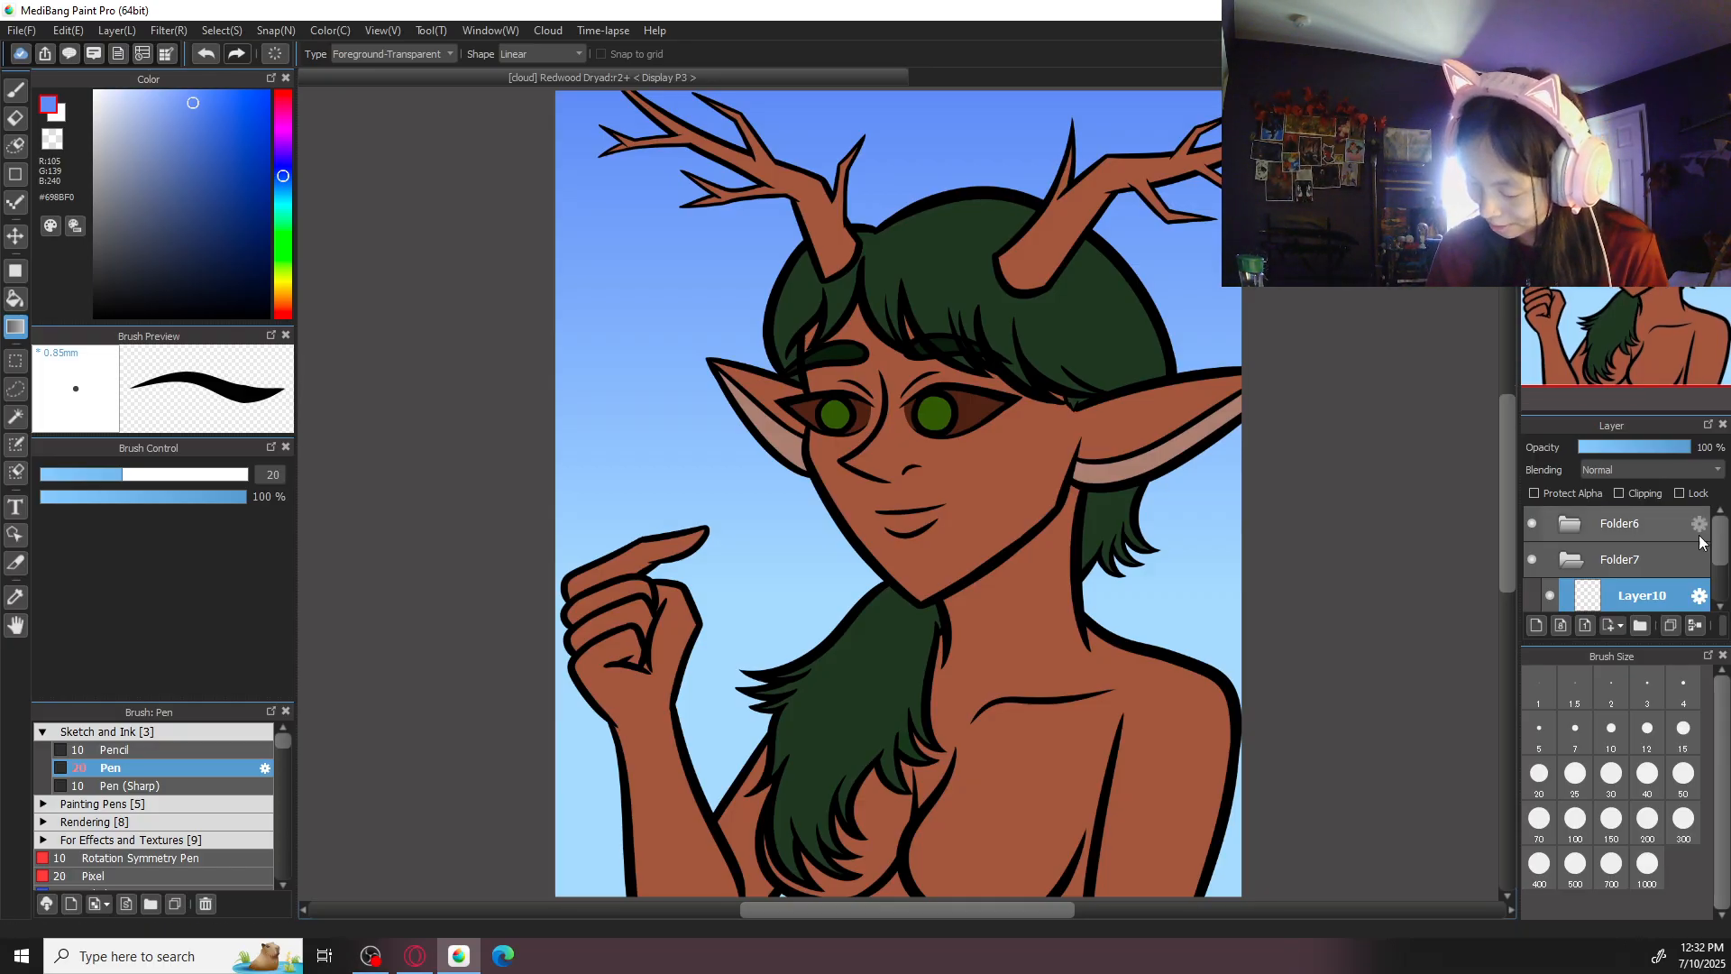
pyautogui.scroll(-2, 1724, 570)
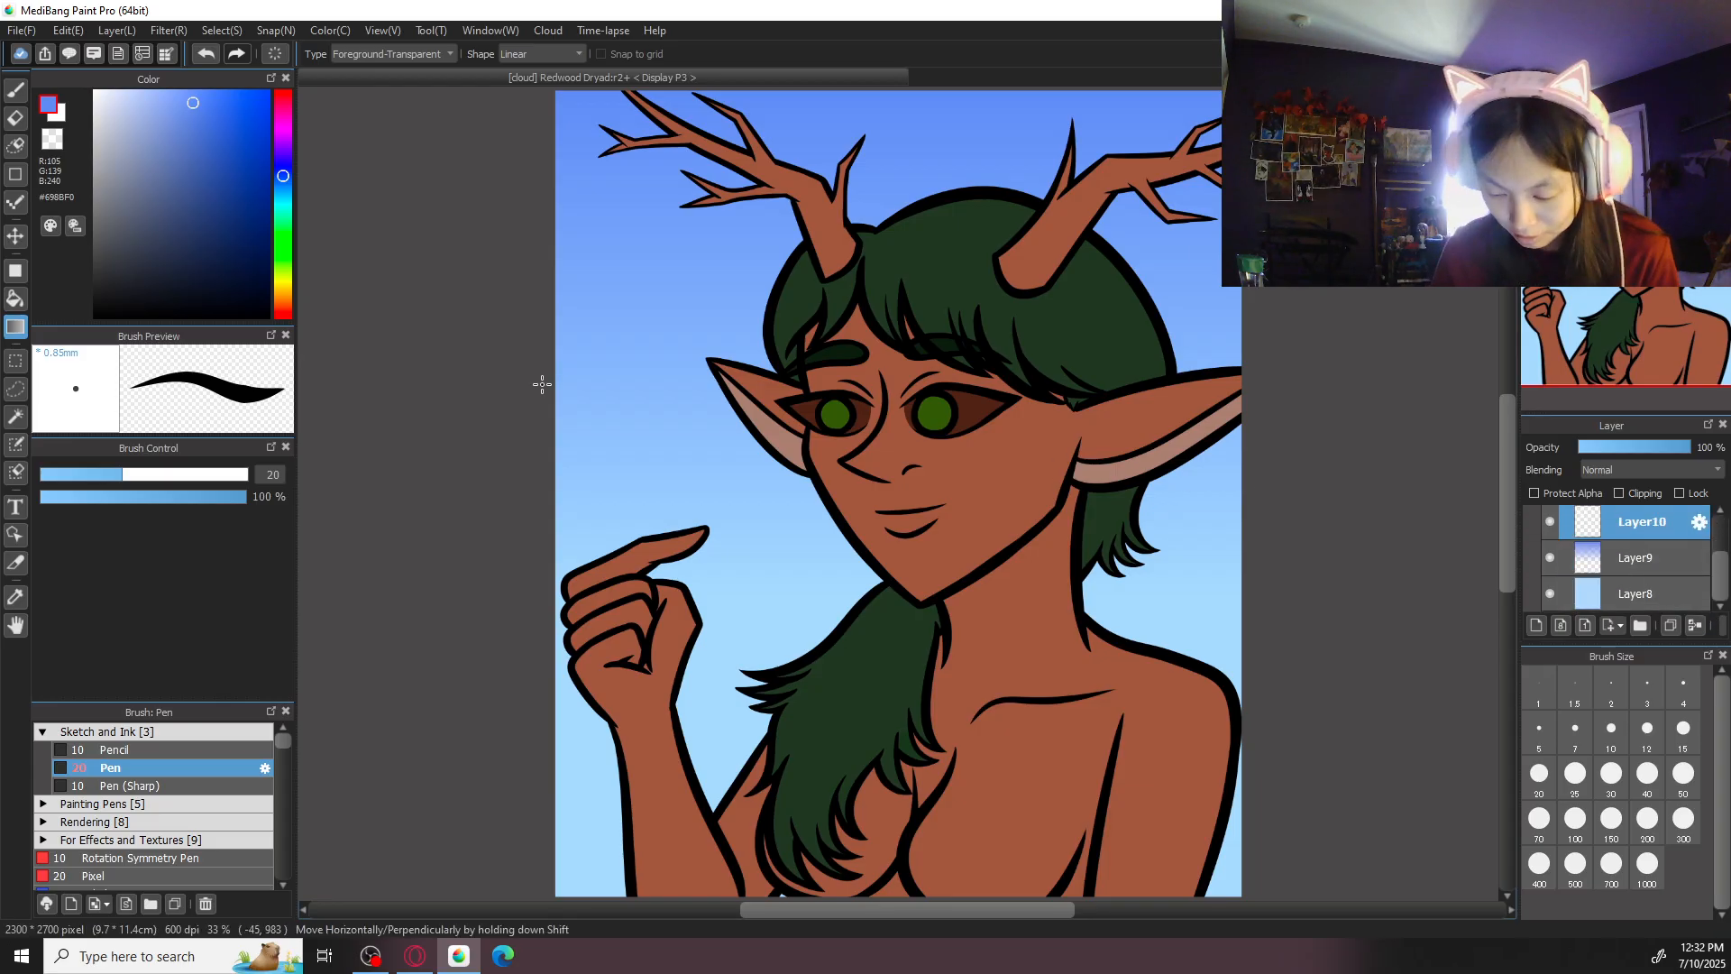
pyautogui.keyDown('alt'); pyautogui.click(939, 265); pyautogui.keyUp('alt')
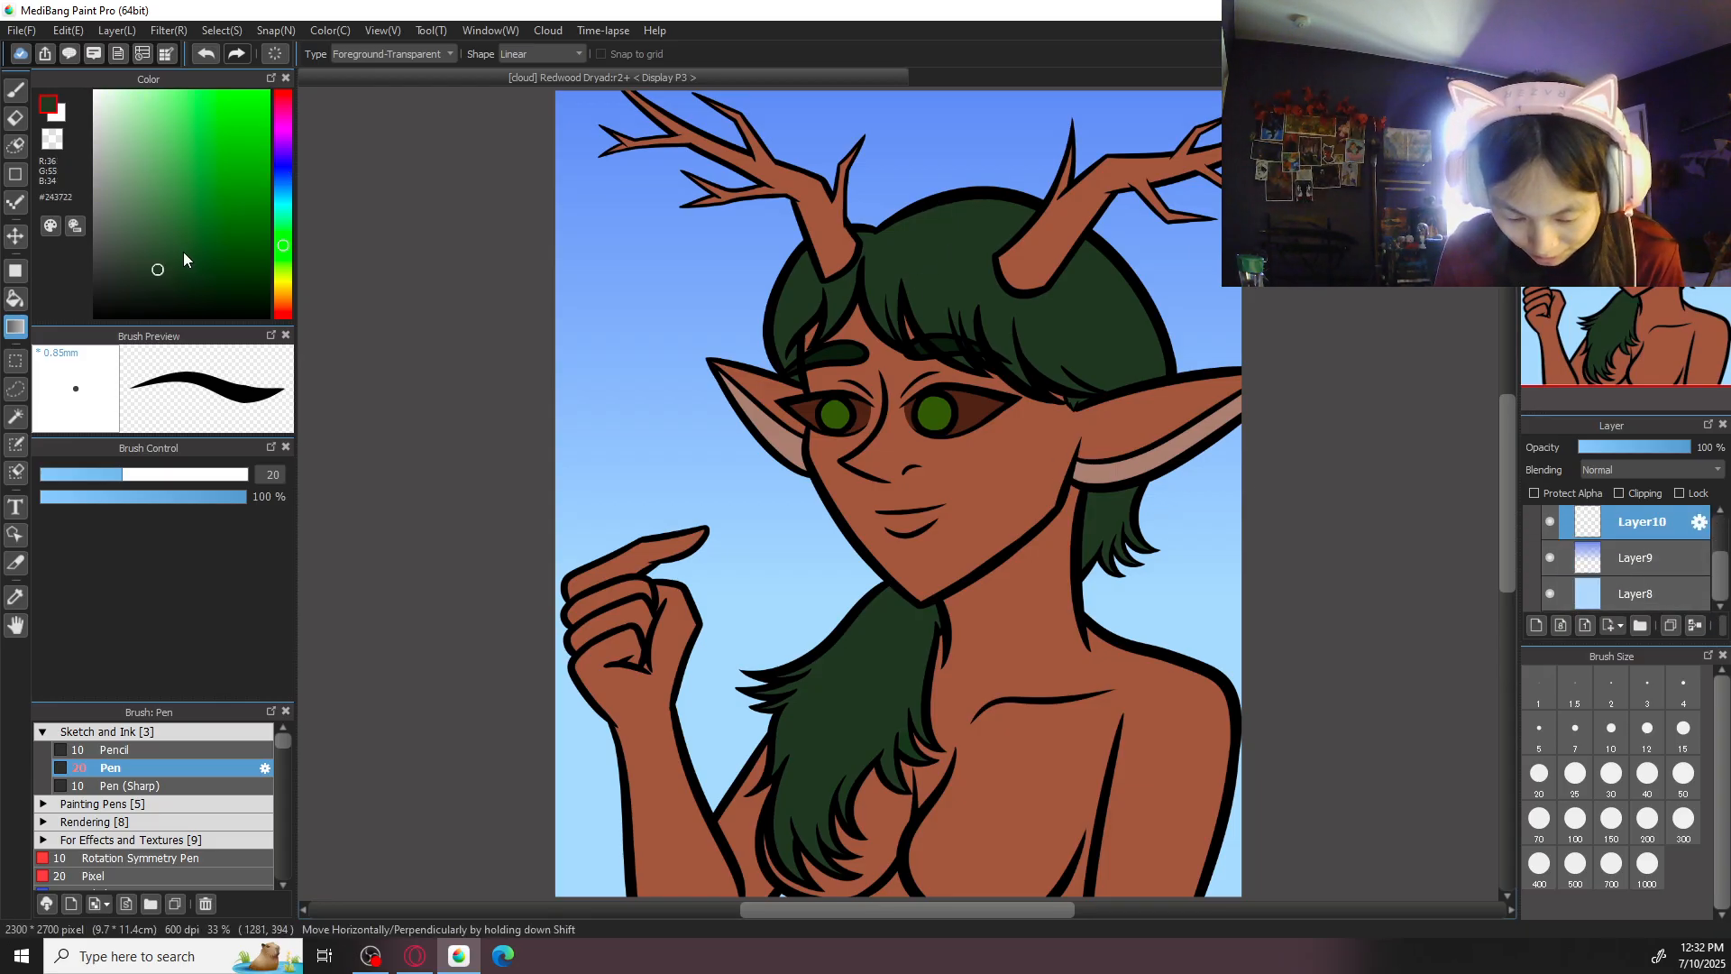
pyautogui.press('b')
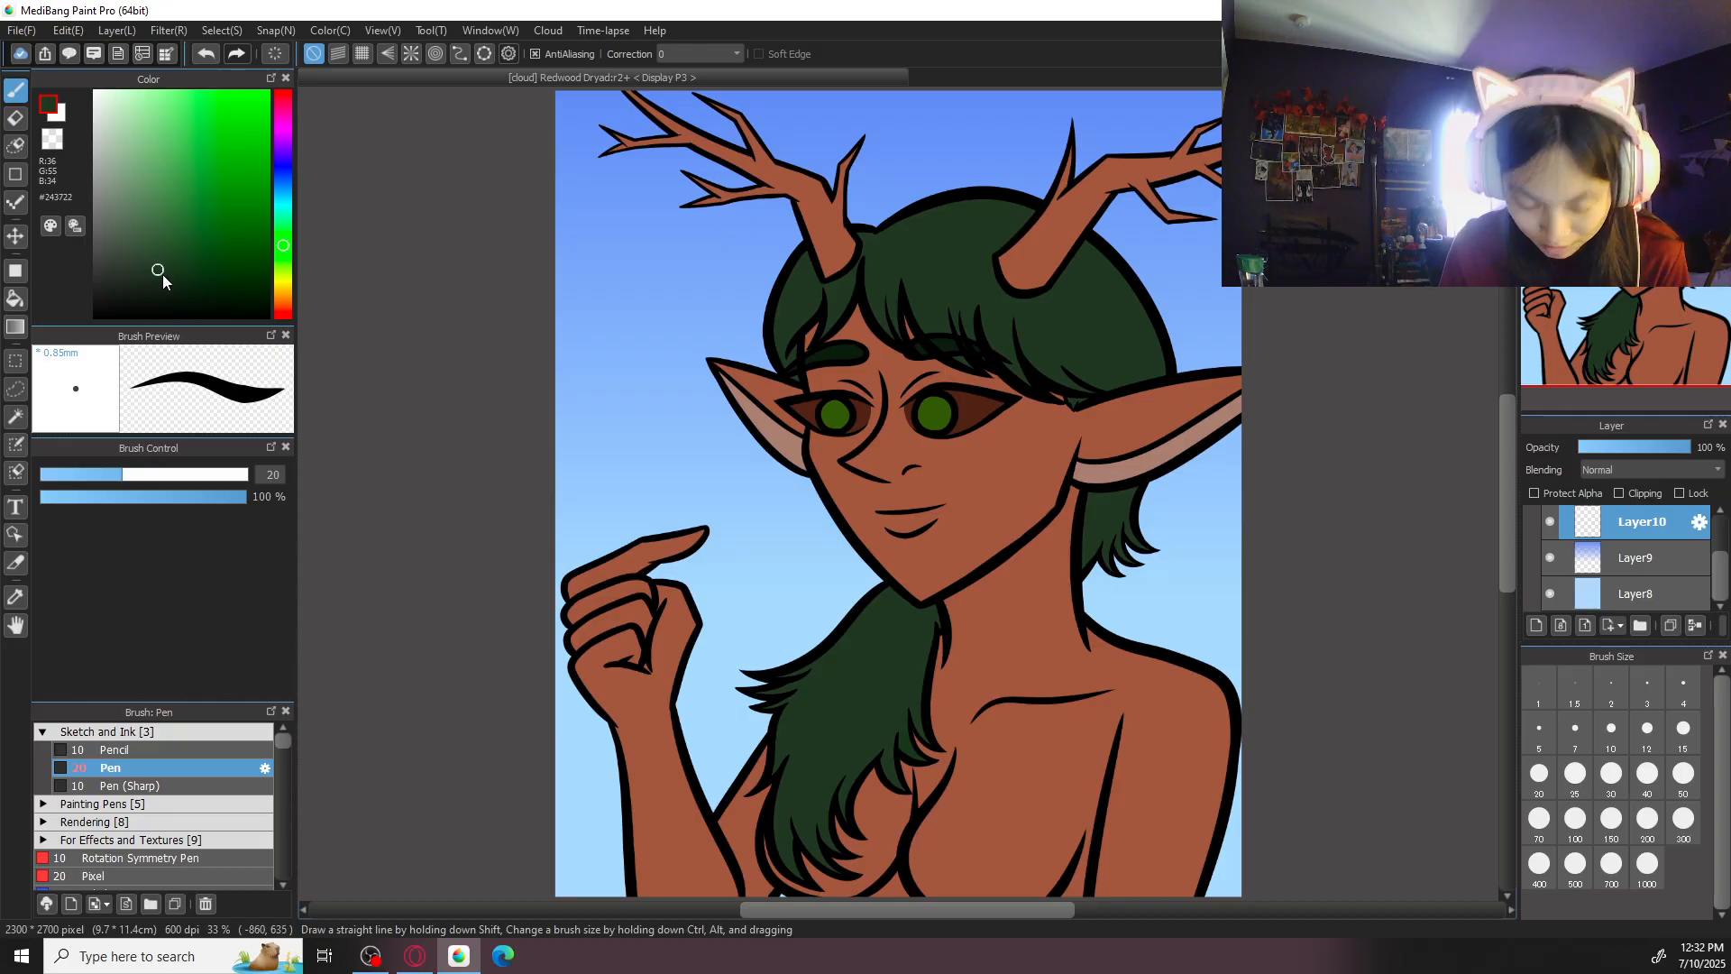
pyautogui.hotkey('ctrl', 'z')
pyautogui.hotkey('ctrl', 'y')
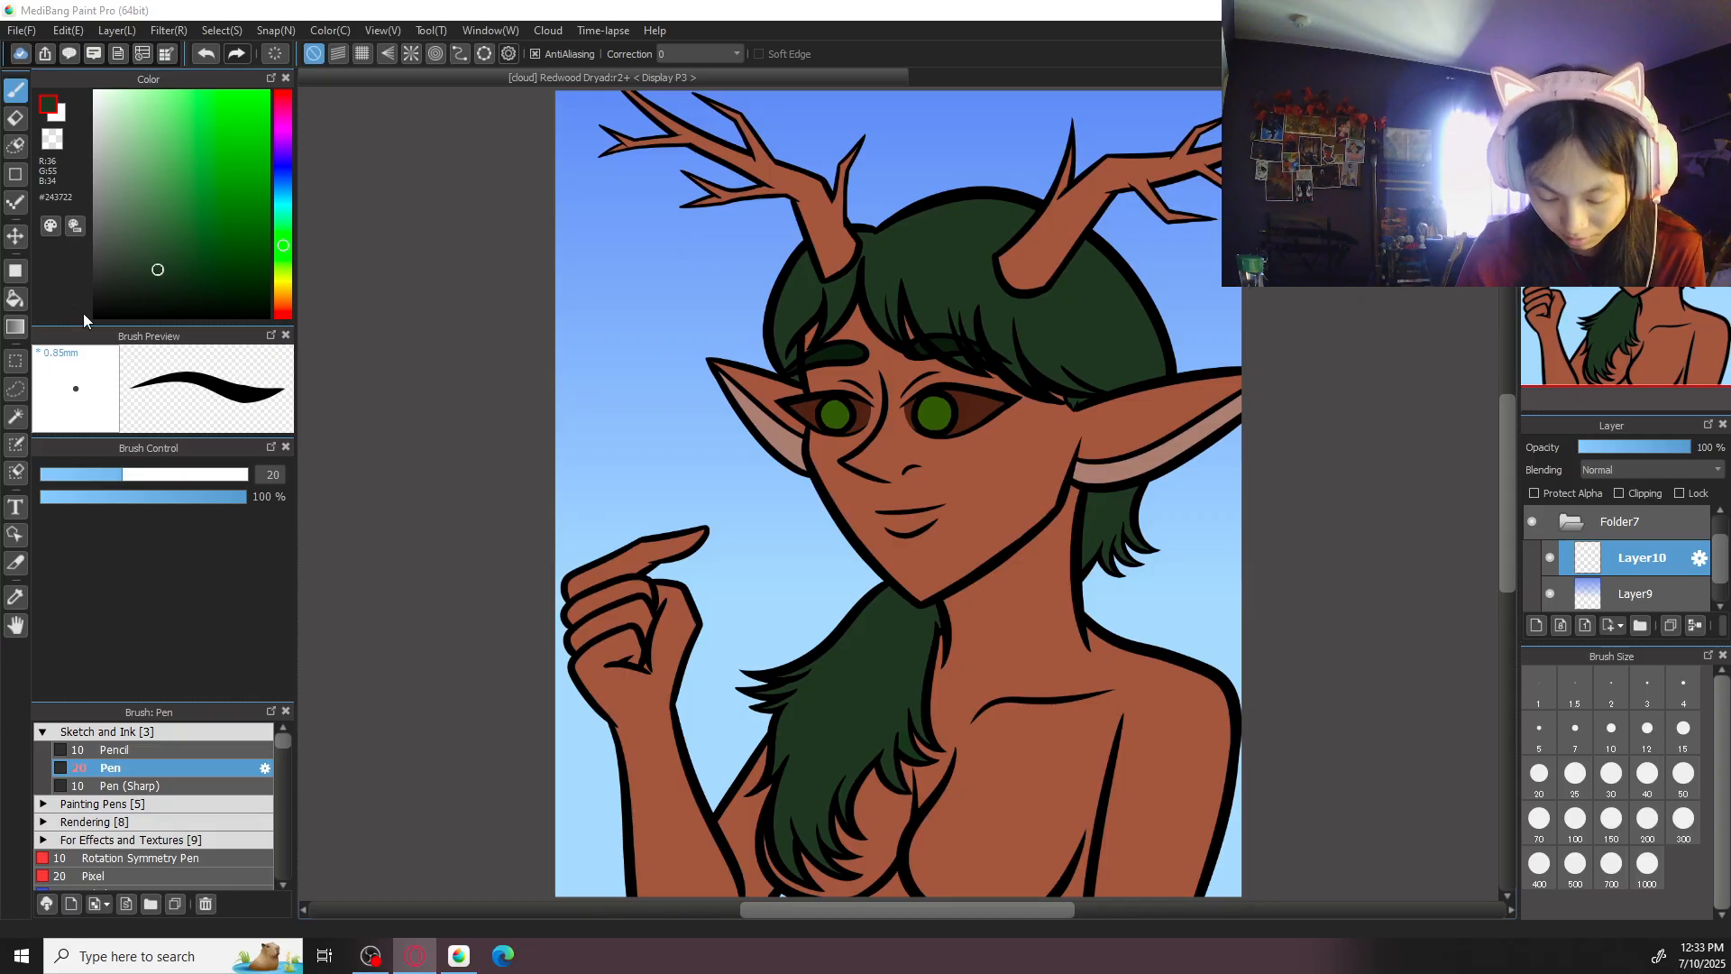
# - Check the background layers by briefly hiding the character folder, keeping the new empty layer selected
pyautogui.moveTo(669, 617); pyautogui.dragTo(688, 448)
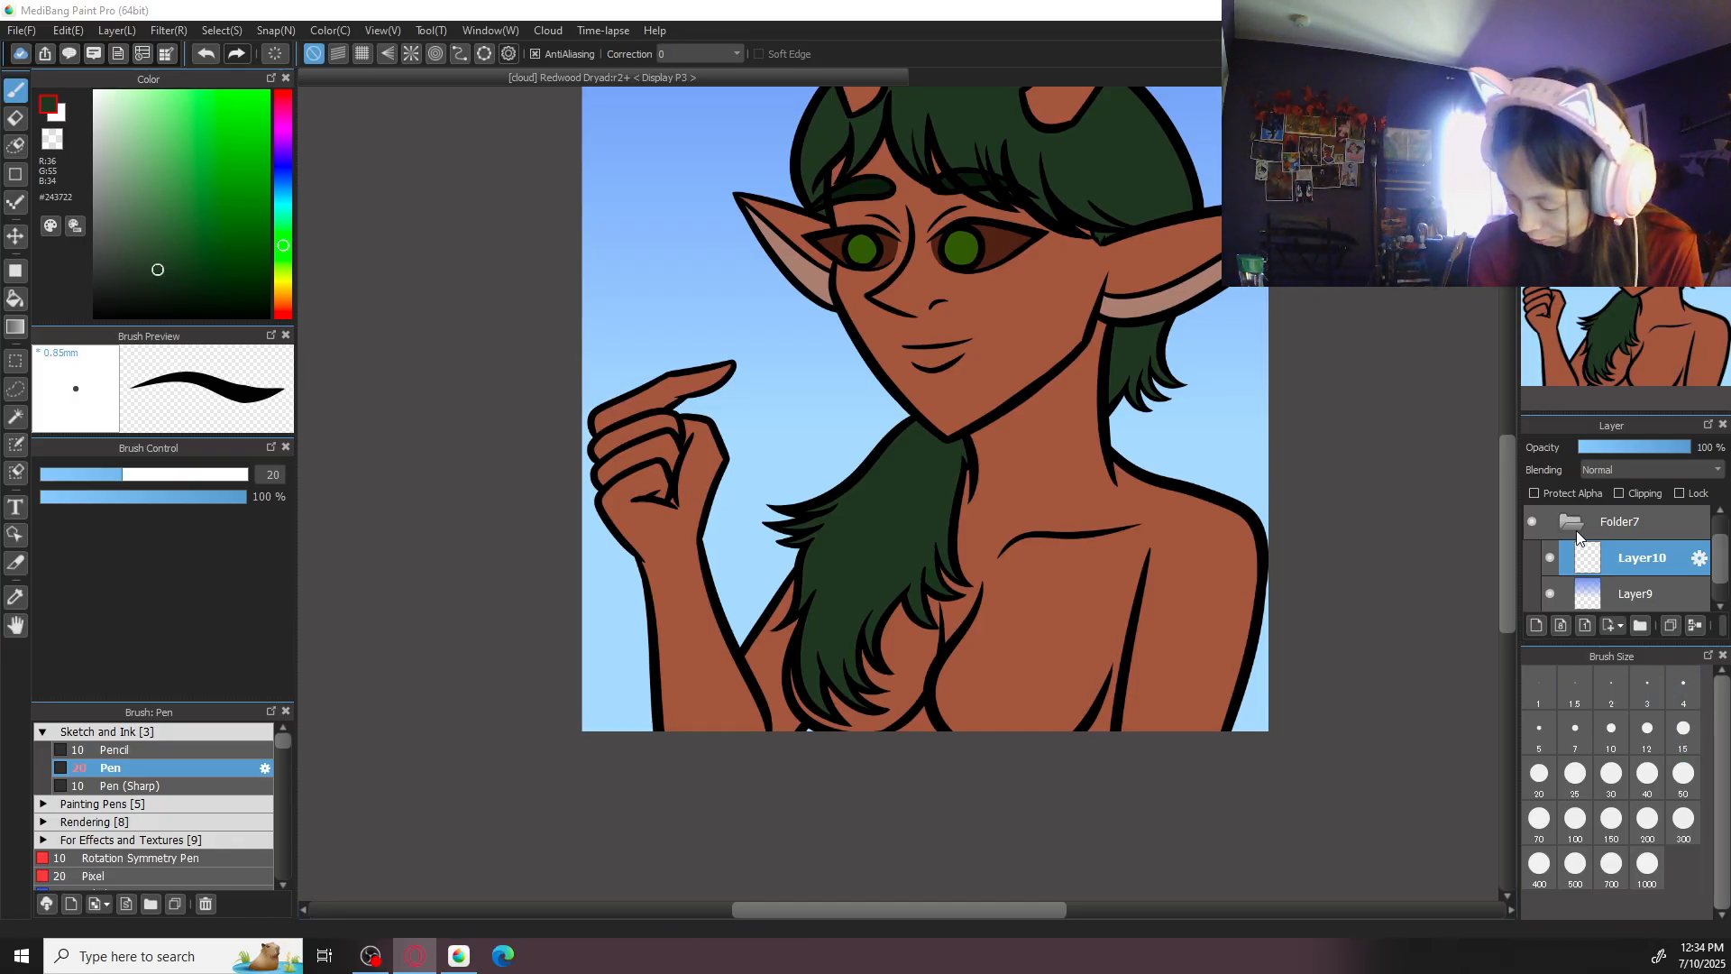
pyautogui.click(1722, 570)
pyautogui.click(1706, 568)
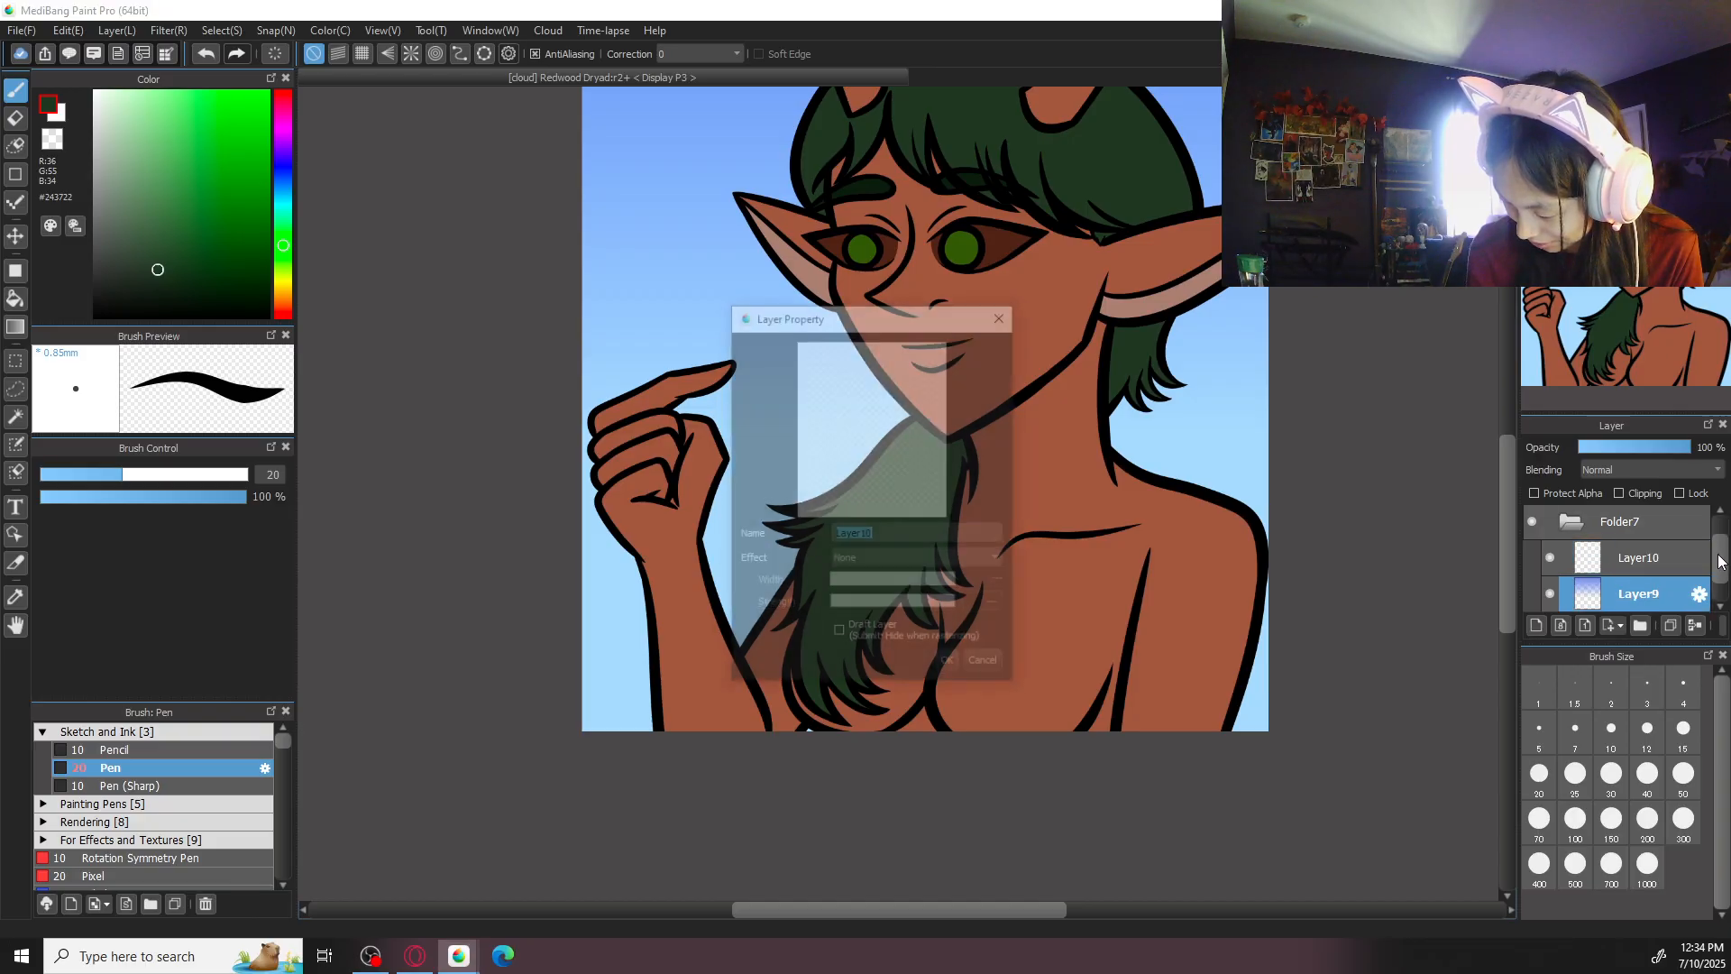
pyautogui.click(999, 664)
pyautogui.click(1688, 560)
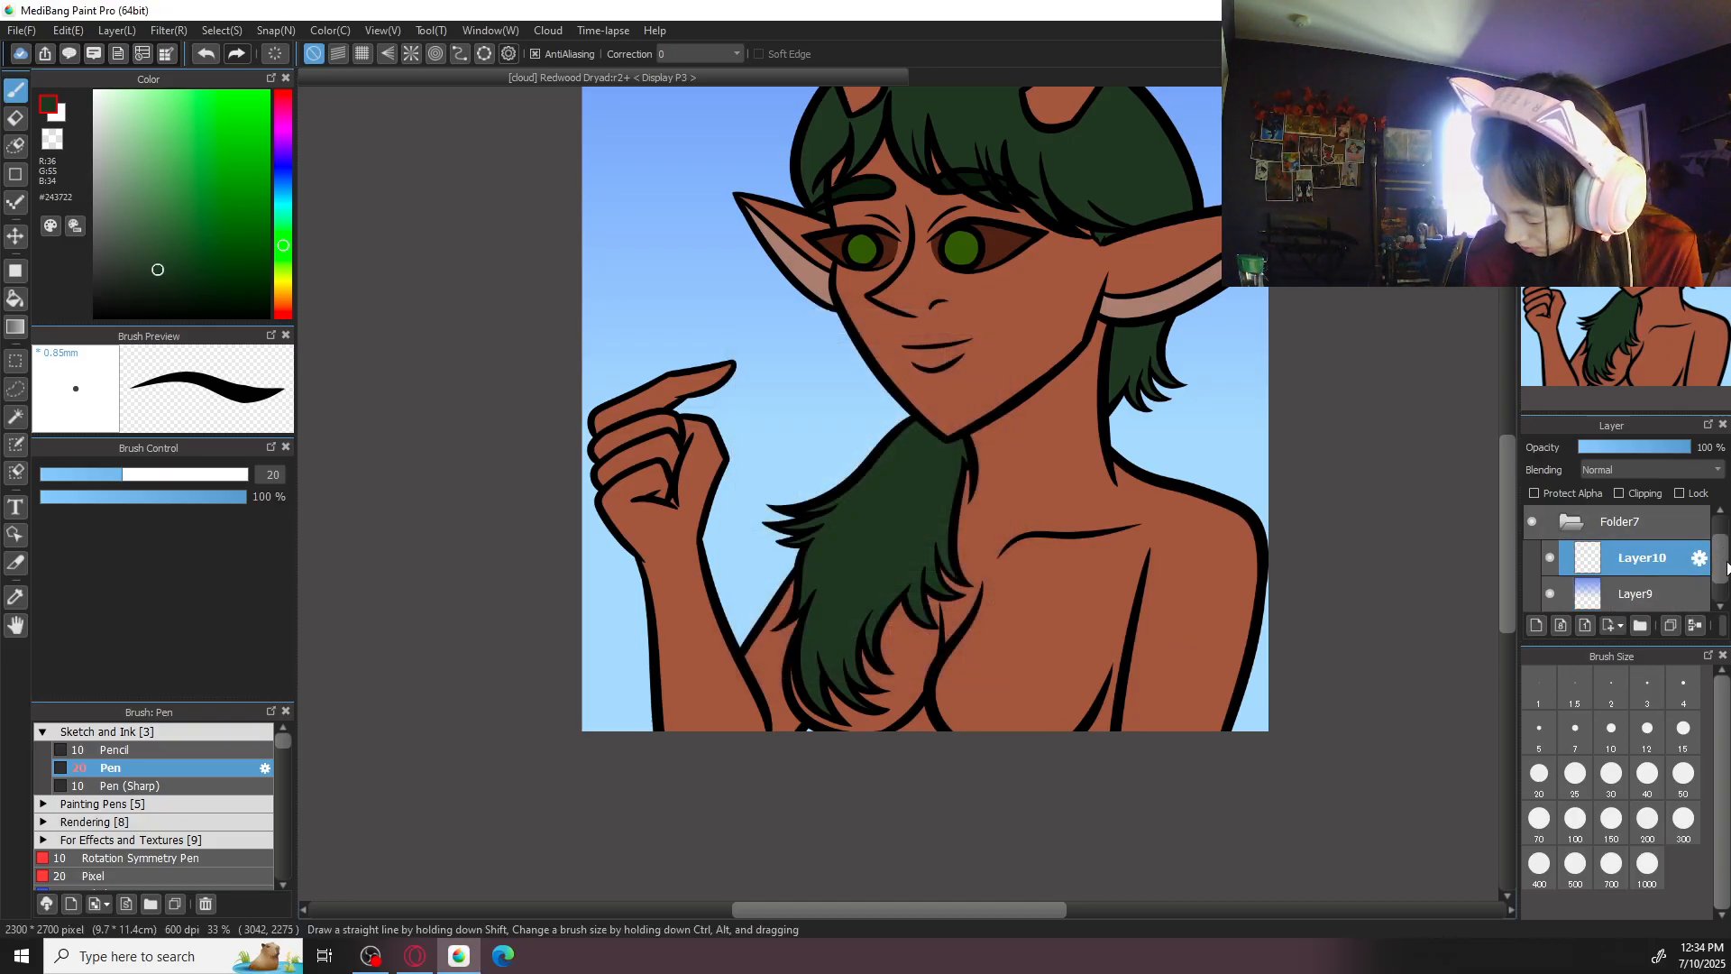
pyautogui.scroll(1, 1691, 523)
pyautogui.click(1533, 524)
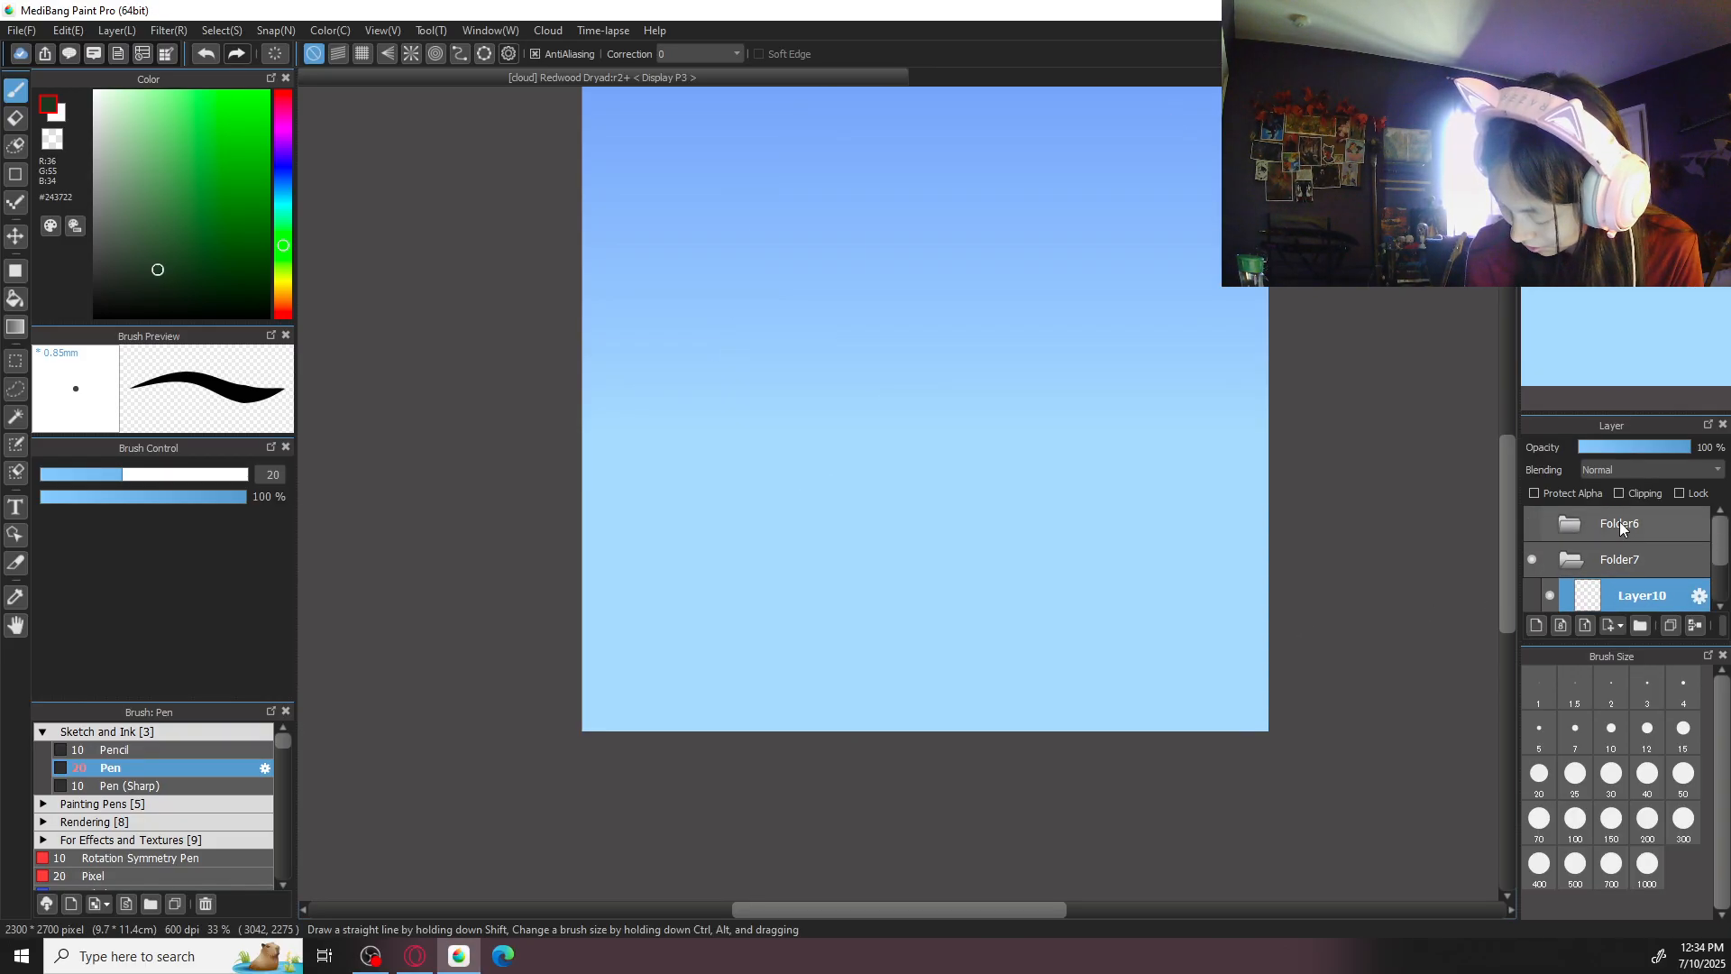
pyautogui.click(1531, 524)
# - Set the pen size to 100 and try vertical green #243722 strokes between the raised hand and the hair, undoing them
pyautogui.moveTo(989, 585)
pyautogui.mouseDown()
pyautogui.moveTo(1051, 754)
pyautogui.moveTo(1087, 616)
pyautogui.mouseUp()
pyautogui.click(1575, 822)
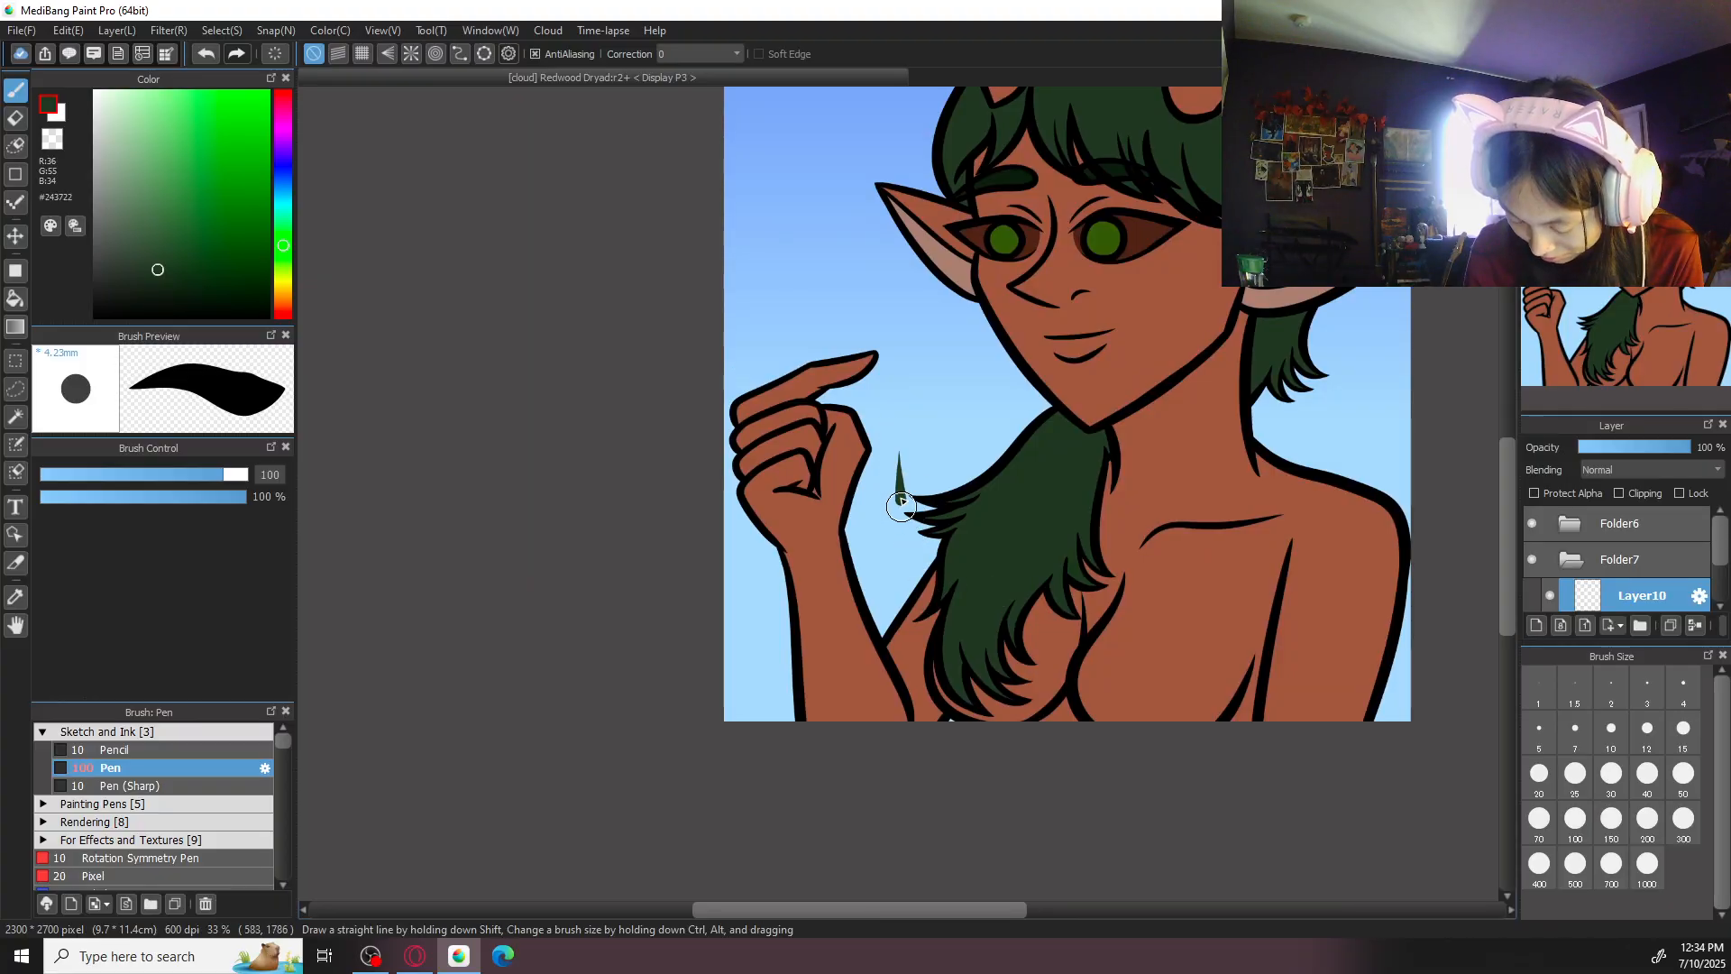
pyautogui.moveTo(899, 484)
pyautogui.mouseDown()
pyautogui.moveTo(868, 767)
pyautogui.moveTo(886, 800)
pyautogui.mouseUp()
pyautogui.hotkey('ctrl', 'z')
pyautogui.moveTo(895, 434); pyautogui.dragTo(895, 630)
pyautogui.hotkey('ctrl', 'z')
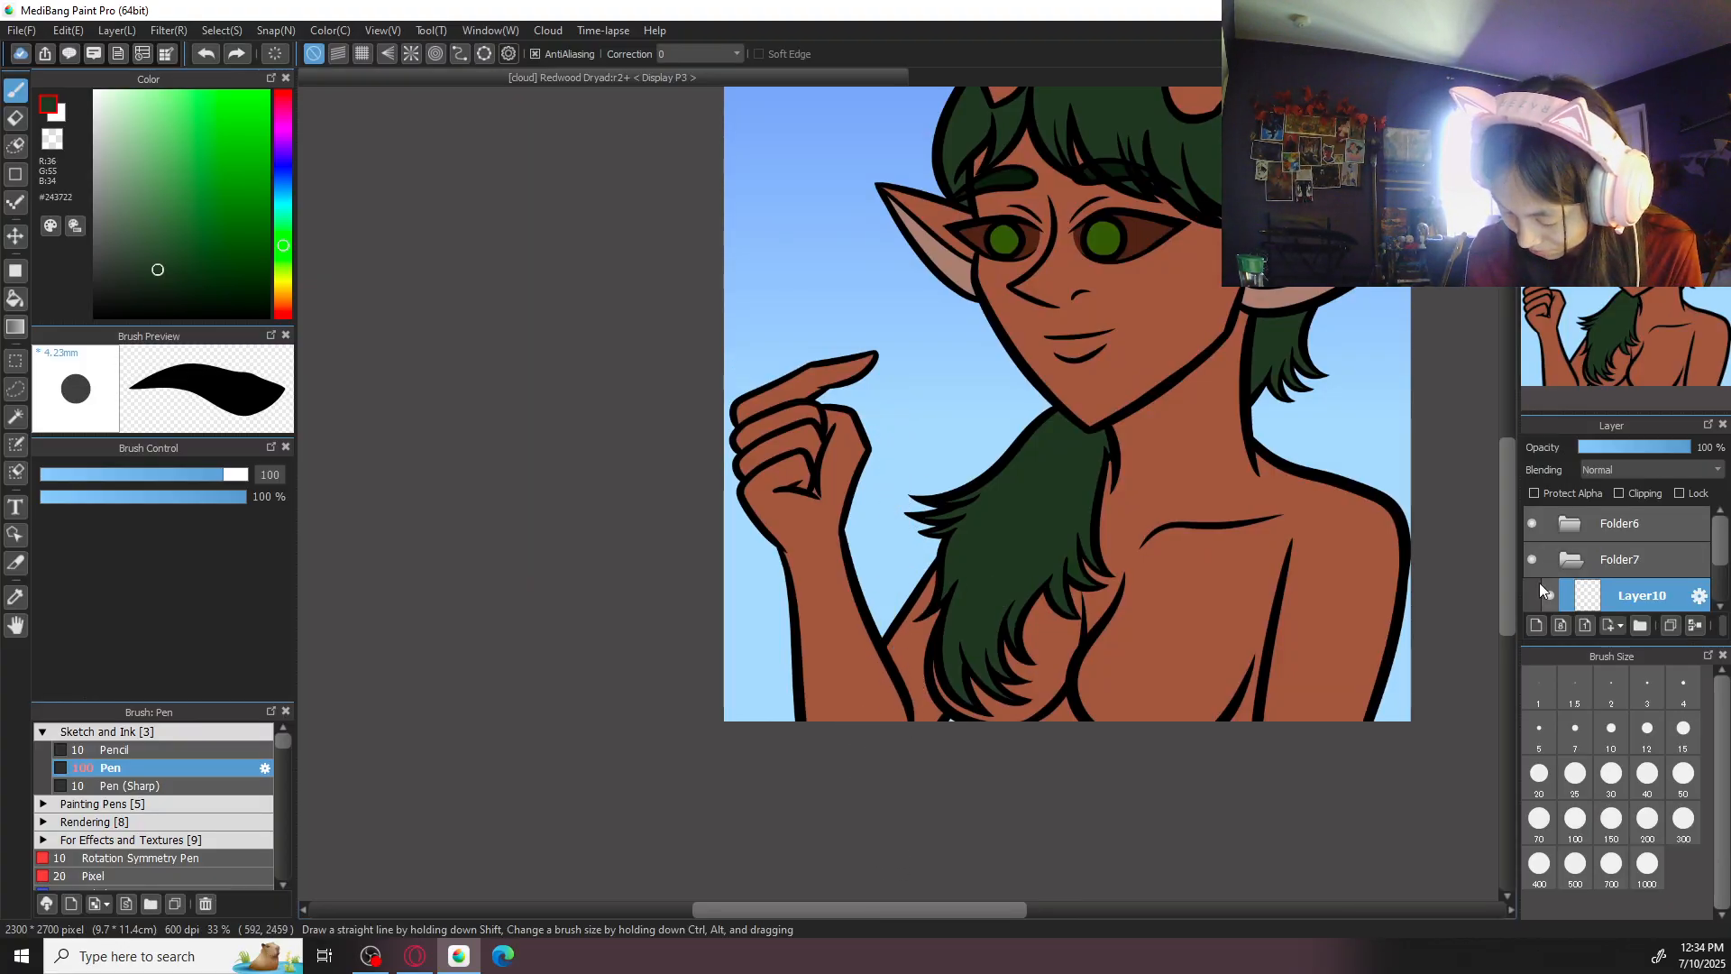
# - Paint three tapered tree trunks in dark reddish brown #66321F: beside the forearm, between arm and hair, and behind the far shoulder
pyautogui.keyDown('alt'); pyautogui.click(820, 647); pyautogui.keyUp('alt')
pyautogui.moveTo(193, 181)
pyautogui.mouseDown()
pyautogui.moveTo(208, 246)
pyautogui.moveTo(215, 227)
pyautogui.mouseUp()
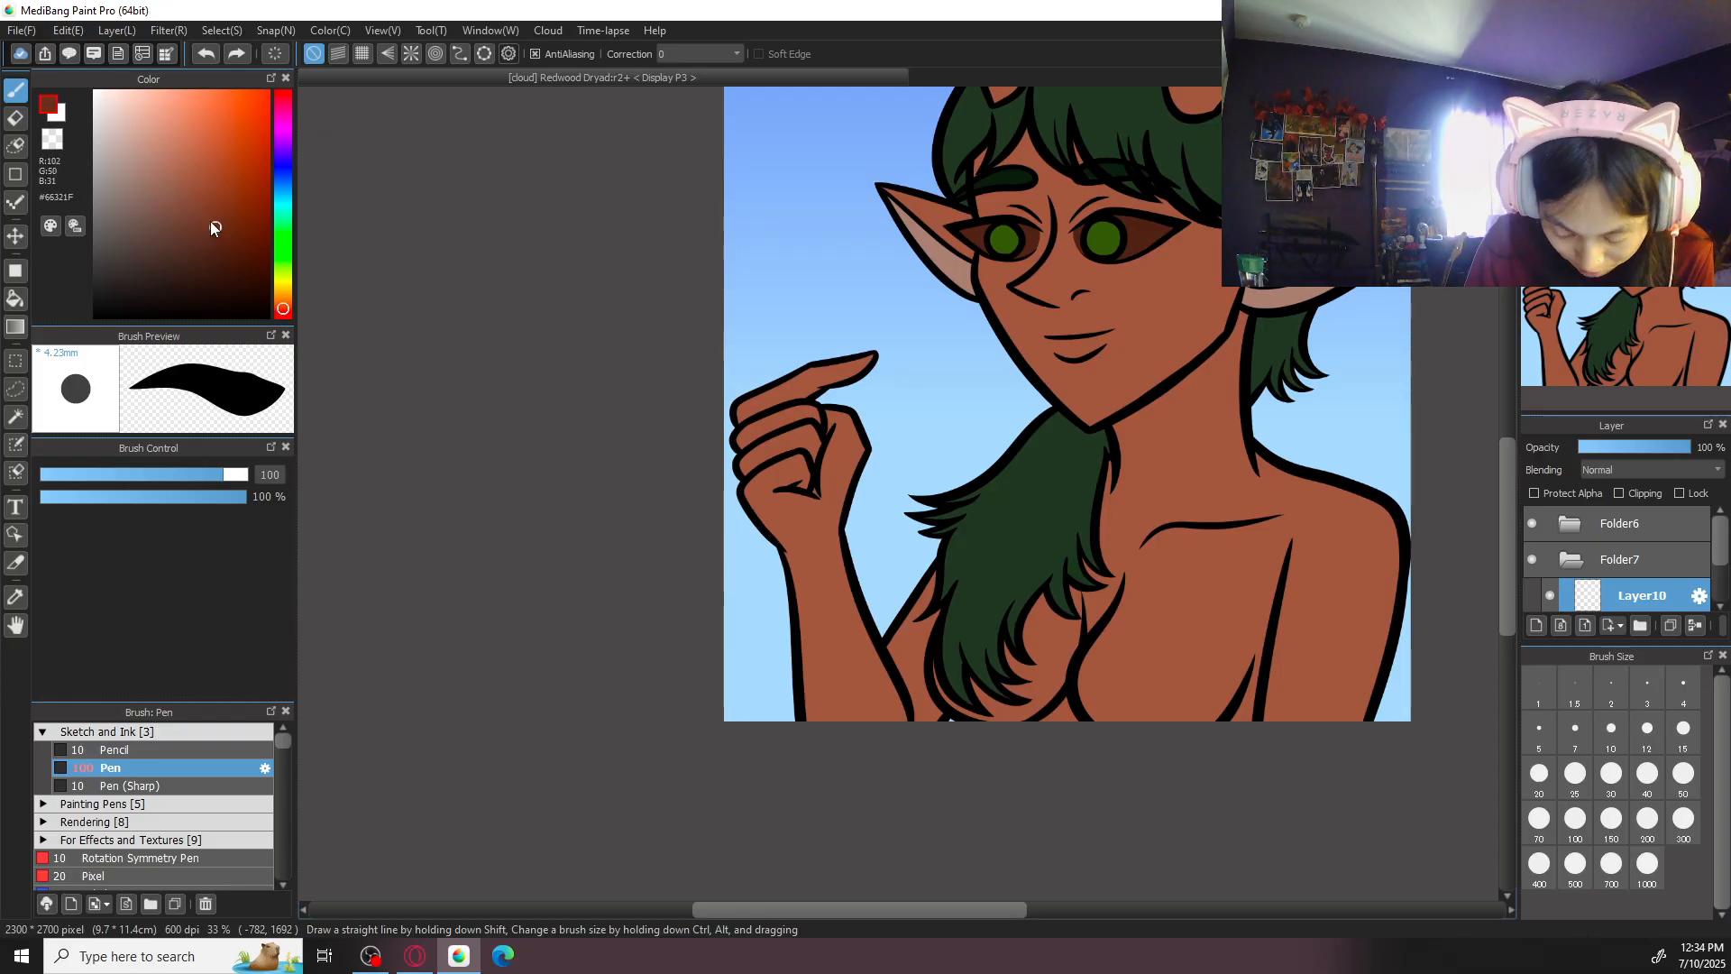
pyautogui.moveTo(870, 526); pyautogui.dragTo(873, 621)
pyautogui.hotkey('ctrl', 'z')
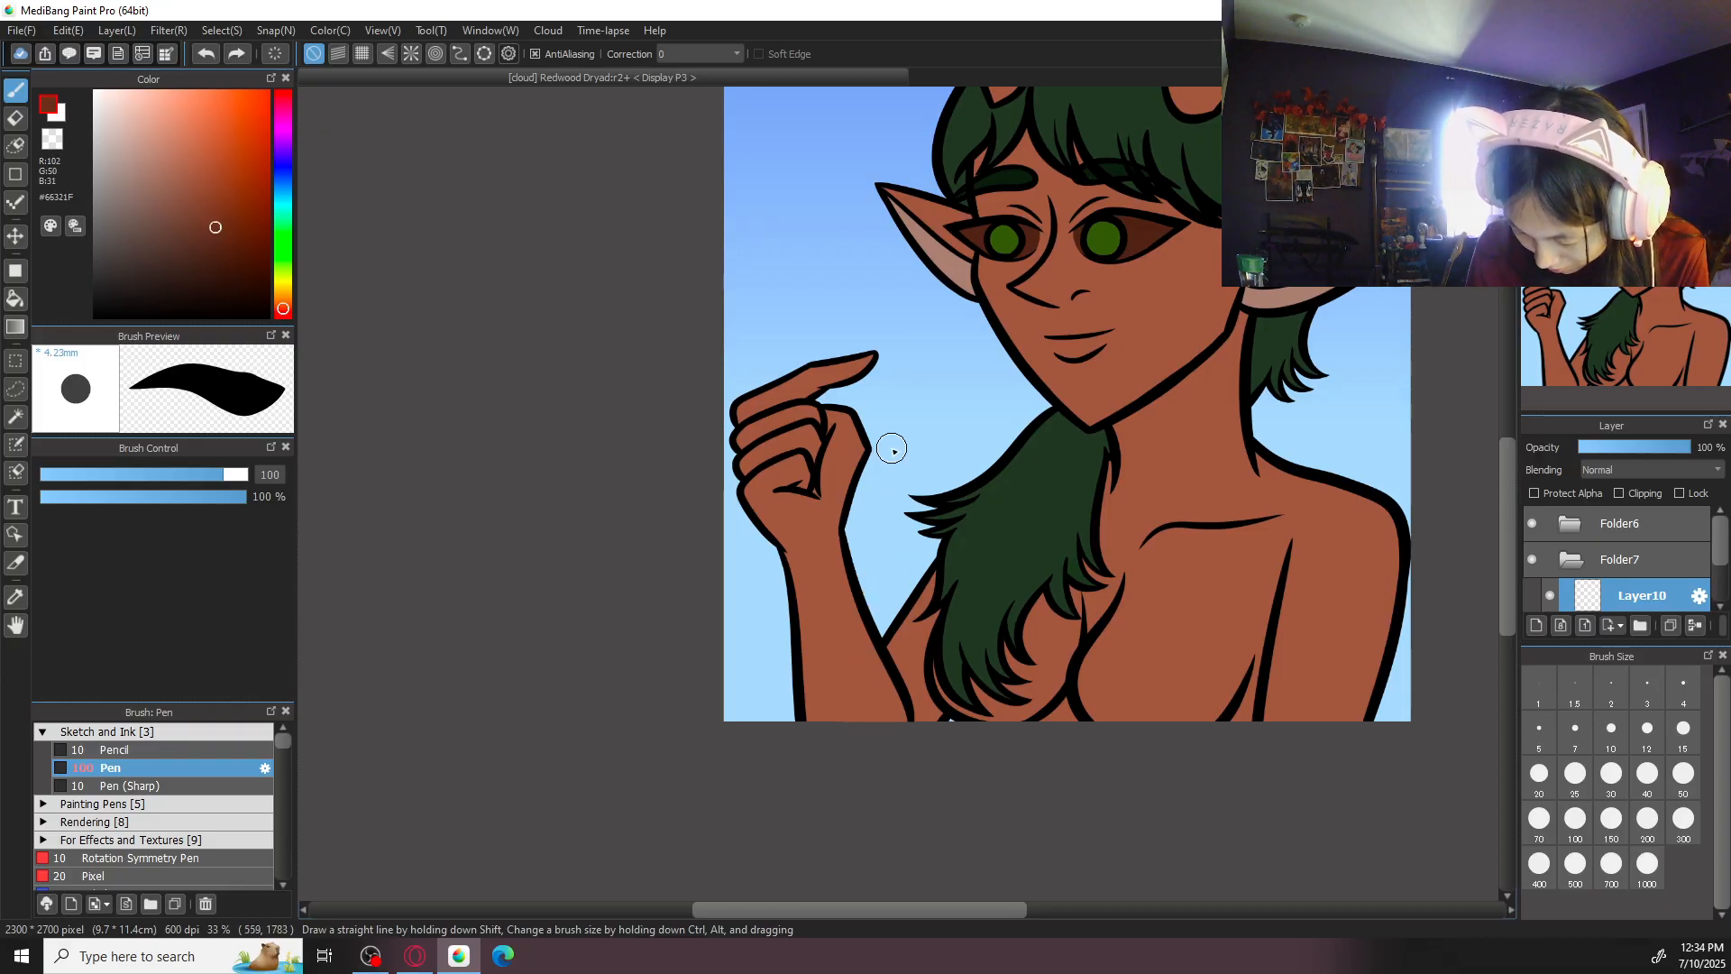
pyautogui.moveTo(890, 450); pyautogui.dragTo(882, 626)
pyautogui.moveTo(762, 564); pyautogui.dragTo(761, 775)
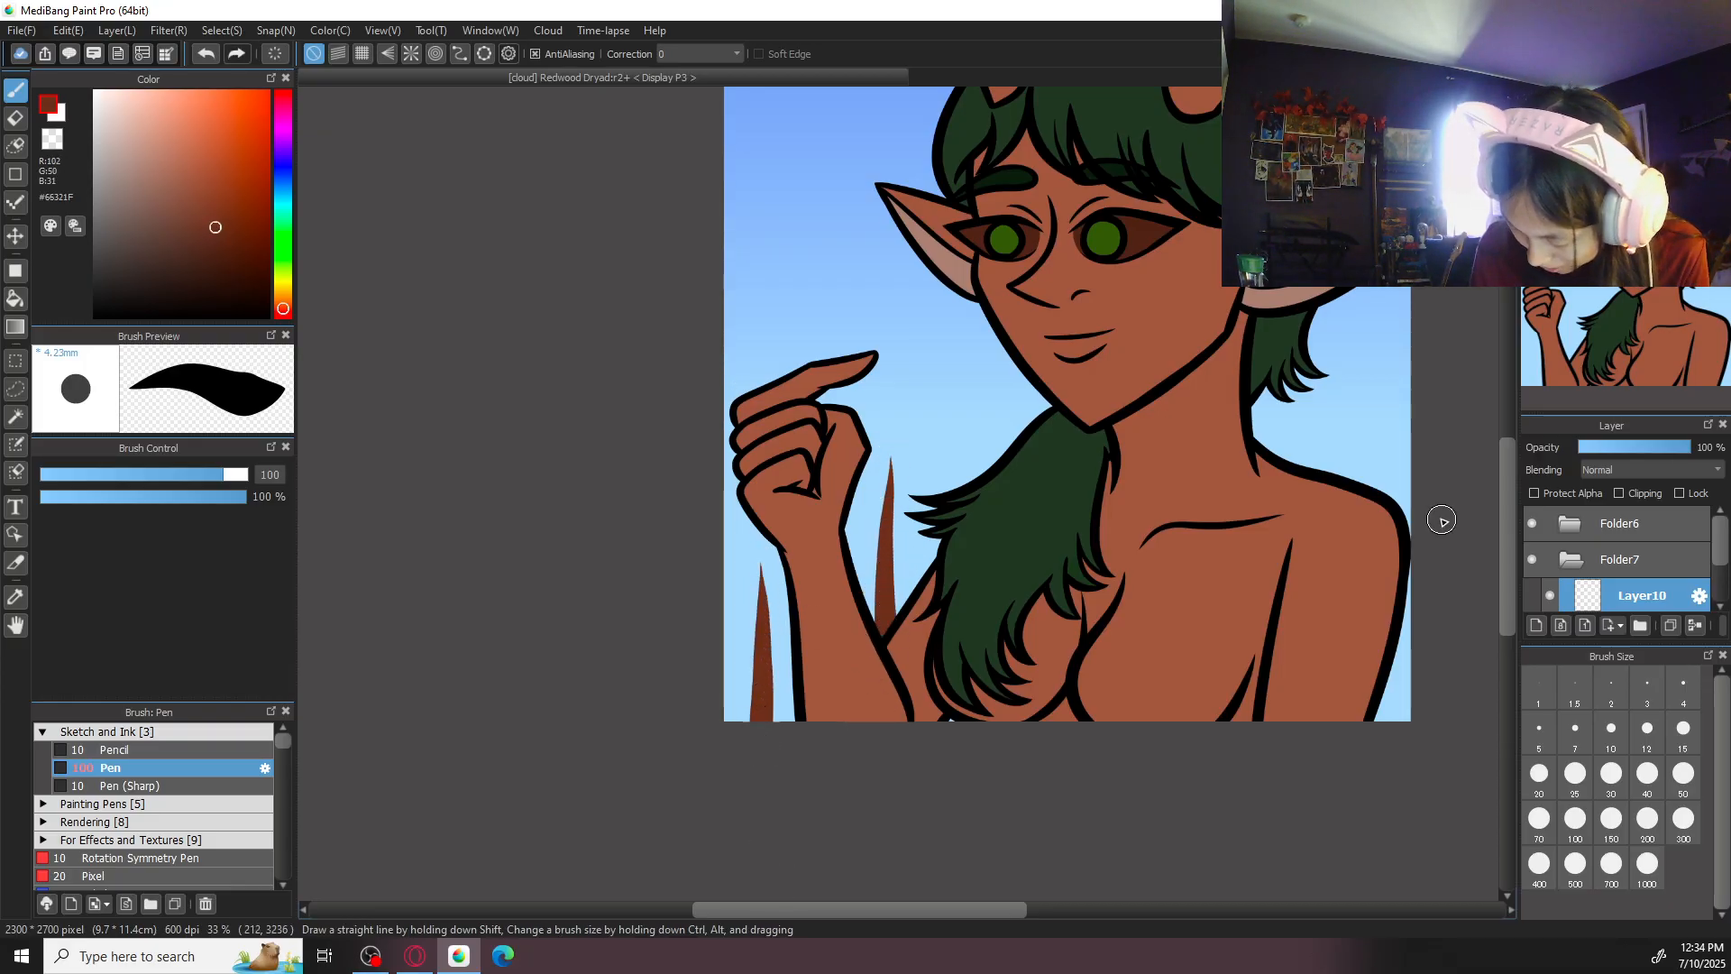
pyautogui.moveTo(1391, 436); pyautogui.dragTo(1392, 879)
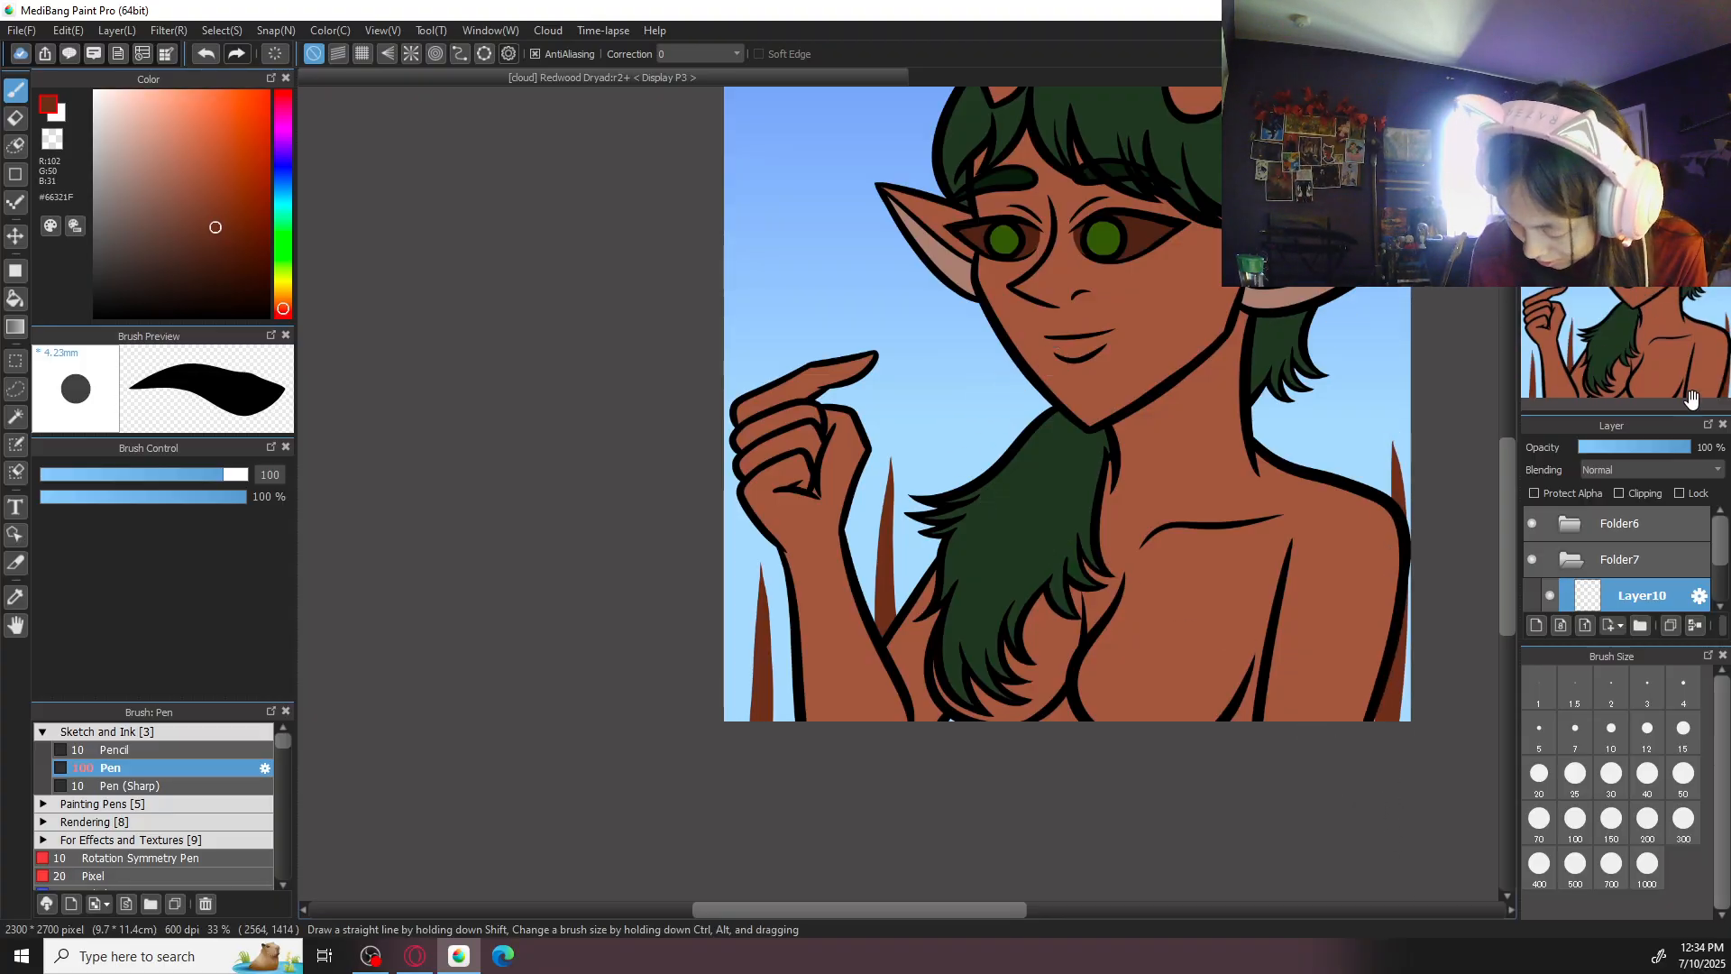
# - Add a new layer above the trunks and try outlining conifer foliage in hair green #243722 around the trunk between arm and hair
pyautogui.click(1537, 626)
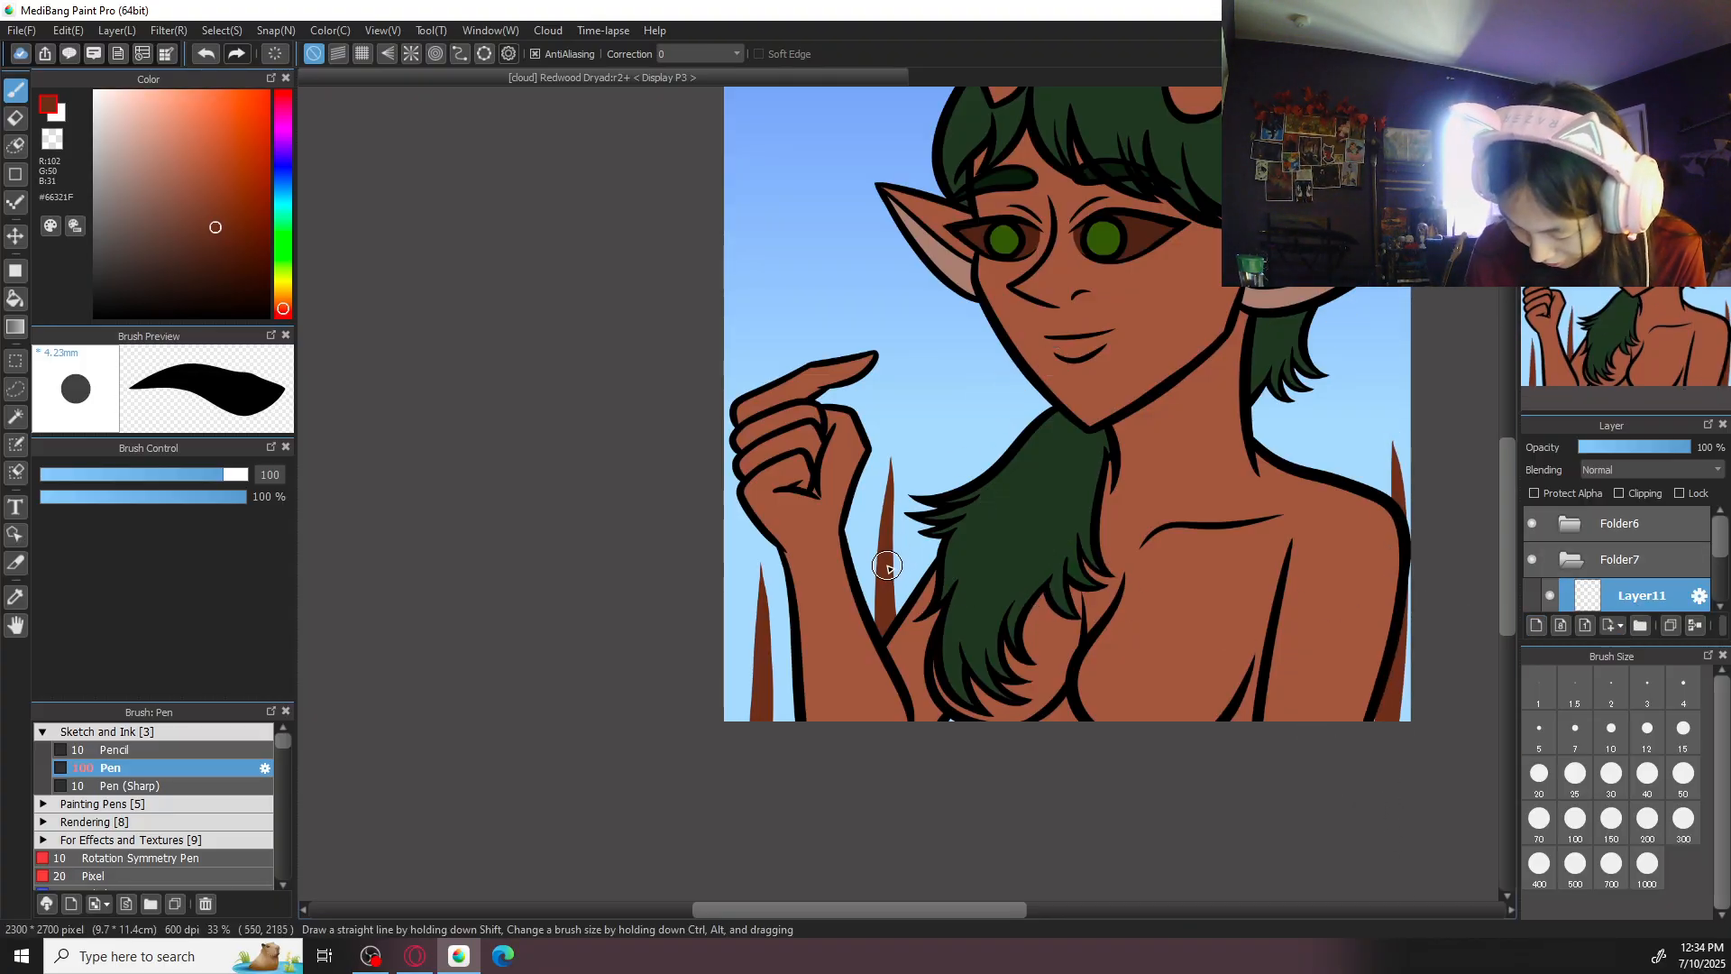
pyautogui.keyDown('alt'); pyautogui.click(986, 513); pyautogui.keyUp('alt')
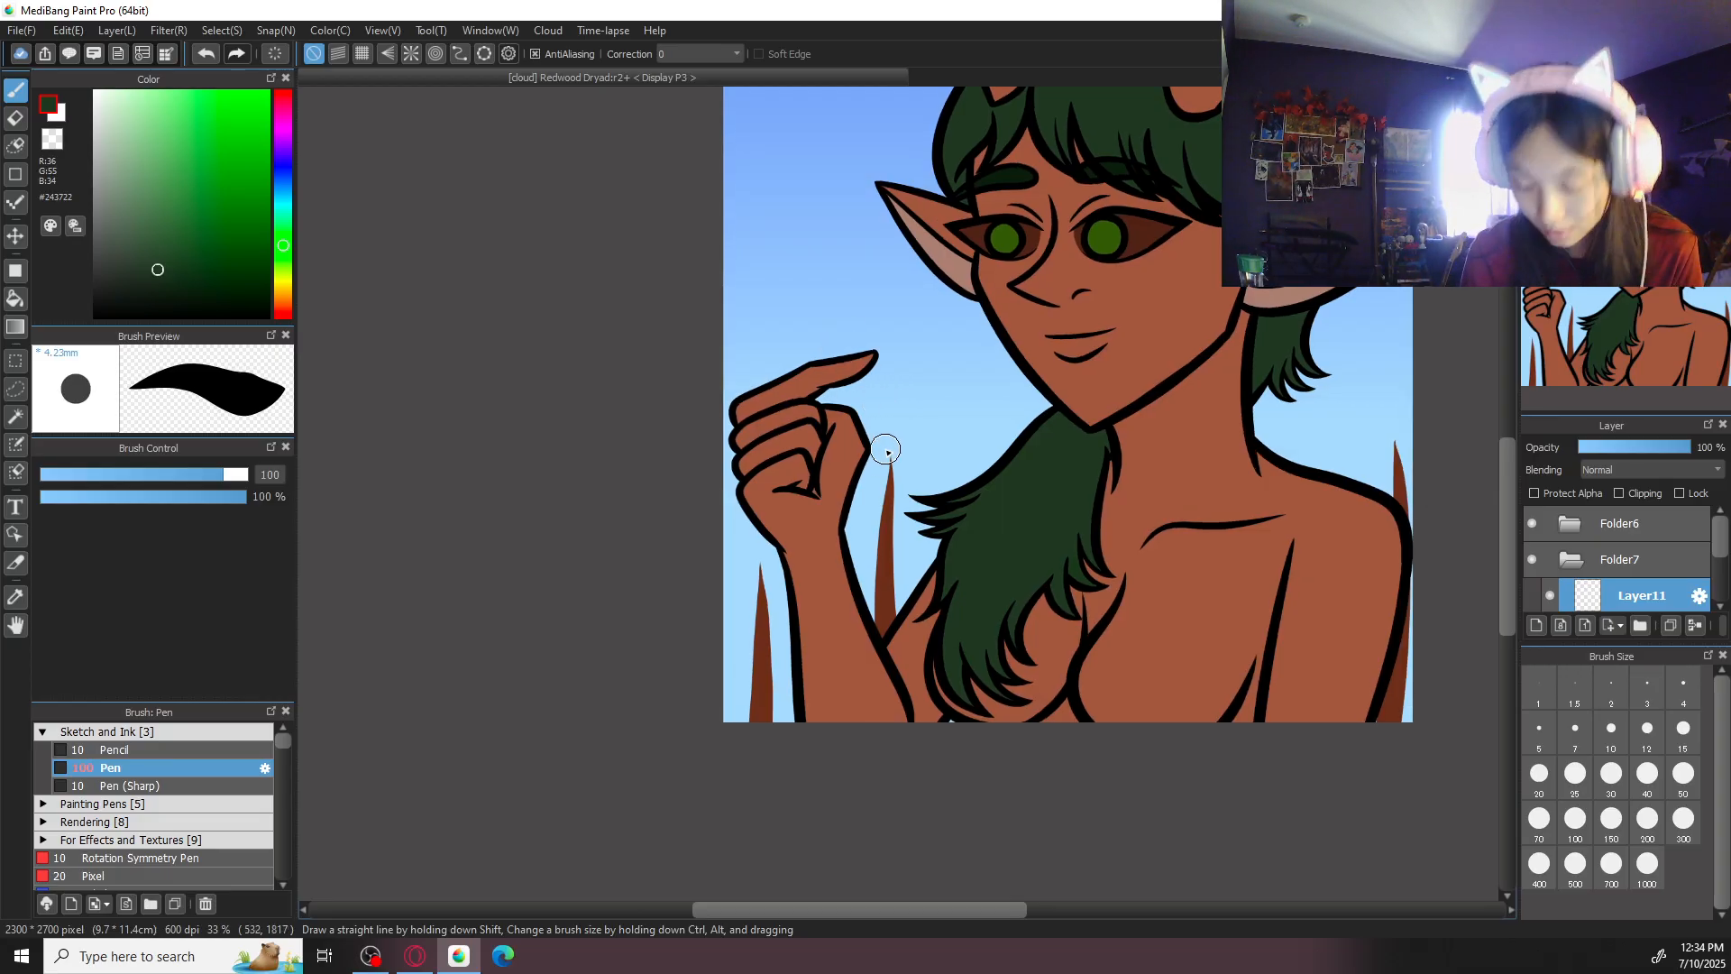
pyautogui.moveTo(888, 442); pyautogui.dragTo(861, 535)
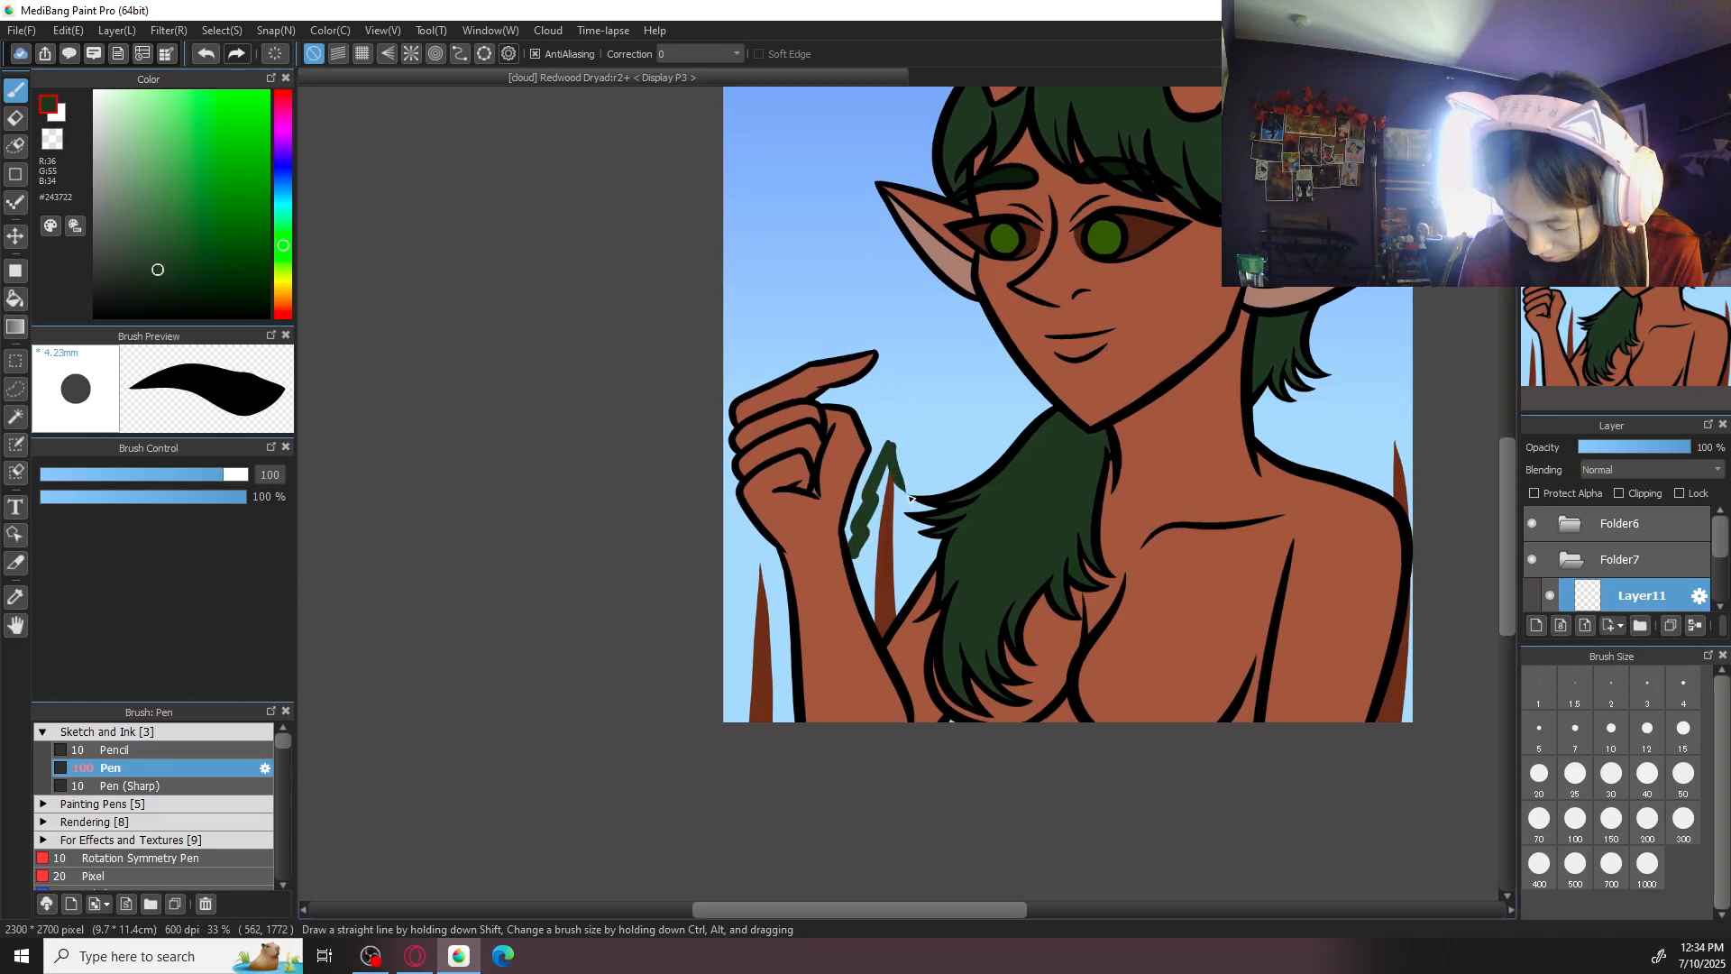
pyautogui.hotkey('ctrl', 'z')
pyautogui.moveTo(889, 435); pyautogui.dragTo(852, 559)
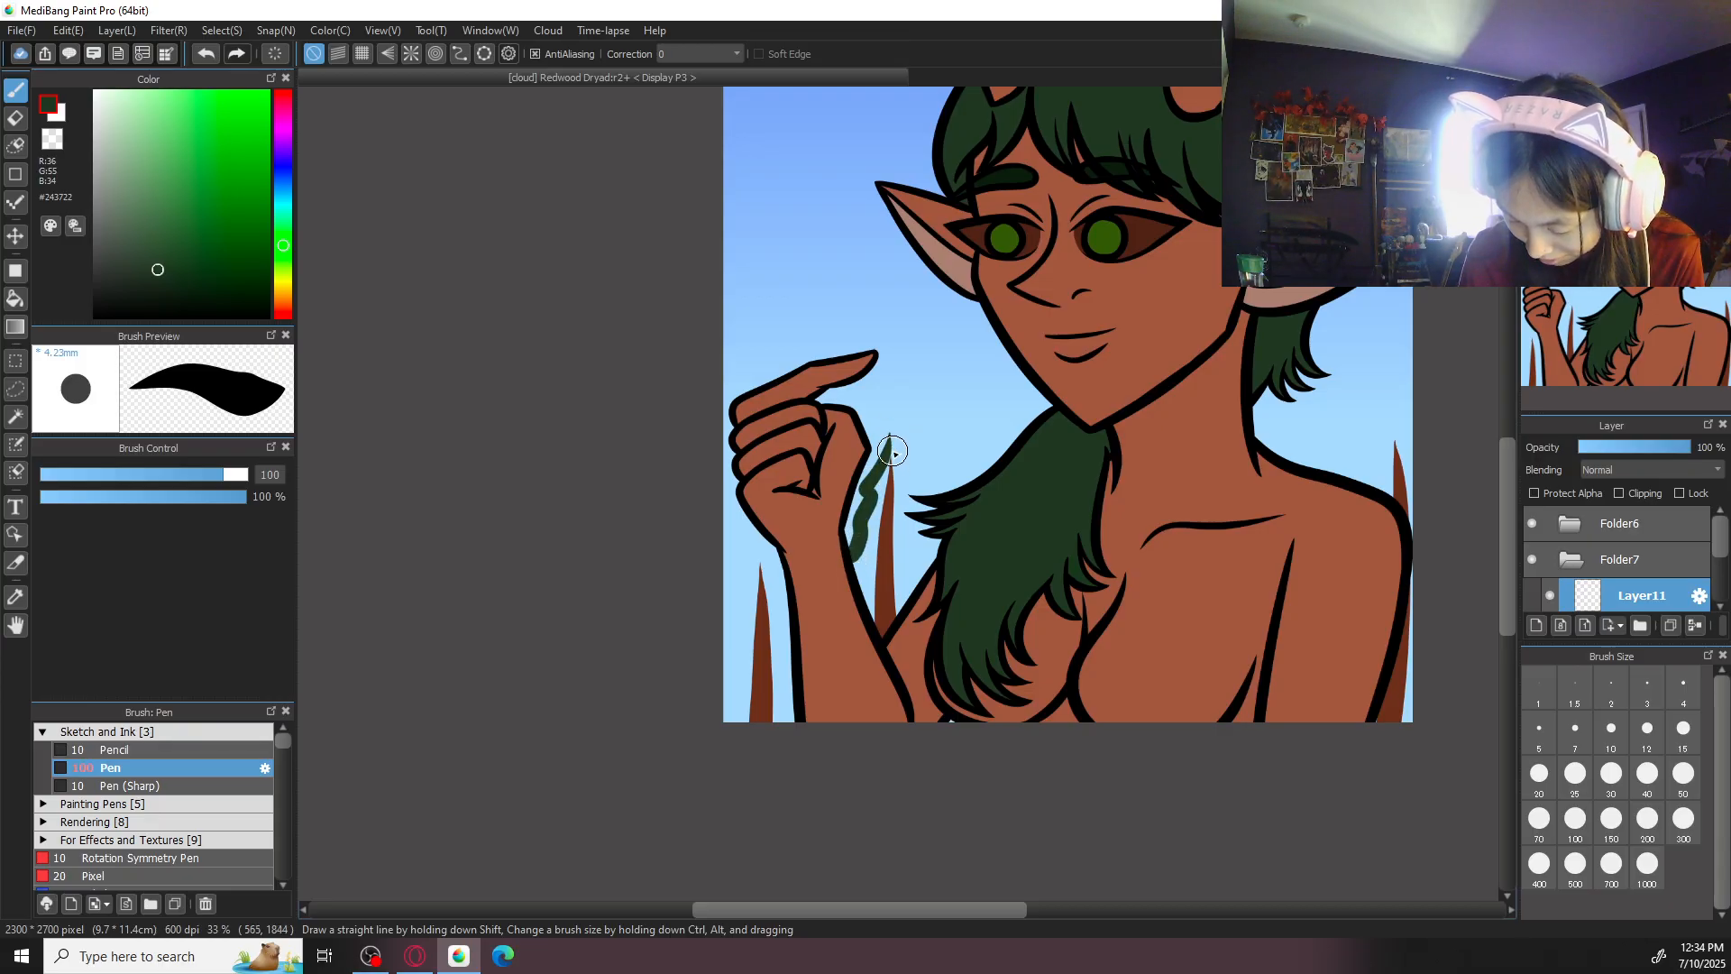
pyautogui.hotkey('ctrl', 'z')
pyautogui.moveTo(894, 437); pyautogui.dragTo(924, 519)
pyautogui.hotkey('ctrl', 'z')
pyautogui.moveTo(892, 429); pyautogui.dragTo(925, 530)
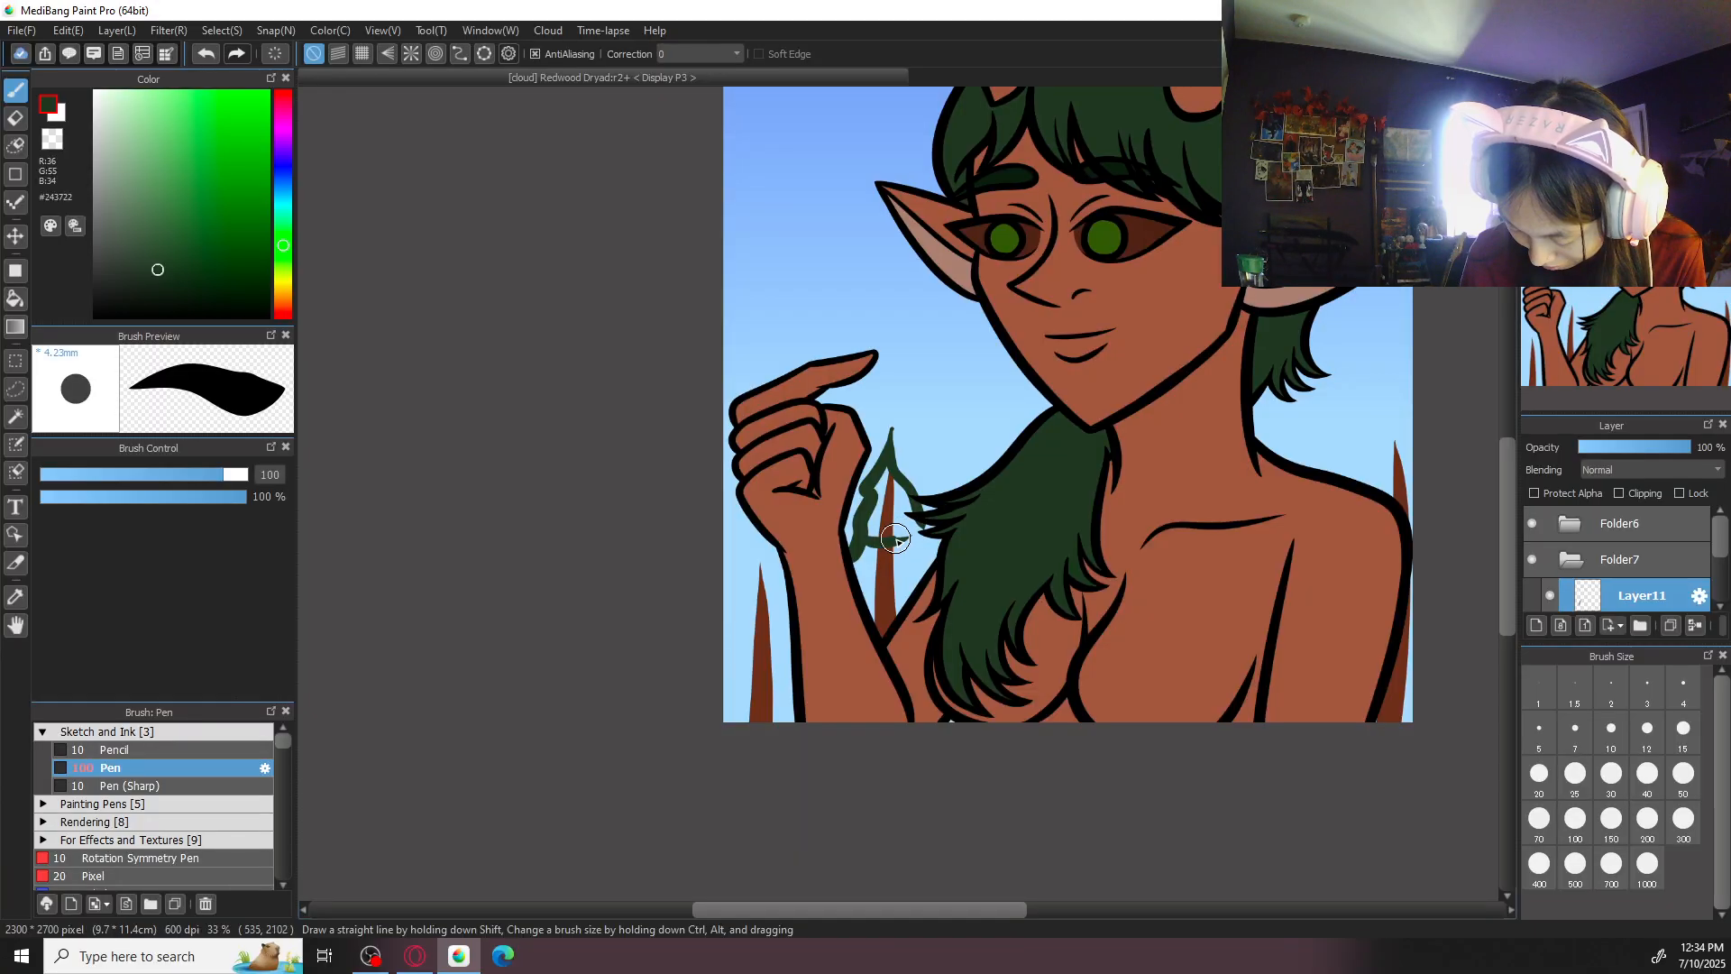
pyautogui.hotkey('ctrl', 'z')
# - Try a drooping, filled #243722 crown over the trunk between the raised arm and the hair
pyautogui.hotkey('ctrl', 'z')
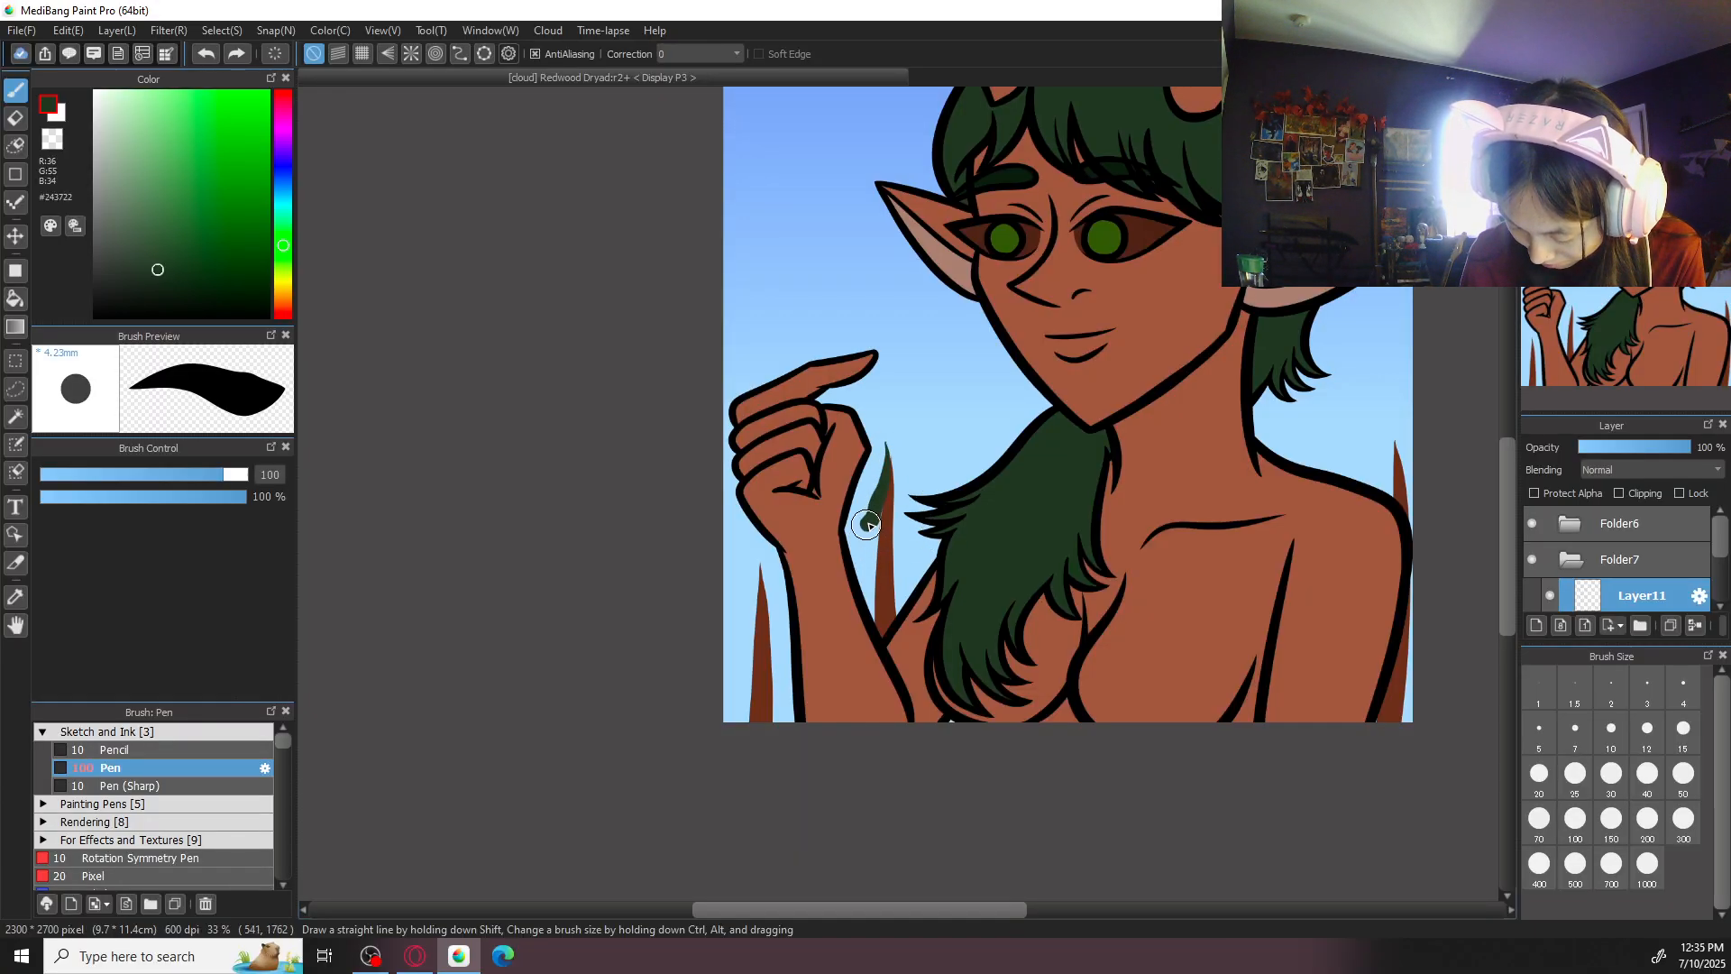
pyautogui.hotkey('ctrl', 'z')
pyautogui.moveTo(856, 532); pyautogui.dragTo(871, 577)
pyautogui.hotkey('ctrl', 'z')
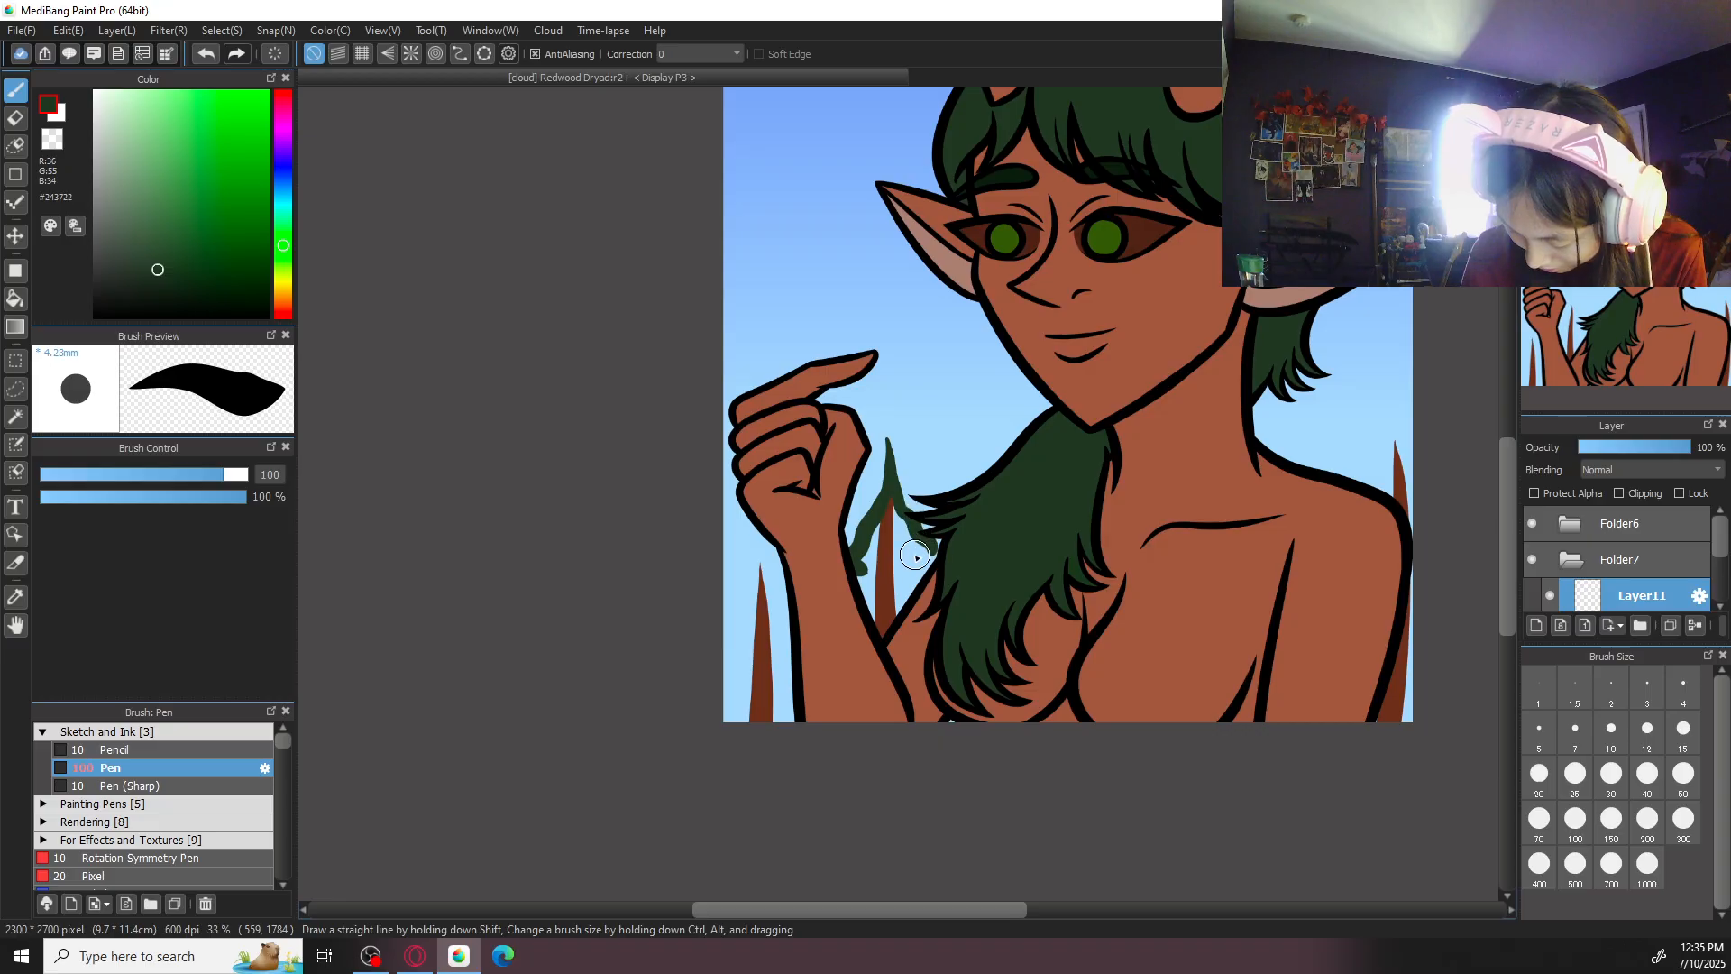
pyautogui.hotkey('ctrl', 'z')
pyautogui.moveTo(907, 573)
pyautogui.mouseDown()
pyautogui.moveTo(936, 552)
pyautogui.moveTo(928, 573)
pyautogui.mouseUp()
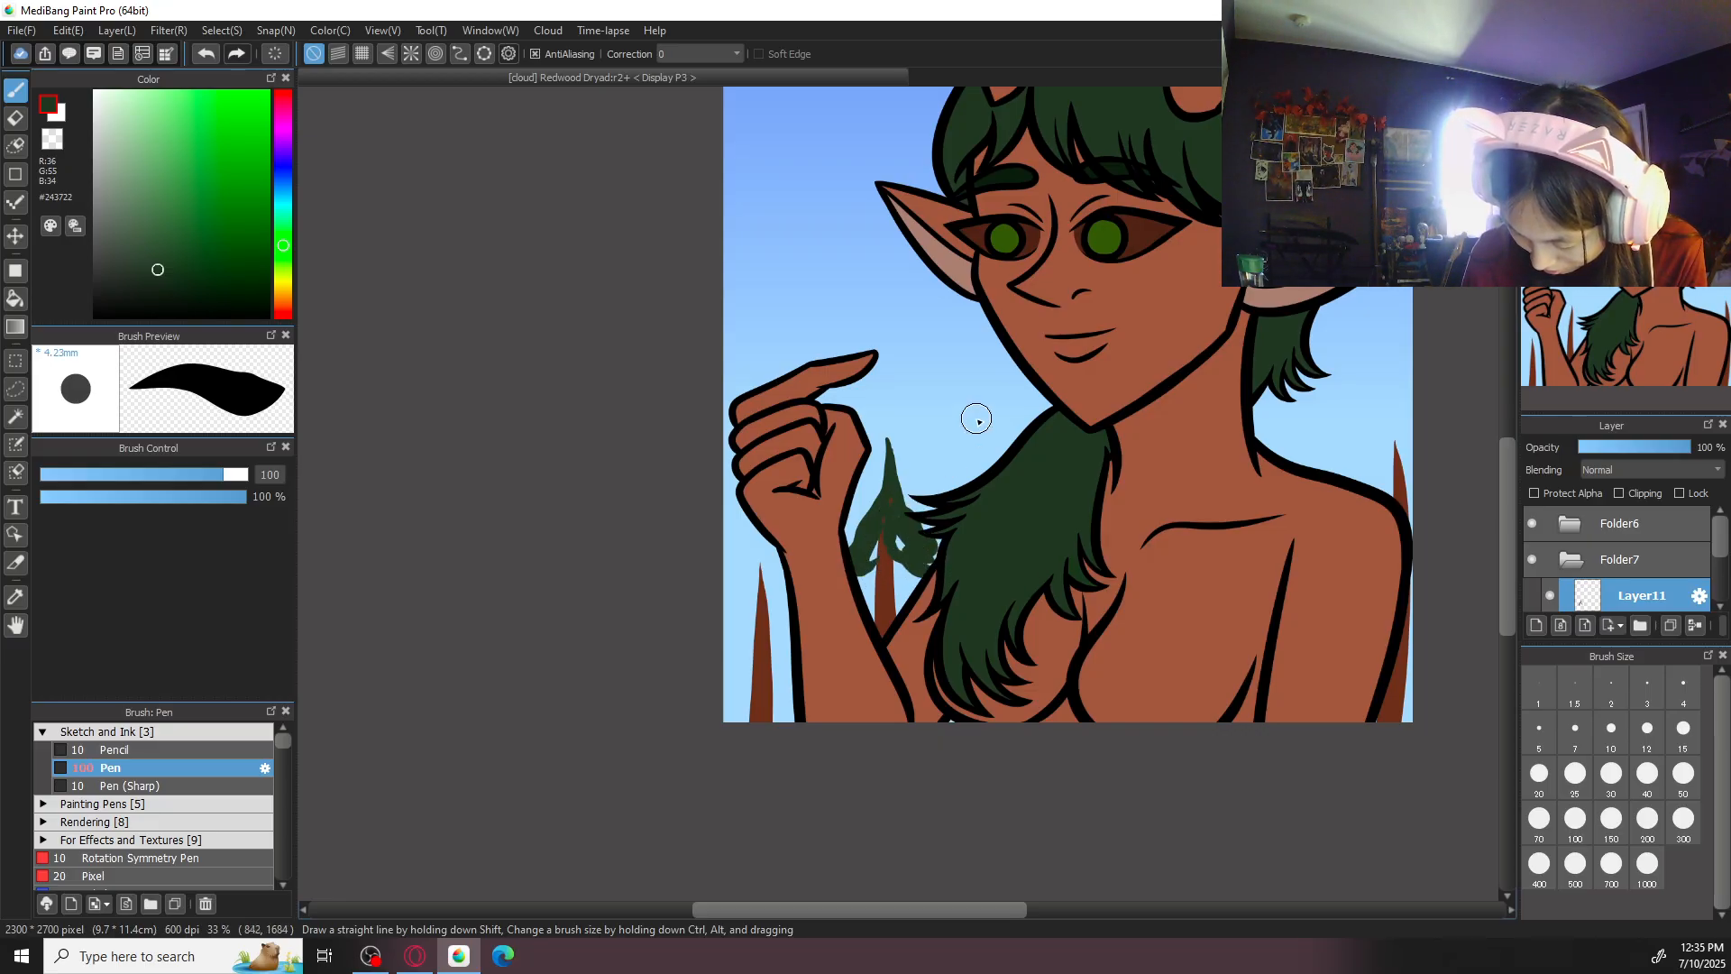
pyautogui.hotkey('ctrl', 'z')
pyautogui.hotkey('ctrl', 'z')
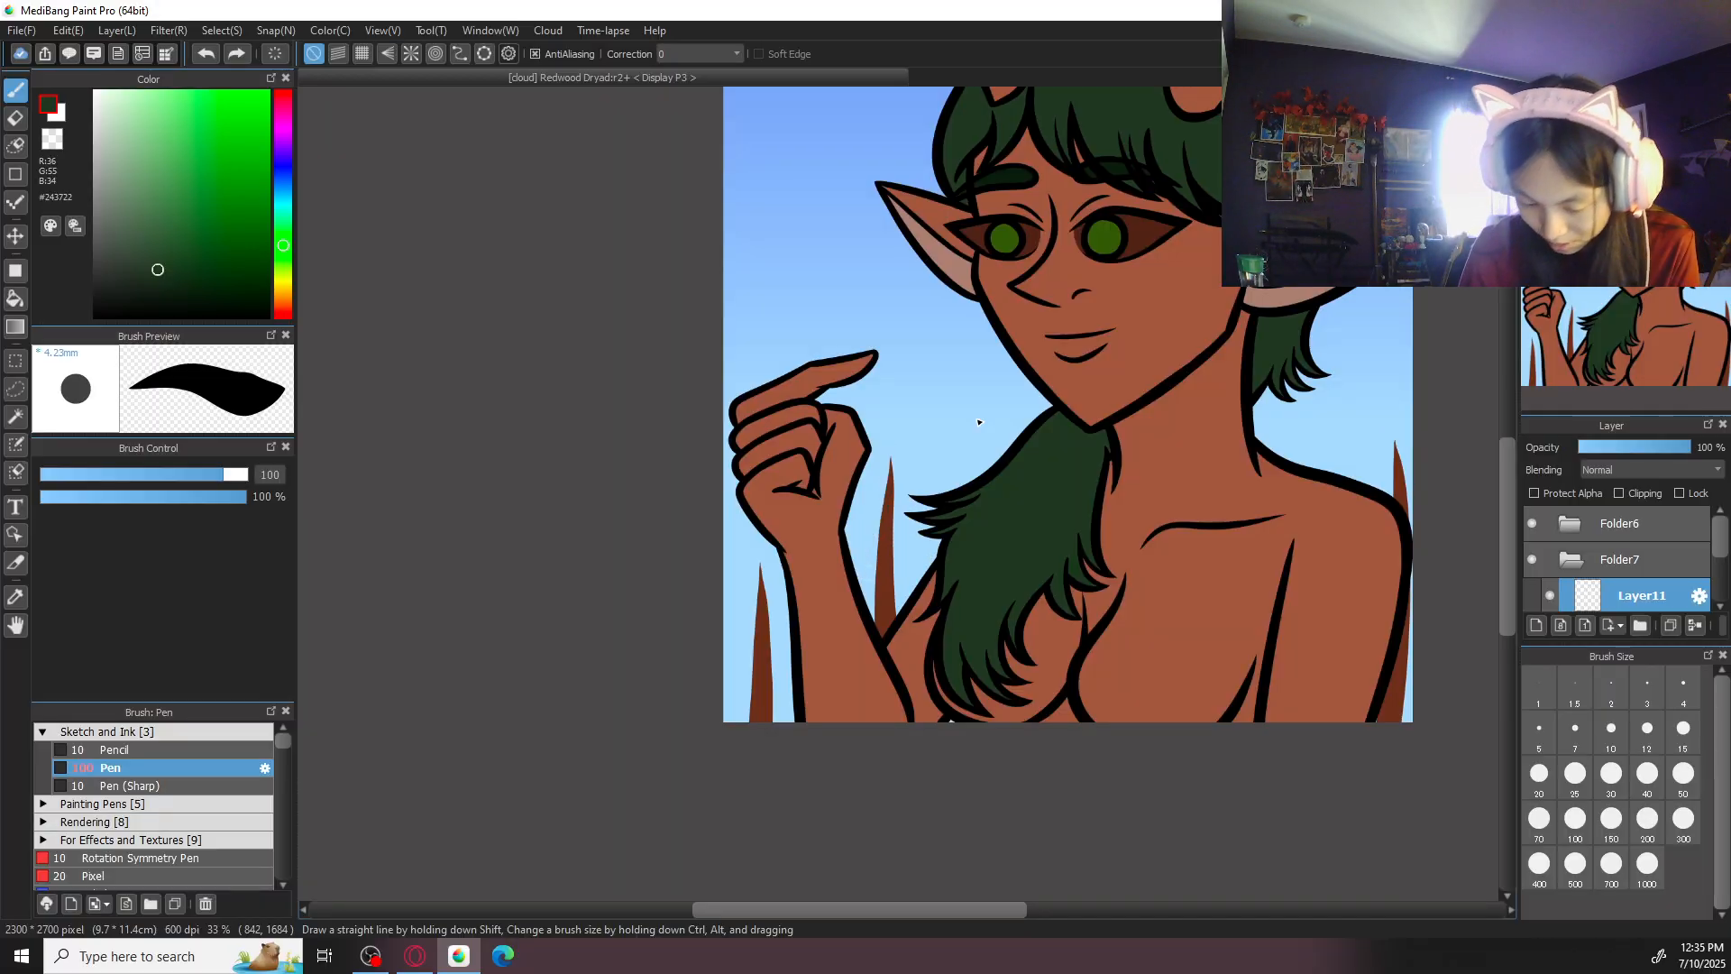
pyautogui.moveTo(884, 453)
pyautogui.mouseDown()
pyautogui.moveTo(872, 511)
pyautogui.moveTo(899, 563)
pyautogui.moveTo(983, 573)
pyautogui.mouseUp()
pyautogui.hotkey('ctrl', 'z')
# - Change the foliage colour to darker green #152614 and try drooping branch strokes from the tip of the trunk beside the hand
pyautogui.moveTo(1012, 428); pyautogui.dragTo(1015, 472)
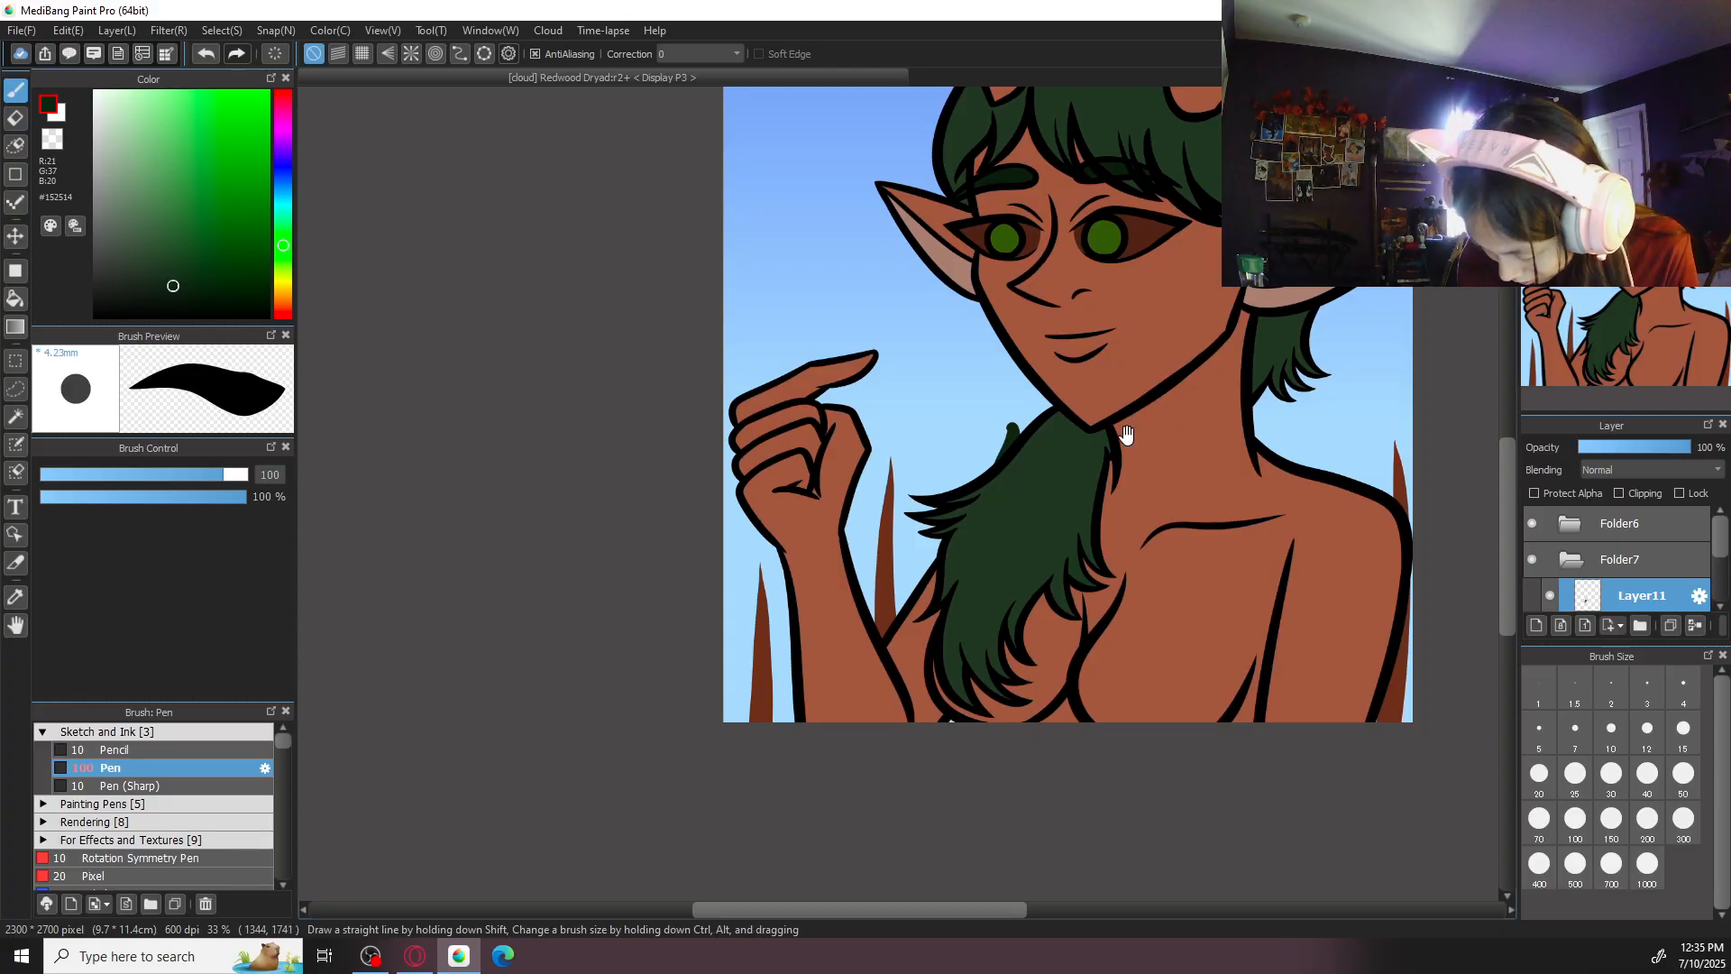
pyautogui.scroll(2, 1008, 471)
pyautogui.hotkey('ctrl', 'z')
pyautogui.moveTo(672, 502)
pyautogui.mouseDown()
pyautogui.moveTo(869, 398)
pyautogui.moveTo(789, 421)
pyautogui.moveTo(751, 520)
pyautogui.mouseUp()
pyautogui.moveTo(799, 415); pyautogui.dragTo(828, 530)
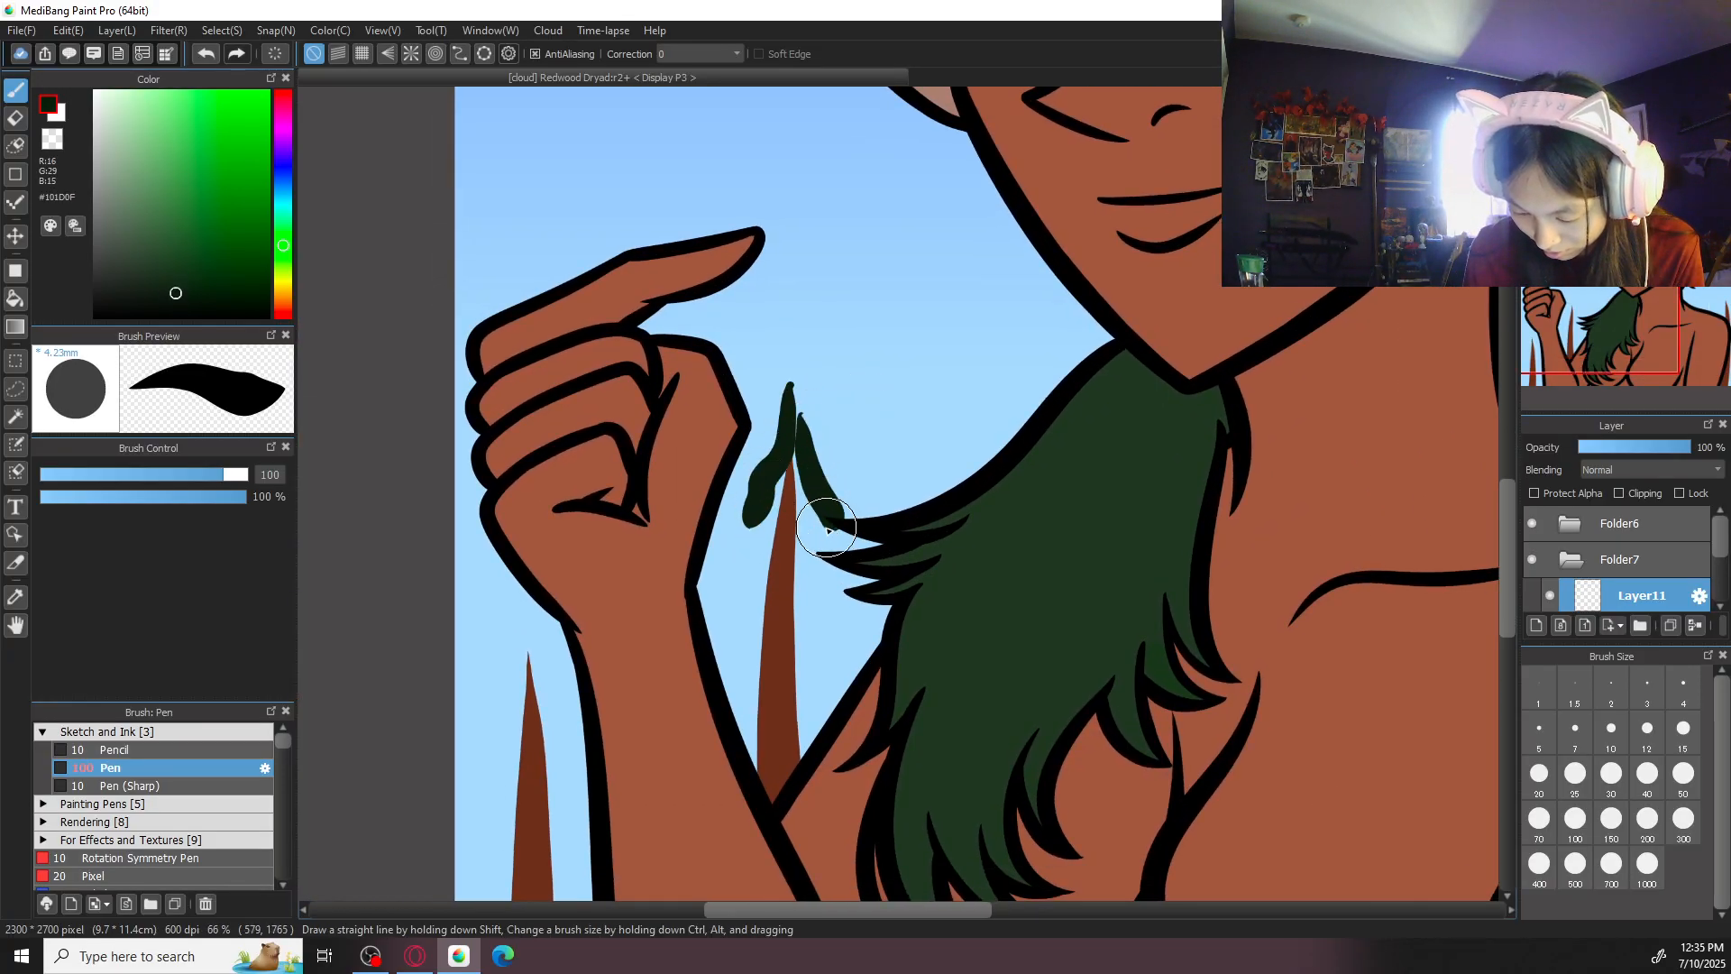
pyautogui.hotkey('ctrl', 'z')
pyautogui.hotkey('ctrl', 'z')
pyautogui.click(174, 290)
pyautogui.moveTo(790, 413)
pyautogui.mouseDown()
pyautogui.moveTo(788, 476)
pyautogui.moveTo(754, 546)
pyautogui.moveTo(783, 450)
pyautogui.moveTo(741, 540)
pyautogui.mouseUp()
pyautogui.hotkey('ctrl', 'z')
# - Set the brush correction to 40 and try smoother branch strokes down both sides of the trunk beside the hand
pyautogui.hotkey('ctrl', 'z')
pyautogui.click(736, 53)
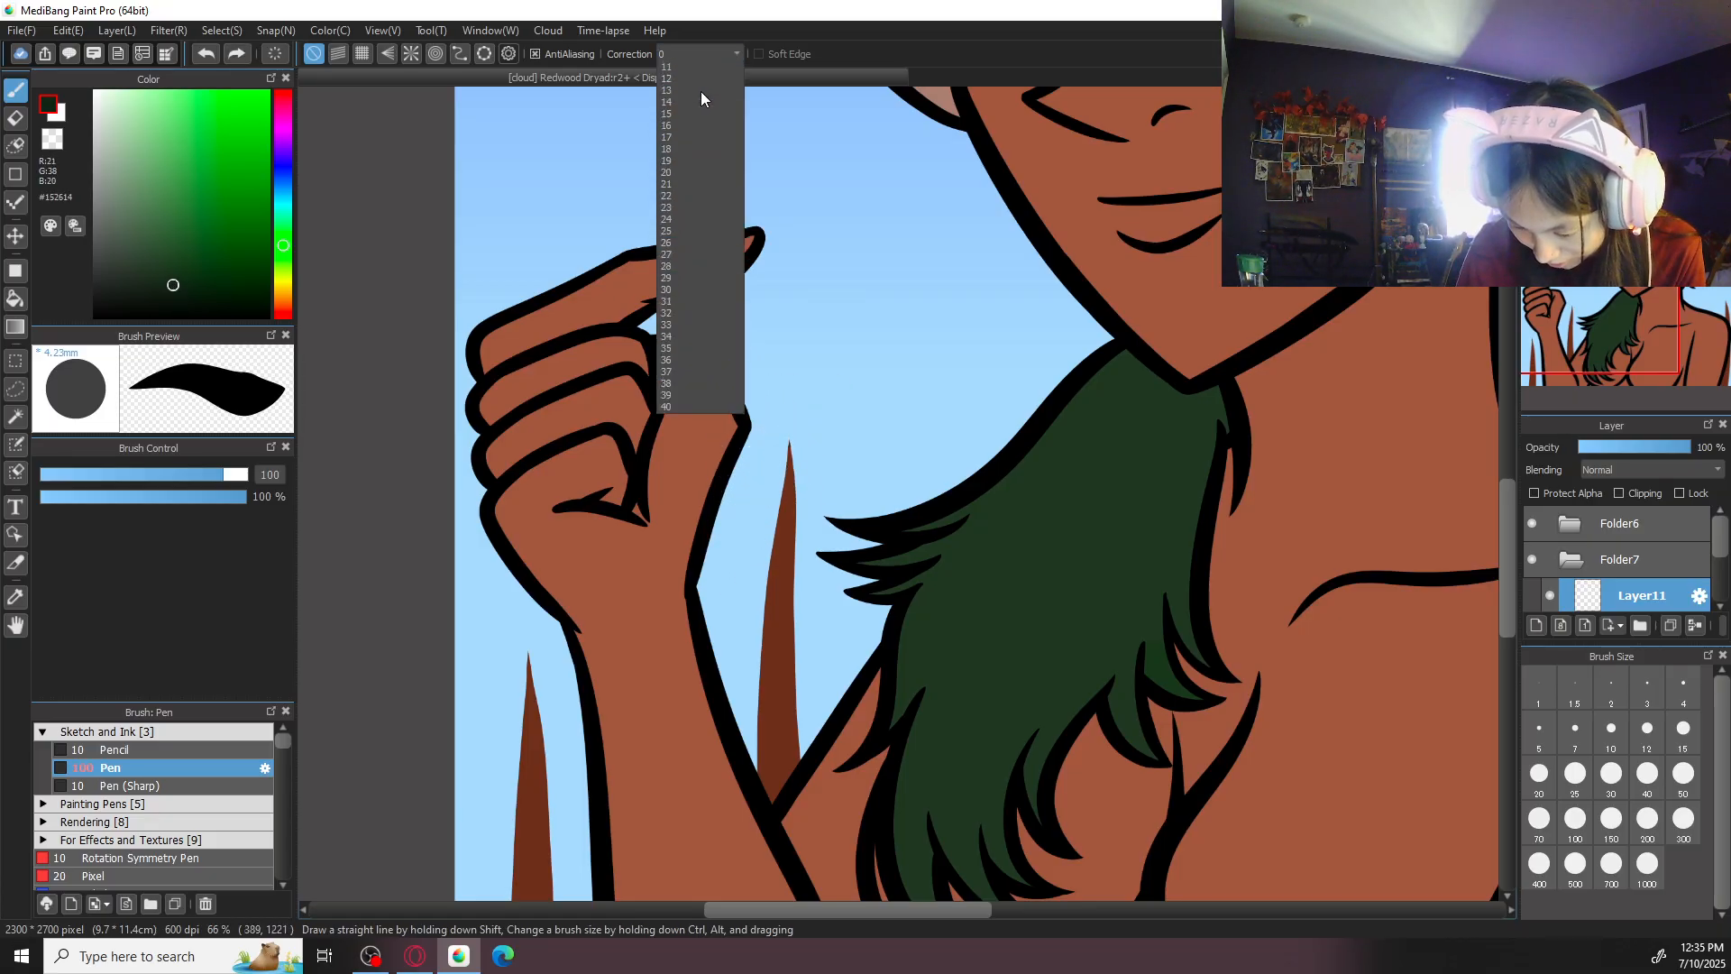
pyautogui.click(699, 460)
pyautogui.moveTo(788, 398); pyautogui.dragTo(733, 563)
pyautogui.moveTo(748, 621)
pyautogui.mouseDown()
pyautogui.moveTo(710, 631)
pyautogui.moveTo(802, 671)
pyautogui.moveTo(733, 637)
pyautogui.mouseUp()
pyautogui.hotkey('ctrl', 'z')
pyautogui.moveTo(794, 416)
pyautogui.mouseDown()
pyautogui.moveTo(811, 533)
pyautogui.moveTo(824, 479)
pyautogui.moveTo(852, 555)
pyautogui.mouseUp()
pyautogui.hotkey('ctrl', 'z')
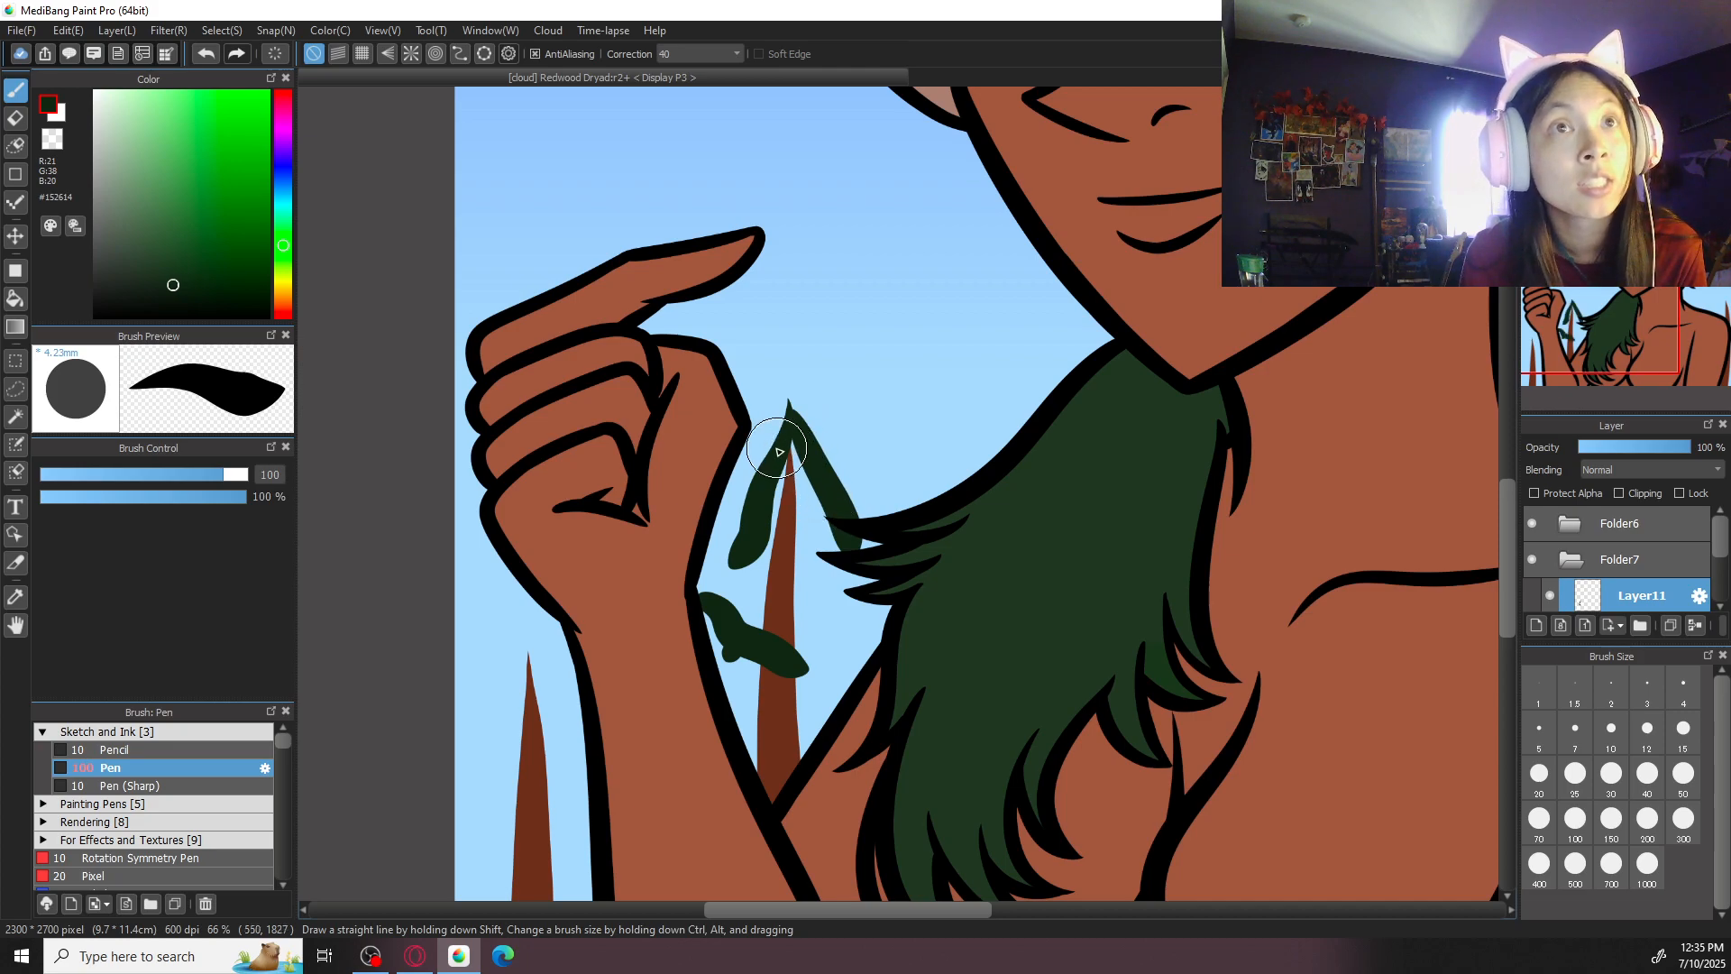
# - Try a pointed #152614 treetop with separate branch strokes below it on the trunk beside the hand
pyautogui.hotkey('ctrl', 'z')
pyautogui.moveTo(792, 403); pyautogui.dragTo(754, 561)
pyautogui.moveTo(791, 403)
pyautogui.mouseDown()
pyautogui.moveTo(842, 551)
pyautogui.moveTo(792, 448)
pyautogui.moveTo(831, 545)
pyautogui.moveTo(761, 545)
pyautogui.moveTo(811, 564)
pyautogui.mouseUp()
pyautogui.hotkey('ctrl', 'z')
pyautogui.hotkey('ctrl', 'z')
pyautogui.moveTo(781, 493); pyautogui.dragTo(794, 541)
pyautogui.moveTo(825, 616)
pyautogui.mouseDown()
pyautogui.moveTo(860, 651)
pyautogui.moveTo(841, 620)
pyautogui.moveTo(867, 629)
pyautogui.mouseUp()
# - Try rounded lower branches on the same tree, and undo all its foliage strokes back to the bare trunk
pyautogui.hotkey('ctrl', 'z')
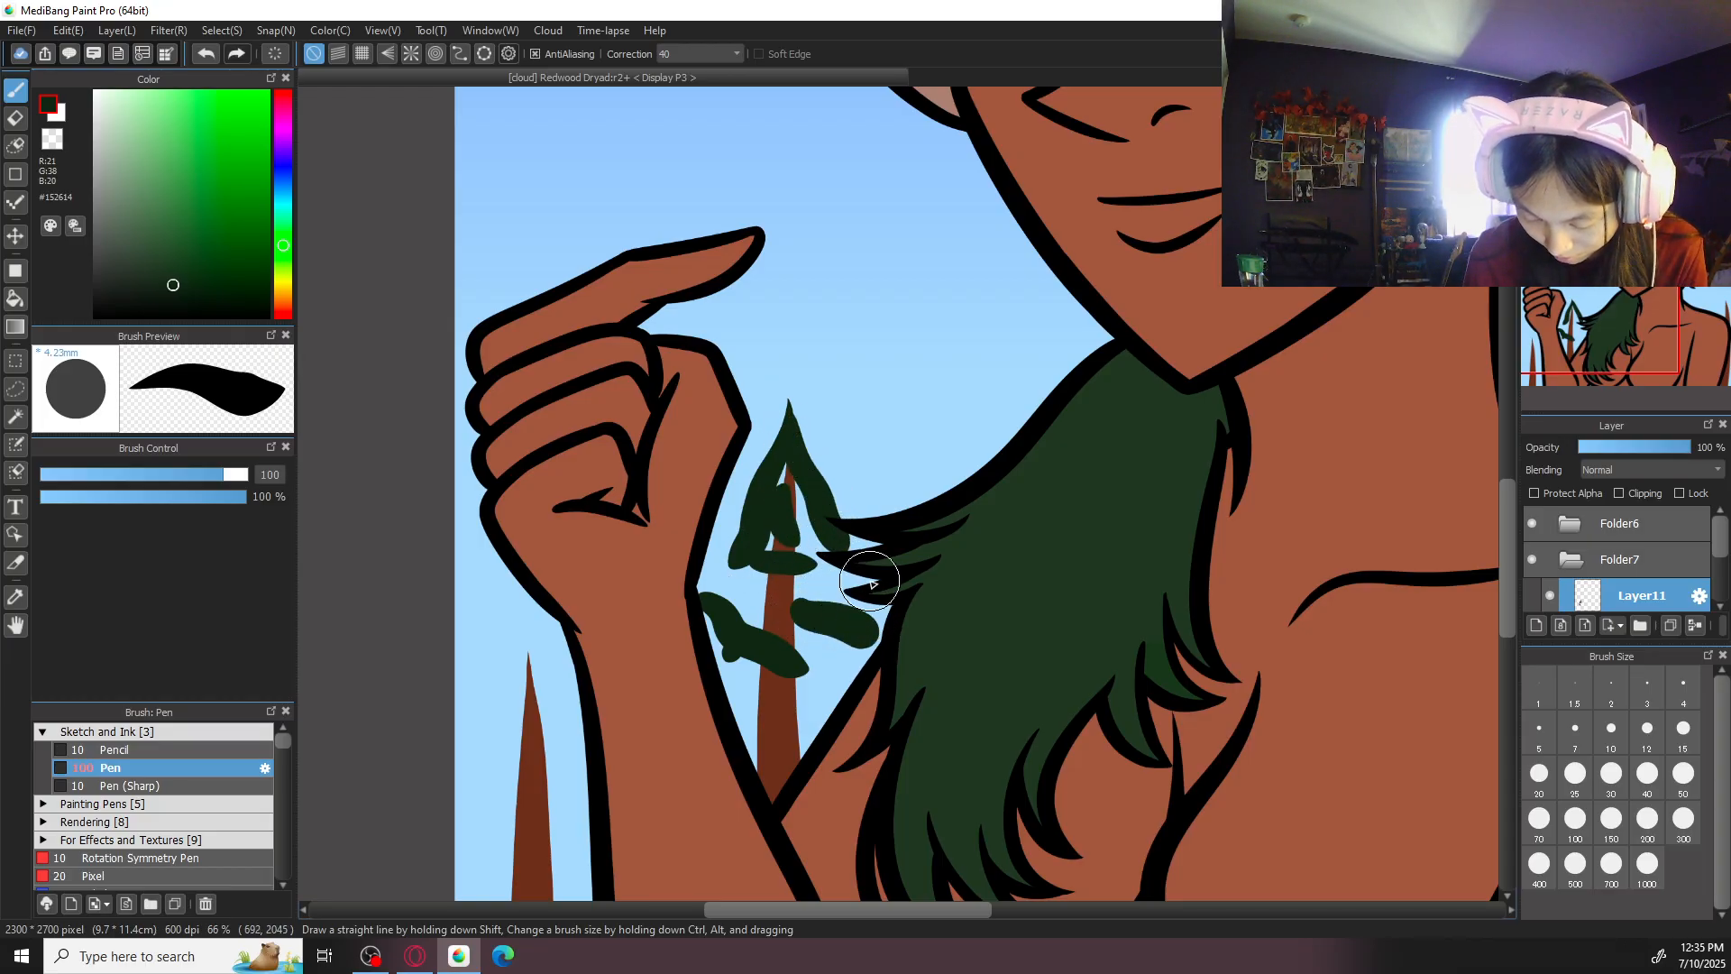
pyautogui.hotkey('ctrl', '-')
pyautogui.hotkey('ctrl', '-')
pyautogui.hotkey('ctrl', '+')
pyautogui.hotkey('ctrl', '+')
pyautogui.hotkey('ctrl', 'z')
pyautogui.moveTo(774, 602); pyautogui.dragTo(852, 596)
pyautogui.click(743, 584)
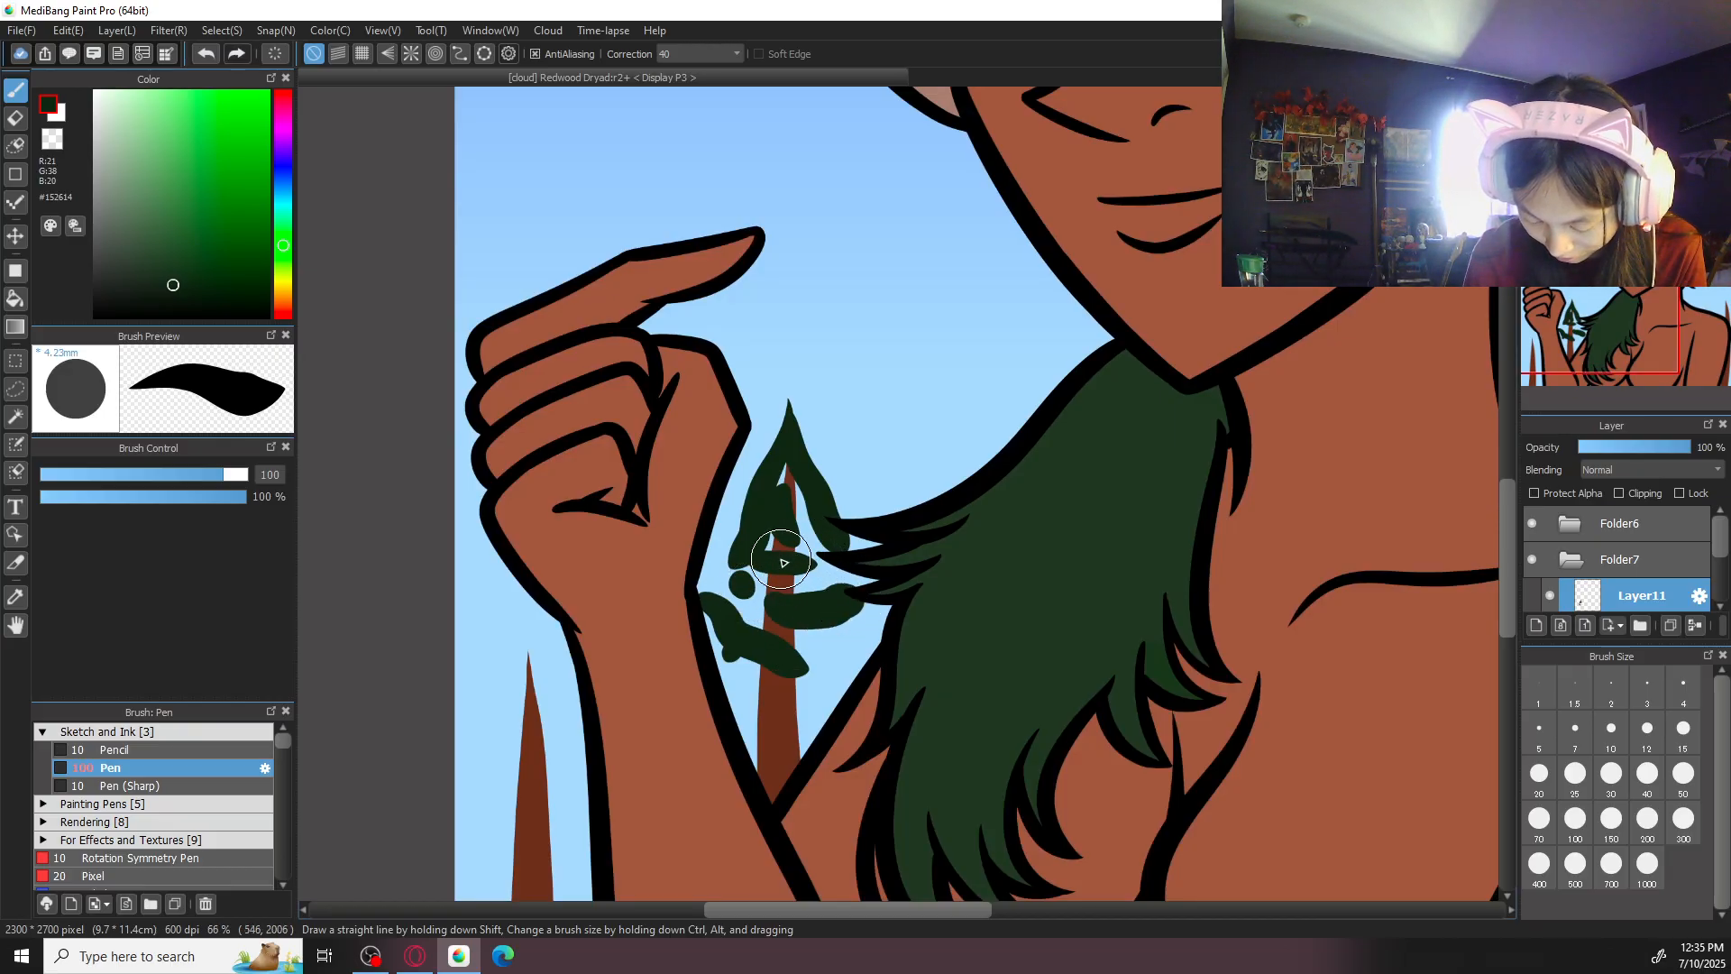
pyautogui.hotkey('ctrl', 'z')
pyautogui.hotkey('ctrl', 'z')
pyautogui.hotkey('ctrl', 'z')
pyautogui.hotkey('ctrl', 'z')
pyautogui.hotkey('ctrl', 'z')
pyautogui.hotkey('ctrl', 'z')
pyautogui.hotkey('ctrl', 'z')
pyautogui.hotkey('ctrl', 'z')
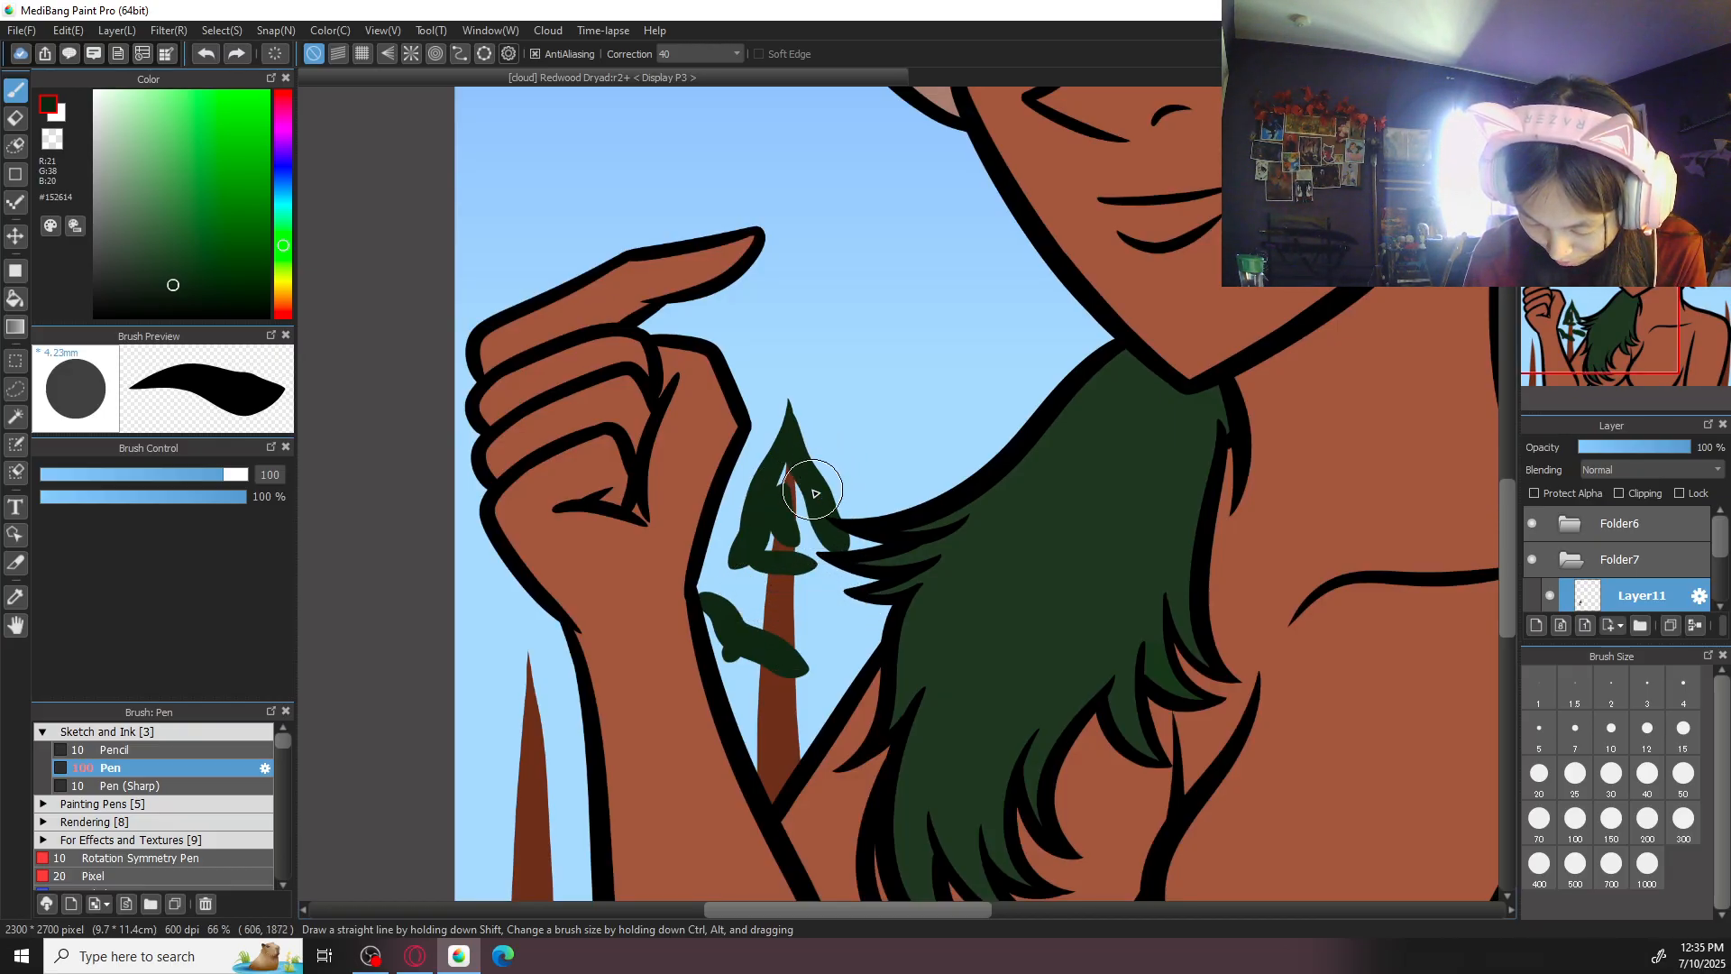
pyautogui.hotkey('ctrl', 'z')
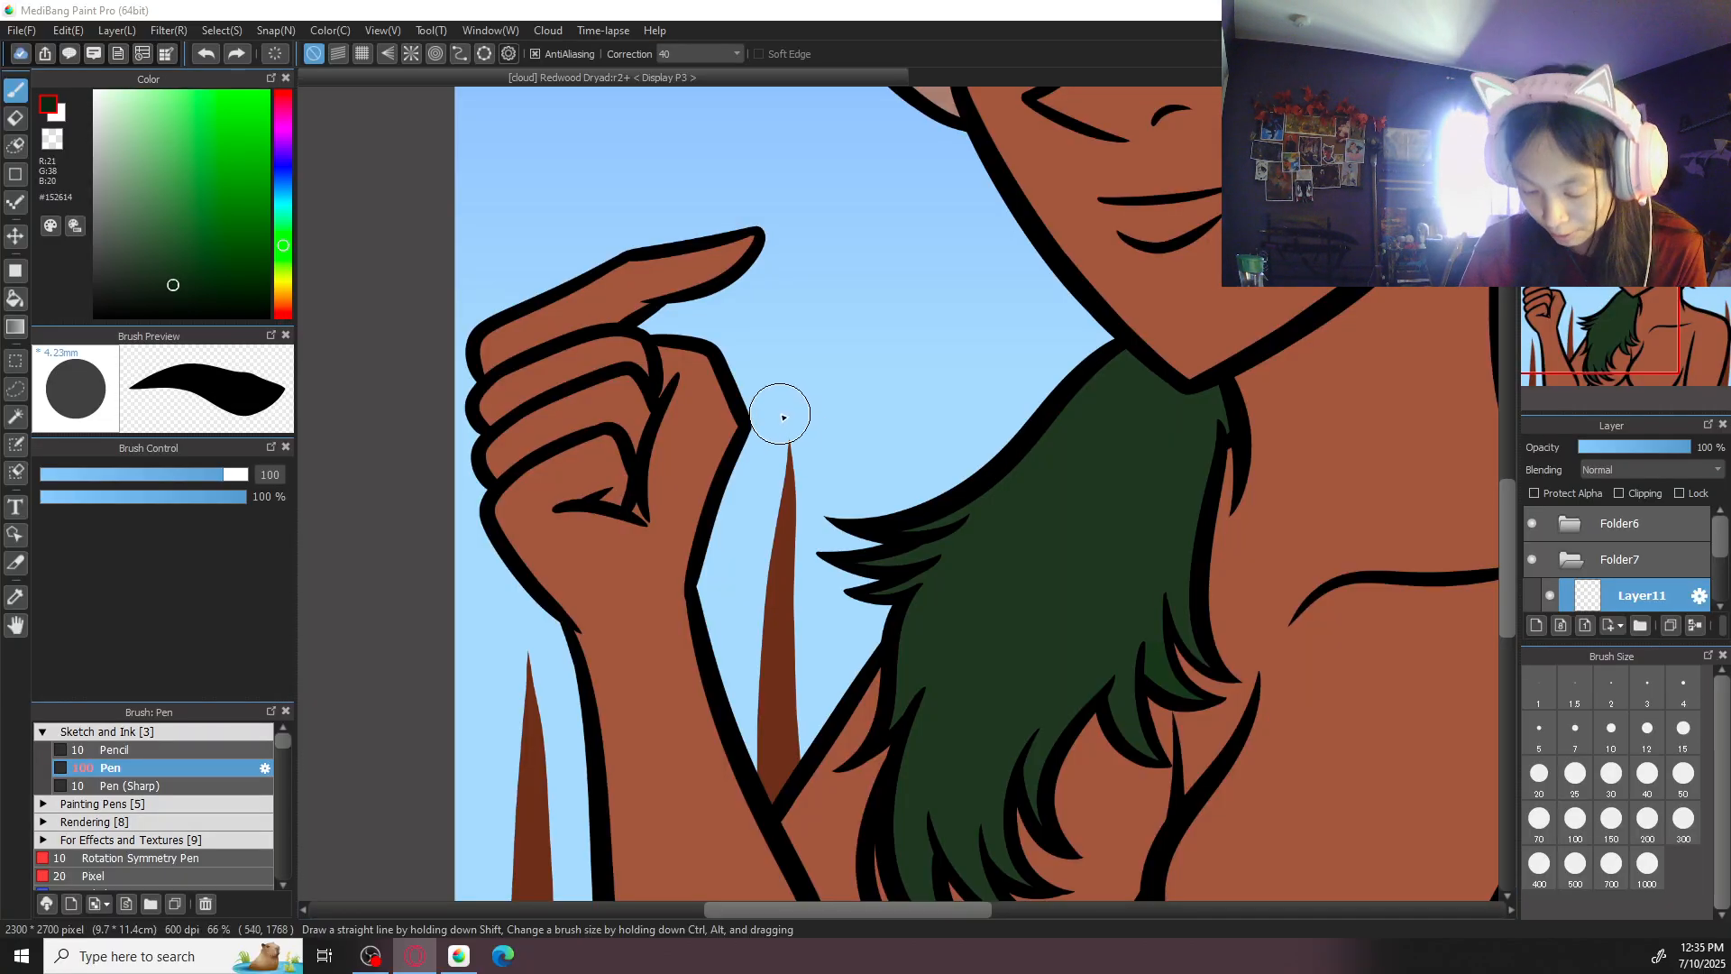
# - Build up the foliage of the tree between arm and hair from short, overlapping #152614 leaf dabs, undoing the poor ones
pyautogui.moveTo(783, 447); pyautogui.dragTo(785, 418)
pyautogui.moveTo(772, 477); pyautogui.dragTo(786, 416)
pyautogui.hotkey('ctrl', 'z')
pyautogui.hotkey('ctrl', 'z')
pyautogui.moveTo(773, 471)
pyautogui.mouseDown()
pyautogui.moveTo(779, 544)
pyautogui.moveTo(826, 492)
pyautogui.moveTo(813, 434)
pyautogui.moveTo(792, 483)
pyautogui.moveTo(800, 394)
pyautogui.moveTo(807, 514)
pyautogui.mouseUp()
pyautogui.moveTo(749, 668)
pyautogui.mouseDown()
pyautogui.moveTo(748, 542)
pyautogui.moveTo(736, 607)
pyautogui.moveTo(735, 569)
pyautogui.moveTo(757, 584)
pyautogui.moveTo(765, 563)
pyautogui.moveTo(754, 586)
pyautogui.moveTo(739, 561)
pyautogui.moveTo(733, 654)
pyautogui.moveTo(741, 621)
pyautogui.moveTo(764, 667)
pyautogui.moveTo(777, 479)
pyautogui.moveTo(861, 633)
pyautogui.moveTo(836, 530)
pyautogui.mouseUp()
pyautogui.hotkey('ctrl', 'z')
pyautogui.hotkey('ctrl', 'z')
pyautogui.moveTo(702, 528)
pyautogui.mouseDown()
pyautogui.moveTo(796, 570)
pyautogui.moveTo(813, 515)
pyautogui.moveTo(780, 481)
pyautogui.moveTo(731, 523)
pyautogui.moveTo(784, 550)
pyautogui.moveTo(806, 474)
pyautogui.moveTo(763, 579)
pyautogui.moveTo(750, 540)
pyautogui.moveTo(717, 595)
pyautogui.moveTo(725, 481)
pyautogui.moveTo(741, 641)
pyautogui.moveTo(758, 564)
pyautogui.moveTo(797, 577)
pyautogui.moveTo(787, 607)
pyautogui.moveTo(759, 608)
pyautogui.moveTo(762, 564)
pyautogui.moveTo(761, 602)
pyautogui.moveTo(797, 570)
pyautogui.moveTo(745, 608)
pyautogui.moveTo(700, 578)
pyautogui.moveTo(731, 571)
pyautogui.moveTo(726, 666)
pyautogui.mouseUp()
pyautogui.hotkey('ctrl', 'z')
pyautogui.hotkey('ctrl', 'z')
pyautogui.moveTo(788, 613)
pyautogui.mouseDown()
pyautogui.moveTo(776, 650)
pyautogui.moveTo(733, 647)
pyautogui.mouseUp()
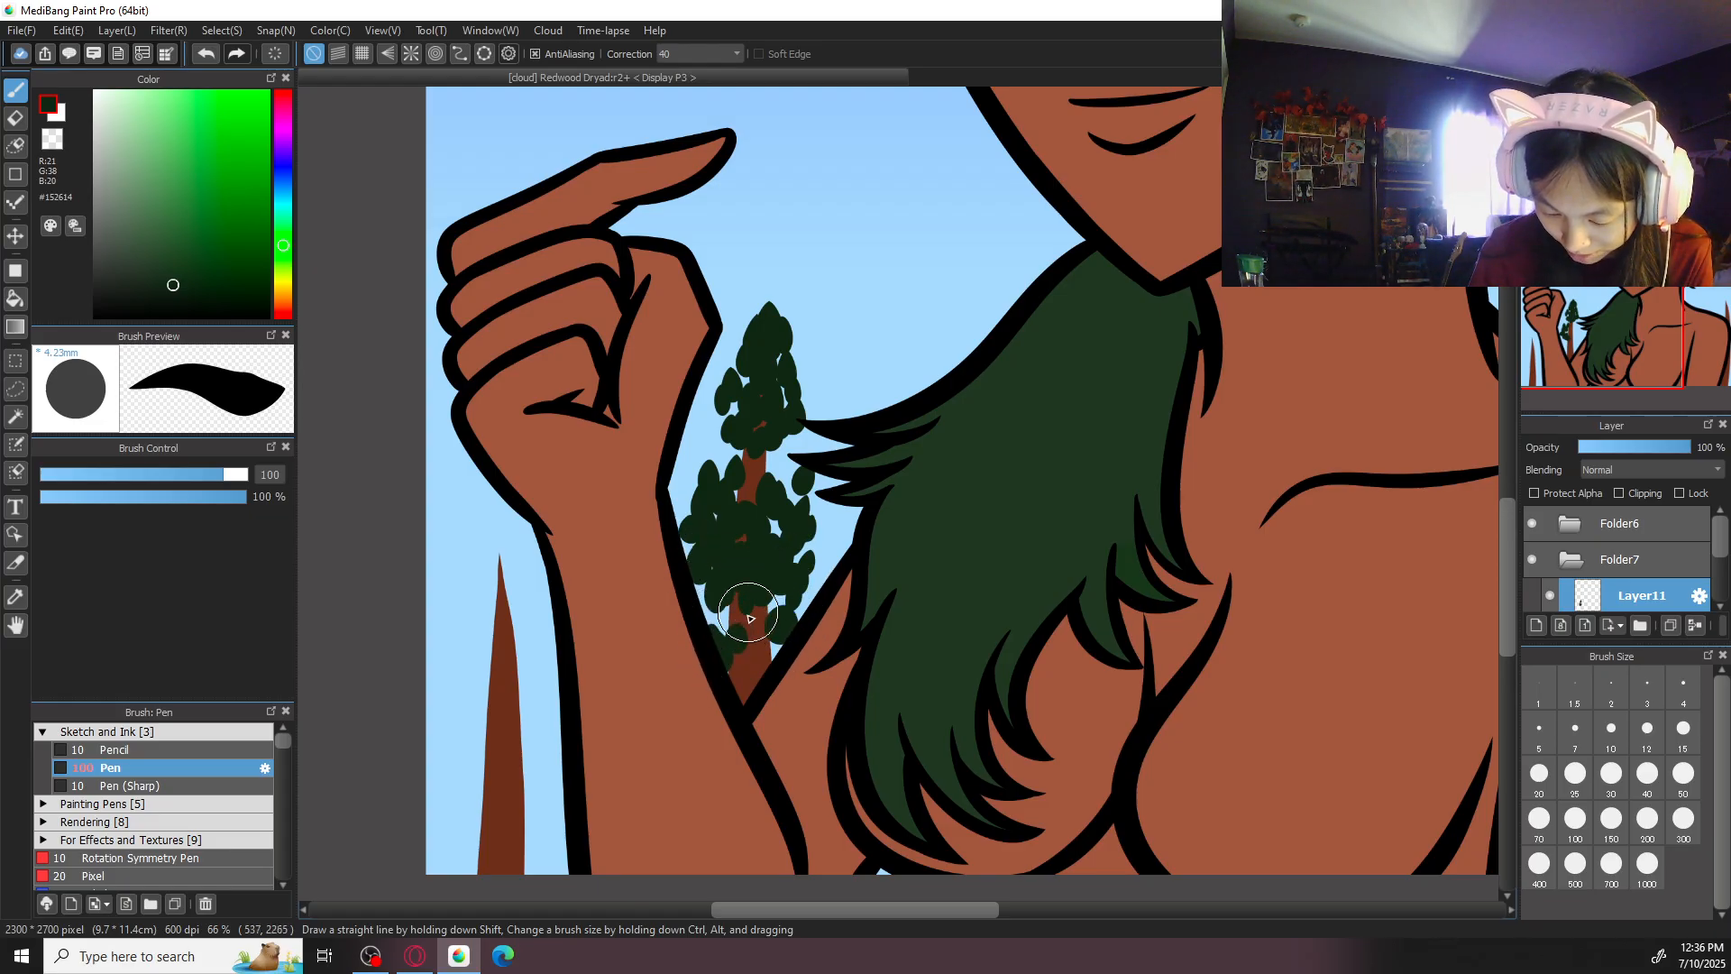
# - Fill the lower gaps of the tree between arm and hair and add loose leaves around its outer edges
pyautogui.moveTo(722, 447); pyautogui.dragTo(713, 461)
pyautogui.moveTo(745, 388); pyautogui.dragTo(737, 406)
pyautogui.moveTo(791, 435); pyautogui.dragTo(797, 485)
pyautogui.moveTo(811, 606)
pyautogui.mouseDown()
pyautogui.moveTo(741, 688)
pyautogui.moveTo(716, 573)
pyautogui.moveTo(720, 466)
pyautogui.moveTo(784, 514)
pyautogui.moveTo(786, 616)
pyautogui.moveTo(803, 597)
pyautogui.moveTo(766, 637)
pyautogui.mouseUp()
pyautogui.moveTo(828, 521); pyautogui.dragTo(843, 550)
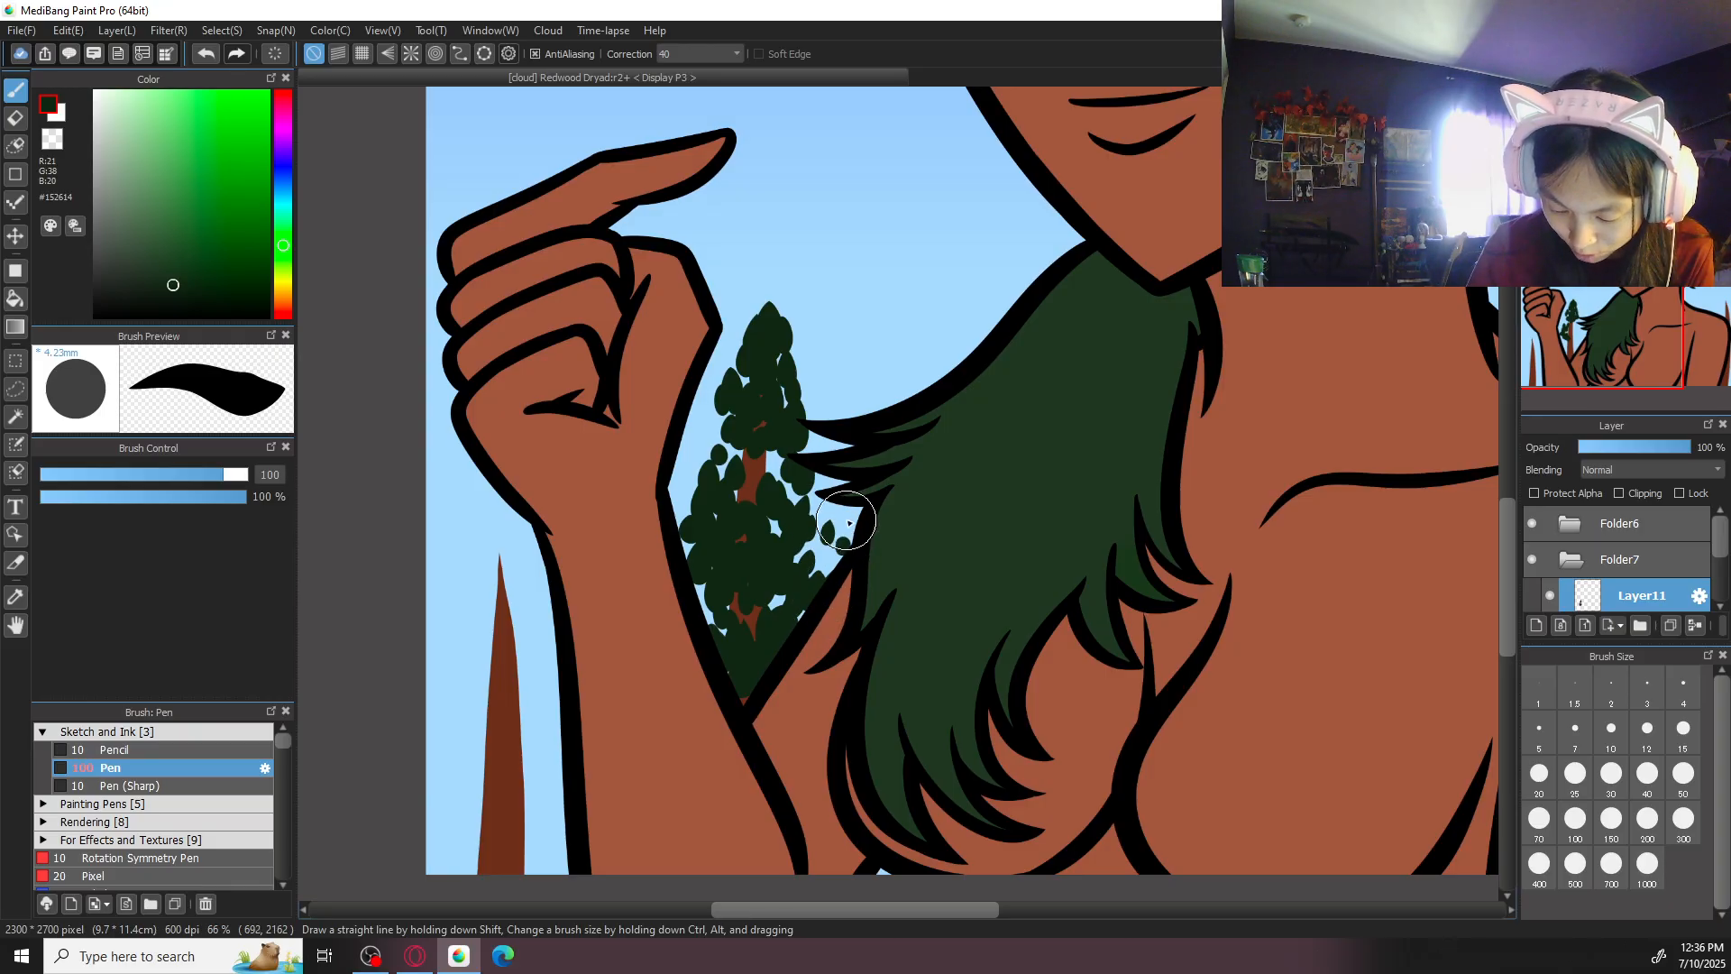
pyautogui.moveTo(696, 466)
pyautogui.mouseDown()
pyautogui.moveTo(694, 487)
pyautogui.moveTo(682, 471)
pyautogui.mouseUp()
pyautogui.moveTo(798, 487); pyautogui.dragTo(822, 503)
# - Paint the upper foliage of the tree outside the forearm with clustered #152614 leaf dabs, starting from its tip
pyautogui.scroll(-2, 822, 503)
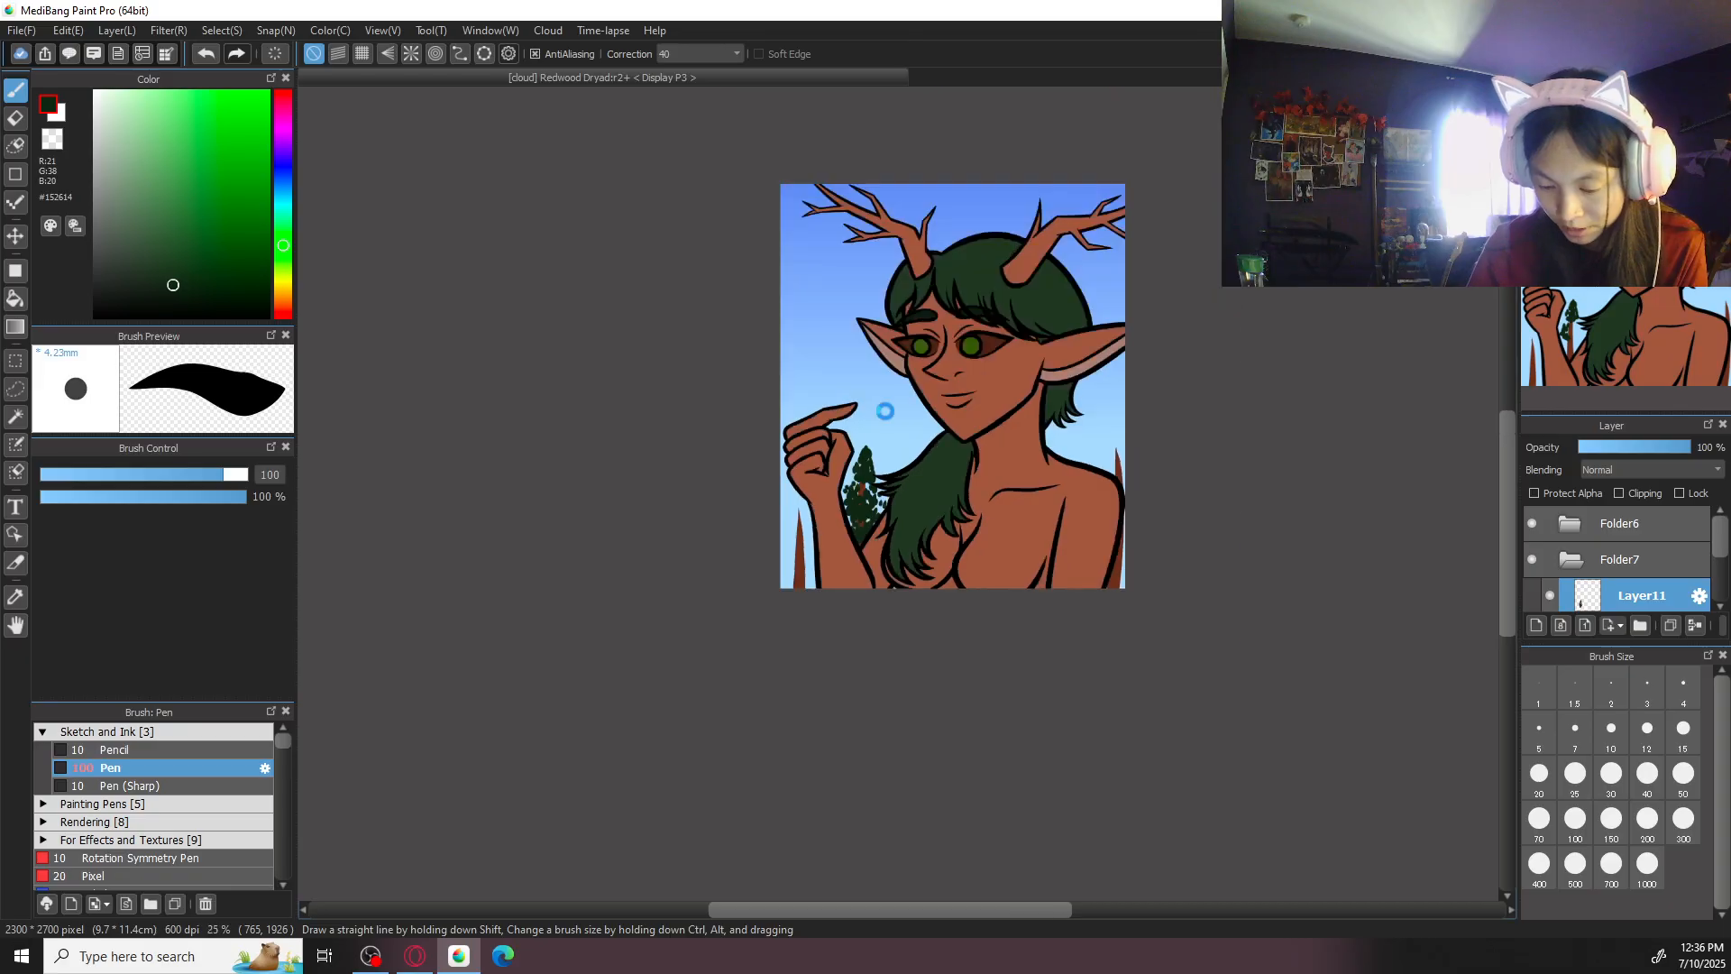
pyautogui.scroll(2, 885, 412)
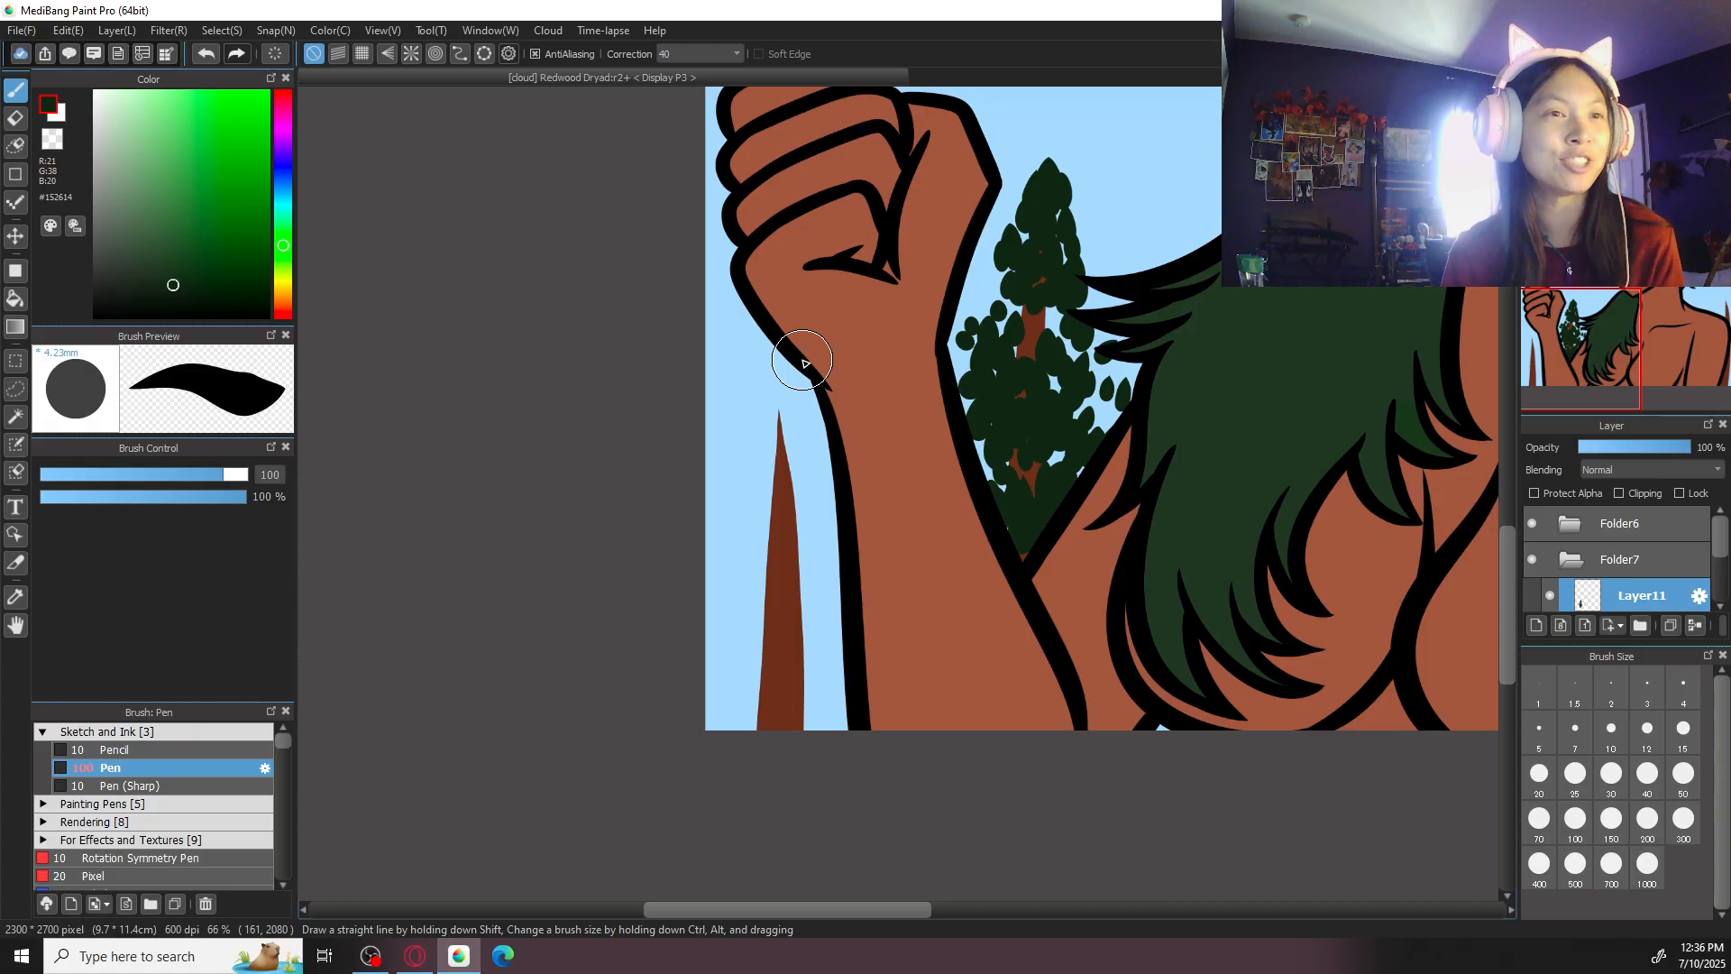
pyautogui.moveTo(803, 408)
pyautogui.mouseDown()
pyautogui.moveTo(894, 535)
pyautogui.moveTo(853, 555)
pyautogui.mouseUp()
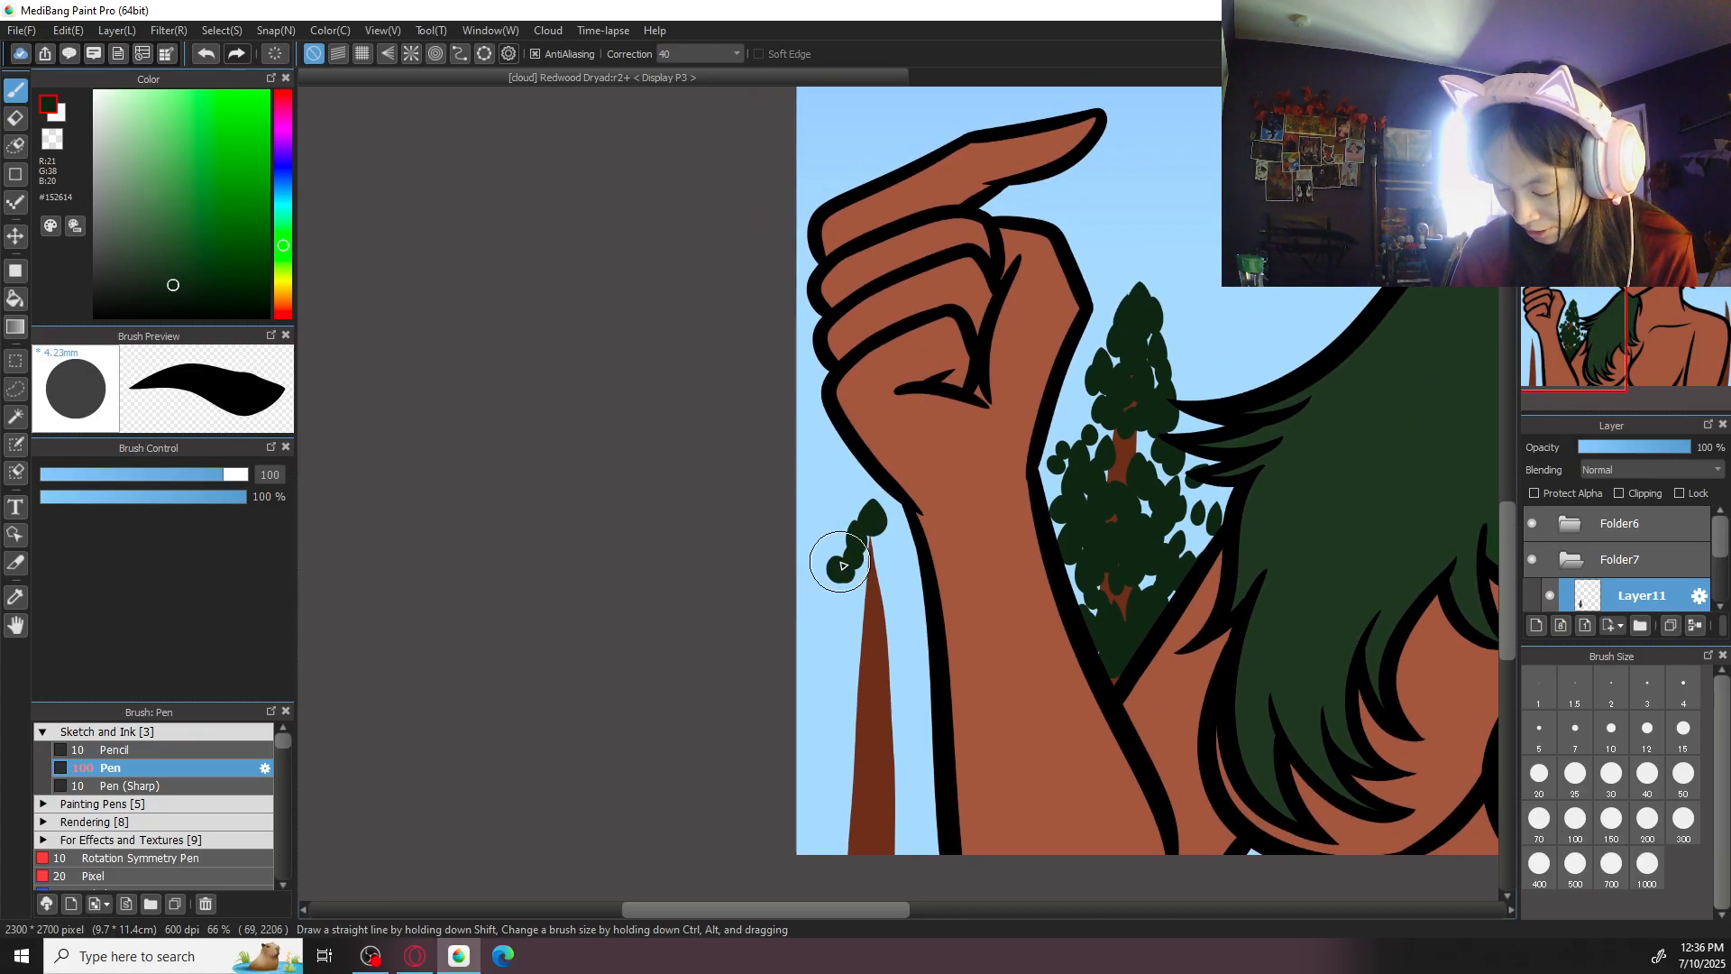
pyautogui.moveTo(848, 618)
pyautogui.mouseDown()
pyautogui.moveTo(916, 585)
pyautogui.moveTo(906, 564)
pyautogui.mouseUp()
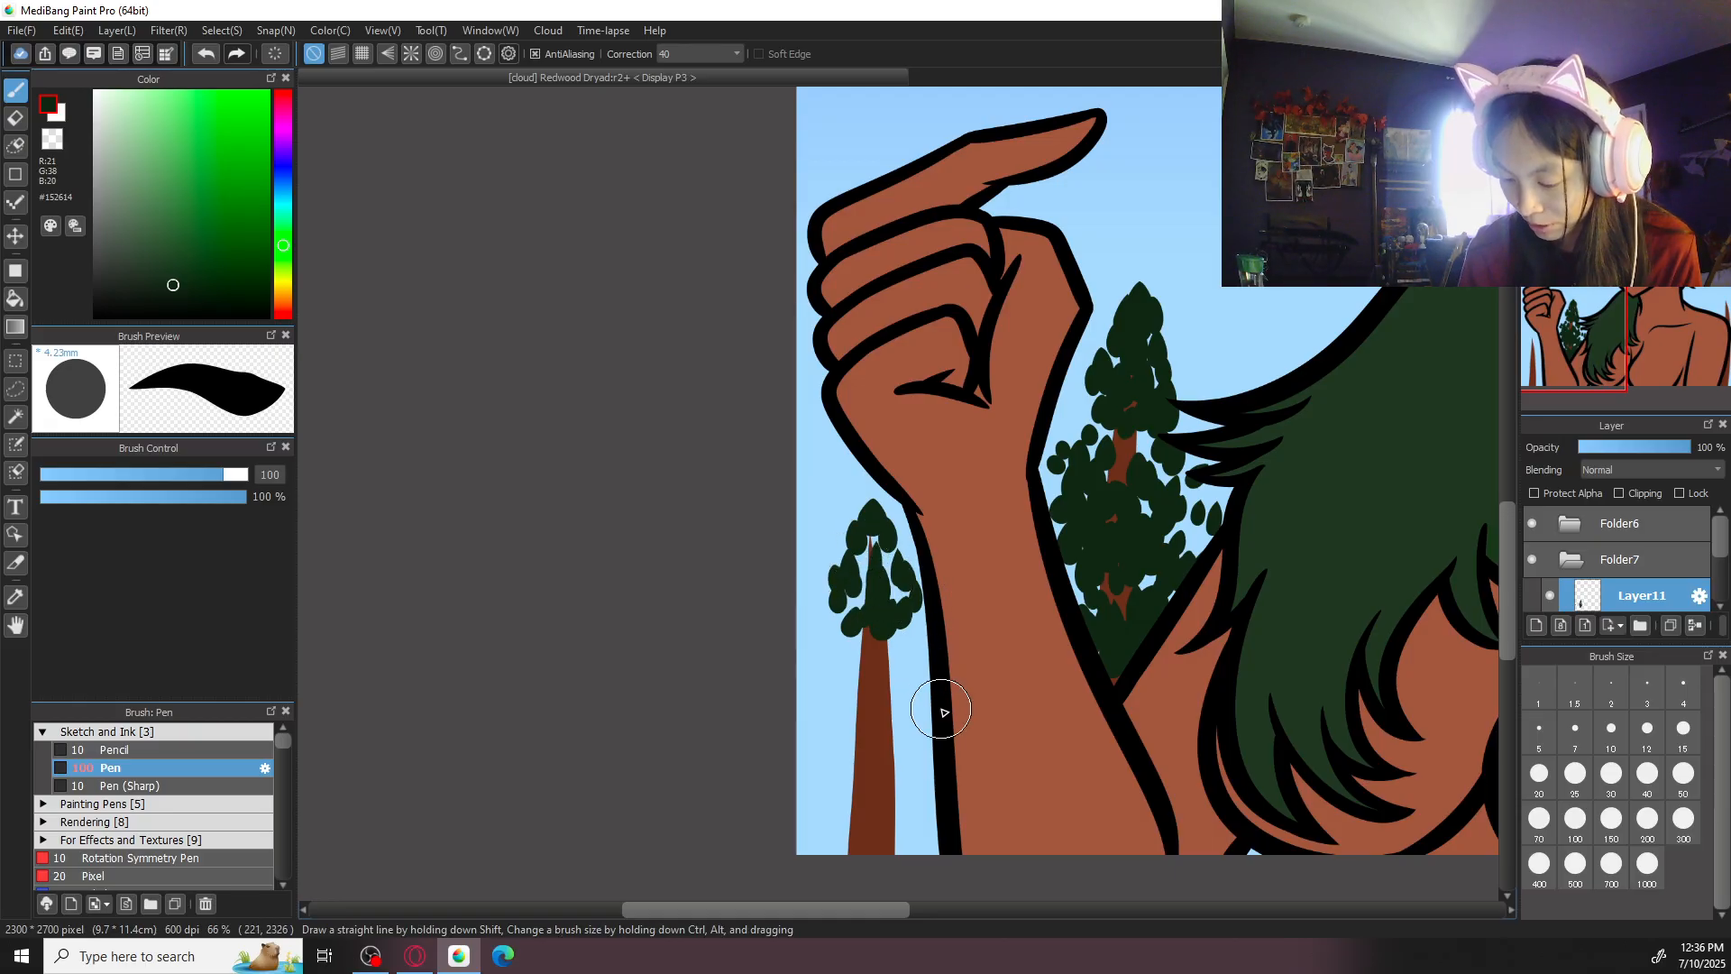
pyautogui.scroll(-1, 839, 546)
pyautogui.moveTo(838, 608); pyautogui.dragTo(836, 593)
pyautogui.moveTo(828, 634)
pyautogui.mouseDown()
pyautogui.moveTo(829, 609)
pyautogui.moveTo(899, 615)
pyautogui.moveTo(887, 597)
pyautogui.moveTo(911, 578)
pyautogui.mouseUp()
pyautogui.moveTo(898, 683); pyautogui.dragTo(898, 646)
pyautogui.moveTo(877, 630)
pyautogui.mouseDown()
pyautogui.moveTo(847, 691)
pyautogui.moveTo(767, 593)
pyautogui.moveTo(789, 556)
pyautogui.moveTo(860, 523)
pyautogui.moveTo(824, 570)
pyautogui.mouseUp()
pyautogui.moveTo(822, 646); pyautogui.dragTo(823, 616)
# - Extend the leaf clusters down the trunk outside the forearm to the bottom of the canvas, leaving small patches of bark
pyautogui.moveTo(836, 668)
pyautogui.mouseDown()
pyautogui.moveTo(888, 684)
pyautogui.moveTo(839, 692)
pyautogui.moveTo(836, 662)
pyautogui.moveTo(813, 705)
pyautogui.moveTo(812, 679)
pyautogui.moveTo(810, 716)
pyautogui.moveTo(846, 731)
pyautogui.moveTo(882, 718)
pyautogui.mouseUp()
pyautogui.moveTo(901, 748); pyautogui.dragTo(905, 727)
pyautogui.moveTo(916, 742); pyautogui.dragTo(926, 699)
pyautogui.moveTo(905, 752); pyautogui.dragTo(891, 694)
pyautogui.moveTo(864, 700)
pyautogui.mouseDown()
pyautogui.moveTo(867, 673)
pyautogui.moveTo(850, 684)
pyautogui.mouseUp()
pyautogui.moveTo(822, 721); pyautogui.dragTo(826, 694)
pyautogui.moveTo(808, 755); pyautogui.dragTo(811, 726)
pyautogui.moveTo(837, 745)
pyautogui.mouseDown()
pyautogui.moveTo(885, 711)
pyautogui.moveTo(897, 678)
pyautogui.moveTo(886, 737)
pyautogui.moveTo(879, 712)
pyautogui.moveTo(841, 751)
pyautogui.moveTo(863, 712)
pyautogui.moveTo(930, 797)
pyautogui.moveTo(884, 795)
pyautogui.moveTo(882, 747)
pyautogui.mouseUp()
pyautogui.moveTo(859, 772)
pyautogui.mouseDown()
pyautogui.moveTo(864, 748)
pyautogui.moveTo(918, 763)
pyautogui.mouseUp()
pyautogui.moveTo(842, 797)
pyautogui.mouseDown()
pyautogui.moveTo(845, 768)
pyautogui.moveTo(822, 772)
pyautogui.mouseUp()
pyautogui.moveTo(806, 801); pyautogui.dragTo(814, 777)
pyautogui.moveTo(916, 690); pyautogui.dragTo(919, 661)
pyautogui.moveTo(857, 717)
pyautogui.mouseDown()
pyautogui.moveTo(807, 629)
pyautogui.moveTo(820, 647)
pyautogui.moveTo(911, 601)
pyautogui.mouseUp()
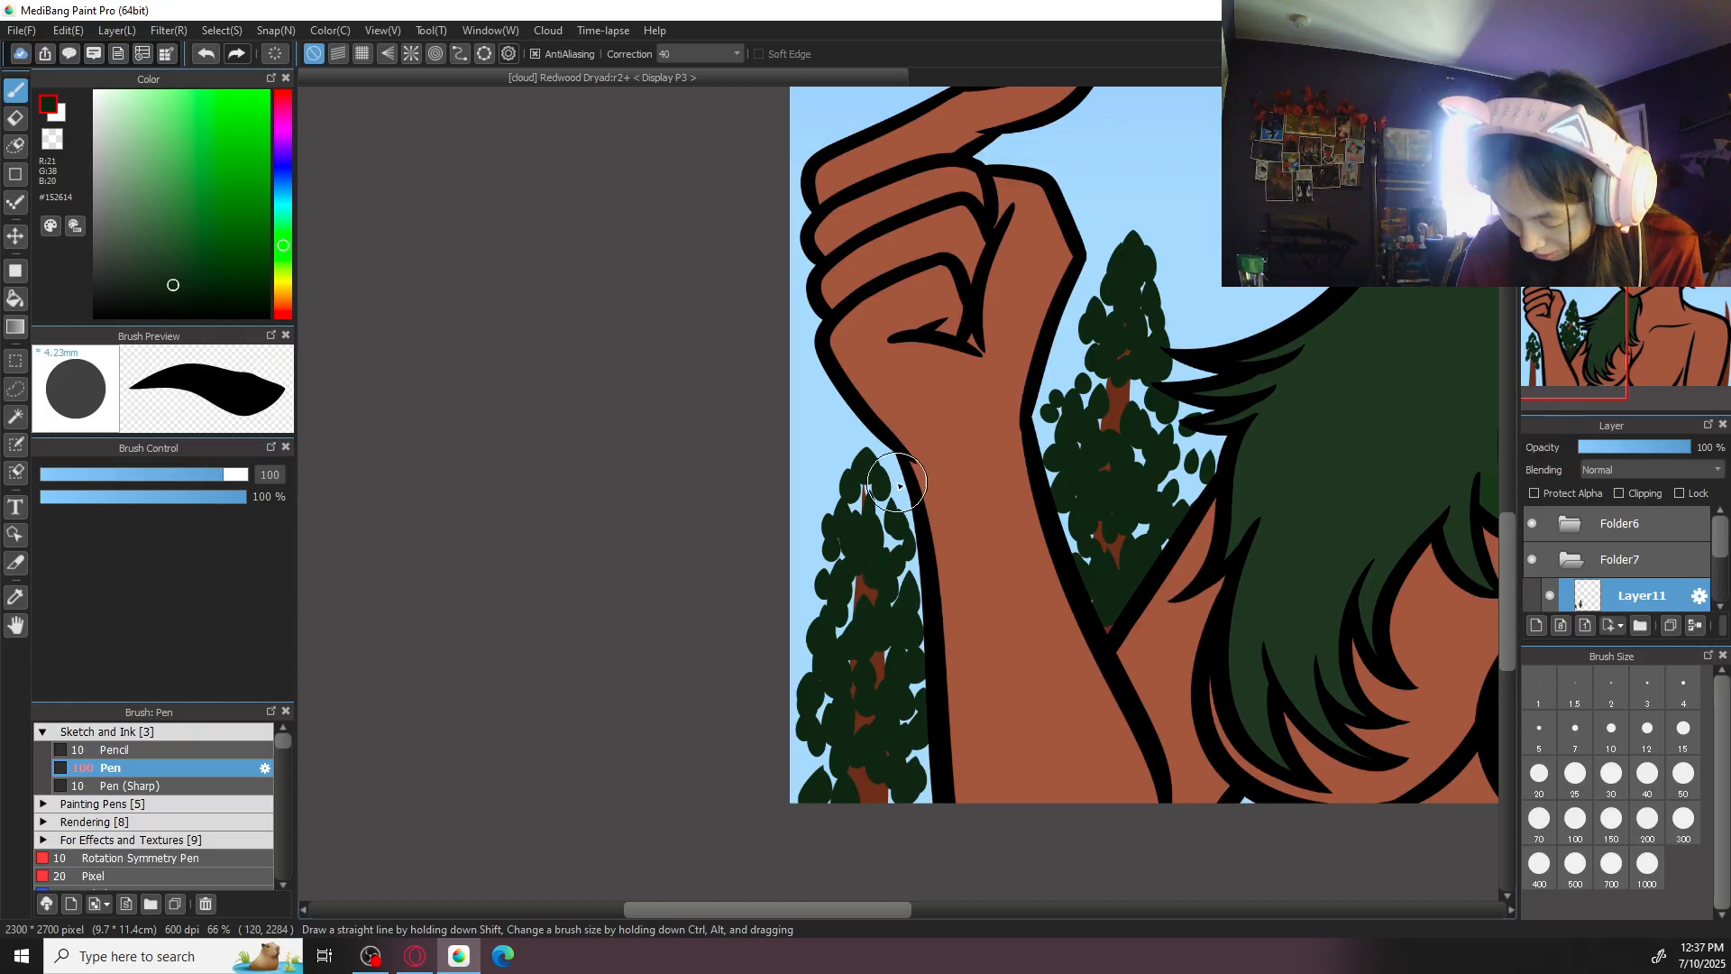
# - Try extra leaf dabs around the tree outside the forearm, and undo them
pyautogui.scroll(-1, 893, 699)
pyautogui.scroll(-1, 906, 722)
pyautogui.scroll(-2, 917, 713)
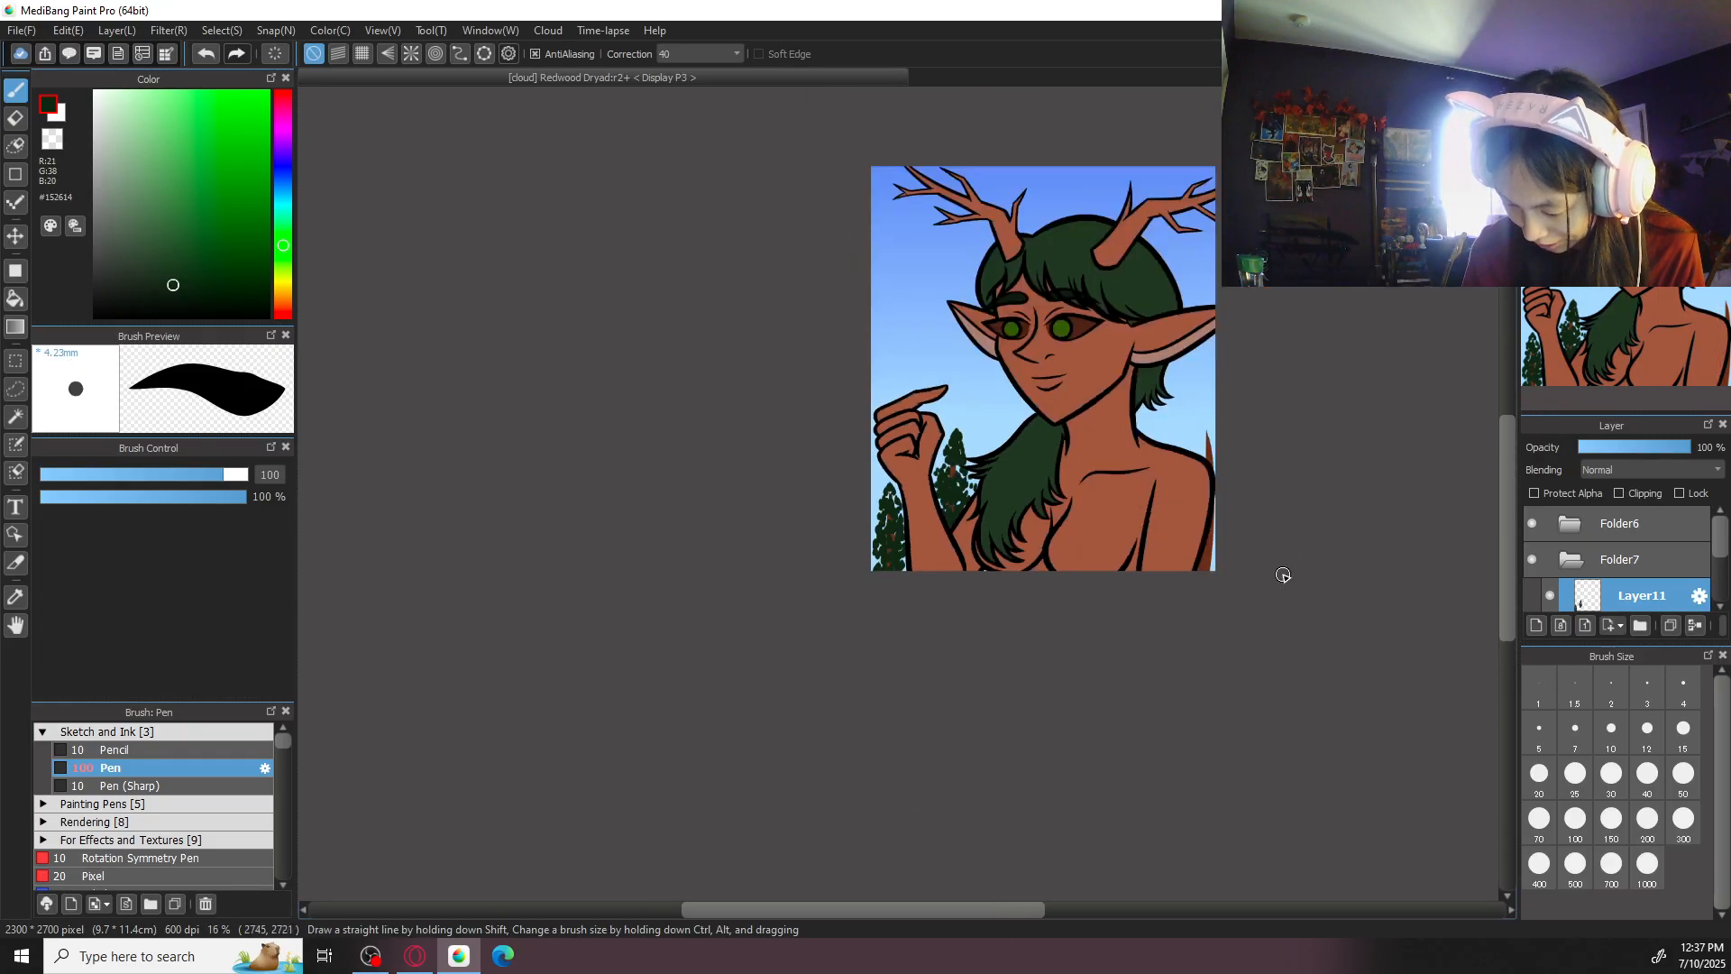
pyautogui.moveTo(1283, 576); pyautogui.dragTo(1133, 632)
pyautogui.scroll(3, 962, 624)
pyautogui.moveTo(548, 620); pyautogui.dragTo(604, 597)
pyautogui.moveTo(440, 699)
pyautogui.mouseDown()
pyautogui.moveTo(436, 681)
pyautogui.moveTo(439, 698)
pyautogui.mouseUp()
pyautogui.hotkey('ctrl', 'z')
pyautogui.hotkey('ctrl', 'z')
pyautogui.hotkey('ctrl', 'z')
pyautogui.hotkey('ctrl', 'z')
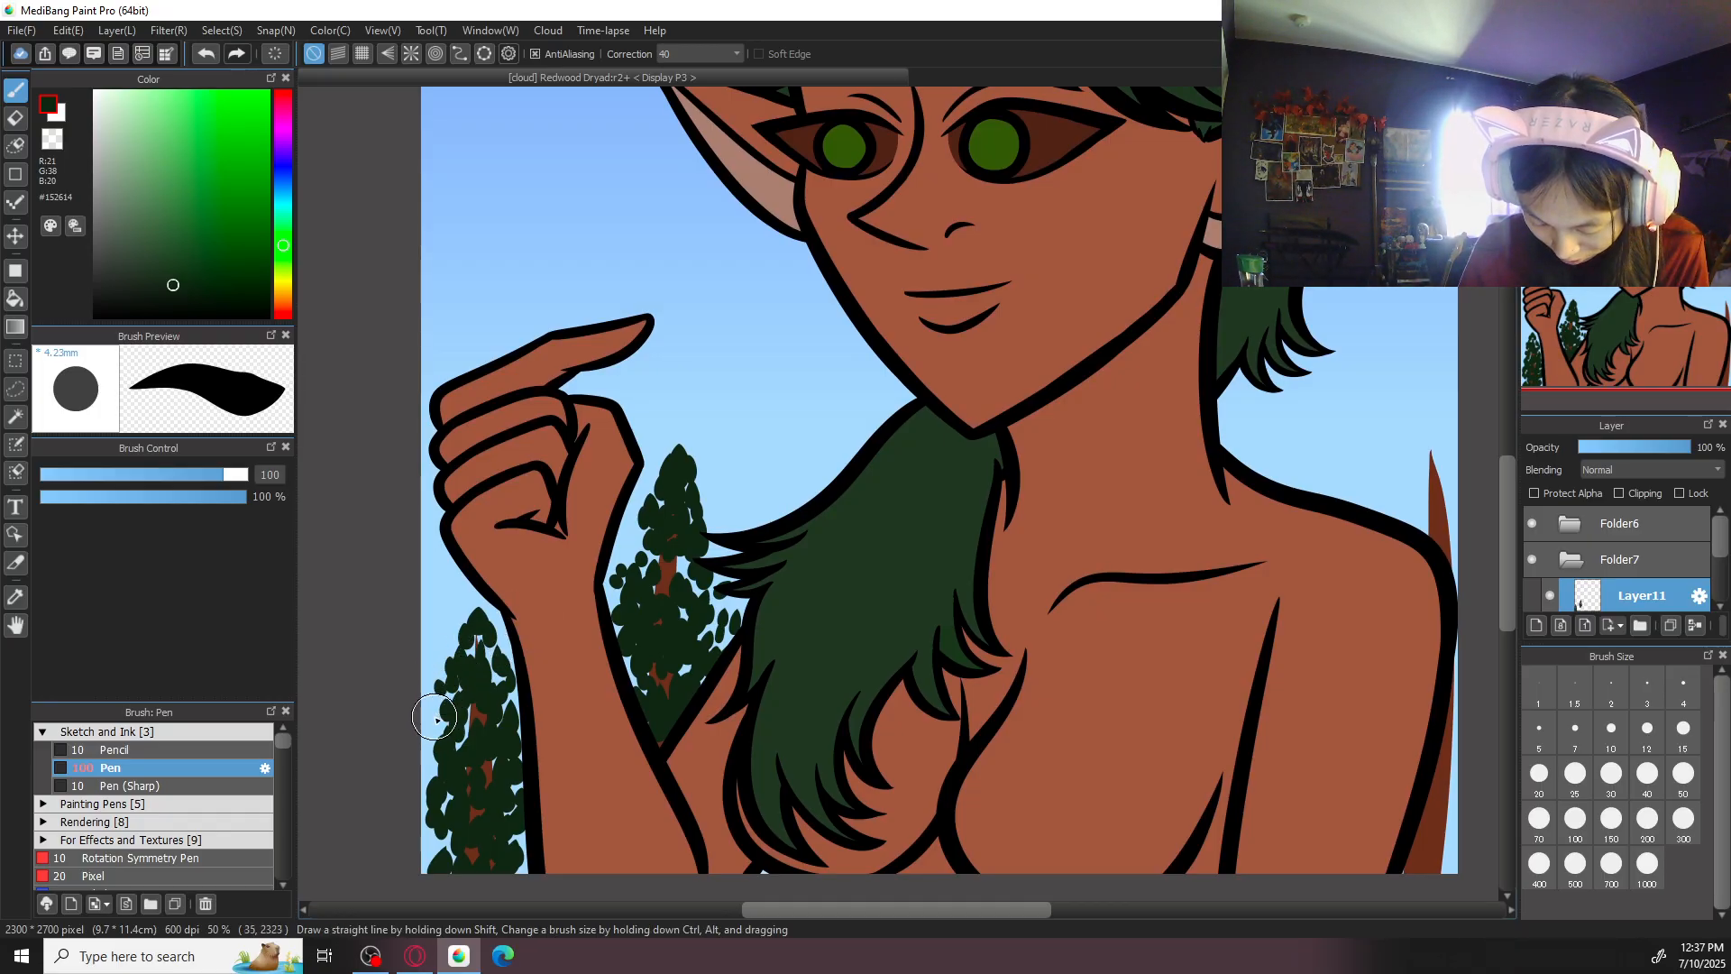
# - Start the foliage of the tree behind the far shoulder with a few #152614 leaf dabs descending from its tip
pyautogui.scroll(-3, 1256, 544)
pyautogui.moveTo(1252, 606); pyautogui.dragTo(1156, 602)
pyautogui.scroll(2, 1092, 444)
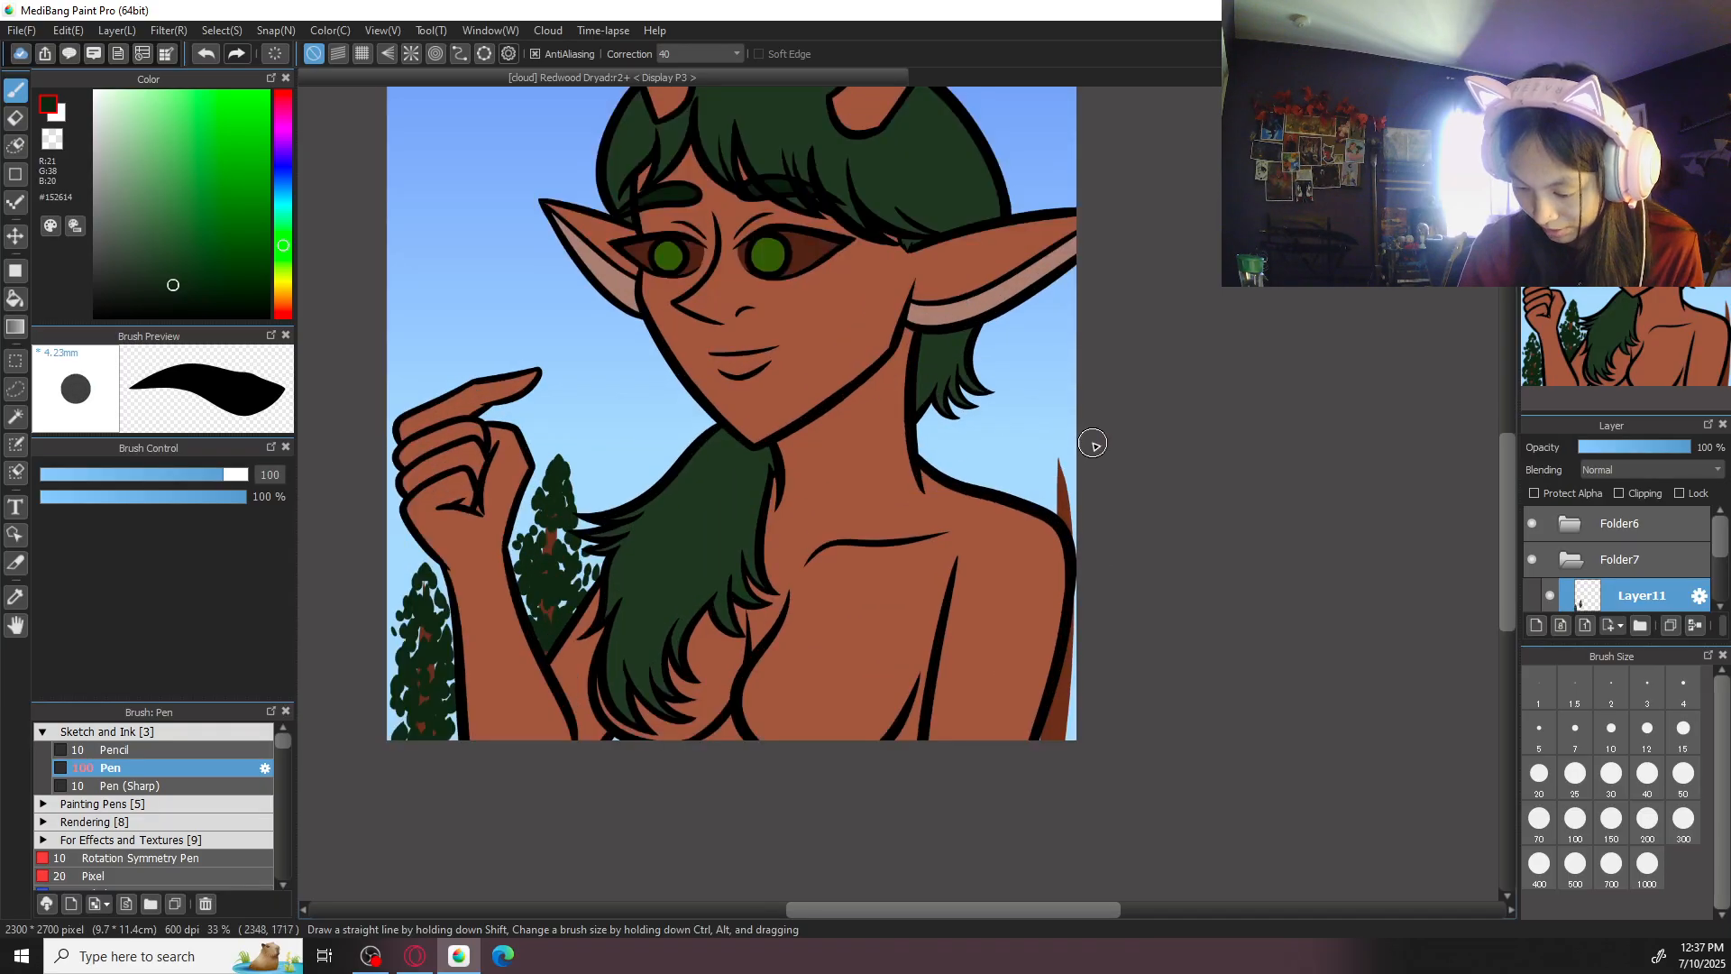
pyautogui.scroll(1, 1105, 444)
pyautogui.moveTo(1141, 453)
pyautogui.mouseDown()
pyautogui.moveTo(1139, 430)
pyautogui.moveTo(1121, 452)
pyautogui.moveTo(1117, 439)
pyautogui.moveTo(1136, 412)
pyautogui.moveTo(1127, 444)
pyautogui.mouseUp()
pyautogui.hotkey('ctrl', 'z')
pyautogui.hotkey('ctrl', 'z')
pyautogui.moveTo(1120, 476)
pyautogui.mouseDown()
pyautogui.moveTo(1117, 457)
pyautogui.moveTo(1108, 475)
pyautogui.mouseUp()
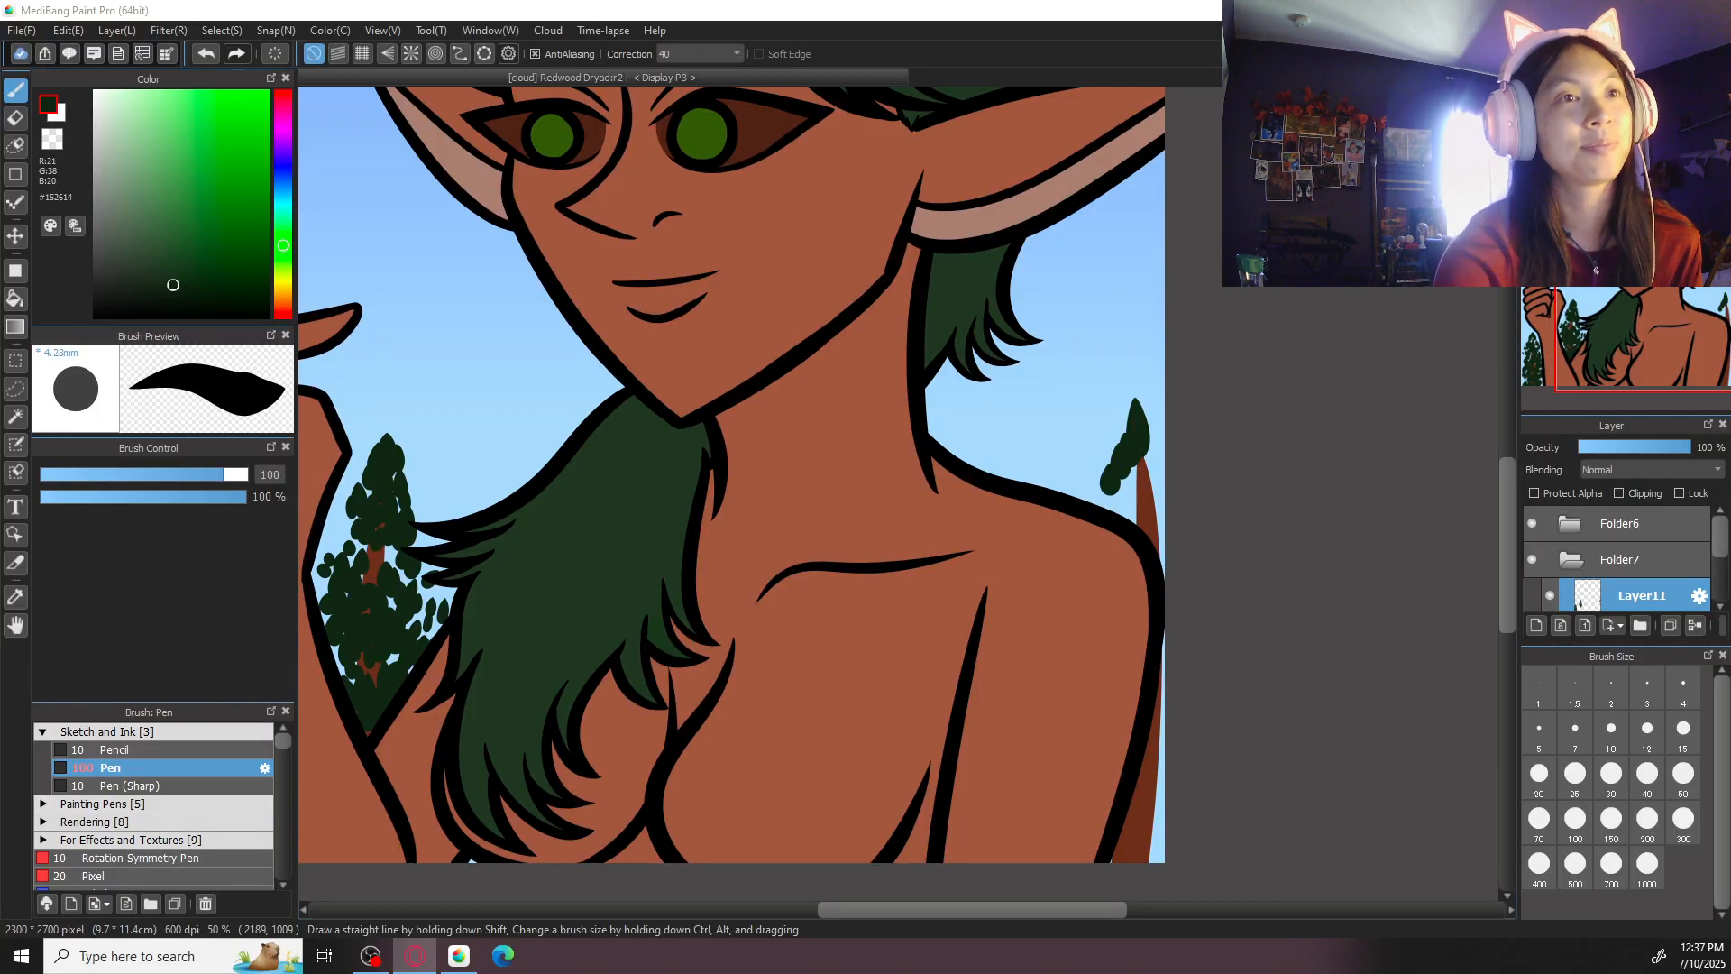
# - Fill out the crown of the tree above the far shoulder with leaf dabs reaching the canvas edge
pyautogui.click(1167, 460)
pyautogui.moveTo(1157, 471); pyautogui.dragTo(1164, 415)
pyautogui.moveTo(1157, 440); pyautogui.dragTo(1153, 427)
pyautogui.moveTo(1144, 498)
pyautogui.mouseDown()
pyautogui.moveTo(1138, 461)
pyautogui.moveTo(1123, 499)
pyautogui.mouseUp()
pyautogui.moveTo(1113, 512); pyautogui.dragTo(1100, 501)
pyautogui.moveTo(1138, 444); pyautogui.dragTo(1147, 383)
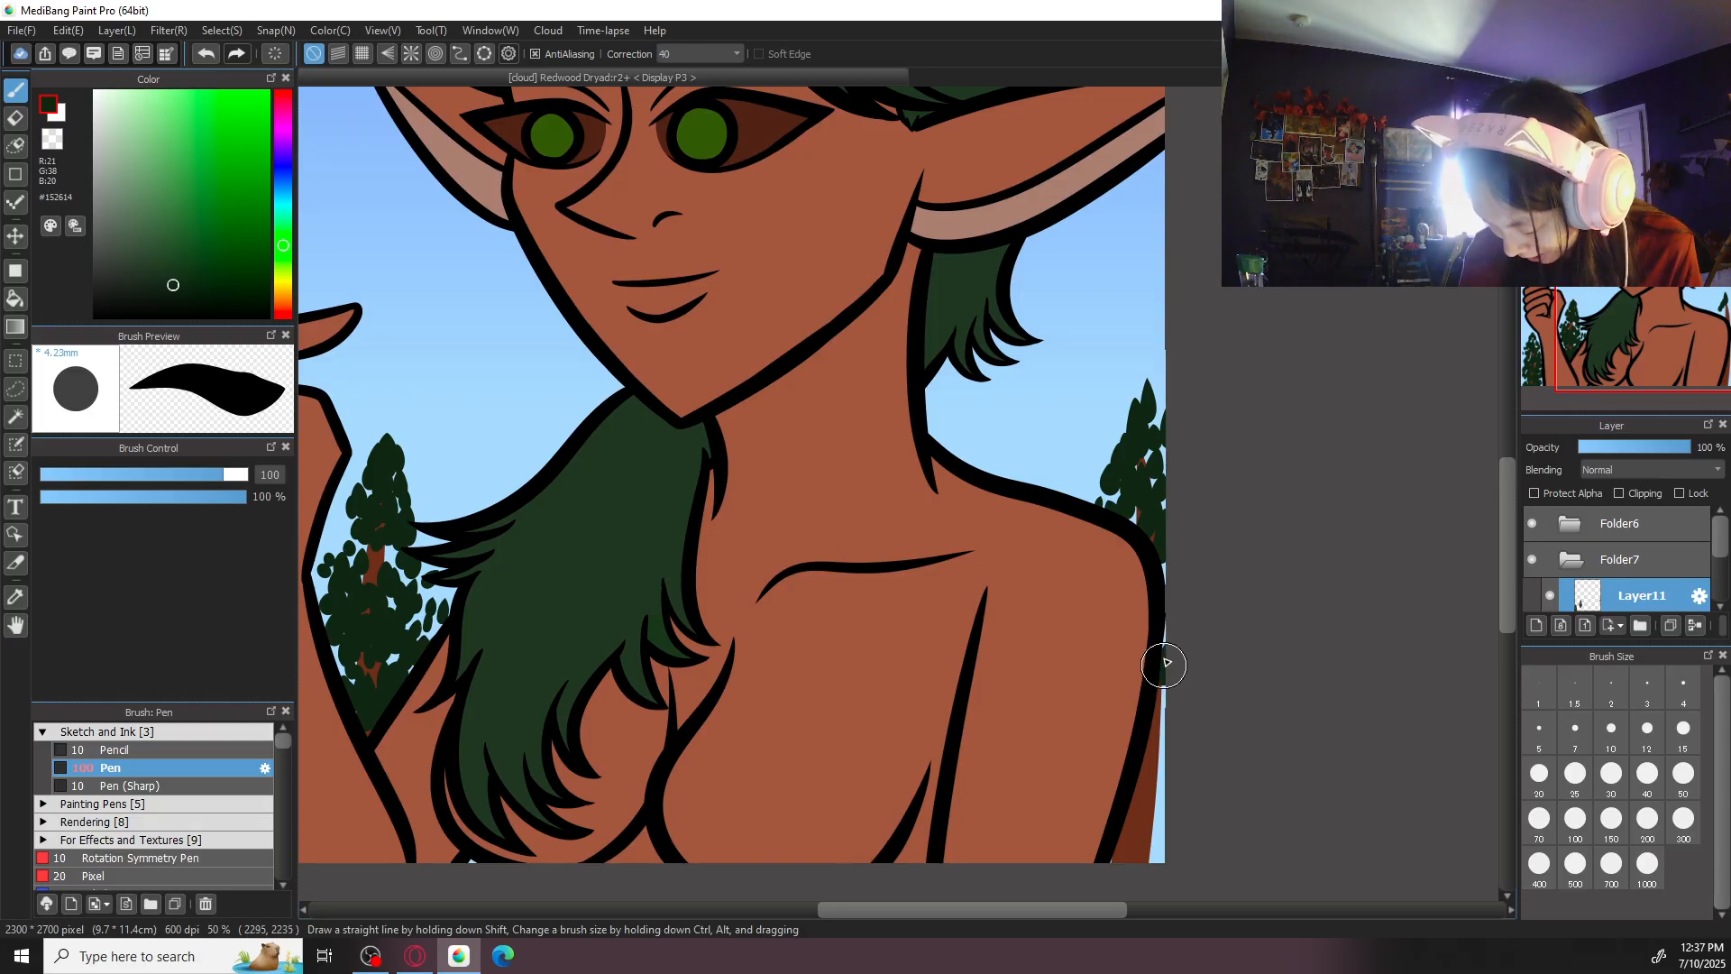
# - Dab #152614 leaves down the trunk beside the far arm and along the crown edge above the far shoulder
pyautogui.moveTo(1153, 766)
pyautogui.mouseDown()
pyautogui.moveTo(1159, 745)
pyautogui.moveTo(1158, 780)
pyautogui.moveTo(1139, 779)
pyautogui.mouseUp()
pyautogui.moveTo(1155, 707); pyautogui.dragTo(1161, 677)
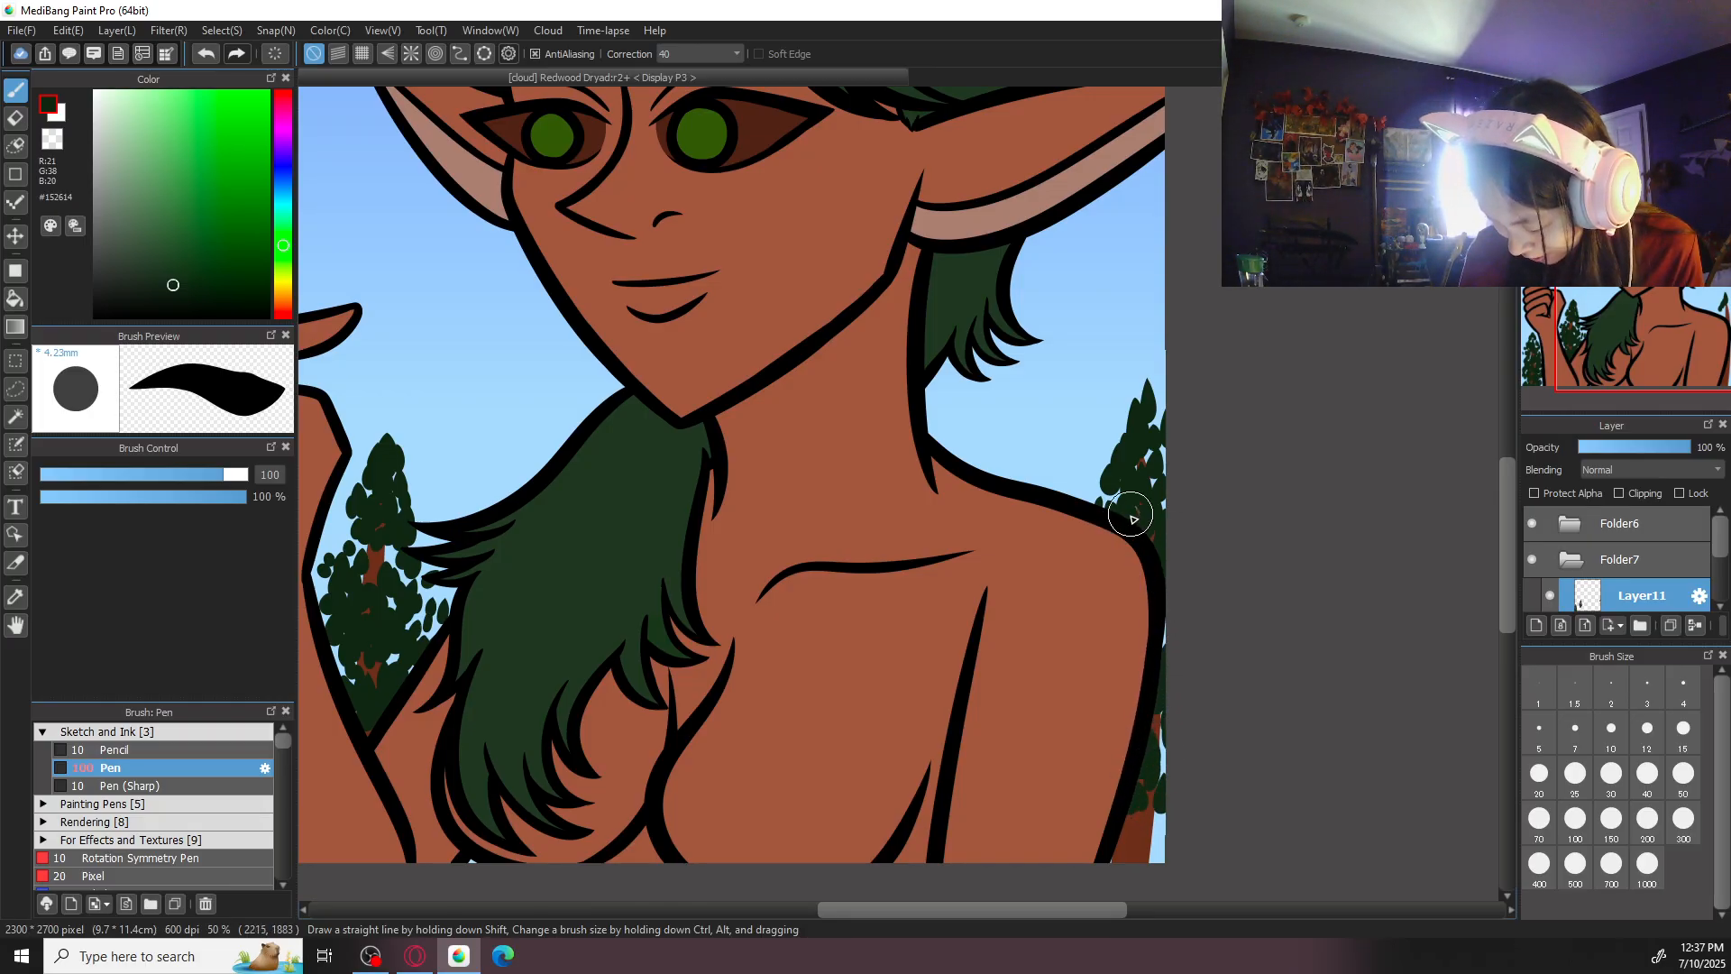
pyautogui.moveTo(1111, 504)
pyautogui.mouseDown()
pyautogui.moveTo(1154, 480)
pyautogui.moveTo(1148, 441)
pyautogui.moveTo(1101, 485)
pyautogui.moveTo(1141, 455)
pyautogui.moveTo(1139, 377)
pyautogui.mouseUp()
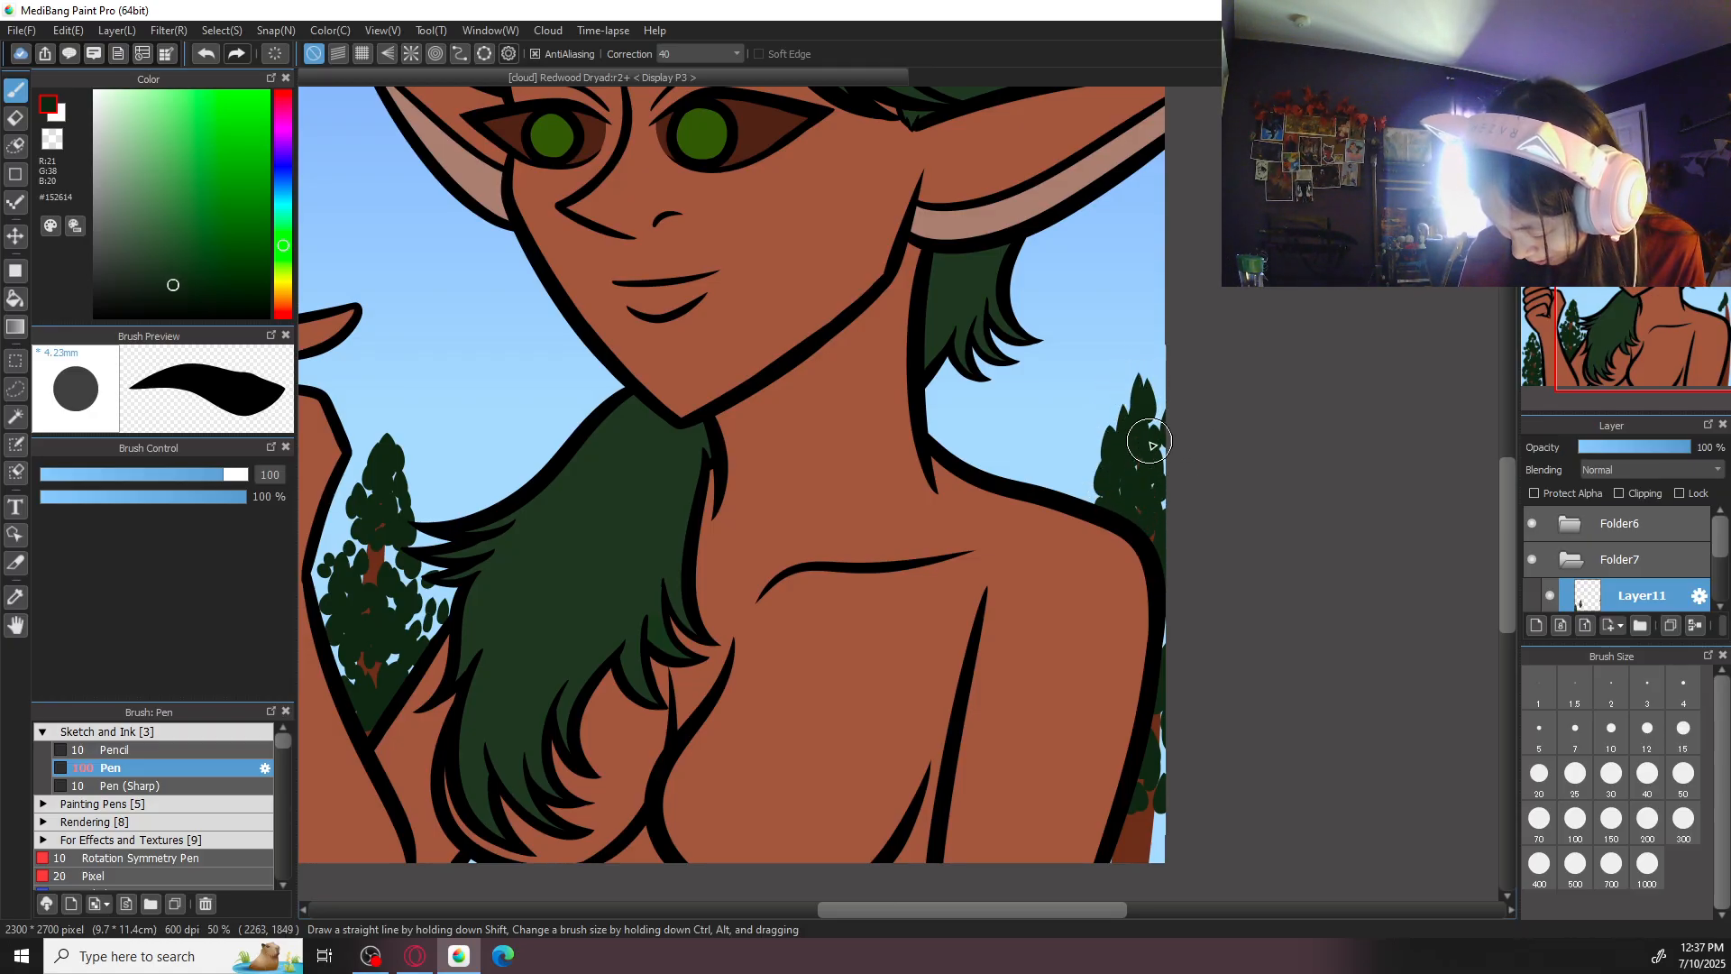
pyautogui.scroll(-1, 1147, 543)
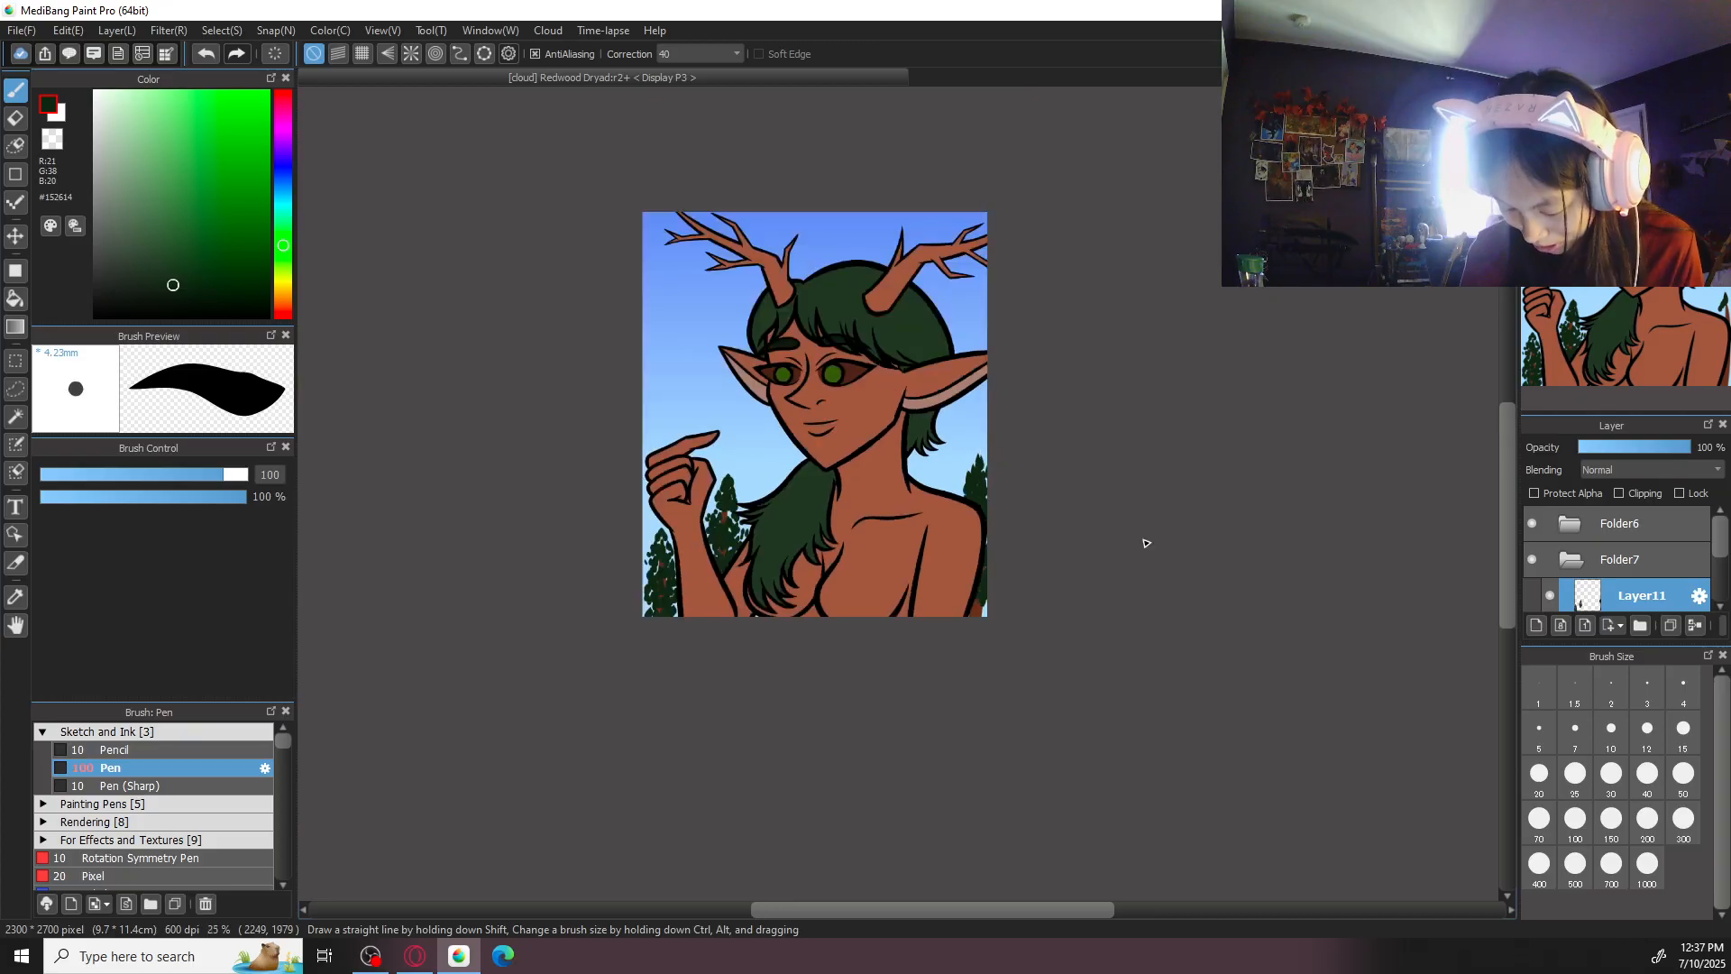
pyautogui.scroll(2, 1146, 543)
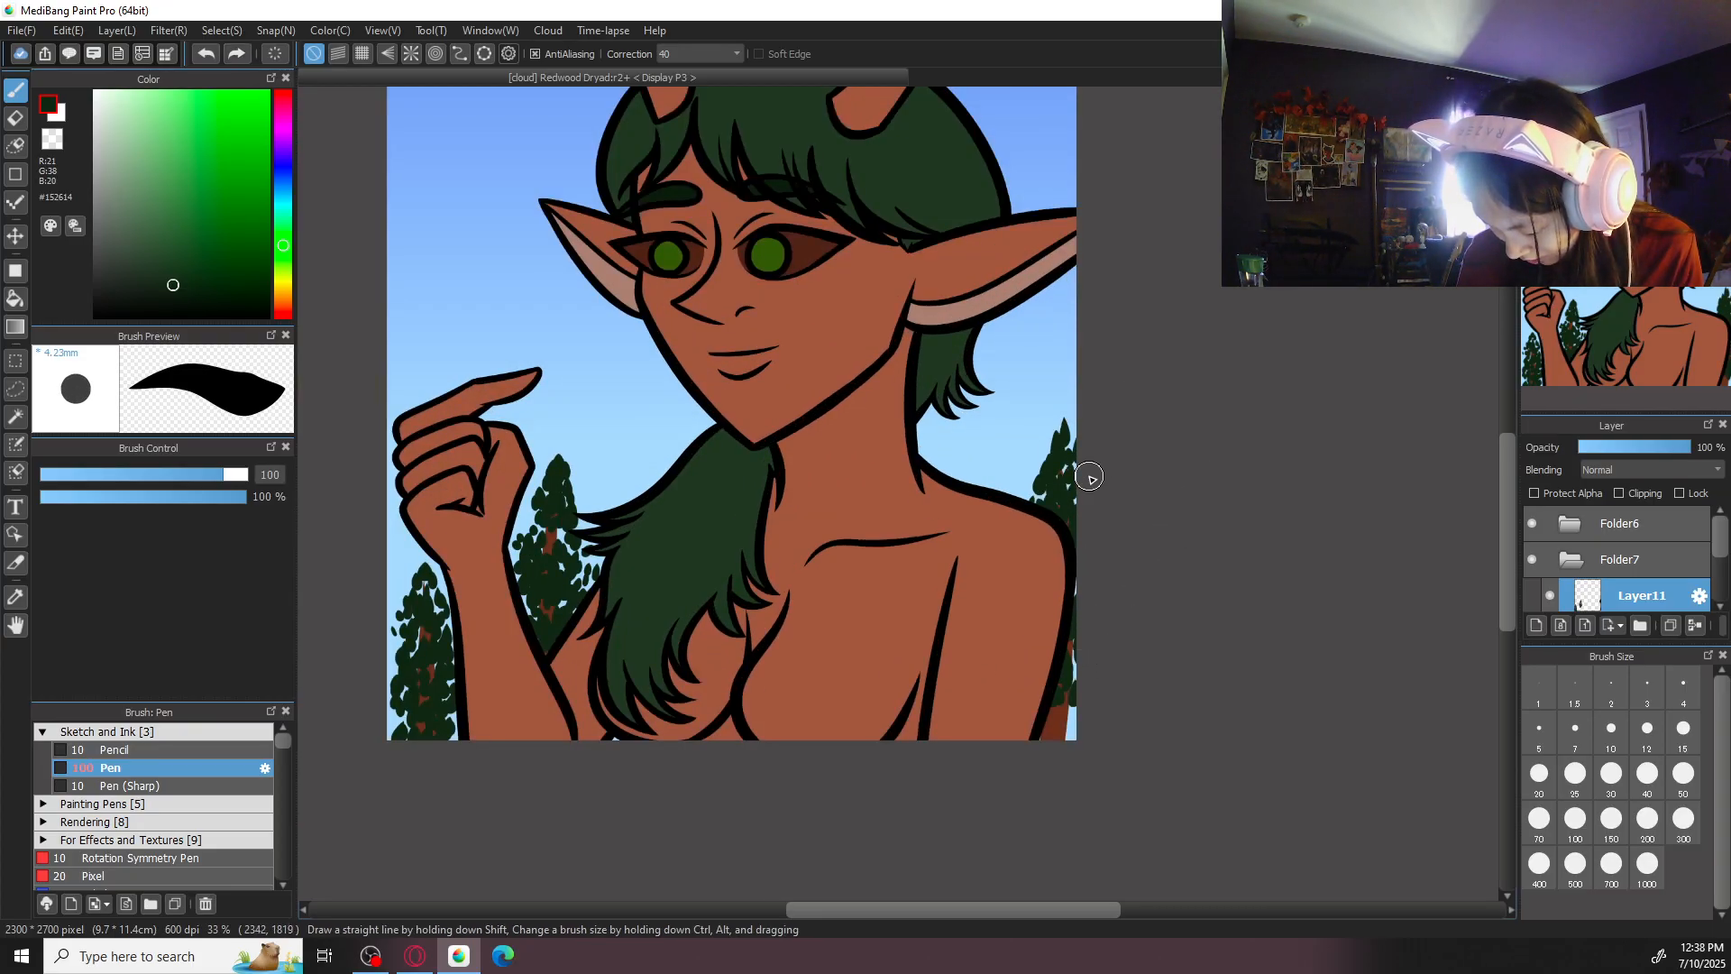
pyautogui.moveTo(1046, 449); pyautogui.dragTo(1046, 432)
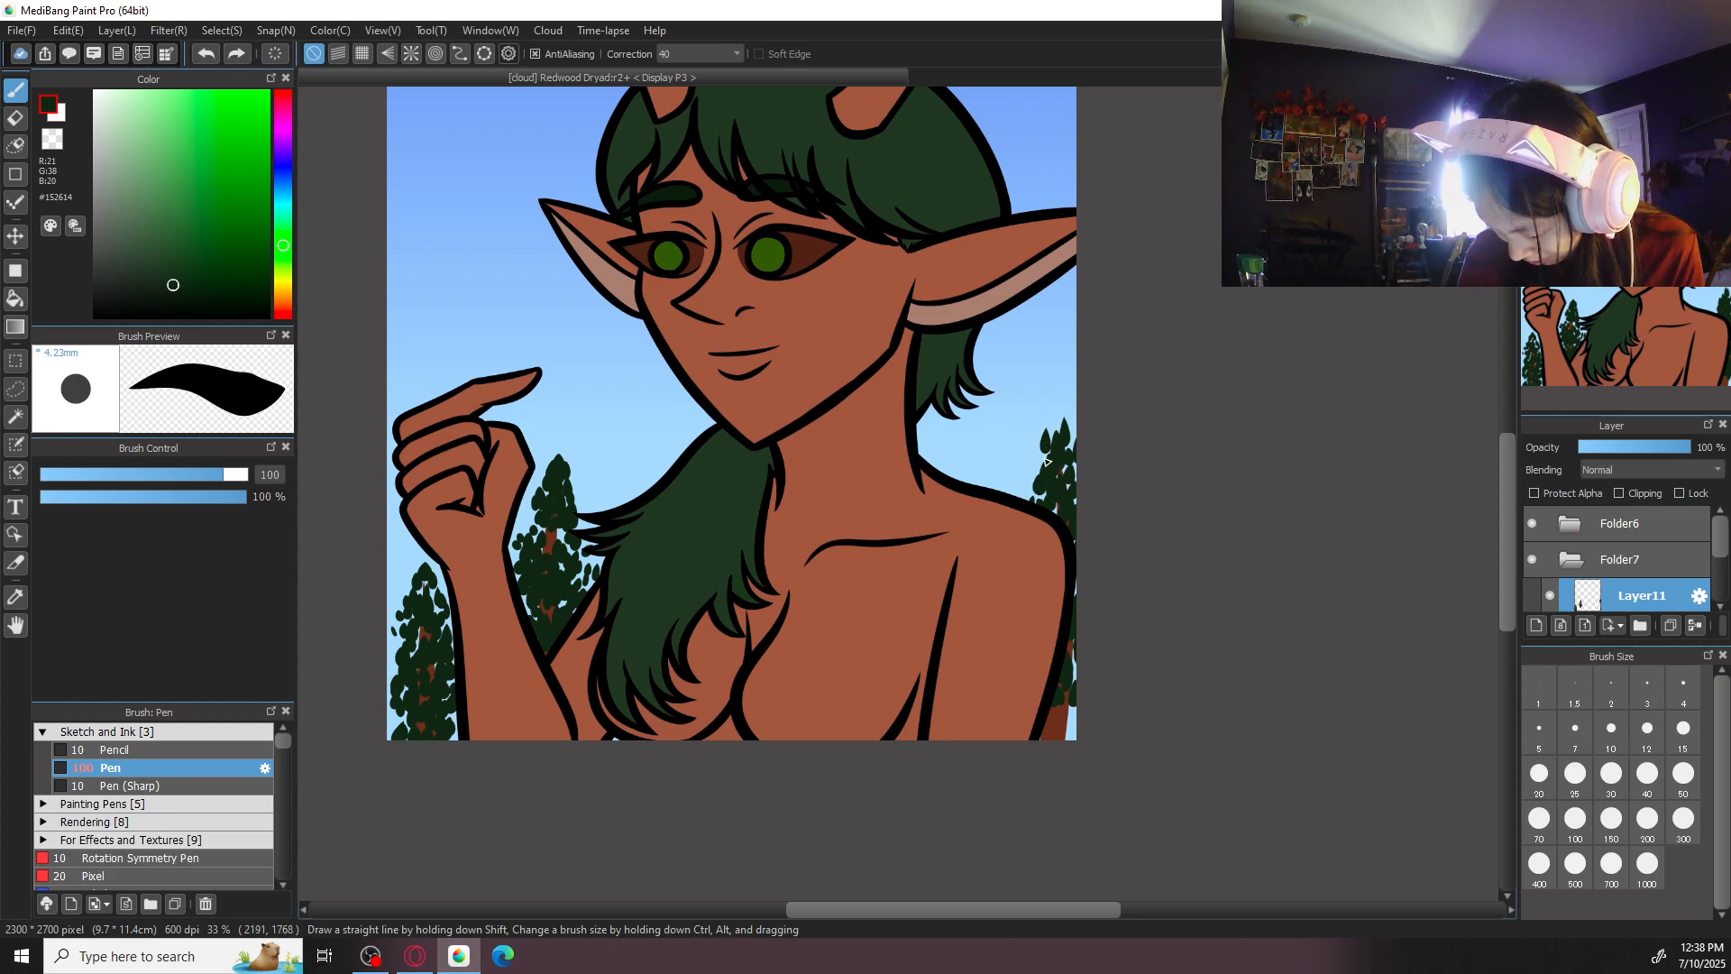
pyautogui.moveTo(972, 401); pyautogui.dragTo(1158, 365)
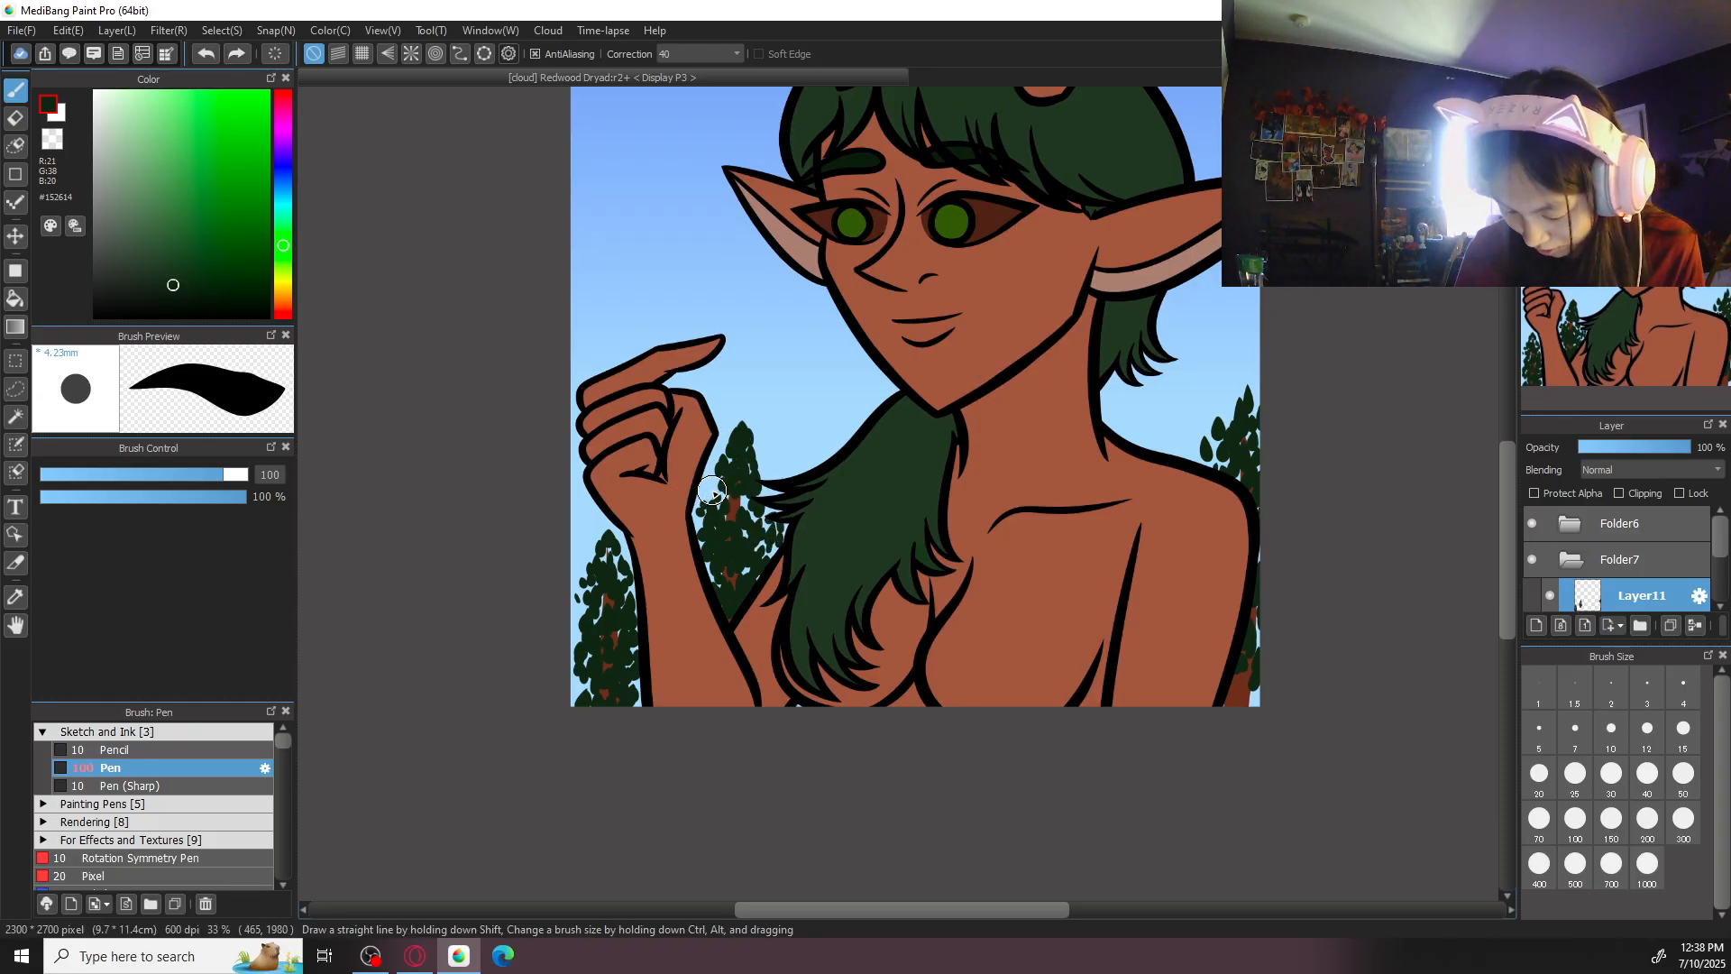
pyautogui.hotkey('ctrl', '0')
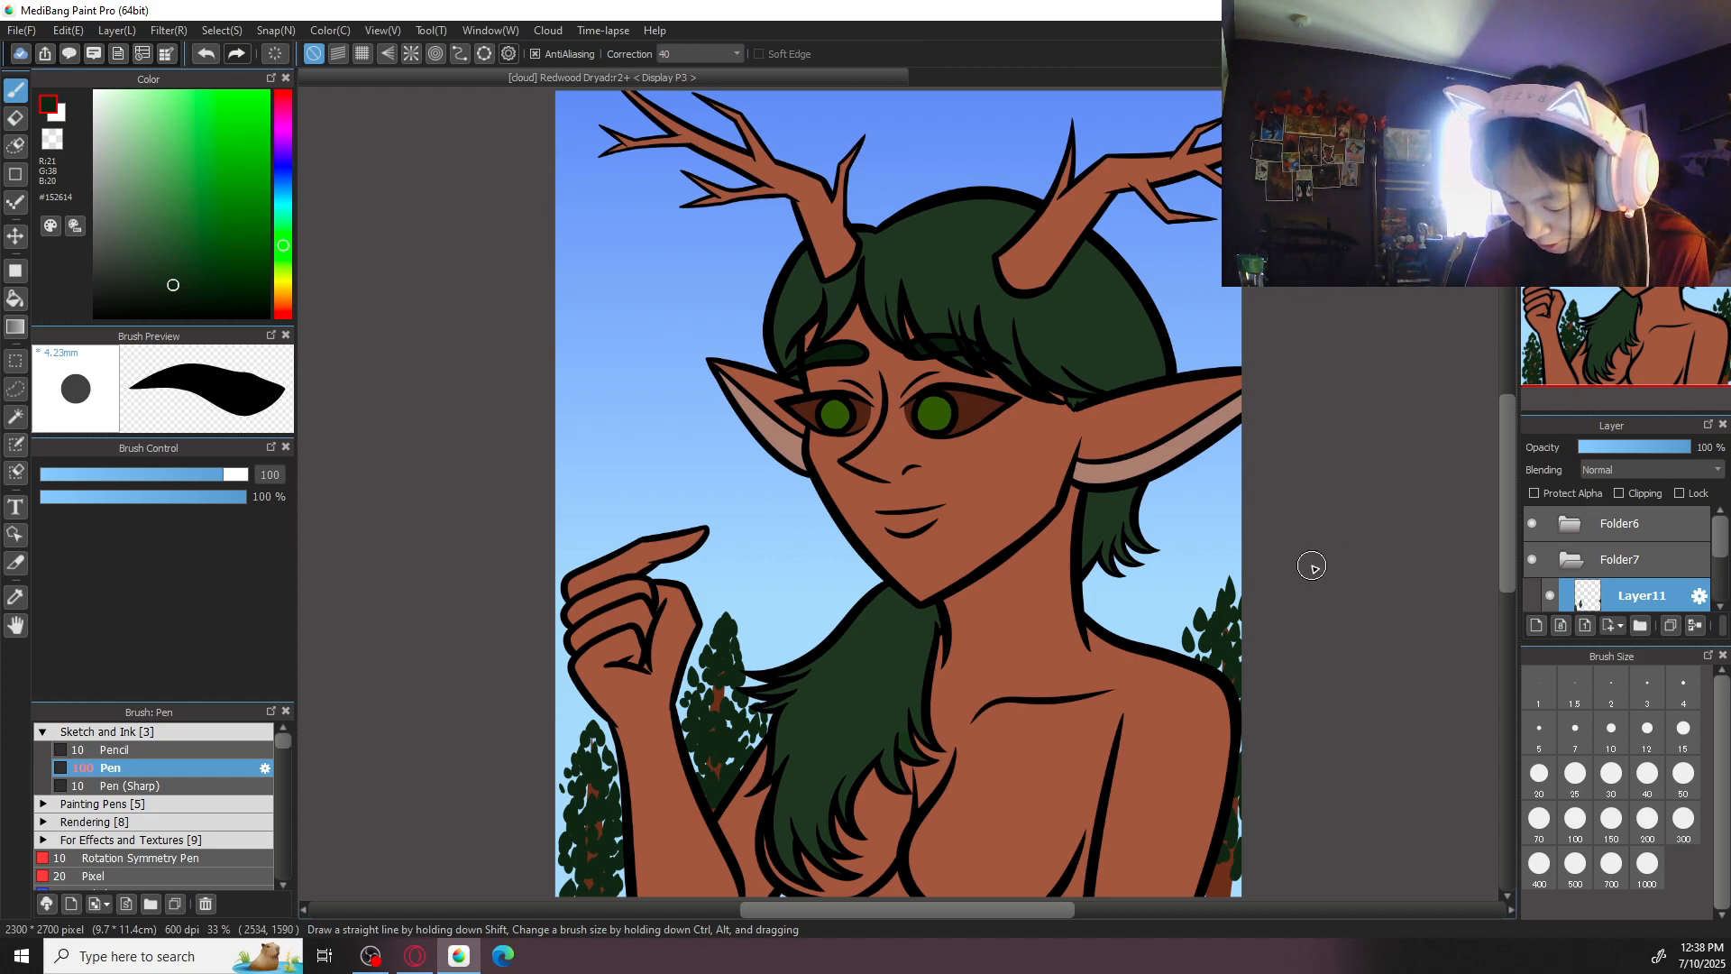
# - Touch up the outer leaves of the crown above the far shoulder with the eraser
pyautogui.moveTo(1290, 508); pyautogui.dragTo(1104, 442)
pyautogui.hotkey('ctrl', '+')
pyautogui.press('e')
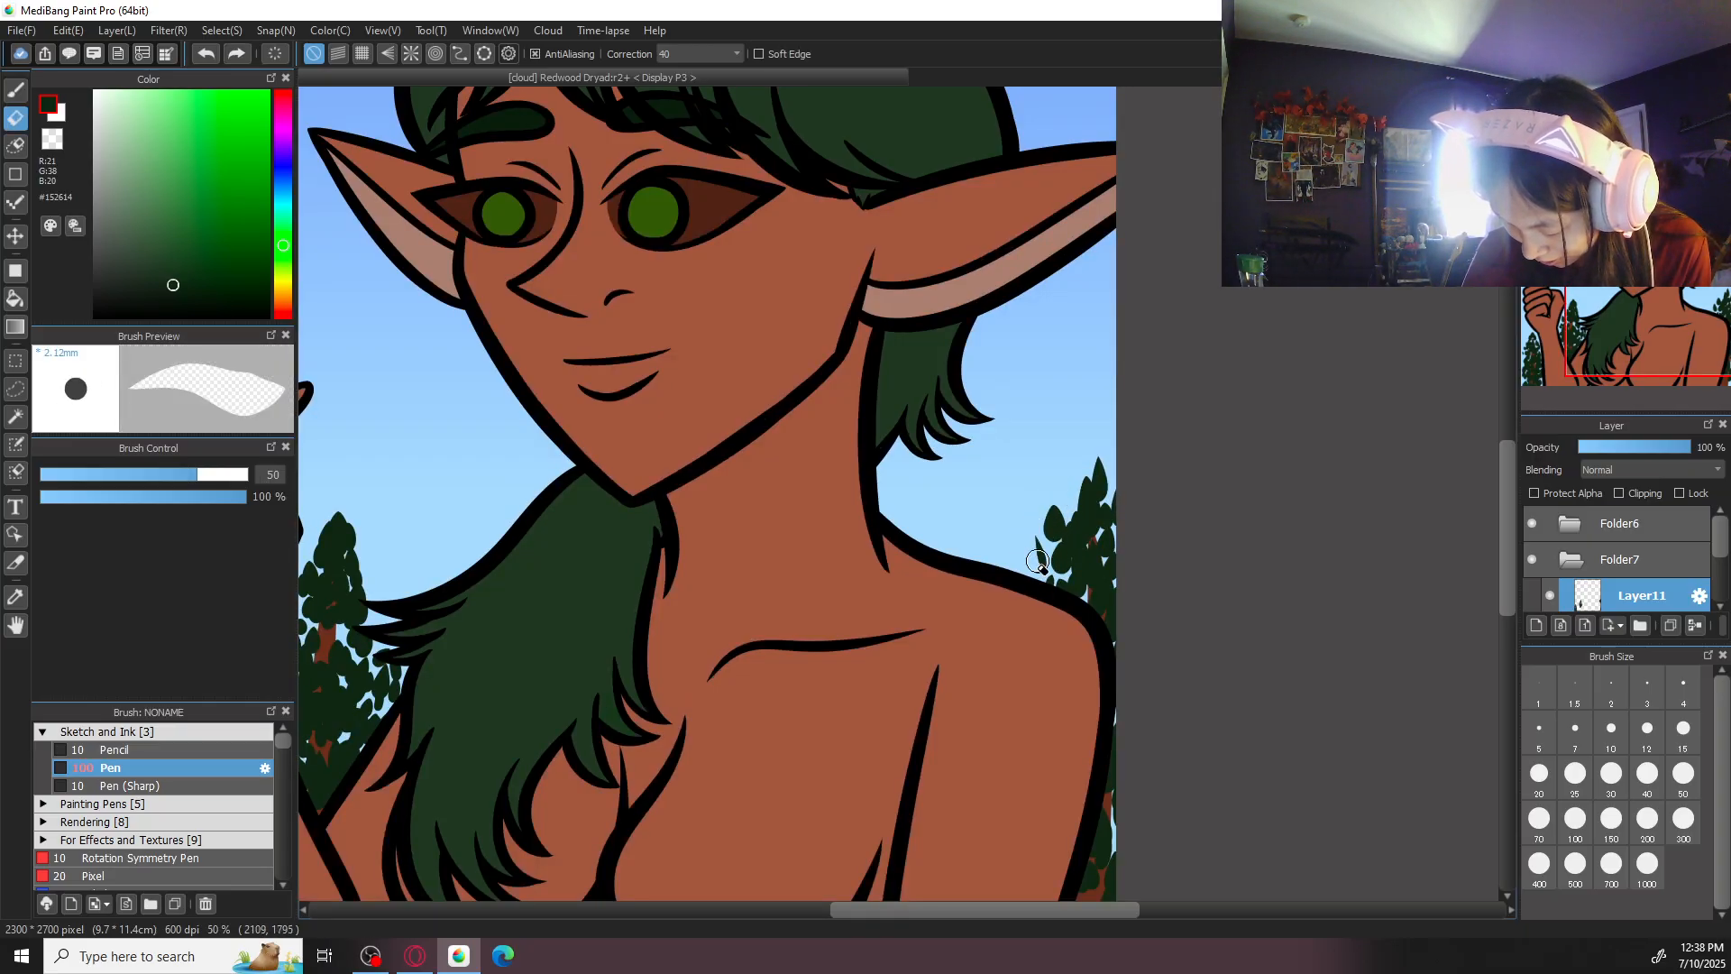
pyautogui.press('b')
pyautogui.scroll(-1, 1038, 535)
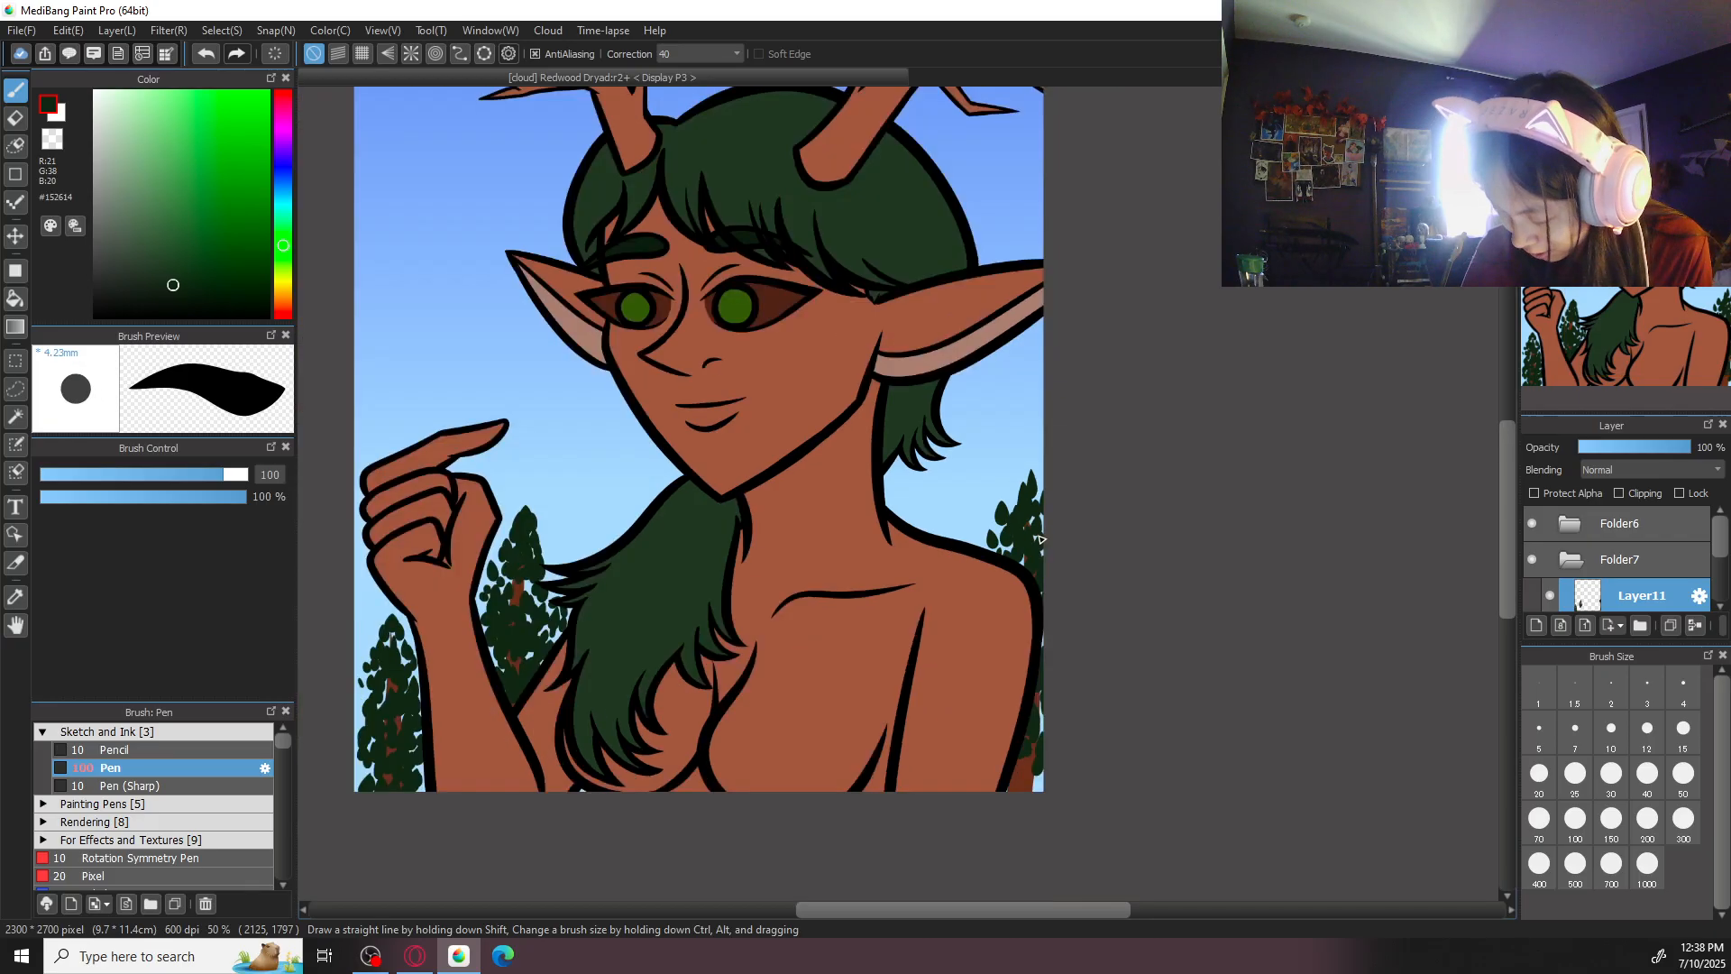
# - Turn clipping off again for the leaf layer, and add a new layer above it clipped to the leaves
pyautogui.hotkey('ctrl', '0')
pyautogui.moveTo(1234, 416); pyautogui.dragTo(1302, 315)
pyautogui.scroll(-2, 1720, 539)
pyautogui.click(1623, 498)
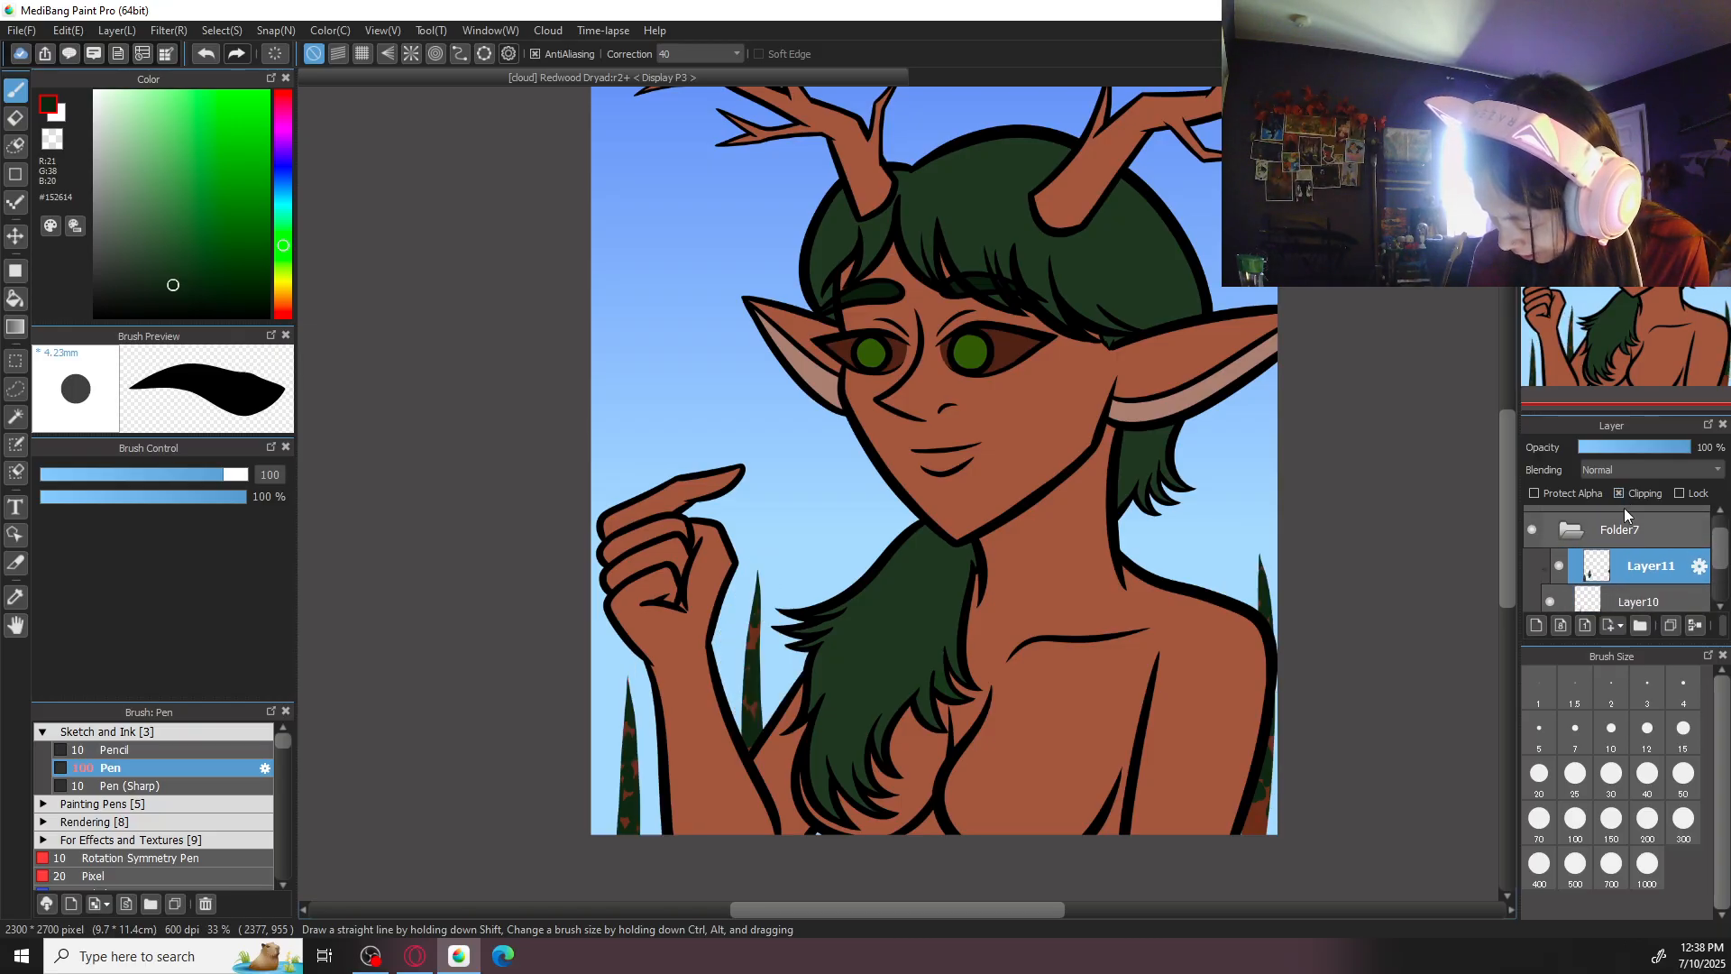
pyautogui.click(1619, 493)
pyautogui.click(1537, 625)
pyautogui.click(1620, 496)
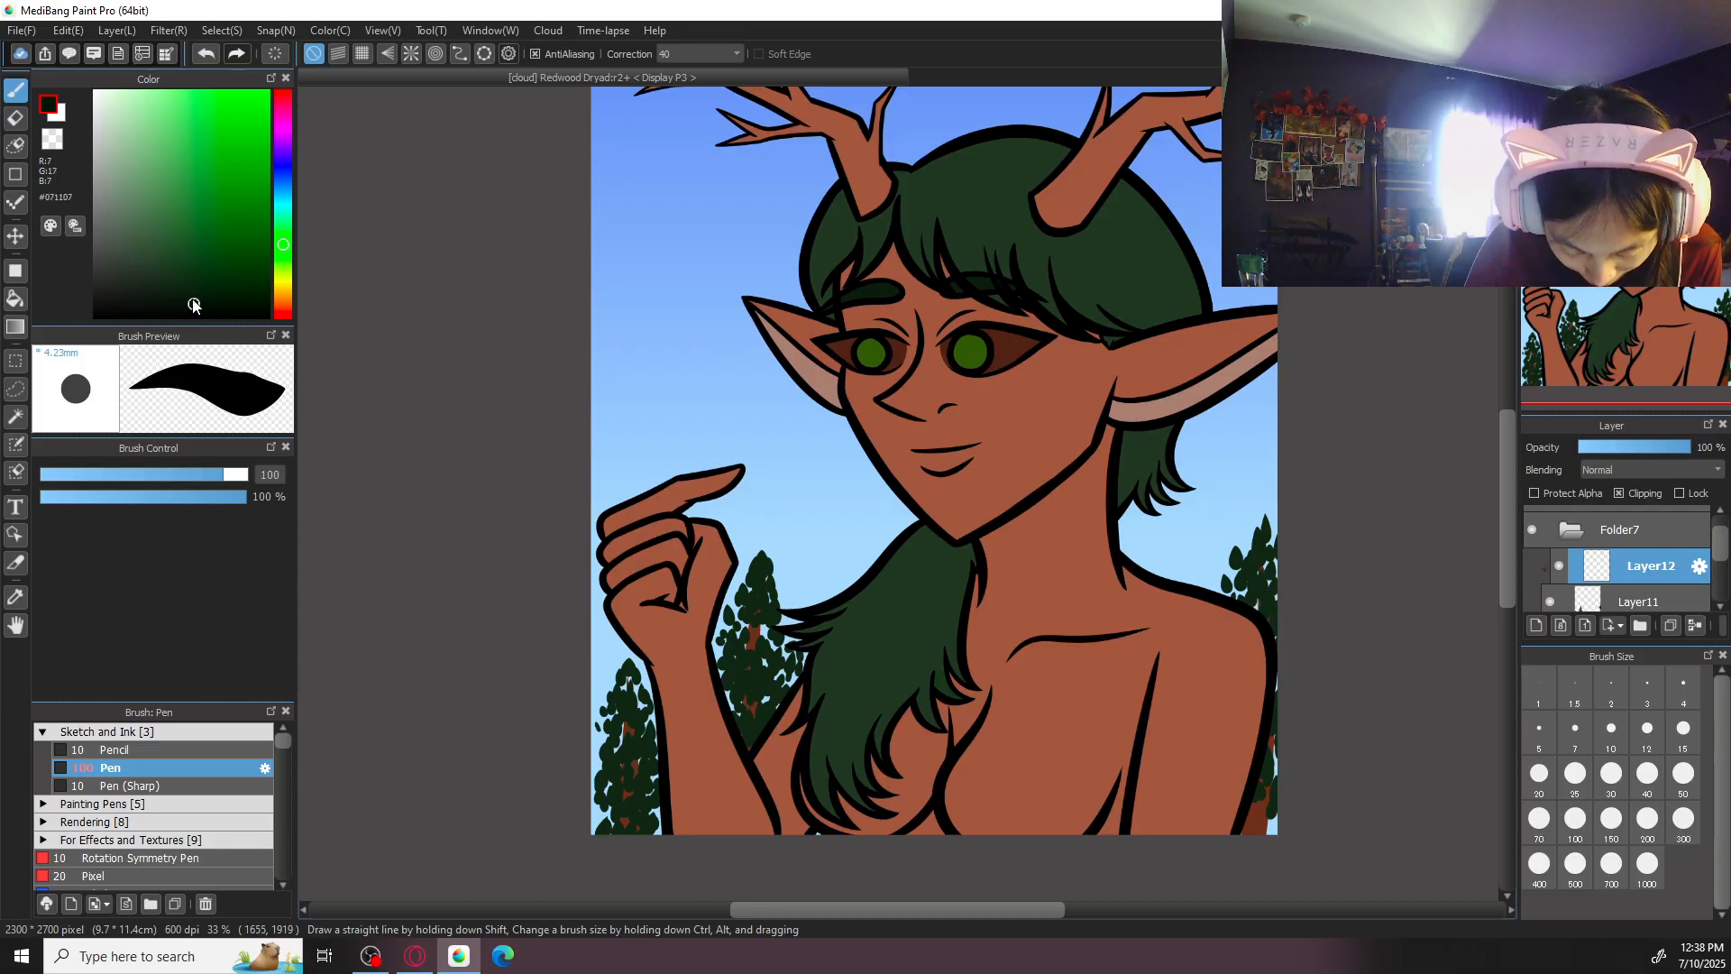
# - Shade the two trees on either side of the raised forearm in #071107 with the Watercolor (Wet) brush at size 300
pyautogui.click(209, 733)
pyautogui.click(197, 768)
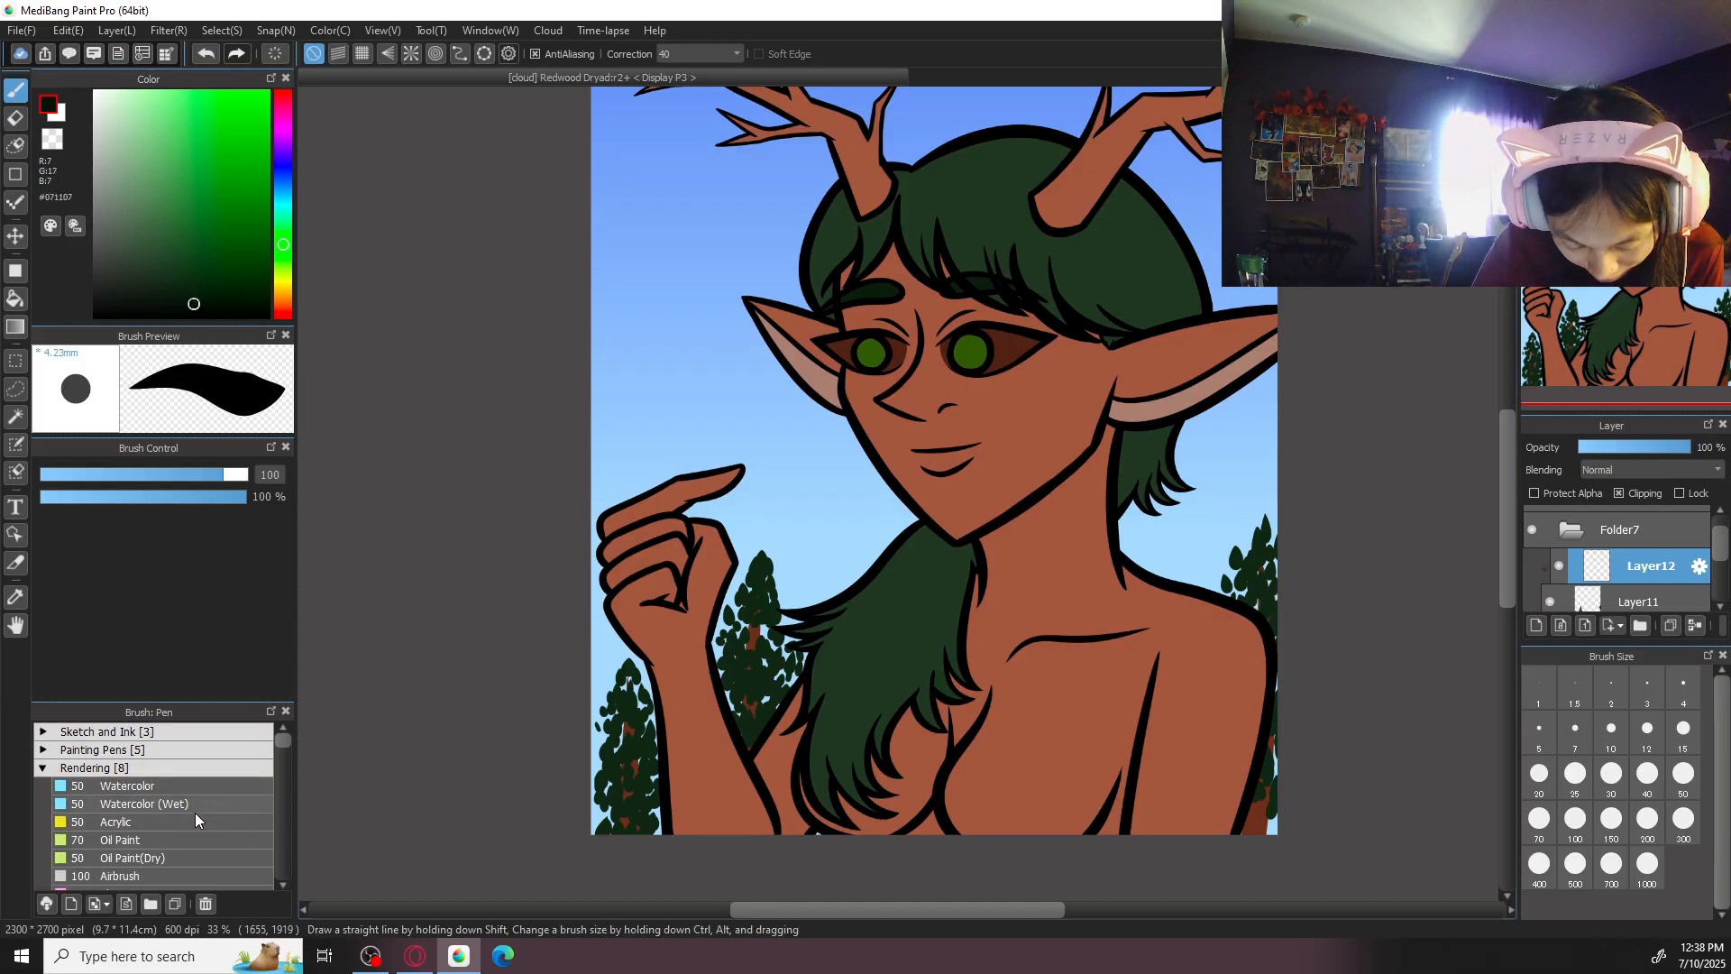
pyautogui.click(195, 807)
pyautogui.moveTo(545, 685)
pyautogui.mouseDown()
pyautogui.moveTo(883, 463)
pyautogui.moveTo(853, 463)
pyautogui.mouseUp()
pyautogui.hotkey('ctrl', '+')
pyautogui.click(1684, 819)
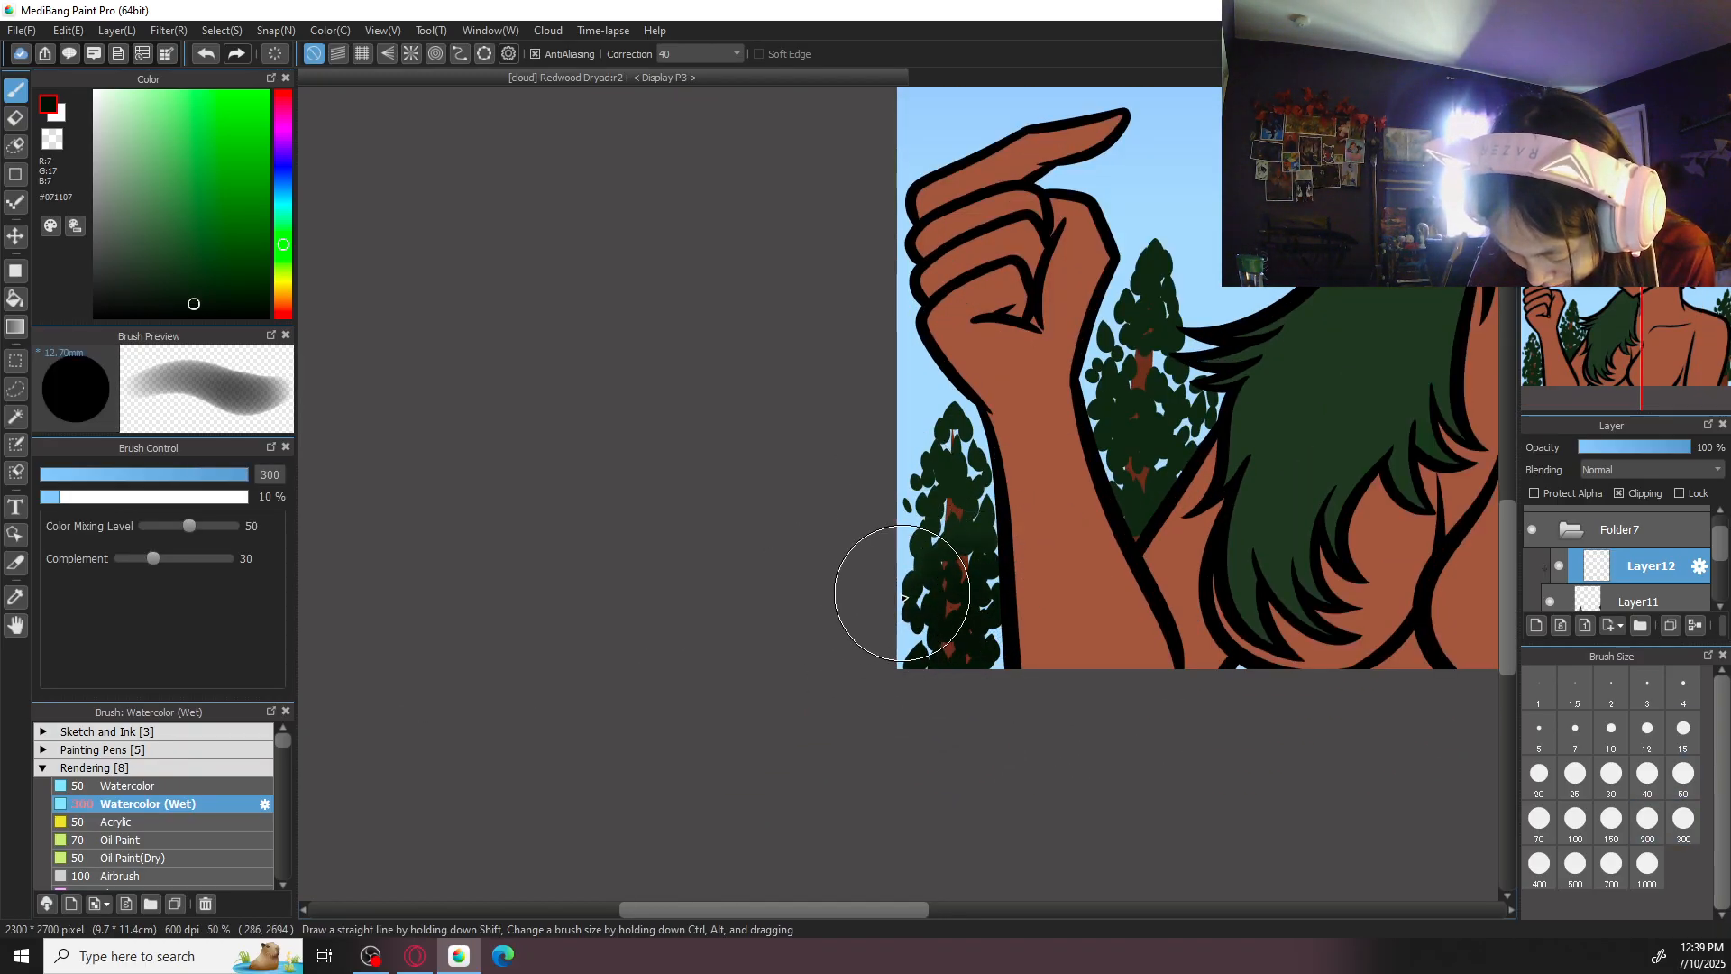
pyautogui.moveTo(1089, 461)
pyautogui.mouseDown()
pyautogui.moveTo(1143, 503)
pyautogui.moveTo(1205, 444)
pyautogui.moveTo(1208, 393)
pyautogui.moveTo(1137, 489)
pyautogui.moveTo(1127, 419)
pyautogui.moveTo(1211, 398)
pyautogui.mouseUp()
# - Hide the shading layer, sample the leaf green #152614 from the far-shoulder tree, and make the leaf layer active
pyautogui.moveTo(1401, 545)
pyautogui.mouseDown()
pyautogui.moveTo(827, 599)
pyautogui.moveTo(624, 643)
pyautogui.mouseUp()
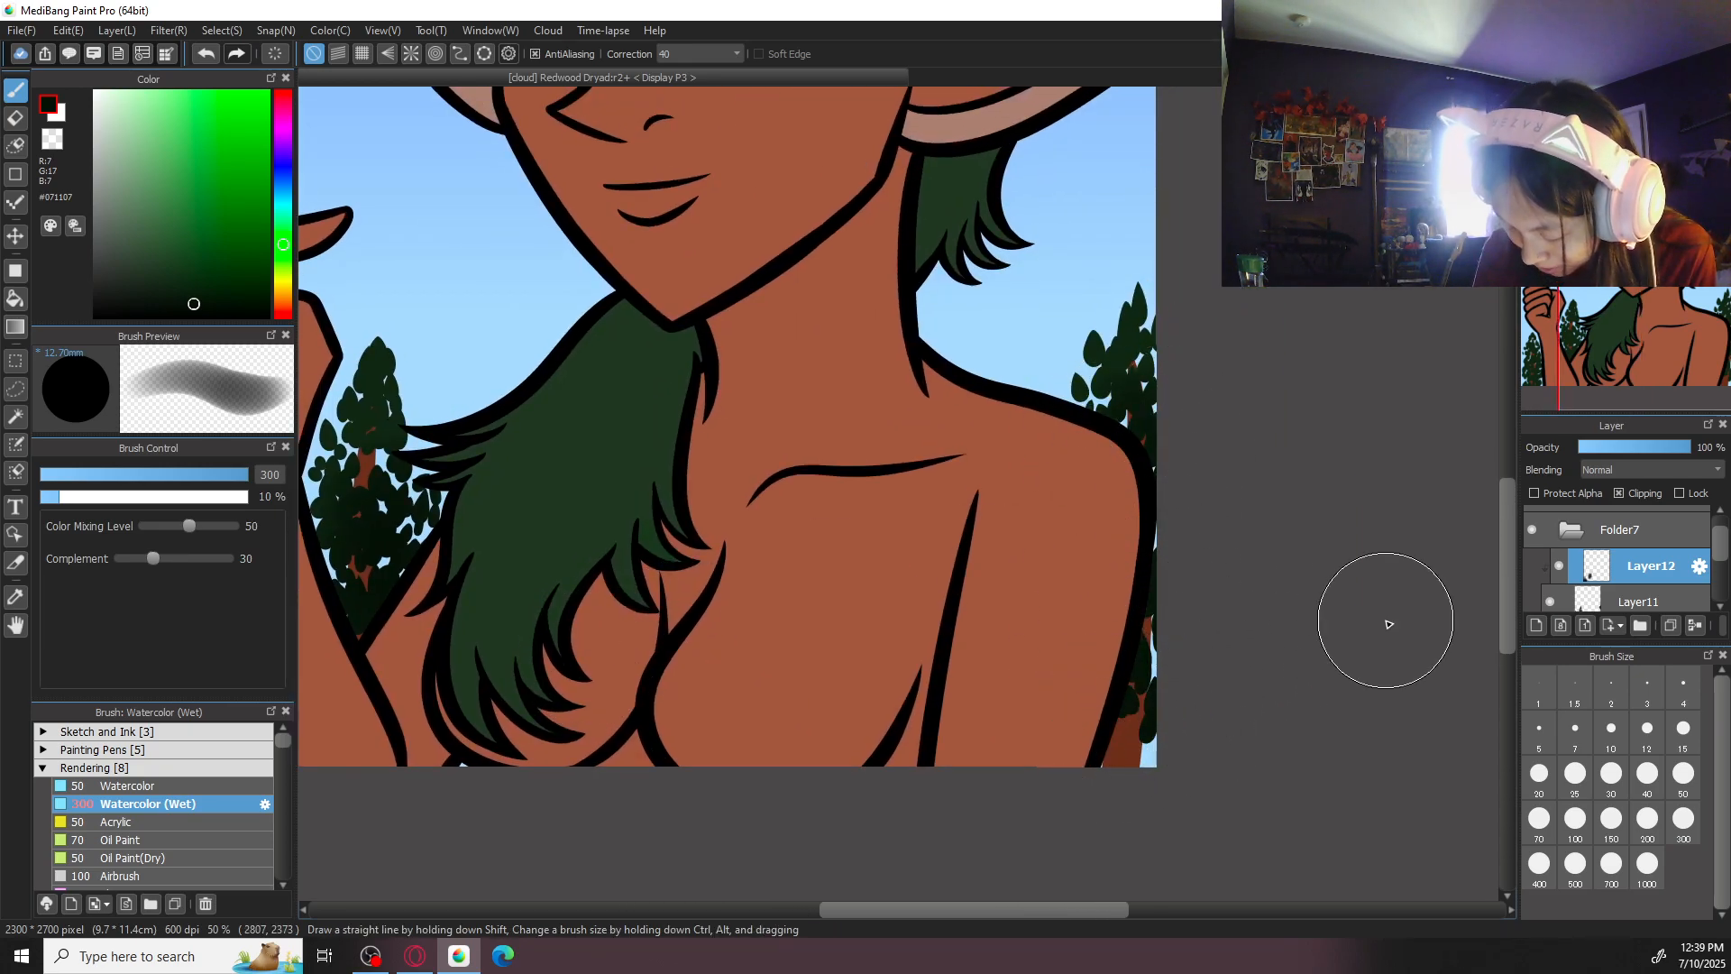
pyautogui.hotkey('ctrl', '-')
pyautogui.click(1561, 570)
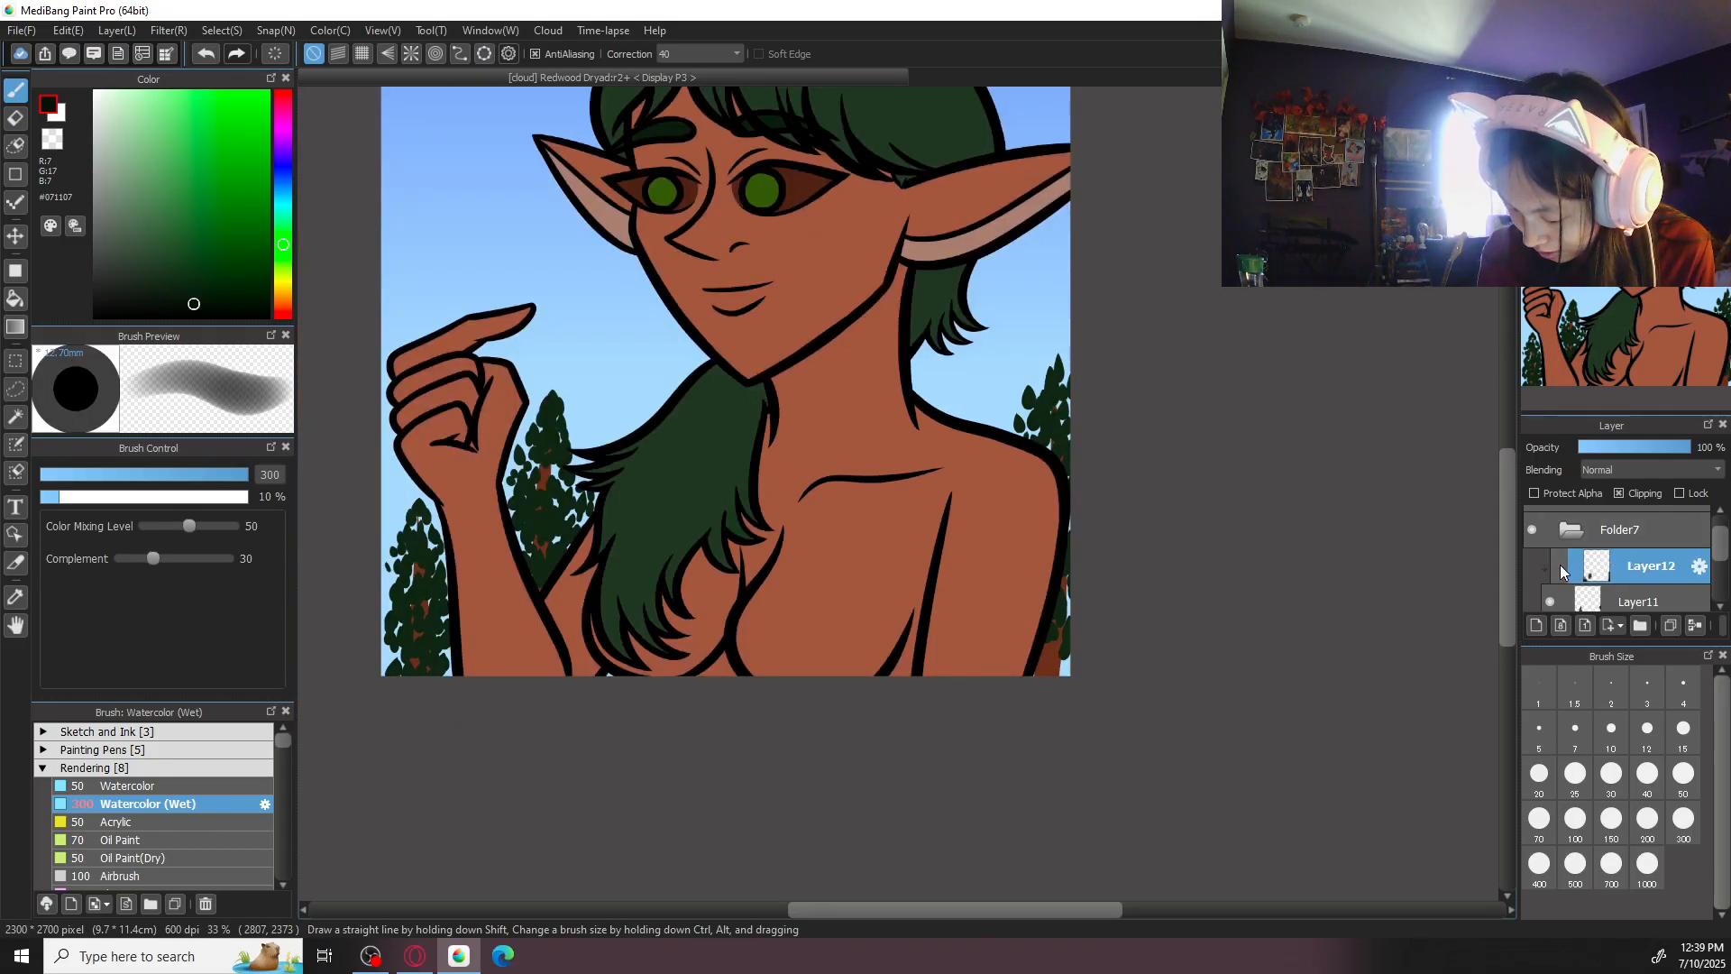
pyautogui.hotkey('ctrl', '+')
pyautogui.hotkey('ctrl', '+')
pyautogui.press('x')
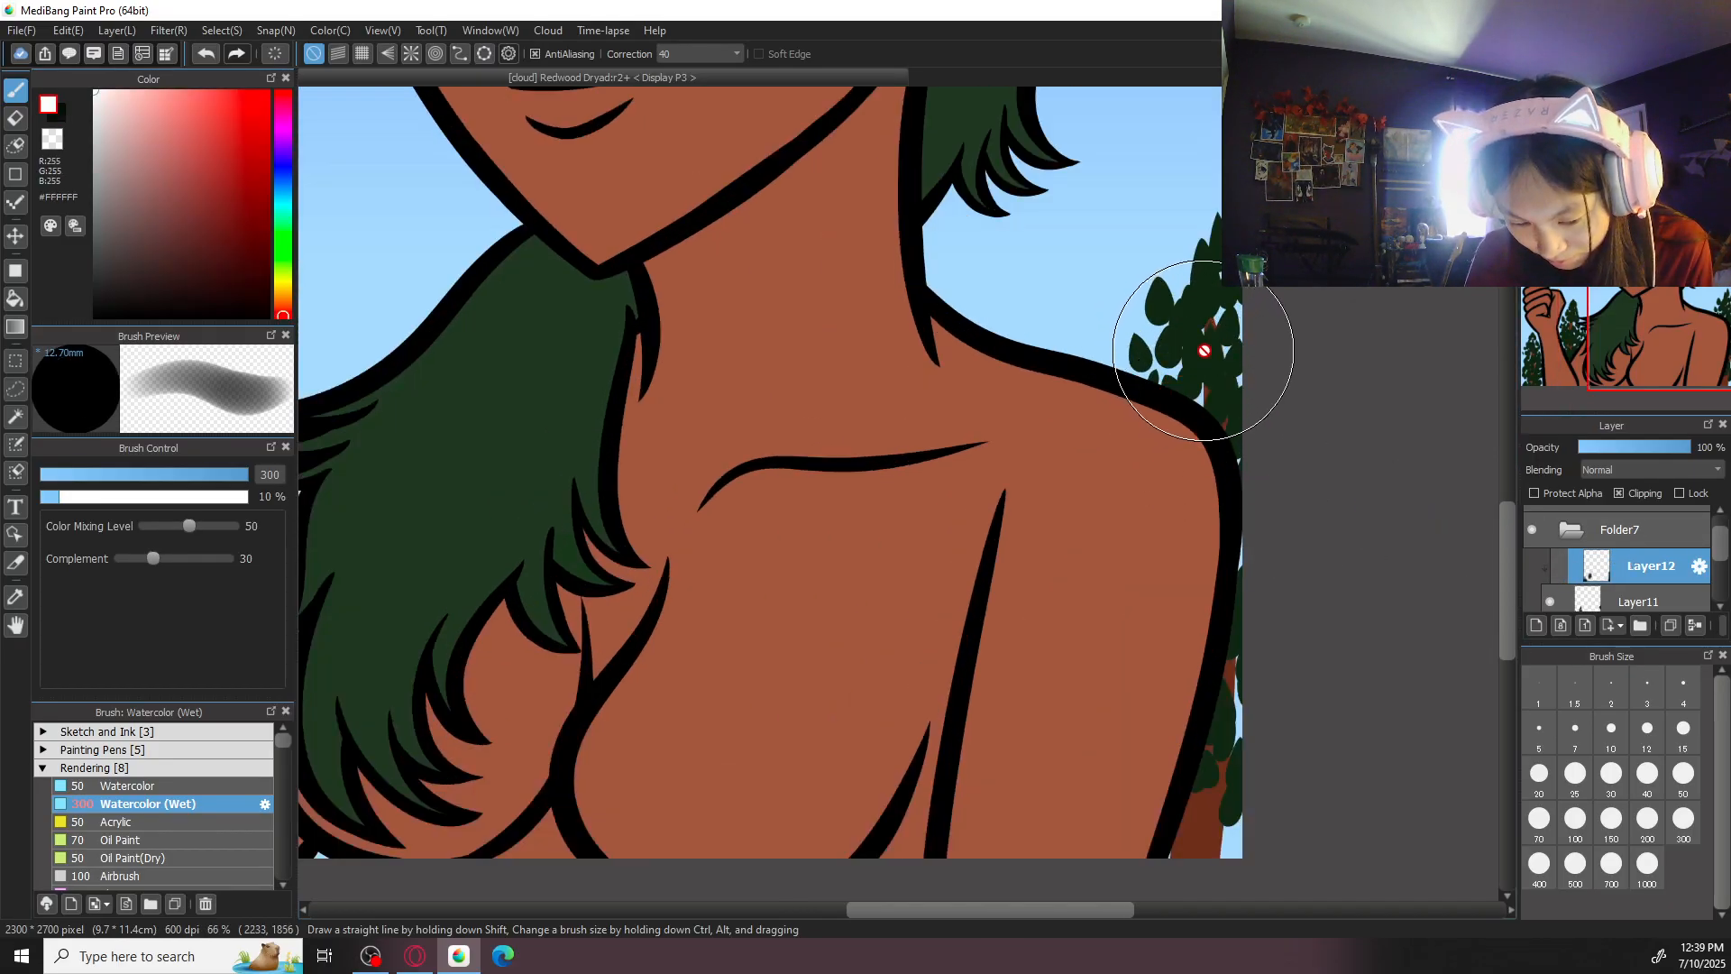
pyautogui.rightClick(1217, 370)
pyautogui.click(1641, 601)
# - Cover the bare bark beside the far arm with small Pen leaf dabs down to the canvas bottom, using size 50
pyautogui.scroll(-3, 1248, 746)
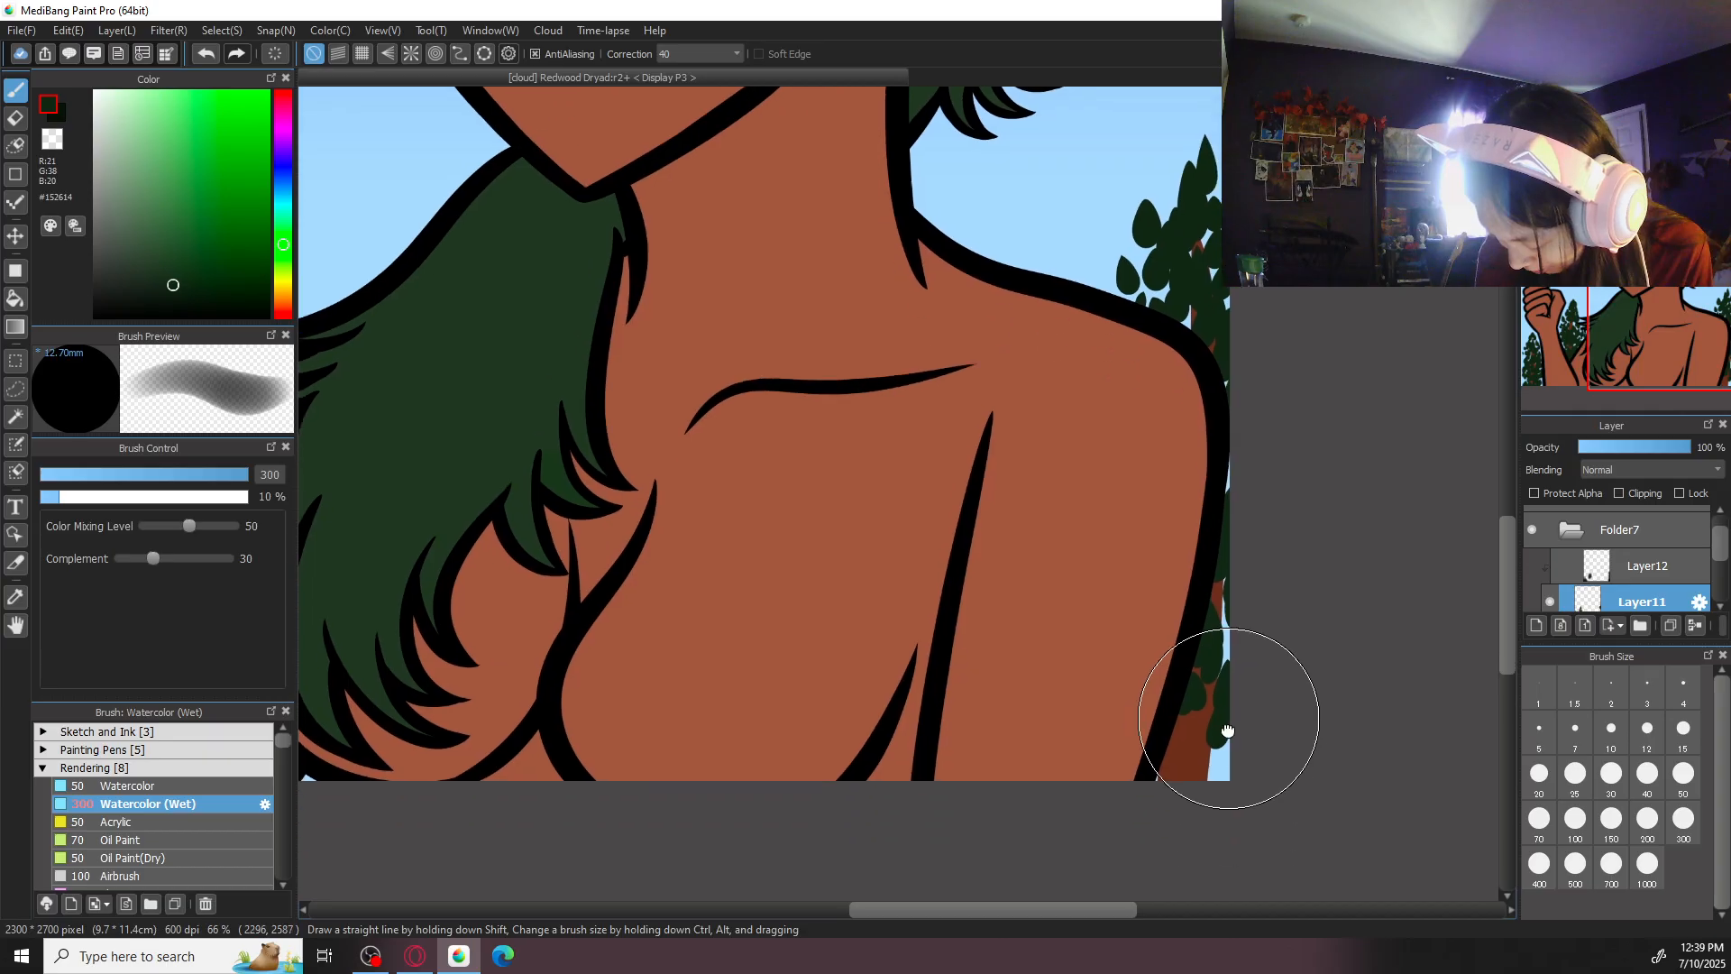
pyautogui.click(224, 730)
pyautogui.click(214, 767)
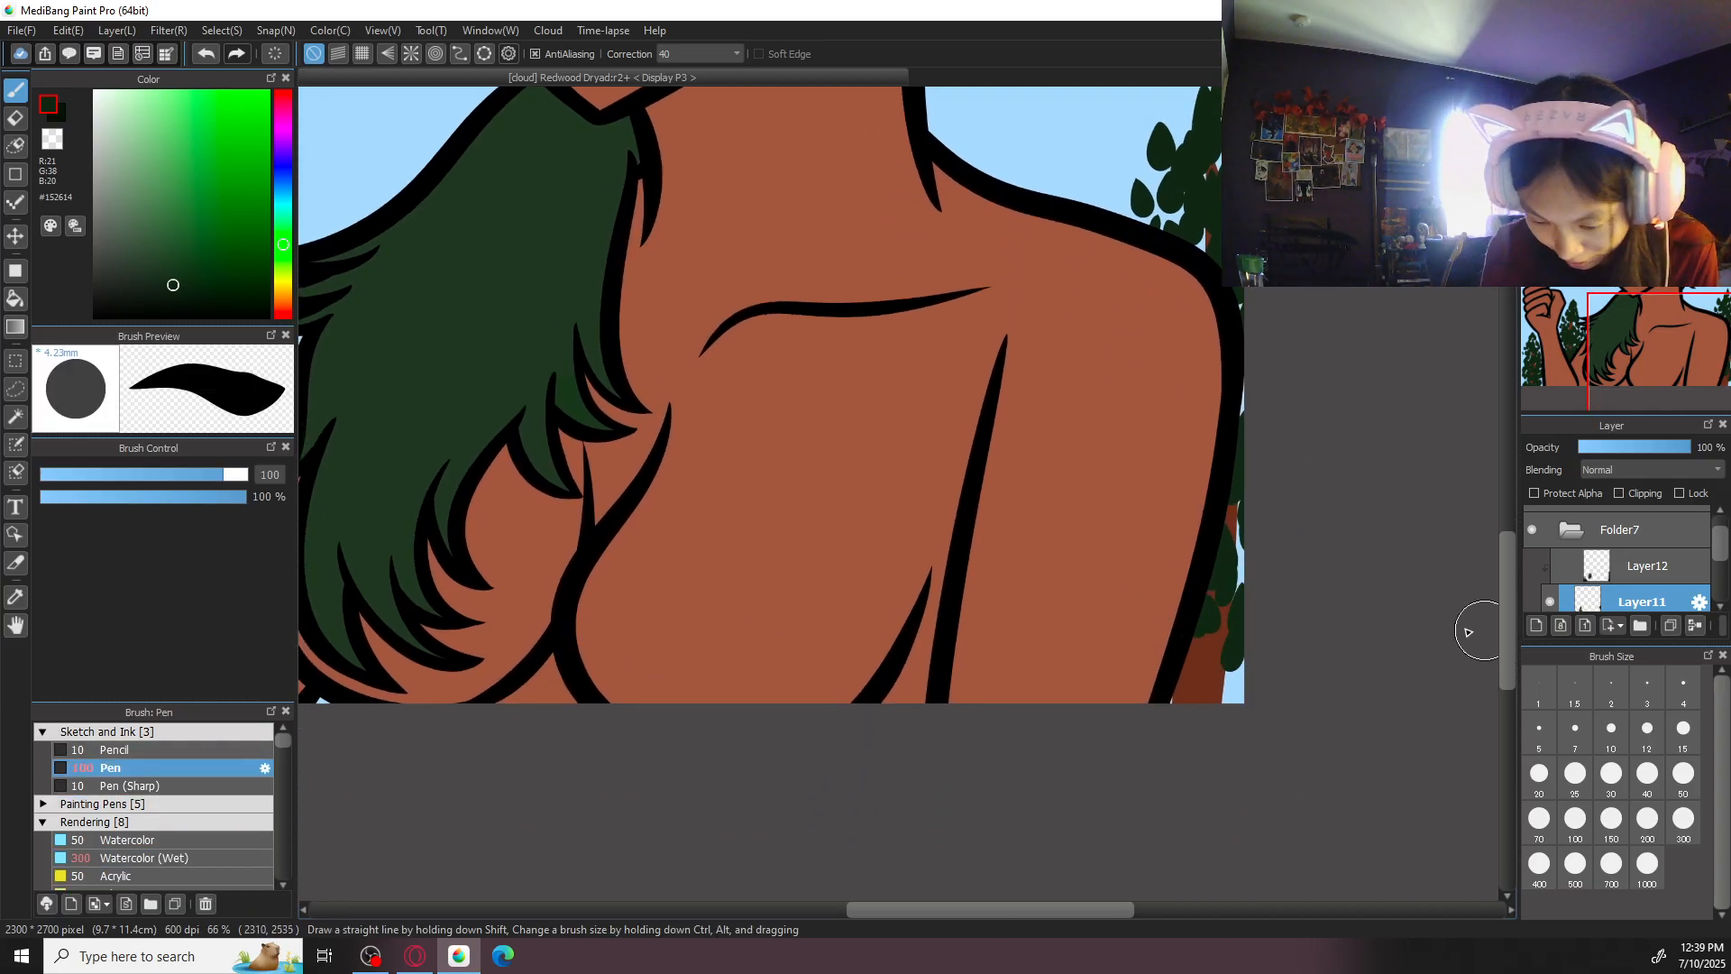
pyautogui.moveTo(1191, 665)
pyautogui.mouseDown()
pyautogui.moveTo(1187, 682)
pyautogui.moveTo(1211, 683)
pyautogui.mouseUp()
pyautogui.hotkey('ctrl', 'z')
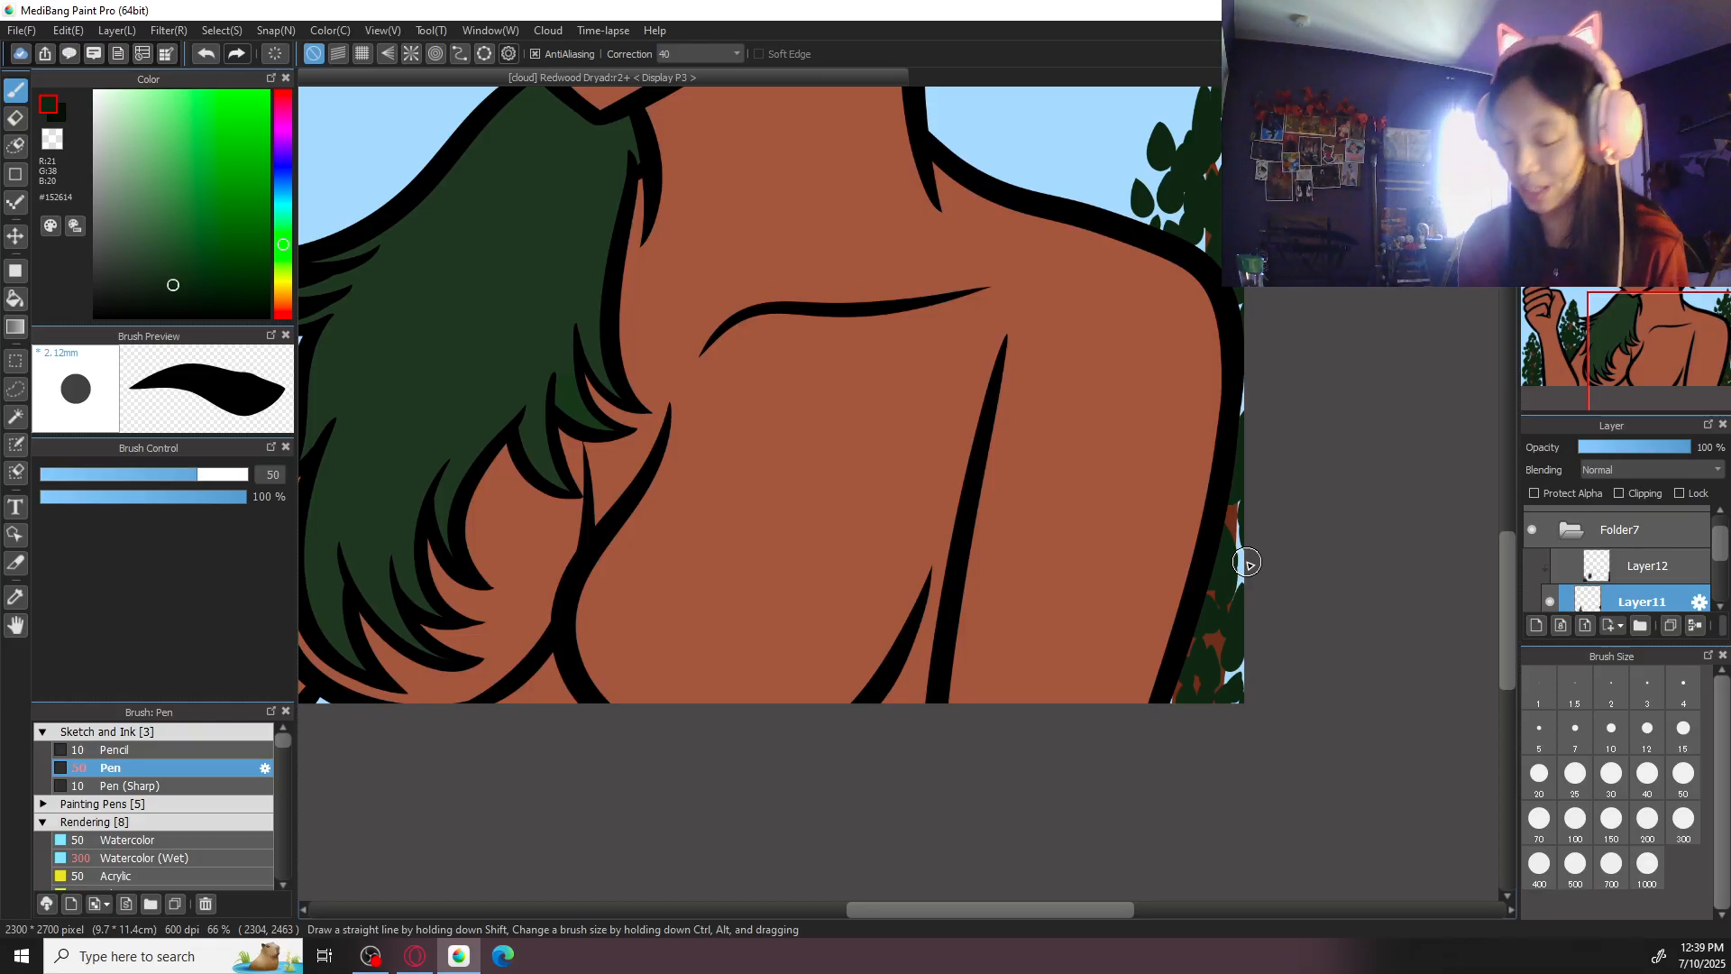
# - Make the clipped shading layer active and visible again
pyautogui.hotkey('ctrl', '0')
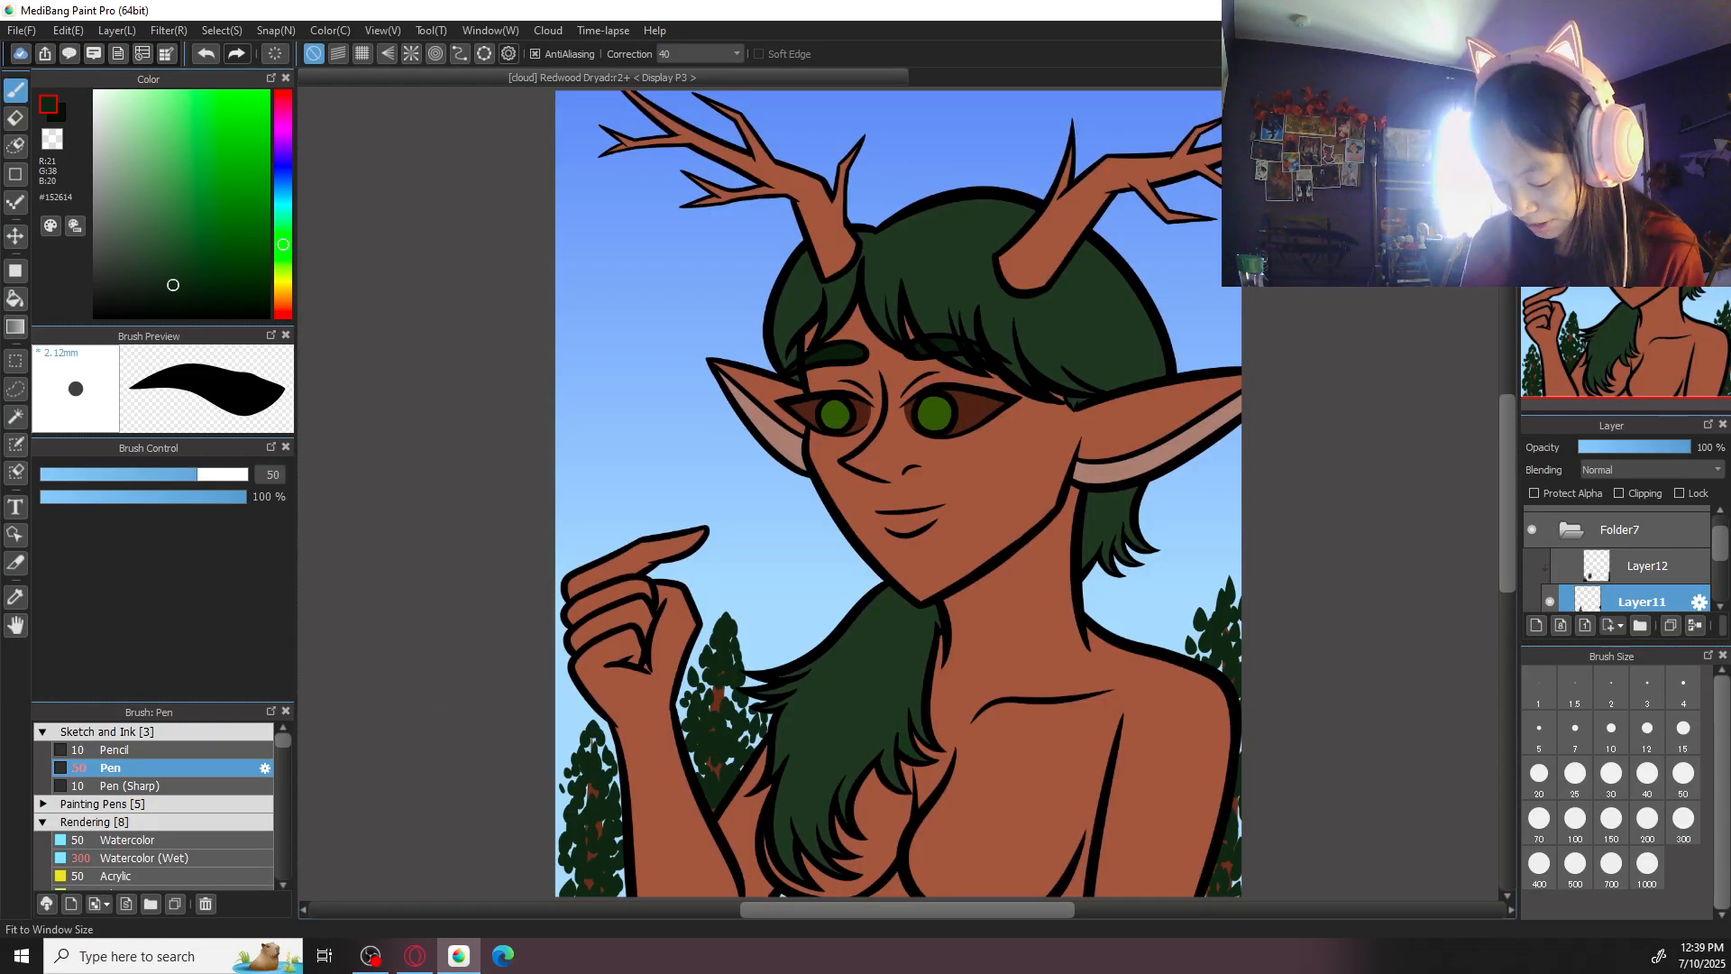
pyautogui.scroll(-2, 1361, 487)
pyautogui.click(1672, 572)
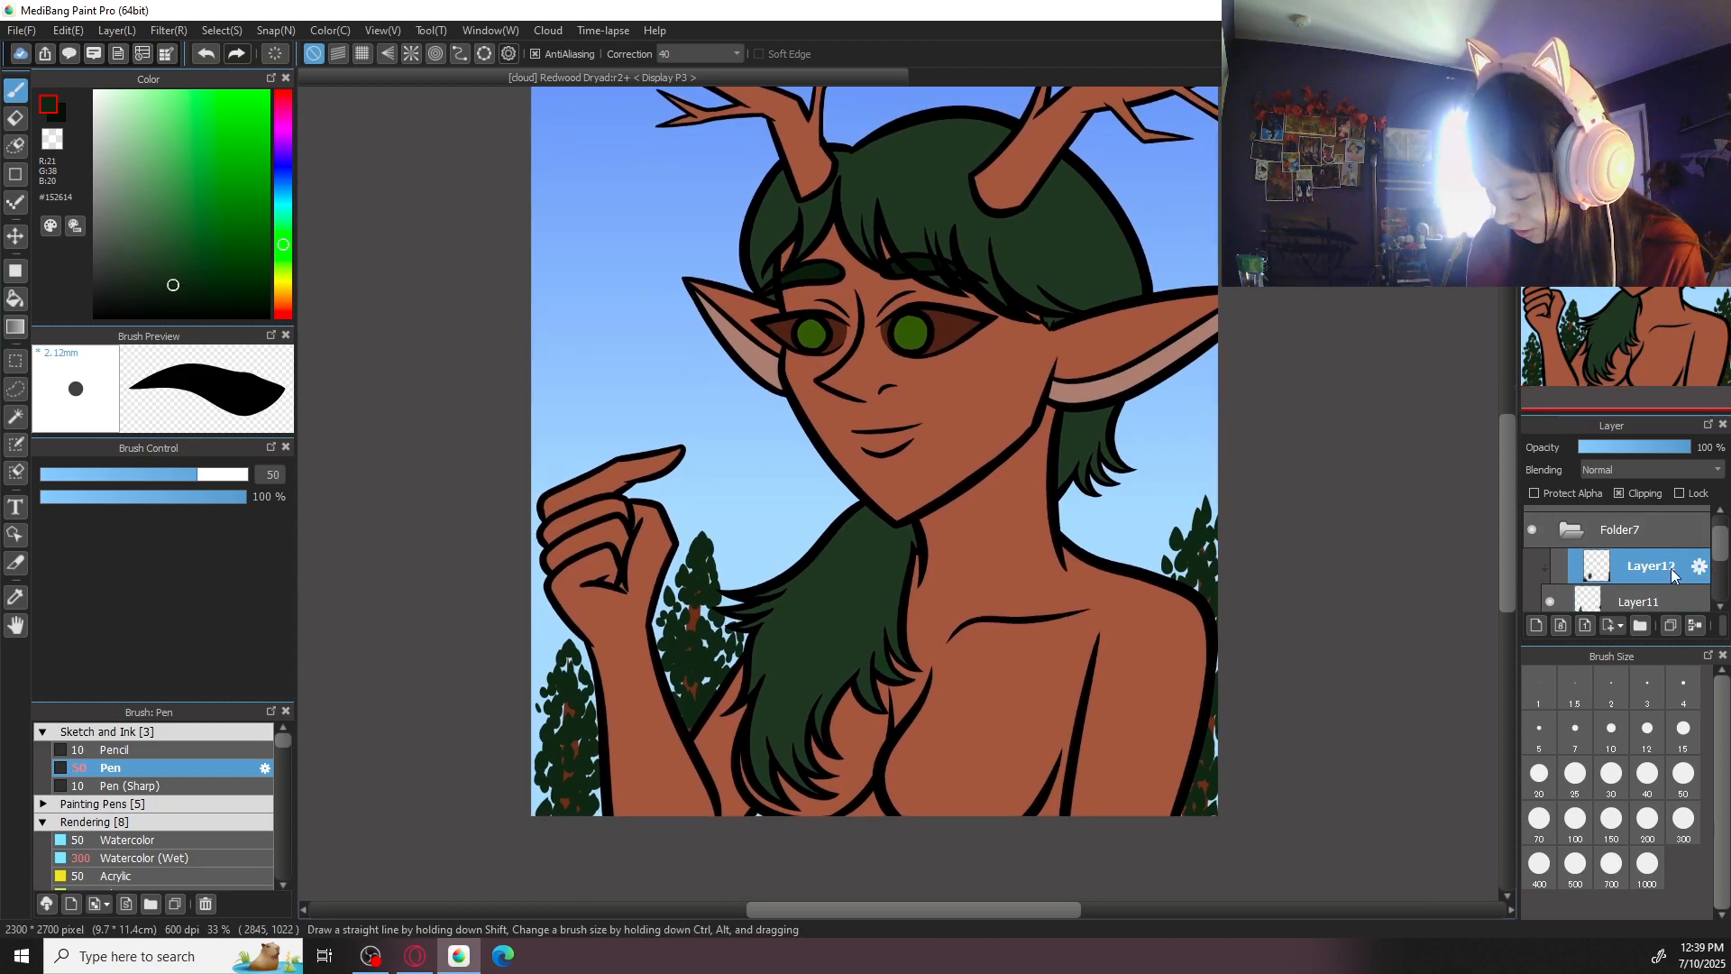
pyautogui.click(1559, 565)
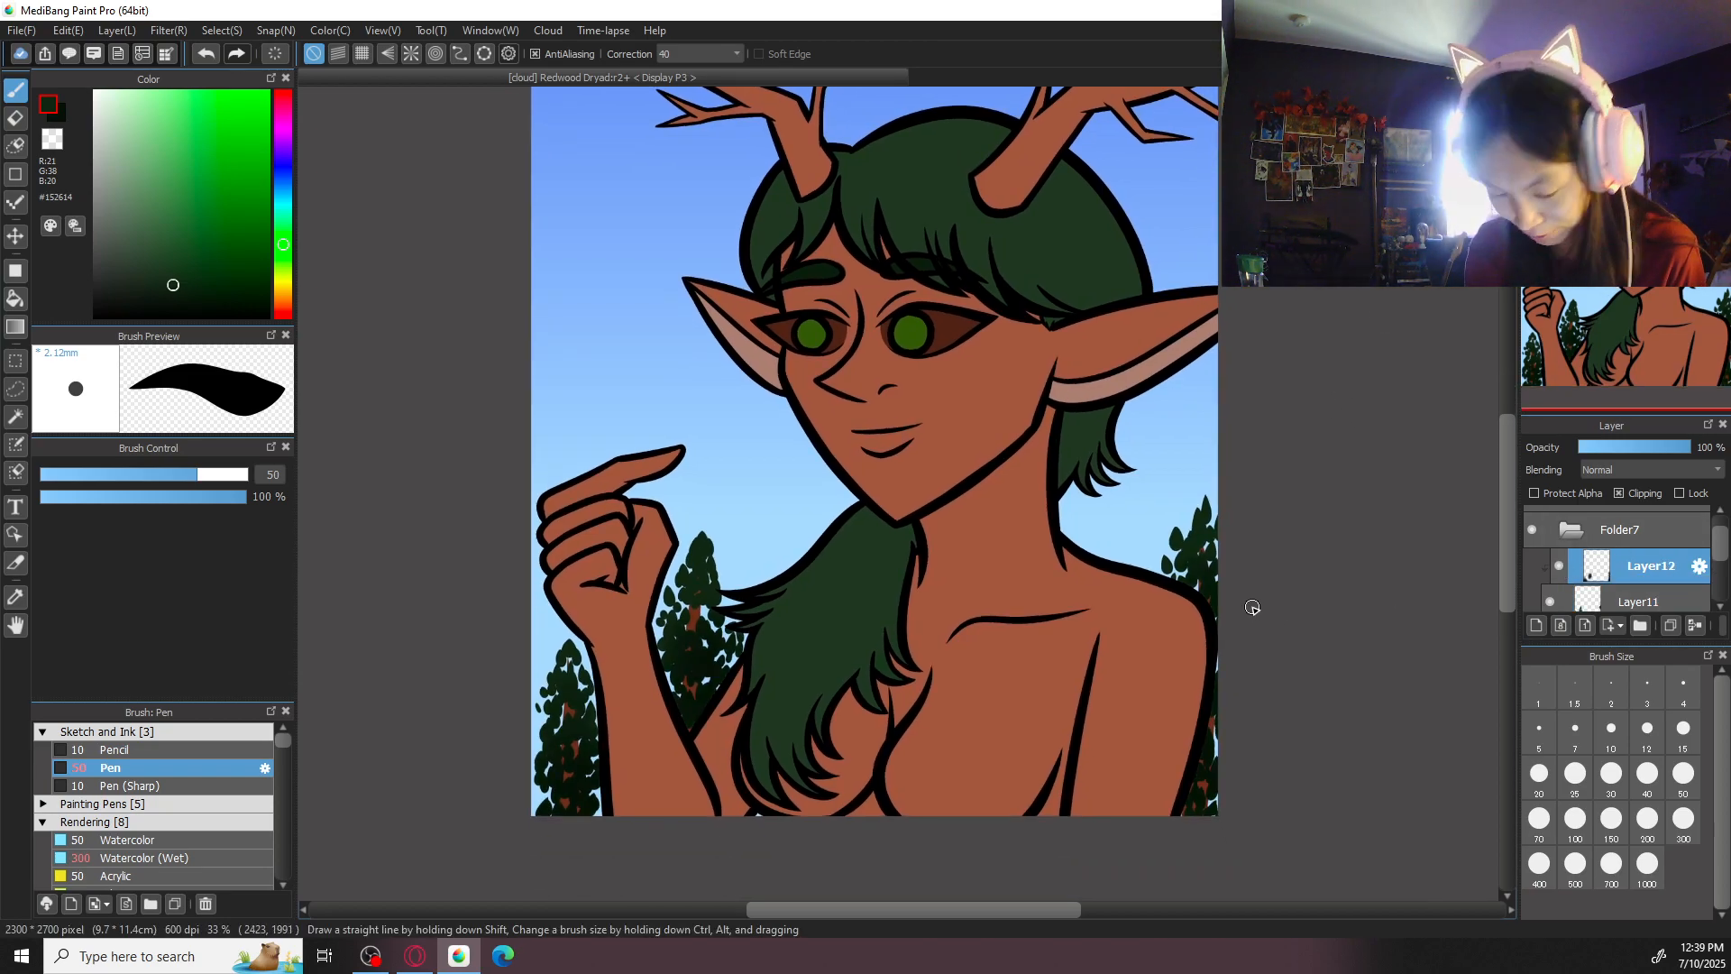
# - Shade the tree behind the far shoulder in #071107 with Watercolor (Wet), with stroke correction set to 0
pyautogui.press('x')
pyautogui.click(724, 55)
pyautogui.click(717, 70)
pyautogui.click(226, 734)
pyautogui.click(204, 804)
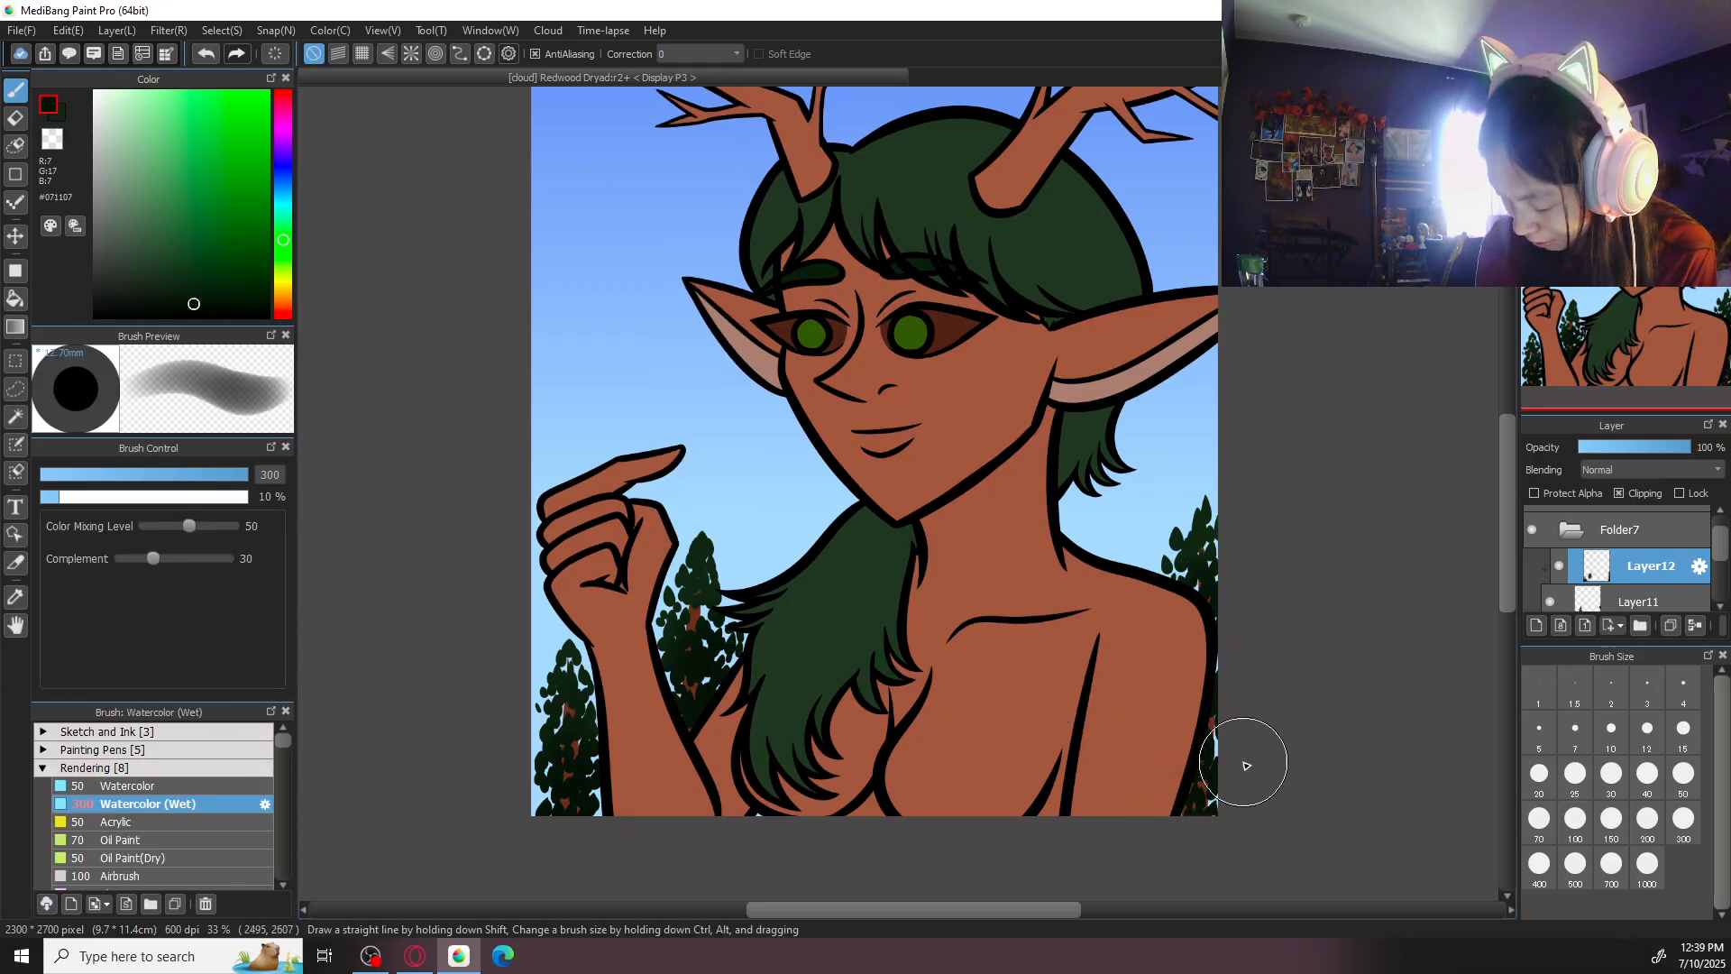
pyautogui.moveTo(1336, 732); pyautogui.dragTo(1118, 488)
pyautogui.keyDown('ctrl'); pyautogui.click(1114, 729); pyautogui.keyUp('ctrl')
pyautogui.hotkey('ctrl', '+')
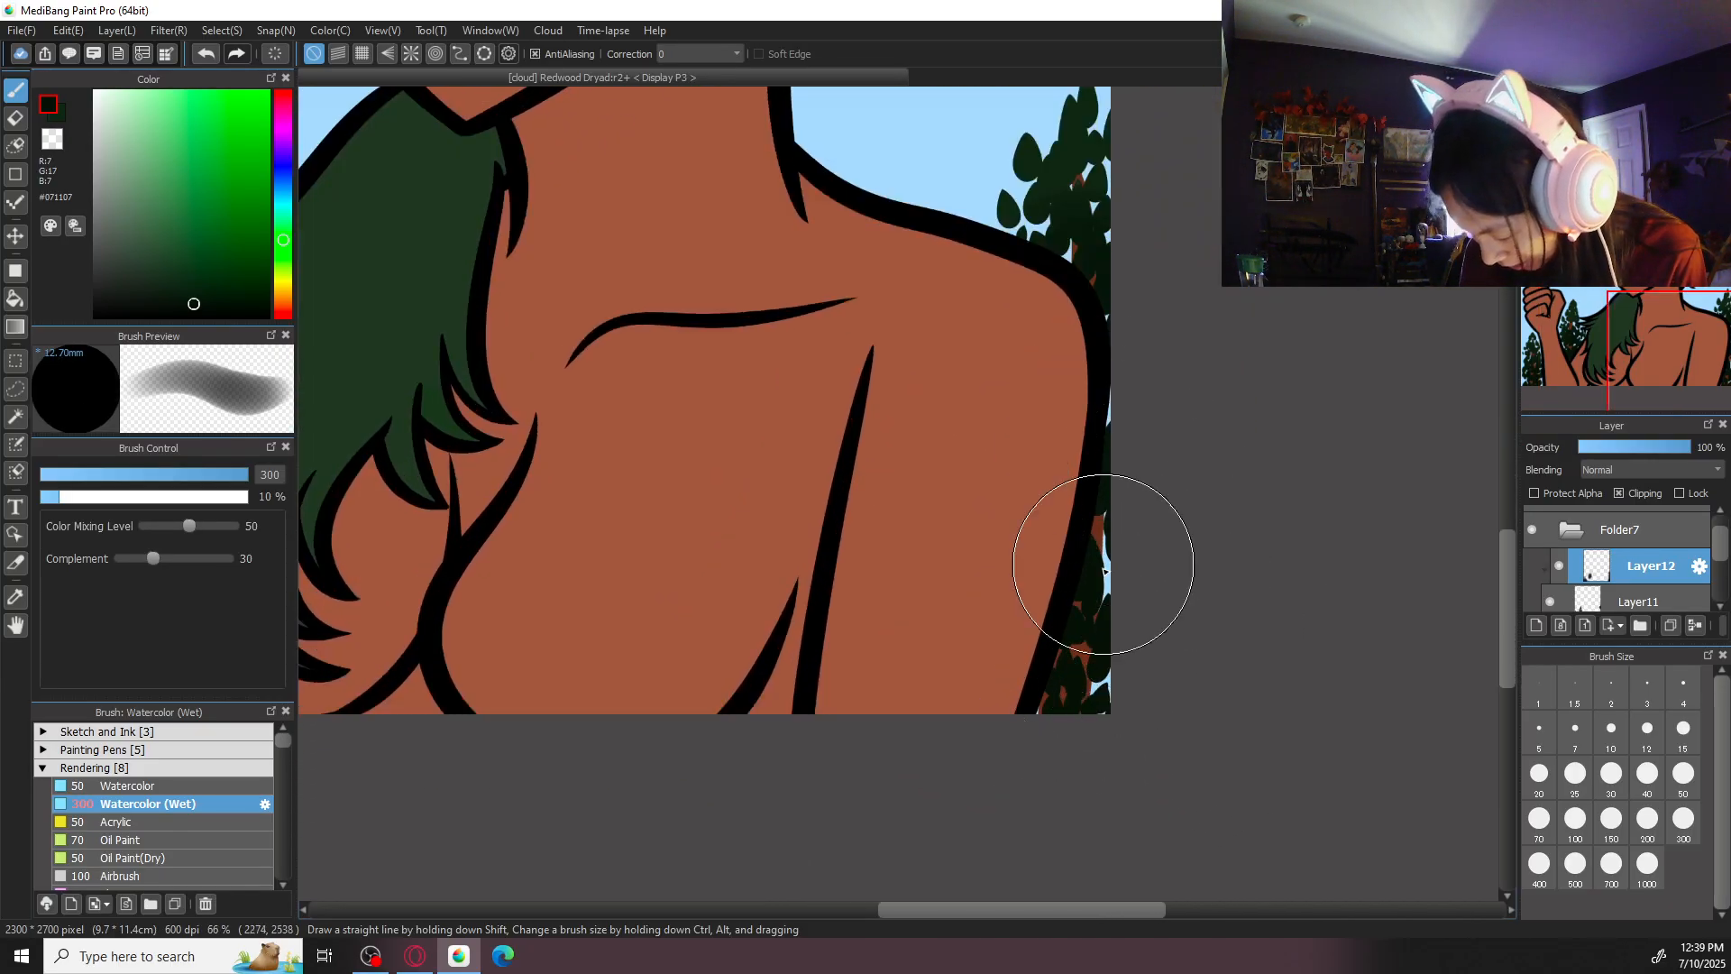
# - Add a new layer above the shading, clipped to the leaves, with its blending mode set to Add
pyautogui.hotkey('ctrl', '-')
pyautogui.hotkey('ctrl', '-')
pyautogui.moveTo(829, 478); pyautogui.dragTo(1128, 547)
pyautogui.hotkey('ctrl', '+')
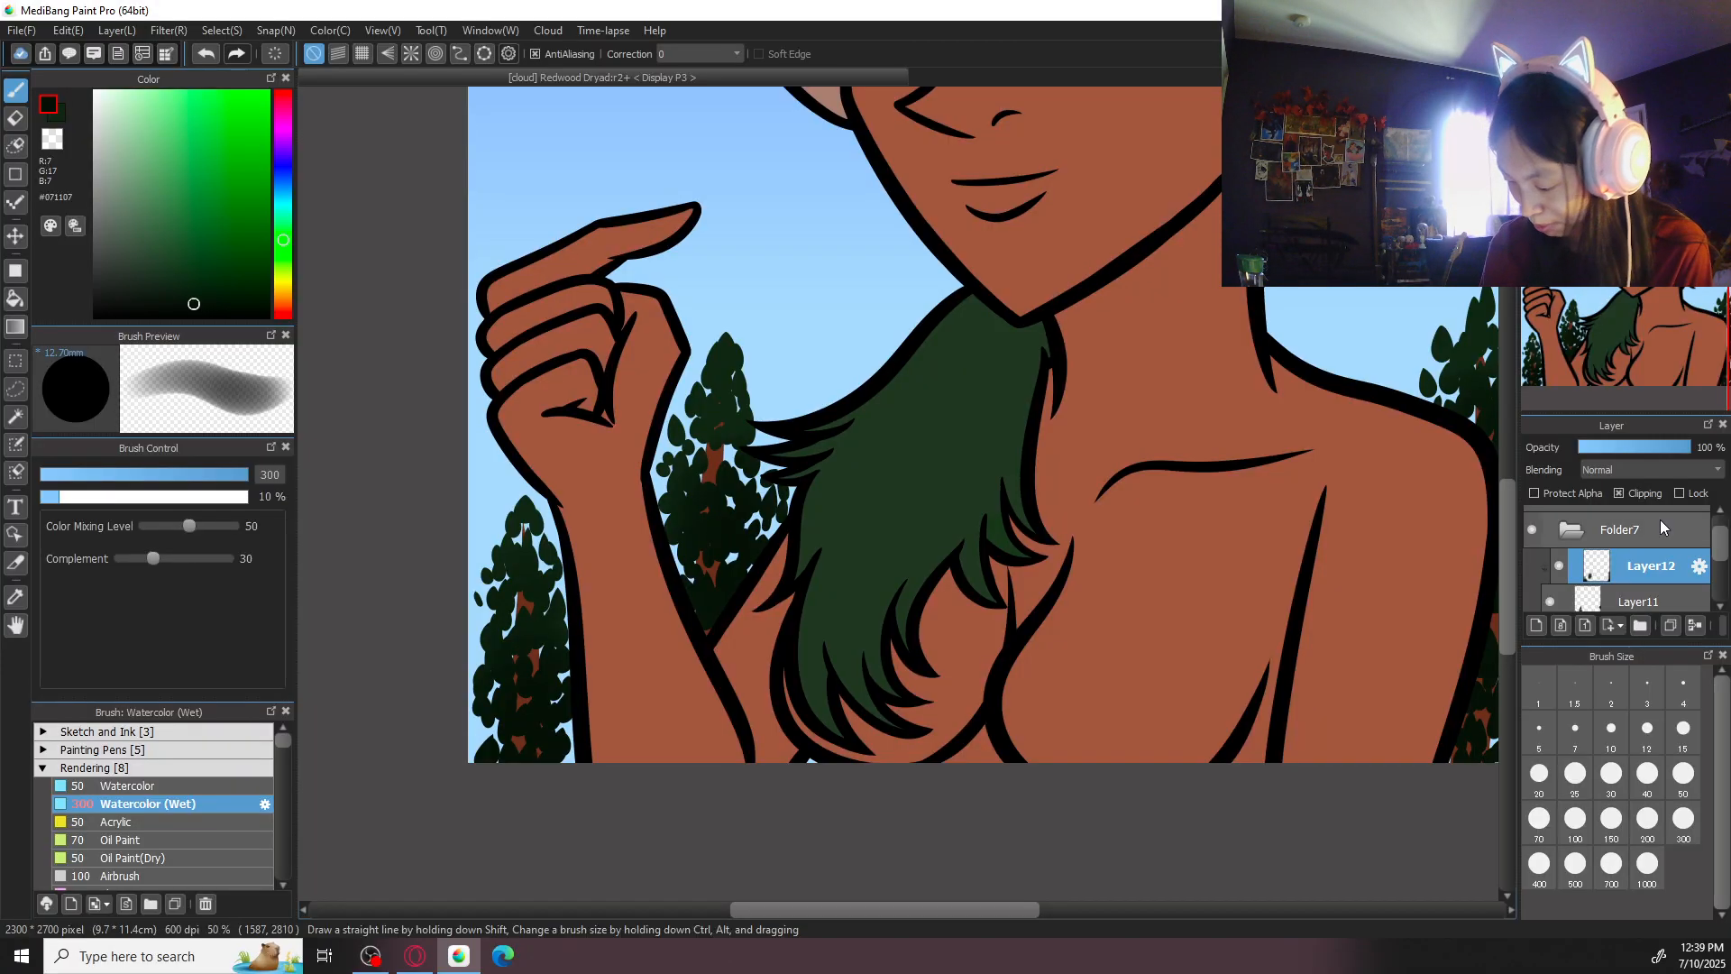
pyautogui.click(1537, 625)
pyautogui.click(1650, 469)
pyautogui.click(1634, 508)
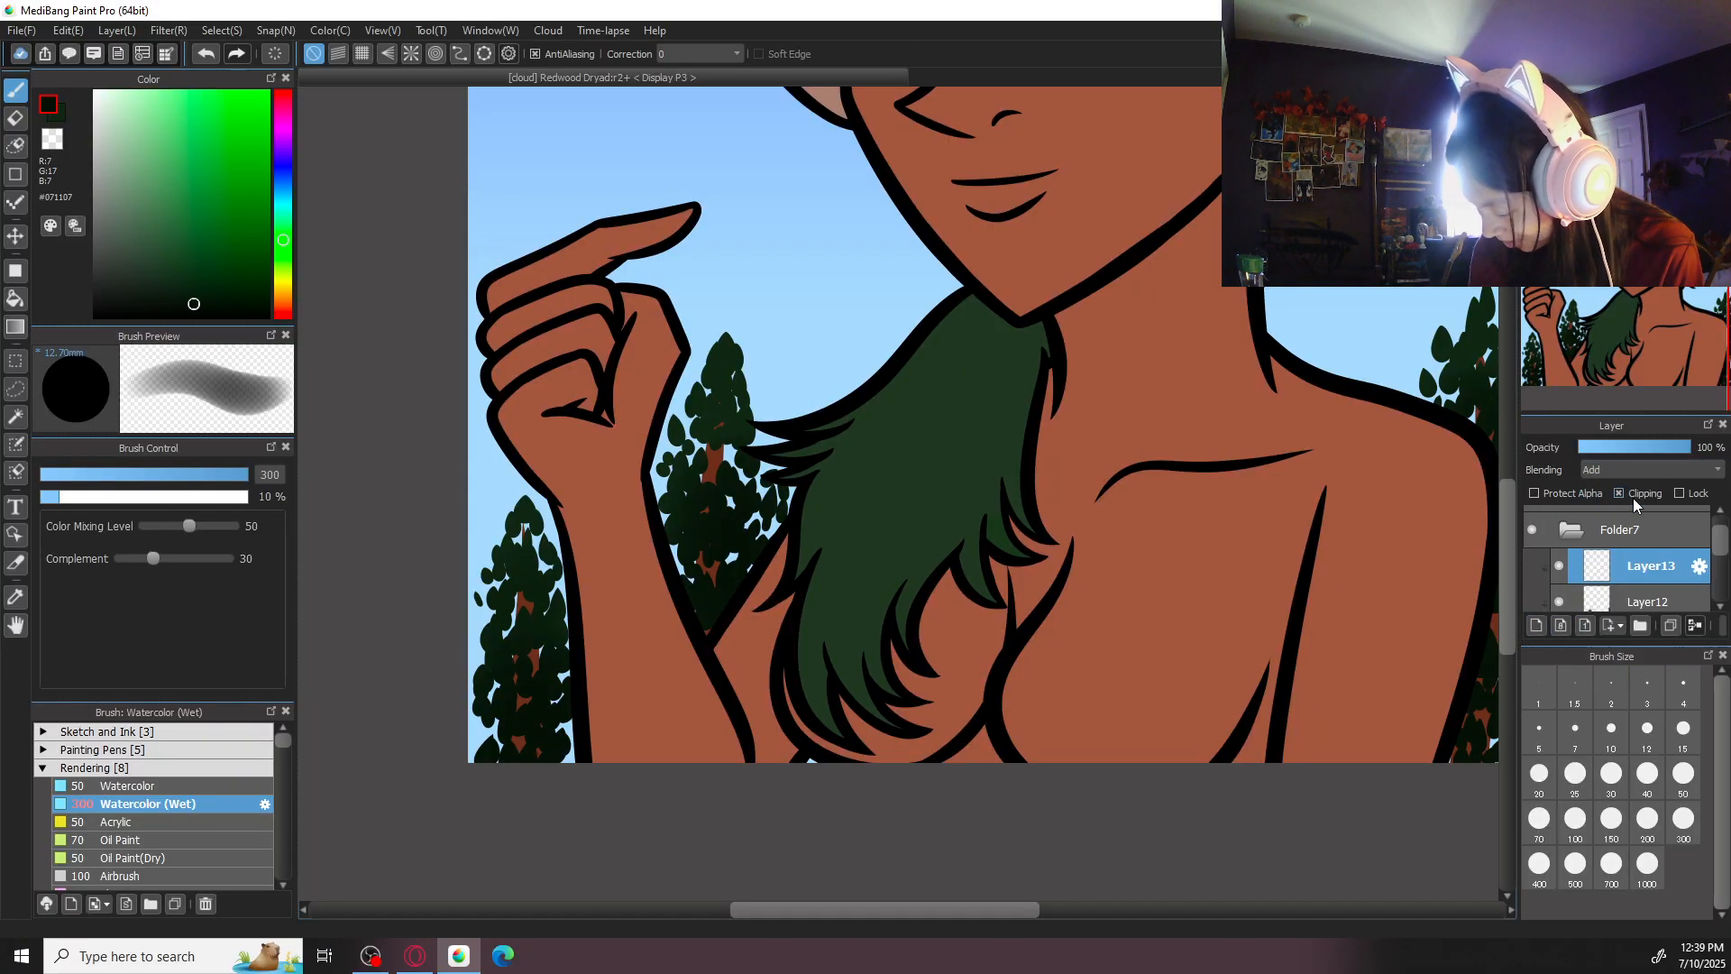
pyautogui.moveTo(1650, 453); pyautogui.dragTo(1700, 448)
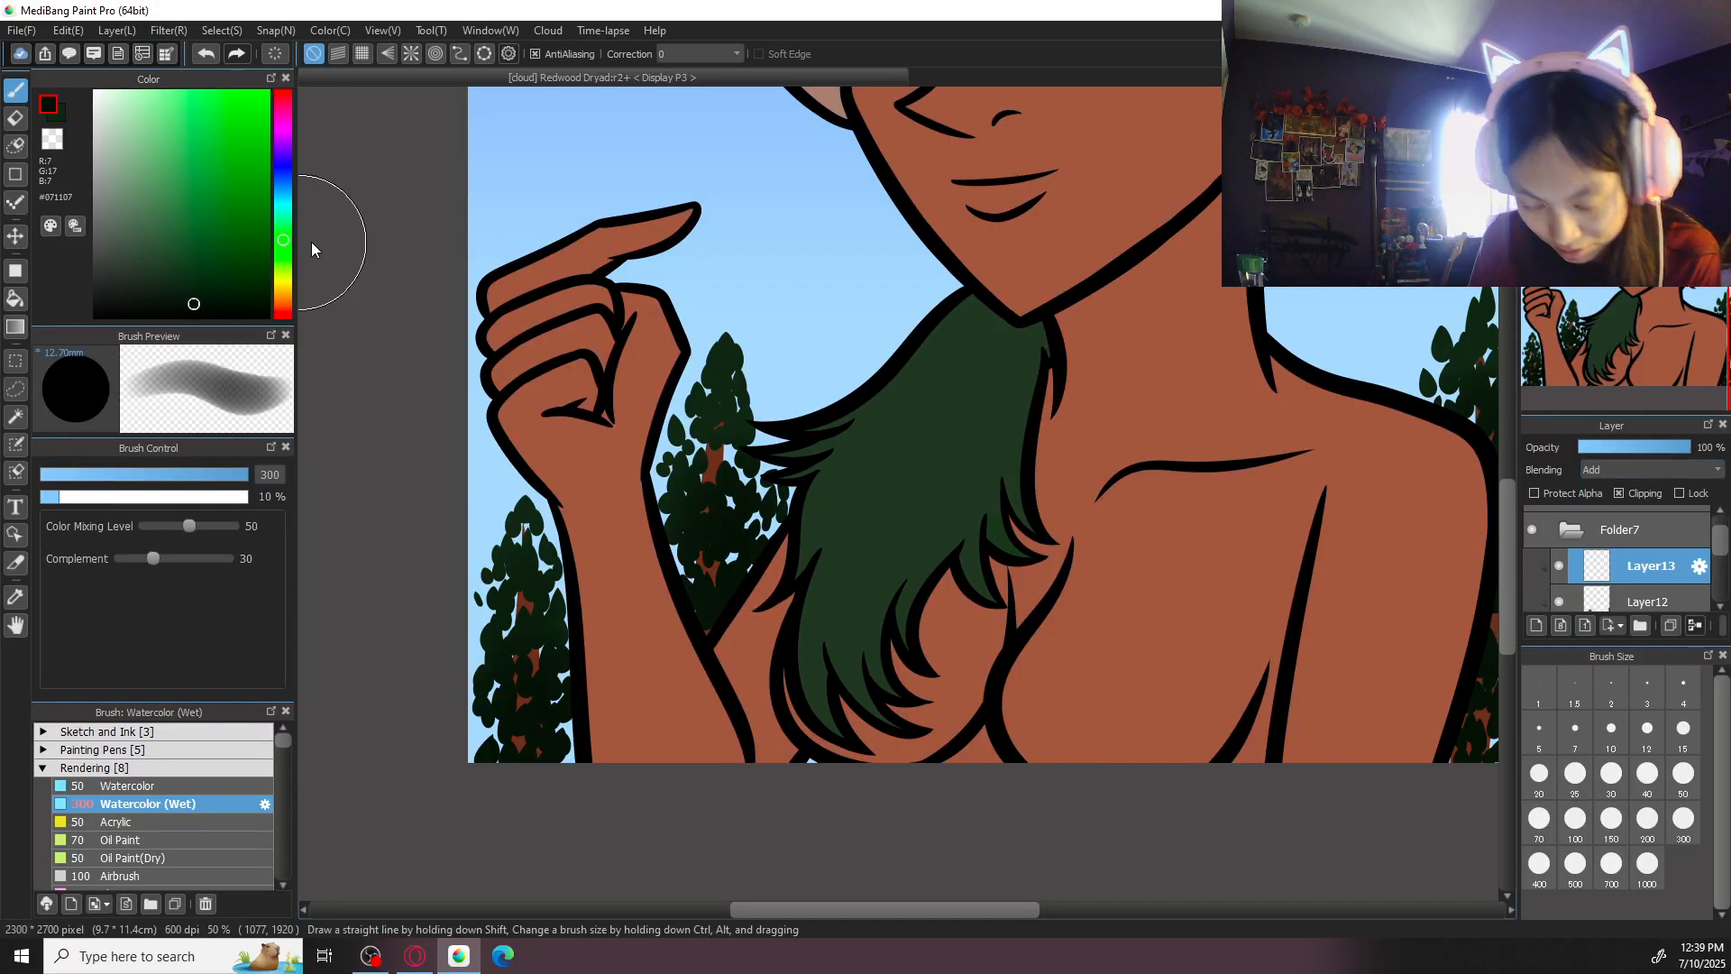
# - Start #2A562C highlights at the tip of the tree outside the forearm, reducing the brush size to 30
pyautogui.moveTo(530, 510)
pyautogui.mouseDown()
pyautogui.moveTo(505, 529)
pyautogui.moveTo(543, 553)
pyautogui.mouseUp()
pyautogui.hotkey('ctrl', 'z')
pyautogui.click(1577, 822)
pyautogui.hotkey('ctrl', 'z')
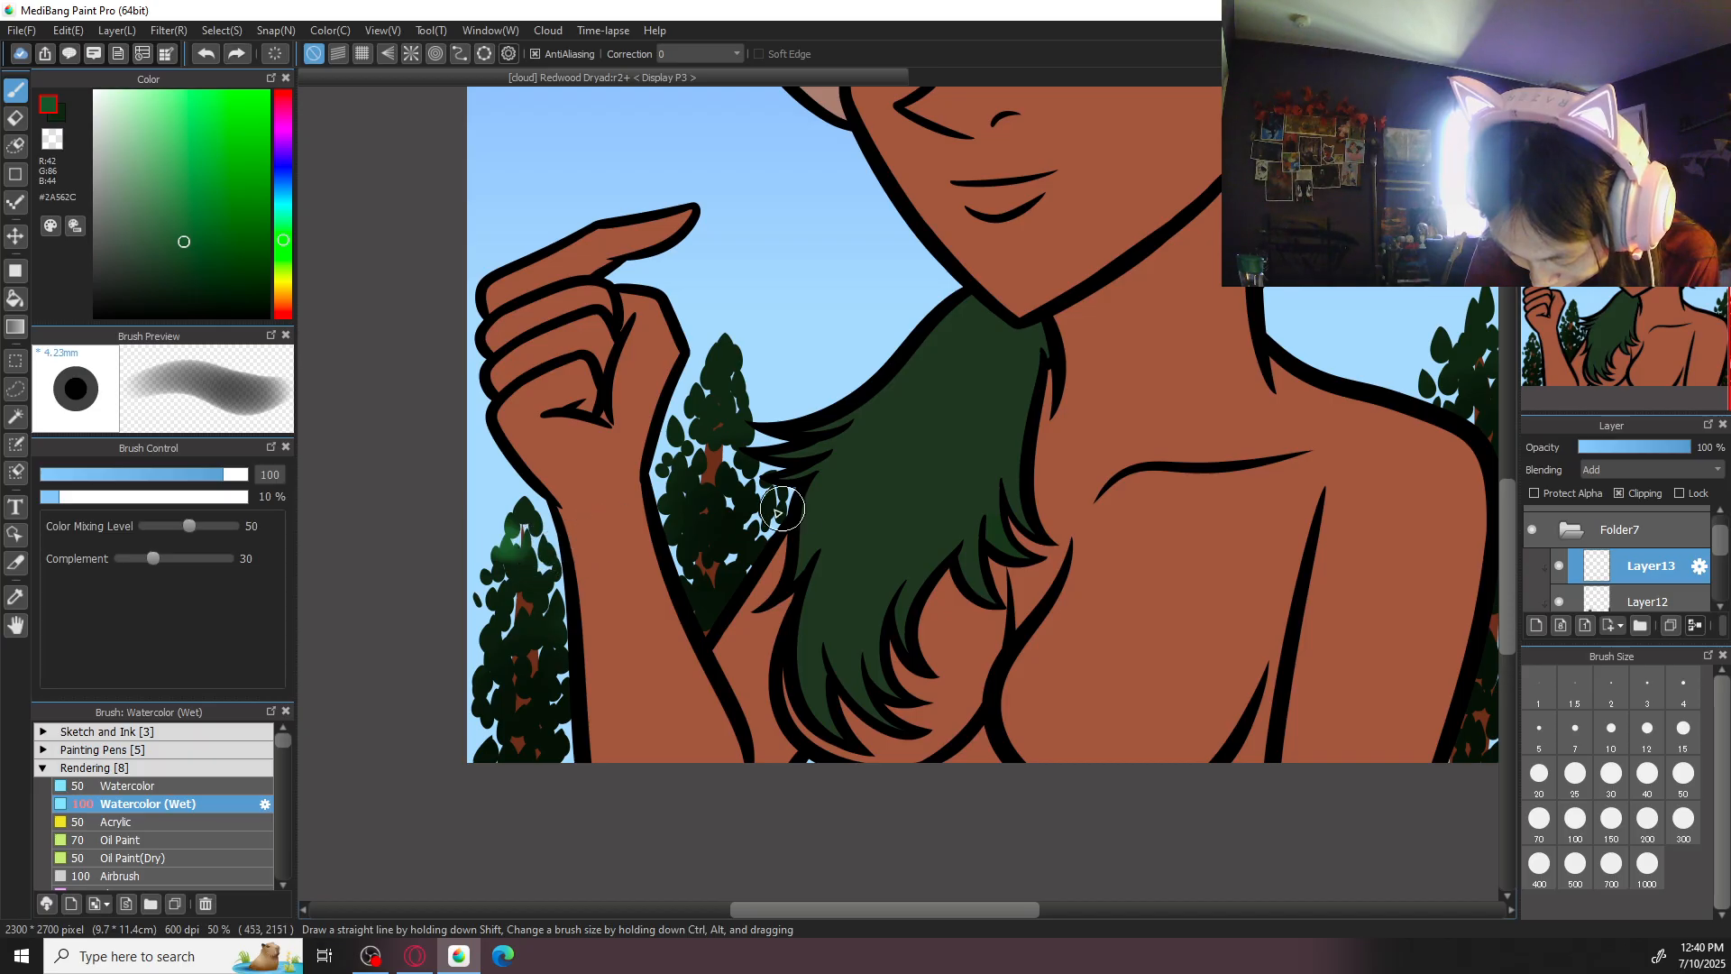
pyautogui.hotkey('ctrl', '+')
pyautogui.click(1539, 775)
pyautogui.moveTo(388, 554)
pyautogui.mouseDown()
pyautogui.moveTo(377, 539)
pyautogui.moveTo(390, 566)
pyautogui.mouseUp()
pyautogui.click(1612, 773)
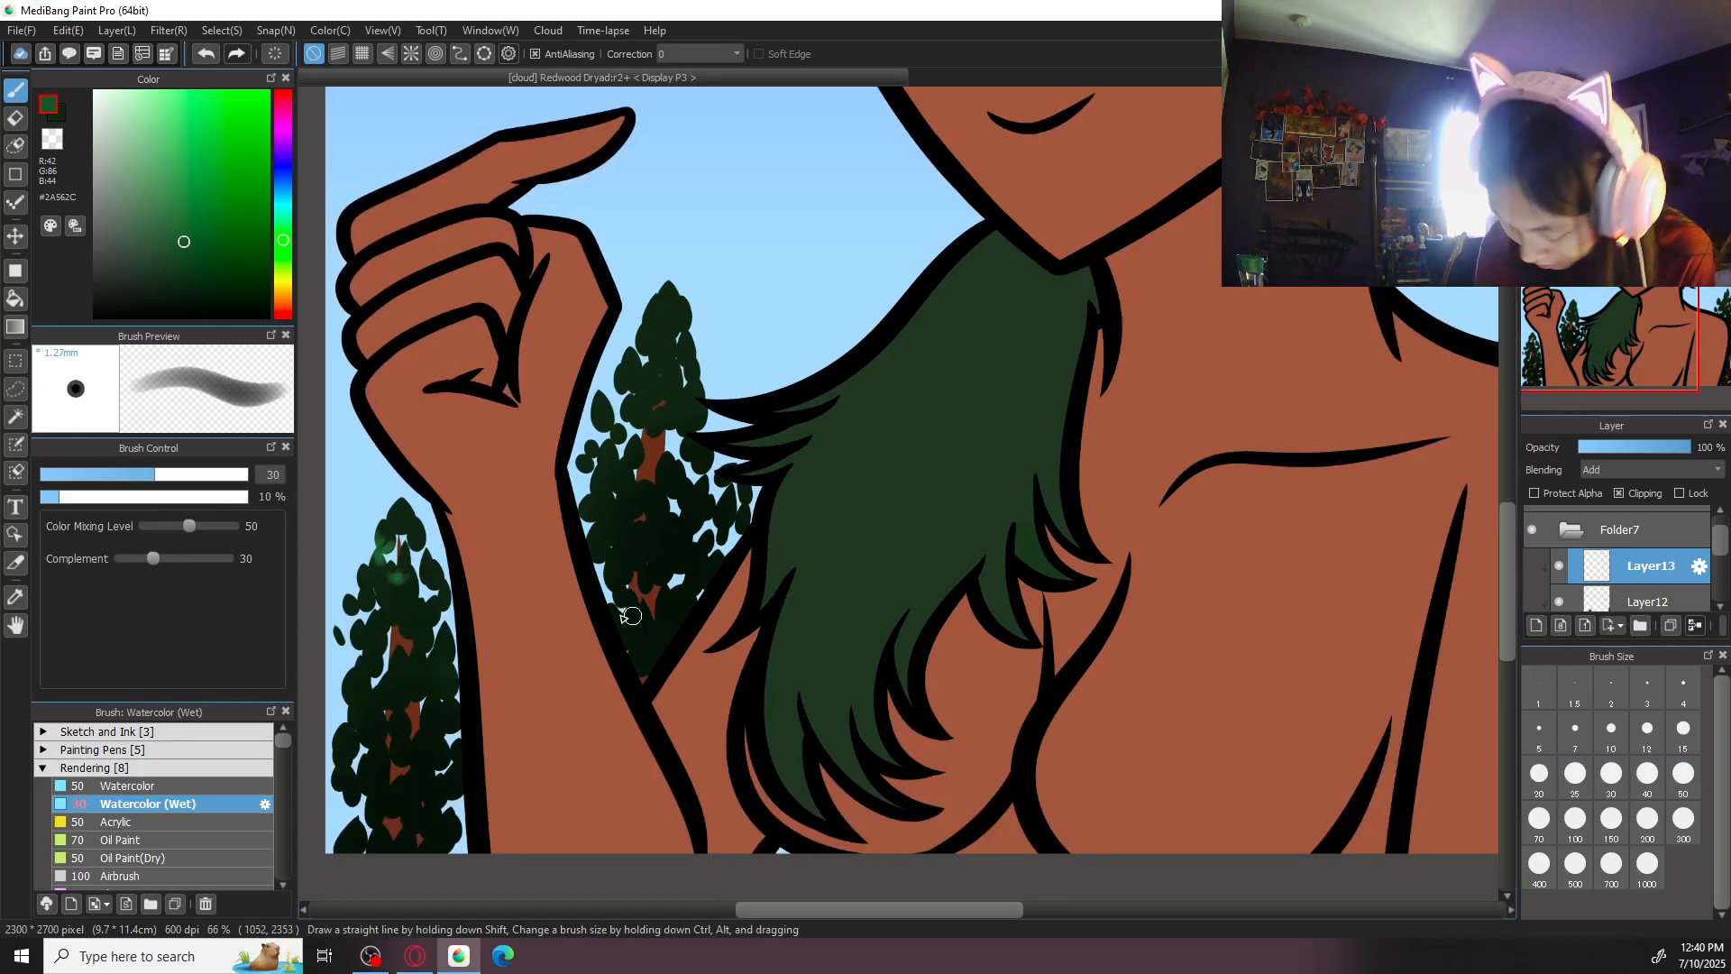
# - Continue the soft #2A562C highlights over the leaf clusters down the tree outside the forearm
pyautogui.moveTo(401, 605); pyautogui.dragTo(387, 596)
pyautogui.moveTo(371, 688); pyautogui.dragTo(362, 699)
pyautogui.moveTo(580, 668); pyautogui.dragTo(801, 532)
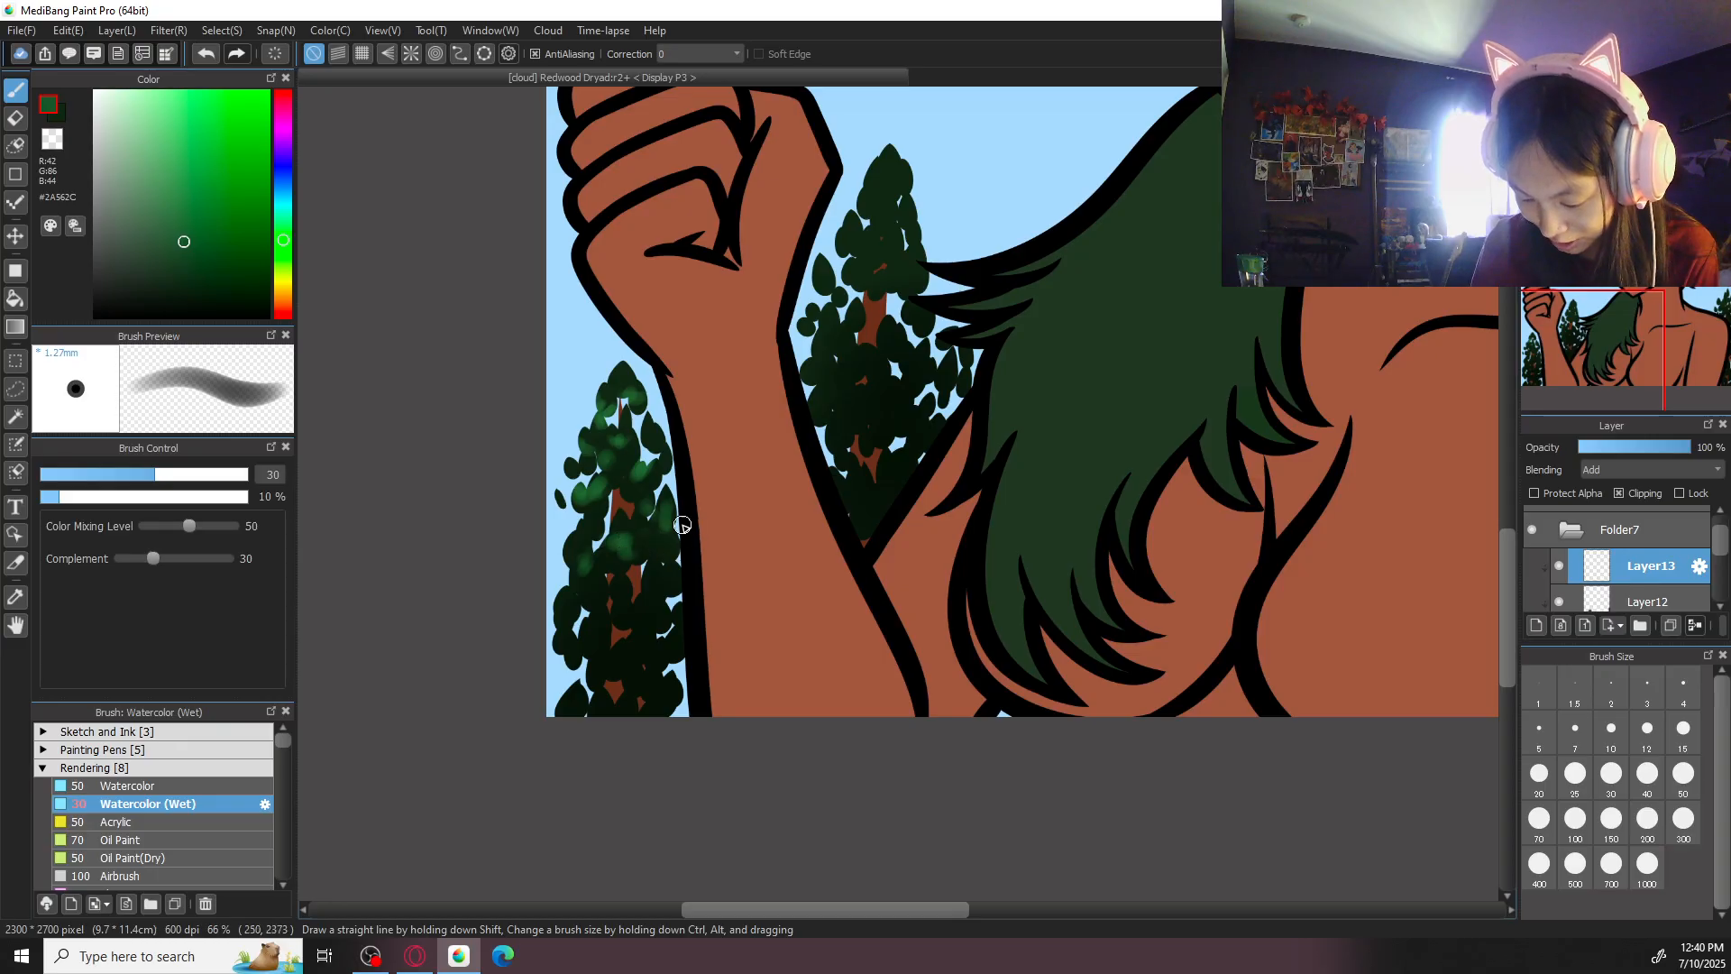
pyautogui.moveTo(601, 592); pyautogui.dragTo(641, 540)
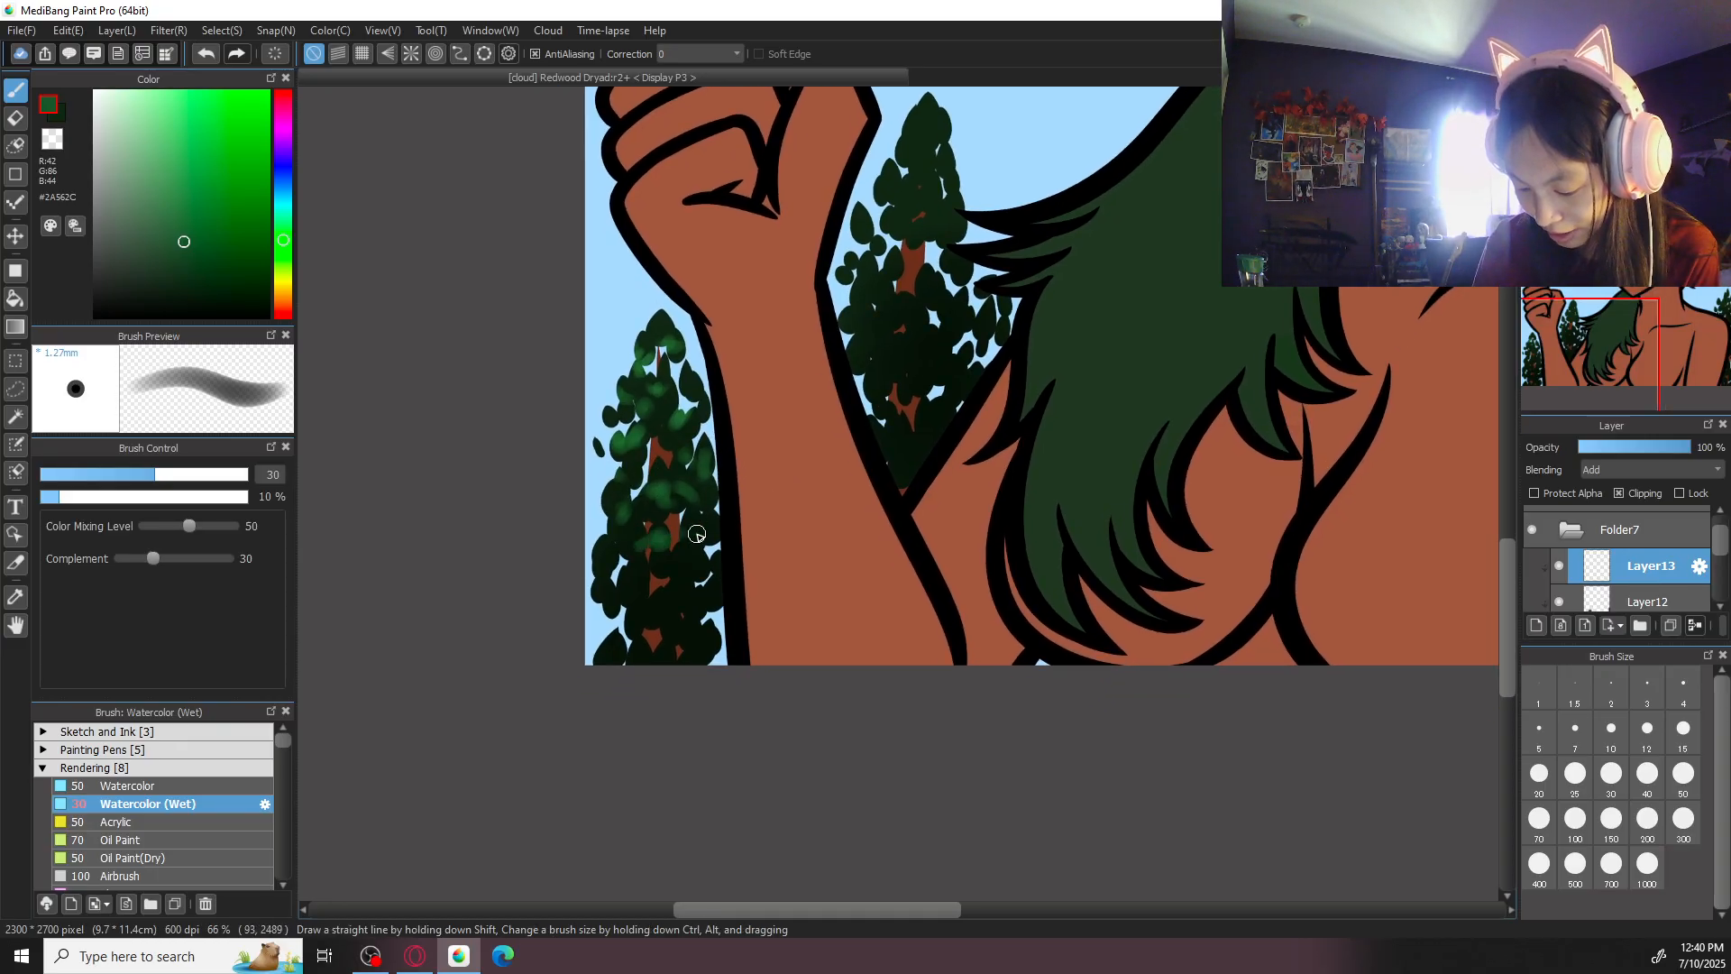
# - Highlight the leaf clusters of the tree between the forearm and the hair in #2A562C, and set the brush size to 50
pyautogui.moveTo(1014, 341); pyautogui.dragTo(875, 575)
pyautogui.hotkey('ctrl', 'z')
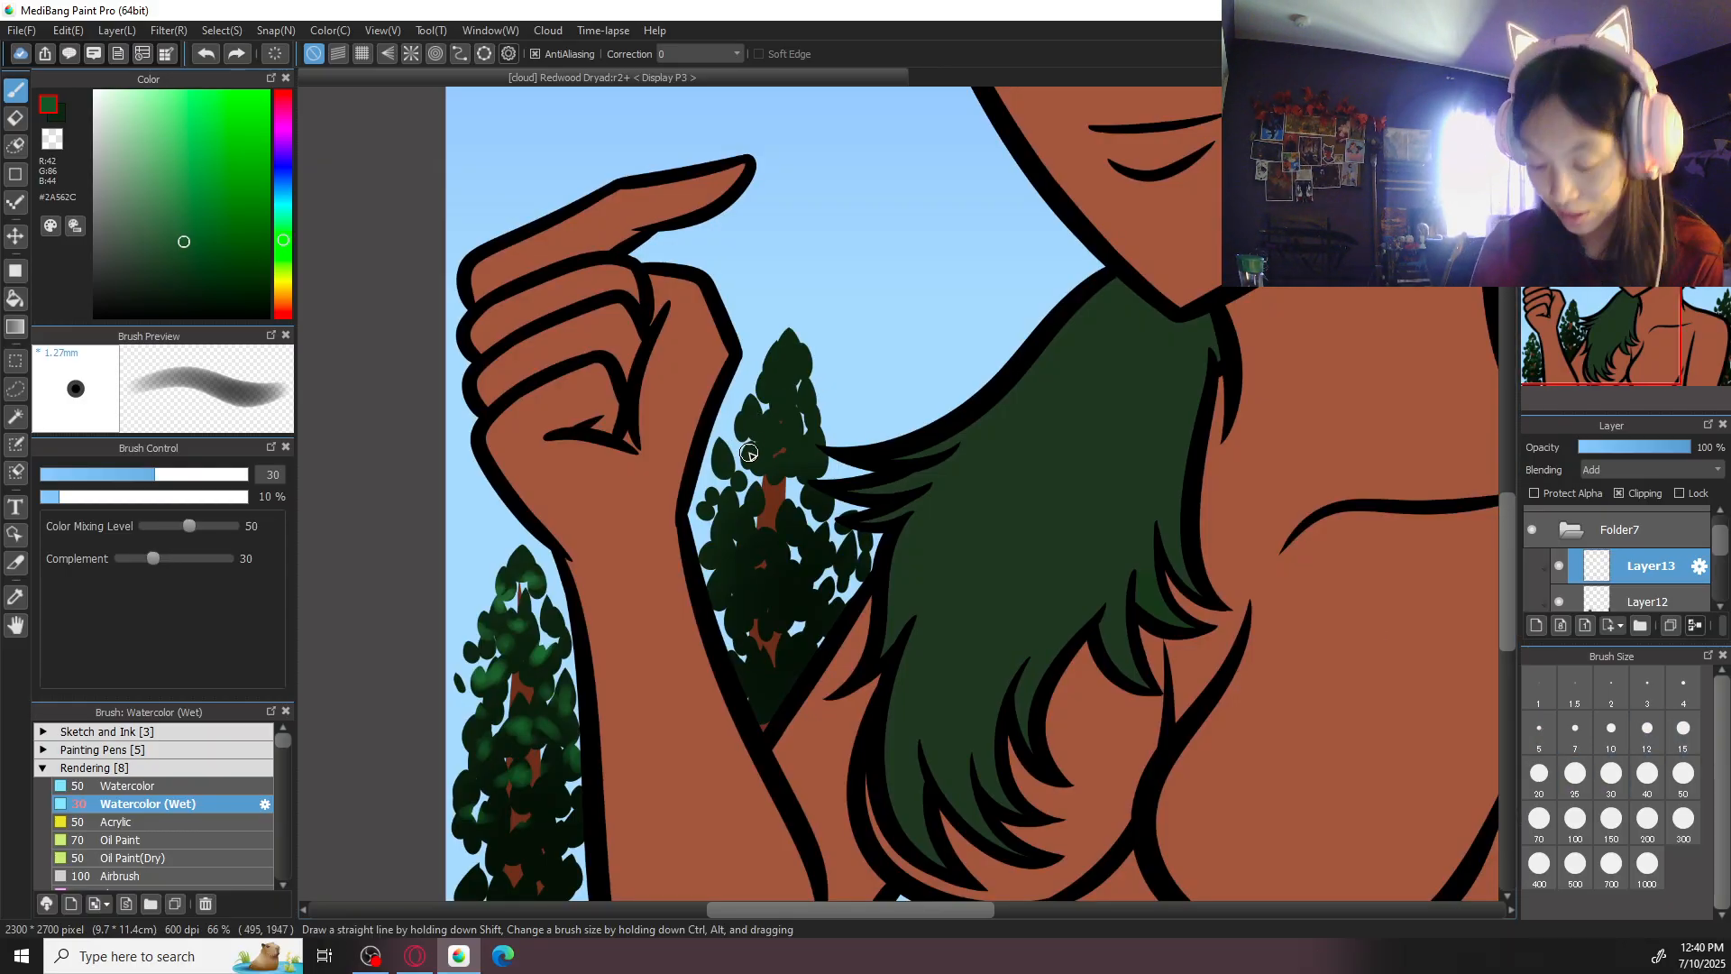
pyautogui.moveTo(772, 341); pyautogui.dragTo(818, 337)
pyautogui.moveTo(782, 385)
pyautogui.mouseDown()
pyautogui.moveTo(828, 398)
pyautogui.moveTo(772, 401)
pyautogui.moveTo(823, 391)
pyautogui.moveTo(793, 378)
pyautogui.moveTo(812, 367)
pyautogui.moveTo(806, 404)
pyautogui.moveTo(746, 425)
pyautogui.moveTo(817, 450)
pyautogui.mouseUp()
pyautogui.hotkey('ctrl', 'z')
pyautogui.moveTo(714, 462)
pyautogui.mouseDown()
pyautogui.moveTo(748, 528)
pyautogui.moveTo(854, 545)
pyautogui.mouseUp()
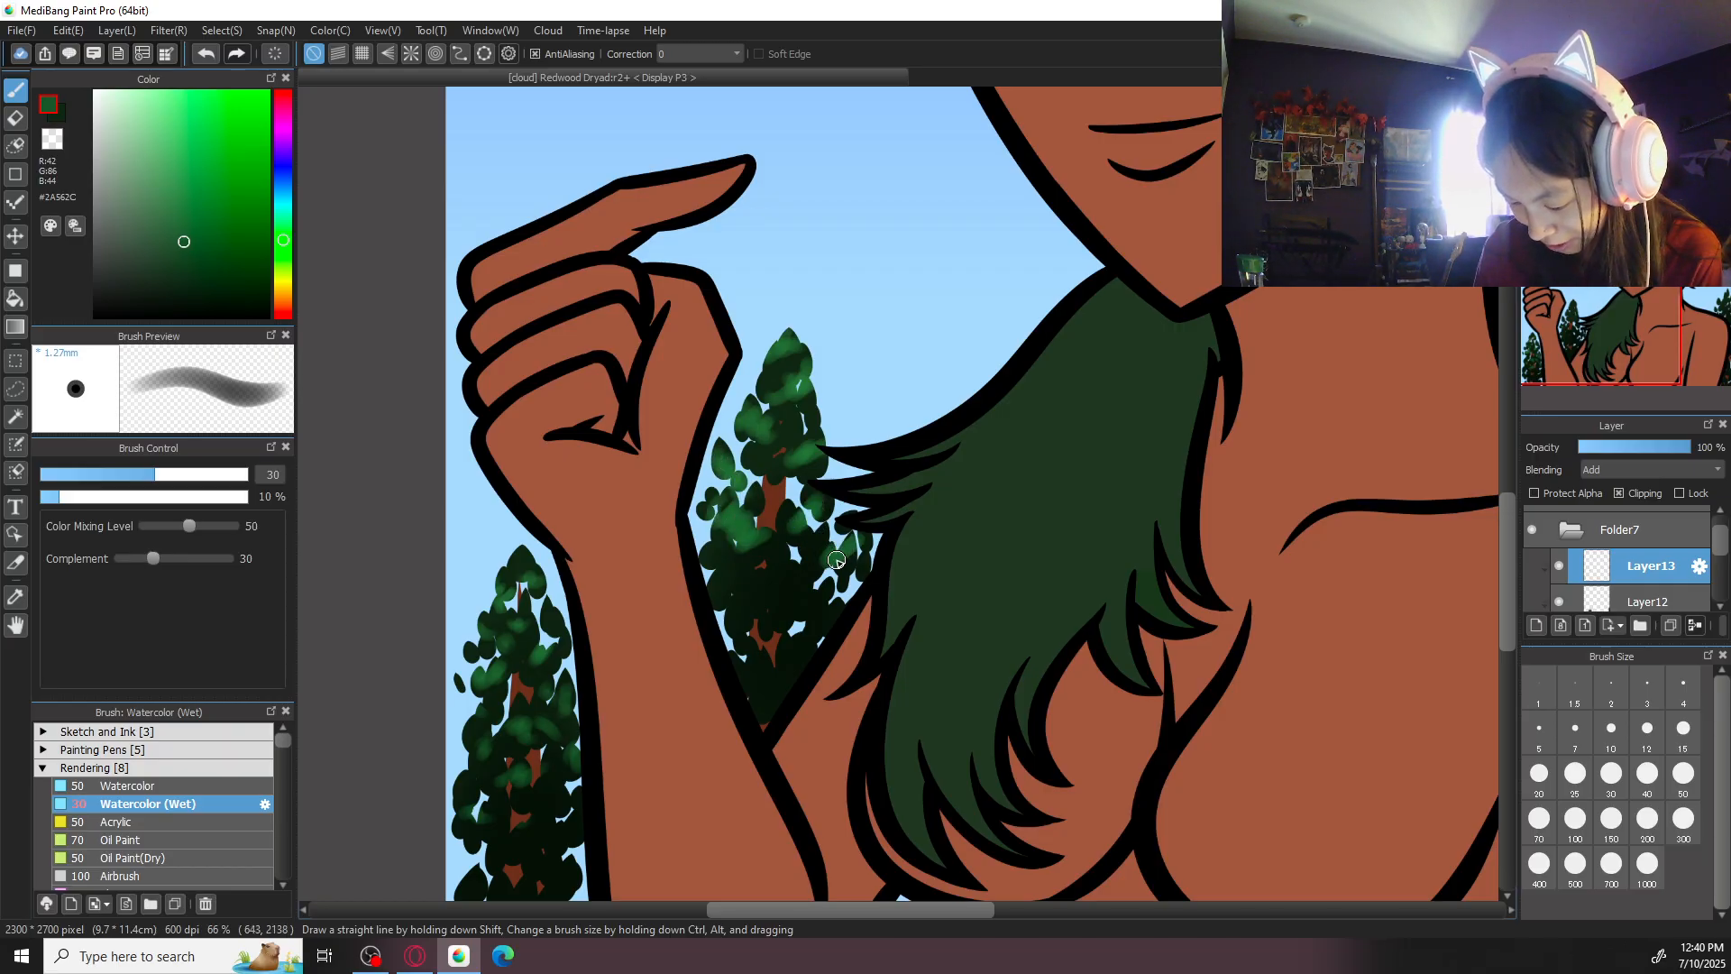
pyautogui.moveTo(707, 568)
pyautogui.mouseDown()
pyautogui.moveTo(771, 595)
pyautogui.moveTo(836, 586)
pyautogui.mouseUp()
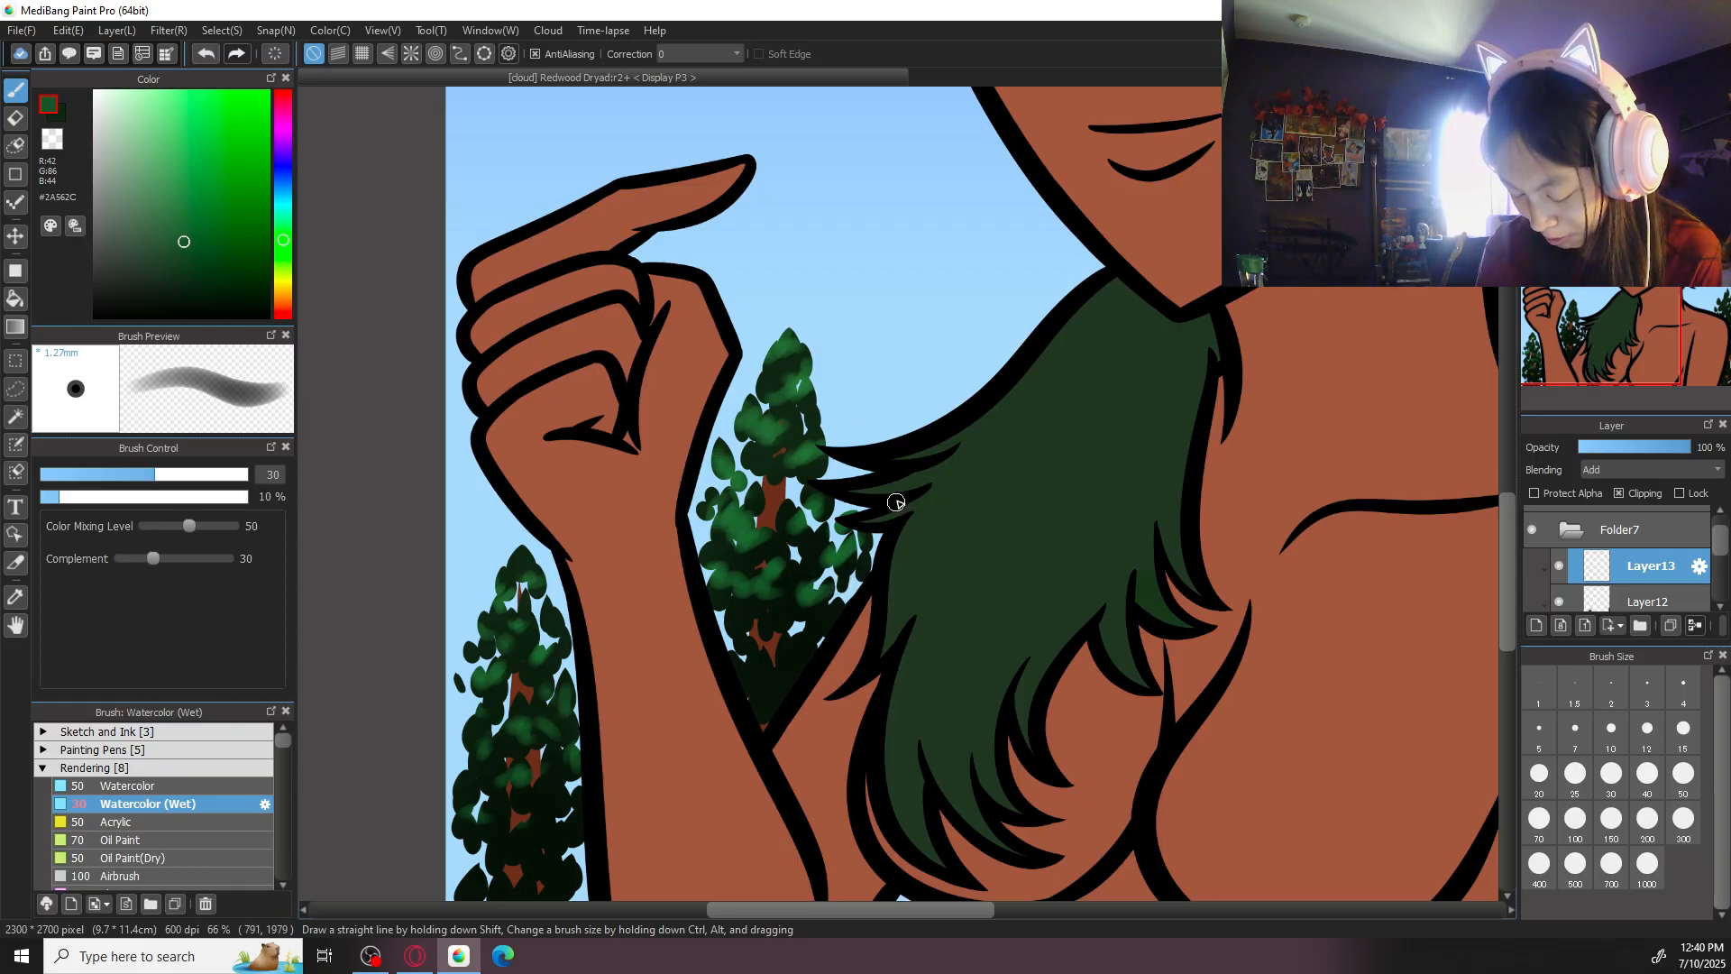
pyautogui.click(1683, 773)
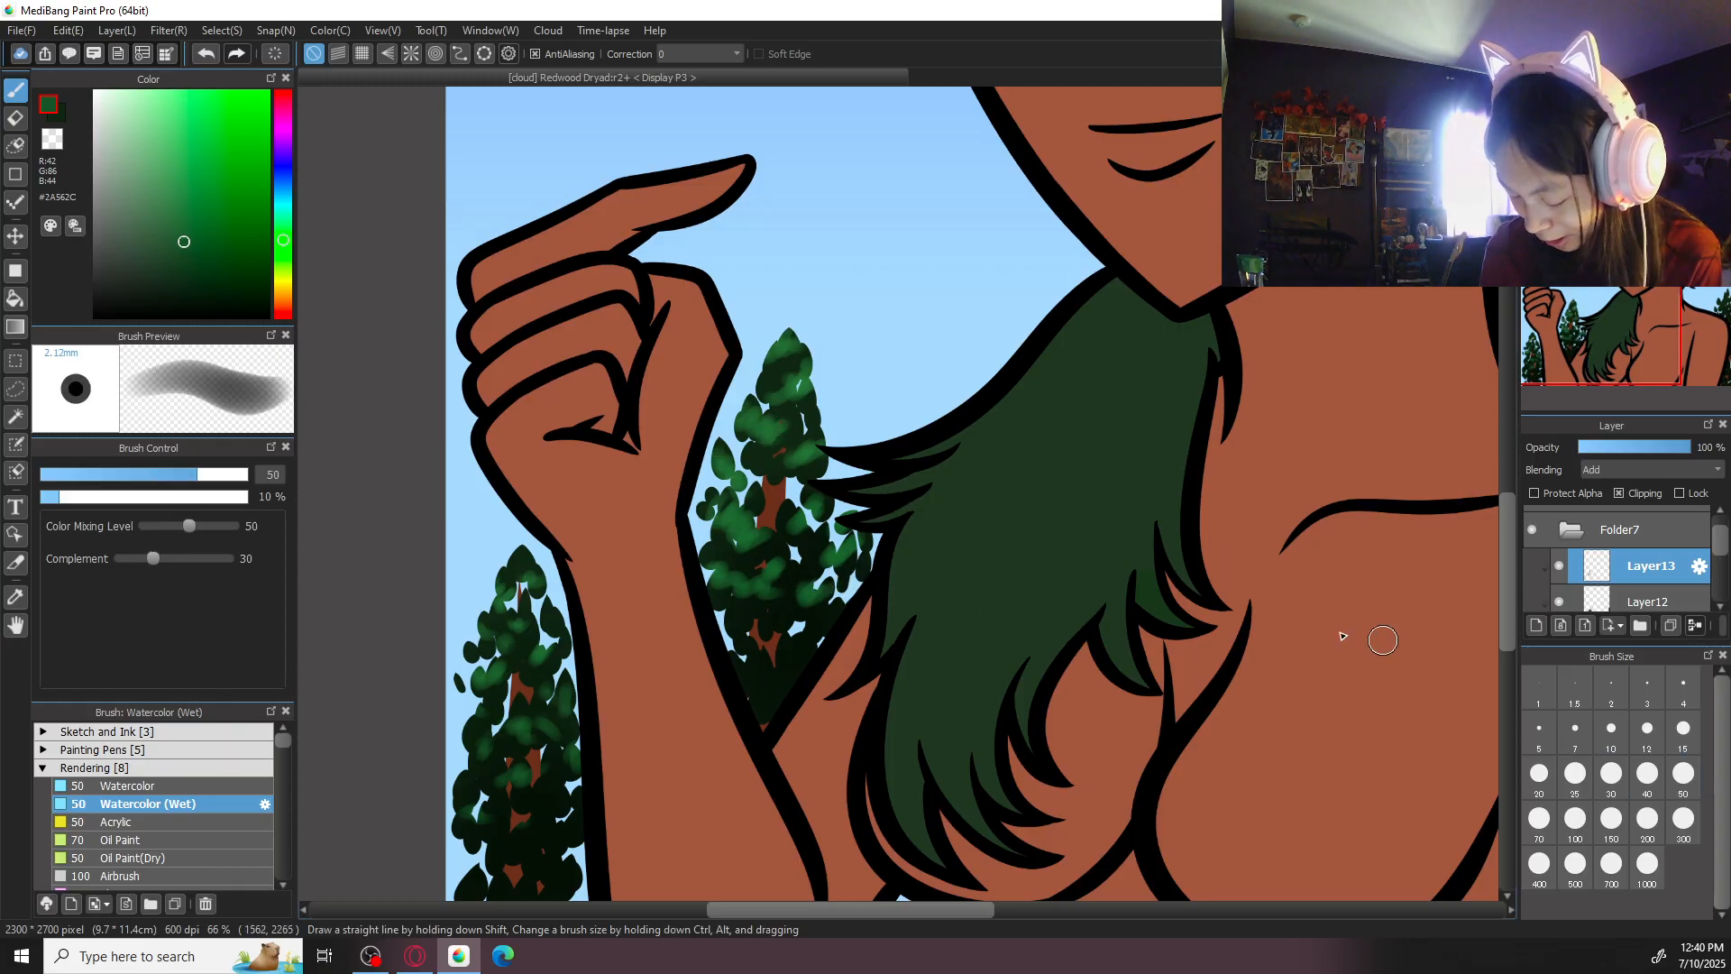
# - Set the brush size to 30 and add #2A562C highlights to the lower leaf clusters of the tree between the forearm and the hair
pyautogui.click(1616, 778)
pyautogui.moveTo(755, 634); pyautogui.dragTo(824, 629)
pyautogui.moveTo(754, 675); pyautogui.dragTo(814, 666)
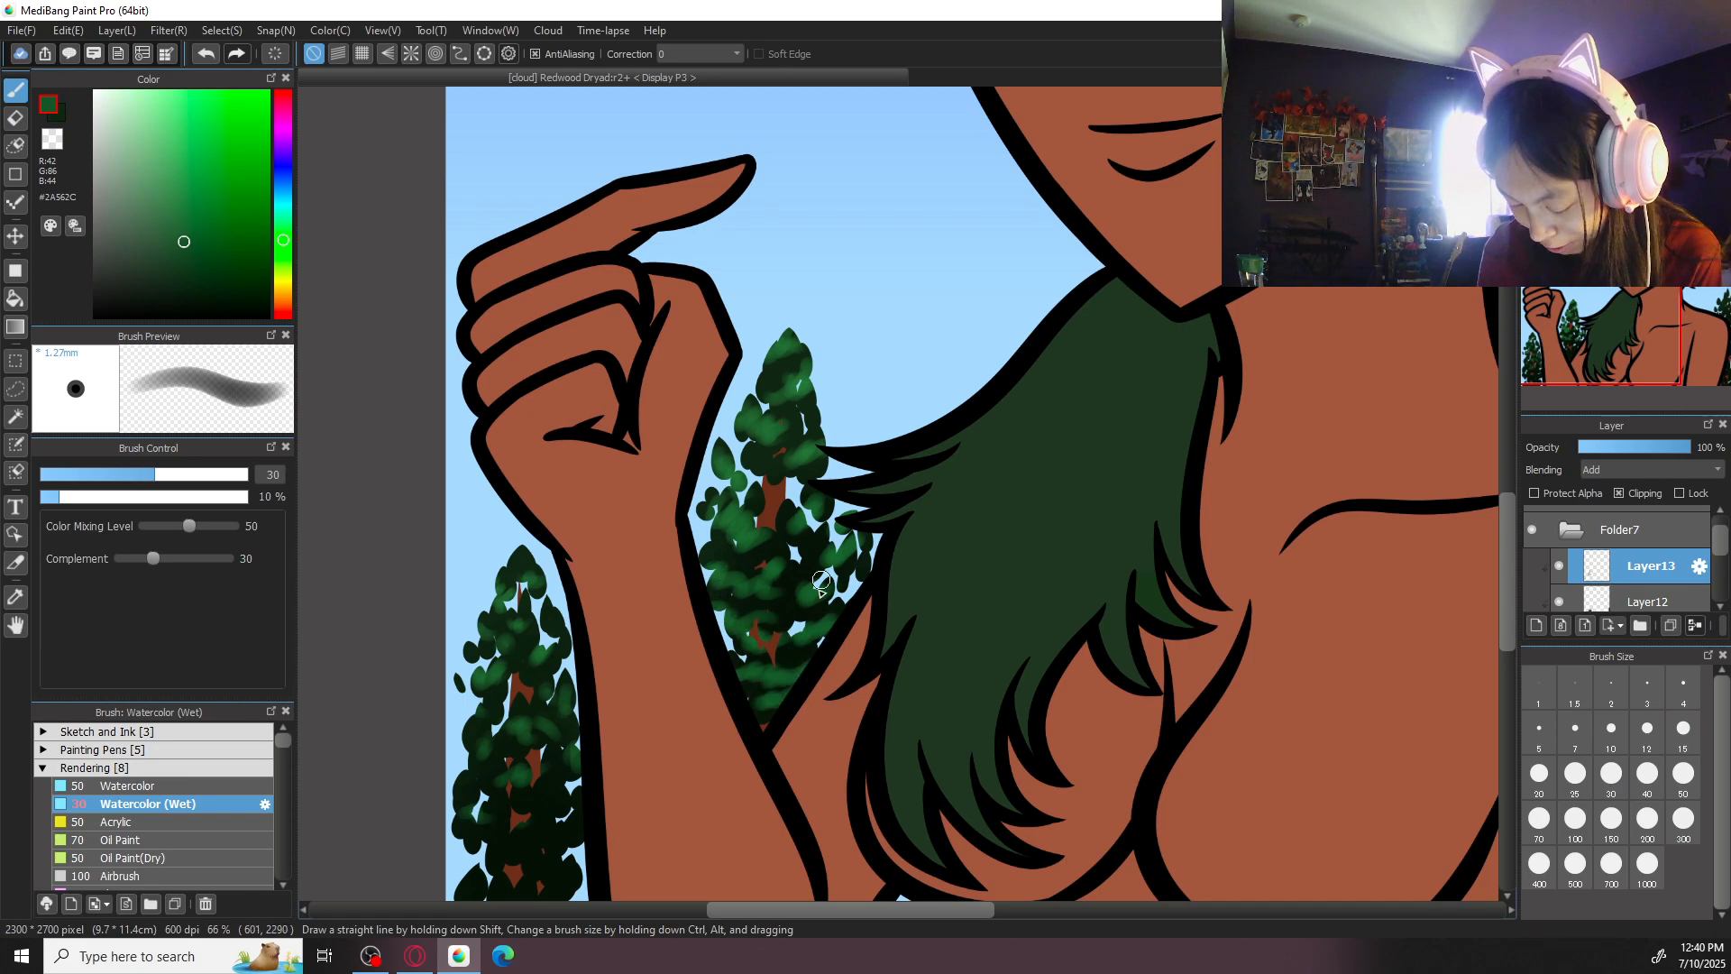
pyautogui.scroll(-4, 775, 696)
pyautogui.scroll(2, 851, 510)
pyautogui.scroll(2, 851, 510)
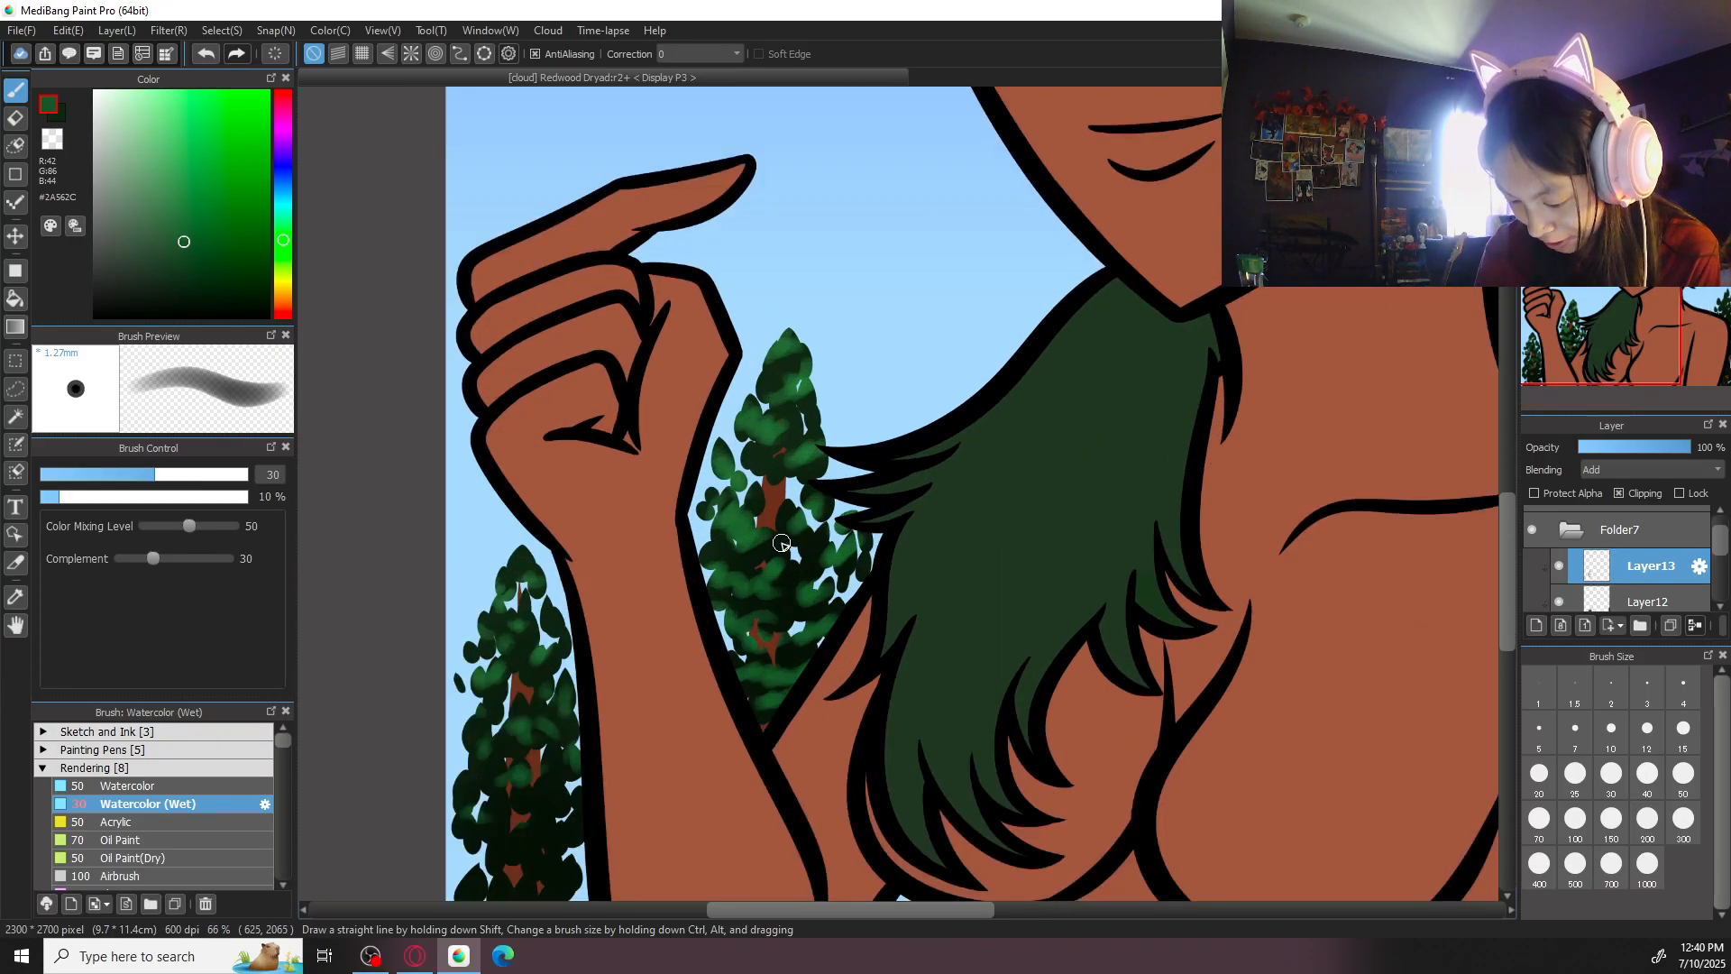
pyautogui.scroll(-4, 843, 491)
# - Highlight the upper leaf clusters of the tree behind the shoulder in #2A562C, undoing and repainting the first stroke at its tip
pyautogui.moveTo(1295, 607); pyautogui.dragTo(1065, 610)
pyautogui.scroll(3, 1065, 609)
pyautogui.scroll(2, 1127, 442)
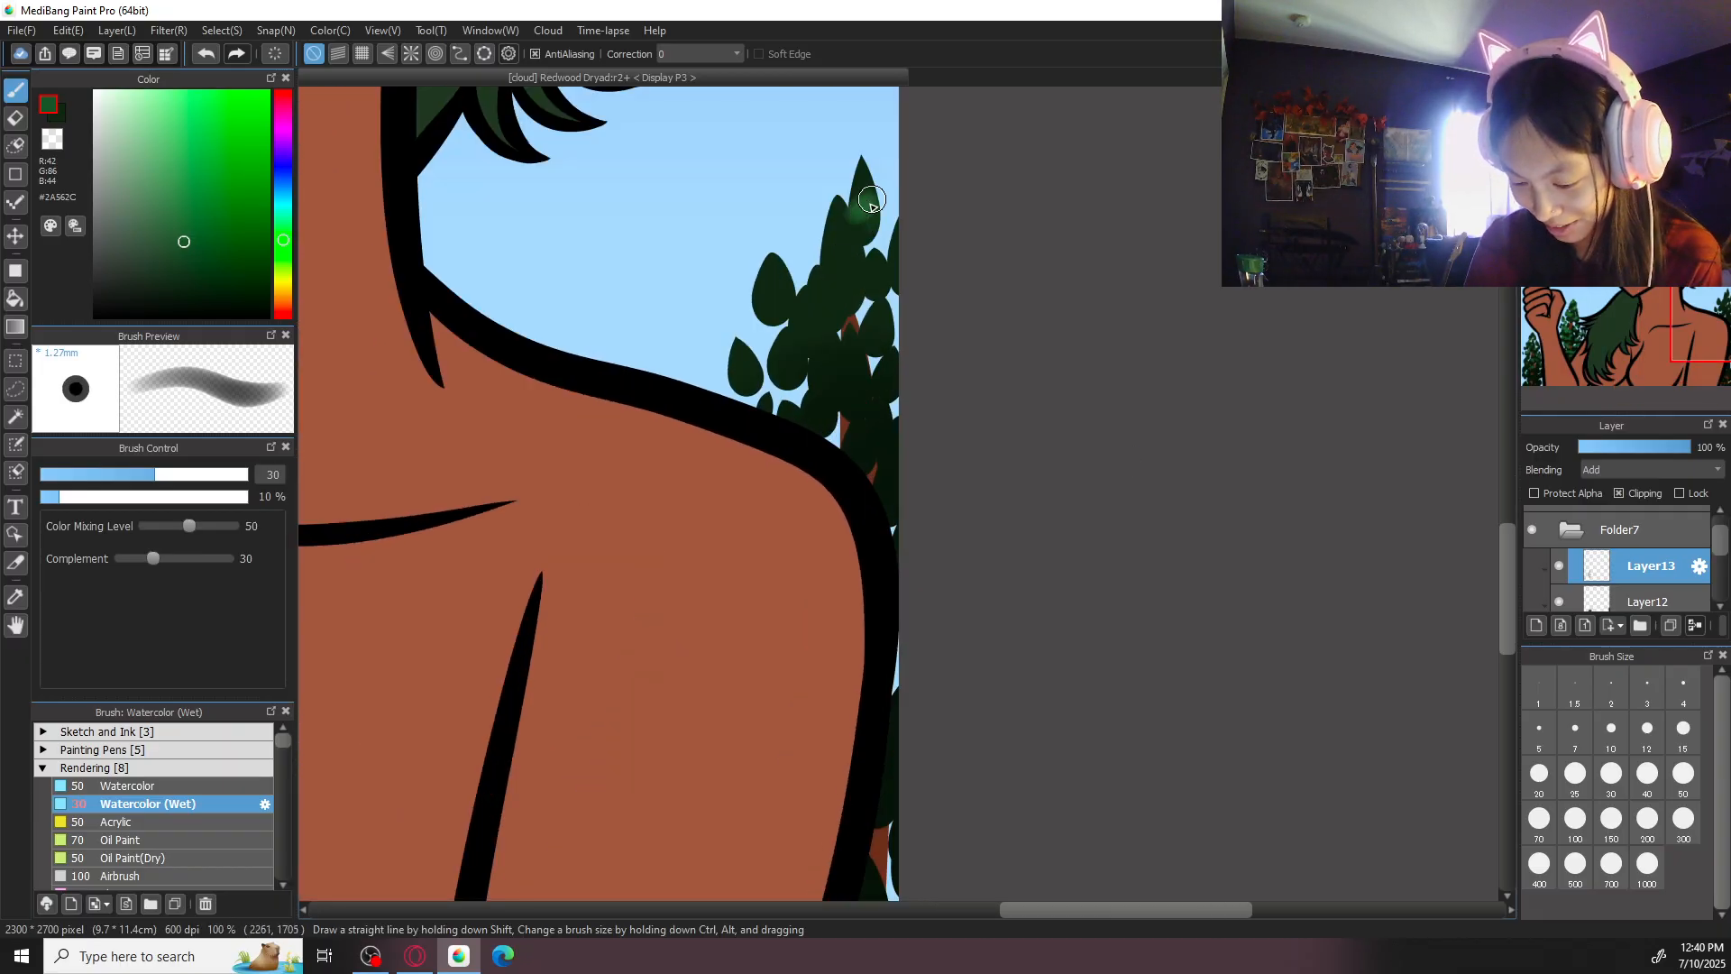
pyautogui.moveTo(864, 202); pyautogui.dragTo(851, 239)
pyautogui.hotkey('ctrl', 'z')
pyautogui.moveTo(863, 152)
pyautogui.mouseDown()
pyautogui.moveTo(831, 260)
pyautogui.moveTo(776, 244)
pyautogui.moveTo(785, 289)
pyautogui.mouseUp()
pyautogui.moveTo(817, 273)
pyautogui.mouseDown()
pyautogui.moveTo(819, 290)
pyautogui.moveTo(855, 270)
pyautogui.mouseUp()
pyautogui.moveTo(877, 264); pyautogui.dragTo(891, 269)
# - Highlight the leaf clusters just above the shoulder line in #2A562C, undoing two strokes and repainting them shorter
pyautogui.moveTo(766, 323); pyautogui.dragTo(873, 341)
pyautogui.moveTo(733, 353)
pyautogui.mouseDown()
pyautogui.moveTo(799, 401)
pyautogui.moveTo(850, 384)
pyautogui.moveTo(912, 415)
pyautogui.moveTo(844, 442)
pyautogui.moveTo(888, 458)
pyautogui.mouseUp()
pyautogui.hotkey('ctrl', 'z')
pyautogui.hotkey('ctrl', 'z')
pyautogui.moveTo(873, 381); pyautogui.dragTo(849, 386)
pyautogui.moveTo(858, 384)
pyautogui.mouseDown()
pyautogui.moveTo(889, 401)
pyautogui.moveTo(811, 395)
pyautogui.mouseUp()
# - Highlight the leaf clusters beside the upper arm in #2A562C down to the canvas's lower edge
pyautogui.moveTo(965, 632); pyautogui.dragTo(1024, 416)
pyautogui.moveTo(921, 469)
pyautogui.mouseDown()
pyautogui.moveTo(968, 563)
pyautogui.moveTo(938, 587)
pyautogui.moveTo(925, 572)
pyautogui.moveTo(903, 670)
pyautogui.moveTo(938, 686)
pyautogui.mouseUp()
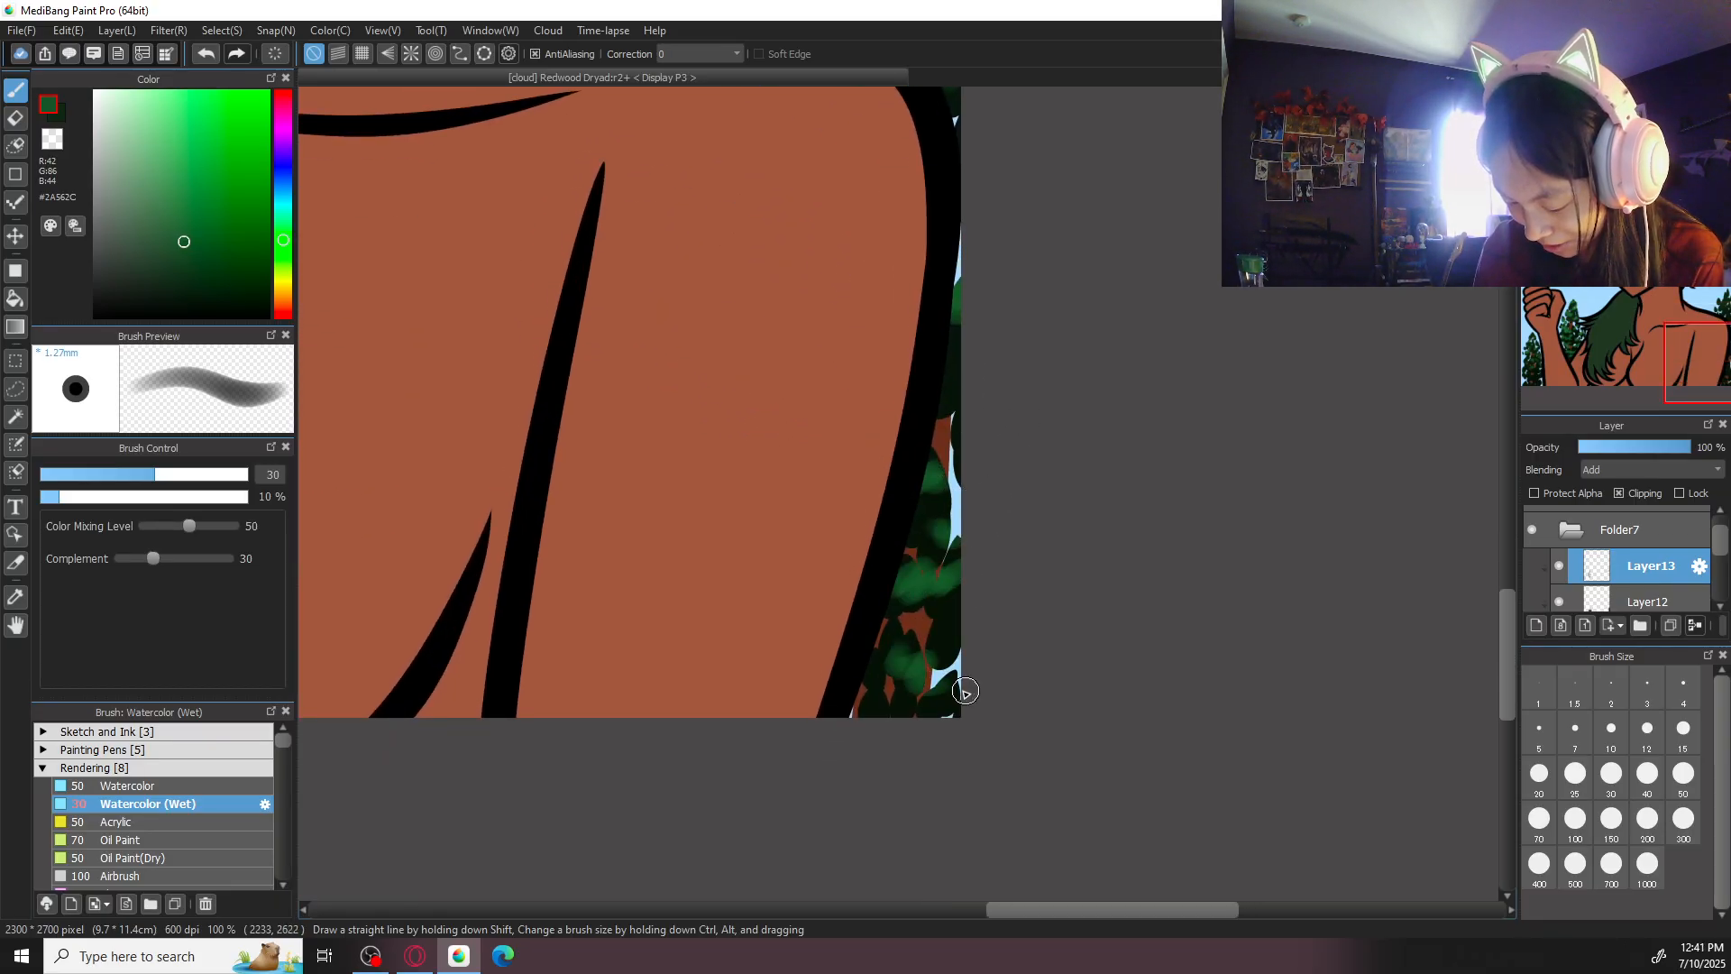
# - Examine the highlighted trees across the whole picture and the tree outside the forearm up close
pyautogui.hotkey('ctrl', '0')
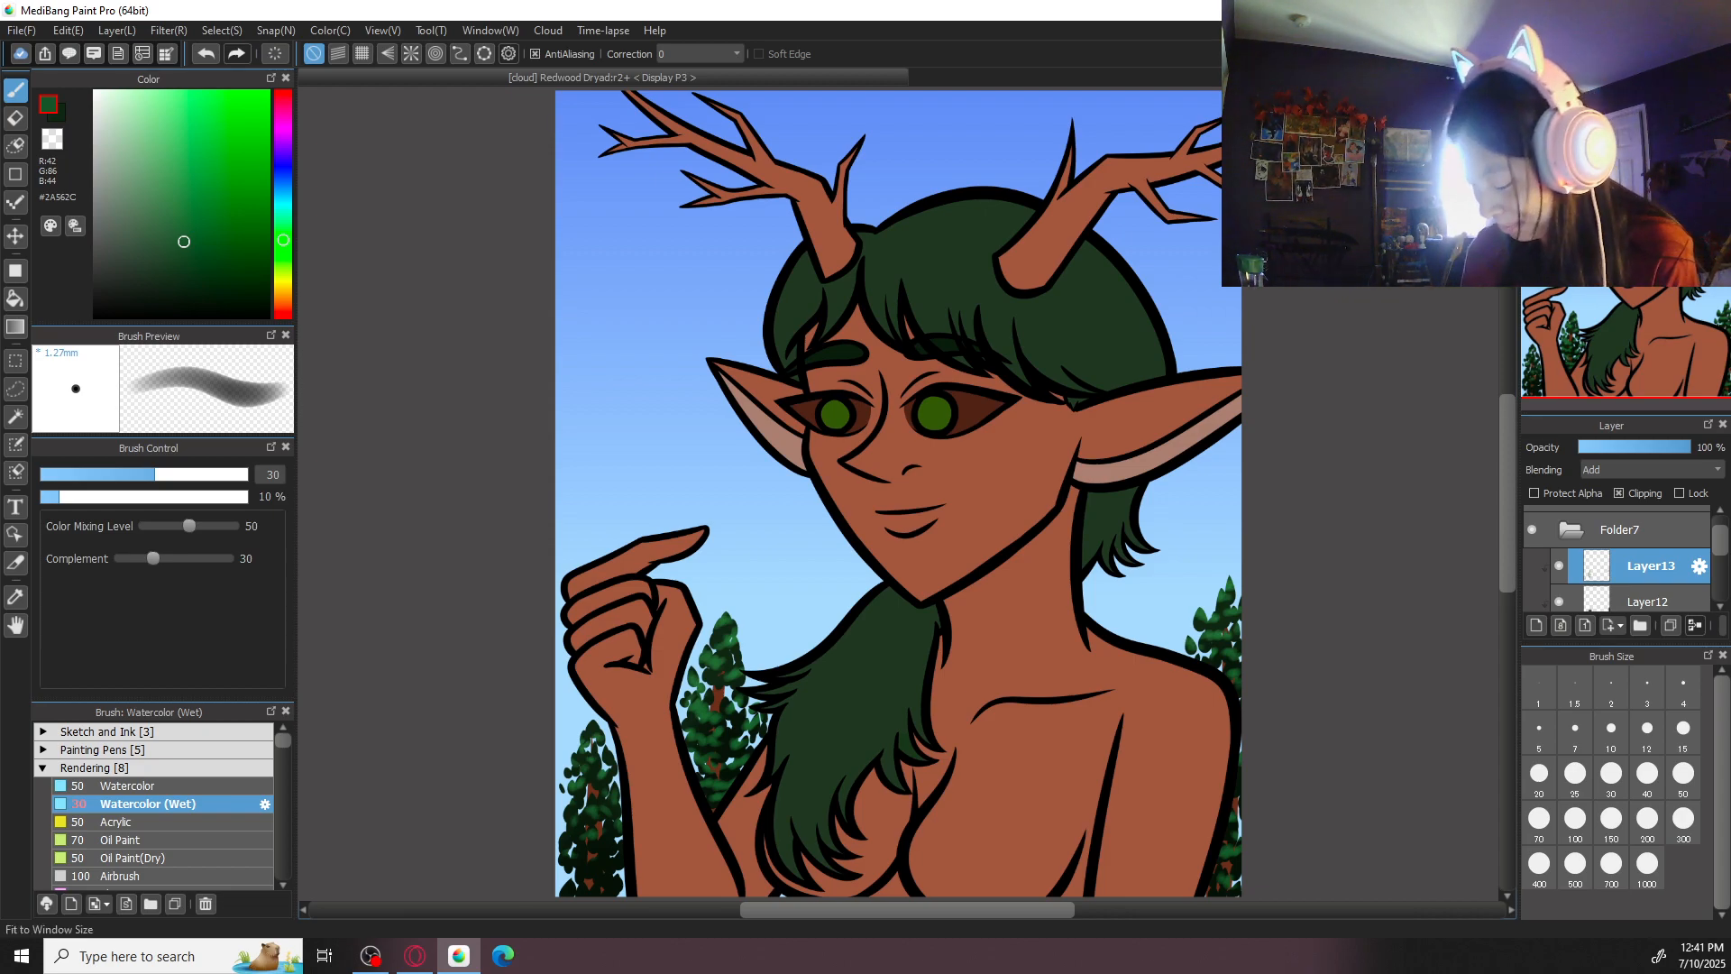
pyautogui.hotkey('ctrl', '0')
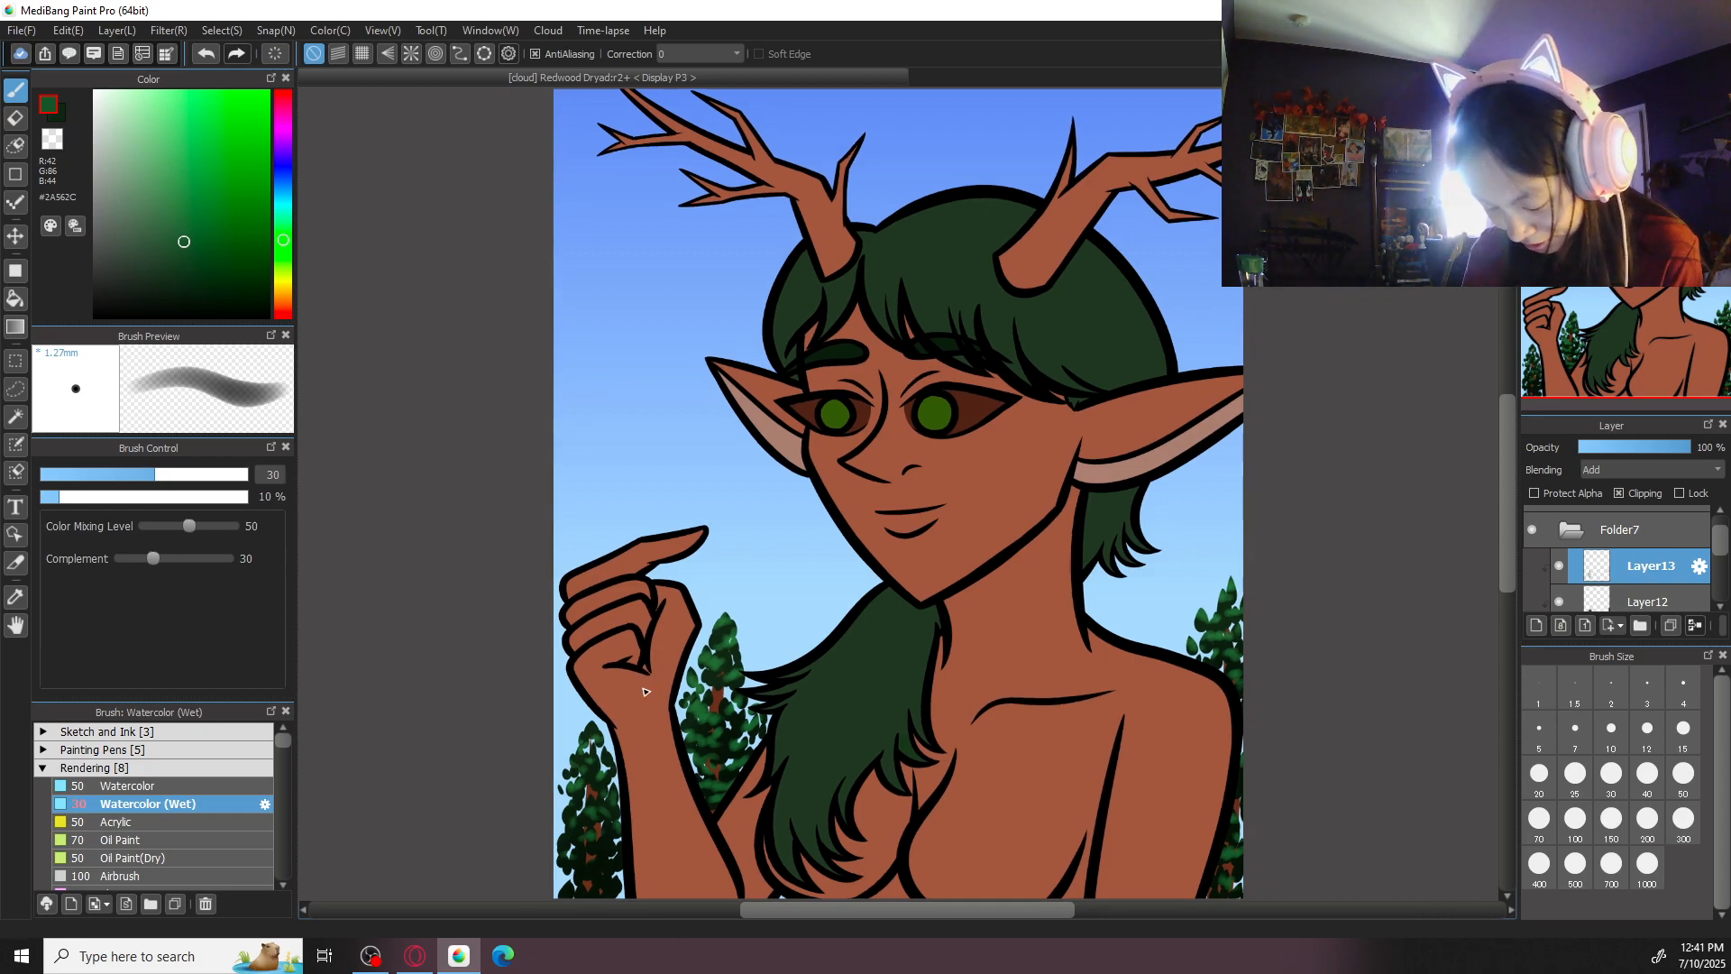
pyautogui.keyDown('space'); pyautogui.moveTo(650, 720); pyautogui.dragTo(993, 402); pyautogui.keyUp('space')
pyautogui.hotkey('ctrl', '+')
pyautogui.hotkey('ctrl', '+')
pyautogui.hotkey('ctrl', '+')
pyautogui.hotkey('ctrl', '+')
pyautogui.hotkey('ctrl', '+')
pyautogui.moveTo(1011, 631)
pyautogui.mouseDown()
pyautogui.moveTo(1057, 602)
pyautogui.moveTo(1048, 657)
pyautogui.moveTo(931, 707)
pyautogui.moveTo(1066, 725)
pyautogui.moveTo(1052, 604)
pyautogui.moveTo(936, 488)
pyautogui.mouseUp()
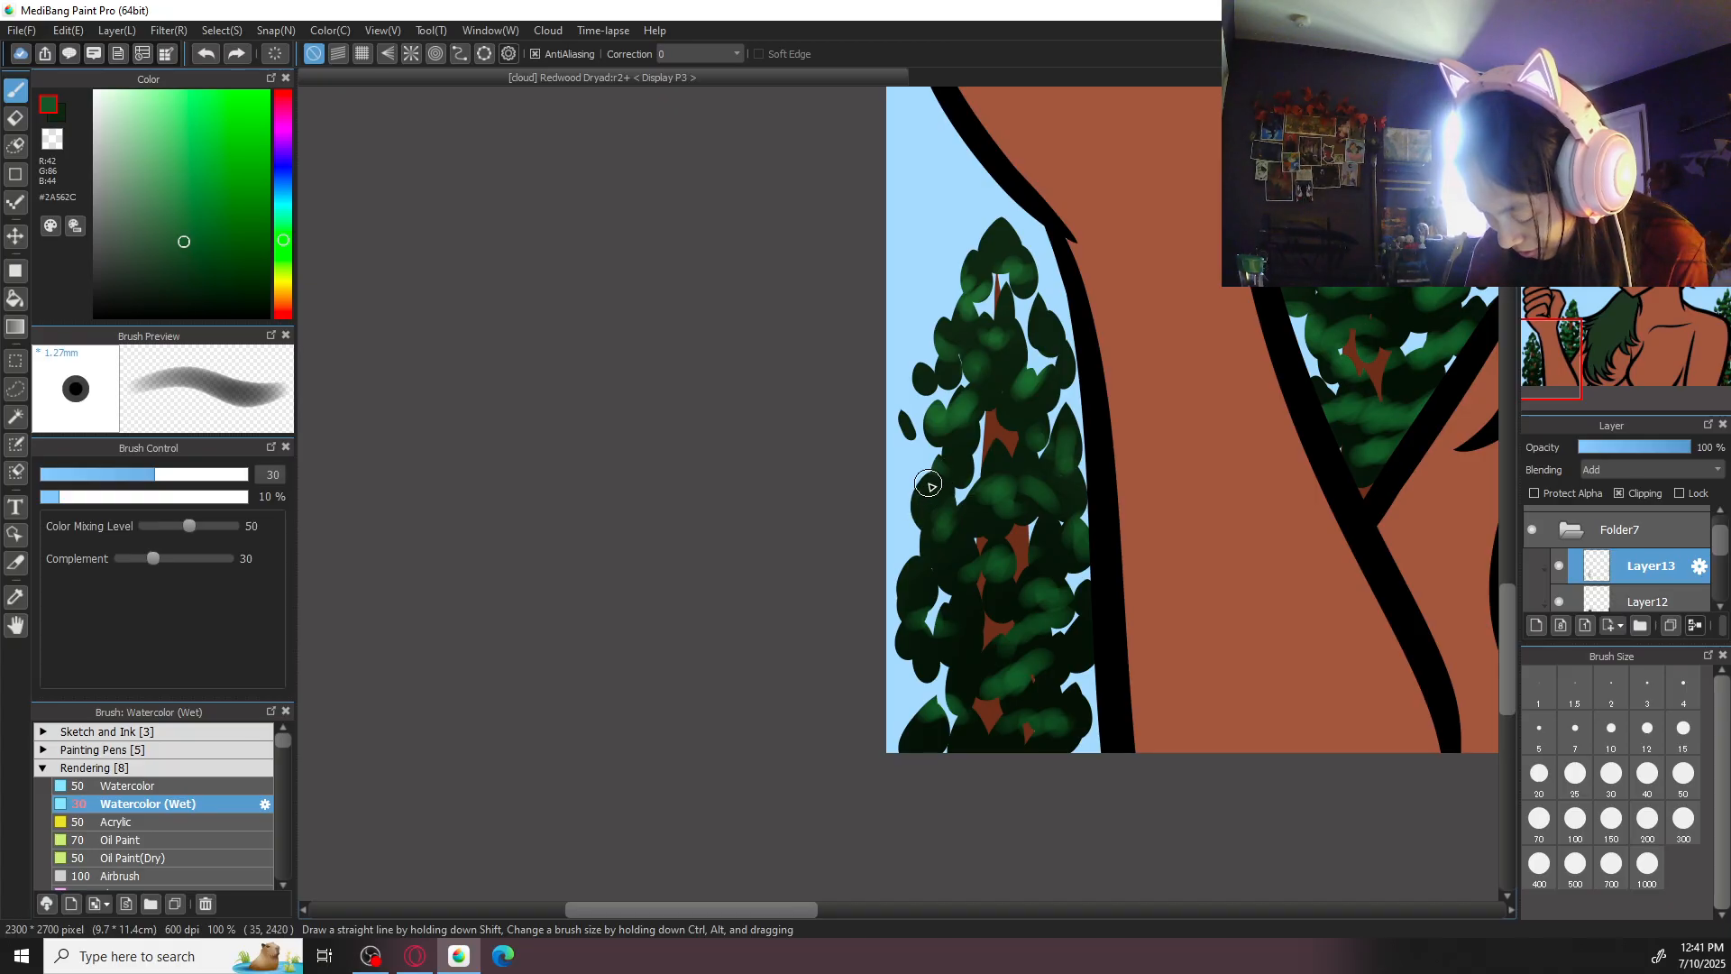
pyautogui.hotkey('ctrl', '-')
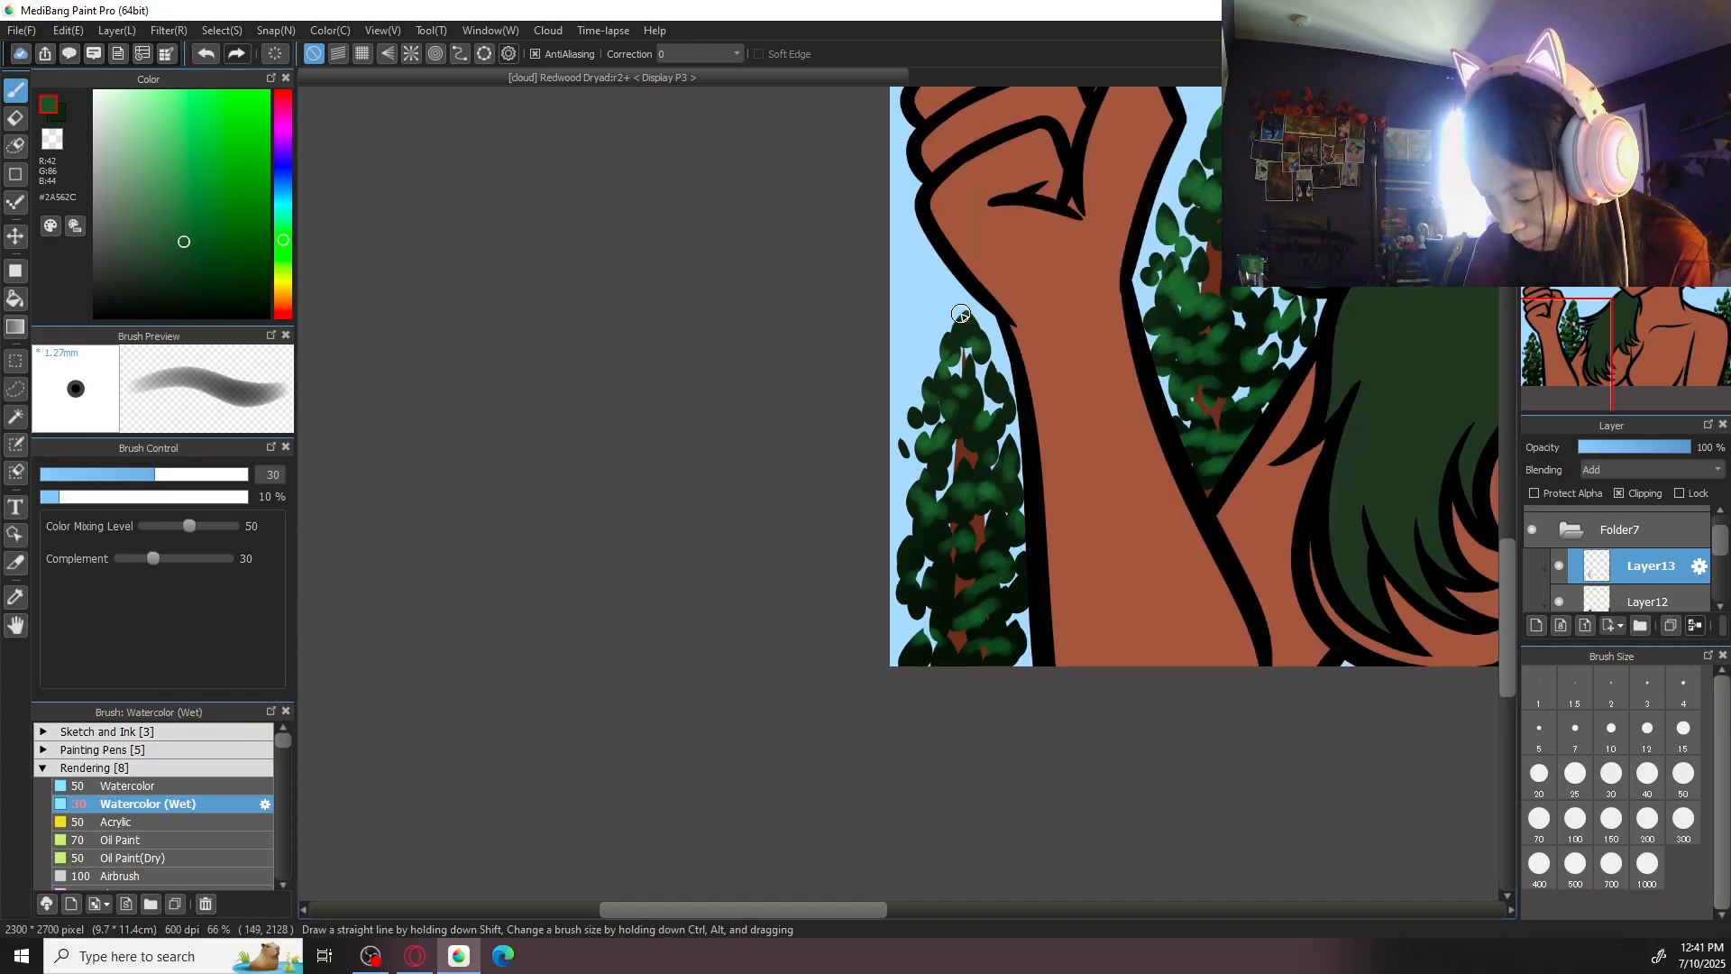
pyautogui.hotkey('ctrl', '-')
pyautogui.hotkey('ctrl', '-')
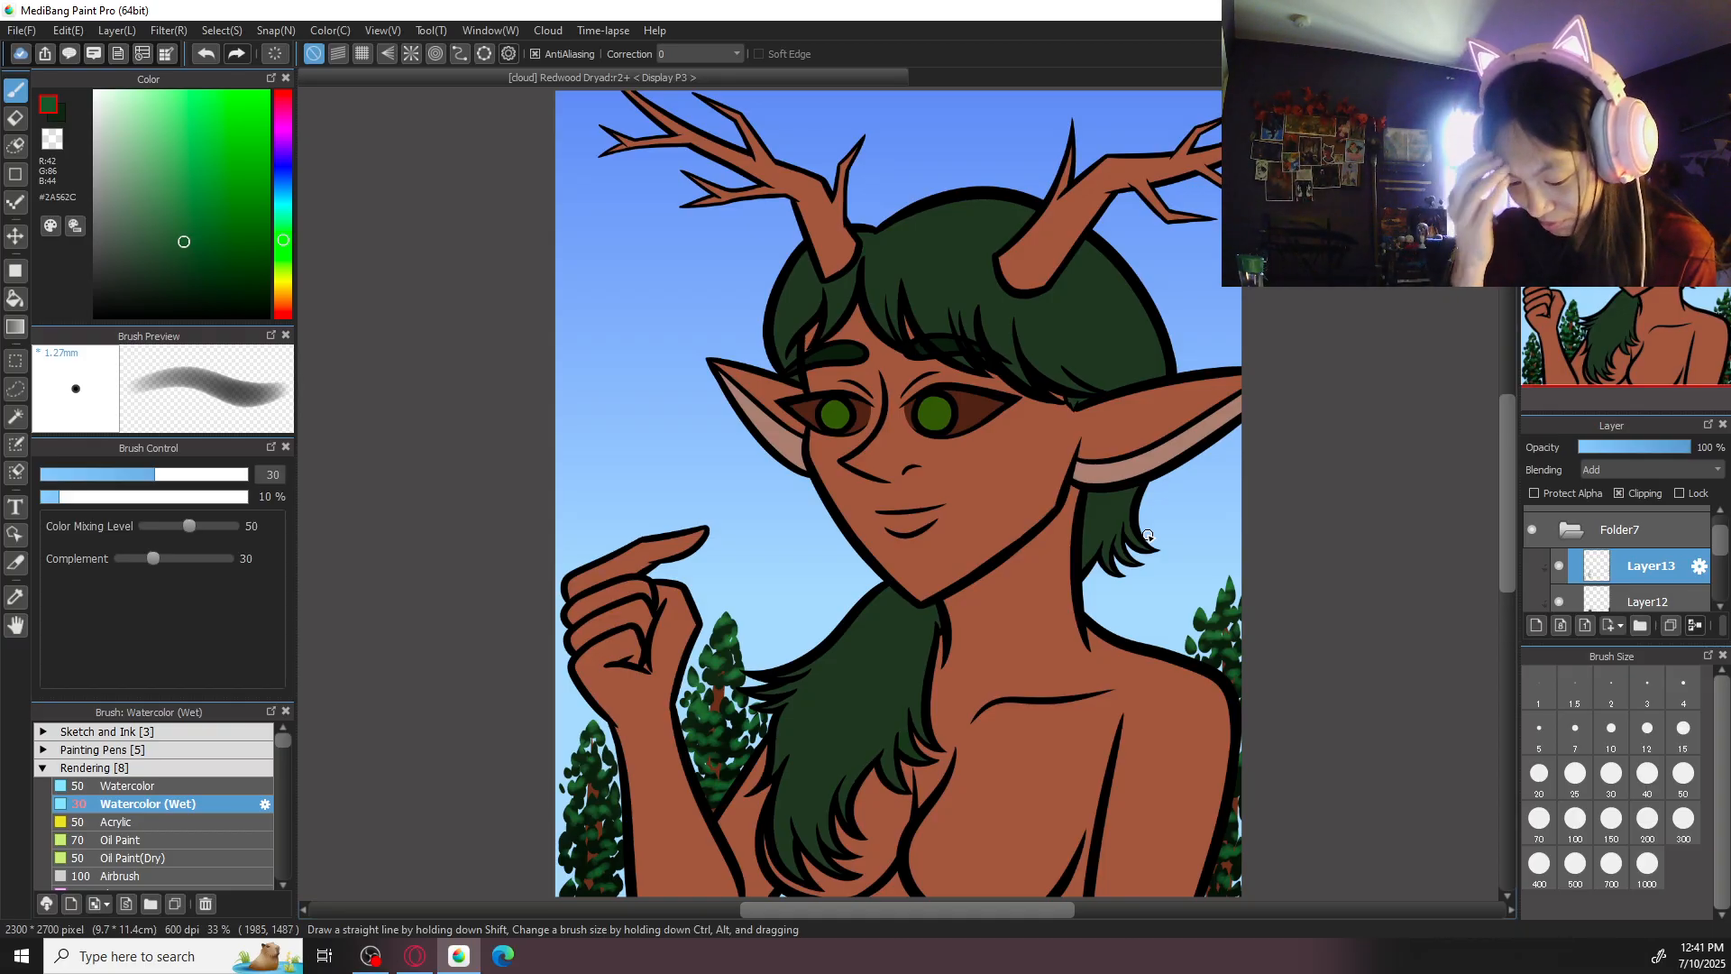
# - Touch up the leaf clusters of the tree outside the forearm with a few more #2A562C highlight strokes
pyautogui.moveTo(758, 570); pyautogui.dragTo(1004, 281)
pyautogui.hotkey('ctrl', '+')
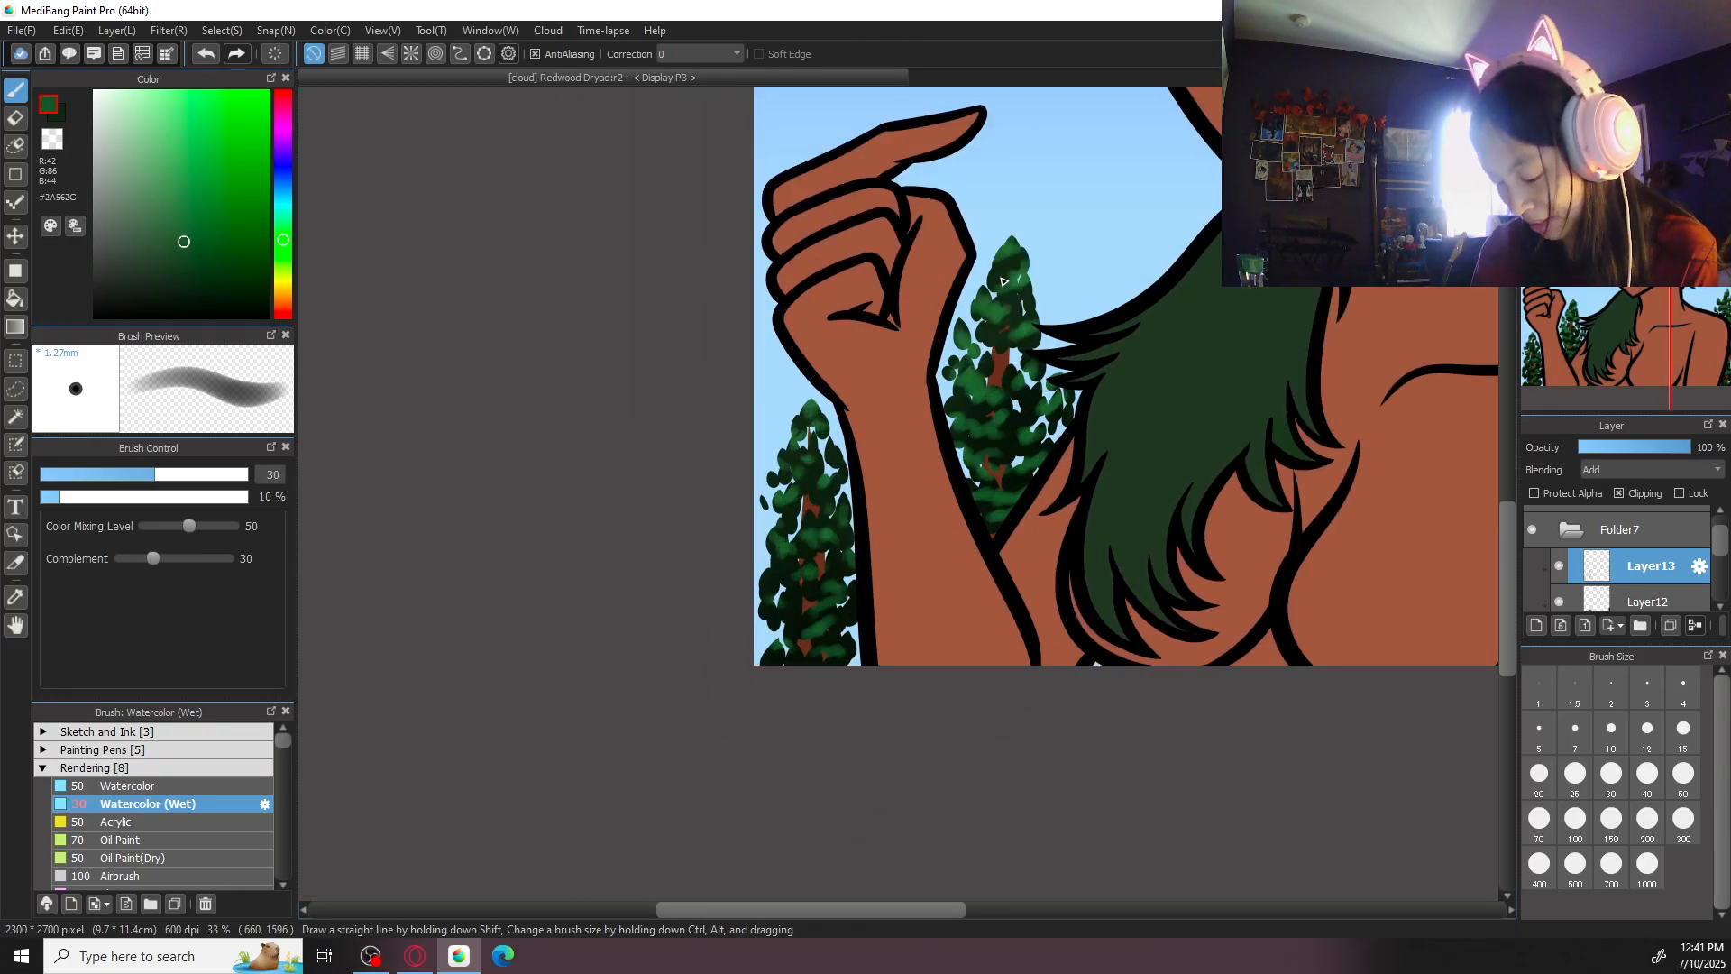
pyautogui.hotkey('ctrl', '+')
pyautogui.moveTo(772, 580); pyautogui.dragTo(862, 518)
pyautogui.hotkey('ctrl', '+')
pyautogui.hotkey('ctrl', '+')
pyautogui.moveTo(700, 656)
pyautogui.mouseDown()
pyautogui.moveTo(782, 683)
pyautogui.moveTo(768, 653)
pyautogui.moveTo(687, 624)
pyautogui.mouseUp()
pyautogui.moveTo(726, 564); pyautogui.dragTo(708, 597)
pyautogui.moveTo(937, 706); pyautogui.dragTo(965, 641)
pyautogui.moveTo(721, 692)
pyautogui.mouseDown()
pyautogui.moveTo(739, 709)
pyautogui.moveTo(798, 692)
pyautogui.mouseUp()
pyautogui.hotkey('ctrl', '-')
pyautogui.hotkey('ctrl', '-')
pyautogui.hotkey('ctrl', '-')
pyautogui.hotkey('ctrl', '-')
pyautogui.hotkey('ctrl', '0')
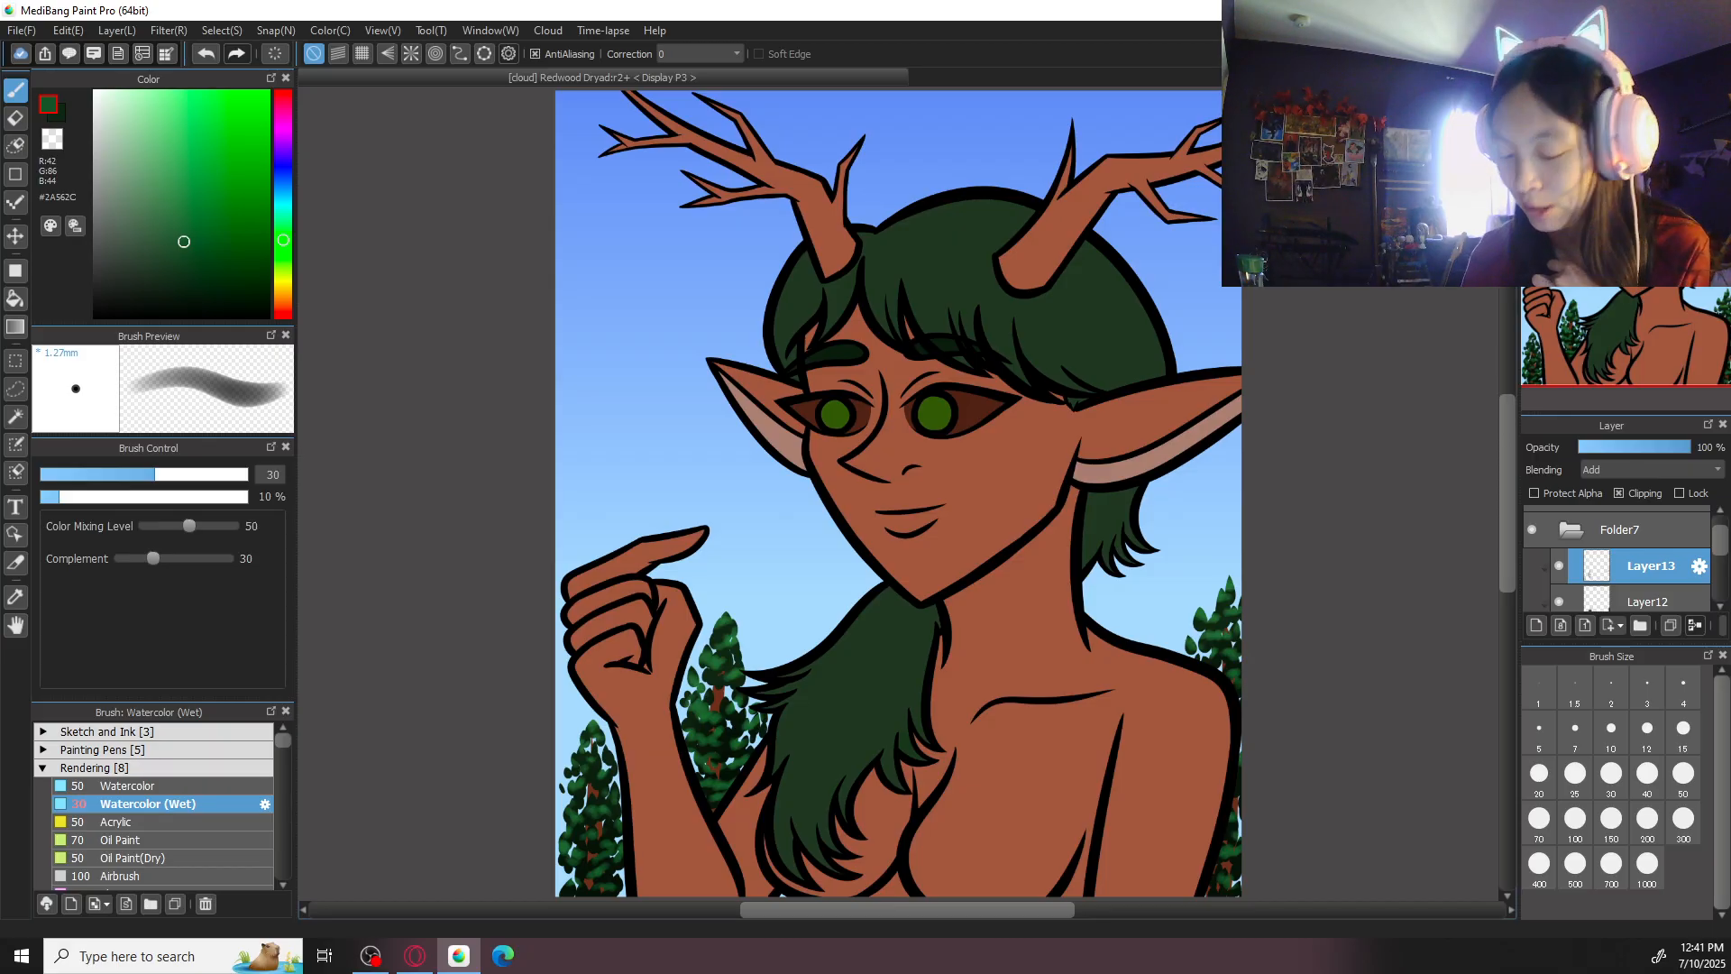
# - Apply a Gaussian Blur with a value of 10 to the base leaves layer, Layer11
pyautogui.click(1632, 604)
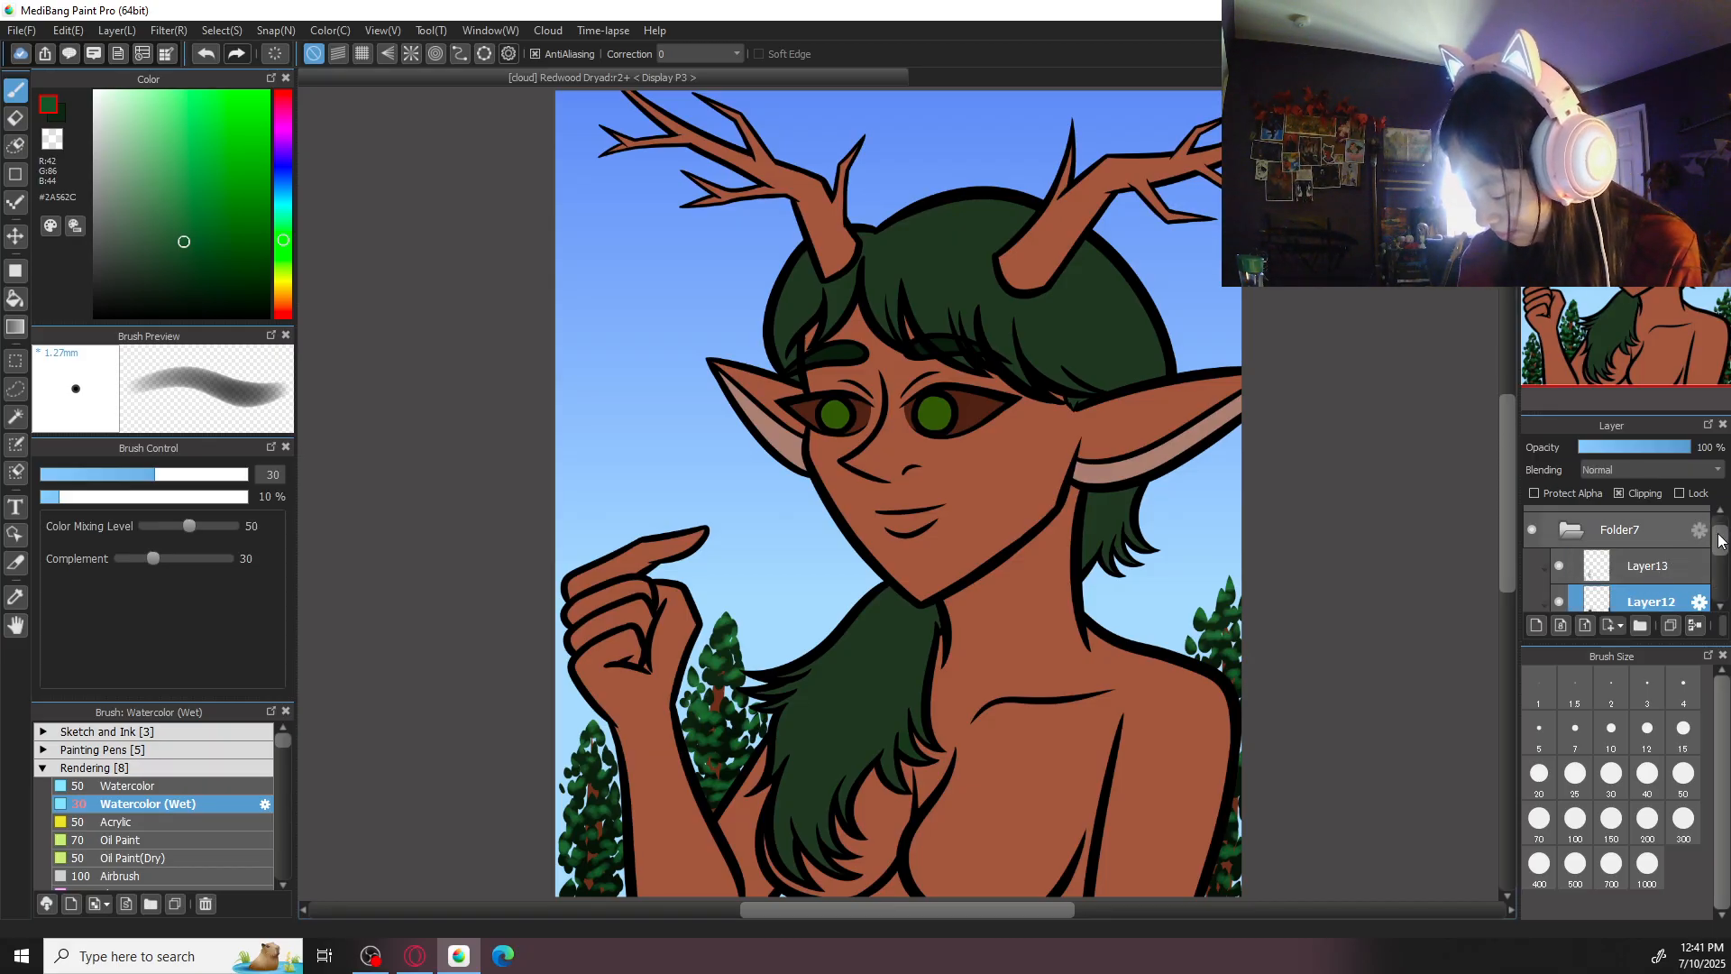
pyautogui.moveTo(1718, 534); pyautogui.dragTo(1719, 555)
pyautogui.click(1652, 565)
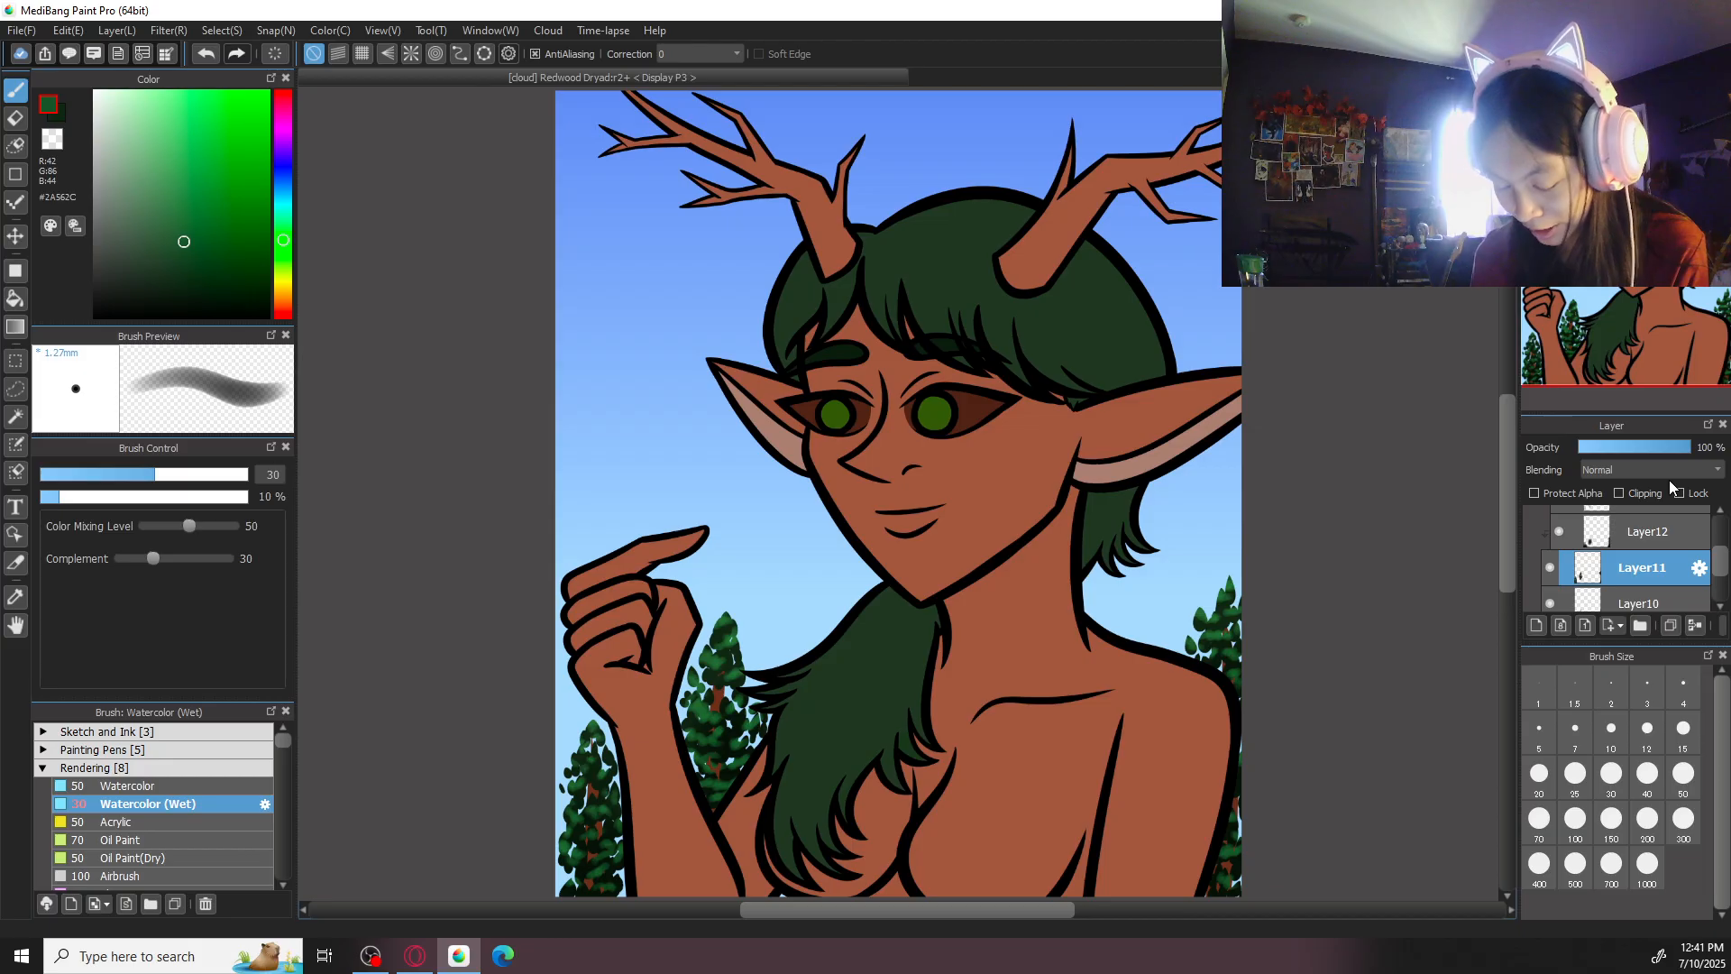
pyautogui.click(171, 32)
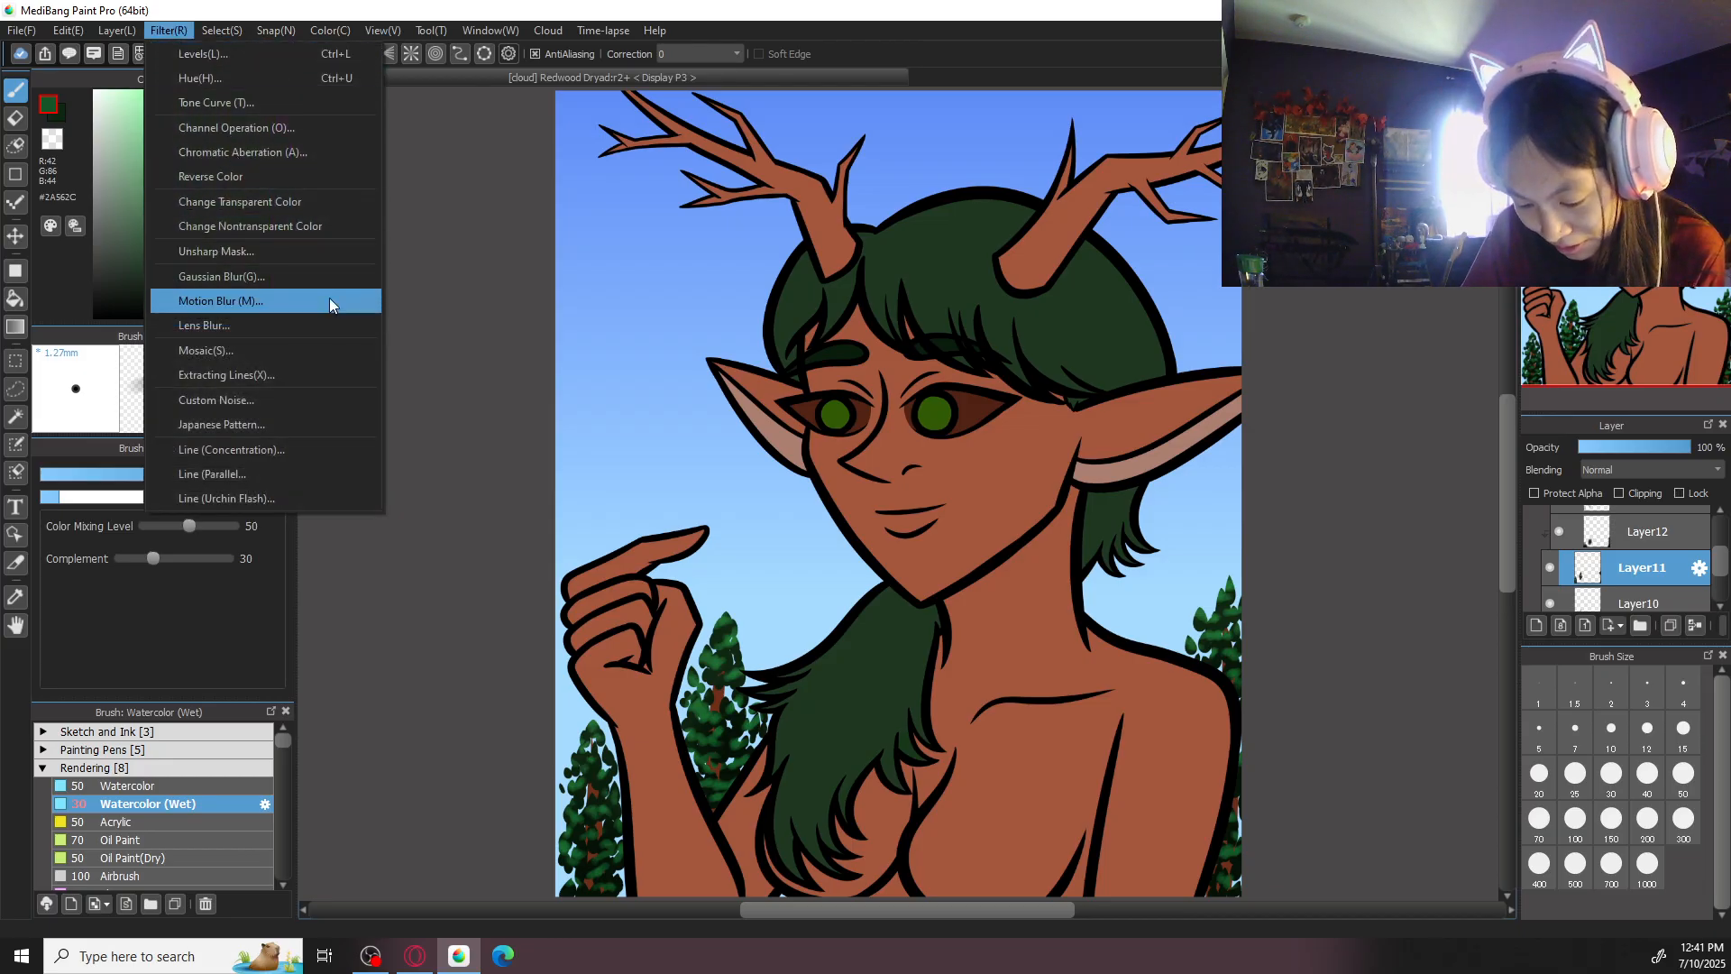
pyautogui.click(319, 278)
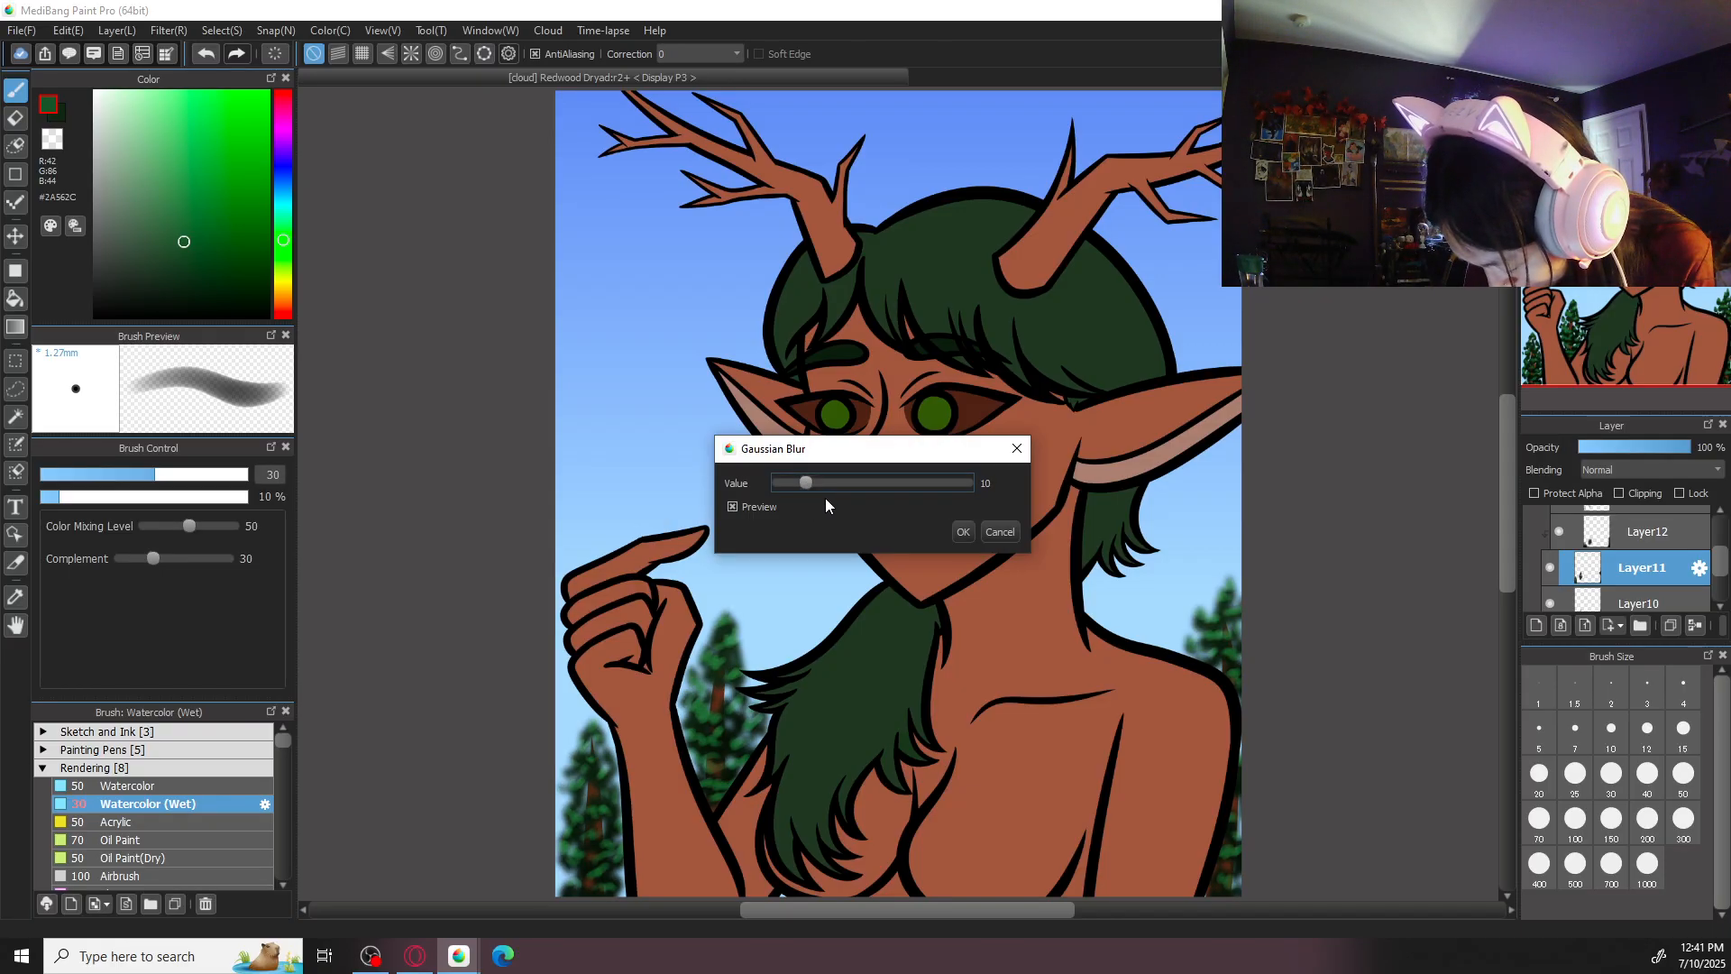
pyautogui.click(963, 533)
# - On the highlight layer, soften the highlights of the trees on both sides of the forearm with the Blur brush at size 300
pyautogui.scroll(2, 1689, 552)
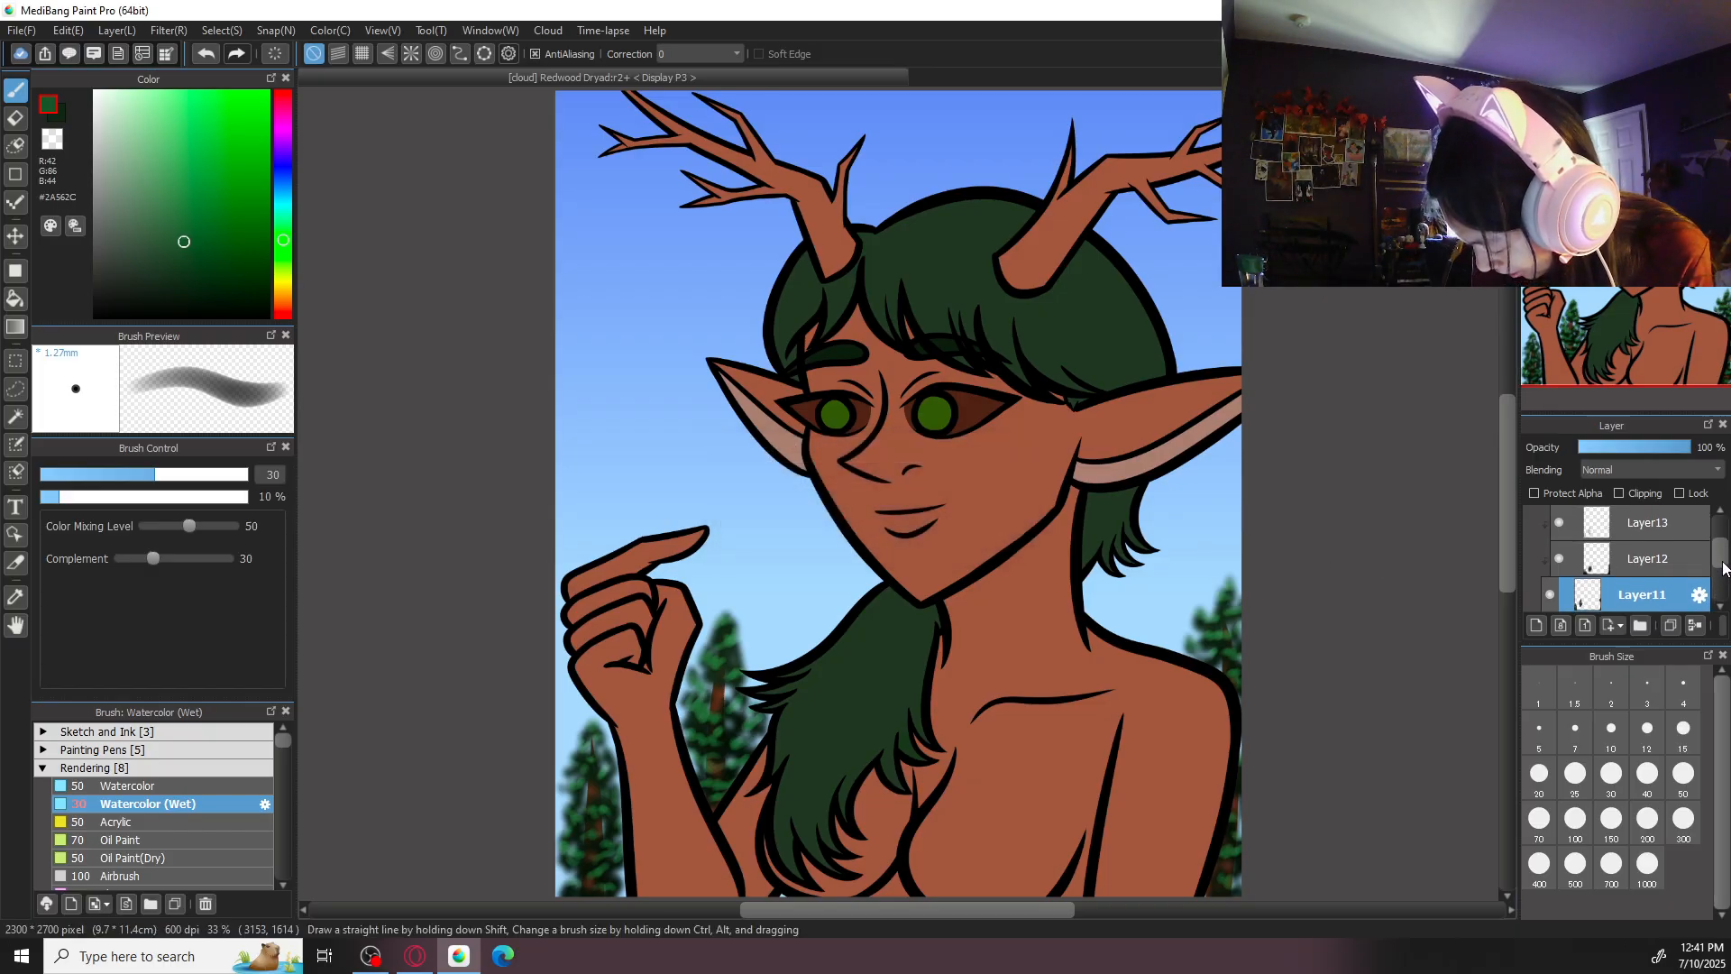
pyautogui.click(1689, 552)
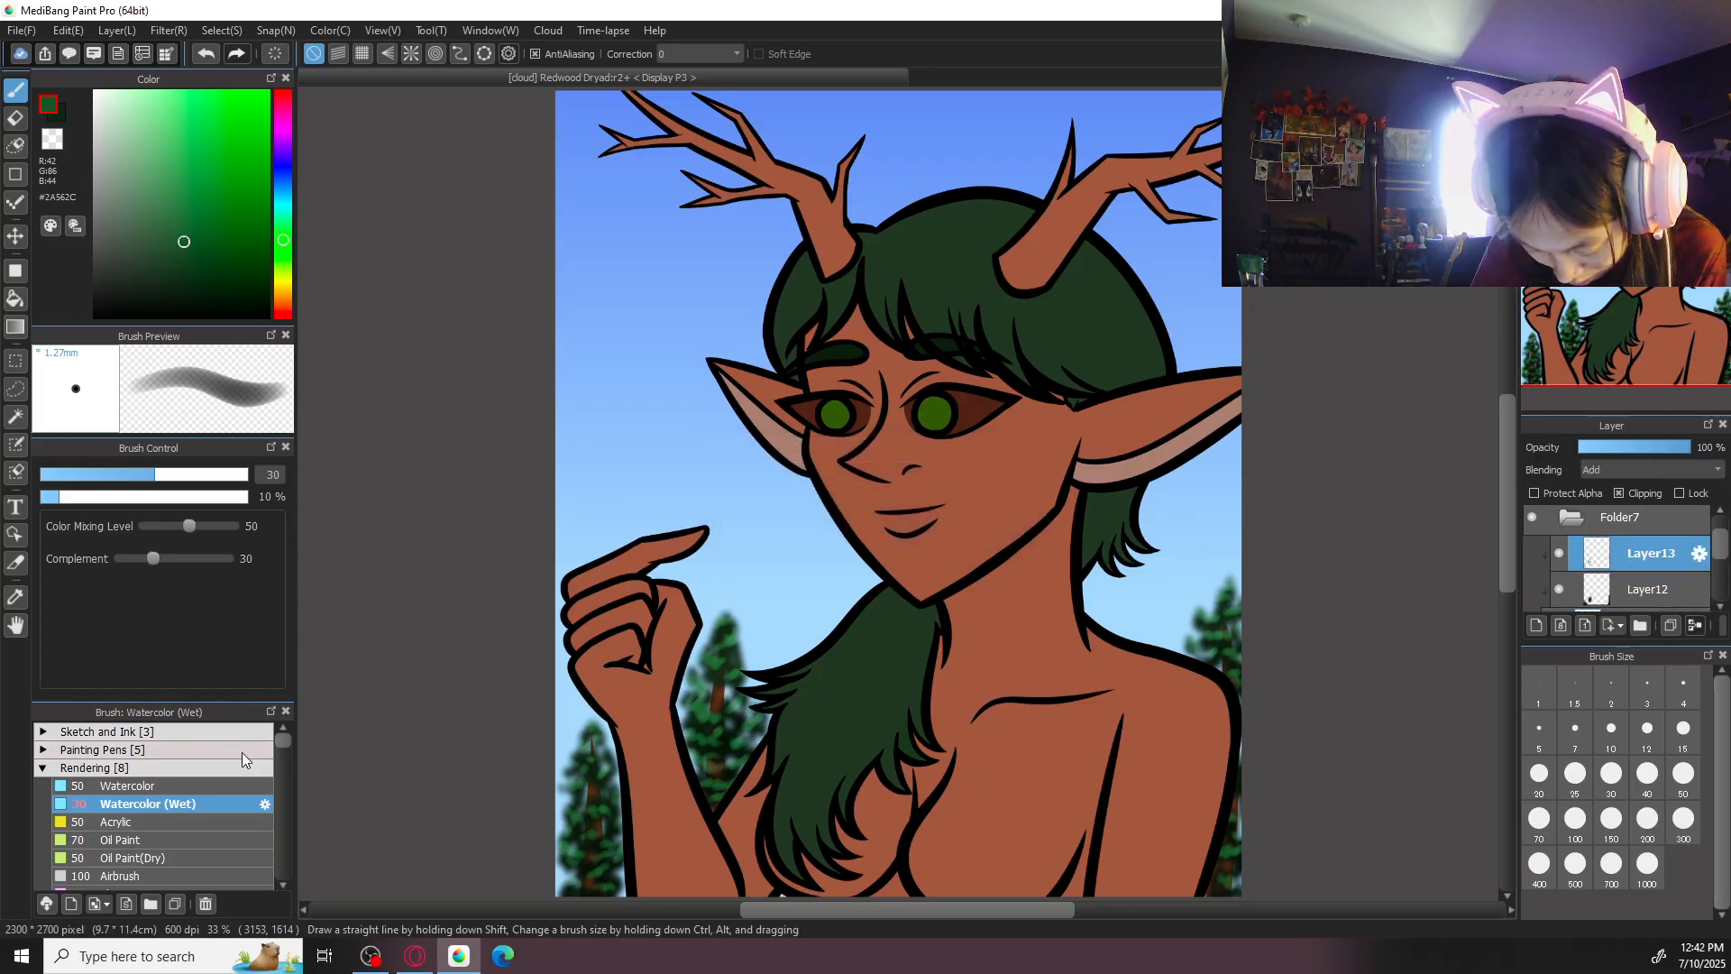
pyautogui.scroll(-2, 241, 762)
pyautogui.click(180, 824)
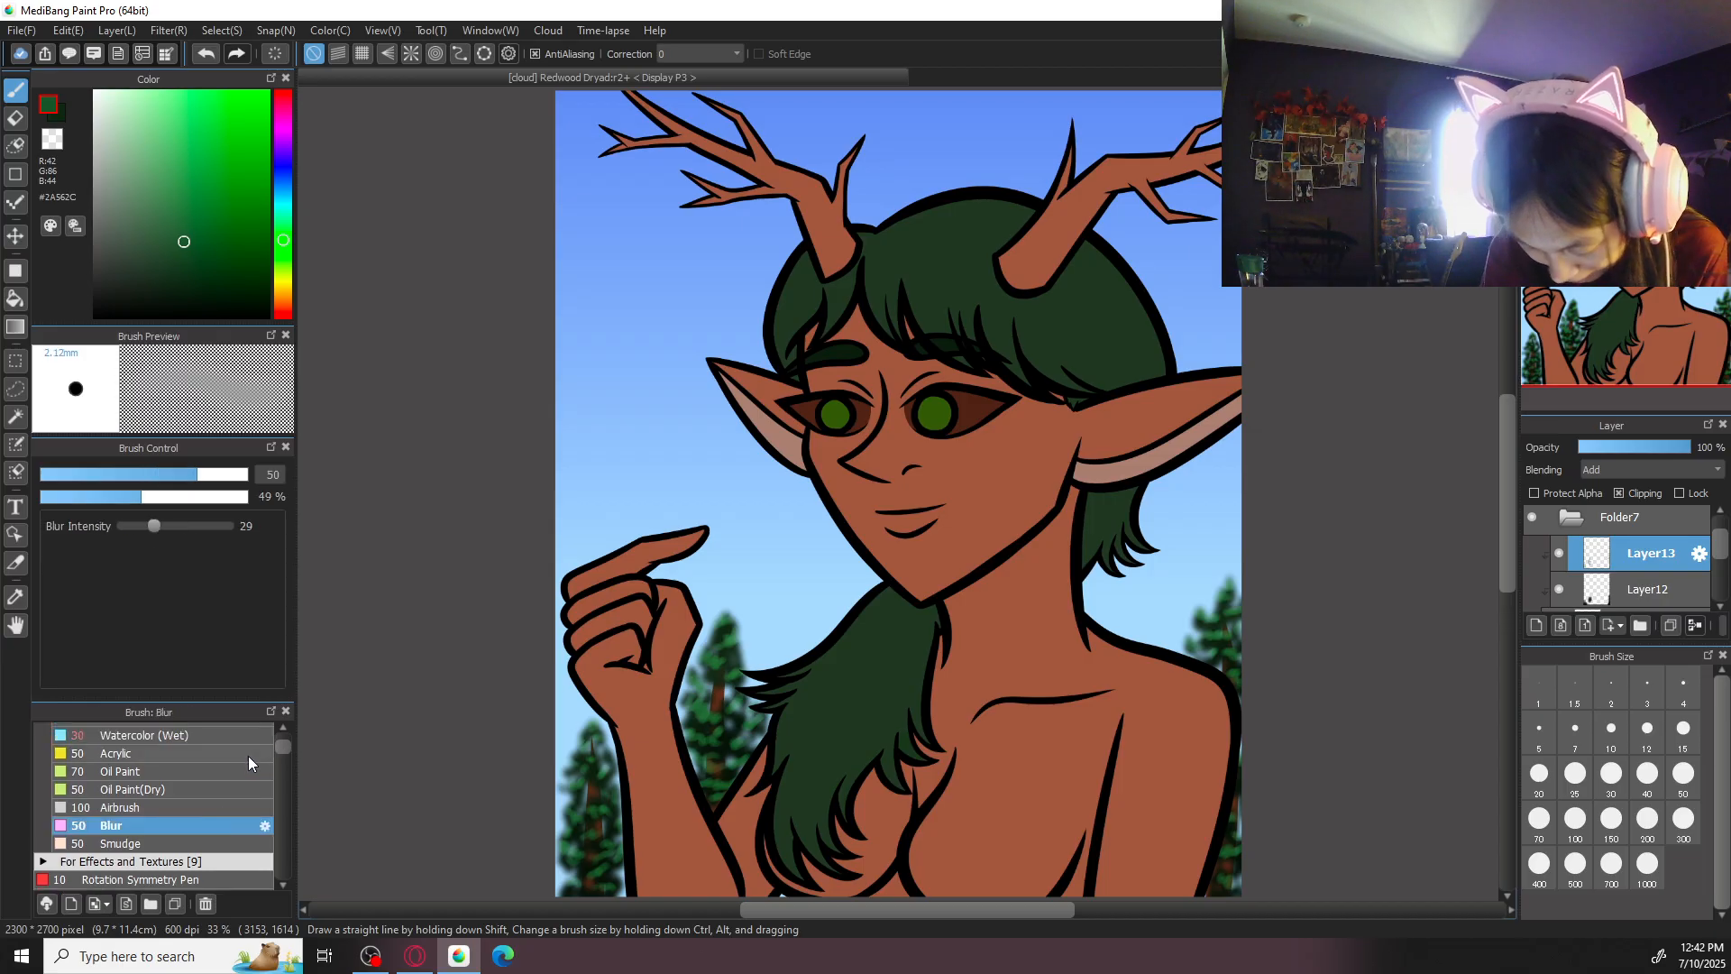
pyautogui.moveTo(801, 677); pyautogui.dragTo(1005, 532)
pyautogui.hotkey('ctrl', '+')
pyautogui.hotkey('ctrl', '+')
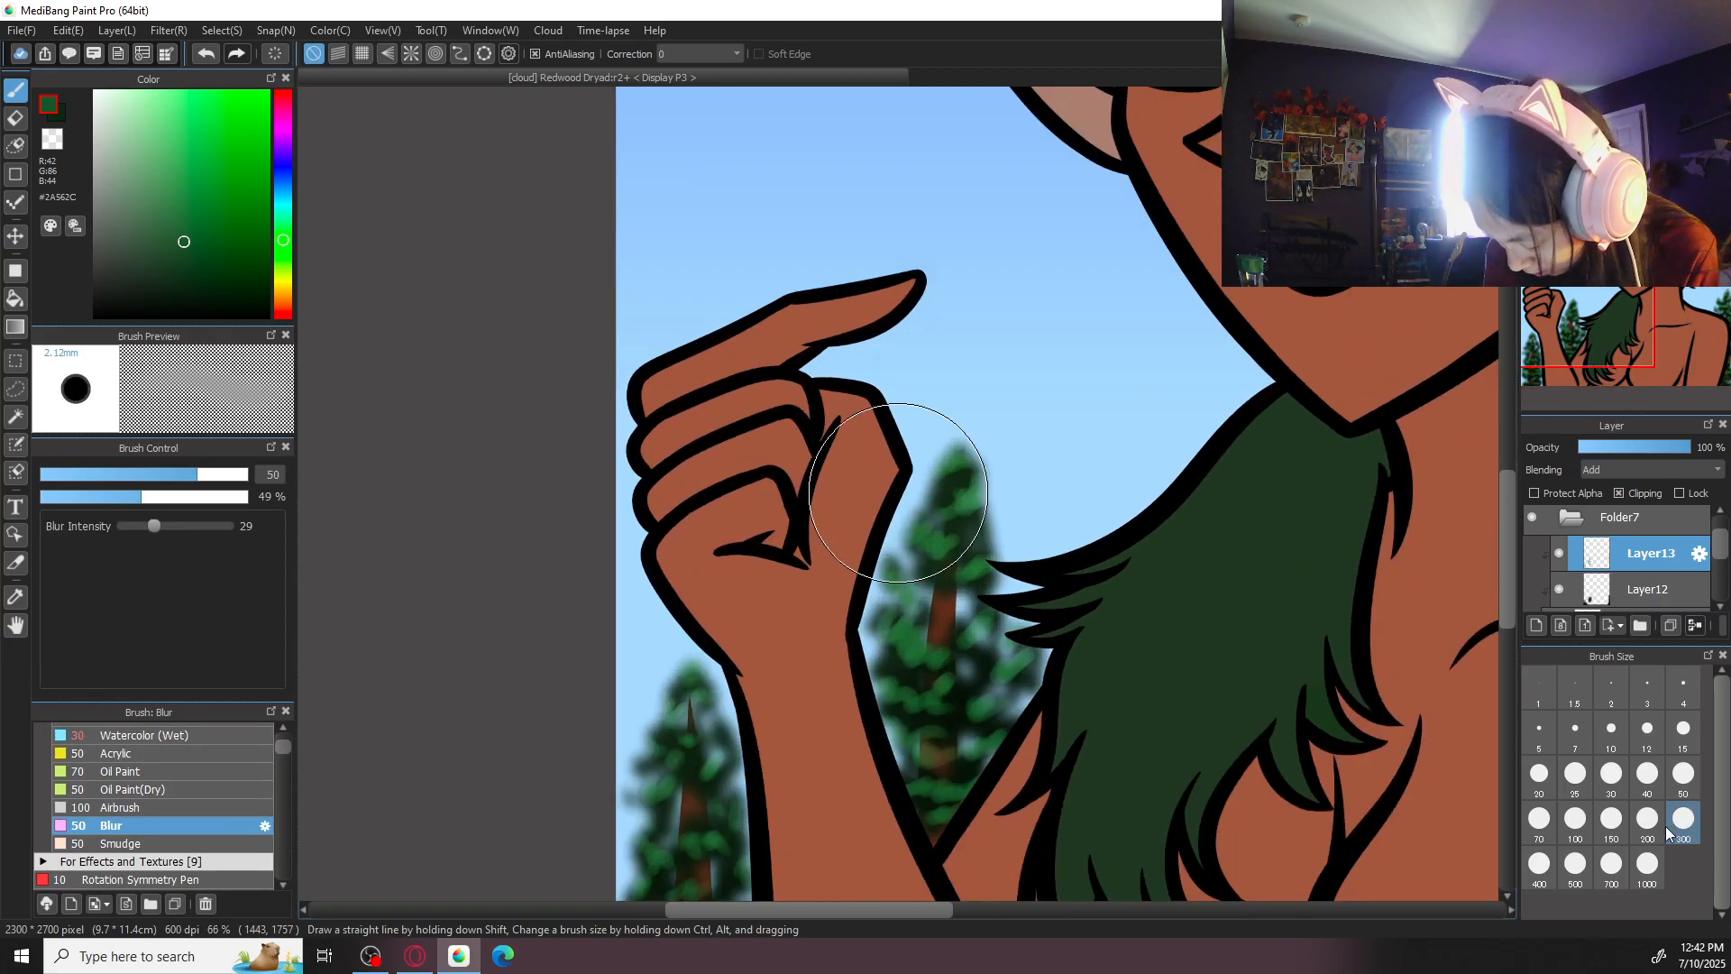
pyautogui.click(1684, 821)
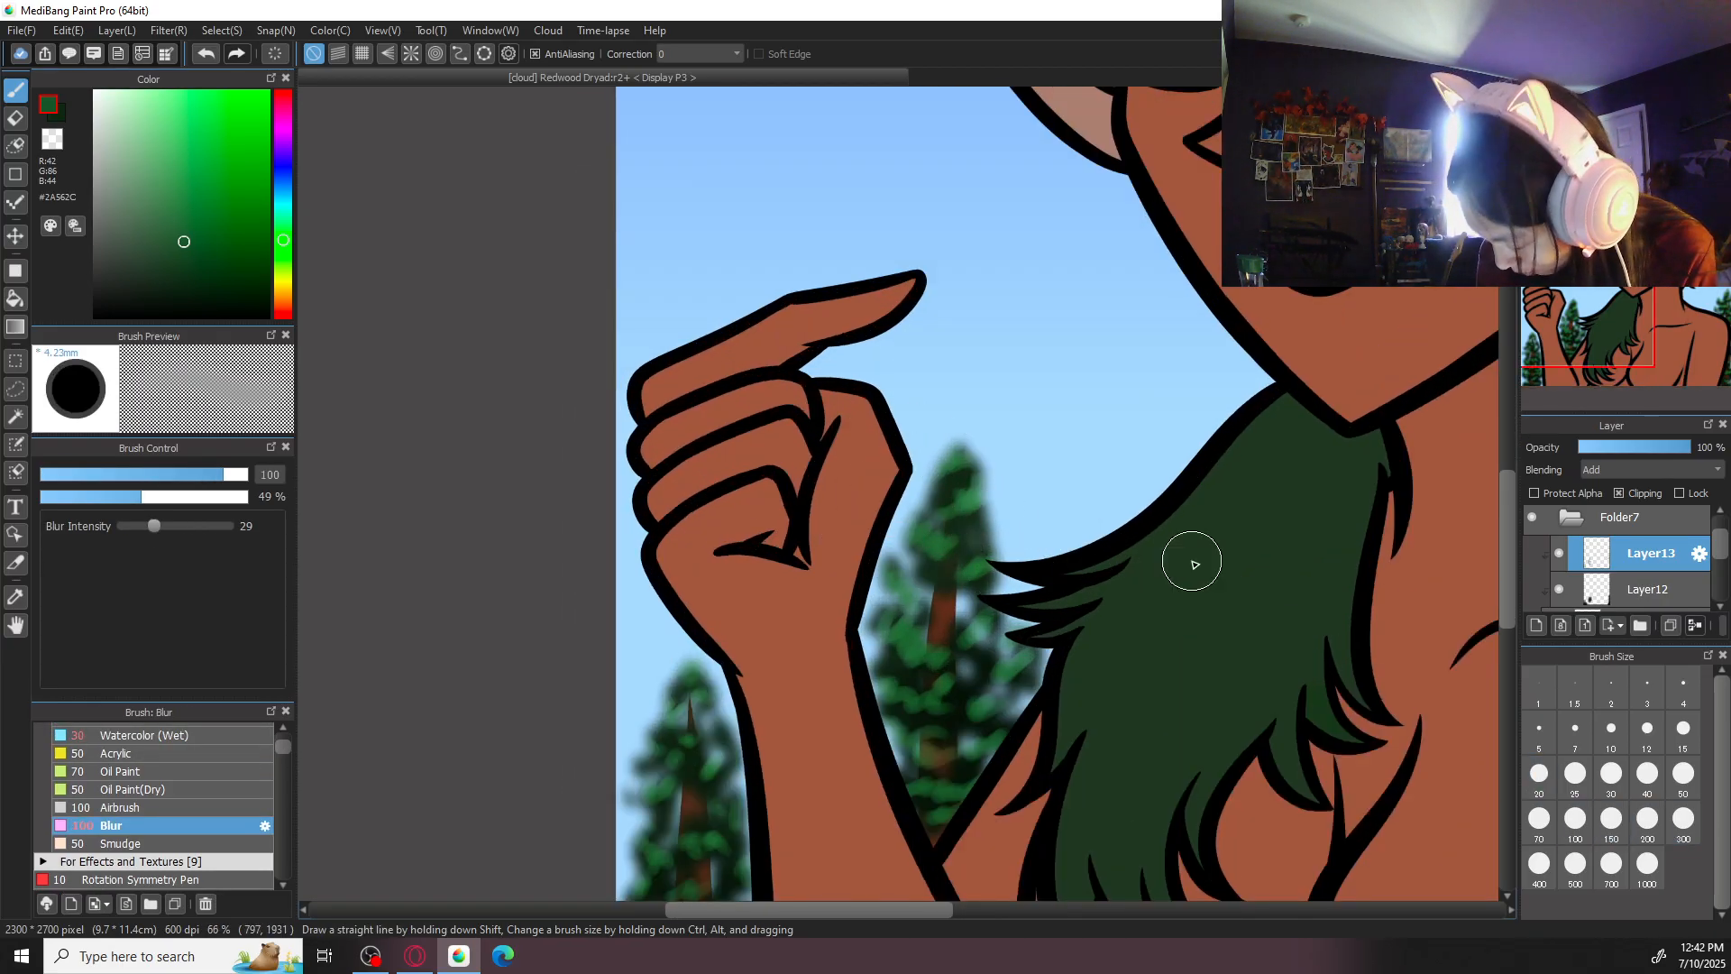
pyautogui.moveTo(1015, 613); pyautogui.dragTo(1103, 510)
pyautogui.moveTo(910, 778); pyautogui.dragTo(936, 650)
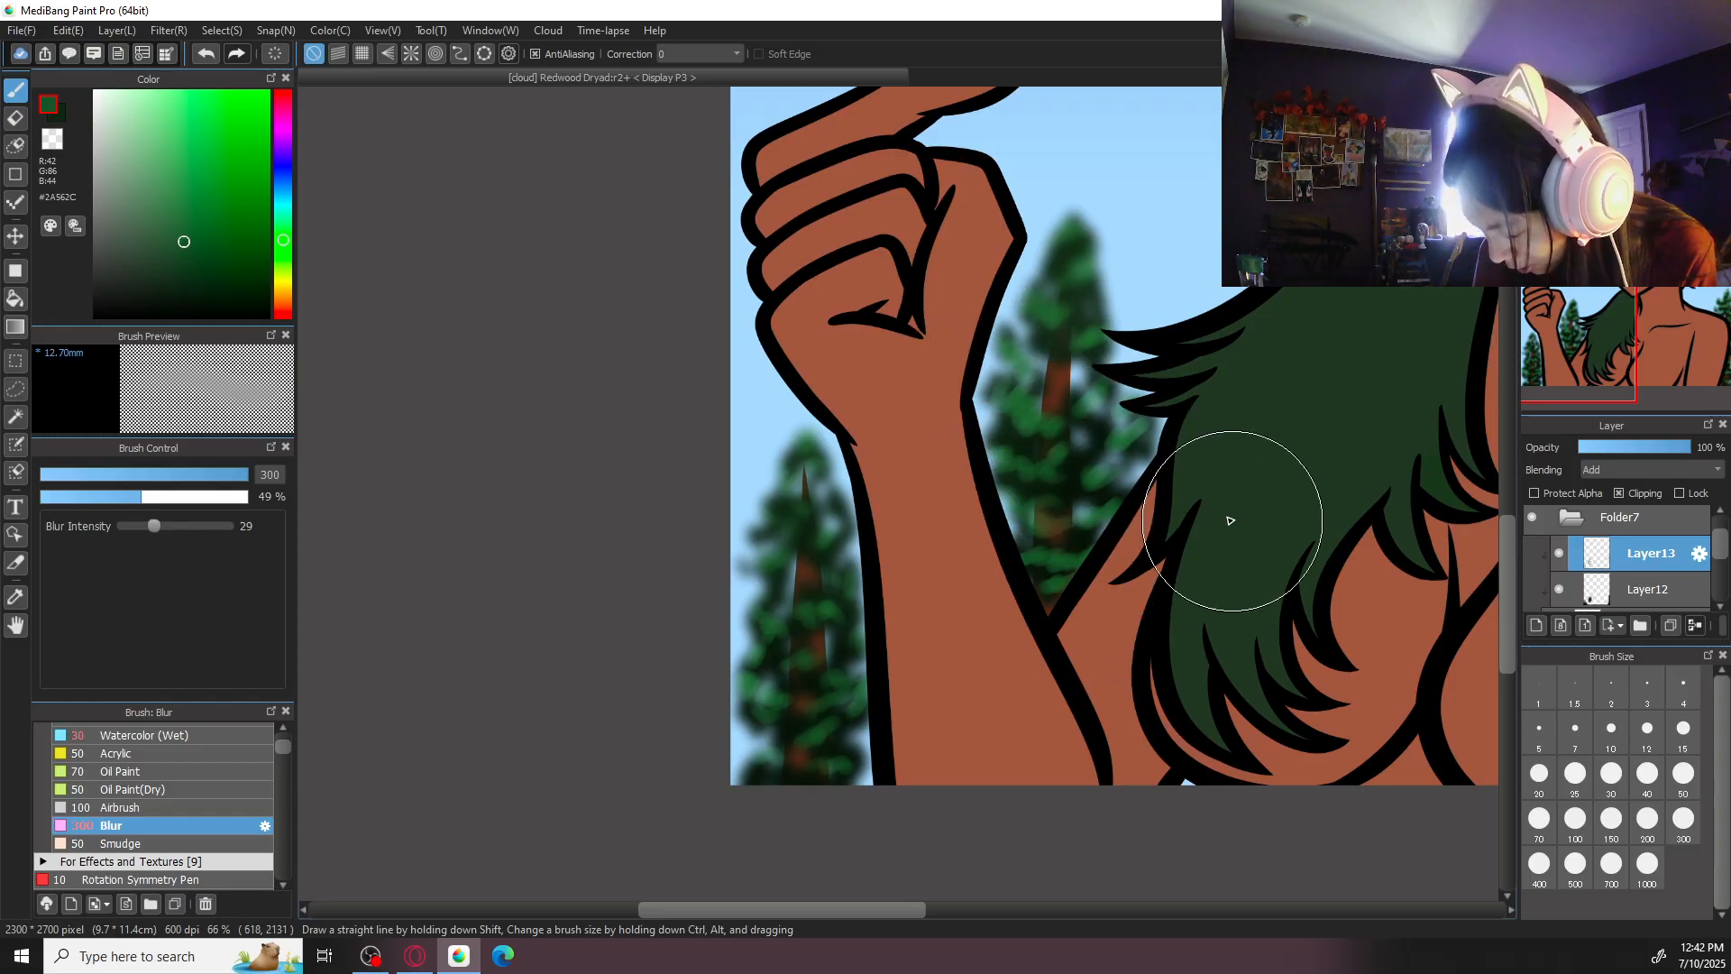
# - Soften the highlights of the tree behind the shoulder with the Blur brush at size 300, and review the whole picture
pyautogui.moveTo(1205, 514); pyautogui.dragTo(424, 768)
pyautogui.scroll(-3, 1245, 686)
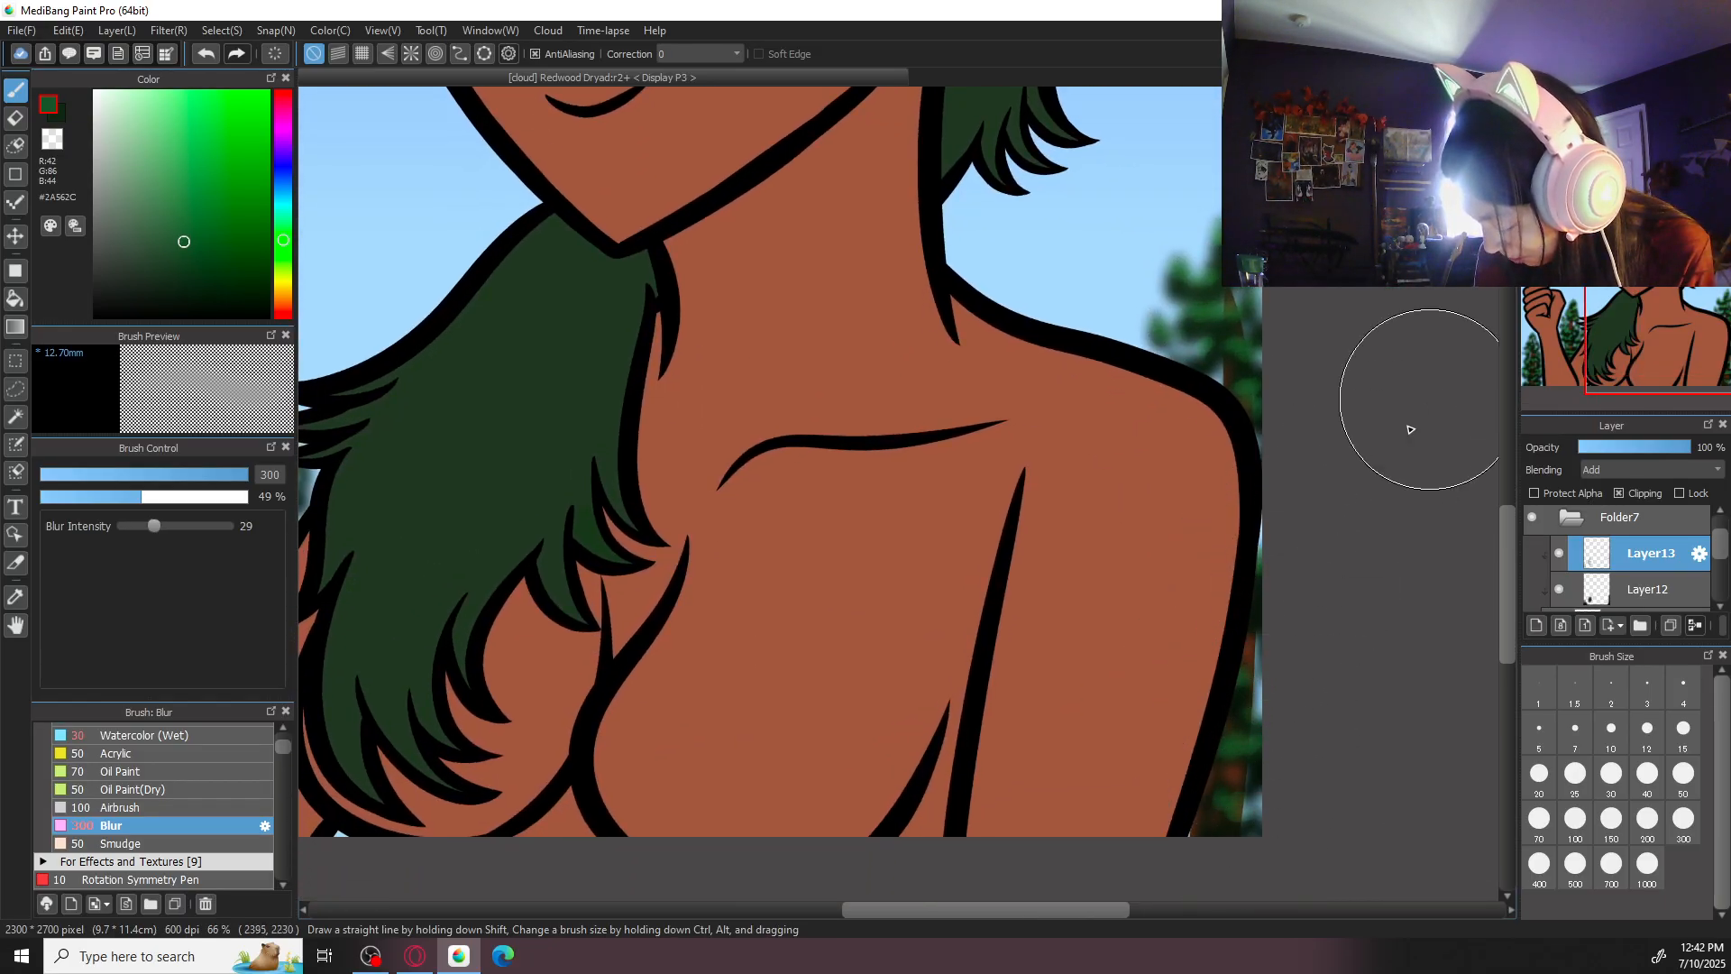
pyautogui.click(1586, 101)
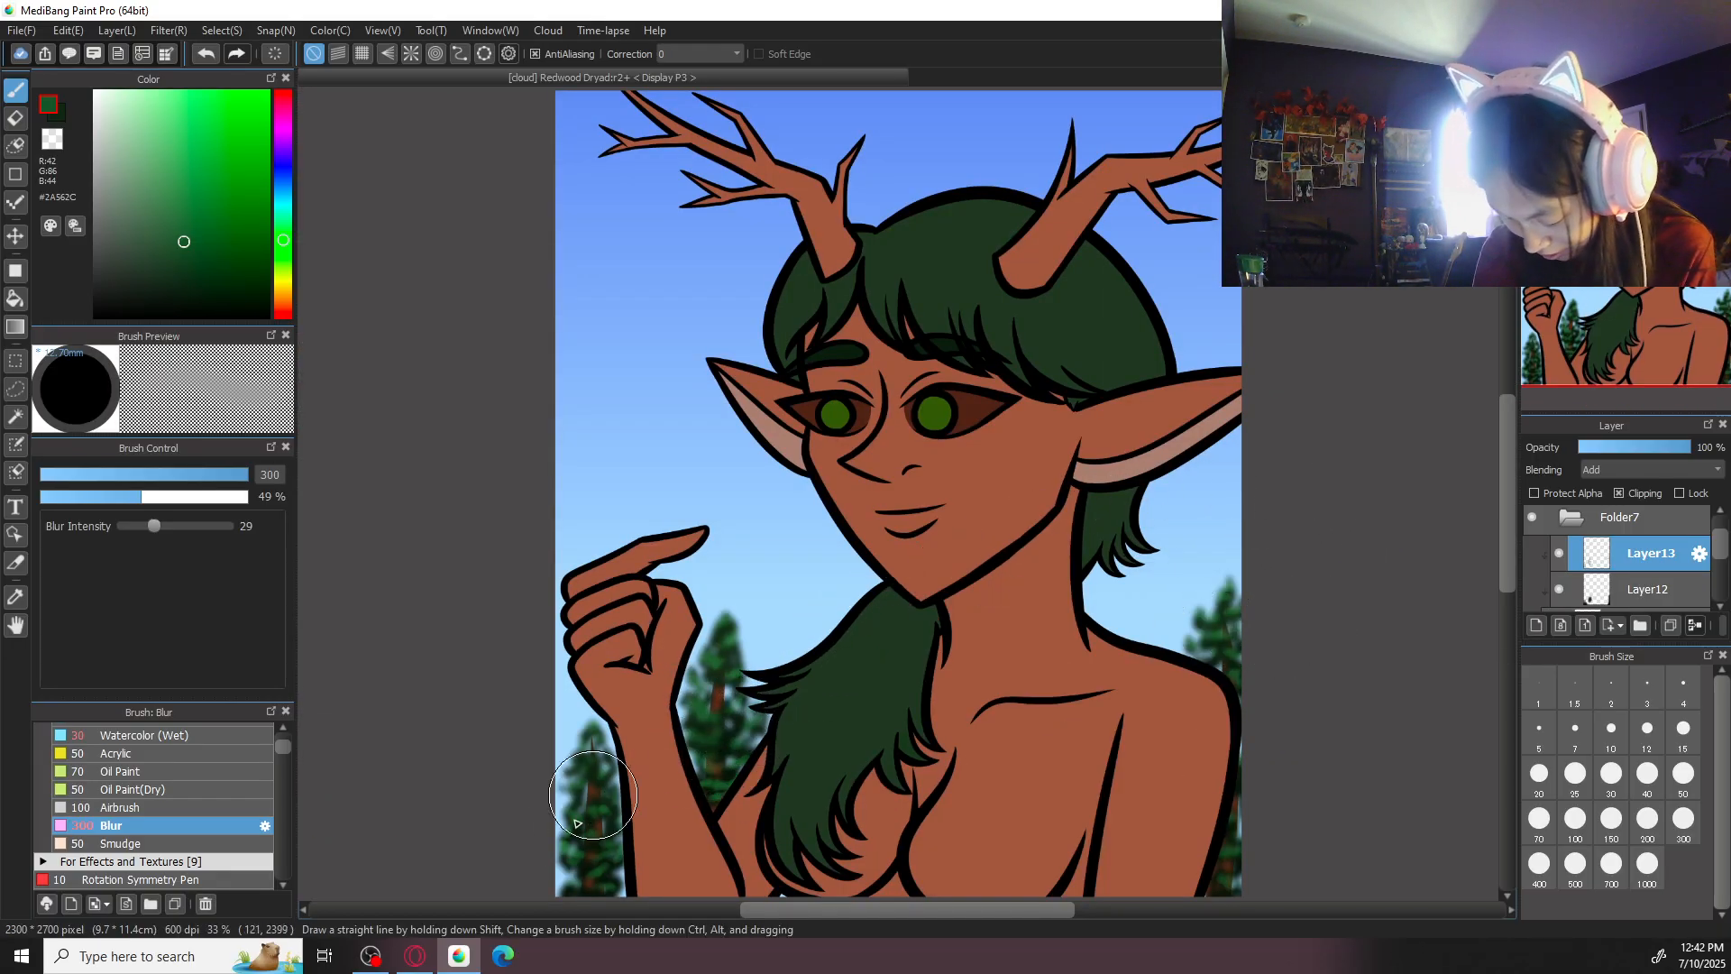
pyautogui.scroll(-3, 857, 722)
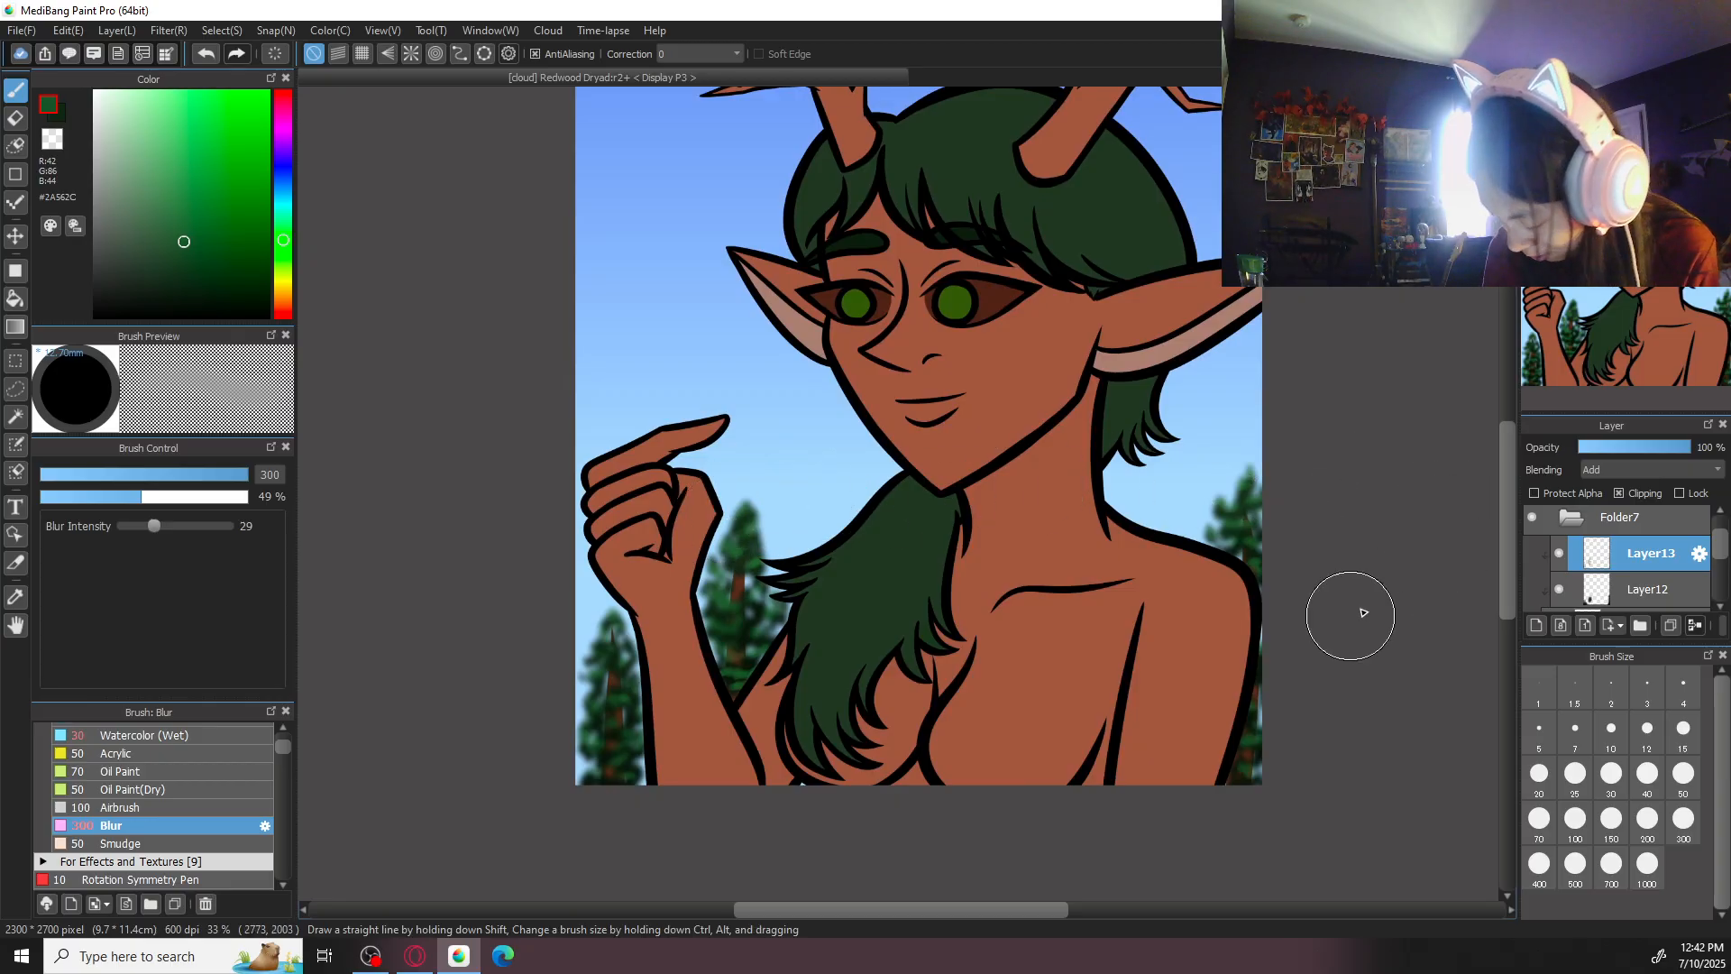
pyautogui.click(1585, 101)
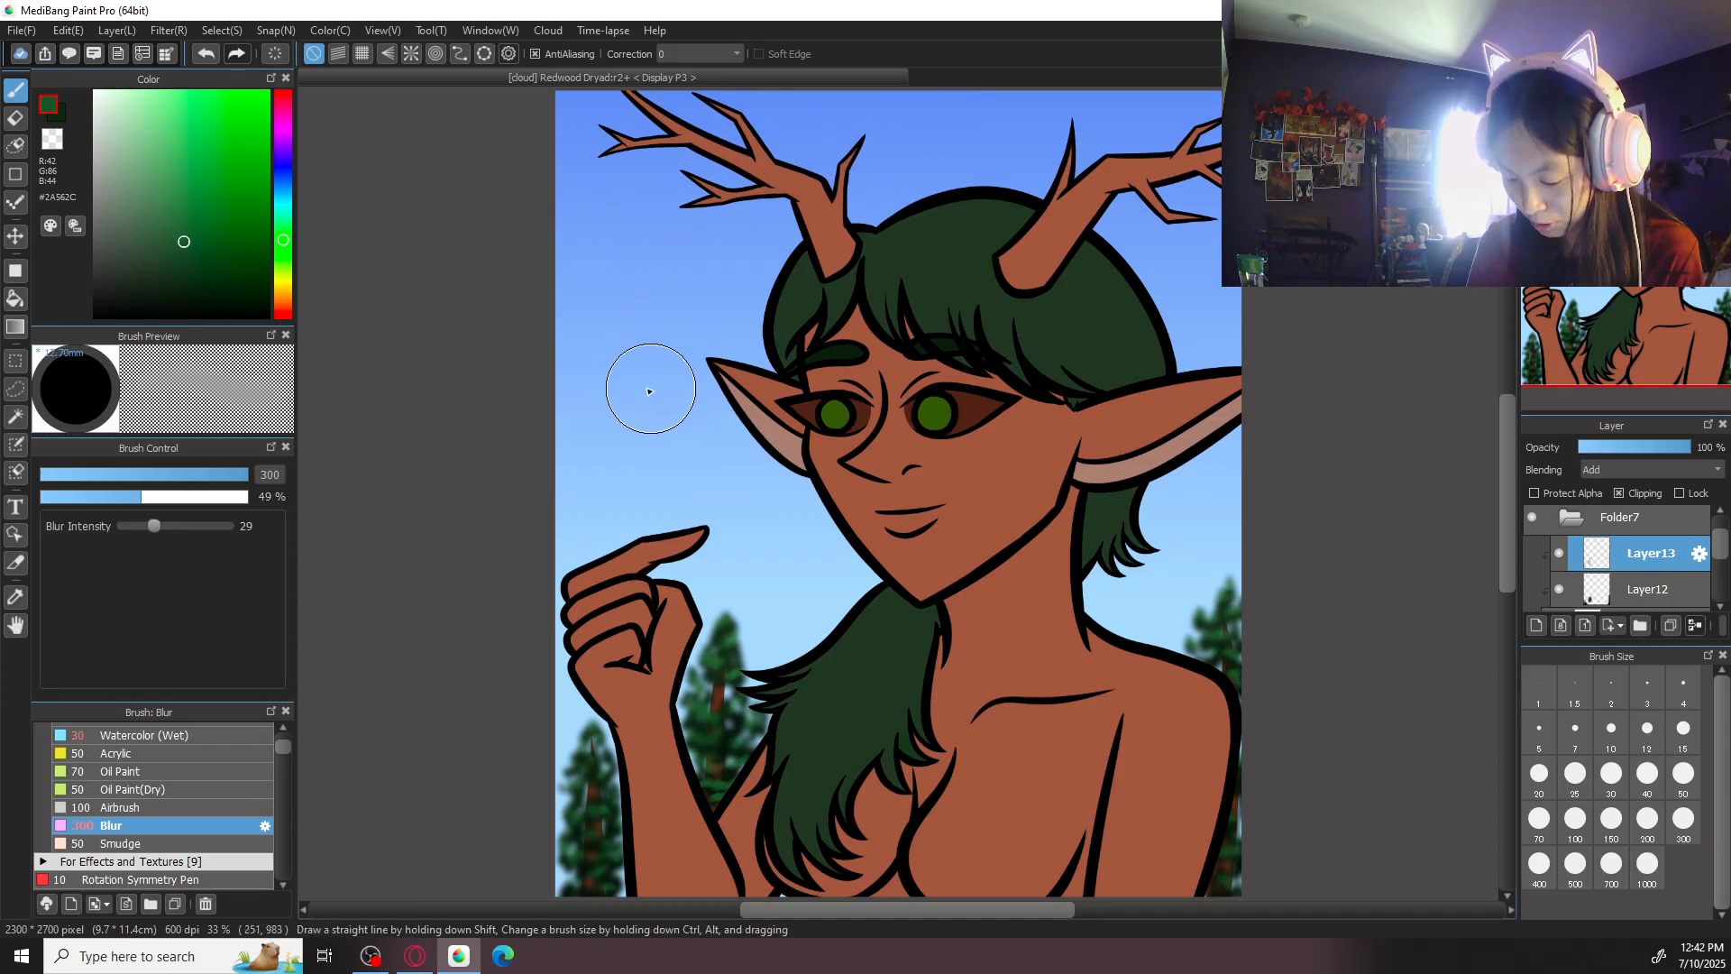
pyautogui.moveTo(1224, 370); pyautogui.dragTo(1188, 309)
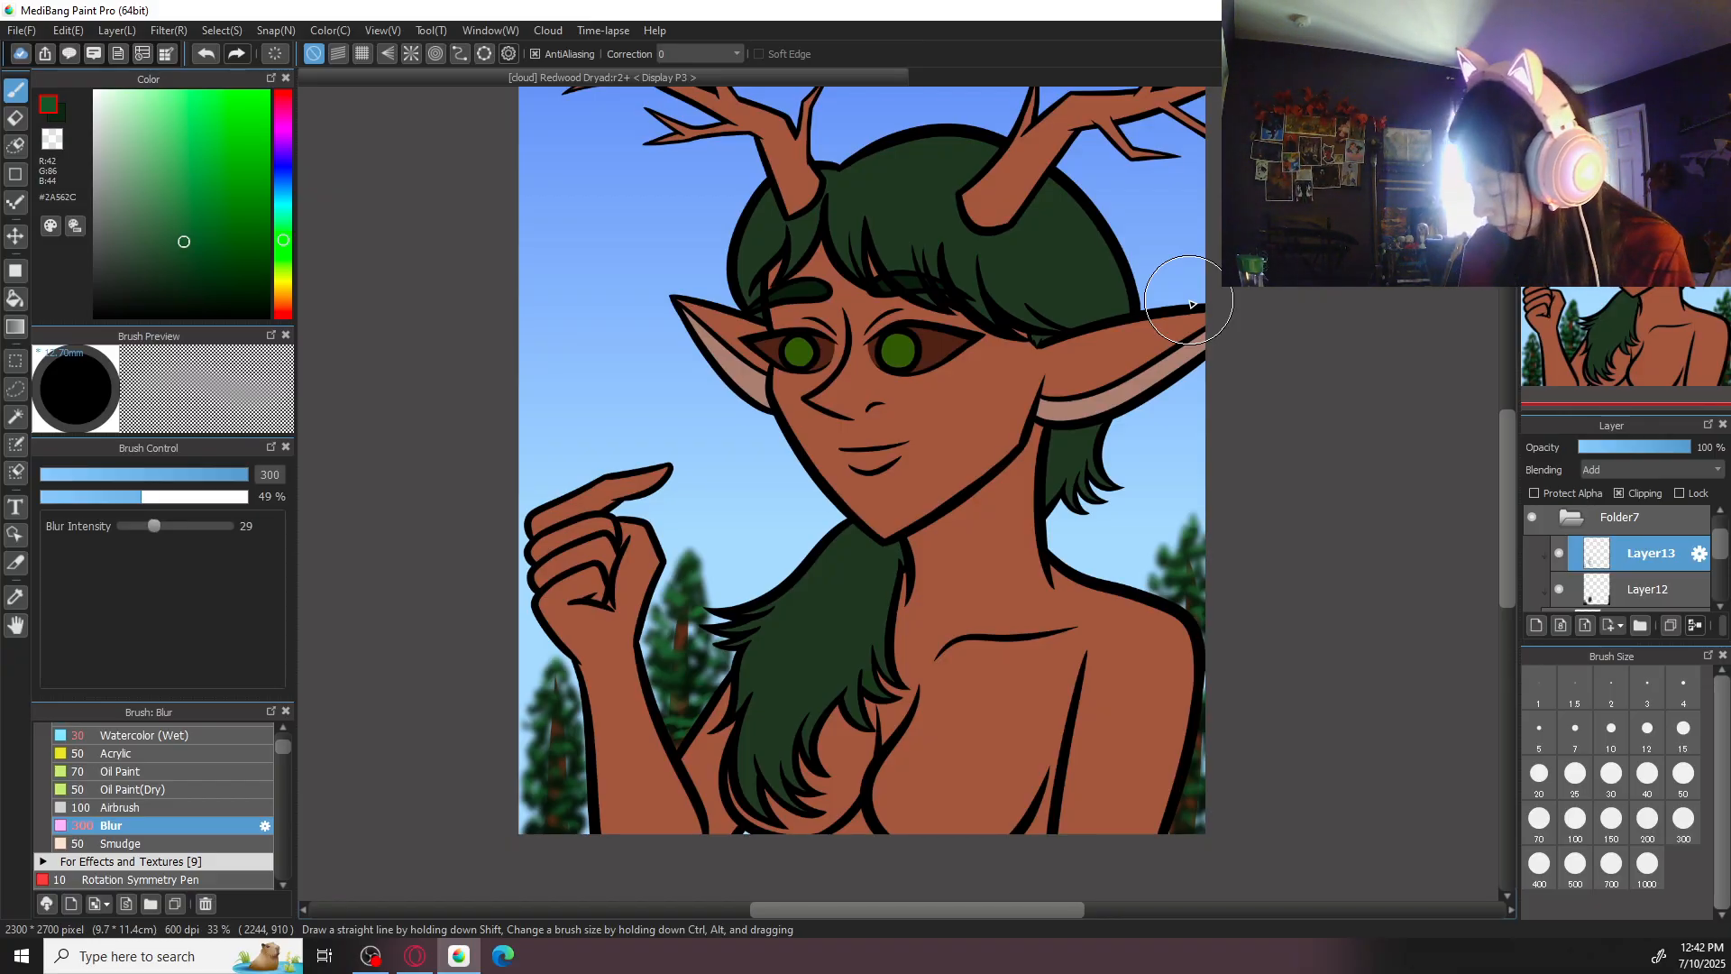
# - Add a new layer above the tree trunk layer, clipped to the trunks
pyautogui.scroll(-3, 1623, 559)
pyautogui.click(1641, 582)
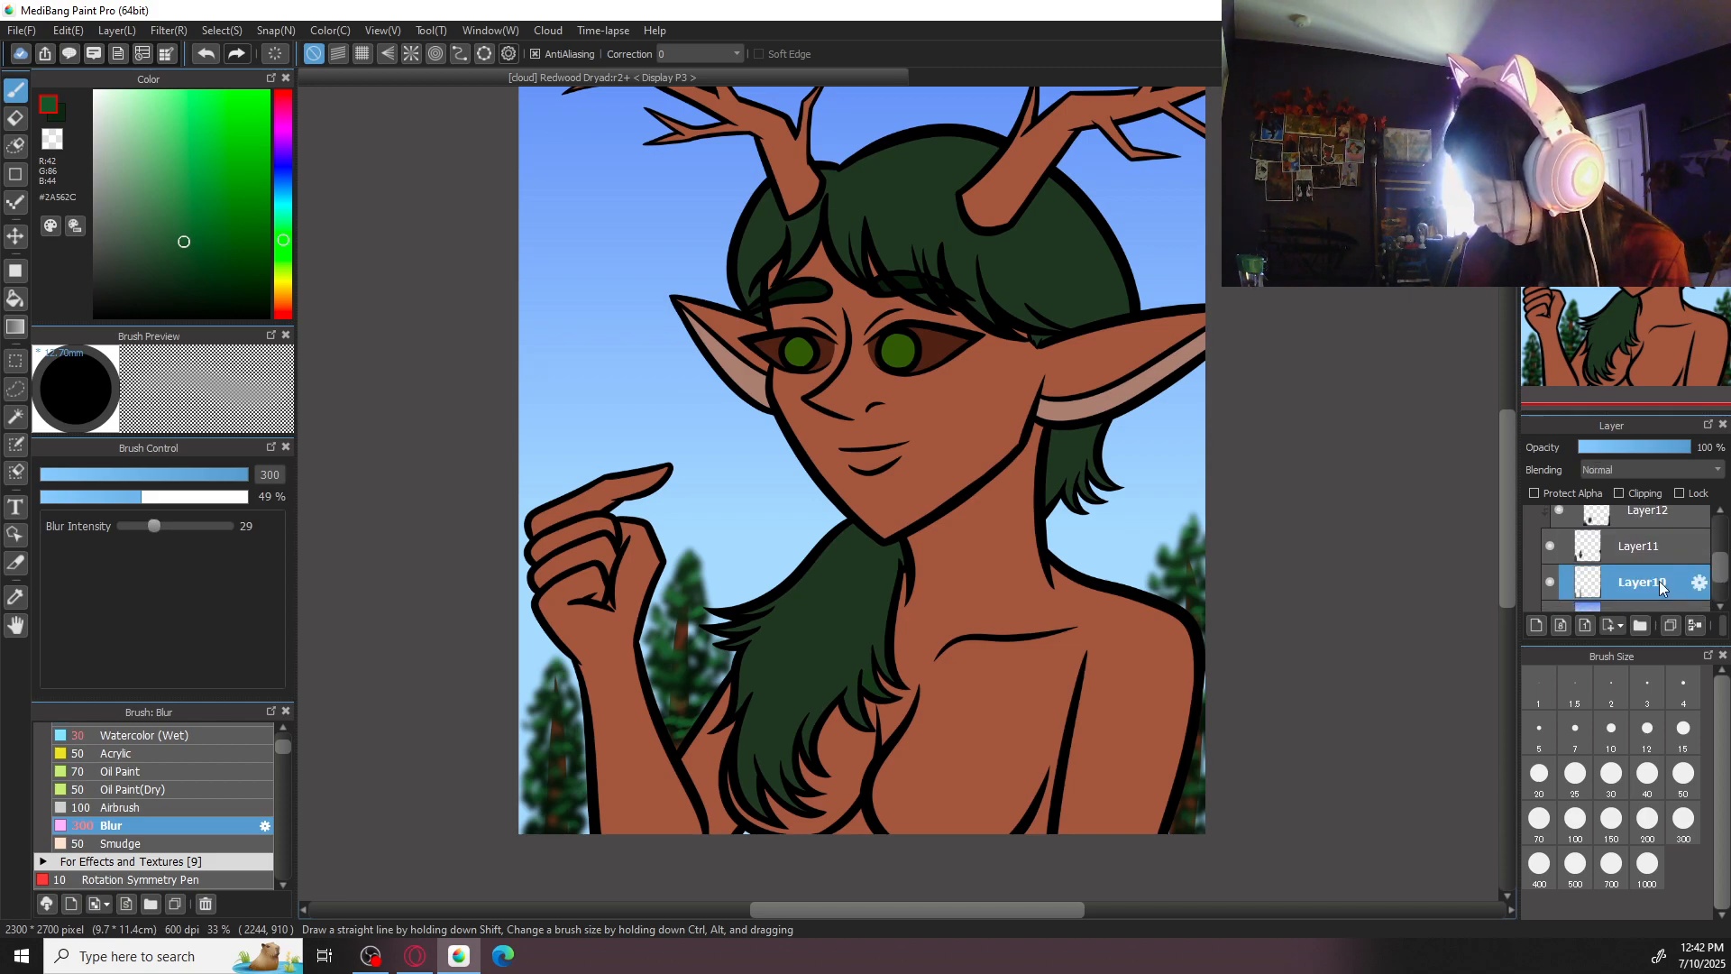
pyautogui.click(1538, 625)
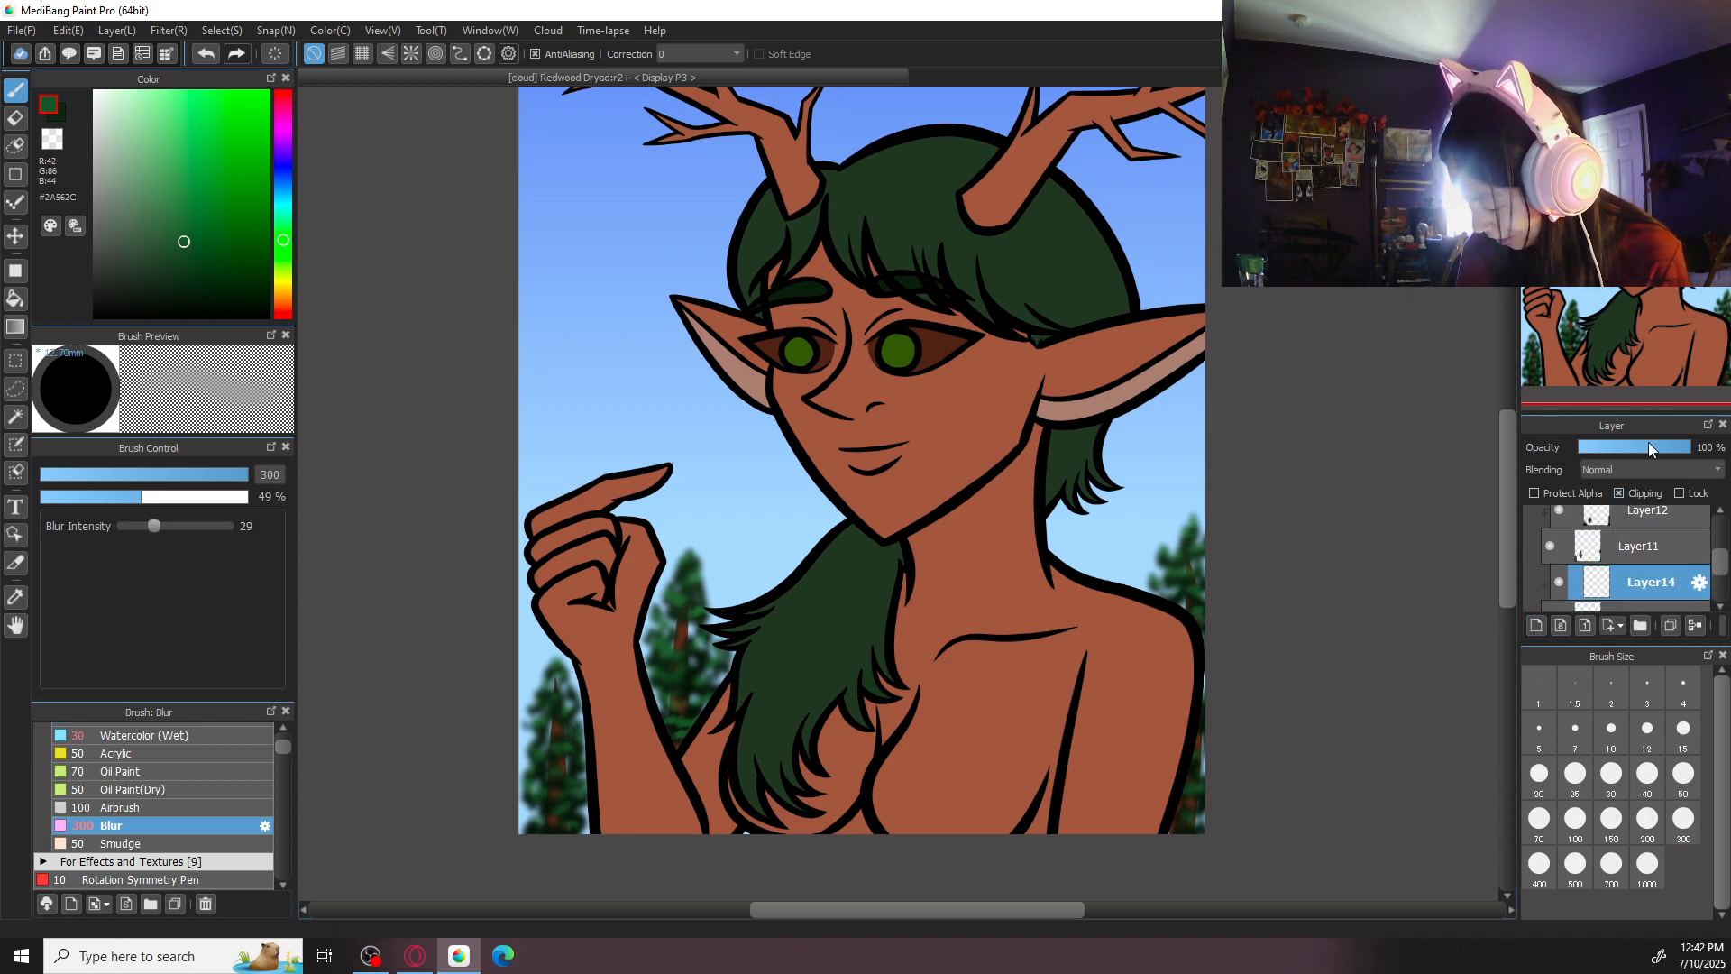
# - Hide the leaves to sample the trunk colour behind the arm, show them again, and darken the colour to #421C0D
pyautogui.moveTo(1375, 585); pyautogui.dragTo(1117, 430)
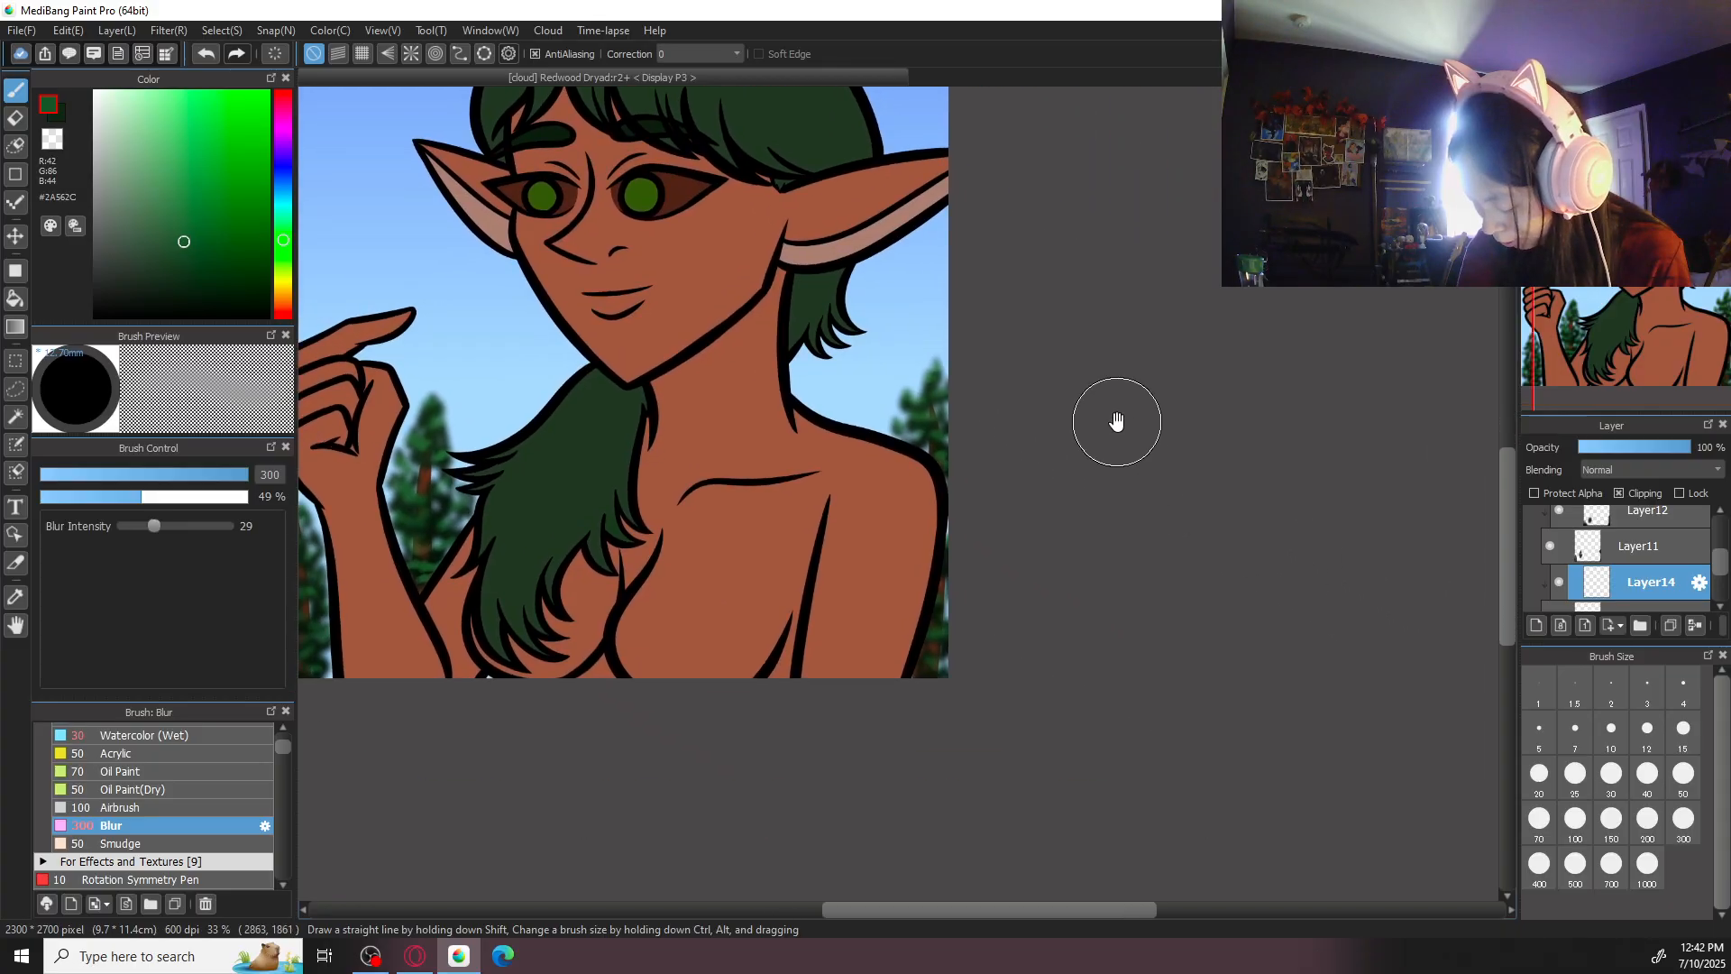
pyautogui.click(1551, 548)
pyautogui.hotkey('ctrl', '+')
pyautogui.hotkey('ctrl', '+')
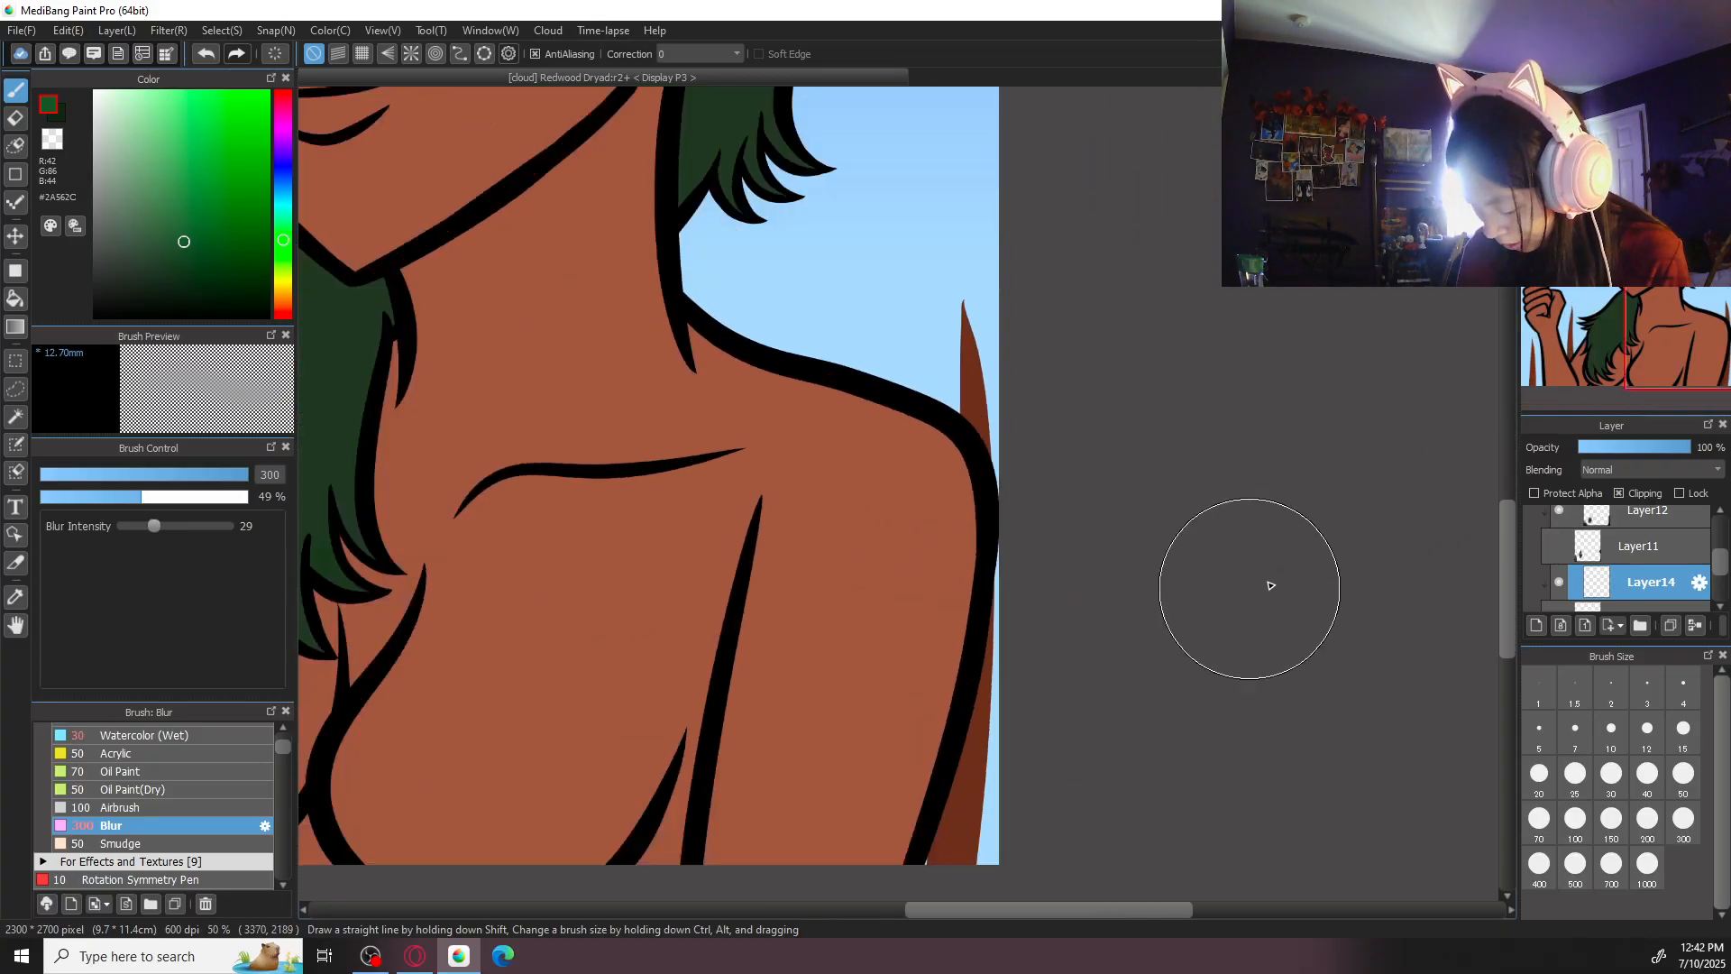
pyautogui.rightClick(967, 808)
pyautogui.click(1557, 550)
pyautogui.hotkey('ctrl', '-')
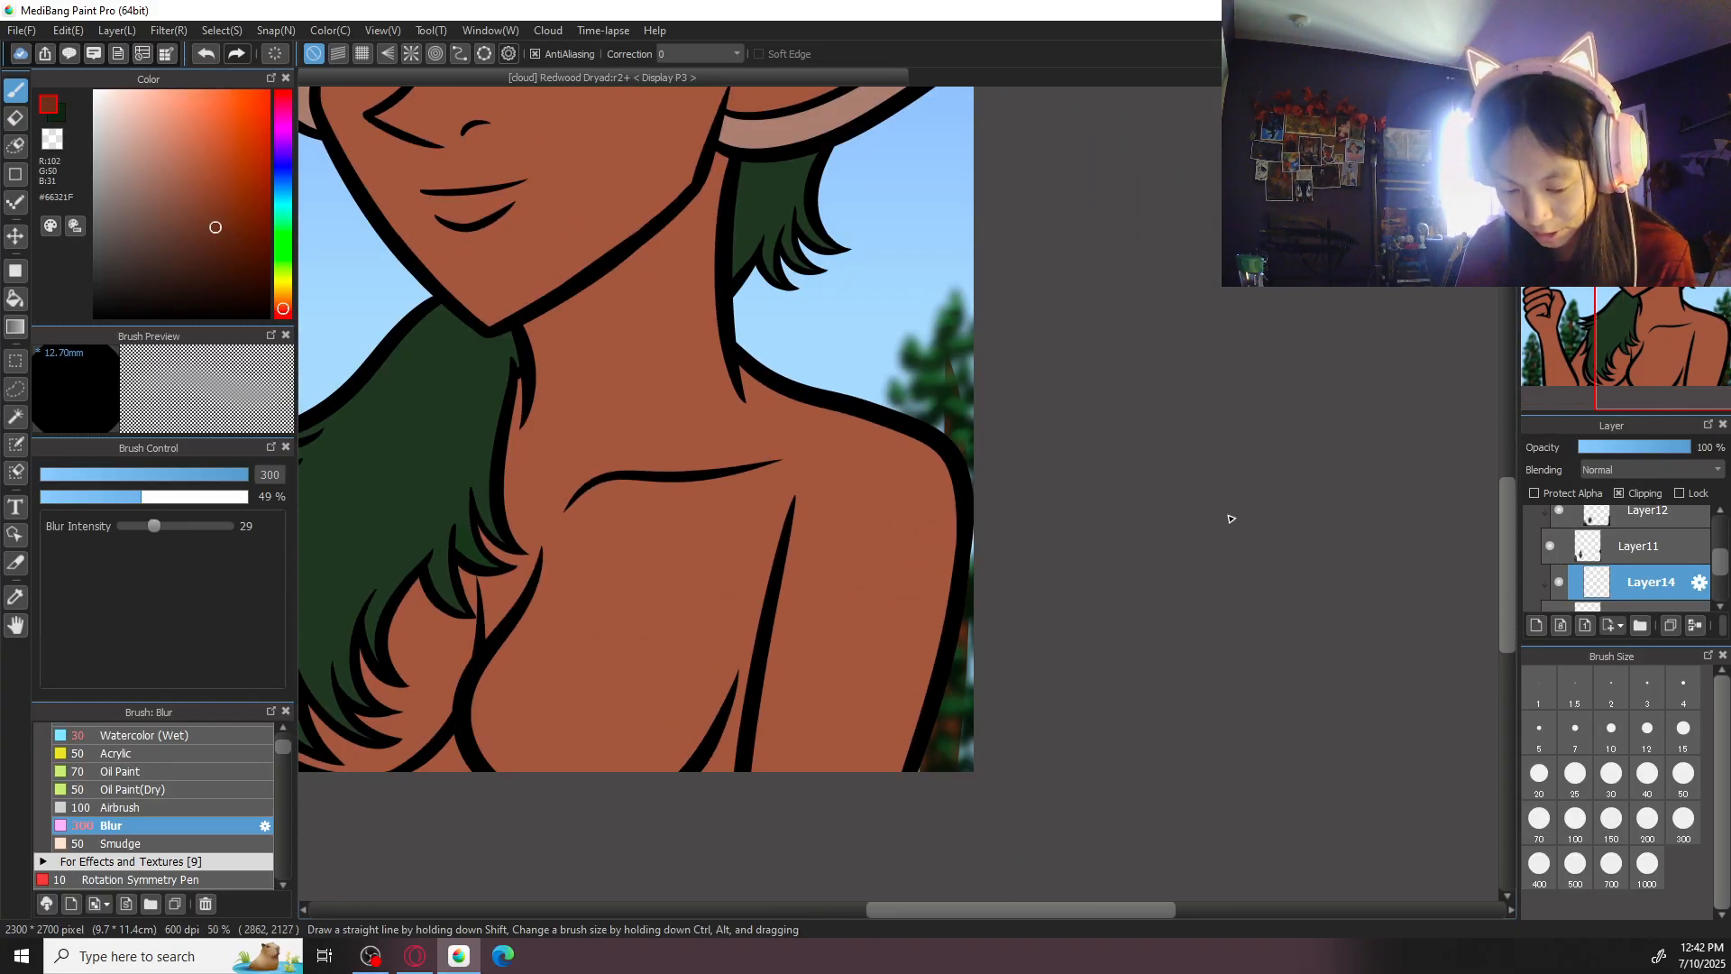
pyautogui.moveTo(214, 237); pyautogui.dragTo(233, 260)
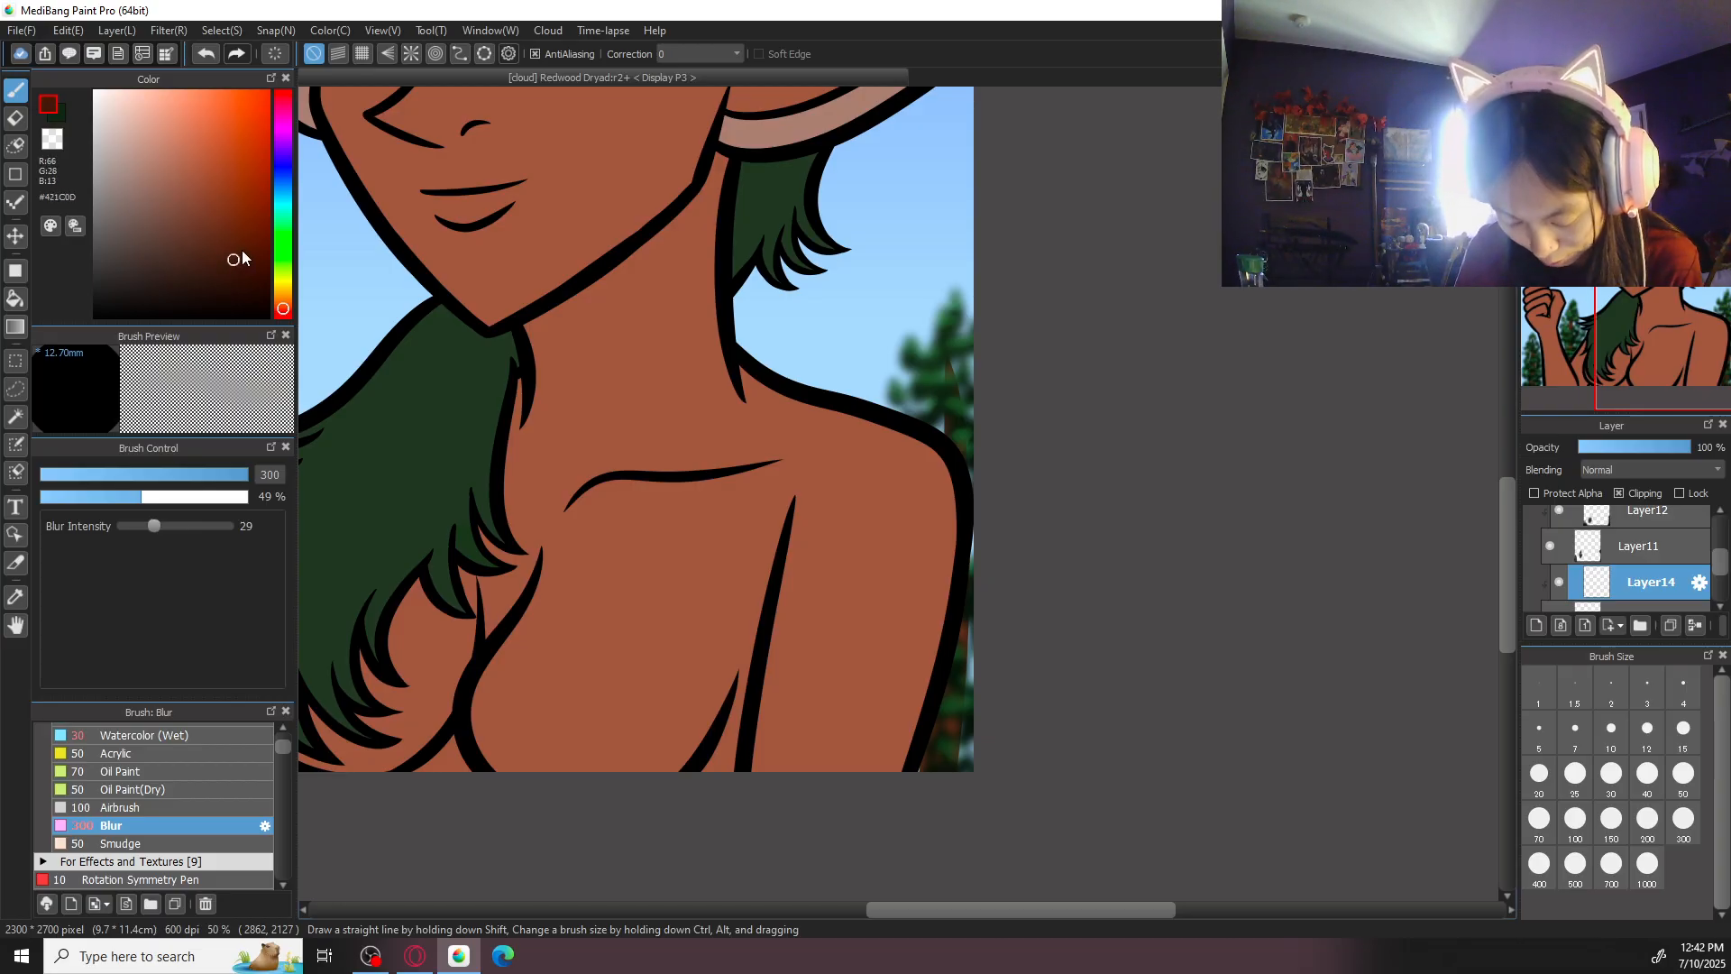
# - Shade the trunk of the tree outside the forearm with the Acrylic brush at size 200, darkening the colour to #281007
pyautogui.click(186, 755)
pyautogui.moveTo(236, 699)
pyautogui.mouseDown()
pyautogui.moveTo(397, 668)
pyautogui.moveTo(1046, 699)
pyautogui.mouseUp()
pyautogui.hotkey('ctrl', '+')
pyautogui.click(1649, 825)
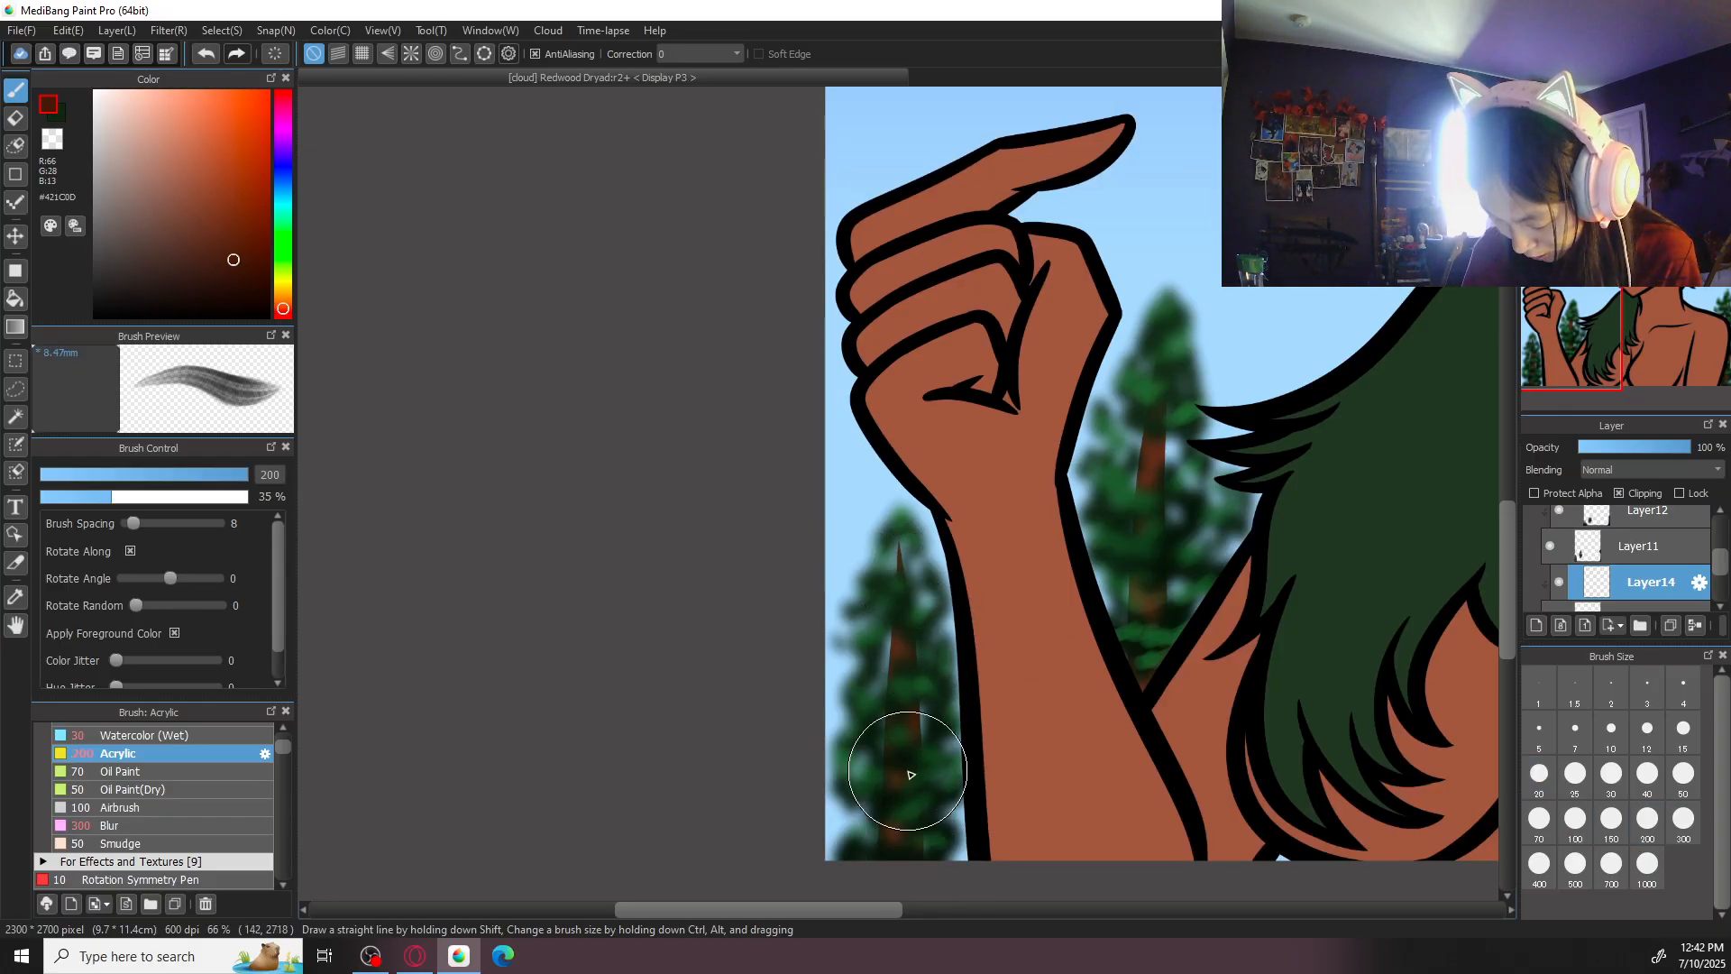
pyautogui.moveTo(986, 679); pyautogui.dragTo(919, 604)
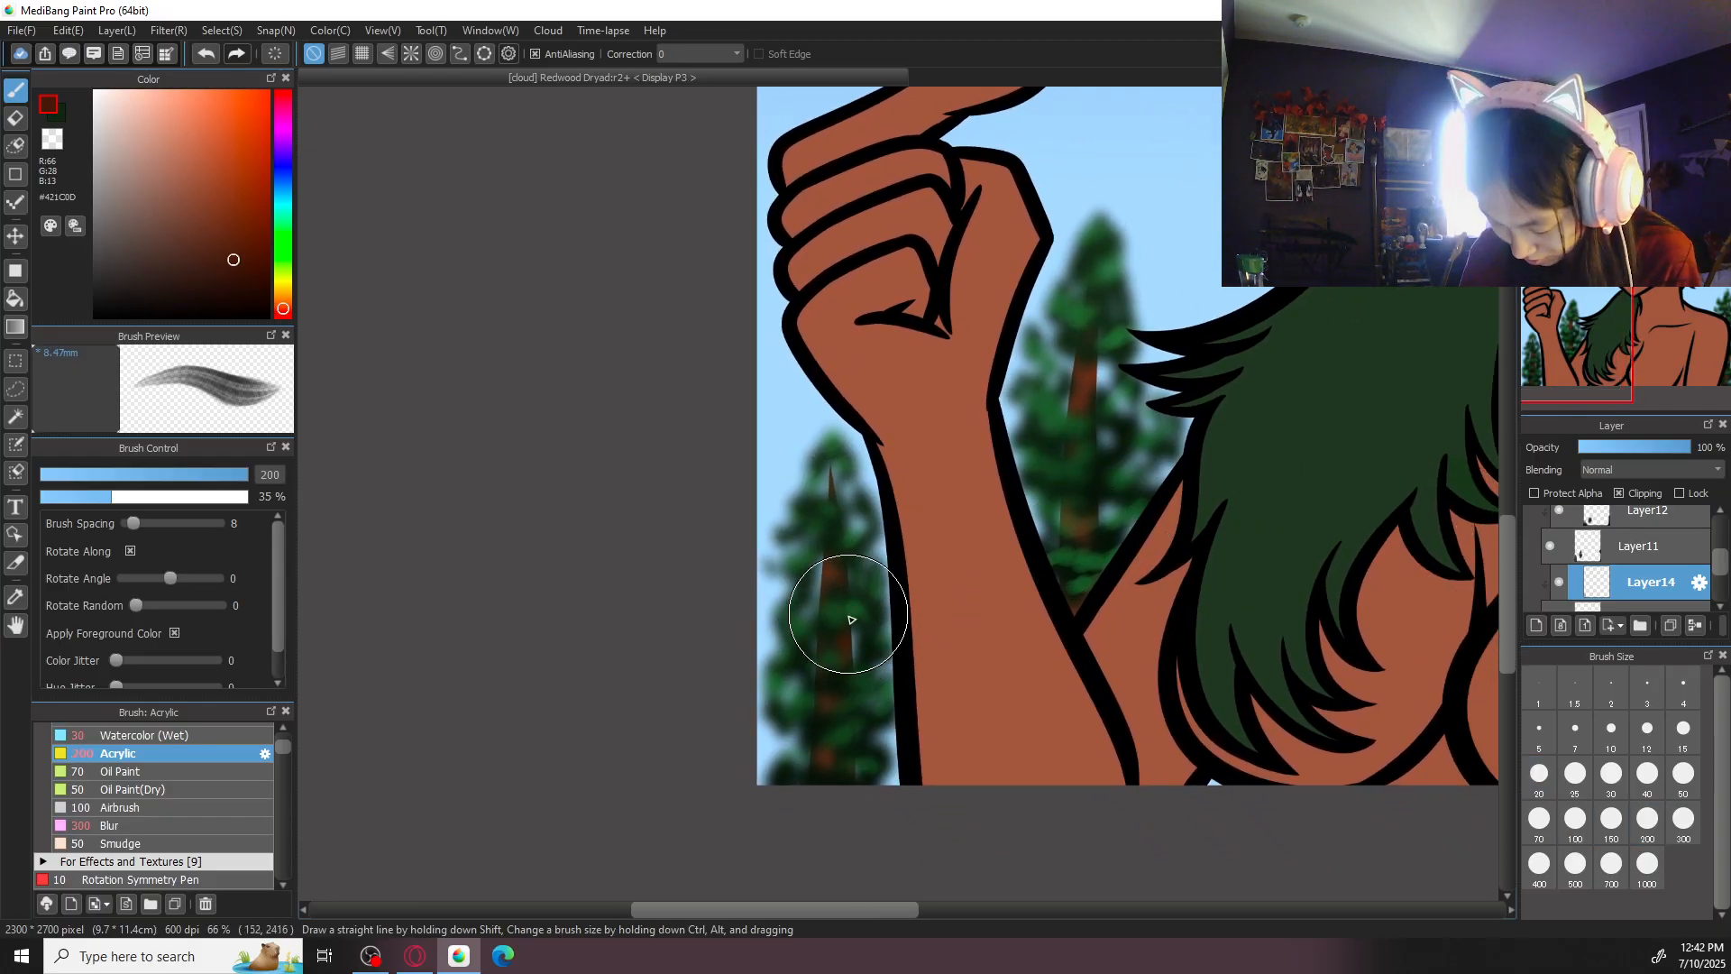
pyautogui.click(233, 279)
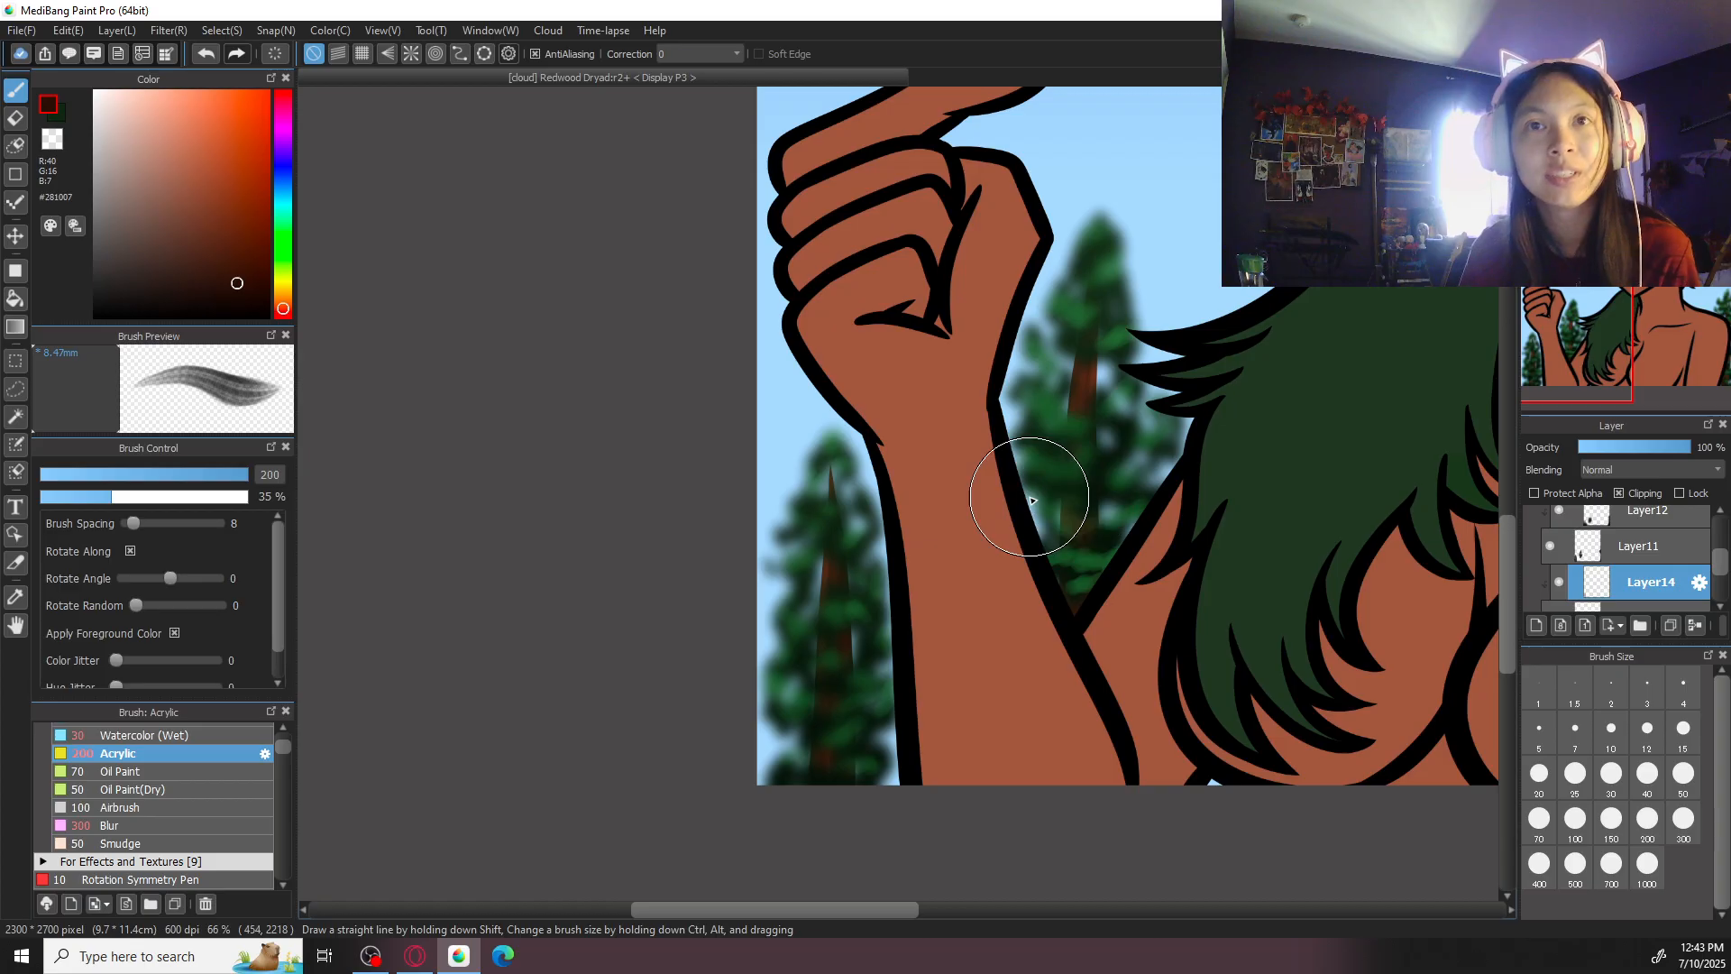
# - Shade the trunk of the tree behind the shoulder with the Acrylic brush at size 200 in #281007, and review the whole picture
pyautogui.moveTo(1240, 569); pyautogui.dragTo(699, 546)
pyautogui.hotkey('ctrl', '-')
pyautogui.hotkey('ctrl', '-')
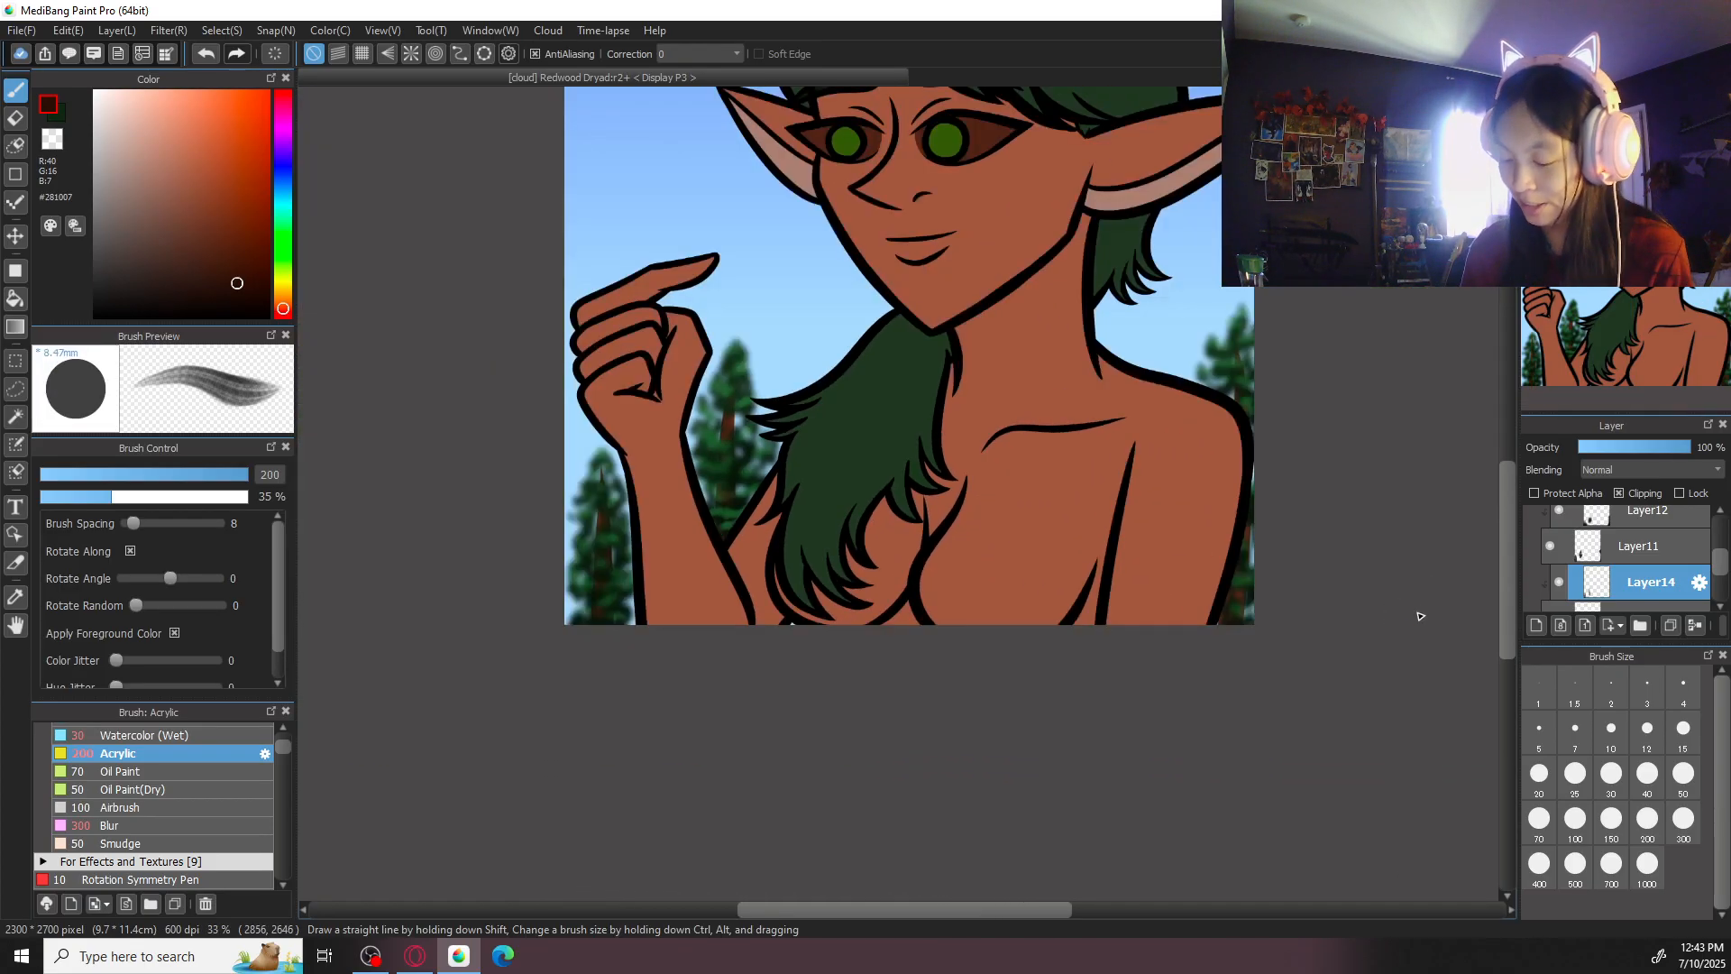
pyautogui.moveTo(1307, 585); pyautogui.dragTo(1114, 577)
pyautogui.hotkey('ctrl', '+')
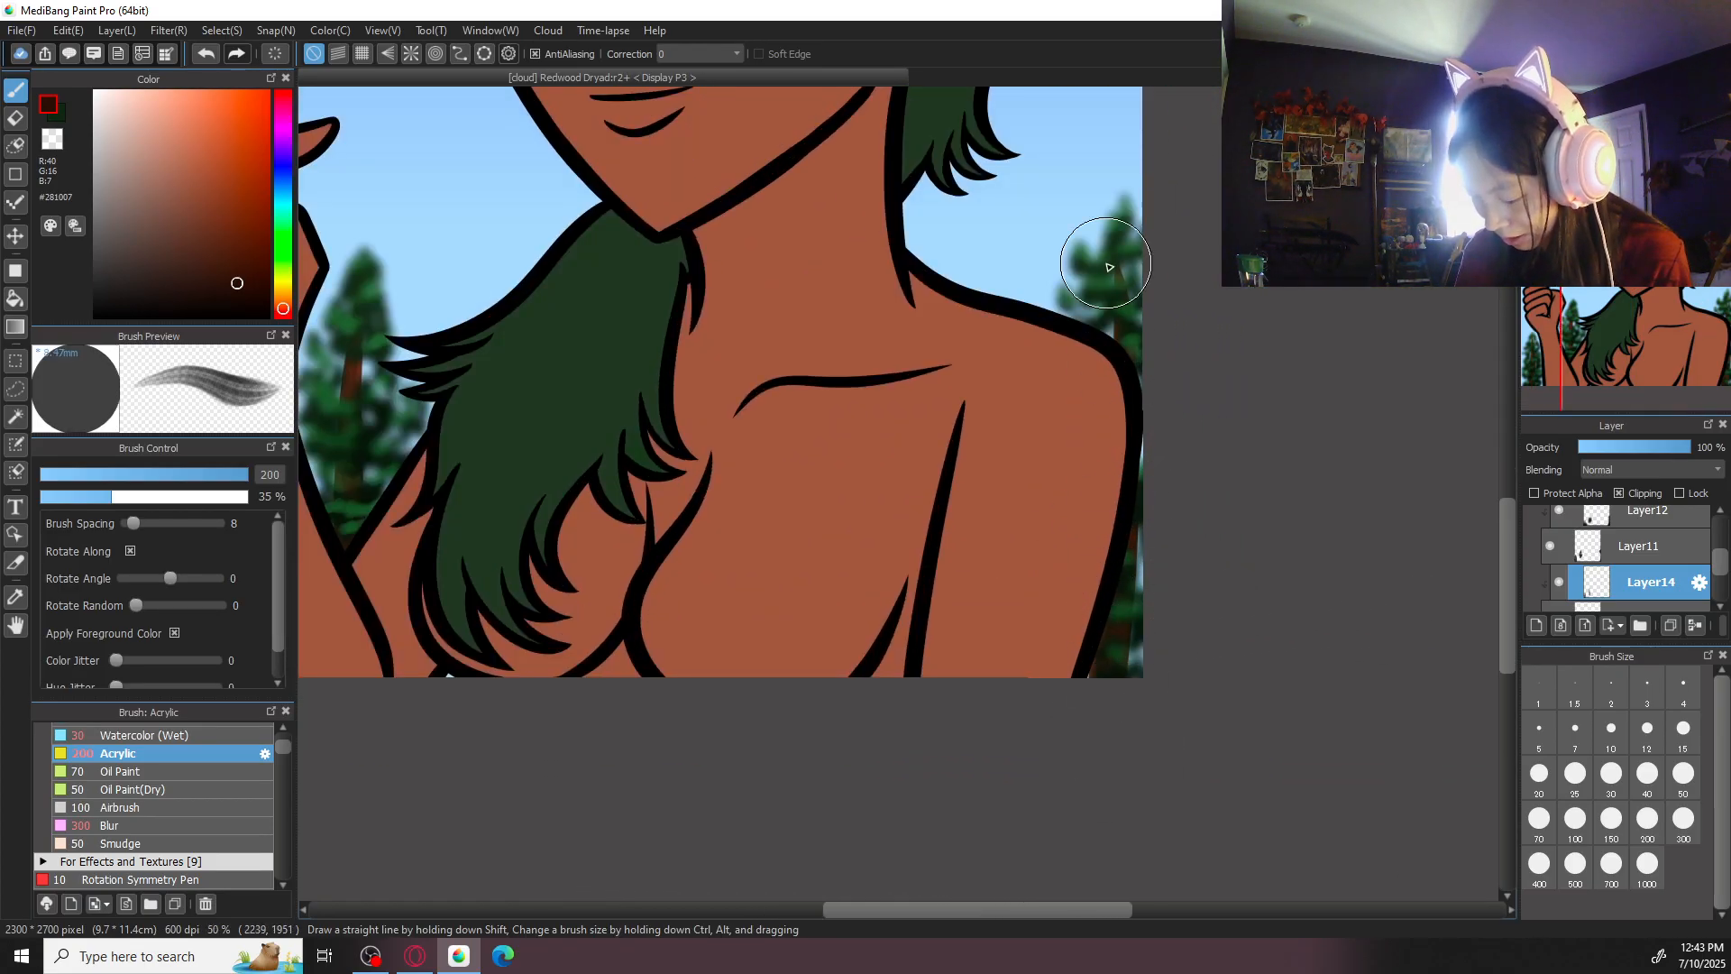
pyautogui.click(1586, 99)
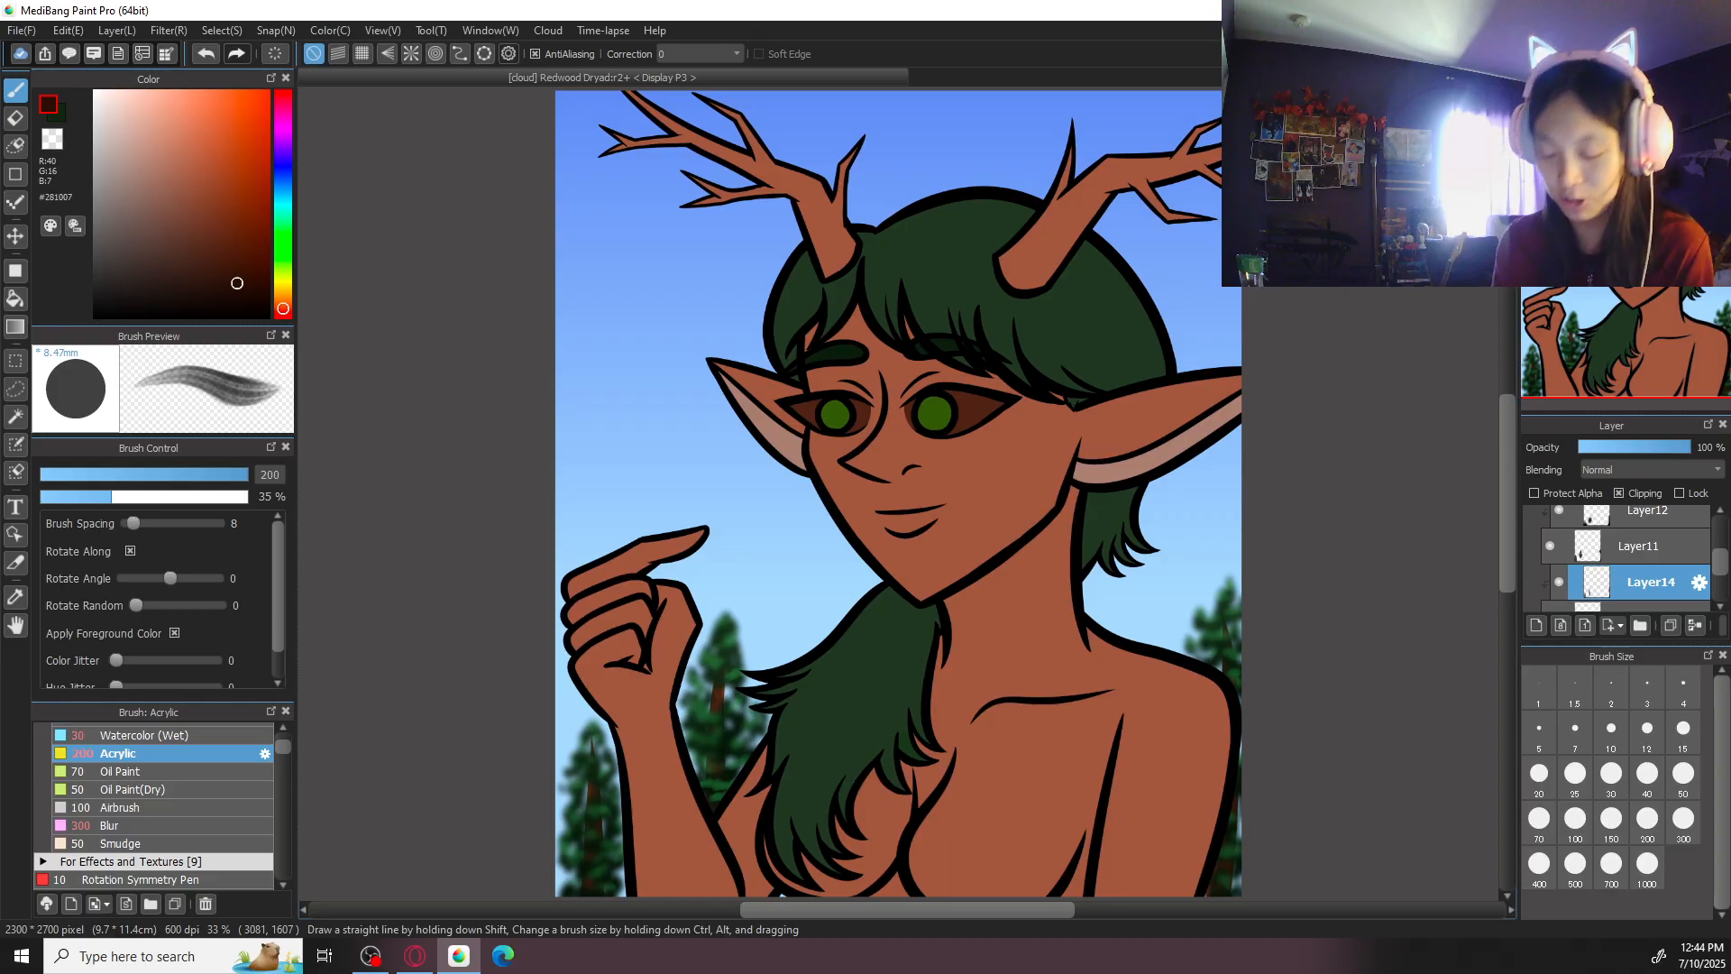
# - Add a new layer directly above the gradient sky layer, sample the hair's dark green and shift it to the greyish green #424E41
pyautogui.moveTo(1721, 575)
pyautogui.mouseDown()
pyautogui.moveTo(1718, 552)
pyautogui.moveTo(1715, 589)
pyautogui.mouseUp()
pyautogui.click(1643, 578)
pyautogui.click(1536, 627)
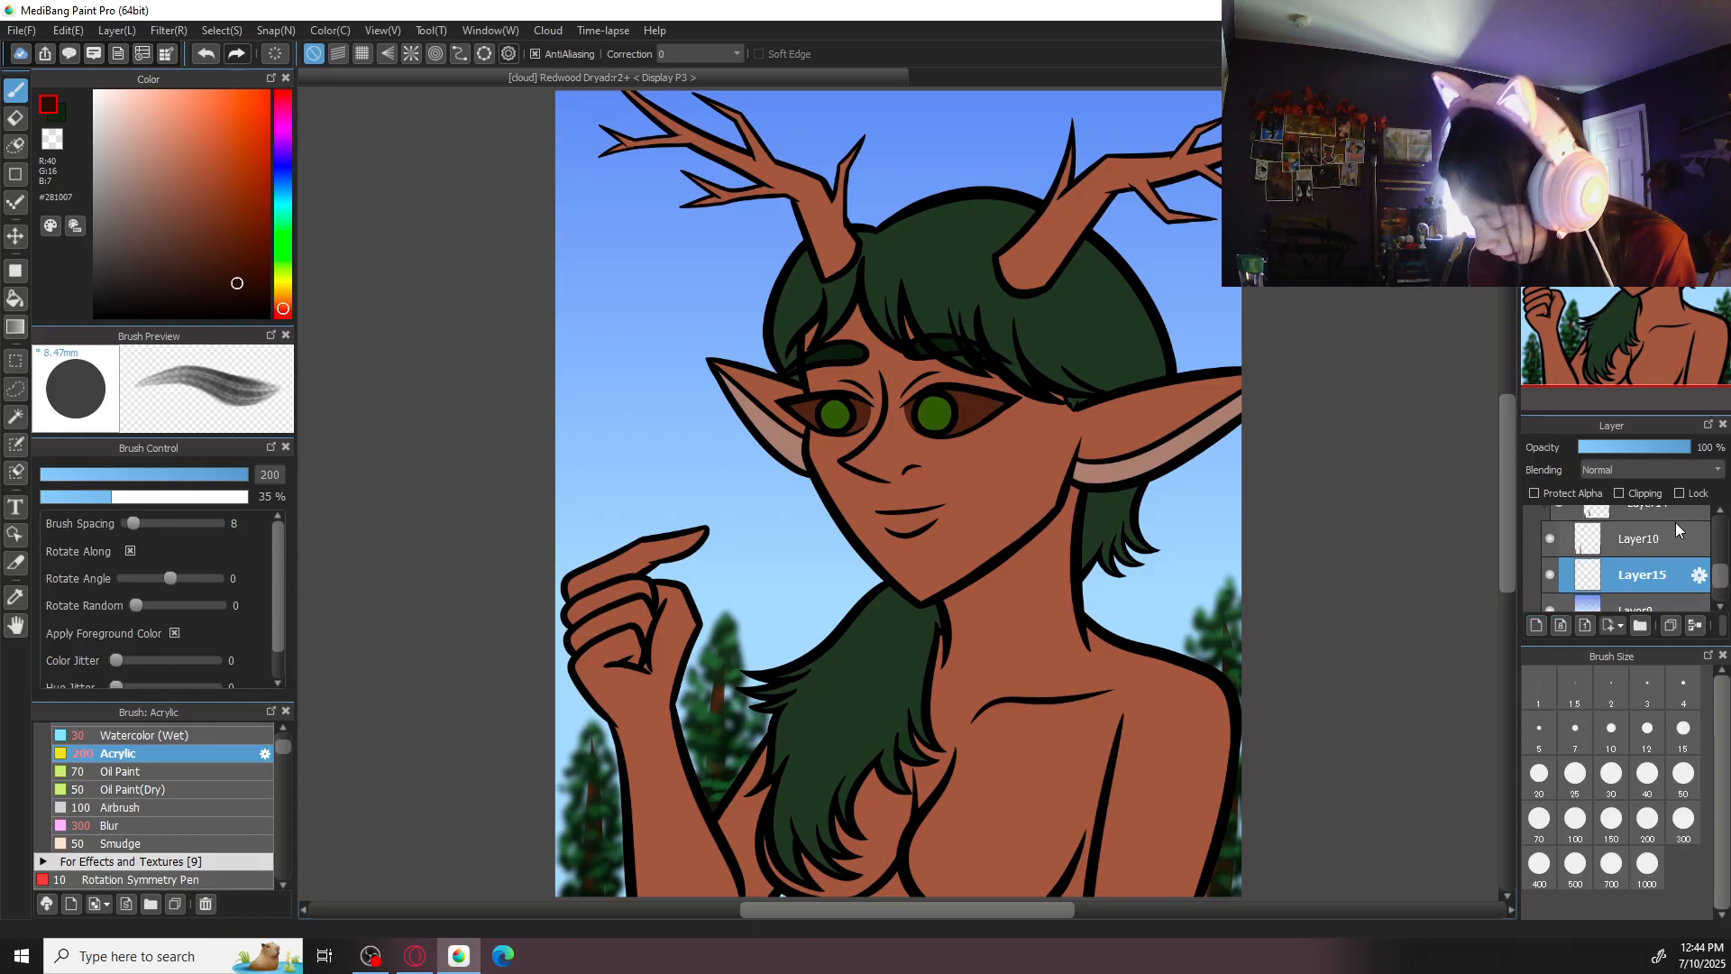
pyautogui.keyDown('alt'); pyautogui.click(827, 688); pyautogui.keyUp('alt')
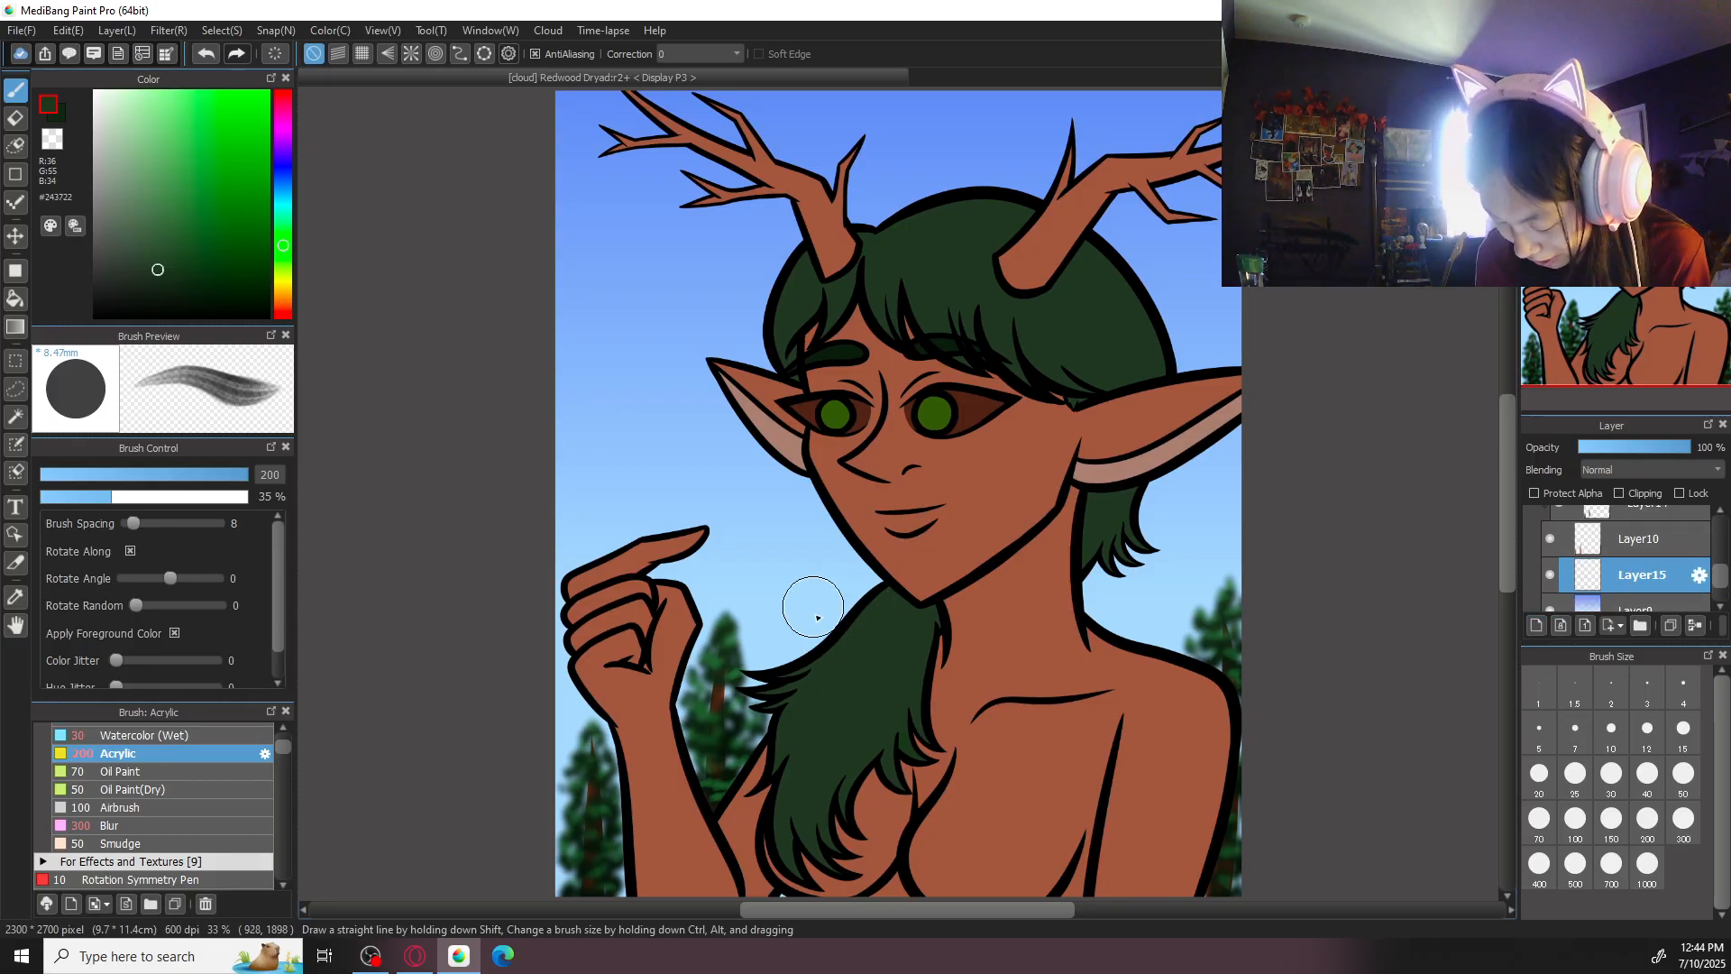
pyautogui.moveTo(149, 268)
pyautogui.mouseDown()
pyautogui.moveTo(127, 267)
pyautogui.moveTo(120, 233)
pyautogui.moveTo(120, 256)
pyautogui.mouseUp()
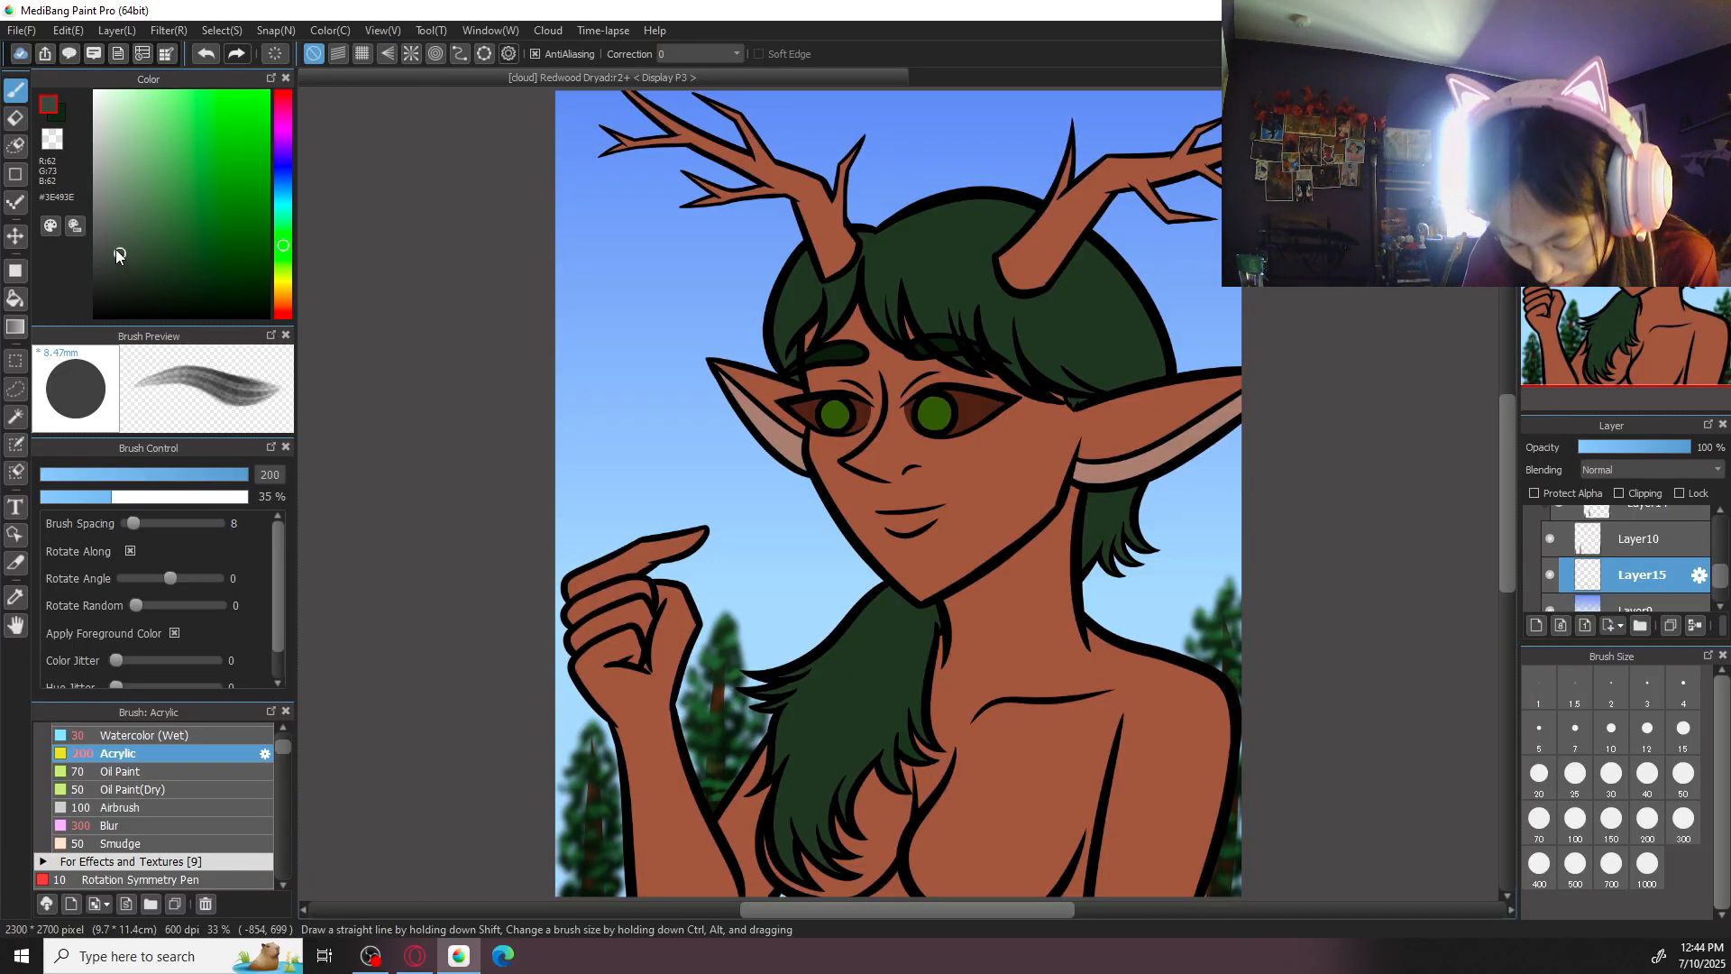
pyautogui.moveTo(574, 491); pyautogui.dragTo(595, 437)
# - Block in distant tree silhouettes behind the forearm, hair and shoulder with the Pen brush at size 300
pyautogui.moveTo(285, 747); pyautogui.dragTo(279, 714)
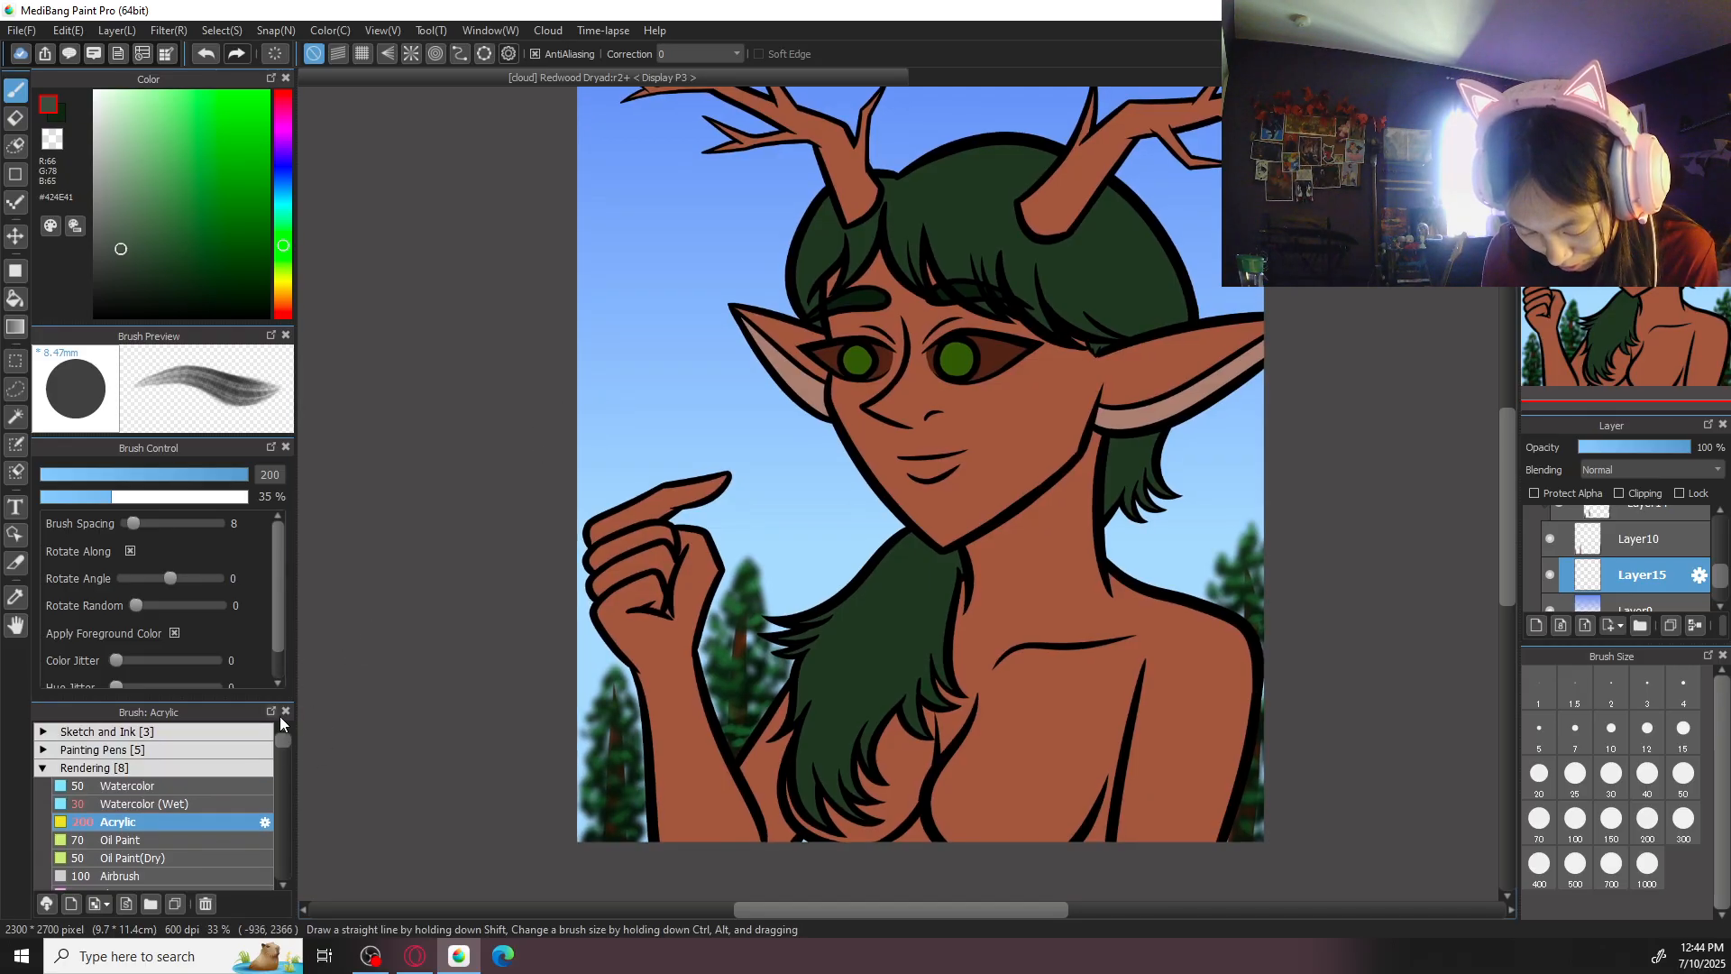
pyautogui.click(216, 733)
pyautogui.click(205, 768)
pyautogui.click(1684, 818)
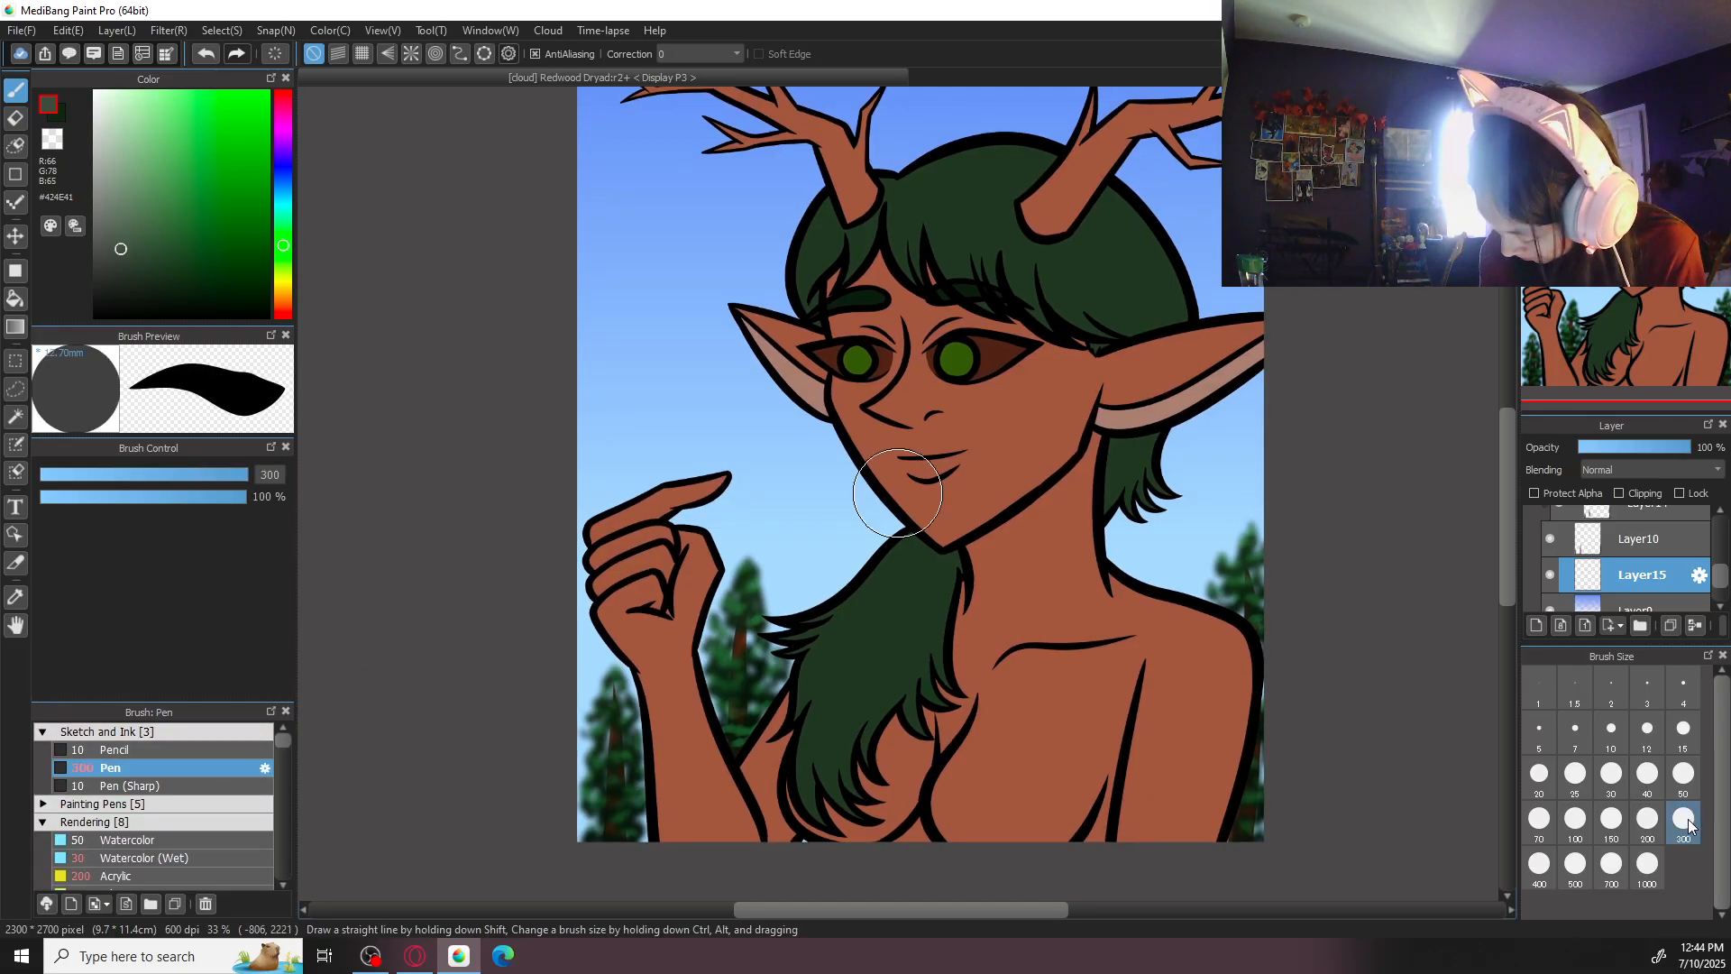
pyautogui.moveTo(585, 631)
pyautogui.mouseDown()
pyautogui.moveTo(582, 713)
pyautogui.moveTo(602, 739)
pyautogui.moveTo(569, 812)
pyautogui.moveTo(594, 836)
pyautogui.moveTo(612, 651)
pyautogui.moveTo(604, 713)
pyautogui.moveTo(622, 747)
pyautogui.moveTo(586, 822)
pyautogui.moveTo(584, 690)
pyautogui.moveTo(633, 725)
pyautogui.moveTo(642, 825)
pyautogui.moveTo(626, 682)
pyautogui.moveTo(596, 648)
pyautogui.moveTo(562, 803)
pyautogui.moveTo(599, 679)
pyautogui.moveTo(625, 862)
pyautogui.moveTo(654, 729)
pyautogui.moveTo(620, 822)
pyautogui.mouseUp()
pyautogui.hotkey('ctrl', 'z')
pyautogui.hotkey('ctrl', 'z')
pyautogui.moveTo(700, 635)
pyautogui.mouseDown()
pyautogui.moveTo(593, 675)
pyautogui.moveTo(652, 692)
pyautogui.moveTo(787, 624)
pyautogui.moveTo(741, 740)
pyautogui.moveTo(727, 736)
pyautogui.moveTo(770, 709)
pyautogui.moveTo(780, 609)
pyautogui.moveTo(763, 665)
pyautogui.moveTo(792, 662)
pyautogui.moveTo(794, 585)
pyautogui.moveTo(786, 692)
pyautogui.moveTo(797, 593)
pyautogui.moveTo(802, 646)
pyautogui.mouseUp()
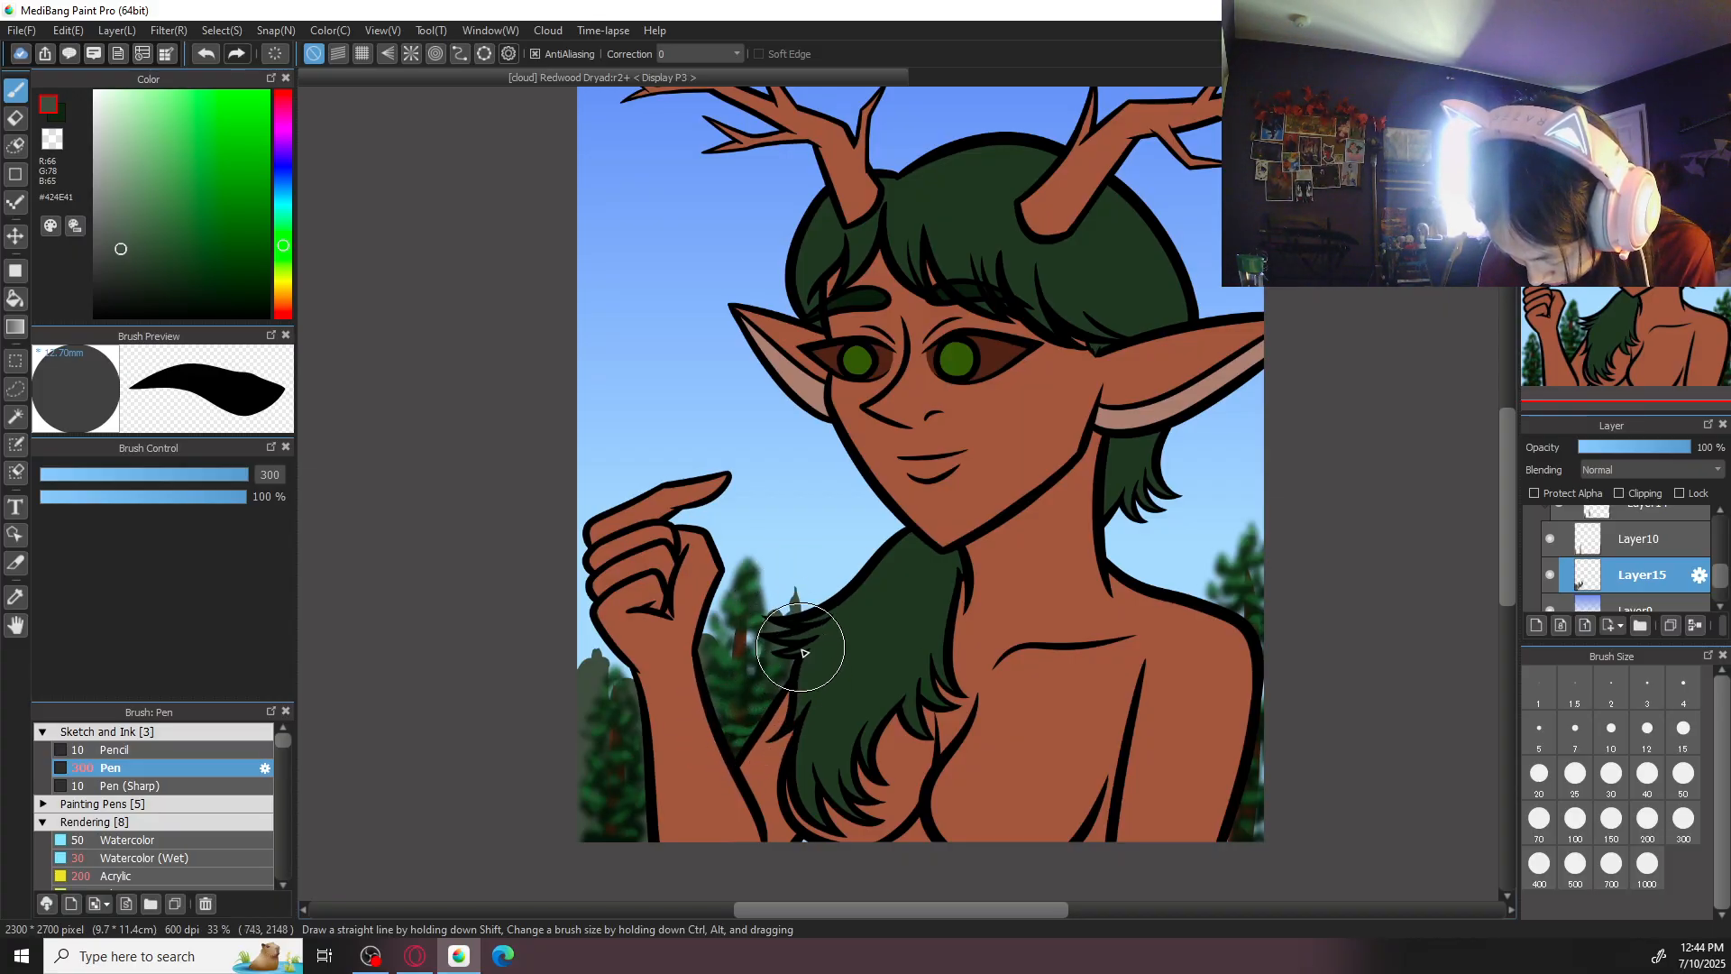
pyautogui.moveTo(1177, 579); pyautogui.dragTo(1224, 631)
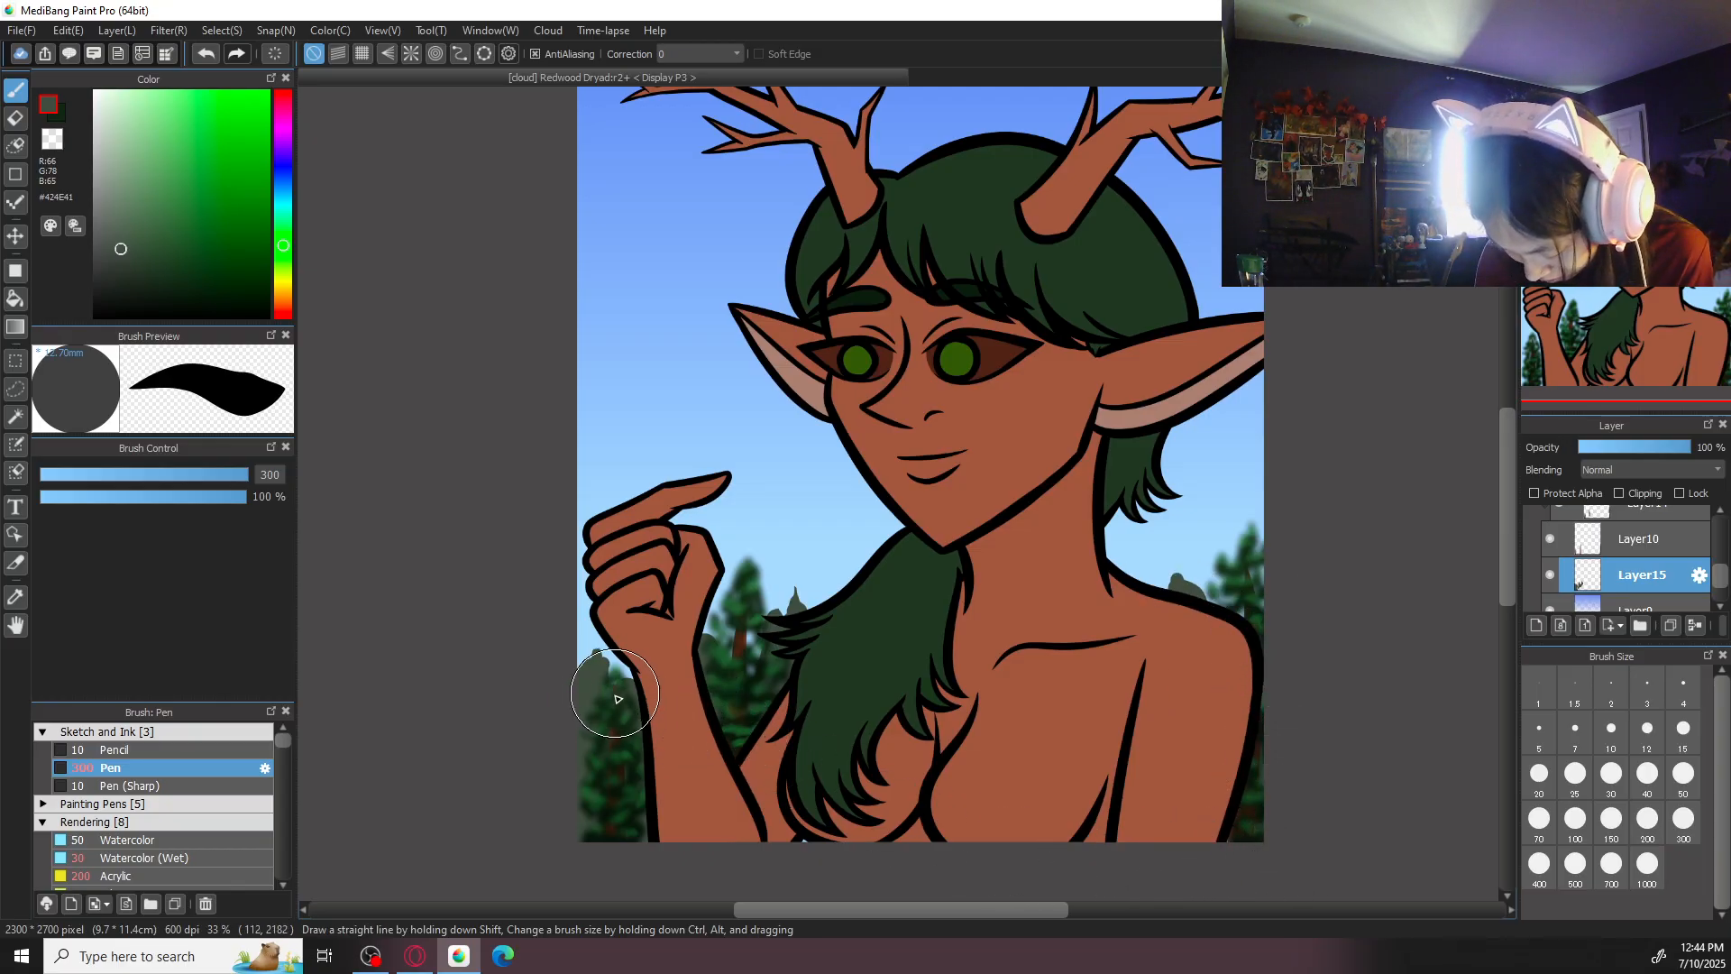
# - Build up the distant treetops beside the hand and above the shoulder with the Pen brush at sizes 50 and 100
pyautogui.click(1678, 792)
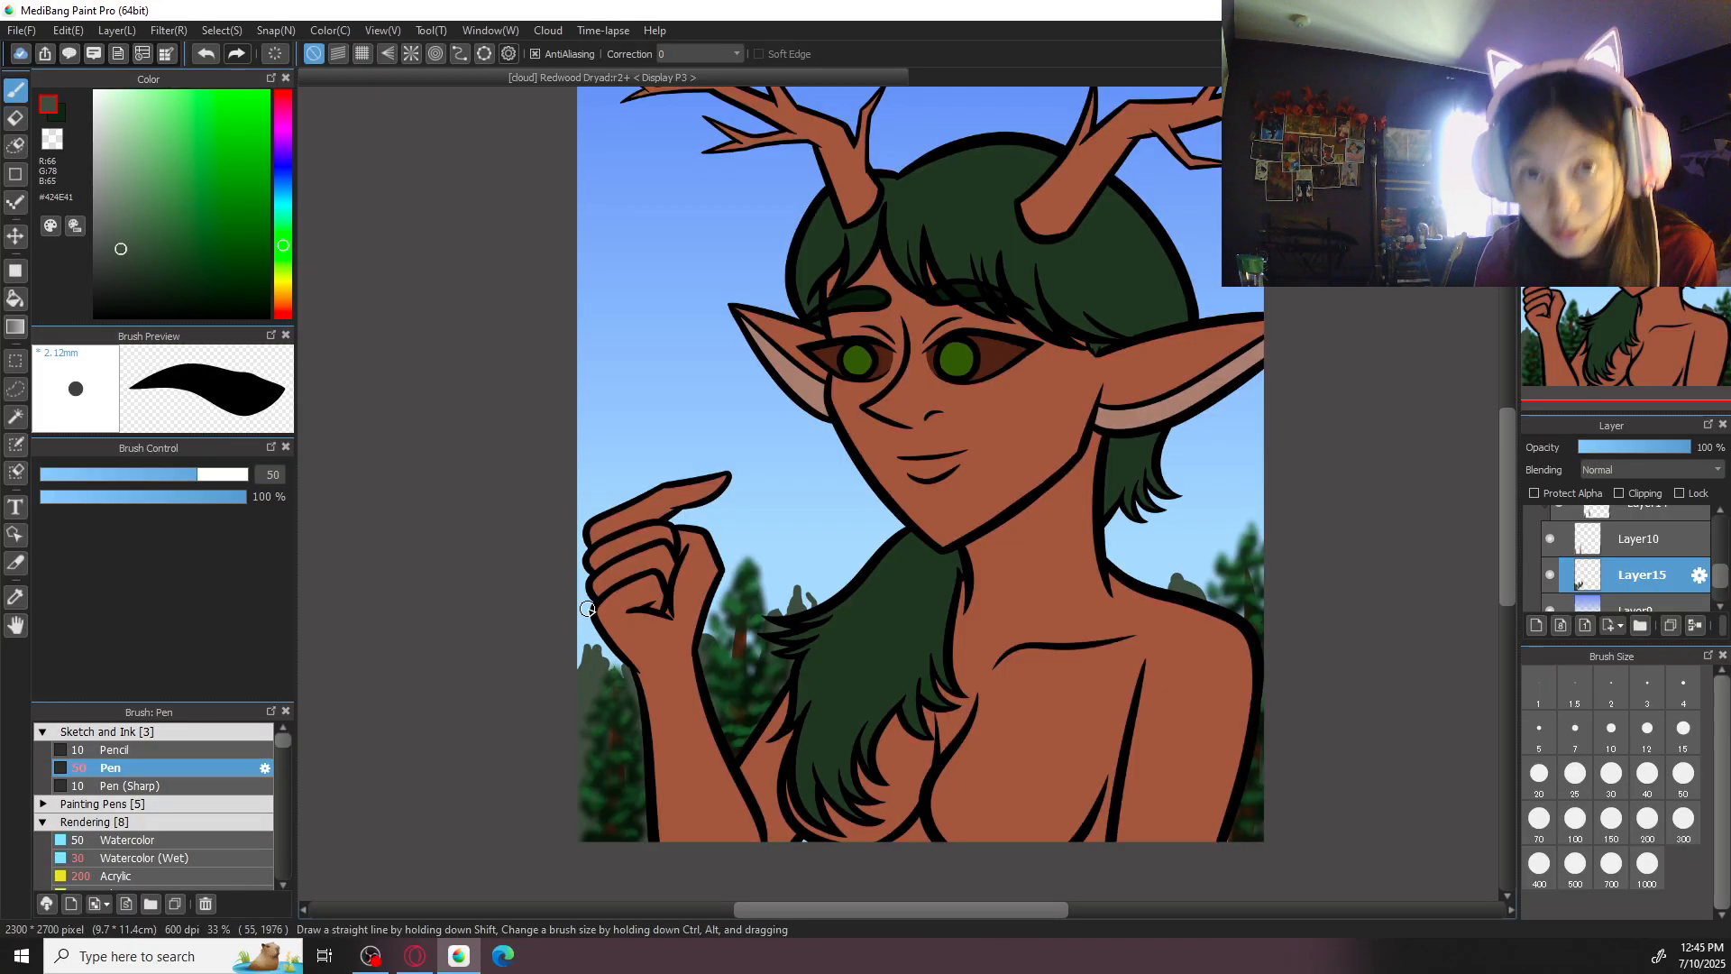
pyautogui.moveTo(595, 552); pyautogui.dragTo(726, 506)
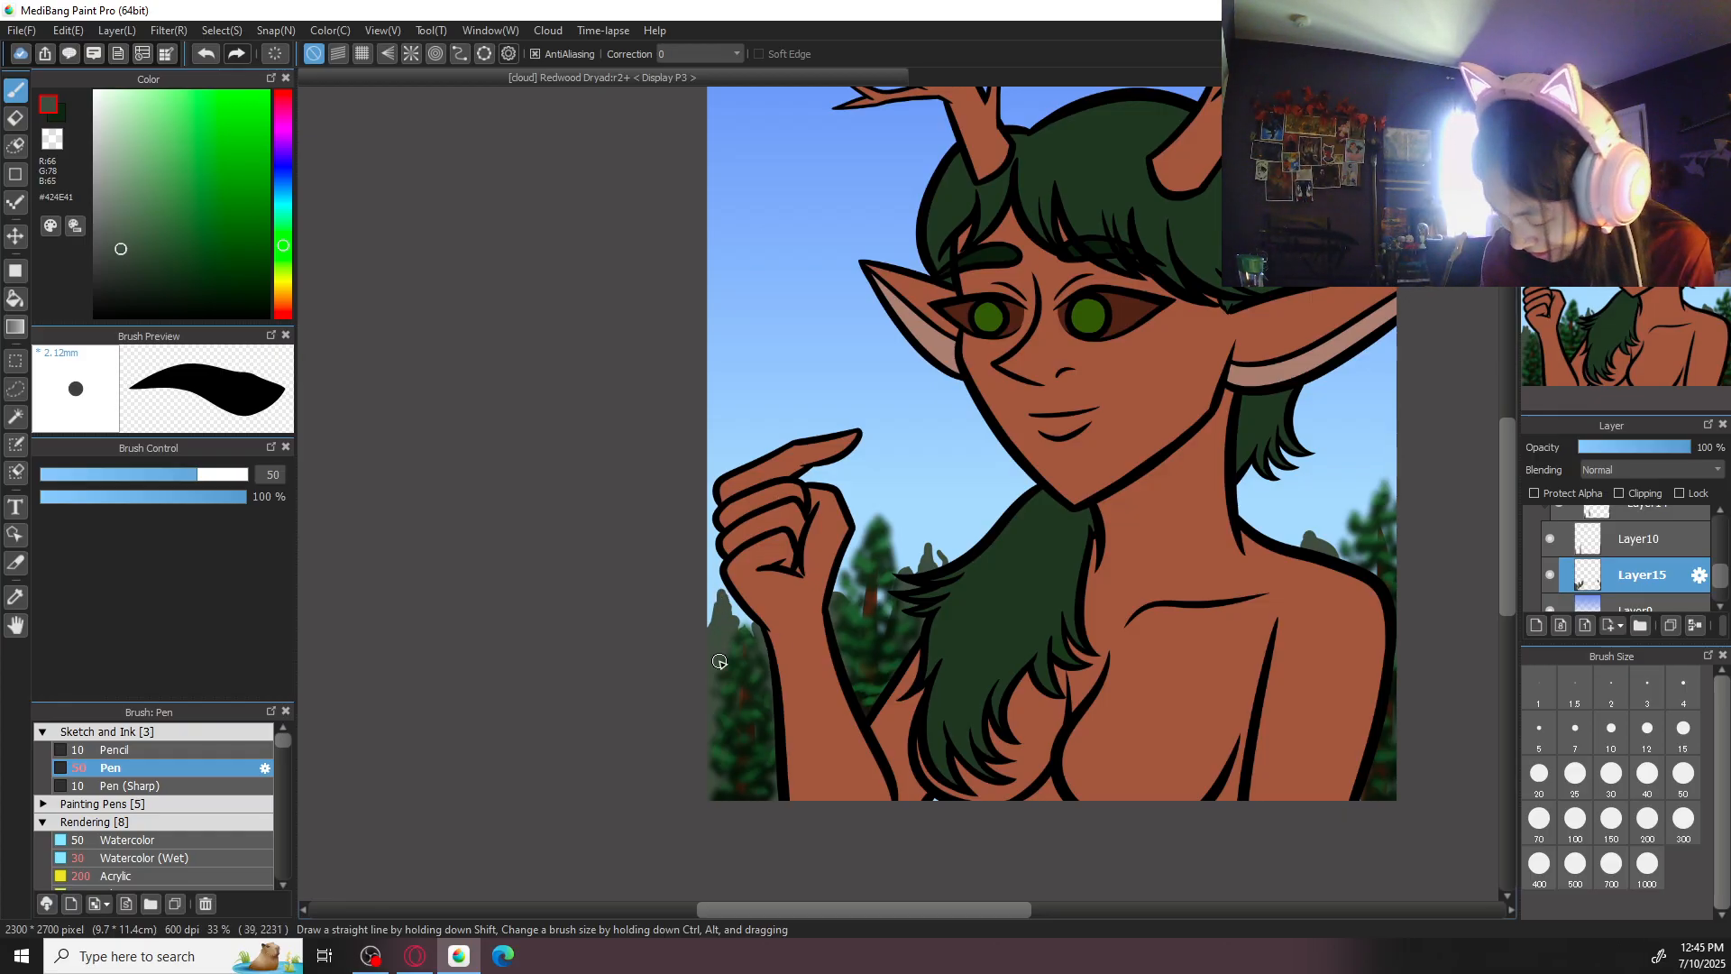
pyautogui.moveTo(1351, 568); pyautogui.dragTo(1268, 553)
pyautogui.moveTo(1285, 479); pyautogui.dragTo(1288, 541)
pyautogui.hotkey('ctrl', 'z')
pyautogui.click(1587, 823)
pyautogui.moveTo(1301, 448)
pyautogui.mouseDown()
pyautogui.moveTo(1289, 598)
pyautogui.moveTo(1295, 470)
pyautogui.moveTo(1273, 573)
pyautogui.mouseUp()
pyautogui.hotkey('ctrl', 'z')
pyautogui.moveTo(1288, 482)
pyautogui.mouseDown()
pyautogui.moveTo(1256, 566)
pyautogui.moveTo(1302, 474)
pyautogui.moveTo(1317, 548)
pyautogui.mouseUp()
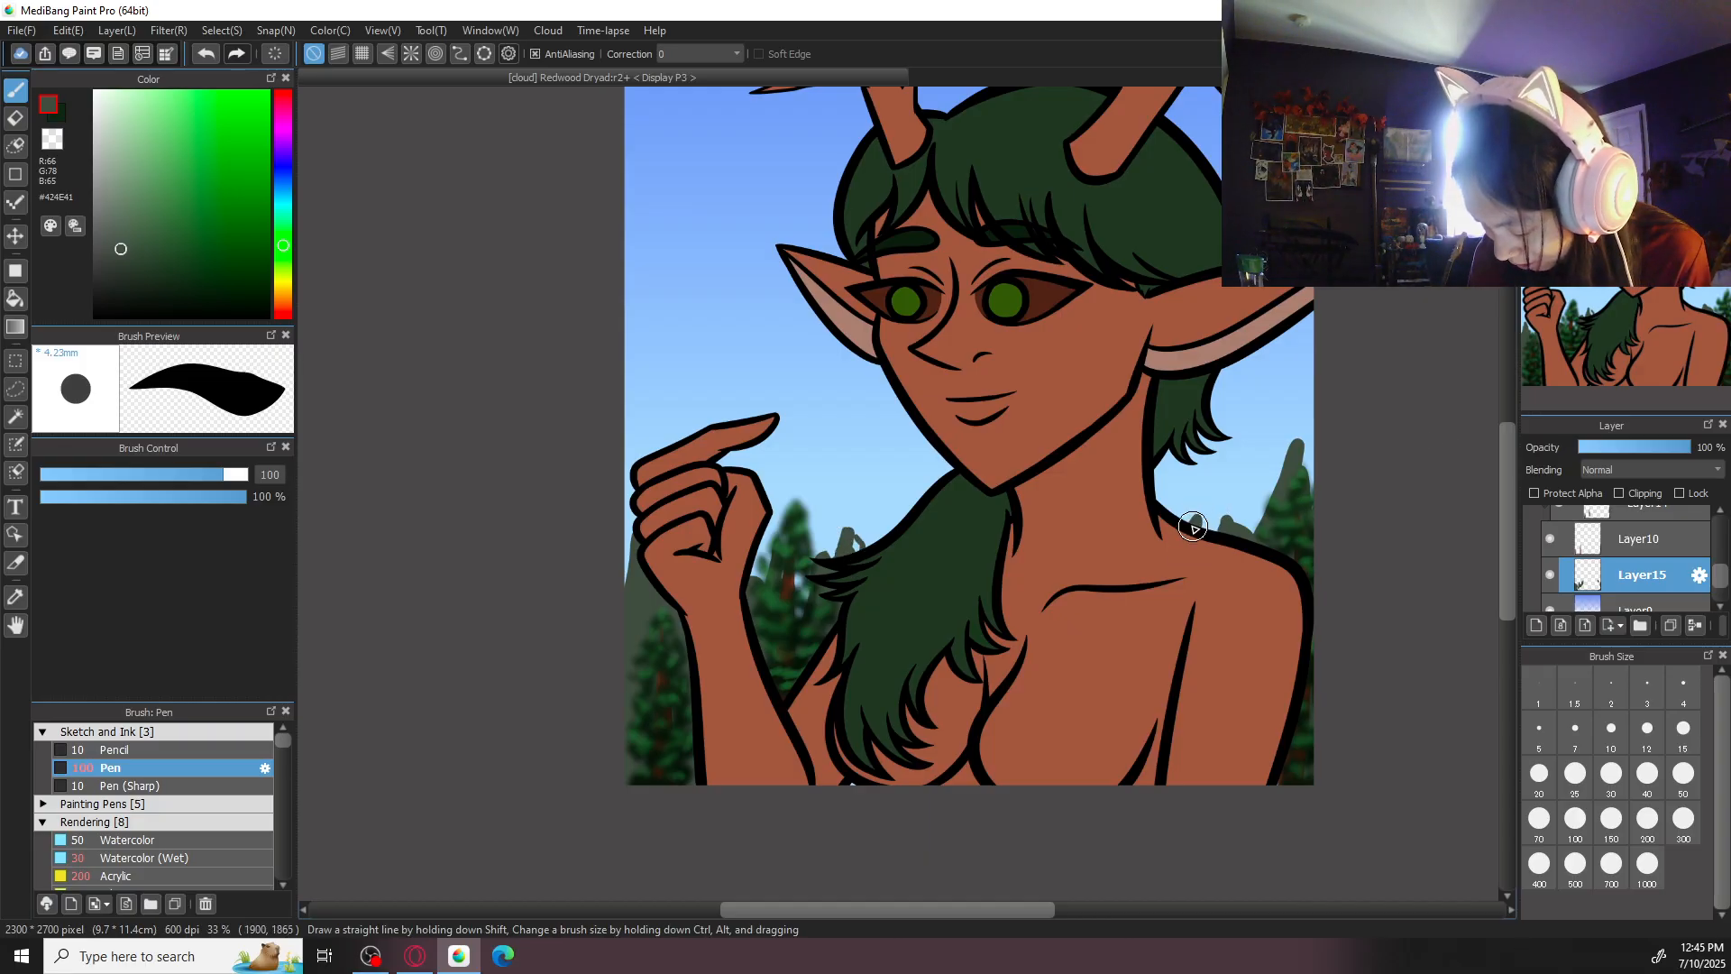
pyautogui.moveTo(1268, 499); pyautogui.dragTo(1274, 516)
pyautogui.hotkey('ctrl', '0')
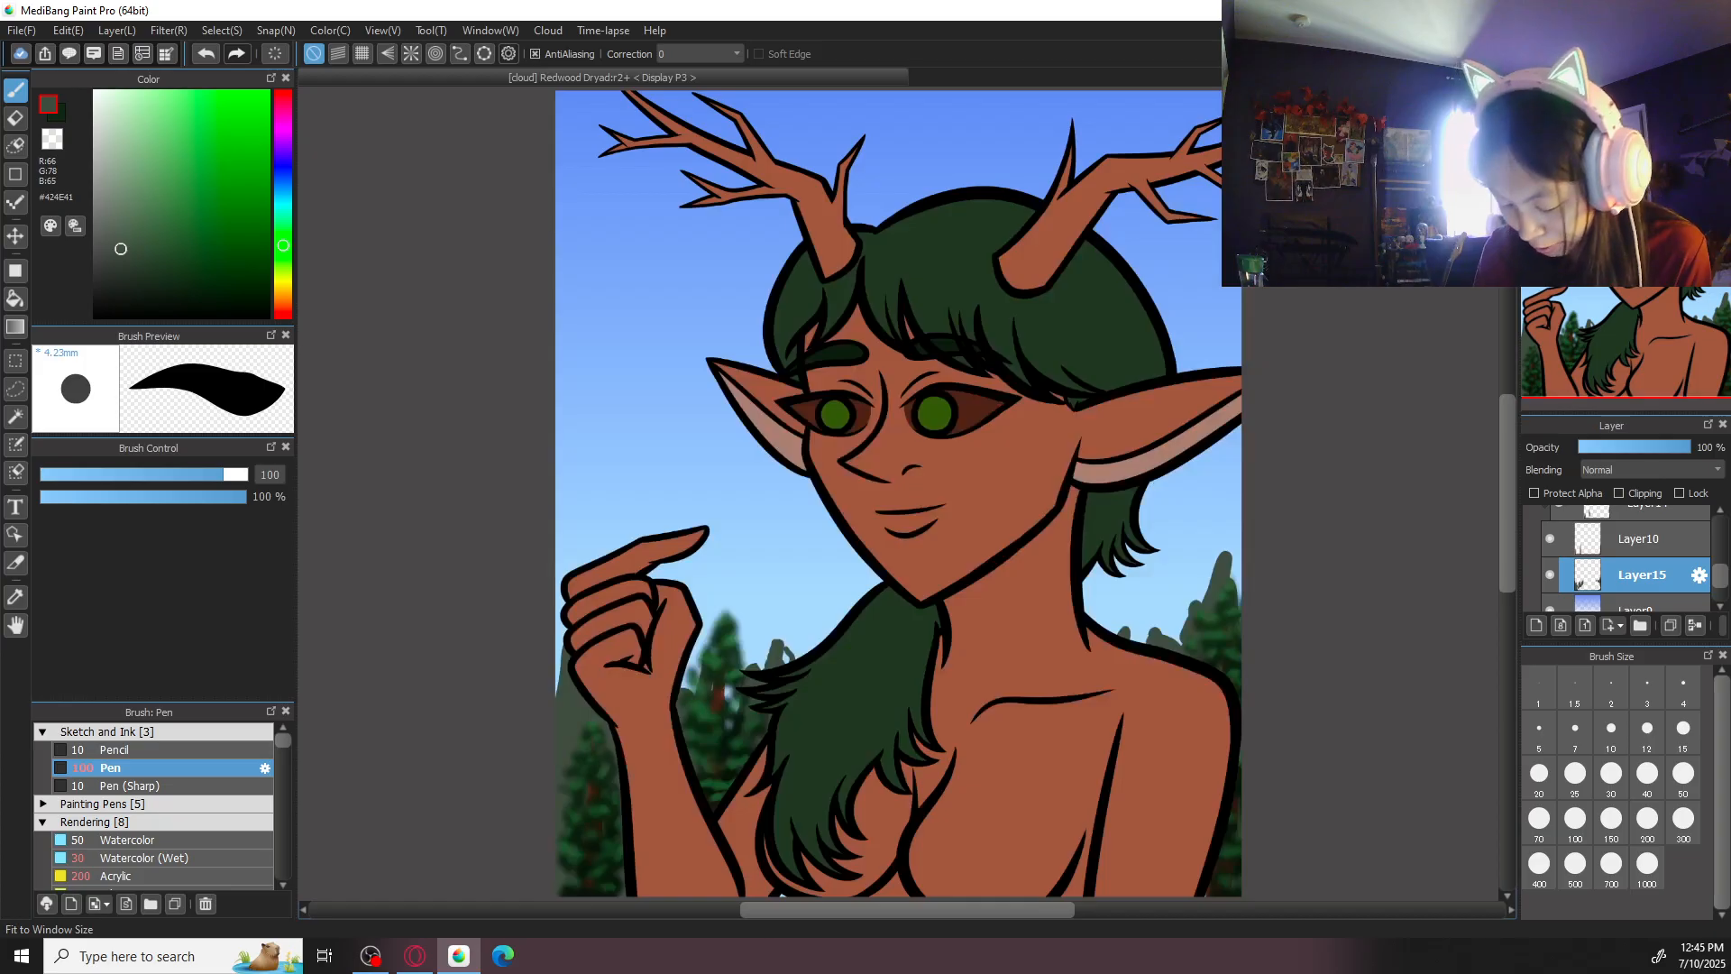
# - Apply a Gaussian Blur with a value of 23 to the distant tree layer
pyautogui.click(168, 29)
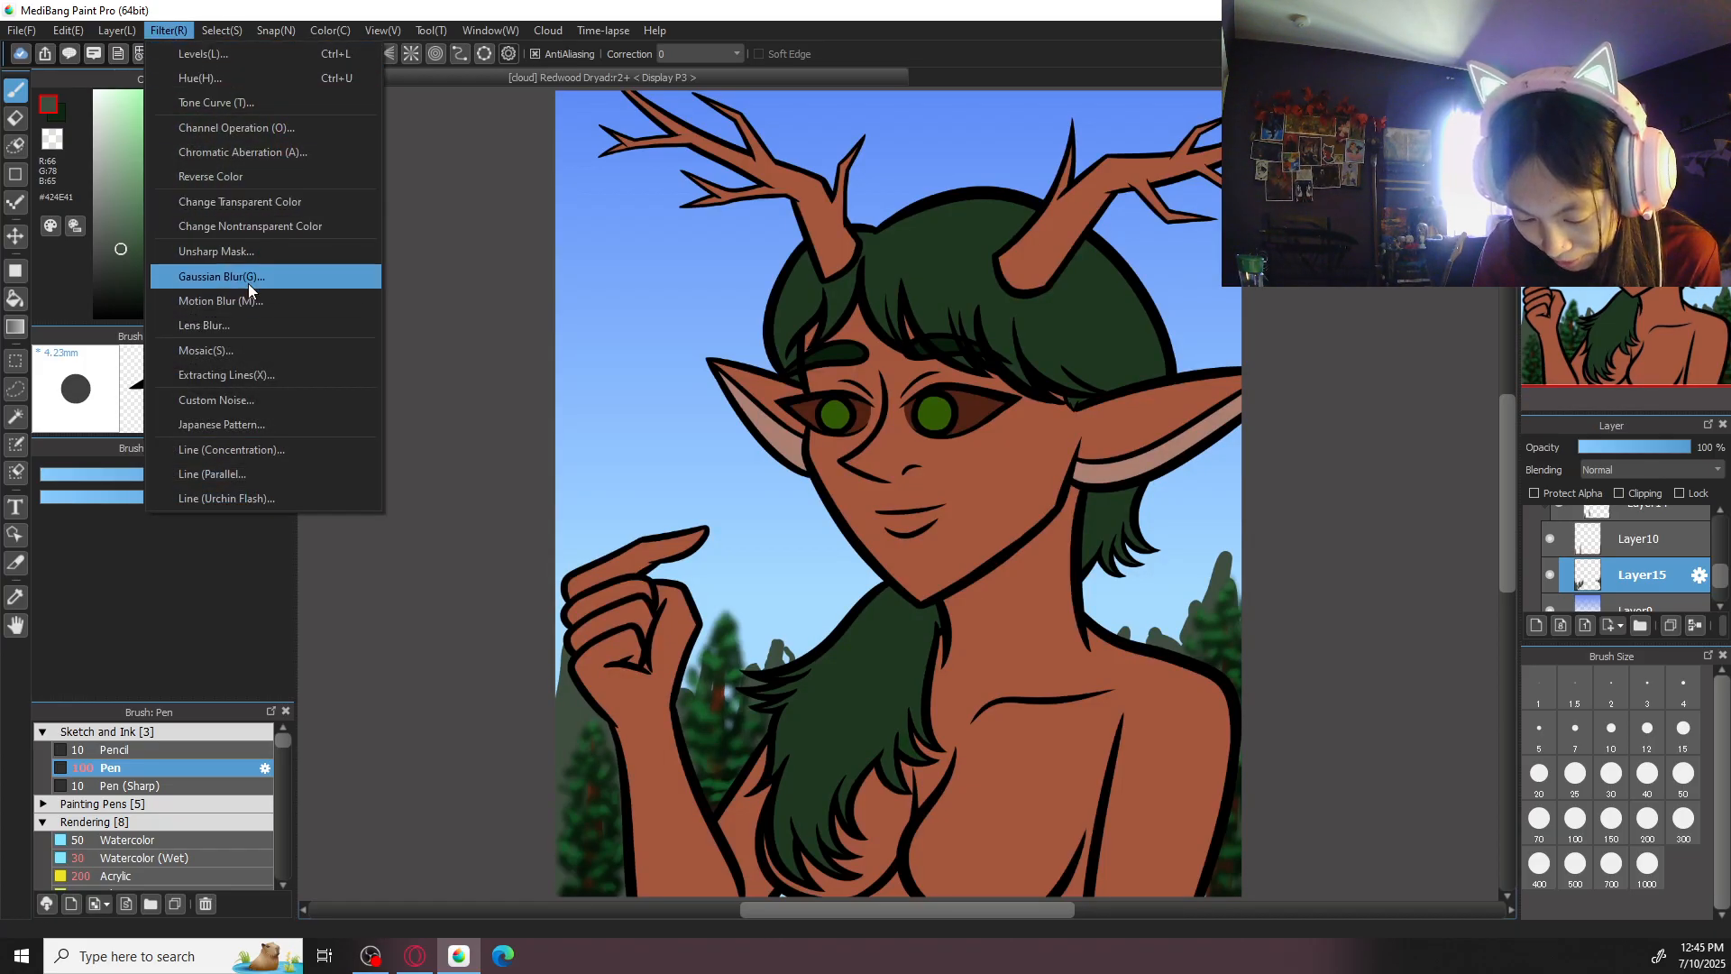
pyautogui.click(208, 274)
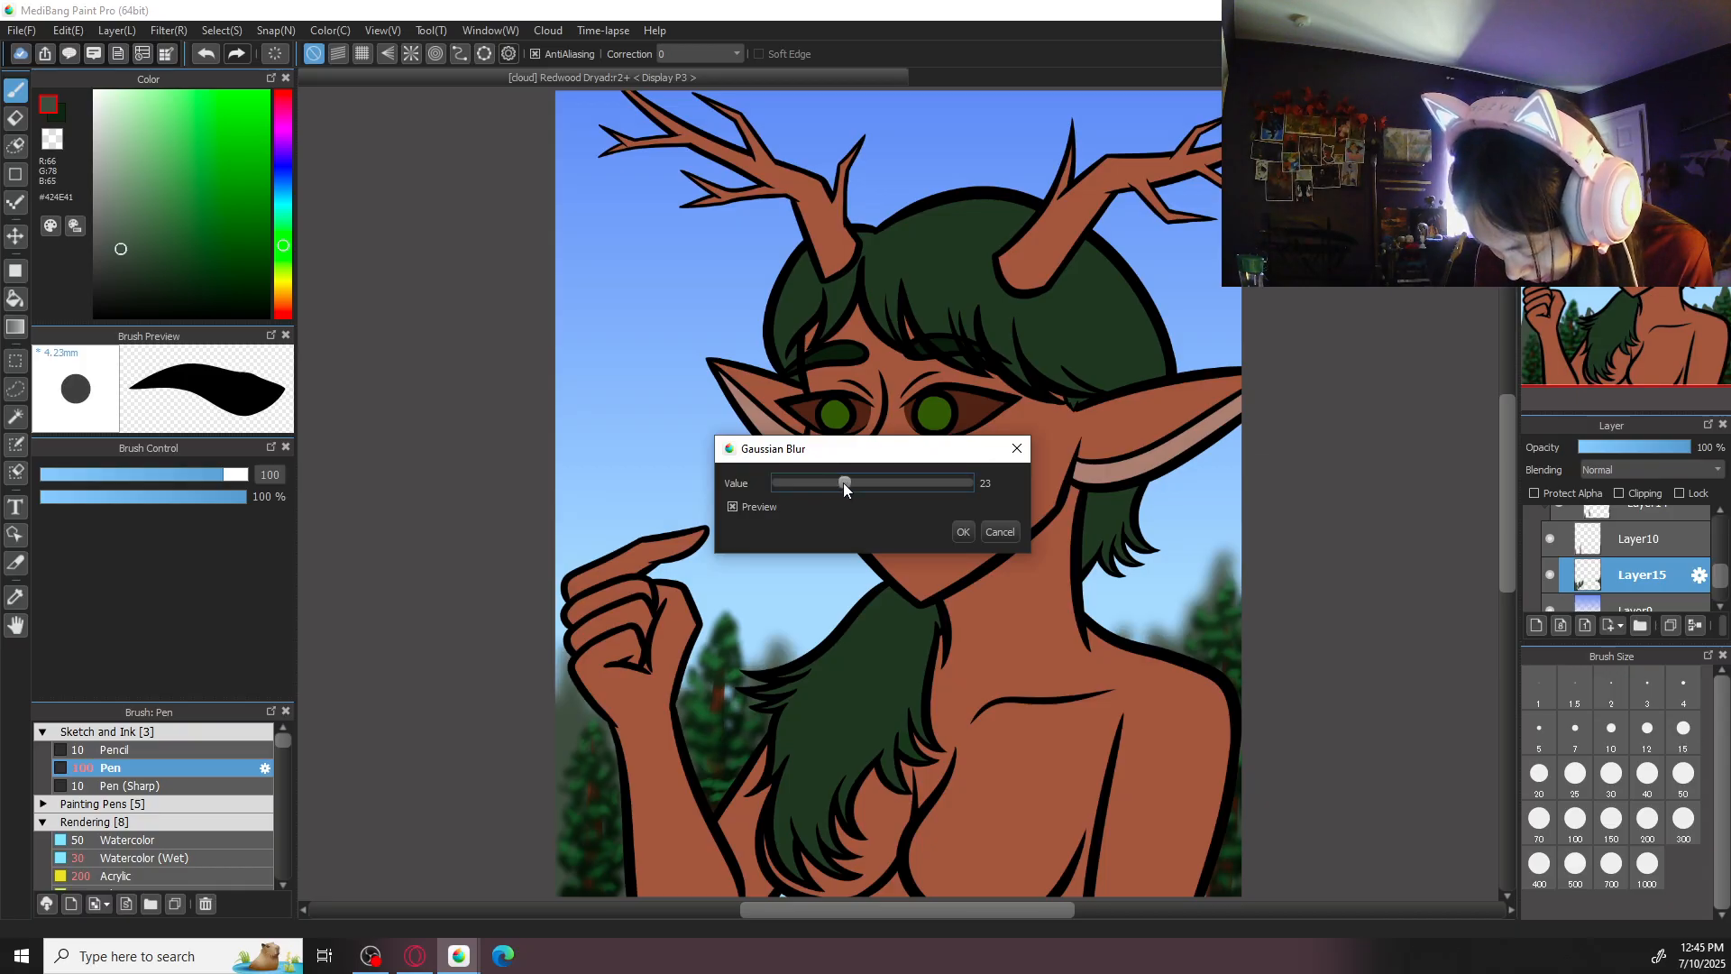
pyautogui.click(962, 532)
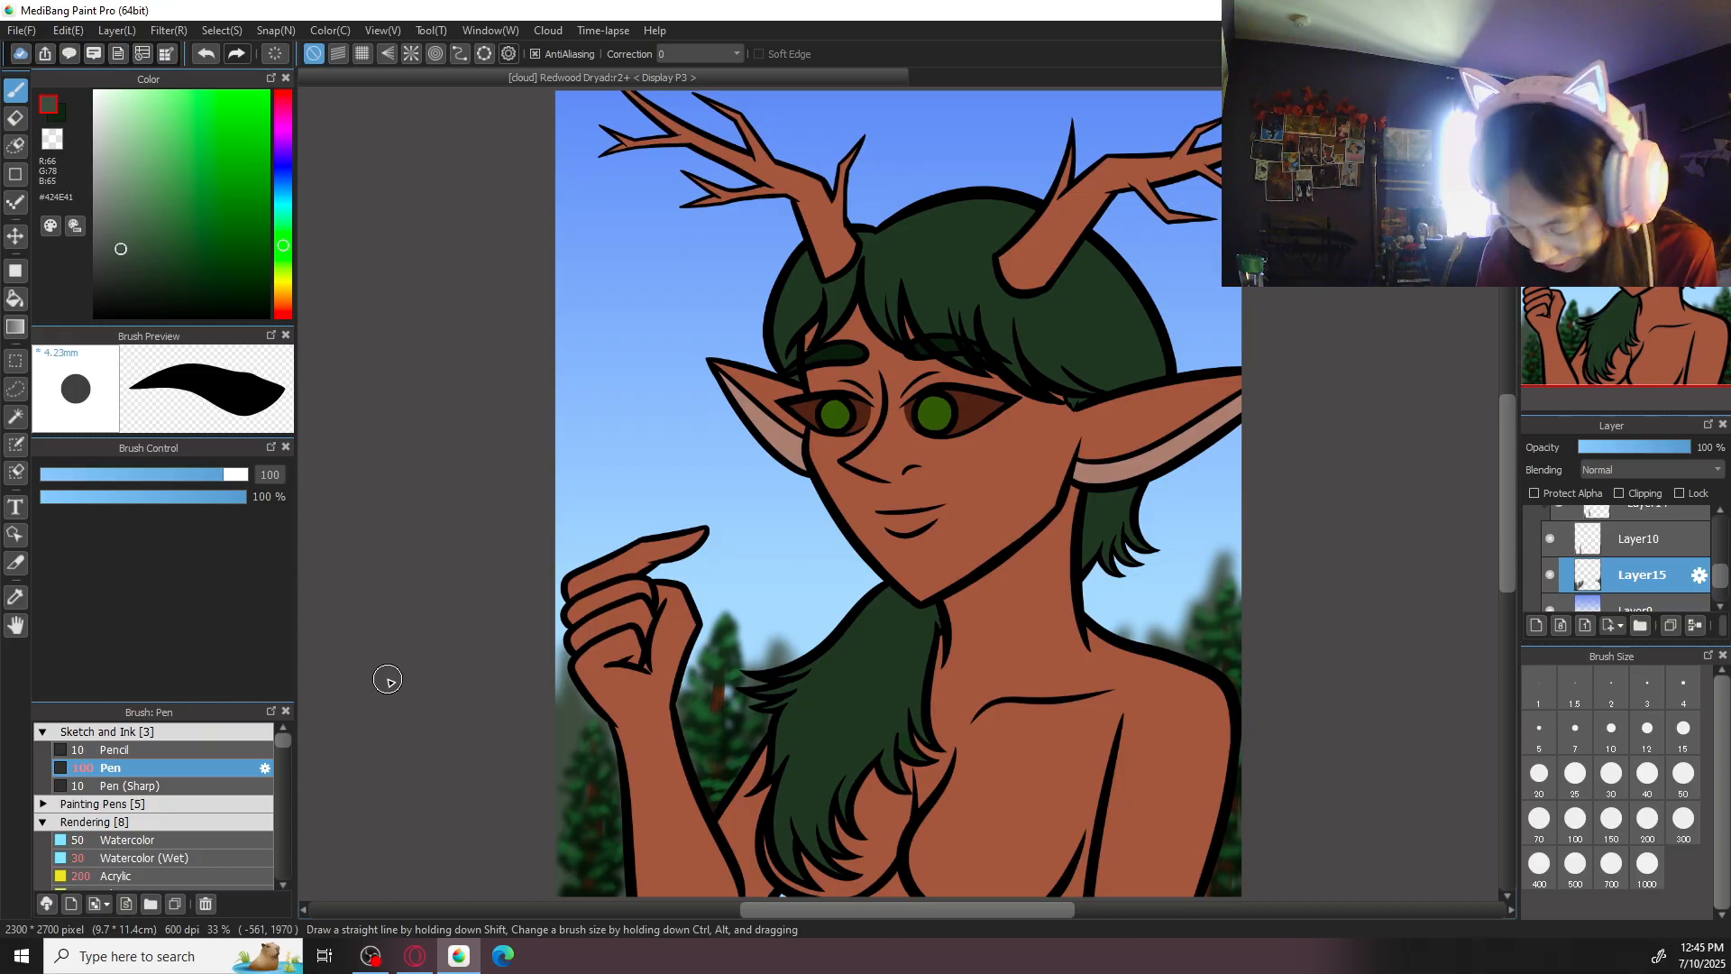
# - Fade the blurred distant trees around the hand, hair and shoulder with the Eraser (Soft) brush at size 100, and review the whole picture
pyautogui.moveTo(282, 742); pyautogui.dragTo(276, 877)
pyautogui.click(209, 754)
pyautogui.scroll(2, 886, 530)
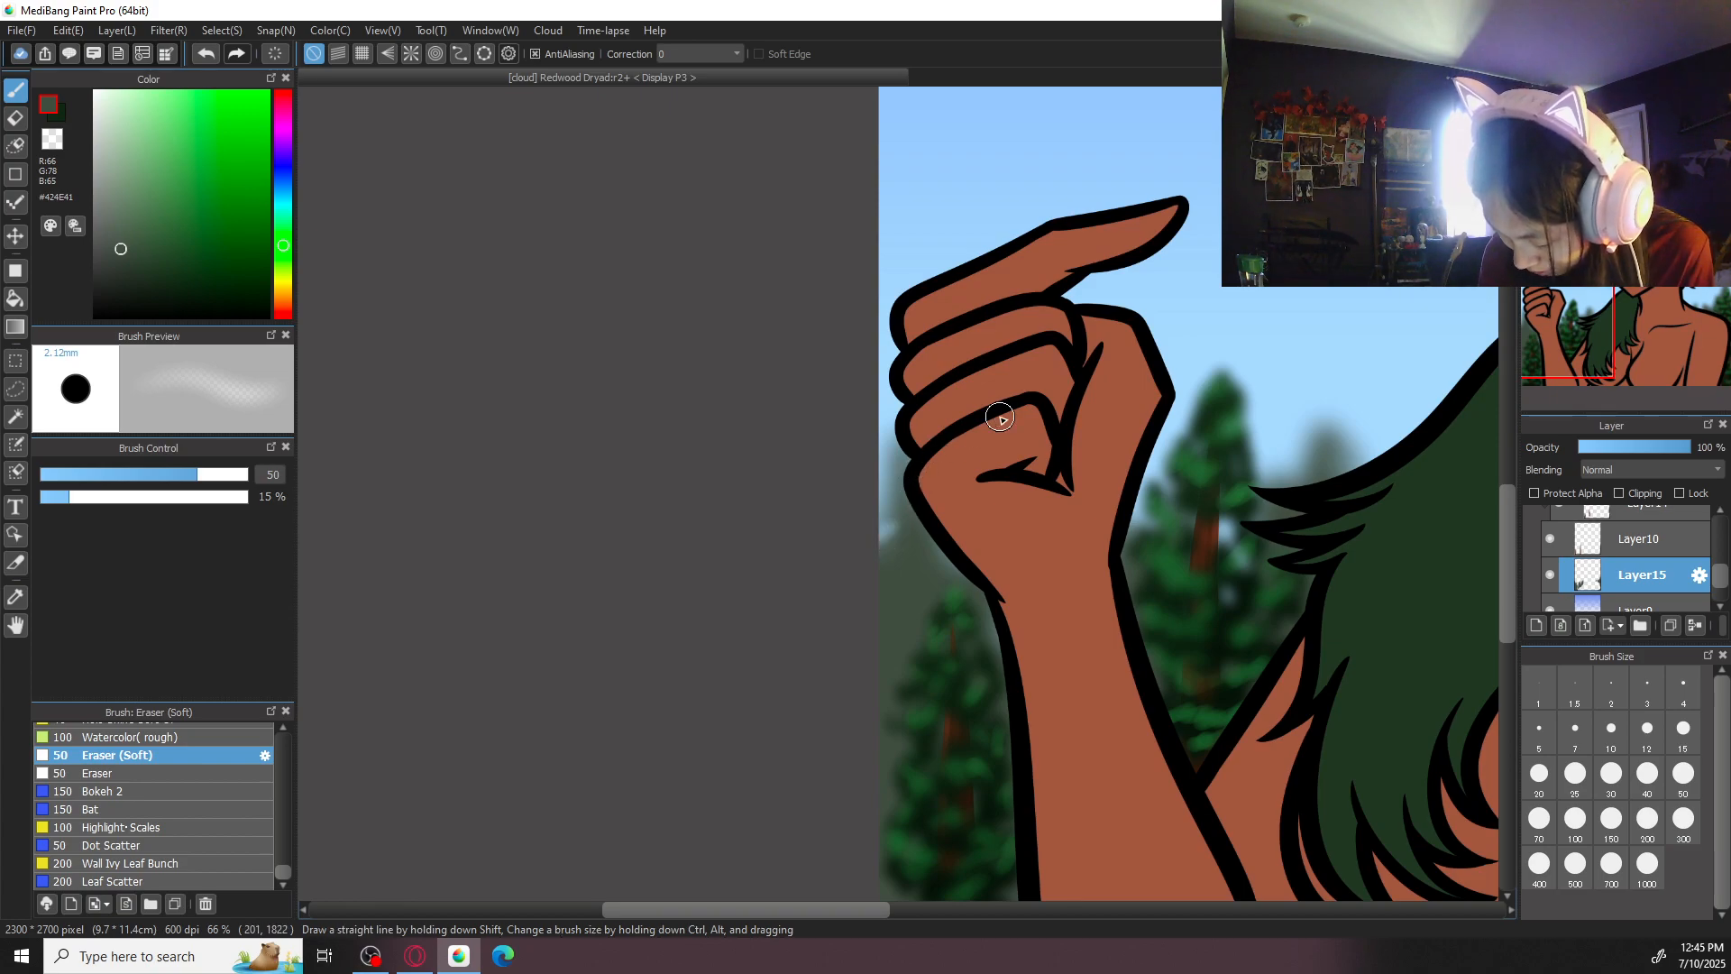
pyautogui.click(1537, 825)
pyautogui.click(1575, 819)
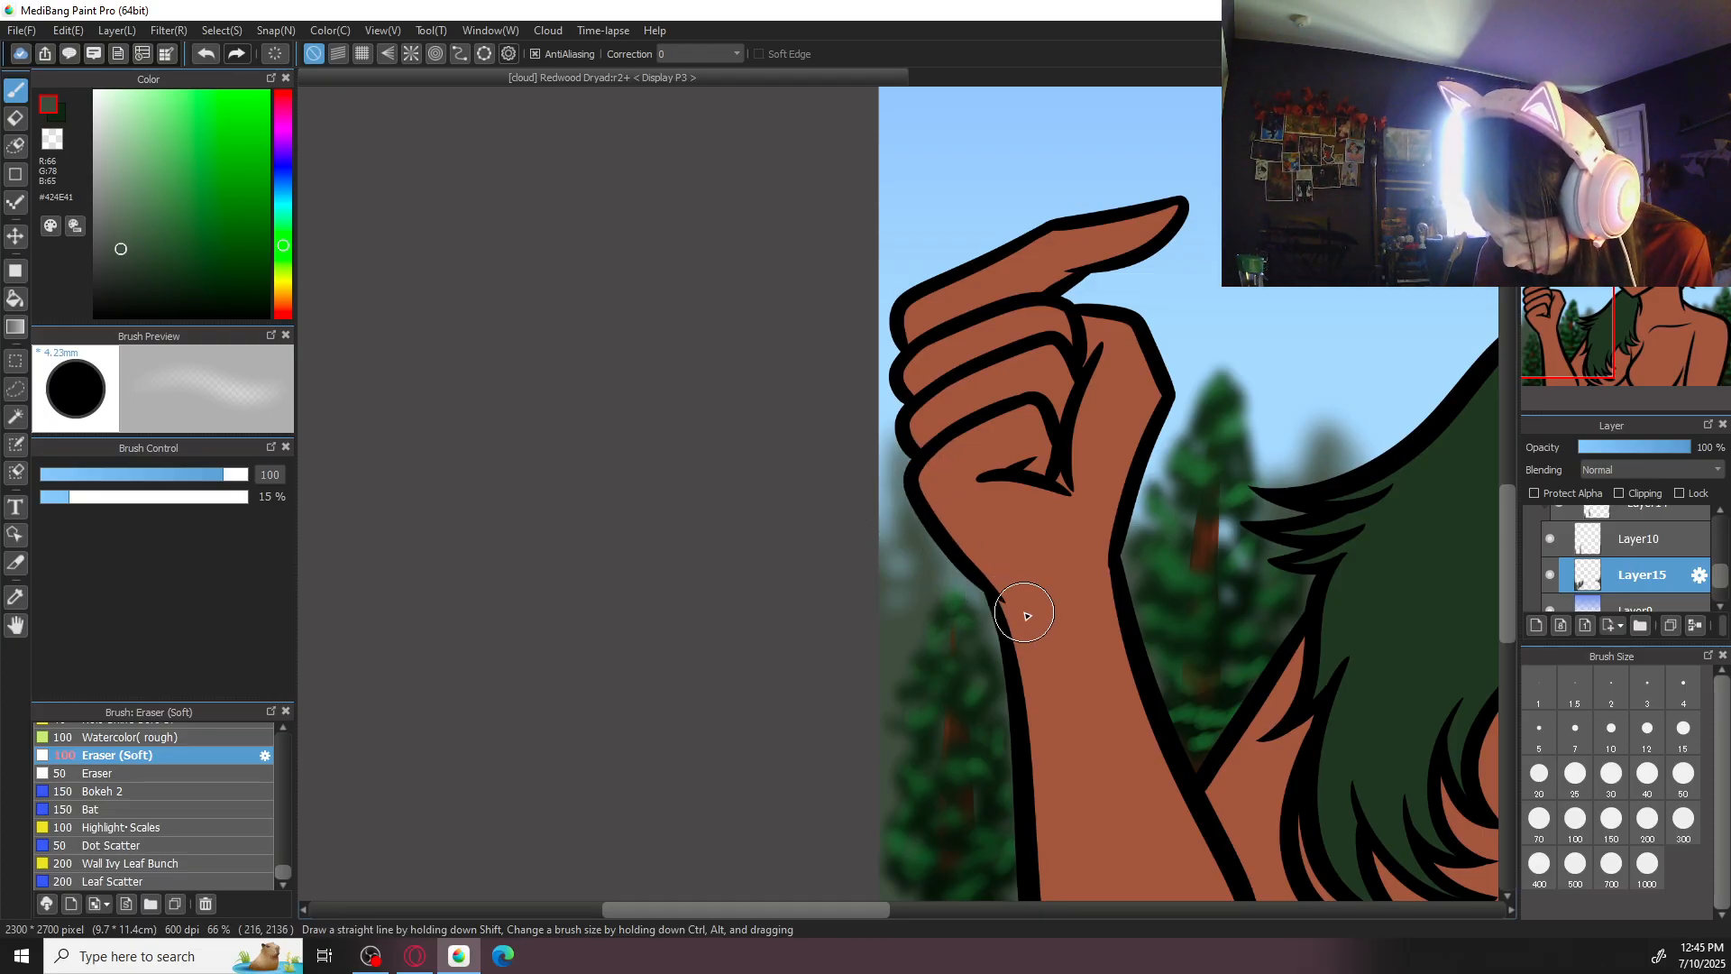
pyautogui.moveTo(1371, 406); pyautogui.dragTo(341, 638)
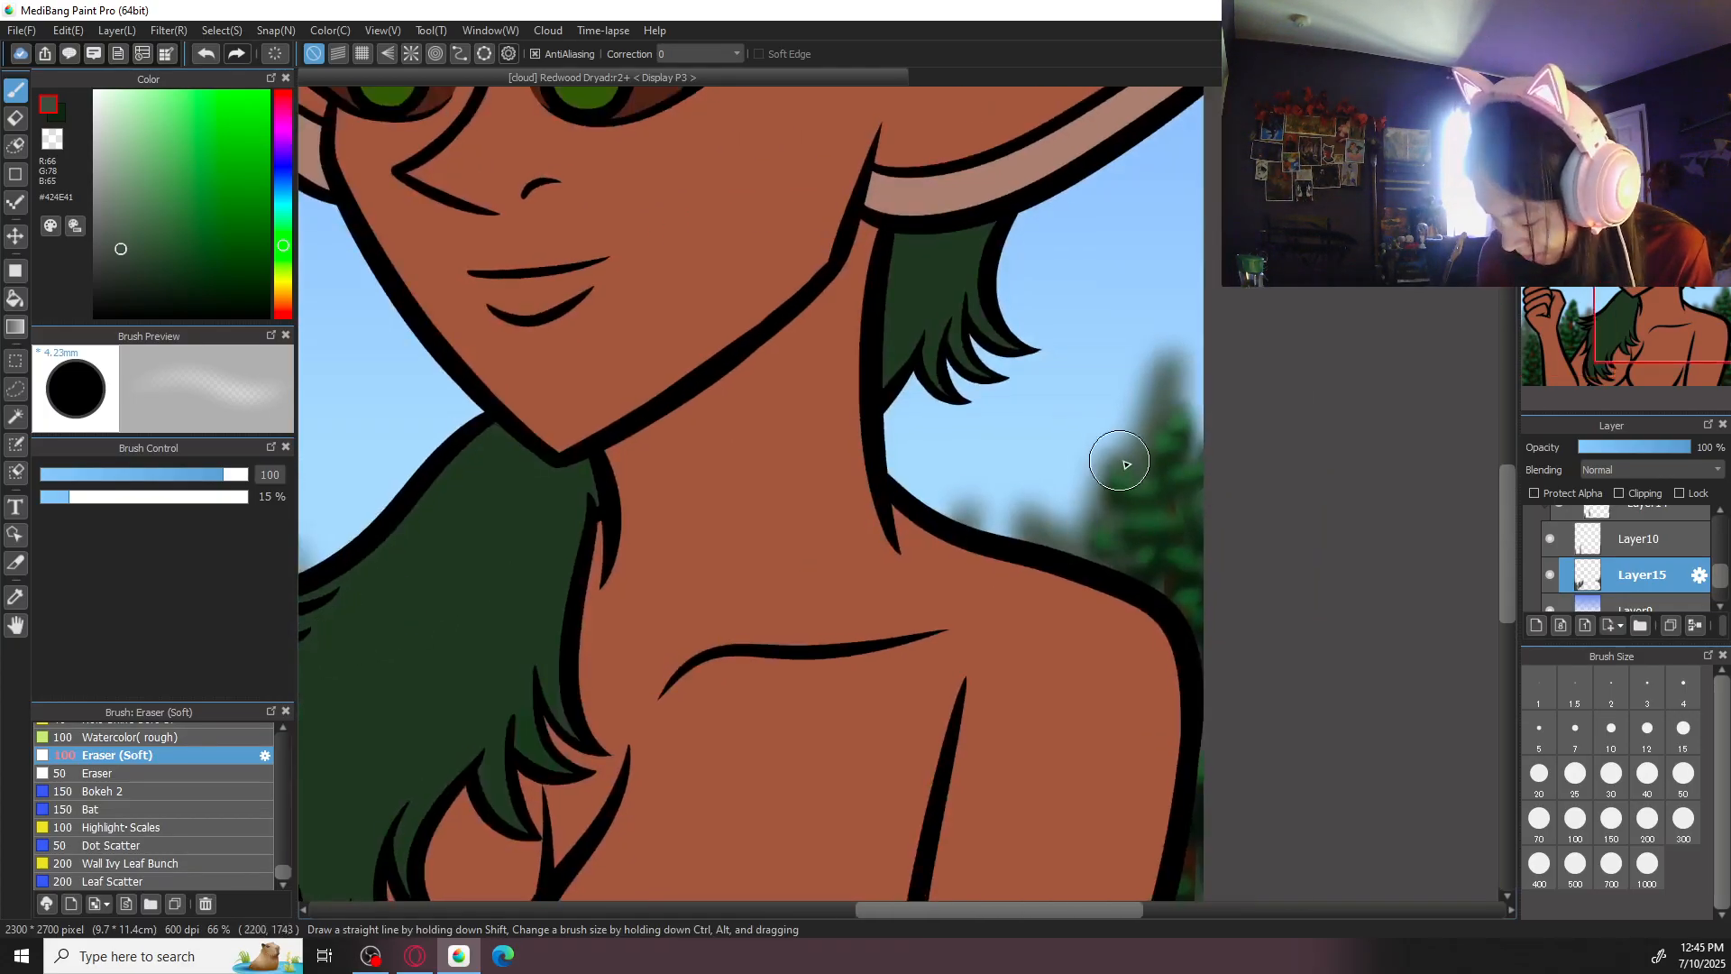
pyautogui.hotkey('ctrl', '-')
pyautogui.hotkey('ctrl', '-')
pyautogui.hotkey('ctrl', '-')
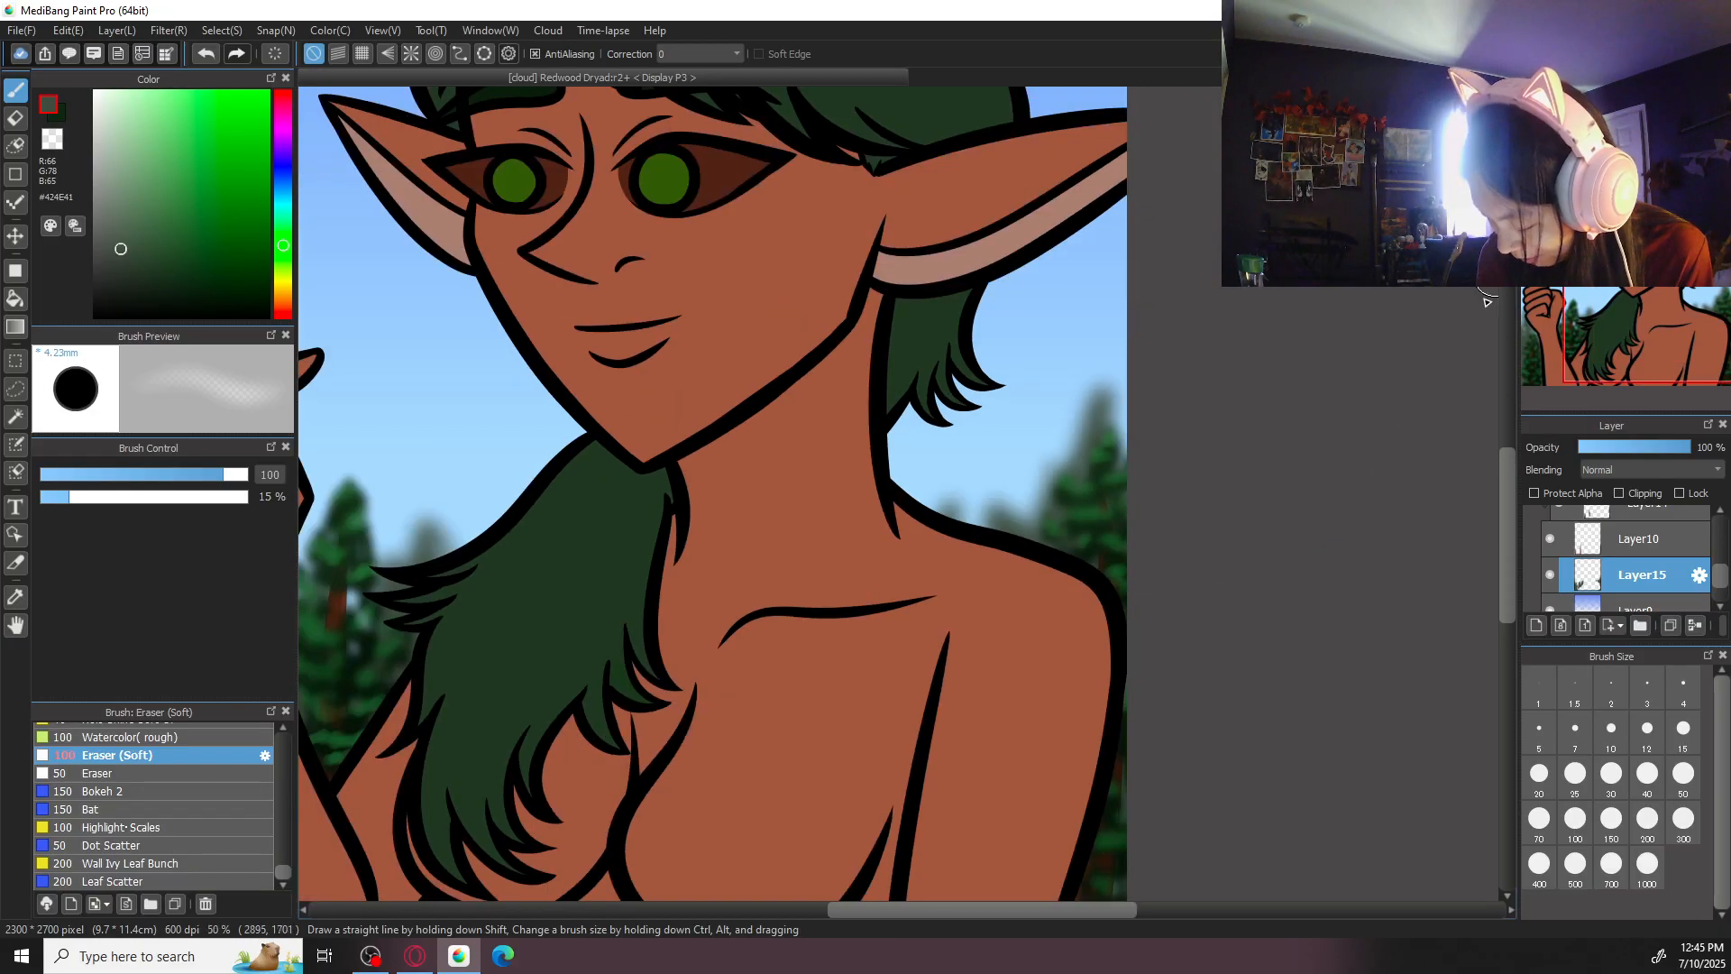
pyautogui.hotkey('ctrl', '0')
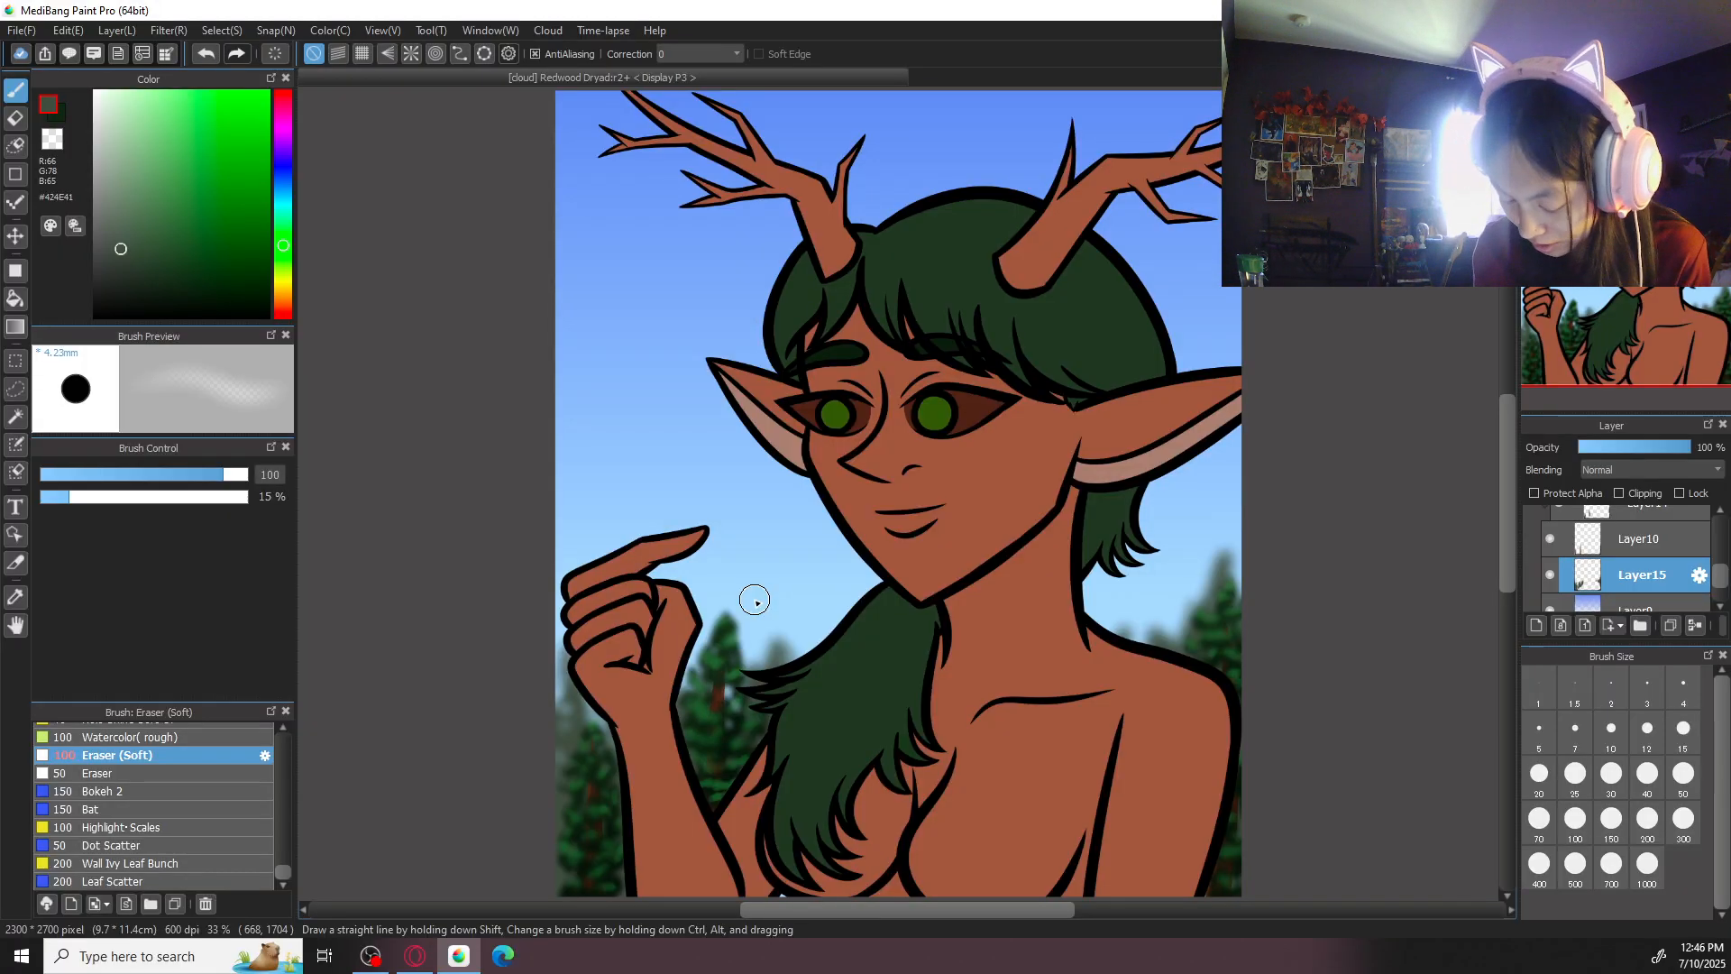
# - Add a layer clipped to the distant trees and shade them in #0C130C with the Watercolor (Wet) brush at size 200
pyautogui.click(1537, 625)
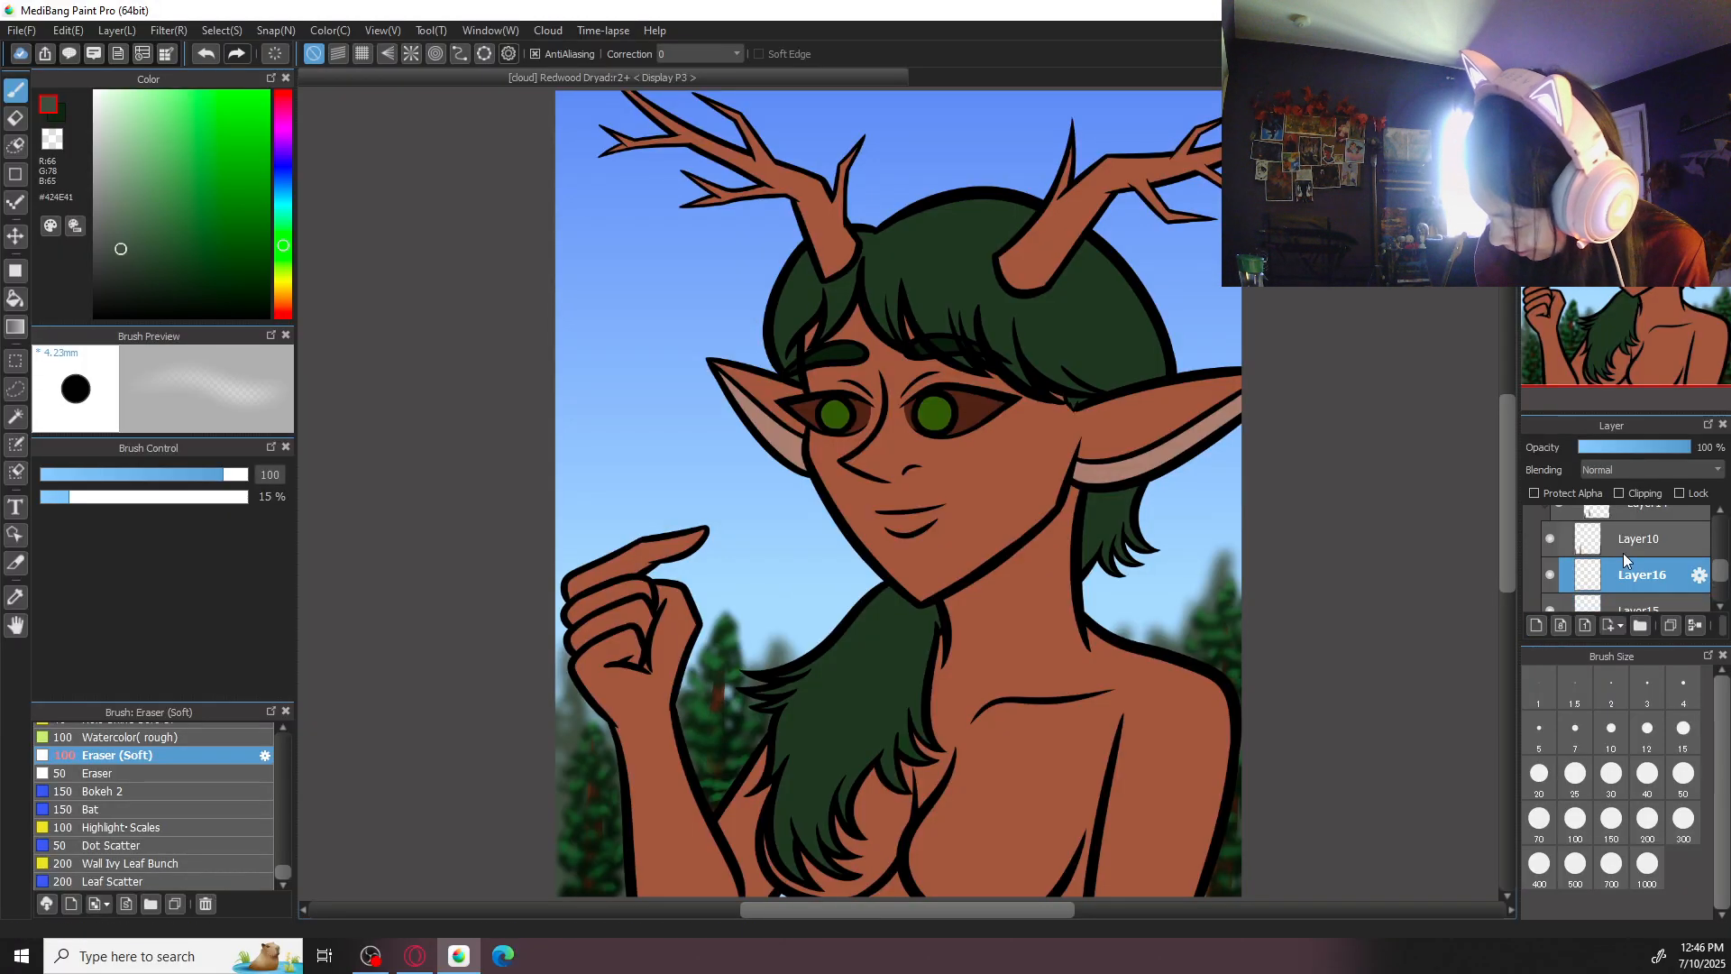
pyautogui.click(1618, 494)
pyautogui.click(142, 280)
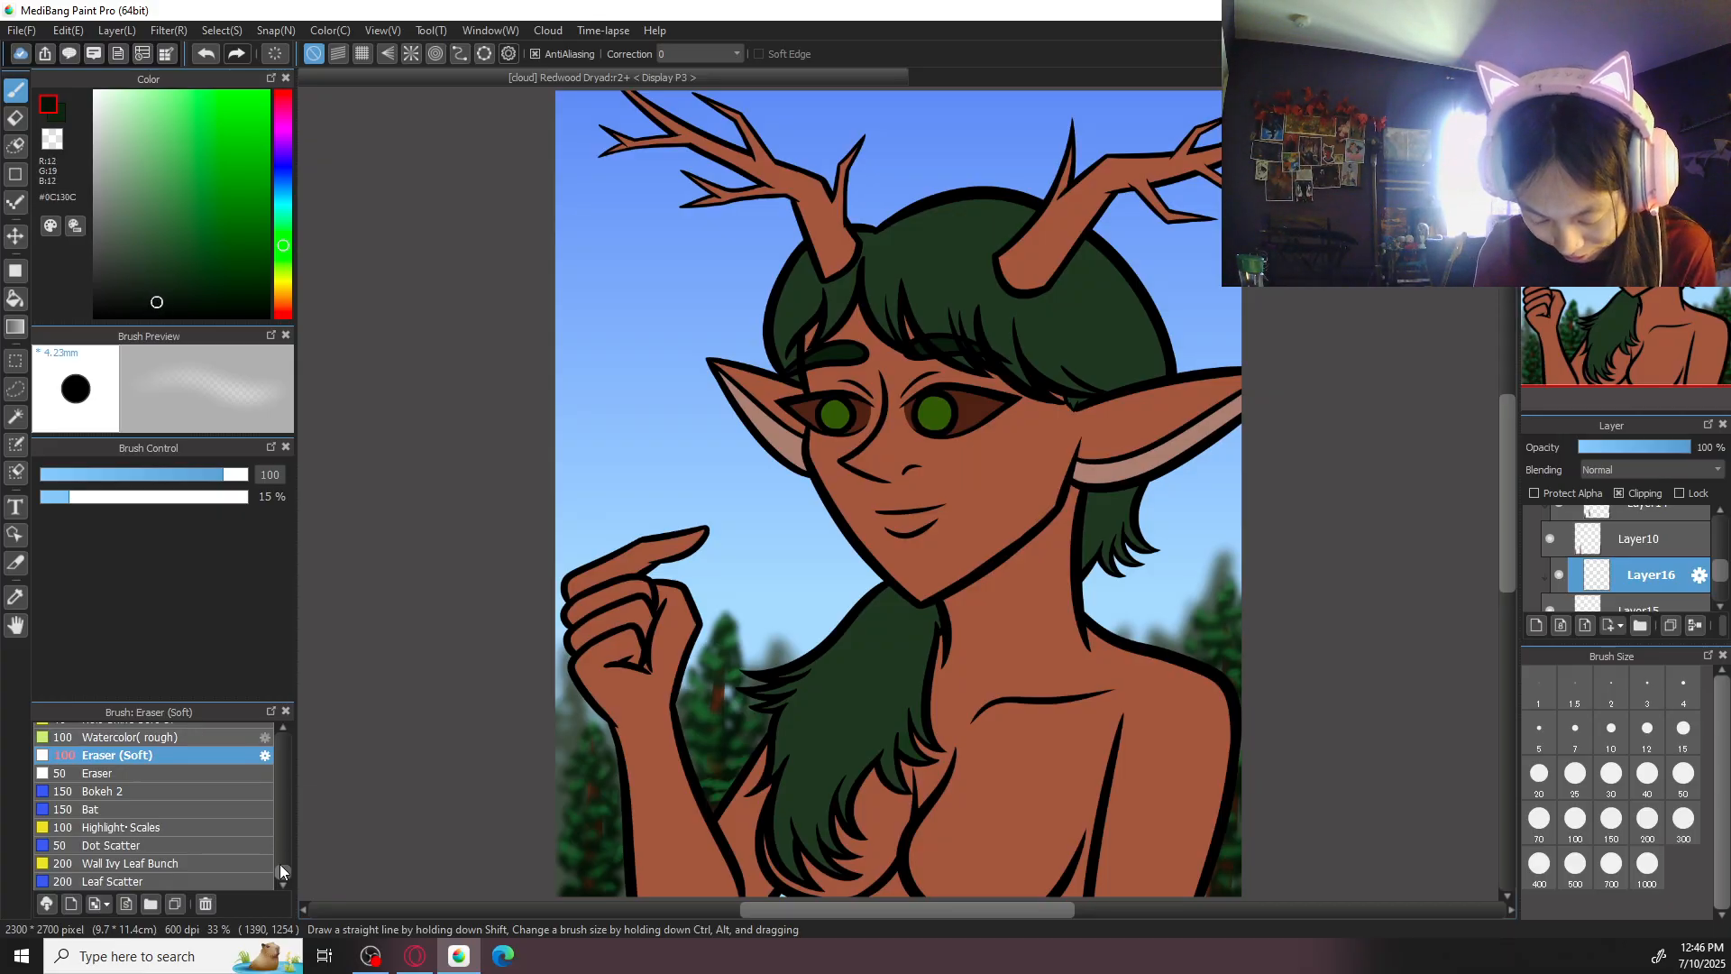
pyautogui.moveTo(280, 870); pyautogui.dragTo(285, 696)
pyautogui.click(202, 859)
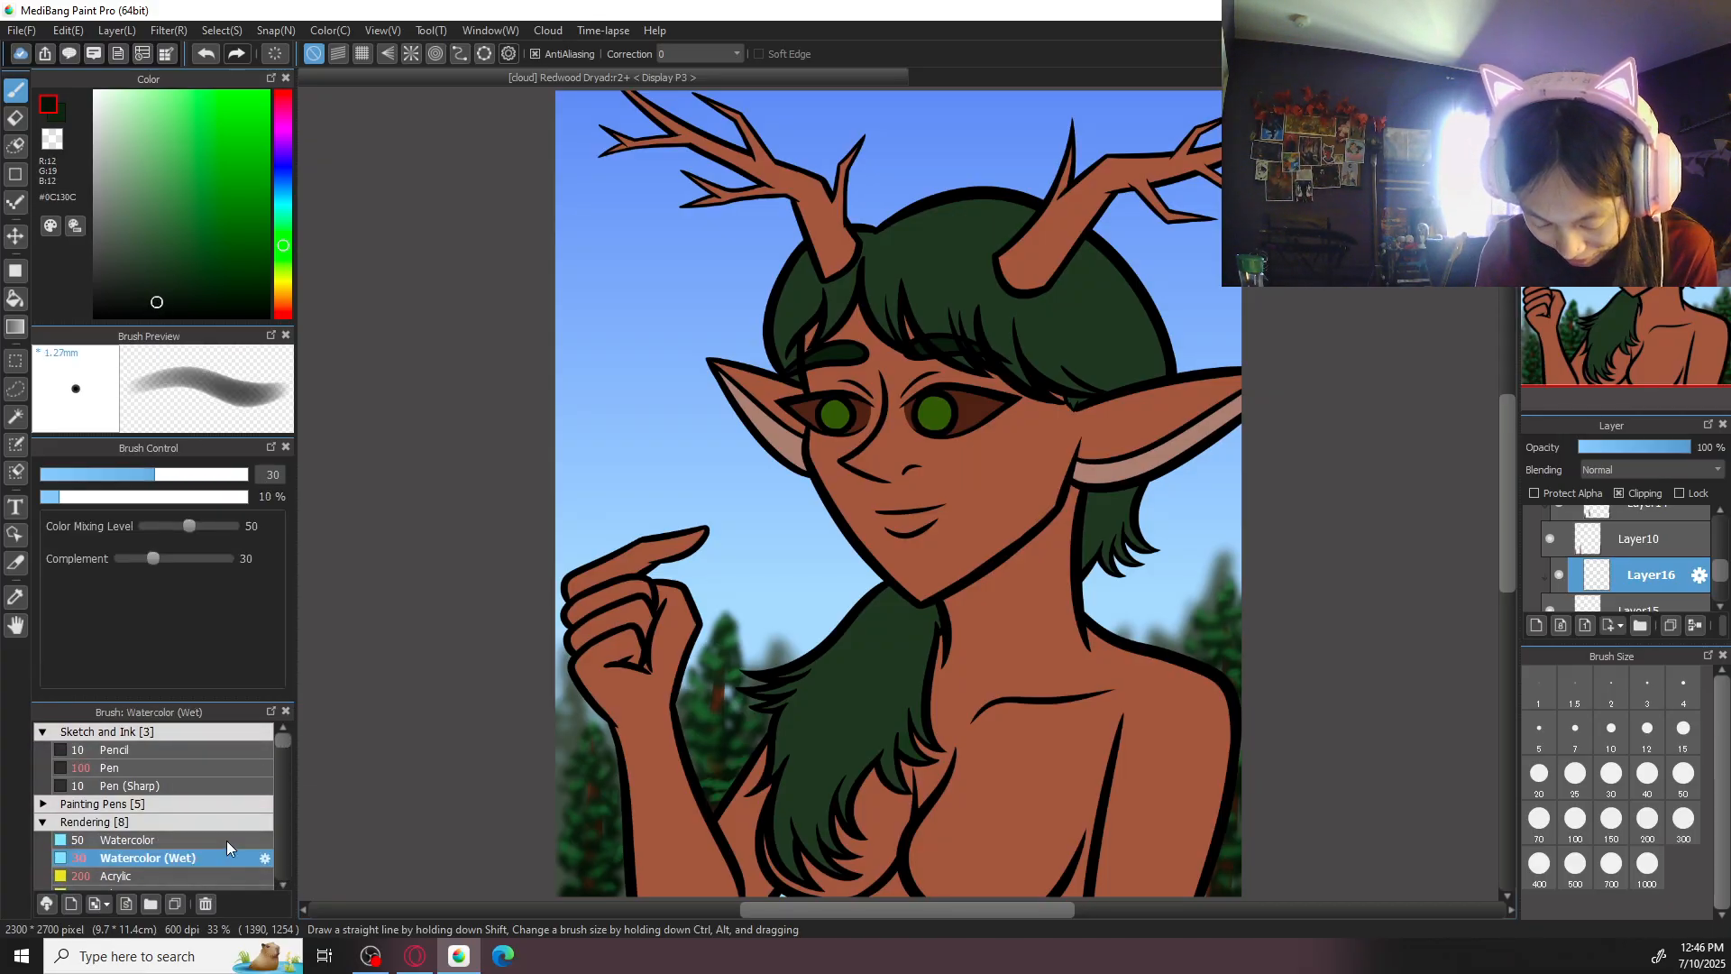
pyautogui.click(1647, 819)
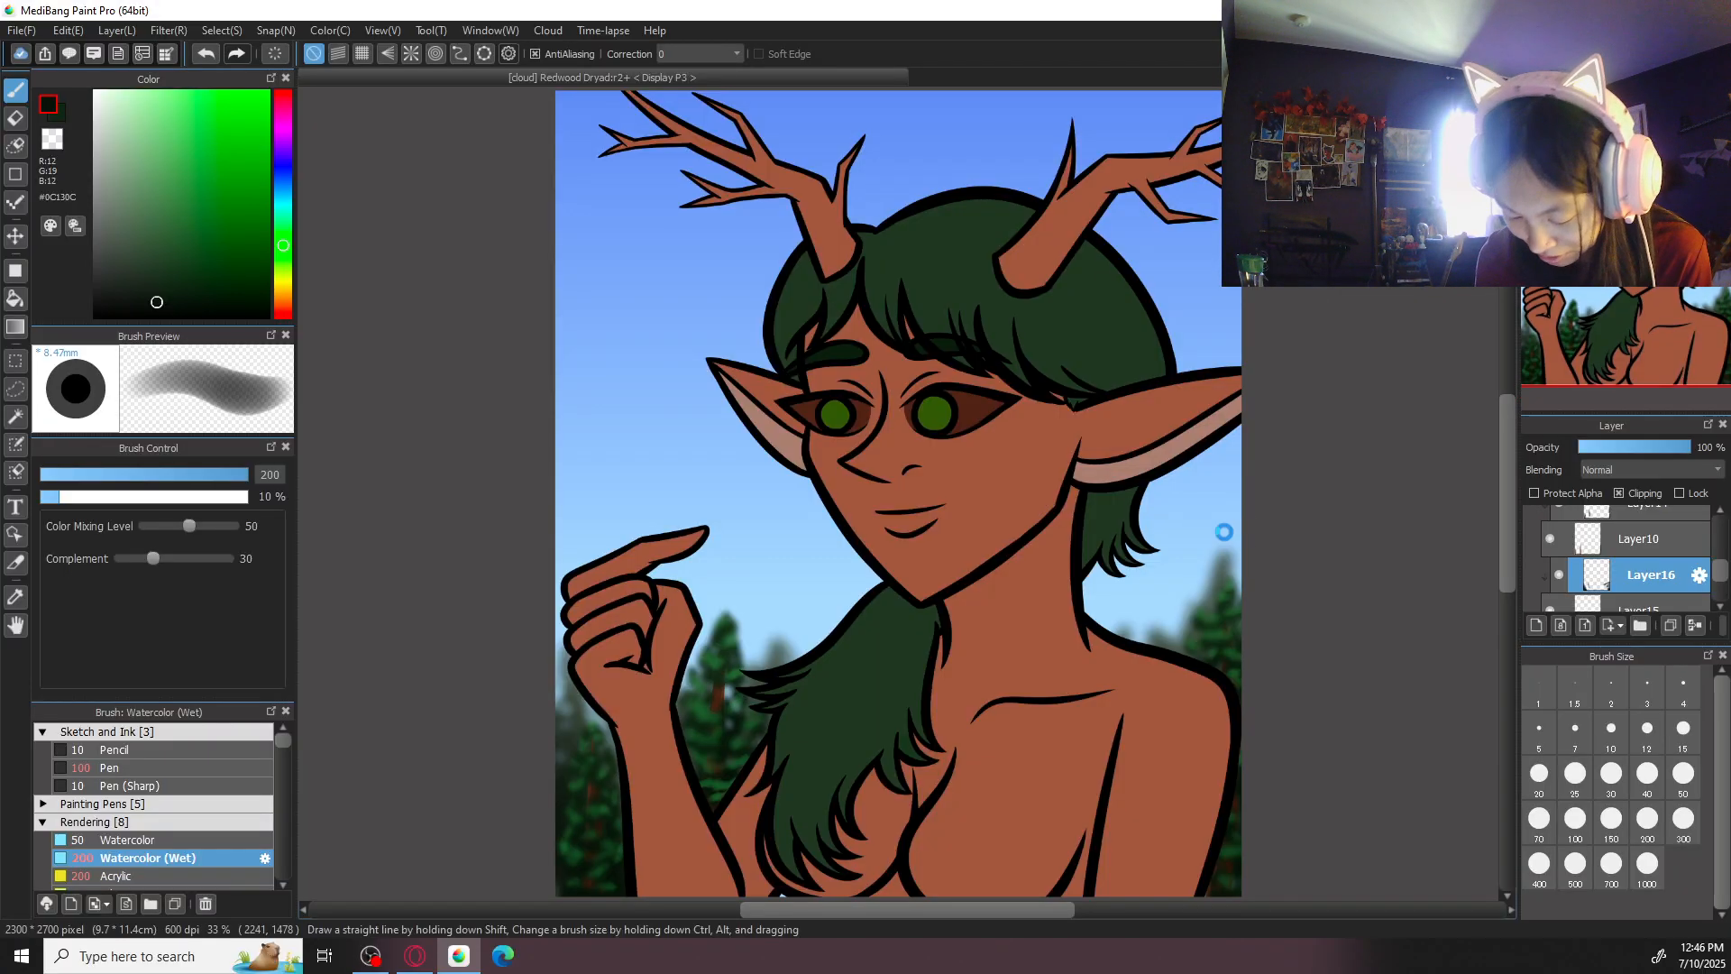
# - Sample the distant trees' colour #424E41 and fill the small gap below the hair on their layer with the Pen brush at size 100
pyautogui.moveTo(1195, 624); pyautogui.dragTo(1302, 388)
pyautogui.hotkey('ctrl', '+')
pyautogui.scroll(-2, 1710, 568)
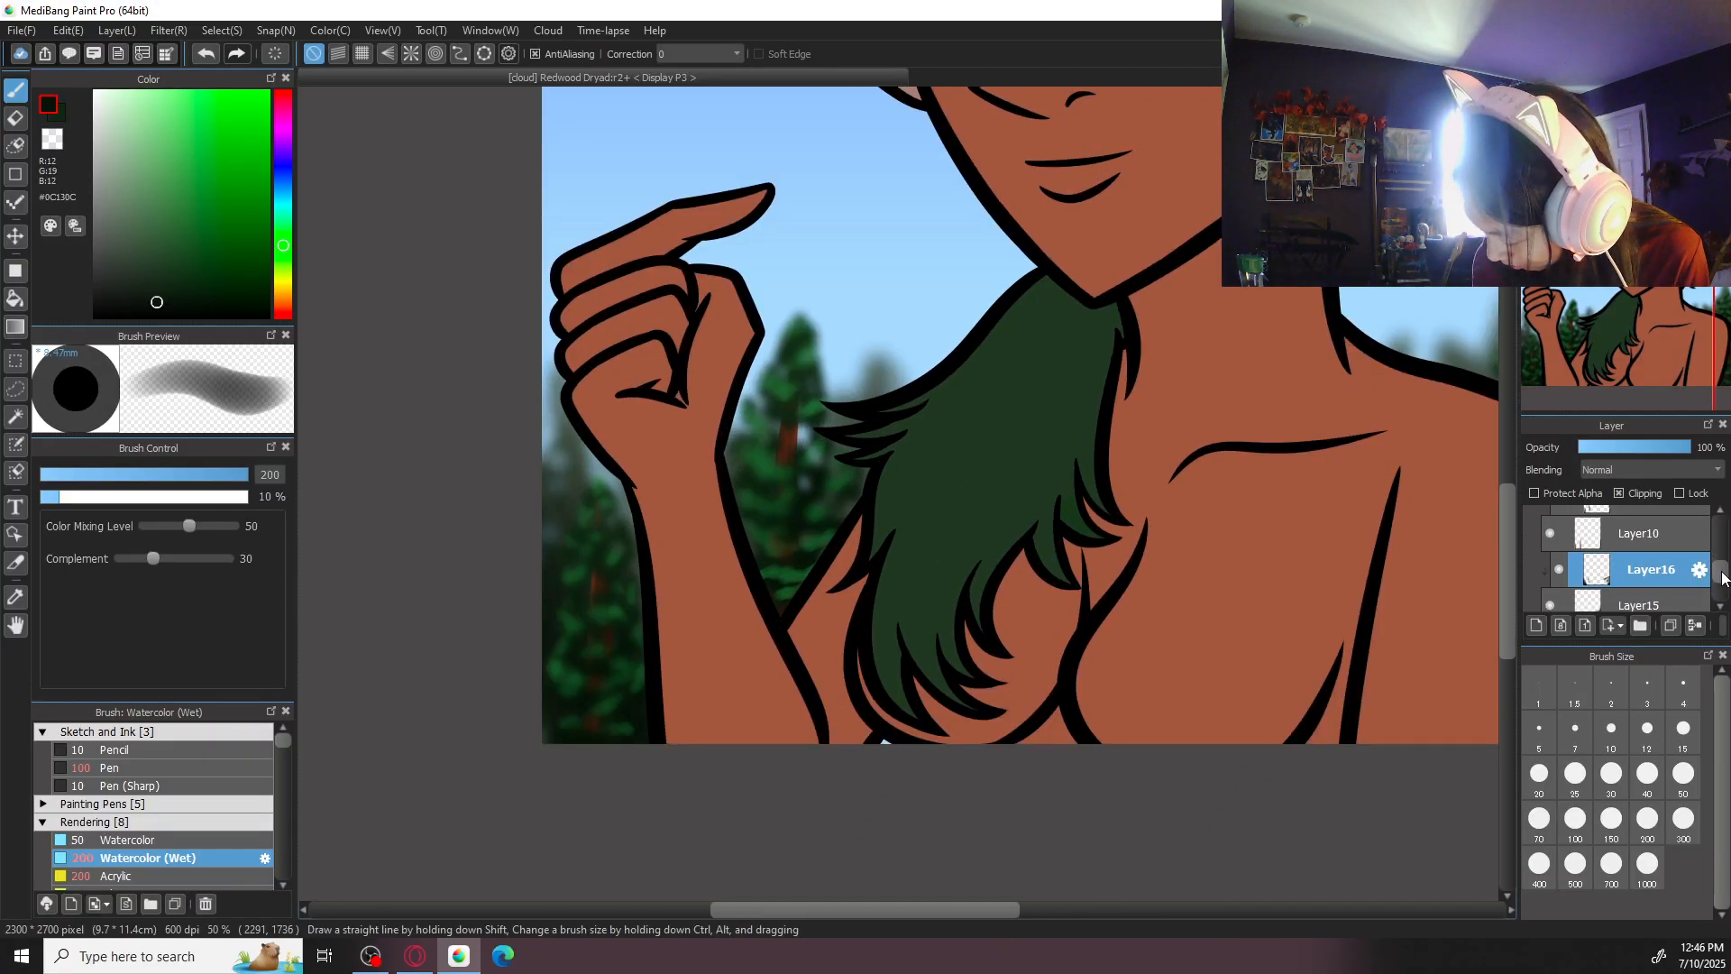
pyautogui.keyDown('alt'); pyautogui.click(566, 502); pyautogui.keyUp('alt')
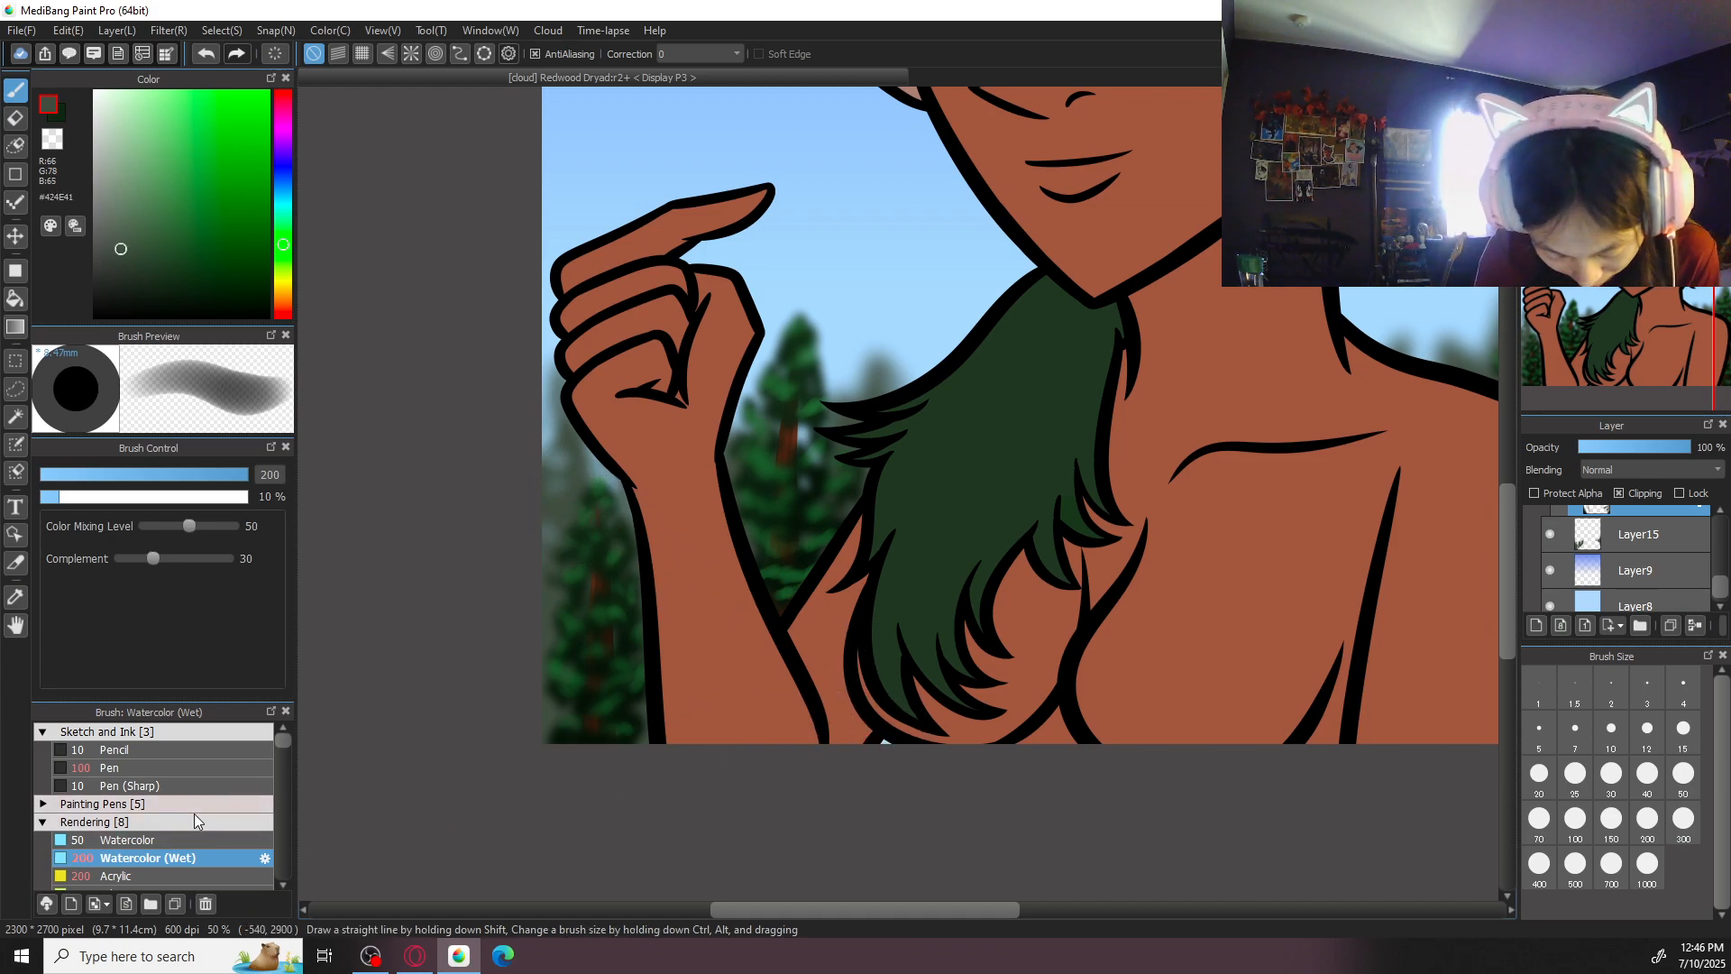
pyautogui.click(113, 767)
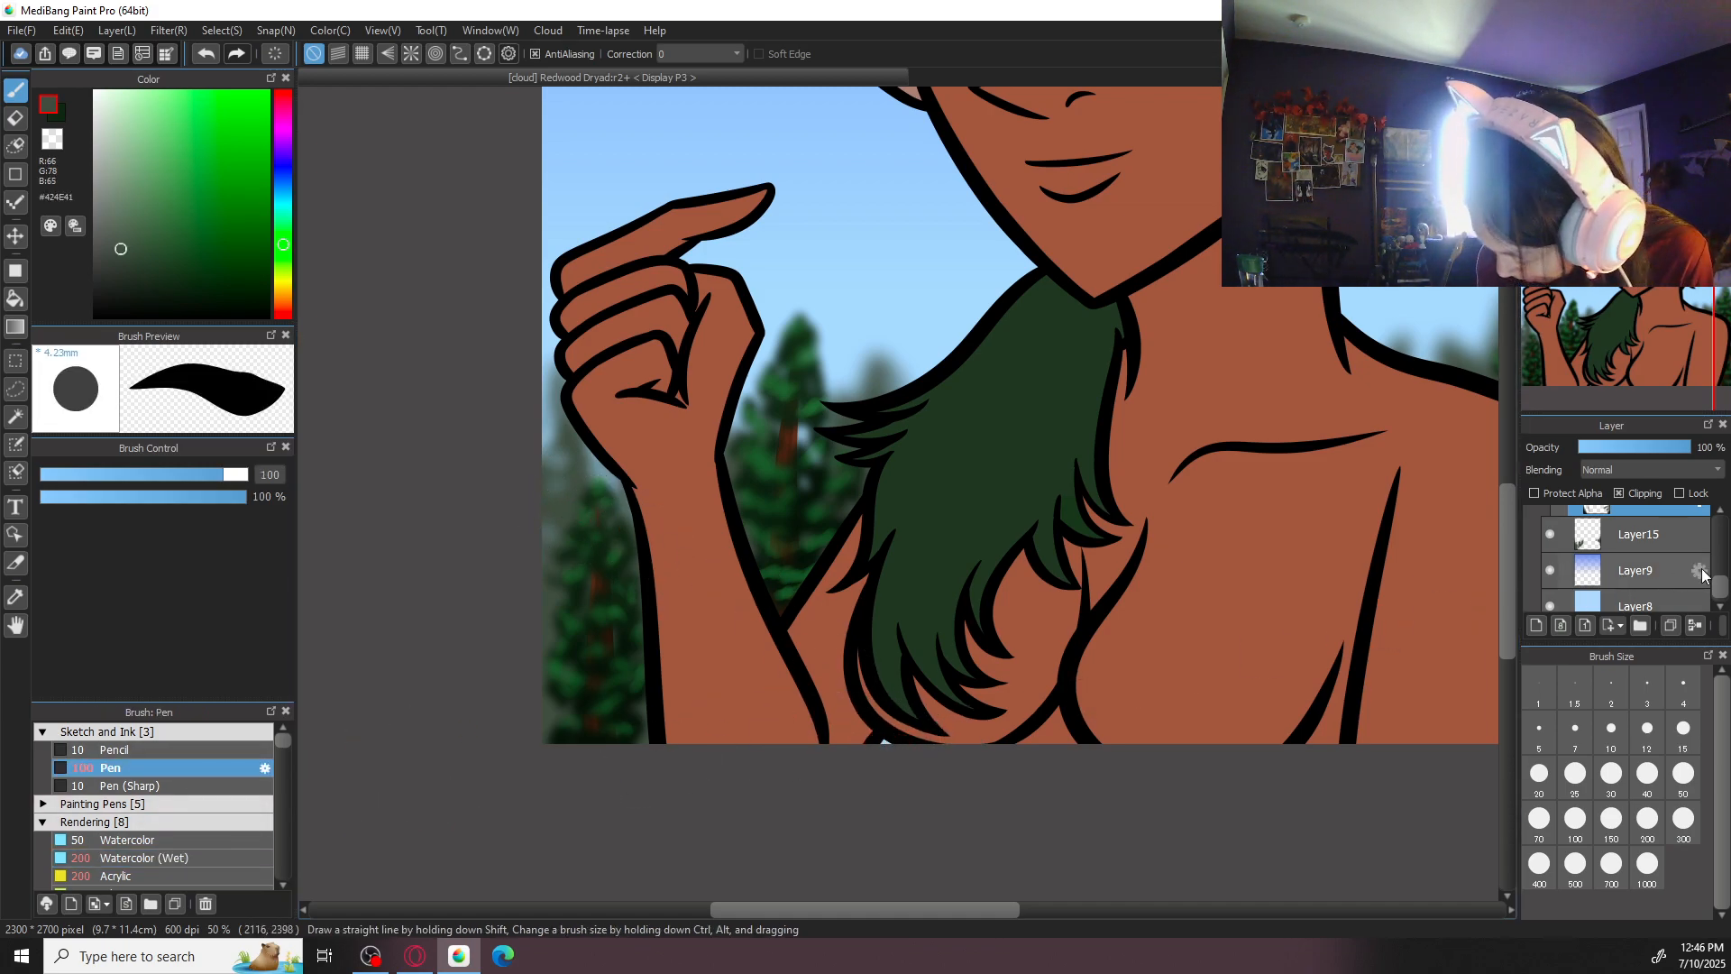
pyautogui.click(1656, 532)
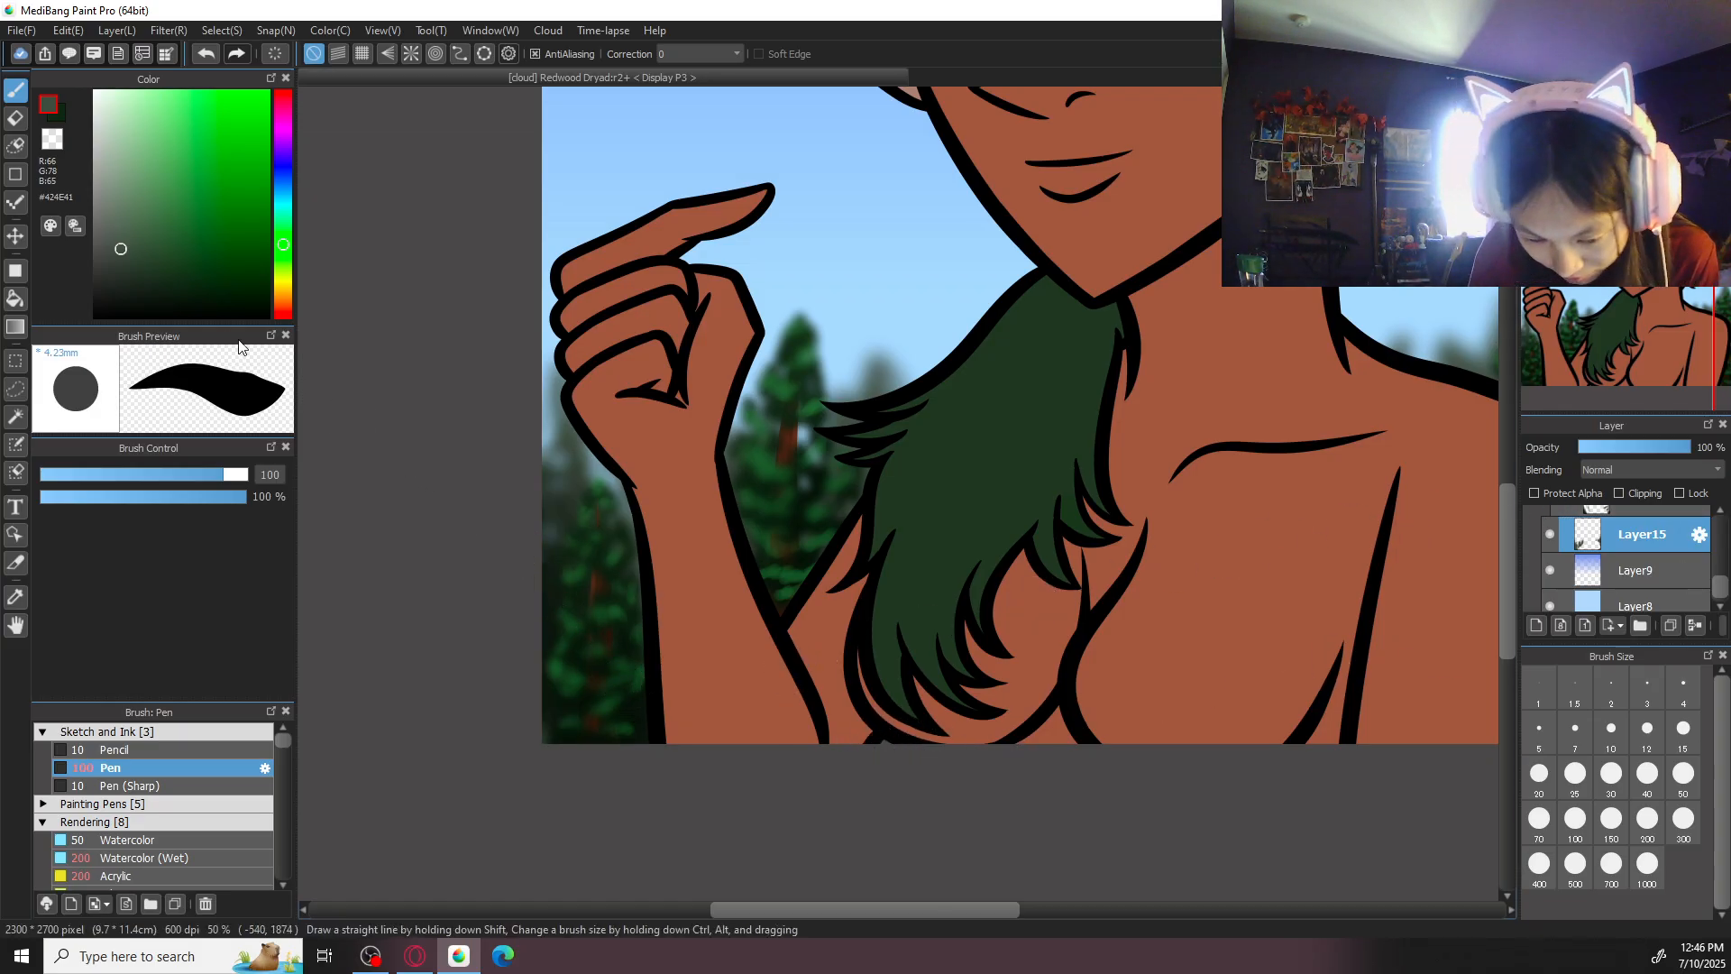
# - Darken the colour to #090F09, shade the base of the distant trees with the Watercolor (Wet) brush at size 200, and review the picture
pyautogui.moveTo(142, 252); pyautogui.dragTo(153, 306)
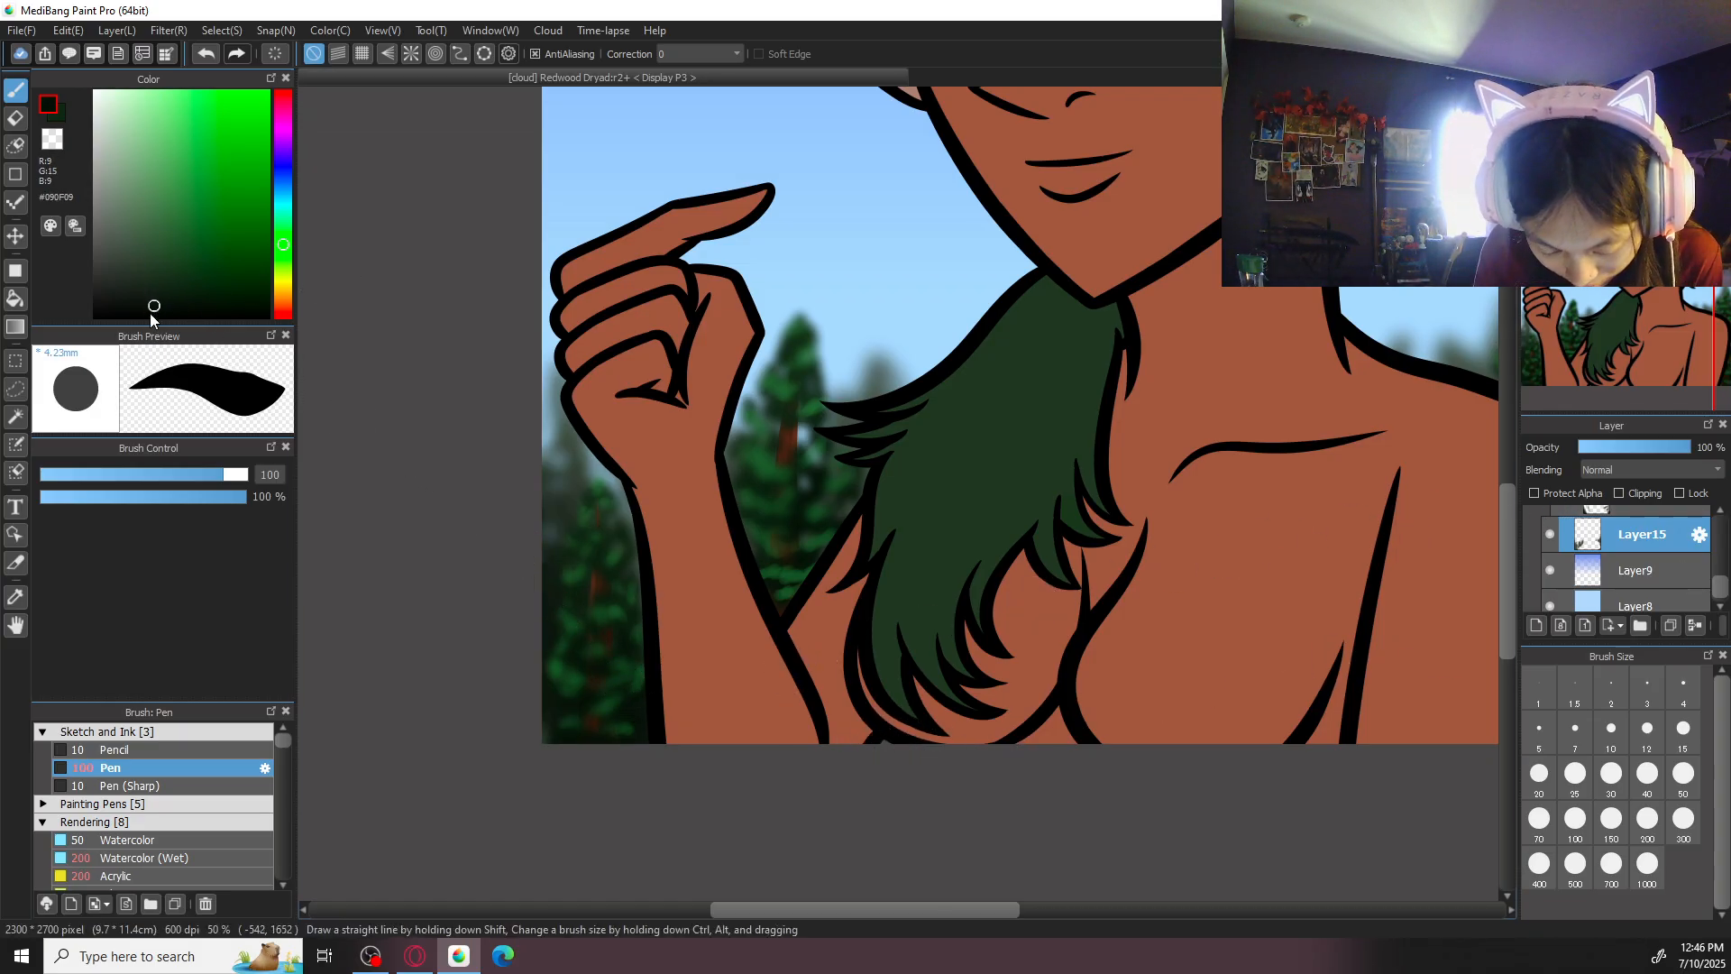
pyautogui.click(183, 856)
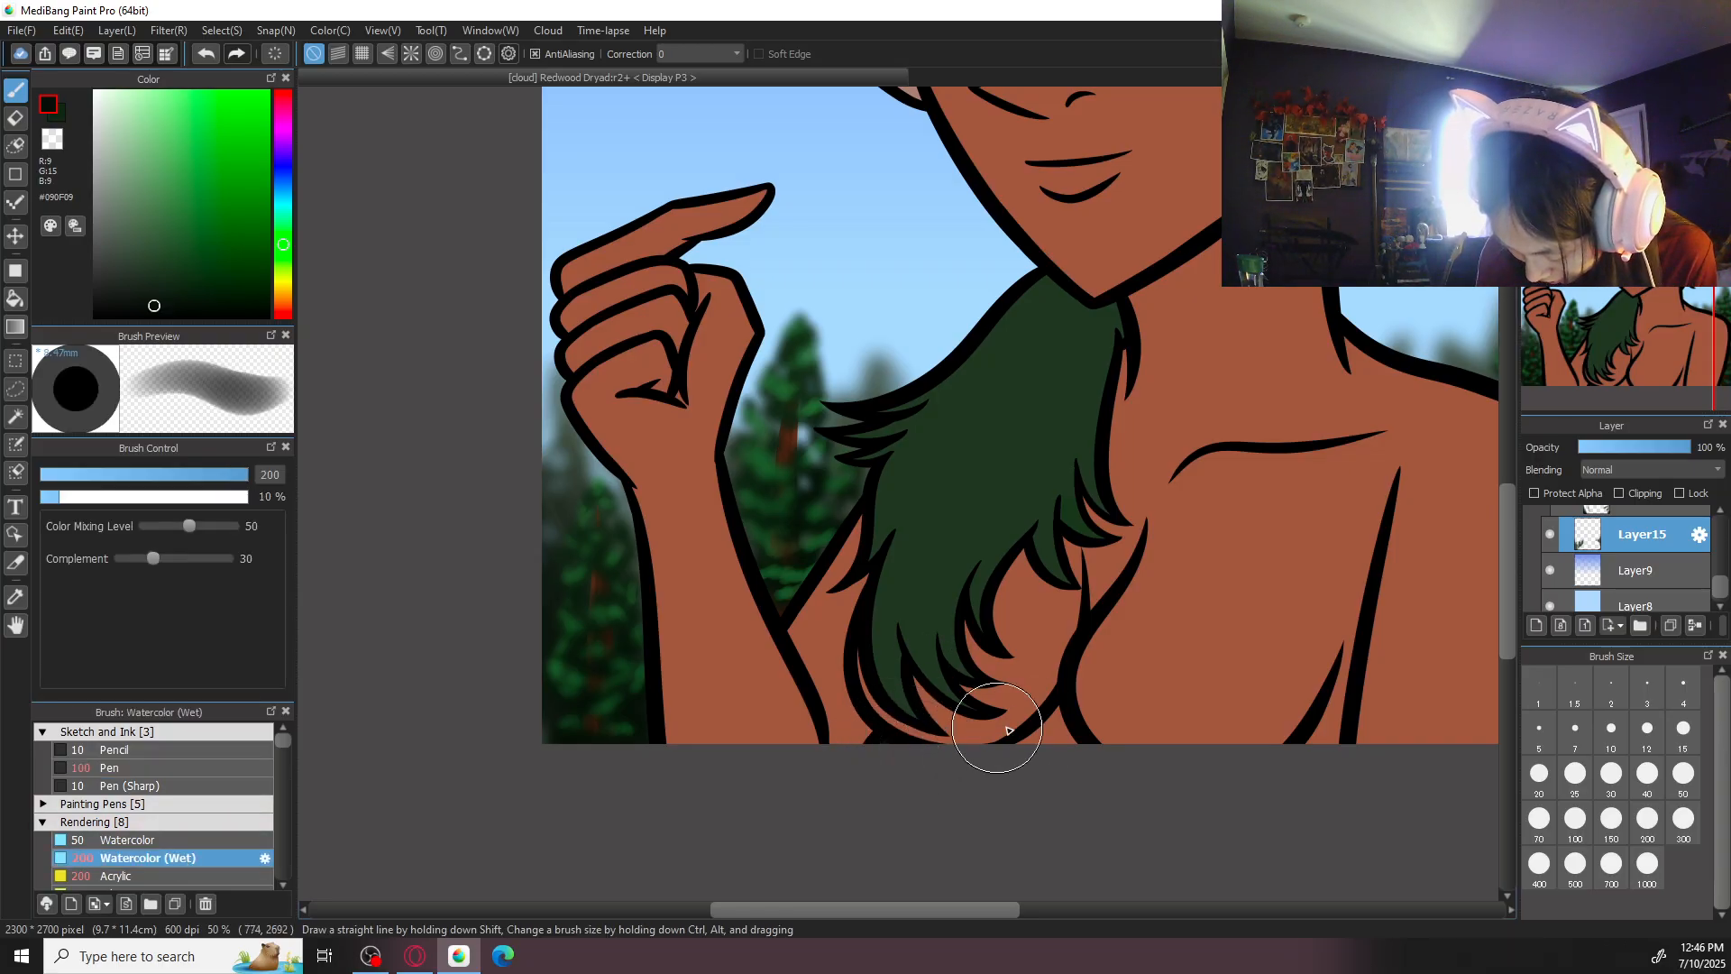
pyautogui.click(1585, 100)
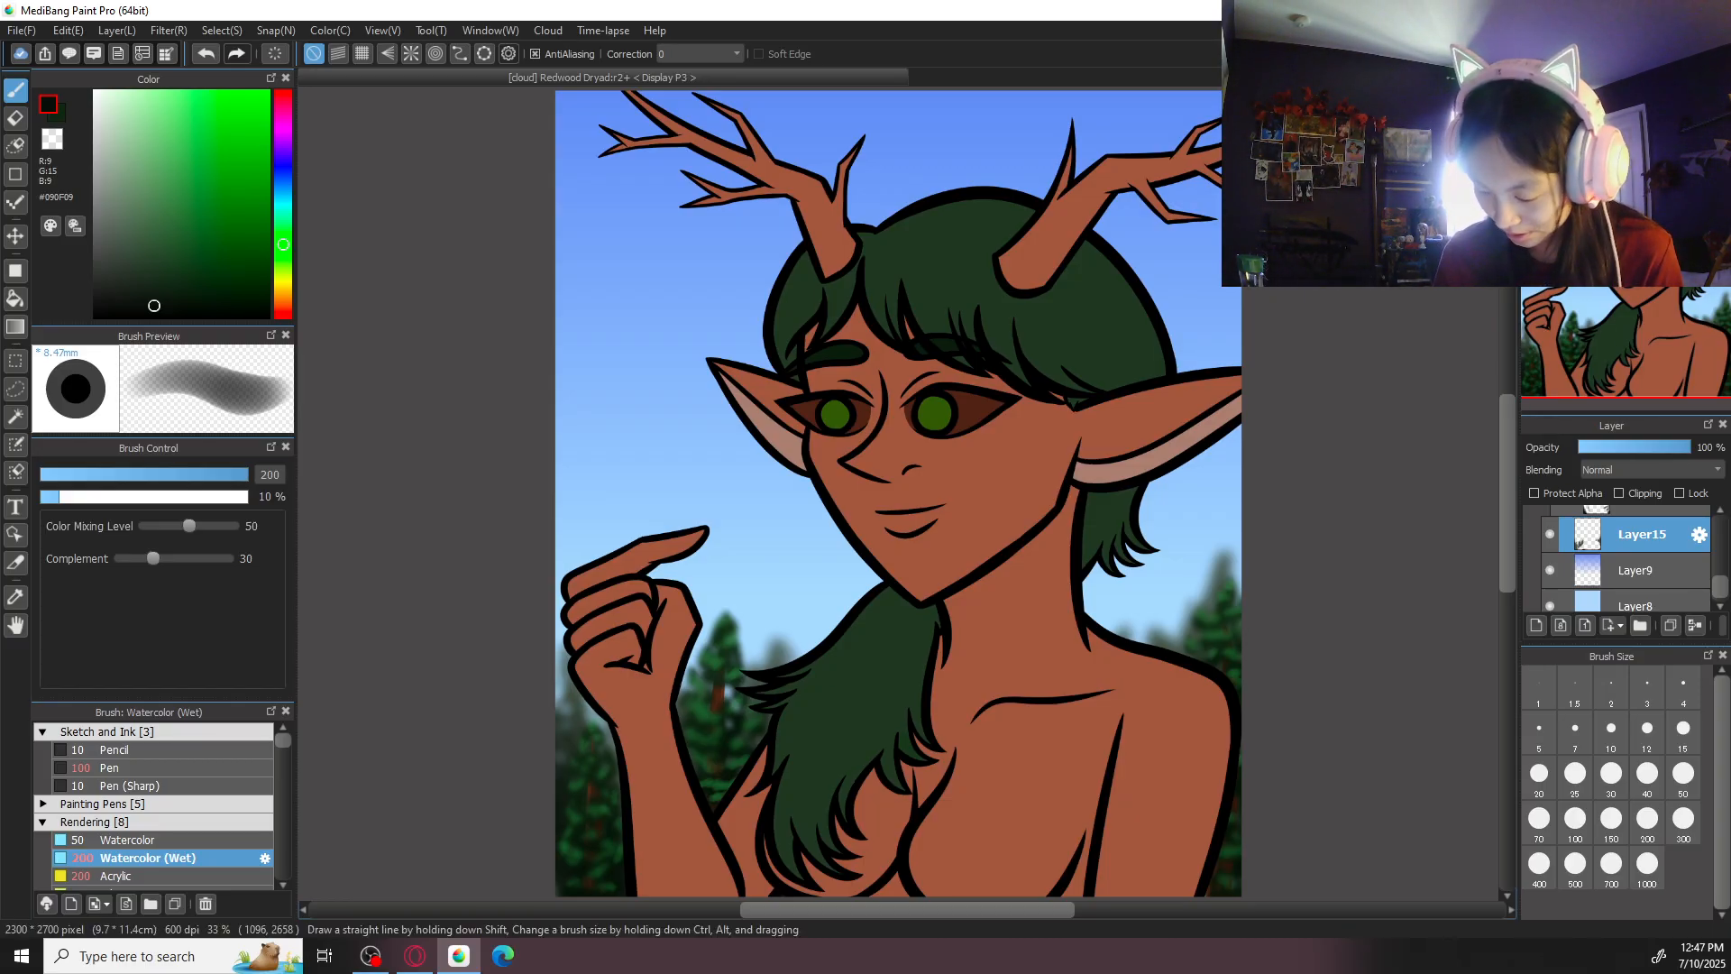
# - Add a new layer without clipping at the top of the tree folder, above the leaf highlight layer
pyautogui.moveTo(1721, 584); pyautogui.dragTo(1721, 527)
pyautogui.click(1634, 586)
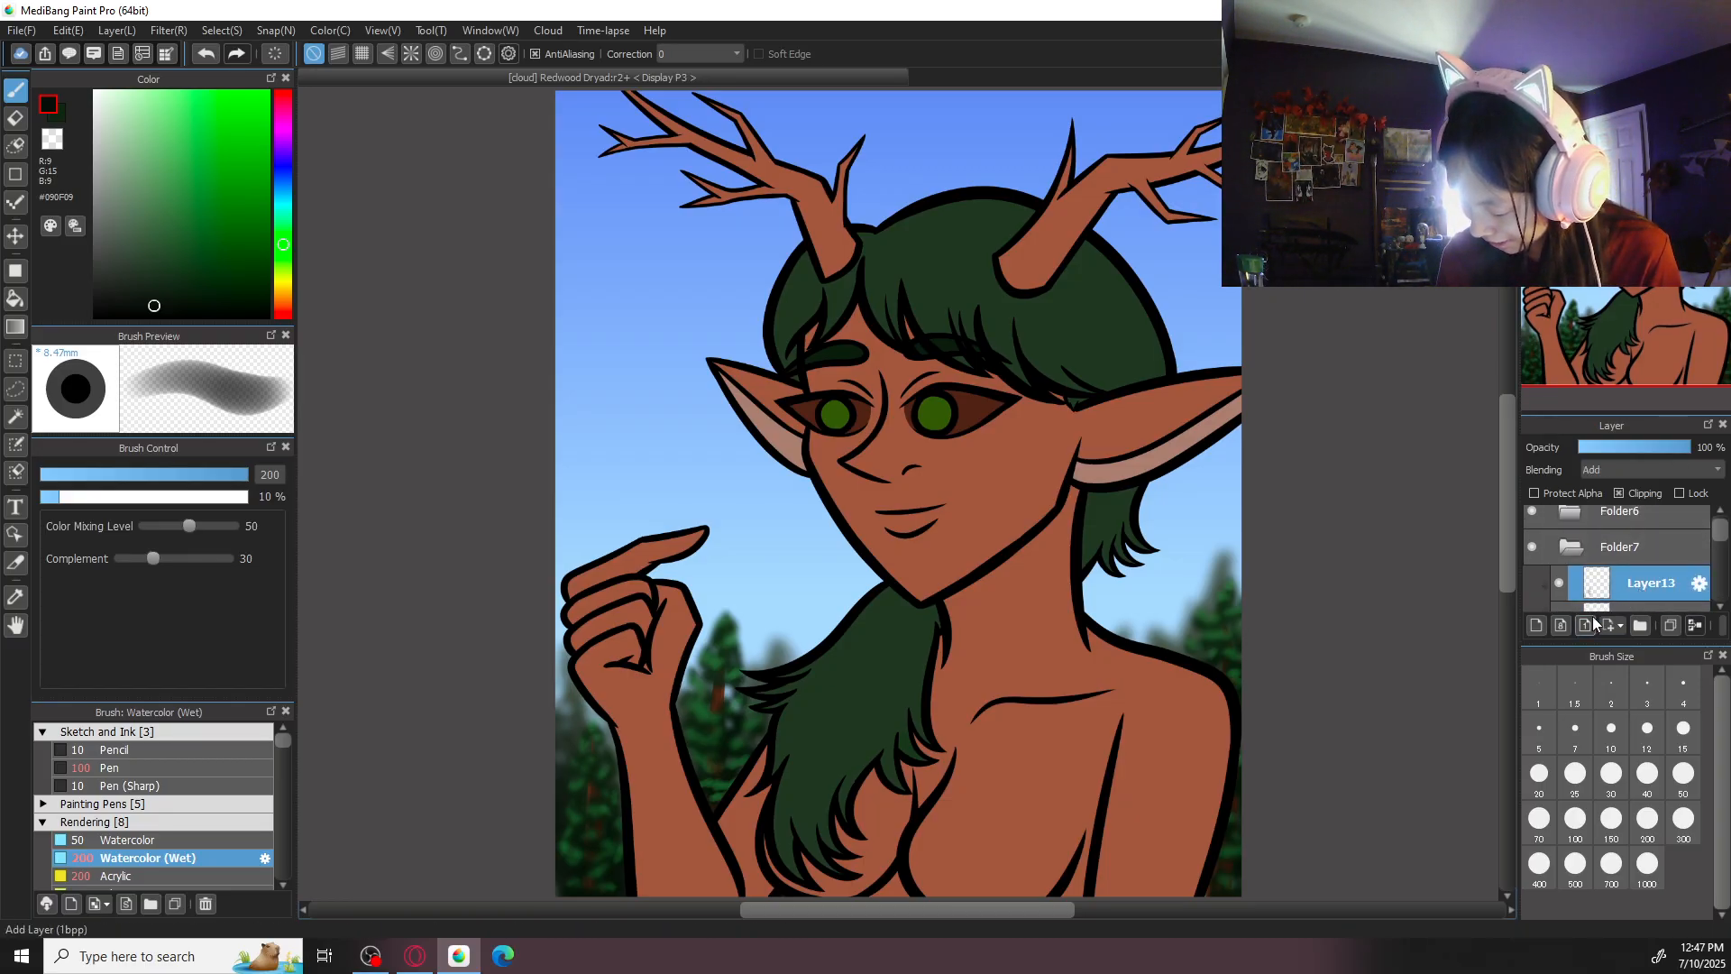
pyautogui.click(1620, 494)
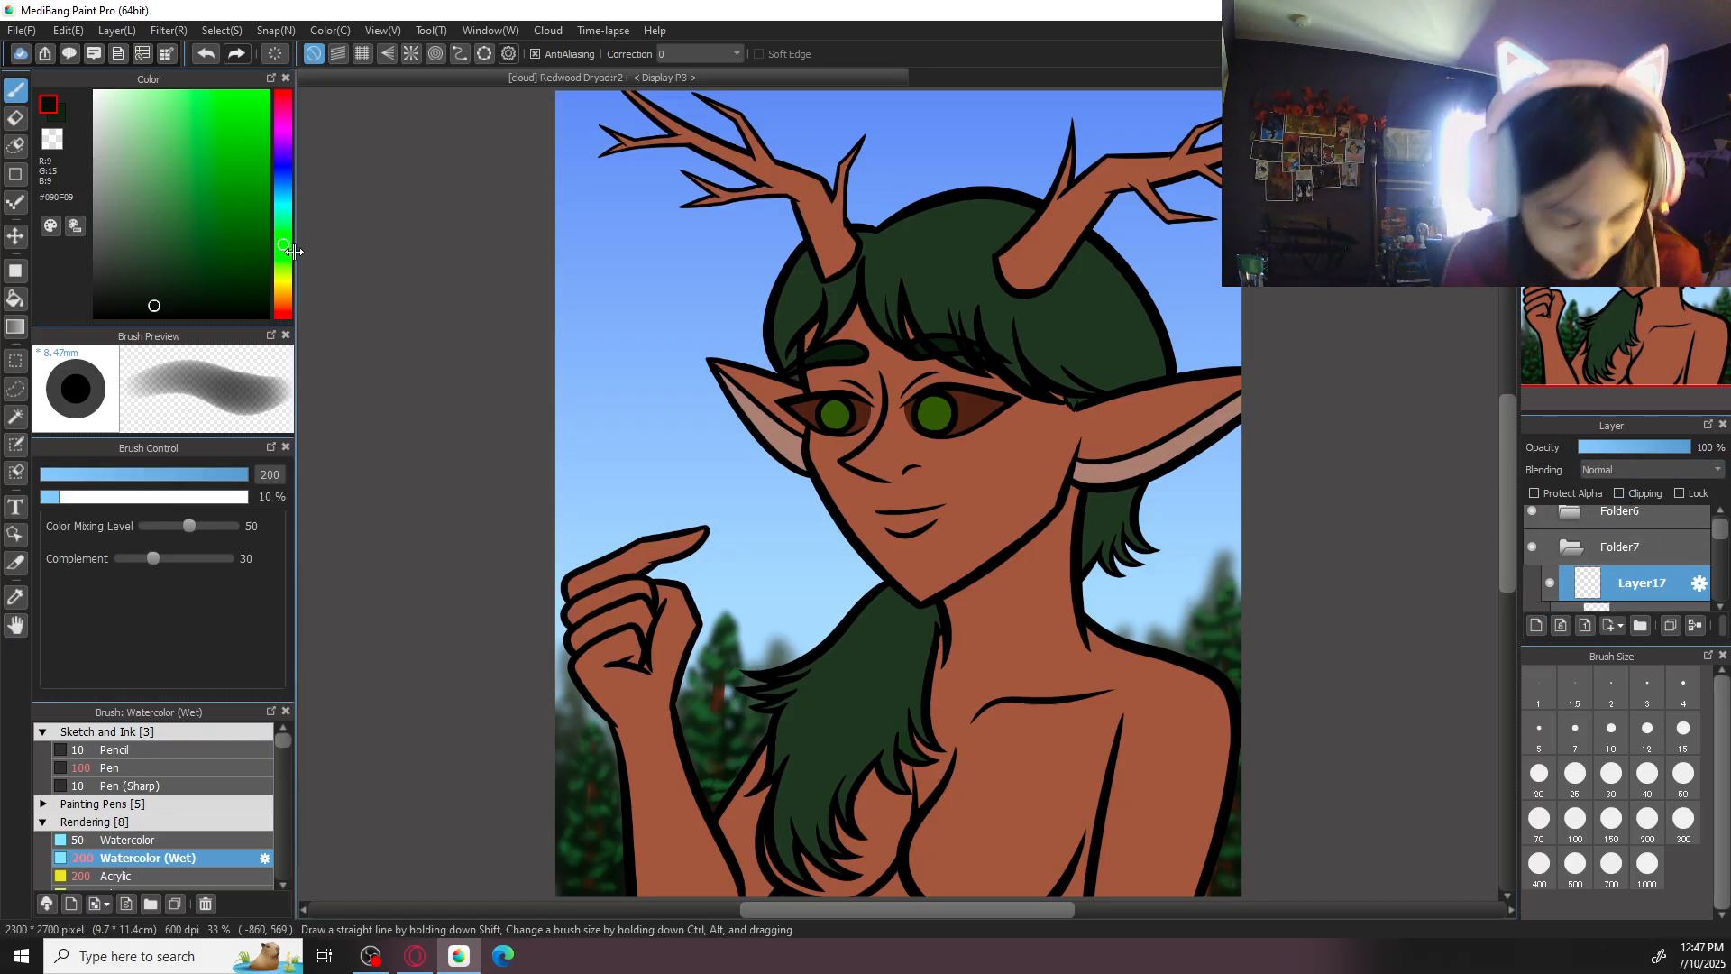
# - Set the colour to dark grey #2B2B2B and switch to the Pen brush
pyautogui.press('d')
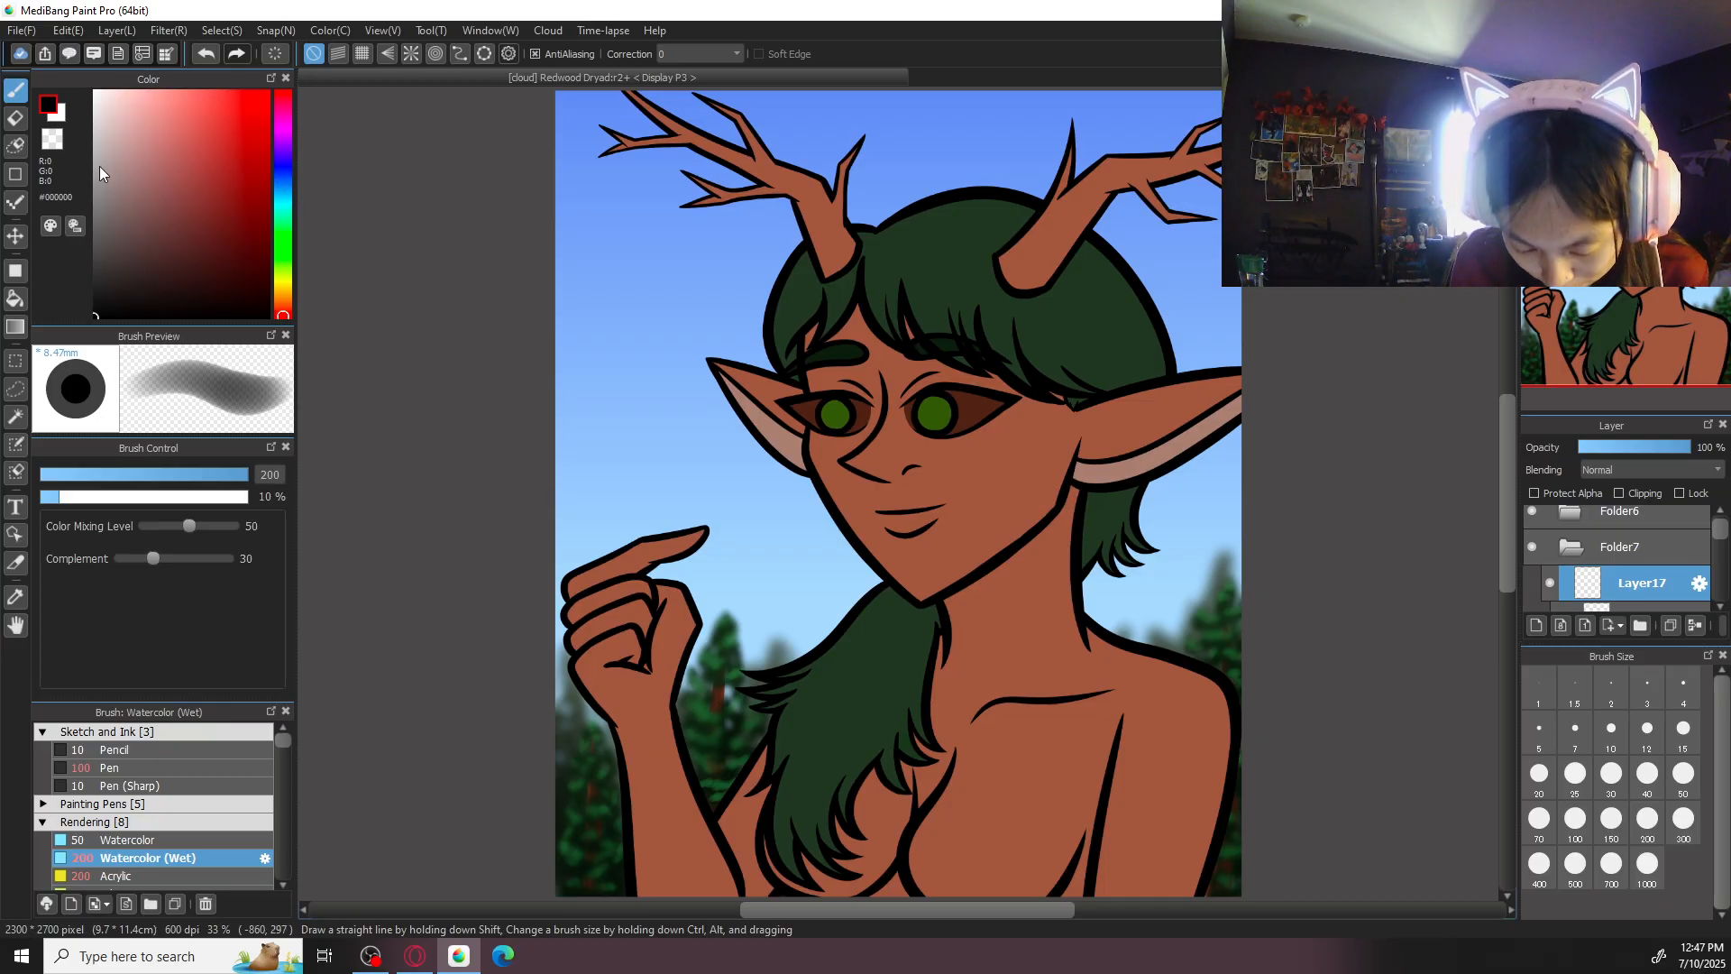
pyautogui.click(96, 269)
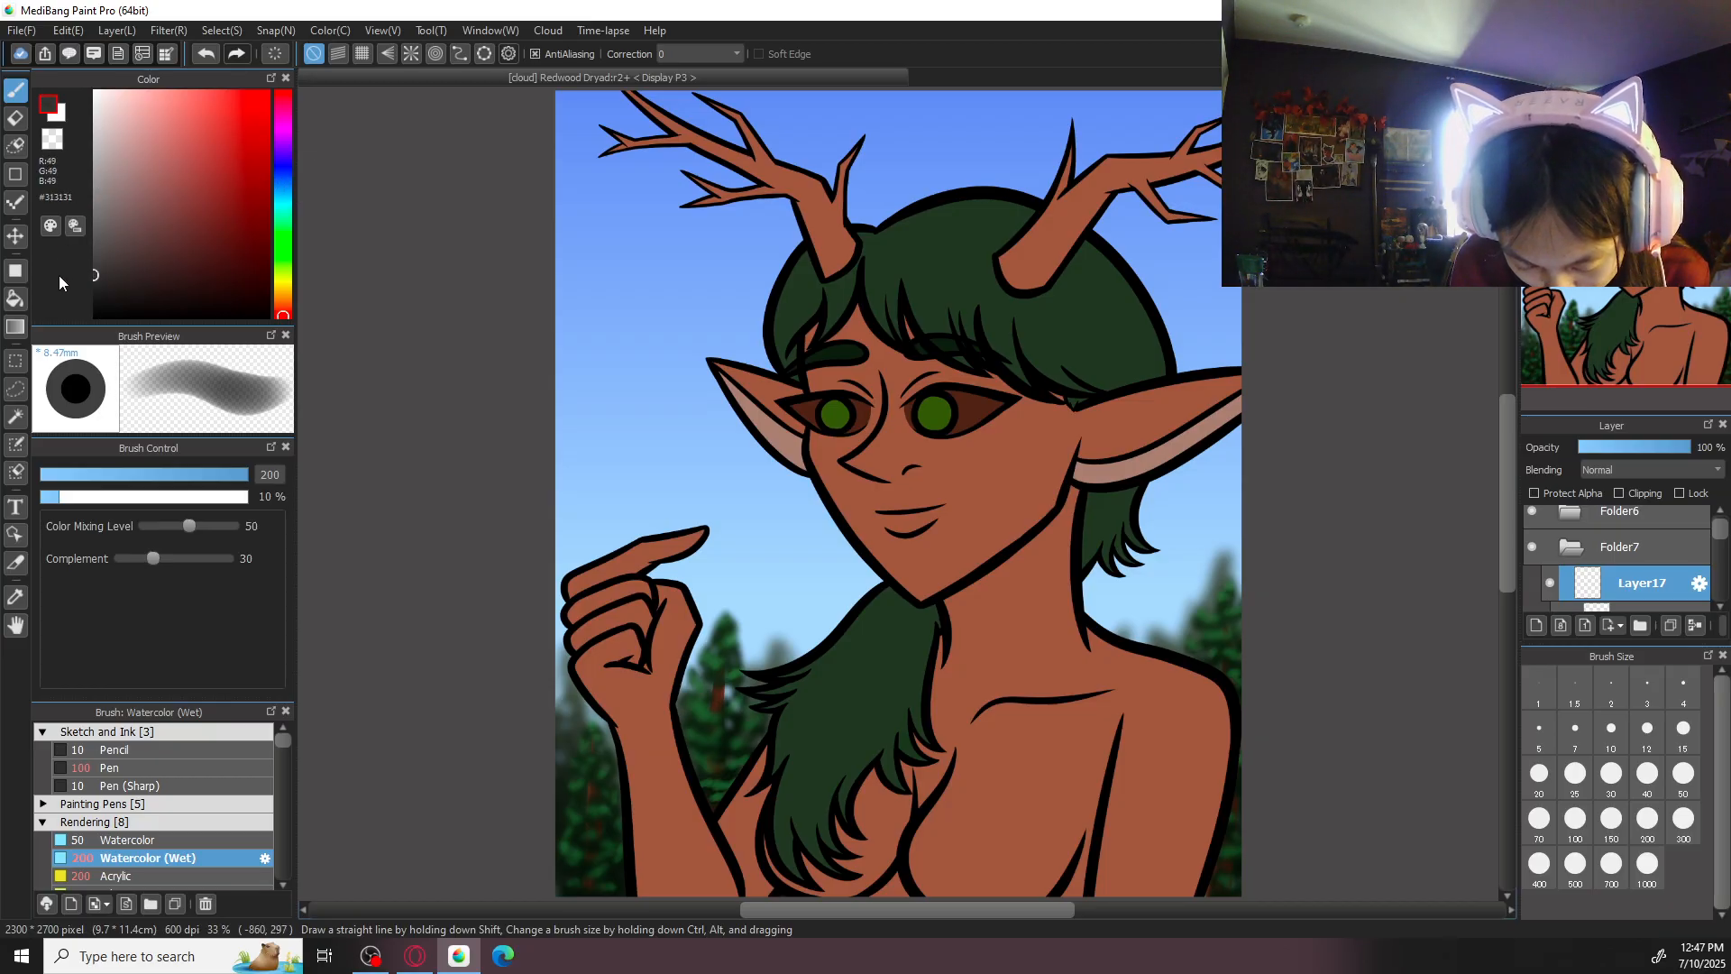
pyautogui.click(134, 257)
pyautogui.moveTo(135, 259); pyautogui.dragTo(73, 281)
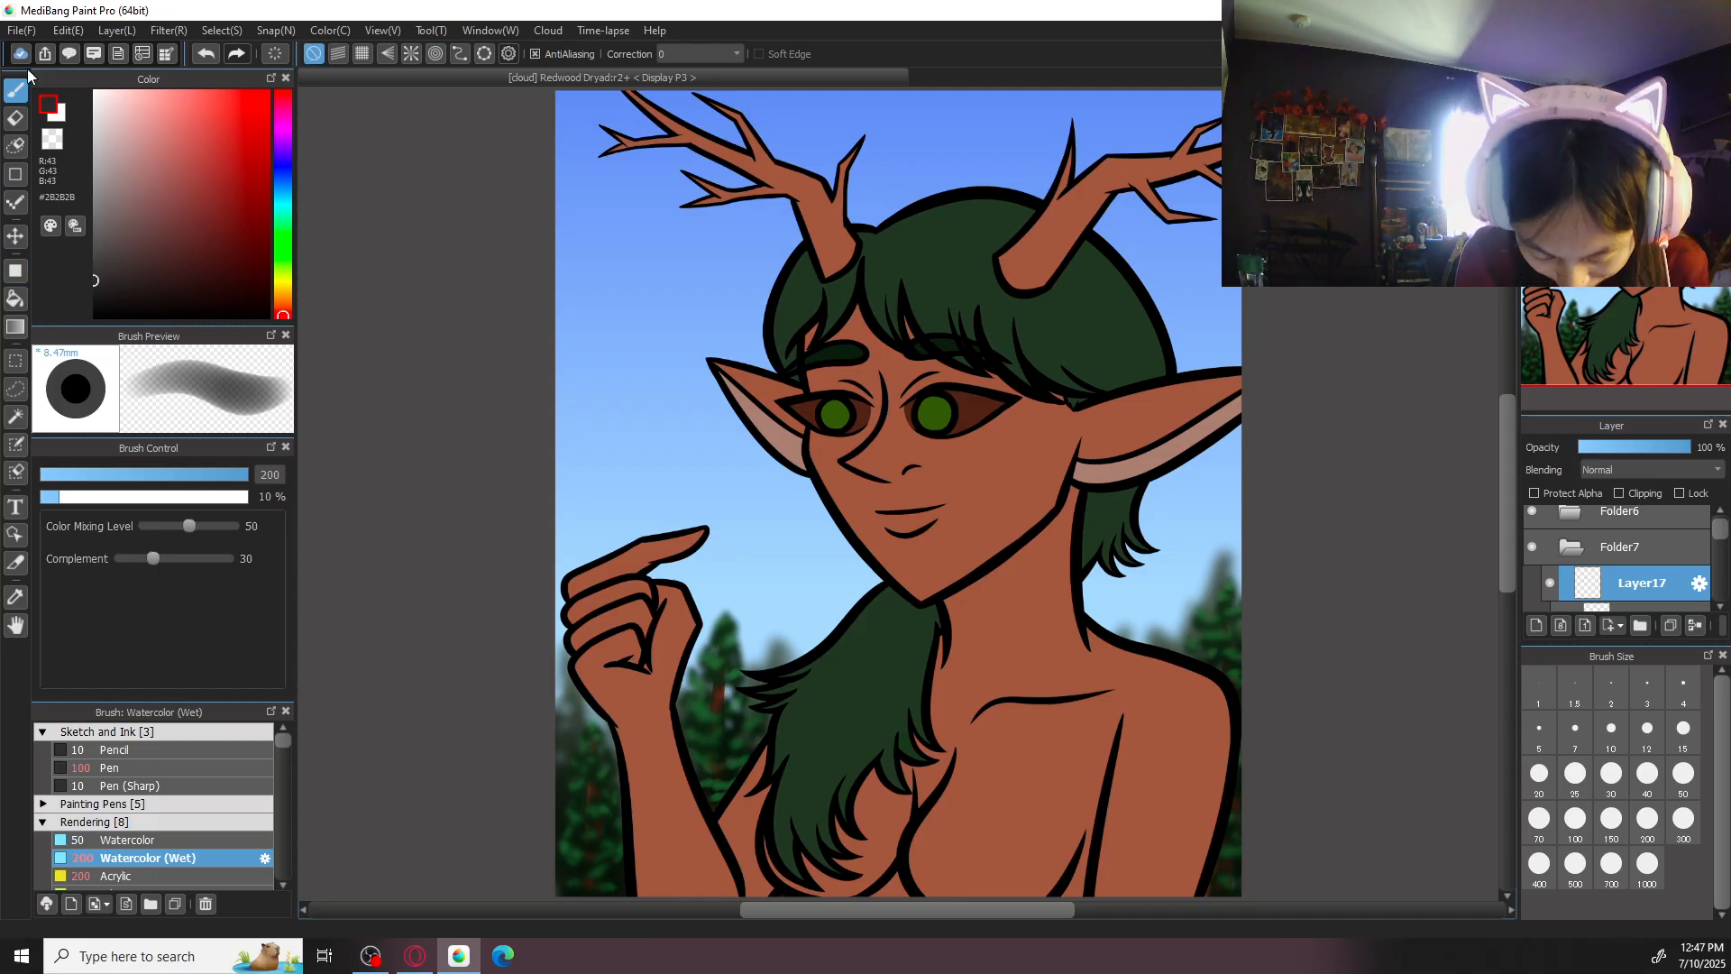
pyautogui.click(160, 770)
pyautogui.moveTo(807, 520); pyautogui.dragTo(936, 602)
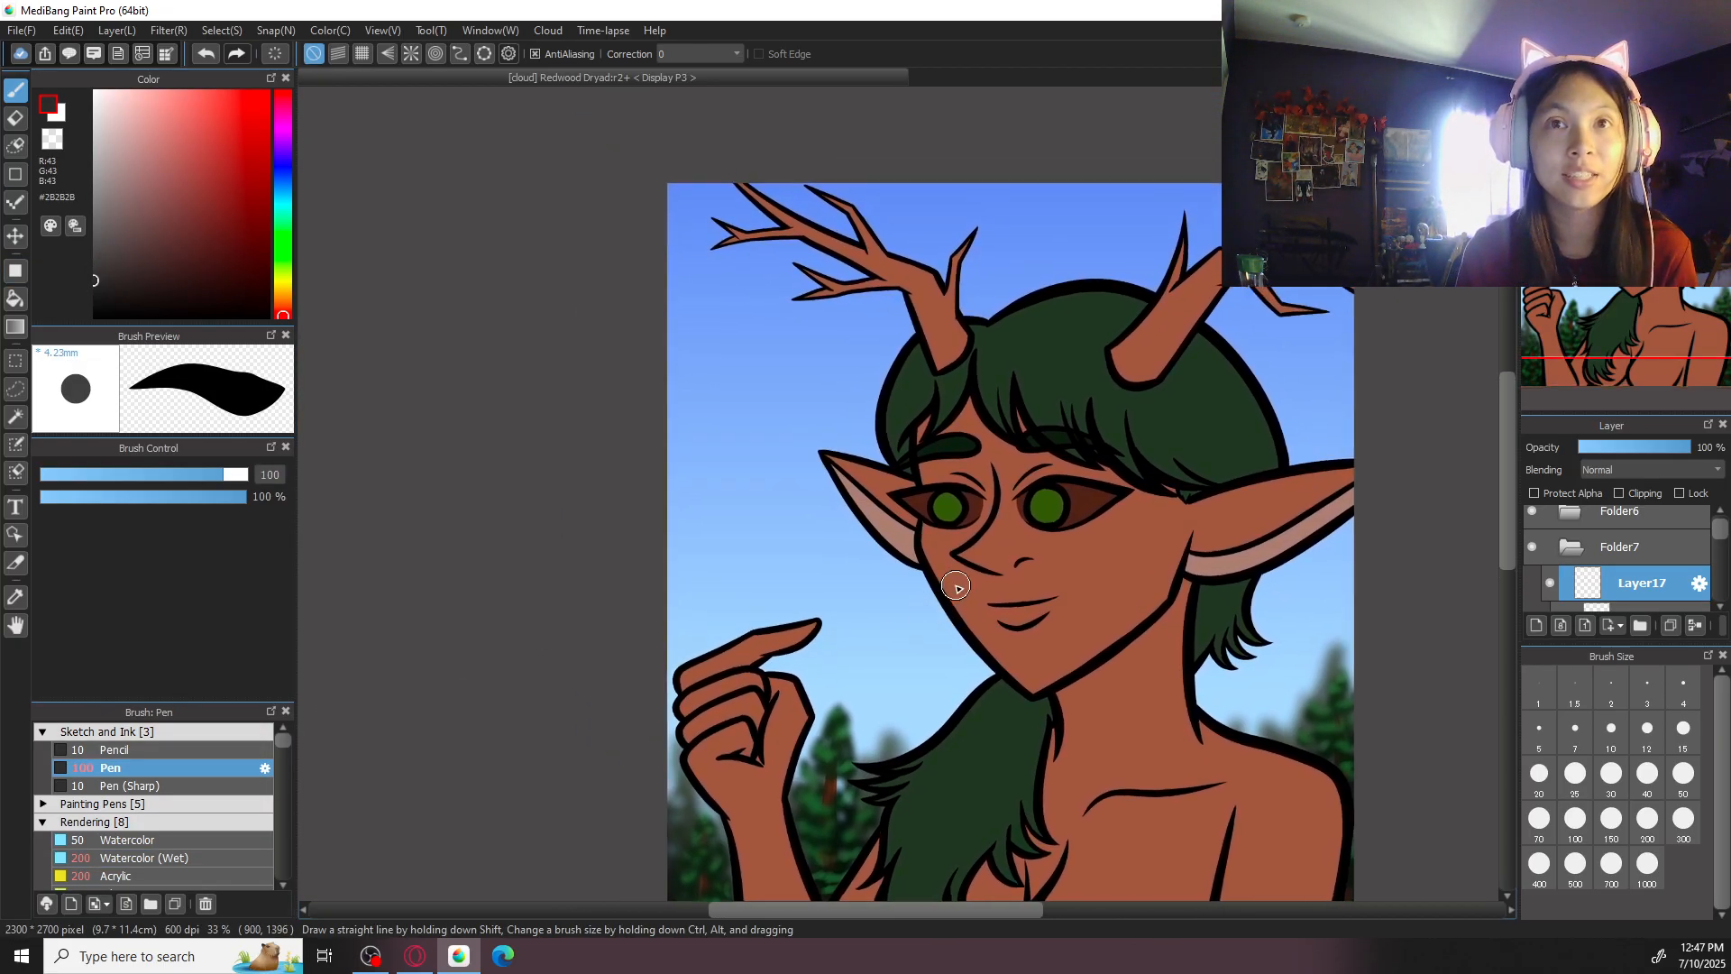
pyautogui.click(1589, 99)
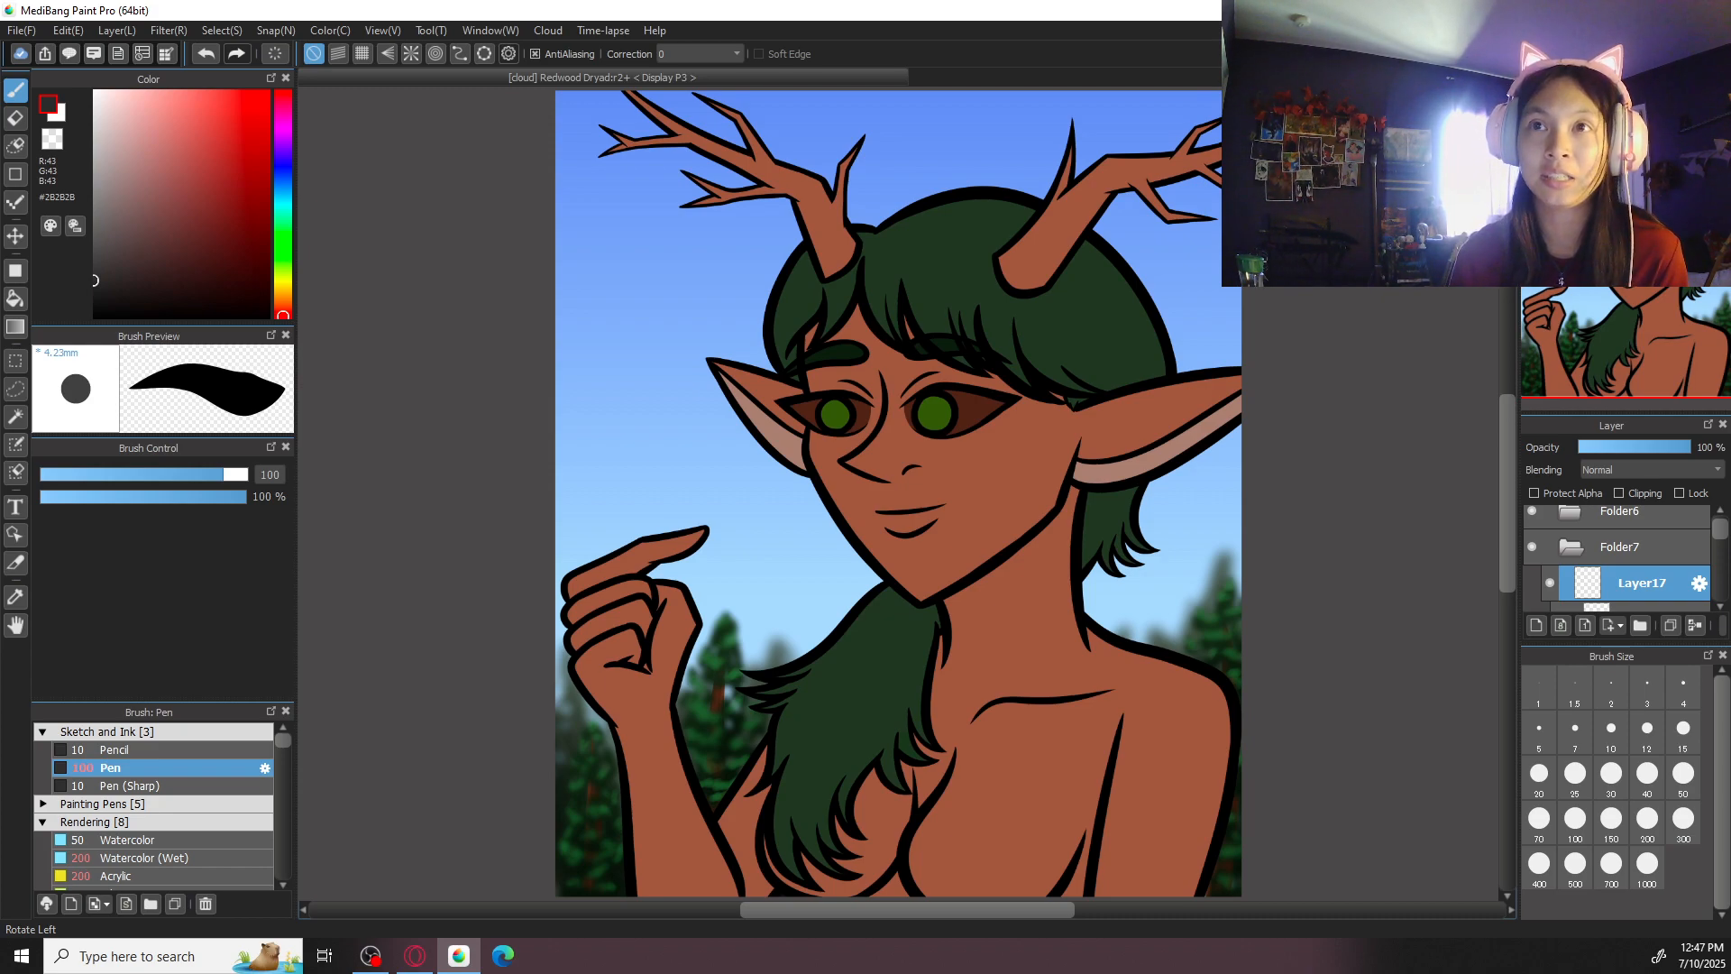
pyautogui.hotkey('ctrl', '+')
pyautogui.hotkey('ctrl', '+')
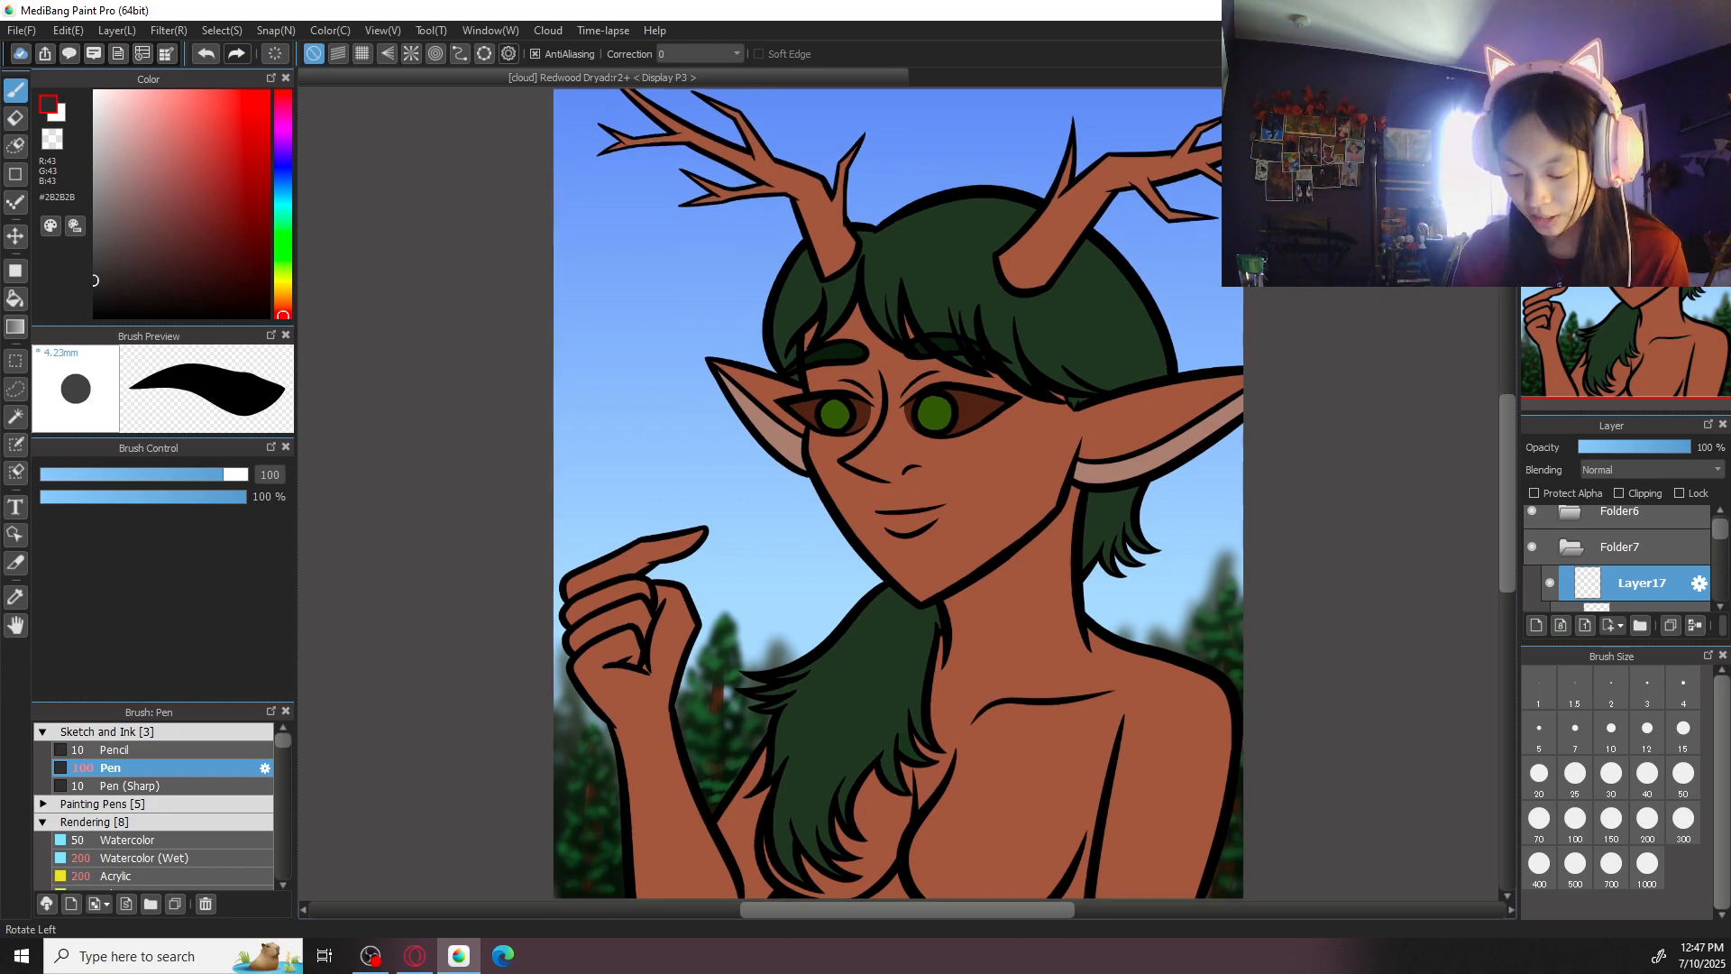
pyautogui.hotkey('ctrl', '-')
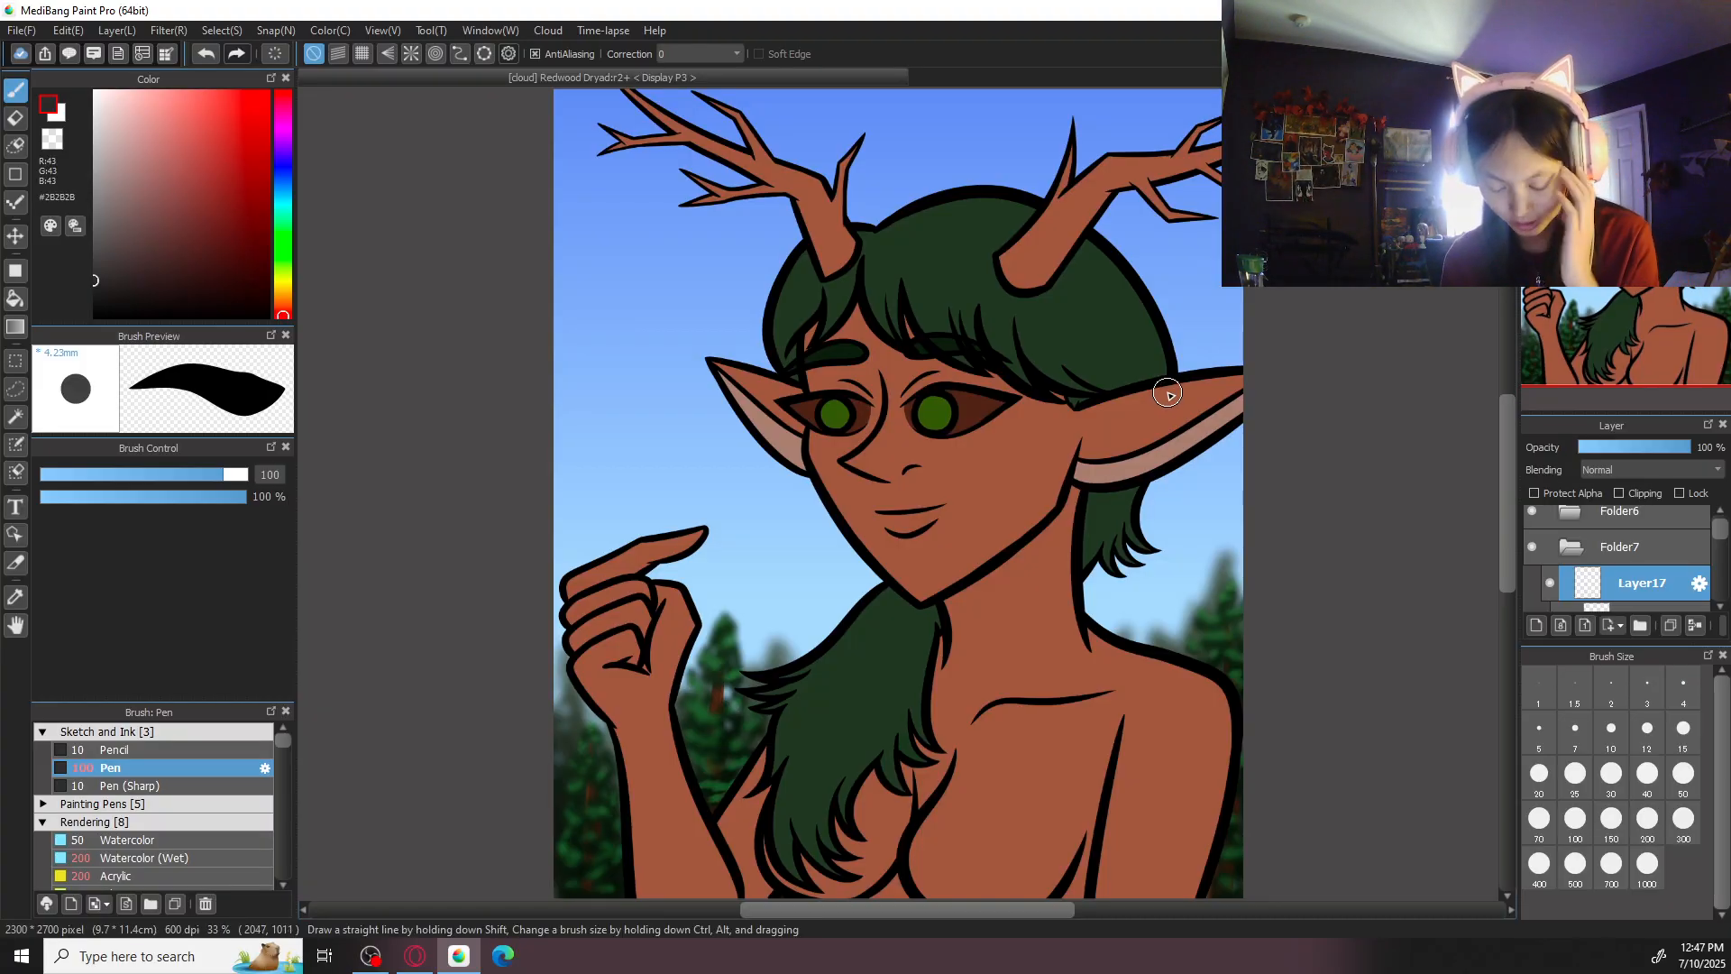
# - Set the Pen's stroke correction to 40 and its brush size to 20
pyautogui.moveTo(1141, 517)
pyautogui.mouseDown()
pyautogui.moveTo(1171, 445)
pyautogui.moveTo(1145, 496)
pyautogui.moveTo(1214, 593)
pyautogui.mouseUp()
pyautogui.hotkey('ctrl', '+')
pyautogui.moveTo(1069, 554); pyautogui.dragTo(1224, 467)
pyautogui.click(699, 54)
pyautogui.click(701, 532)
pyautogui.click(1612, 734)
pyautogui.click(1541, 778)
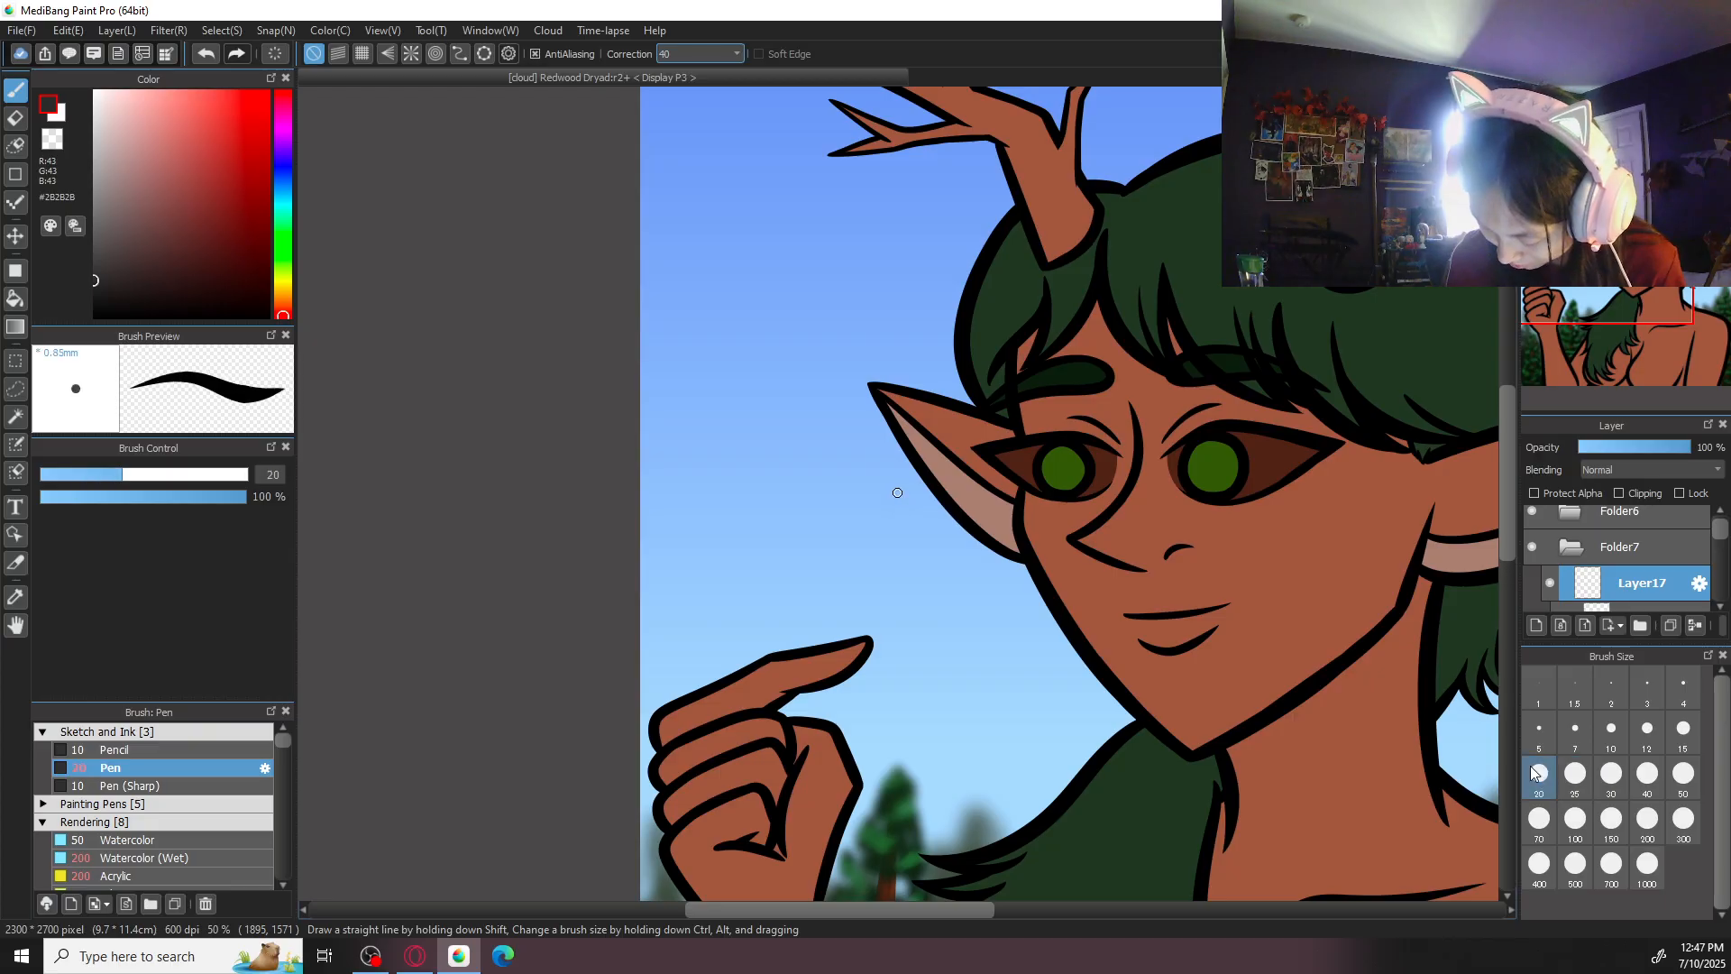
# - Draw a distant bird's first wing as a thin, tapered bent stroke in the open sky above the dryad's pointed ear
pyautogui.moveTo(814, 291); pyautogui.dragTo(738, 309)
pyautogui.hotkey('ctrl', '+')
pyautogui.hotkey('ctrl', '+')
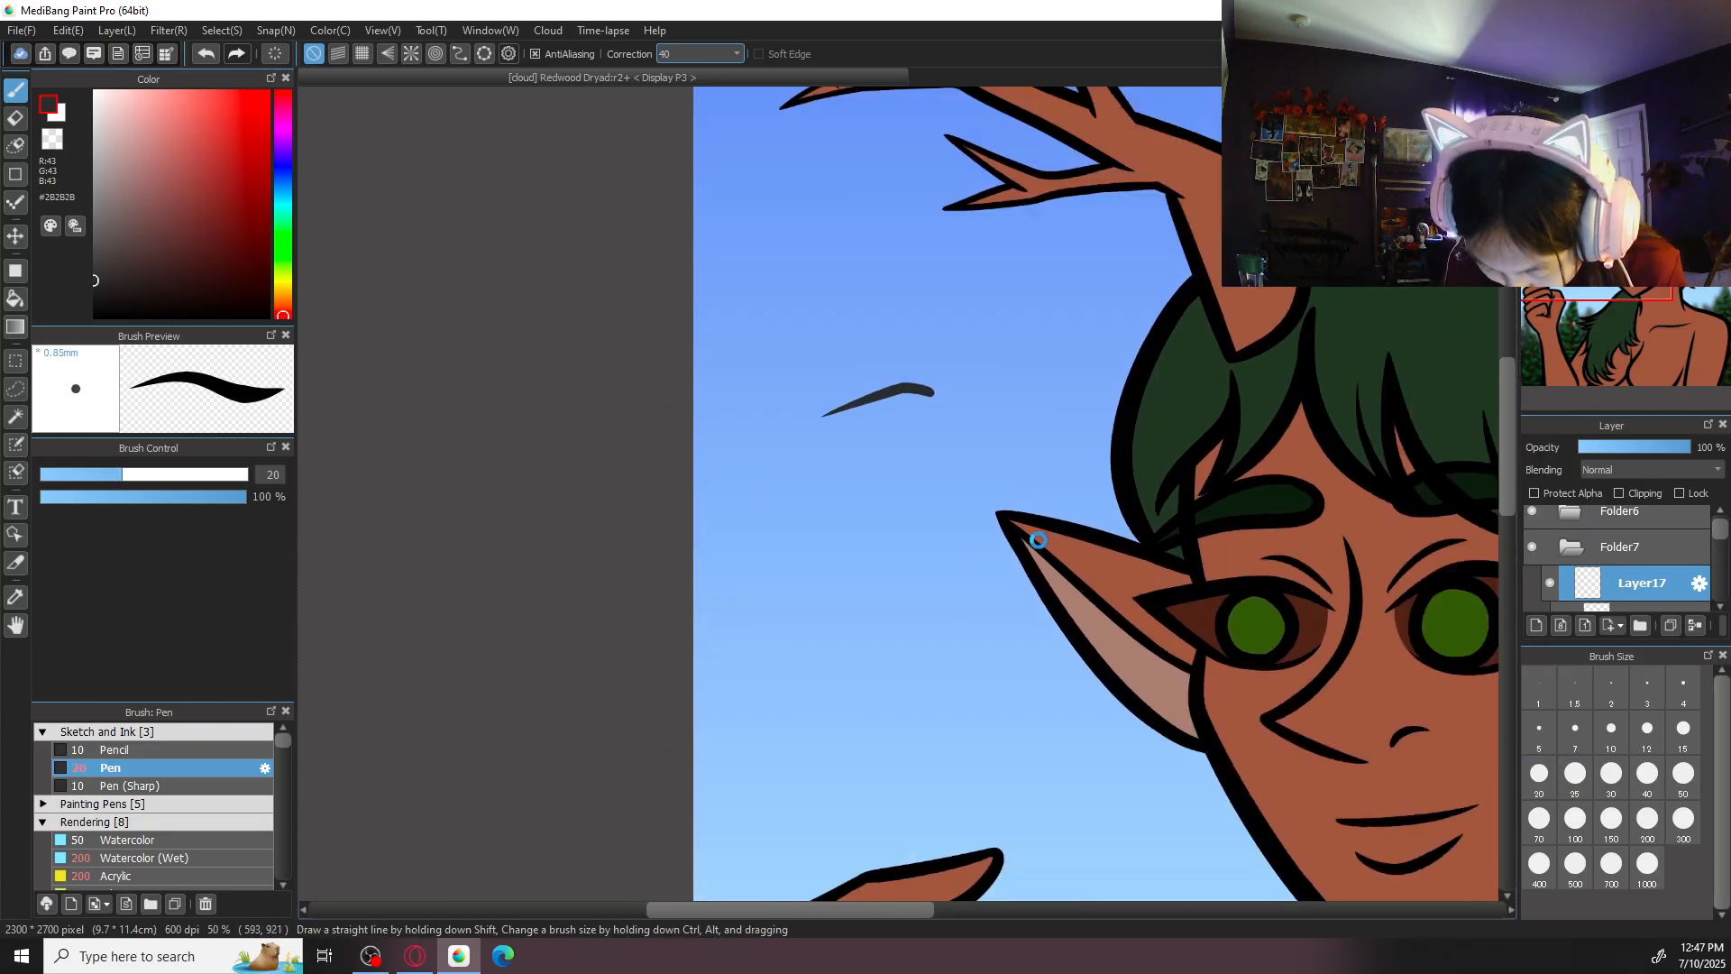
pyautogui.hotkey('ctrl', 'z')
pyautogui.moveTo(933, 350)
pyautogui.mouseDown()
pyautogui.moveTo(887, 342)
pyautogui.moveTo(776, 375)
pyautogui.mouseUp()
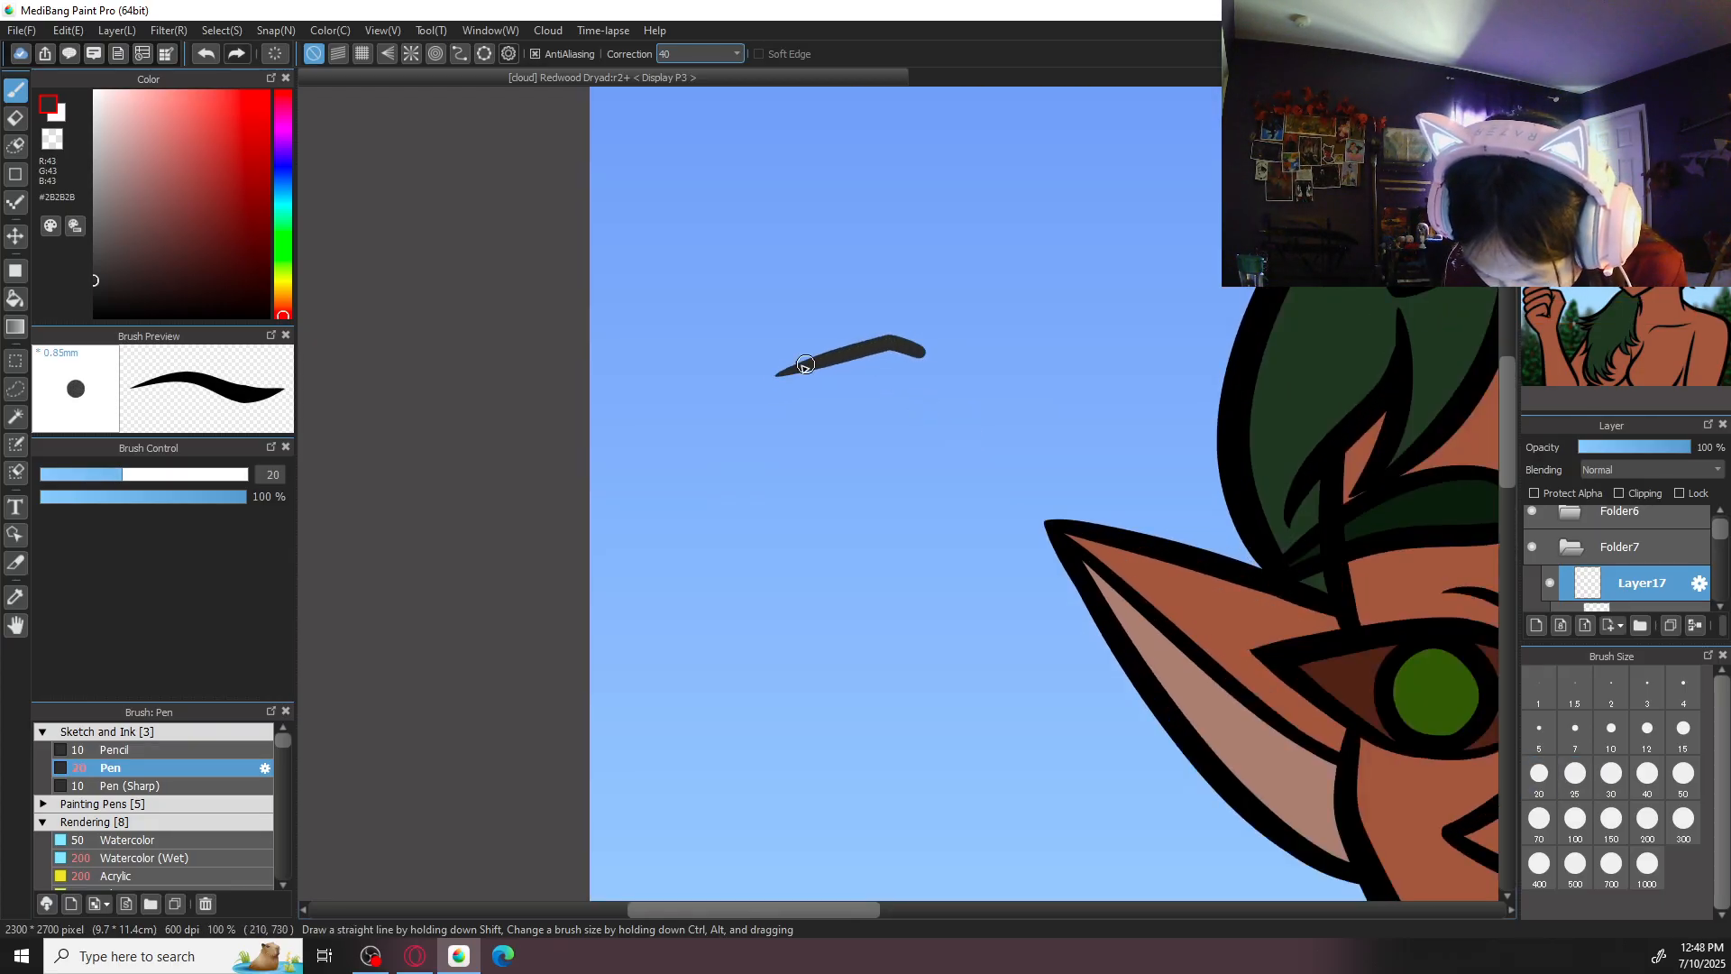
# - Add the bird's small body and its second tapered wing, redrawing strokes until the wings mirror each other
pyautogui.moveTo(931, 350); pyautogui.dragTo(1101, 374)
pyautogui.hotkey('ctrl', 'z')
pyautogui.moveTo(927, 353)
pyautogui.mouseDown()
pyautogui.moveTo(1062, 373)
pyautogui.moveTo(873, 375)
pyautogui.moveTo(884, 386)
pyautogui.moveTo(921, 356)
pyautogui.moveTo(1119, 392)
pyautogui.mouseUp()
pyautogui.hotkey('ctrl', 'z')
pyautogui.hotkey('ctrl', 'z')
pyautogui.moveTo(988, 344); pyautogui.dragTo(1075, 372)
pyautogui.hotkey('ctrl', 'z')
pyautogui.hotkey('ctrl', 'z')
pyautogui.moveTo(982, 340); pyautogui.dragTo(1081, 372)
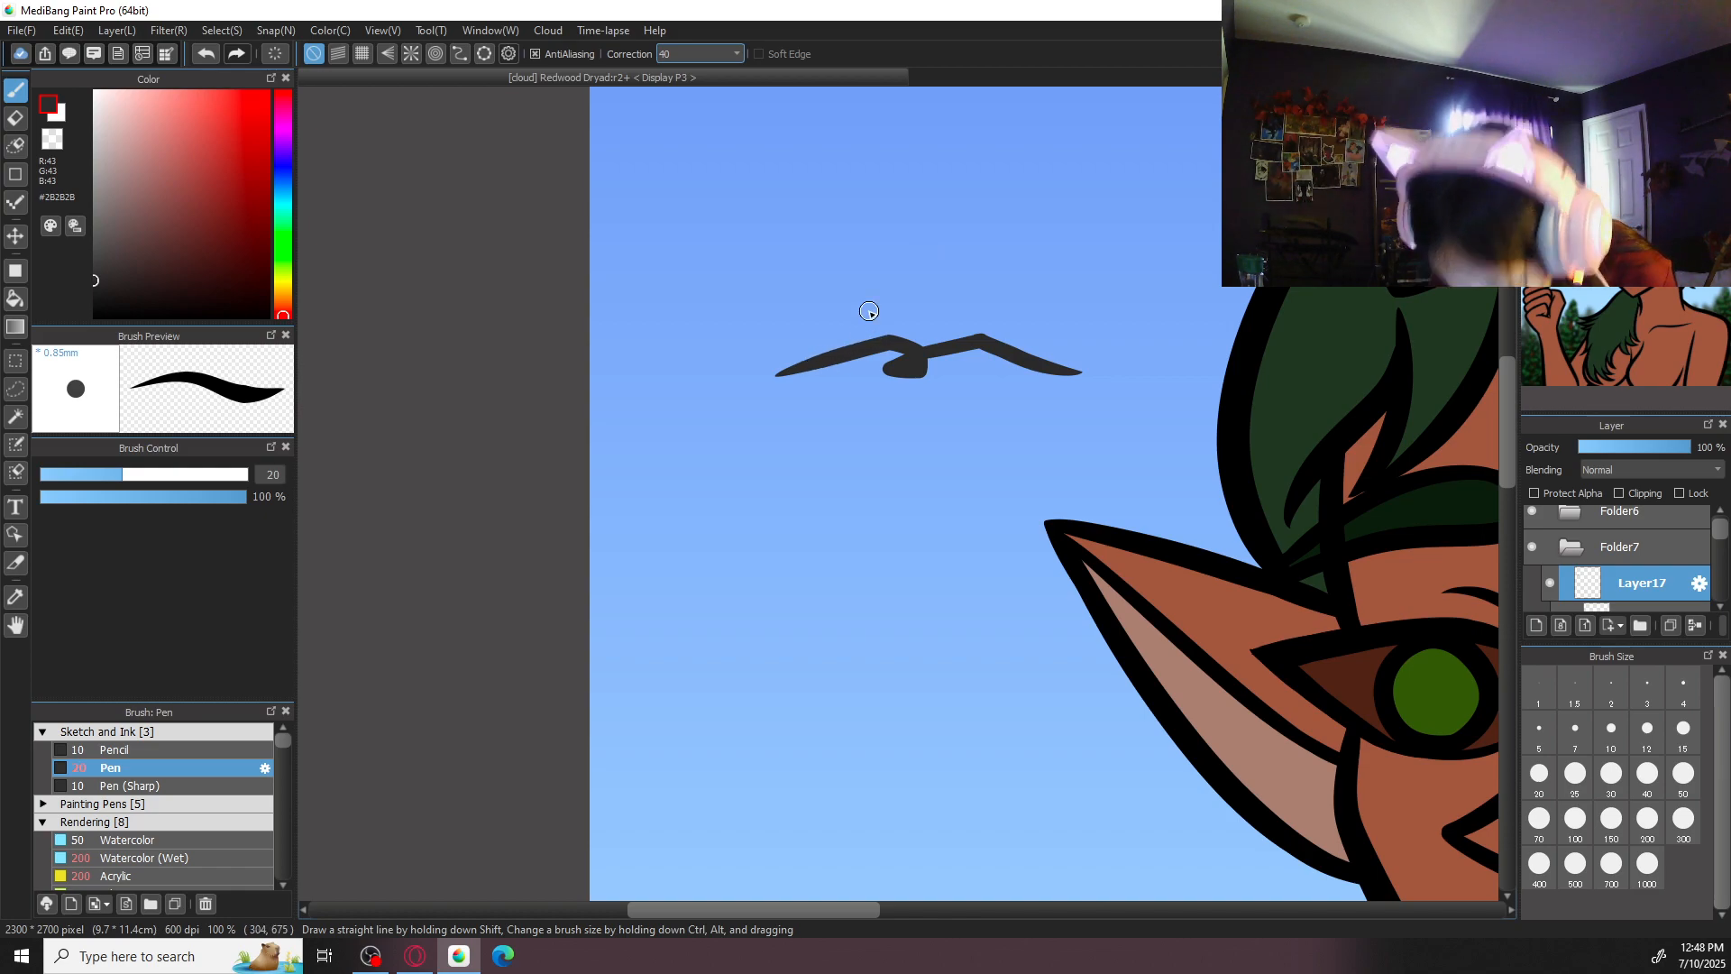
# - Open the artwork "Mother Nature Always Remembers" from the cloud
pyautogui.click(20, 29)
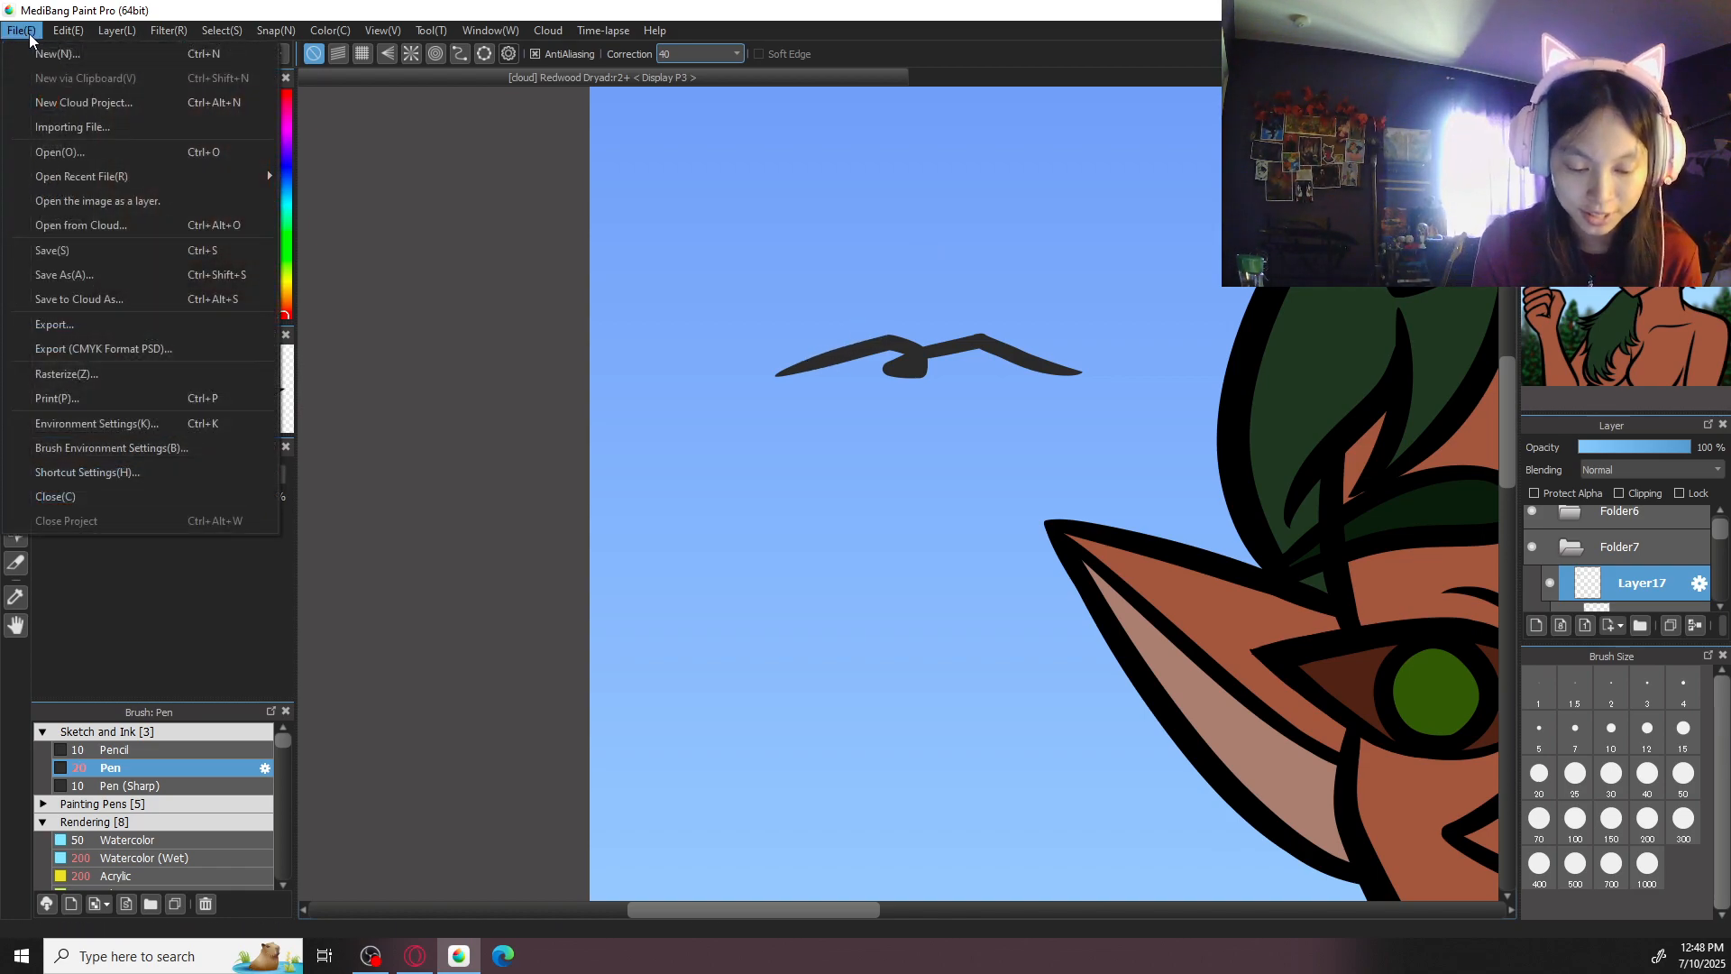
pyautogui.click(151, 223)
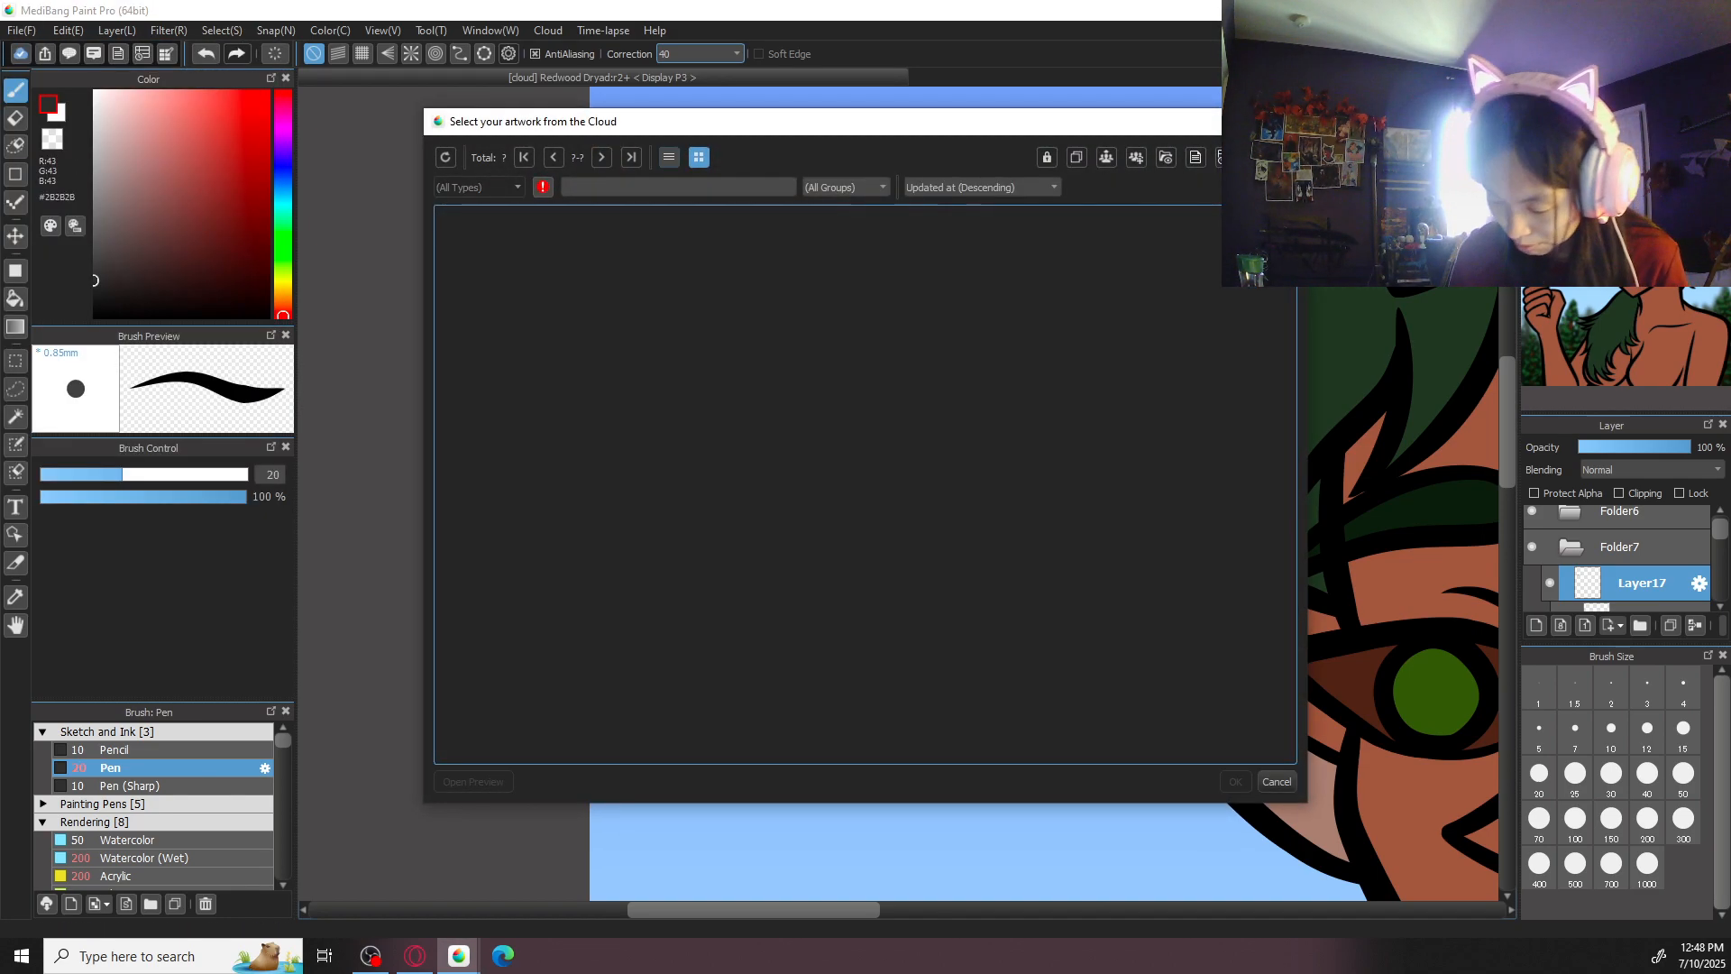
pyautogui.moveTo(1286, 242); pyautogui.dragTo(1170, 437)
pyautogui.click(781, 499)
pyautogui.click(1236, 781)
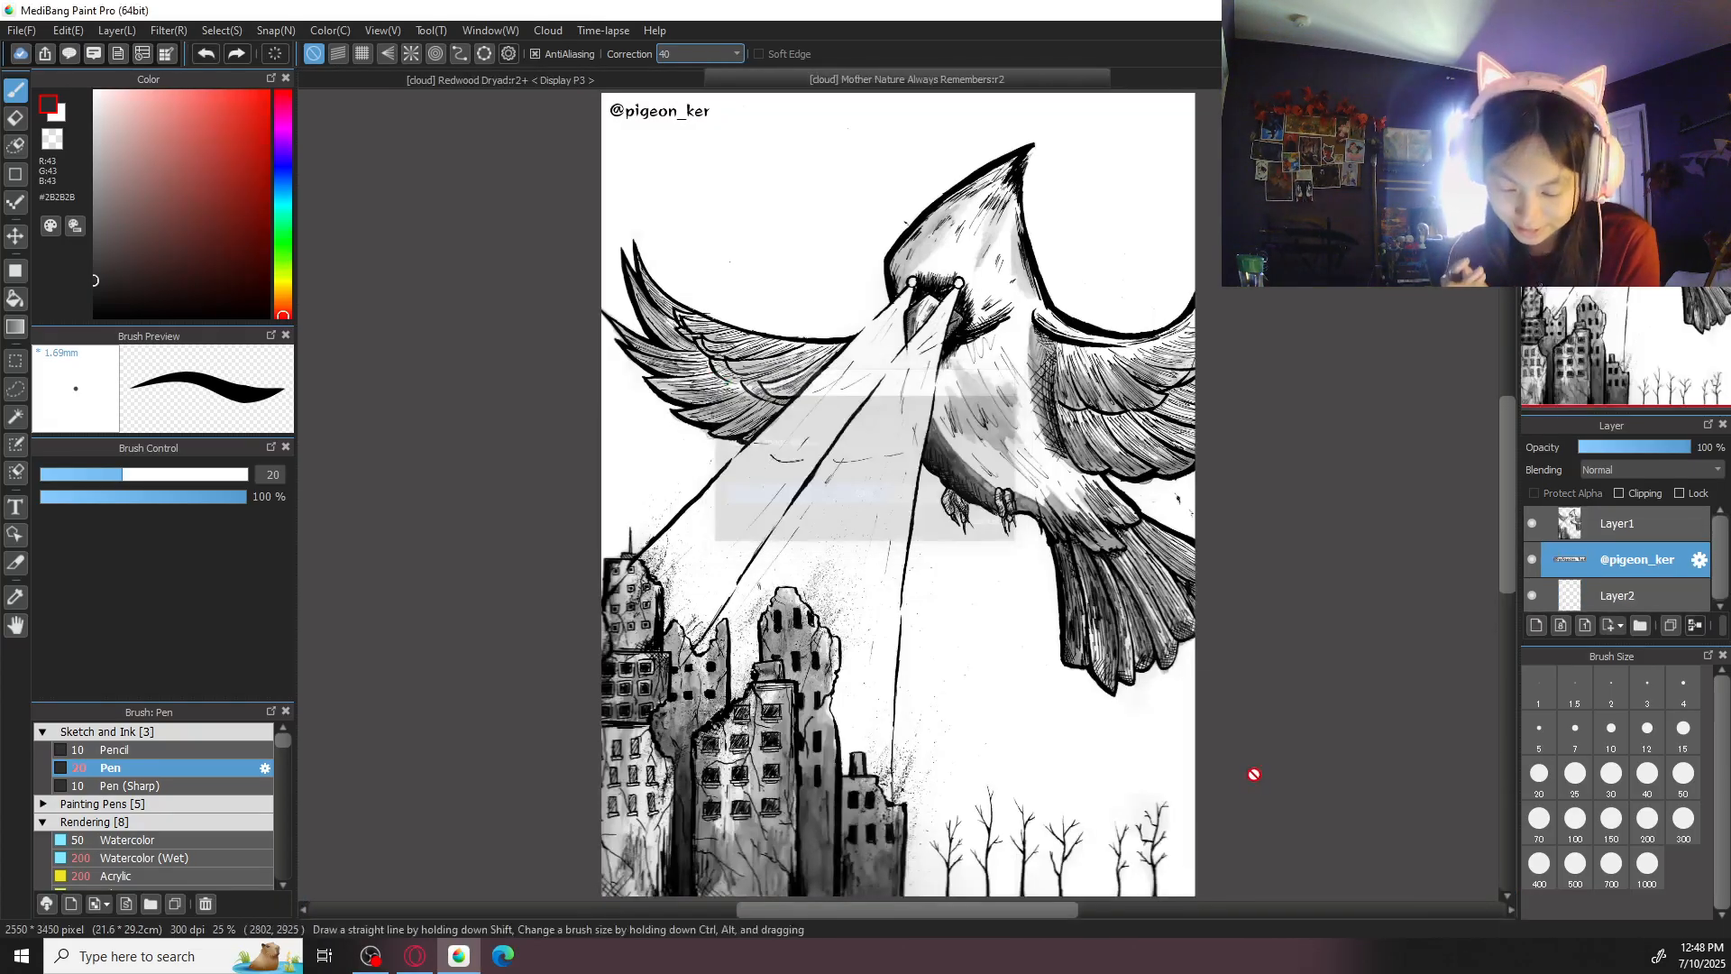
# - Open the artwork "Organucopia" from the cloud as well
pyautogui.click(20, 29)
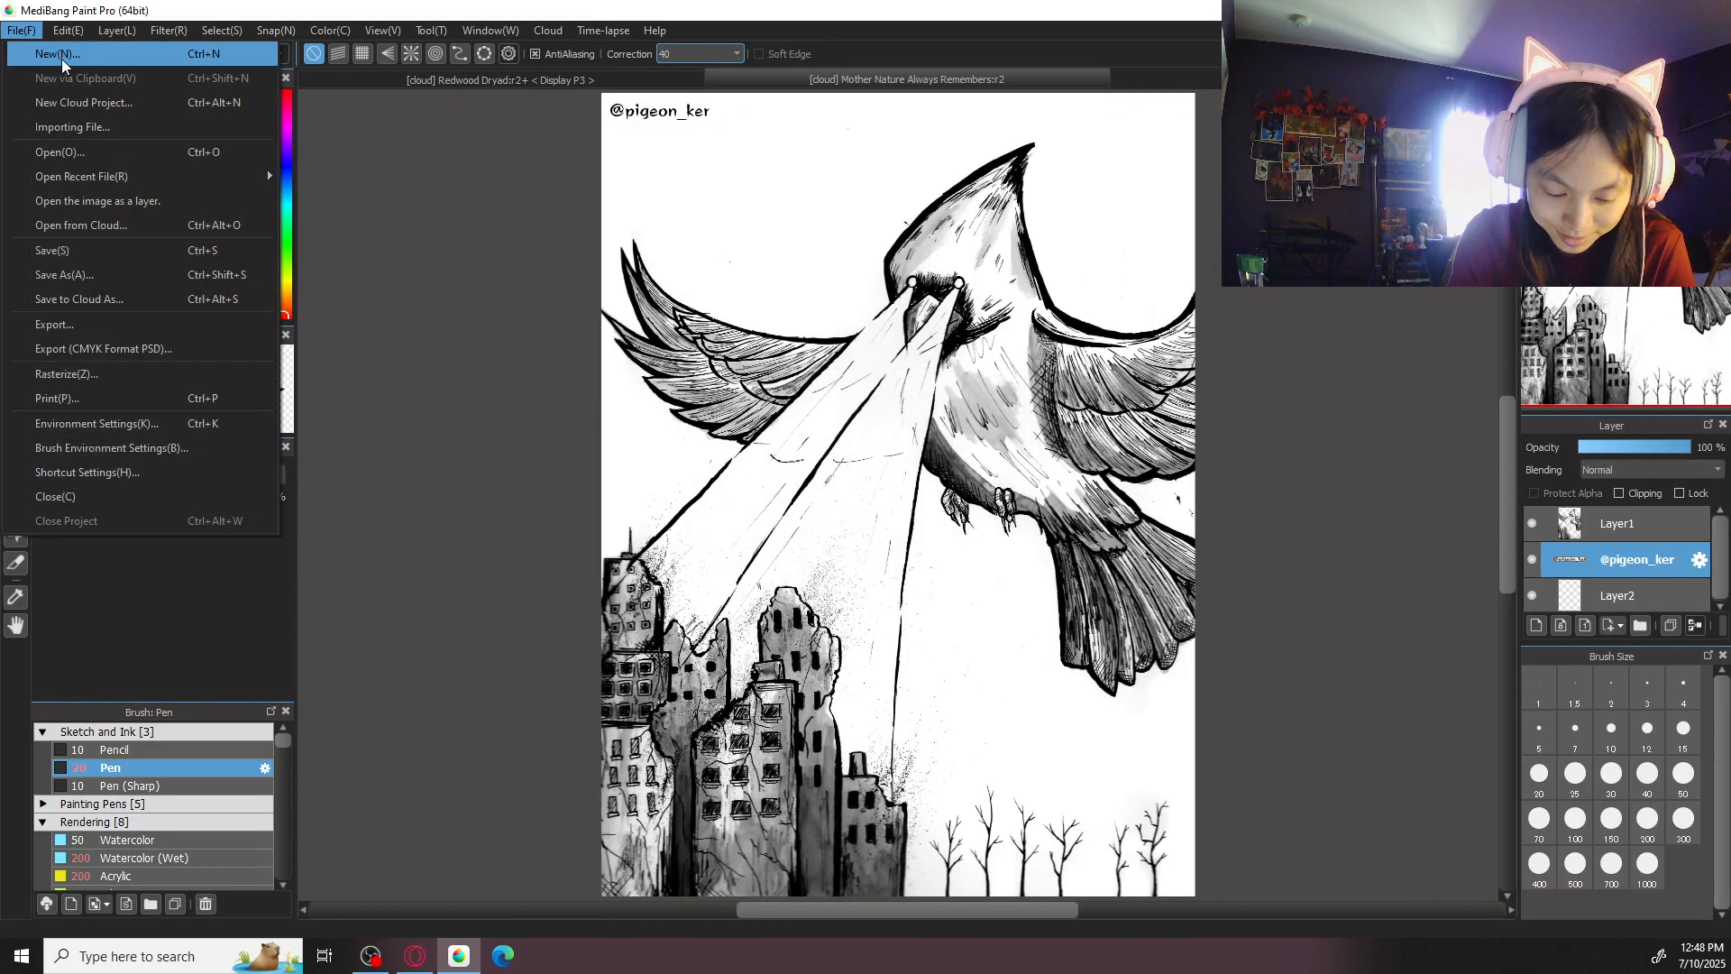
pyautogui.click(147, 225)
pyautogui.scroll(-3, 1285, 361)
pyautogui.scroll(-3, 1285, 362)
pyautogui.scroll(-4, 1232, 379)
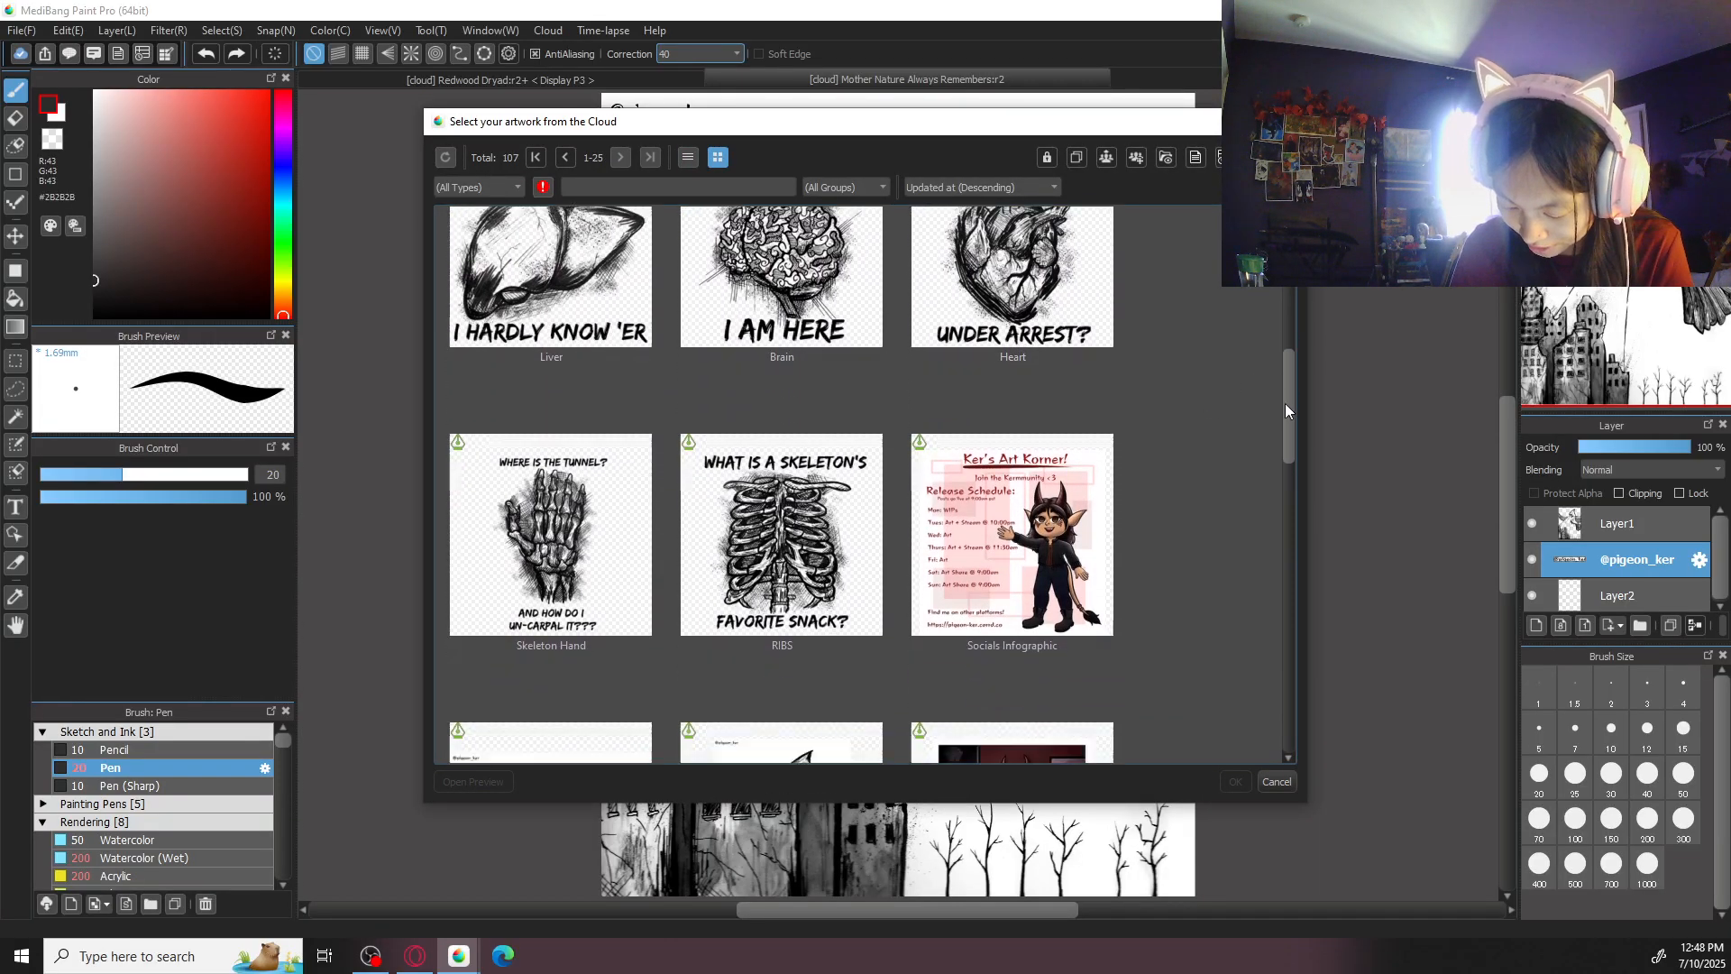
pyautogui.click(586, 578)
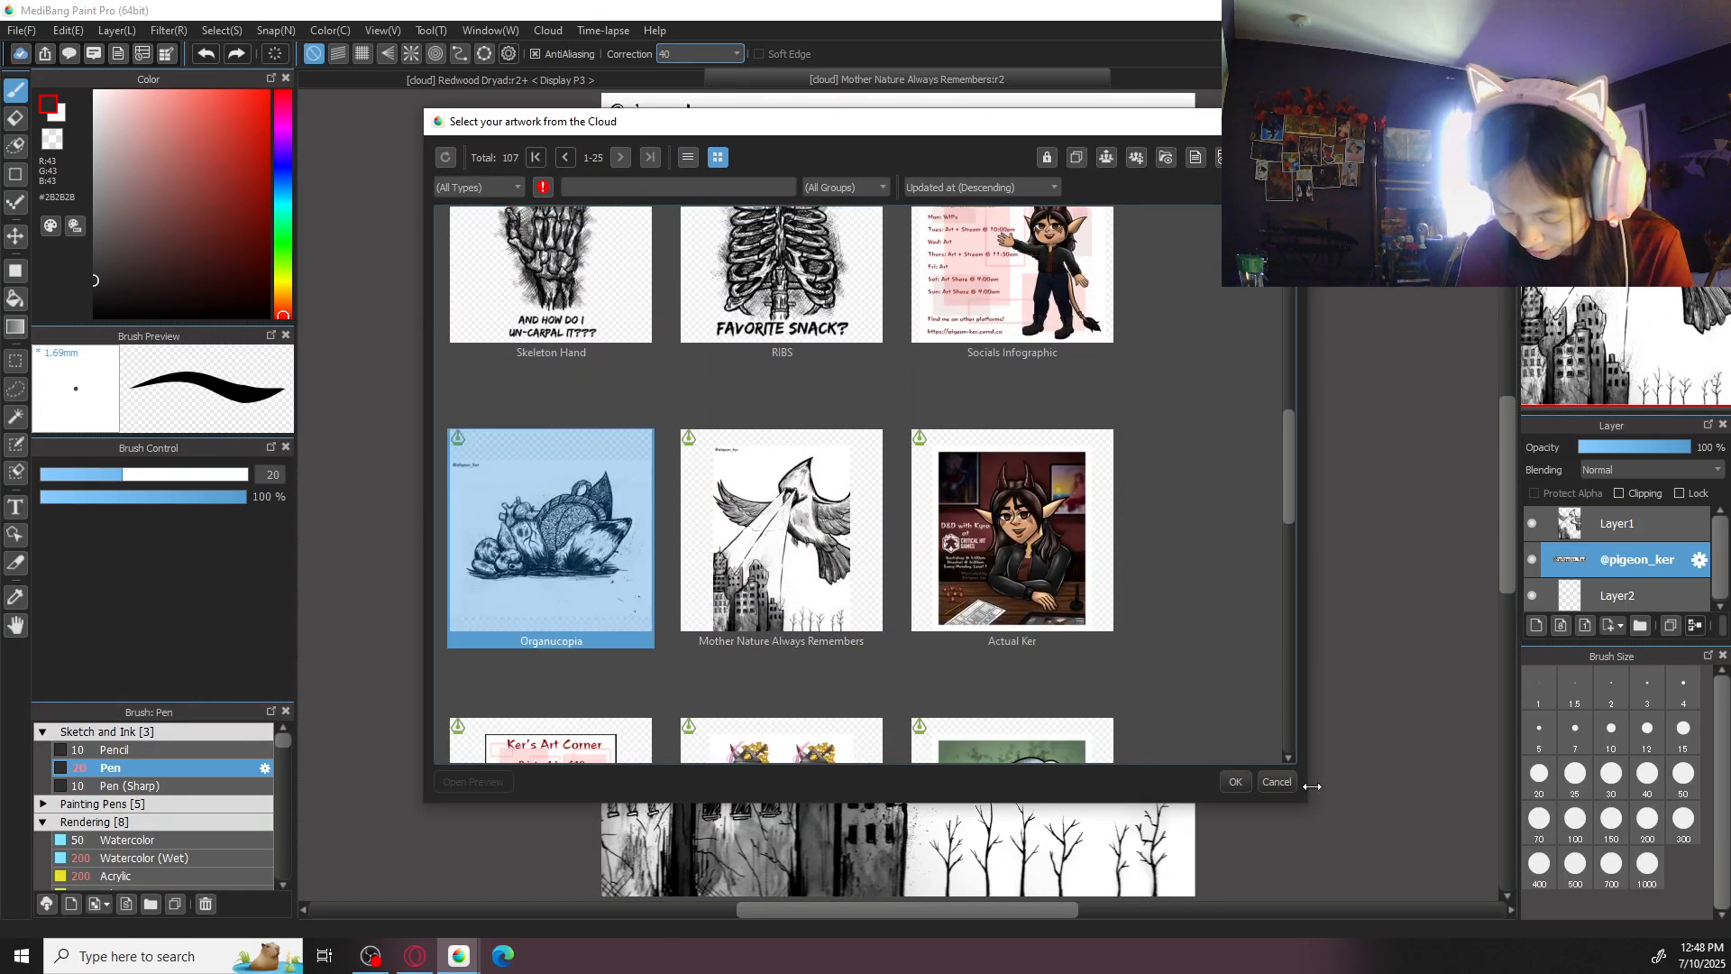
pyautogui.click(1234, 782)
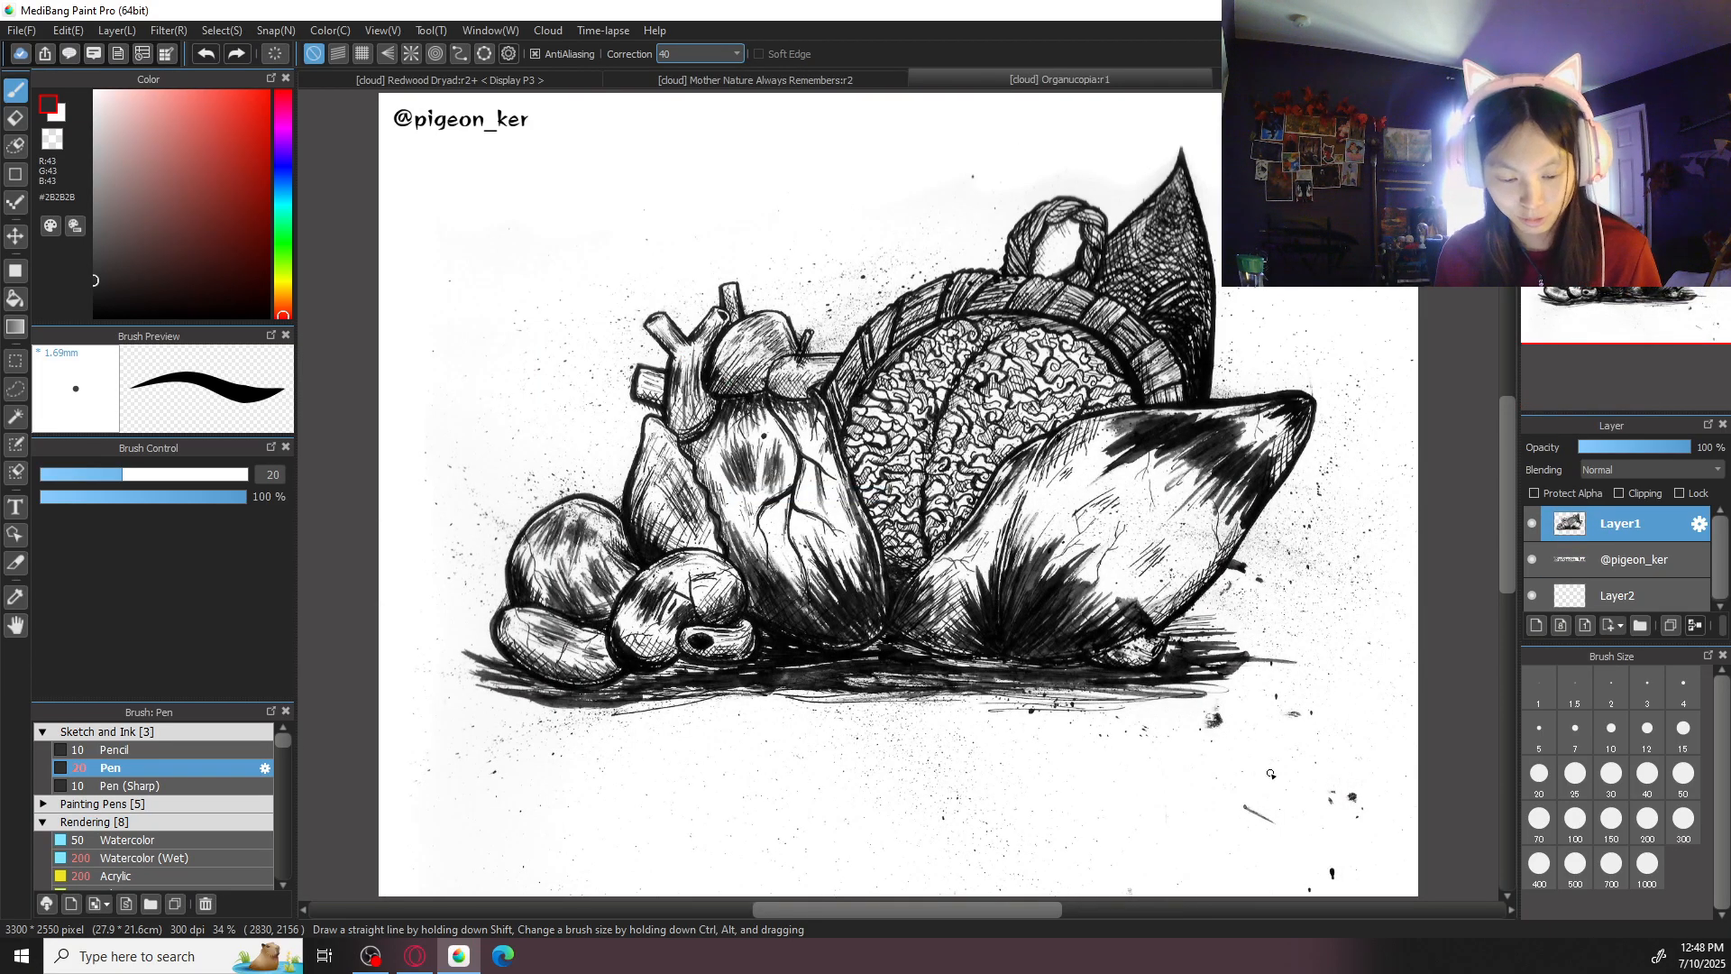
# - Try colouring the heart in #A6423B with the Pen at size 300 on Layer2 and undo the strokes
pyautogui.click(197, 161)
pyautogui.moveTo(191, 176); pyautogui.dragTo(207, 169)
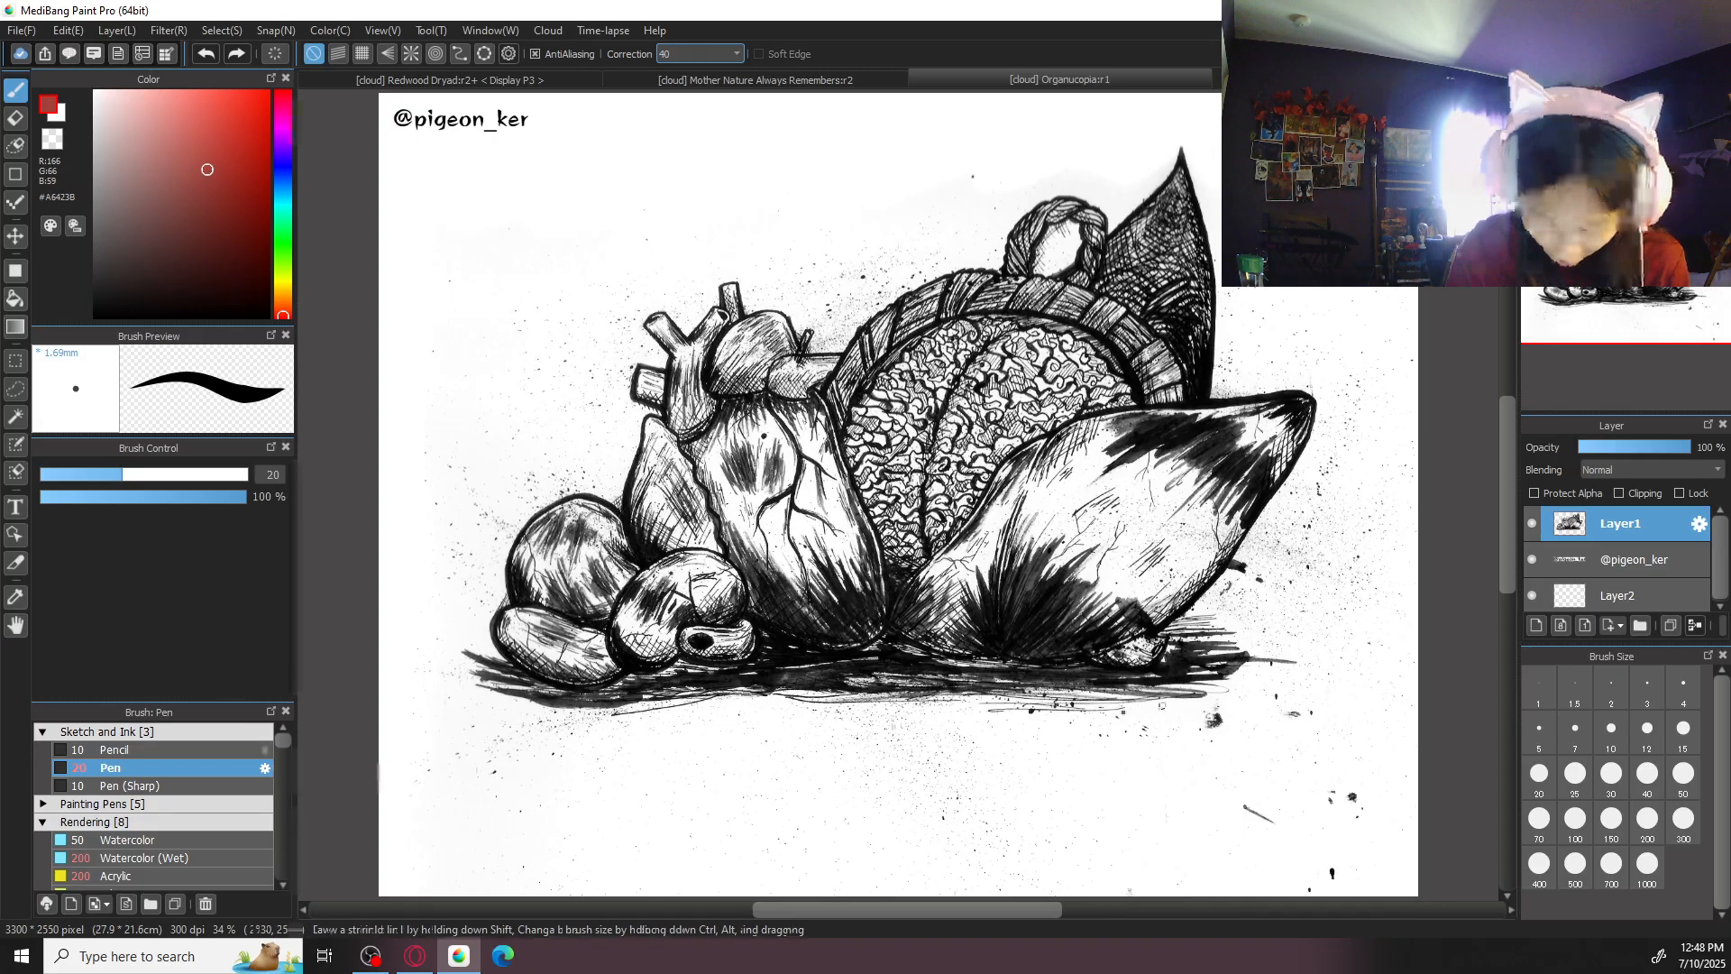
pyautogui.click(1683, 818)
pyautogui.moveTo(774, 534)
pyautogui.mouseDown()
pyautogui.moveTo(808, 519)
pyautogui.moveTo(809, 584)
pyautogui.moveTo(829, 608)
pyautogui.moveTo(801, 561)
pyautogui.moveTo(709, 510)
pyautogui.moveTo(694, 478)
pyautogui.mouseUp()
pyautogui.hotkey('ctrl', 'z')
pyautogui.click(1658, 595)
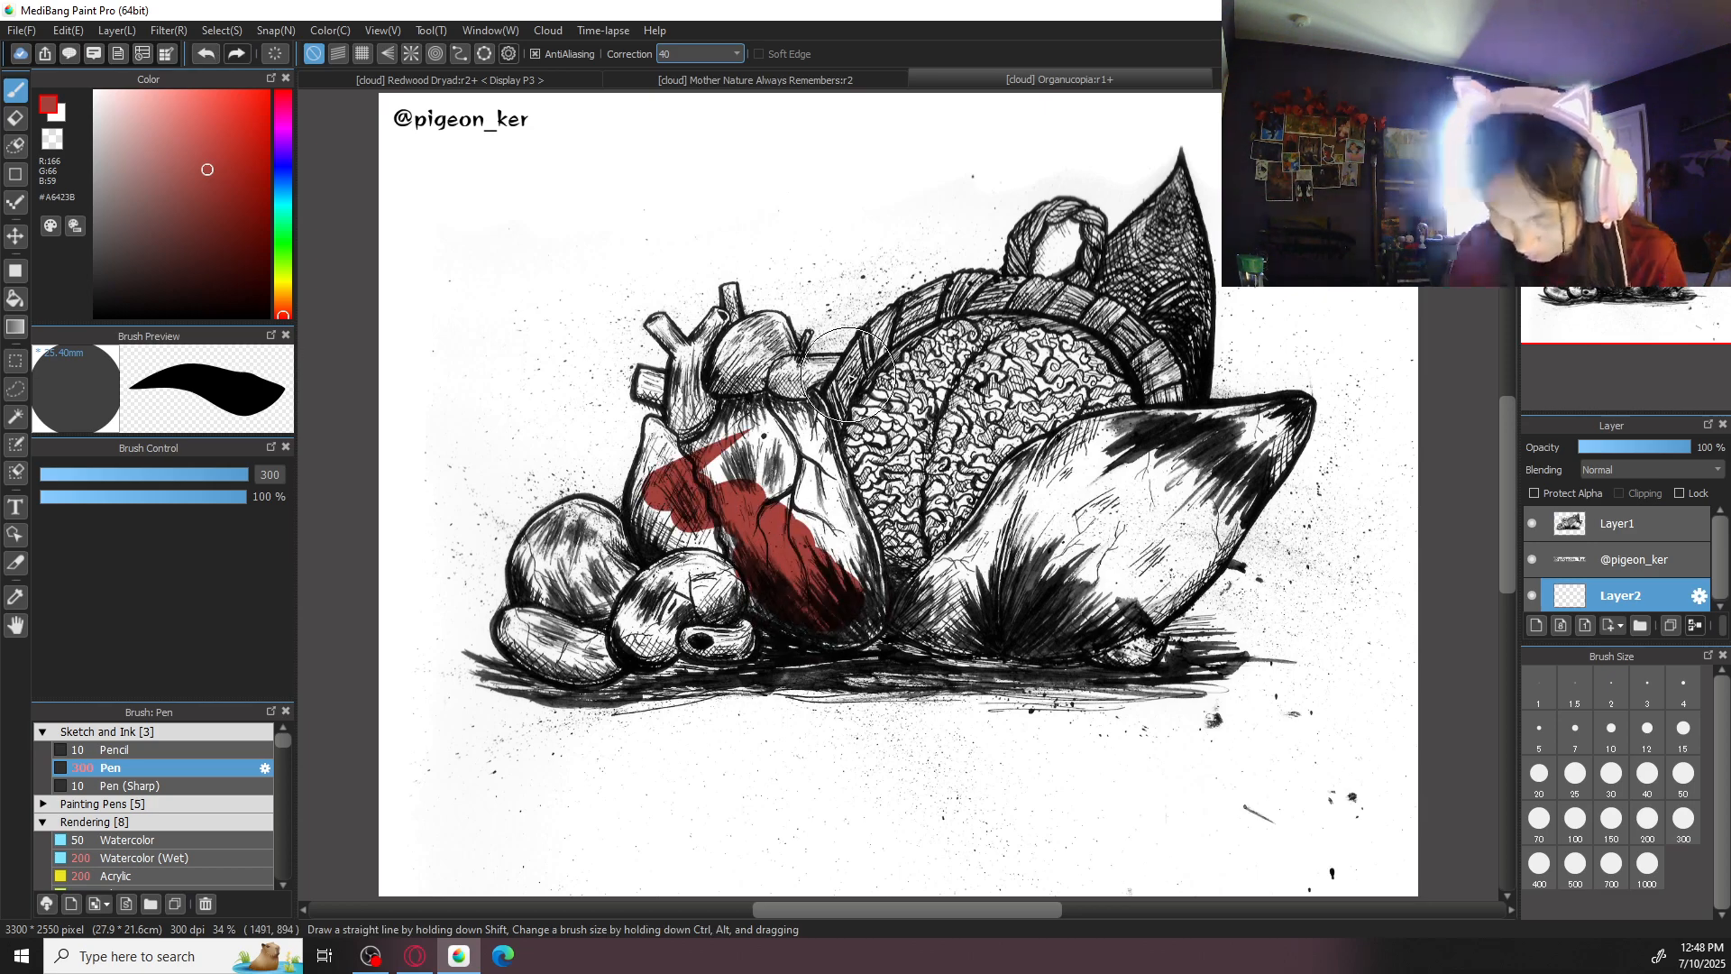
pyautogui.hotkey('ctrl', 'z')
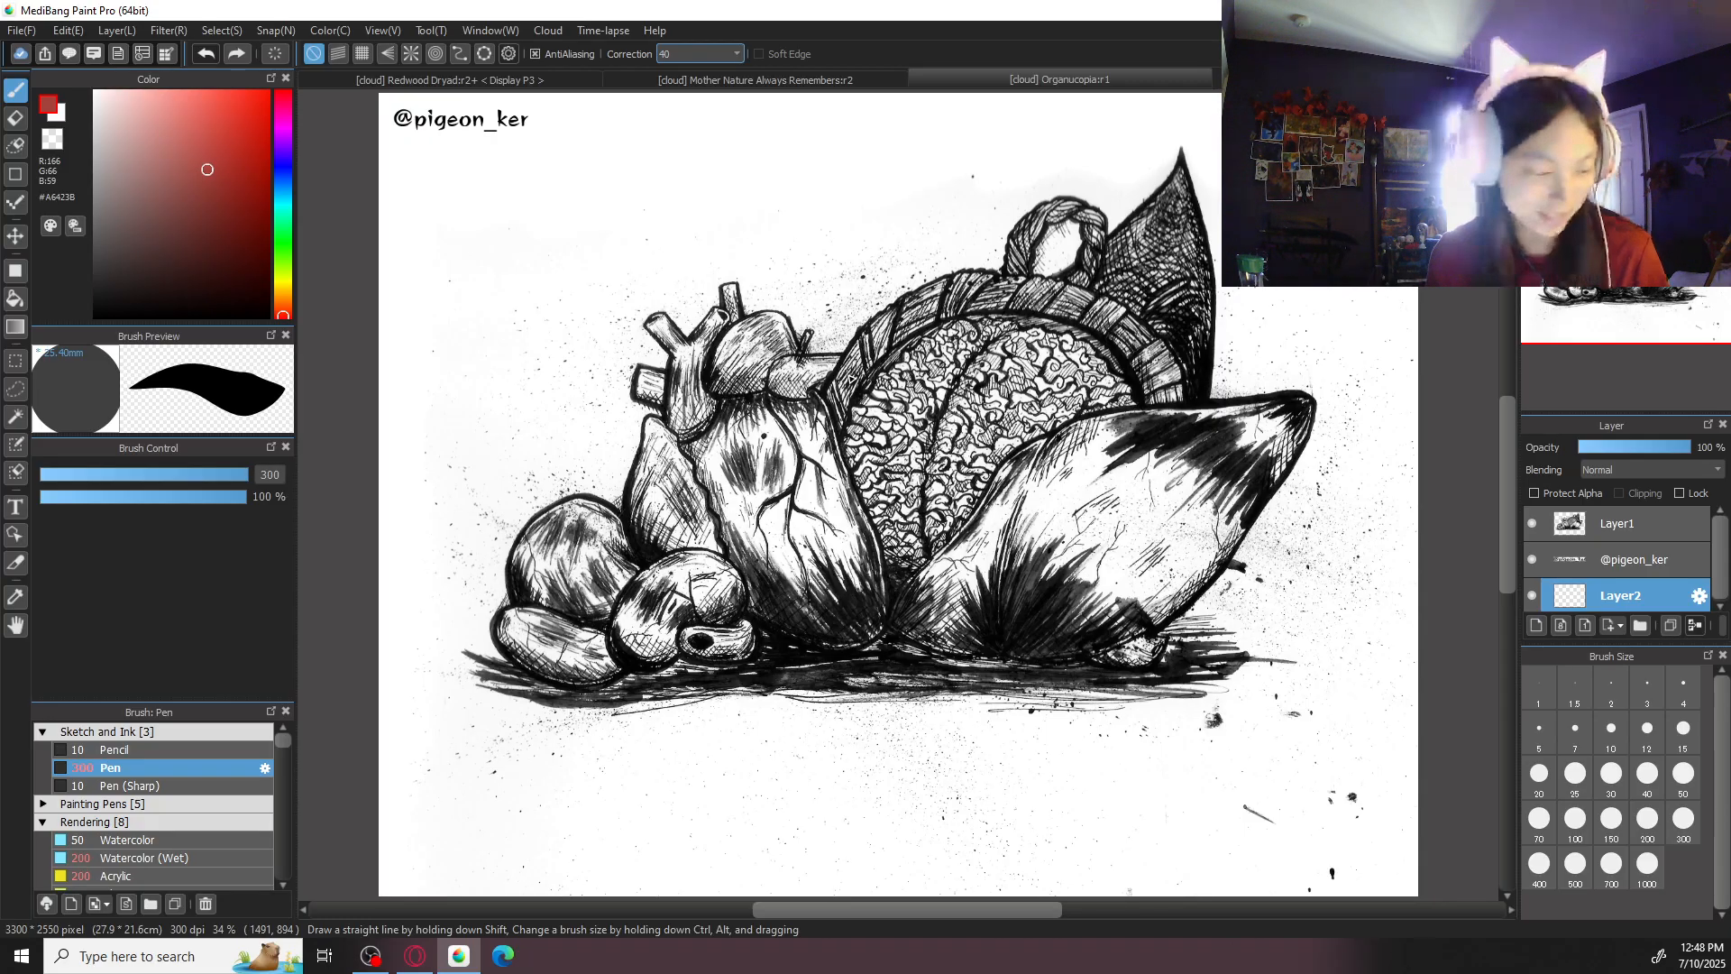
# - Close the Organucopia and Mother Nature Always Remembers artworks to return to the redwood dryad illustration
pyautogui.hotkey('ctrl', 'w')
pyautogui.click(1031, 79)
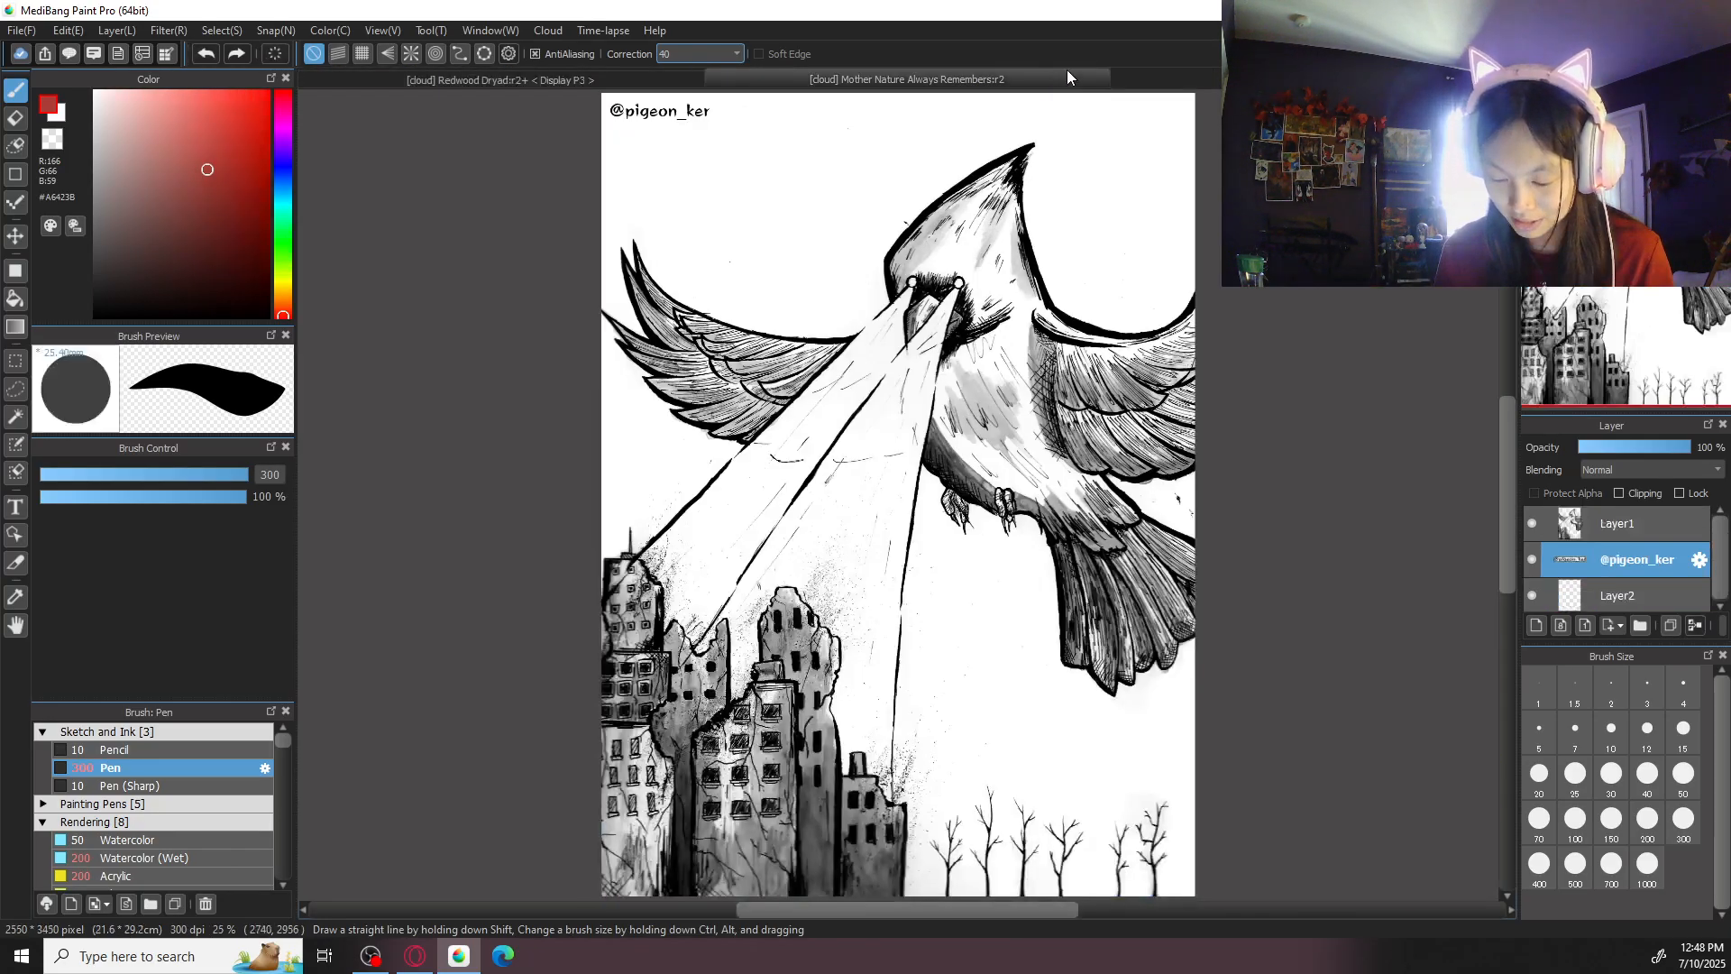
pyautogui.hotkey('ctrl', 'w')
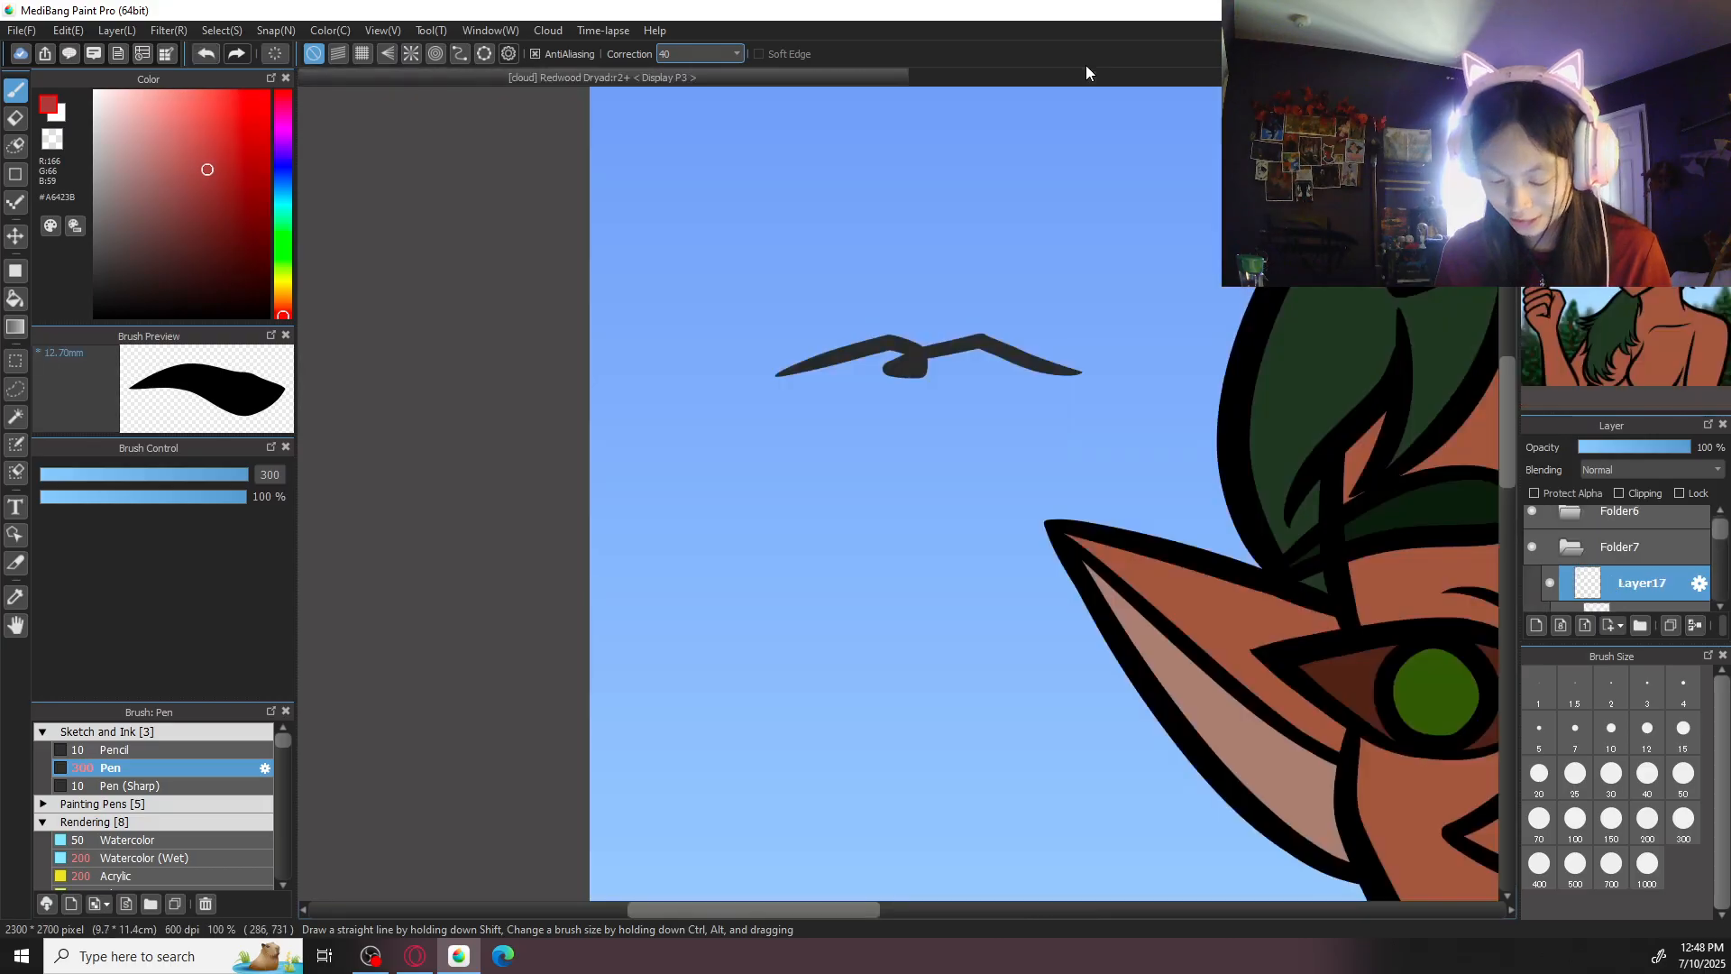
# - Sample the bird's dark grey and refine where its wings meet the body with the Pen at size 20
pyautogui.rightClick(914, 365)
pyautogui.hotkey('ctrl', '+')
pyautogui.hotkey('ctrl', '+')
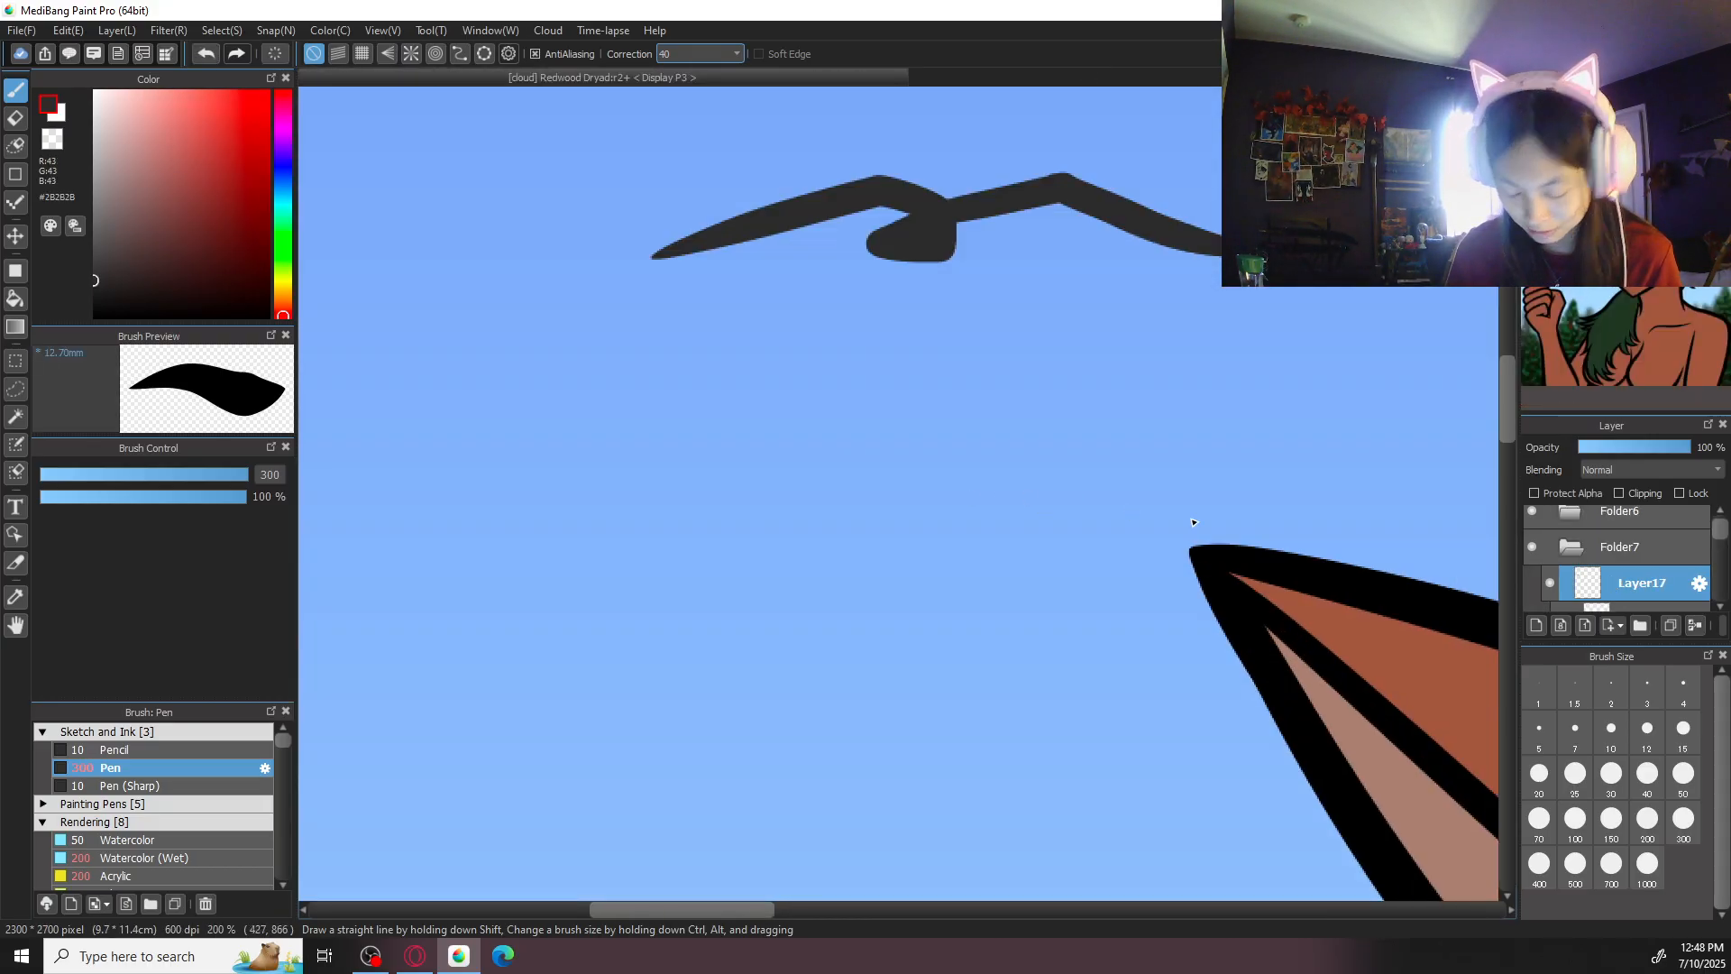
pyautogui.click(1540, 776)
pyautogui.moveTo(947, 230)
pyautogui.mouseDown()
pyautogui.moveTo(1012, 186)
pyautogui.moveTo(953, 208)
pyautogui.moveTo(1063, 174)
pyautogui.moveTo(937, 208)
pyautogui.mouseUp()
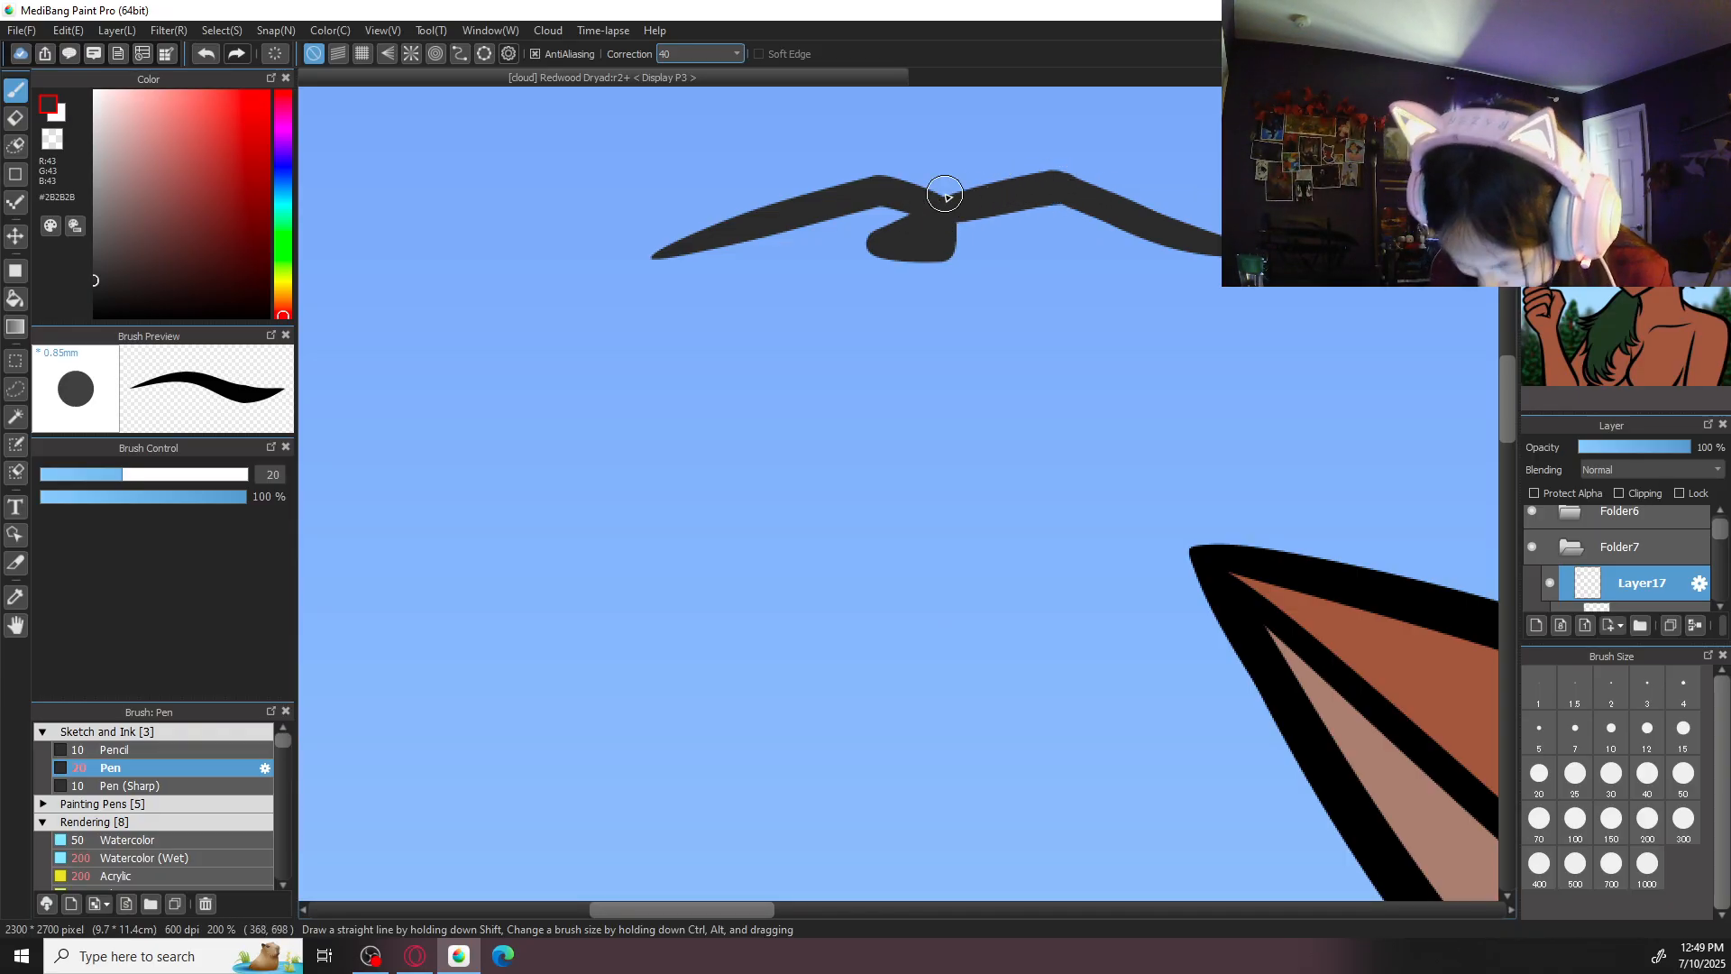
pyautogui.scroll(-8, 946, 196)
pyautogui.scroll(7, 947, 196)
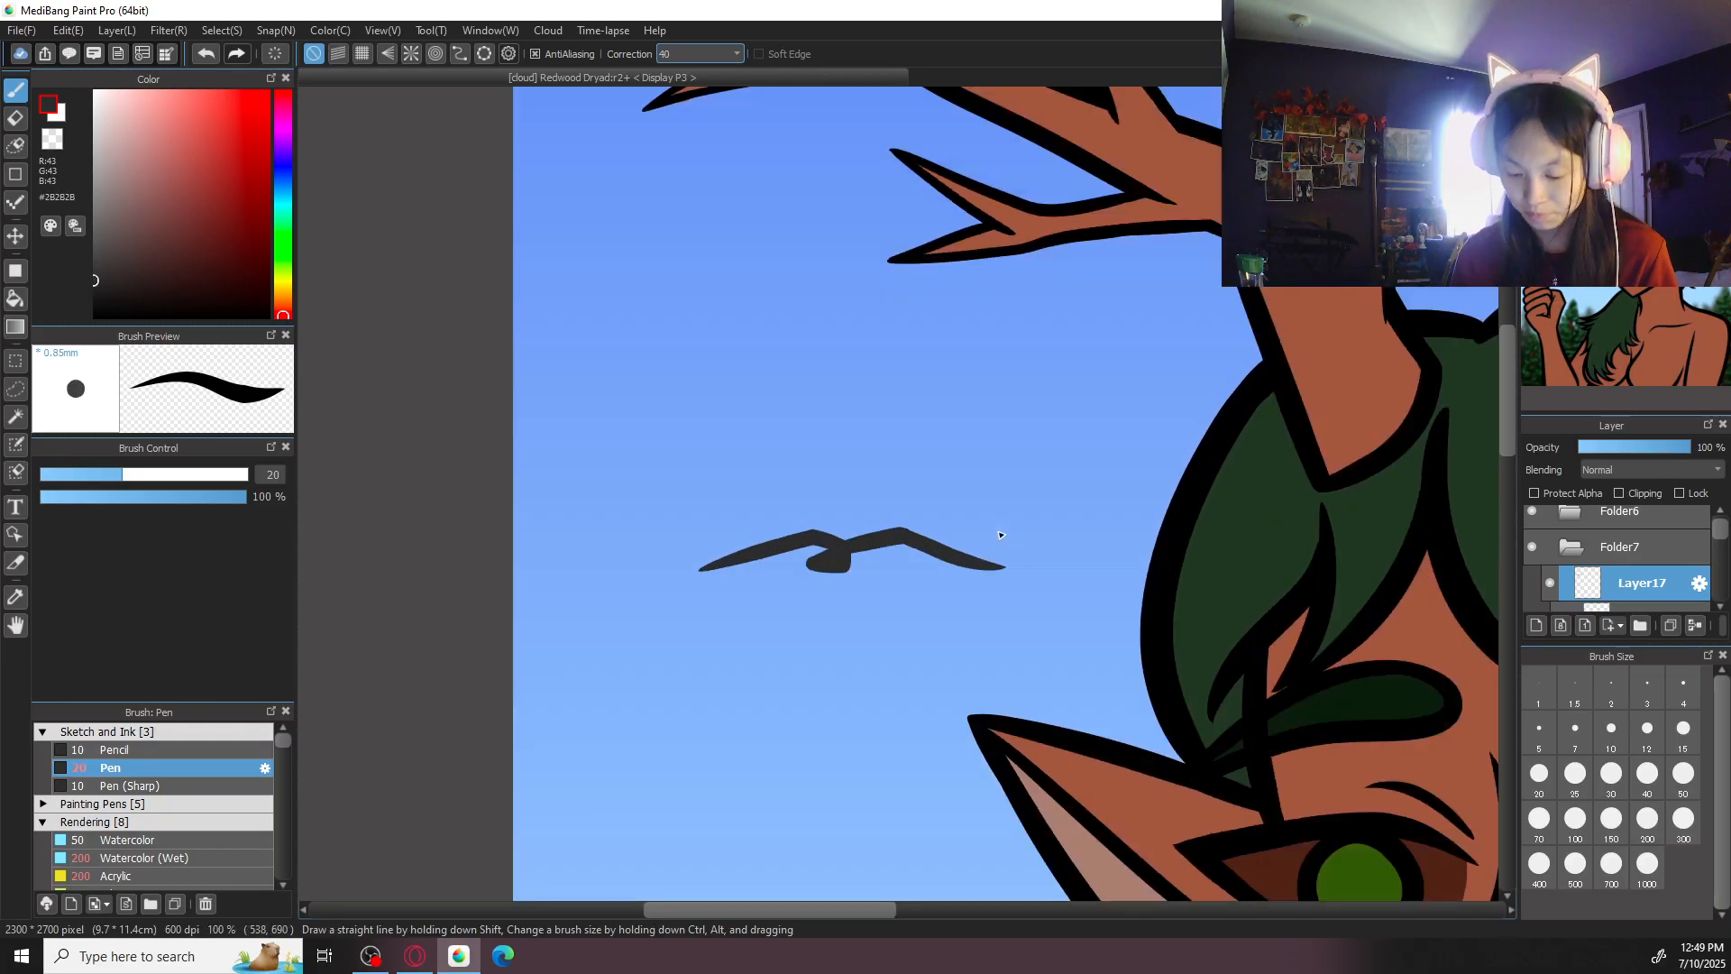
# - Lasso the bird, paste a copy on a new layer, and place it scaled down just below the original
pyautogui.press('l')
pyautogui.moveTo(754, 471)
pyautogui.mouseDown()
pyautogui.moveTo(832, 672)
pyautogui.moveTo(954, 465)
pyautogui.mouseUp()
pyautogui.hotkey('ctrl', 'c')
pyautogui.hotkey('ctrl', 'v')
pyautogui.moveTo(1048, 663)
pyautogui.mouseDown()
pyautogui.moveTo(1121, 714)
pyautogui.moveTo(1074, 703)
pyautogui.moveTo(1015, 633)
pyautogui.mouseUp()
pyautogui.click(1448, 899)
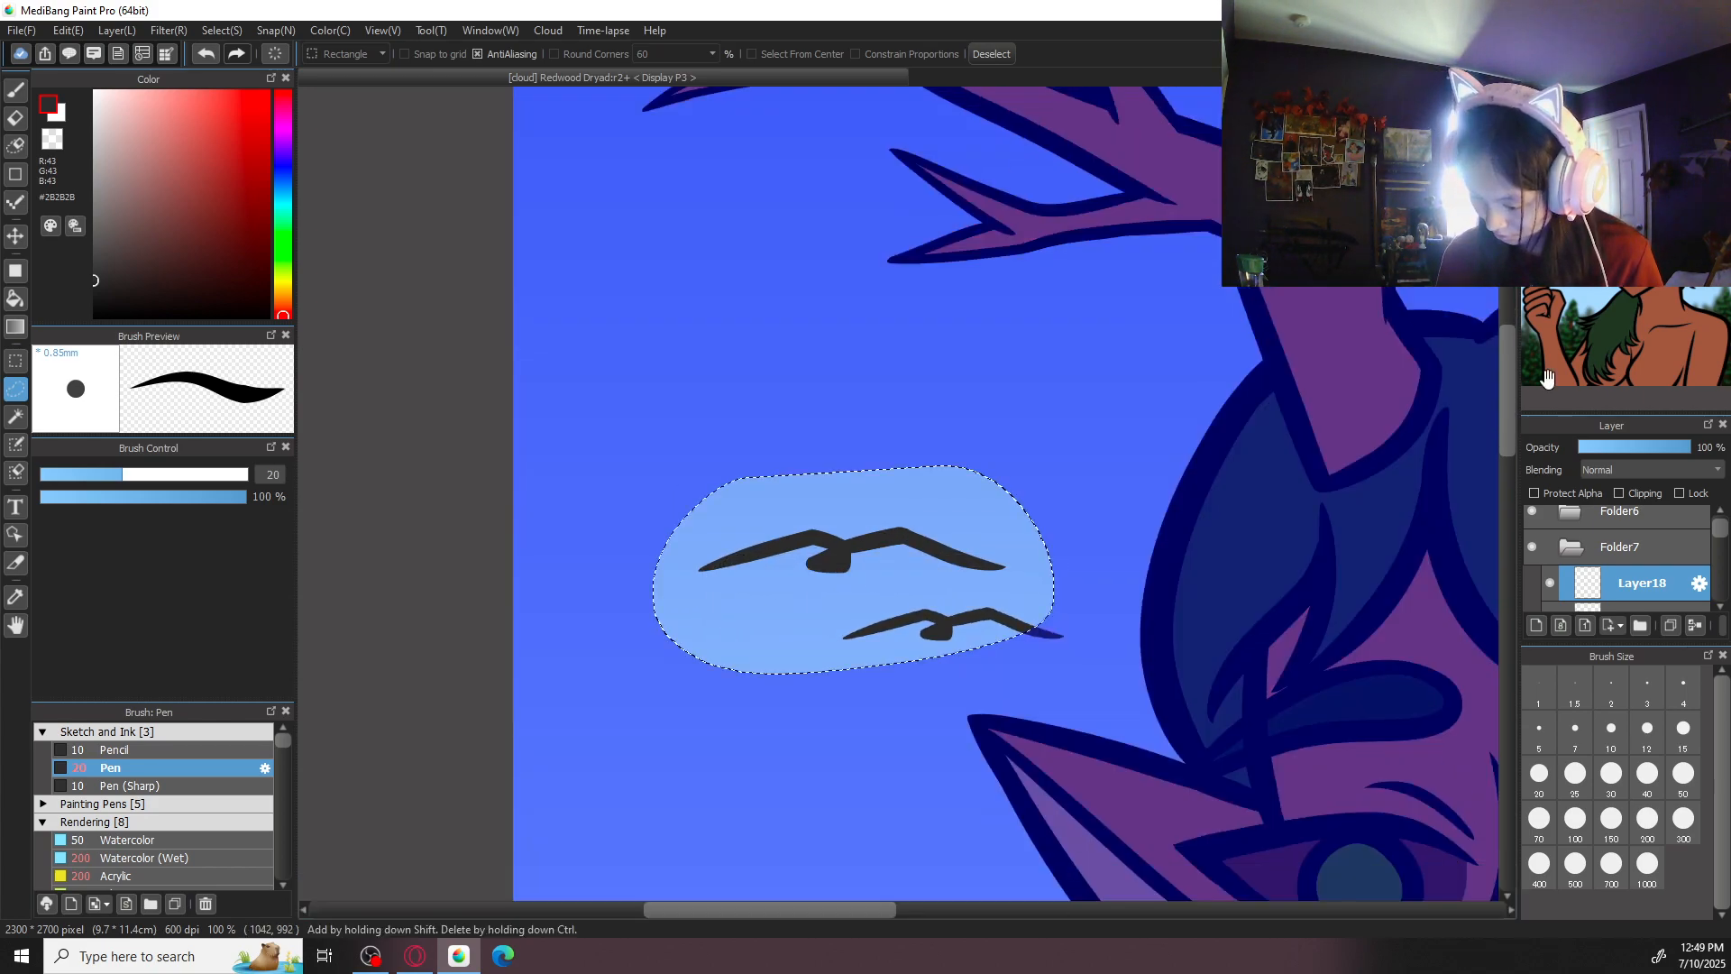
# - Clear the selection around the birds and save the illustration to the cloud
pyautogui.hotkey('ctrl', '-')
pyautogui.hotkey('ctrl', 's')
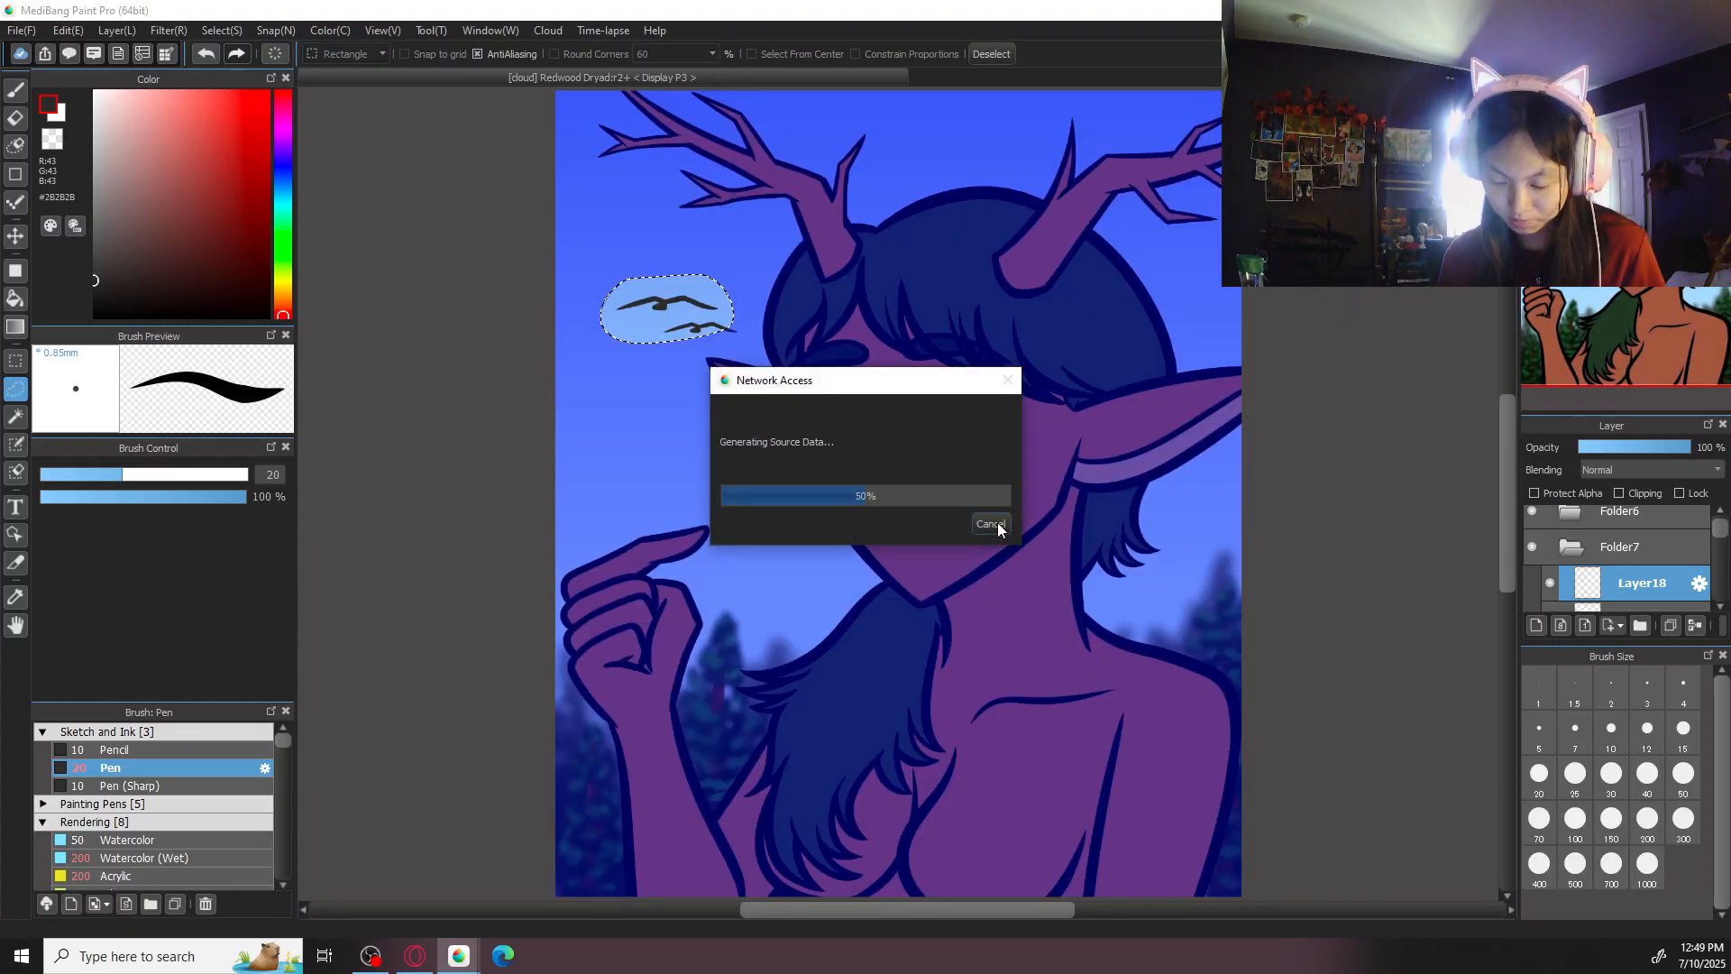
pyautogui.hotkey('ctrl', 'd')
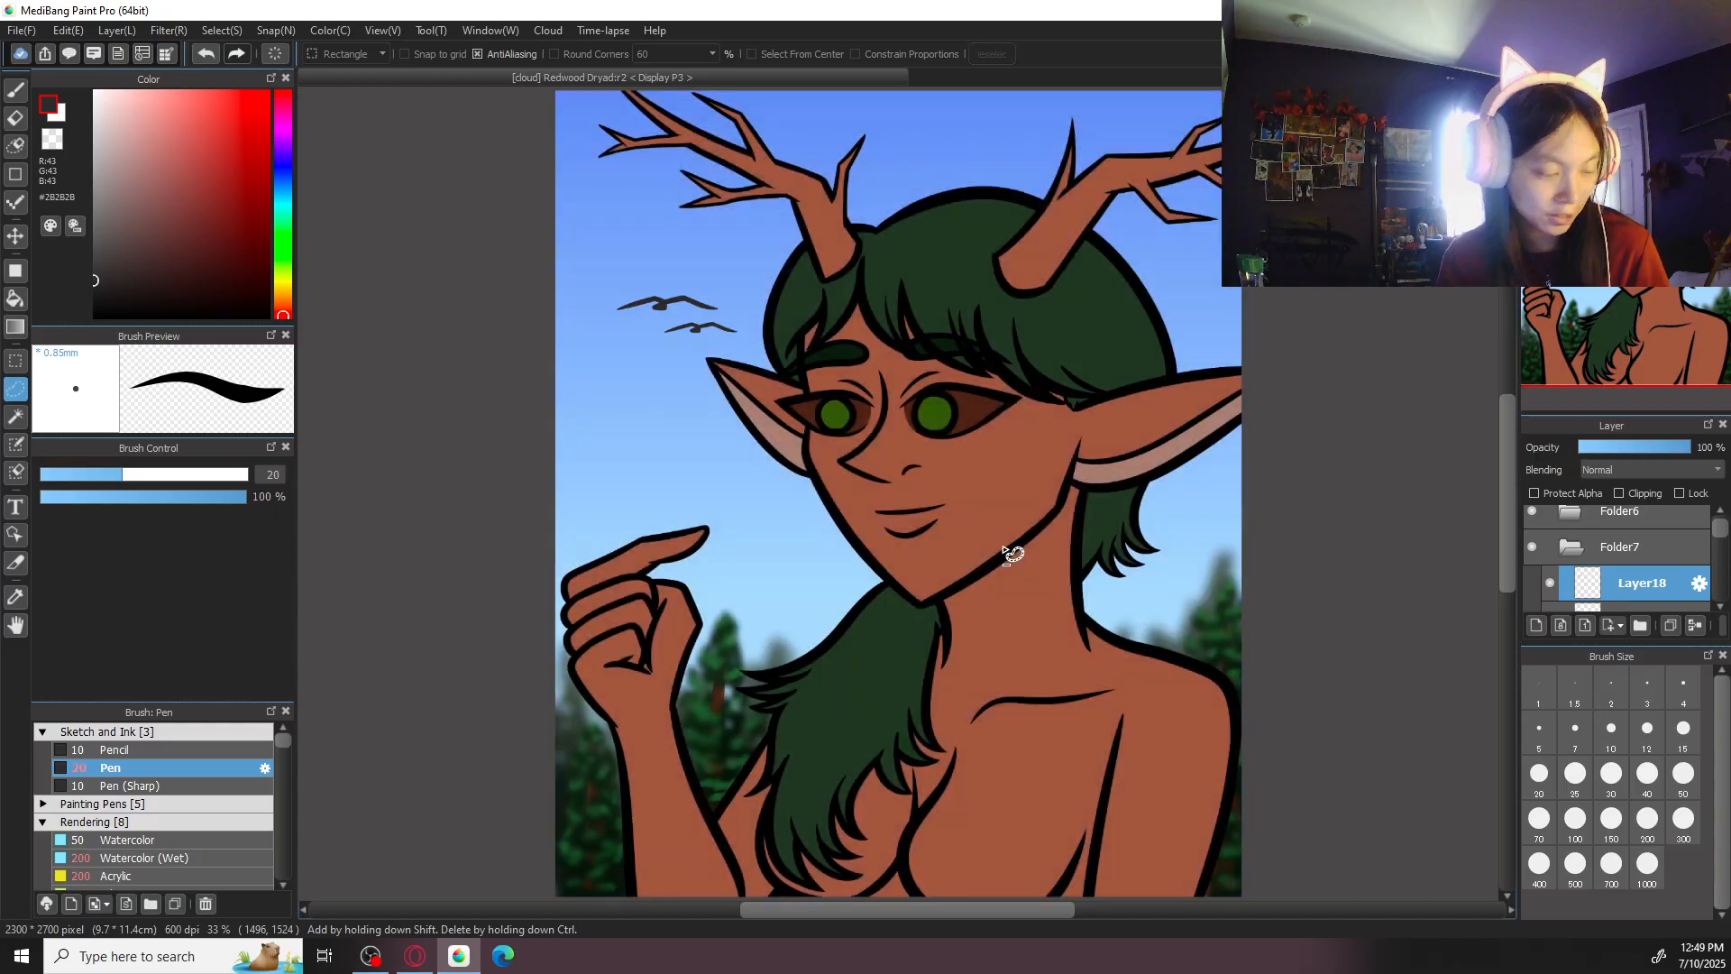
pyautogui.hotkey('ctrl', 's')
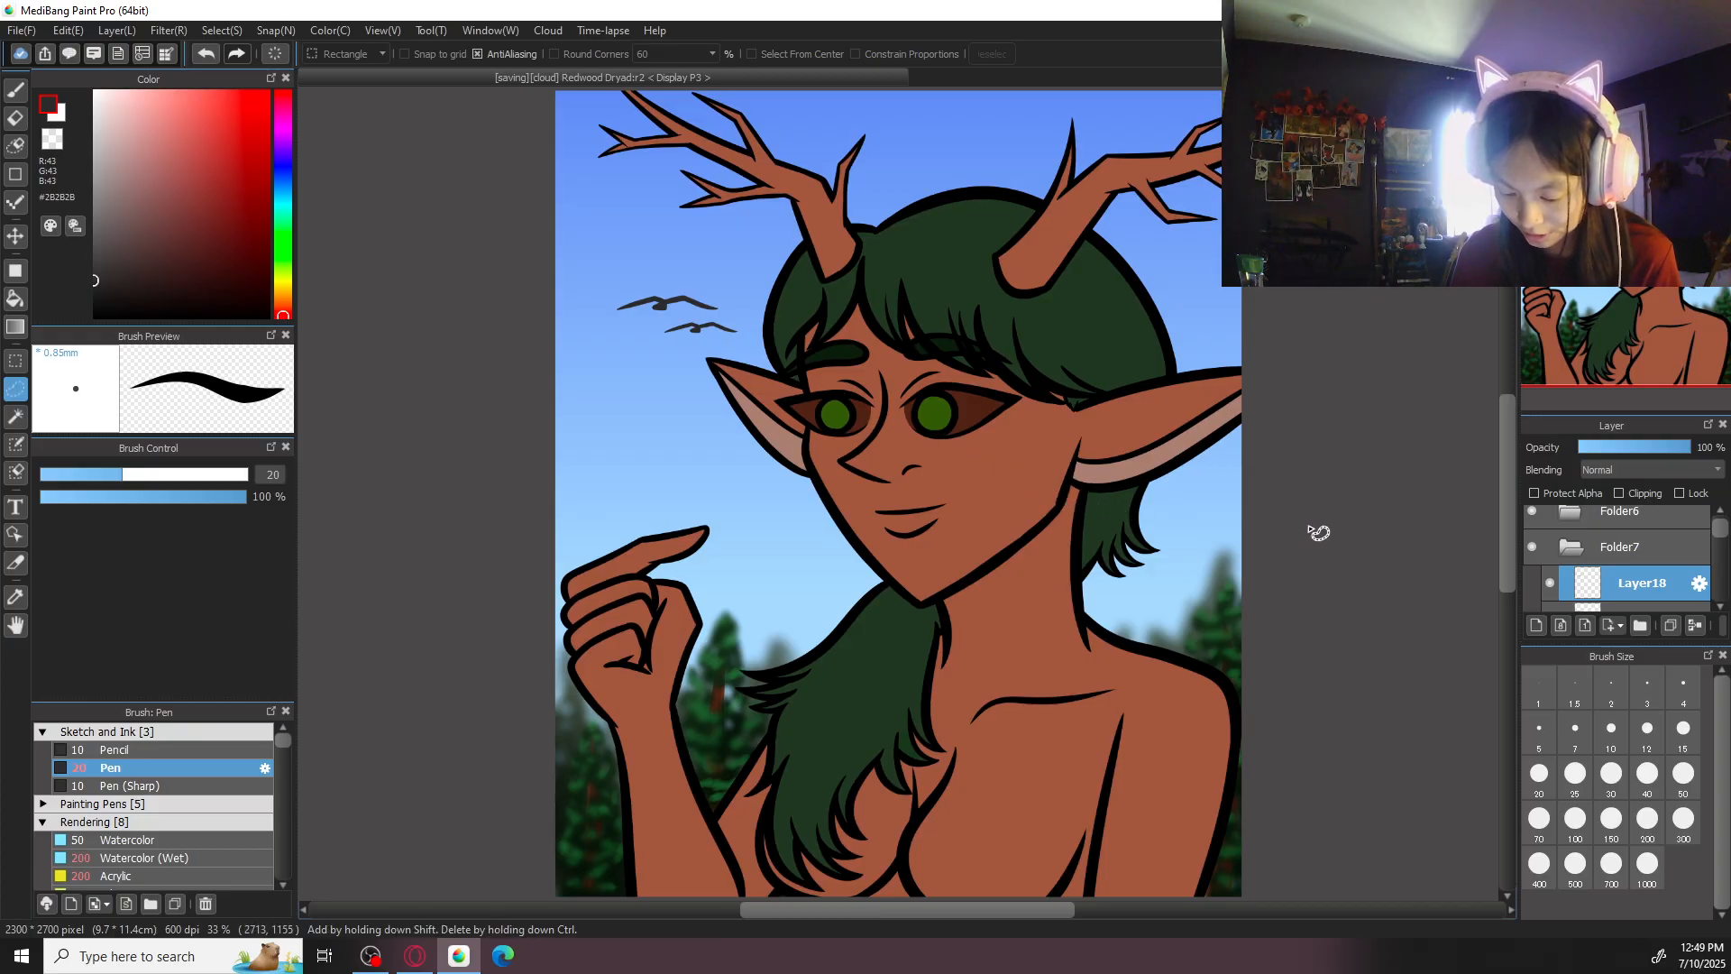
pyautogui.moveTo(904, 465); pyautogui.dragTo(939, 542)
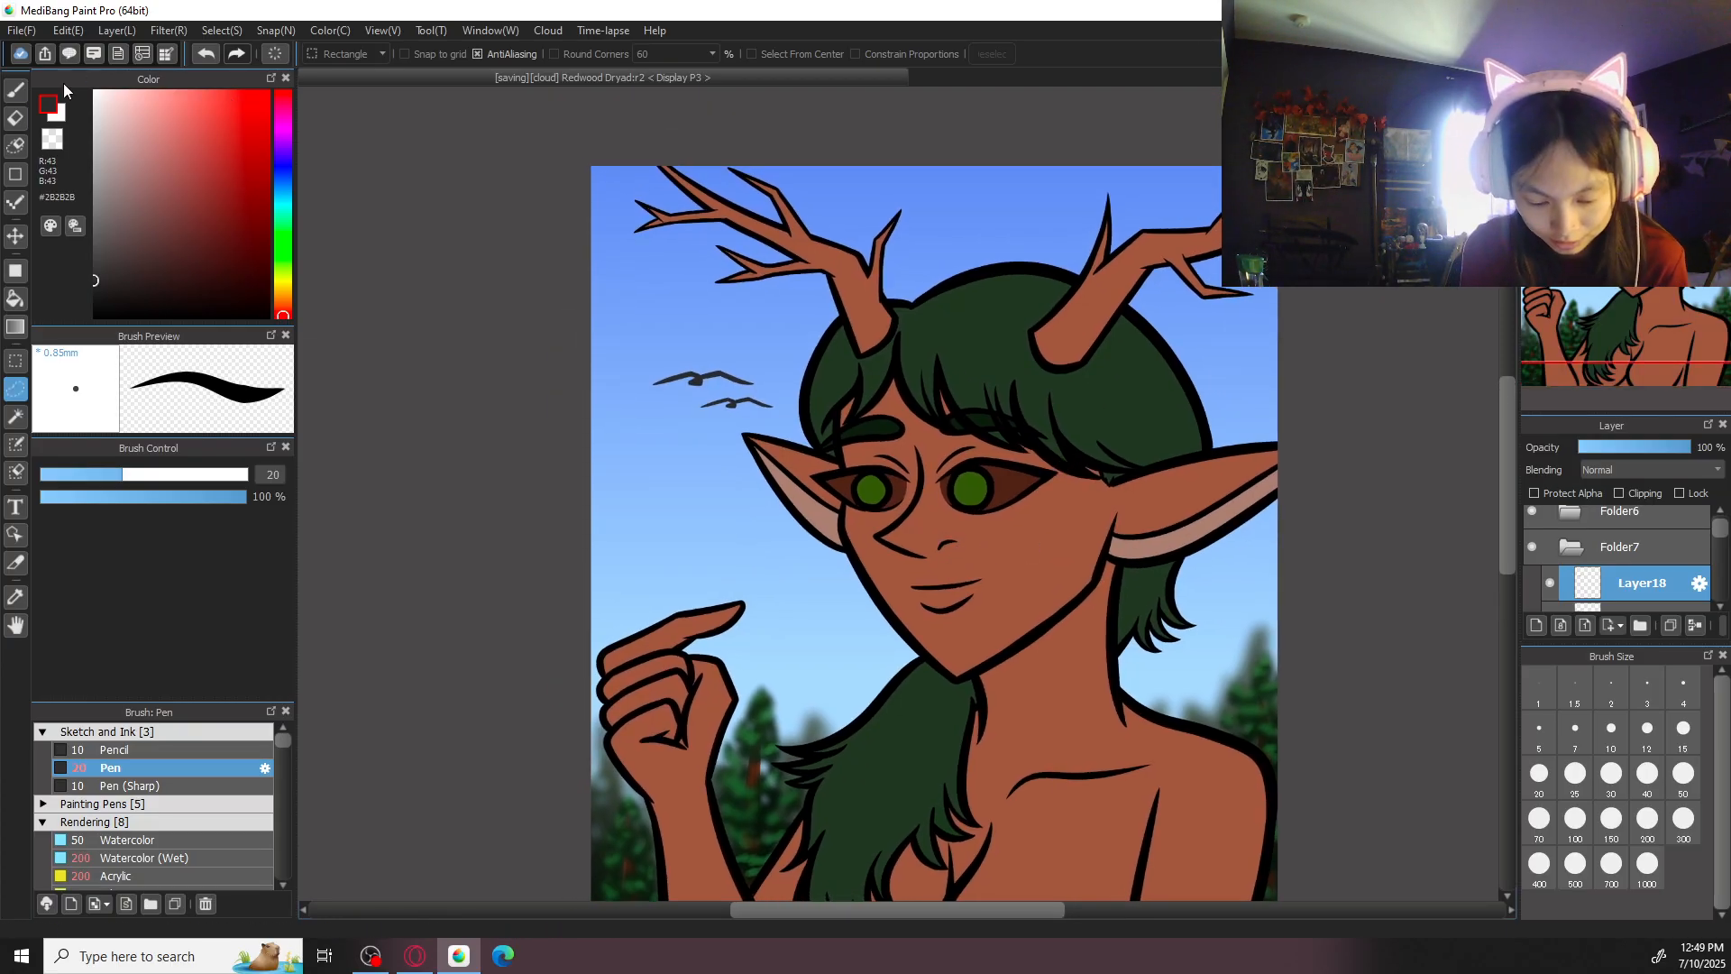
pyautogui.click(15, 90)
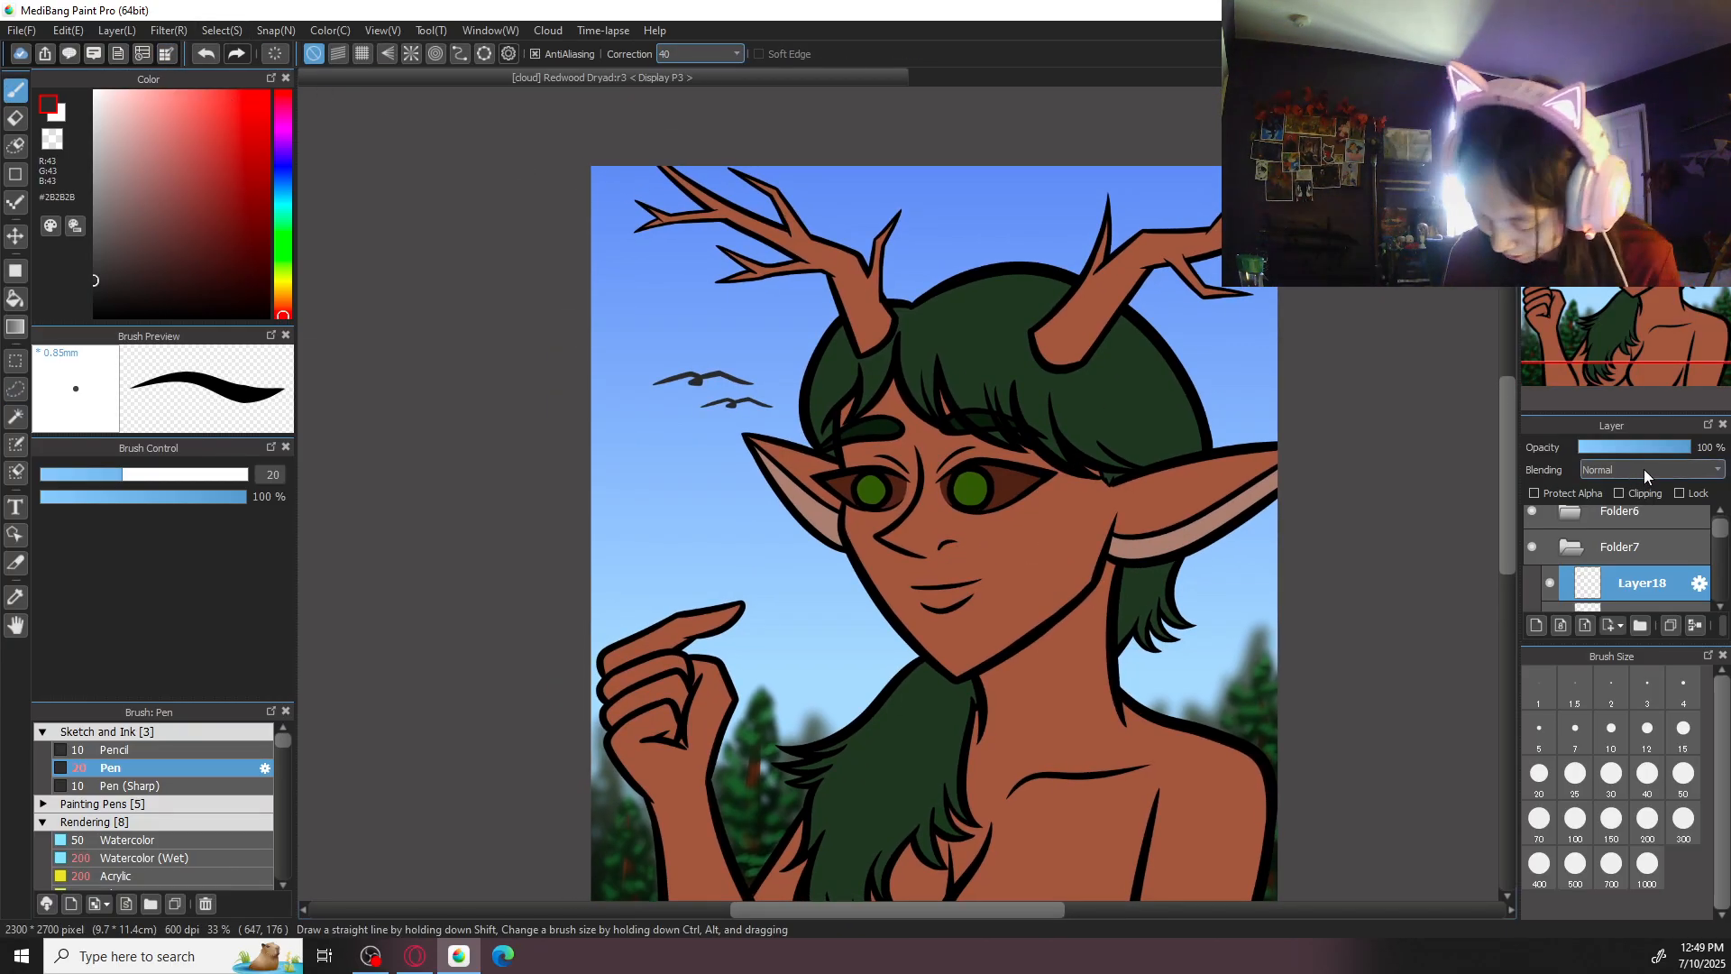
pyautogui.click(168, 30)
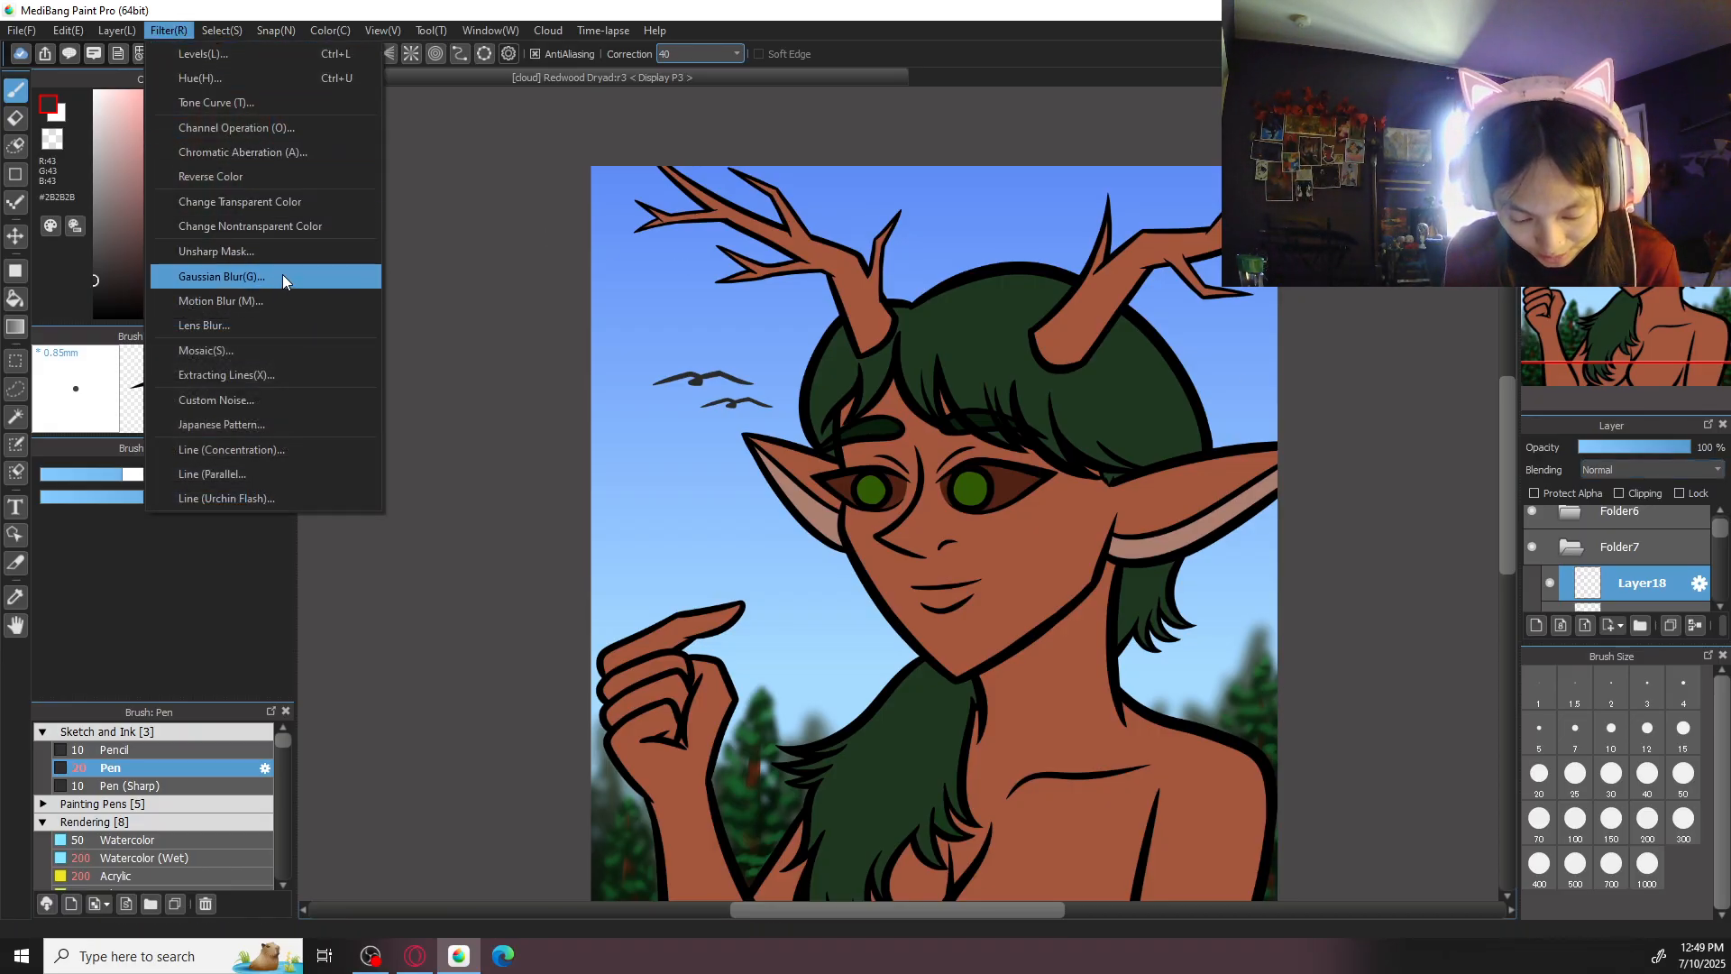
pyautogui.click(283, 279)
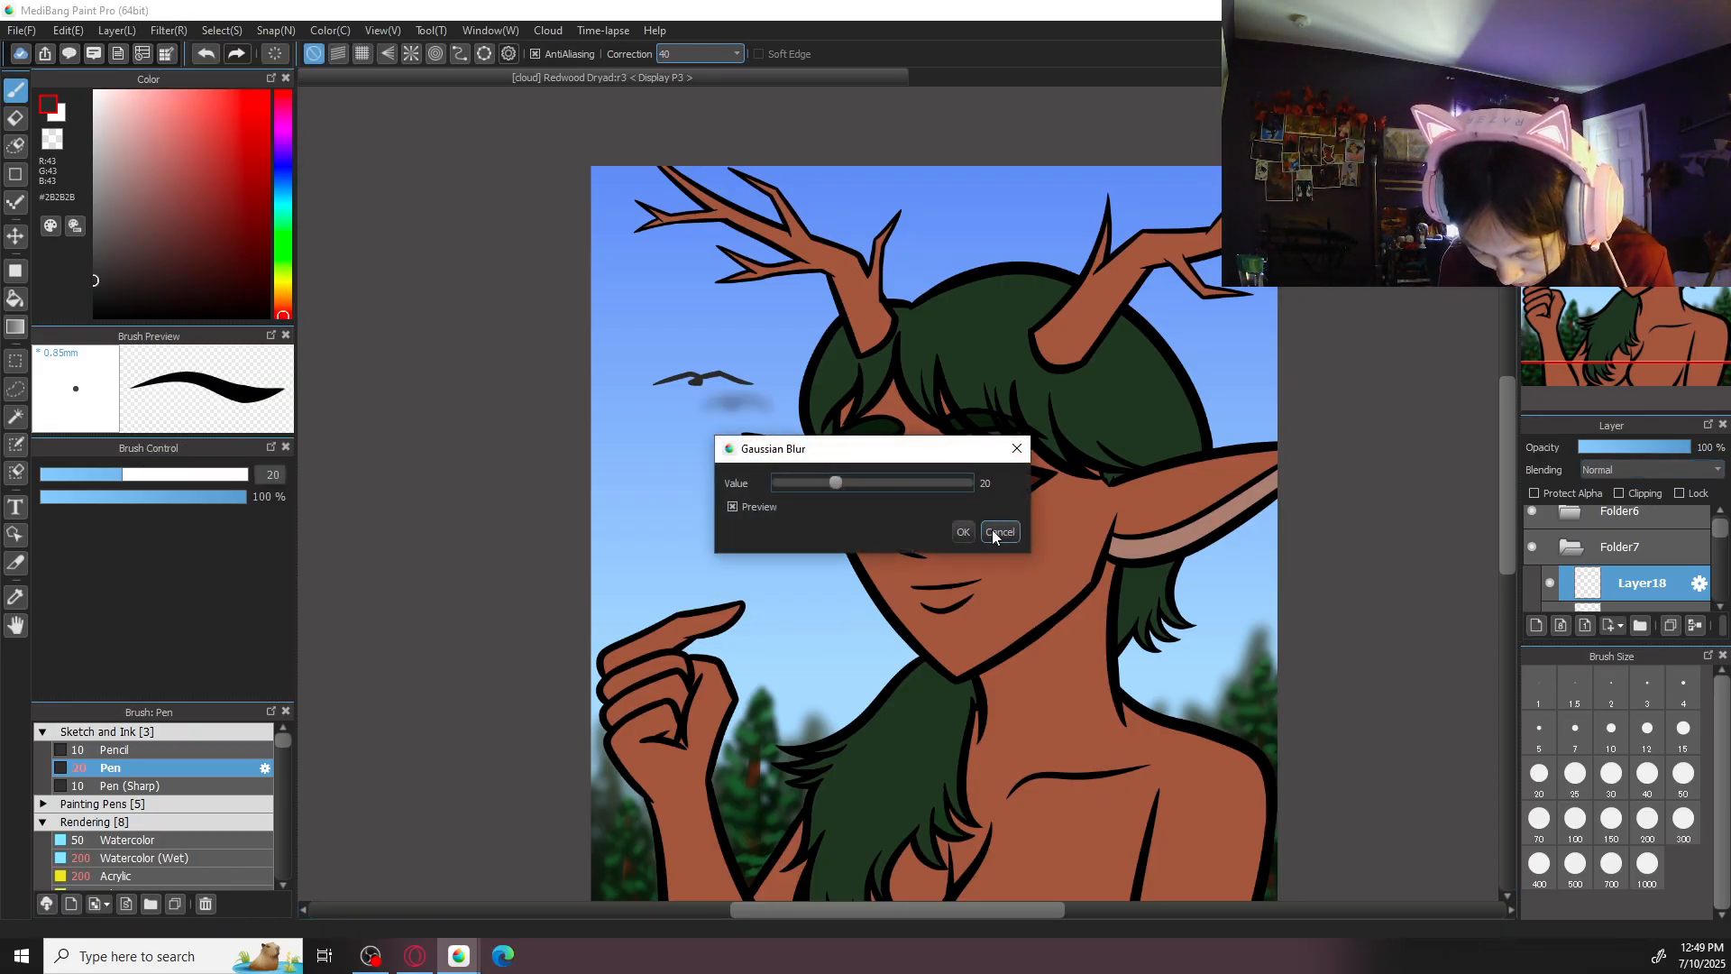
pyautogui.click(999, 532)
# - Merge the small bird's layer down into the large bird's layer
pyautogui.click(1695, 625)
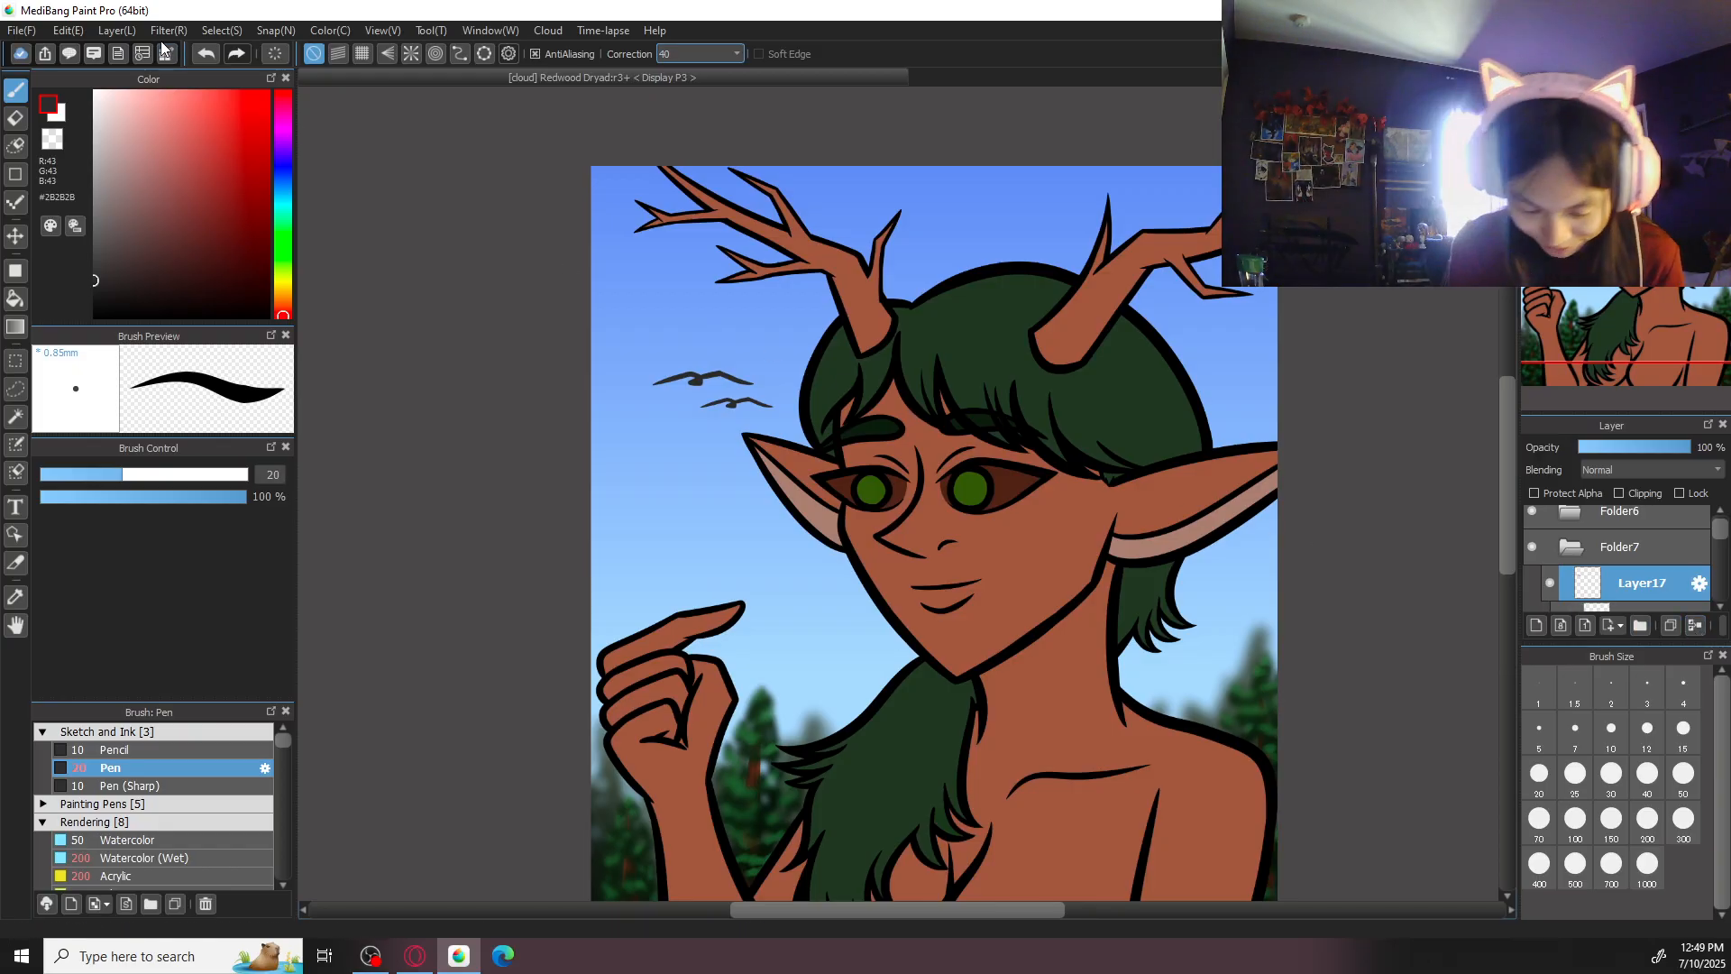
# - Apply a Gaussian Blur with a value of 8 to the bird layer
pyautogui.click(169, 30)
pyautogui.click(246, 267)
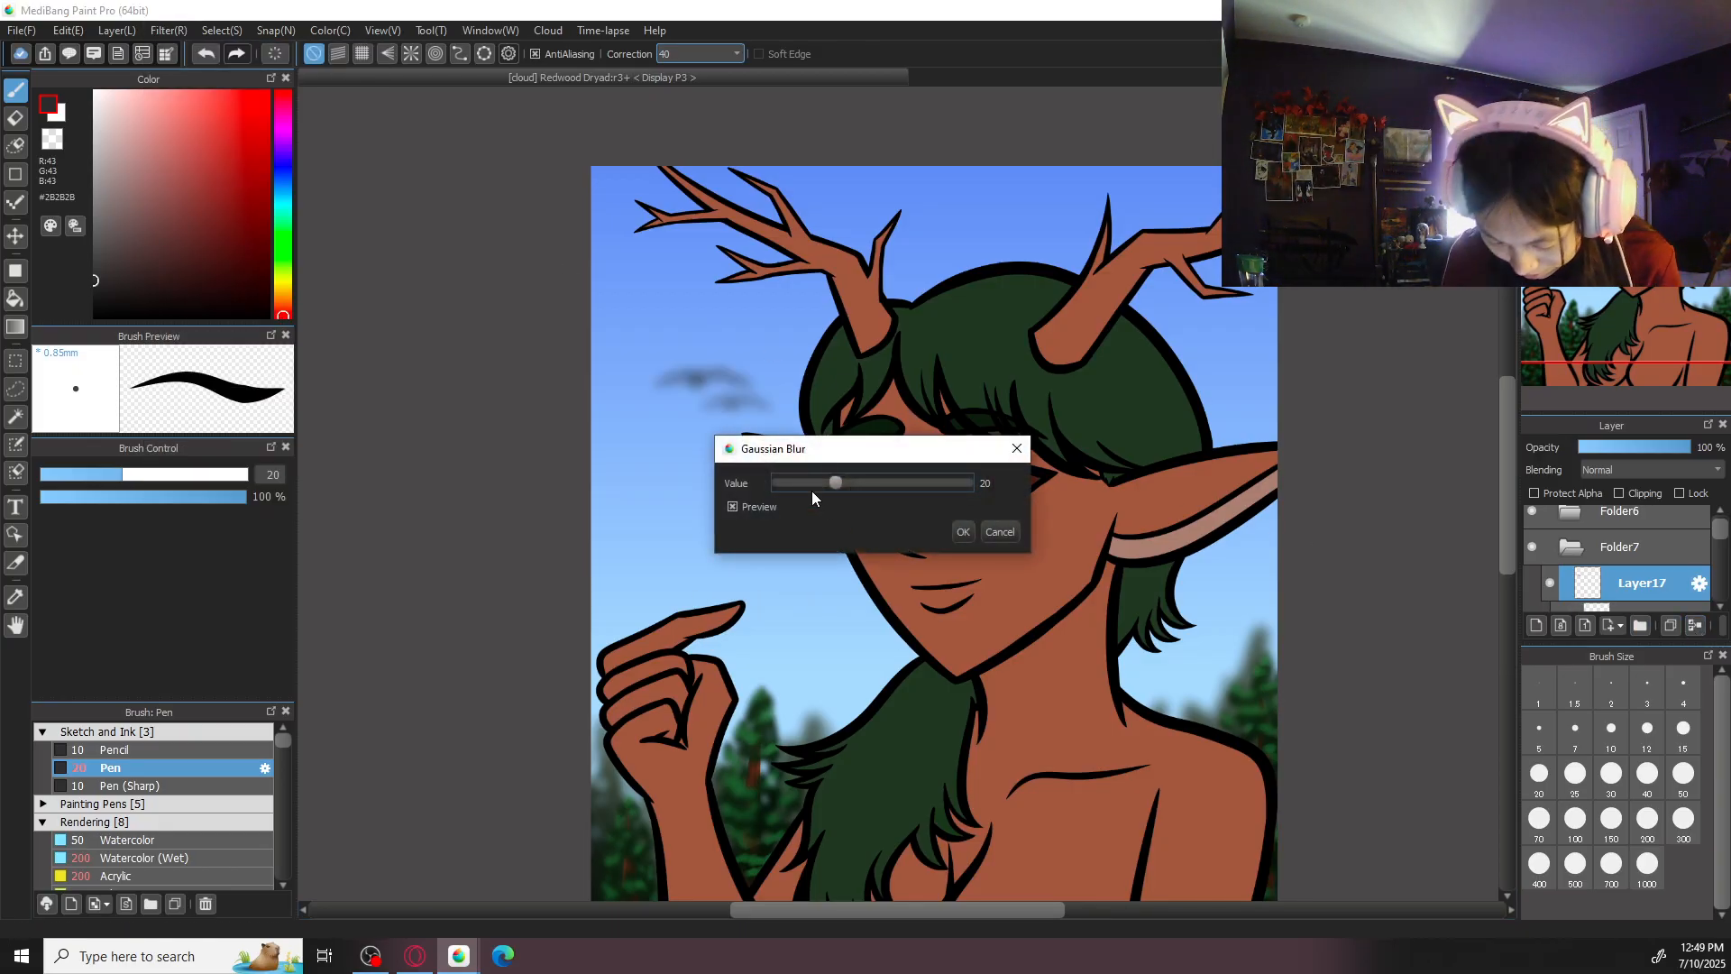
pyautogui.moveTo(803, 481)
pyautogui.mouseDown()
pyautogui.moveTo(823, 480)
pyautogui.moveTo(798, 484)
pyautogui.mouseUp()
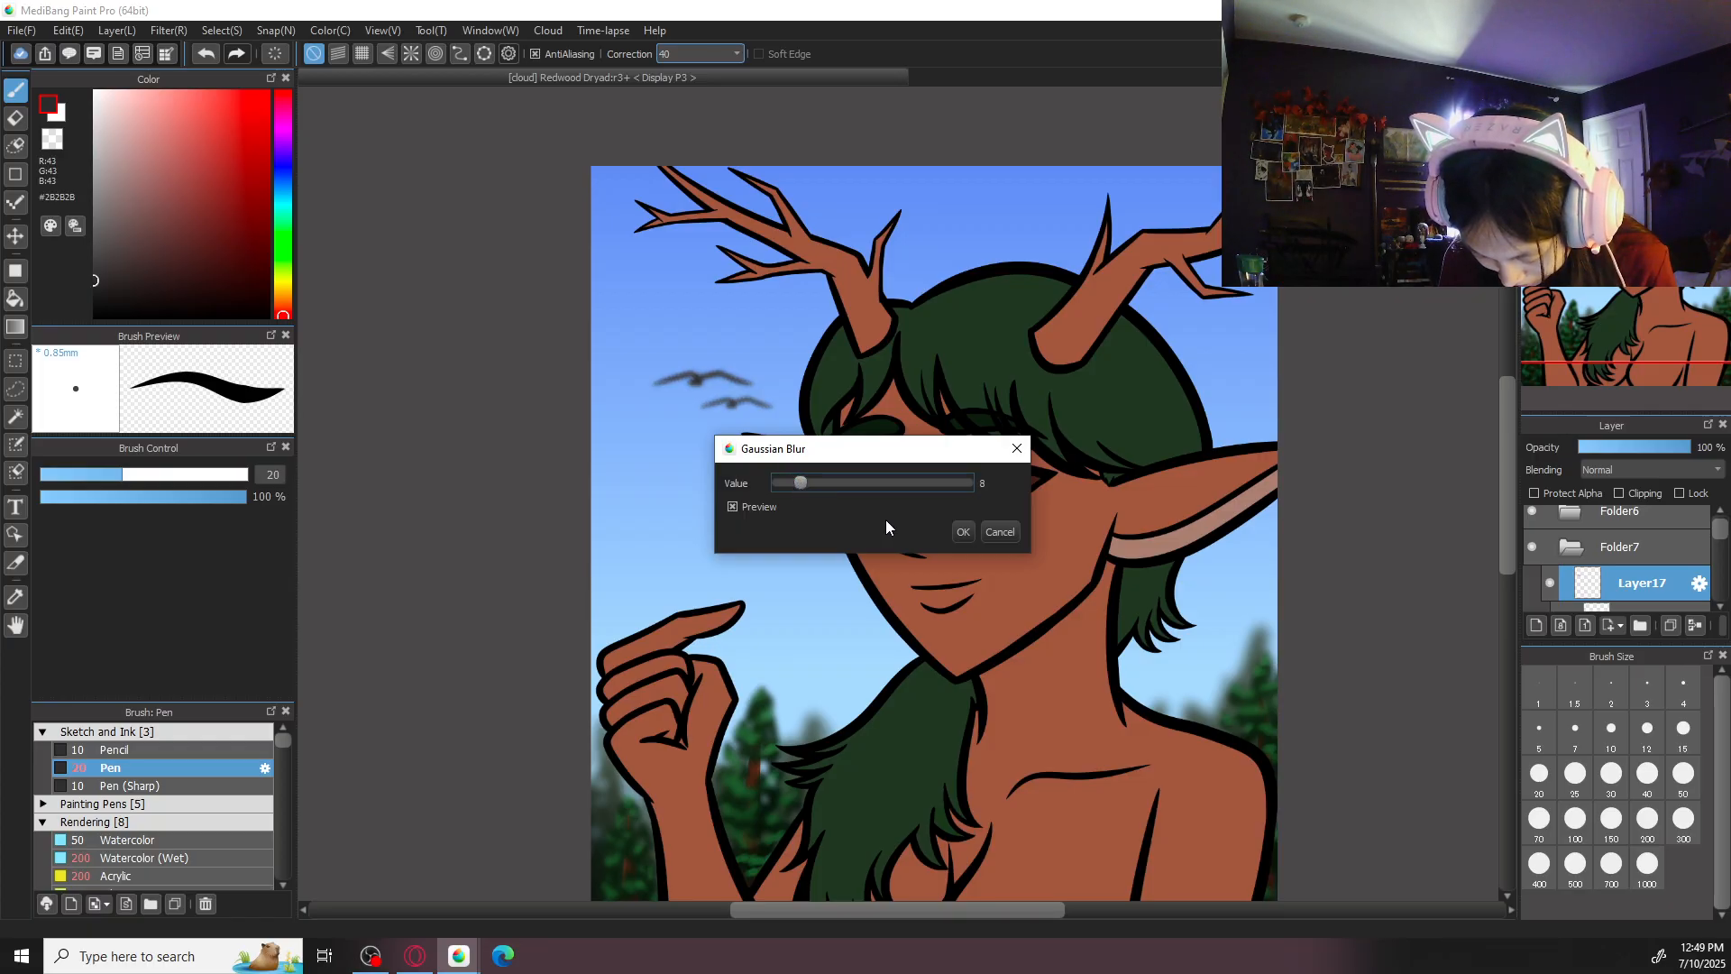
pyautogui.click(963, 531)
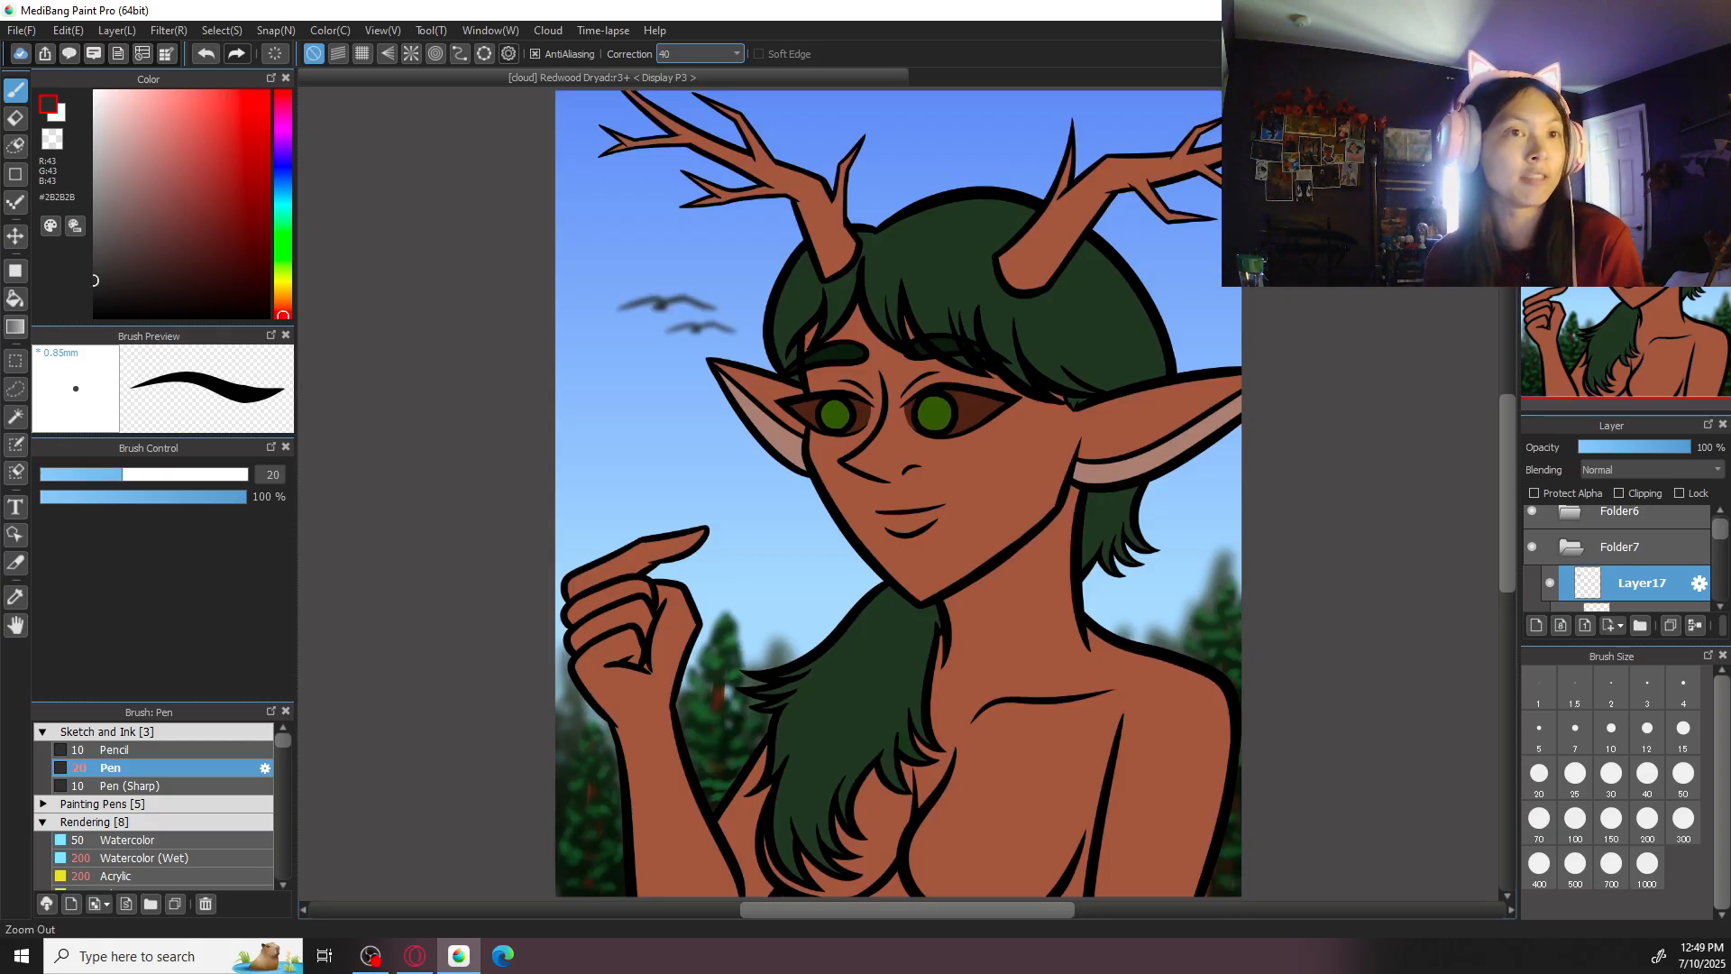
# - Reveal the sketch layer in Folder6 to examine the small bird sketched above the pointing finger, and hide it again
pyautogui.click(1601, 507)
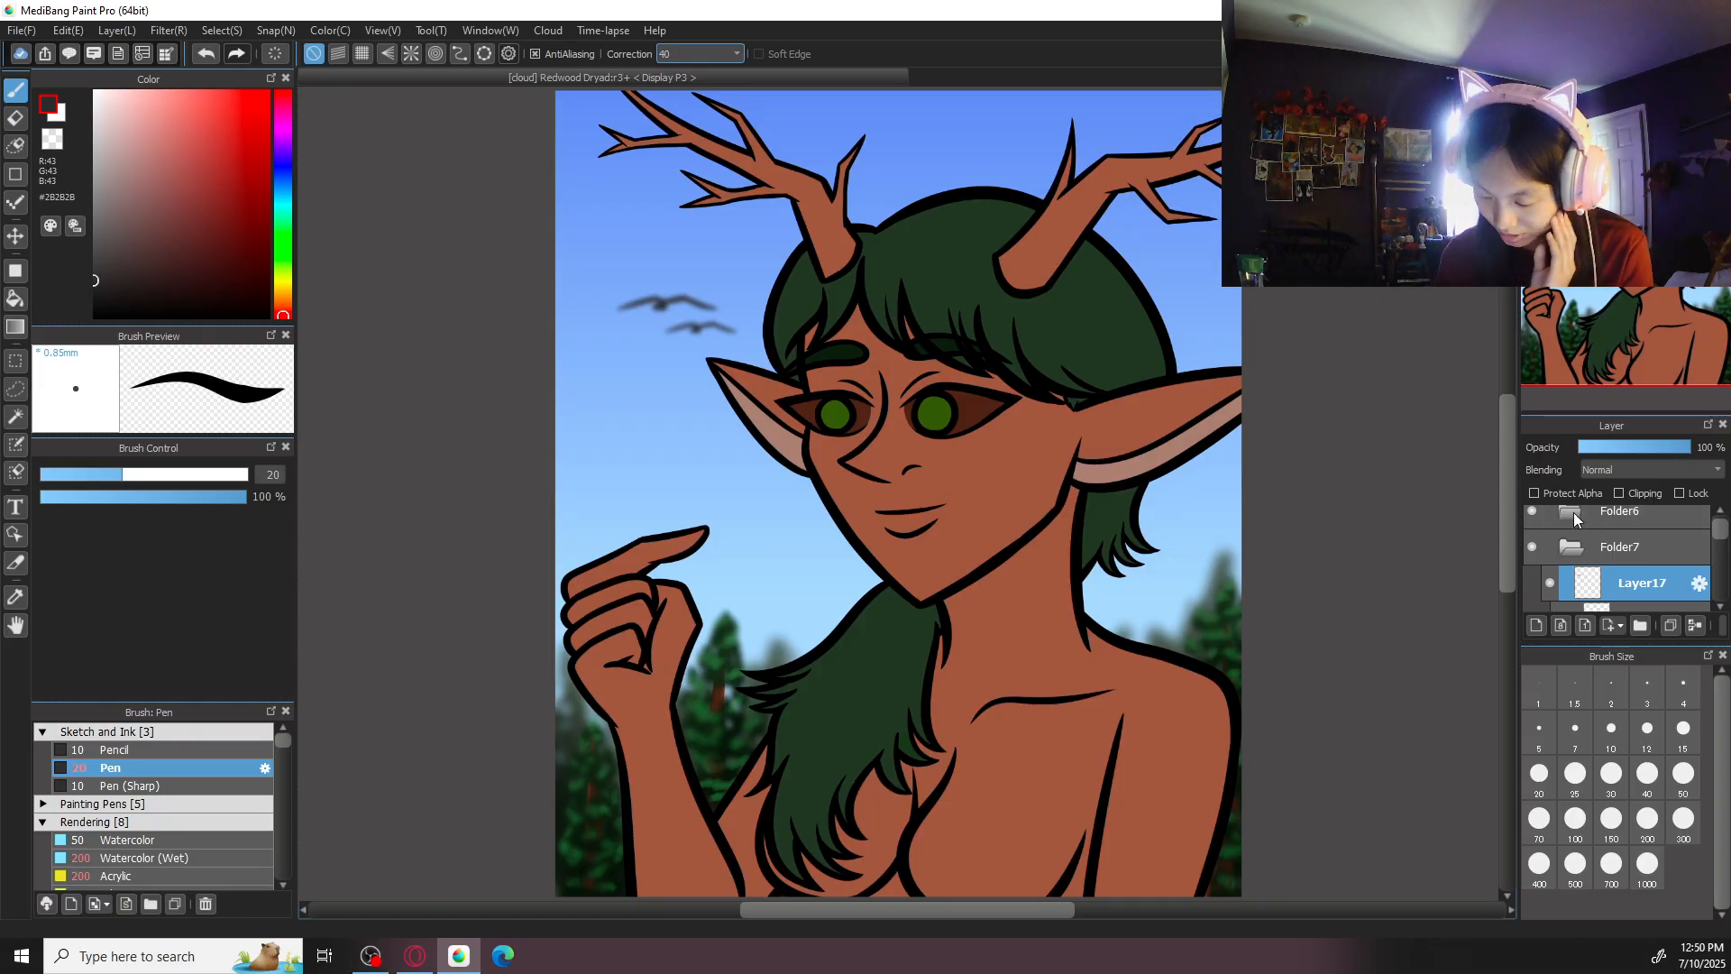
pyautogui.click(1572, 514)
pyautogui.click(1551, 582)
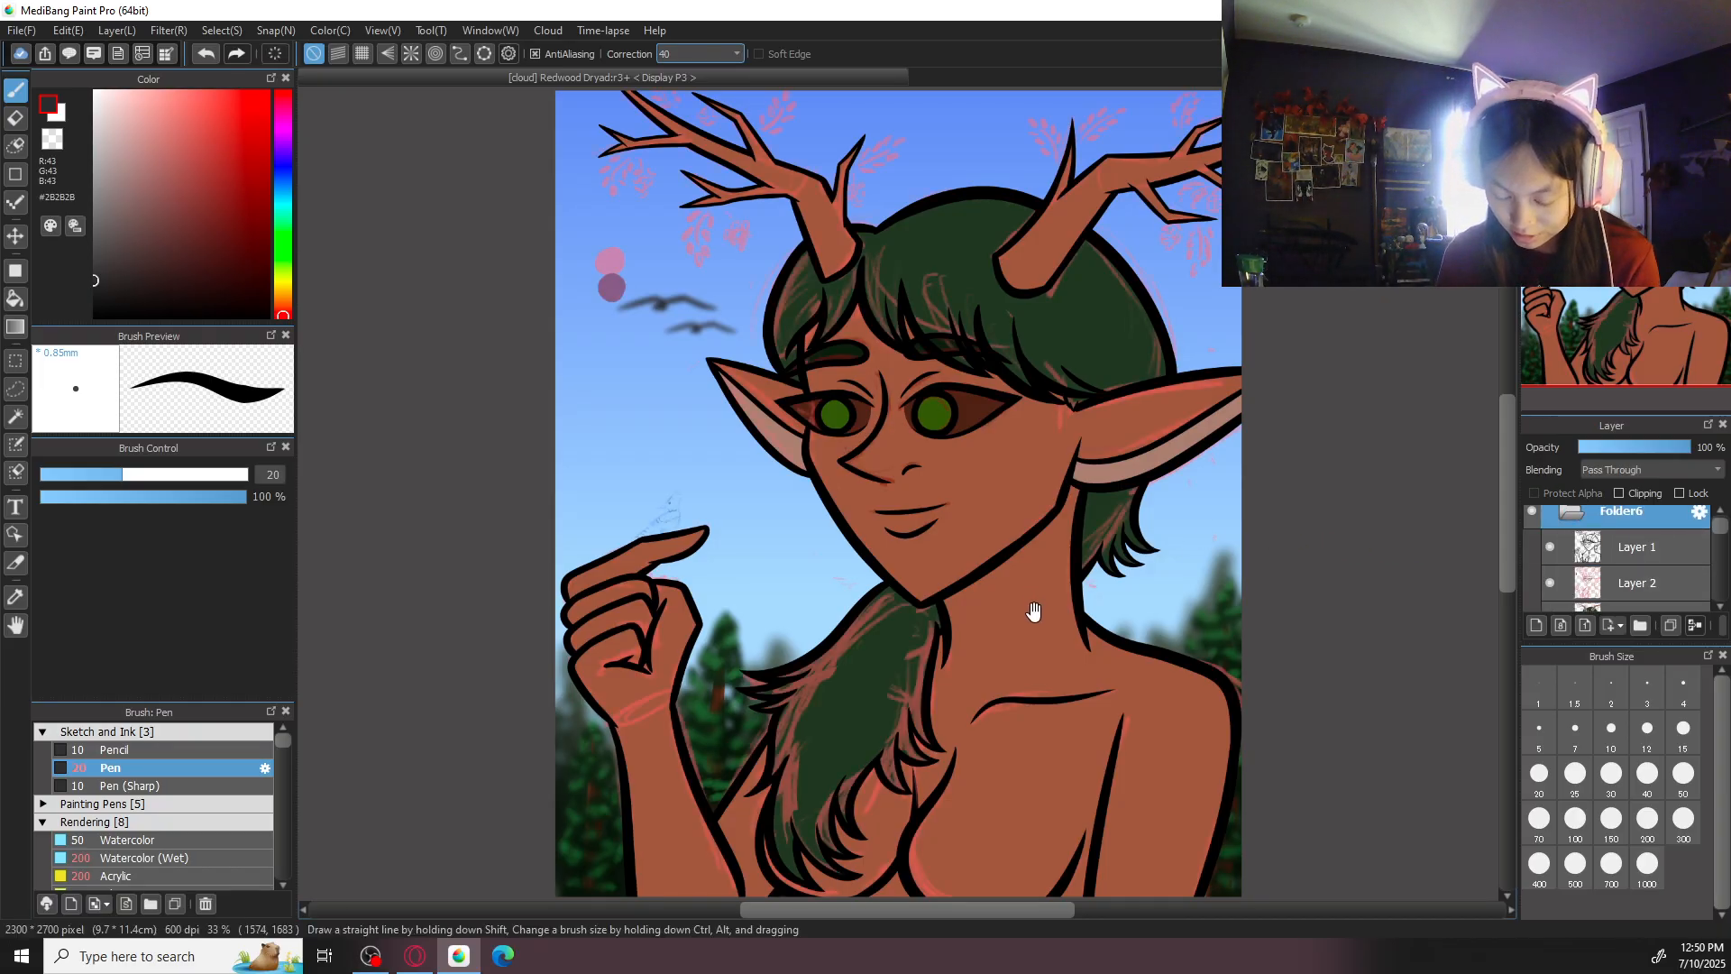
pyautogui.moveTo(1032, 610); pyautogui.dragTo(1076, 665)
pyautogui.hotkey('ctrl', 'Up')
pyautogui.hotkey('ctrl', 'Up')
pyautogui.moveTo(554, 720); pyautogui.dragTo(676, 685)
pyautogui.hotkey('ctrl', 'Up')
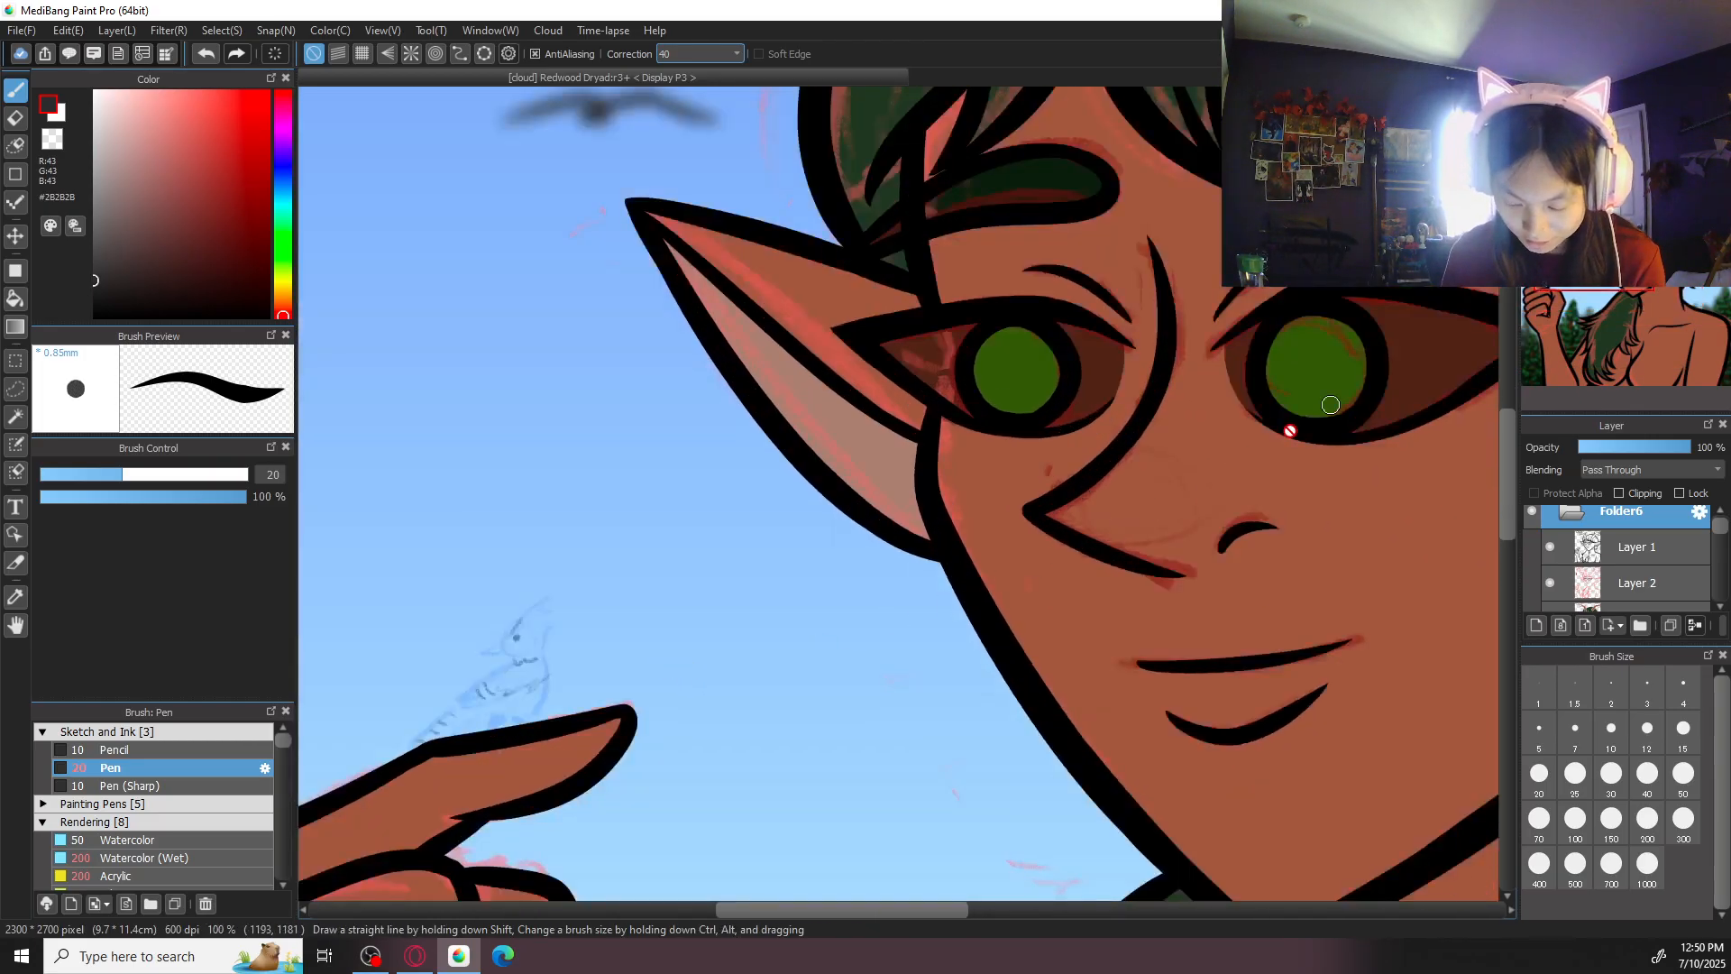
pyautogui.moveTo(1288, 458); pyautogui.dragTo(1280, 430)
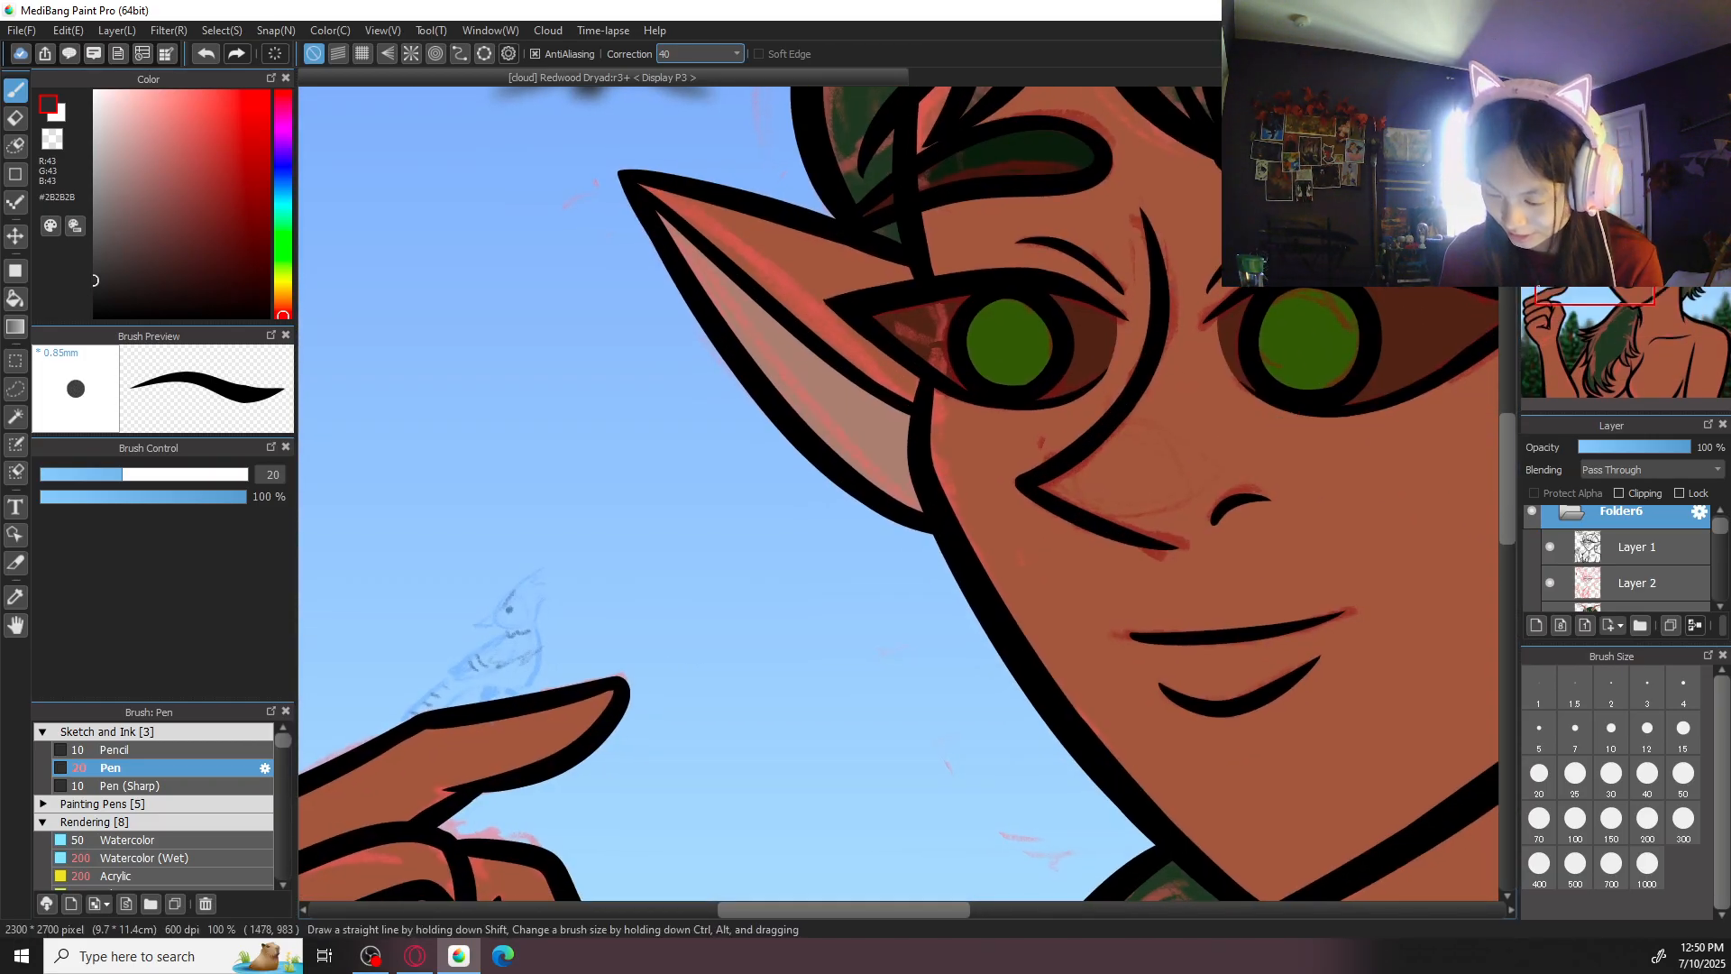
pyautogui.hotkey('ctrl', 'Down')
pyautogui.hotkey('ctrl', 'Down')
pyautogui.hotkey('ctrl', 'Down')
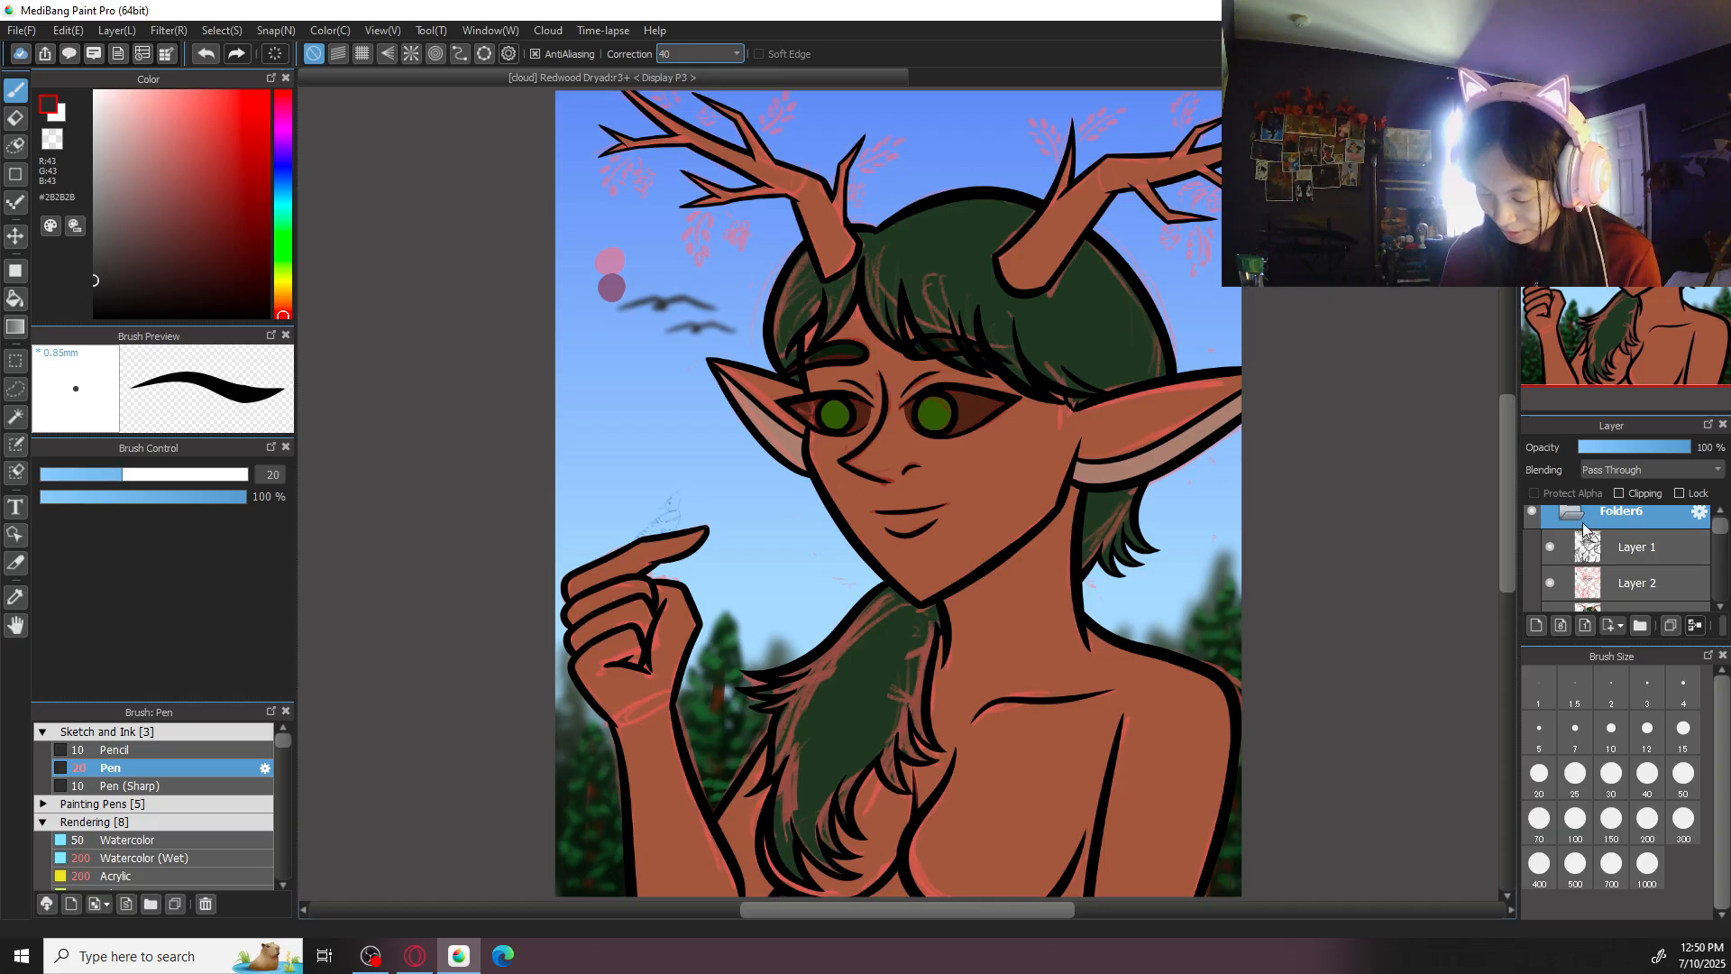
pyautogui.click(1551, 585)
pyautogui.click(1578, 508)
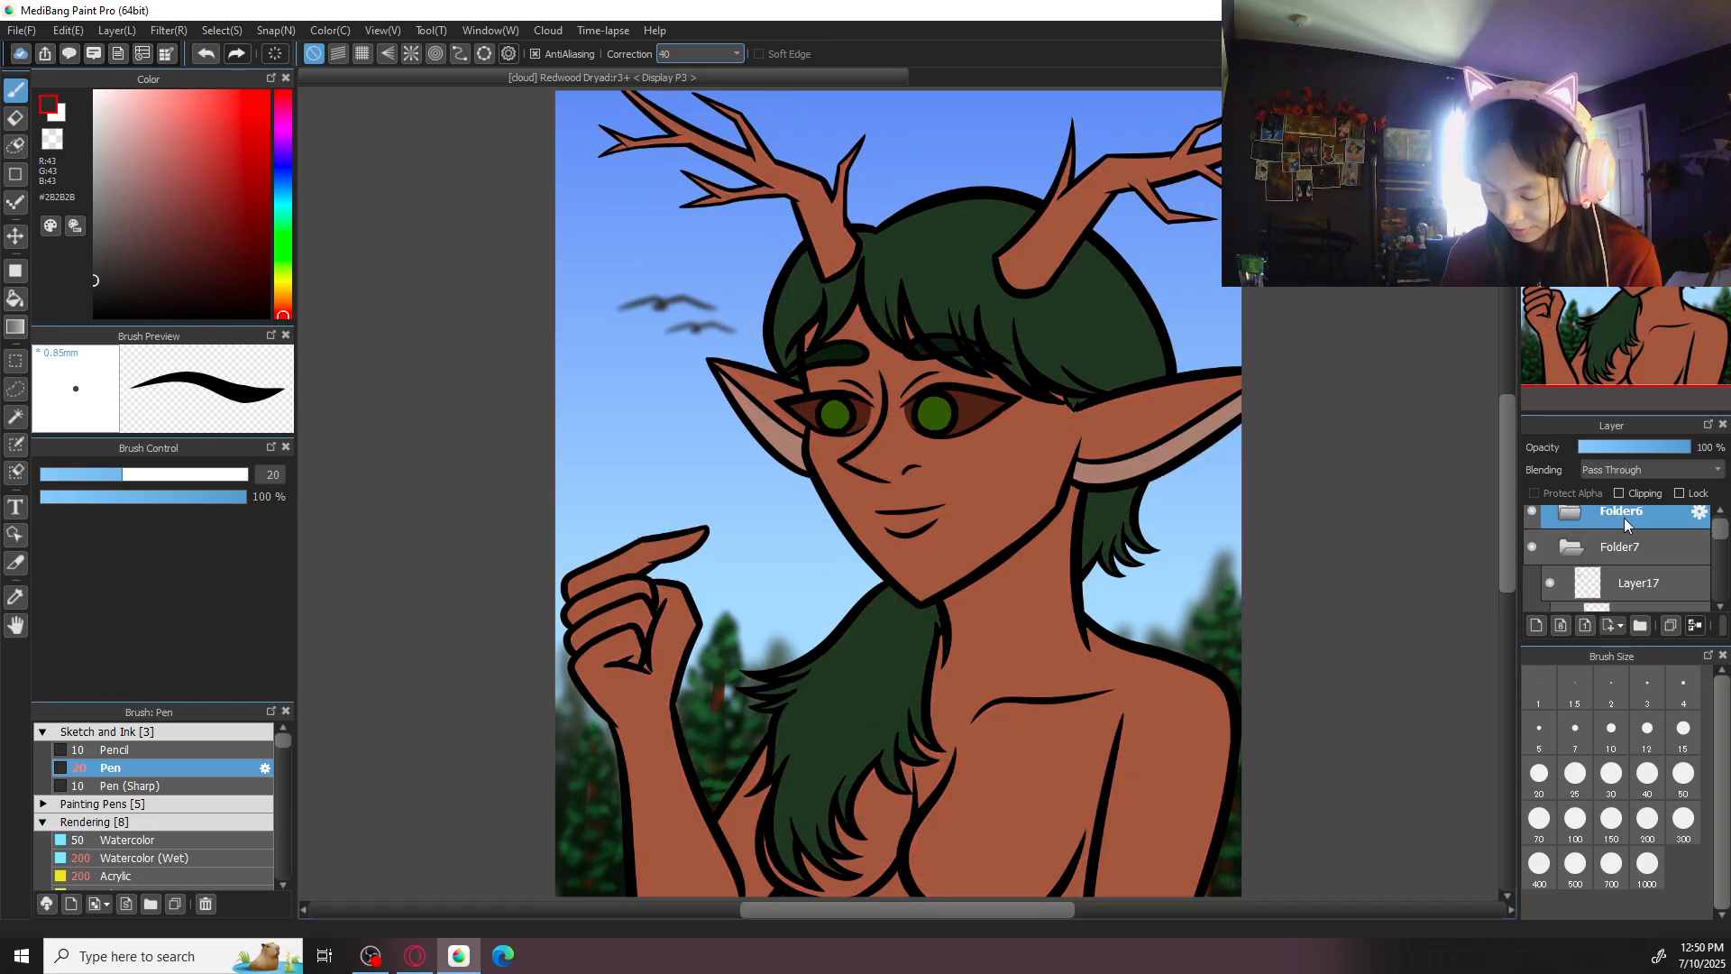
# - Add a new layer above the birds and set up the Cloud 2 brush in white at size 300 with correction 0
pyautogui.click(1654, 588)
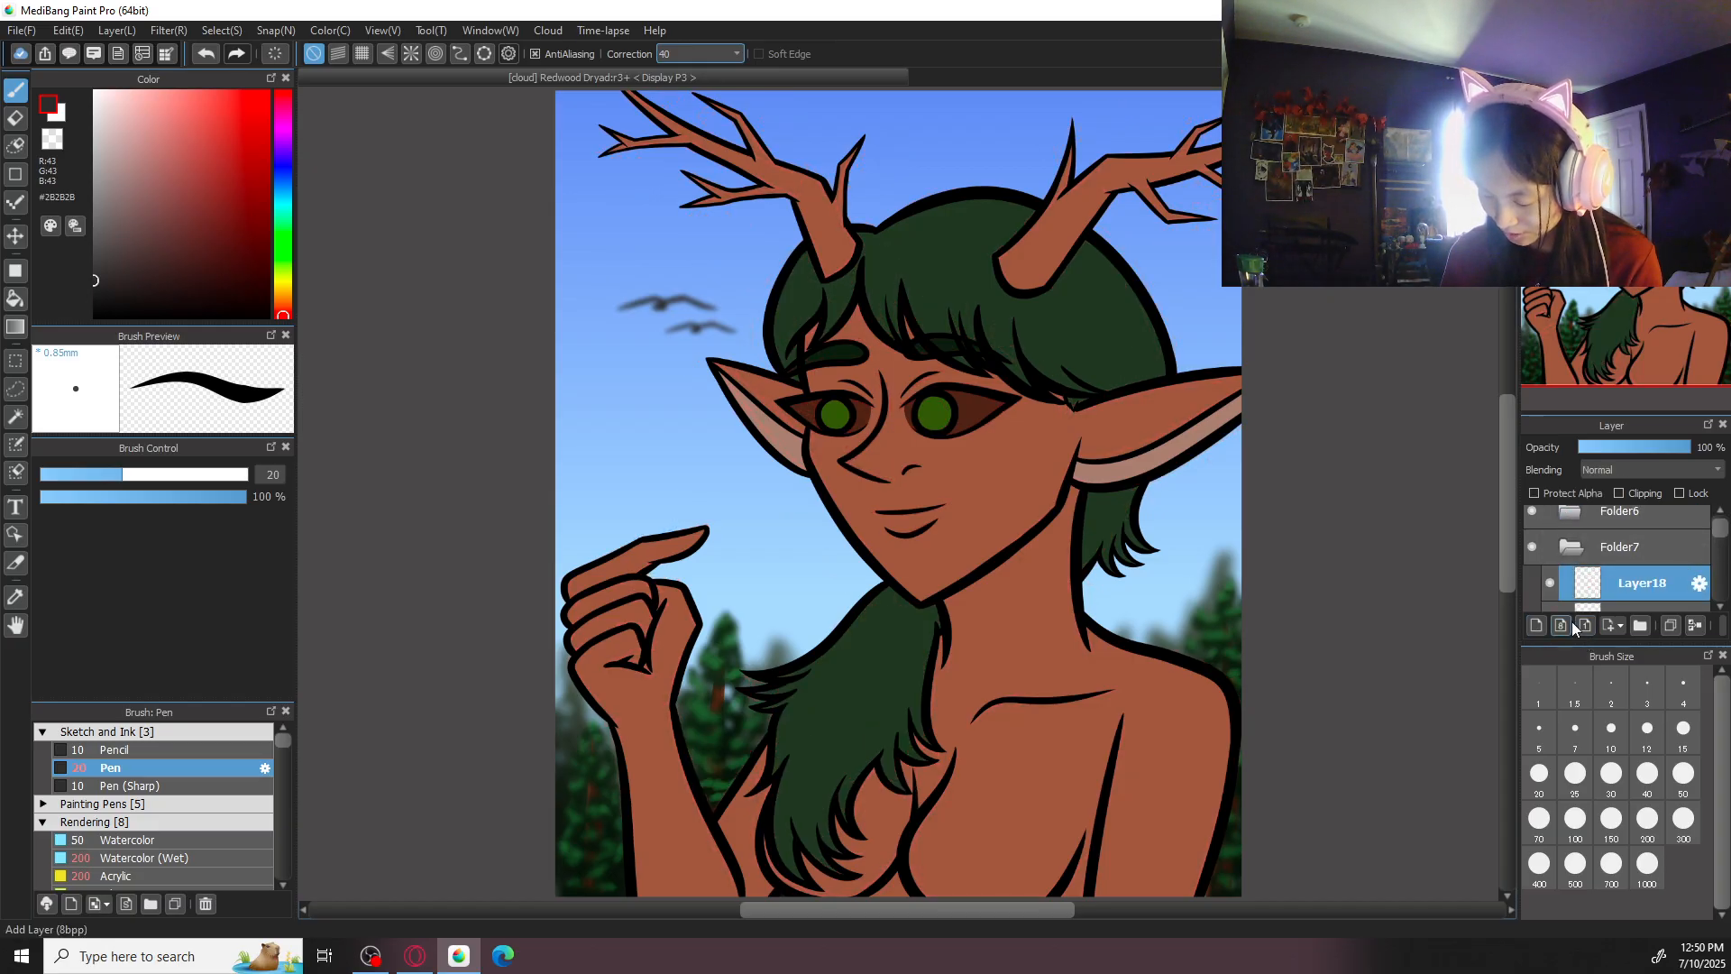
pyautogui.click(215, 733)
pyautogui.click(225, 769)
pyautogui.click(220, 787)
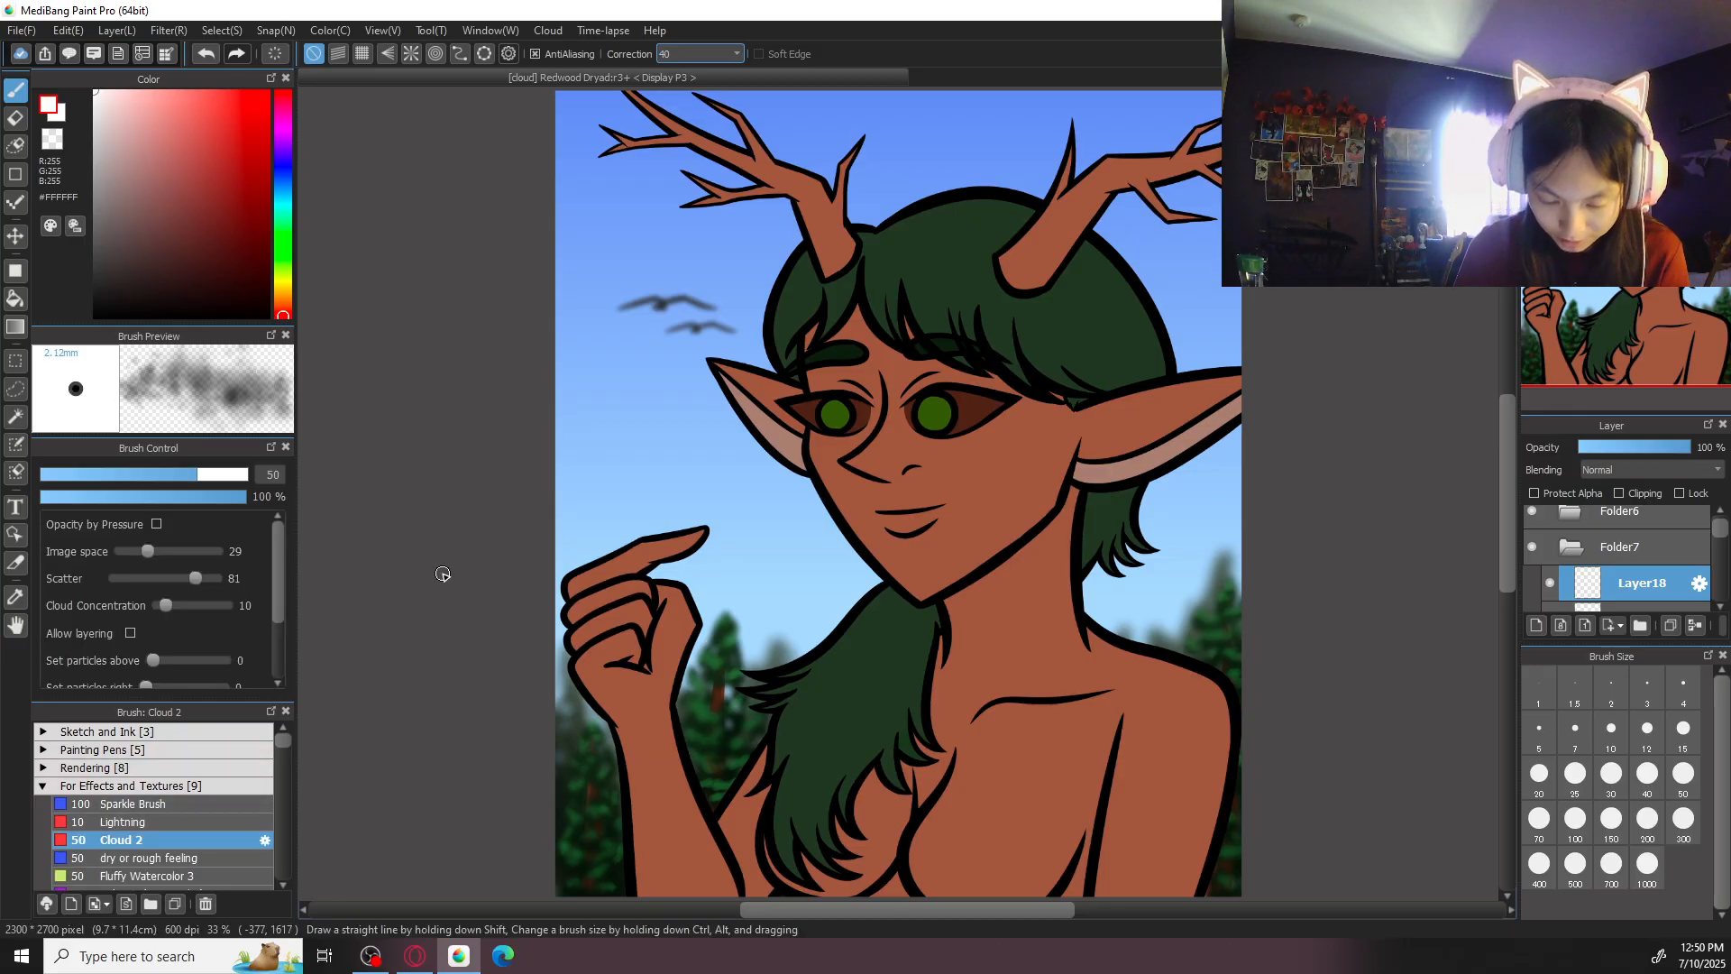
pyautogui.click(707, 54)
pyautogui.click(707, 65)
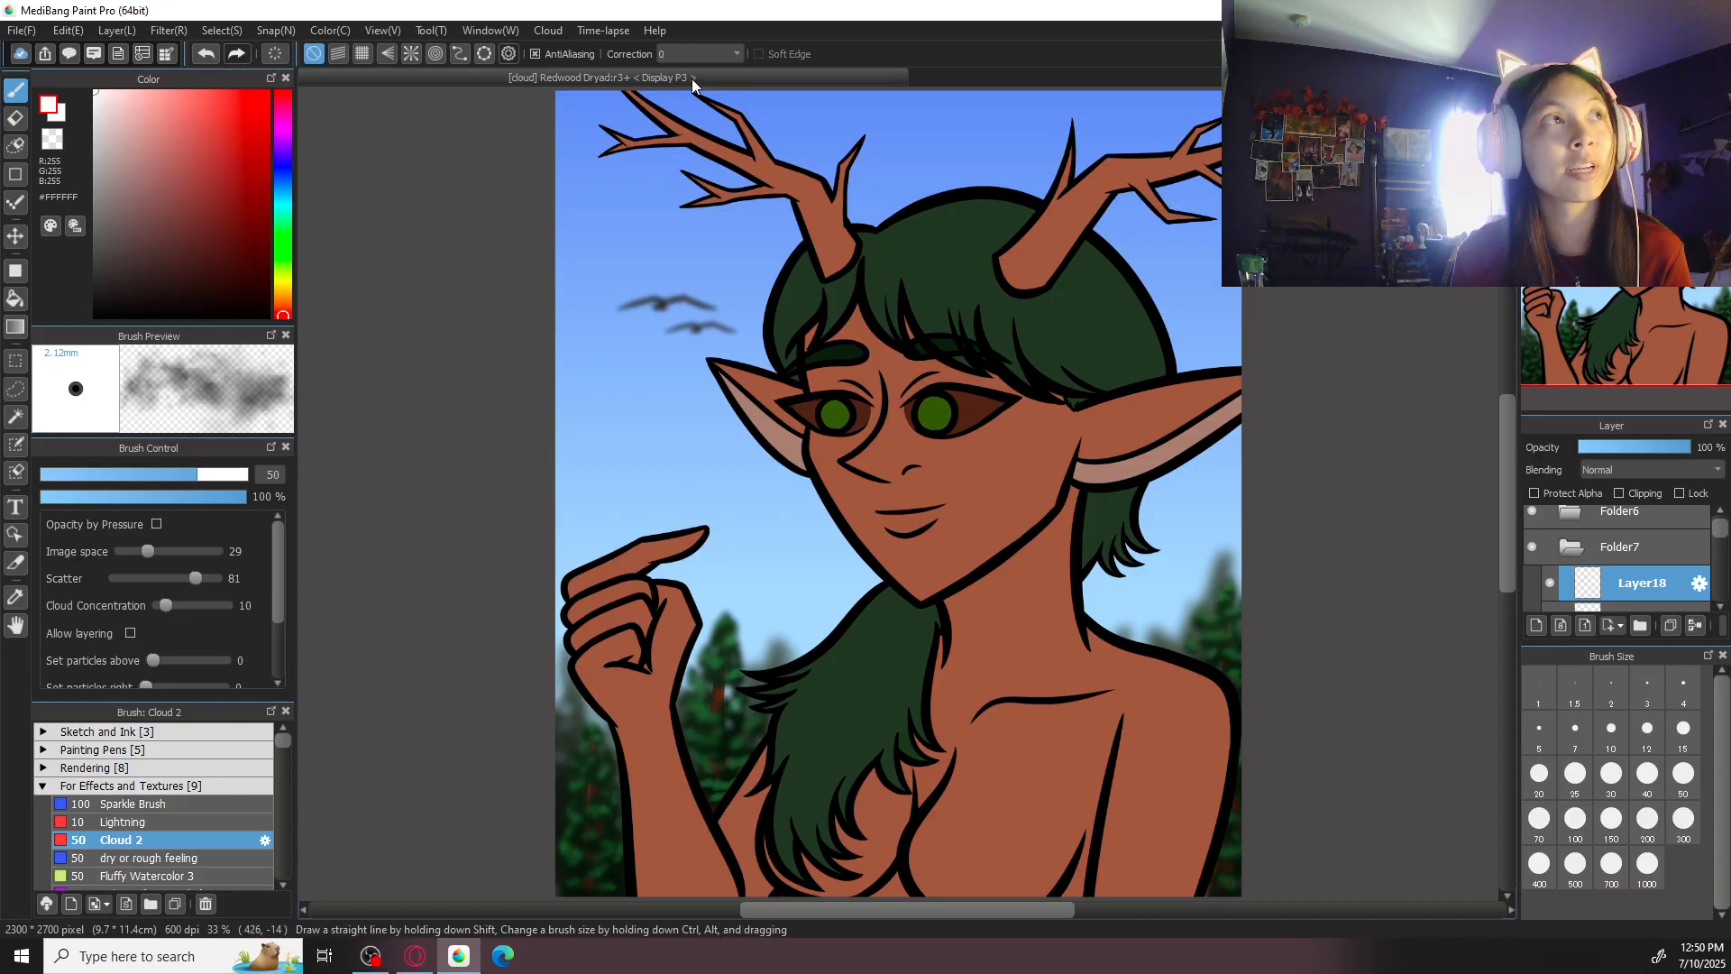
pyautogui.click(1684, 818)
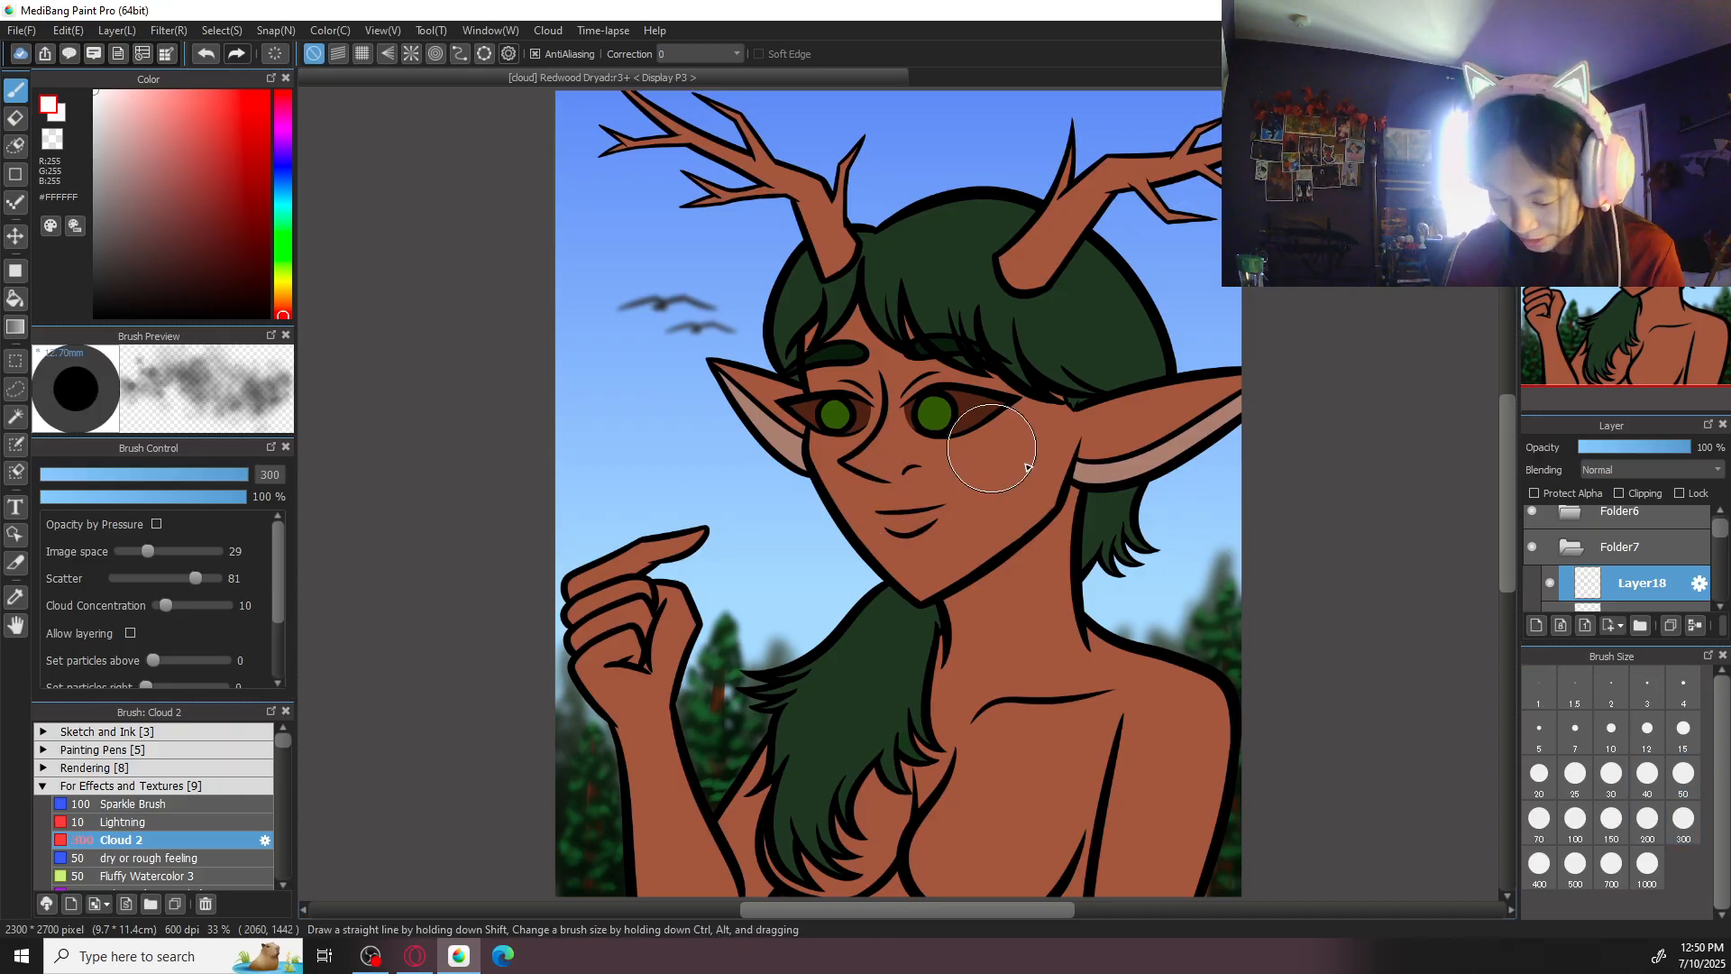
# - Paint soft white clouds across the sky at brush sizes 300 and 500, and set the cloud layer's opacity to 70%
pyautogui.moveTo(560, 134)
pyautogui.mouseDown()
pyautogui.moveTo(698, 146)
pyautogui.moveTo(701, 128)
pyautogui.moveTo(576, 190)
pyautogui.moveTo(765, 175)
pyautogui.mouseUp()
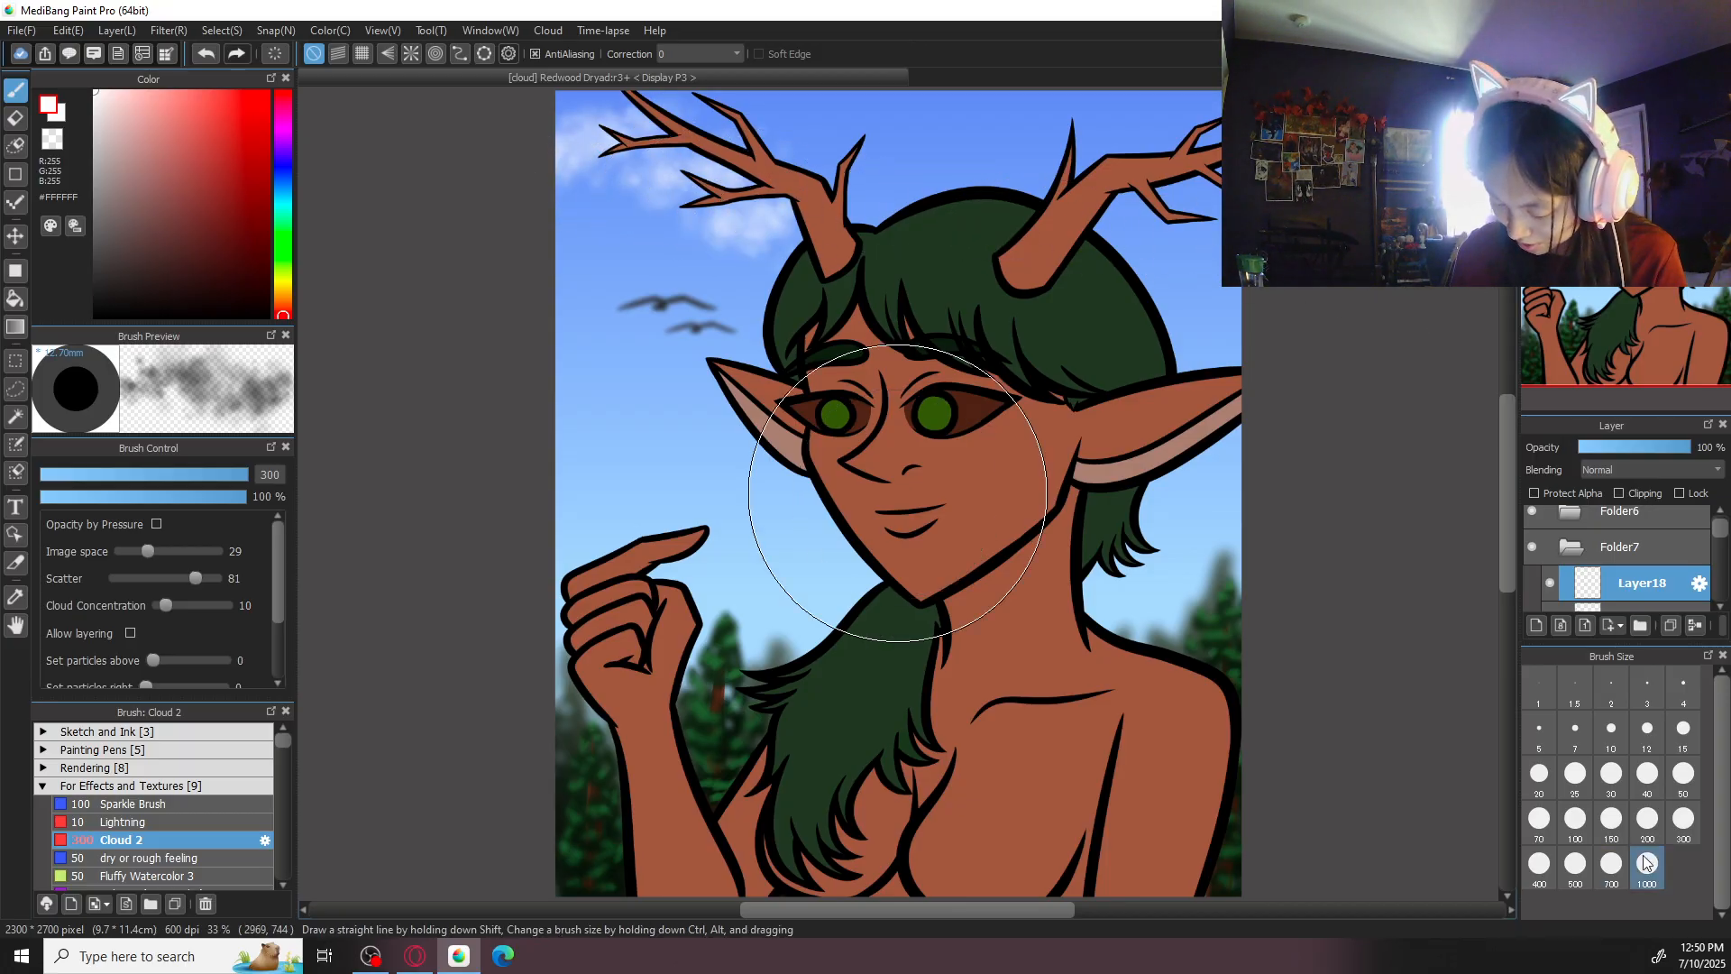
pyautogui.click(1575, 864)
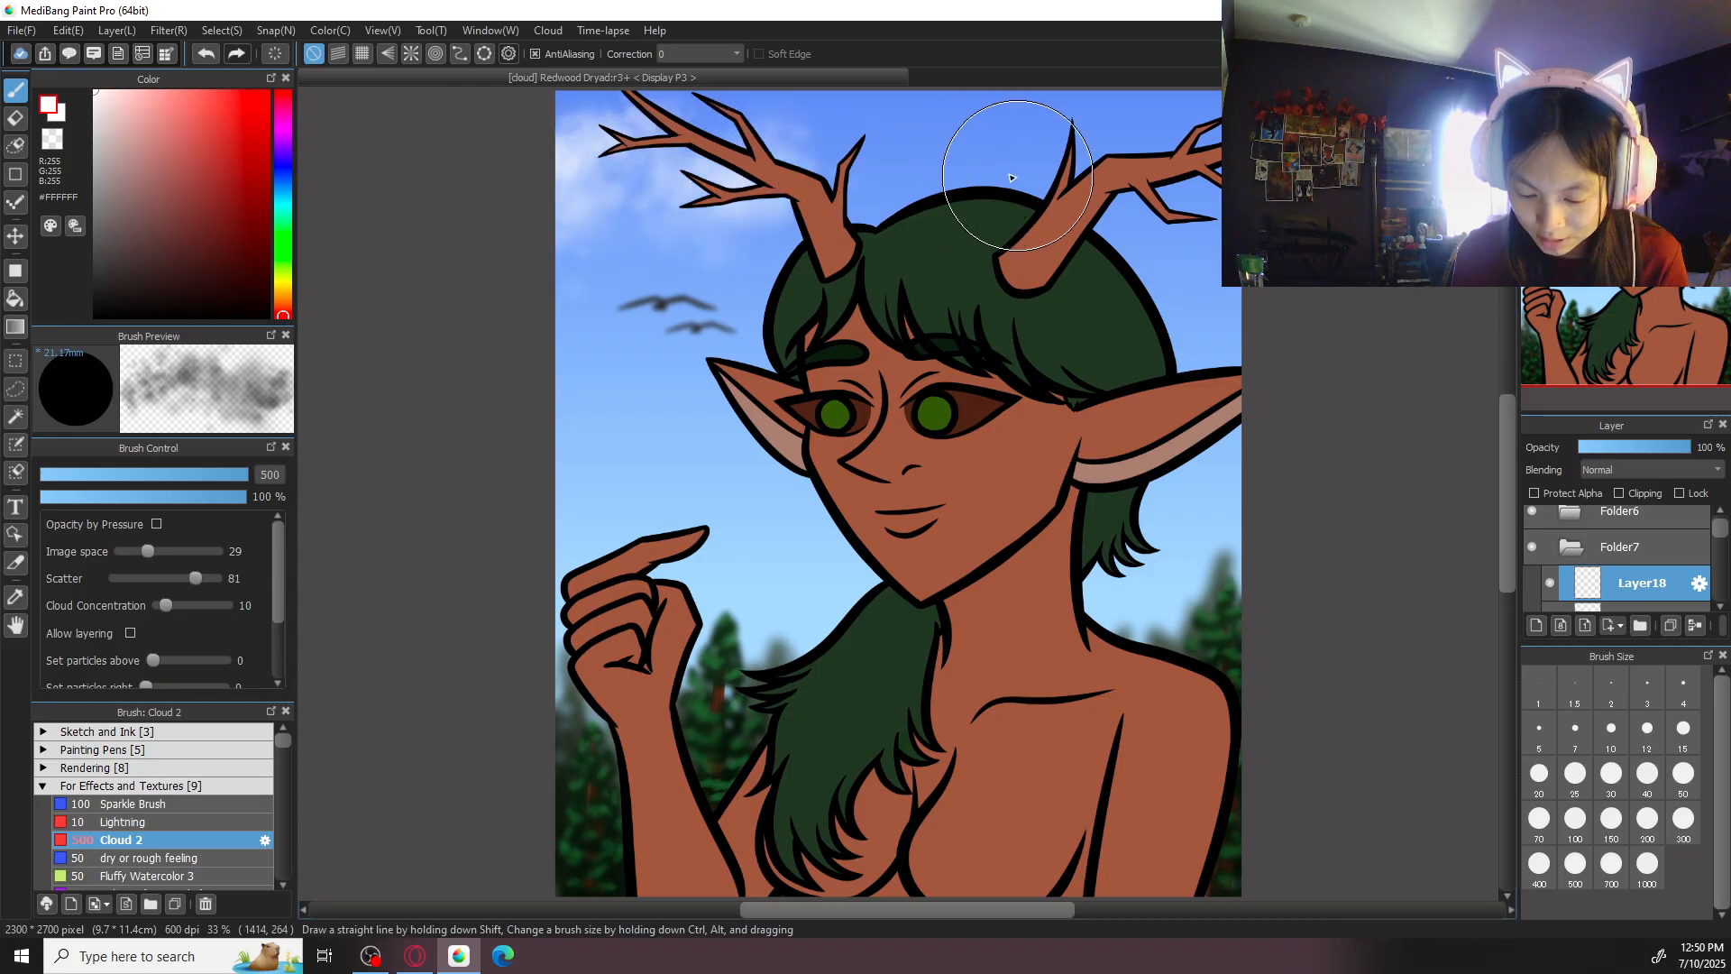
pyautogui.moveTo(1172, 212)
pyautogui.mouseDown()
pyautogui.moveTo(1200, 289)
pyautogui.moveTo(1177, 316)
pyautogui.moveTo(1091, 320)
pyautogui.mouseUp()
pyautogui.moveTo(796, 416)
pyautogui.mouseDown()
pyautogui.moveTo(631, 425)
pyautogui.moveTo(704, 433)
pyautogui.mouseUp()
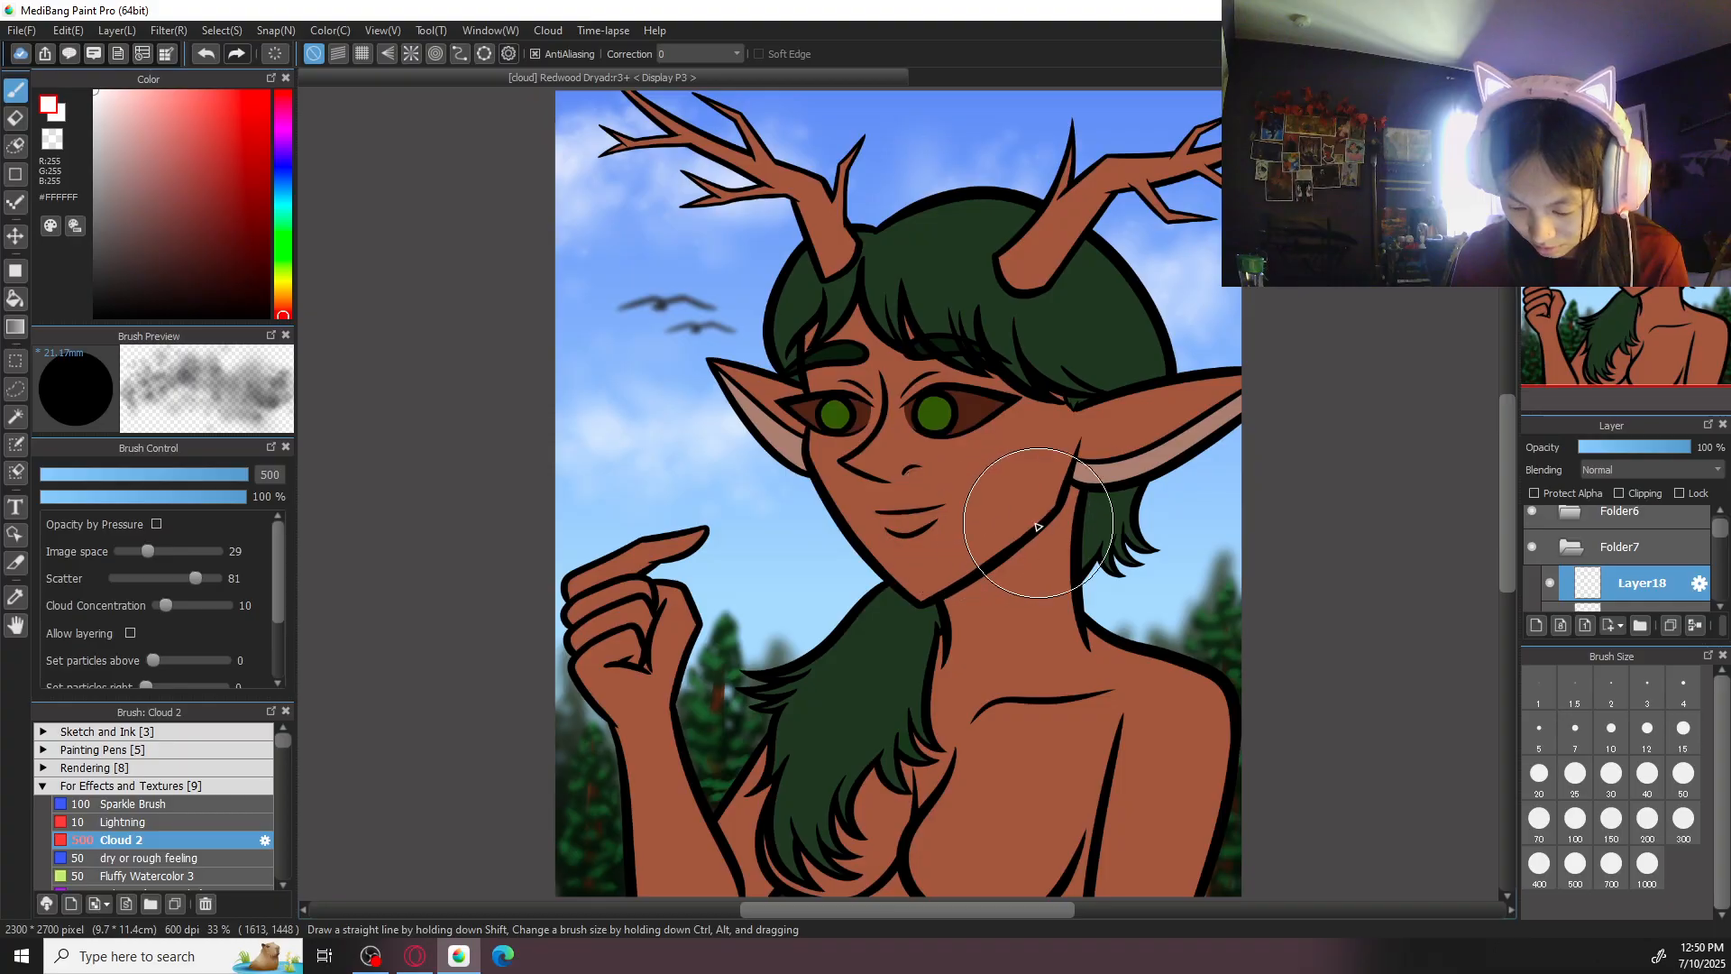
pyautogui.moveTo(1142, 514); pyautogui.dragTo(1299, 514)
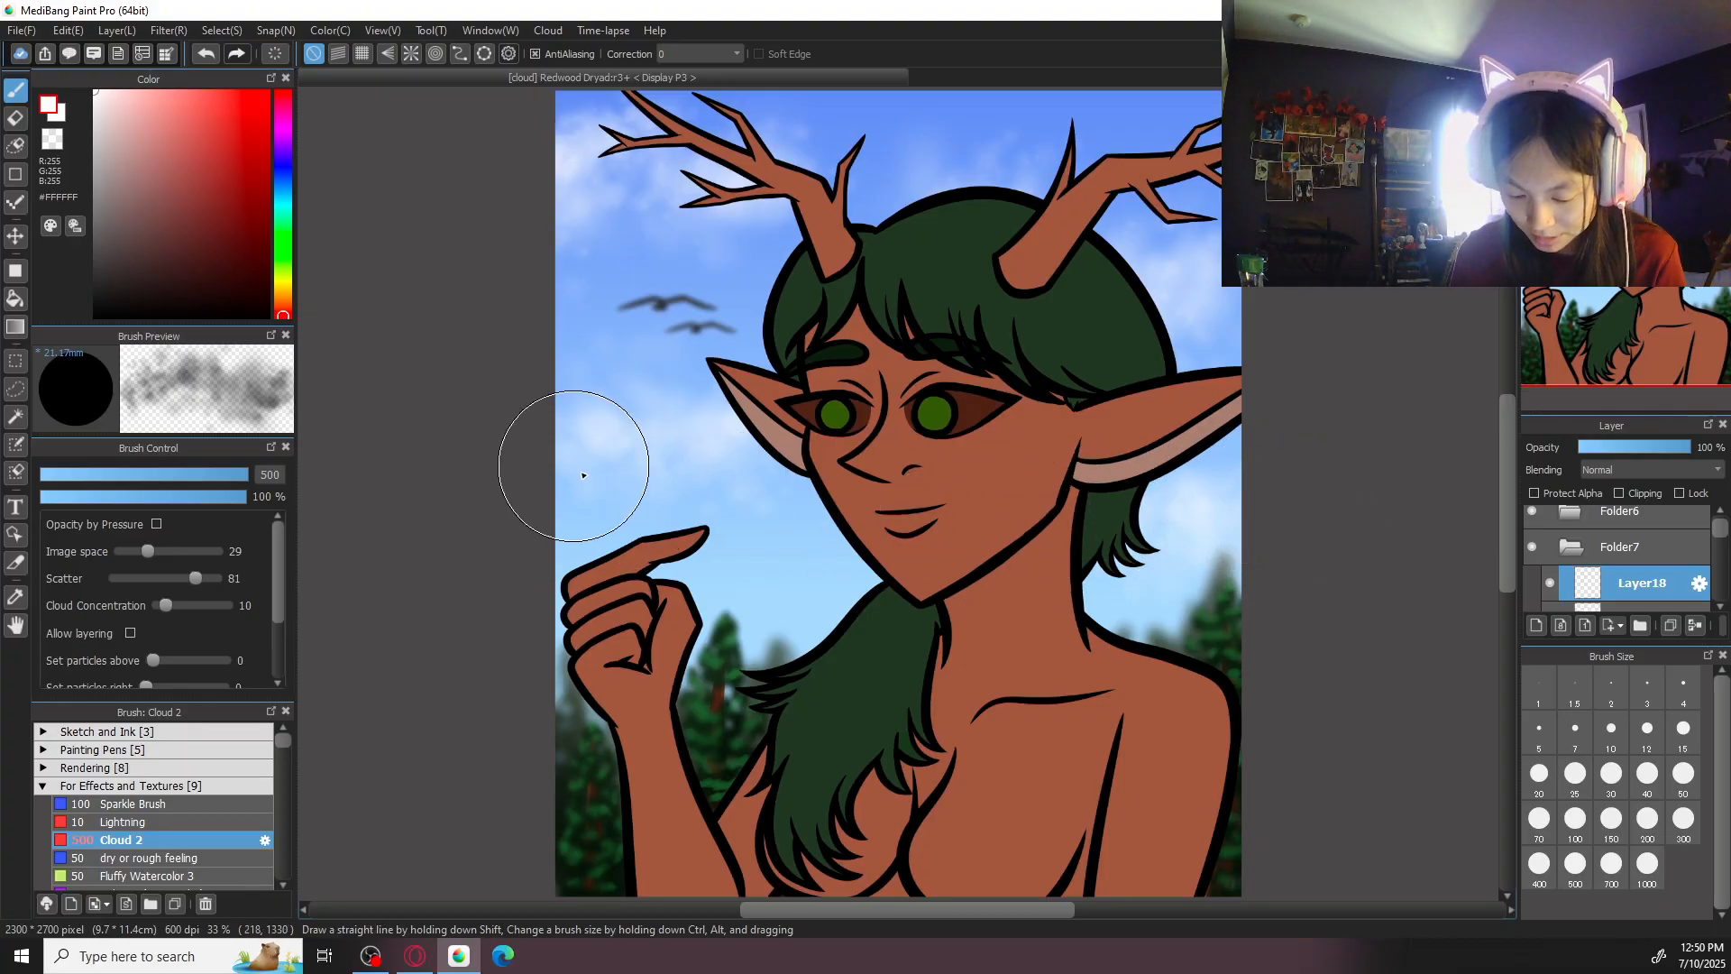
pyautogui.moveTo(1176, 261); pyautogui.dragTo(1204, 214)
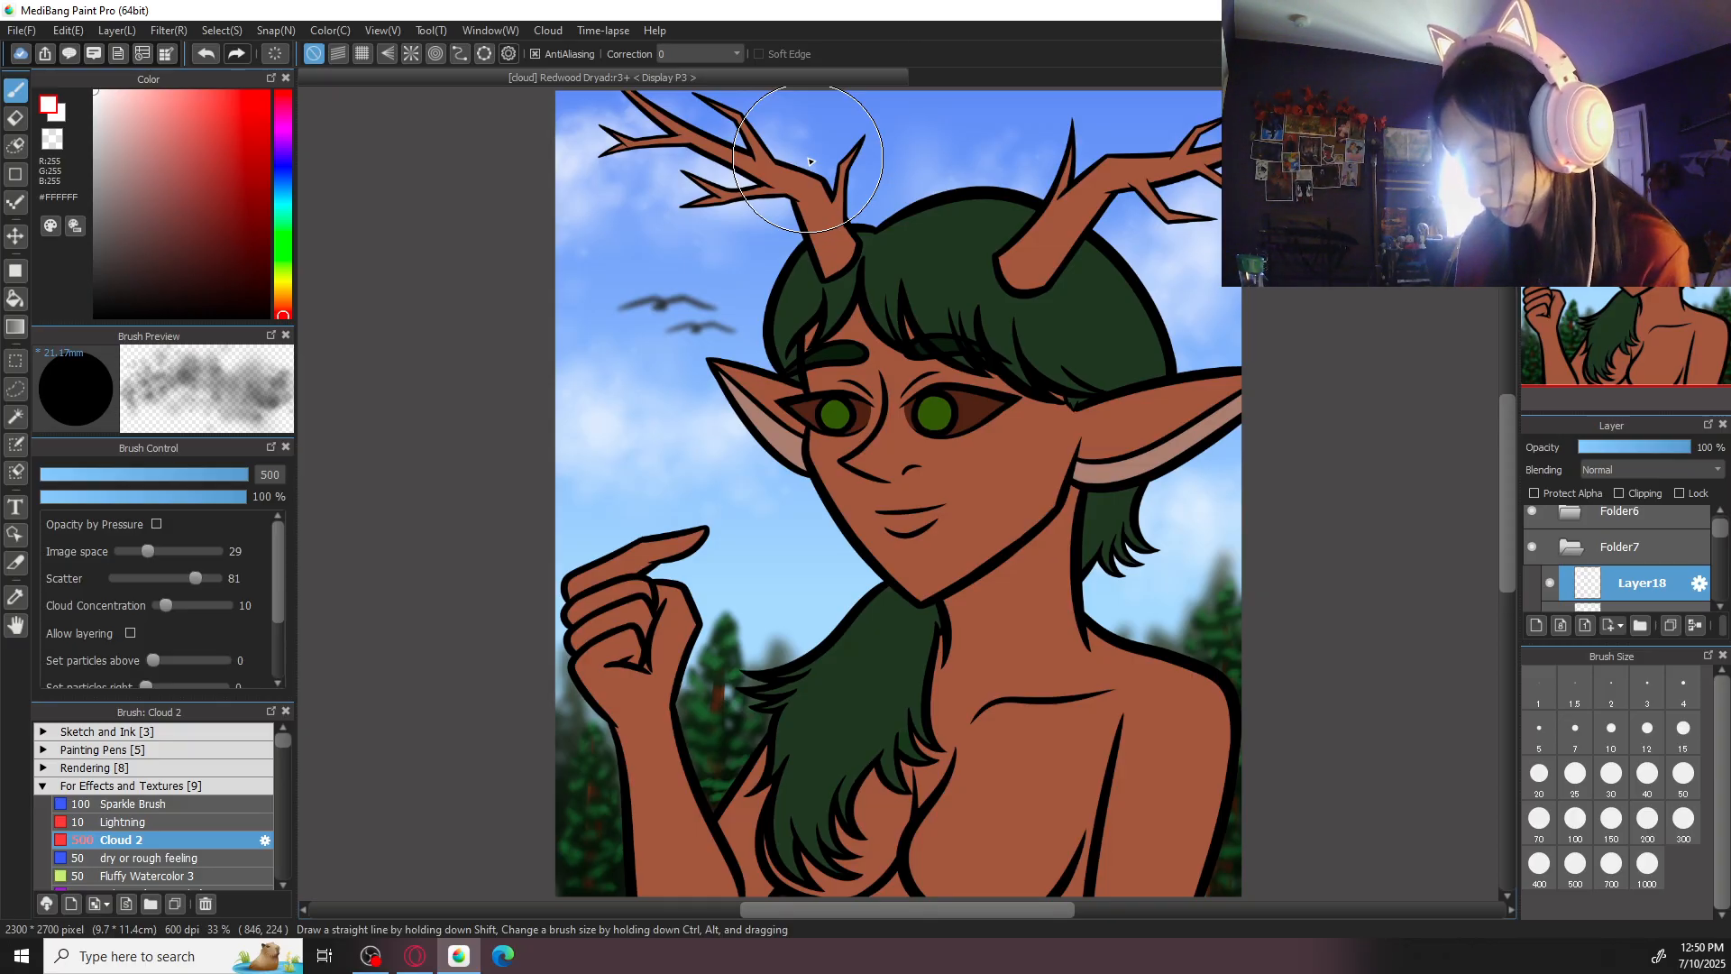
pyautogui.click(1654, 447)
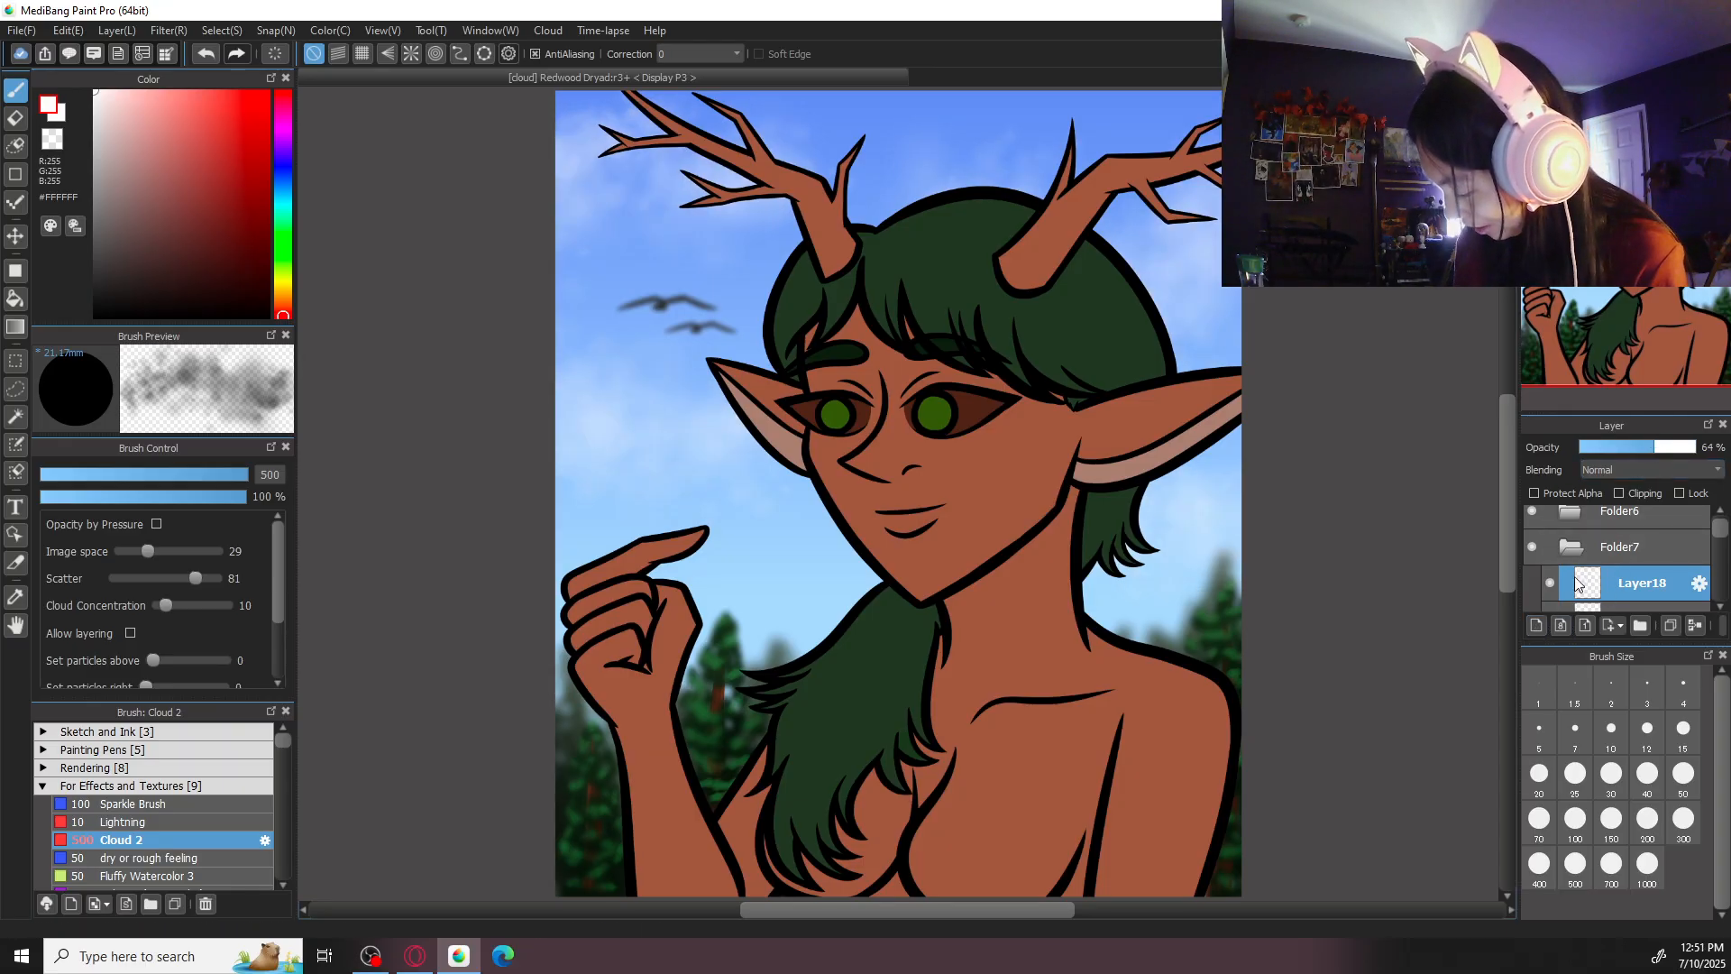
pyautogui.click(1662, 451)
# - Add another layer and paint a second set of white clouds over the sky with the size 500 Cloud 2 brush
pyautogui.click(1540, 626)
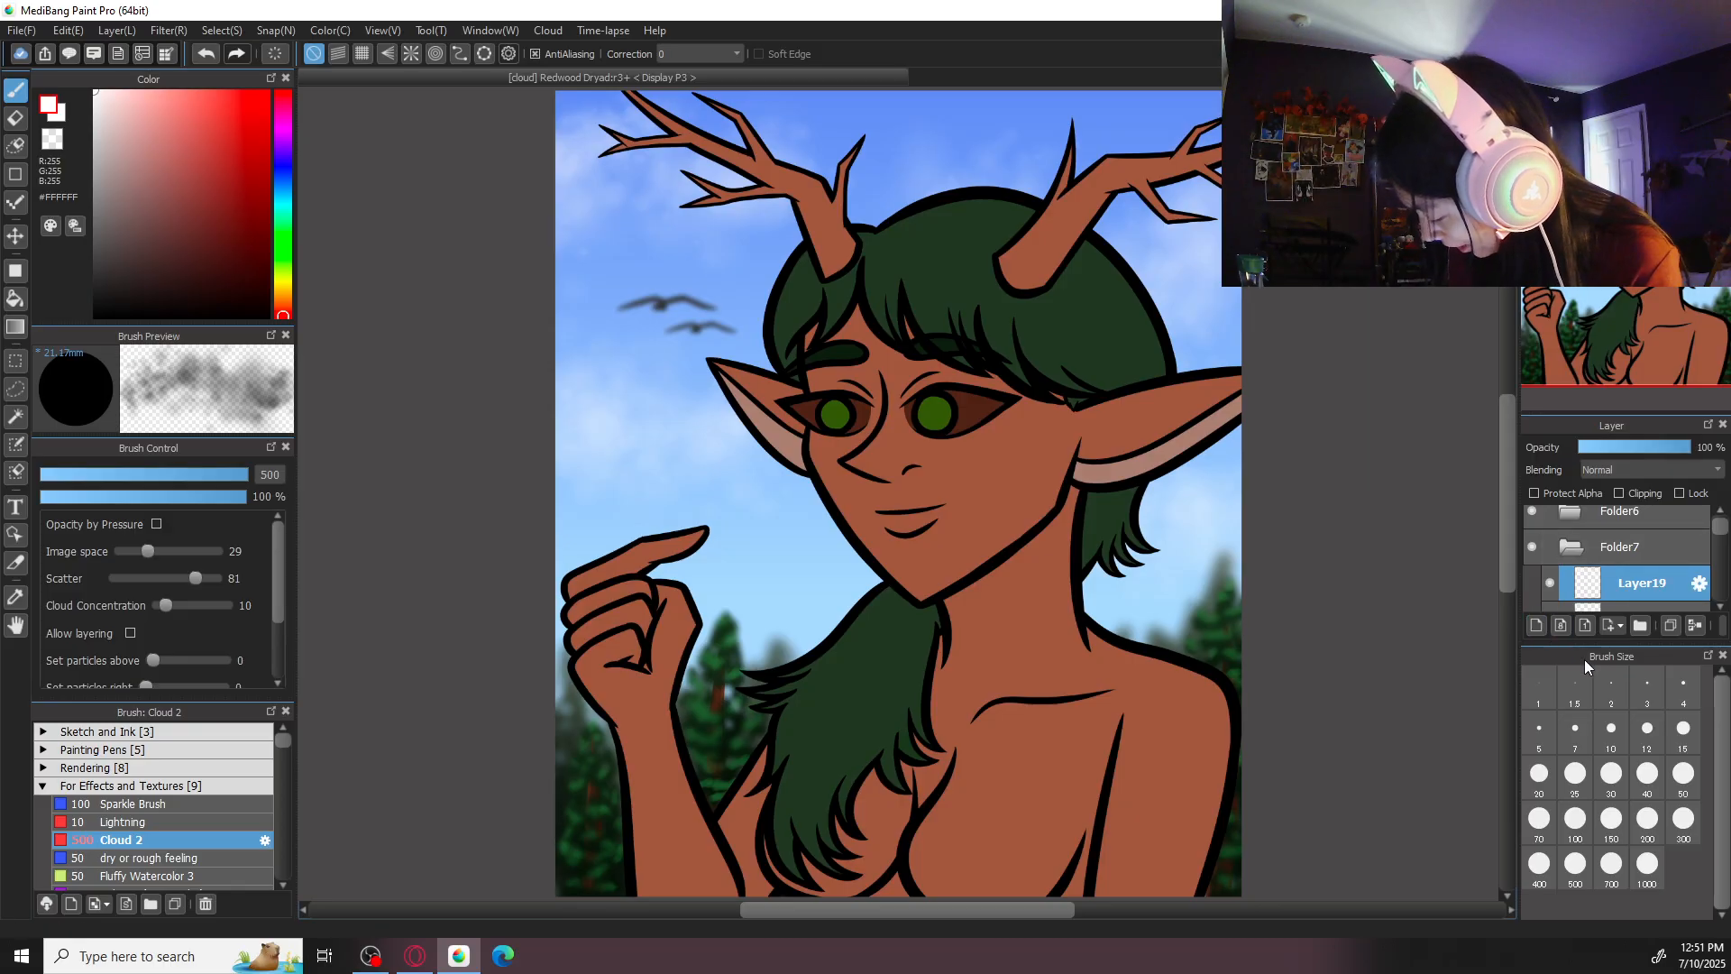
pyautogui.moveTo(649, 194)
pyautogui.mouseDown()
pyautogui.moveTo(702, 206)
pyautogui.moveTo(634, 206)
pyautogui.moveTo(682, 213)
pyautogui.moveTo(651, 216)
pyautogui.moveTo(753, 217)
pyautogui.mouseUp()
pyautogui.moveTo(1226, 244); pyautogui.dragTo(1213, 304)
pyautogui.moveTo(1252, 518)
pyautogui.mouseDown()
pyautogui.moveTo(1211, 563)
pyautogui.moveTo(1260, 535)
pyautogui.mouseUp()
pyautogui.hotkey('ctrl', 'z')
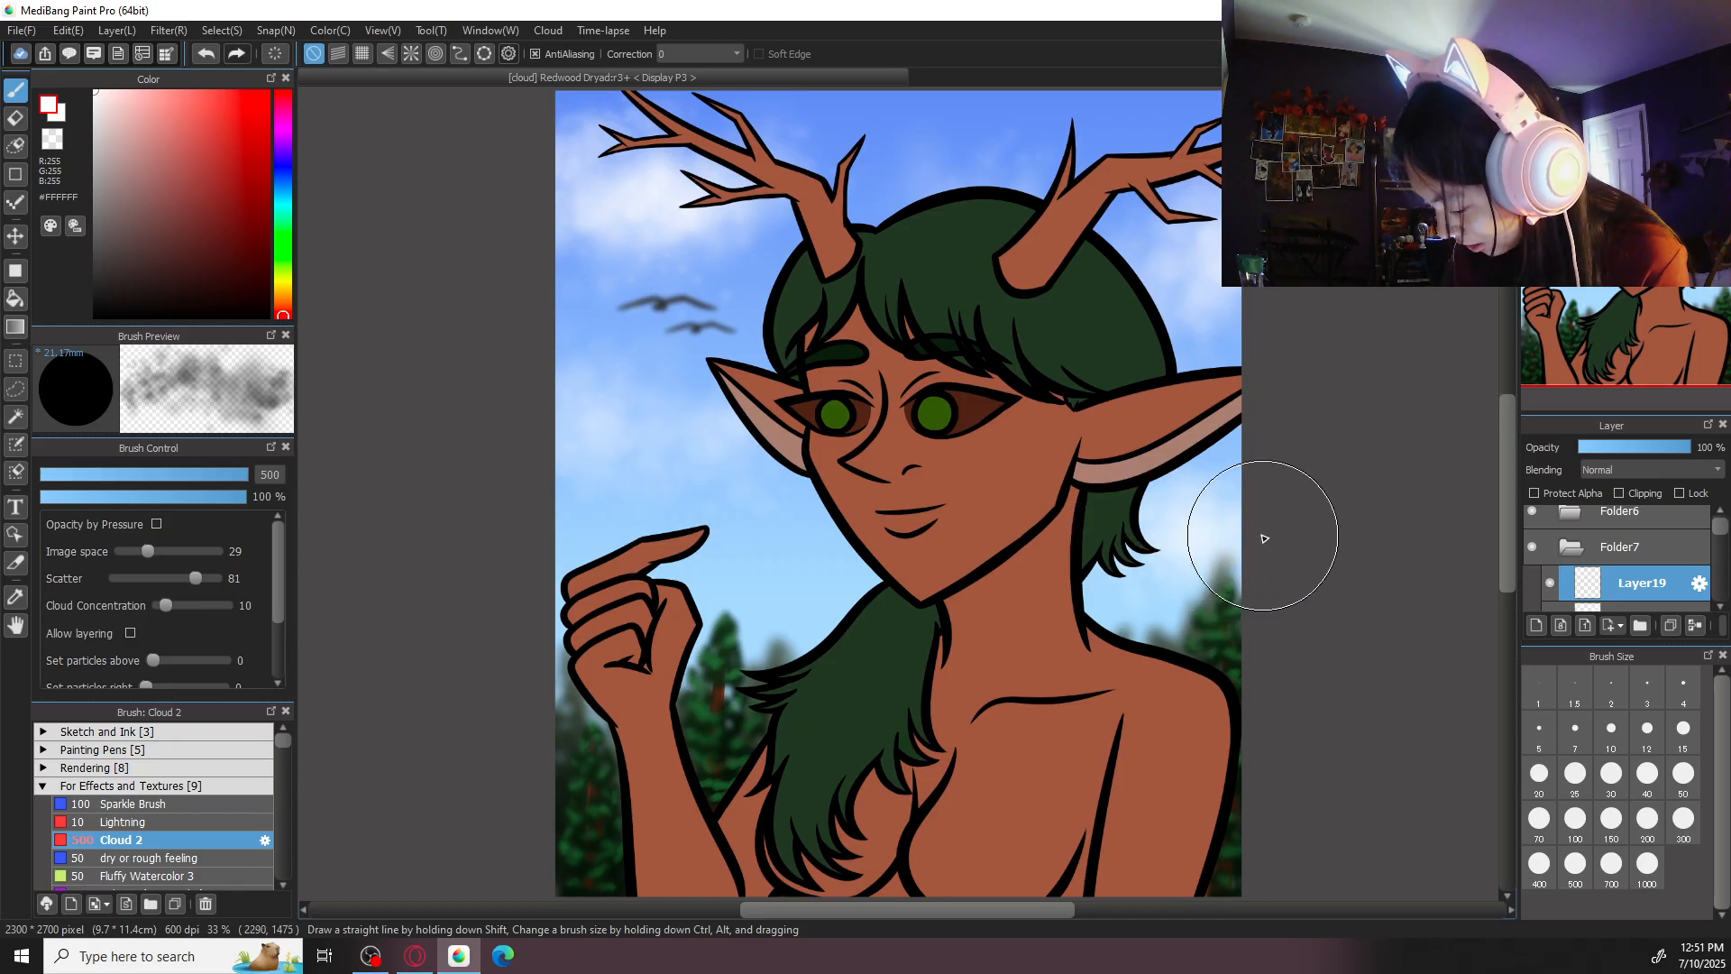
pyautogui.moveTo(606, 488); pyautogui.dragTo(710, 481)
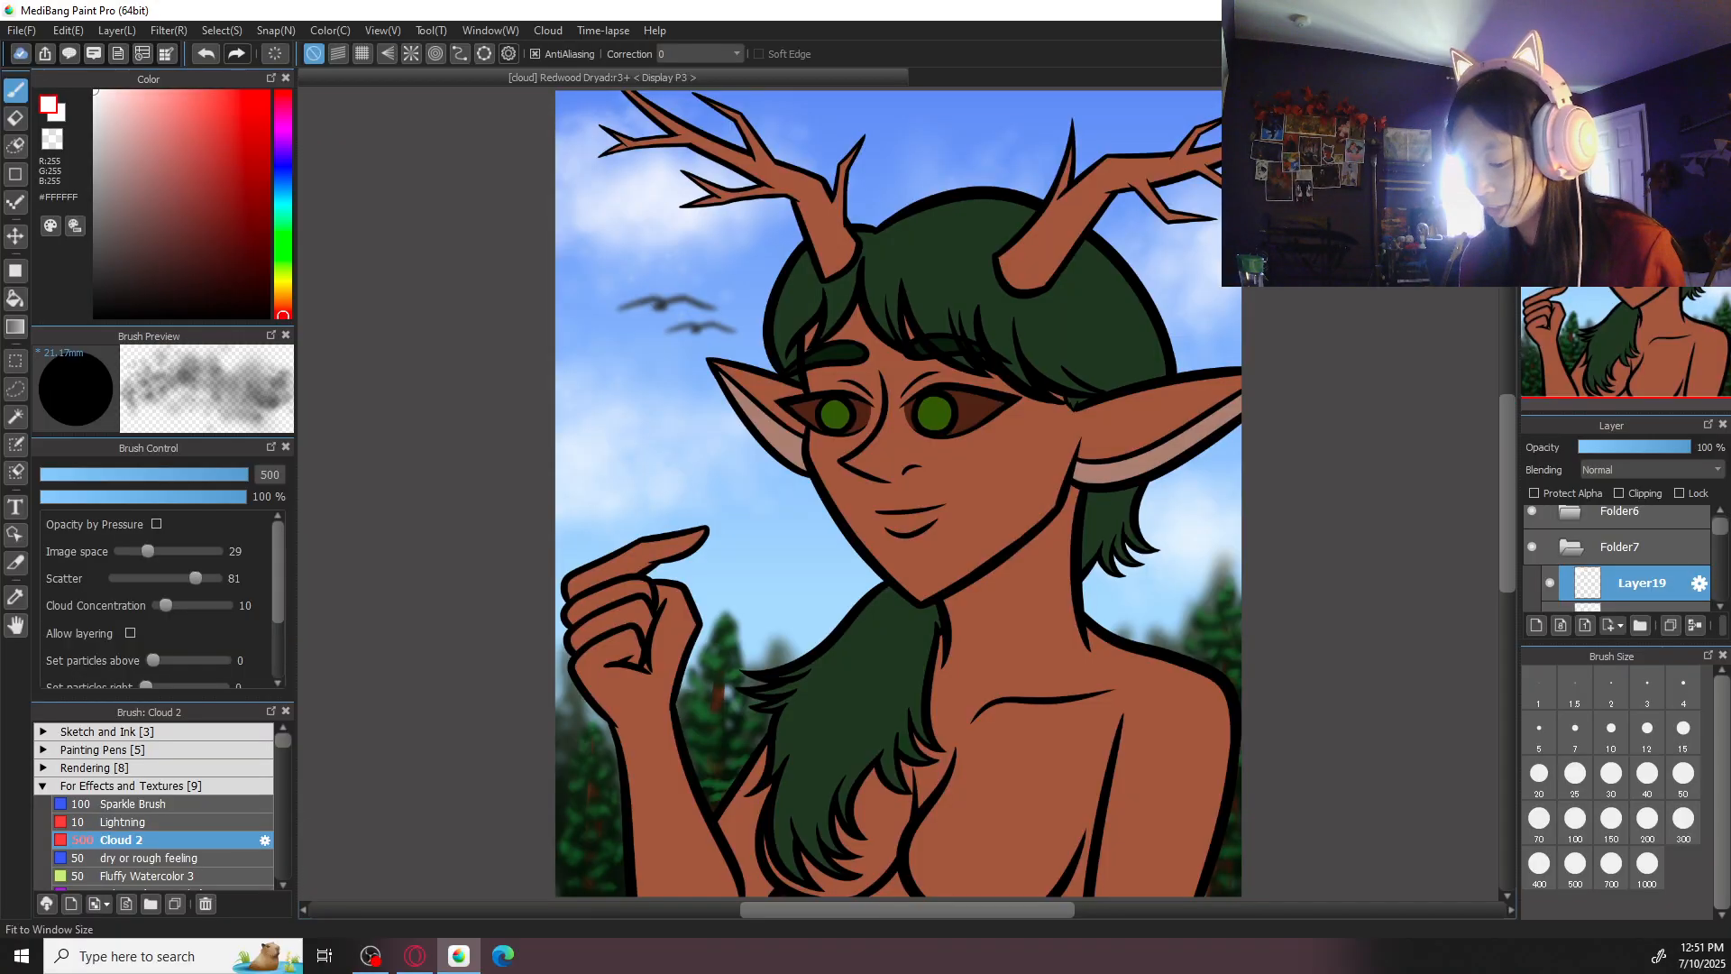
# - Set the second cloud layer's opacity to 85% and save the illustration to the cloud
pyautogui.click(1681, 447)
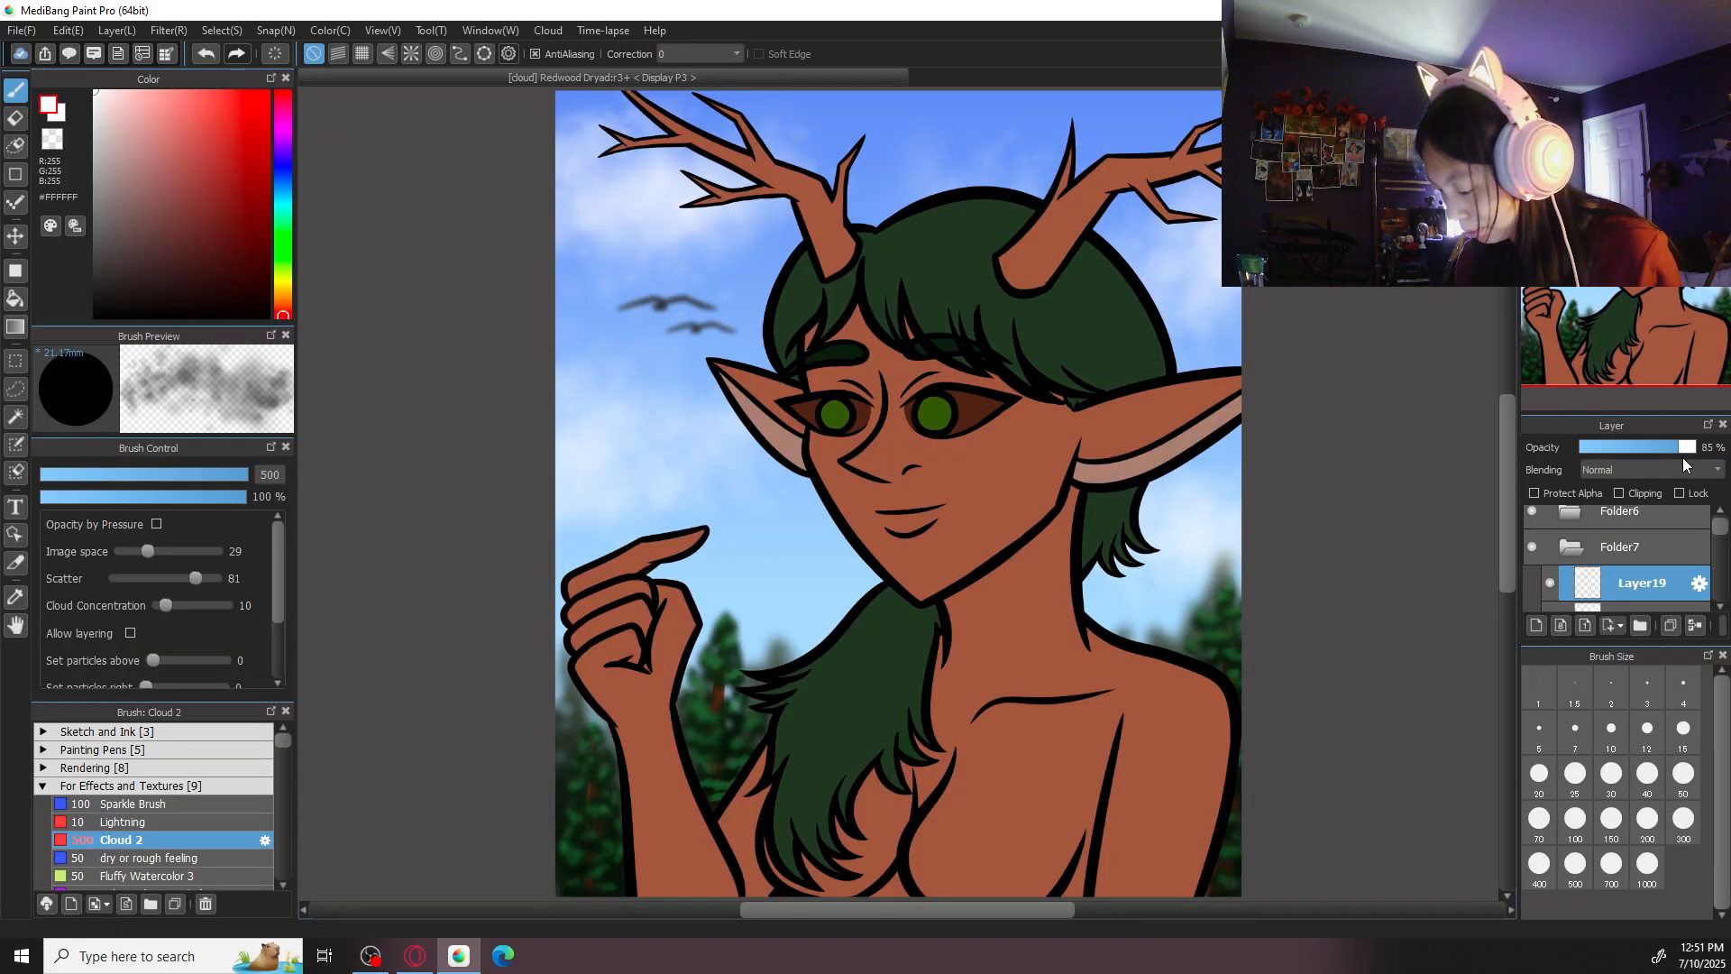
pyautogui.click(1677, 449)
pyautogui.hotkey('ctrl', 's')
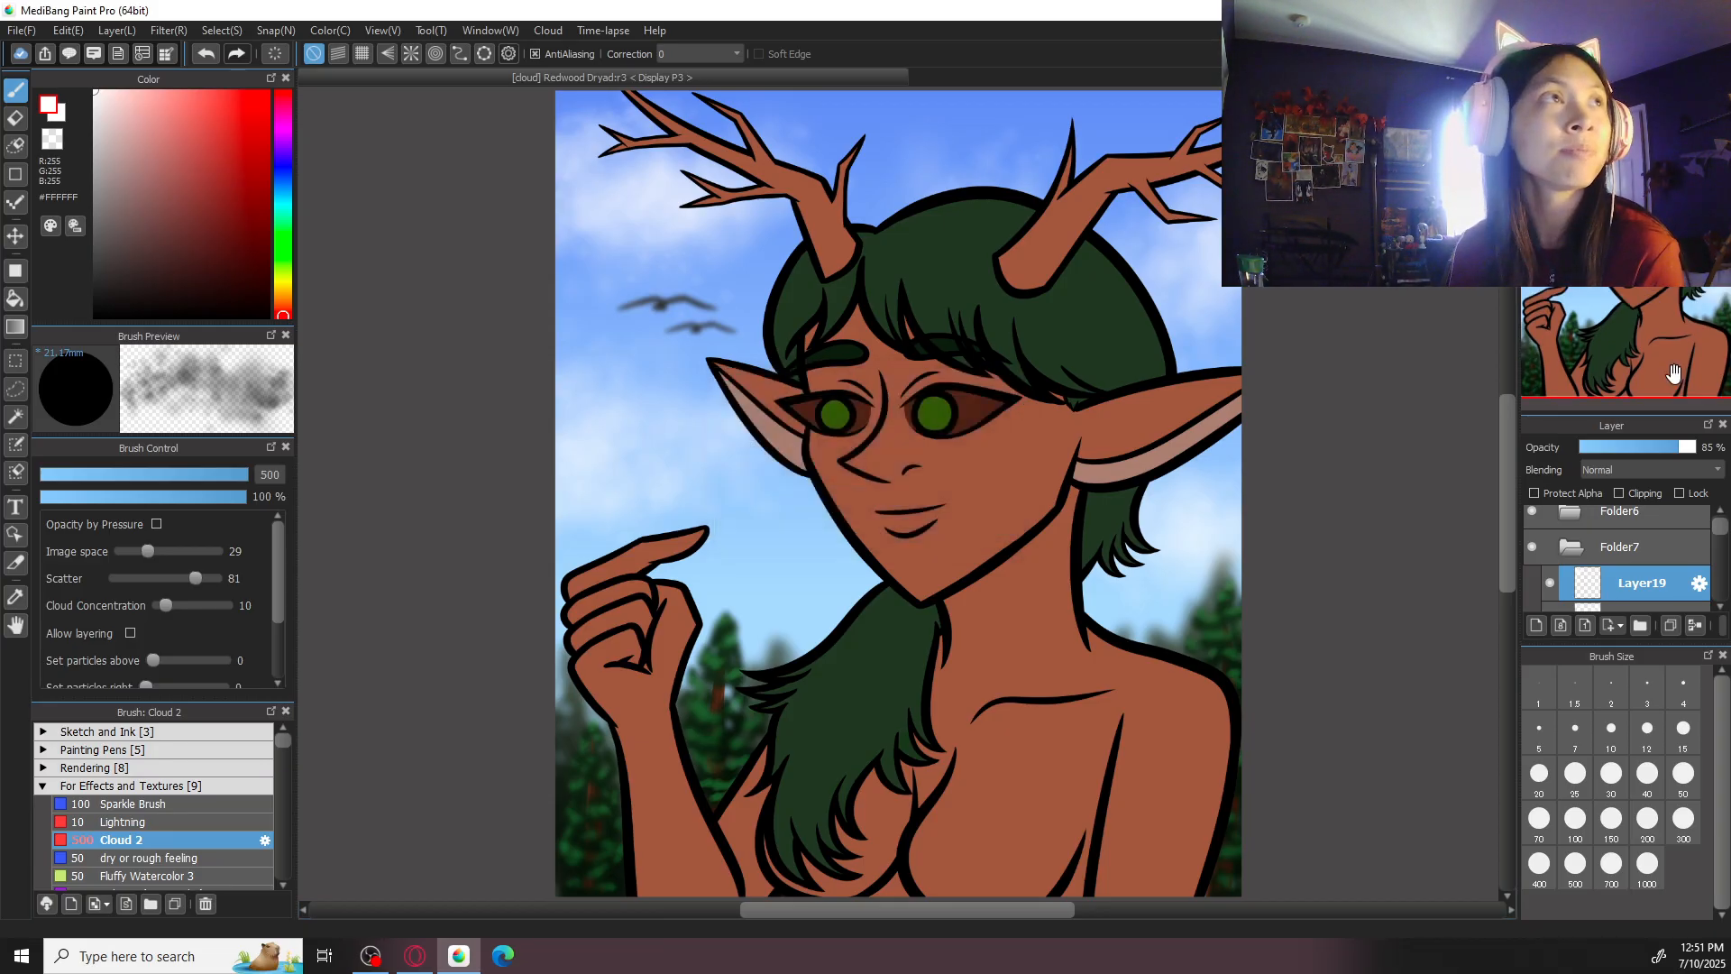
# - Select both cloud layers and move them together below Layer15 in Folder7
pyautogui.moveTo(1723, 536); pyautogui.dragTo(1722, 545)
pyautogui.click(1652, 563)
pyautogui.keyDown('ctrl'); pyautogui.click(1659, 534); pyautogui.keyUp('ctrl')
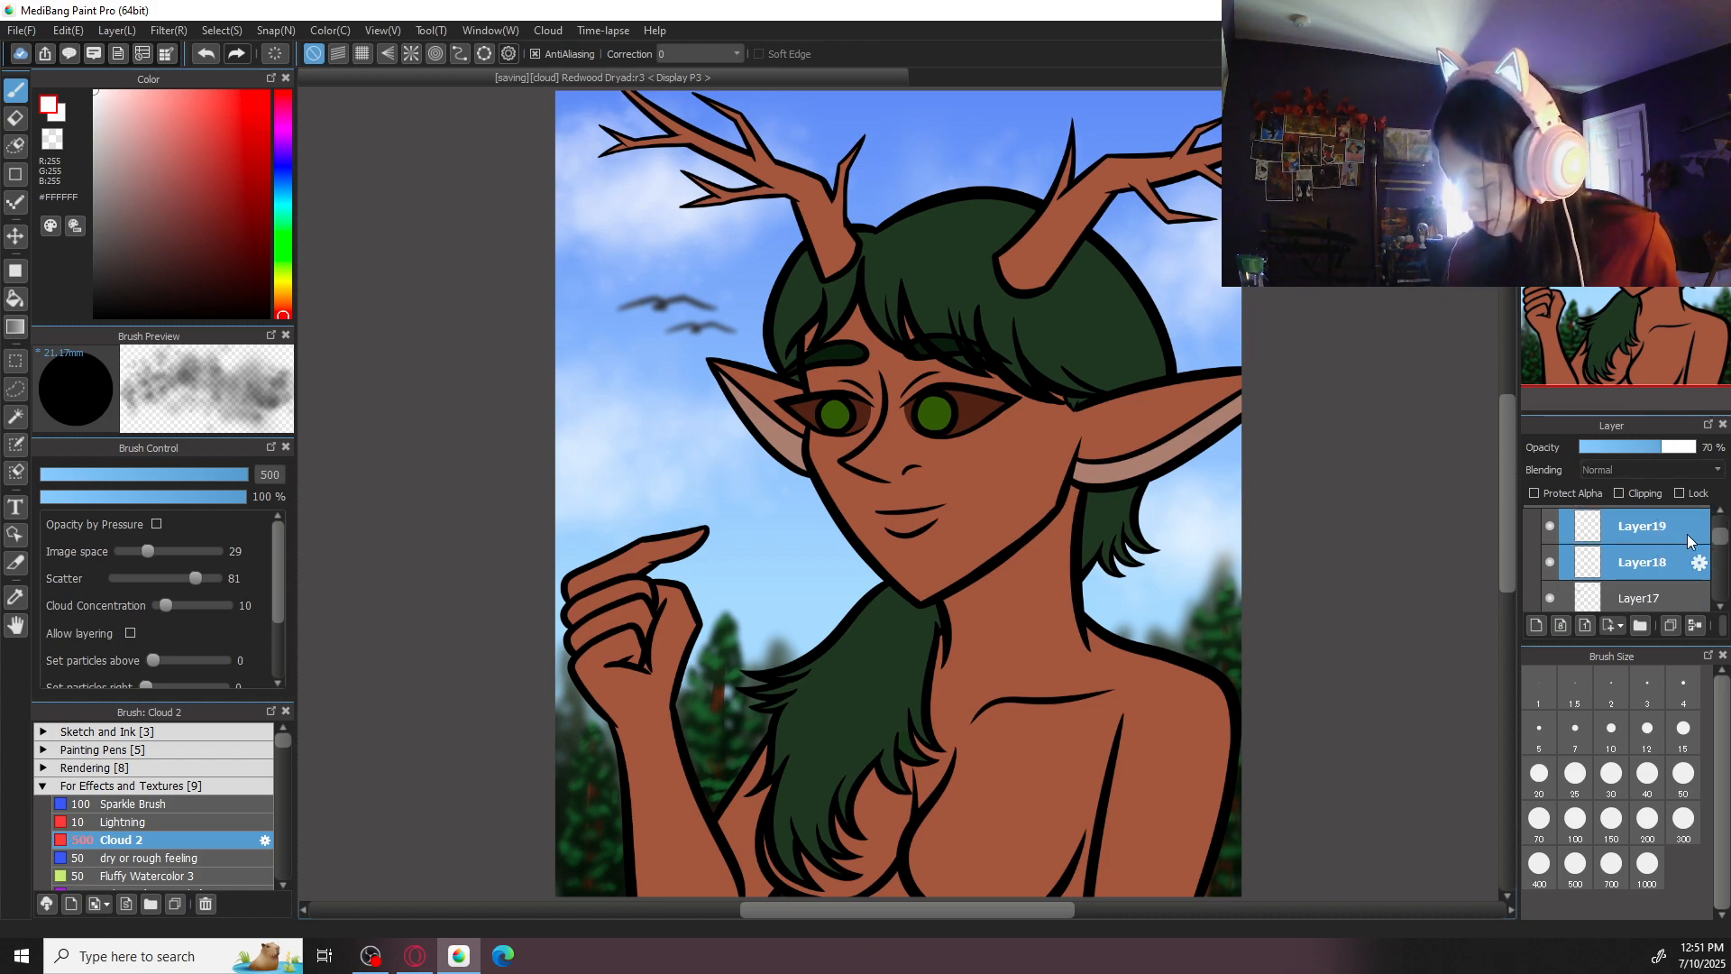
pyautogui.moveTo(1656, 536)
pyautogui.mouseDown()
pyautogui.moveTo(1648, 641)
pyautogui.moveTo(1644, 539)
pyautogui.moveTo(1648, 581)
pyautogui.moveTo(1649, 557)
pyautogui.moveTo(1643, 576)
pyautogui.moveTo(1721, 589)
pyautogui.moveTo(1658, 561)
pyautogui.mouseUp()
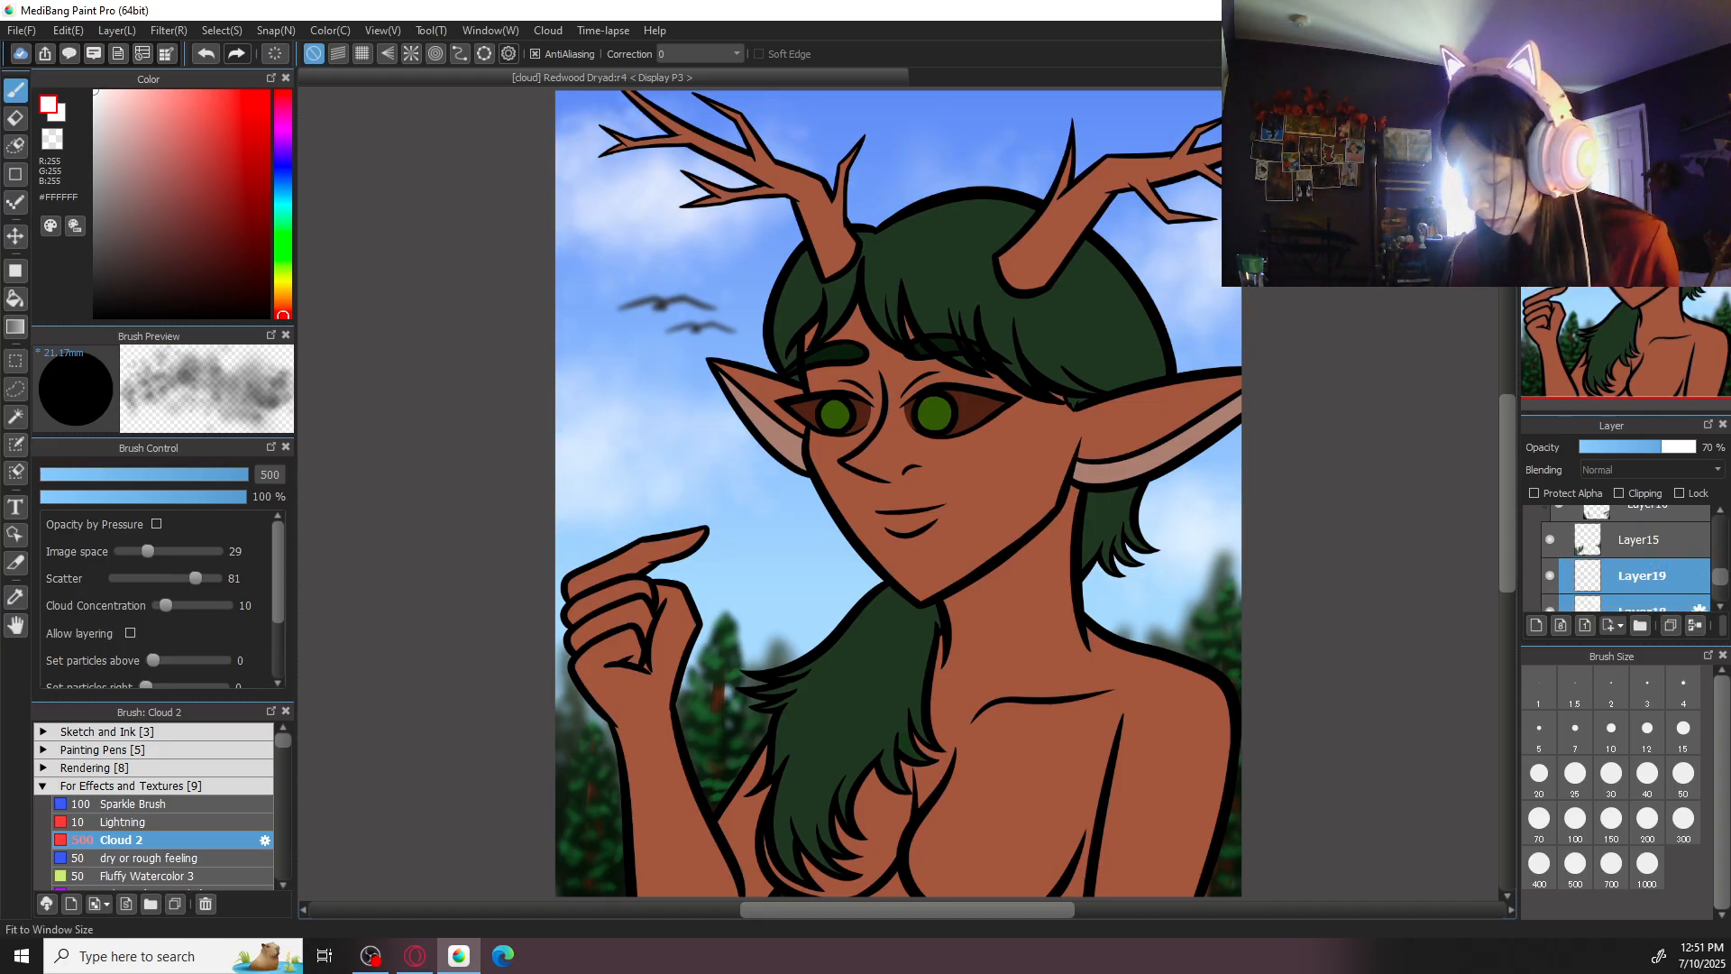
# - Collapse the background folder Folder7 and expand Folder6 to show its line-art and sketch layers
pyautogui.click(1561, 99)
pyautogui.moveTo(1717, 575); pyautogui.dragTo(1718, 519)
pyautogui.click(1573, 561)
pyautogui.click(1574, 526)
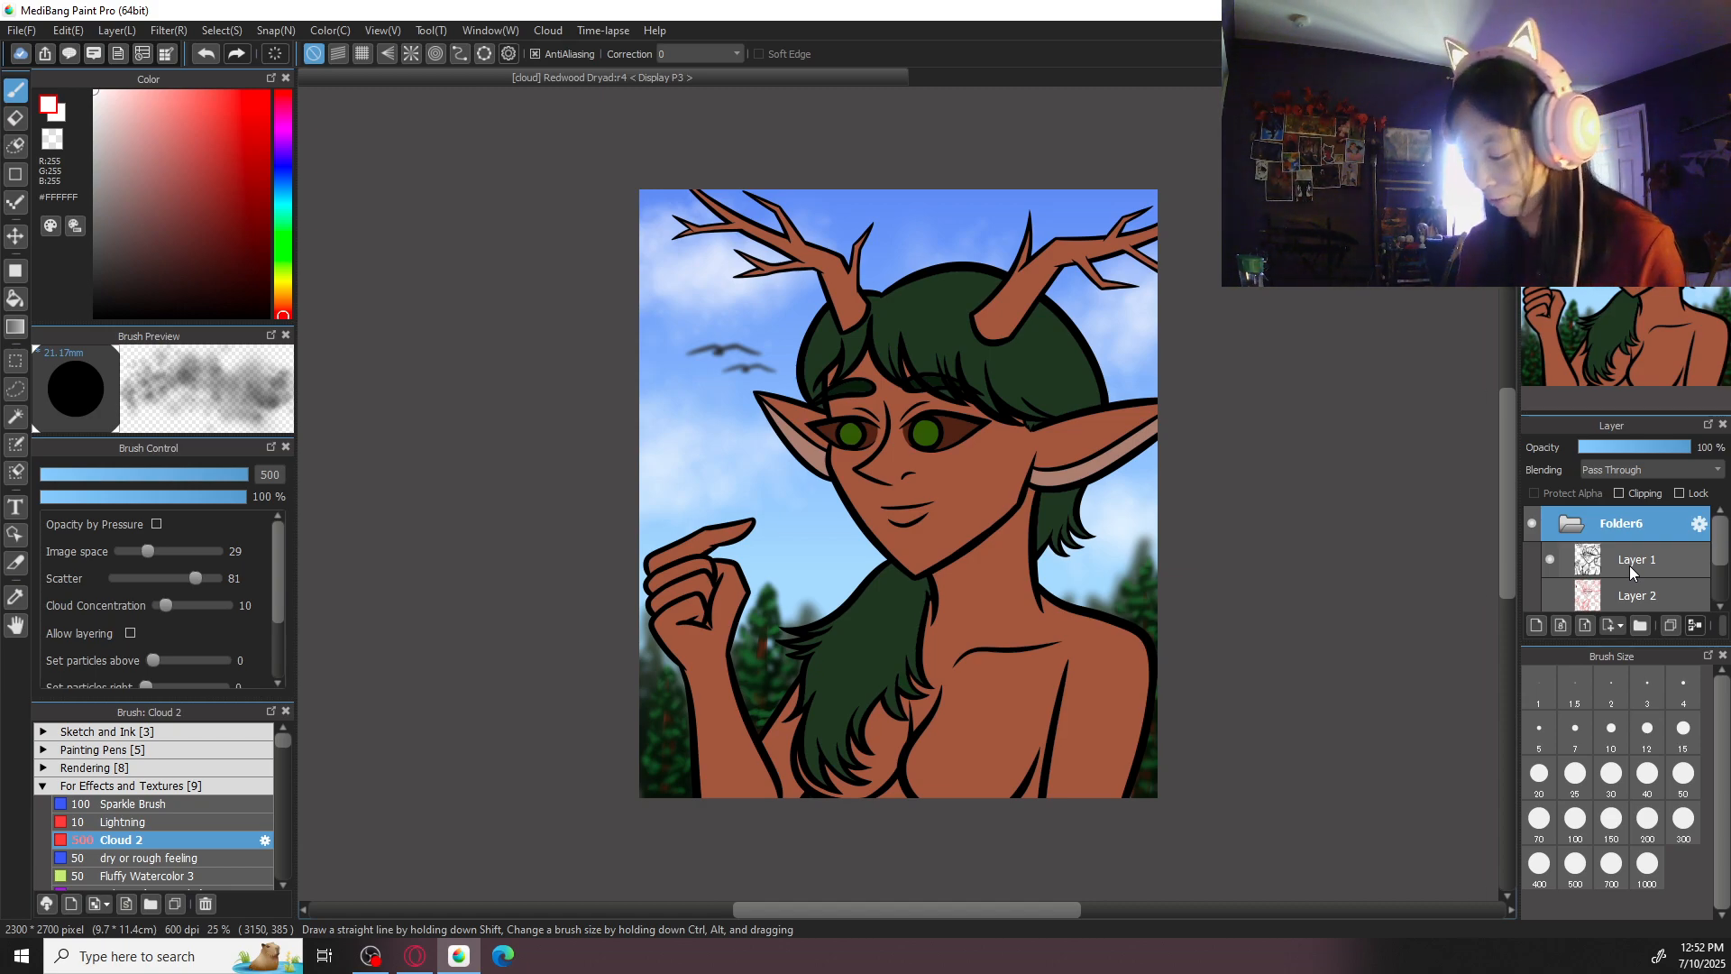
pyautogui.hotkey('ctrl', '+')
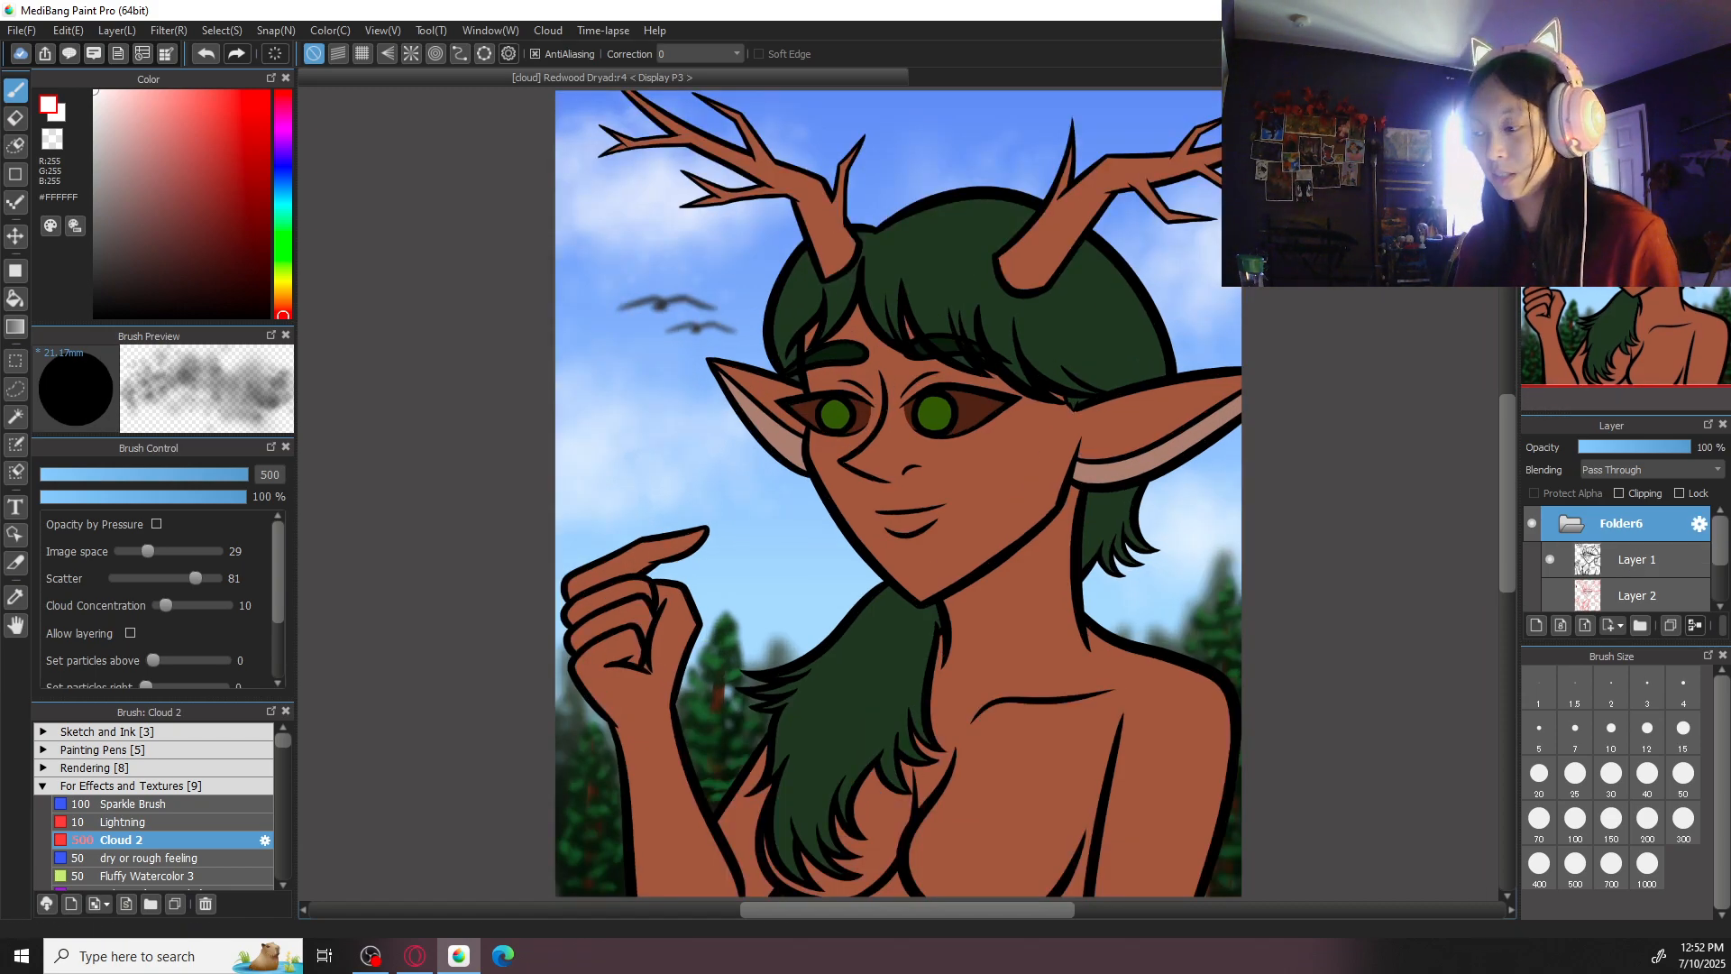
# - Create a new blank image of 2000 by 2000 pixels at 350 dpi
pyautogui.hotkey('ctrl', 'n')
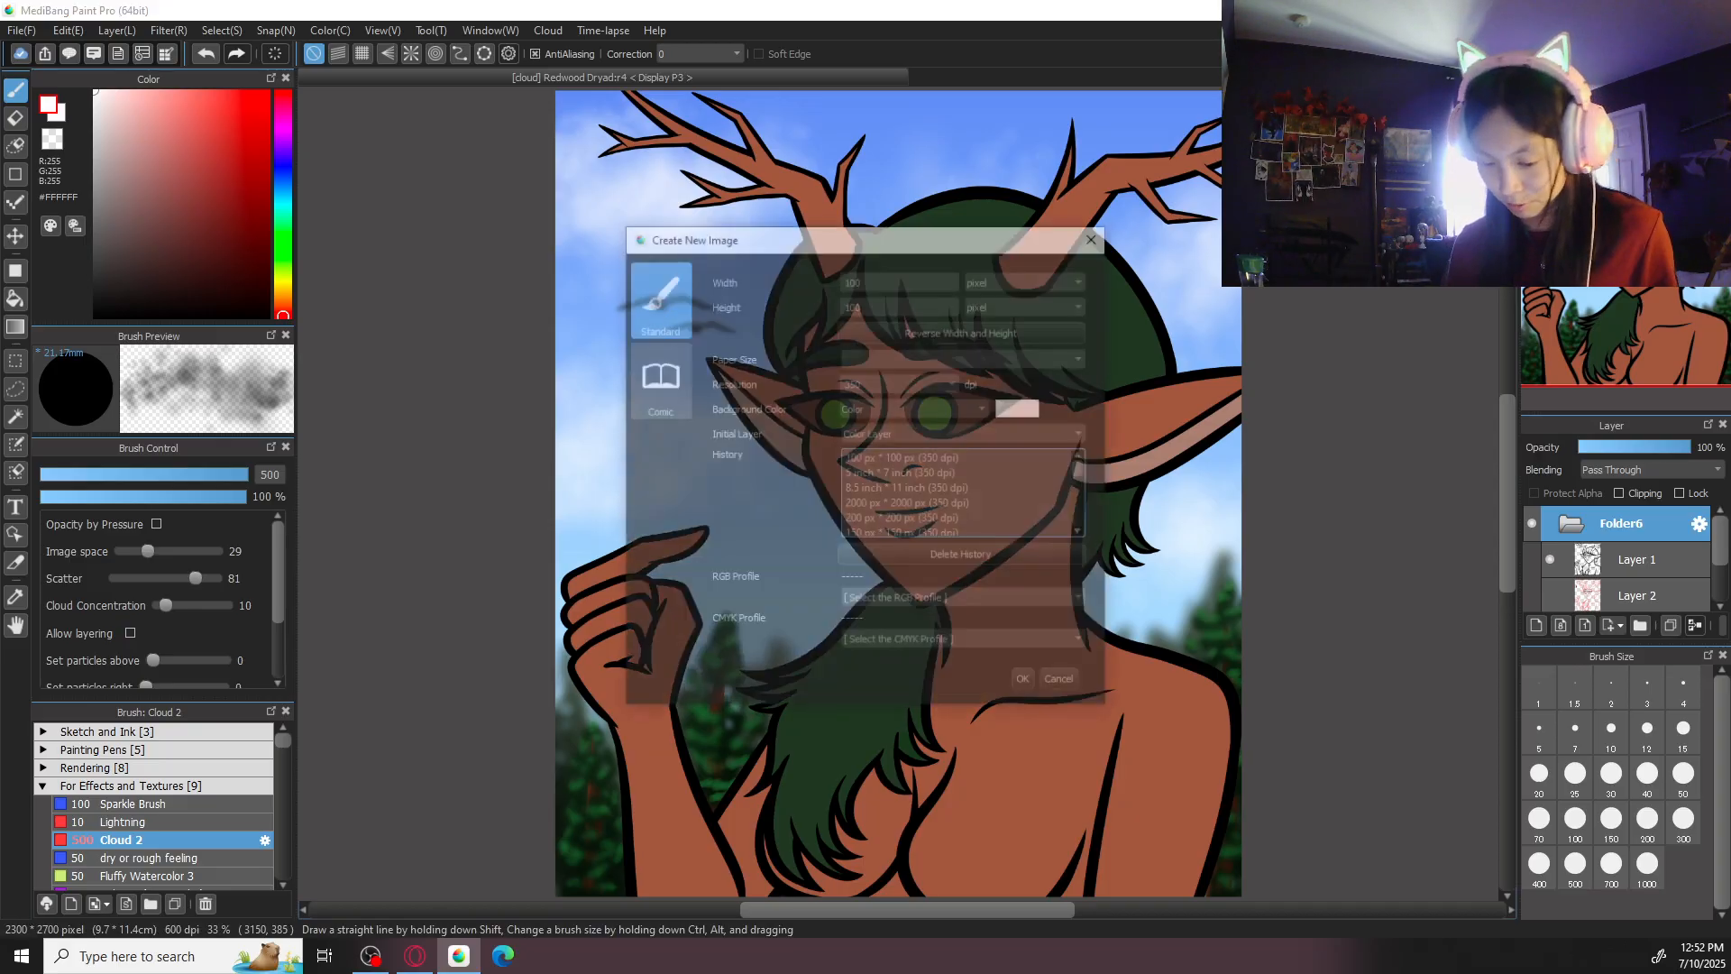
pyautogui.doubleClick(893, 279)
pyautogui.write('2')
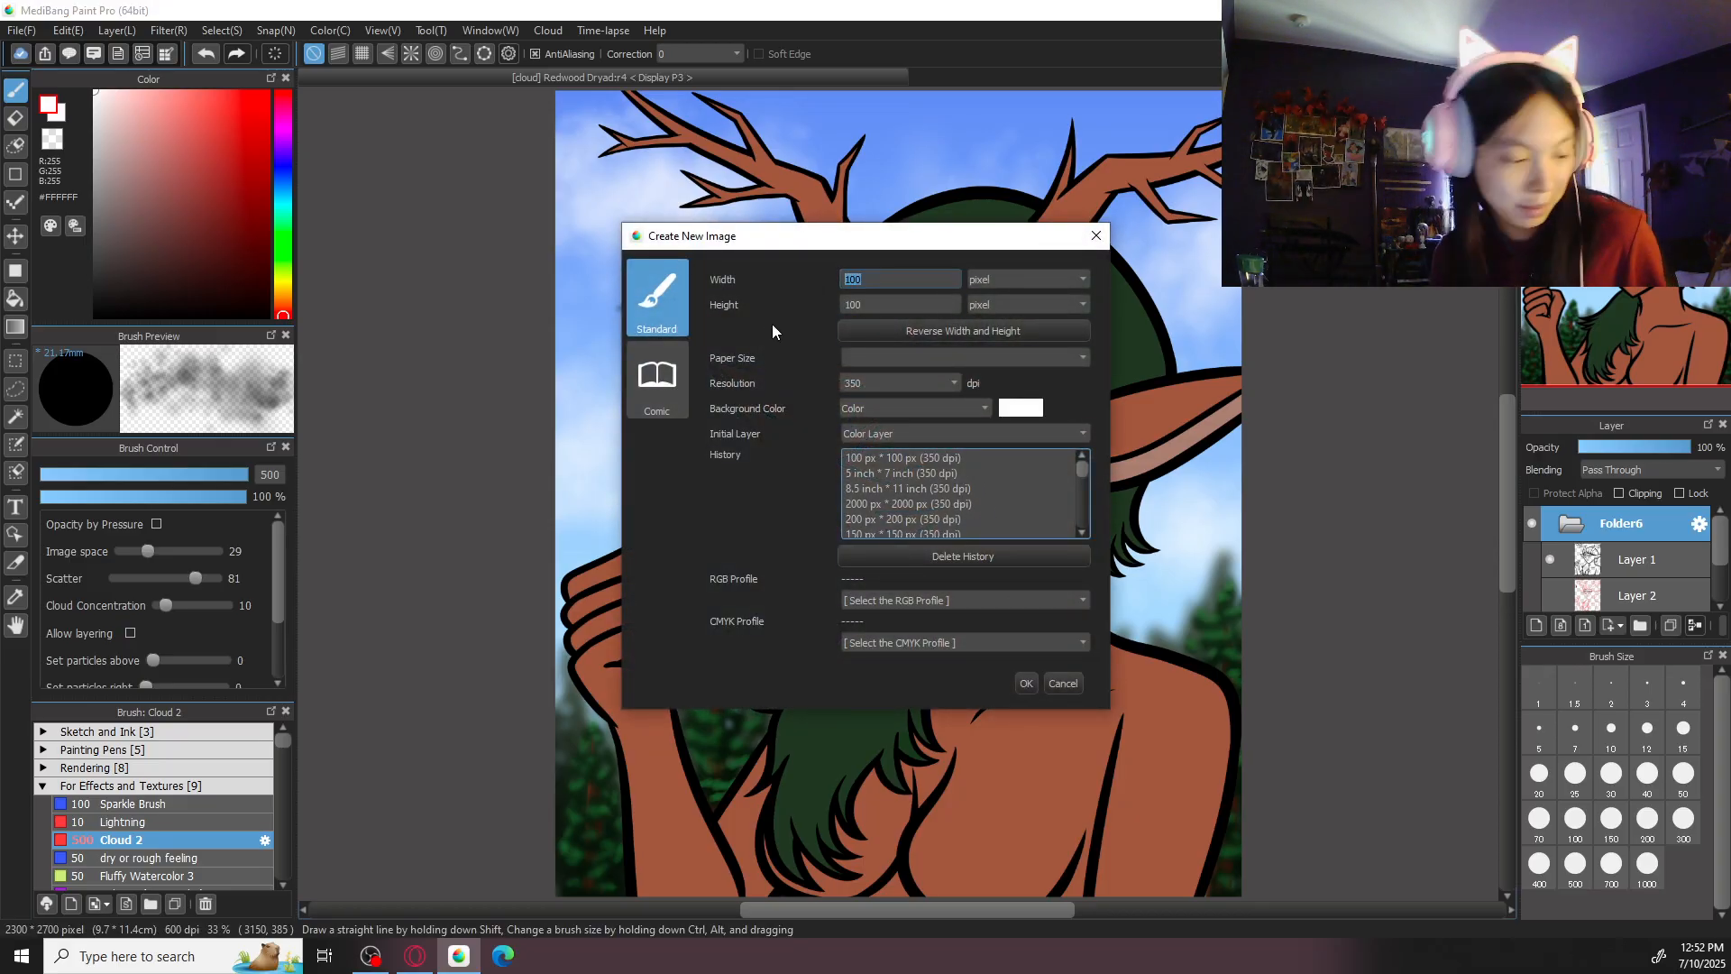
pyautogui.write('000')
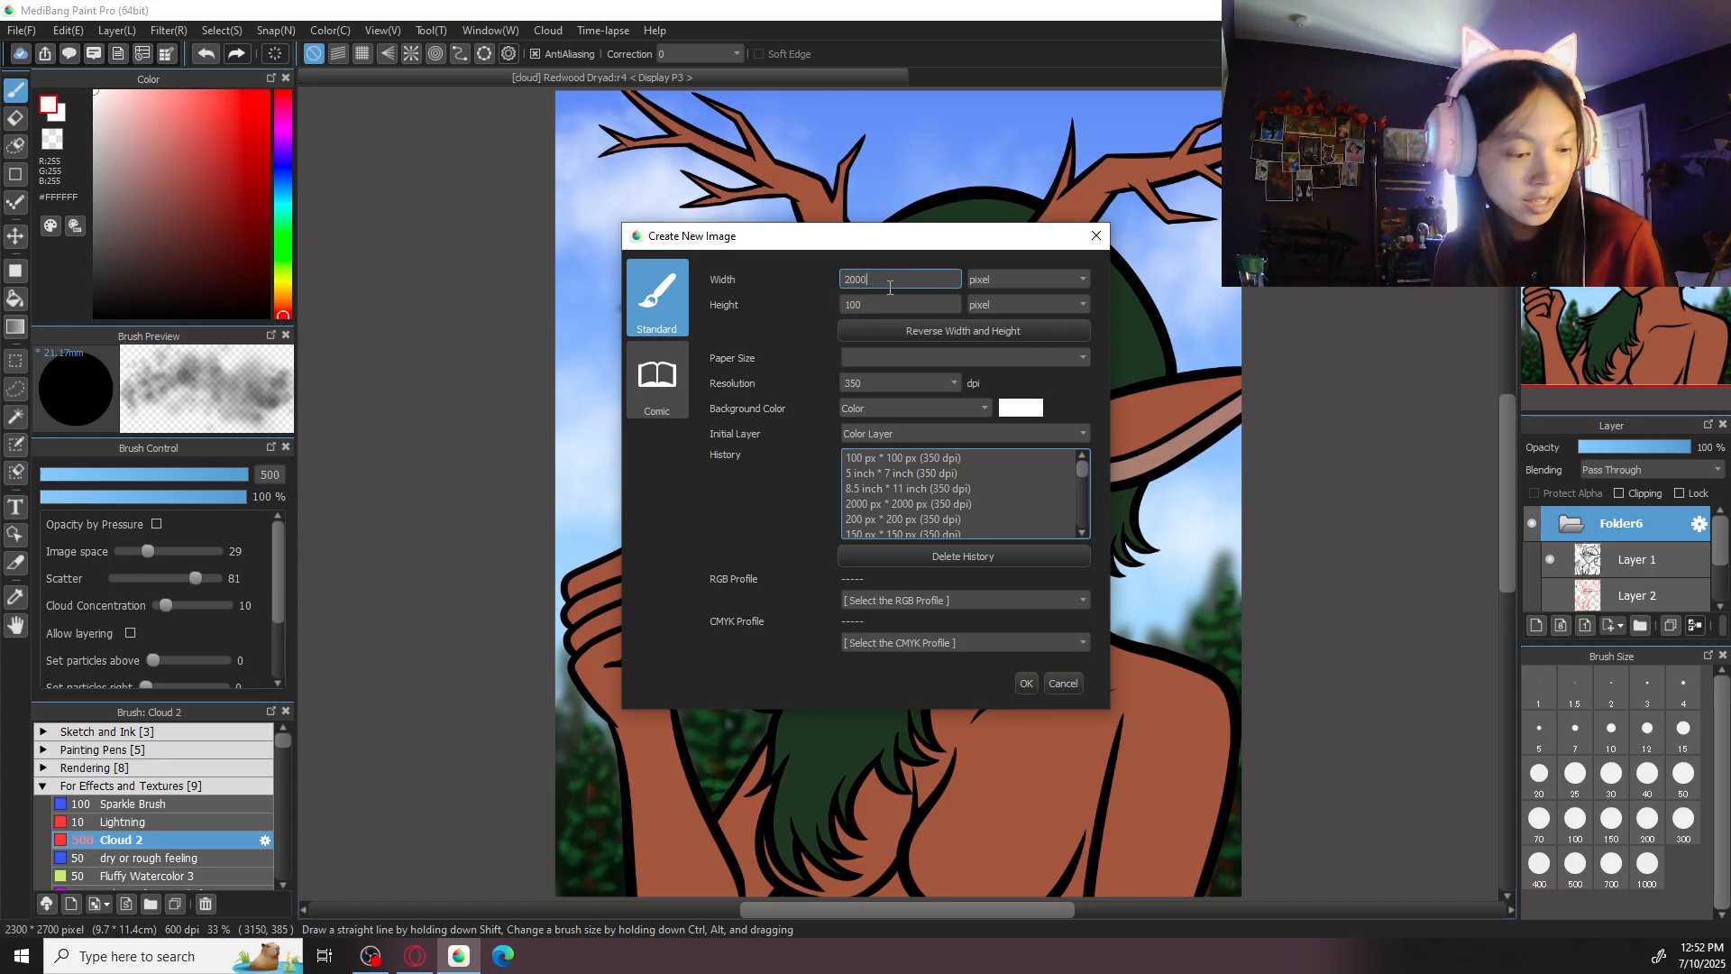
pyautogui.press('Tab')
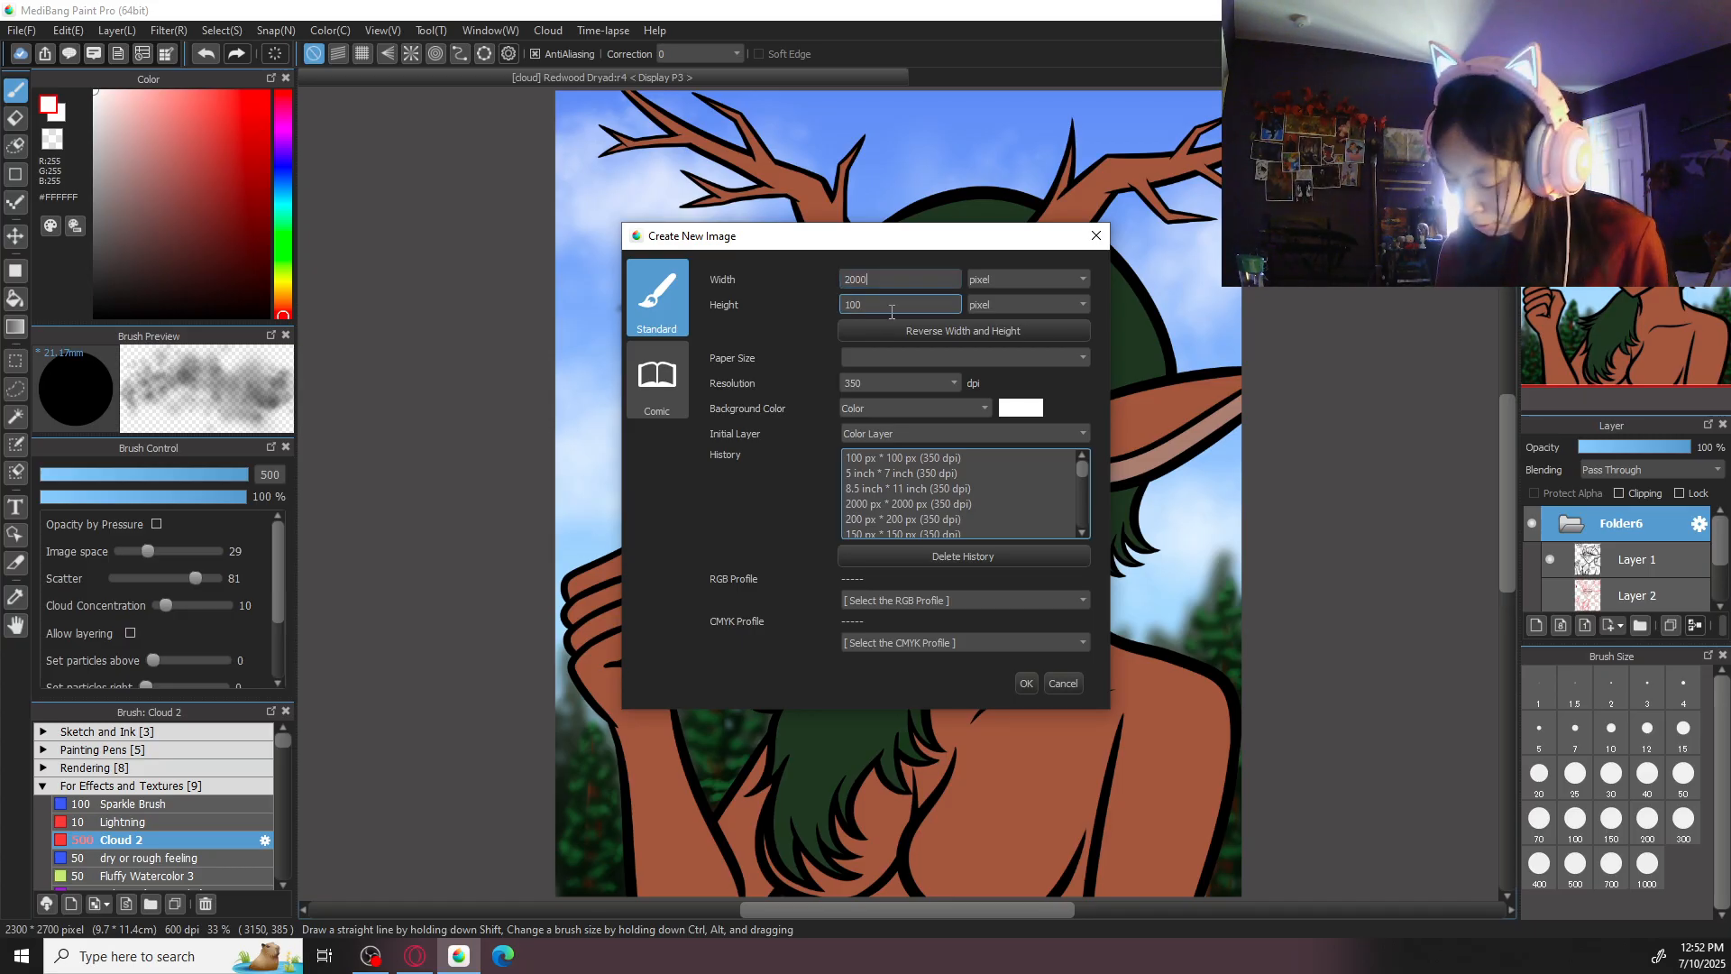
pyautogui.write('2000')
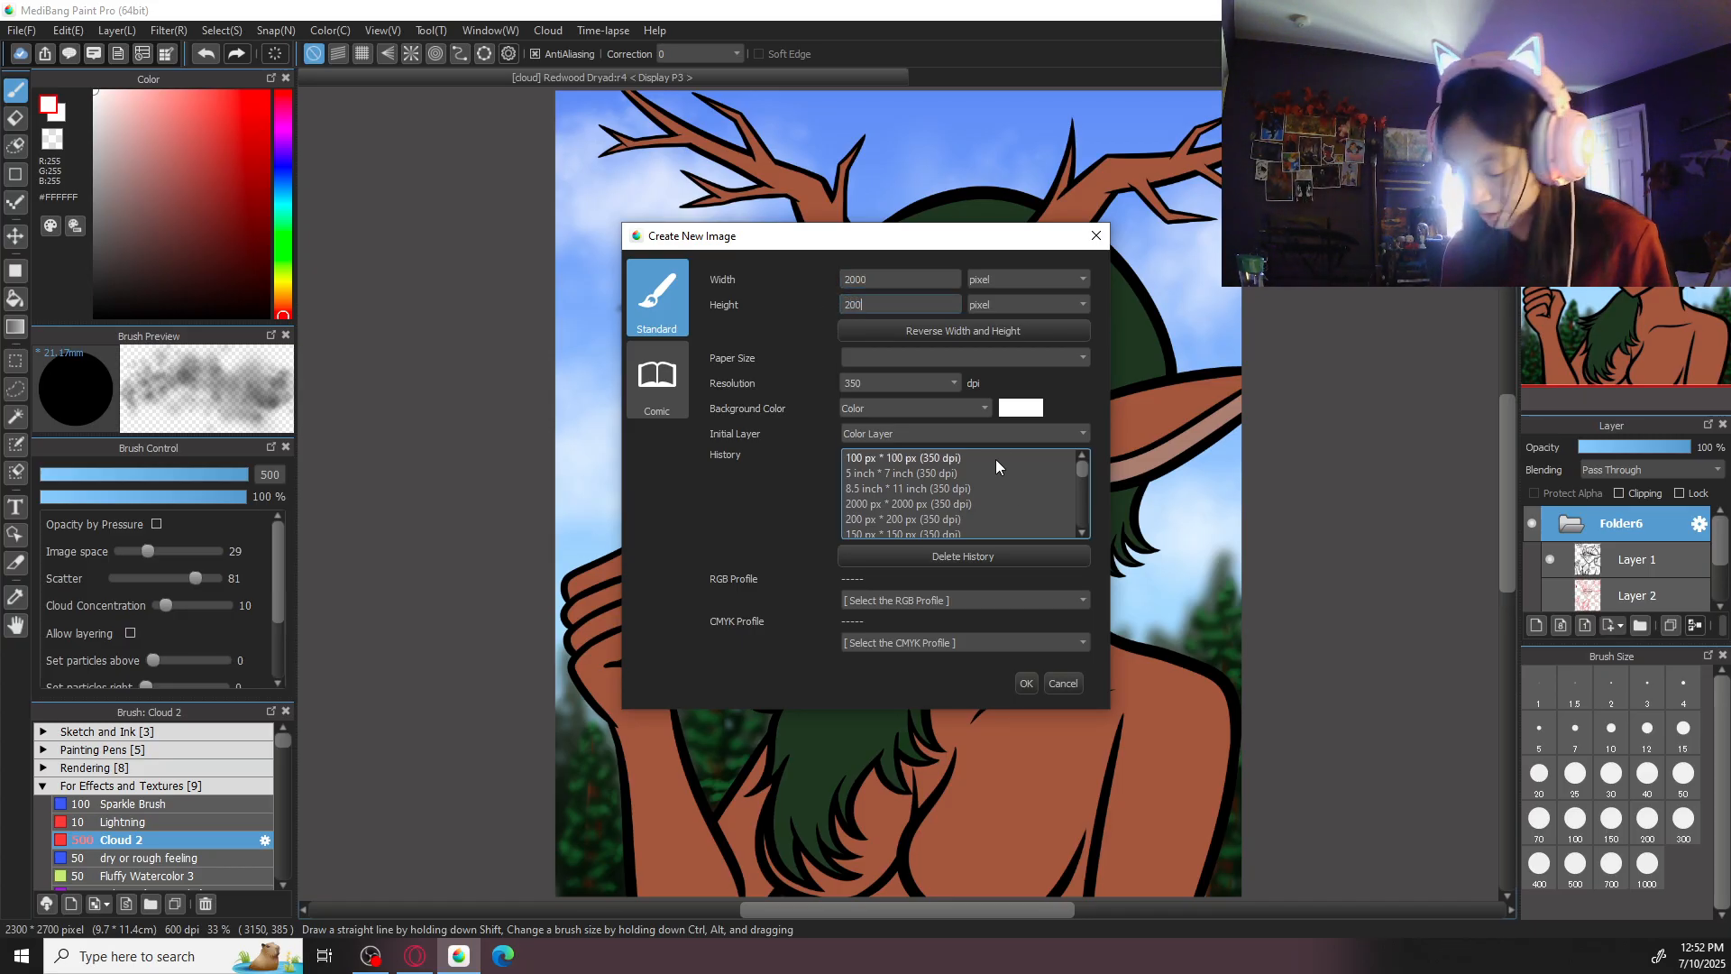
pyautogui.click(1026, 683)
# - Set the drawing colour to a light violet-blue, #6B78FF
pyautogui.moveTo(101, 185); pyautogui.dragTo(15, 271)
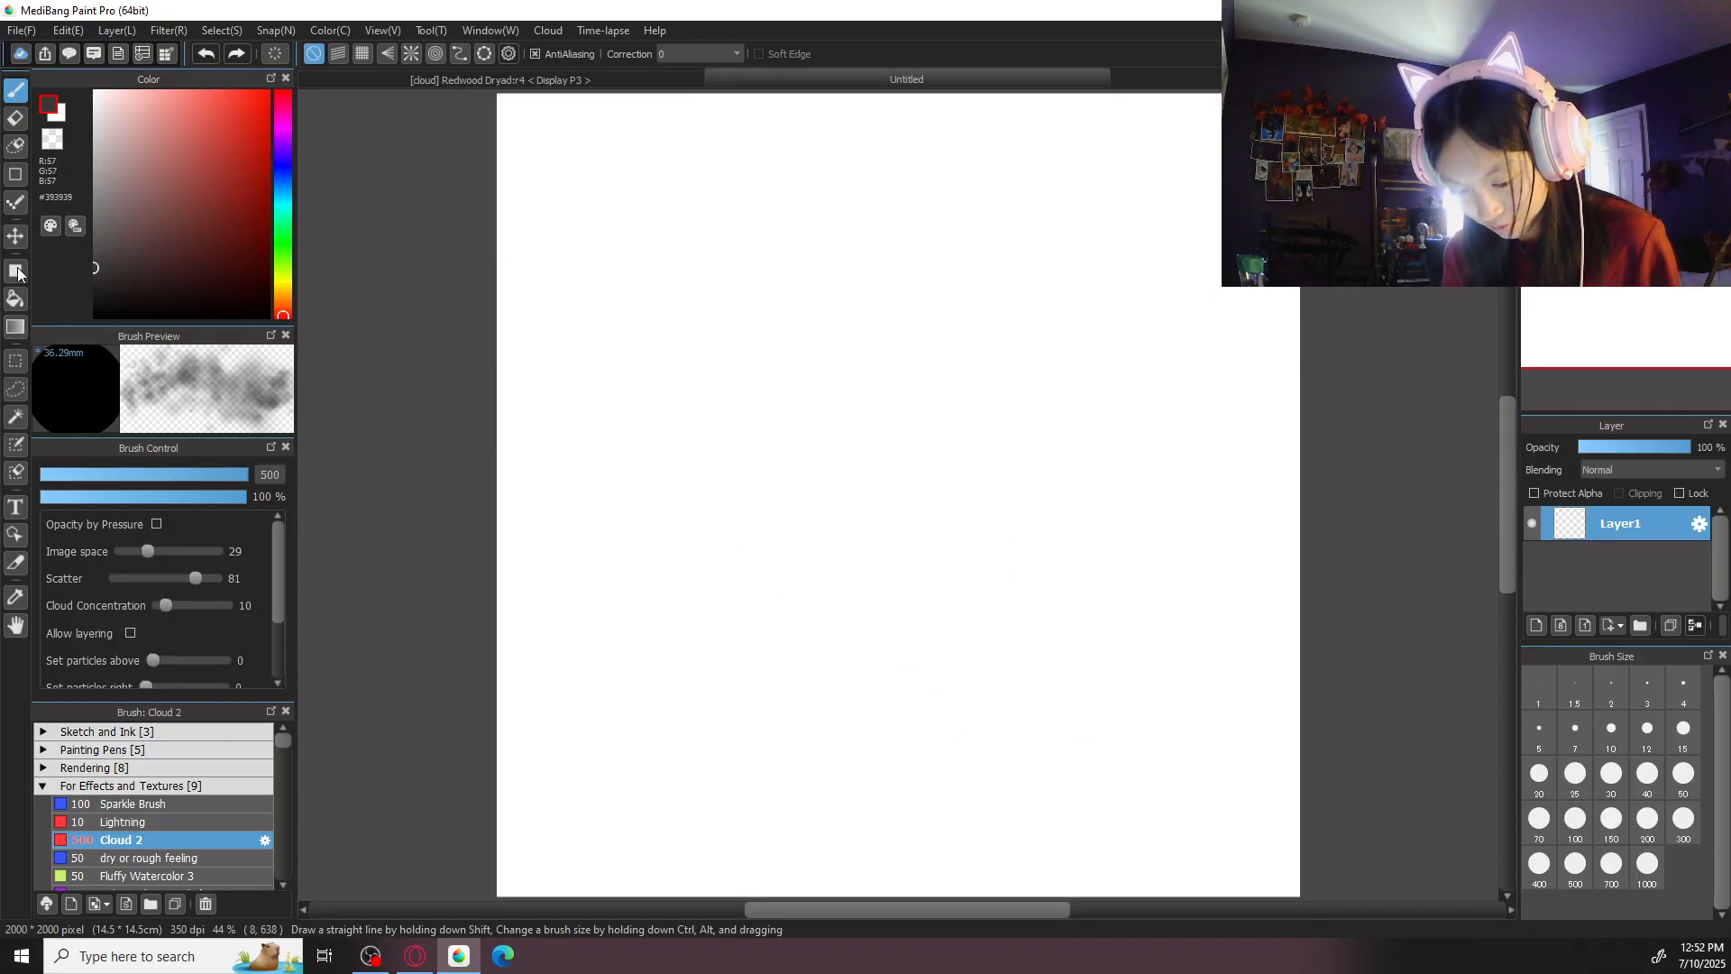
pyautogui.click(288, 170)
pyautogui.click(221, 143)
pyautogui.moveTo(220, 141); pyautogui.dragTo(198, 69)
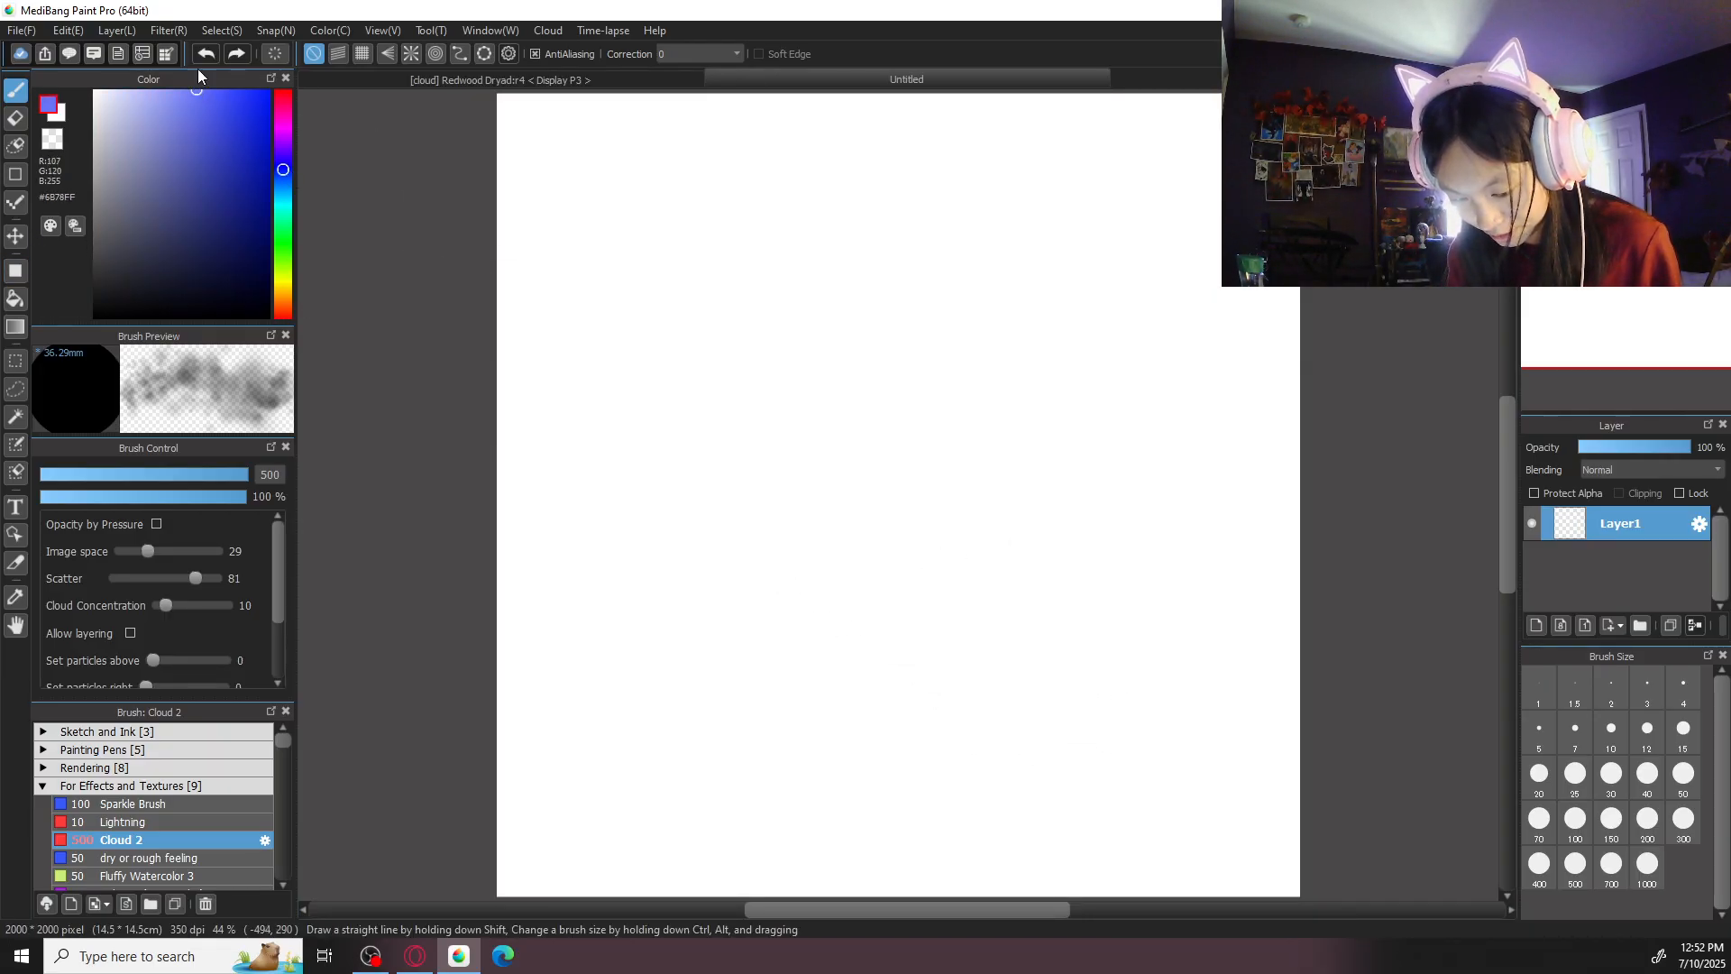
# - Try the Pen brush from the Sketch and Ink group with a stroke on the blank canvas, undo it, and check the Correction setting
pyautogui.click(203, 785)
pyautogui.click(203, 734)
pyautogui.click(203, 767)
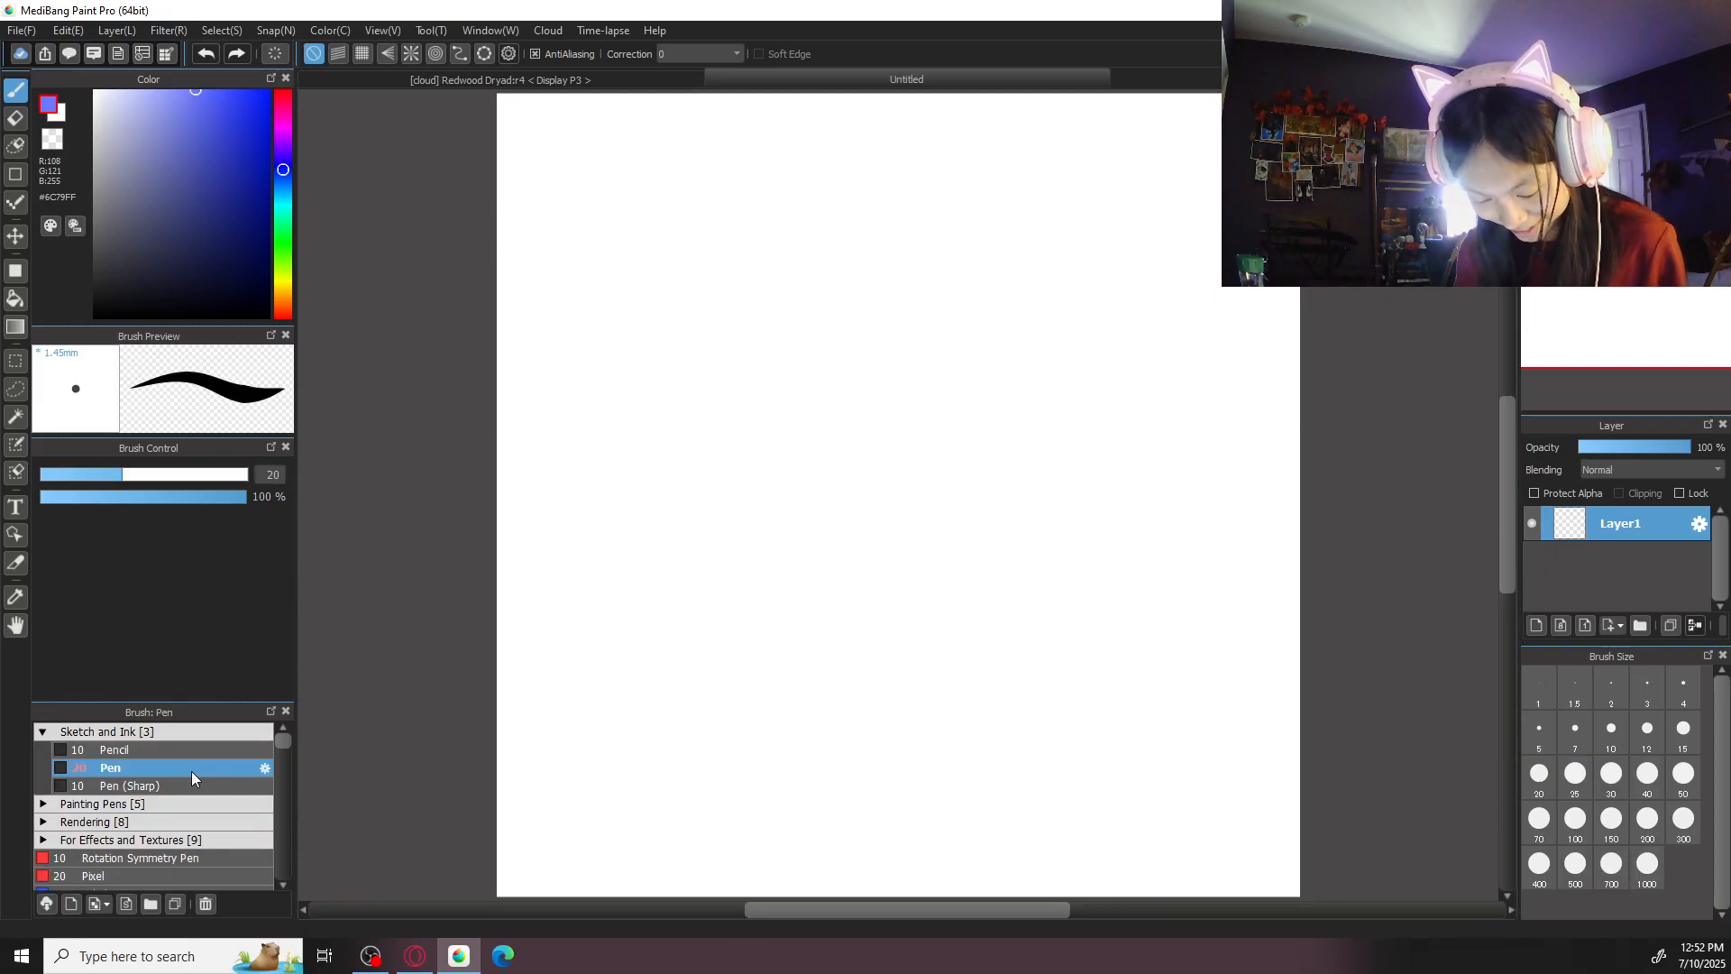
pyautogui.moveTo(863, 265)
pyautogui.mouseDown()
pyautogui.moveTo(805, 285)
pyautogui.moveTo(882, 434)
pyautogui.mouseUp()
pyautogui.hotkey('ctrl', 'z')
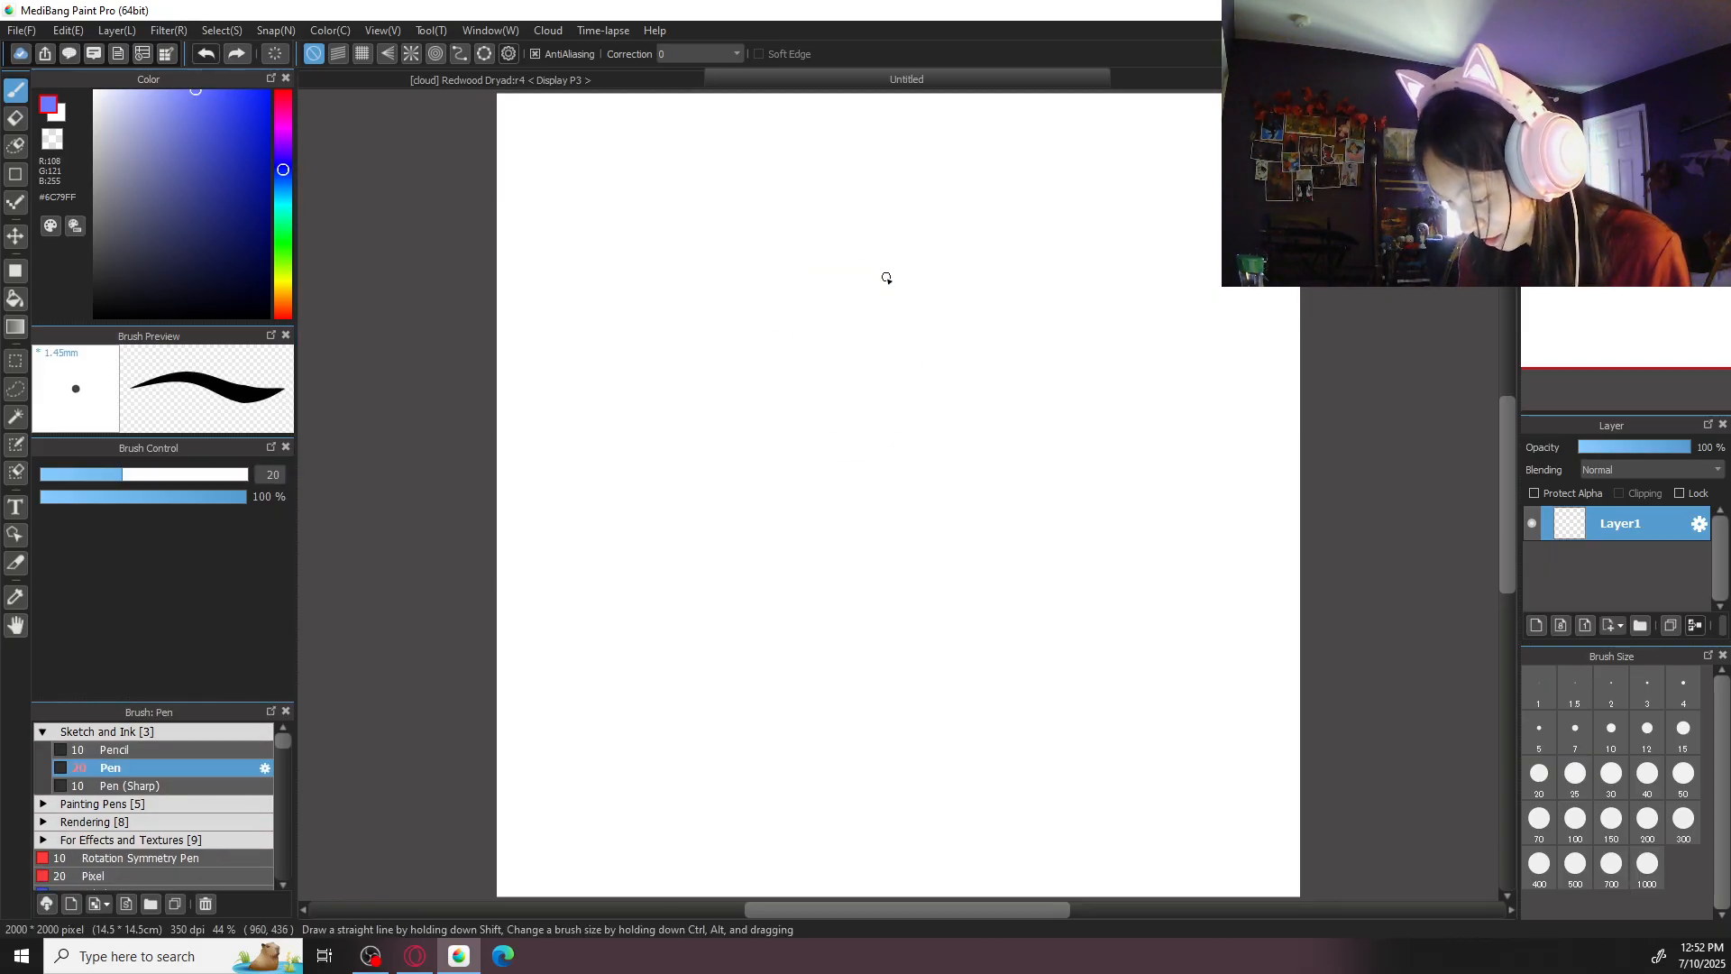
pyautogui.click(735, 53)
pyautogui.click(667, 71)
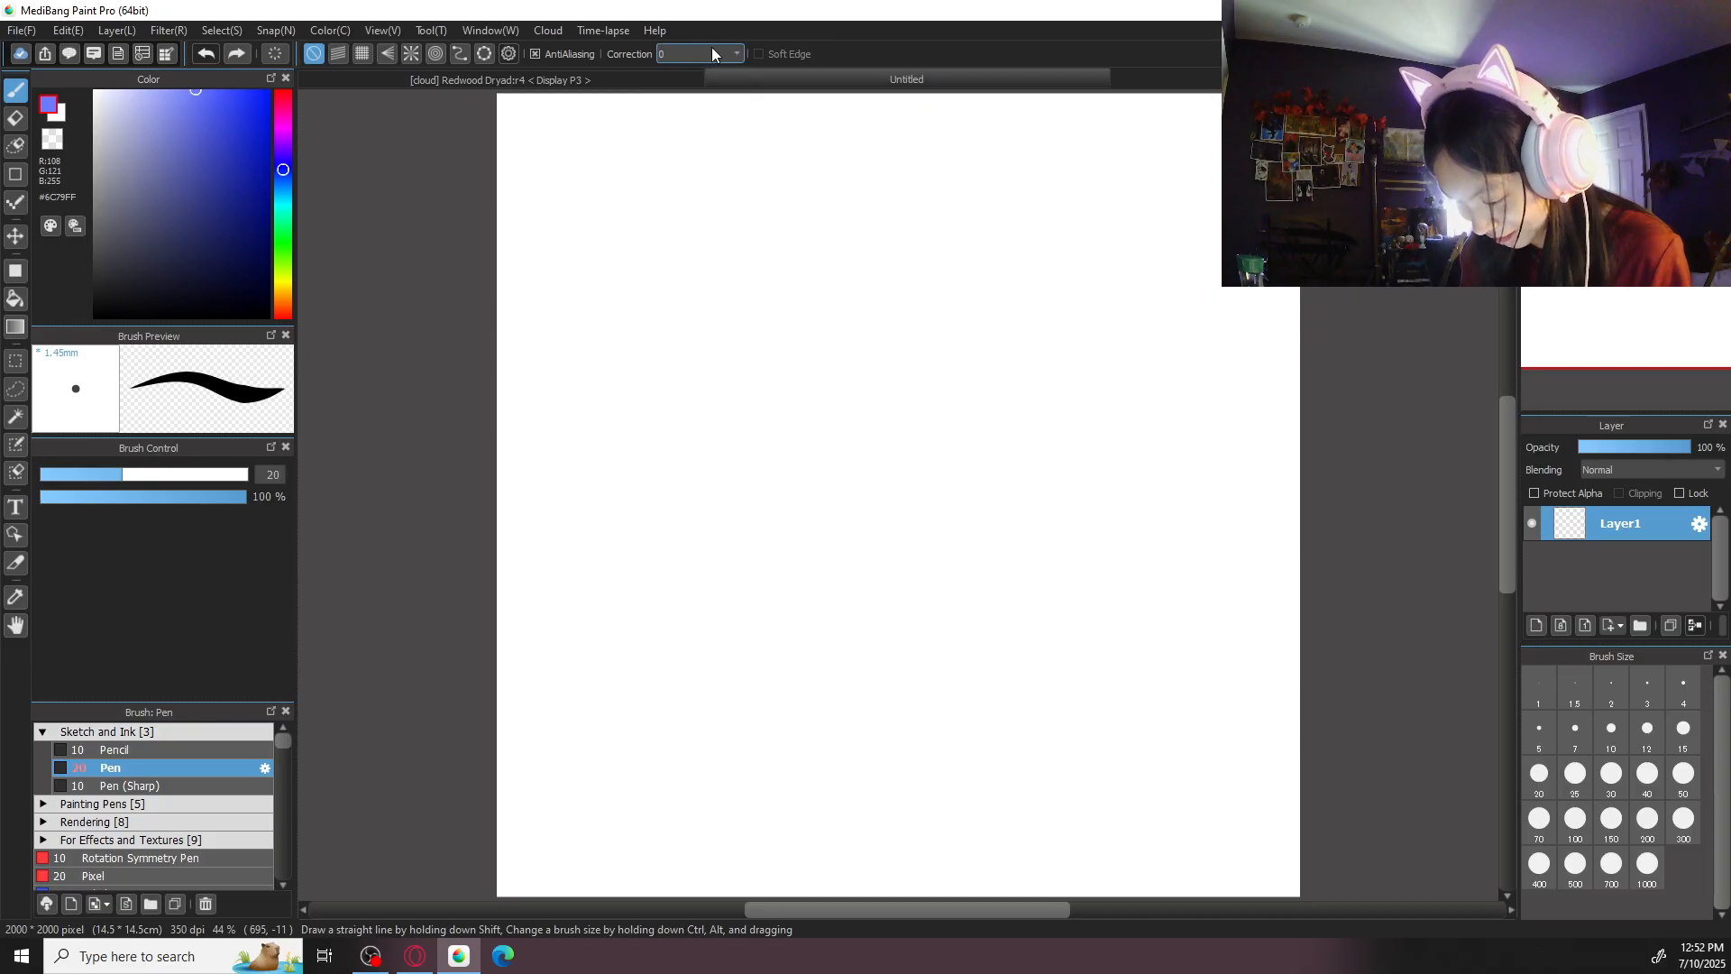
# - Switch to the Pencil brush at size 20 with the darker violet-blue #5C64B6, undoing a trial stroke
pyautogui.click(177, 745)
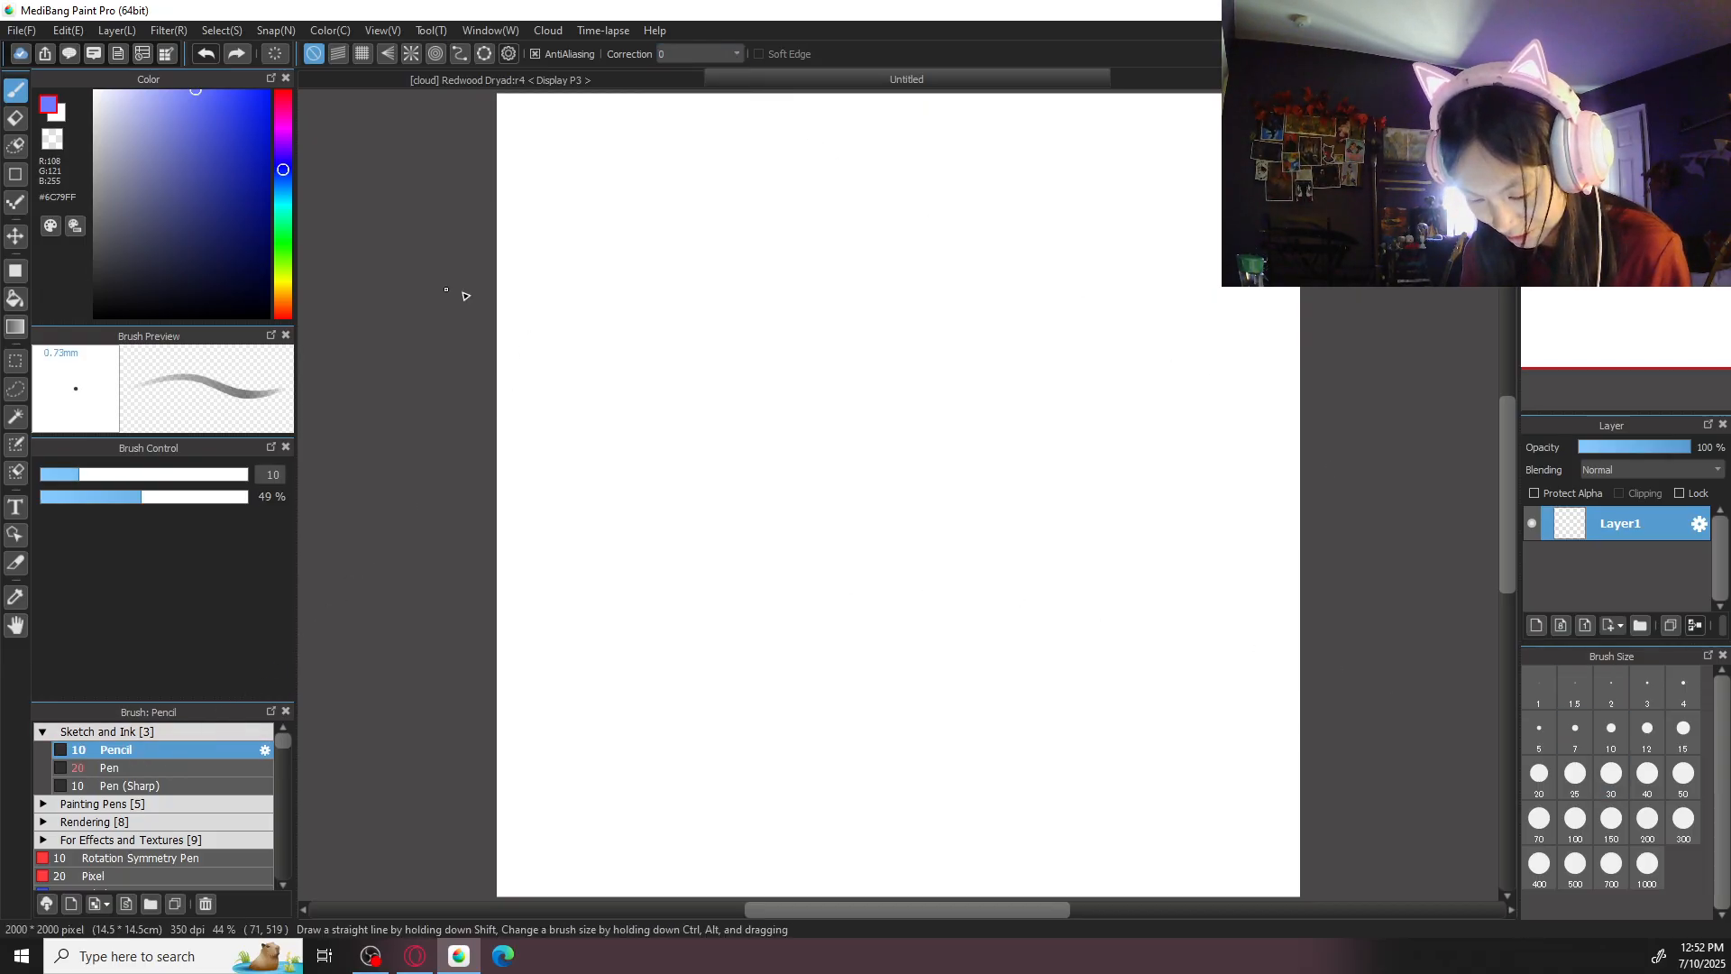
pyautogui.moveTo(179, 155); pyautogui.dragTo(183, 153)
pyautogui.moveTo(869, 309)
pyautogui.mouseDown()
pyautogui.moveTo(823, 510)
pyautogui.moveTo(800, 526)
pyautogui.mouseUp()
pyautogui.hotkey('ctrl', 'z')
pyautogui.click(1539, 773)
# - Sketch a rounded head with looping oval outlines in the canvas's upper centre and add simple eyes, nose and mouth
pyautogui.moveTo(870, 311)
pyautogui.mouseDown()
pyautogui.moveTo(839, 321)
pyautogui.moveTo(928, 432)
pyautogui.mouseUp()
pyautogui.hotkey('ctrl', 'z')
pyautogui.moveTo(898, 321)
pyautogui.mouseDown()
pyautogui.moveTo(949, 418)
pyautogui.moveTo(923, 494)
pyautogui.mouseUp()
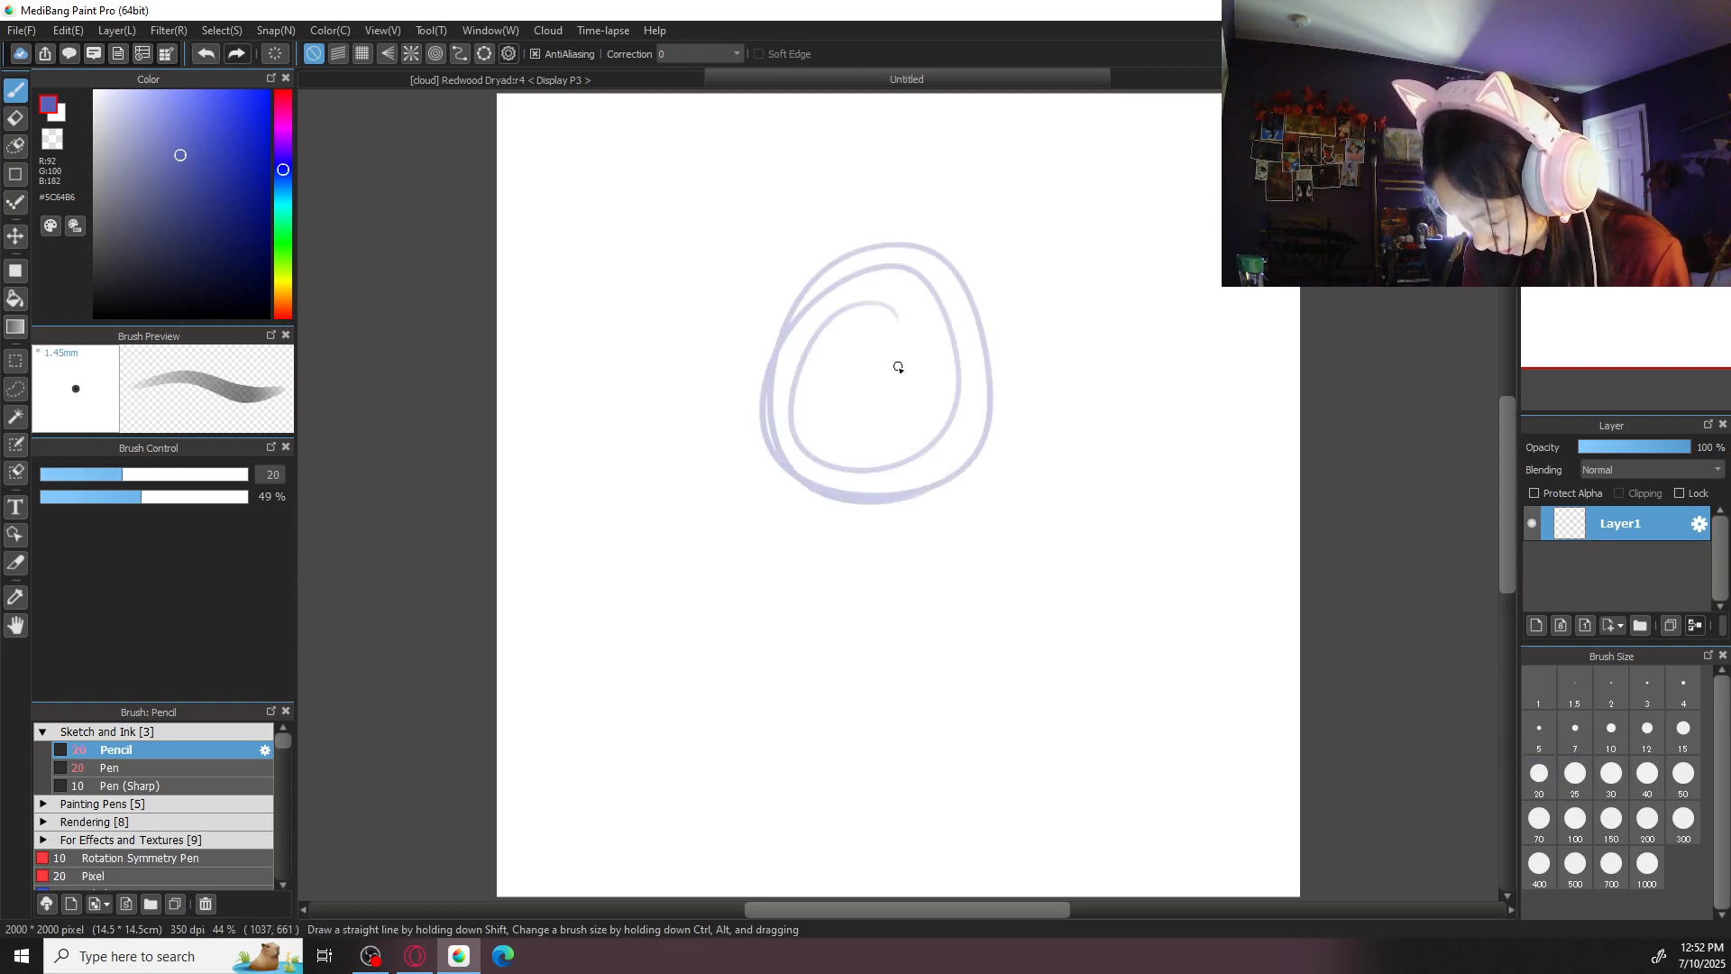
pyautogui.moveTo(881, 232); pyautogui.dragTo(864, 487)
pyautogui.hotkey('ctrl', 'z')
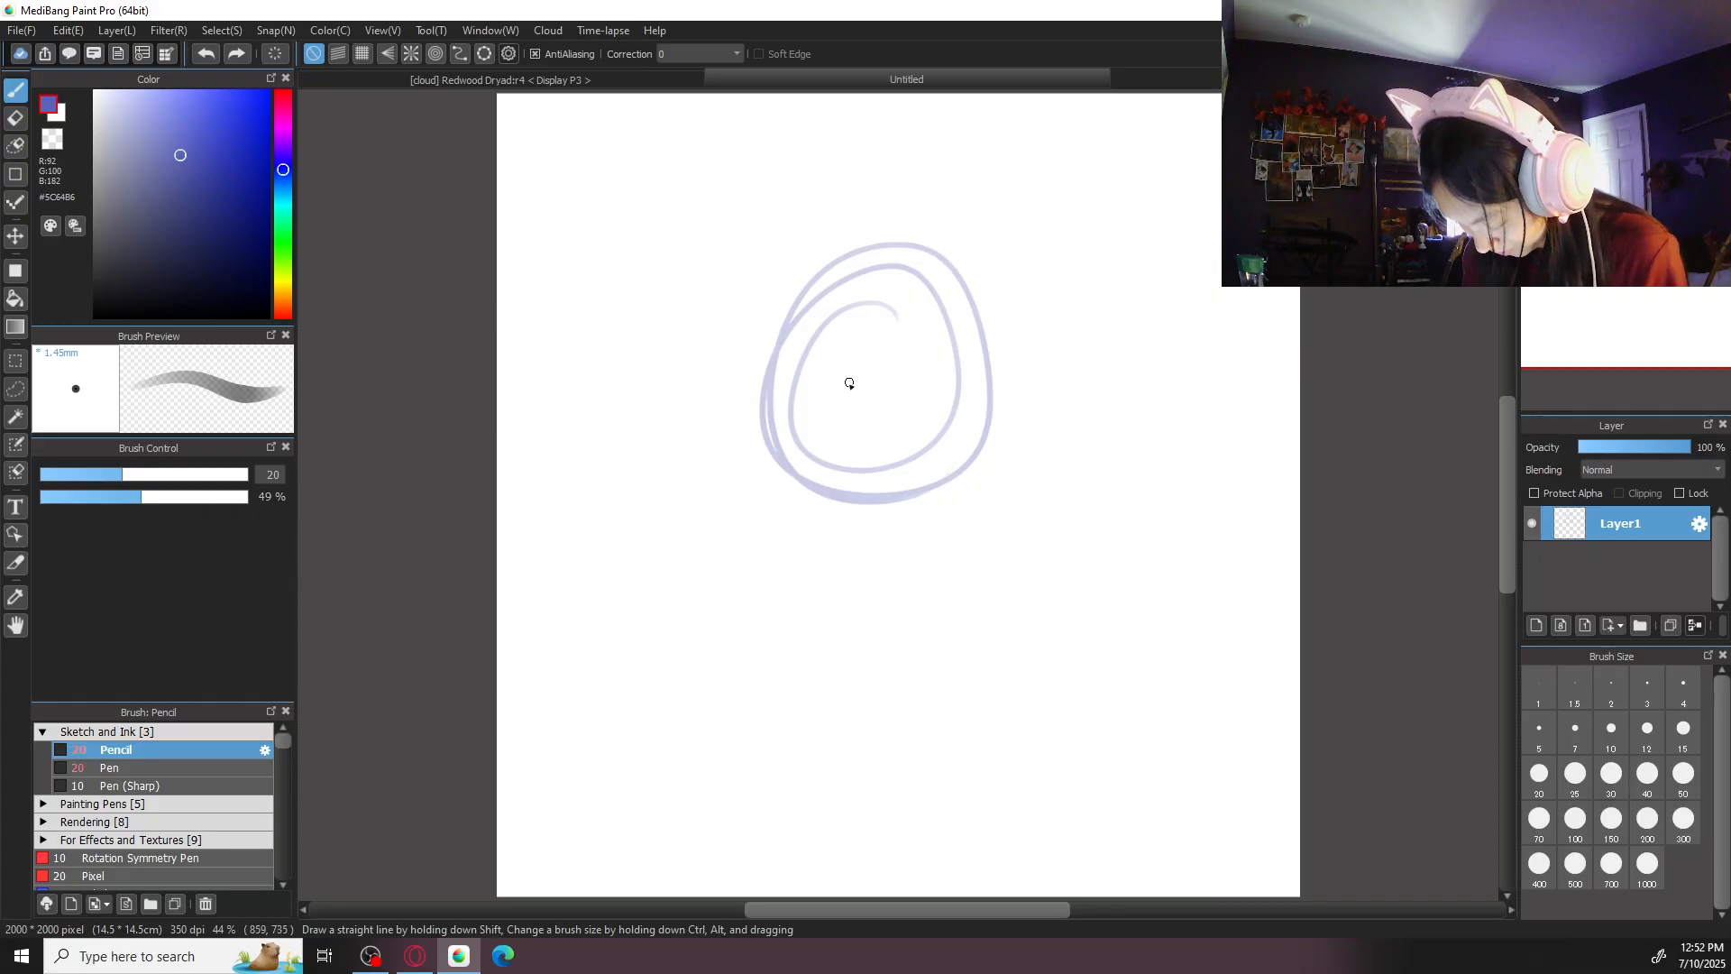
pyautogui.moveTo(858, 376)
pyautogui.mouseDown()
pyautogui.moveTo(891, 442)
pyautogui.moveTo(852, 441)
pyautogui.moveTo(864, 457)
pyautogui.moveTo(882, 427)
pyautogui.mouseUp()
pyautogui.moveTo(927, 343); pyautogui.dragTo(837, 348)
# - Sketch long flowing curved lines sweeping outward and down from around the head, most reaching the canvas's lower edge
pyautogui.moveTo(933, 233)
pyautogui.mouseDown()
pyautogui.moveTo(1014, 287)
pyautogui.moveTo(1199, 728)
pyautogui.mouseUp()
pyautogui.moveTo(994, 403); pyautogui.dragTo(1148, 894)
pyautogui.moveTo(956, 564); pyautogui.dragTo(996, 895)
pyautogui.moveTo(822, 521); pyautogui.dragTo(816, 892)
pyautogui.moveTo(762, 446); pyautogui.dragTo(648, 893)
pyautogui.moveTo(788, 509); pyautogui.dragTo(698, 893)
pyautogui.moveTo(741, 395)
pyautogui.mouseDown()
pyautogui.moveTo(591, 750)
pyautogui.moveTo(559, 895)
pyautogui.mouseUp()
pyautogui.moveTo(1138, 334); pyautogui.dragTo(1073, 776)
# - Sketch six large ovals around the central face: one above, one below, and two on each side
pyautogui.moveTo(891, 96)
pyautogui.mouseDown()
pyautogui.moveTo(820, 155)
pyautogui.moveTo(956, 167)
pyautogui.mouseUp()
pyautogui.moveTo(1145, 234)
pyautogui.mouseDown()
pyautogui.moveTo(1094, 379)
pyautogui.moveTo(1153, 269)
pyautogui.mouseUp()
pyautogui.moveTo(1156, 541)
pyautogui.mouseDown()
pyautogui.moveTo(1071, 568)
pyautogui.moveTo(1158, 546)
pyautogui.mouseUp()
pyautogui.moveTo(879, 615)
pyautogui.mouseDown()
pyautogui.moveTo(875, 810)
pyautogui.moveTo(889, 599)
pyautogui.mouseUp()
pyautogui.moveTo(685, 528)
pyautogui.mouseDown()
pyautogui.moveTo(730, 678)
pyautogui.moveTo(631, 688)
pyautogui.mouseUp()
pyautogui.moveTo(654, 215)
pyautogui.mouseDown()
pyautogui.moveTo(702, 395)
pyautogui.moveTo(622, 434)
pyautogui.mouseUp()
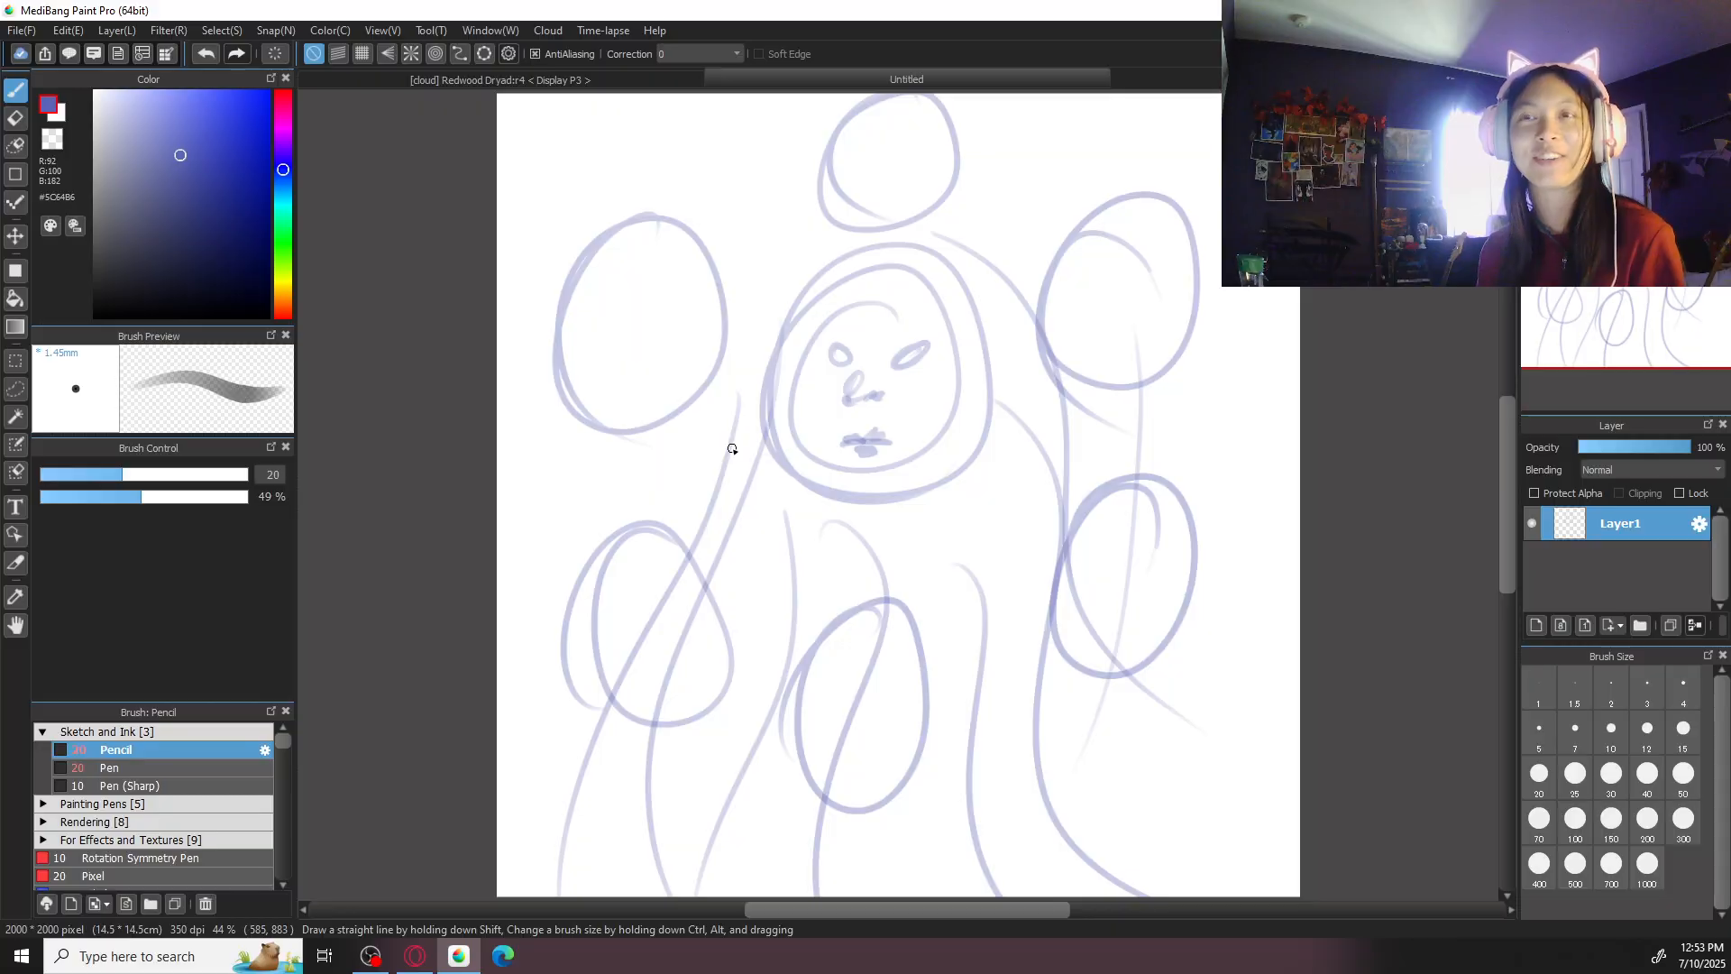
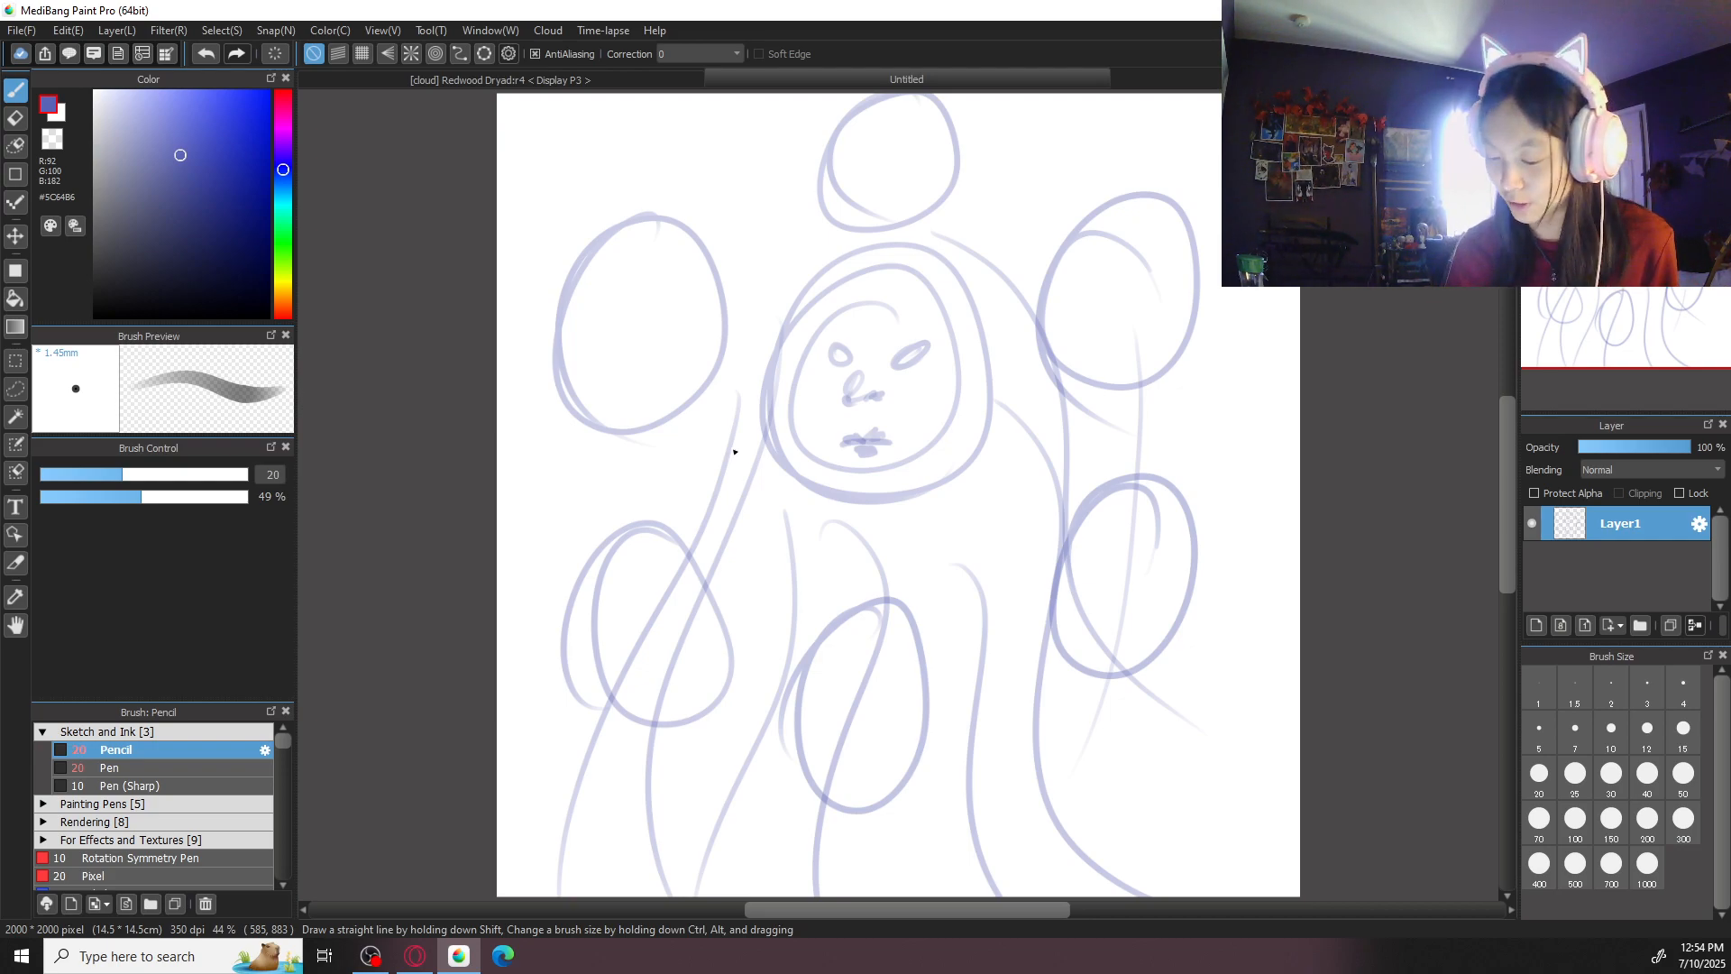
# - Close the Untitled sketch document and return to the Redwood Dryad illustration
pyautogui.hotkey('ctrl', 'w')
pyautogui.click(891, 508)
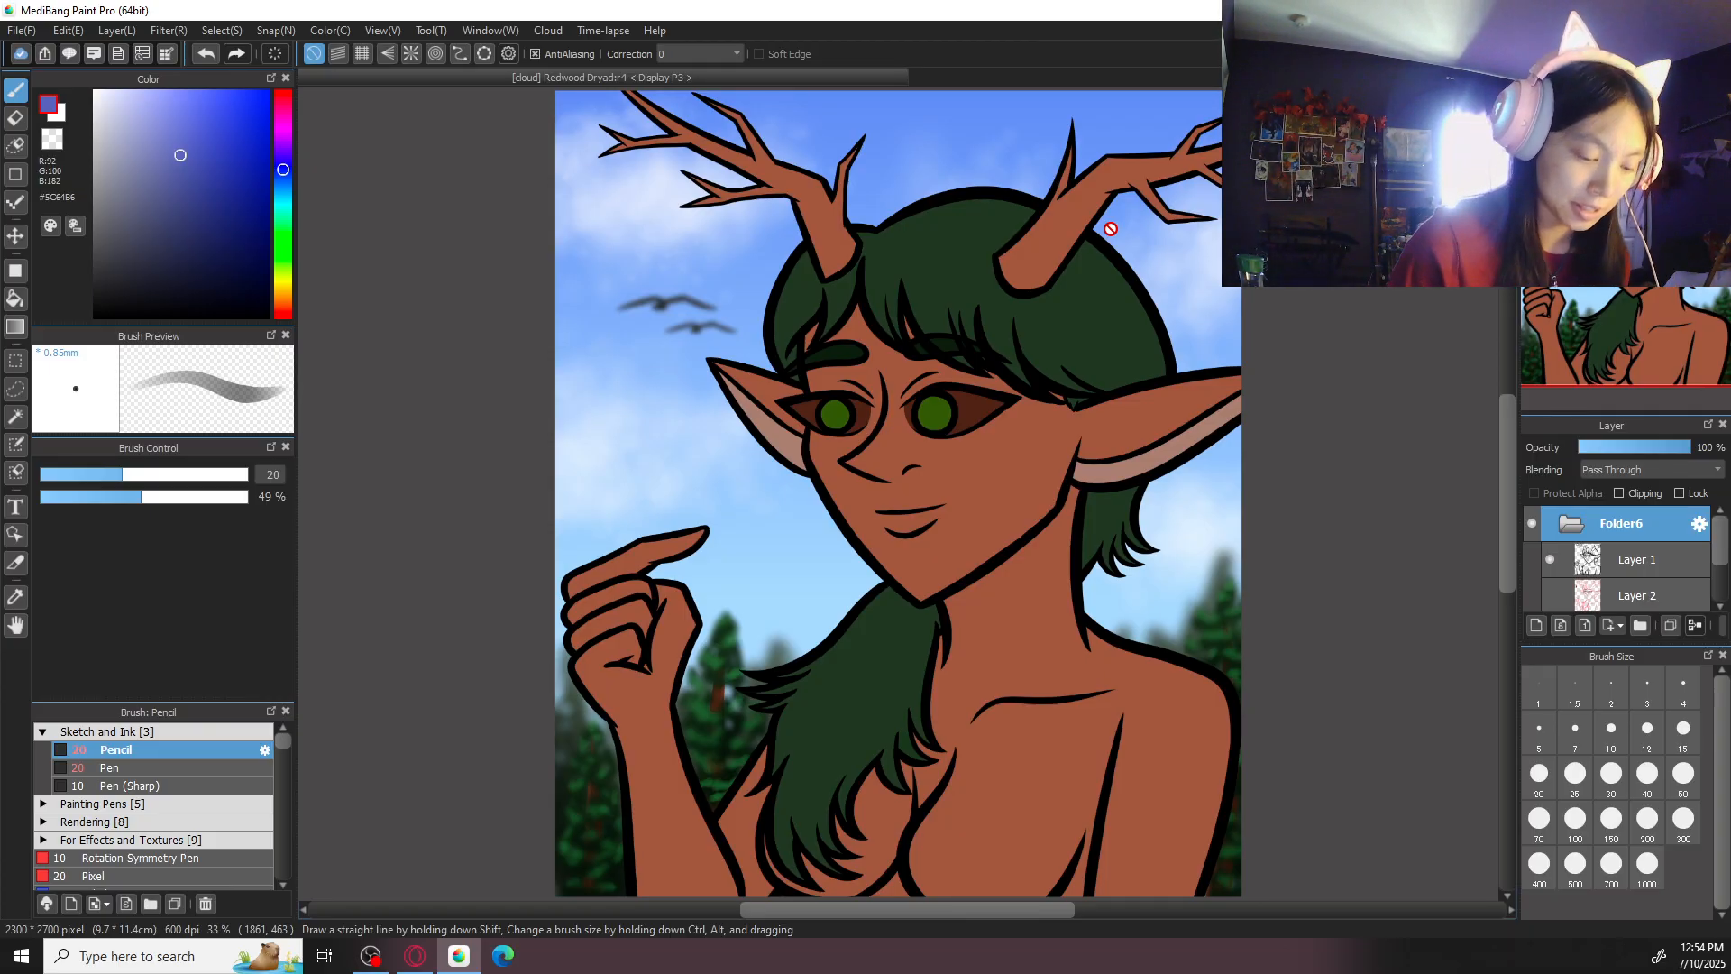
# - Add a new layer directly above Layer5 and turn on the visibility of the pink sketch on Layer 2
pyautogui.click(1668, 591)
pyautogui.moveTo(1720, 550); pyautogui.dragTo(1720, 571)
pyautogui.click(1628, 577)
pyautogui.click(1539, 625)
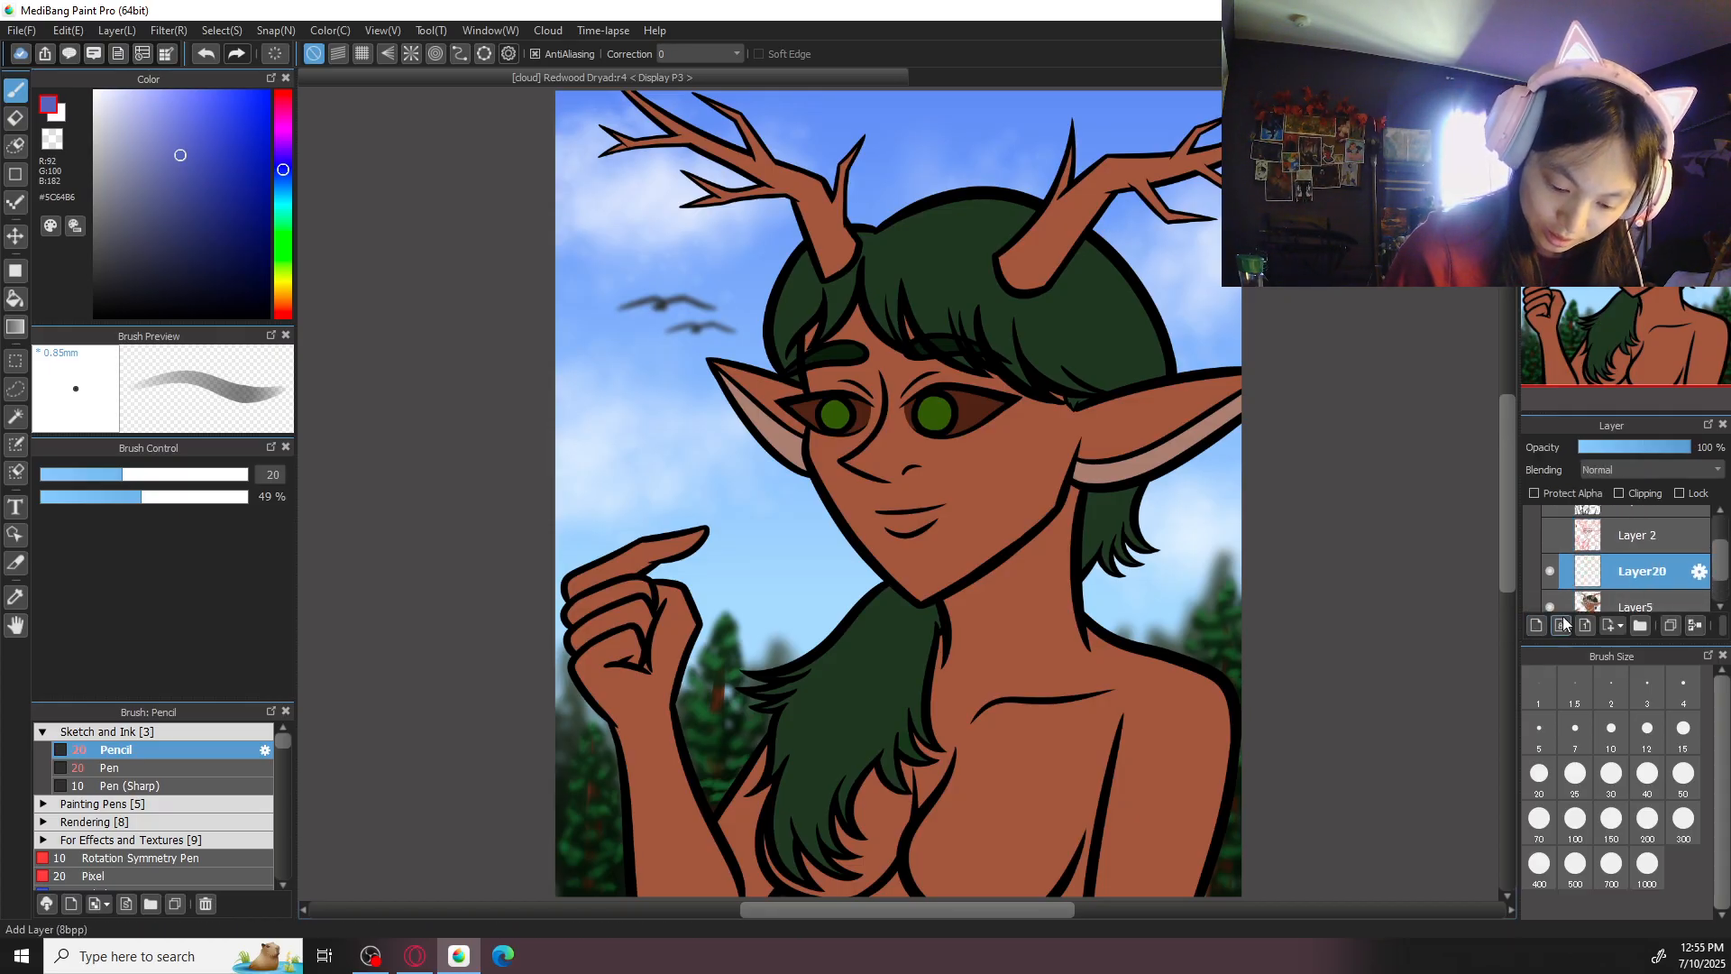
pyautogui.click(1552, 536)
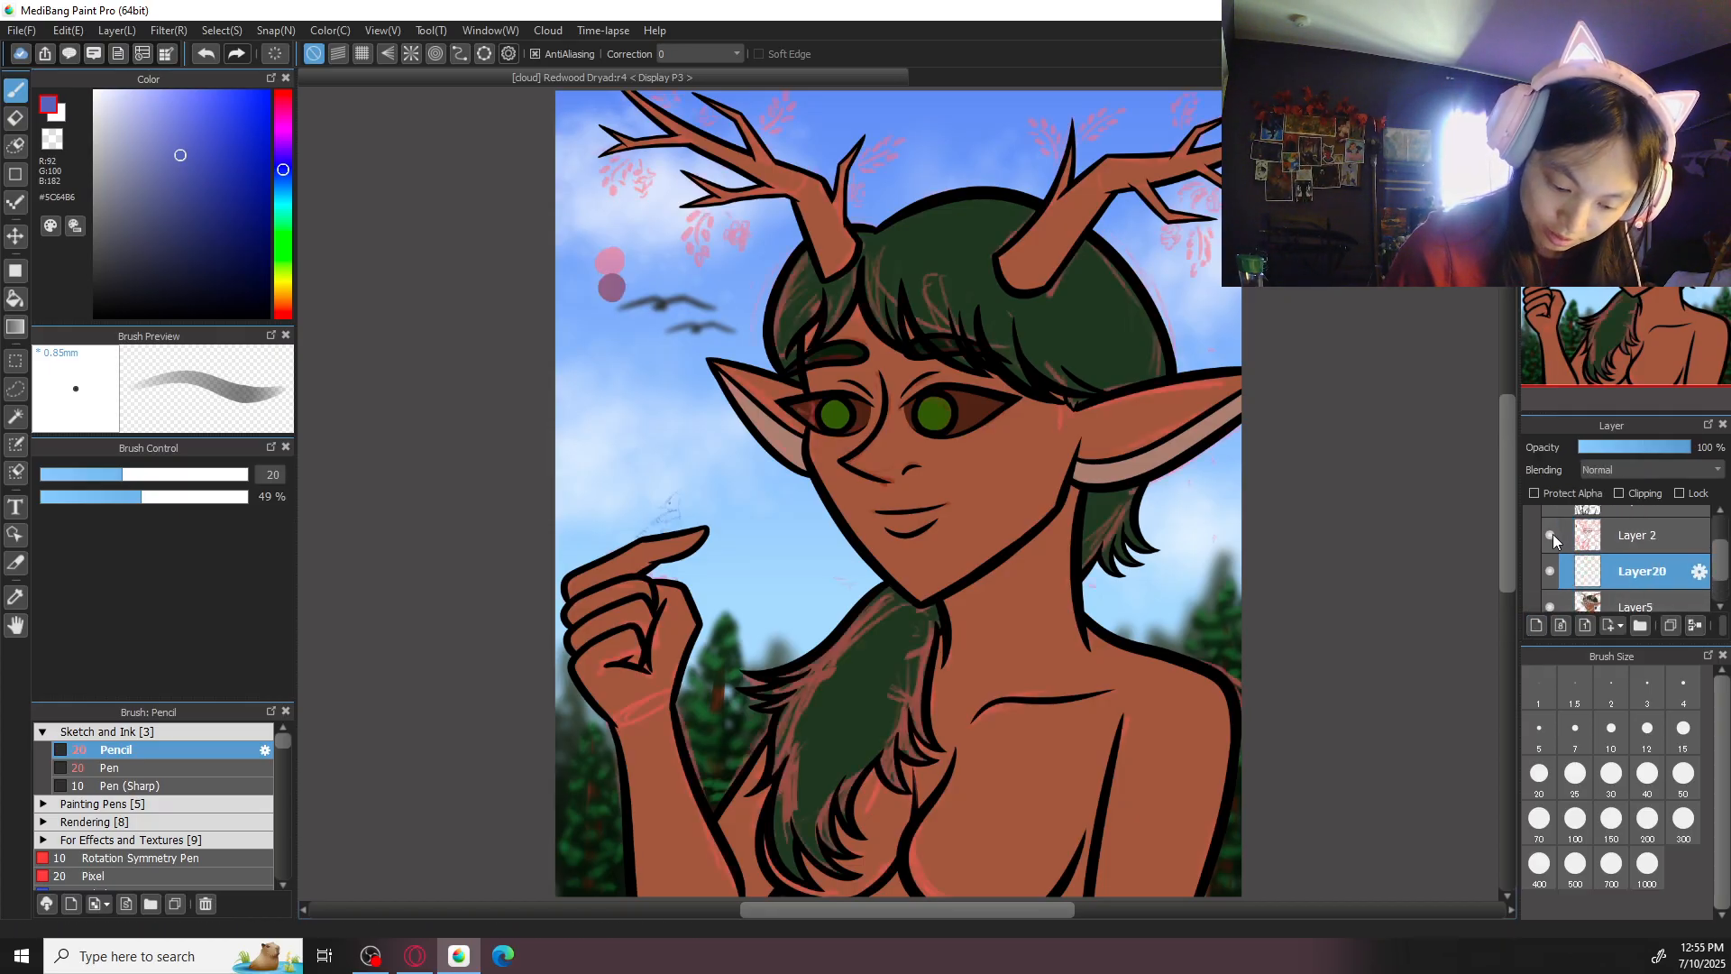
# - Set the brush colour to medium green #459140 and the stroke correction to 40
pyautogui.click(284, 248)
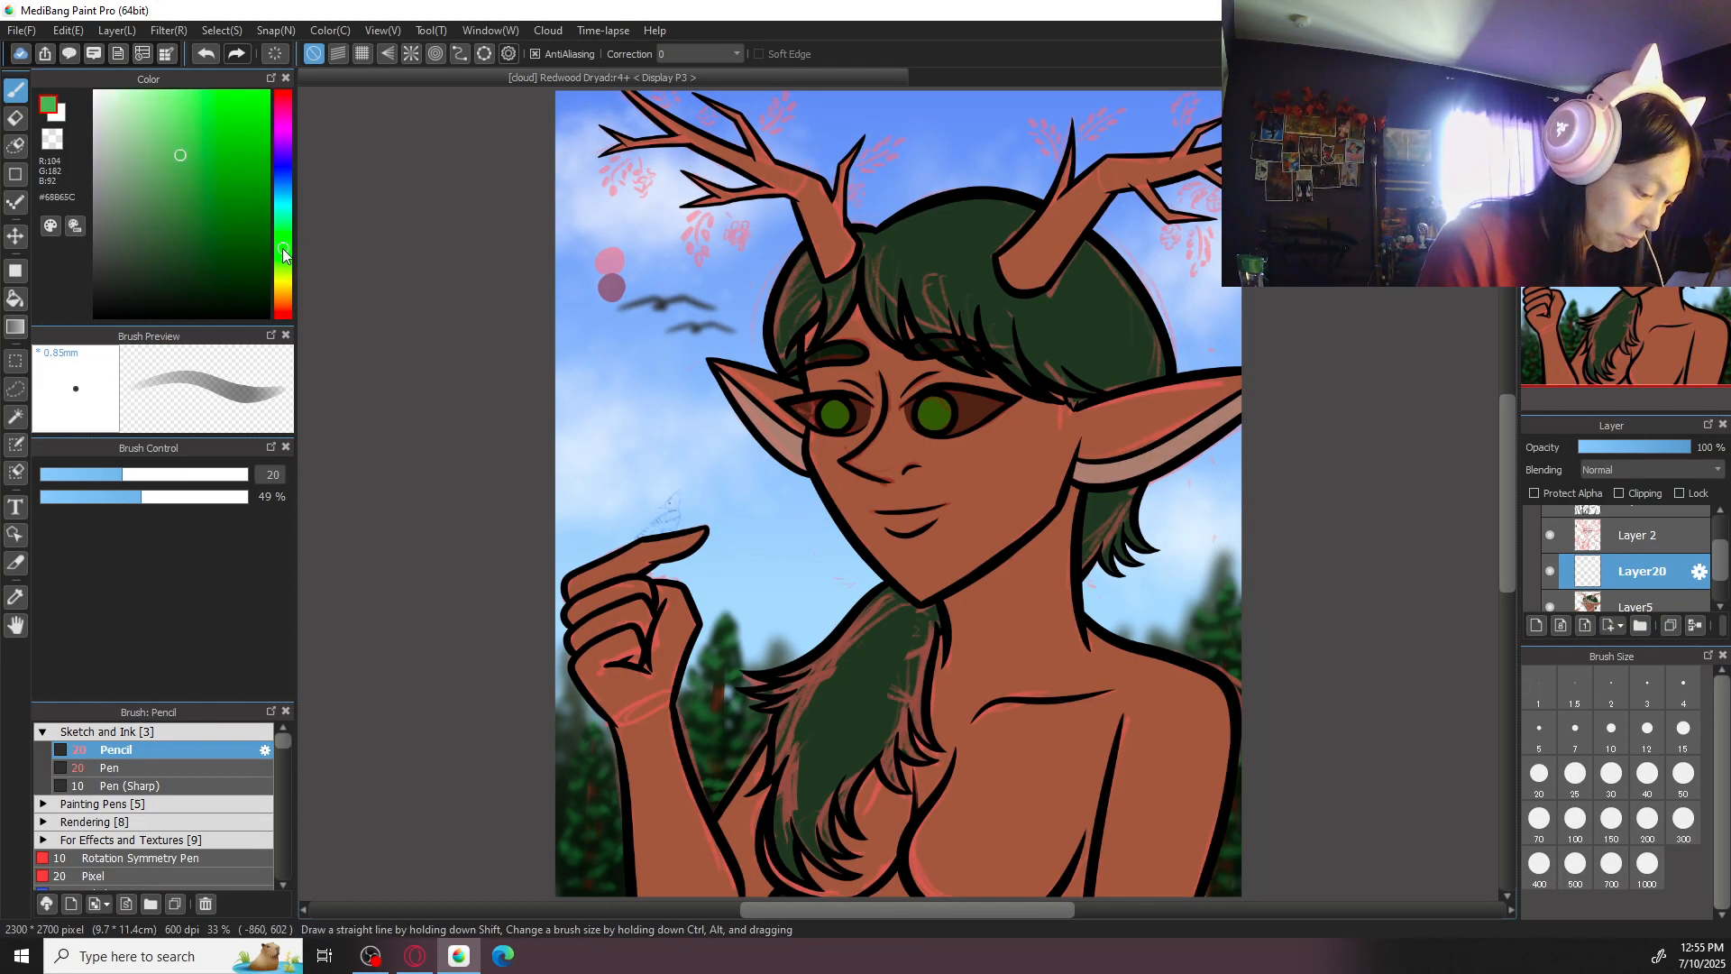
pyautogui.moveTo(170, 143); pyautogui.dragTo(187, 181)
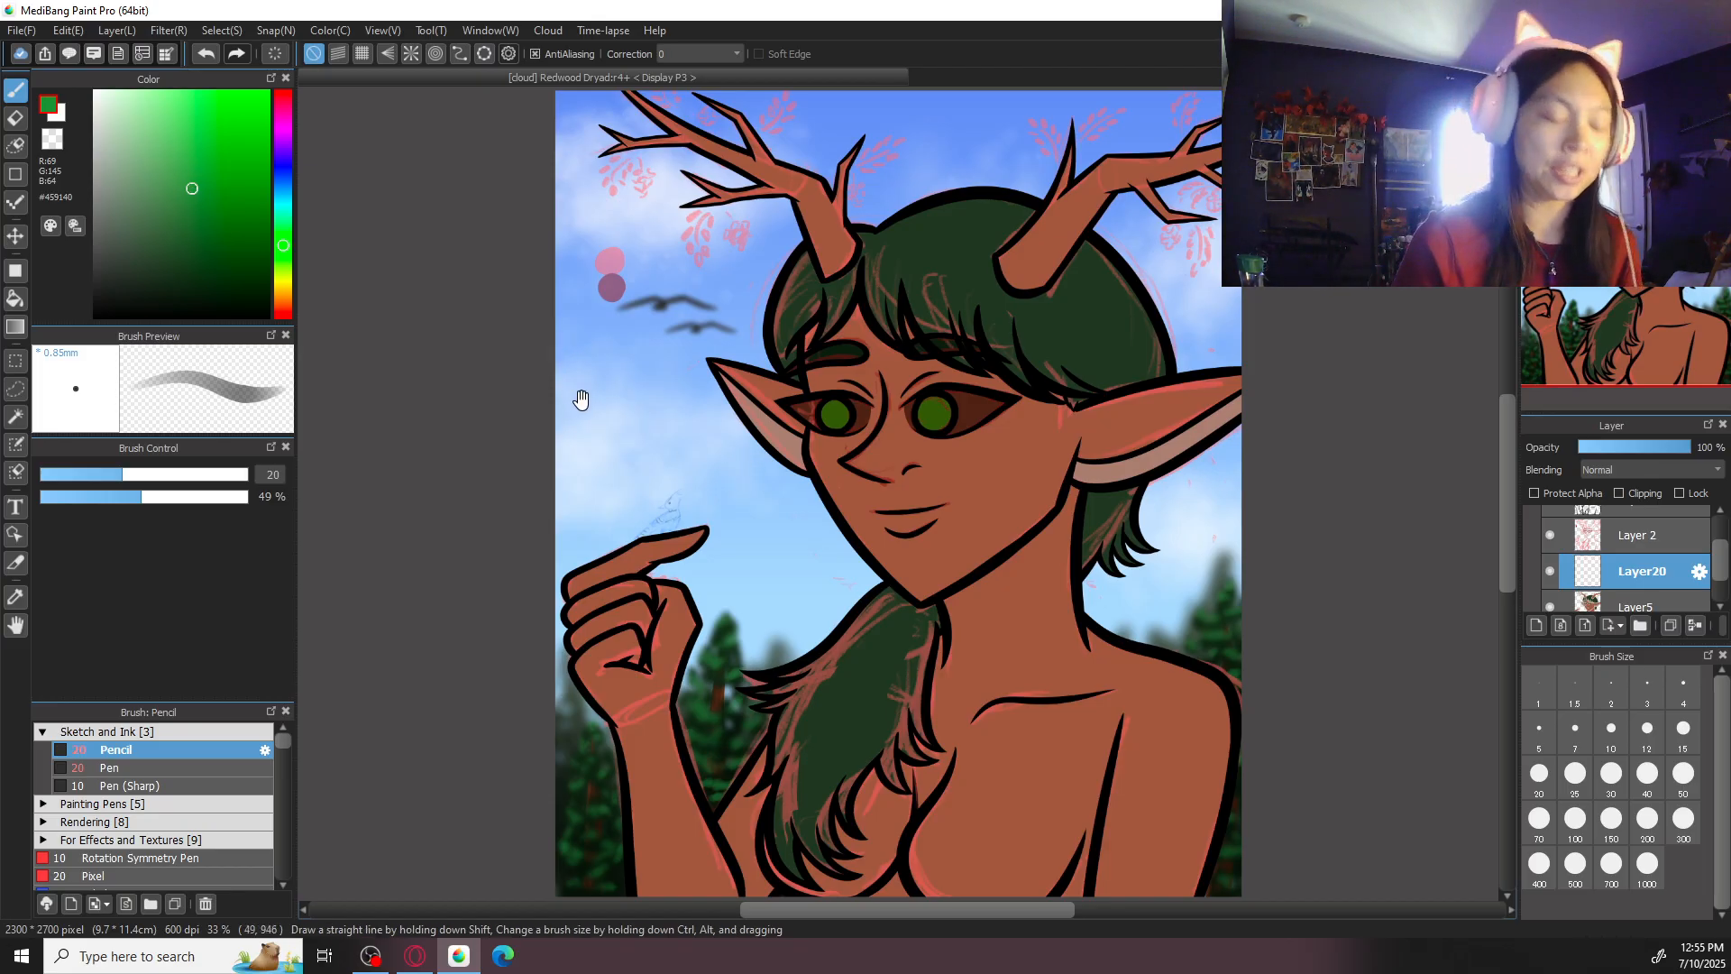
pyautogui.moveTo(576, 391); pyautogui.dragTo(853, 637)
pyautogui.hotkey('ctrl', '+')
pyautogui.hotkey('ctrl', '+')
pyautogui.click(717, 52)
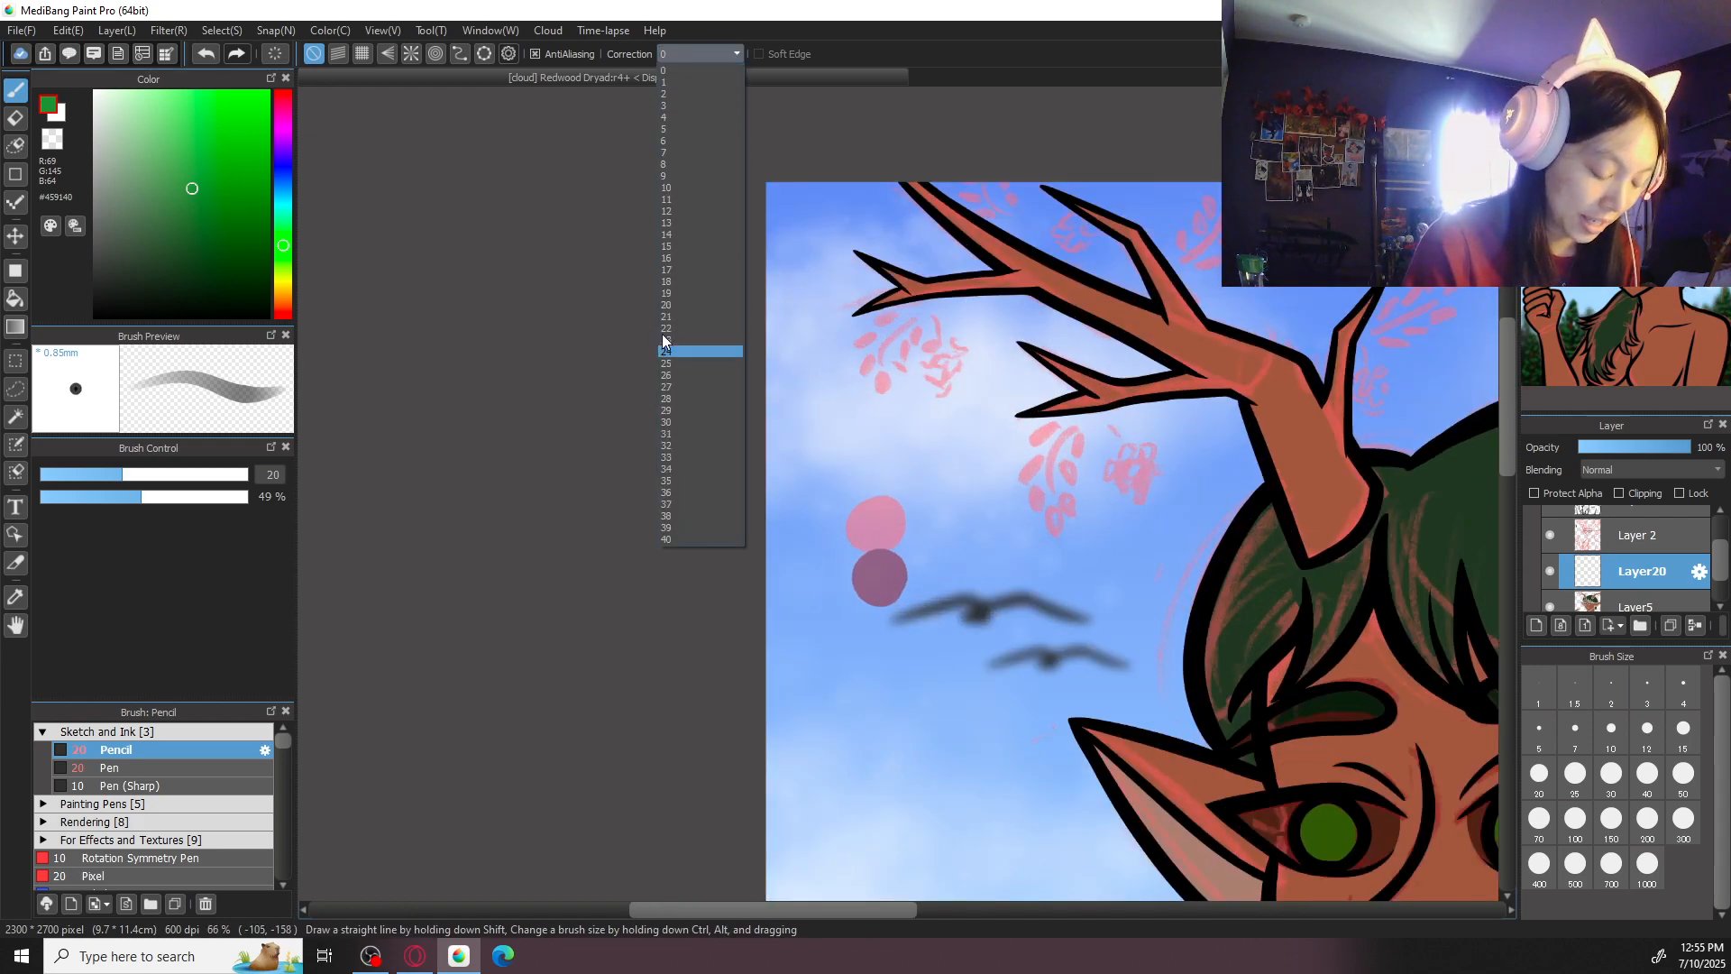
pyautogui.click(688, 543)
# - Switch to the Pen brush and draw a curved green stem over the sketched leaf cluster beneath the left antler's lowest branch
pyautogui.moveTo(1070, 496); pyautogui.dragTo(974, 495)
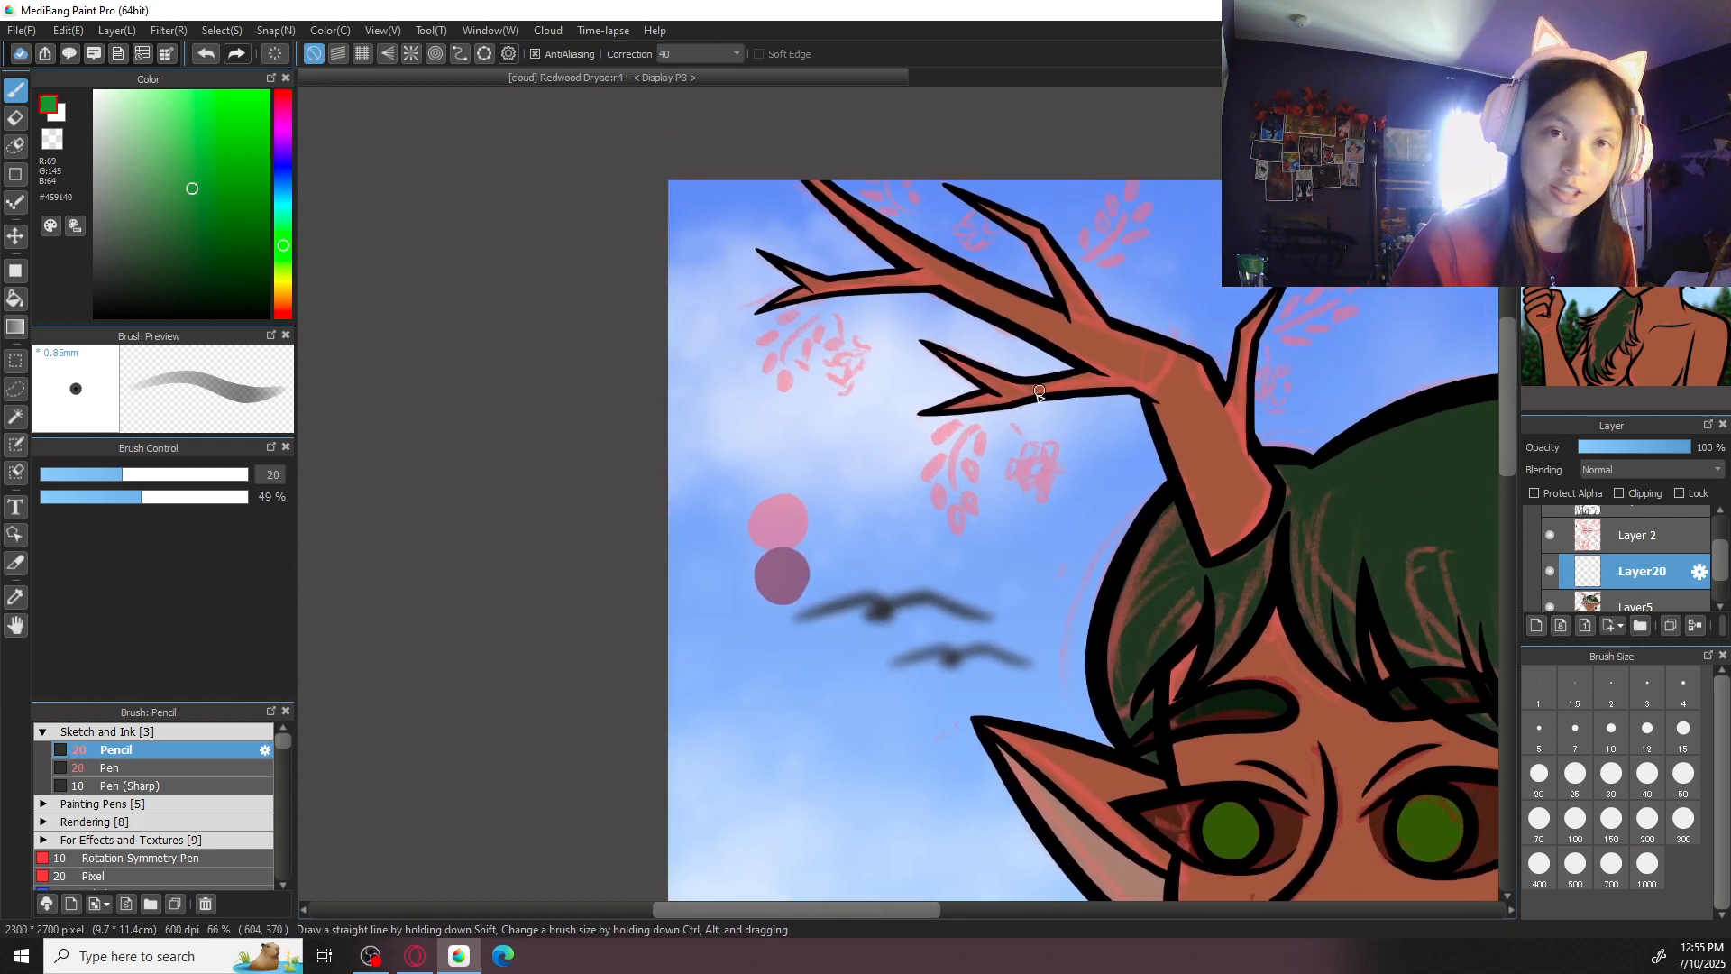
pyautogui.hotkey('ctrl', '+')
pyautogui.hotkey('ctrl', '+')
pyautogui.moveTo(1073, 333); pyautogui.dragTo(1028, 499)
pyautogui.hotkey('ctrl', 'z')
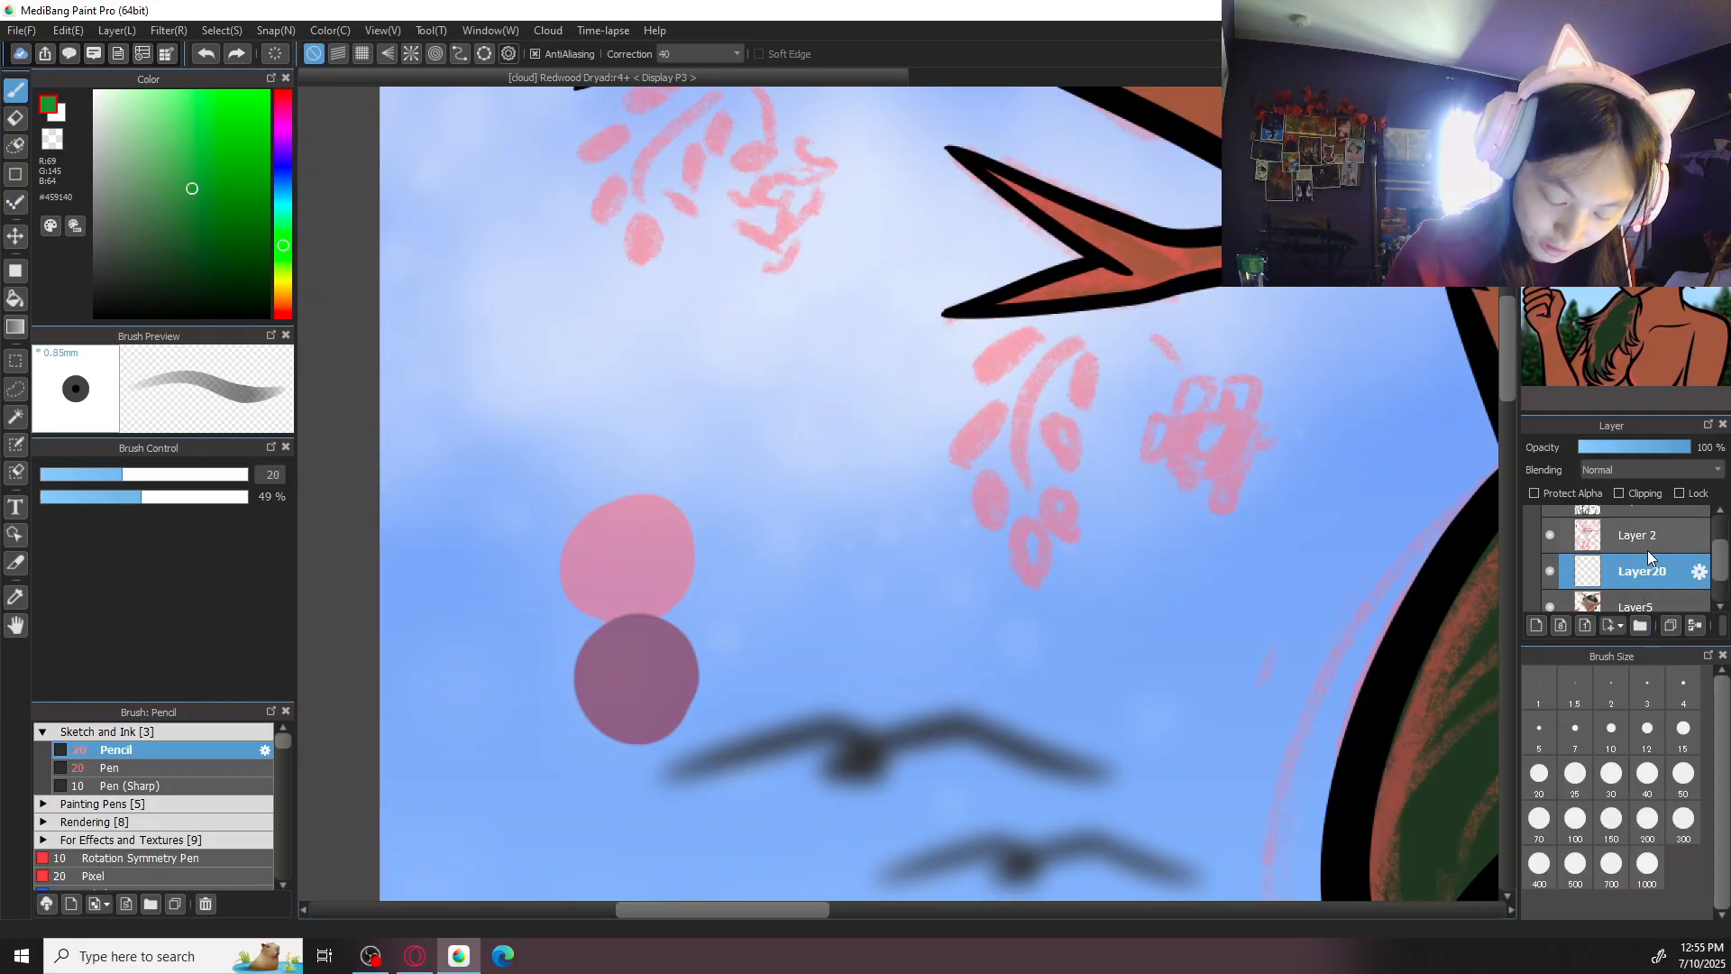
pyautogui.click(172, 767)
pyautogui.moveTo(1073, 334); pyautogui.dragTo(1052, 502)
pyautogui.hotkey('ctrl', 'z')
pyautogui.moveTo(1073, 334); pyautogui.dragTo(1051, 502)
pyautogui.hotkey('ctrl', 'z')
pyautogui.moveTo(1076, 333); pyautogui.dragTo(1028, 499)
pyautogui.hotkey('ctrl', 'z')
pyautogui.moveTo(1073, 331); pyautogui.dragTo(1028, 499)
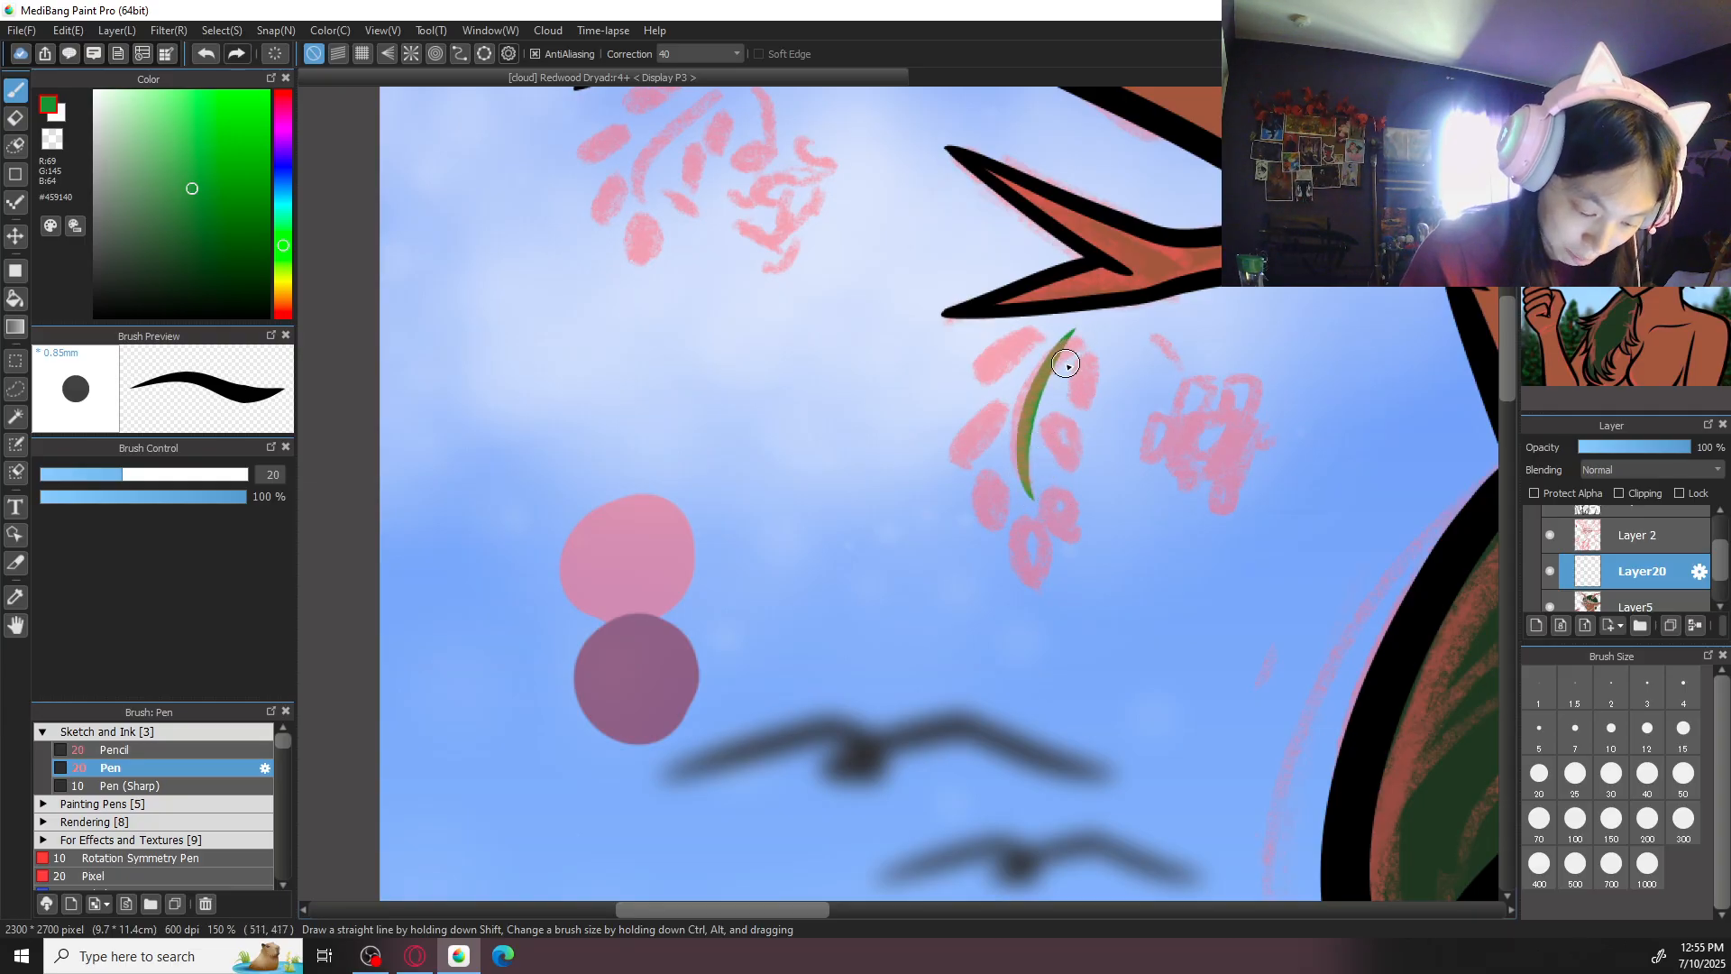
# - Draw a curved green stem through the sketched leaf cluster beneath the left antler's outermost forked tip
pyautogui.moveTo(748, 378); pyautogui.dragTo(835, 685)
pyautogui.moveTo(814, 383)
pyautogui.mouseDown()
pyautogui.moveTo(728, 546)
pyautogui.moveTo(723, 502)
pyautogui.mouseUp()
pyautogui.hotkey('ctrl', 'z')
pyautogui.hotkey('ctrl', 'z')
pyautogui.moveTo(811, 374); pyautogui.dragTo(724, 520)
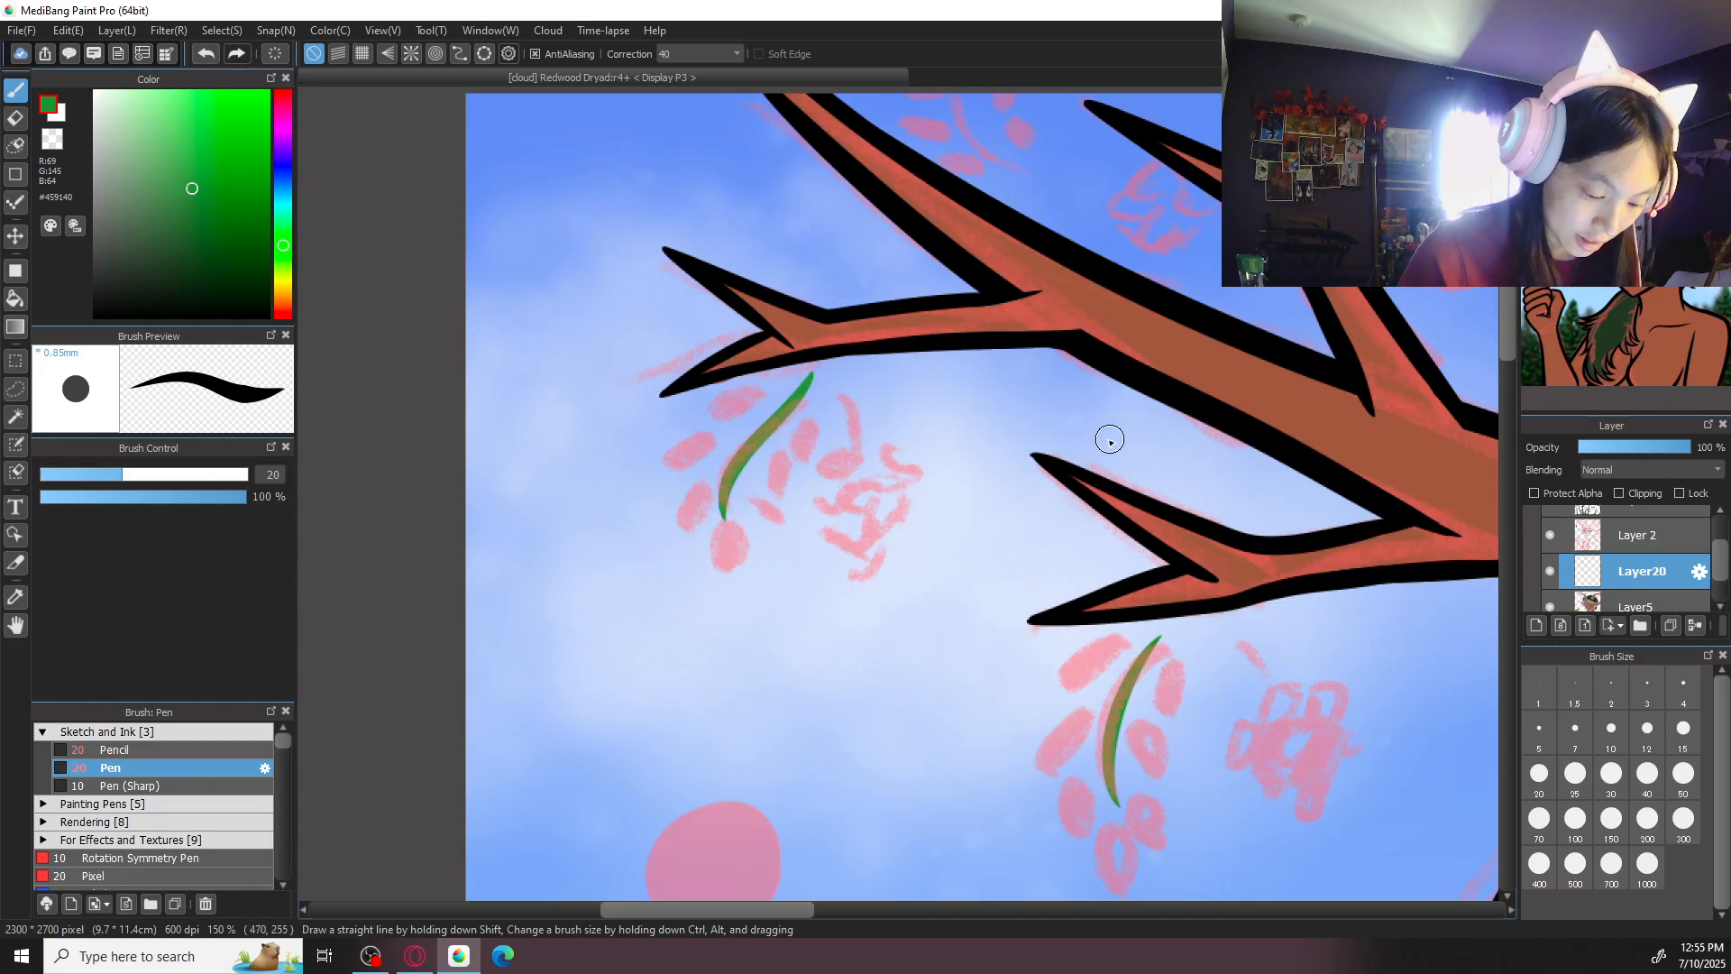
# - Draw curved green stems through the three sketched leaf clusters above and beside the left antler's upper branches
pyautogui.moveTo(1107, 440); pyautogui.dragTo(955, 656)
pyautogui.moveTo(852, 390); pyautogui.dragTo(797, 226)
pyautogui.moveTo(1285, 518)
pyautogui.mouseDown()
pyautogui.moveTo(1085, 442)
pyautogui.moveTo(1162, 311)
pyautogui.mouseUp()
pyautogui.hotkey('ctrl', 'z')
pyautogui.moveTo(1041, 472); pyautogui.dragTo(1155, 303)
pyautogui.moveTo(1110, 525); pyautogui.dragTo(698, 295)
pyautogui.moveTo(1046, 397)
pyautogui.mouseDown()
pyautogui.moveTo(1178, 350)
pyautogui.moveTo(1242, 290)
pyautogui.mouseUp()
pyautogui.hotkey('ctrl', '-')
pyautogui.hotkey('ctrl', '-')
pyautogui.hotkey('ctrl', '-')
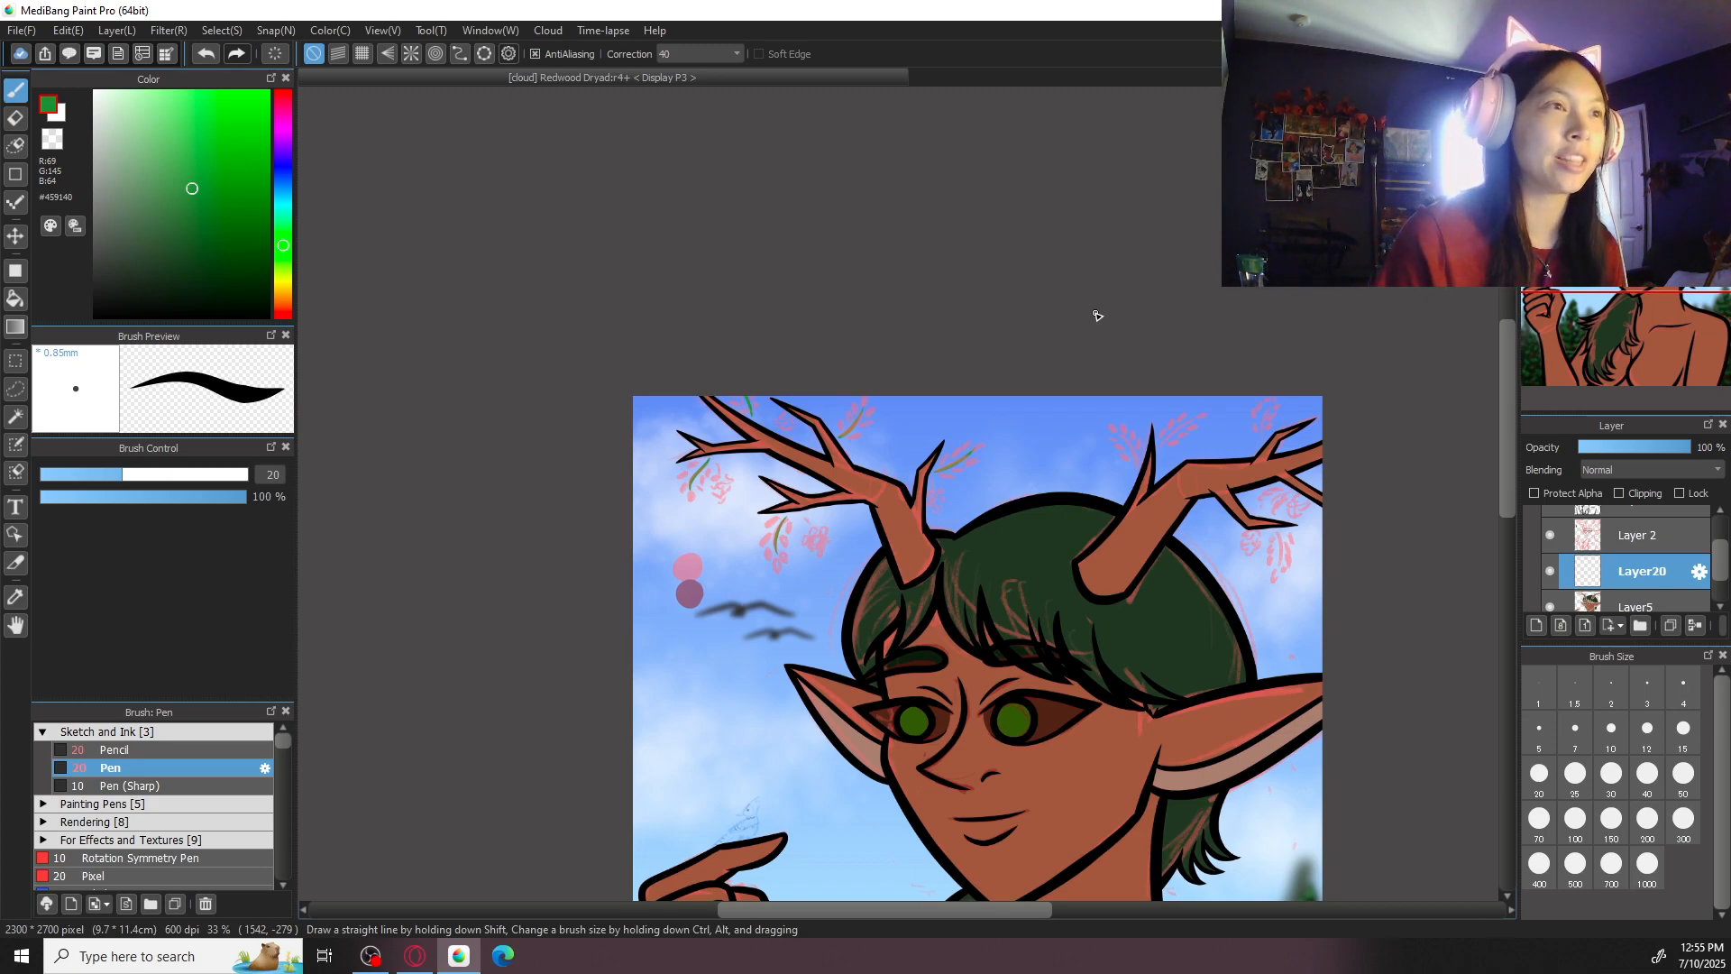
# - Draw curved green stems through the three sketched leaf clusters above the right antler
pyautogui.scroll(4, 1127, 361)
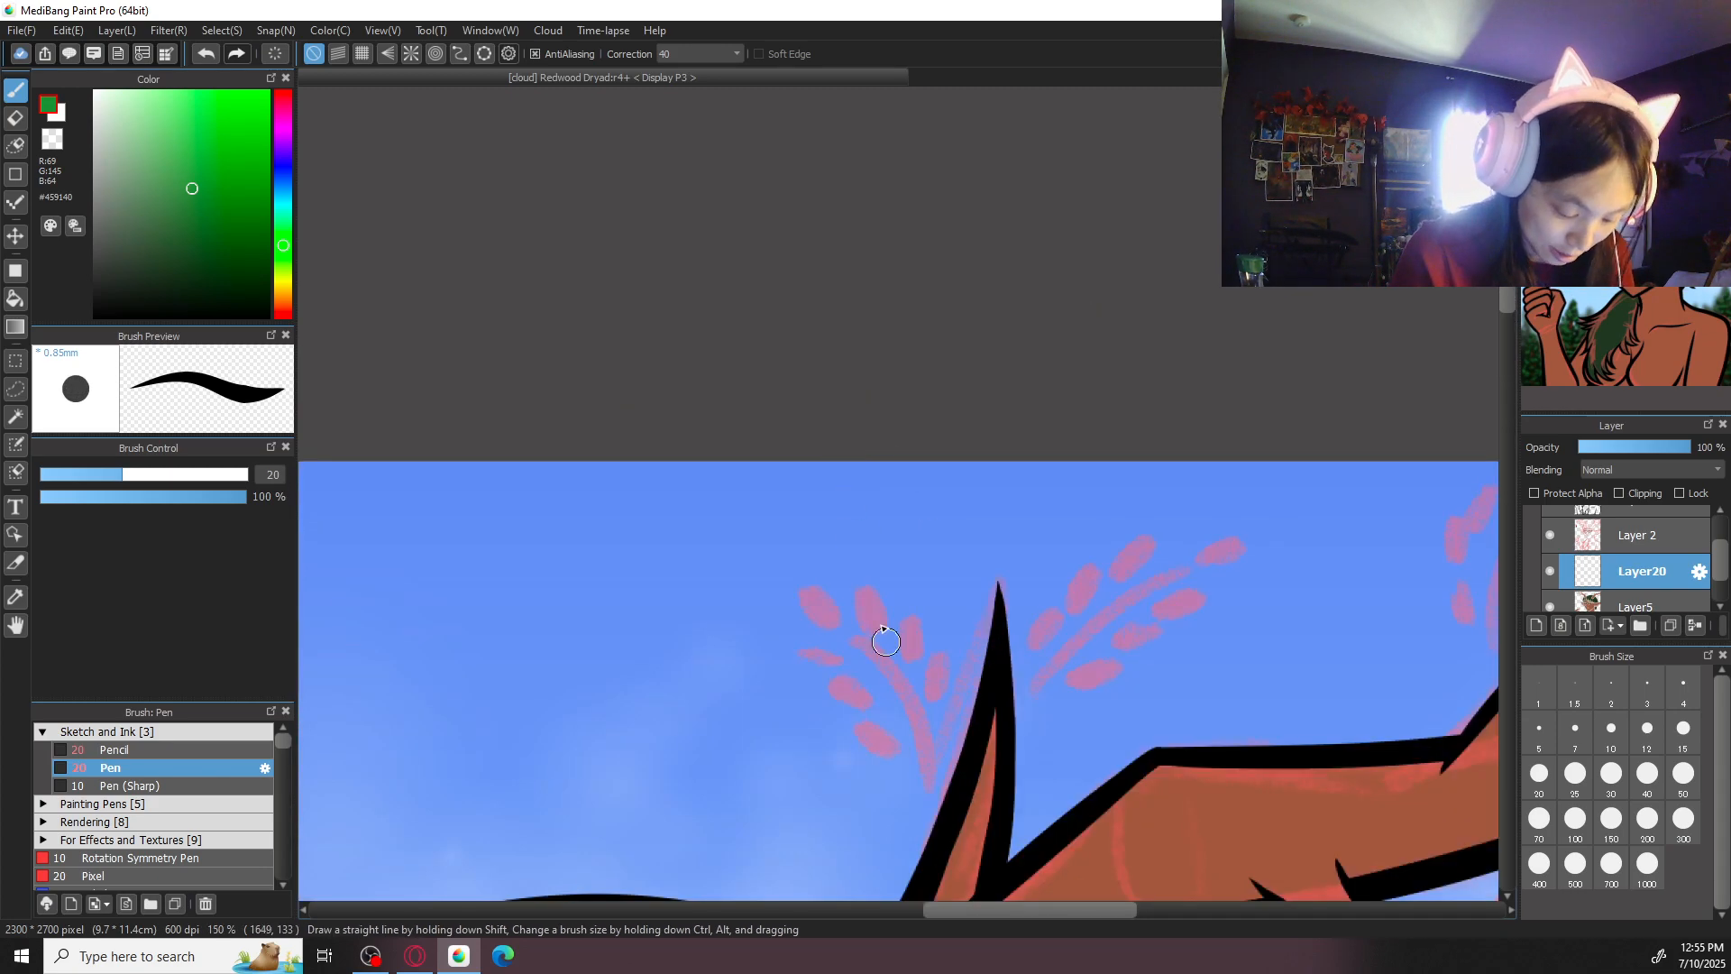
pyautogui.moveTo(935, 792); pyautogui.dragTo(861, 627)
pyautogui.hotkey('ctrl', 'z')
pyautogui.moveTo(933, 792); pyautogui.dragTo(852, 629)
pyautogui.hotkey('ctrl', 'z')
pyautogui.moveTo(933, 792); pyautogui.dragTo(843, 610)
pyautogui.moveTo(1034, 699)
pyautogui.mouseDown()
pyautogui.moveTo(1125, 603)
pyautogui.moveTo(1212, 563)
pyautogui.mouseUp()
pyautogui.hotkey('ctrl', 'z')
pyautogui.moveTo(1373, 711)
pyautogui.mouseDown()
pyautogui.moveTo(1241, 655)
pyautogui.moveTo(812, 644)
pyautogui.mouseUp()
pyautogui.moveTo(943, 593)
pyautogui.mouseDown()
pyautogui.moveTo(951, 506)
pyautogui.moveTo(1005, 399)
pyautogui.mouseUp()
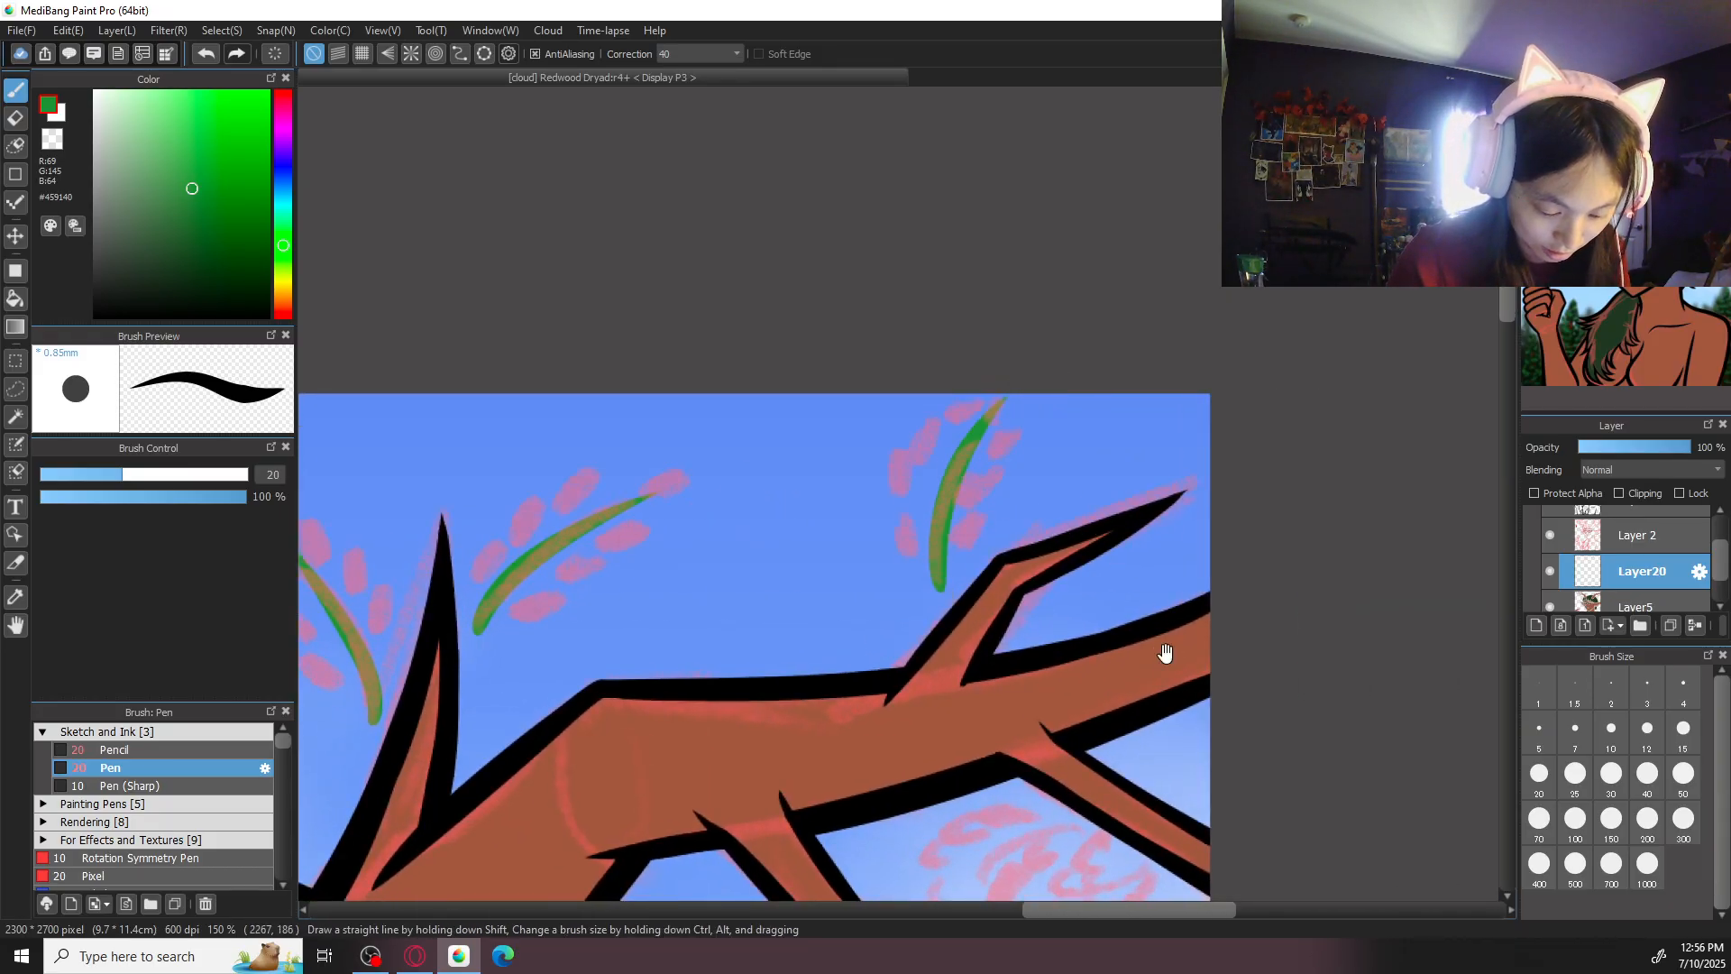
# - Draw curved green stems through the two sketched leaf clusters hanging beneath the right antler's branches
pyautogui.scroll(-3, 1167, 586)
pyautogui.scroll(-2, 1109, 541)
pyautogui.moveTo(1079, 534); pyautogui.dragTo(1043, 799)
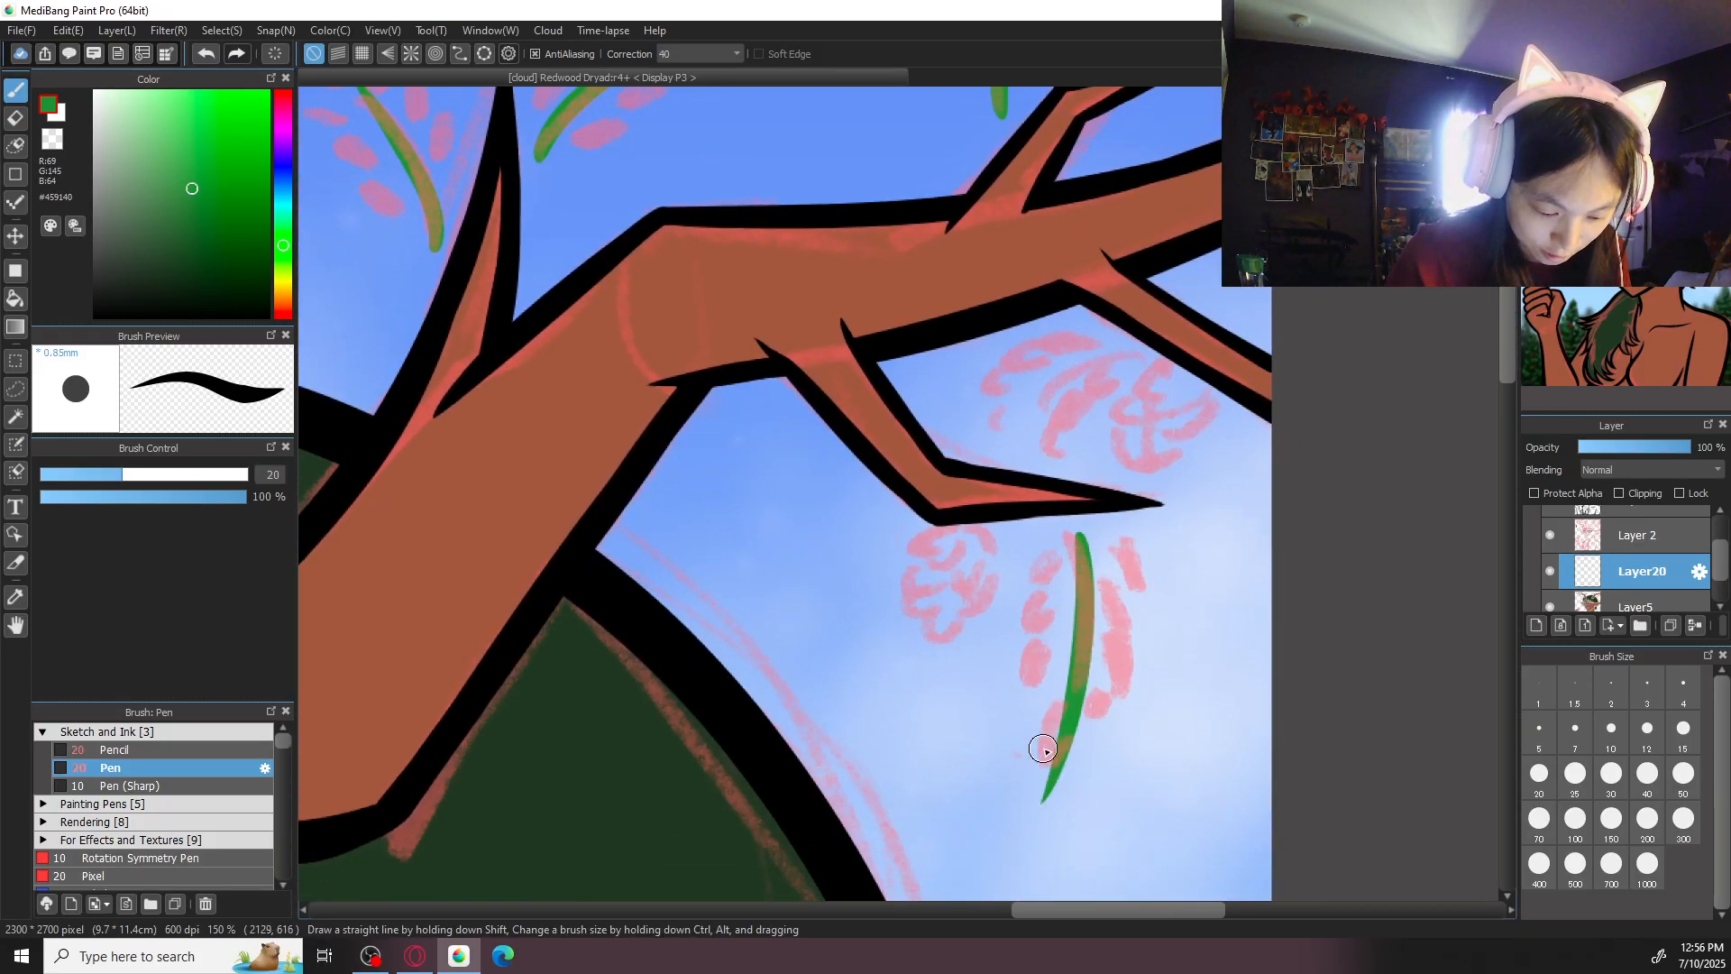
pyautogui.hotkey('ctrl', 'z')
pyautogui.moveTo(1072, 530)
pyautogui.mouseDown()
pyautogui.moveTo(1074, 691)
pyautogui.moveTo(1052, 745)
pyautogui.mouseUp()
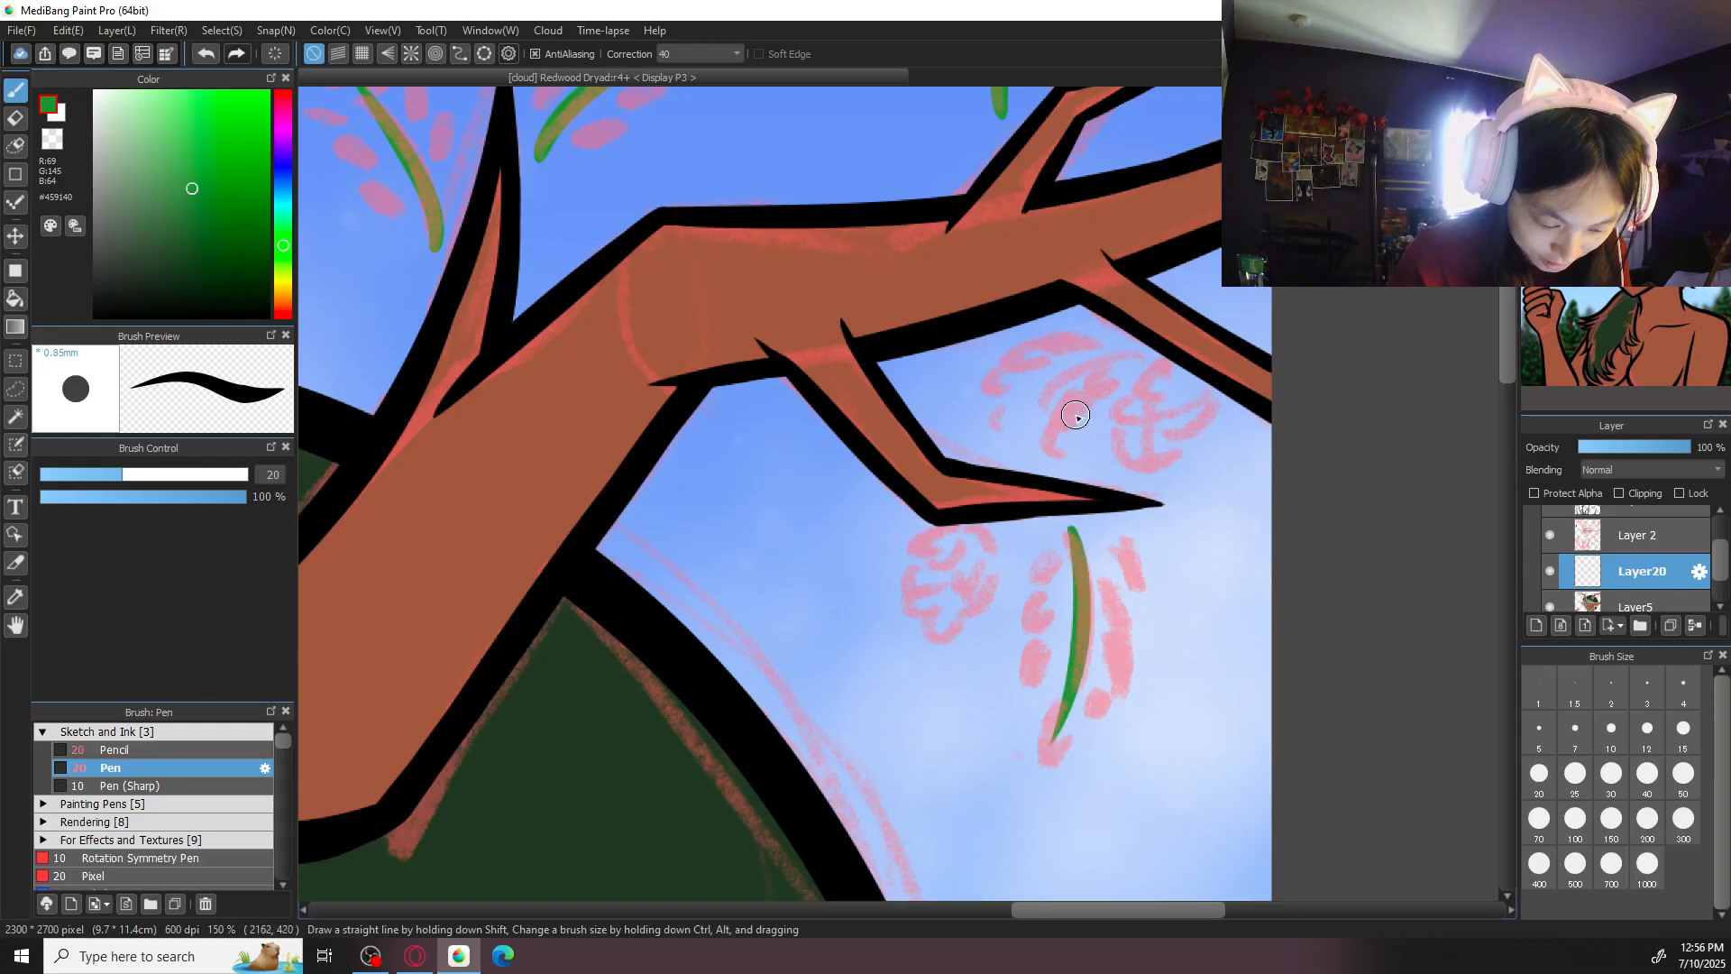
pyautogui.moveTo(1128, 348); pyautogui.dragTo(971, 437)
pyautogui.hotkey('ctrl', 'z')
pyautogui.moveTo(1136, 348)
pyautogui.mouseDown()
pyautogui.moveTo(969, 438)
pyautogui.moveTo(1013, 479)
pyautogui.moveTo(1313, 444)
pyautogui.mouseUp()
pyautogui.hotkey('ctrl', '-')
pyautogui.hotkey('ctrl', '-')
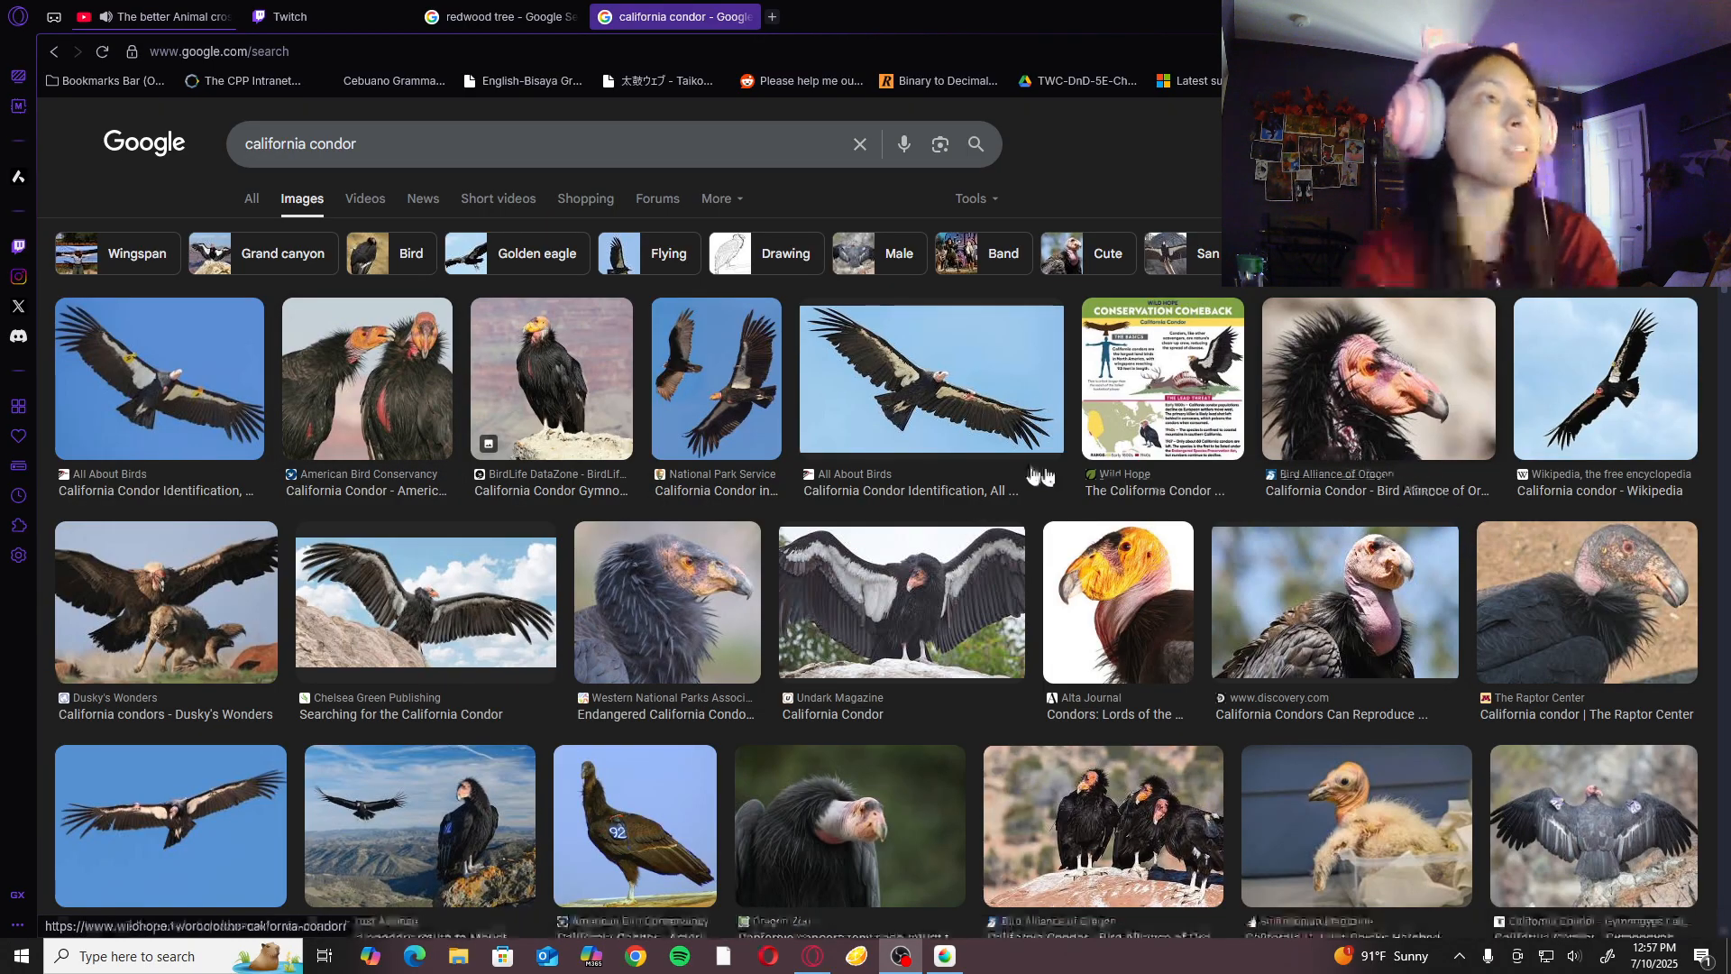
# - Switch to the browser and examine the California condor image results, previewing the Bird Alliance of Oregon photo and the Wild Hope infographic
pyautogui.scroll(-4, 541, 439)
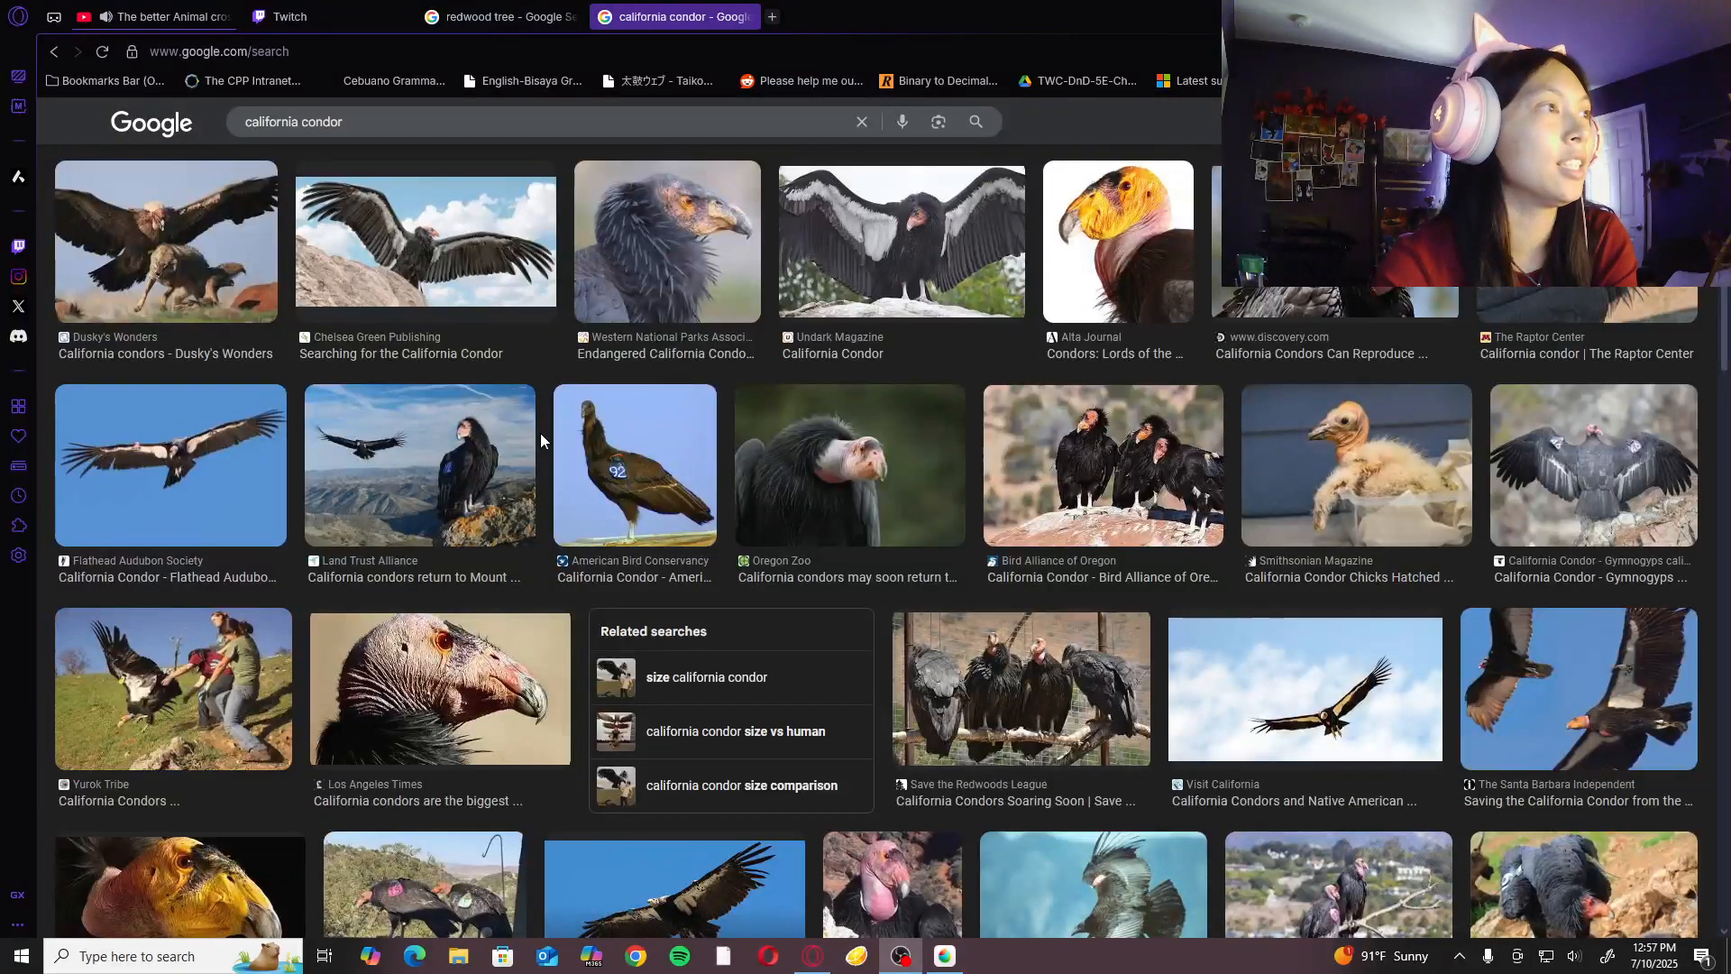
pyautogui.scroll(-4, 539, 433)
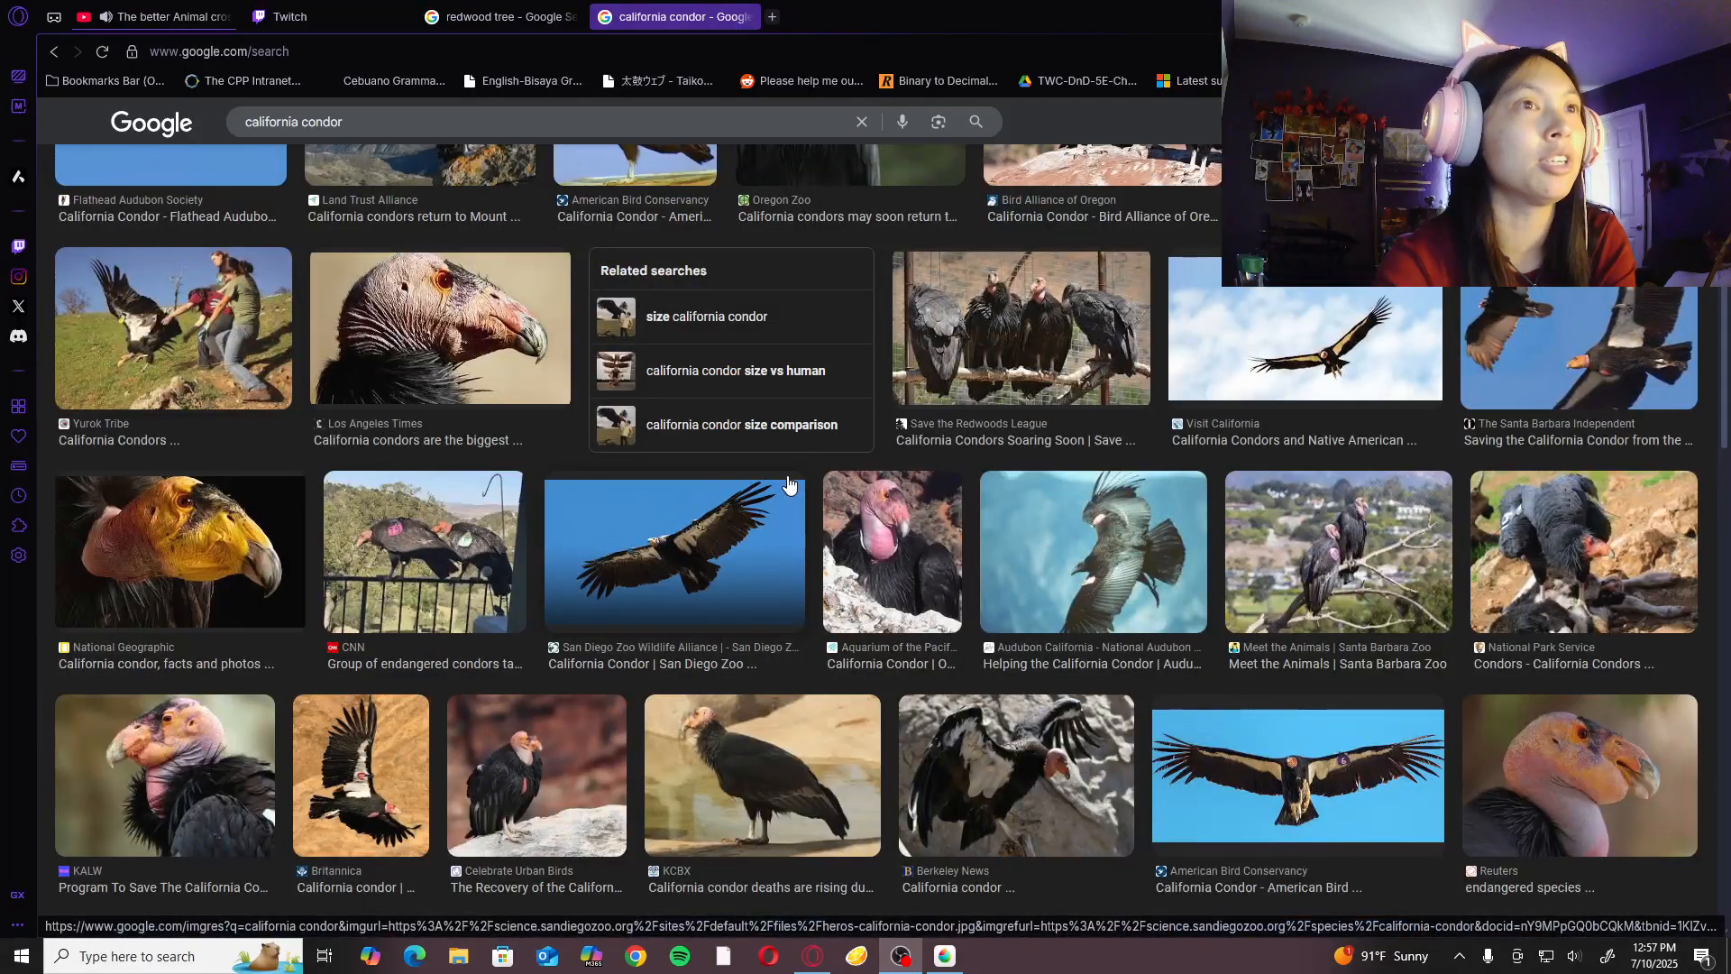
pyautogui.scroll(10, 787, 485)
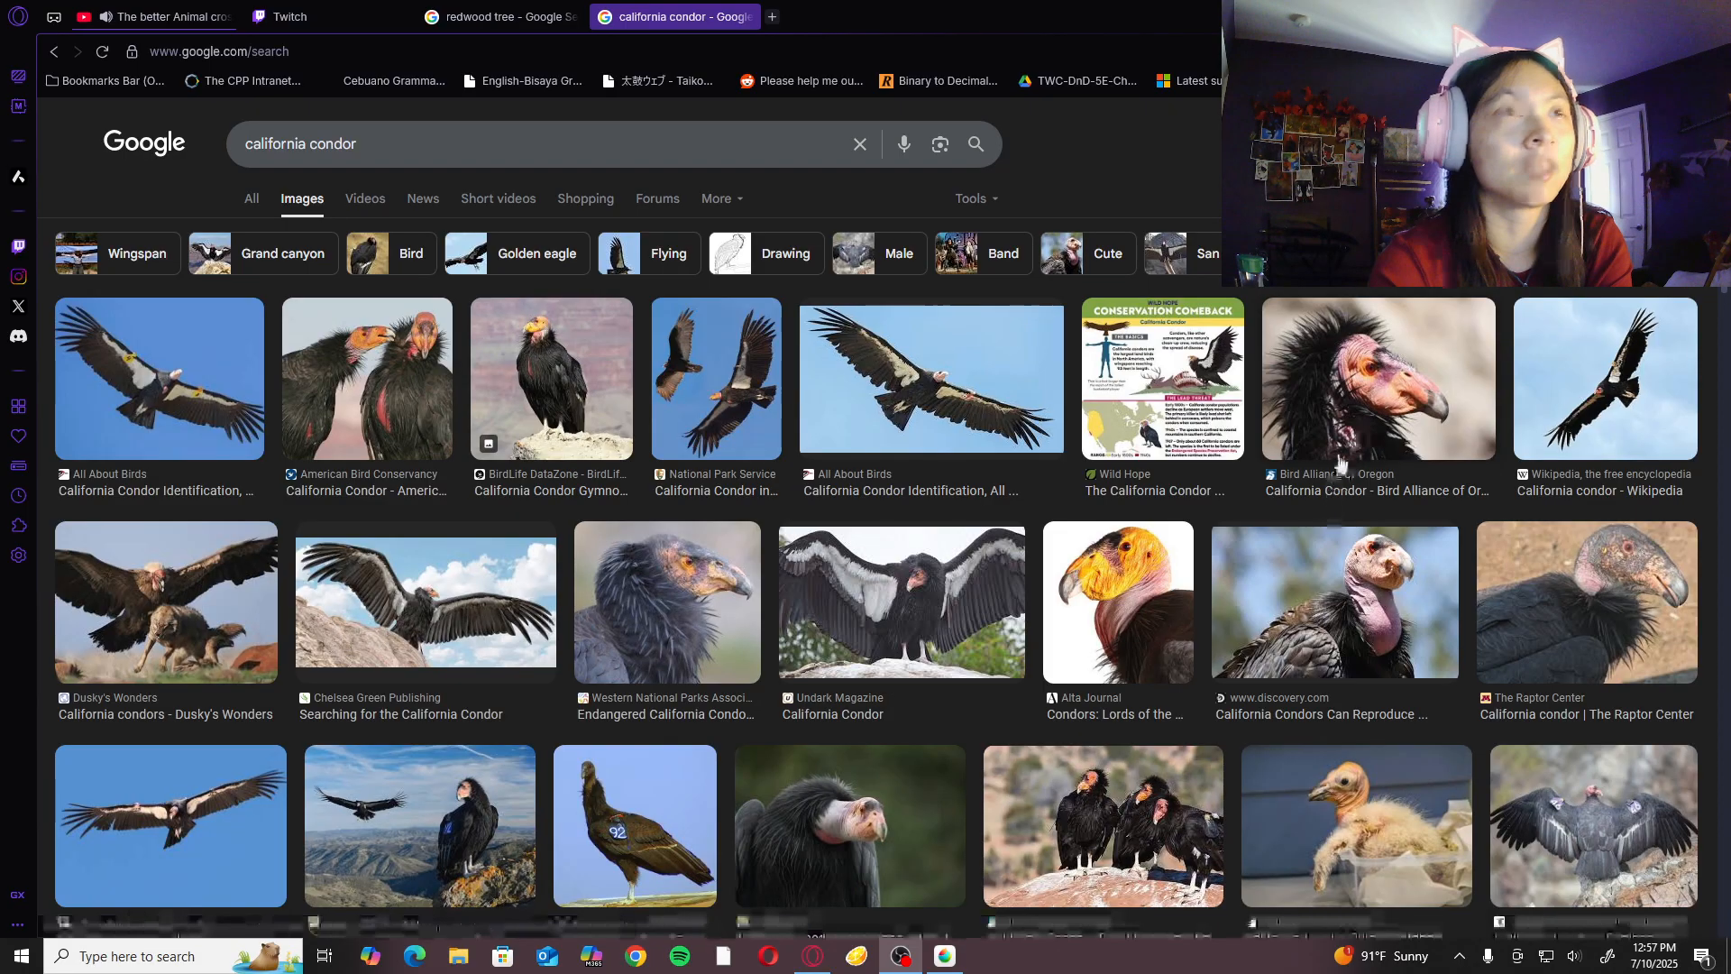
pyautogui.click(1360, 411)
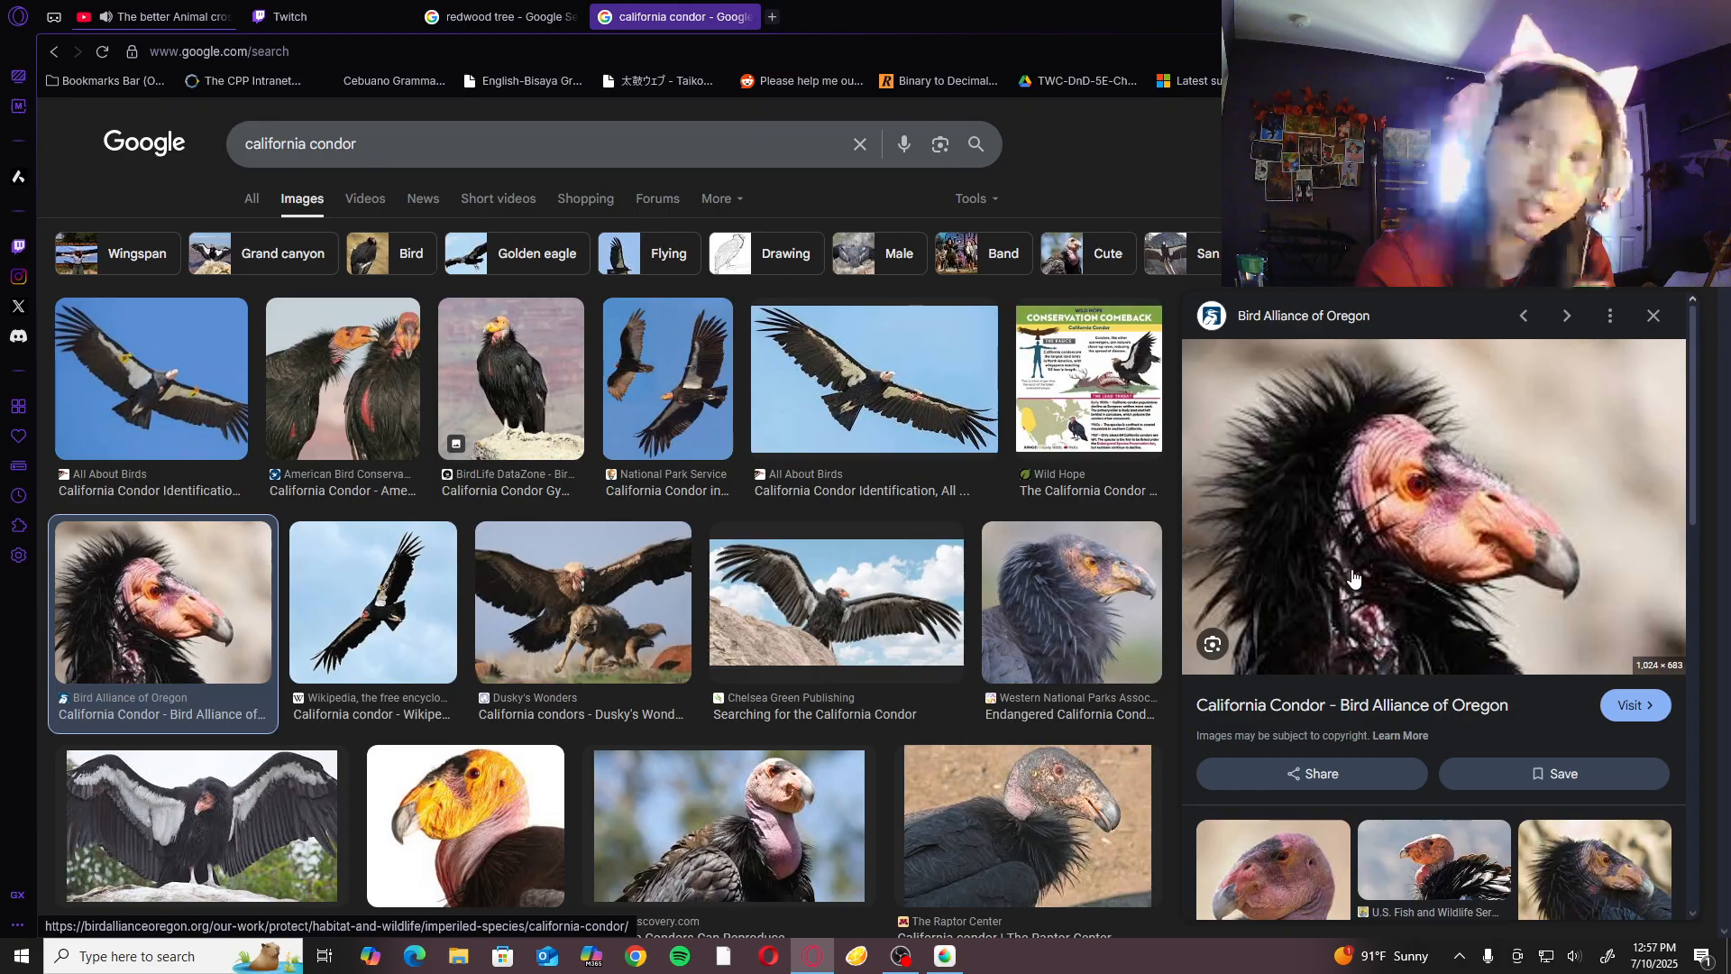
pyautogui.click(1064, 456)
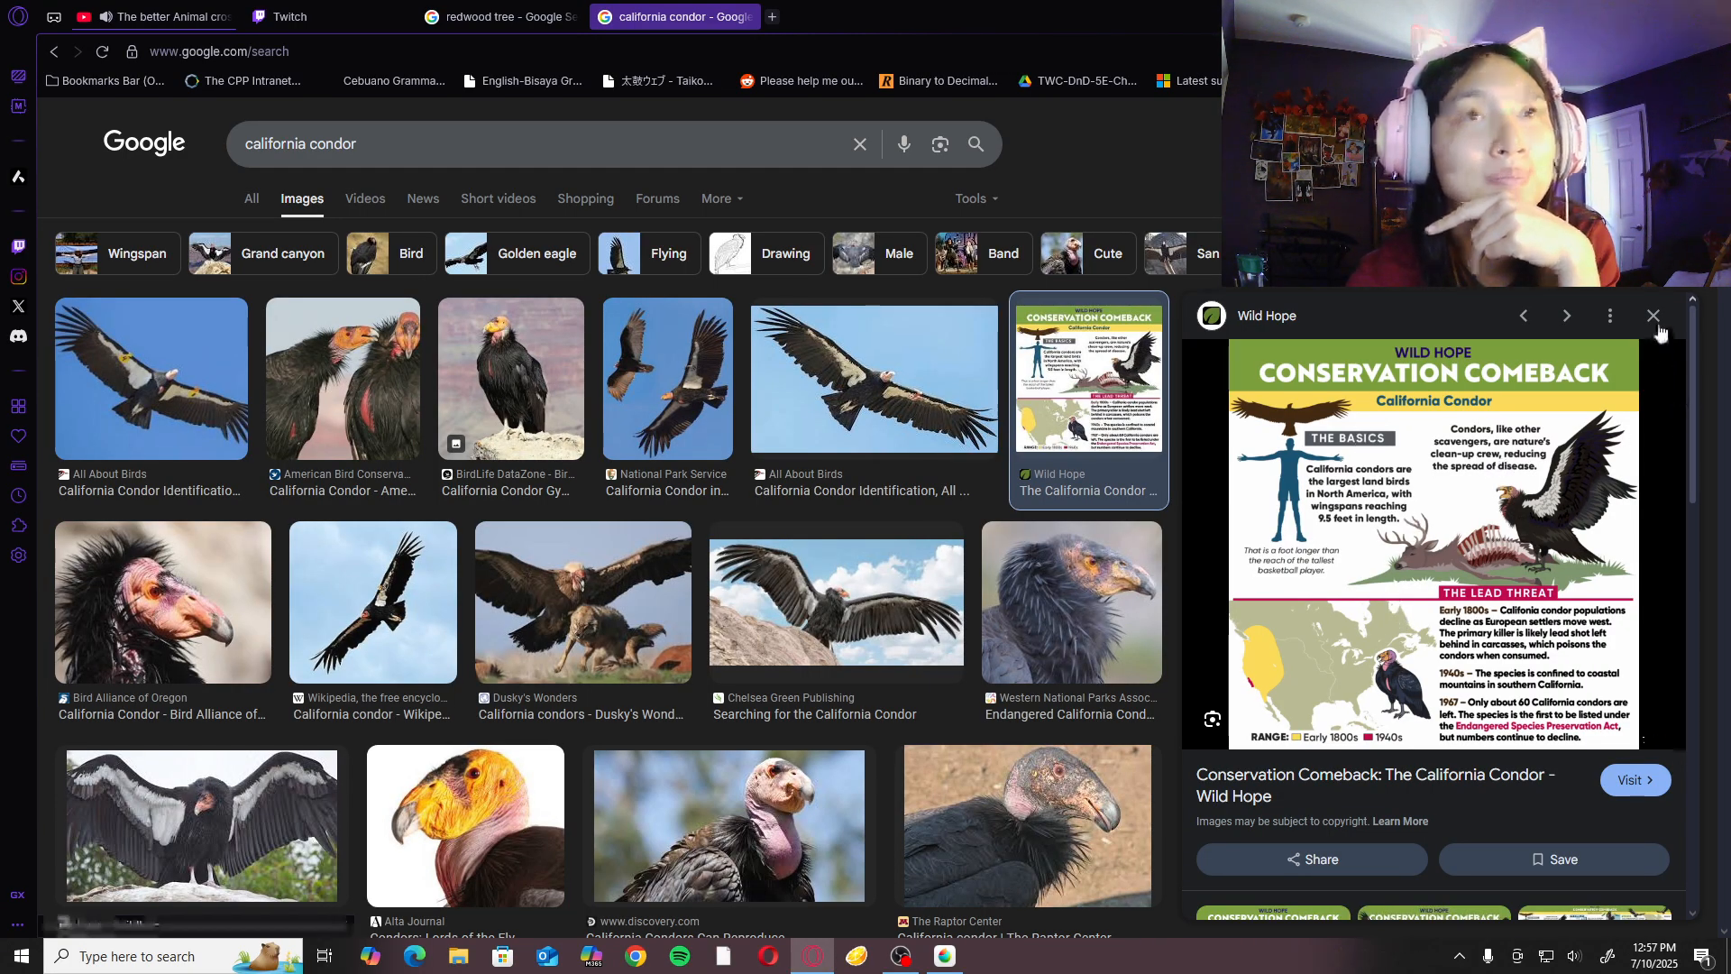
pyautogui.press('Escape')
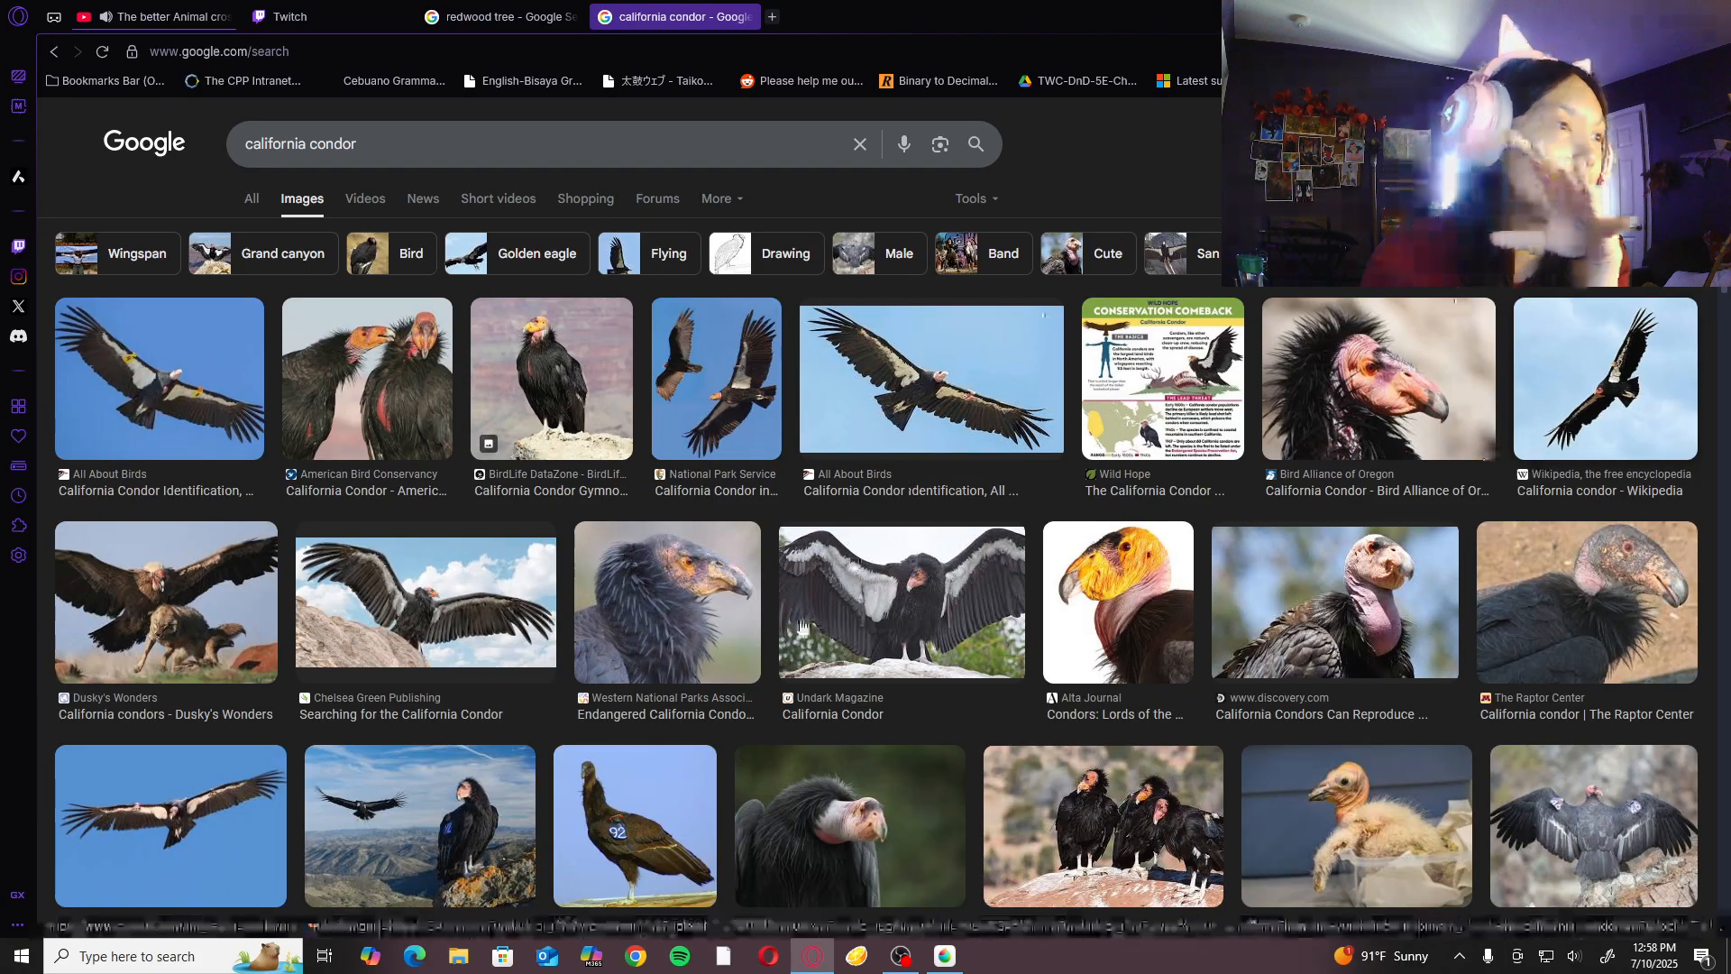
pyautogui.scroll(-15, 811, 621)
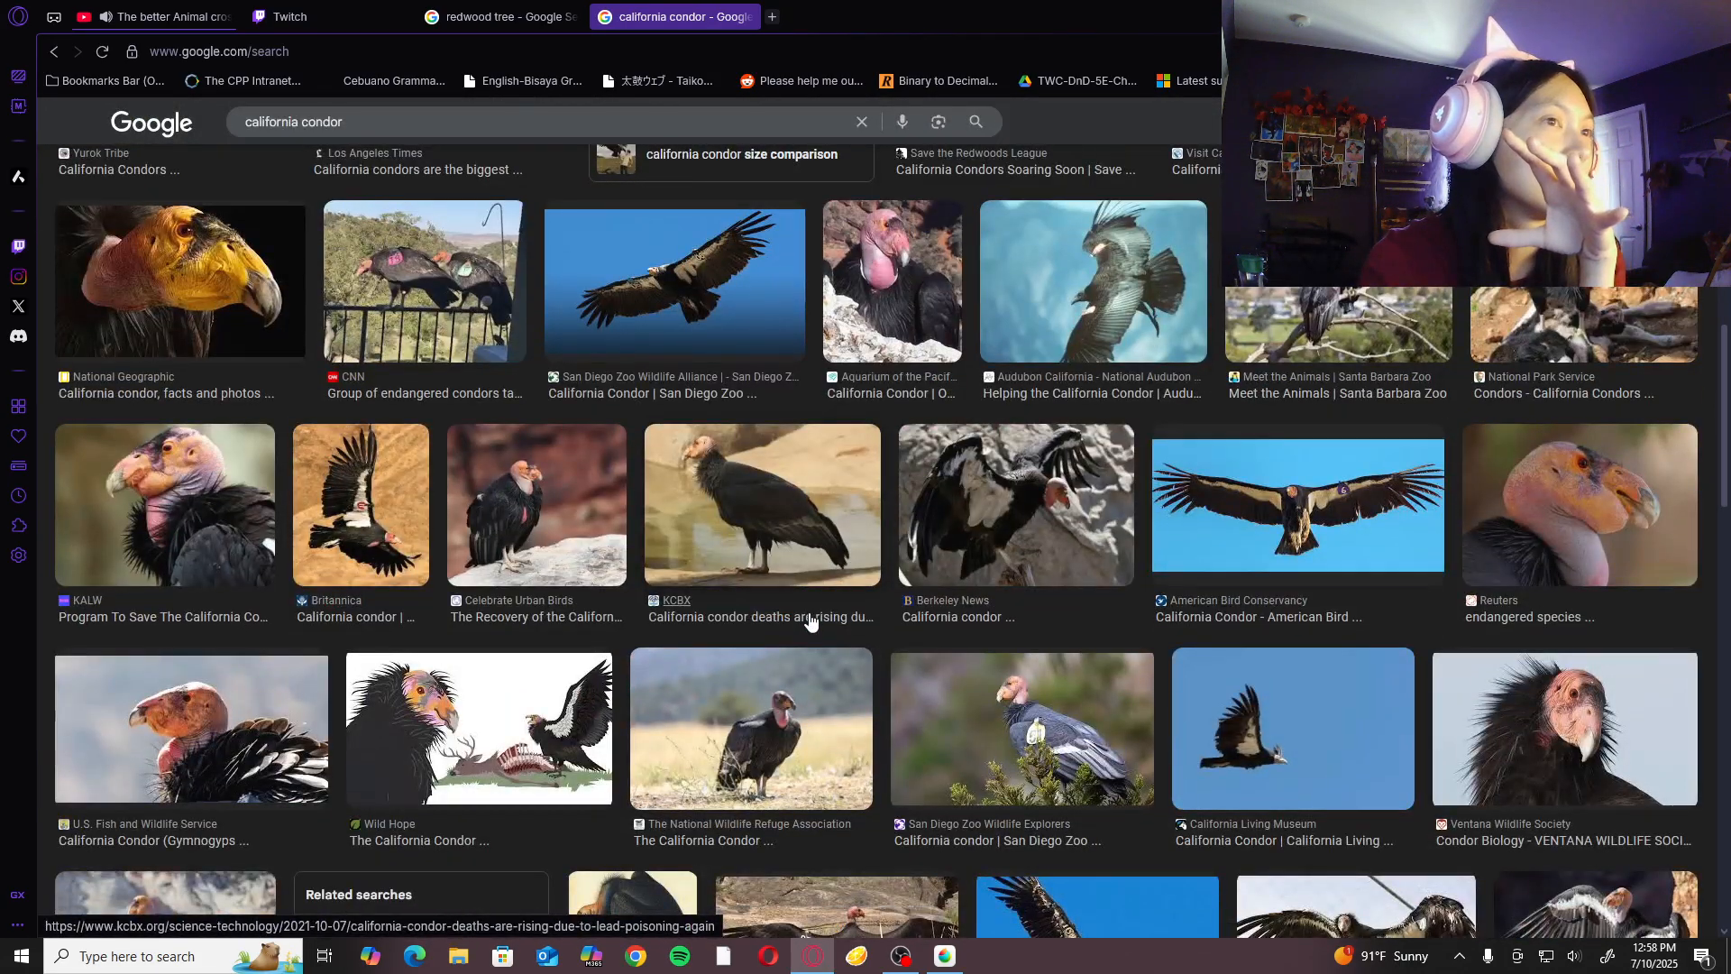
pyautogui.scroll(15, 811, 620)
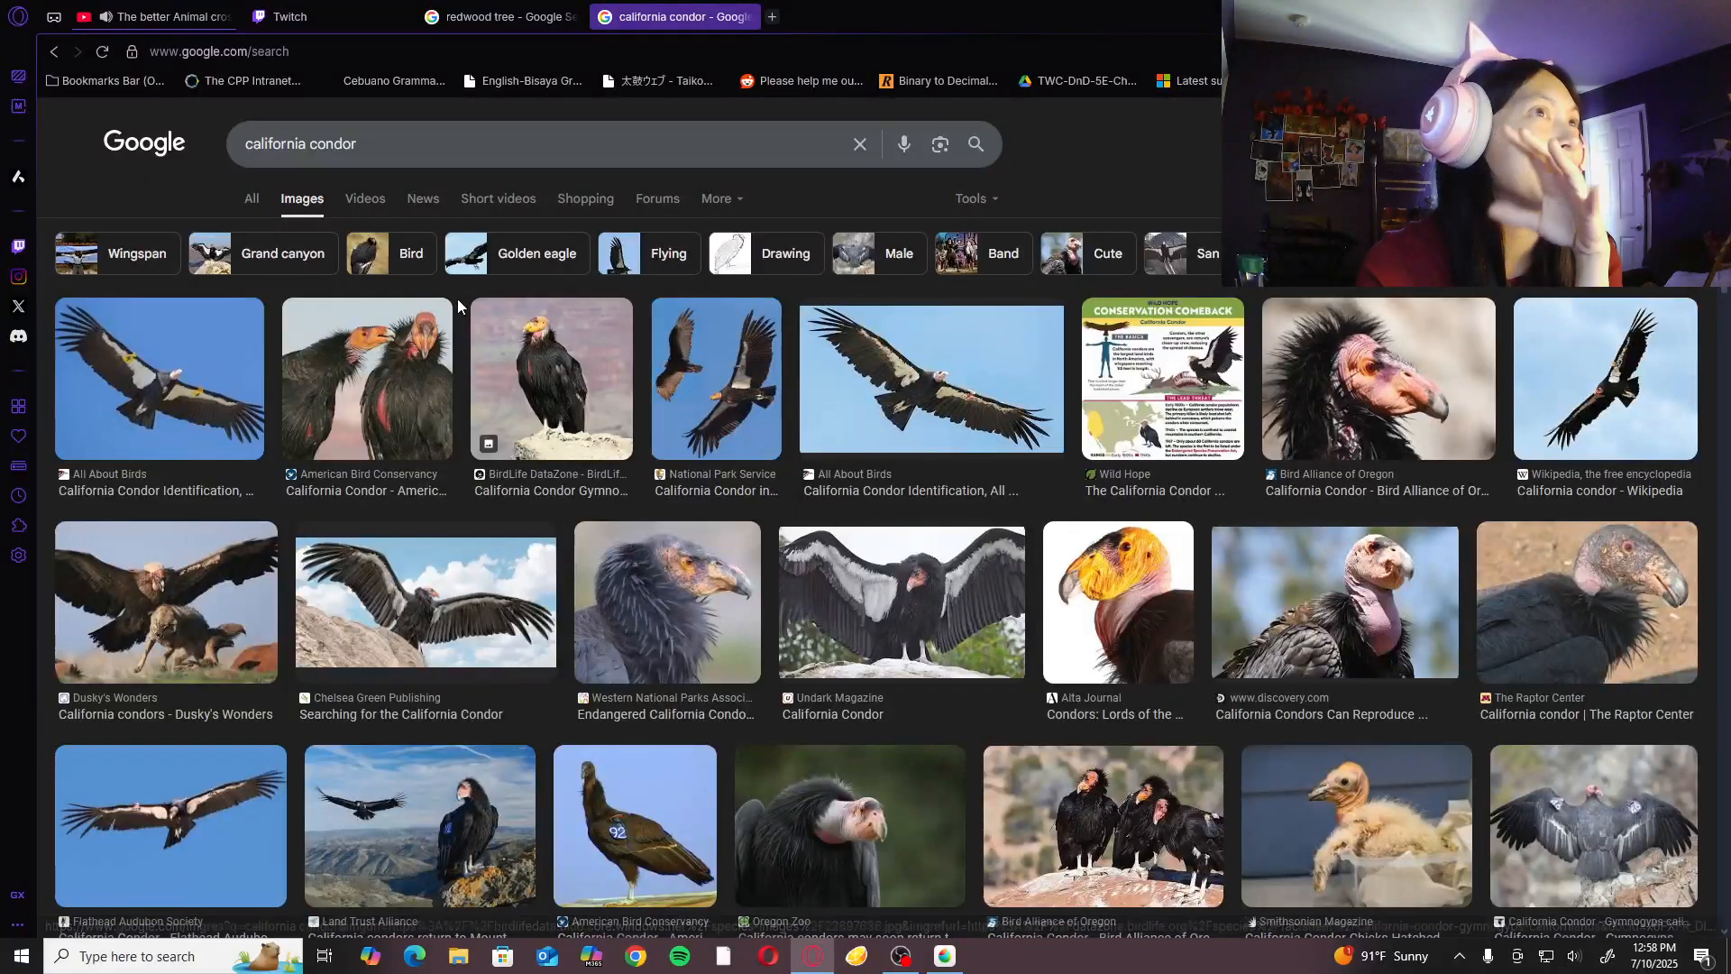
# - Open the Wikipedia article on the California condor from the web results and read its Description section
pyautogui.click(250, 198)
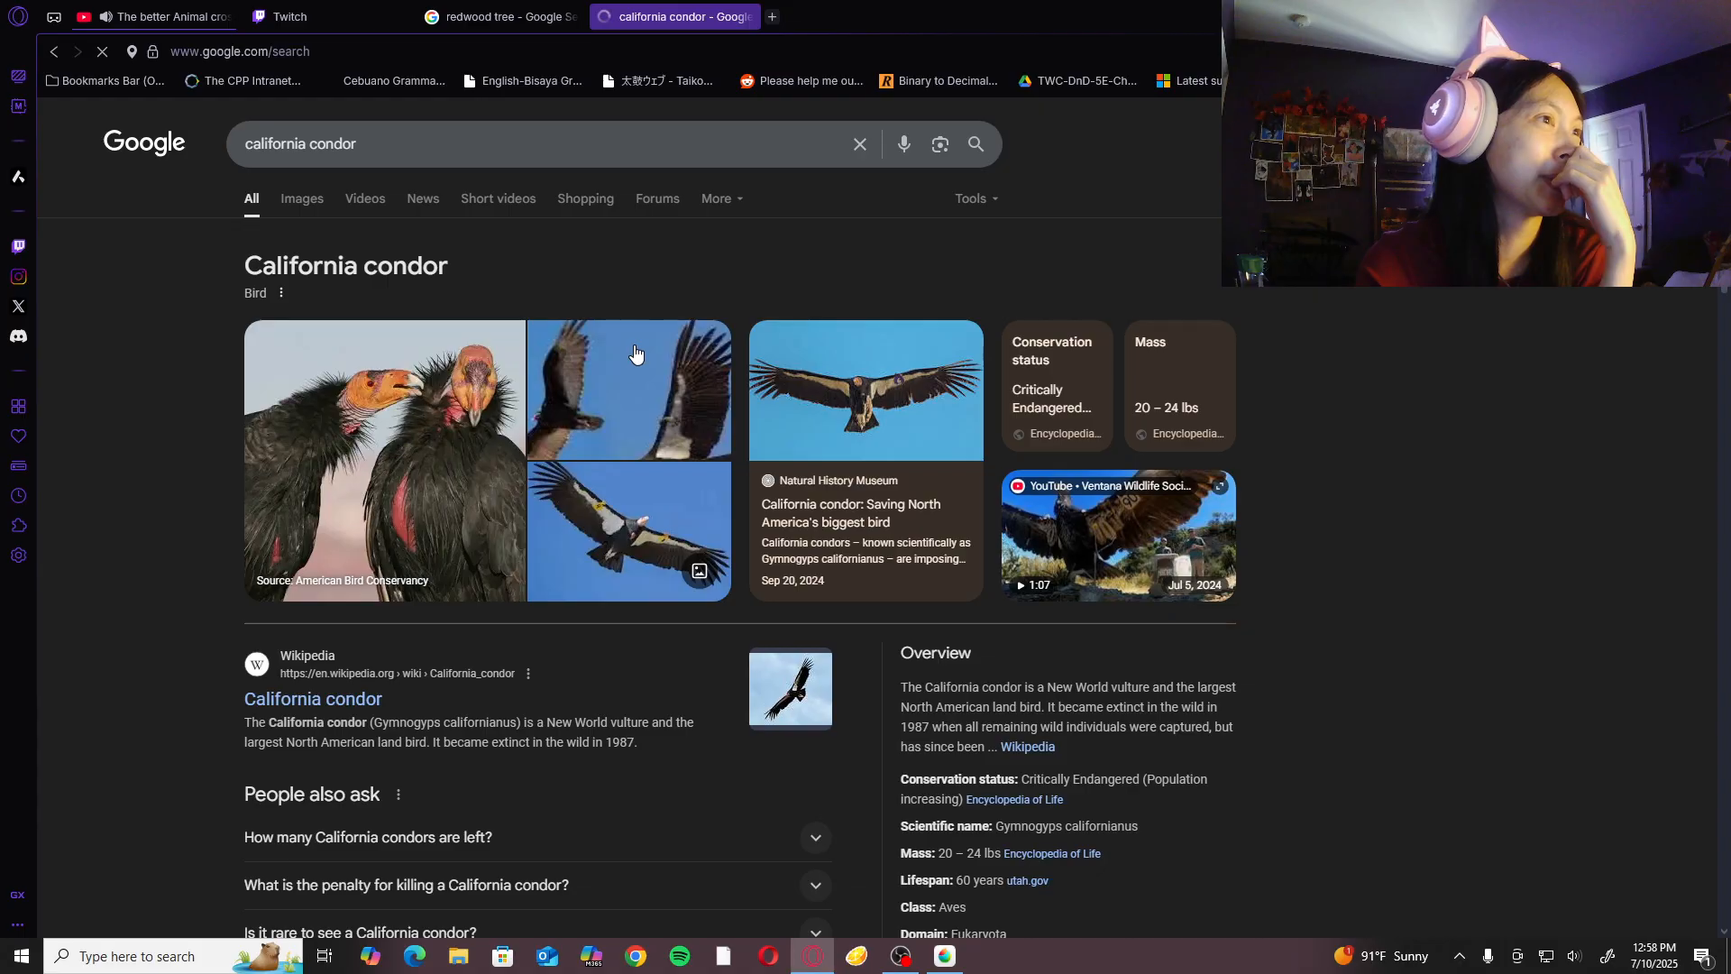
pyautogui.click(336, 706)
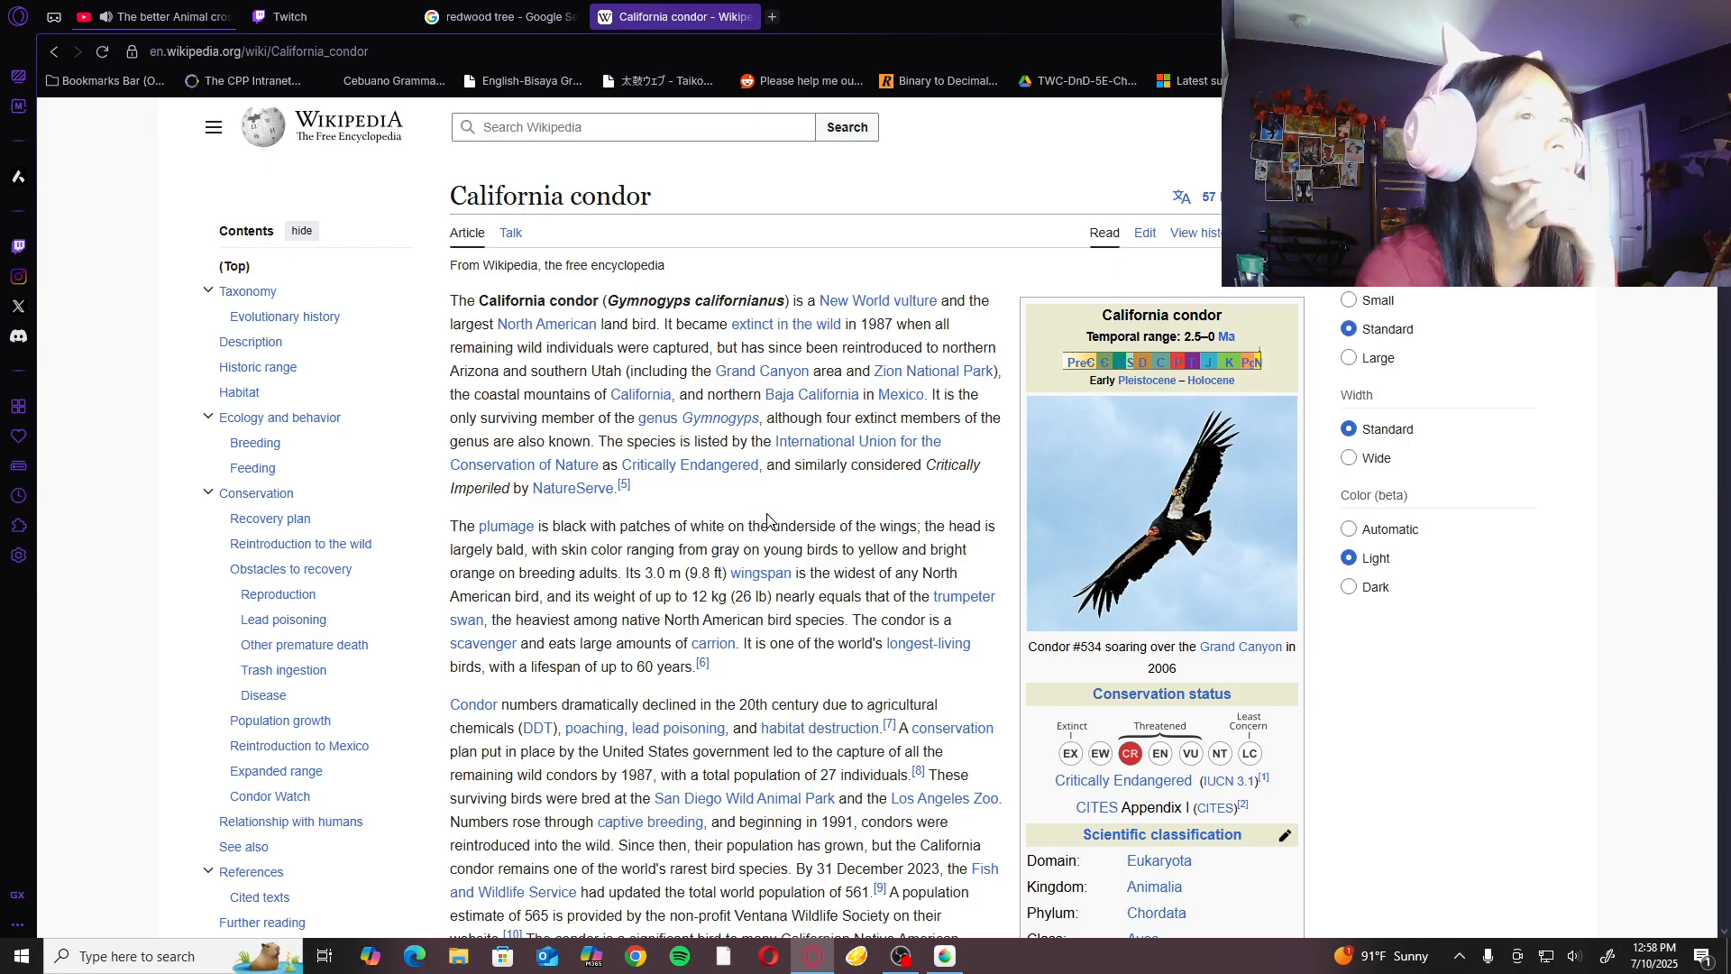
pyautogui.scroll(-10, 771, 521)
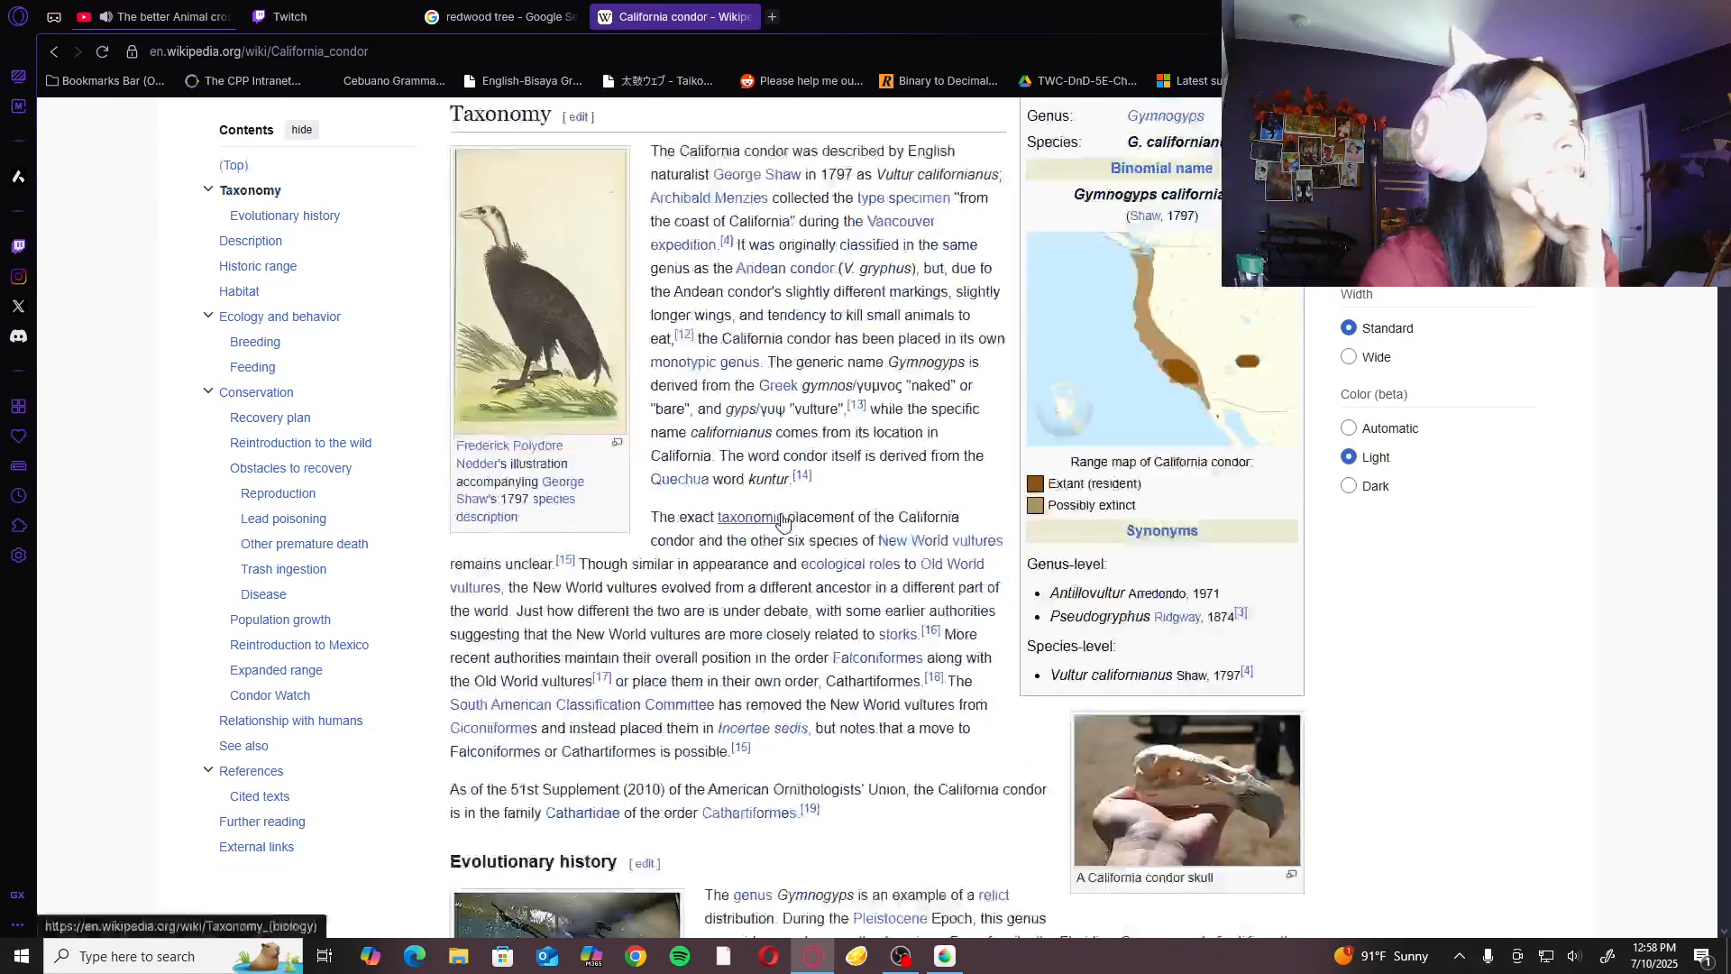
pyautogui.scroll(-10, 783, 523)
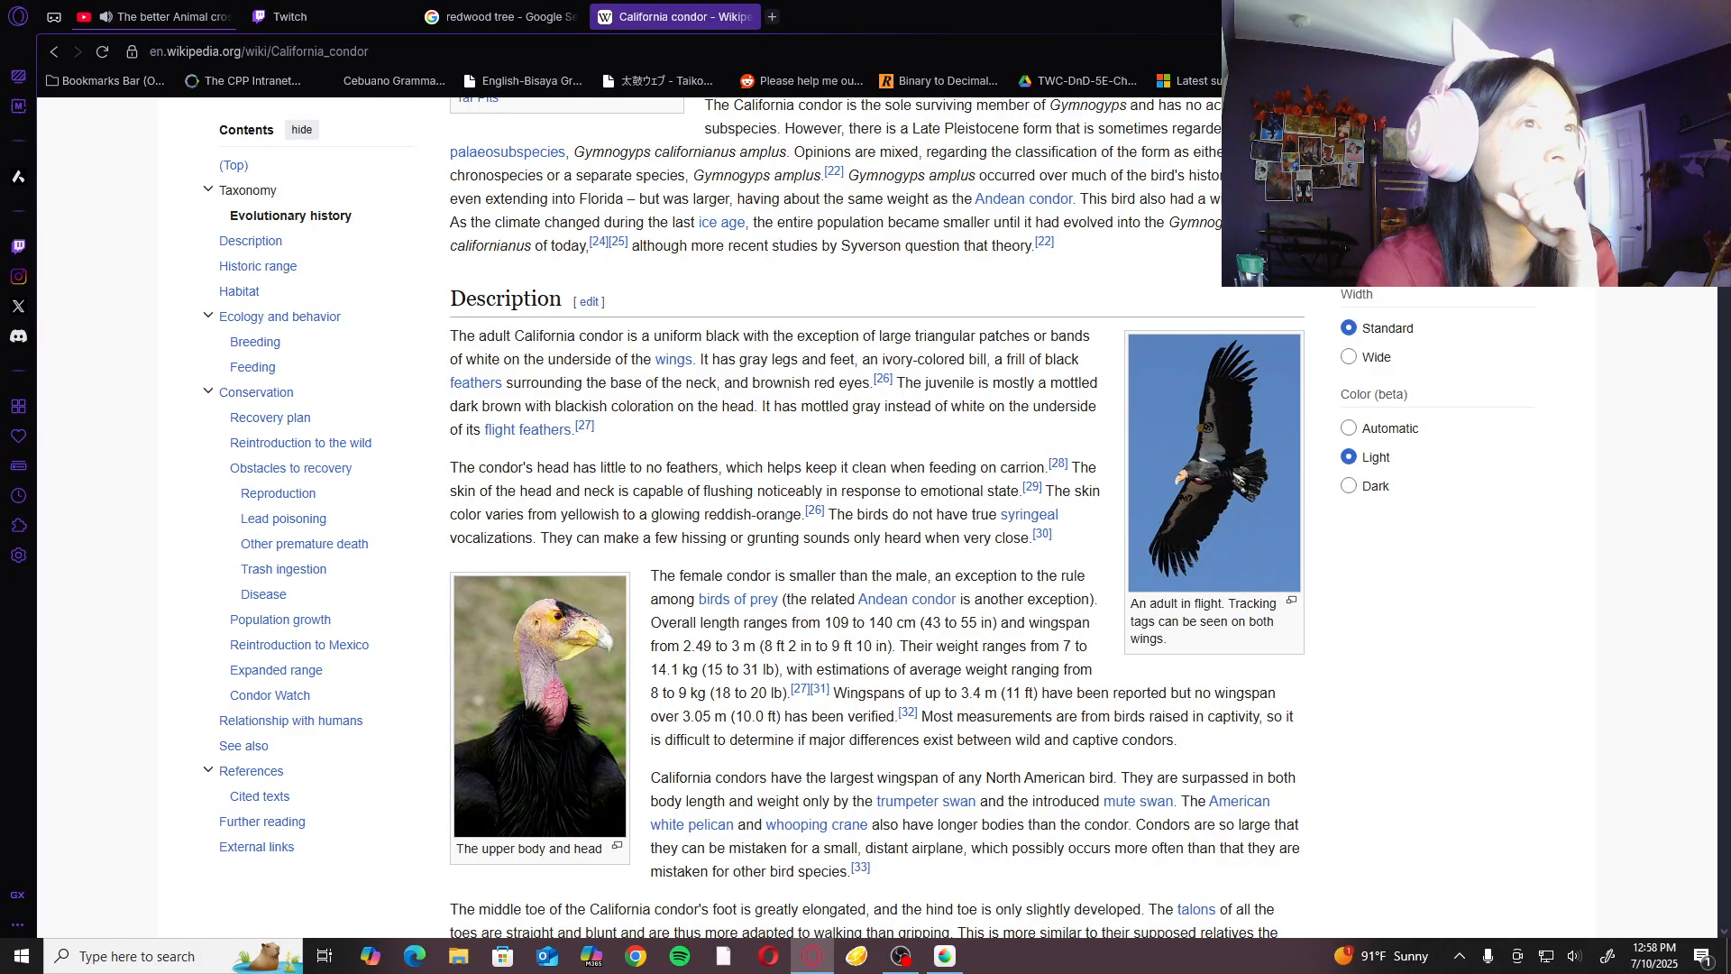
pyautogui.scroll(-2, 784, 518)
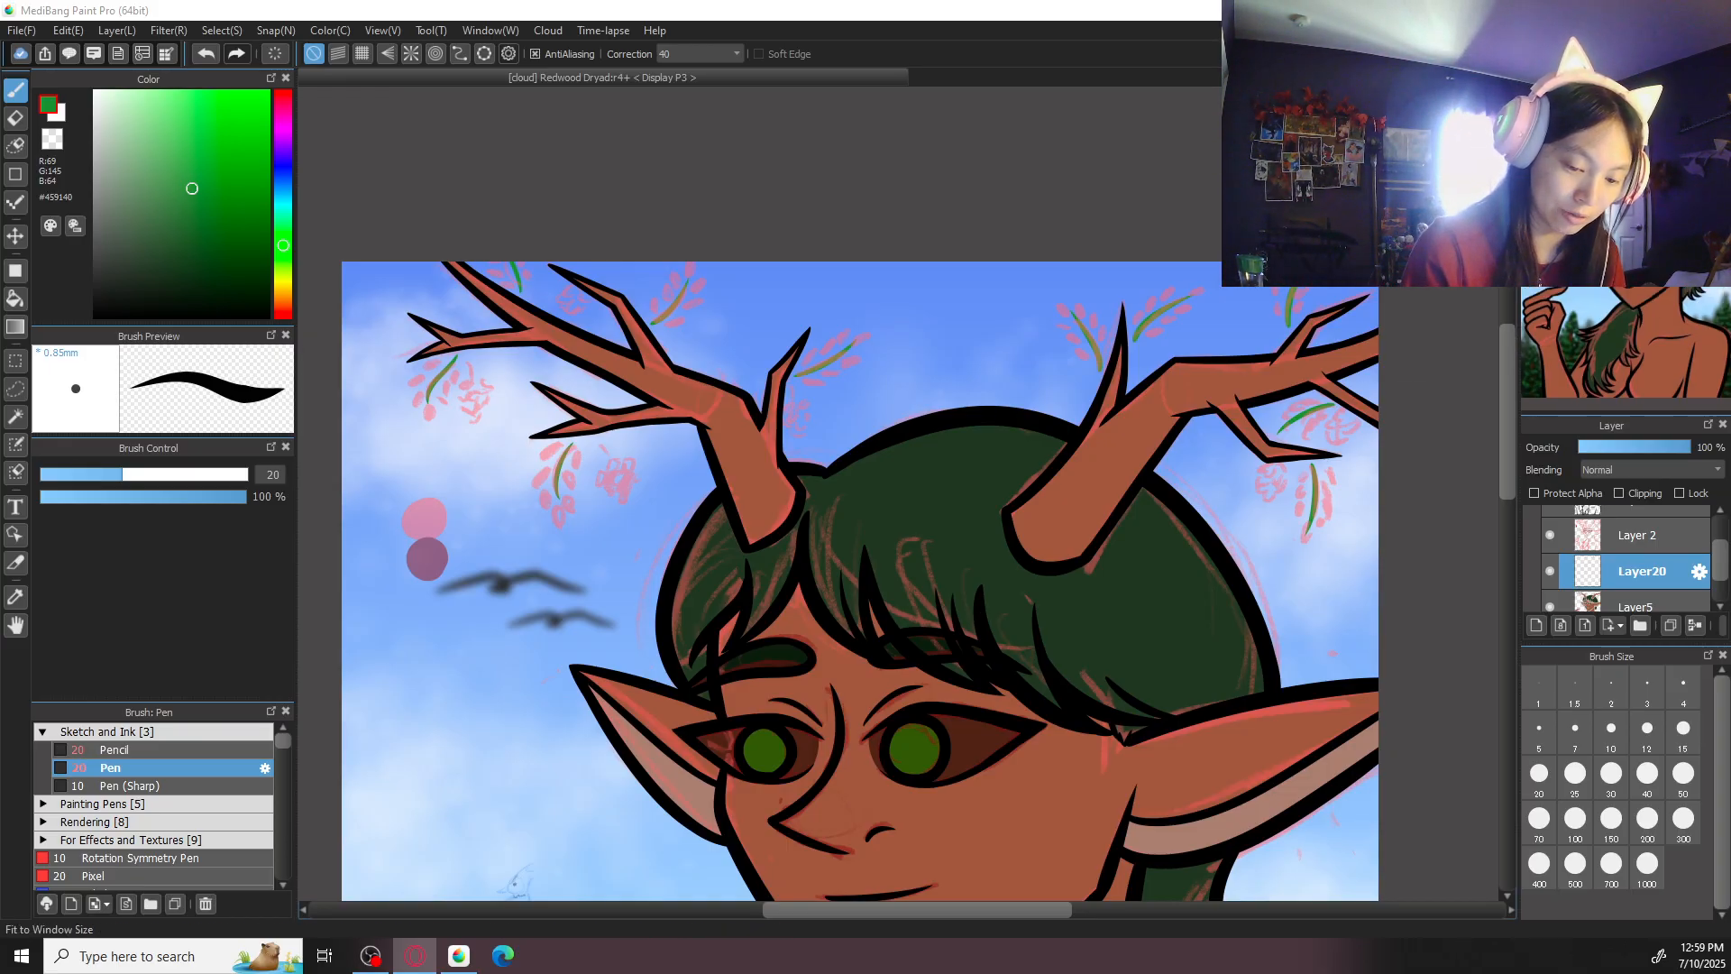
# - Return to MediBang Paint, pick the hair's dark green #243722, and draw leaves along the left side and tip of the left antler's lowest stem
pyautogui.hotkey('ctrl', '0')
pyautogui.moveTo(759, 558); pyautogui.dragTo(797, 571)
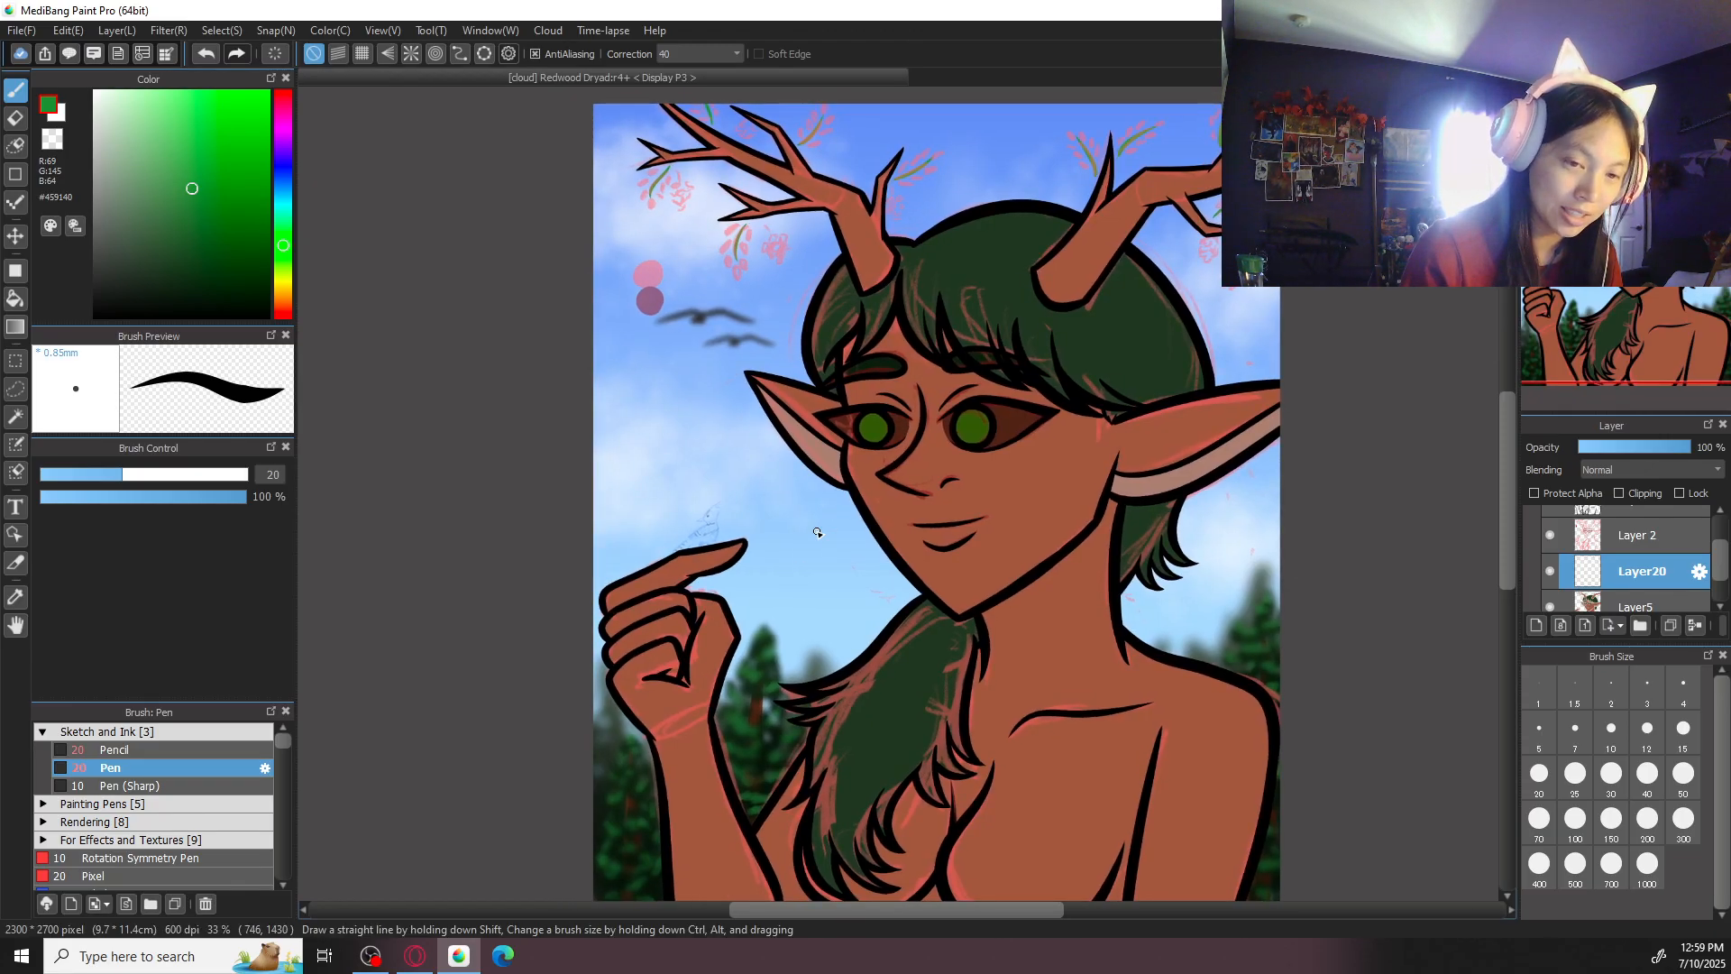
pyautogui.hotkey('ctrl', '+')
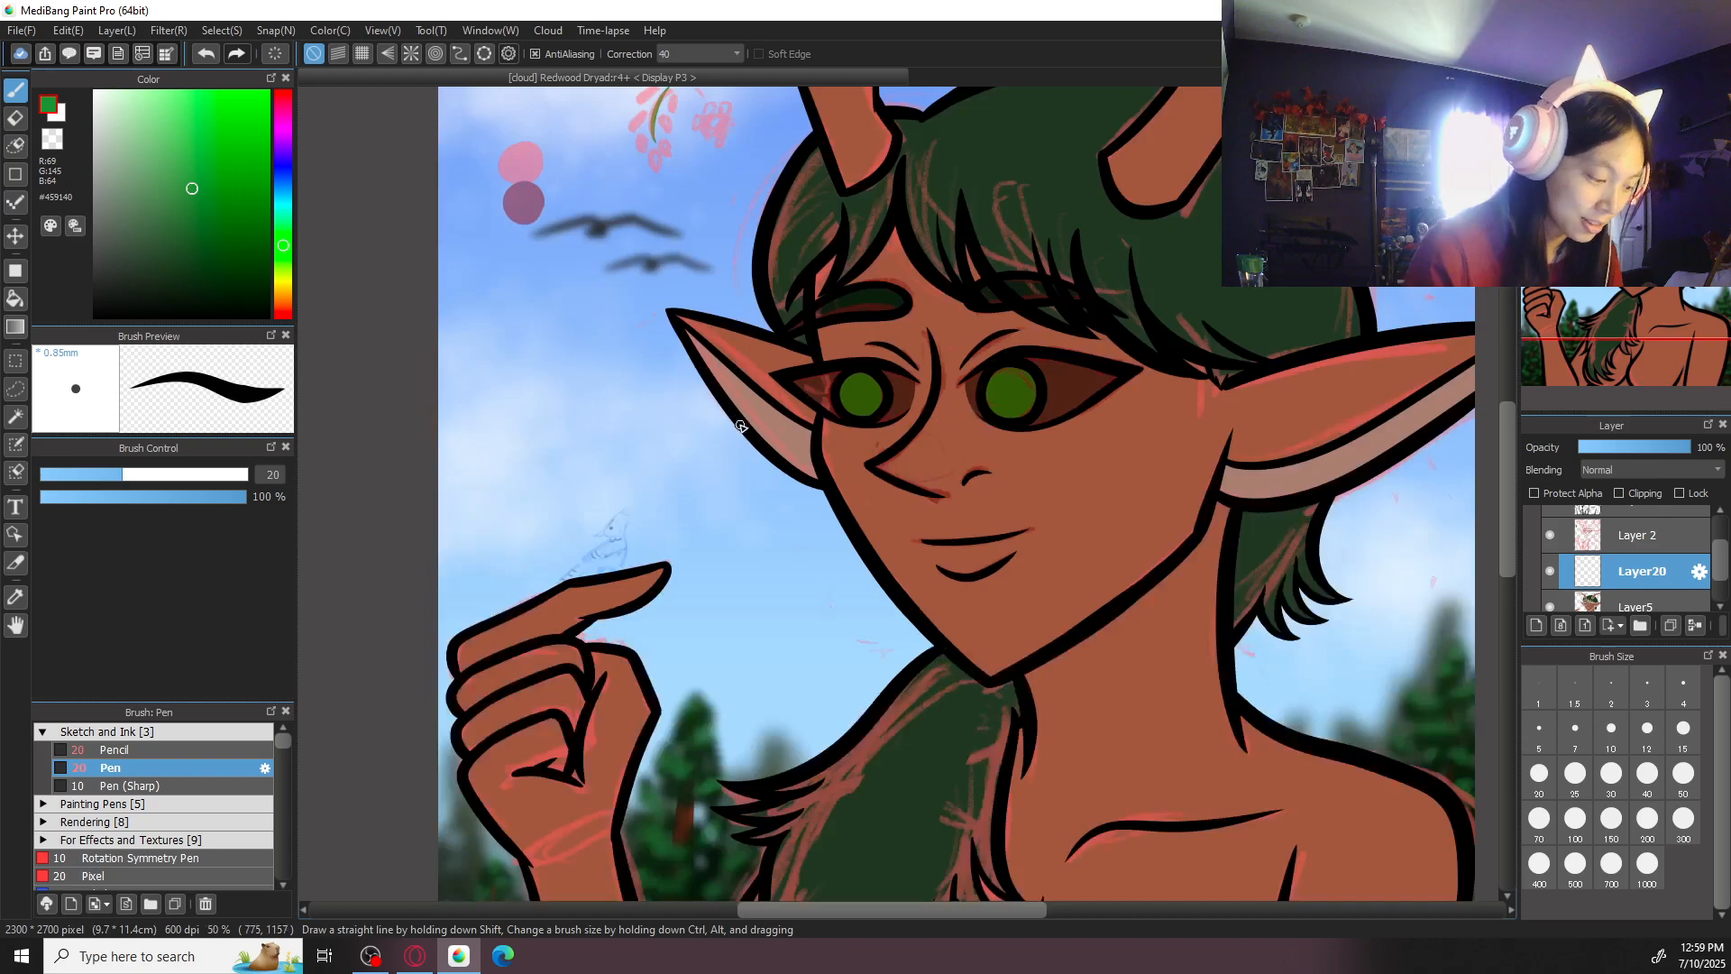
pyautogui.moveTo(724, 446); pyautogui.dragTo(965, 769)
pyautogui.hotkey('ctrl', '+')
pyautogui.keyDown('alt'); pyautogui.click(1390, 438); pyautogui.keyUp('alt')
pyautogui.hotkey('ctrl', '+')
pyautogui.hotkey('ctrl', '+')
pyautogui.moveTo(925, 421); pyautogui.dragTo(983, 623)
pyautogui.hotkey('ctrl', '+')
pyautogui.moveTo(986, 446)
pyautogui.mouseDown()
pyautogui.moveTo(925, 490)
pyautogui.moveTo(981, 459)
pyautogui.moveTo(932, 493)
pyautogui.moveTo(965, 487)
pyautogui.moveTo(931, 547)
pyautogui.moveTo(1001, 739)
pyautogui.mouseUp()
pyautogui.hotkey('ctrl', 'z')
pyautogui.hotkey('ctrl', 'z')
# - Draw small dark green leaves down the right side of the stem beneath the left antler's lowest branch
pyautogui.hotkey('ctrl', 'z')
pyautogui.moveTo(962, 656)
pyautogui.mouseDown()
pyautogui.moveTo(986, 742)
pyautogui.moveTo(985, 700)
pyautogui.moveTo(1004, 742)
pyautogui.mouseUp()
pyautogui.hotkey('ctrl', 'z')
pyautogui.moveTo(983, 672); pyautogui.dragTo(1003, 742)
pyautogui.moveTo(1030, 457); pyautogui.dragTo(1045, 525)
pyautogui.hotkey('ctrl', 'z')
pyautogui.moveTo(1013, 504); pyautogui.dragTo(1023, 563)
pyautogui.moveTo(998, 553); pyautogui.dragTo(1012, 617)
pyautogui.moveTo(992, 621); pyautogui.dragTo(1016, 677)
pyautogui.hotkey('ctrl', 'z')
pyautogui.hotkey('ctrl', 'z')
pyautogui.scroll(-4, 1048, 683)
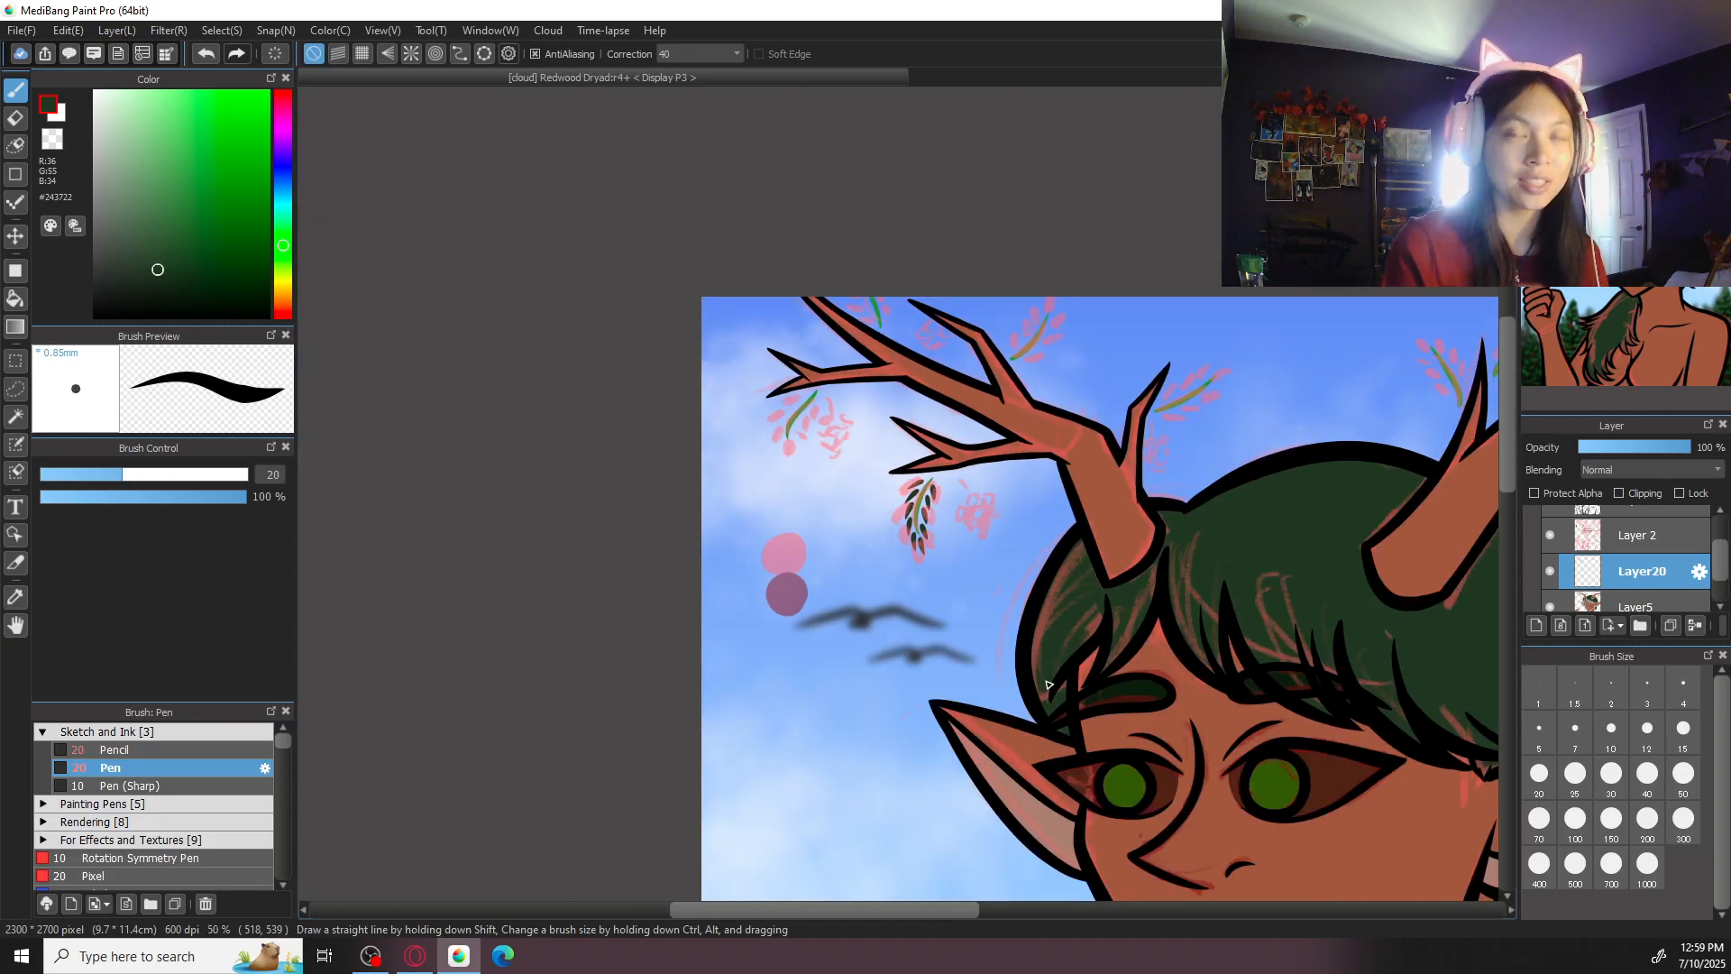
# - Draw dark green leaves along the left side and at the tip of the stem beneath the left antler's outermost forked tip
pyautogui.scroll(3, 1047, 683)
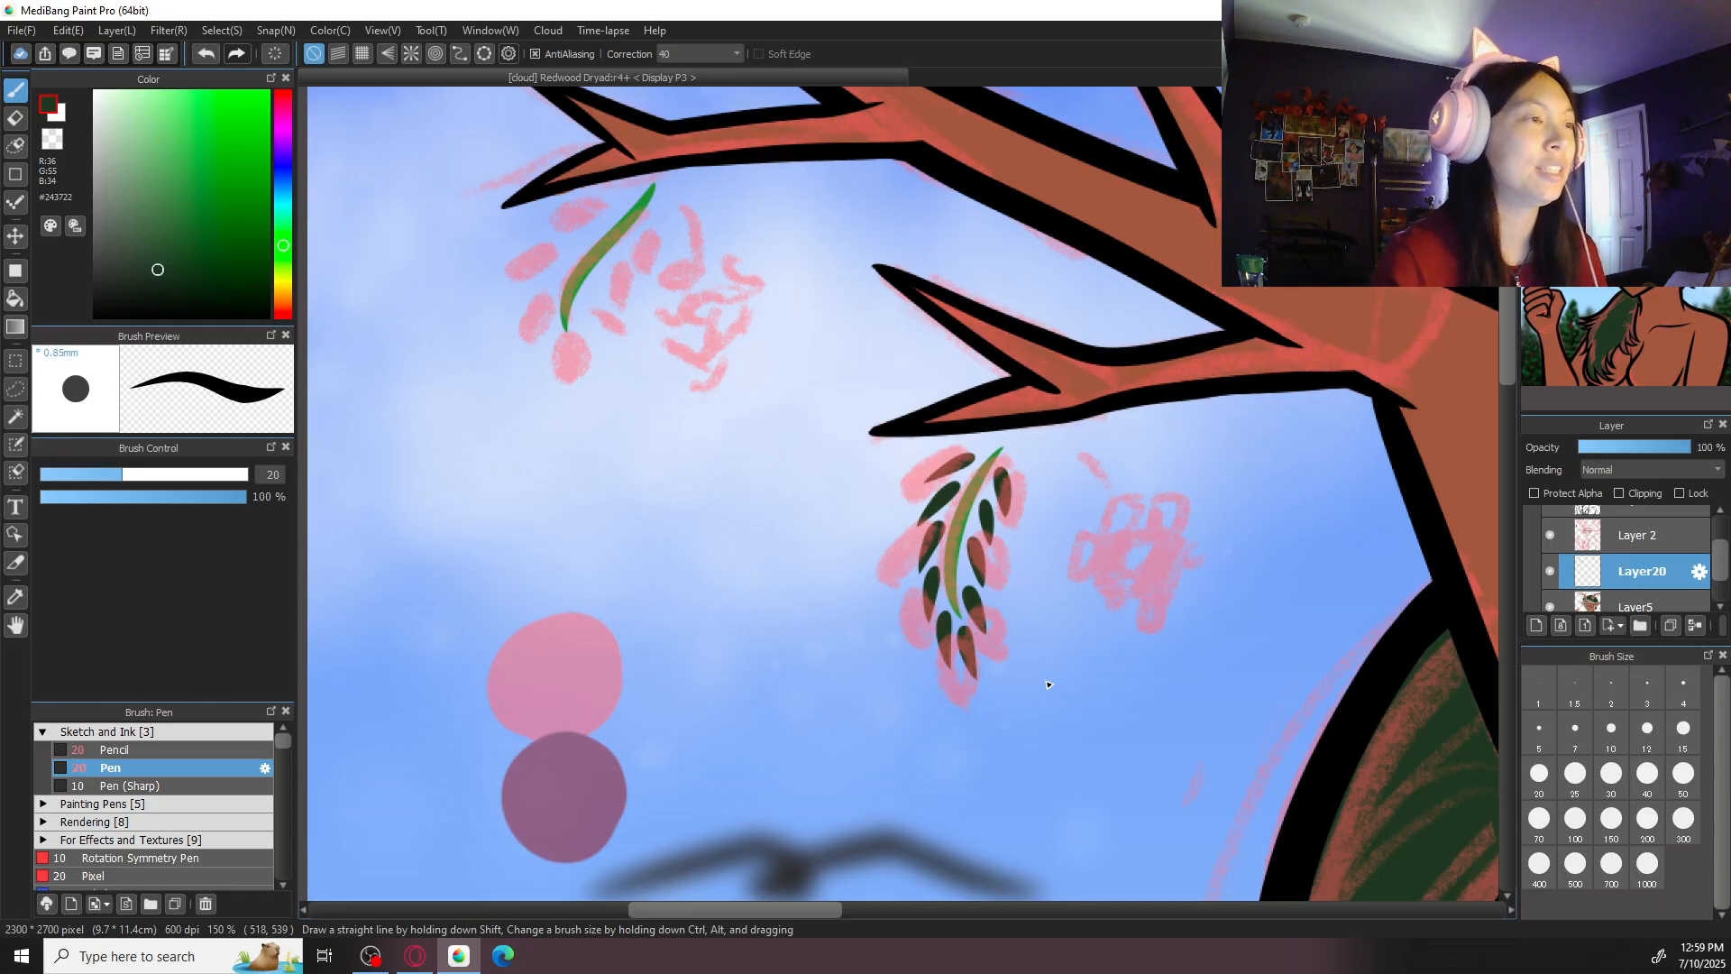
pyautogui.moveTo(670, 454); pyautogui.dragTo(1074, 665)
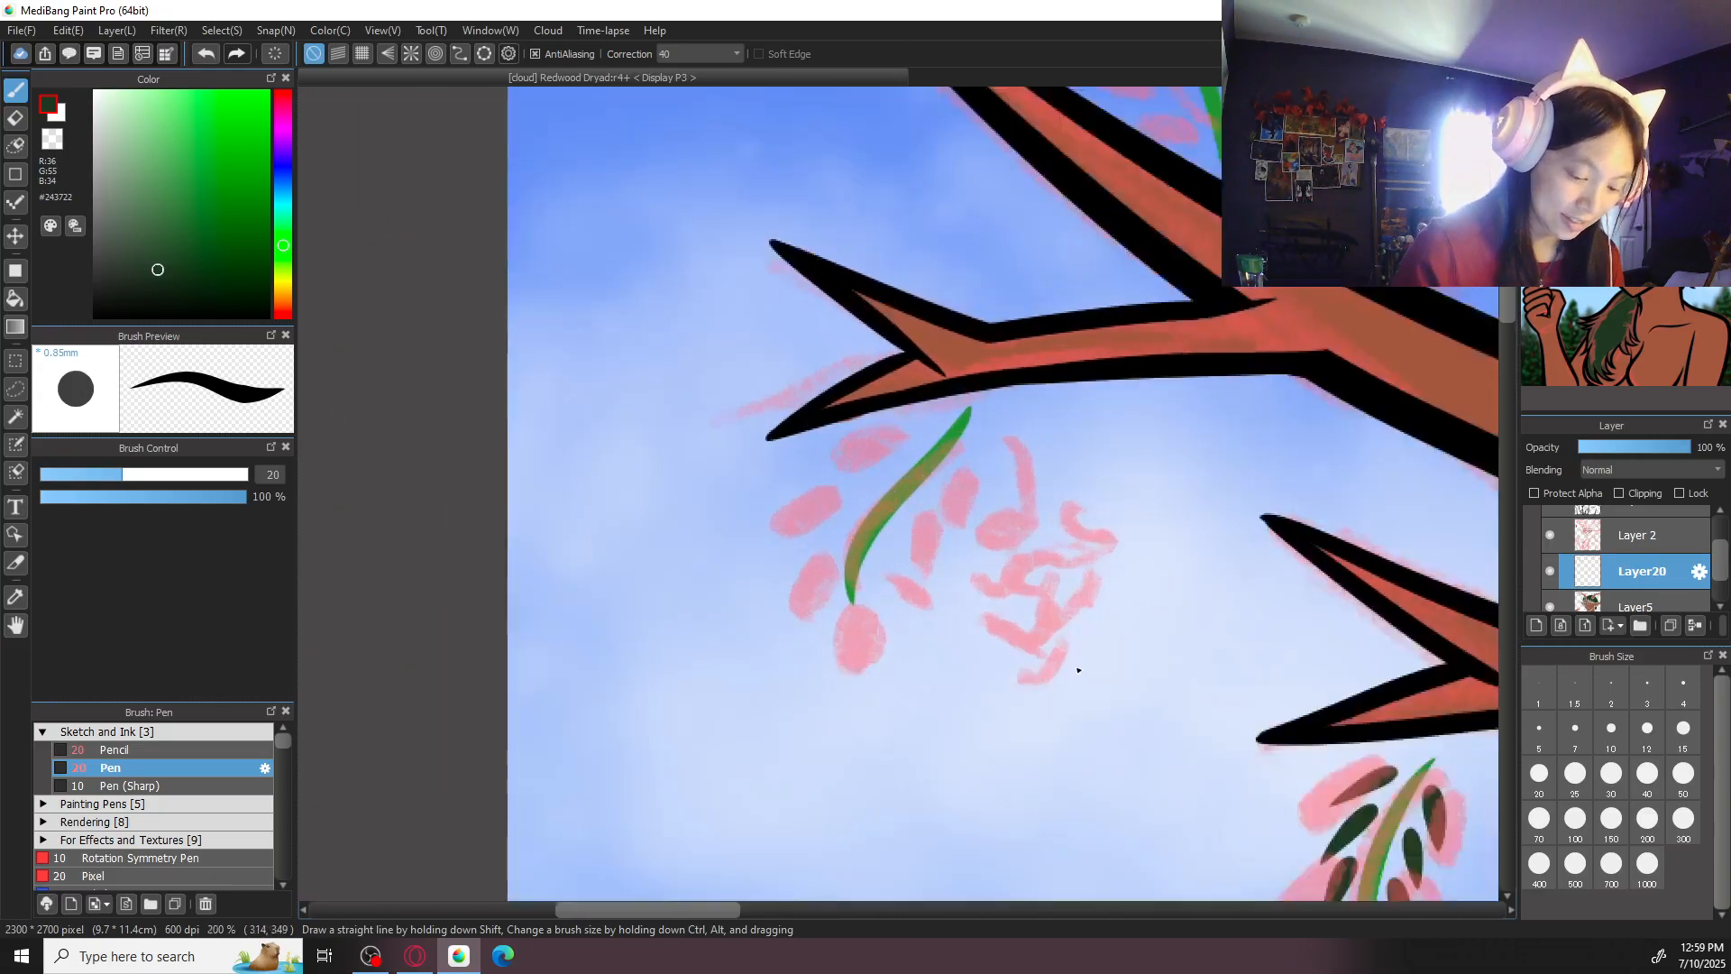
pyautogui.scroll(2, 900, 417)
pyautogui.moveTo(929, 400)
pyautogui.mouseDown()
pyautogui.moveTo(814, 446)
pyautogui.moveTo(771, 509)
pyautogui.moveTo(847, 427)
pyautogui.moveTo(775, 541)
pyautogui.mouseUp()
pyautogui.hotkey('ctrl', 'z')
pyautogui.hotkey('ctrl', 'z')
pyautogui.moveTo(814, 555); pyautogui.dragTo(754, 640)
pyautogui.moveTo(799, 638)
pyautogui.mouseDown()
pyautogui.moveTo(787, 716)
pyautogui.moveTo(840, 777)
pyautogui.mouseUp()
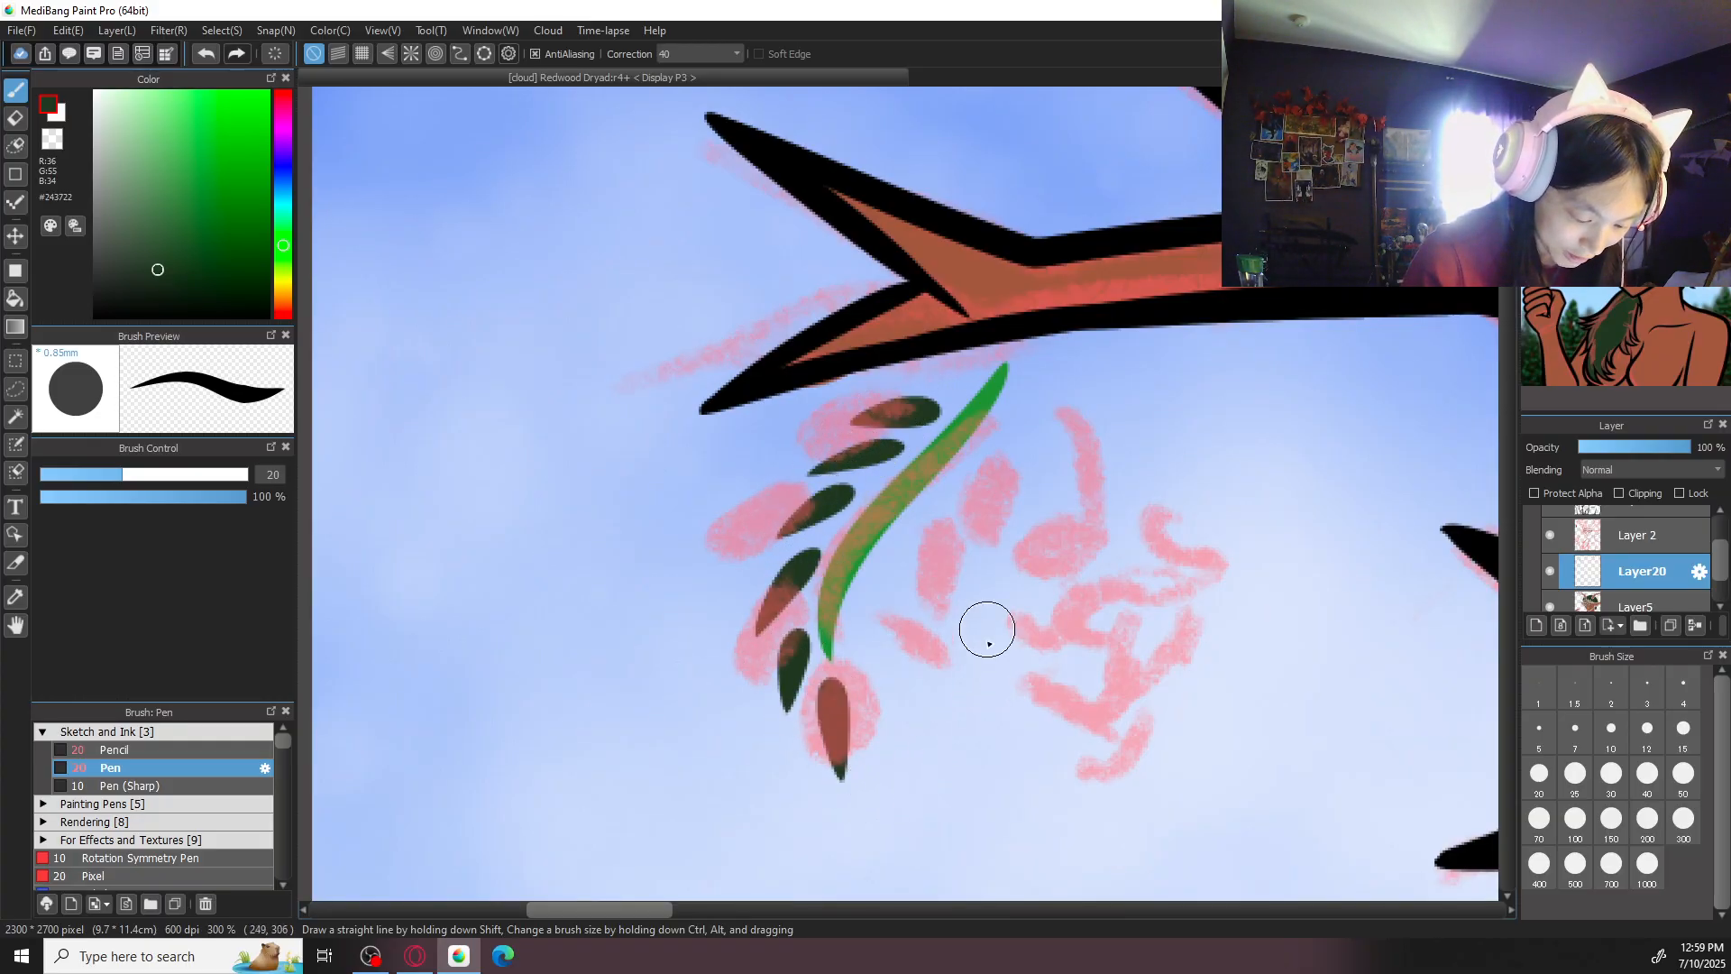
# - Draw small dark green leaves down the right side of the stem beneath the left antler's outermost fork
pyautogui.moveTo(977, 445); pyautogui.dragTo(955, 528)
pyautogui.hotkey('ctrl', 'z')
pyautogui.moveTo(988, 450)
pyautogui.mouseDown()
pyautogui.moveTo(970, 533)
pyautogui.moveTo(871, 671)
pyautogui.mouseUp()
pyautogui.hotkey('ctrl', 'z')
pyautogui.hotkey('ctrl', 'z')
pyautogui.hotkey('ctrl', 'z')
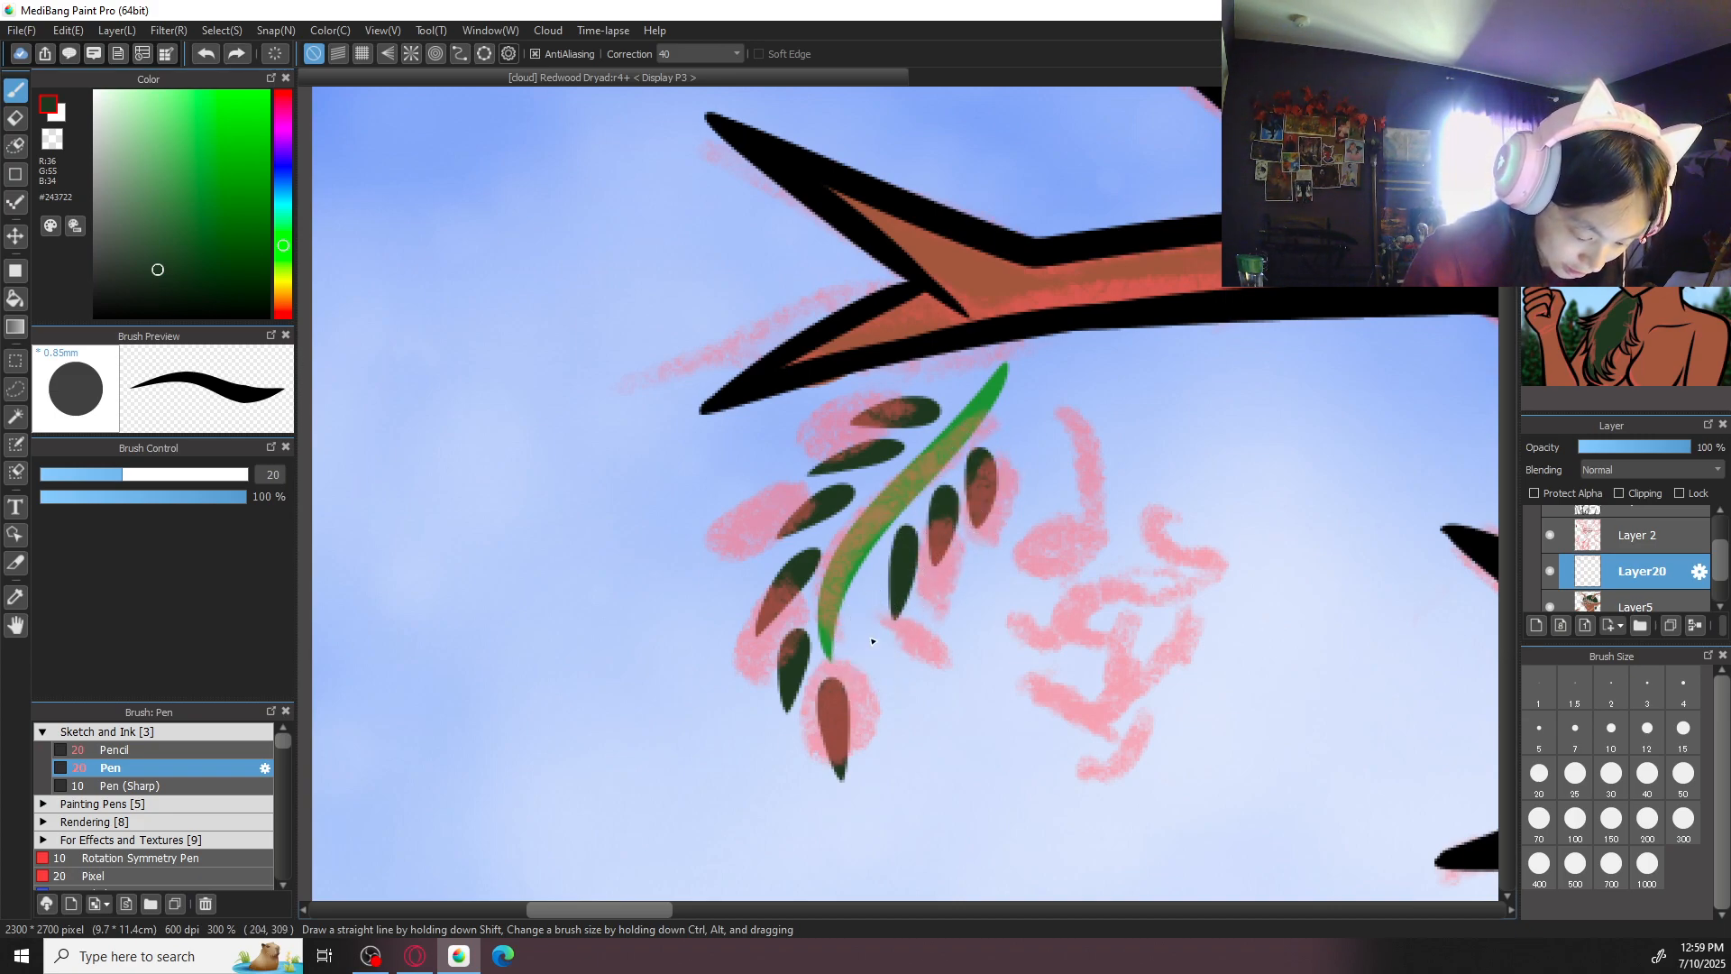
pyautogui.moveTo(939, 495); pyautogui.dragTo(943, 557)
pyautogui.hotkey('ctrl', 'z')
pyautogui.hotkey('ctrl', 'z')
pyautogui.moveTo(983, 446)
pyautogui.mouseDown()
pyautogui.moveTo(992, 523)
pyautogui.moveTo(922, 607)
pyautogui.moveTo(870, 735)
pyautogui.mouseUp()
pyautogui.hotkey('ctrl', '-')
pyautogui.hotkey('ctrl', '-')
pyautogui.hotkey('ctrl', '-')
pyautogui.hotkey('ctrl', '-')
pyautogui.hotkey('ctrl', '-')
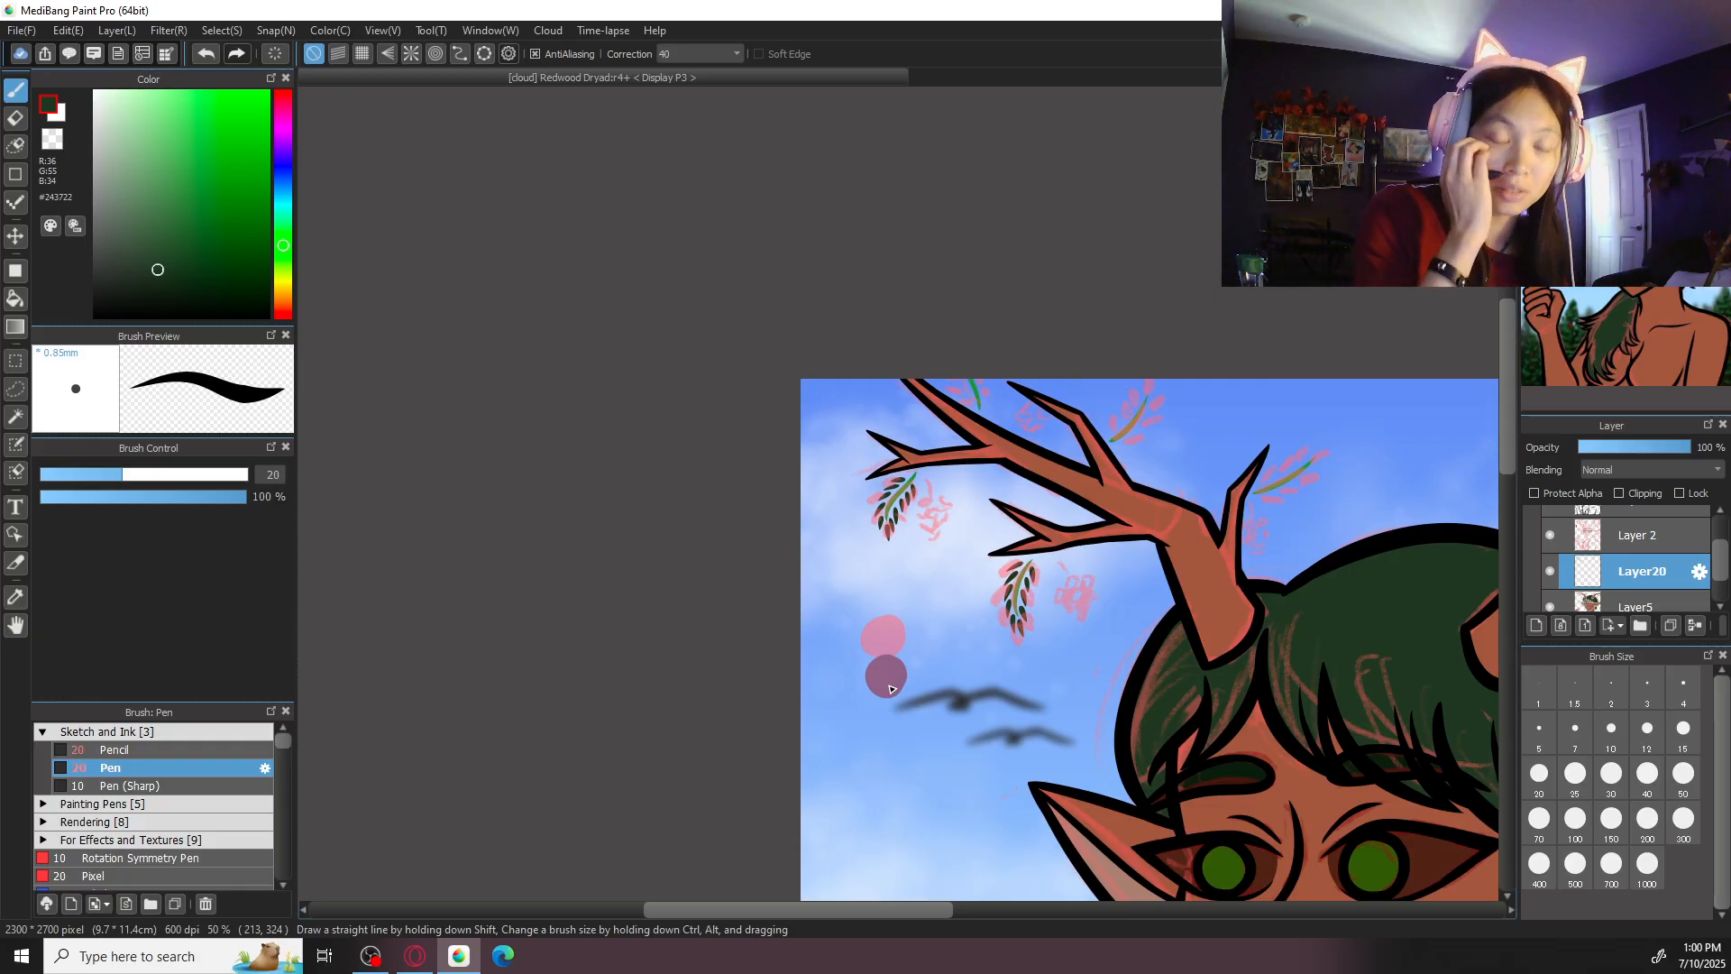
# - Draw dark green leaves on both sides of the cropped stem at the canvas's upper edge, above the left antler
pyautogui.scroll(4, 1022, 502)
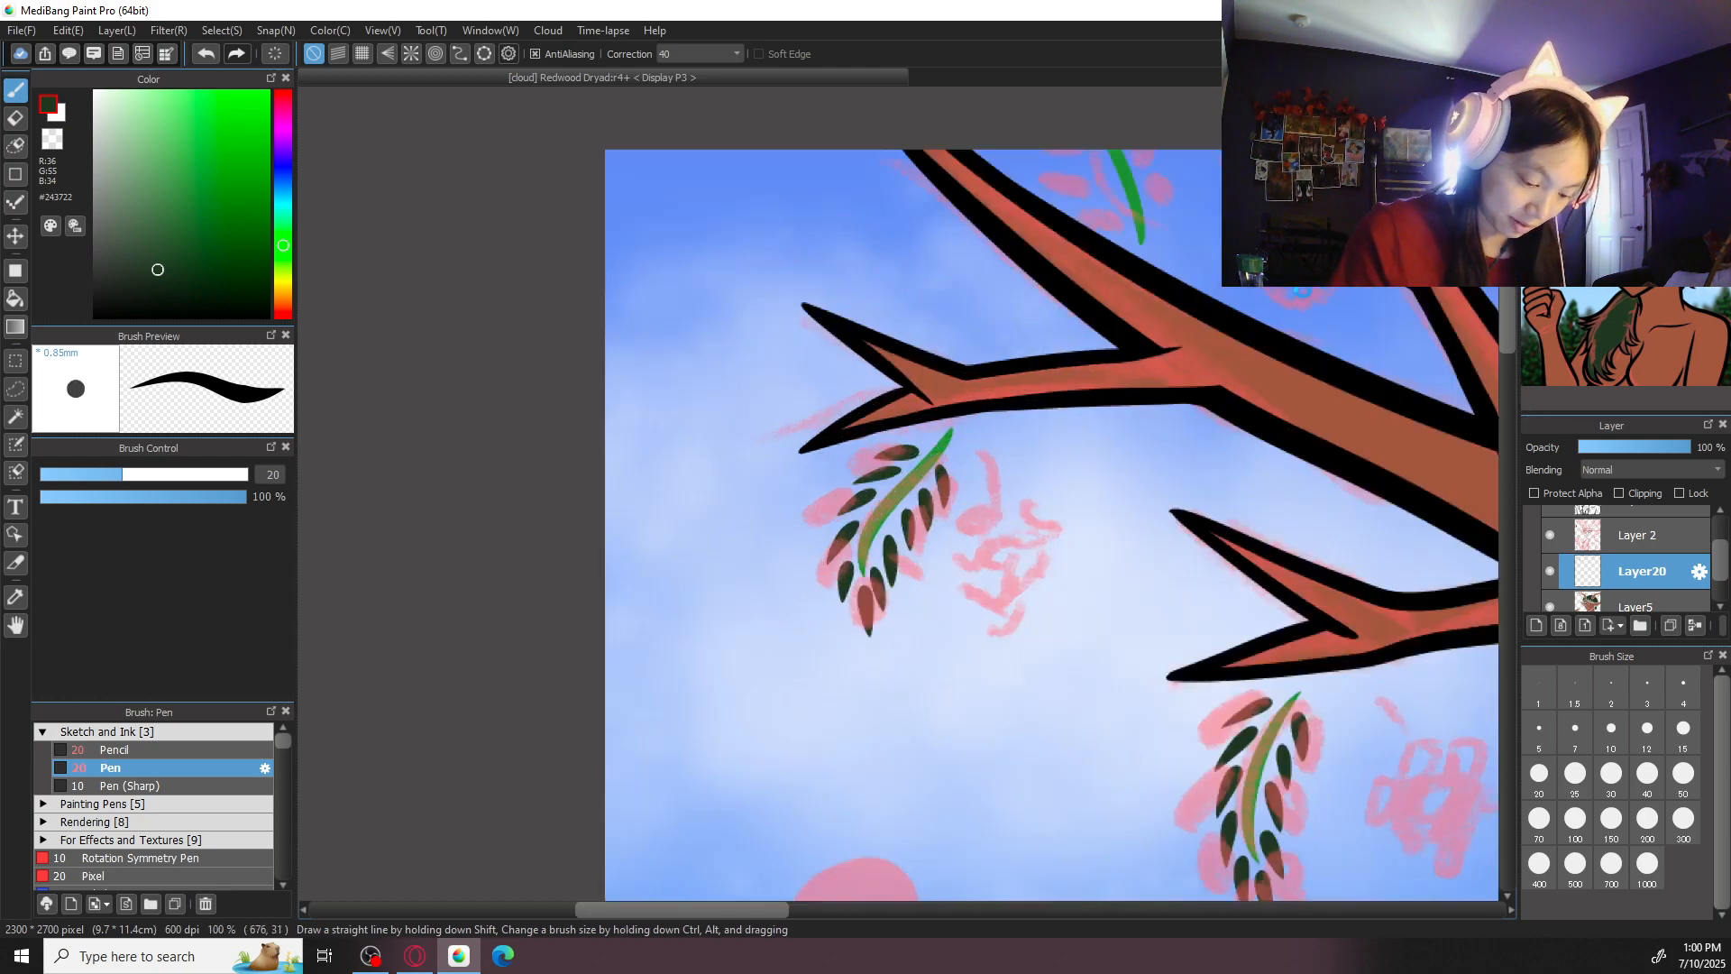
pyautogui.moveTo(1023, 505)
pyautogui.mouseDown()
pyautogui.moveTo(1030, 455)
pyautogui.moveTo(1014, 468)
pyautogui.moveTo(1013, 403)
pyautogui.moveTo(996, 453)
pyautogui.moveTo(981, 397)
pyautogui.mouseUp()
pyautogui.hotkey('ctrl', 'z')
pyautogui.hotkey('ctrl', 'z')
pyautogui.hotkey('ctrl', 'z')
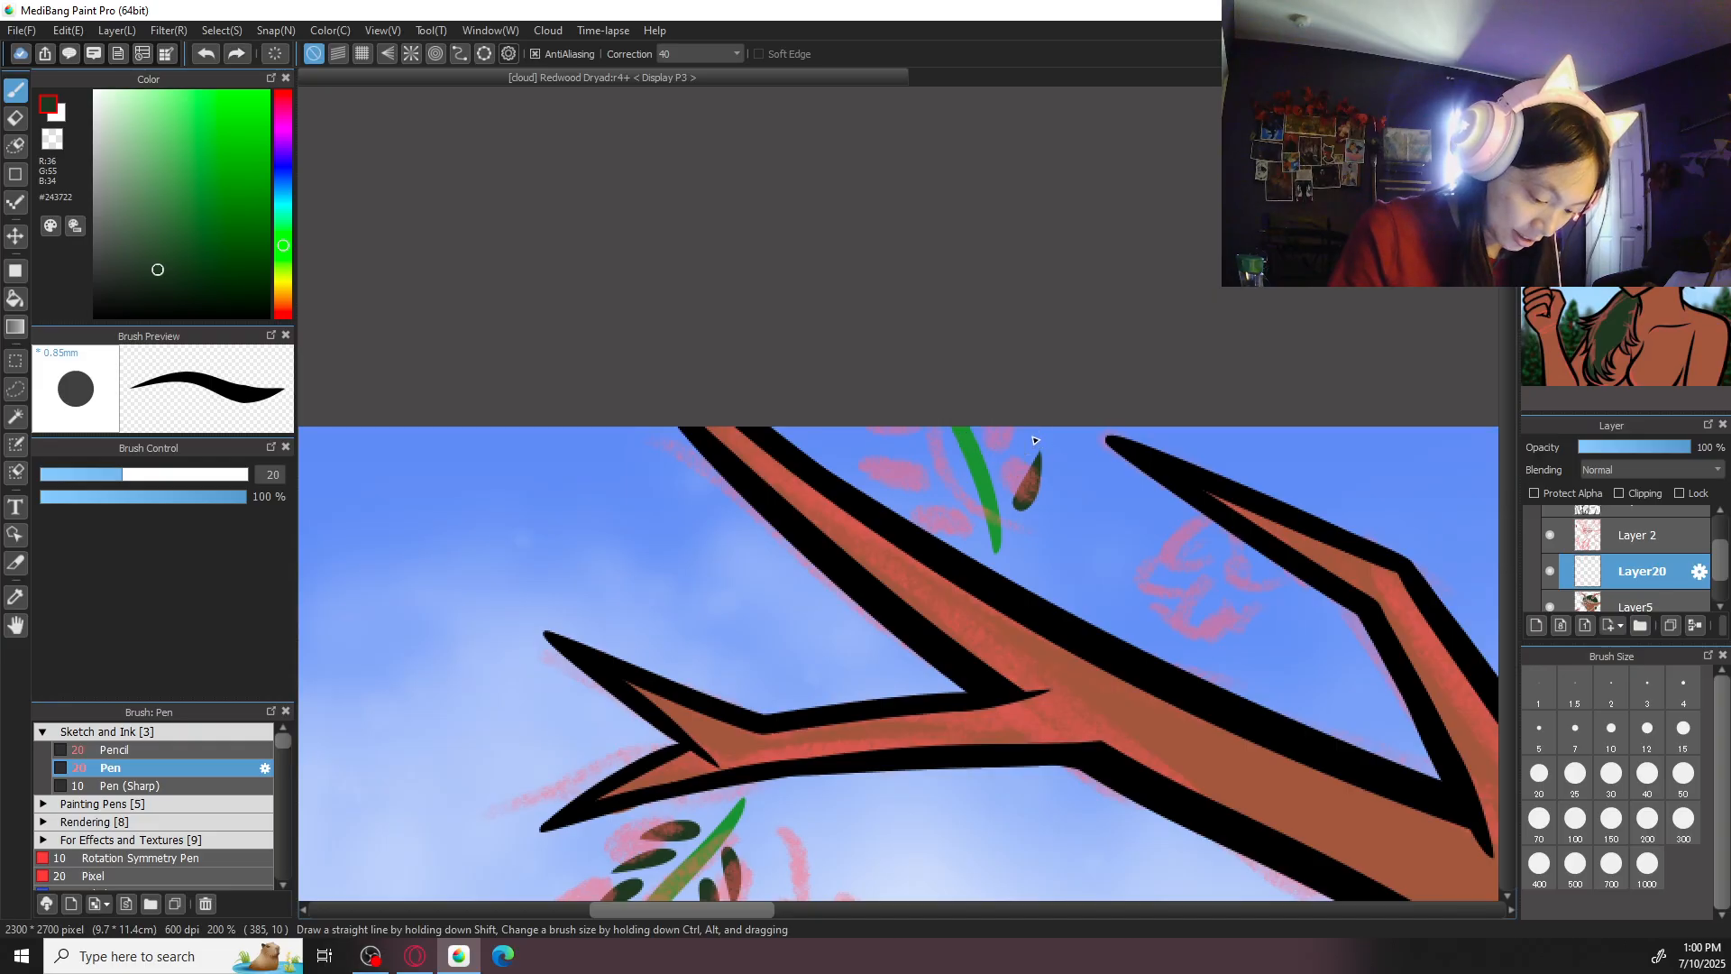
pyautogui.moveTo(1010, 490)
pyautogui.mouseDown()
pyautogui.moveTo(1026, 429)
pyautogui.moveTo(999, 408)
pyautogui.mouseUp()
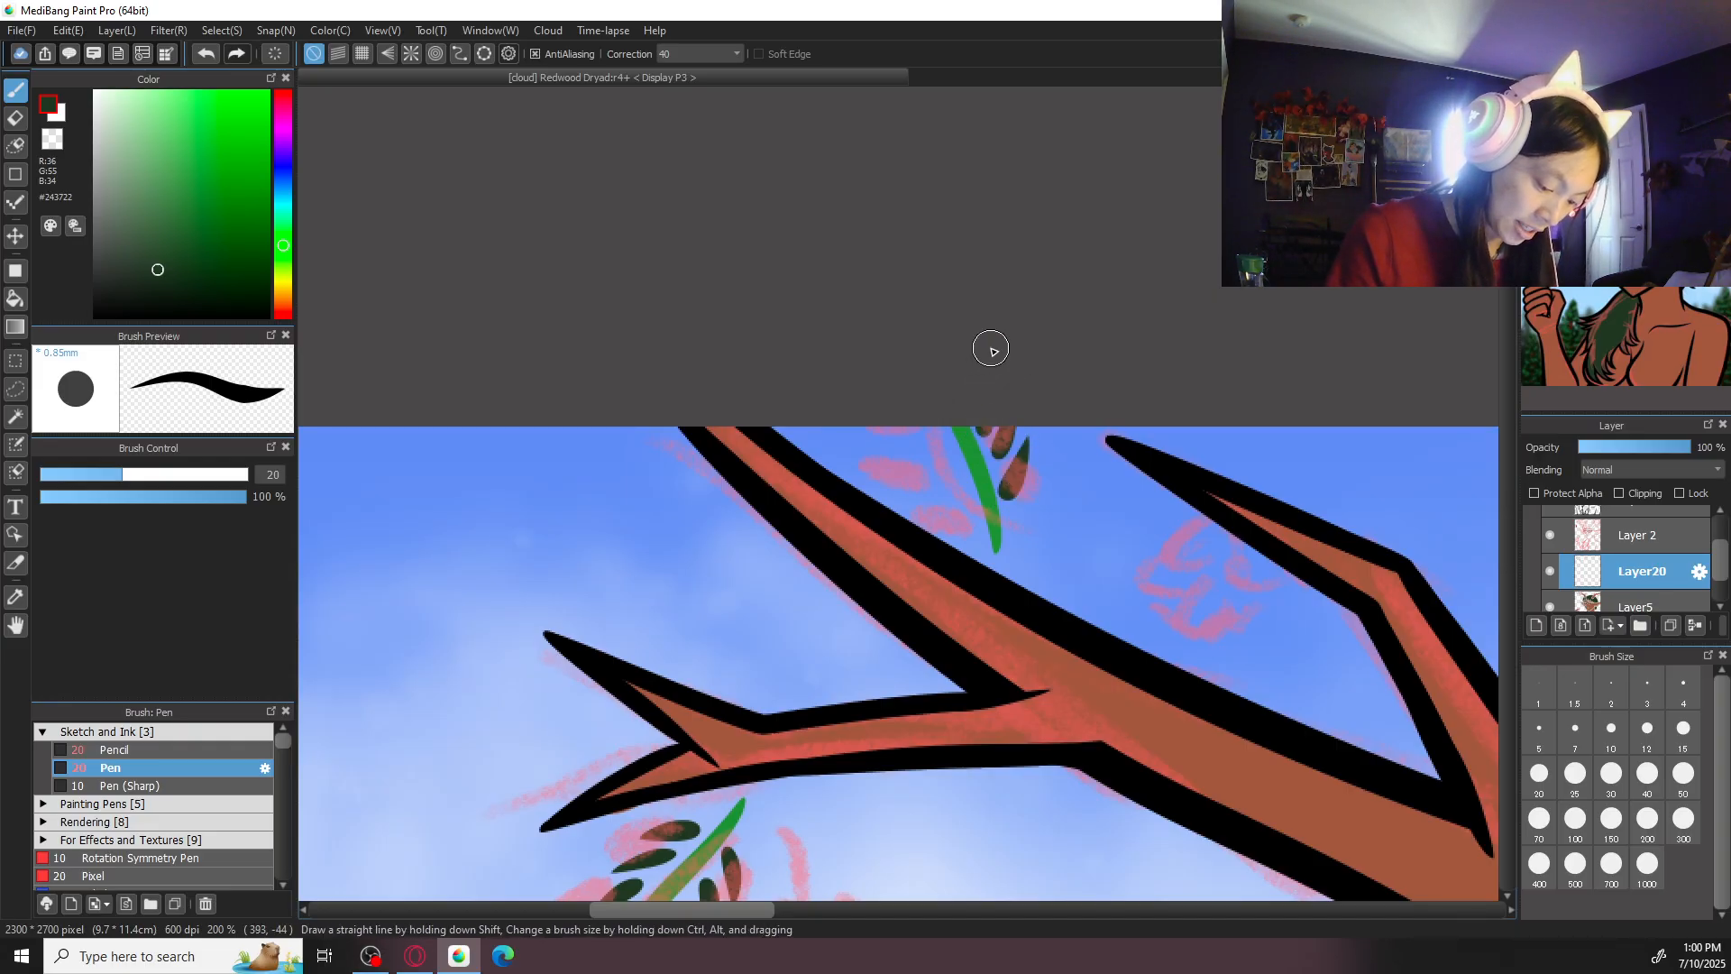
pyautogui.moveTo(958, 496); pyautogui.dragTo(924, 431)
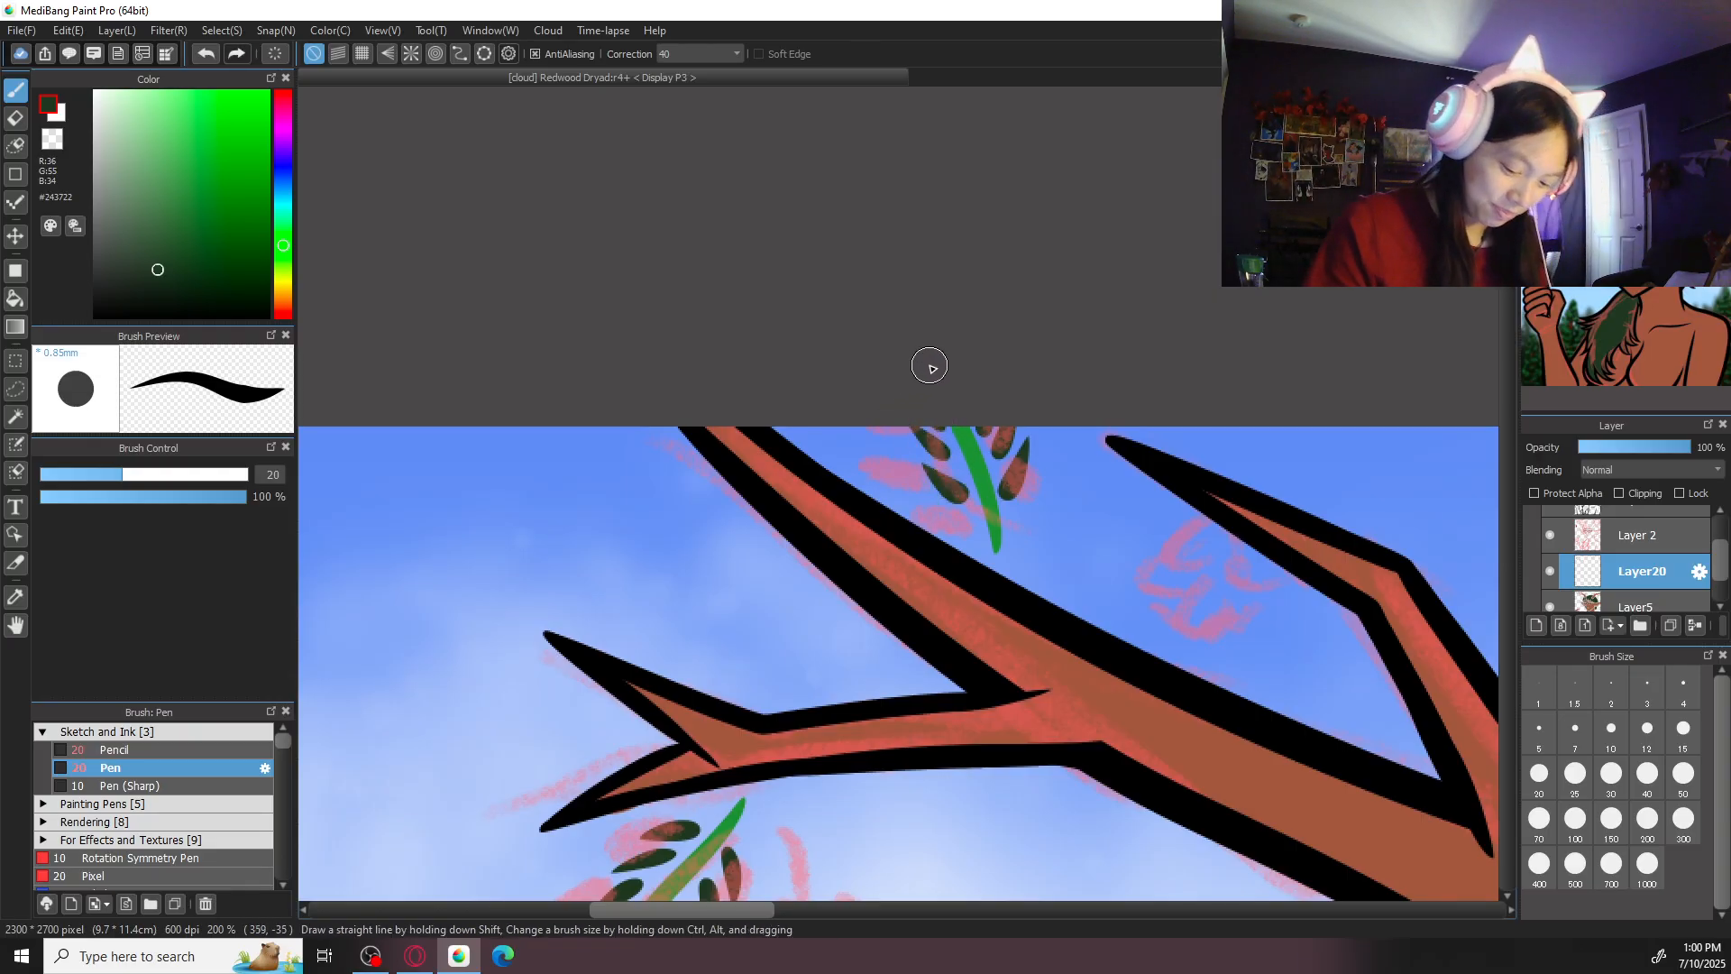
pyautogui.scroll(-3, 929, 366)
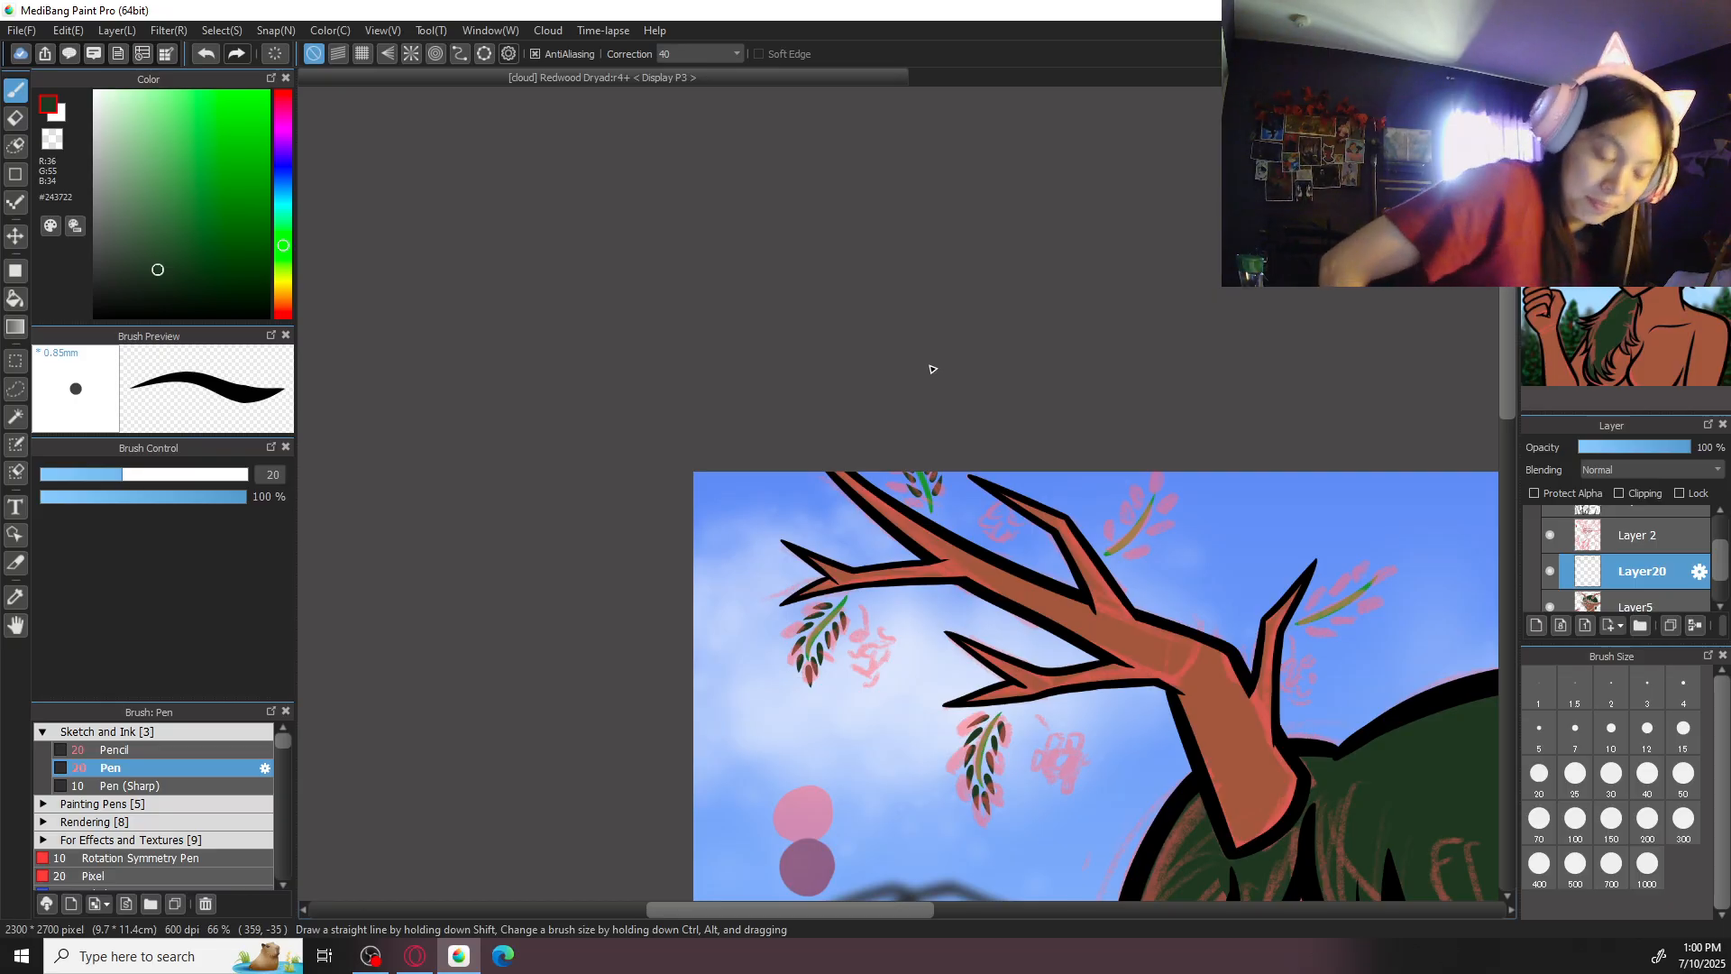
# - Draw dark green leaves along both sides and at the tip of the stem beside the left antler's upper branch
pyautogui.scroll(3, 1279, 514)
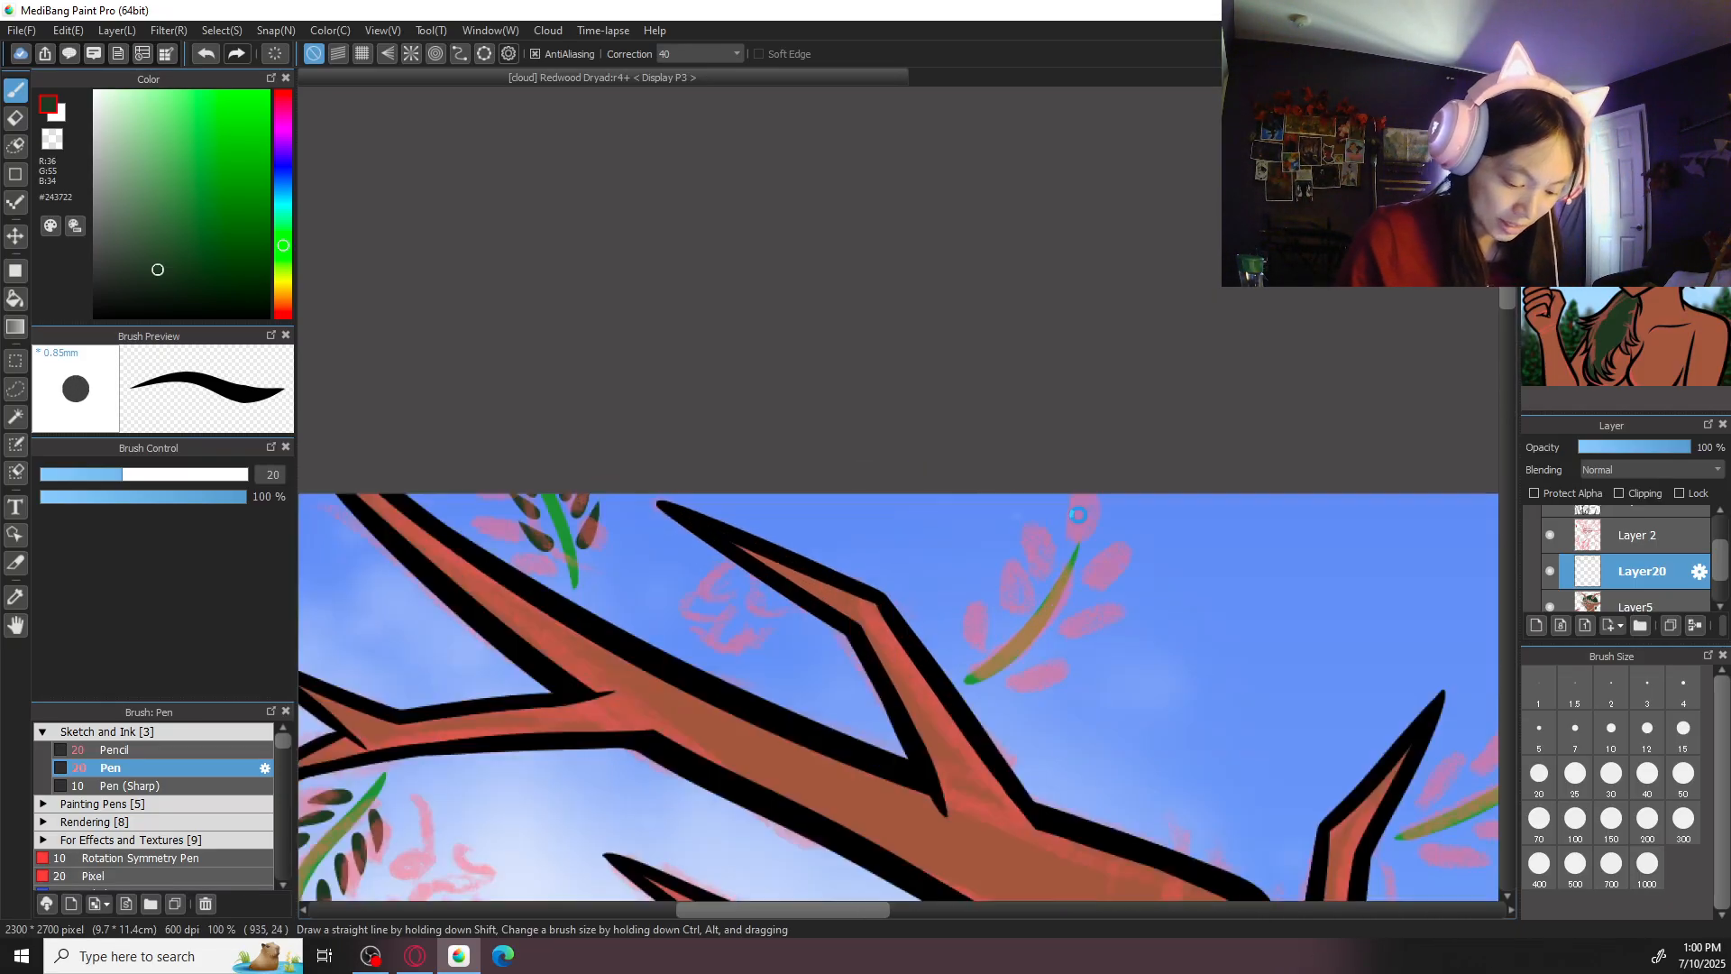
pyautogui.scroll(2, 1013, 444)
pyautogui.moveTo(945, 490)
pyautogui.mouseDown()
pyautogui.moveTo(1004, 468)
pyautogui.moveTo(1059, 373)
pyautogui.moveTo(1069, 285)
pyautogui.moveTo(1012, 271)
pyautogui.mouseUp()
pyautogui.moveTo(981, 362); pyautogui.dragTo(985, 319)
pyautogui.moveTo(959, 402); pyautogui.dragTo(962, 343)
pyautogui.moveTo(936, 424); pyautogui.dragTo(940, 375)
pyautogui.moveTo(911, 453); pyautogui.dragTo(915, 404)
pyautogui.hotkey('ctrl', '-')
pyautogui.hotkey('ctrl', '-')
pyautogui.hotkey('ctrl', '-')
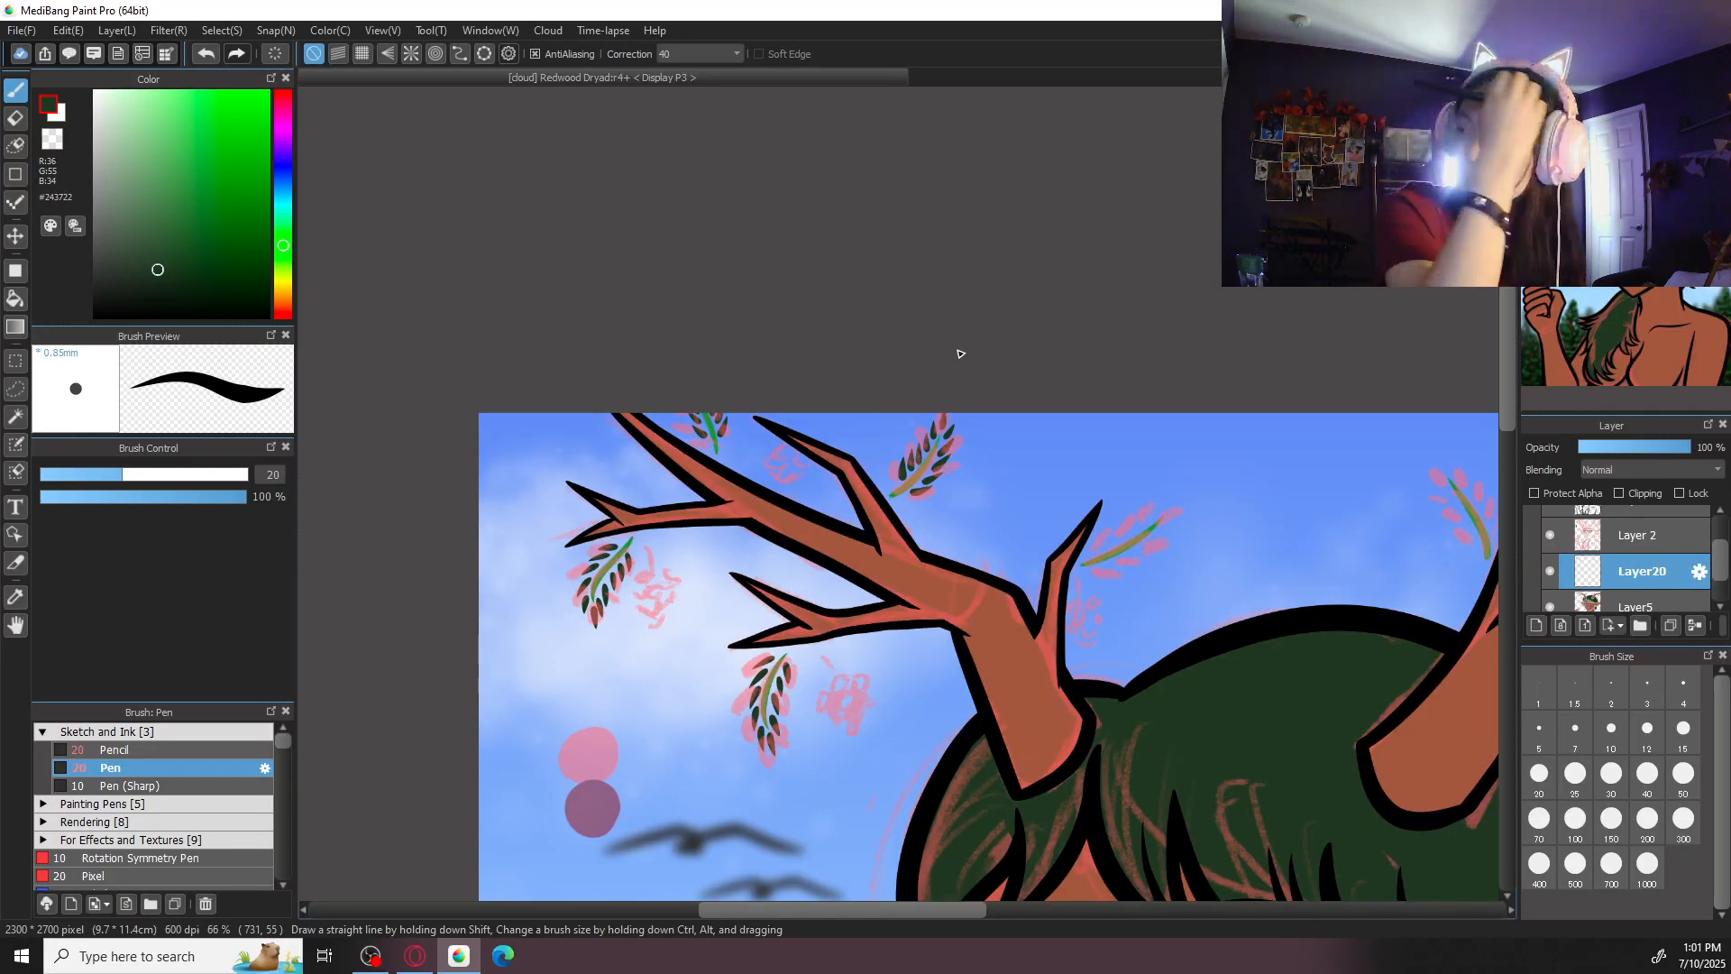
# - Draw dark green leaves along both sides and at the tip of the stem beside the left antler's innermost spike
pyautogui.scroll(5, 960, 353)
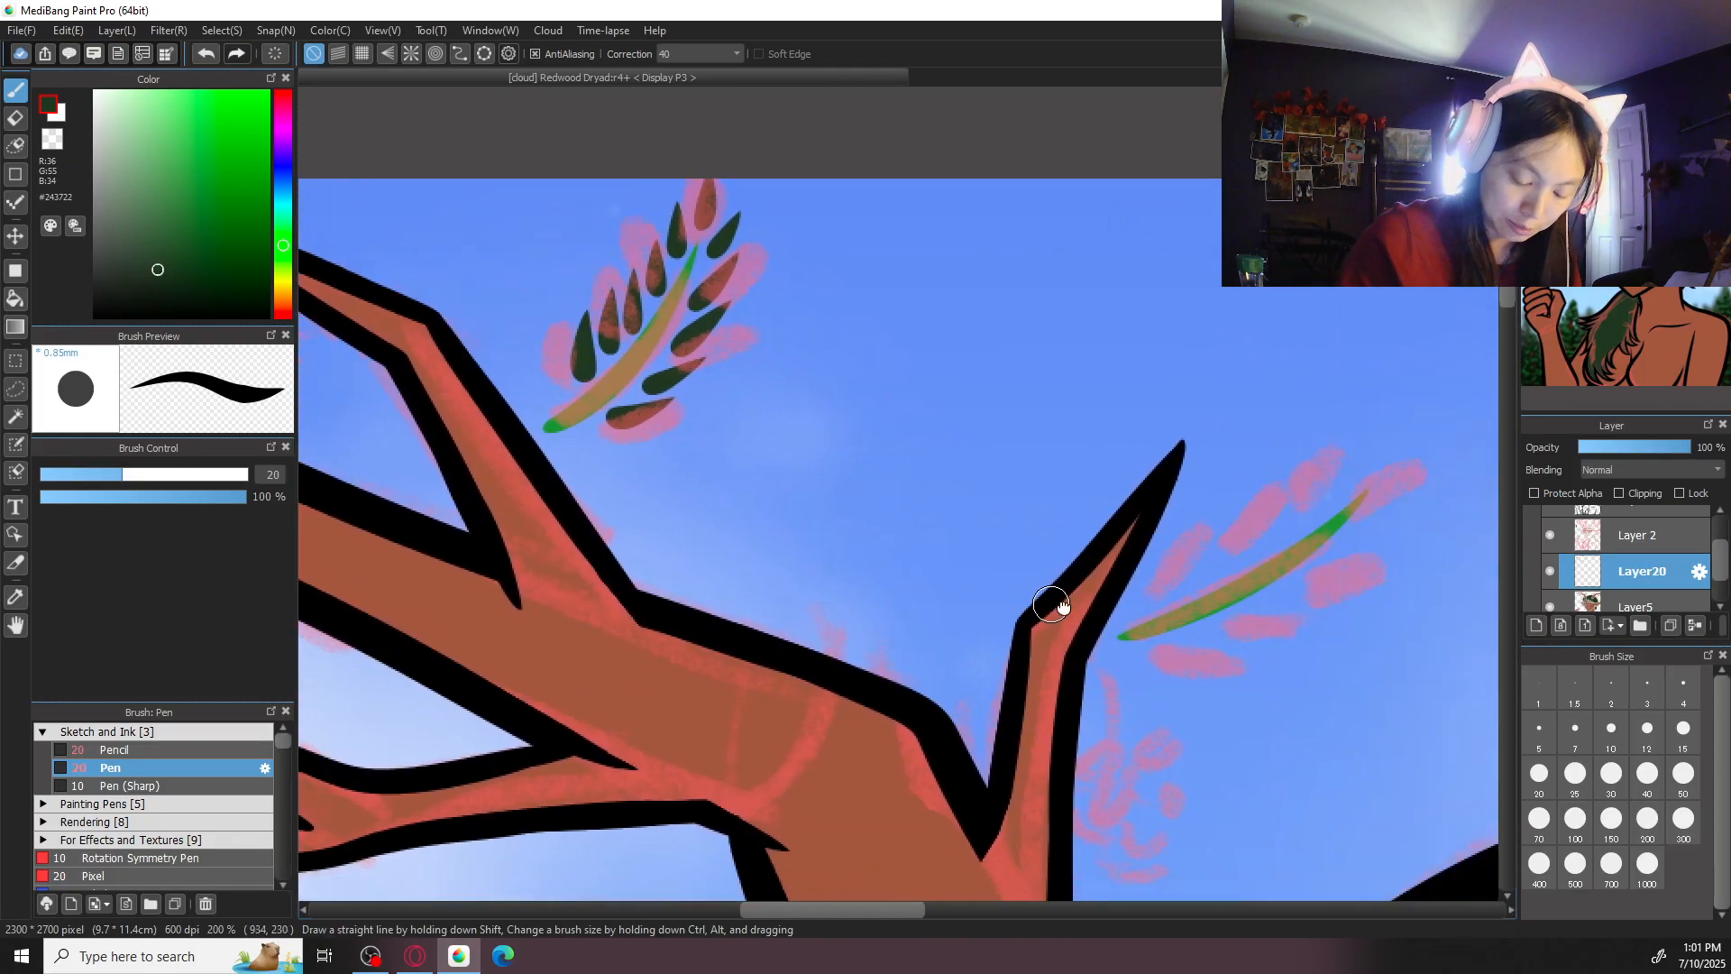
pyautogui.moveTo(1052, 604); pyautogui.dragTo(749, 555)
pyautogui.moveTo(862, 606)
pyautogui.mouseDown()
pyautogui.moveTo(920, 605)
pyautogui.moveTo(1061, 503)
pyautogui.moveTo(1109, 458)
pyautogui.moveTo(1107, 377)
pyautogui.mouseUp()
pyautogui.hotkey('ctrl', 'z')
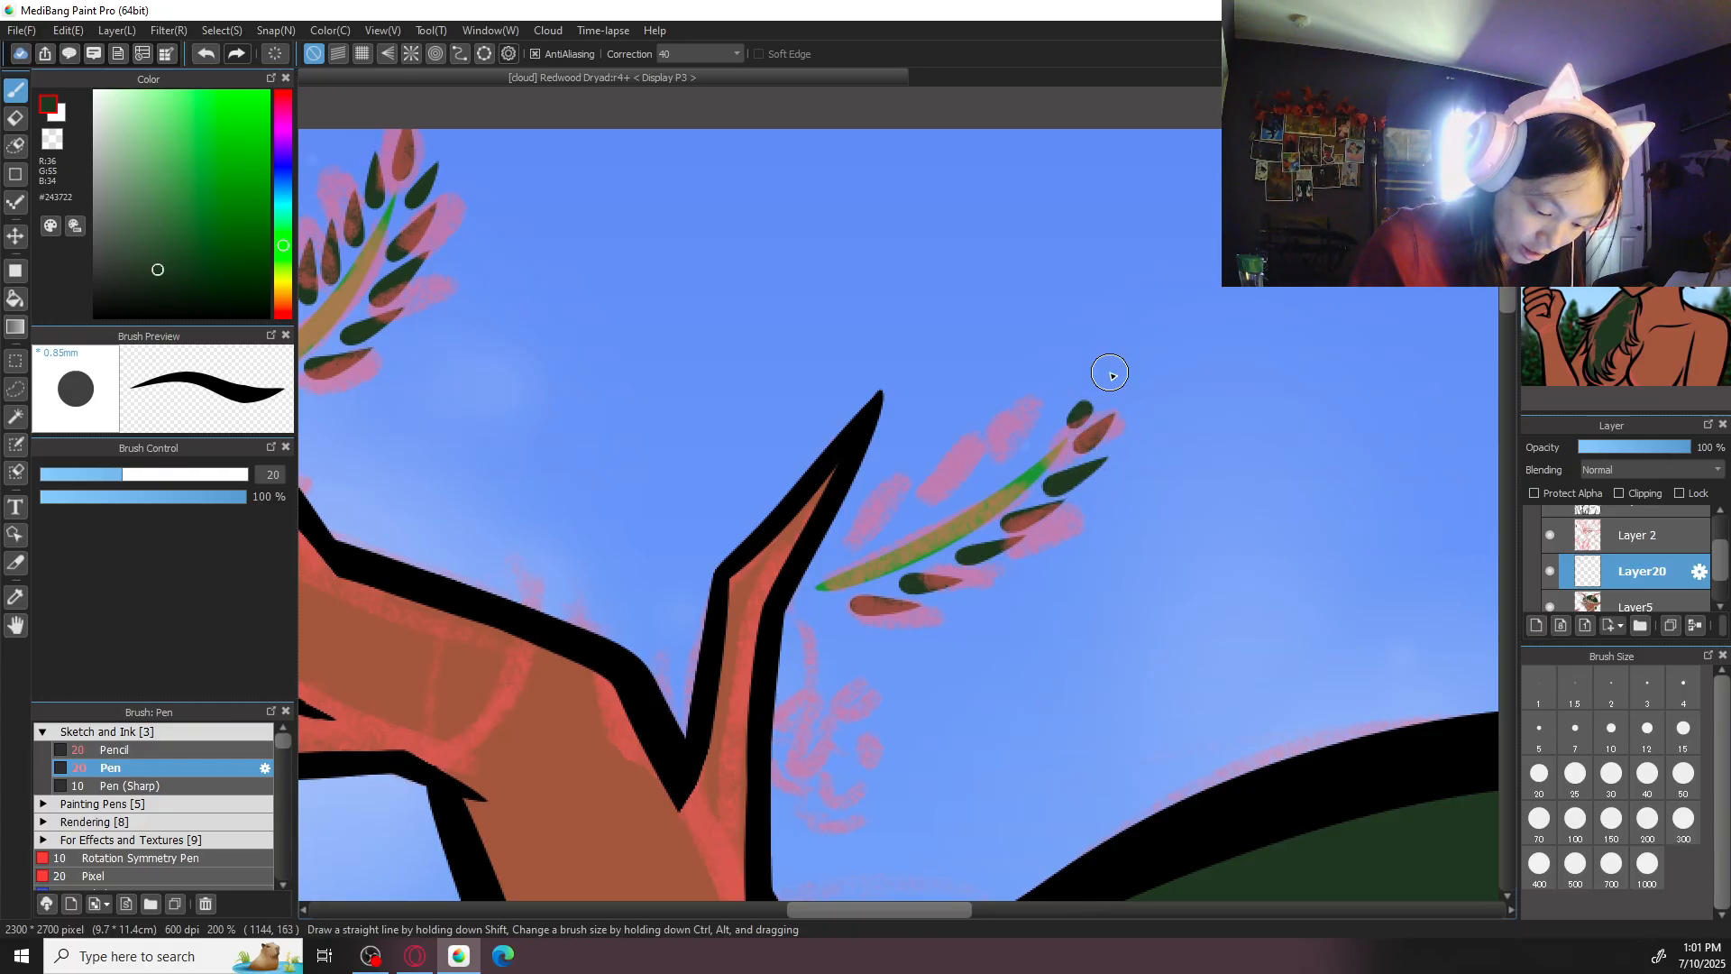
pyautogui.moveTo(1028, 446); pyautogui.dragTo(1052, 395)
pyautogui.moveTo(995, 453); pyautogui.dragTo(1016, 417)
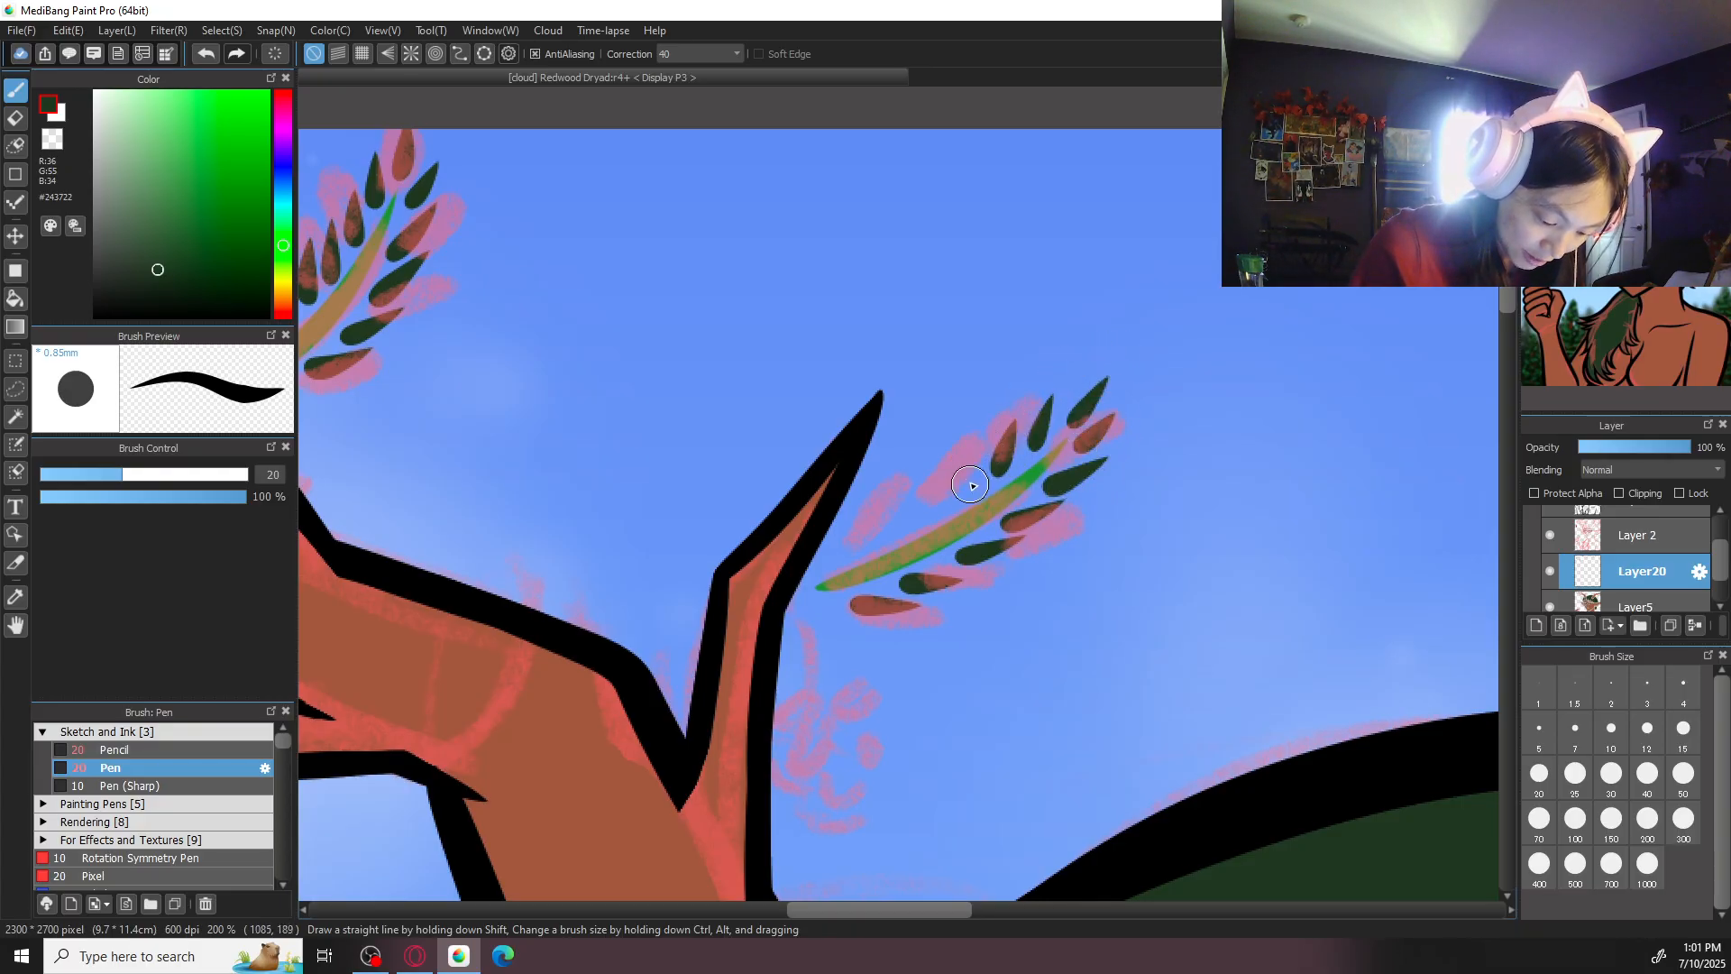
pyautogui.moveTo(952, 510); pyautogui.dragTo(974, 458)
pyautogui.moveTo(903, 534); pyautogui.dragTo(926, 488)
pyautogui.scroll(-4, 963, 435)
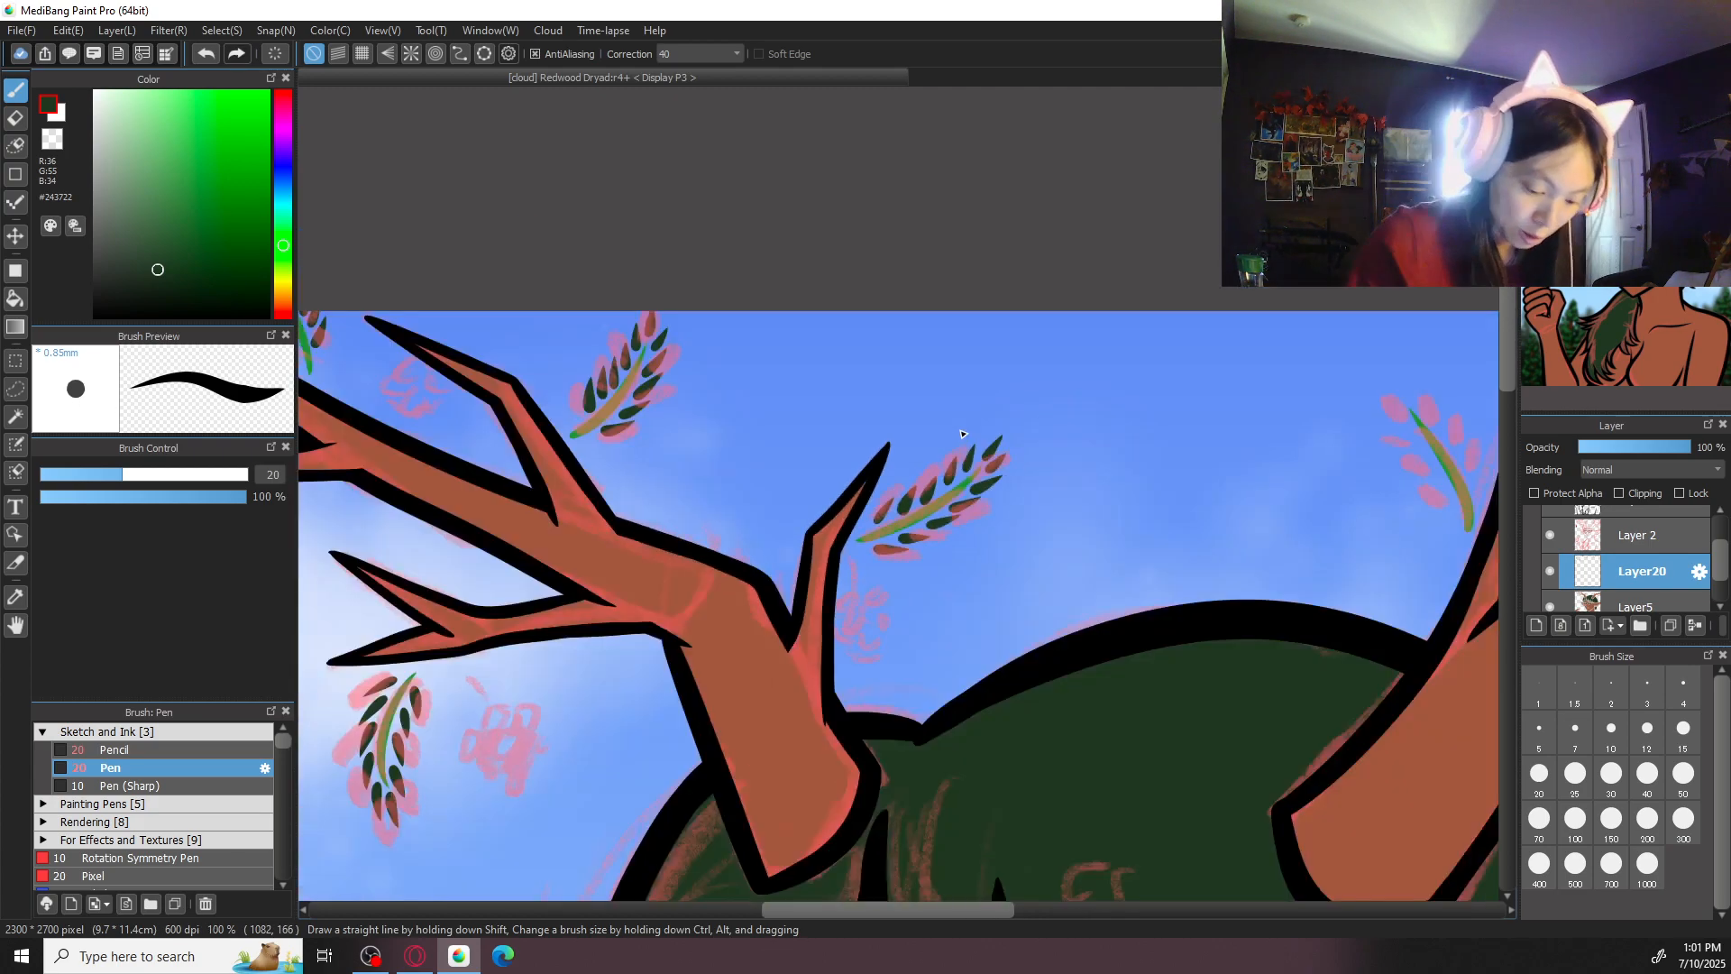
# - Draw dark green leaves around the stem on the left of the right antler's innermost spike
pyautogui.hscroll(5, 947, 688)
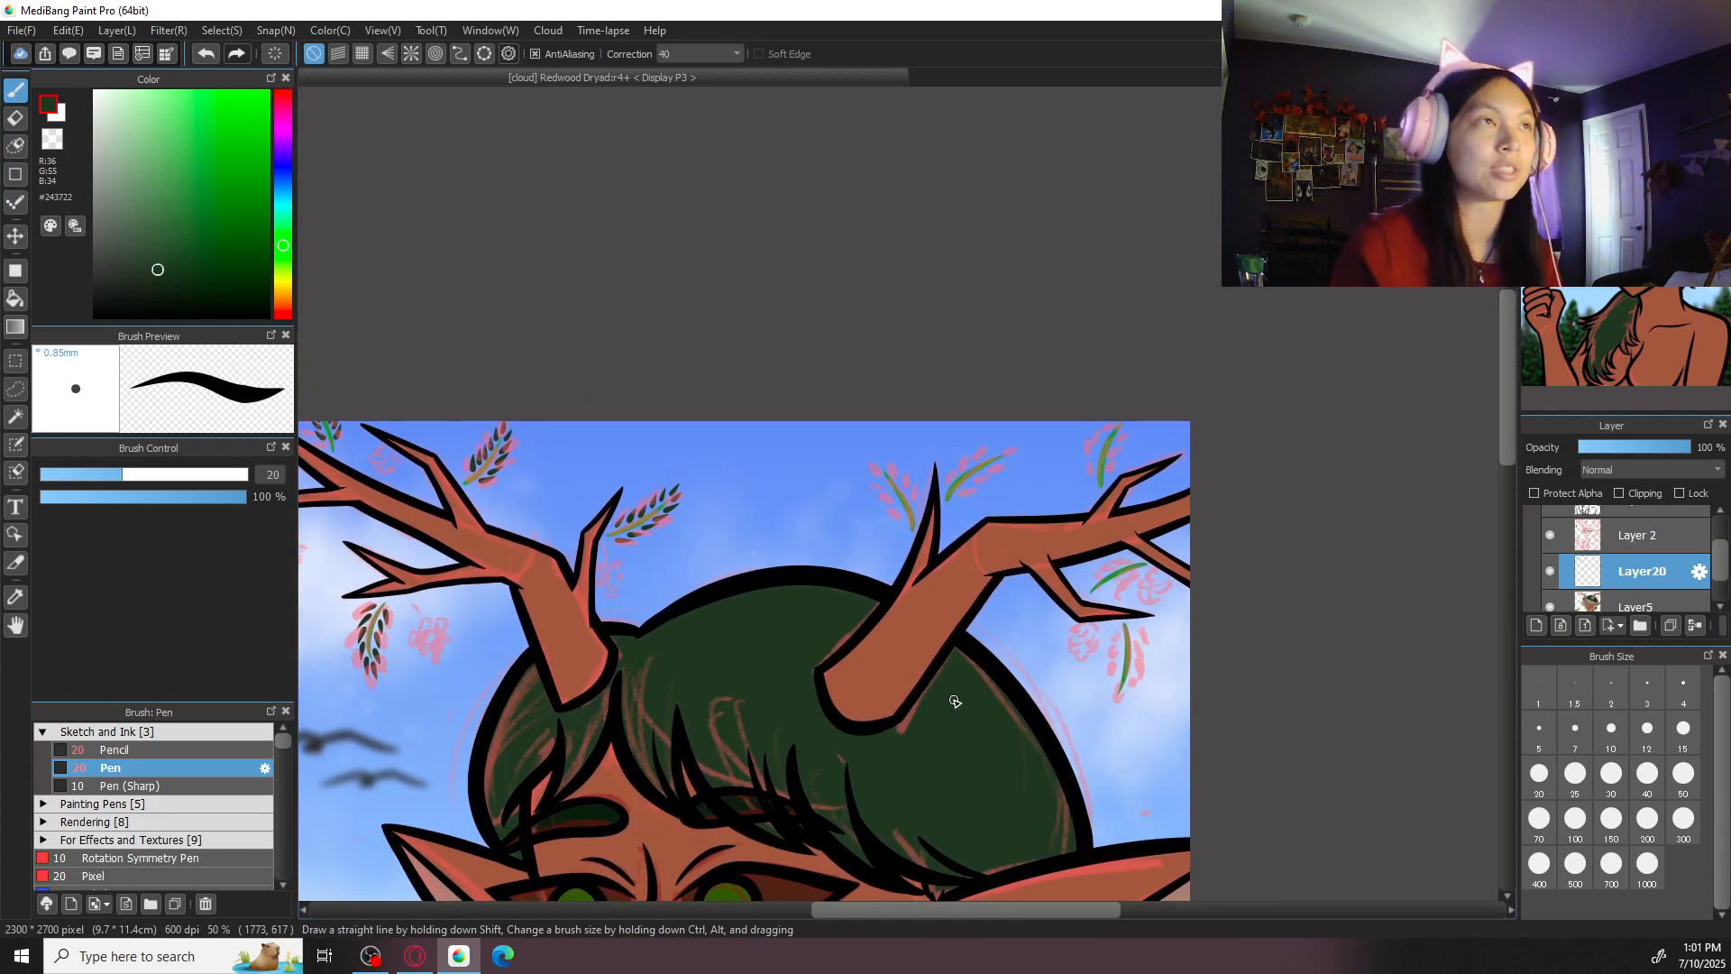
pyautogui.scroll(4, 955, 701)
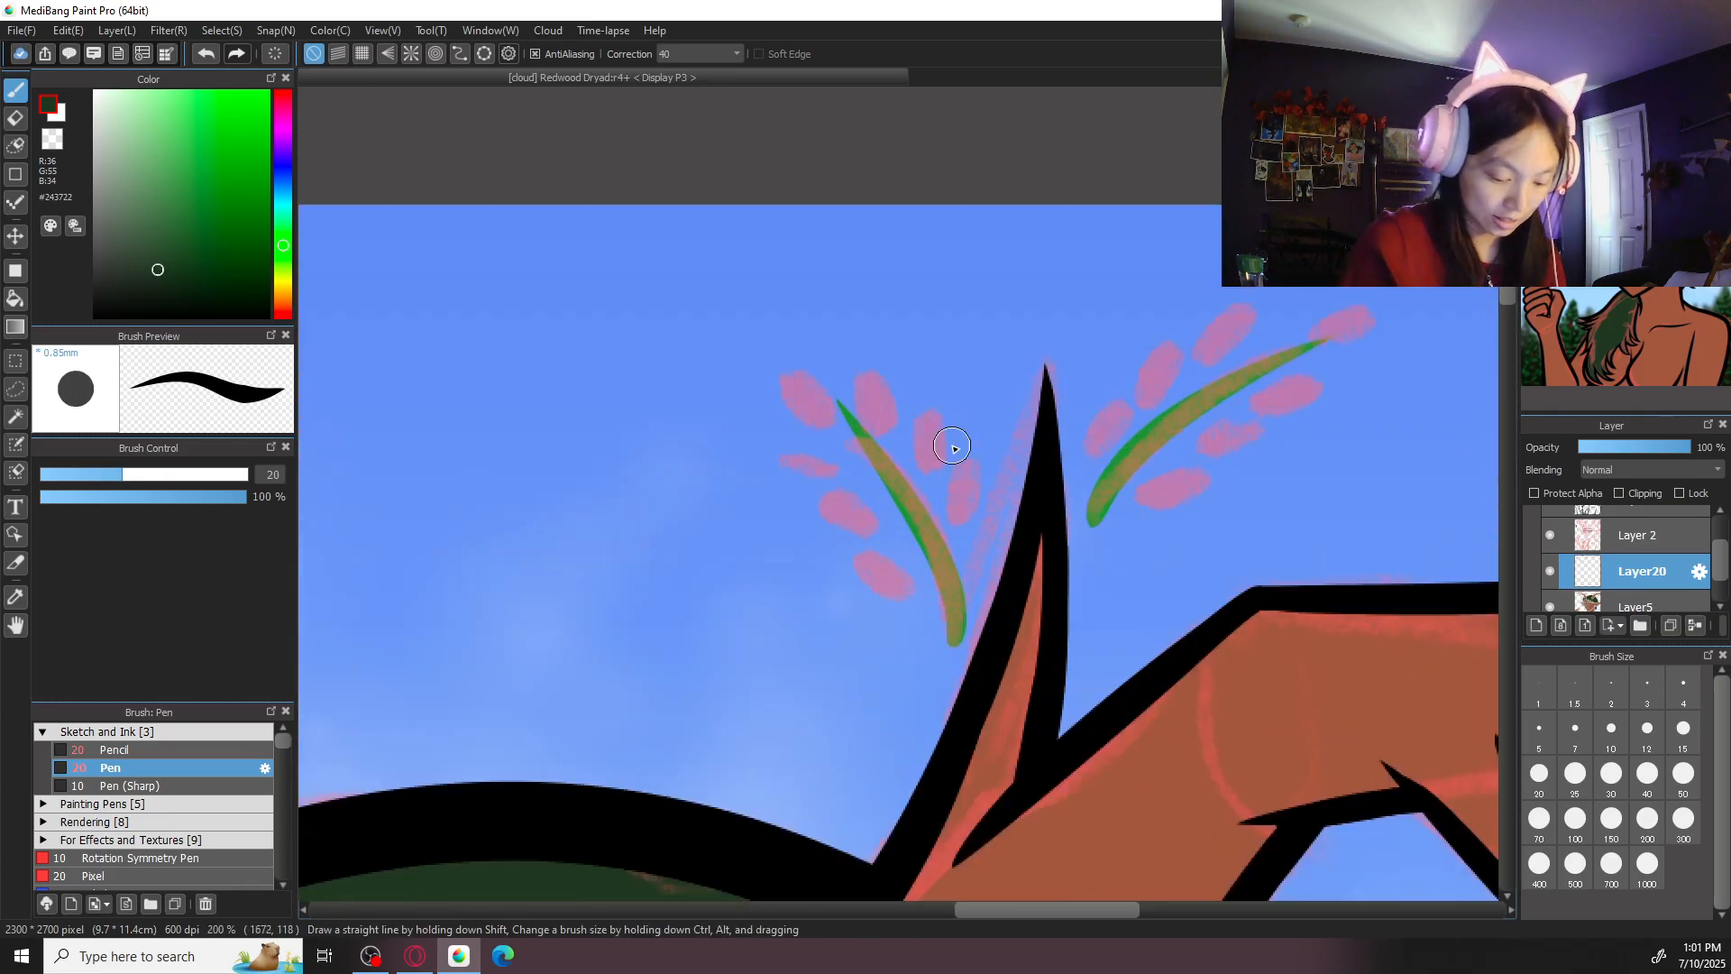
pyautogui.moveTo(974, 563)
pyautogui.mouseDown()
pyautogui.moveTo(951, 436)
pyautogui.moveTo(827, 364)
pyautogui.moveTo(828, 384)
pyautogui.moveTo(801, 341)
pyautogui.mouseUp()
pyautogui.moveTo(838, 438); pyautogui.dragTo(793, 401)
pyautogui.moveTo(861, 469)
pyautogui.mouseDown()
pyautogui.moveTo(814, 452)
pyautogui.moveTo(845, 442)
pyautogui.moveTo(828, 492)
pyautogui.mouseUp()
pyautogui.moveTo(907, 546); pyautogui.dragTo(857, 520)
pyautogui.moveTo(929, 586); pyautogui.dragTo(863, 561)
# - Draw dark green leaves along both sides and at the tip of the stem on the right of the right antler's innermost spike
pyautogui.moveTo(1218, 525)
pyautogui.mouseDown()
pyautogui.moveTo(1080, 552)
pyautogui.moveTo(1003, 521)
pyautogui.mouseUp()
pyautogui.moveTo(1123, 460)
pyautogui.mouseDown()
pyautogui.moveTo(1041, 480)
pyautogui.moveTo(1226, 390)
pyautogui.moveTo(1281, 317)
pyautogui.mouseUp()
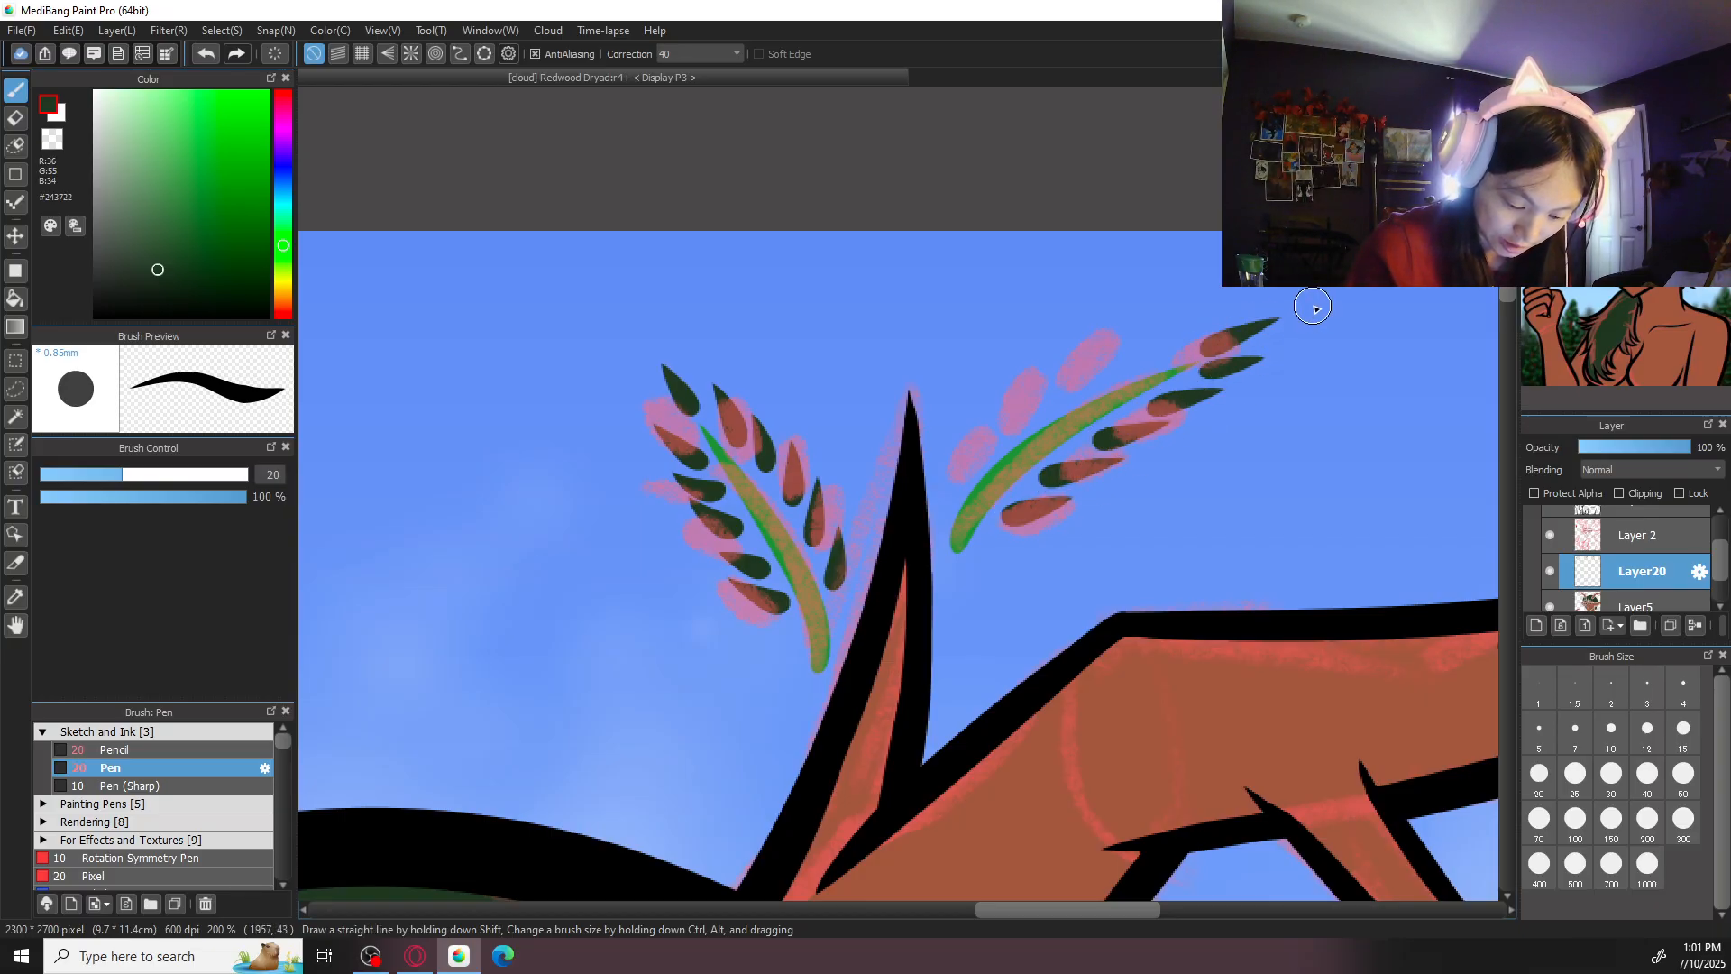
pyautogui.moveTo(1095, 387); pyautogui.dragTo(1140, 334)
pyautogui.hotkey('ctrl', 'z')
pyautogui.moveTo(1091, 388); pyautogui.dragTo(1138, 335)
pyautogui.moveTo(1035, 417); pyautogui.dragTo(1061, 368)
pyautogui.moveTo(979, 470); pyautogui.dragTo(1004, 394)
pyautogui.hotkey('ctrl', '-')
pyautogui.hotkey('ctrl', '-')
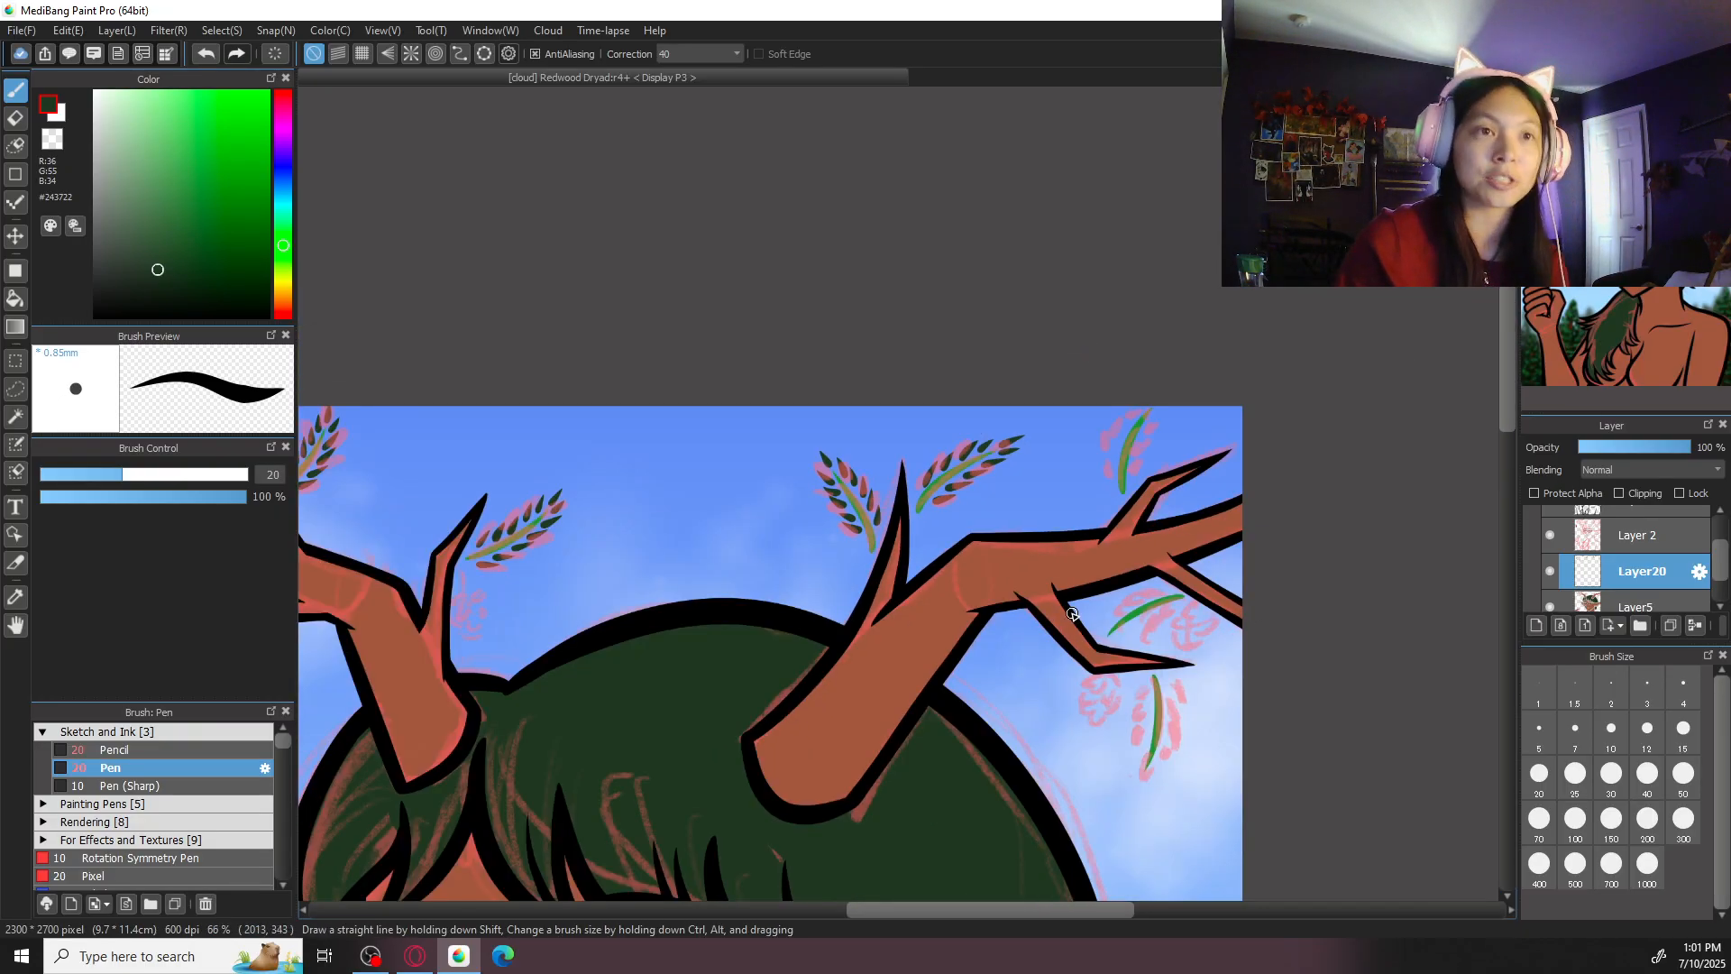
# - Draw dark green leaves up the right side of the stem above the right antler's upper branch
pyautogui.moveTo(1253, 549); pyautogui.dragTo(1131, 602)
pyautogui.hotkey('ctrl', '+')
pyautogui.hotkey('ctrl', '+')
pyautogui.hotkey('ctrl', '+')
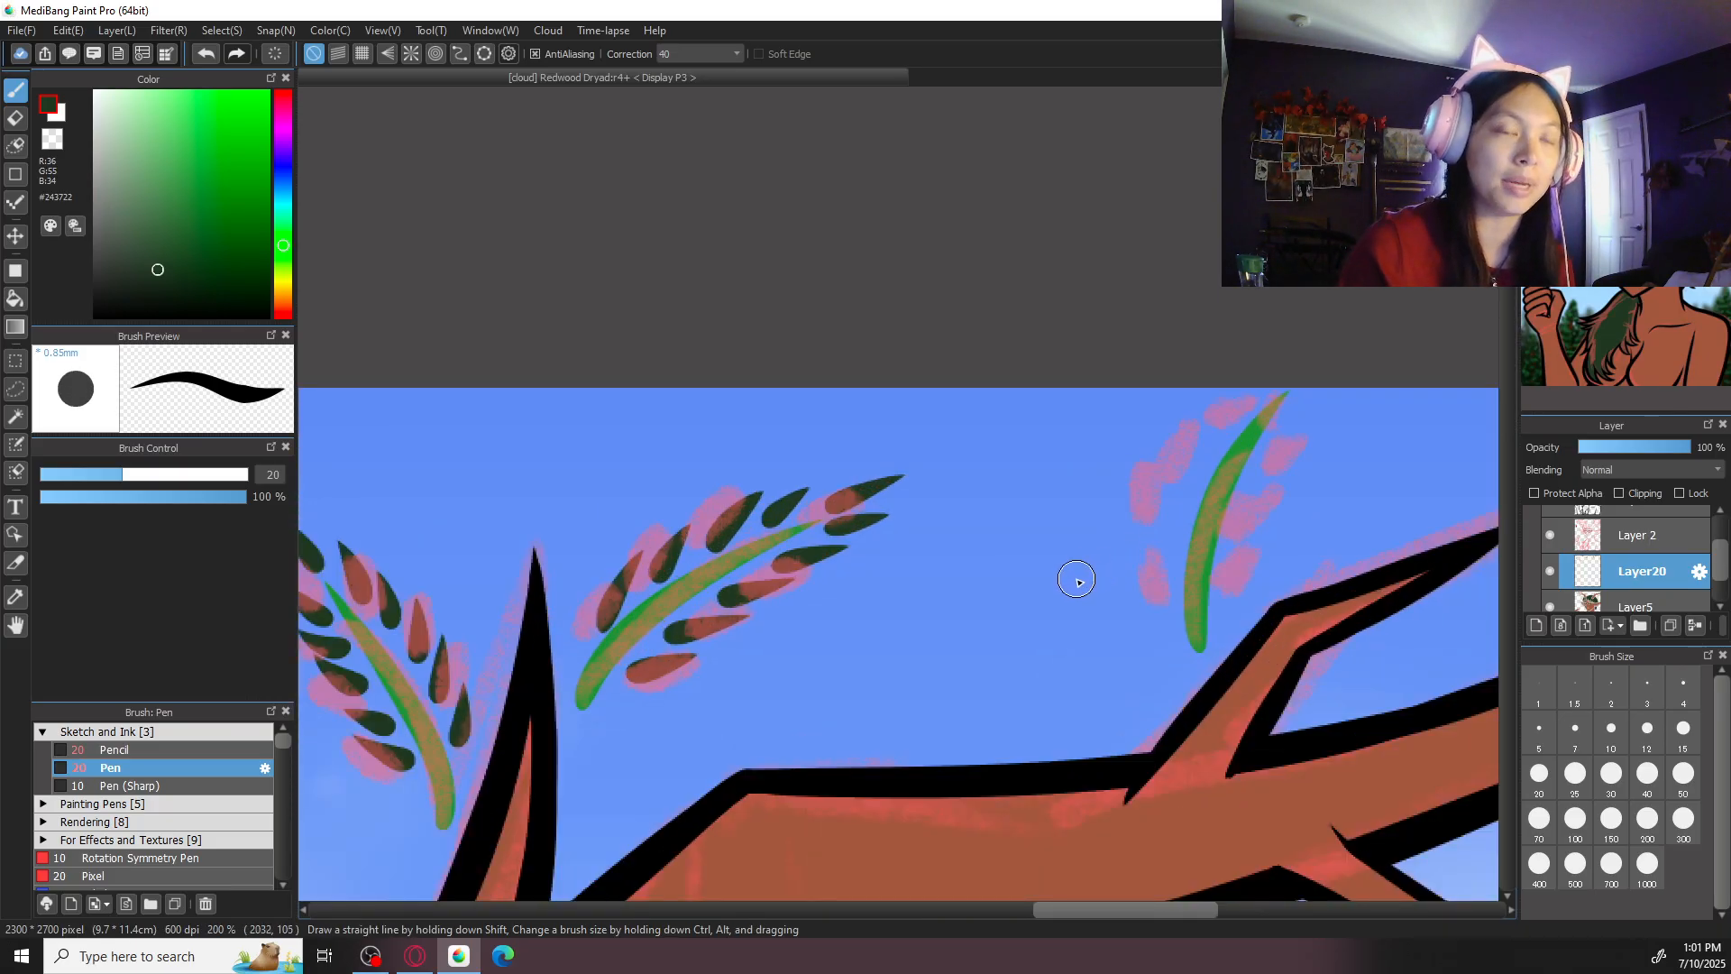
pyautogui.moveTo(1272, 548); pyautogui.dragTo(1132, 533)
pyautogui.moveTo(1245, 565); pyautogui.dragTo(1170, 570)
pyautogui.hotkey('ctrl', '+')
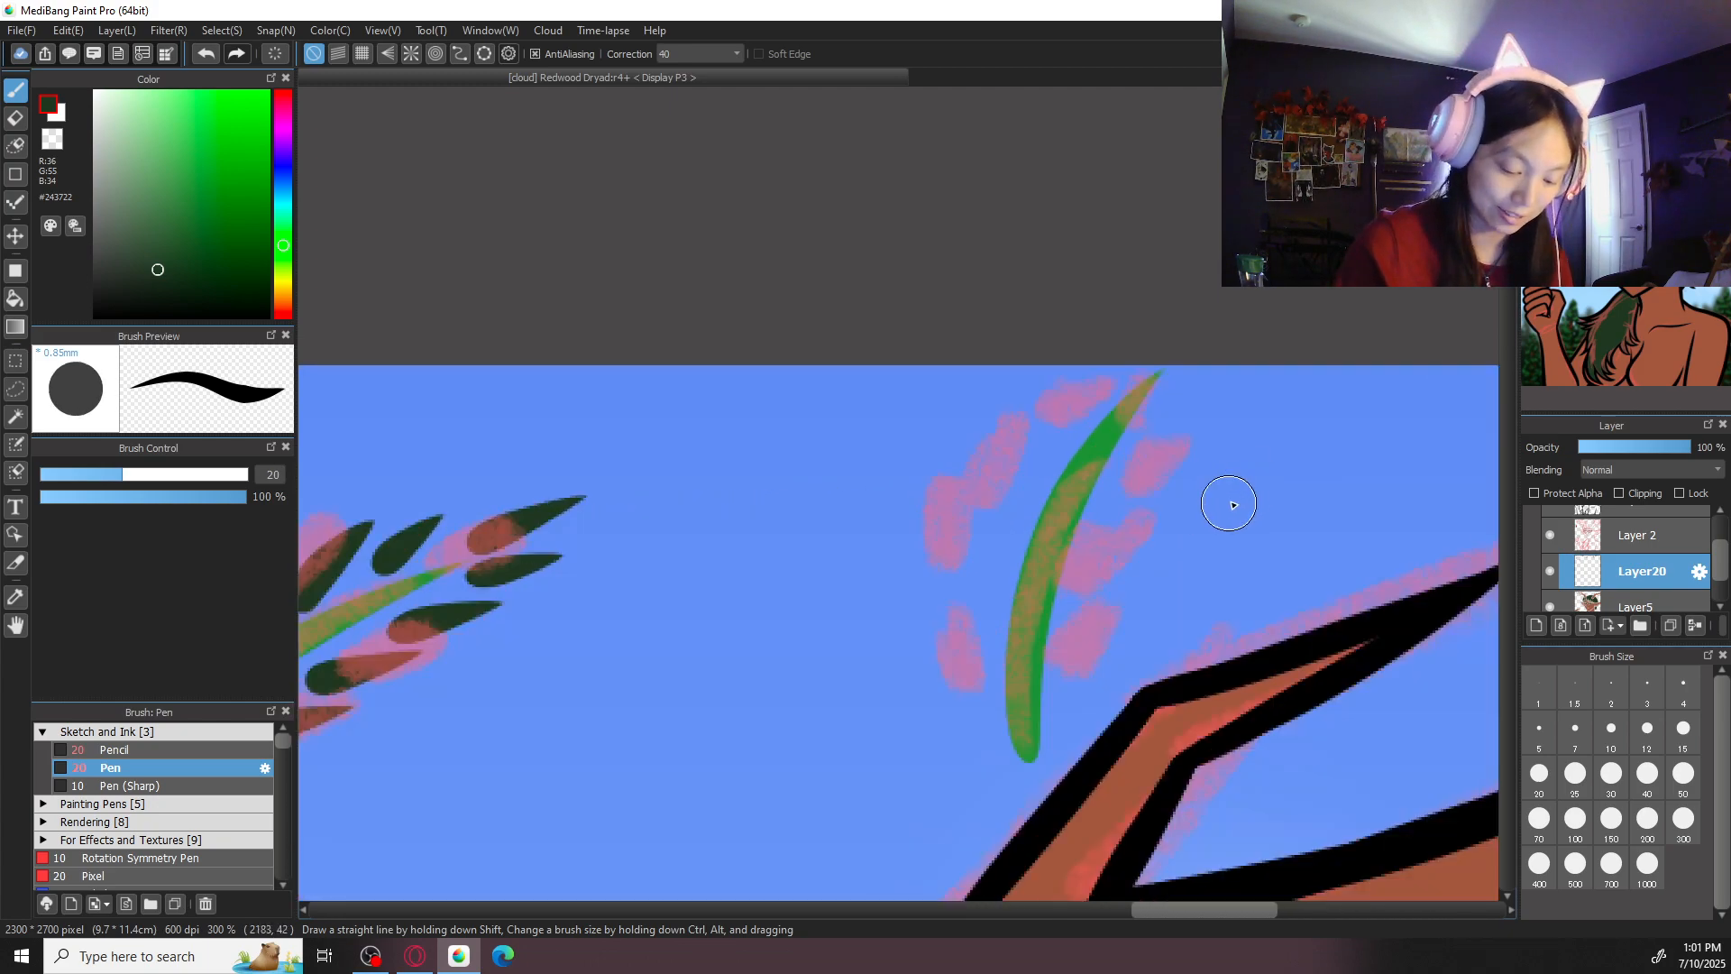
pyautogui.moveTo(1071, 667)
pyautogui.mouseDown()
pyautogui.moveTo(1125, 593)
pyautogui.moveTo(1110, 541)
pyautogui.moveTo(1179, 369)
pyautogui.moveTo(1232, 317)
pyautogui.mouseUp()
# - Draw dark green leaves down the left side of the stem above the right antler's upper branch, following the pink sketch
pyautogui.moveTo(1100, 399); pyautogui.dragTo(1123, 350)
pyautogui.moveTo(1058, 438); pyautogui.dragTo(1072, 383)
pyautogui.moveTo(1013, 494); pyautogui.dragTo(1013, 417)
pyautogui.hotkey('ctrl', 'z')
pyautogui.moveTo(1013, 516); pyautogui.dragTo(1017, 430)
pyautogui.hotkey('ctrl', 'z')
pyautogui.moveTo(1010, 531); pyautogui.dragTo(1011, 440)
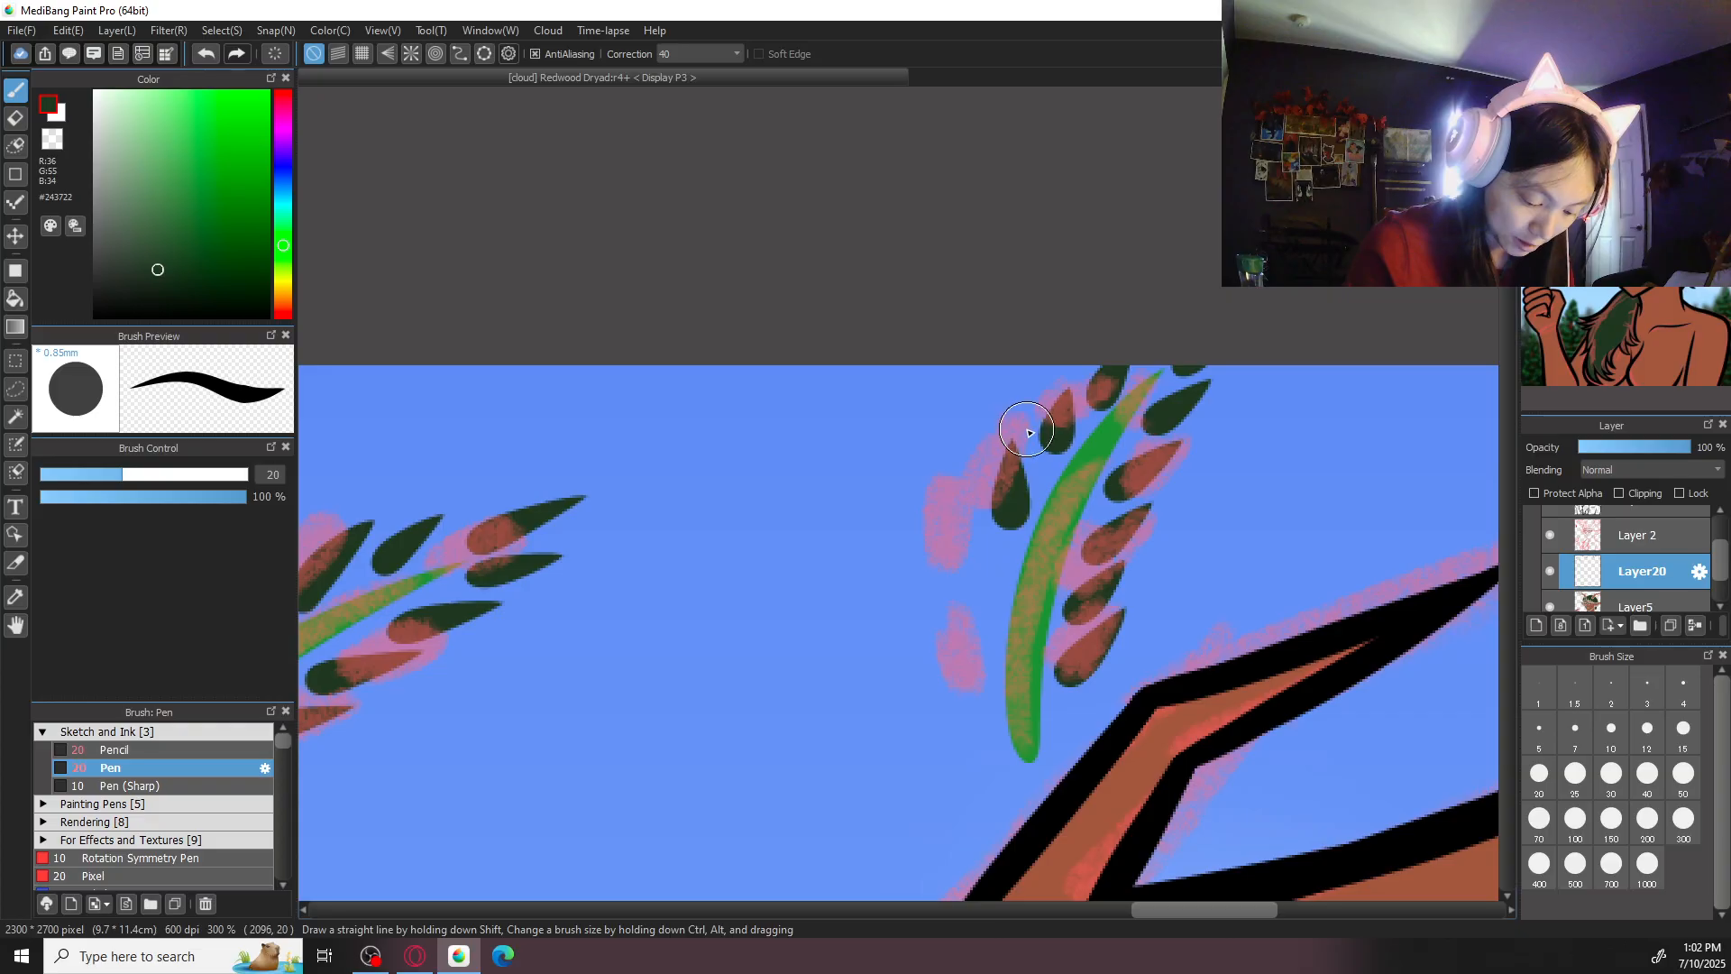
pyautogui.moveTo(990, 613); pyautogui.dragTo(981, 509)
pyautogui.moveTo(976, 671); pyautogui.dragTo(963, 595)
# - Draw a row of seven dark green leaves along the left side of the stem beneath the right antler's lowest branch
pyautogui.moveTo(1243, 647)
pyautogui.mouseDown()
pyautogui.moveTo(1221, 649)
pyautogui.moveTo(945, 444)
pyautogui.mouseUp()
pyautogui.hotkey('ctrl', '-')
pyautogui.hotkey('ctrl', '-')
pyautogui.moveTo(1118, 682)
pyautogui.mouseDown()
pyautogui.moveTo(1127, 463)
pyautogui.moveTo(1177, 391)
pyautogui.mouseUp()
pyautogui.hotkey('ctrl', '+')
pyautogui.hotkey('ctrl', '+')
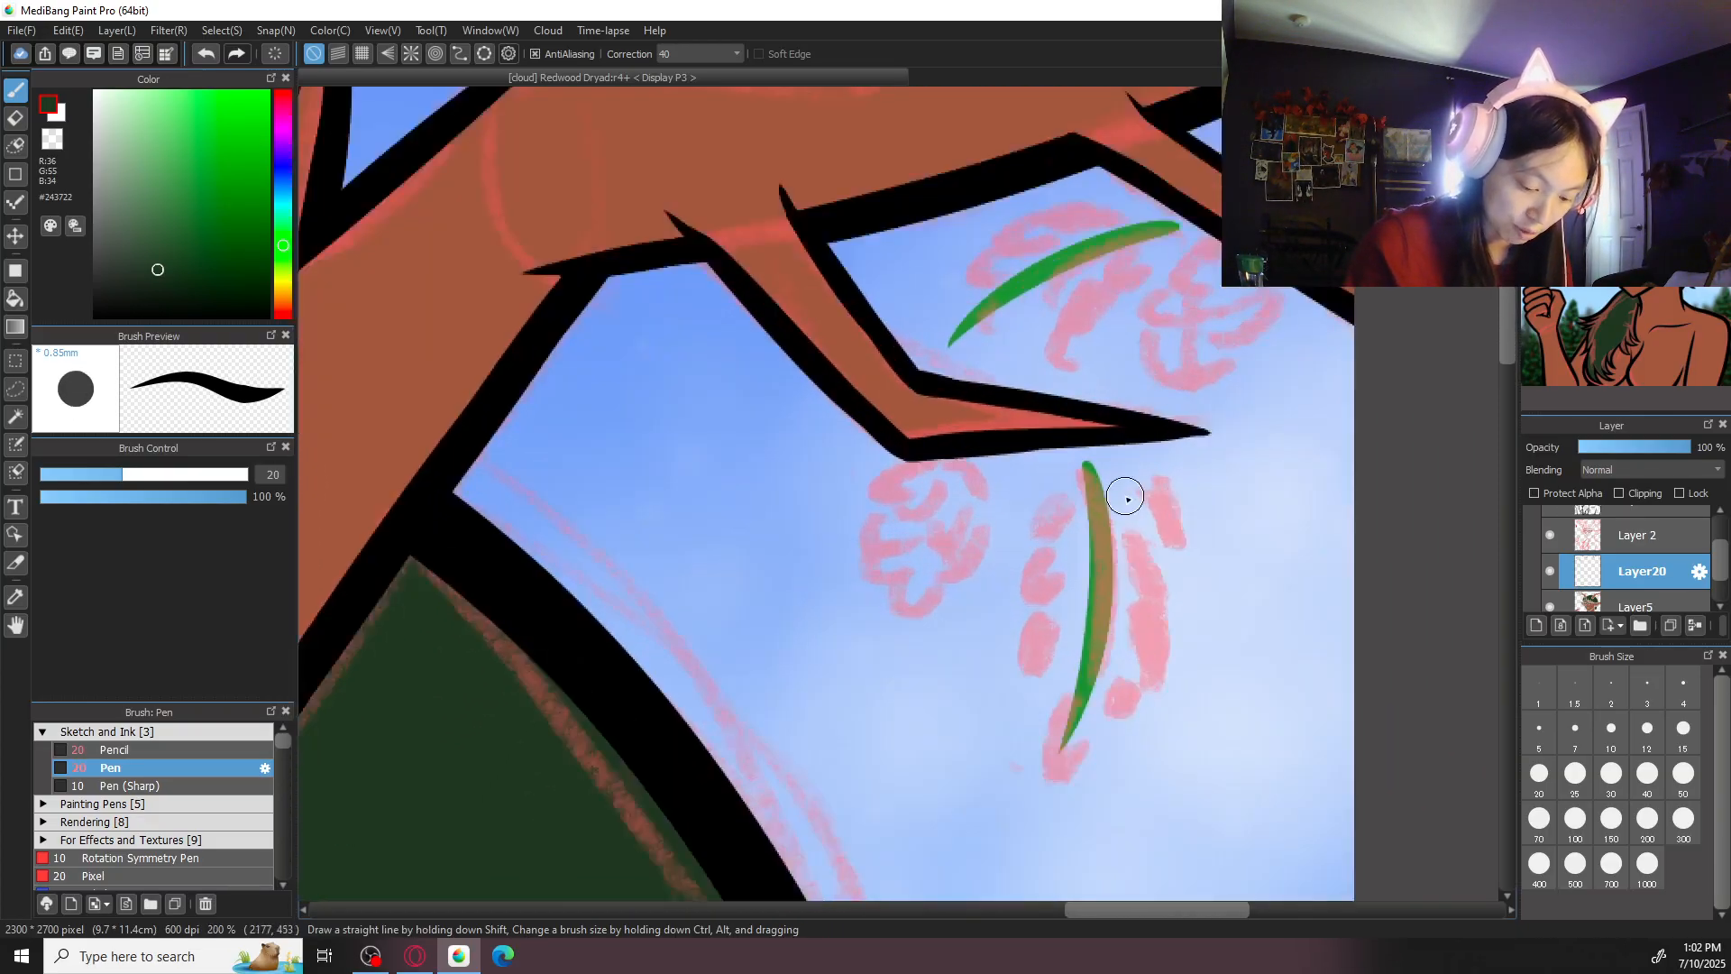
pyautogui.moveTo(1129, 722); pyautogui.dragTo(1089, 581)
pyautogui.moveTo(1078, 792); pyautogui.dragTo(1022, 873)
pyautogui.moveTo(1086, 691); pyautogui.dragTo(1013, 770)
pyautogui.hotkey('ctrl', 'z')
pyautogui.moveTo(1085, 689); pyautogui.dragTo(1016, 768)
pyautogui.moveTo(1087, 633); pyautogui.dragTo(1015, 683)
pyautogui.moveTo(1094, 572); pyautogui.dragTo(1017, 621)
pyautogui.moveTo(1100, 515); pyautogui.dragTo(1046, 555)
pyautogui.hotkey('ctrl', 'z')
pyautogui.hotkey('ctrl', 'z')
pyautogui.moveTo(1105, 480); pyautogui.dragTo(1017, 568)
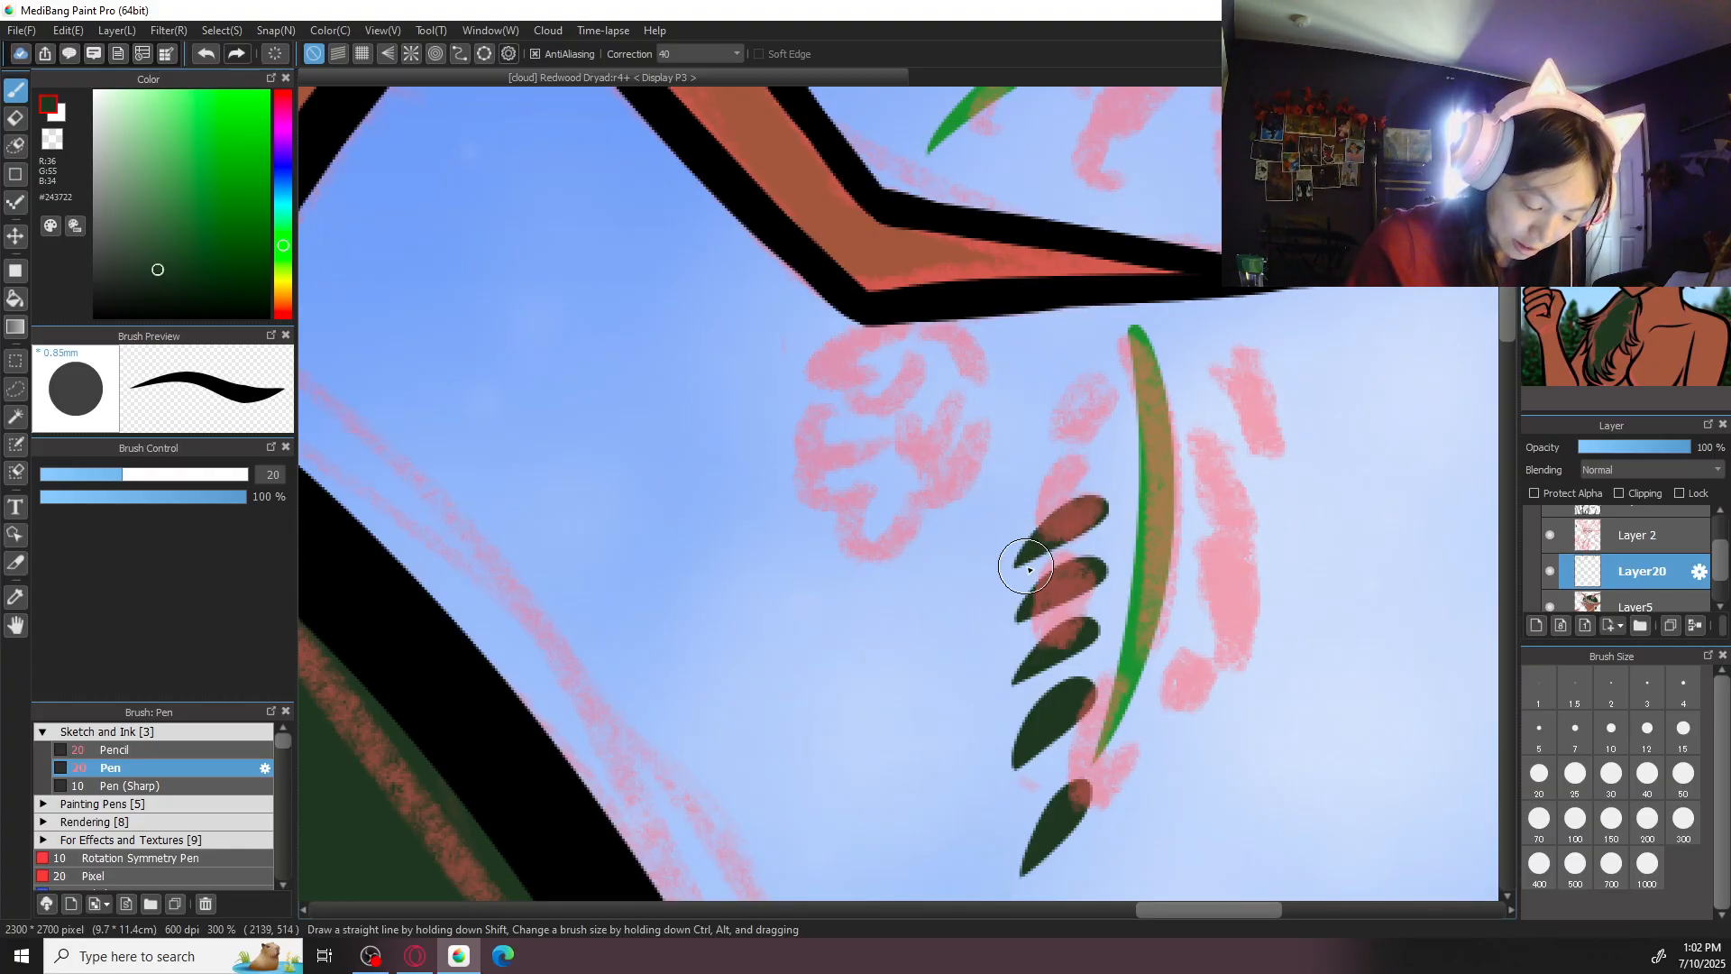
pyautogui.moveTo(1104, 445); pyautogui.dragTo(1034, 497)
pyautogui.moveTo(1111, 394); pyautogui.dragTo(1044, 438)
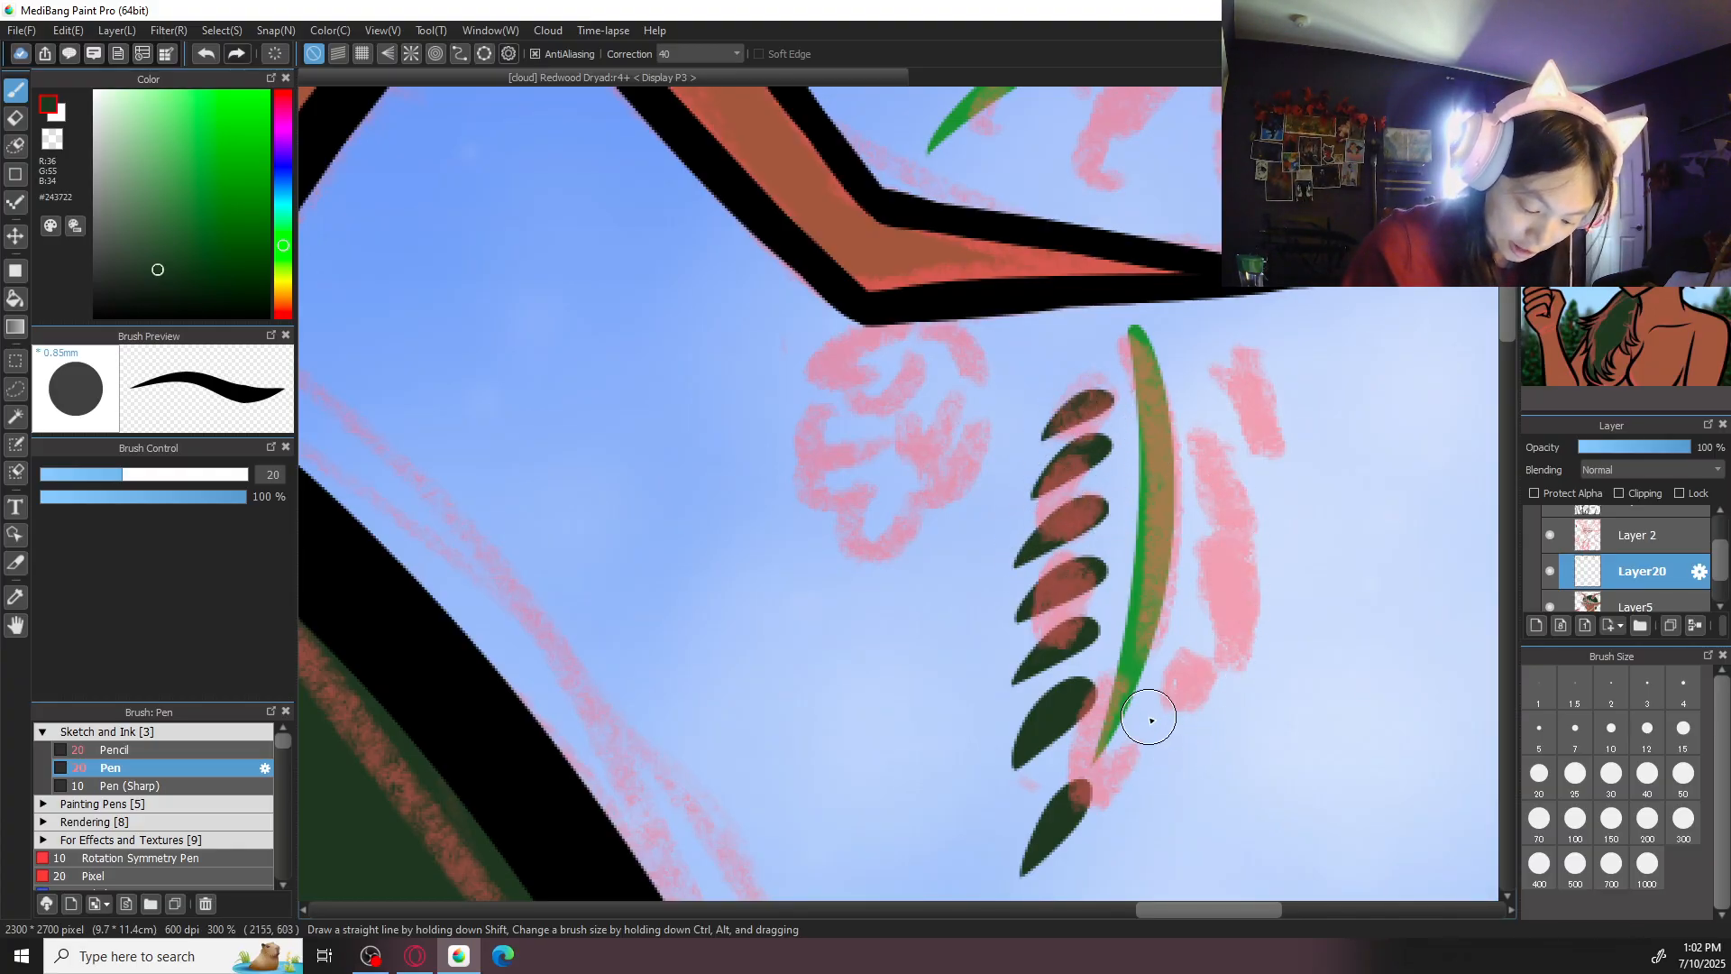
# - Draw dark green leaves up the right side of the stem beneath the right antler's lowest branch
pyautogui.moveTo(1161, 702); pyautogui.dragTo(1134, 783)
pyautogui.moveTo(1173, 653); pyautogui.dragTo(1185, 726)
pyautogui.moveTo(1185, 591); pyautogui.dragTo(1216, 667)
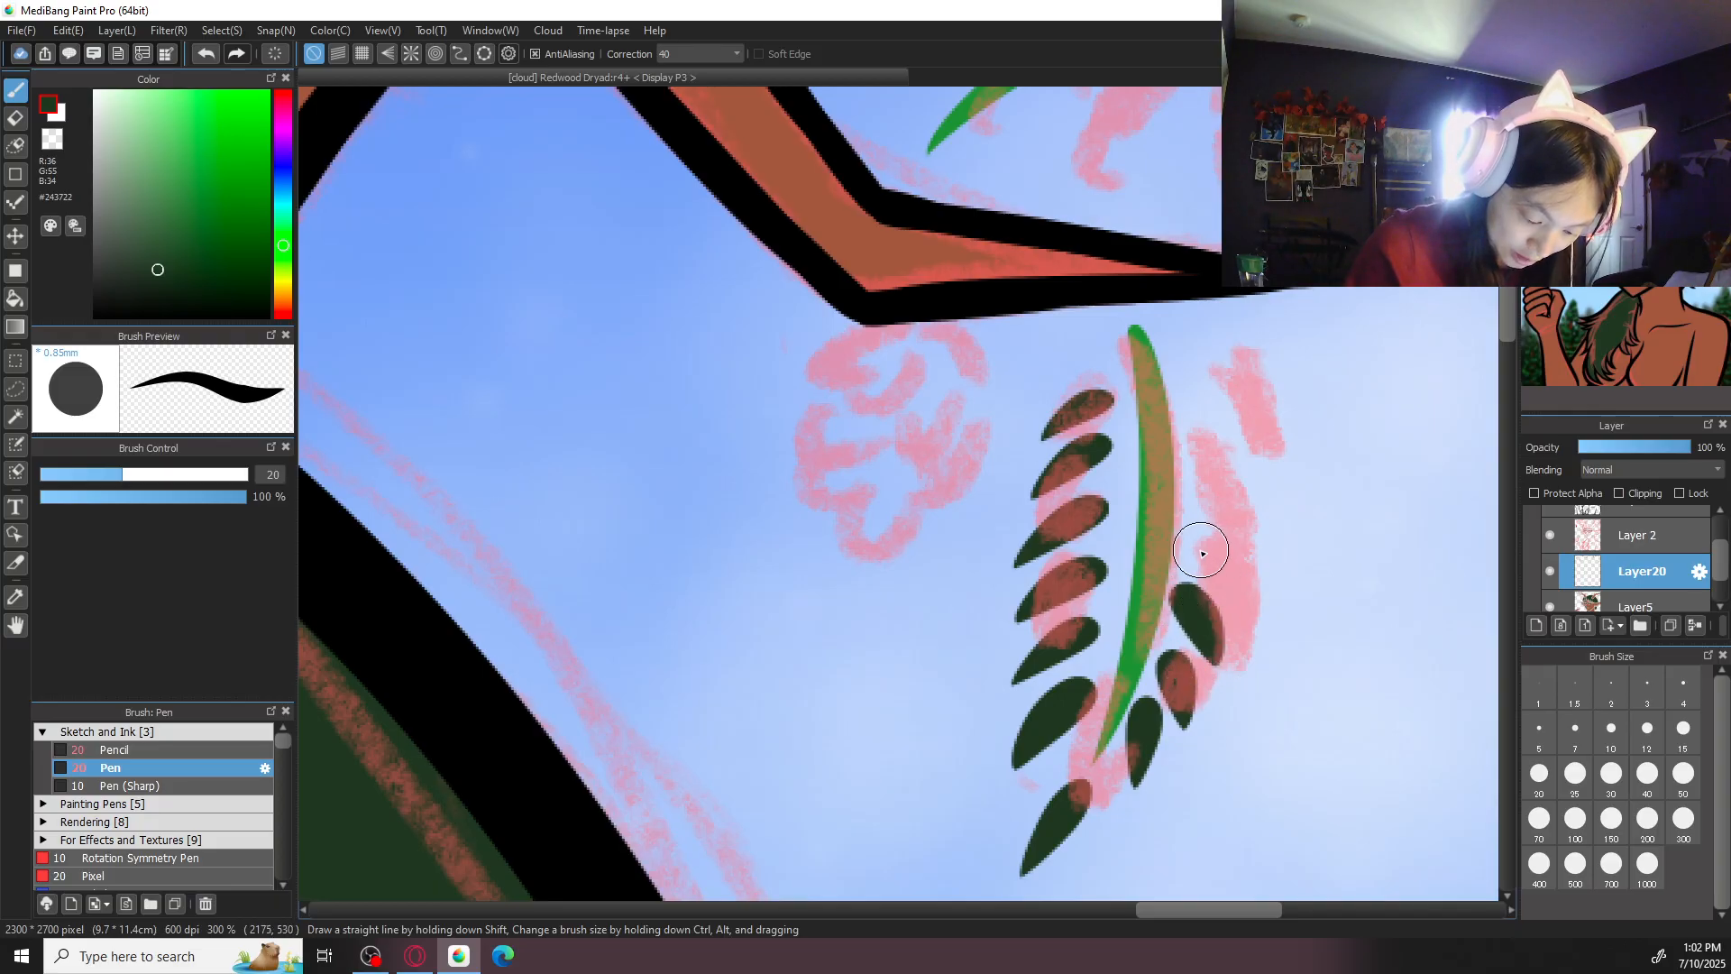
pyautogui.hotkey('ctrl', 'z')
pyautogui.moveTo(1191, 588); pyautogui.dragTo(1219, 670)
pyautogui.moveTo(1191, 534); pyautogui.dragTo(1237, 596)
pyautogui.moveTo(1191, 478); pyautogui.dragTo(1245, 525)
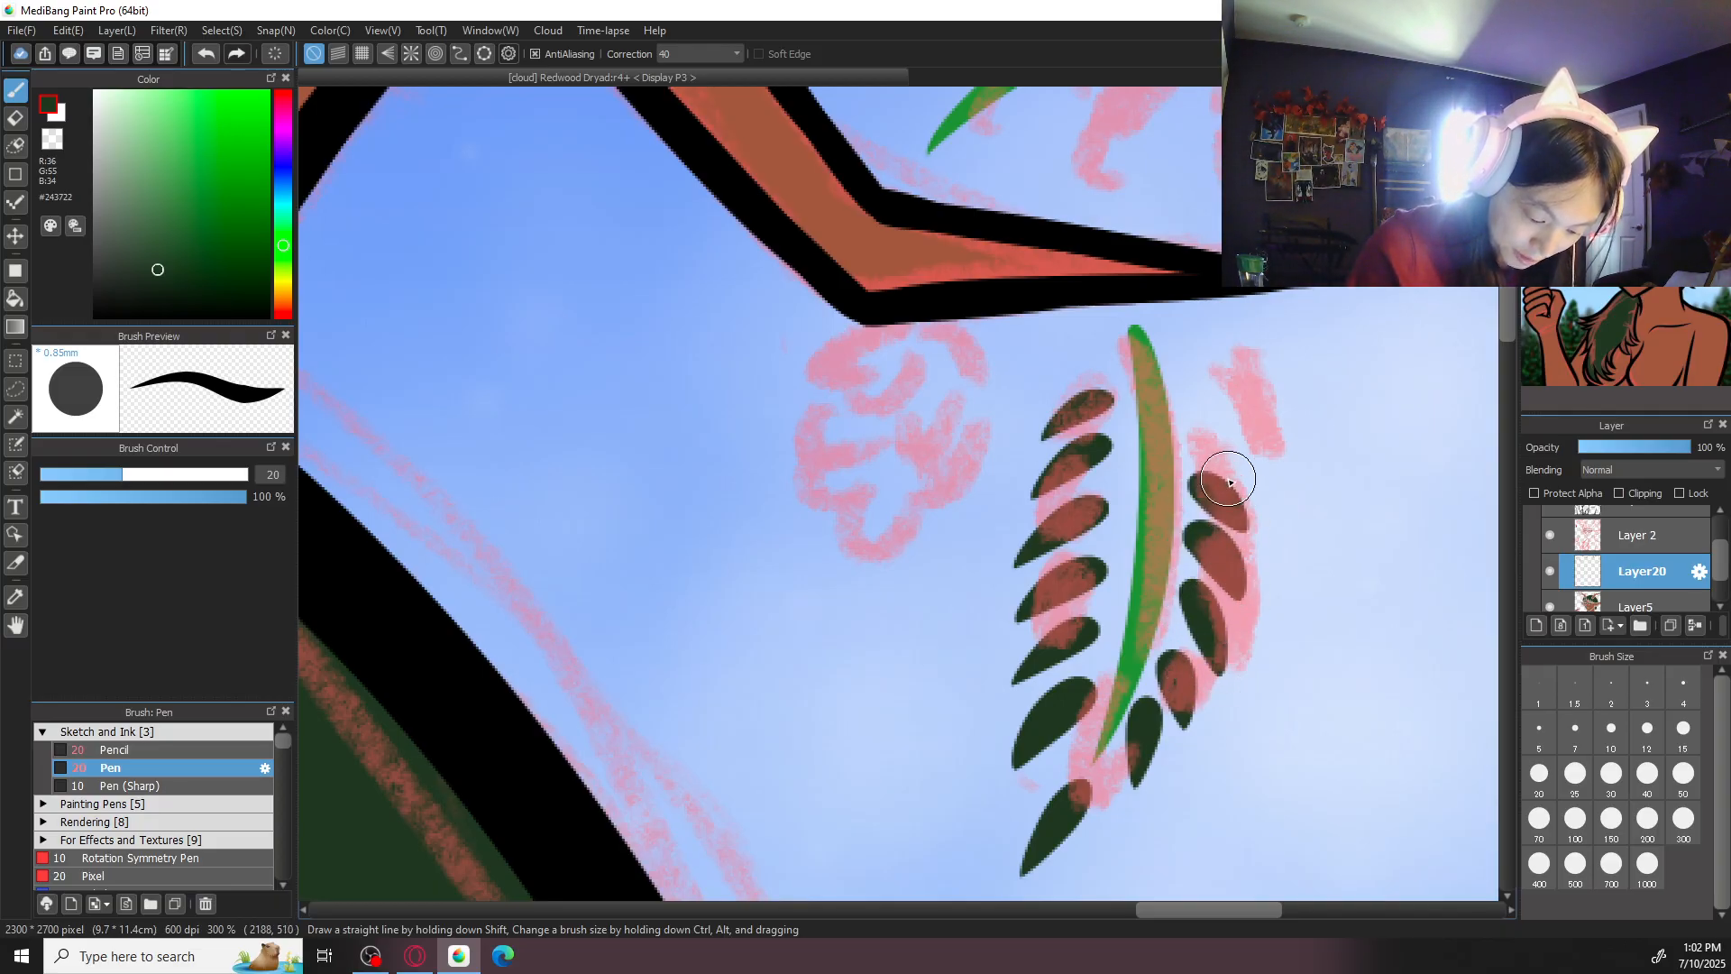
pyautogui.moveTo(1187, 430); pyautogui.dragTo(1249, 467)
pyautogui.moveTo(1181, 383); pyautogui.dragTo(1217, 408)
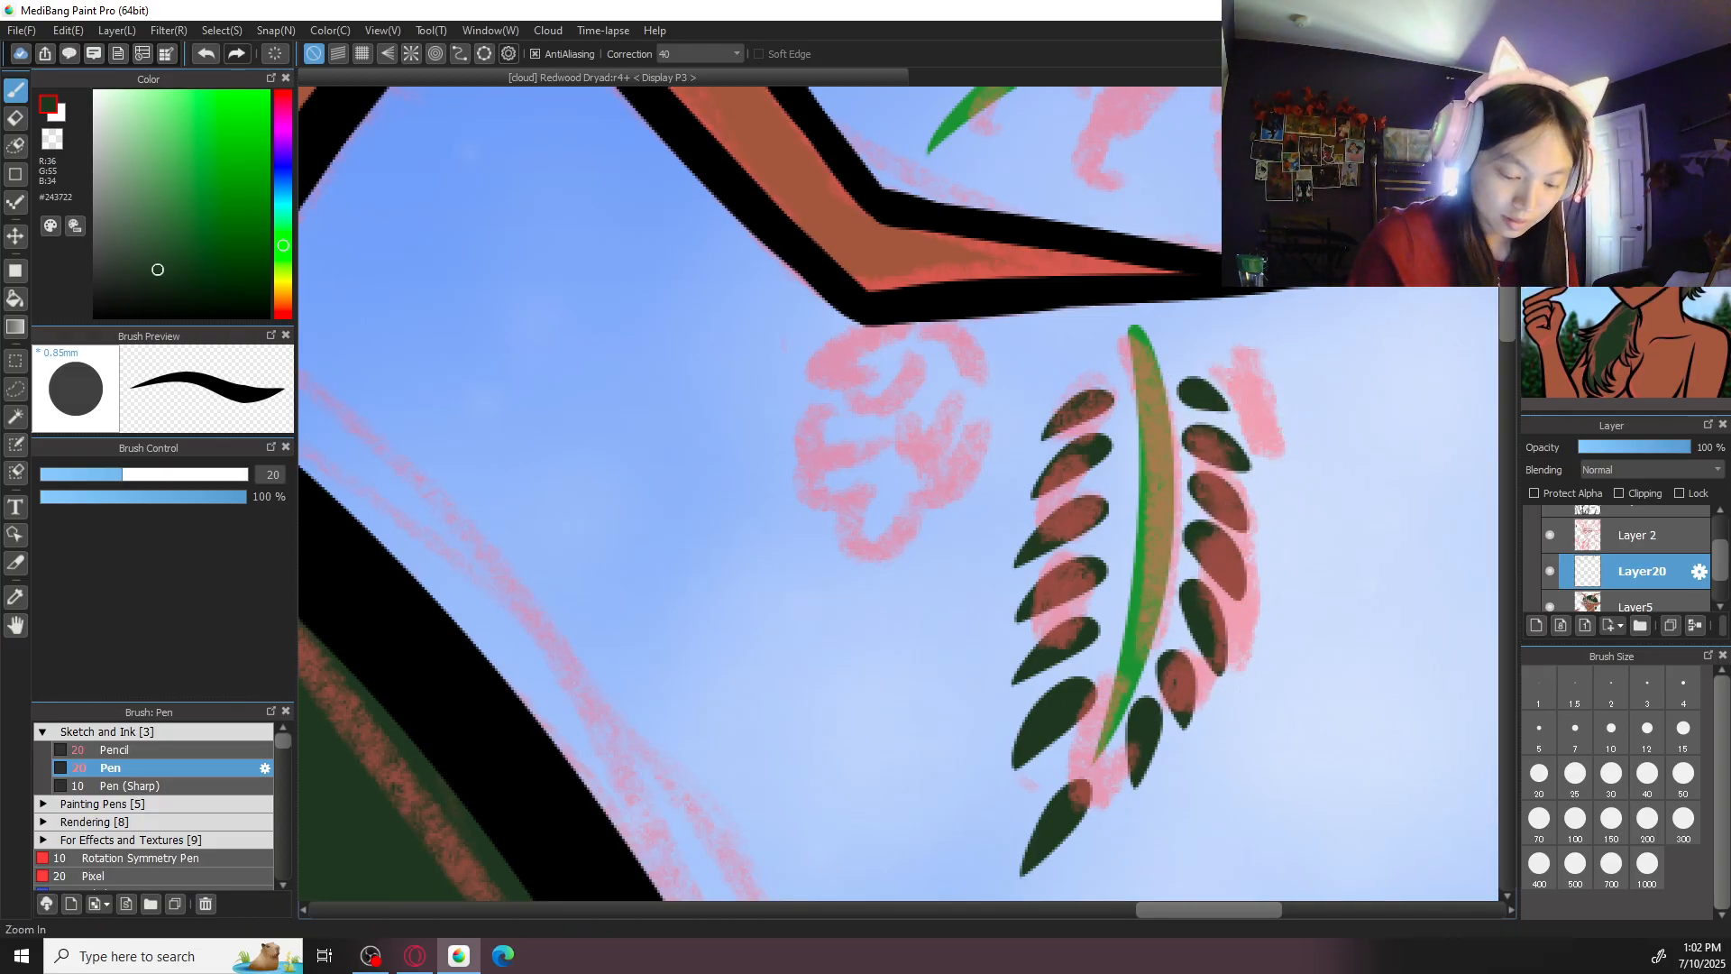
# - Try to lasso the fourth and fifth leaves of the stem's left row and shift them closer to the stem
pyautogui.rightClick(1133, 455)
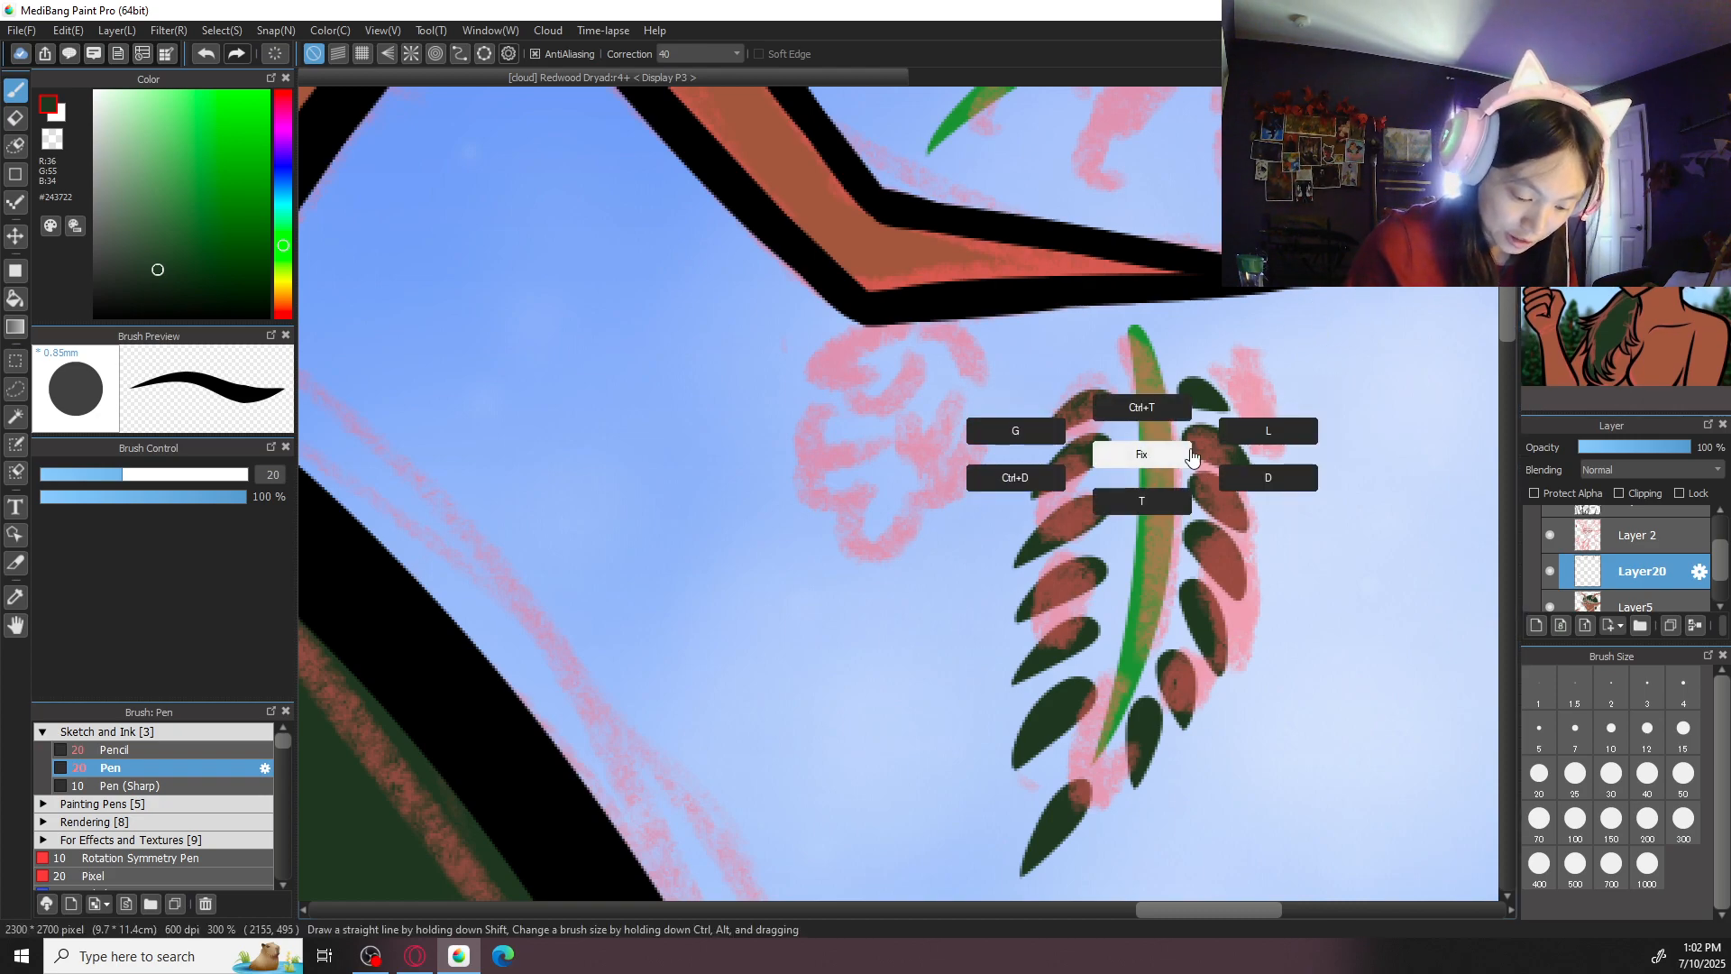
pyautogui.click(1260, 440)
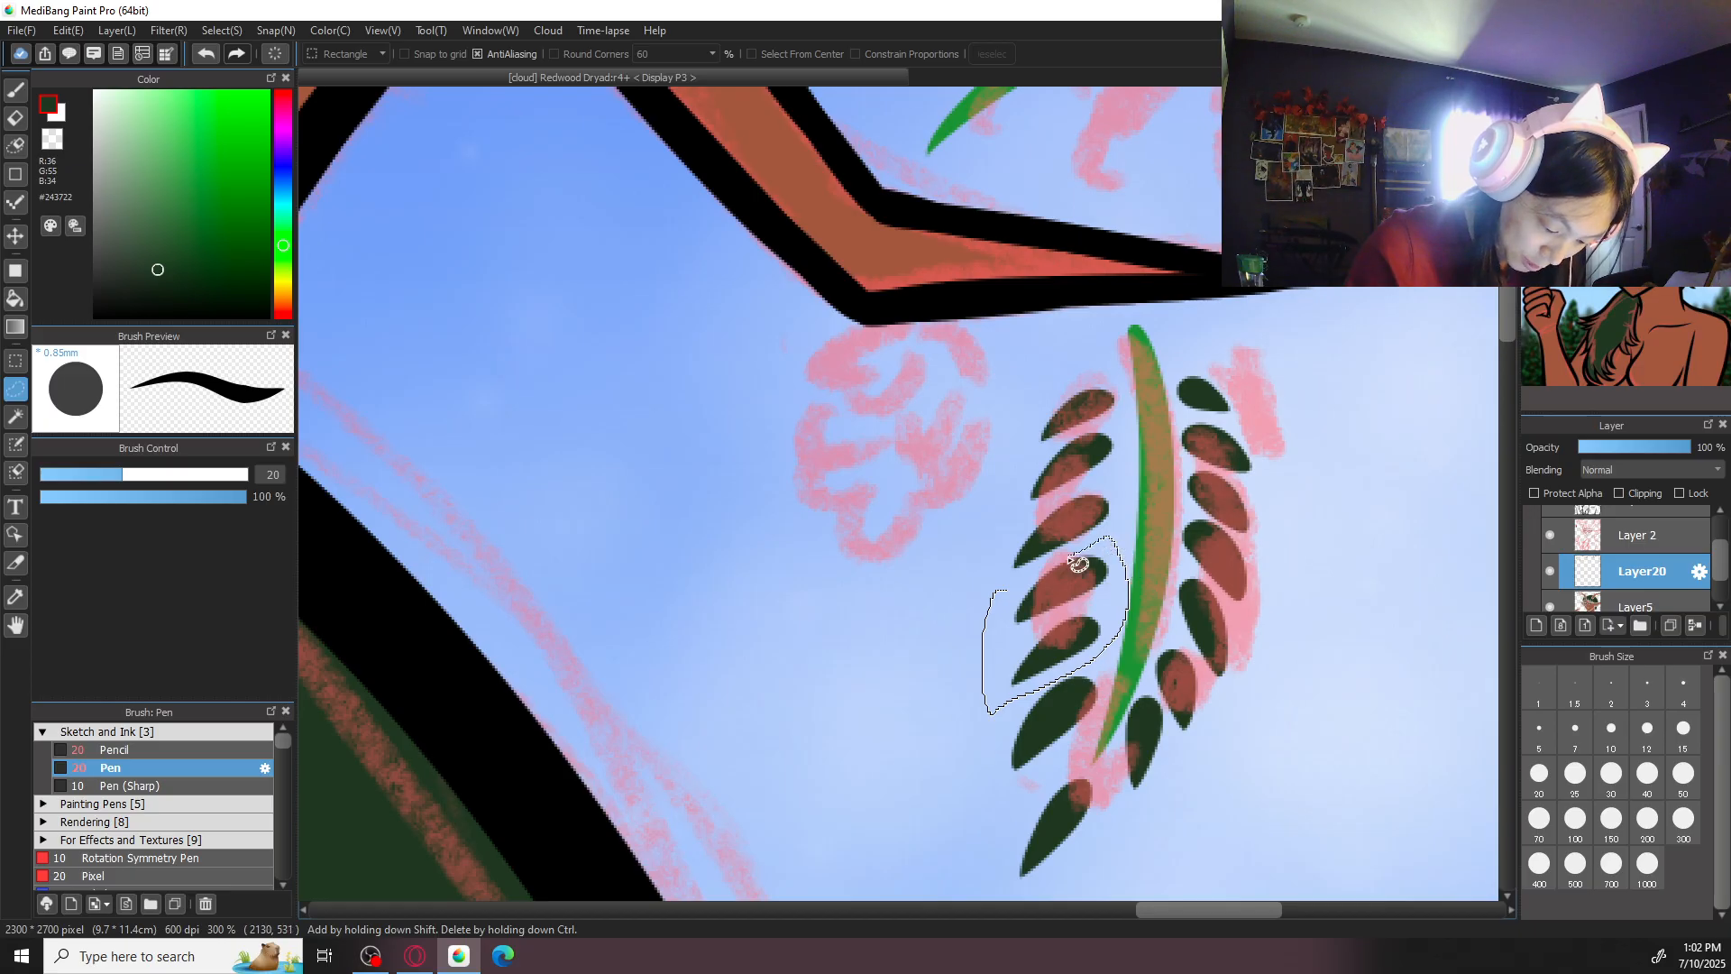
pyautogui.moveTo(1077, 564); pyautogui.dragTo(1082, 573)
pyautogui.rightClick(1152, 565)
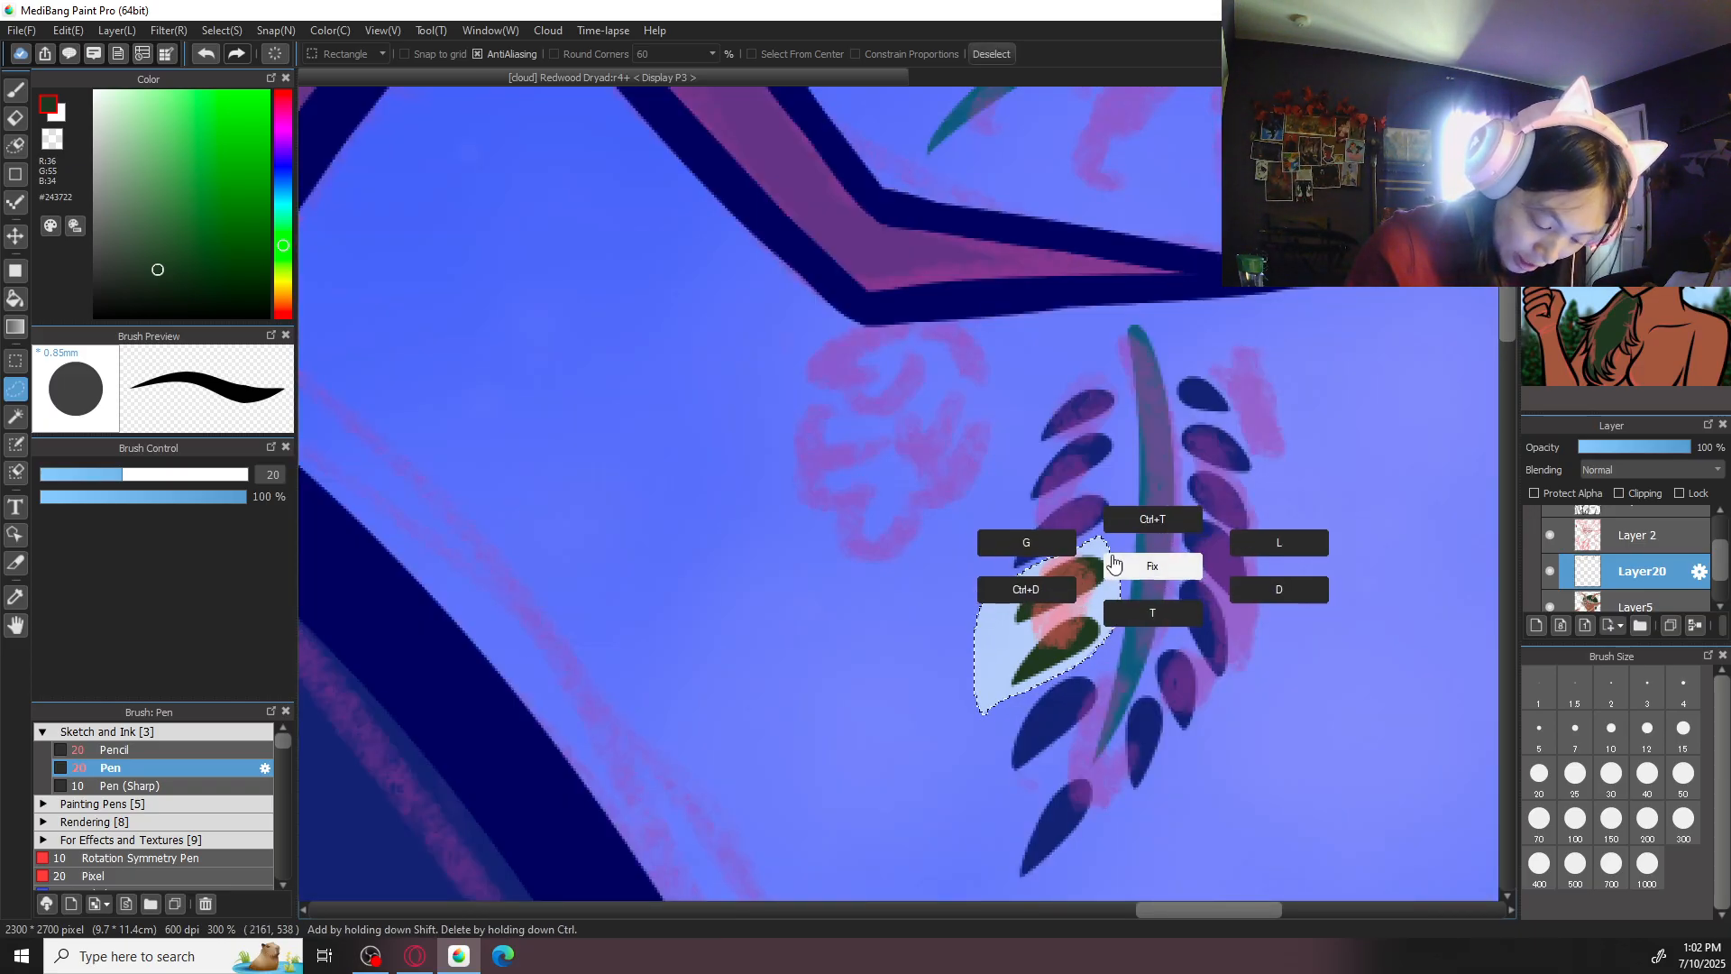
pyautogui.click(1143, 521)
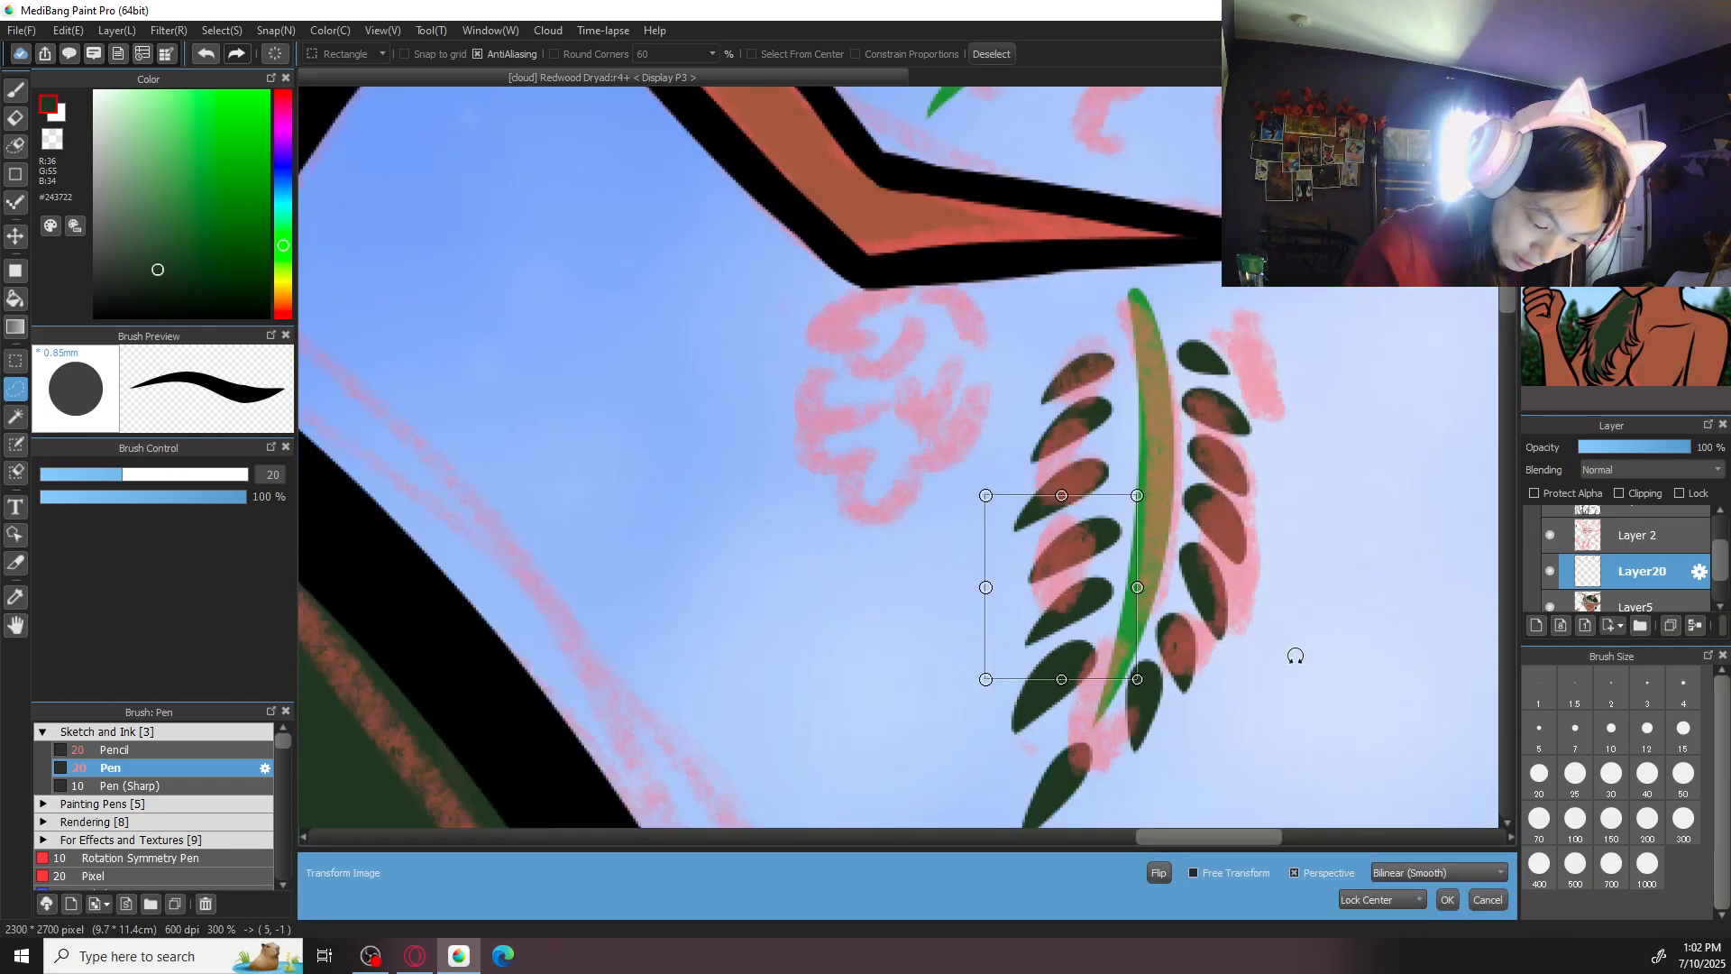
pyautogui.moveTo(1109, 584); pyautogui.dragTo(1111, 598)
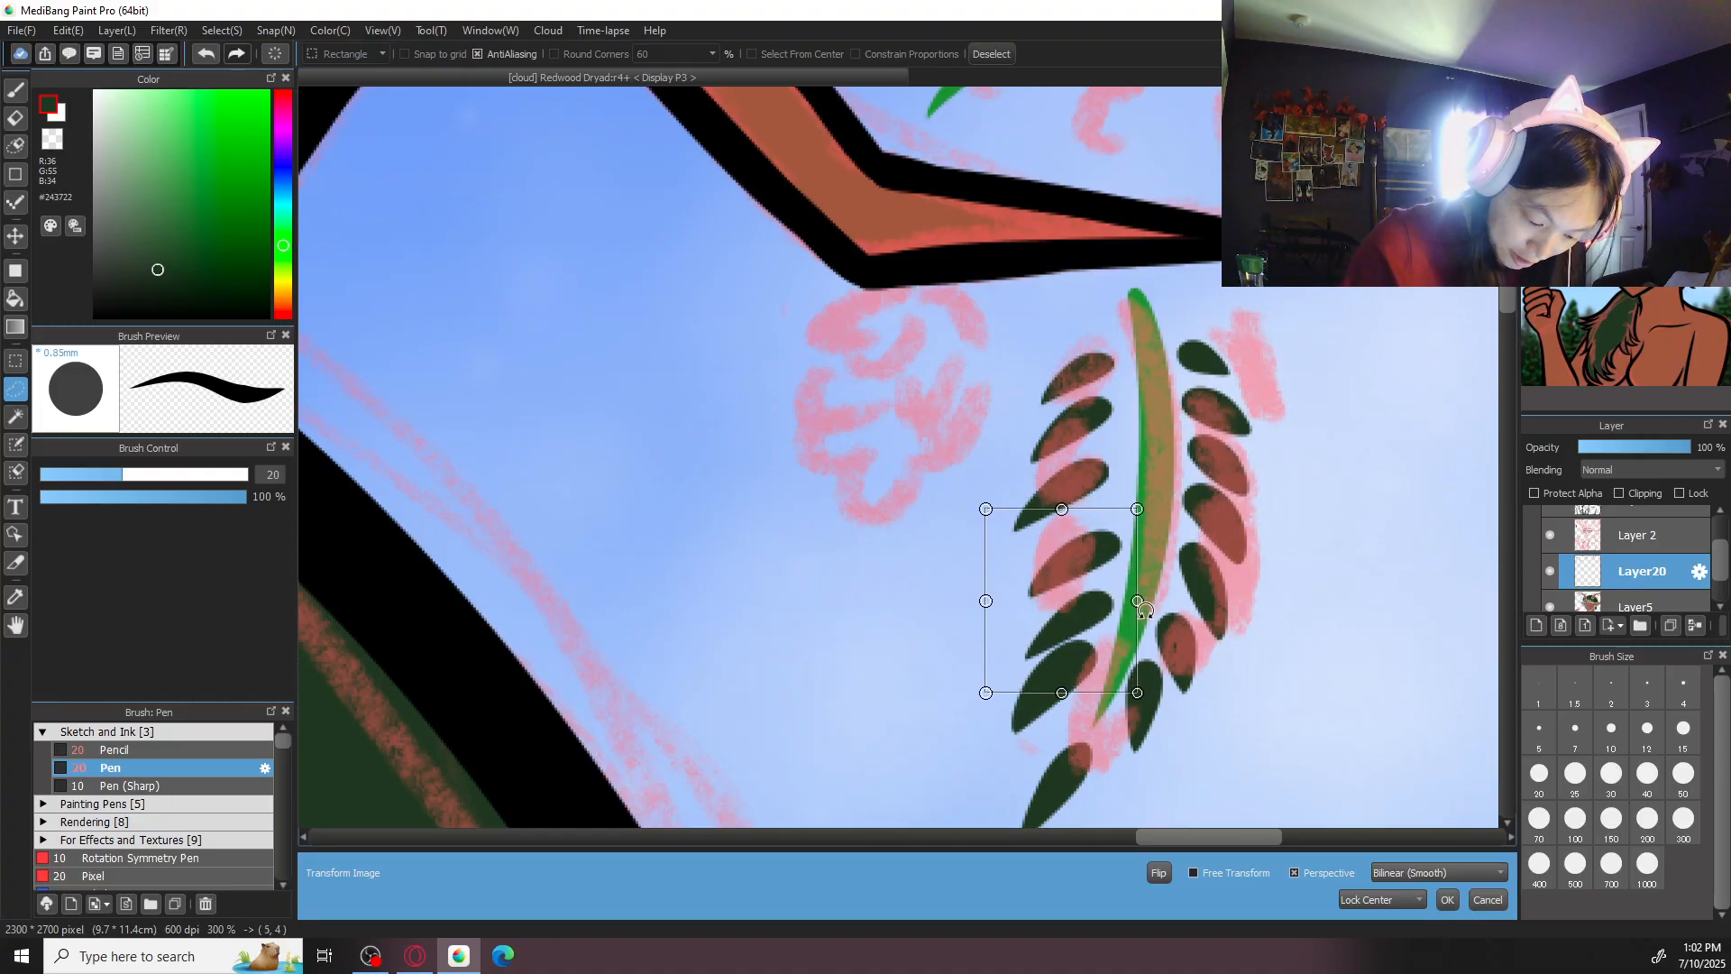
pyautogui.click(1446, 899)
pyautogui.rightClick(1203, 699)
pyautogui.click(1303, 721)
pyautogui.scroll(1, 1042, 569)
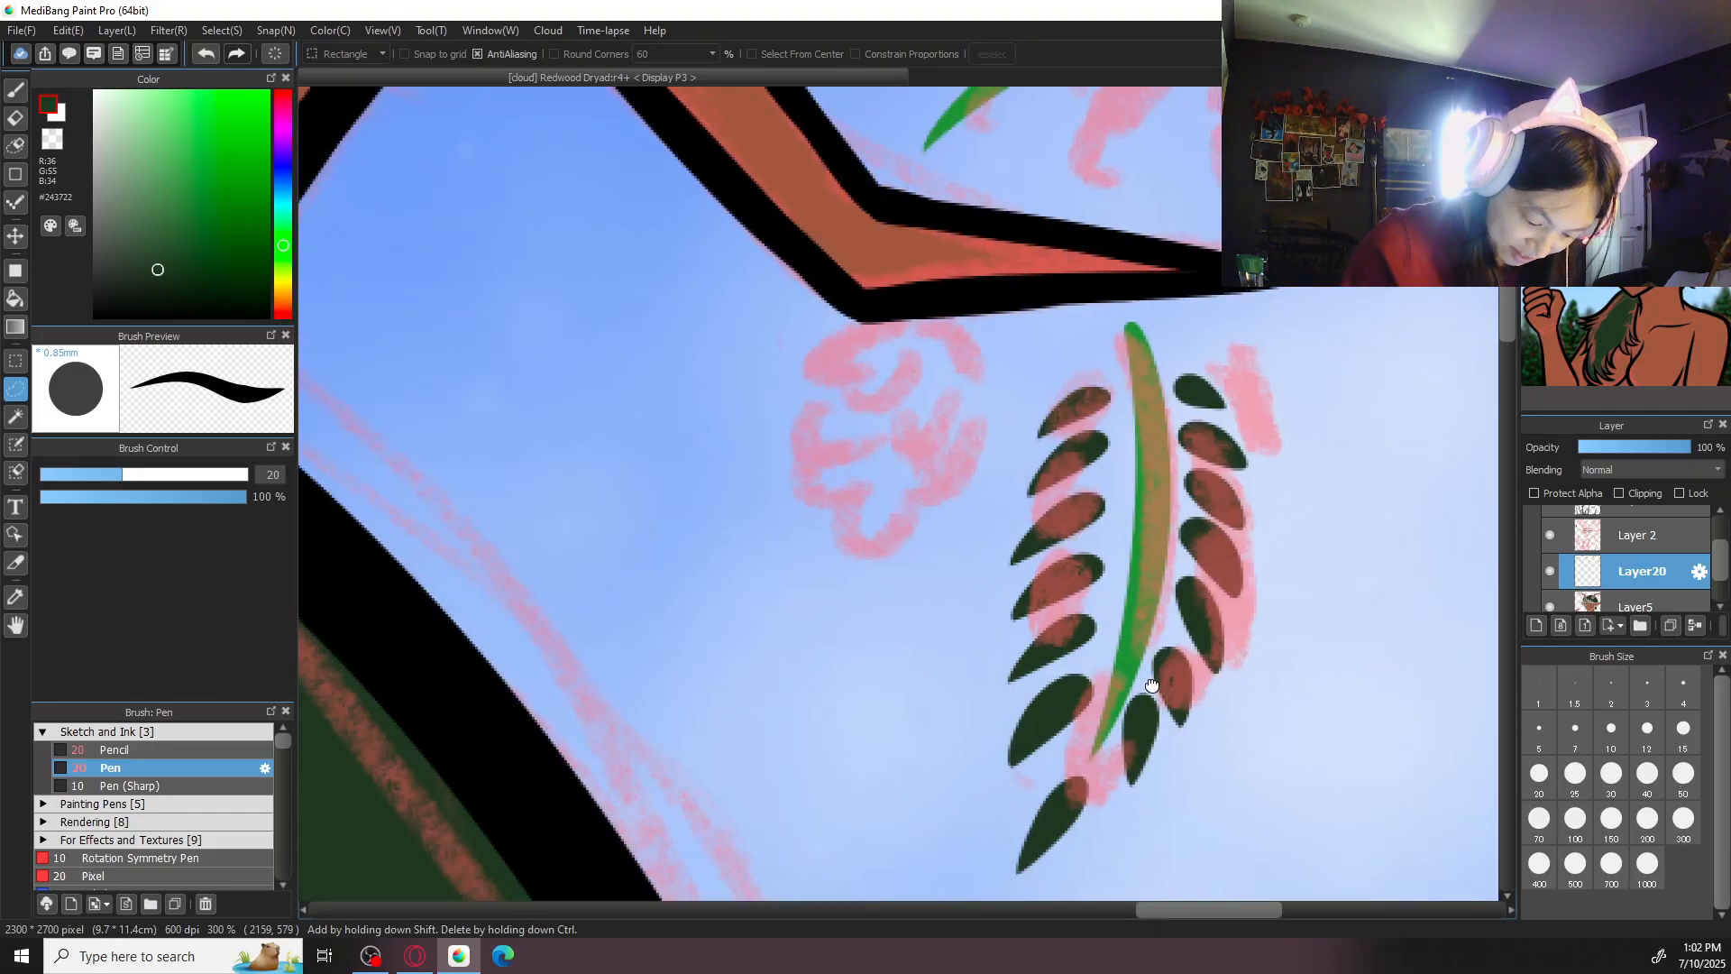
# - Lasso the fourth and fifth leaves in the left row again and transform them into a position nearer the stem
pyautogui.moveTo(1136, 647)
pyautogui.mouseDown()
pyautogui.moveTo(1118, 582)
pyautogui.moveTo(1094, 643)
pyautogui.mouseUp()
pyautogui.rightClick(1140, 594)
pyautogui.click(1141, 550)
pyautogui.click(1448, 900)
pyautogui.moveTo(1047, 446); pyautogui.dragTo(1021, 631)
pyautogui.moveTo(1163, 469); pyautogui.dragTo(1126, 493)
pyautogui.rightClick(1161, 462)
pyautogui.click(1160, 417)
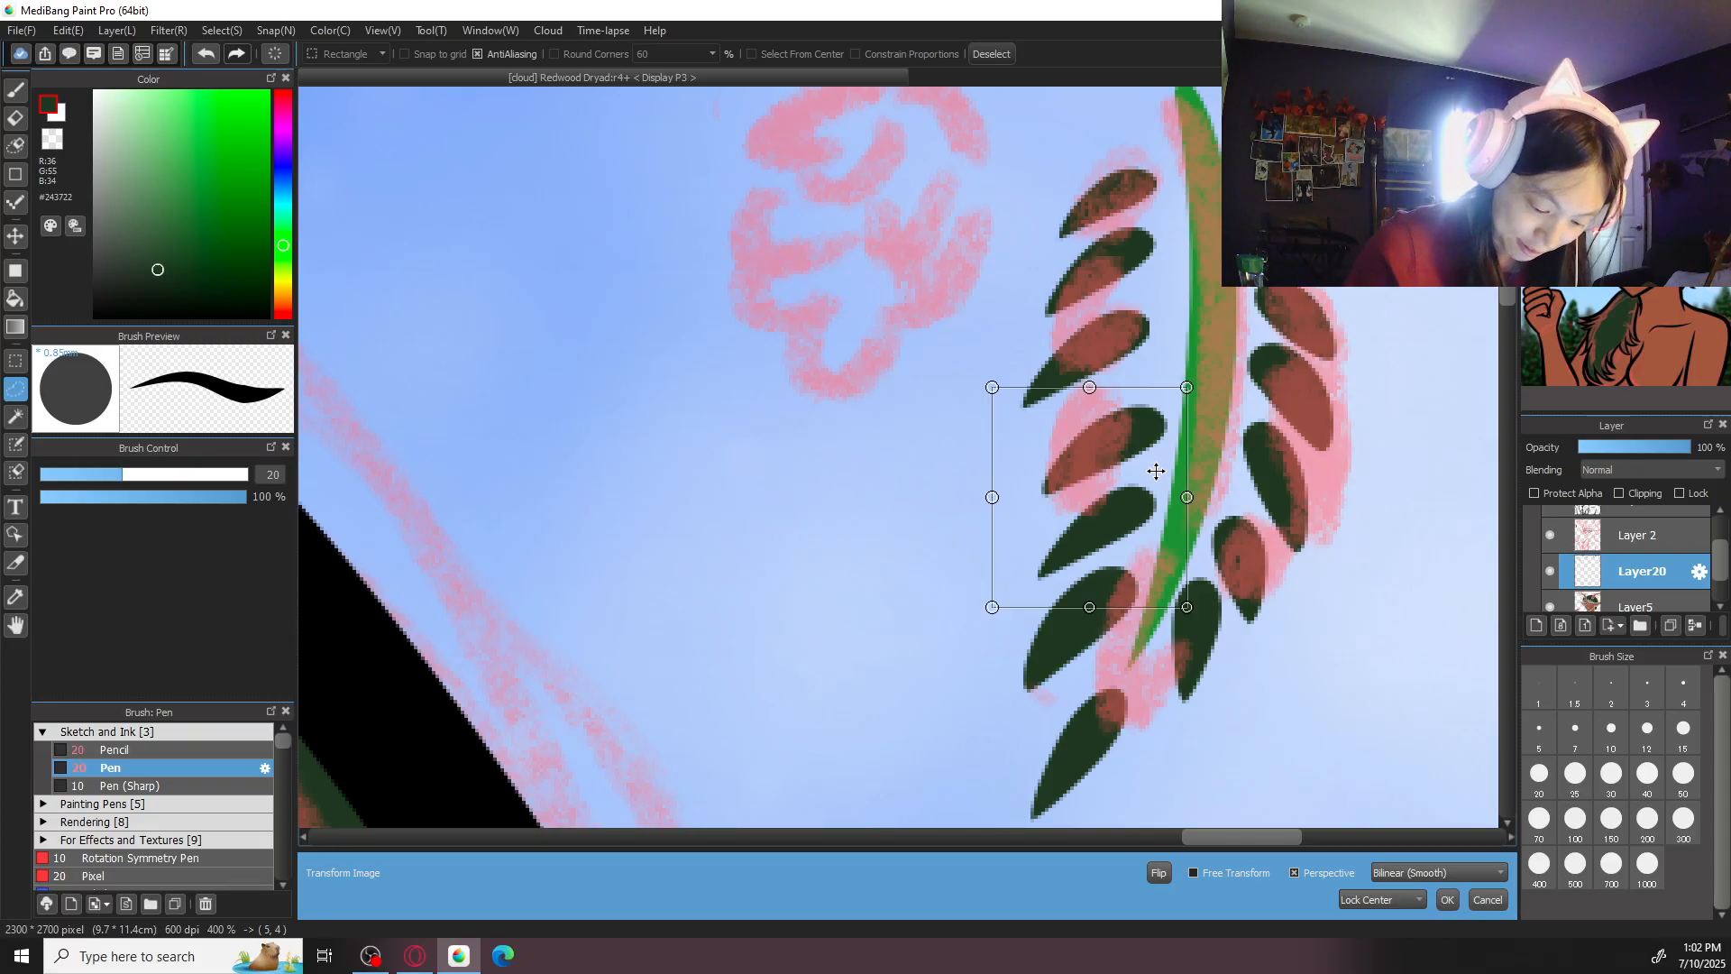
pyautogui.click(1448, 900)
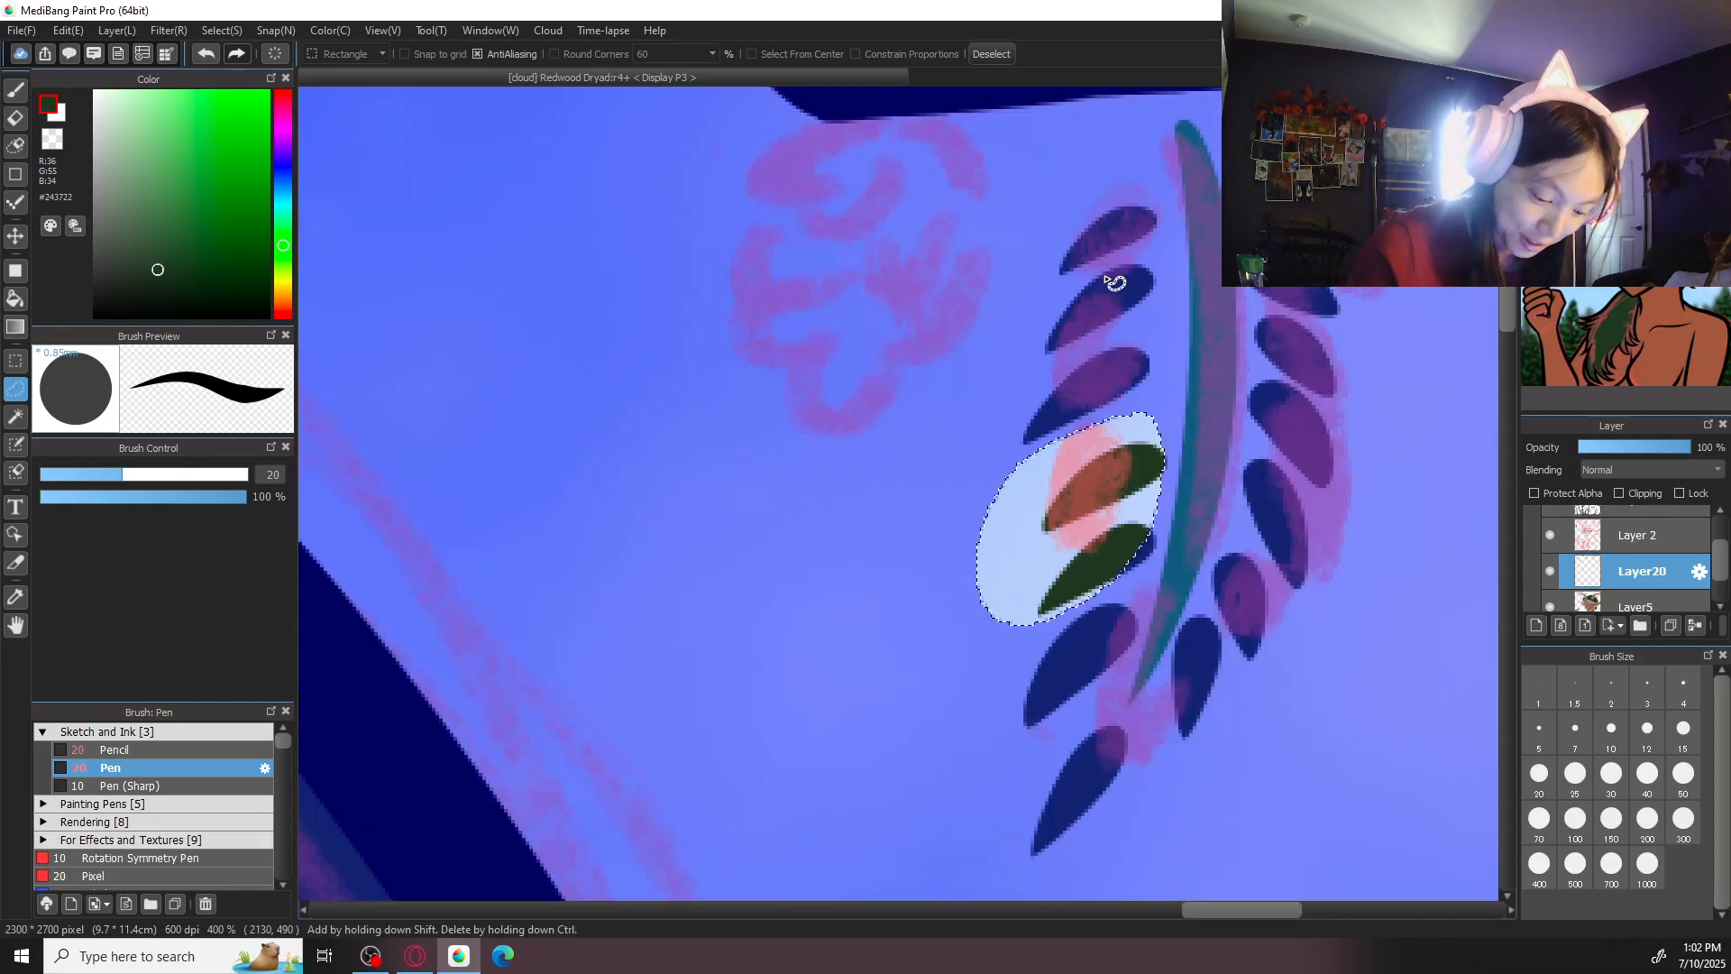
# - Lasso the top three leaves of the left row beneath the right antler's lowest branch and transform them nearer the stem
pyautogui.moveTo(1172, 302); pyautogui.dragTo(1157, 195)
pyautogui.rightClick(1158, 197)
pyautogui.click(1158, 154)
pyautogui.moveTo(1114, 301)
pyautogui.mouseDown()
pyautogui.moveTo(1133, 290)
pyautogui.moveTo(1137, 358)
pyautogui.mouseUp()
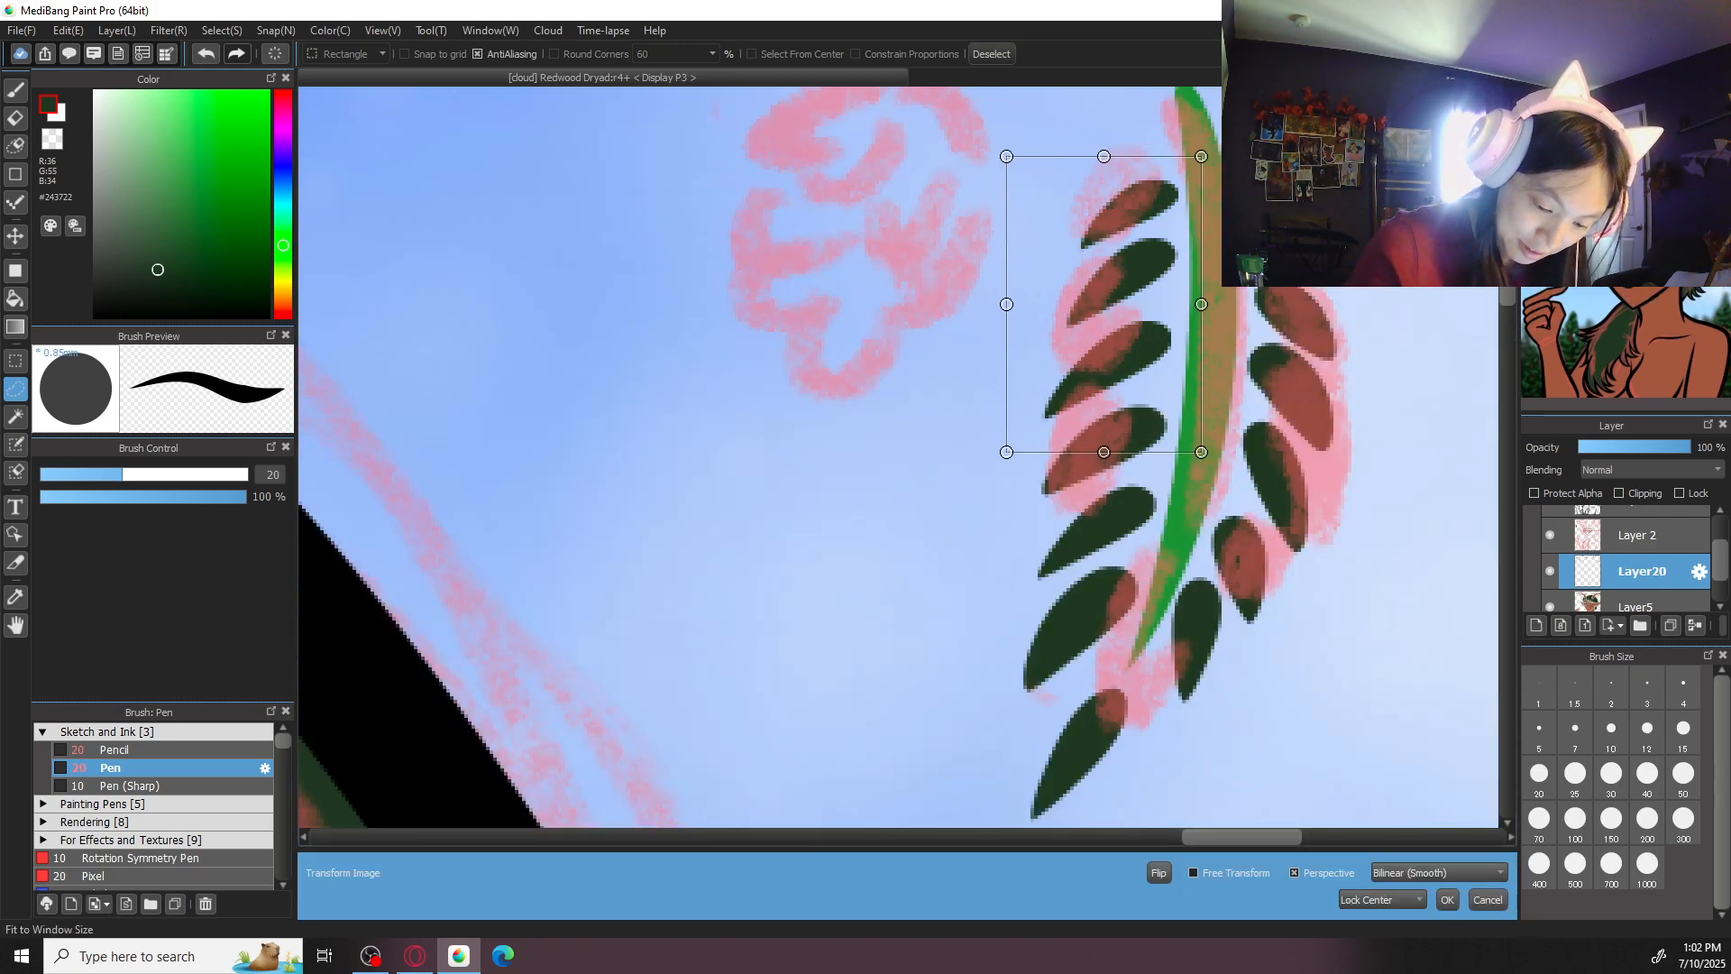
pyautogui.hotkey('ctrl', '0')
pyautogui.click(1482, 897)
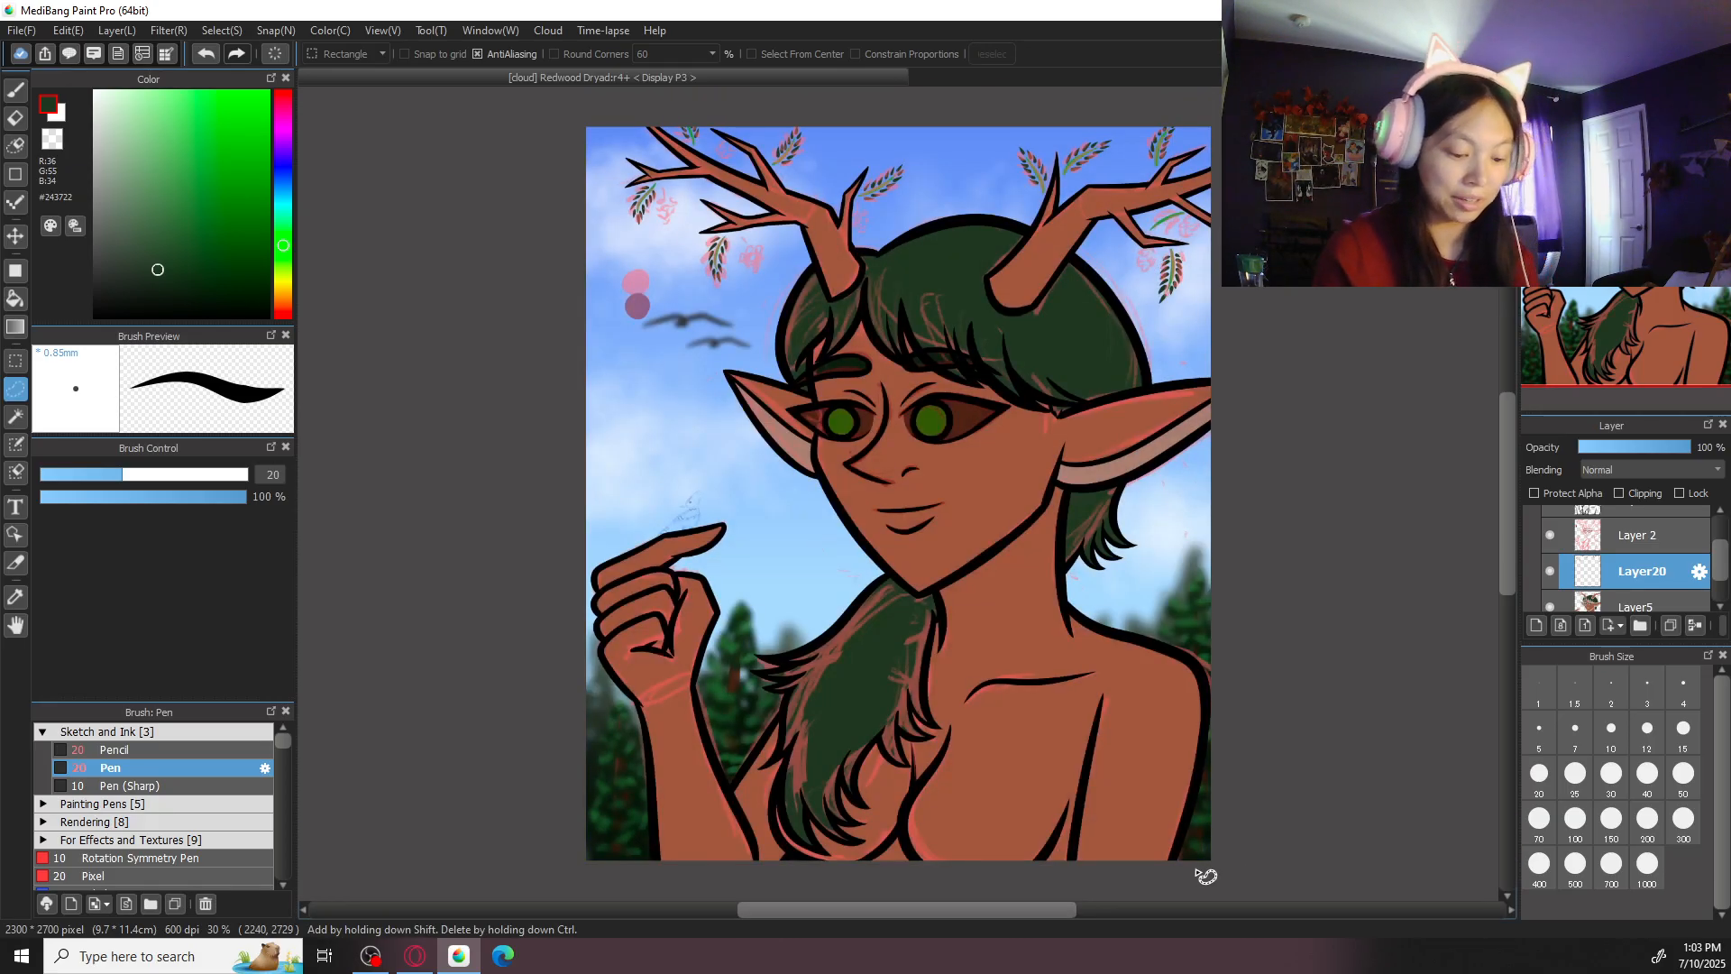
# - Draw dark green leaves along the bare green stem just above the right antler's lowest branch
pyautogui.hotkey('ctrl', '+')
pyautogui.hotkey('ctrl', '+')
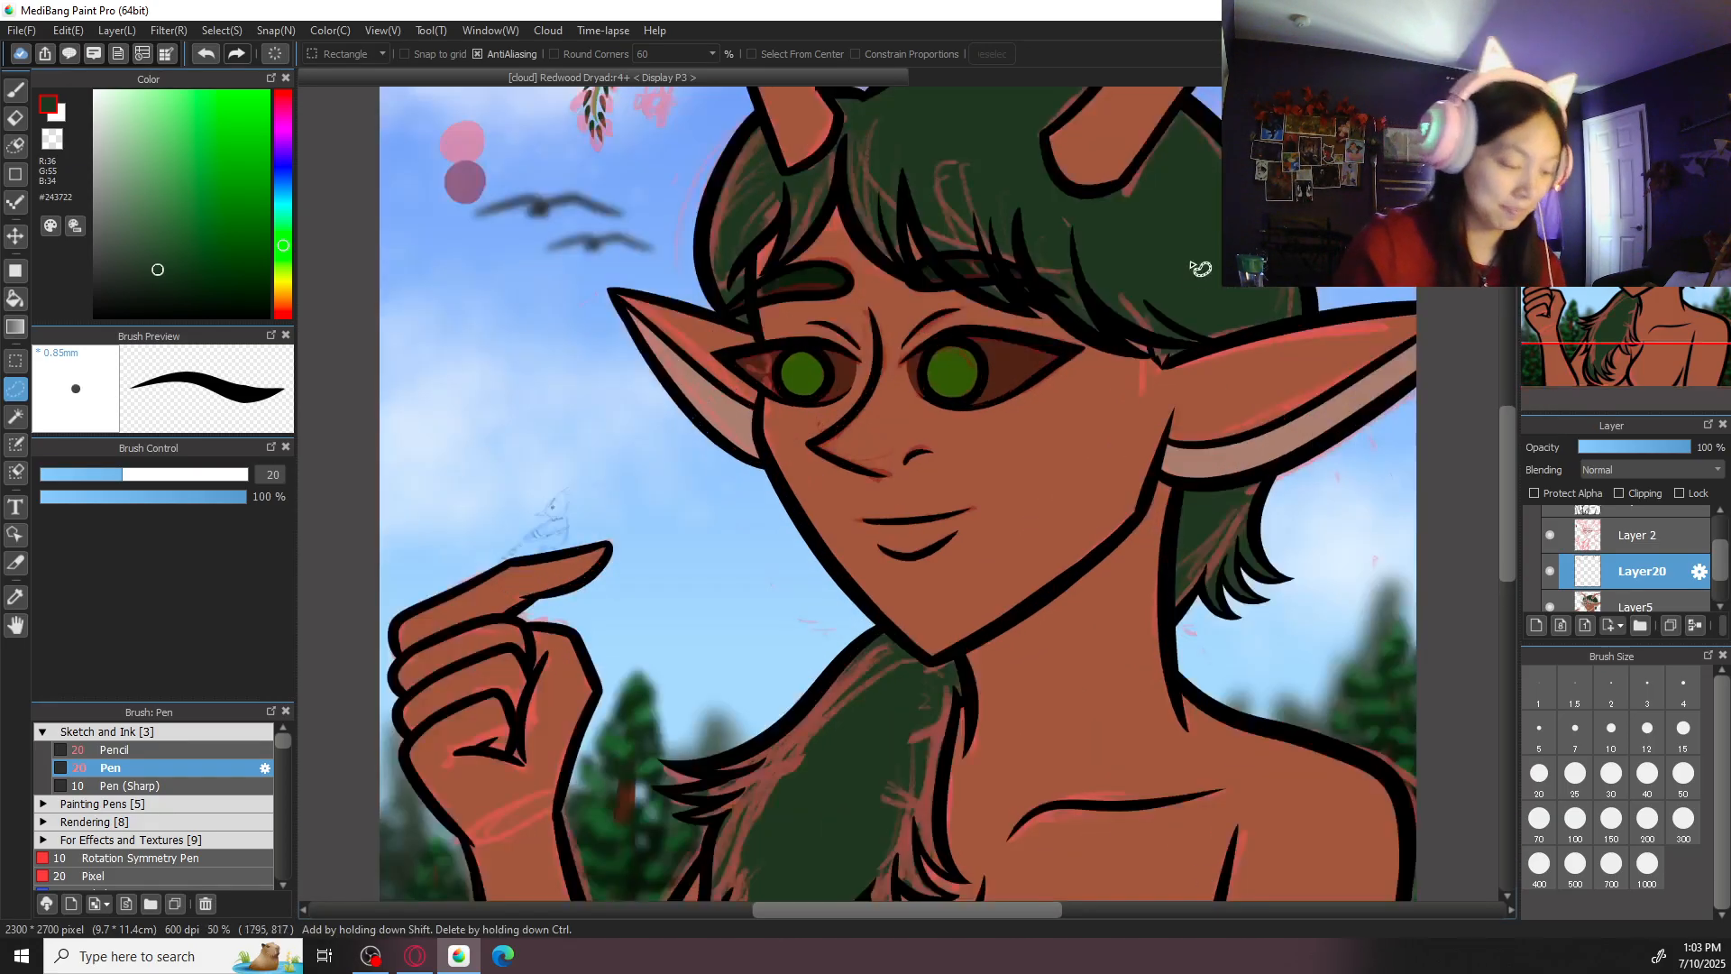
pyautogui.press('b')
pyautogui.moveTo(1180, 322); pyautogui.dragTo(843, 797)
pyautogui.hotkey('ctrl', '+')
pyautogui.hotkey('ctrl', '+')
pyautogui.hotkey('ctrl', '+')
pyautogui.hotkey('ctrl', '+')
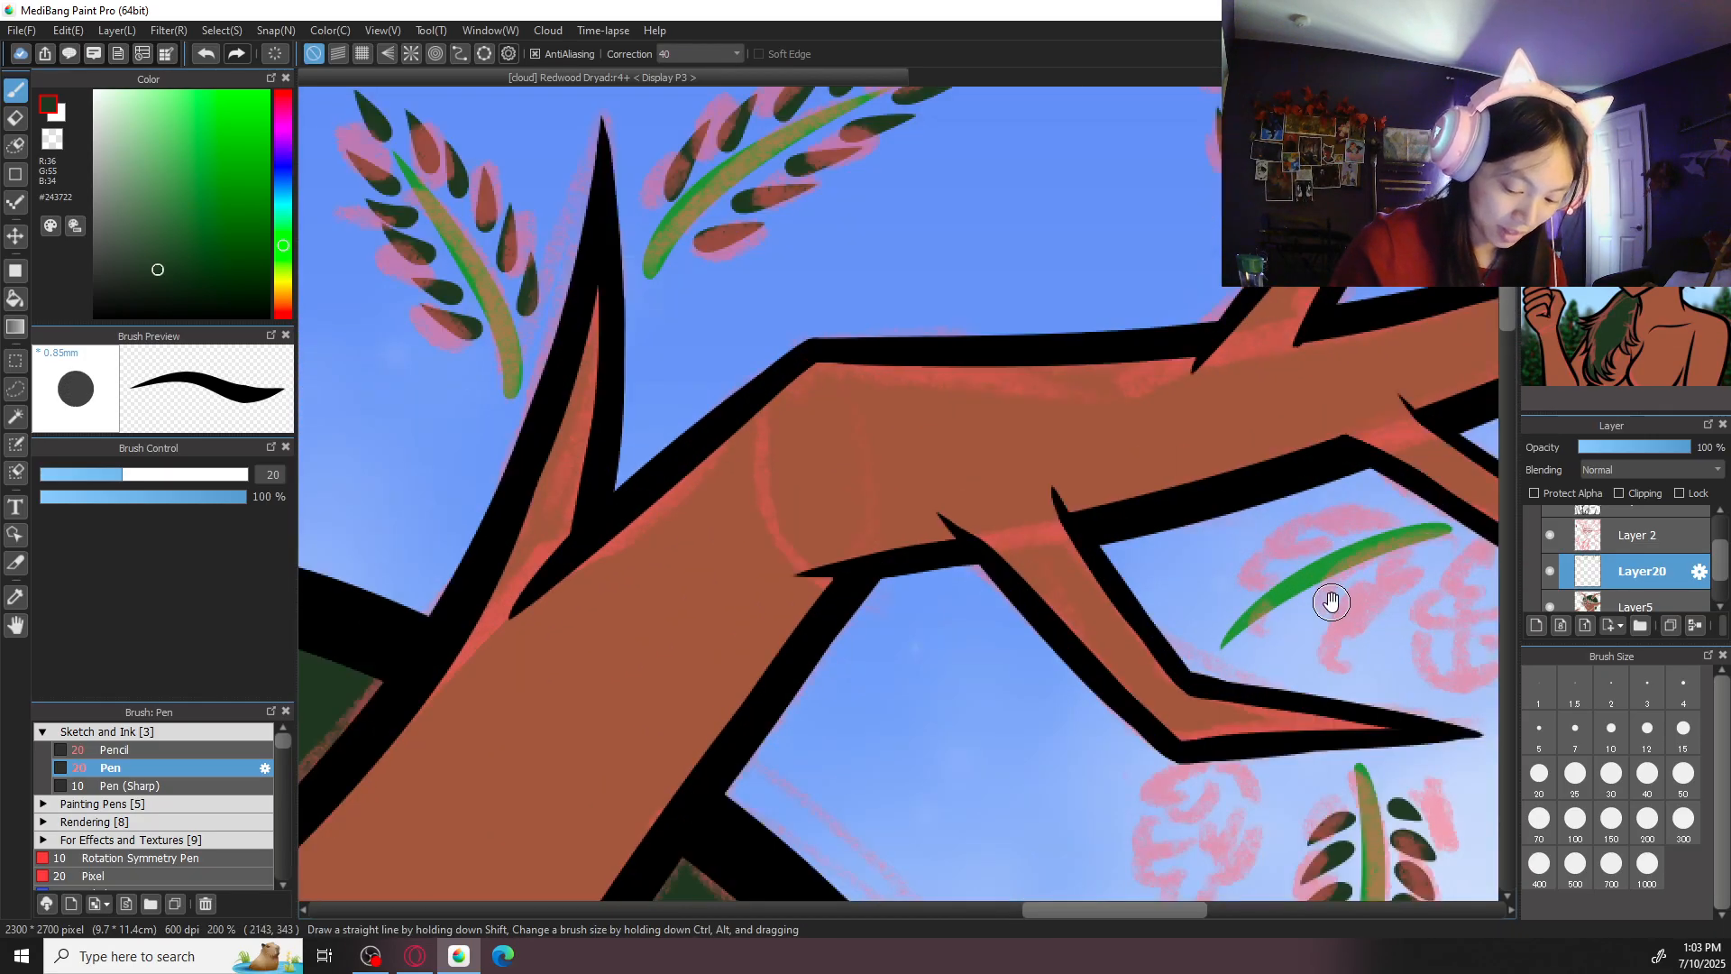
pyautogui.moveTo(1336, 599); pyautogui.dragTo(1153, 574)
pyautogui.moveTo(1192, 488)
pyautogui.mouseDown()
pyautogui.moveTo(1053, 552)
pyautogui.moveTo(1010, 617)
pyautogui.moveTo(1019, 645)
pyautogui.moveTo(1063, 635)
pyautogui.mouseUp()
pyautogui.hotkey('ctrl', 'z')
pyautogui.hotkey('ctrl', 'z')
pyautogui.moveTo(1106, 580)
pyautogui.mouseDown()
pyautogui.moveTo(1097, 604)
pyautogui.moveTo(1175, 586)
pyautogui.mouseUp()
# - Hide Layer 2, which holds the pink sketch
pyautogui.hotkey('ctrl', '0')
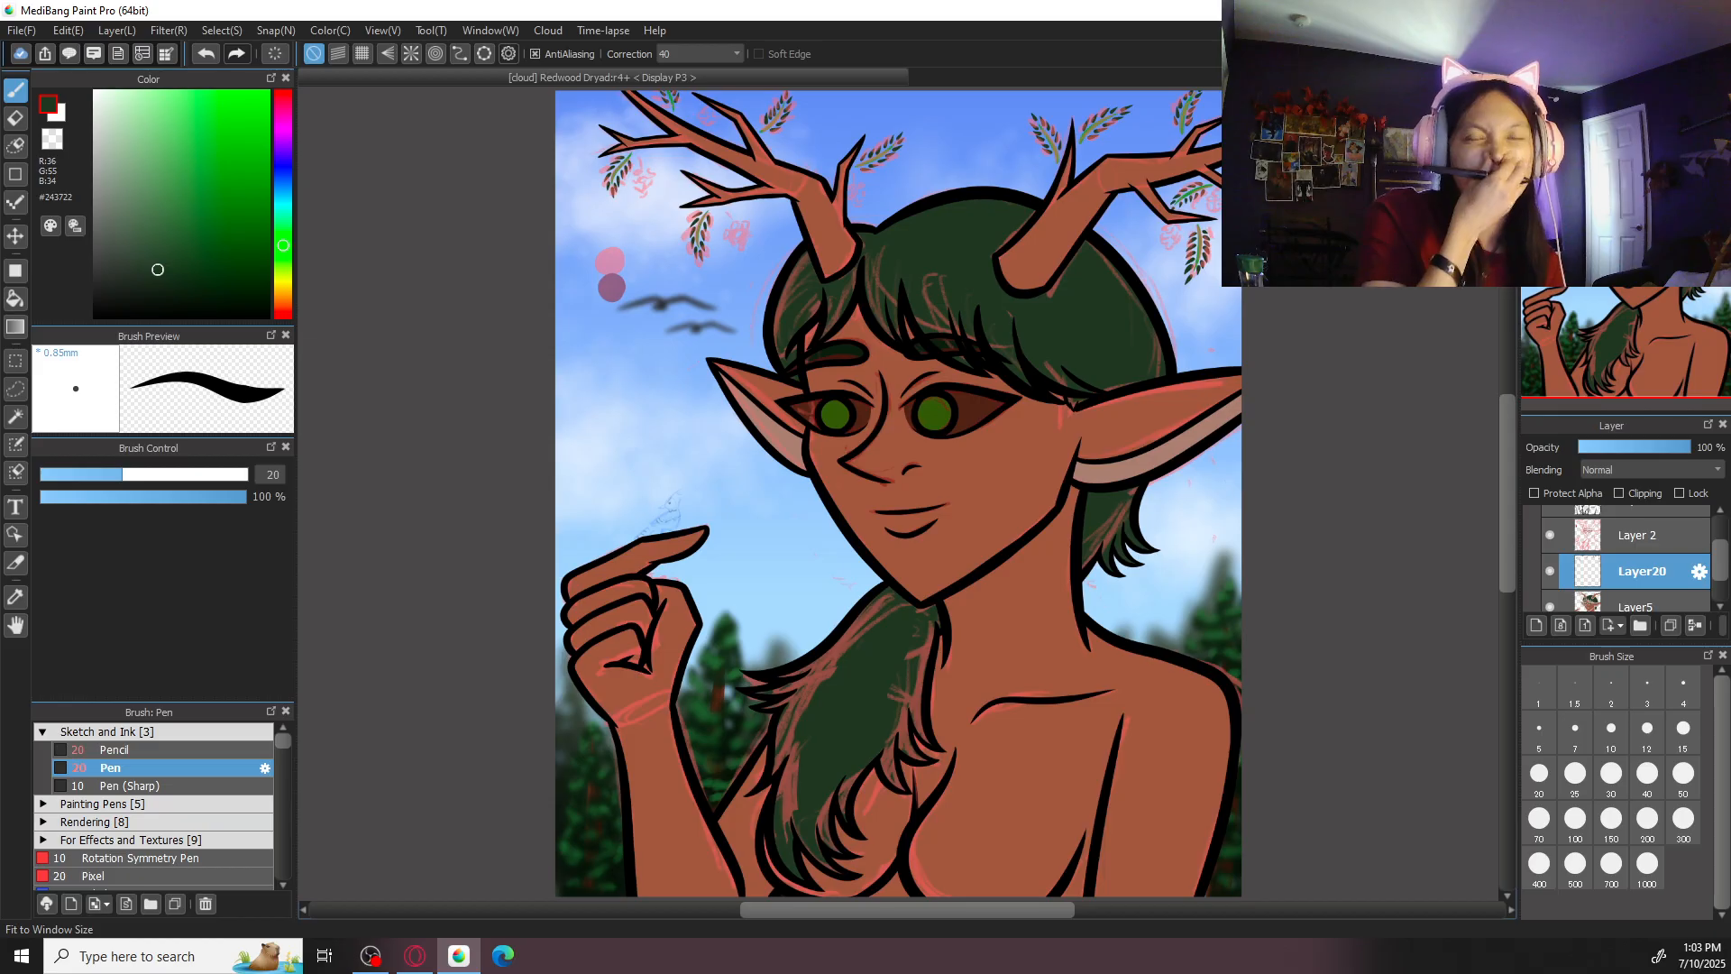
pyautogui.click(1551, 535)
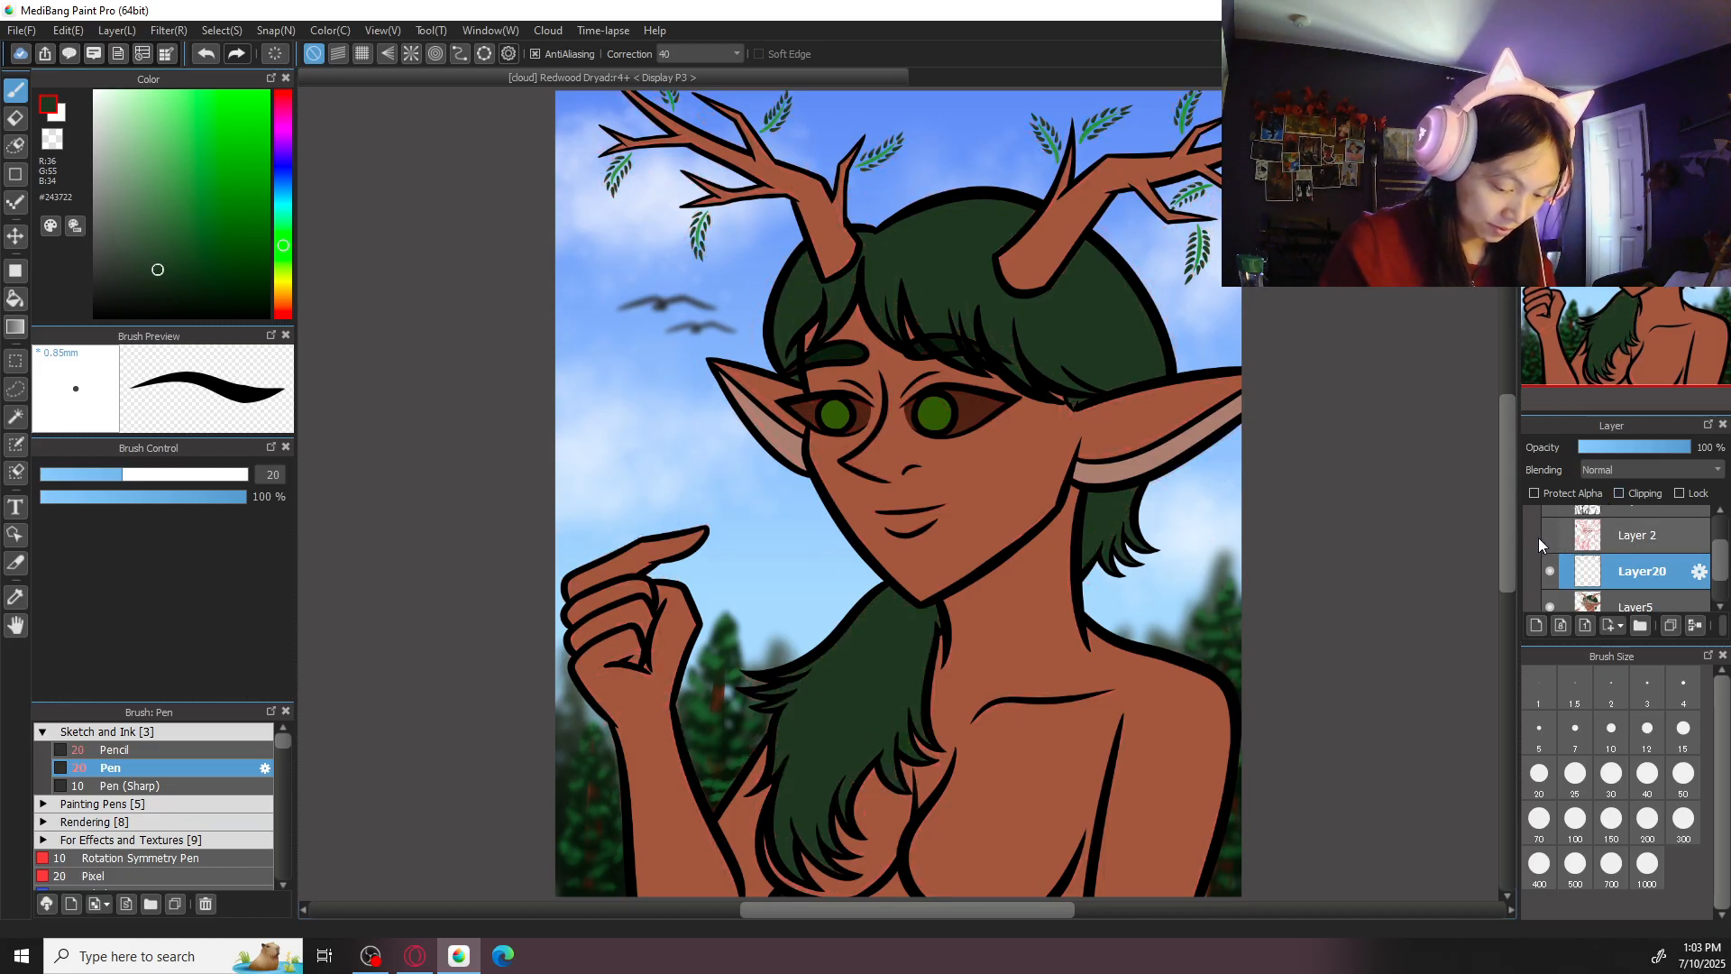
# - Sample the bright green of a stem under the left antler and change the drawing colour to the muted green #4B7248
pyautogui.hotkey('ctrl', '+')
pyautogui.moveTo(715, 271); pyautogui.dragTo(1027, 774)
pyautogui.hotkey('ctrl', '+')
pyautogui.hotkey('ctrl', '+')
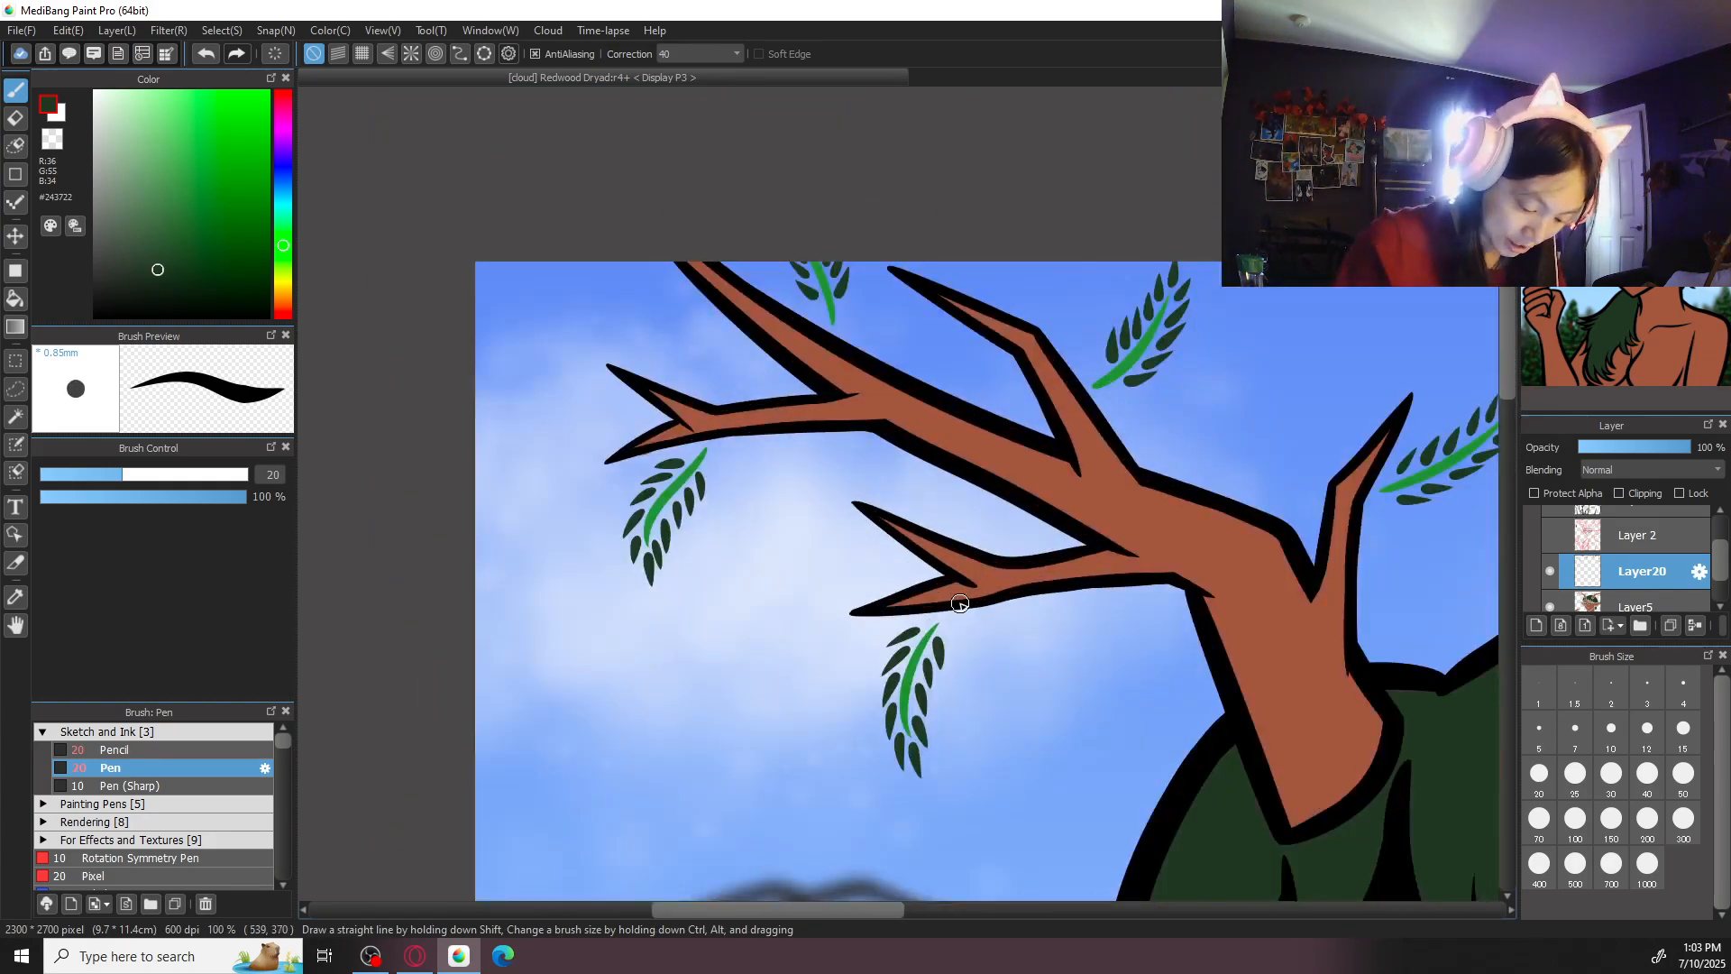
pyautogui.hotkey('ctrl', '+')
pyautogui.moveTo(981, 687); pyautogui.dragTo(978, 650)
pyautogui.hotkey('ctrl', '+')
pyautogui.keyDown('alt'); pyautogui.click(889, 615); pyautogui.keyUp('alt')
pyautogui.keyDown('alt'); pyautogui.click(853, 641); pyautogui.keyUp('alt')
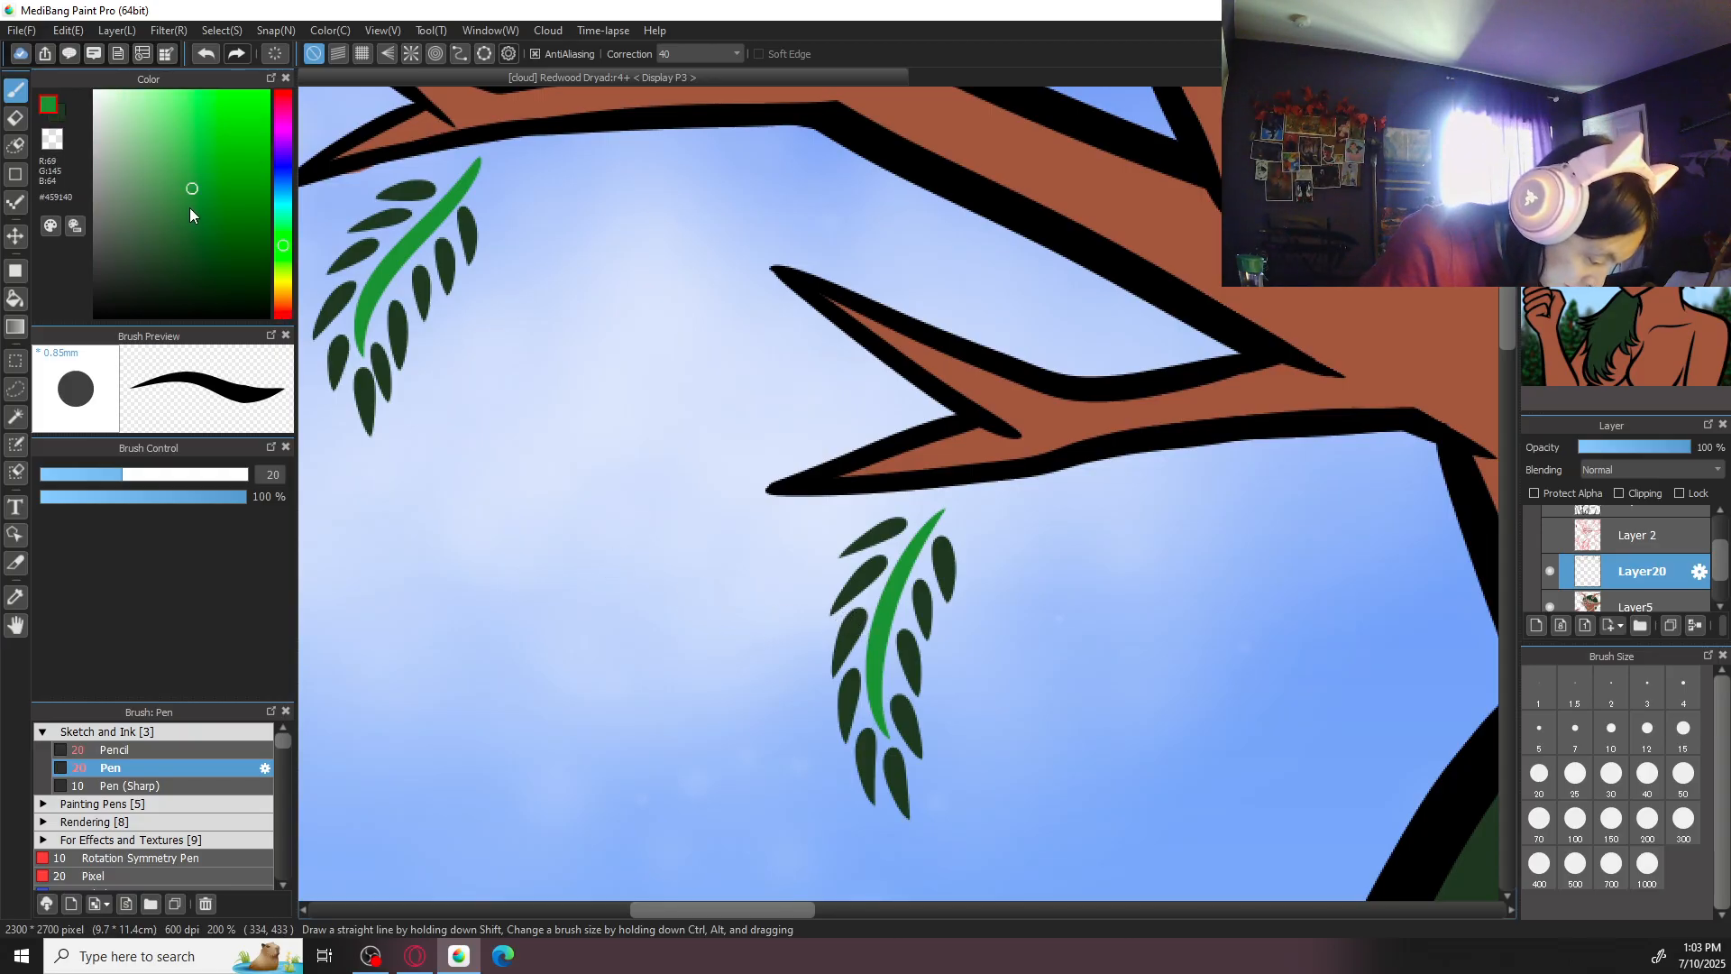
pyautogui.moveTo(192, 191); pyautogui.dragTo(158, 217)
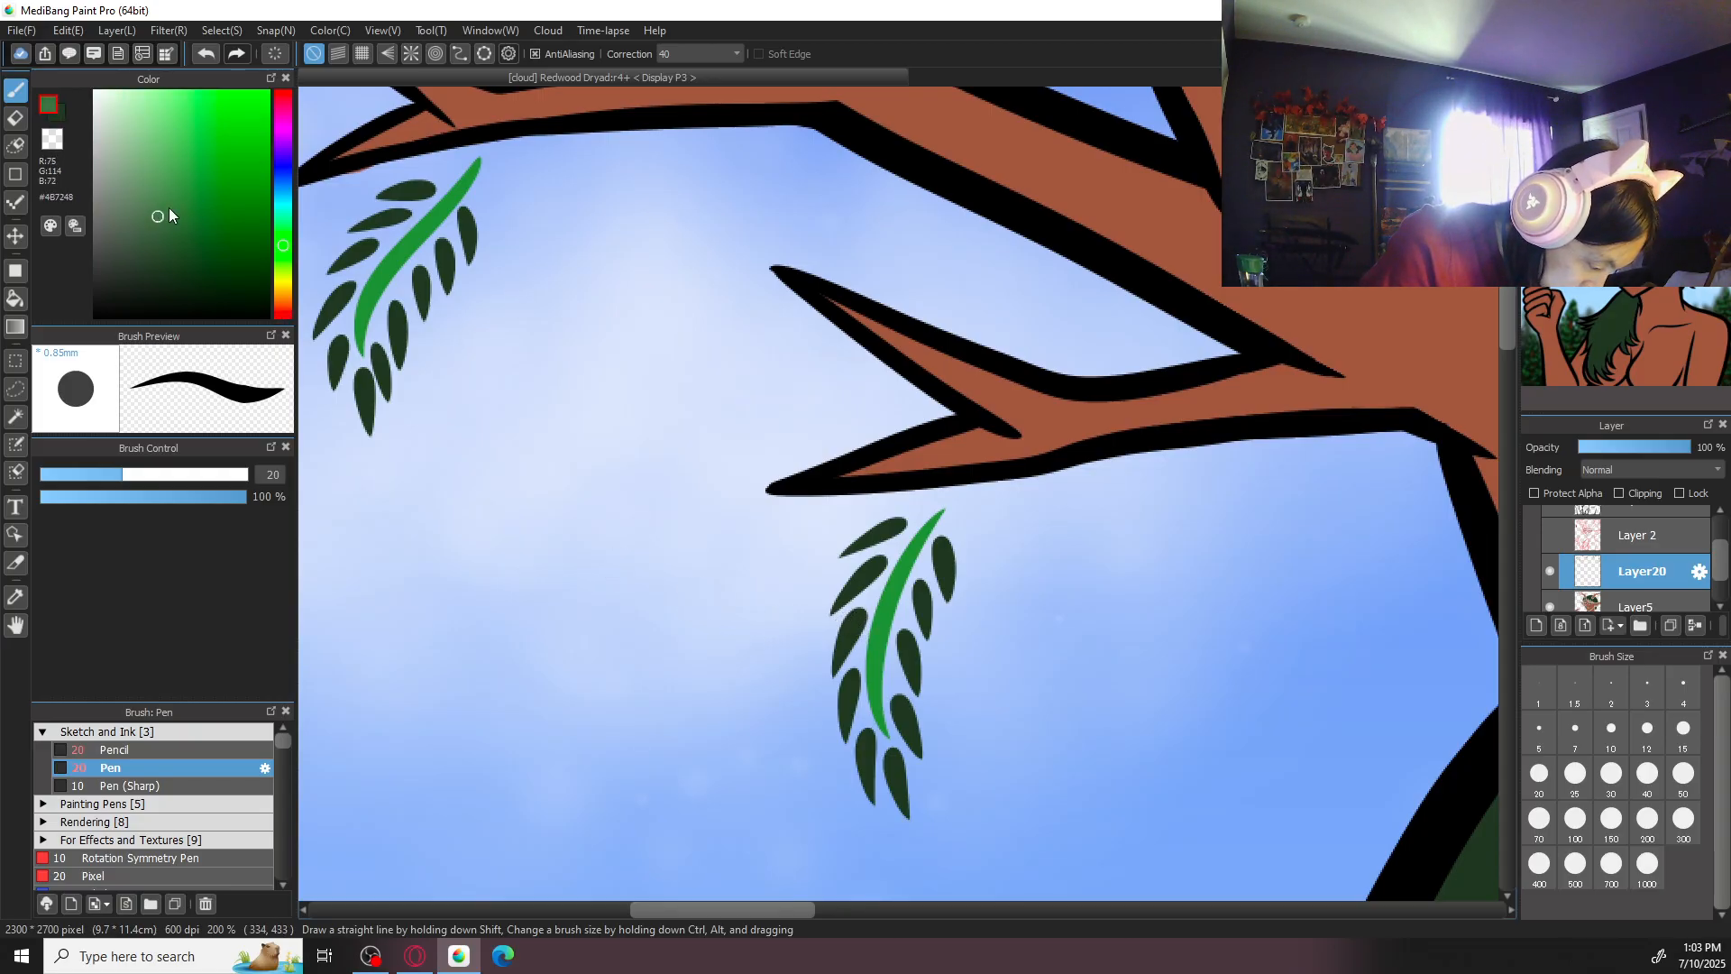
# - Erase the bright green stem beneath the left antler's lowest branch with a size 20 eraser, keeping its leaves
pyautogui.press('e')
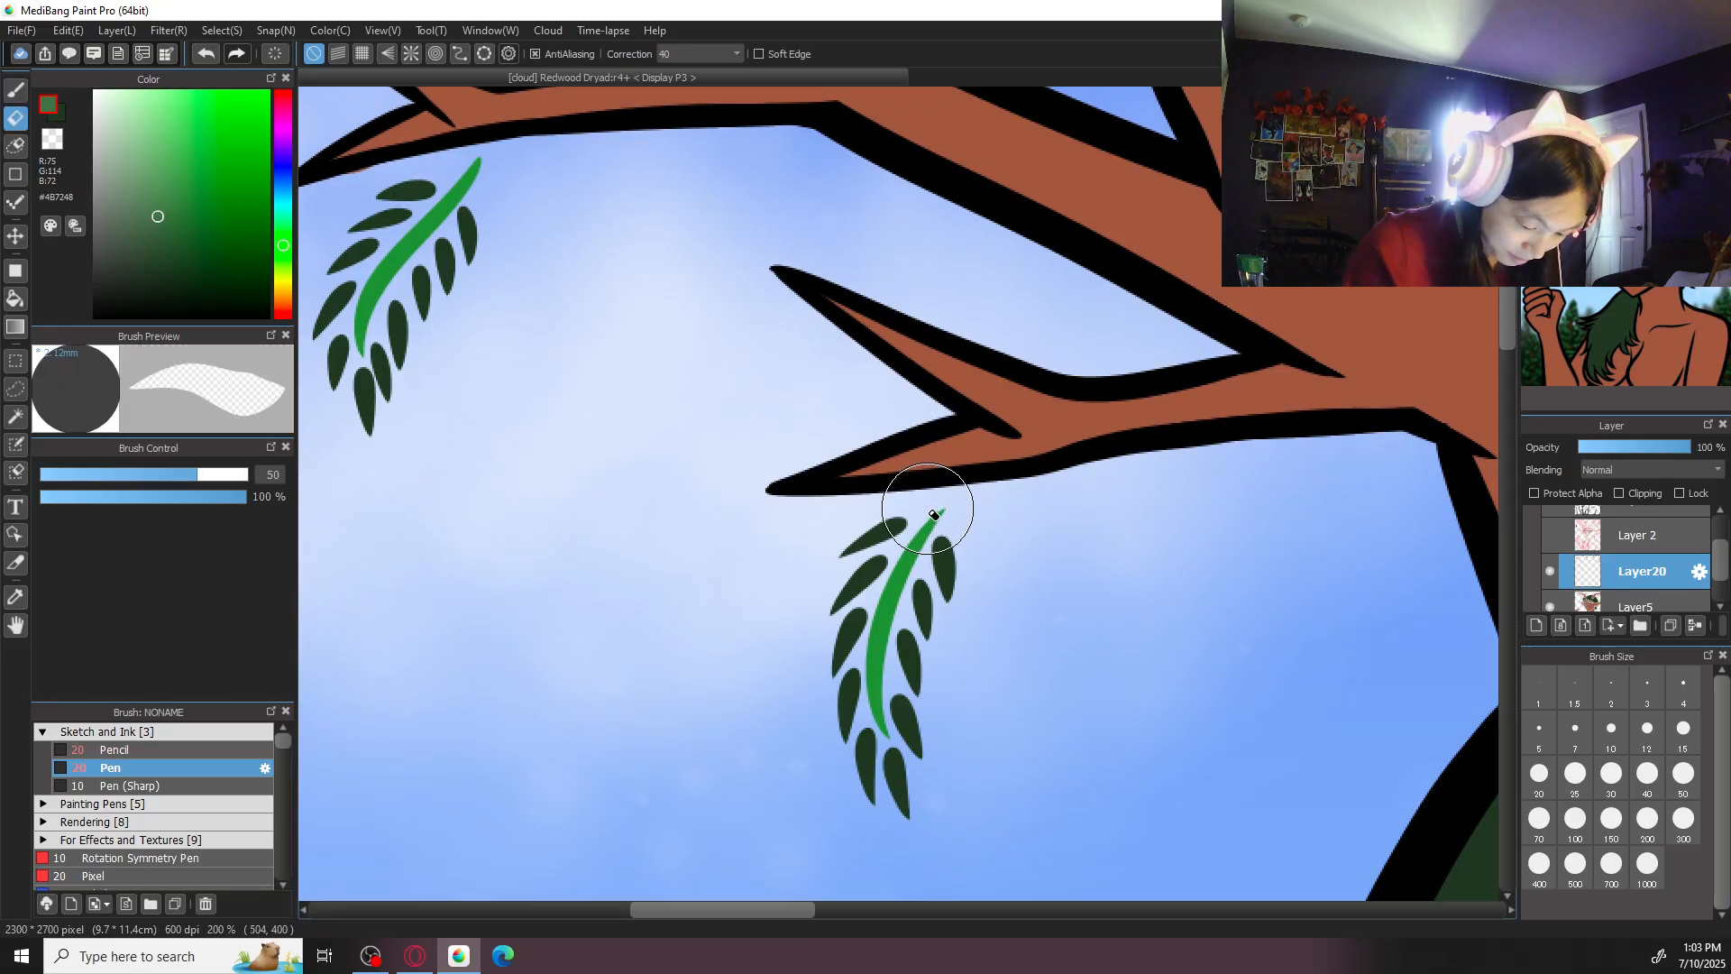
pyautogui.click(1542, 773)
pyautogui.moveTo(981, 629); pyautogui.dragTo(993, 587)
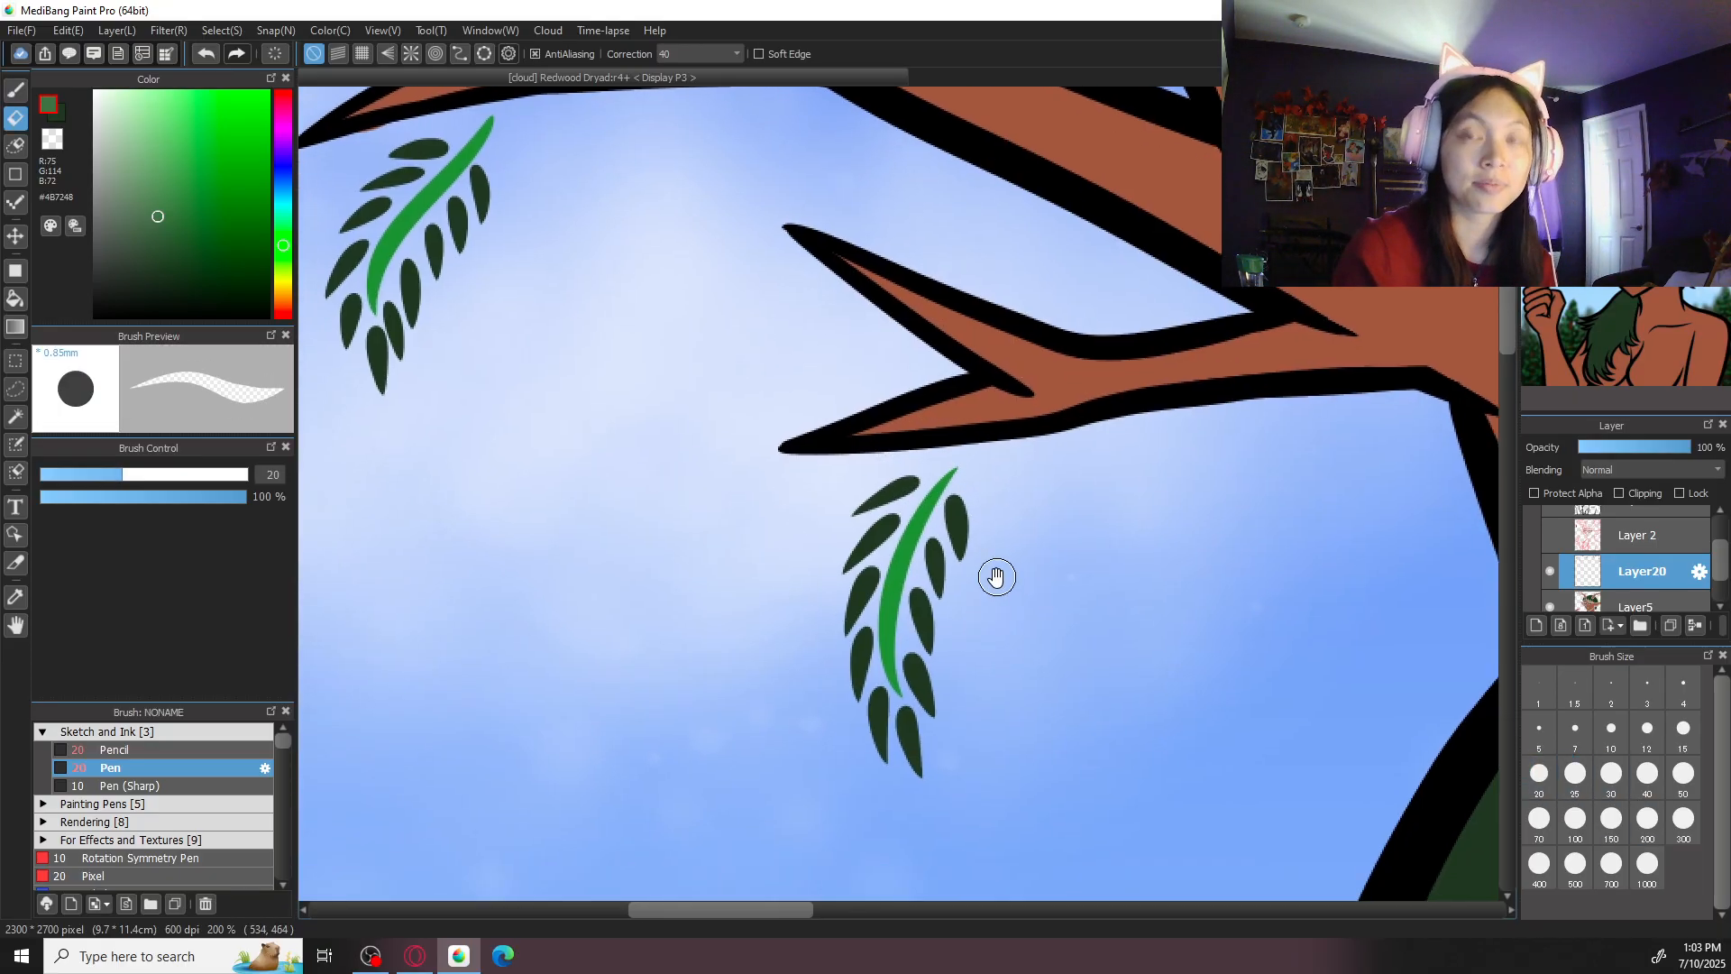
pyautogui.hotkey('ctrl', '+')
pyautogui.moveTo(980, 451)
pyautogui.mouseDown()
pyautogui.moveTo(897, 602)
pyautogui.moveTo(891, 755)
pyautogui.mouseUp()
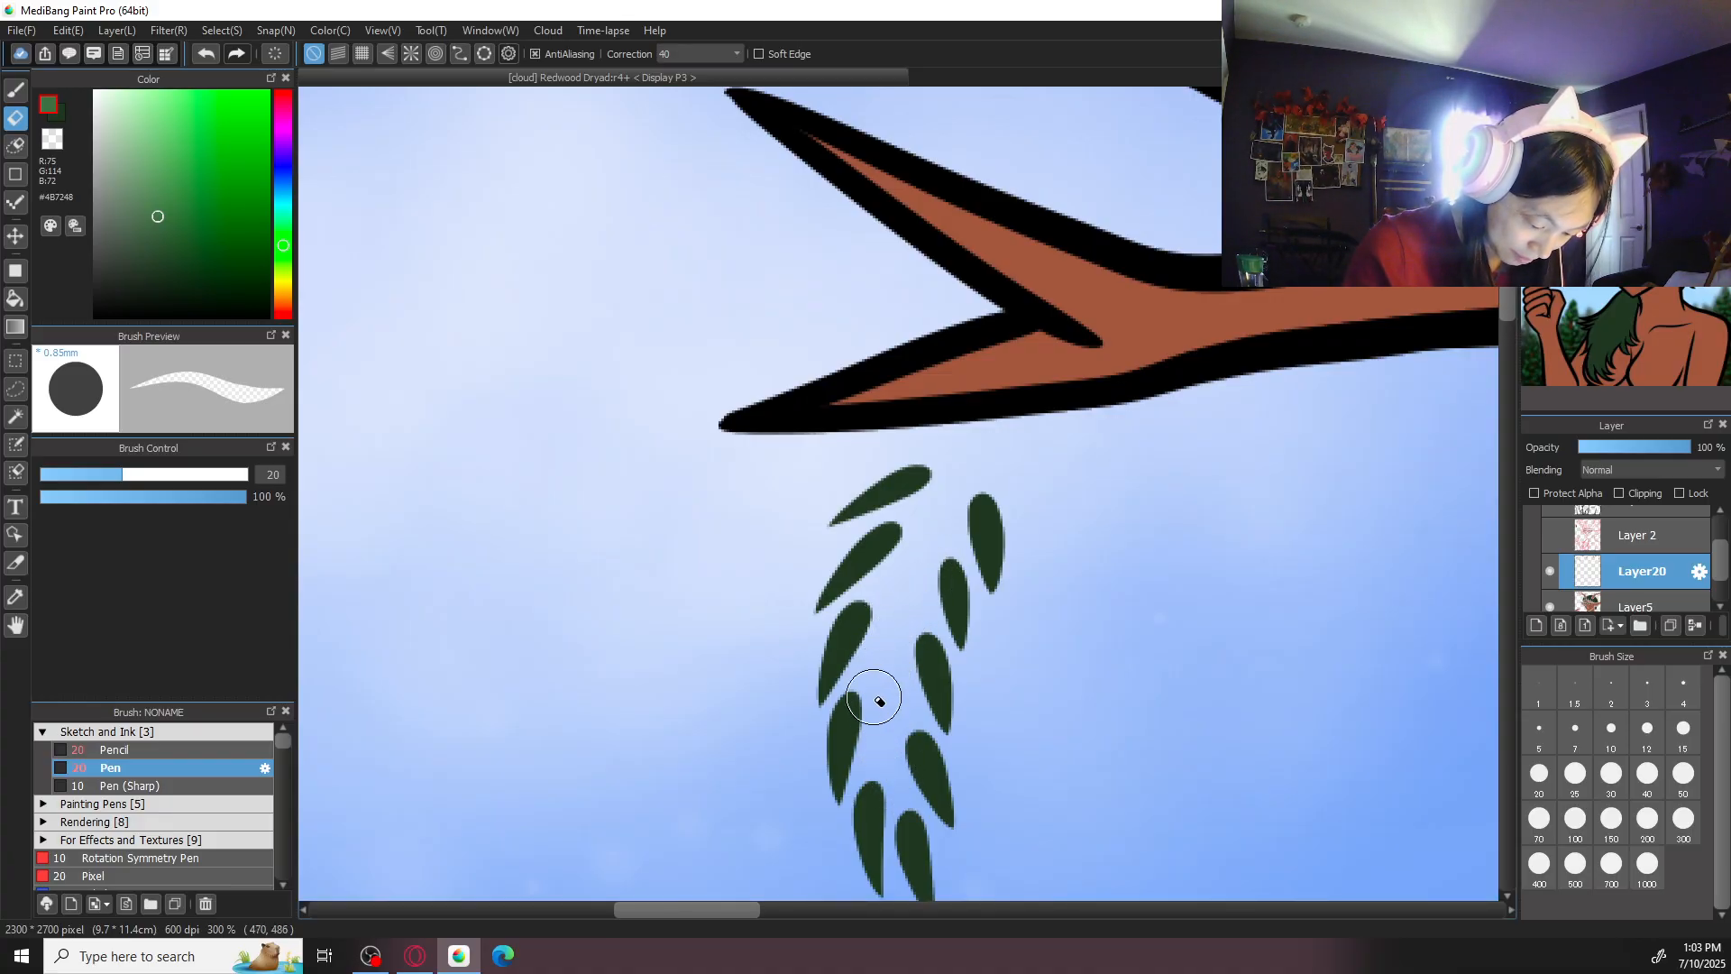
# - Redraw the stem between the leaves beneath the left antler's lowest branch with the Pen in muted green #4B7248
pyautogui.press('b')
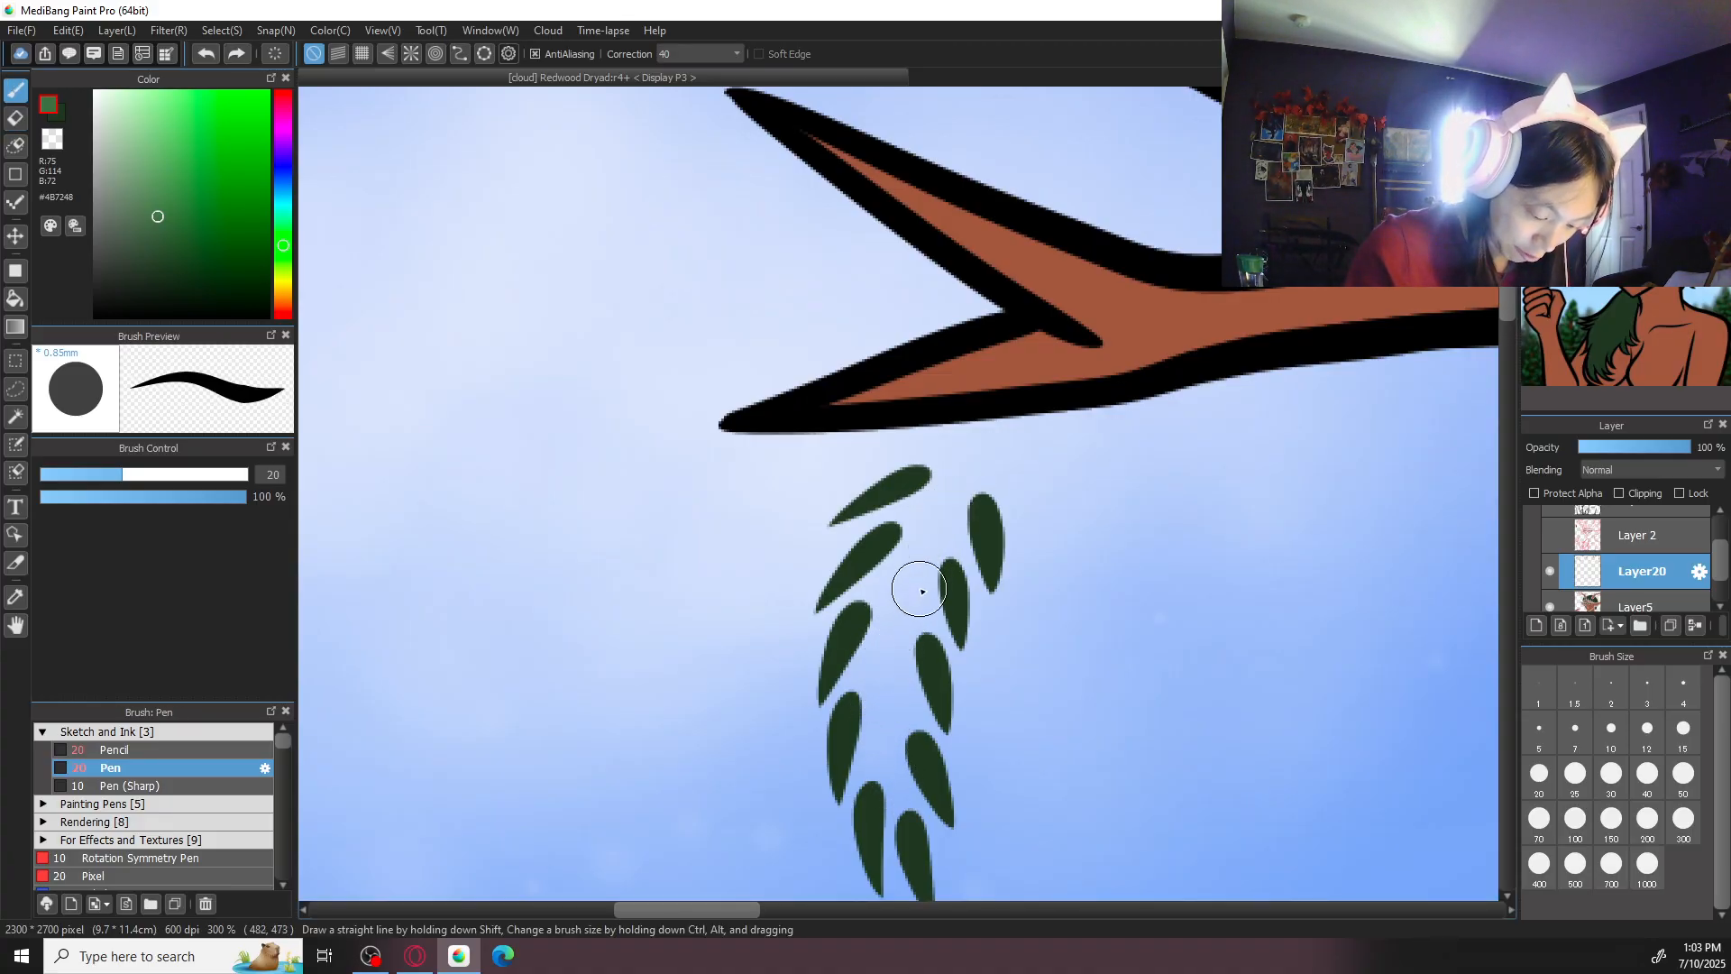
pyautogui.moveTo(945, 493)
pyautogui.mouseDown()
pyautogui.moveTo(898, 802)
pyautogui.moveTo(914, 570)
pyautogui.moveTo(910, 834)
pyautogui.moveTo(902, 594)
pyautogui.moveTo(895, 798)
pyautogui.mouseUp()
pyautogui.hotkey('ctrl', 'z')
pyautogui.hotkey('ctrl', 'z')
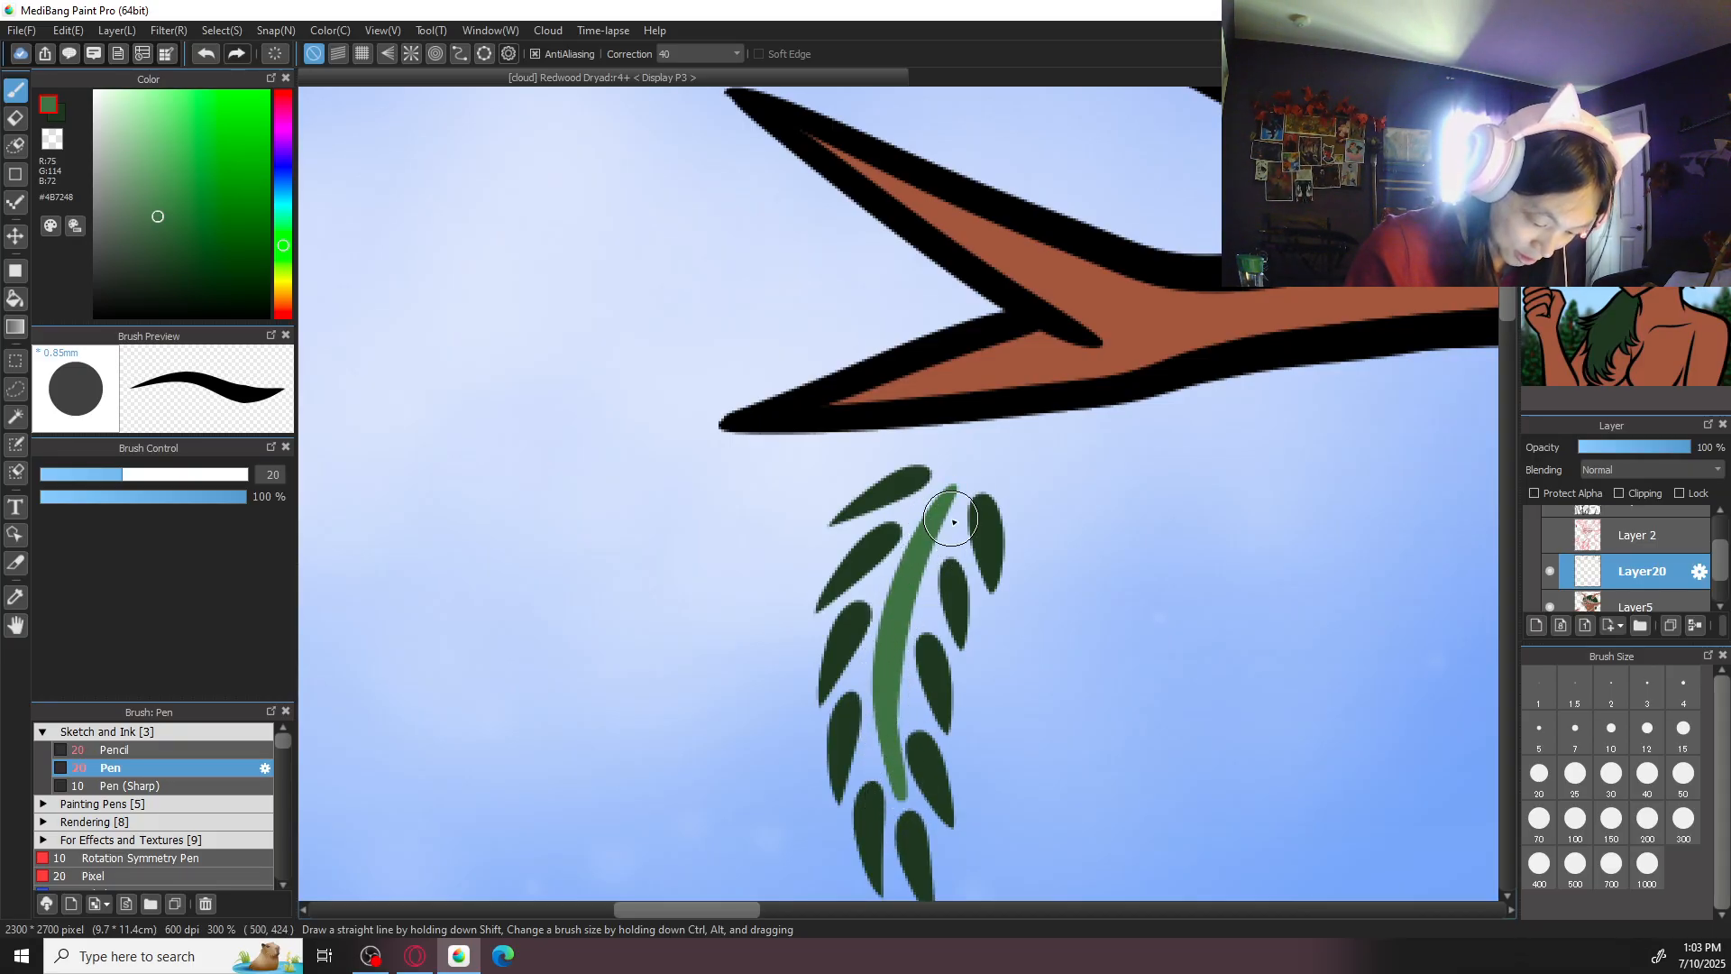
pyautogui.hotkey('ctrl', '-')
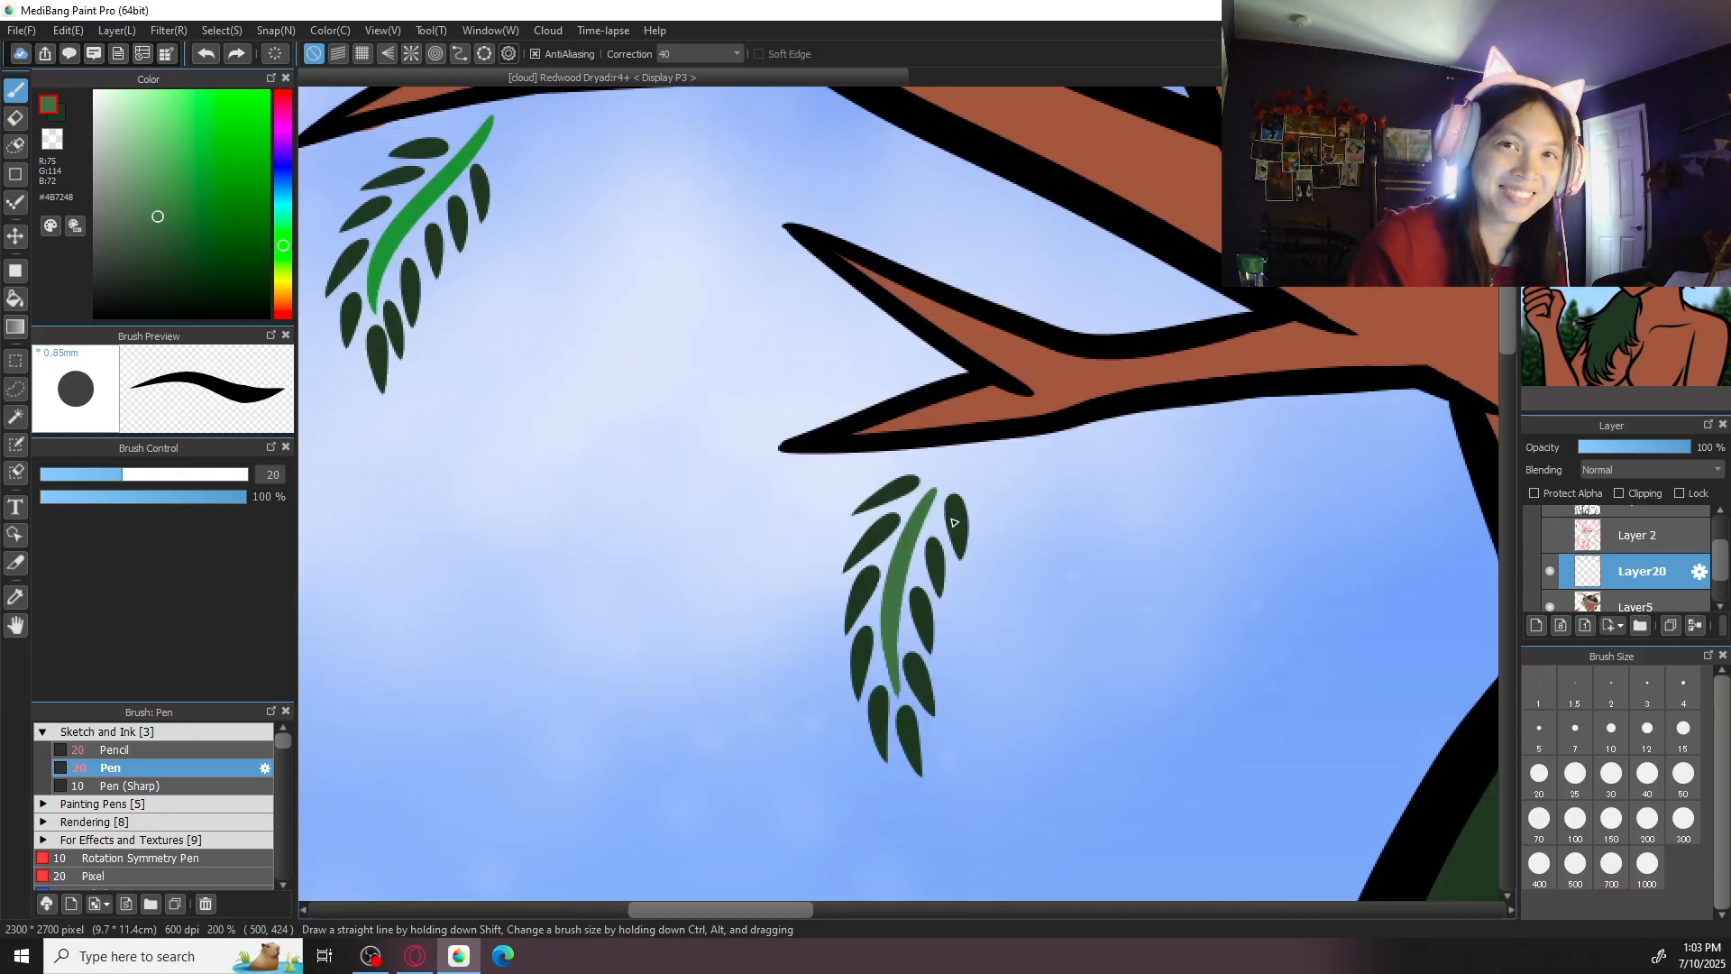
pyautogui.hotkey('ctrl', '+')
pyautogui.hotkey('ctrl', '+')
pyautogui.hotkey('ctrl', '+')
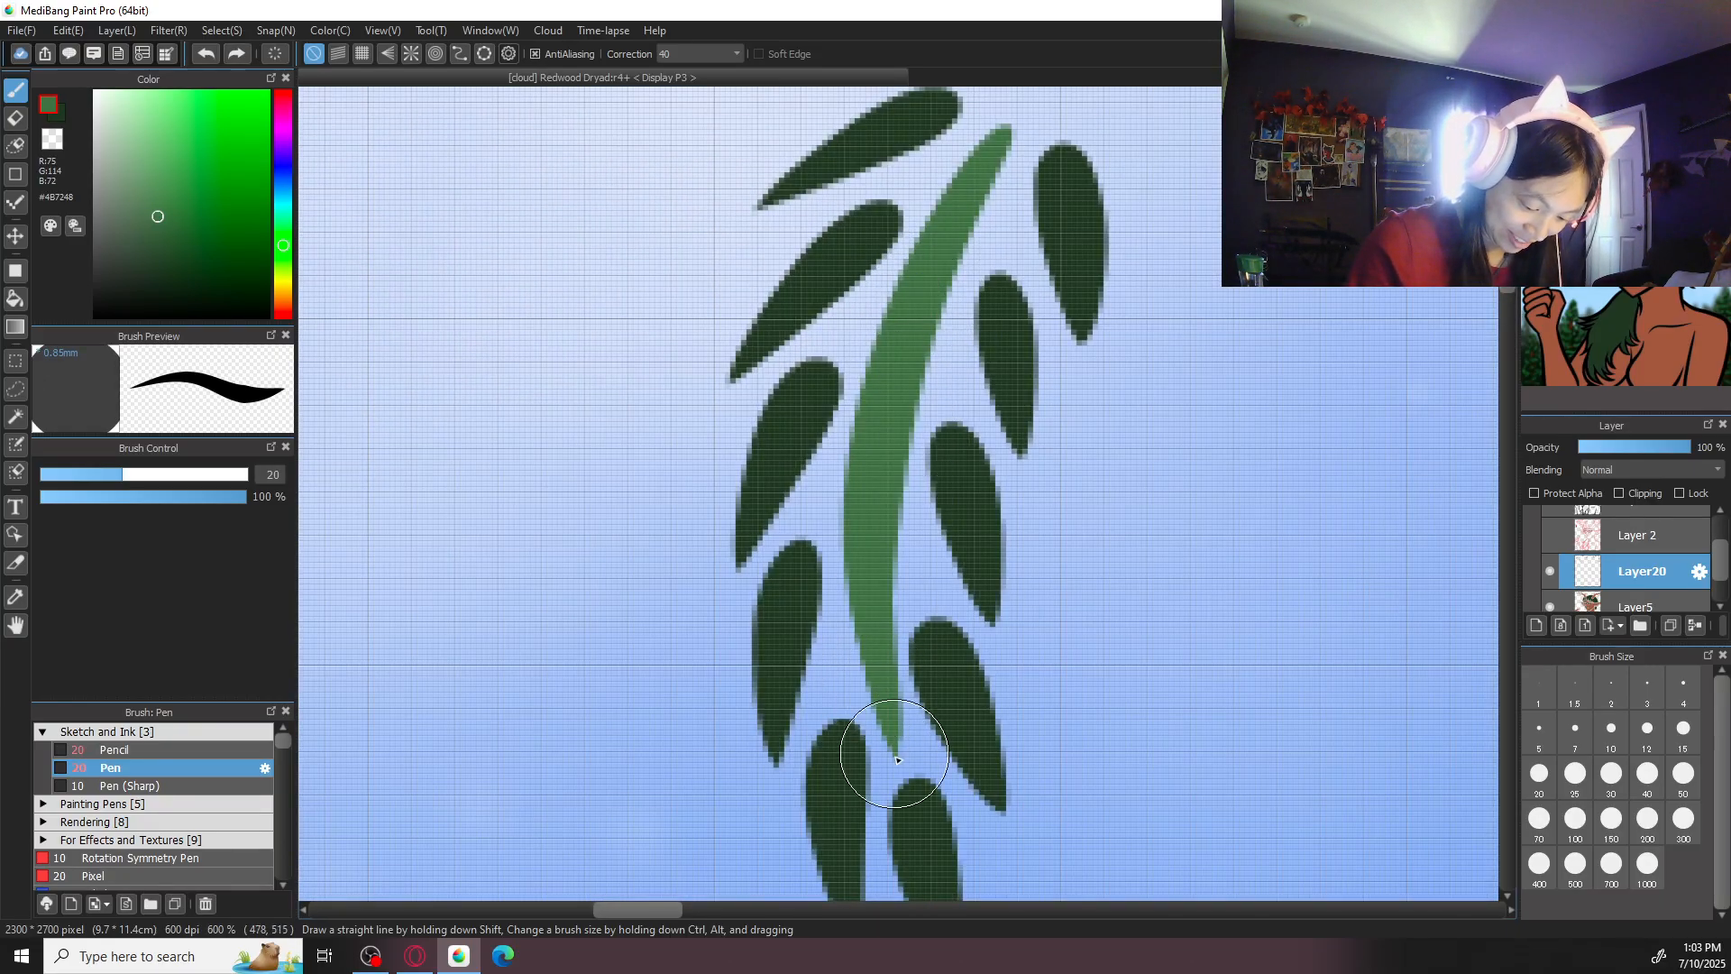
pyautogui.moveTo(897, 756); pyautogui.dragTo(896, 718)
pyautogui.hotkey('ctrl', '-')
pyautogui.hotkey('ctrl', '-')
# - Erase the bright green stem of the sprig beneath the left antler's outermost branch on Layer20
pyautogui.moveTo(762, 517)
pyautogui.mouseDown()
pyautogui.moveTo(806, 580)
pyautogui.moveTo(1168, 840)
pyautogui.moveTo(1034, 779)
pyautogui.mouseUp()
pyautogui.hotkey('ctrl', '+')
pyautogui.press('e')
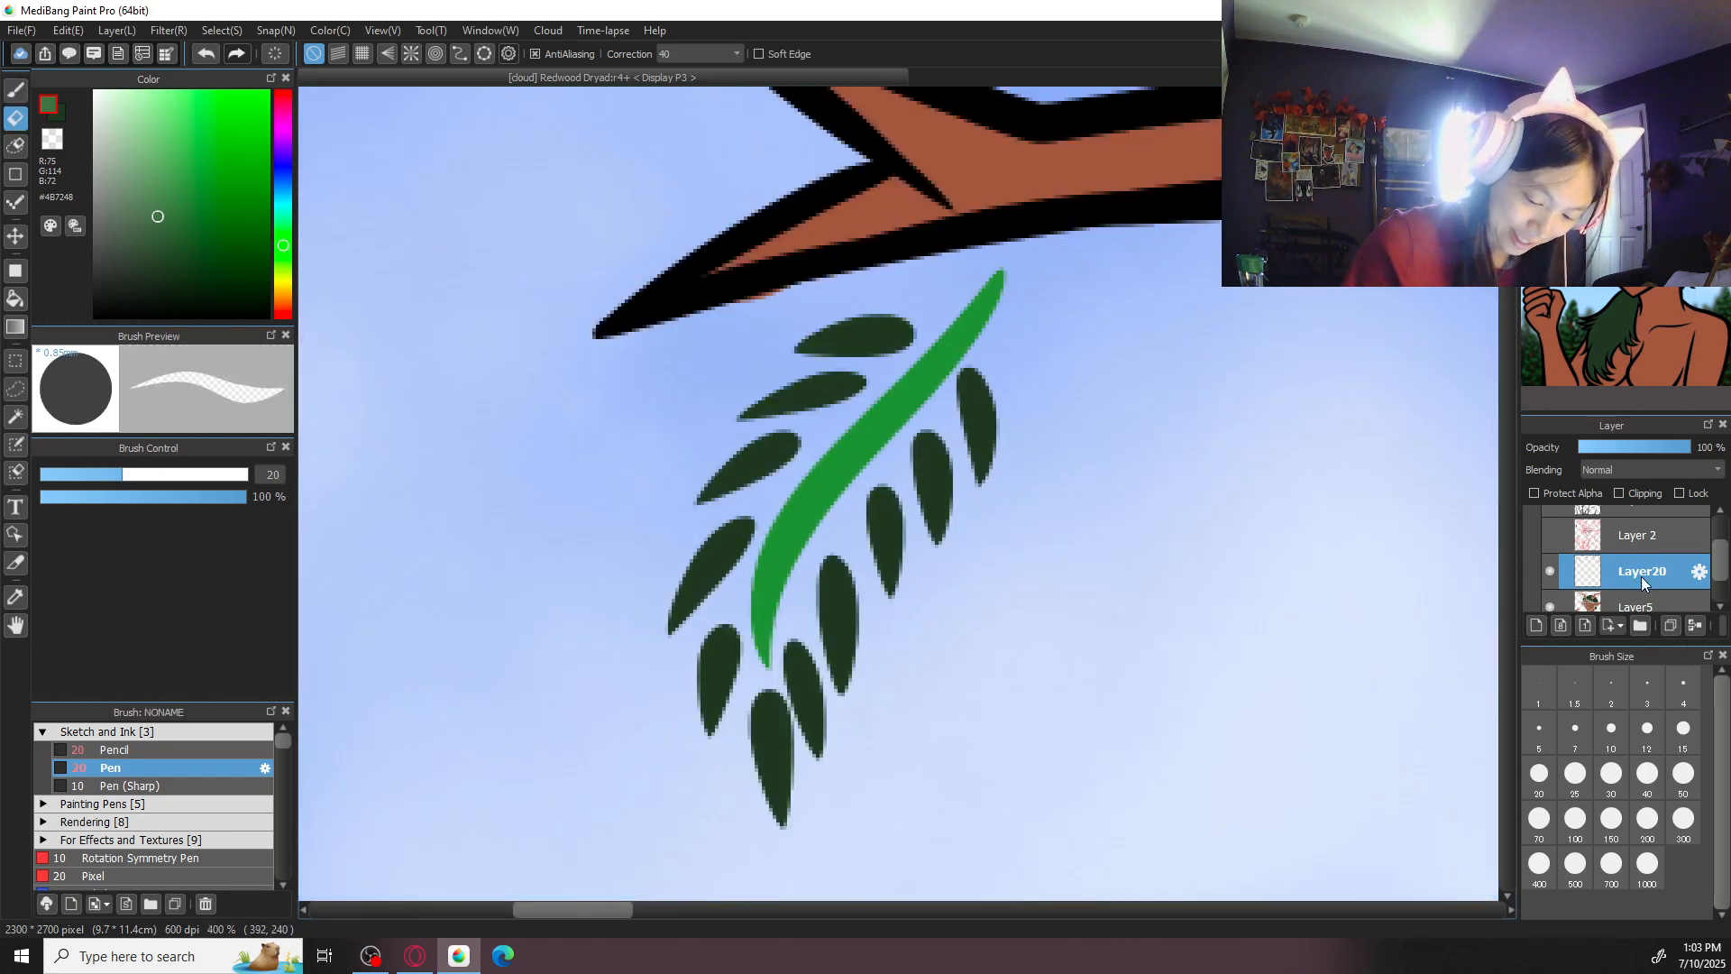
pyautogui.click(1634, 604)
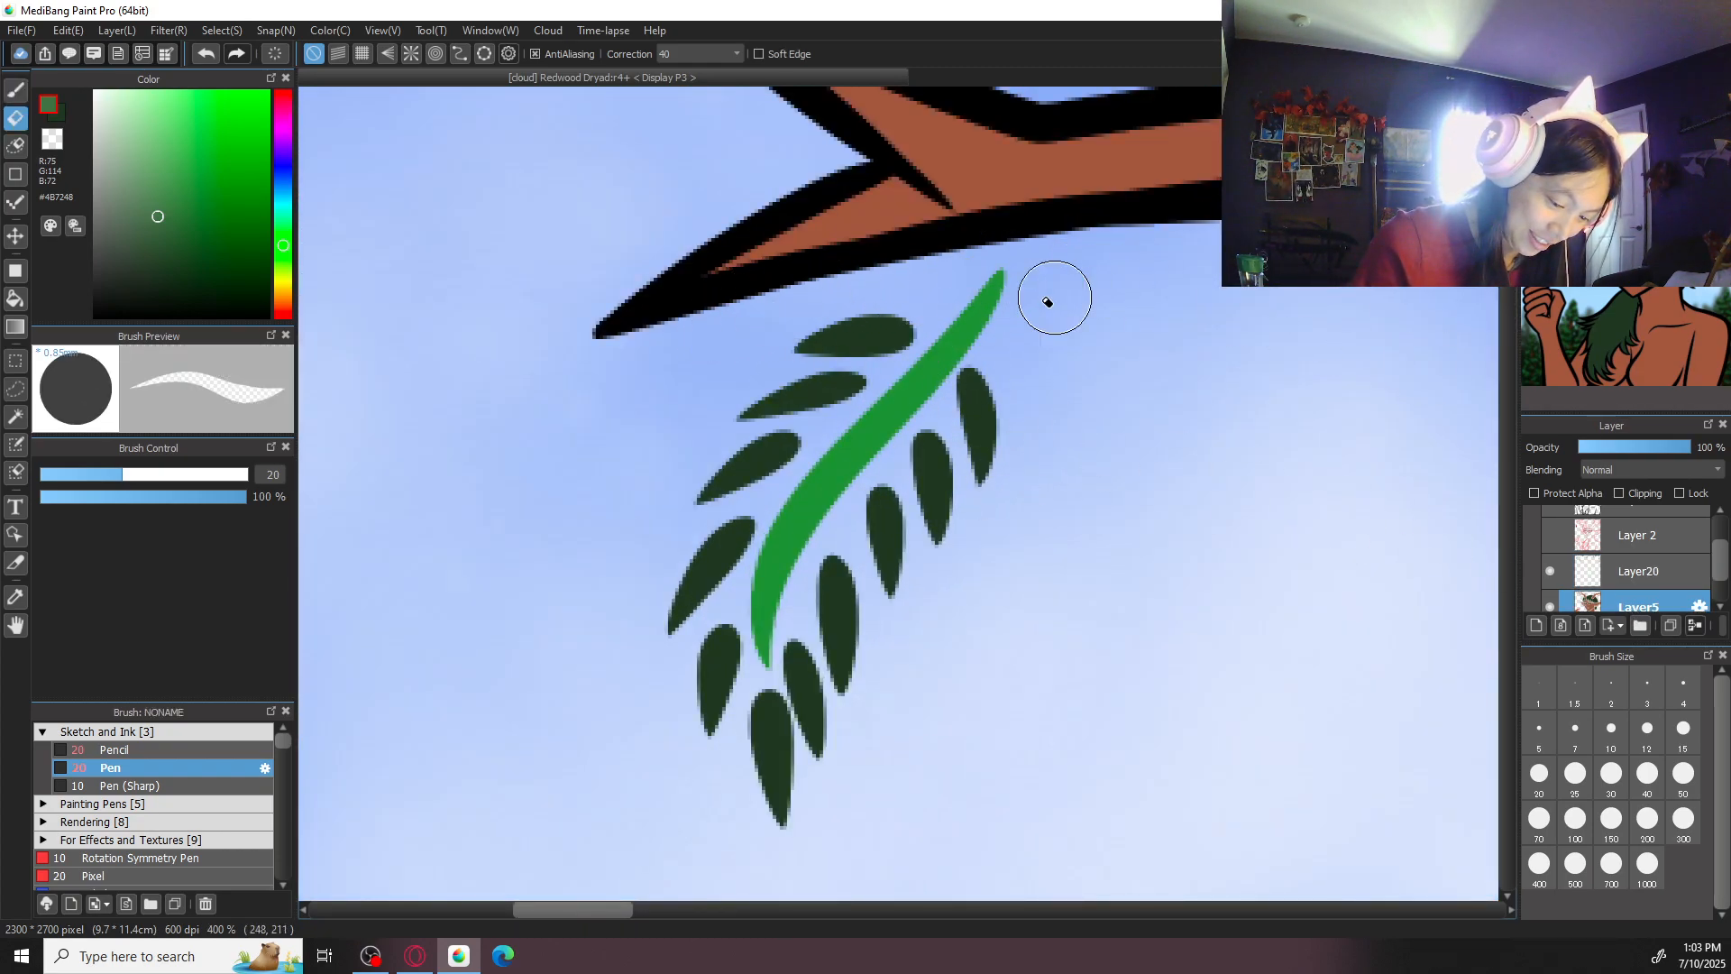
pyautogui.click(1643, 568)
pyautogui.moveTo(997, 297)
pyautogui.mouseDown()
pyautogui.moveTo(892, 437)
pyautogui.moveTo(808, 495)
pyautogui.moveTo(815, 514)
pyautogui.moveTo(837, 503)
pyautogui.mouseUp()
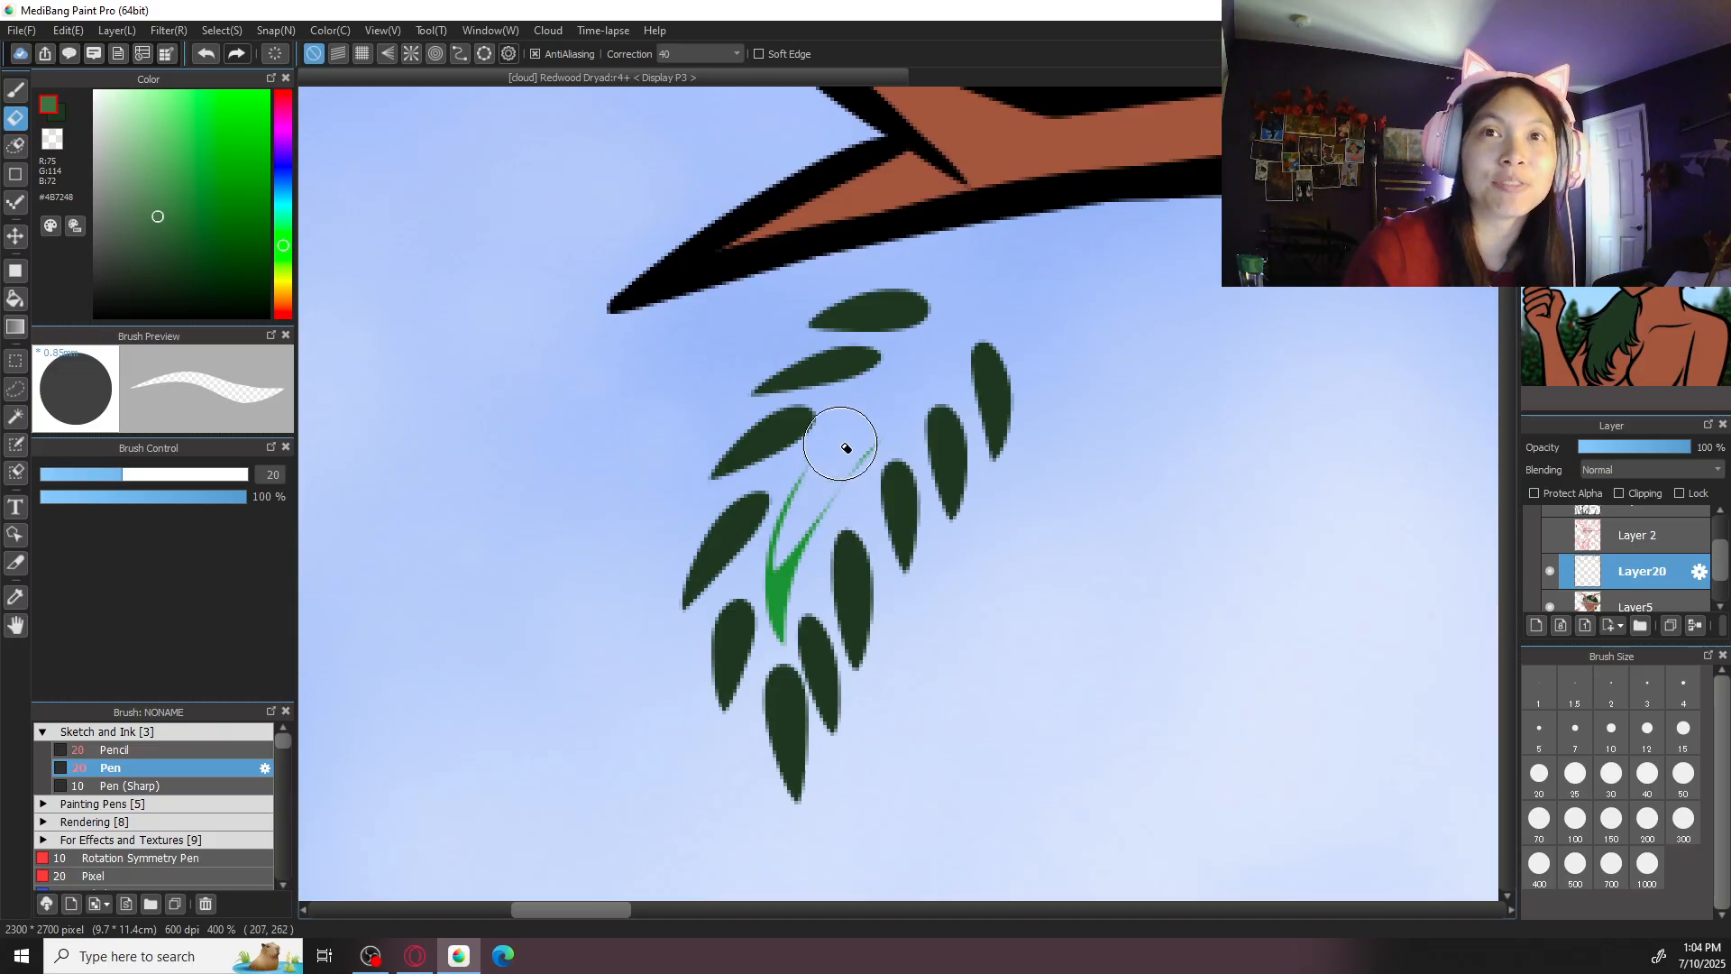
pyautogui.moveTo(831, 464)
pyautogui.mouseDown()
pyautogui.moveTo(785, 516)
pyautogui.moveTo(782, 634)
pyautogui.moveTo(830, 484)
pyautogui.moveTo(900, 408)
pyautogui.mouseUp()
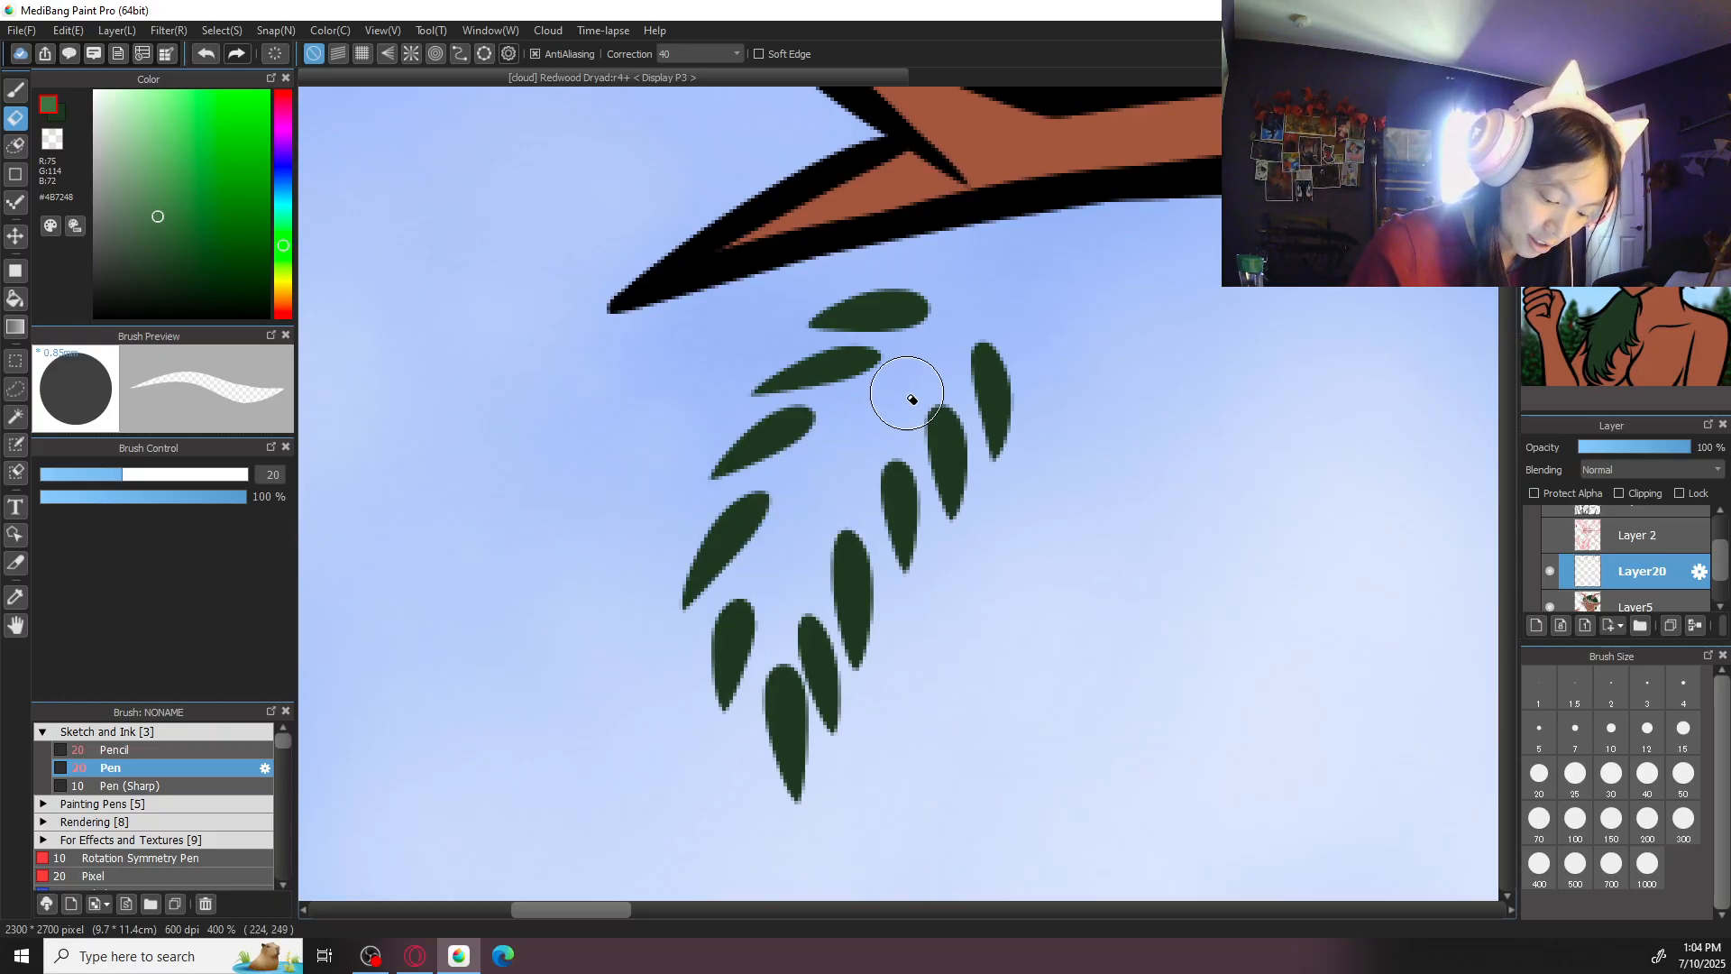
# - Redraw the curved stem of the sprig beneath the left antler's outermost branch in muted green
pyautogui.press('b')
pyautogui.moveTo(942, 330); pyautogui.dragTo(984, 274)
pyautogui.moveTo(882, 408); pyautogui.dragTo(799, 633)
pyautogui.hotkey('ctrl', 'z')
pyautogui.moveTo(990, 262)
pyautogui.mouseDown()
pyautogui.moveTo(814, 514)
pyautogui.moveTo(789, 637)
pyautogui.moveTo(819, 489)
pyautogui.moveTo(790, 642)
pyautogui.mouseUp()
pyautogui.hotkey('ctrl', 'z')
pyautogui.hotkey('ctrl', 'z')
pyautogui.moveTo(992, 265)
pyautogui.mouseDown()
pyautogui.moveTo(844, 457)
pyautogui.moveTo(781, 667)
pyautogui.moveTo(793, 631)
pyautogui.mouseUp()
pyautogui.scroll(-5, 893, 496)
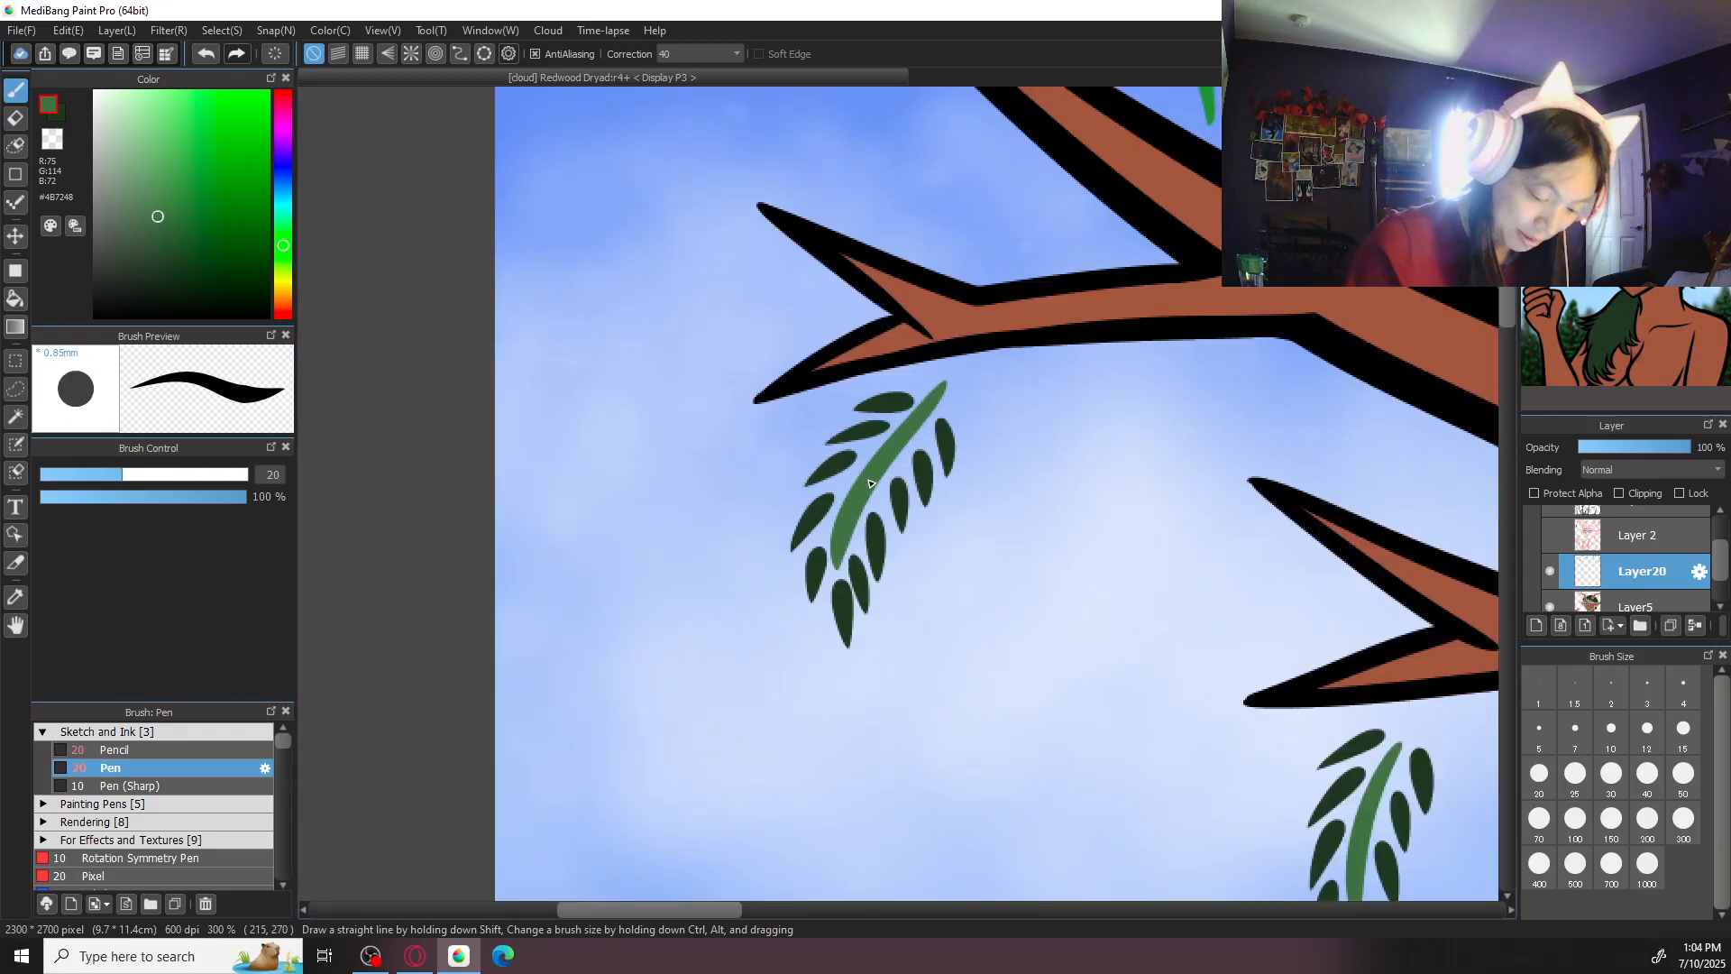
# - Erase the bright stem of the sprig cut off by the canvas's upper edge over the left antler and redraw it in muted green
pyautogui.scroll(6, 1223, 453)
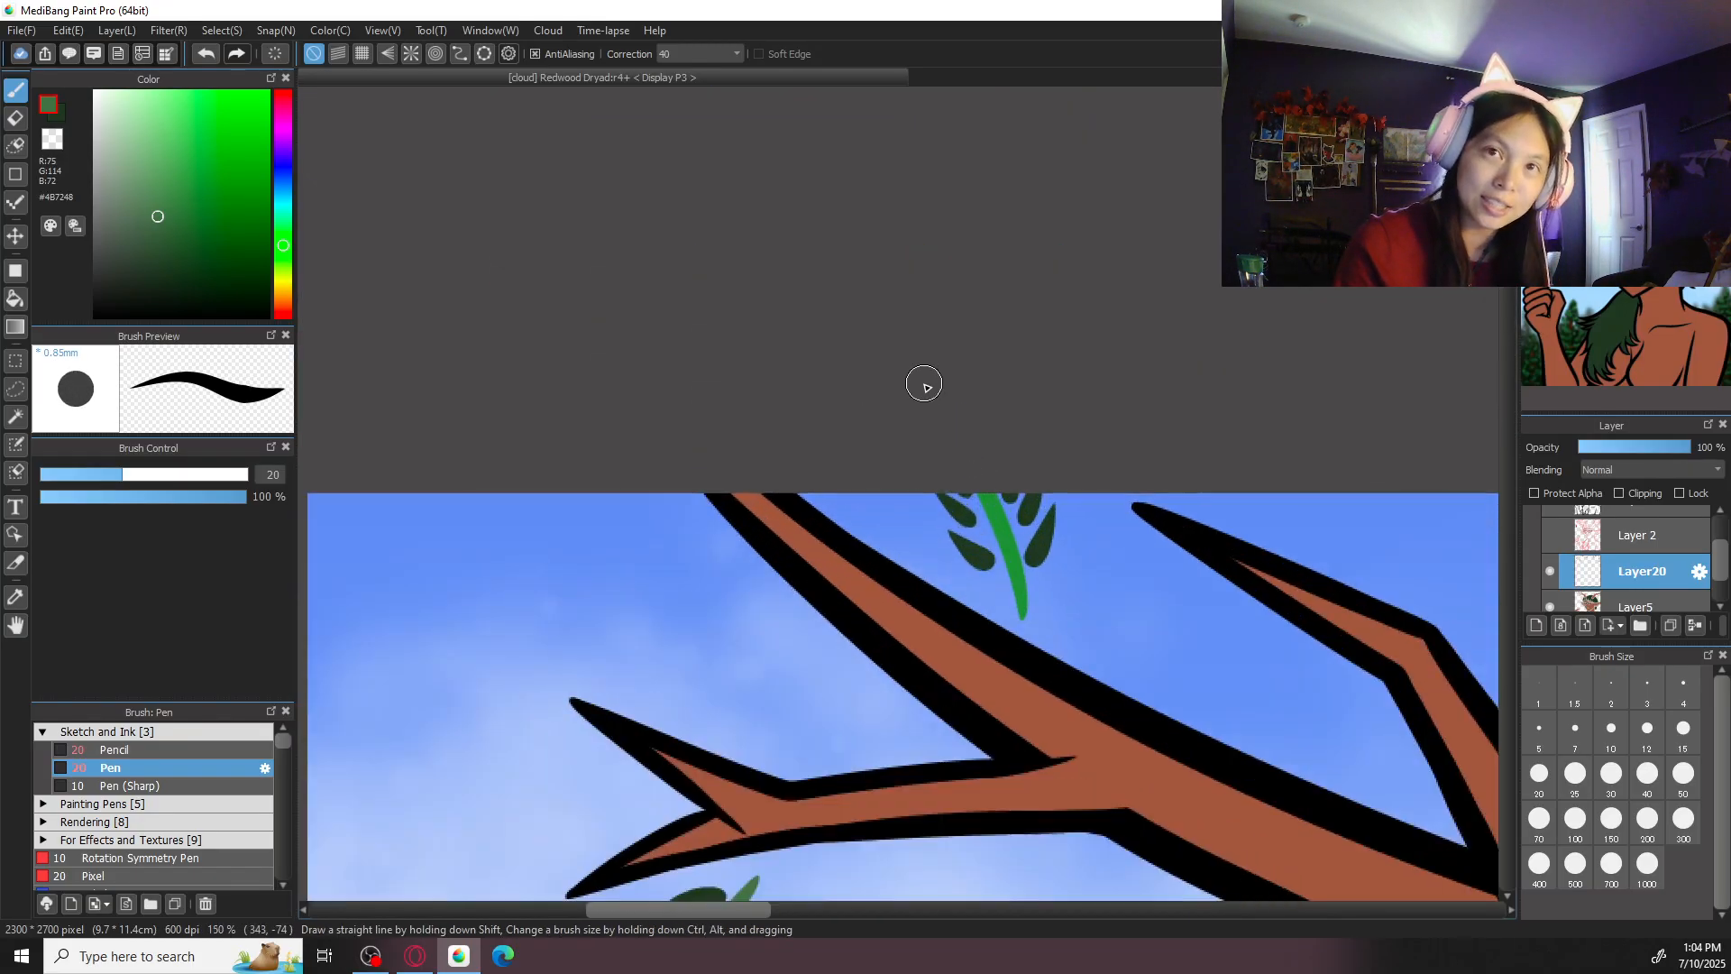
pyautogui.hscroll(2, 866, 243)
pyautogui.press('e')
pyautogui.moveTo(922, 492)
pyautogui.mouseDown()
pyautogui.moveTo(981, 697)
pyautogui.moveTo(947, 507)
pyautogui.moveTo(977, 638)
pyautogui.mouseUp()
pyautogui.press('b')
pyautogui.moveTo(925, 494); pyautogui.dragTo(974, 685)
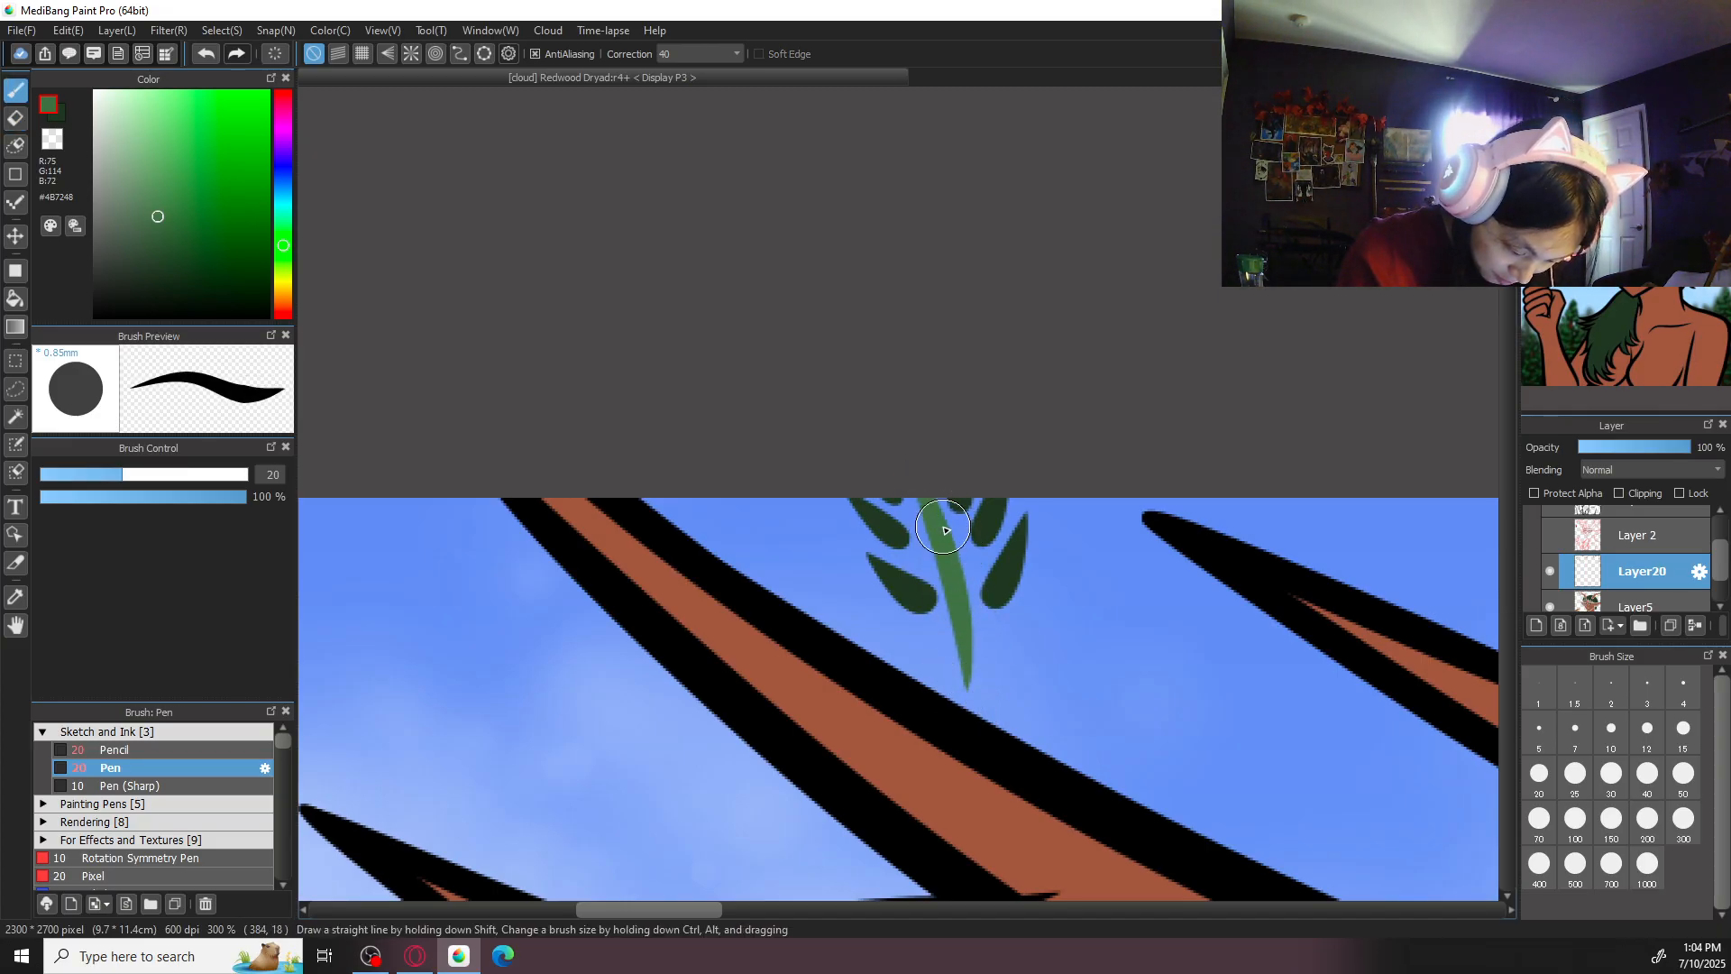
pyautogui.scroll(-3, 966, 668)
# - Erase the bright green stem of the sprig beside the left antler's upper inner branch
pyautogui.scroll(-3, 1244, 561)
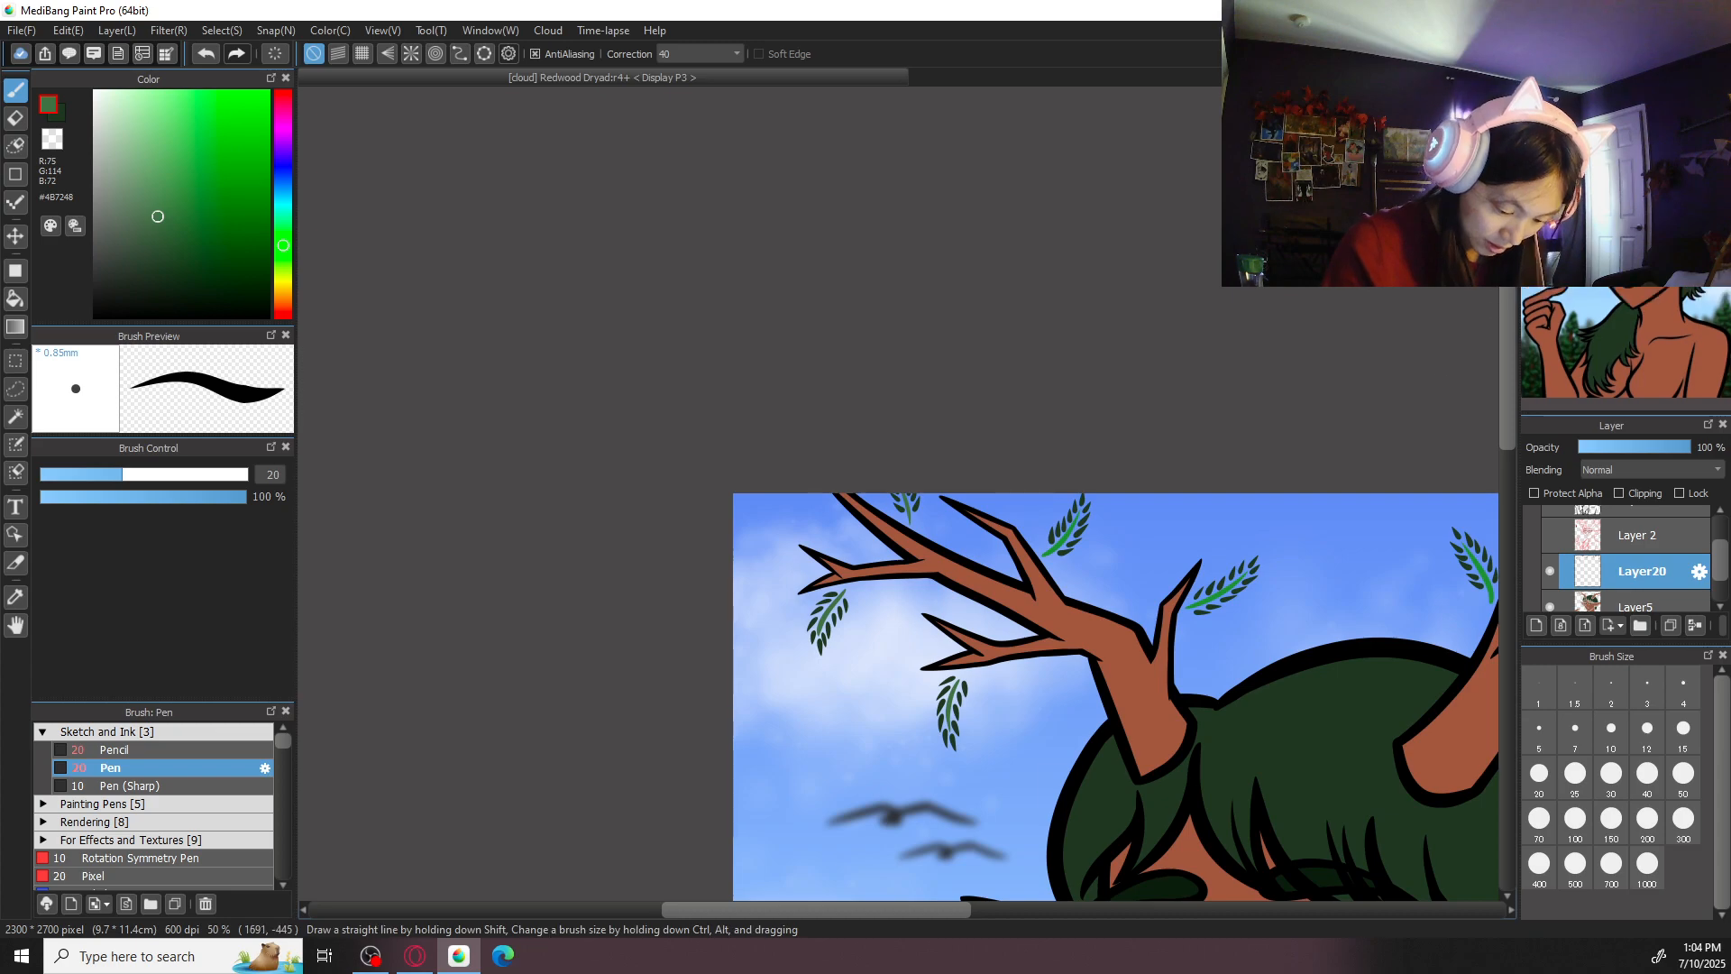
pyautogui.moveTo(1309, 400); pyautogui.dragTo(1085, 421)
pyautogui.scroll(4, 1101, 340)
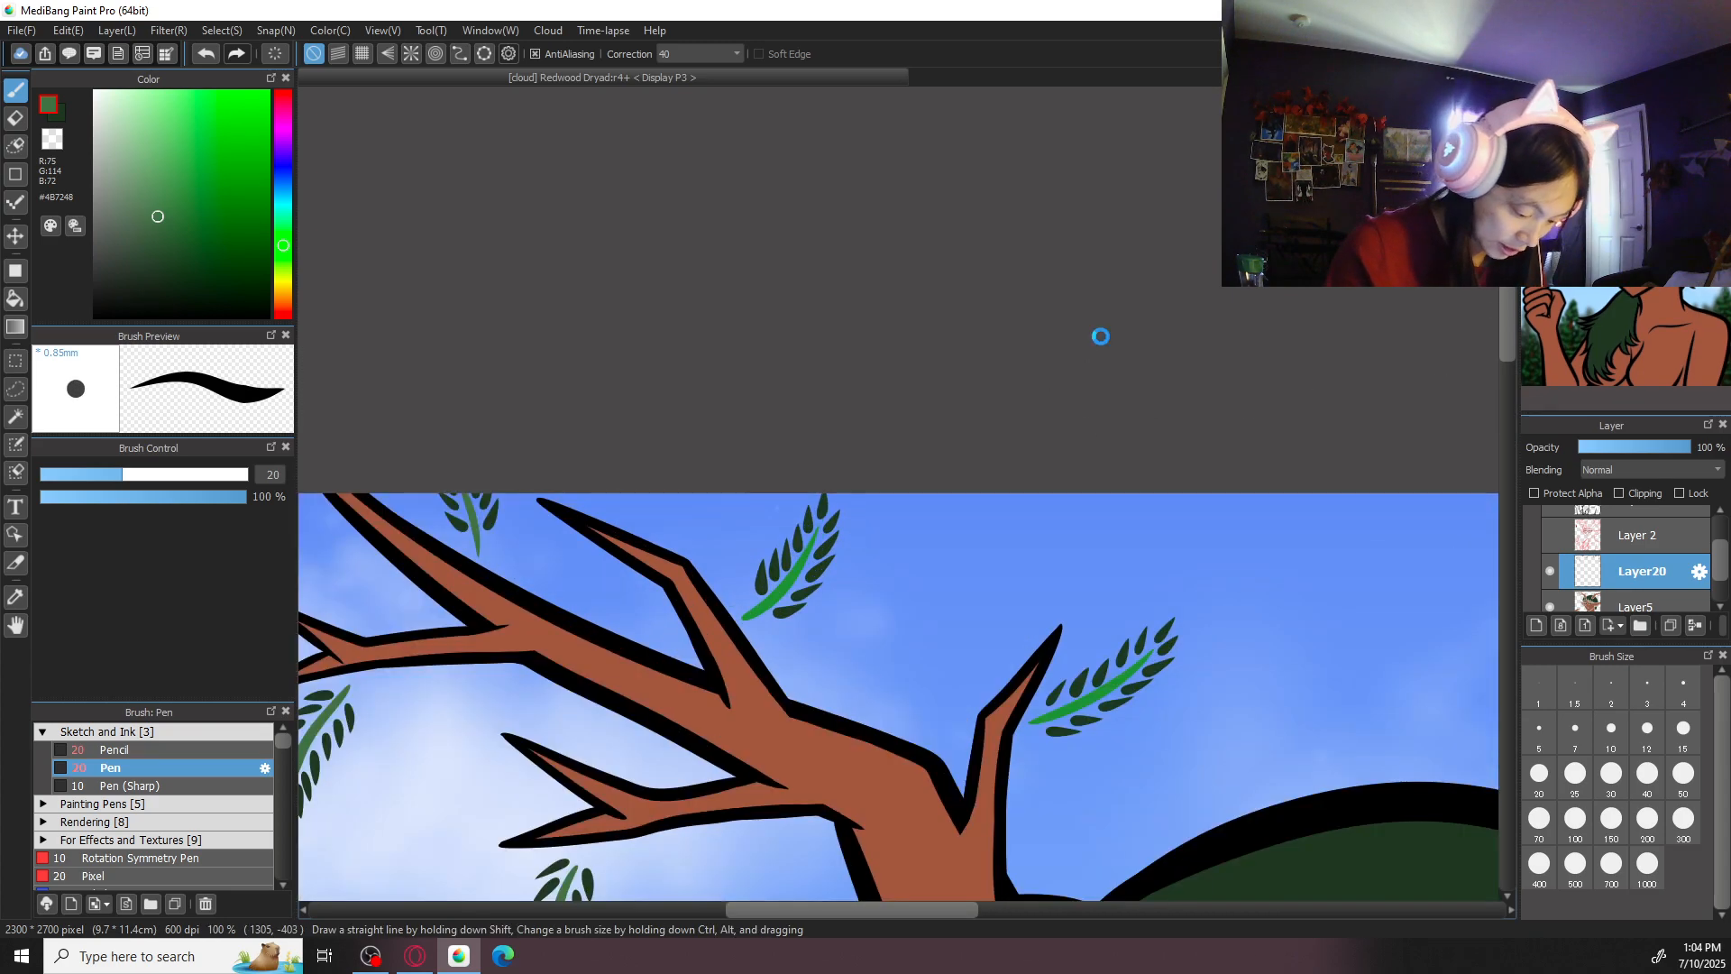
pyautogui.moveTo(860, 682); pyautogui.dragTo(1068, 542)
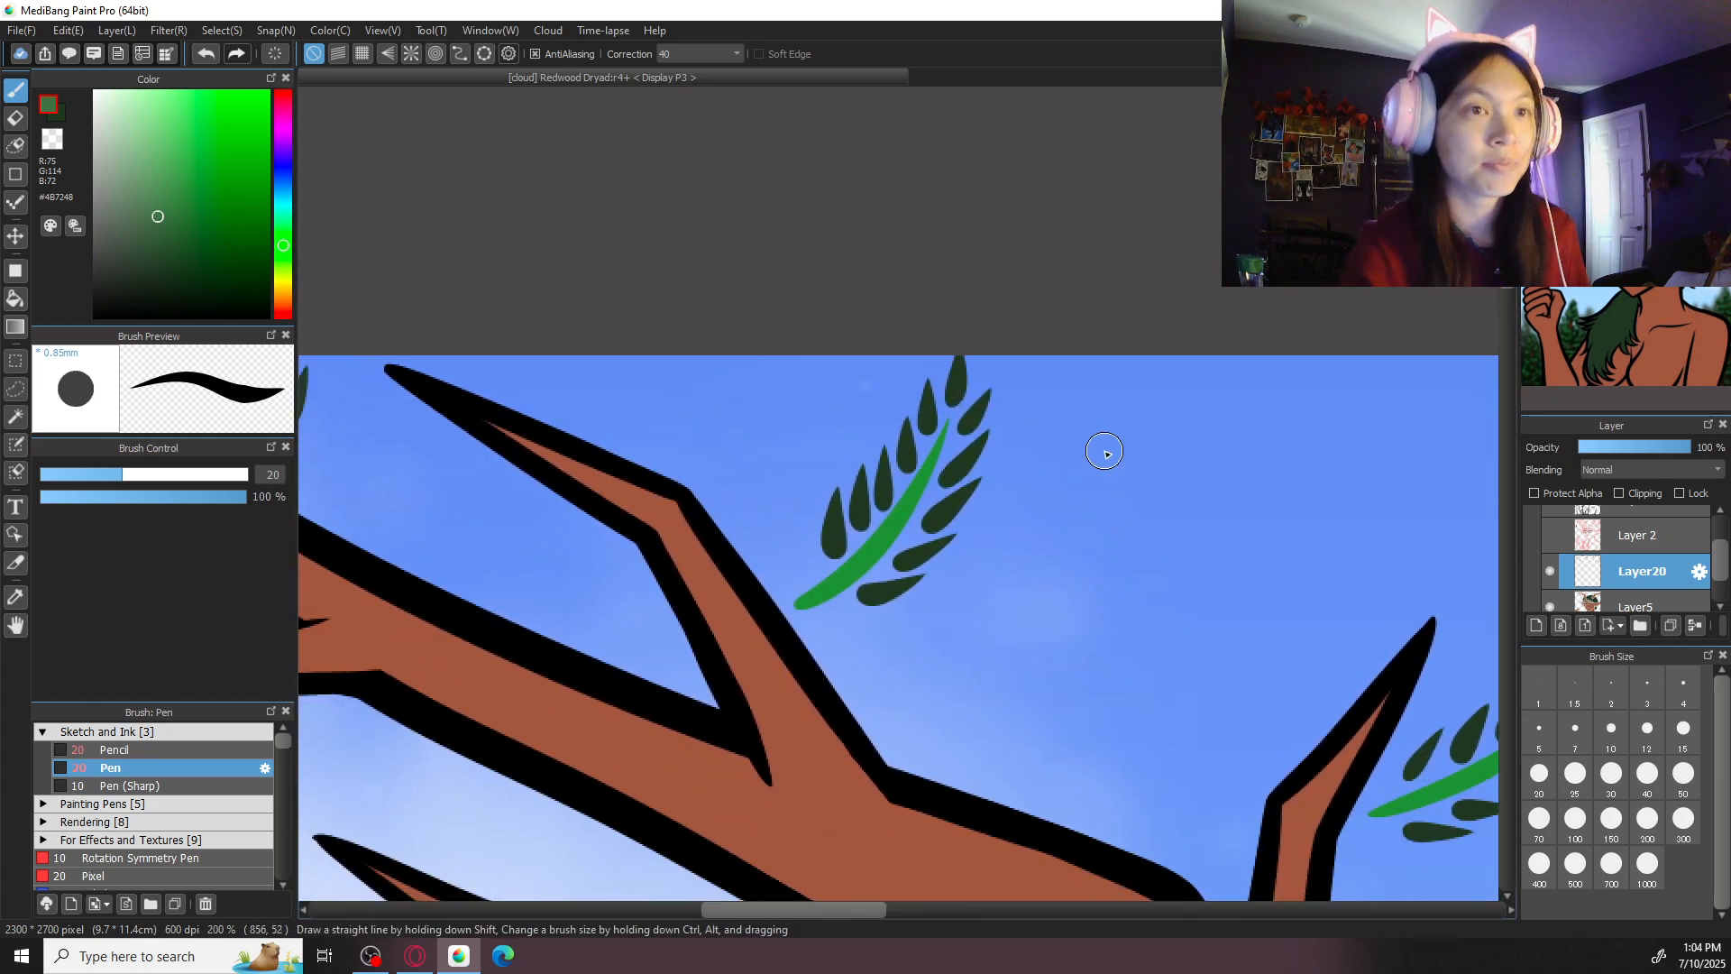
pyautogui.scroll(1, 901, 495)
pyautogui.press('e')
pyautogui.moveTo(983, 370)
pyautogui.mouseDown()
pyautogui.moveTo(910, 508)
pyautogui.moveTo(749, 662)
pyautogui.moveTo(909, 529)
pyautogui.moveTo(940, 467)
pyautogui.moveTo(854, 613)
pyautogui.mouseUp()
# - Redraw the stem of the sprig beside the left antler's upper inner branch in muted green, retrying the stroke until it fits between the leaves
pyautogui.press('b')
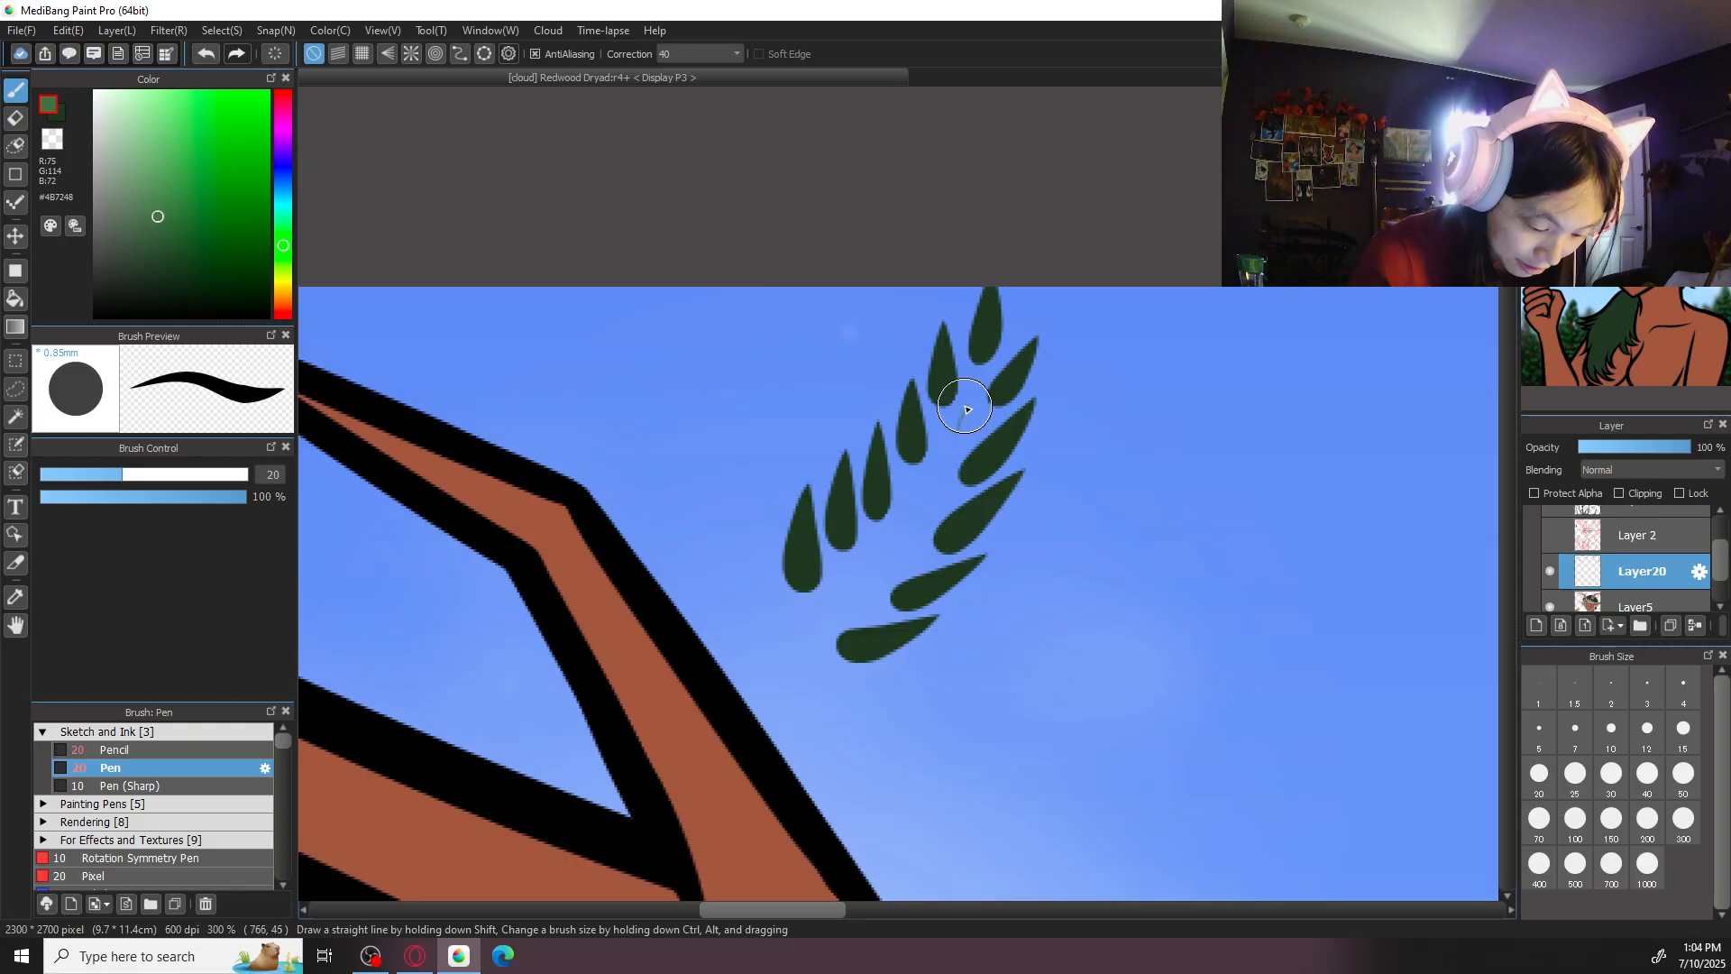
pyautogui.moveTo(975, 390); pyautogui.dragTo(735, 708)
pyautogui.hotkey('ctrl', 'z')
pyautogui.moveTo(978, 395); pyautogui.dragTo(728, 726)
pyautogui.hotkey('ctrl', 'z')
pyautogui.moveTo(975, 379); pyautogui.dragTo(753, 699)
pyautogui.hotkey('ctrl', 'z')
pyautogui.moveTo(976, 388)
pyautogui.mouseDown()
pyautogui.moveTo(920, 488)
pyautogui.moveTo(753, 690)
pyautogui.mouseUp()
pyautogui.hotkey('ctrl', 'z')
pyautogui.hotkey('ctrl', 'z')
pyautogui.moveTo(978, 381); pyautogui.dragTo(749, 695)
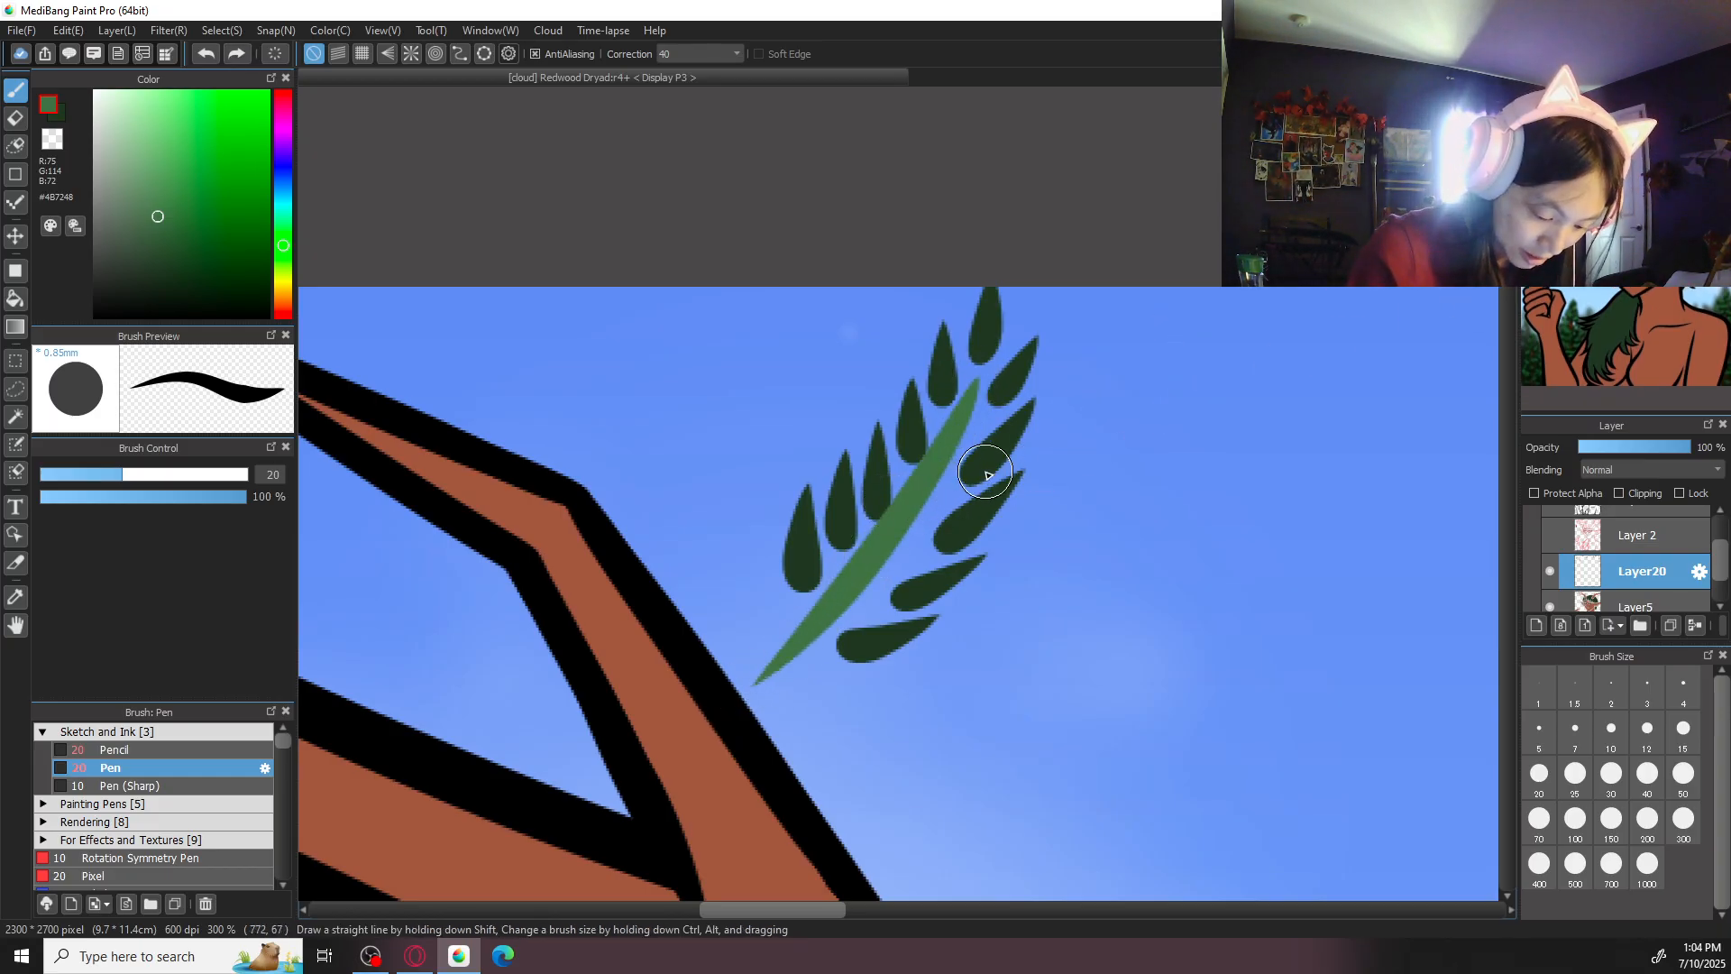
pyautogui.hotkey('ctrl', 'z')
pyautogui.moveTo(974, 390)
pyautogui.mouseDown()
pyautogui.moveTo(958, 451)
pyautogui.moveTo(739, 680)
pyautogui.mouseUp()
pyautogui.hotkey('ctrl', 'z')
pyautogui.moveTo(979, 383)
pyautogui.mouseDown()
pyautogui.moveTo(792, 665)
pyautogui.moveTo(760, 676)
pyautogui.moveTo(842, 597)
pyautogui.moveTo(977, 388)
pyautogui.mouseUp()
pyautogui.hotkey('ctrl', 'z')
pyautogui.moveTo(754, 679)
pyautogui.mouseDown()
pyautogui.moveTo(802, 650)
pyautogui.moveTo(981, 386)
pyautogui.mouseUp()
# - Save the Redwood Dryad illustration
pyautogui.hotkey('ctrl', '-')
pyautogui.hotkey('ctrl', '-')
pyautogui.hotkey('ctrl', '-')
pyautogui.hotkey('ctrl', '-')
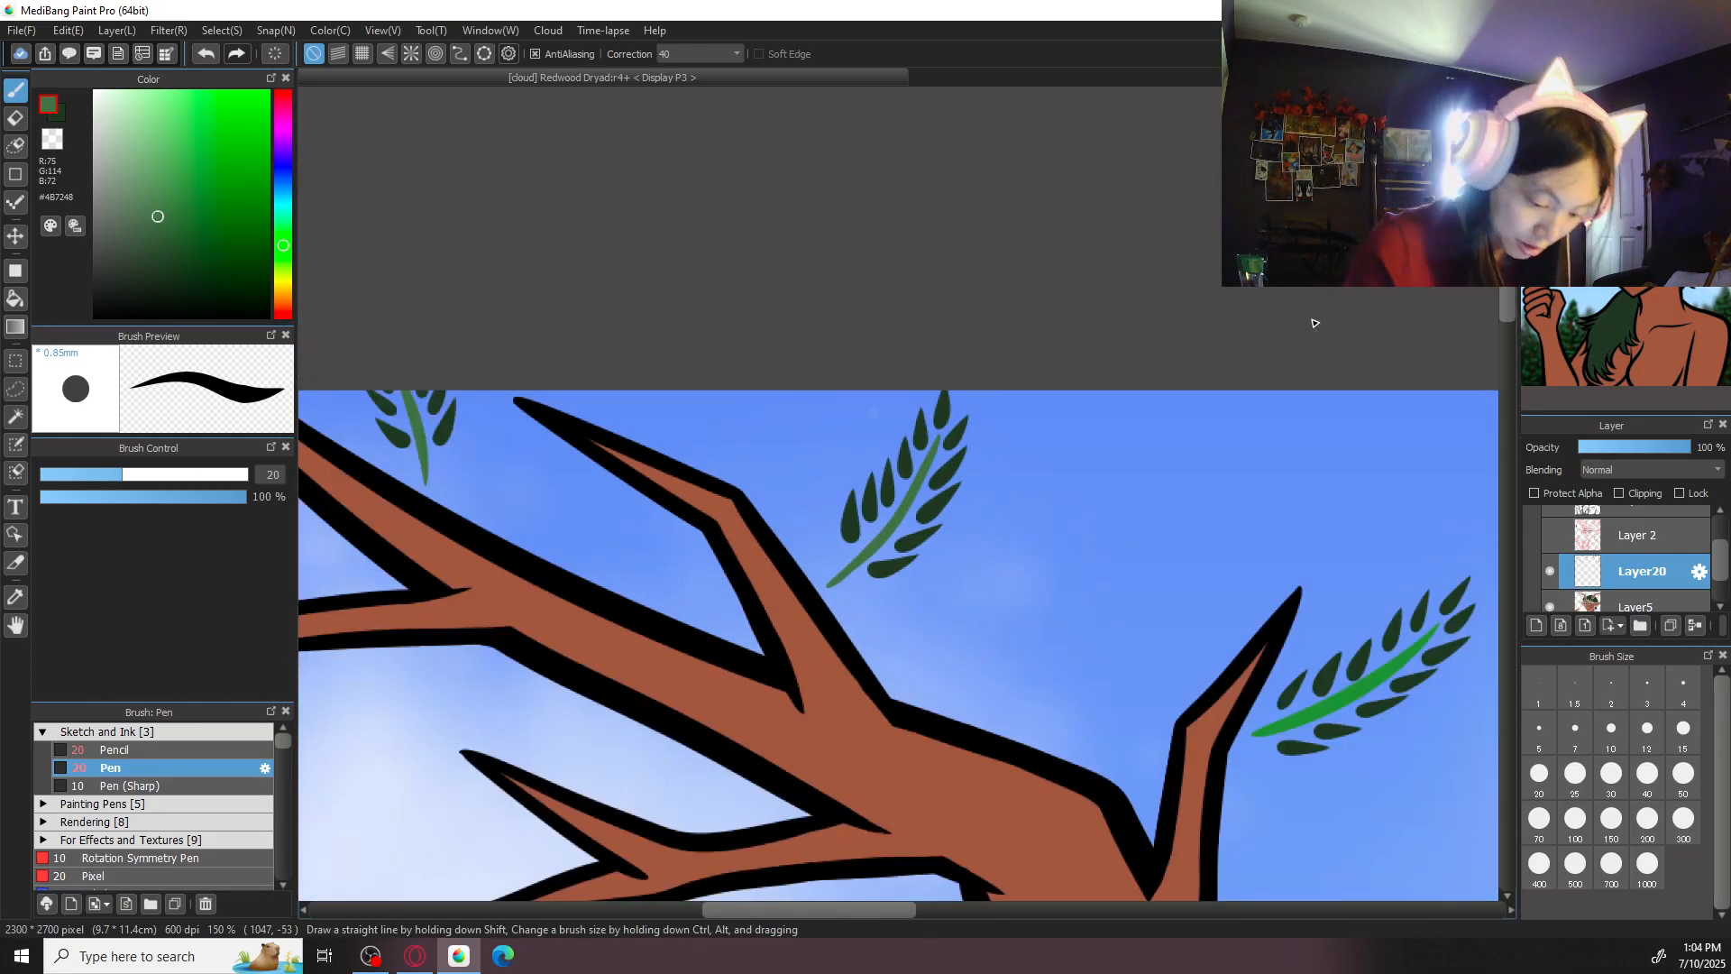
pyautogui.hotkey('ctrl', '-')
pyautogui.hotkey('ctrl', '-')
pyautogui.hotkey('ctrl', '-')
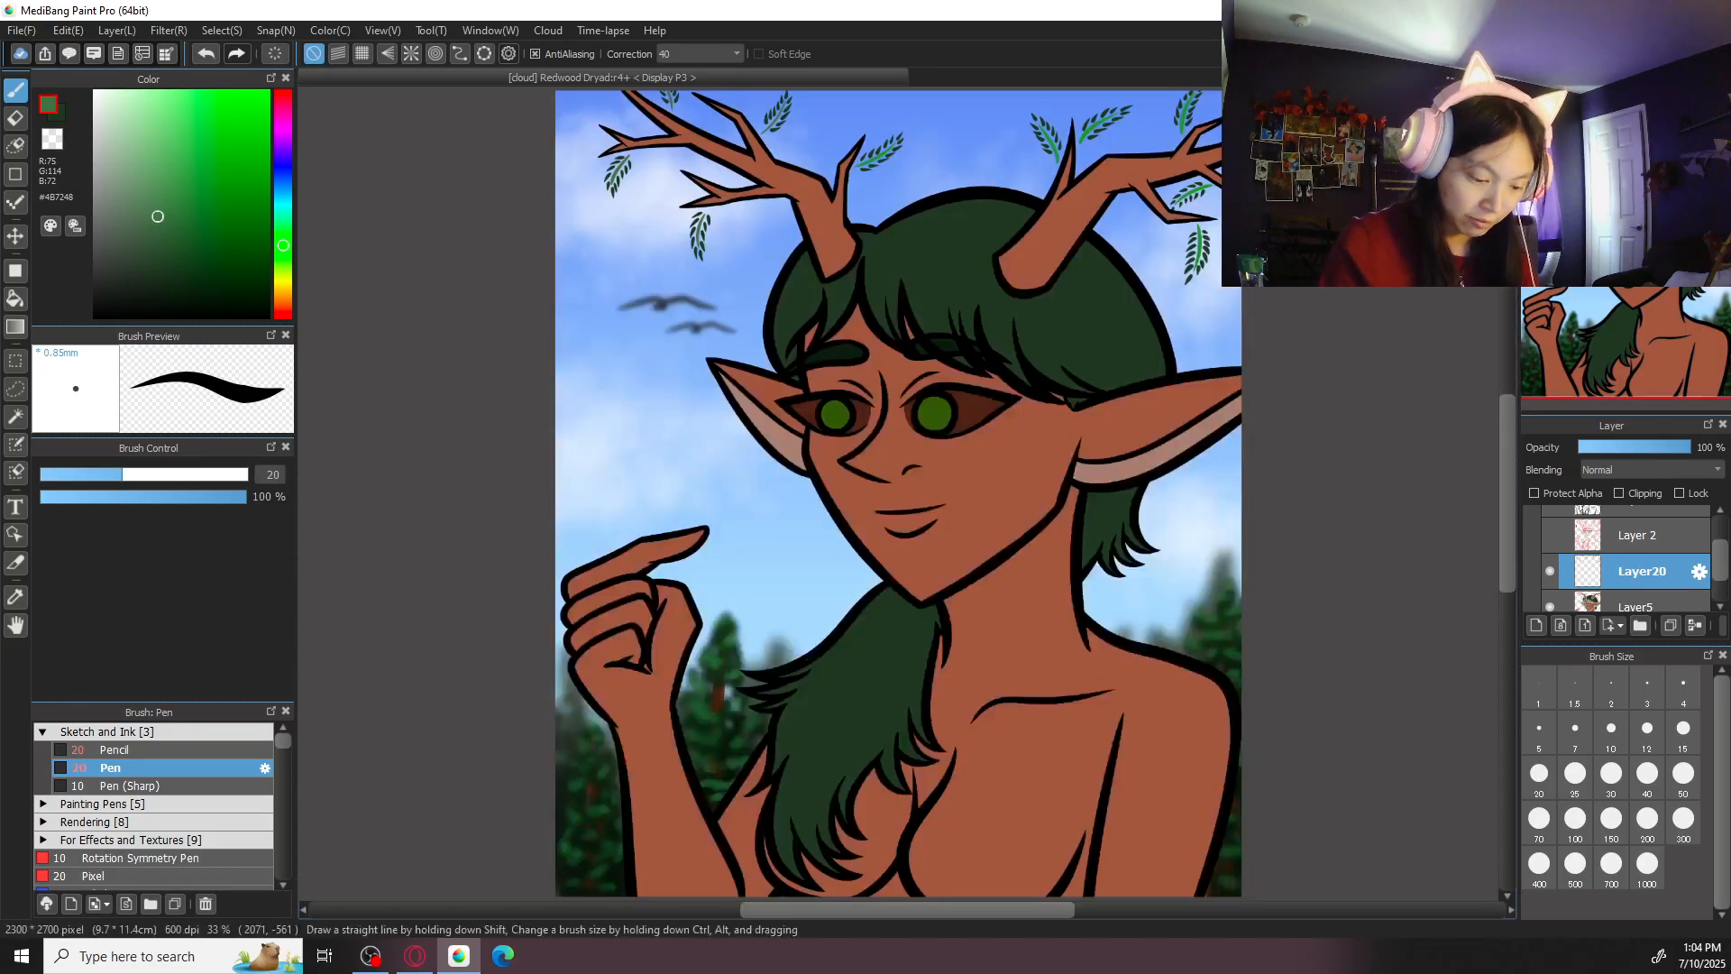
pyautogui.hotkey('ctrl', 's')
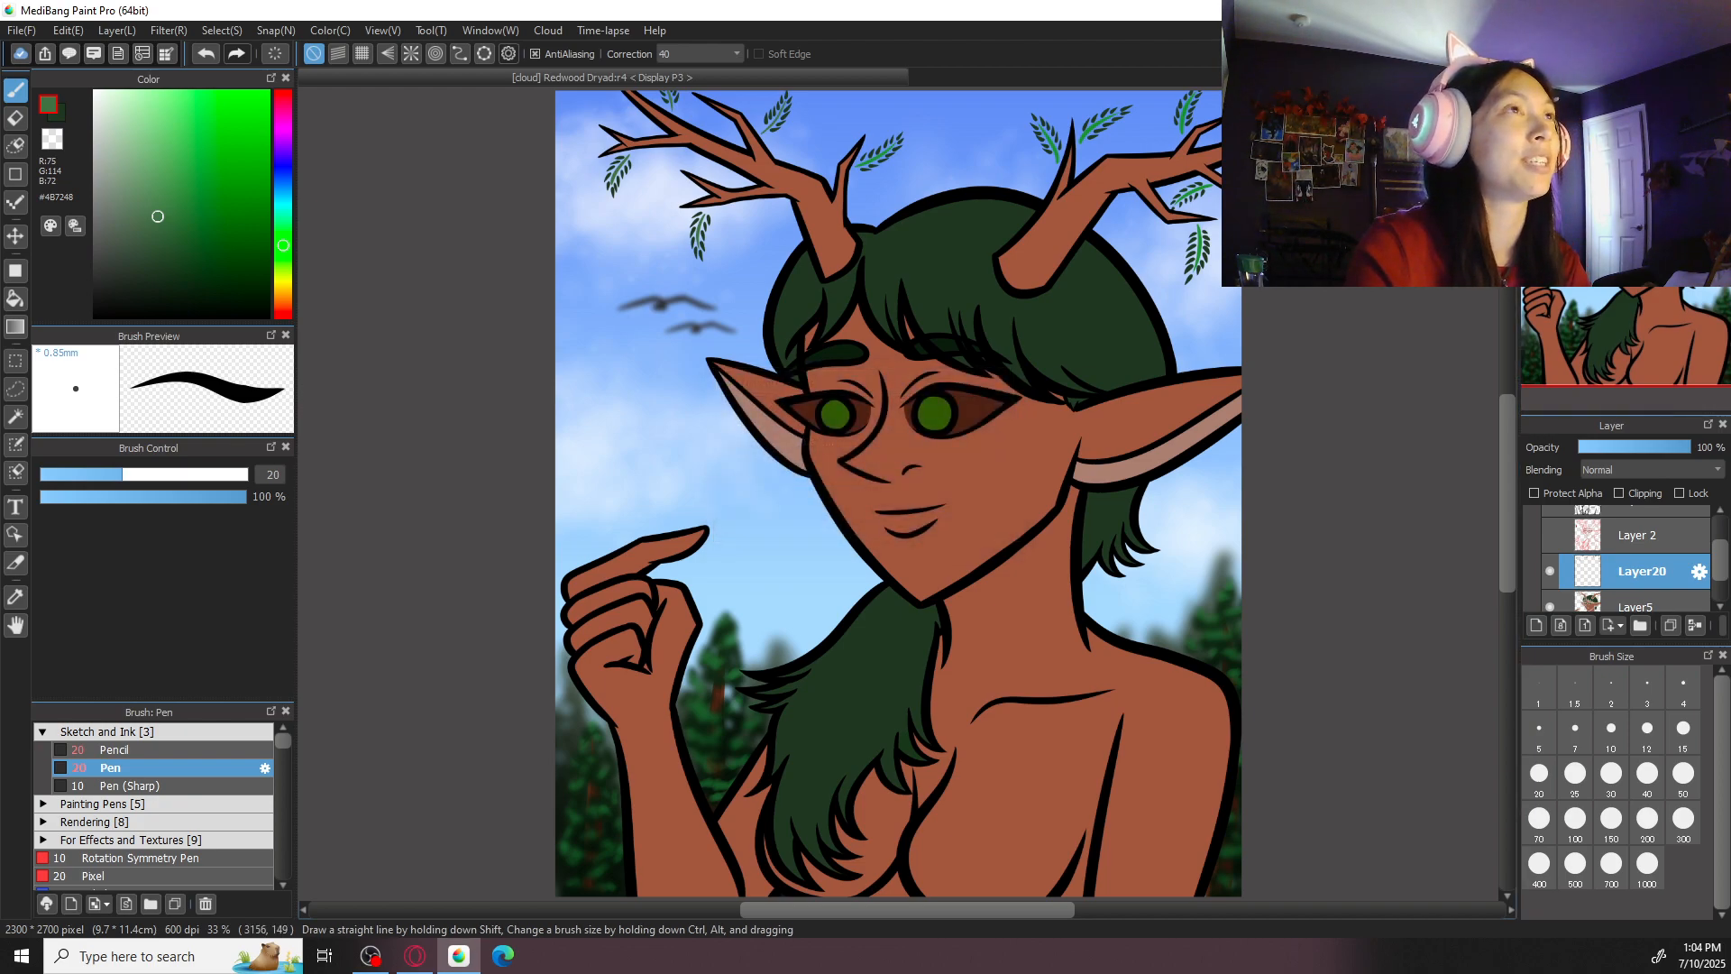
pyautogui.hotkey('alt', 'Tab')
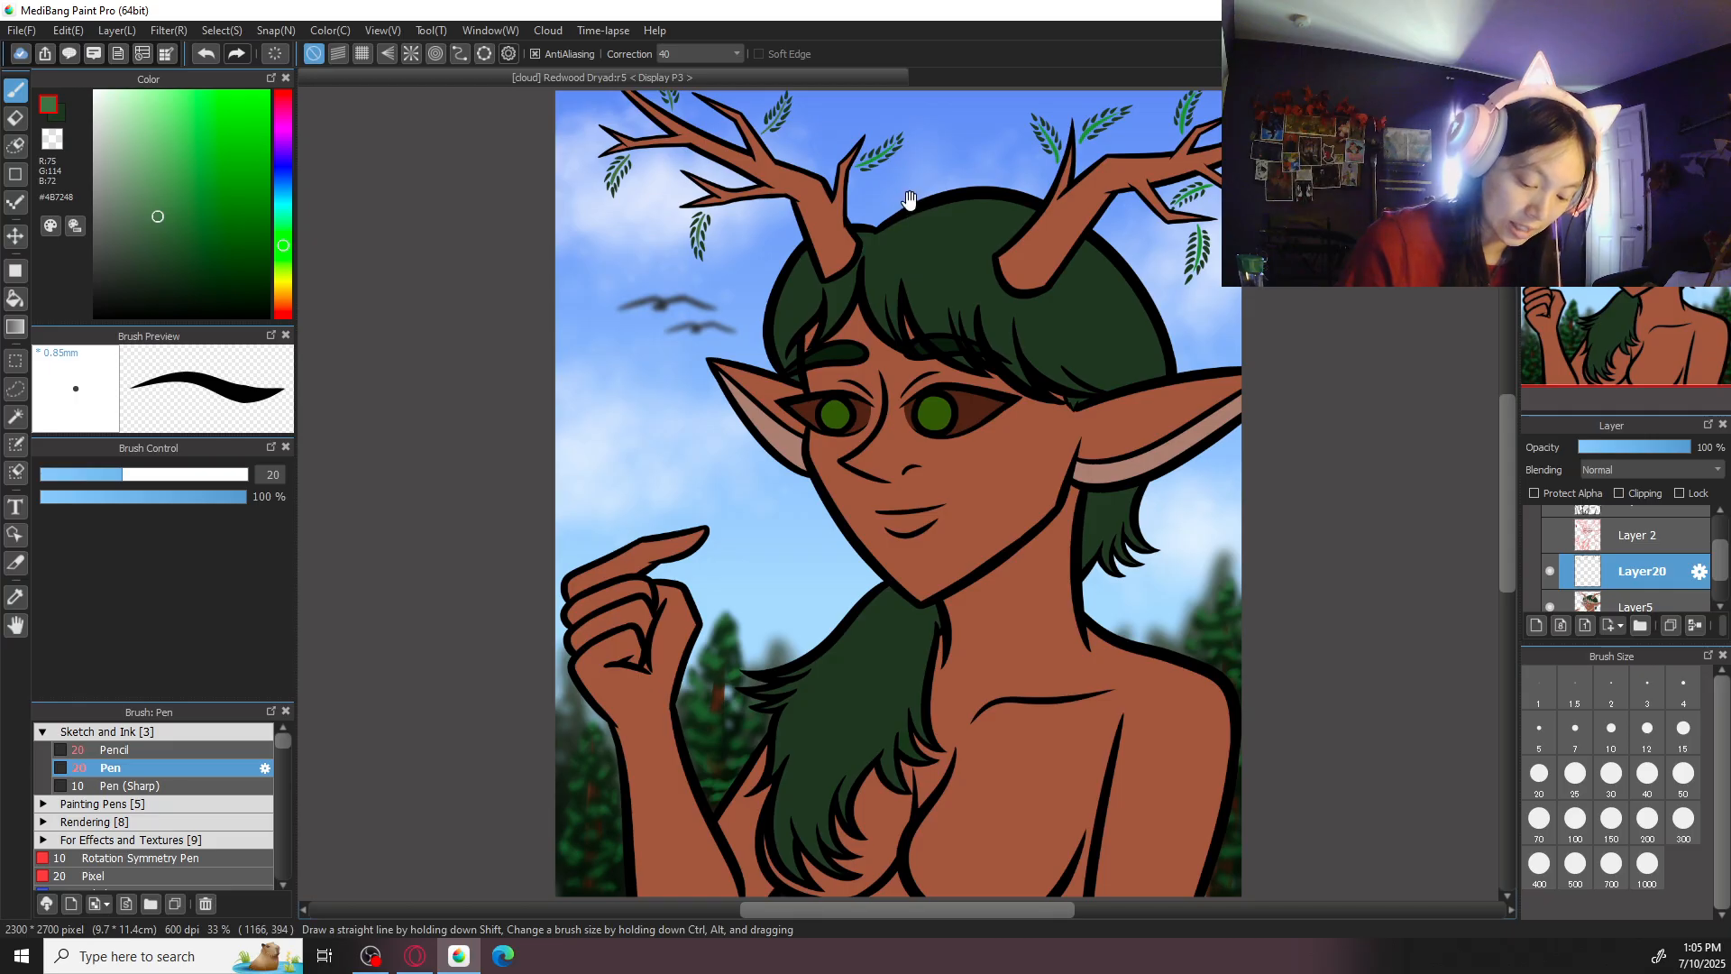
# - Erase the bright green stem of the sprig next to the left antler's short spike nearest the hair
pyautogui.scroll(2, 902, 200)
pyautogui.scroll(4, 998, 381)
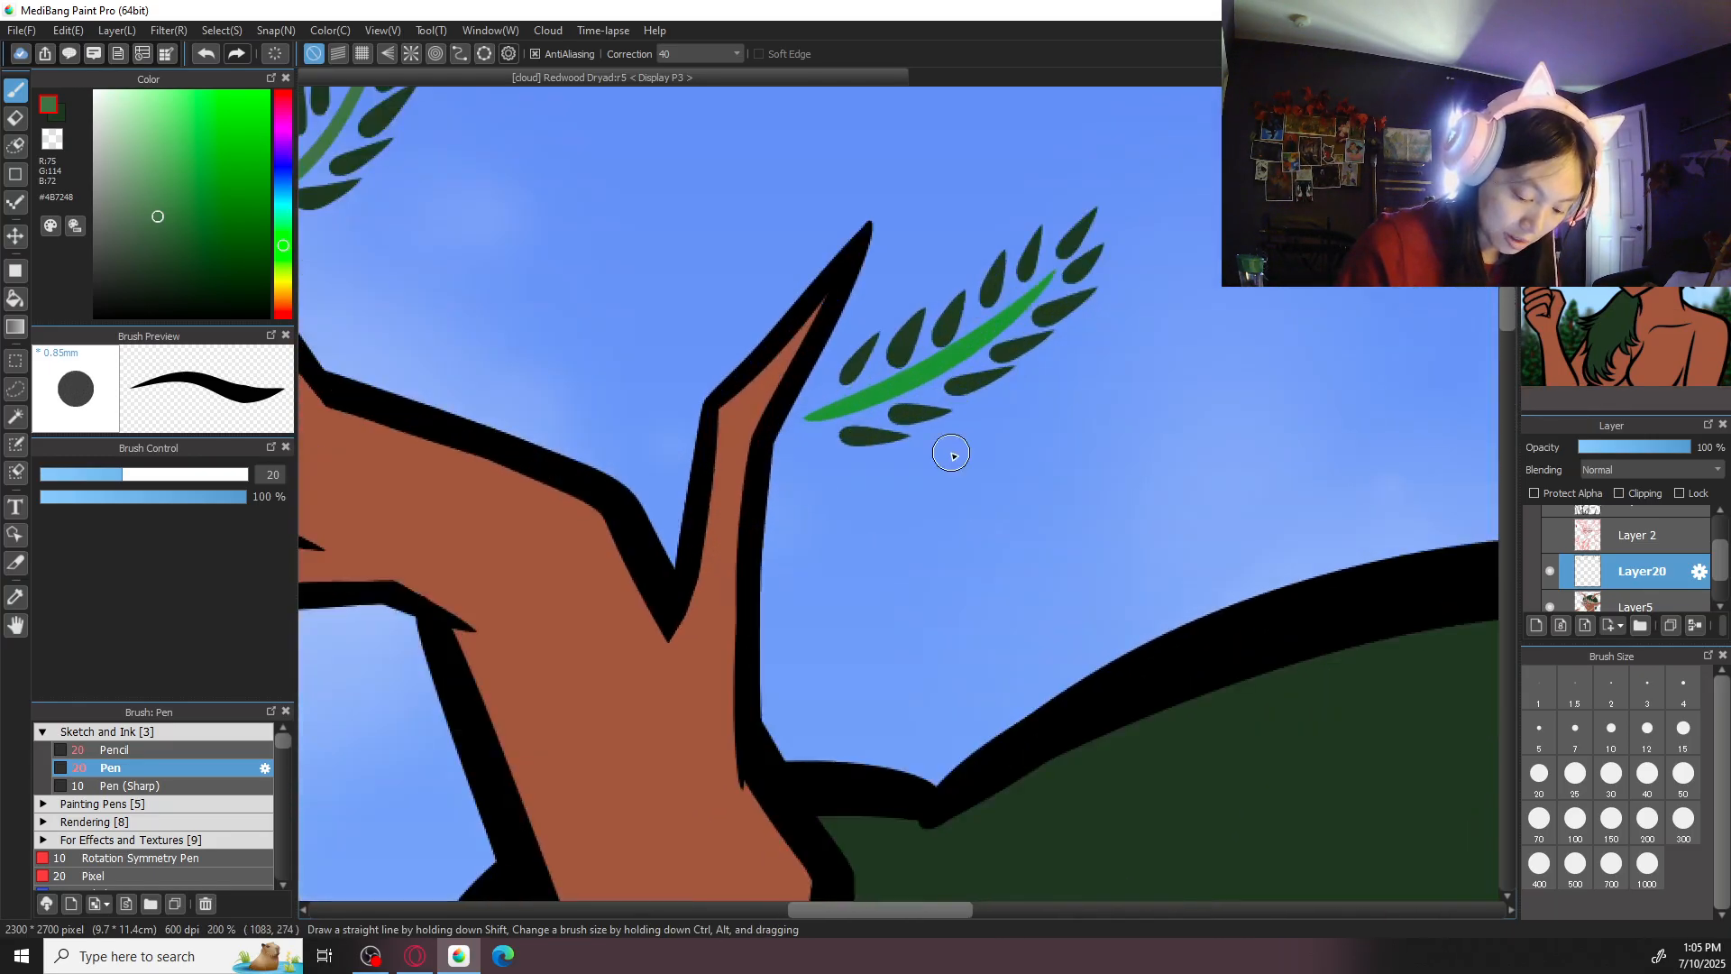
pyautogui.press('e')
pyautogui.moveTo(1036, 298)
pyautogui.mouseDown()
pyautogui.moveTo(1005, 322)
pyautogui.moveTo(1027, 300)
pyautogui.moveTo(862, 412)
pyautogui.mouseUp()
pyautogui.hotkey('ctrl', 'z')
pyautogui.hotkey('ctrl', 'z')
pyautogui.moveTo(983, 330); pyautogui.dragTo(848, 403)
# - Rotate the canvas, redraw the stem of the sprig next to the left antler's short spike in muted green, and clear the rotation
pyautogui.press('b')
pyautogui.moveTo(1104, 379); pyautogui.dragTo(1036, 468)
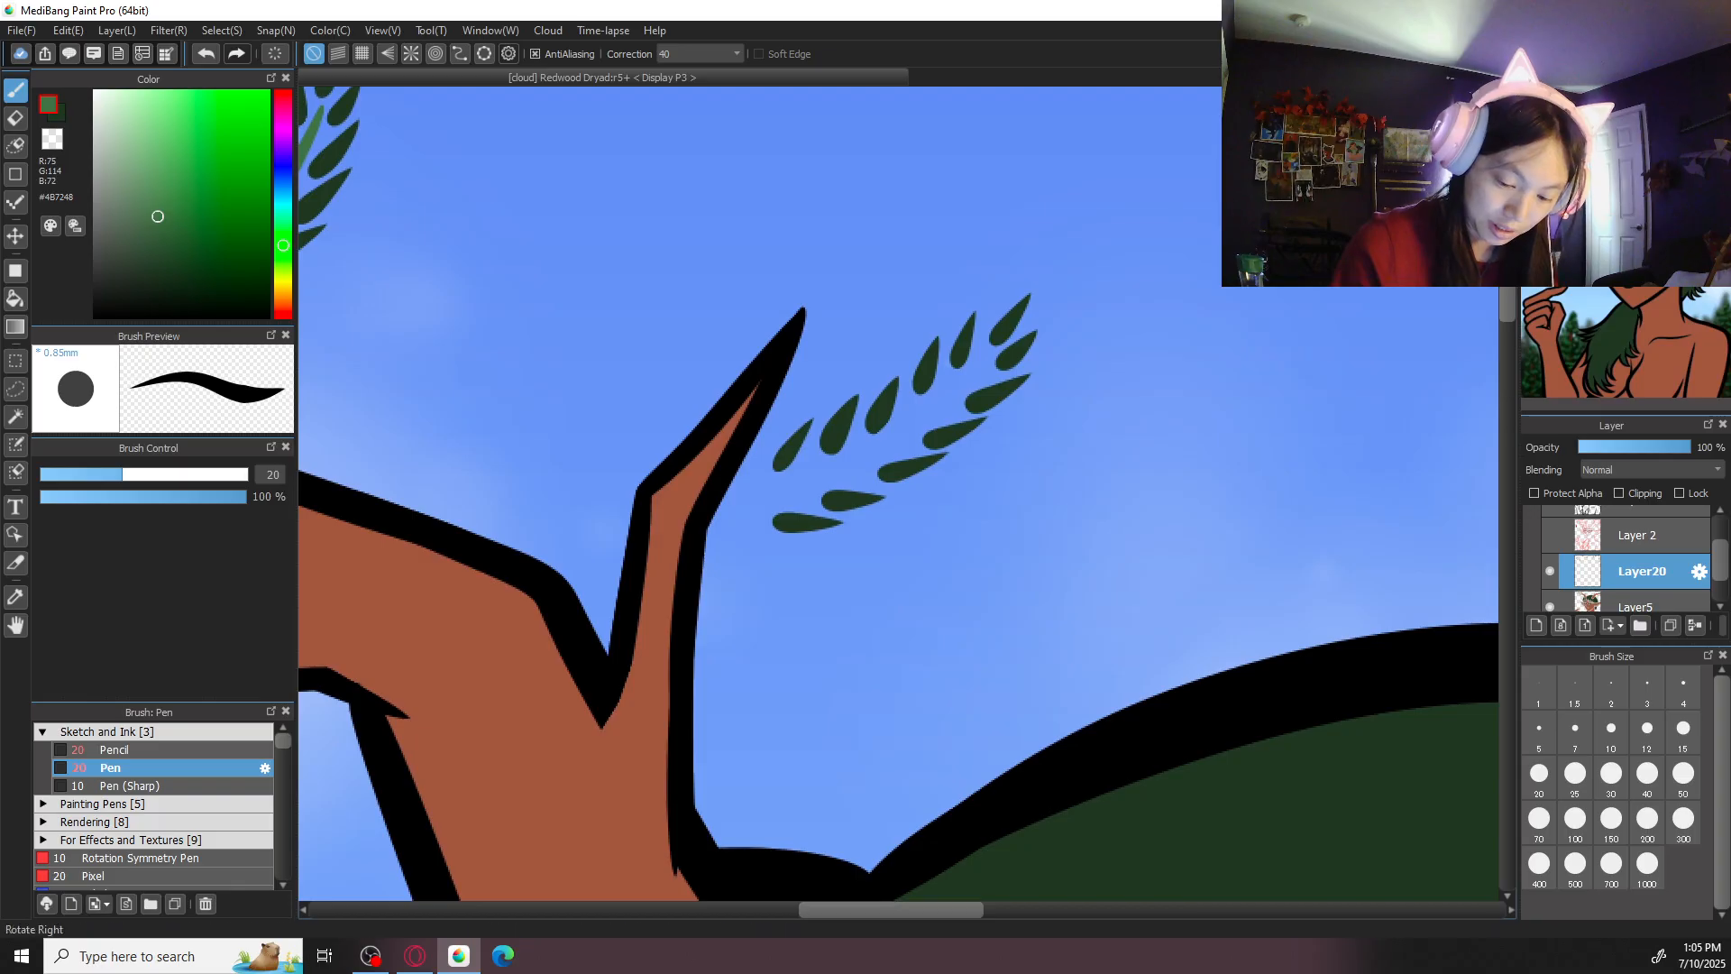
pyautogui.press('Right')
pyautogui.press('Right')
pyautogui.press('Right')
pyautogui.press('Right')
pyautogui.press('Right')
pyautogui.press('Right')
pyautogui.press('Right')
pyautogui.press('Right')
pyautogui.moveTo(958, 377); pyautogui.dragTo(967, 632)
pyautogui.hotkey('ctrl', 'z')
pyautogui.moveTo(957, 377); pyautogui.dragTo(972, 633)
pyautogui.hotkey('ctrl', 'z')
pyautogui.press('Up')
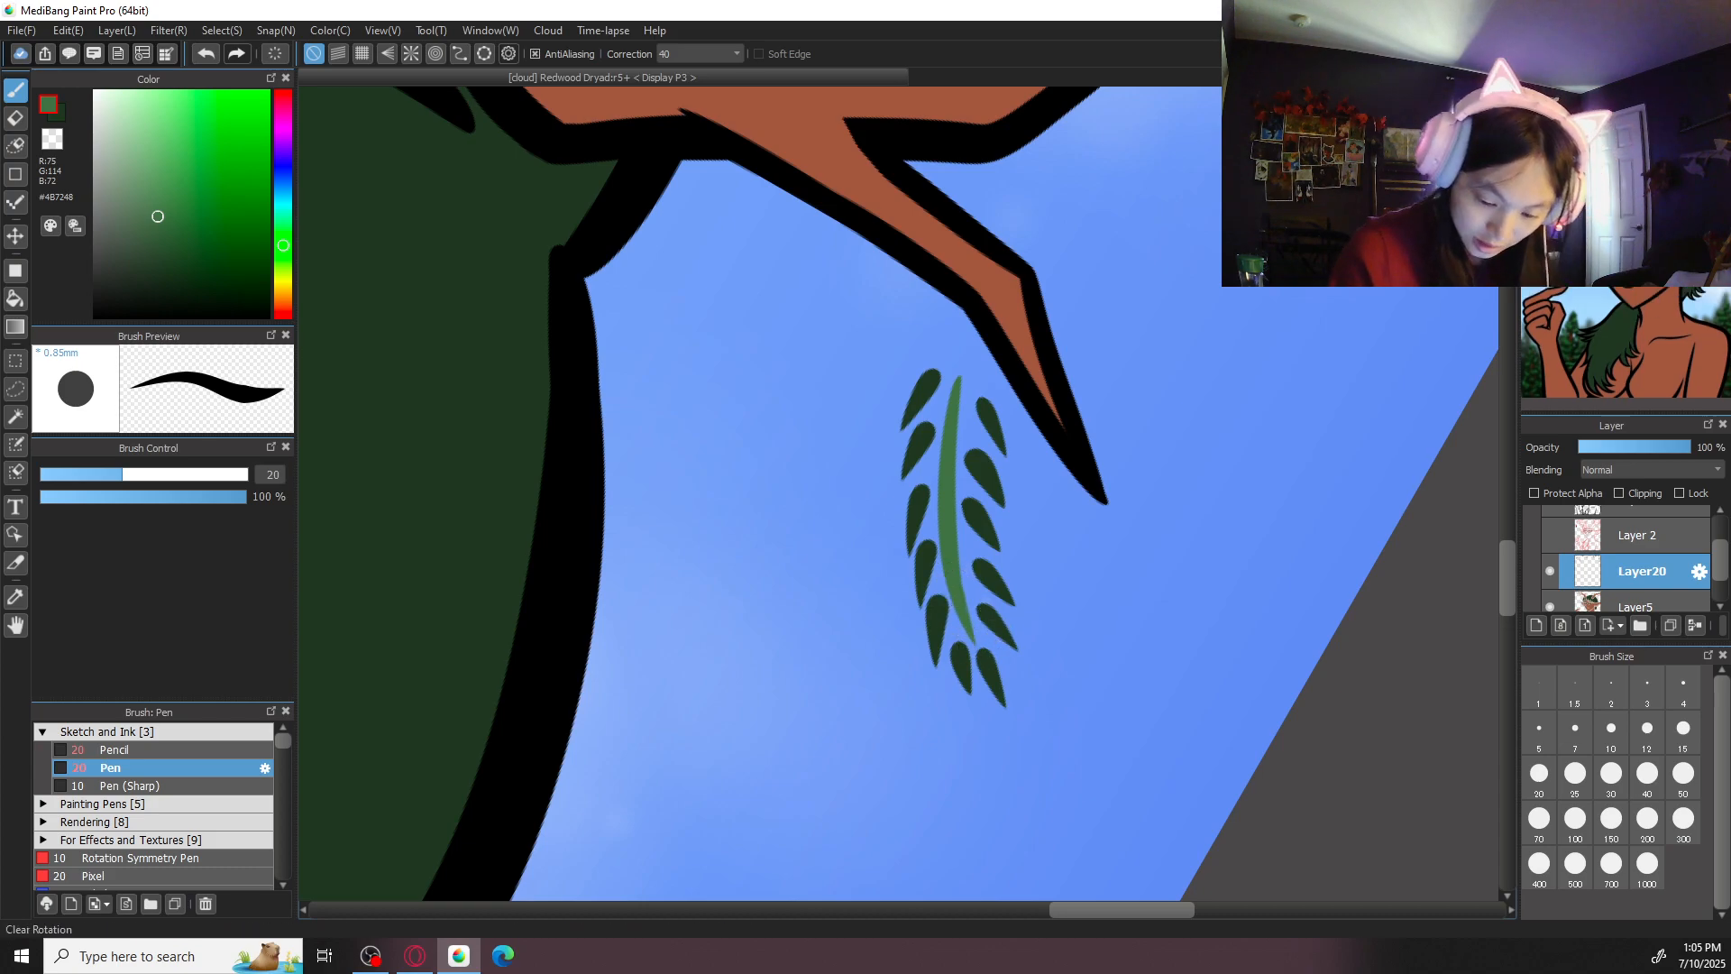
pyautogui.hotkey('ctrl', '-')
pyautogui.hotkey('ctrl', '-')
pyautogui.hotkey('ctrl', '-')
pyautogui.hotkey('ctrl', '-')
pyautogui.hotkey('ctrl', '-')
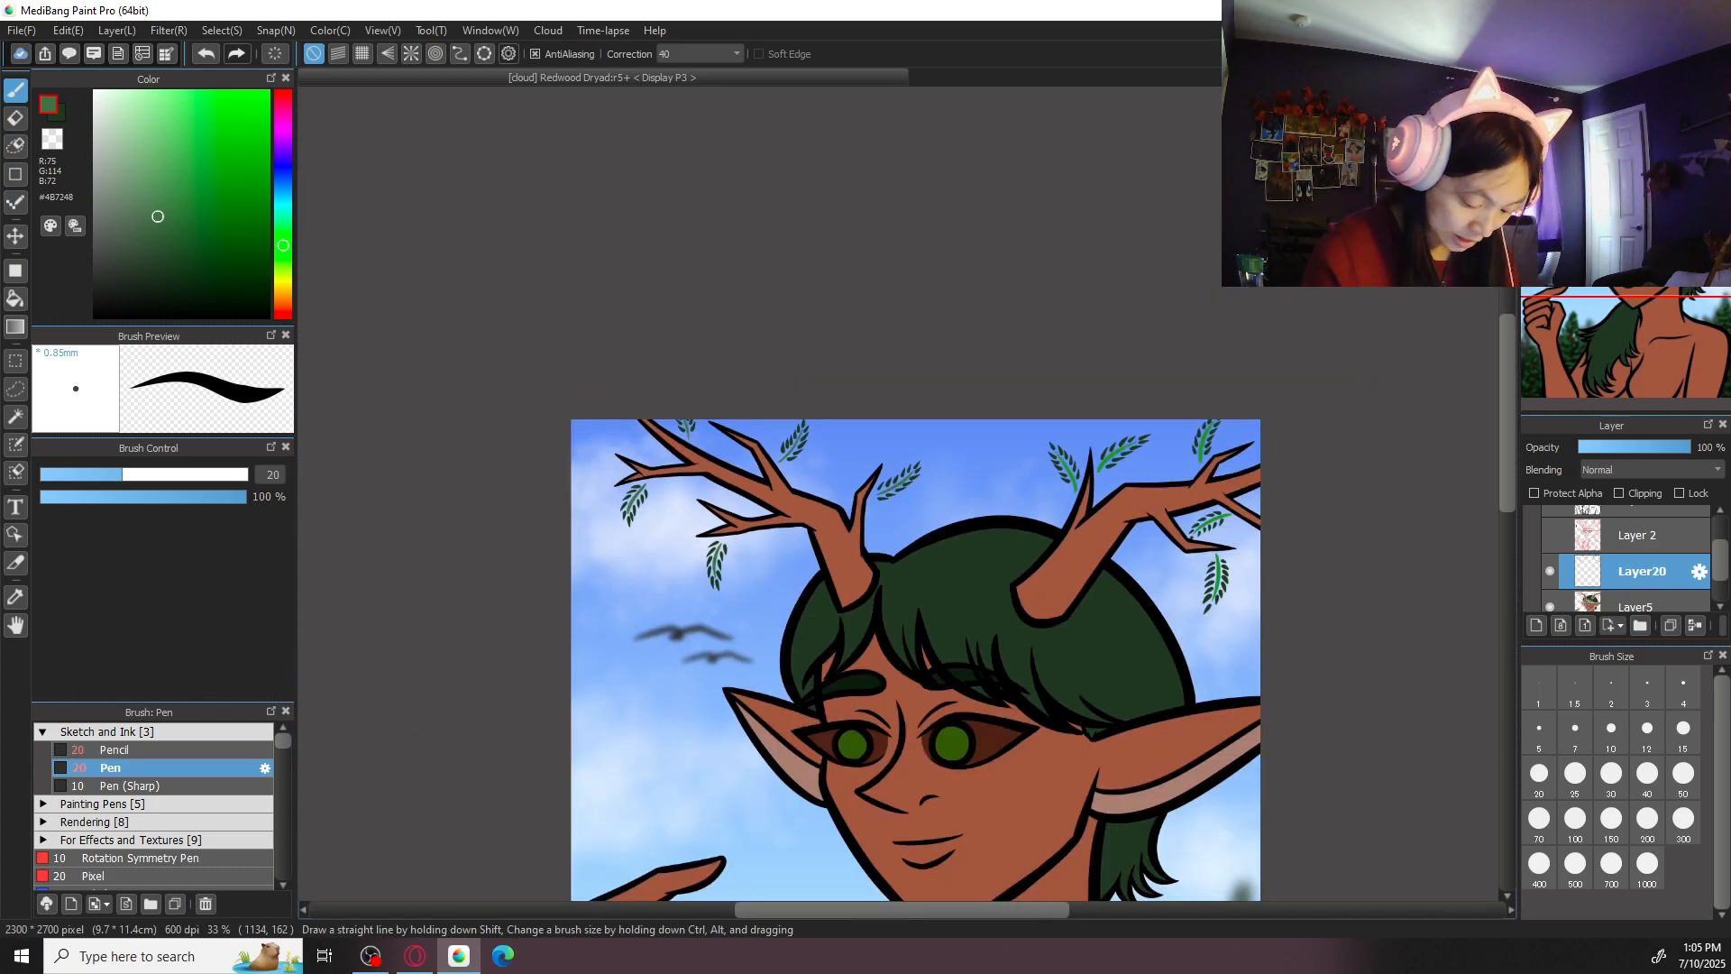
# - Erase the bright green stem of the sprig on the left side of the right antler's inner spike
pyautogui.hotkey('ctrl', '+')
pyautogui.hotkey('ctrl', '+')
pyautogui.hotkey('ctrl', '+')
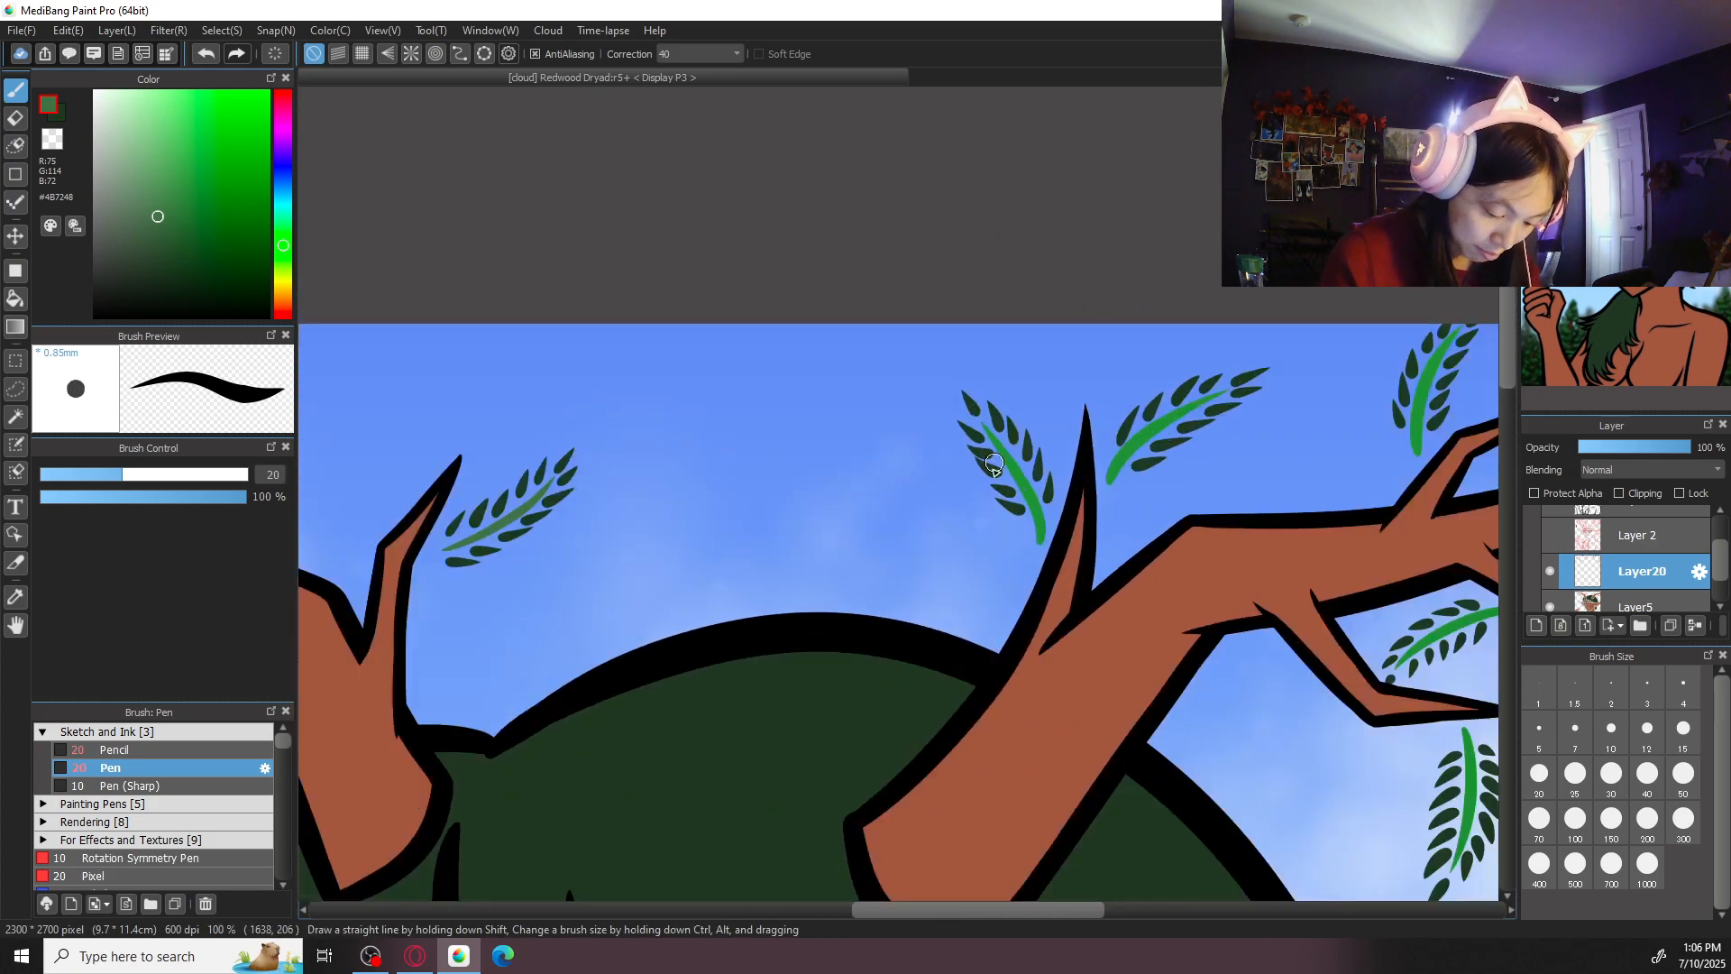
pyautogui.hotkey('ctrl', '+')
pyautogui.press('e')
pyautogui.moveTo(1062, 450); pyautogui.dragTo(1081, 476)
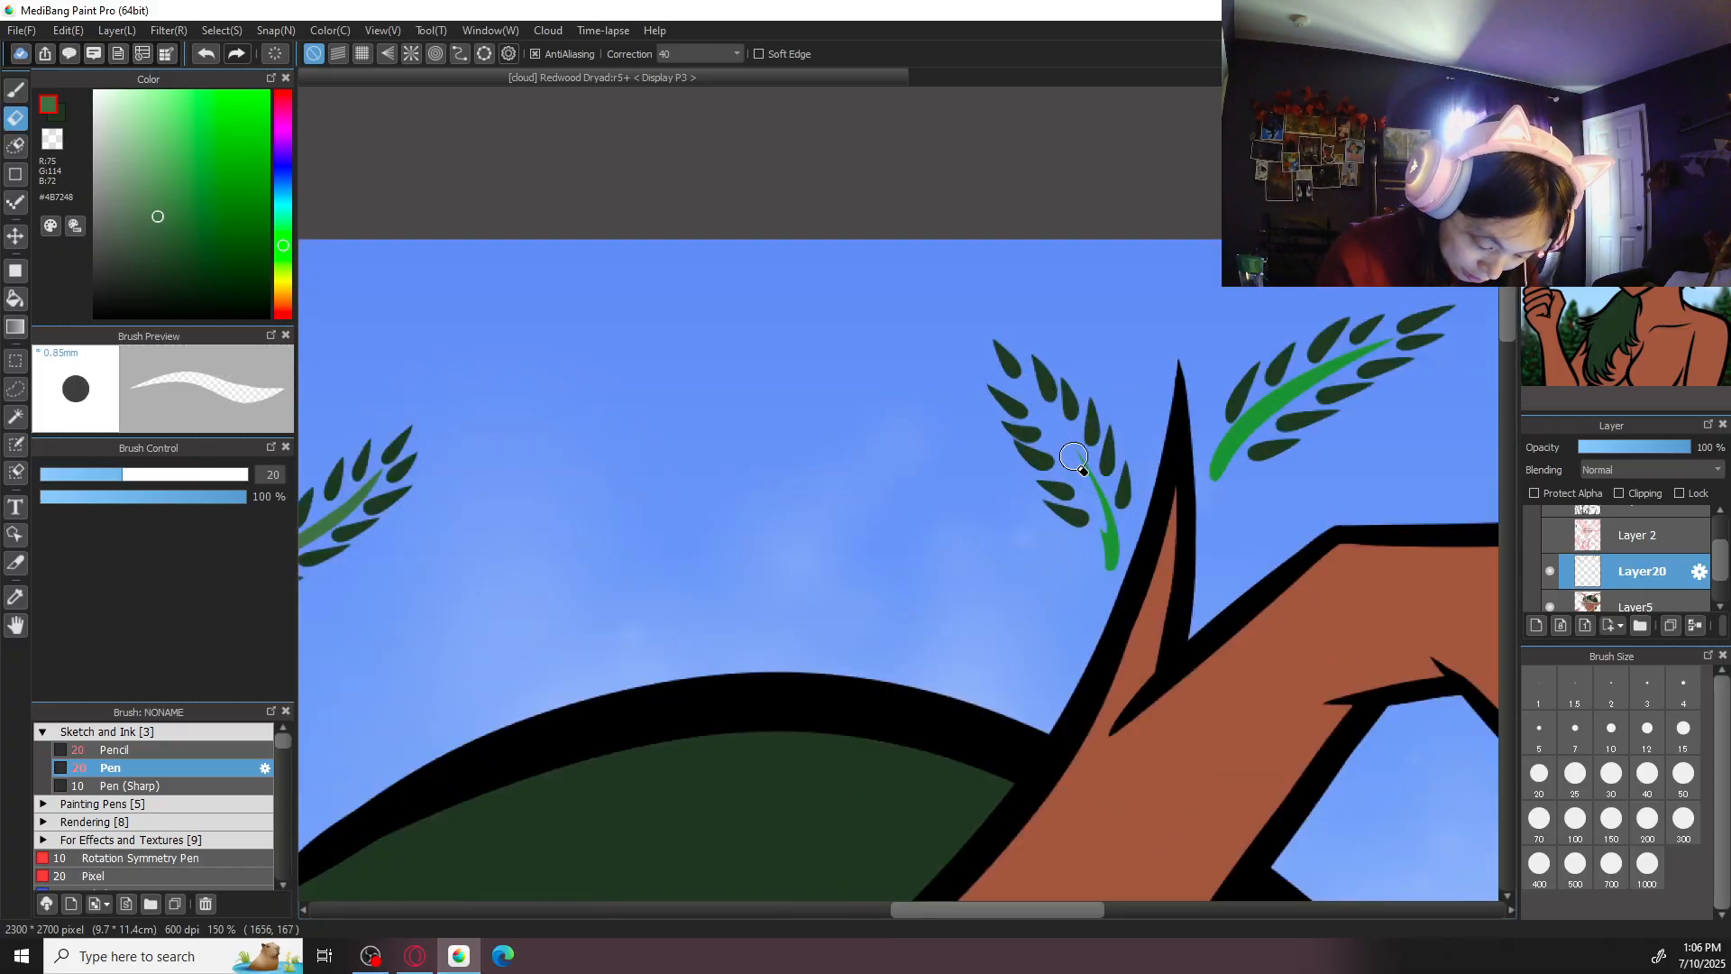
pyautogui.hotkey('ctrl', '+')
pyautogui.moveTo(1098, 371)
pyautogui.mouseDown()
pyautogui.moveTo(910, 454)
pyautogui.moveTo(1003, 642)
pyautogui.mouseUp()
# - Redraw the stem of the sprig left of the right antler's inner spike in muted green, retrying the stroke until it fits
pyautogui.press('b')
pyautogui.hotkey('ctrl', 'z')
pyautogui.moveTo(909, 451); pyautogui.dragTo(1024, 657)
pyautogui.hotkey('ctrl', 'z')
pyautogui.moveTo(906, 449)
pyautogui.mouseDown()
pyautogui.moveTo(1025, 663)
pyautogui.moveTo(1052, 665)
pyautogui.moveTo(1159, 265)
pyautogui.mouseUp()
# - Erase the bright green stem of the sprig on the right side of the right antler's inner spike
pyautogui.hotkey('ctrl', '-')
pyautogui.hotkey('ctrl', '-')
pyautogui.hotkey('ctrl', '-')
pyautogui.hotkey('ctrl', '-')
pyautogui.hotkey('ctrl', '-')
pyautogui.hotkey('ctrl', '-')
pyautogui.moveTo(1136, 583); pyautogui.dragTo(1110, 391)
pyautogui.hotkey('ctrl', '+')
pyautogui.hotkey('ctrl', '+')
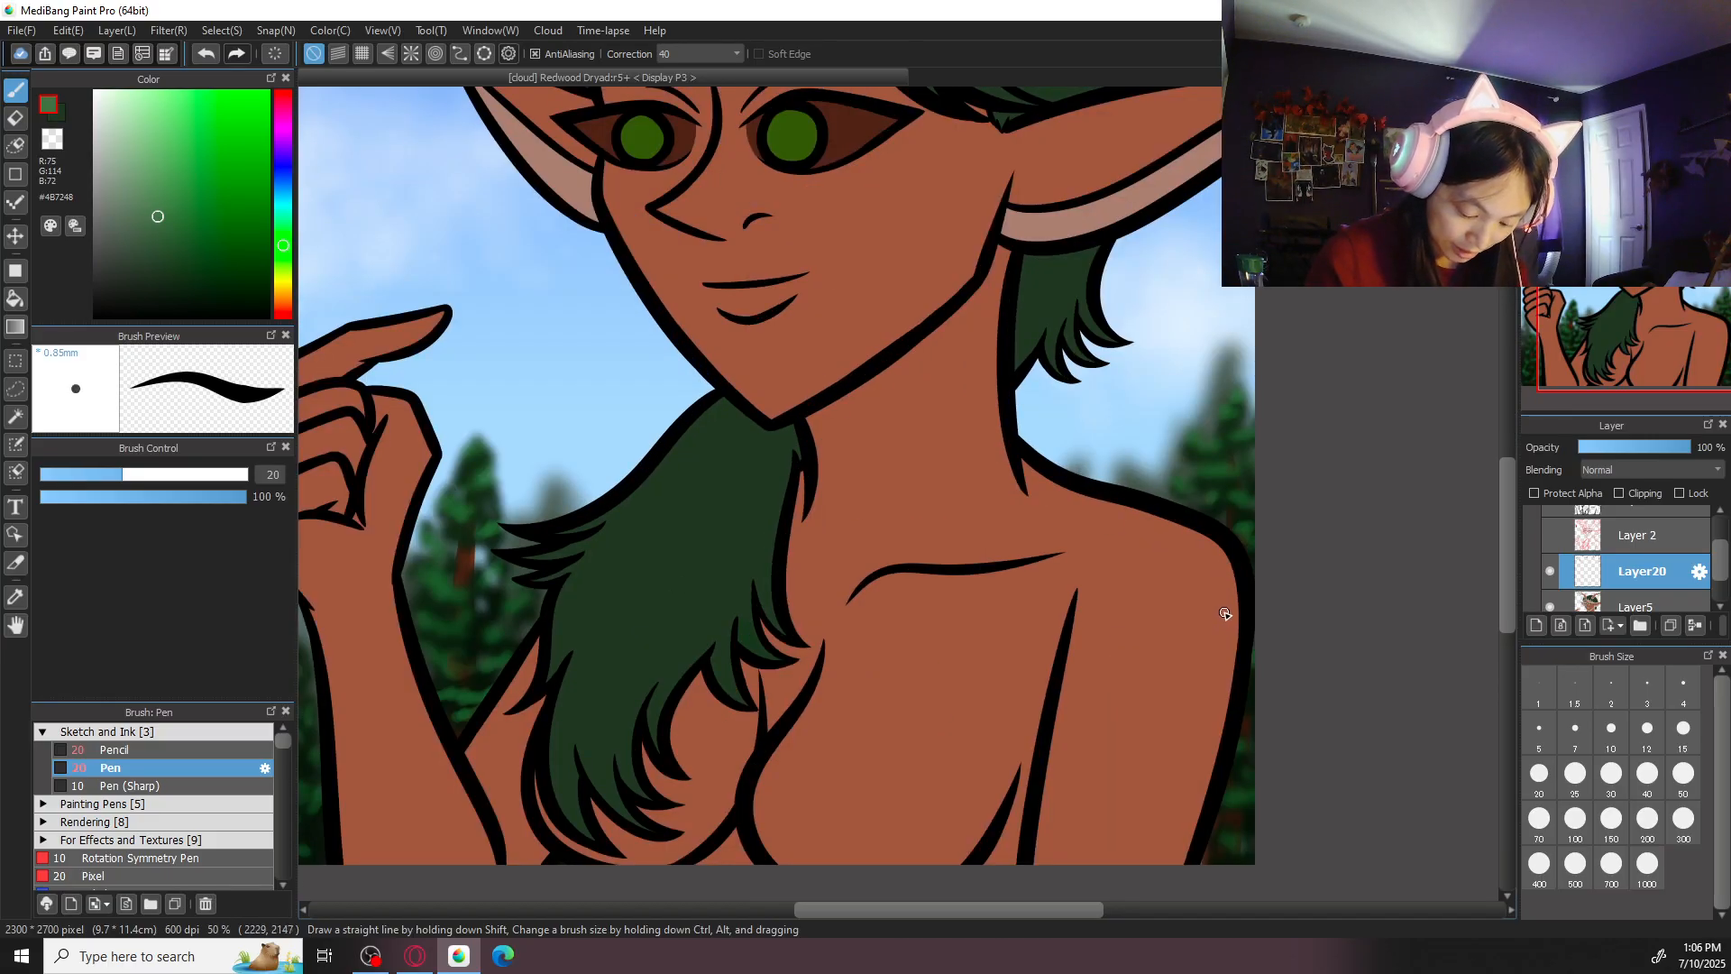
pyautogui.moveTo(1093, 371); pyautogui.dragTo(928, 830)
pyautogui.moveTo(1037, 428); pyautogui.dragTo(950, 749)
pyautogui.hotkey('ctrl', '+')
pyautogui.hotkey('ctrl', '+')
pyautogui.hotkey('ctrl', '+')
pyautogui.moveTo(705, 538); pyautogui.dragTo(1024, 555)
pyautogui.hotkey('ctrl', '+')
pyautogui.press('e')
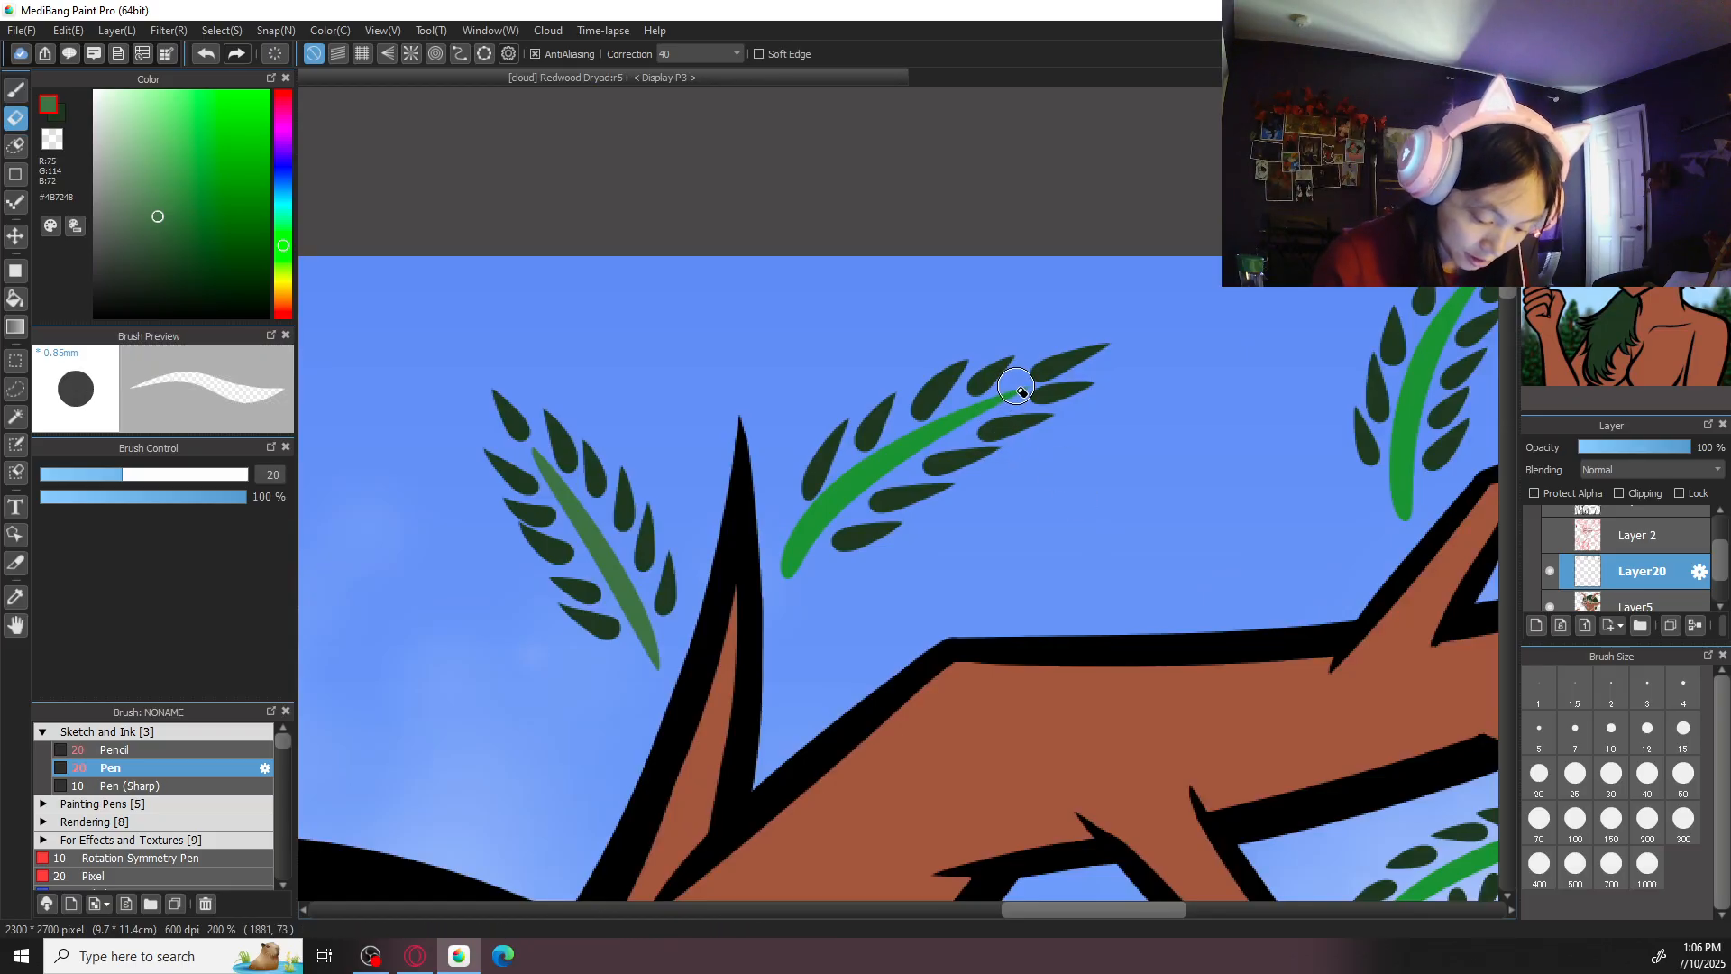
pyautogui.moveTo(1015, 384); pyautogui.dragTo(898, 473)
pyautogui.moveTo(980, 409)
pyautogui.mouseDown()
pyautogui.moveTo(849, 501)
pyautogui.moveTo(914, 432)
pyautogui.moveTo(839, 507)
pyautogui.moveTo(863, 466)
pyautogui.moveTo(829, 501)
pyautogui.moveTo(840, 483)
pyautogui.moveTo(787, 554)
pyautogui.mouseUp()
pyautogui.hotkey('ctrl', 'z')
pyautogui.hotkey('ctrl', 'z')
pyautogui.moveTo(843, 485); pyautogui.dragTo(790, 570)
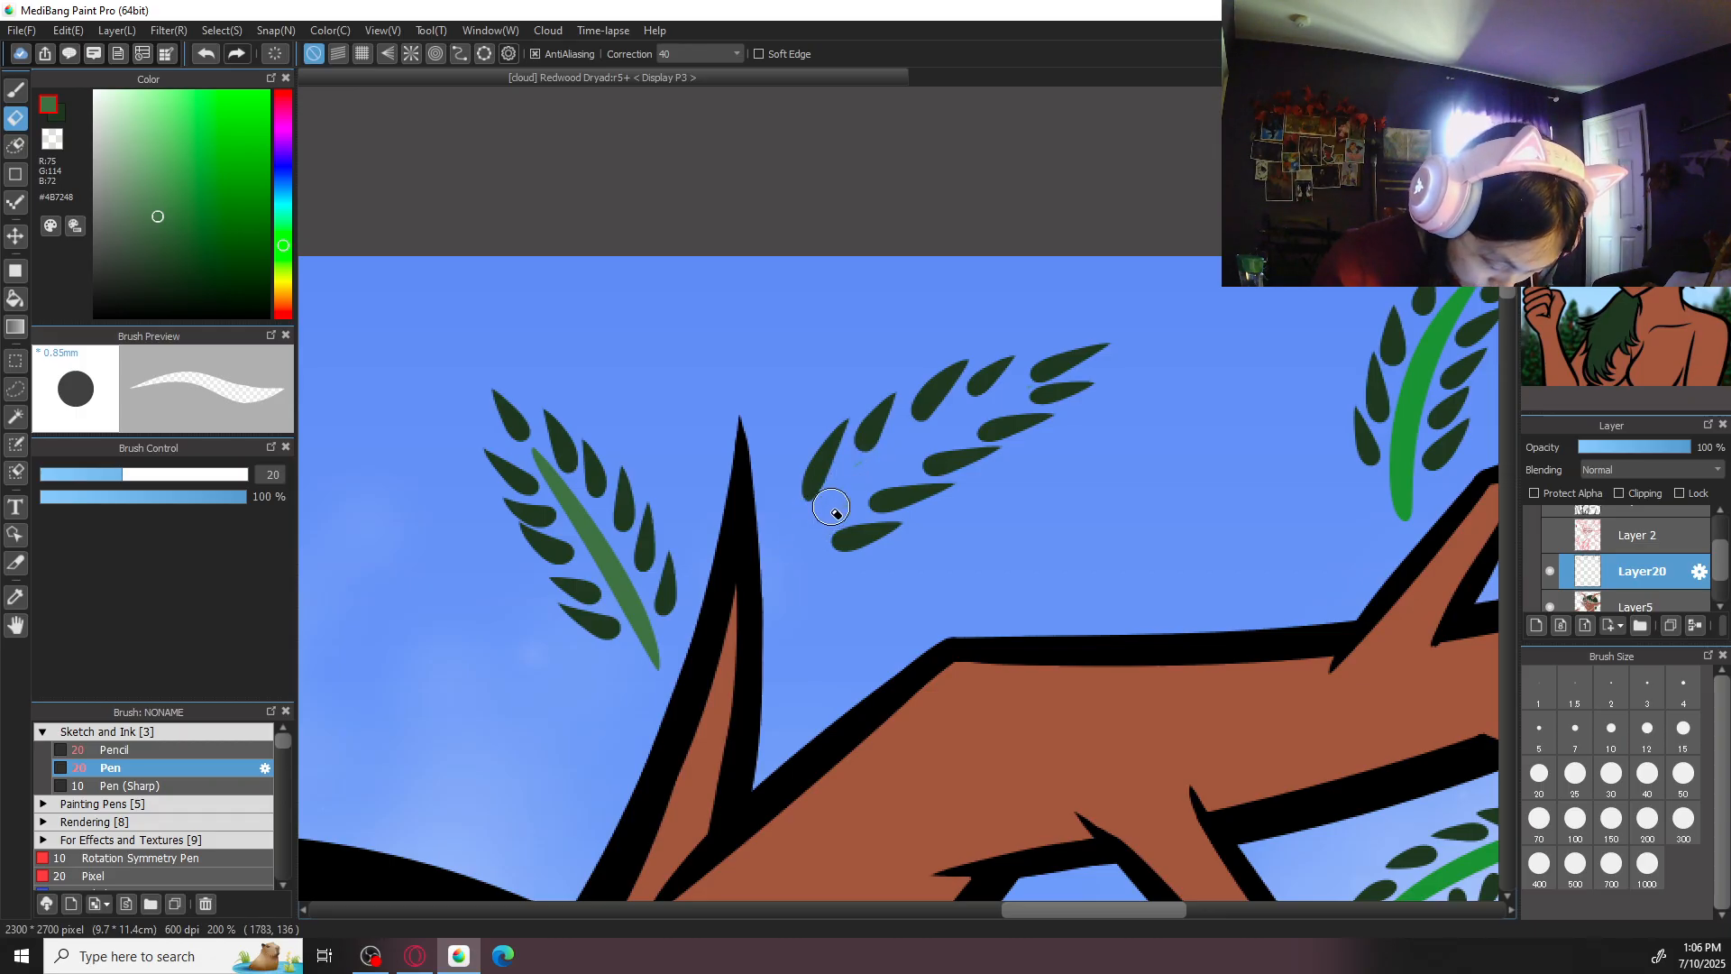
# - Redraw the stem of the sprig right of the inner spike in muted green, retrying the stroke until it follows the leaves
pyautogui.press('b')
pyautogui.moveTo(1033, 383)
pyautogui.mouseDown()
pyautogui.moveTo(838, 507)
pyautogui.moveTo(1025, 383)
pyautogui.mouseUp()
pyautogui.hotkey('ctrl', 'z')
pyautogui.hotkey('ctrl', 'z')
pyautogui.moveTo(796, 547); pyautogui.dragTo(1018, 395)
pyautogui.hotkey('ctrl', 'z')
pyautogui.moveTo(792, 551)
pyautogui.mouseDown()
pyautogui.moveTo(1035, 380)
pyautogui.moveTo(917, 440)
pyautogui.mouseUp()
pyautogui.hotkey('ctrl', 'z')
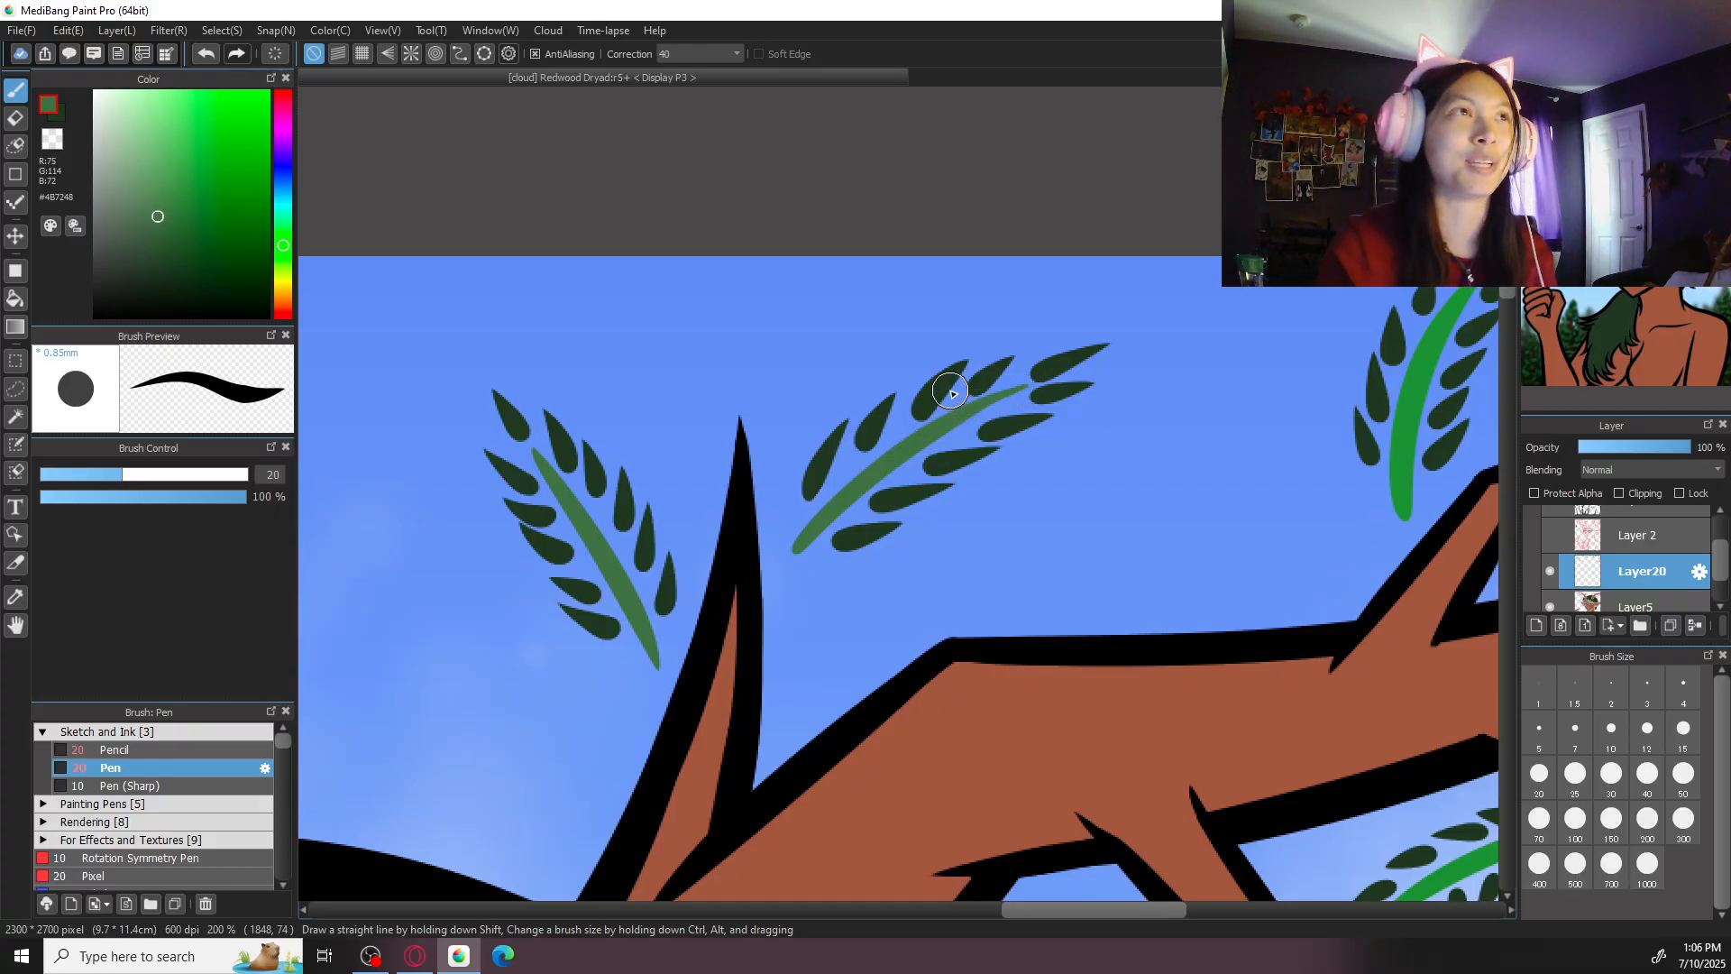
# - Erase the bright green stem of the sprig above the right antler's upper outer branch, at the top of the canvas
pyautogui.moveTo(1242, 668)
pyautogui.mouseDown()
pyautogui.moveTo(1090, 650)
pyautogui.moveTo(887, 699)
pyautogui.mouseUp()
pyautogui.press('e')
pyautogui.moveTo(1126, 300)
pyautogui.mouseDown()
pyautogui.moveTo(1065, 387)
pyautogui.moveTo(1108, 337)
pyautogui.moveTo(1059, 415)
pyautogui.moveTo(1063, 389)
pyautogui.moveTo(1034, 492)
pyautogui.moveTo(1054, 437)
pyautogui.moveTo(1038, 561)
pyautogui.moveTo(1097, 359)
pyautogui.mouseUp()
# - Redraw the stem of the sprig above the right antler's upper outer branch in muted green, retrying the curve
pyautogui.press('b')
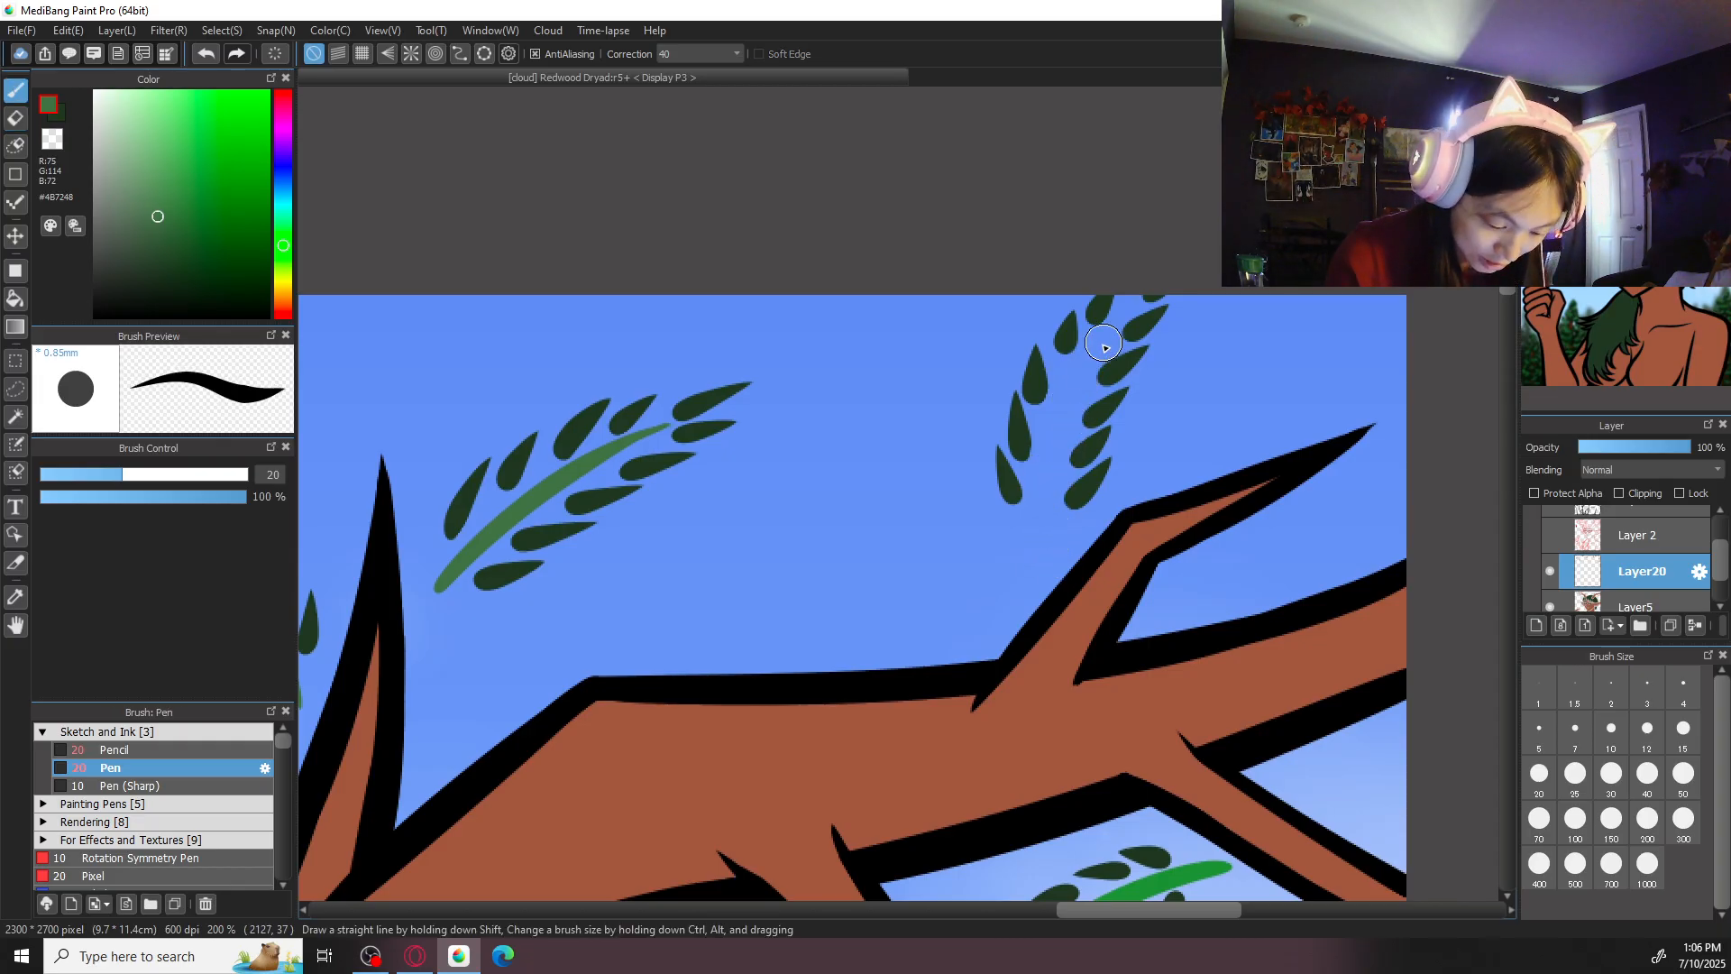
pyautogui.moveTo(1077, 380); pyautogui.dragTo(1123, 304)
pyautogui.moveTo(1046, 462); pyautogui.dragTo(1043, 575)
pyautogui.hotkey('ctrl', 'z')
pyautogui.moveTo(1123, 304)
pyautogui.mouseDown()
pyautogui.moveTo(1071, 406)
pyautogui.moveTo(1037, 575)
pyautogui.moveTo(1119, 318)
pyautogui.moveTo(1033, 568)
pyautogui.mouseUp()
pyautogui.hotkey('ctrl', 'z')
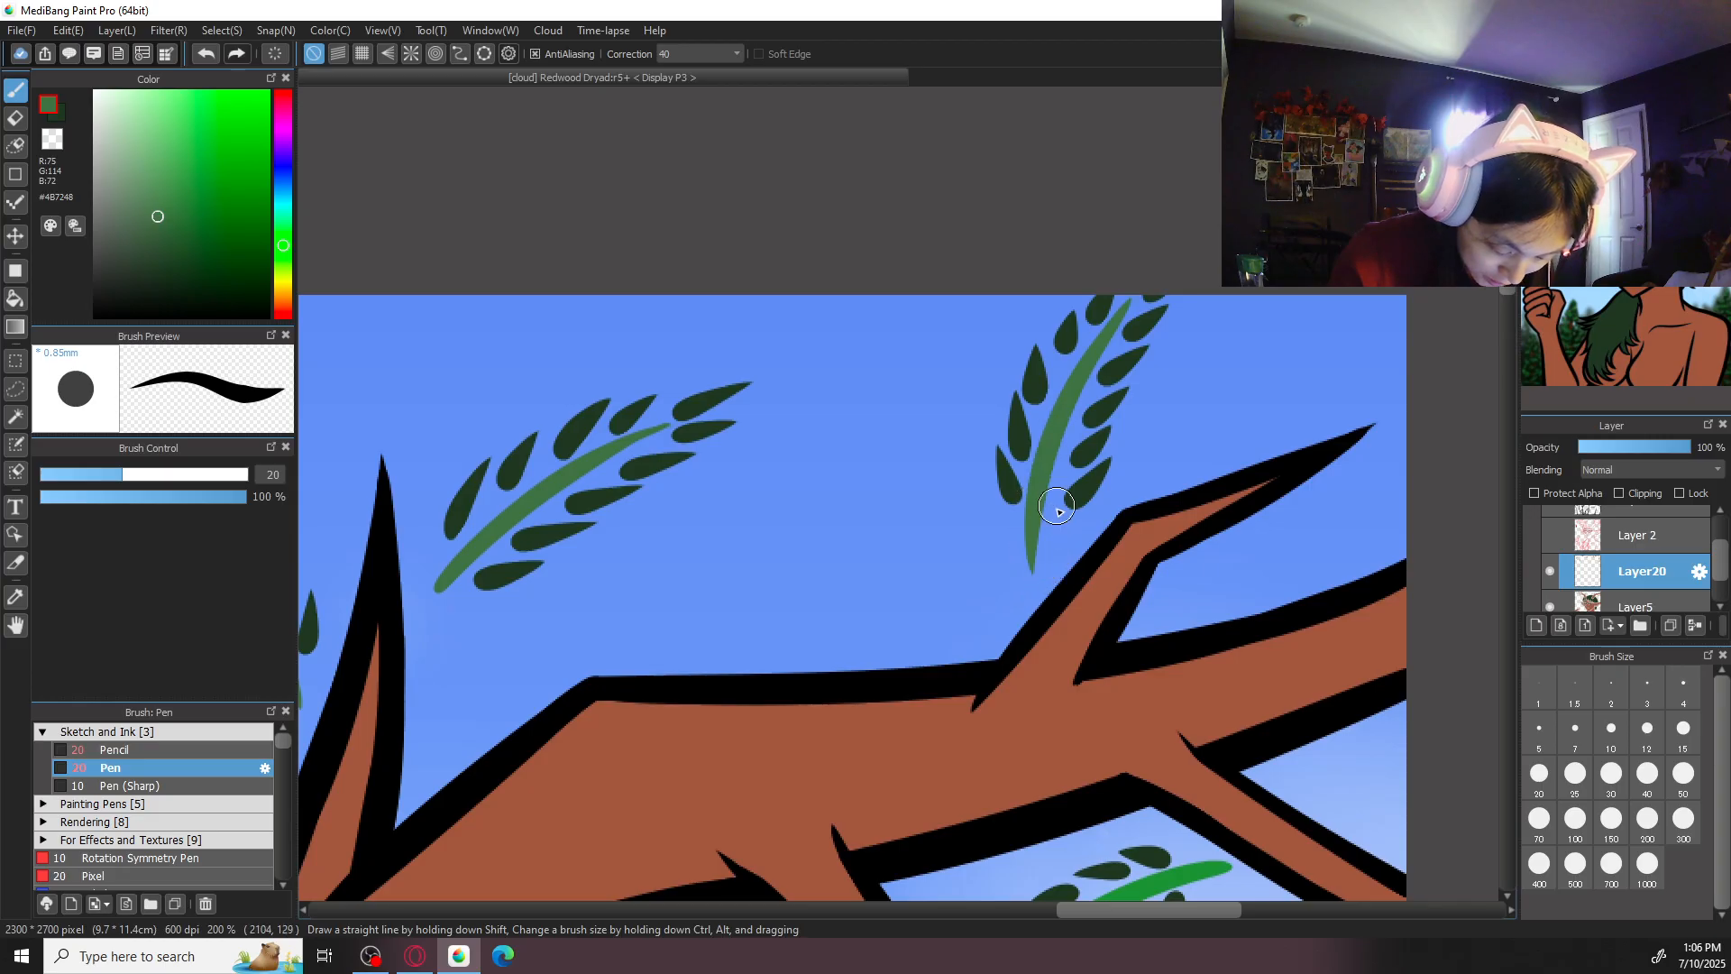
# - Erase the bright green stem of the sprig between the right antler's two lower branches
pyautogui.scroll(-1, 1060, 528)
pyautogui.scroll(-2, 1061, 528)
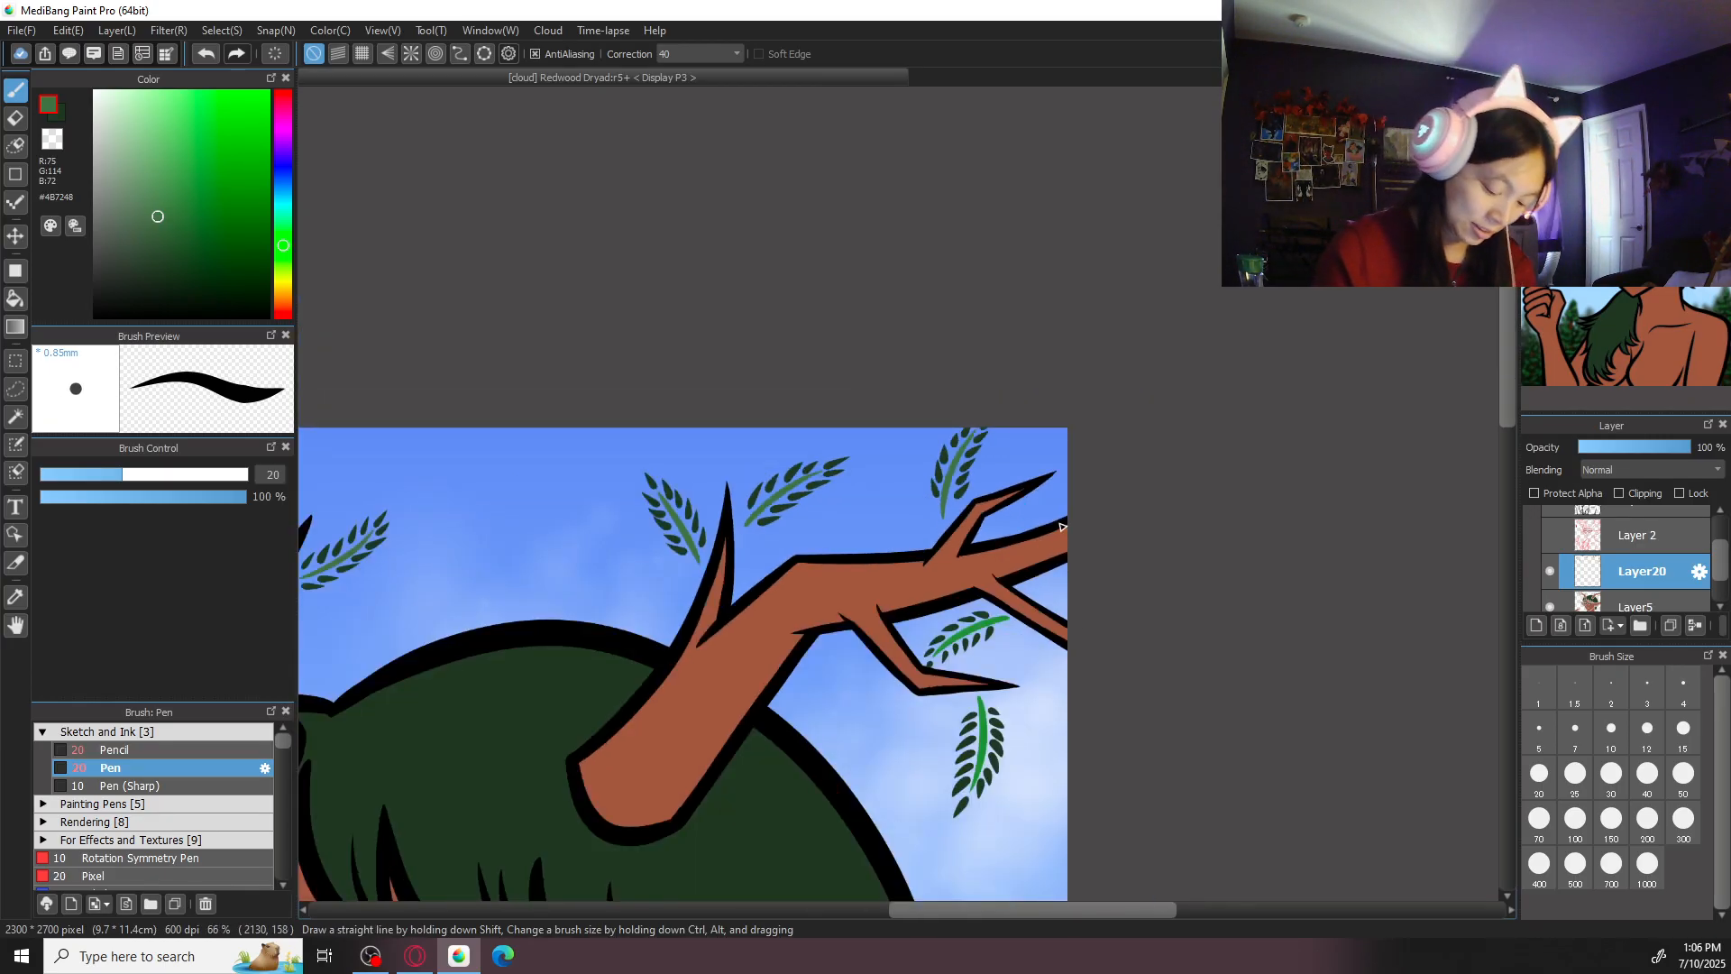
pyautogui.scroll(3, 1061, 527)
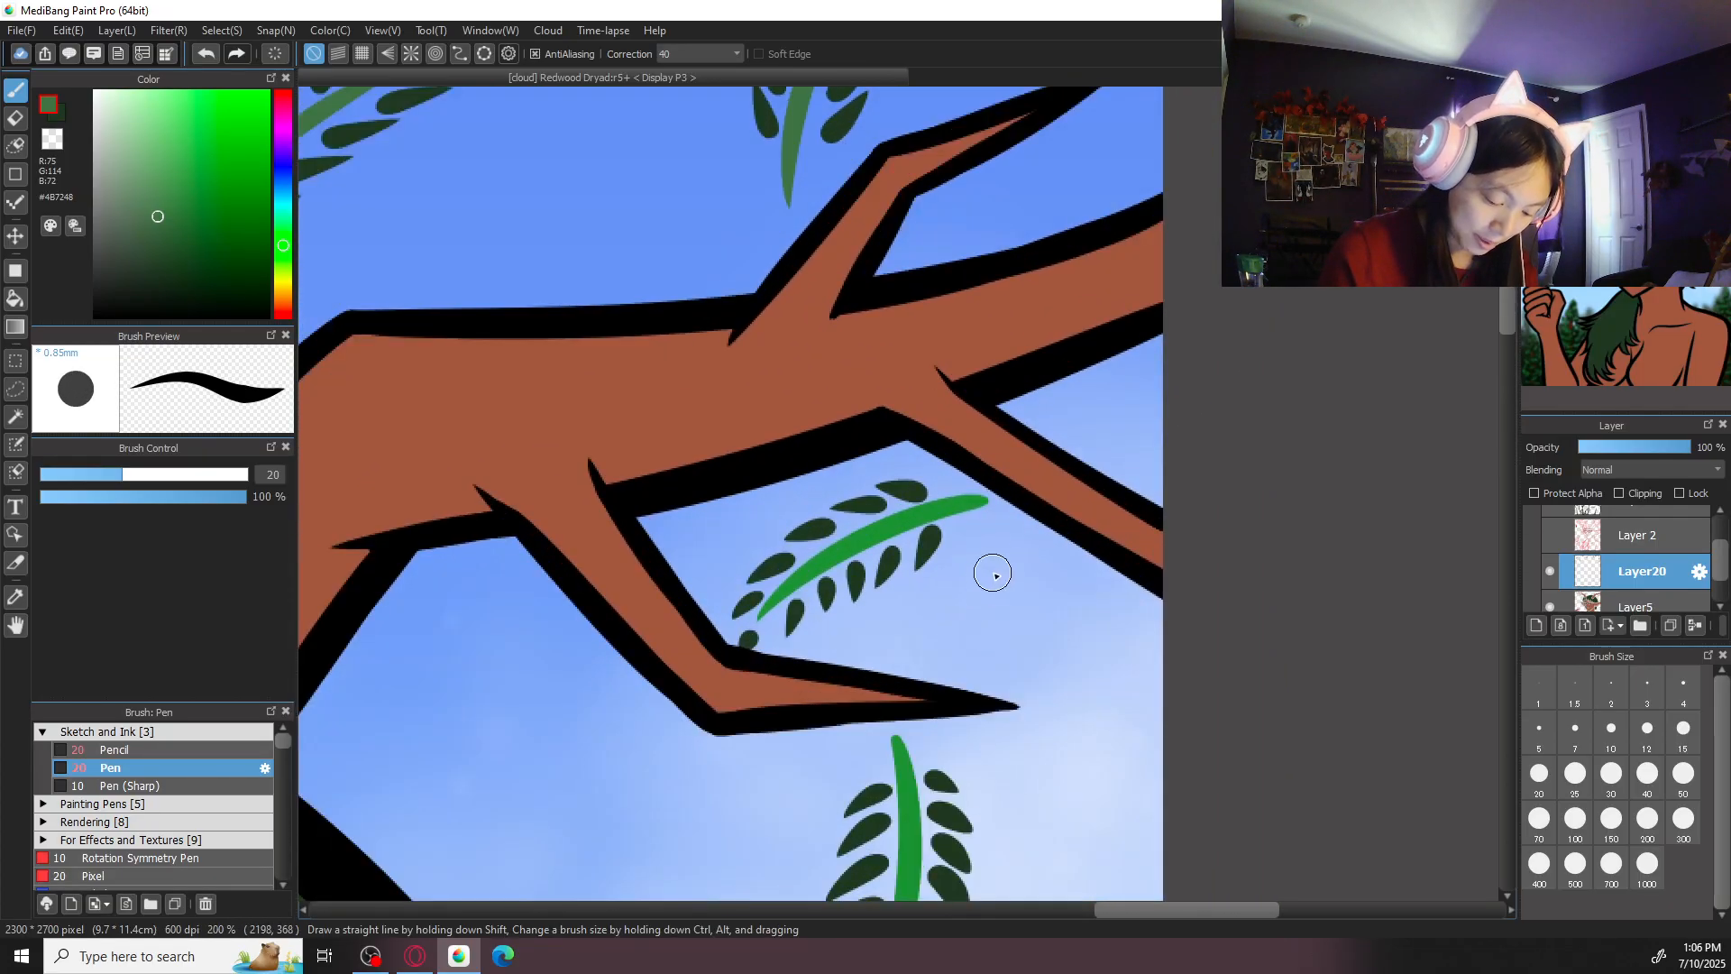
pyautogui.hotkey('ctrl', '+')
pyautogui.press('e')
pyautogui.moveTo(683, 679); pyautogui.dragTo(763, 585)
pyautogui.moveTo(724, 646)
pyautogui.mouseDown()
pyautogui.moveTo(762, 605)
pyautogui.moveTo(1036, 495)
pyautogui.moveTo(857, 553)
pyautogui.moveTo(785, 599)
pyautogui.mouseUp()
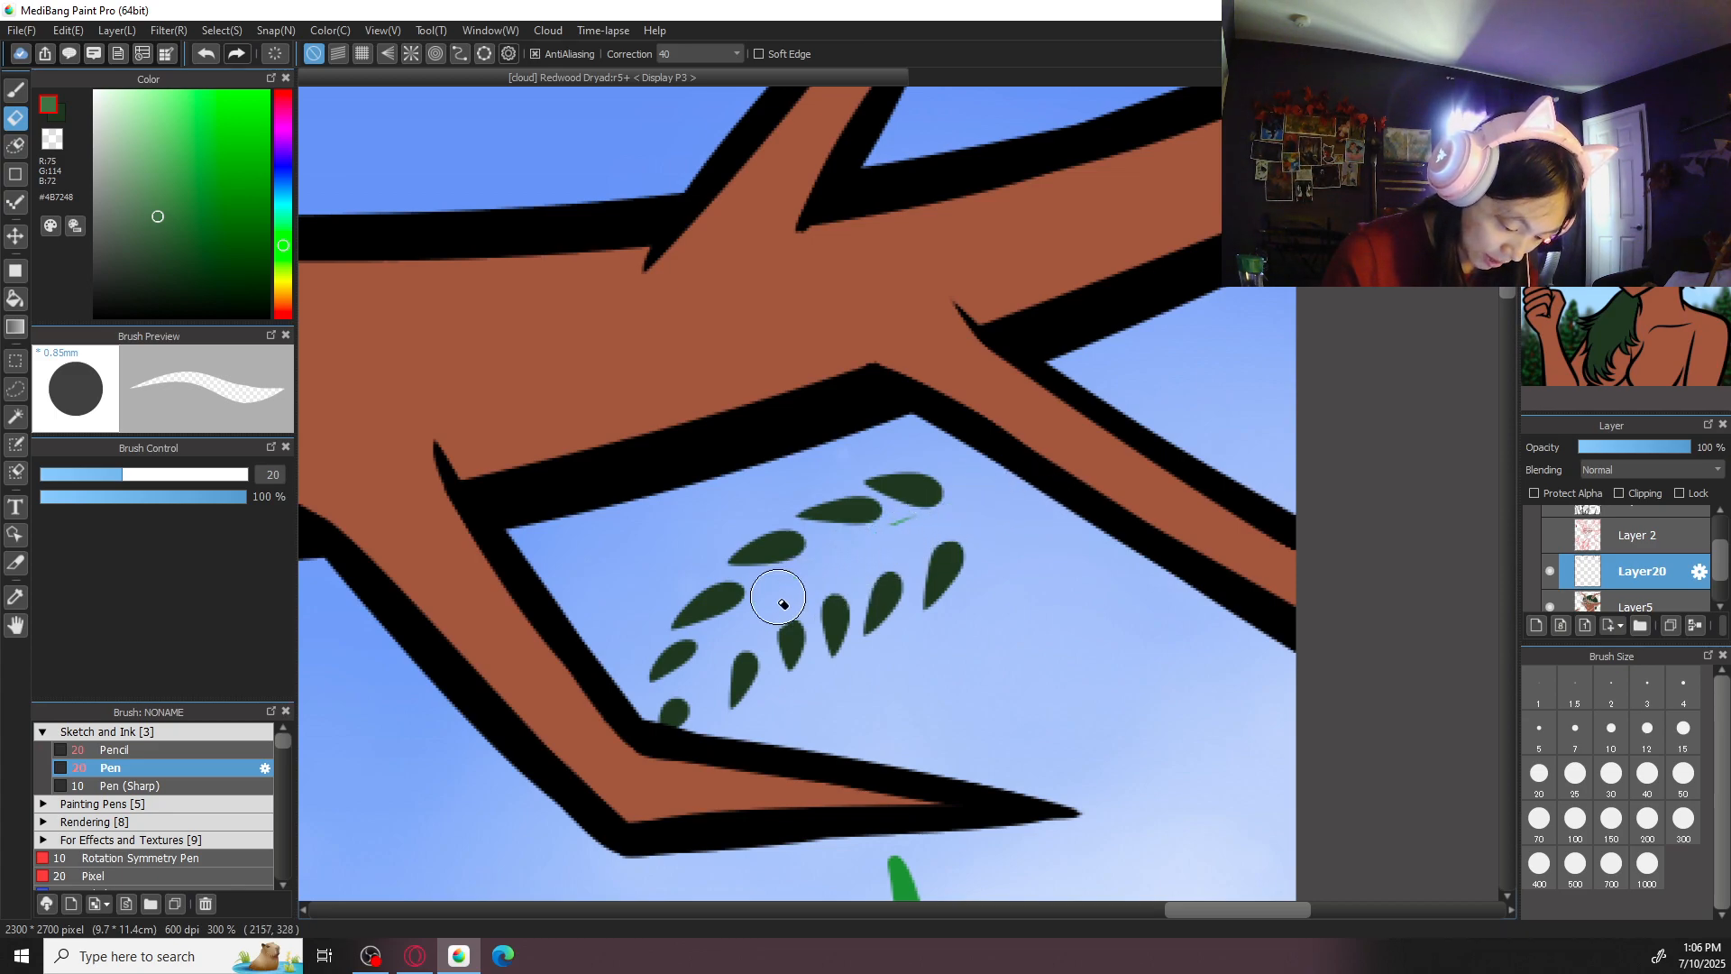
# - Rotate the canvas and redraw the stem of the sprig between the right antler's lower branches in muted green
pyautogui.moveTo(1019, 493); pyautogui.dragTo(732, 645)
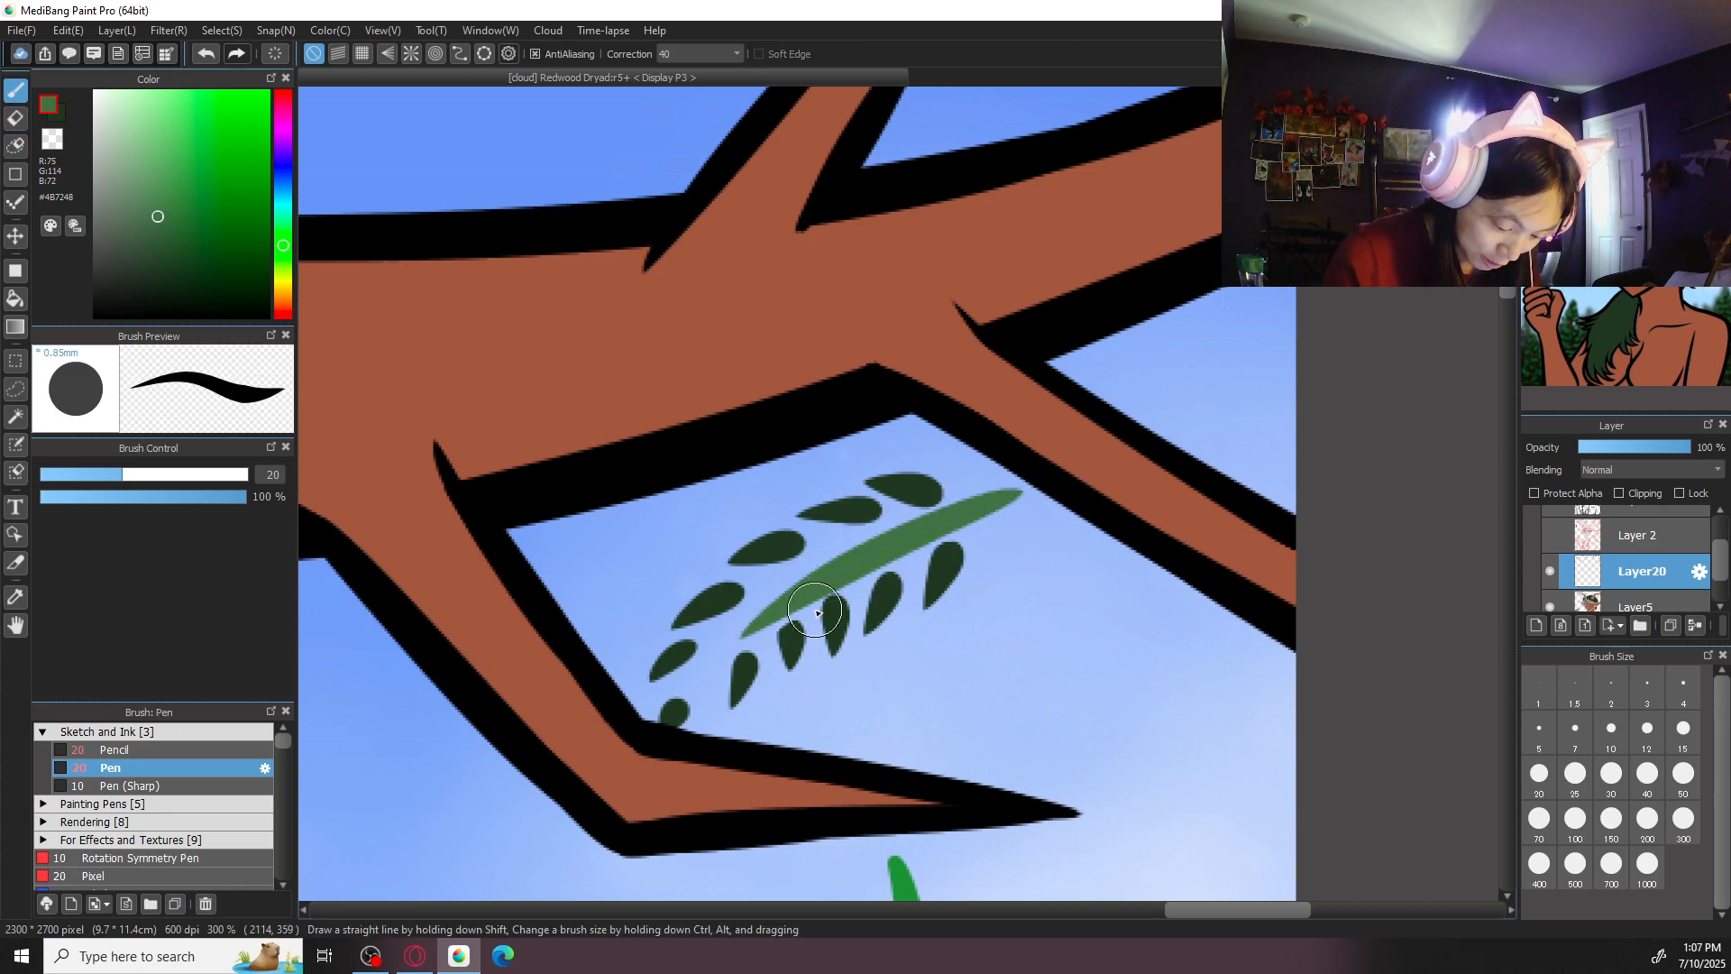
pyautogui.hotkey('ctrl', 'z')
pyautogui.moveTo(1003, 498); pyautogui.dragTo(733, 647)
pyautogui.hotkey('ctrl', 'z')
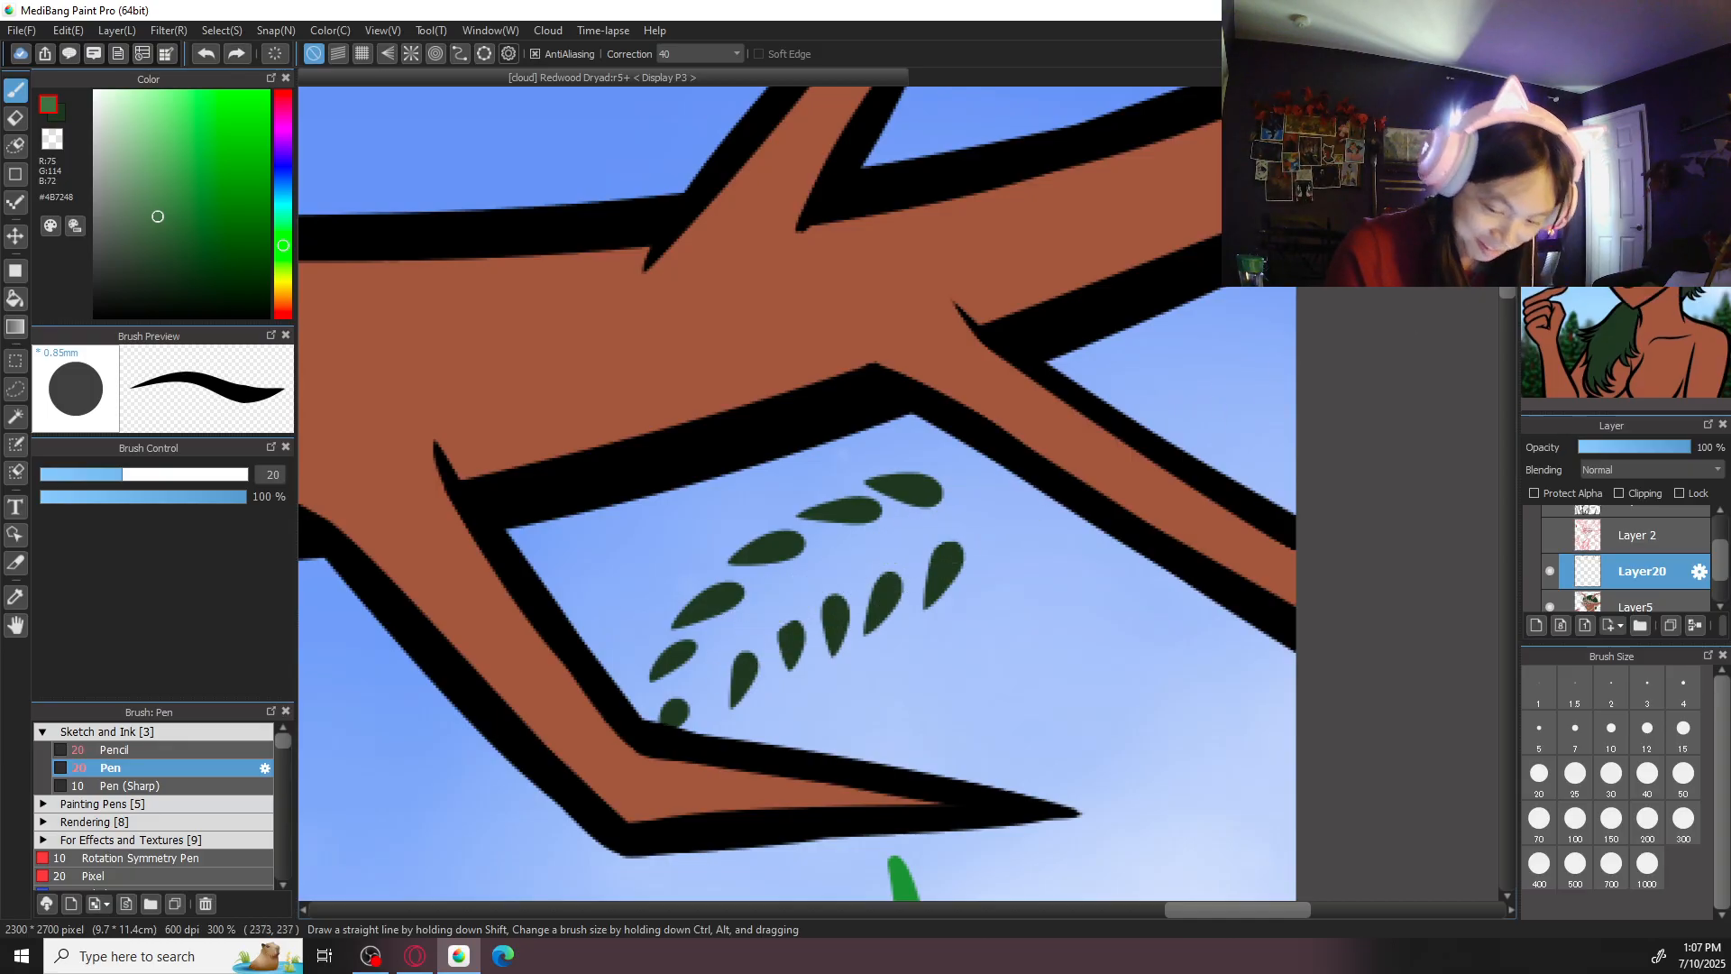
pyautogui.click(1615, 101)
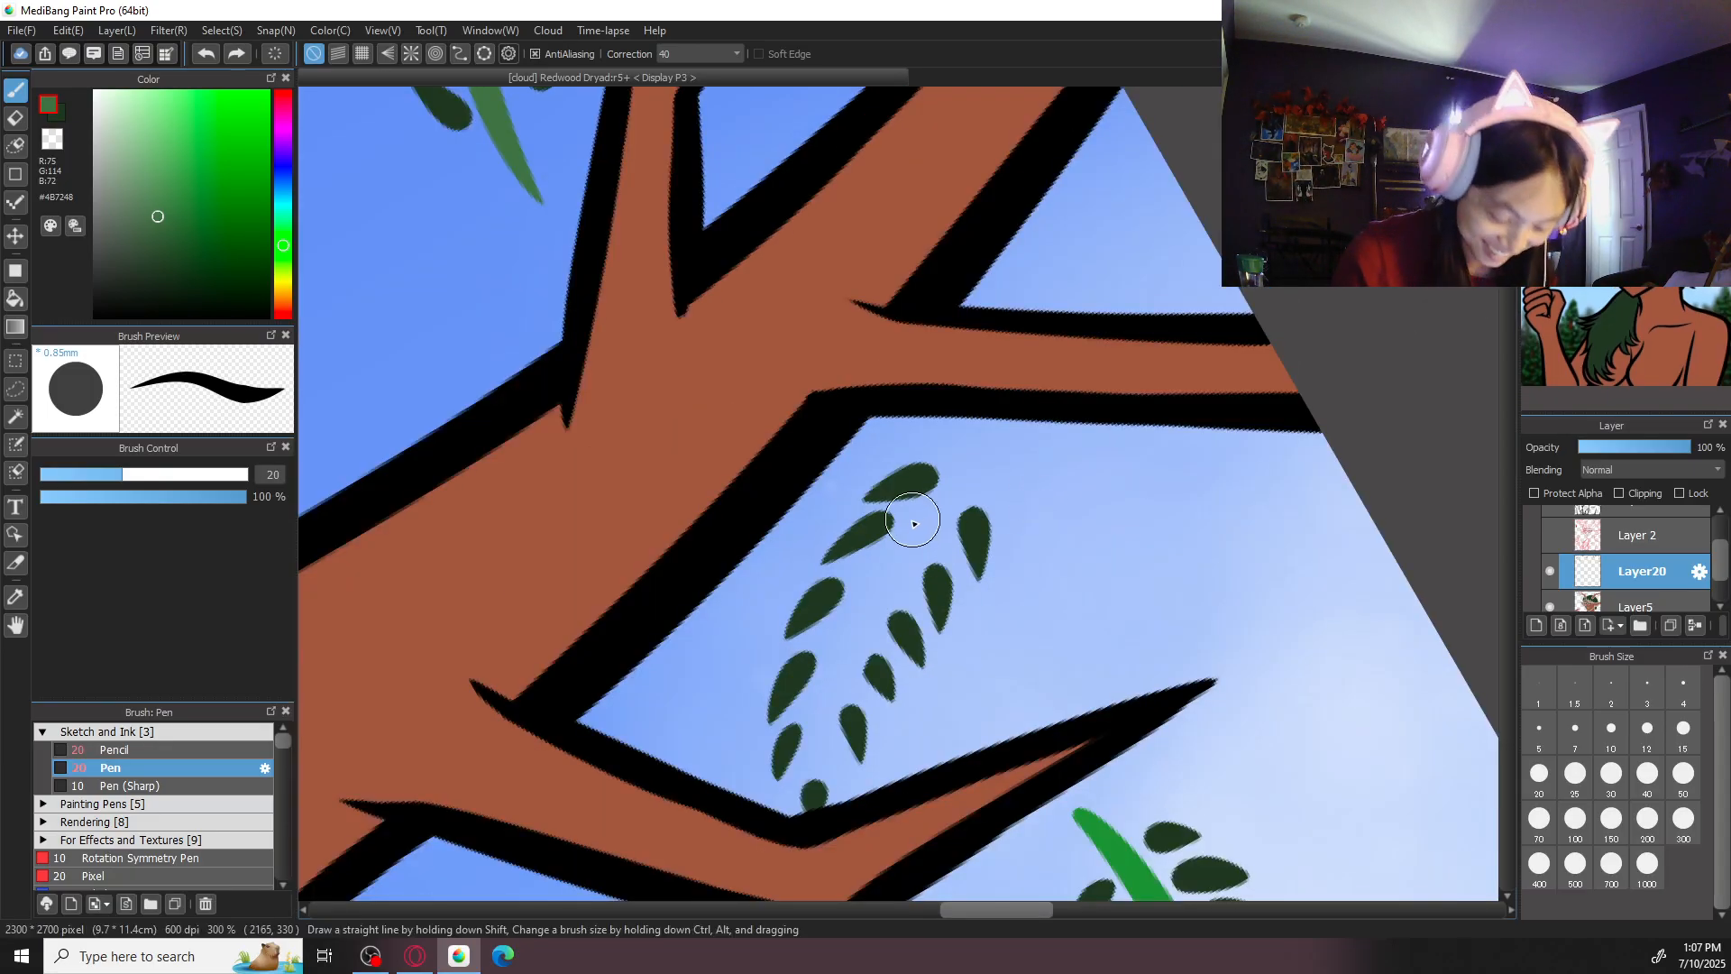
pyautogui.moveTo(997, 418)
pyautogui.mouseDown()
pyautogui.moveTo(838, 691)
pyautogui.moveTo(853, 630)
pyautogui.moveTo(814, 764)
pyautogui.mouseUp()
pyautogui.hotkey('ctrl', 'z')
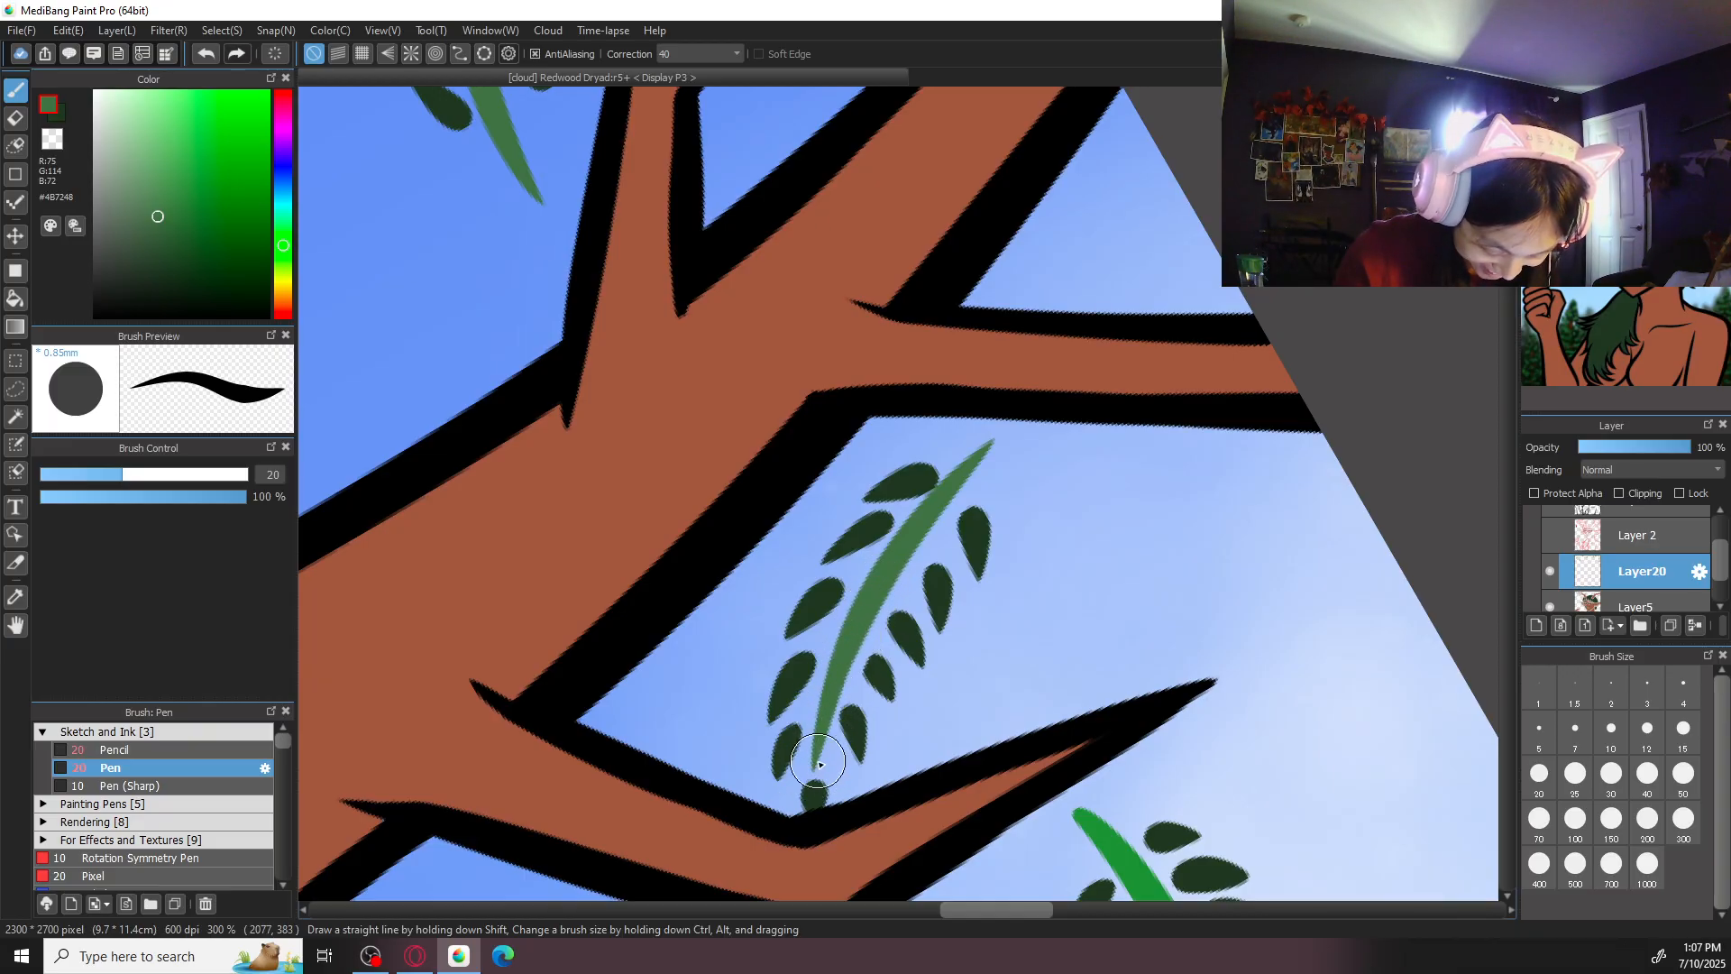
pyautogui.hotkey('ctrl', '-')
pyautogui.hotkey('ctrl', '-')
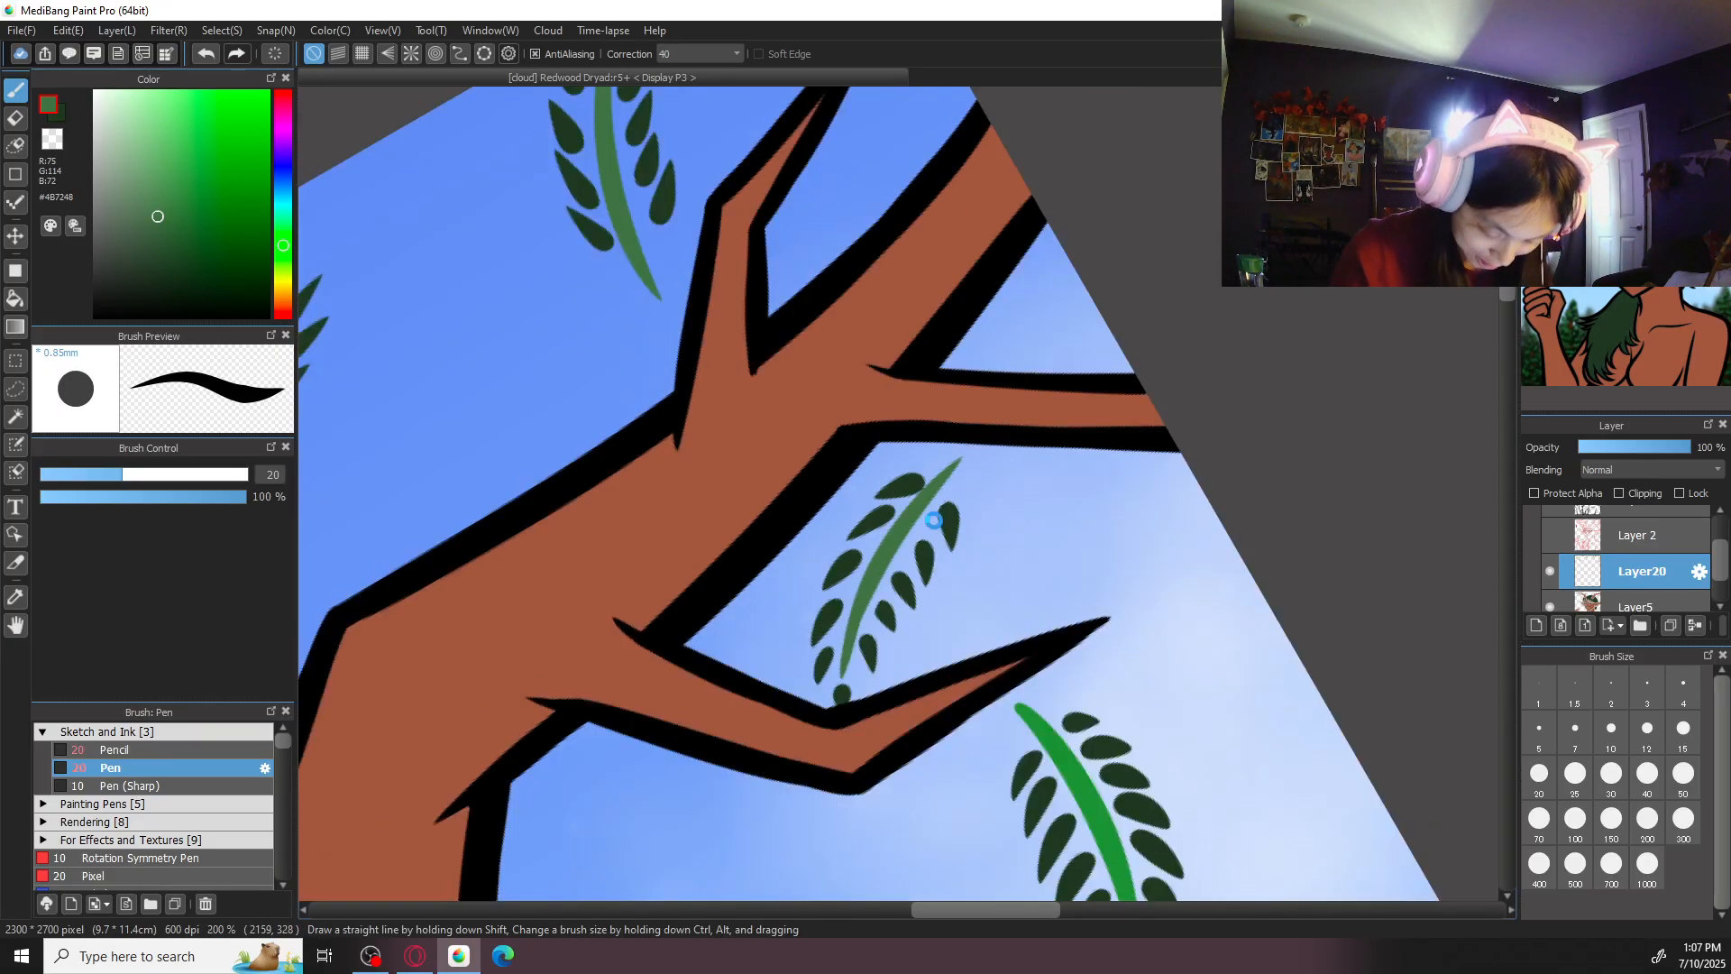
# - Erase the bright green stem of the sprig hanging below the right antler's lowest branch, including the leftover line between the leaves
pyautogui.moveTo(1100, 638); pyautogui.dragTo(962, 491)
pyautogui.press('Right')
pyautogui.press('Right')
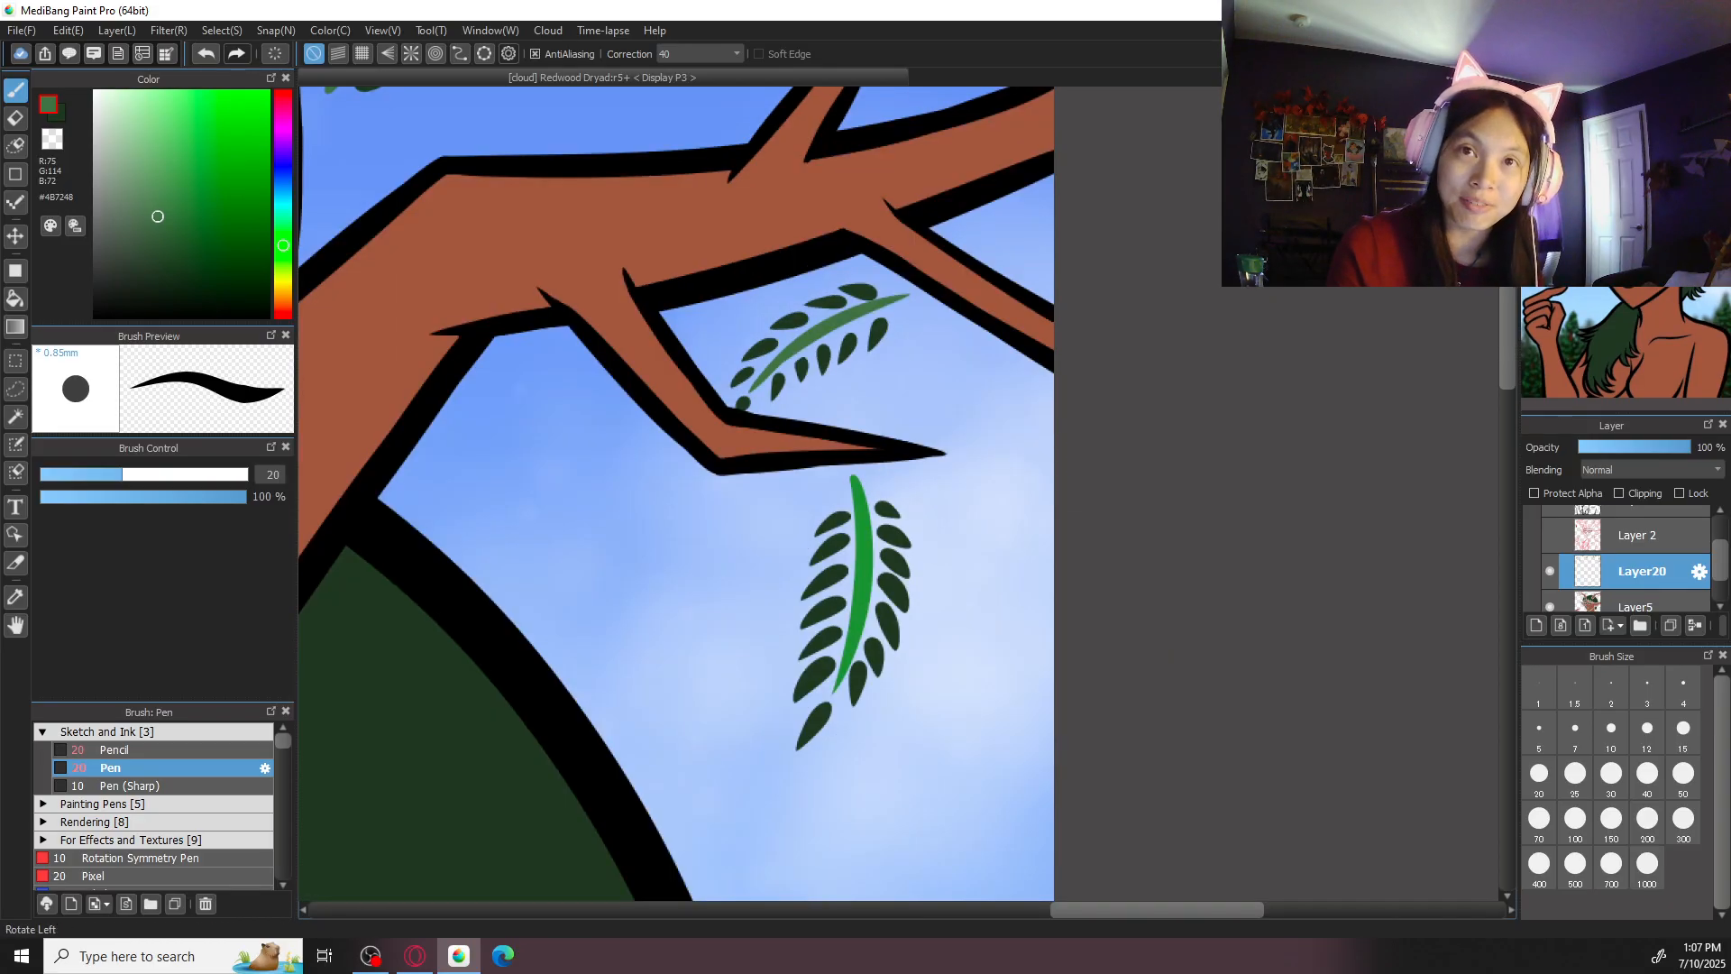
pyautogui.press('Left')
pyautogui.press('Left')
pyautogui.hotkey('ctrl', '+')
pyautogui.moveTo(985, 541); pyautogui.dragTo(972, 493)
pyautogui.press('e')
pyautogui.moveTo(818, 461); pyautogui.dragTo(872, 544)
pyautogui.hotkey('ctrl', 'z')
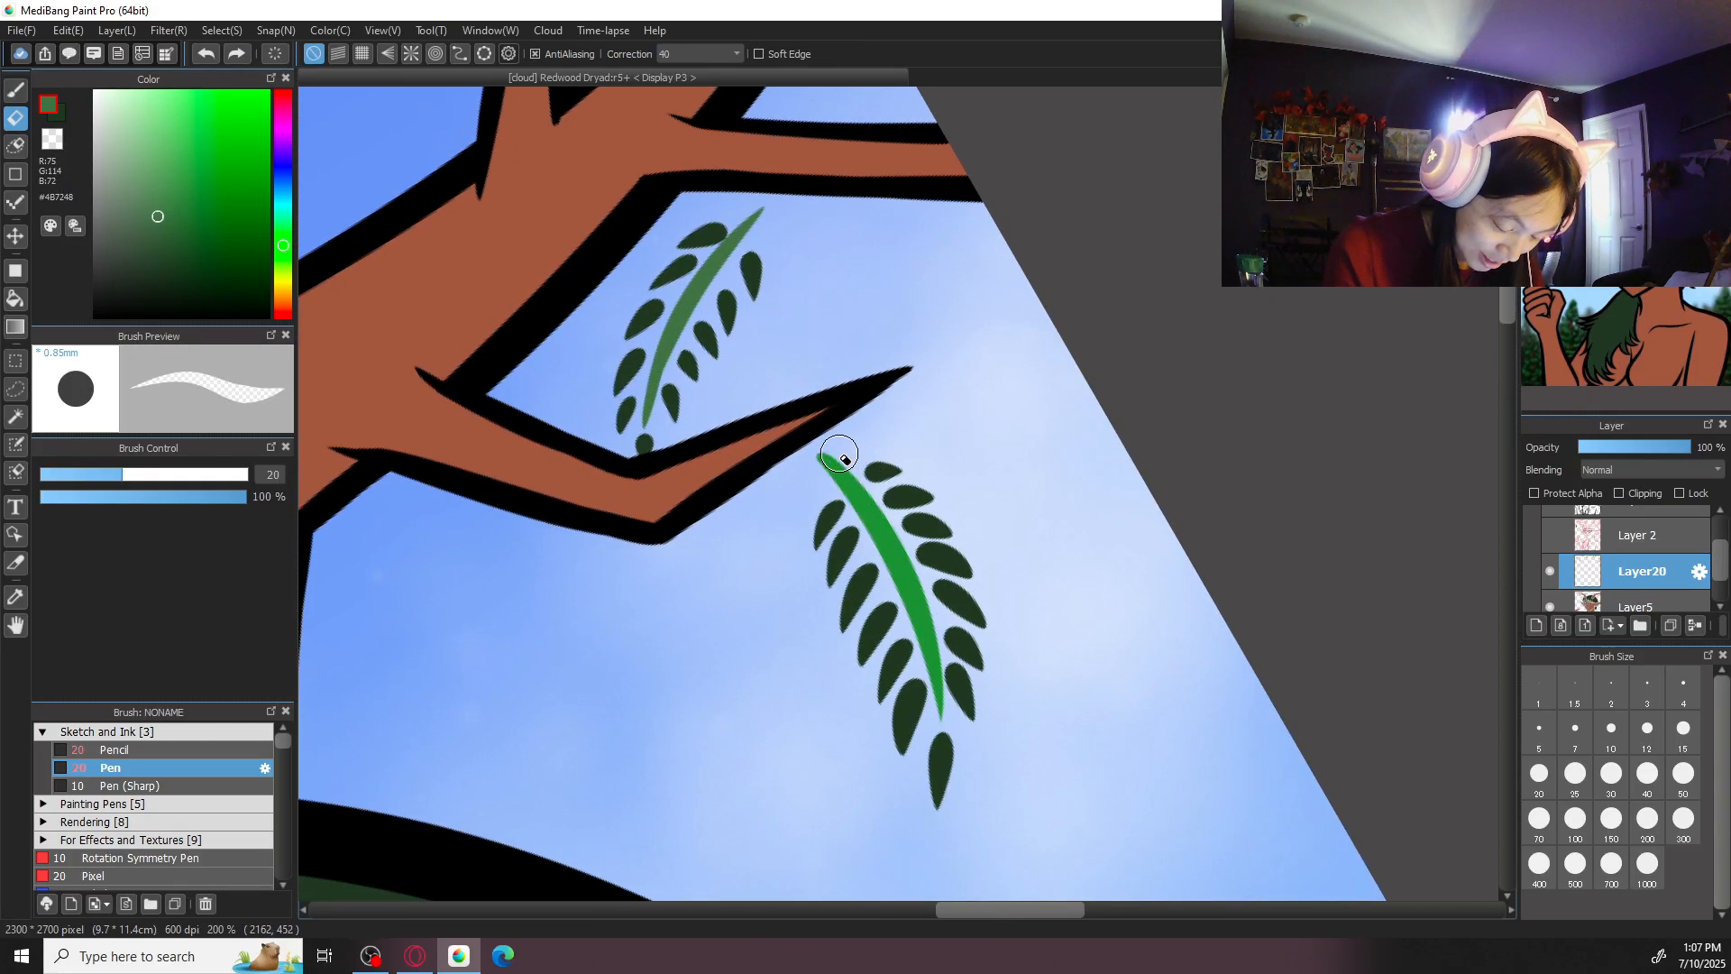
pyautogui.hotkey('ctrl', '+')
pyautogui.moveTo(792, 443); pyautogui.dragTo(889, 582)
pyautogui.hotkey('ctrl', 'z')
pyautogui.moveTo(781, 437)
pyautogui.mouseDown()
pyautogui.moveTo(868, 545)
pyautogui.moveTo(882, 603)
pyautogui.mouseUp()
pyautogui.moveTo(862, 510)
pyautogui.mouseDown()
pyautogui.moveTo(932, 691)
pyautogui.moveTo(910, 588)
pyautogui.moveTo(953, 774)
pyautogui.moveTo(939, 645)
pyautogui.moveTo(966, 820)
pyautogui.mouseUp()
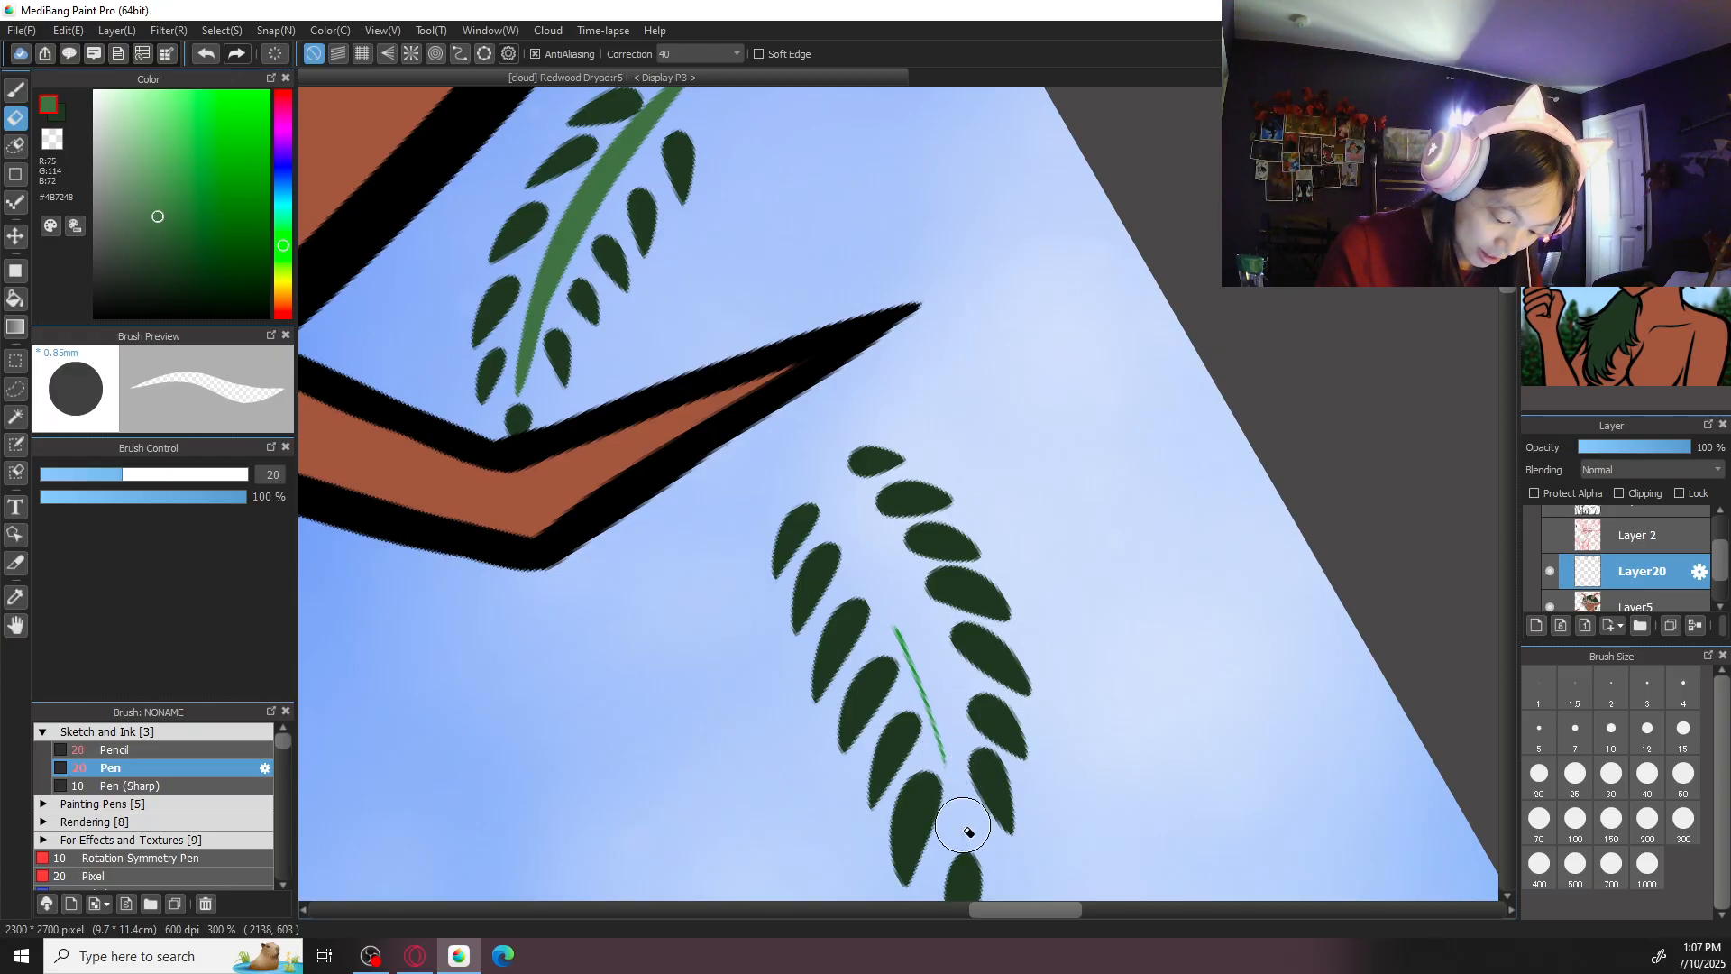
pyautogui.moveTo(912, 631); pyautogui.dragTo(929, 692)
pyautogui.press('b')
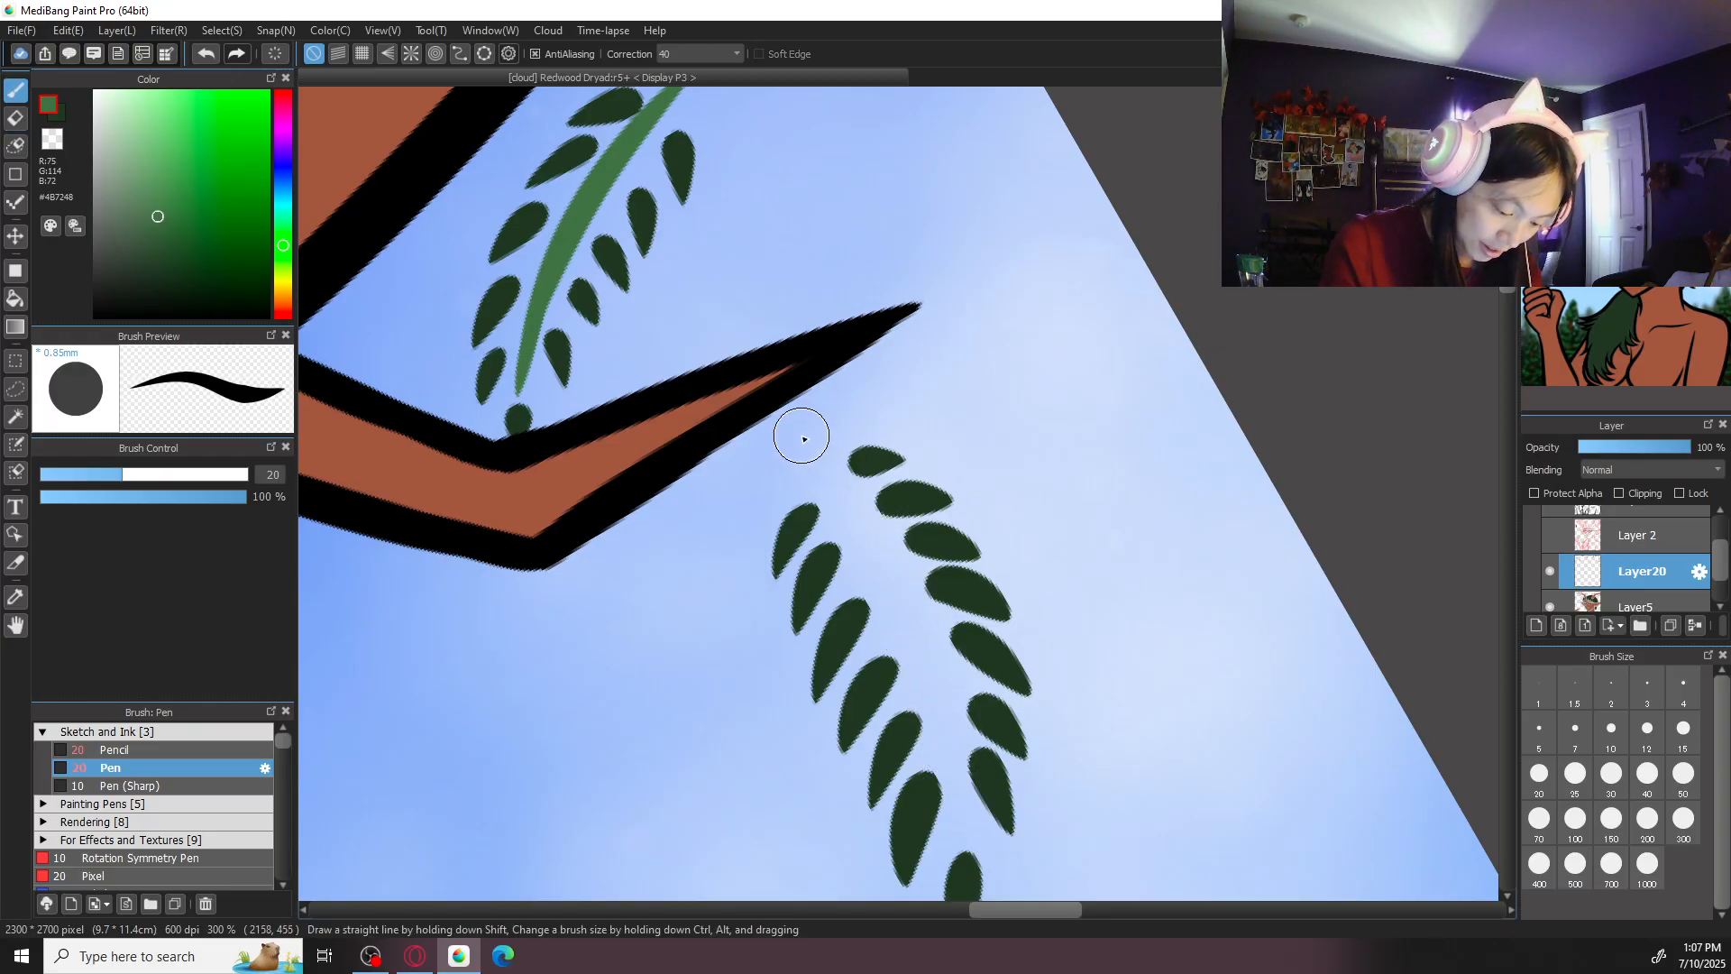
# - Redraw the stem of the sprig below the right antler's lowest branch in muted green, extending it toward the tip leaf
pyautogui.moveTo(802, 438); pyautogui.dragTo(948, 778)
pyautogui.hotkey('ctrl', 'z')
pyautogui.moveTo(802, 439)
pyautogui.mouseDown()
pyautogui.moveTo(876, 556)
pyautogui.moveTo(951, 774)
pyautogui.mouseUp()
pyautogui.hotkey('ctrl', 'z')
pyautogui.moveTo(929, 675); pyautogui.dragTo(965, 844)
pyautogui.hotkey('ctrl', 'z')
pyautogui.moveTo(941, 730); pyautogui.dragTo(963, 832)
pyautogui.hotkey('ctrl', 'z')
pyautogui.moveTo(928, 677); pyautogui.dragTo(962, 835)
# - Fit the upright canvas to the window and save the Redwood Dryad illustration
pyautogui.scroll(-6, 959, 817)
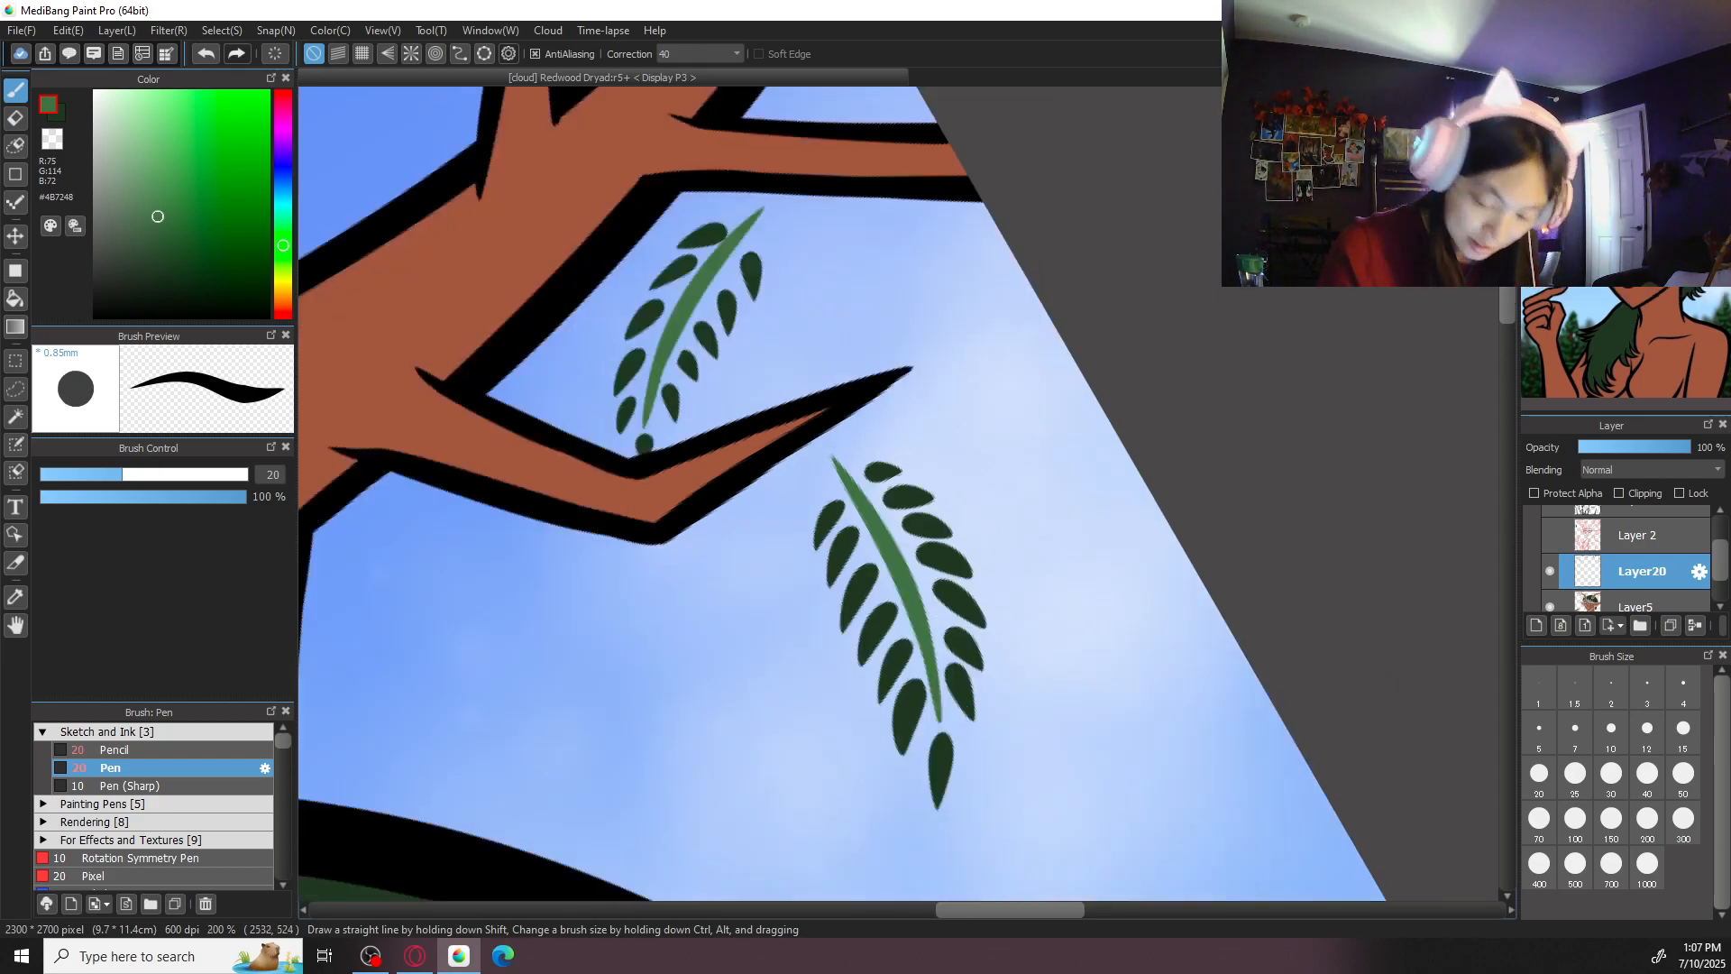
pyautogui.hotkey('ctrl', '0')
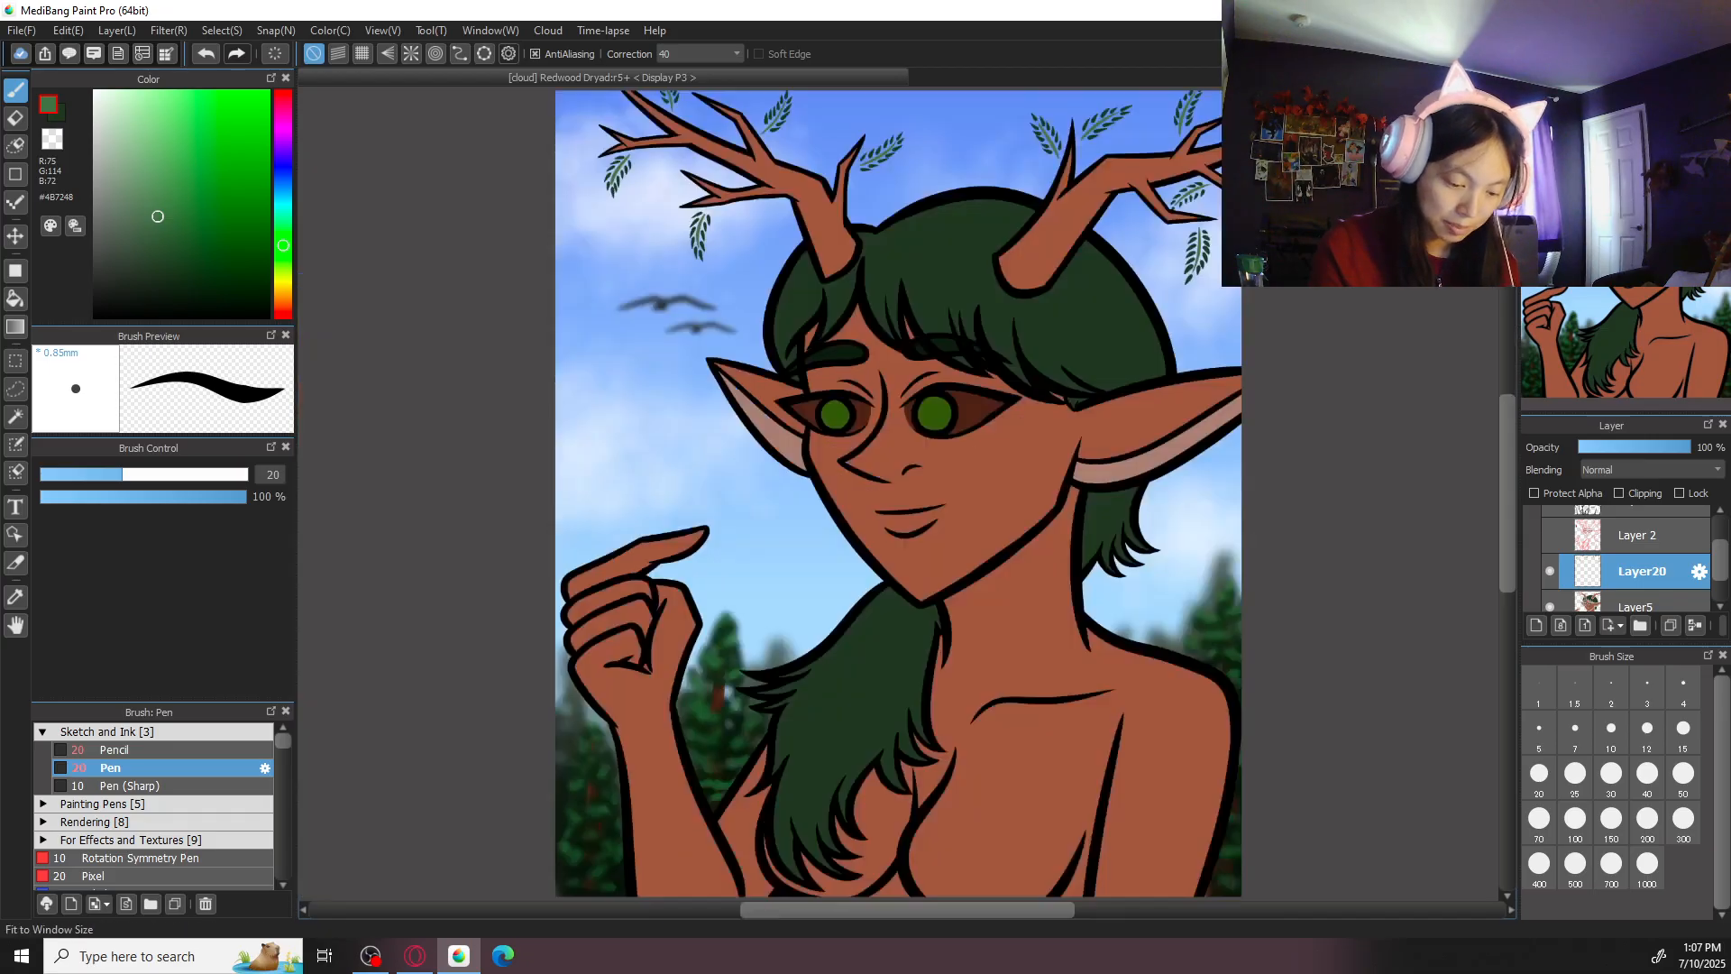
pyautogui.hotkey('ctrl', 's')
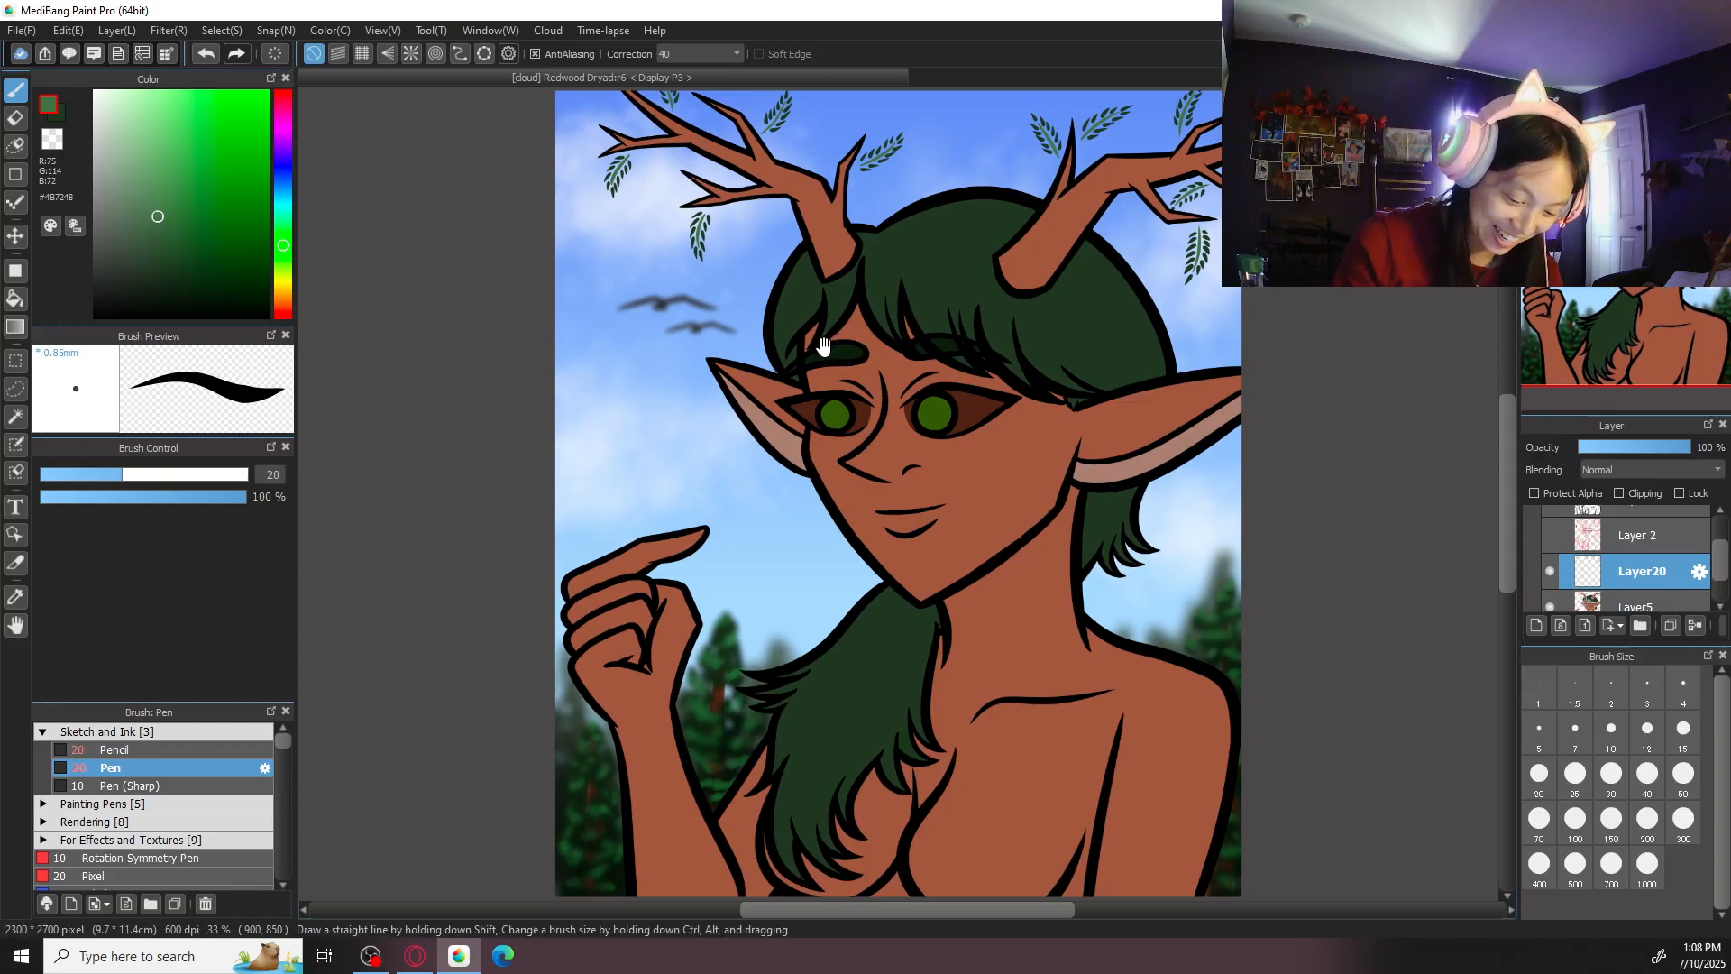
# - Show the Layer 2 sketch and focus on the cone sketched below the left antler's lower fork
pyautogui.moveTo(819, 349); pyautogui.dragTo(859, 647)
pyautogui.hotkey('ctrl', '+')
pyautogui.click(1550, 535)
pyautogui.hotkey('ctrl', '+')
pyautogui.moveTo(710, 616); pyautogui.dragTo(926, 582)
pyautogui.hotkey('ctrl', '+')
pyautogui.hotkey('ctrl', '+')
pyautogui.hotkey('ctrl', '+')
pyautogui.moveTo(472, 442); pyautogui.dragTo(581, 511)
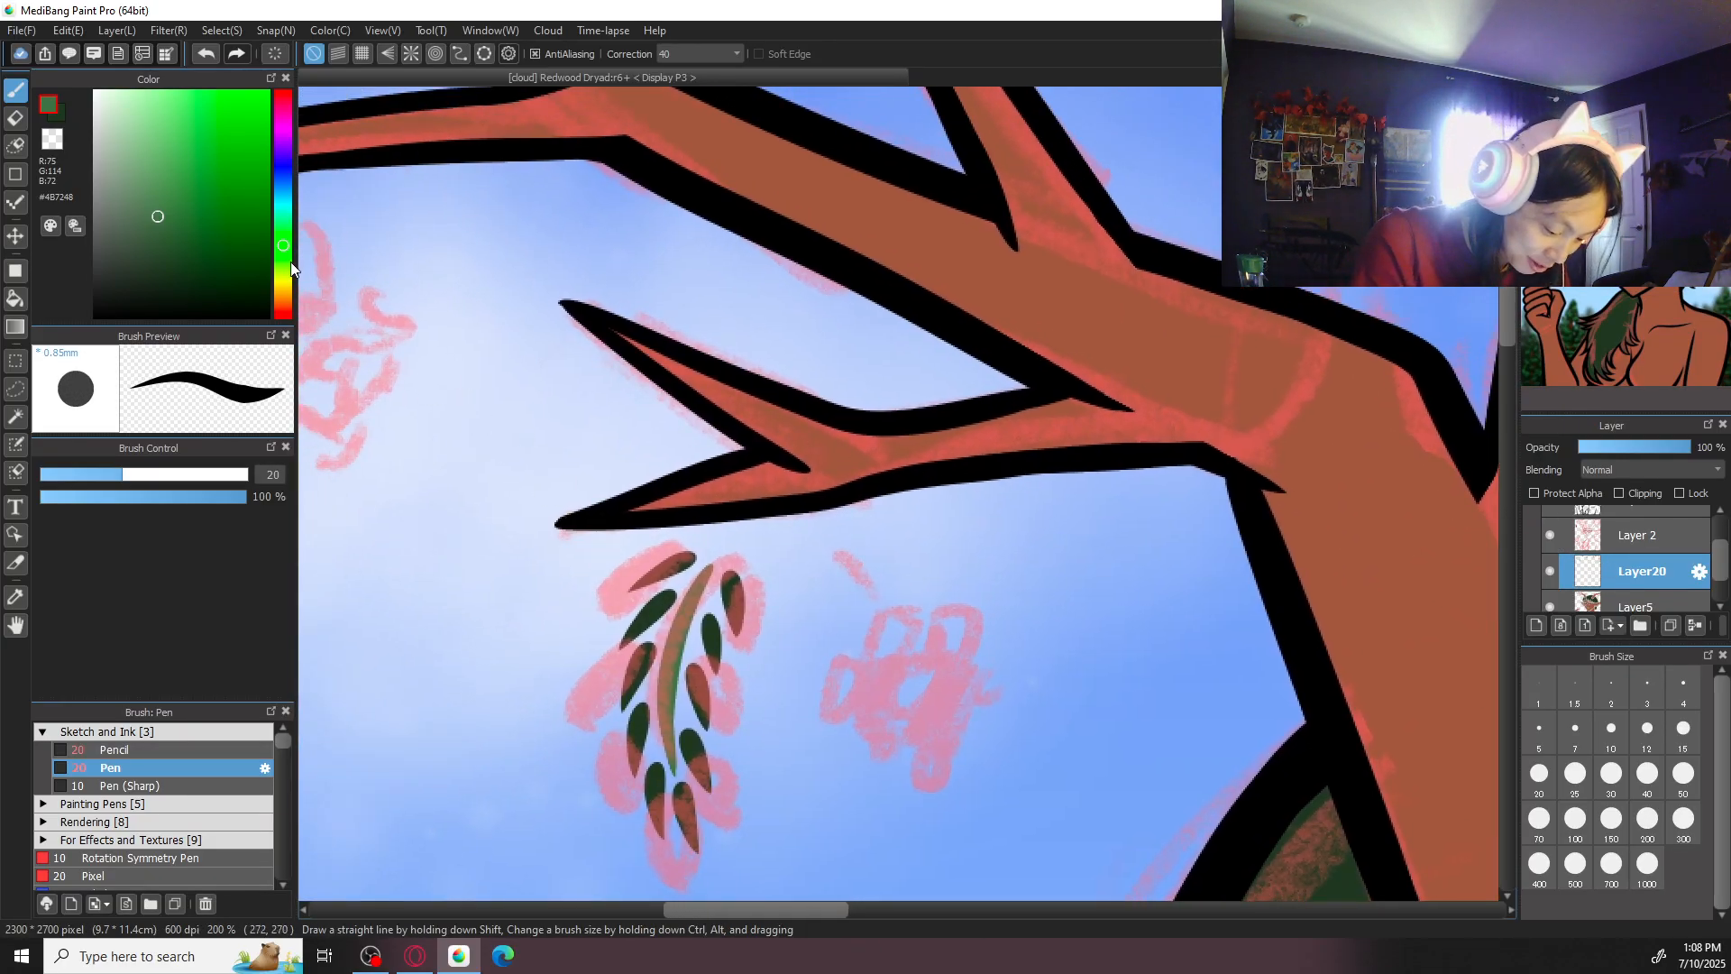
# - Set the drawing colour to the muted brown #7B5C46
pyautogui.moveTo(289, 267); pyautogui.dragTo(284, 302)
pyautogui.click(150, 204)
pyautogui.moveTo(150, 204)
pyautogui.mouseDown()
pyautogui.moveTo(159, 166)
pyautogui.moveTo(143, 197)
pyautogui.moveTo(184, 169)
pyautogui.moveTo(169, 209)
pyautogui.mouseUp()
pyautogui.click(284, 303)
# - Draw short brown teardrop-shaped stems on Layer20 over the stem marks of the cones sketched around the left antler
pyautogui.moveTo(837, 548)
pyautogui.mouseDown()
pyautogui.moveTo(870, 599)
pyautogui.moveTo(841, 541)
pyautogui.mouseUp()
pyautogui.hotkey('ctrl', 'z')
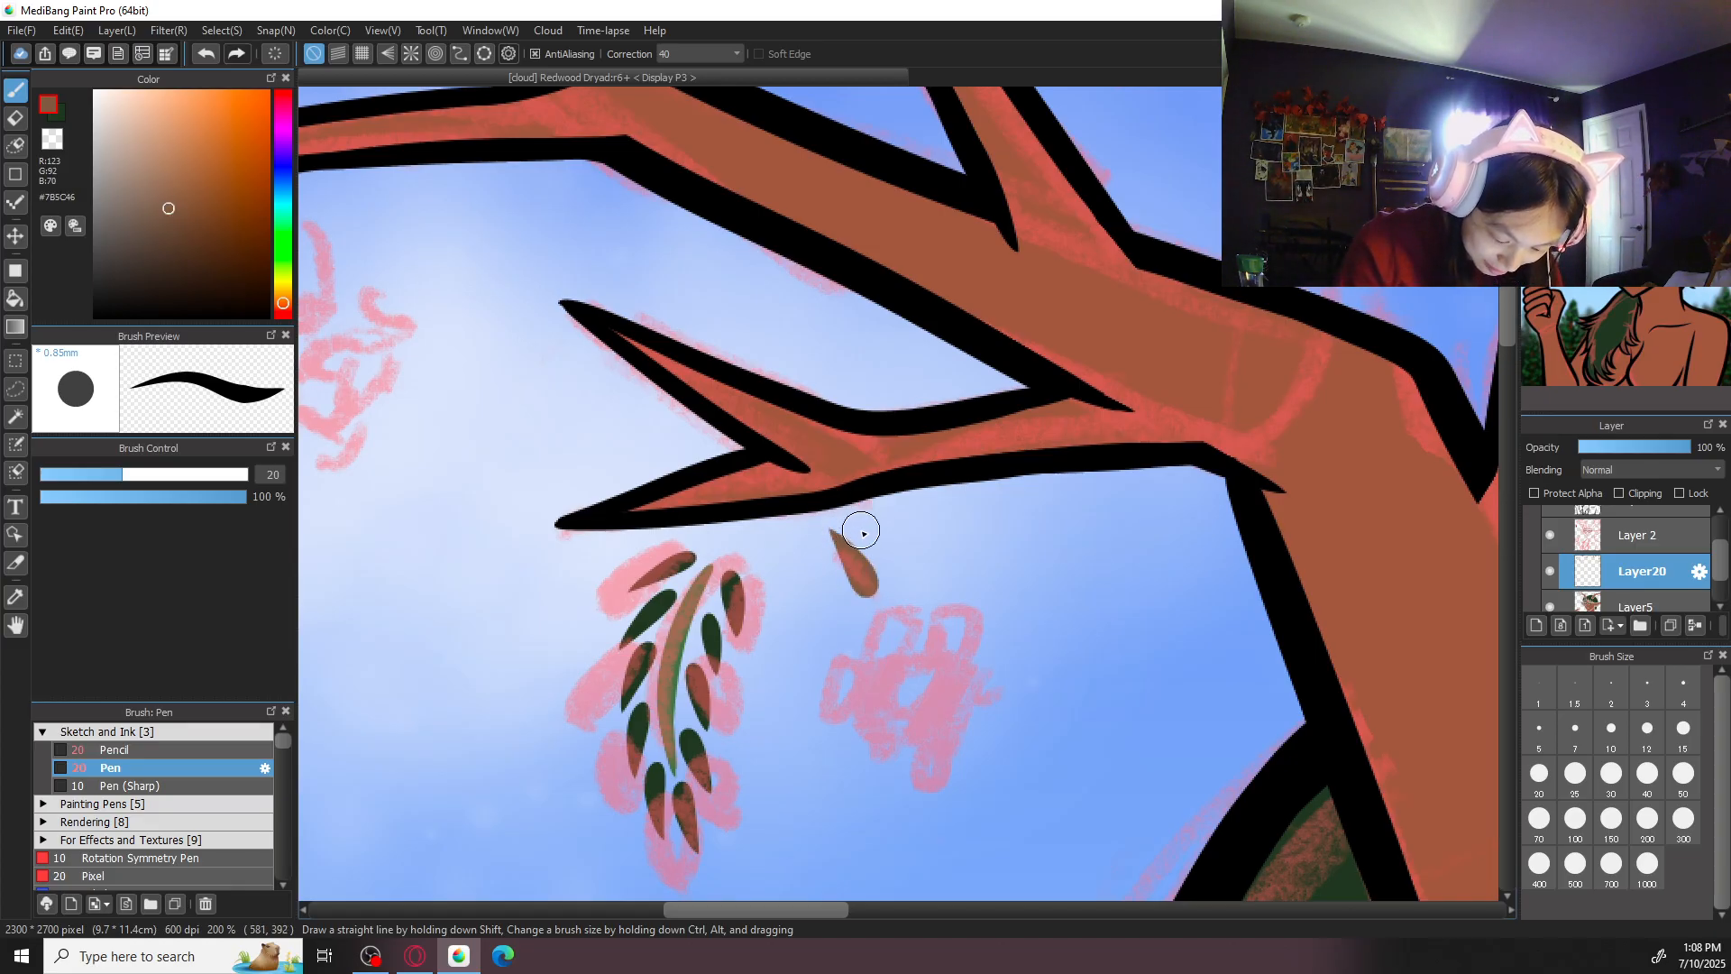
pyautogui.moveTo(711, 337); pyautogui.dragTo(983, 485)
pyautogui.moveTo(650, 327); pyautogui.dragTo(619, 269)
pyautogui.moveTo(1008, 343); pyautogui.dragTo(846, 691)
pyautogui.moveTo(895, 388)
pyautogui.mouseDown()
pyautogui.moveTo(917, 335)
pyautogui.moveTo(917, 358)
pyautogui.mouseUp()
pyautogui.hotkey('ctrl', 'z')
pyautogui.moveTo(1358, 568); pyautogui.dragTo(1061, 530)
pyautogui.moveTo(1283, 592); pyautogui.dragTo(859, 247)
pyautogui.moveTo(1289, 577); pyautogui.dragTo(939, 558)
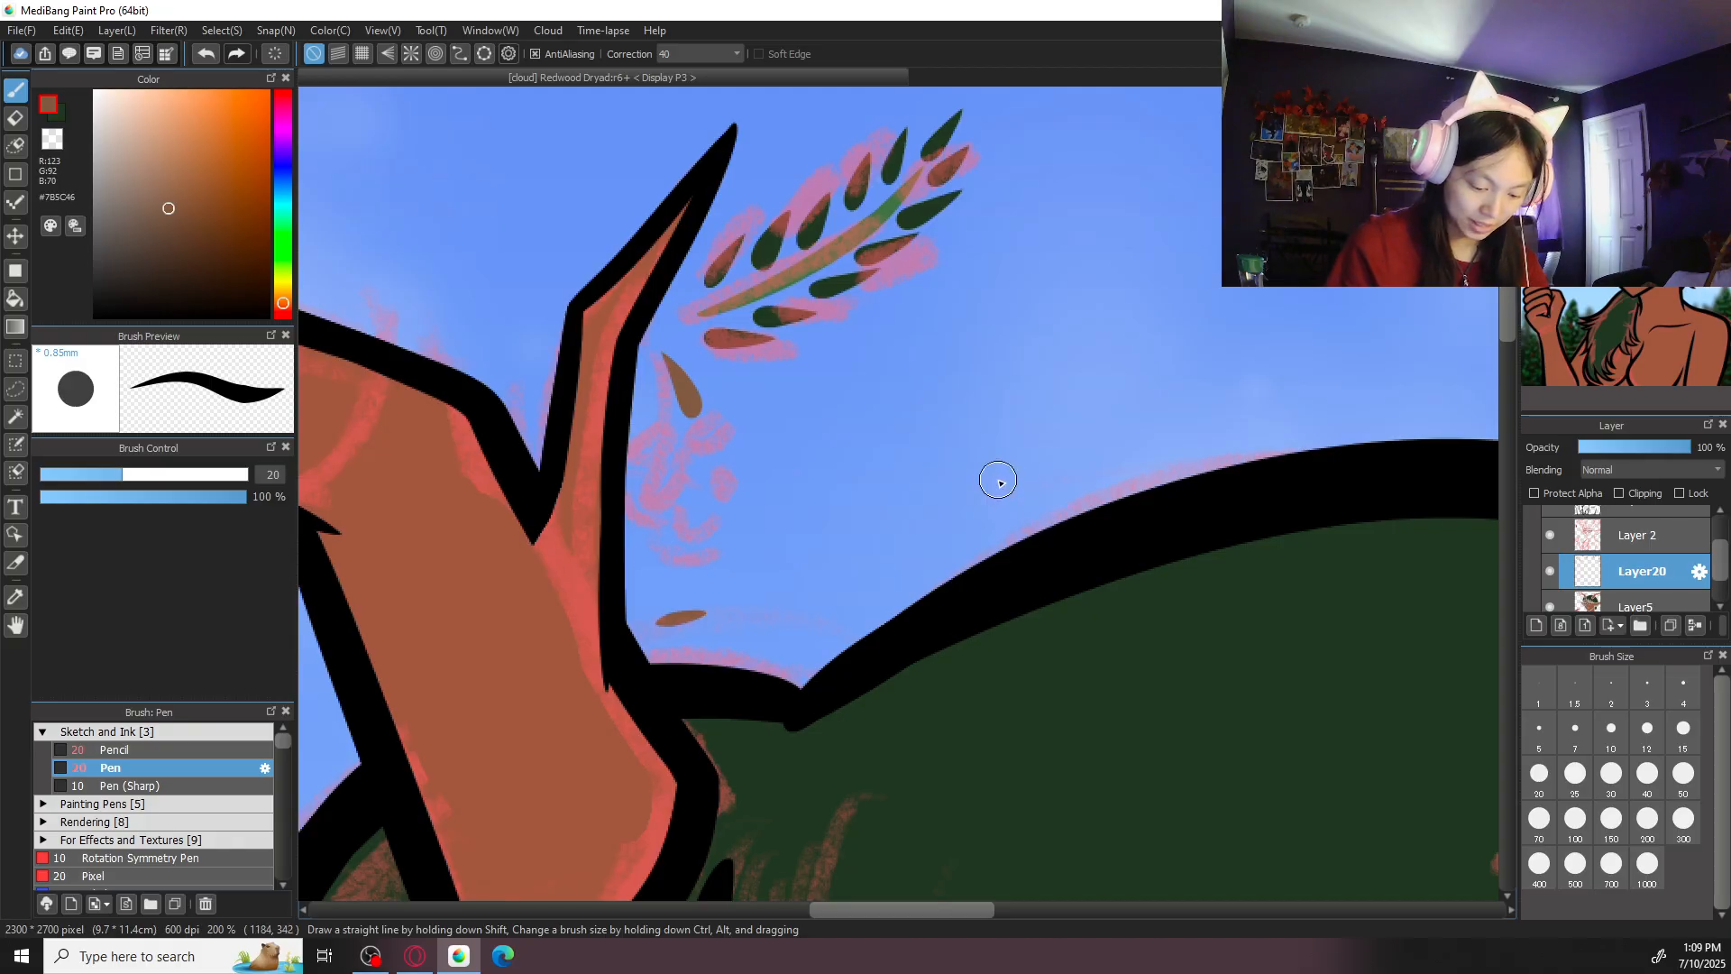
pyautogui.moveTo(755, 617); pyautogui.dragTo(1232, 513)
pyautogui.hotkey('ctrl', '-')
pyautogui.hotkey('ctrl', '-')
pyautogui.hotkey('ctrl', '-')
pyautogui.moveTo(868, 597); pyautogui.dragTo(948, 631)
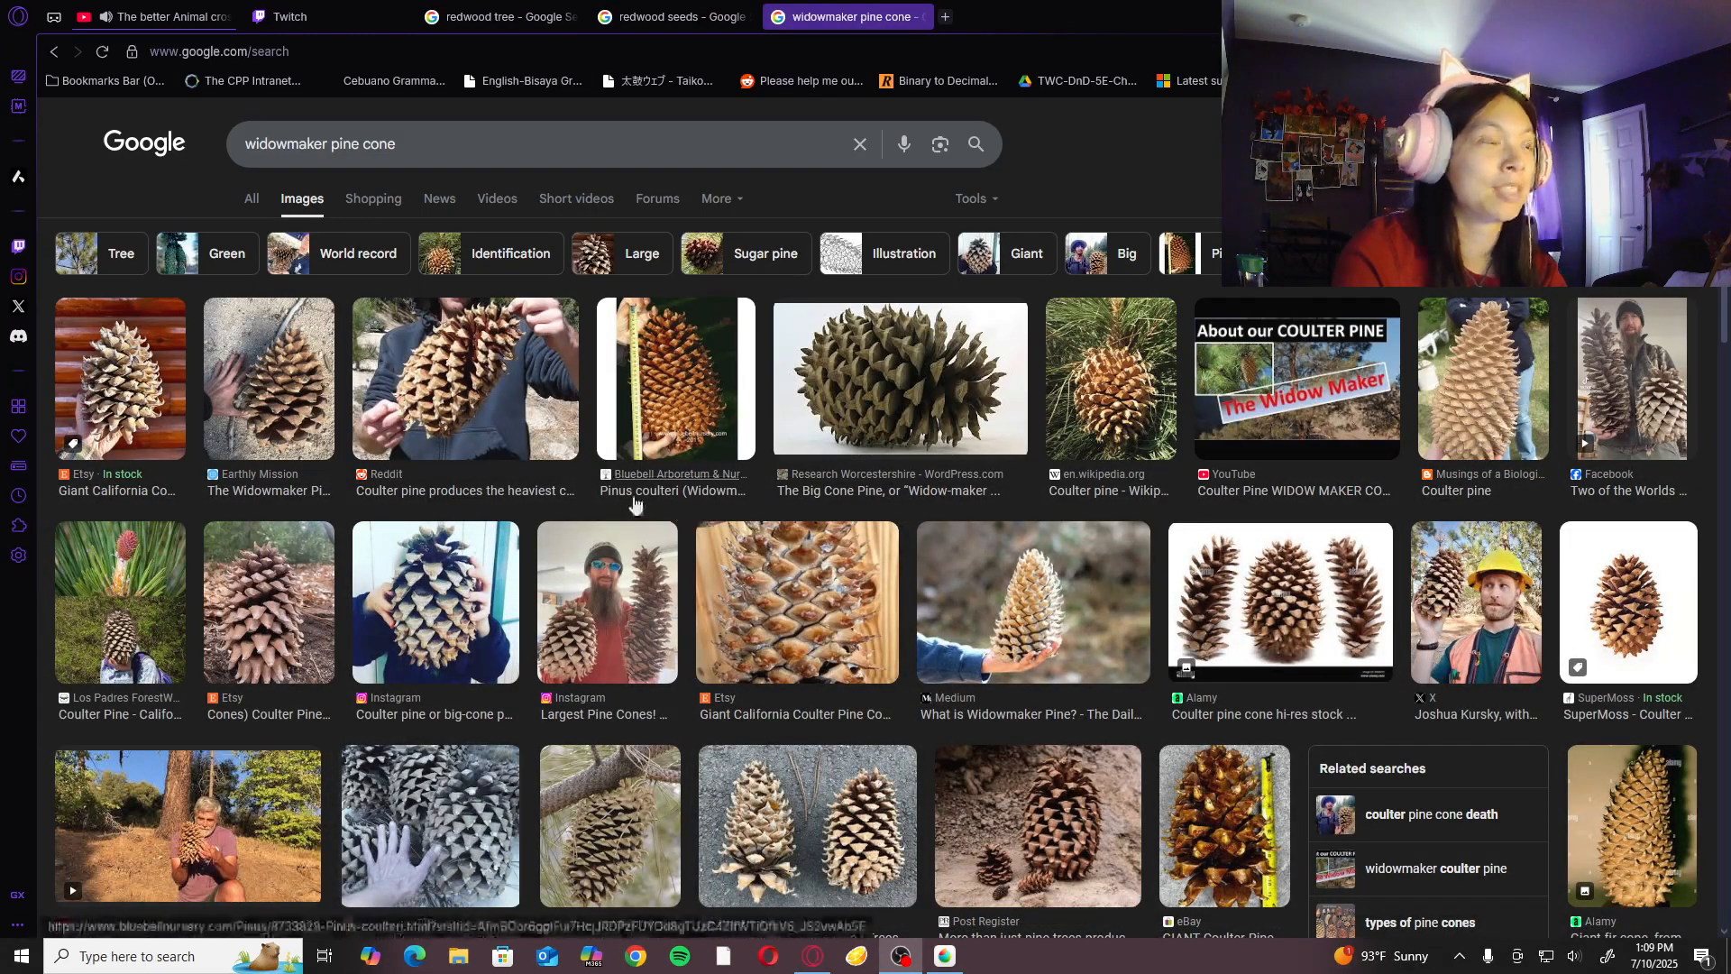
# - In the browser, examine the reference images for widowmaker pine cones, redwood seeds and redwood trees
pyautogui.scroll(-3, 631, 496)
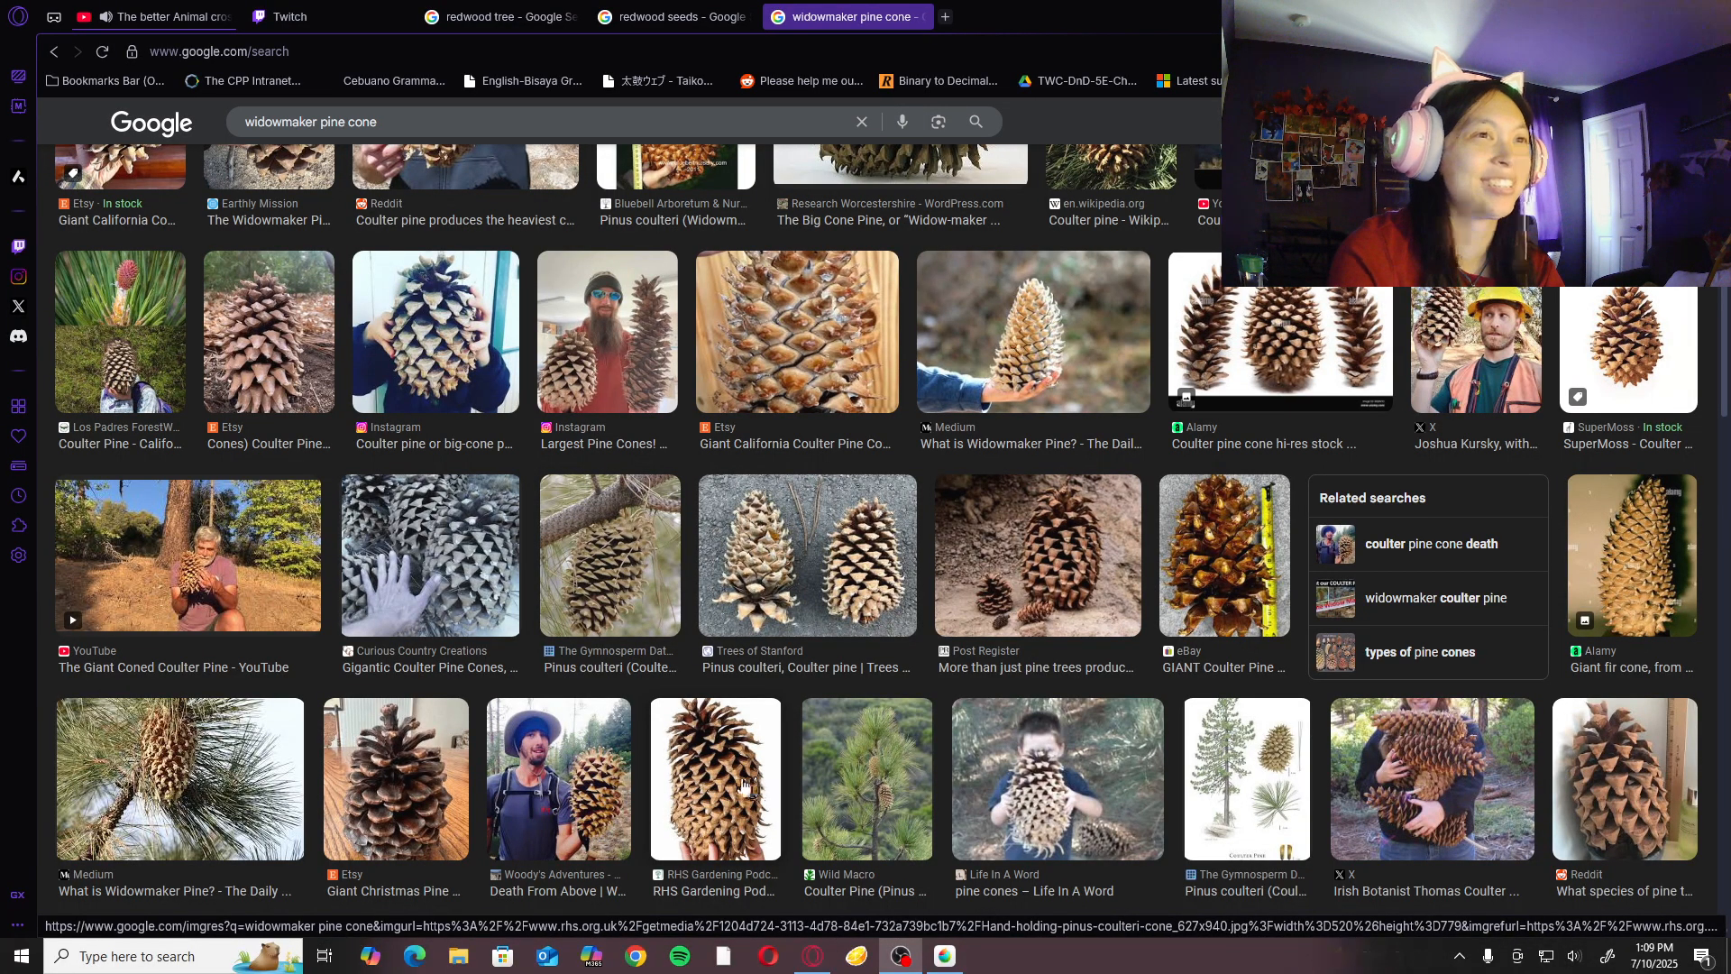
pyautogui.scroll(3, 742, 762)
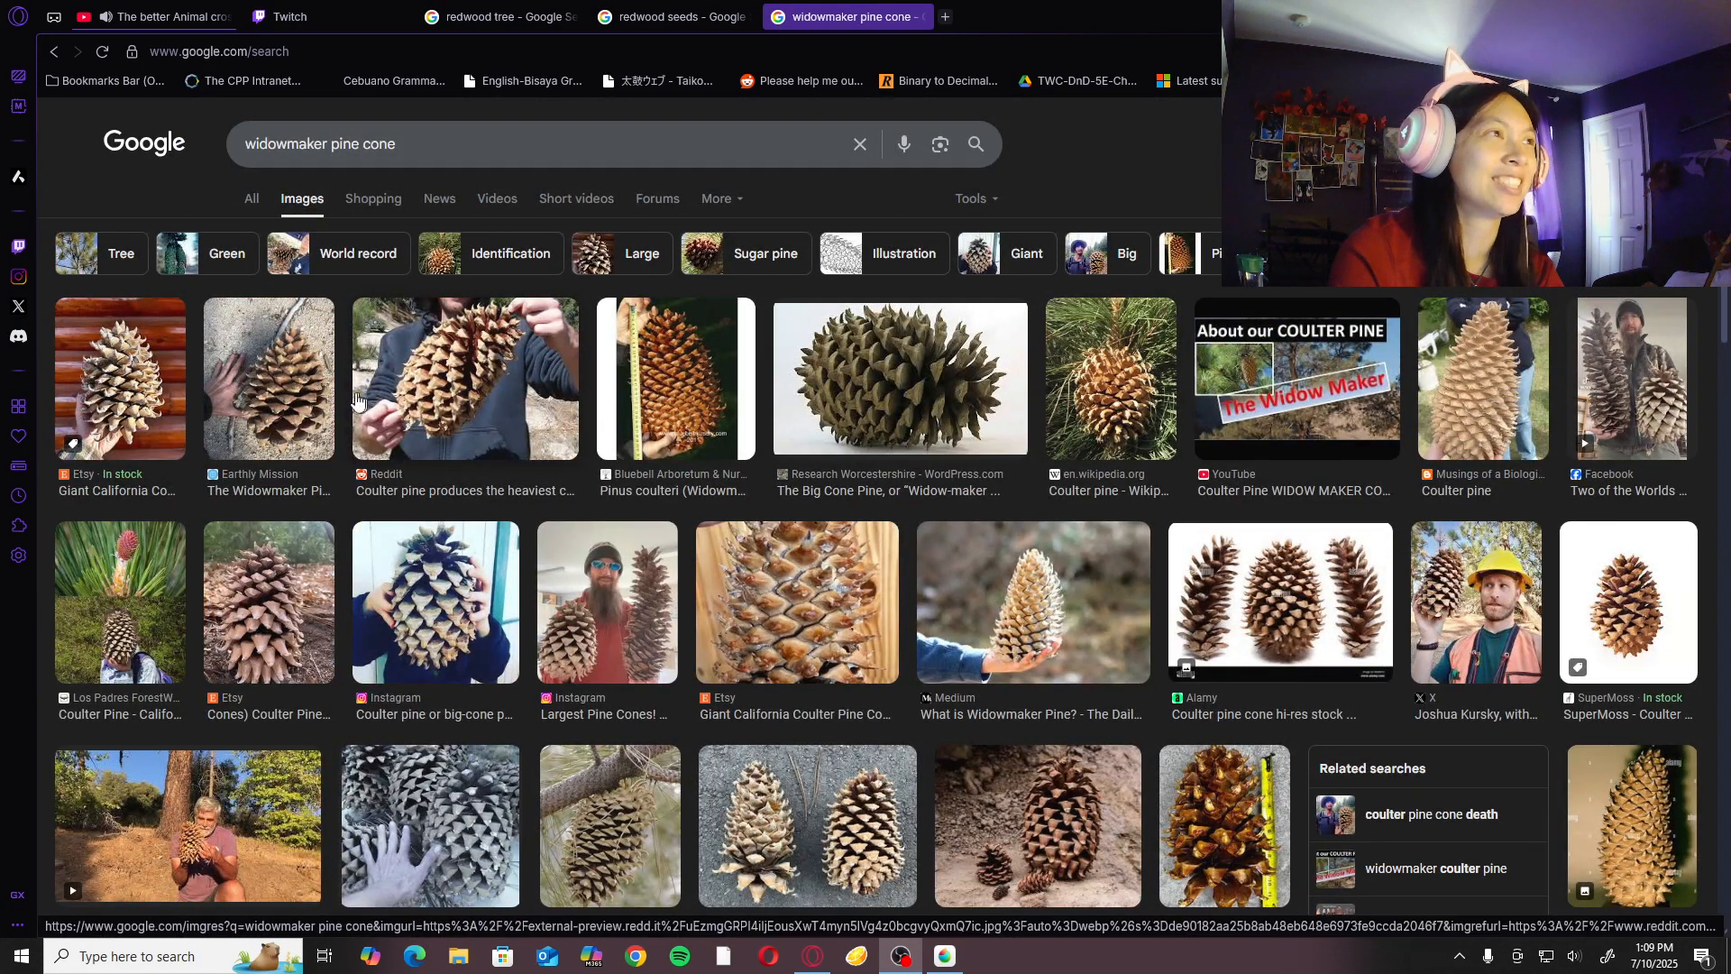
pyautogui.click(285, 413)
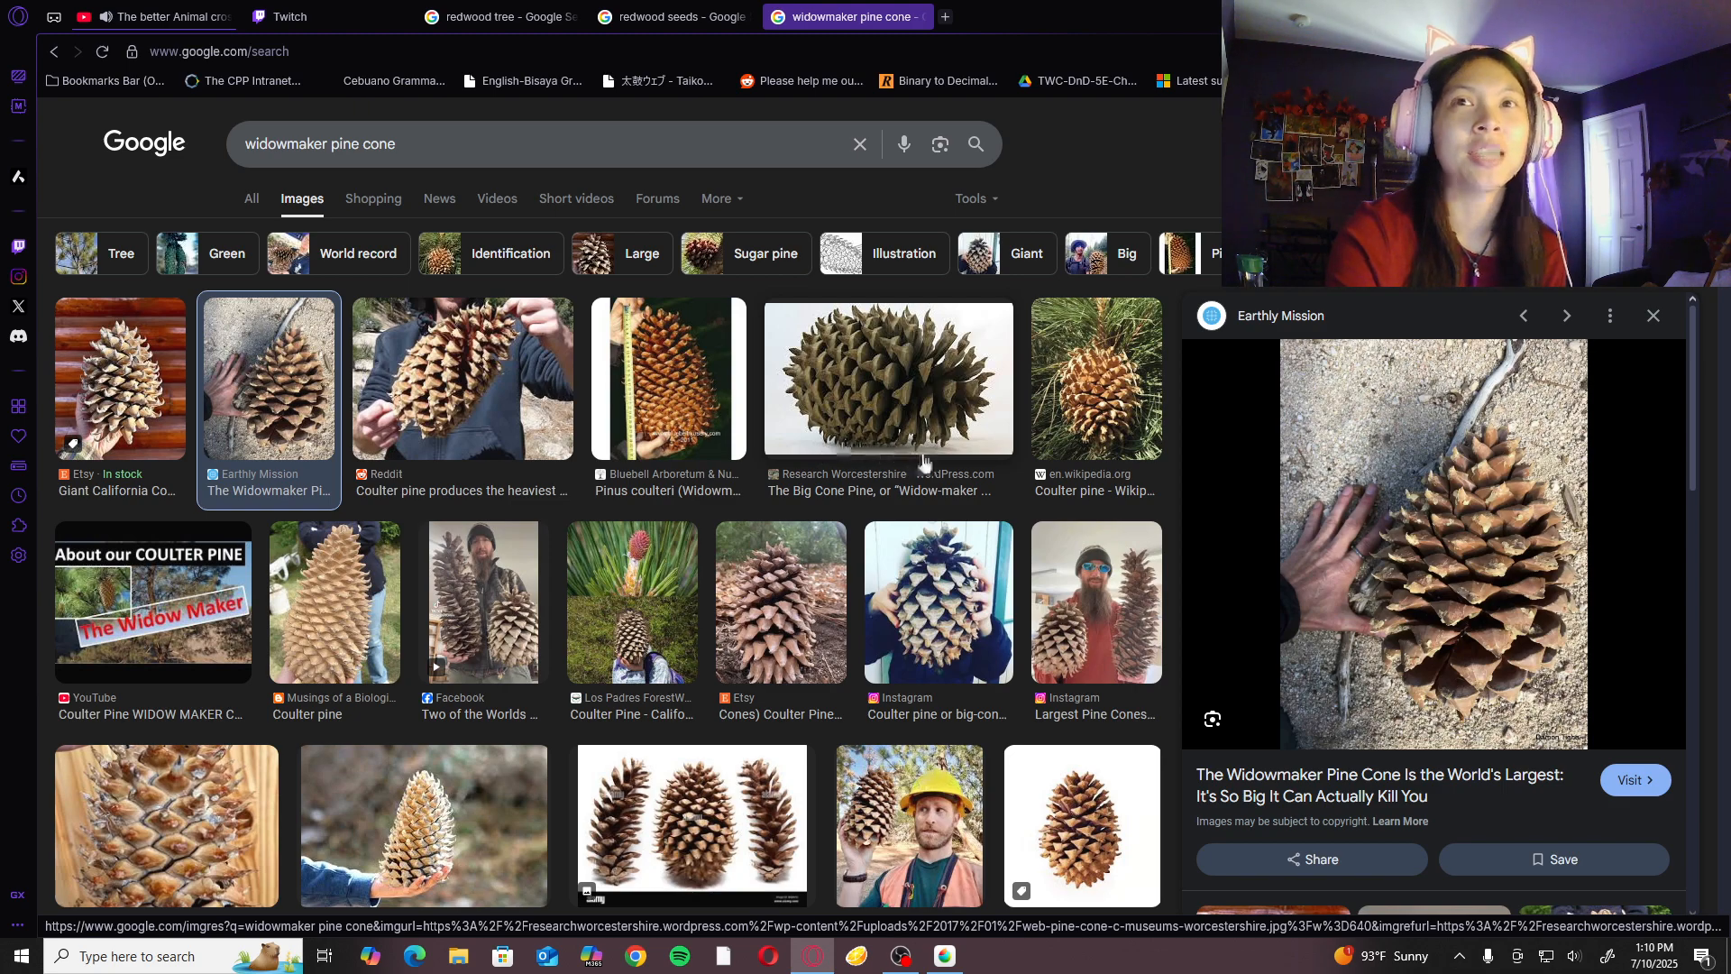
pyautogui.click(678, 16)
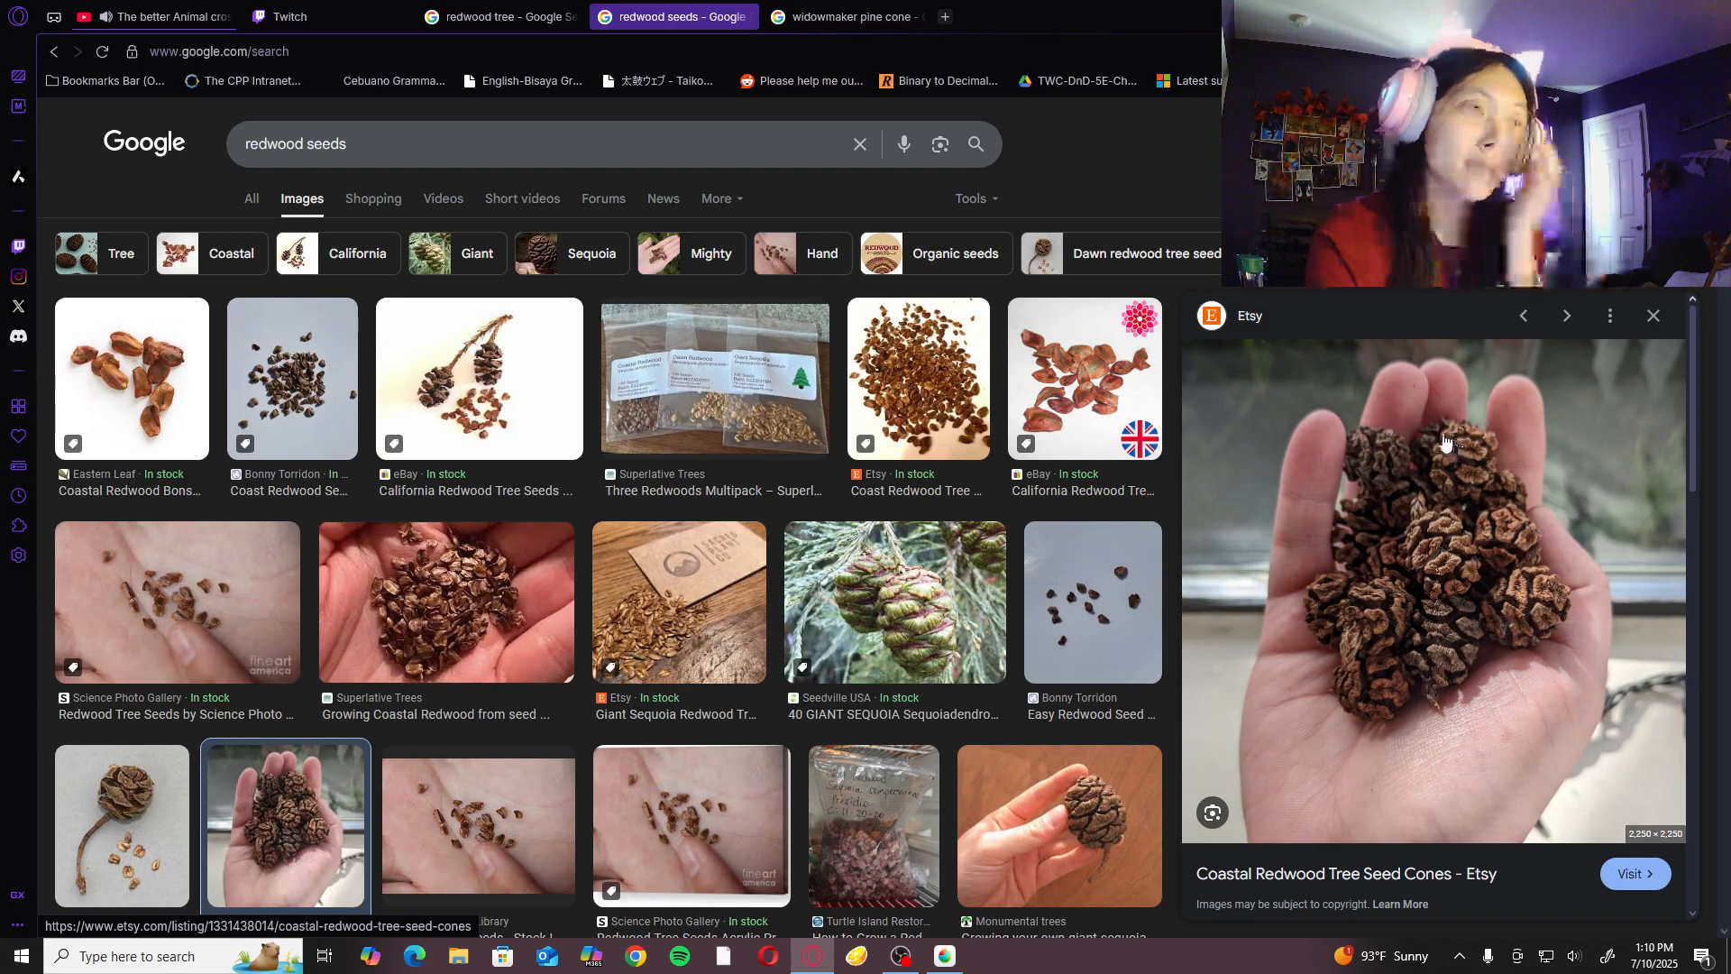
pyautogui.click(495, 27)
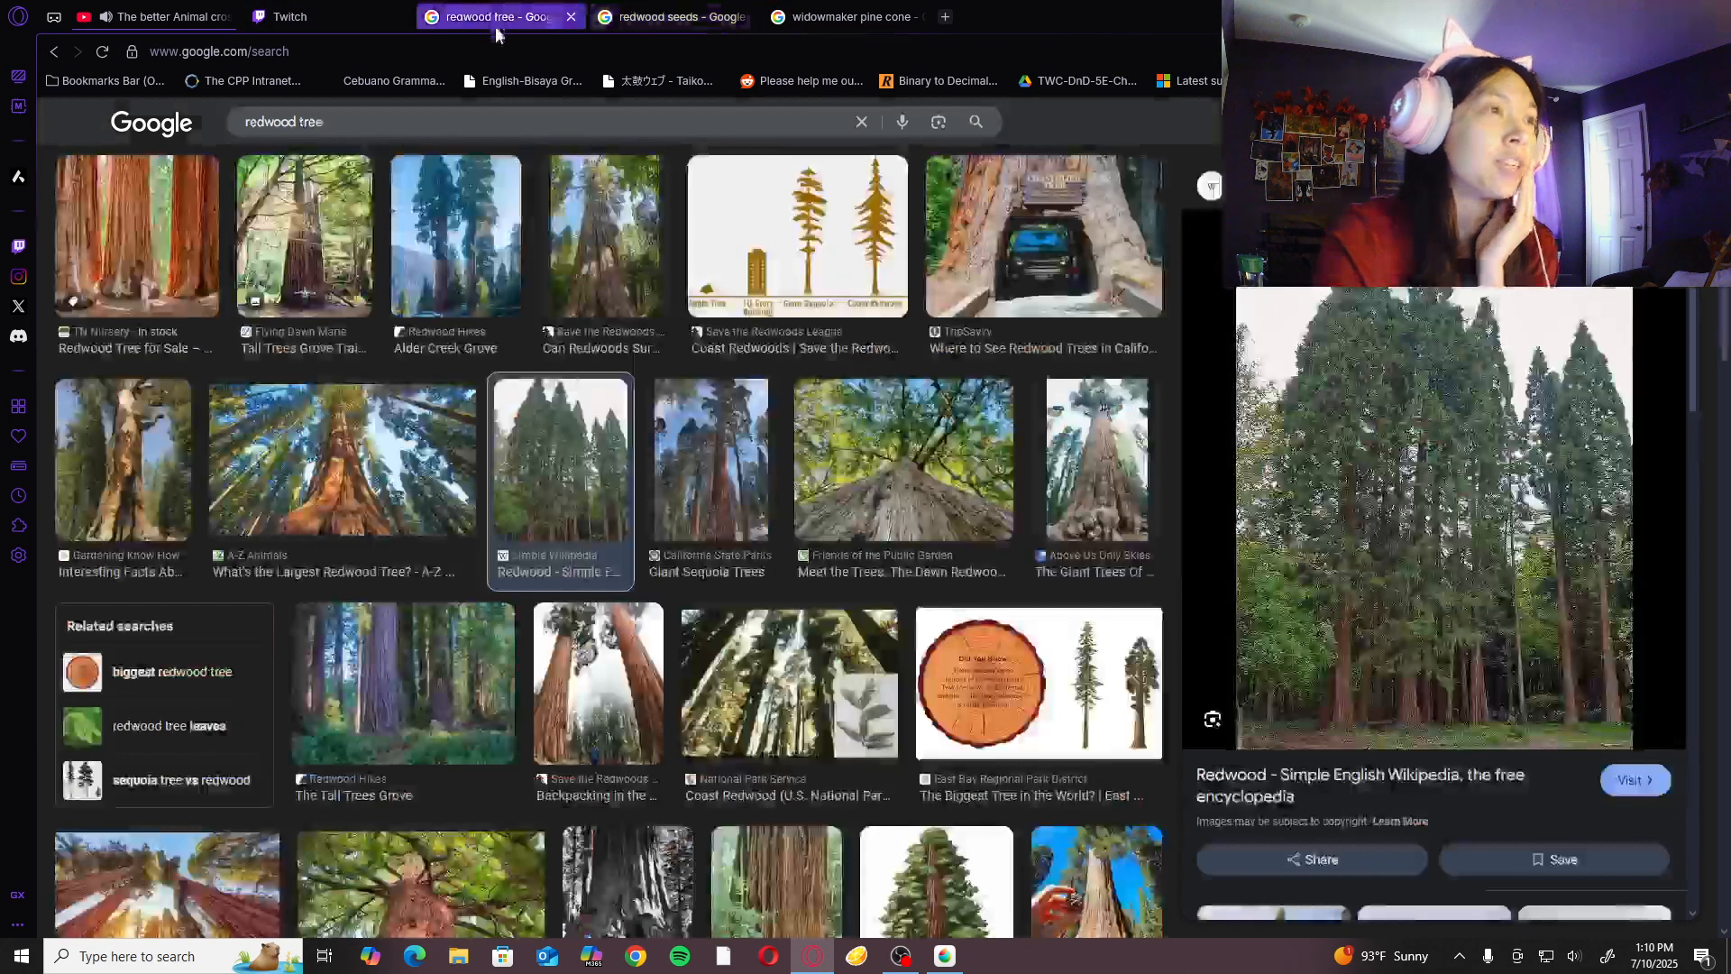
pyautogui.scroll(6, 654, 507)
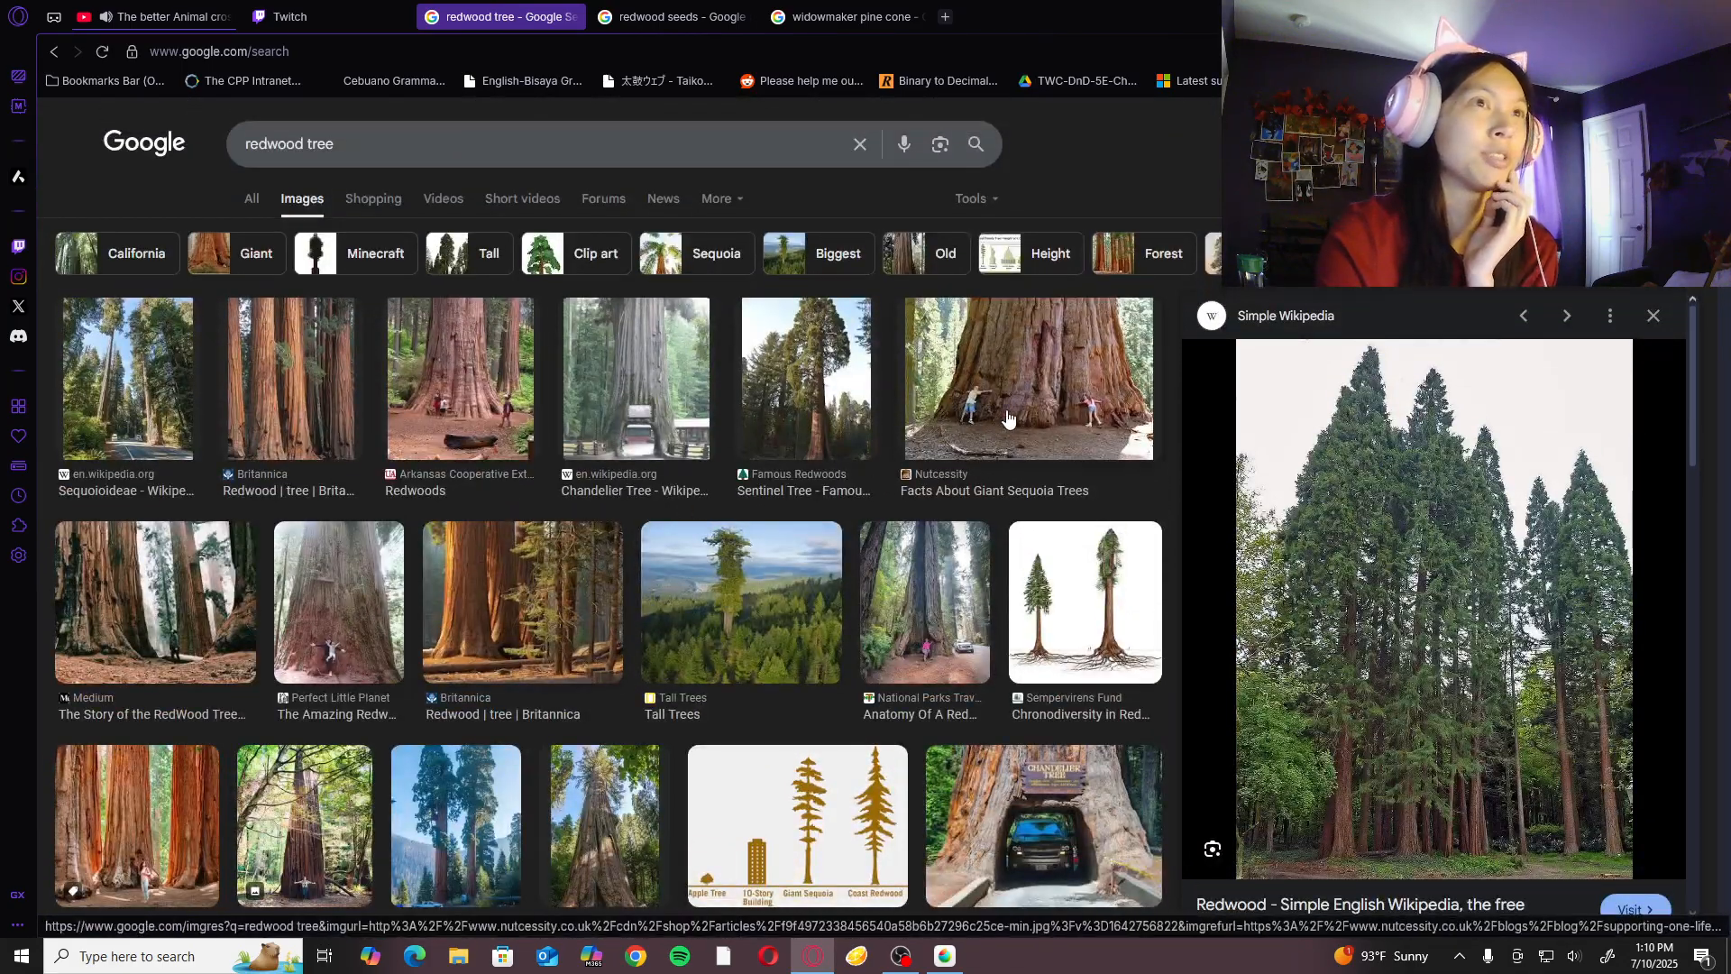
pyautogui.click(1008, 418)
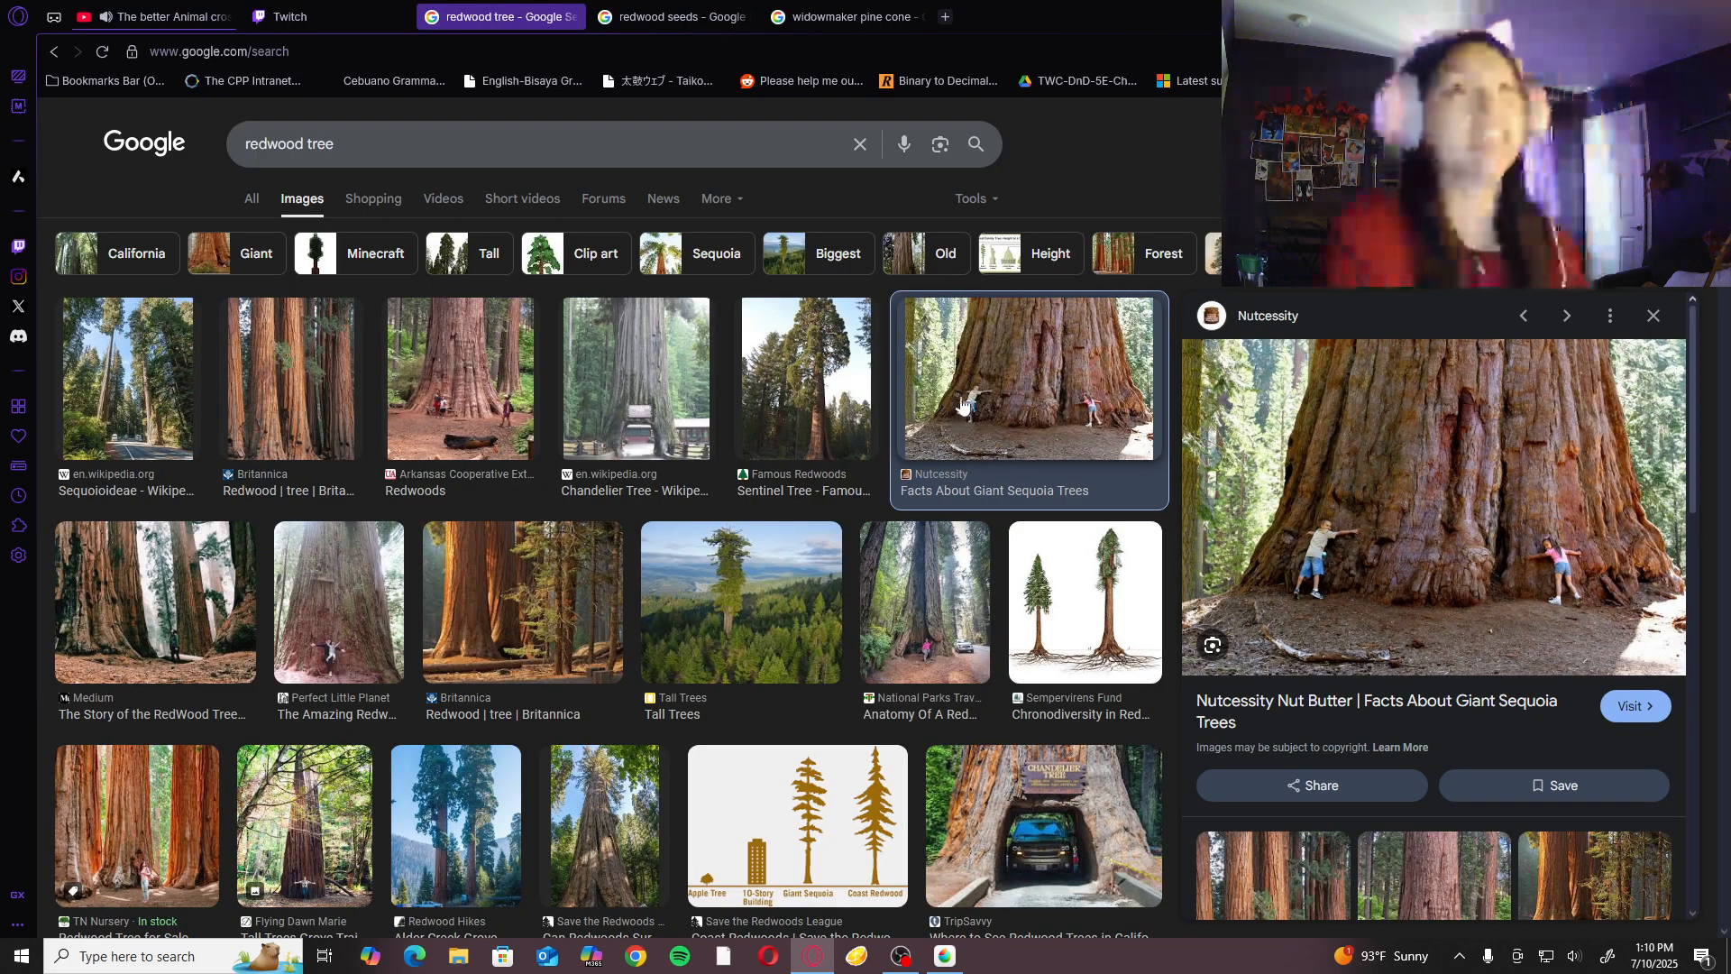
pyautogui.click(651, 17)
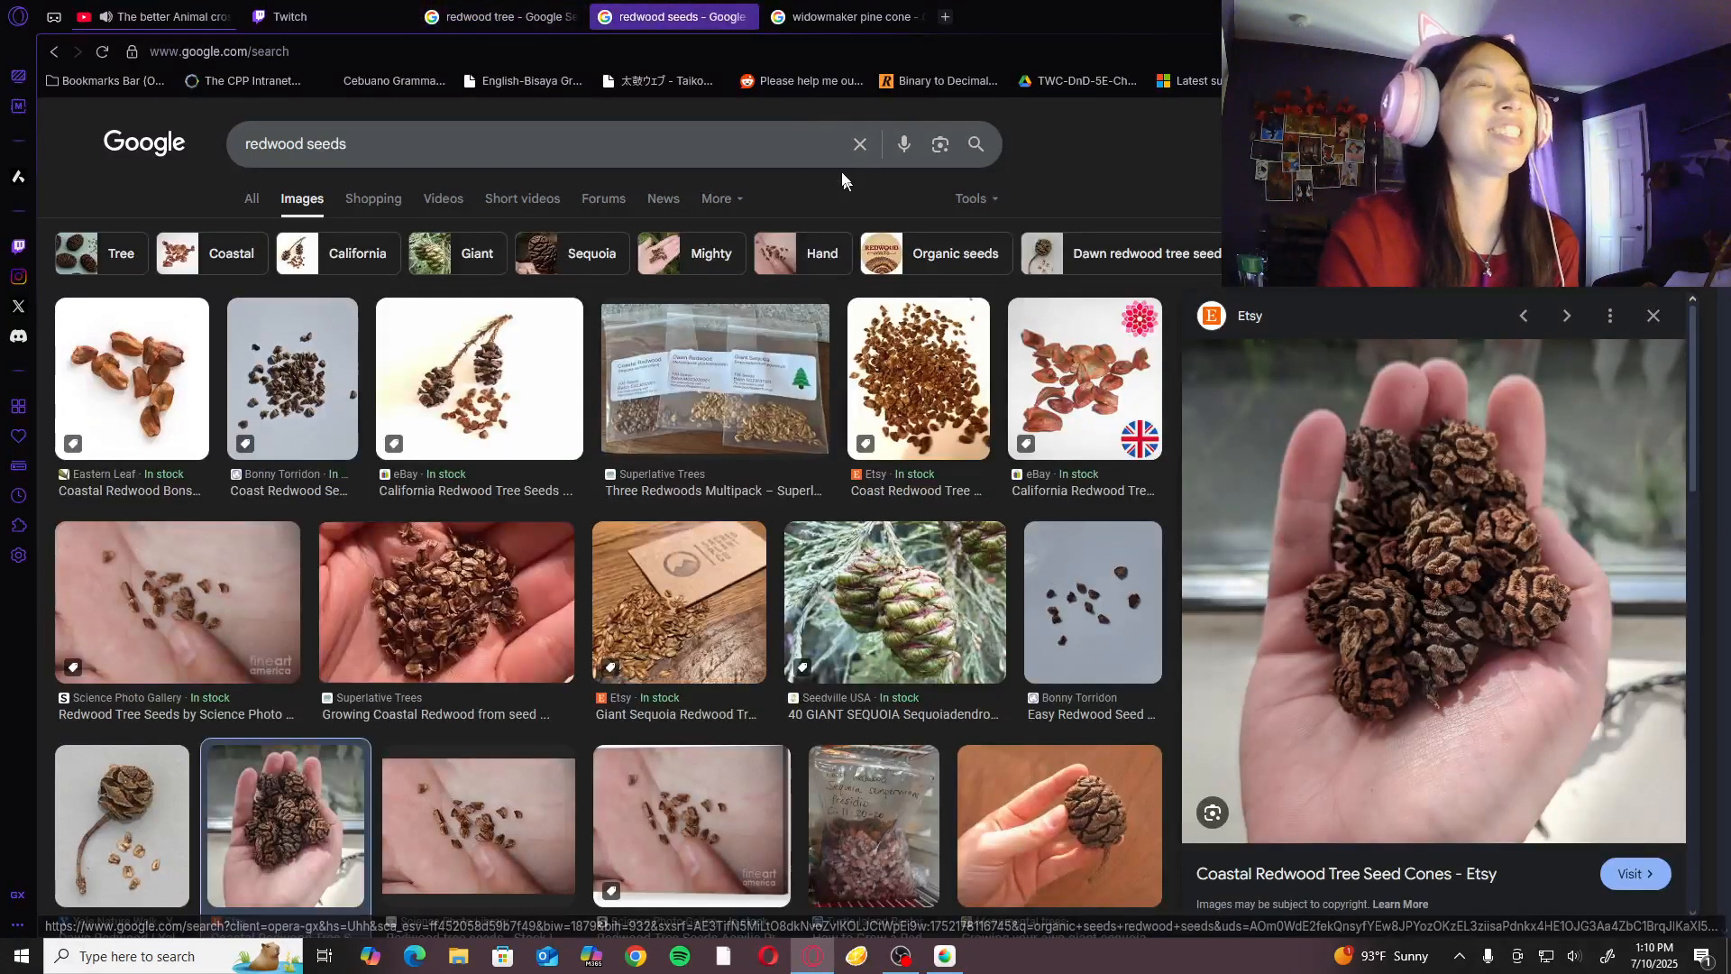
# - Search the web for "coulter pine" in a new browser tab and show the image results
pyautogui.click(857, 18)
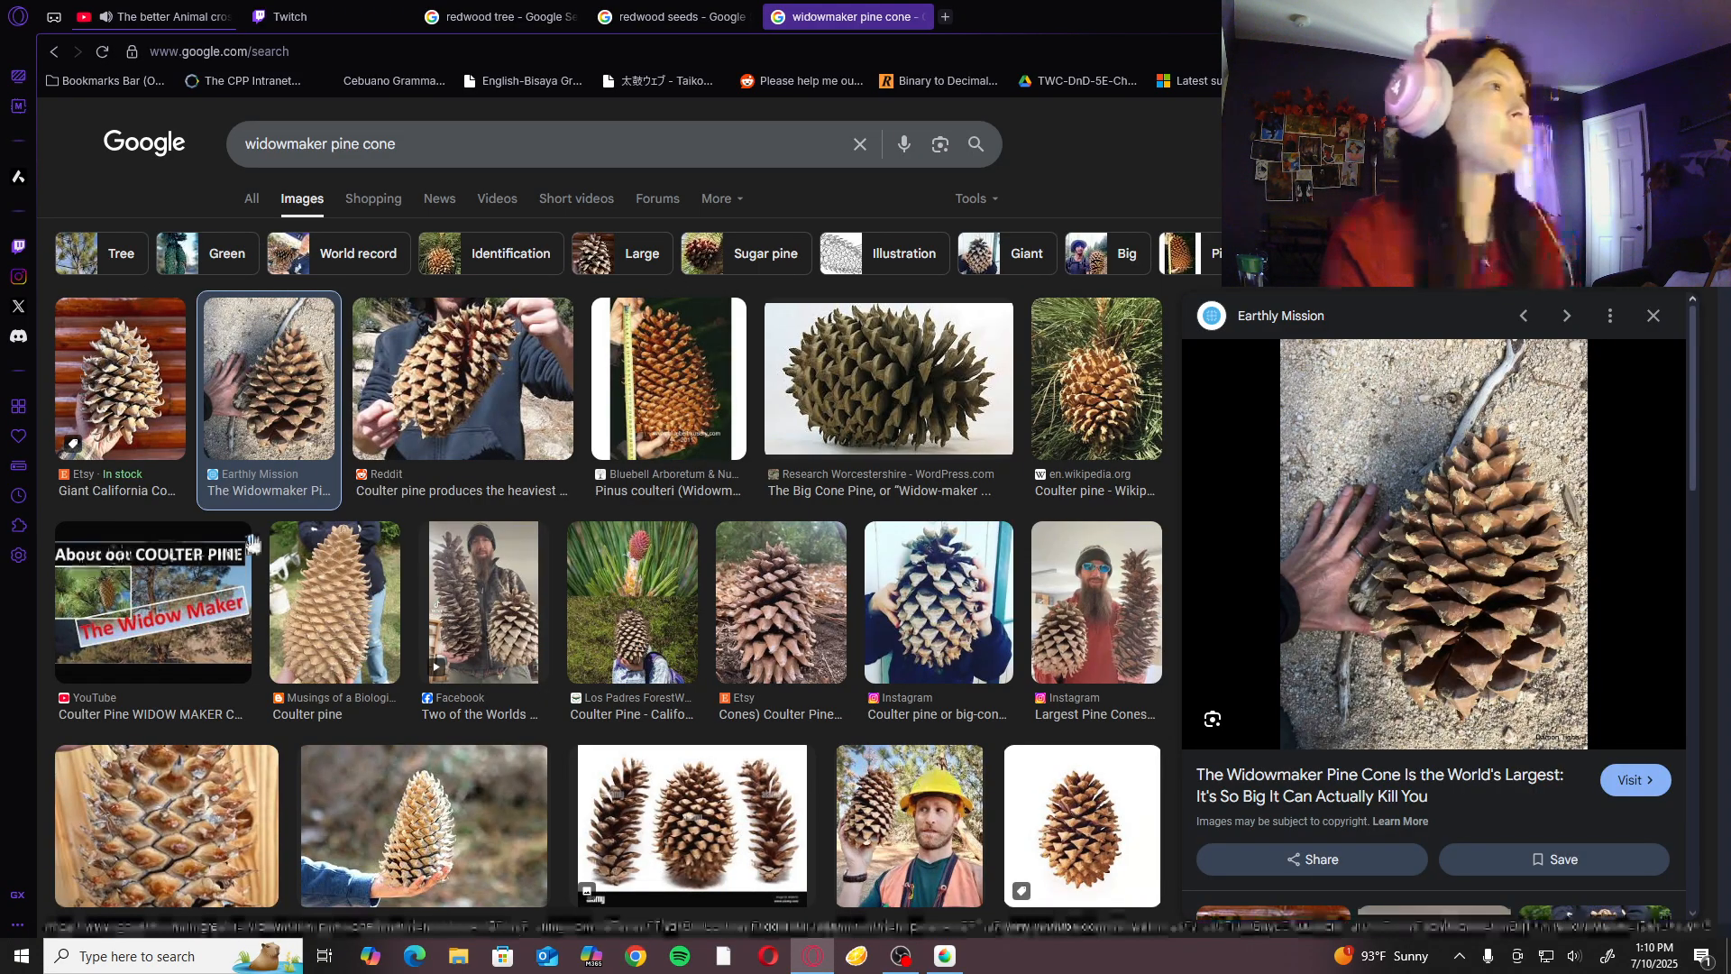
pyautogui.click(945, 18)
pyautogui.write('coult')
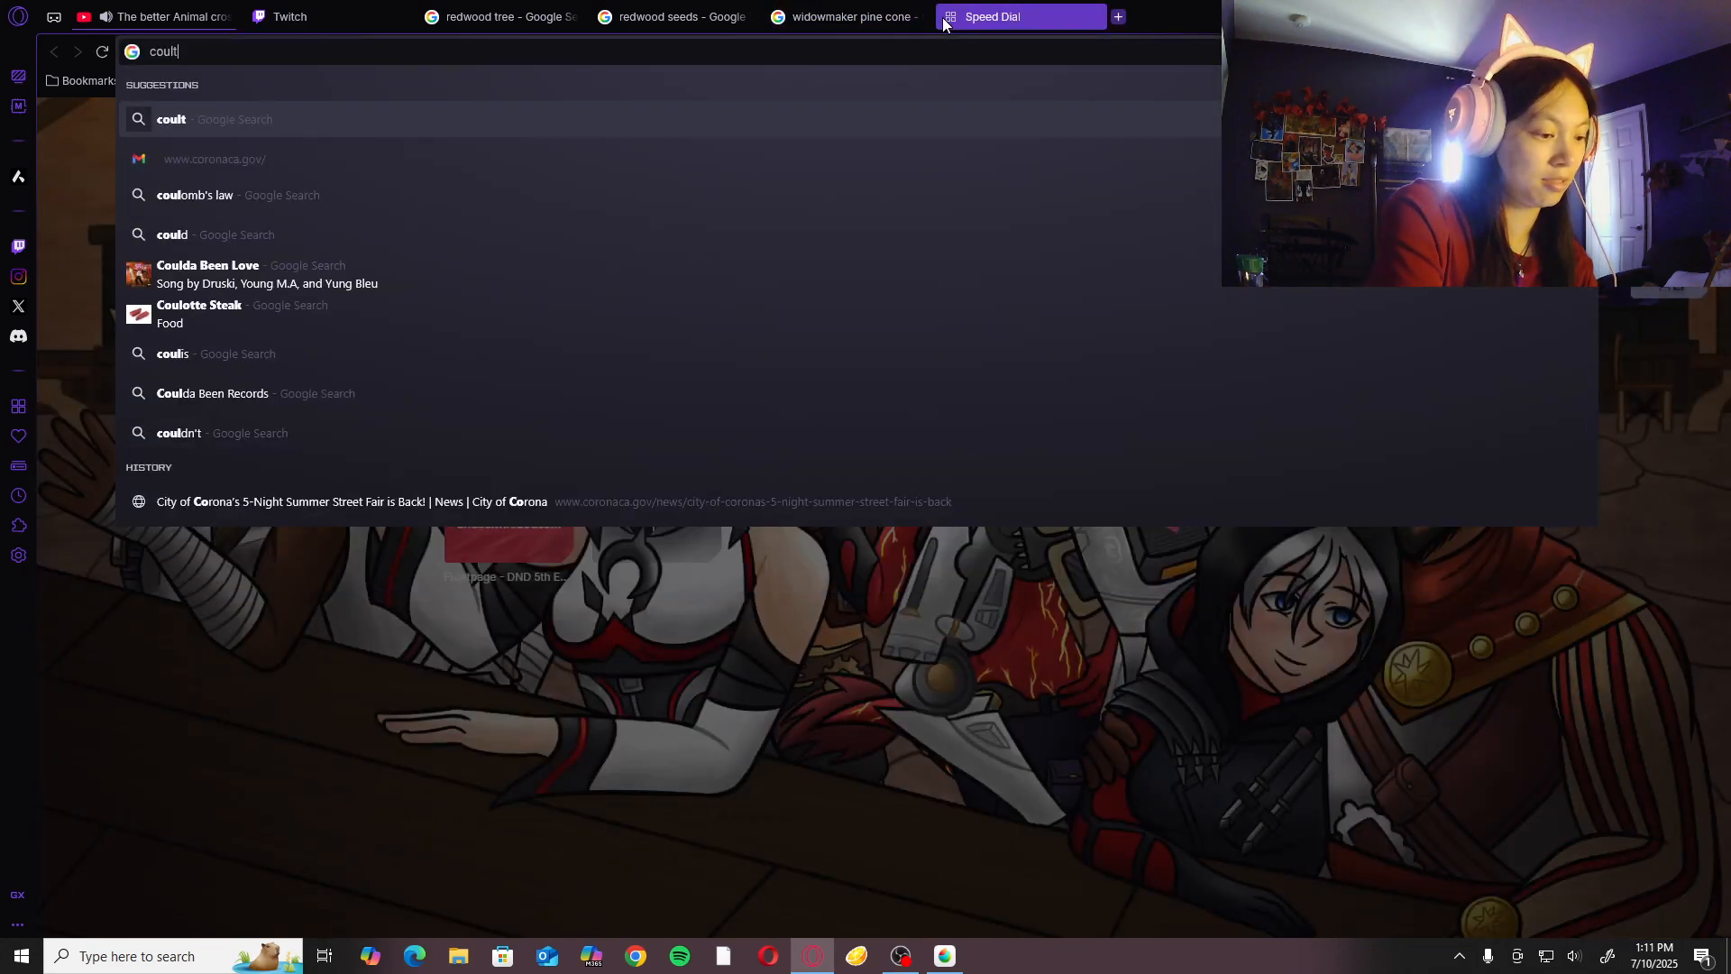
pyautogui.write('er pine')
pyautogui.press('Return')
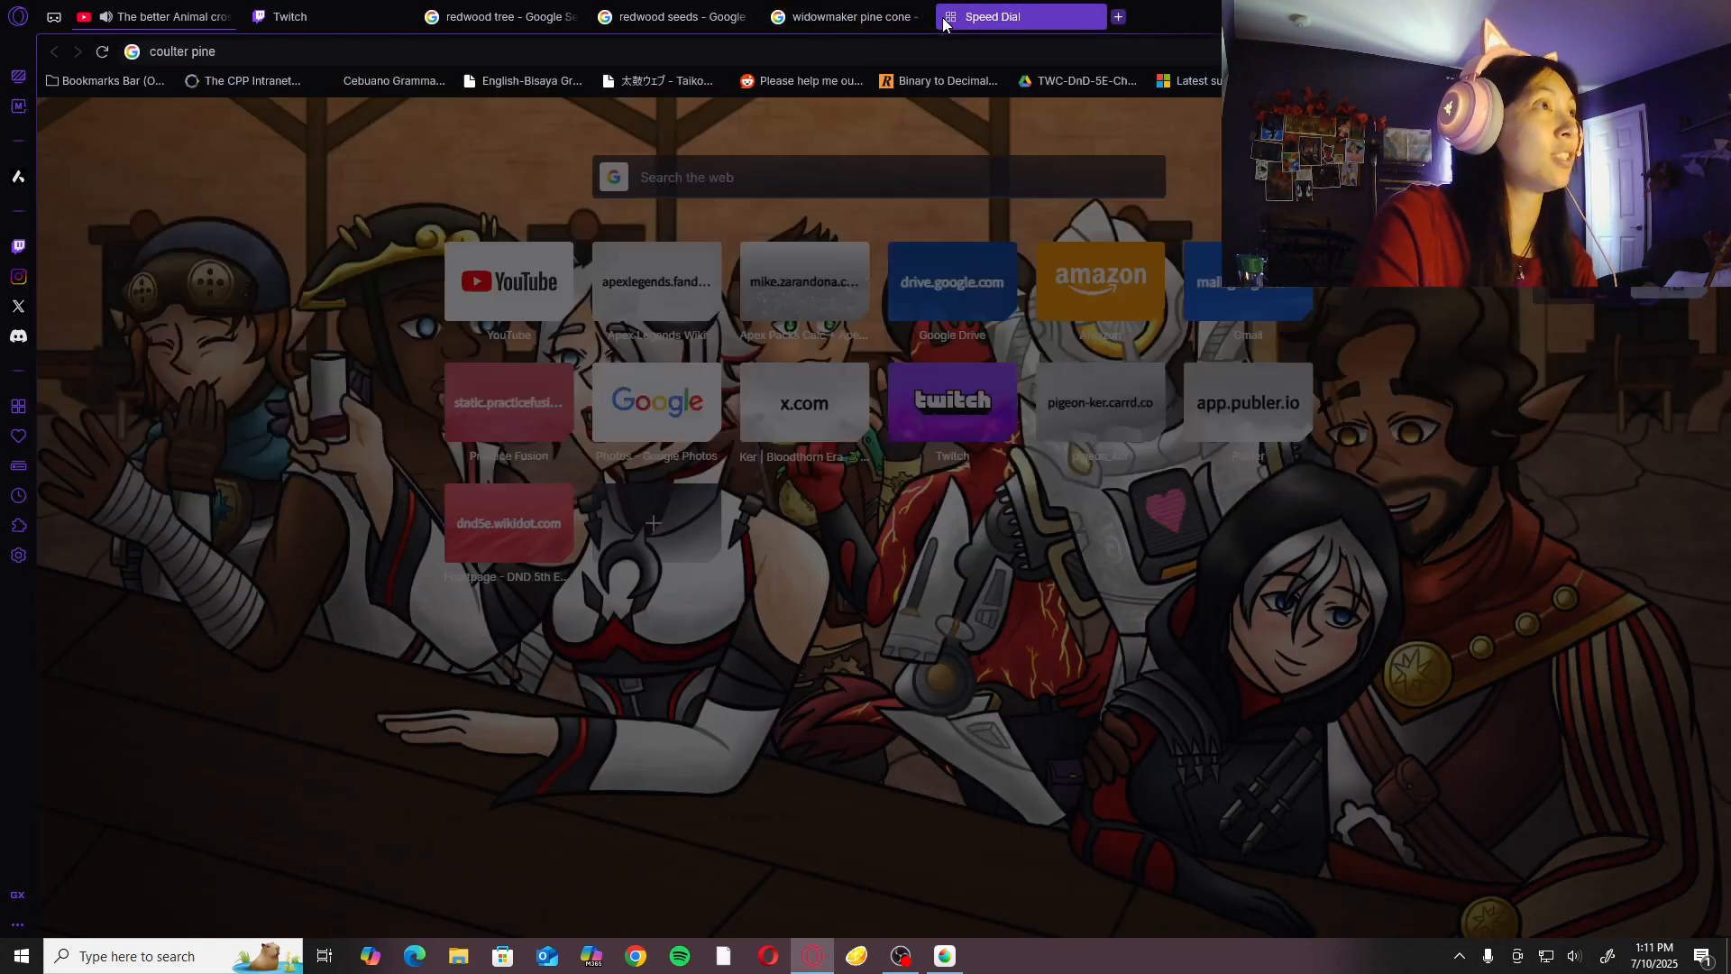
pyautogui.click(305, 197)
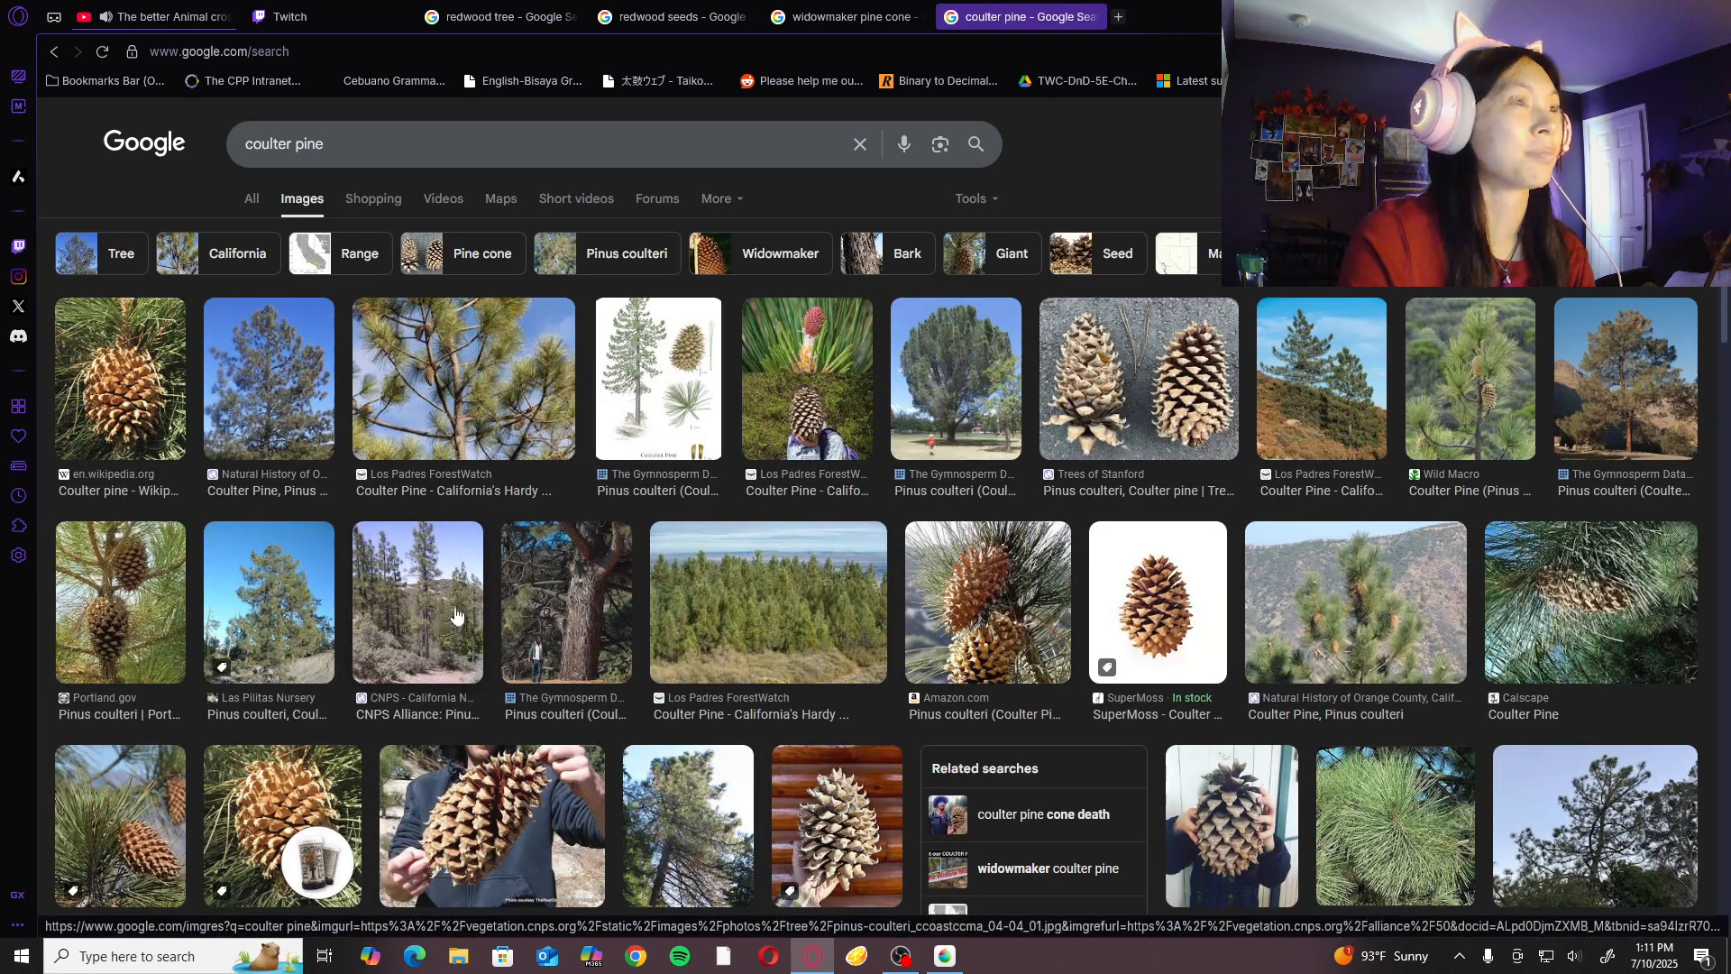
# - Examine the Coulter pine photos showing the full tree and its trunk beside people for scale
pyautogui.click(593, 627)
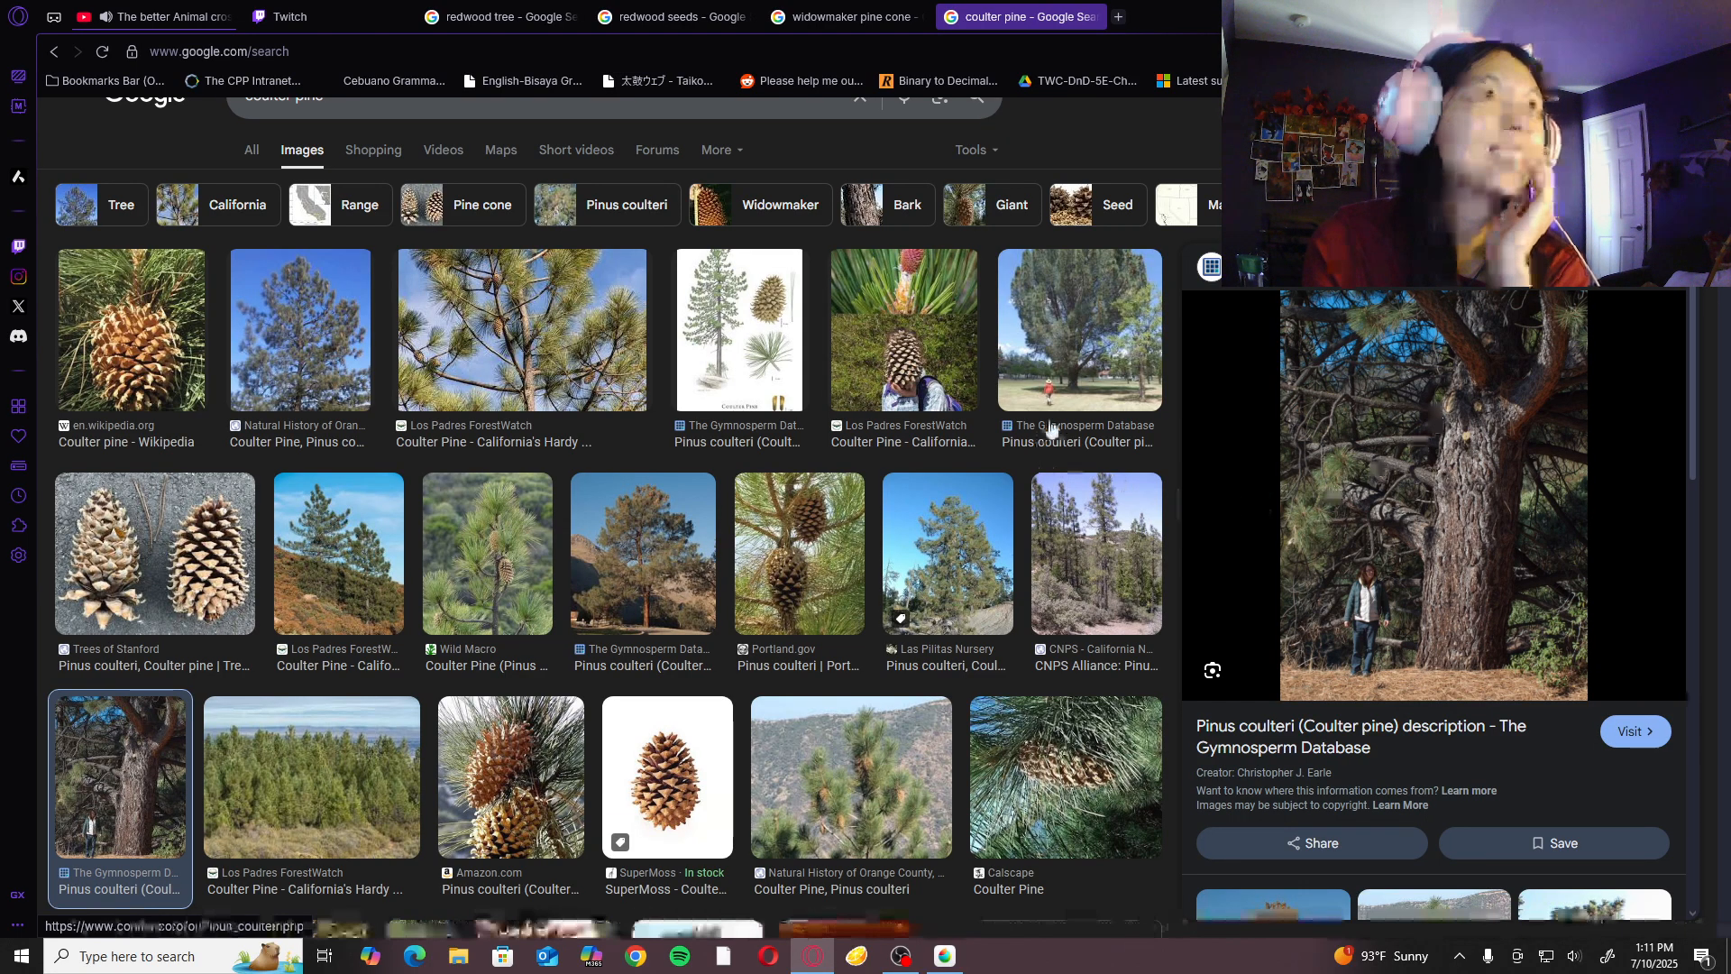
pyautogui.click(1099, 358)
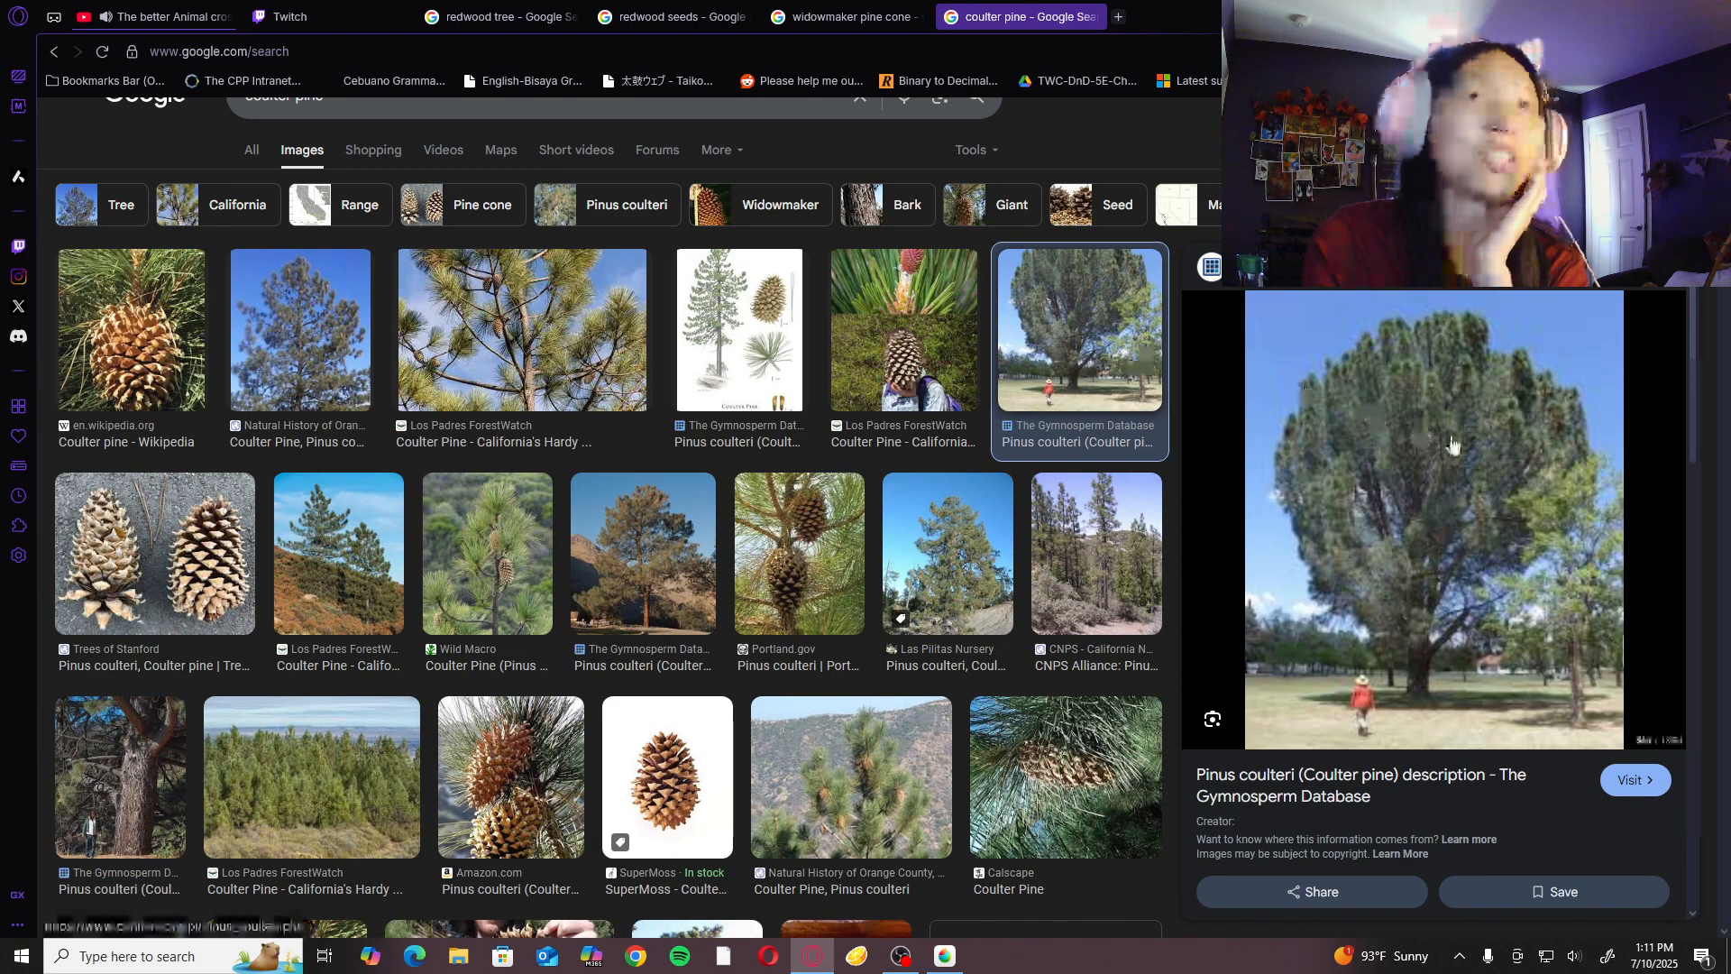
pyautogui.scroll(-4, 961, 523)
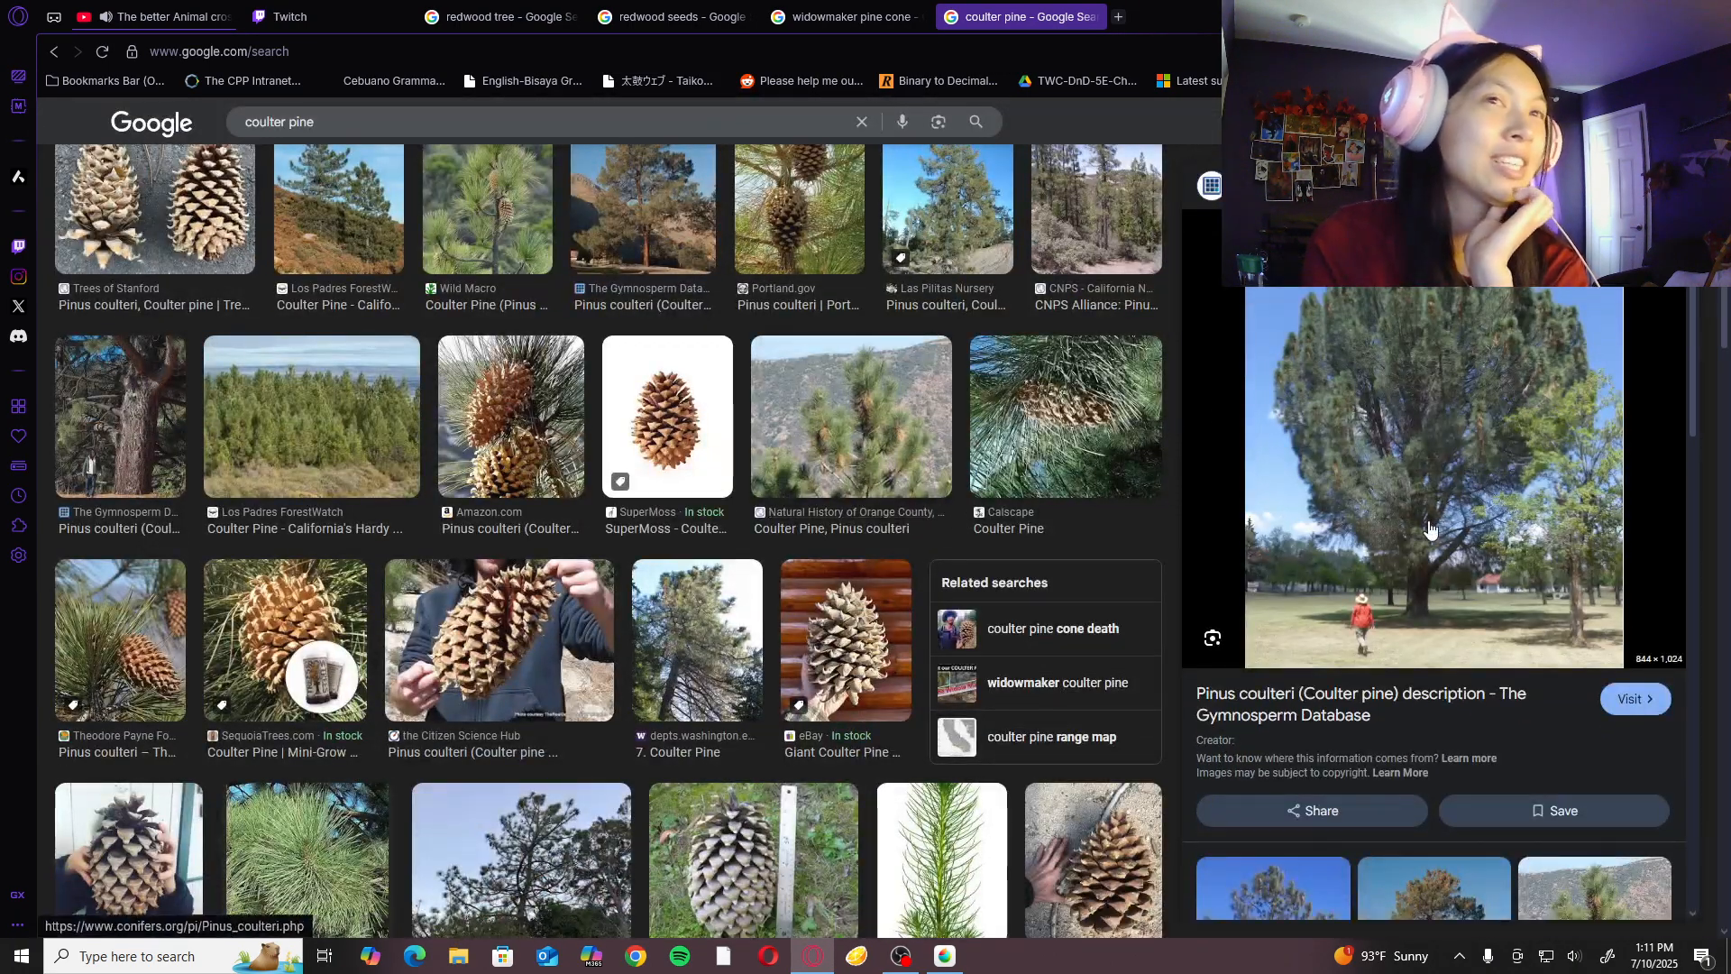
pyautogui.scroll(4, 1037, 469)
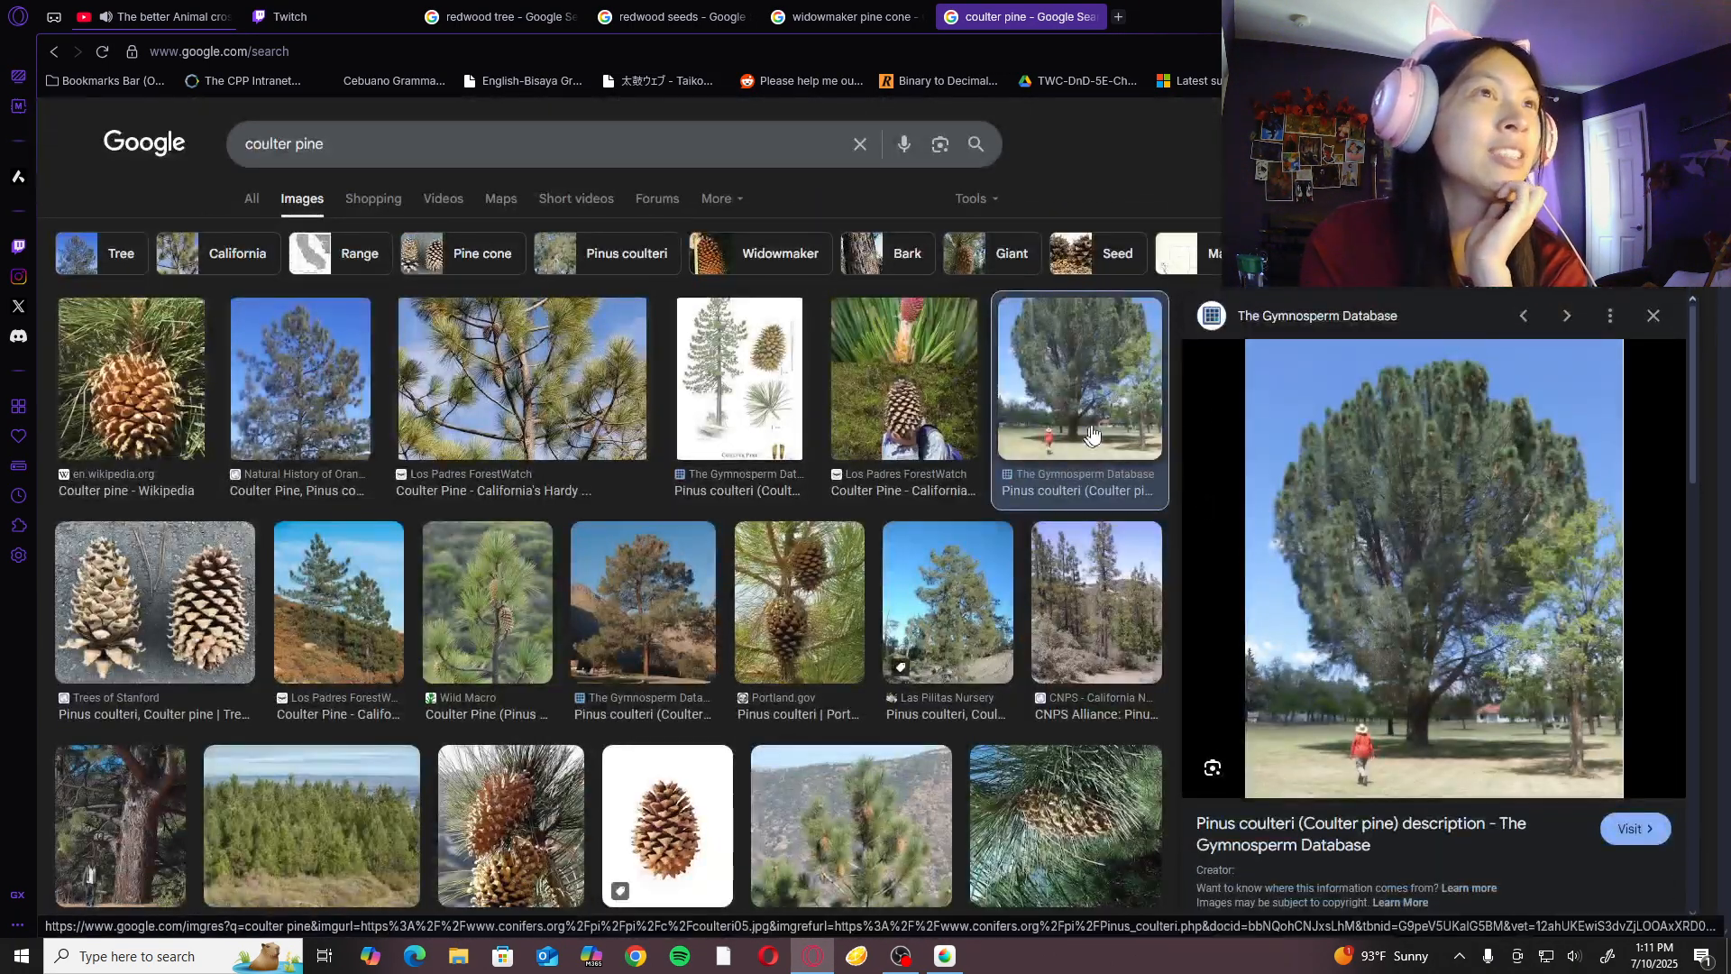
pyautogui.click(120, 793)
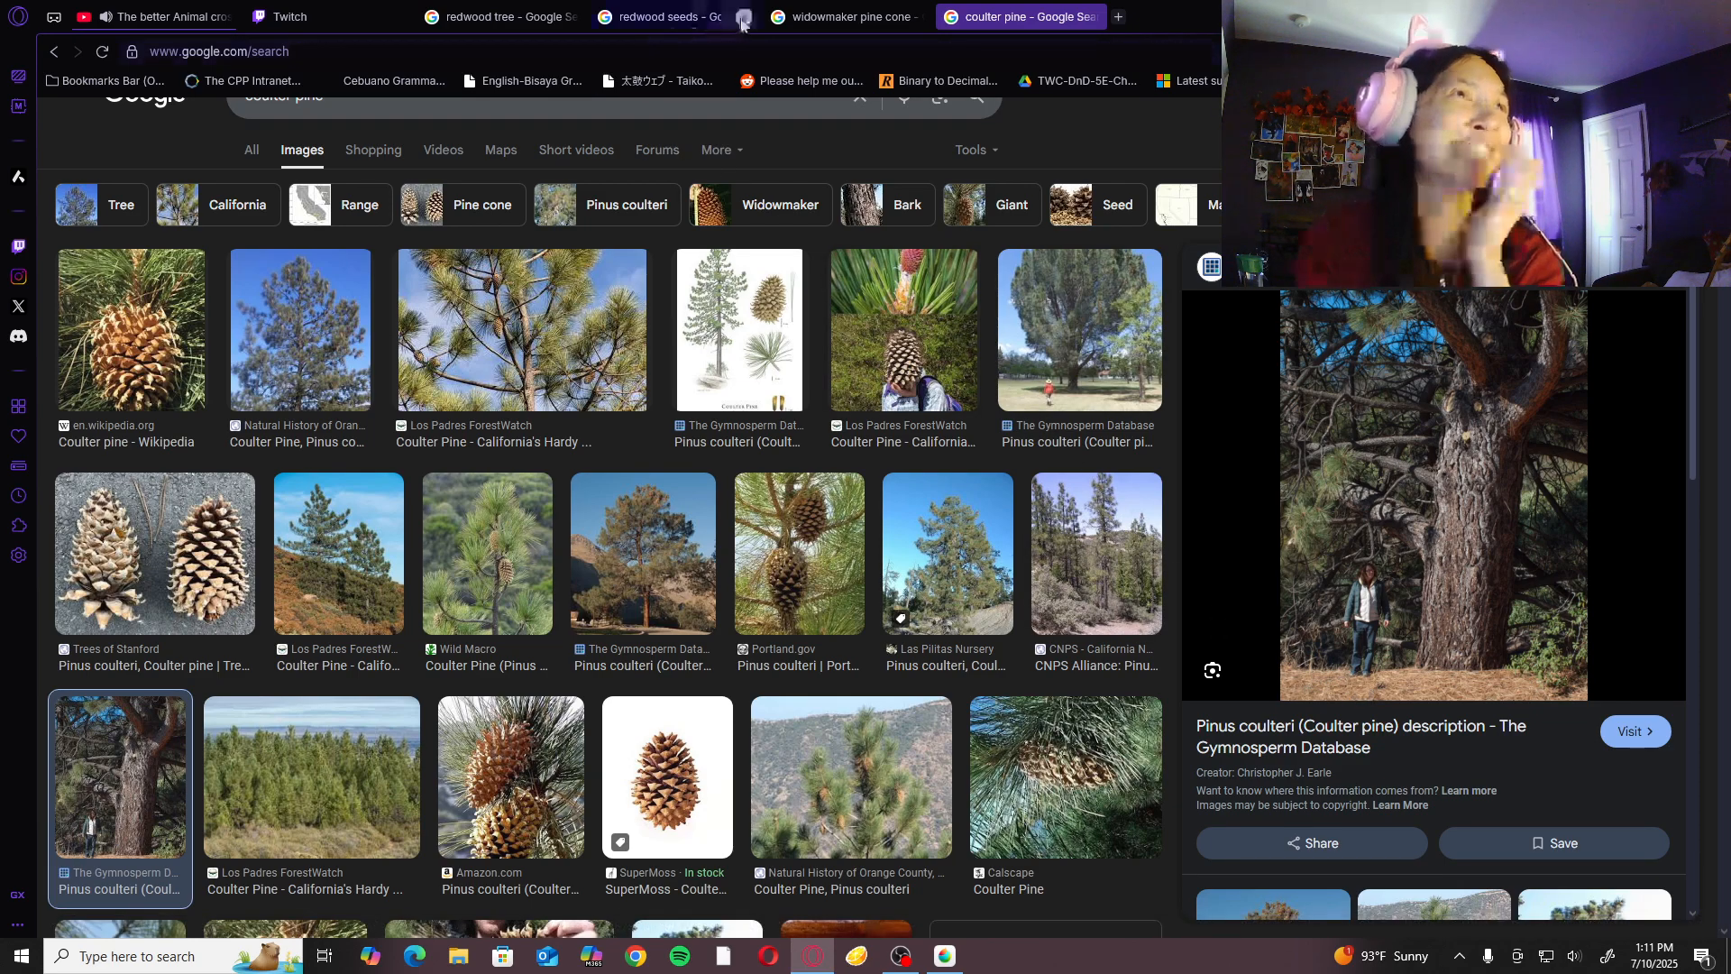
# - Compare the image results for redwood trees, redwood seeds, widowmaker pine cones and Coulter pines
pyautogui.click(541, 22)
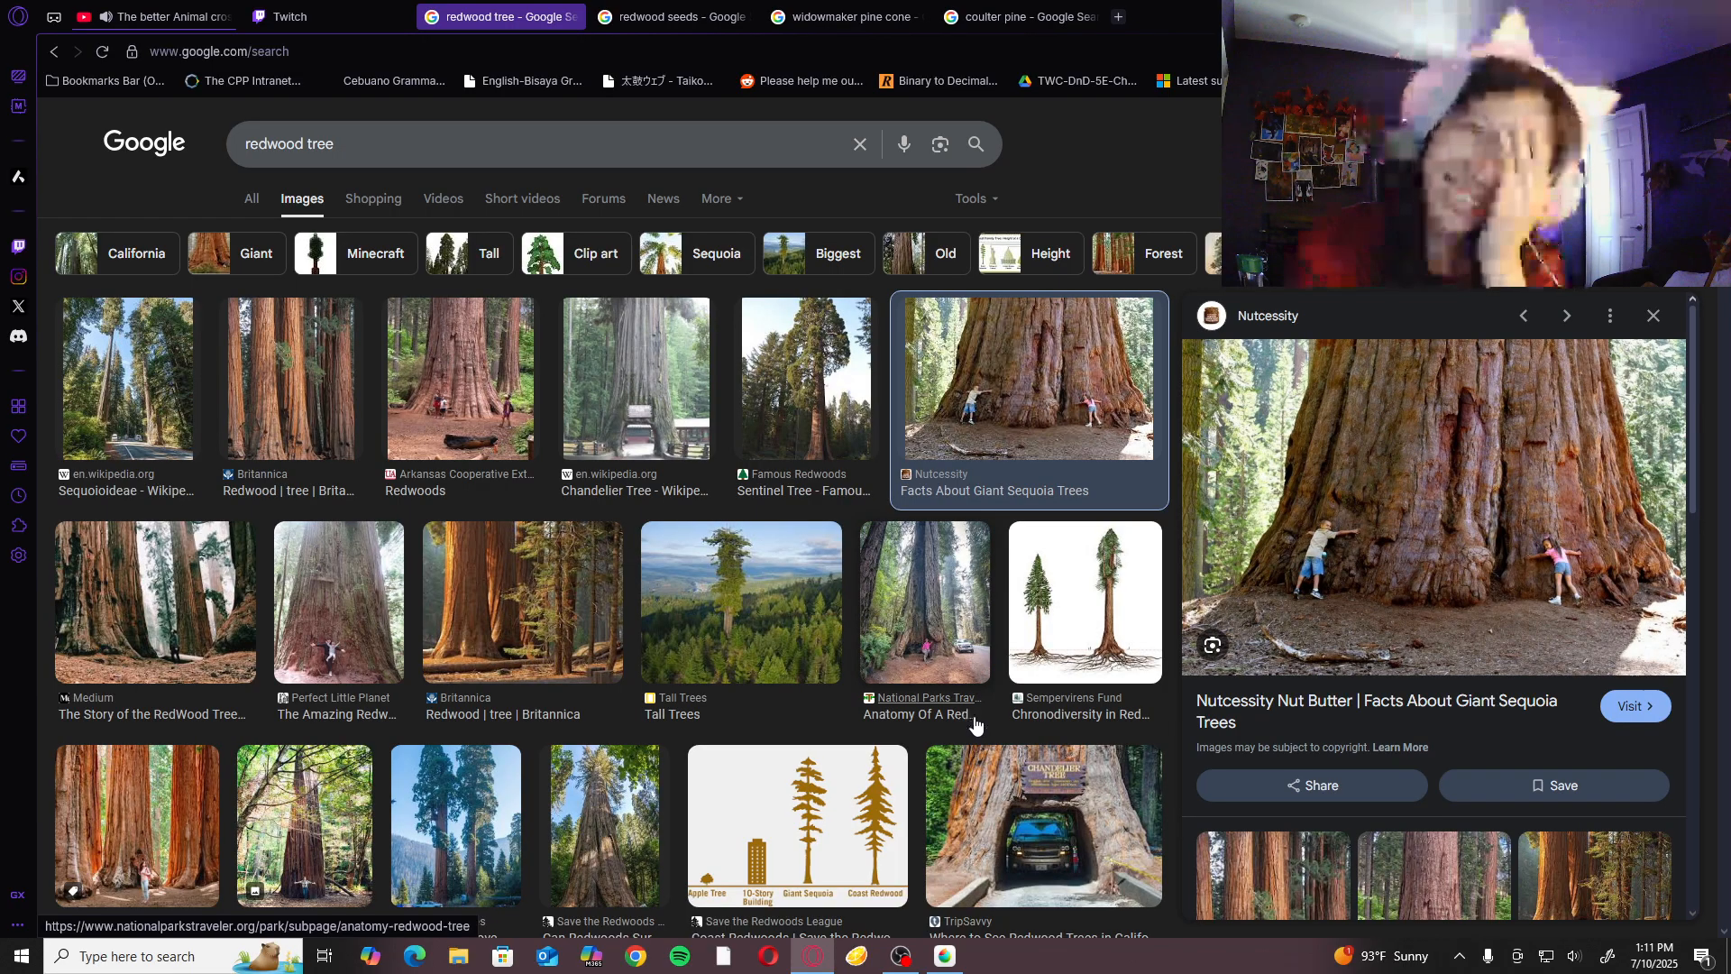
pyautogui.click(677, 16)
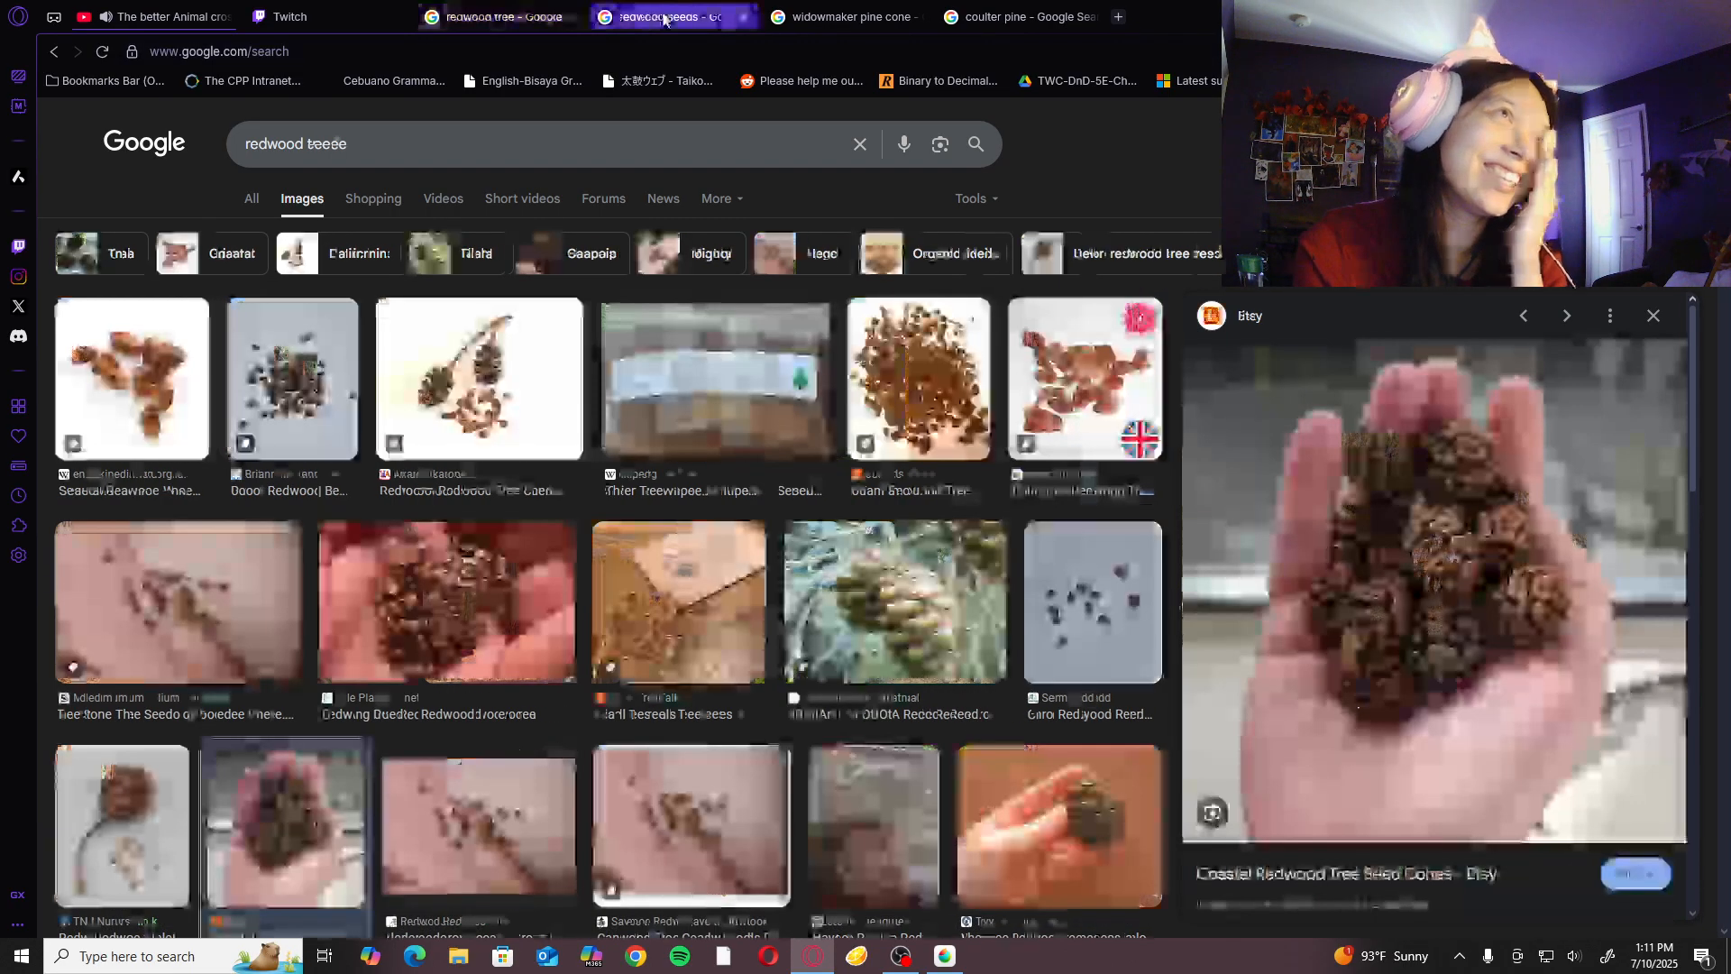
pyautogui.click(833, 13)
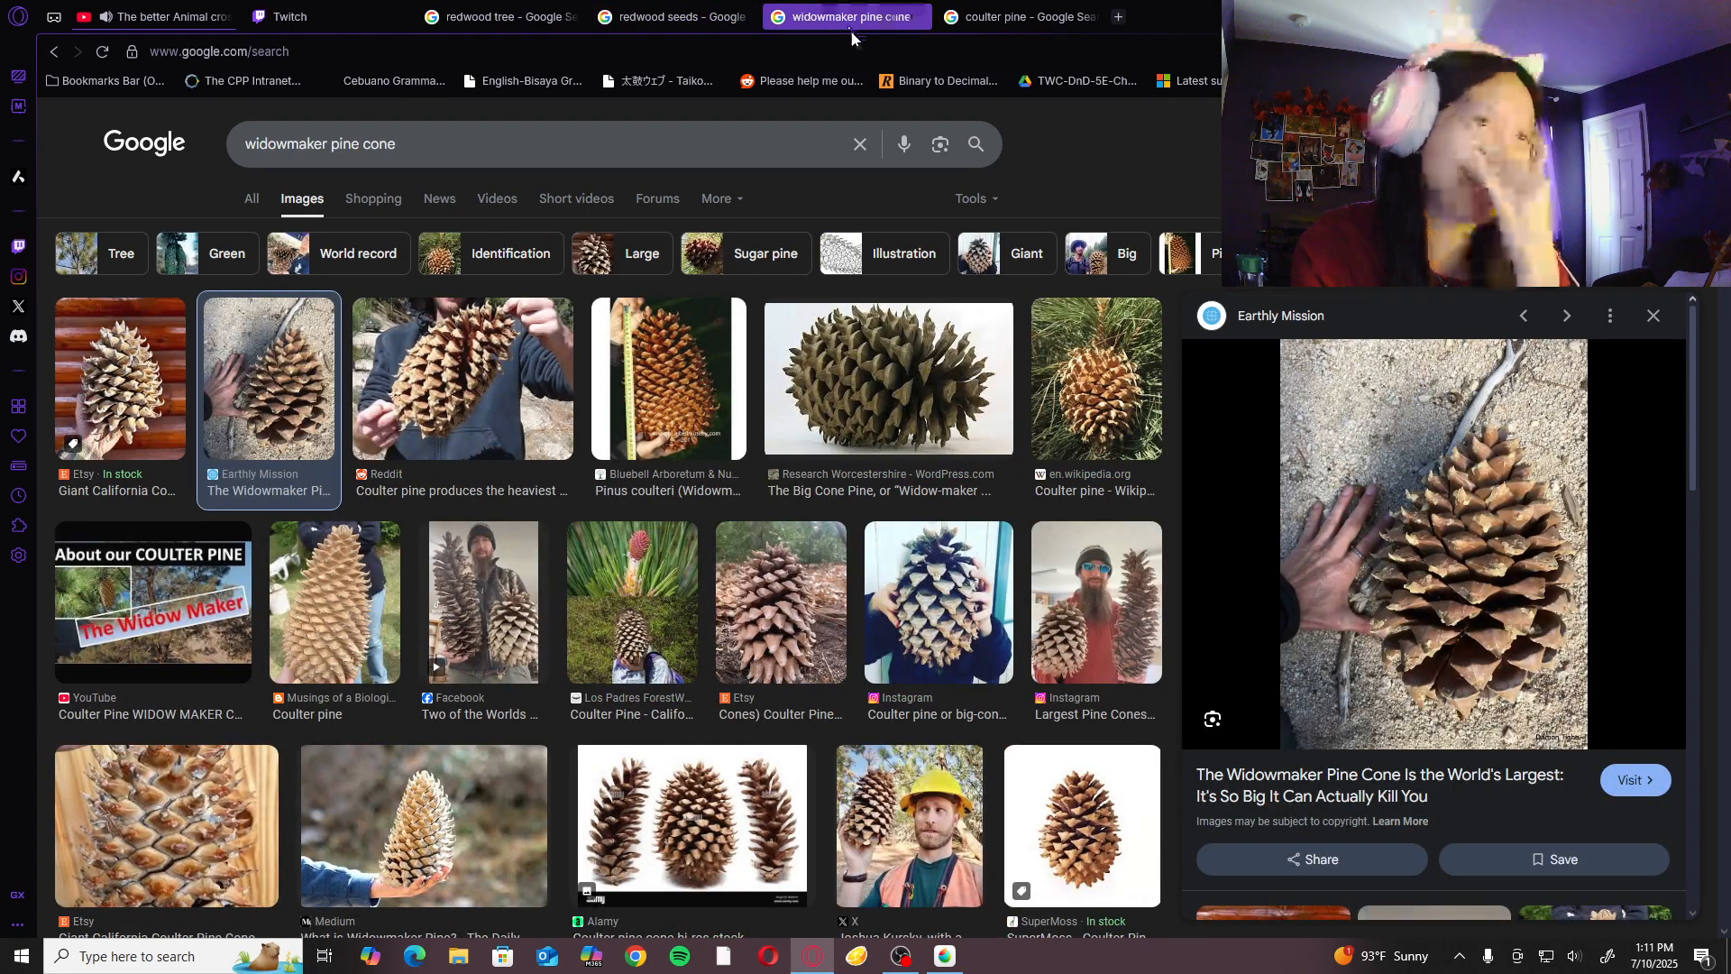
pyautogui.click(500, 20)
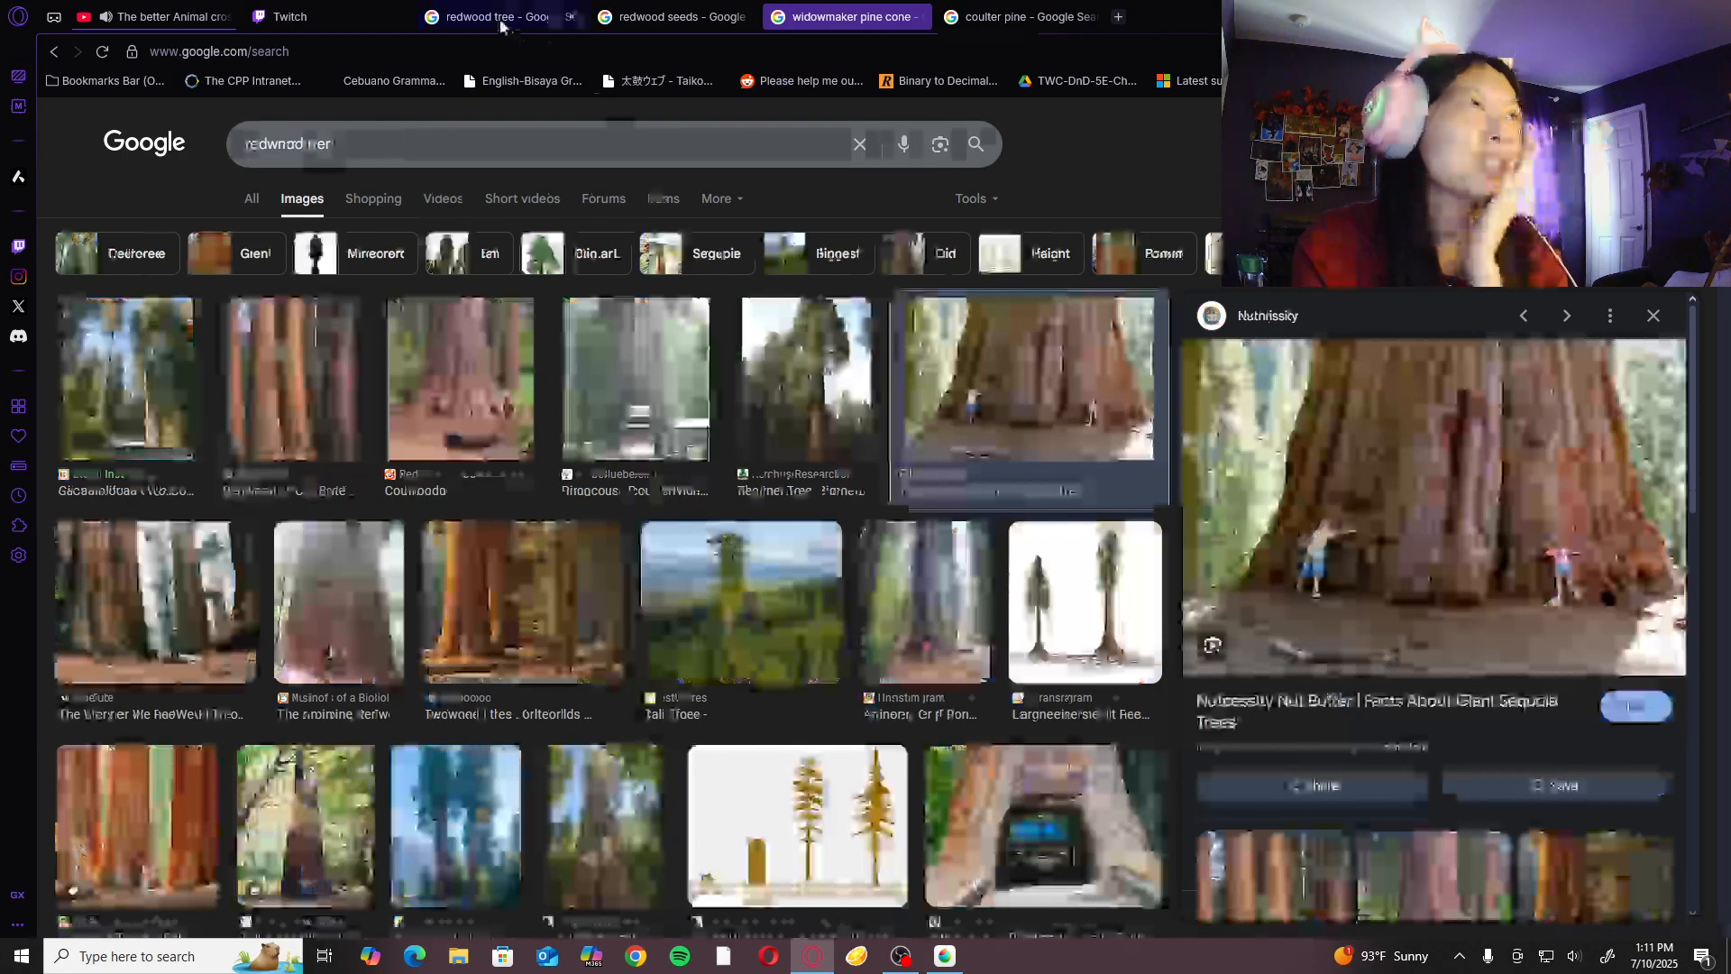
pyautogui.click(675, 16)
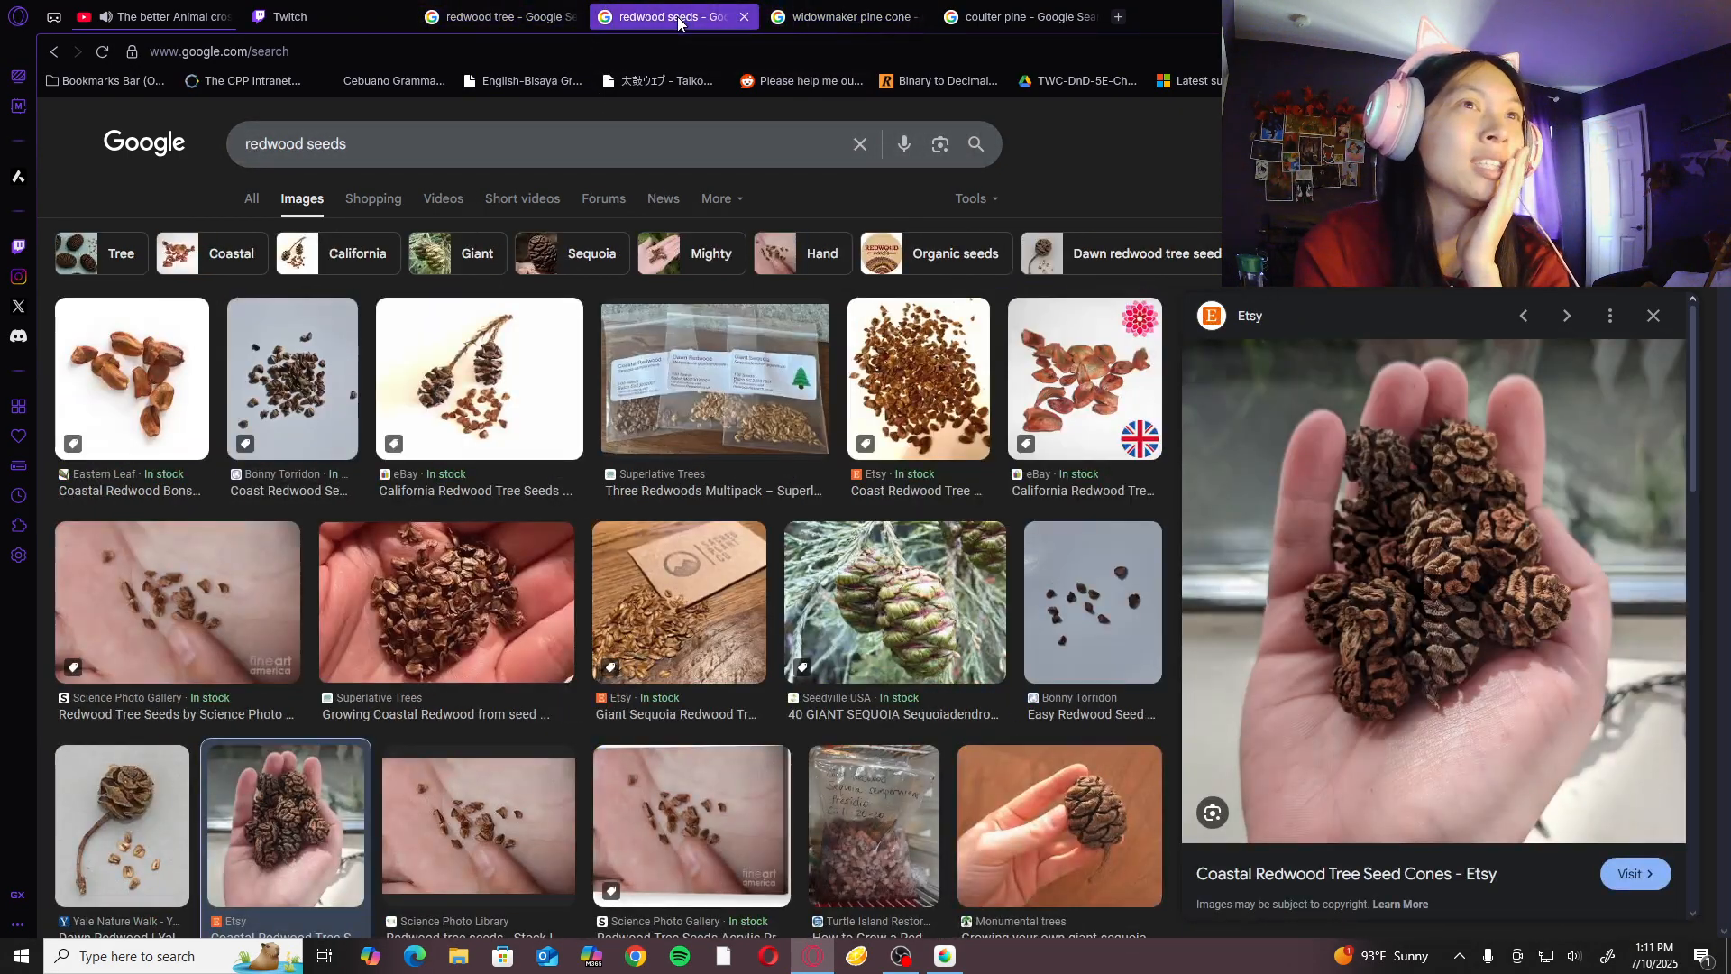
pyautogui.click(1011, 22)
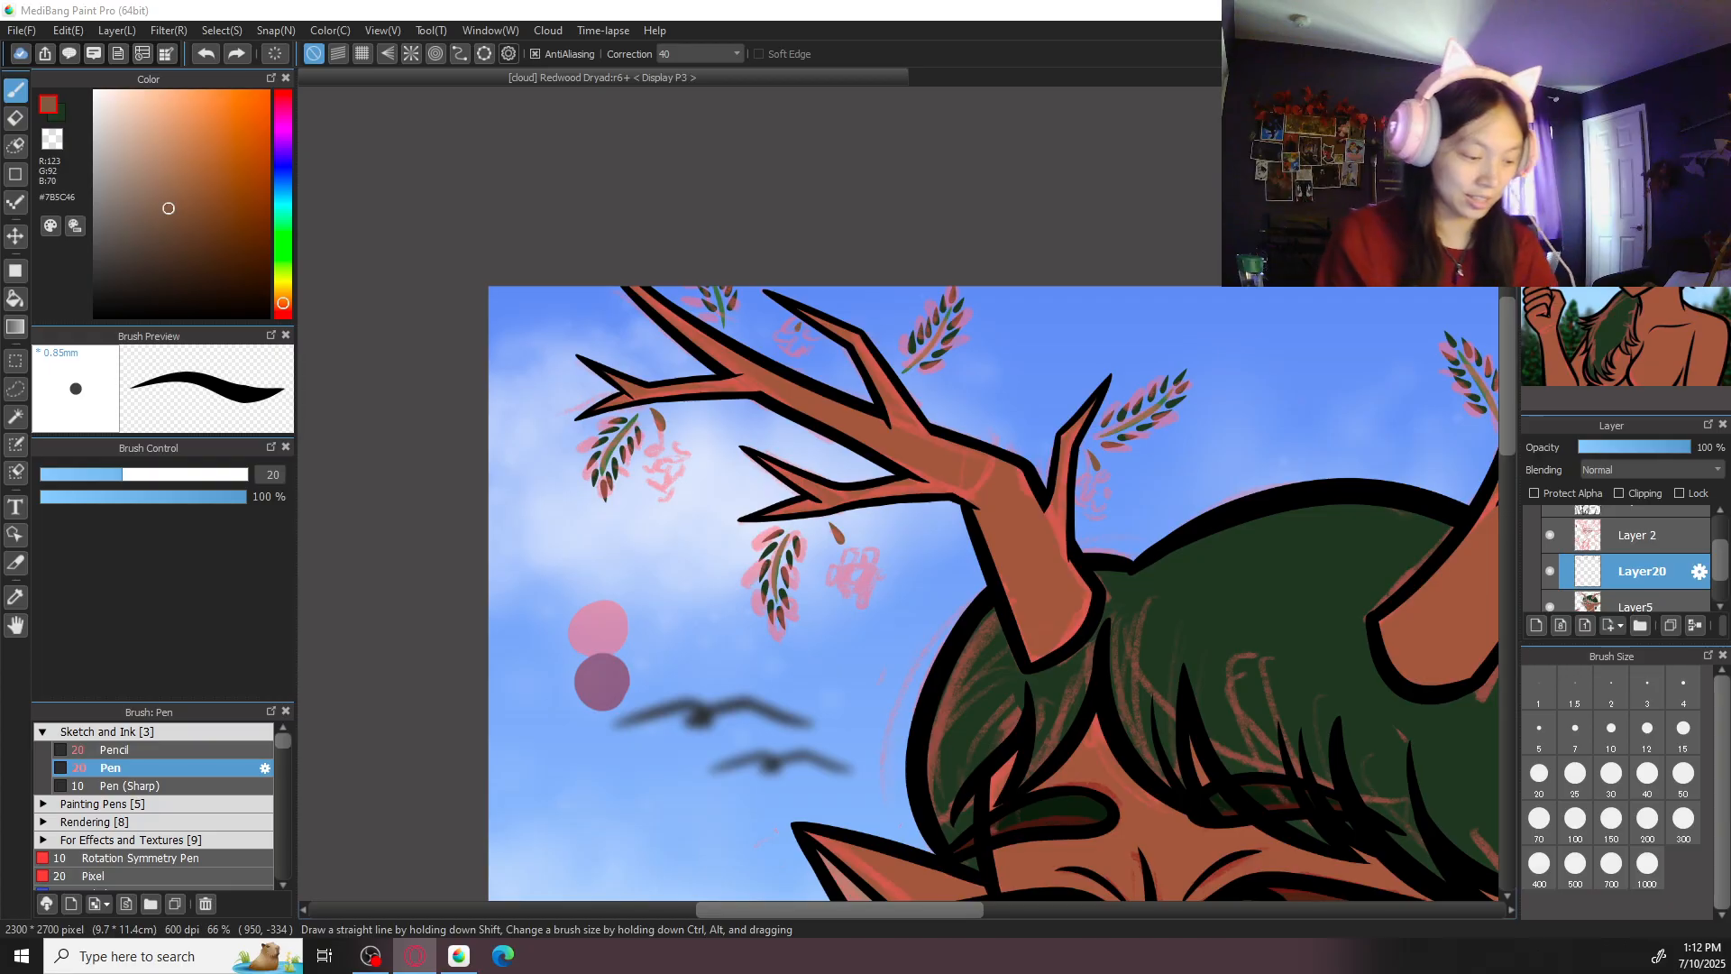
# - Set the drawing colour to dark brown #442C1C and paint a rounded cone at brush size 50 below the left antler's lower fork
pyautogui.moveTo(166, 256); pyautogui.dragTo(191, 261)
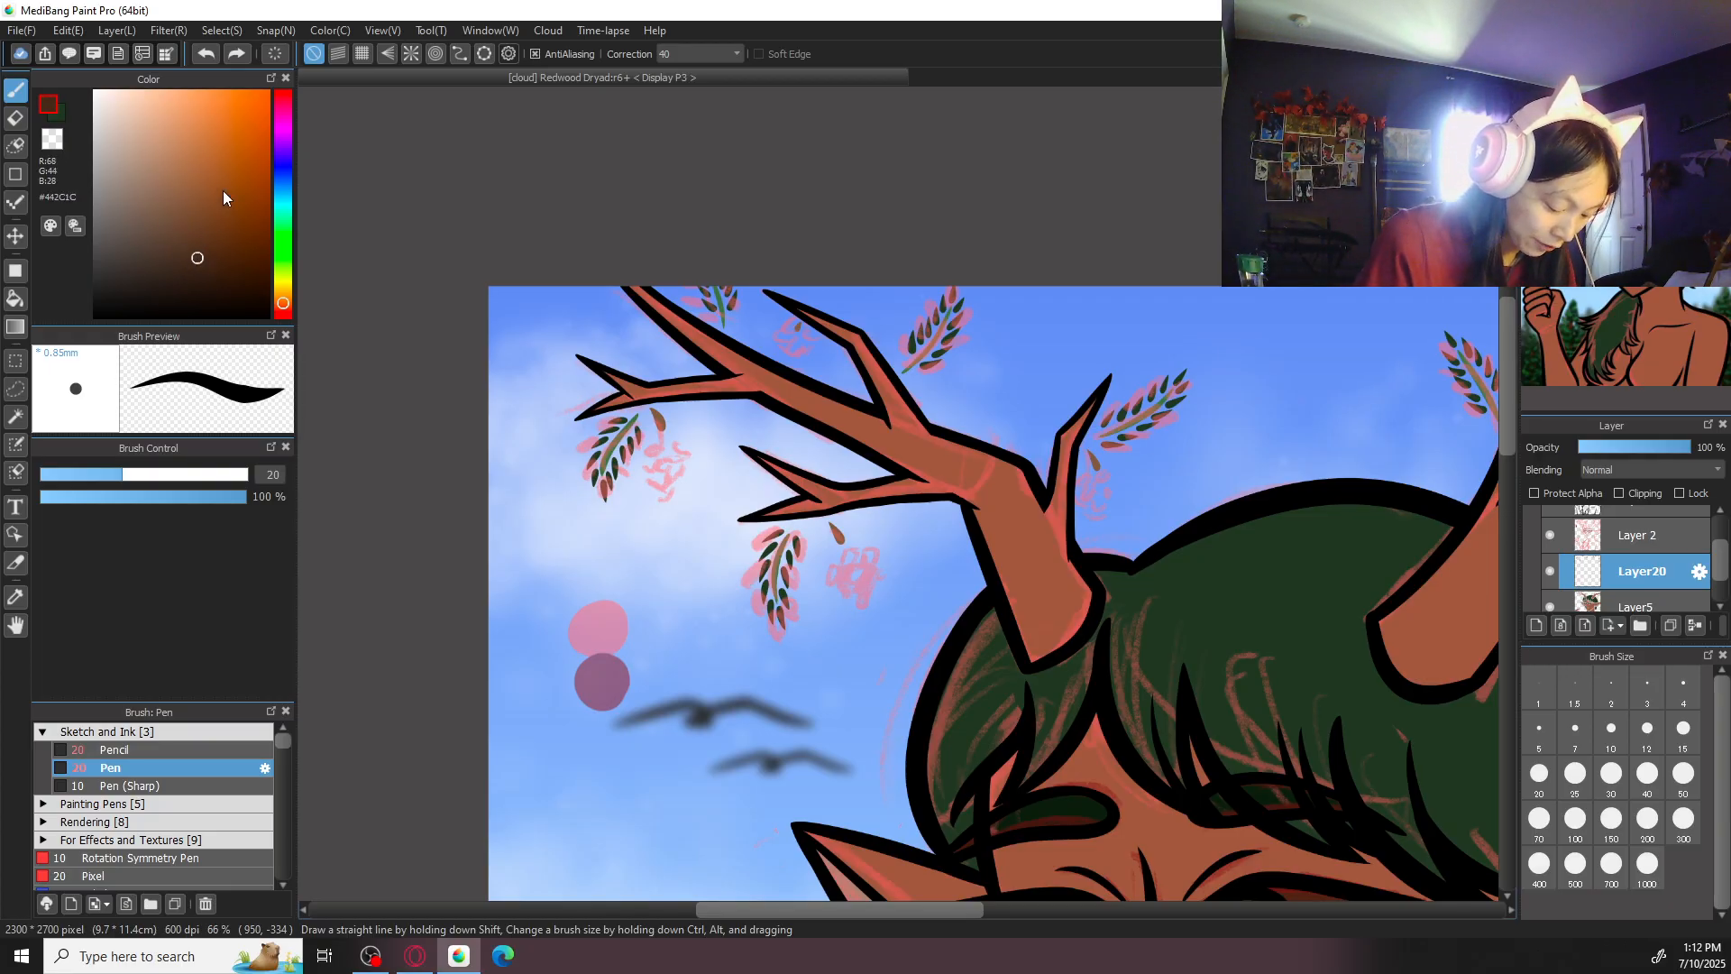
pyautogui.hotkey('ctrl', '+')
pyautogui.hotkey('ctrl', '+')
pyautogui.hotkey('ctrl', '+')
pyautogui.moveTo(841, 691); pyautogui.dragTo(928, 351)
pyautogui.hotkey('ctrl', '+')
pyautogui.click(1682, 784)
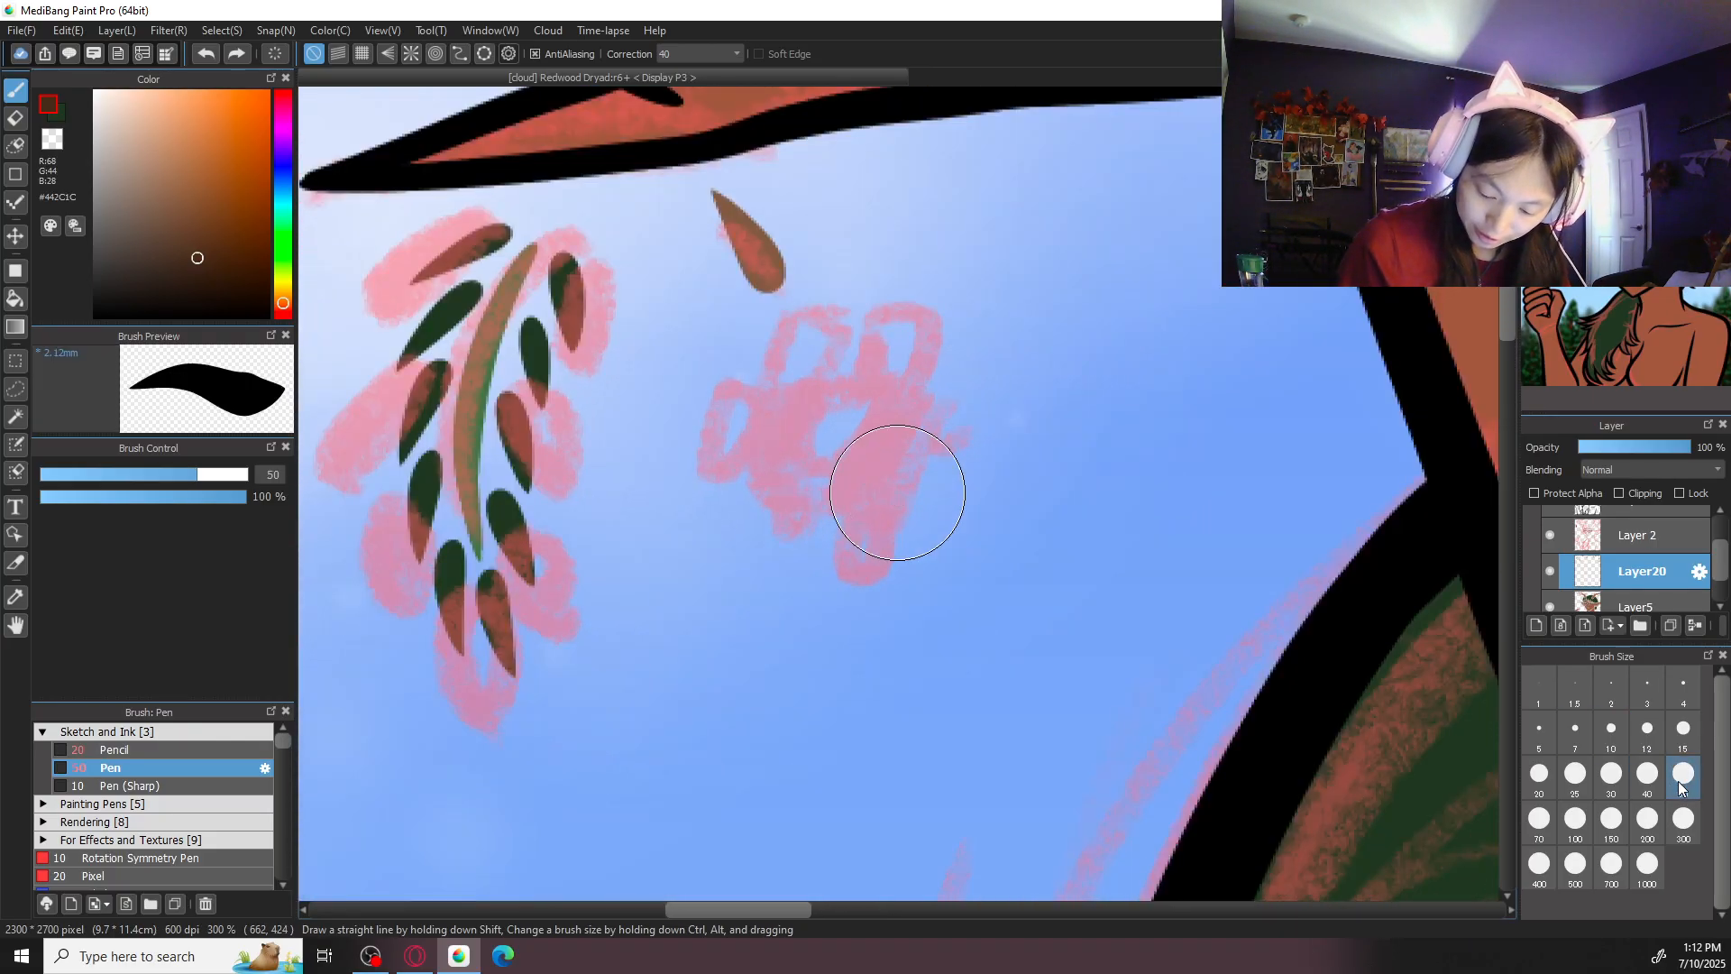
pyautogui.moveTo(823, 376)
pyautogui.mouseDown()
pyautogui.moveTo(874, 512)
pyautogui.moveTo(808, 439)
pyautogui.moveTo(840, 365)
pyautogui.moveTo(895, 493)
pyautogui.moveTo(798, 453)
pyautogui.moveTo(844, 366)
pyautogui.moveTo(888, 502)
pyautogui.moveTo(811, 448)
pyautogui.moveTo(811, 490)
pyautogui.moveTo(787, 395)
pyautogui.moveTo(849, 347)
pyautogui.moveTo(862, 408)
pyautogui.moveTo(834, 474)
pyautogui.moveTo(770, 426)
pyautogui.moveTo(821, 382)
pyautogui.moveTo(874, 427)
pyautogui.moveTo(798, 459)
pyautogui.moveTo(766, 403)
pyautogui.moveTo(834, 359)
pyautogui.moveTo(893, 418)
pyautogui.moveTo(852, 459)
pyautogui.moveTo(780, 372)
pyautogui.moveTo(801, 344)
pyautogui.moveTo(836, 413)
pyautogui.mouseUp()
pyautogui.hotkey('ctrl', 'z')
# - Paint a dark brown oval cone under the stem below the left antler's outer fork, redoing the first attempt
pyautogui.hotkey('ctrl', '-')
pyautogui.hotkey('ctrl', '-')
pyautogui.hotkey('ctrl', '-')
pyautogui.moveTo(896, 480)
pyautogui.mouseDown()
pyautogui.moveTo(970, 538)
pyautogui.moveTo(1224, 655)
pyautogui.mouseUp()
pyautogui.hotkey('ctrl', '+')
pyautogui.hotkey('ctrl', '+')
pyautogui.moveTo(946, 445)
pyautogui.mouseDown()
pyautogui.moveTo(915, 541)
pyautogui.moveTo(942, 437)
pyautogui.moveTo(972, 518)
pyautogui.mouseUp()
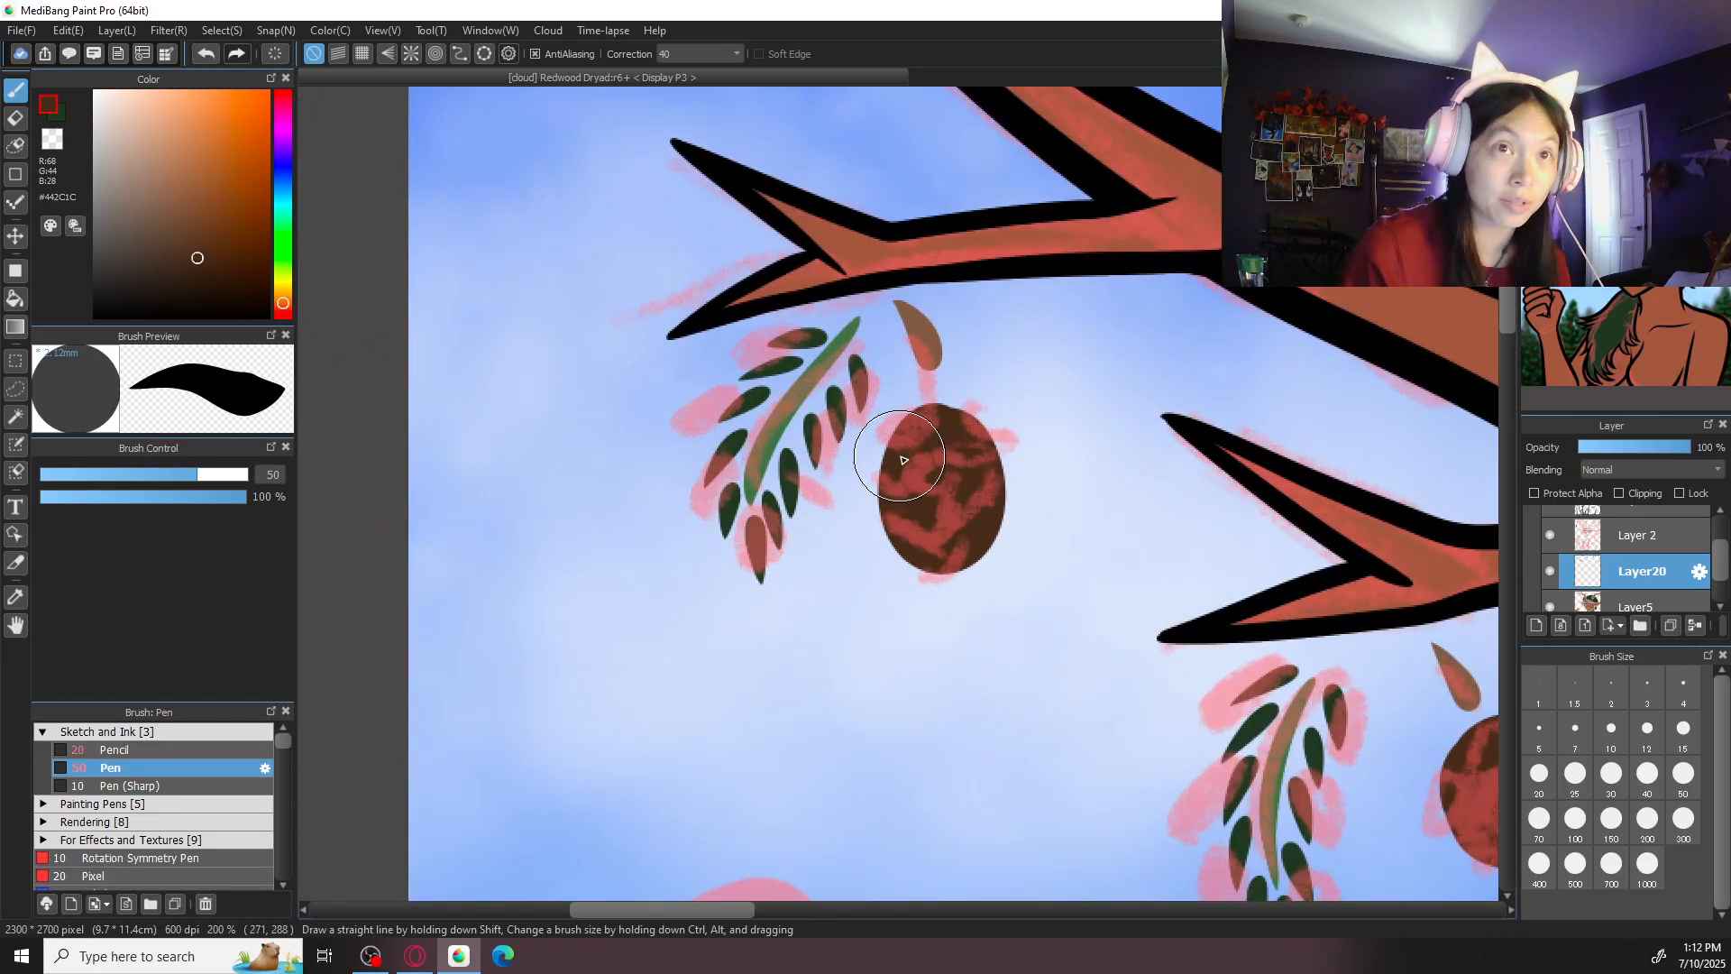
pyautogui.hotkey('ctrl', 'z')
pyautogui.moveTo(938, 435)
pyautogui.mouseDown()
pyautogui.moveTo(916, 512)
pyautogui.moveTo(961, 447)
pyautogui.moveTo(944, 507)
pyautogui.mouseUp()
# - Reshape the cone below the left antler's lower fork into a slightly tilted oval using the eraser and the size 50 Pen
pyautogui.moveTo(1270, 542); pyautogui.dragTo(964, 429)
pyautogui.moveTo(1270, 597); pyautogui.dragTo(1174, 547)
pyautogui.press('e')
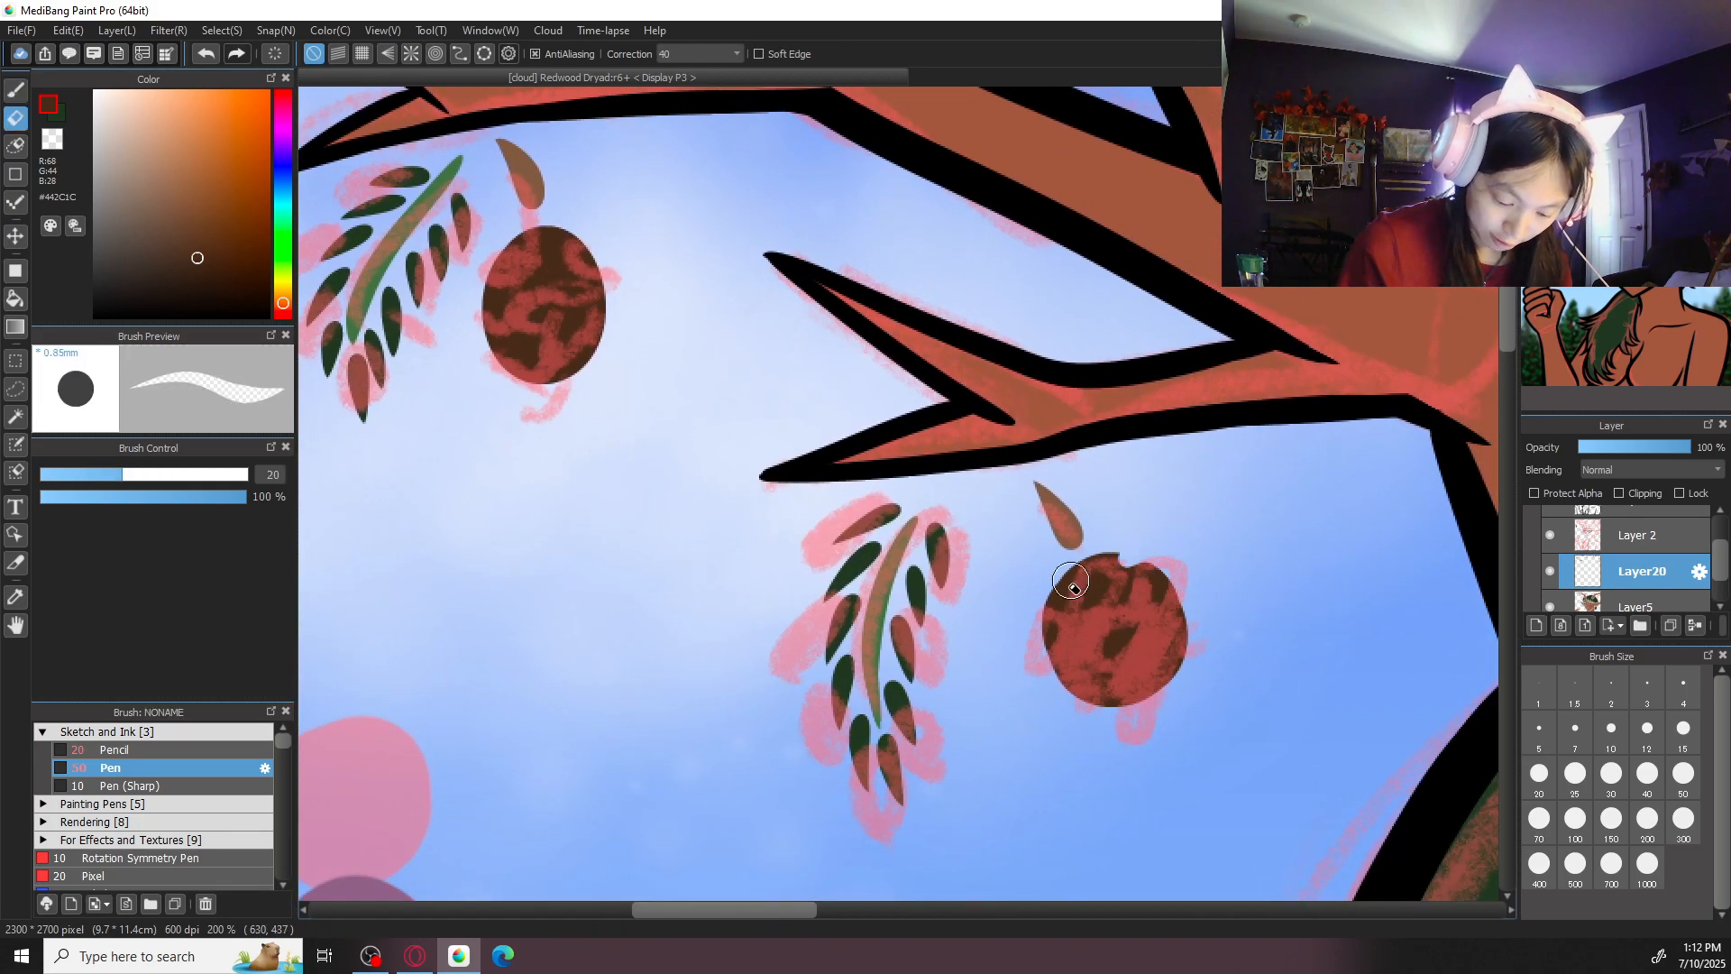
pyautogui.click(1684, 773)
pyautogui.moveTo(1050, 632)
pyautogui.mouseDown()
pyautogui.moveTo(1082, 599)
pyautogui.moveTo(1145, 585)
pyautogui.moveTo(1182, 688)
pyautogui.mouseUp()
pyautogui.press('b')
pyautogui.moveTo(1121, 638)
pyautogui.mouseDown()
pyautogui.moveTo(1105, 587)
pyautogui.moveTo(1153, 666)
pyautogui.moveTo(1115, 693)
pyautogui.moveTo(1091, 593)
pyautogui.moveTo(1138, 627)
pyautogui.moveTo(1132, 662)
pyautogui.moveTo(1088, 653)
pyautogui.moveTo(1085, 605)
pyautogui.moveTo(1112, 594)
pyautogui.moveTo(1128, 636)
pyautogui.moveTo(1105, 672)
pyautogui.moveTo(1116, 594)
pyautogui.moveTo(1129, 630)
pyautogui.moveTo(1086, 626)
pyautogui.moveTo(1105, 609)
pyautogui.moveTo(1131, 669)
pyautogui.mouseUp()
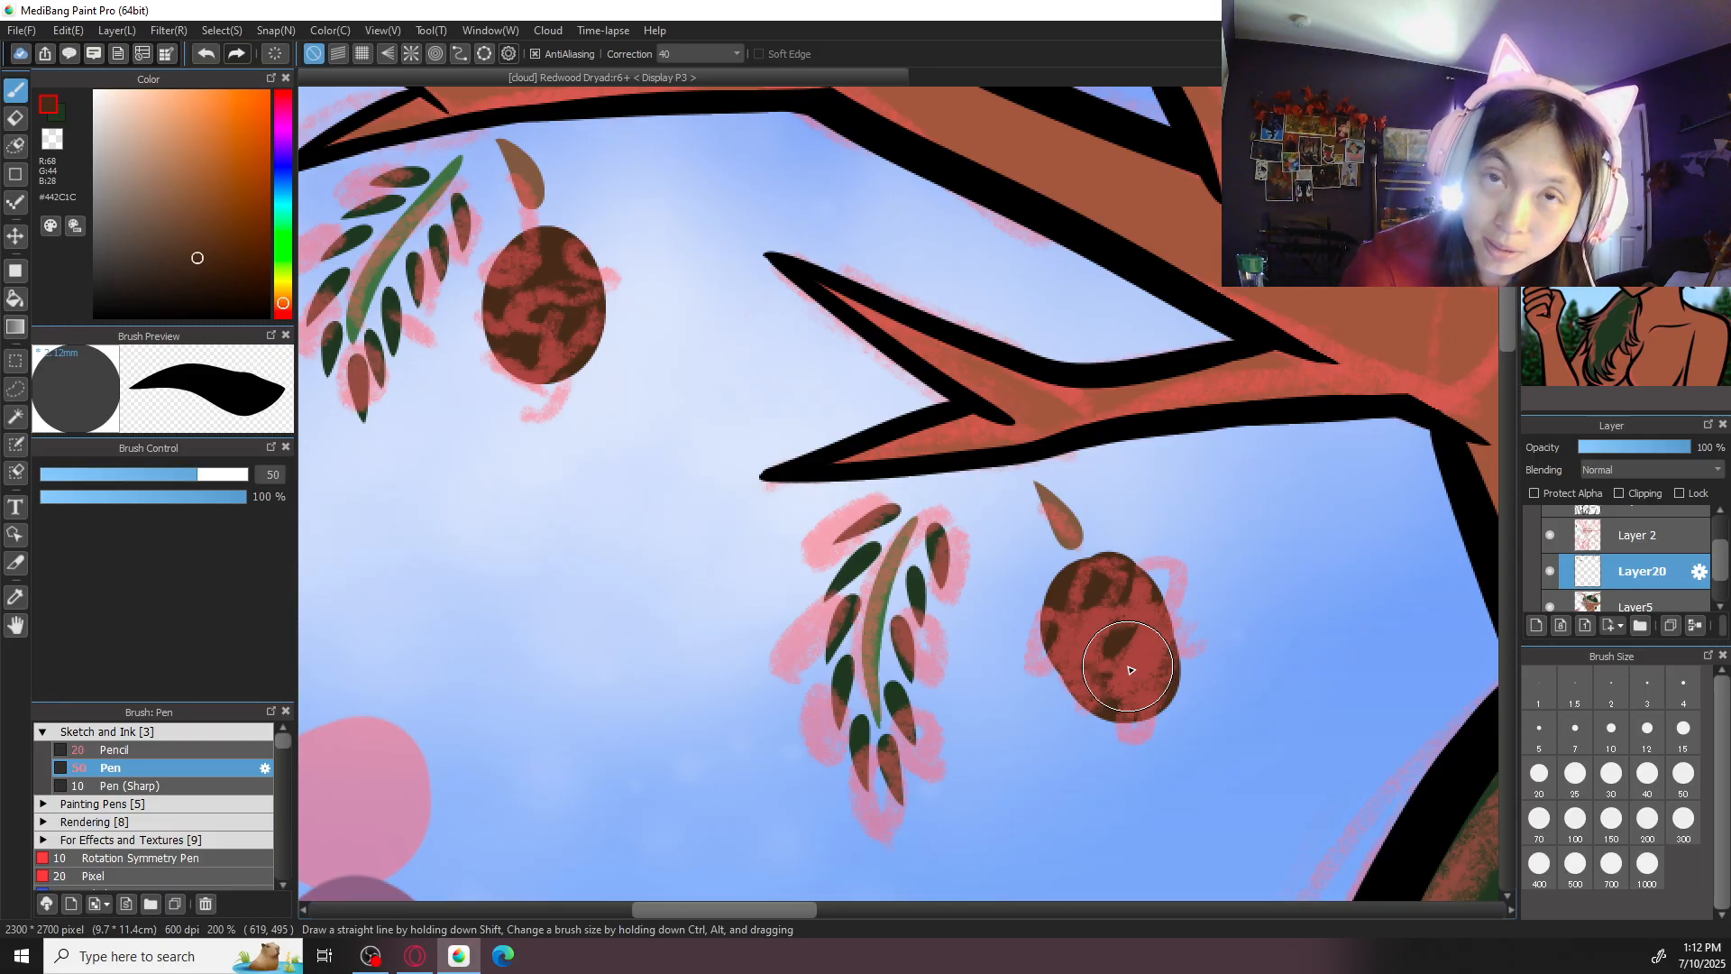
# - Paint a dark brown cone under the stem between the upper branches of the left antler
pyautogui.moveTo(1297, 461); pyautogui.dragTo(1190, 891)
pyautogui.moveTo(1155, 572); pyautogui.dragTo(1165, 683)
pyautogui.hotkey('ctrl', '+')
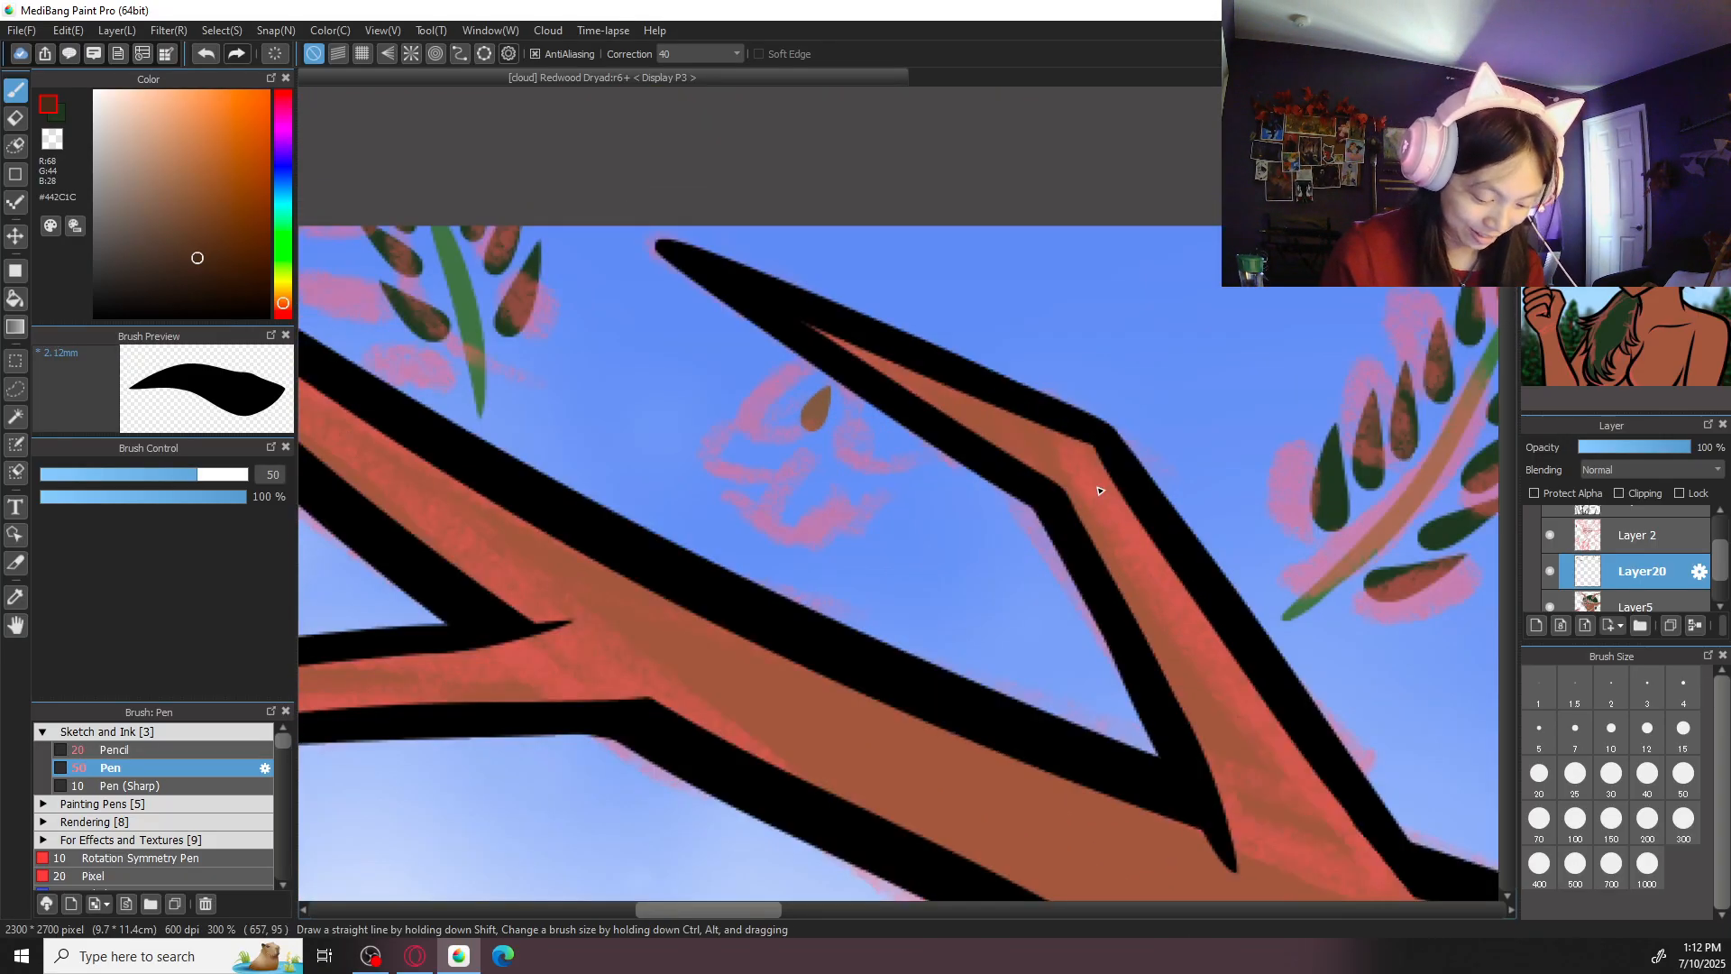
pyautogui.moveTo(773, 495)
pyautogui.mouseDown()
pyautogui.moveTo(805, 519)
pyautogui.moveTo(788, 556)
pyautogui.moveTo(751, 531)
pyautogui.moveTo(761, 485)
pyautogui.moveTo(794, 528)
pyautogui.moveTo(772, 568)
pyautogui.moveTo(746, 558)
pyautogui.moveTo(803, 510)
pyautogui.mouseUp()
# - Paint a dark brown oval cone under the stem beside the left antler's inner tine, just above the hair
pyautogui.hotkey('ctrl', '-')
pyautogui.hotkey('ctrl', '-')
pyautogui.hotkey('ctrl', '-')
pyautogui.moveTo(1341, 645); pyautogui.dragTo(967, 432)
pyautogui.hotkey('ctrl', '+')
pyautogui.hotkey('ctrl', '+')
pyautogui.moveTo(1022, 502)
pyautogui.mouseDown()
pyautogui.moveTo(987, 533)
pyautogui.moveTo(1019, 486)
pyautogui.moveTo(1047, 534)
pyautogui.moveTo(1025, 564)
pyautogui.moveTo(990, 531)
pyautogui.moveTo(1014, 493)
pyautogui.moveTo(1042, 519)
pyautogui.moveTo(1023, 554)
pyautogui.moveTo(996, 526)
pyautogui.moveTo(1019, 487)
pyautogui.moveTo(1044, 545)
pyautogui.mouseUp()
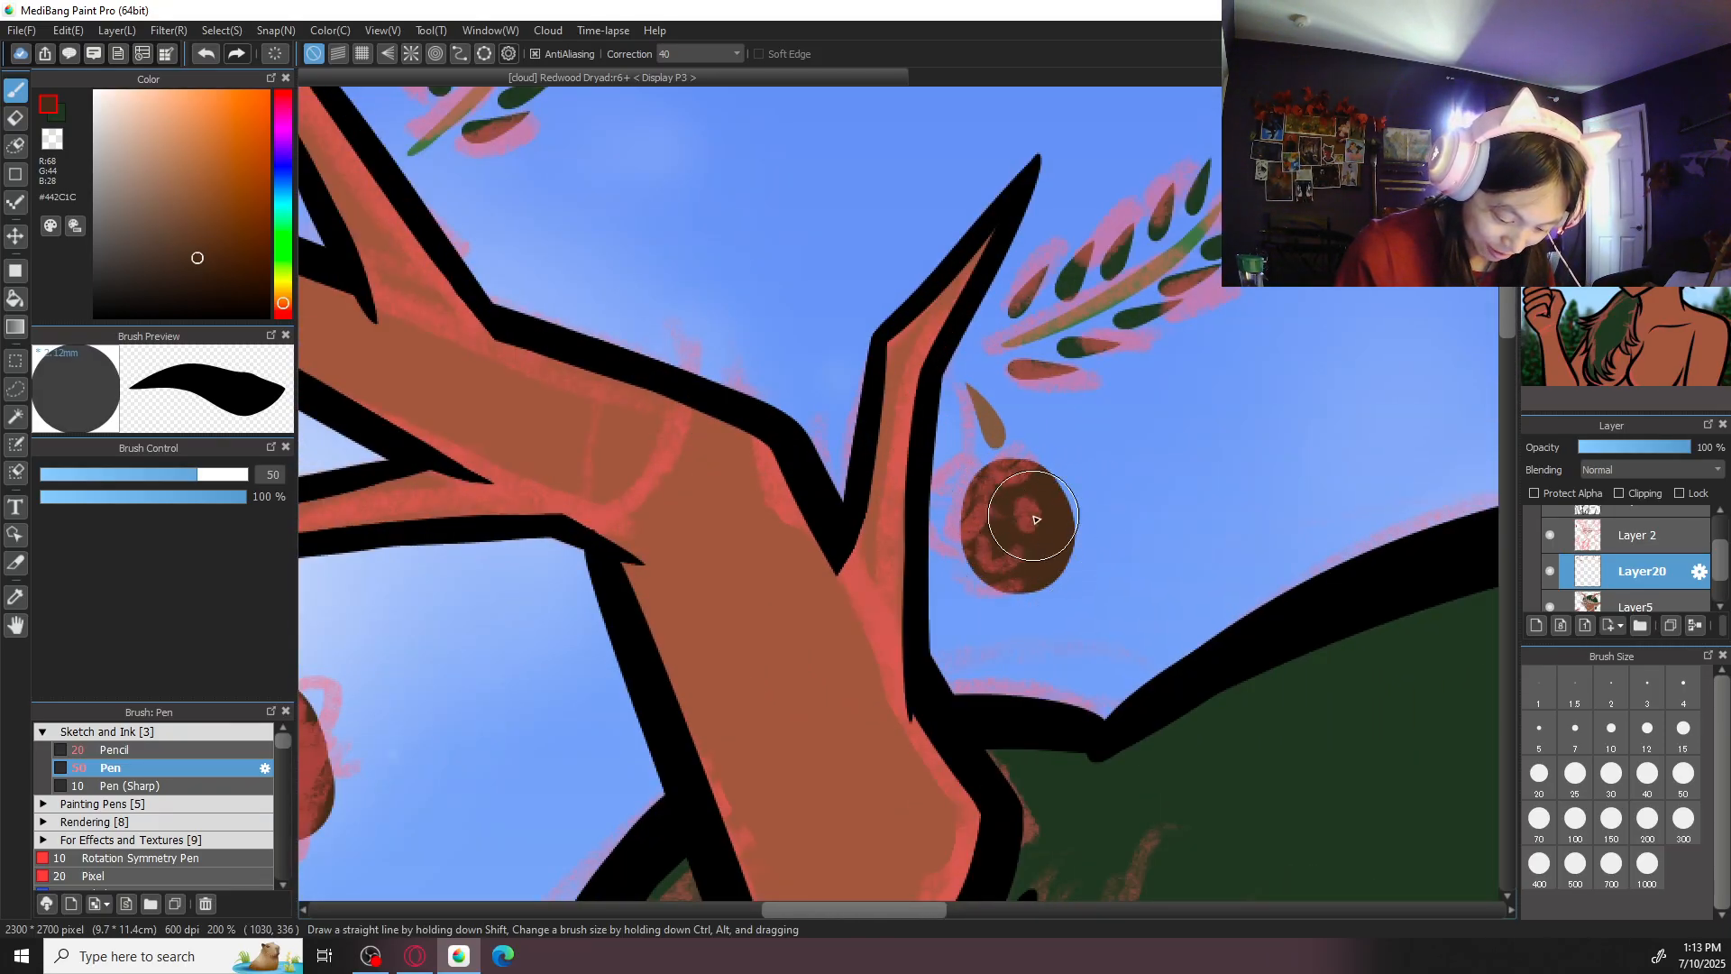
# - Switch back to brown #7B5C46 at brush size 20 and draw a teardrop-shaped cone stem below the right antler's lower tine
pyautogui.hotkey('ctrl', '-')
pyautogui.hotkey('ctrl', '-')
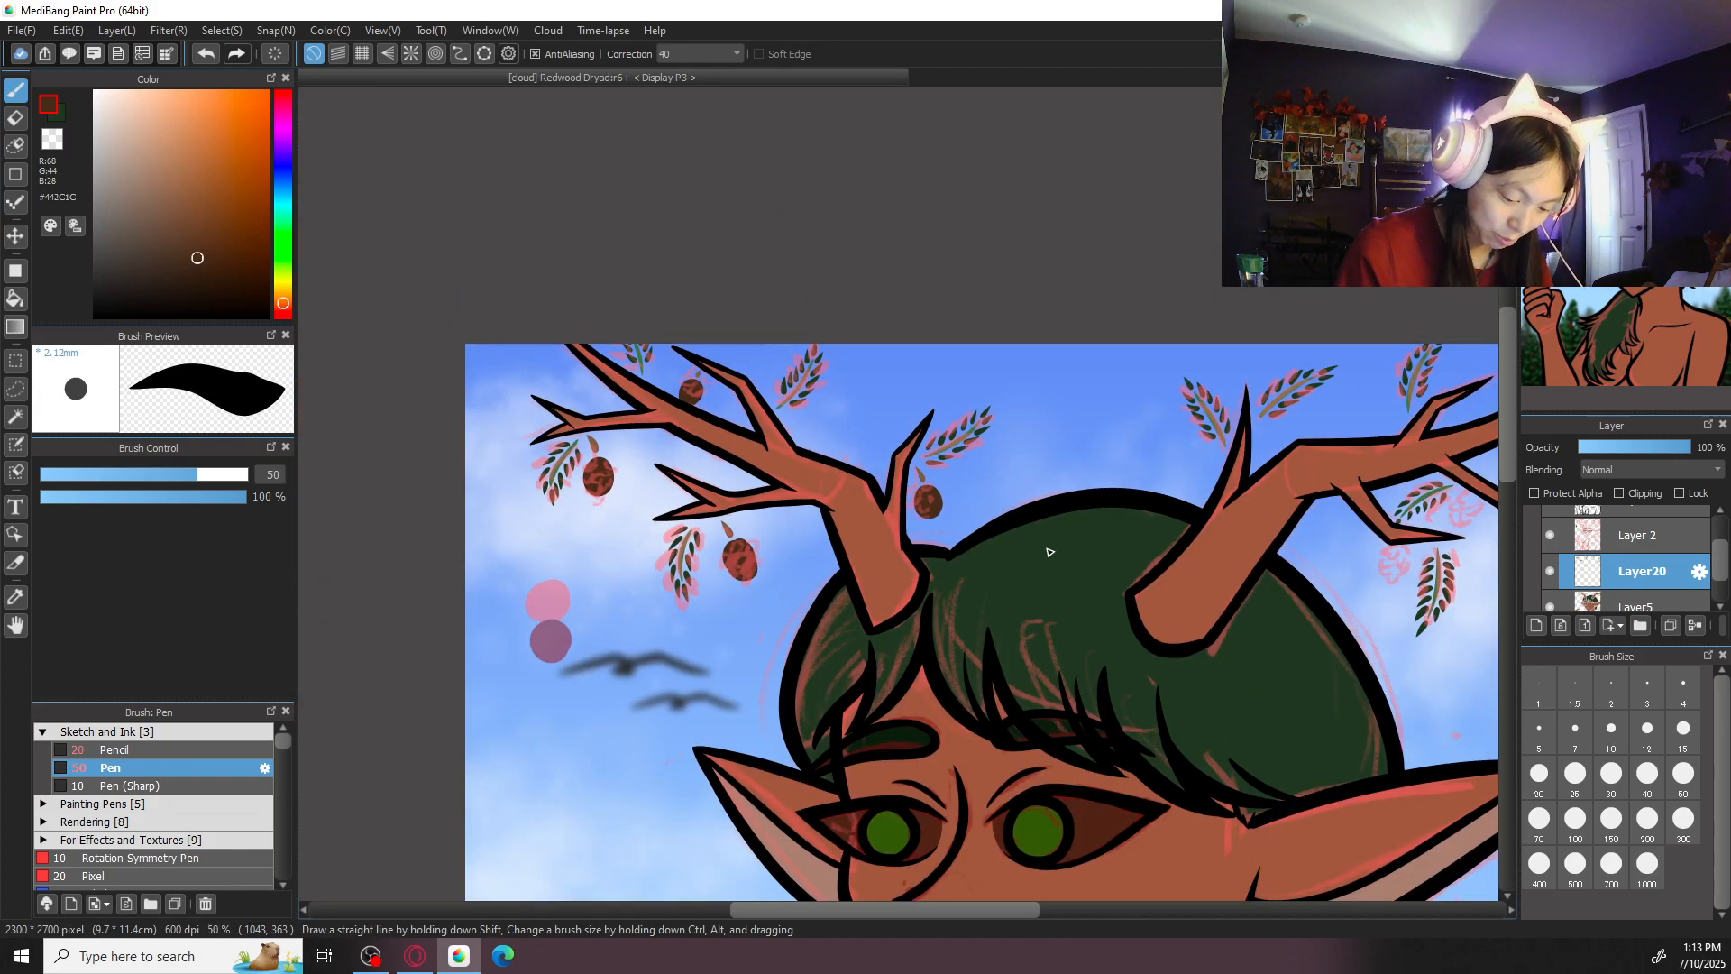
pyautogui.hotkey('ctrl', '-')
pyautogui.hotkey('ctrl', '-')
pyautogui.hotkey('ctrl', '+')
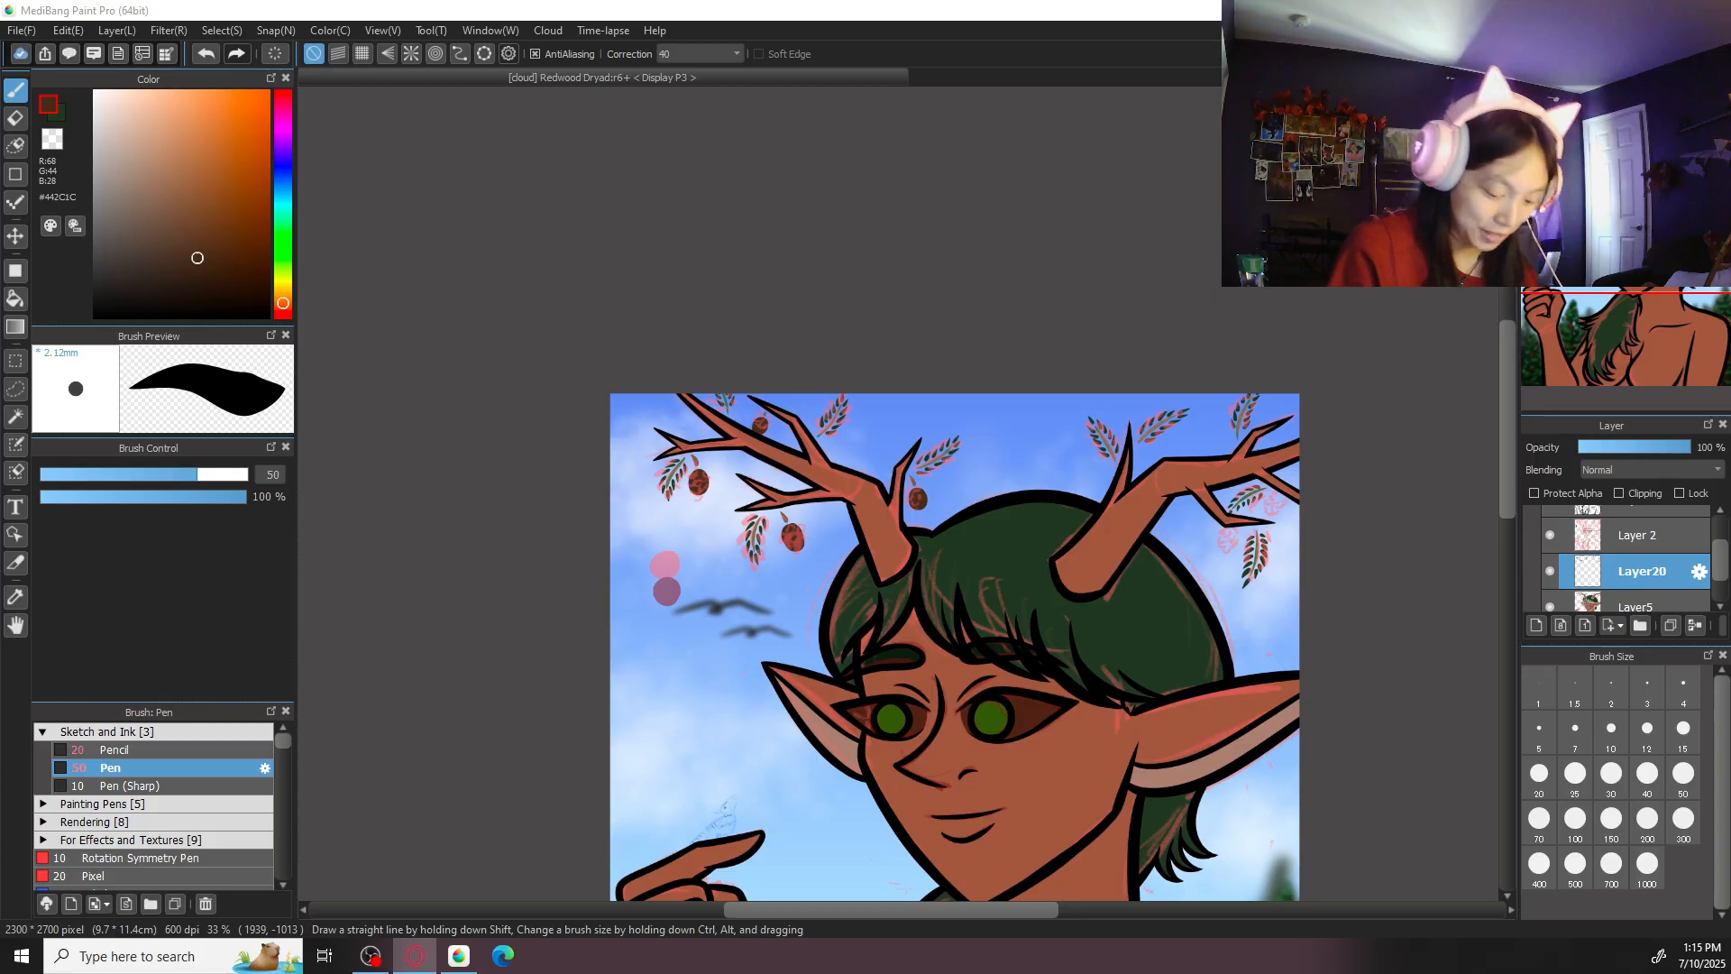
pyautogui.scroll(5, 1210, 469)
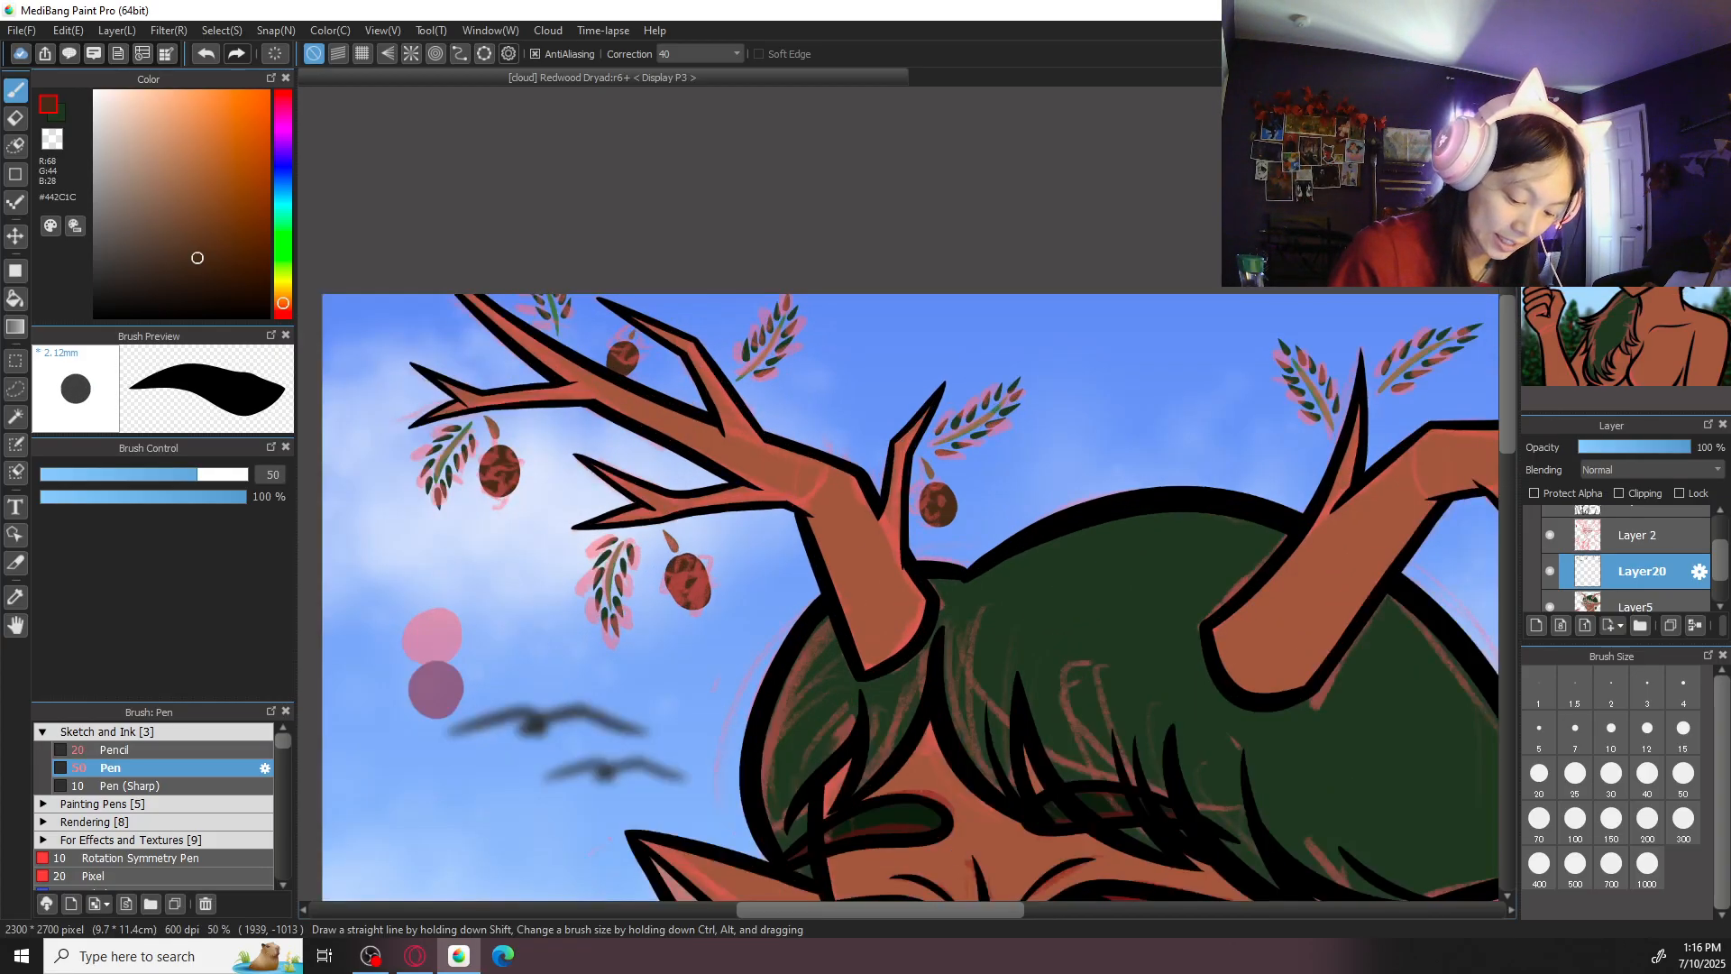
pyautogui.scroll(1, 902, 496)
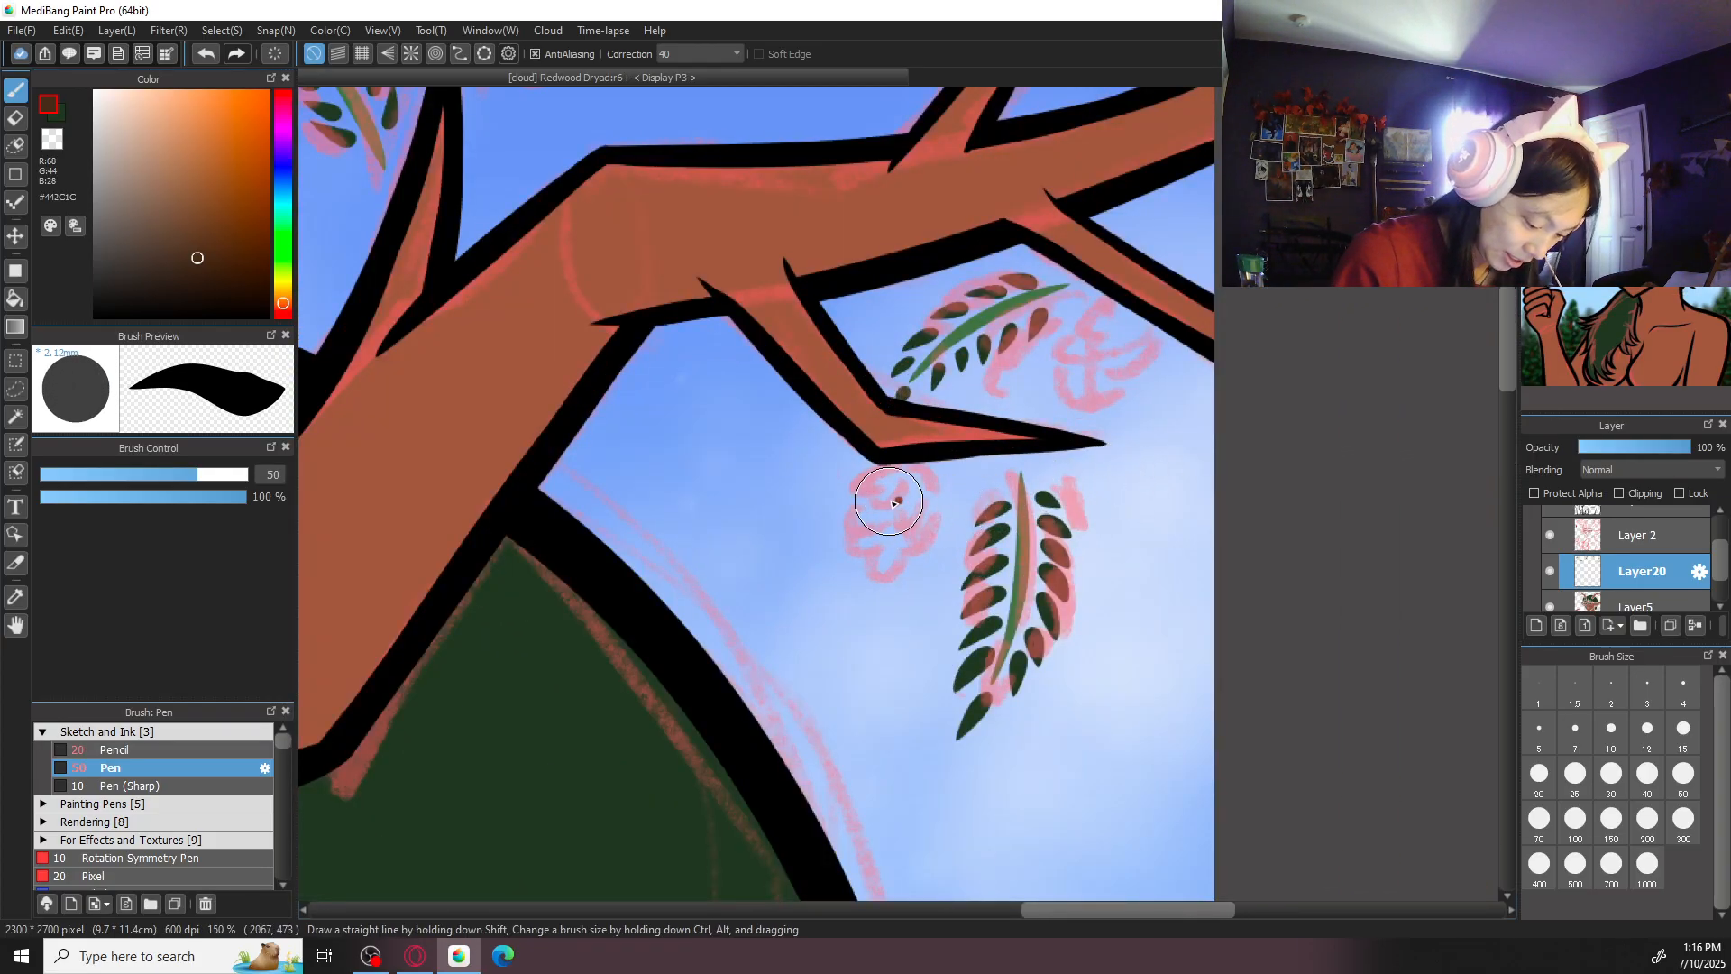
pyautogui.moveTo(1000, 459); pyautogui.dragTo(1253, 700)
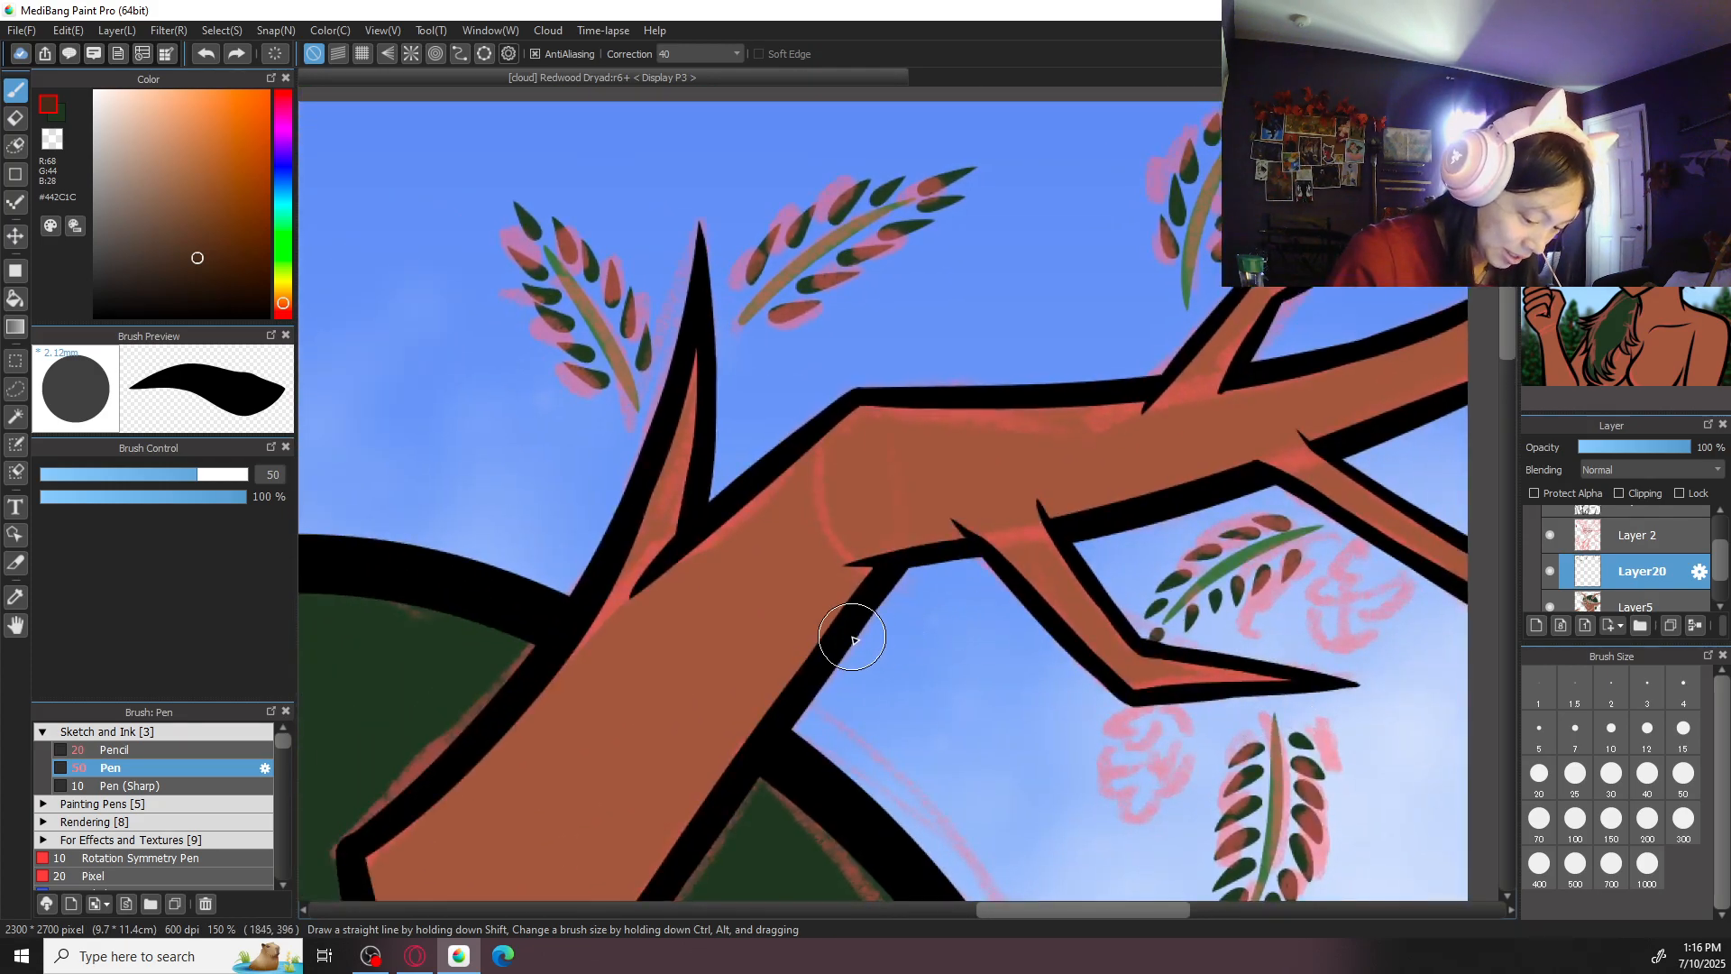
pyautogui.press('x')
pyautogui.moveTo(341, 643); pyautogui.dragTo(1453, 566)
pyautogui.scroll(1, 884, 622)
pyautogui.rightClick(827, 406)
pyautogui.scroll(-2, 879, 393)
pyautogui.moveTo(1250, 597); pyautogui.dragTo(619, 475)
pyautogui.scroll(1, 619, 475)
pyautogui.click(1540, 775)
pyautogui.moveTo(1325, 613); pyautogui.dragTo(1118, 669)
pyautogui.scroll(1, 1118, 669)
pyautogui.moveTo(1166, 443); pyautogui.dragTo(1162, 478)
pyautogui.hotkey('ctrl', 'z')
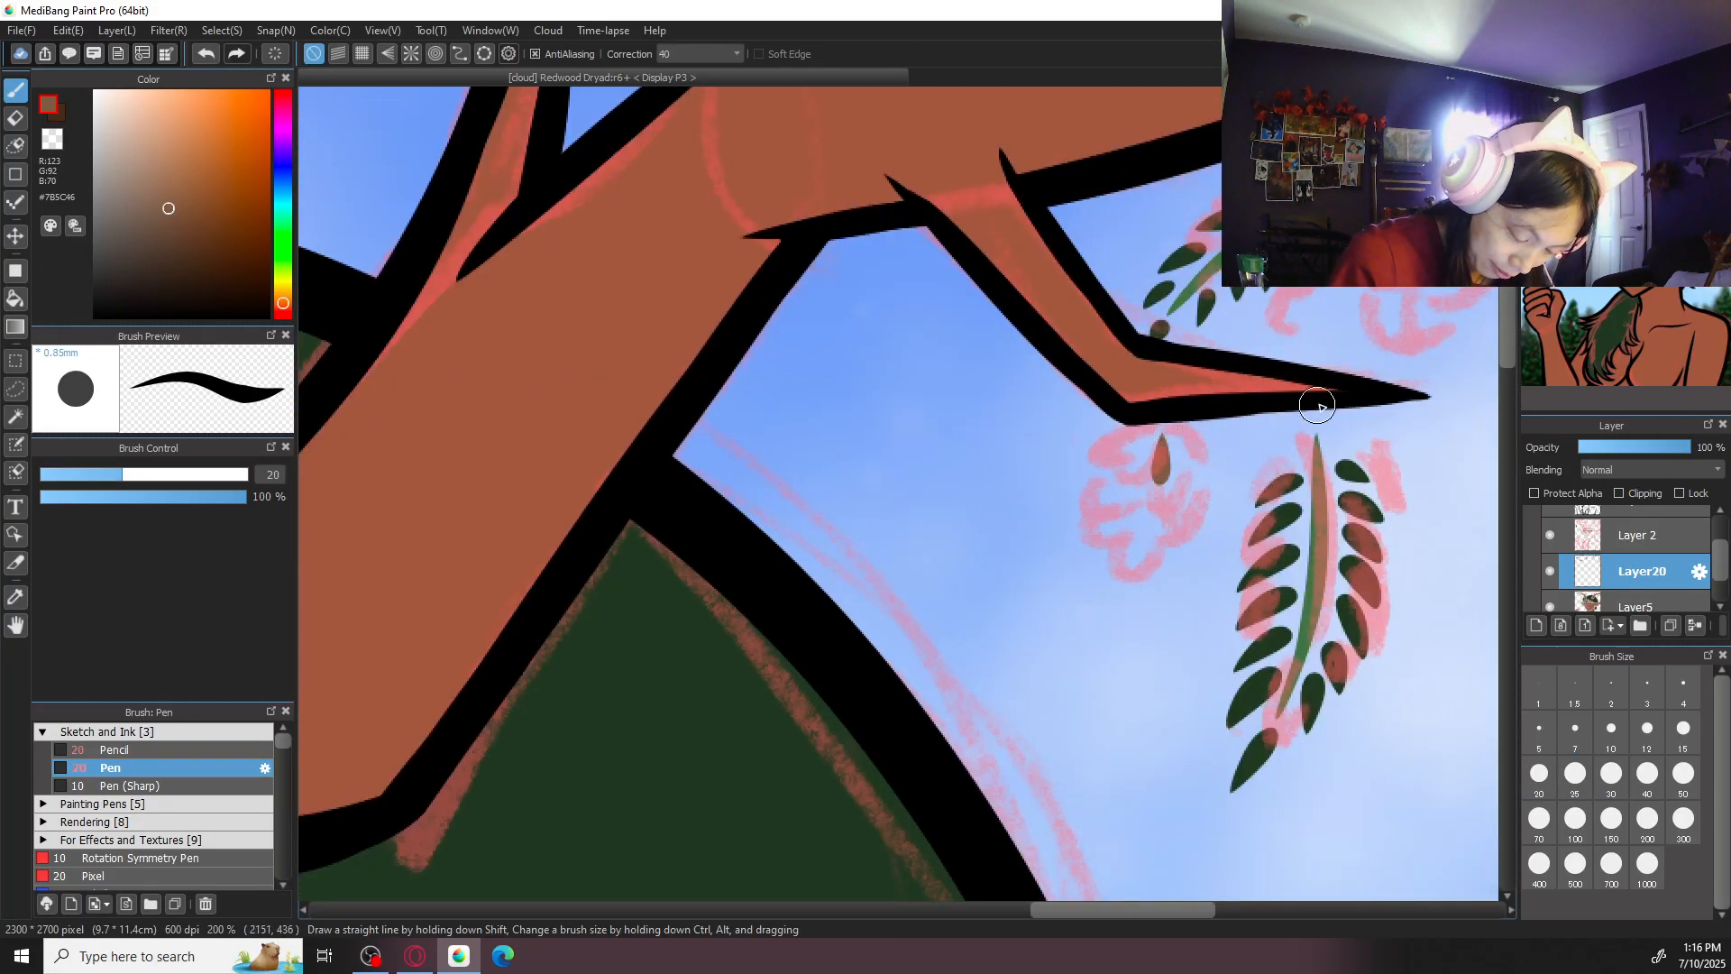
# - Draw a second small brown teardrop stem over the cone sketched beside the right antler's outer sprig
pyautogui.moveTo(1307, 408); pyautogui.dragTo(1101, 514)
pyautogui.moveTo(1269, 388); pyautogui.dragTo(1246, 329)
pyautogui.hotkey('ctrl', 'z')
pyautogui.hotkey('ctrl', '-')
pyautogui.hotkey('ctrl', '-')
pyautogui.hotkey('ctrl', '-')
pyautogui.moveTo(1052, 408); pyautogui.dragTo(1241, 501)
pyautogui.hotkey('ctrl', '+')
pyautogui.hotkey('ctrl', '+')
pyautogui.hotkey('ctrl', '-')
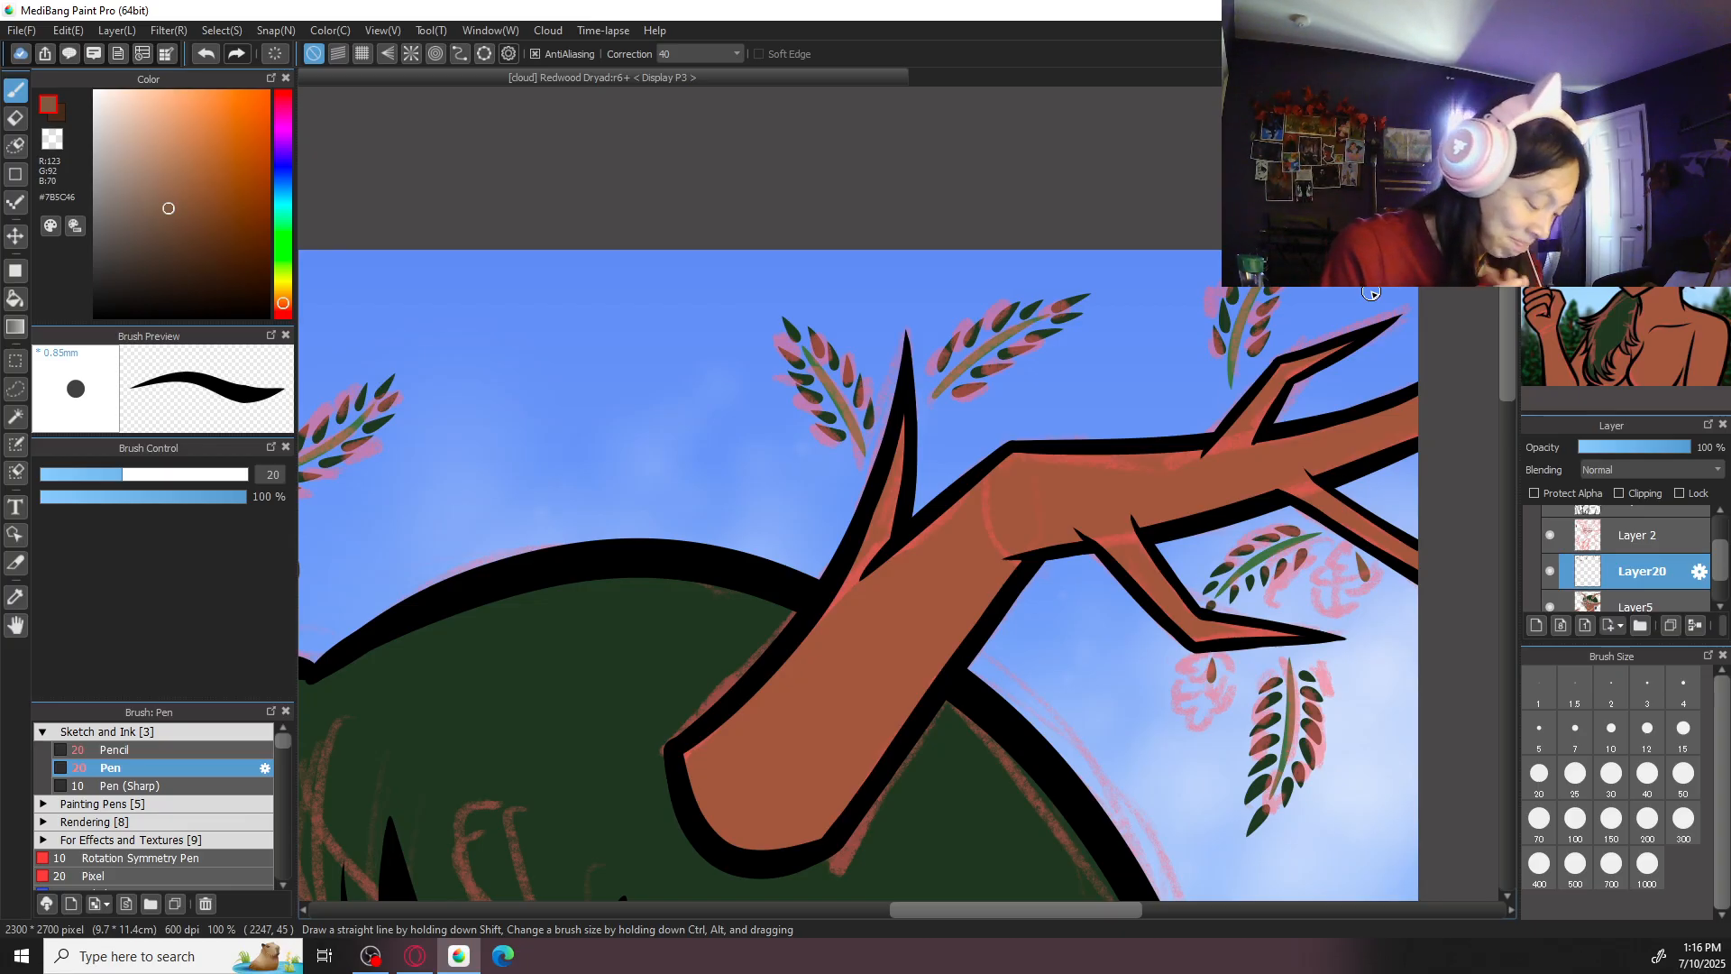
# - Switch to dark brown #442C1C at brush size 30 and paint oval cones below the two stems on the right antler
pyautogui.press('x')
pyautogui.hotkey('ctrl', '+')
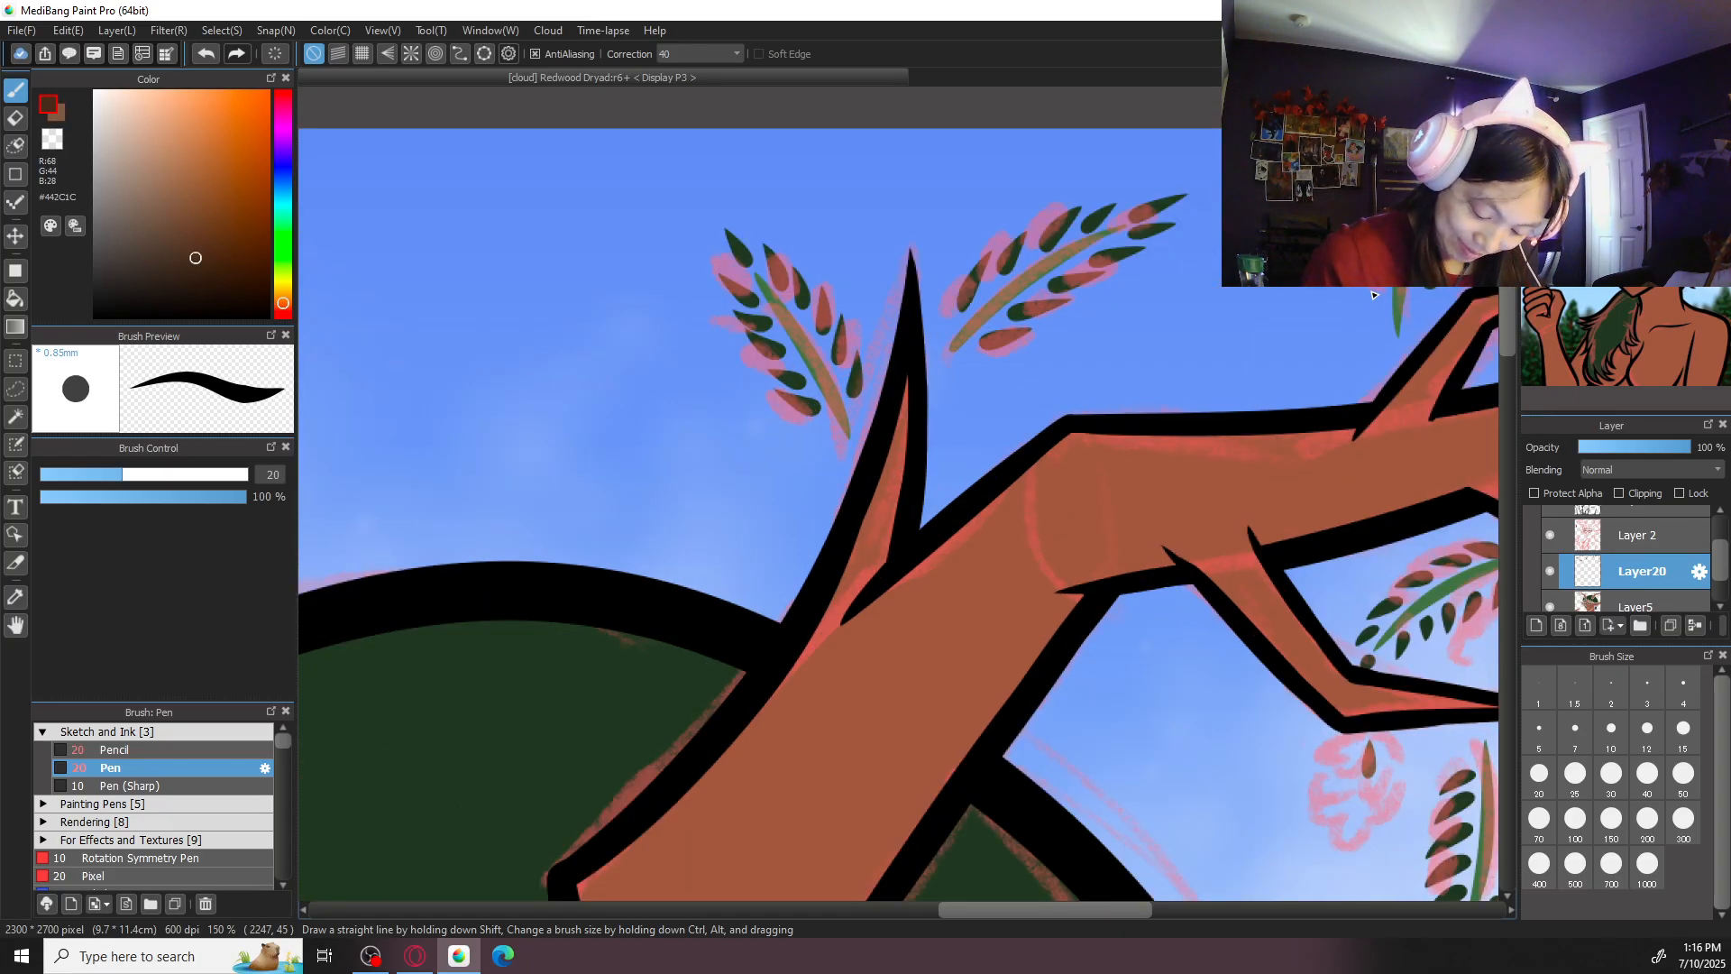
pyautogui.click(1612, 776)
pyautogui.moveTo(1321, 734)
pyautogui.mouseDown()
pyautogui.moveTo(1232, 703)
pyautogui.moveTo(980, 502)
pyautogui.mouseUp()
pyautogui.hotkey('ctrl', '+')
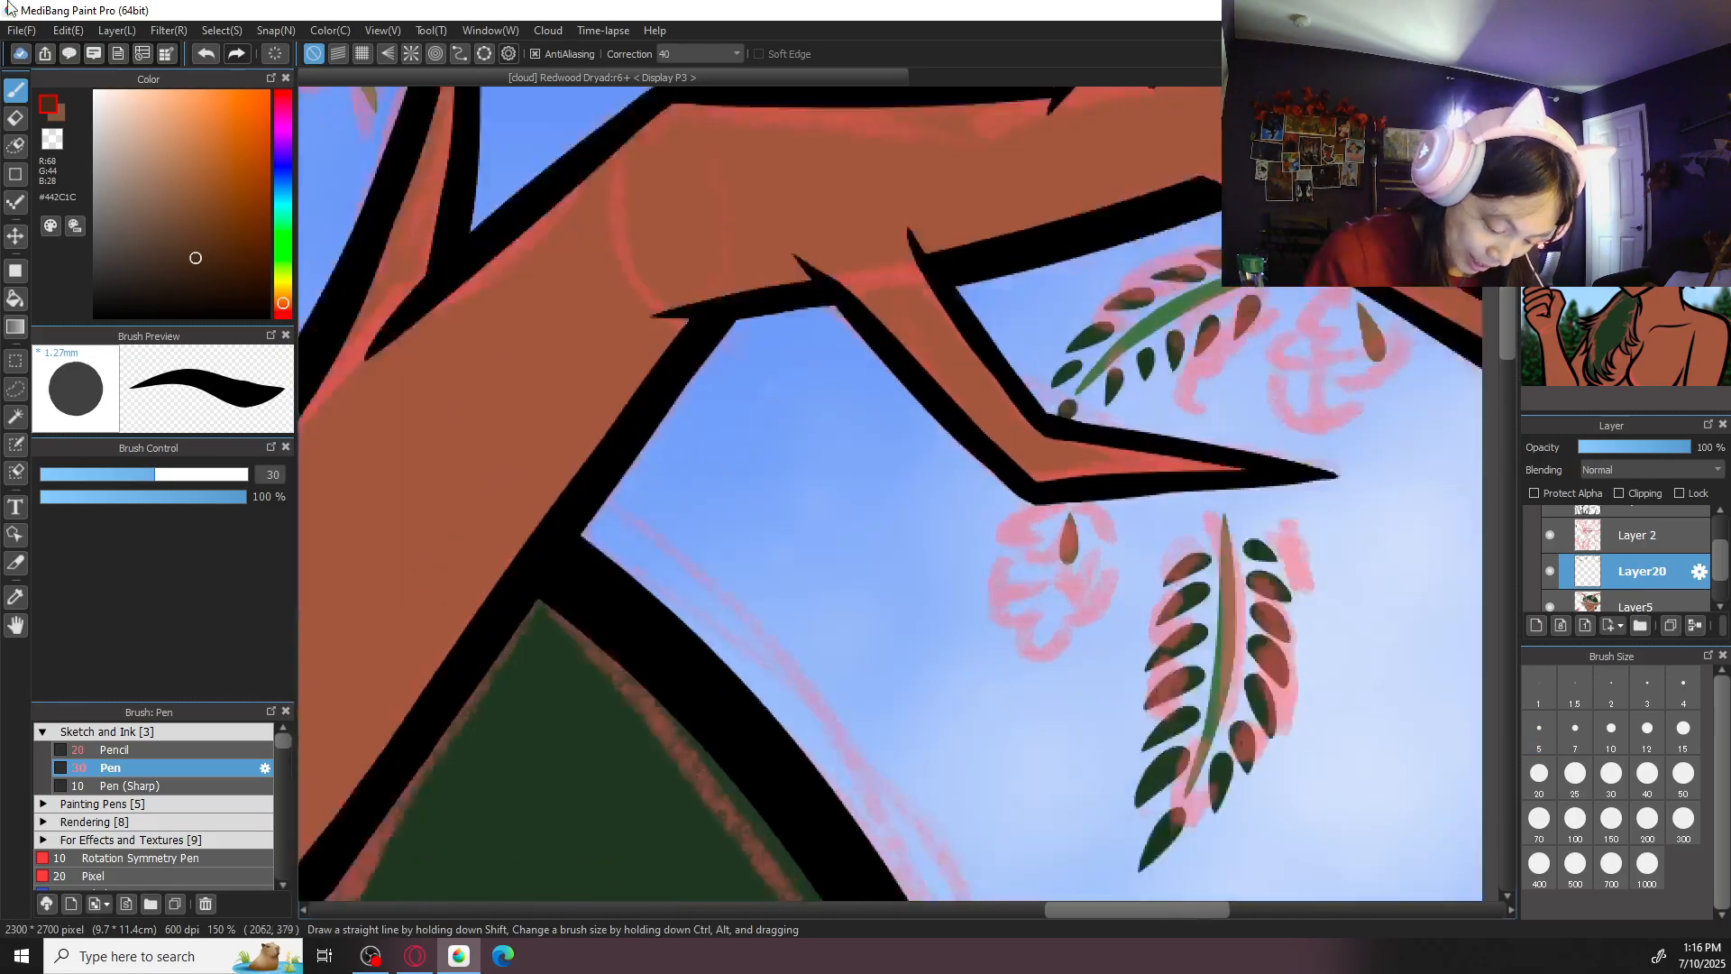
pyautogui.moveTo(1061, 624)
pyautogui.mouseDown()
pyautogui.moveTo(1080, 658)
pyautogui.moveTo(1050, 670)
pyautogui.moveTo(1070, 607)
pyautogui.mouseUp()
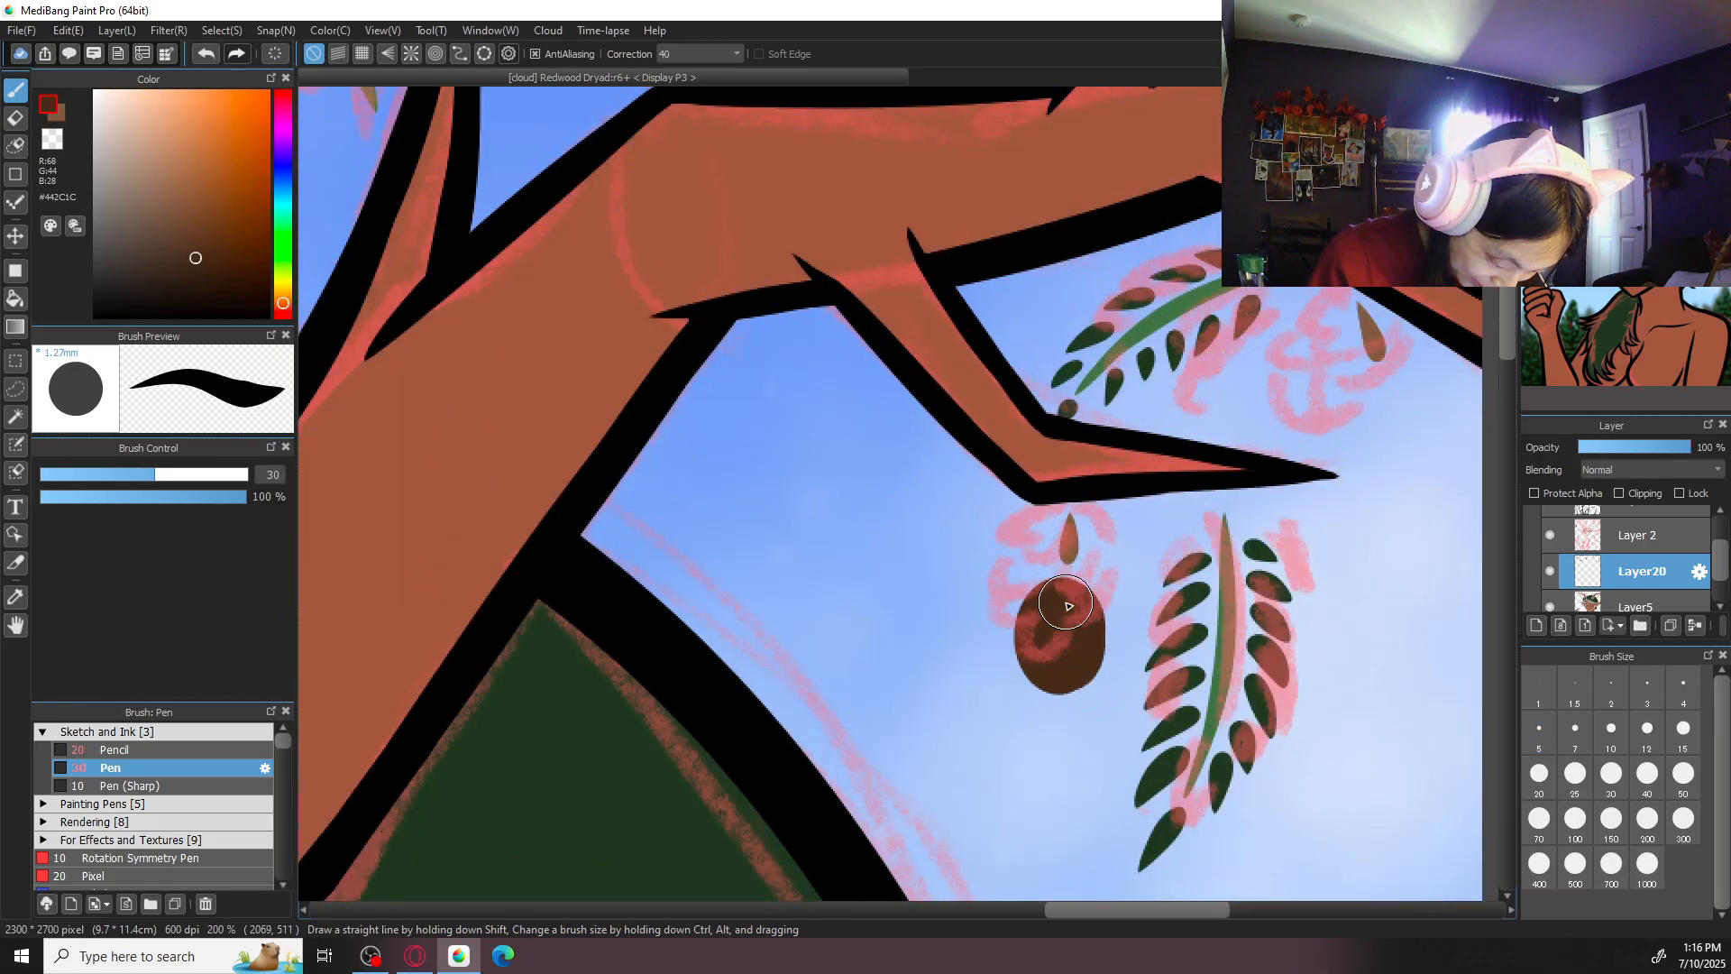
pyautogui.moveTo(1398, 418)
pyautogui.mouseDown()
pyautogui.moveTo(1430, 457)
pyautogui.moveTo(1379, 414)
pyautogui.mouseUp()
pyautogui.moveTo(1066, 603)
pyautogui.mouseDown()
pyautogui.moveTo(1074, 672)
pyautogui.moveTo(1032, 656)
pyautogui.moveTo(1051, 607)
pyautogui.moveTo(1085, 684)
pyautogui.moveTo(1030, 676)
pyautogui.moveTo(1042, 622)
pyautogui.mouseUp()
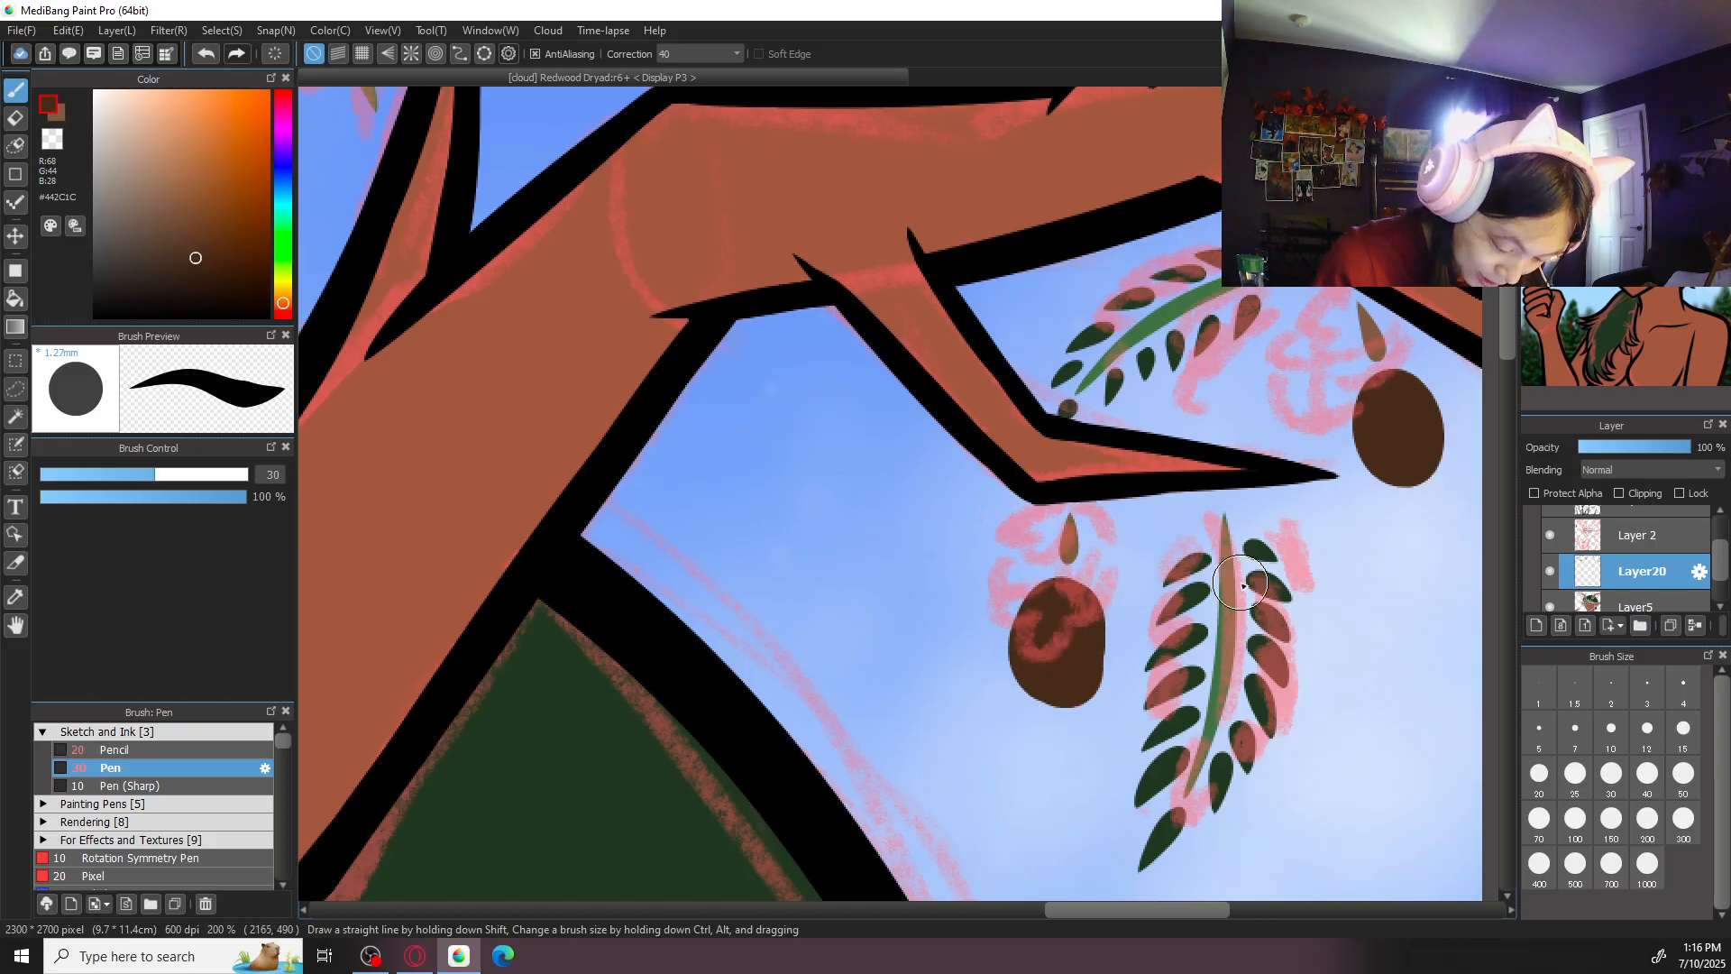
pyautogui.moveTo(1395, 410)
pyautogui.mouseDown()
pyautogui.moveTo(1419, 460)
pyautogui.moveTo(1382, 465)
pyautogui.moveTo(1428, 413)
pyautogui.moveTo(1395, 408)
pyautogui.moveTo(1377, 463)
pyautogui.moveTo(1394, 400)
pyautogui.moveTo(1420, 448)
pyautogui.moveTo(1387, 465)
pyautogui.moveTo(1403, 414)
pyautogui.mouseUp()
pyautogui.hotkey('ctrl', 'z')
# - Hide the Layer 2 sketch over the whole illustration
pyautogui.hotkey('ctrl', '0')
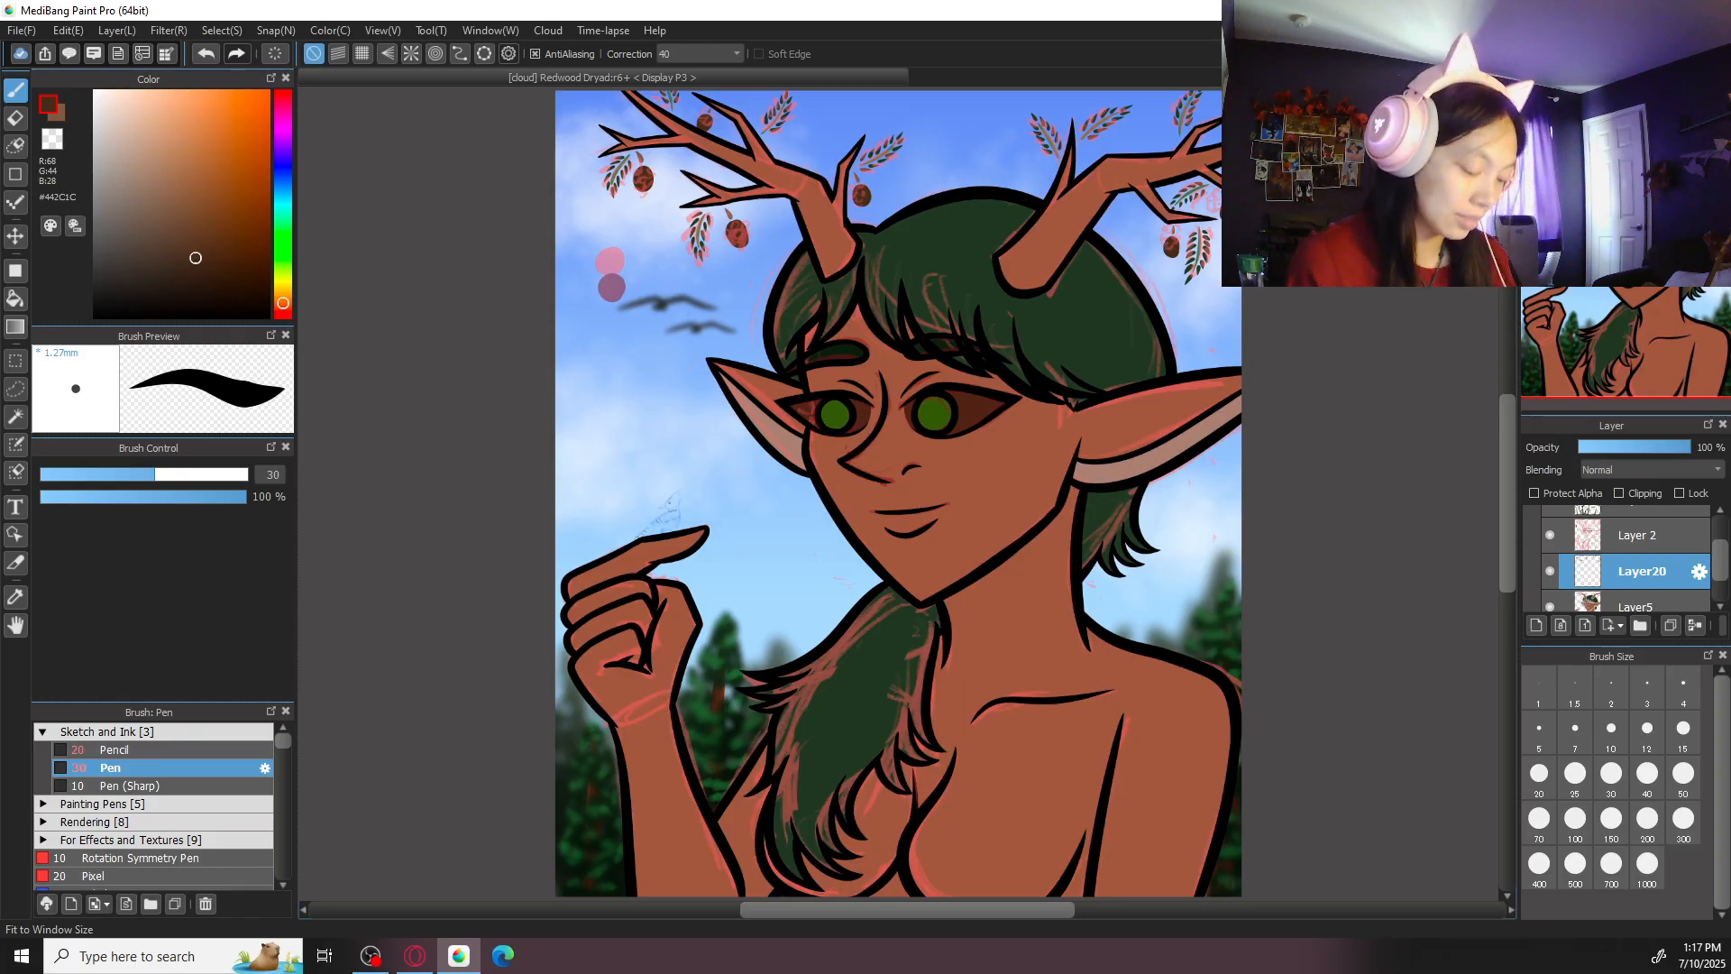
pyautogui.click(1551, 534)
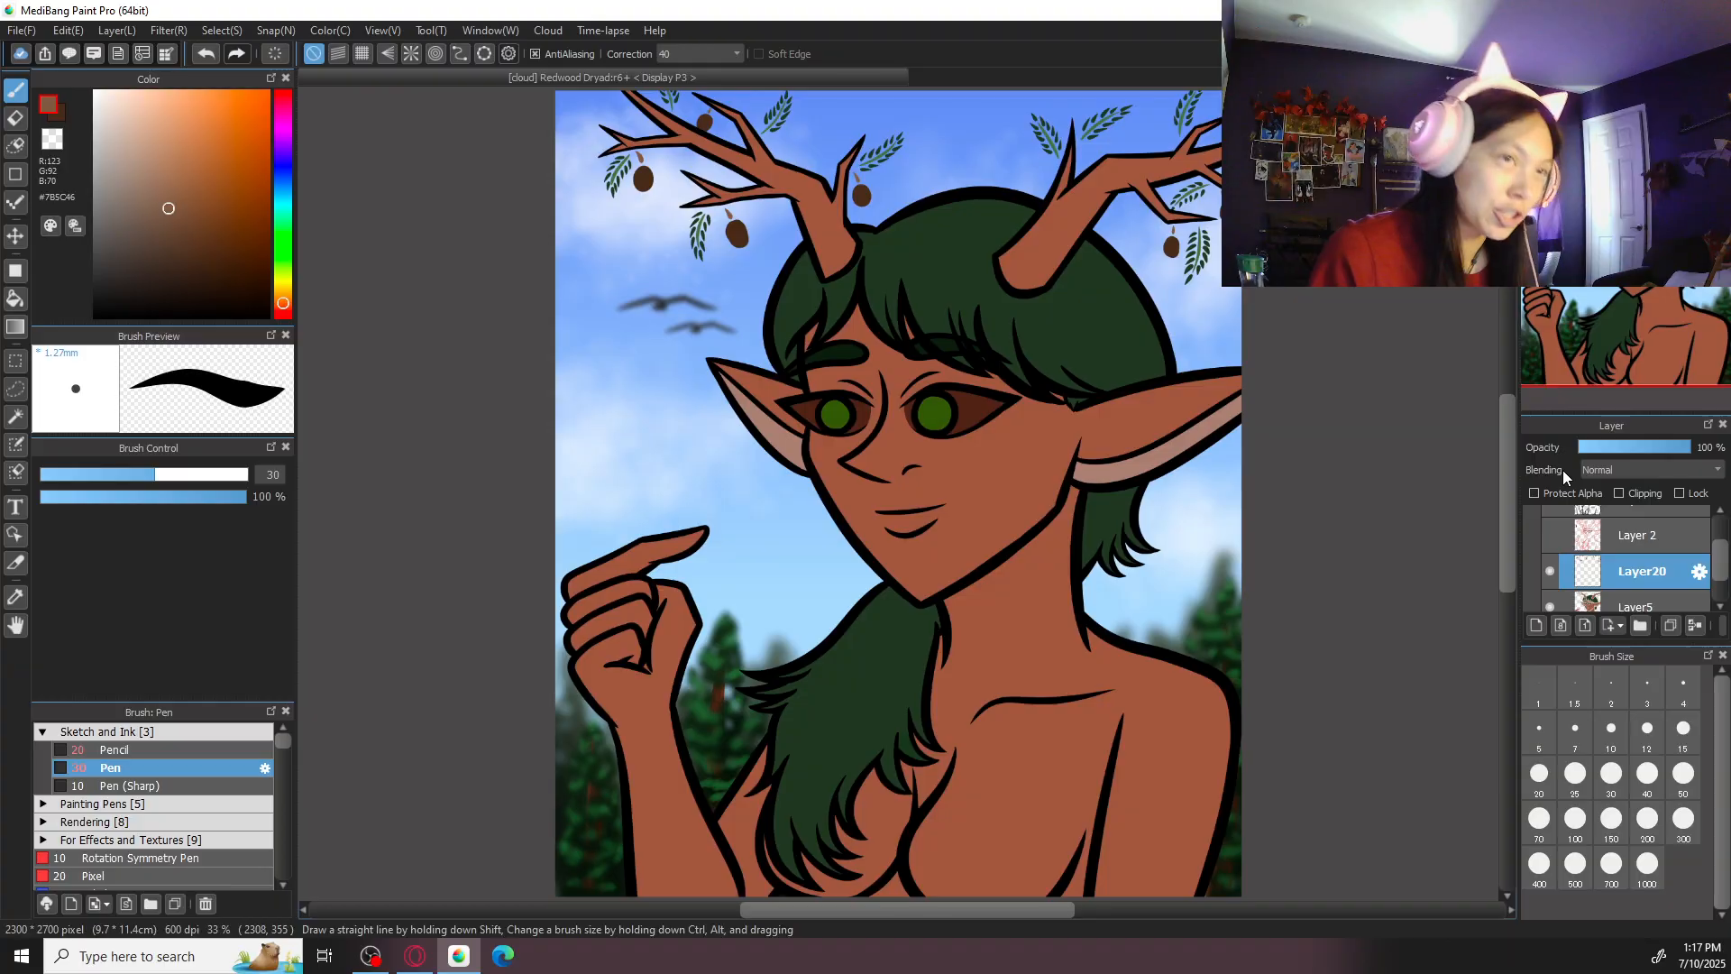
# - Add a new layer directly above Layer20 for detailing the redwood cone beside the left antler's lower leafy sprig
pyautogui.scroll(1, 673, 358)
pyautogui.moveTo(674, 359); pyautogui.dragTo(989, 545)
pyautogui.scroll(2, 985, 532)
pyautogui.moveTo(1010, 351); pyautogui.dragTo(889, 631)
pyautogui.moveTo(957, 420); pyautogui.dragTo(839, 580)
pyautogui.scroll(1, 837, 579)
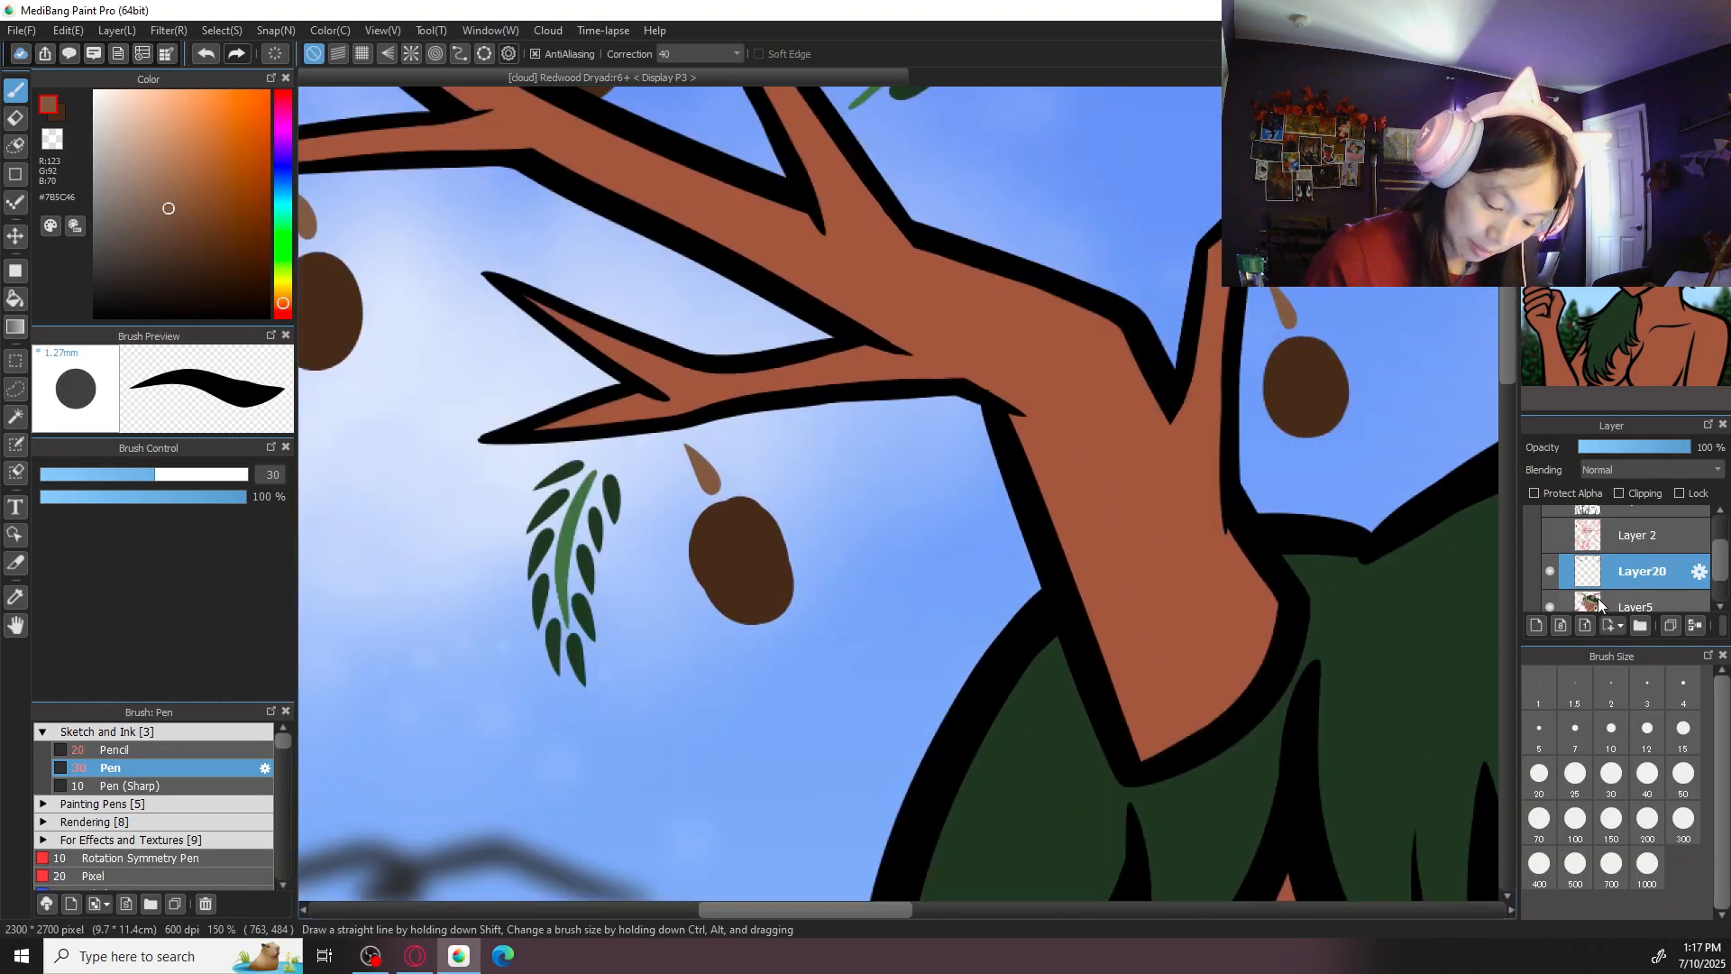
pyautogui.click(1539, 624)
pyautogui.hotkey('ctrl', '+')
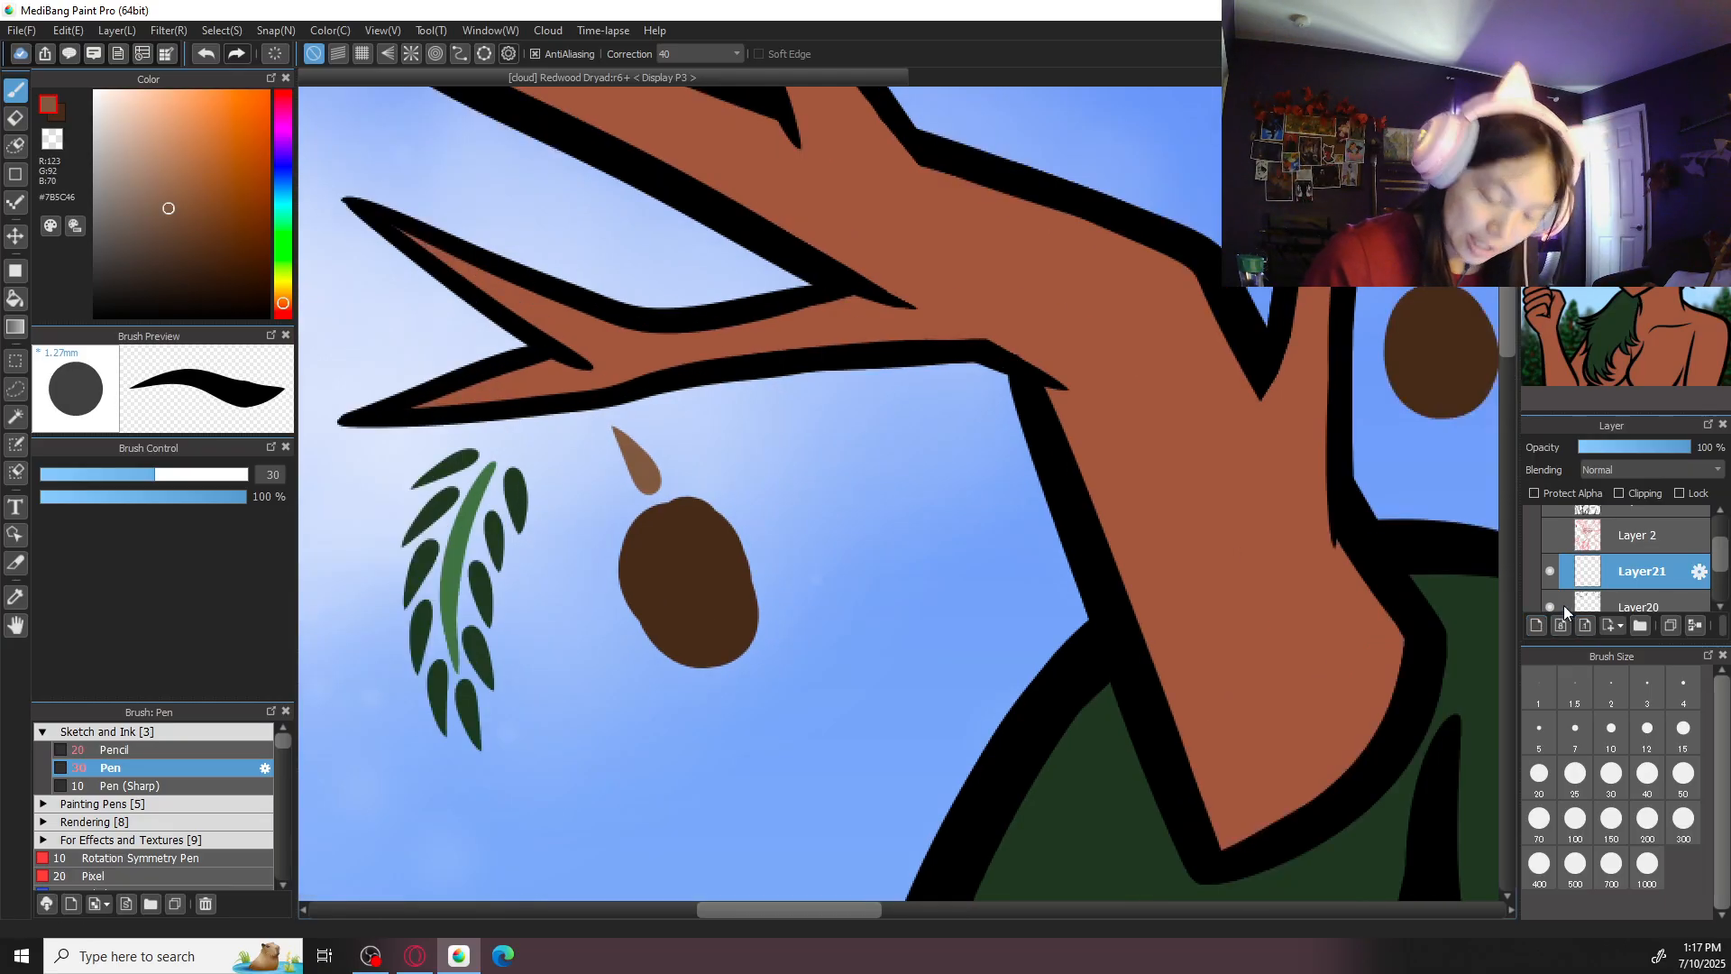
pyautogui.moveTo(754, 514); pyautogui.dragTo(825, 472)
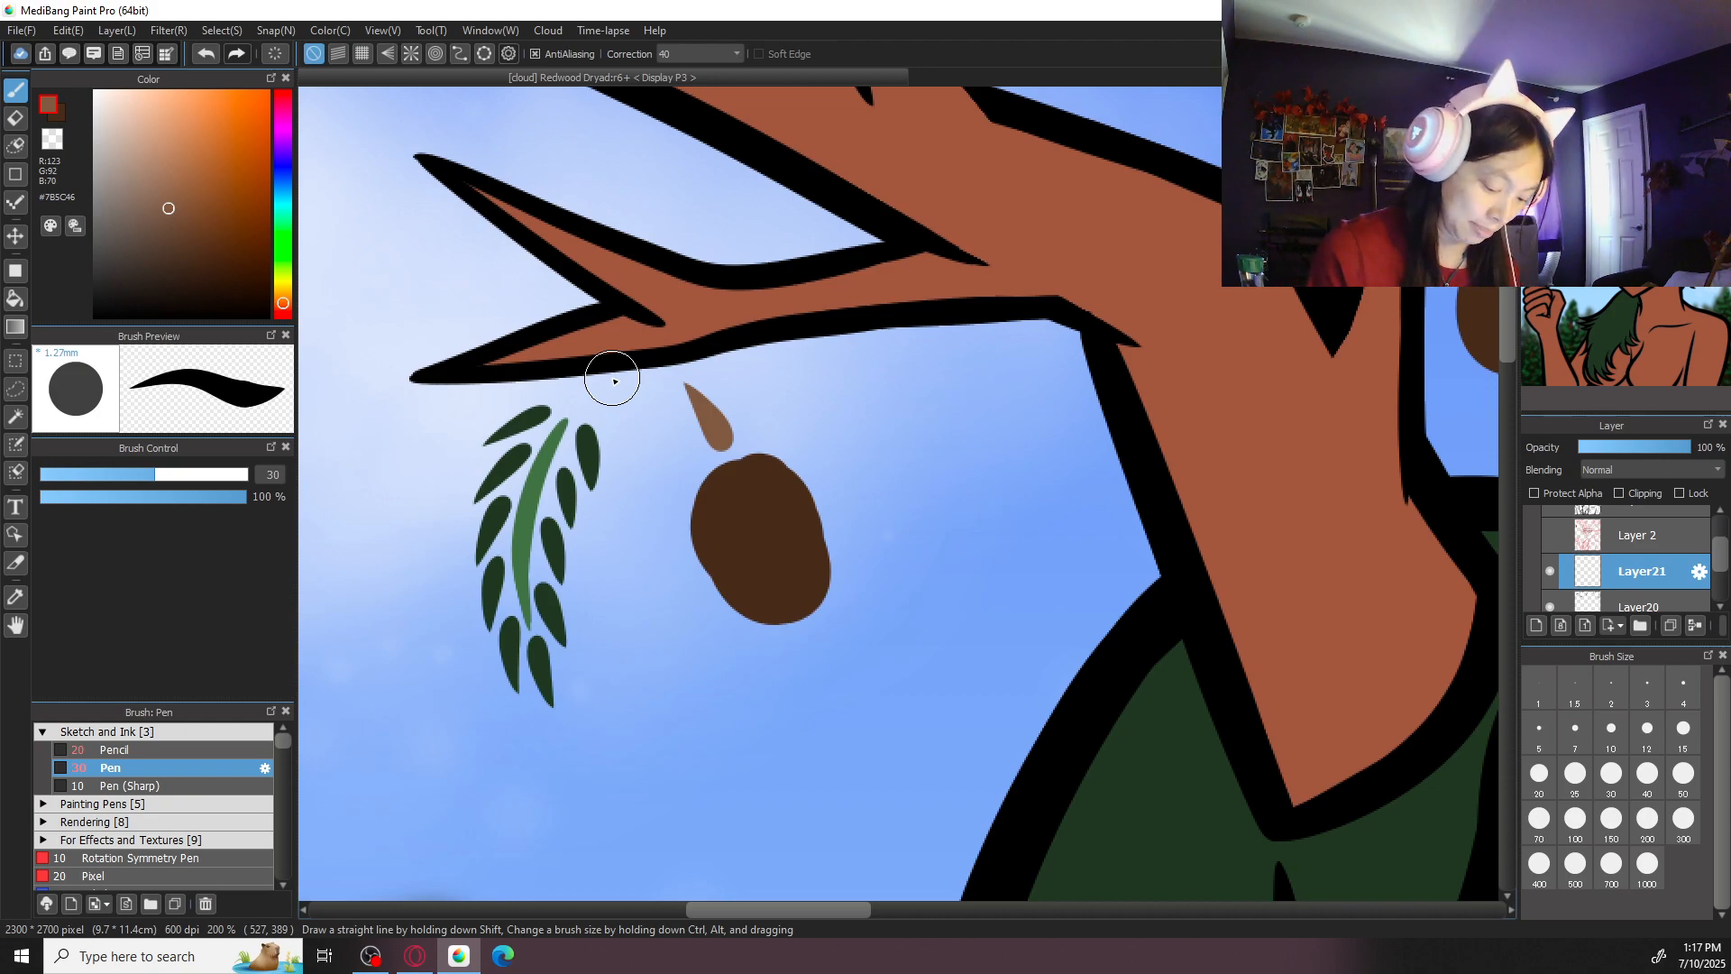
pyautogui.scroll(1, 819, 348)
# - Set the brush colour to the lighter brown #805D44 for the scales of the redwood cone
pyautogui.moveTo(727, 501)
pyautogui.mouseDown()
pyautogui.moveTo(795, 419)
pyautogui.moveTo(725, 411)
pyautogui.moveTo(764, 367)
pyautogui.mouseUp()
pyautogui.hotkey('ctrl', 'z')
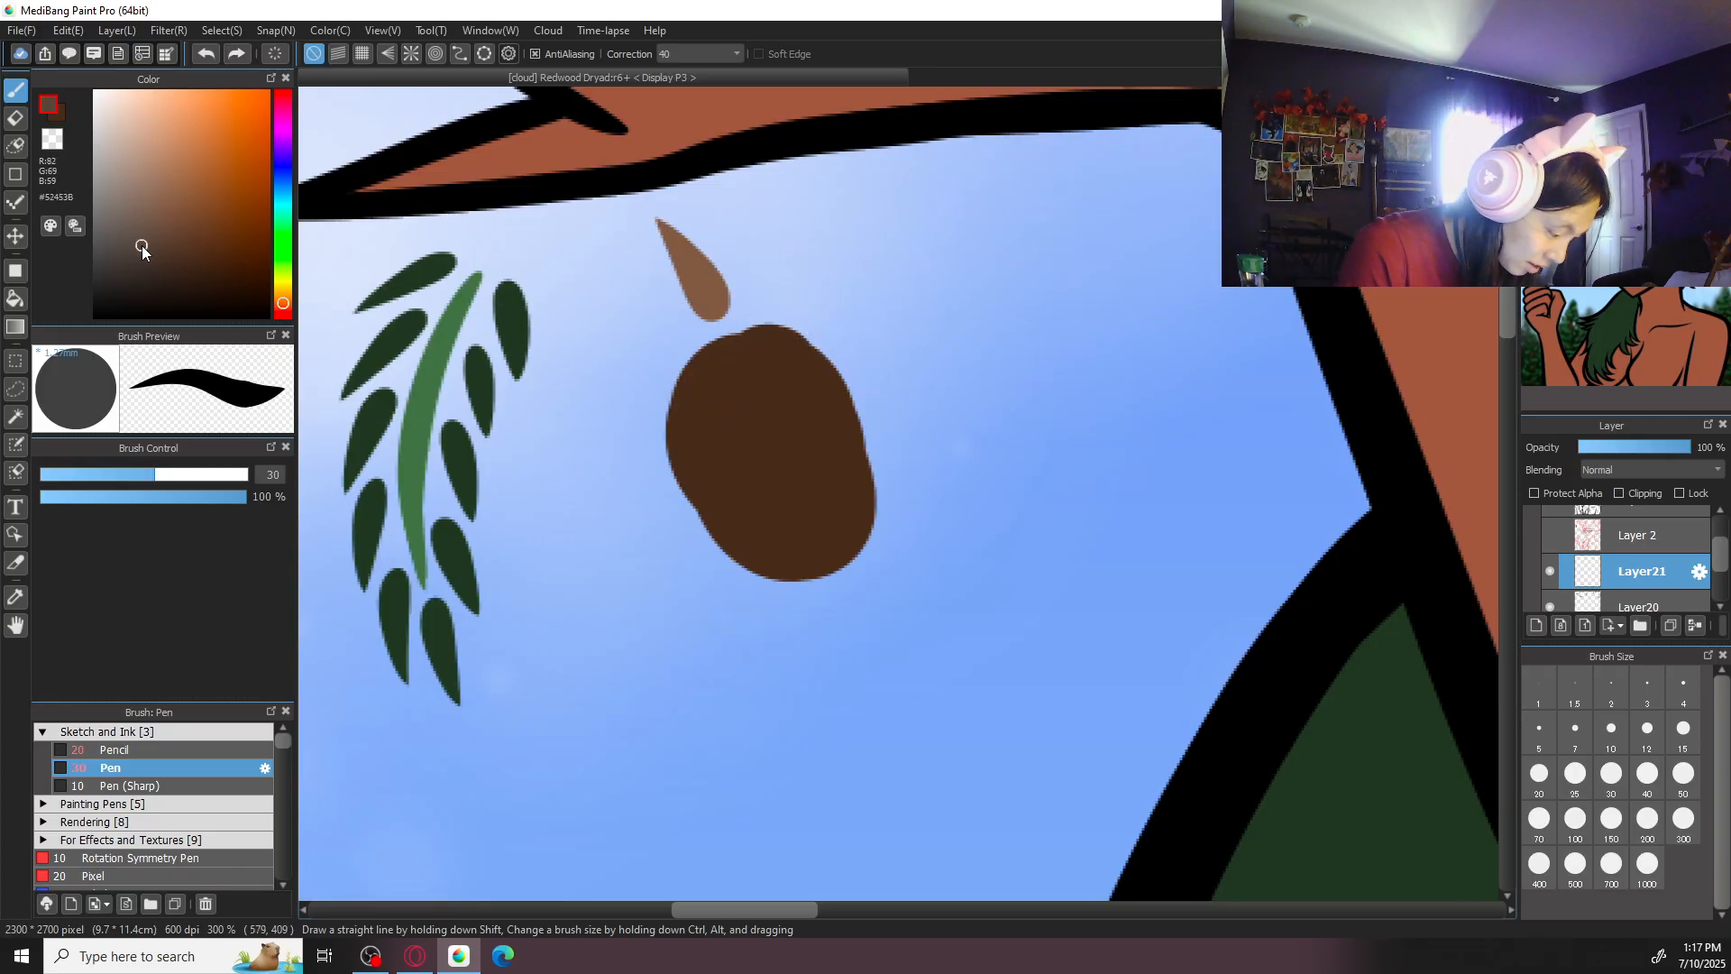
pyautogui.moveTo(154, 222); pyautogui.dragTo(202, 205)
pyautogui.moveTo(712, 377)
pyautogui.mouseDown()
pyautogui.moveTo(766, 351)
pyautogui.moveTo(736, 386)
pyautogui.mouseUp()
pyautogui.hotkey('ctrl', 'z')
pyautogui.moveTo(200, 209); pyautogui.dragTo(176, 204)
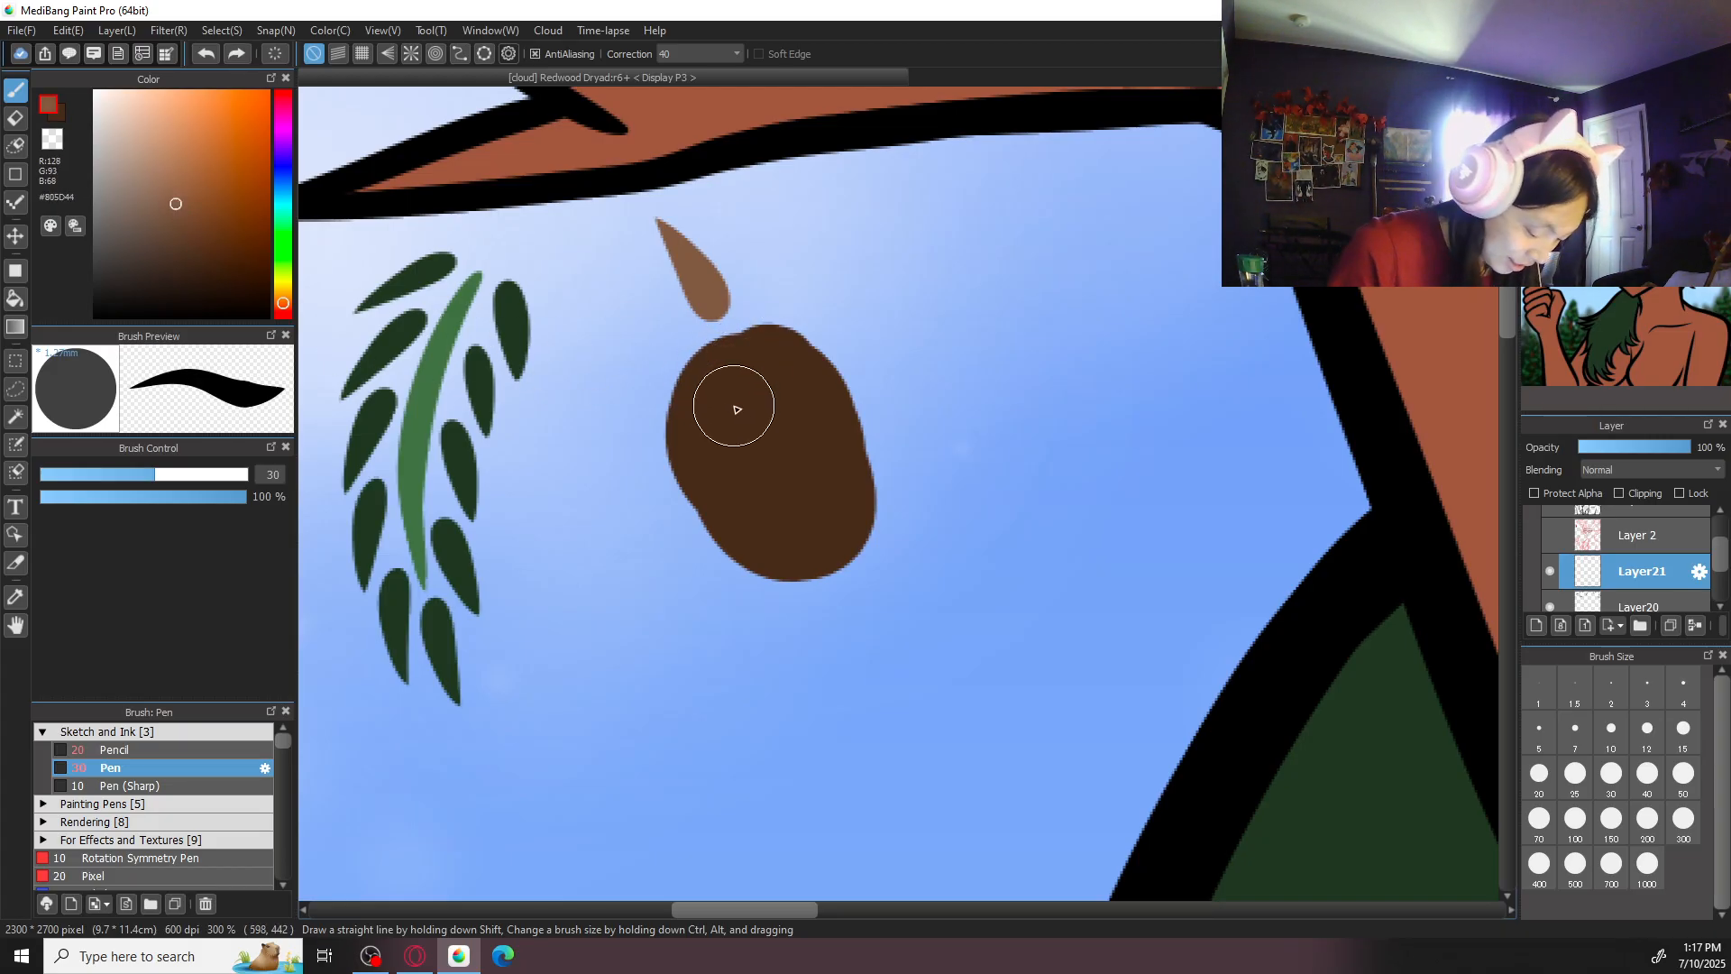
# - Paint rounded brown scales at brush size 30 across the upper half and along both edges of the cone
pyautogui.click(712, 389)
pyautogui.moveTo(712, 389)
pyautogui.mouseDown()
pyautogui.moveTo(777, 374)
pyautogui.moveTo(706, 395)
pyautogui.moveTo(699, 361)
pyautogui.moveTo(775, 383)
pyautogui.moveTo(740, 392)
pyautogui.moveTo(782, 385)
pyautogui.moveTo(655, 442)
pyautogui.moveTo(649, 427)
pyautogui.moveTo(662, 464)
pyautogui.mouseUp()
pyautogui.moveTo(802, 421)
pyautogui.mouseDown()
pyautogui.moveTo(850, 379)
pyautogui.moveTo(811, 394)
pyautogui.mouseUp()
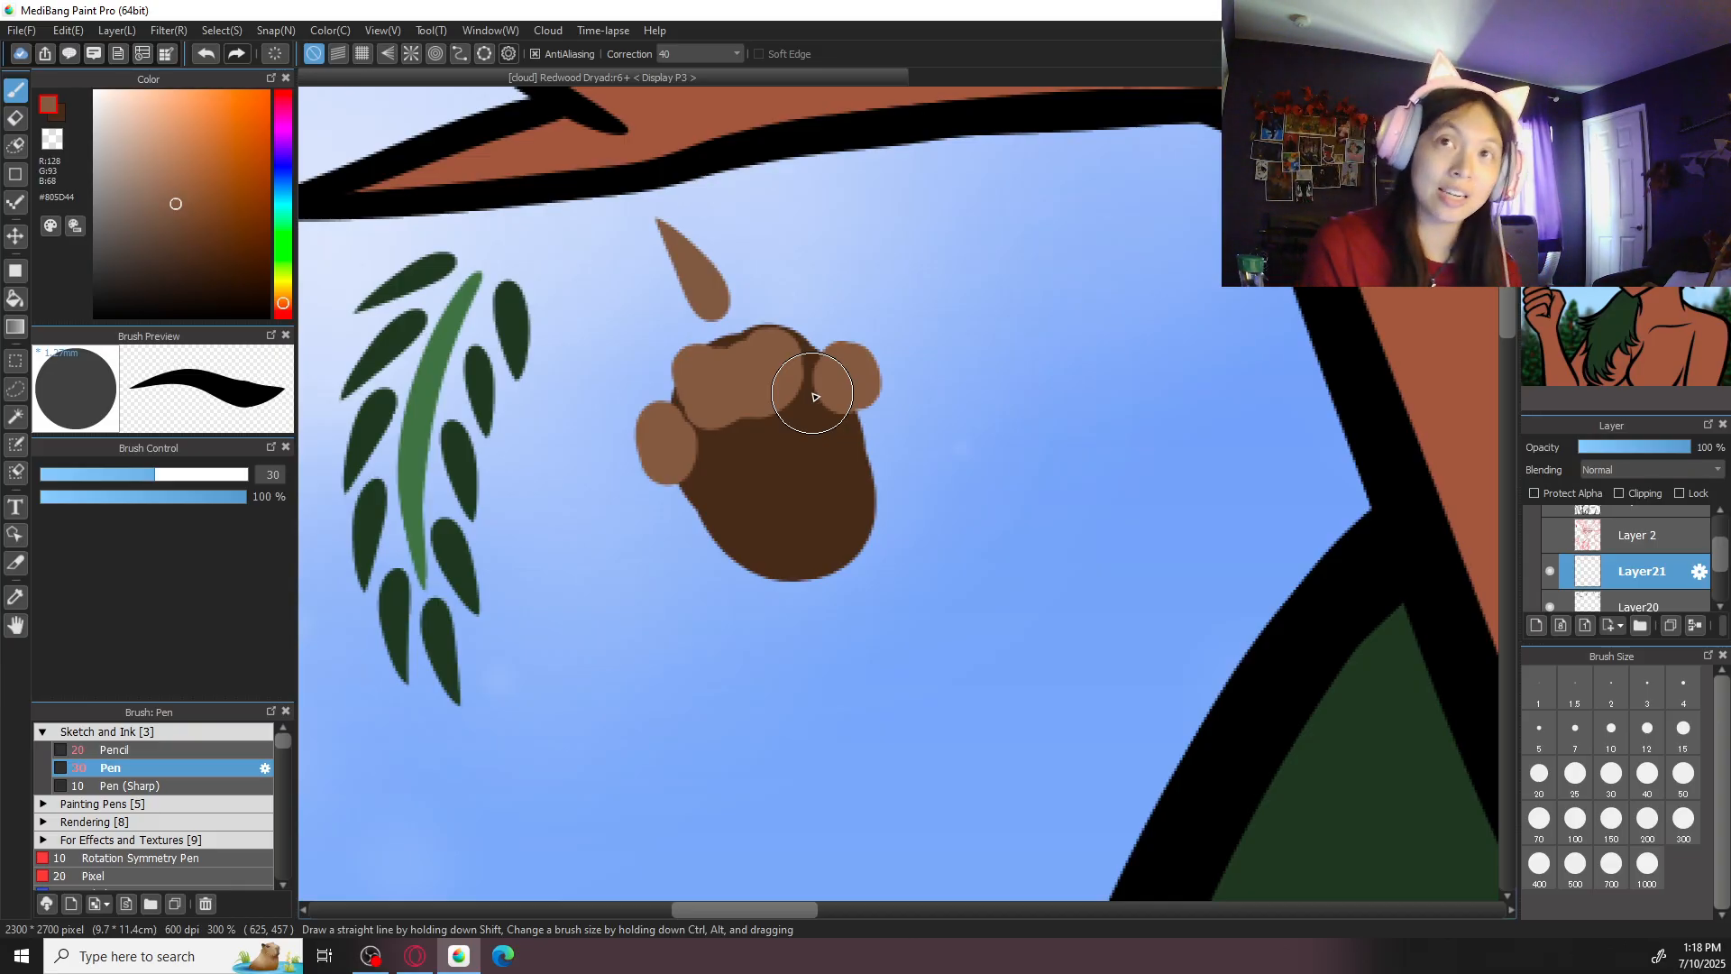
pyautogui.moveTo(722, 471)
pyautogui.mouseDown()
pyautogui.moveTo(730, 484)
pyautogui.moveTo(695, 491)
pyautogui.mouseUp()
pyautogui.moveTo(768, 443)
pyautogui.mouseDown()
pyautogui.moveTo(884, 447)
pyautogui.moveTo(727, 475)
pyautogui.moveTo(689, 508)
pyautogui.moveTo(721, 534)
pyautogui.moveTo(753, 453)
pyautogui.moveTo(751, 479)
pyautogui.moveTo(732, 459)
pyautogui.moveTo(764, 491)
pyautogui.moveTo(726, 460)
pyautogui.moveTo(753, 486)
pyautogui.moveTo(741, 453)
pyautogui.moveTo(803, 436)
pyautogui.moveTo(797, 471)
pyautogui.moveTo(877, 452)
pyautogui.mouseUp()
pyautogui.hotkey('ctrl', 'z')
pyautogui.hotkey('ctrl', 'z')
pyautogui.hotkey('ctrl', 'z')
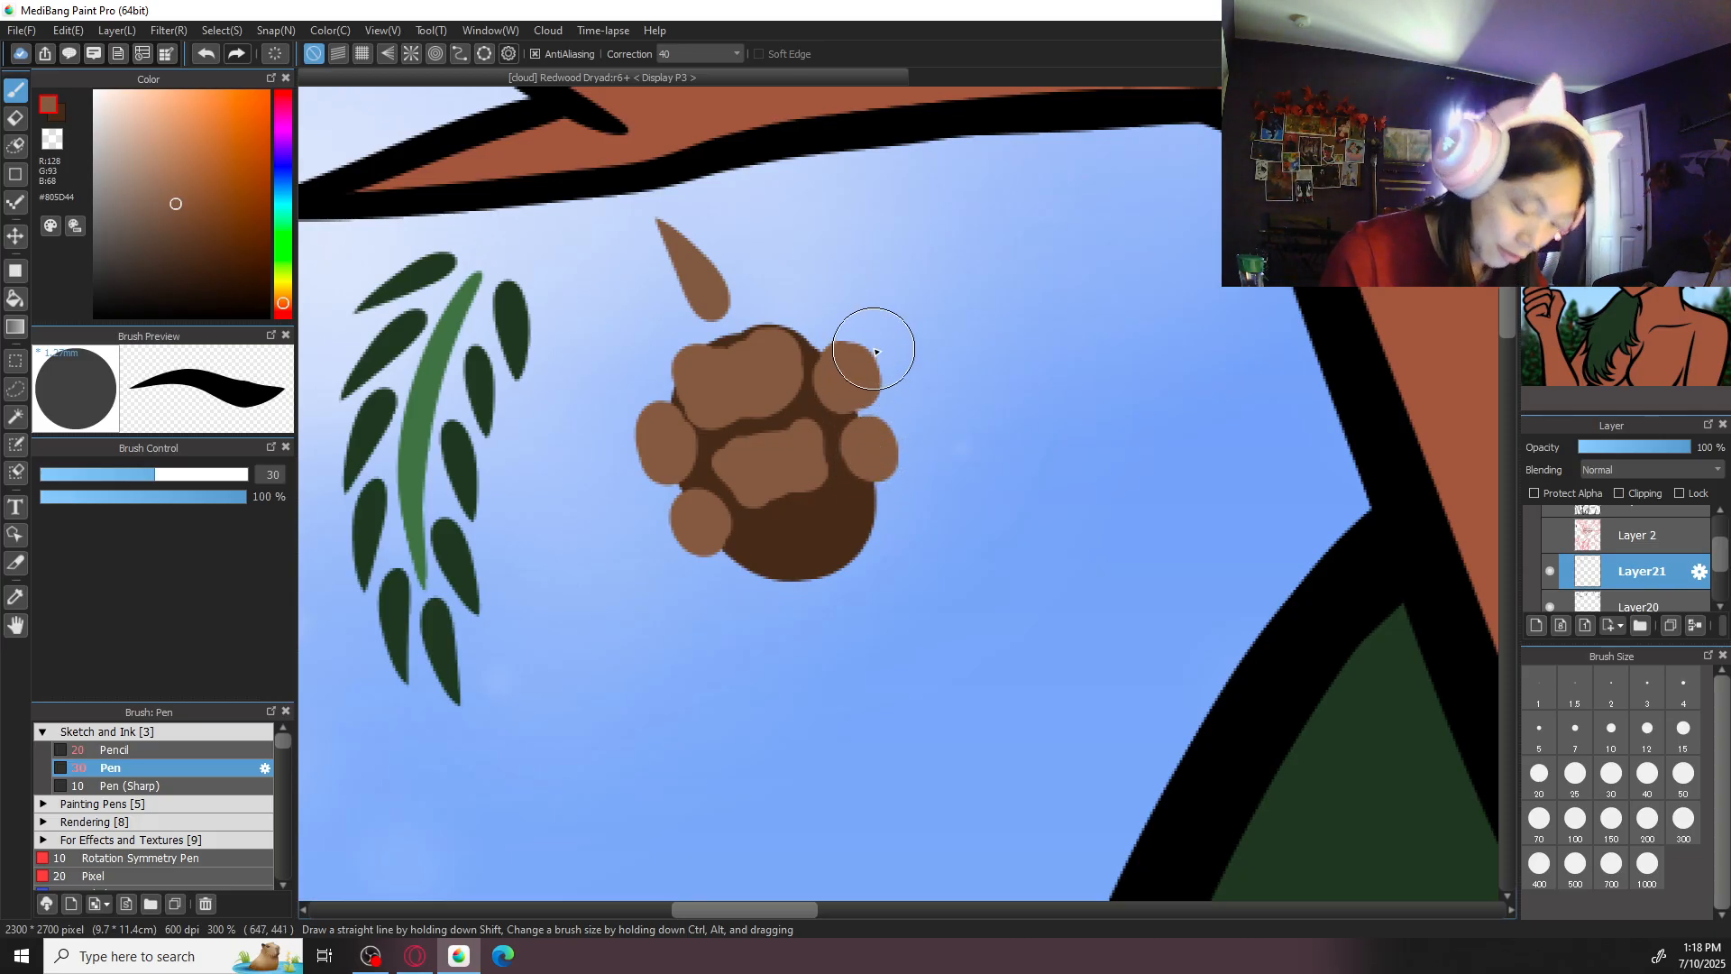
# - Transform the layer of painted scales to shift them 5 px up on the cone
pyautogui.rightClick(912, 439)
pyautogui.click(916, 391)
pyautogui.moveTo(827, 400); pyautogui.dragTo(826, 386)
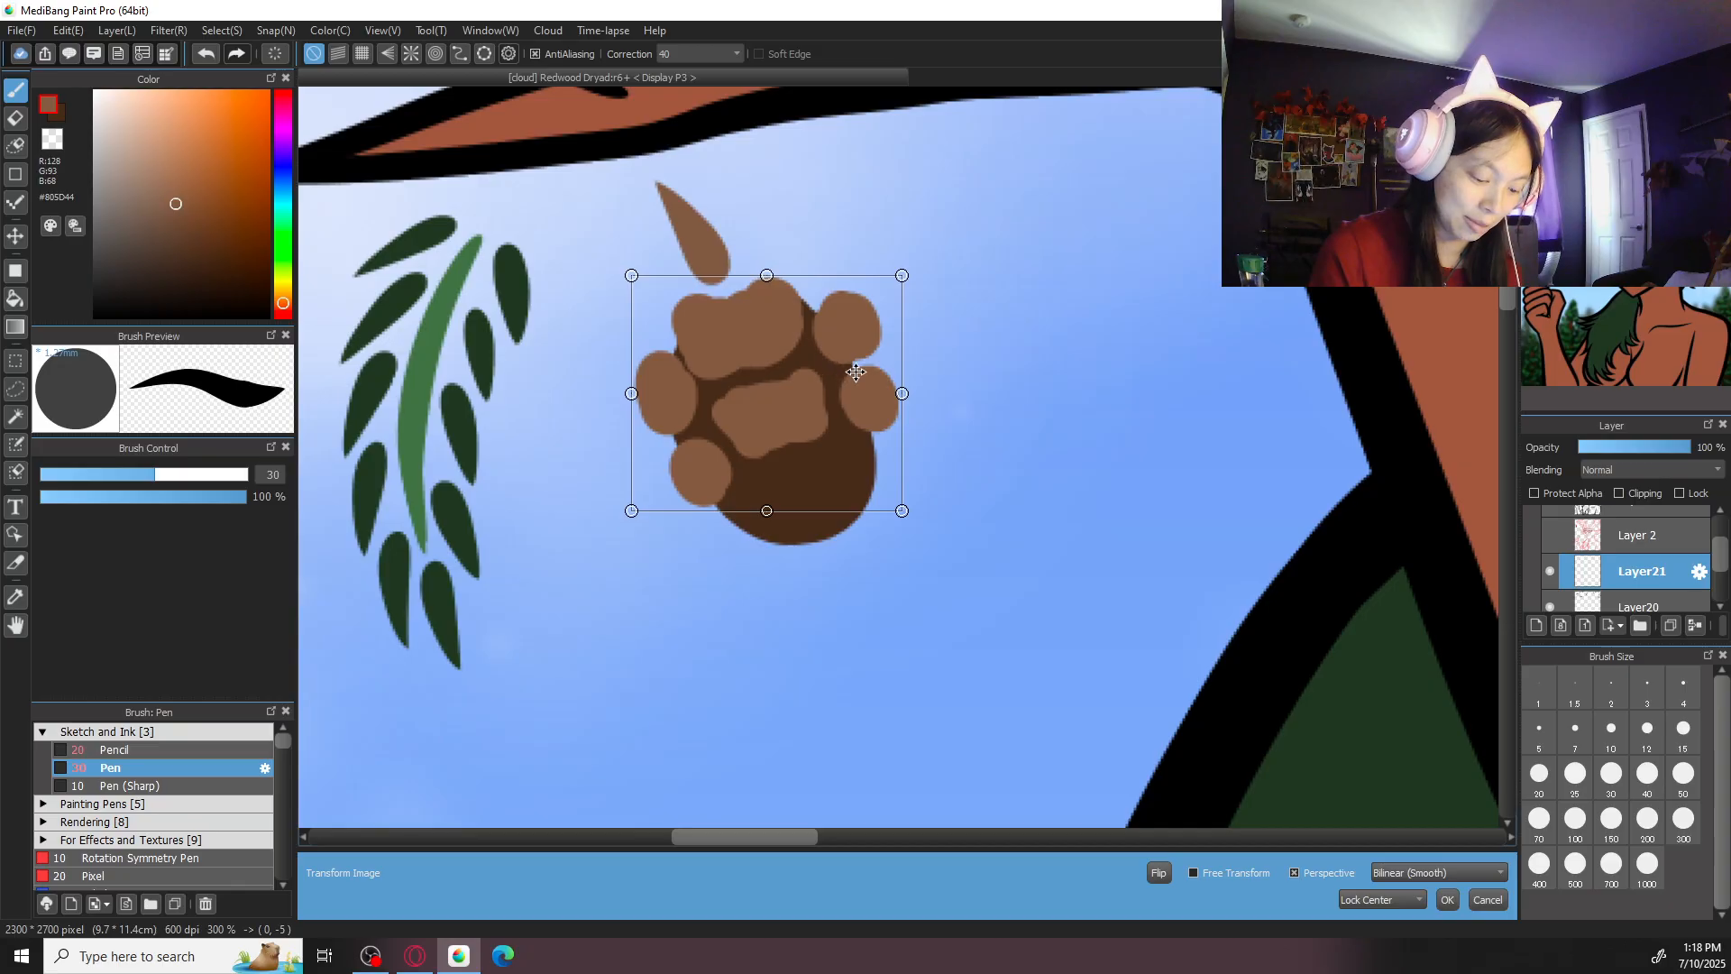
pyautogui.click(1448, 899)
# - Lasso the two scales on the cone's right edge, move them 2 px left and 1 px down, and return to the brush without a selection
pyautogui.rightClick(858, 343)
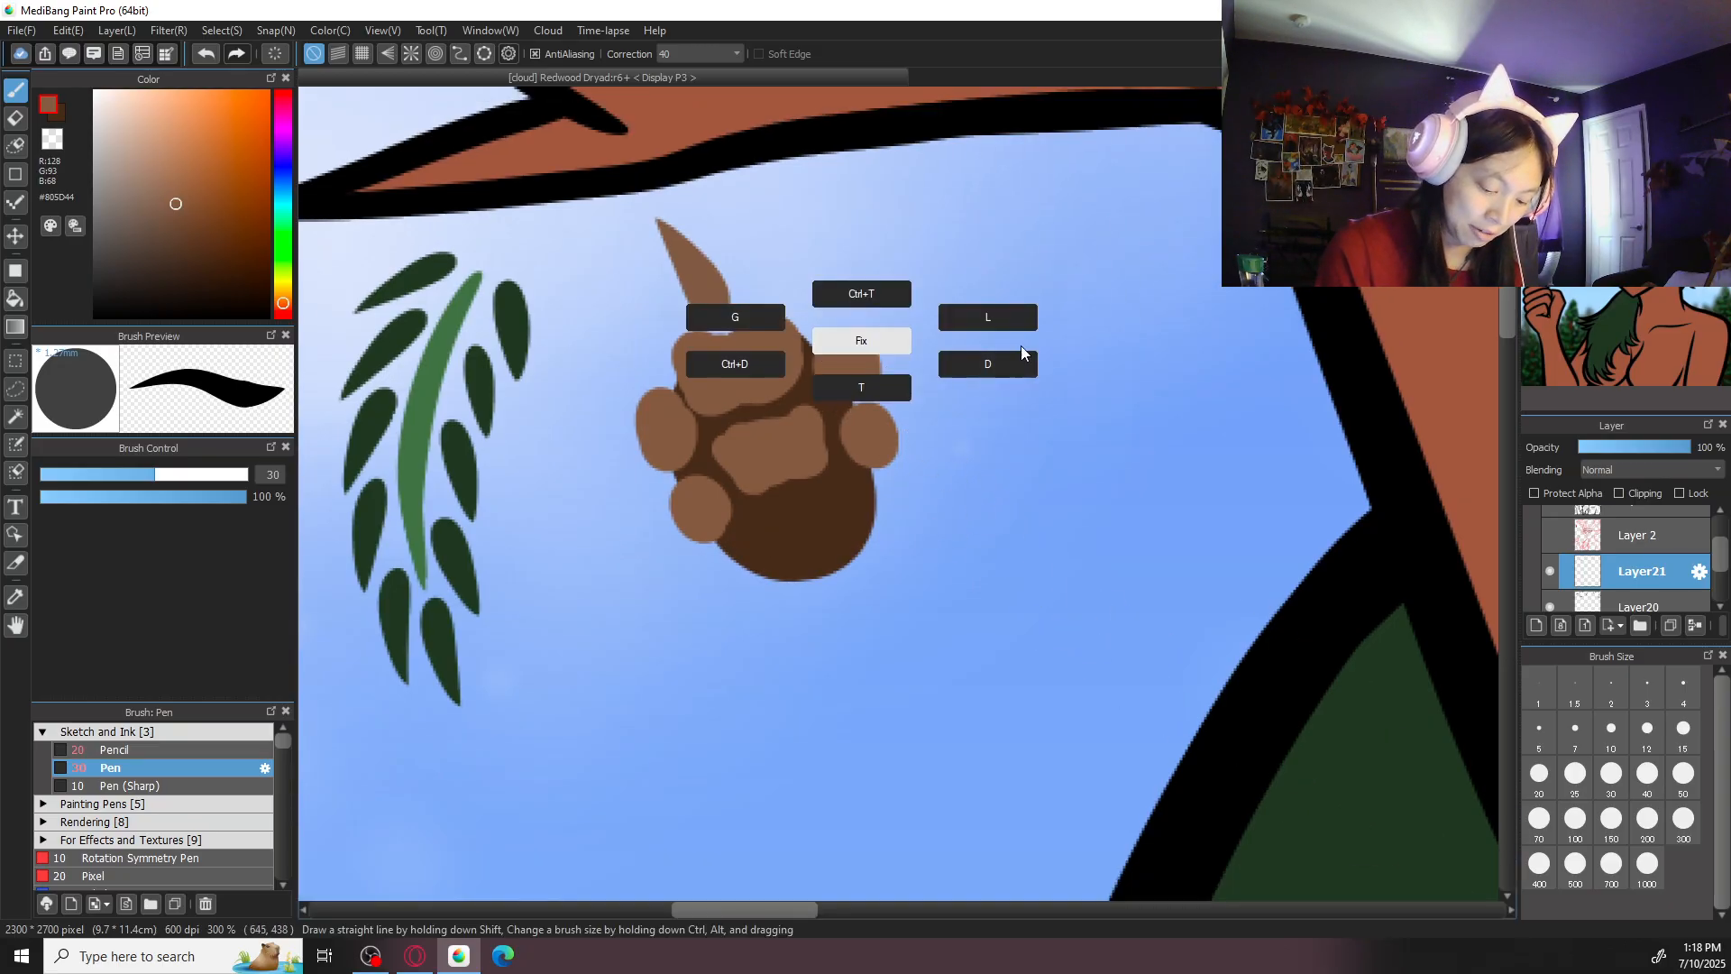
pyautogui.click(988, 317)
pyautogui.moveTo(821, 322)
pyautogui.mouseDown()
pyautogui.moveTo(812, 374)
pyautogui.moveTo(836, 417)
pyautogui.moveTo(938, 438)
pyautogui.moveTo(891, 308)
pyautogui.moveTo(874, 363)
pyautogui.mouseUp()
pyautogui.rightClick(902, 331)
pyautogui.click(901, 284)
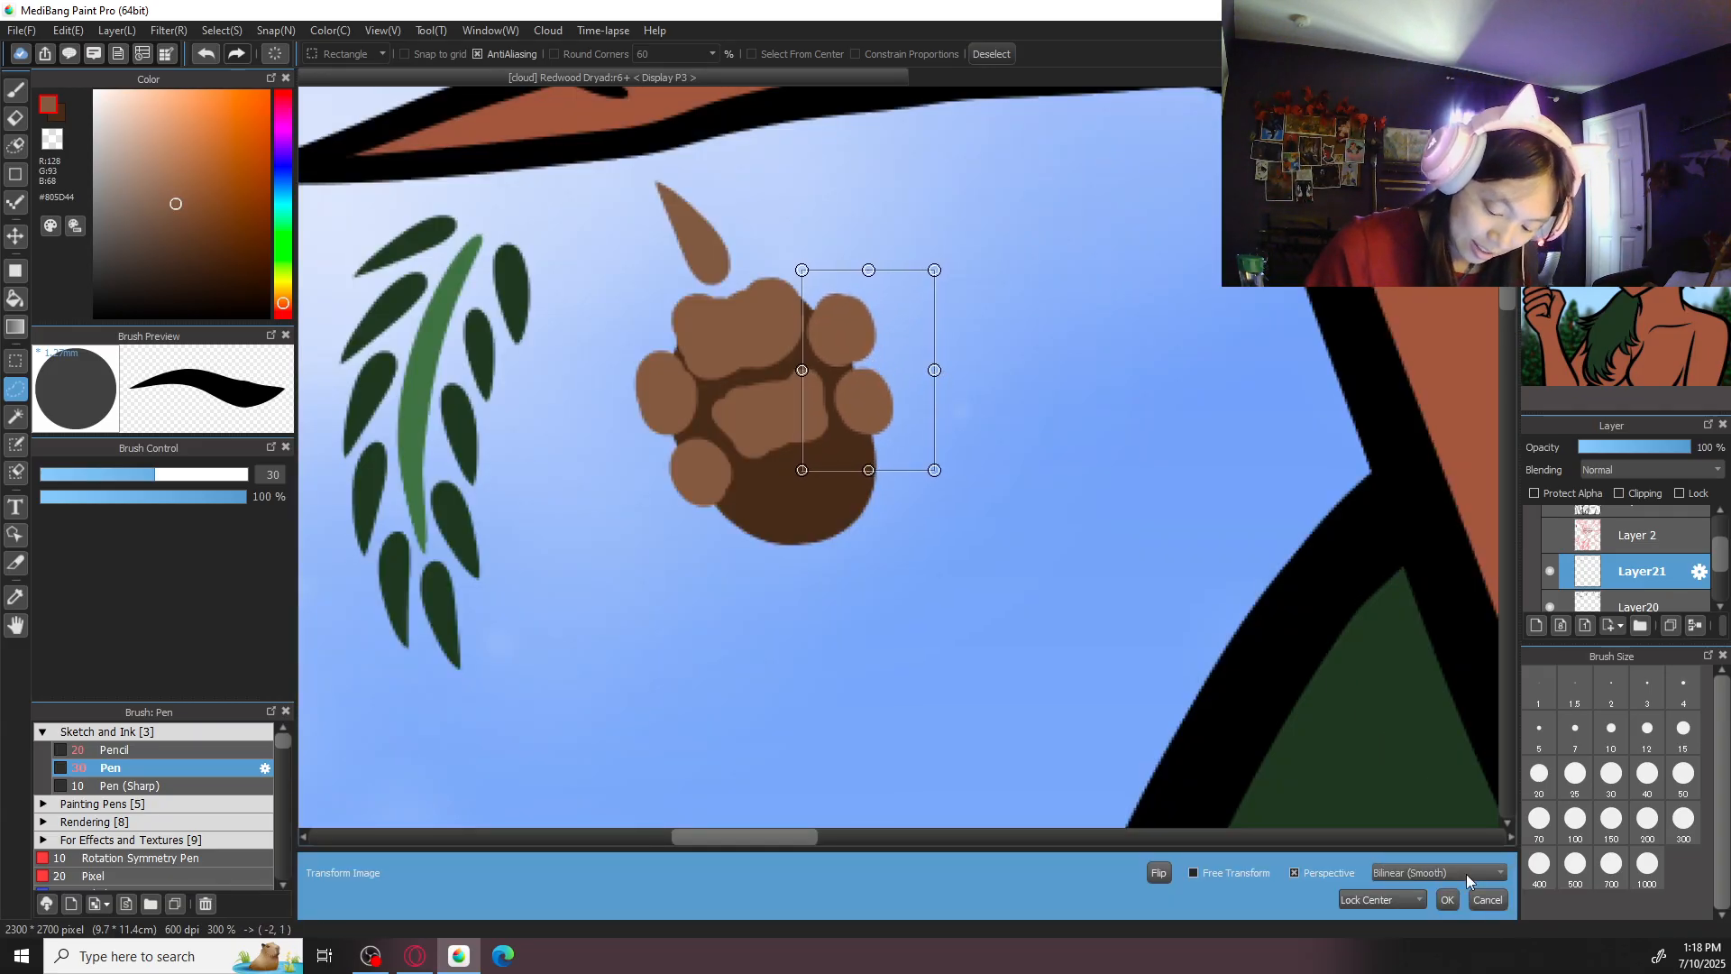
pyautogui.click(1452, 900)
pyautogui.rightClick(1093, 700)
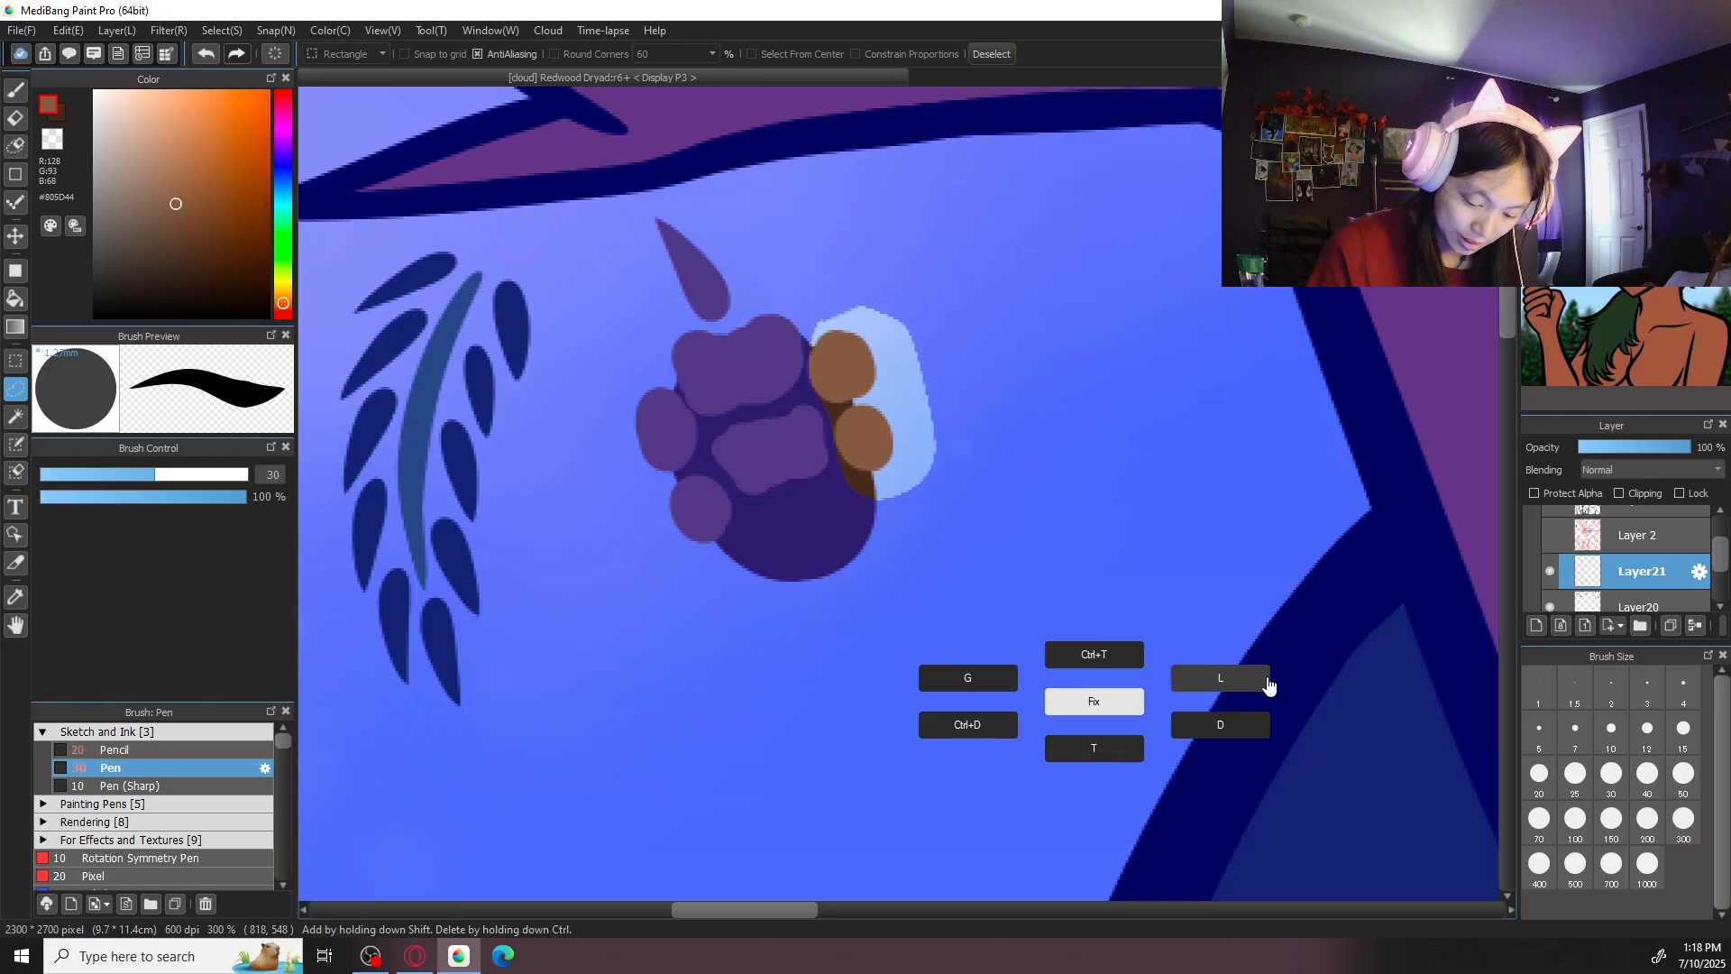
pyautogui.click(980, 728)
pyautogui.press('b')
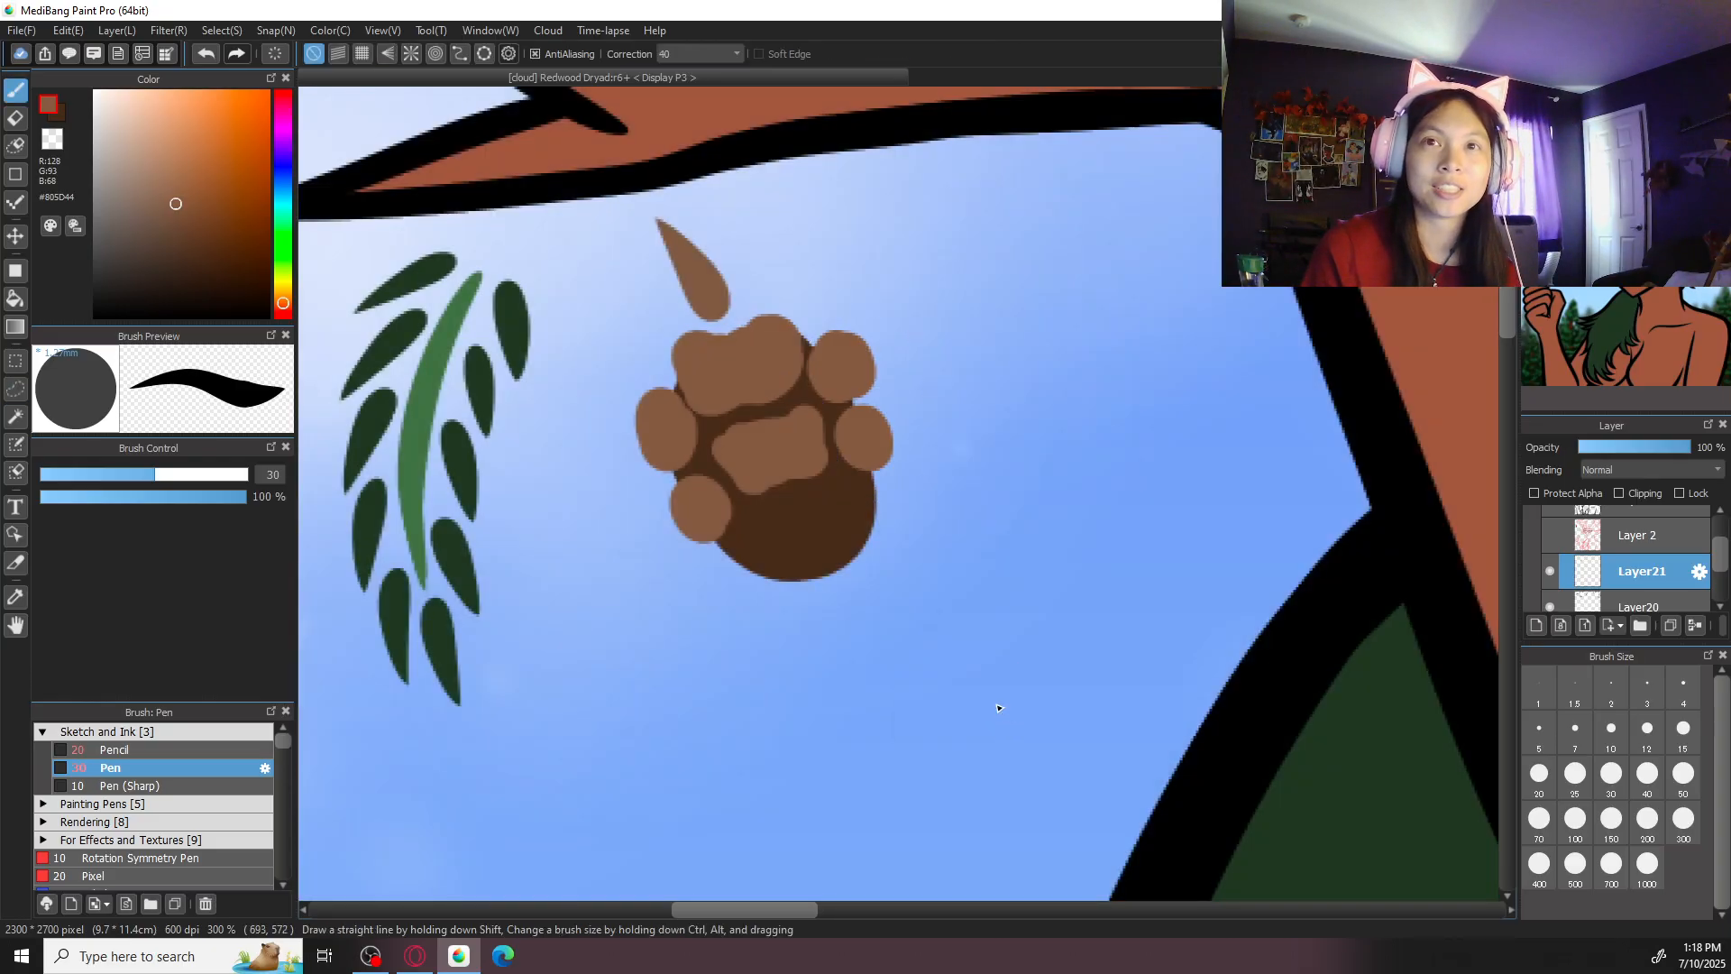
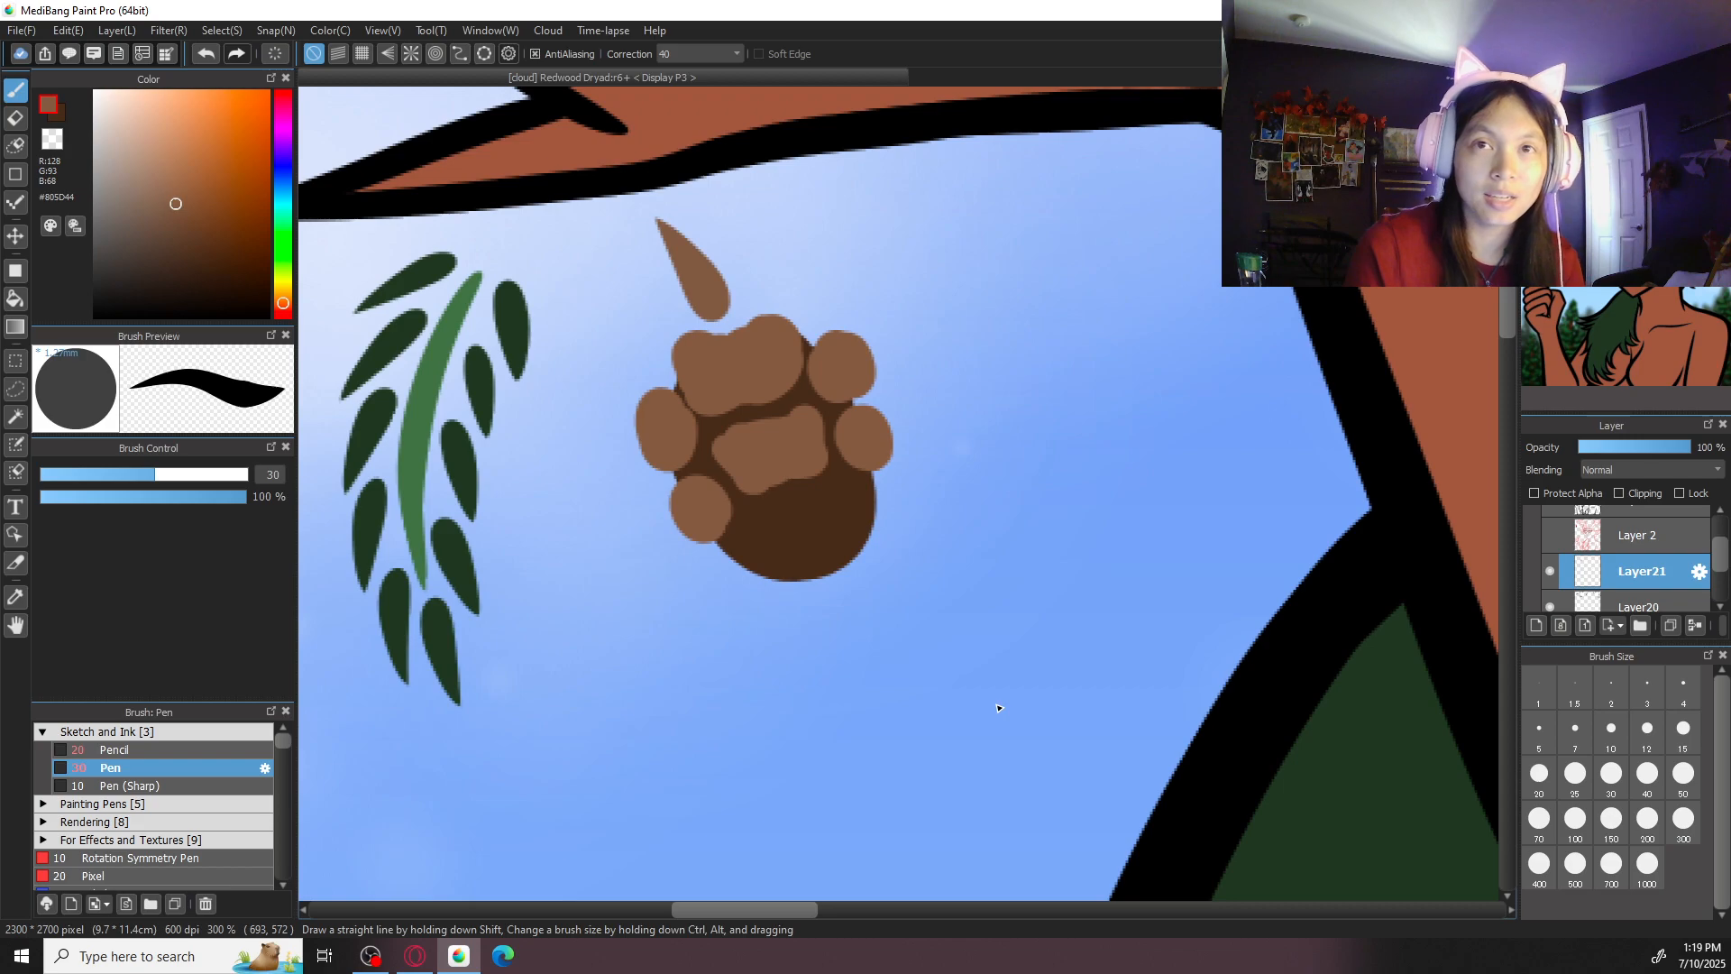
# - Paint the remaining brown scales around the lower half of the large cone
pyautogui.moveTo(798, 552)
pyautogui.mouseDown()
pyautogui.moveTo(773, 522)
pyautogui.moveTo(833, 517)
pyautogui.moveTo(722, 572)
pyautogui.moveTo(823, 580)
pyautogui.moveTo(878, 528)
pyautogui.mouseUp()
pyautogui.scroll(-6, 879, 523)
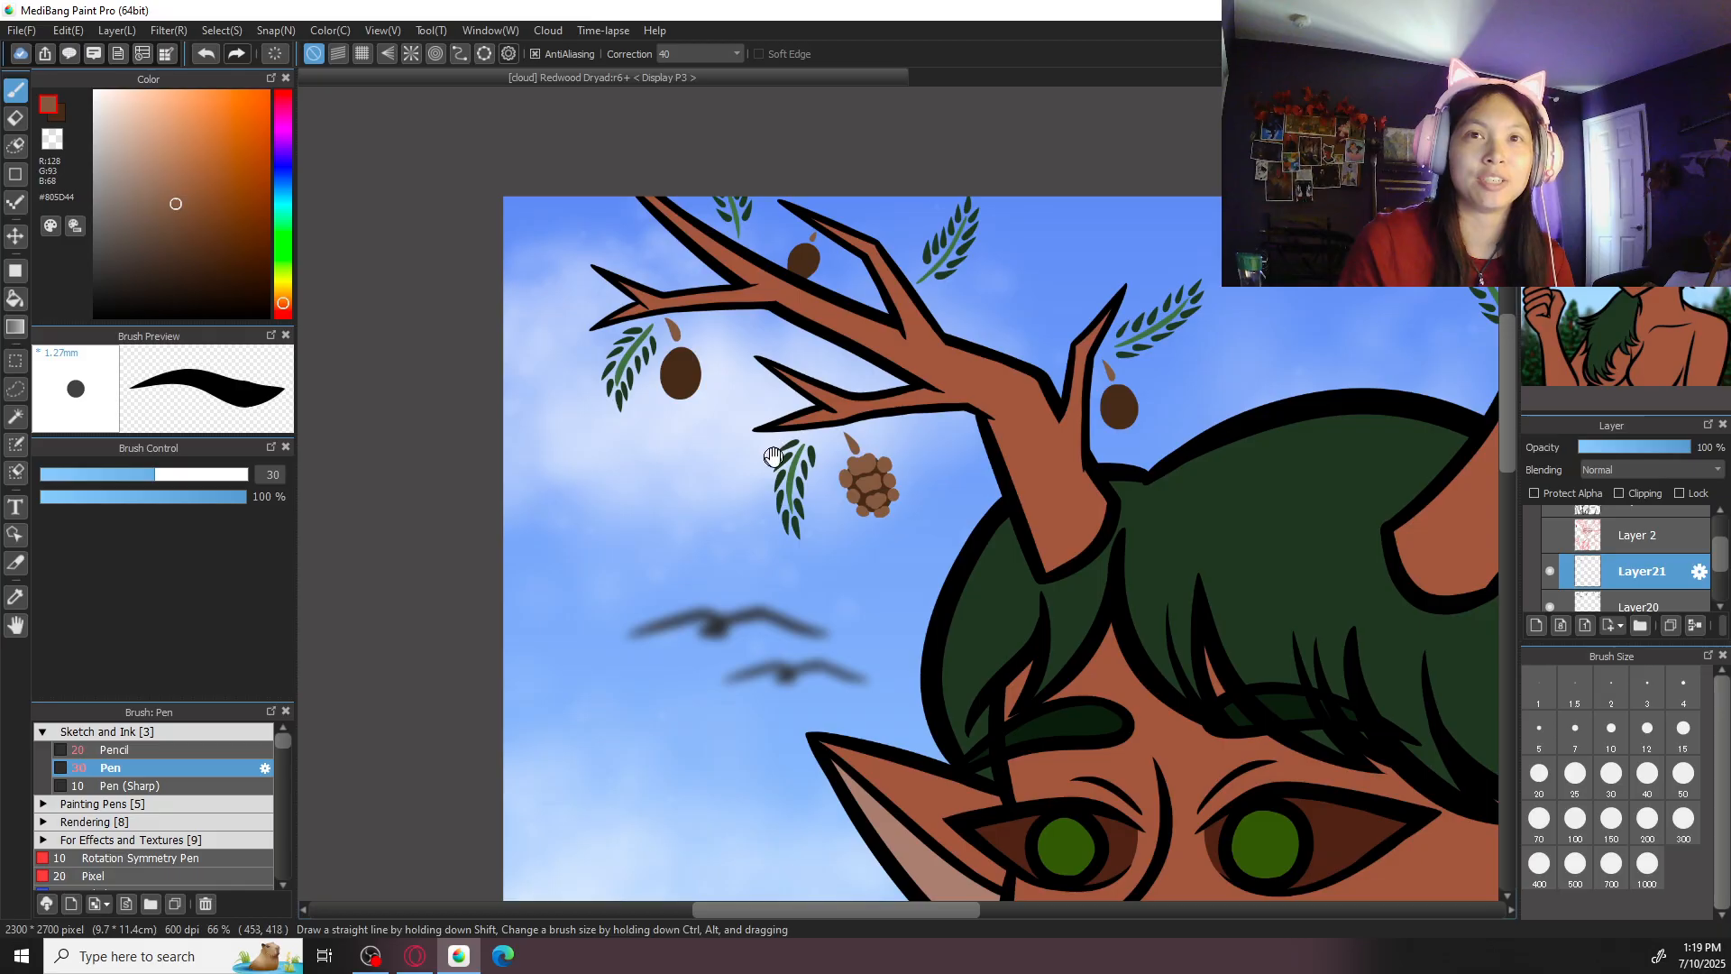
# - Paint rounded brown scales over the top, middle and edges of the bare cone beneath the outermost left branch tip
pyautogui.scroll(5, 778, 440)
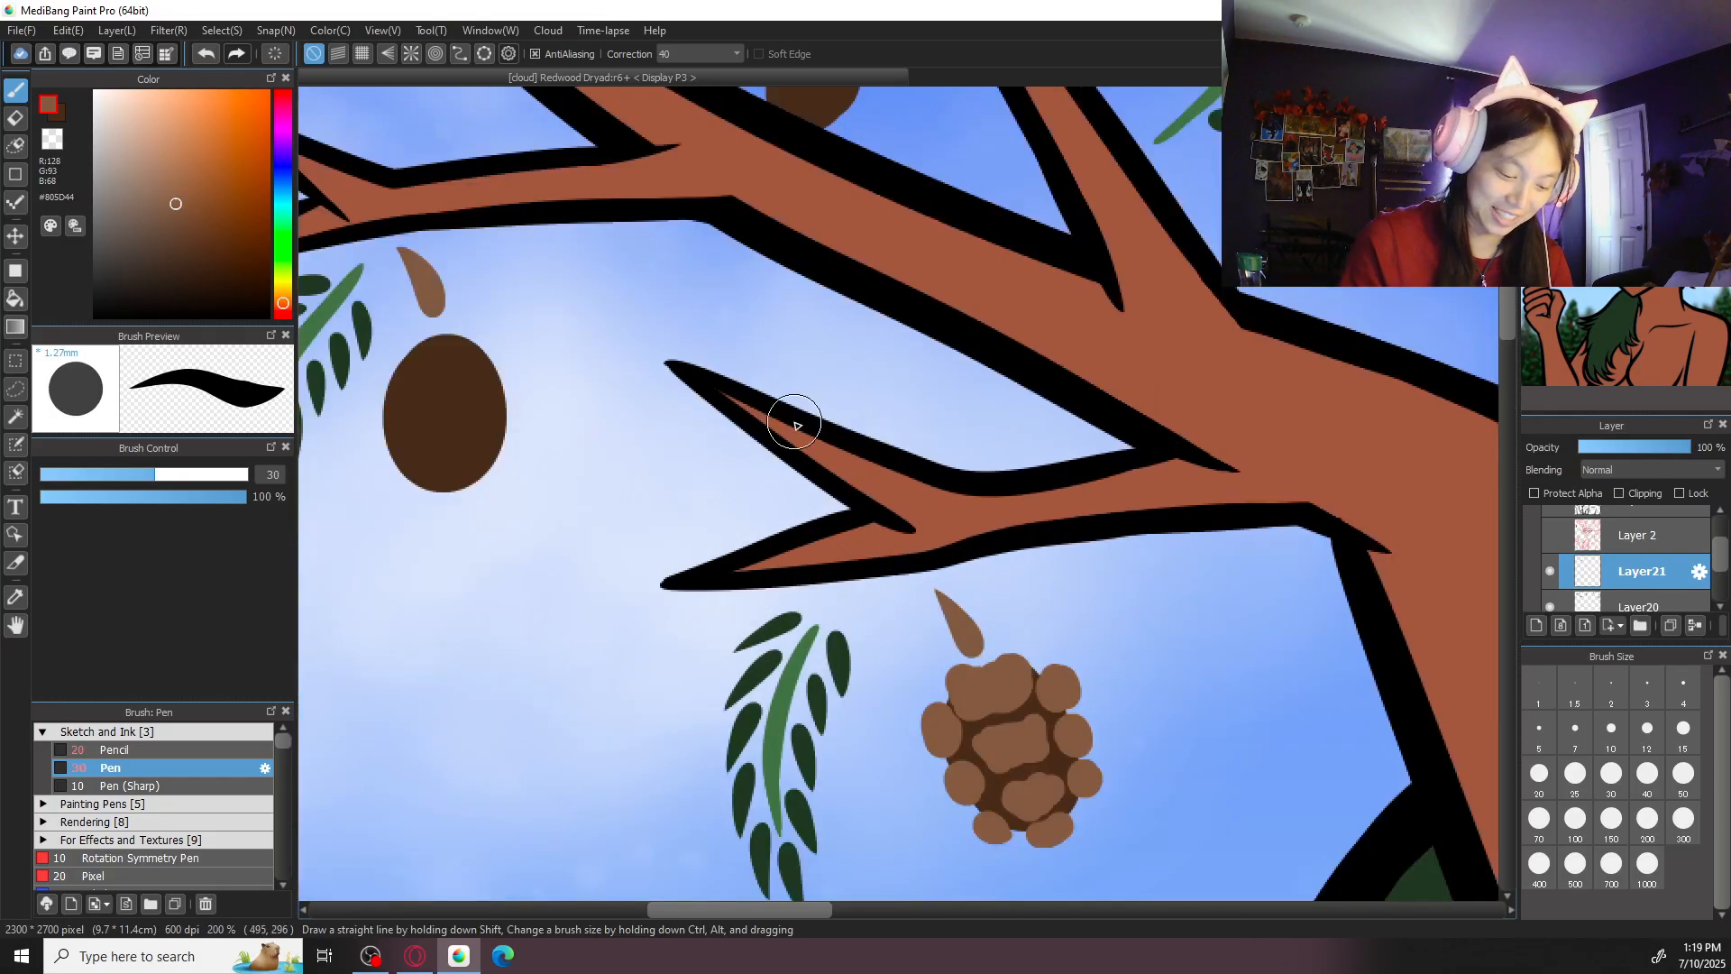
pyautogui.moveTo(704, 482); pyautogui.dragTo(1148, 548)
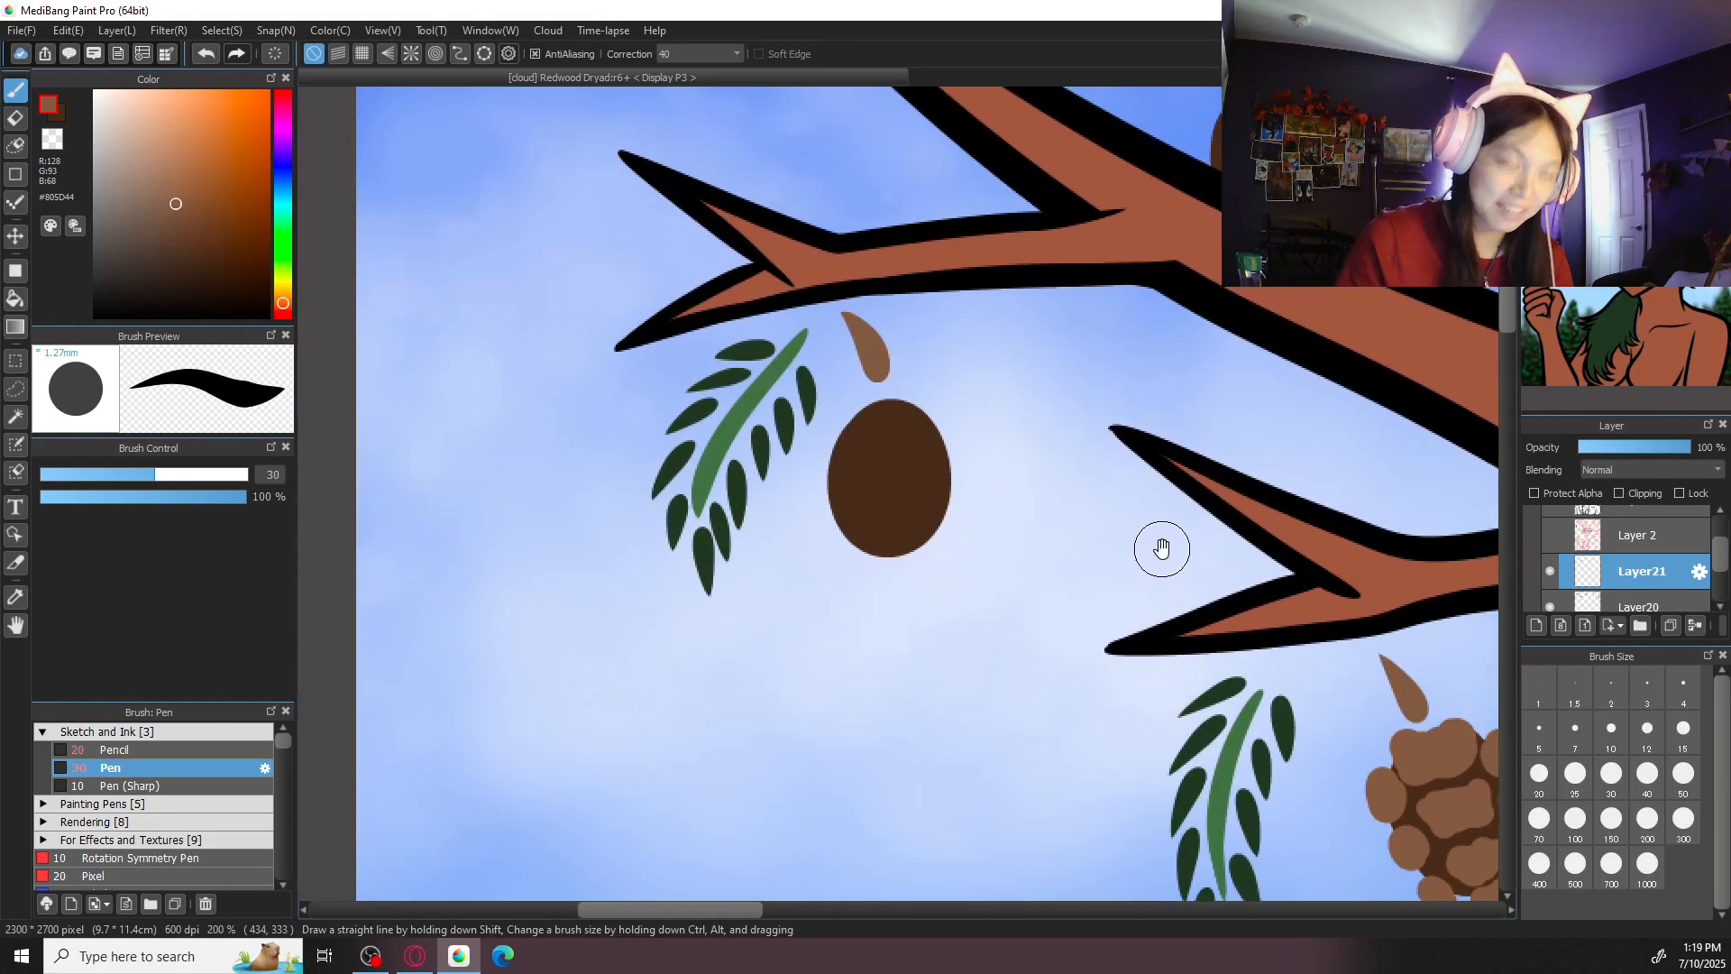
pyautogui.scroll(2, 854, 464)
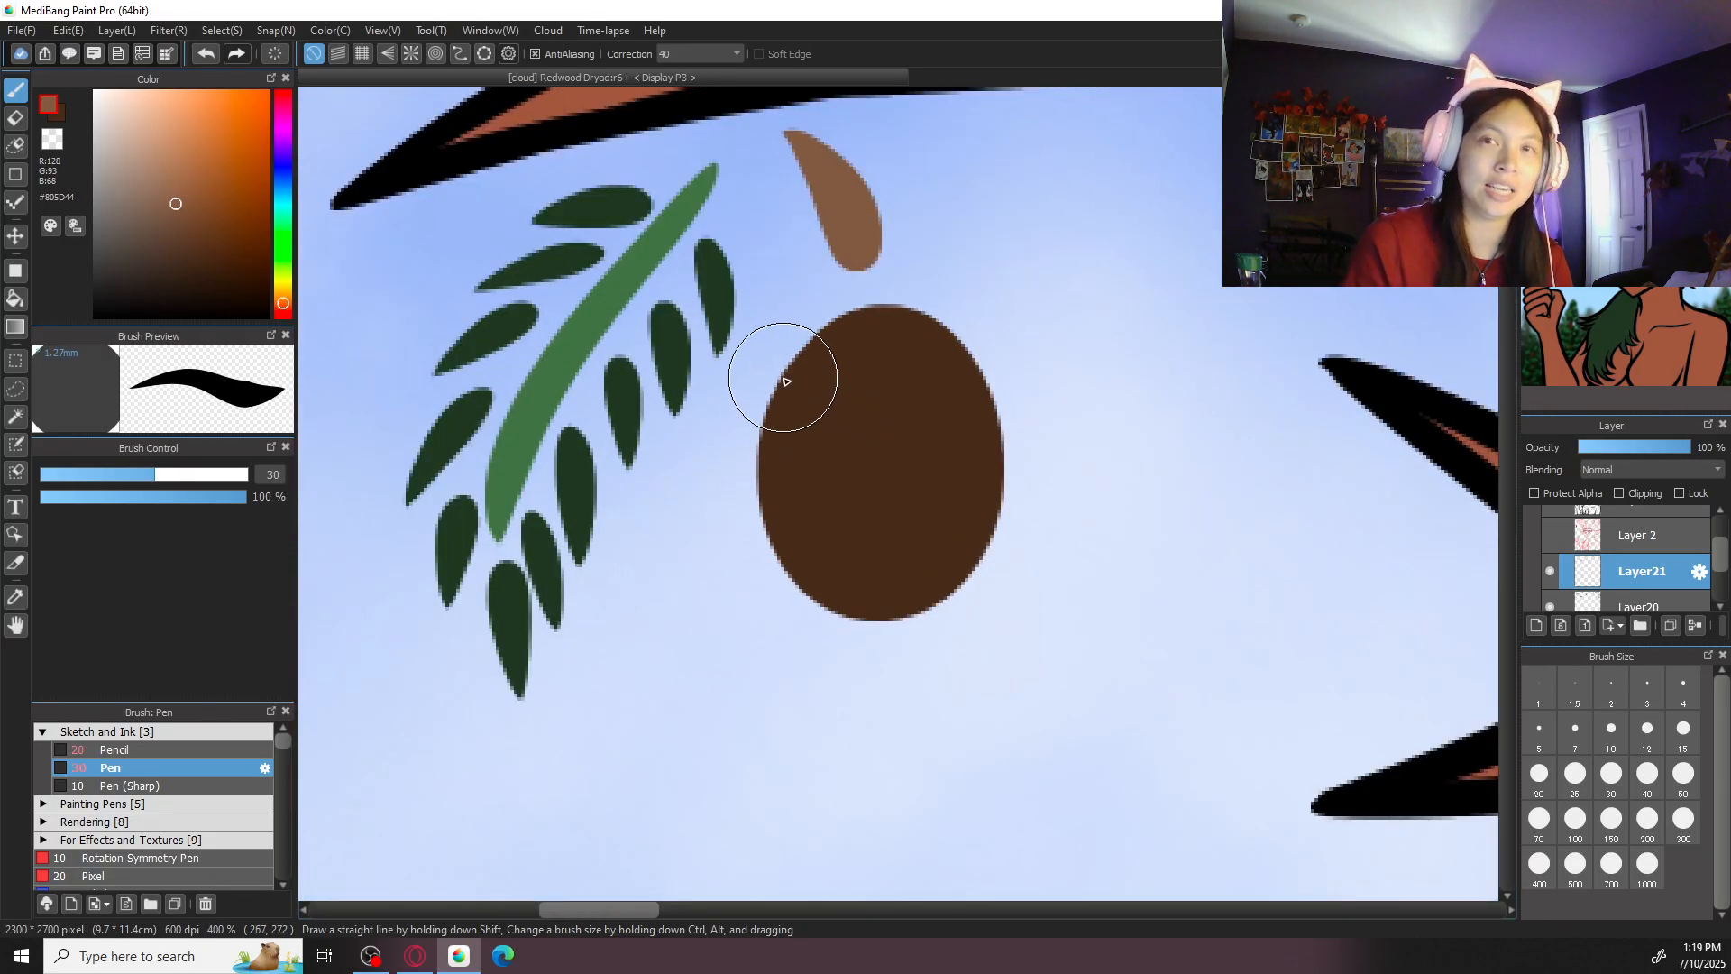
pyautogui.moveTo(848, 335)
pyautogui.mouseDown()
pyautogui.moveTo(888, 344)
pyautogui.moveTo(881, 363)
pyautogui.moveTo(902, 321)
pyautogui.moveTo(939, 333)
pyautogui.moveTo(880, 340)
pyautogui.moveTo(857, 377)
pyautogui.moveTo(769, 382)
pyautogui.mouseUp()
pyautogui.moveTo(1001, 361); pyautogui.dragTo(1007, 424)
pyautogui.moveTo(861, 455)
pyautogui.mouseDown()
pyautogui.moveTo(916, 491)
pyautogui.moveTo(901, 471)
pyautogui.moveTo(761, 479)
pyautogui.mouseUp()
pyautogui.moveTo(1017, 478)
pyautogui.mouseDown()
pyautogui.moveTo(986, 511)
pyautogui.moveTo(865, 557)
pyautogui.moveTo(923, 563)
pyautogui.moveTo(974, 609)
pyautogui.mouseUp()
pyautogui.moveTo(805, 596); pyautogui.dragTo(799, 617)
pyautogui.moveTo(892, 646); pyautogui.dragTo(909, 636)
# - Undo the last scale strokes on the outermost left cone and repaint the scales around its lower part
pyautogui.hotkey('ctrl', 'z')
pyautogui.hotkey('ctrl', 'z')
pyautogui.hotkey('ctrl', 'z')
pyautogui.hotkey('ctrl', 'z')
pyautogui.moveTo(844, 554)
pyautogui.mouseDown()
pyautogui.moveTo(911, 562)
pyautogui.moveTo(863, 558)
pyautogui.moveTo(956, 594)
pyautogui.mouseUp()
pyautogui.hotkey('ctrl', 'z')
pyautogui.moveTo(870, 633); pyautogui.dragTo(872, 637)
pyautogui.moveTo(783, 580); pyautogui.dragTo(804, 593)
pyautogui.hotkey('ctrl', '-')
pyautogui.hotkey('ctrl', '-')
pyautogui.hotkey('ctrl', '-')
pyautogui.hotkey('ctrl', '-')
pyautogui.hotkey('ctrl', '-')
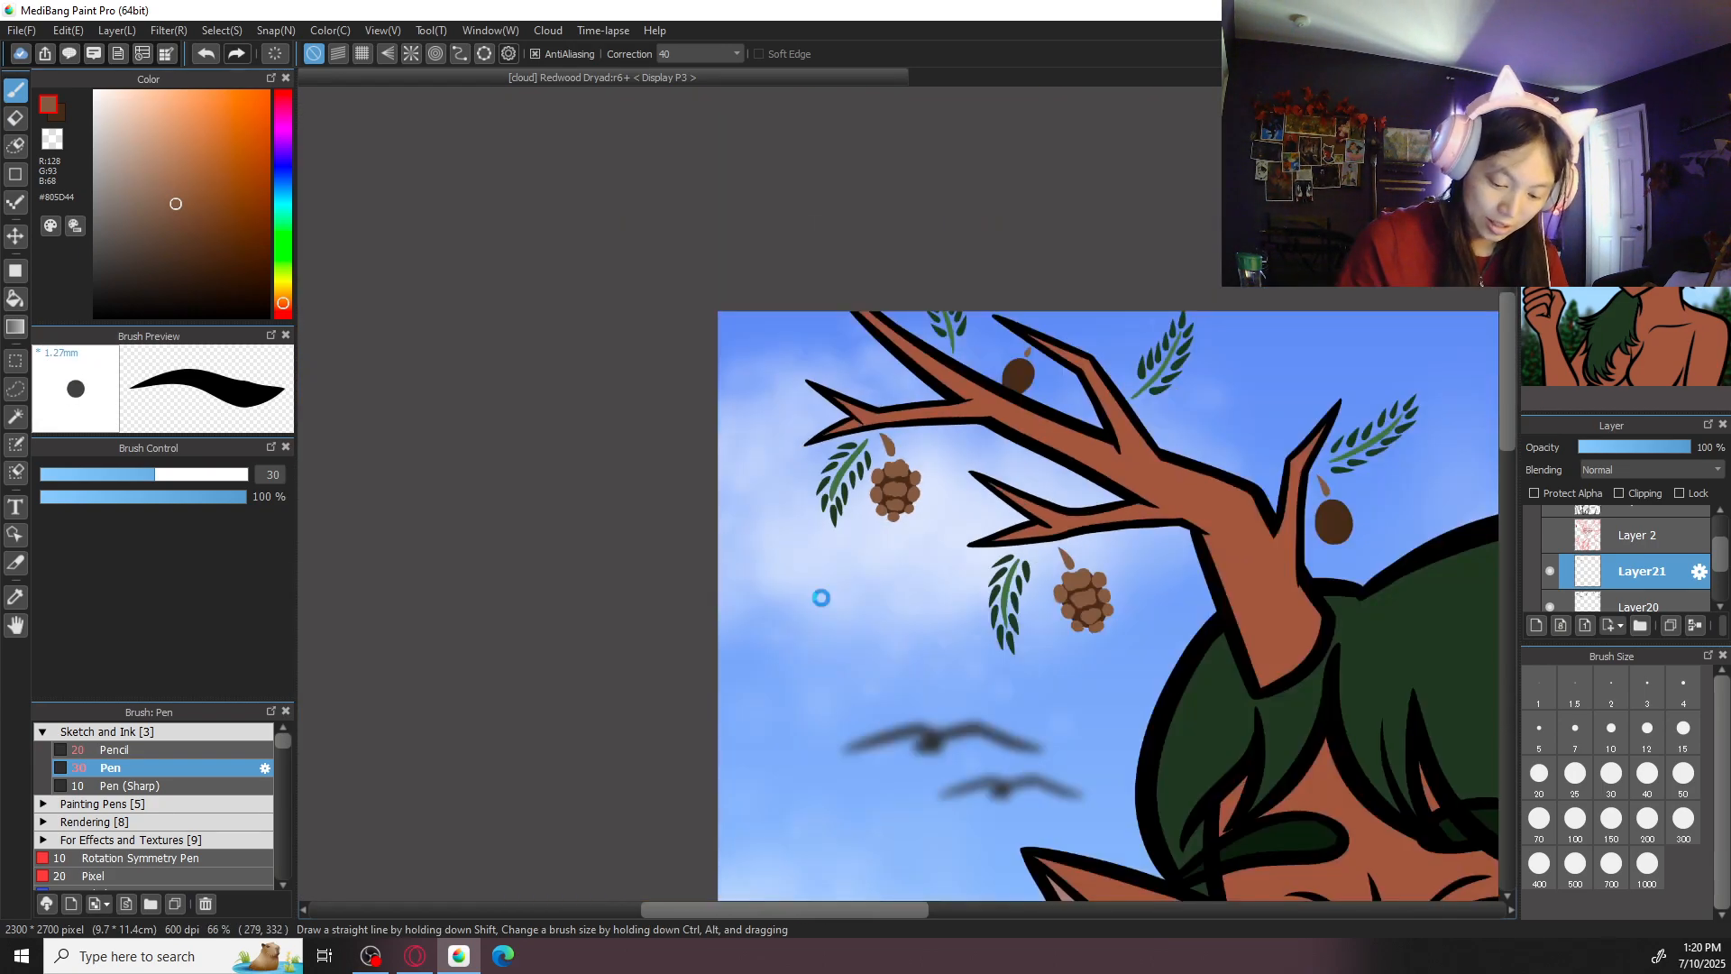
# - Rotate the canvas view so the small cone behind the left antler stands upright, and paint scales along its left edge
pyautogui.moveTo(1156, 461); pyautogui.dragTo(1071, 499)
pyautogui.hotkey('ctrl', '+')
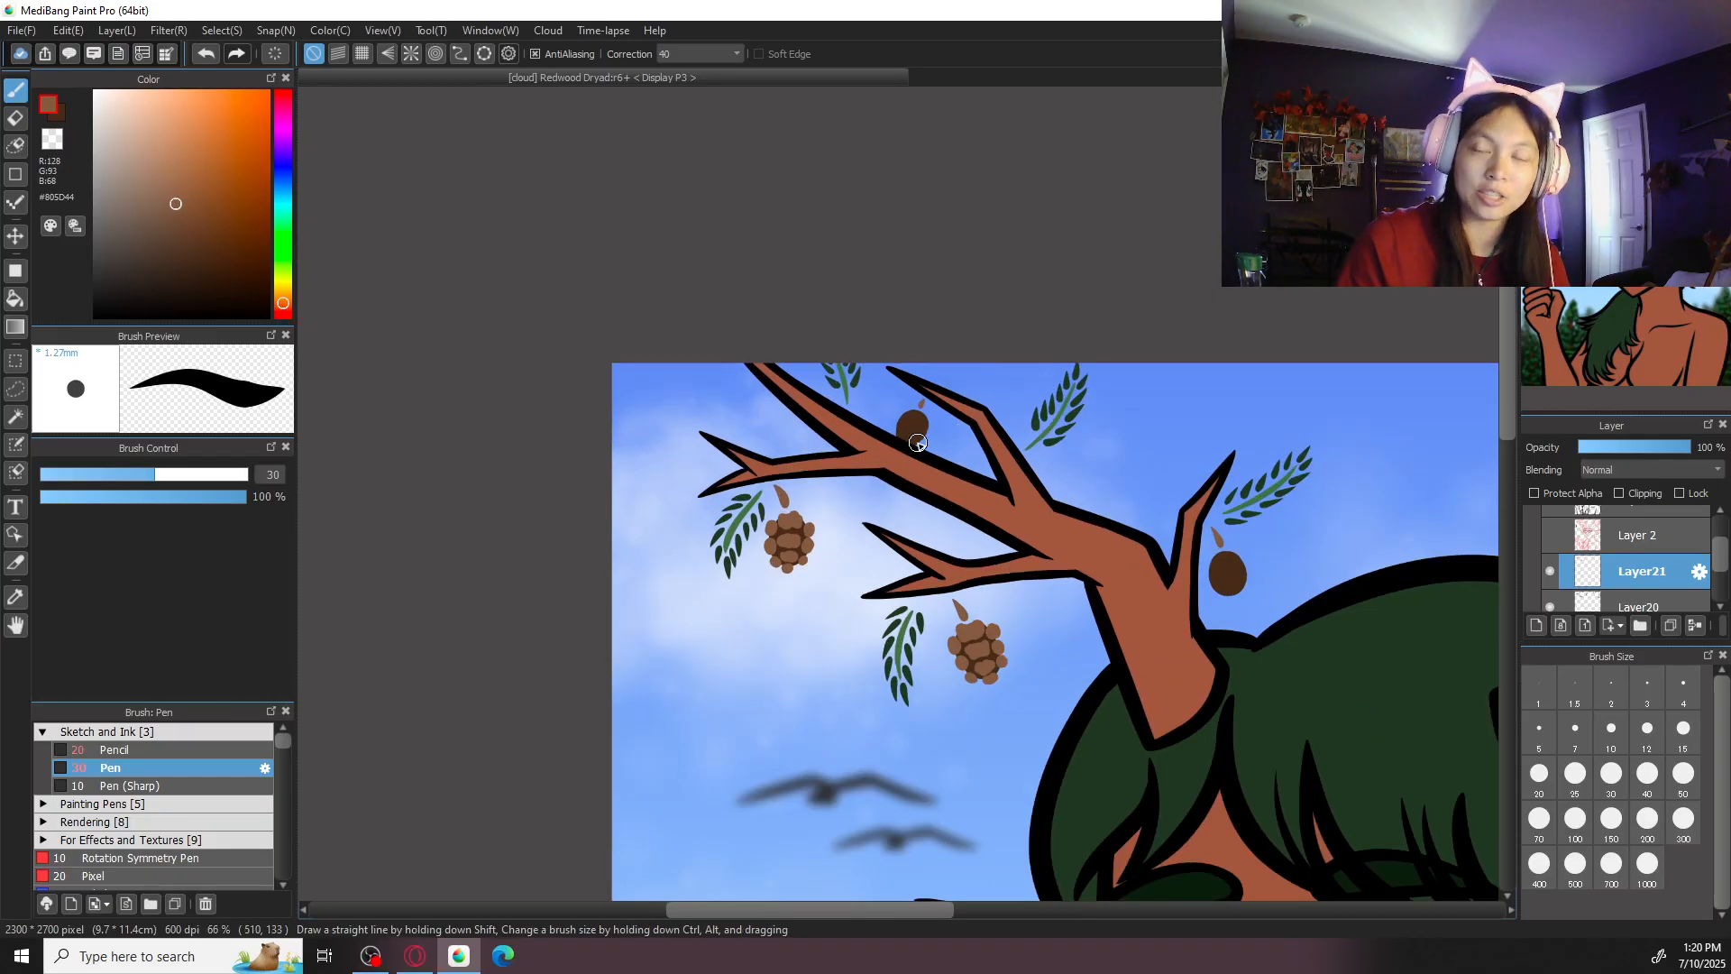
pyautogui.hotkey('ctrl', '+')
pyautogui.hotkey('ctrl', '+')
pyautogui.hotkey('ctrl', '+')
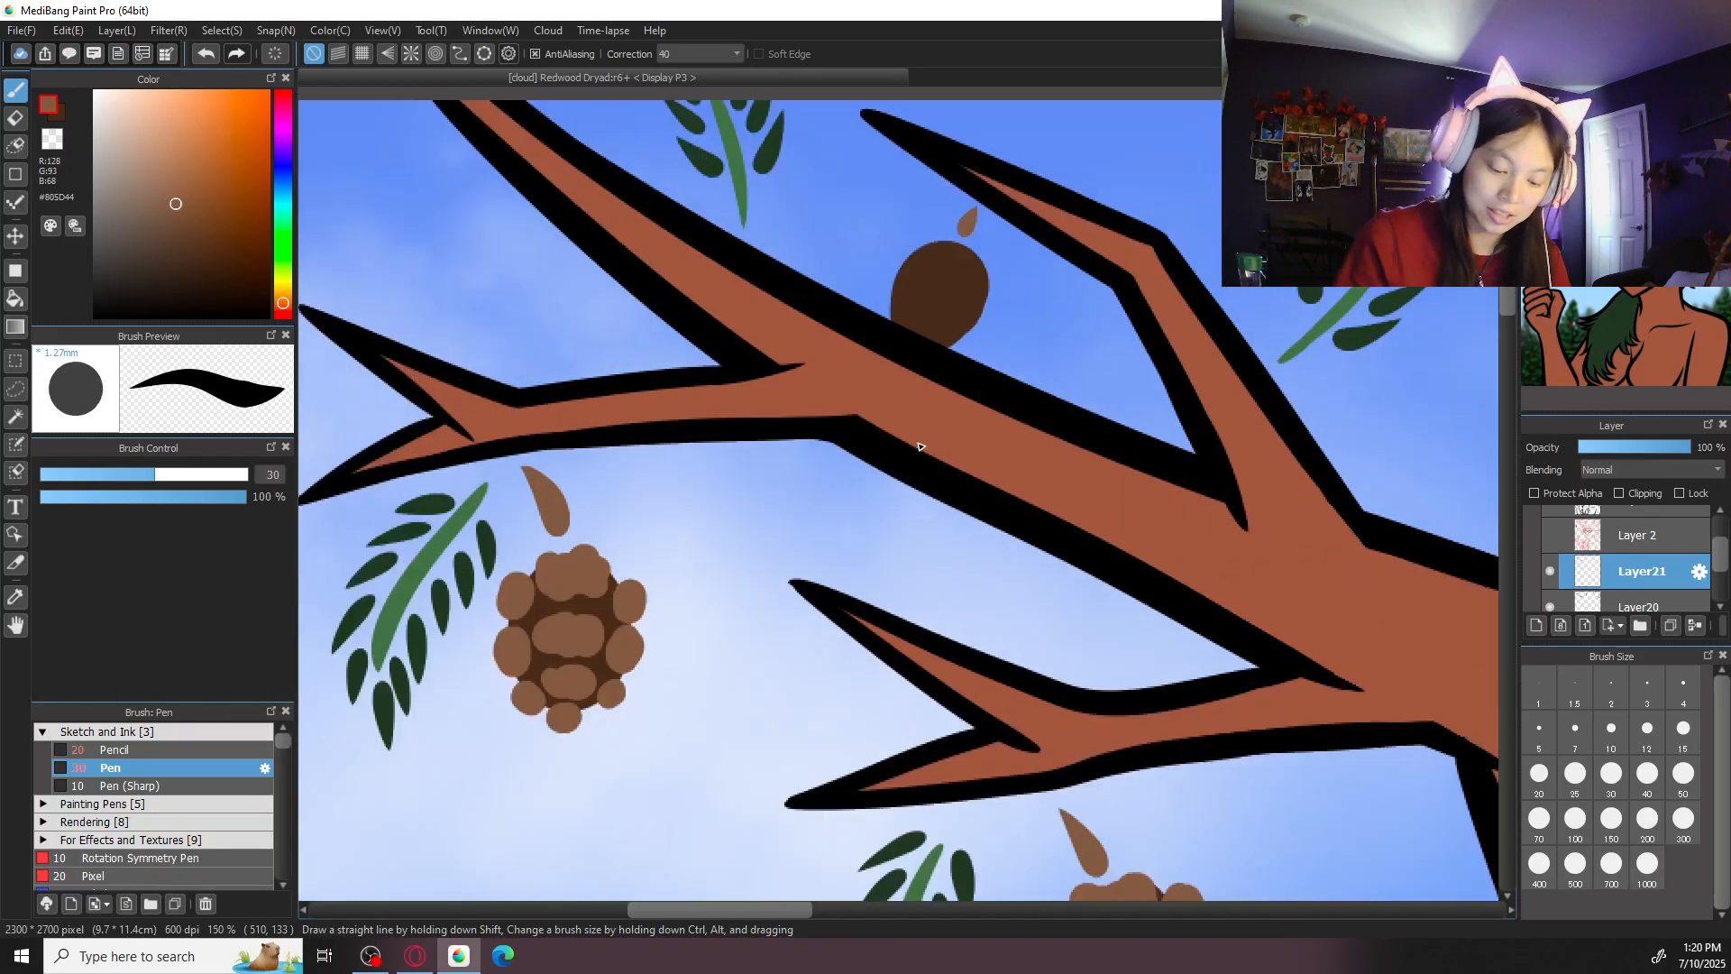
pyautogui.moveTo(1001, 323); pyautogui.dragTo(967, 534)
pyautogui.hotkey('ctrl', '+')
pyautogui.hotkey('ctrl', '+')
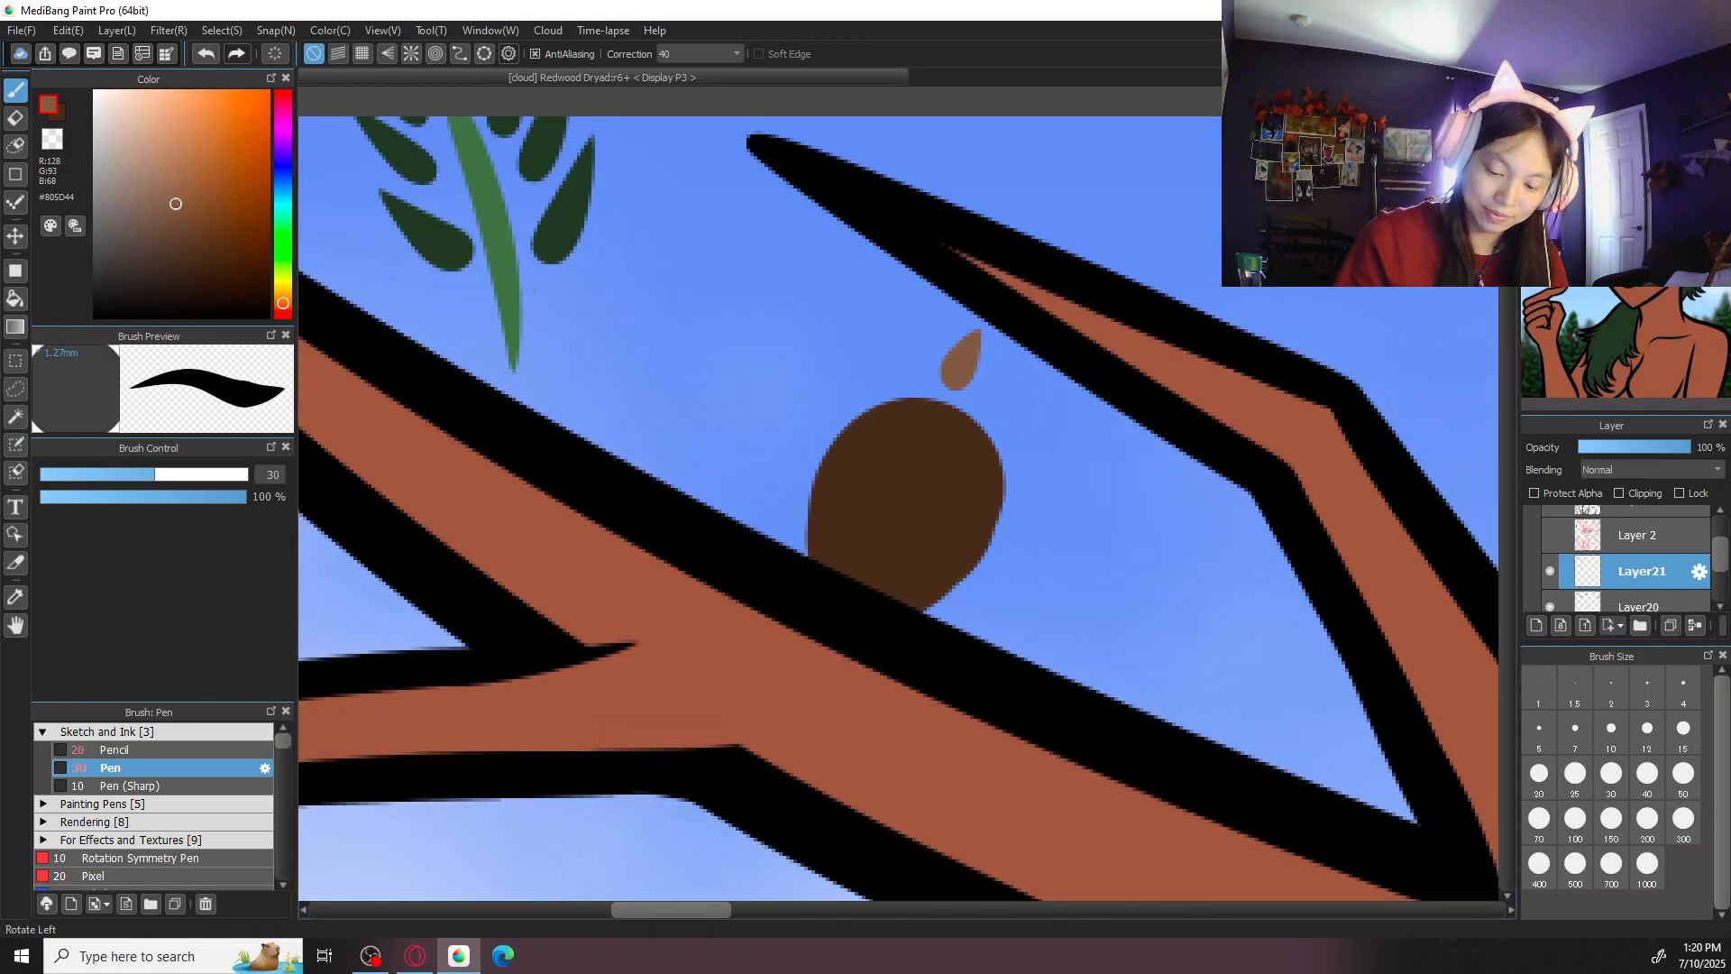
pyautogui.press('Left')
pyautogui.press('Left')
pyautogui.moveTo(836, 433); pyautogui.dragTo(822, 472)
pyautogui.click(818, 519)
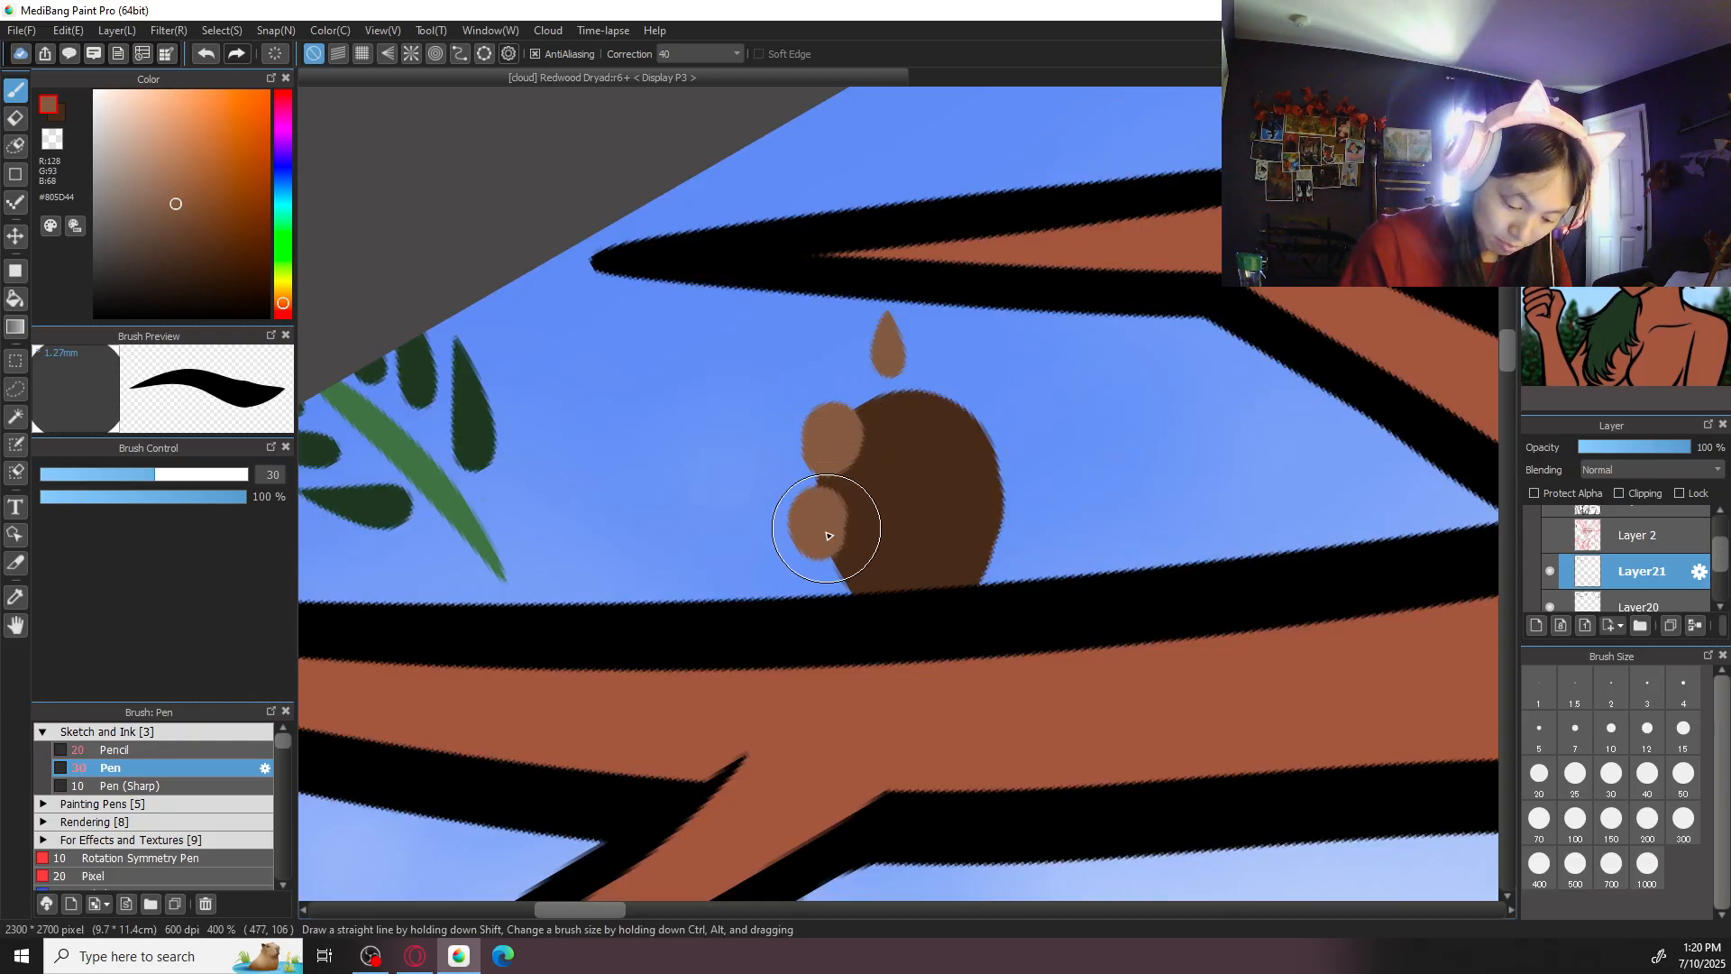
pyautogui.click(857, 577)
# - Paint brown scales on the small cone's centre and right edge, and return the canvas view to its unrotated orientation
pyautogui.moveTo(911, 421)
pyautogui.mouseDown()
pyautogui.moveTo(939, 435)
pyautogui.moveTo(918, 419)
pyautogui.moveTo(915, 449)
pyautogui.moveTo(950, 429)
pyautogui.moveTo(1008, 440)
pyautogui.mouseUp()
pyautogui.hotkey('ctrl', 'z')
pyautogui.moveTo(1012, 513); pyautogui.dragTo(1000, 517)
pyautogui.moveTo(985, 579); pyautogui.dragTo(988, 591)
pyautogui.moveTo(911, 525); pyautogui.dragTo(931, 537)
pyautogui.hotkey('ctrl', '-')
pyautogui.hotkey('ctrl', '-')
pyautogui.hotkey('ctrl', '-')
pyautogui.hotkey('ctrl', '-')
pyautogui.hotkey('ctrl', '-')
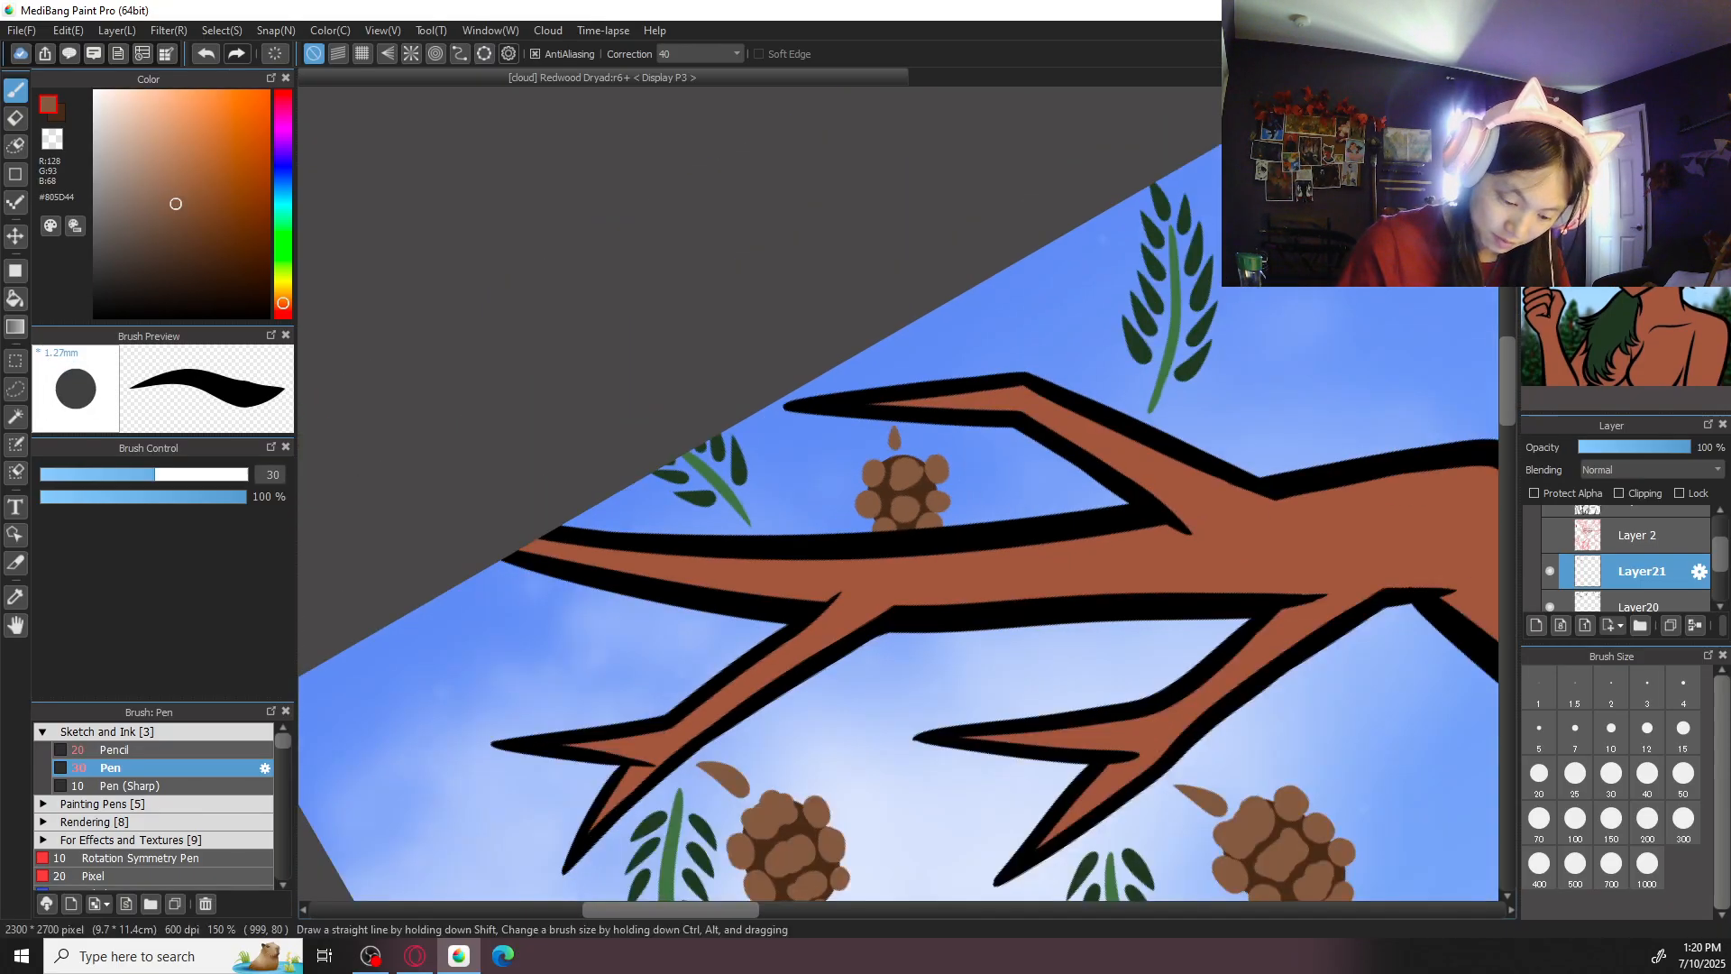
pyautogui.hotkey('ctrl', '0')
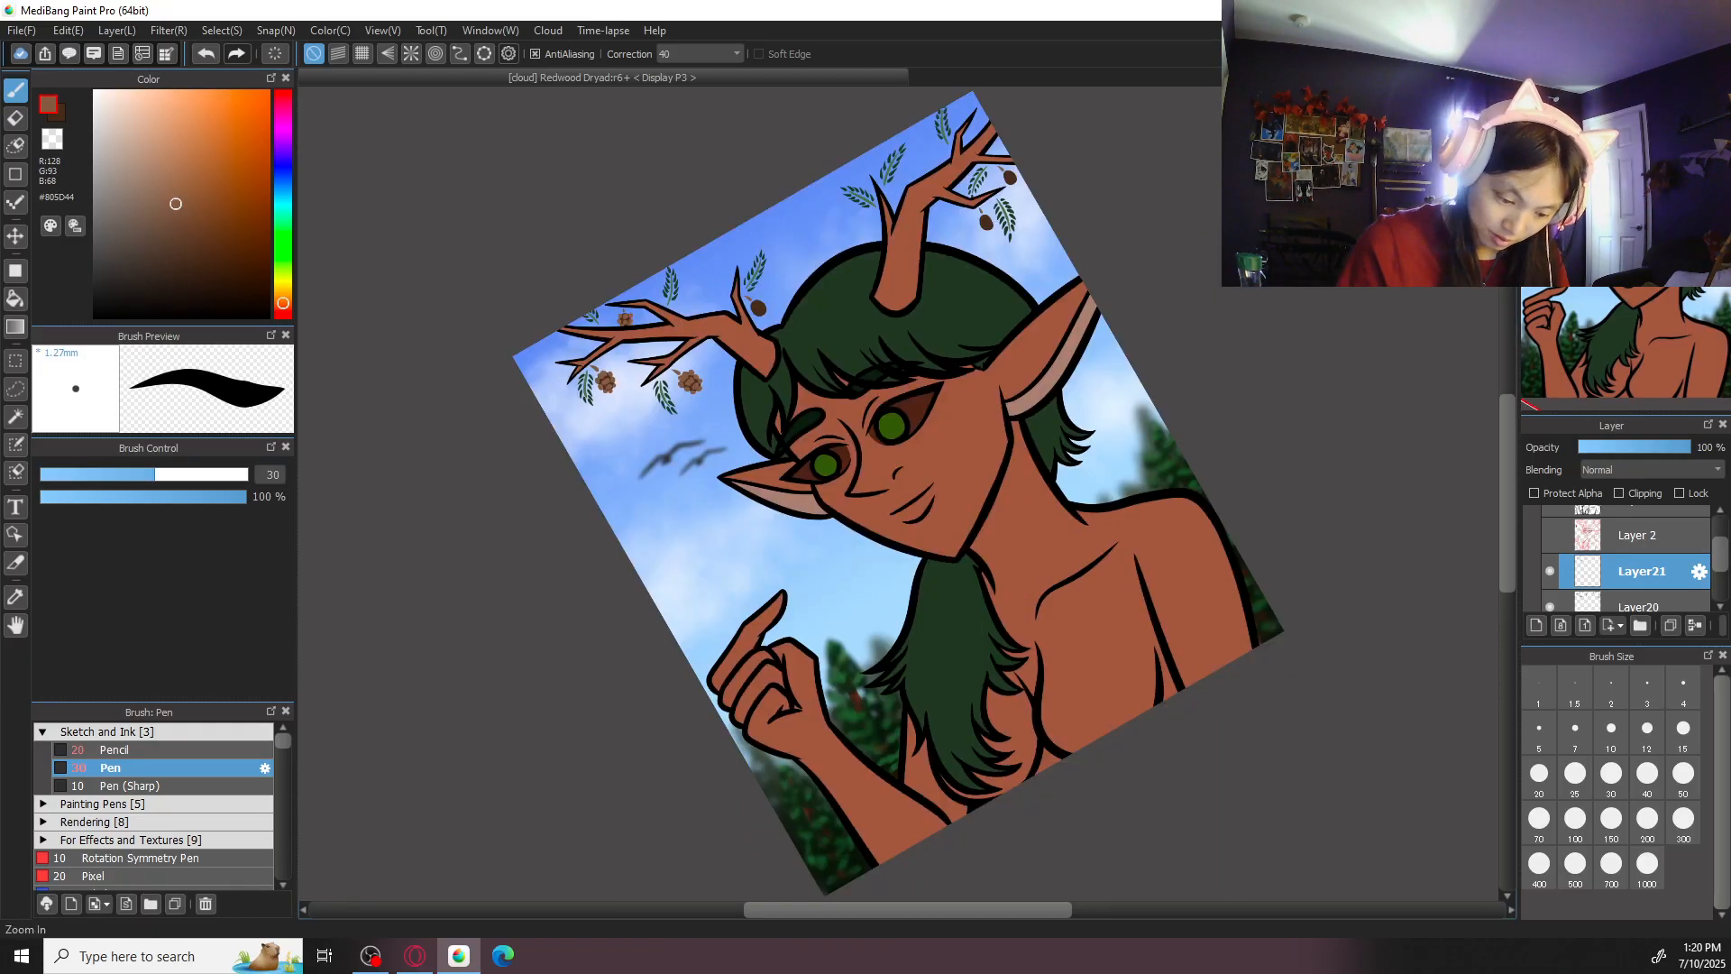
pyautogui.press('Left')
pyautogui.press('Up')
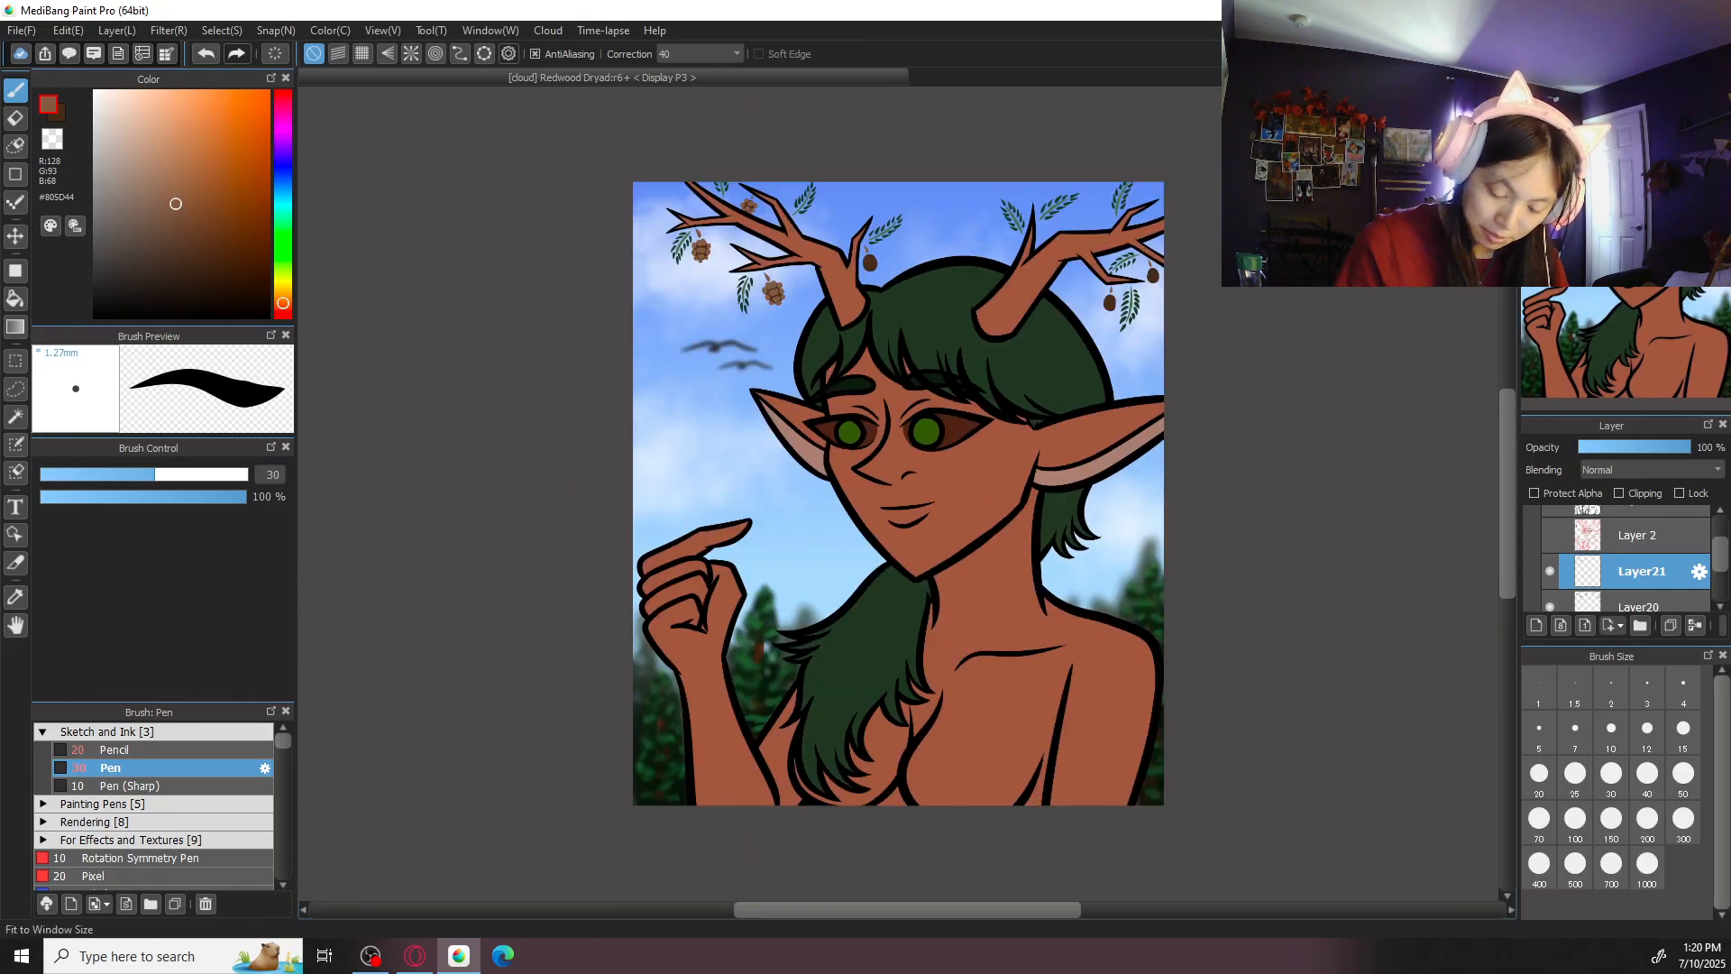
# - Paint brown scales on the top, middle and upper sides of the cone beside the left antler's inner prong
pyautogui.hotkey('ctrl', '+')
pyautogui.moveTo(980, 295); pyautogui.dragTo(988, 622)
pyautogui.hotkey('ctrl', '+')
pyautogui.hotkey('ctrl', '+')
pyautogui.hotkey('ctrl', '+')
pyautogui.hotkey('ctrl', '+')
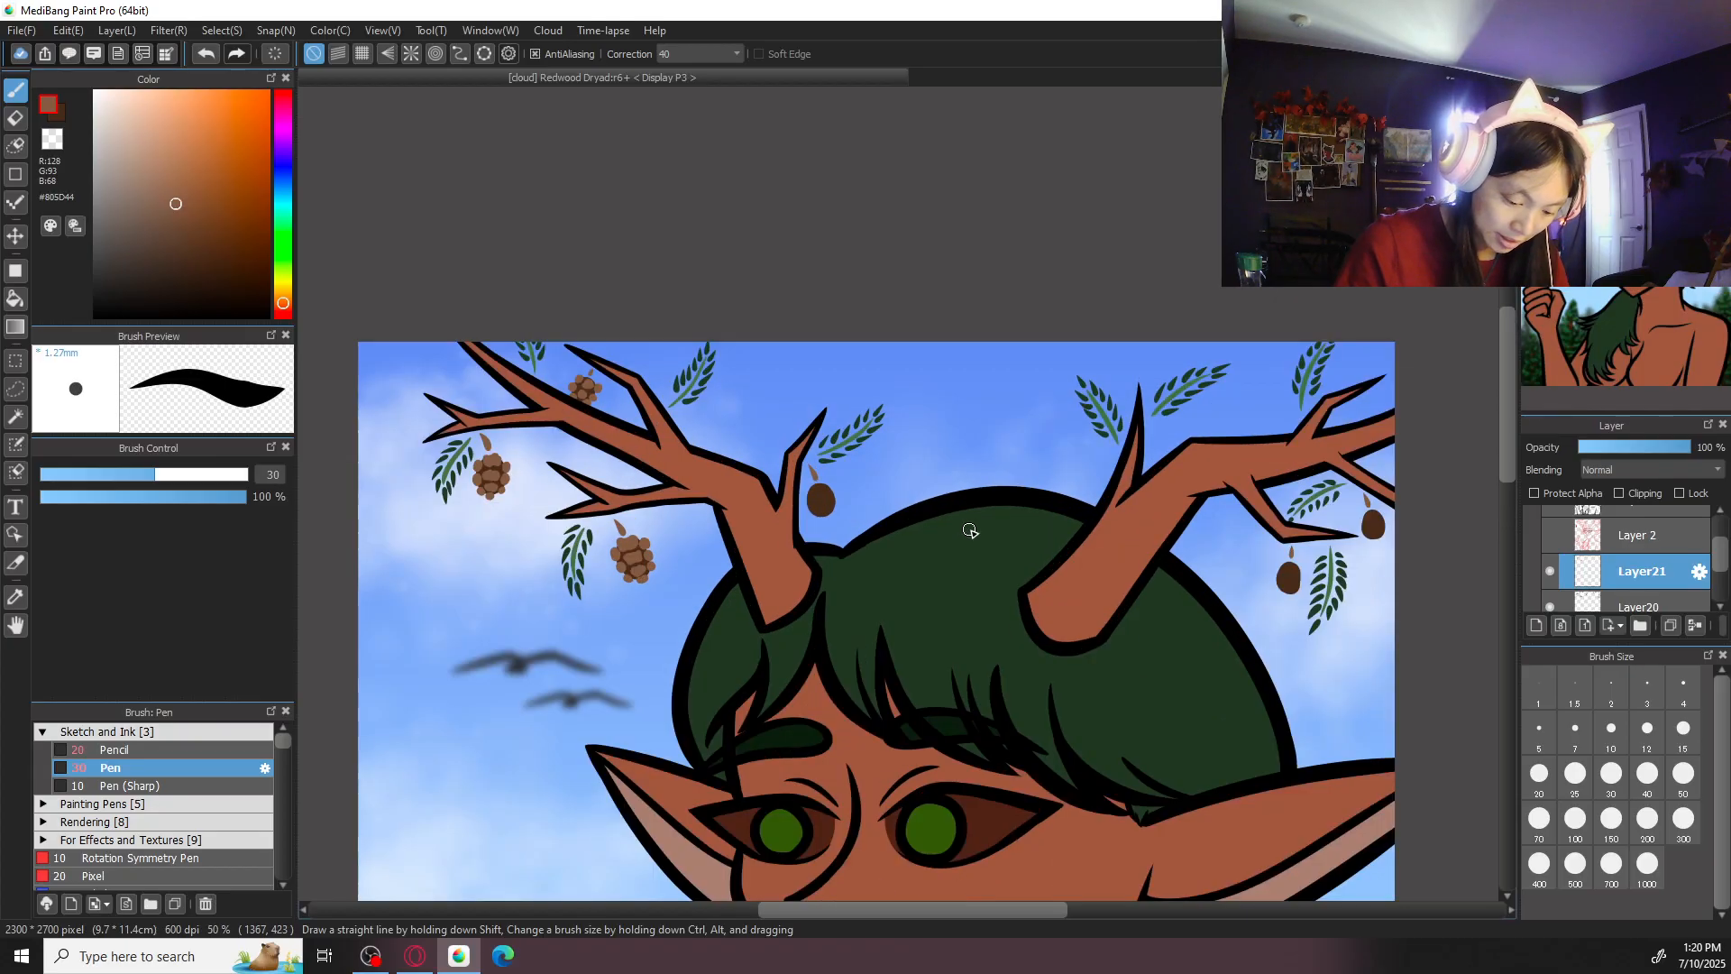
pyautogui.moveTo(703, 554); pyautogui.dragTo(983, 571)
pyautogui.hotkey('ctrl', '+')
pyautogui.click(780, 485)
pyautogui.moveTo(767, 494)
pyautogui.mouseDown()
pyautogui.moveTo(879, 509)
pyautogui.moveTo(916, 482)
pyautogui.mouseUp()
pyautogui.moveTo(755, 572)
pyautogui.mouseDown()
pyautogui.moveTo(758, 597)
pyautogui.moveTo(818, 588)
pyautogui.mouseUp()
pyautogui.moveTo(839, 585)
pyautogui.mouseDown()
pyautogui.moveTo(881, 566)
pyautogui.moveTo(849, 593)
pyautogui.mouseUp()
pyautogui.moveTo(933, 543); pyautogui.dragTo(939, 549)
pyautogui.hotkey('ctrl', 'z')
pyautogui.hotkey('ctrl', 'z')
pyautogui.moveTo(816, 582)
pyautogui.mouseDown()
pyautogui.moveTo(855, 577)
pyautogui.moveTo(885, 548)
pyautogui.moveTo(838, 565)
pyautogui.moveTo(946, 548)
pyautogui.mouseUp()
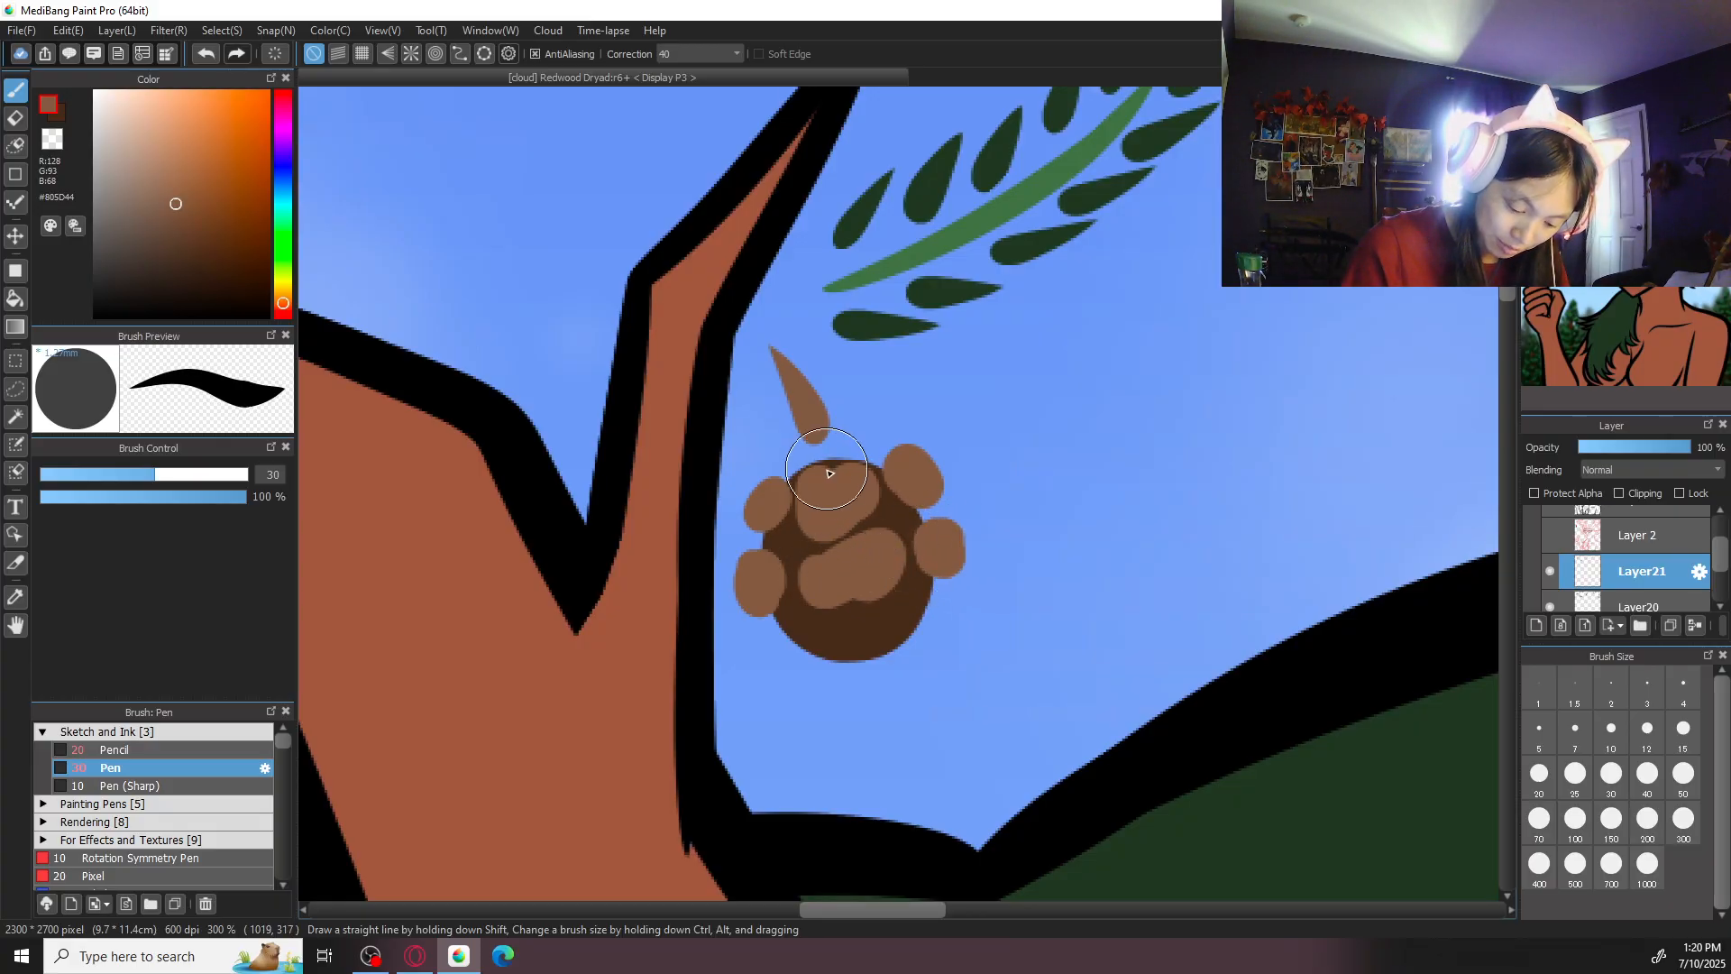
# - Paint brown scales around the bottom and lower edges of the cone beside the inner prong
pyautogui.moveTo(783, 631); pyautogui.dragTo(795, 648)
pyautogui.moveTo(864, 661); pyautogui.dragTo(875, 651)
pyautogui.moveTo(946, 604)
pyautogui.mouseDown()
pyautogui.moveTo(947, 586)
pyautogui.moveTo(862, 645)
pyautogui.moveTo(803, 629)
pyautogui.mouseUp()
pyautogui.hotkey('ctrl', '-')
pyautogui.hotkey('ctrl', '-')
pyautogui.hotkey('ctrl', '-')
pyautogui.hotkey('ctrl', '-')
pyautogui.hotkey('ctrl', '-')
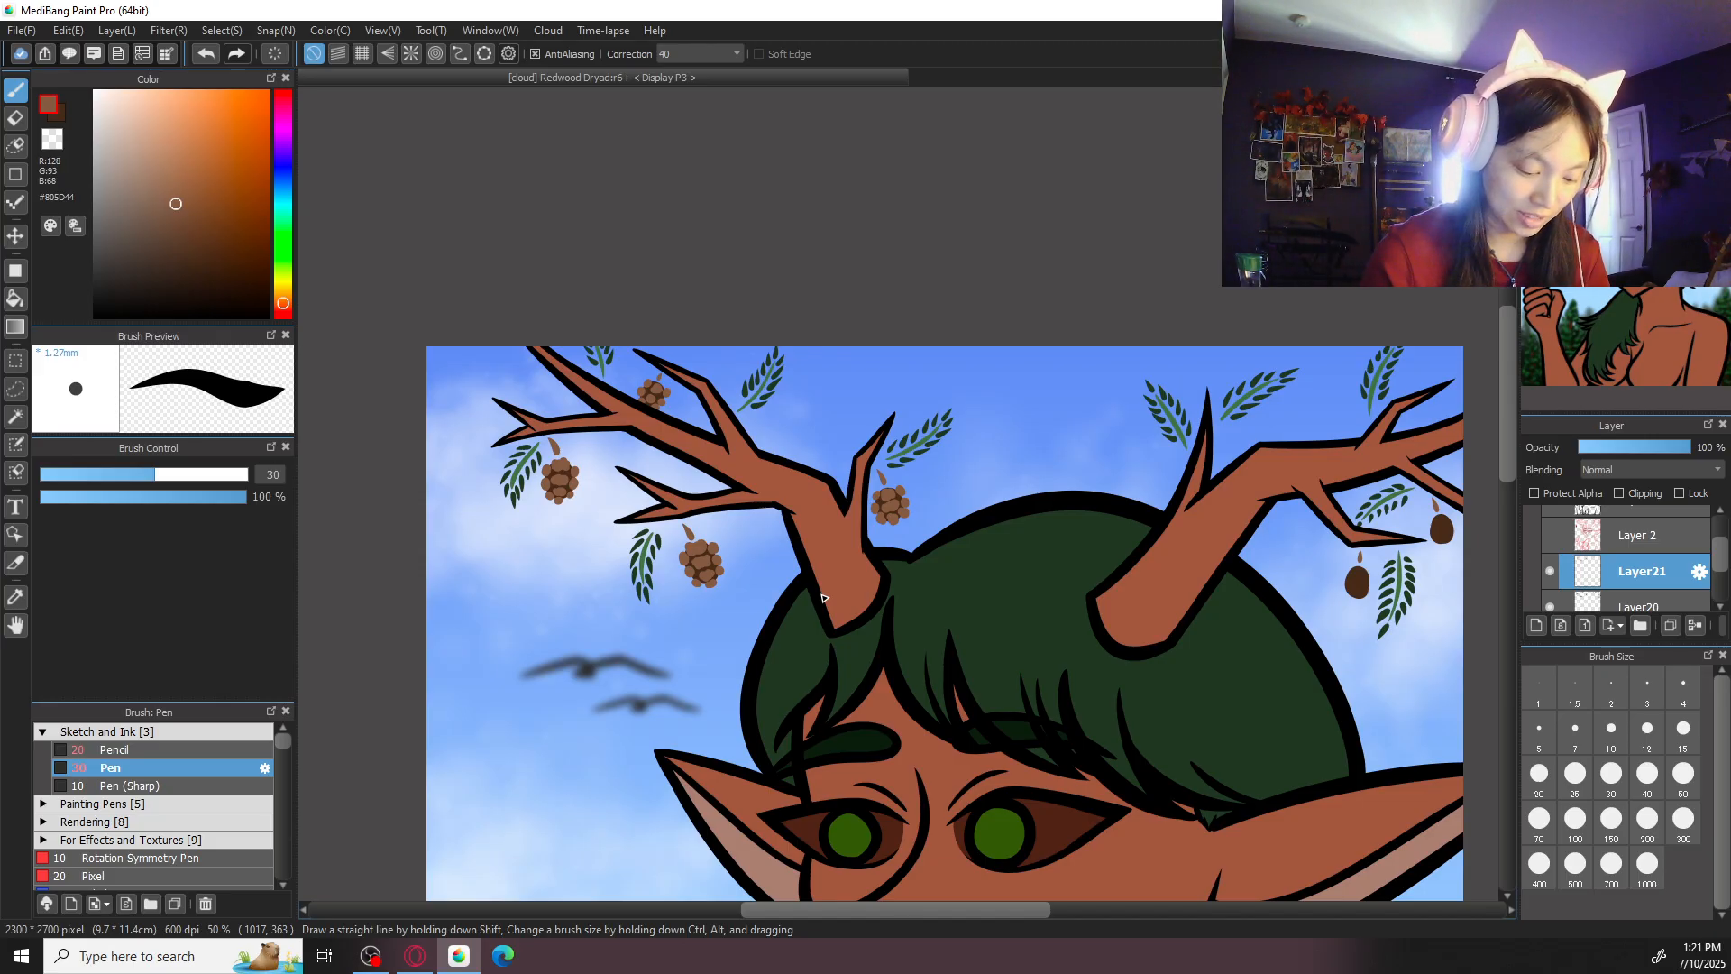
# - Paint brown scales on the top and upper edges of the cone hanging under the right antler's lower branch
pyautogui.scroll(5, 1065, 302)
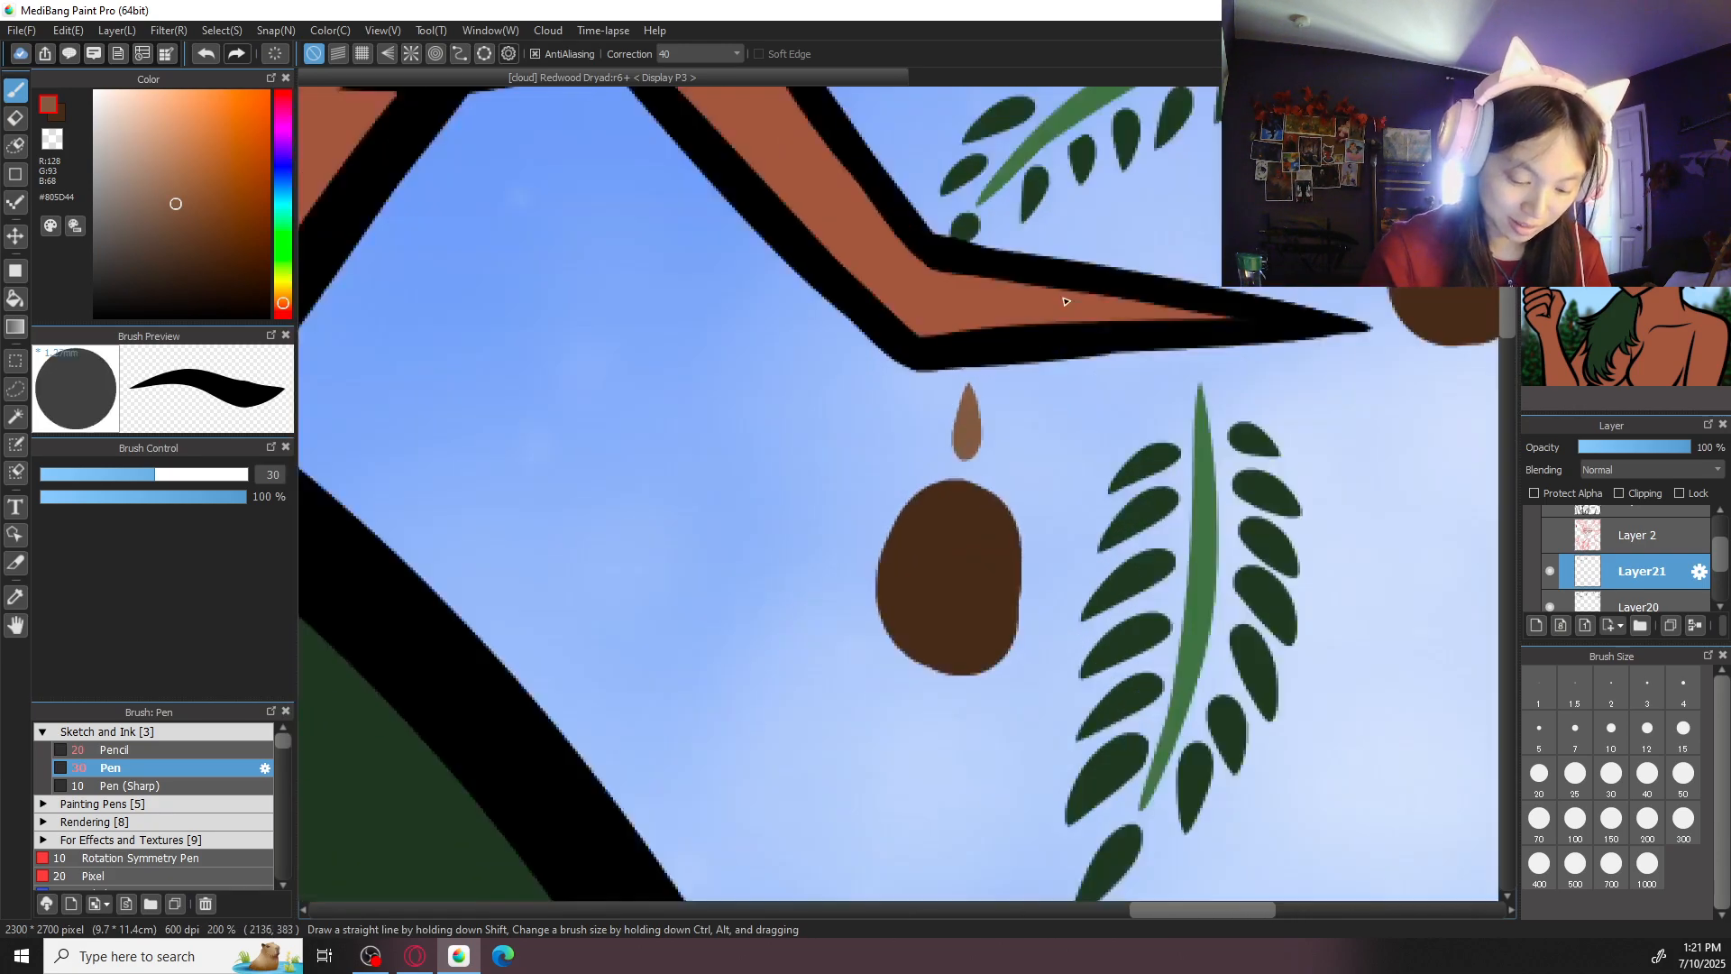
pyautogui.moveTo(918, 498)
pyautogui.mouseDown()
pyautogui.moveTo(967, 495)
pyautogui.moveTo(1001, 519)
pyautogui.moveTo(999, 497)
pyautogui.moveTo(947, 493)
pyautogui.moveTo(969, 533)
pyautogui.moveTo(994, 494)
pyautogui.moveTo(881, 532)
pyautogui.mouseUp()
pyautogui.hotkey('ctrl', 'z')
pyautogui.moveTo(1063, 541); pyautogui.dragTo(1030, 546)
pyautogui.hotkey('ctrl', 'z')
pyautogui.moveTo(933, 581); pyautogui.dragTo(962, 588)
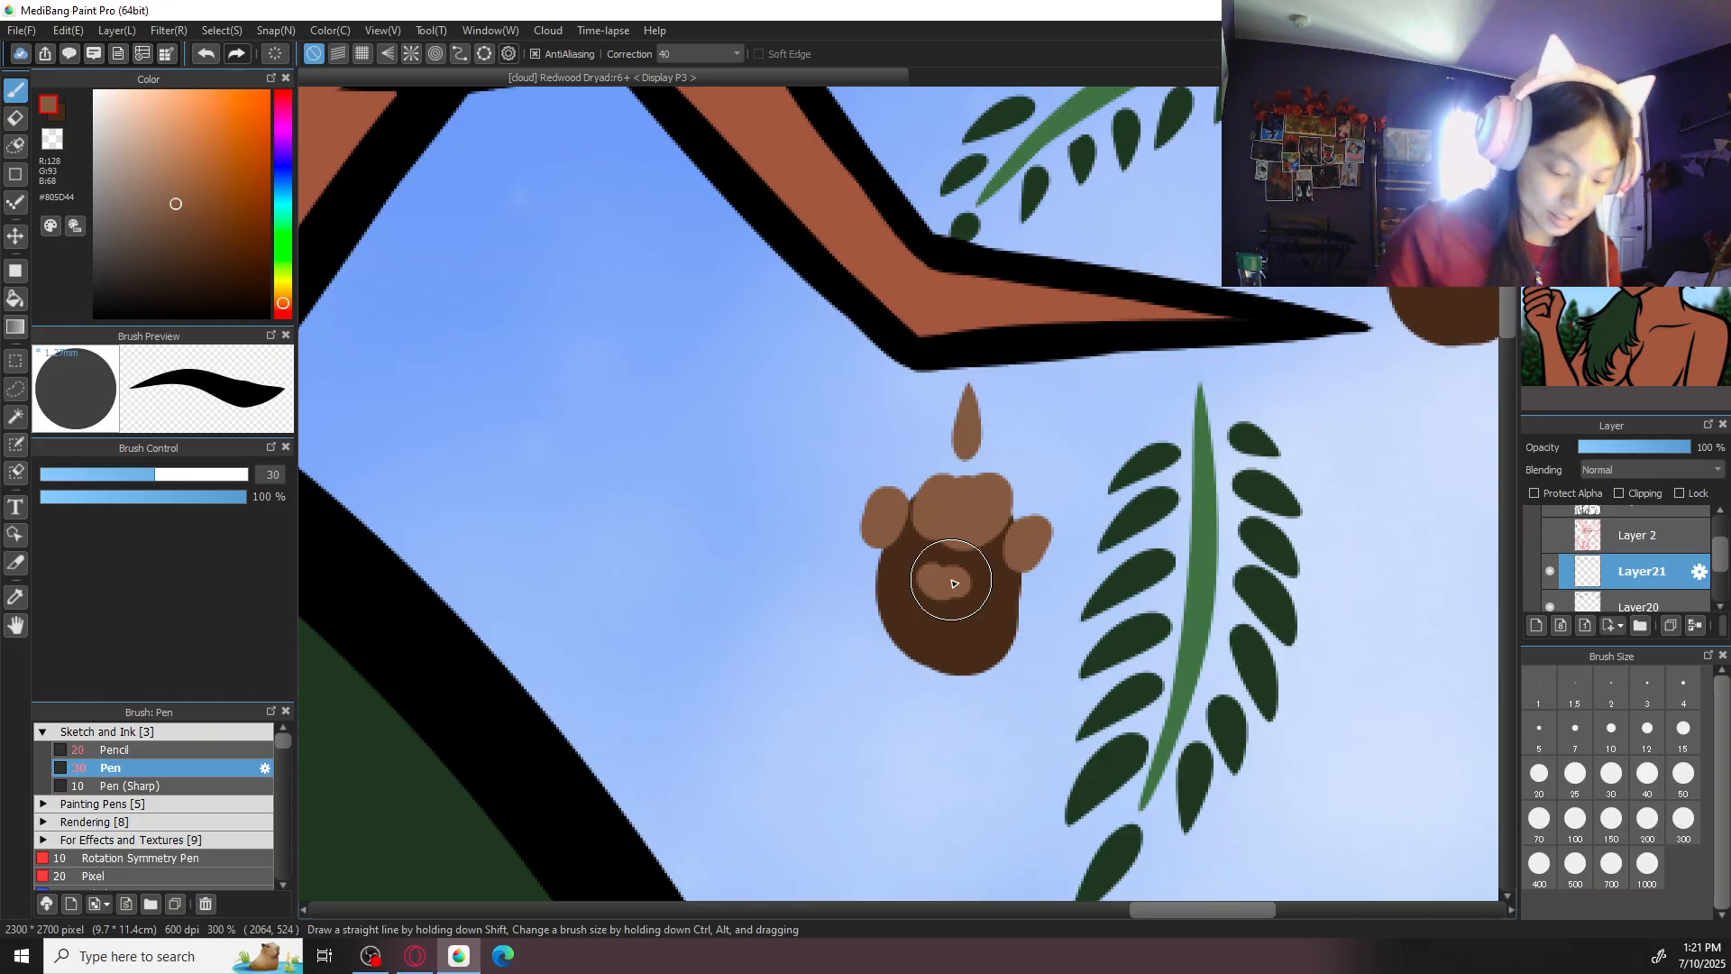
# - Redo the middle scale of the cone under the right antler and paint scales along its sides and bottom
pyautogui.hotkey('ctrl', 'z')
pyautogui.moveTo(926, 566)
pyautogui.mouseDown()
pyautogui.moveTo(984, 578)
pyautogui.moveTo(869, 588)
pyautogui.moveTo(870, 573)
pyautogui.moveTo(974, 609)
pyautogui.moveTo(1025, 592)
pyautogui.moveTo(991, 666)
pyautogui.mouseUp()
pyautogui.moveTo(875, 639); pyautogui.dragTo(901, 666)
pyautogui.hotkey('ctrl', 'z')
pyautogui.hotkey('ctrl', 'z')
pyautogui.moveTo(1006, 671); pyautogui.dragTo(1013, 658)
pyautogui.moveTo(900, 641); pyautogui.dragTo(916, 663)
pyautogui.moveTo(947, 630)
pyautogui.mouseDown()
pyautogui.moveTo(960, 655)
pyautogui.moveTo(942, 622)
pyautogui.moveTo(965, 622)
pyautogui.moveTo(968, 649)
pyautogui.moveTo(944, 645)
pyautogui.moveTo(946, 622)
pyautogui.moveTo(920, 649)
pyautogui.moveTo(869, 631)
pyautogui.moveTo(935, 688)
pyautogui.moveTo(979, 648)
pyautogui.mouseUp()
pyautogui.hotkey('ctrl', 'z')
pyautogui.hotkey('ctrl', 'z')
pyautogui.hotkey('ctrl', 'z')
pyautogui.hotkey('ctrl', 'z')
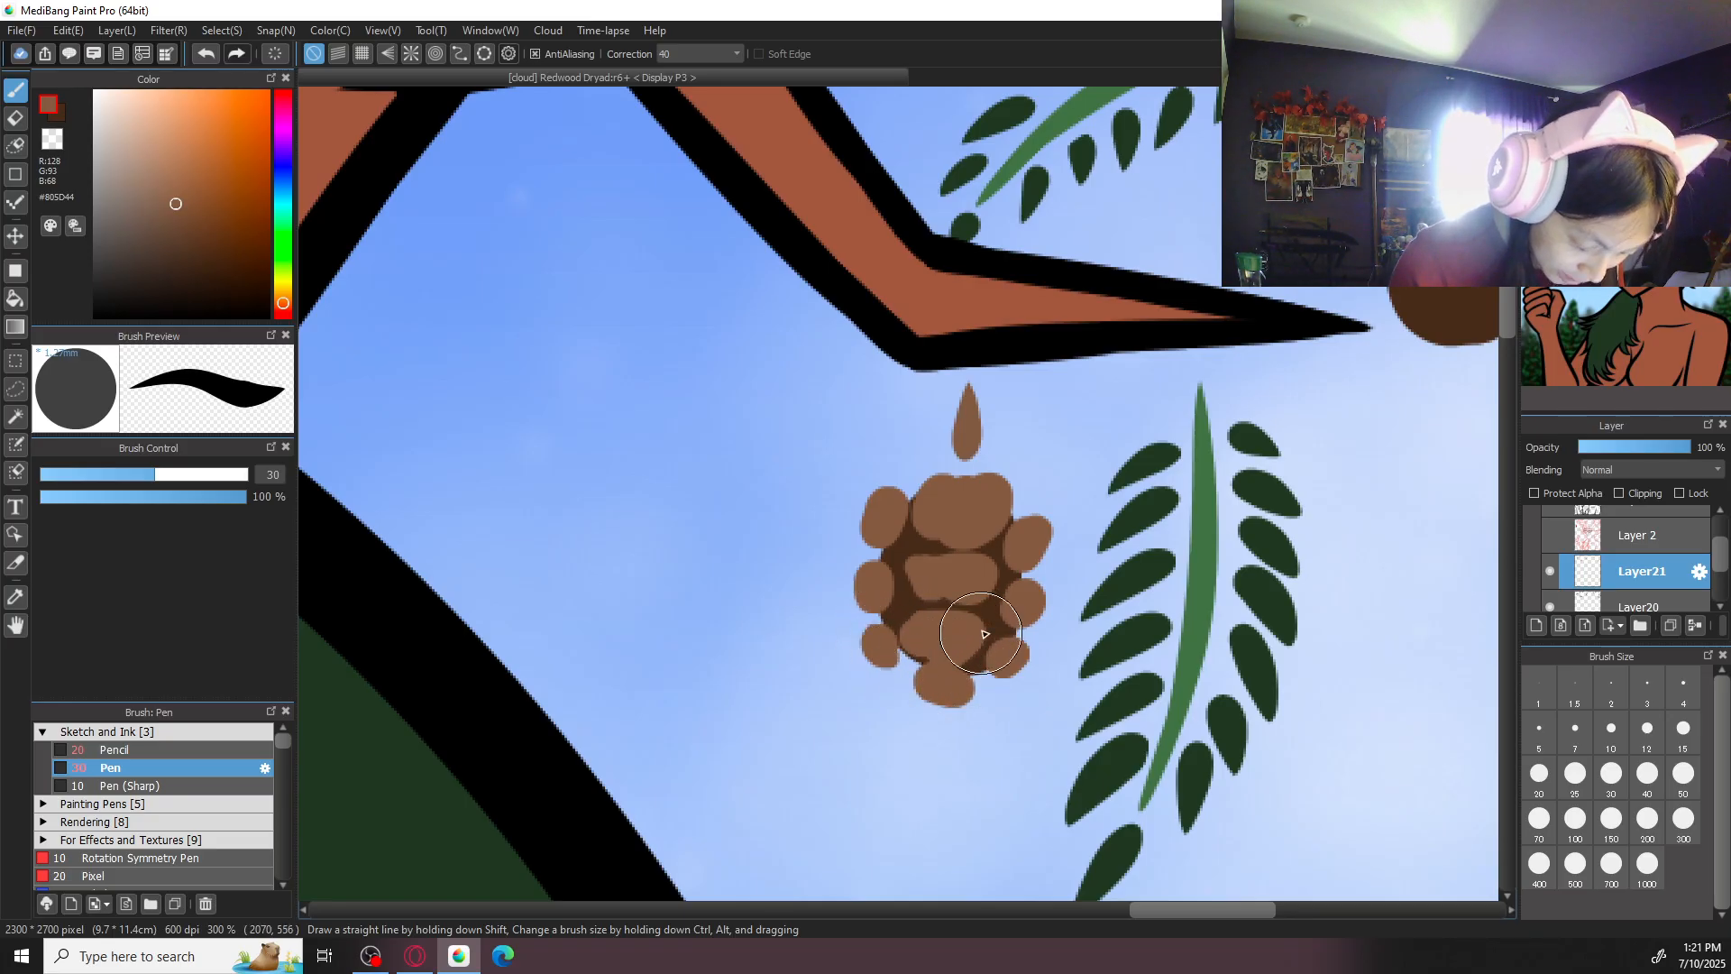
pyautogui.scroll(-5, 978, 648)
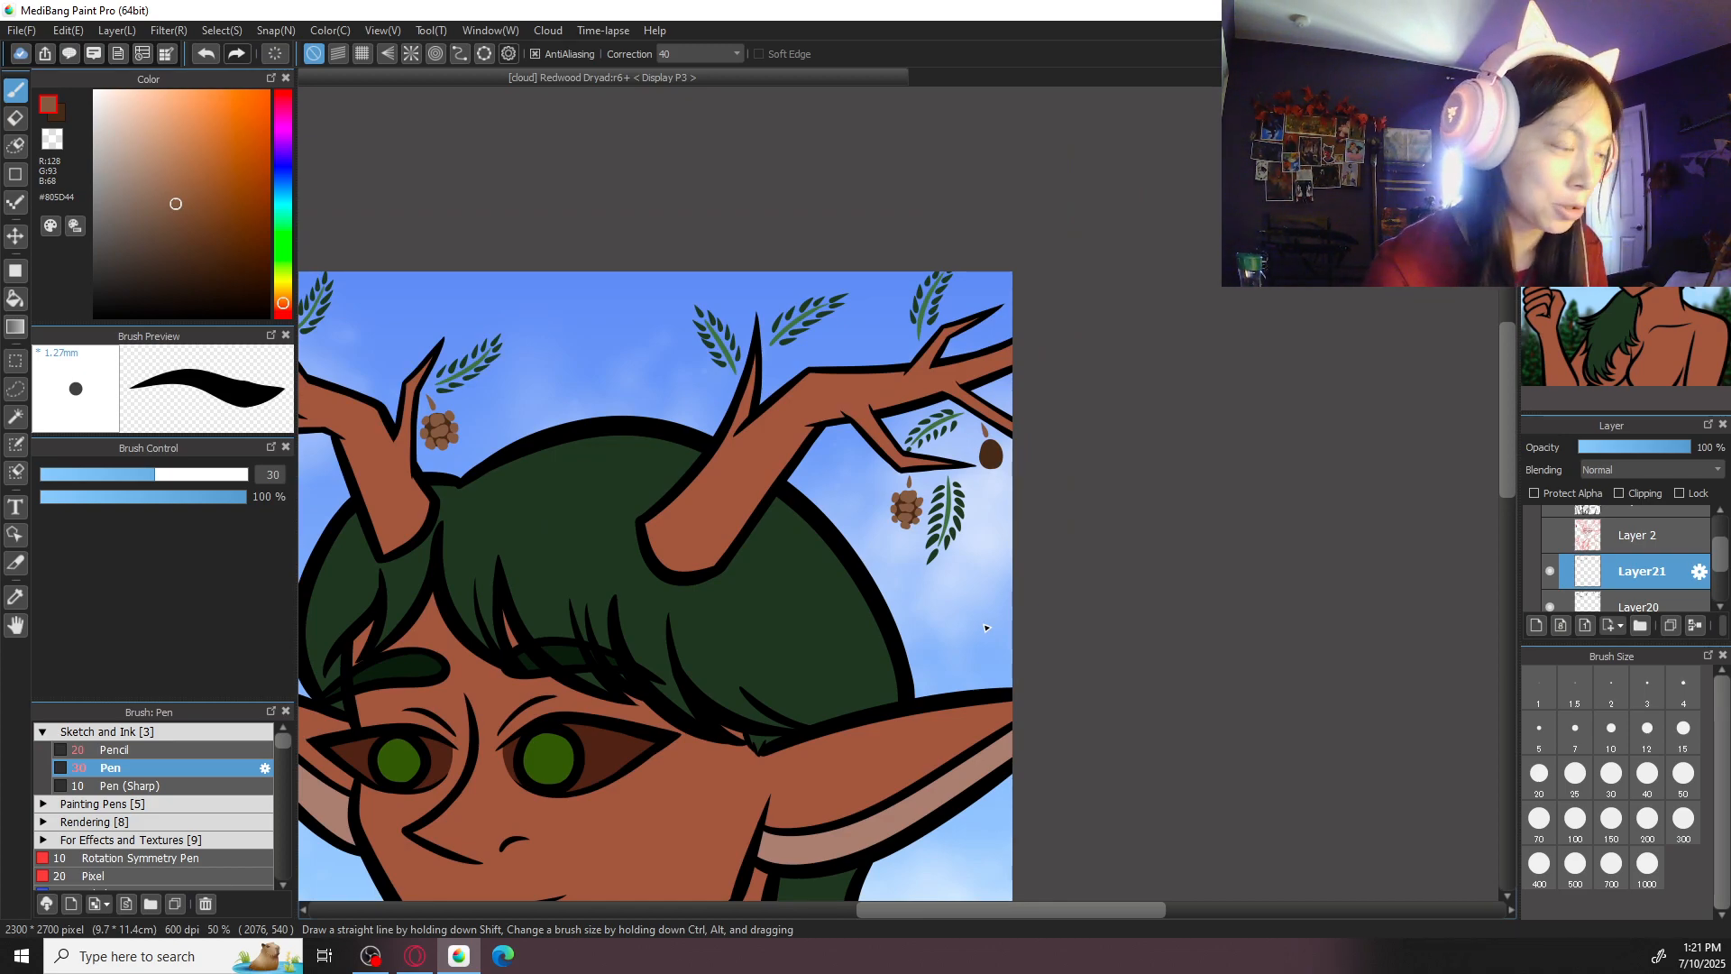
# - Paint rounded brown scales over the centre, sides and bottom of the last bare cone near the canvas's right edge
pyautogui.scroll(8, 986, 628)
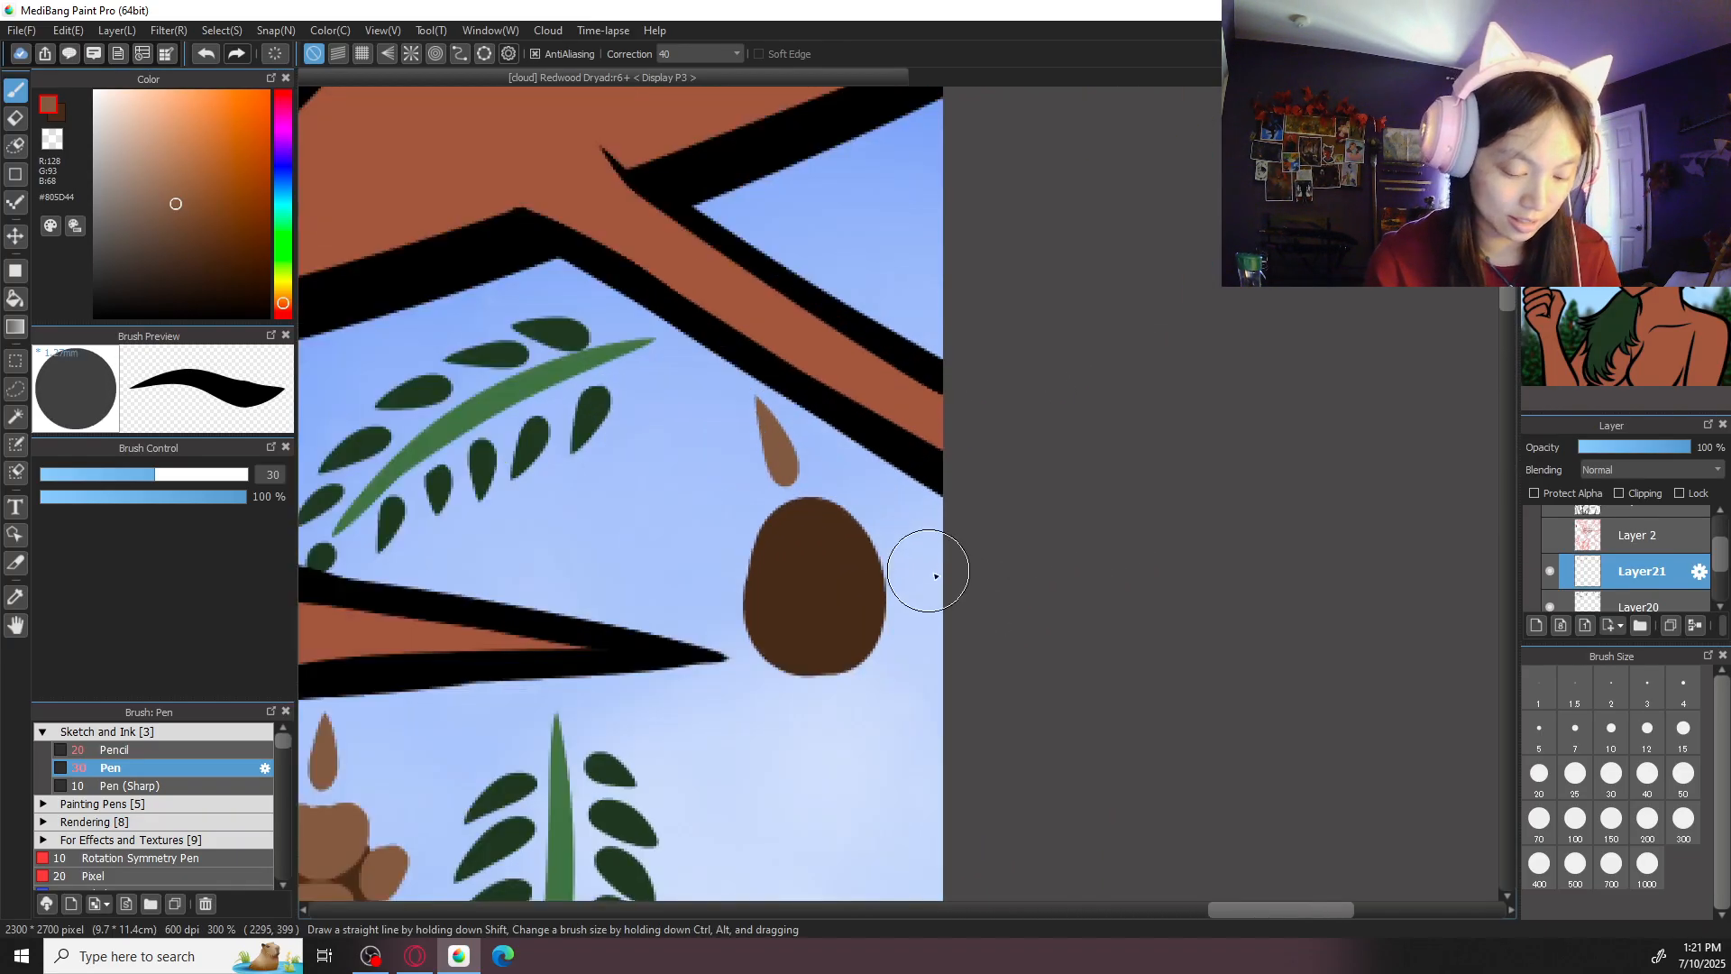
pyautogui.moveTo(761, 522)
pyautogui.mouseDown()
pyautogui.moveTo(819, 550)
pyautogui.moveTo(838, 520)
pyautogui.moveTo(798, 531)
pyautogui.moveTo(834, 539)
pyautogui.mouseUp()
pyautogui.moveTo(873, 516); pyautogui.dragTo(882, 532)
pyautogui.moveTo(761, 577)
pyautogui.mouseDown()
pyautogui.moveTo(747, 586)
pyautogui.moveTo(792, 598)
pyautogui.moveTo(890, 580)
pyautogui.moveTo(893, 600)
pyautogui.moveTo(792, 657)
pyautogui.moveTo(888, 651)
pyautogui.mouseUp()
pyautogui.moveTo(751, 645); pyautogui.dragTo(836, 690)
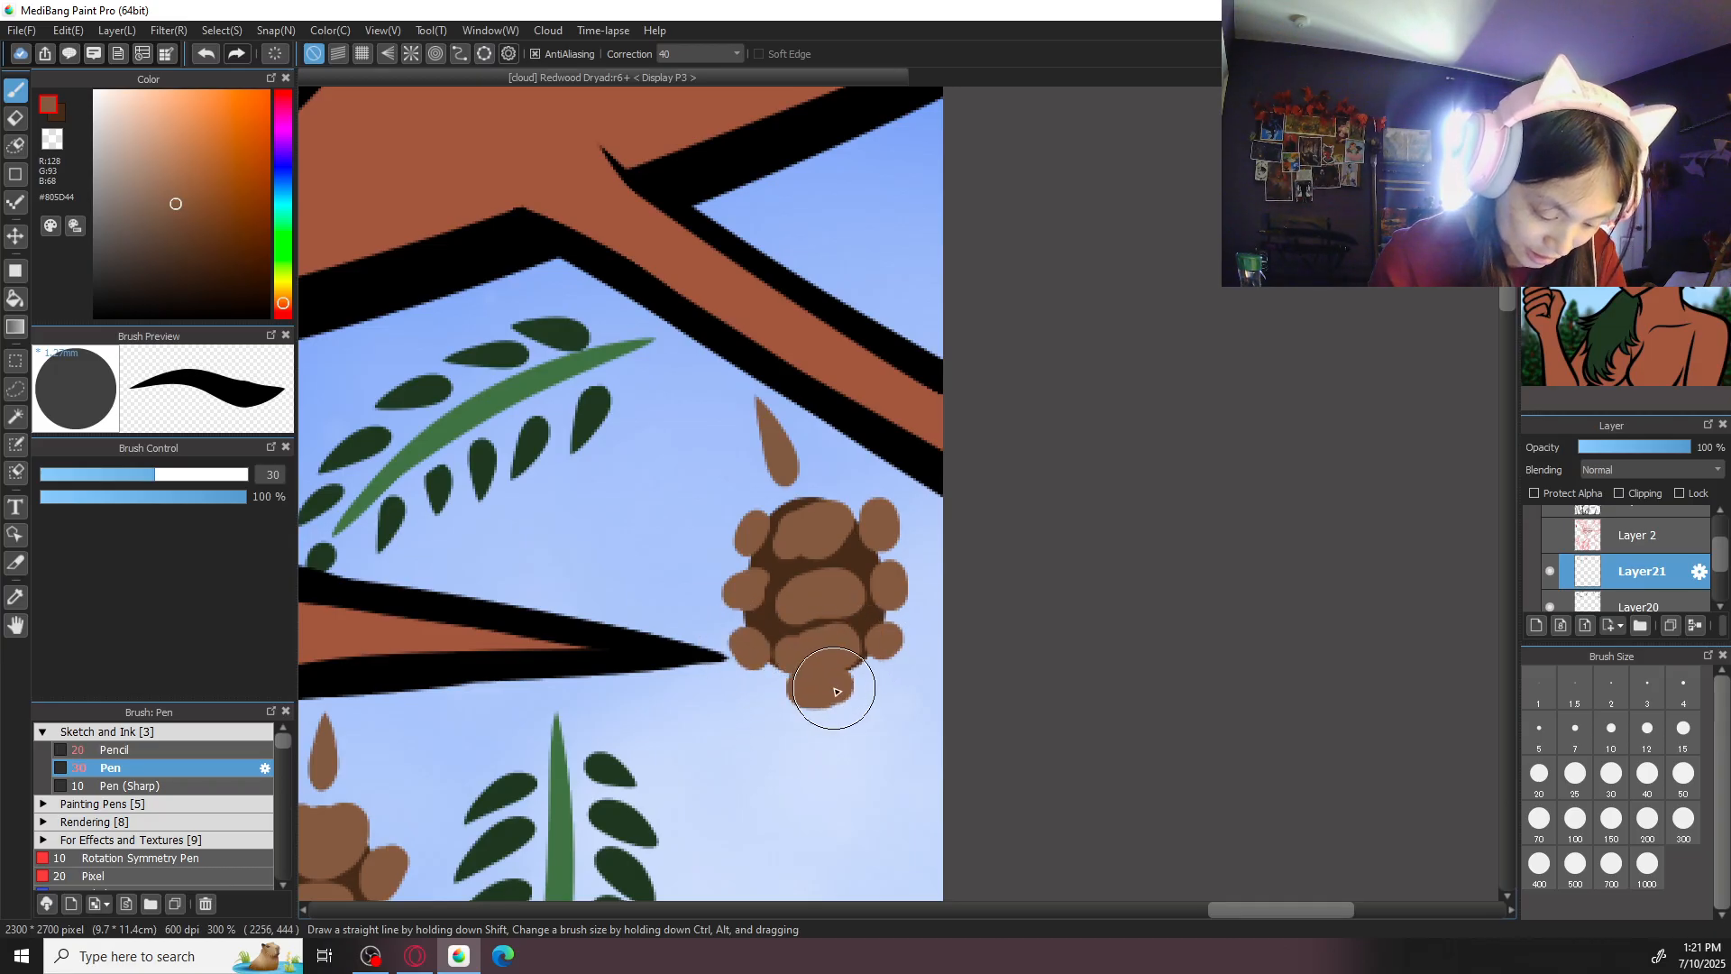
pyautogui.hotkey('ctrl', '-')
pyautogui.hotkey('ctrl', '-')
pyautogui.hotkey('ctrl', '-')
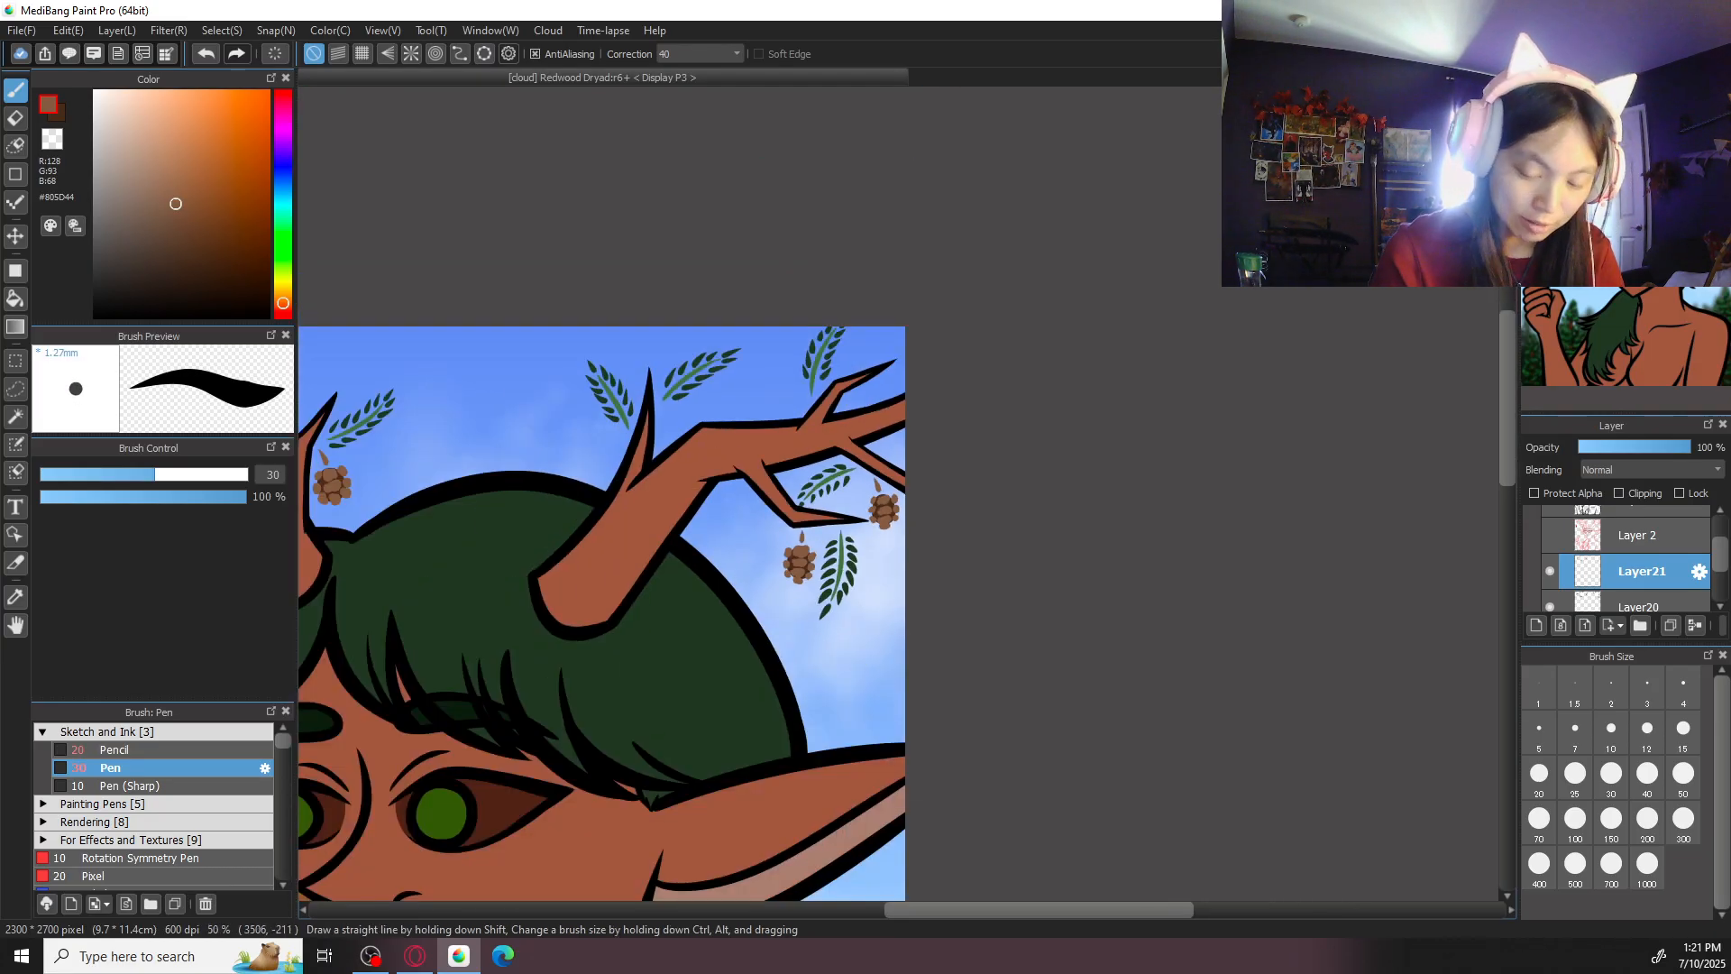
pyautogui.hotkey('ctrl', '-')
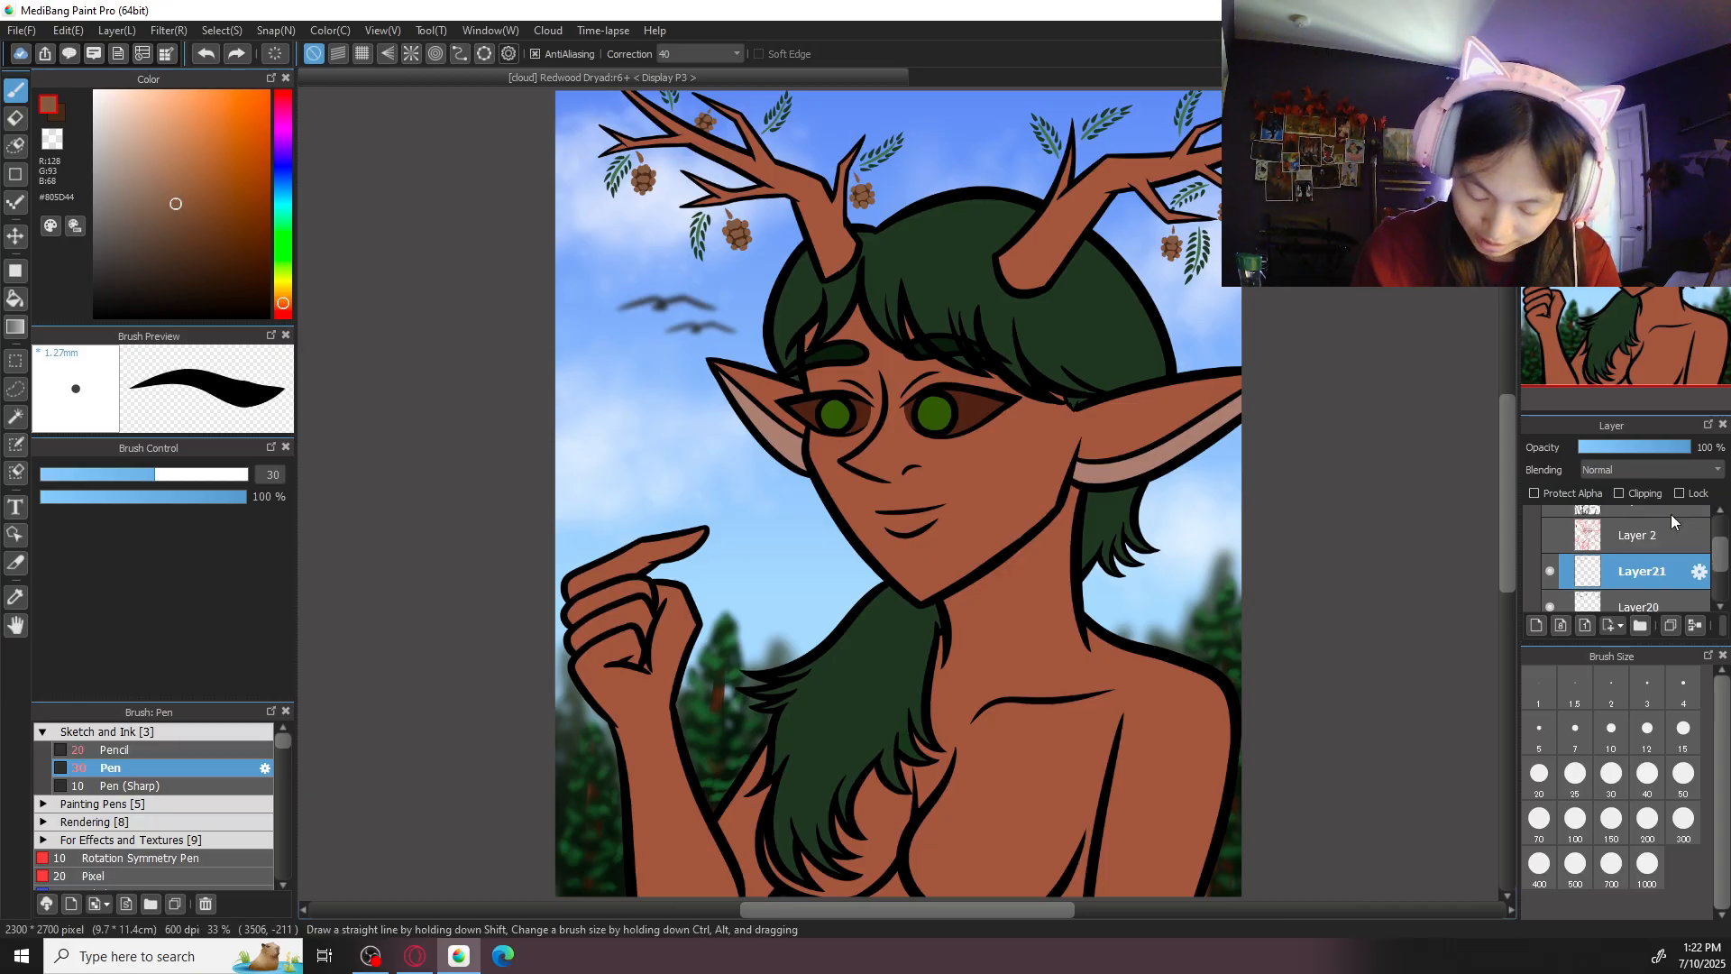
# - Set the eraser to size 5 and erase a small dark slit in each central scale of the large left cone
pyautogui.scroll(5, 981, 617)
pyautogui.scroll(3, 981, 617)
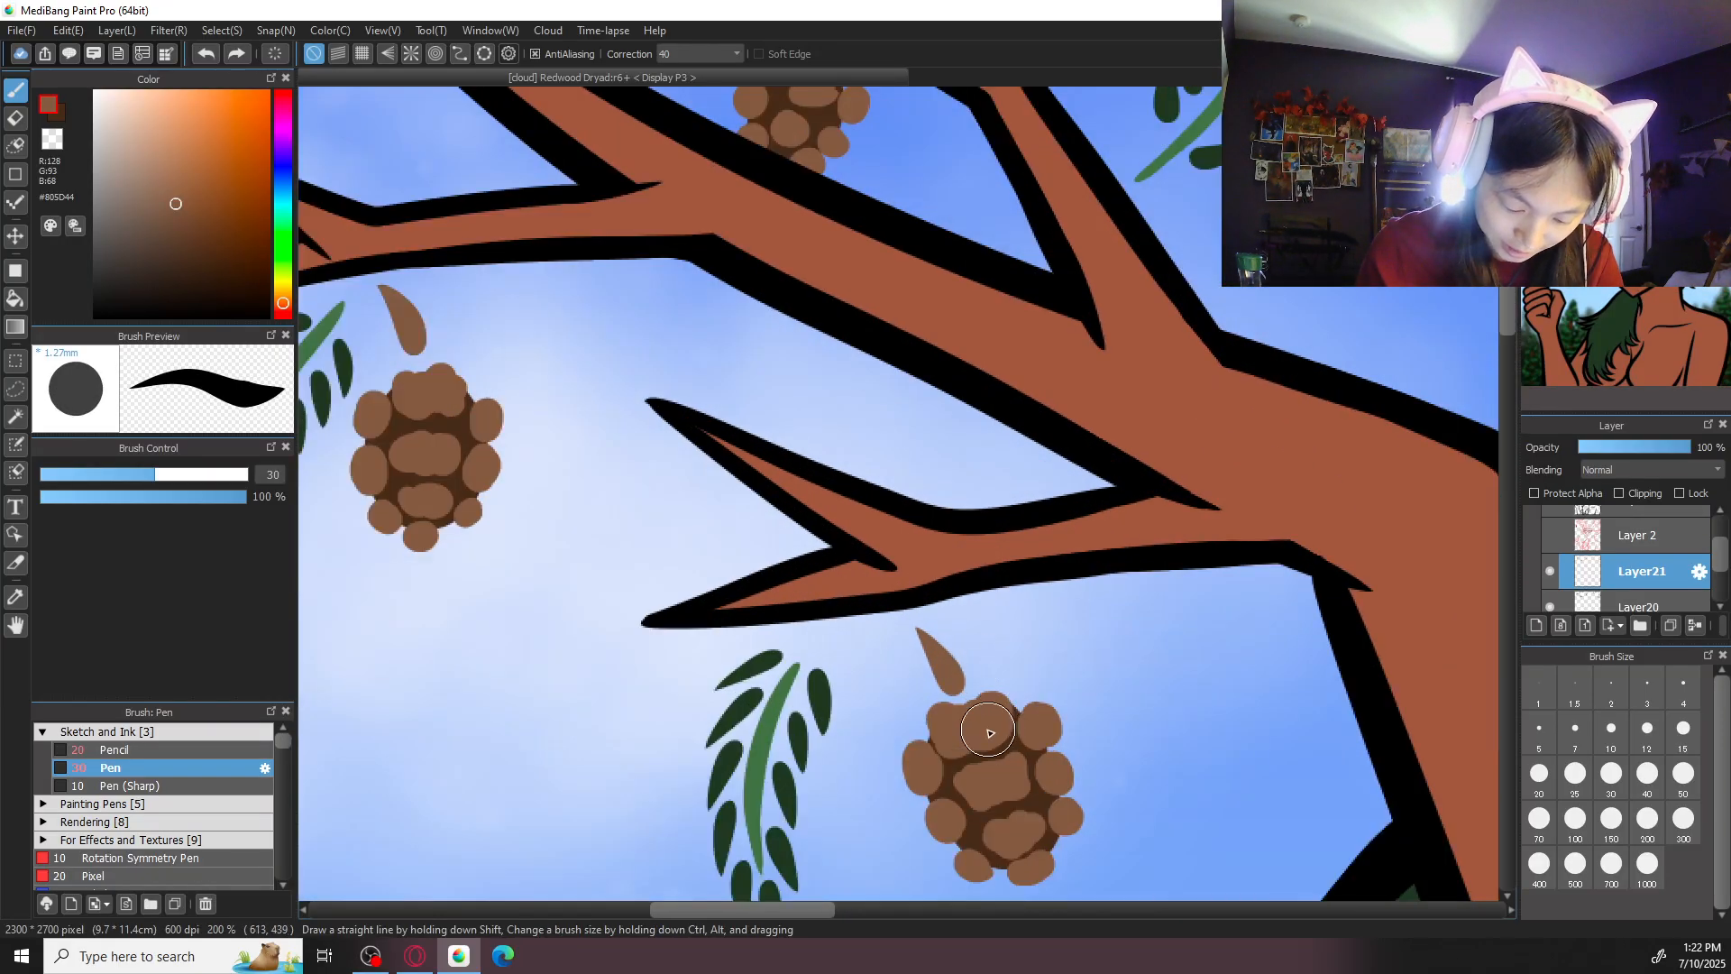
pyautogui.press('e')
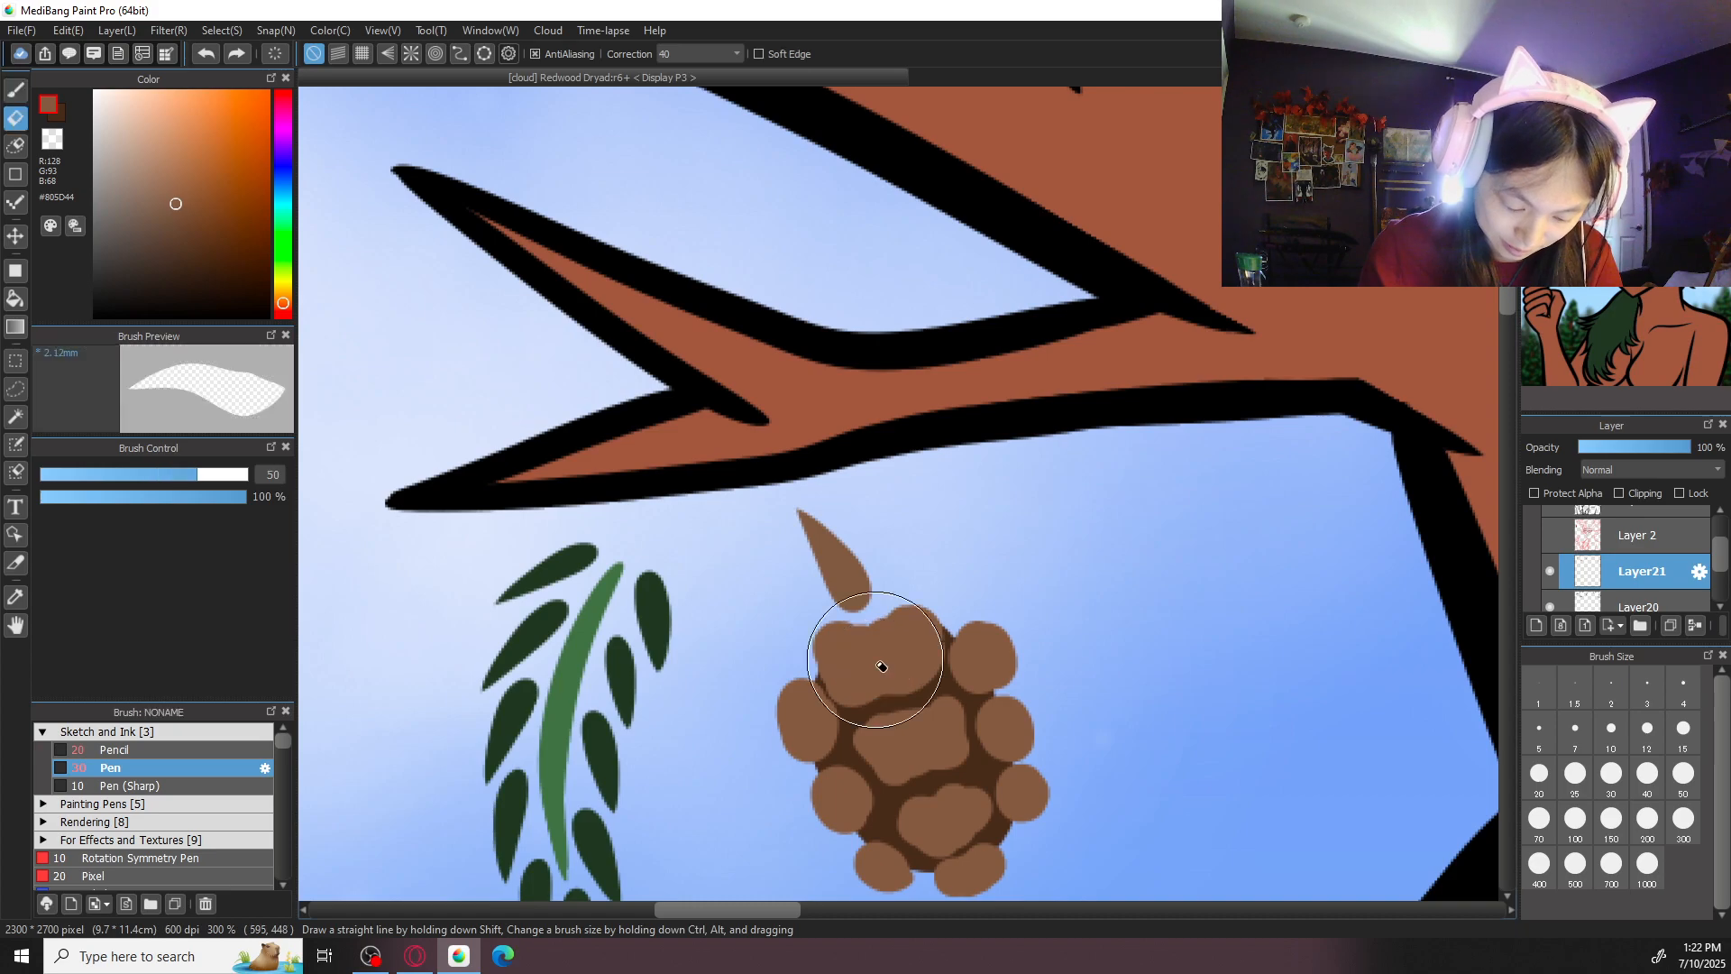
pyautogui.click(1540, 732)
pyautogui.moveTo(891, 663)
pyautogui.mouseDown()
pyautogui.moveTo(936, 682)
pyautogui.moveTo(885, 684)
pyautogui.moveTo(872, 660)
pyautogui.moveTo(887, 658)
pyautogui.moveTo(868, 658)
pyautogui.moveTo(911, 652)
pyautogui.moveTo(868, 660)
pyautogui.mouseUp()
pyautogui.hotkey('ctrl', 'z')
pyautogui.hotkey('ctrl', 'z')
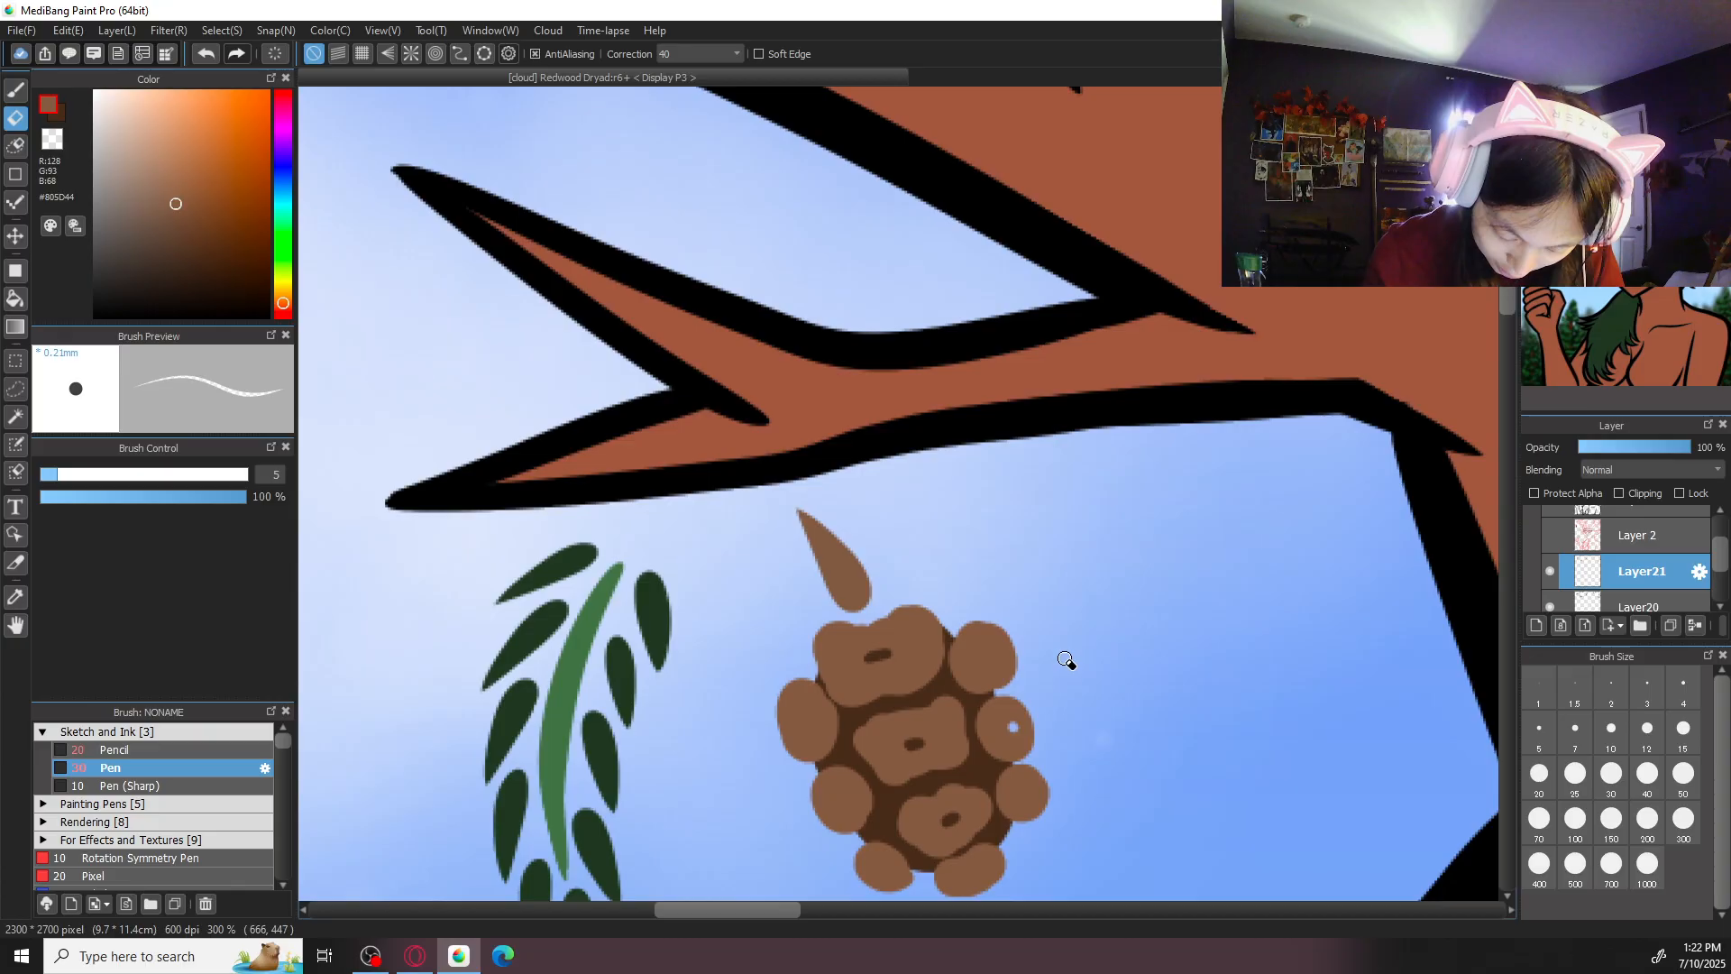
pyautogui.scroll(-5, 1133, 665)
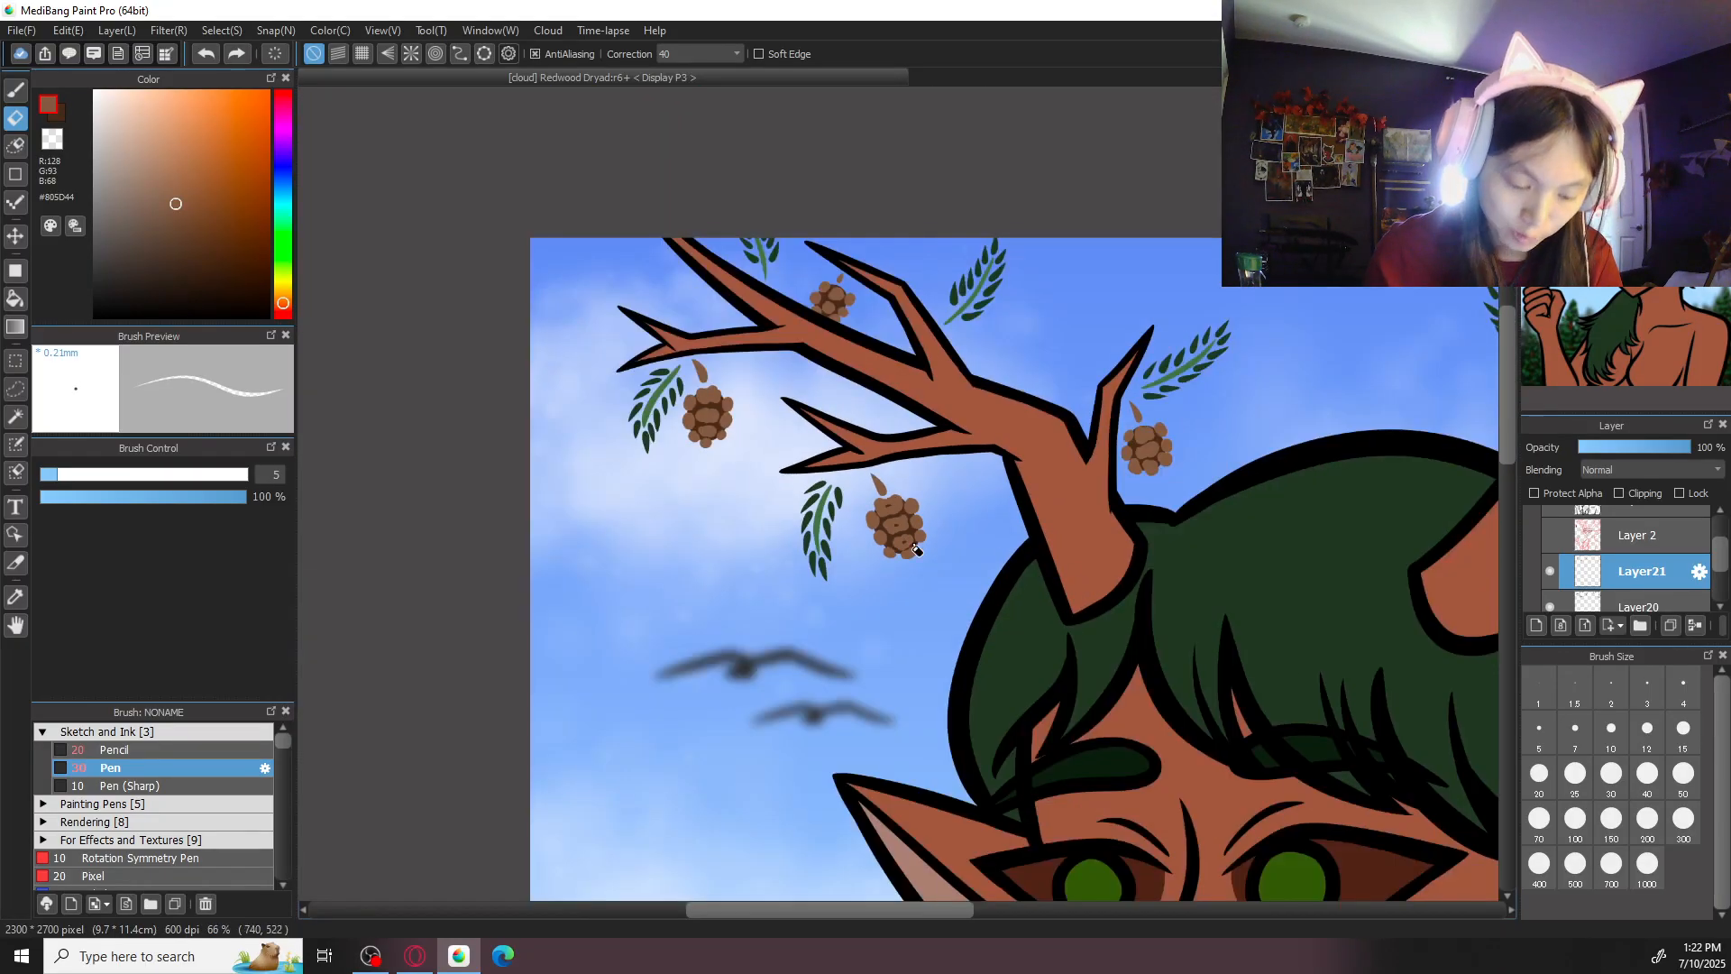
# - Erase small slits in the central scales of the outermost left cone and the small cone behind the antler
pyautogui.scroll(8, 933, 551)
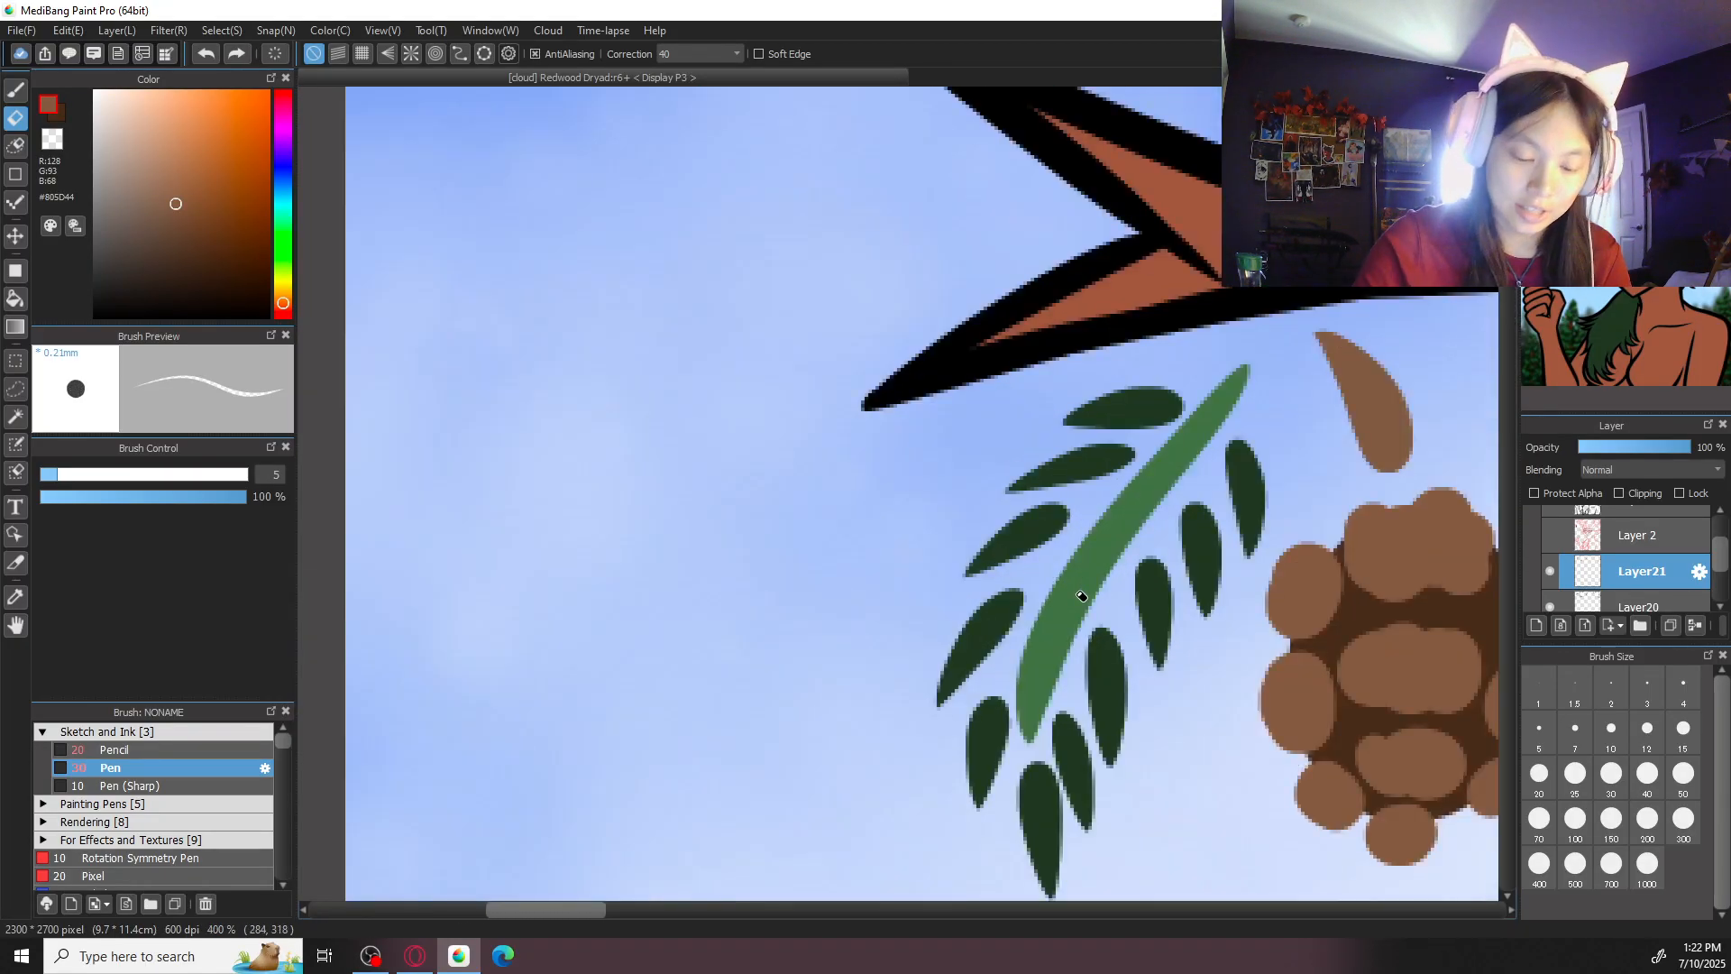
pyautogui.moveTo(1082, 596); pyautogui.dragTo(694, 438)
pyautogui.moveTo(1014, 500); pyautogui.dragTo(1003, 501)
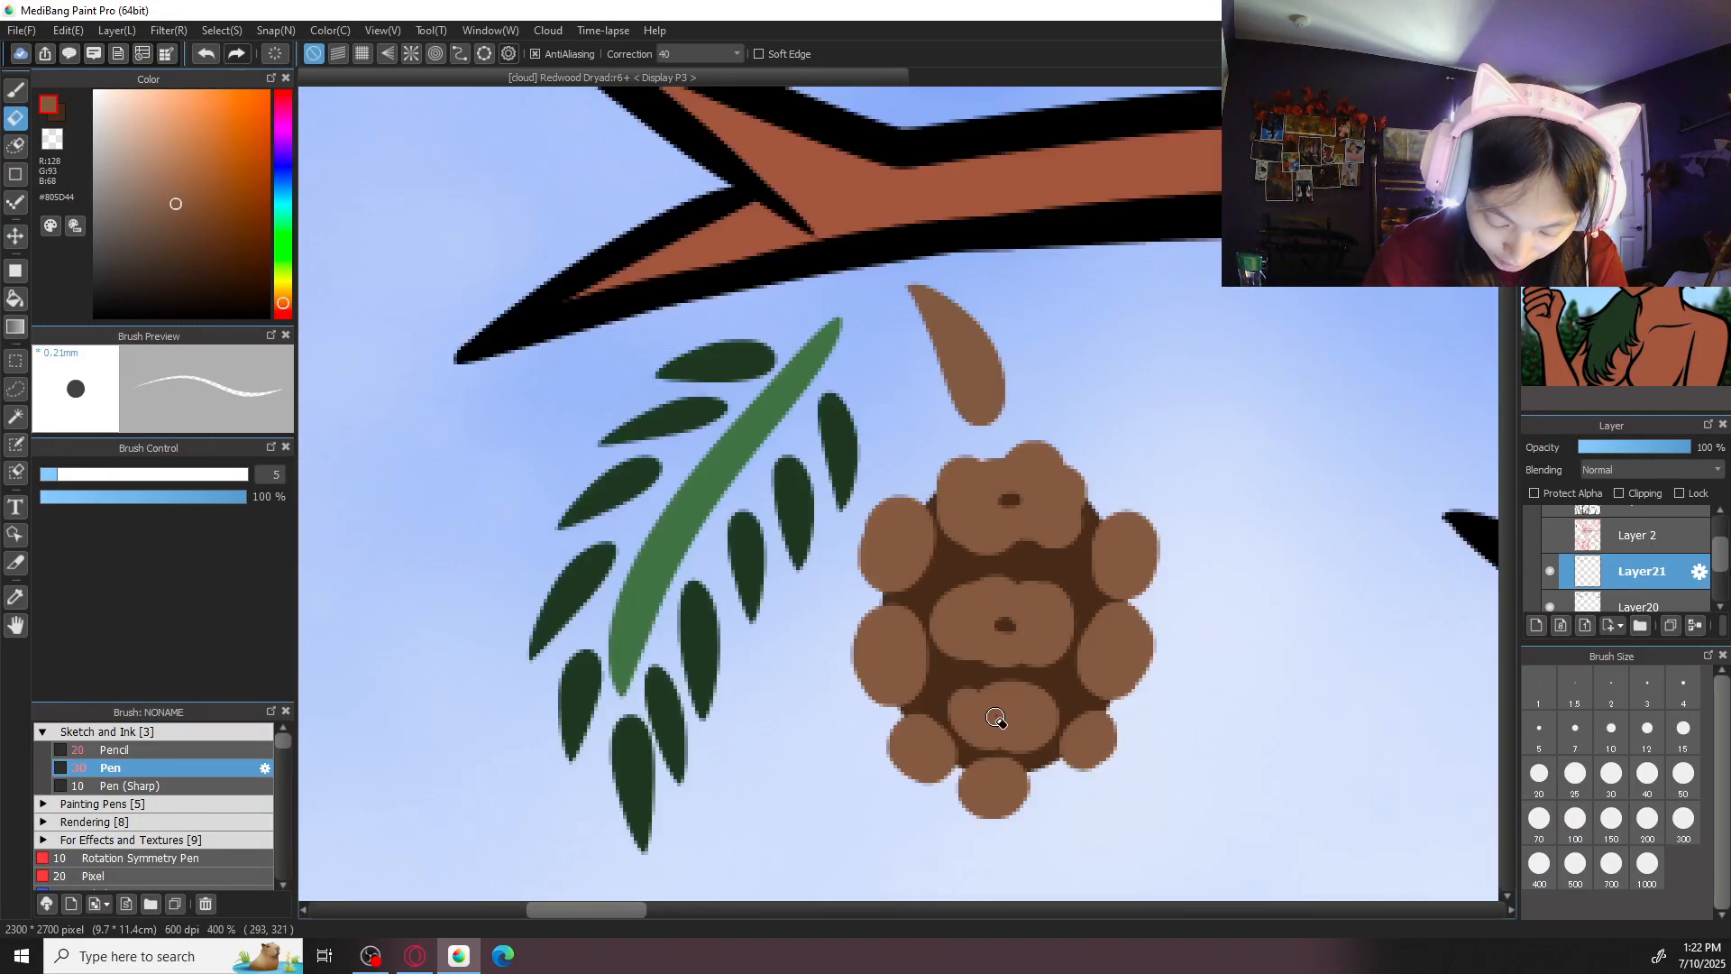
pyautogui.scroll(-7, 1059, 712)
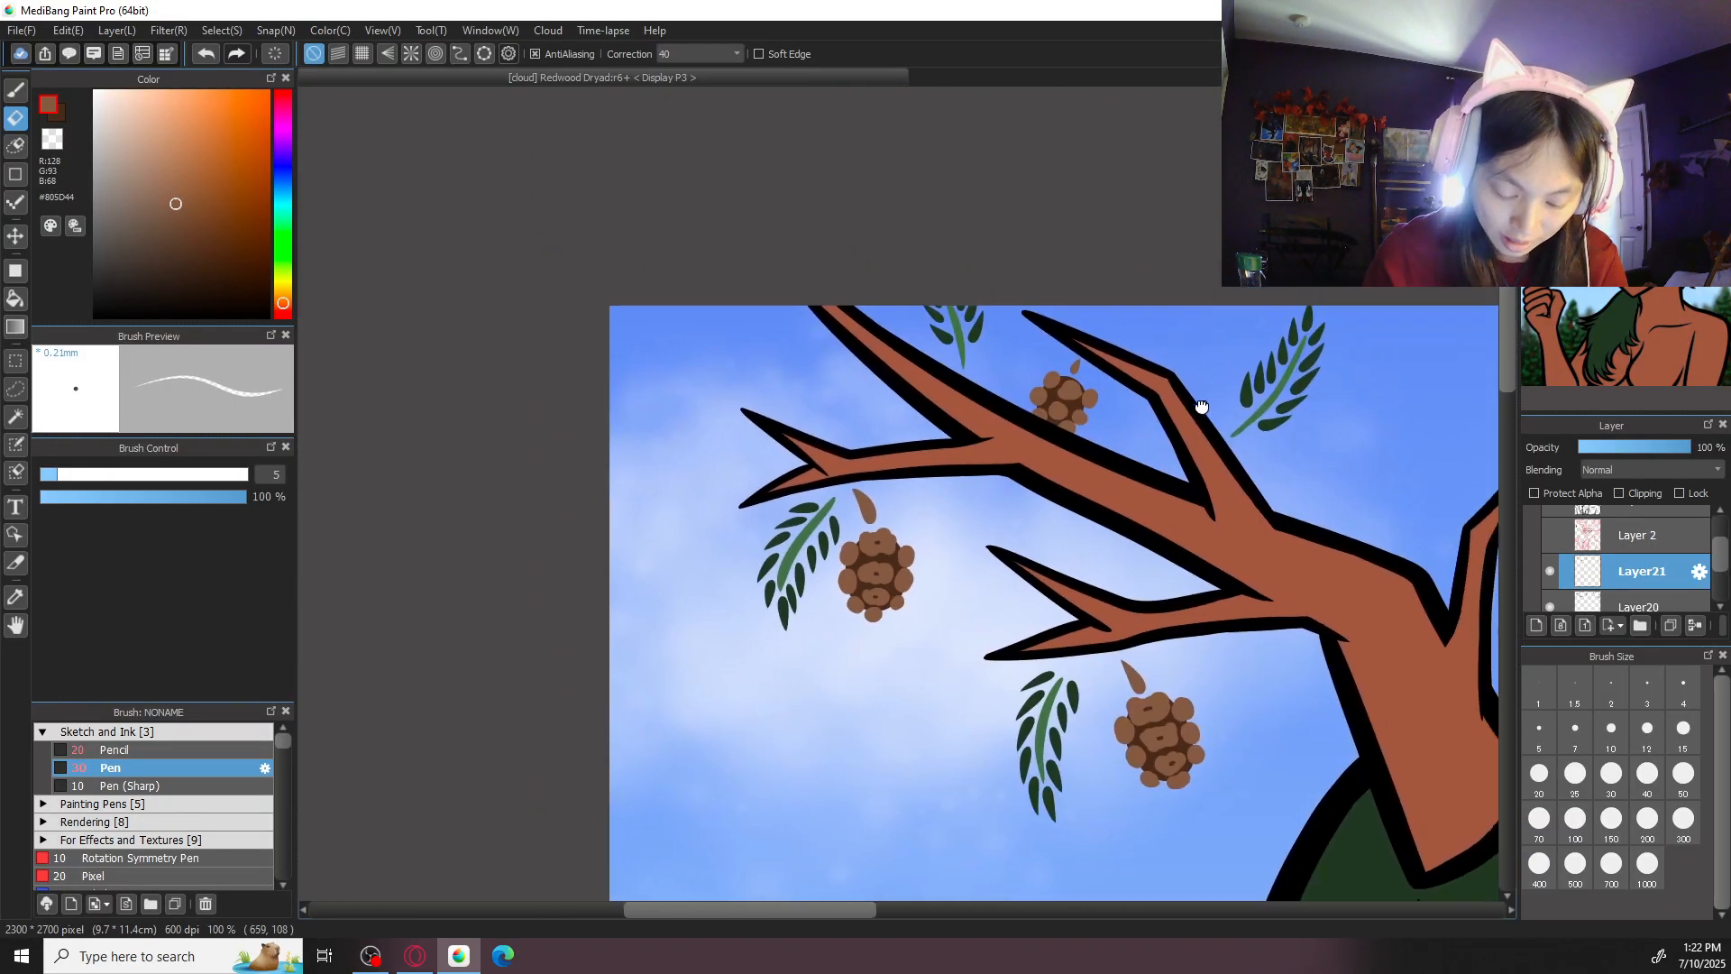
pyautogui.scroll(7, 1082, 498)
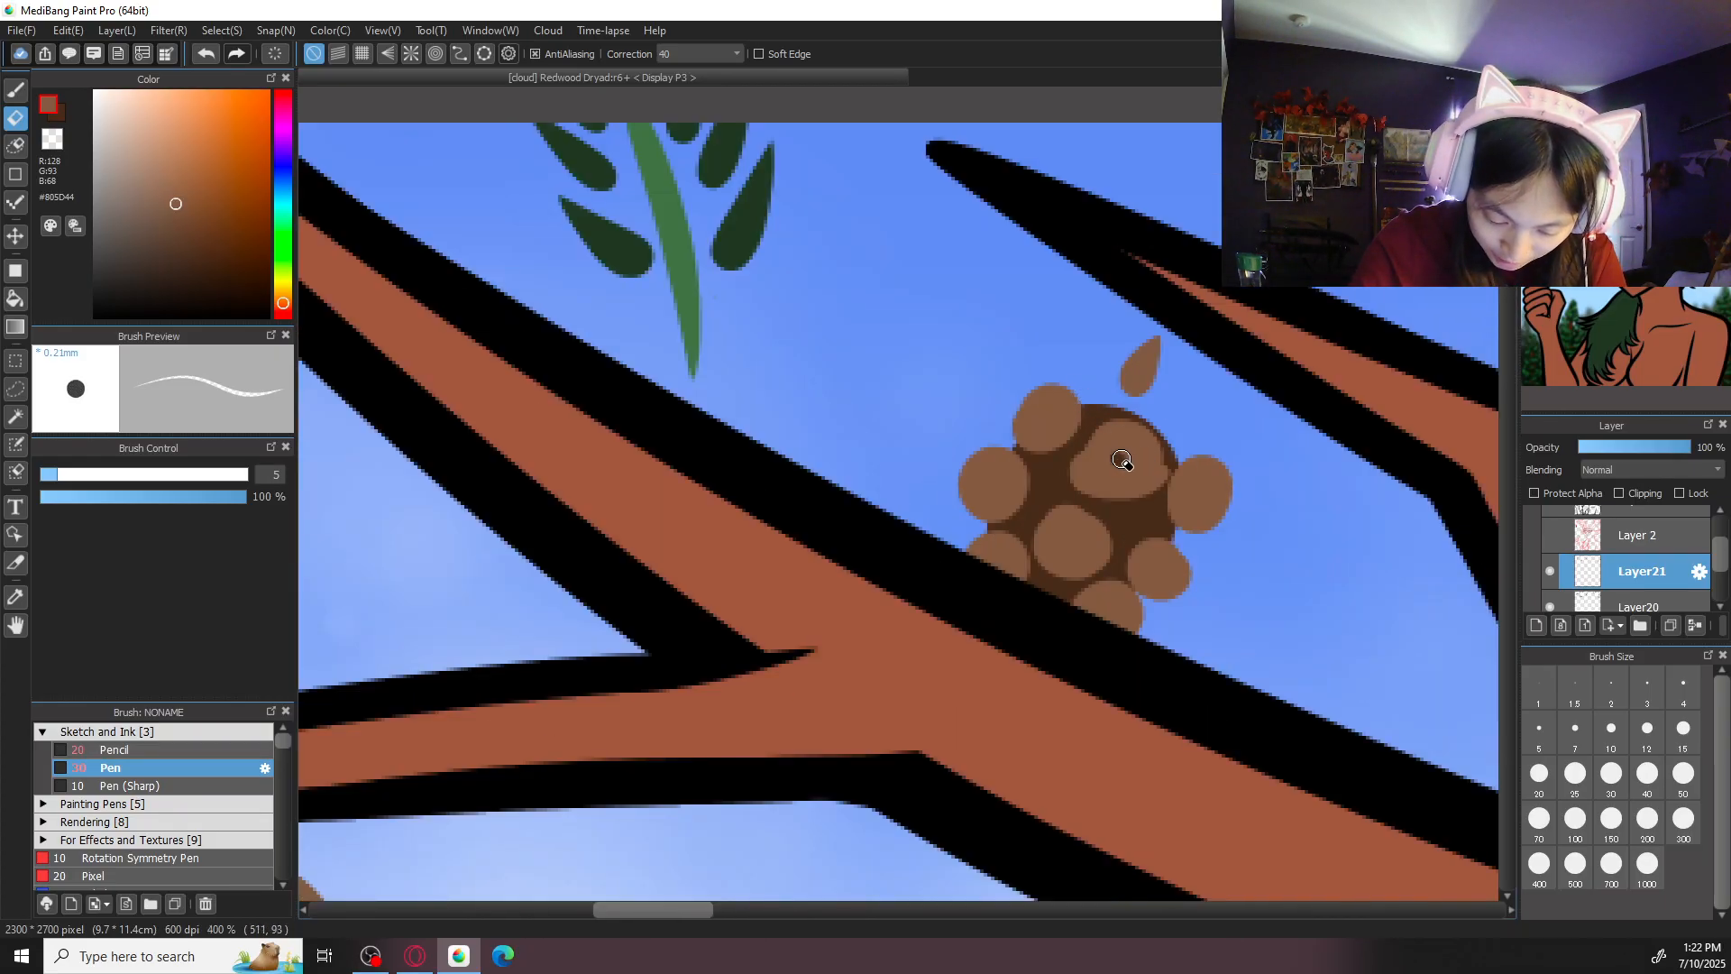
pyautogui.scroll(-10, 1083, 539)
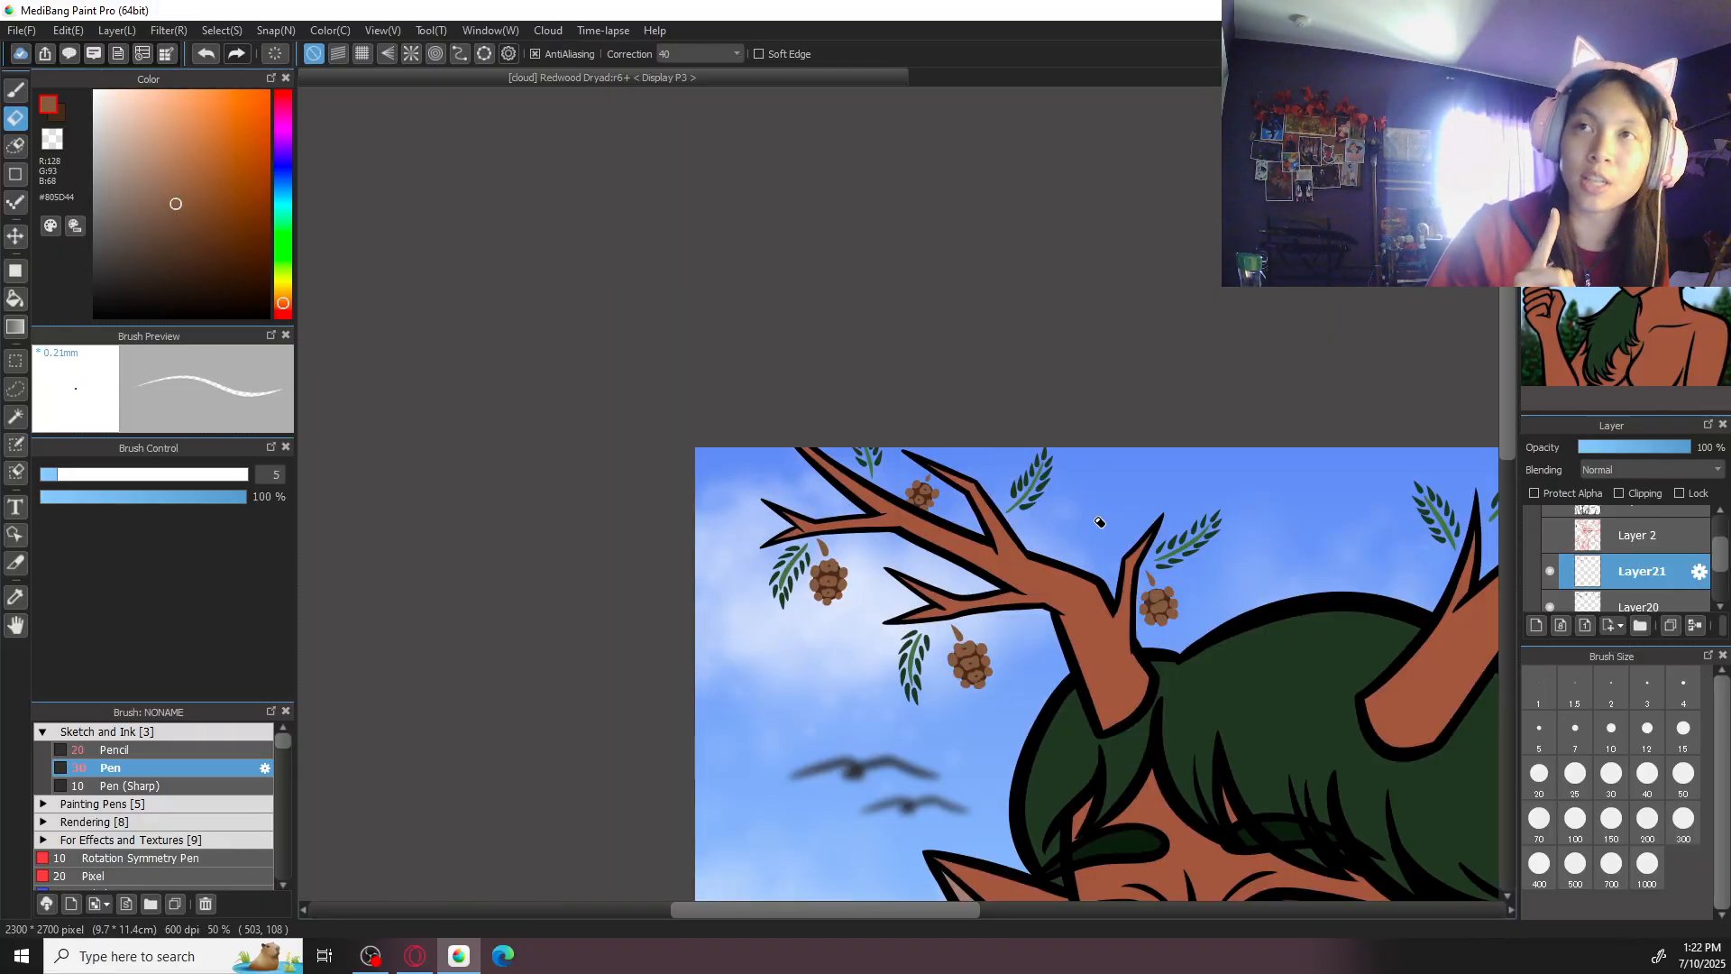
# - Erase small slits in the central scales of the cone beside the left antler's inner prong
pyautogui.moveTo(1226, 654); pyautogui.dragTo(1019, 582)
pyautogui.scroll(4, 1036, 570)
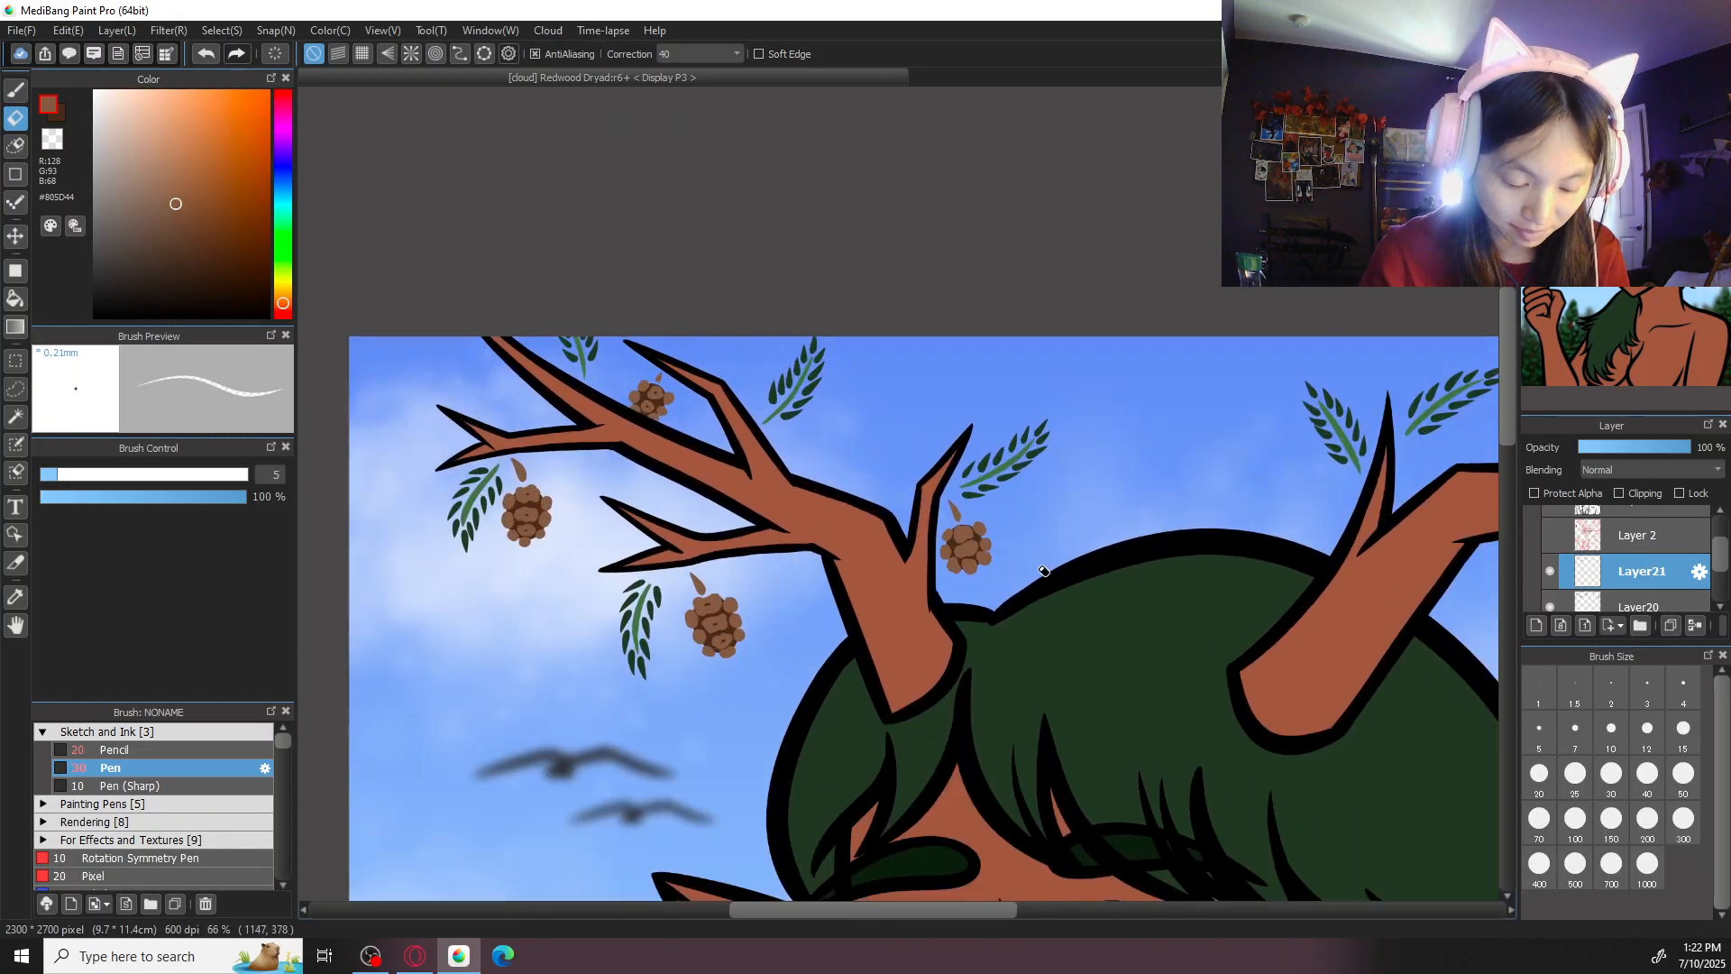
pyautogui.scroll(2, 1173, 505)
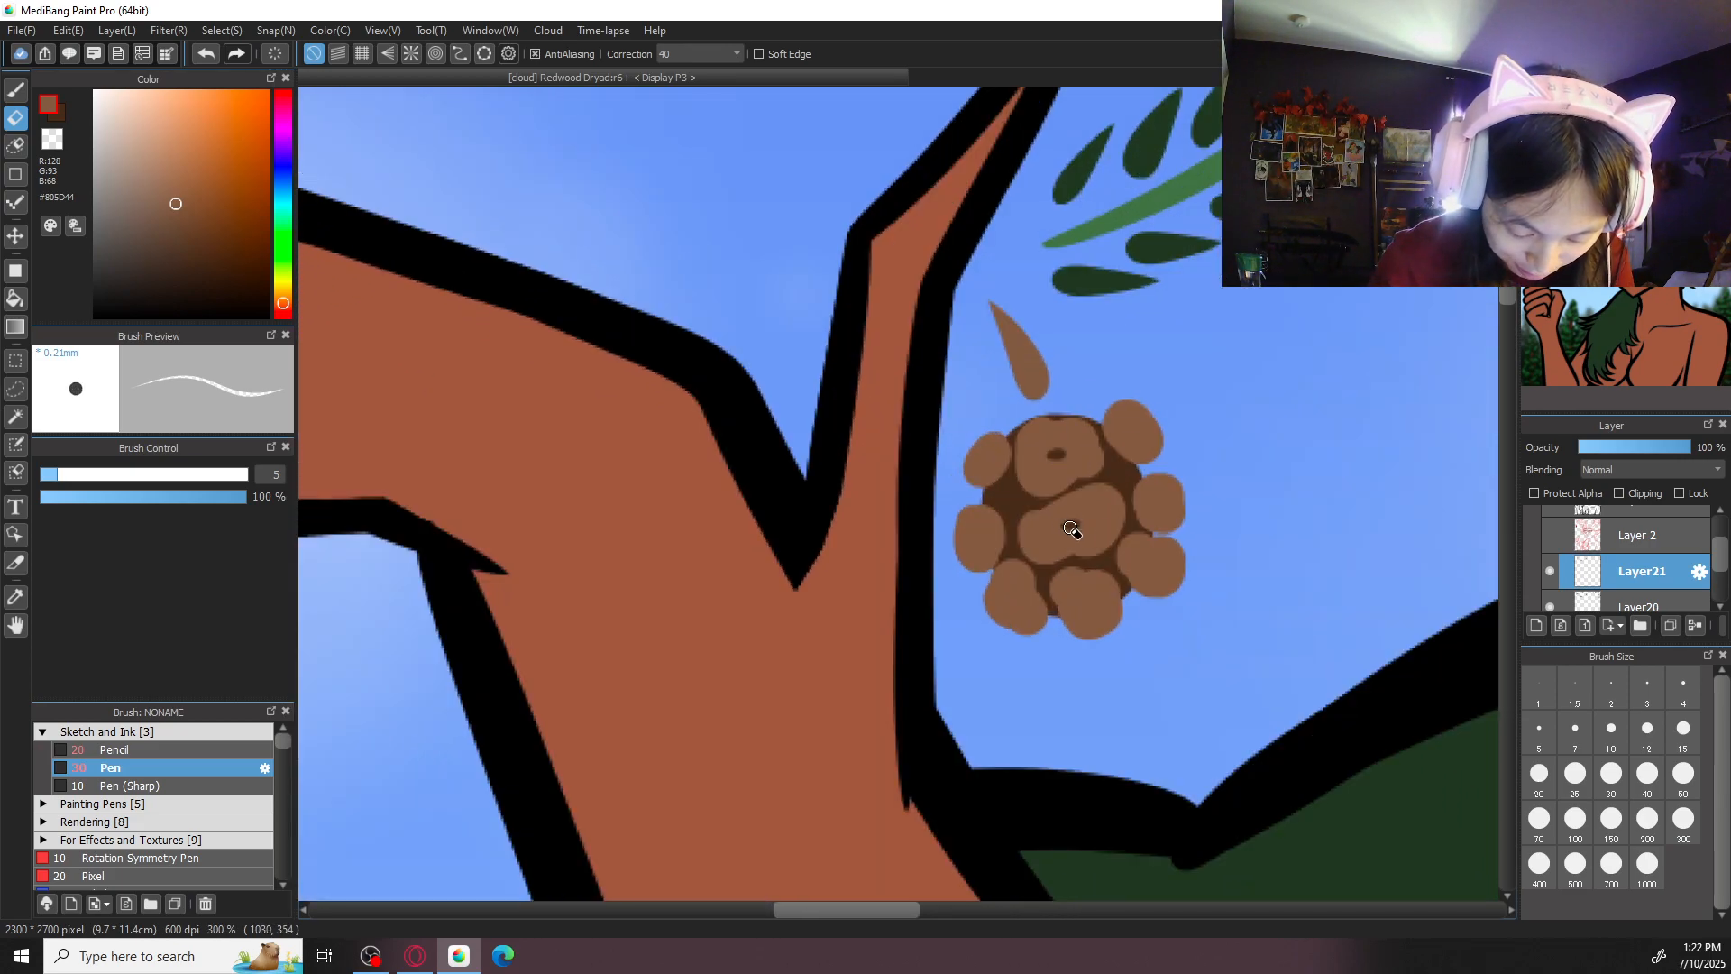
pyautogui.scroll(-5, 1141, 552)
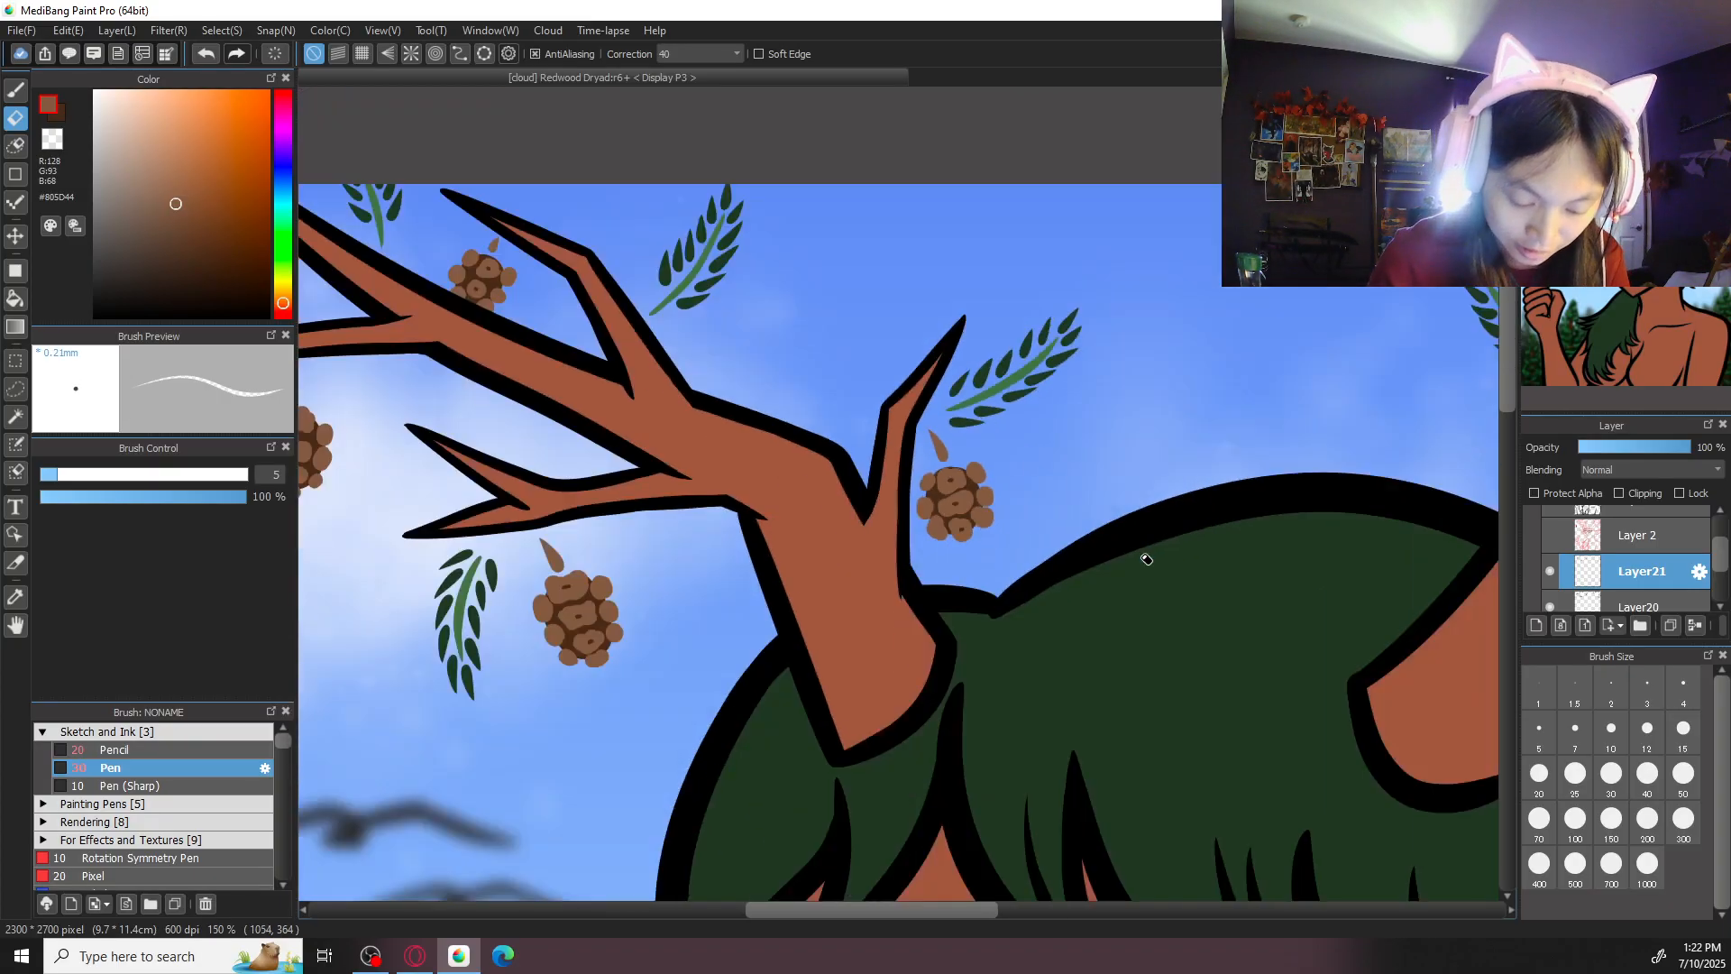
# - Erase small slits in the central scales of both cones hanging under the right antler
pyautogui.moveTo(1363, 608); pyautogui.dragTo(882, 573)
pyautogui.scroll(3, 875, 596)
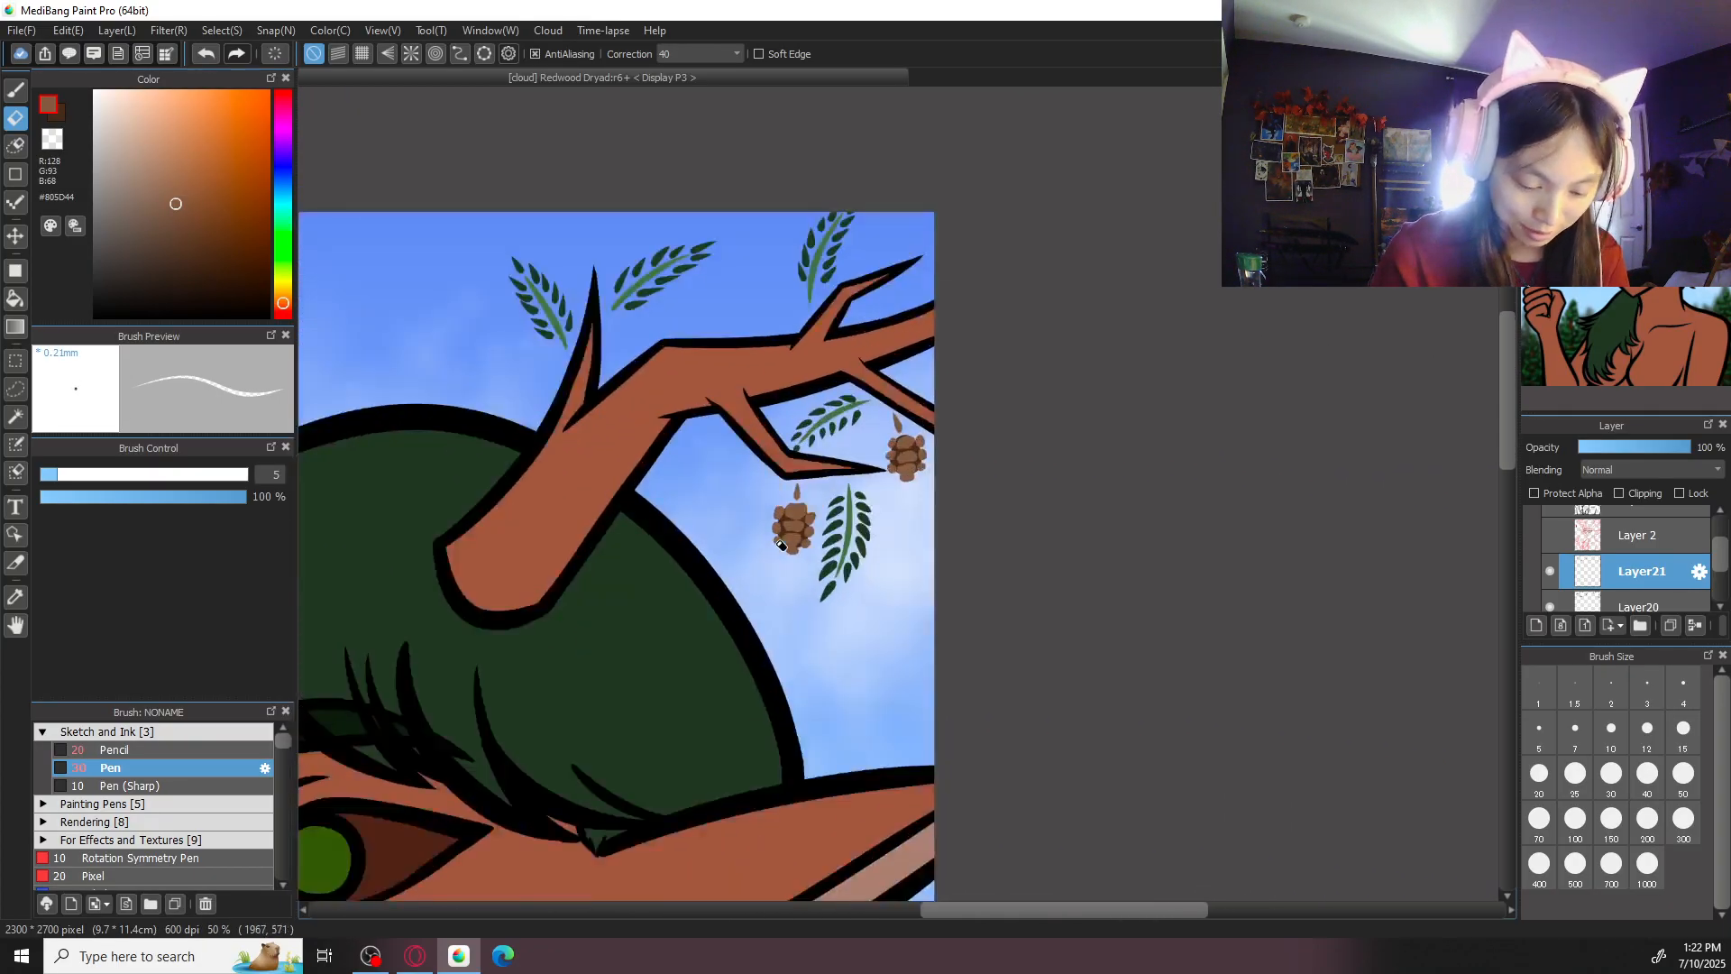
pyautogui.scroll(2, 1036, 495)
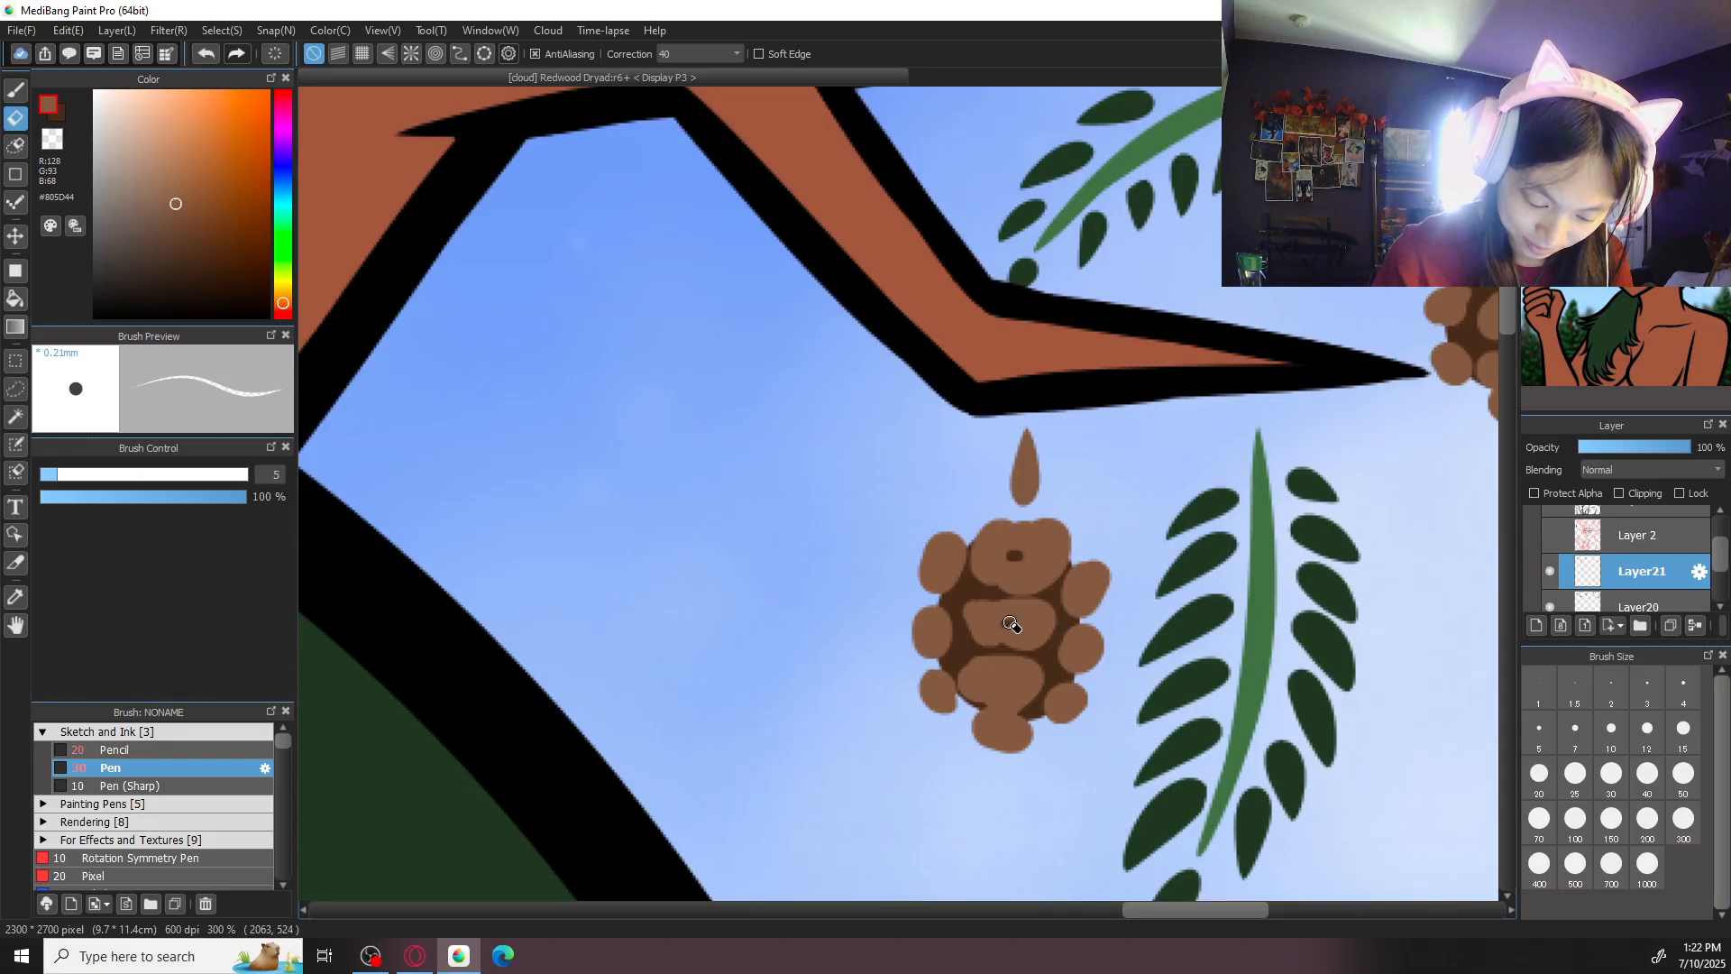
pyautogui.hscroll(5, 1028, 679)
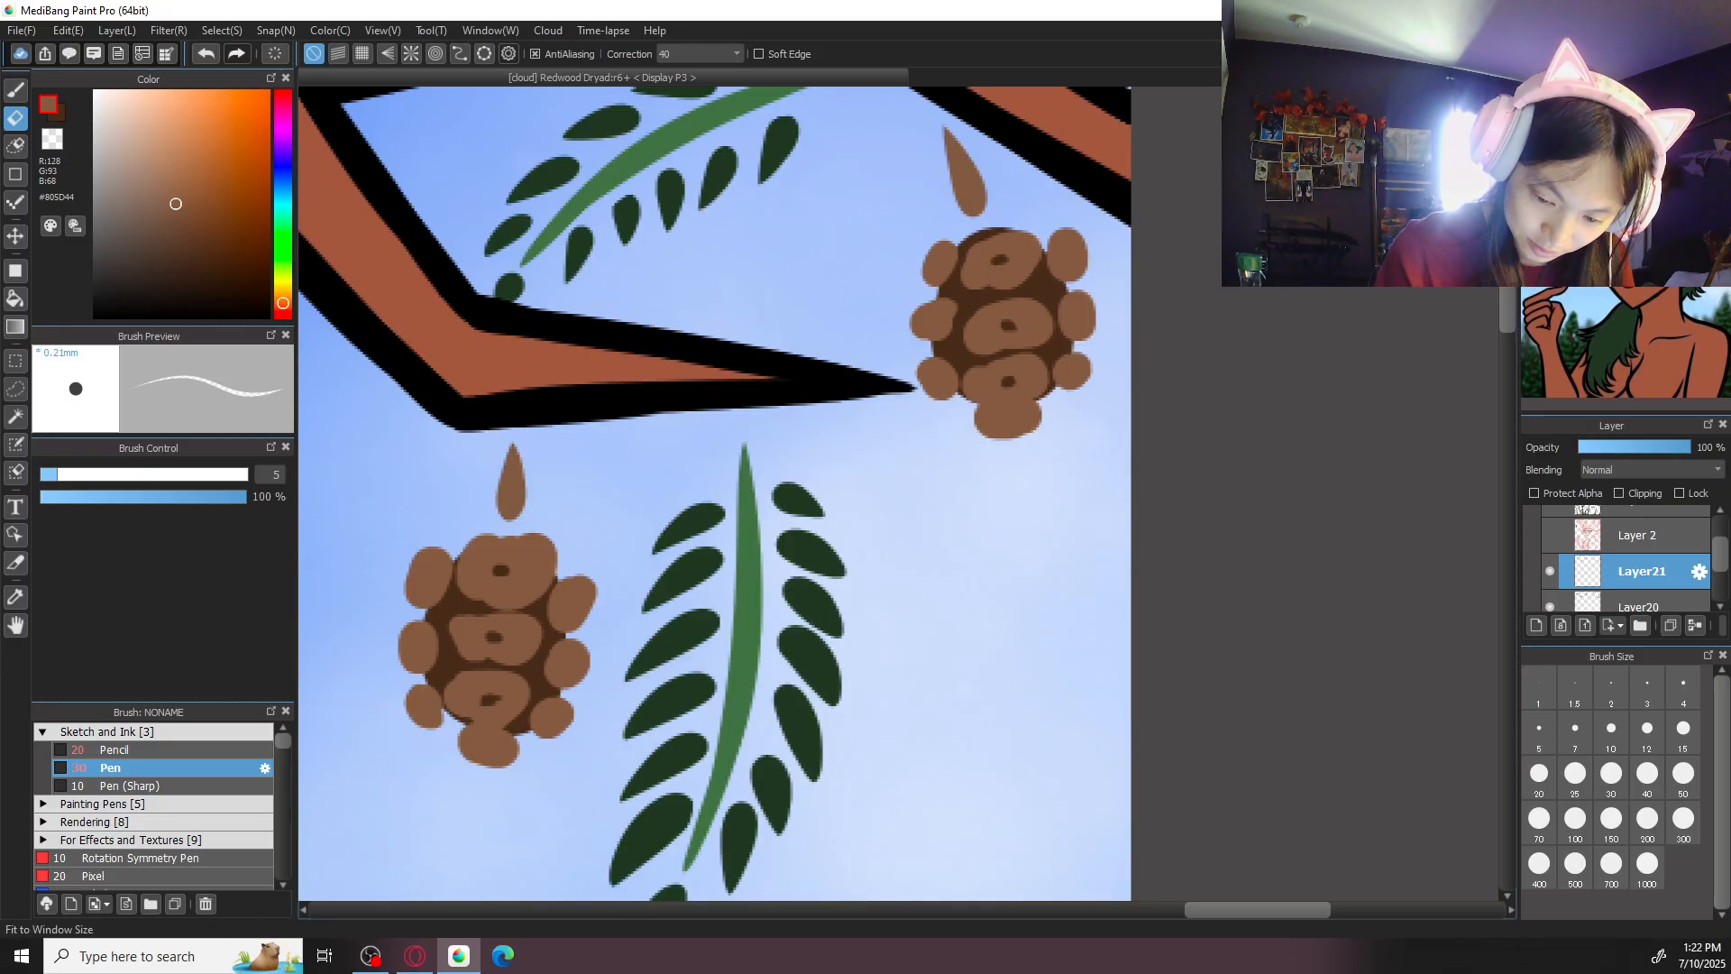
pyautogui.hotkey('ctrl', '0')
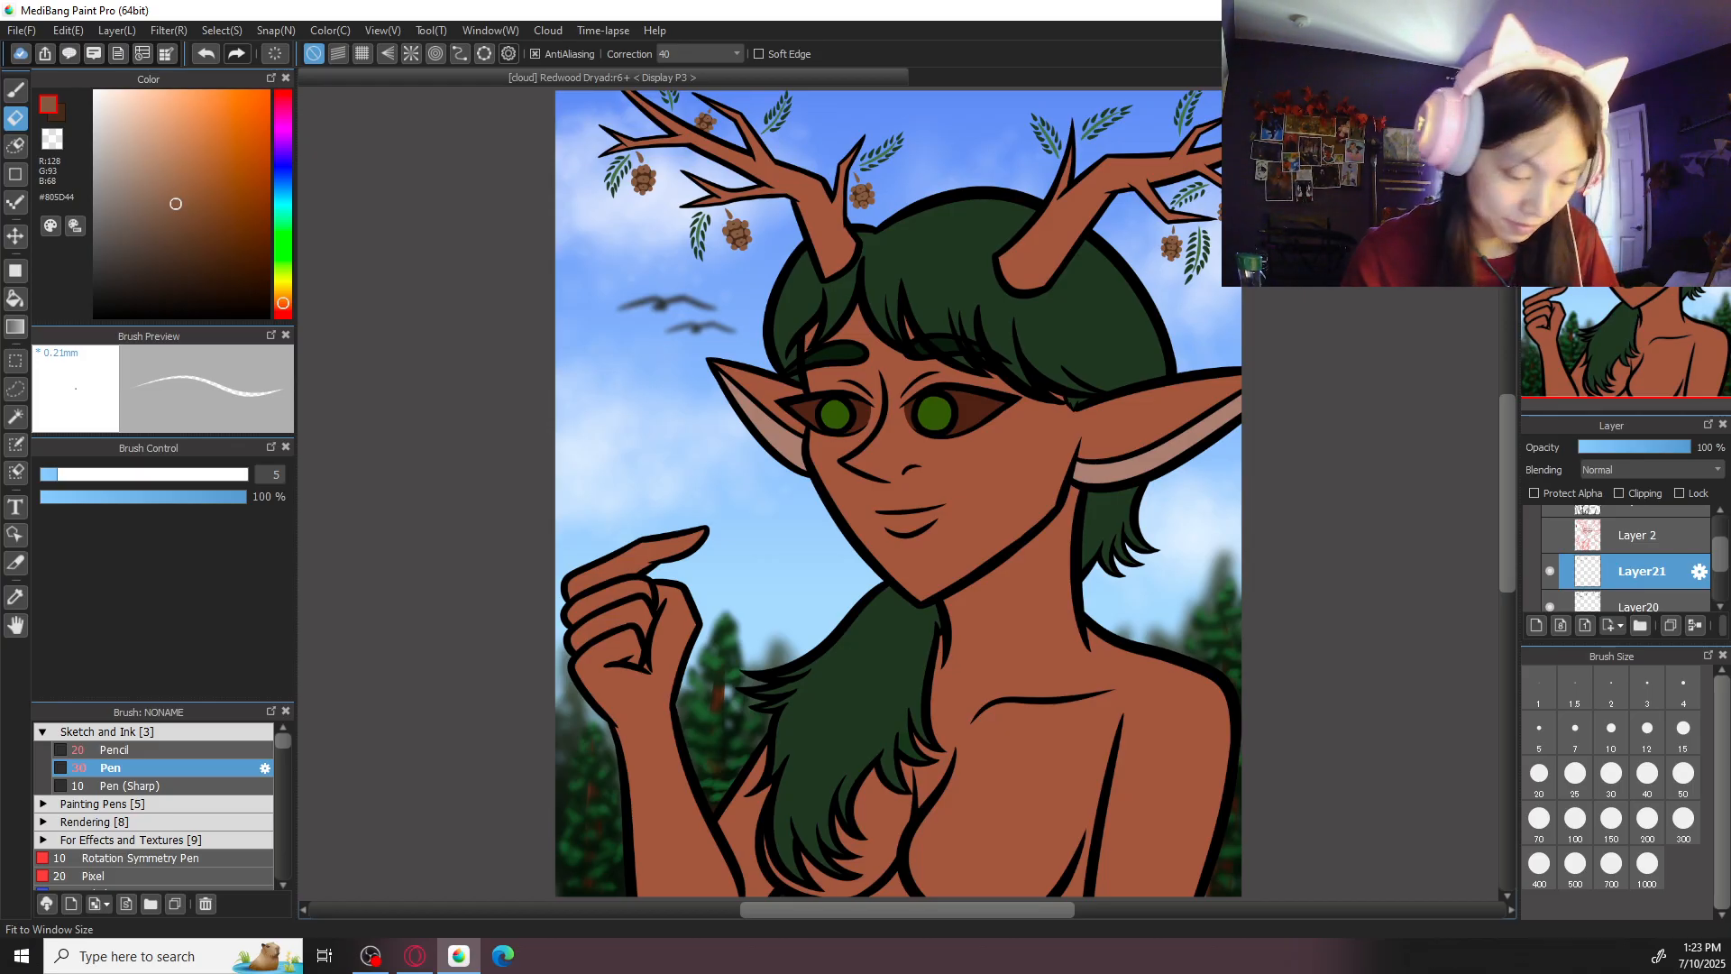
# - Add a new layer directly above Layer5 and make the Layer 2 sketch visible
pyautogui.moveTo(1718, 563)
pyautogui.mouseDown()
pyautogui.moveTo(1719, 589)
pyautogui.moveTo(1717, 573)
pyautogui.moveTo(1693, 584)
pyautogui.mouseUp()
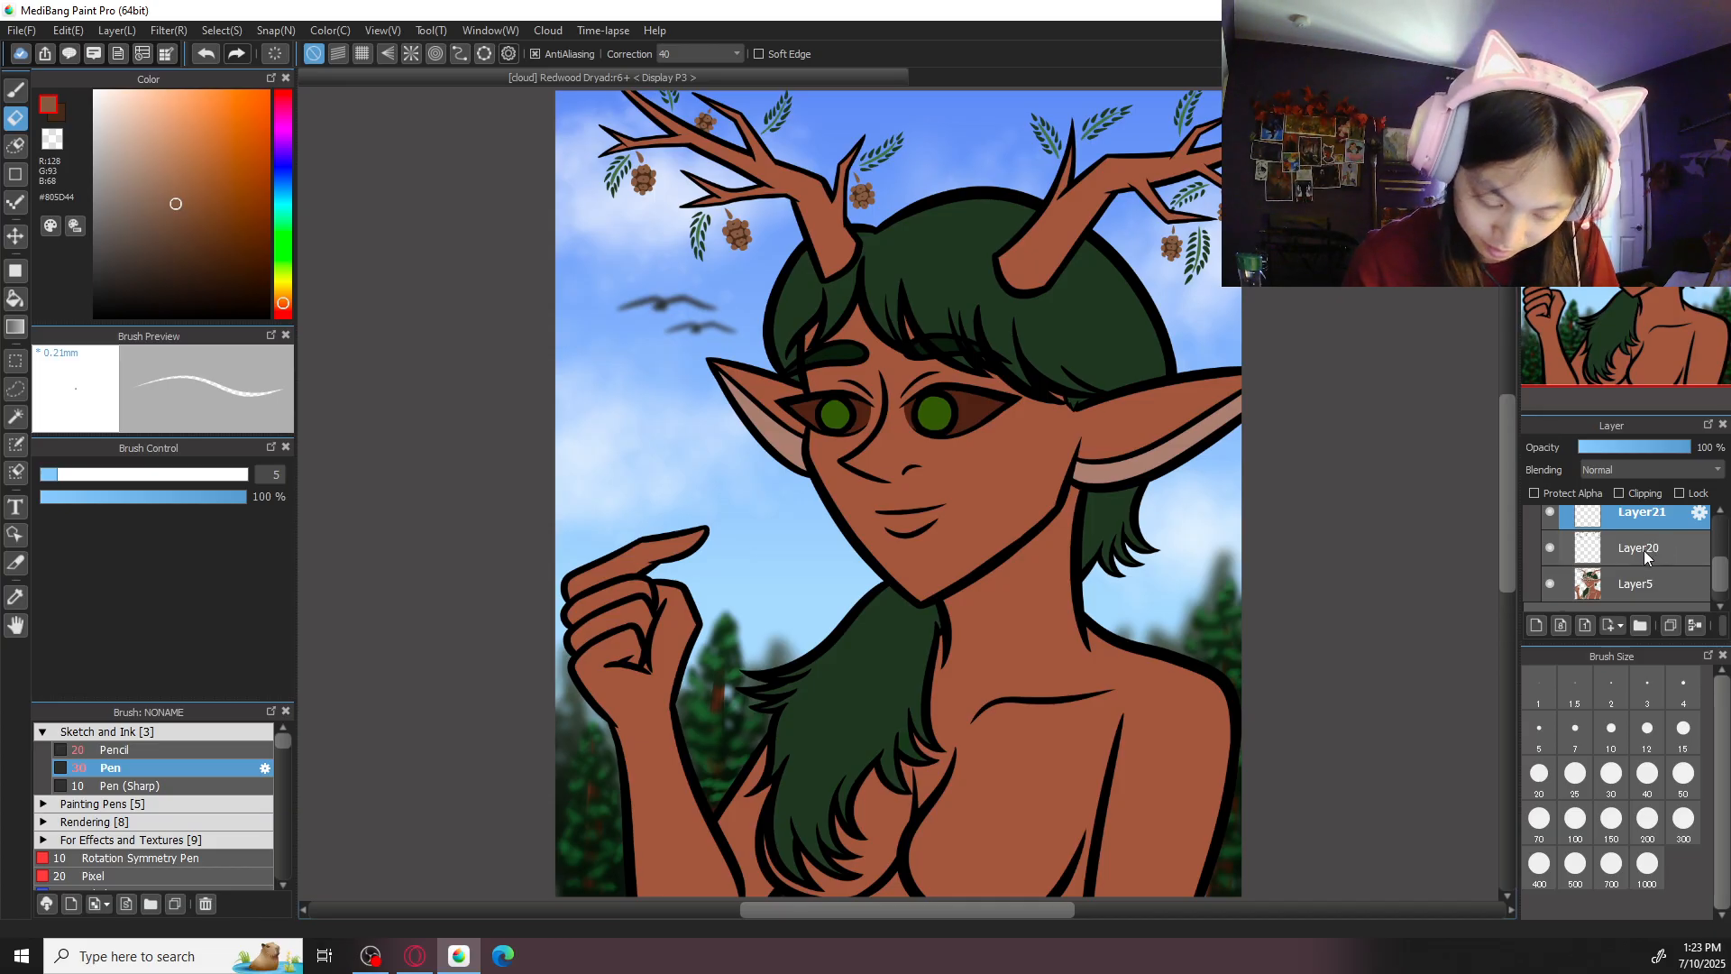
pyautogui.click(1653, 587)
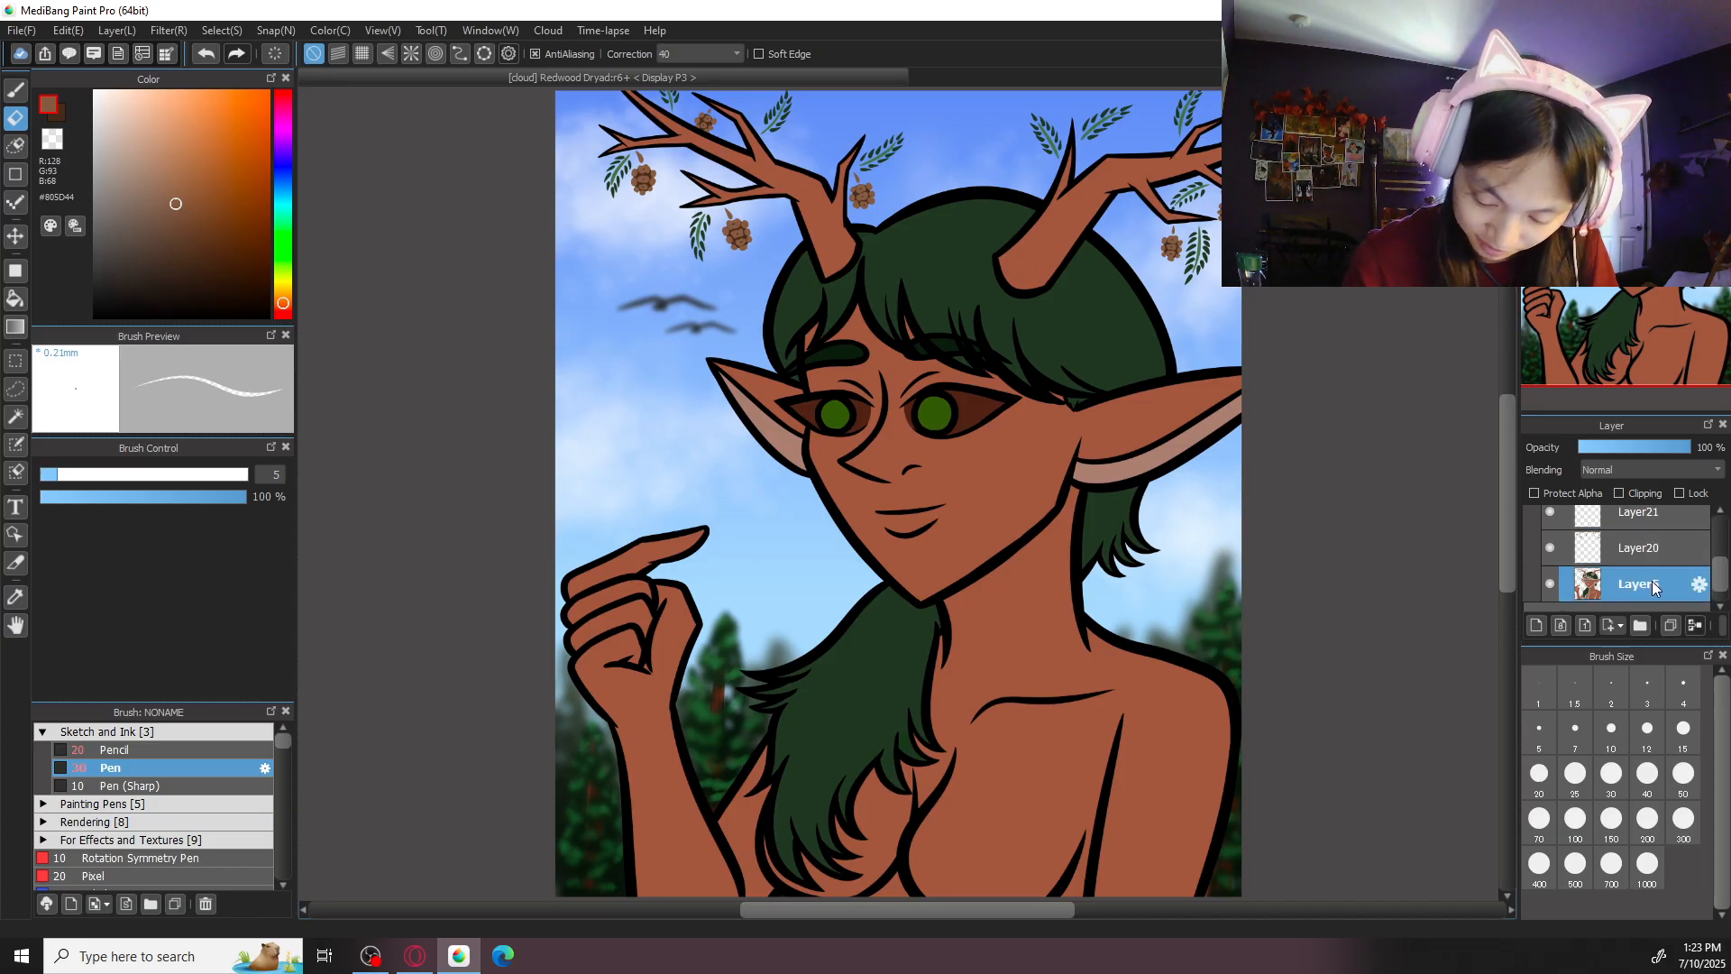
pyautogui.click(1537, 625)
pyautogui.moveTo(1716, 572); pyautogui.dragTo(1714, 543)
pyautogui.click(1550, 568)
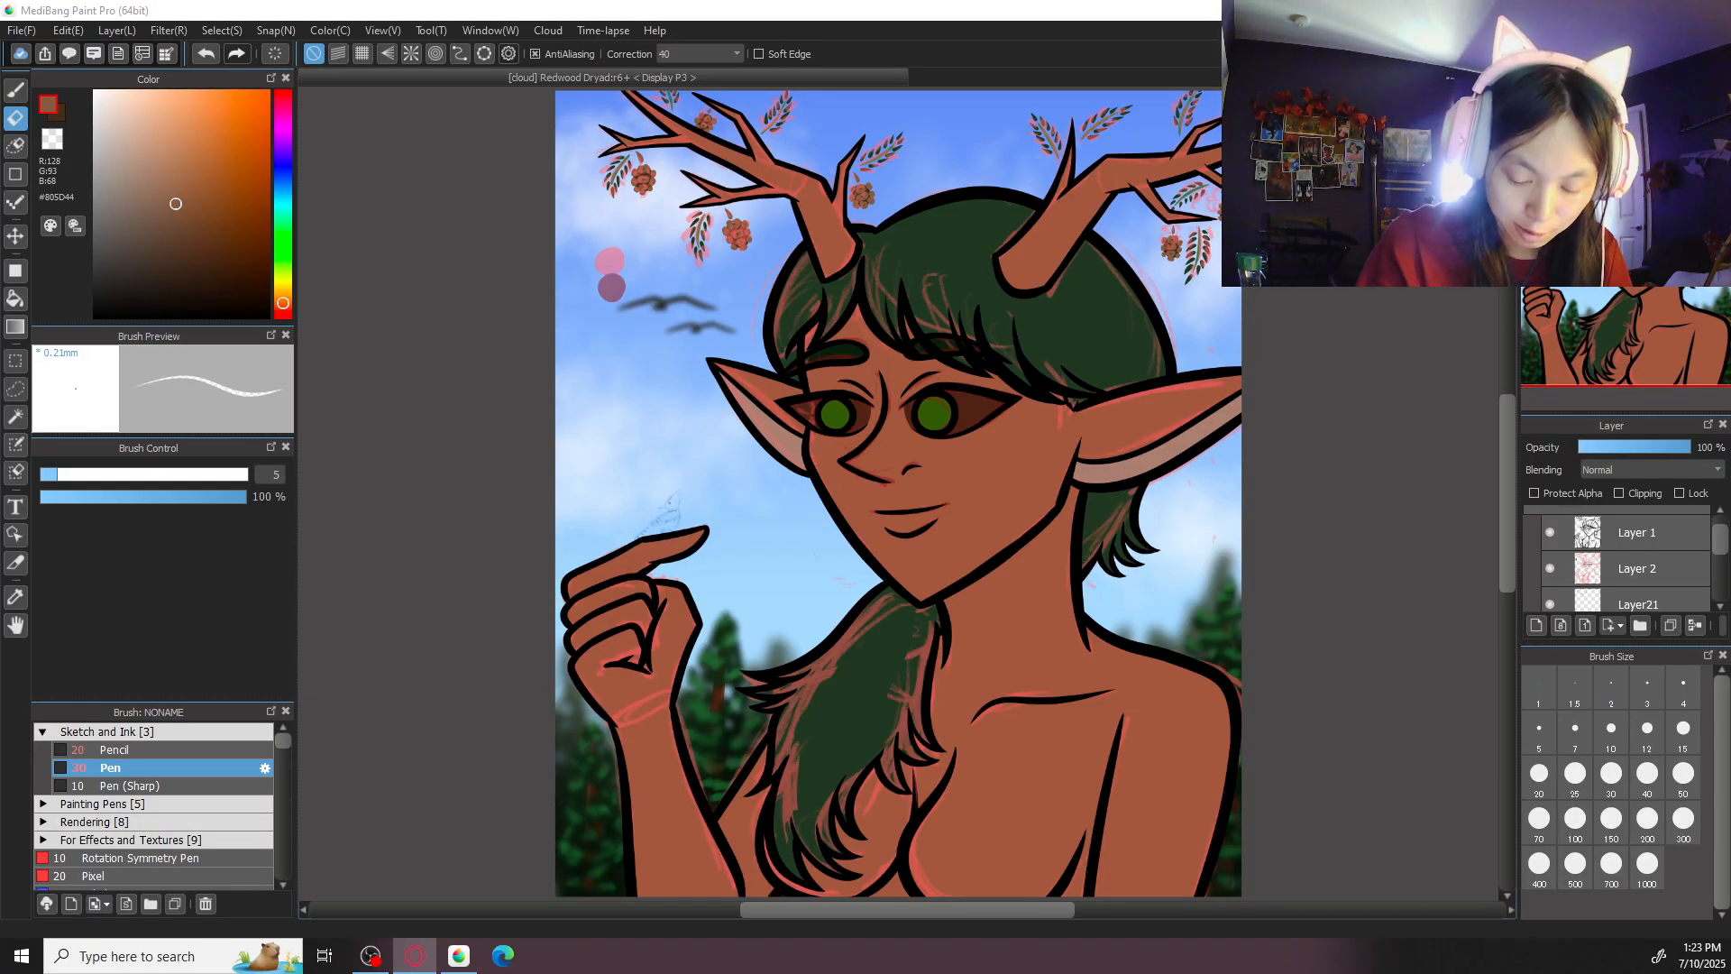
pyautogui.click(1726, 555)
pyautogui.scroll(-2, 1684, 566)
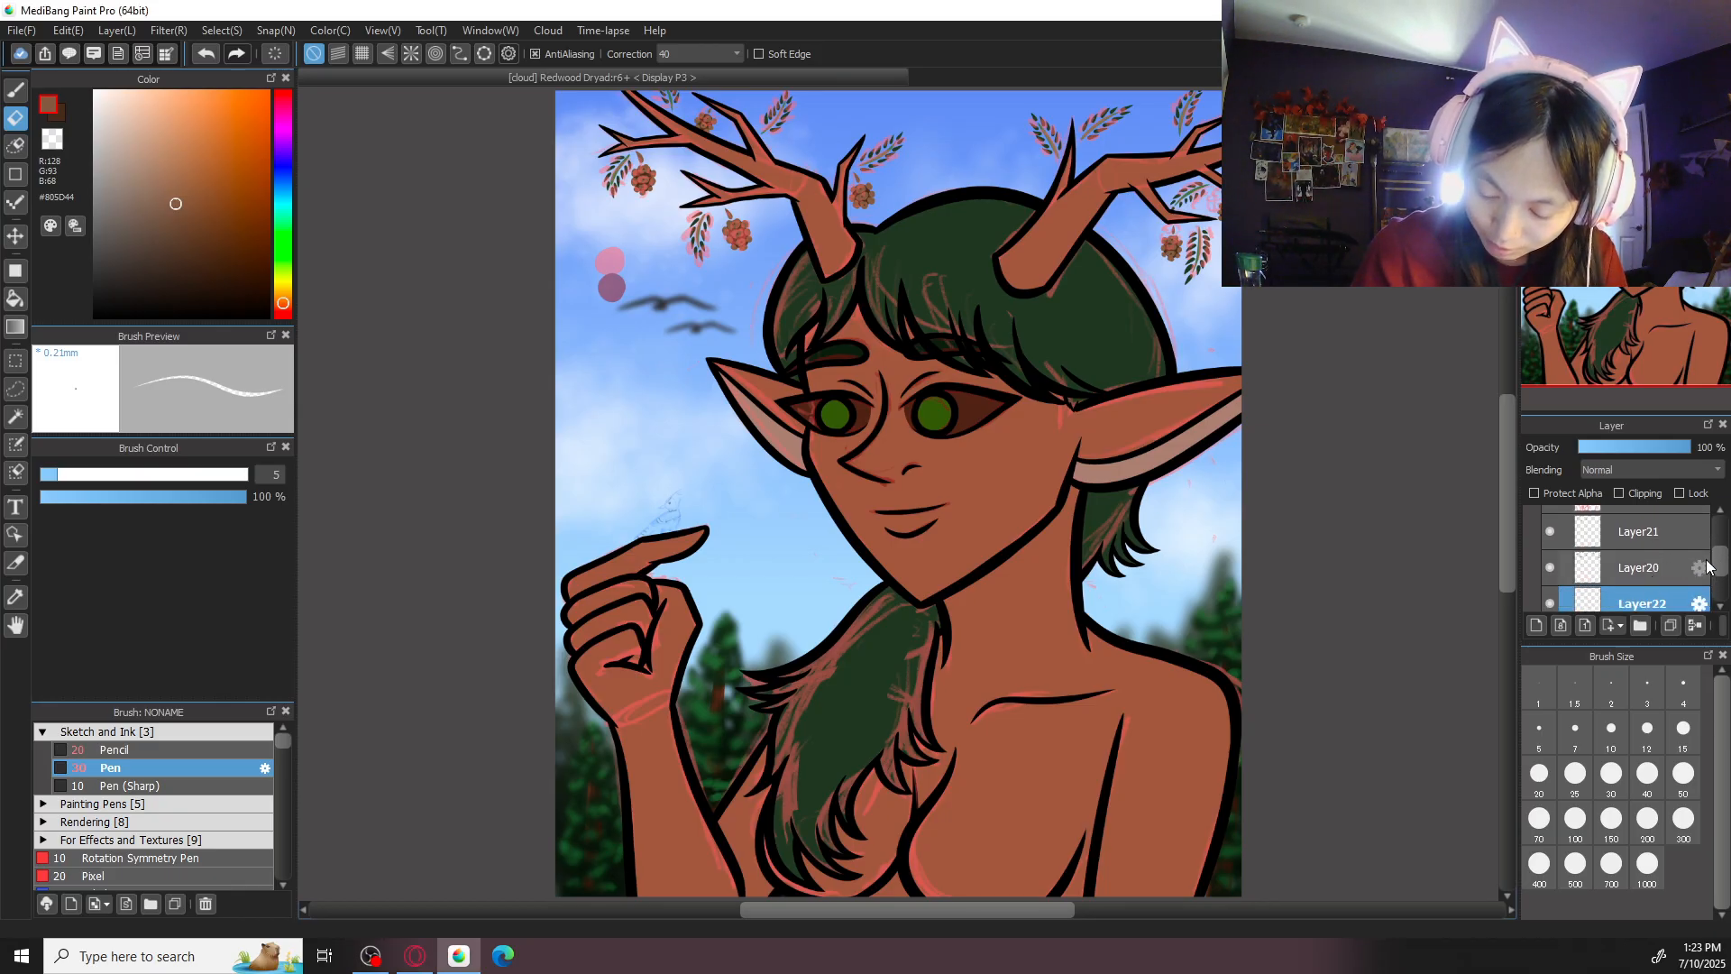
pyautogui.scroll(-2, 1706, 562)
# - Paint the head of the sketched bird above the raised finger with a size 30 pen in #252525, and reduce the pen to size 20
pyautogui.hotkey('ctrl', '+')
pyautogui.hotkey('ctrl', '+')
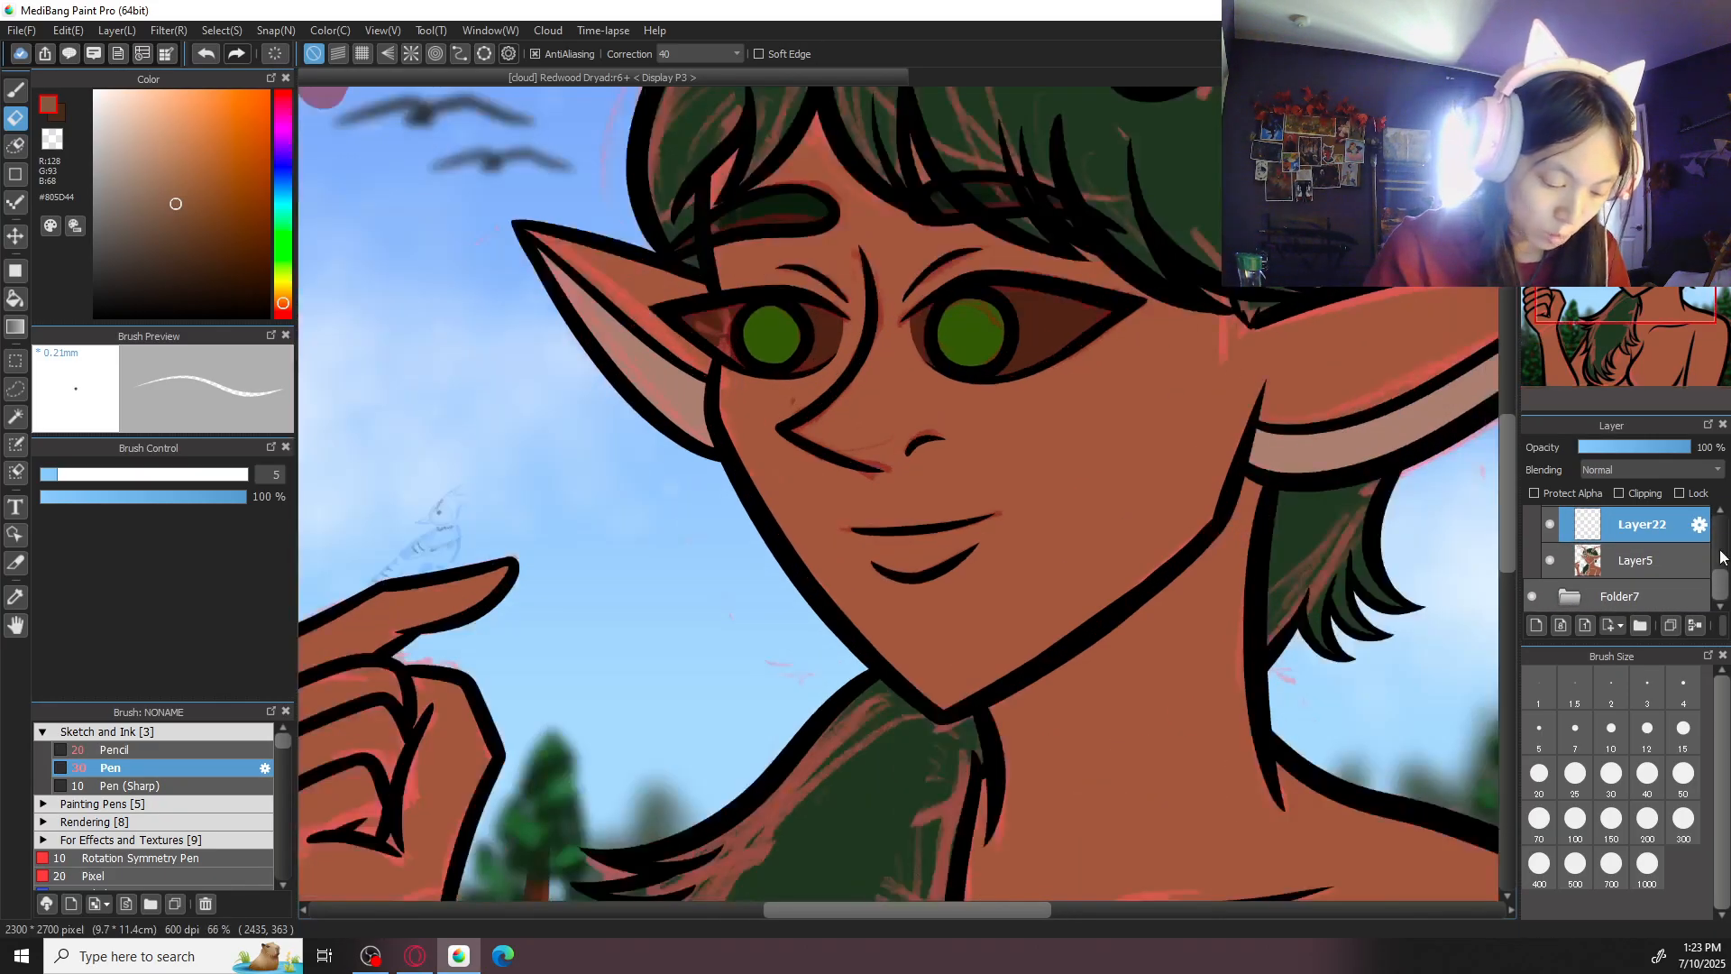
pyautogui.moveTo(562, 546); pyautogui.dragTo(1051, 444)
pyautogui.hotkey('ctrl', '+')
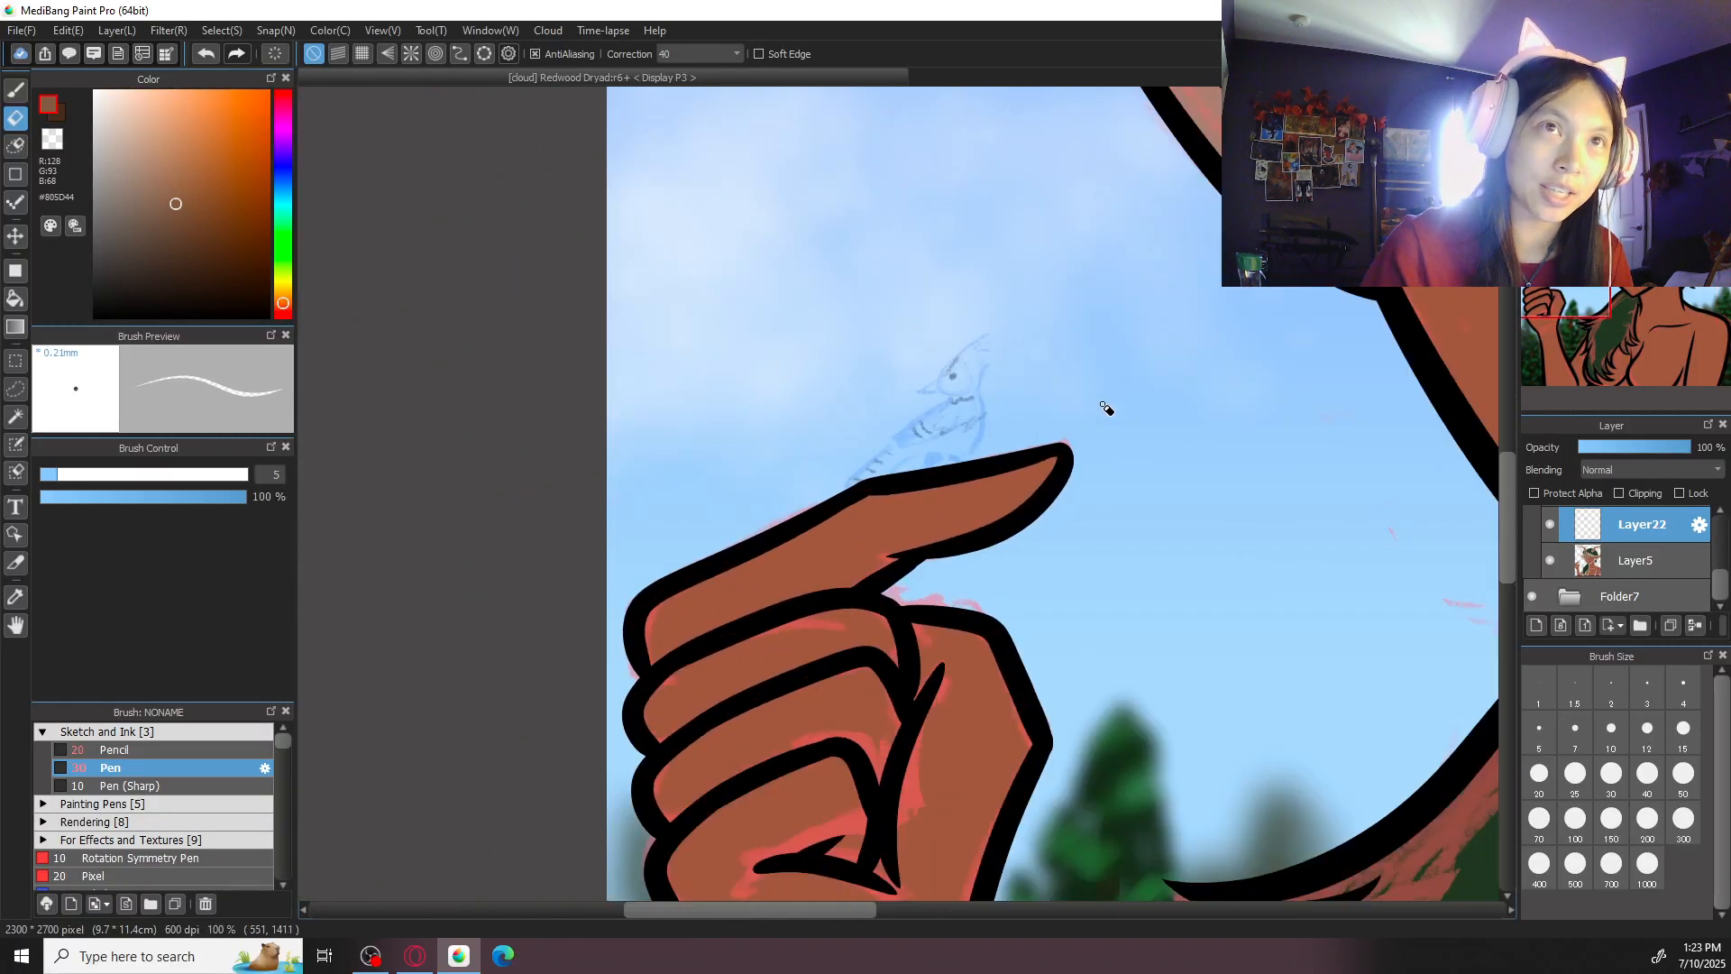
pyautogui.hotkey('ctrl', '+')
pyautogui.moveTo(1109, 350); pyautogui.dragTo(1063, 568)
pyautogui.press('b')
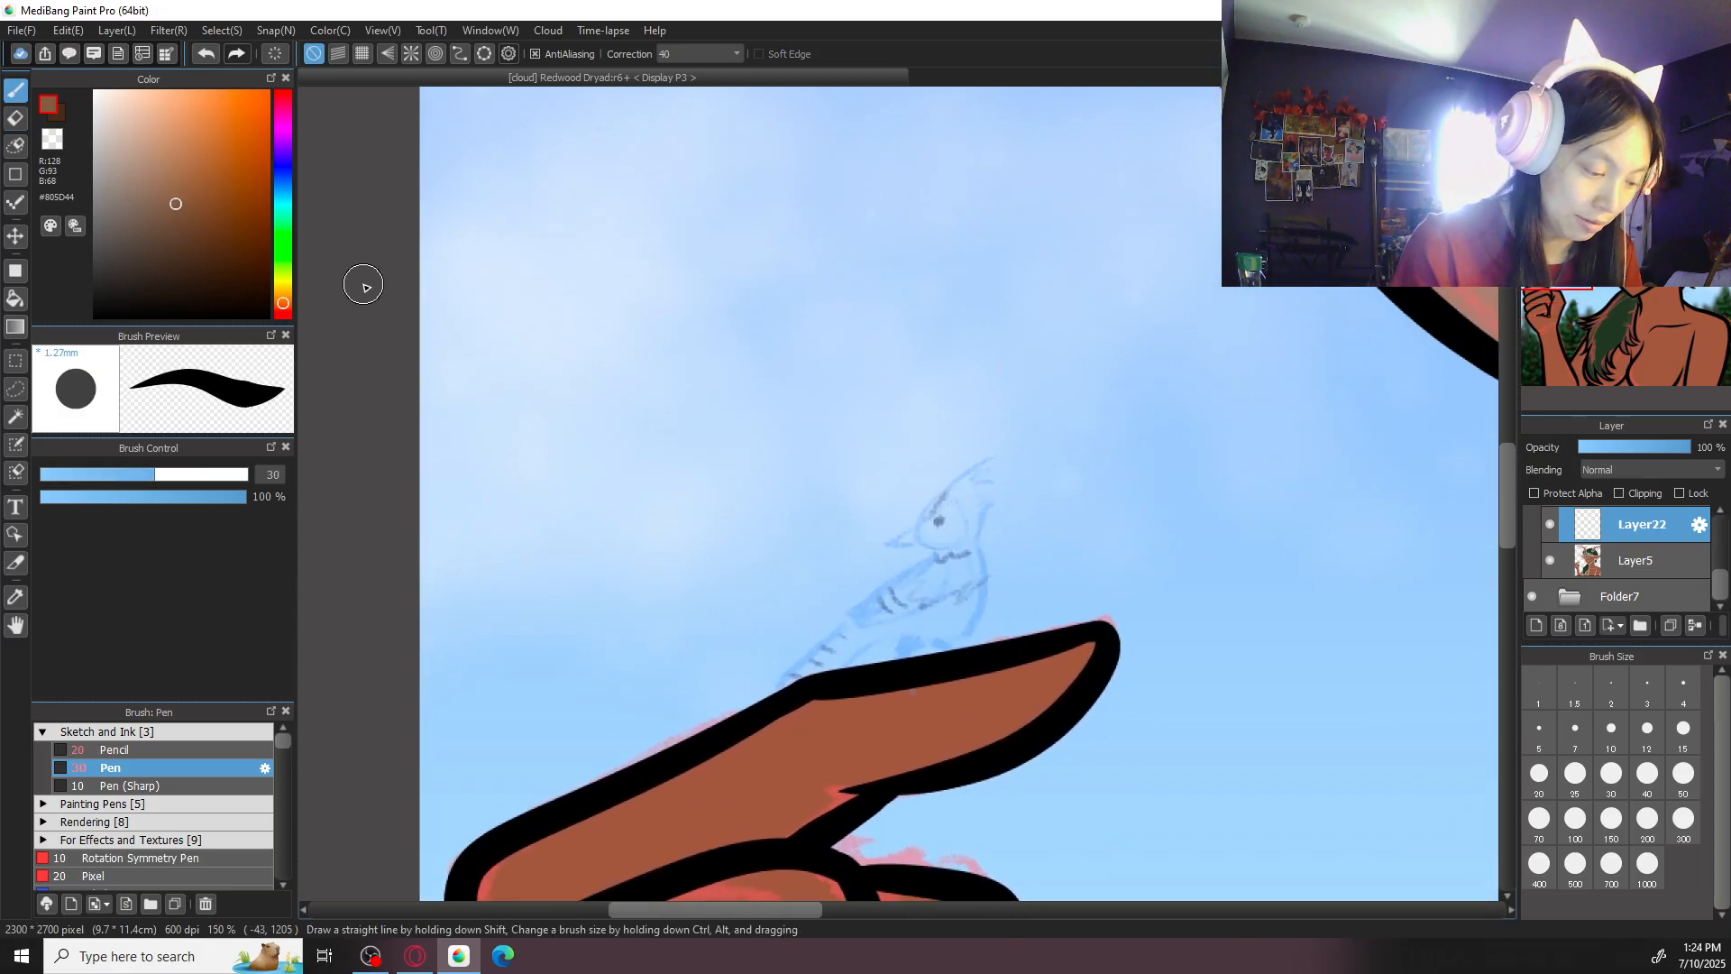
pyautogui.press('d')
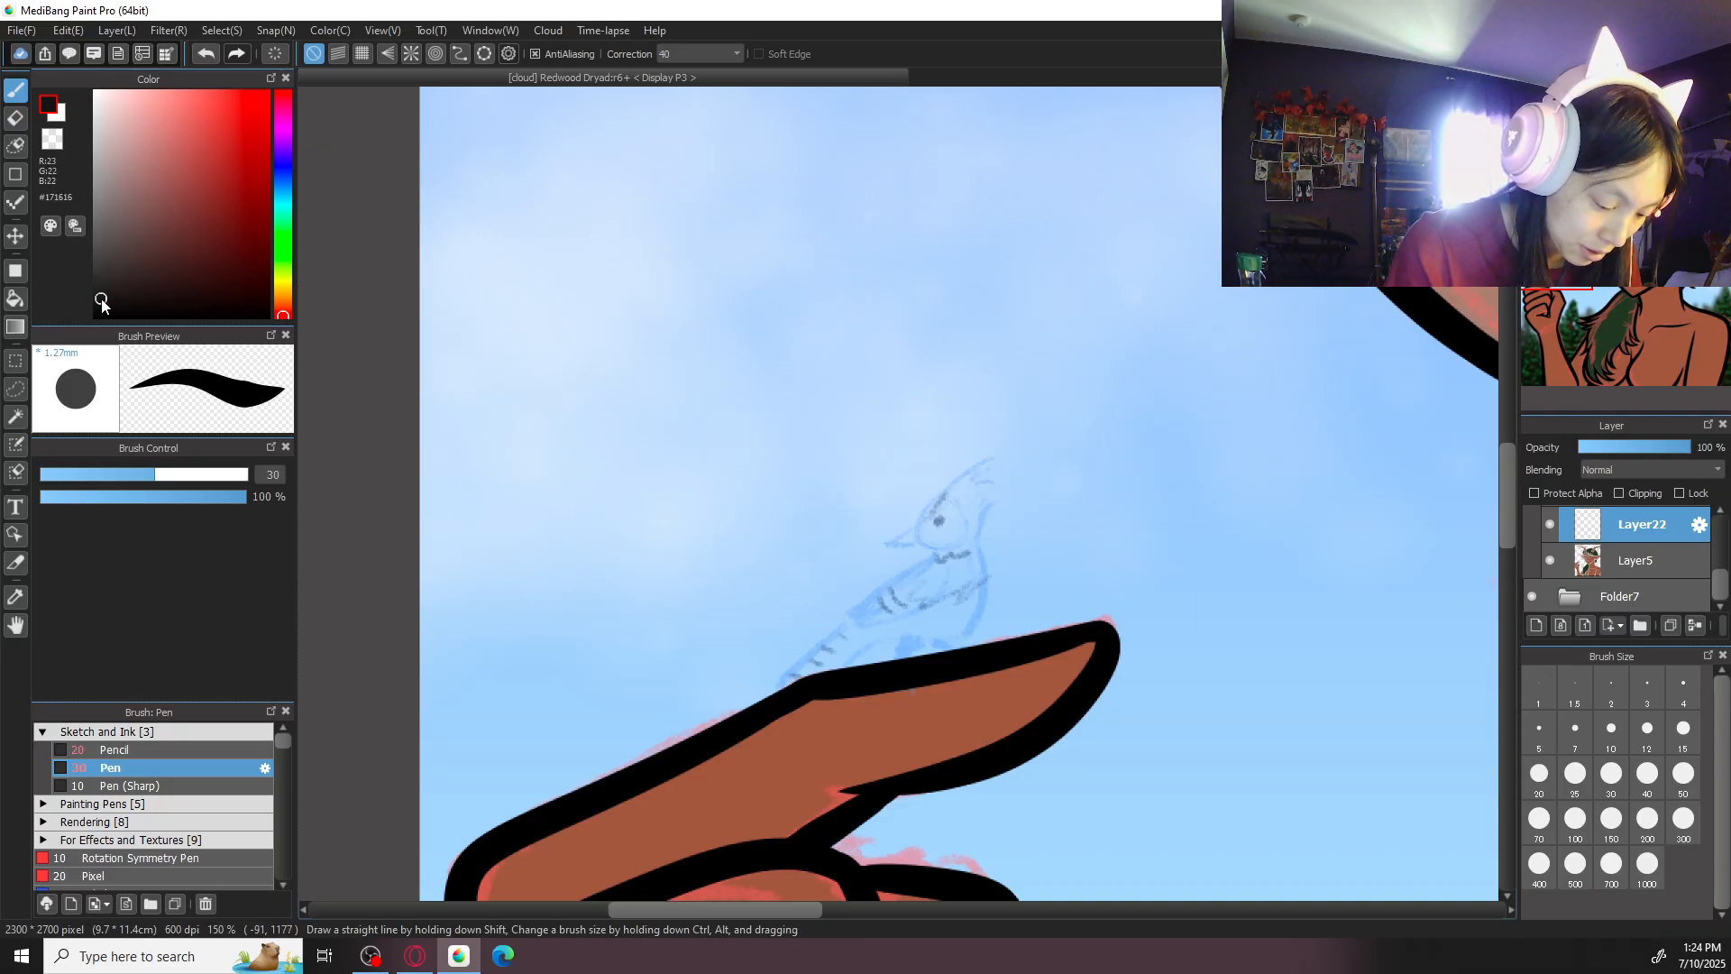
pyautogui.moveTo(74, 293); pyautogui.dragTo(65, 284)
pyautogui.hotkey('ctrl', '+')
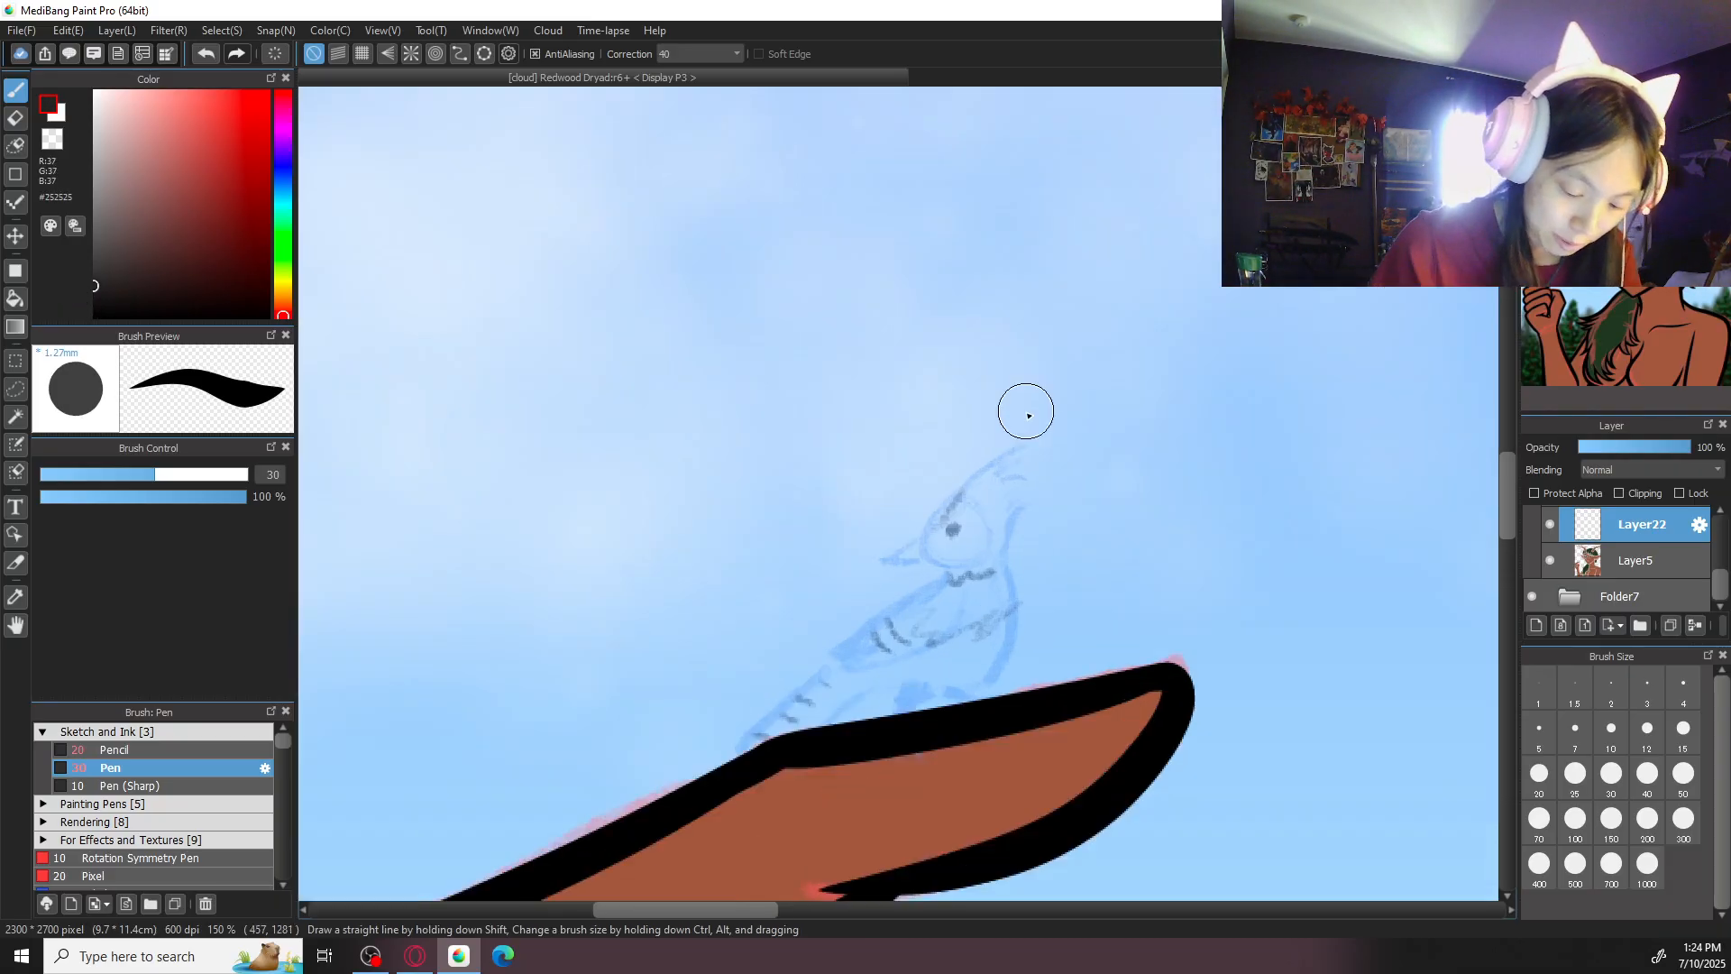
pyautogui.moveTo(970, 518)
pyautogui.mouseDown()
pyautogui.moveTo(949, 532)
pyautogui.moveTo(949, 515)
pyautogui.moveTo(974, 547)
pyautogui.mouseUp()
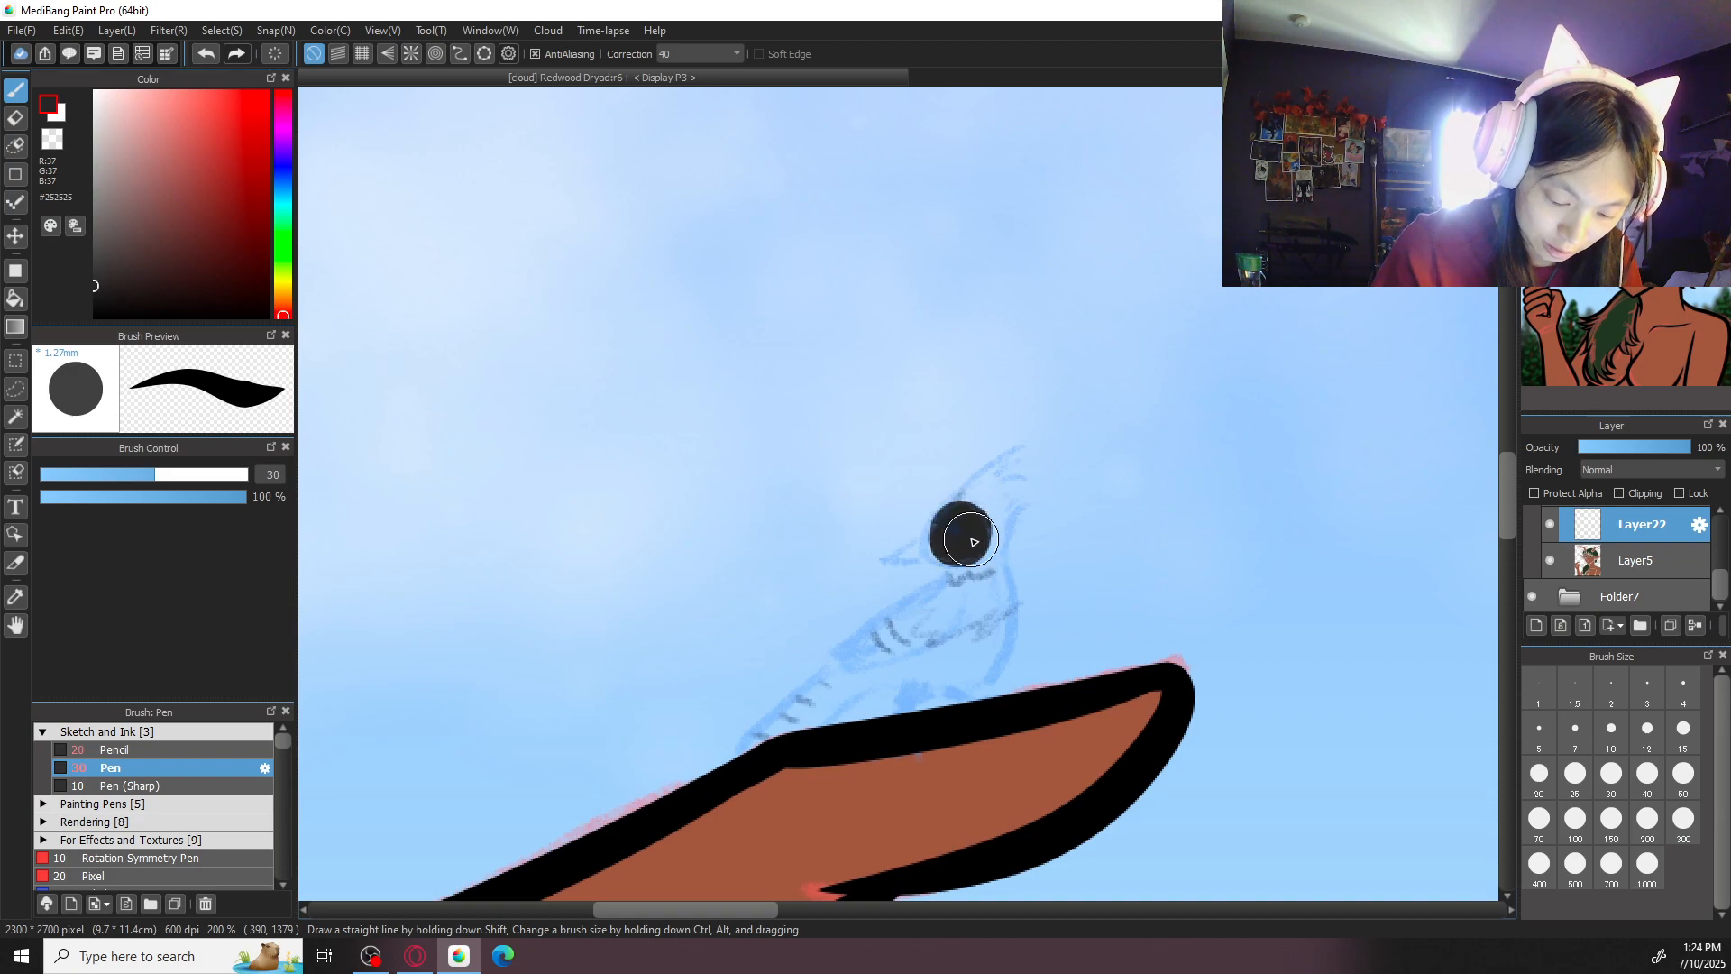
pyautogui.hotkey('ctrl', '+')
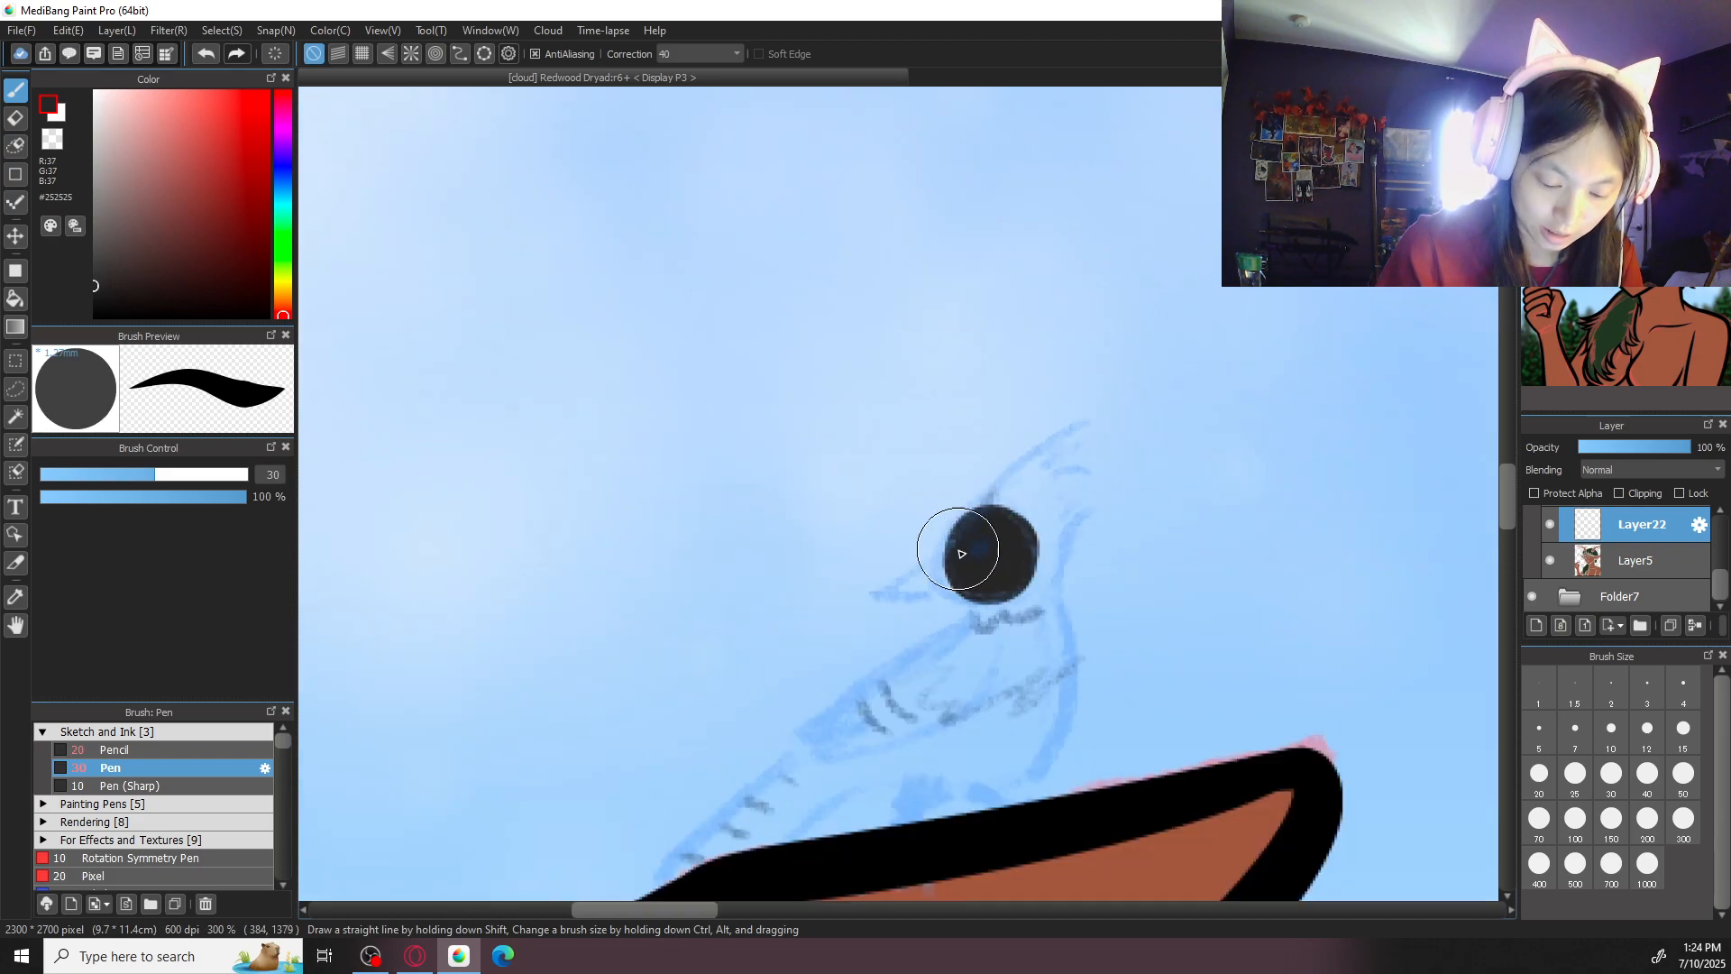
pyautogui.moveTo(988, 561)
pyautogui.mouseDown()
pyautogui.moveTo(1017, 540)
pyautogui.moveTo(1036, 571)
pyautogui.moveTo(1019, 535)
pyautogui.moveTo(1043, 599)
pyautogui.moveTo(1005, 611)
pyautogui.moveTo(1038, 601)
pyautogui.moveTo(1013, 604)
pyautogui.moveTo(1034, 566)
pyautogui.mouseUp()
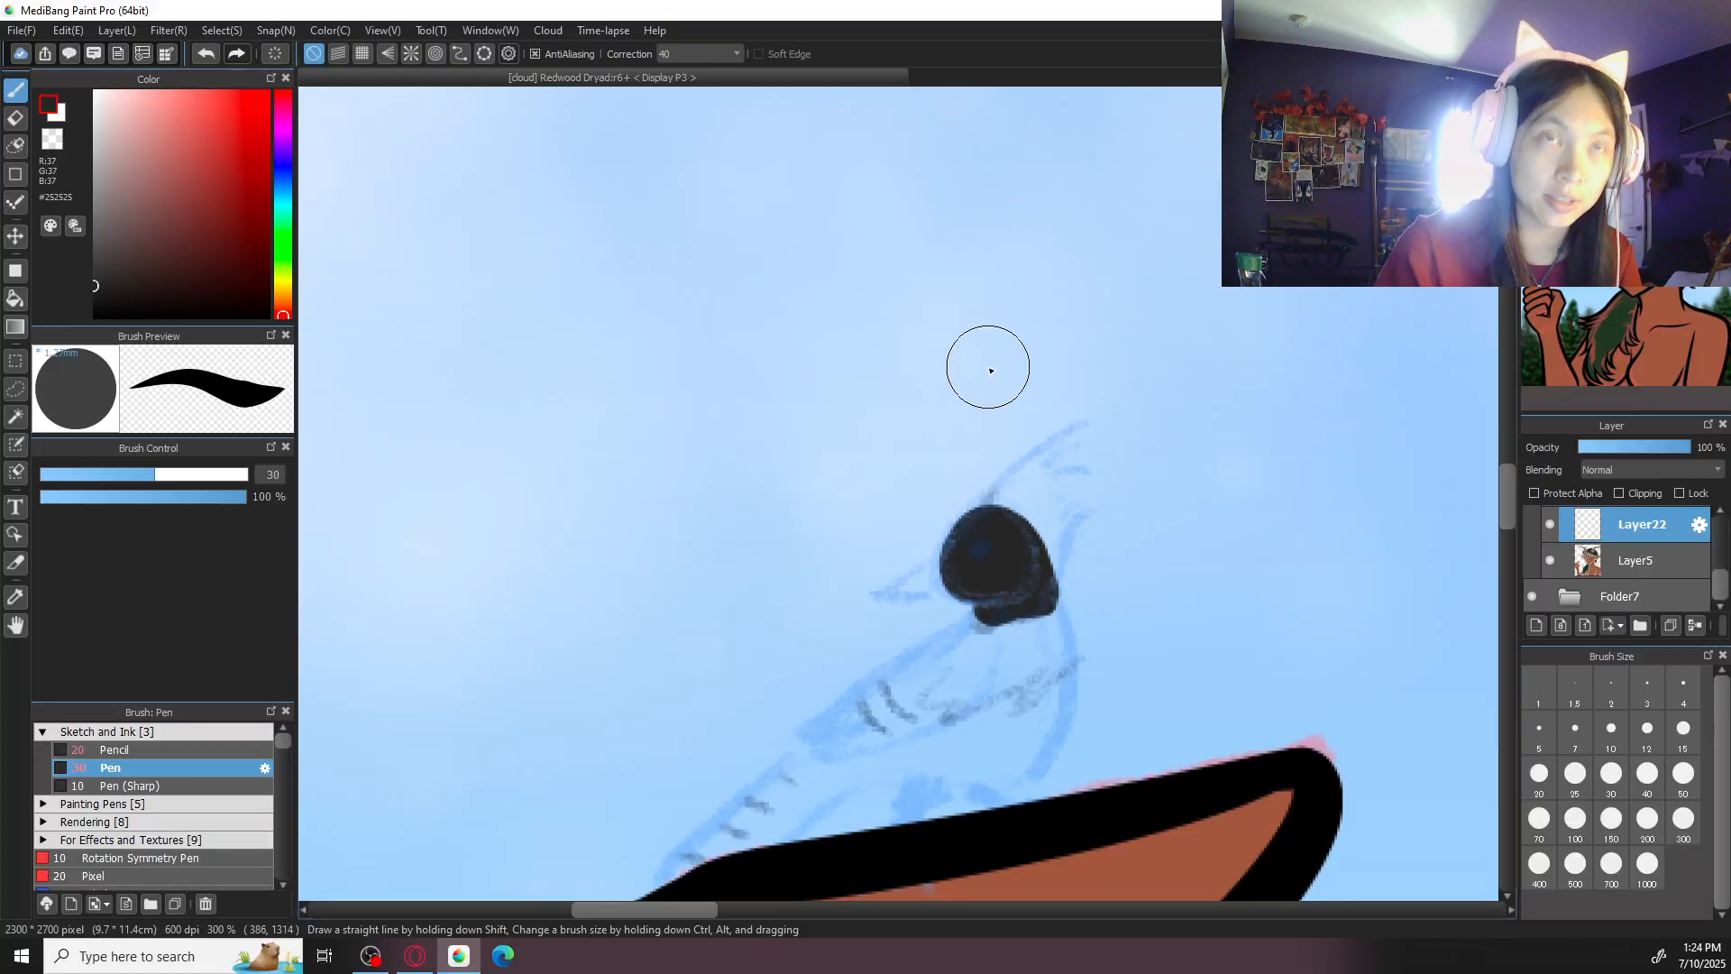
pyautogui.click(1539, 773)
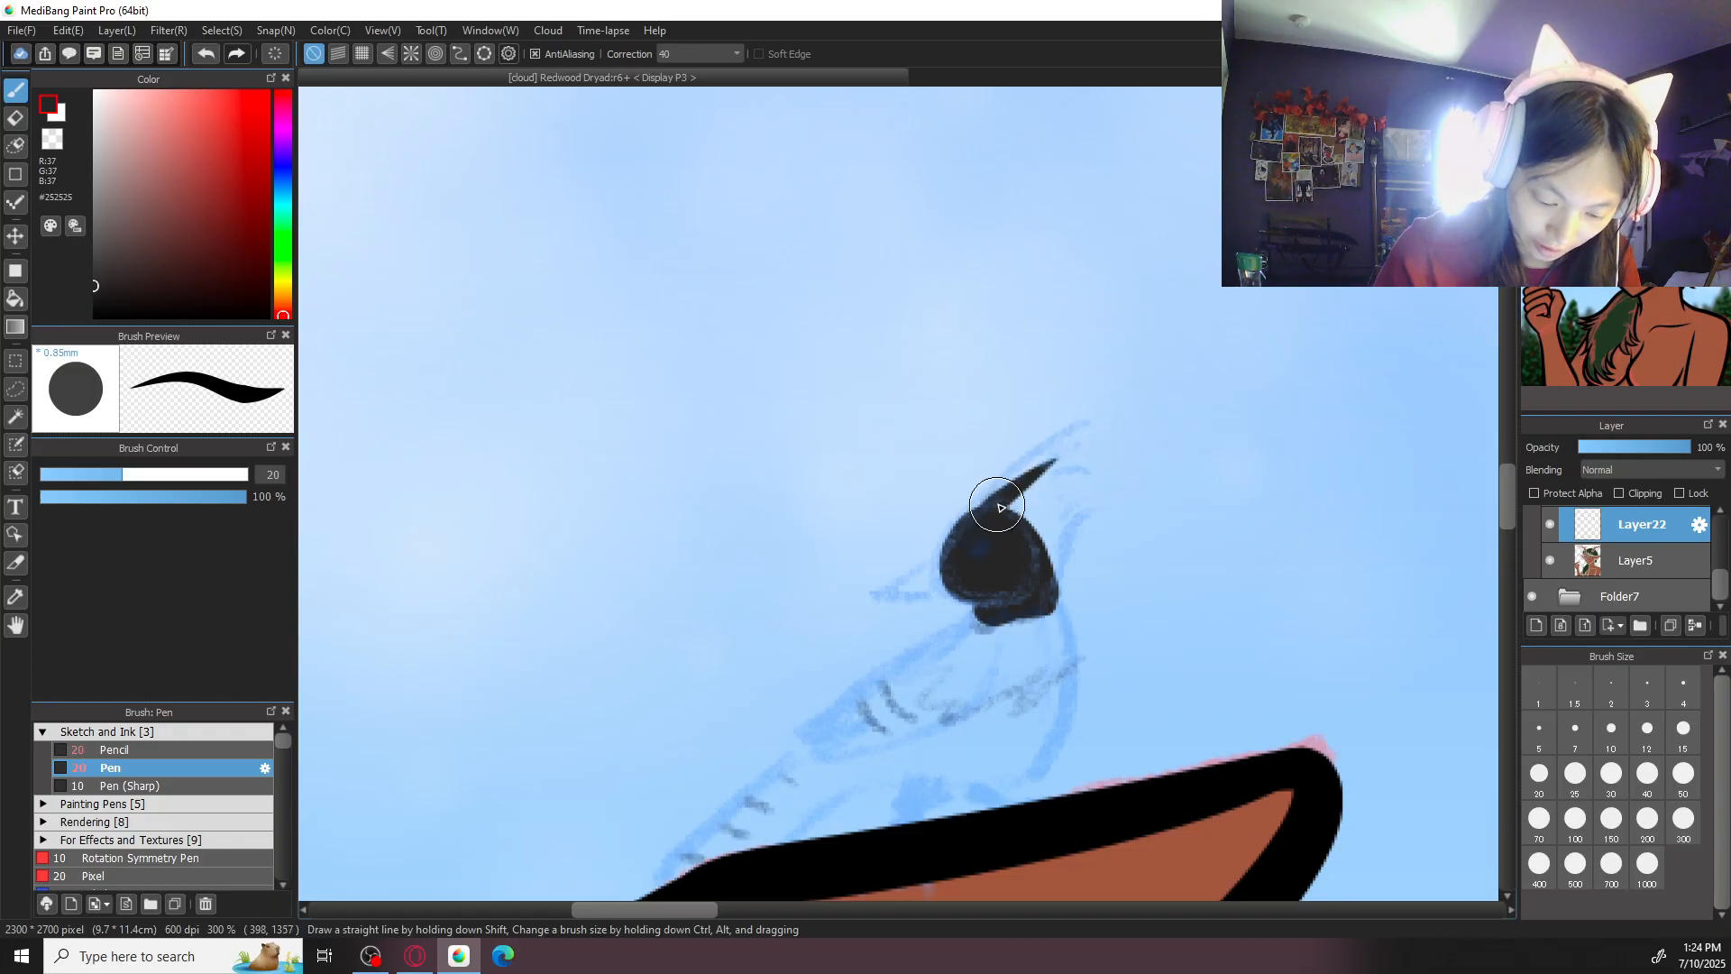
# - Try to paint a fan of pointed crest feathers sweeping back from the bird's head
pyautogui.moveTo(971, 523)
pyautogui.mouseDown()
pyautogui.moveTo(1046, 464)
pyautogui.moveTo(1147, 446)
pyautogui.mouseUp()
pyautogui.hotkey('ctrl', 'z')
pyautogui.hotkey('ctrl', 'z')
pyautogui.hotkey('ctrl', 'z')
pyautogui.moveTo(983, 520); pyautogui.dragTo(1114, 426)
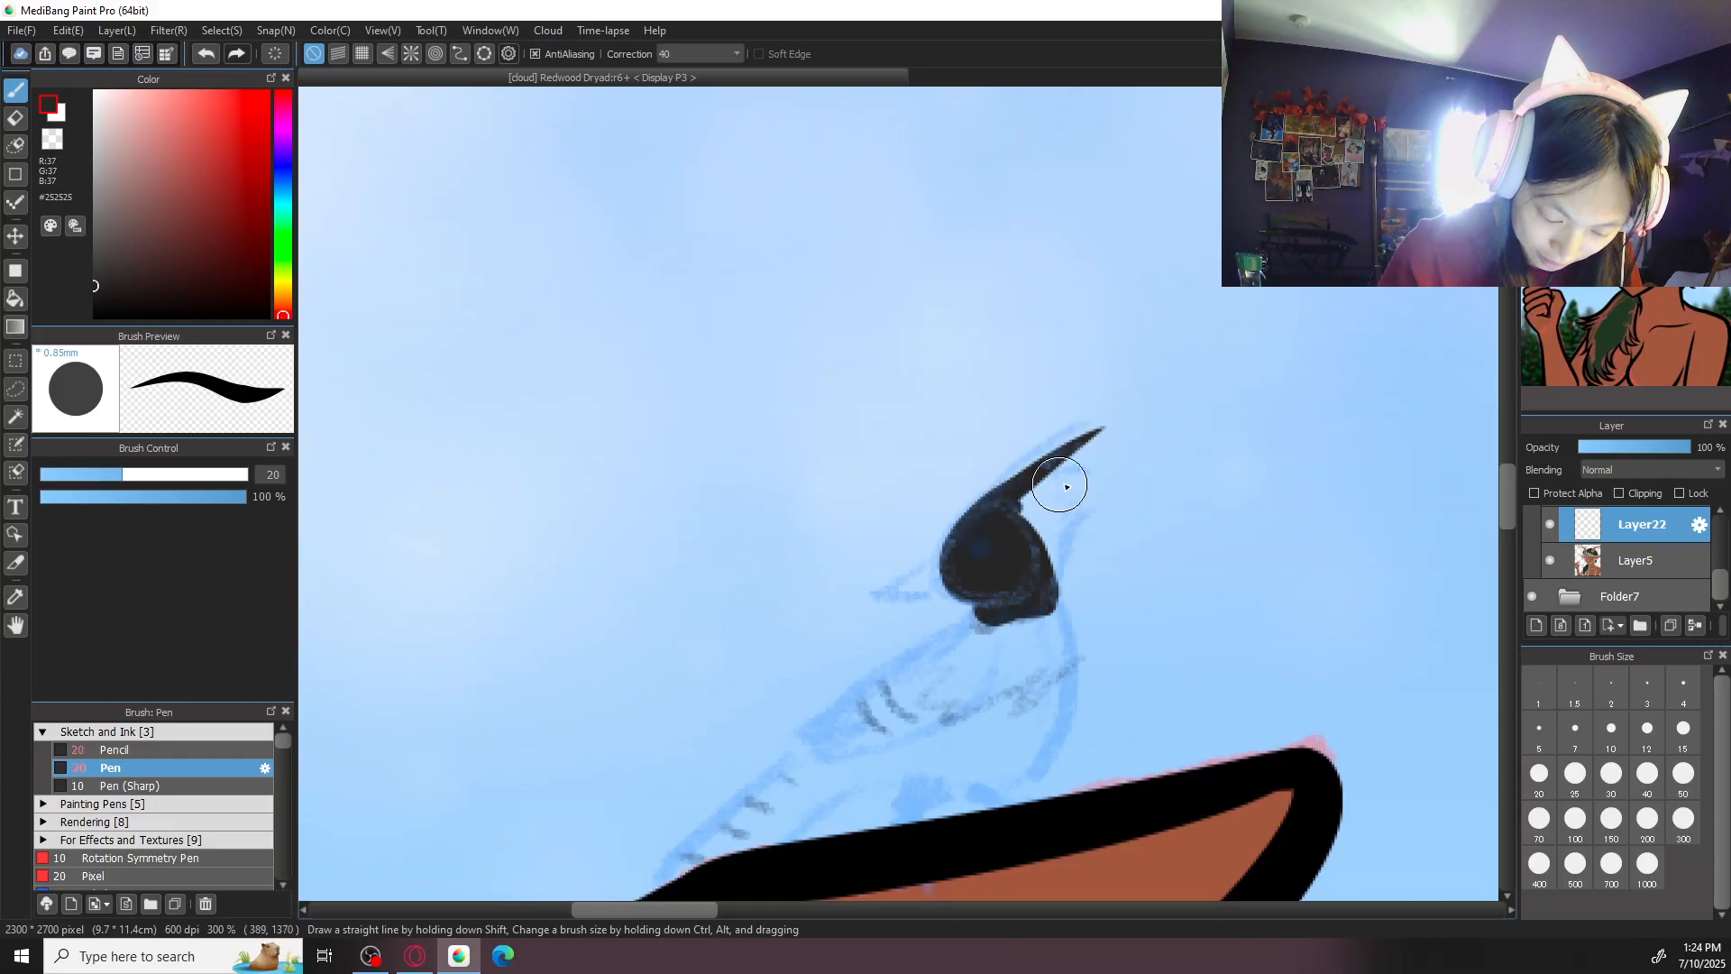
pyautogui.hotkey('ctrl', 'z')
pyautogui.moveTo(1015, 519); pyautogui.dragTo(1100, 484)
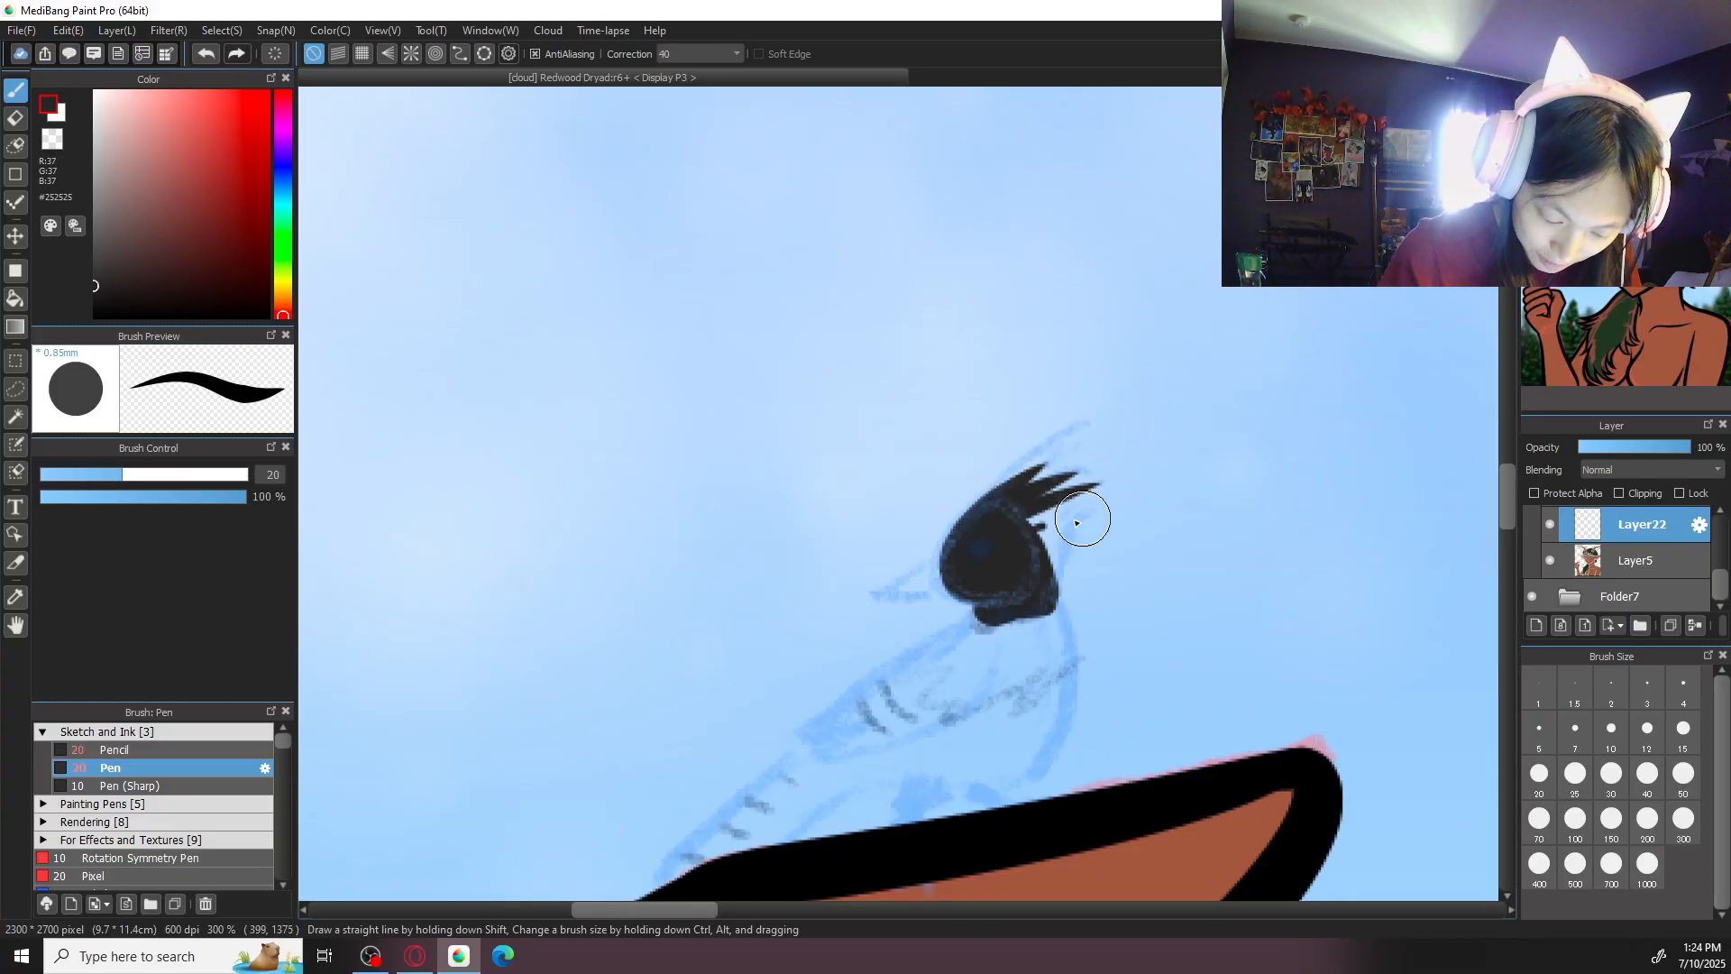
pyautogui.moveTo(1024, 530)
pyautogui.mouseDown()
pyautogui.moveTo(1125, 543)
pyautogui.moveTo(1029, 538)
pyautogui.moveTo(1125, 576)
pyautogui.mouseUp()
pyautogui.hotkey('ctrl', 'z')
pyautogui.moveTo(1034, 541); pyautogui.dragTo(1124, 572)
pyautogui.moveTo(1038, 527); pyautogui.dragTo(1125, 511)
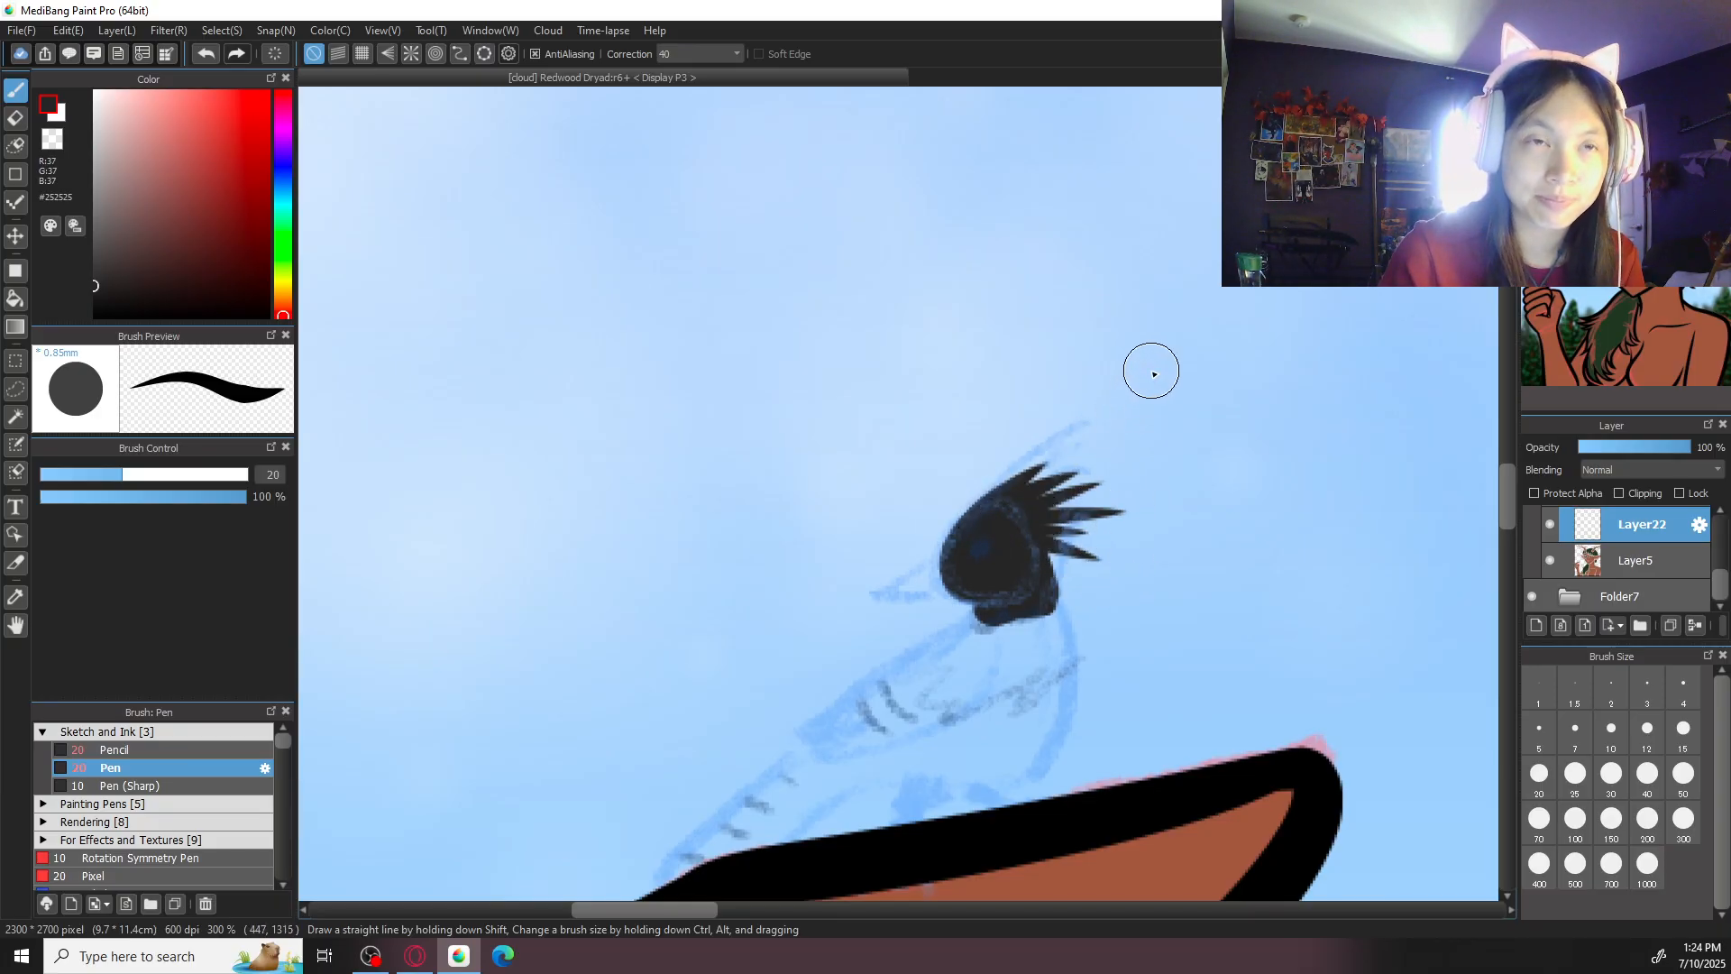
pyautogui.hotkey('ctrl', 'z')
pyautogui.hotkey('ctrl', 'z')
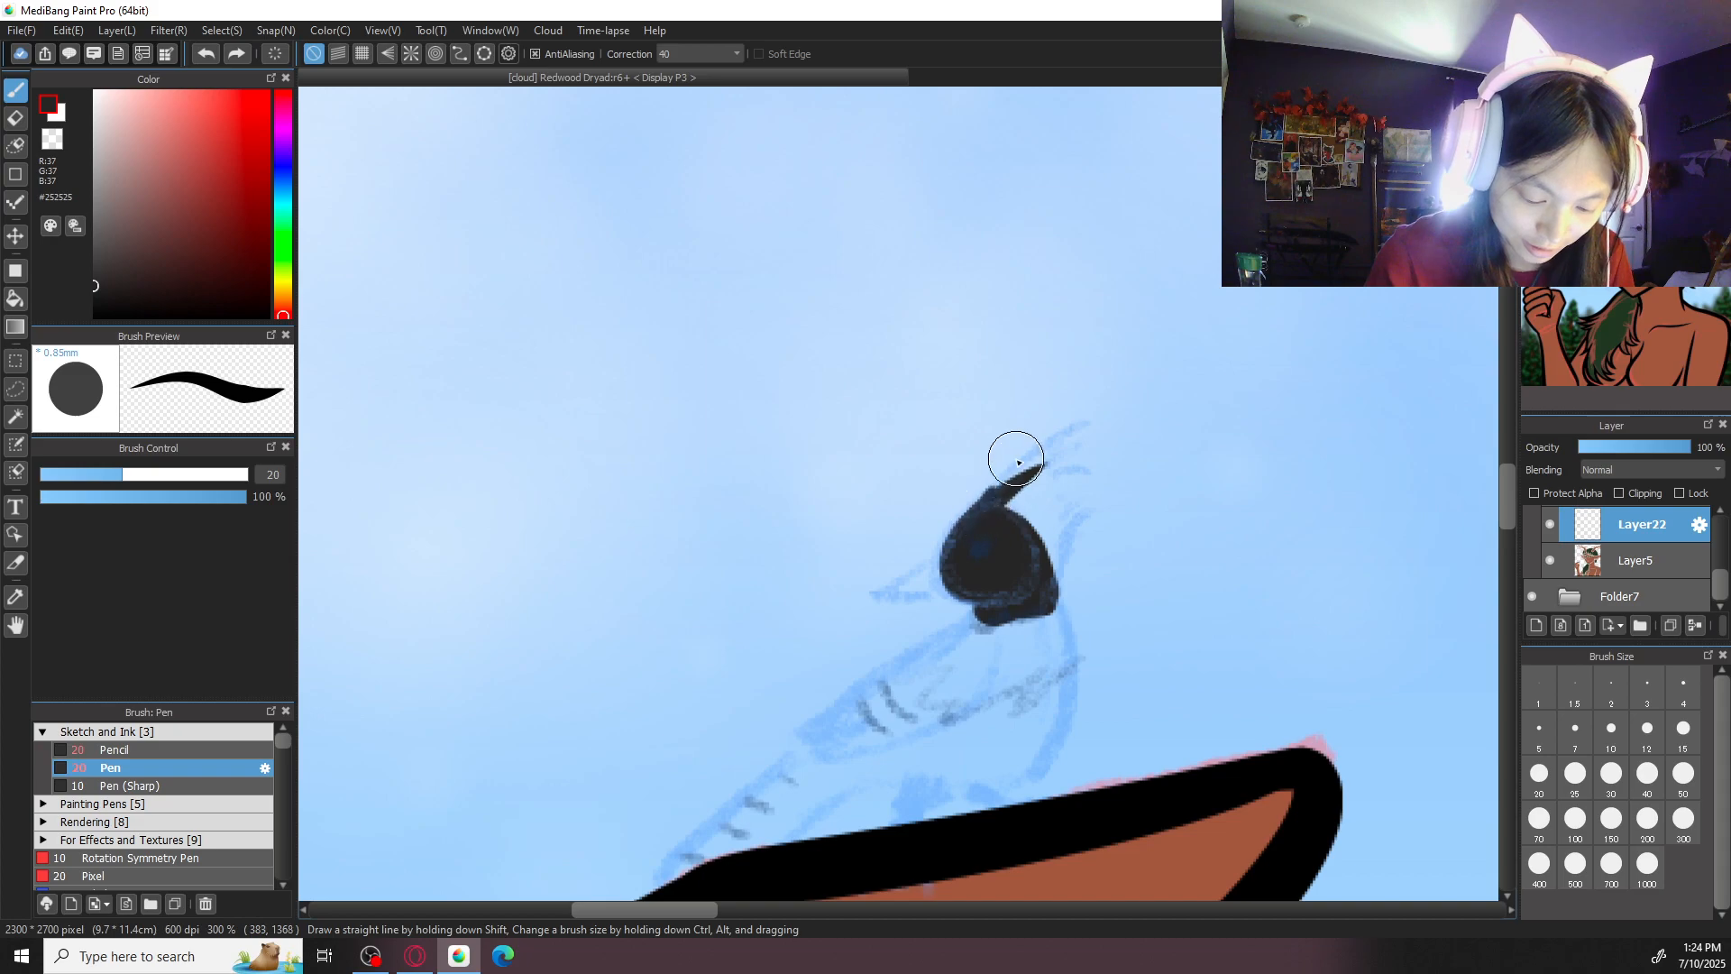
# - Paint several tapered crest feathers sweeping up and back from the bird's head with the size 20 pen
pyautogui.moveTo(988, 496); pyautogui.dragTo(1082, 440)
pyautogui.moveTo(988, 507)
pyautogui.mouseDown()
pyautogui.moveTo(1018, 457)
pyautogui.moveTo(1080, 476)
pyautogui.mouseUp()
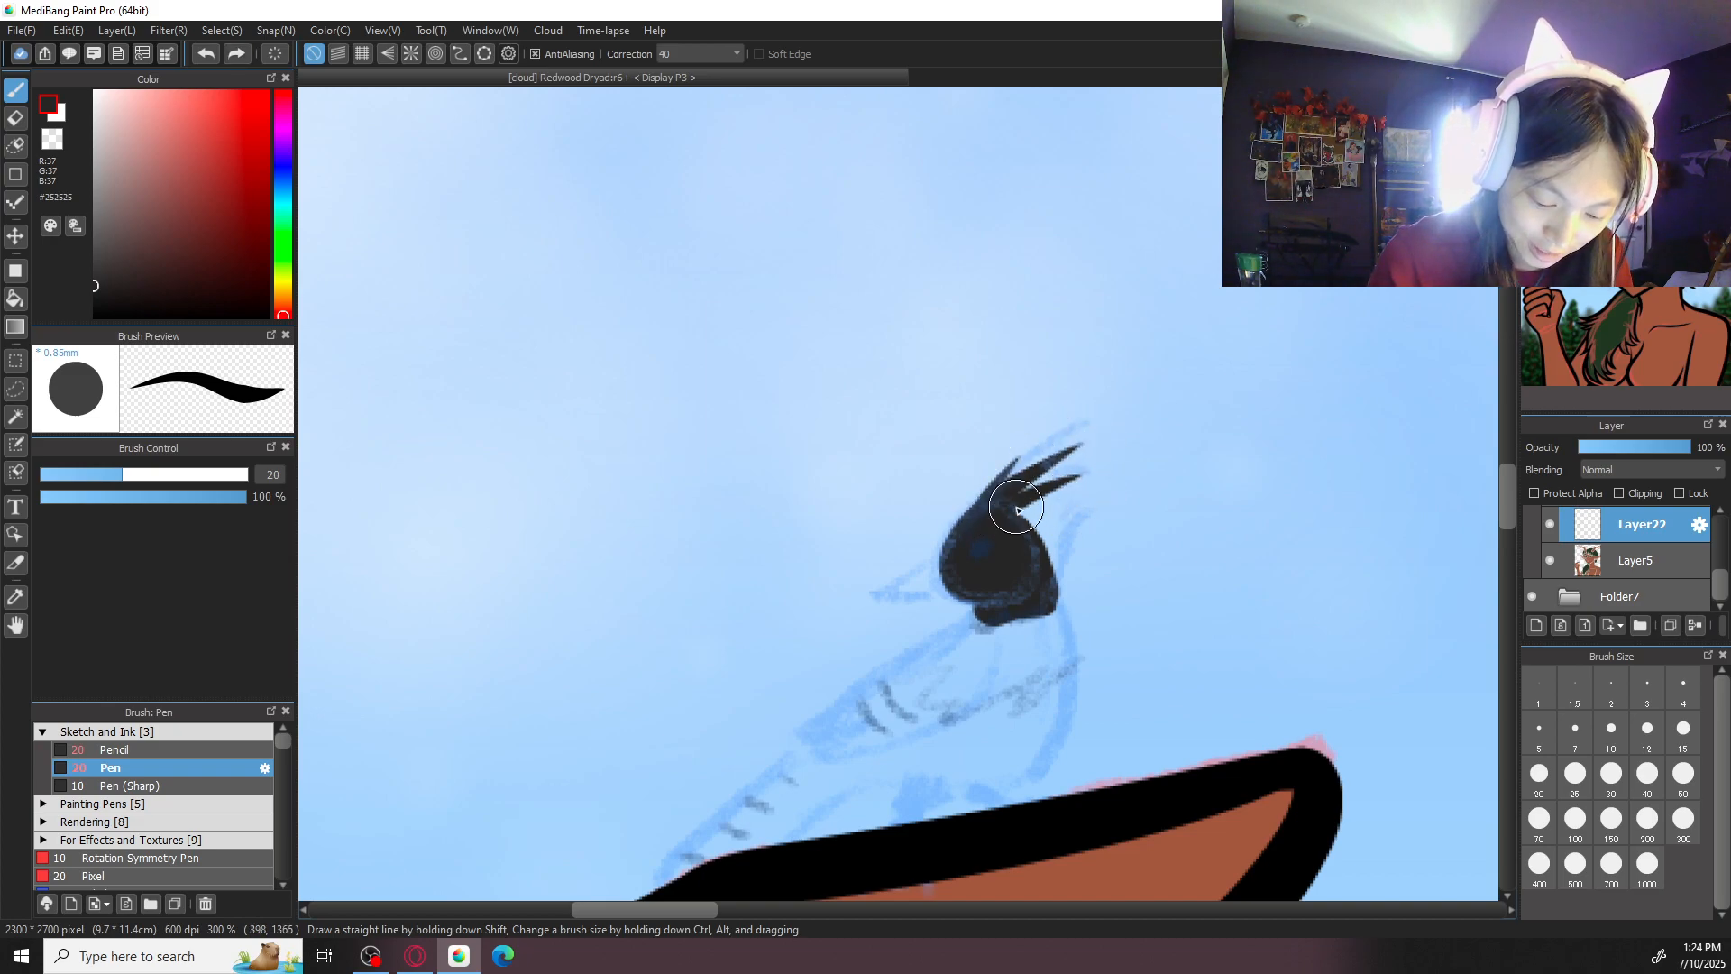
pyautogui.moveTo(996, 516); pyautogui.dragTo(1121, 454)
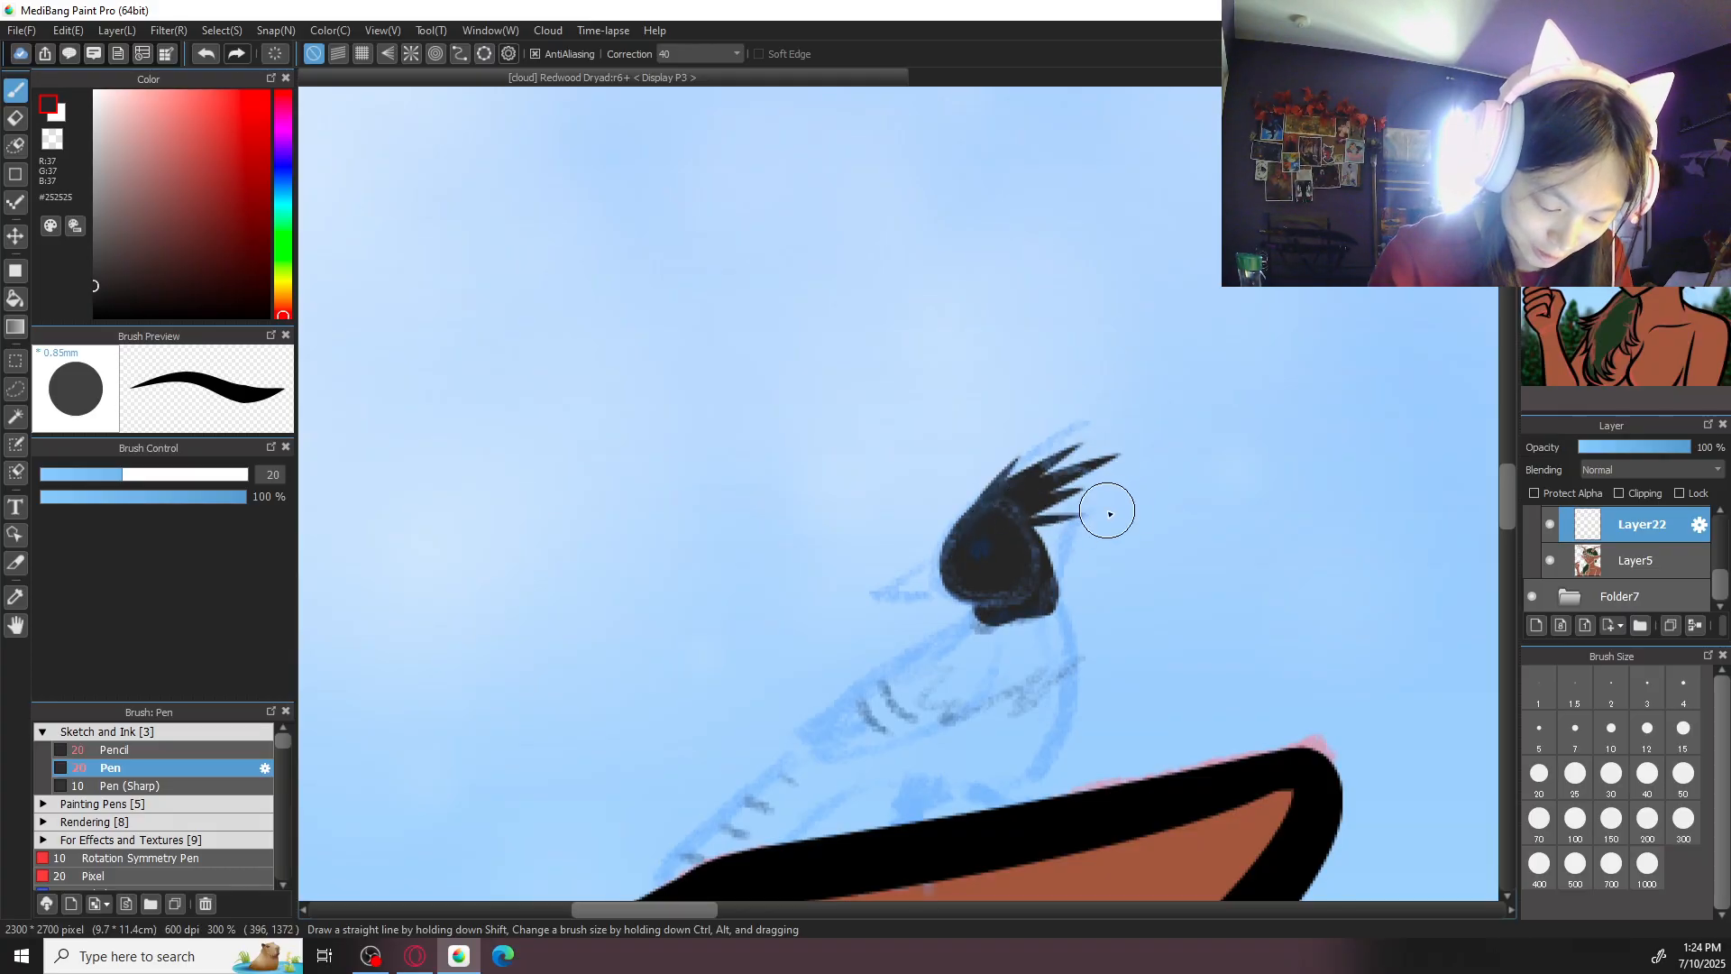
pyautogui.moveTo(1049, 512); pyautogui.dragTo(1104, 488)
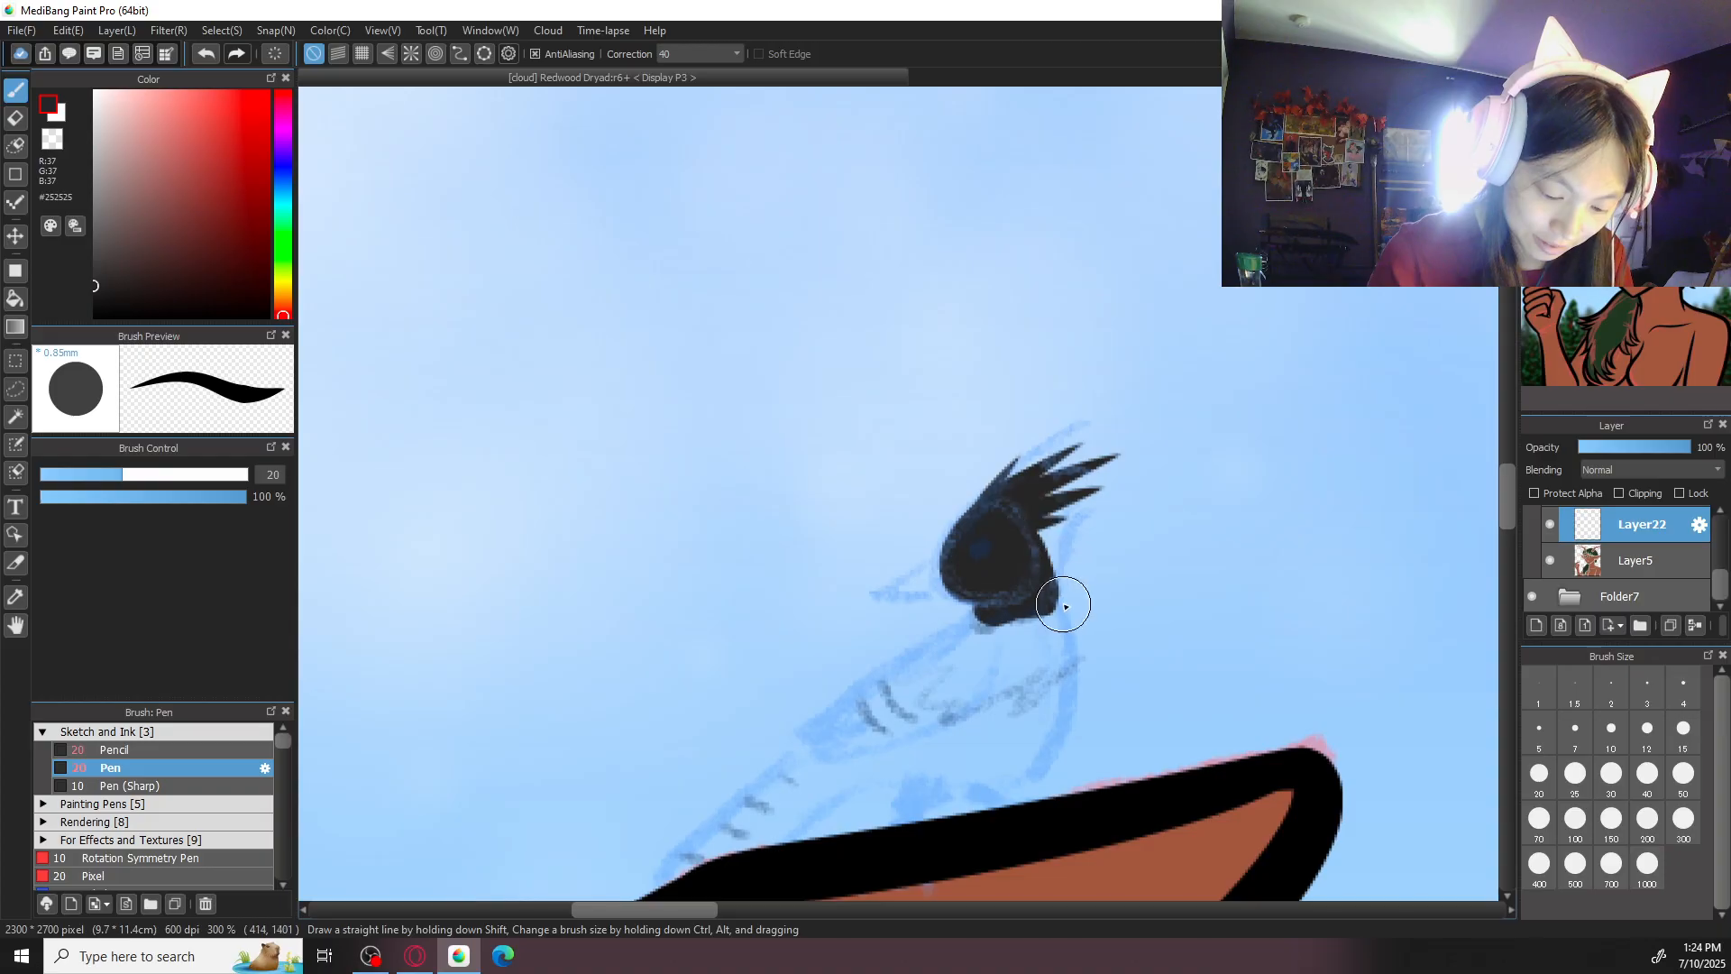
pyautogui.moveTo(1019, 546)
pyautogui.mouseDown()
pyautogui.moveTo(1037, 548)
pyautogui.moveTo(1083, 466)
pyautogui.moveTo(1123, 520)
pyautogui.mouseUp()
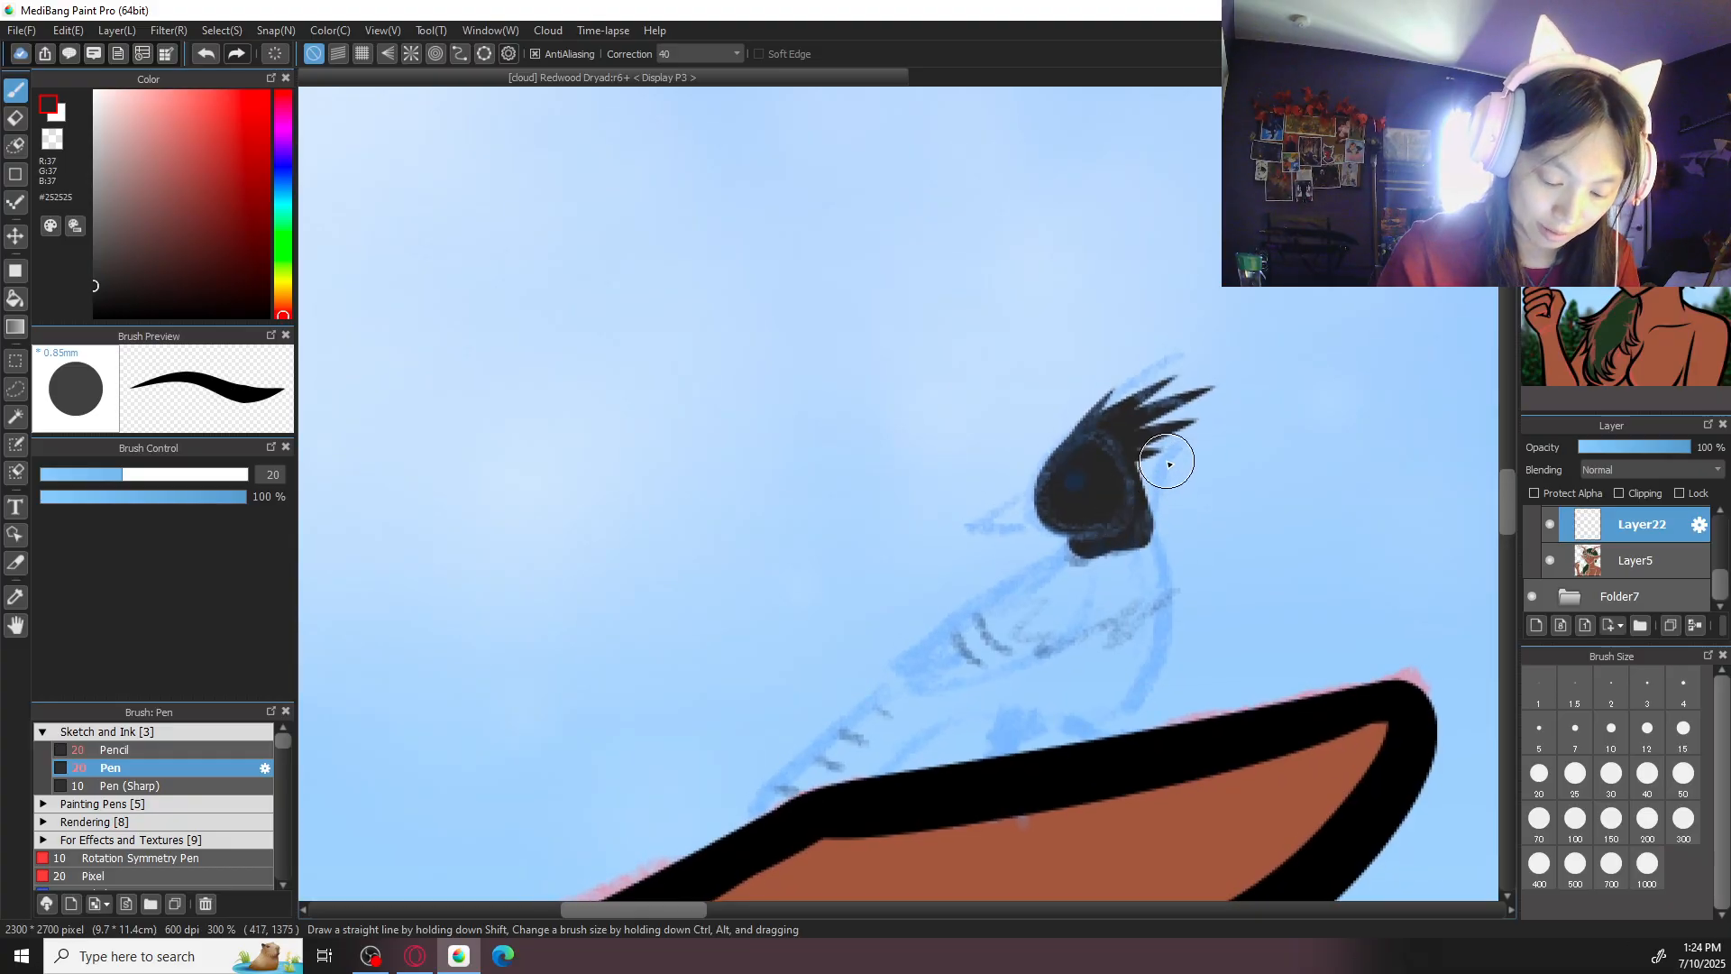
# - Move the bird's Layer22 directly below Layer 2 in the layer stack
pyautogui.scroll(3, 1669, 581)
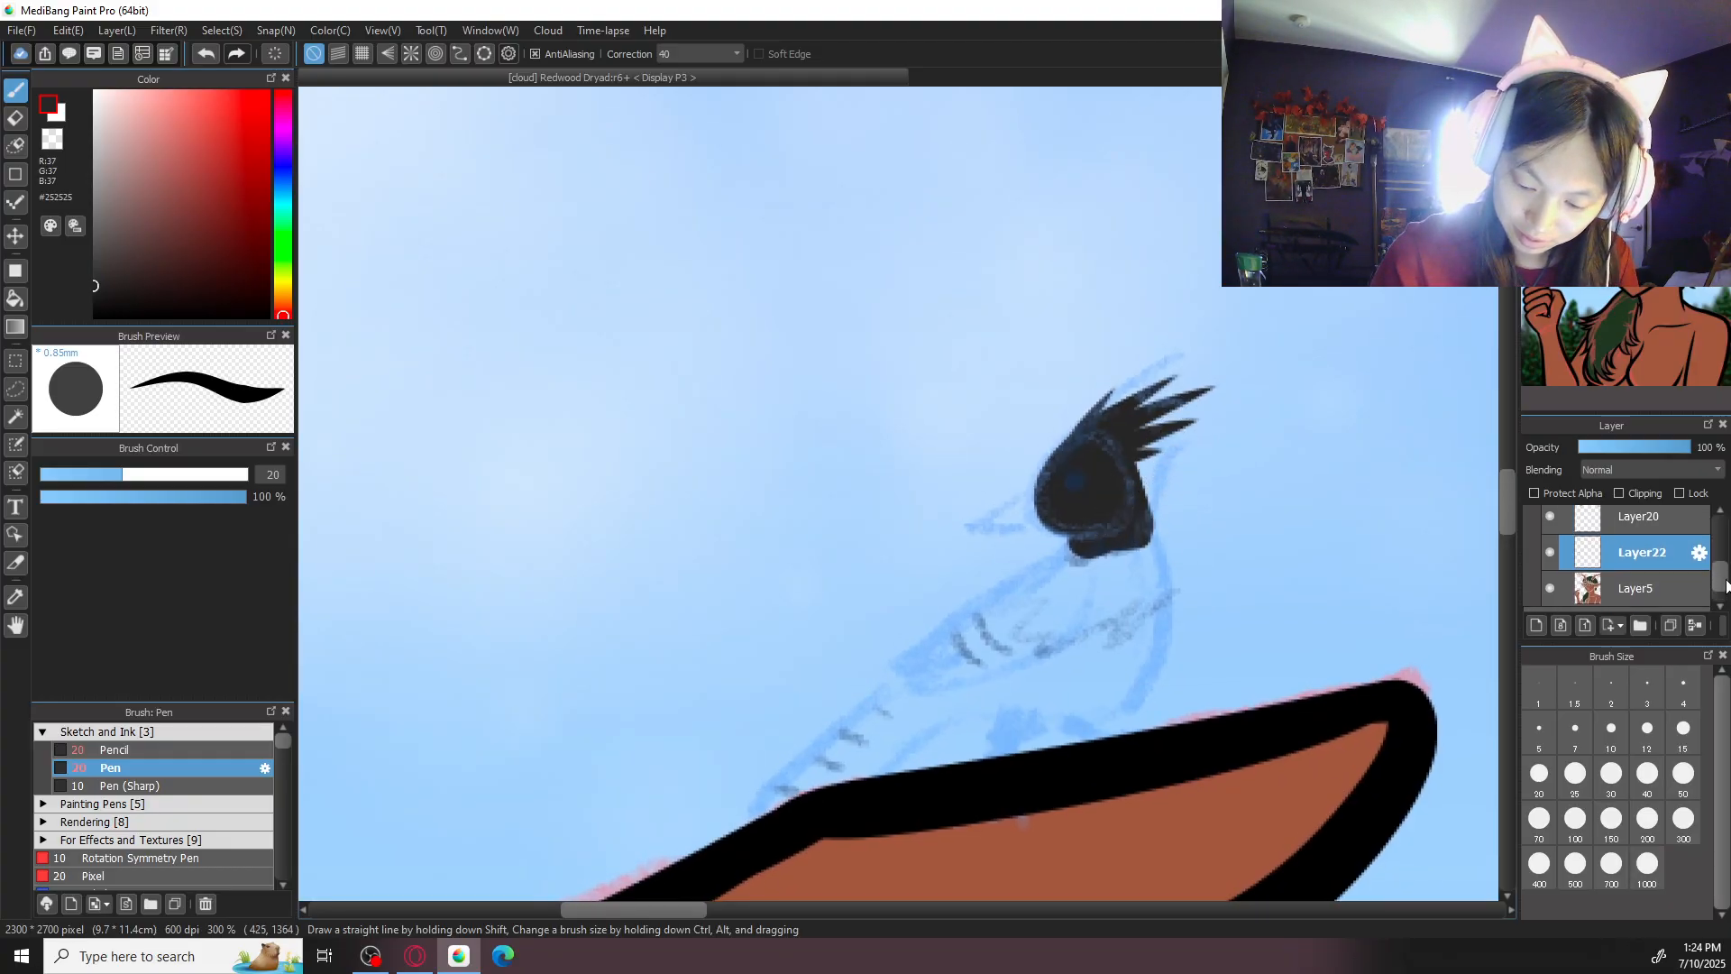
pyautogui.scroll(-3, 1669, 478)
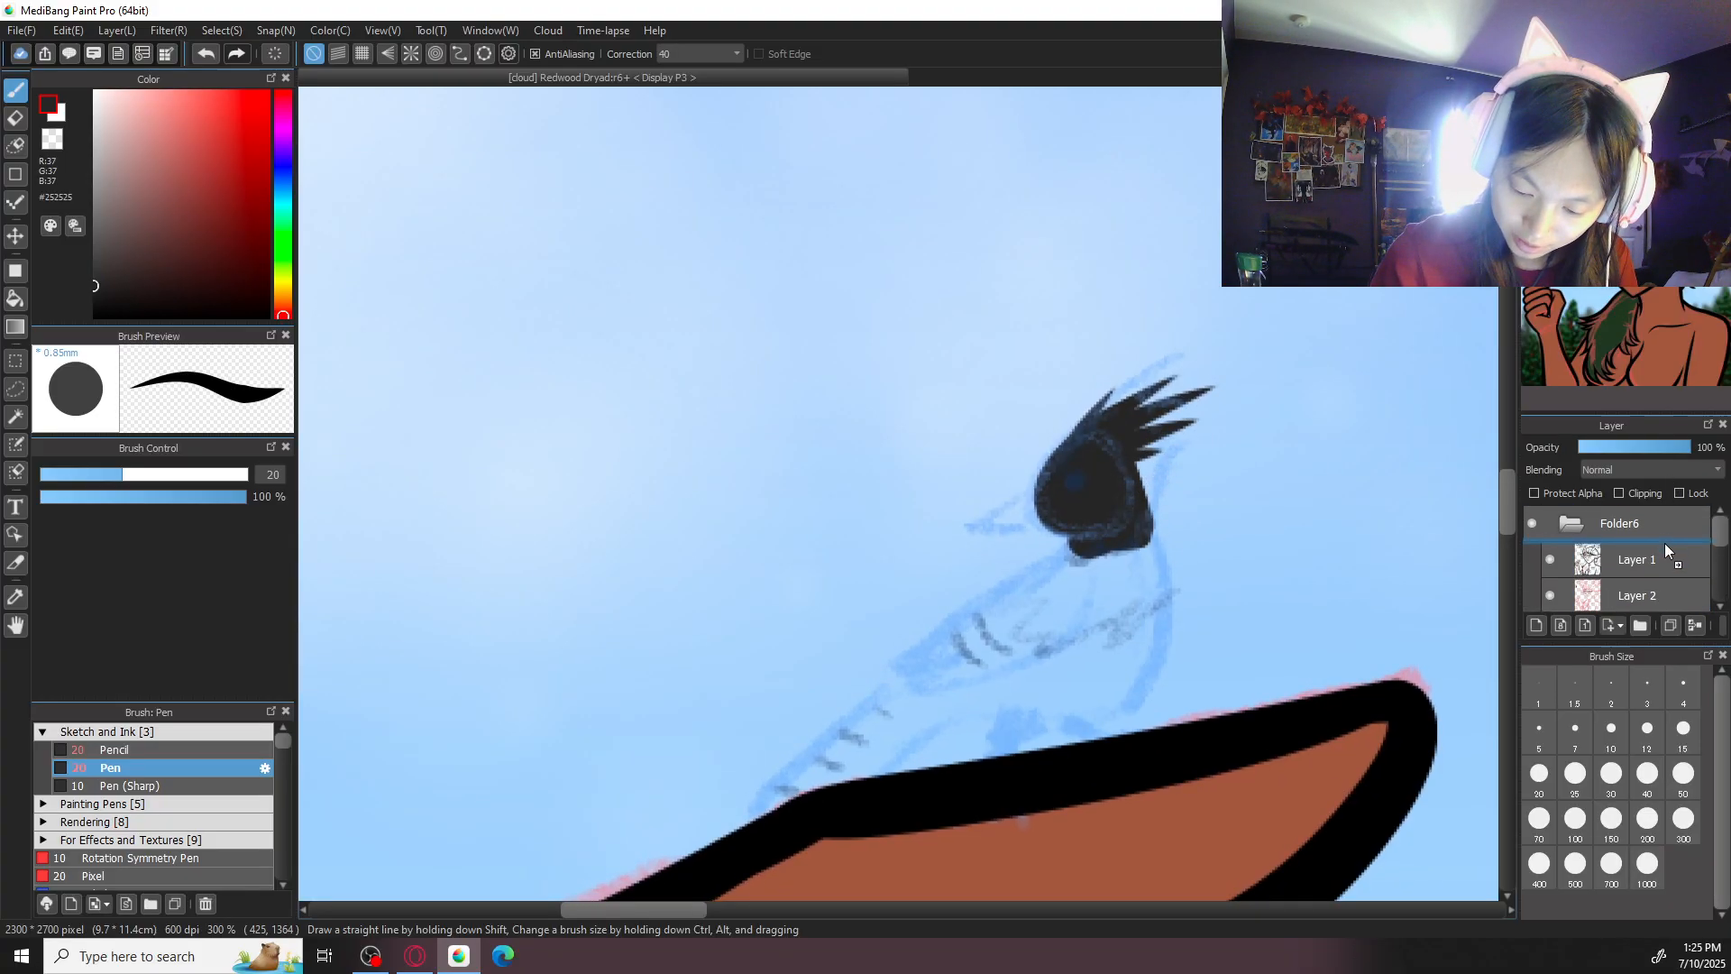
pyautogui.hotkey('ctrl', '-')
pyautogui.hotkey('ctrl', '-')
pyautogui.hotkey('ctrl', '+')
pyautogui.hotkey('ctrl', '+')
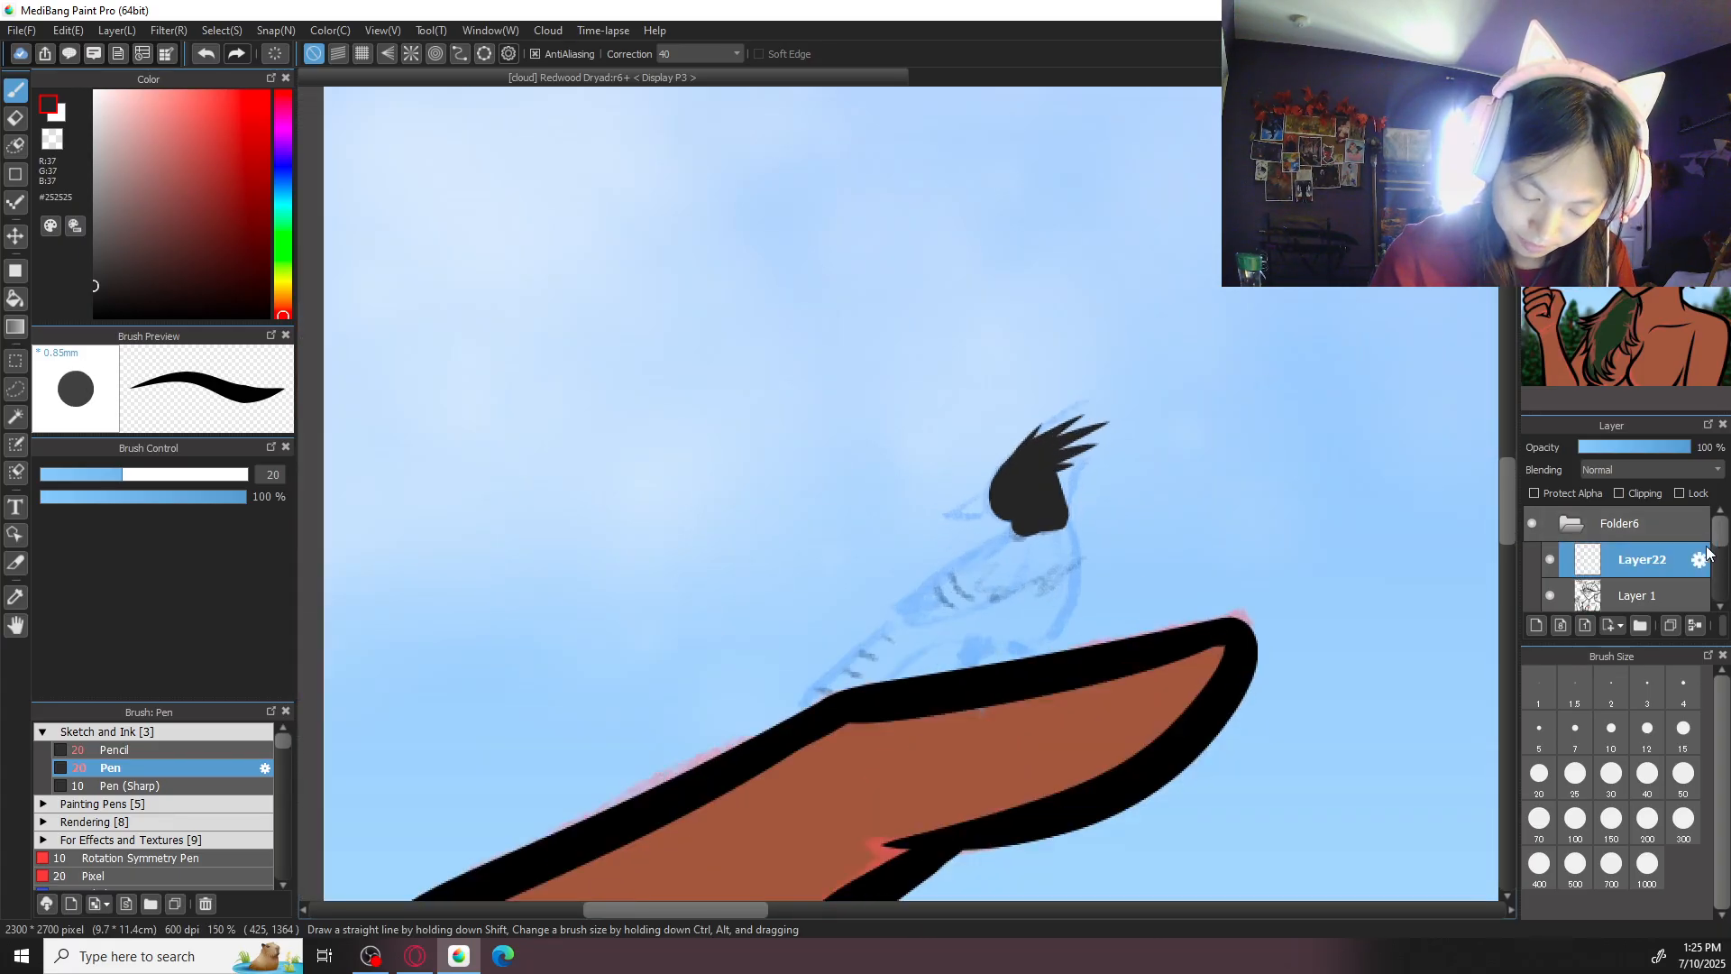
pyautogui.moveTo(1720, 541)
pyautogui.mouseDown()
pyautogui.moveTo(1660, 615)
pyautogui.moveTo(1658, 599)
pyautogui.mouseUp()
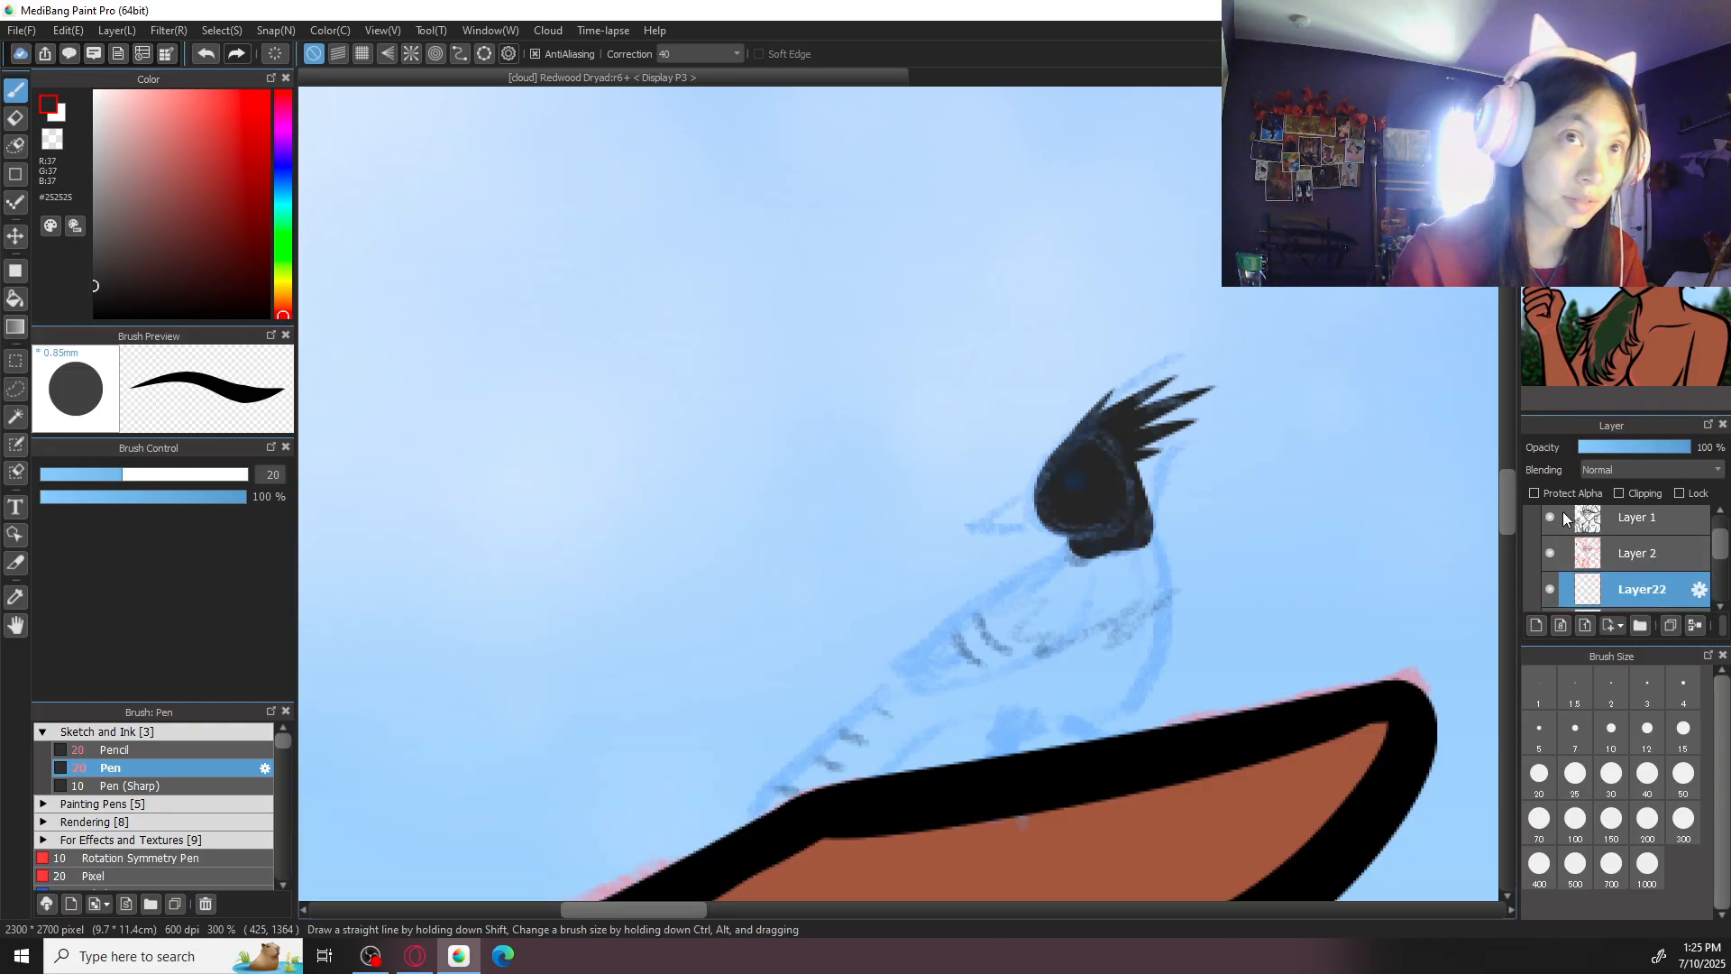
# - Set the colour to grey-blue #535B64 and outline the bird's neck and chest with a ragged lower edge
pyautogui.click(288, 186)
pyautogui.moveTo(288, 186); pyautogui.dragTo(290, 183)
pyautogui.moveTo(144, 191); pyautogui.dragTo(121, 229)
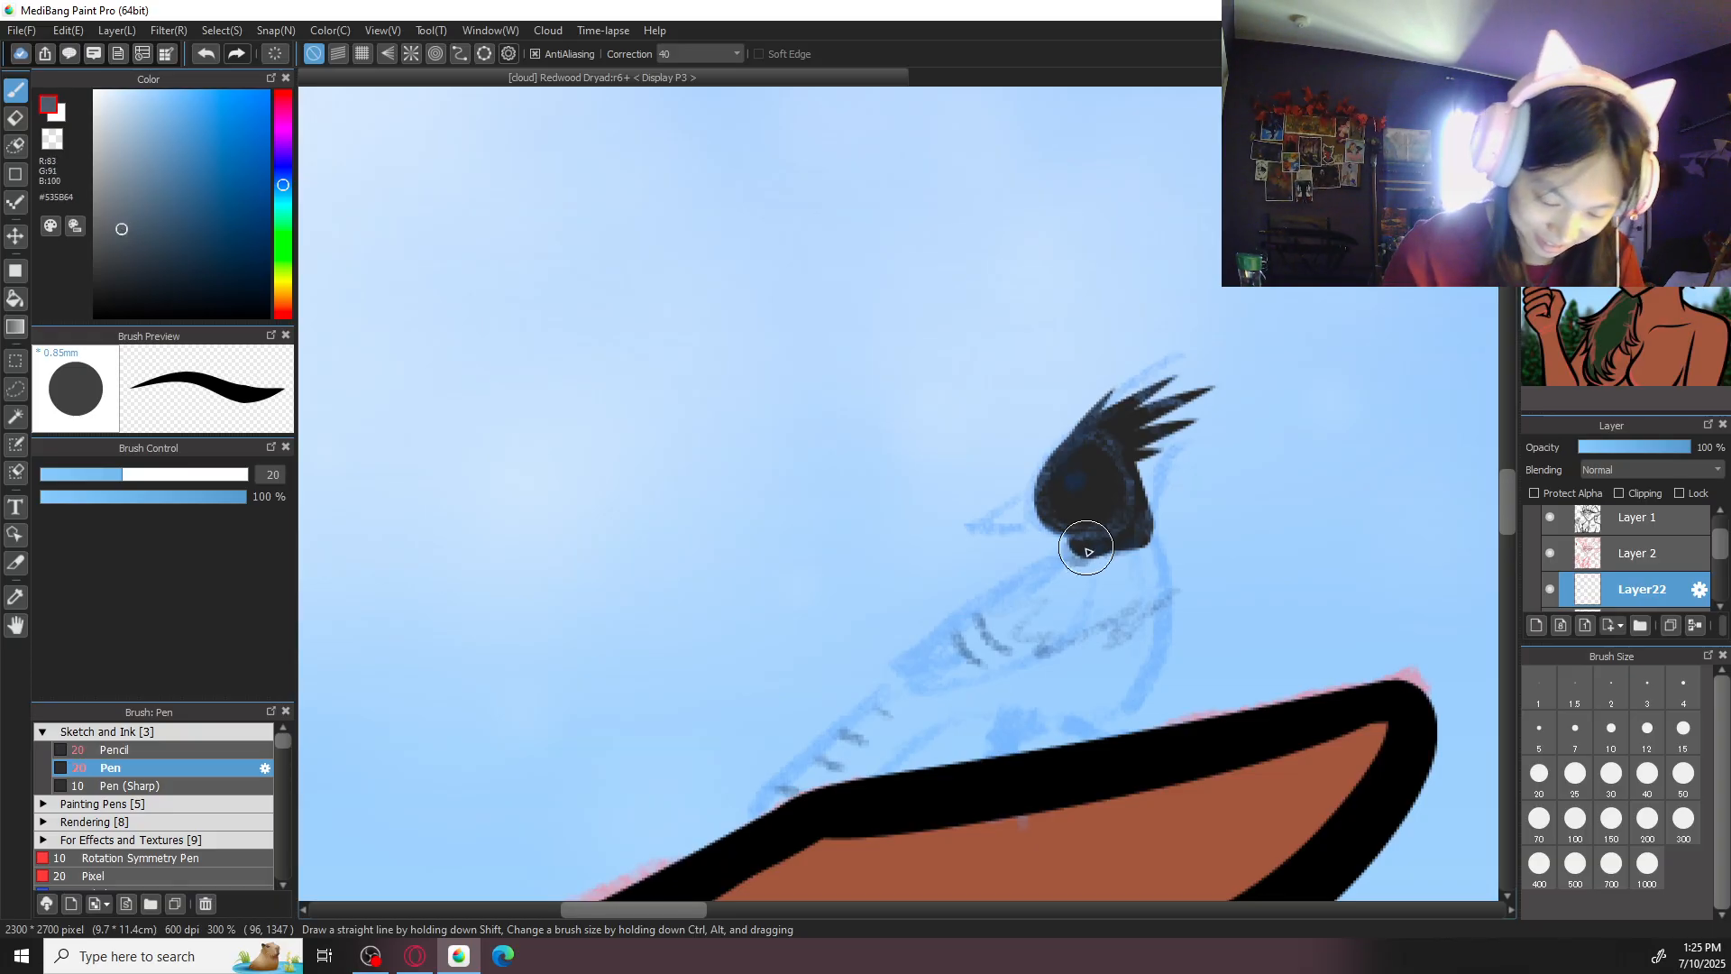
pyautogui.moveTo(1069, 552)
pyautogui.mouseDown()
pyautogui.moveTo(1029, 577)
pyautogui.moveTo(1060, 583)
pyautogui.moveTo(1042, 588)
pyautogui.moveTo(1056, 599)
pyautogui.moveTo(1146, 603)
pyautogui.moveTo(1121, 633)
pyautogui.moveTo(1141, 629)
pyautogui.moveTo(1160, 559)
pyautogui.moveTo(1168, 595)
pyautogui.moveTo(1158, 549)
pyautogui.moveTo(1166, 603)
pyautogui.moveTo(1156, 538)
pyautogui.moveTo(1169, 620)
pyautogui.moveTo(1152, 627)
pyautogui.moveTo(1150, 545)
pyautogui.moveTo(1149, 563)
pyautogui.moveTo(1067, 552)
pyautogui.moveTo(1149, 555)
pyautogui.moveTo(1088, 547)
pyautogui.moveTo(1125, 558)
pyautogui.mouseUp()
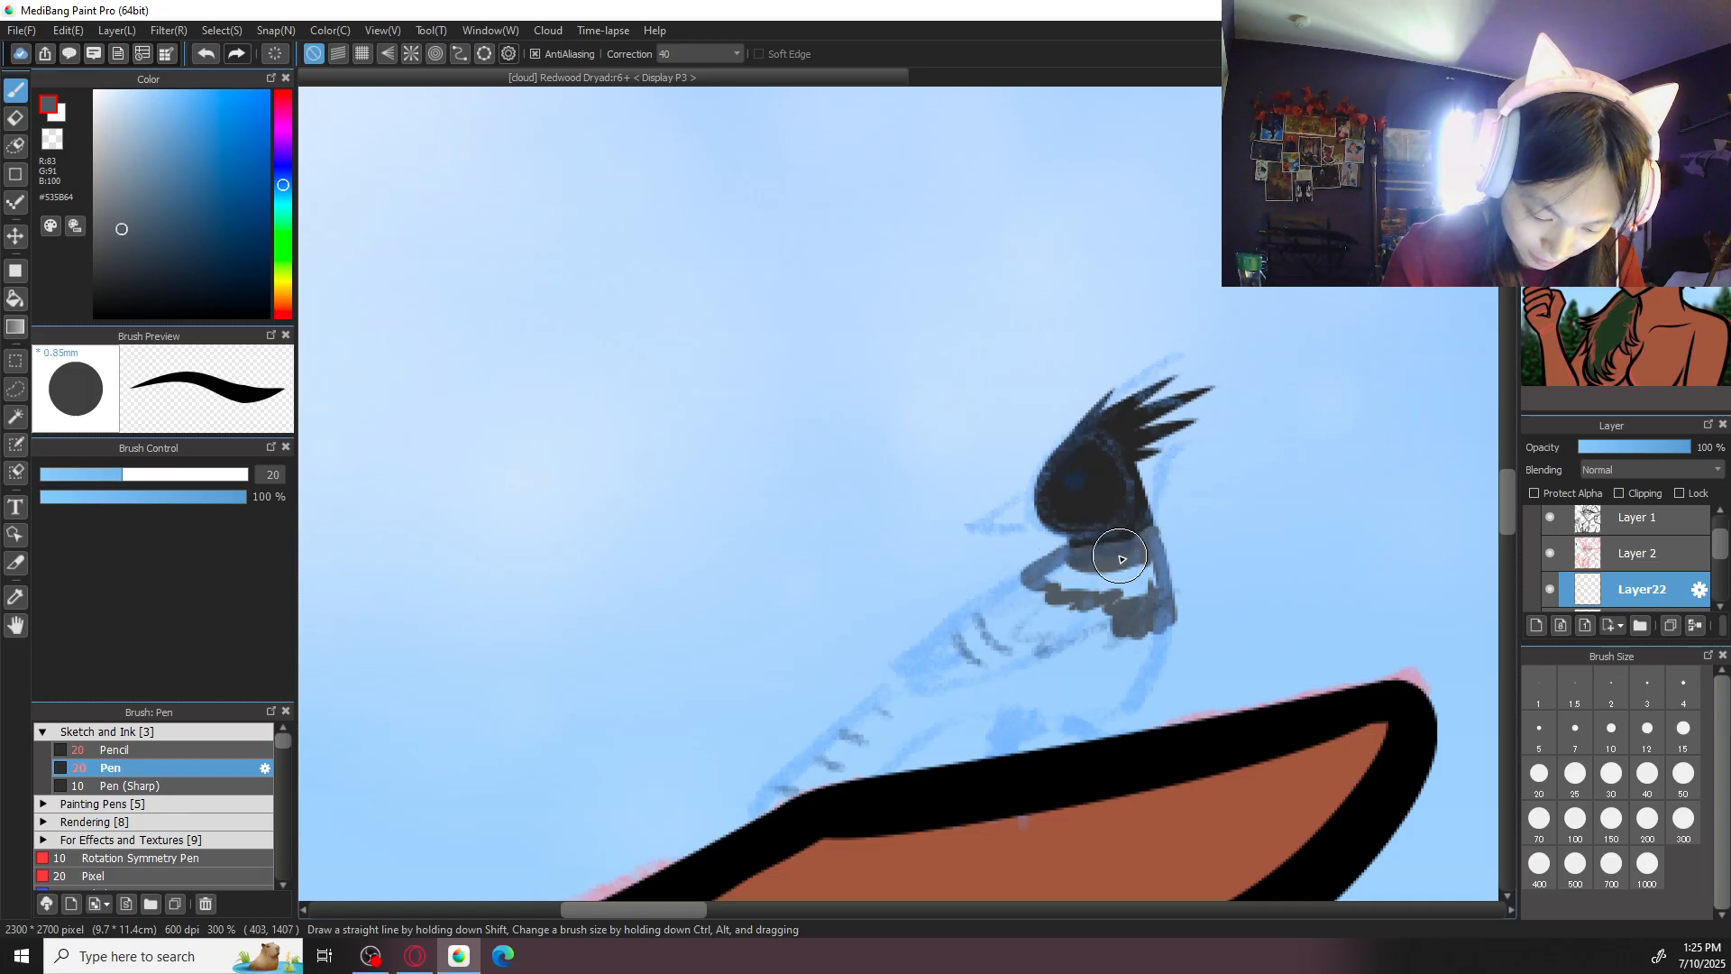
# - Fill the inside of the bird's grey neck and chest patch with the size 10 pen
pyautogui.scroll(1, 897, 493)
pyautogui.click(1611, 730)
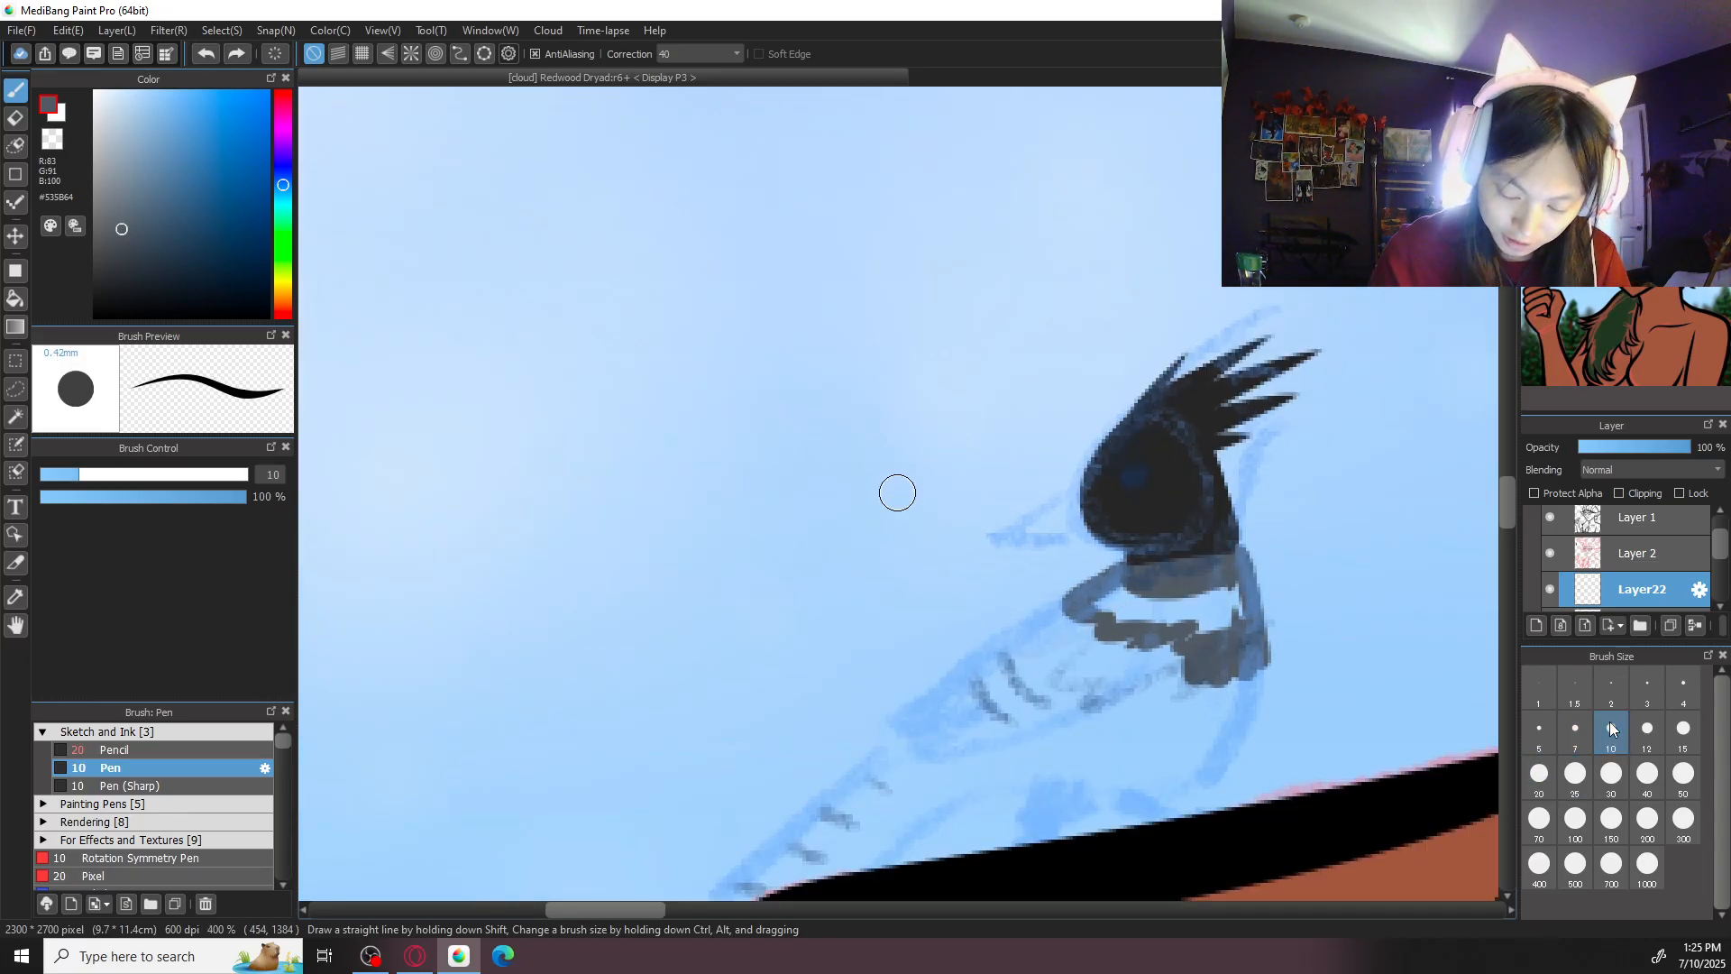
pyautogui.moveTo(1138, 568)
pyautogui.mouseDown()
pyautogui.moveTo(1213, 548)
pyautogui.moveTo(1201, 564)
pyautogui.moveTo(1234, 549)
pyautogui.moveTo(1253, 570)
pyautogui.moveTo(1262, 548)
pyautogui.moveTo(1236, 594)
pyautogui.moveTo(1194, 627)
pyautogui.moveTo(1110, 613)
pyautogui.moveTo(1130, 607)
pyautogui.moveTo(1104, 600)
pyautogui.moveTo(1129, 576)
pyautogui.moveTo(1103, 591)
pyautogui.moveTo(1180, 525)
pyautogui.mouseUp()
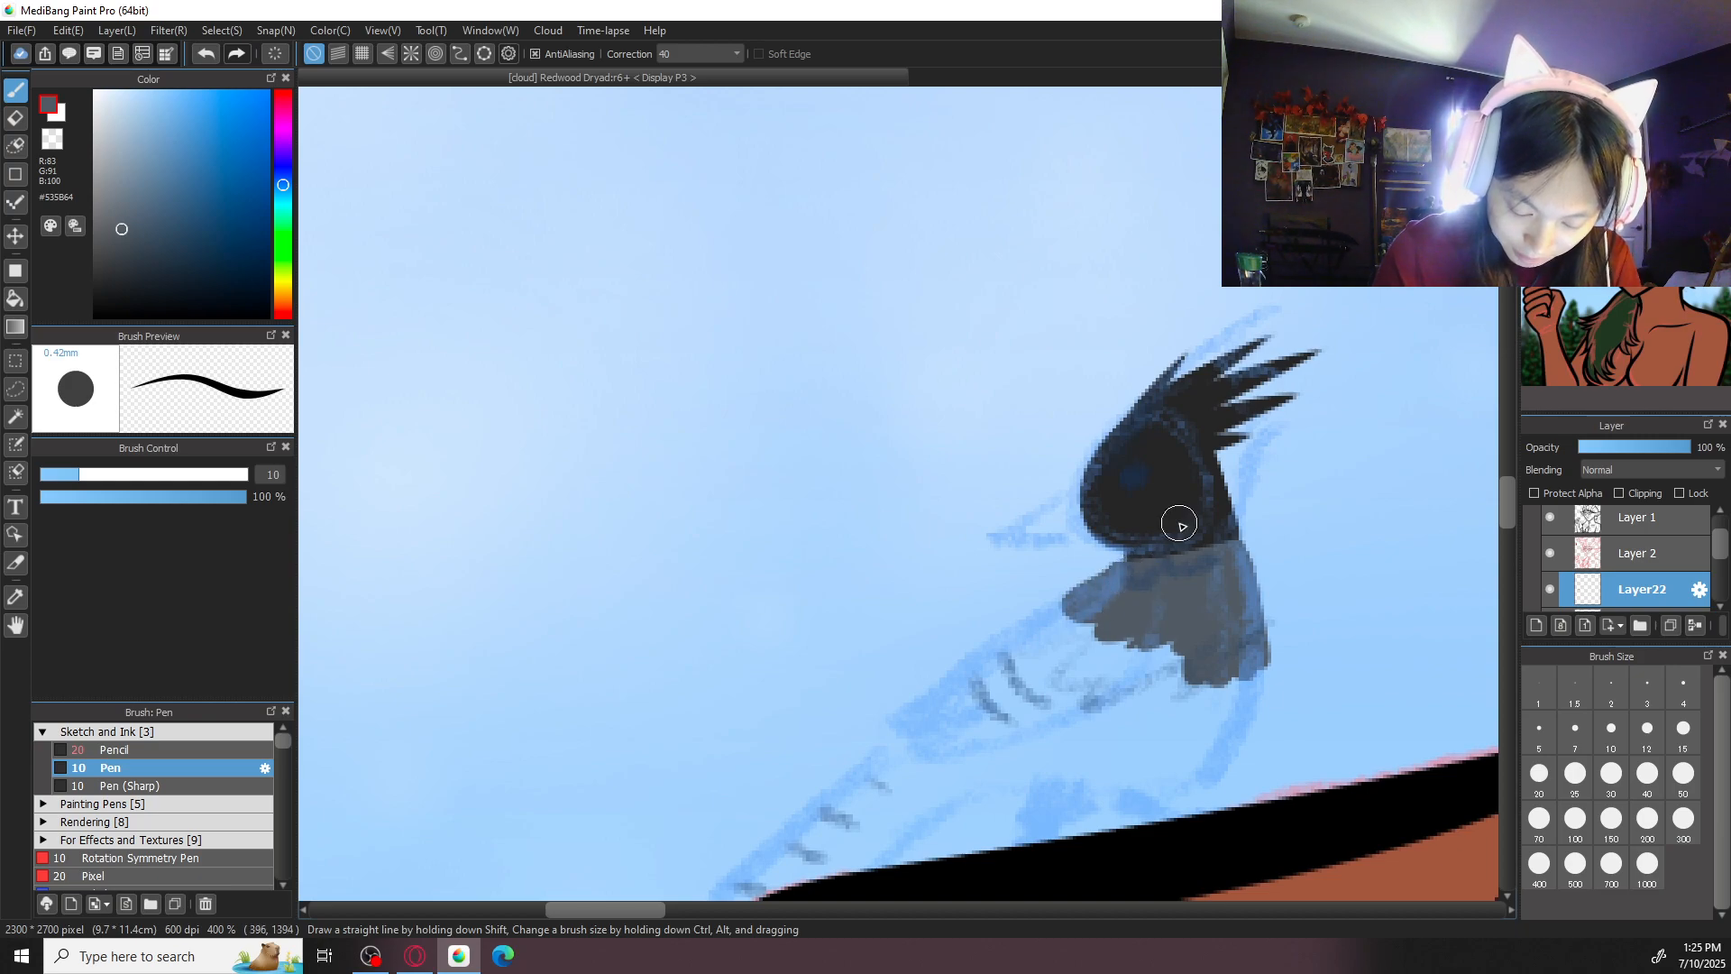
pyautogui.press('e')
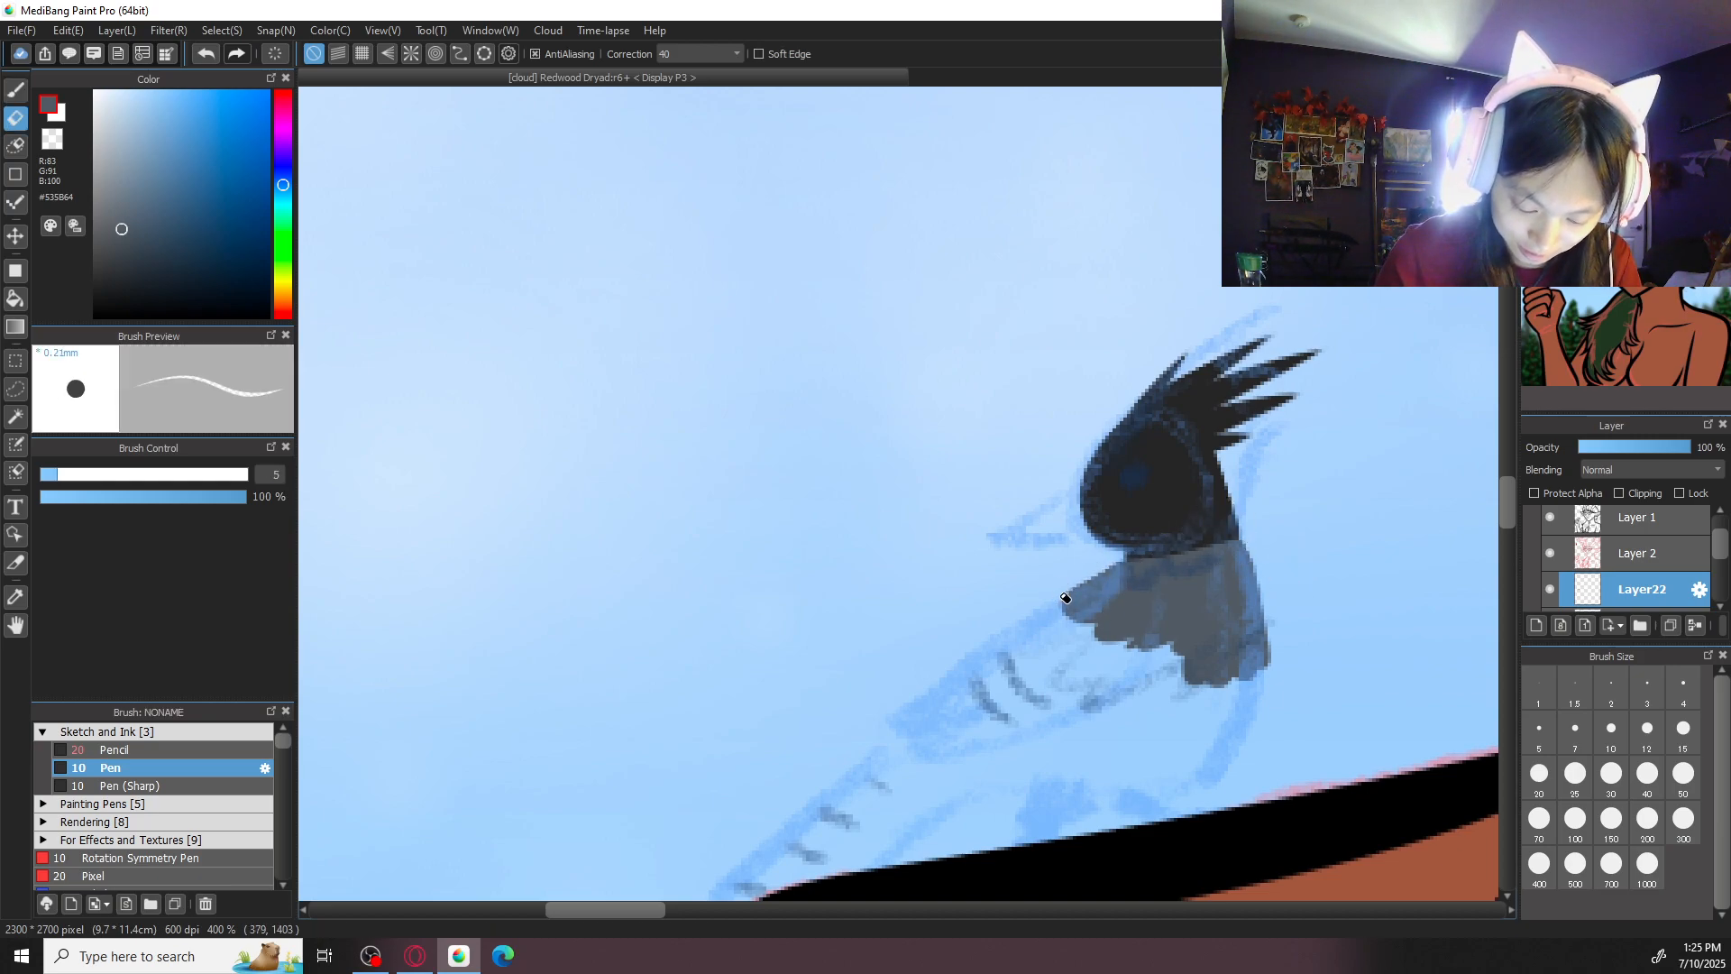
pyautogui.press('b')
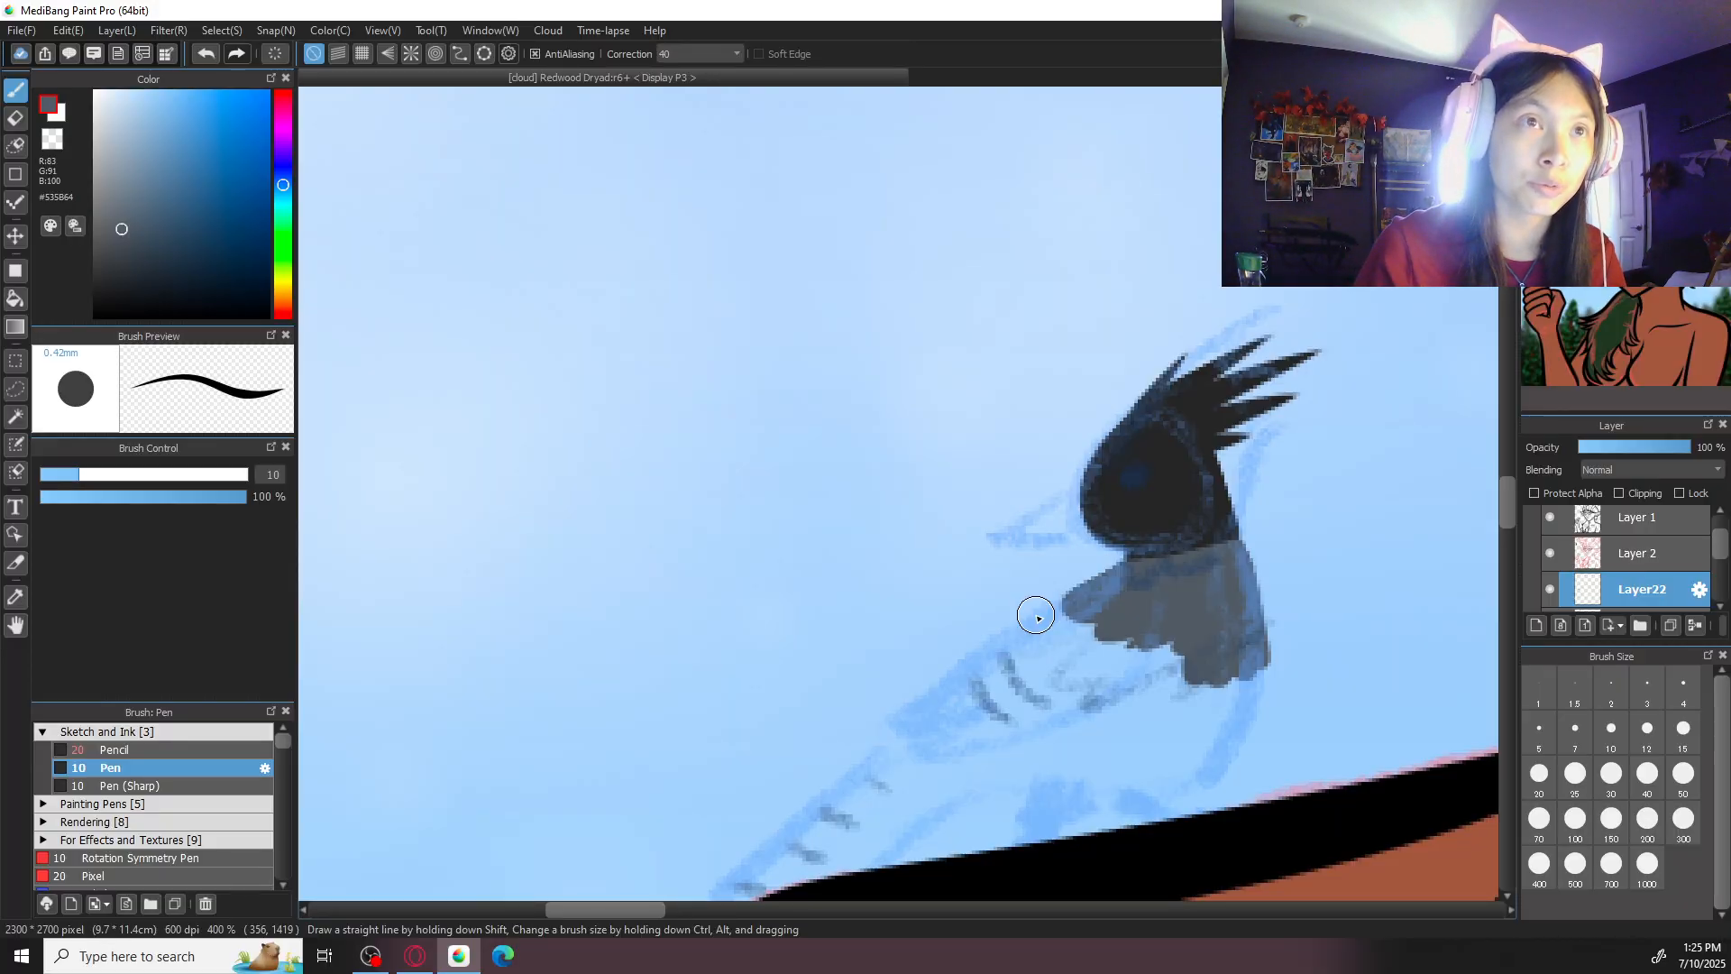
# - Set the colour to muted blue #5990B4 and paint the bird's rounded belly below the grey chest patch
pyautogui.scroll(-2, 1256, 537)
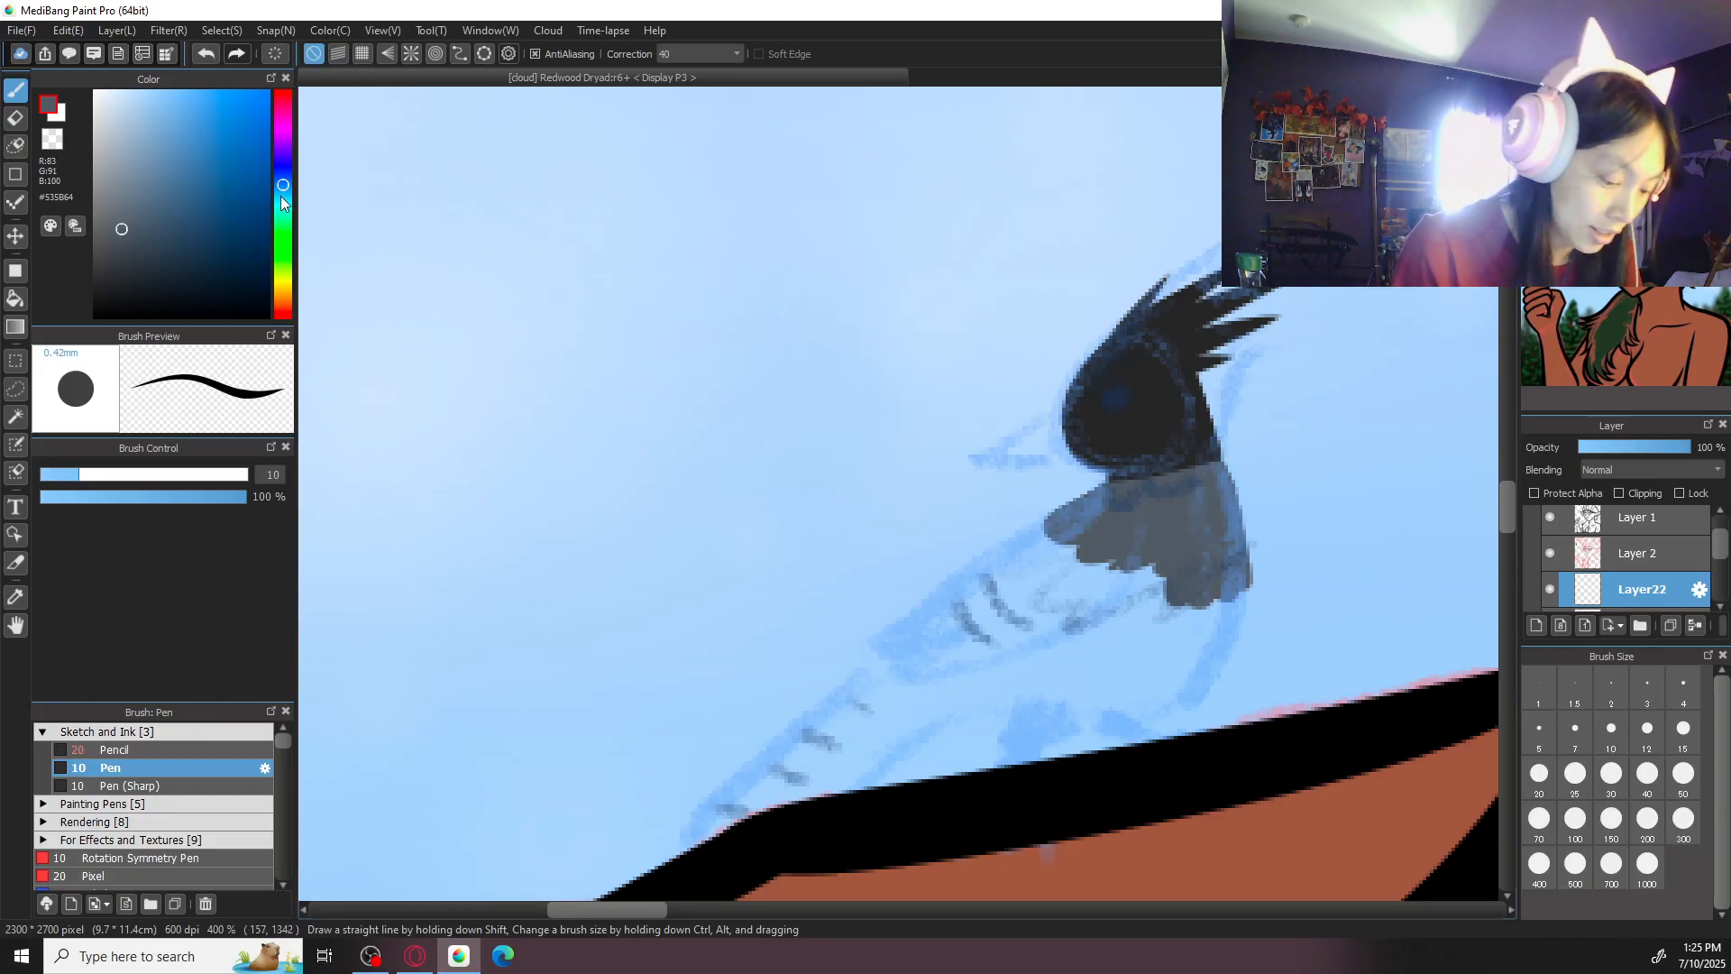
pyautogui.click(284, 187)
pyautogui.moveTo(162, 150); pyautogui.dragTo(181, 159)
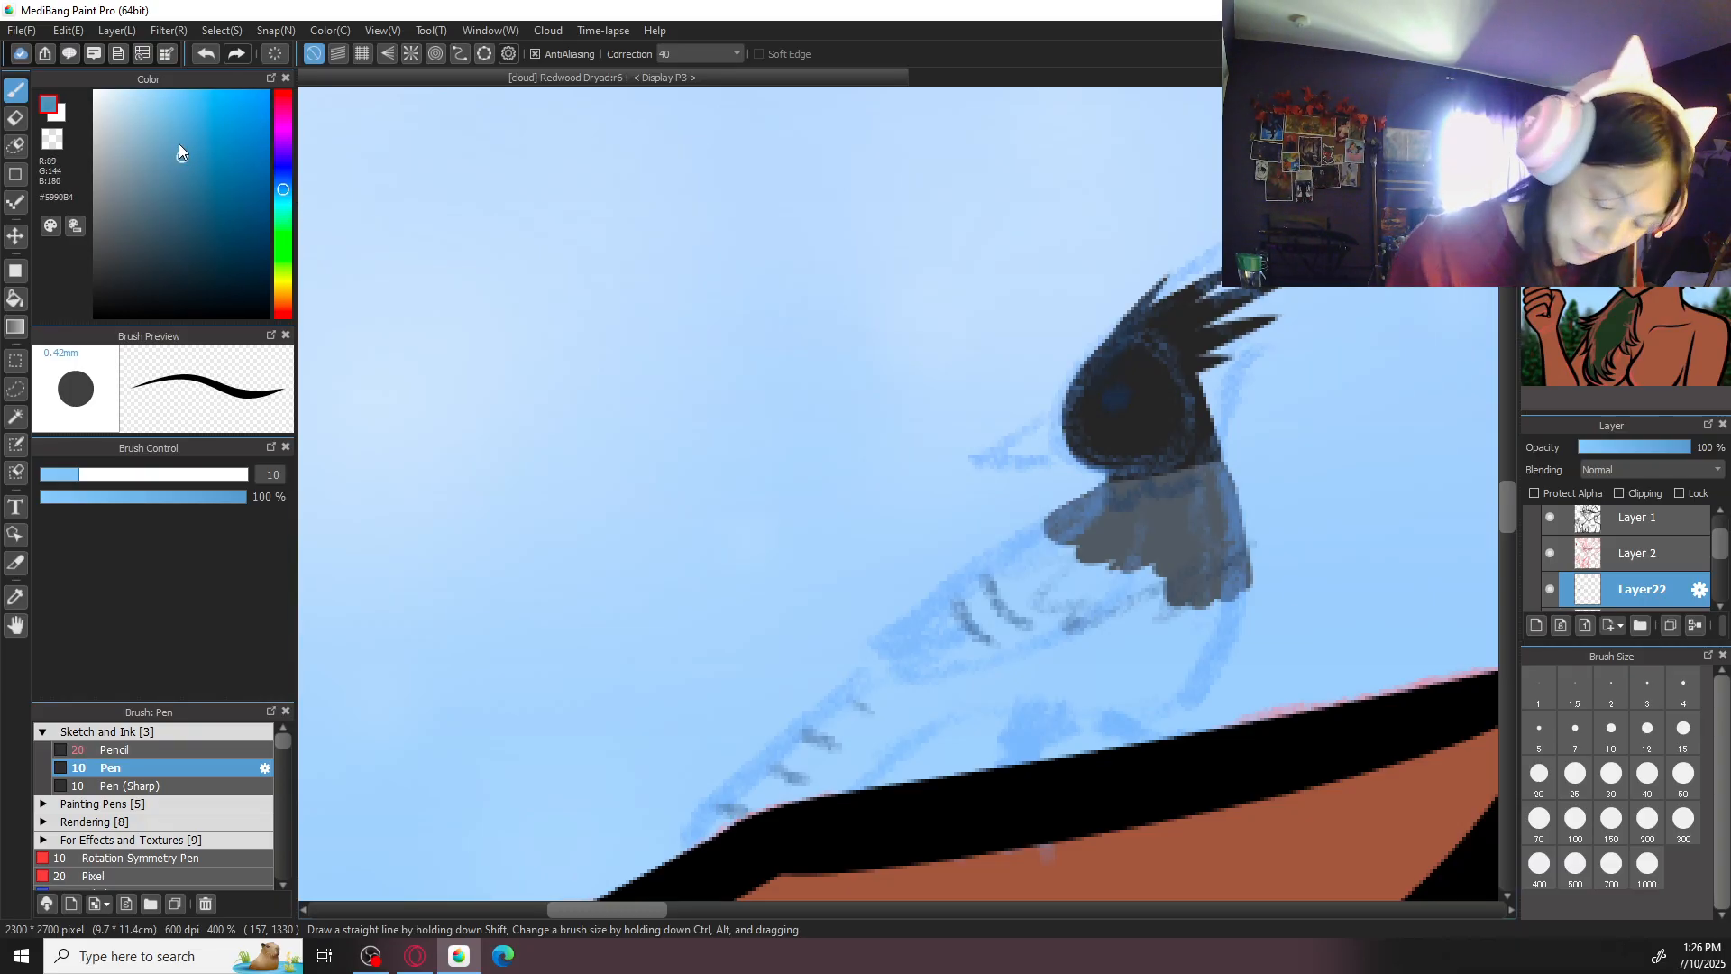
pyautogui.moveTo(1158, 584)
pyautogui.mouseDown()
pyautogui.moveTo(1007, 643)
pyautogui.moveTo(1040, 647)
pyautogui.moveTo(963, 671)
pyautogui.moveTo(965, 693)
pyautogui.moveTo(1080, 707)
pyautogui.moveTo(1116, 689)
pyautogui.moveTo(1083, 710)
pyautogui.moveTo(1241, 620)
pyautogui.moveTo(1243, 594)
pyautogui.moveTo(1212, 665)
pyautogui.moveTo(1239, 586)
pyautogui.moveTo(1195, 620)
pyautogui.moveTo(1189, 596)
pyautogui.moveTo(1233, 593)
pyautogui.moveTo(1219, 633)
pyautogui.moveTo(1209, 599)
pyautogui.moveTo(1160, 592)
pyautogui.moveTo(1134, 633)
pyautogui.moveTo(1198, 597)
pyautogui.moveTo(1150, 589)
pyautogui.moveTo(1168, 587)
pyautogui.moveTo(985, 682)
pyautogui.moveTo(1001, 676)
pyautogui.moveTo(1010, 703)
pyautogui.moveTo(1192, 663)
pyautogui.moveTo(1171, 664)
pyautogui.moveTo(1207, 614)
pyautogui.moveTo(1144, 655)
pyautogui.moveTo(1168, 640)
pyautogui.moveTo(1094, 651)
pyautogui.moveTo(1175, 620)
pyautogui.mouseUp()
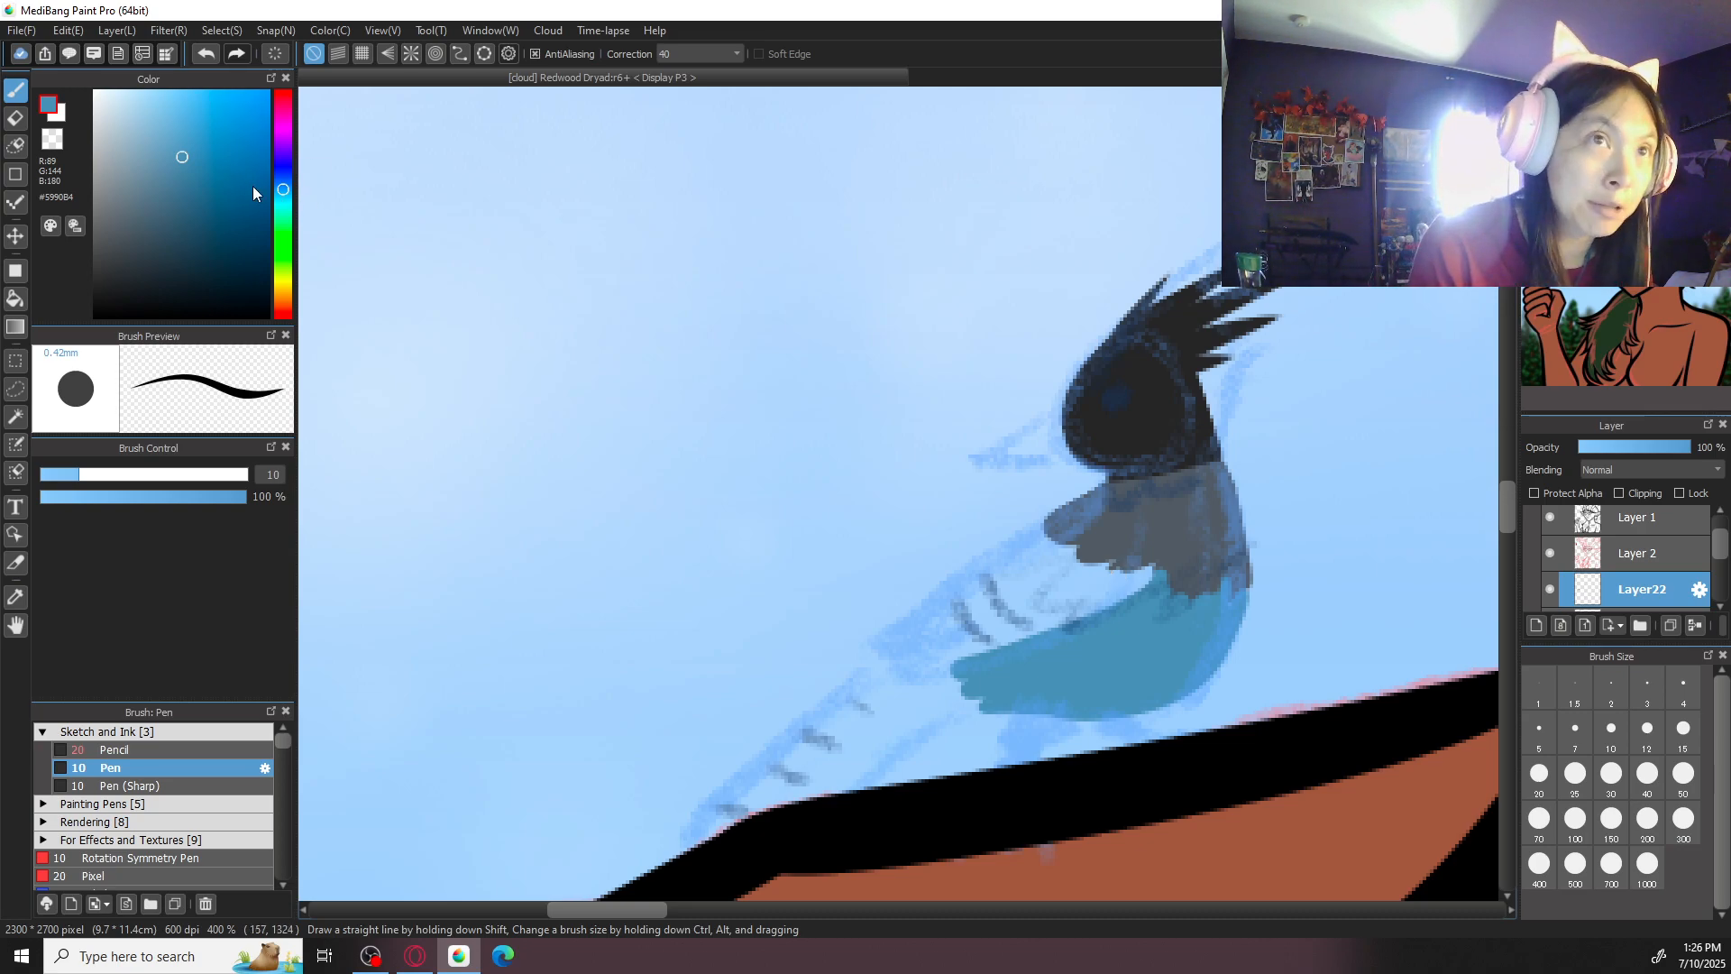
# - Set the colour to bright blue #2267D2, then outline the bird's folded wing and fill it in
pyautogui.moveTo(285, 188); pyautogui.dragTo(283, 181)
pyautogui.click(232, 140)
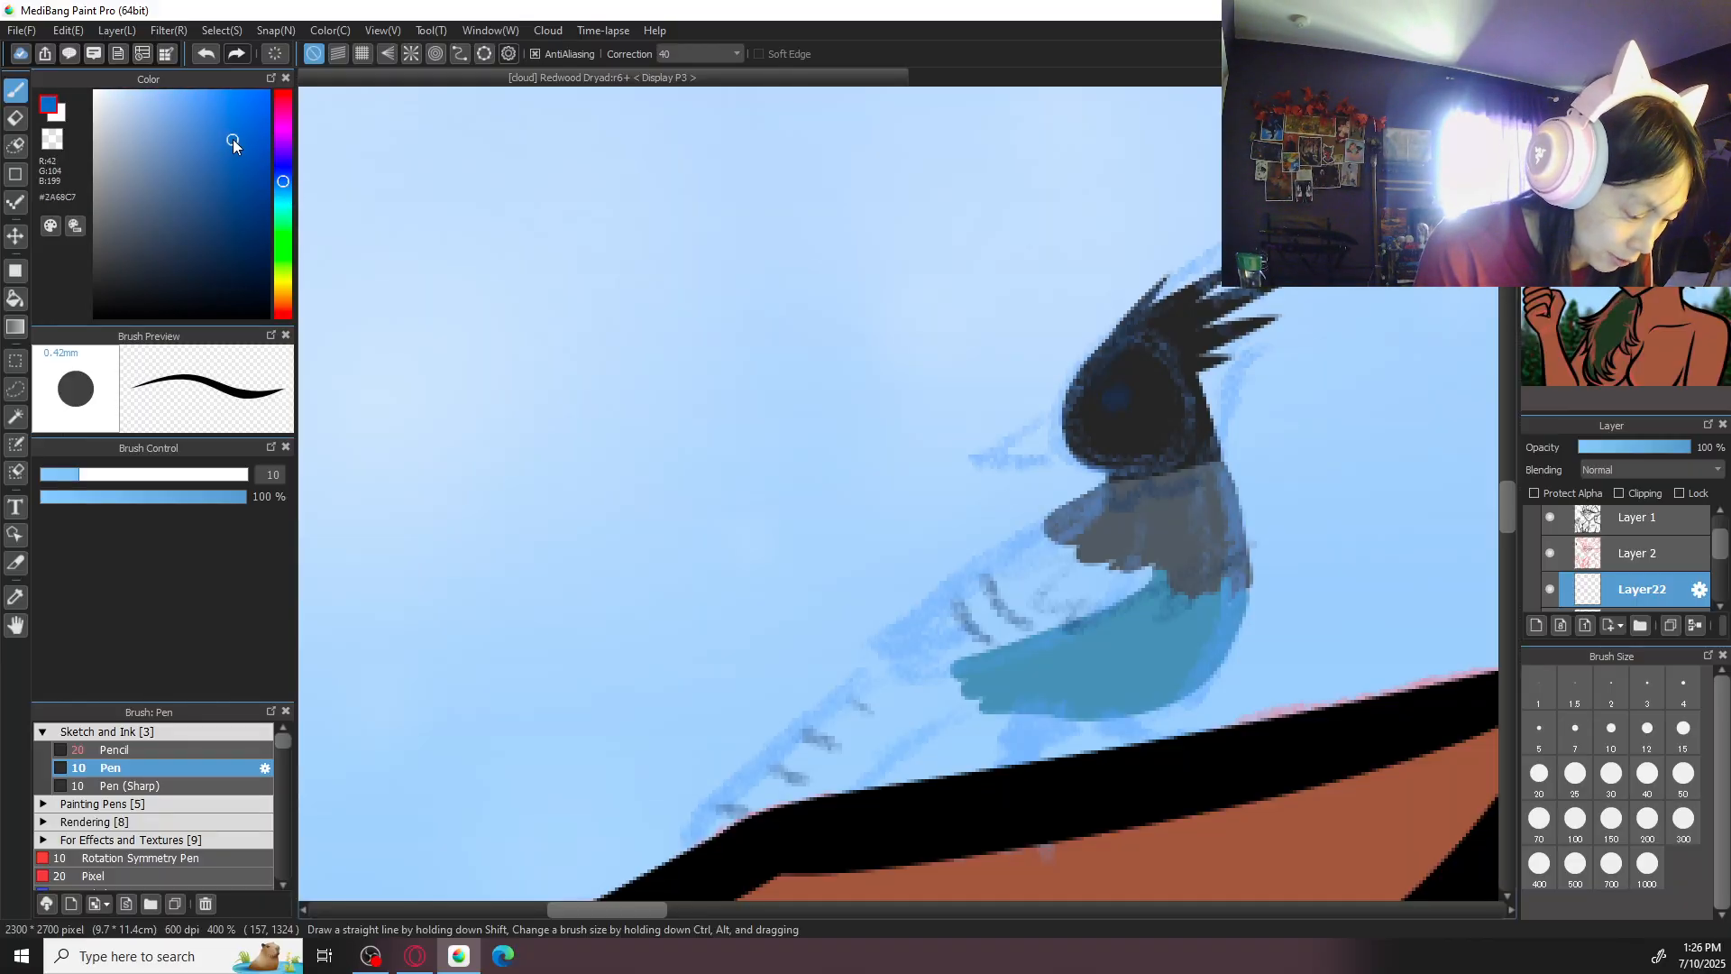
pyautogui.moveTo(1046, 519)
pyautogui.mouseDown()
pyautogui.moveTo(883, 642)
pyautogui.moveTo(917, 642)
pyautogui.moveTo(880, 662)
pyautogui.moveTo(955, 663)
pyautogui.moveTo(1159, 569)
pyautogui.mouseUp()
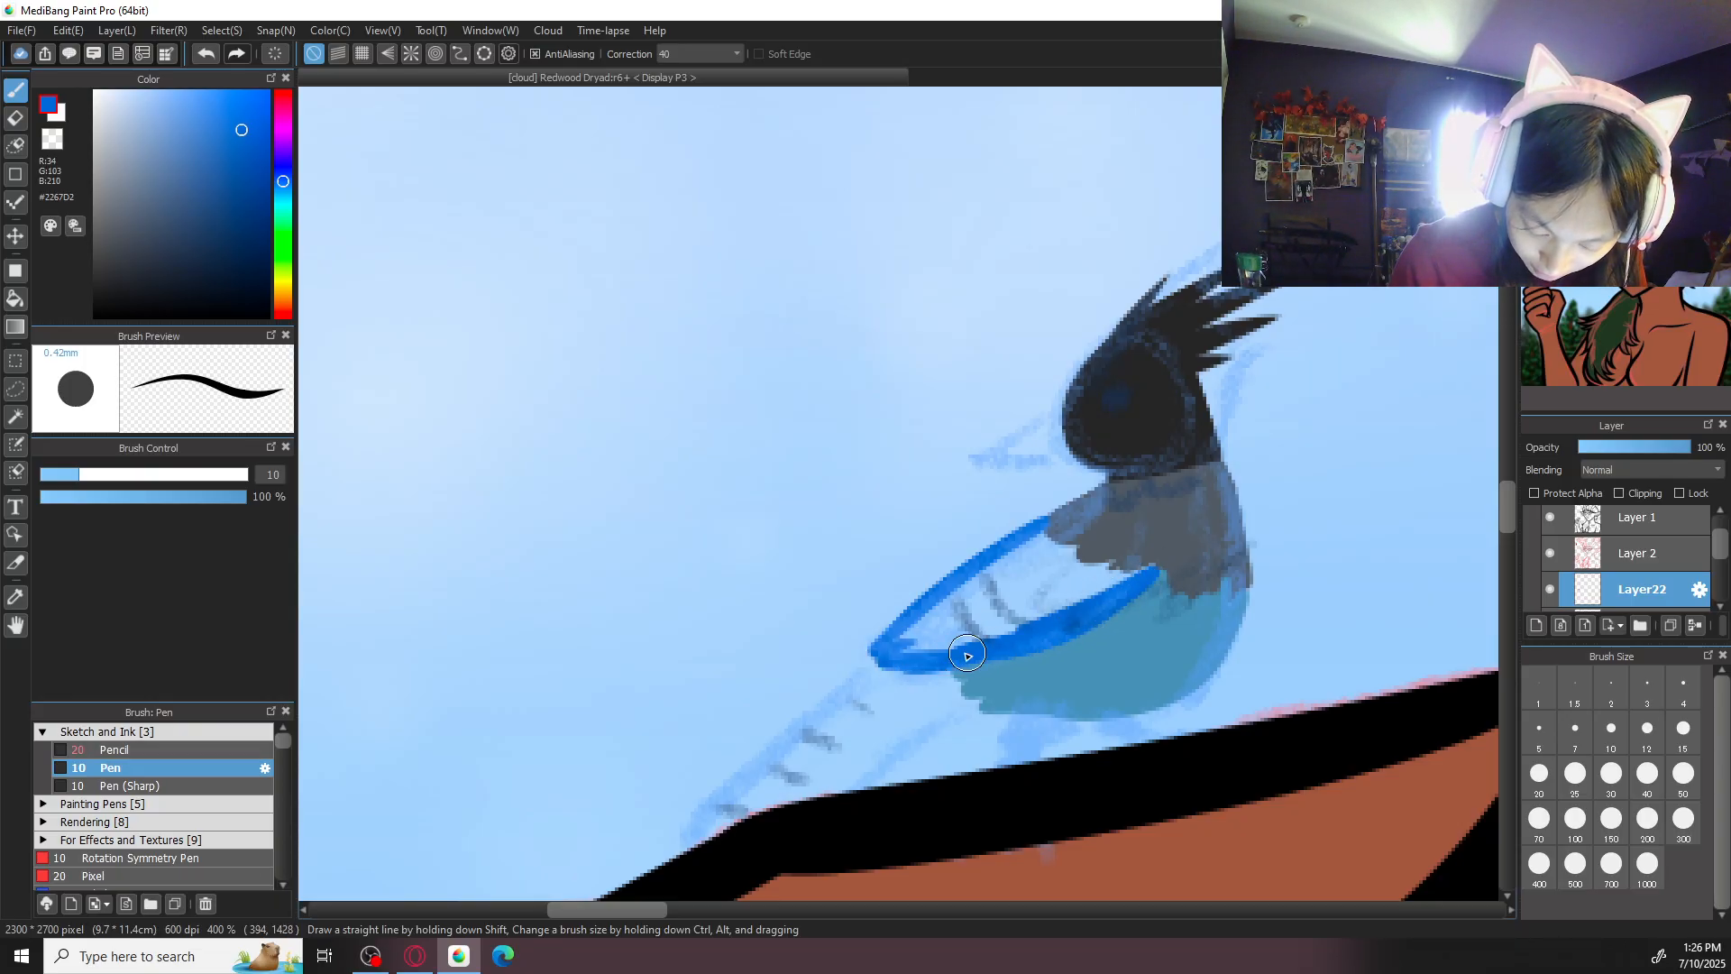
pyautogui.moveTo(1041, 521)
pyautogui.mouseDown()
pyautogui.moveTo(1106, 550)
pyautogui.moveTo(1074, 564)
pyautogui.moveTo(1163, 573)
pyautogui.moveTo(1077, 620)
pyautogui.mouseUp()
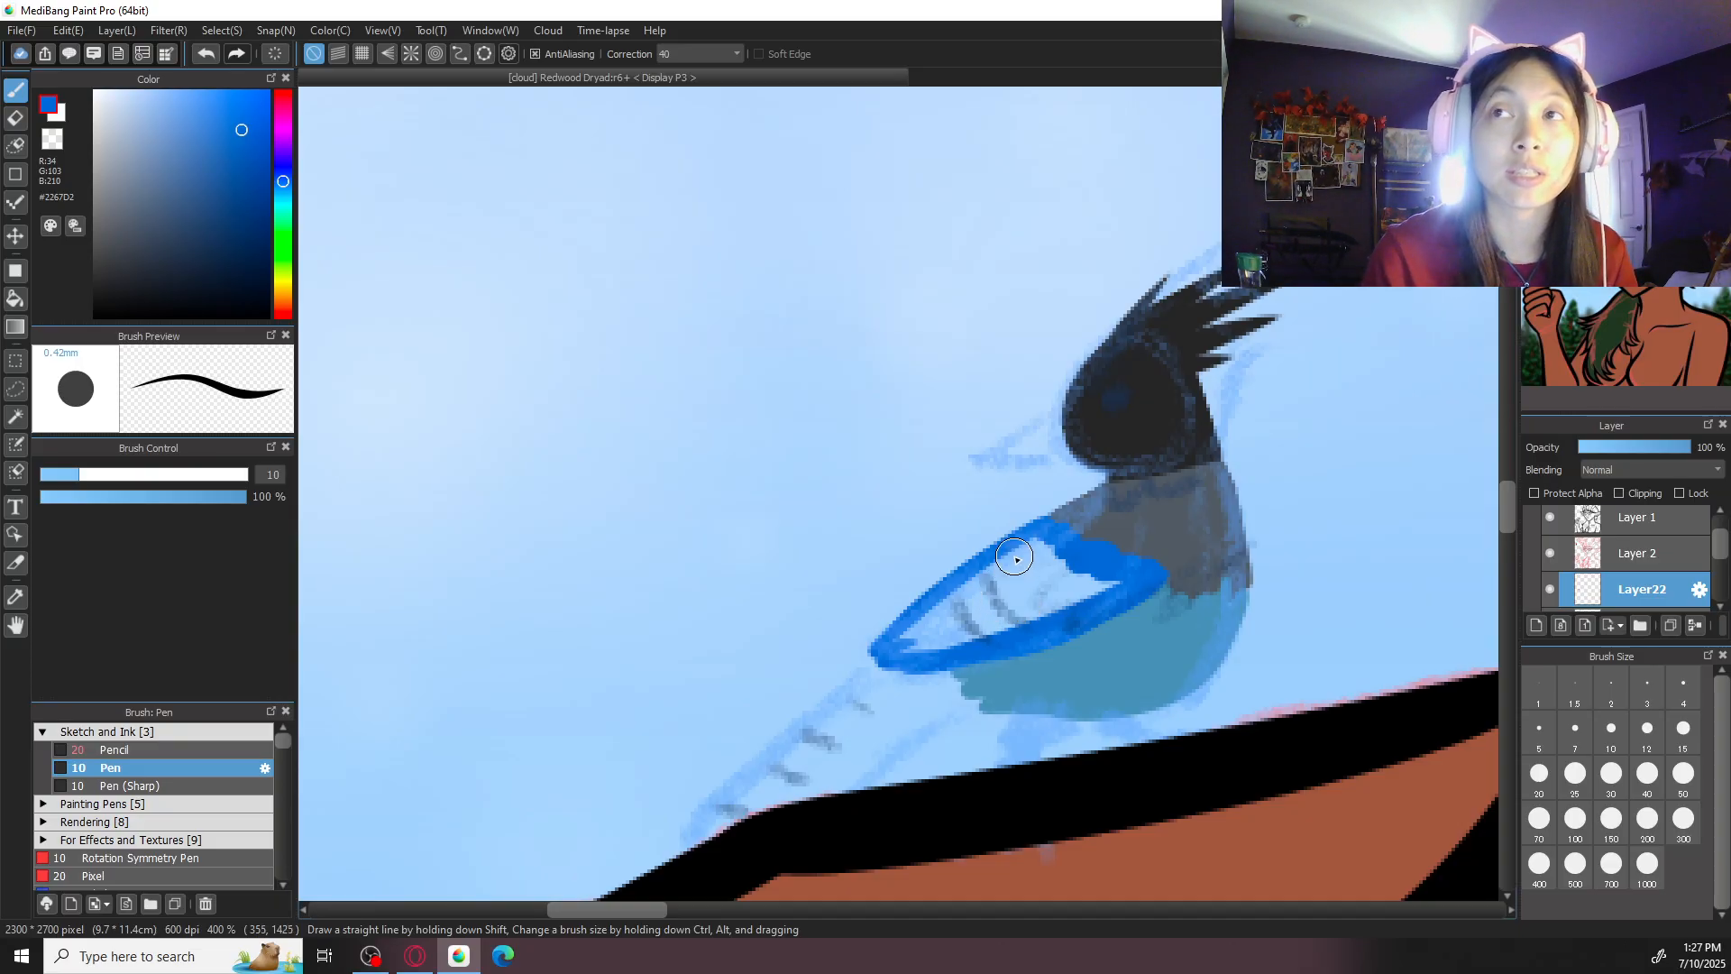
pyautogui.moveTo(925, 625)
pyautogui.mouseDown()
pyautogui.moveTo(974, 632)
pyautogui.moveTo(947, 641)
pyautogui.moveTo(1108, 582)
pyautogui.moveTo(963, 630)
pyautogui.moveTo(1056, 586)
pyautogui.moveTo(1054, 564)
pyautogui.moveTo(936, 625)
pyautogui.moveTo(1040, 530)
pyautogui.mouseUp()
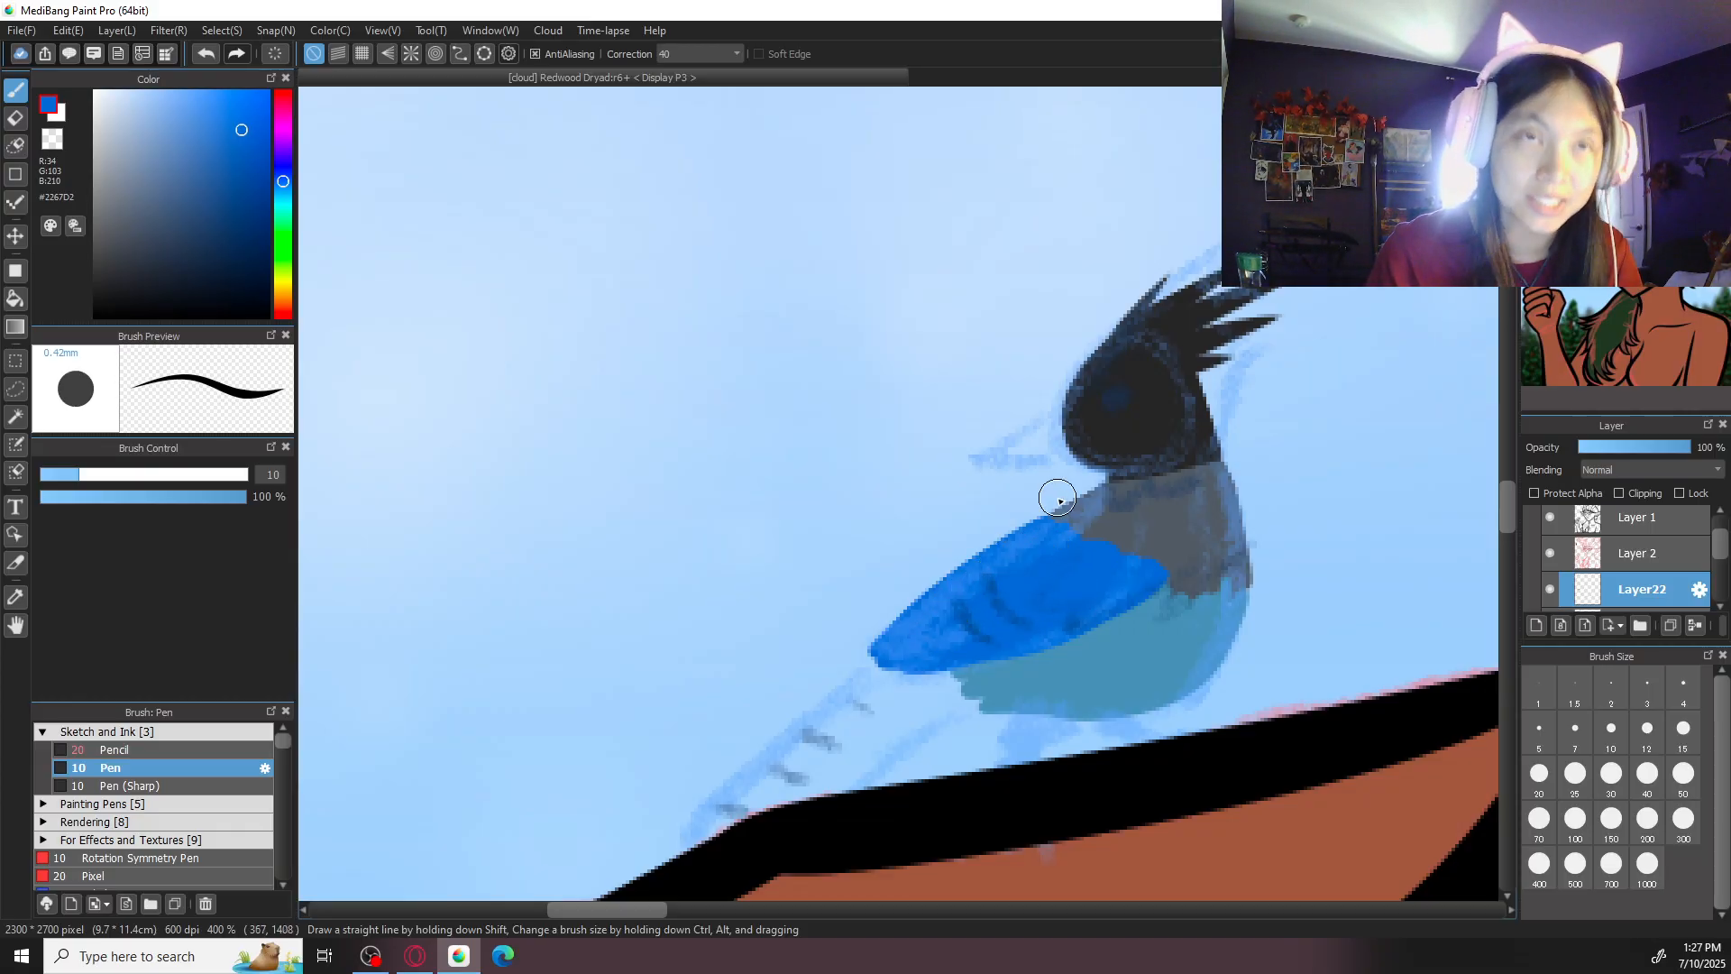
# - Move Layer22 above Layer 1 and paint the bird's long tail in blue #2267D2 down over the finger's outline
pyautogui.moveTo(916, 665)
pyautogui.mouseDown()
pyautogui.moveTo(1036, 526)
pyautogui.moveTo(803, 729)
pyautogui.moveTo(831, 722)
pyautogui.mouseUp()
pyautogui.hotkey('ctrl', 'z')
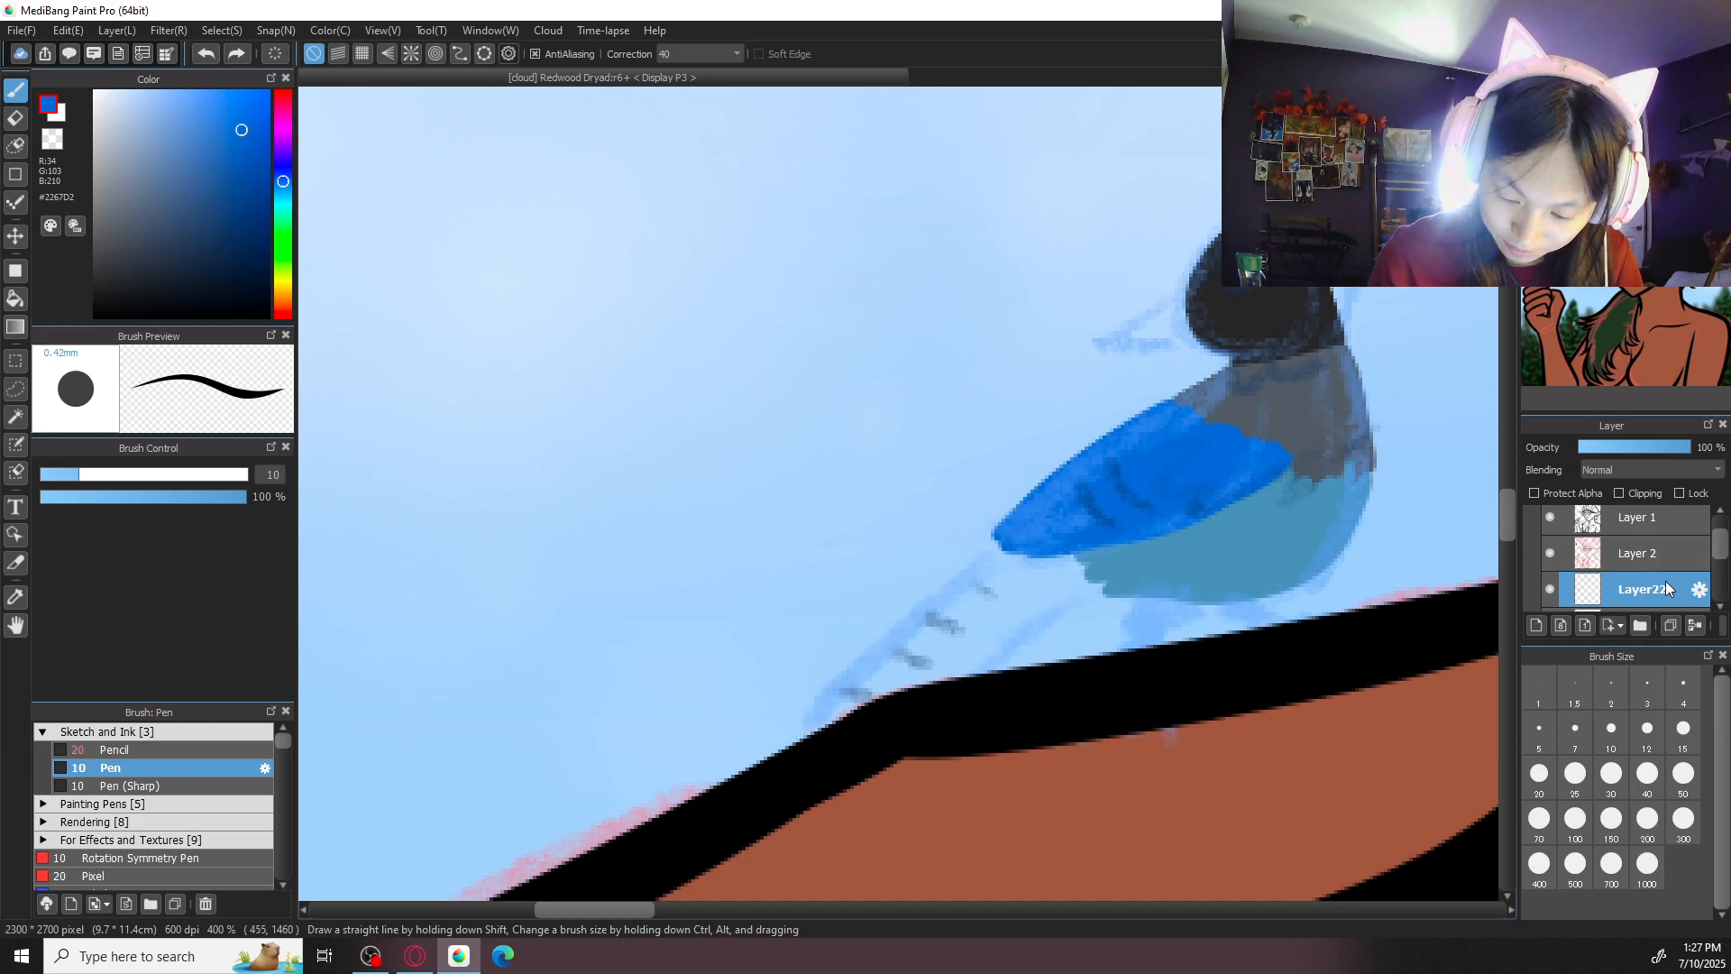
pyautogui.moveTo(1665, 595); pyautogui.dragTo(1648, 527)
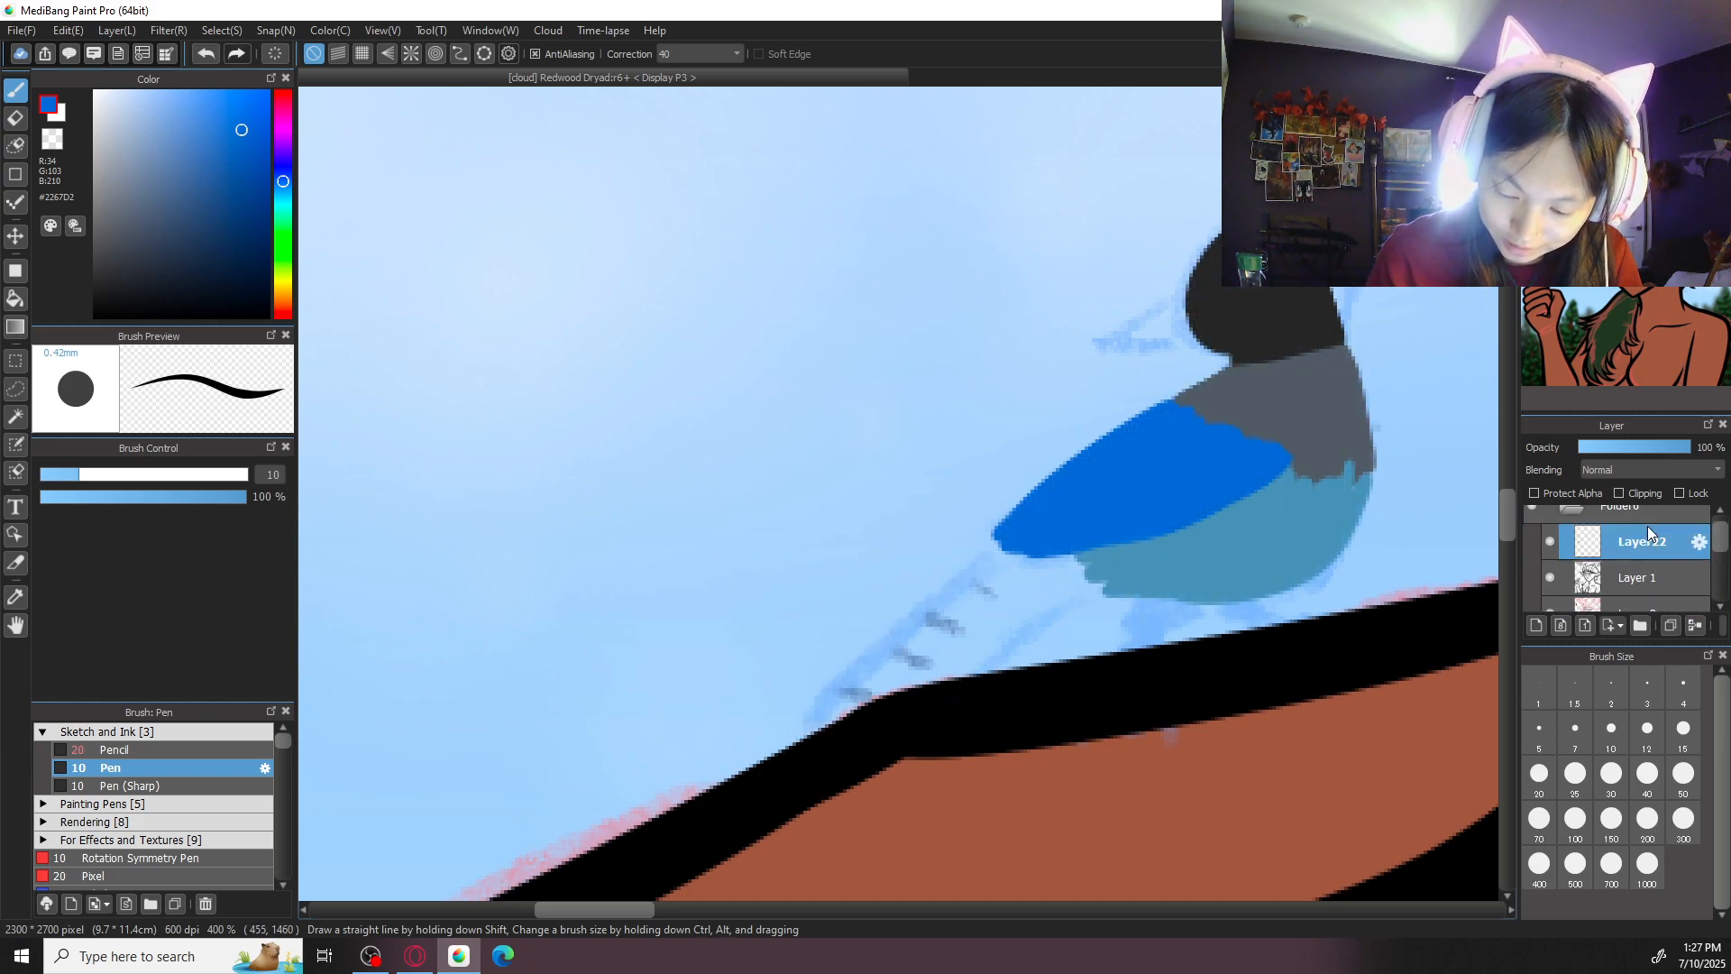
pyautogui.moveTo(997, 539)
pyautogui.mouseDown()
pyautogui.moveTo(812, 719)
pyautogui.moveTo(1108, 592)
pyautogui.moveTo(873, 739)
pyautogui.mouseUp()
pyautogui.hotkey('ctrl', 'z')
pyautogui.moveTo(997, 550)
pyautogui.mouseDown()
pyautogui.moveTo(798, 740)
pyautogui.moveTo(858, 741)
pyautogui.moveTo(908, 717)
pyautogui.moveTo(878, 728)
pyautogui.moveTo(1084, 593)
pyautogui.moveTo(1049, 591)
pyautogui.moveTo(1079, 549)
pyautogui.moveTo(1030, 581)
pyautogui.moveTo(1095, 549)
pyautogui.moveTo(999, 607)
pyautogui.moveTo(1042, 568)
pyautogui.moveTo(955, 555)
pyautogui.moveTo(1038, 569)
pyautogui.moveTo(1029, 539)
pyautogui.moveTo(916, 631)
pyautogui.moveTo(1008, 597)
pyautogui.moveTo(1009, 620)
pyautogui.moveTo(906, 677)
pyautogui.moveTo(920, 637)
pyautogui.mouseUp()
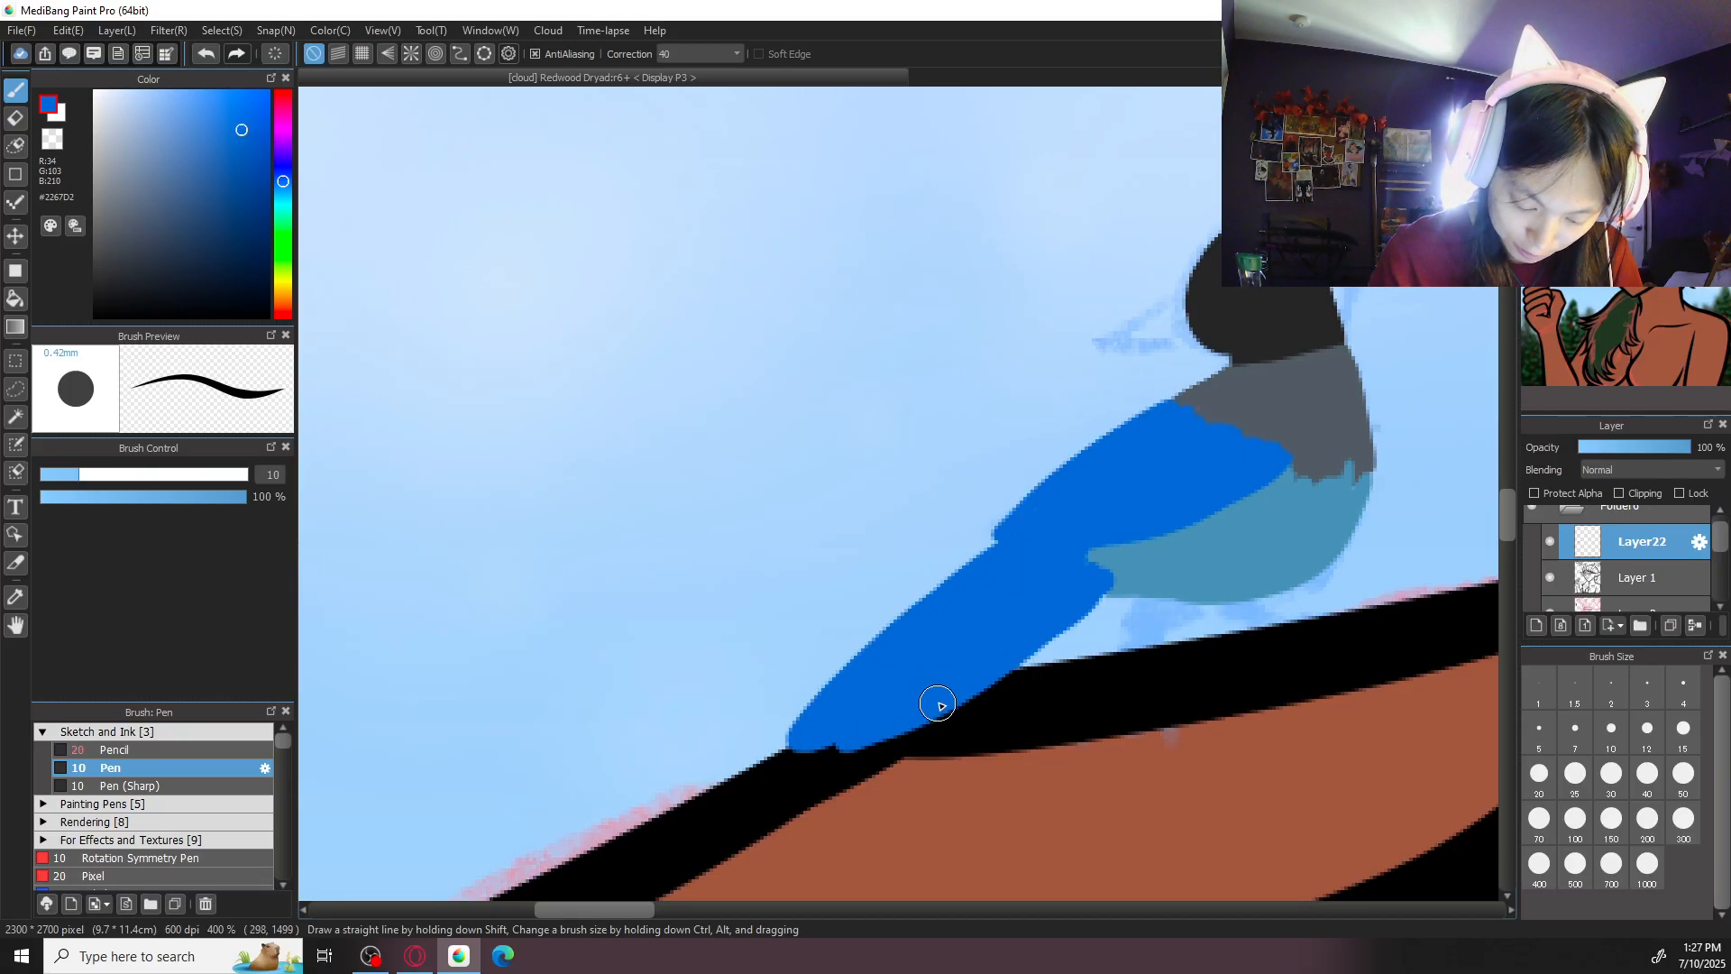
# - Sample the belly colour #5990B4, repaint ragged belly feathers over the tail base, and resample the wing blue
pyautogui.keyDown('alt'); pyautogui.click(1143, 564); pyautogui.keyUp('alt')
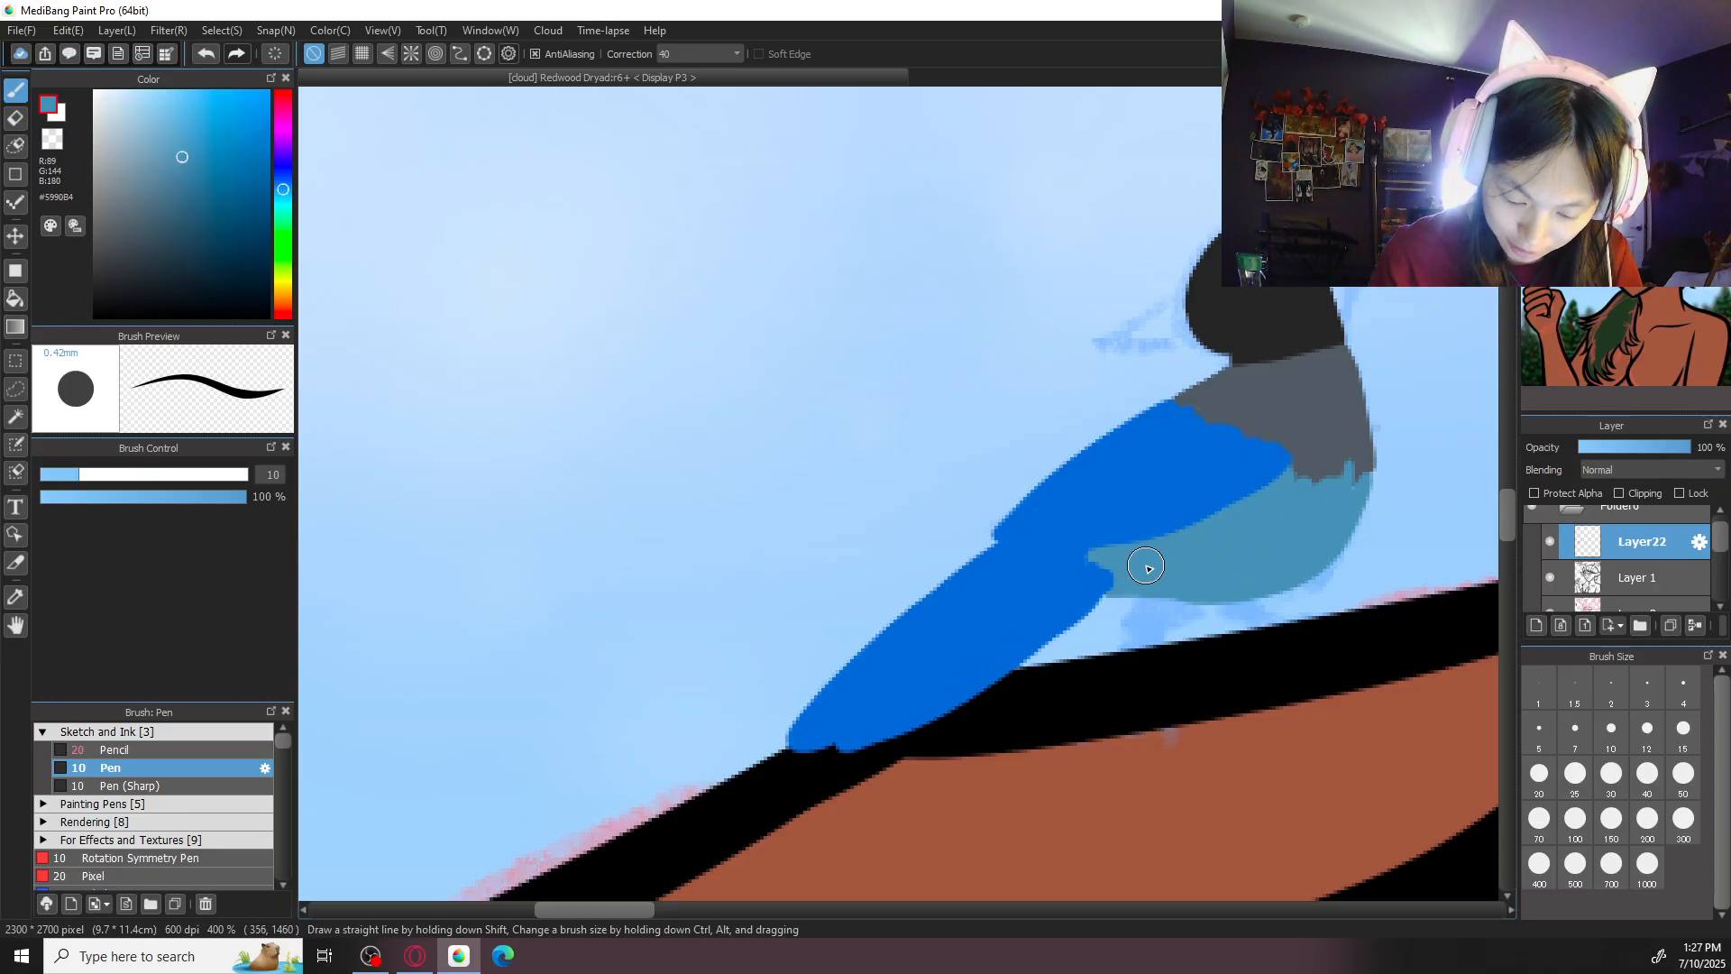
pyautogui.moveTo(1127, 572)
pyautogui.mouseDown()
pyautogui.moveTo(1072, 585)
pyautogui.moveTo(1148, 540)
pyautogui.mouseUp()
pyautogui.keyDown('alt'); pyautogui.click(984, 602); pyautogui.keyUp('alt')
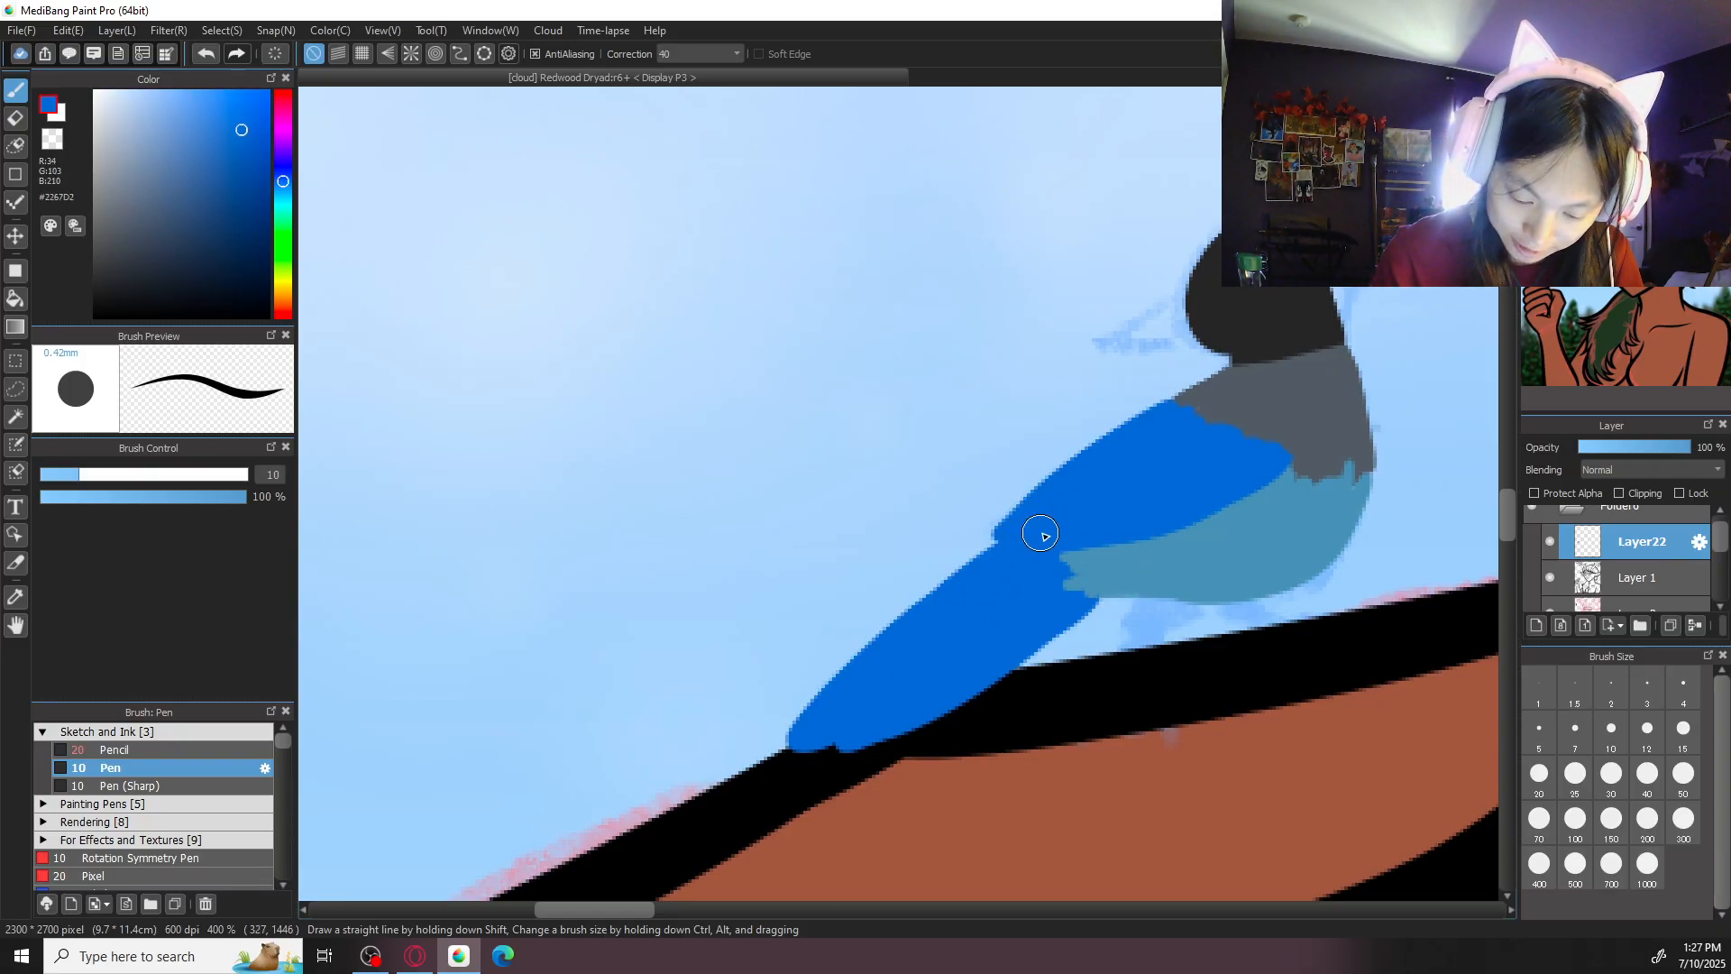
pyautogui.moveTo(1191, 451)
pyautogui.mouseDown()
pyautogui.moveTo(1160, 425)
pyautogui.moveTo(1199, 412)
pyautogui.moveTo(1204, 428)
pyautogui.moveTo(1263, 429)
pyautogui.moveTo(1184, 431)
pyautogui.moveTo(1174, 462)
pyautogui.moveTo(1293, 420)
pyautogui.moveTo(1148, 427)
pyautogui.moveTo(1171, 418)
pyautogui.moveTo(1262, 453)
pyautogui.moveTo(1230, 460)
pyautogui.moveTo(1143, 428)
pyautogui.mouseUp()
pyautogui.hotkey('ctrl', 'z')
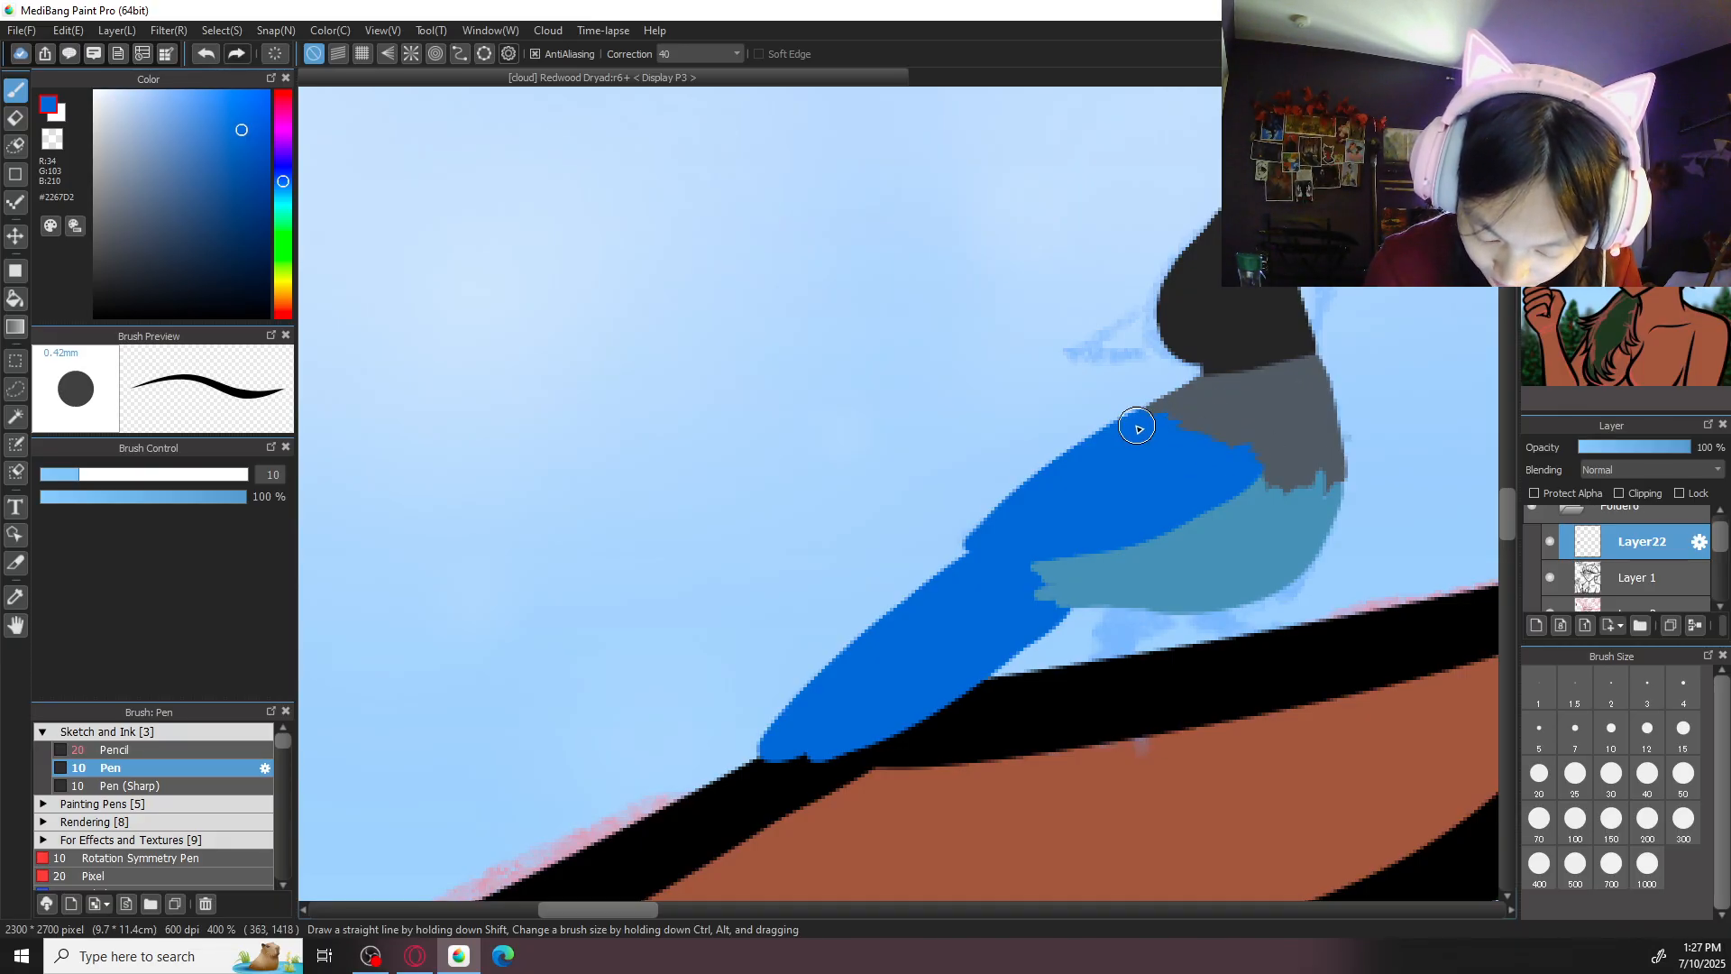
# - Set the colour to near-black #0D0D0D and paint the bird's pointed beak and round eye with the size 5 pen
pyautogui.scroll(-2, 1063, 560)
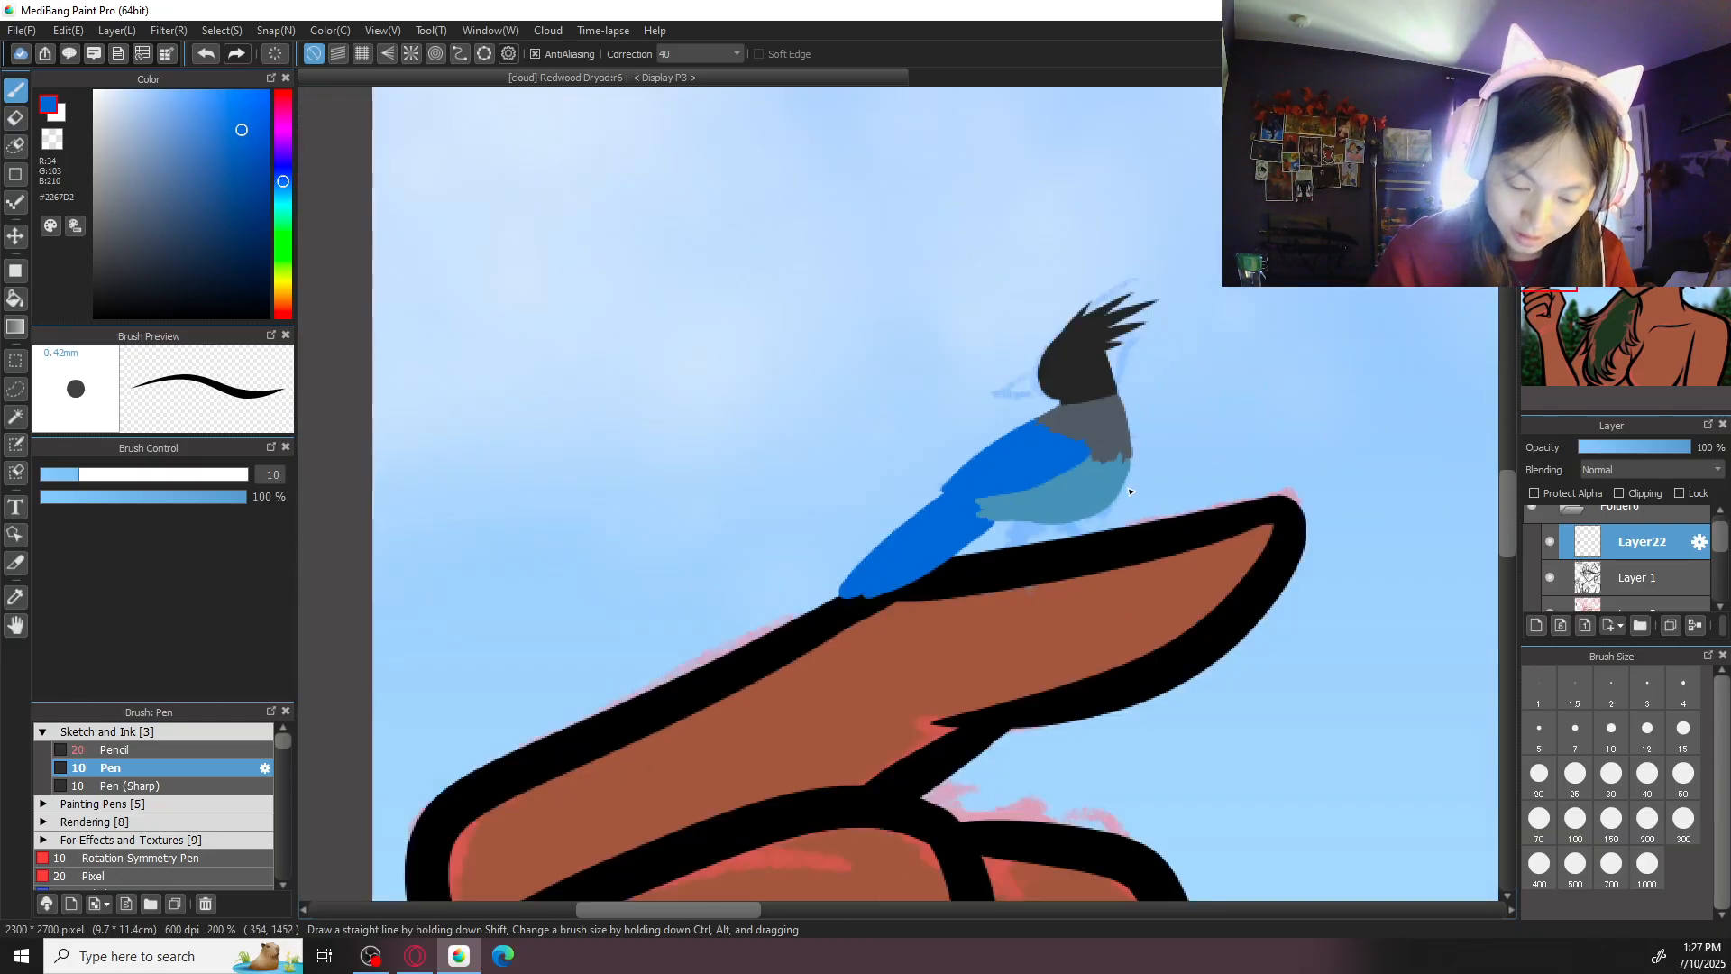
pyautogui.scroll(-2, 1130, 491)
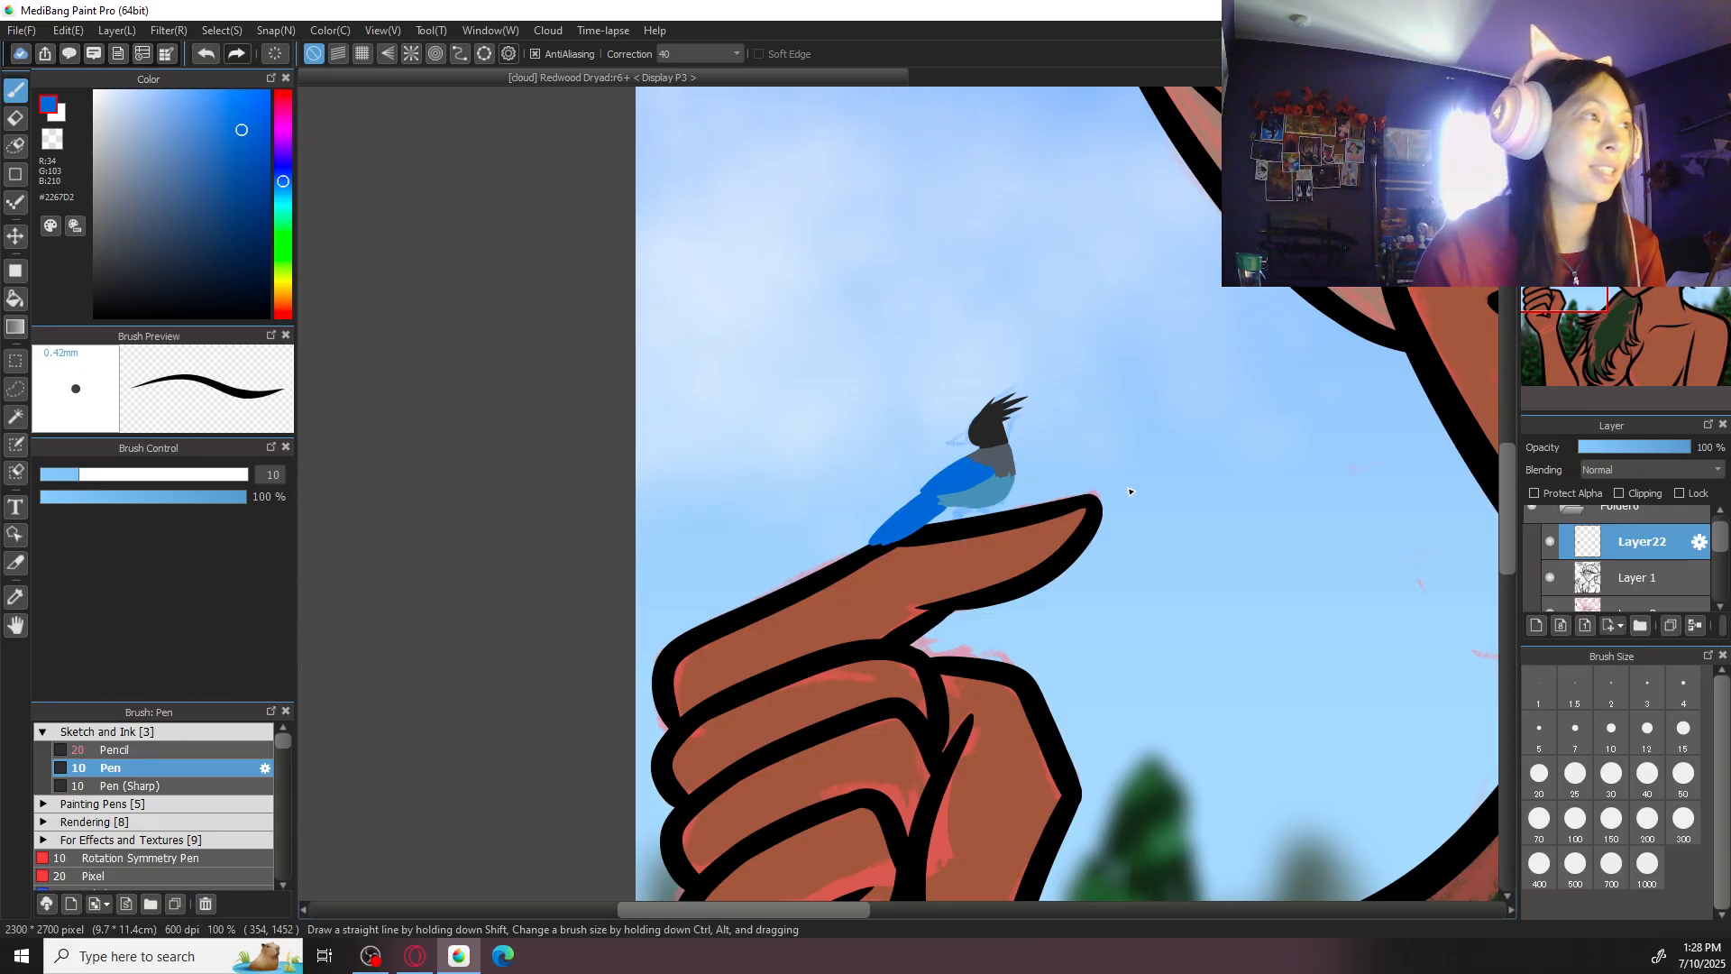
pyautogui.scroll(2, 1130, 492)
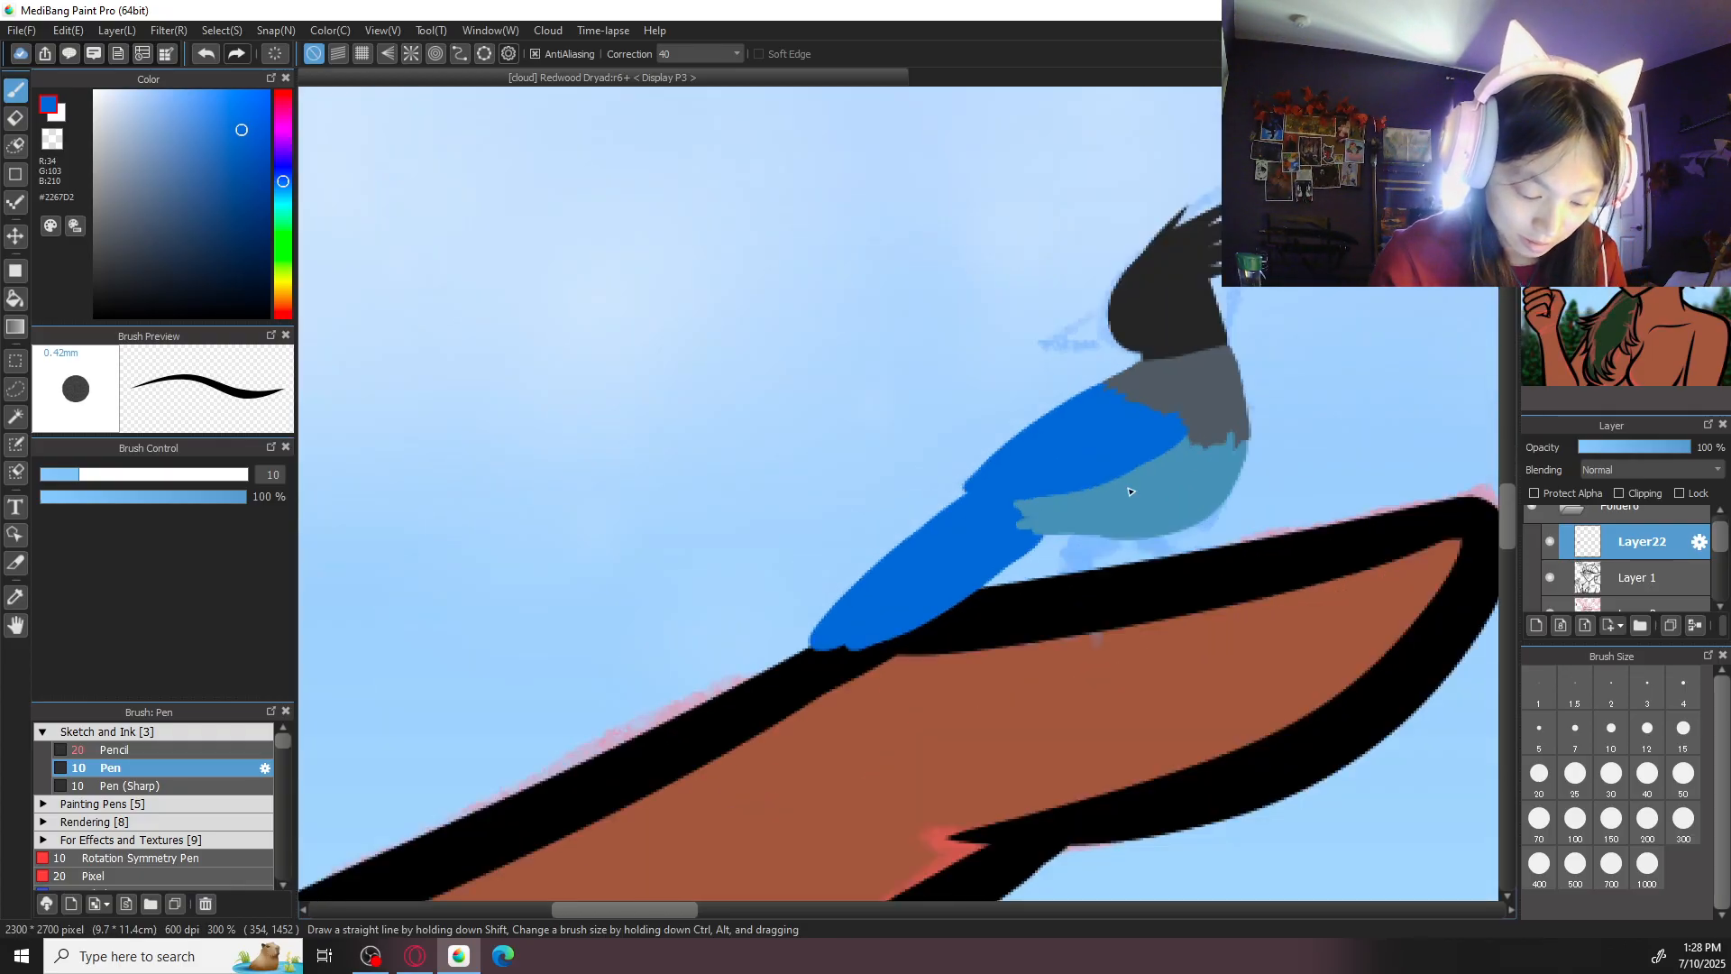
pyautogui.moveTo(1227, 419); pyautogui.dragTo(1061, 448)
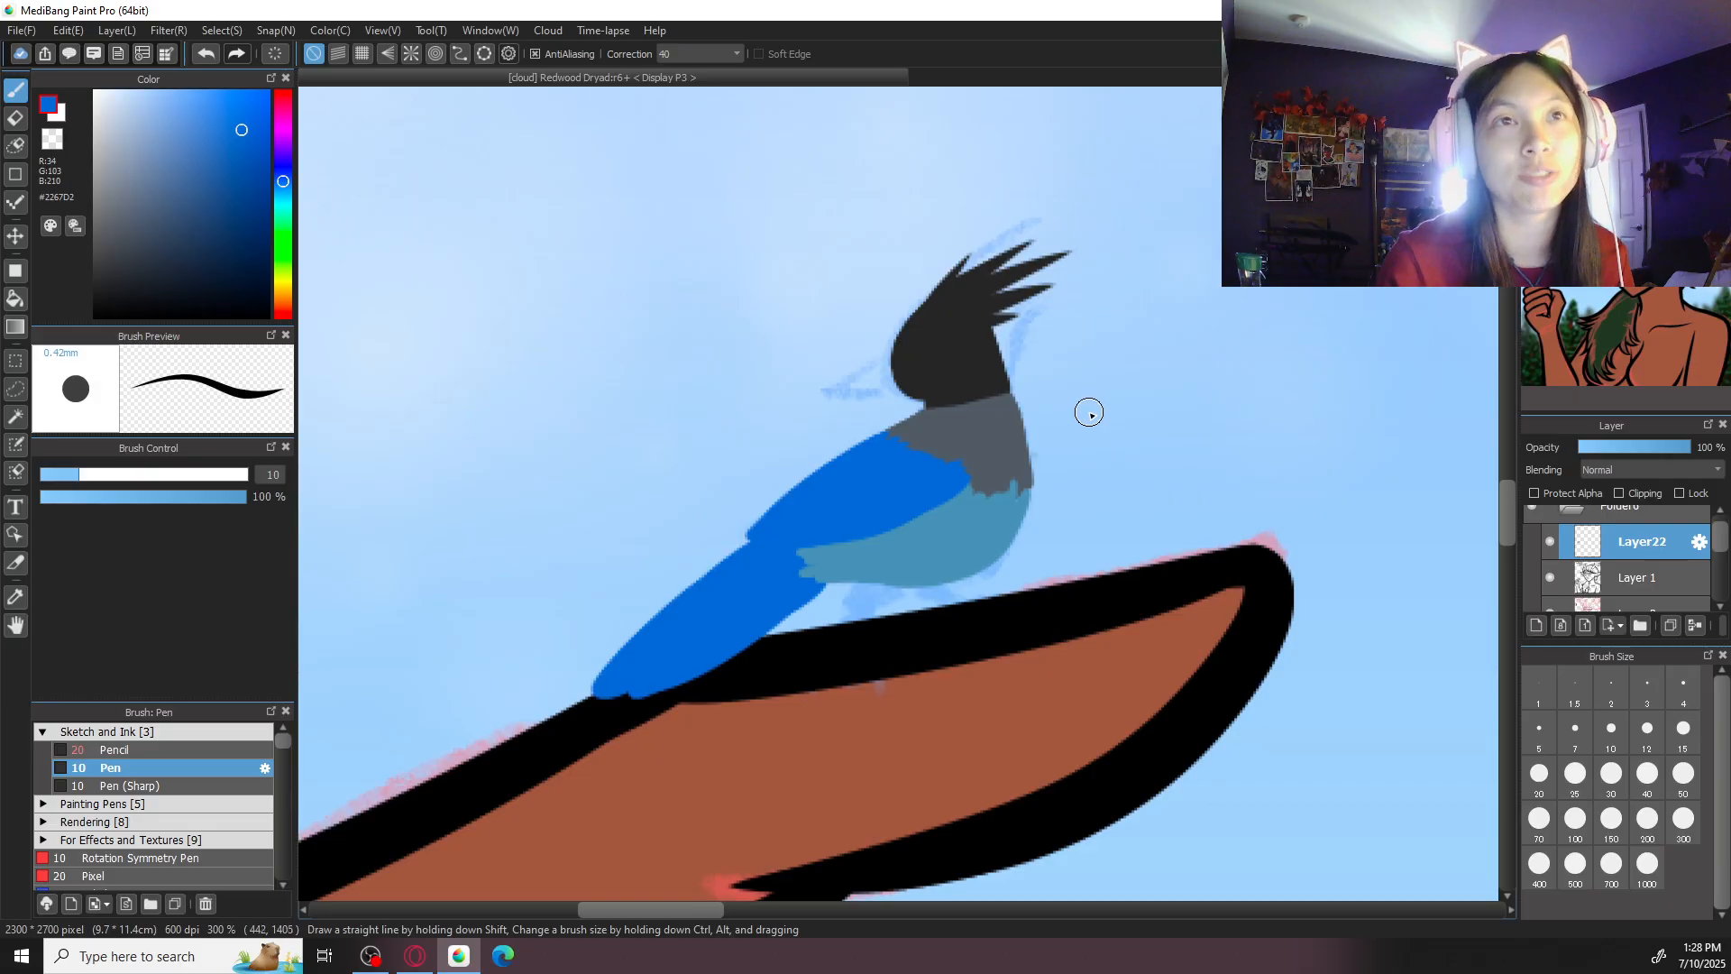
pyautogui.scroll(1, 1089, 413)
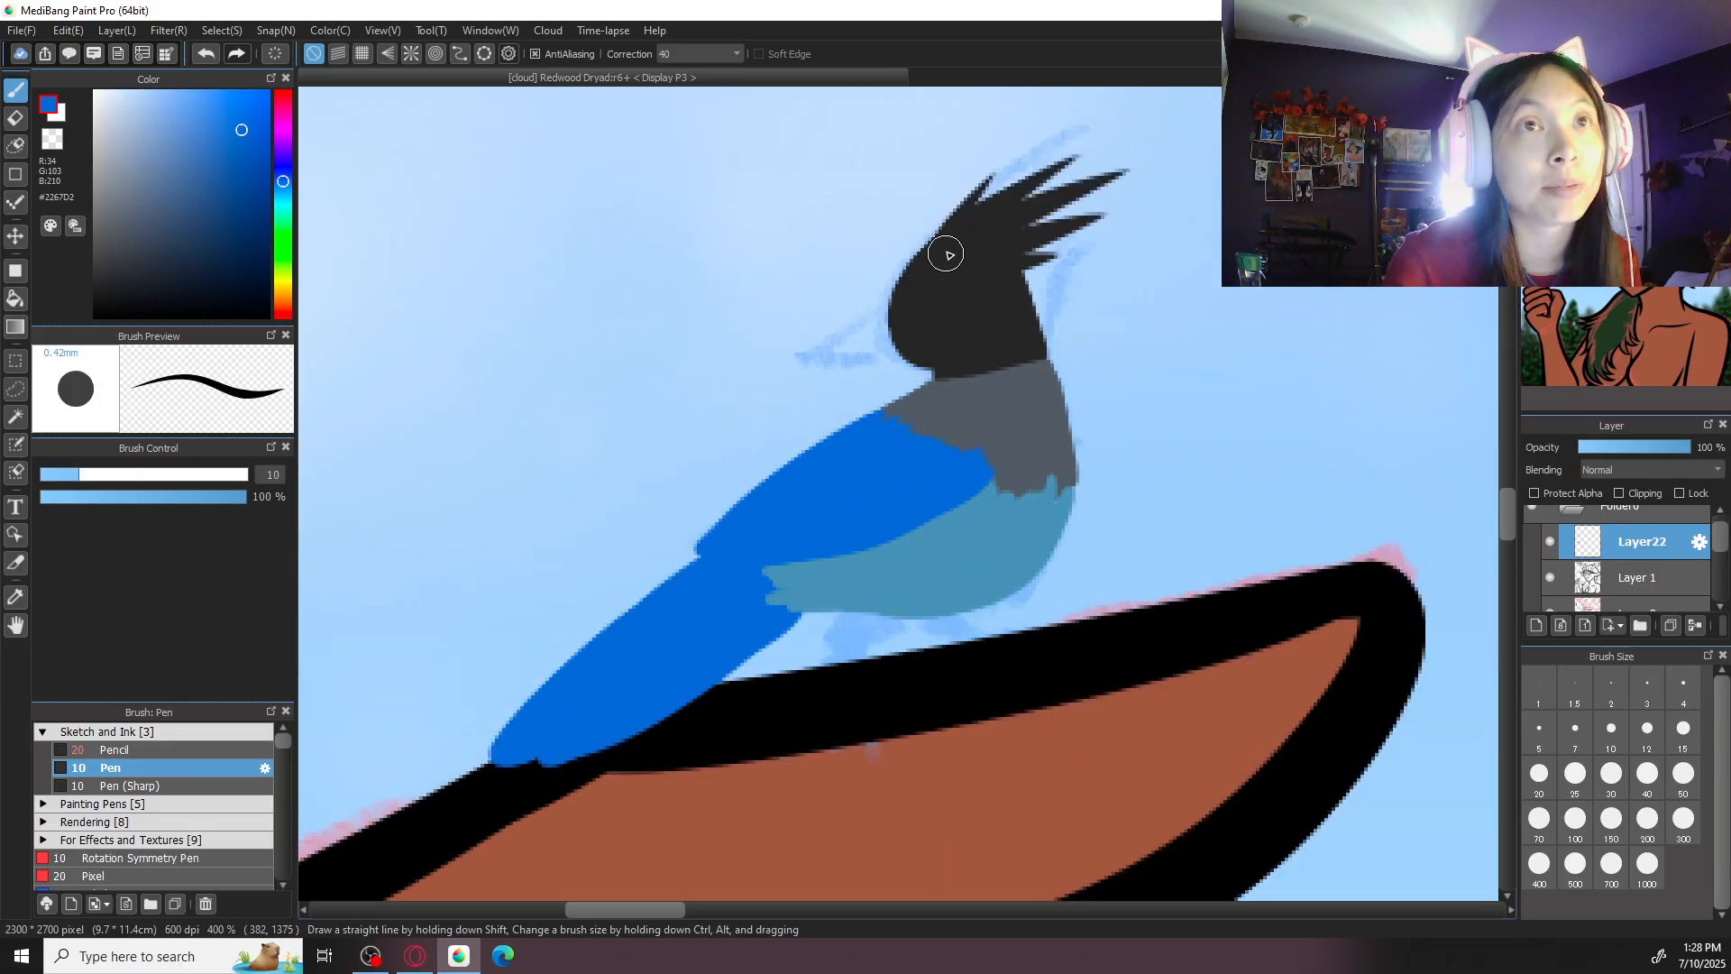
pyautogui.keyDown('alt'); pyautogui.click(902, 297); pyautogui.keyUp('alt')
pyautogui.moveTo(95, 288); pyautogui.dragTo(74, 305)
pyautogui.scroll(2, 838, 531)
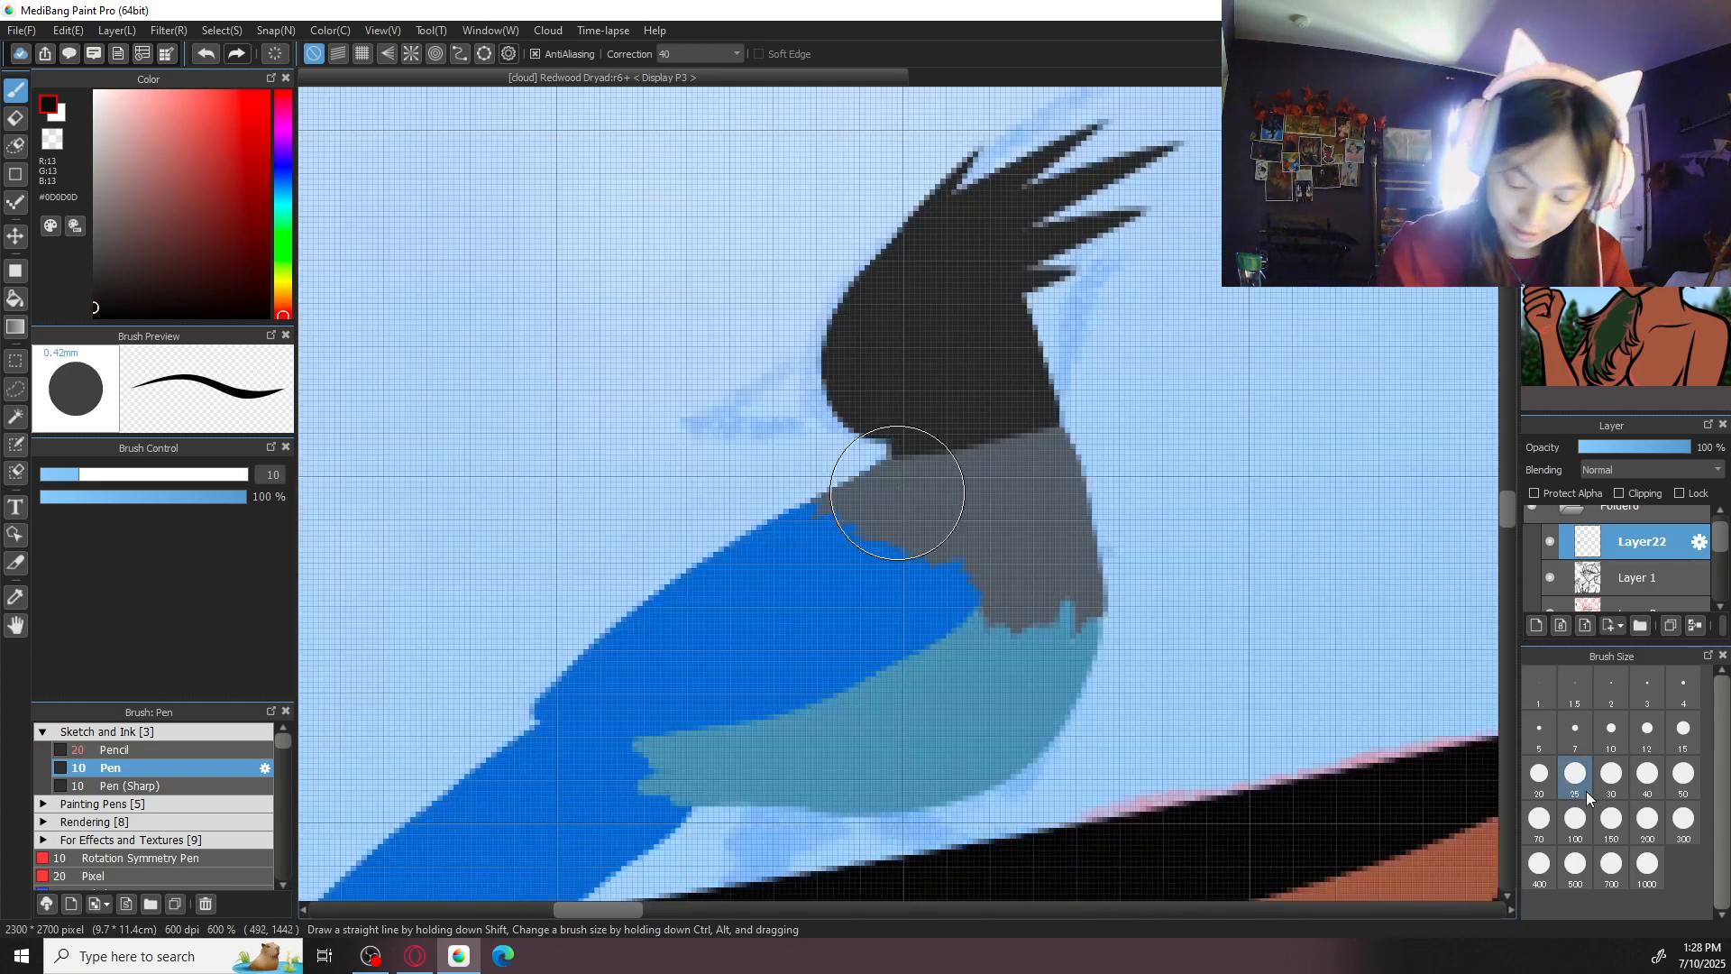
pyautogui.click(1539, 732)
pyautogui.moveTo(814, 375)
pyautogui.mouseDown()
pyautogui.moveTo(653, 440)
pyautogui.moveTo(831, 412)
pyautogui.moveTo(769, 409)
pyautogui.moveTo(840, 415)
pyautogui.moveTo(707, 433)
pyautogui.moveTo(805, 412)
pyautogui.mouseUp()
pyautogui.hotkey('ctrl', 'z')
pyautogui.hotkey('ctrl', 'z')
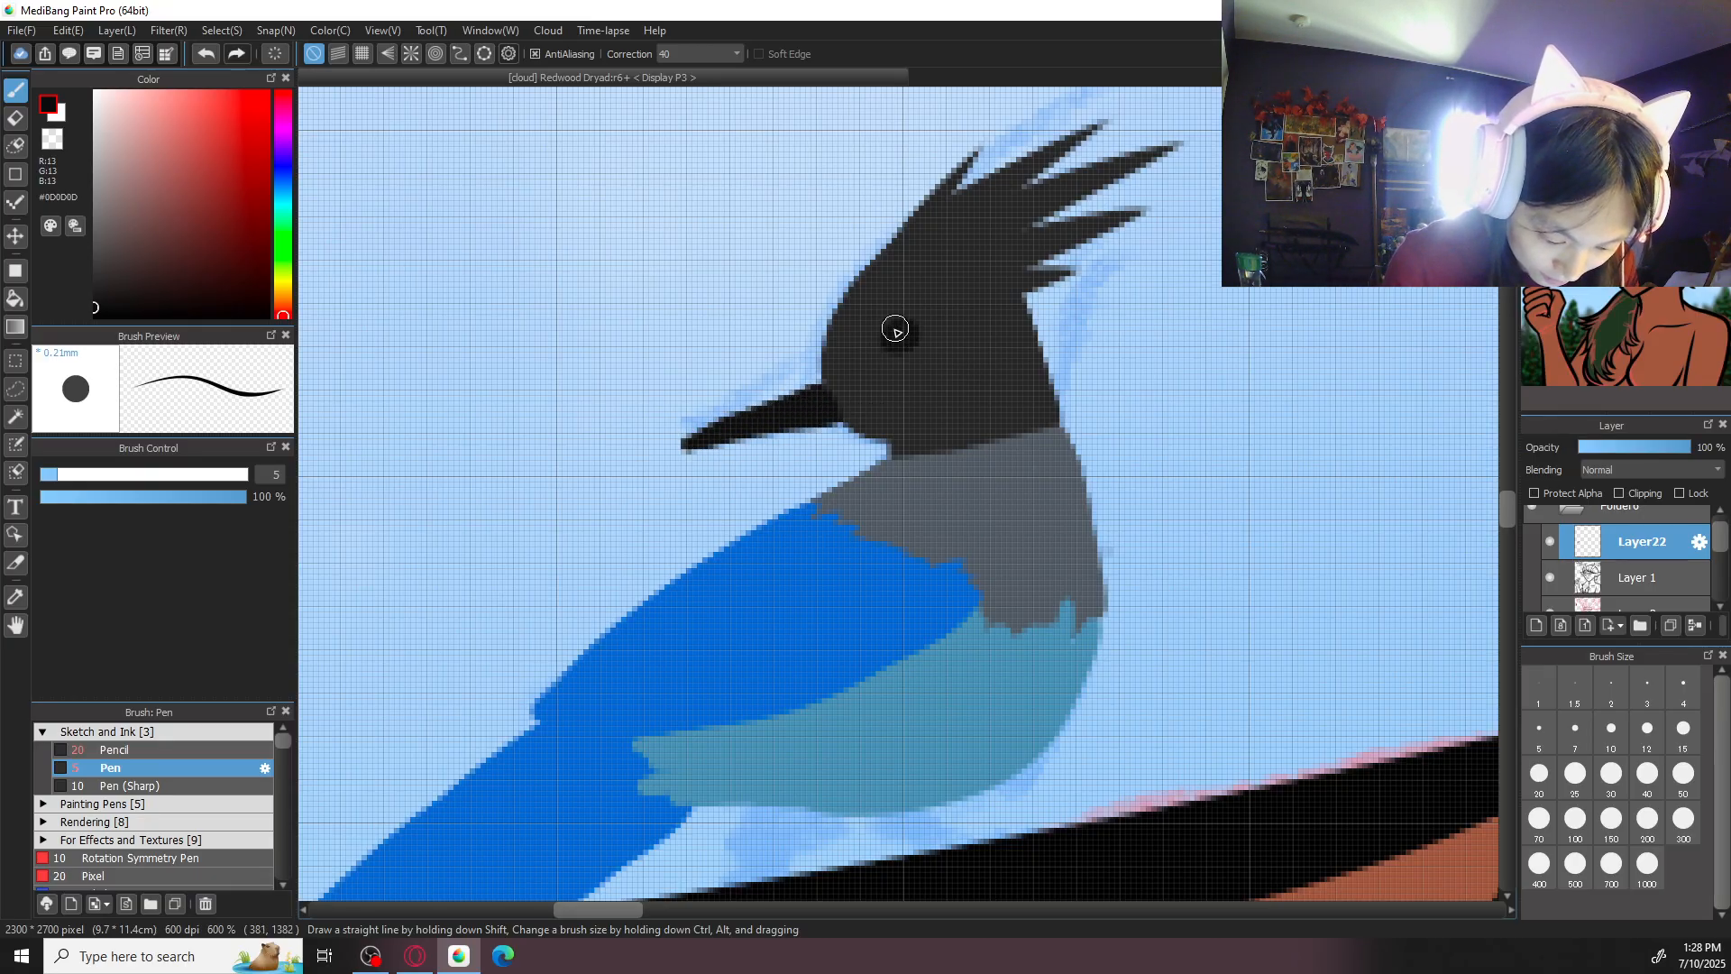
# - Sample the head colour #252525 and paint the bird's two legs with clawed feet gripping the finger
pyautogui.scroll(-6, 1008, 275)
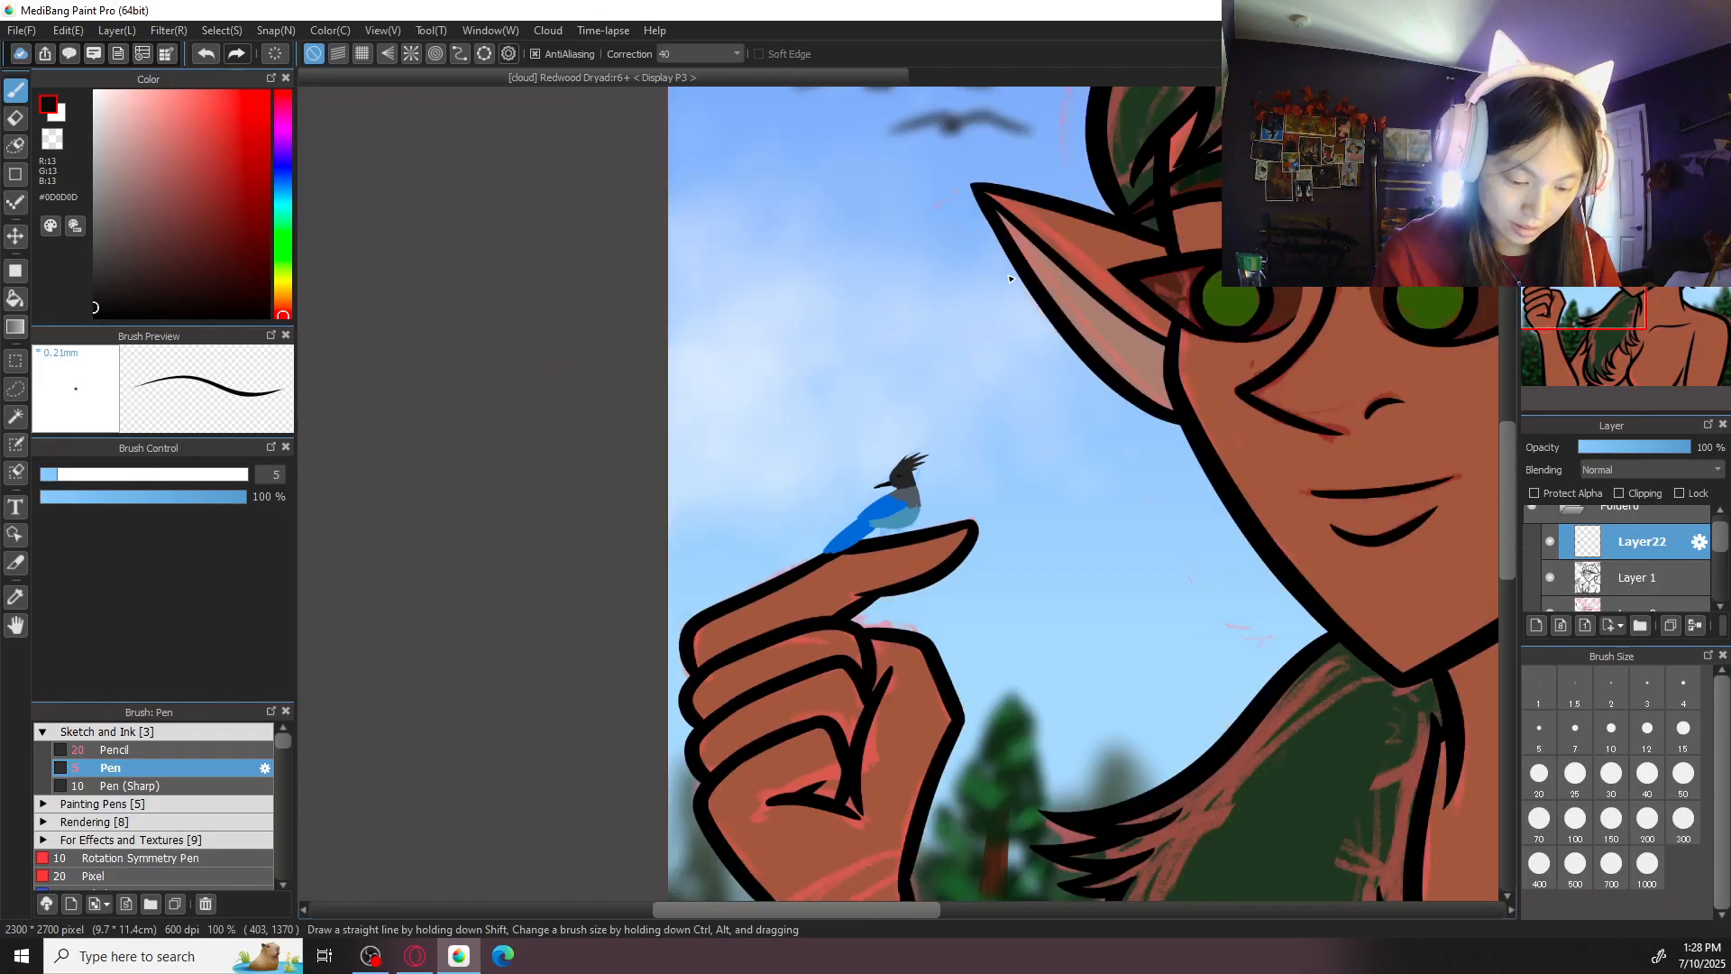
pyautogui.scroll(2, 1008, 275)
pyautogui.moveTo(1004, 551); pyautogui.dragTo(1019, 487)
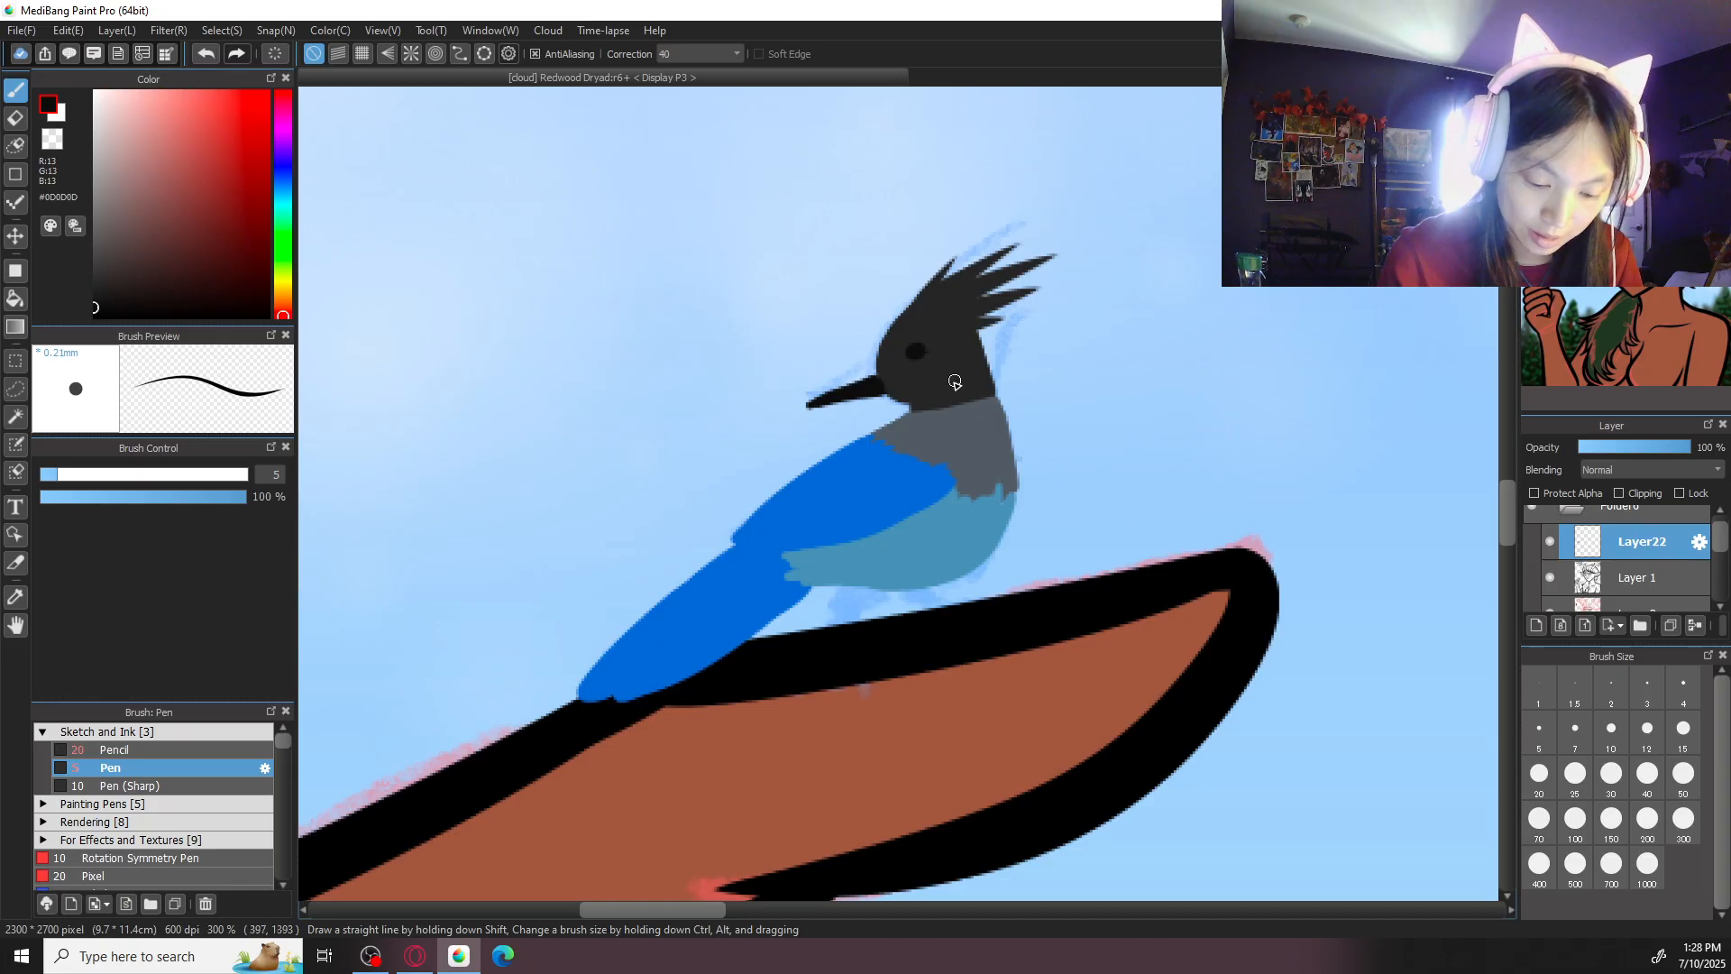
pyautogui.hotkey('ctrl', 'z')
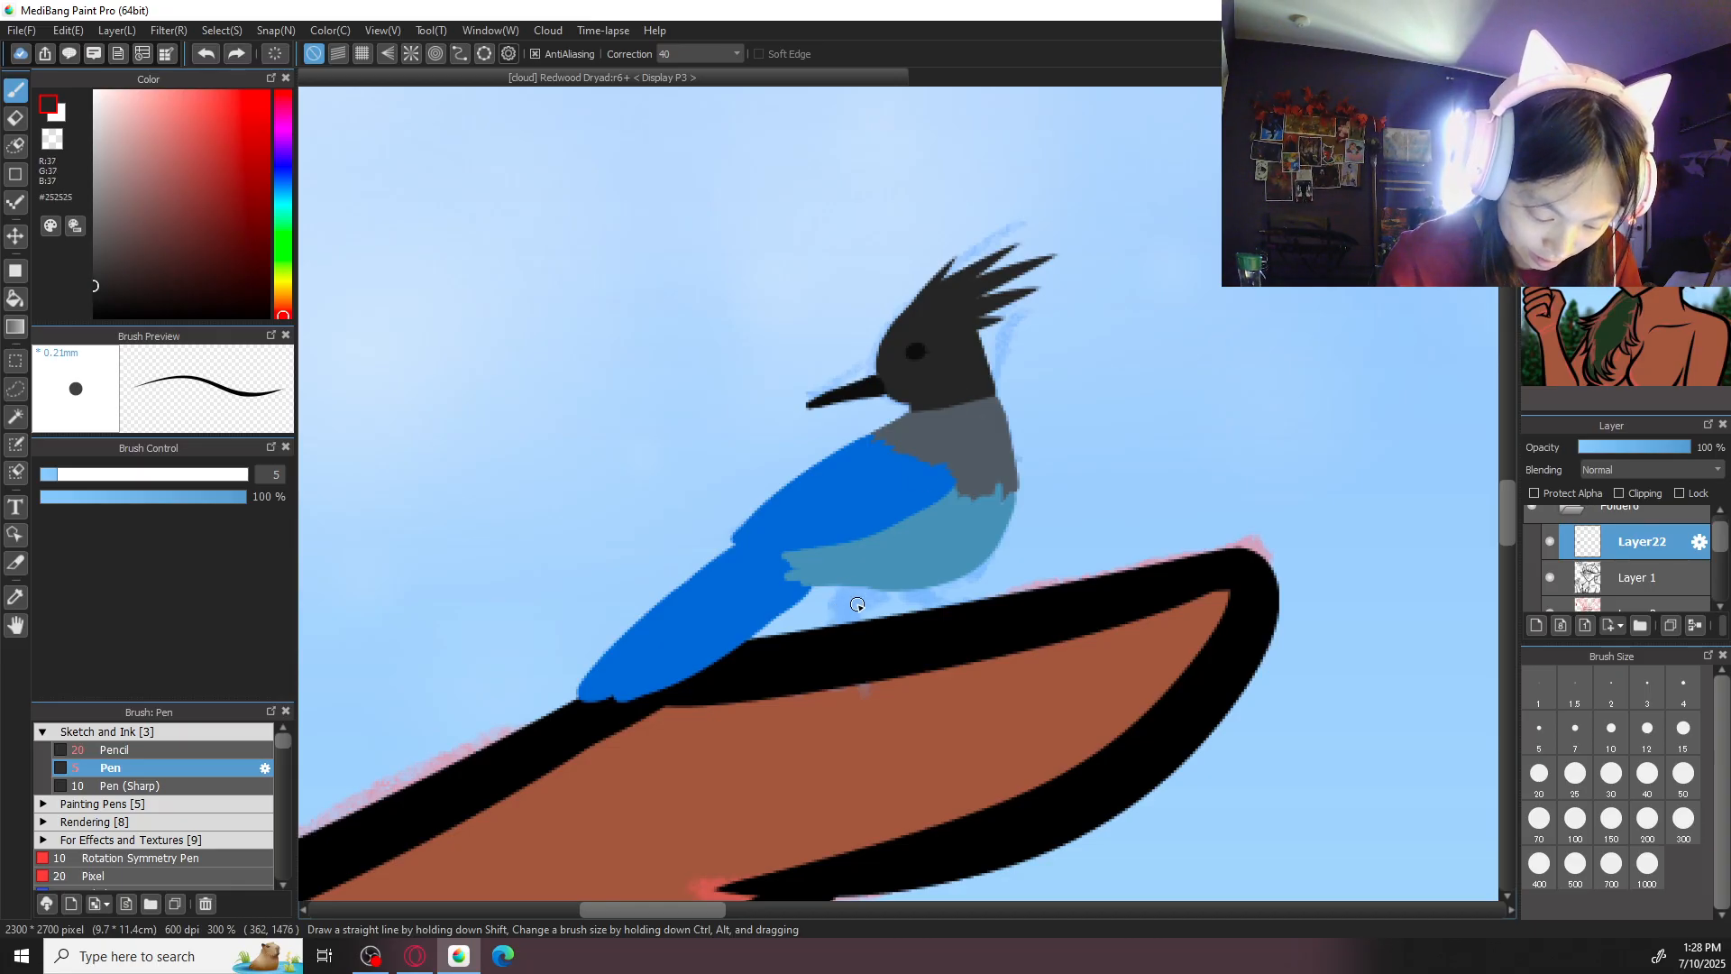
pyautogui.moveTo(870, 576); pyautogui.dragTo(856, 611)
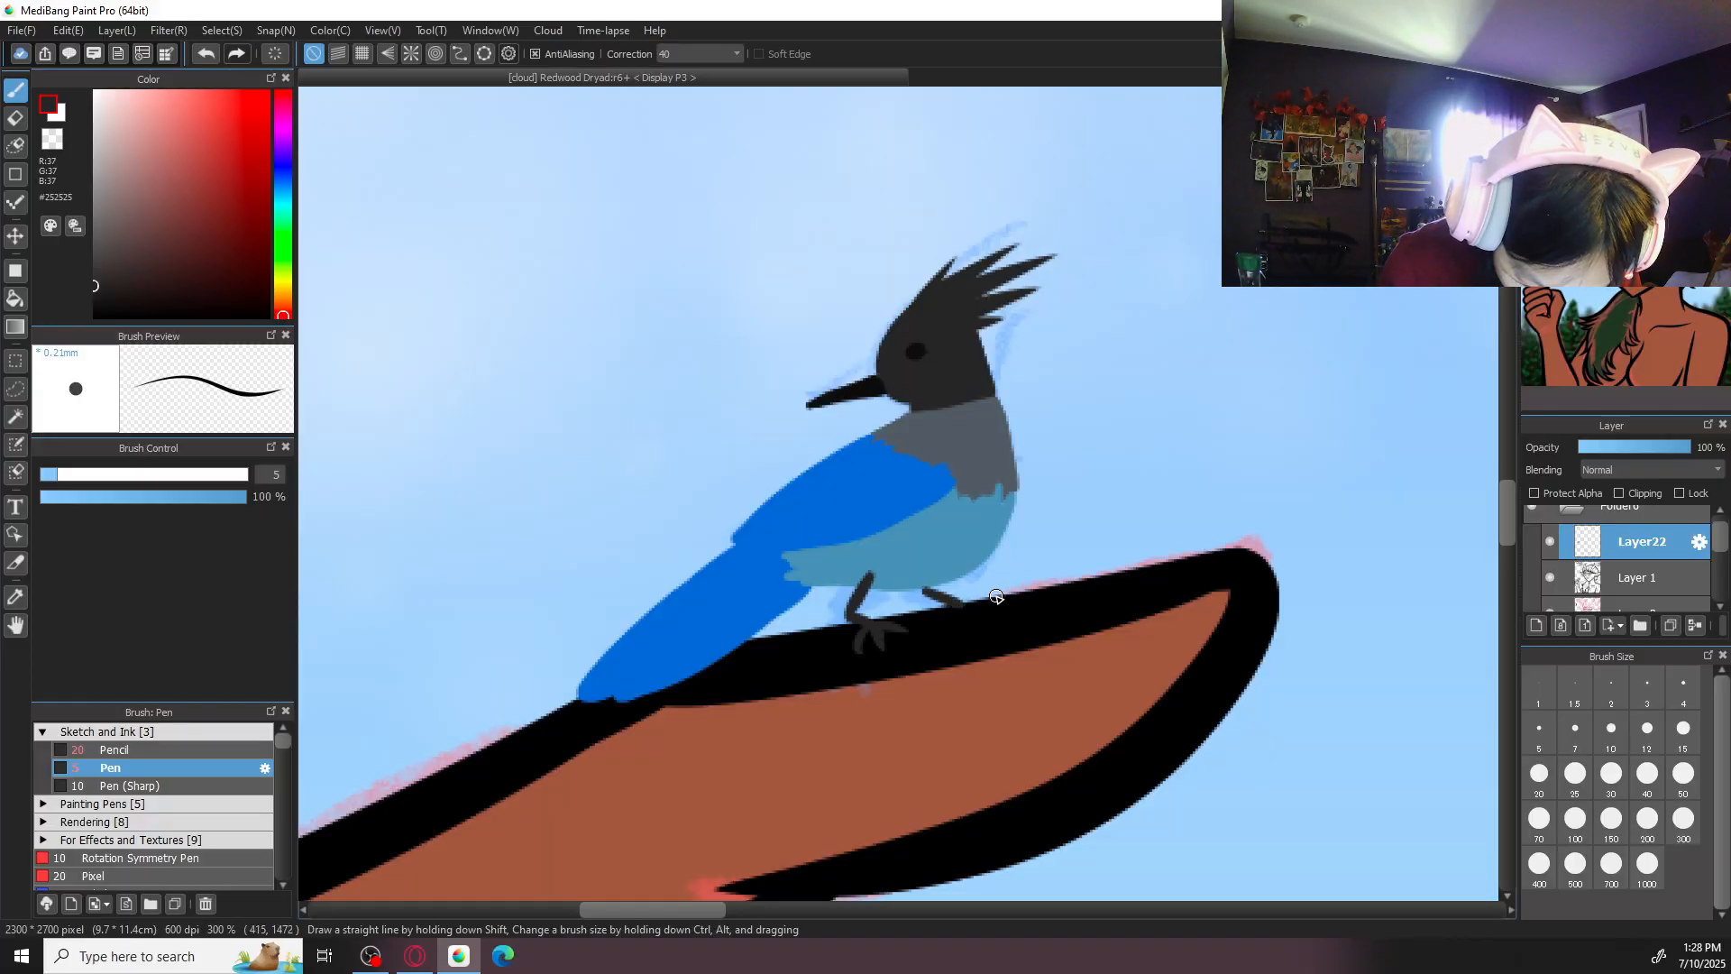
pyautogui.moveTo(960, 605); pyautogui.dragTo(1016, 607)
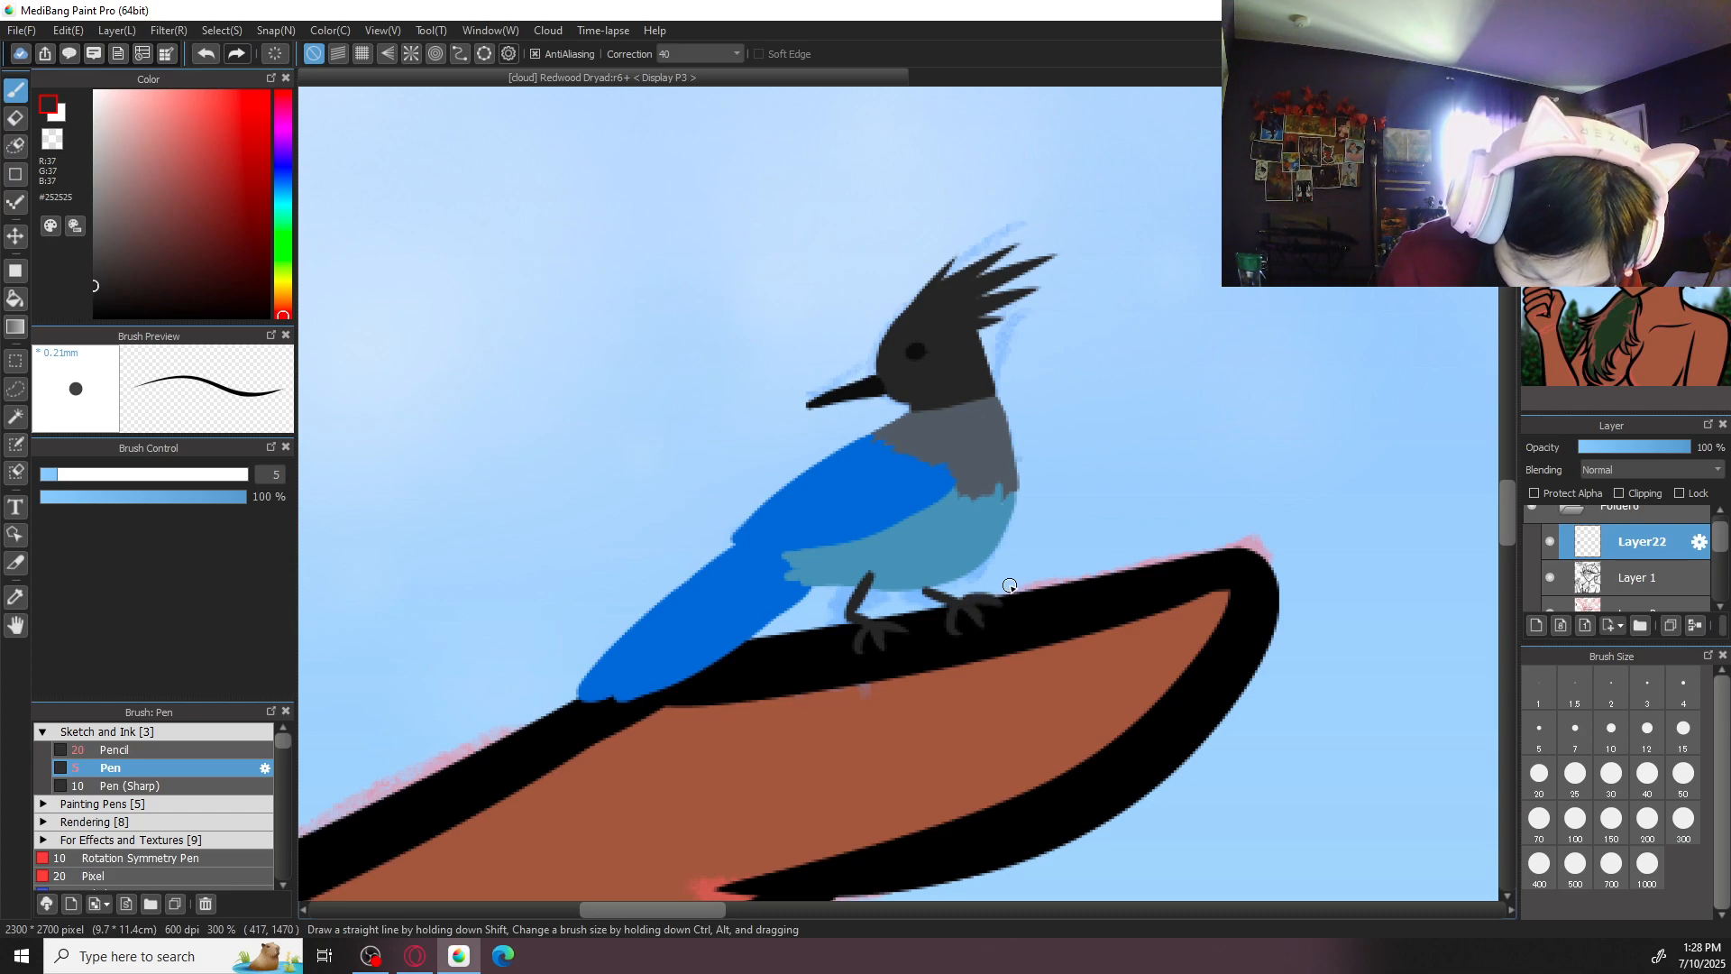
# - Add a new layer above Layer22 for the bird's feather markings
pyautogui.scroll(-6, 1008, 588)
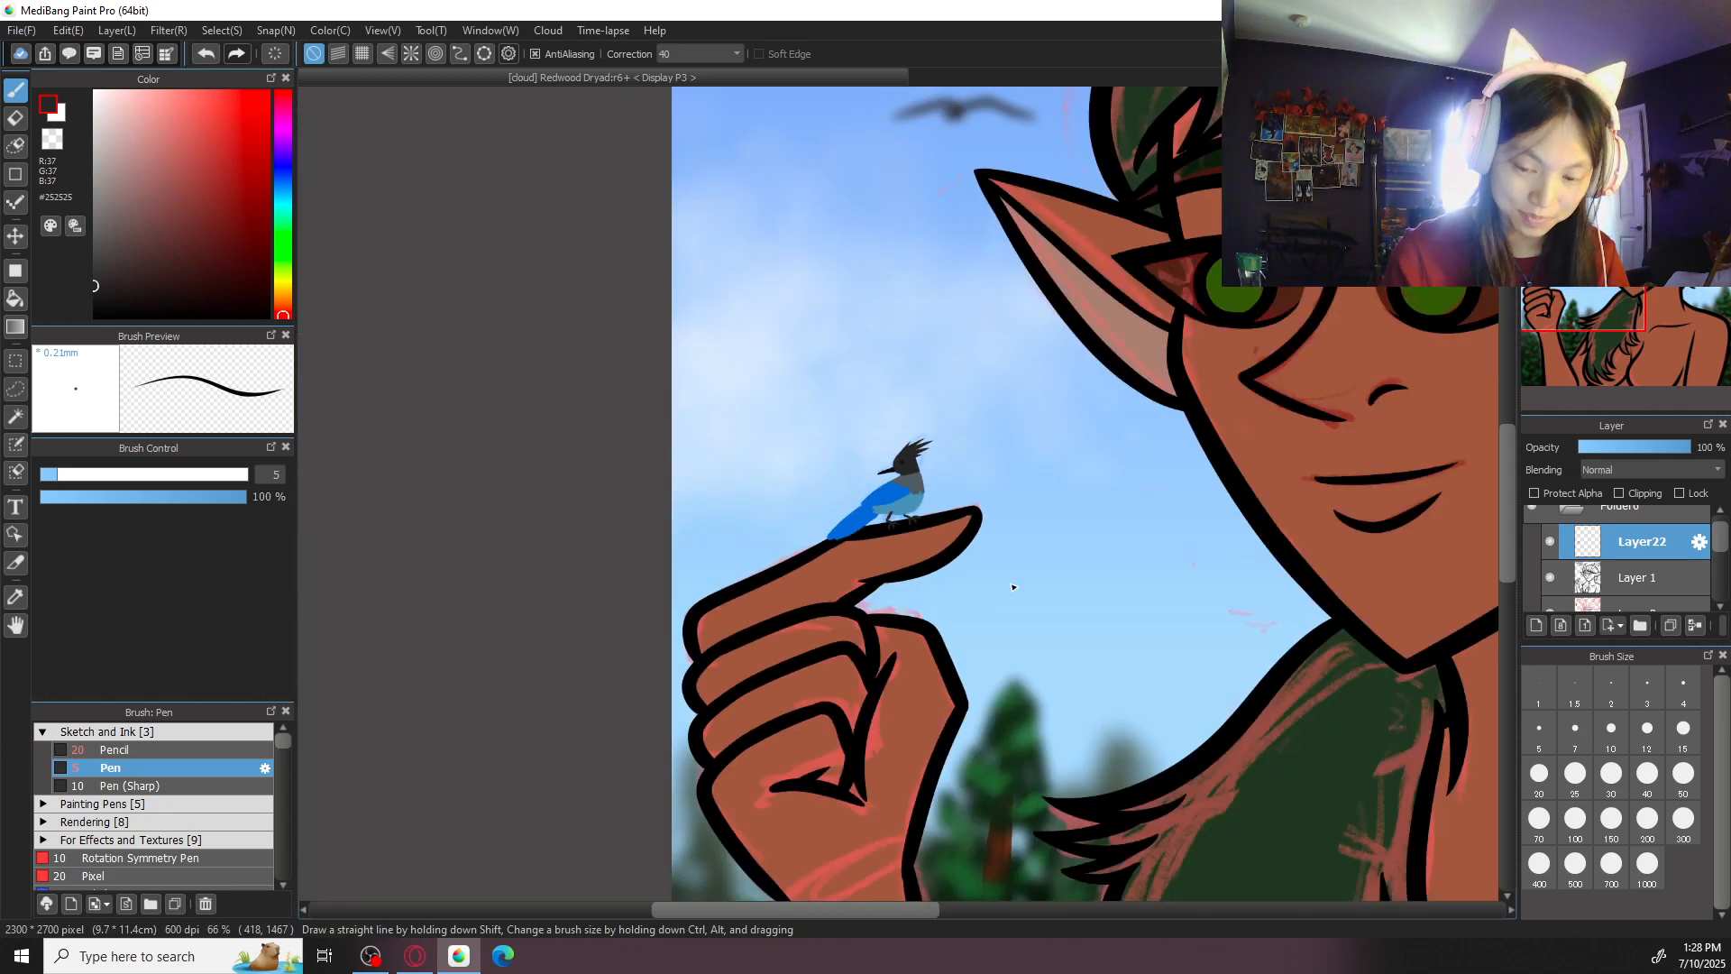
pyautogui.scroll(6, 893, 505)
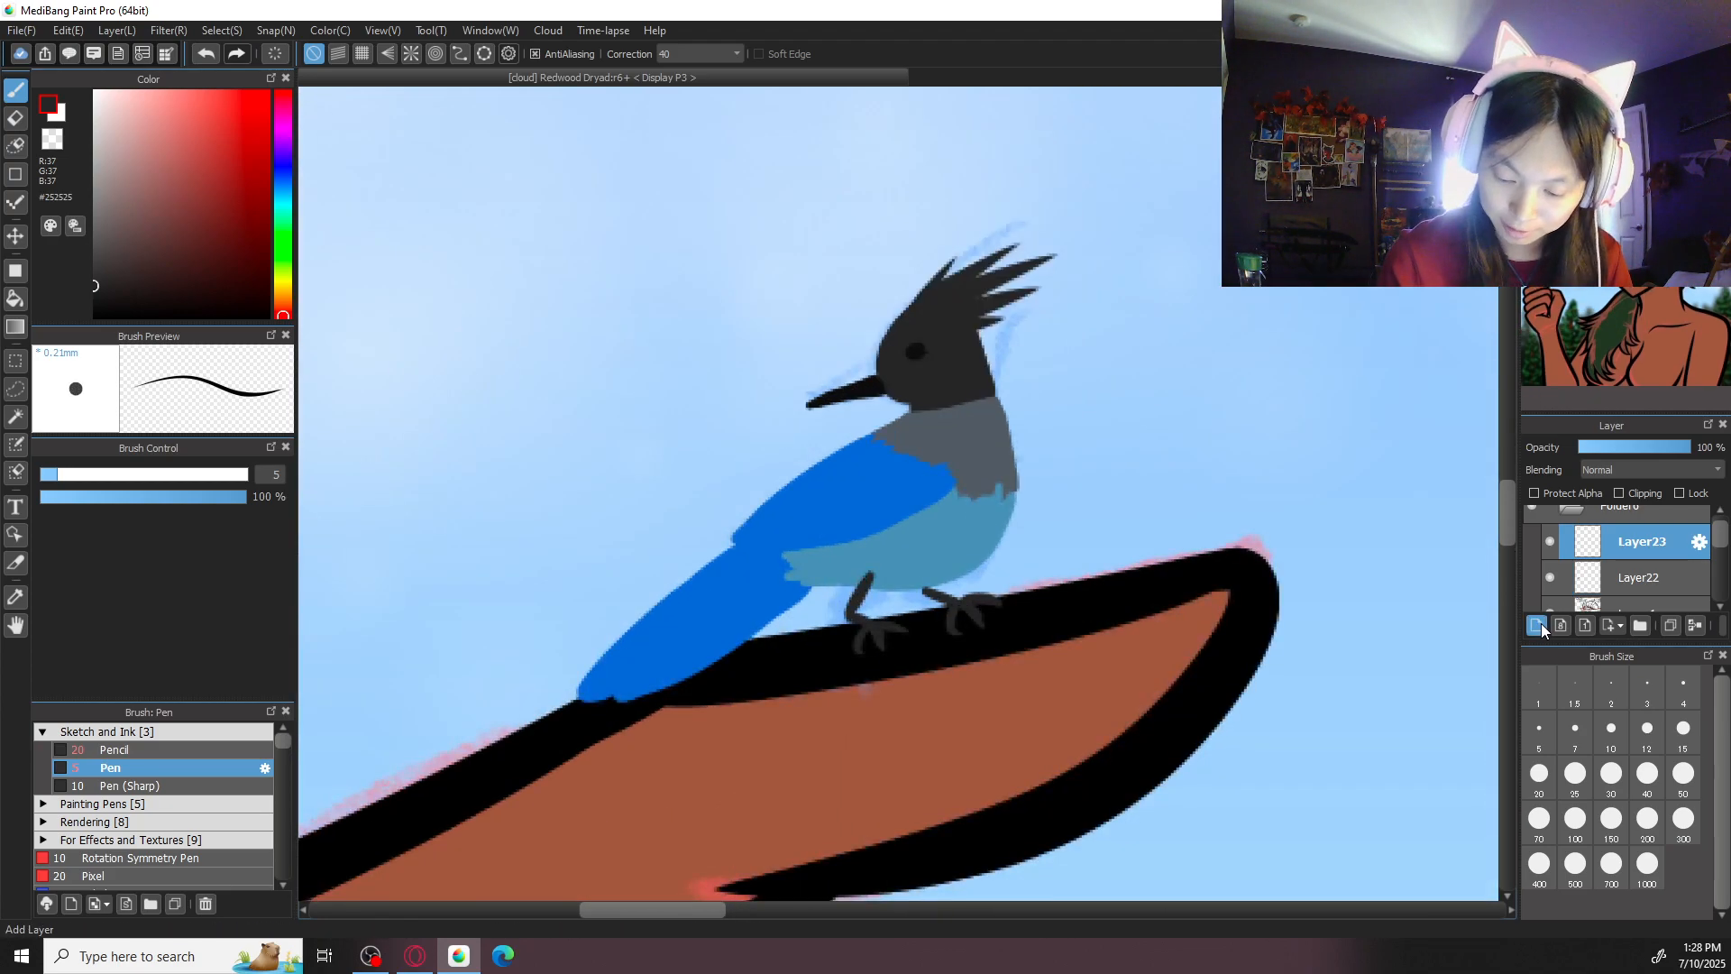
pyautogui.click(1538, 625)
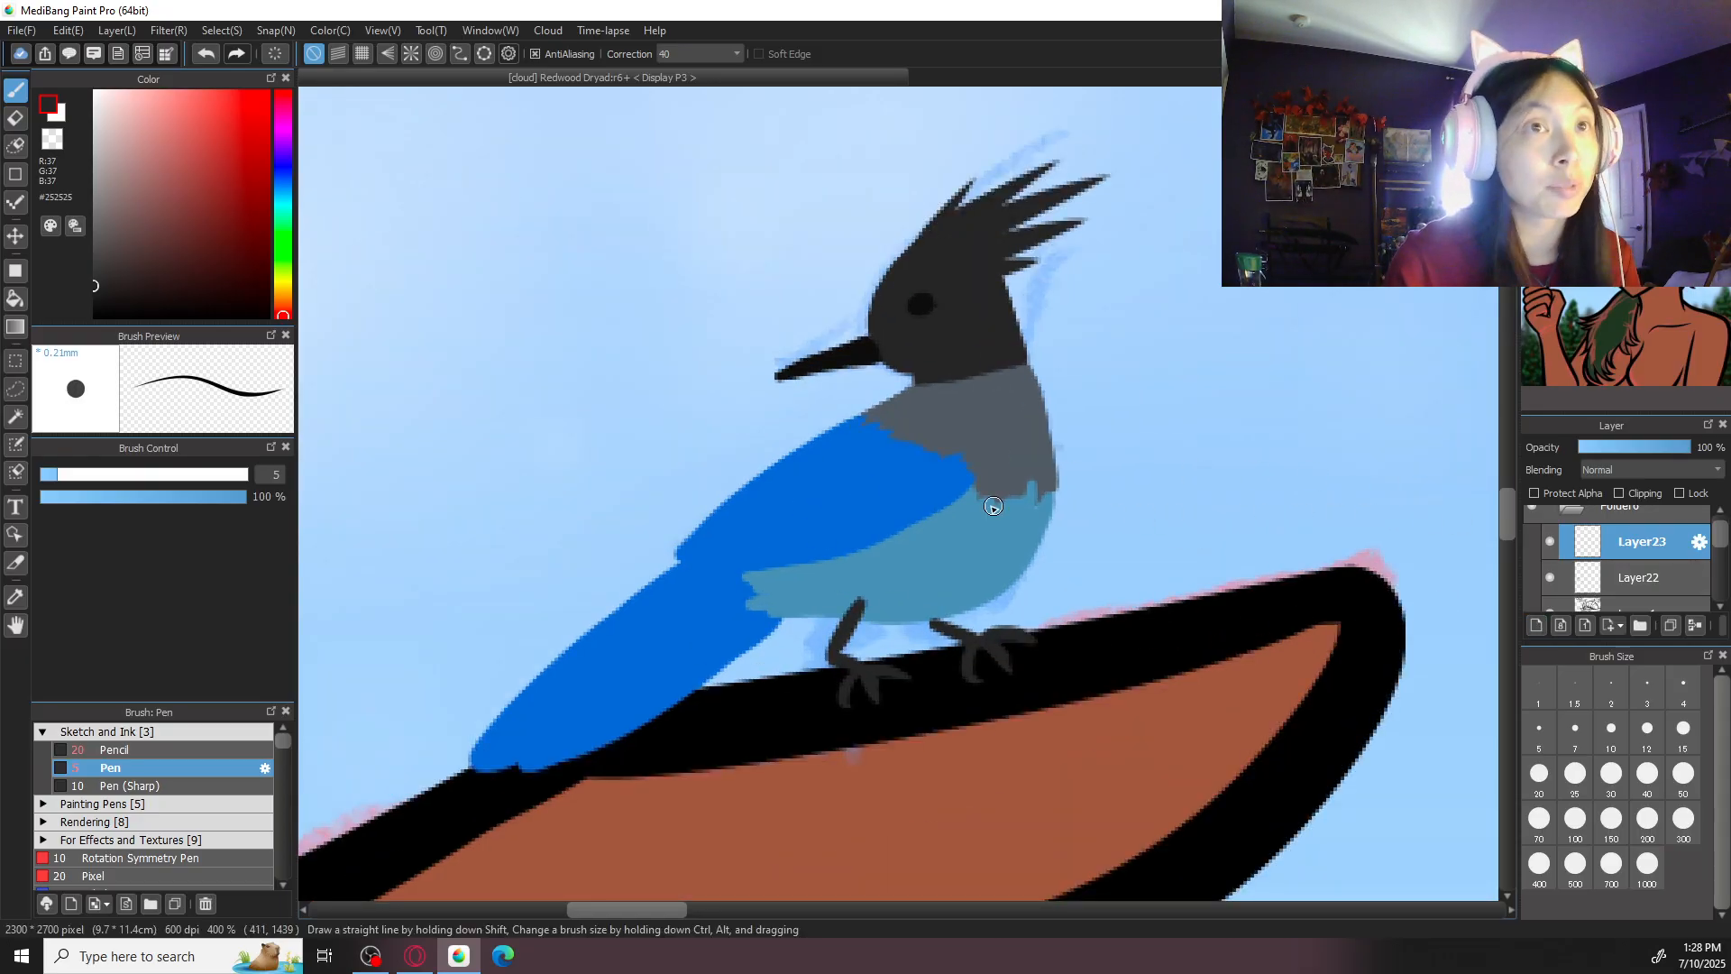
# - Set the colour to dark navy #091554 and paint rows of scalloped feather markings across the bird's wing
pyautogui.keyDown('alt'); pyautogui.click(849, 462); pyautogui.keyUp('alt')
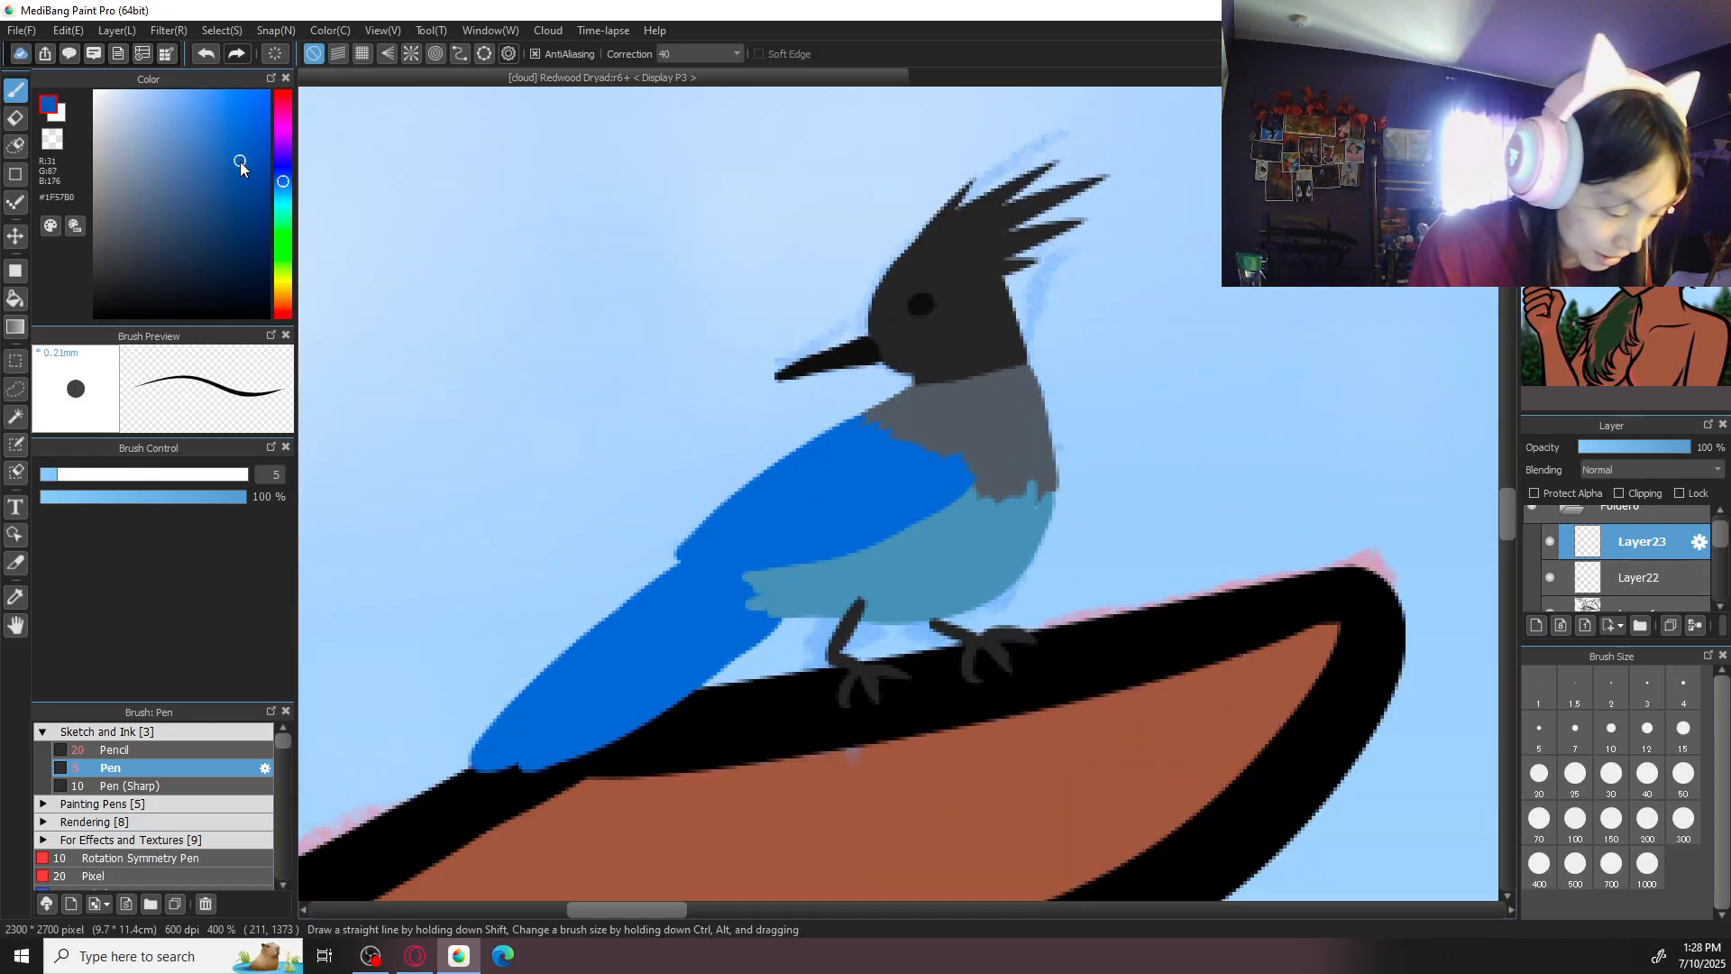
pyautogui.moveTo(282, 184); pyautogui.dragTo(282, 172)
pyautogui.click(250, 243)
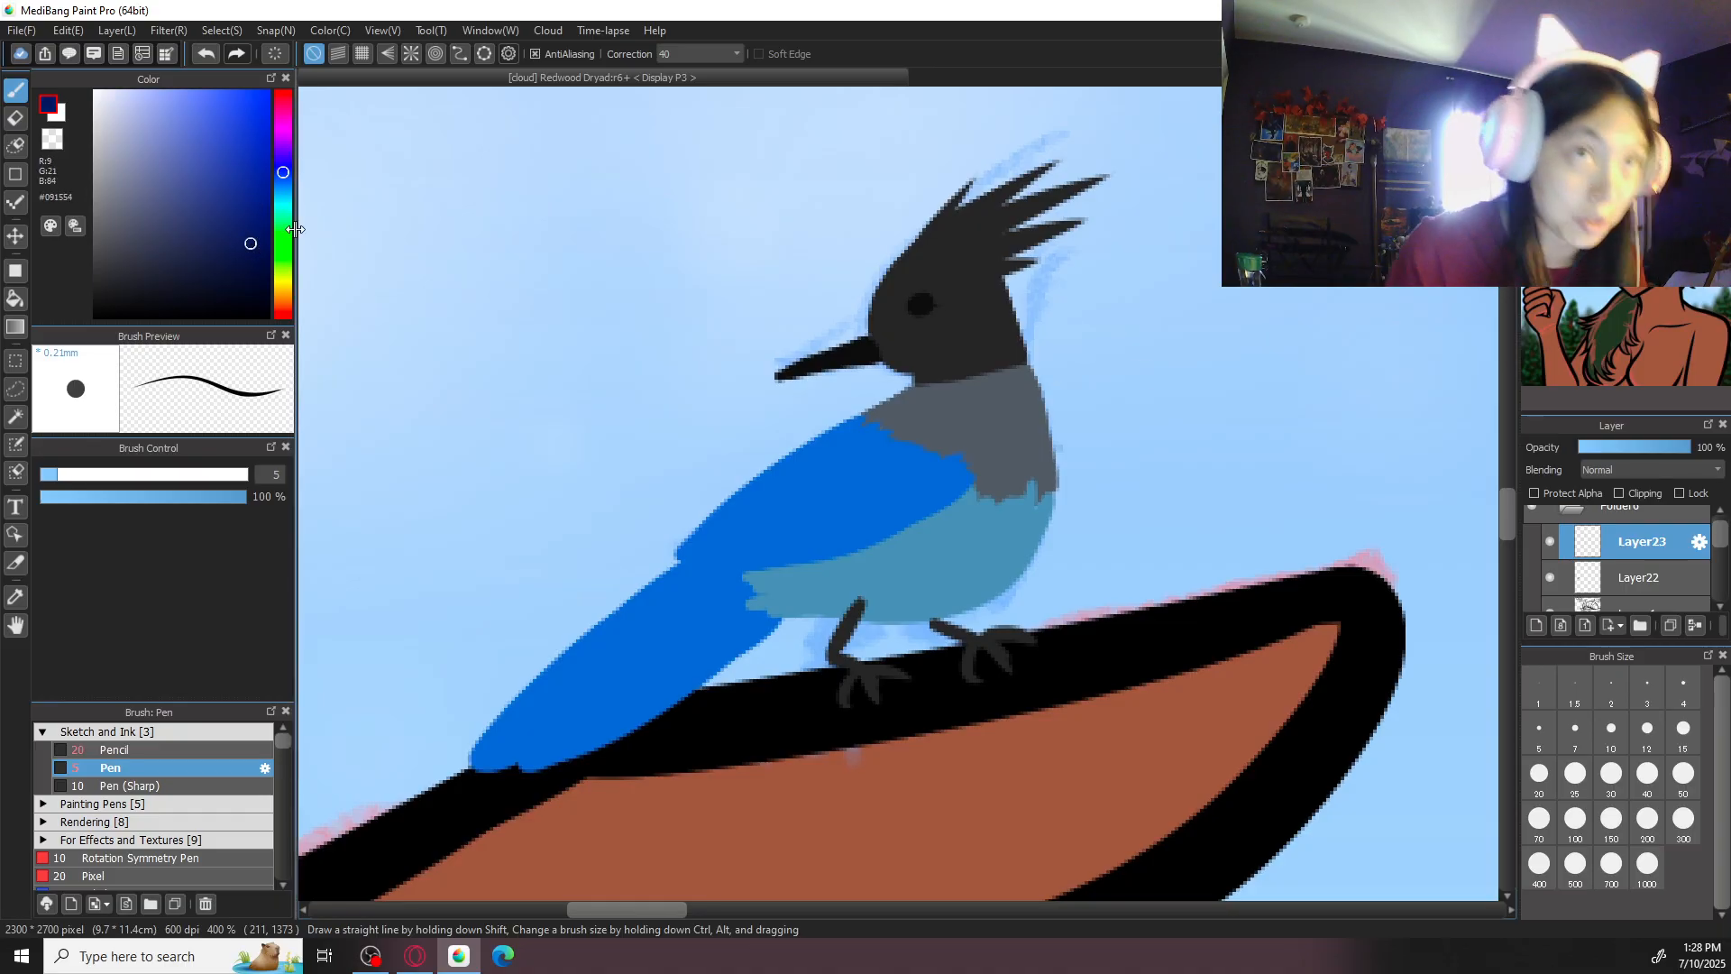
pyautogui.scroll(2, 976, 487)
pyautogui.moveTo(811, 388)
pyautogui.mouseDown()
pyautogui.moveTo(708, 459)
pyautogui.moveTo(734, 472)
pyautogui.moveTo(657, 557)
pyautogui.mouseUp()
pyautogui.moveTo(836, 428)
pyautogui.mouseDown()
pyautogui.moveTo(876, 465)
pyautogui.moveTo(797, 488)
pyautogui.moveTo(834, 494)
pyautogui.mouseUp()
pyautogui.moveTo(732, 483)
pyautogui.mouseDown()
pyautogui.moveTo(792, 521)
pyautogui.moveTo(712, 584)
pyautogui.mouseUp()
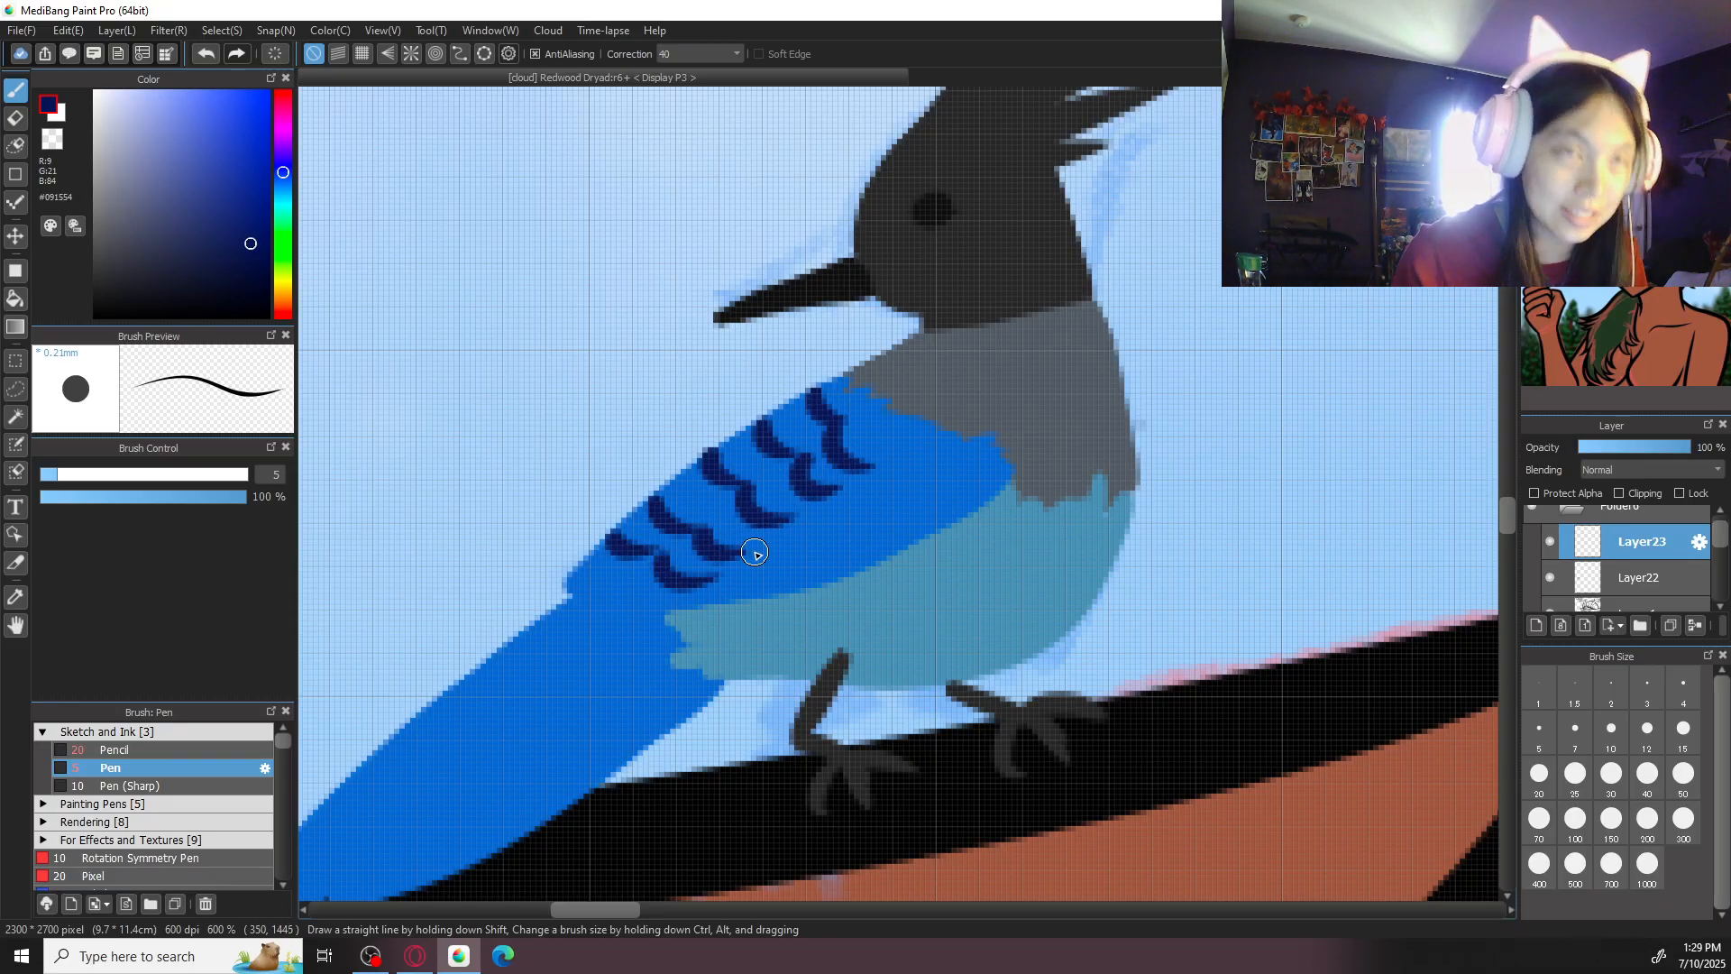
pyautogui.moveTo(895, 427)
pyautogui.mouseDown()
pyautogui.moveTo(925, 454)
pyautogui.moveTo(876, 456)
pyautogui.moveTo(983, 487)
pyautogui.mouseUp()
pyautogui.moveTo(855, 475)
pyautogui.mouseDown()
pyautogui.moveTo(934, 491)
pyautogui.moveTo(924, 516)
pyautogui.mouseUp()
pyautogui.moveTo(807, 527); pyautogui.dragTo(888, 541)
pyautogui.moveTo(762, 552)
pyautogui.mouseDown()
pyautogui.moveTo(828, 561)
pyautogui.moveTo(746, 596)
pyautogui.mouseUp()
pyautogui.moveTo(823, 452); pyautogui.dragTo(933, 427)
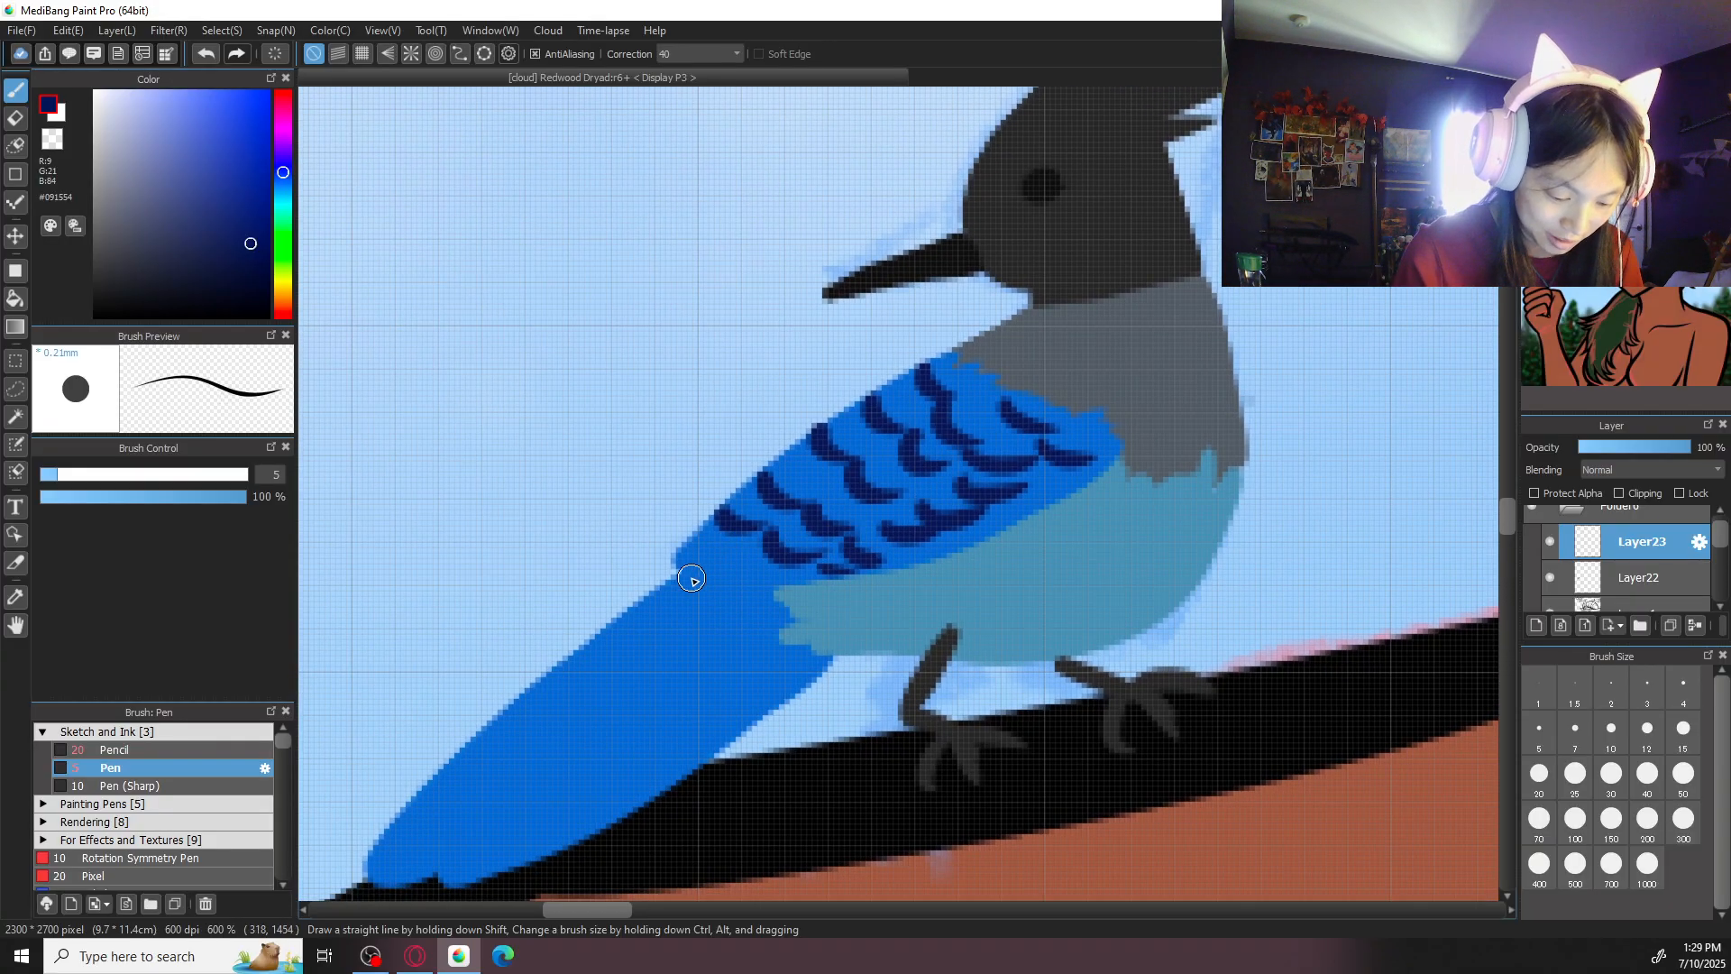
# - Paint short navy bars along both edges and the middle of the bird's tail with the size 5 pen
pyautogui.moveTo(660, 521)
pyautogui.mouseDown()
pyautogui.moveTo(800, 565)
pyautogui.moveTo(700, 593)
pyautogui.moveTo(724, 607)
pyautogui.moveTo(689, 611)
pyautogui.moveTo(749, 584)
pyautogui.moveTo(642, 648)
pyautogui.moveTo(647, 672)
pyautogui.moveTo(586, 688)
pyautogui.moveTo(592, 706)
pyautogui.moveTo(541, 786)
pyautogui.mouseUp()
pyautogui.hotkey('ctrl', 'z')
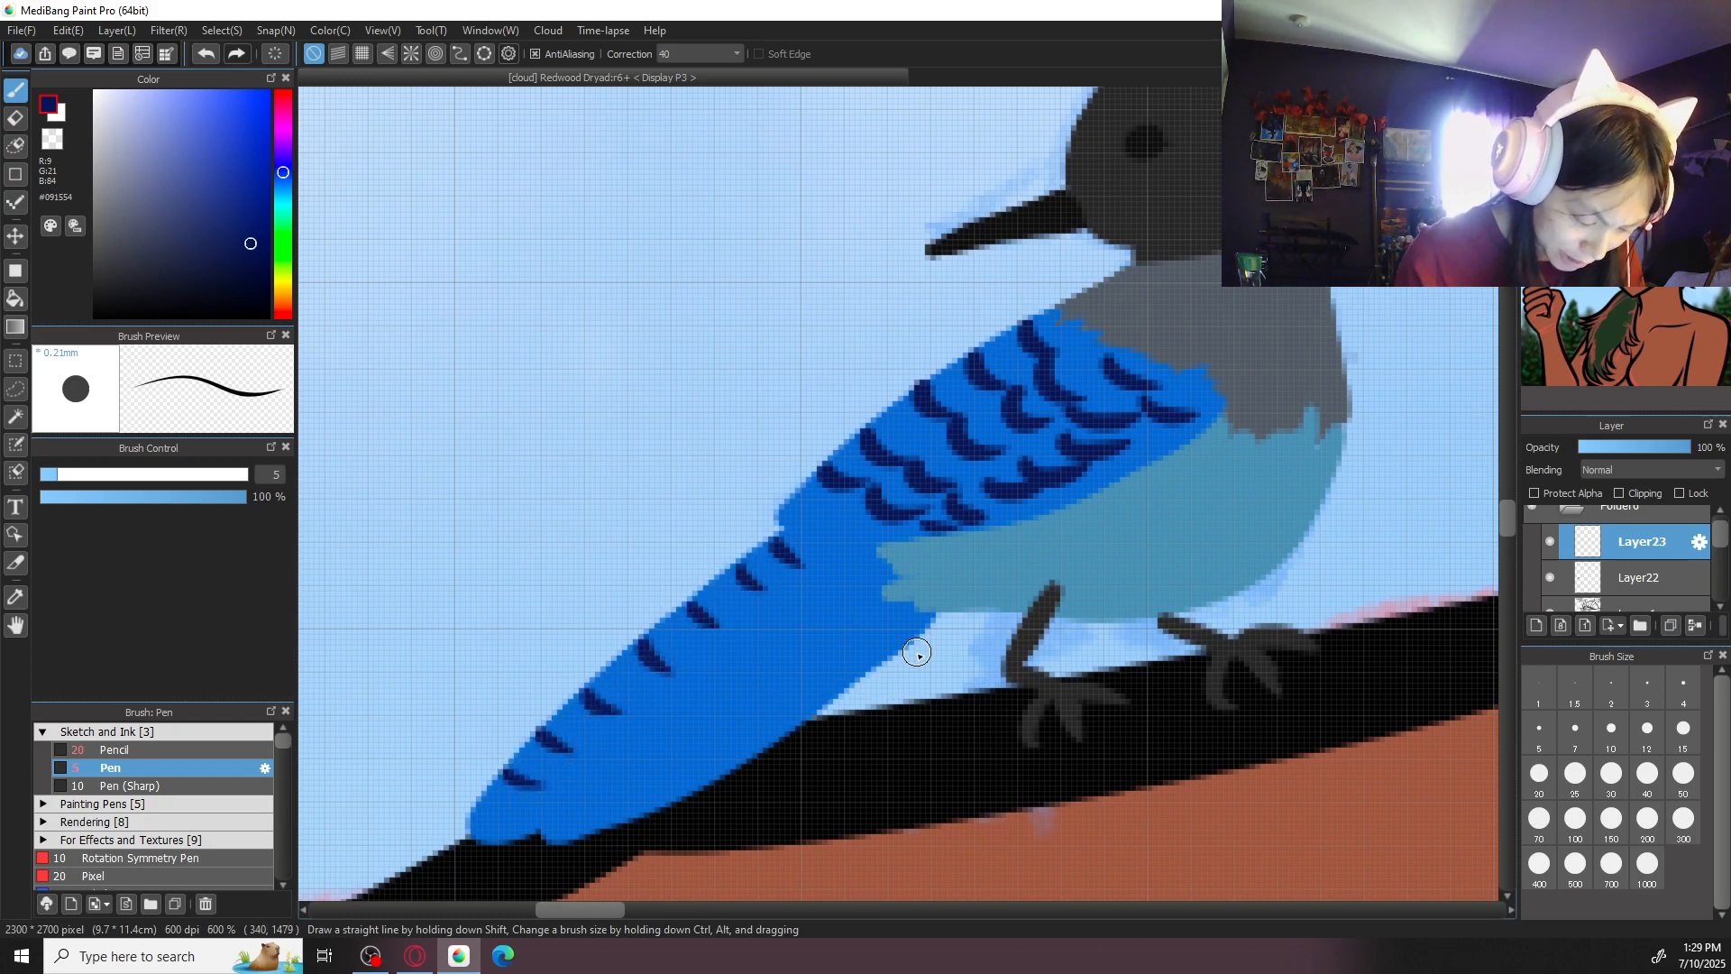
pyautogui.hotkey('ctrl', 'z')
pyautogui.moveTo(883, 639)
pyautogui.mouseDown()
pyautogui.moveTo(853, 638)
pyautogui.moveTo(708, 718)
pyautogui.moveTo(630, 778)
pyautogui.moveTo(643, 808)
pyautogui.moveTo(586, 811)
pyautogui.mouseUp()
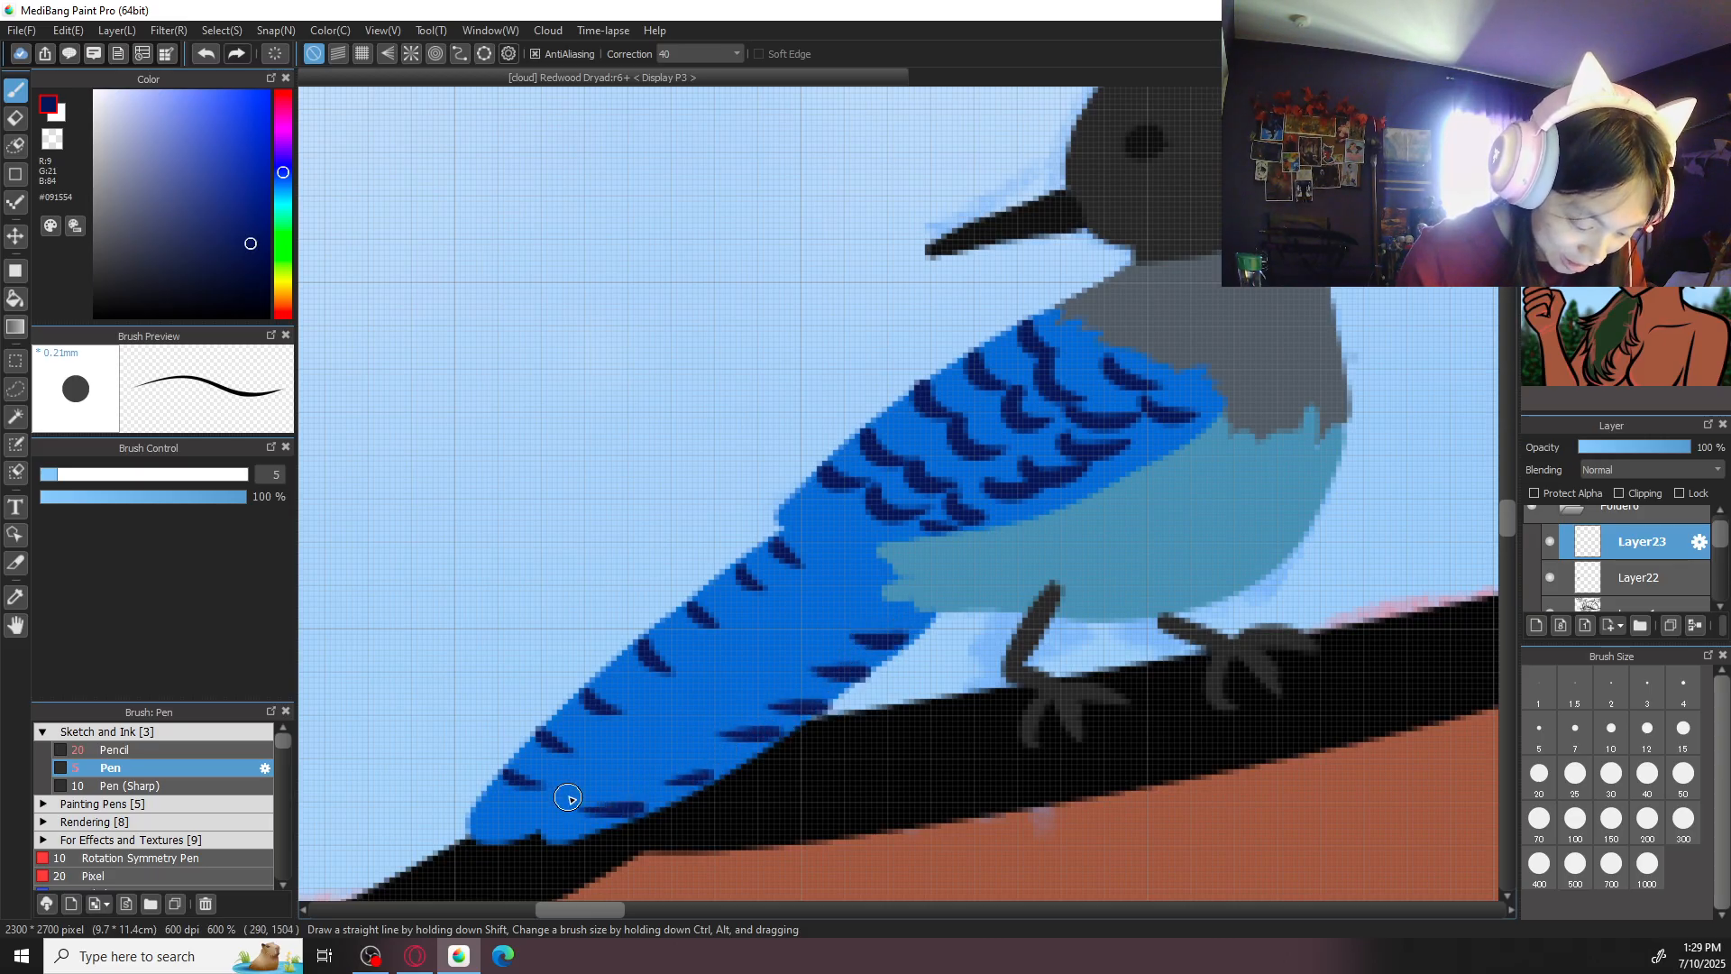
pyautogui.moveTo(816, 599); pyautogui.dragTo(833, 613)
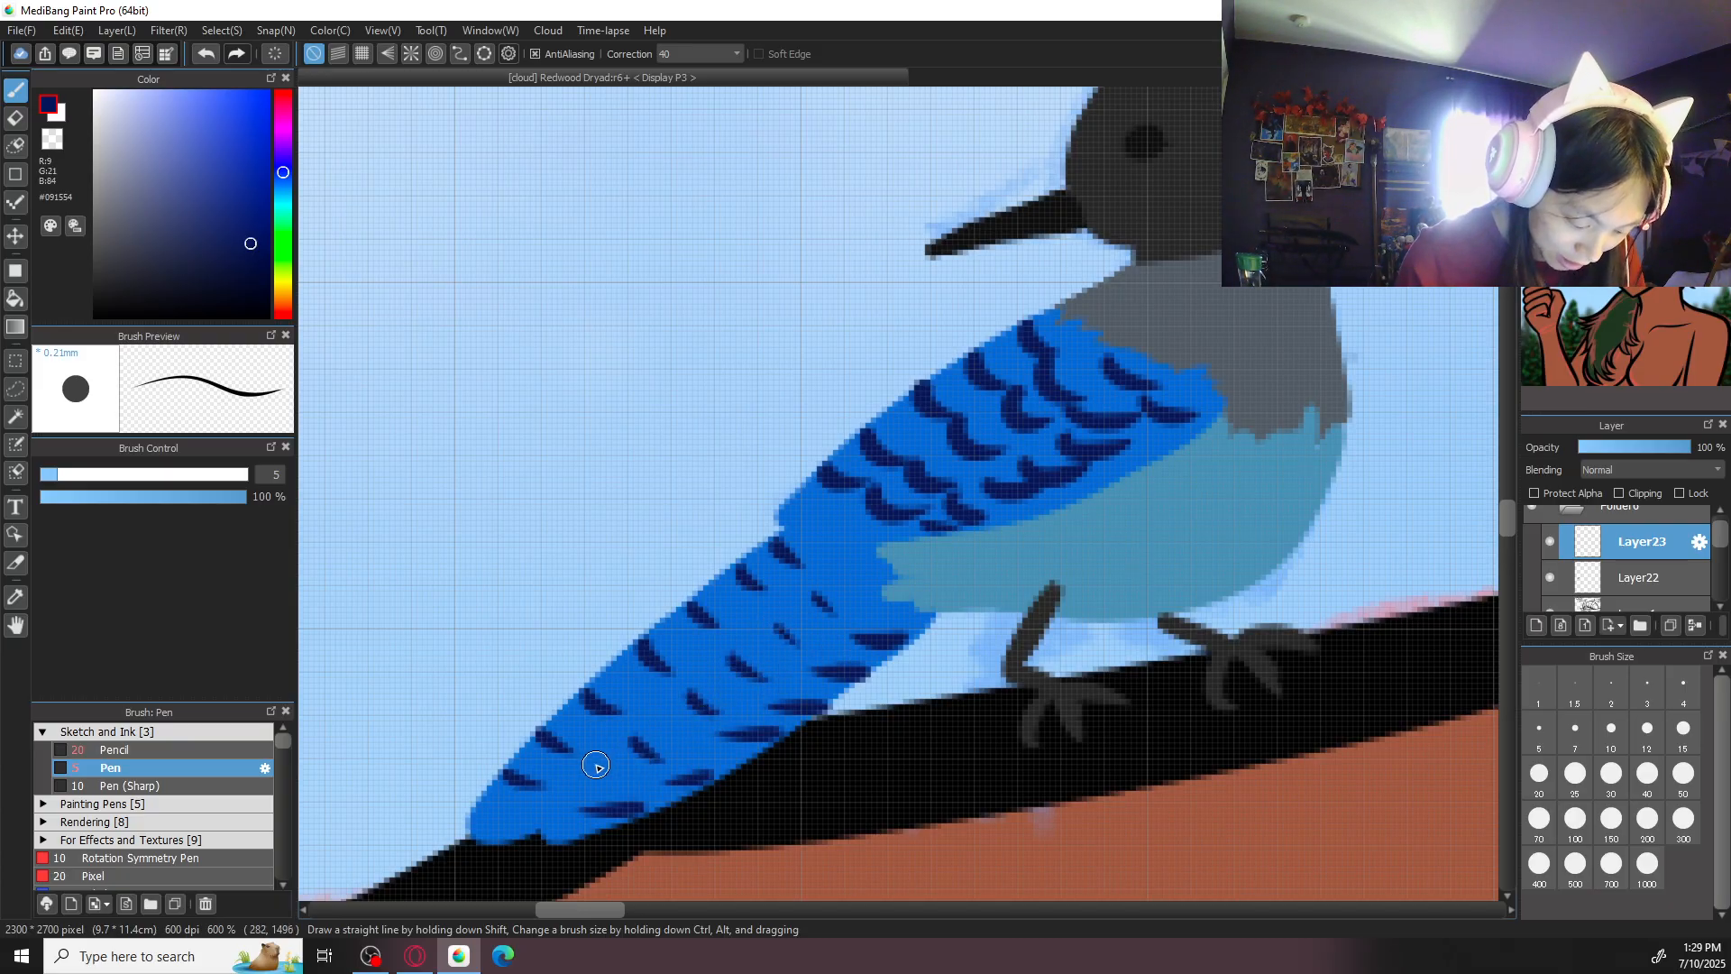
# - Hide the pink sketch on Layer 2 and save the drawing
pyautogui.scroll(-4, 695, 721)
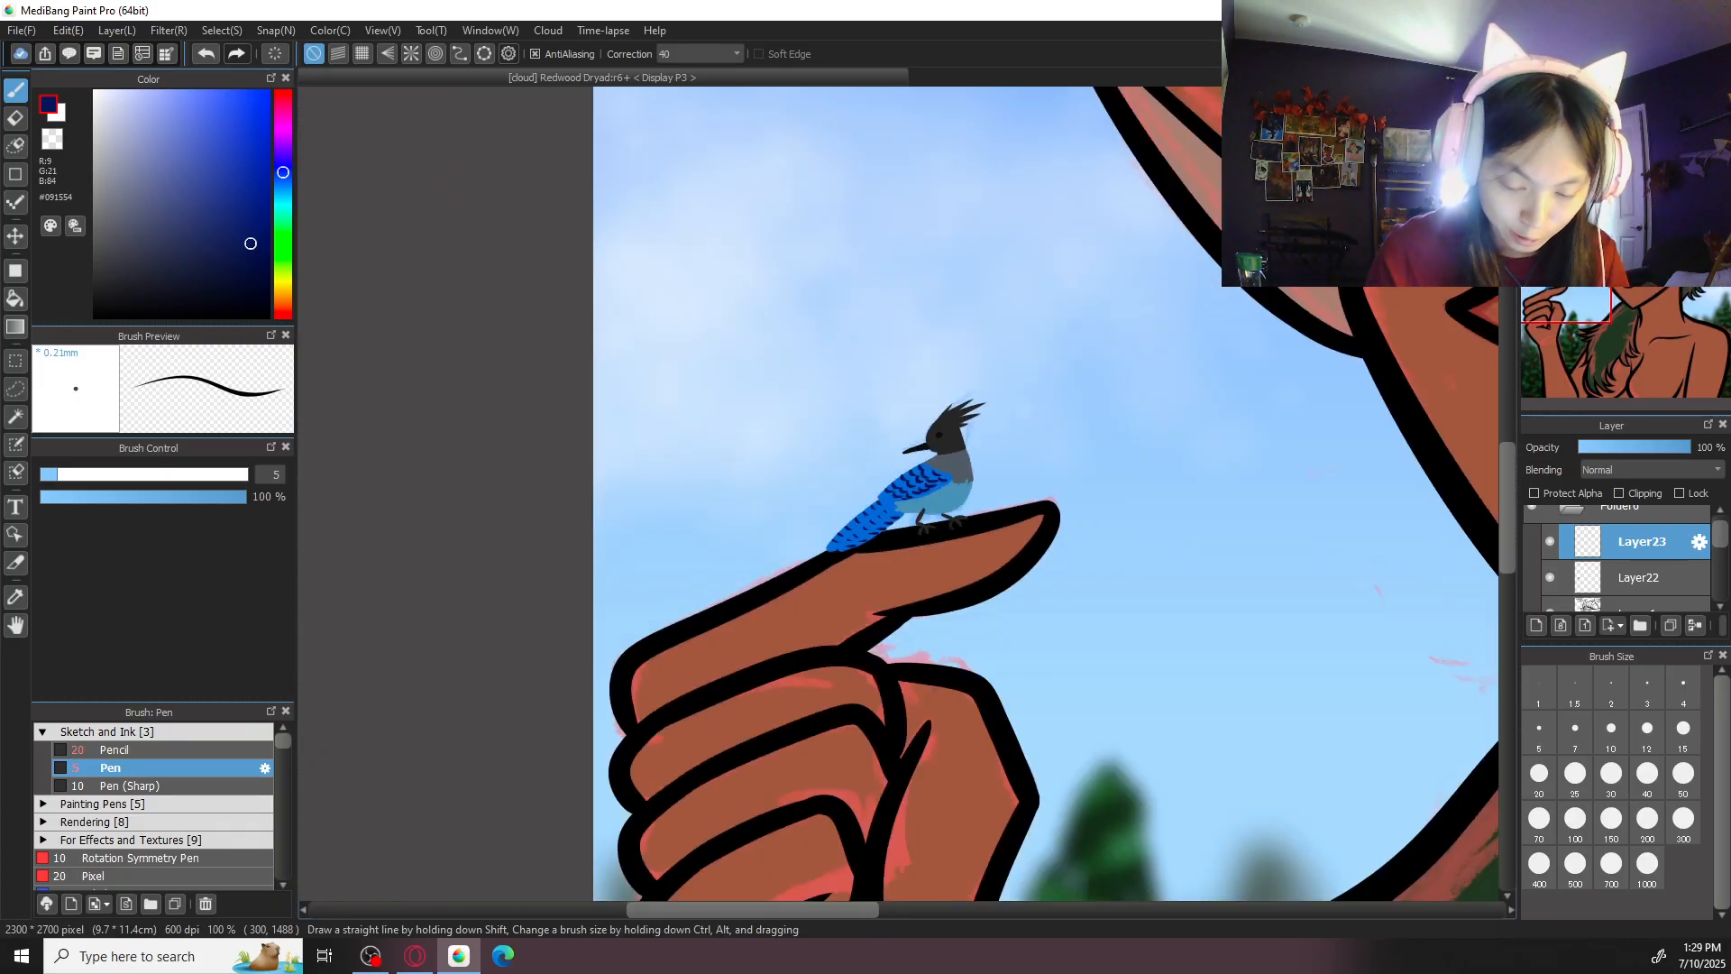
pyautogui.hotkey('ctrl', '0')
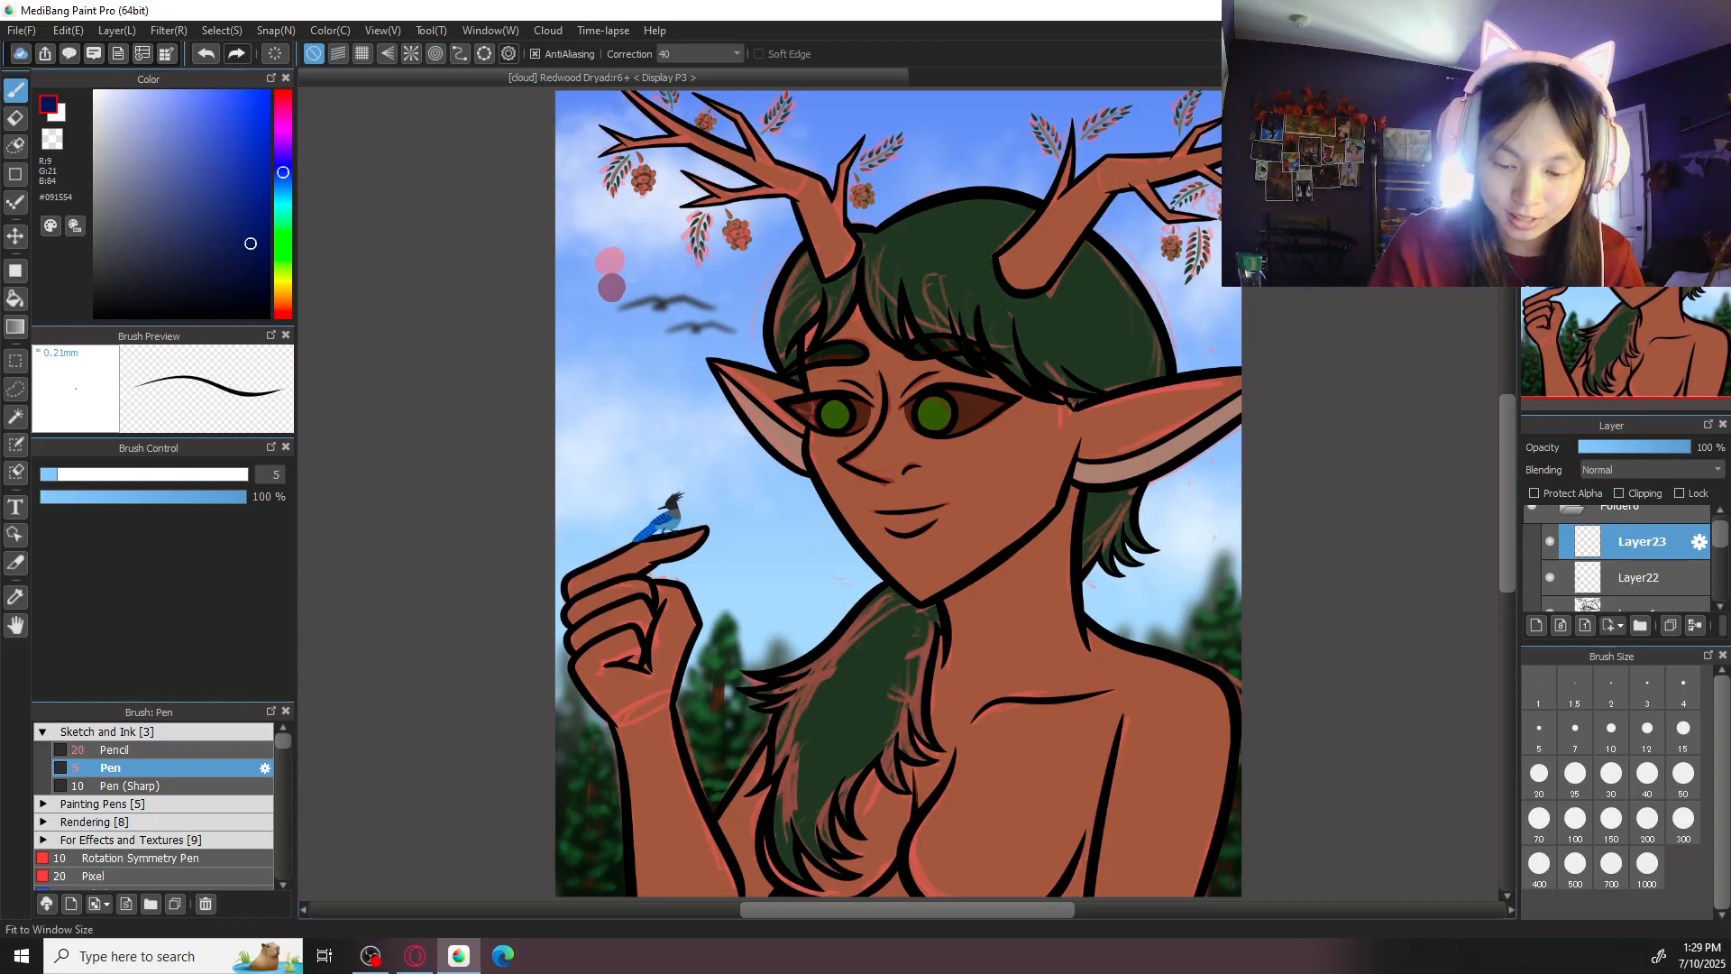
pyautogui.scroll(-2, 1688, 541)
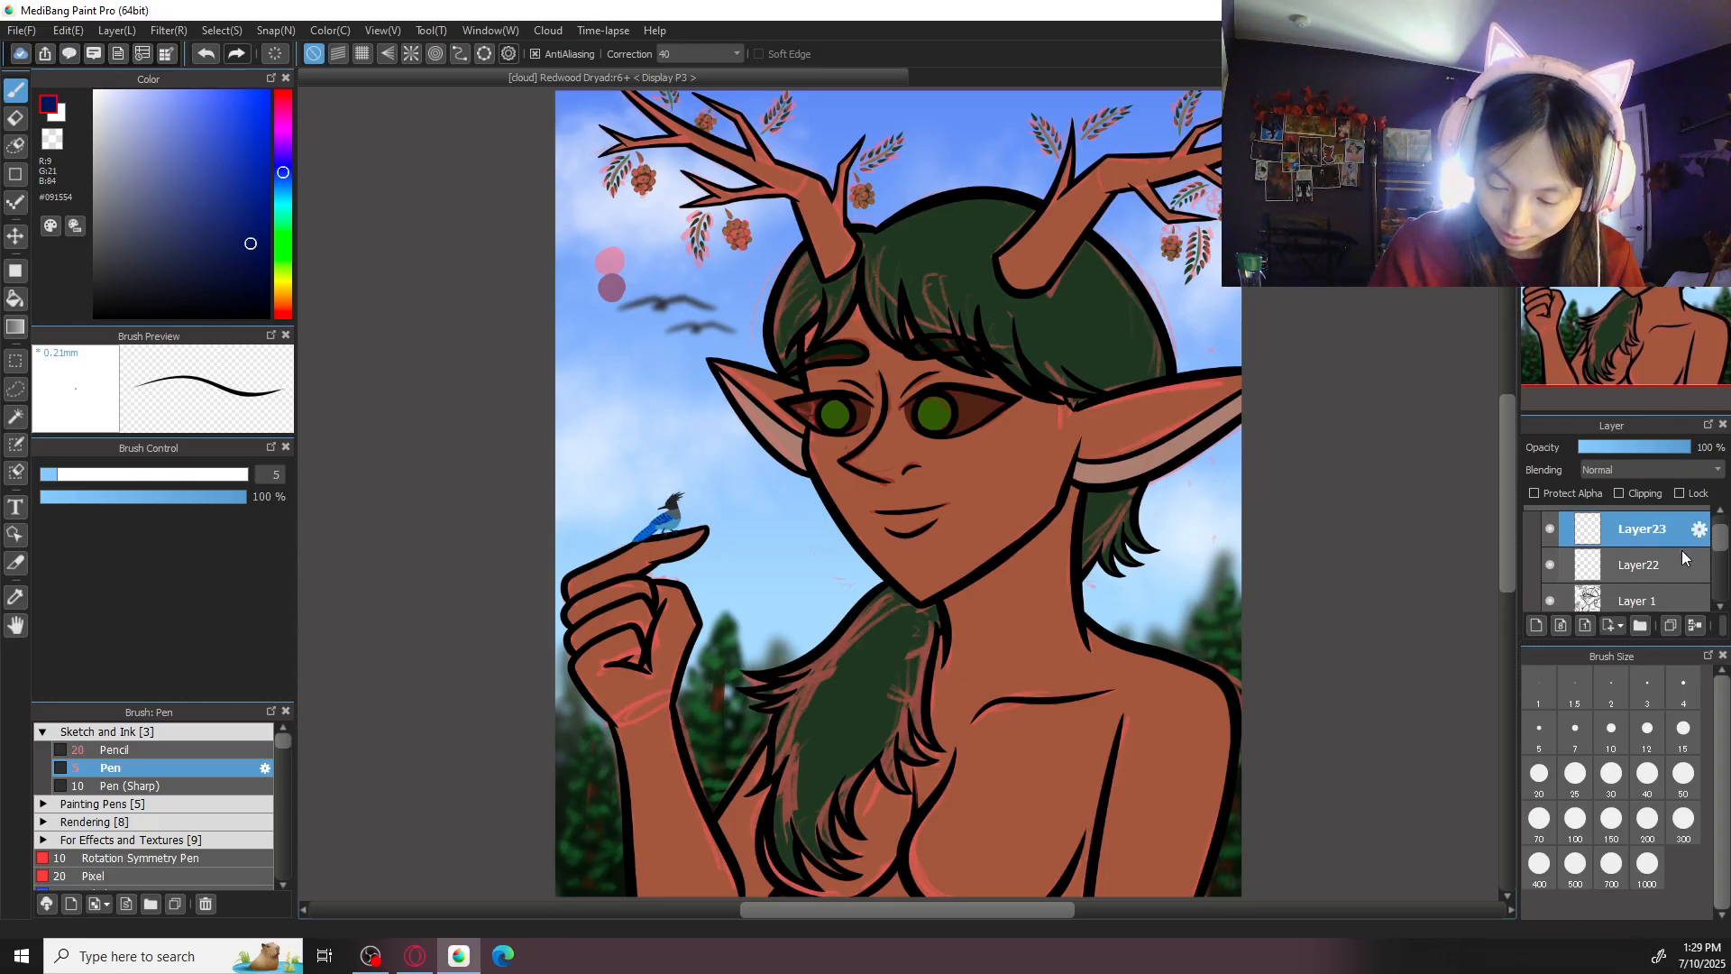
pyautogui.scroll(-4, 1720, 541)
pyautogui.click(1550, 538)
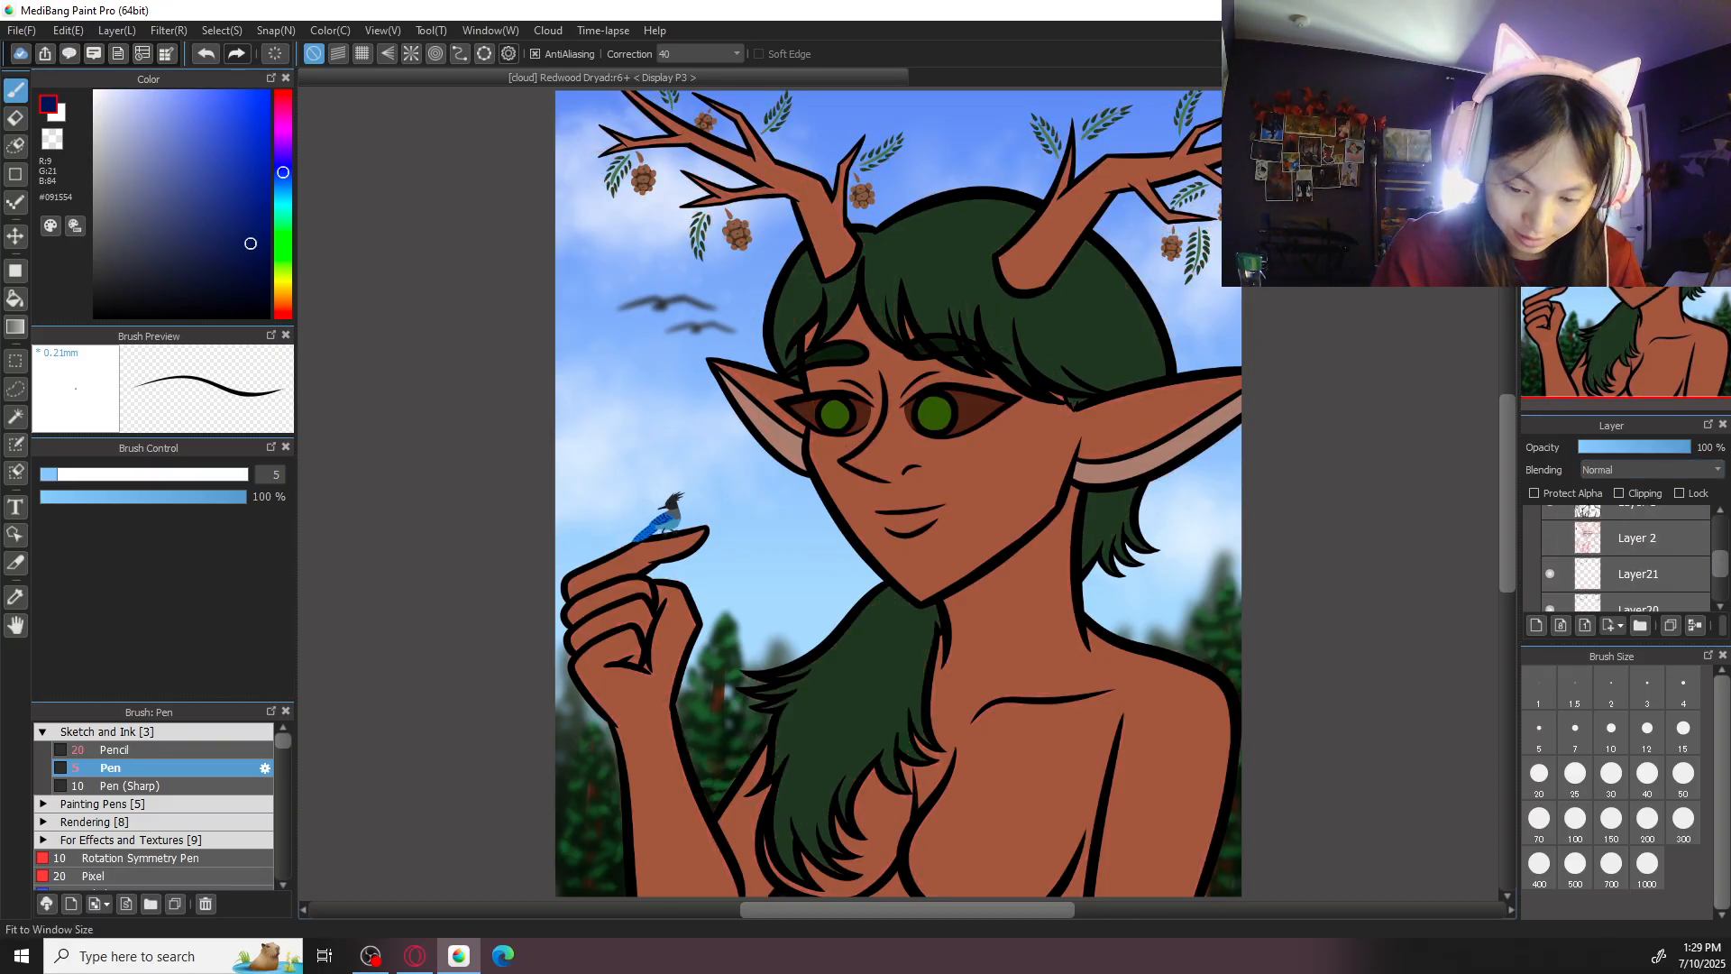
pyautogui.hotkey('ctrl', 's')
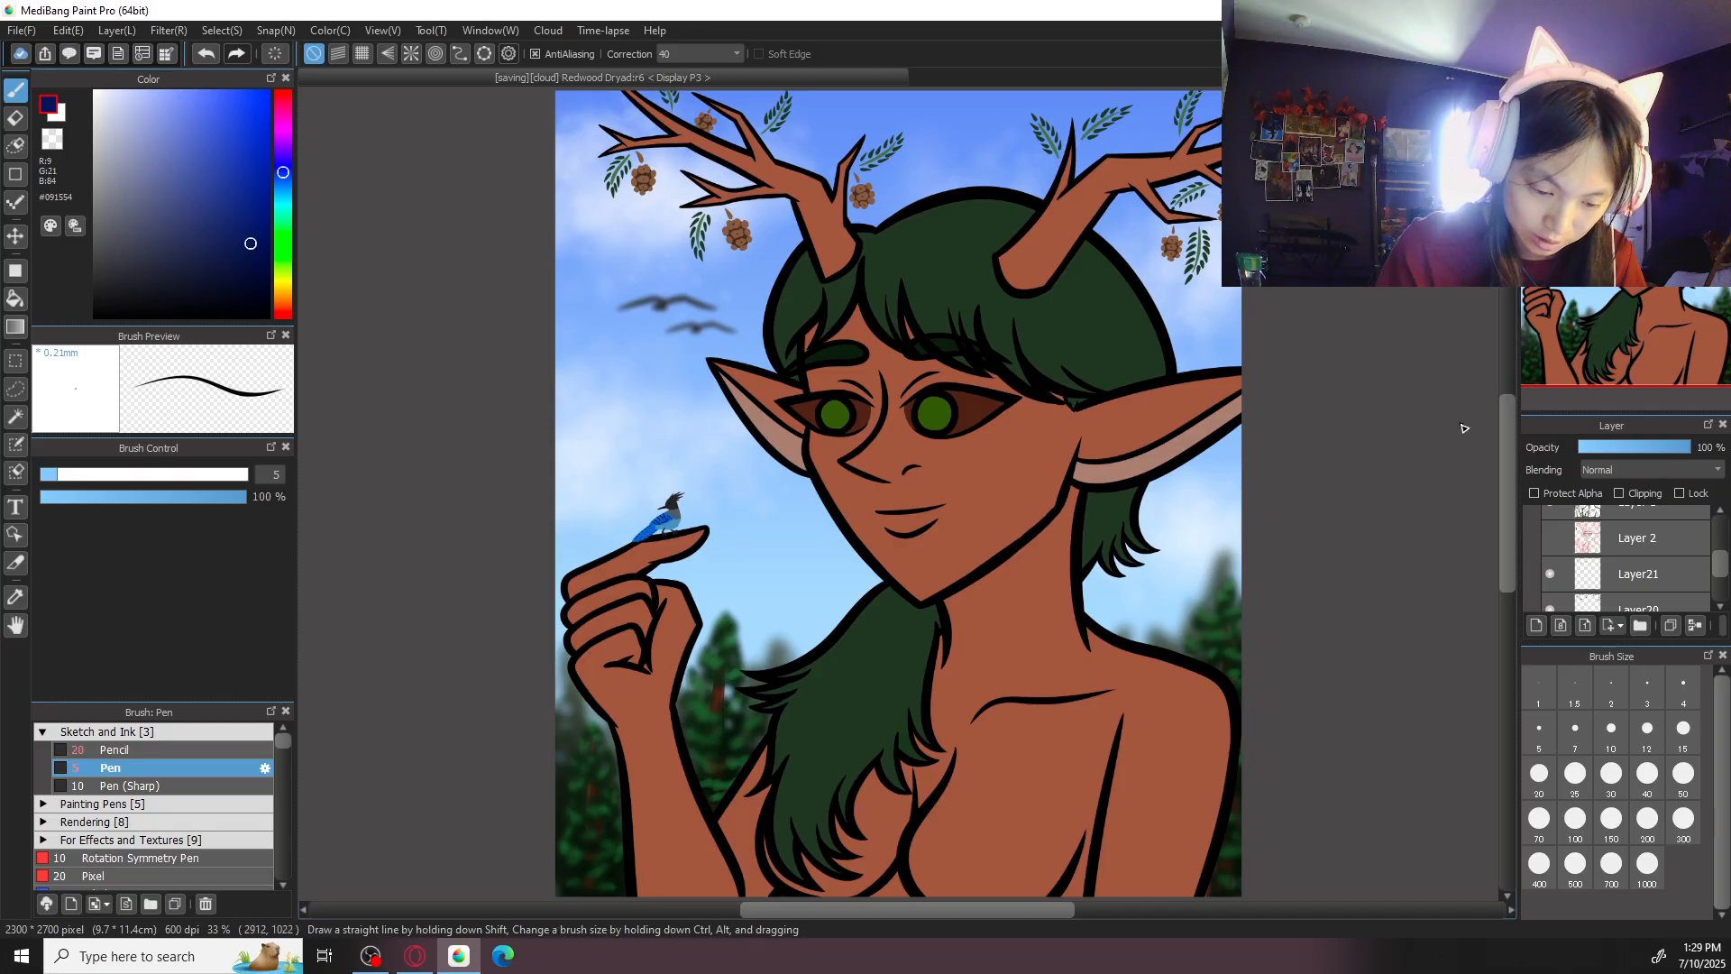
# - Add a new layer directly above Layer5, sample the cheek's skin colour and darken it to brown #43210F
pyautogui.moveTo(1226, 605); pyautogui.dragTo(1222, 619)
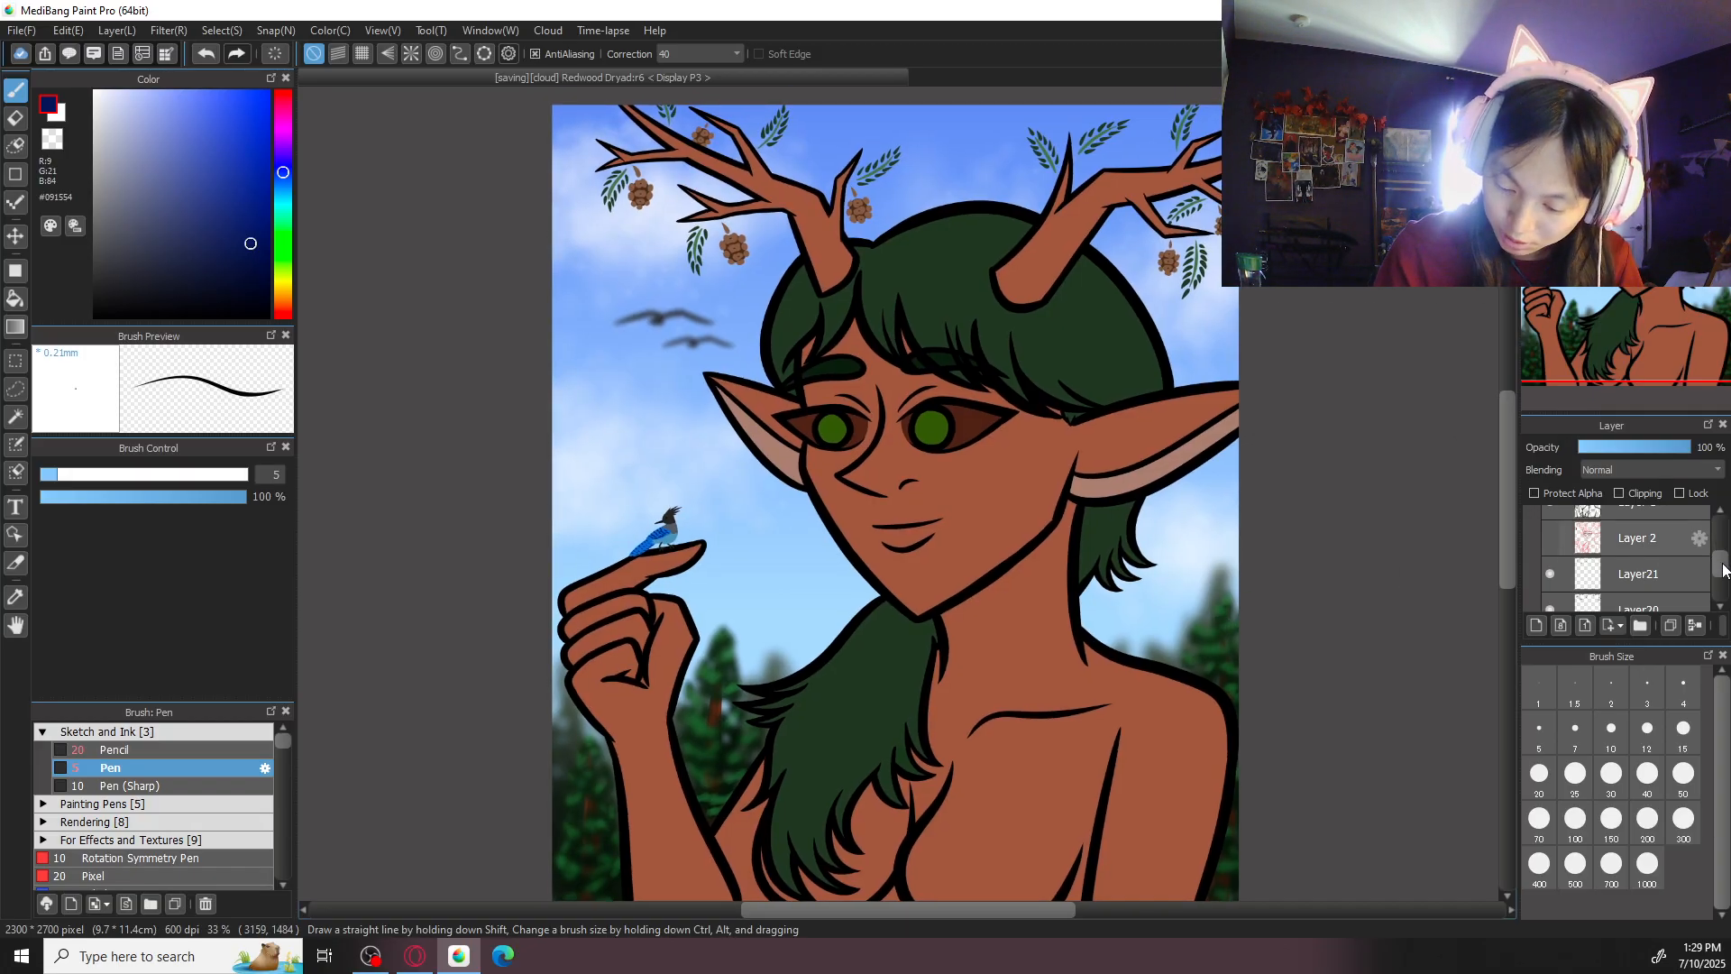
pyautogui.moveTo(1721, 569); pyautogui.dragTo(1721, 599)
pyautogui.click(1536, 625)
pyautogui.keyDown('alt'); pyautogui.click(1022, 501); pyautogui.keyUp('alt')
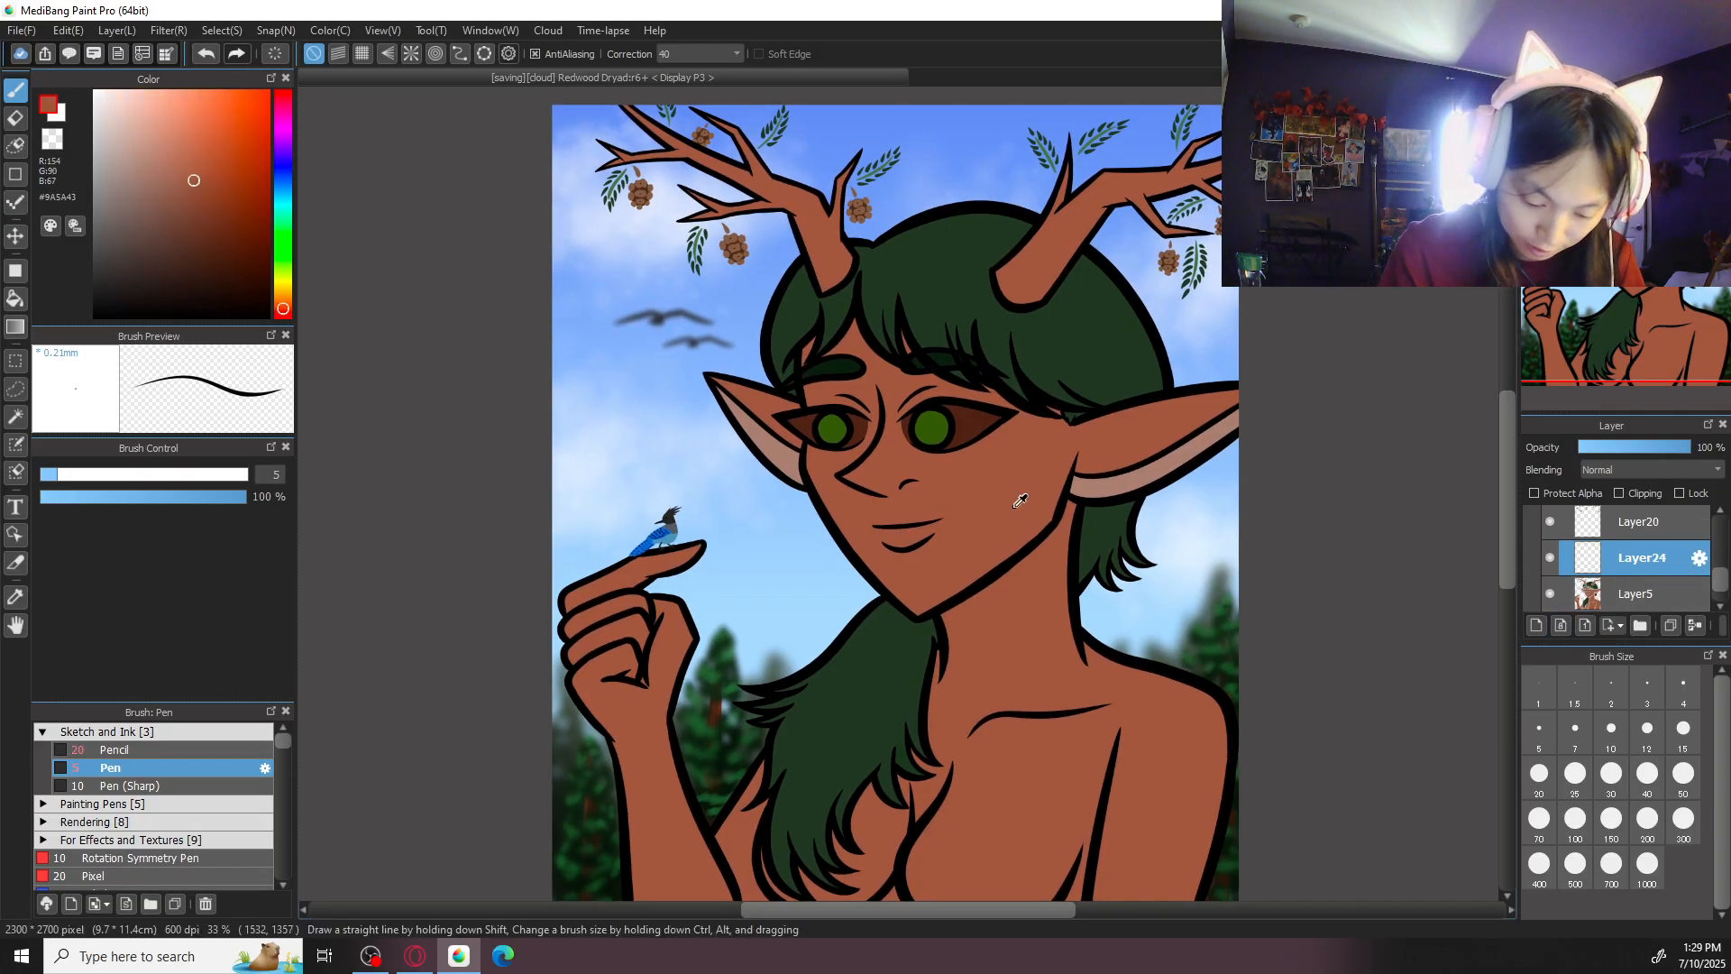
pyautogui.click(287, 307)
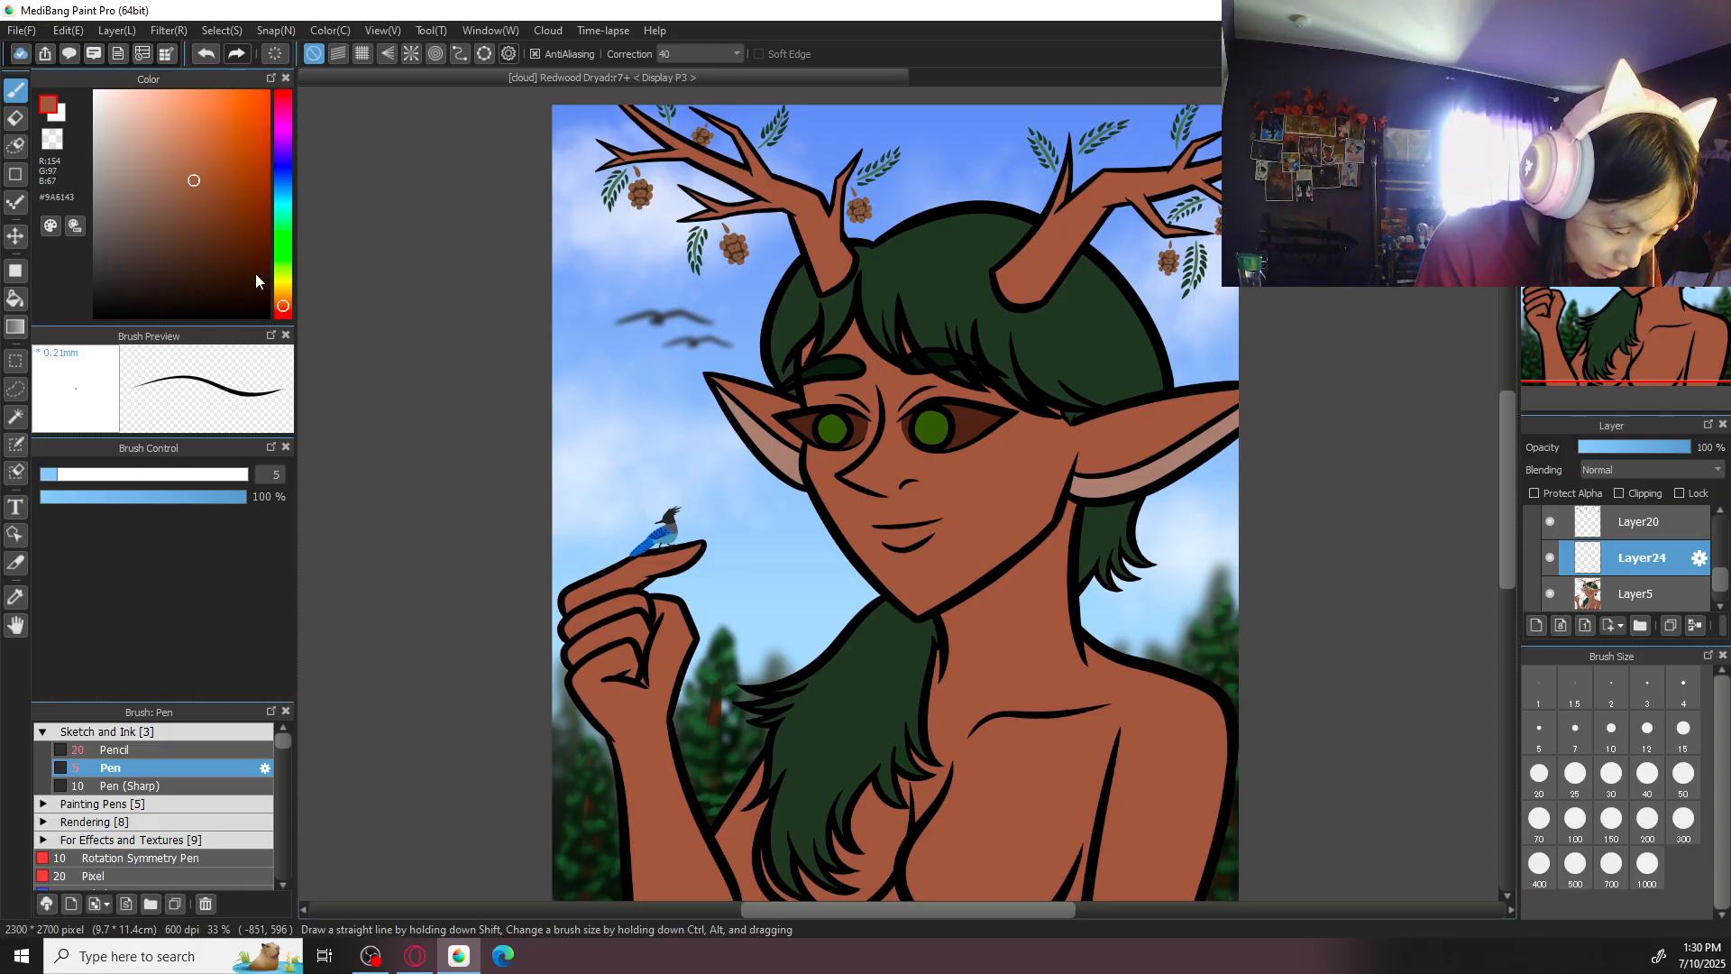
# - Set the stroke correction to 0 and choose the "dry or rough feeling" brush from the effects and textures group
pyautogui.click(207, 731)
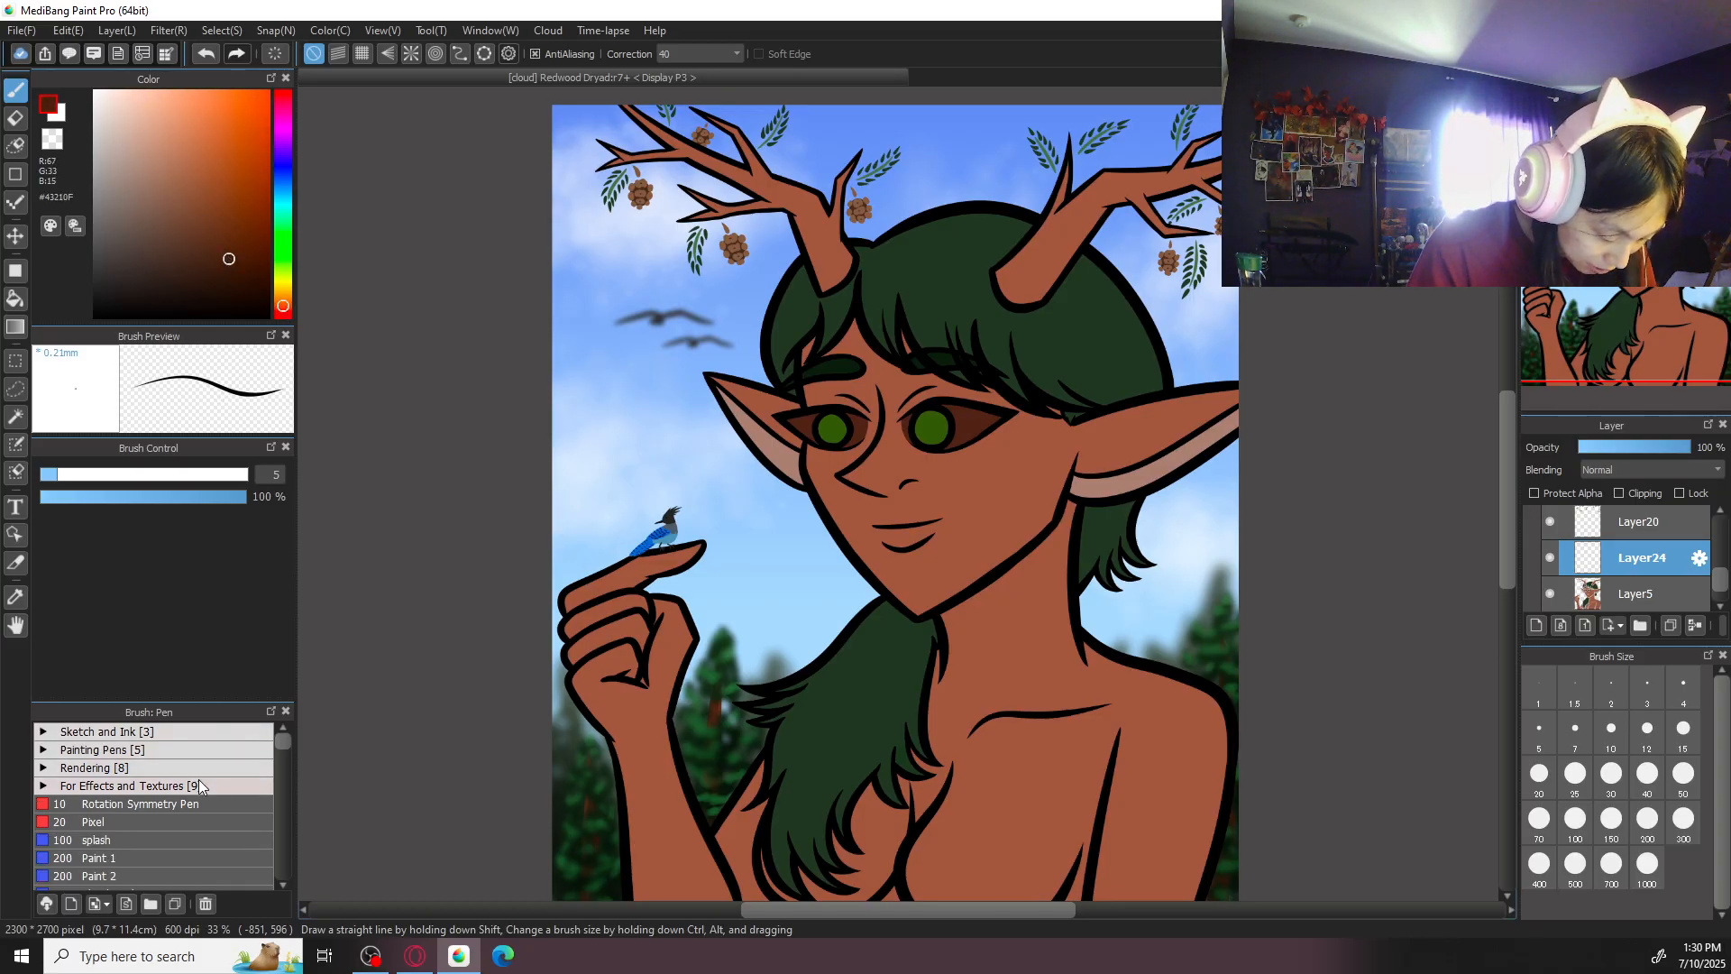
pyautogui.click(706, 56)
pyautogui.click(700, 76)
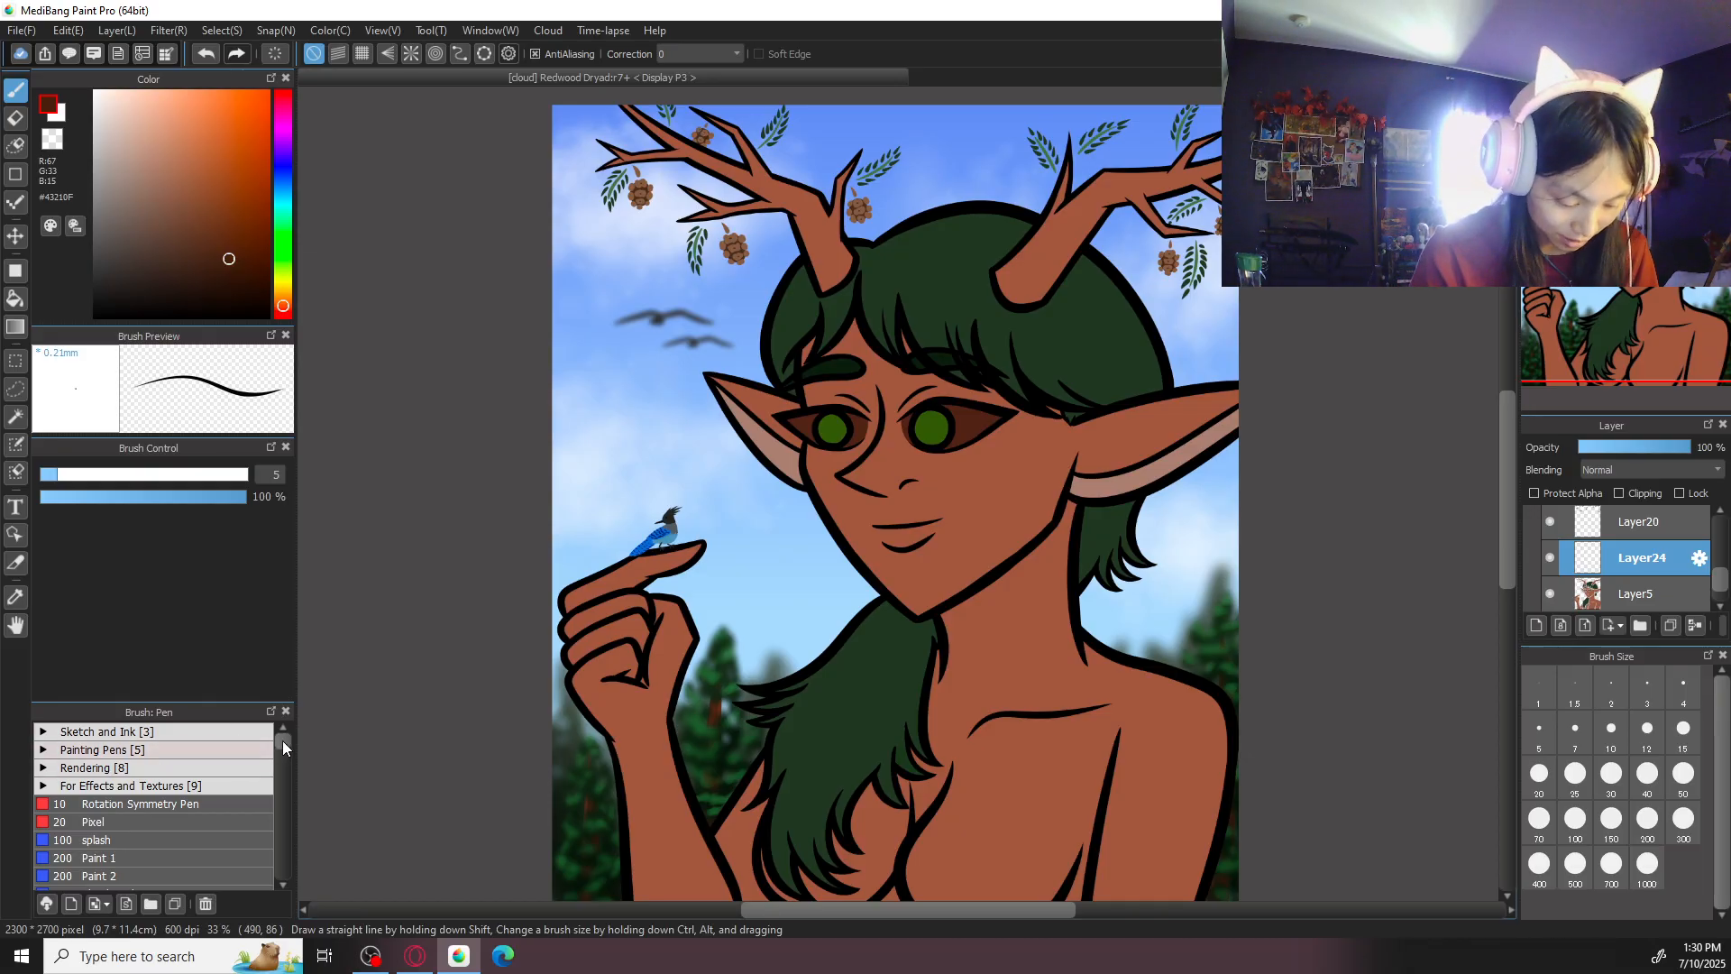
pyautogui.moveTo(286, 747)
pyautogui.mouseDown()
pyautogui.moveTo(284, 769)
pyautogui.moveTo(283, 736)
pyautogui.mouseUp()
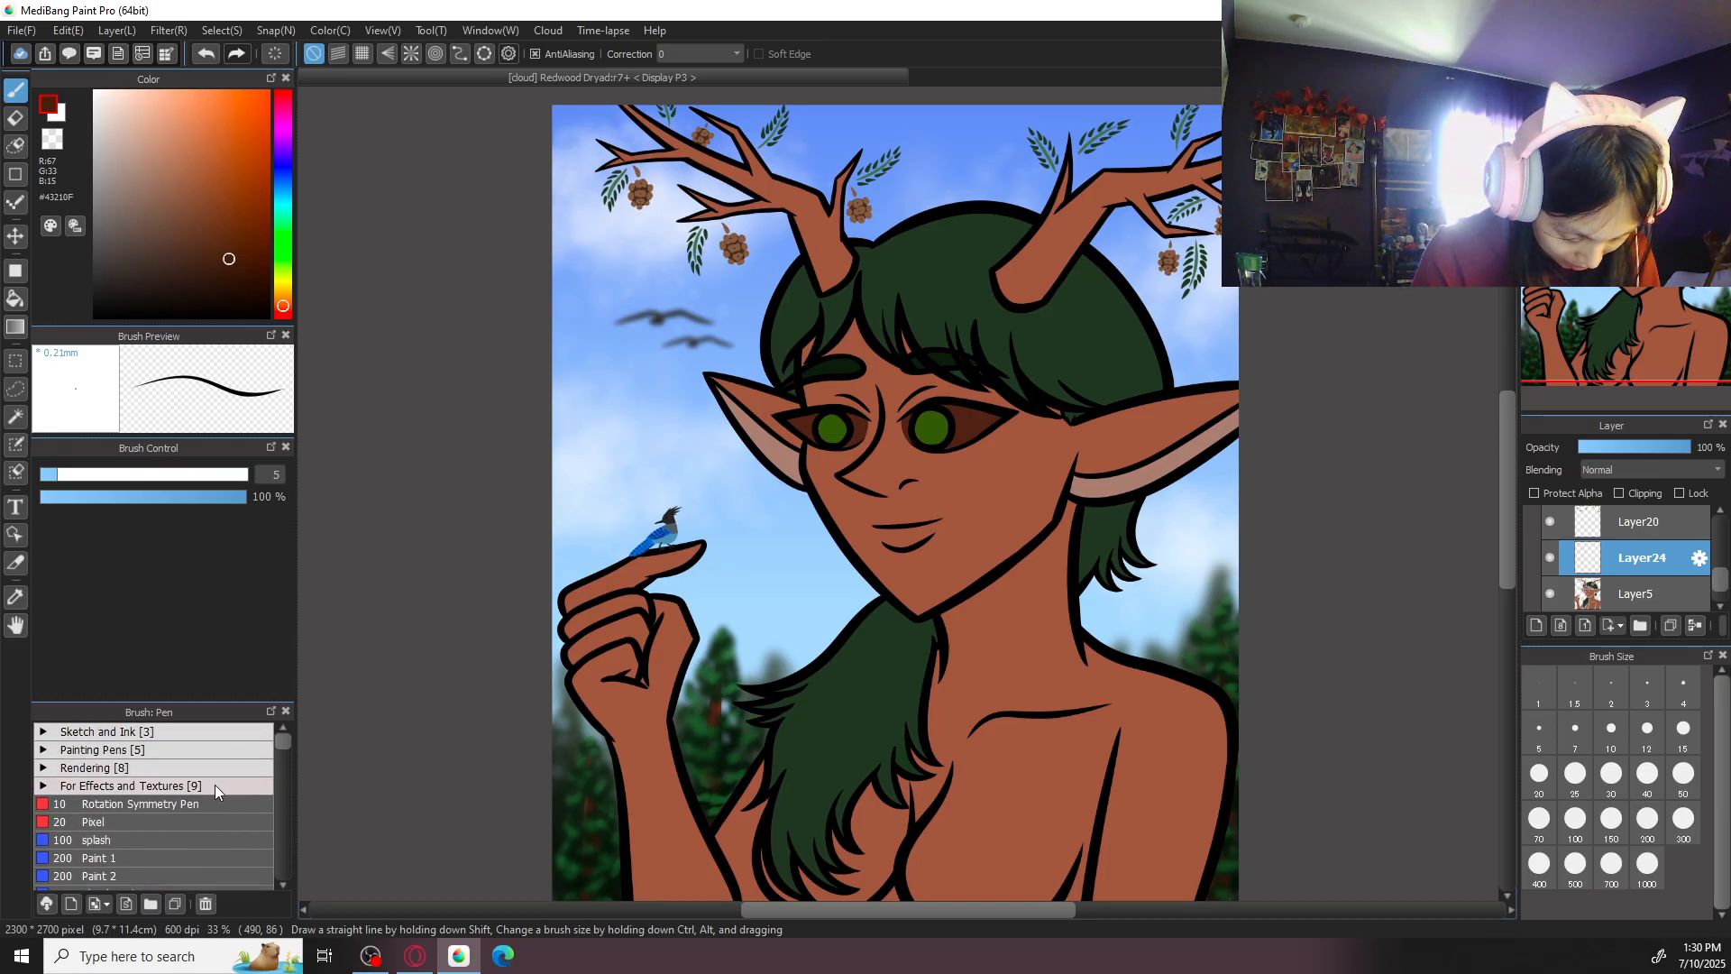
pyautogui.click(243, 785)
pyautogui.moveTo(282, 743); pyautogui.dragTo(280, 745)
pyautogui.click(226, 795)
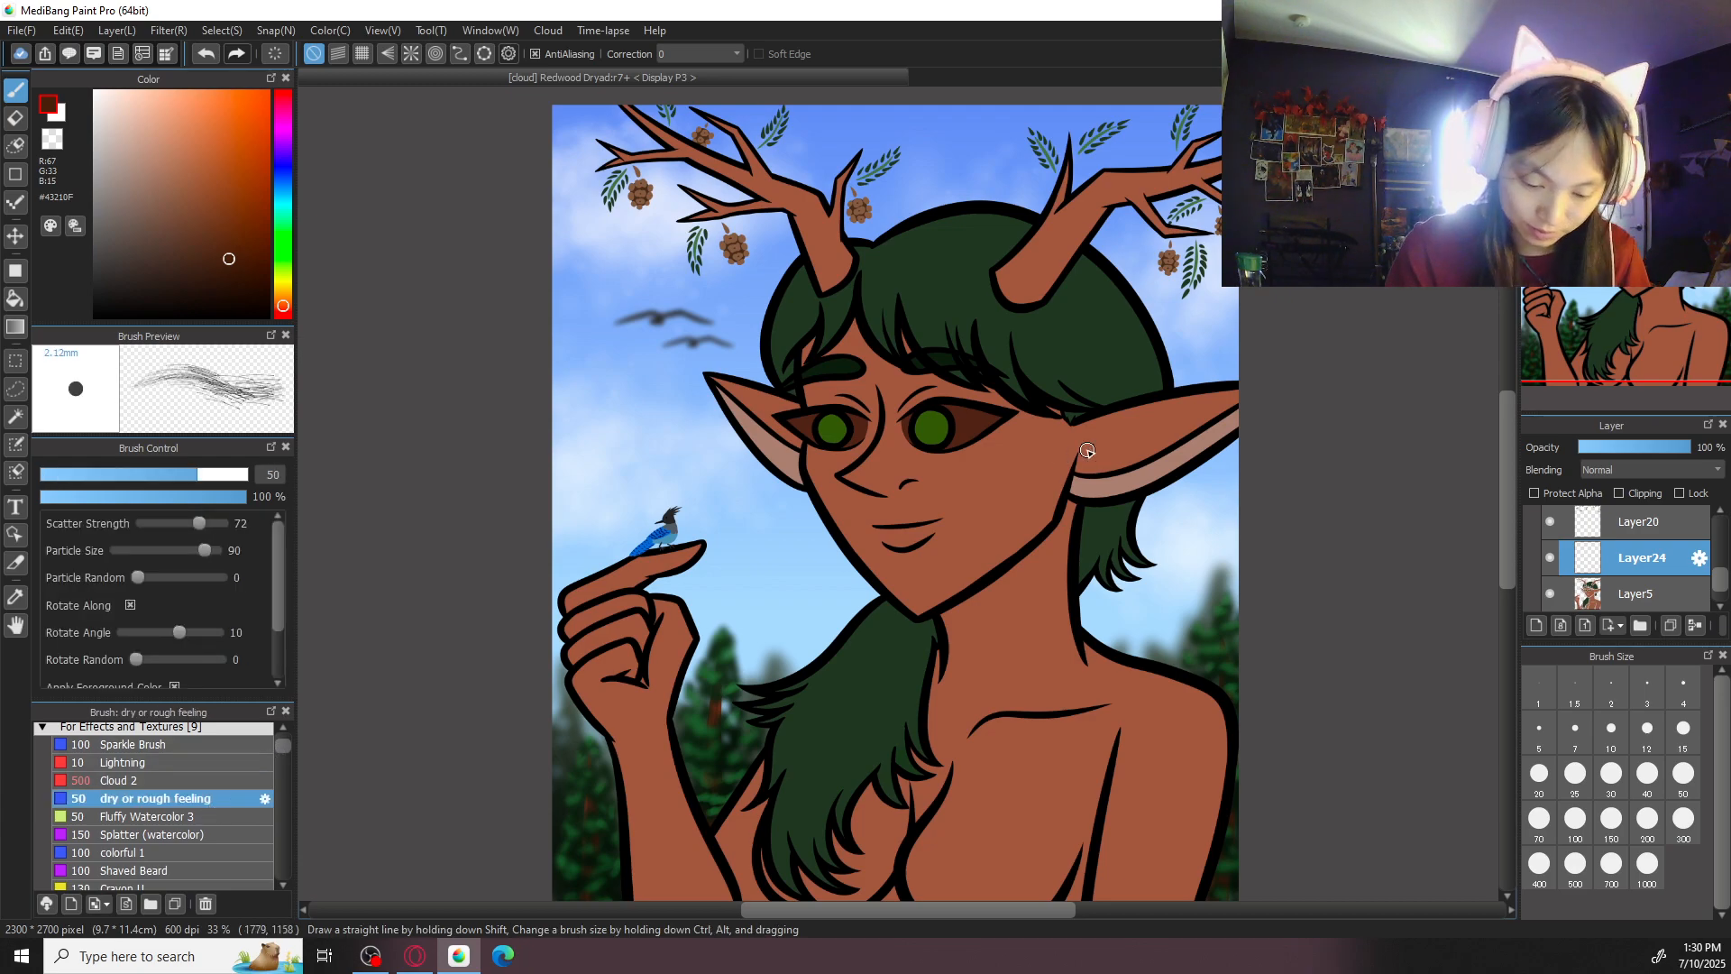
# - Paint rough bark-grain lines across the dryad's larger ear with the size 50 brush, undoing strokes that do not fit
pyautogui.scroll(2, 1184, 518)
pyautogui.moveTo(1132, 538)
pyautogui.mouseDown()
pyautogui.moveTo(1239, 530)
pyautogui.moveTo(1135, 531)
pyautogui.moveTo(1299, 503)
pyautogui.moveTo(1228, 532)
pyautogui.moveTo(1336, 491)
pyautogui.mouseUp()
pyautogui.moveTo(1149, 539)
pyautogui.mouseDown()
pyautogui.moveTo(1255, 536)
pyautogui.moveTo(1165, 553)
pyautogui.moveTo(1192, 559)
pyautogui.moveTo(1178, 543)
pyautogui.moveTo(1288, 545)
pyautogui.mouseUp()
pyautogui.hotkey('ctrl', 'z')
pyautogui.hotkey('ctrl', 'z')
pyautogui.moveTo(1174, 547)
pyautogui.mouseDown()
pyautogui.moveTo(1223, 572)
pyautogui.moveTo(1166, 540)
pyautogui.moveTo(1171, 566)
pyautogui.moveTo(1128, 592)
pyautogui.mouseUp()
pyautogui.hotkey('ctrl', 'z')
# - Paint vertical bark-grain lines down both cheeks and the forehead, redoing the line below the outer eye corner
pyautogui.moveTo(1077, 525); pyautogui.dragTo(1029, 714)
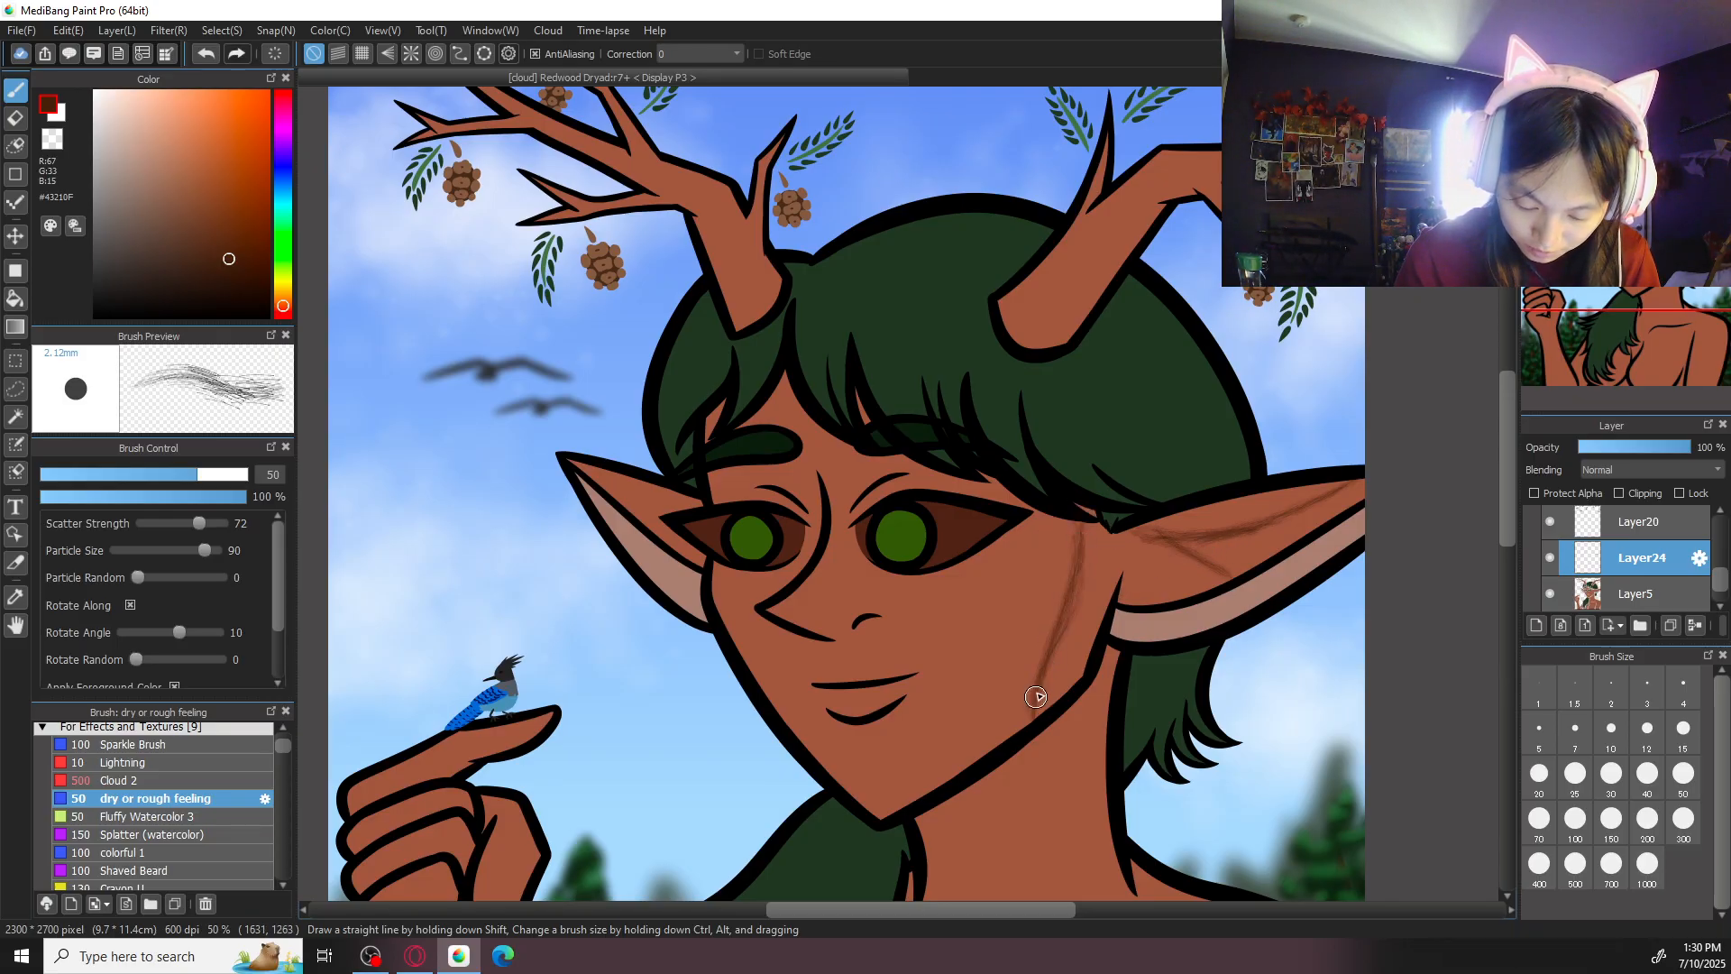
pyautogui.moveTo(989, 591); pyautogui.dragTo(966, 722)
pyautogui.hotkey('ctrl', 'z')
pyautogui.moveTo(1005, 541); pyautogui.dragTo(967, 717)
pyautogui.hotkey('ctrl', 'z')
pyautogui.moveTo(983, 638); pyautogui.dragTo(955, 759)
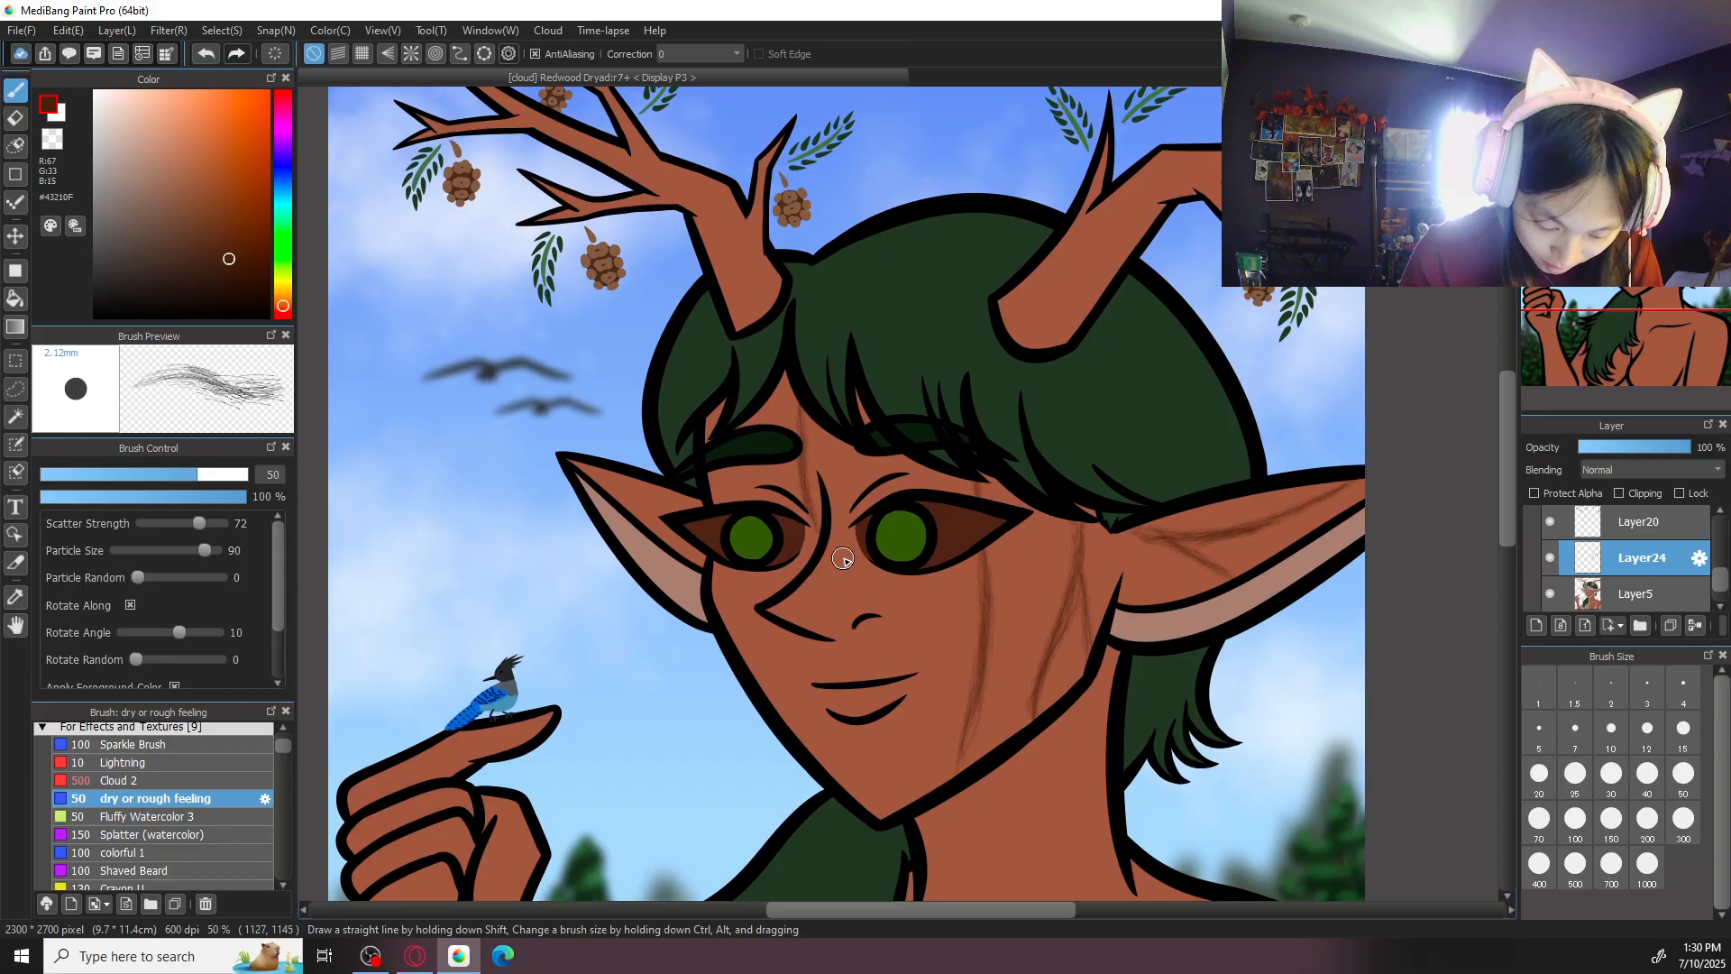
pyautogui.moveTo(745, 570); pyautogui.dragTo(766, 691)
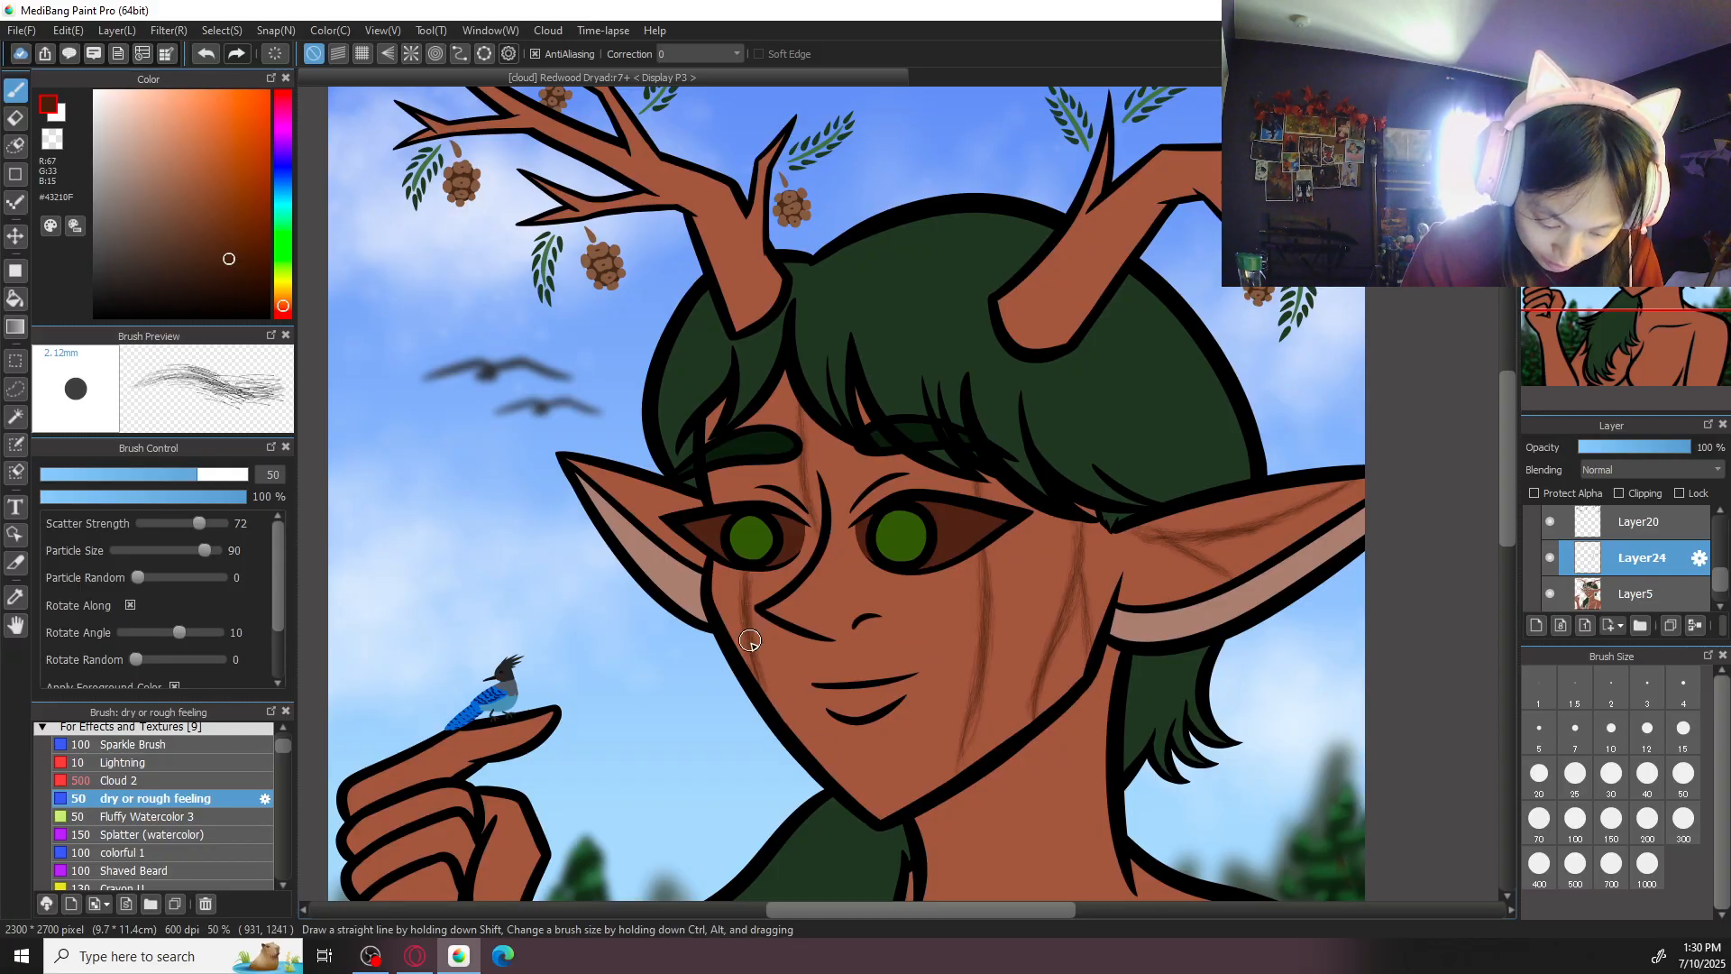
# - Paint a curved bark-grain line down the side of the neck below the jaw
pyautogui.moveTo(1052, 661)
pyautogui.mouseDown()
pyautogui.moveTo(1034, 483)
pyautogui.moveTo(1074, 738)
pyautogui.mouseUp()
pyautogui.hotkey('ctrl', 'z')
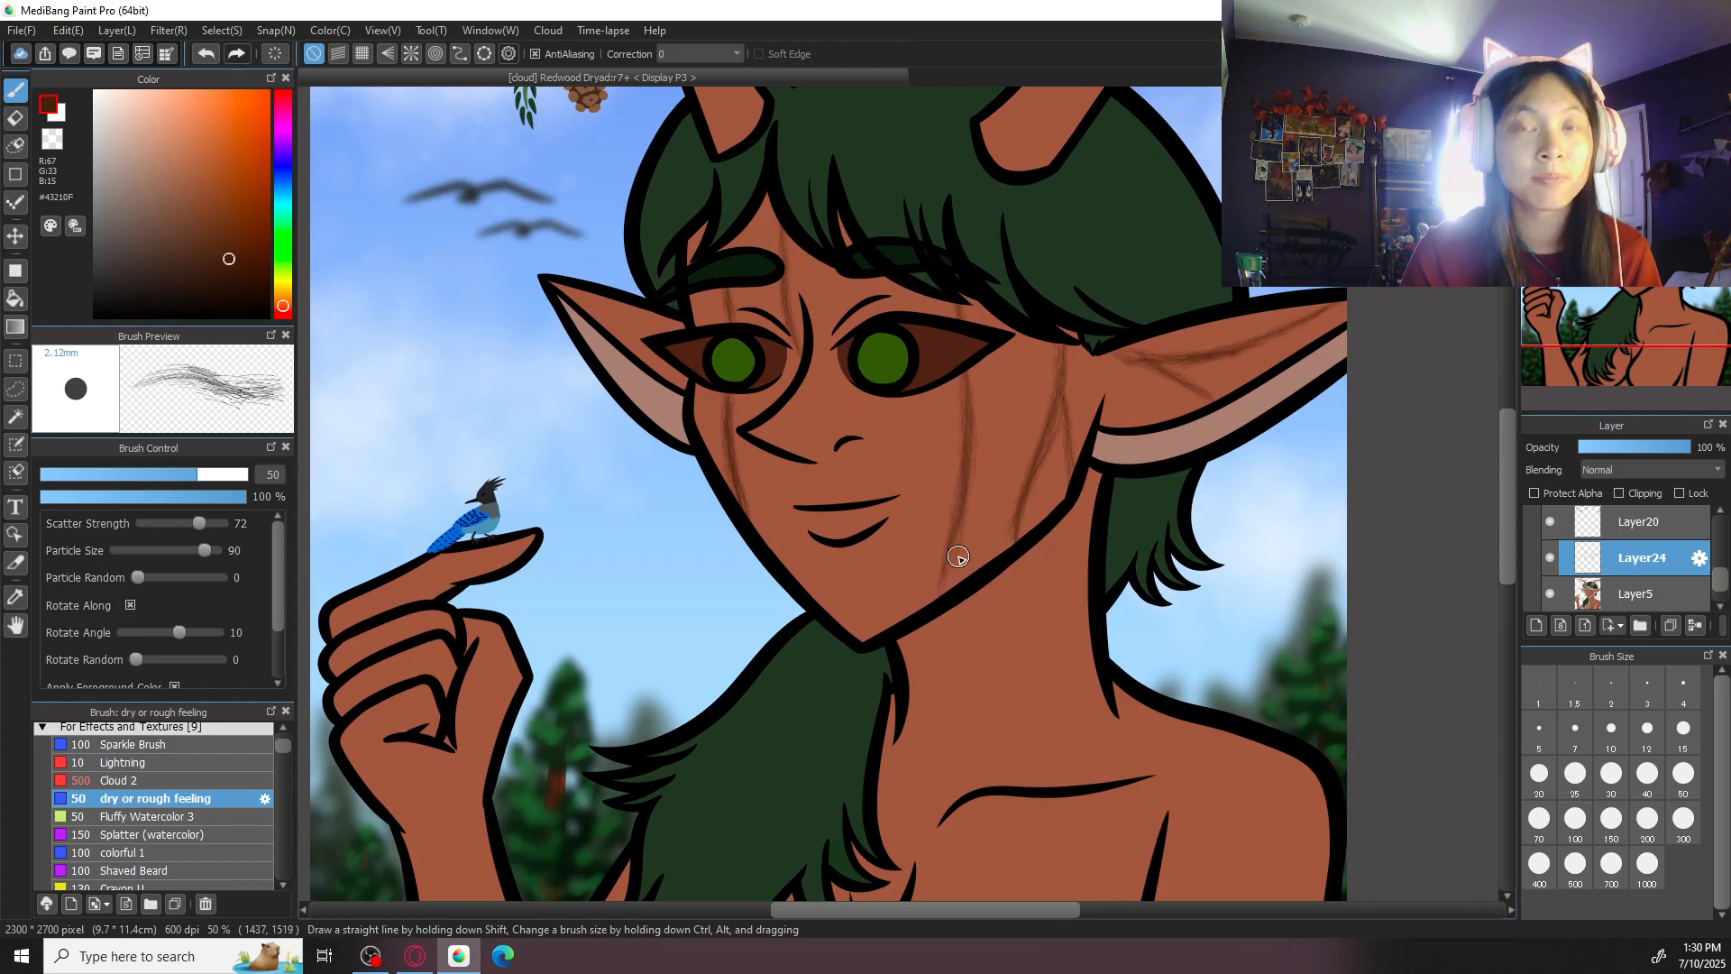
pyautogui.moveTo(1066, 511); pyautogui.dragTo(1077, 650)
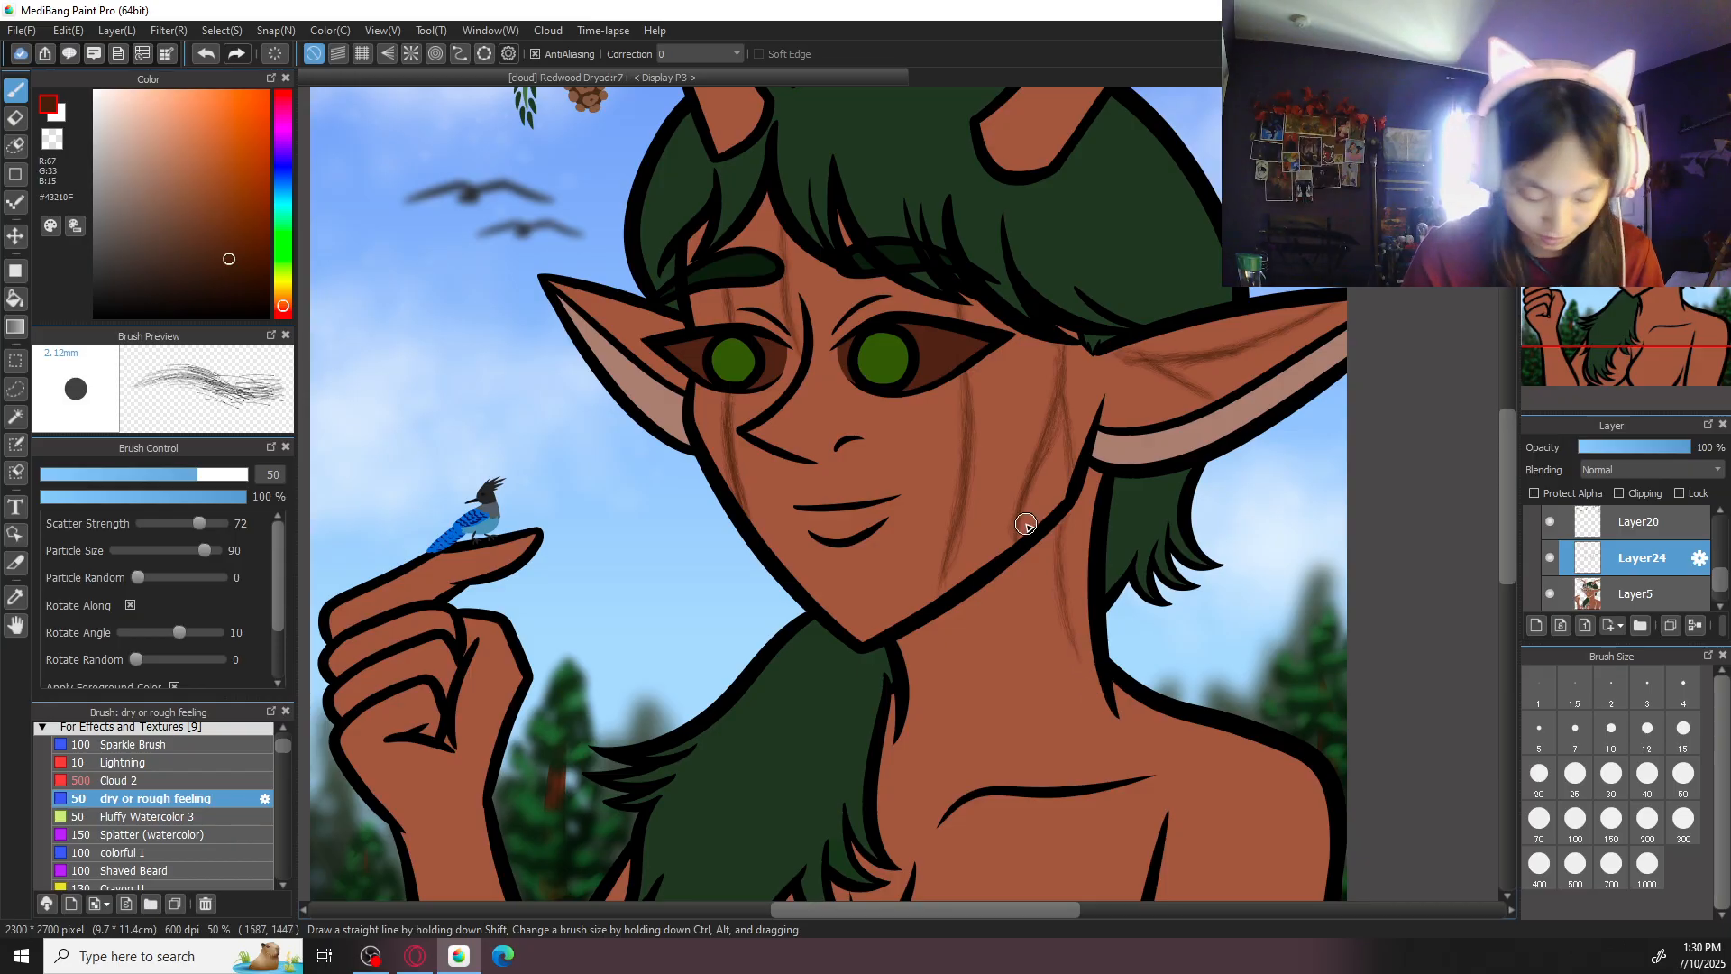
pyautogui.moveTo(284, 748); pyautogui.dragTo(289, 886)
pyautogui.click(199, 830)
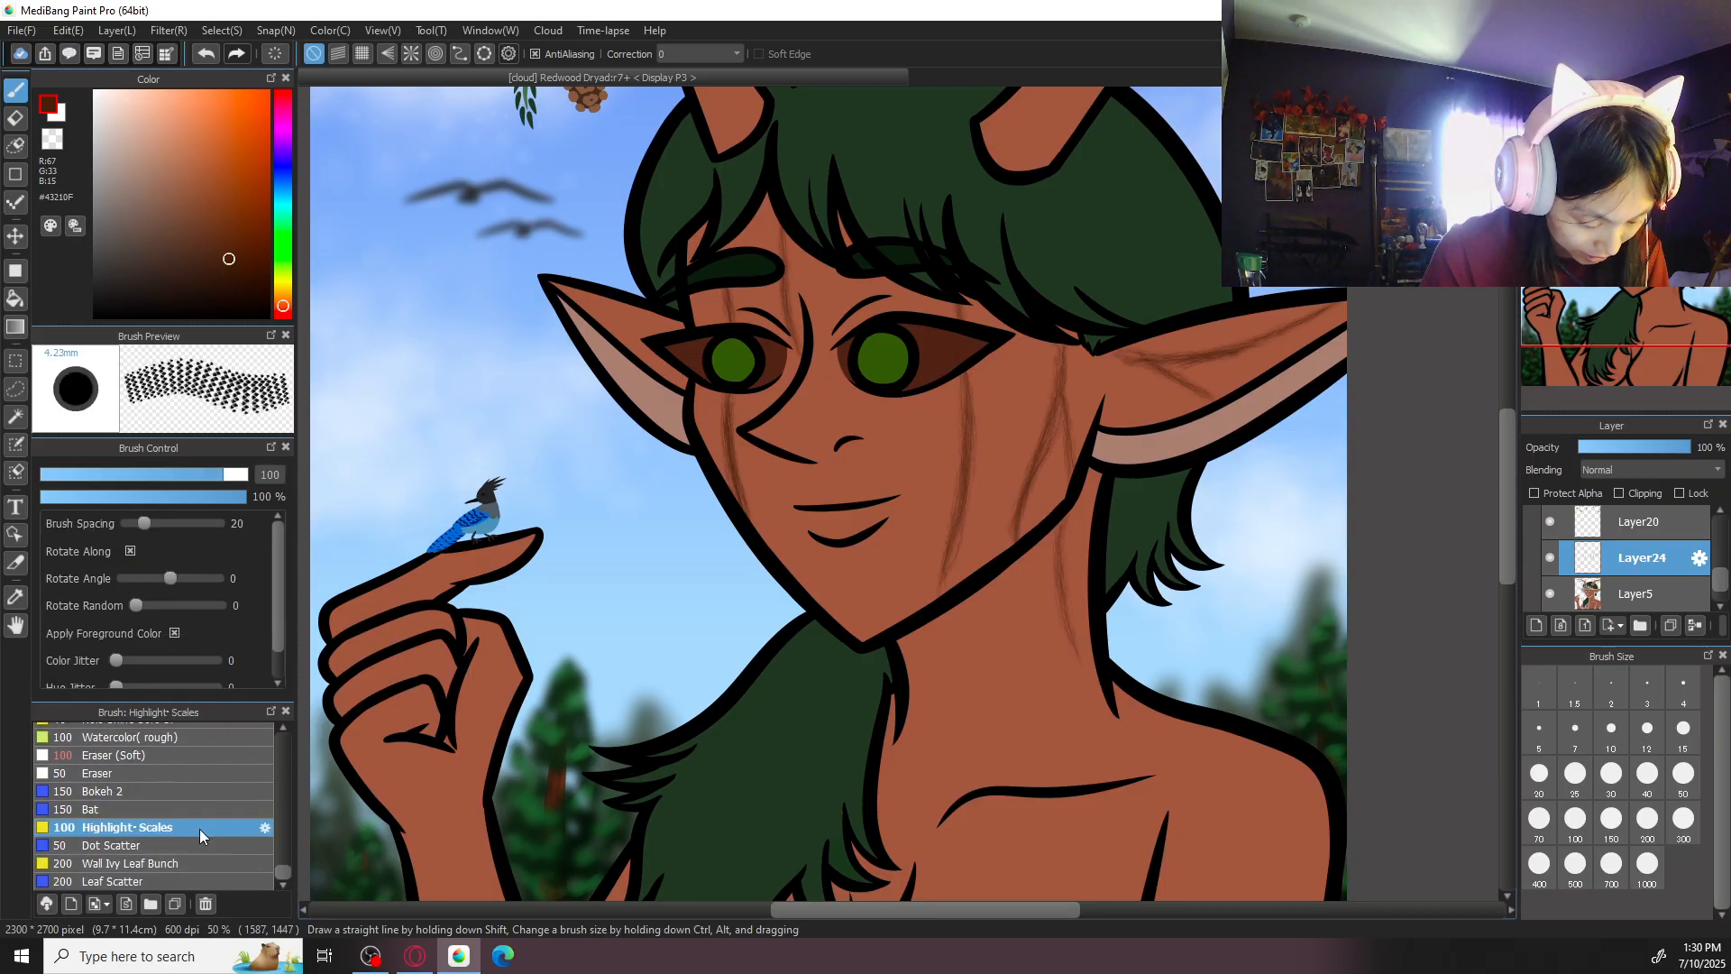
pyautogui.click(201, 845)
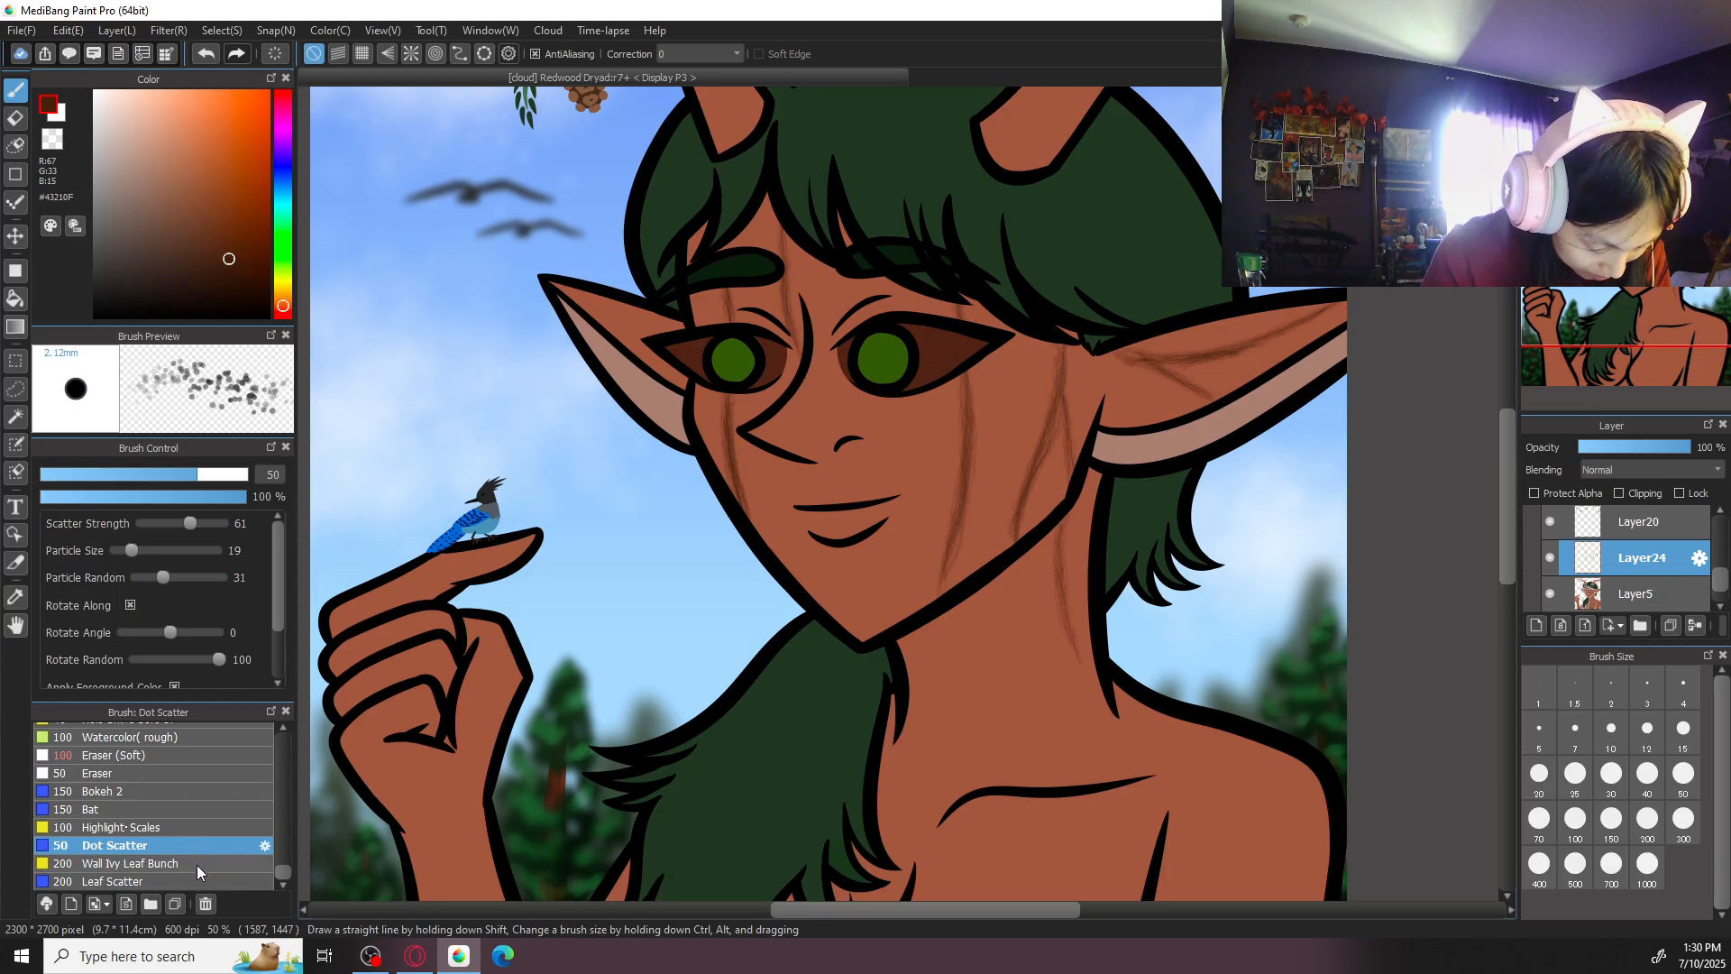
pyautogui.click(196, 864)
pyautogui.click(191, 883)
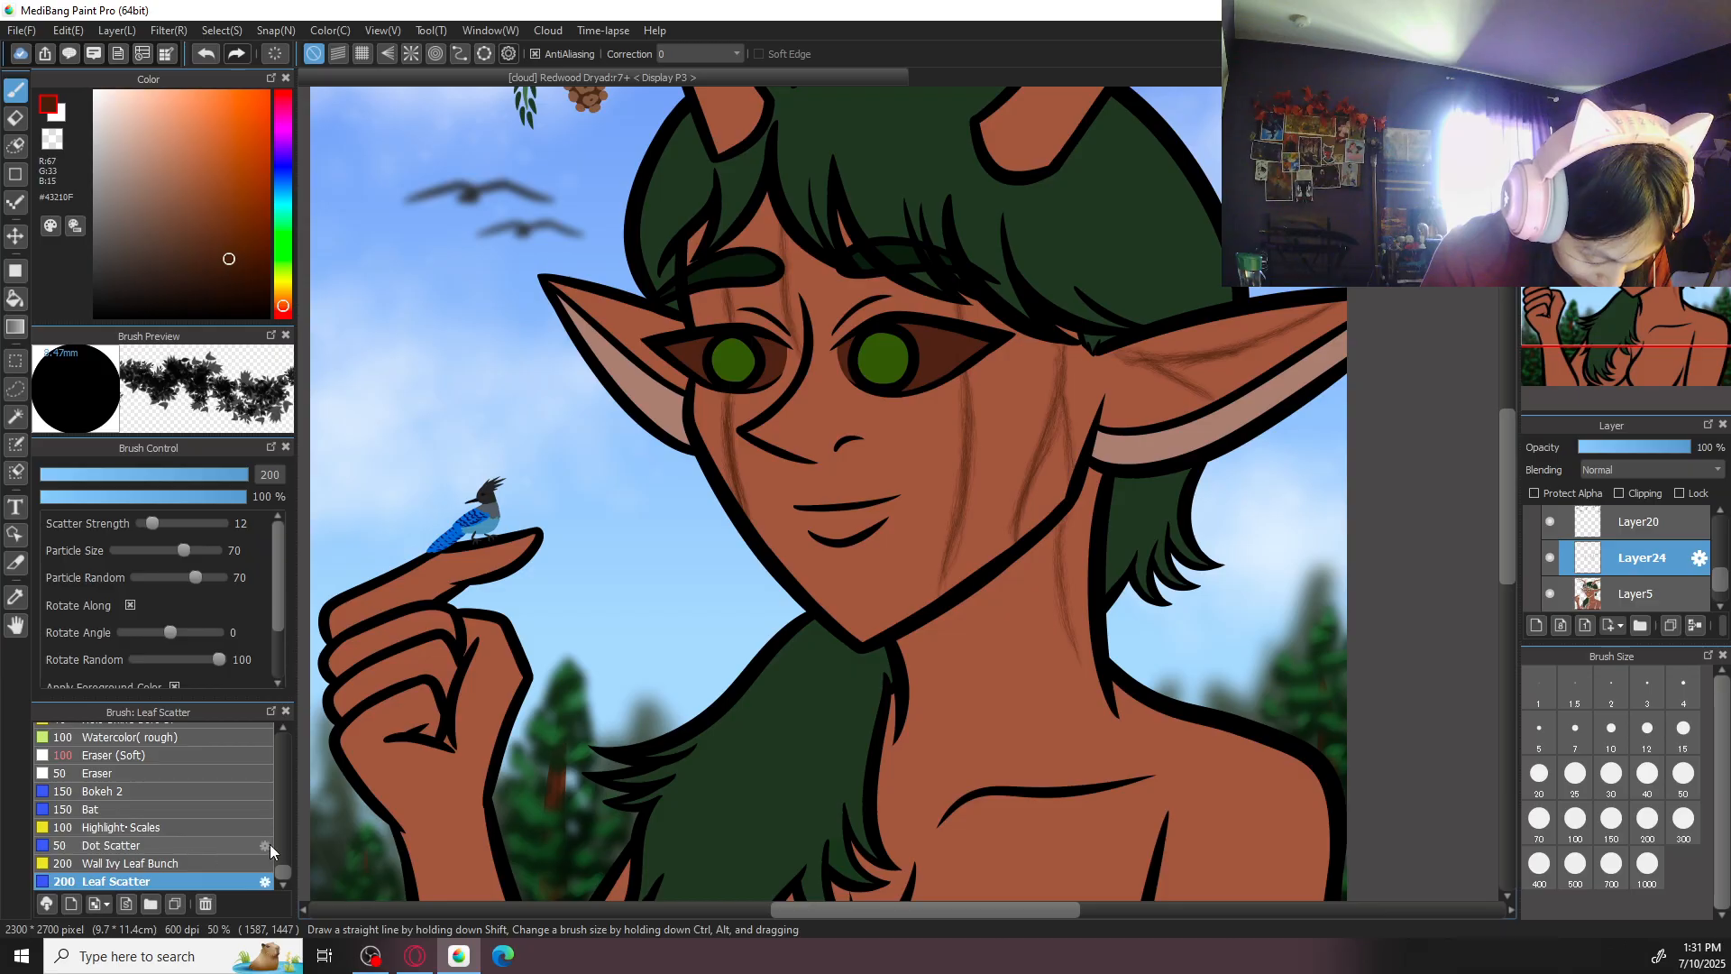
pyautogui.click(181, 828)
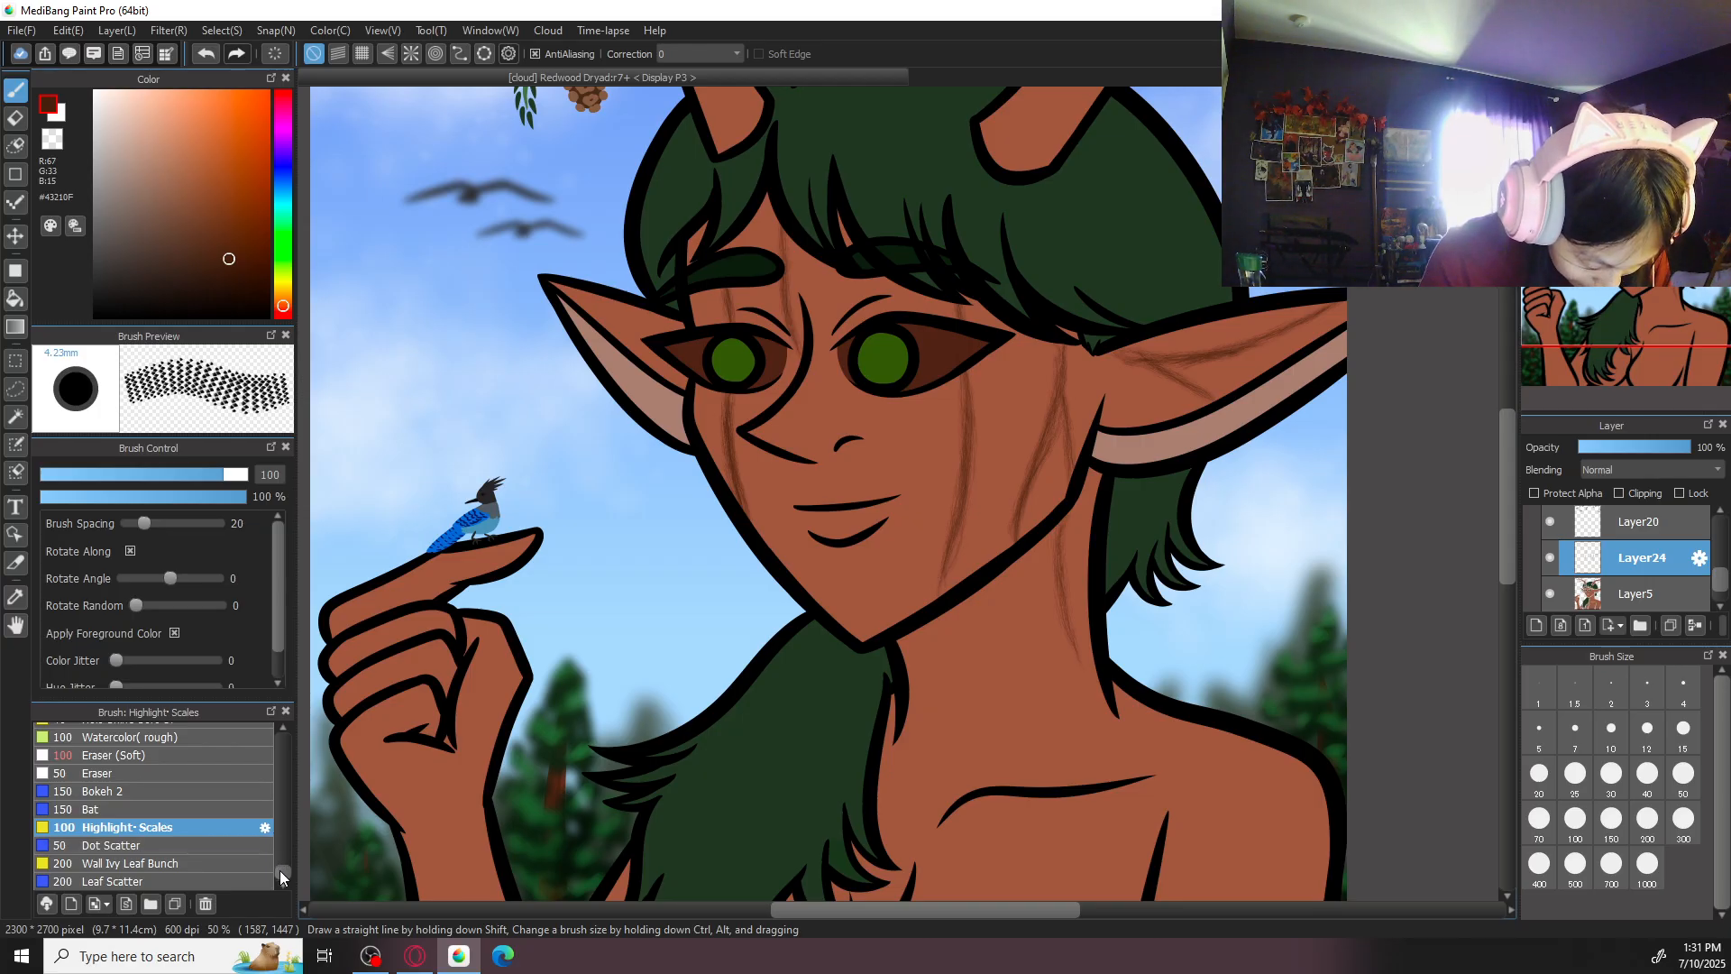
pyautogui.moveTo(283, 867)
pyautogui.mouseDown()
pyautogui.moveTo(283, 787)
pyautogui.moveTo(248, 720)
pyautogui.mouseUp()
pyautogui.click(213, 858)
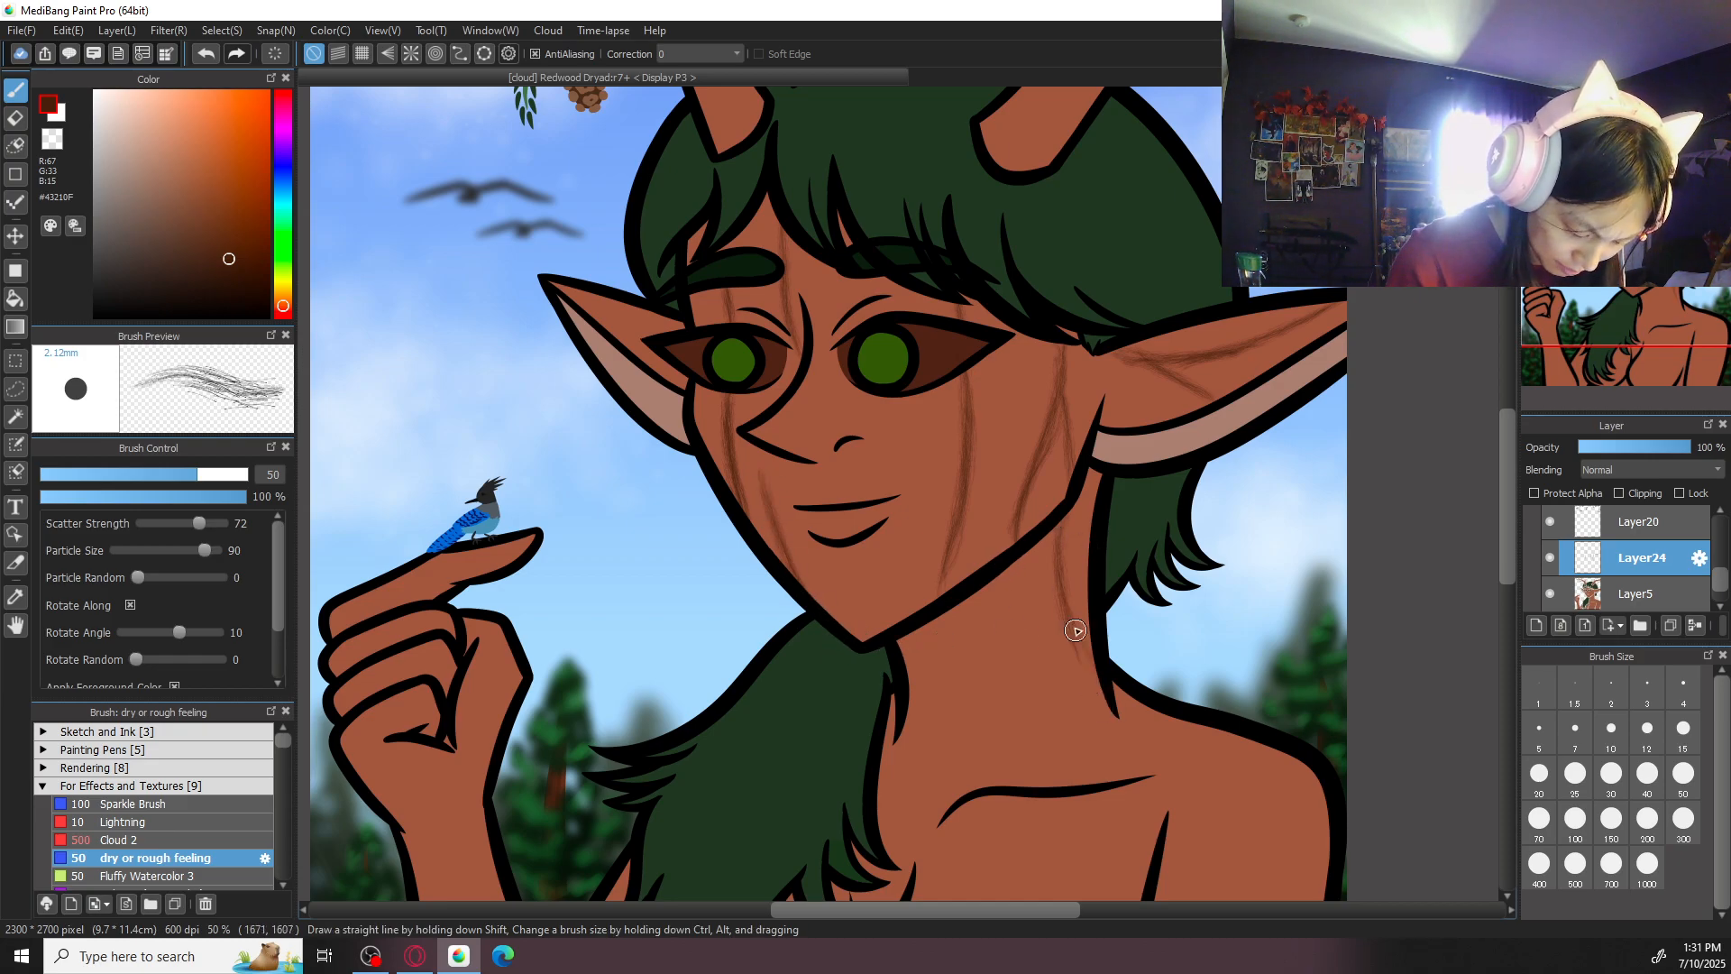
# - Paint long bark-grain lines down the neck onto the upper chest and a short one on the chin
pyautogui.moveTo(998, 572); pyautogui.dragTo(1026, 748)
pyautogui.moveTo(1017, 845); pyautogui.dragTo(1020, 892)
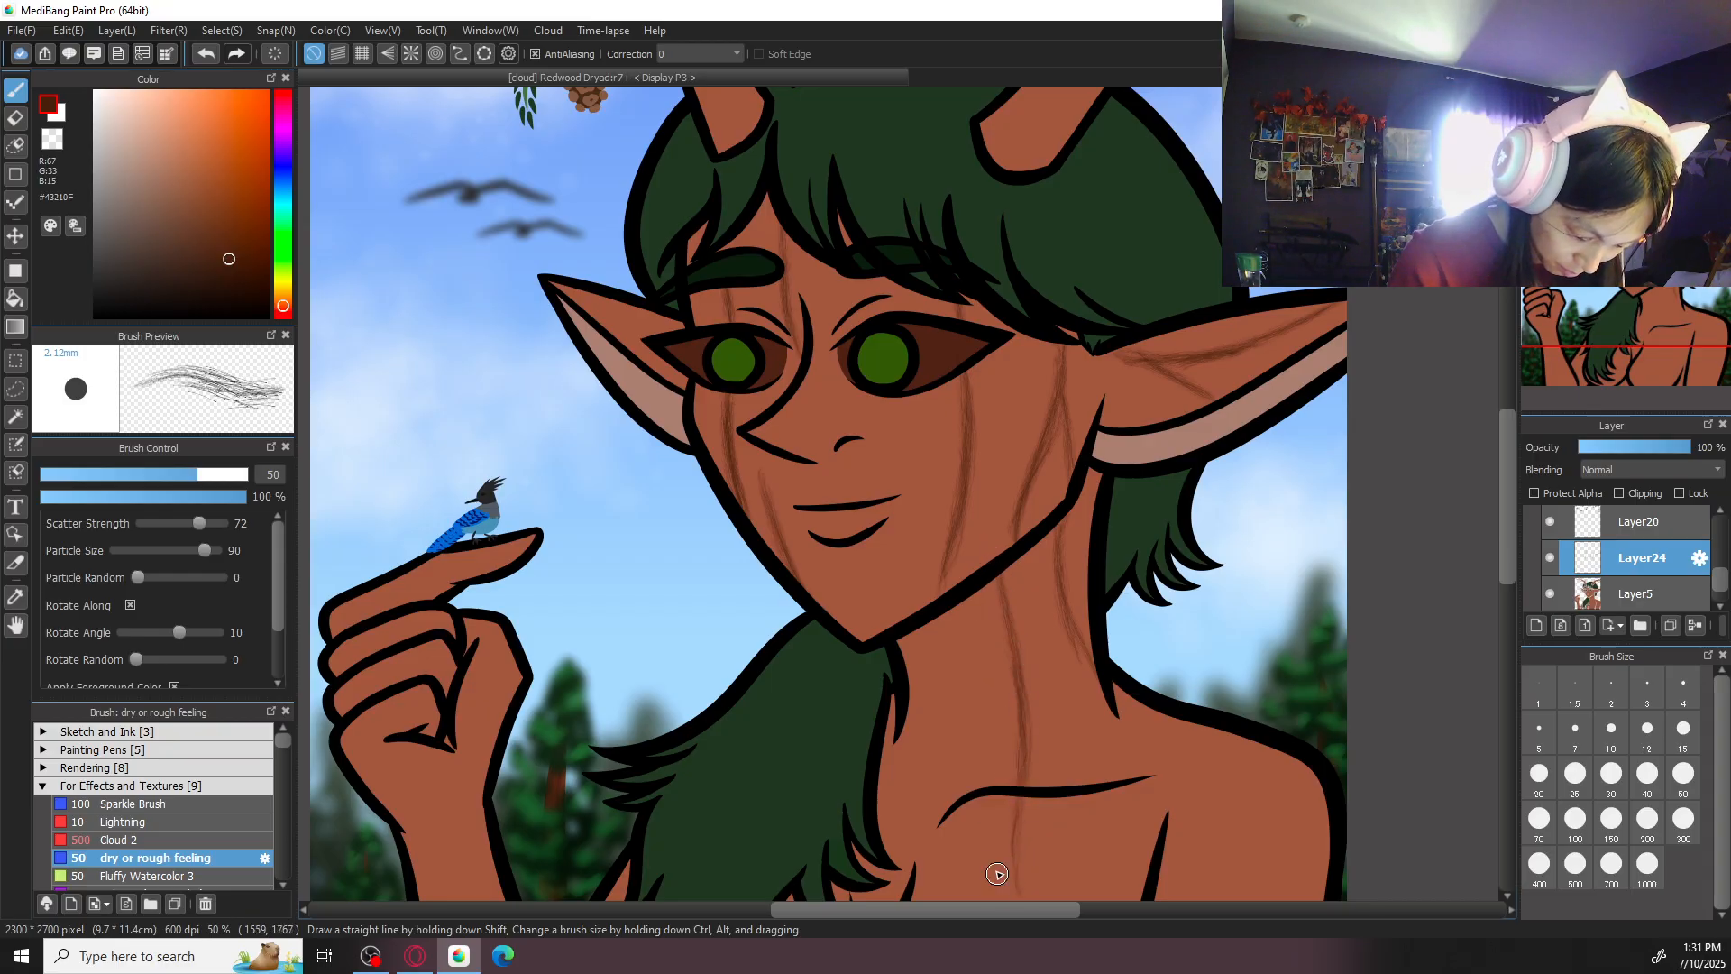
pyautogui.moveTo(929, 683); pyautogui.dragTo(898, 823)
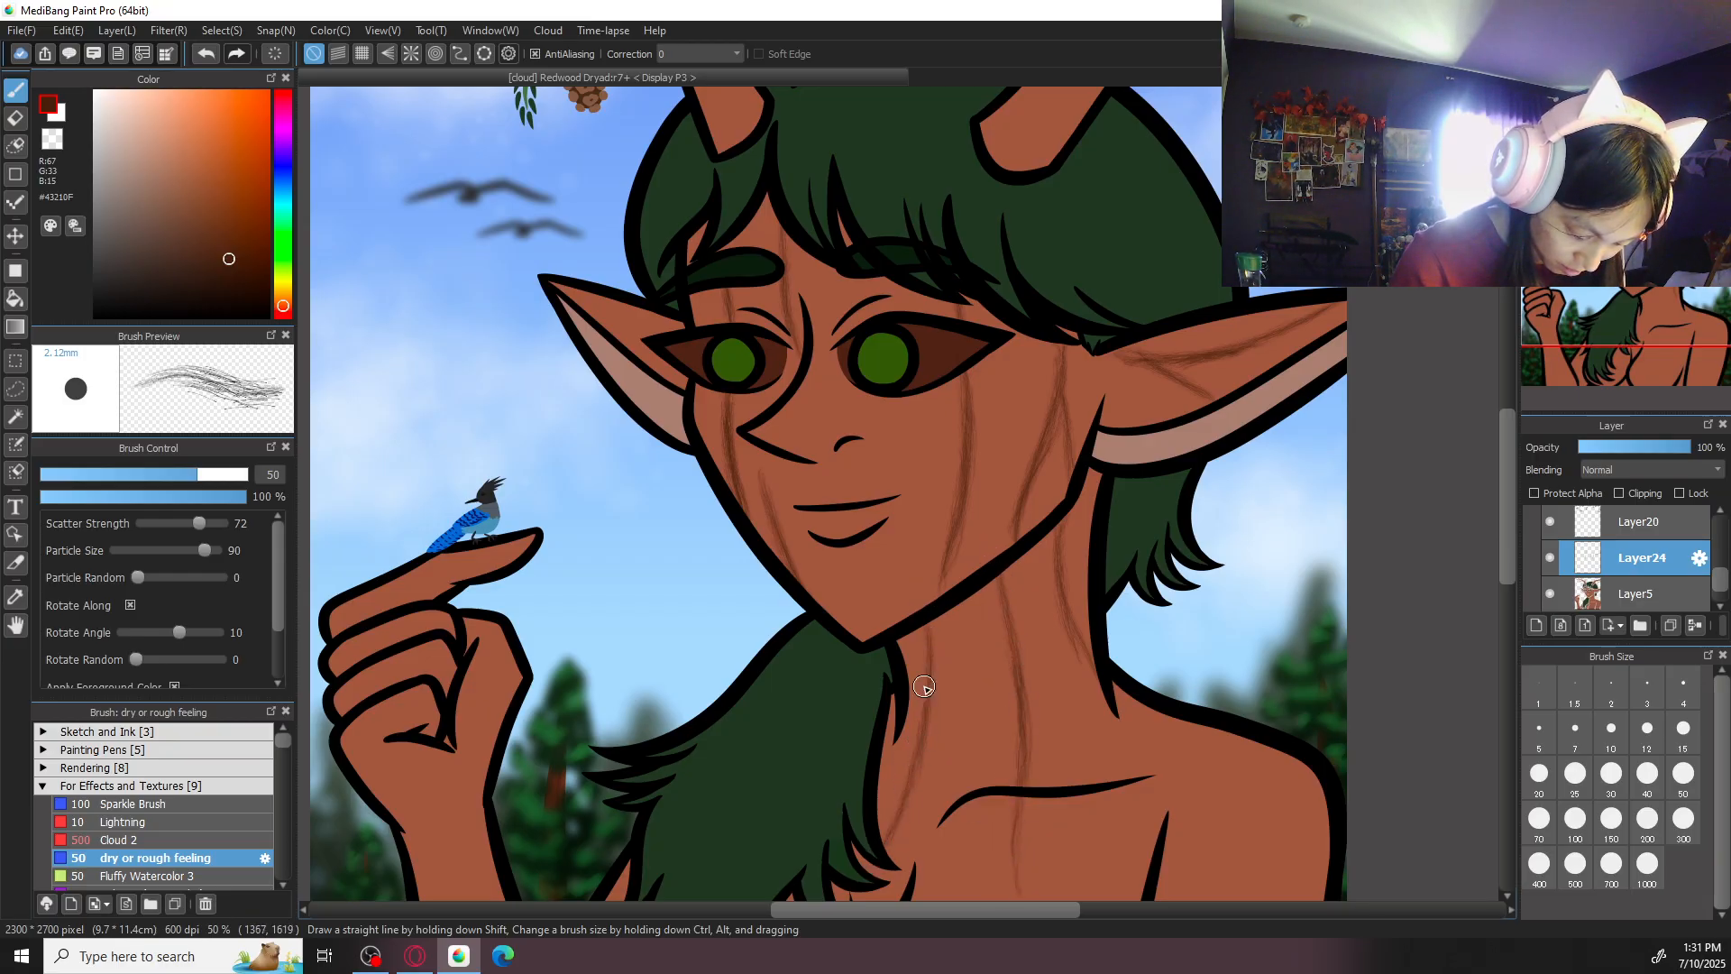
pyautogui.moveTo(873, 566); pyautogui.dragTo(887, 640)
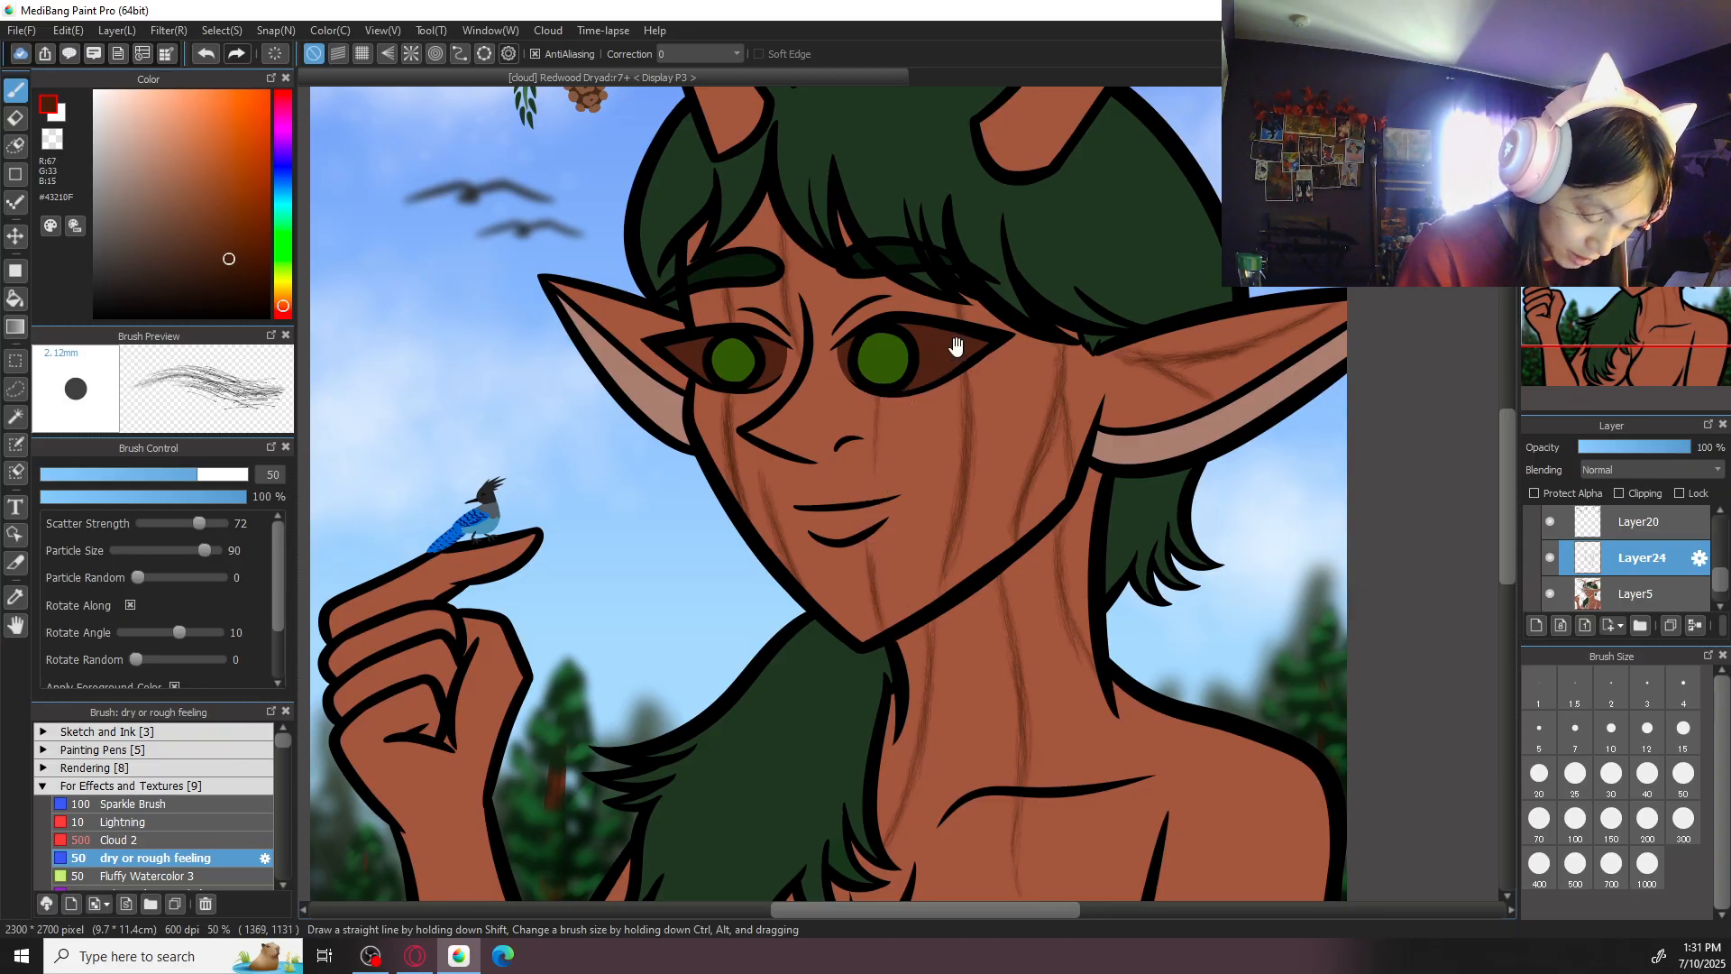
# - Paint bark-grain lines along the right-hand antler, from its base up into the outer branch
pyautogui.scroll(2, 956, 348)
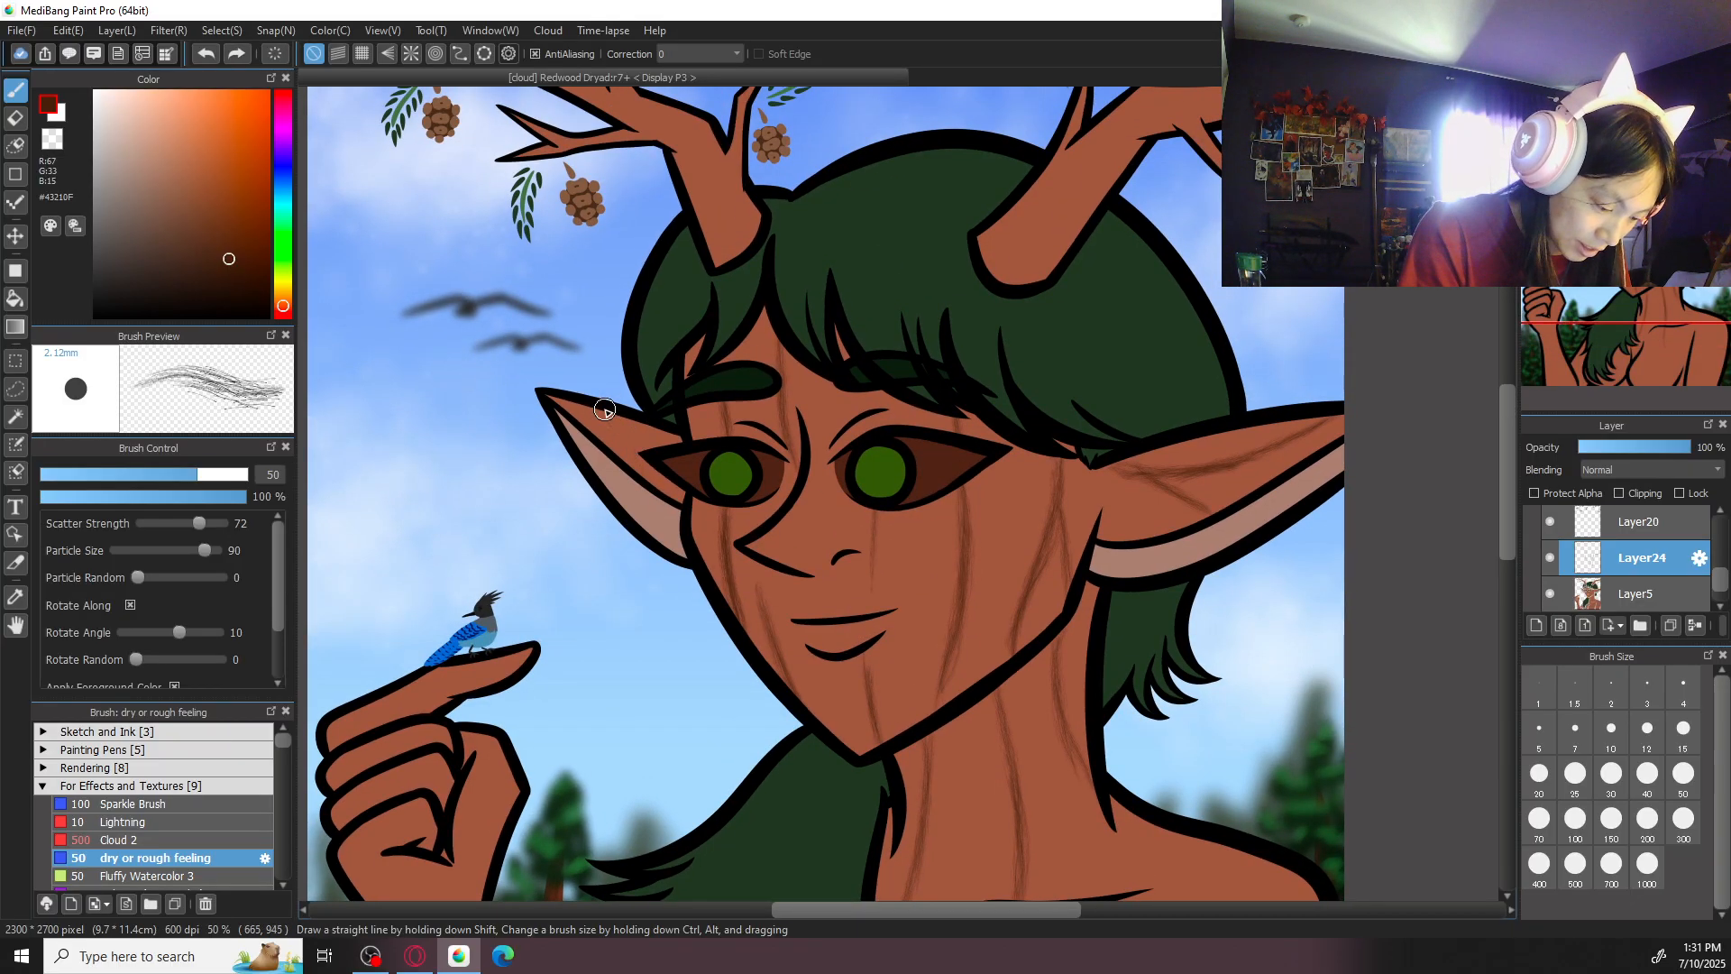
pyautogui.scroll(4, 719, 397)
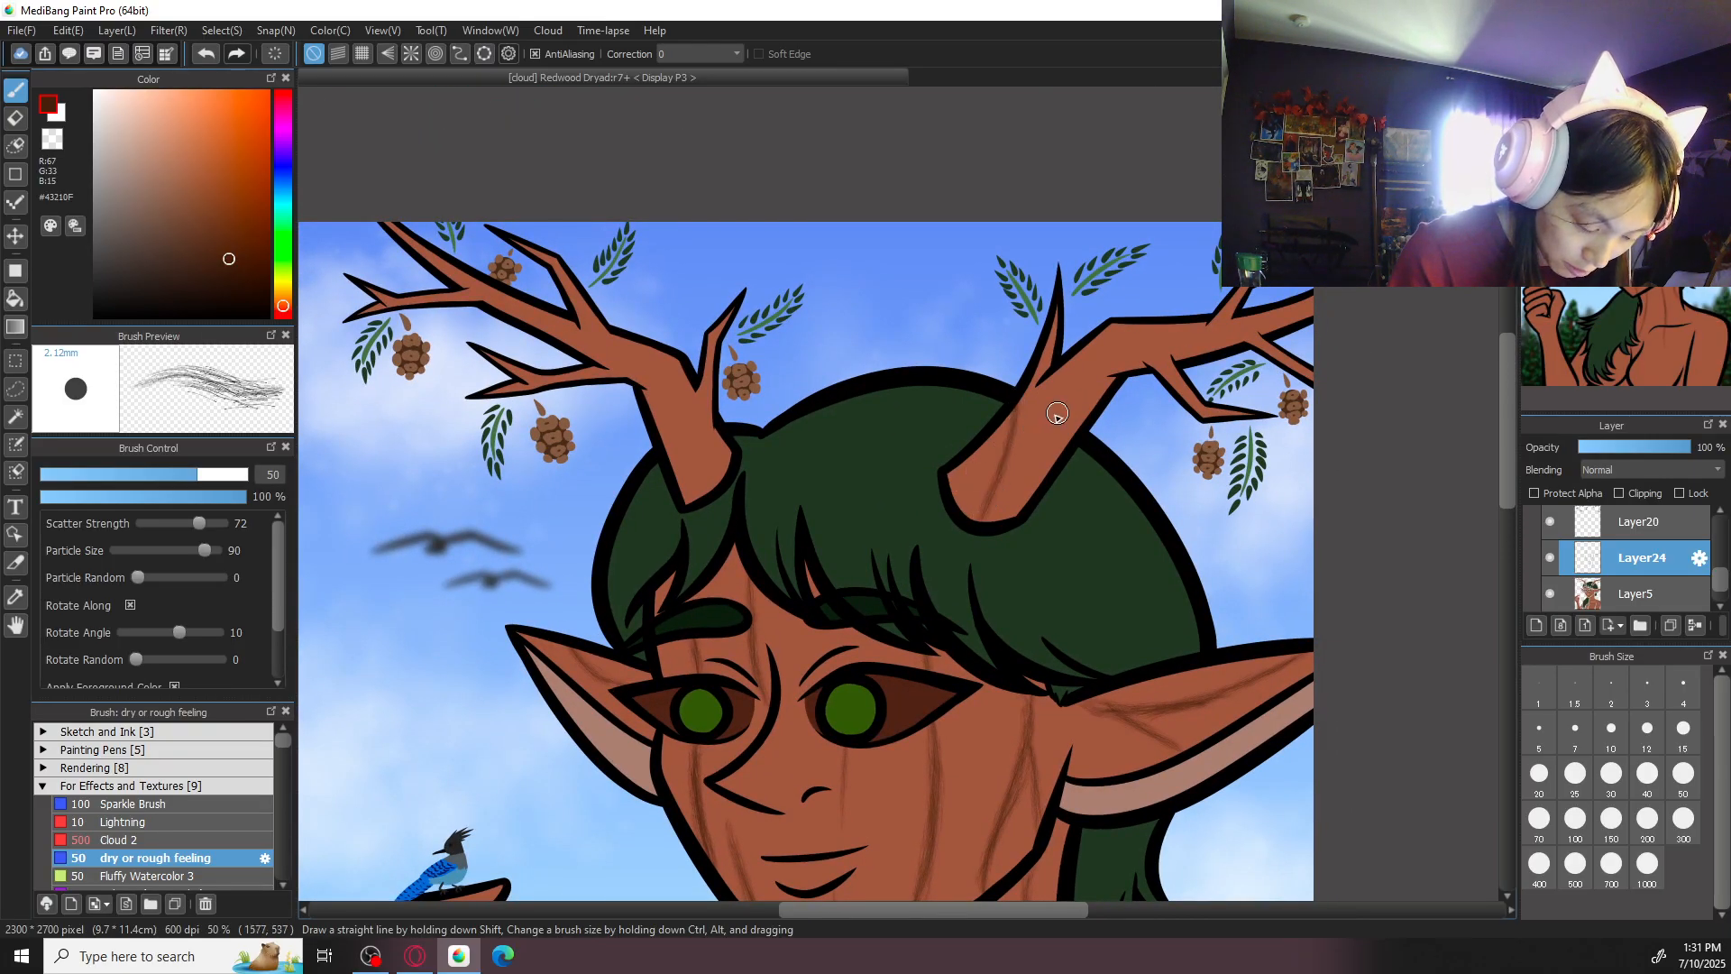
pyautogui.moveTo(1011, 443)
pyautogui.mouseDown()
pyautogui.moveTo(1060, 415)
pyautogui.moveTo(1121, 321)
pyautogui.moveTo(1037, 440)
pyautogui.moveTo(1013, 450)
pyautogui.moveTo(1134, 325)
pyautogui.mouseUp()
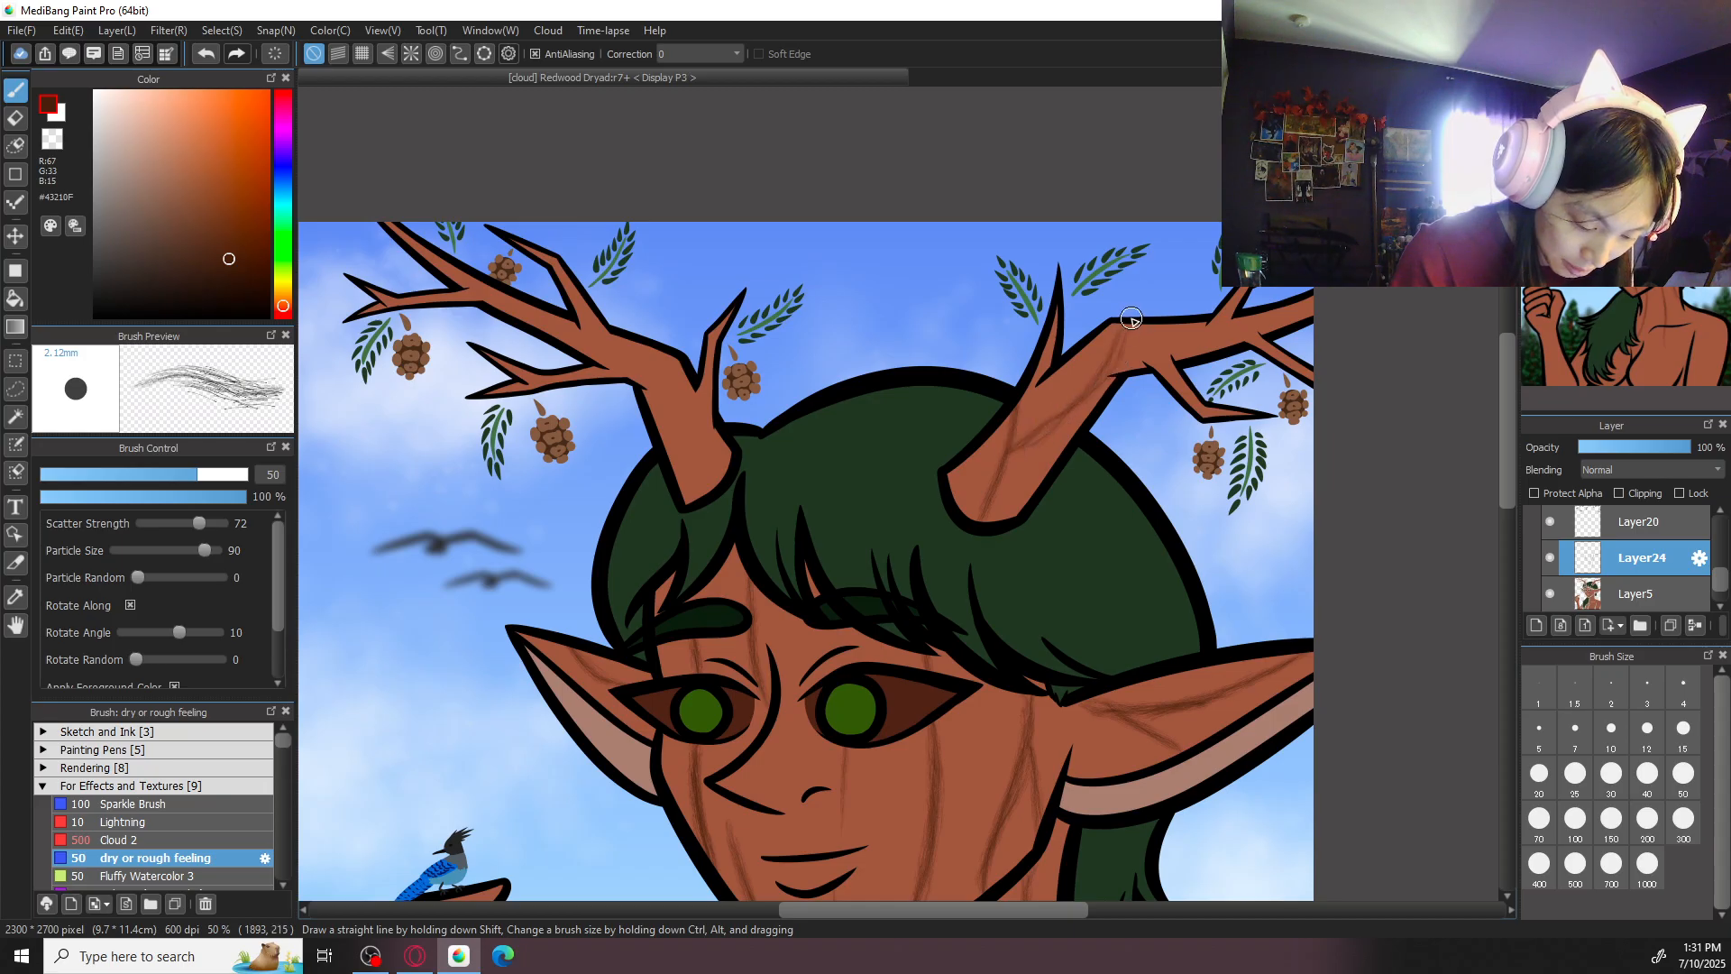
pyautogui.moveTo(1062, 419); pyautogui.dragTo(1078, 417)
pyautogui.moveTo(969, 468); pyautogui.dragTo(956, 497)
pyautogui.moveTo(1113, 345); pyautogui.dragTo(1063, 415)
pyautogui.moveTo(1152, 334); pyautogui.dragTo(1284, 325)
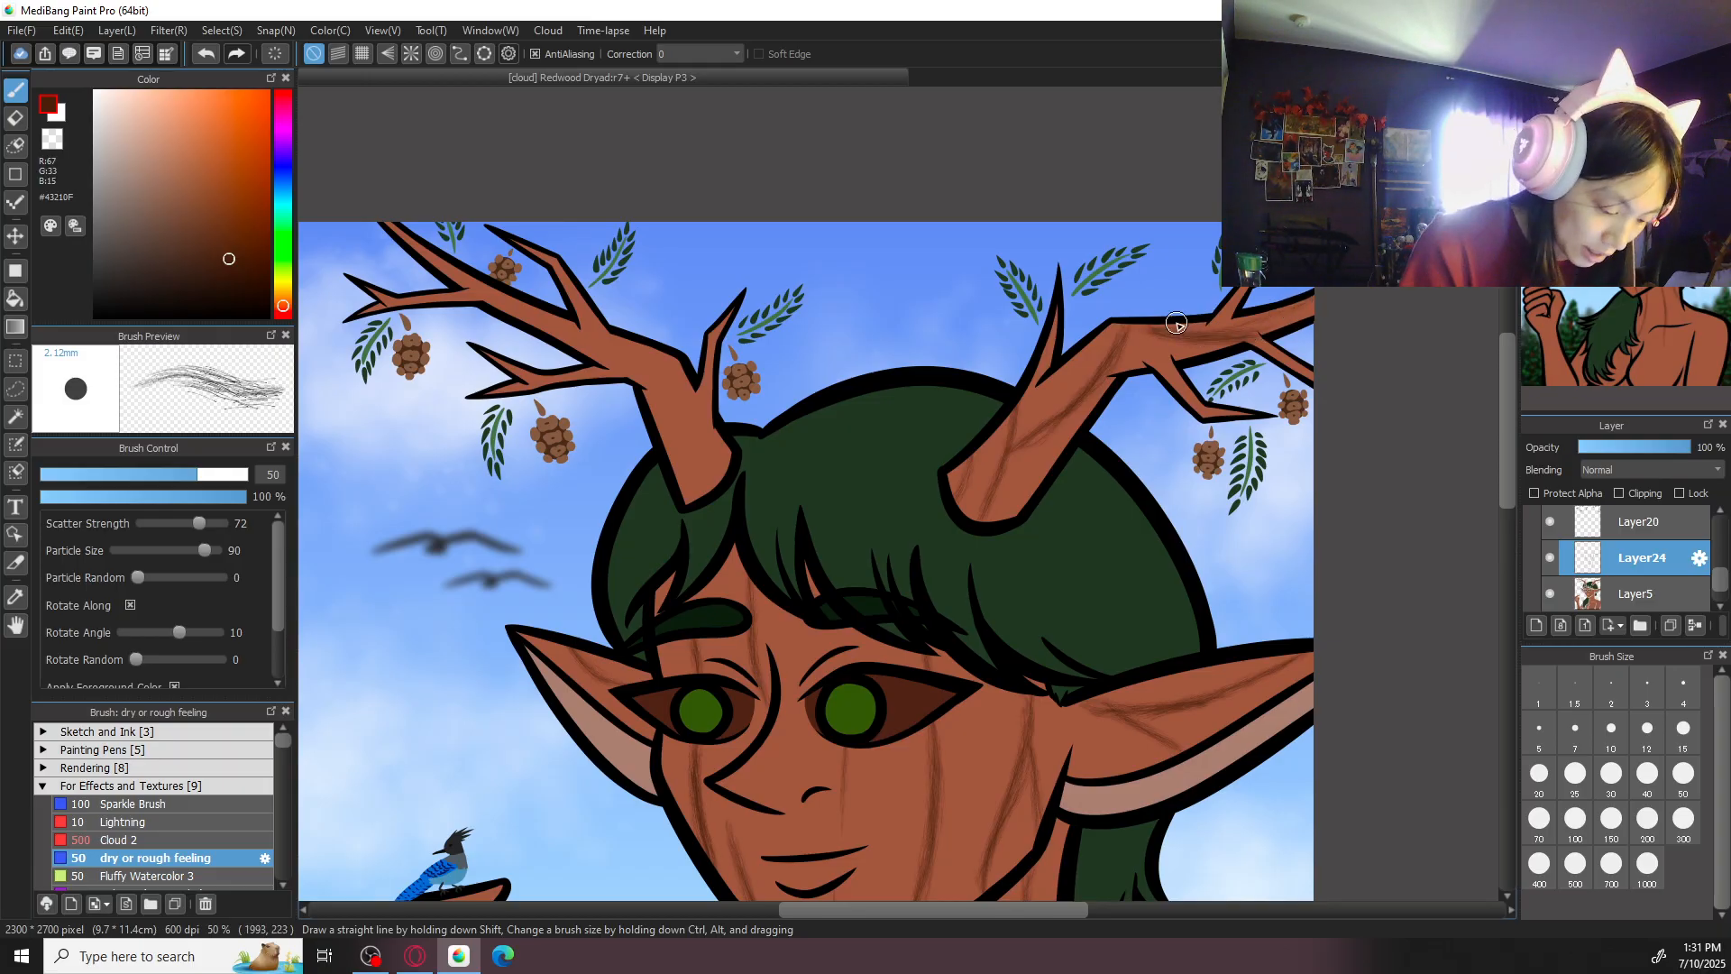
# - Paint bark-grain lines along the left-hand antler, from its base out to the upper branch
pyautogui.moveTo(654, 347)
pyautogui.mouseDown()
pyautogui.moveTo(682, 485)
pyautogui.moveTo(666, 339)
pyautogui.moveTo(671, 472)
pyautogui.mouseUp()
pyautogui.hotkey('ctrl', 'z')
pyautogui.moveTo(674, 409); pyautogui.dragTo(675, 475)
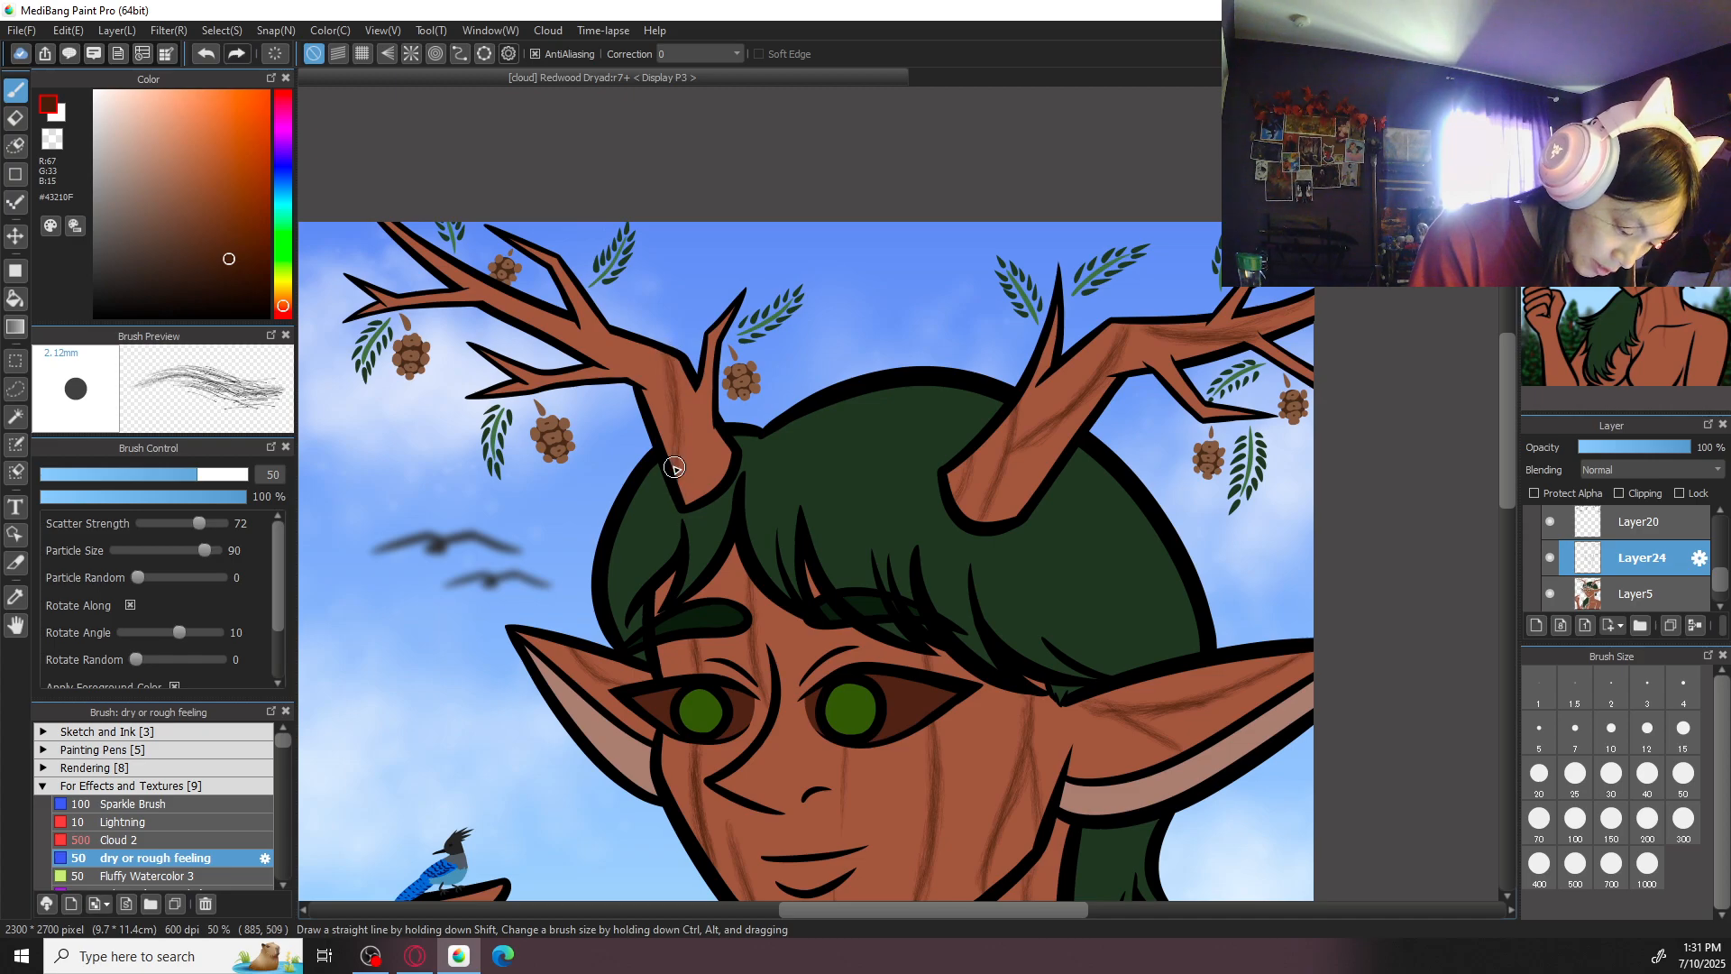
pyautogui.moveTo(679, 407); pyautogui.dragTo(704, 448)
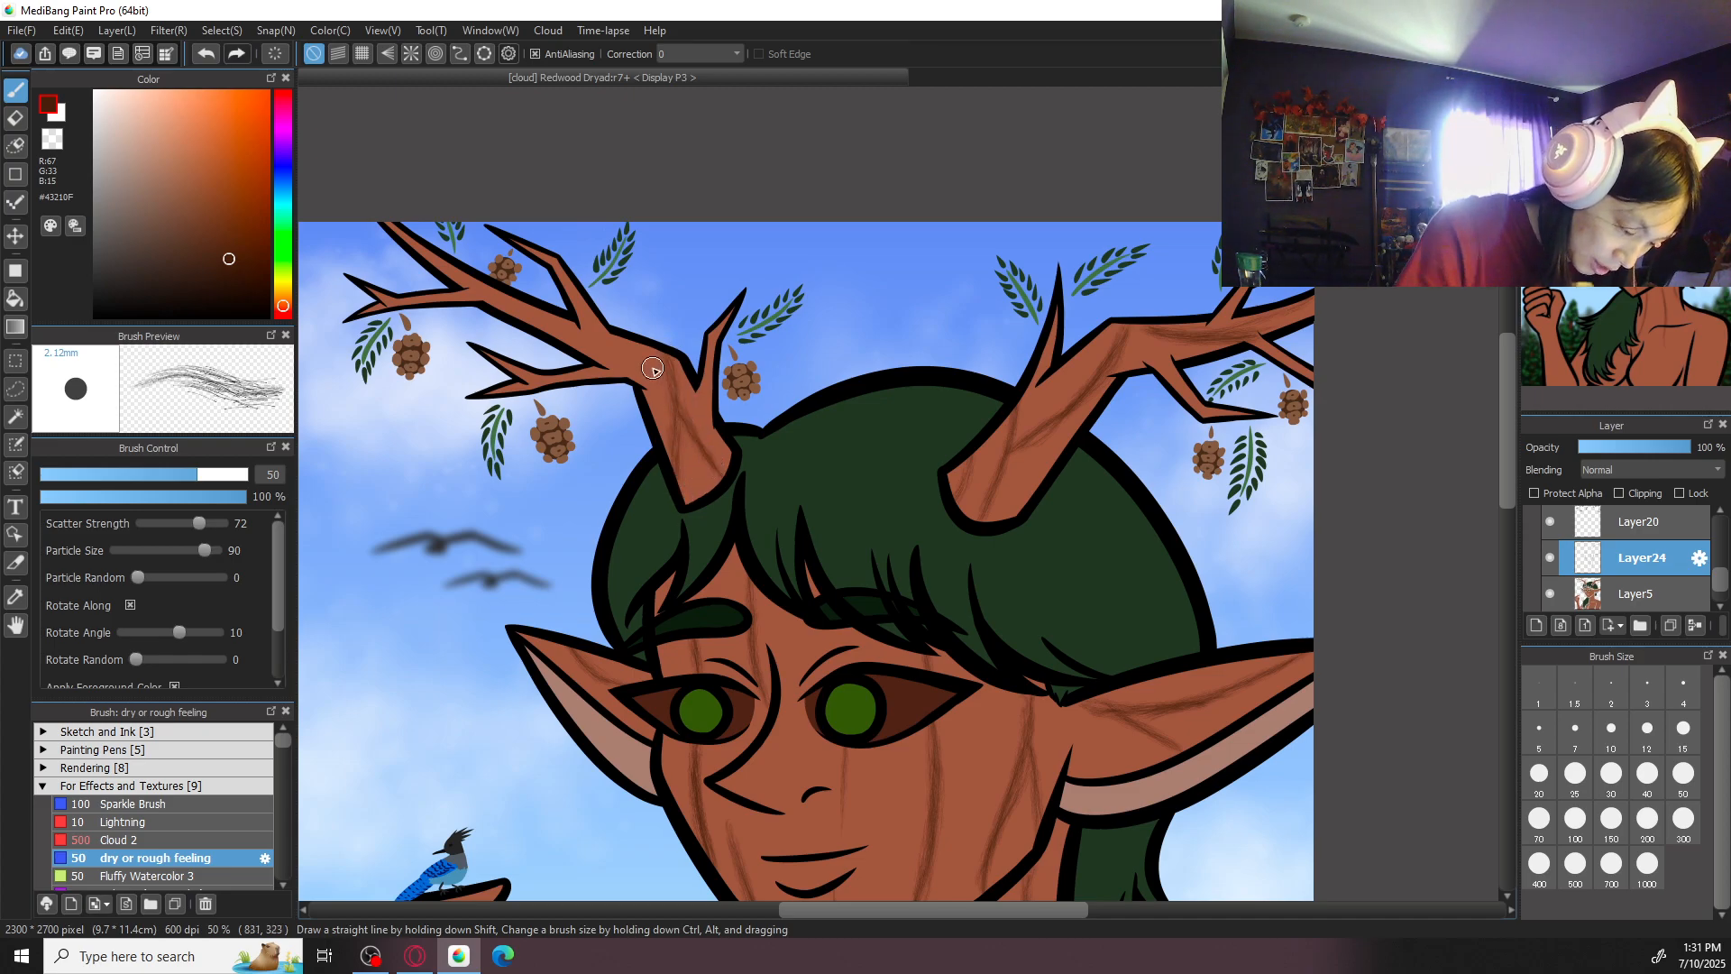
pyautogui.moveTo(547, 333); pyautogui.dragTo(651, 352)
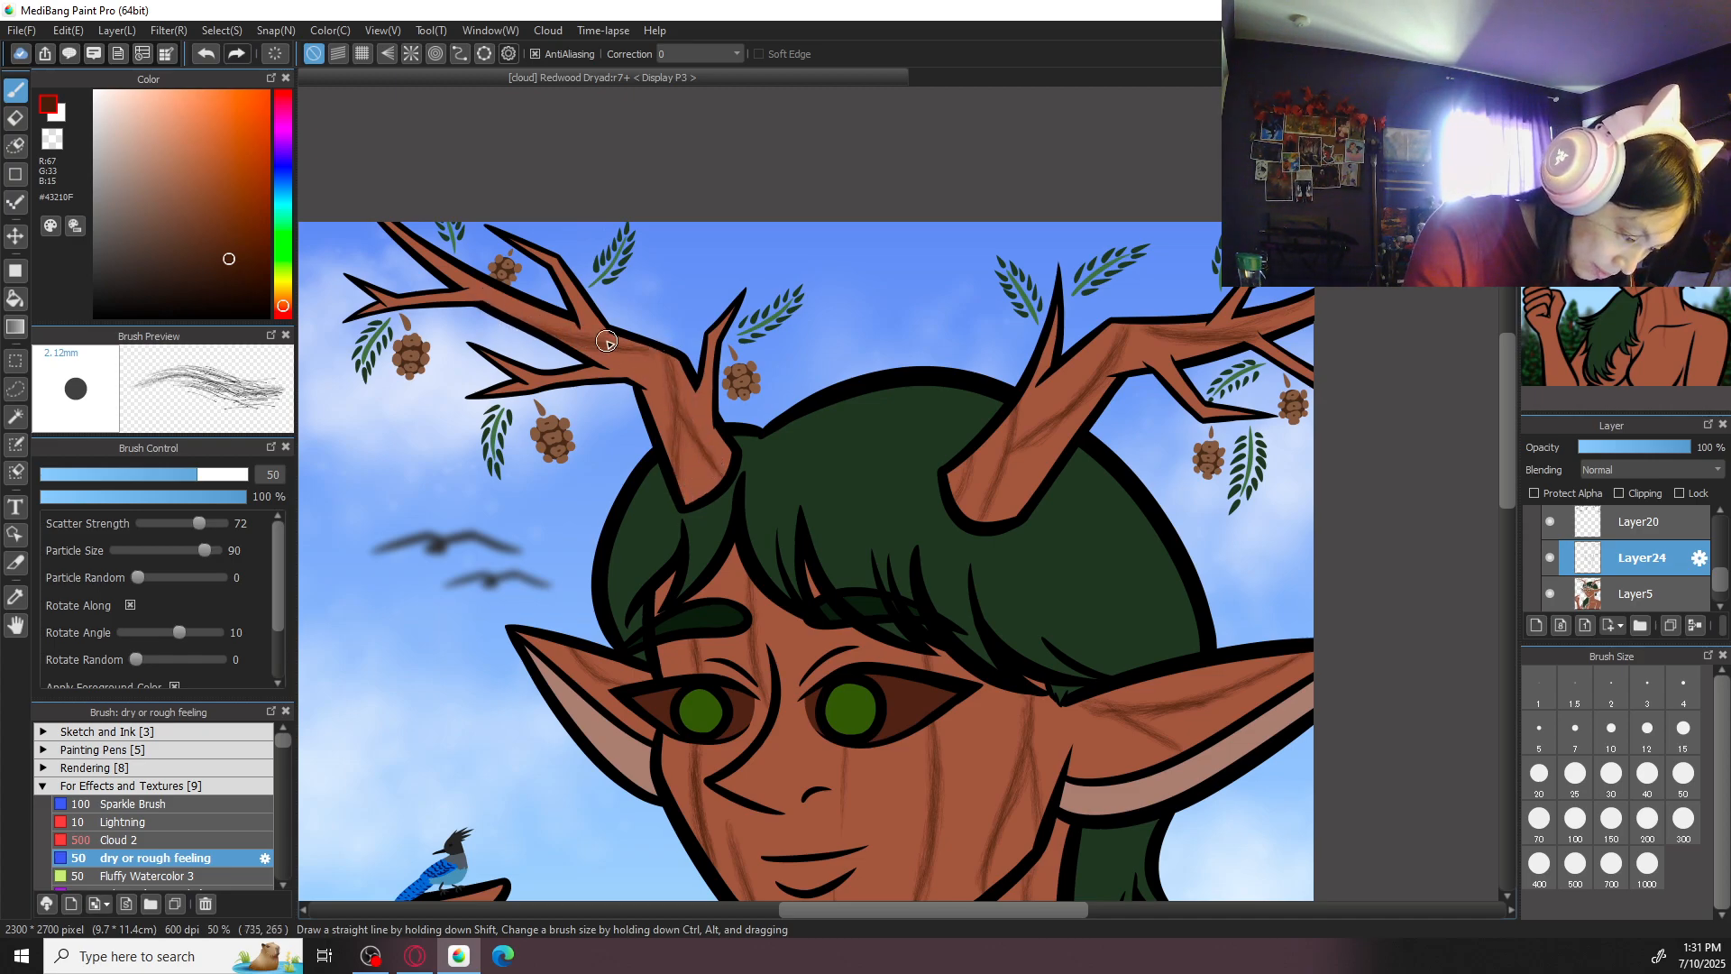
pyautogui.moveTo(439, 256); pyautogui.dragTo(467, 277)
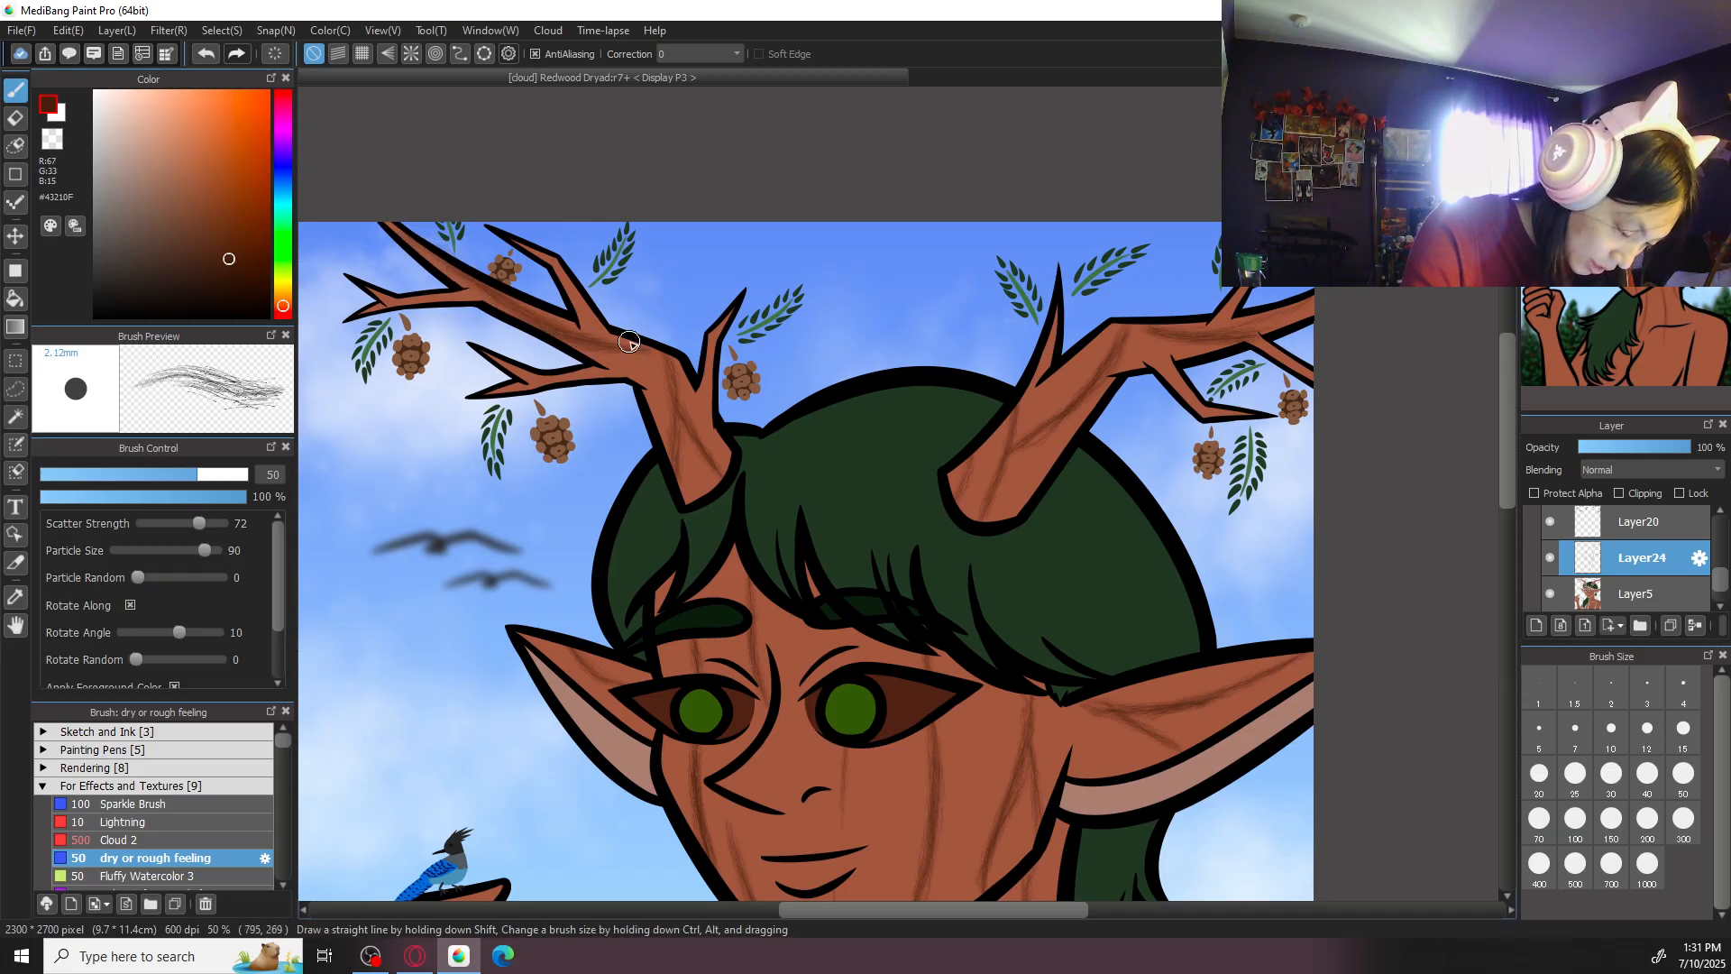
# - Set the bark-grain layer's blending mode to Multiply
pyautogui.moveTo(1189, 750); pyautogui.dragTo(1154, 322)
pyautogui.hotkey('ctrl', '-')
pyautogui.hotkey('ctrl', '-')
pyautogui.hotkey('ctrl', '-')
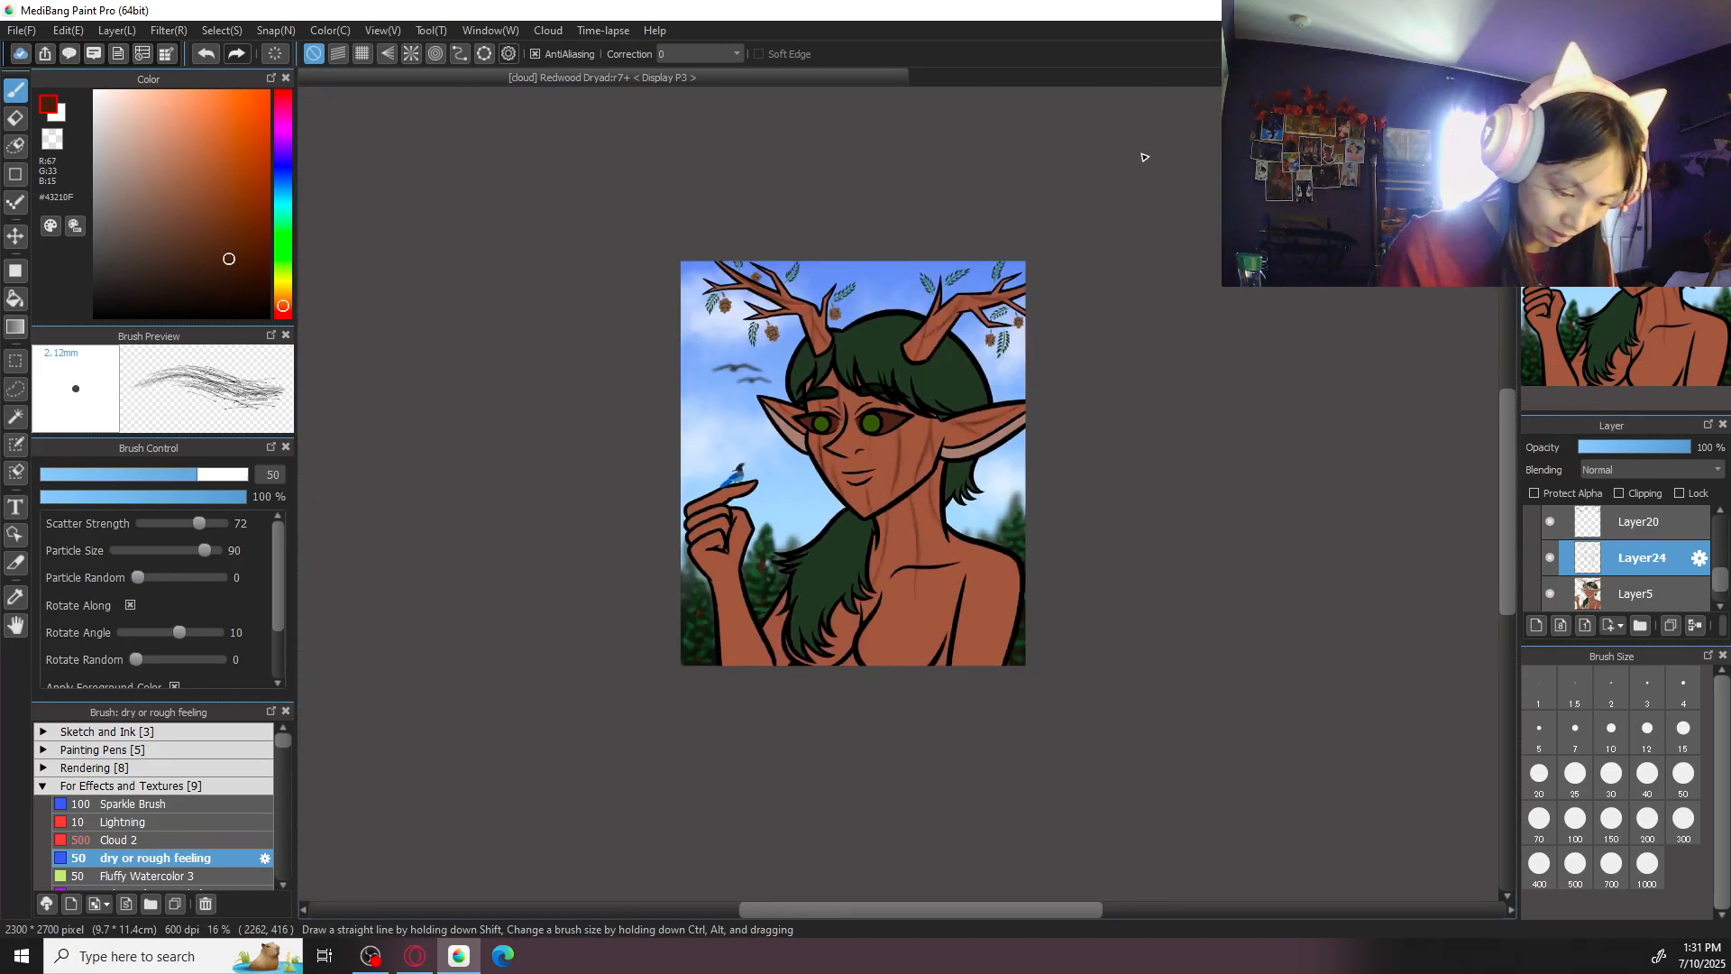
pyautogui.hotkey('ctrl', '+')
pyautogui.hotkey('ctrl', '+')
pyautogui.hotkey('ctrl', '+')
pyautogui.click(1576, 820)
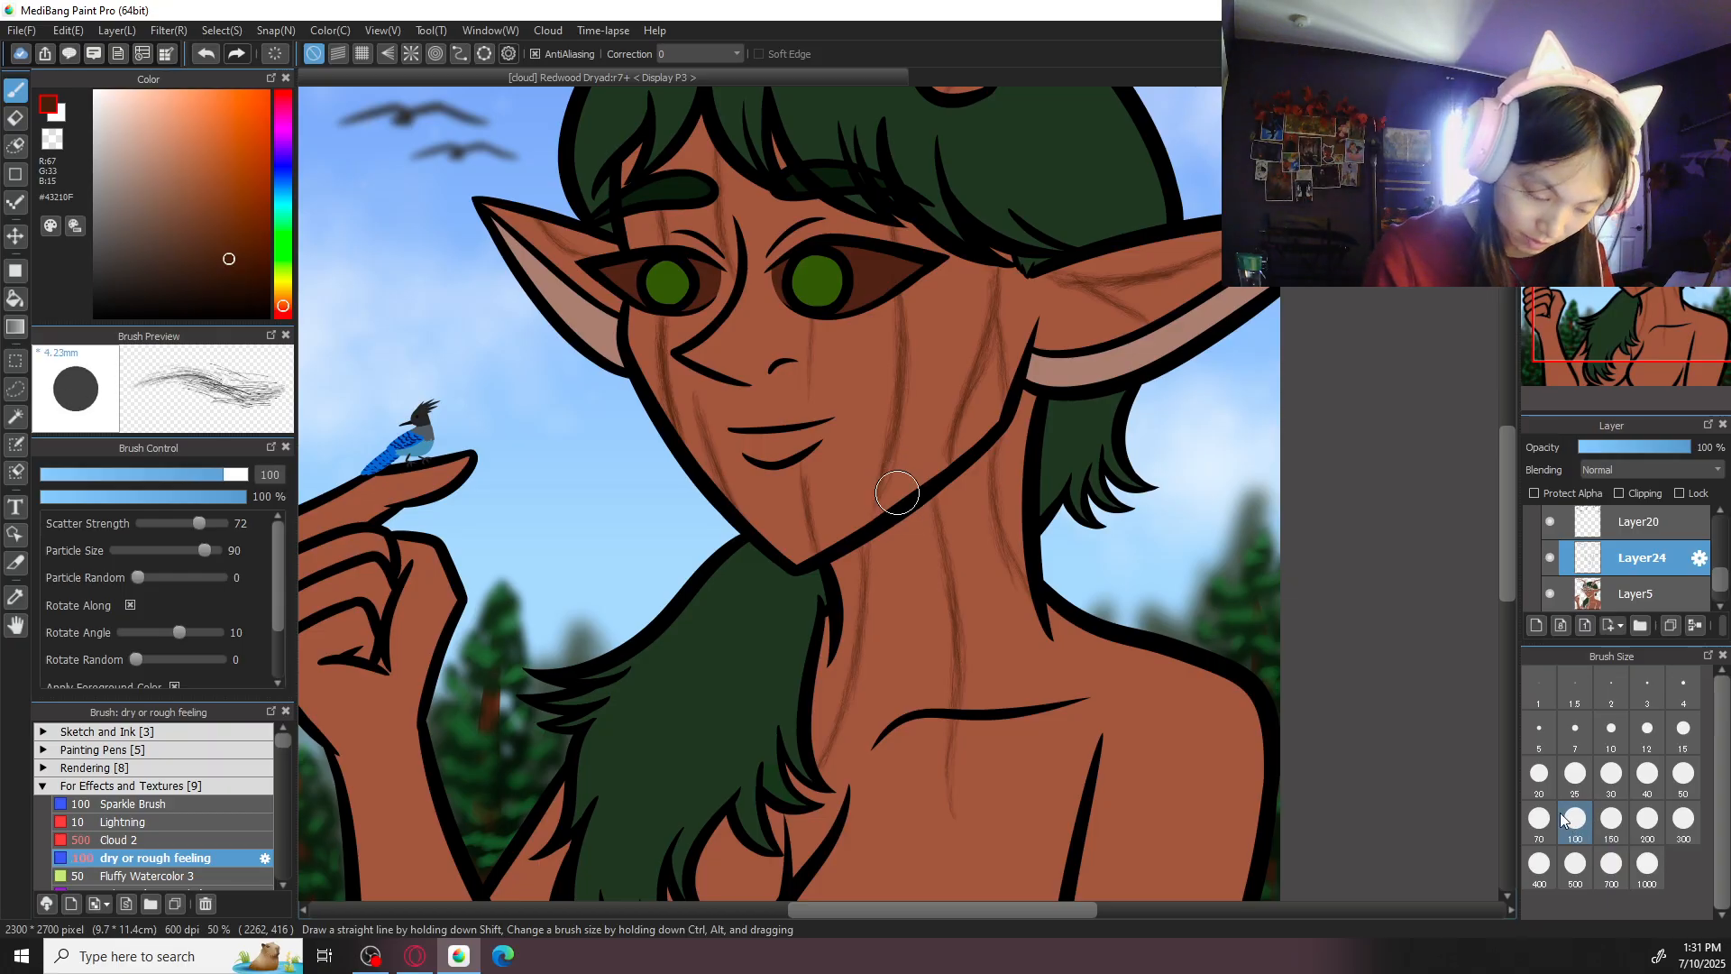
pyautogui.click(1651, 469)
pyautogui.click(1642, 502)
pyautogui.hotkey('ctrl', '-')
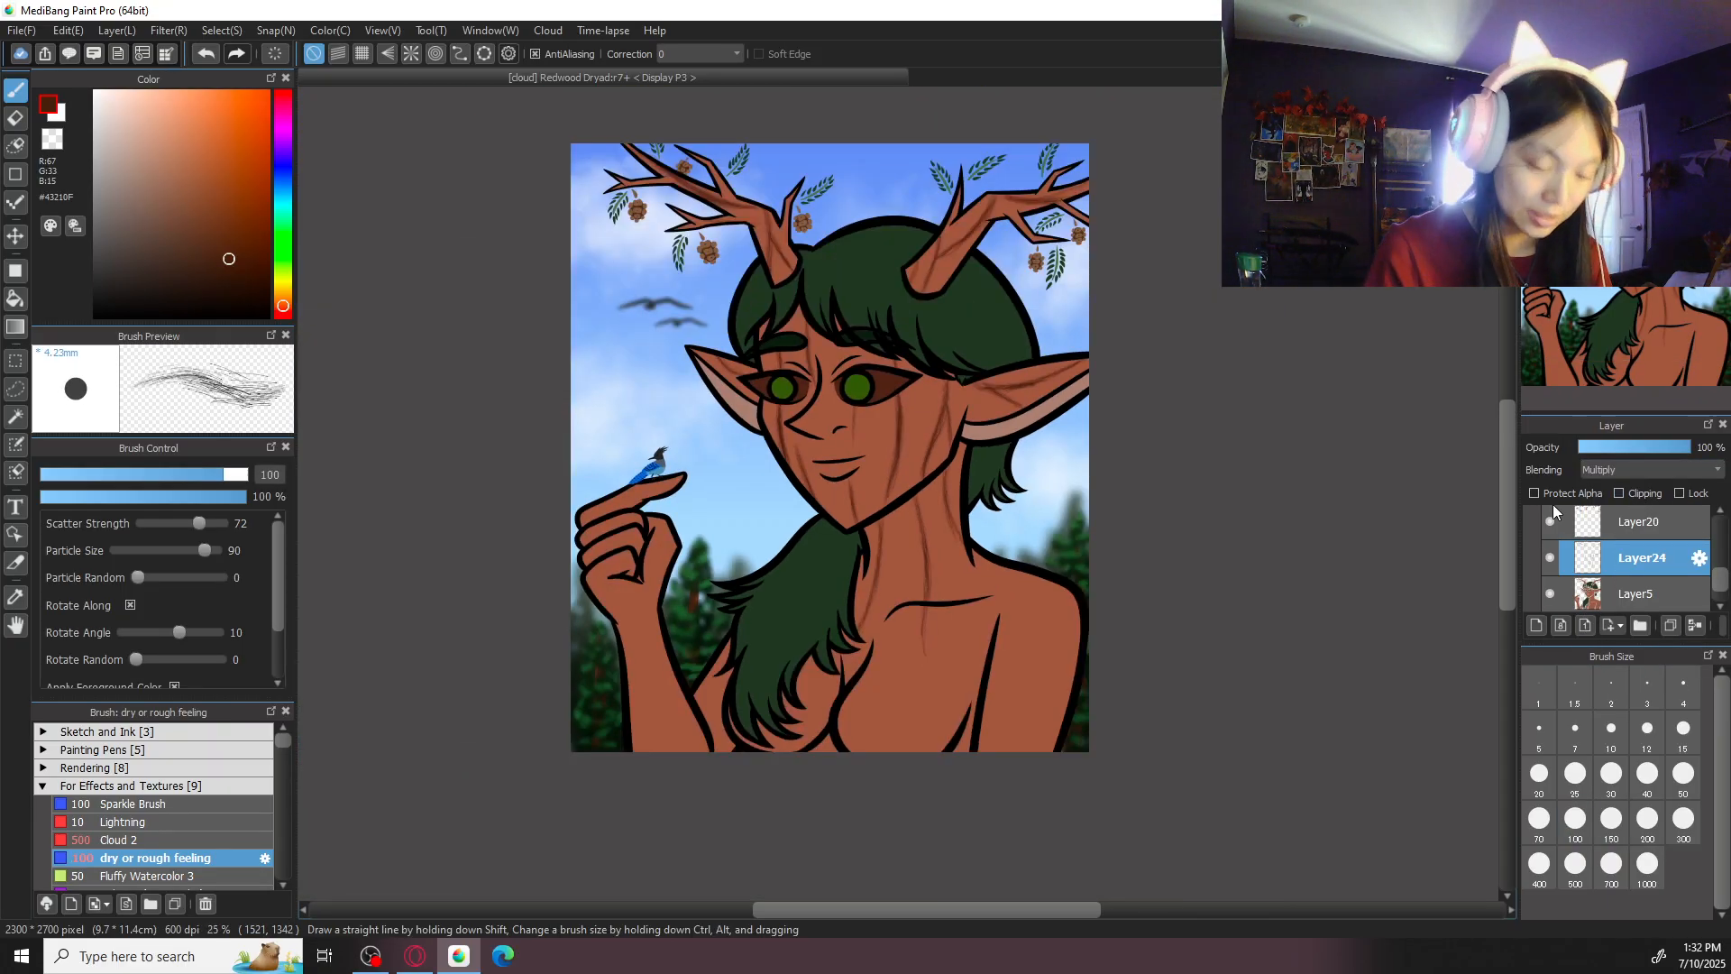
# - Paint a bark-grain line on the short upright prong of the right-hand antler with brush size 50
pyautogui.hotkey('ctrl', '+')
pyautogui.moveTo(947, 433); pyautogui.dragTo(913, 770)
pyautogui.hotkey('ctrl', '+')
pyautogui.click(1683, 776)
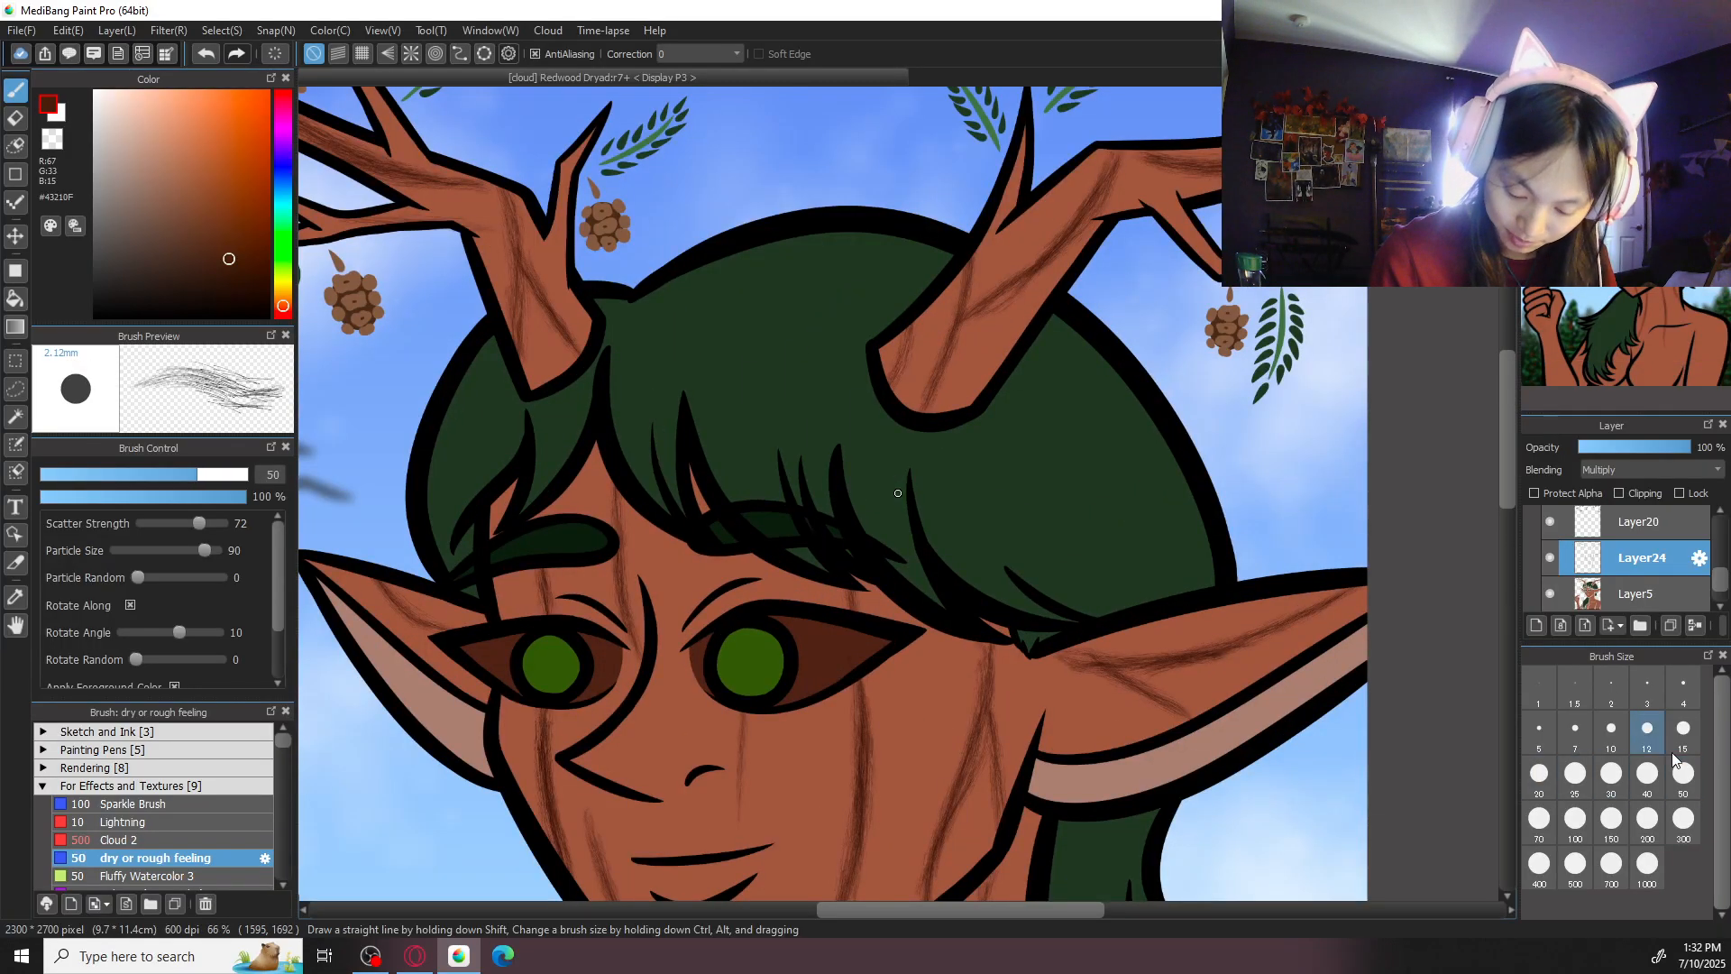
pyautogui.moveTo(1064, 504); pyautogui.dragTo(1066, 598)
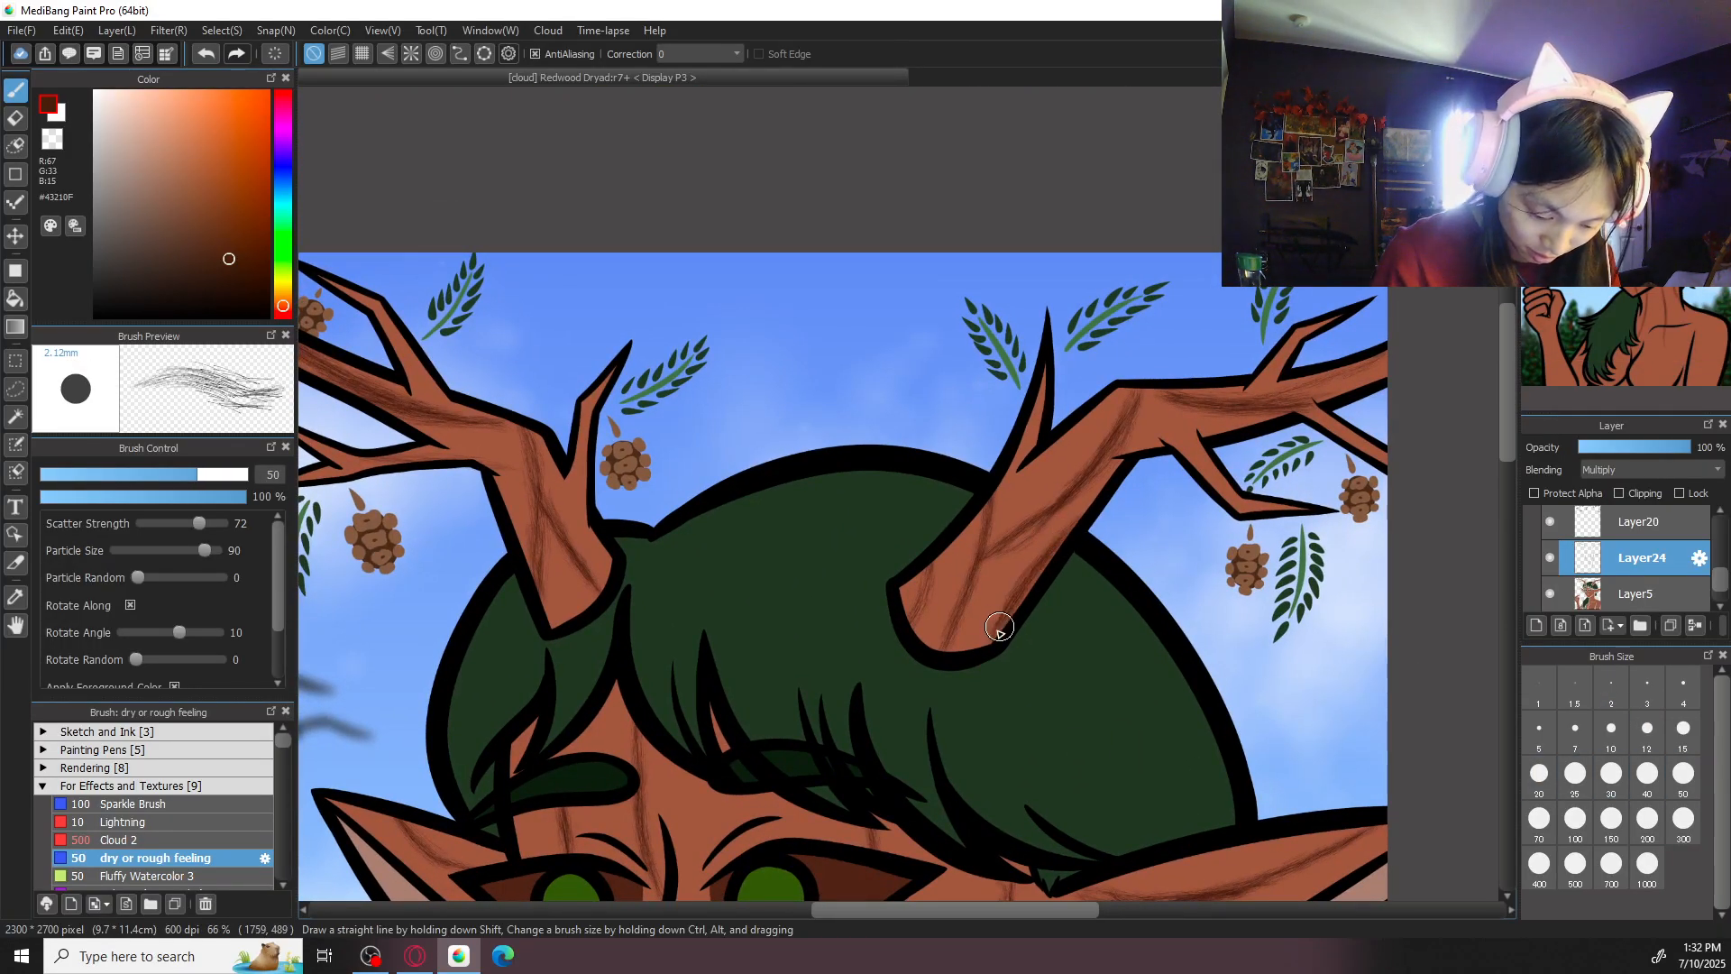
pyautogui.moveTo(1041, 395); pyautogui.dragTo(1018, 498)
pyautogui.hotkey('ctrl', '-')
pyautogui.hotkey('ctrl', '-')
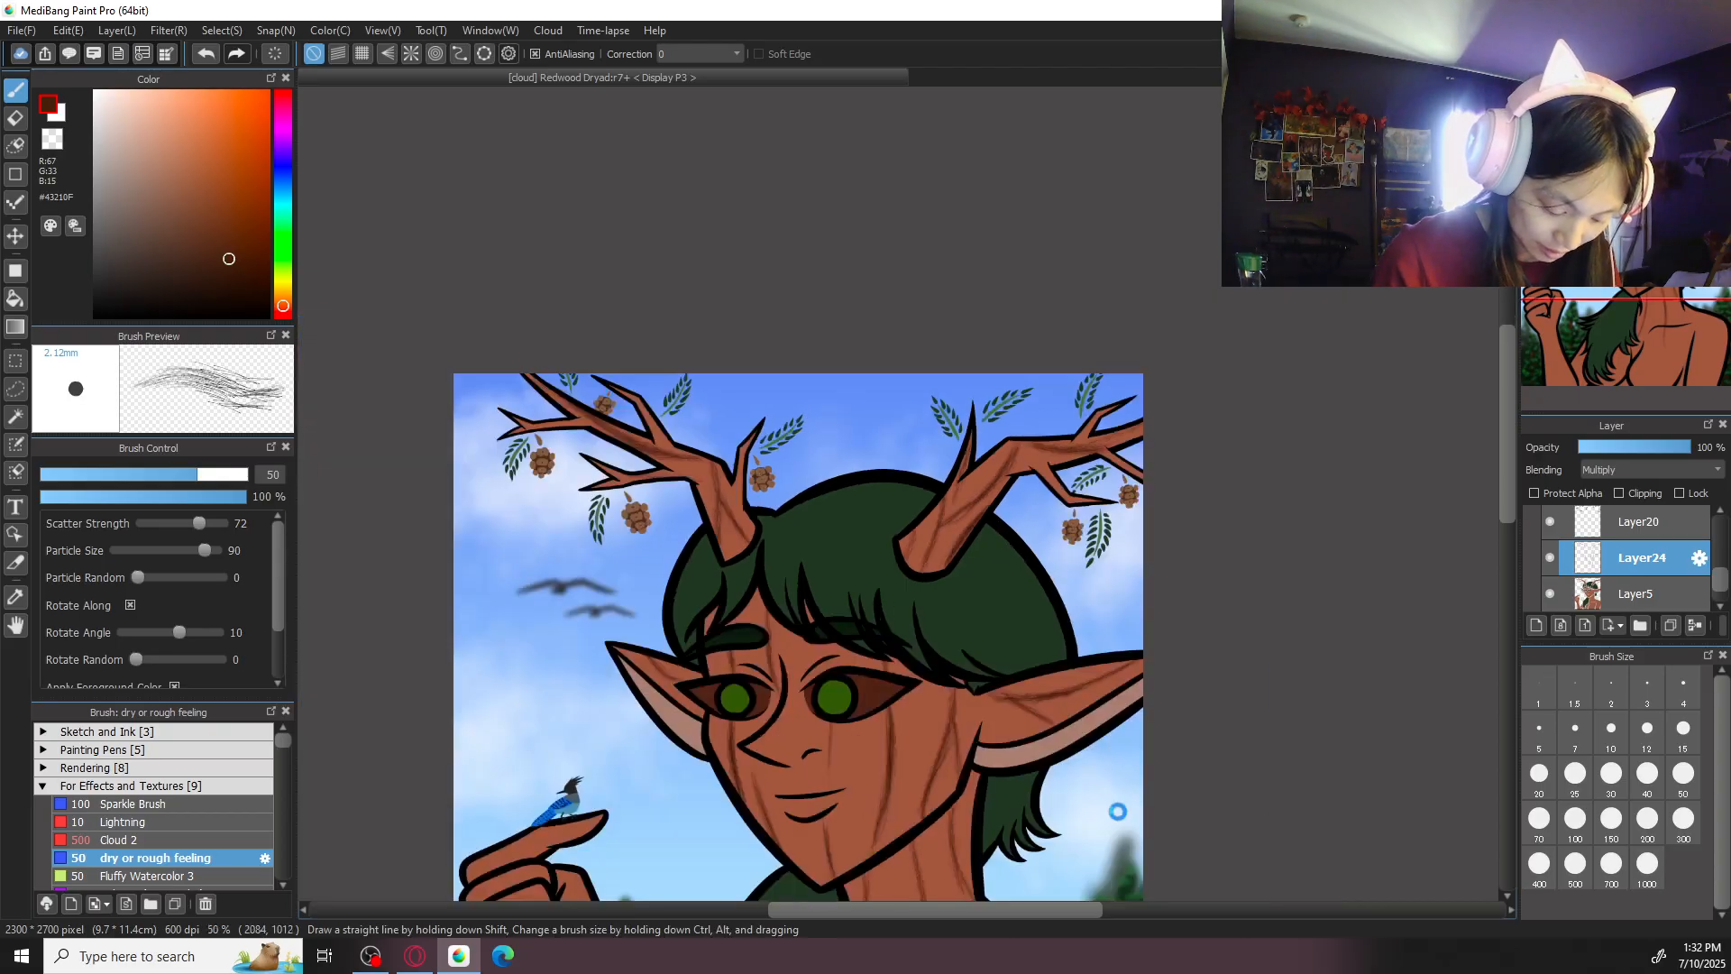
# - Extend the bark-grain lines from the base of the neck down the middle of the chest
pyautogui.moveTo(1069, 803); pyautogui.dragTo(1051, 289)
pyautogui.hotkey('ctrl', '+')
pyautogui.moveTo(920, 552); pyautogui.dragTo(915, 698)
pyautogui.moveTo(906, 618); pyautogui.dragTo(928, 794)
pyautogui.moveTo(930, 713); pyautogui.dragTo(871, 832)
pyautogui.moveTo(914, 609); pyautogui.dragTo(933, 722)
pyautogui.moveTo(920, 523); pyautogui.dragTo(929, 676)
pyautogui.moveTo(914, 577); pyautogui.dragTo(916, 631)
pyautogui.moveTo(942, 373); pyautogui.dragTo(969, 564)
pyautogui.hotkey('ctrl', 'z')
pyautogui.moveTo(950, 316); pyautogui.dragTo(1015, 627)
pyautogui.moveTo(956, 394); pyautogui.dragTo(1022, 632)
pyautogui.hotkey('ctrl', 'z')
# - Paint bark-grain lines curving from the neck across the chest toward the arm, and down its side nearest the hair
pyautogui.hotkey('ctrl', 'z')
pyautogui.moveTo(925, 474); pyautogui.dragTo(1014, 665)
pyautogui.moveTo(981, 606); pyautogui.dragTo(1023, 690)
pyautogui.moveTo(923, 438); pyautogui.dragTo(1004, 635)
pyautogui.moveTo(855, 505); pyautogui.dragTo(777, 794)
pyautogui.moveTo(860, 371); pyautogui.dragTo(847, 664)
pyautogui.hotkey('ctrl', 'z')
pyautogui.moveTo(857, 326); pyautogui.dragTo(825, 654)
pyautogui.moveTo(853, 480)
pyautogui.mouseDown()
pyautogui.moveTo(780, 840)
pyautogui.moveTo(832, 655)
pyautogui.mouseUp()
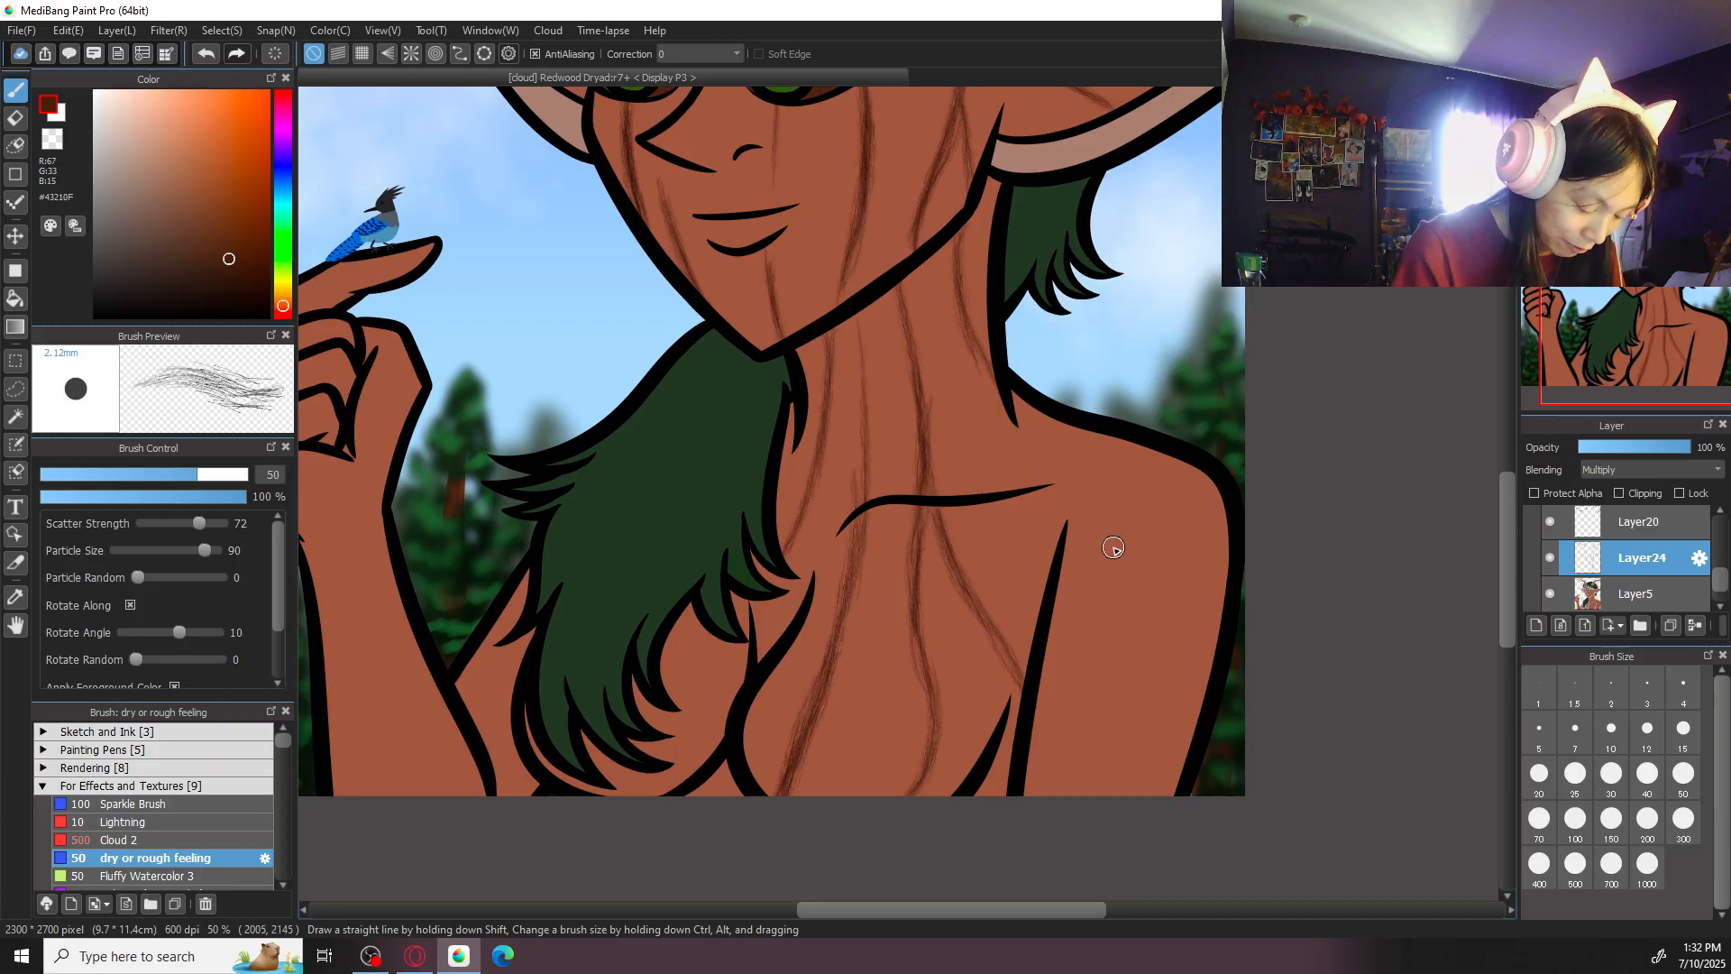
# - Paint curved bark-grain lines over the right-hand shoulder toward the outer edge of the arm
pyautogui.moveTo(1104, 446)
pyautogui.mouseDown()
pyautogui.moveTo(1120, 553)
pyautogui.moveTo(1190, 703)
pyautogui.mouseUp()
pyautogui.moveTo(1173, 629); pyautogui.dragTo(1201, 685)
pyautogui.moveTo(1103, 433); pyautogui.dragTo(1192, 649)
pyautogui.moveTo(1109, 504); pyautogui.dragTo(1199, 708)
pyautogui.moveTo(1181, 453)
pyautogui.mouseDown()
pyautogui.moveTo(1217, 554)
pyautogui.moveTo(1204, 672)
pyautogui.moveTo(1213, 604)
pyautogui.mouseUp()
# - Paint long vertical bark-grain lines down the inner and middle part of the right-hand upper arm
pyautogui.moveTo(1091, 556); pyautogui.dragTo(1080, 794)
pyautogui.moveTo(1079, 712); pyautogui.dragTo(1071, 587)
pyautogui.moveTo(1057, 429); pyautogui.dragTo(1075, 762)
pyautogui.moveTo(1093, 642); pyautogui.dragTo(1086, 866)
pyautogui.moveTo(1140, 628); pyautogui.dragTo(1107, 869)
pyautogui.moveTo(1145, 707); pyautogui.dragTo(1151, 795)
pyautogui.moveTo(1138, 627); pyautogui.dragTo(1151, 794)
pyautogui.moveTo(1049, 638); pyautogui.dragTo(1032, 851)
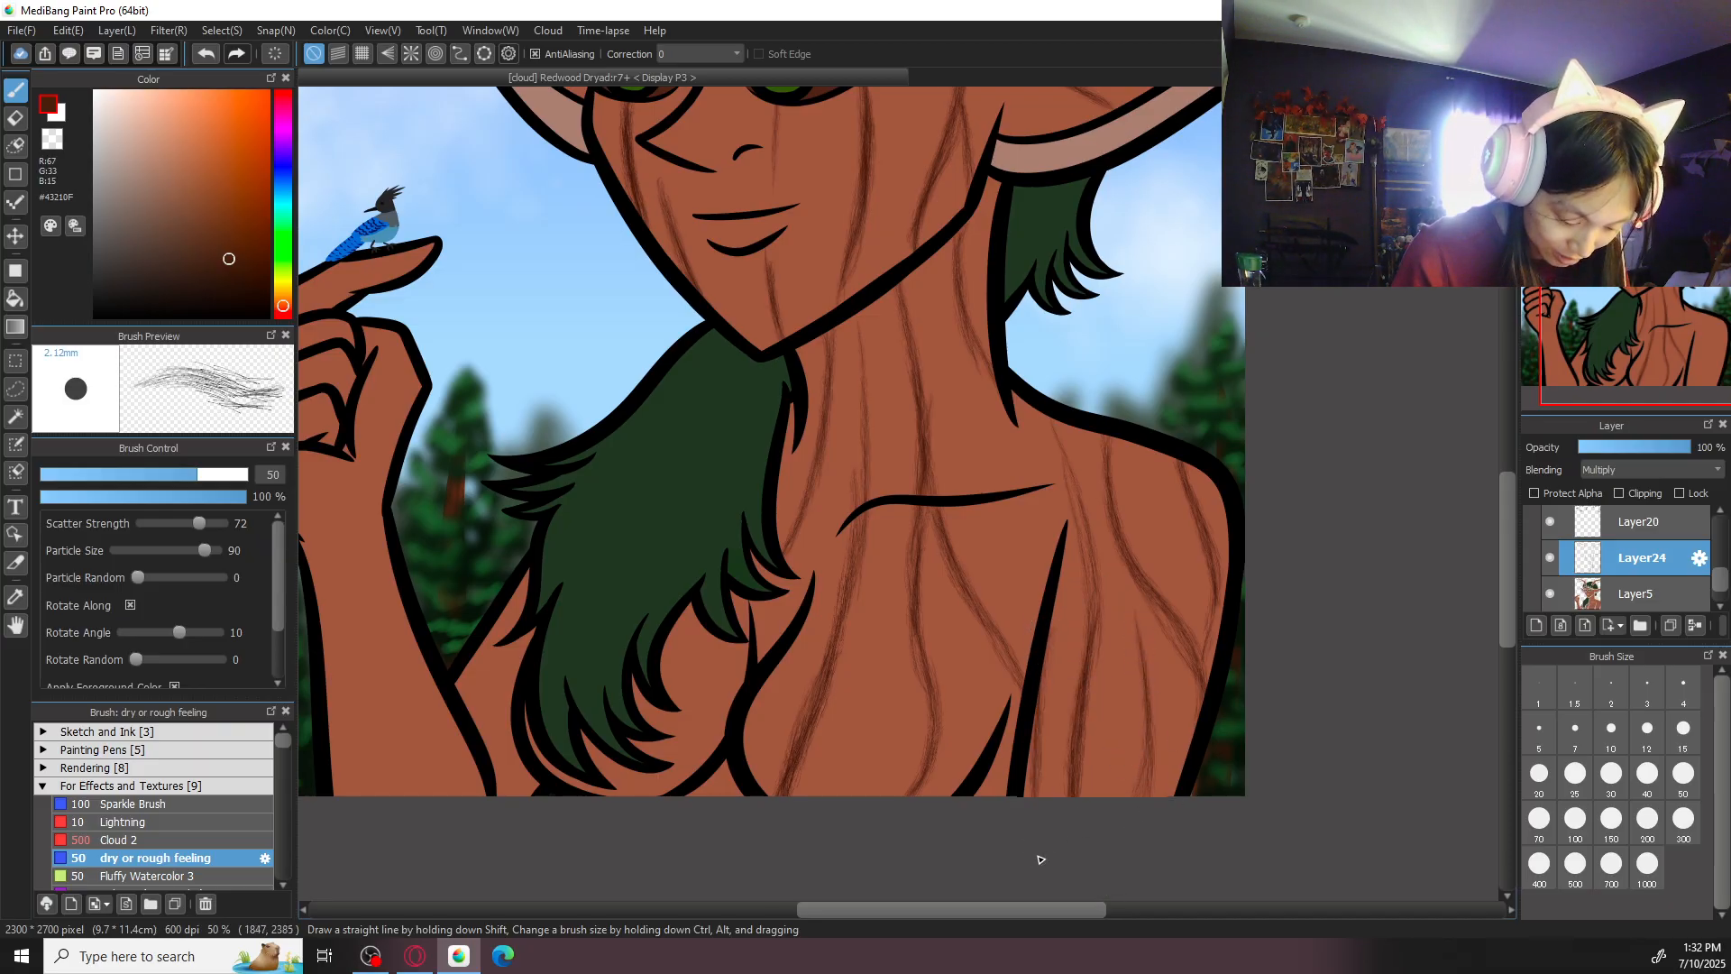
# - Paint short bark-grain lines on the chest and upper arm on either side of the hanging hair
pyautogui.moveTo(704, 631); pyautogui.dragTo(645, 837)
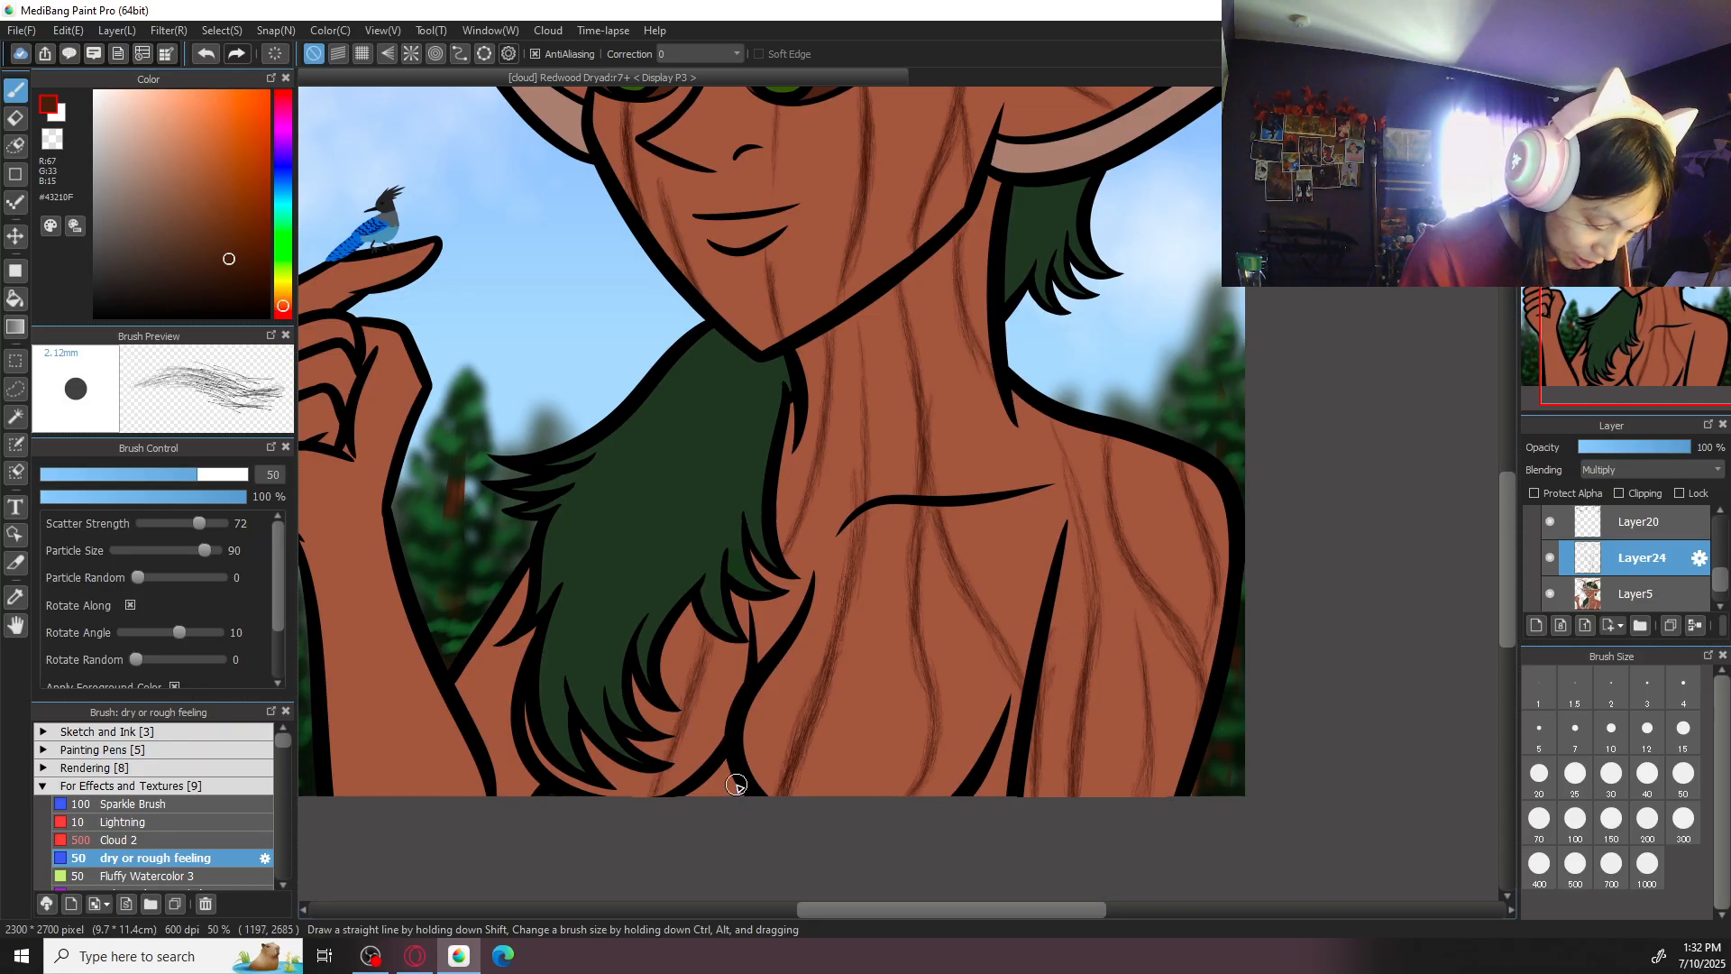
pyautogui.moveTo(608, 775); pyautogui.dragTo(617, 805)
pyautogui.moveTo(742, 639); pyautogui.dragTo(692, 722)
pyautogui.moveTo(517, 593)
pyautogui.mouseDown()
pyautogui.moveTo(467, 717)
pyautogui.moveTo(511, 743)
pyautogui.moveTo(501, 774)
pyautogui.mouseUp()
# - Paint long bark-grain lines down the raised forearm from the wrist to the canvas edge
pyautogui.moveTo(578, 584); pyautogui.dragTo(762, 569)
pyautogui.moveTo(568, 534); pyautogui.dragTo(625, 794)
pyautogui.moveTo(569, 579)
pyautogui.mouseDown()
pyautogui.moveTo(629, 803)
pyautogui.moveTo(581, 717)
pyautogui.mouseUp()
pyautogui.moveTo(569, 519); pyautogui.dragTo(593, 732)
pyautogui.hotkey('ctrl', 'z')
pyautogui.moveTo(573, 588)
pyautogui.mouseDown()
pyautogui.moveTo(595, 739)
pyautogui.moveTo(666, 796)
pyautogui.mouseUp()
pyautogui.moveTo(607, 639); pyautogui.dragTo(659, 791)
pyautogui.moveTo(503, 580); pyautogui.dragTo(554, 794)
pyautogui.moveTo(538, 672); pyautogui.dragTo(555, 778)
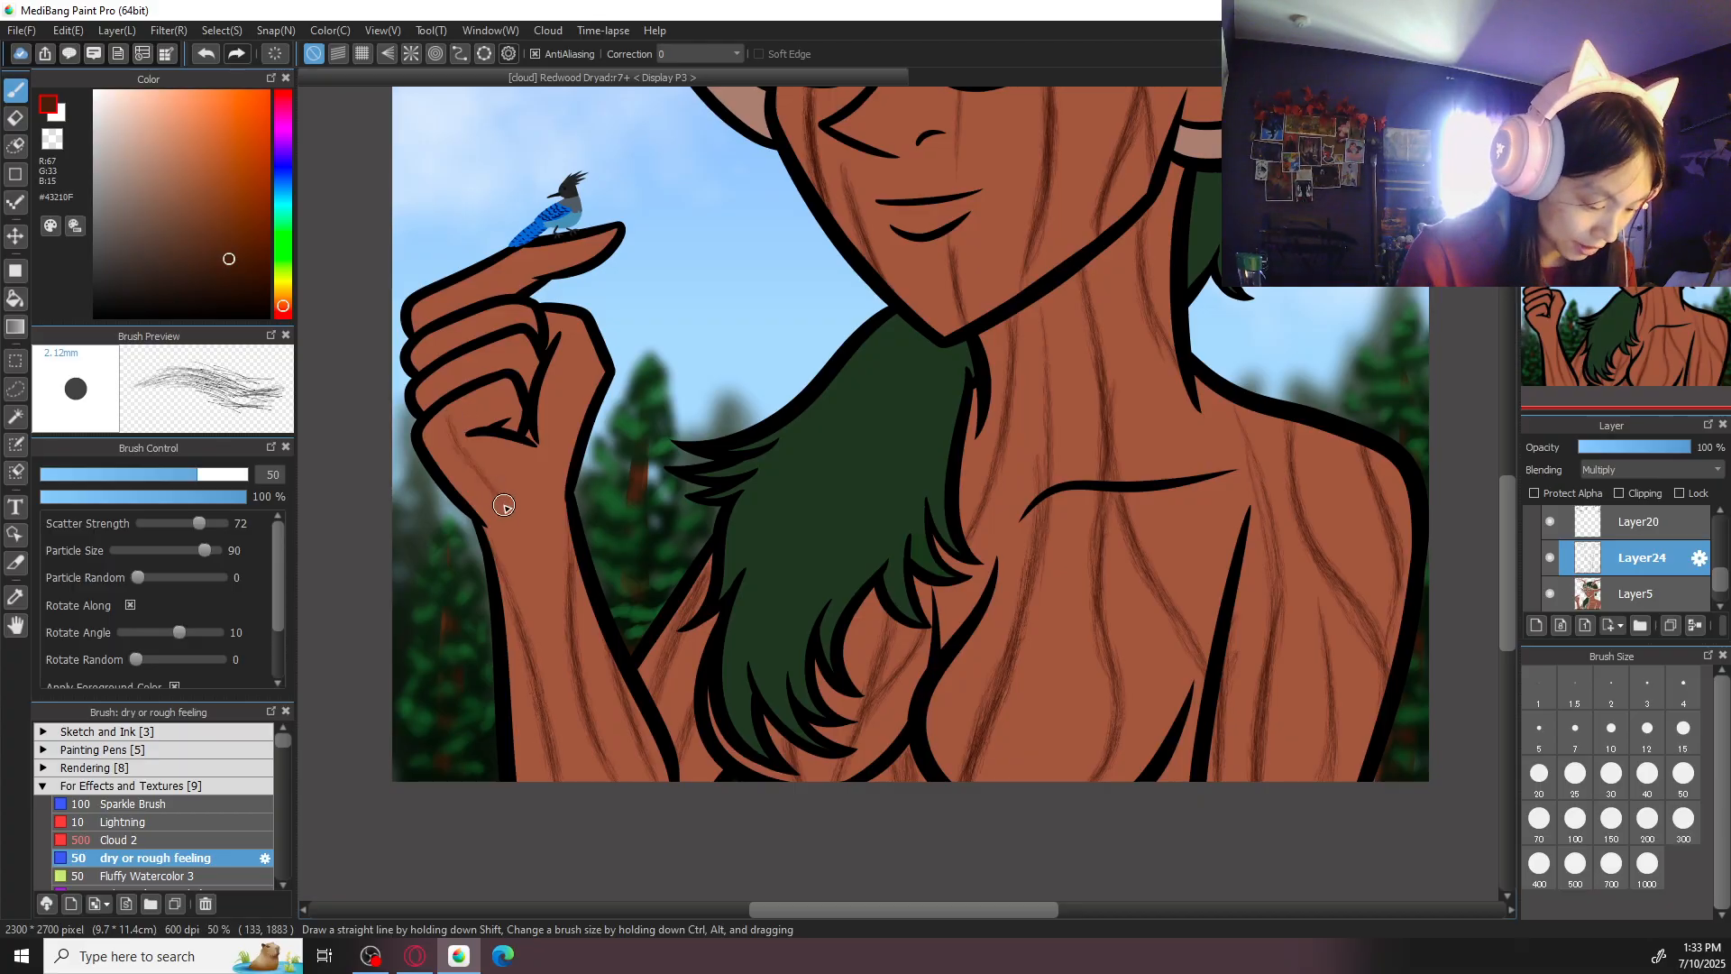
# - Paint bark-grain lines along the fingers and thumb of the raised hand holding the bird
pyautogui.moveTo(446, 404)
pyautogui.mouseDown()
pyautogui.moveTo(497, 493)
pyautogui.moveTo(563, 490)
pyautogui.moveTo(522, 410)
pyautogui.mouseUp()
pyautogui.moveTo(589, 342)
pyautogui.mouseDown()
pyautogui.moveTo(545, 411)
pyautogui.moveTo(553, 483)
pyautogui.moveTo(590, 340)
pyautogui.mouseUp()
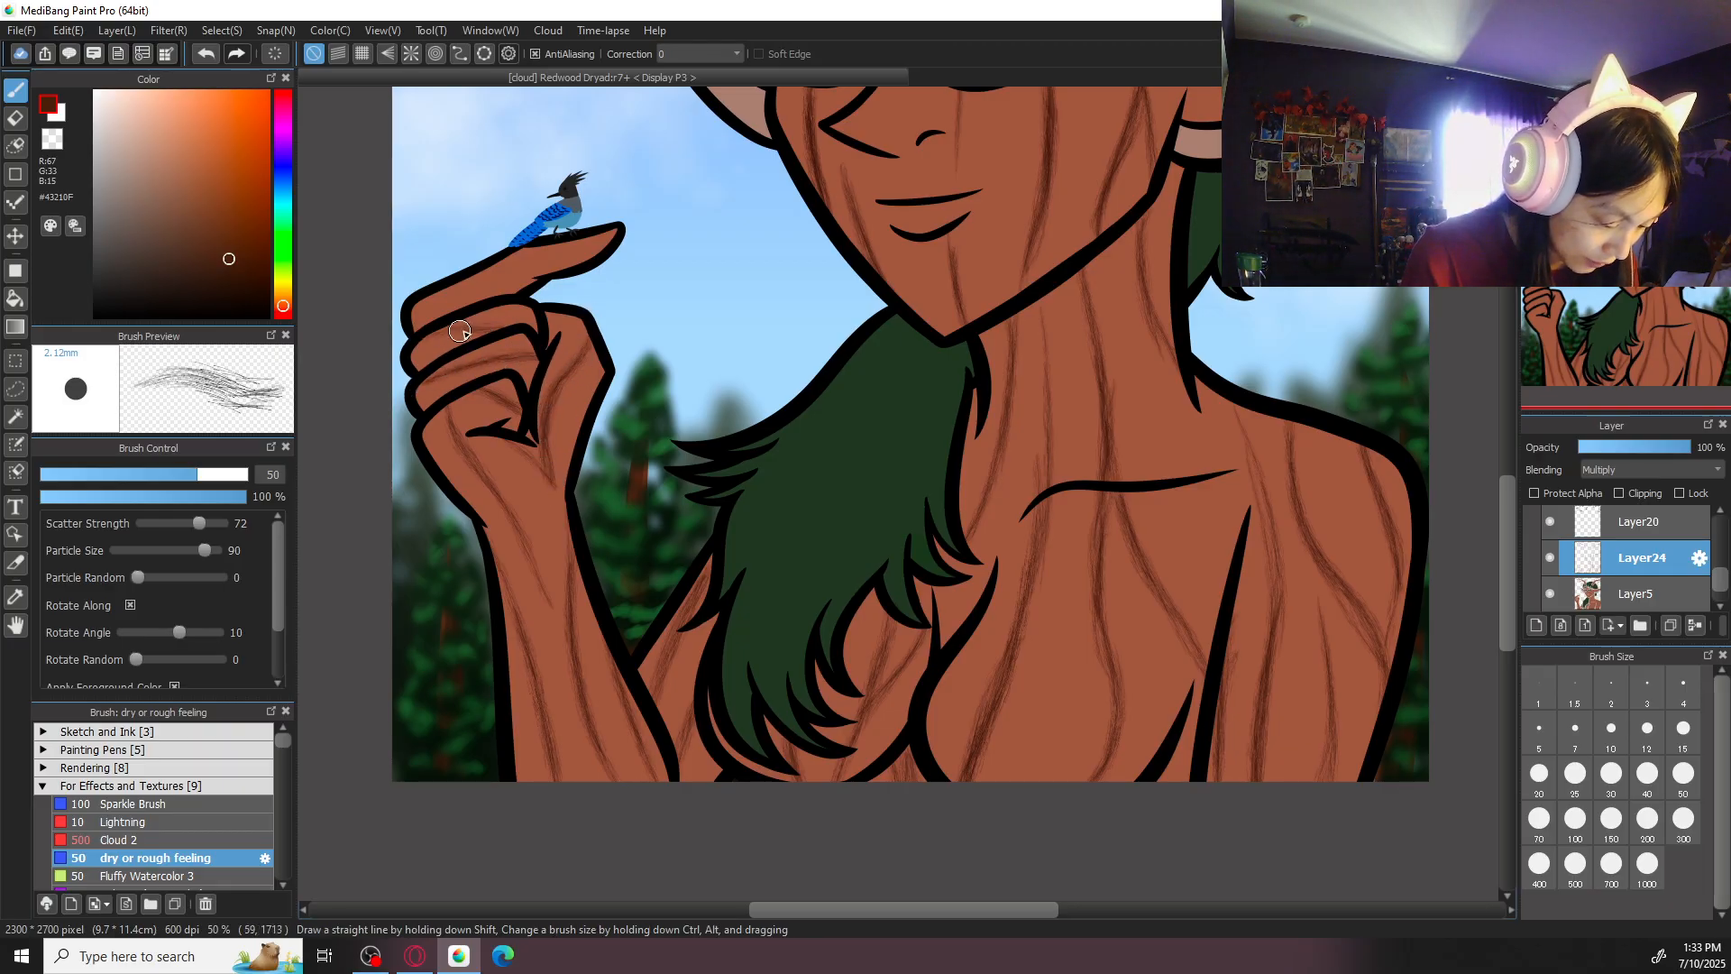
pyautogui.moveTo(459, 285)
pyautogui.mouseDown()
pyautogui.moveTo(545, 268)
pyautogui.moveTo(534, 277)
pyautogui.mouseUp()
pyautogui.scroll(-2, 515, 291)
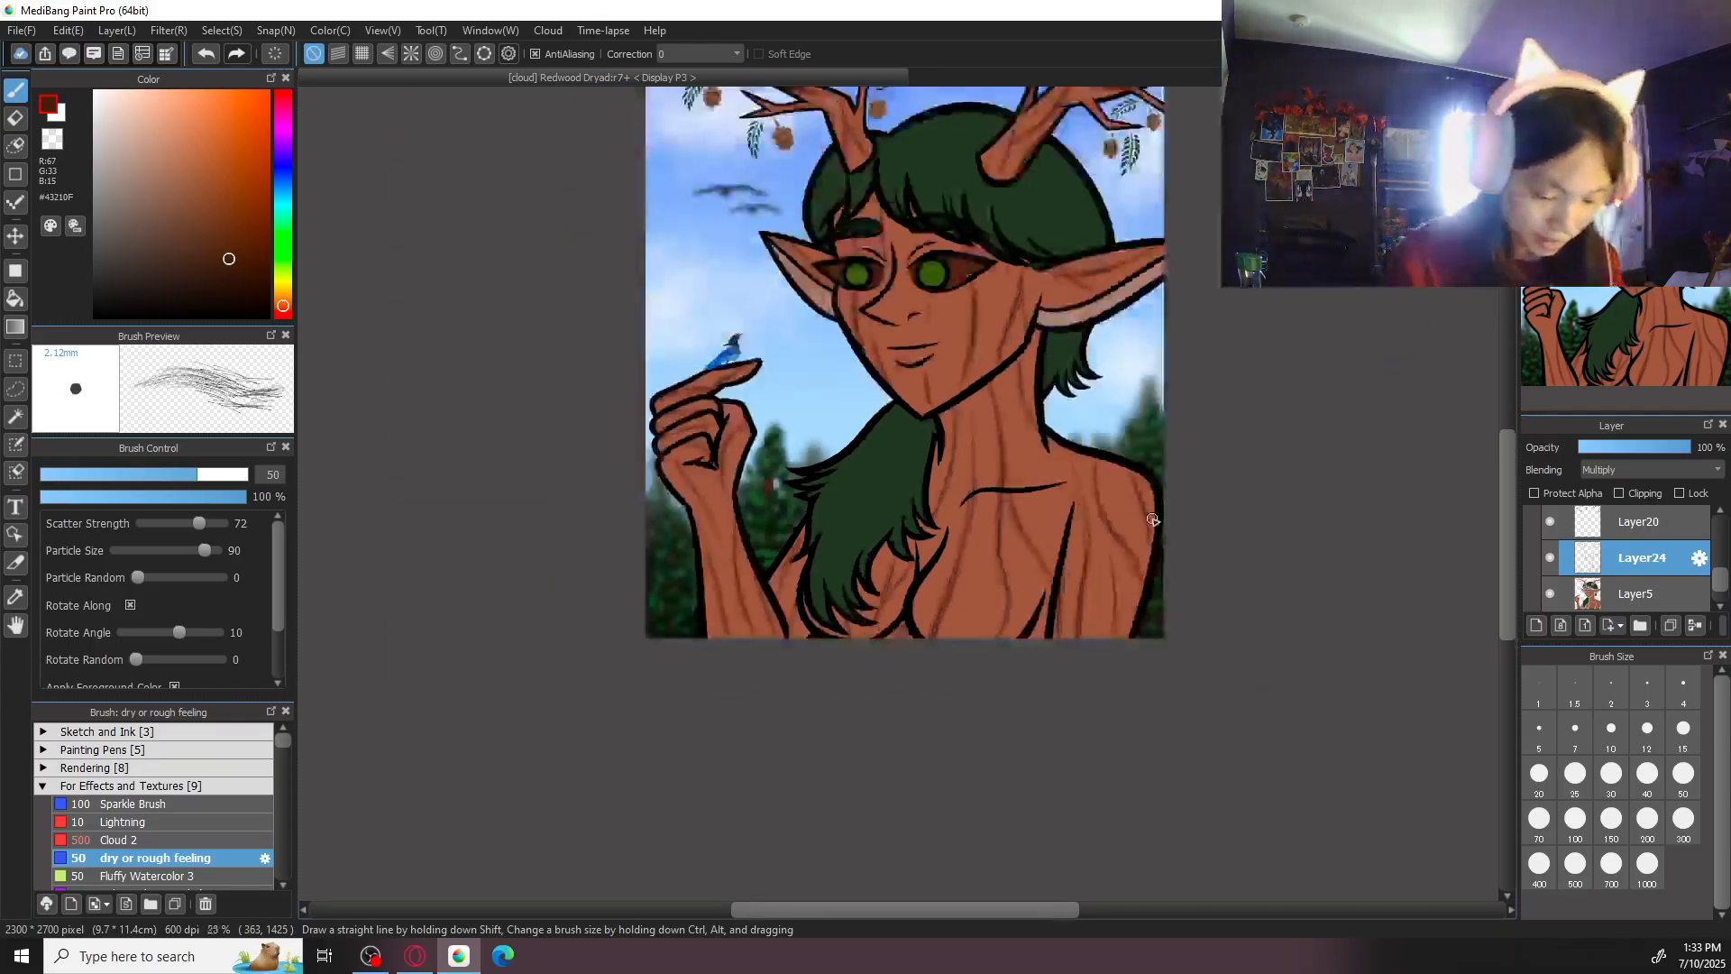
pyautogui.scroll(1, 1088, 403)
pyautogui.moveTo(960, 534)
pyautogui.mouseDown()
pyautogui.moveTo(962, 689)
pyautogui.moveTo(958, 633)
pyautogui.moveTo(944, 732)
pyautogui.mouseUp()
pyautogui.hotkey('ctrl', 'z')
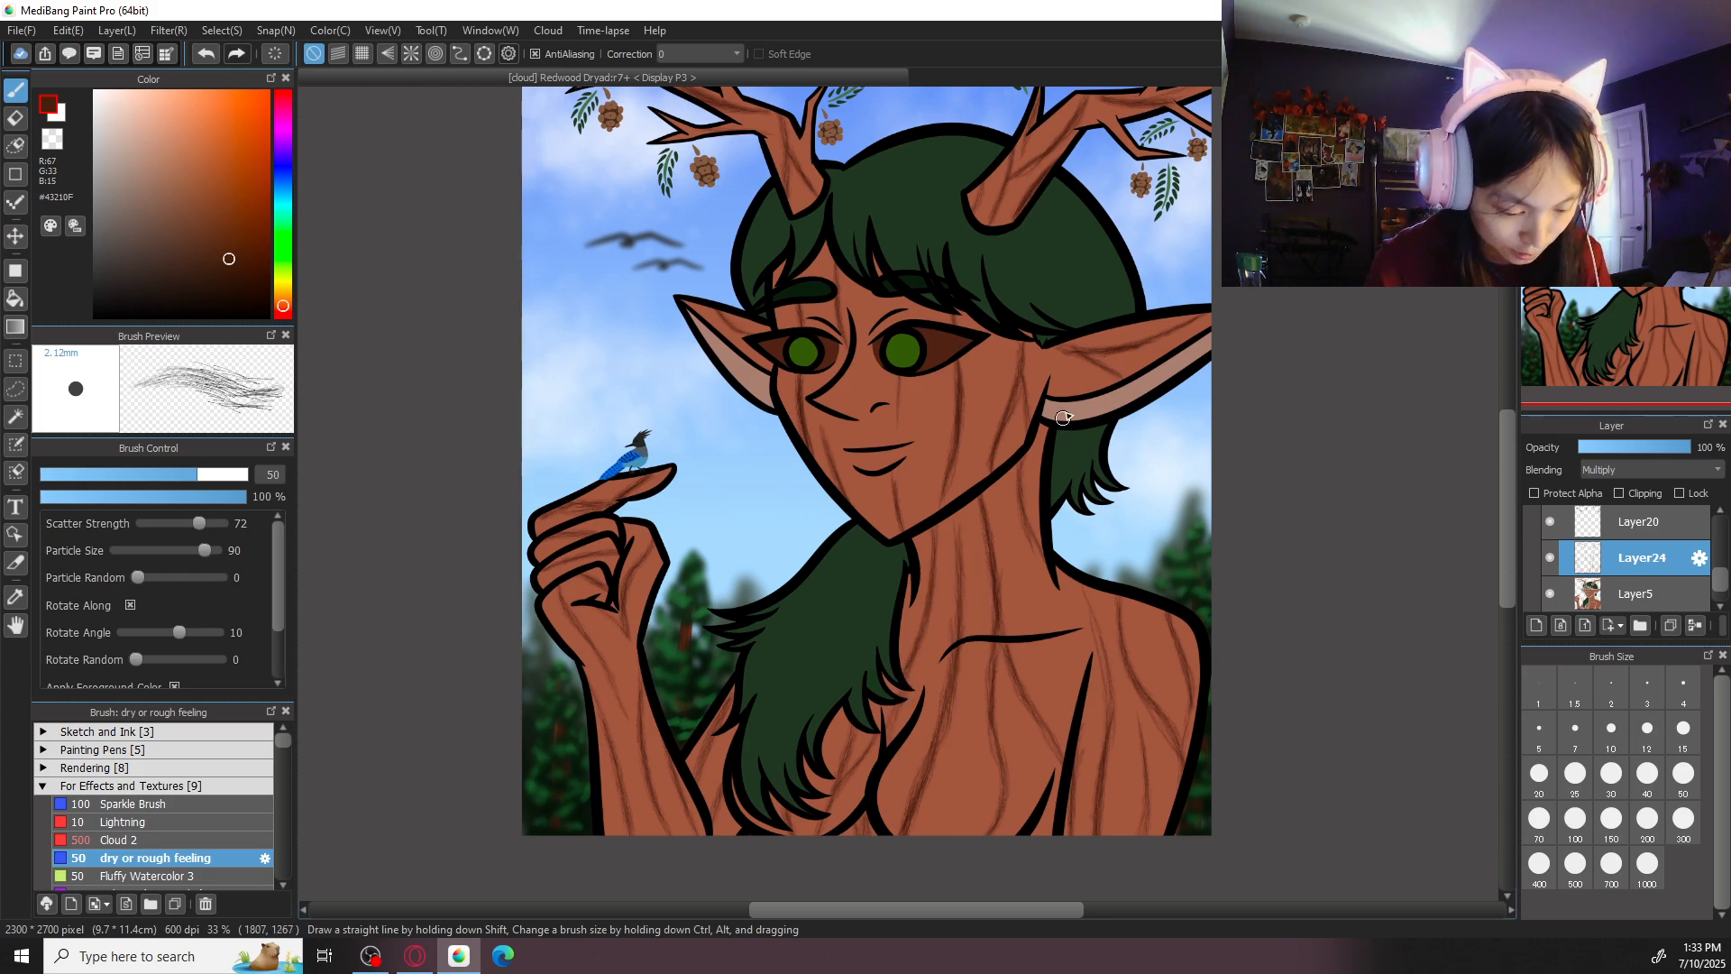
# - Add bark-grain lines down the cheek below the right-hand eye and beside the ear
pyautogui.scroll(-2, 1066, 410)
pyautogui.click(1585, 101)
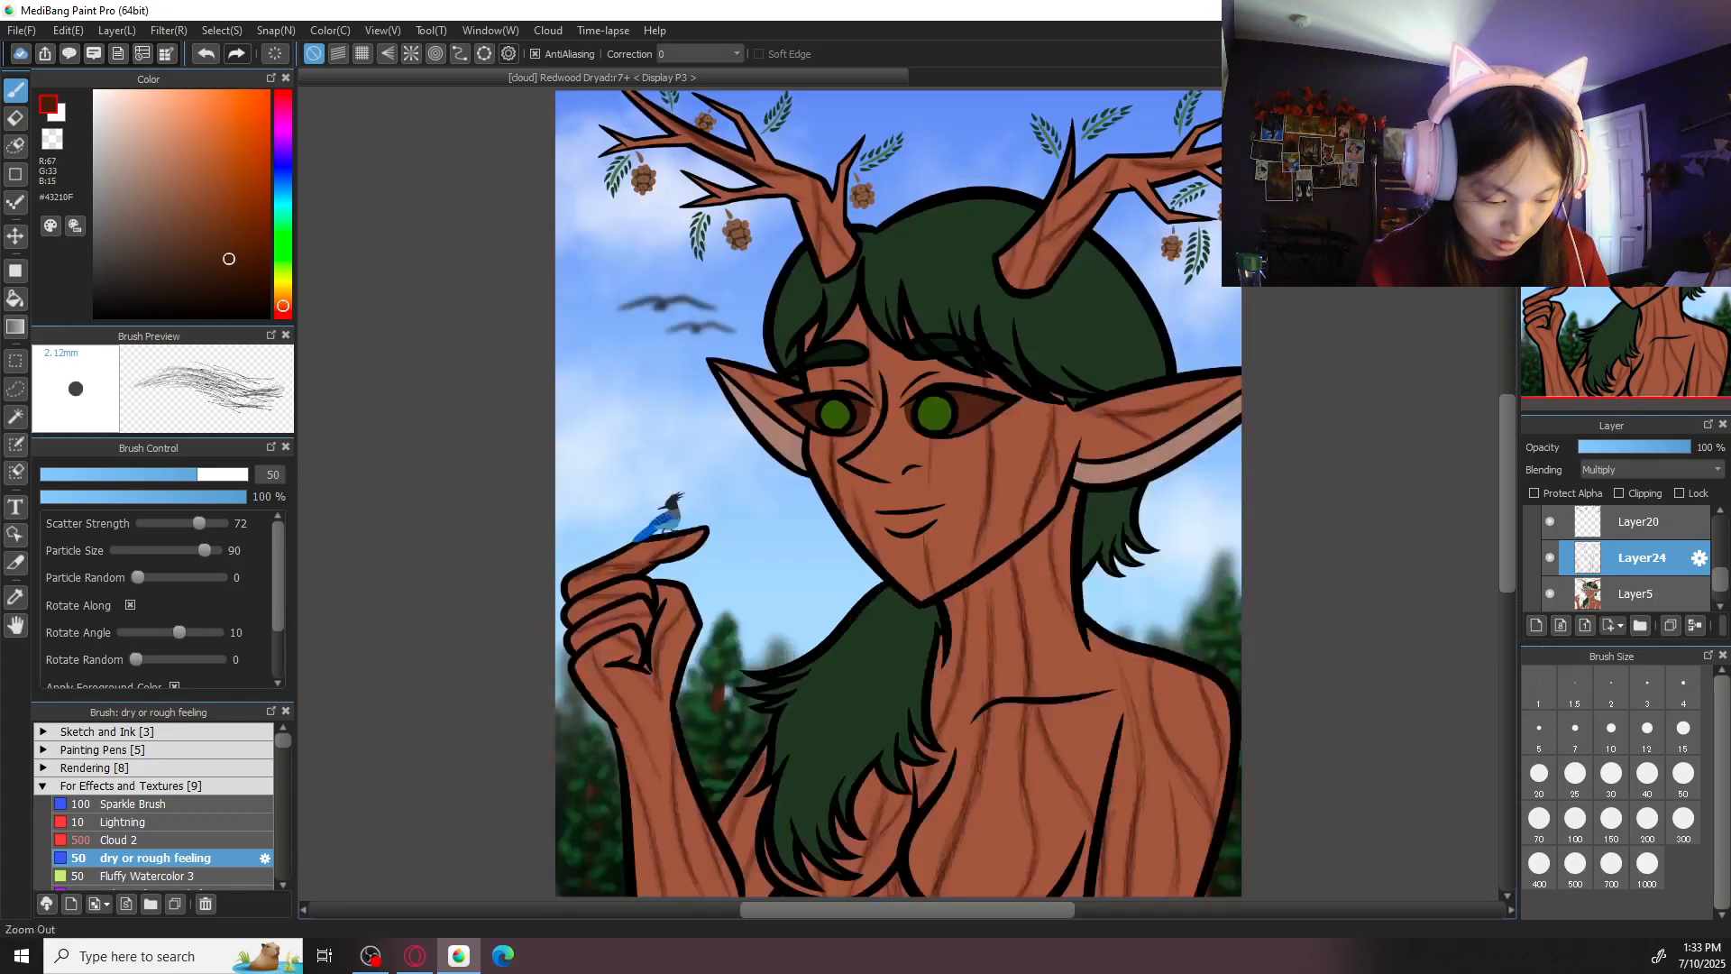
pyautogui.scroll(4, 974, 424)
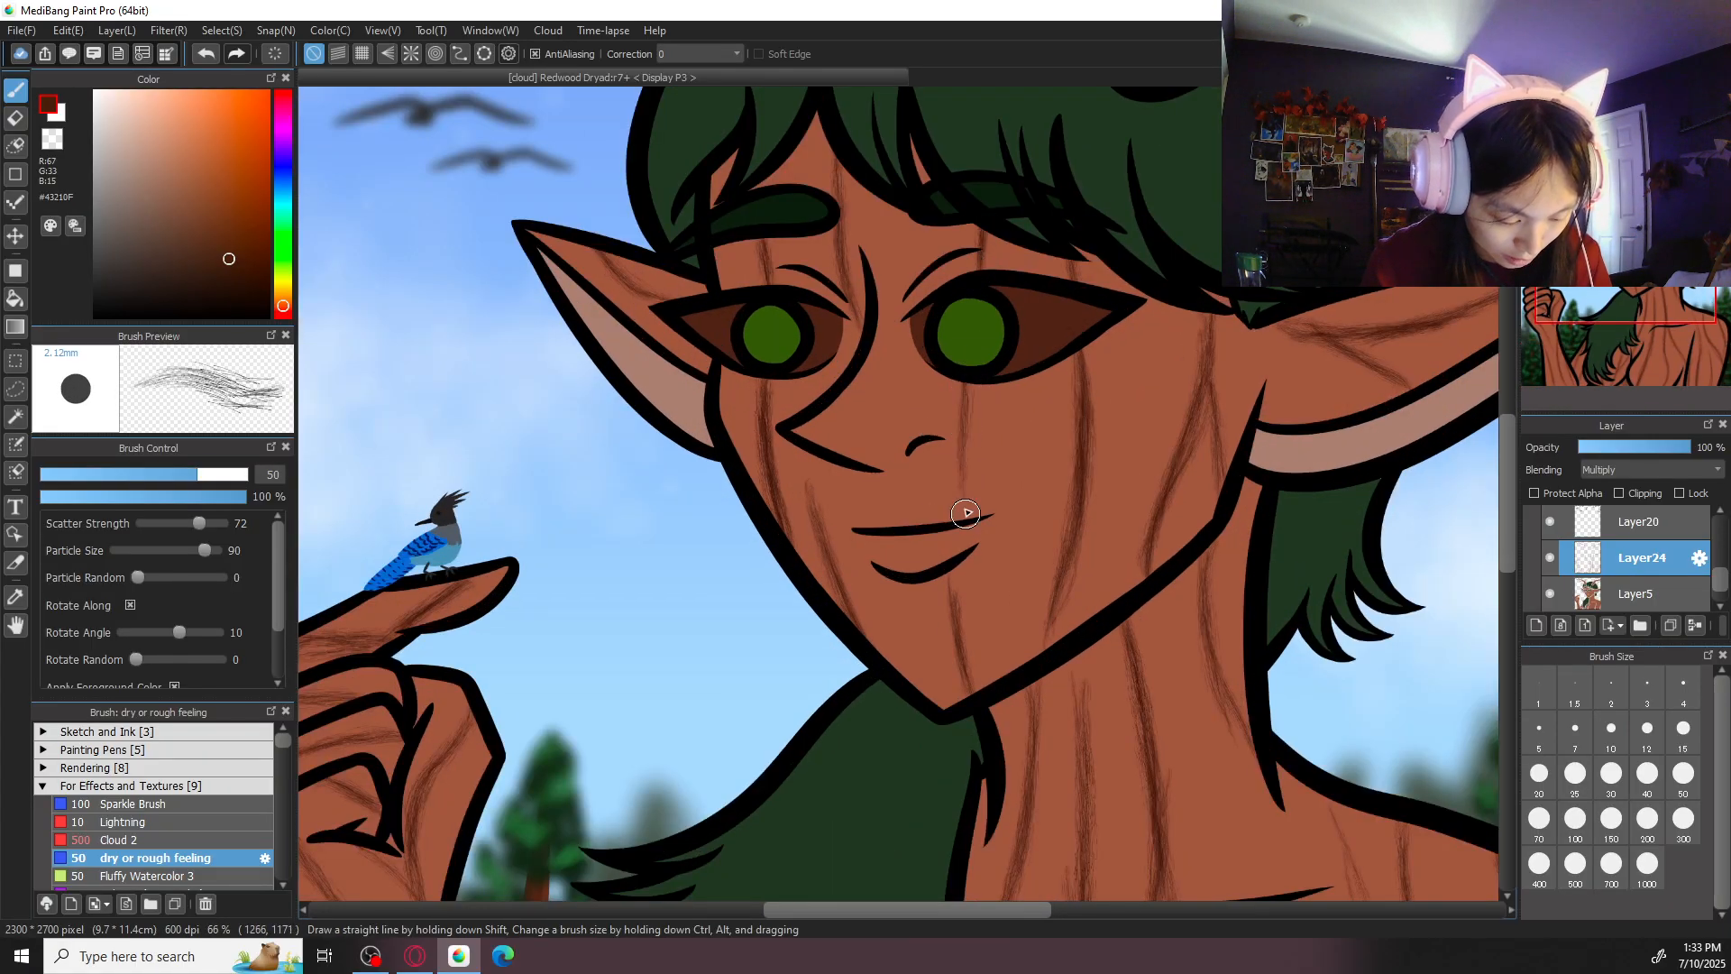
pyautogui.moveTo(1036, 396); pyautogui.dragTo(1043, 638)
pyautogui.moveTo(1050, 489); pyautogui.dragTo(1032, 667)
pyautogui.moveTo(1166, 312); pyautogui.dragTo(1118, 541)
pyautogui.moveTo(1150, 323); pyautogui.dragTo(1129, 505)
pyautogui.scroll(-2, 1139, 467)
pyautogui.scroll(-2, 1139, 467)
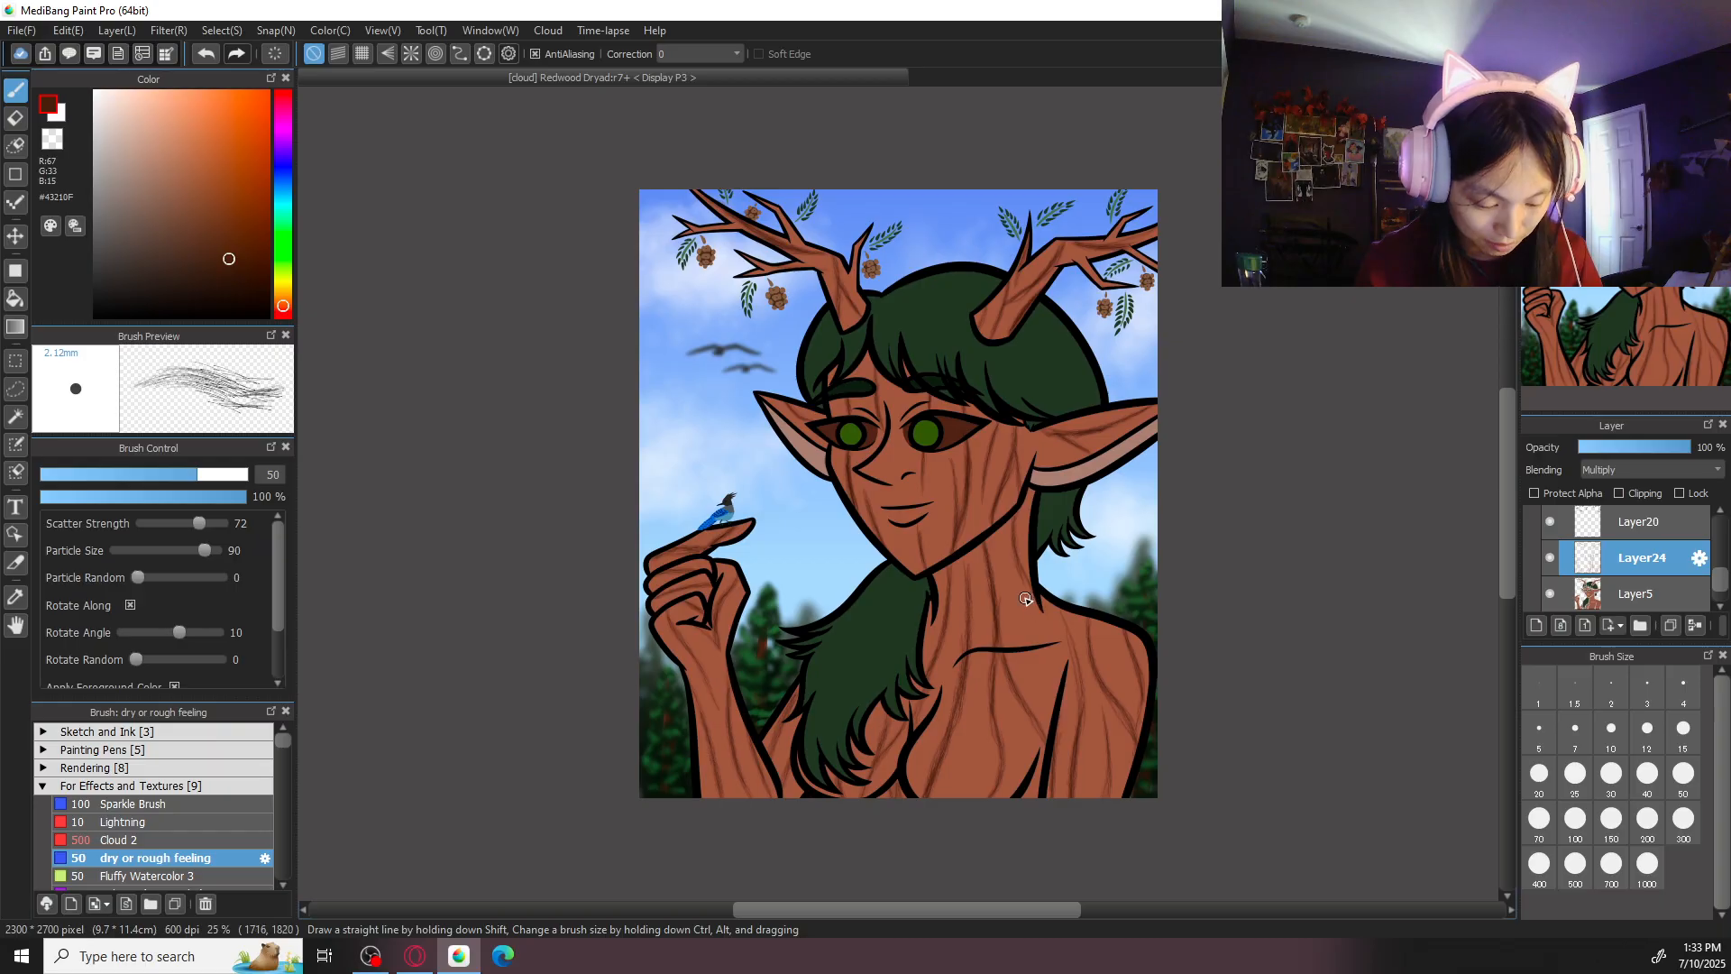
pyautogui.hotkey('ctrl', 'z')
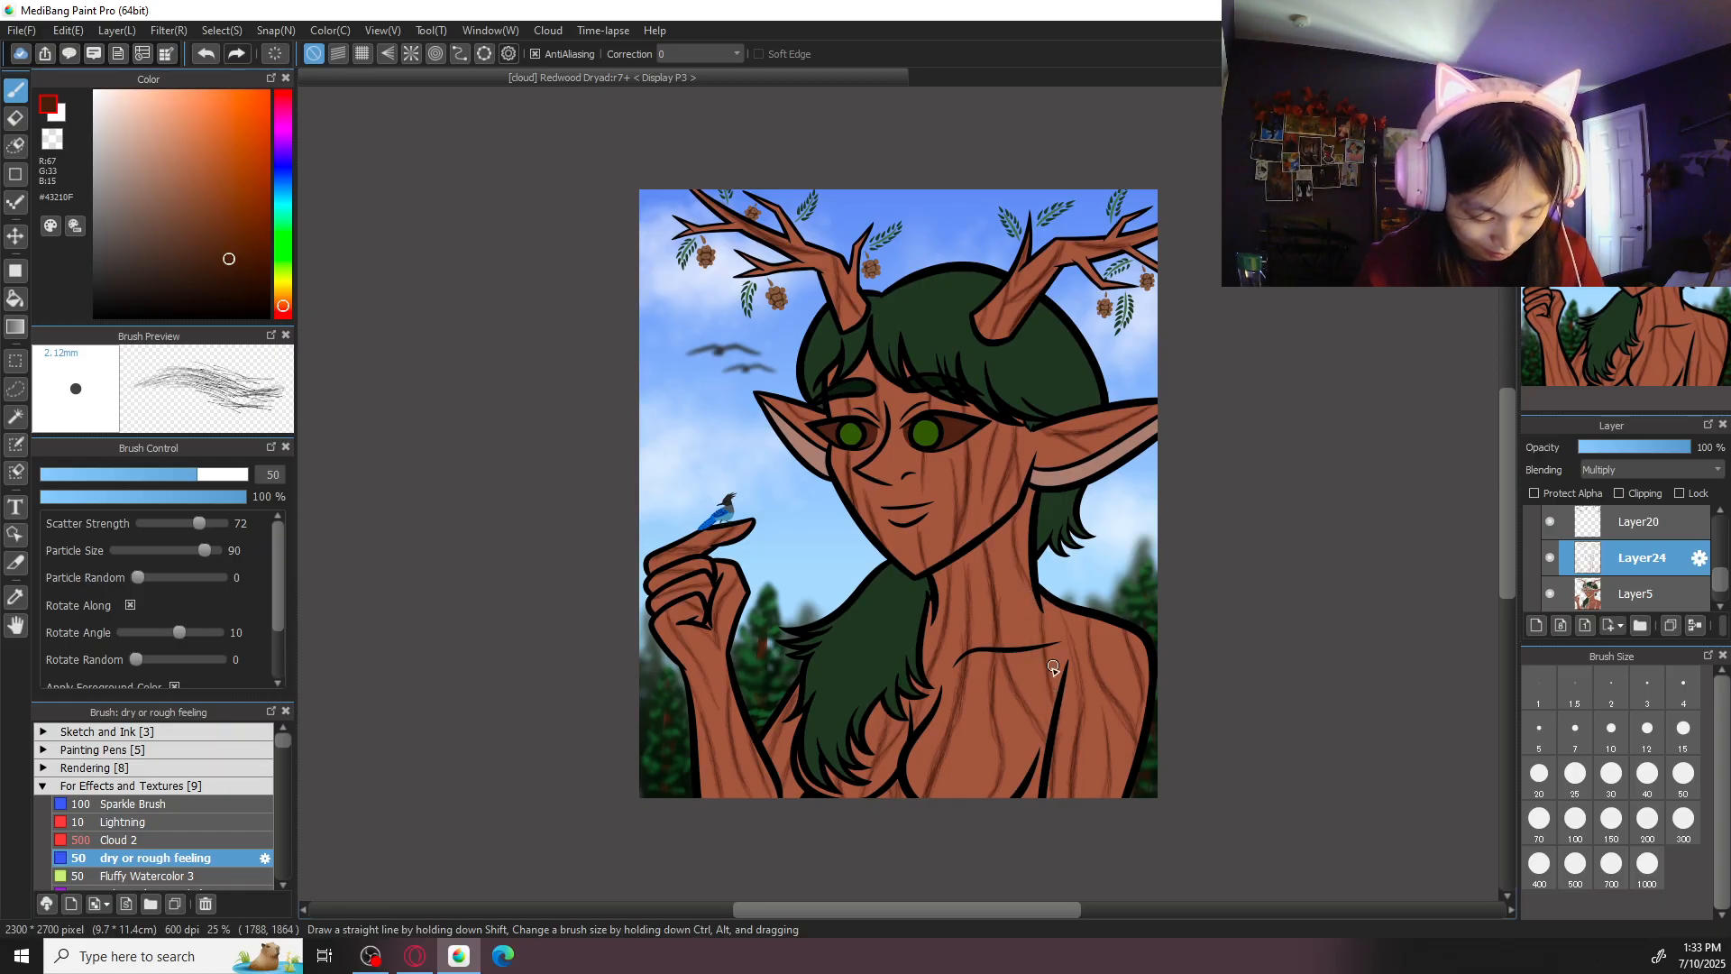
# - Paint a short bark-grain line along the bridge of the nose and save the illustration
pyautogui.scroll(-1, 1109, 533)
pyautogui.scroll(2, 1110, 533)
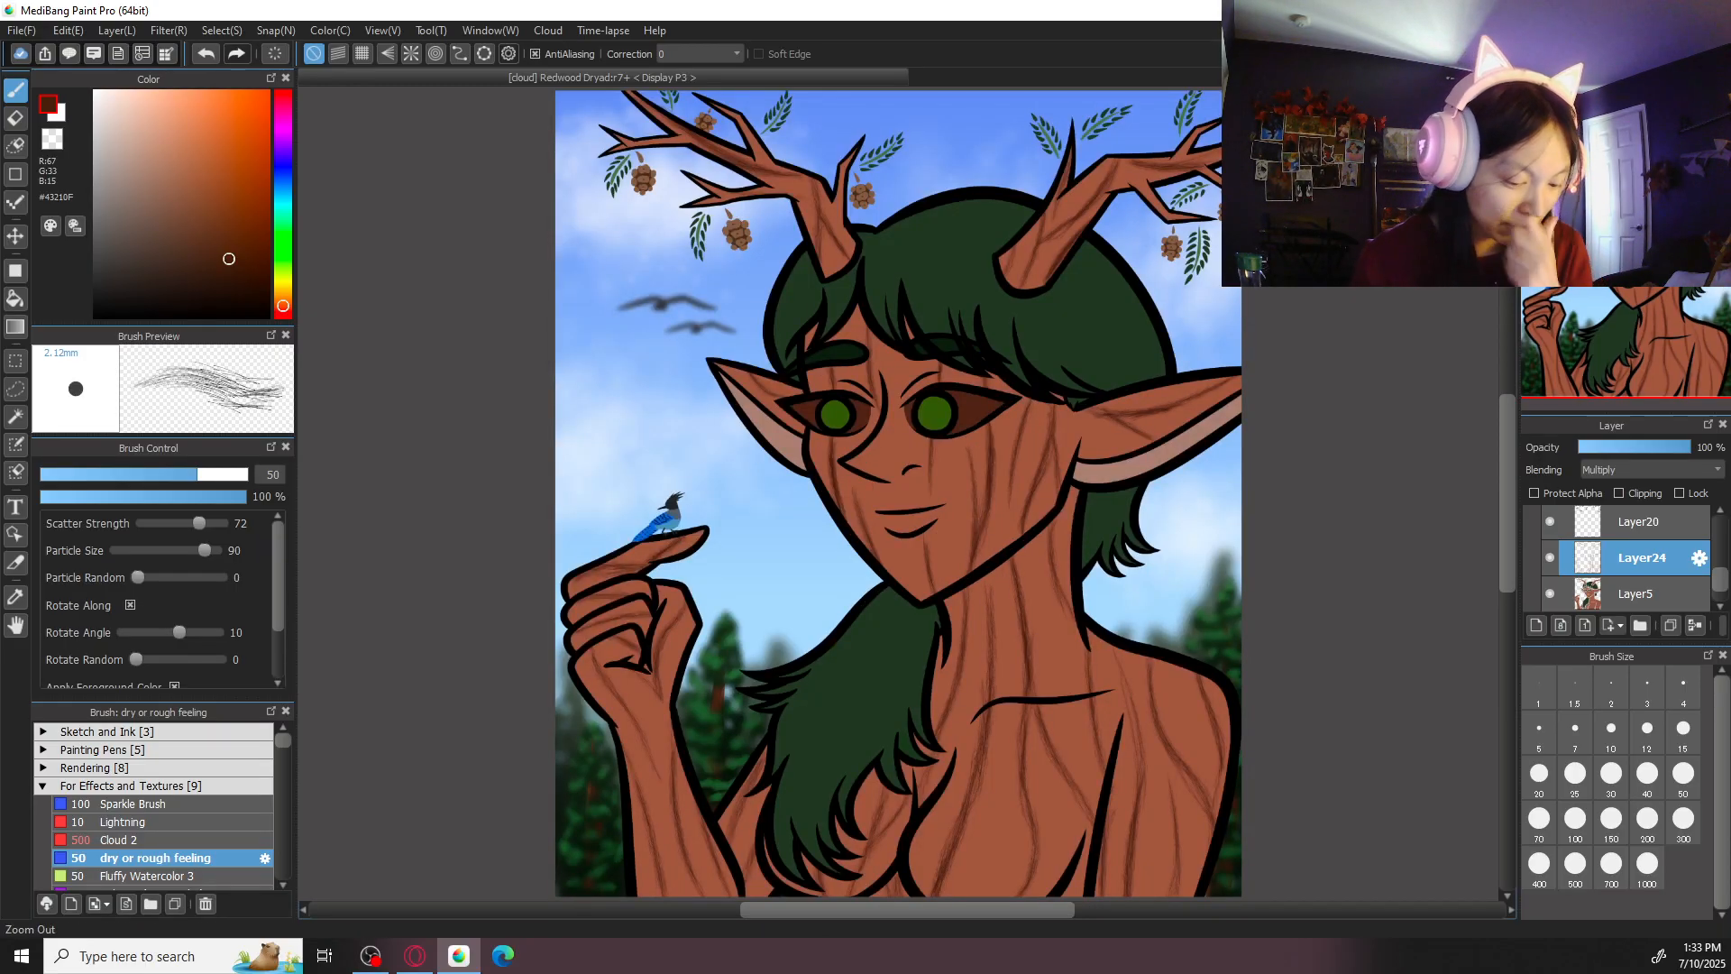
pyautogui.scroll(1, 898, 469)
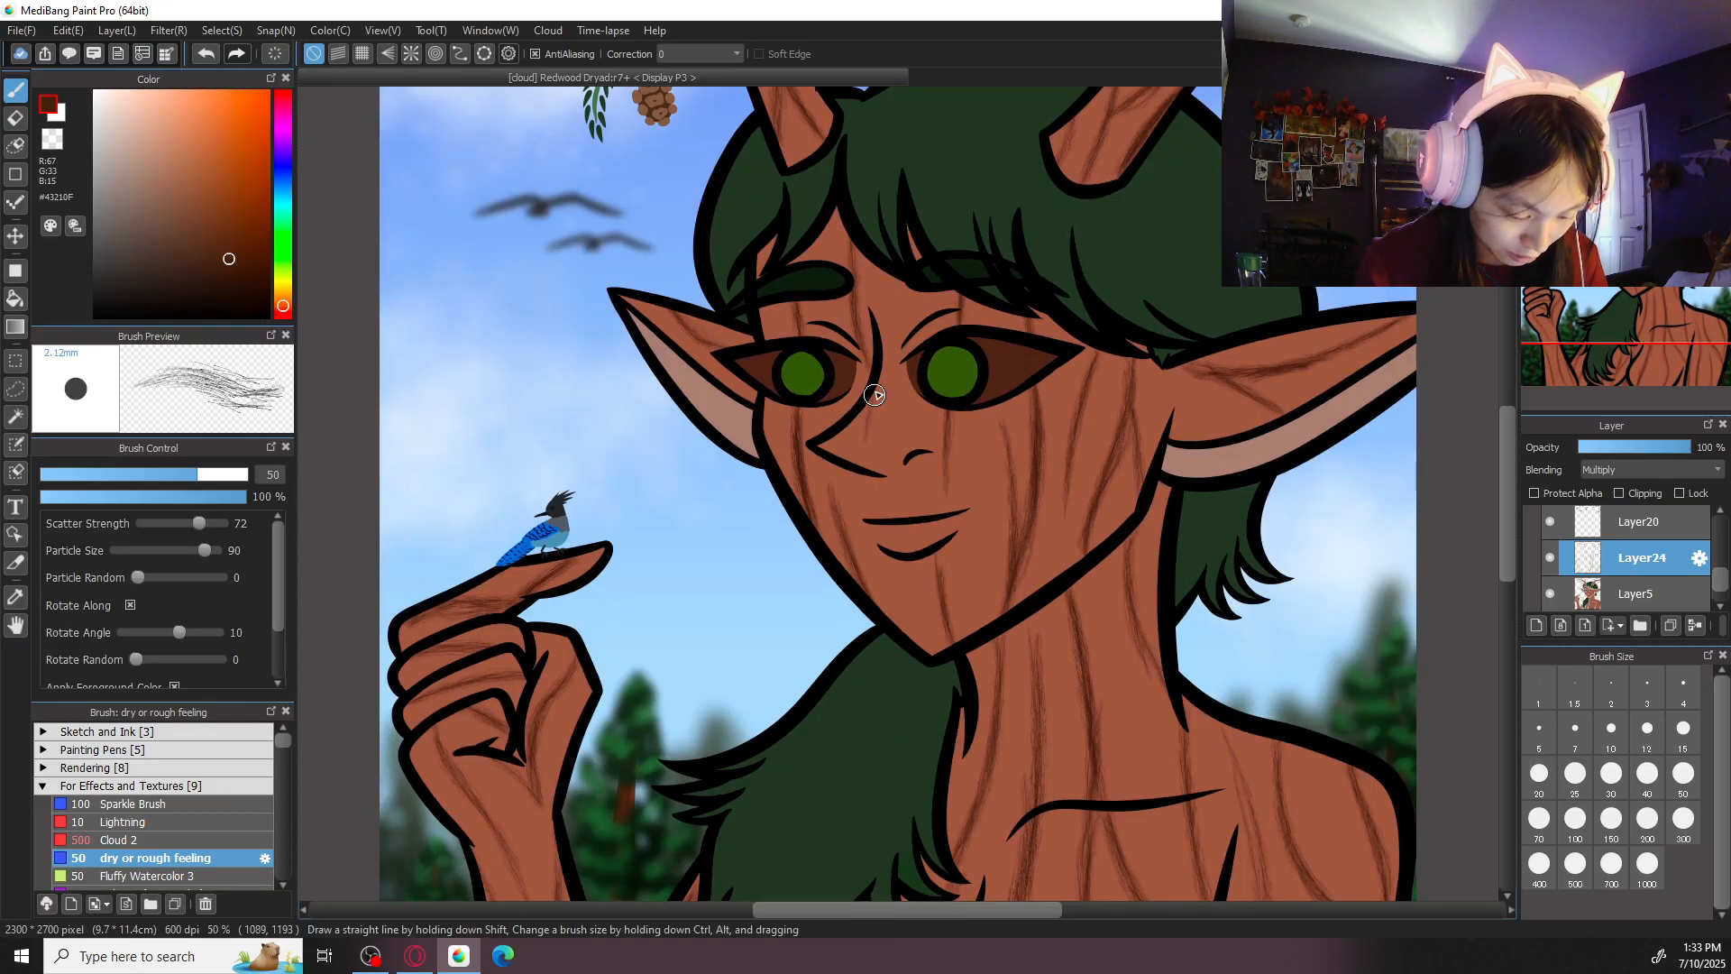
pyautogui.moveTo(887, 355); pyautogui.dragTo(866, 448)
pyautogui.hotkey('ctrl', '-')
pyautogui.hotkey('ctrl', '-')
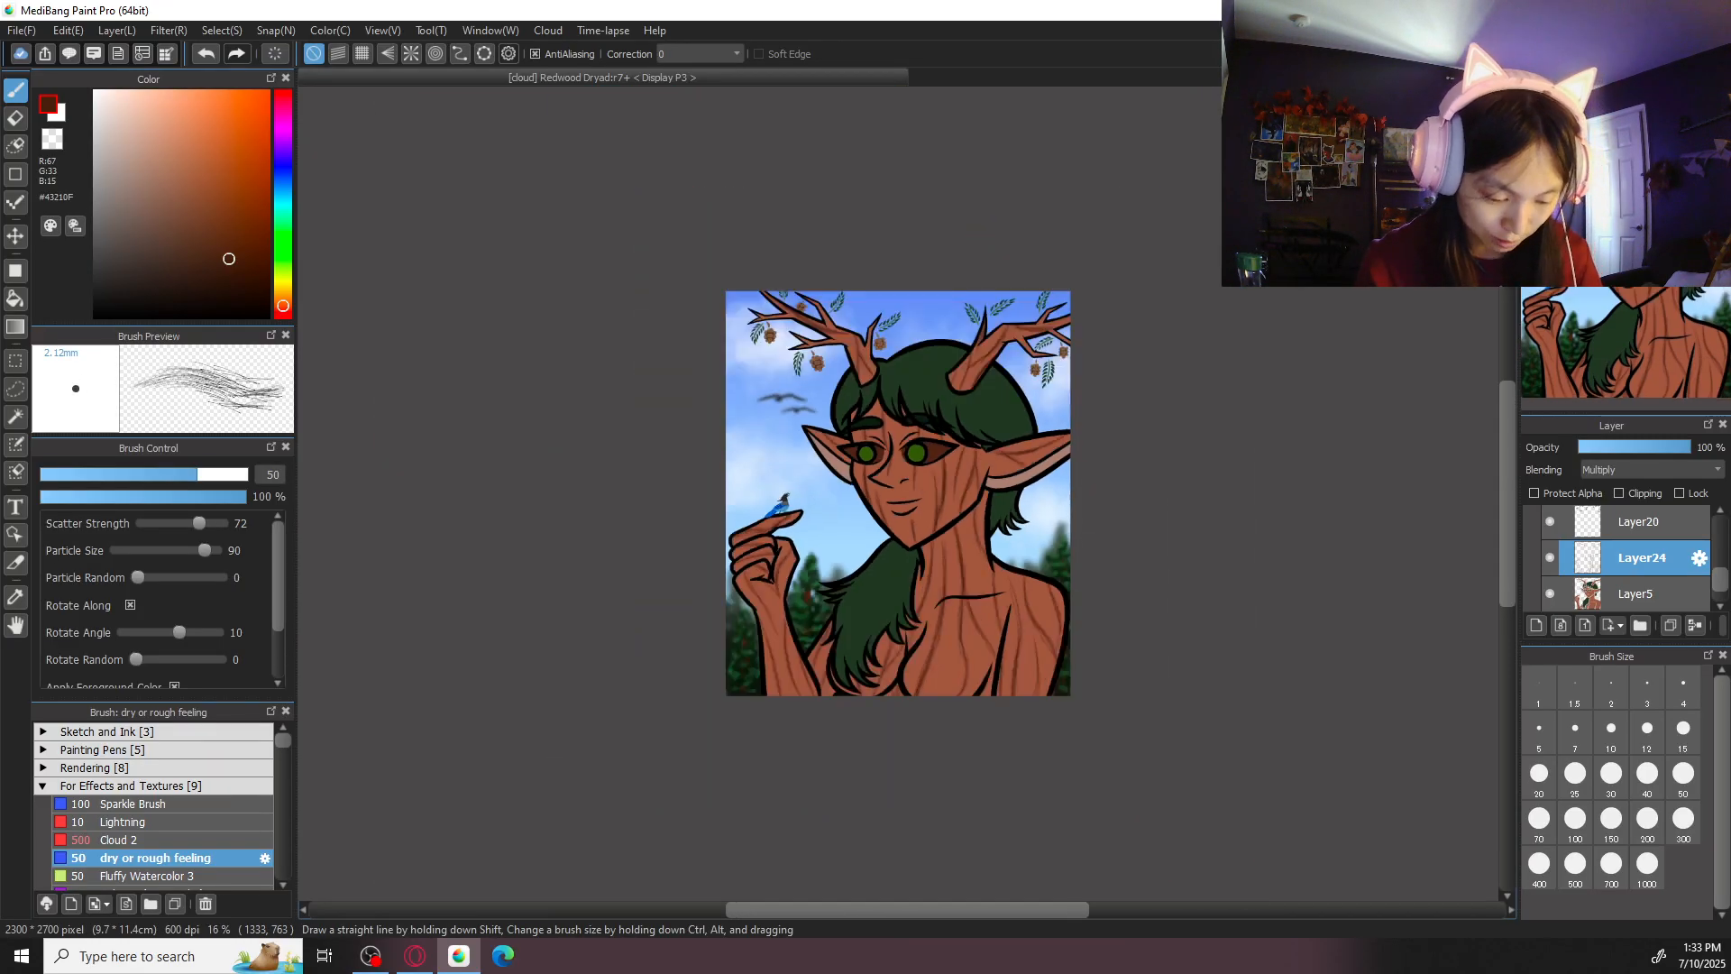
pyautogui.hotkey('ctrl', '+')
pyautogui.hotkey('ctrl', '+')
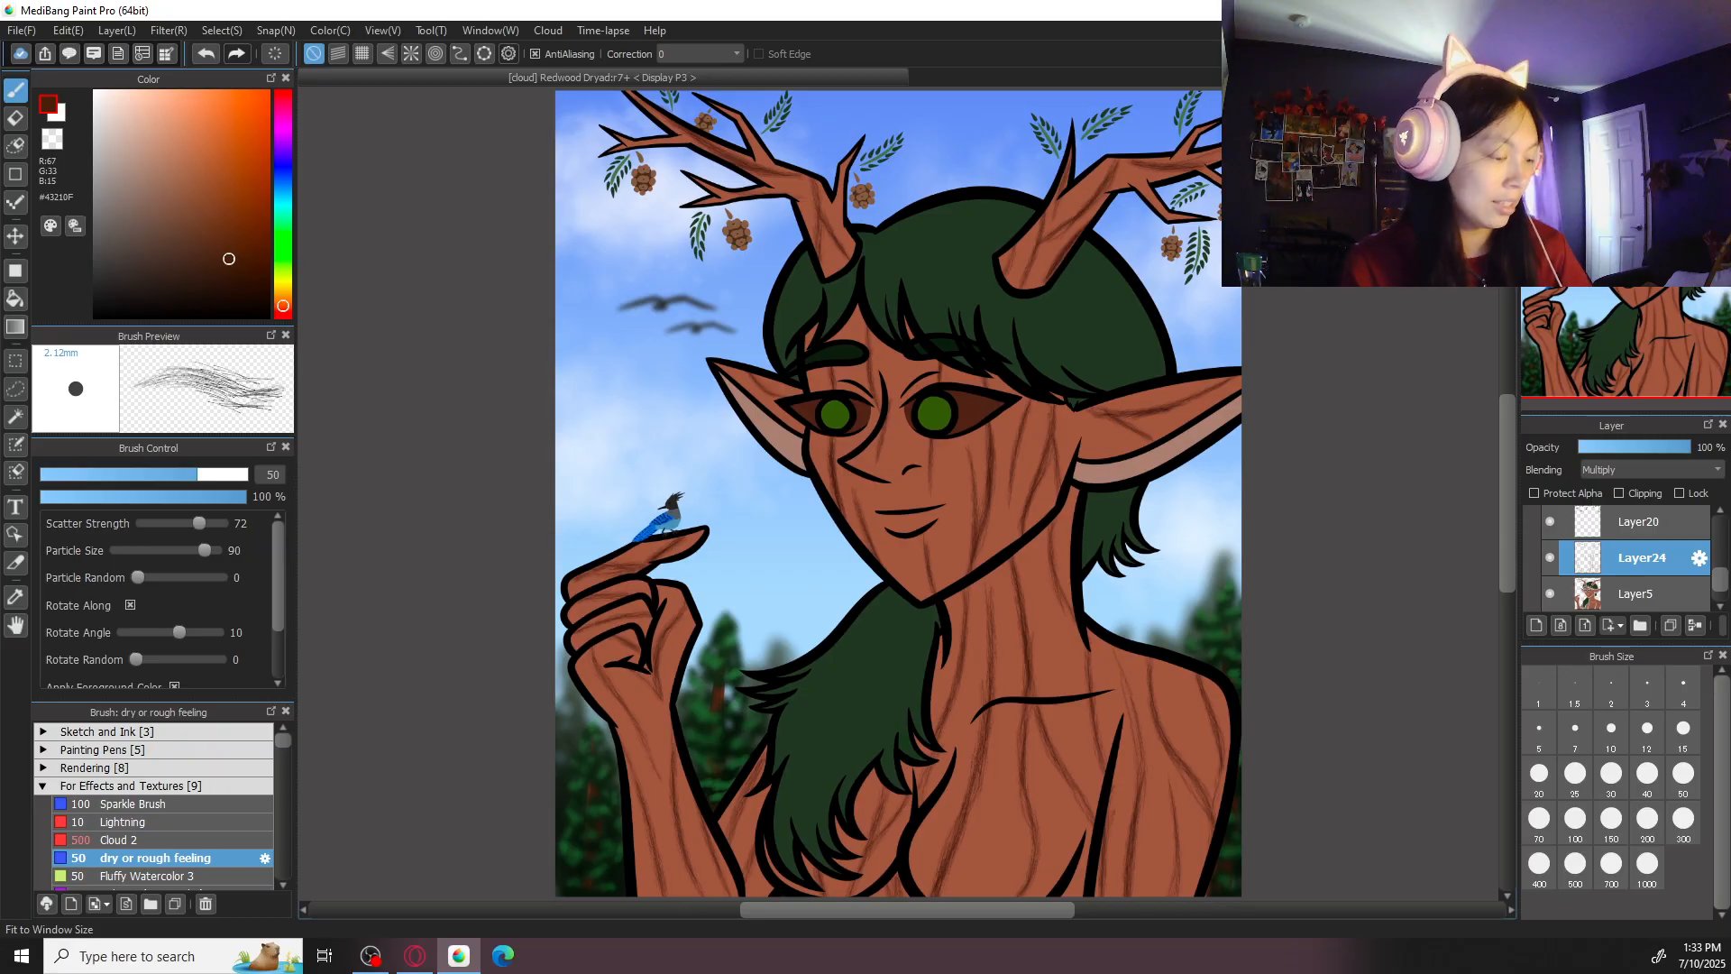
pyautogui.hotkey('ctrl', 's')
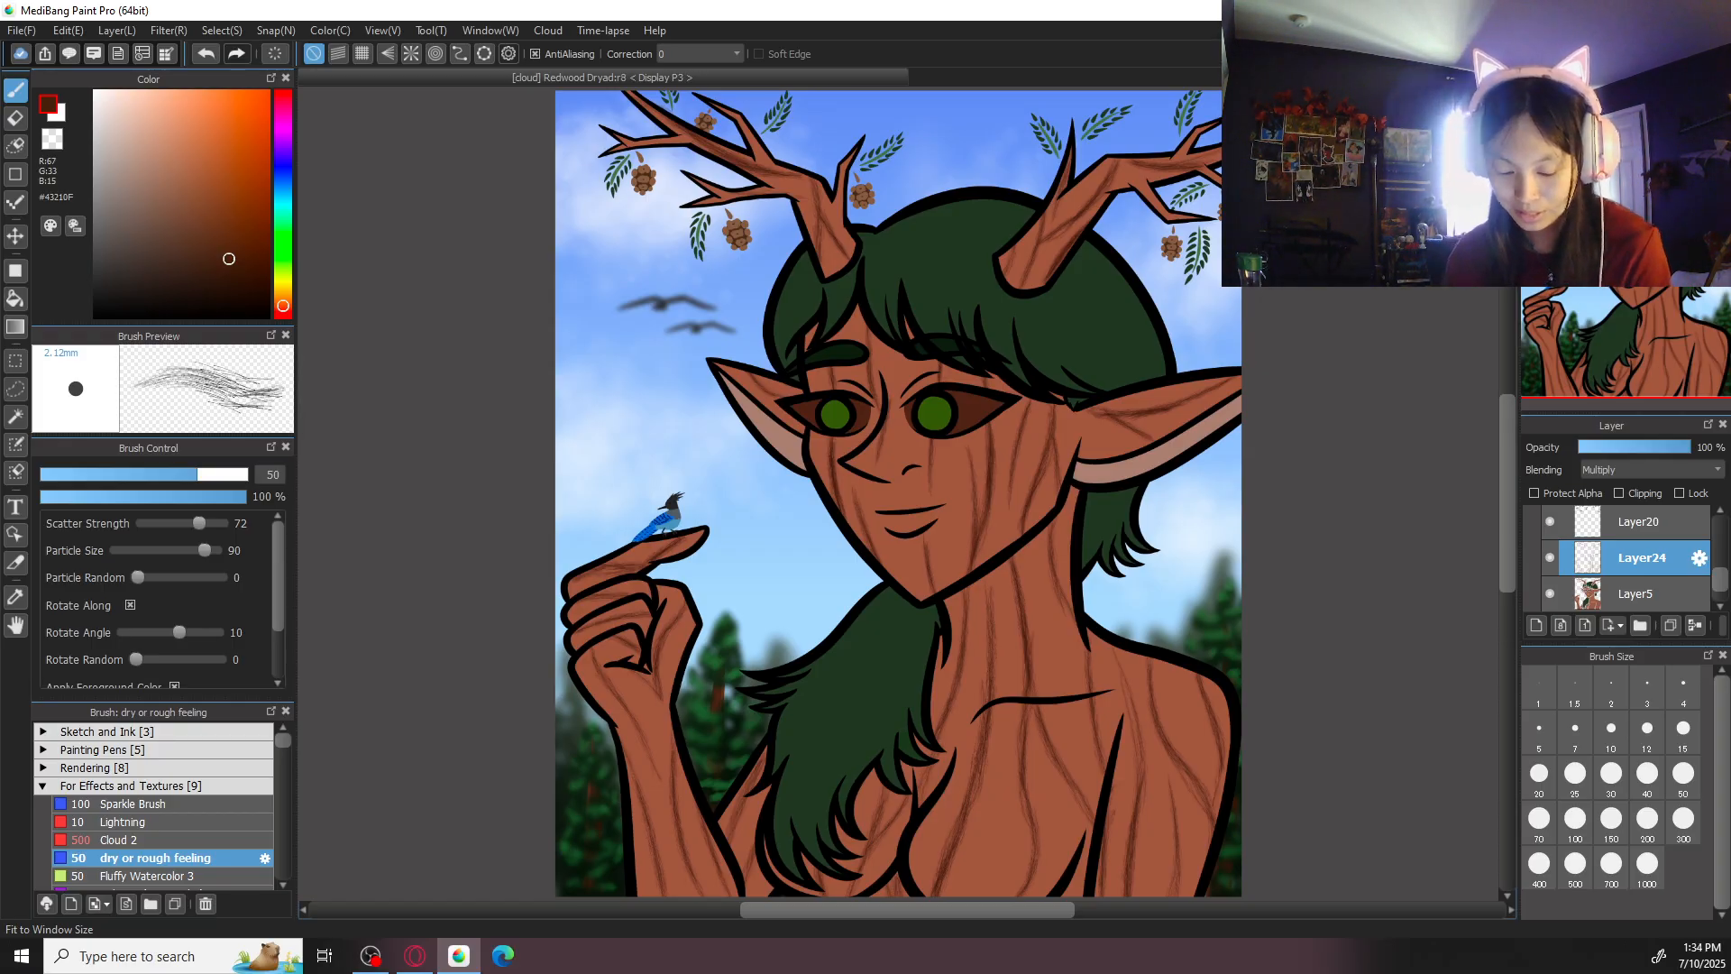
# - Add two new layers between Layer5 and the bark-grain layer, and save the illustration
pyautogui.click(1536, 626)
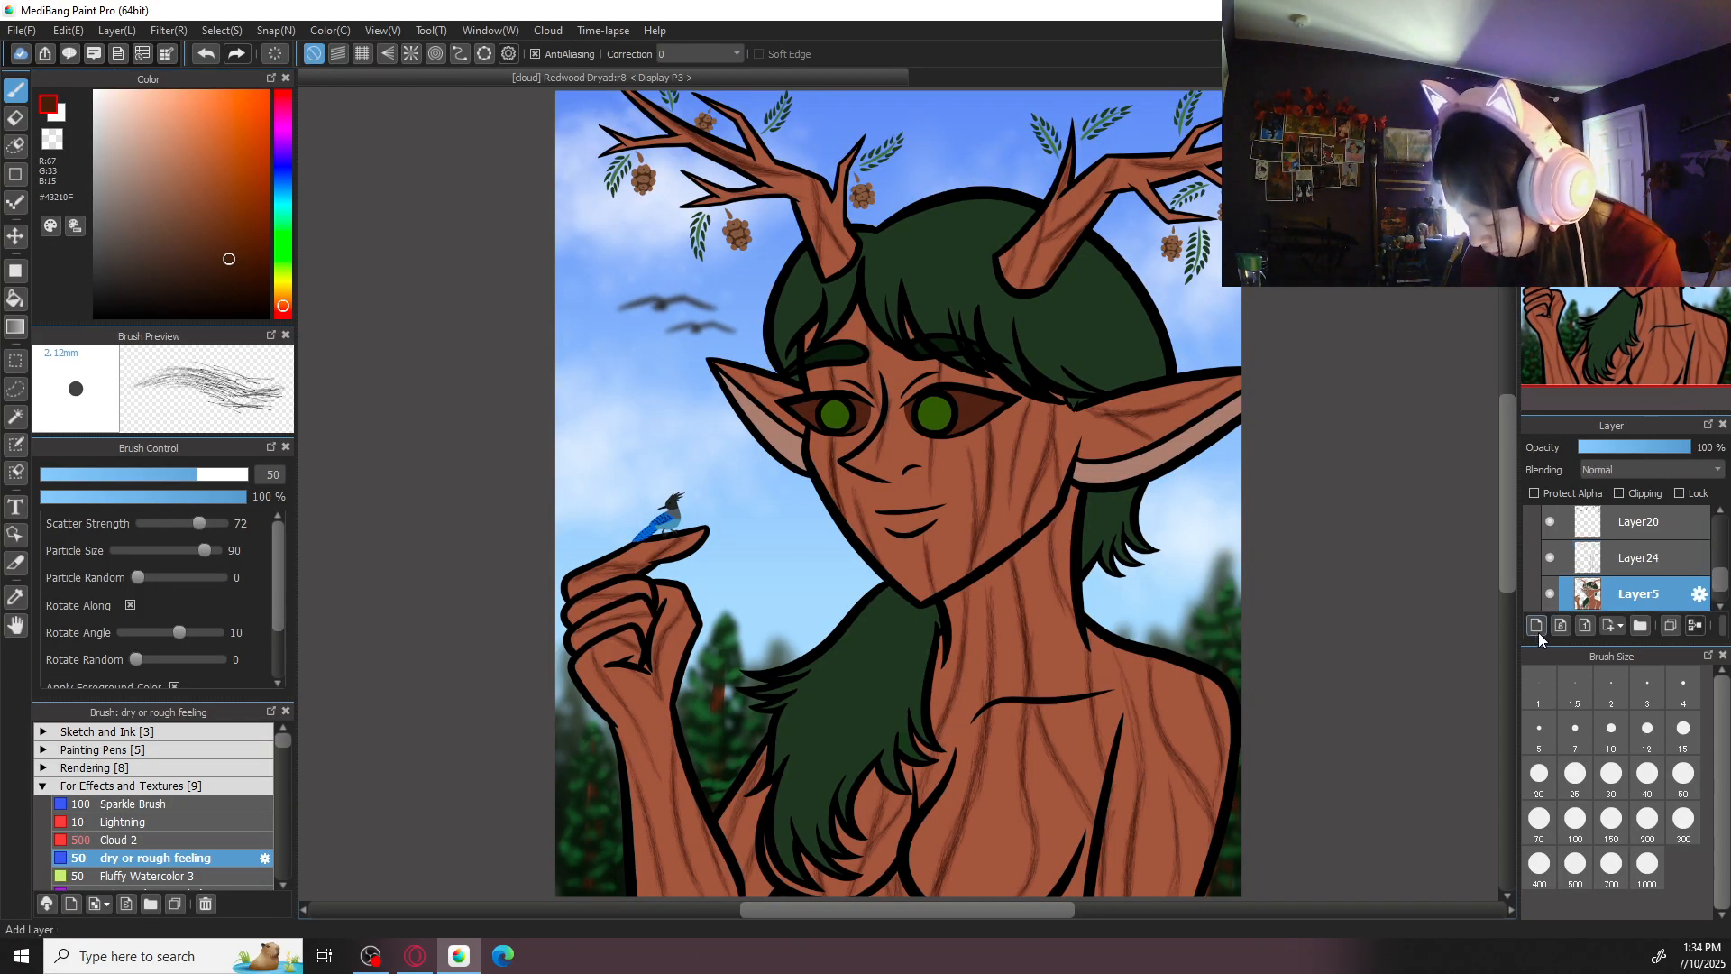
pyautogui.scroll(-2, 1707, 581)
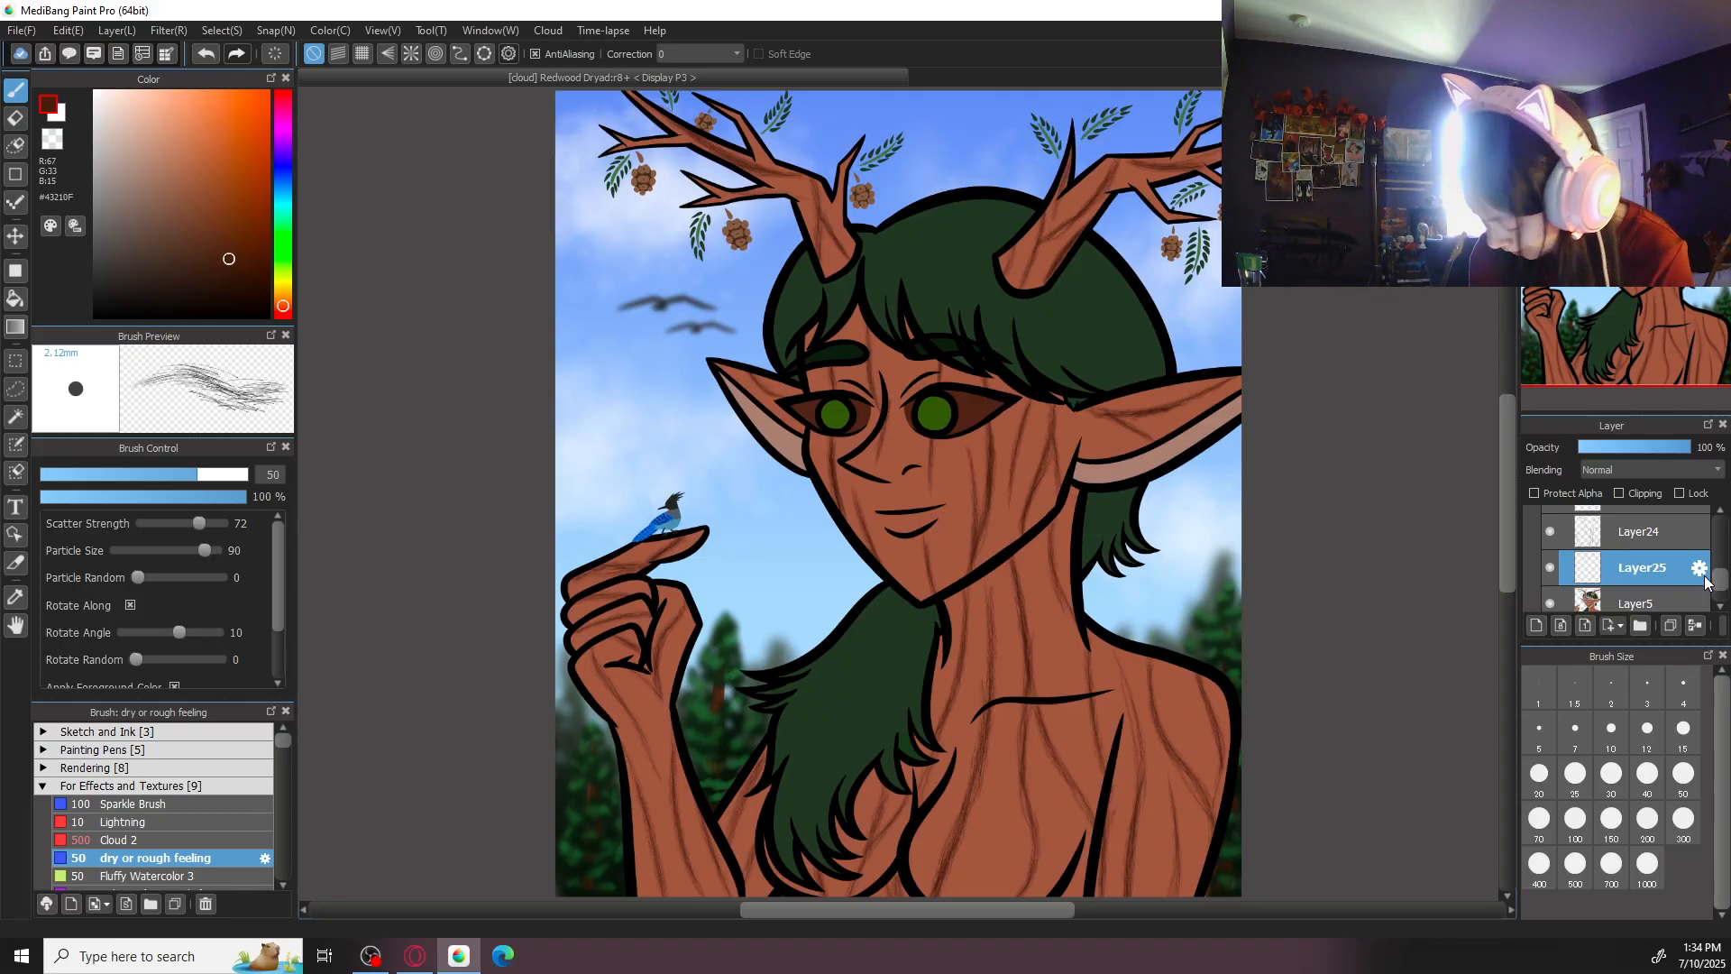
pyautogui.click(1536, 626)
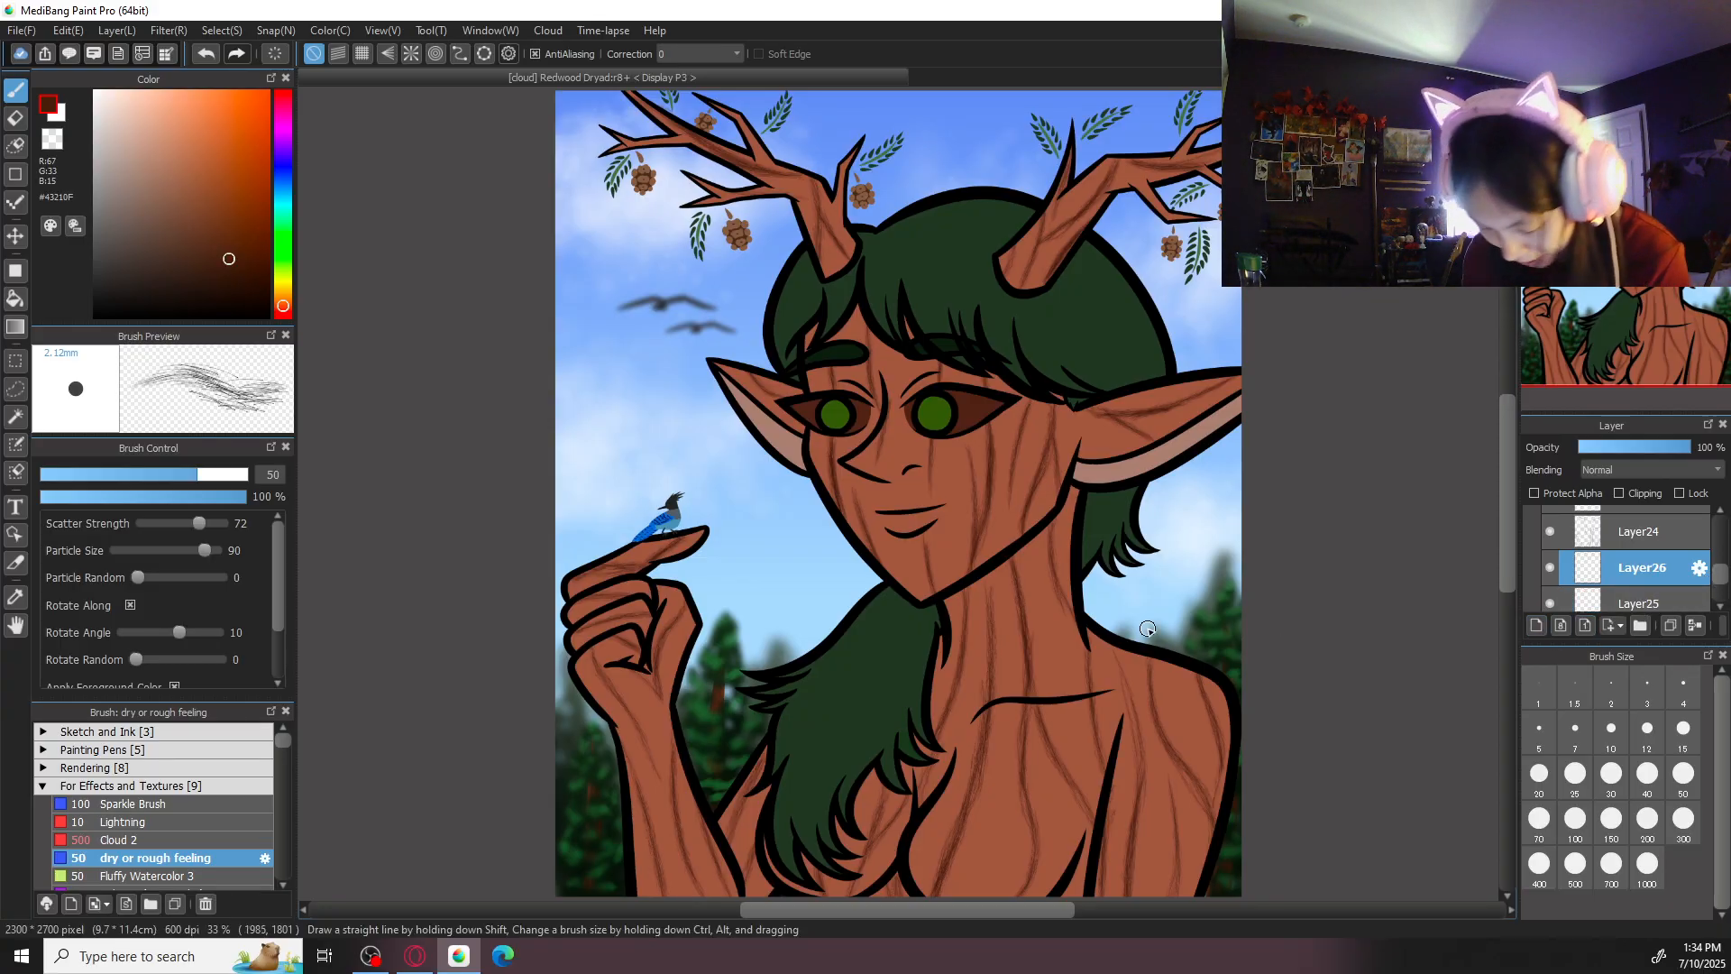
pyautogui.hotkey('ctrl', 's')
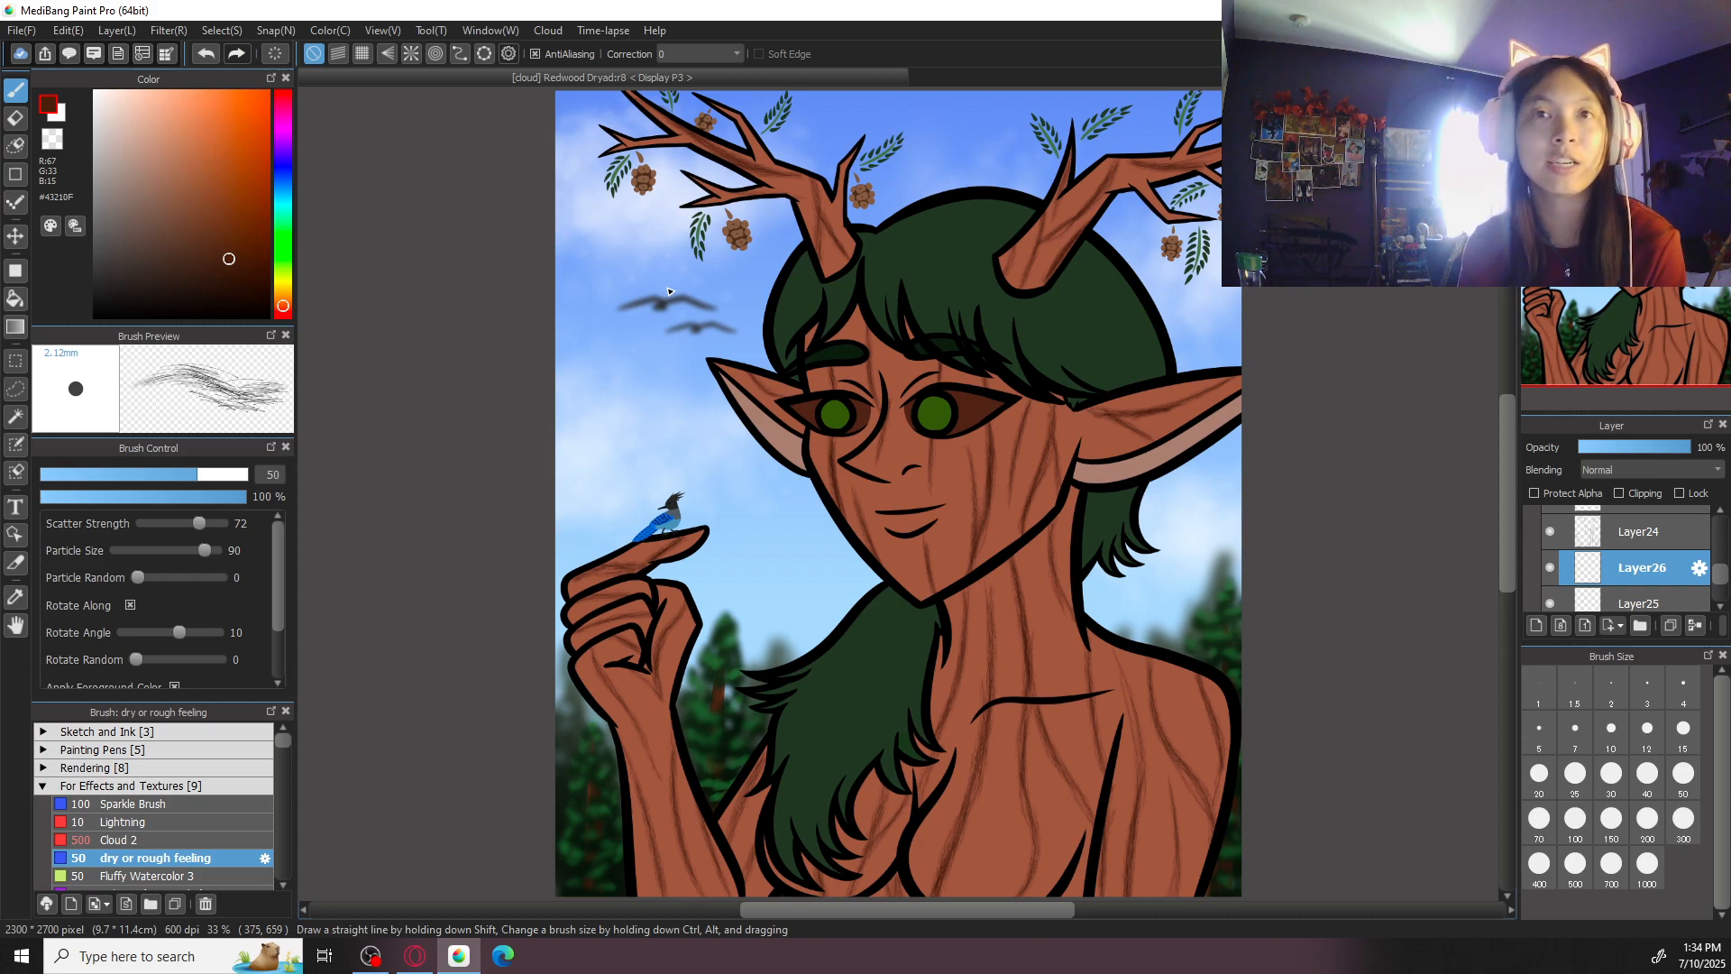
# - Switch to the Acrylic brush with the very dark brown #170703
pyautogui.moveTo(284, 307)
pyautogui.mouseDown()
pyautogui.moveTo(237, 289)
pyautogui.moveTo(247, 298)
pyautogui.mouseUp()
pyautogui.click(192, 788)
pyautogui.click(186, 819)
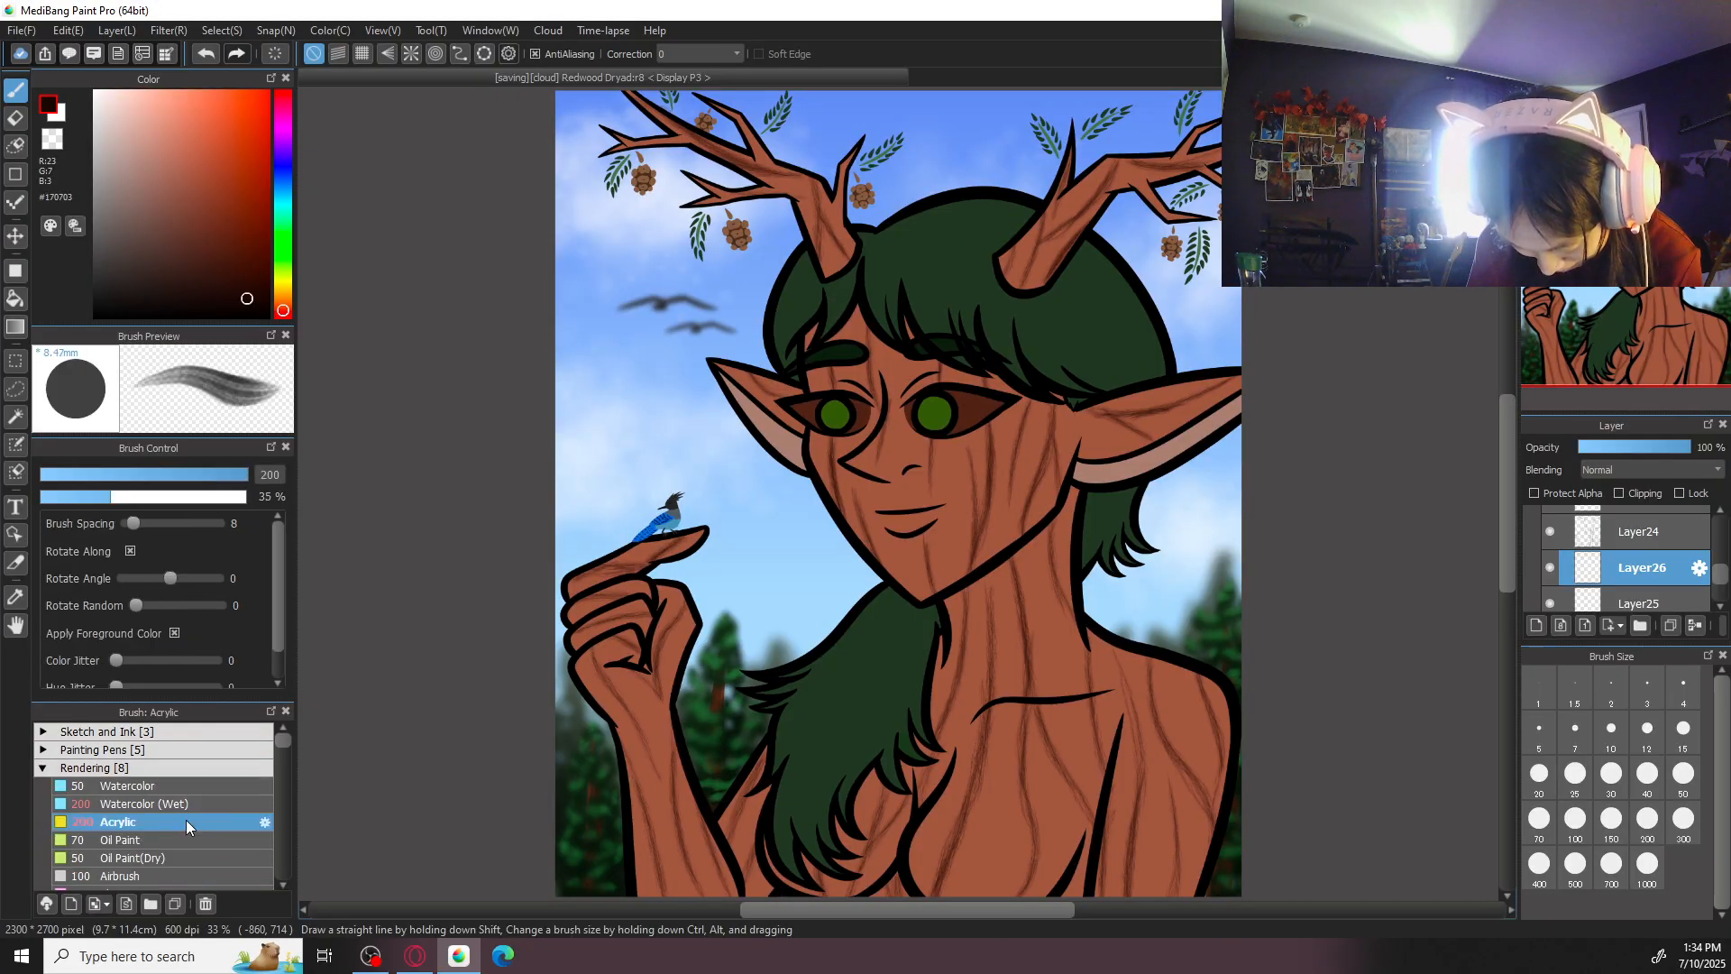
pyautogui.moveTo(1223, 769); pyautogui.dragTo(1197, 840)
pyautogui.hotkey('ctrl', 'z')
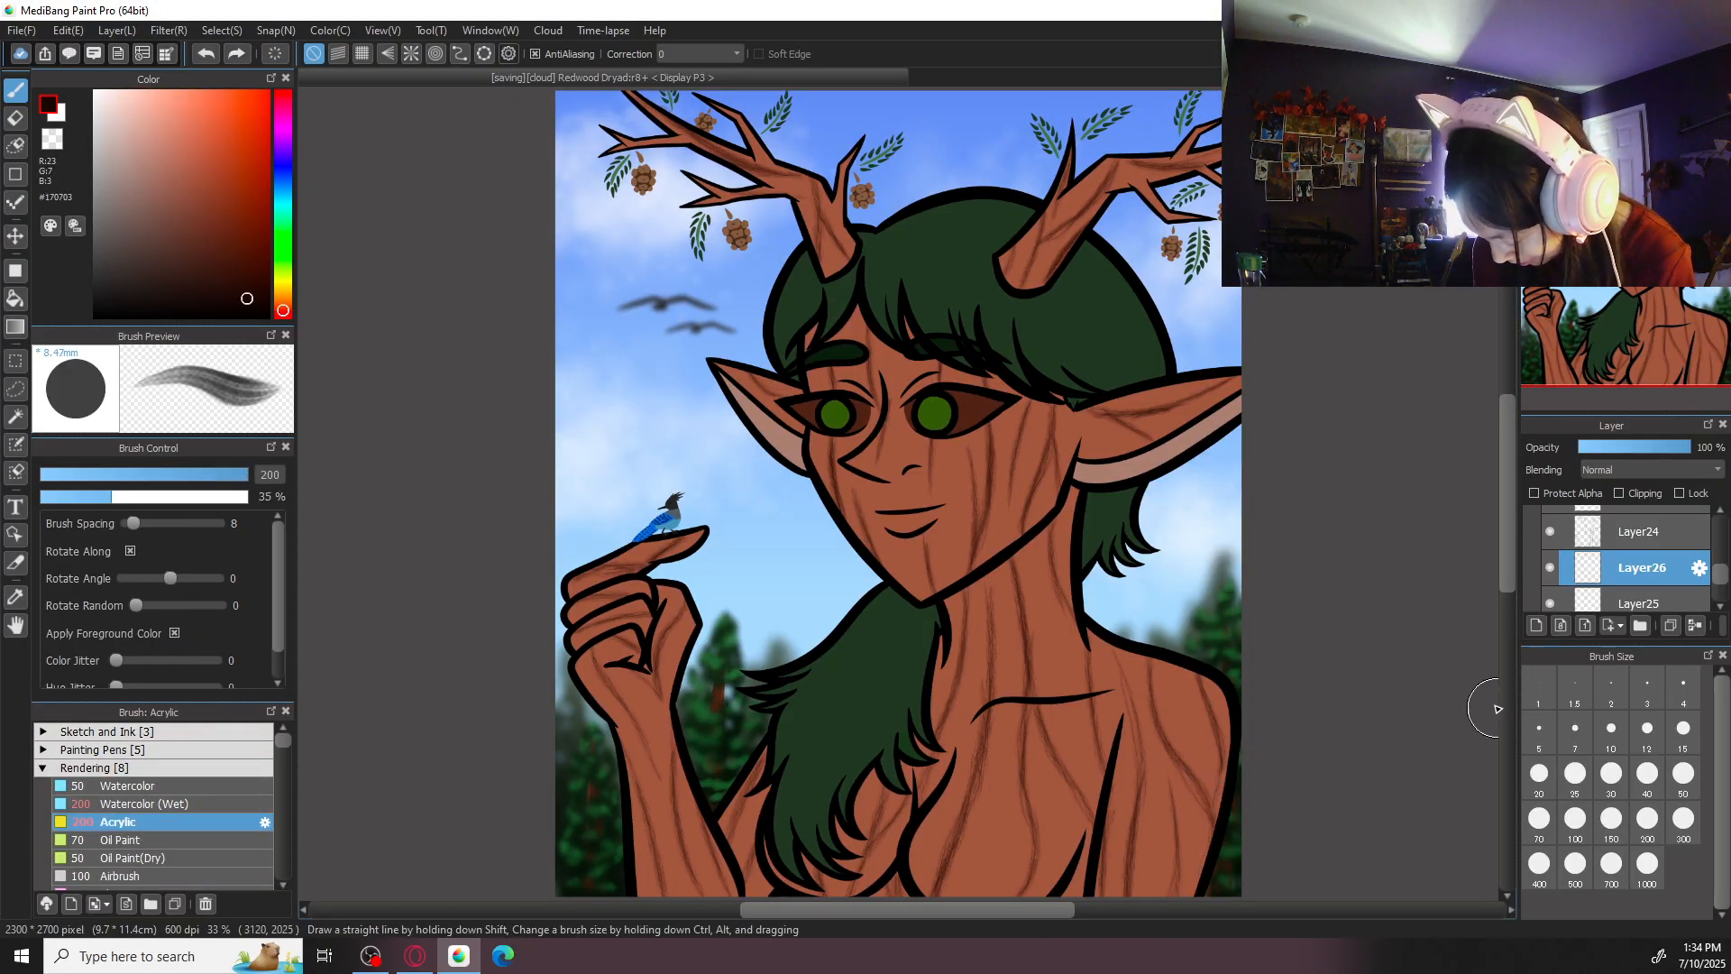
pyautogui.moveTo(1326, 706); pyautogui.dragTo(1182, 491)
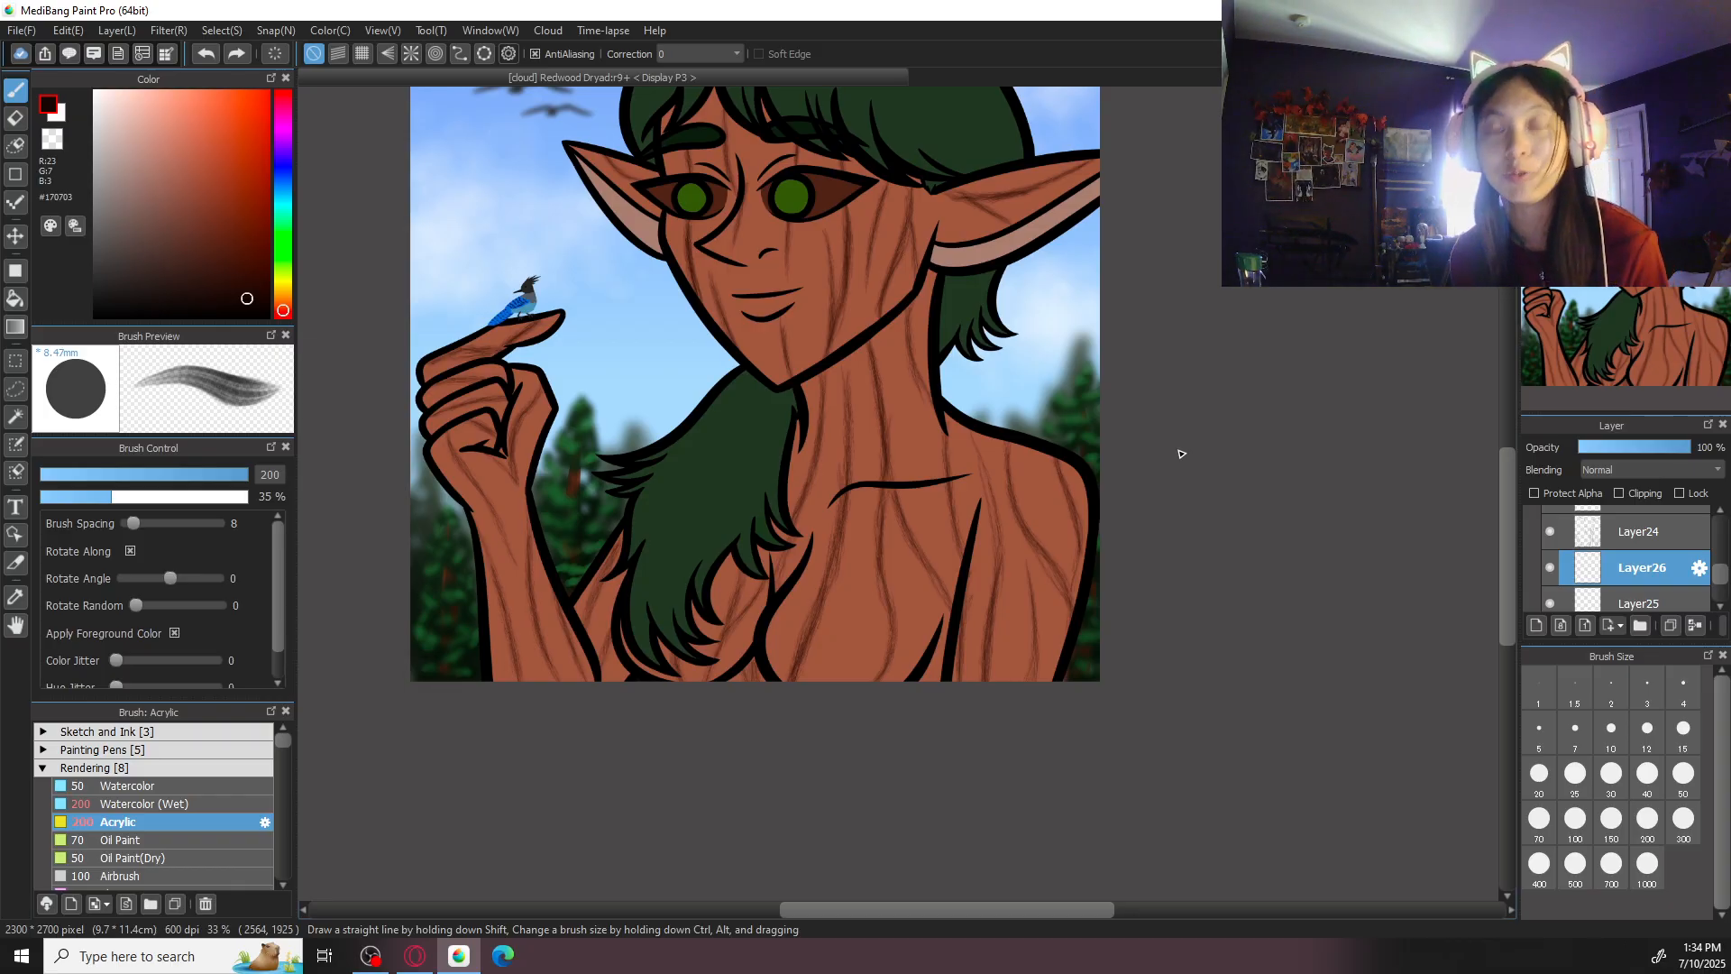
pyautogui.hotkey('ctrl', '+')
pyautogui.hotkey('ctrl', '-')
pyautogui.moveTo(1087, 464); pyautogui.dragTo(1014, 760)
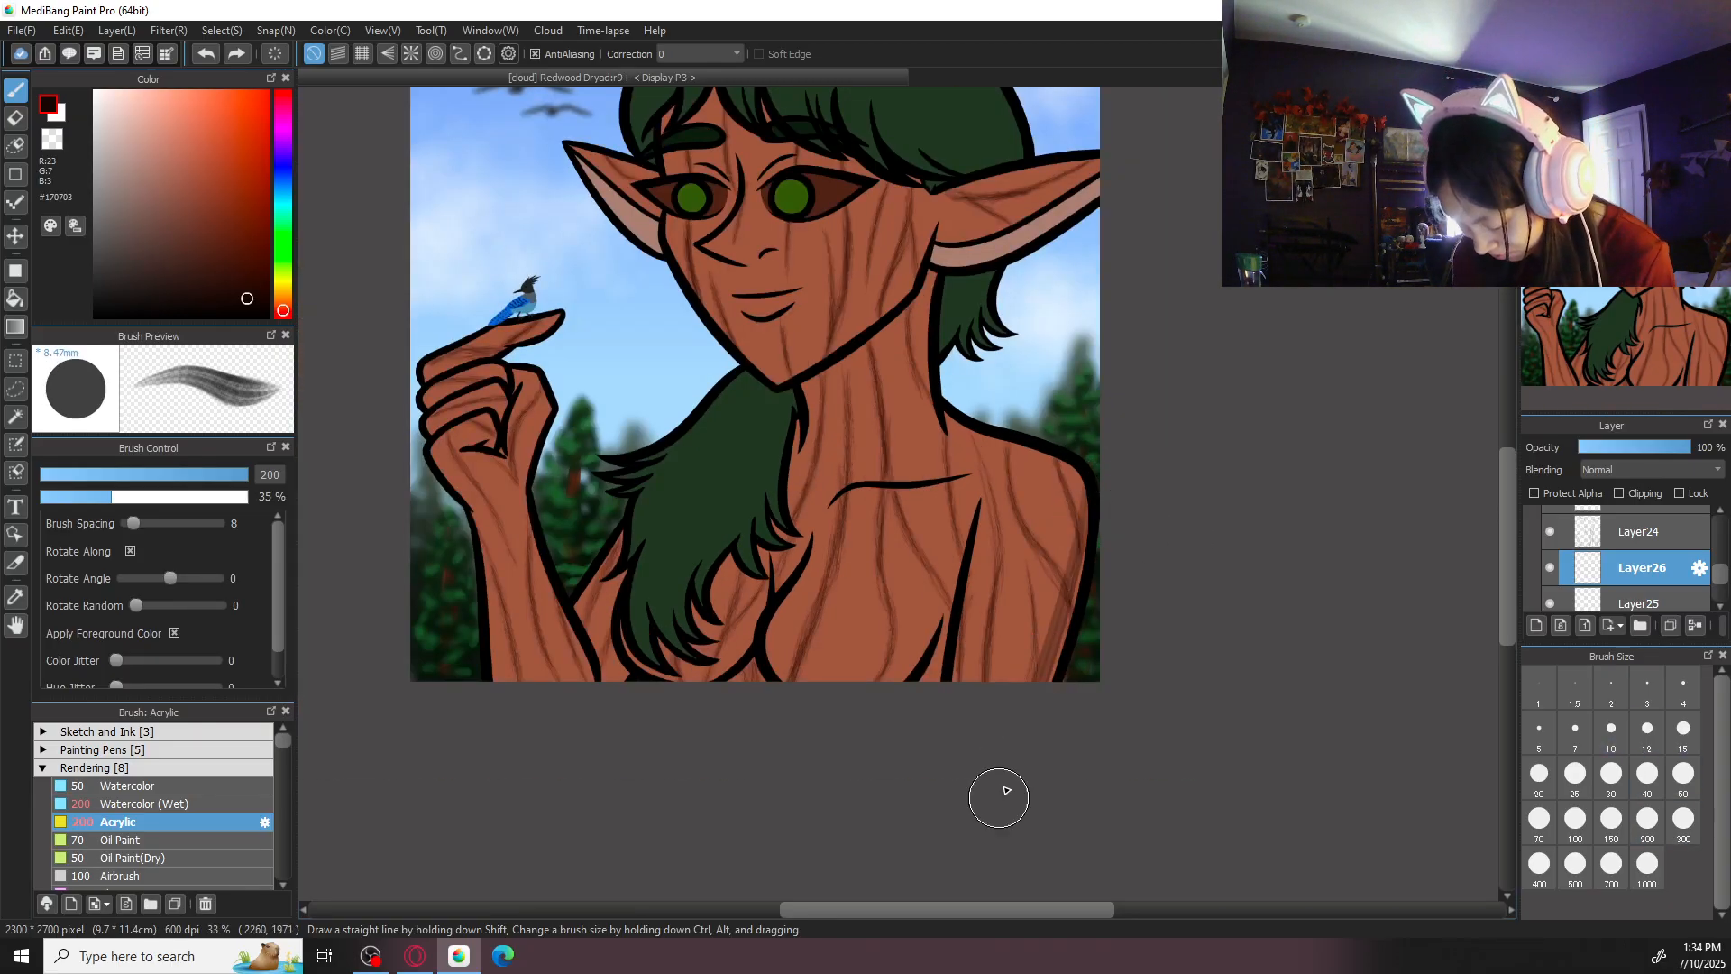
pyautogui.hotkey('ctrl', 'z')
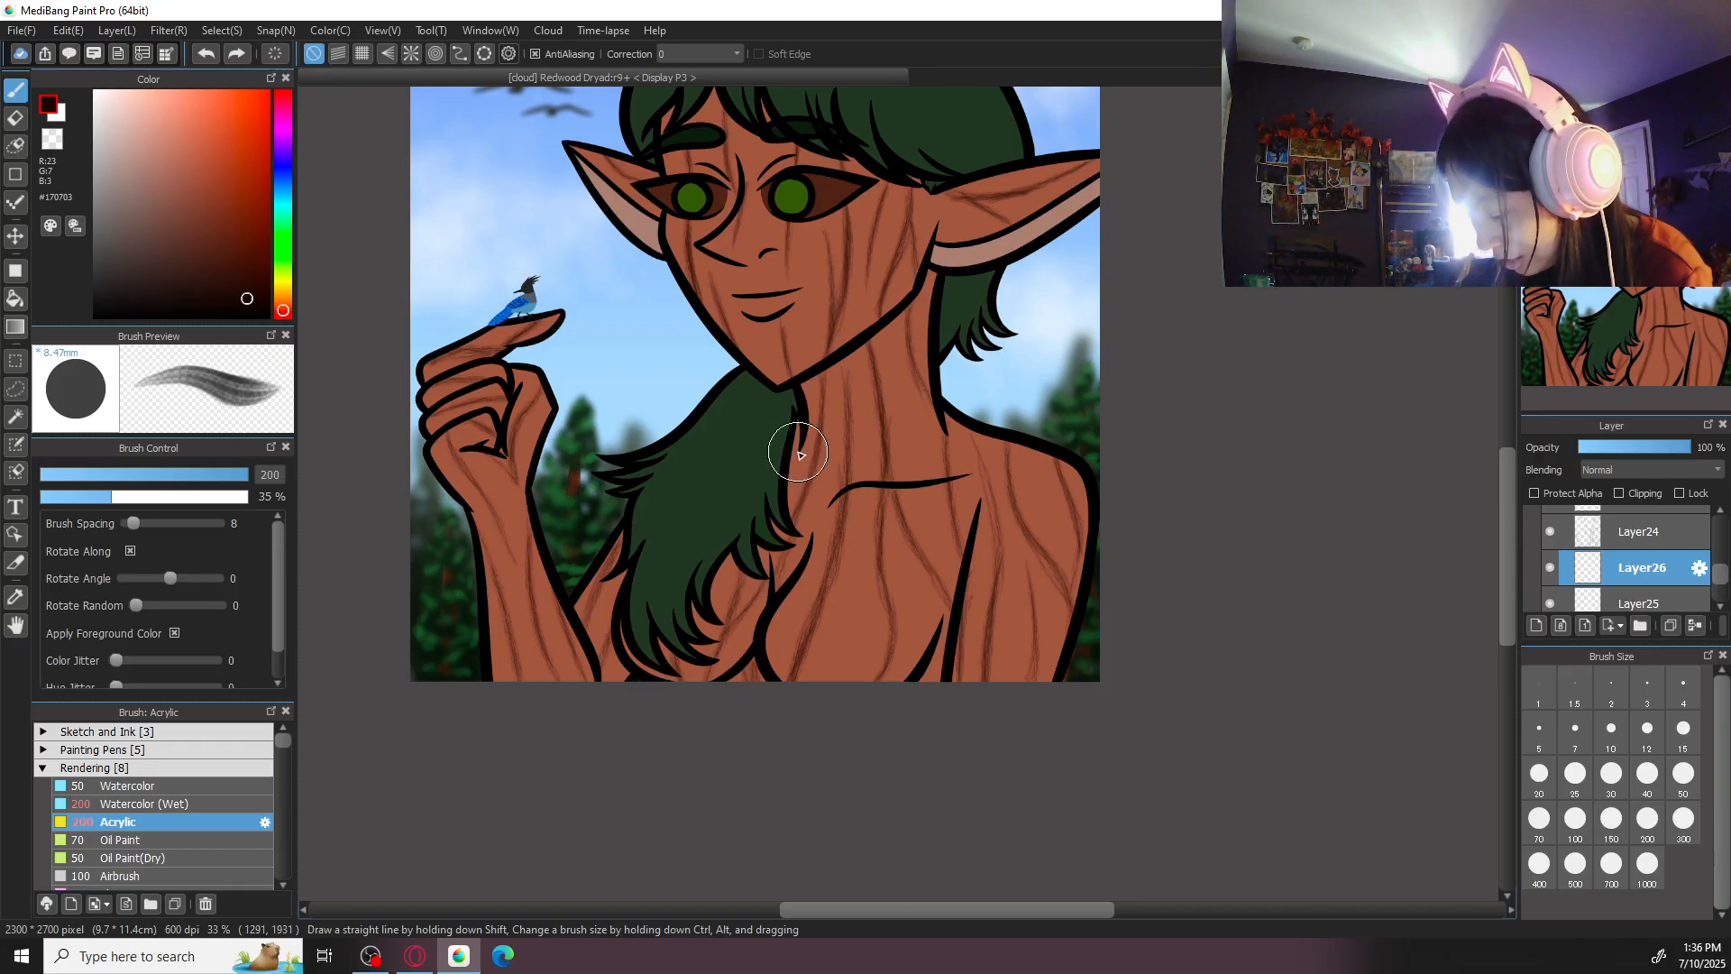
# - Set the Acrylic brush size to 300 and its colour to the dark brown #250C05
pyautogui.moveTo(813, 445); pyautogui.dragTo(1007, 624)
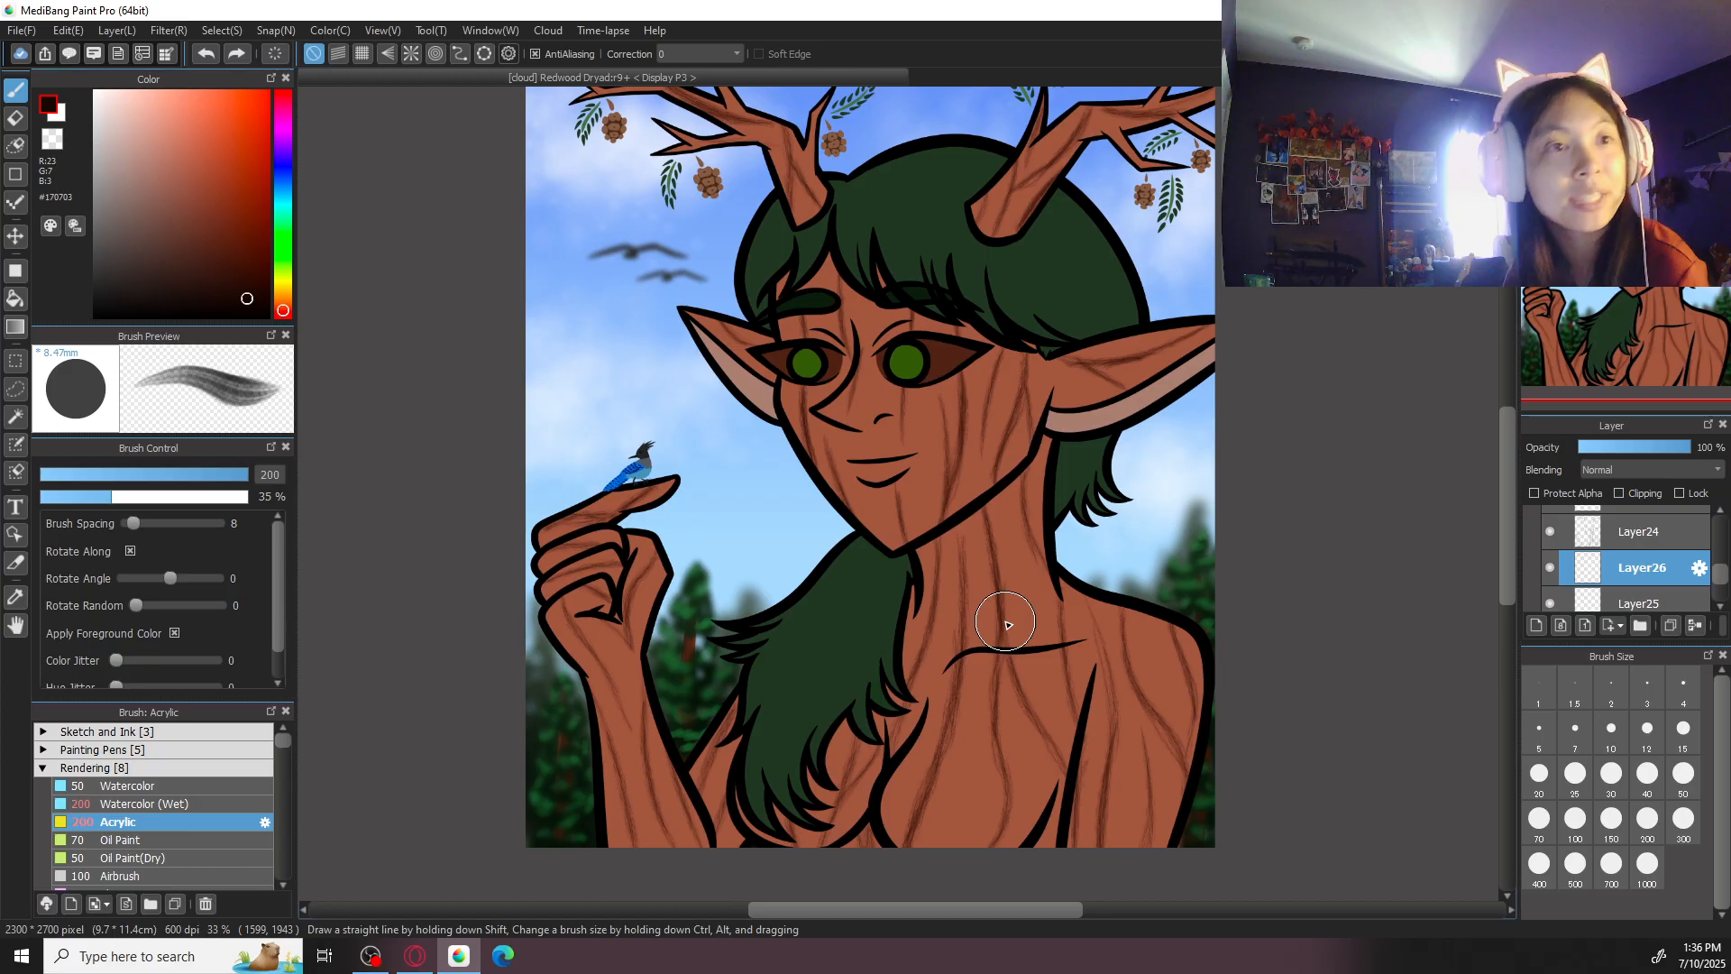
pyautogui.click(1683, 818)
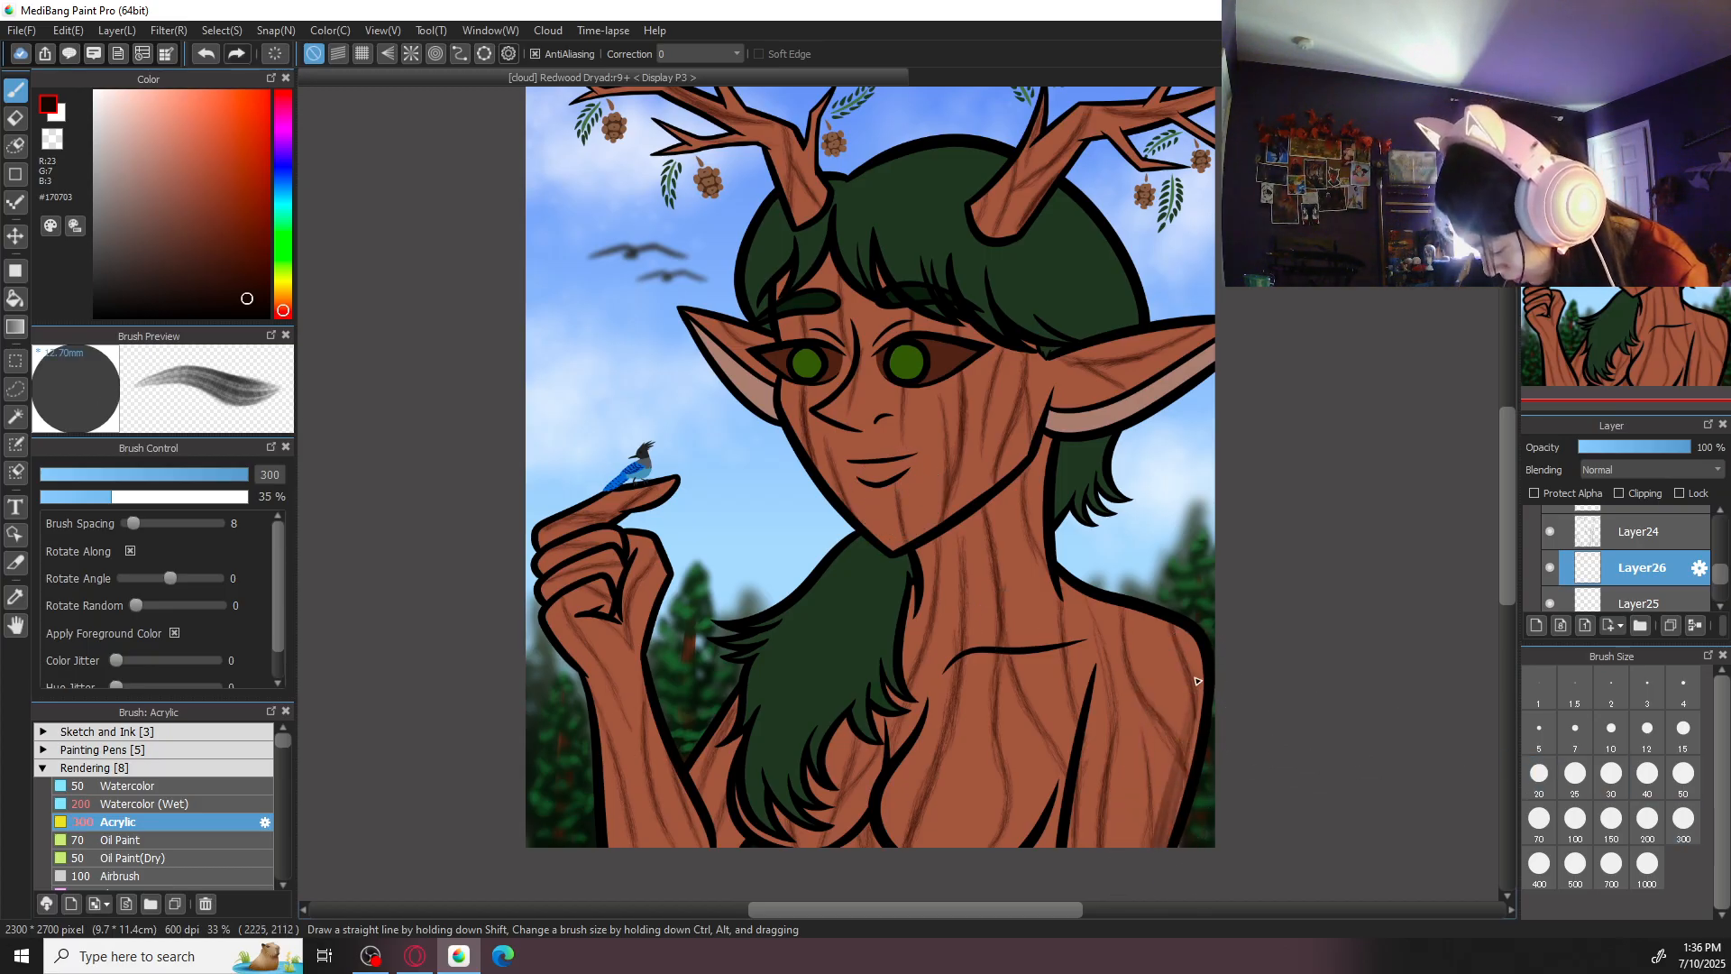
pyautogui.moveTo(246, 302); pyautogui.dragTo(245, 286)
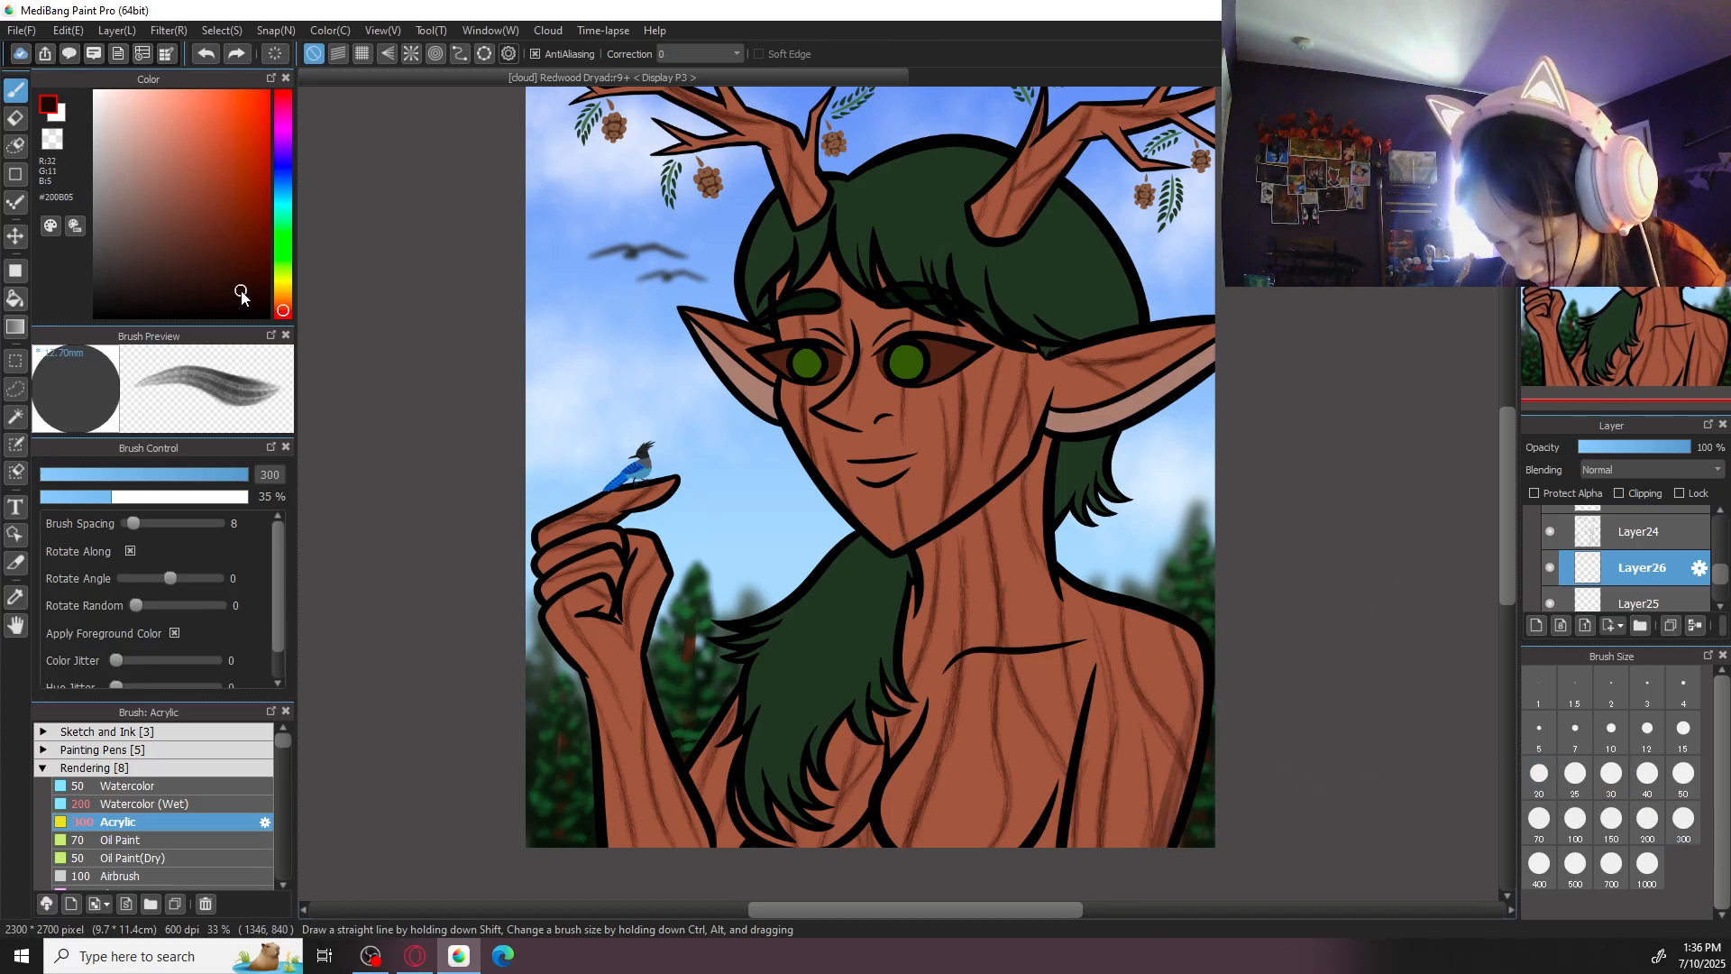
pyautogui.click(1637, 100)
pyautogui.click(1638, 101)
pyautogui.click(1637, 101)
pyautogui.click(1637, 101)
pyautogui.click(1637, 100)
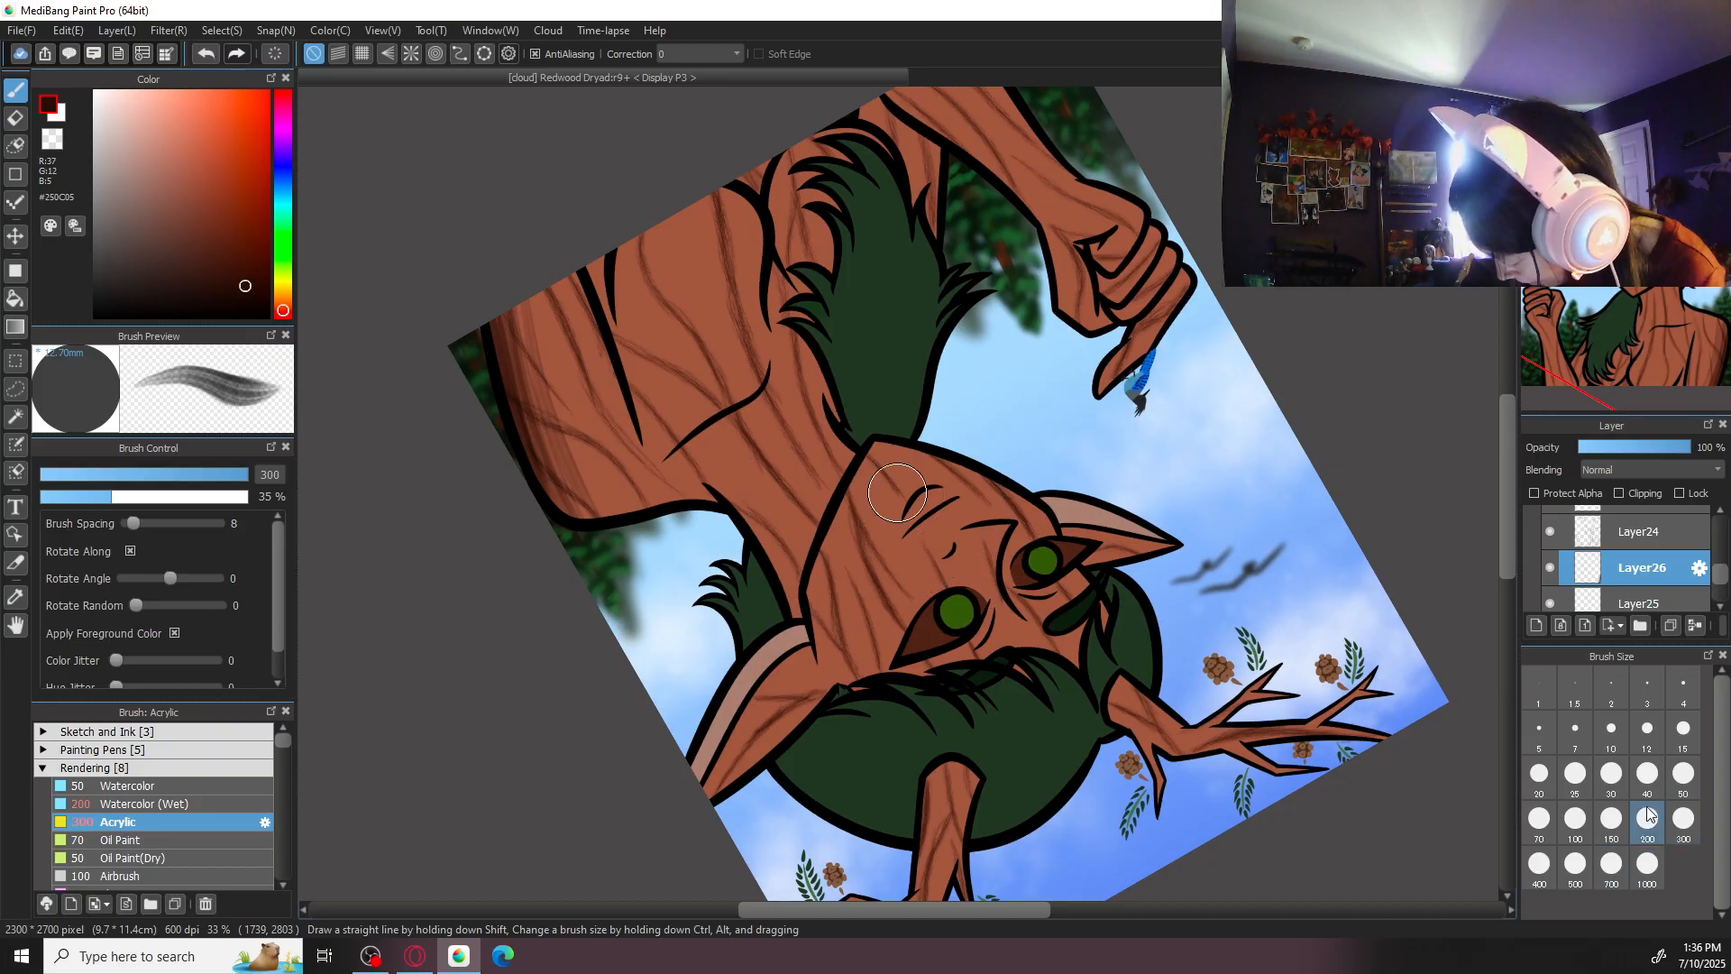
# - Shade the outer shoulder and upper arm in dark brown with the Acrylic brush at size 500
pyautogui.moveTo(529, 296); pyautogui.dragTo(586, 482)
pyautogui.hotkey('ctrl', 'z')
pyautogui.click(1575, 866)
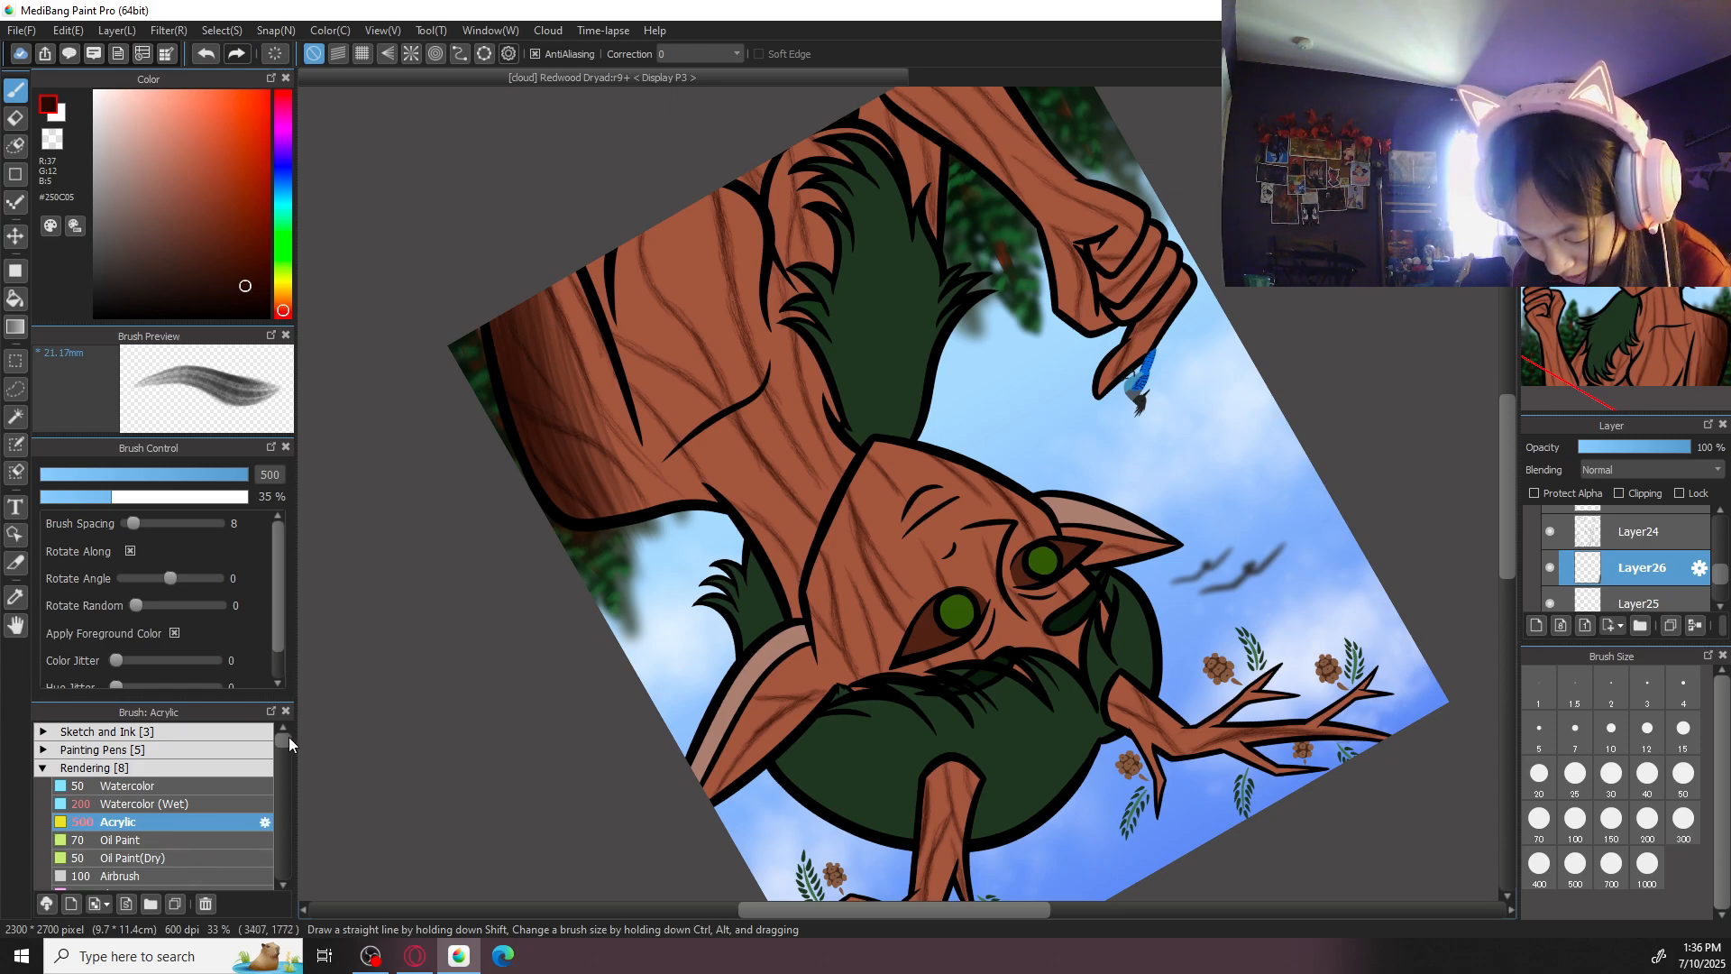
# - Soften the shoulder and upper-arm shading with the Blur brush at size 300
pyautogui.scroll(-2, 289, 746)
pyautogui.moveTo(289, 746); pyautogui.dragTo(286, 742)
pyautogui.click(215, 863)
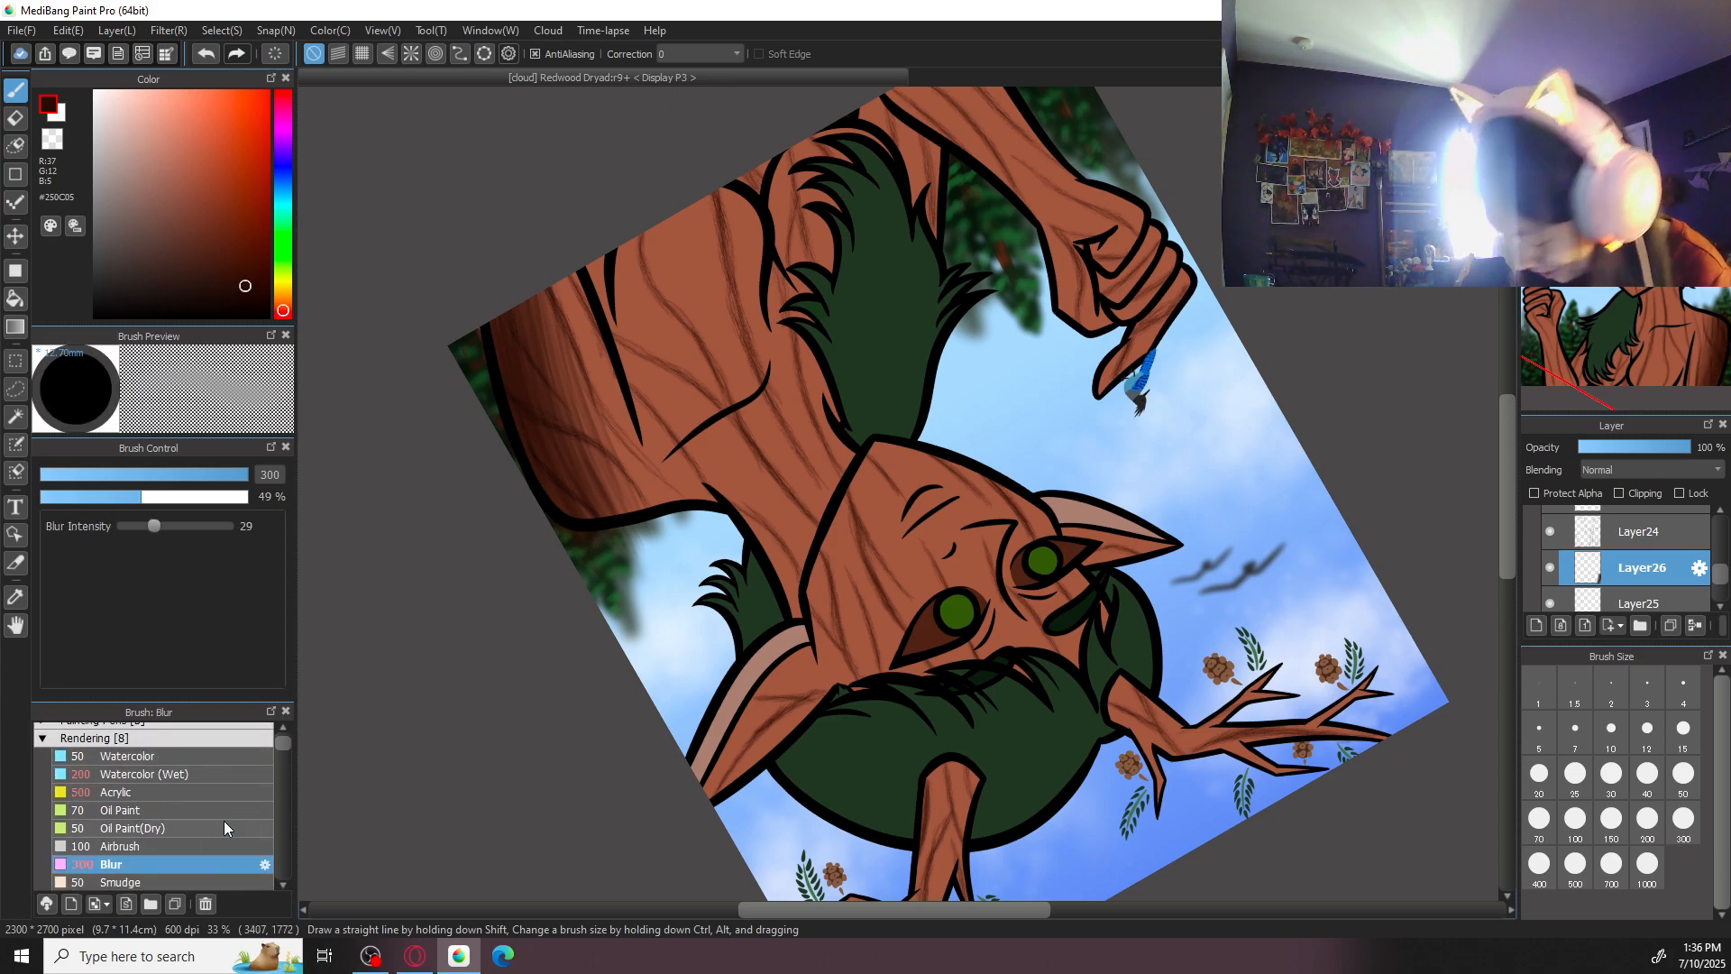
pyautogui.click(1648, 818)
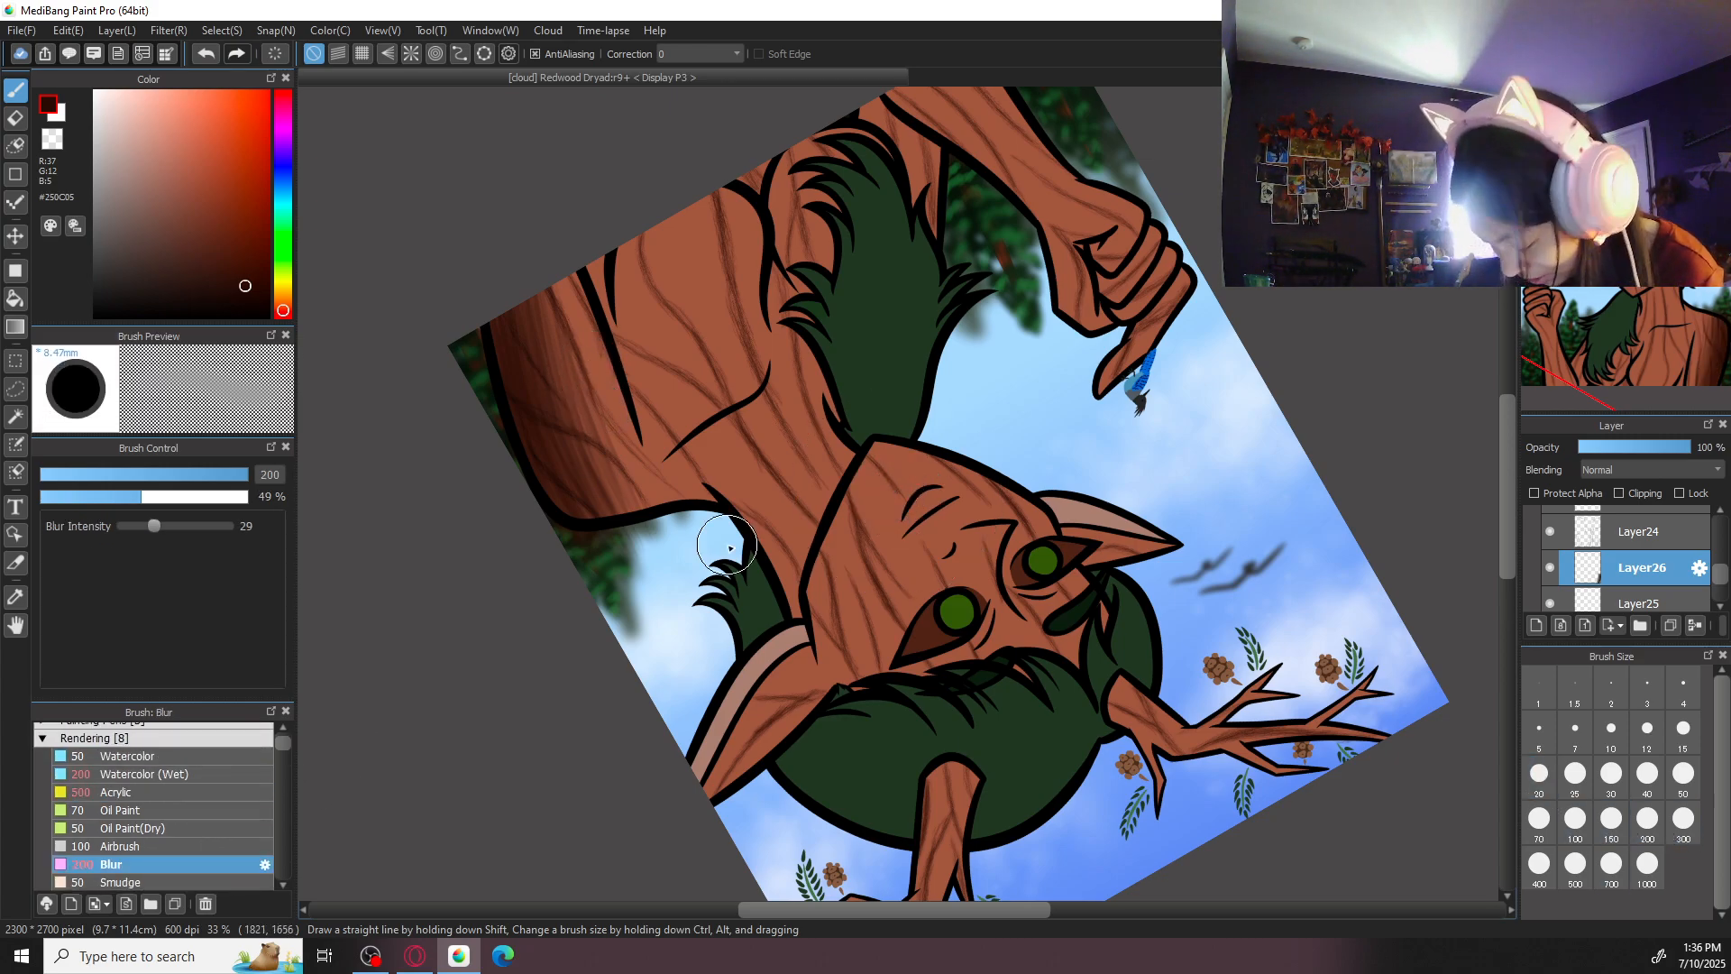
pyautogui.click(1684, 818)
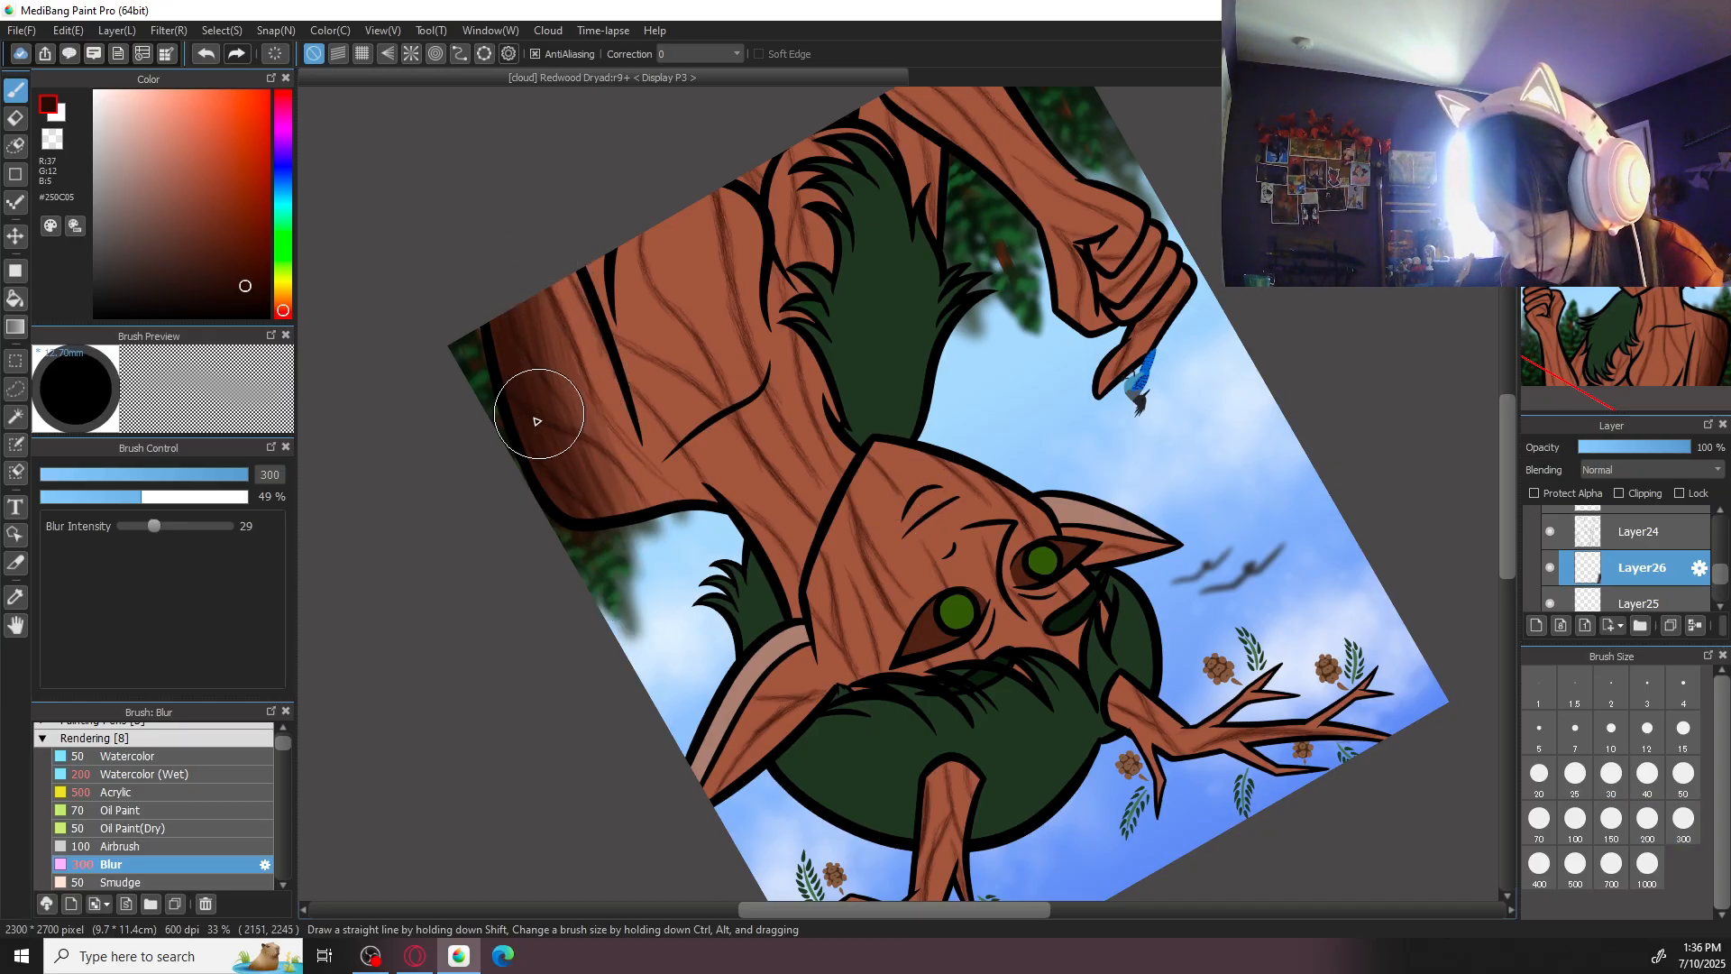
pyautogui.click(1637, 101)
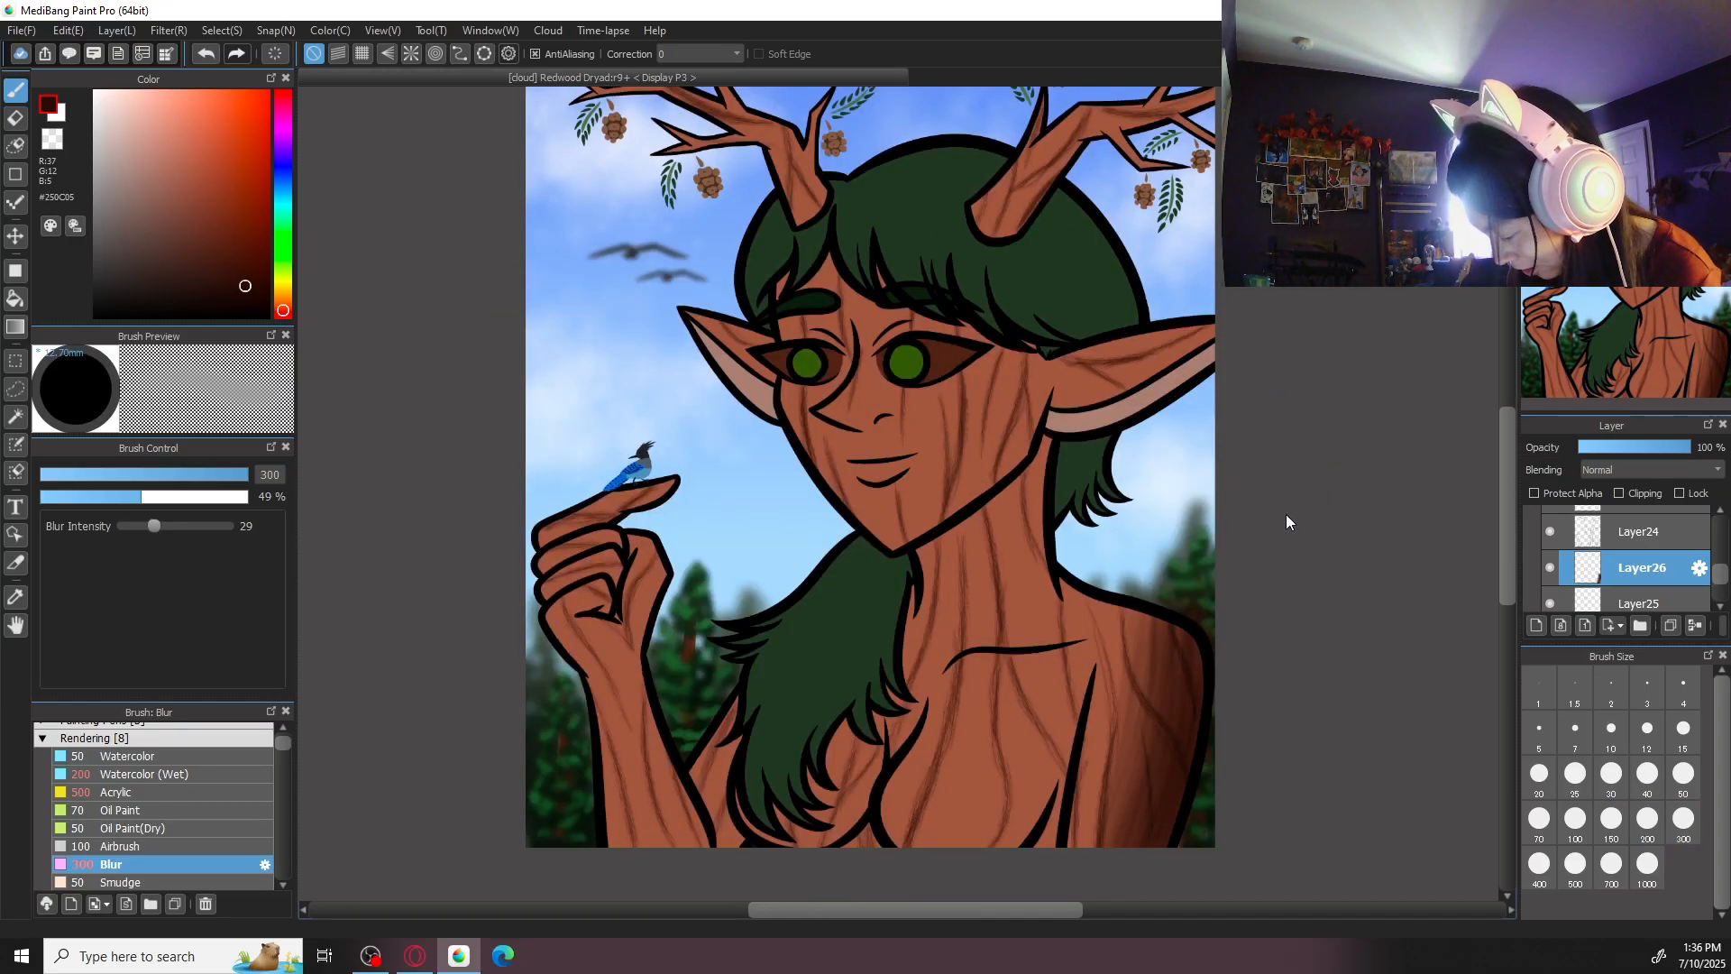
pyautogui.moveTo(1254, 581); pyautogui.dragTo(1204, 556)
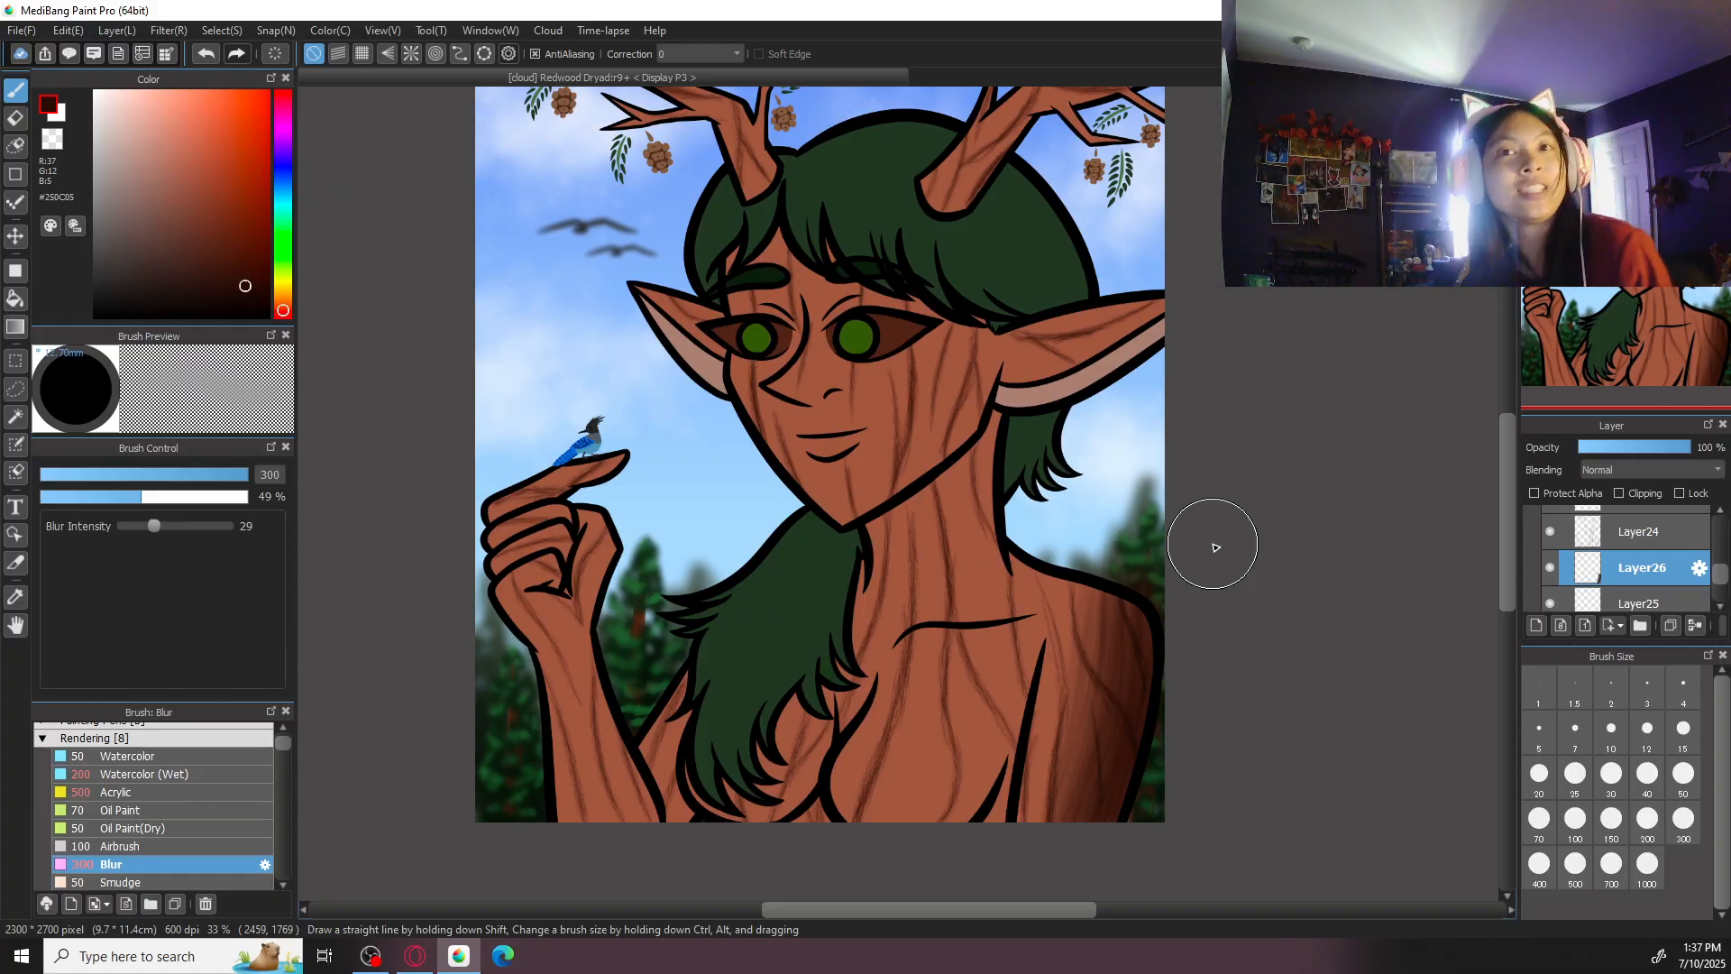
# - Extend the dark shading over the shoulder and down the upper arm with the size 500 Acrylic brush
pyautogui.click(177, 792)
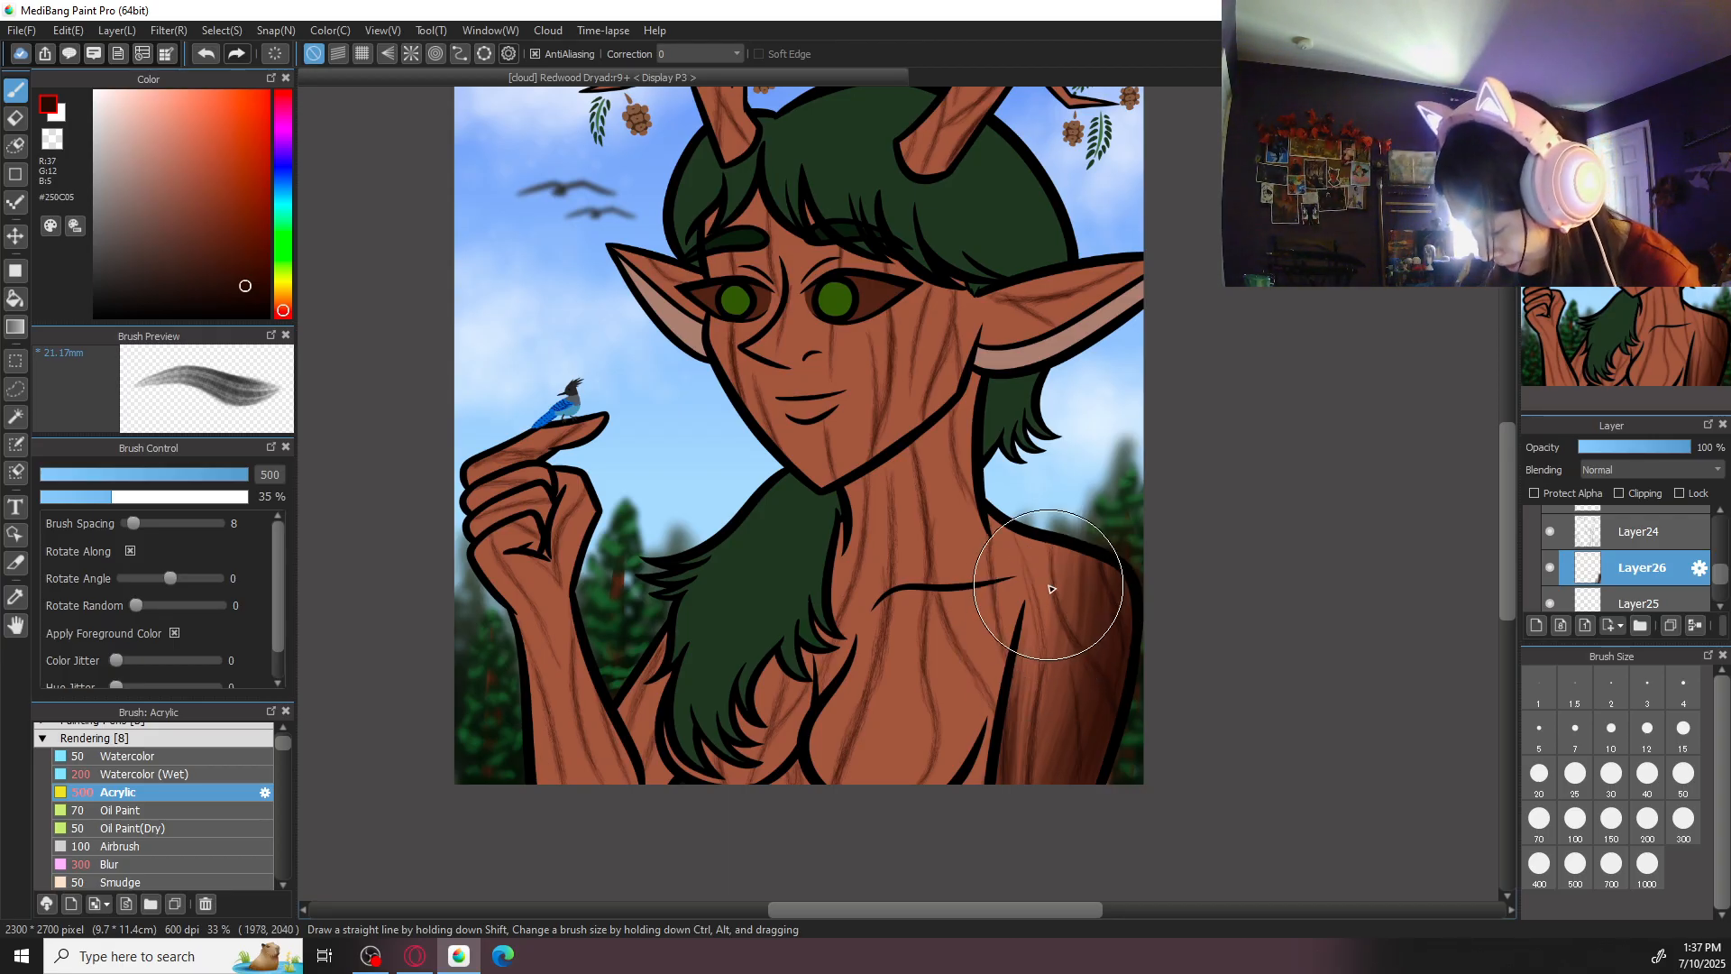
pyautogui.moveTo(1025, 733)
pyautogui.mouseDown()
pyautogui.moveTo(1023, 688)
pyautogui.moveTo(983, 837)
pyautogui.mouseUp()
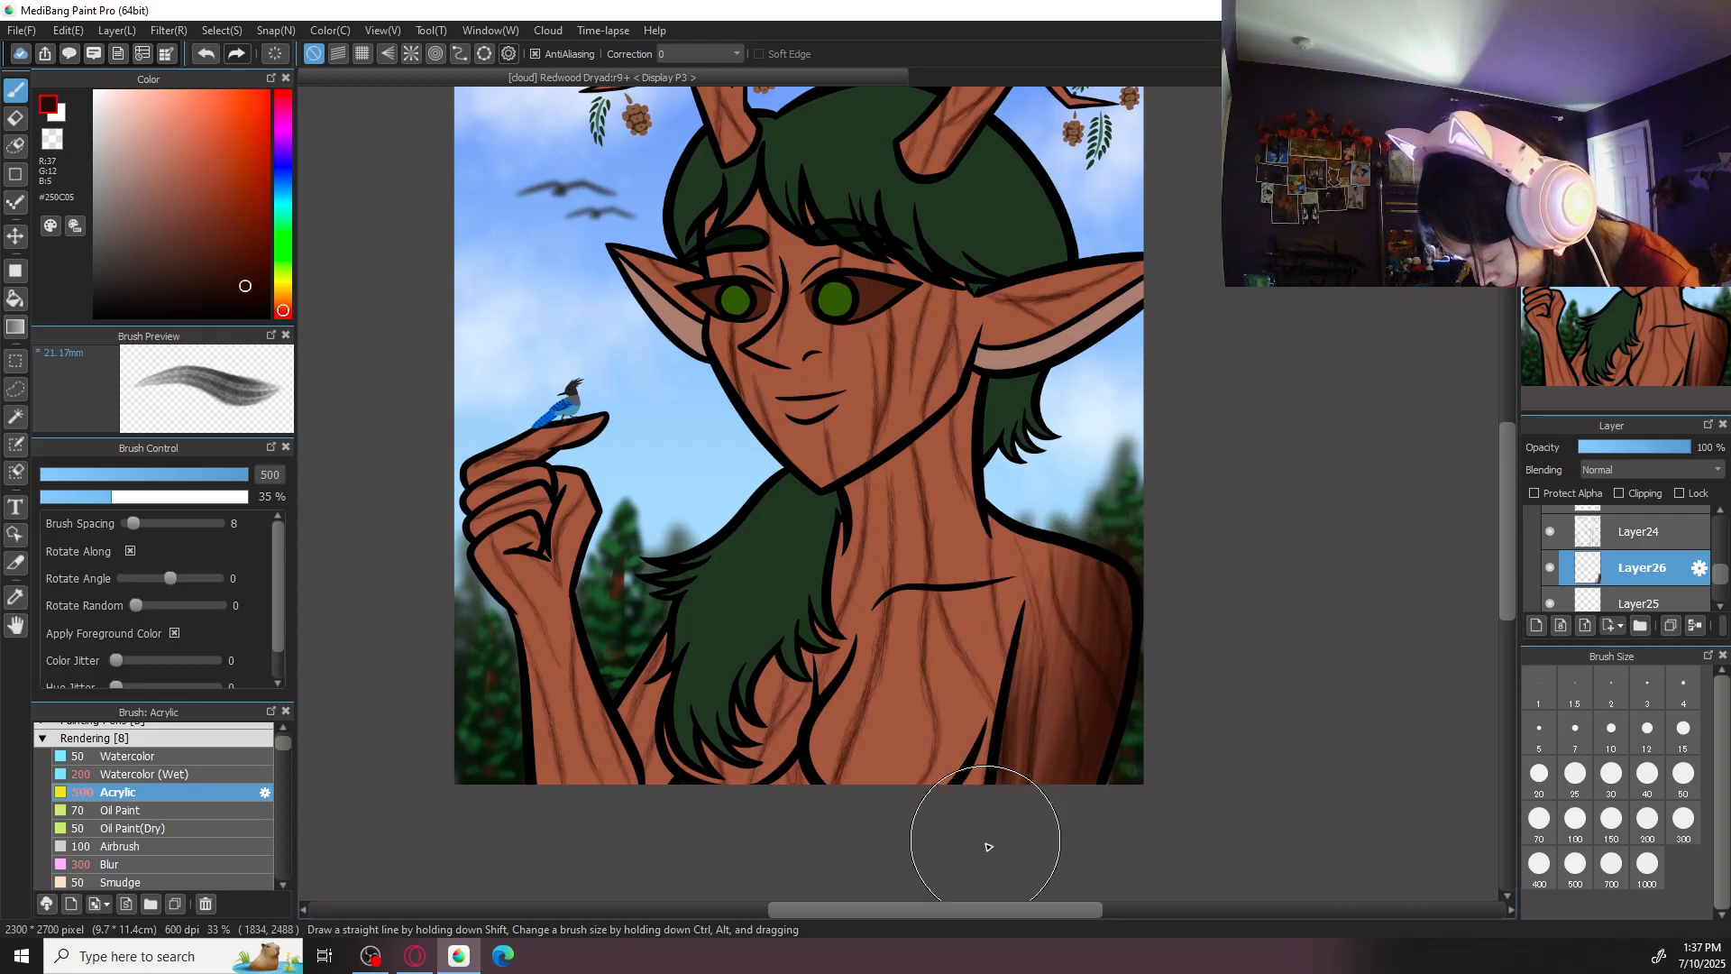
pyautogui.moveTo(1037, 543); pyautogui.dragTo(1022, 678)
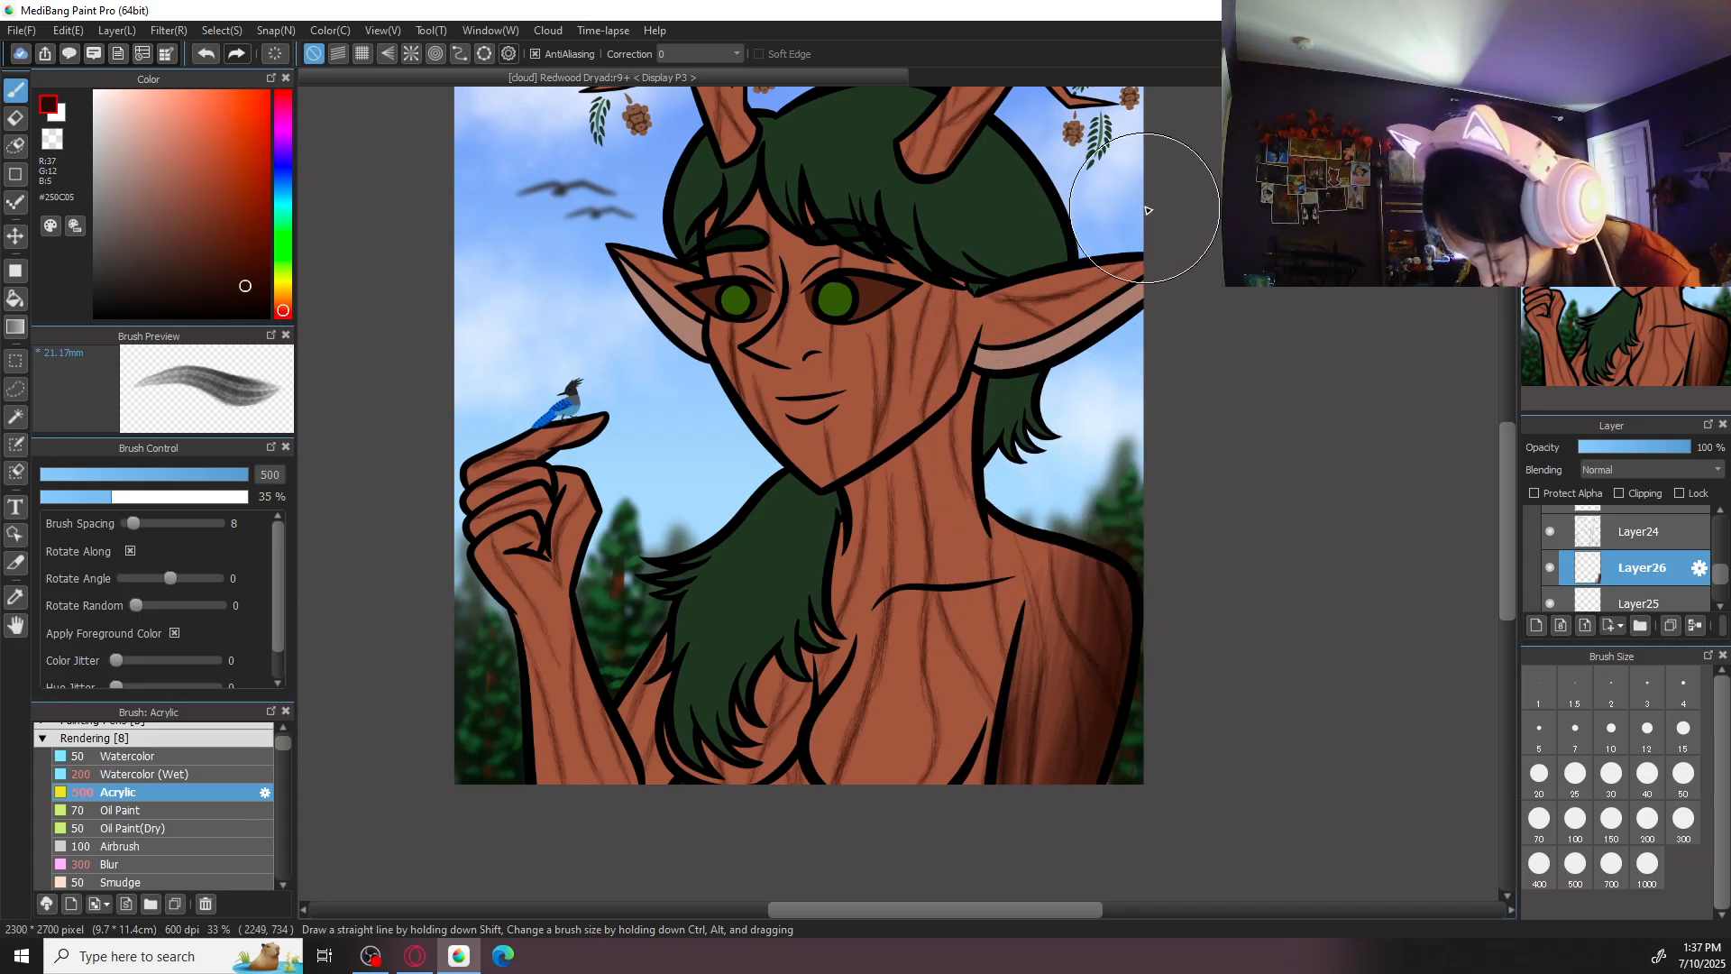
# - Paint a dark brown Acrylic shadow across the neck beneath the jawline at brush size 500
pyautogui.click(1637, 101)
pyautogui.moveTo(1188, 357); pyautogui.dragTo(1110, 569)
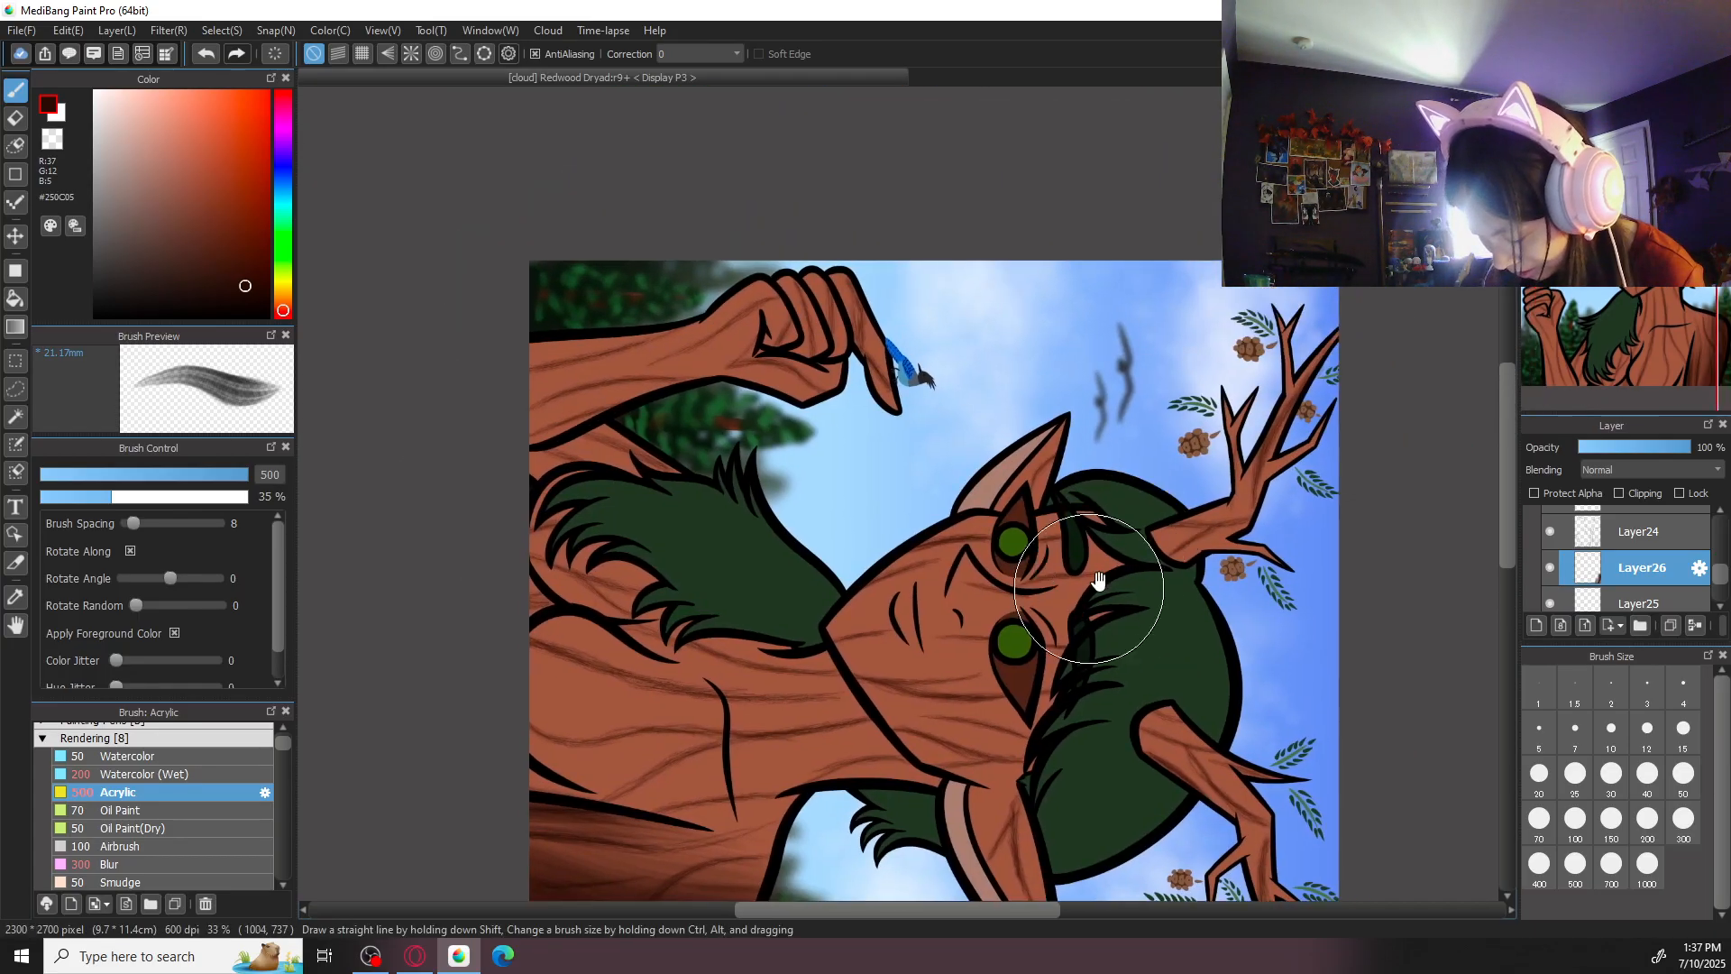
pyautogui.moveTo(828, 638)
pyautogui.mouseDown()
pyautogui.moveTo(966, 804)
pyautogui.moveTo(811, 643)
pyautogui.moveTo(918, 783)
pyautogui.moveTo(814, 670)
pyautogui.moveTo(874, 760)
pyautogui.moveTo(814, 696)
pyautogui.moveTo(864, 749)
pyautogui.moveTo(850, 701)
pyautogui.moveTo(955, 798)
pyautogui.moveTo(823, 638)
pyautogui.moveTo(884, 740)
pyautogui.moveTo(823, 675)
pyautogui.moveTo(894, 775)
pyautogui.moveTo(796, 643)
pyautogui.moveTo(897, 795)
pyautogui.moveTo(783, 649)
pyautogui.moveTo(900, 819)
pyautogui.moveTo(798, 605)
pyautogui.moveTo(841, 714)
pyautogui.moveTo(819, 622)
pyautogui.moveTo(906, 764)
pyautogui.moveTo(809, 627)
pyautogui.moveTo(862, 710)
pyautogui.moveTo(919, 770)
pyautogui.moveTo(811, 660)
pyautogui.moveTo(843, 727)
pyautogui.moveTo(780, 618)
pyautogui.moveTo(861, 739)
pyautogui.moveTo(796, 615)
pyautogui.moveTo(865, 720)
pyautogui.moveTo(774, 624)
pyautogui.moveTo(800, 709)
pyautogui.moveTo(758, 621)
pyautogui.moveTo(793, 671)
pyautogui.moveTo(821, 645)
pyautogui.moveTo(792, 620)
pyautogui.moveTo(841, 720)
pyautogui.moveTo(883, 749)
pyautogui.mouseUp()
# - Soften the neck shadow with the Blur brush at size 400, and add more dark Acrylic shading beneath the jaw
pyautogui.click(246, 864)
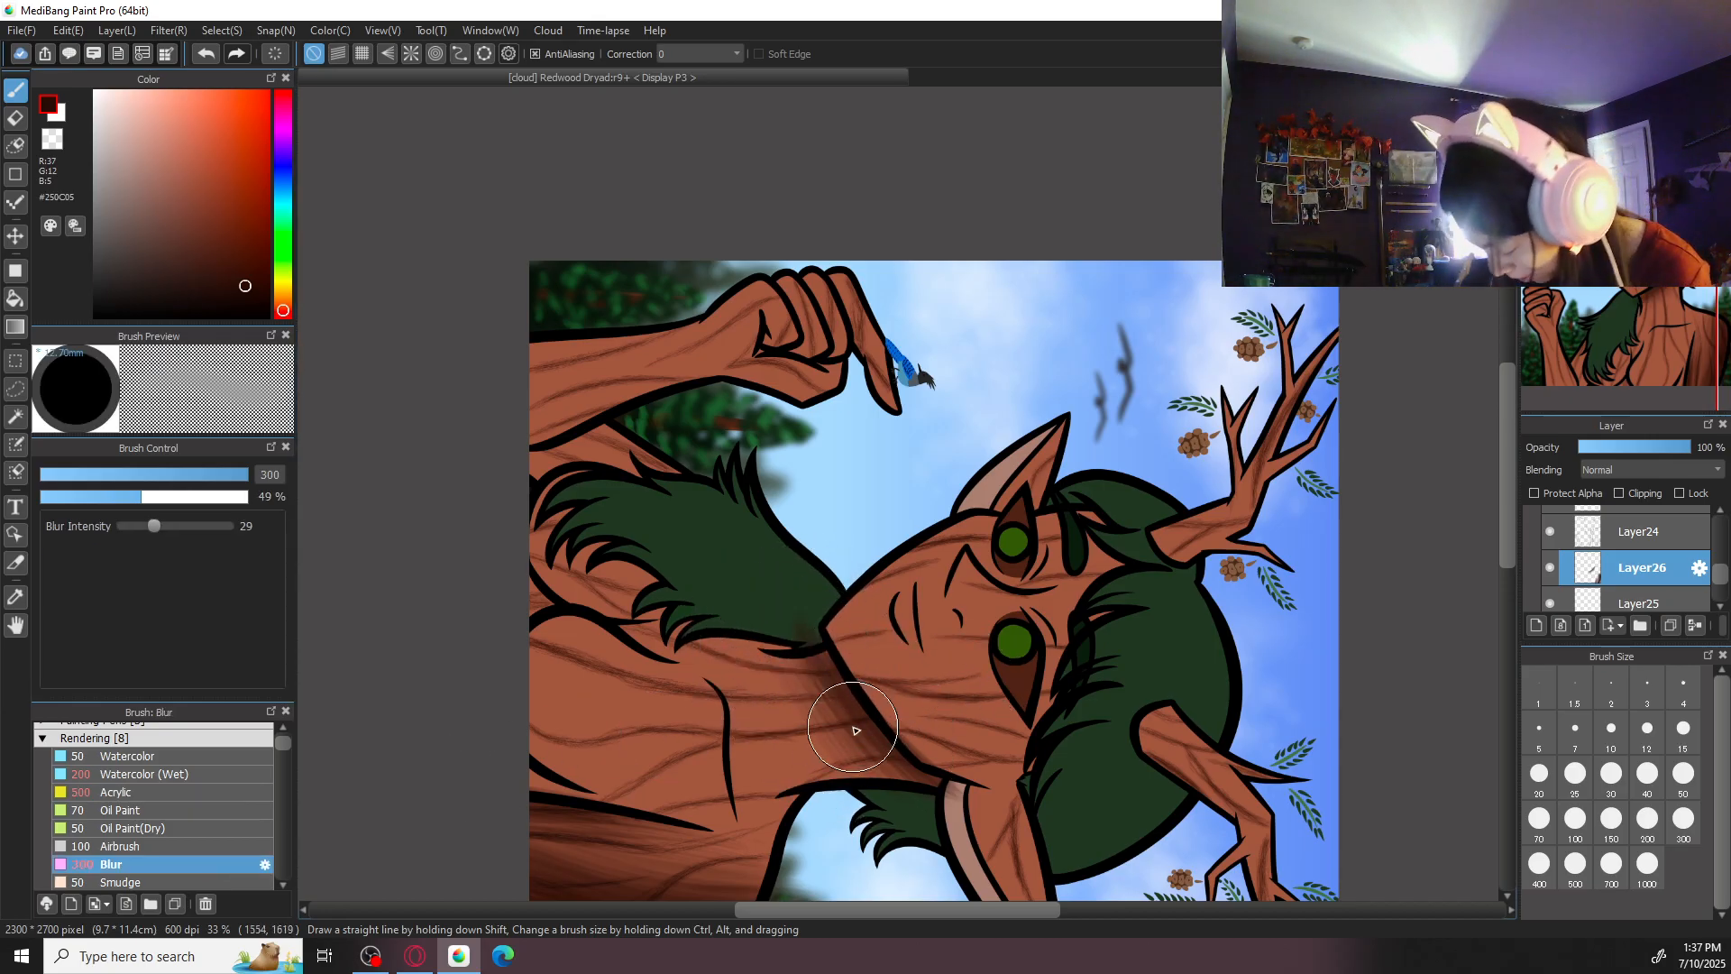
pyautogui.click(1539, 863)
pyautogui.moveTo(765, 651)
pyautogui.mouseDown()
pyautogui.moveTo(860, 801)
pyautogui.moveTo(781, 637)
pyautogui.moveTo(869, 734)
pyautogui.mouseUp()
pyautogui.click(204, 790)
pyautogui.moveTo(869, 673)
pyautogui.mouseDown()
pyautogui.moveTo(817, 616)
pyautogui.moveTo(867, 713)
pyautogui.moveTo(806, 608)
pyautogui.moveTo(878, 712)
pyautogui.mouseUp()
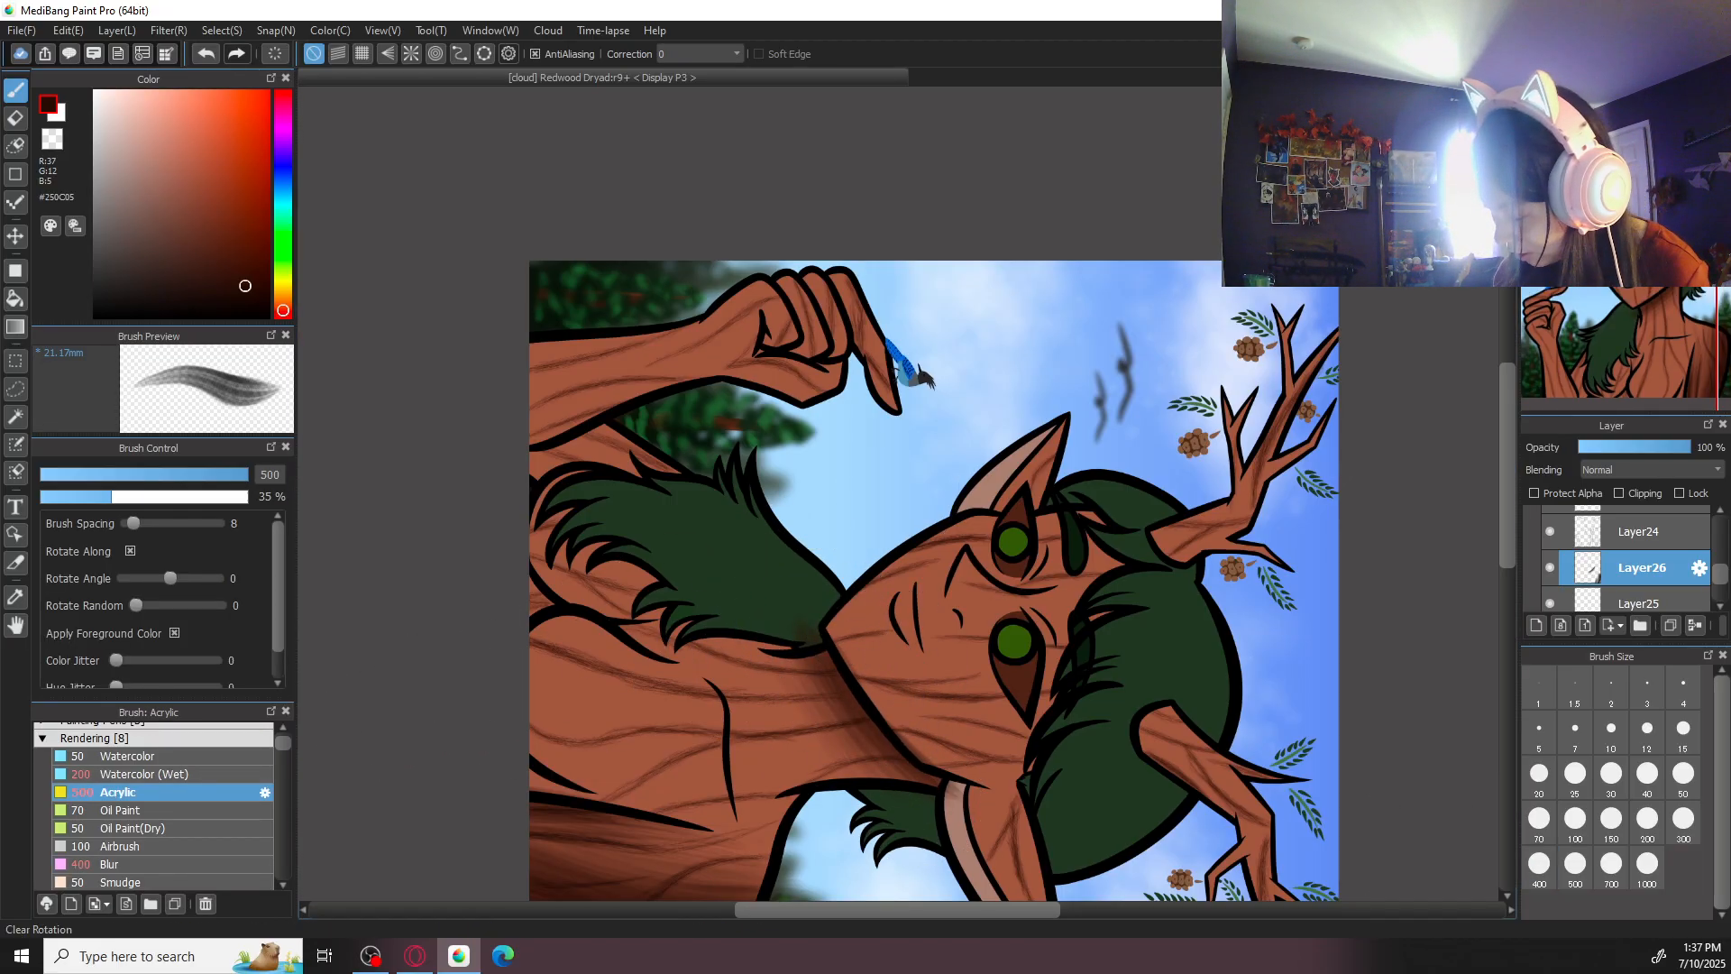
# - Erase the shading that spilled onto the hair beneath the chin using the eraser at size 50
pyautogui.click(1638, 101)
pyautogui.click(1536, 101)
pyautogui.press('e')
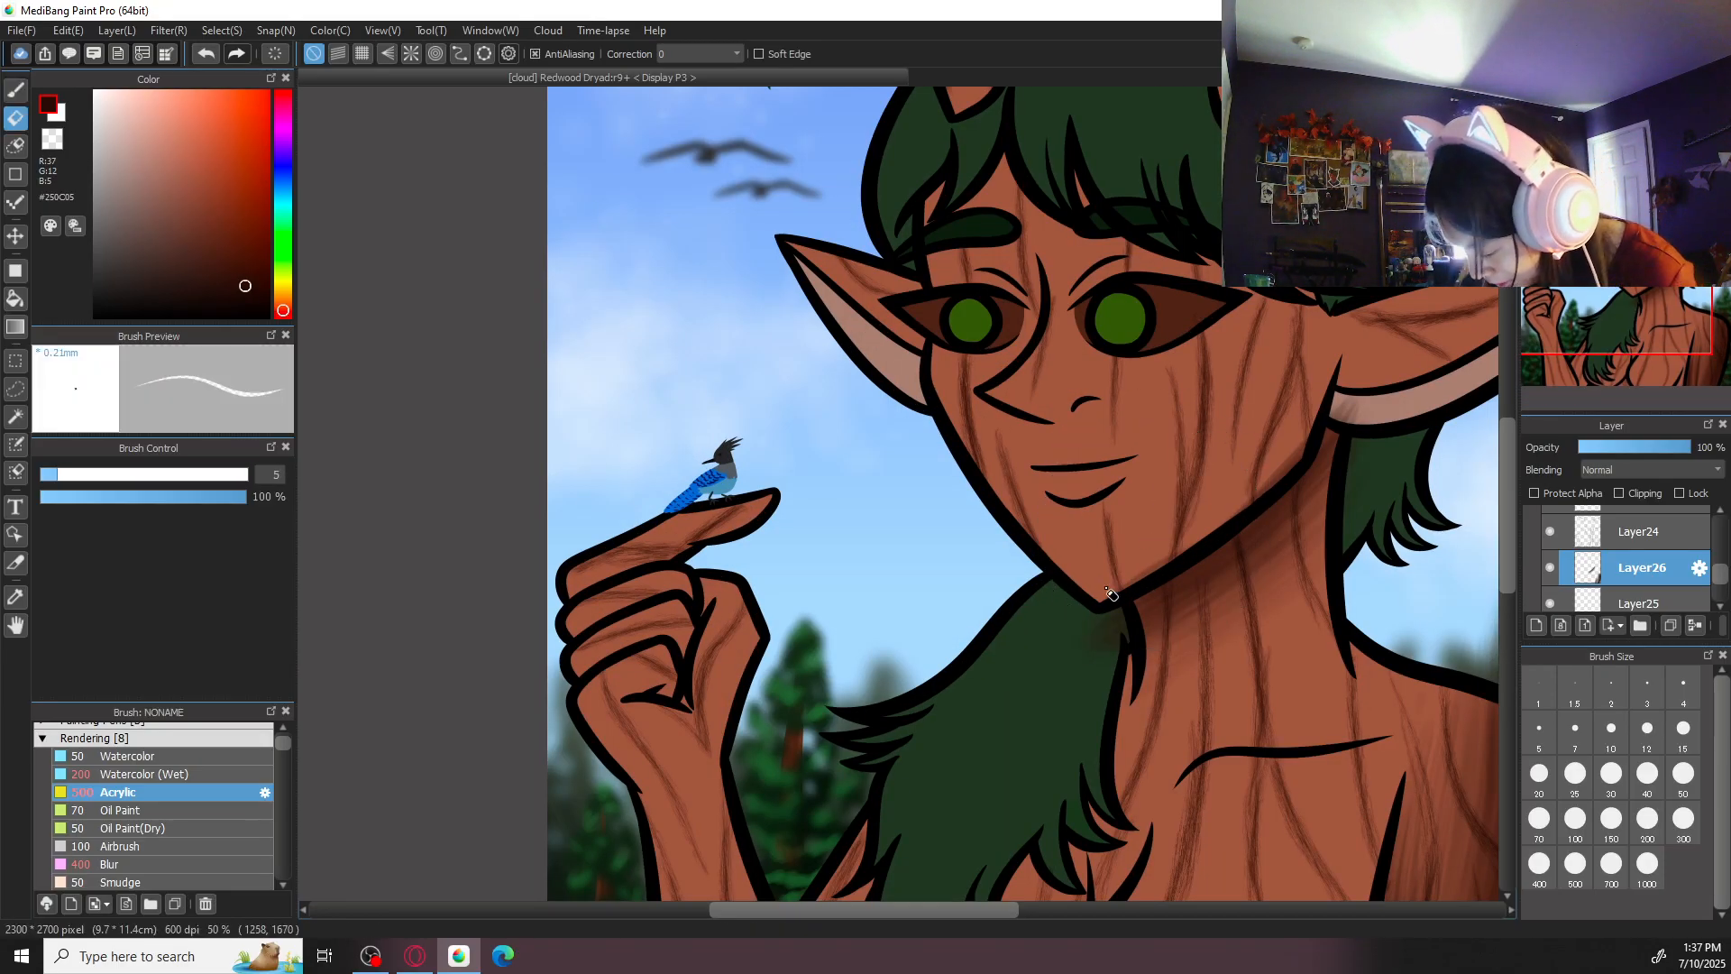
pyautogui.click(1684, 772)
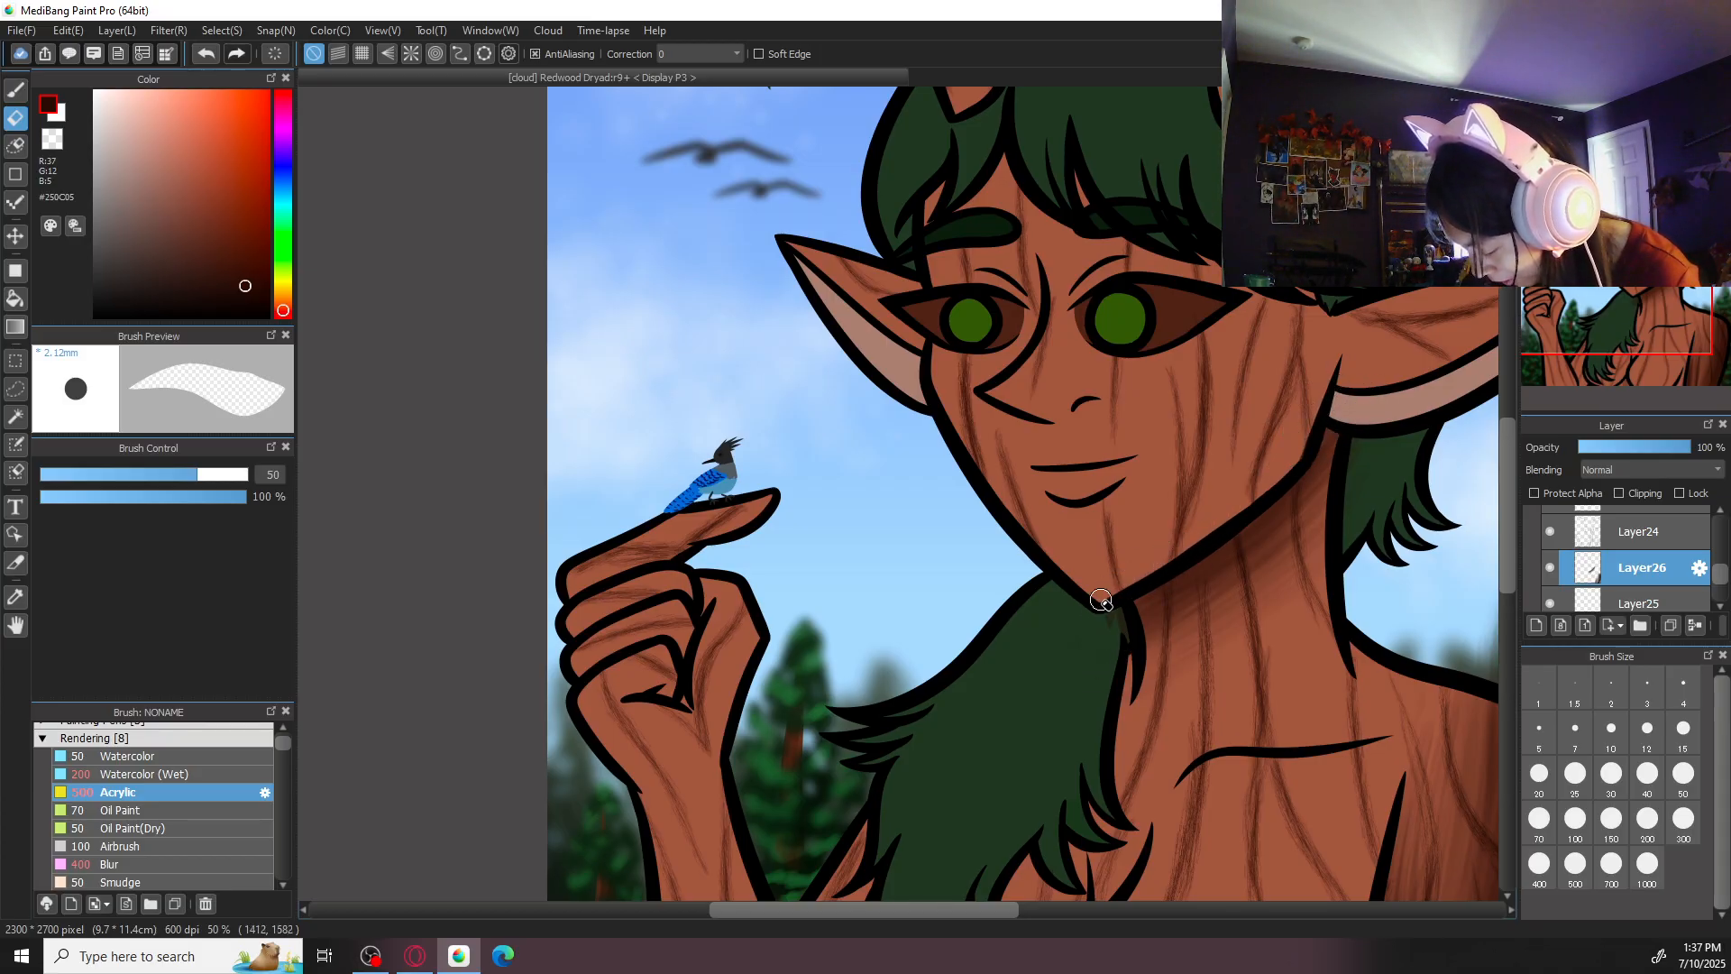
# - Deepen the neck shadow along the underside of the jaw with dark Acrylic strokes, setting the brush size to 200
pyautogui.press('b')
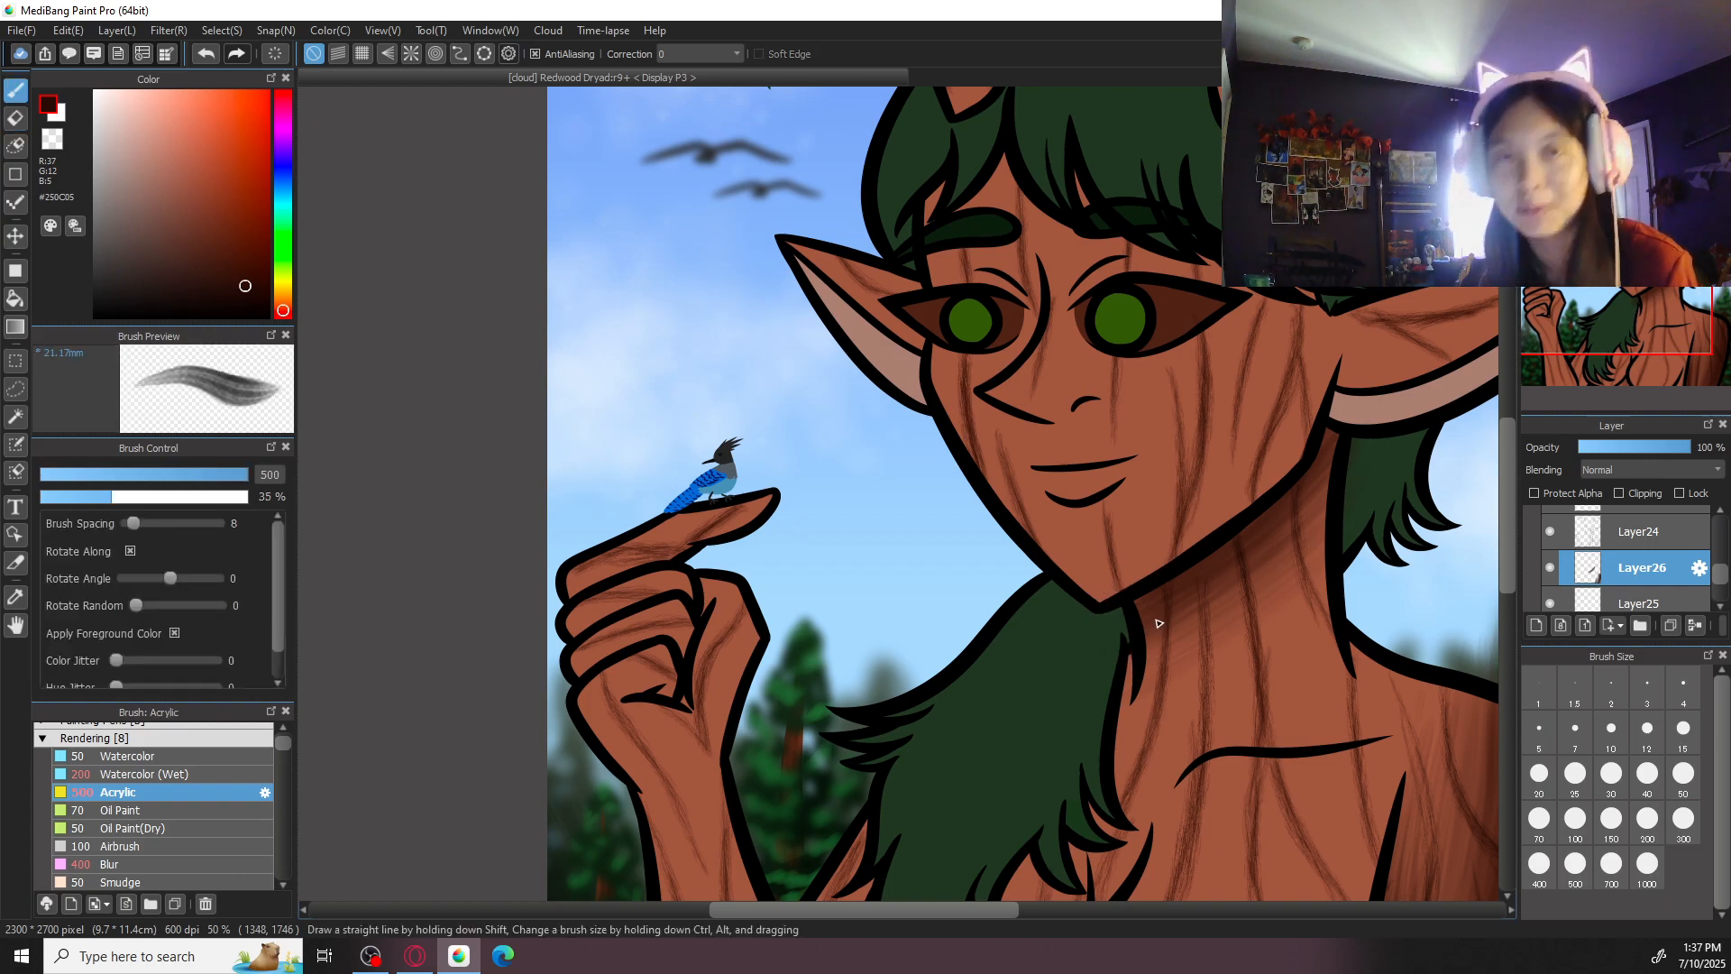
pyautogui.click(1684, 778)
pyautogui.moveTo(1233, 533); pyautogui.dragTo(1276, 510)
pyautogui.moveTo(1315, 585); pyautogui.dragTo(1057, 629)
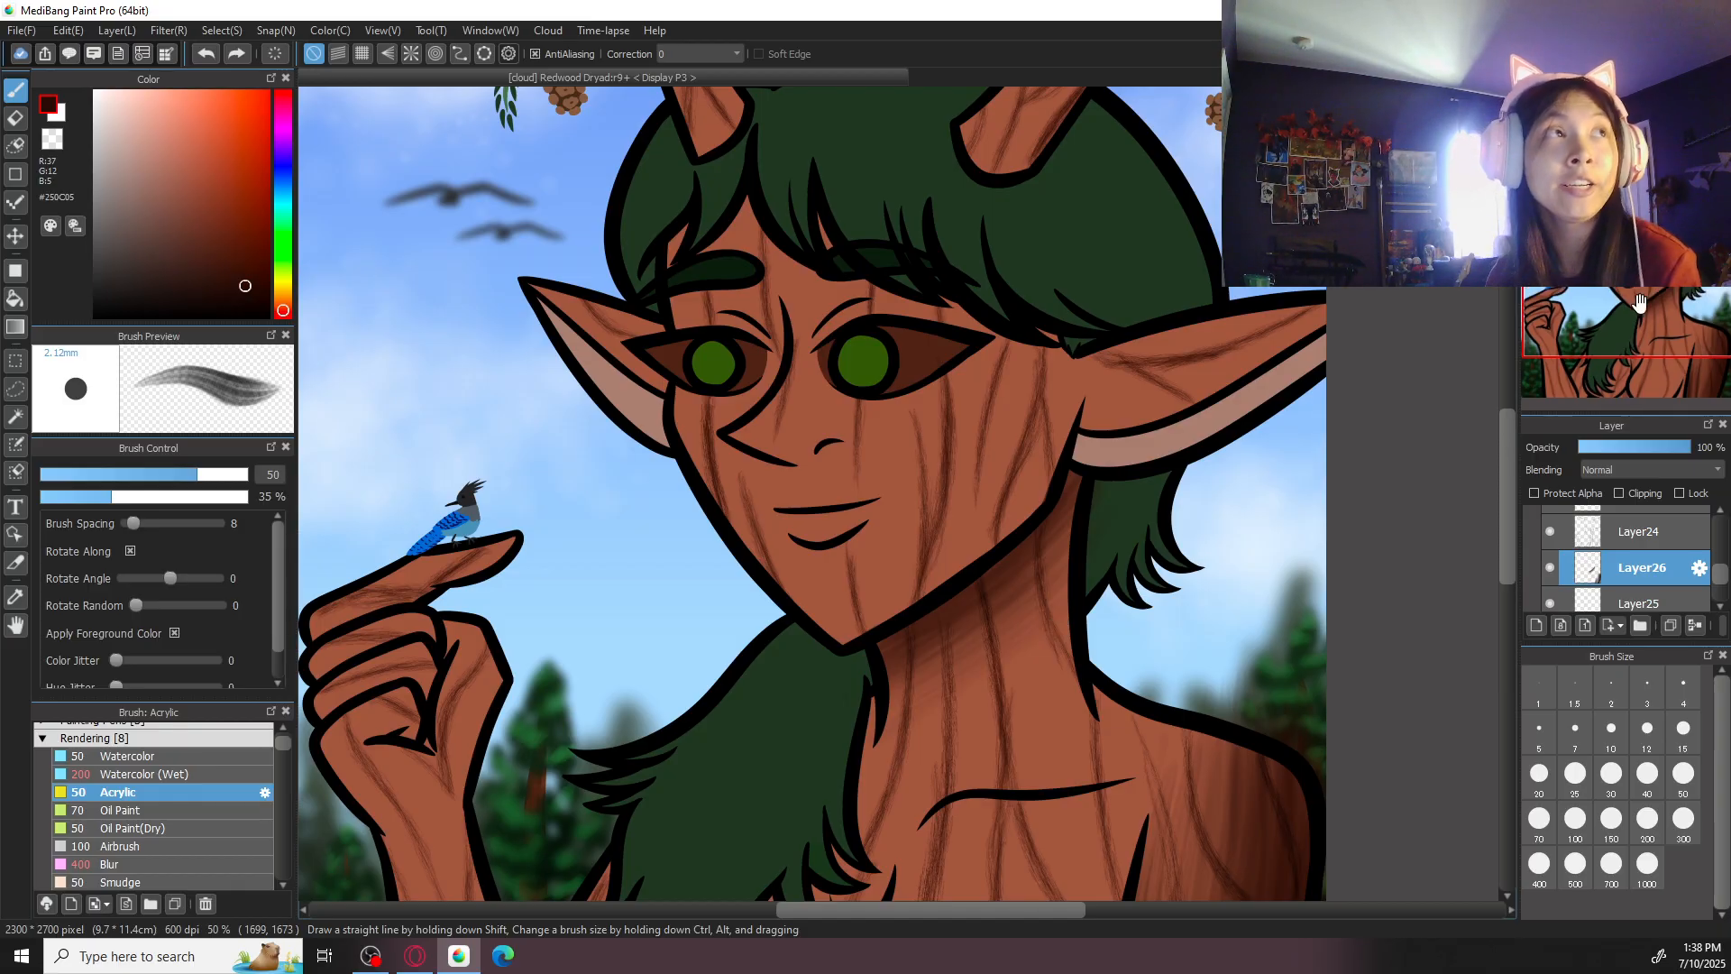
pyautogui.moveTo(1037, 624); pyautogui.dragTo(804, 572)
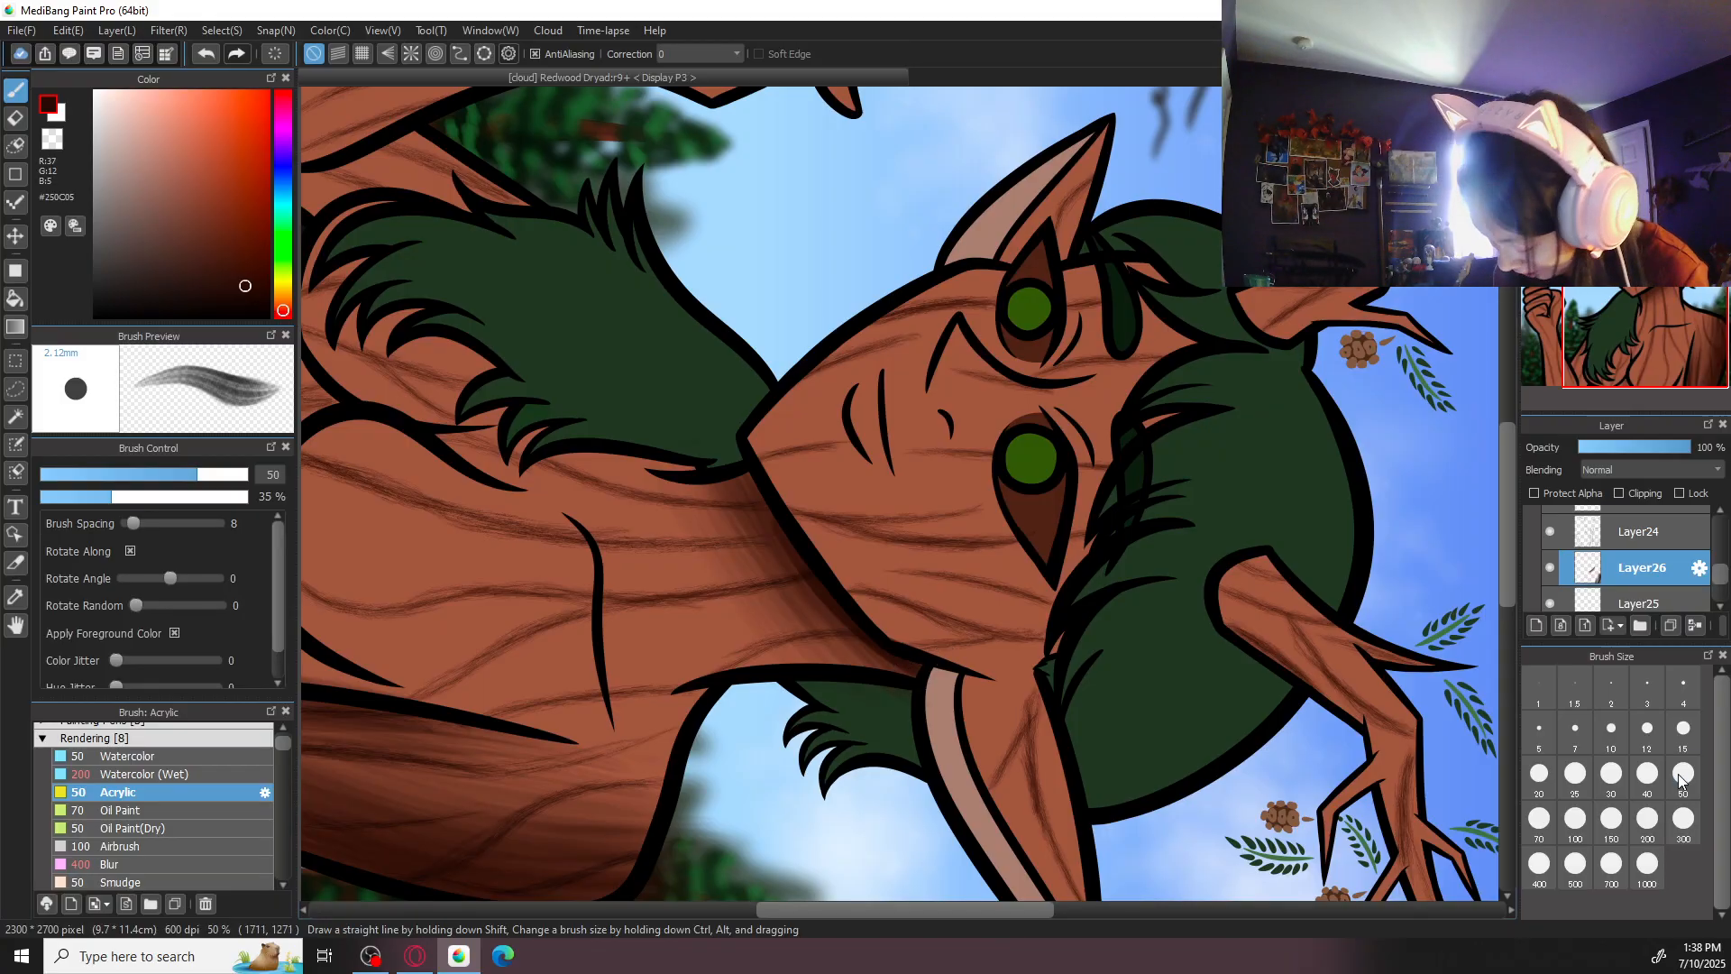
pyautogui.click(1575, 818)
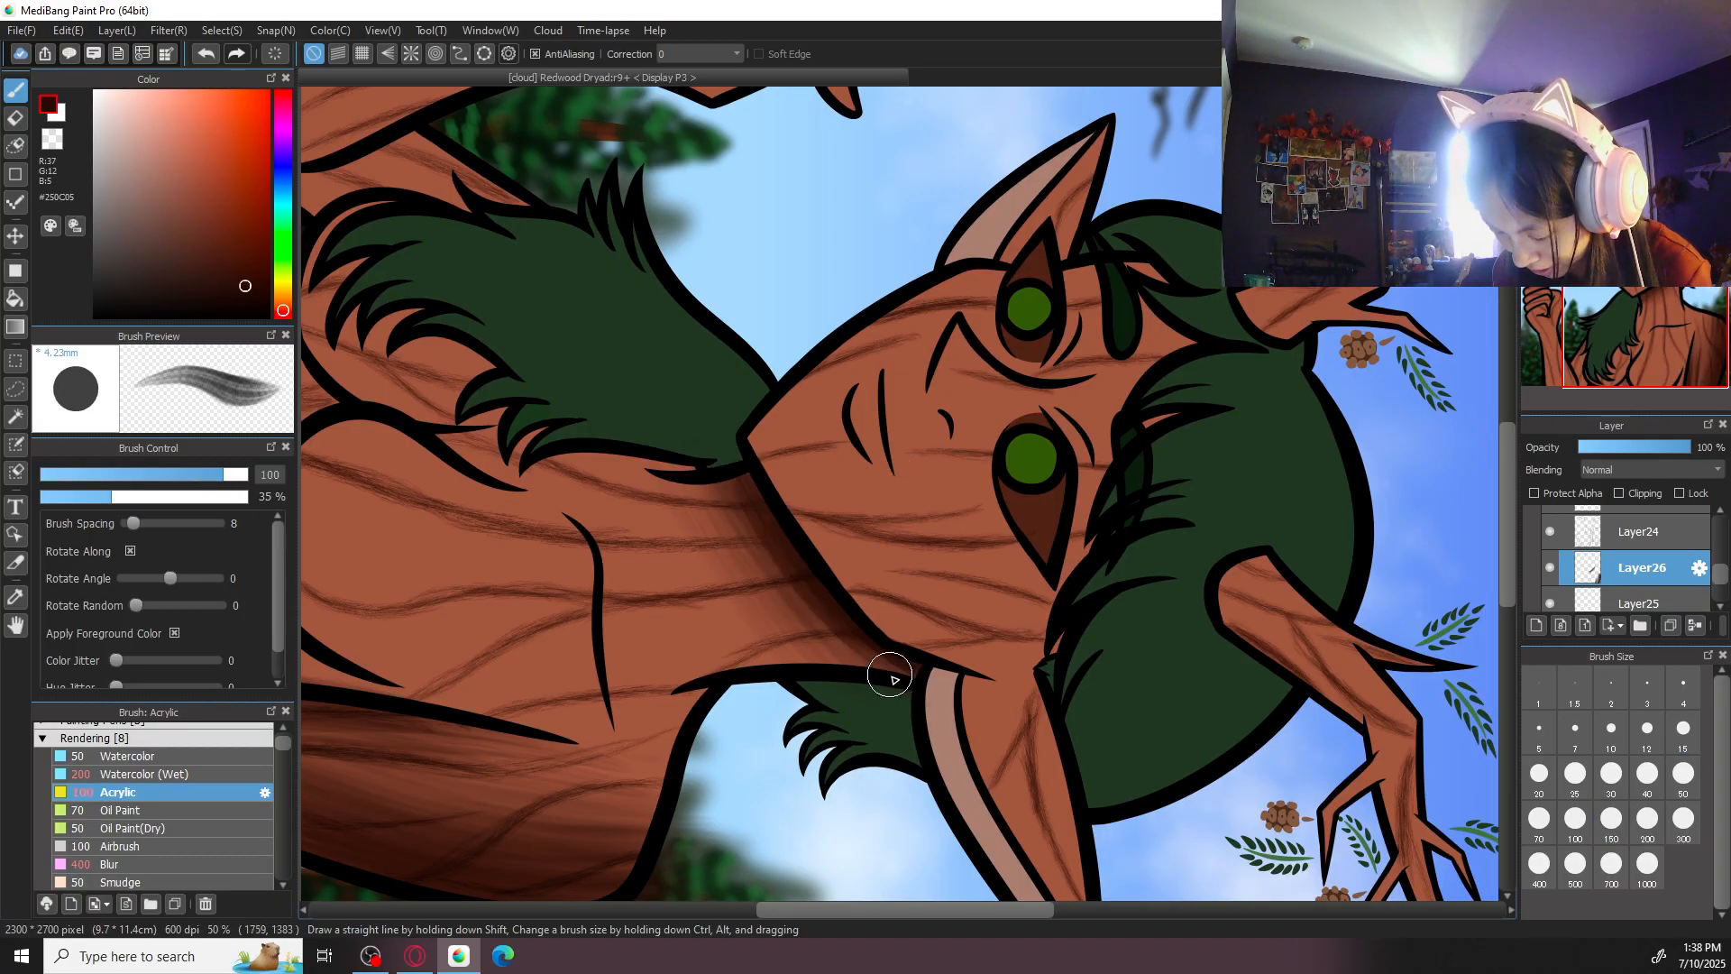
pyautogui.click(1648, 818)
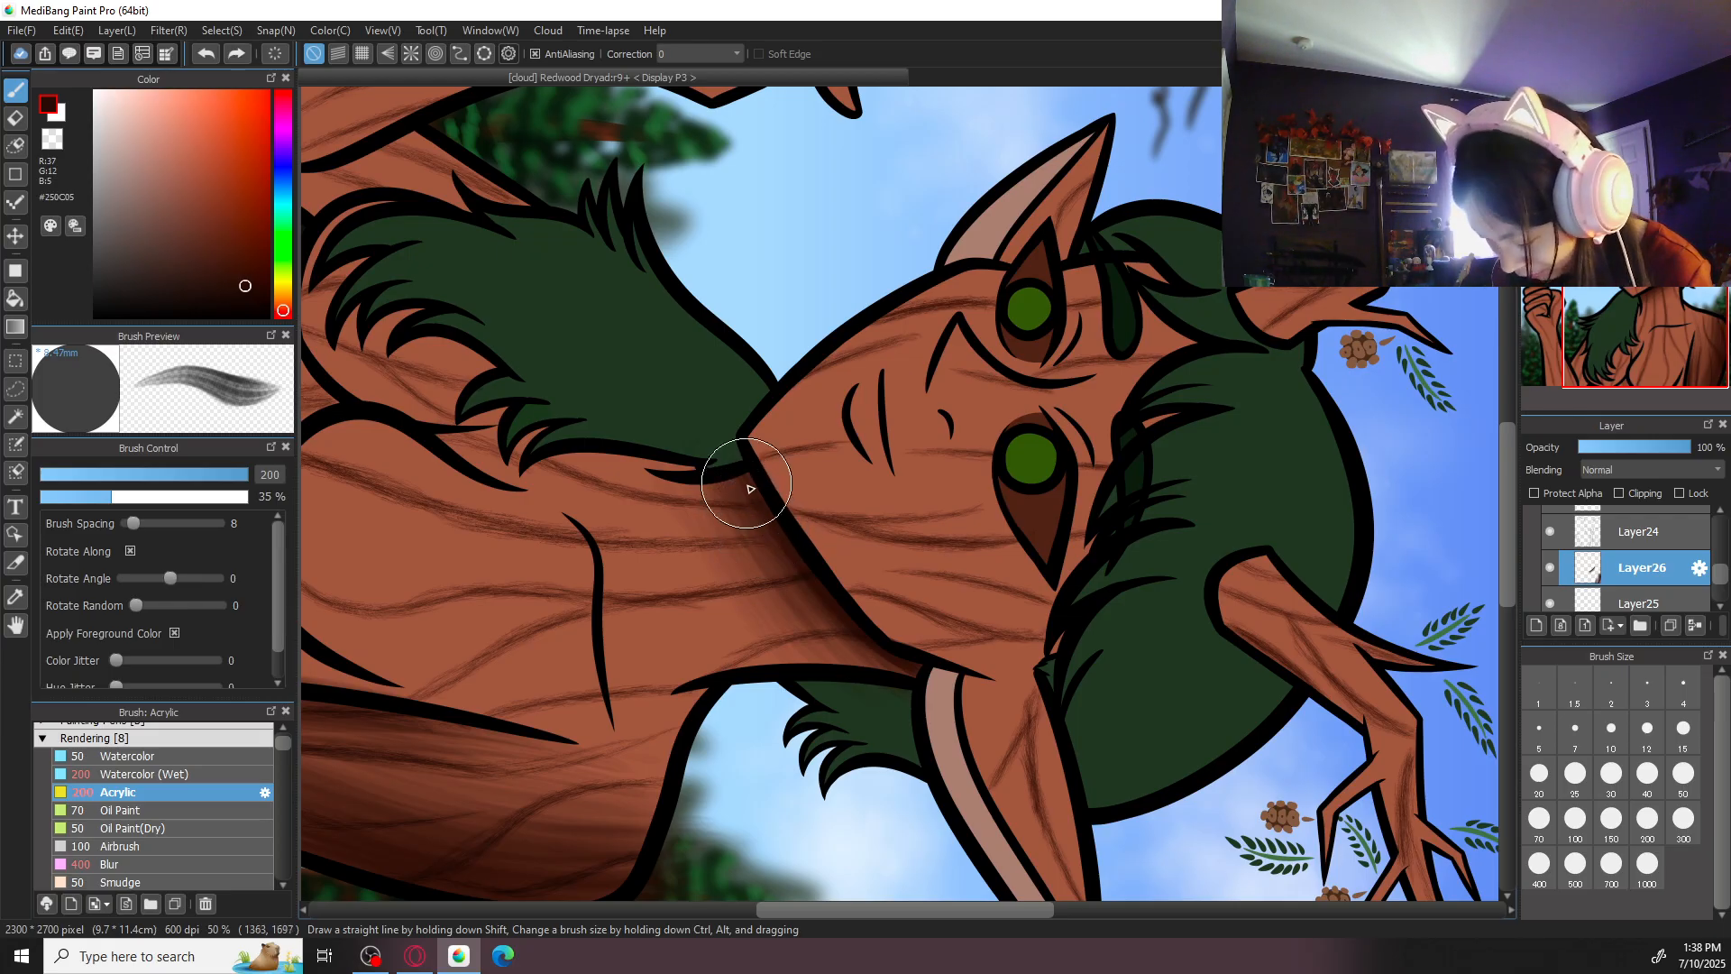
pyautogui.moveTo(848, 629); pyautogui.dragTo(917, 692)
pyautogui.moveTo(768, 528); pyautogui.dragTo(898, 691)
pyautogui.moveTo(727, 470); pyautogui.dragTo(834, 628)
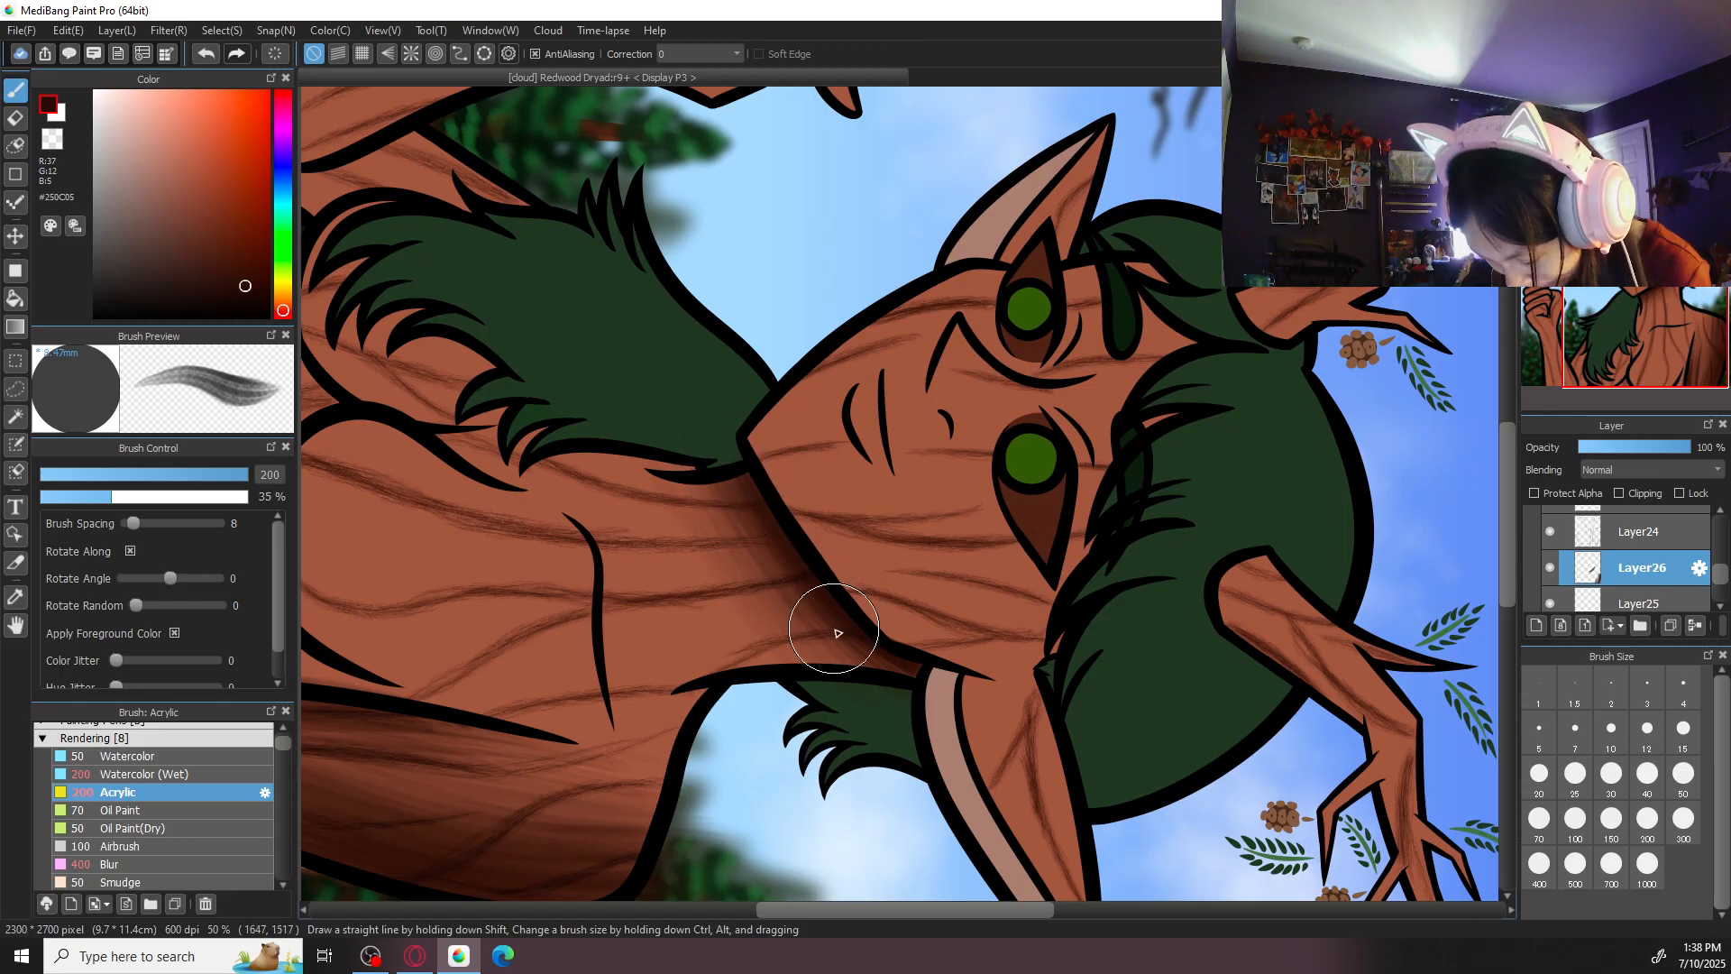
# - Erase stray shading from the hair behind the neck at size 50 and from outside the shoulder outline at size 300
pyautogui.press('e')
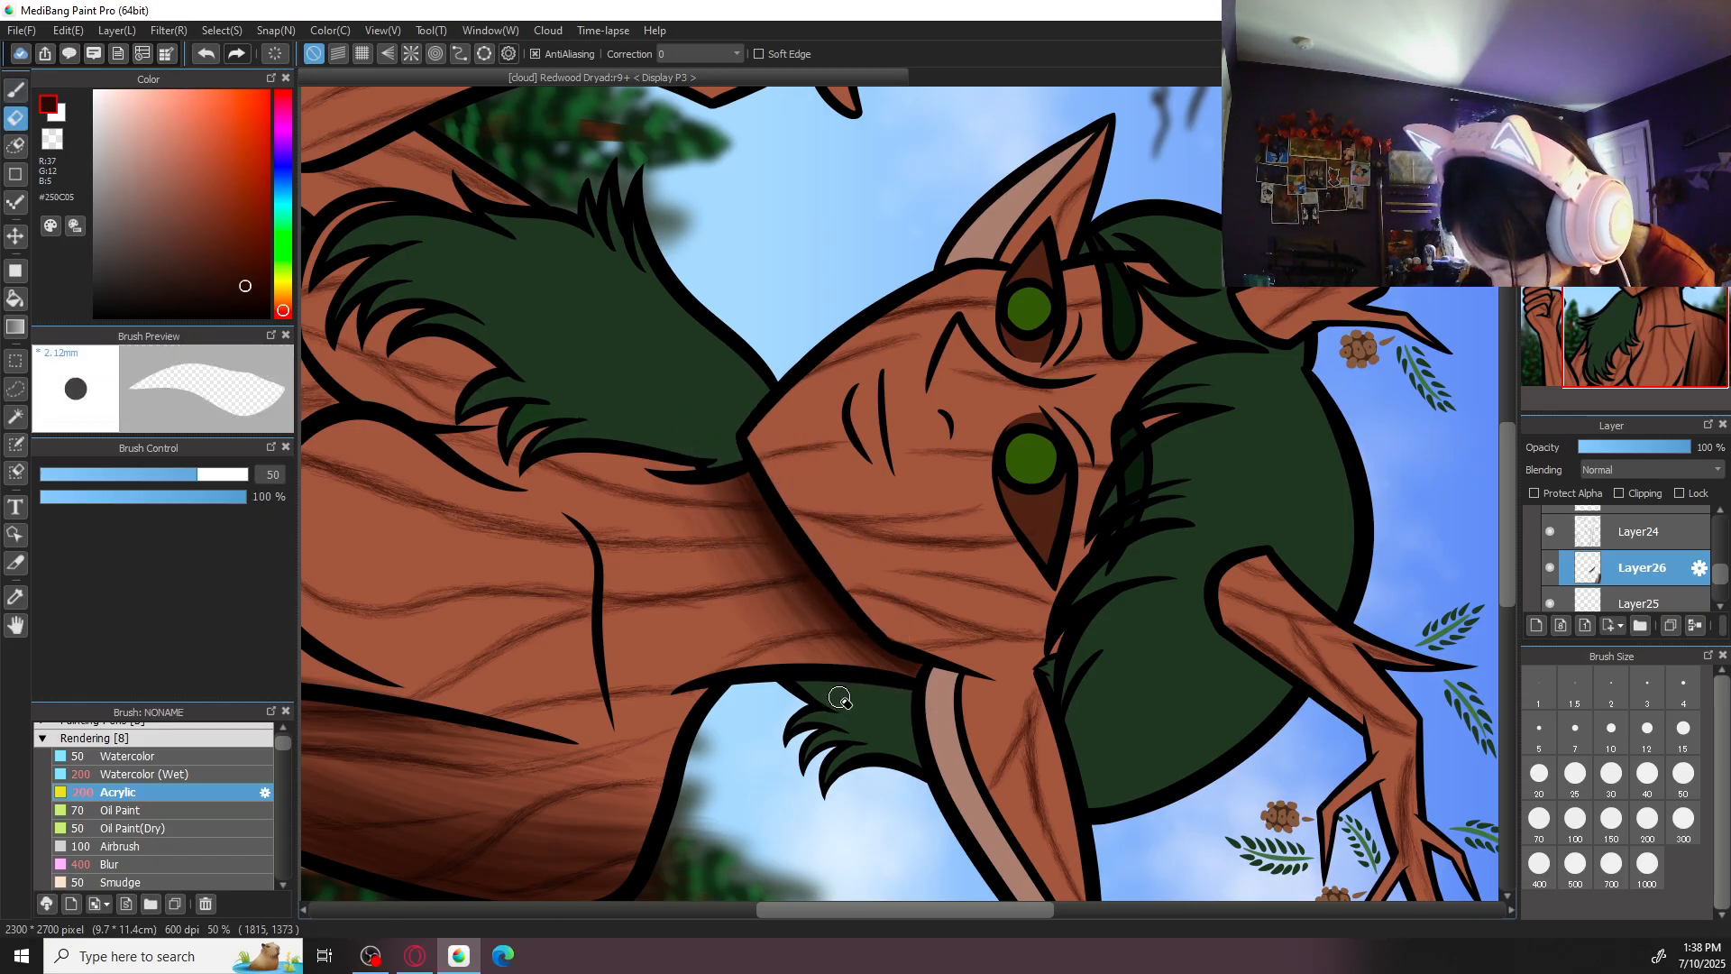
pyautogui.press('b')
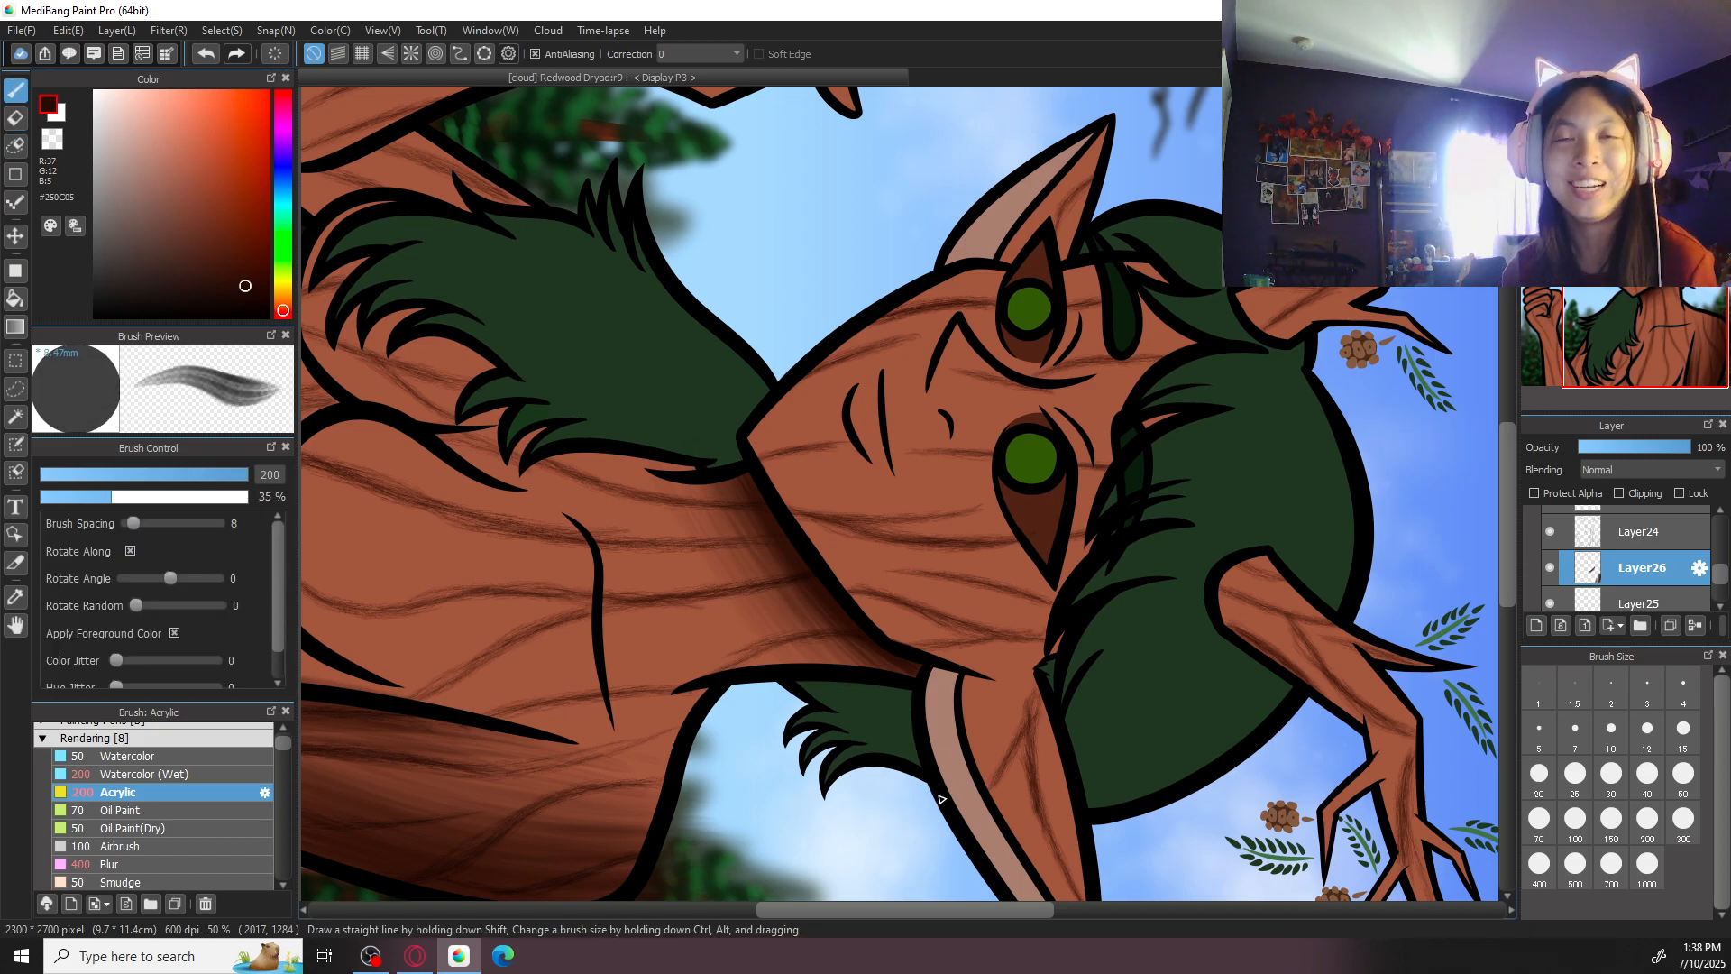
pyautogui.moveTo(810, 796); pyautogui.dragTo(953, 613)
pyautogui.press('e')
pyautogui.click(1684, 822)
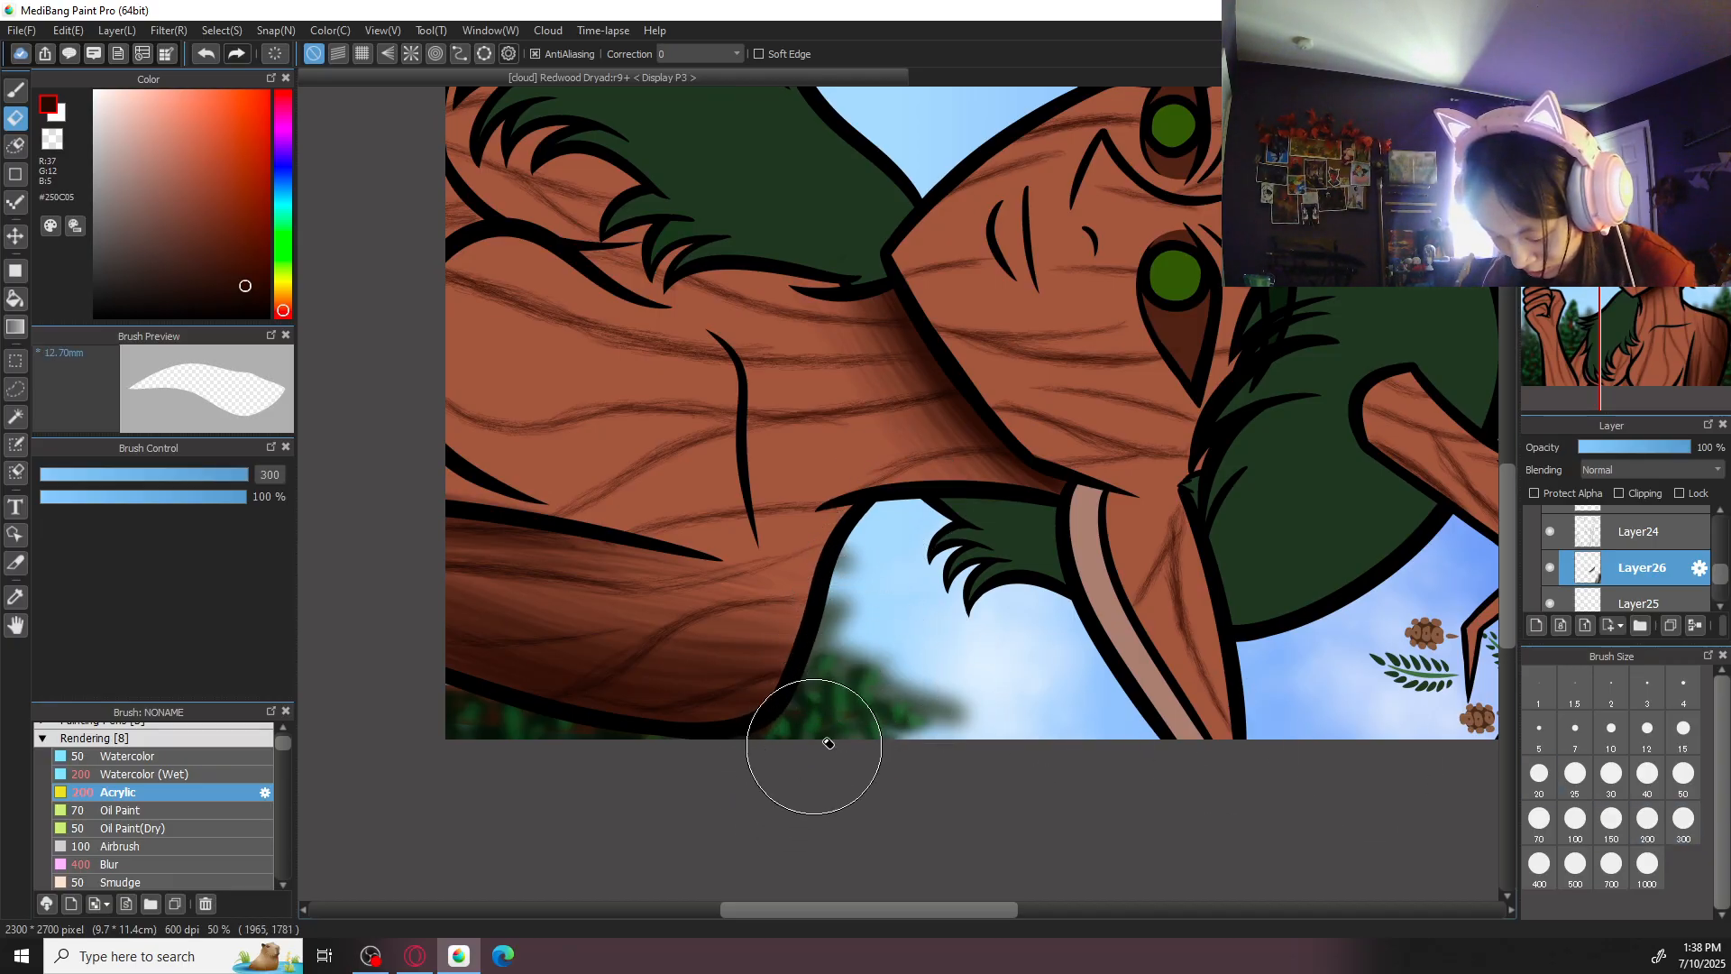
pyautogui.press('Up')
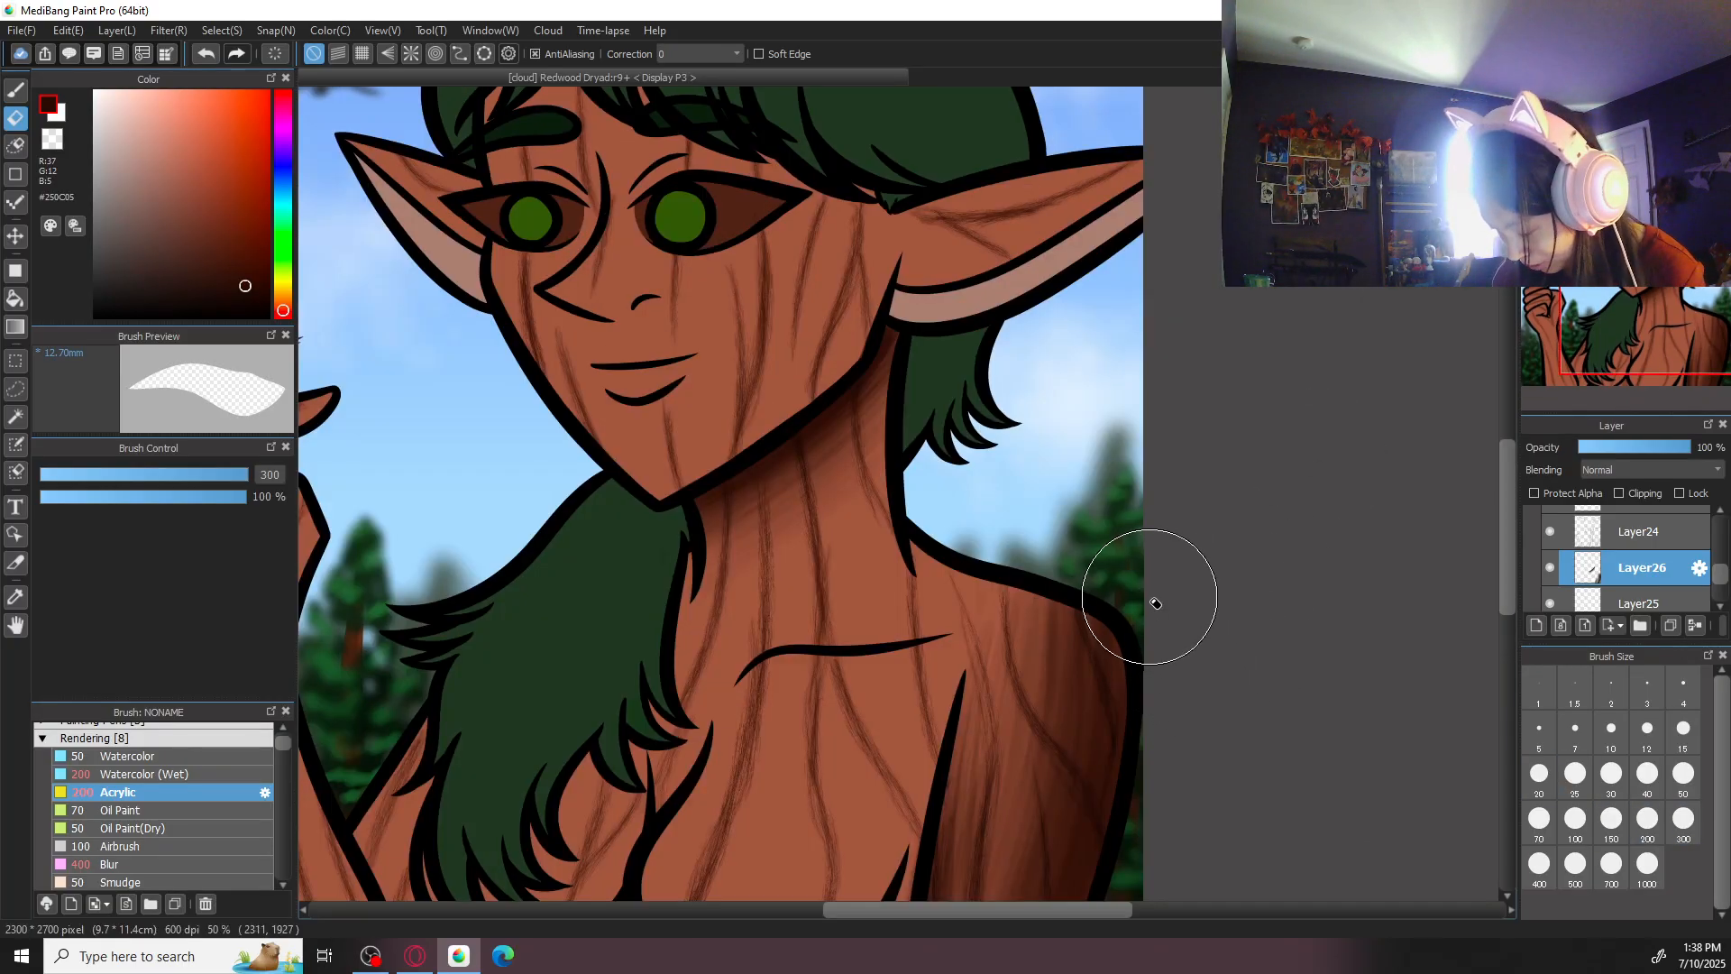
pyautogui.moveTo(1167, 696); pyautogui.dragTo(1199, 553)
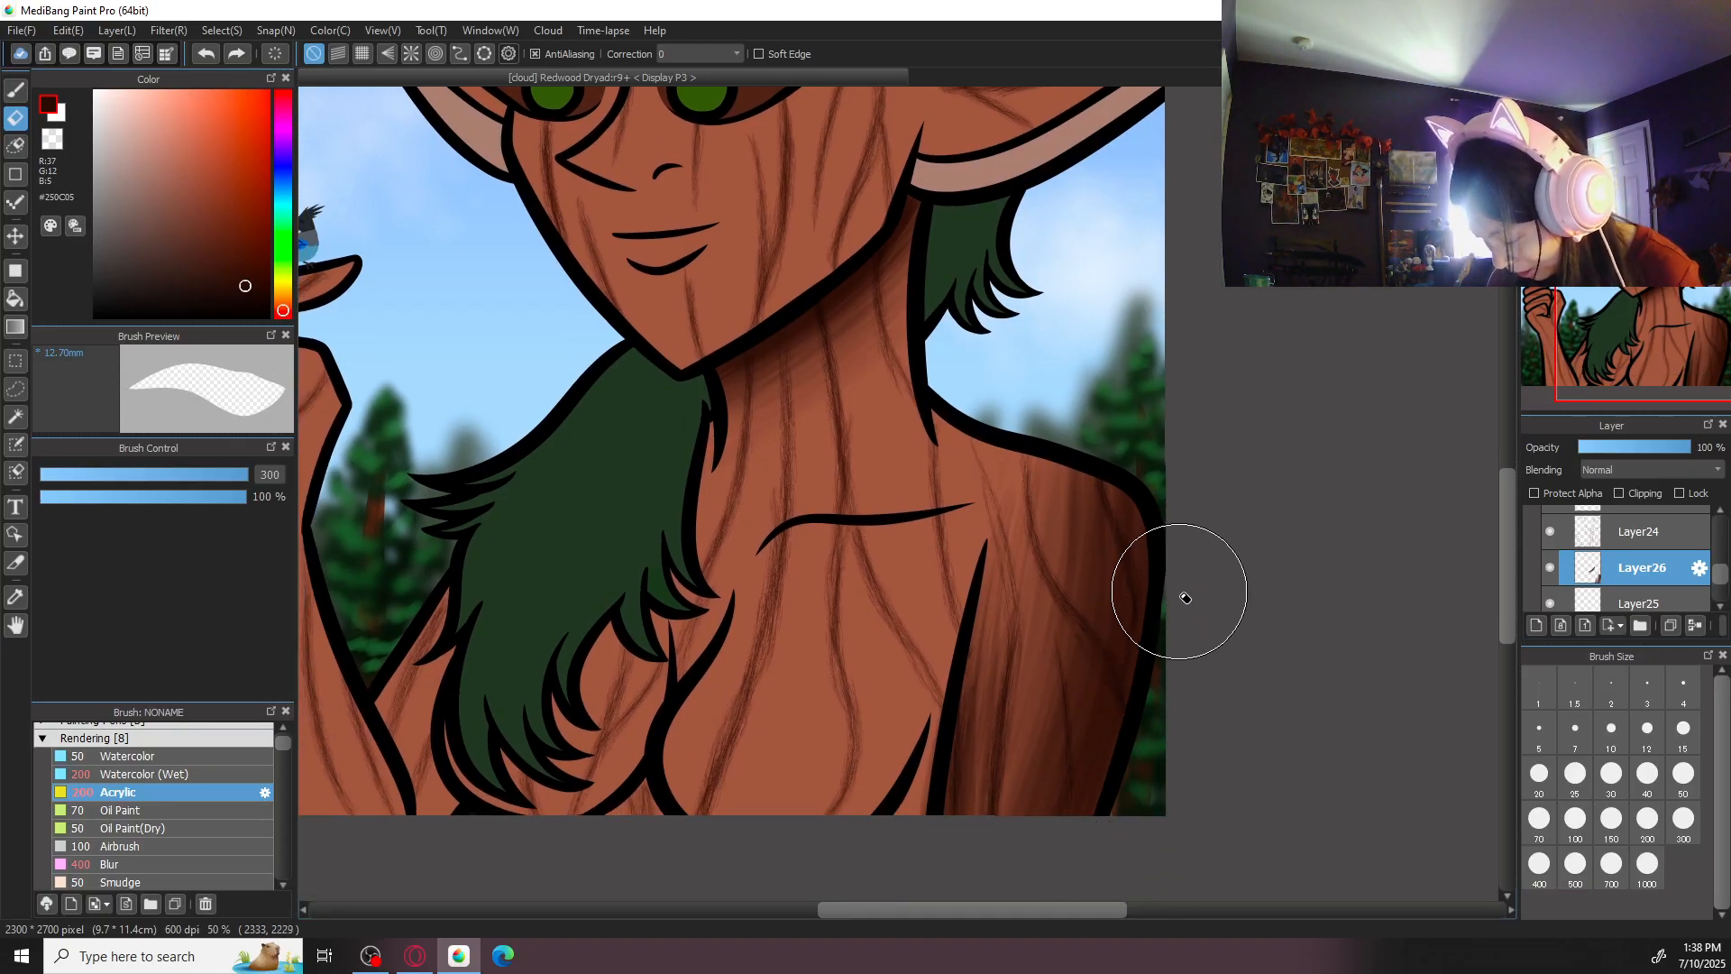
pyautogui.moveTo(1140, 368); pyautogui.dragTo(1148, 457)
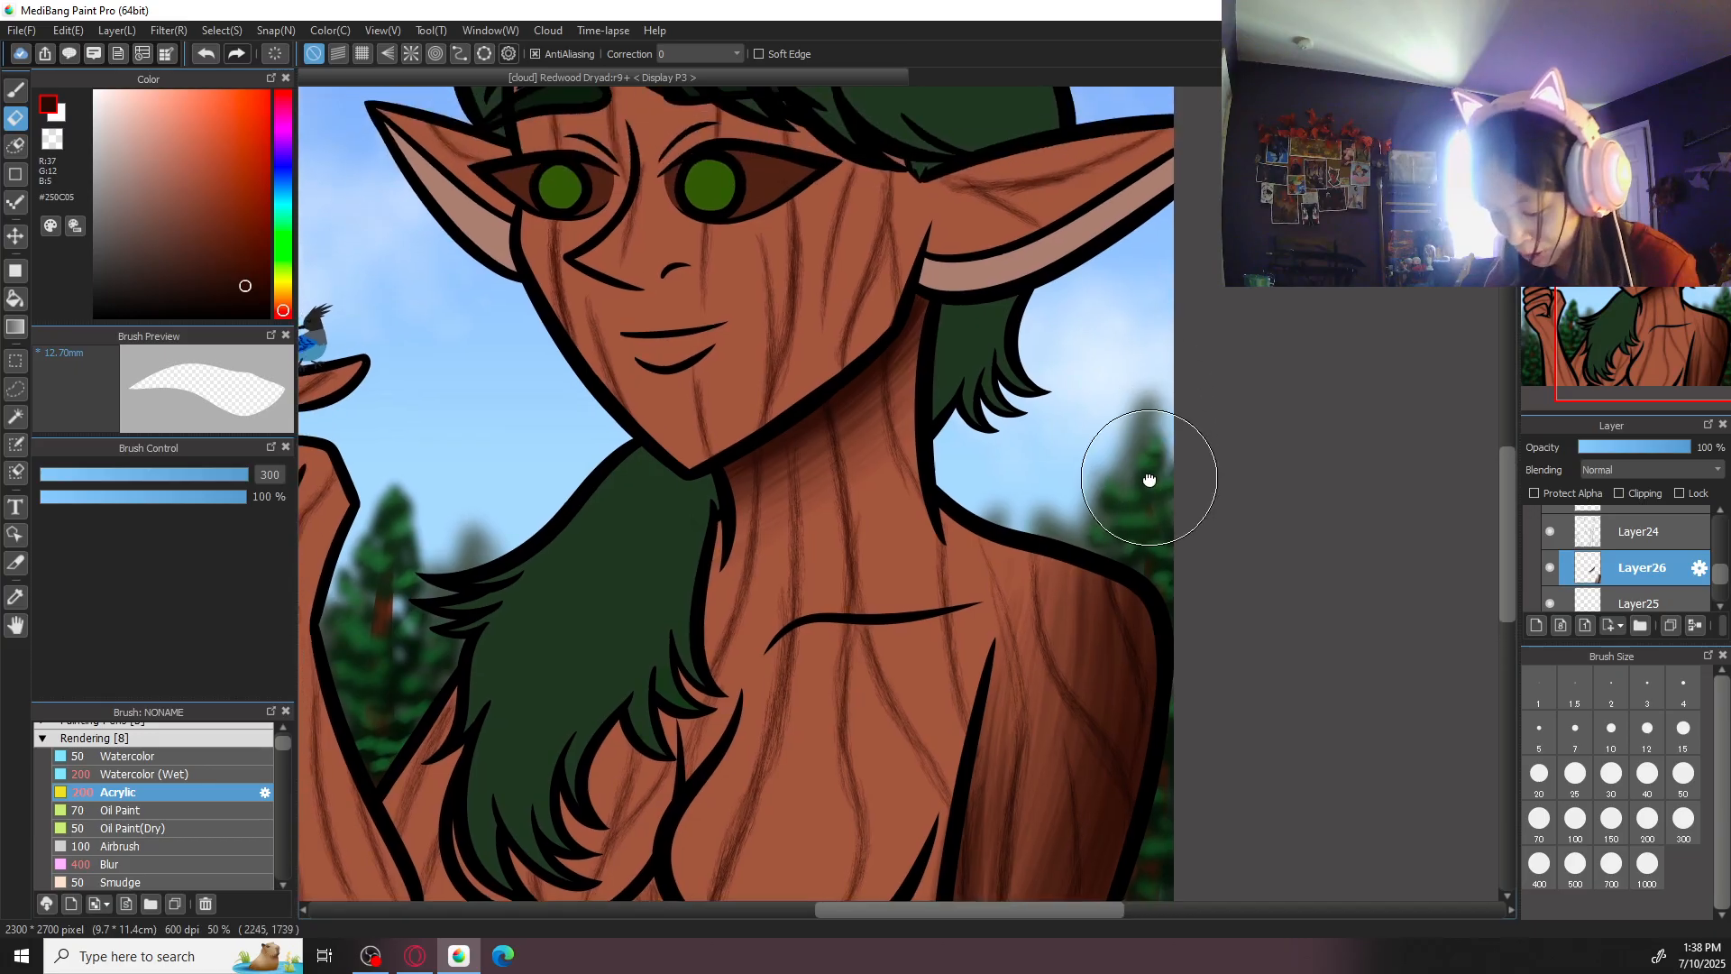
# - Shade the lower face from the chin along the jaw toward the ear with the Acrylic brush at size 400
pyautogui.press('b')
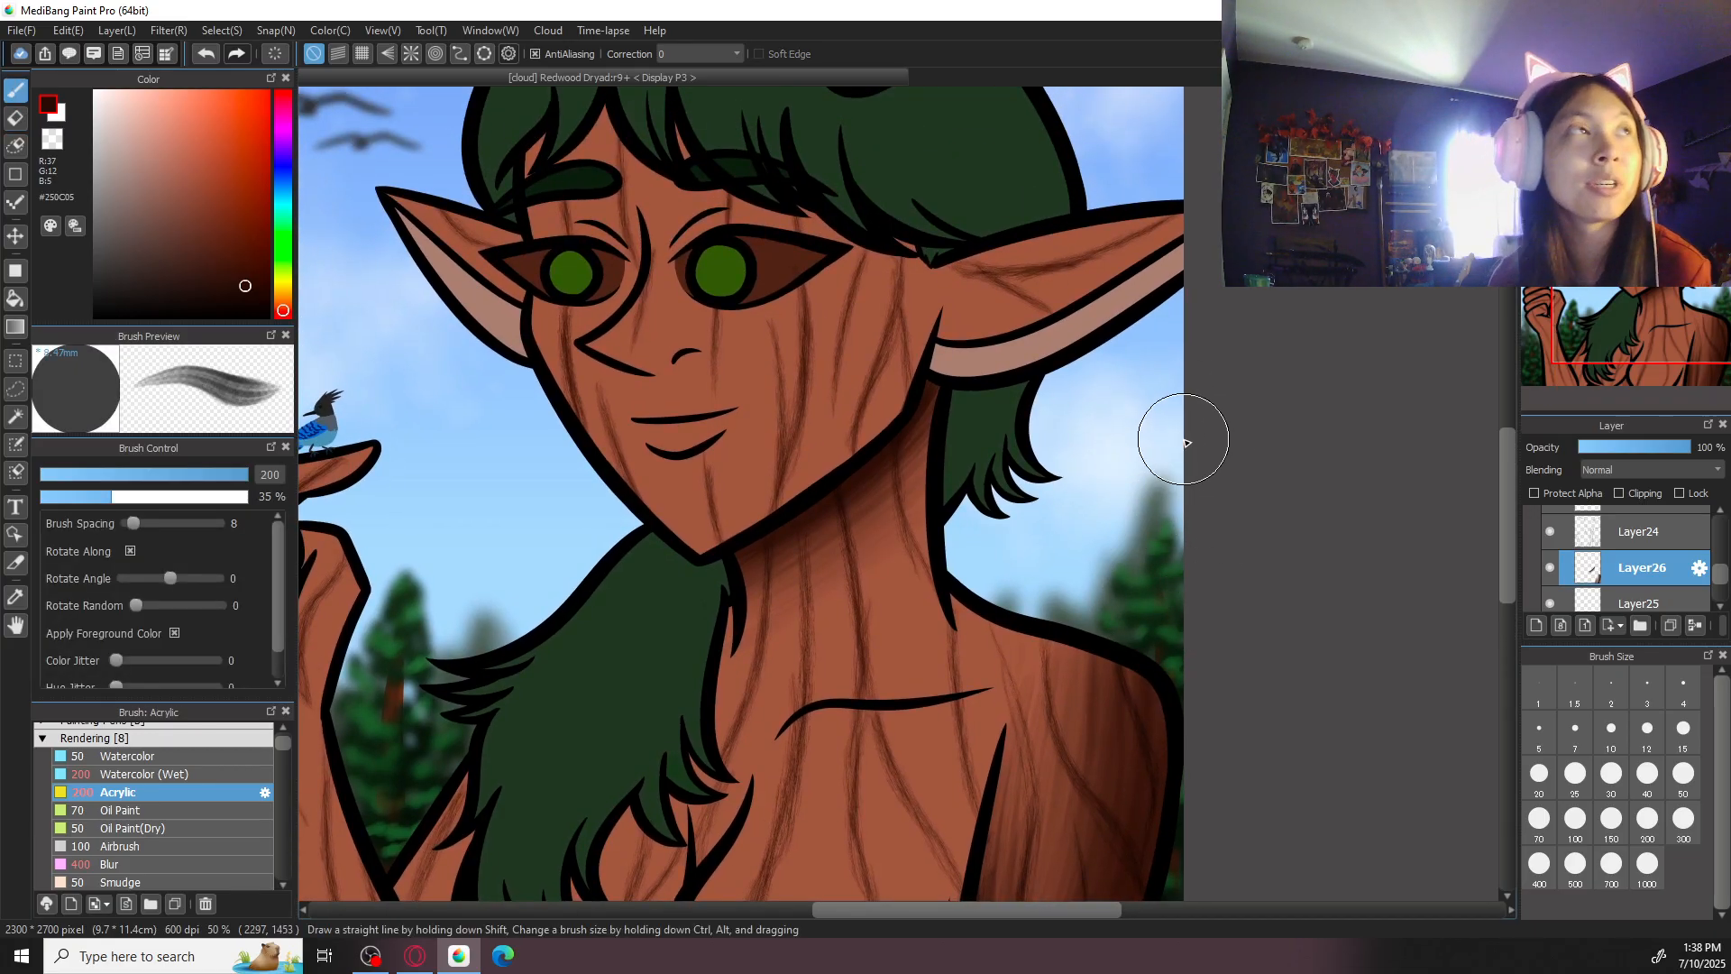
pyautogui.moveTo(1087, 450); pyautogui.dragTo(1046, 680)
pyautogui.press('Right')
pyautogui.press('Right')
pyautogui.press('Right')
pyautogui.press('Right')
pyautogui.press('Right')
pyautogui.press('Right')
pyautogui.moveTo(995, 474); pyautogui.dragTo(1132, 676)
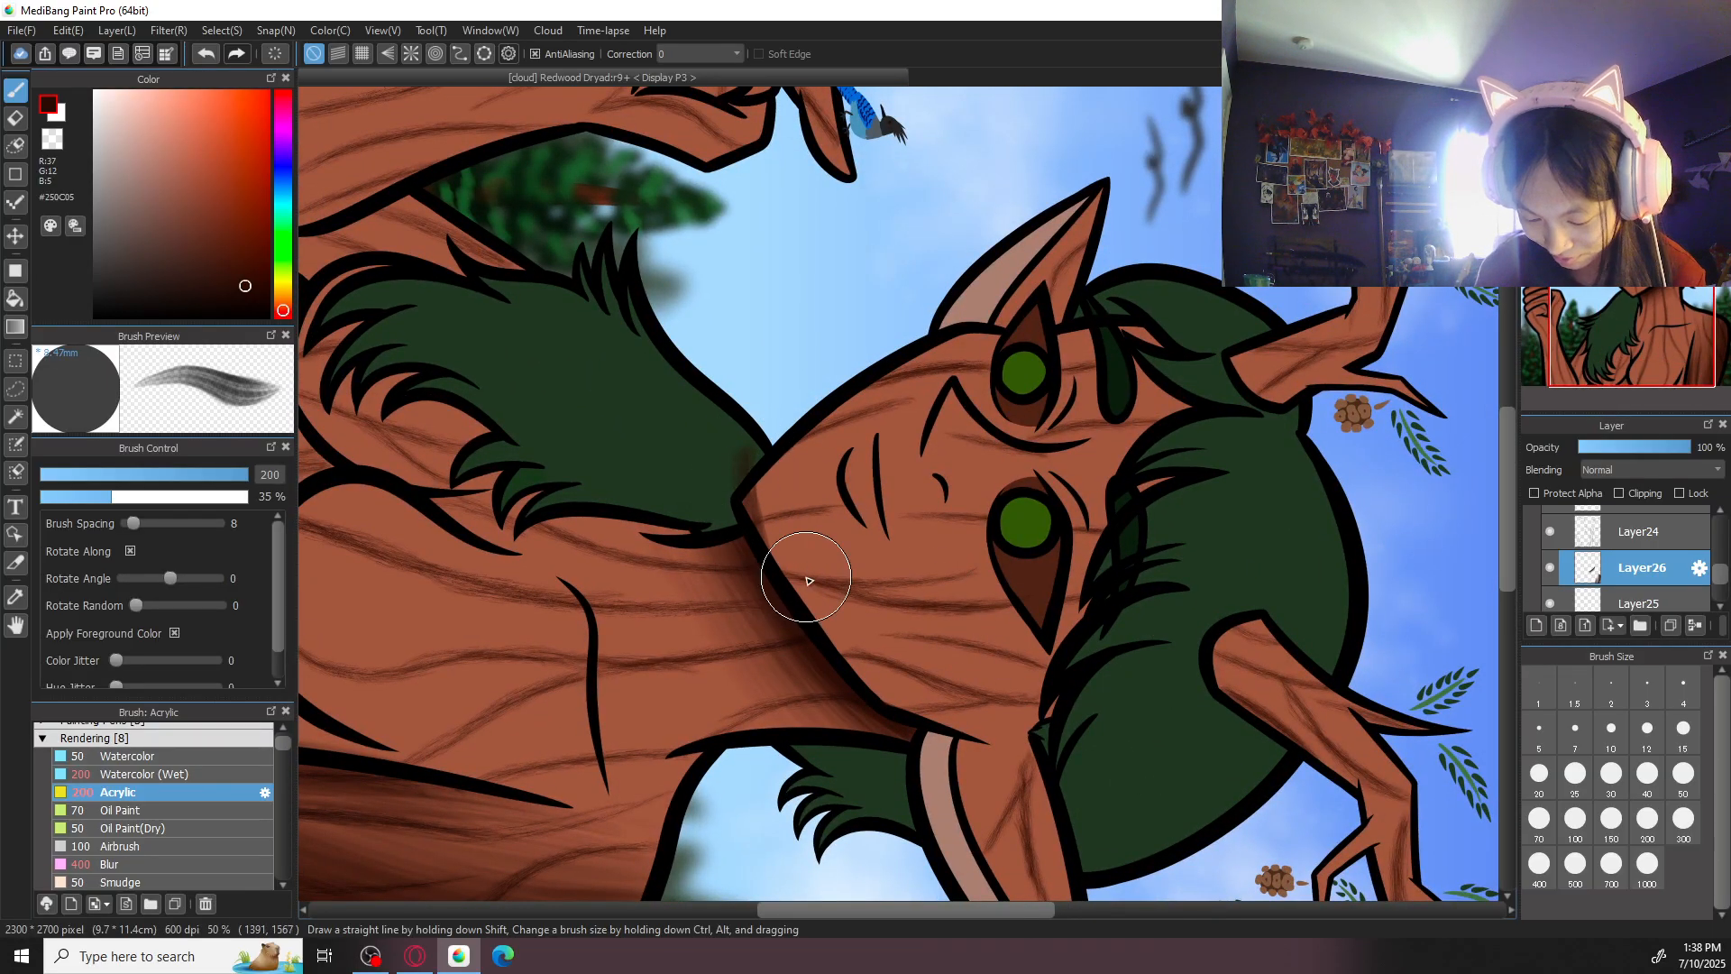
pyautogui.click(1684, 818)
pyautogui.click(1539, 863)
pyautogui.moveTo(765, 457); pyautogui.dragTo(767, 586)
pyautogui.moveTo(770, 417)
pyautogui.mouseDown()
pyautogui.moveTo(839, 666)
pyautogui.moveTo(776, 419)
pyautogui.moveTo(888, 723)
pyautogui.mouseUp()
pyautogui.moveTo(794, 458)
pyautogui.mouseDown()
pyautogui.moveTo(918, 735)
pyautogui.moveTo(821, 537)
pyautogui.moveTo(936, 737)
pyautogui.moveTo(821, 551)
pyautogui.moveTo(795, 420)
pyautogui.moveTo(963, 725)
pyautogui.mouseUp()
pyautogui.moveTo(808, 487); pyautogui.dragTo(1003, 744)
pyautogui.moveTo(760, 424)
pyautogui.mouseDown()
pyautogui.moveTo(801, 632)
pyautogui.moveTo(760, 416)
pyautogui.moveTo(903, 718)
pyautogui.moveTo(765, 428)
pyautogui.moveTo(873, 689)
pyautogui.moveTo(745, 452)
pyautogui.moveTo(770, 561)
pyautogui.moveTo(731, 444)
pyautogui.moveTo(820, 596)
pyautogui.mouseUp()
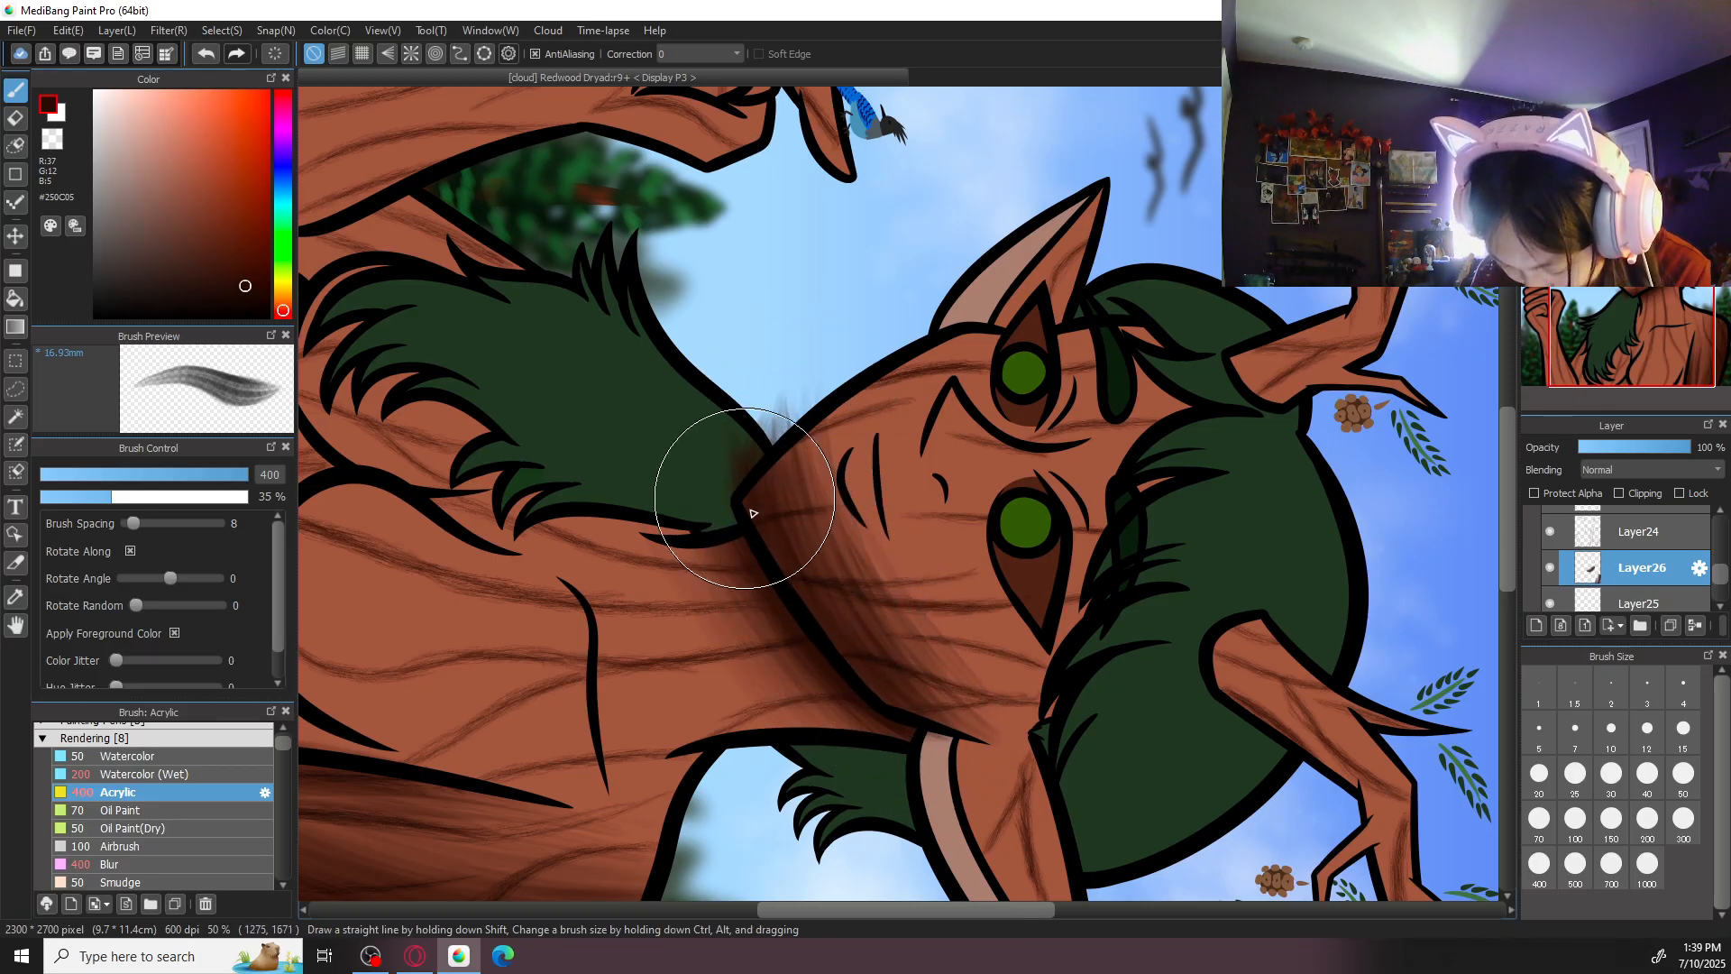
# - Blend the lower-face shading with the Blur brush at size 400 and switch back to the Acrylic brush
pyautogui.click(206, 864)
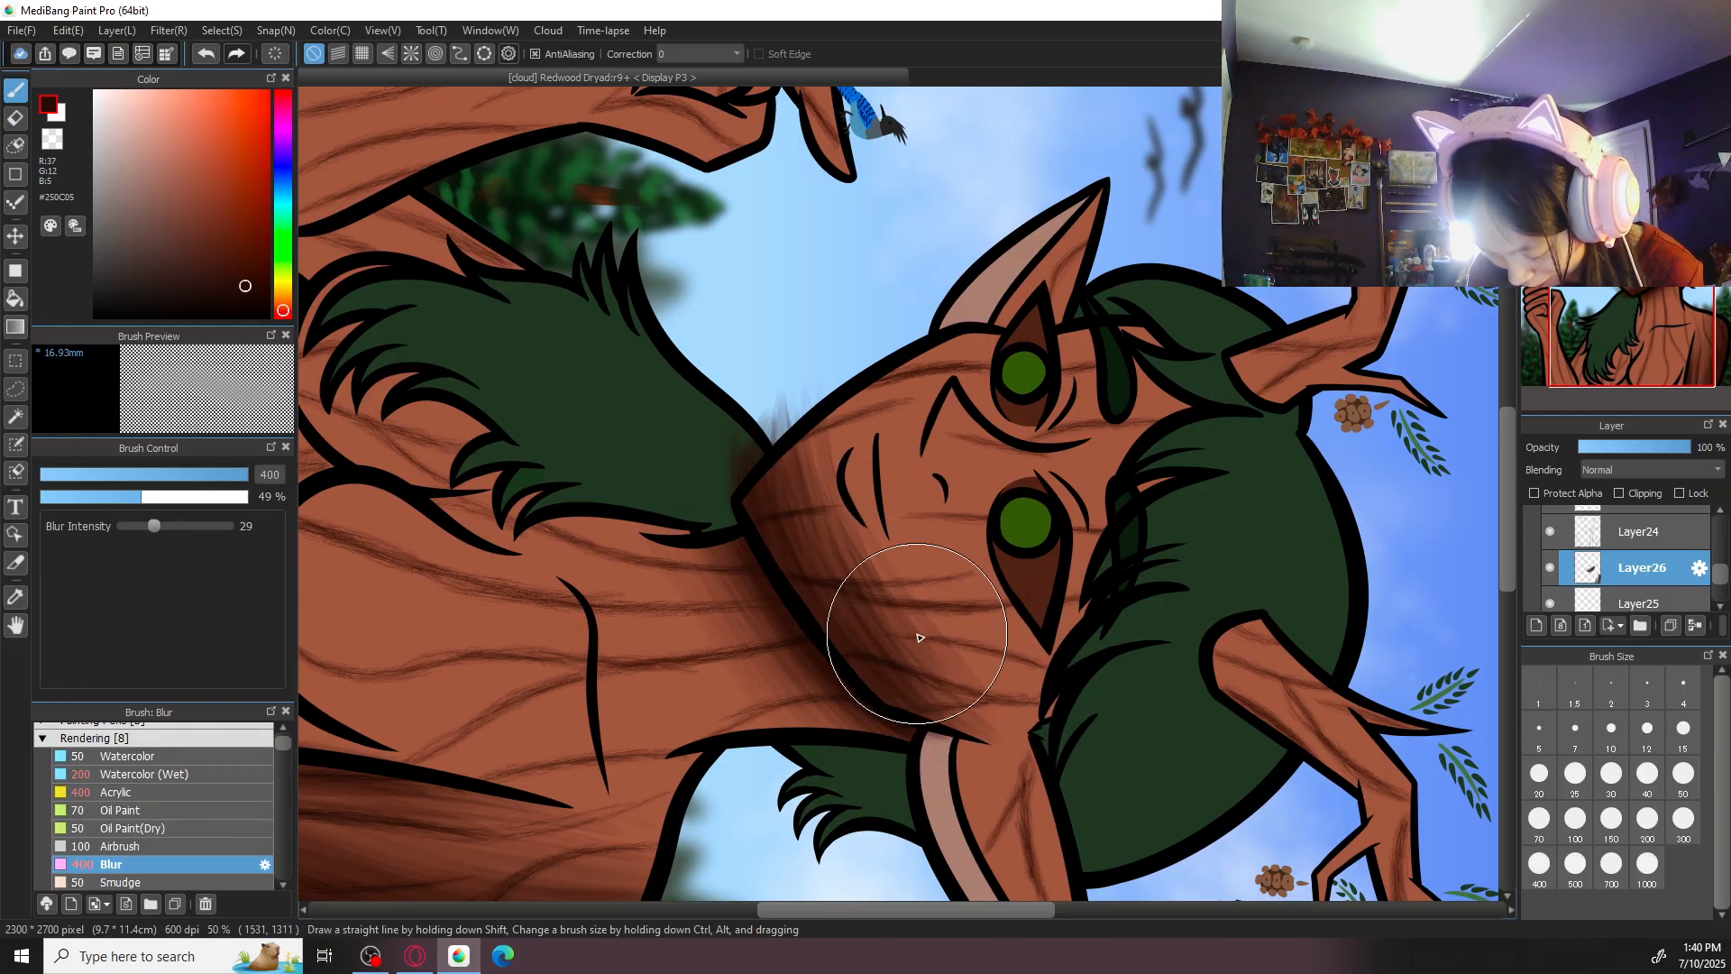
pyautogui.moveTo(985, 681)
pyautogui.mouseDown()
pyautogui.moveTo(839, 483)
pyautogui.moveTo(934, 679)
pyautogui.moveTo(852, 552)
pyautogui.moveTo(824, 367)
pyautogui.moveTo(830, 506)
pyautogui.moveTo(811, 481)
pyautogui.moveTo(835, 430)
pyautogui.mouseUp()
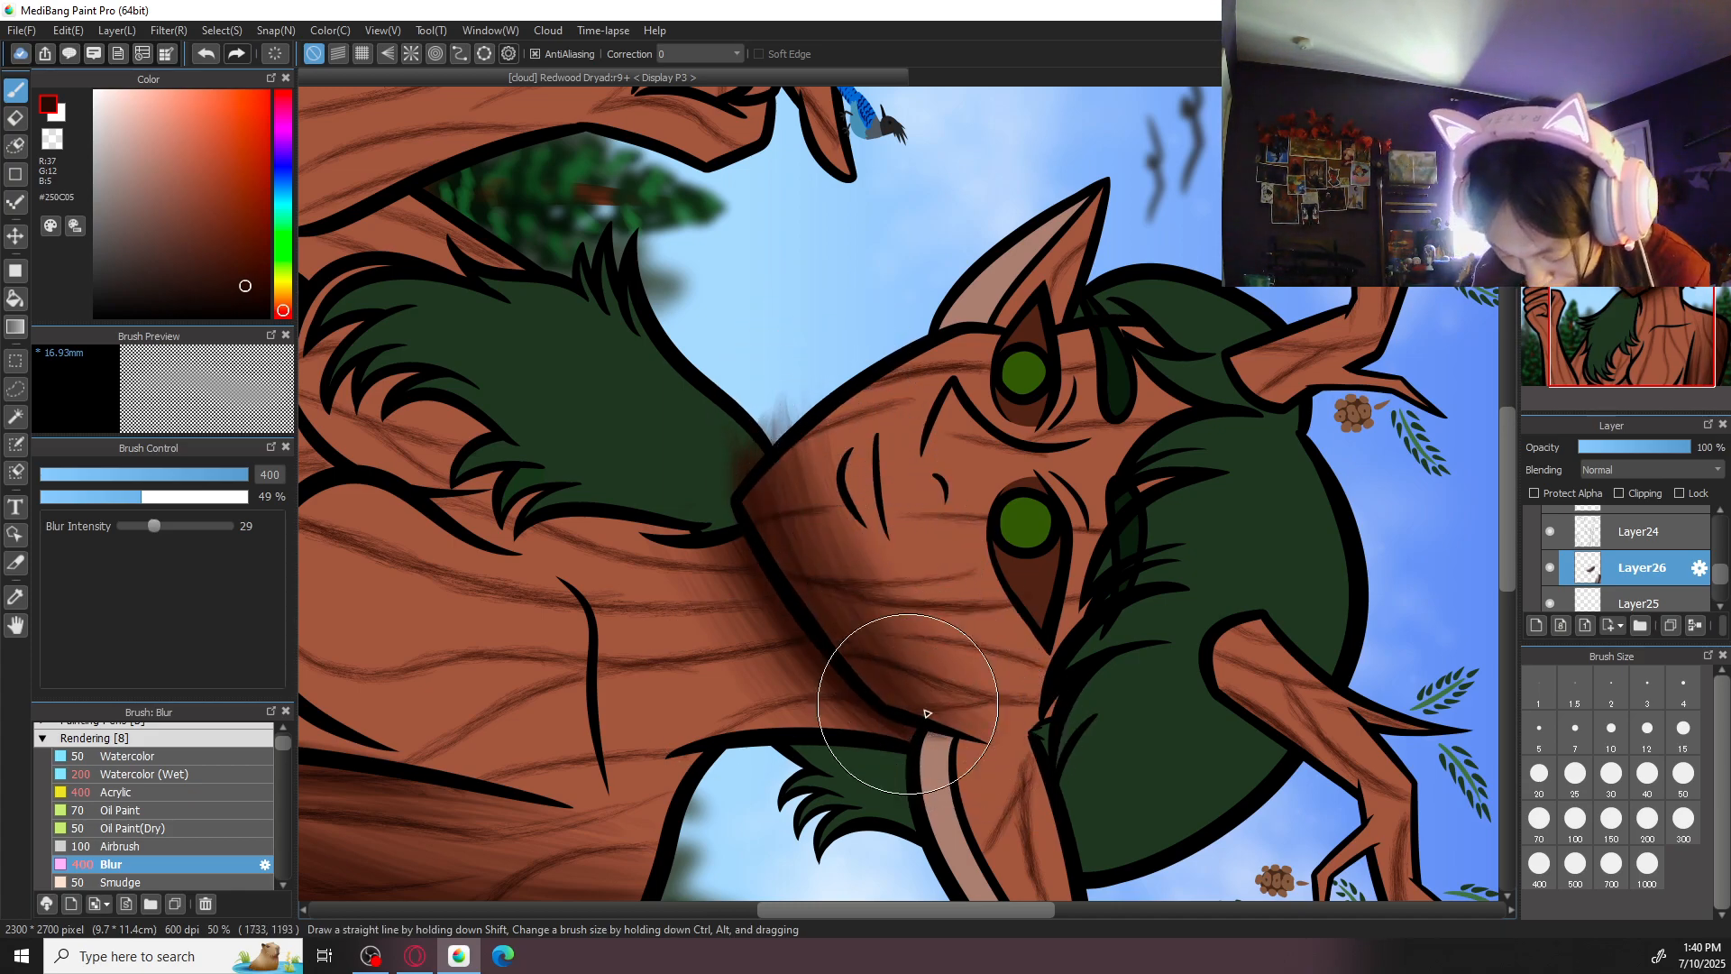
pyautogui.click(116, 792)
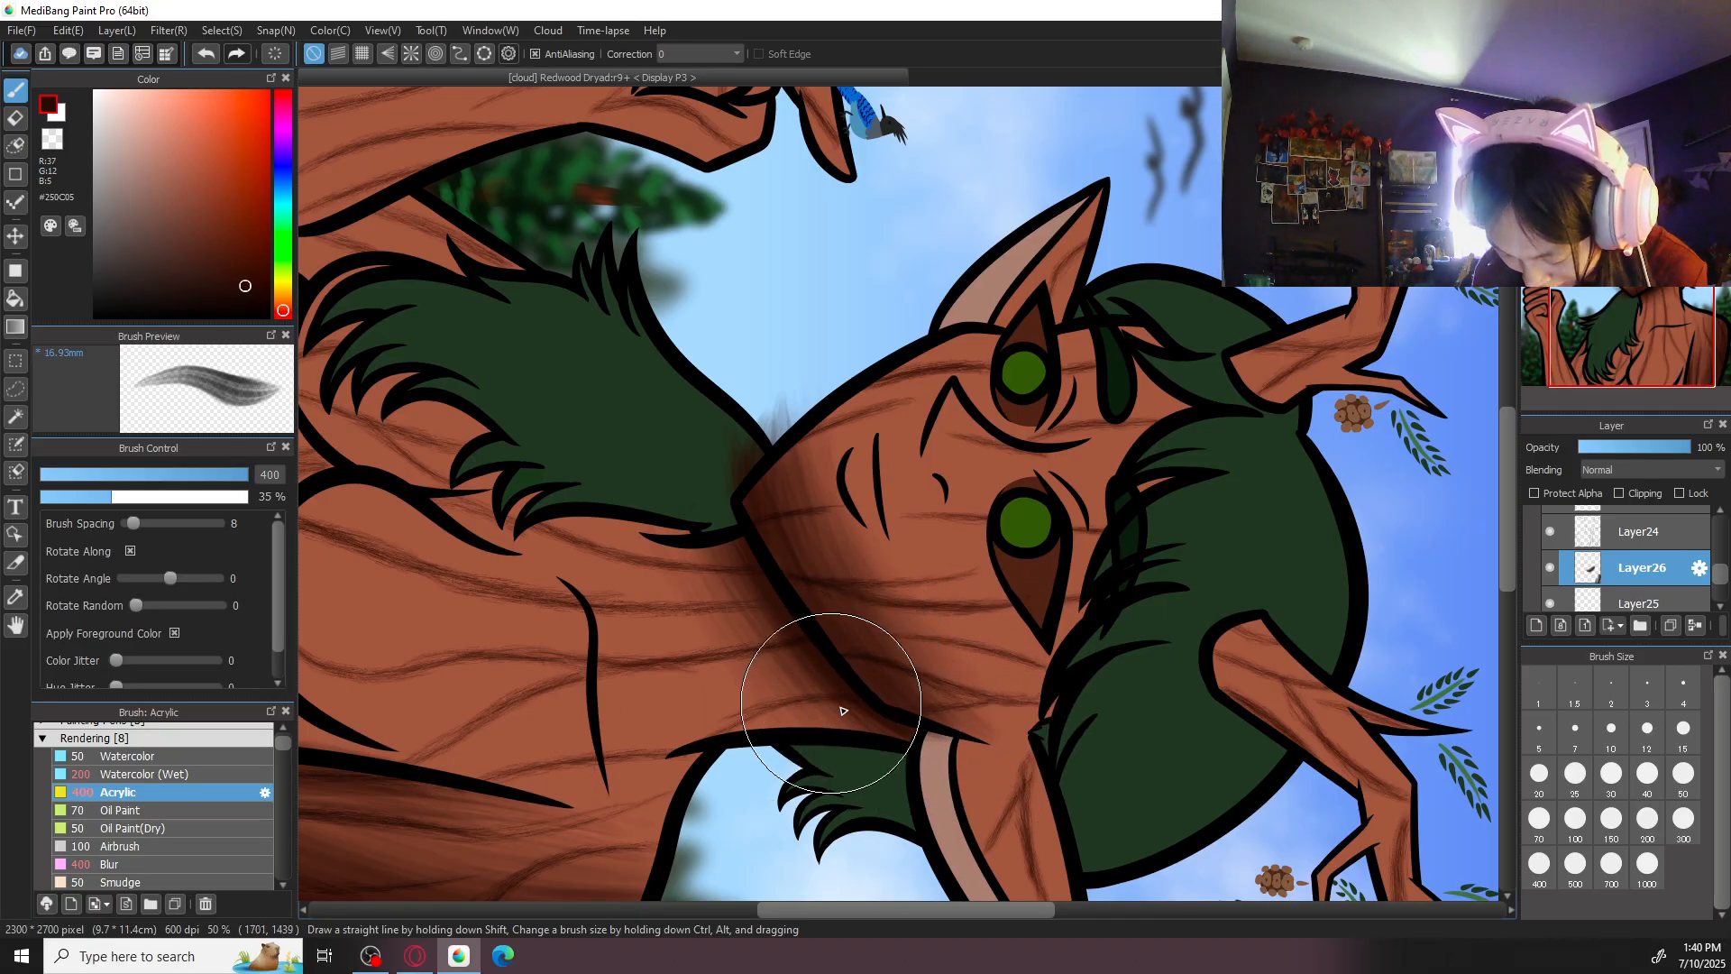
# - Erase the face shading that spilled past the chin onto the sky and hair using the eraser at size 50
pyautogui.scroll(1, 773, 615)
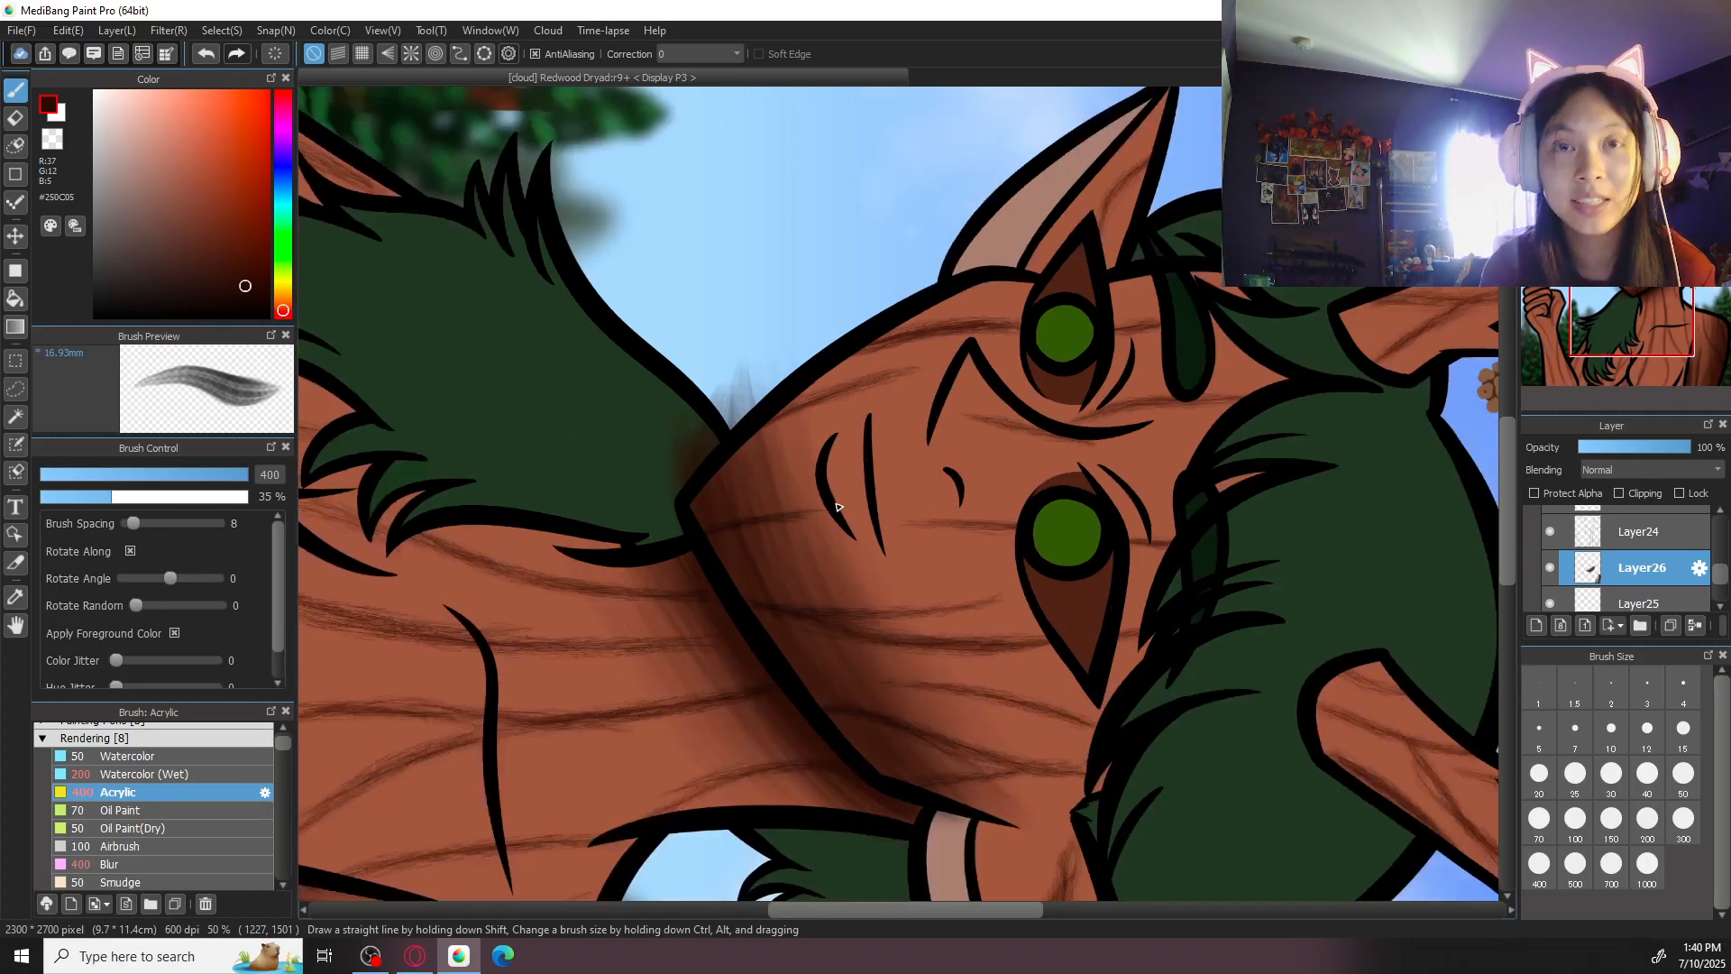
pyautogui.press('e')
pyautogui.moveTo(728, 375); pyautogui.dragTo(710, 431)
pyautogui.click(1683, 774)
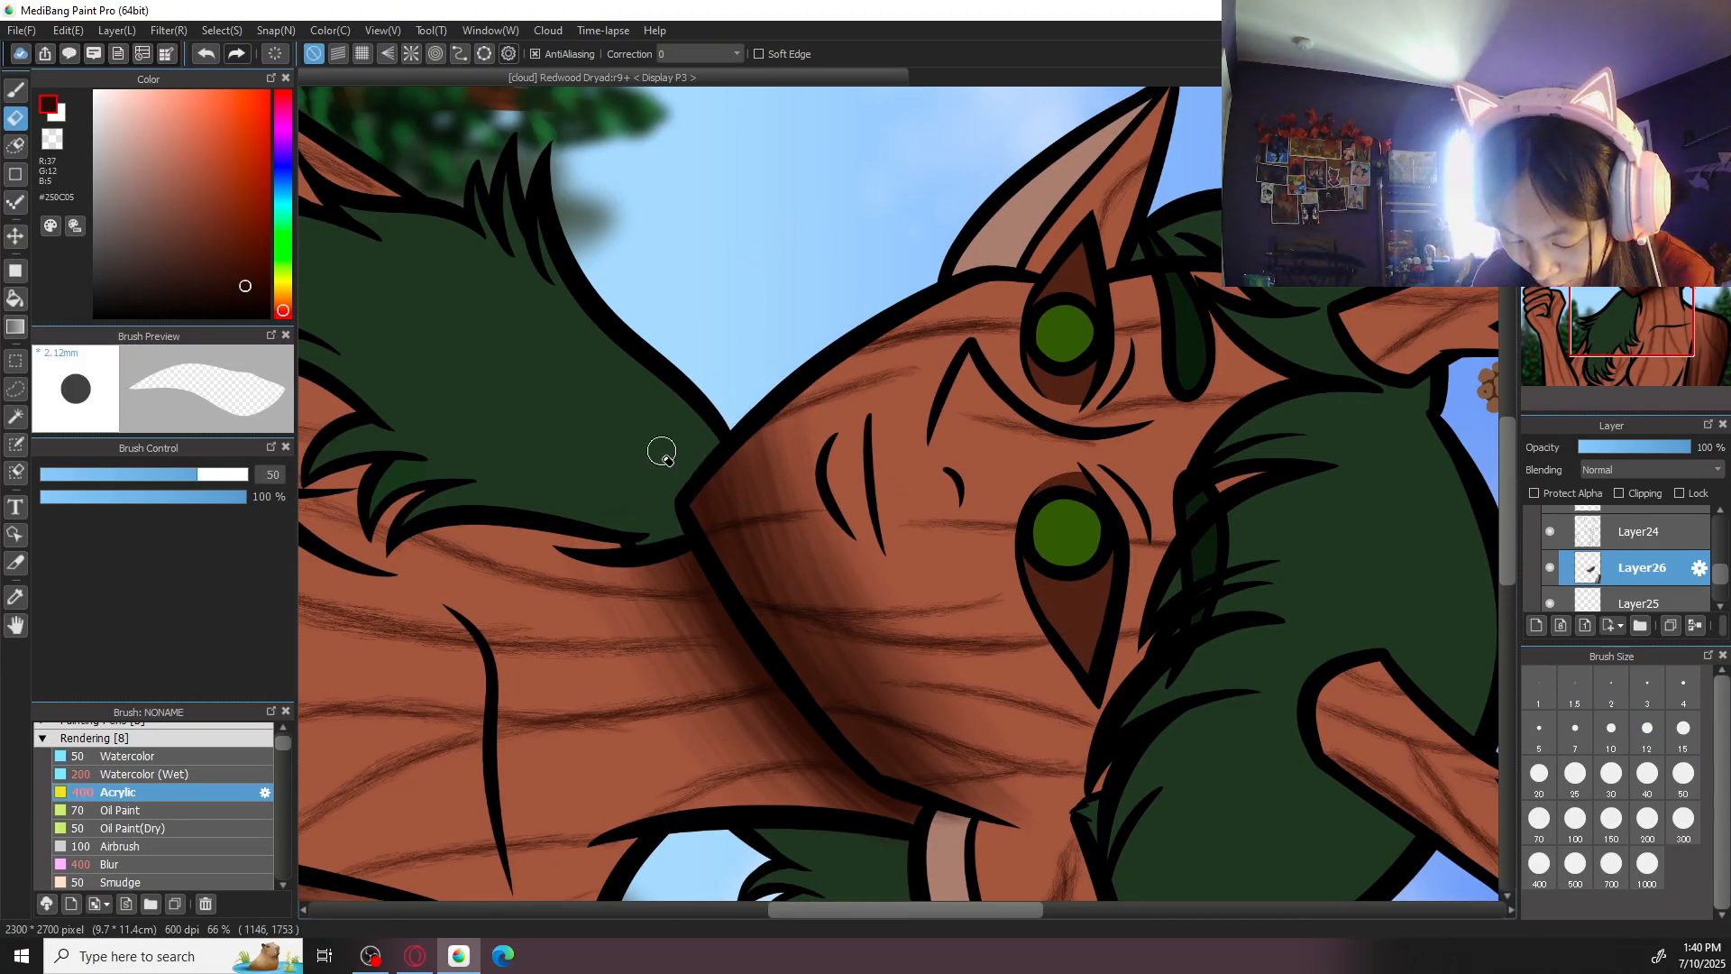
pyautogui.moveTo(1019, 610); pyautogui.dragTo(1021, 484)
pyautogui.press('Up')
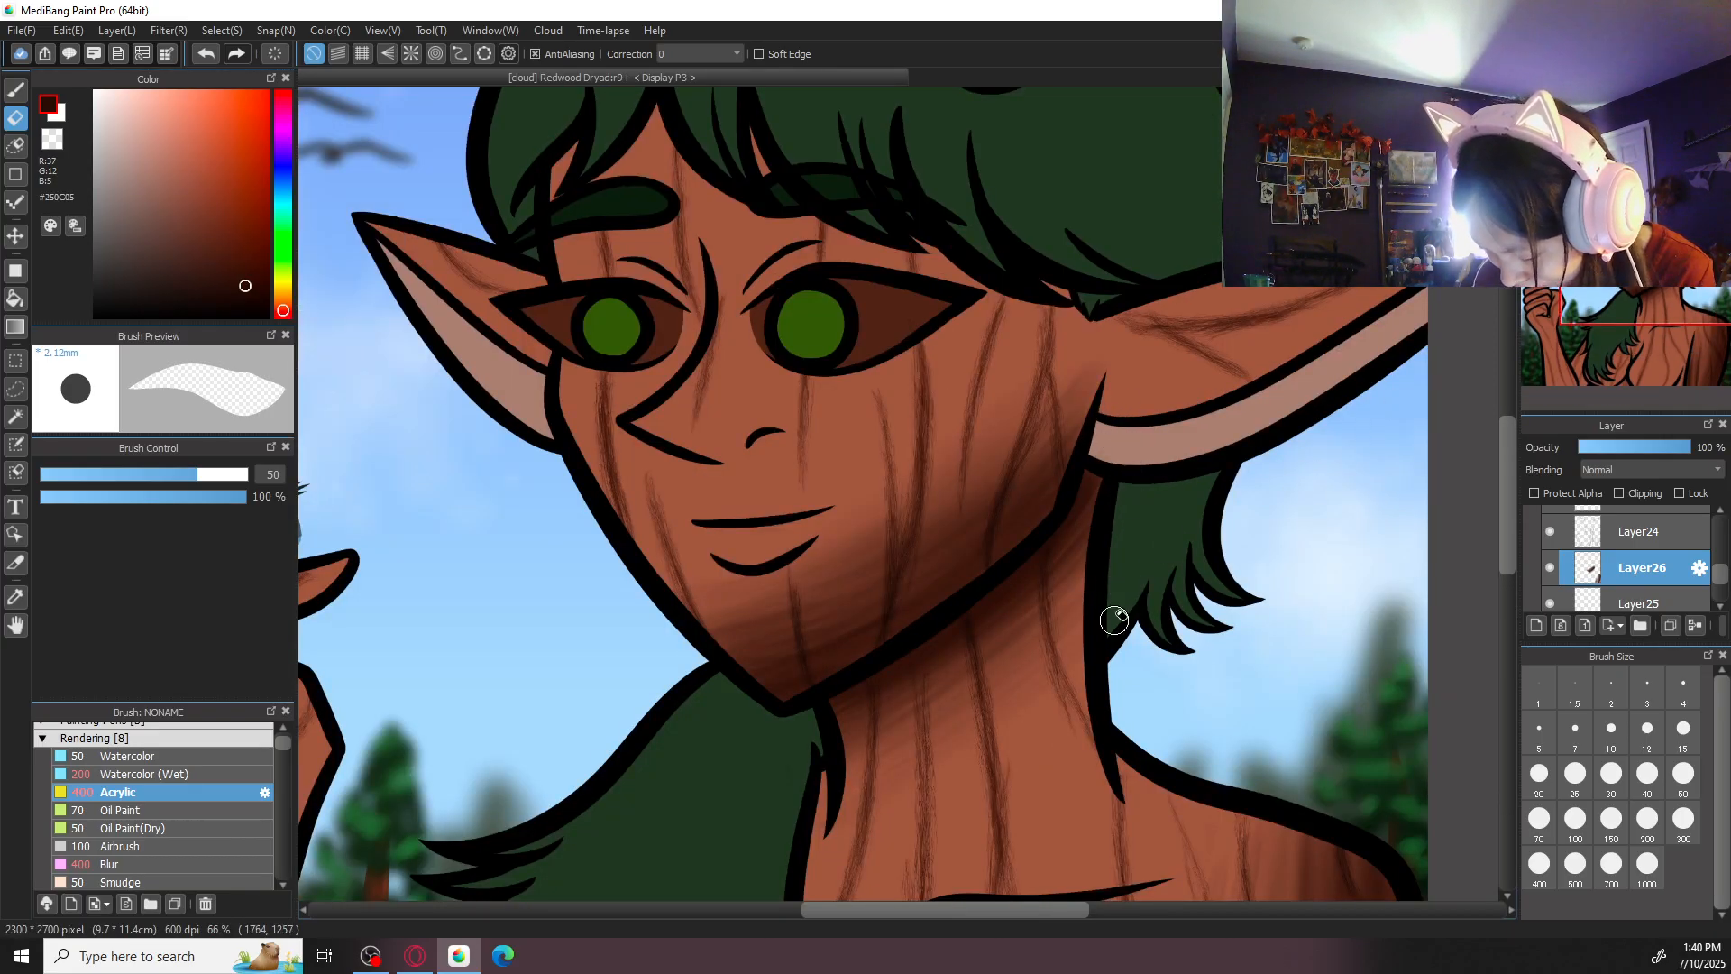
# - Shade the top of the shoulder beside the neck with the Acrylic brush at size 300
pyautogui.press('b')
pyautogui.scroll(-2, 1172, 501)
pyautogui.scroll(1, 1003, 501)
pyautogui.press('e')
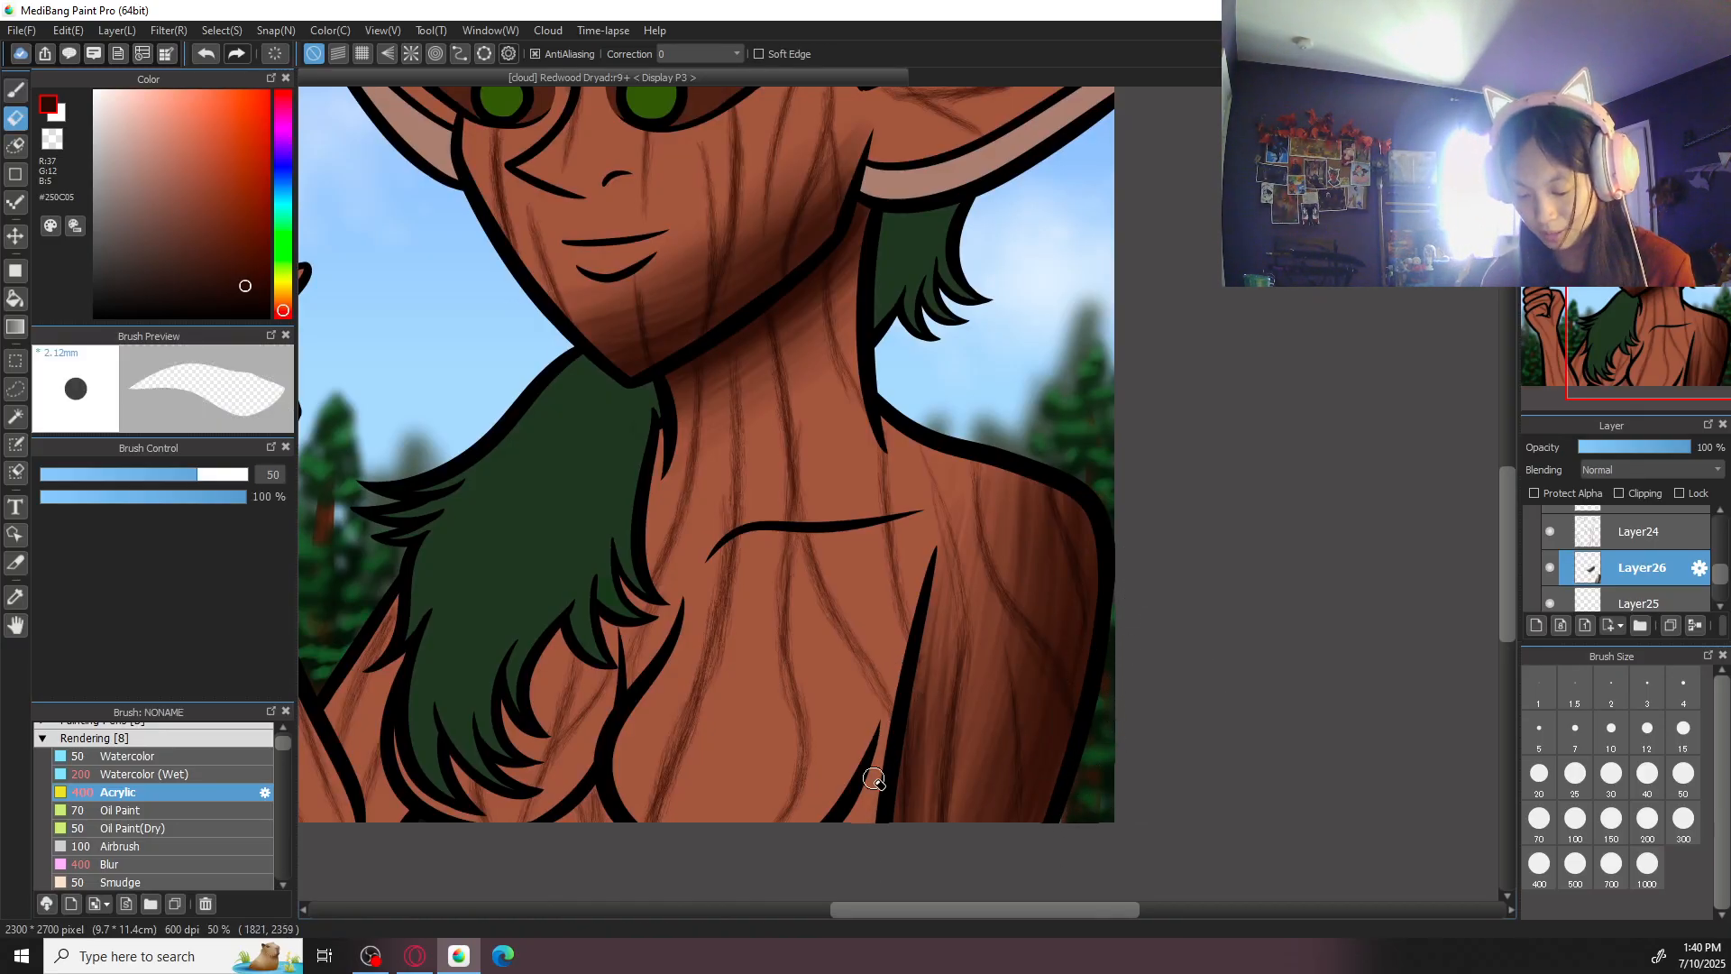
pyautogui.press('b')
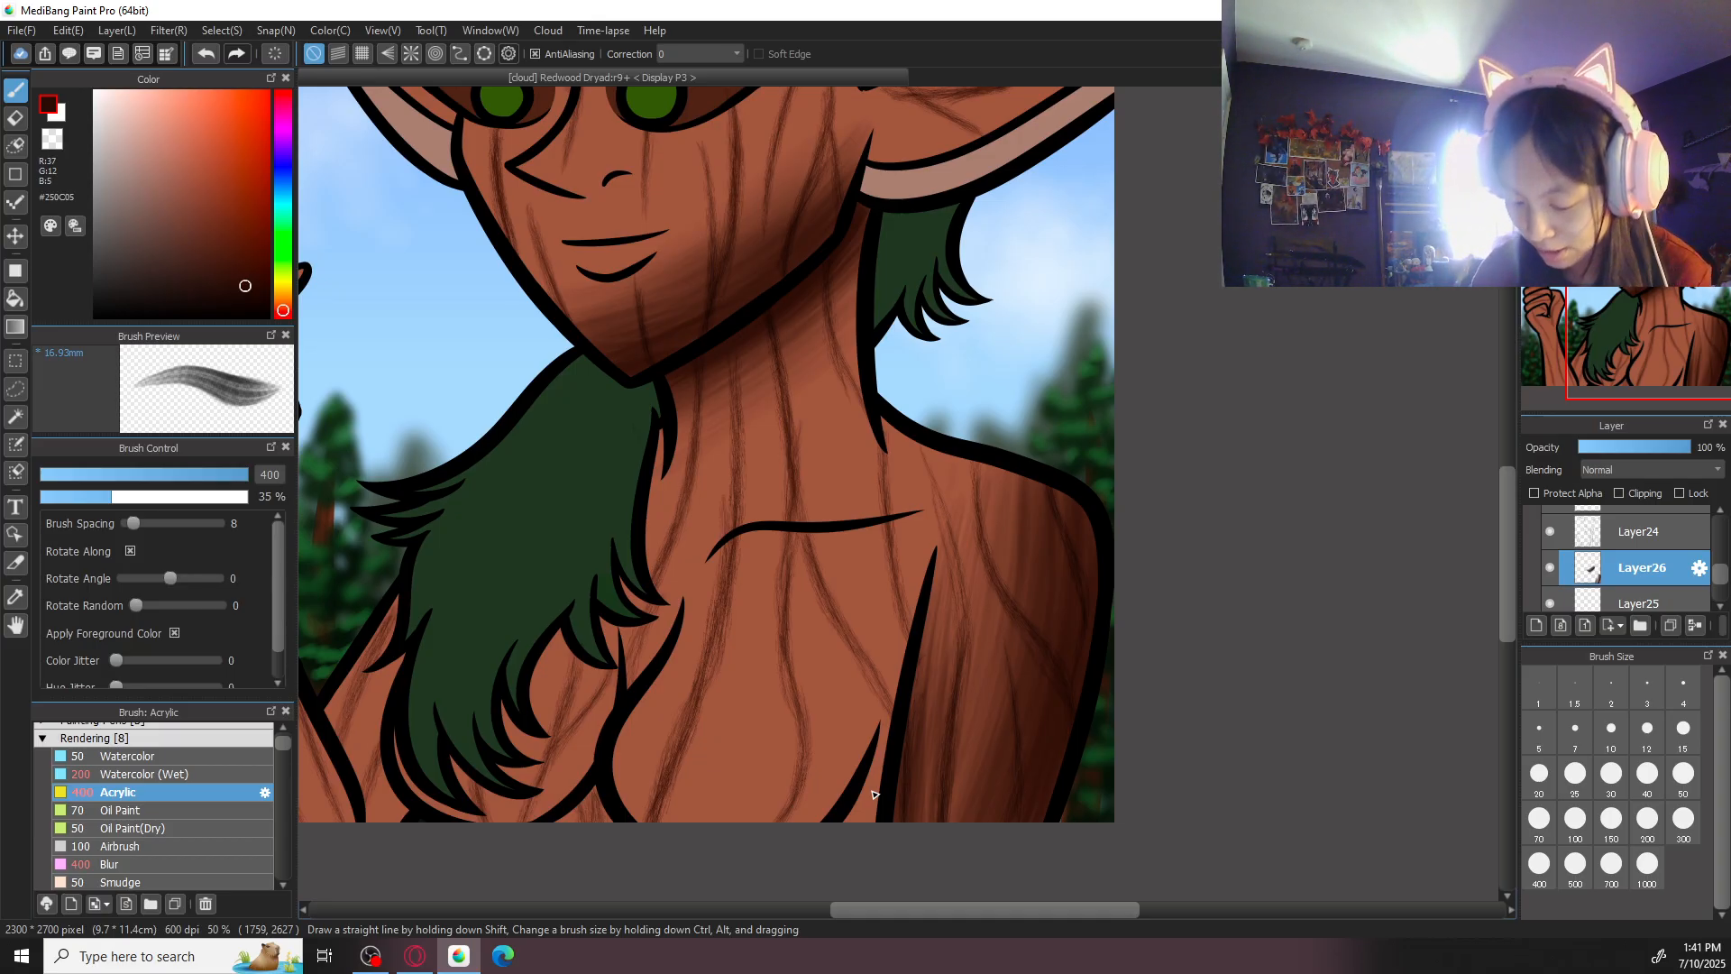
pyautogui.click(1683, 775)
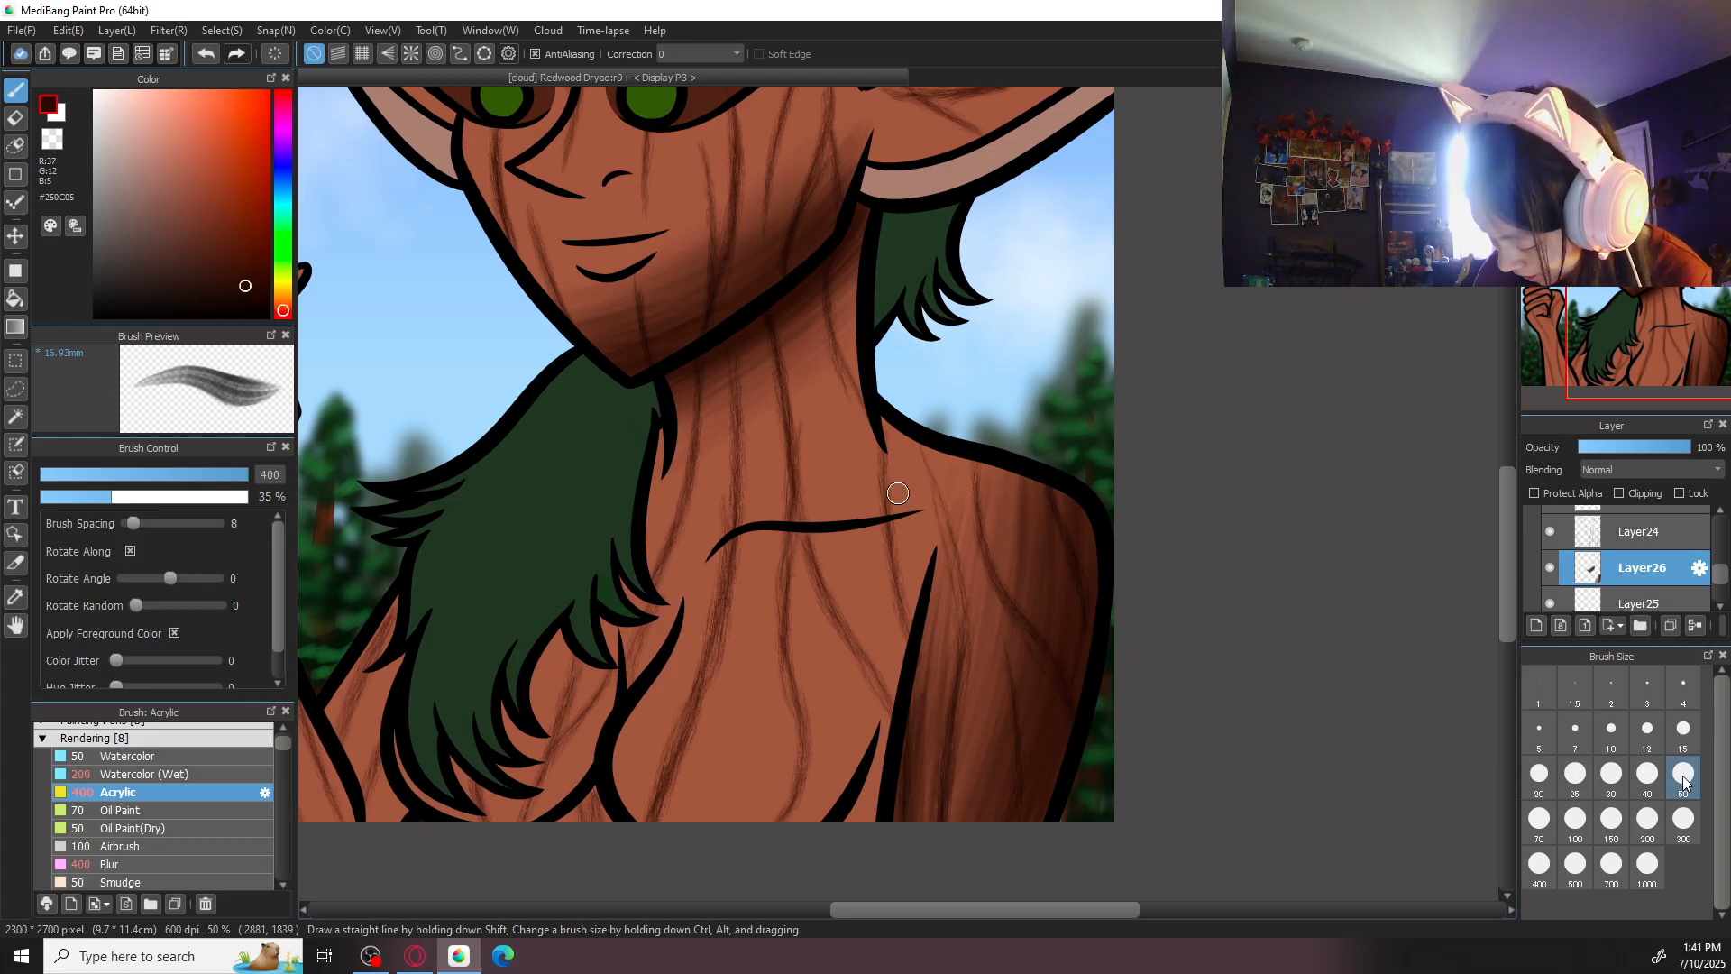
pyautogui.click(1576, 818)
pyautogui.click(1649, 820)
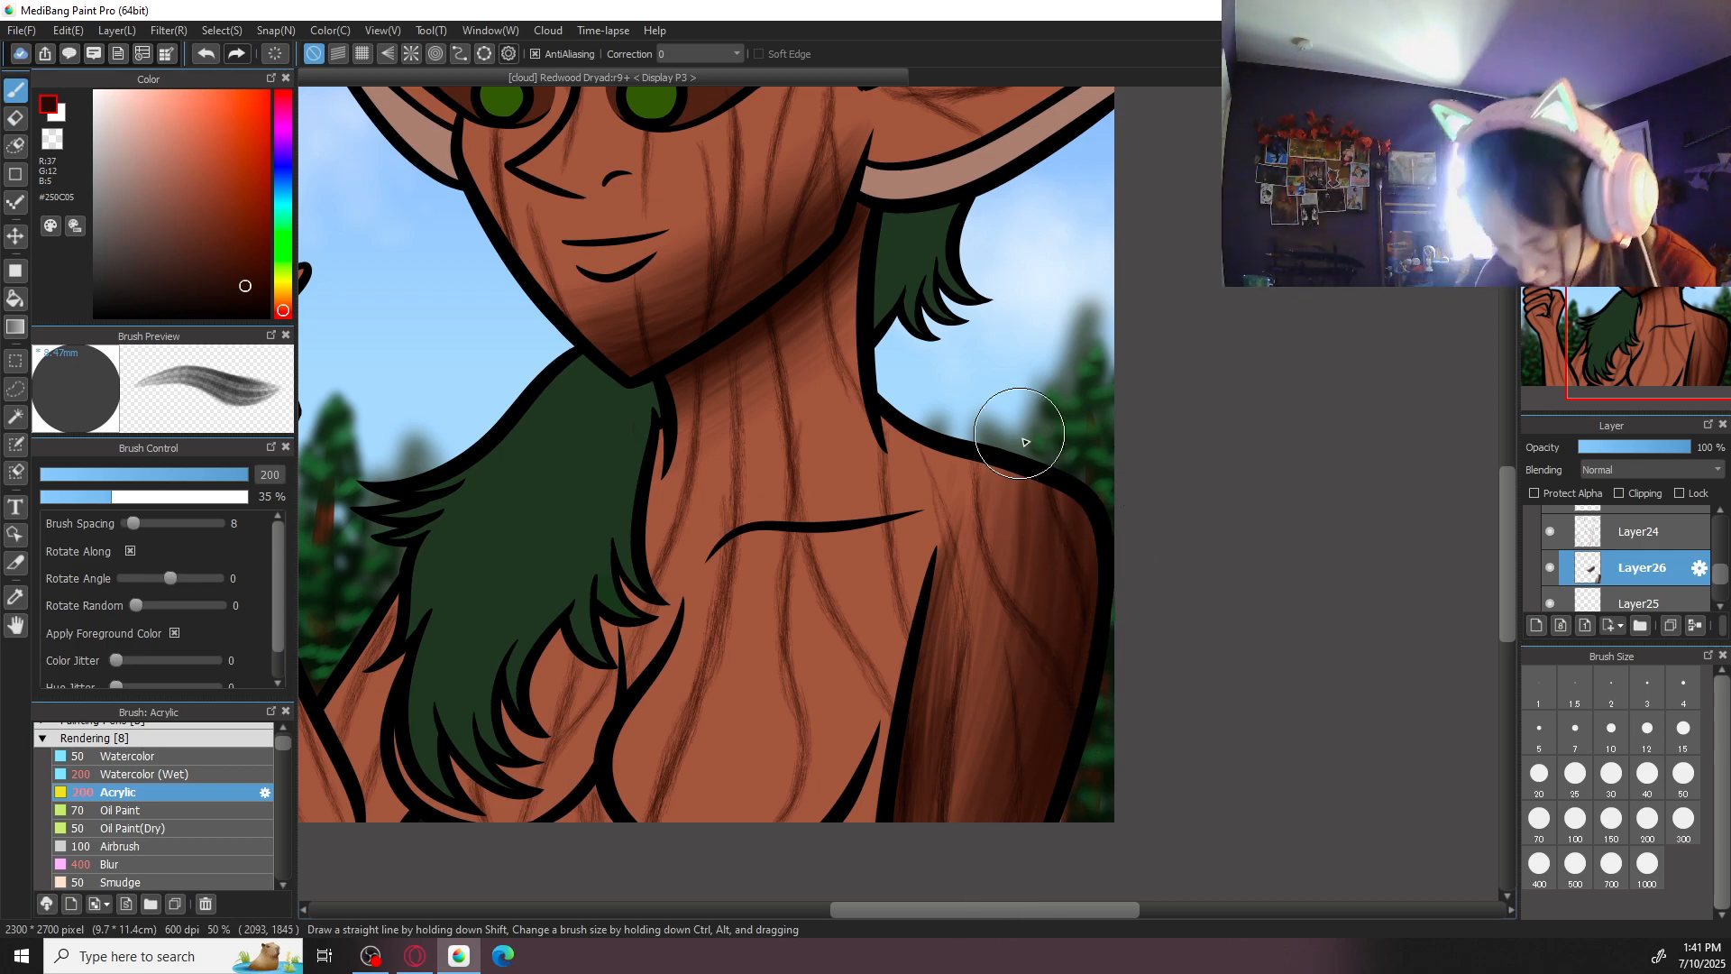
pyautogui.moveTo(1016, 437); pyautogui.dragTo(995, 649)
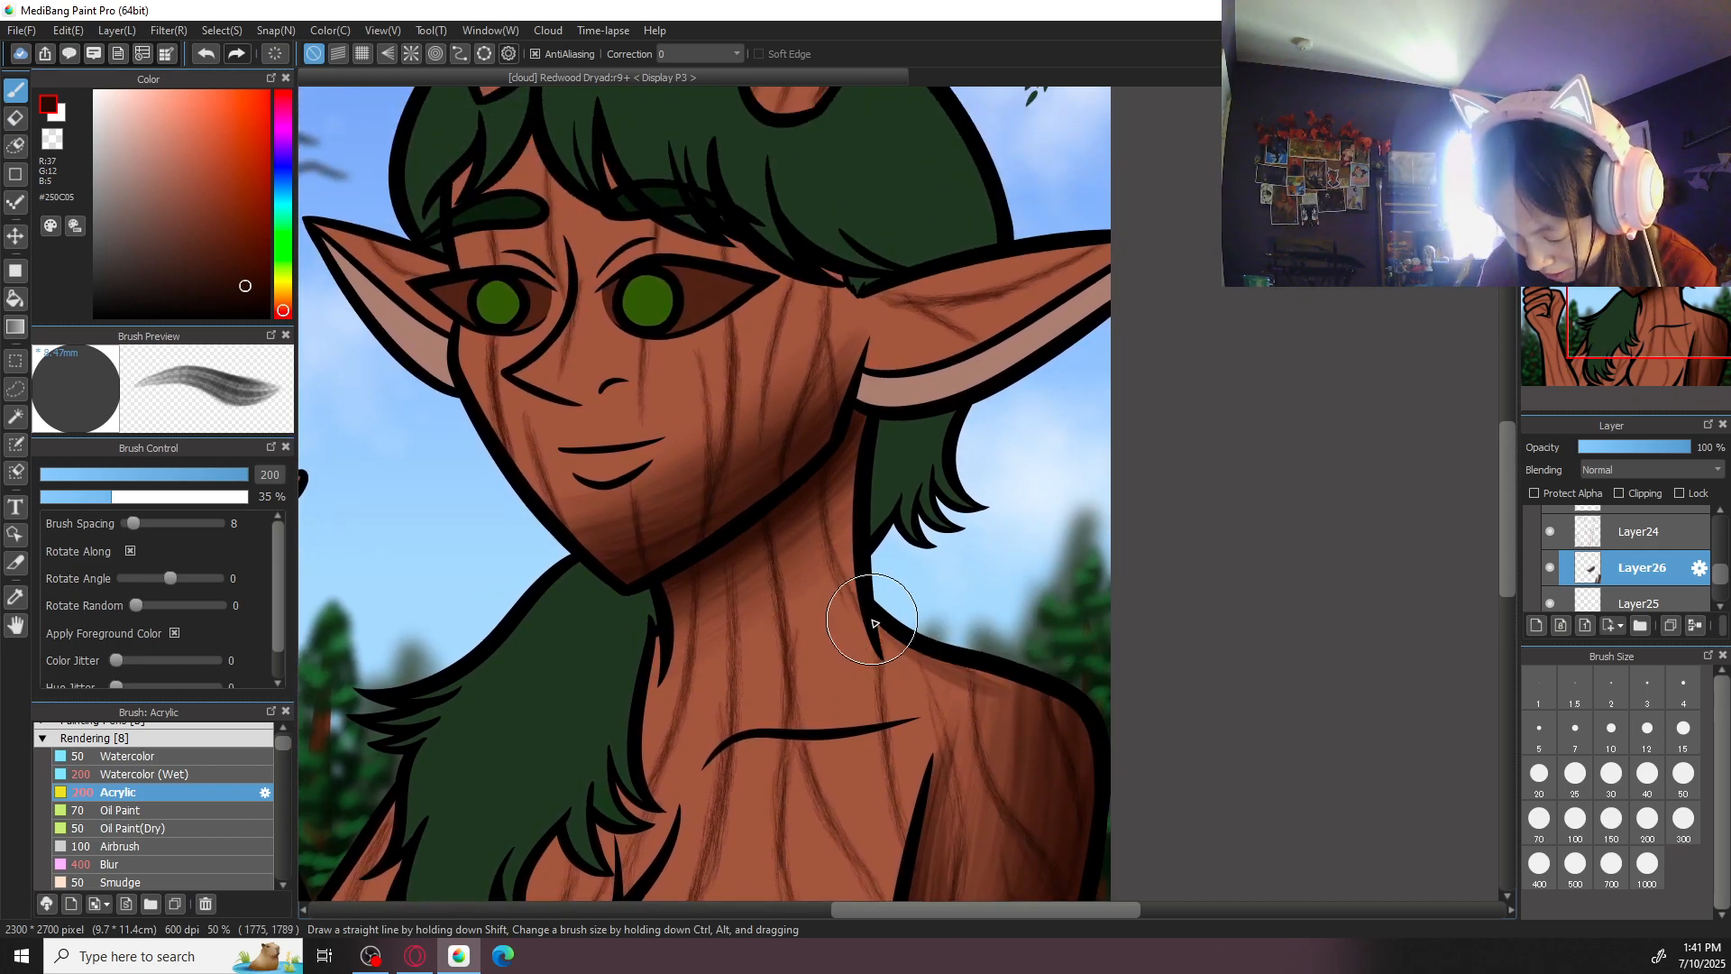
pyautogui.hotkey('ctrl', '-')
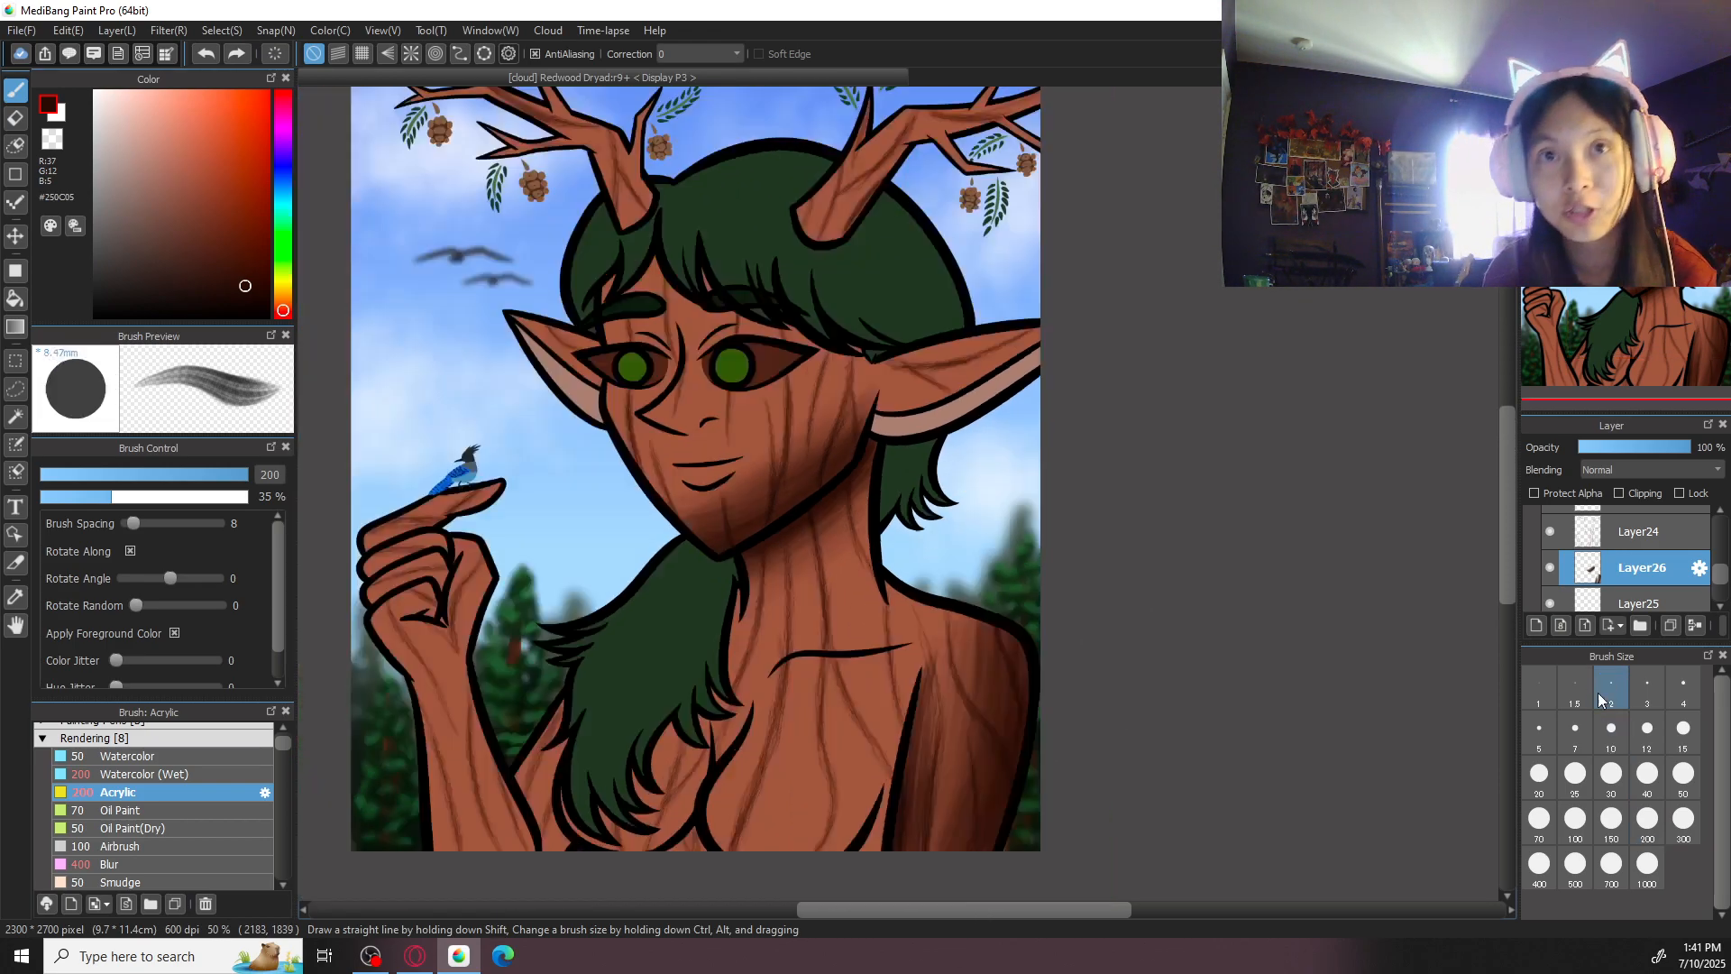
pyautogui.press('Right')
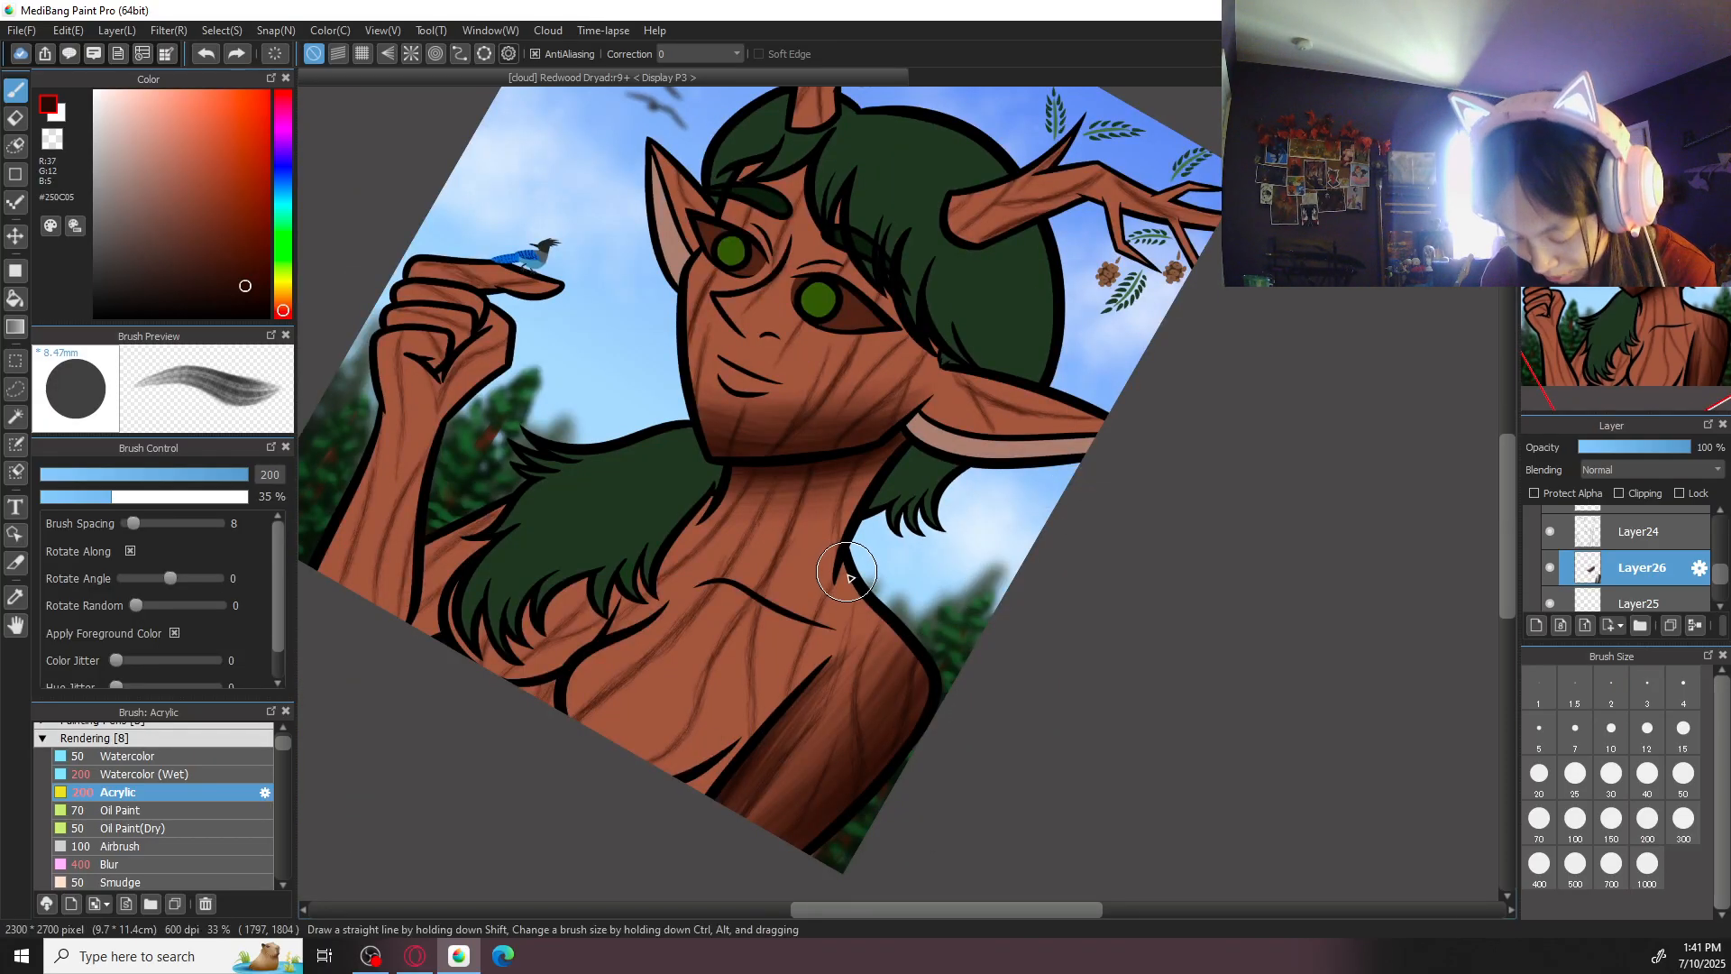
pyautogui.click(1684, 817)
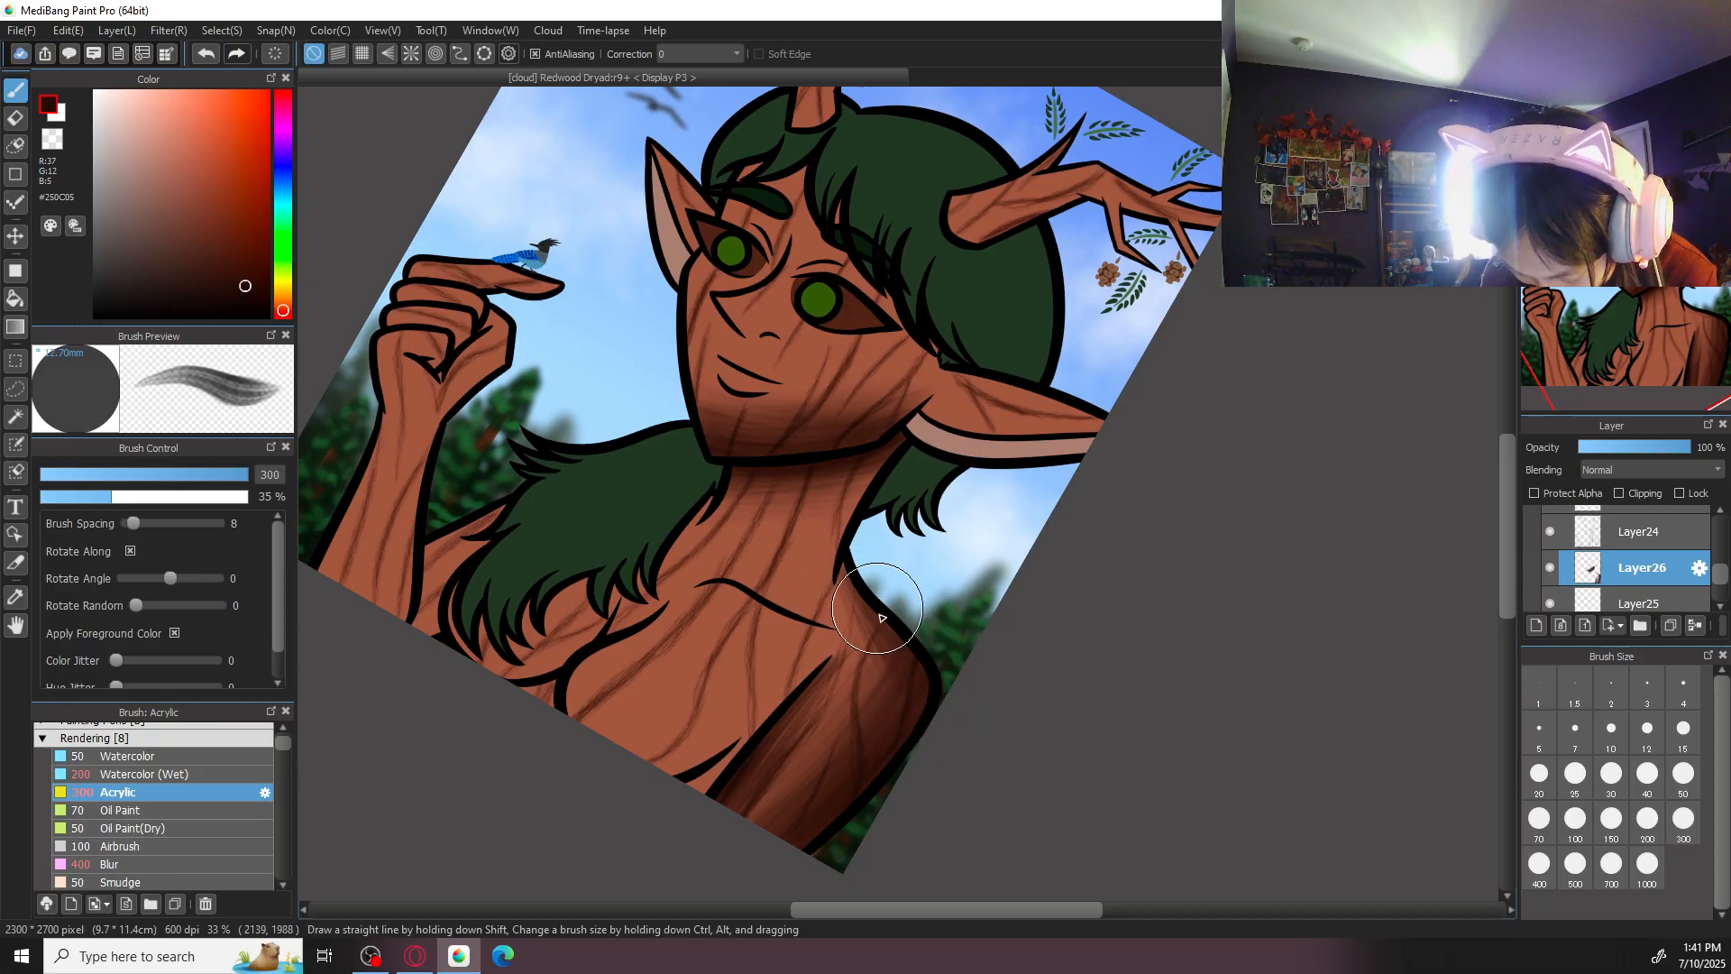
pyautogui.moveTo(876, 691)
pyautogui.mouseDown()
pyautogui.moveTo(877, 707)
pyautogui.moveTo(870, 636)
pyautogui.moveTo(913, 637)
pyautogui.mouseUp()
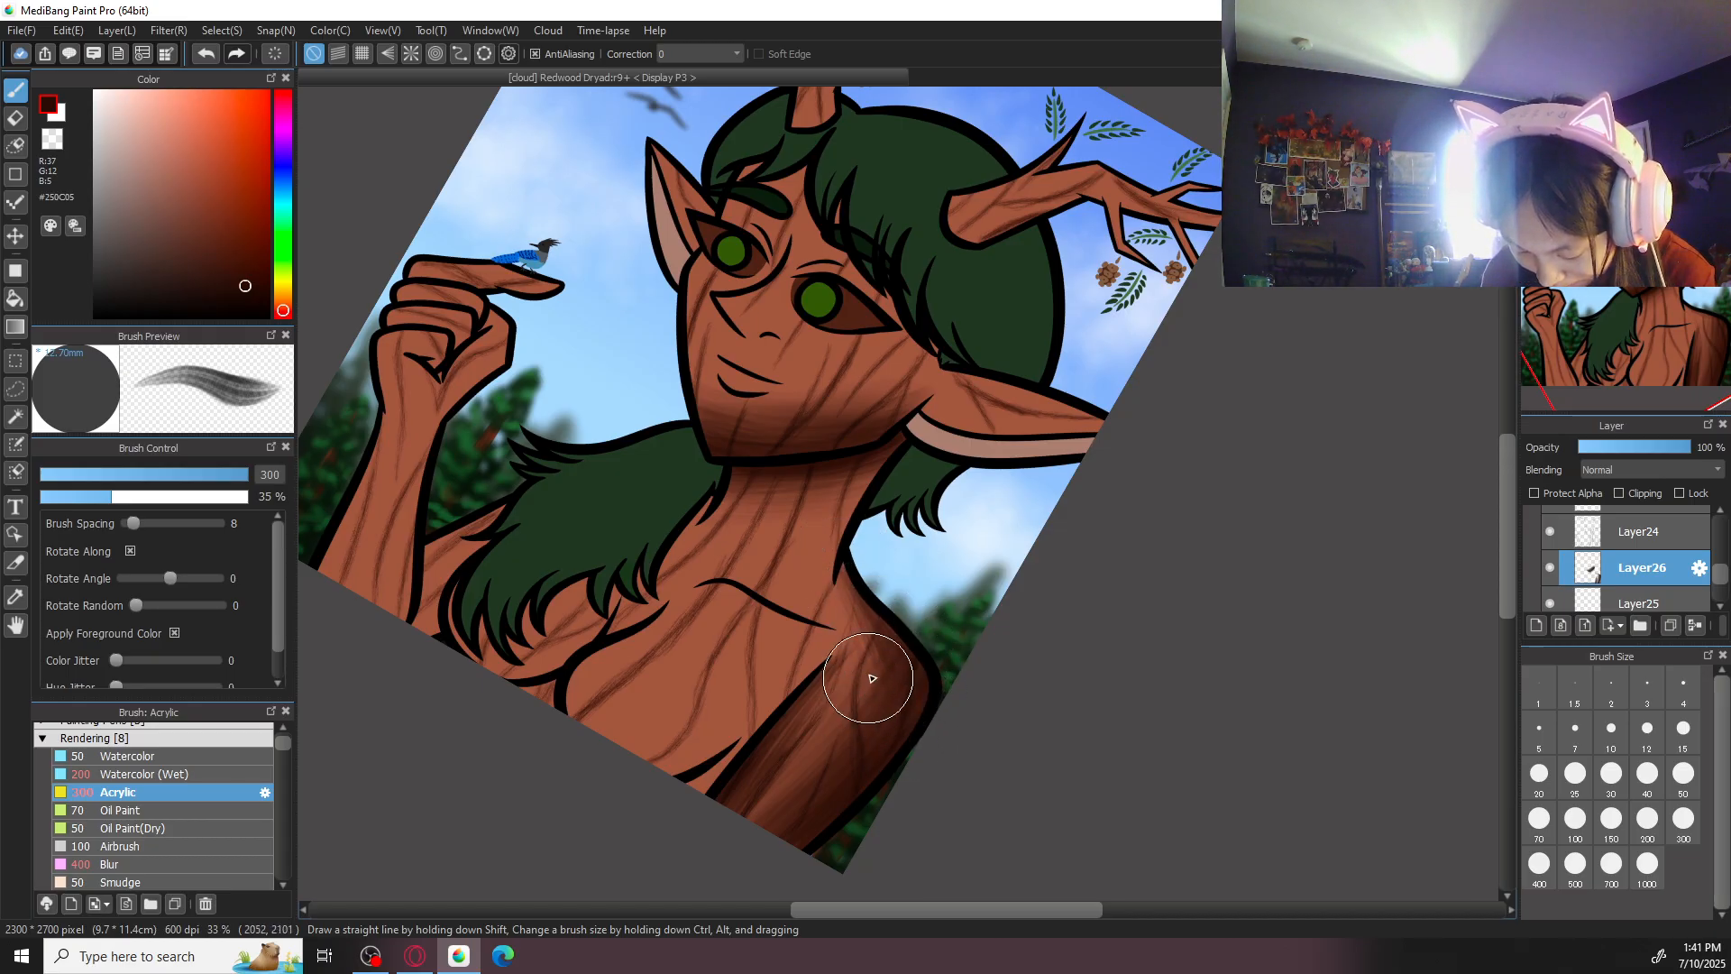
# - Examine the shoulder and upper-arm shading from a distance and up close
pyautogui.hotkey('ctrl', '+')
pyautogui.moveTo(1169, 462); pyautogui.dragTo(1164, 479)
pyautogui.hotkey('ctrl', '-')
pyautogui.hotkey('ctrl', '-')
pyautogui.hotkey('ctrl', '-')
pyautogui.hotkey('ctrl', '+')
pyautogui.hotkey('ctrl', '+')
pyautogui.moveTo(908, 684); pyautogui.dragTo(965, 523)
pyautogui.hotkey('ctrl', '+')
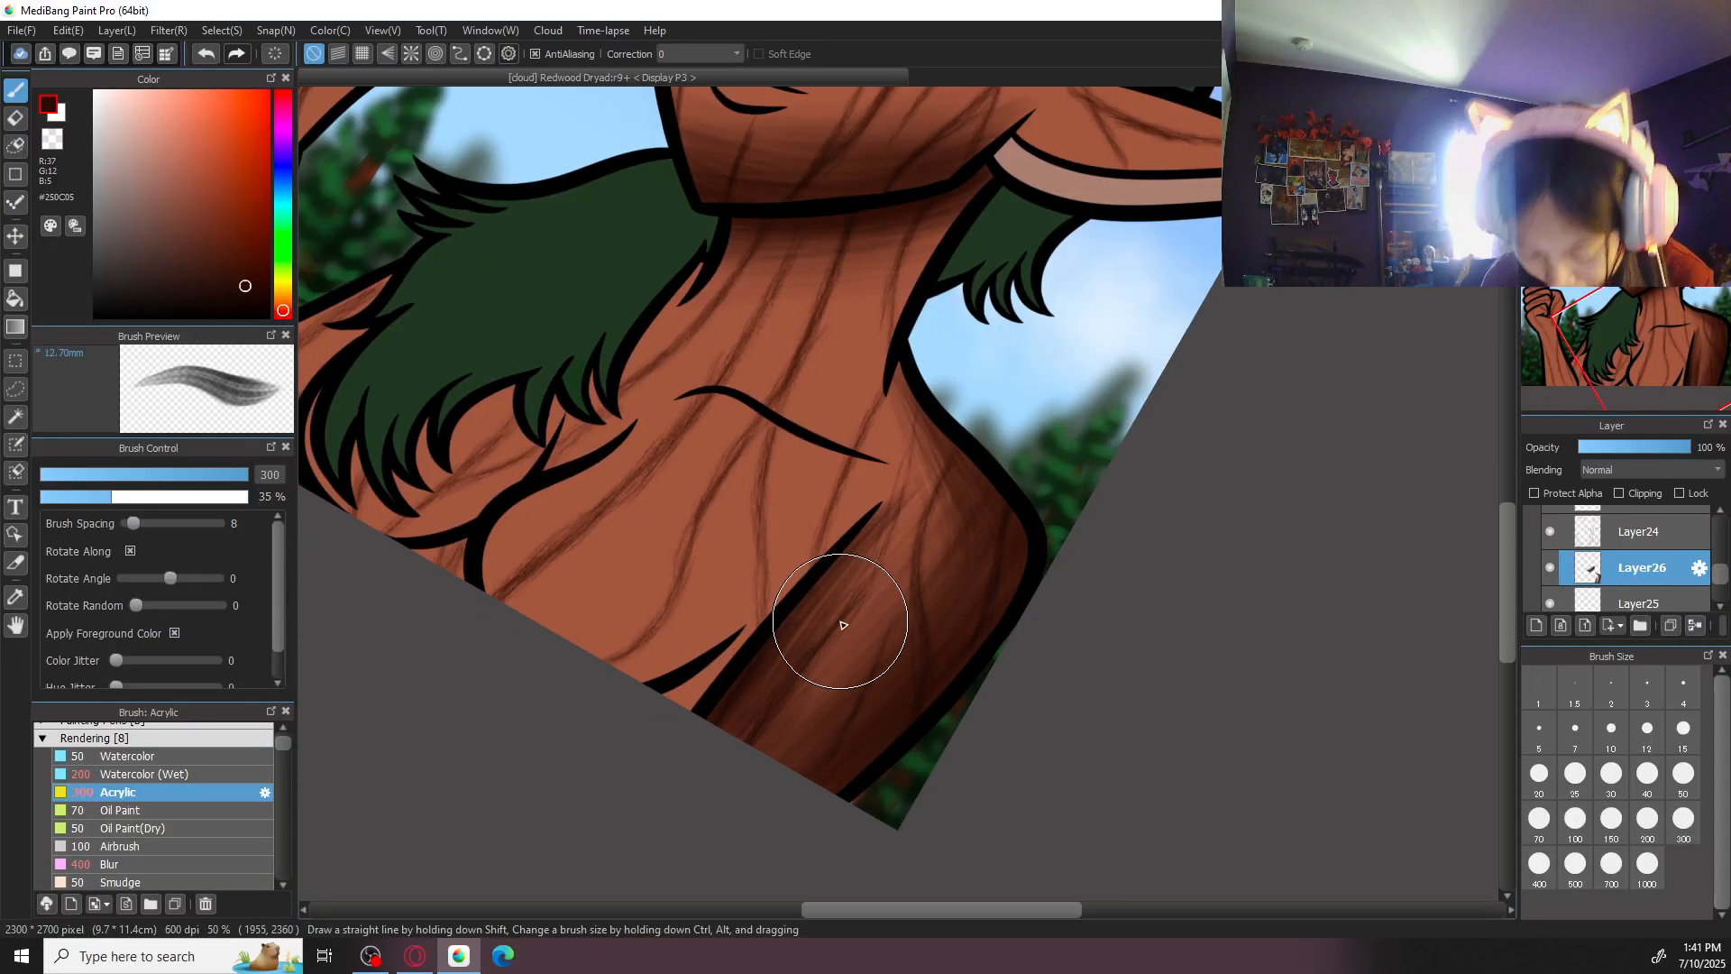
# - Shade the large ear at the canvas edge along its length with the Acrylic brush at size 300
pyautogui.moveTo(1056, 465); pyautogui.dragTo(930, 825)
pyautogui.press('Right')
pyautogui.press('Right')
pyautogui.press('Right')
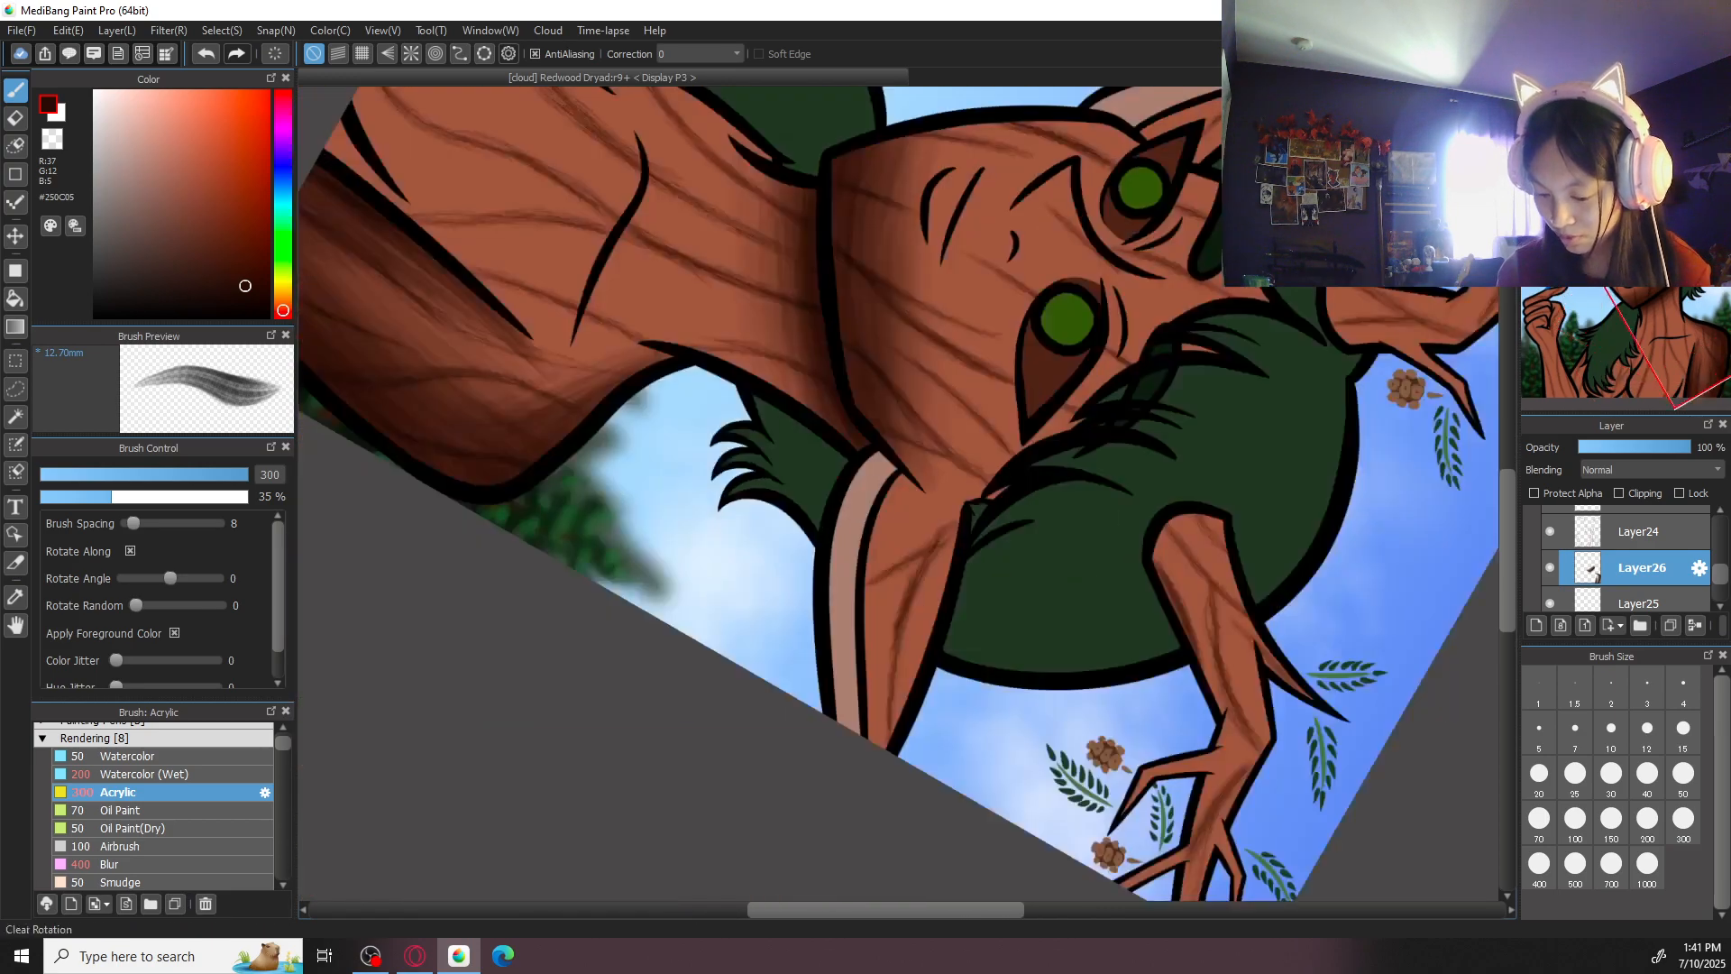
pyautogui.moveTo(889, 485)
pyautogui.mouseDown()
pyautogui.moveTo(866, 620)
pyautogui.moveTo(886, 495)
pyautogui.moveTo(870, 777)
pyautogui.mouseUp()
pyautogui.moveTo(881, 548)
pyautogui.mouseDown()
pyautogui.moveTo(880, 816)
pyautogui.moveTo(862, 749)
pyautogui.moveTo(871, 642)
pyautogui.moveTo(882, 703)
pyautogui.mouseUp()
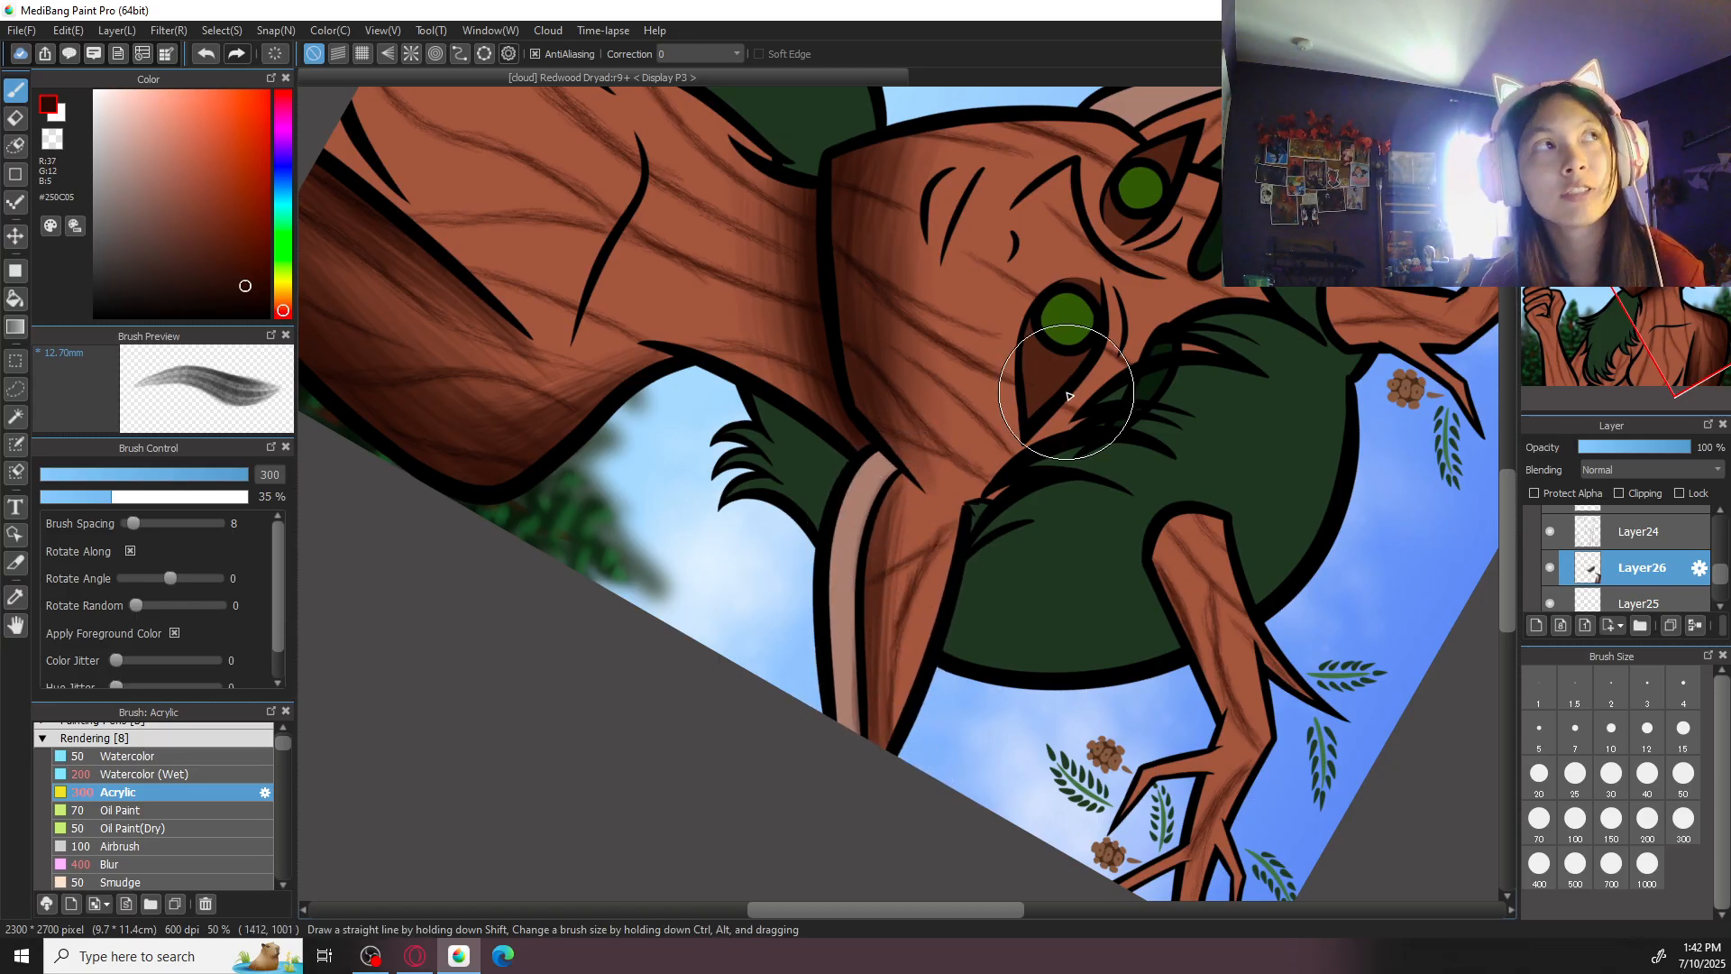
pyautogui.press('r')
pyautogui.moveTo(1068, 395); pyautogui.dragTo(901, 370)
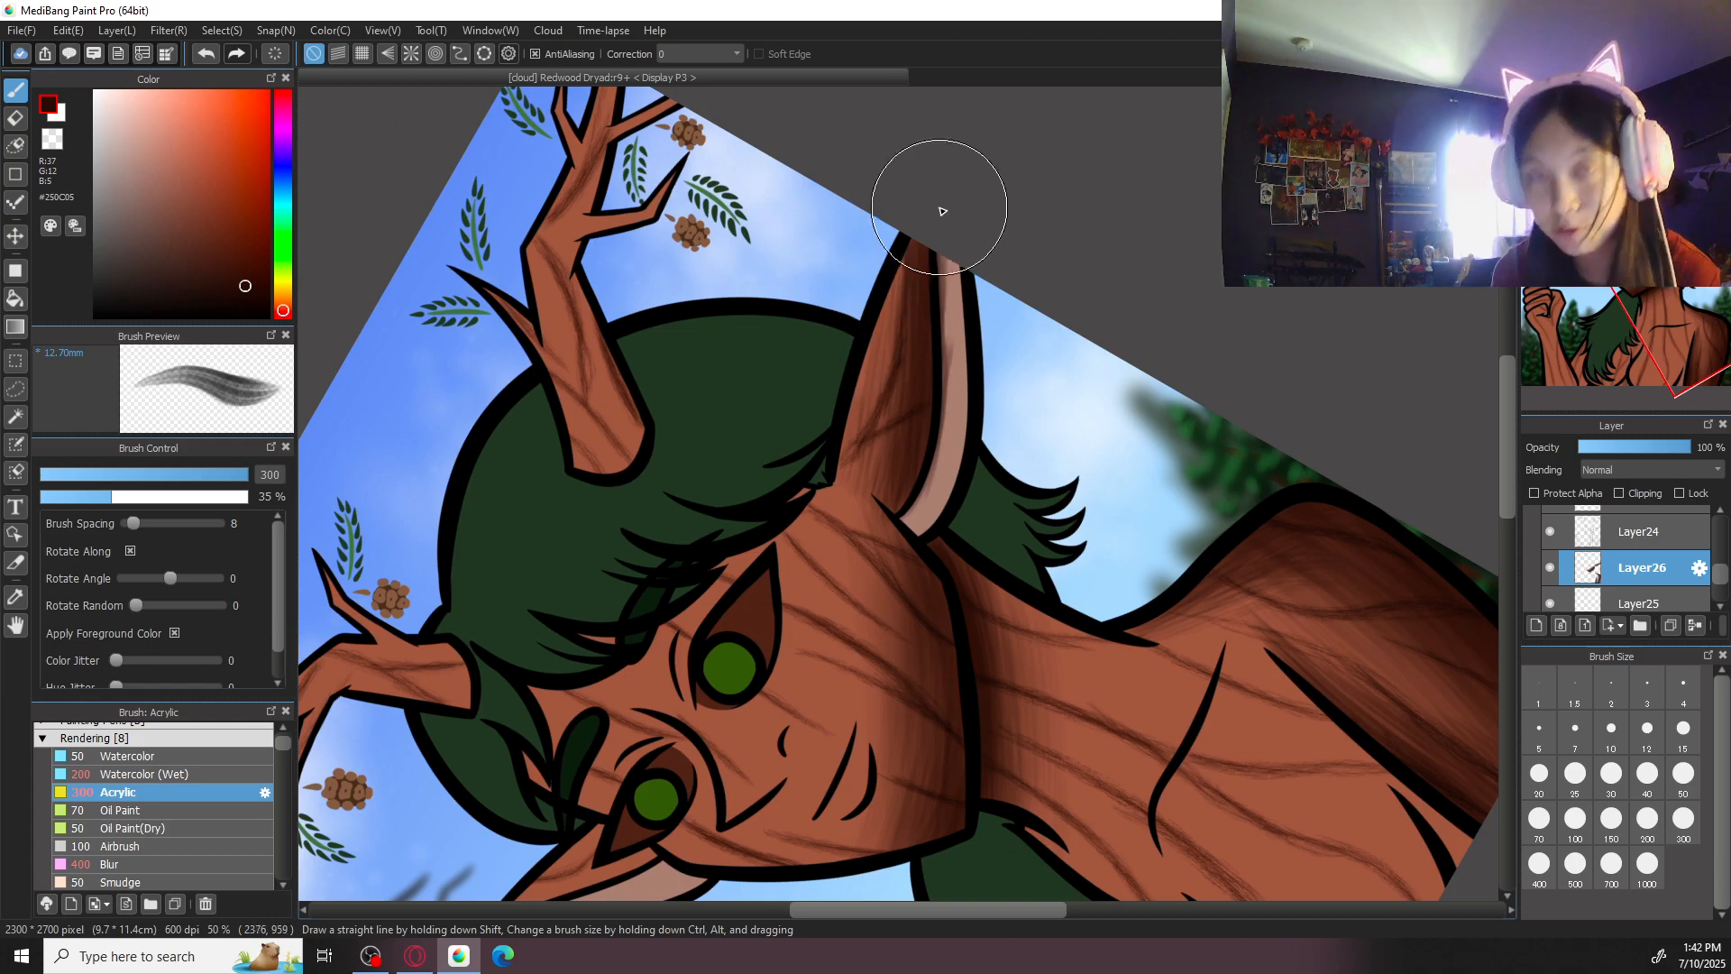
# - Erase the shading that spilled onto the pale inner part of the large ear with the eraser at size 50
pyautogui.press('e')
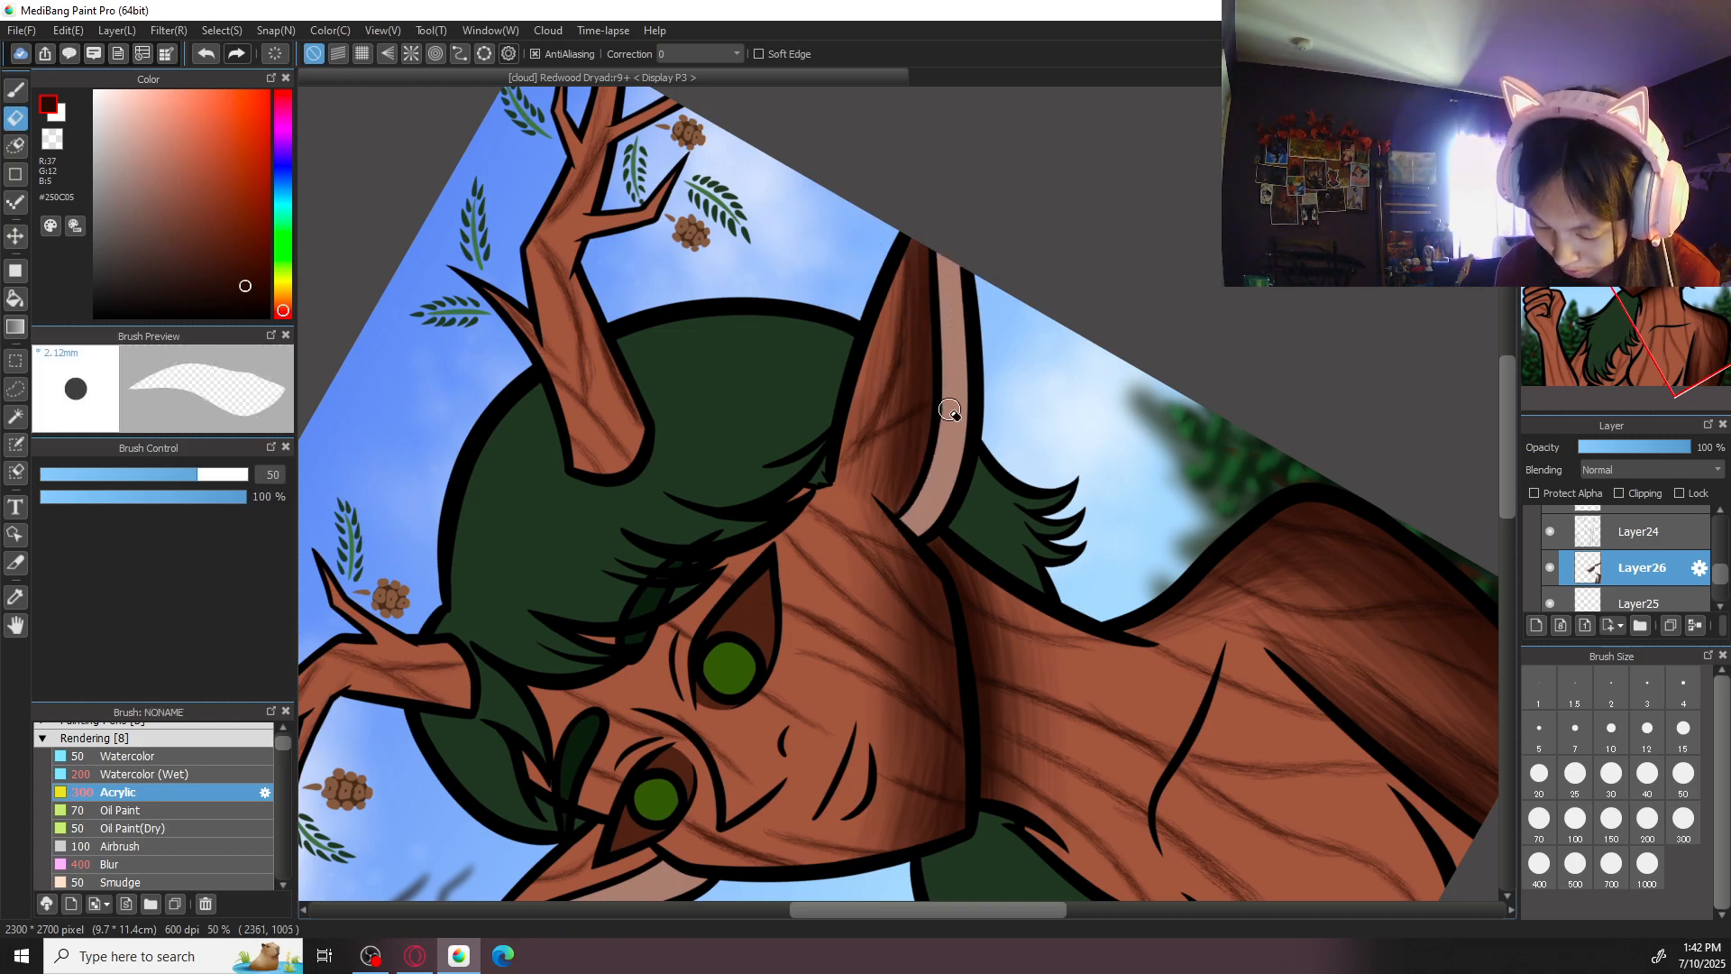
pyautogui.press('b')
pyautogui.press('Up')
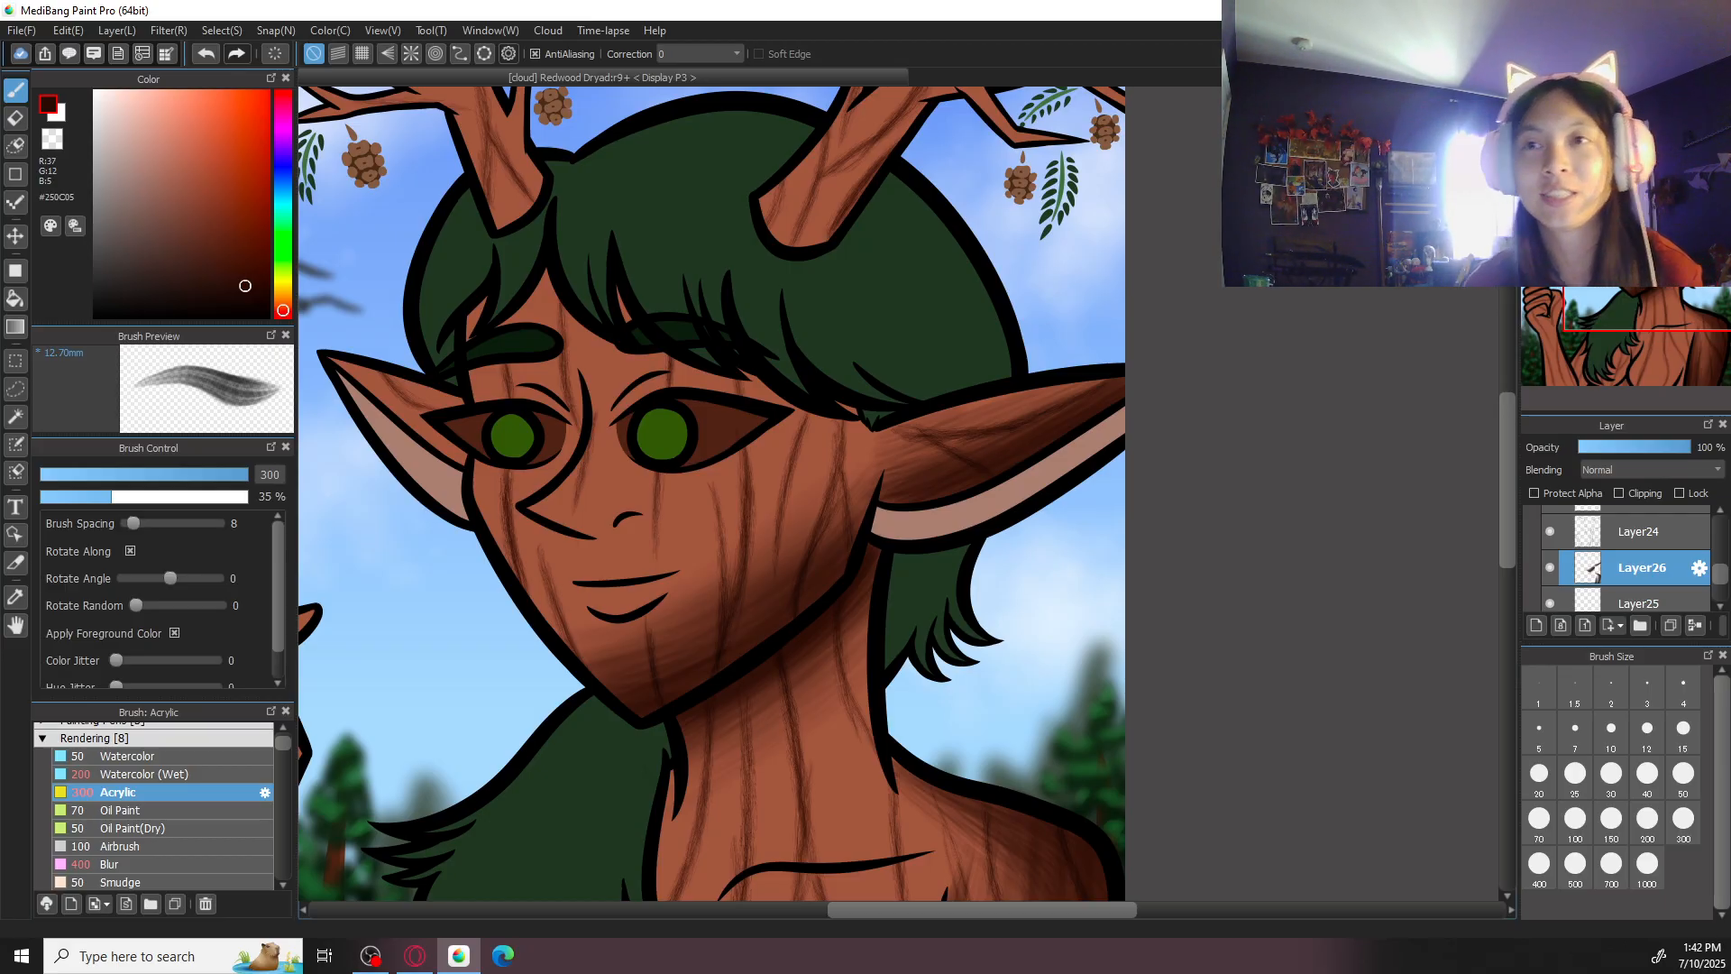
# - Shade the smaller ear on the bird's side from its tip to the eye with the Acrylic brush at size 100
pyautogui.moveTo(784, 517); pyautogui.dragTo(1125, 591)
pyautogui.press('Right')
pyautogui.press('Right')
pyautogui.press('Right')
pyautogui.press('Right')
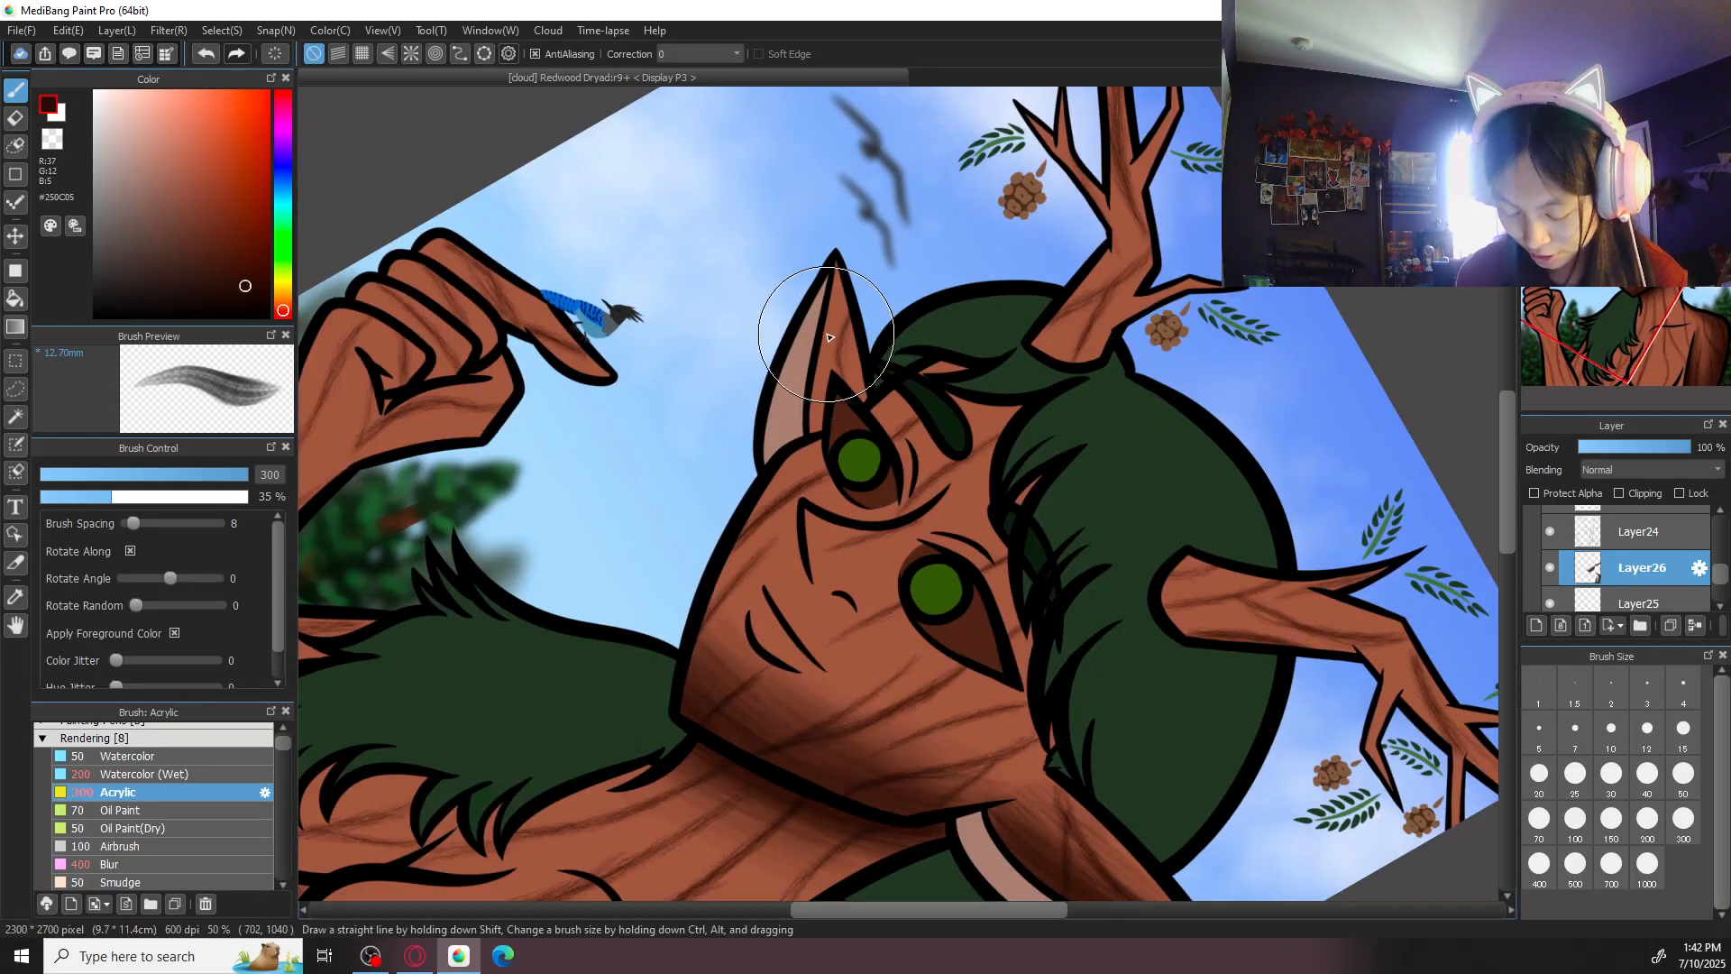
pyautogui.scroll(2, 830, 343)
pyautogui.click(1575, 818)
pyautogui.moveTo(849, 292)
pyautogui.mouseDown()
pyautogui.moveTo(828, 465)
pyautogui.moveTo(835, 441)
pyautogui.mouseUp()
pyautogui.moveTo(838, 333); pyautogui.dragTo(831, 471)
pyautogui.moveTo(855, 271)
pyautogui.mouseDown()
pyautogui.moveTo(834, 441)
pyautogui.moveTo(858, 307)
pyautogui.moveTo(852, 463)
pyautogui.mouseUp()
pyautogui.moveTo(858, 322); pyautogui.dragTo(866, 465)
pyautogui.moveTo(852, 283); pyautogui.dragTo(831, 465)
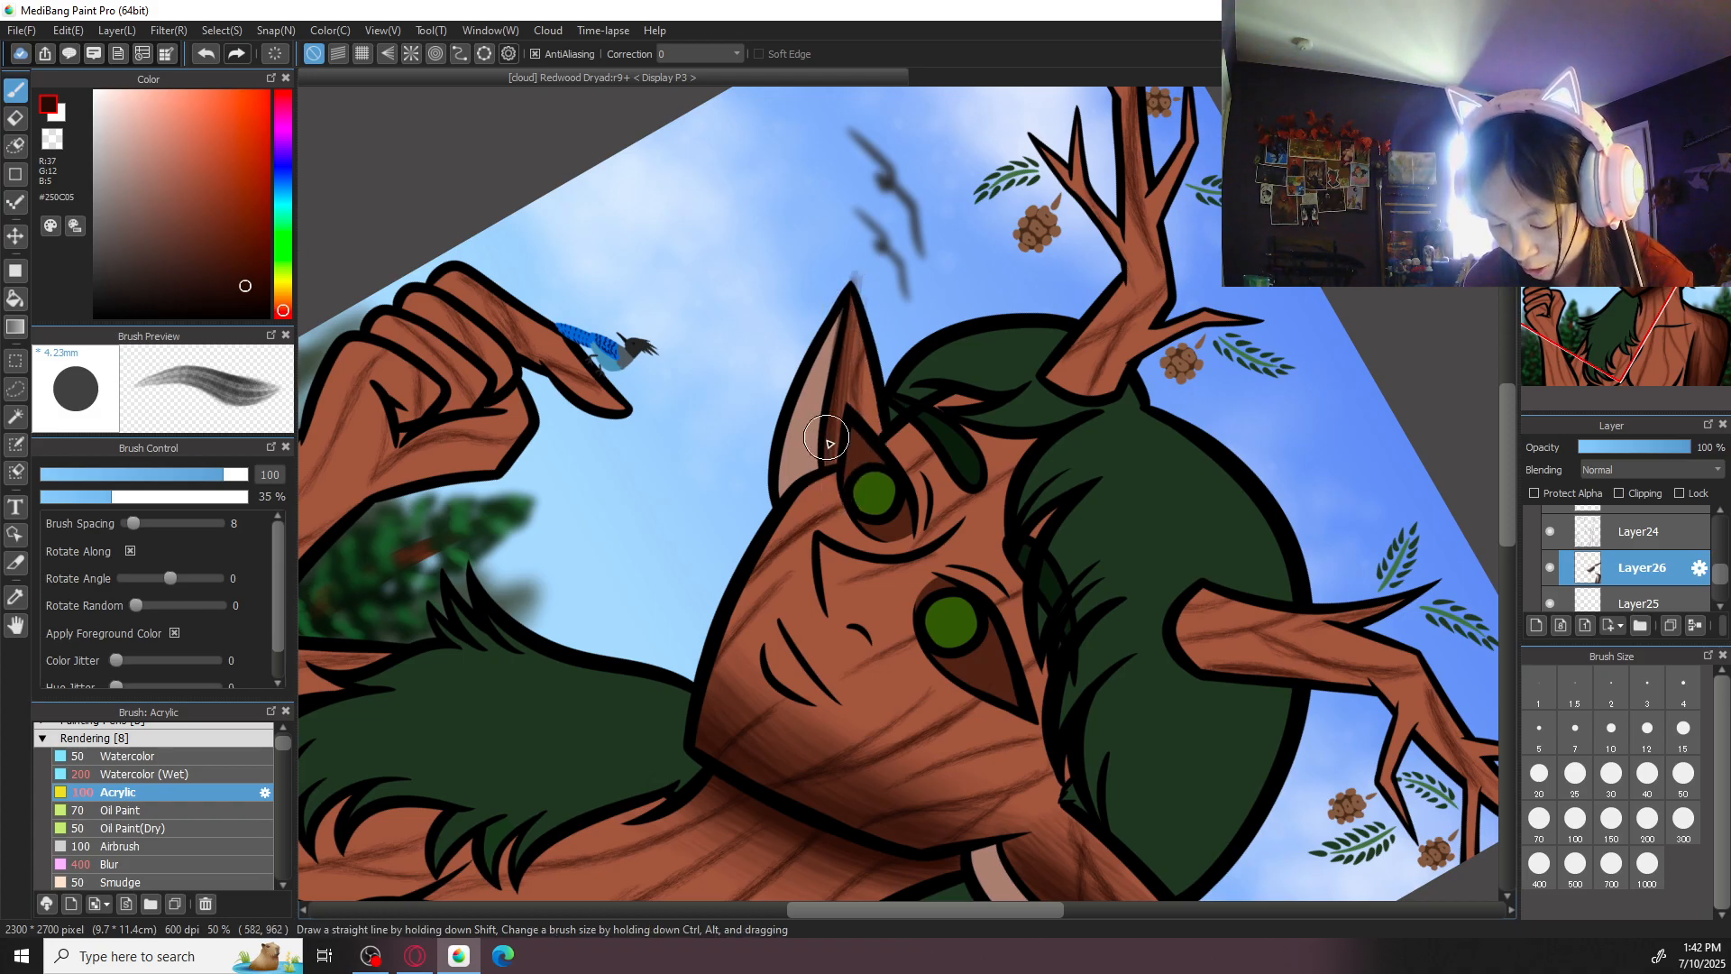
pyautogui.moveTo(856, 274); pyautogui.dragTo(846, 418)
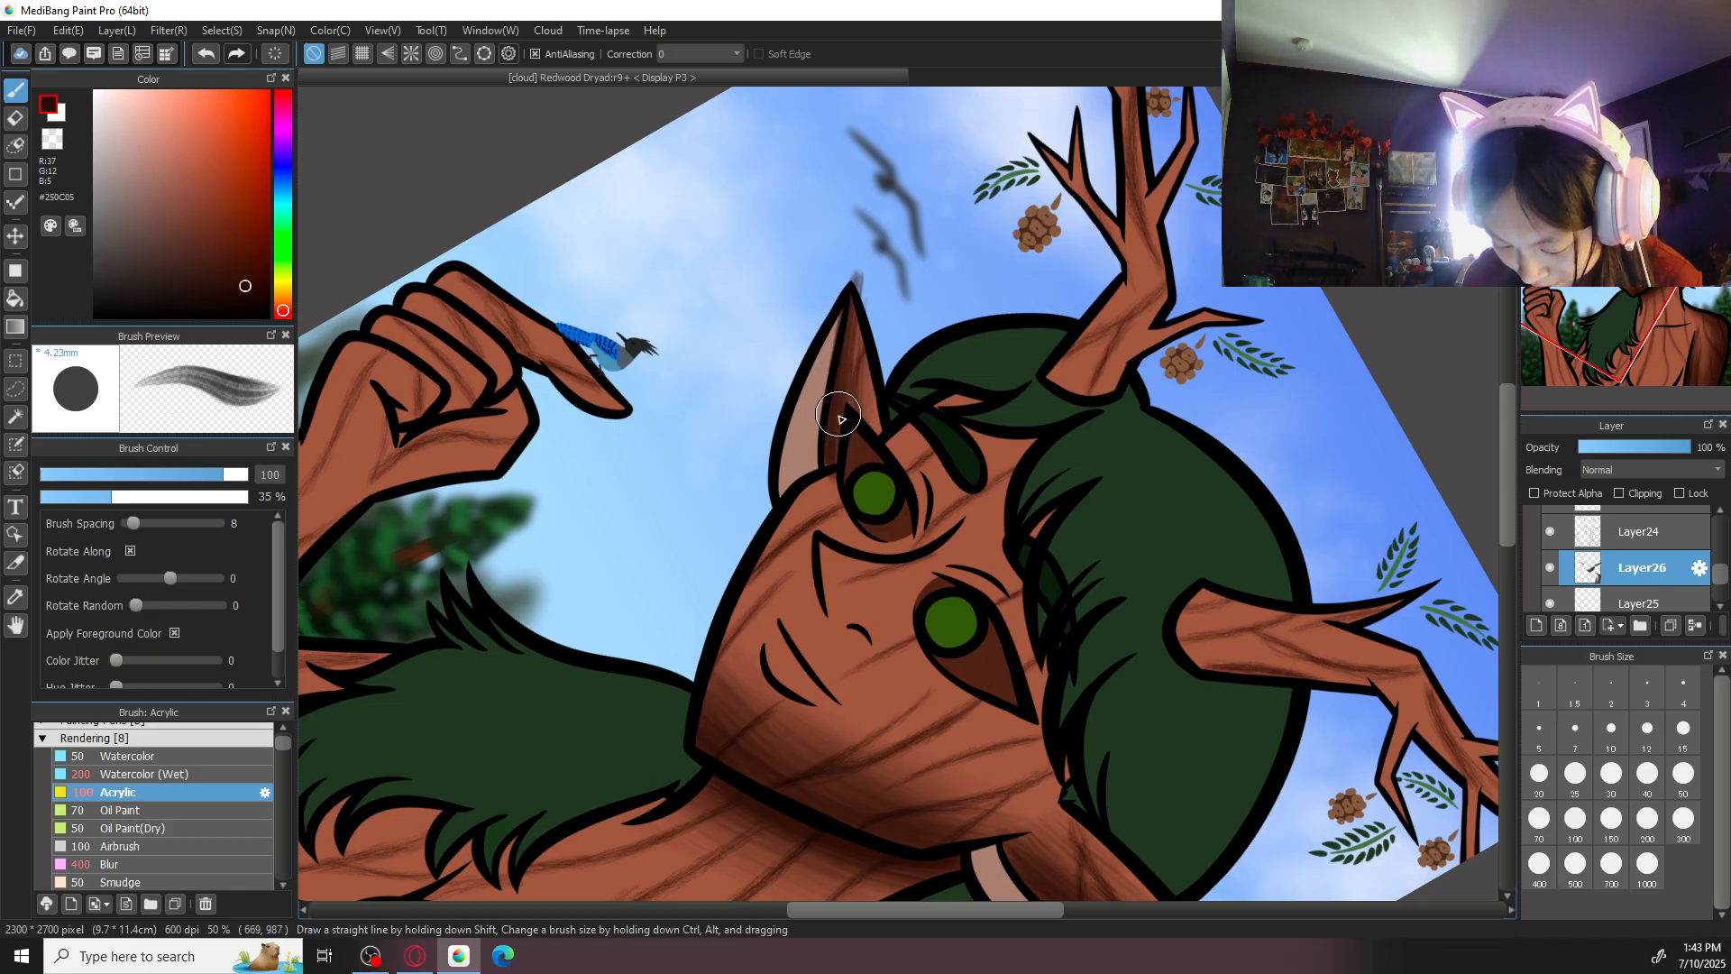
# - Erase the shading that spilled past the smaller ear's tip onto the sky with the eraser at size 50
pyautogui.hotkey('ctrl', '+')
pyautogui.press('e')
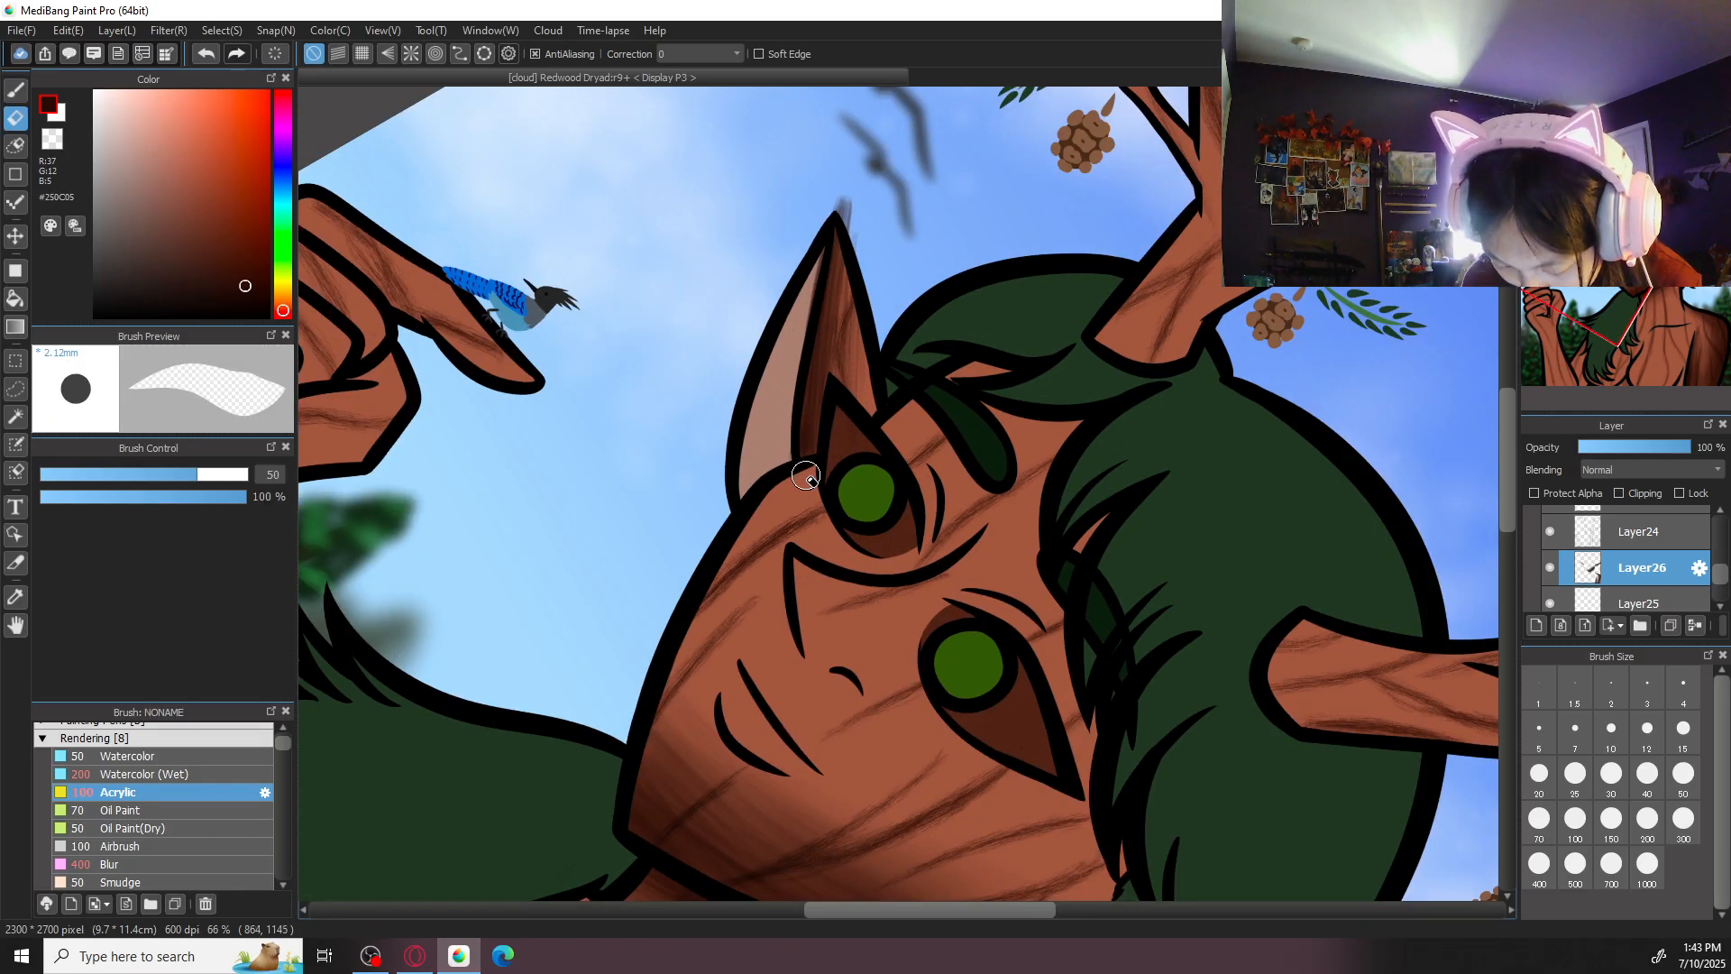
pyautogui.moveTo(836, 190); pyautogui.dragTo(866, 251)
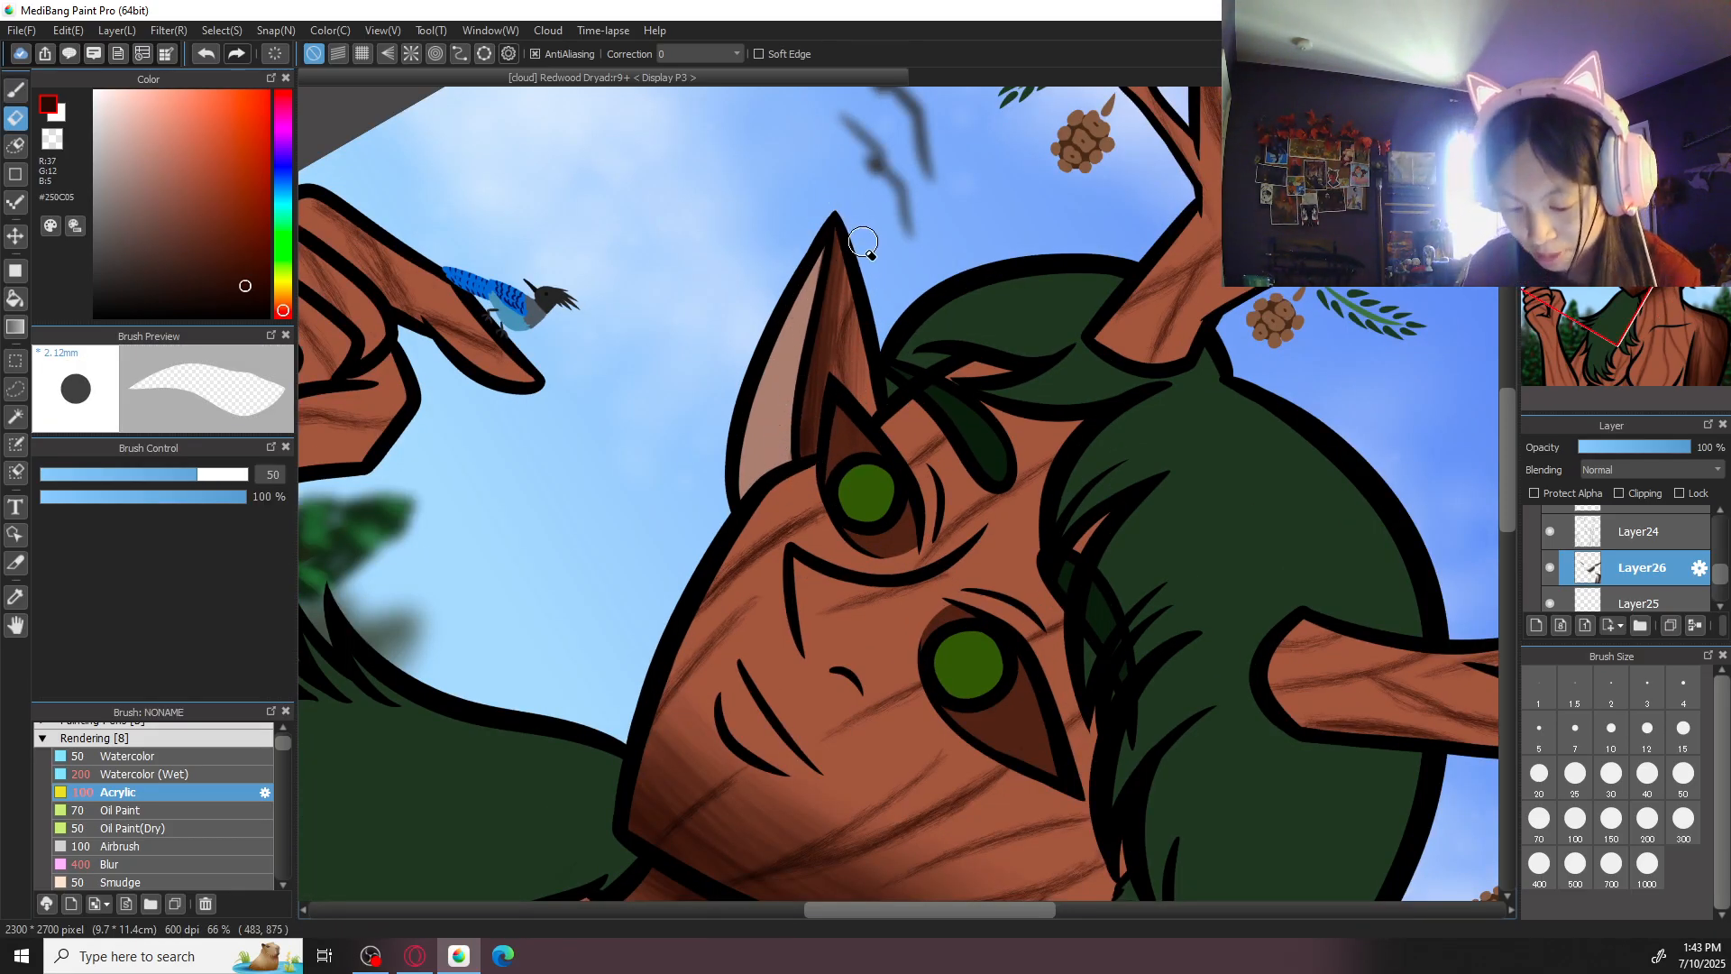
pyautogui.press('b')
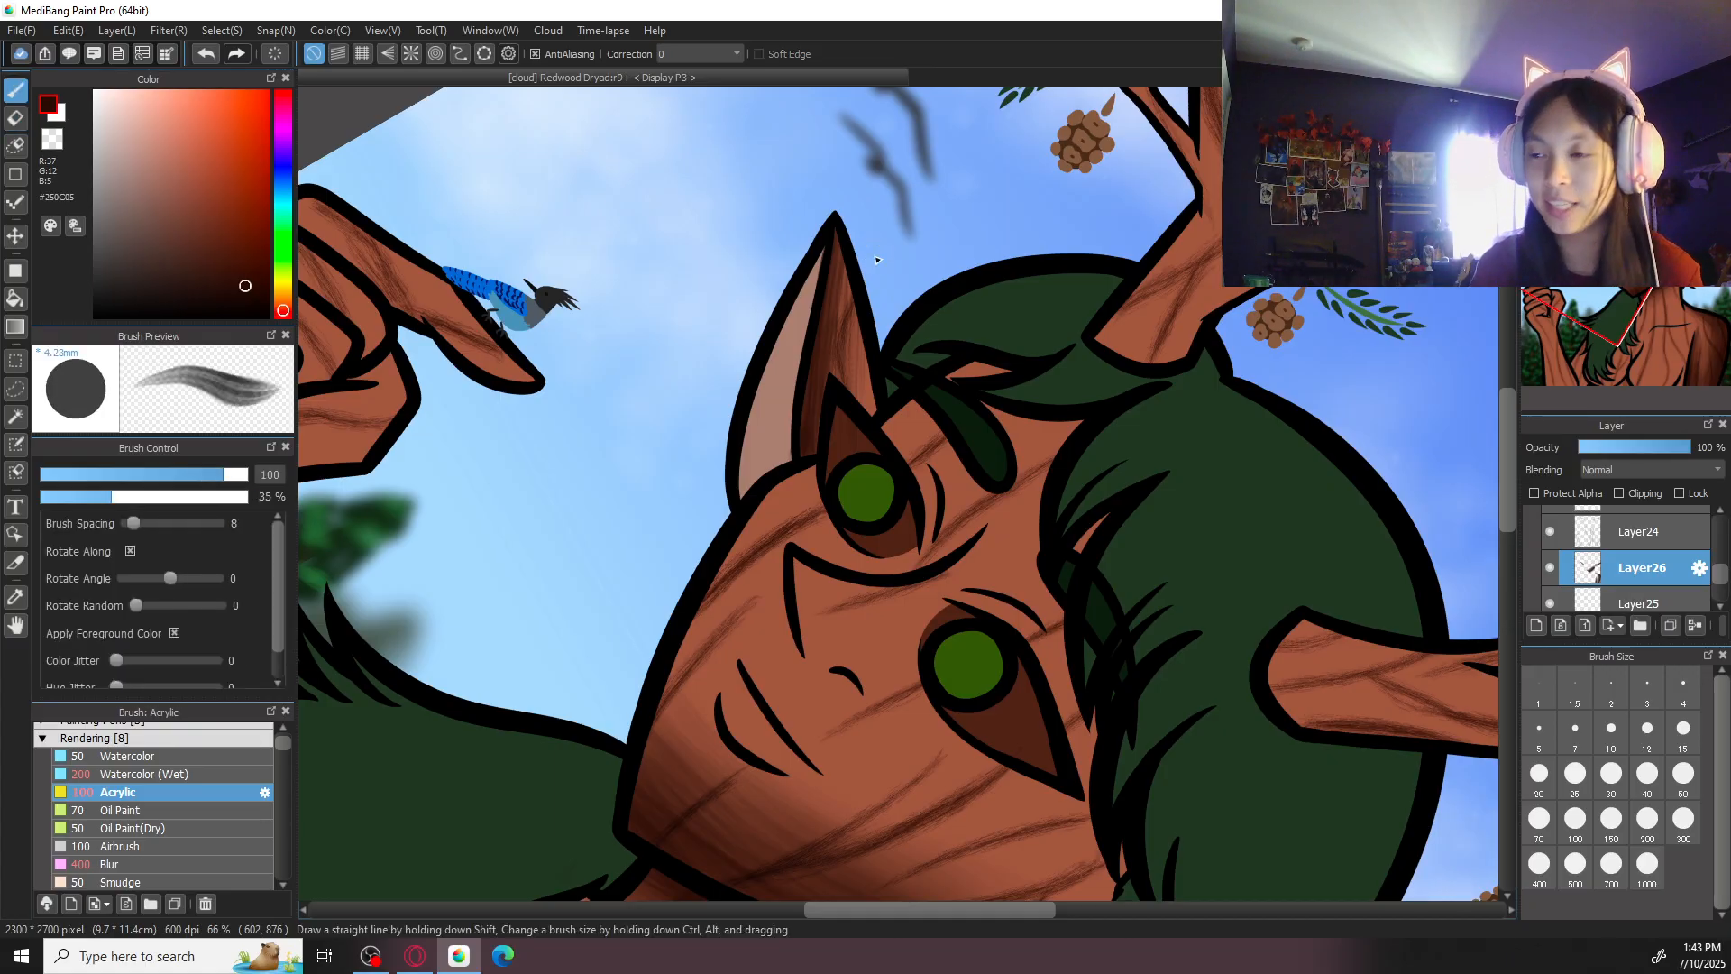
# - Shade the lower lip between the mouth line and lip outline with the Acrylic brush at sizes 50 and 100
pyautogui.moveTo(770, 695); pyautogui.dragTo(850, 496)
pyautogui.hotkey('ctrl', '+')
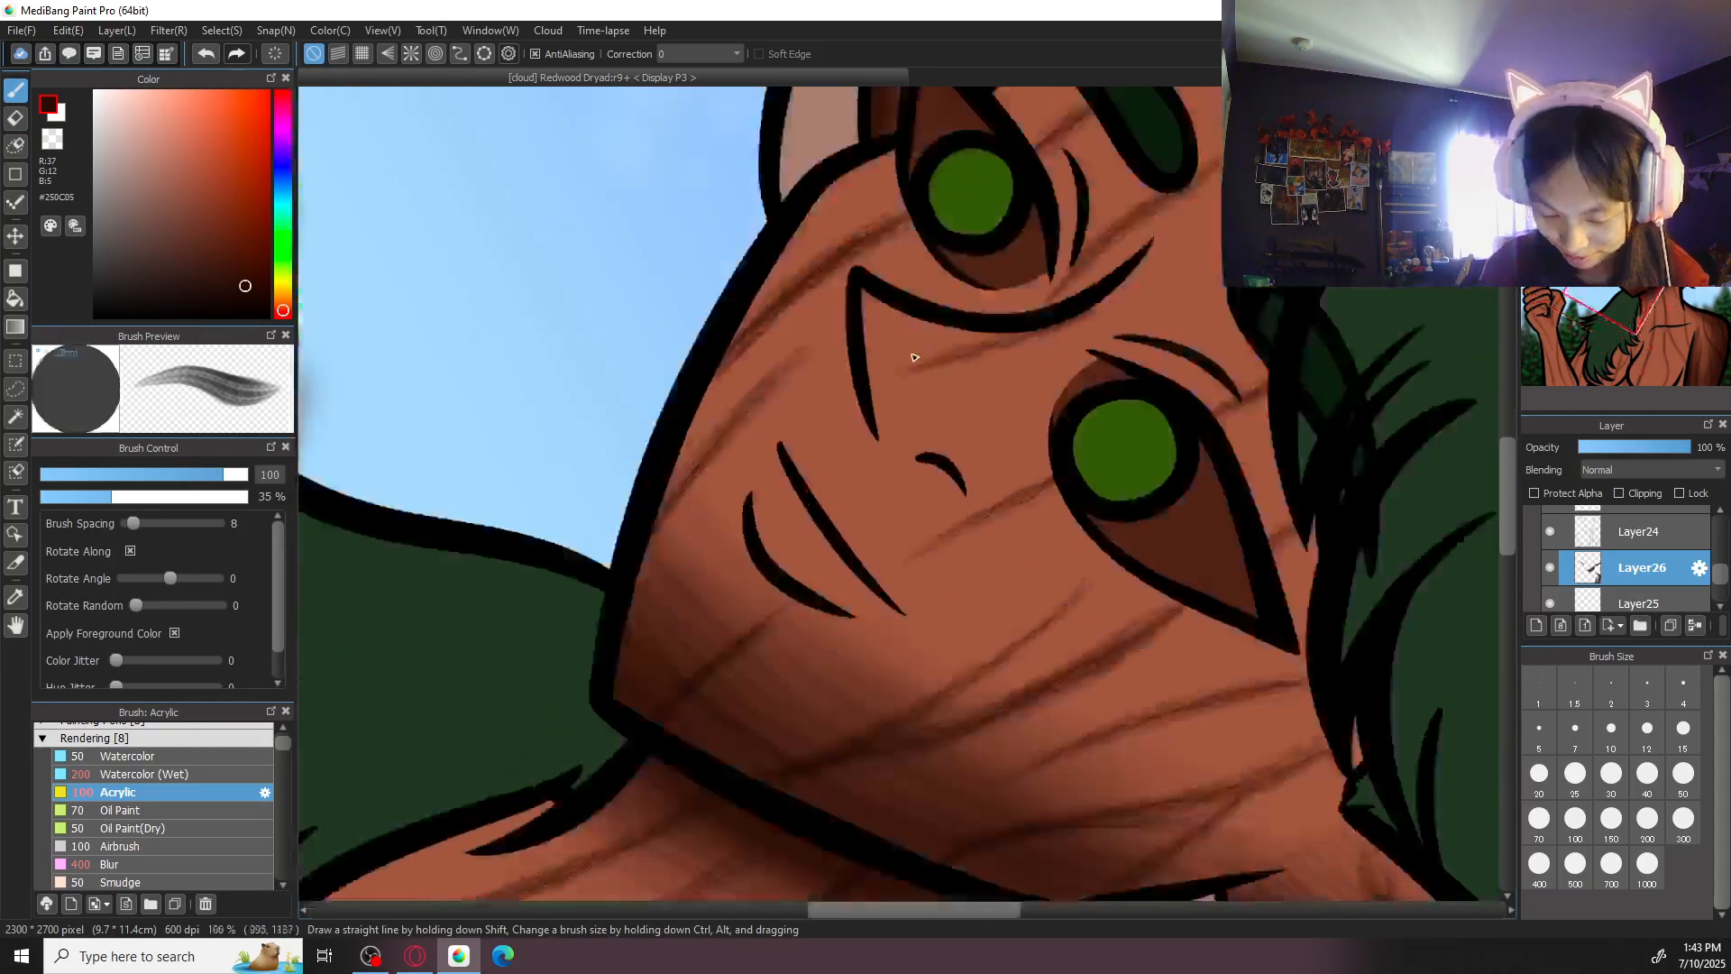
pyautogui.hotkey('ctrl', '+')
pyautogui.click(1576, 776)
pyautogui.moveTo(679, 524); pyautogui.dragTo(781, 646)
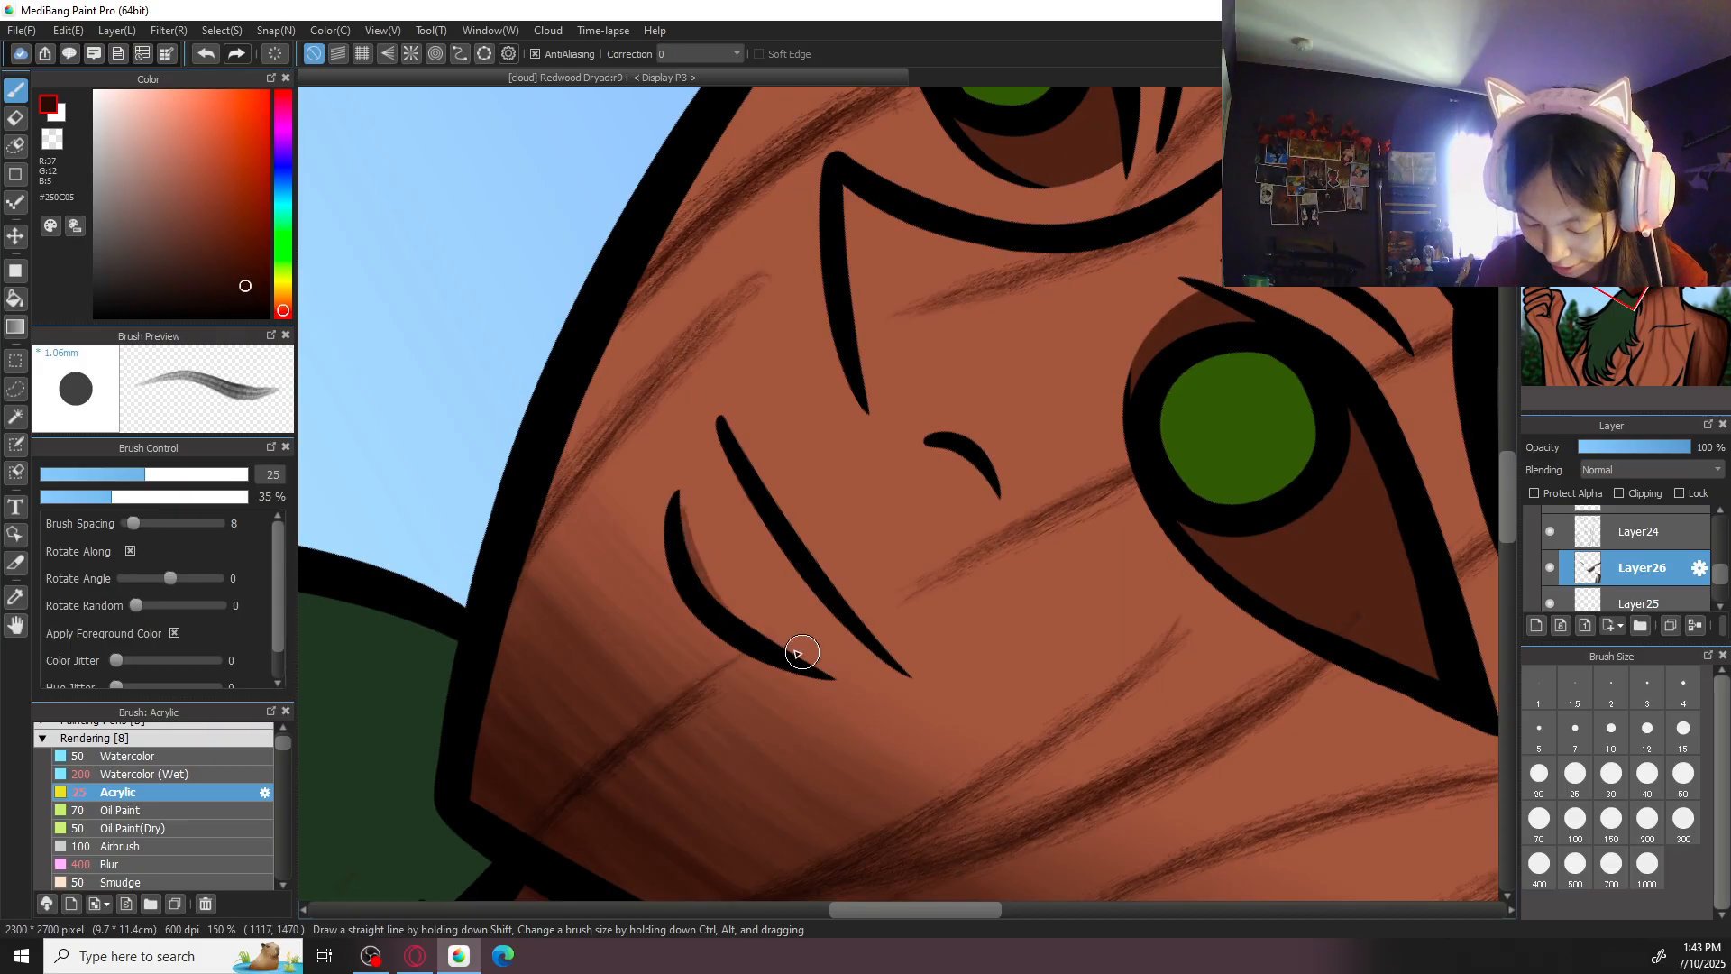
pyautogui.click(1683, 778)
pyautogui.hotkey('ctrl', '-')
pyautogui.hotkey('ctrl', 'z')
pyautogui.moveTo(754, 515)
pyautogui.mouseDown()
pyautogui.moveTo(805, 589)
pyautogui.moveTo(757, 501)
pyautogui.moveTo(862, 618)
pyautogui.moveTo(766, 501)
pyautogui.moveTo(841, 606)
pyautogui.moveTo(754, 511)
pyautogui.moveTo(890, 621)
pyautogui.mouseUp()
pyautogui.moveTo(778, 549); pyautogui.dragTo(838, 600)
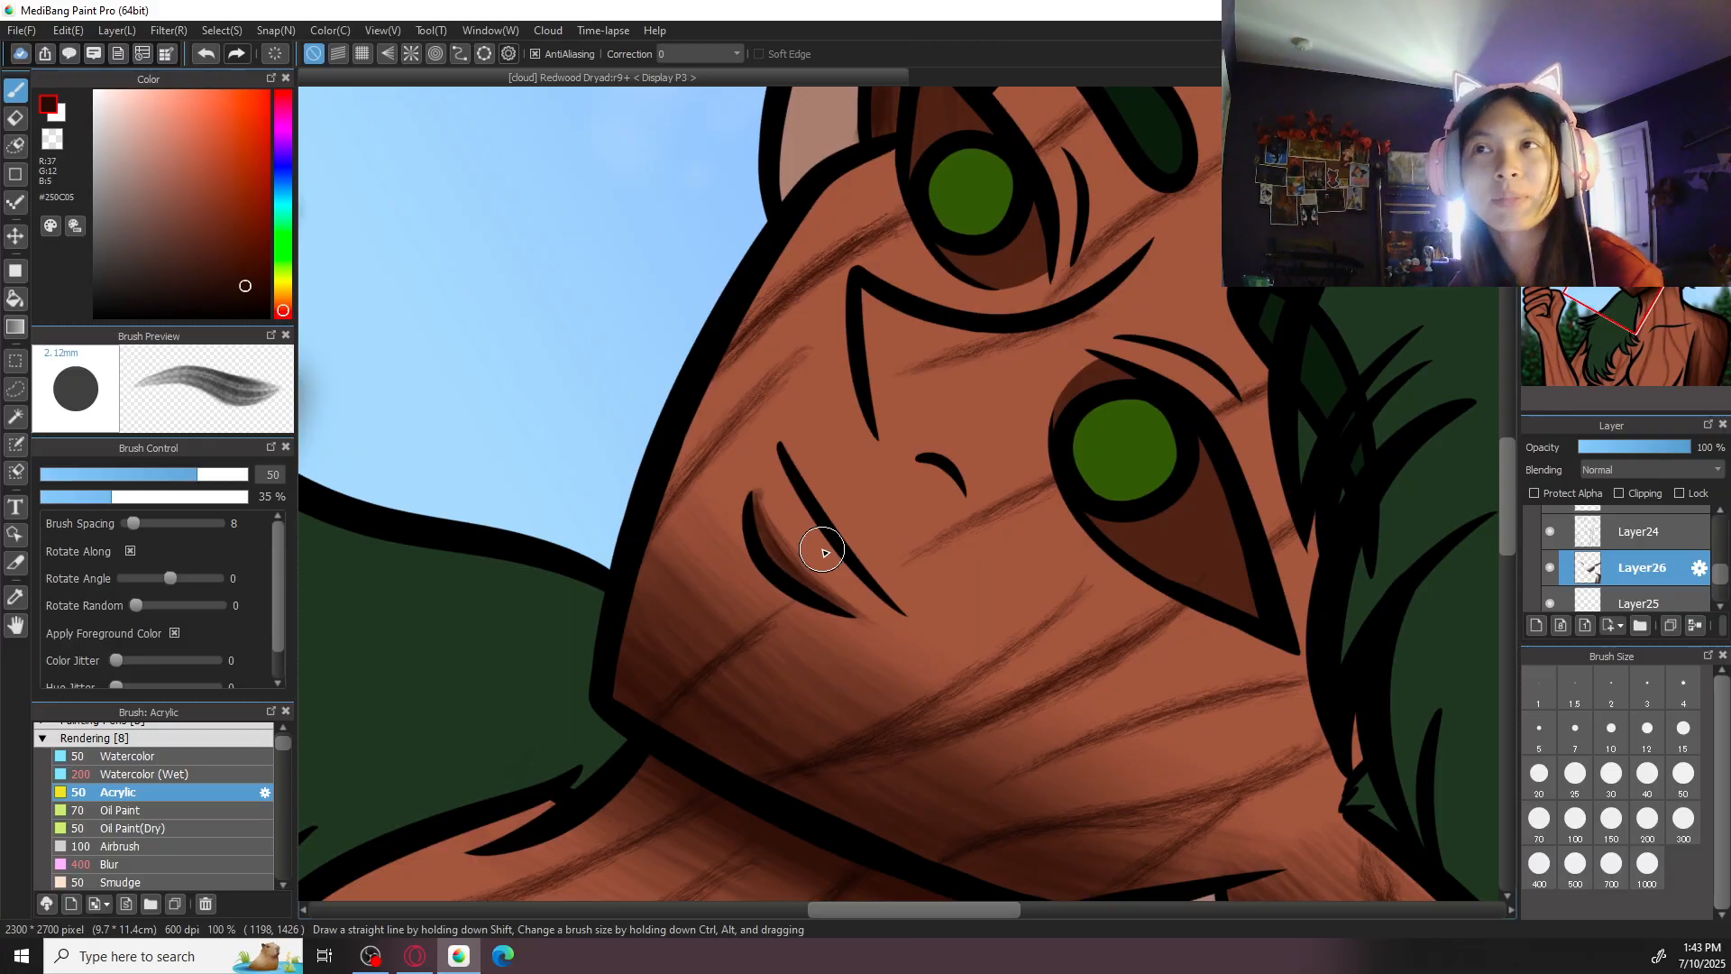
pyautogui.click(1574, 818)
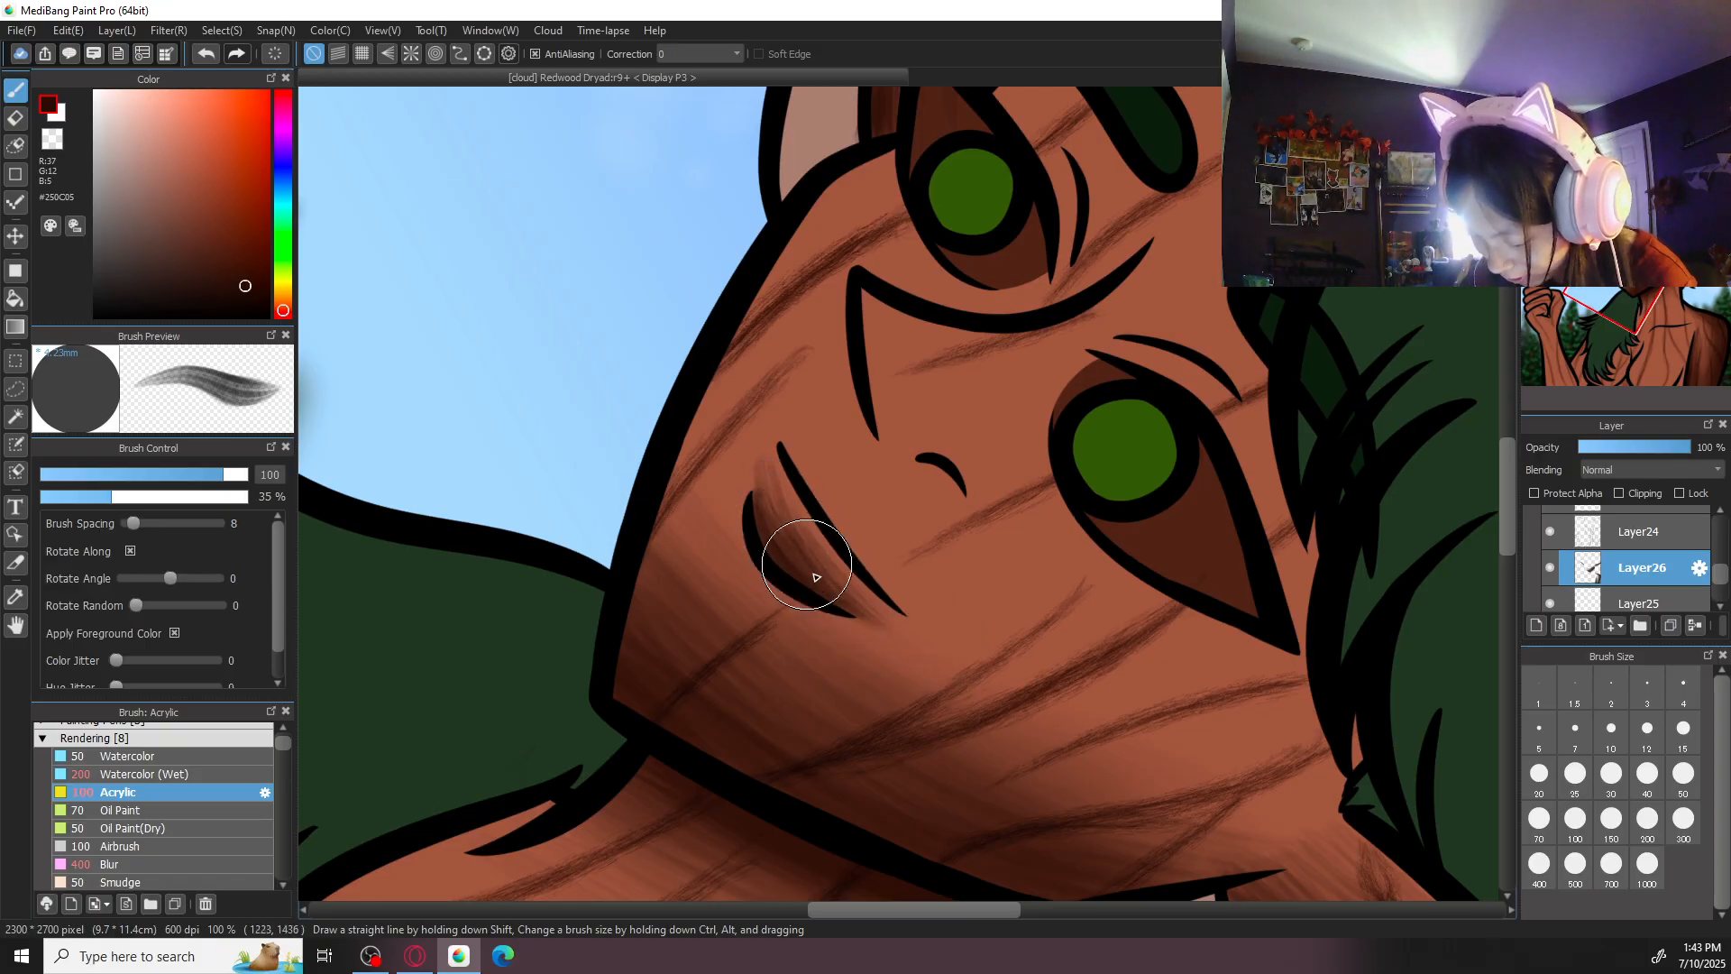
# - Blend the lower-lip shading with the Blur brush at size 100
pyautogui.hotkey('ctrl', '-')
pyautogui.hotkey('ctrl', '-')
pyautogui.press('Left')
pyautogui.press('Left')
pyautogui.press('Left')
pyautogui.press('Left')
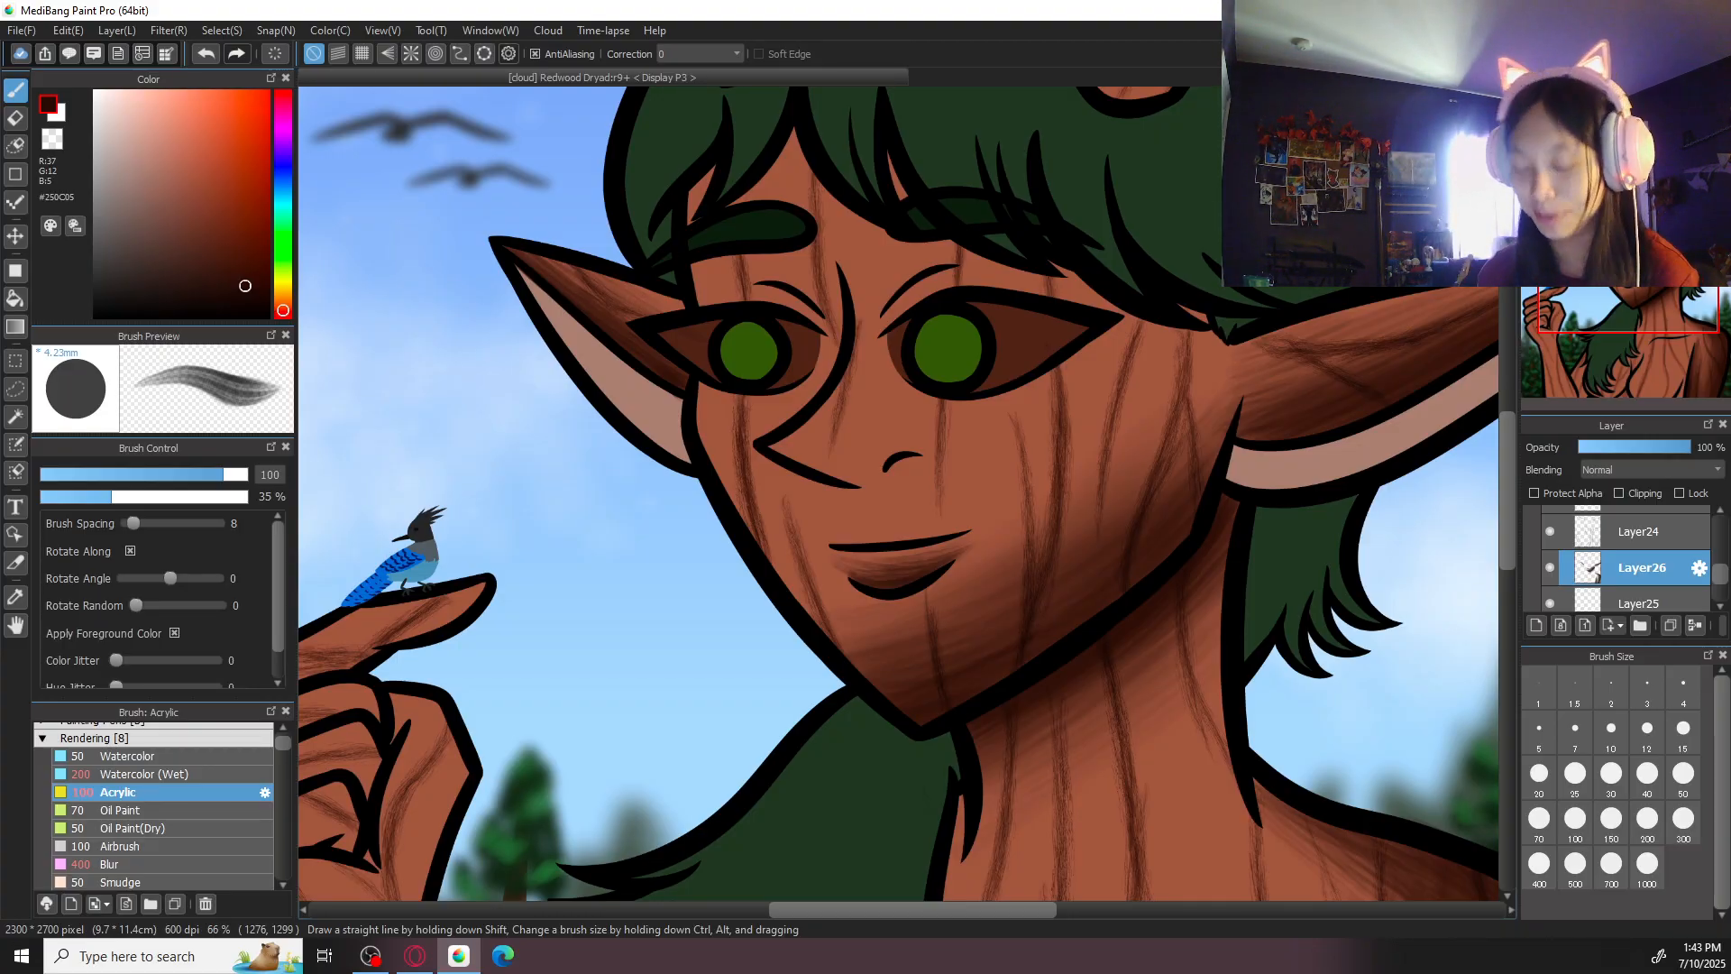
pyautogui.click(110, 864)
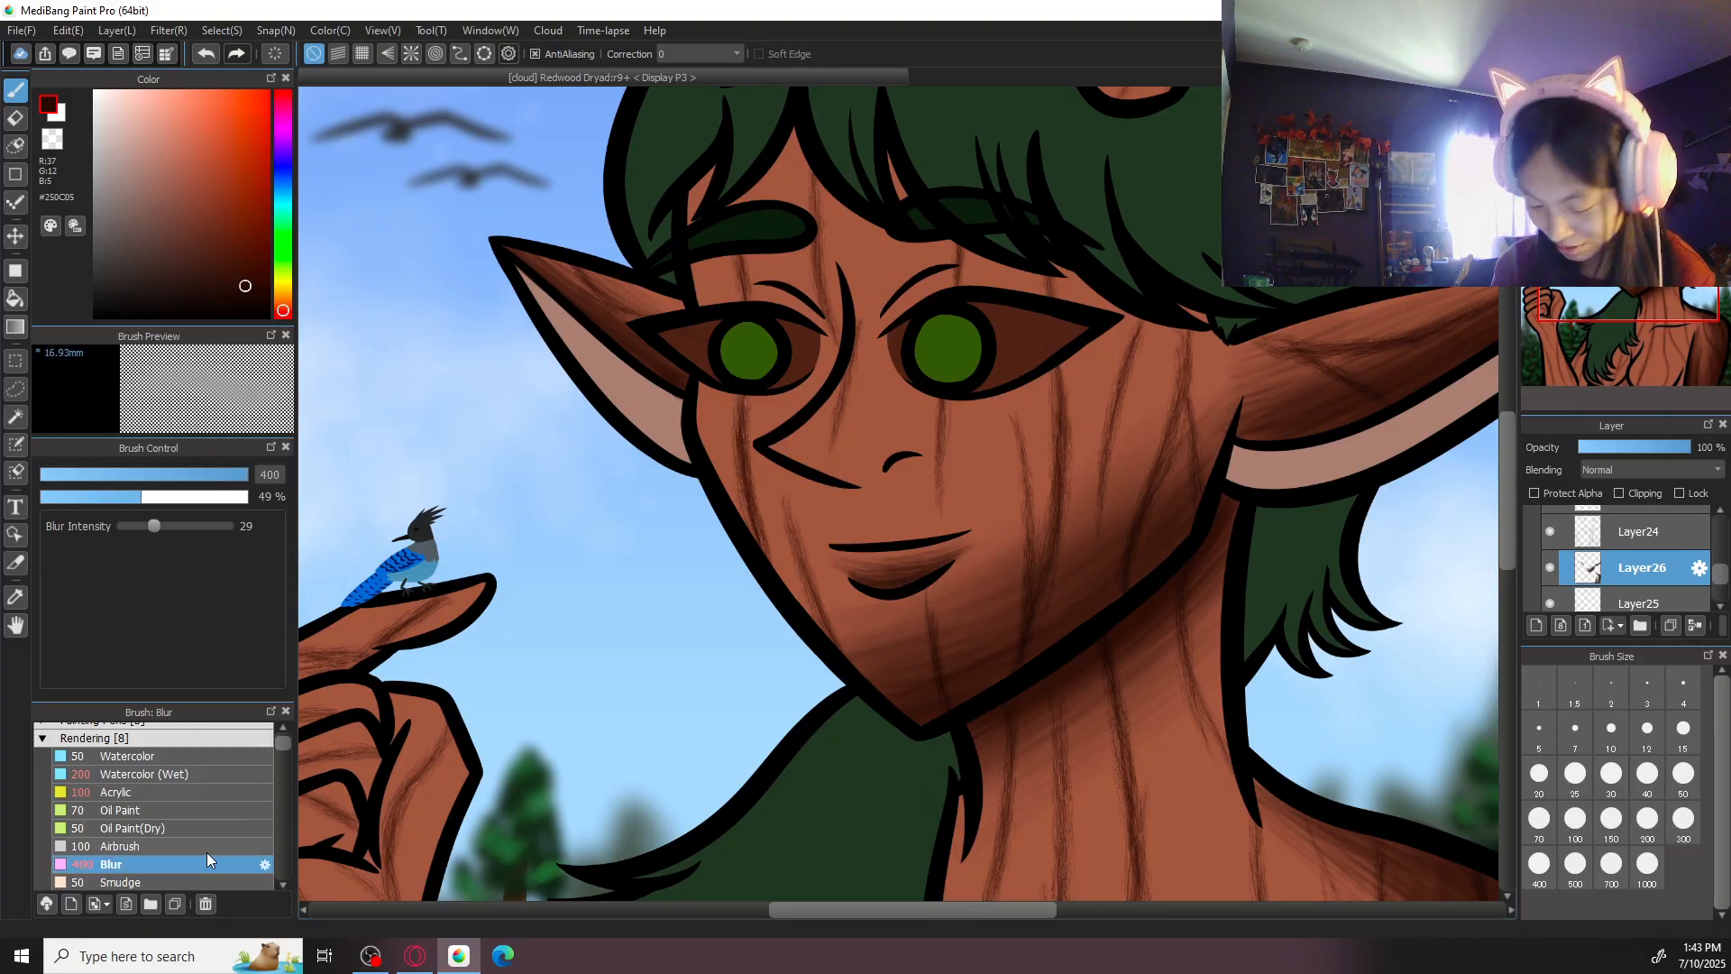
pyautogui.click(1610, 824)
pyautogui.click(1585, 822)
pyautogui.press('Right')
pyautogui.press('Right')
pyautogui.press('Right')
pyautogui.press('Right')
pyautogui.press('Right')
pyautogui.press('Right')
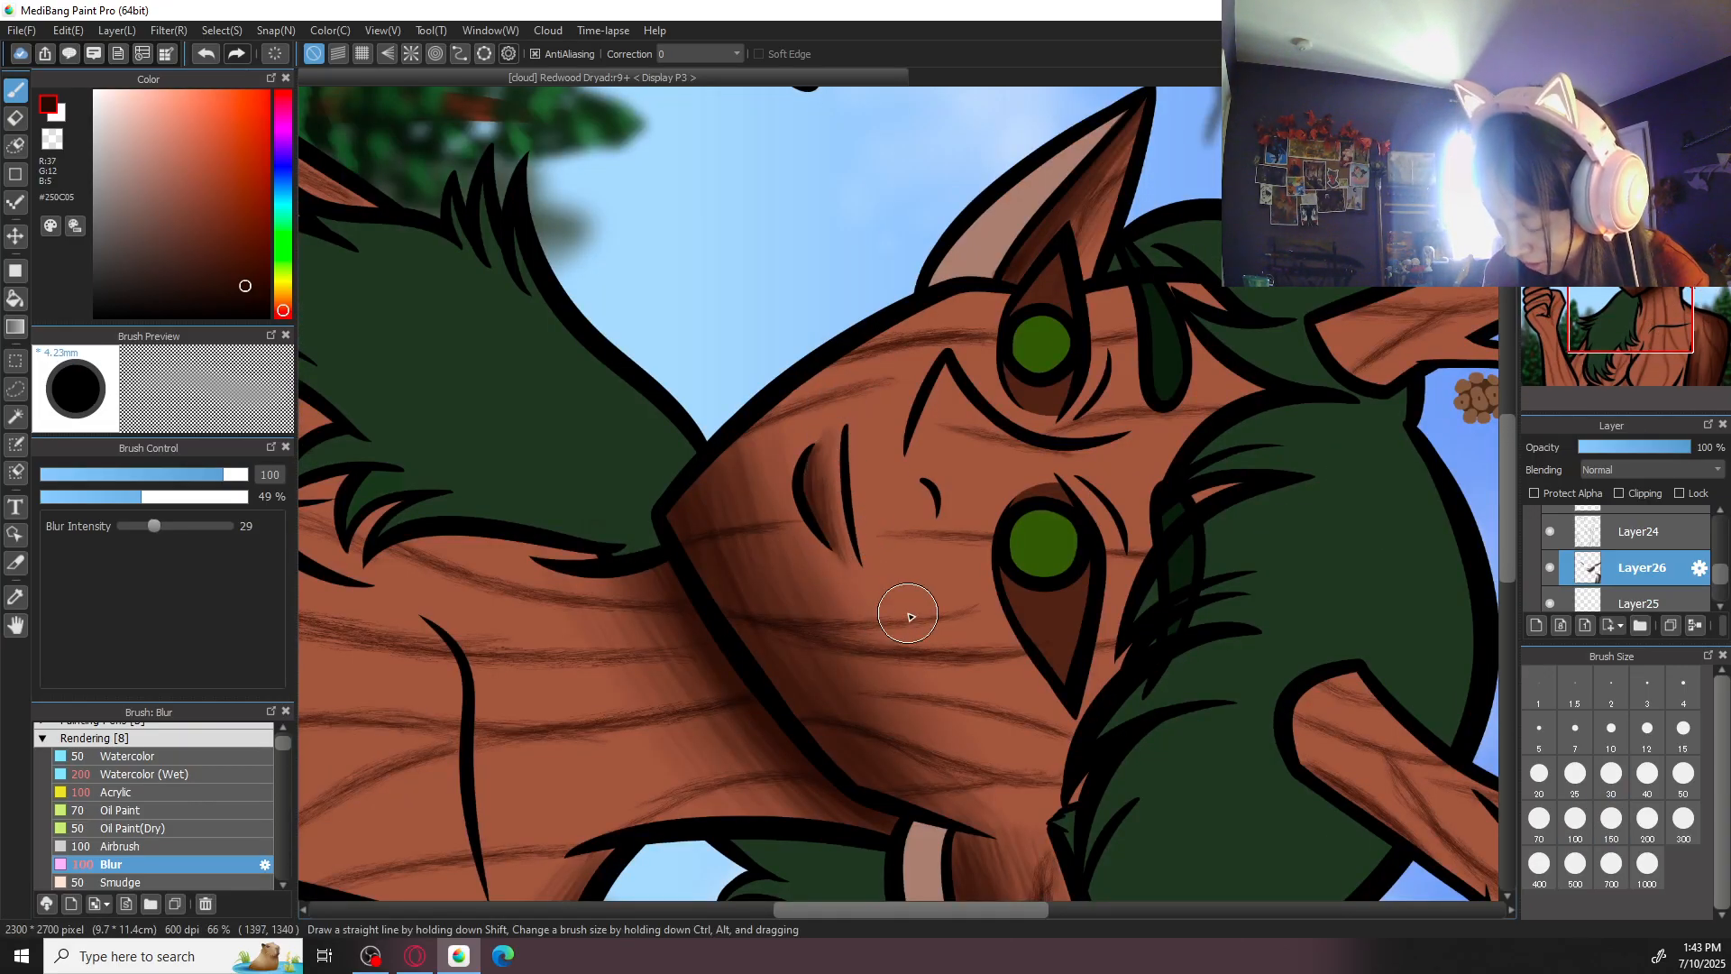
pyautogui.click(275, 54)
pyautogui.hotkey('ctrl', '-')
pyautogui.hotkey('ctrl', '-')
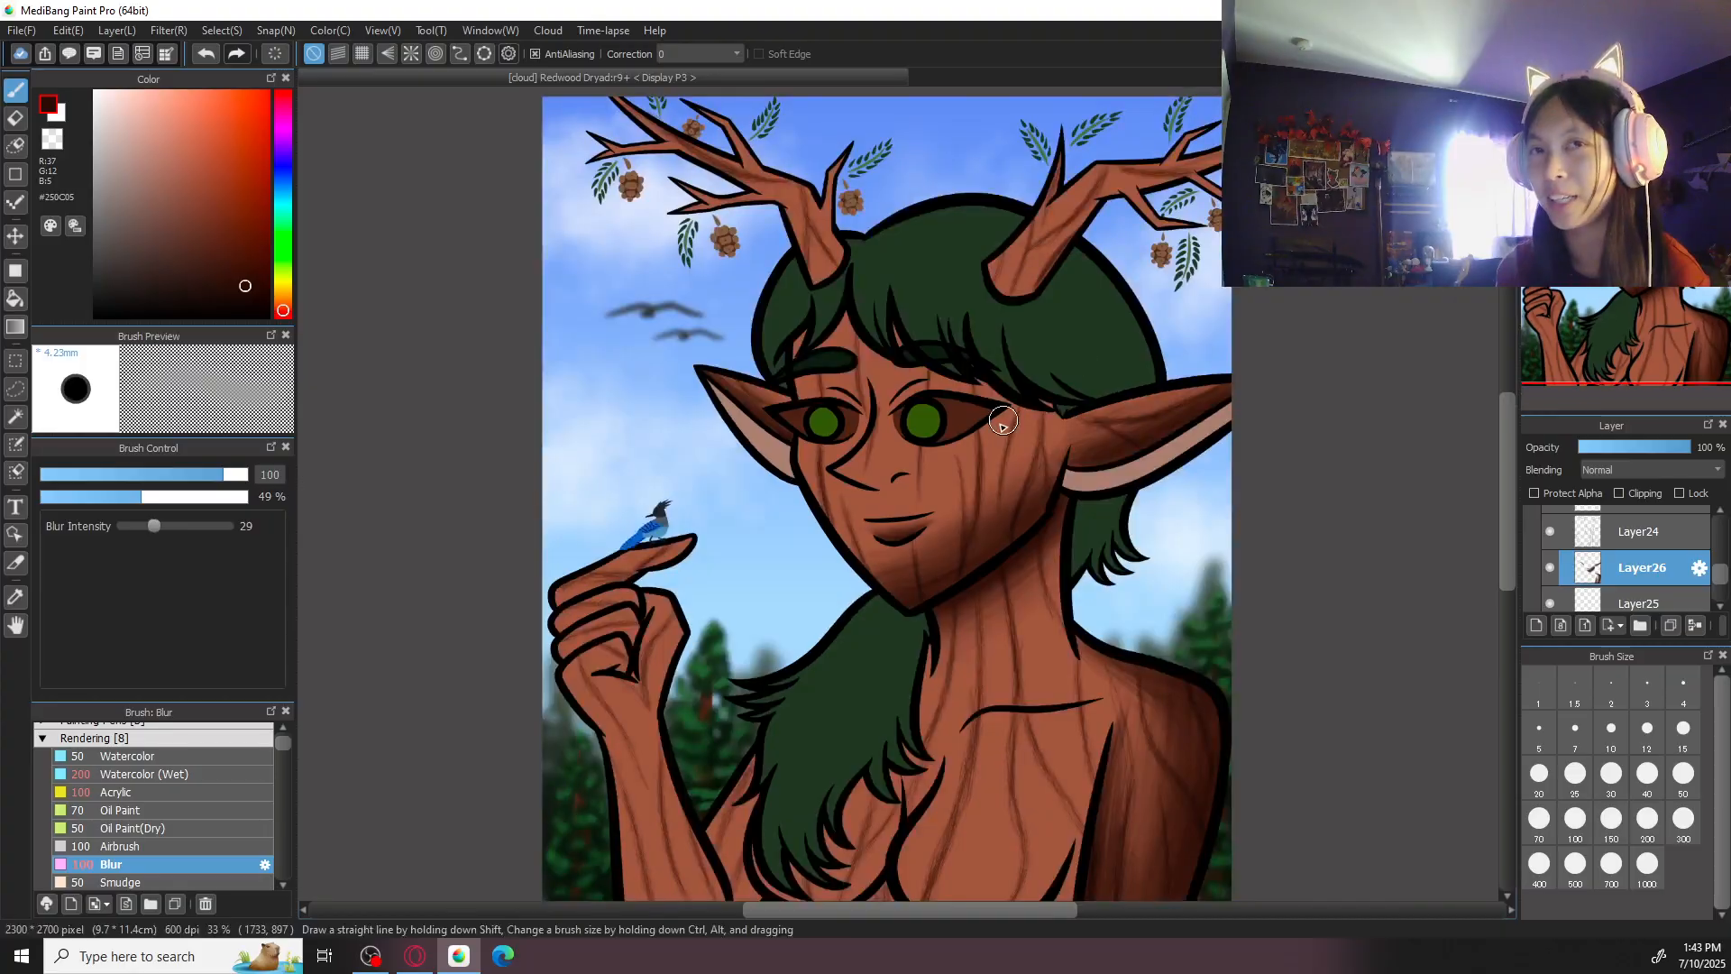
# - Shade the underside of the nose toward the nostril with the Acrylic brush at sizes 150 and 200
pyautogui.hotkey('ctrl', '+')
pyautogui.hotkey('ctrl', '+')
pyautogui.click(187, 790)
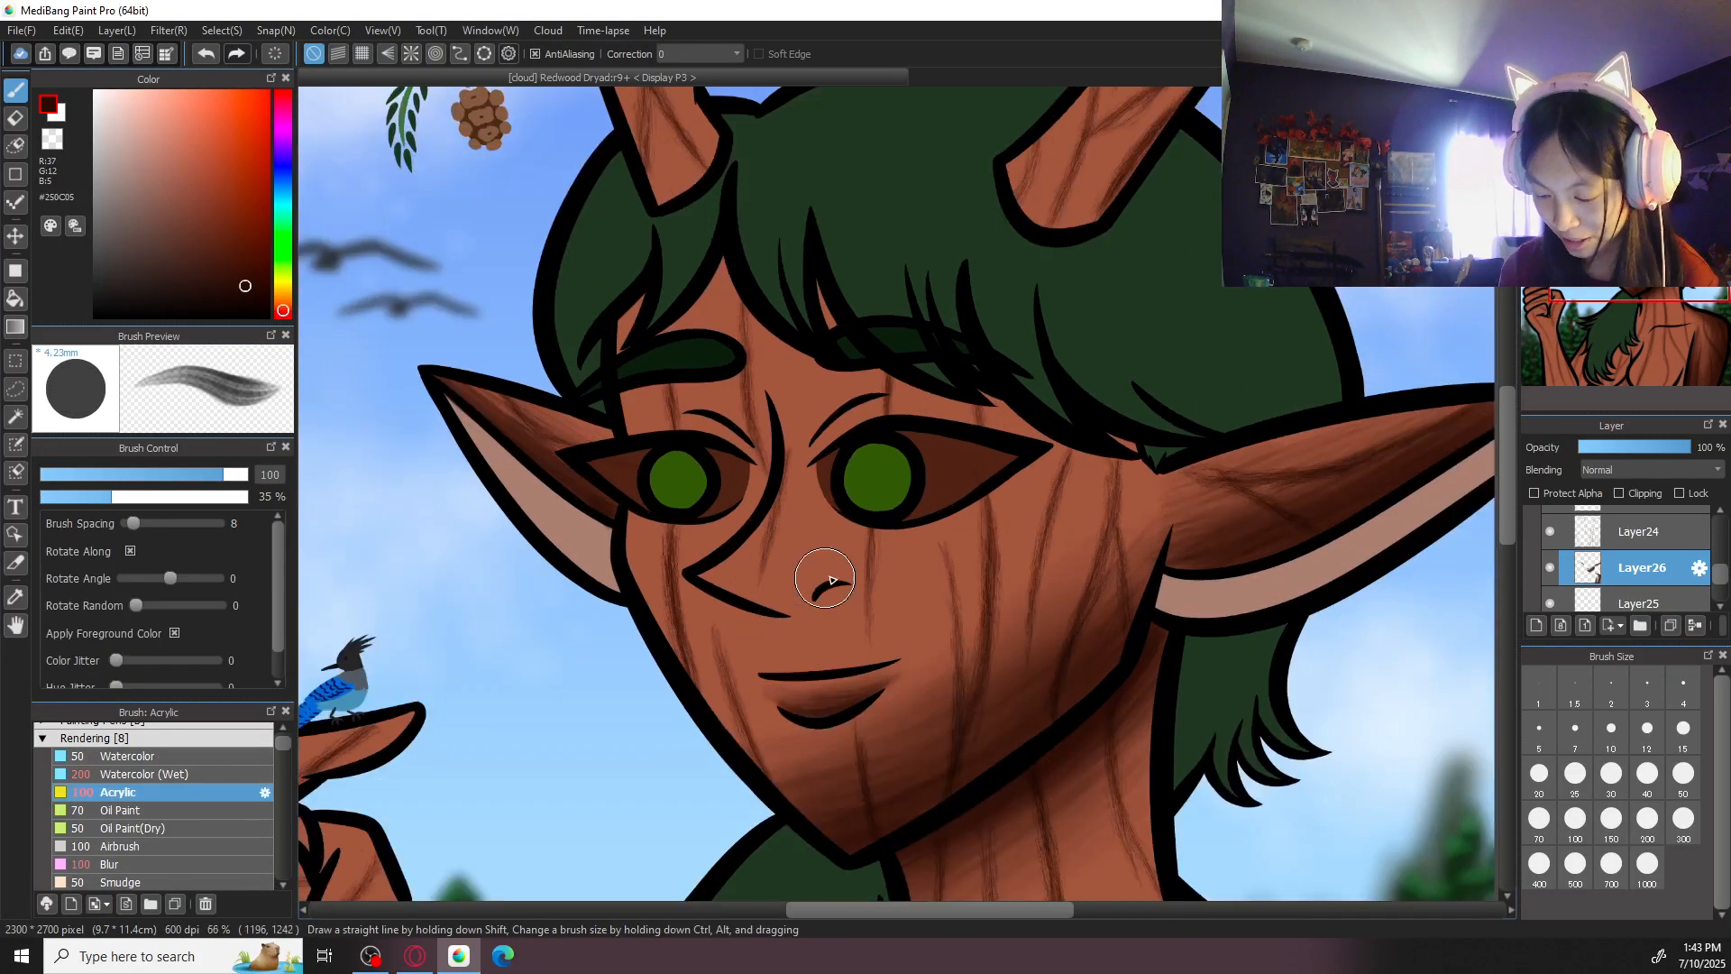
pyautogui.press('Right')
pyautogui.press('Right')
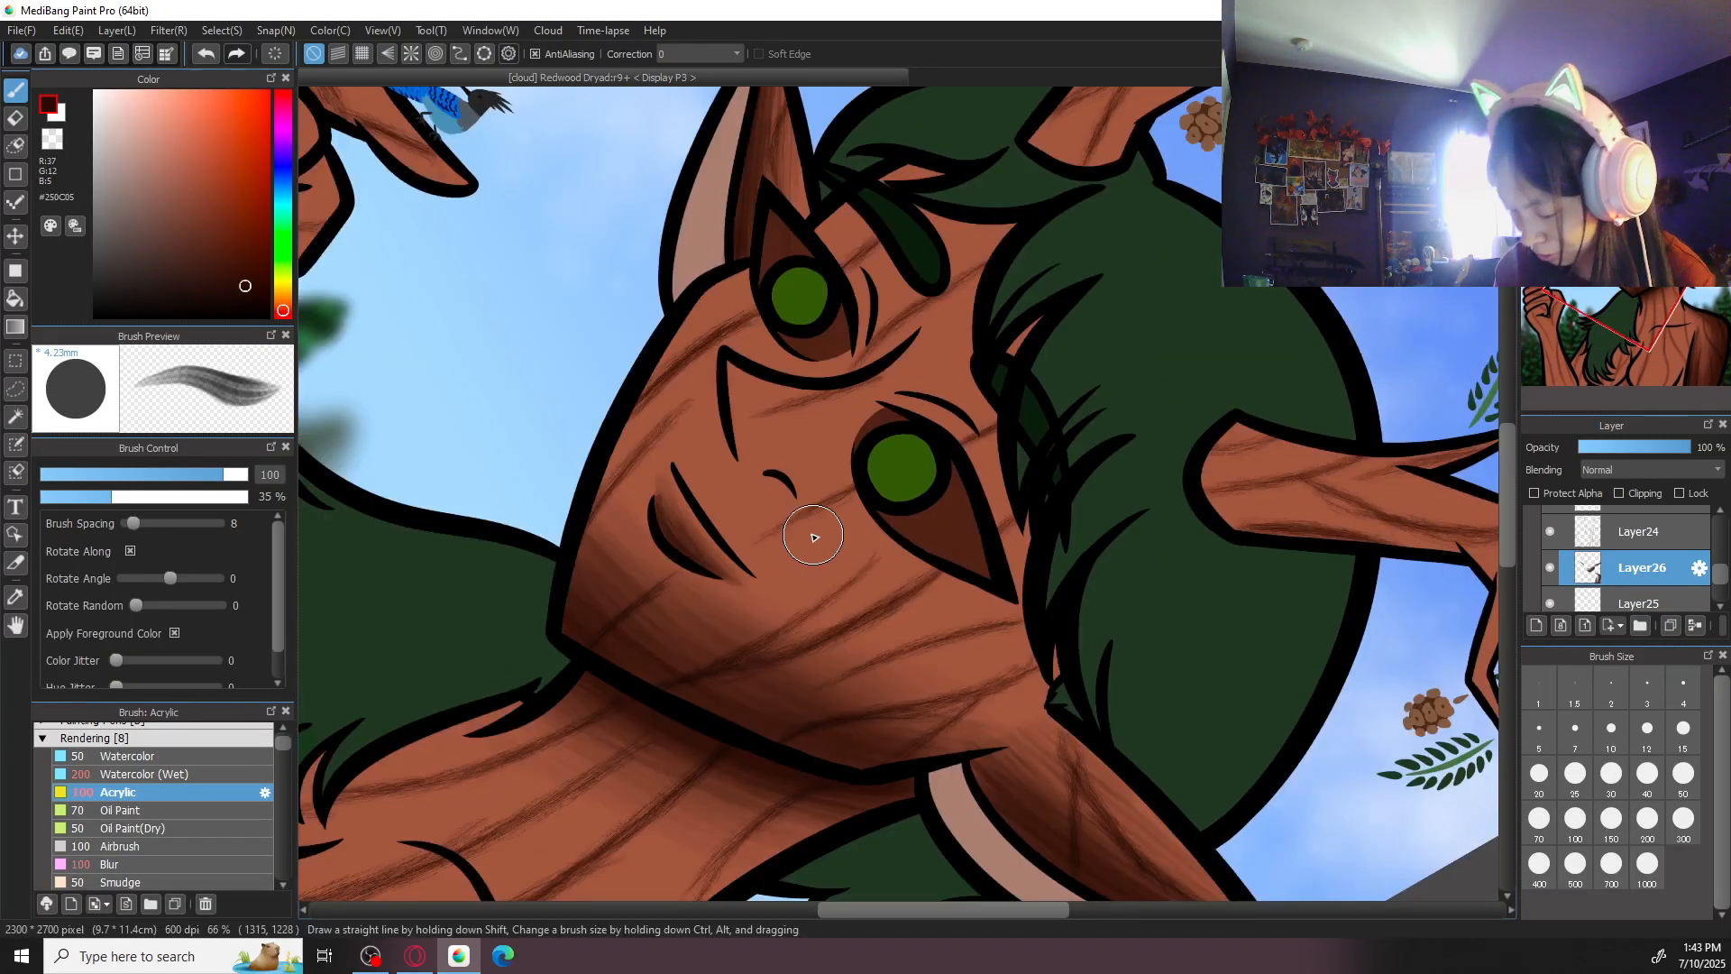
pyautogui.click(1611, 819)
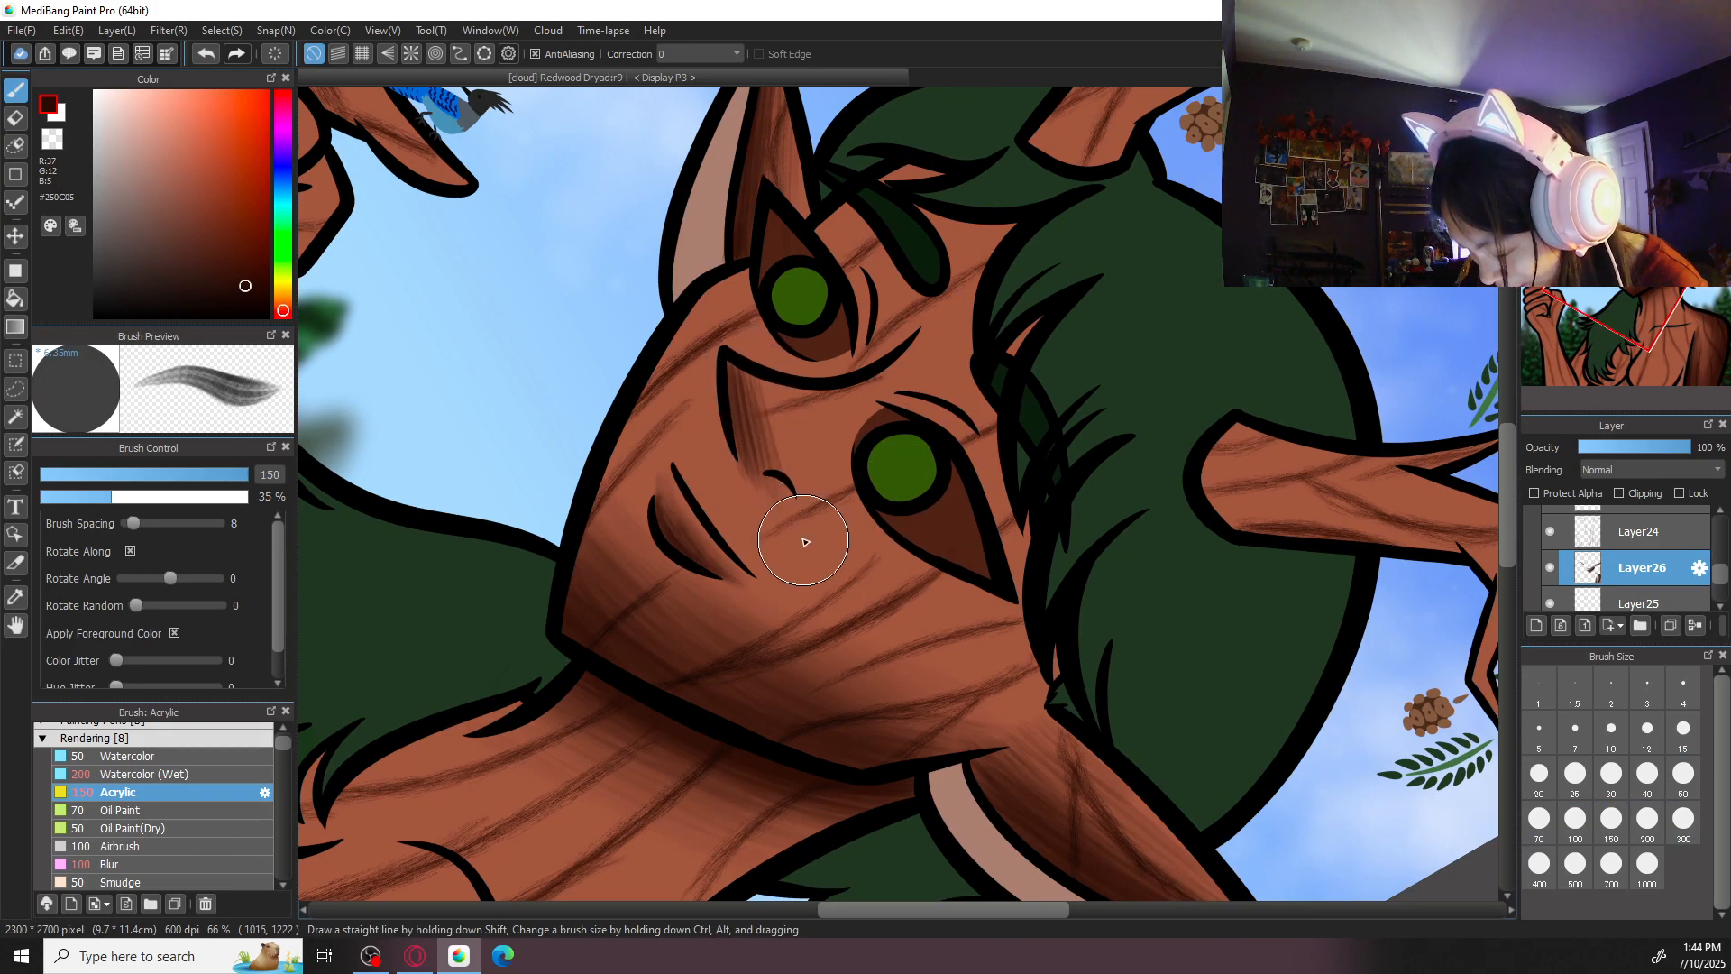
pyautogui.click(1648, 819)
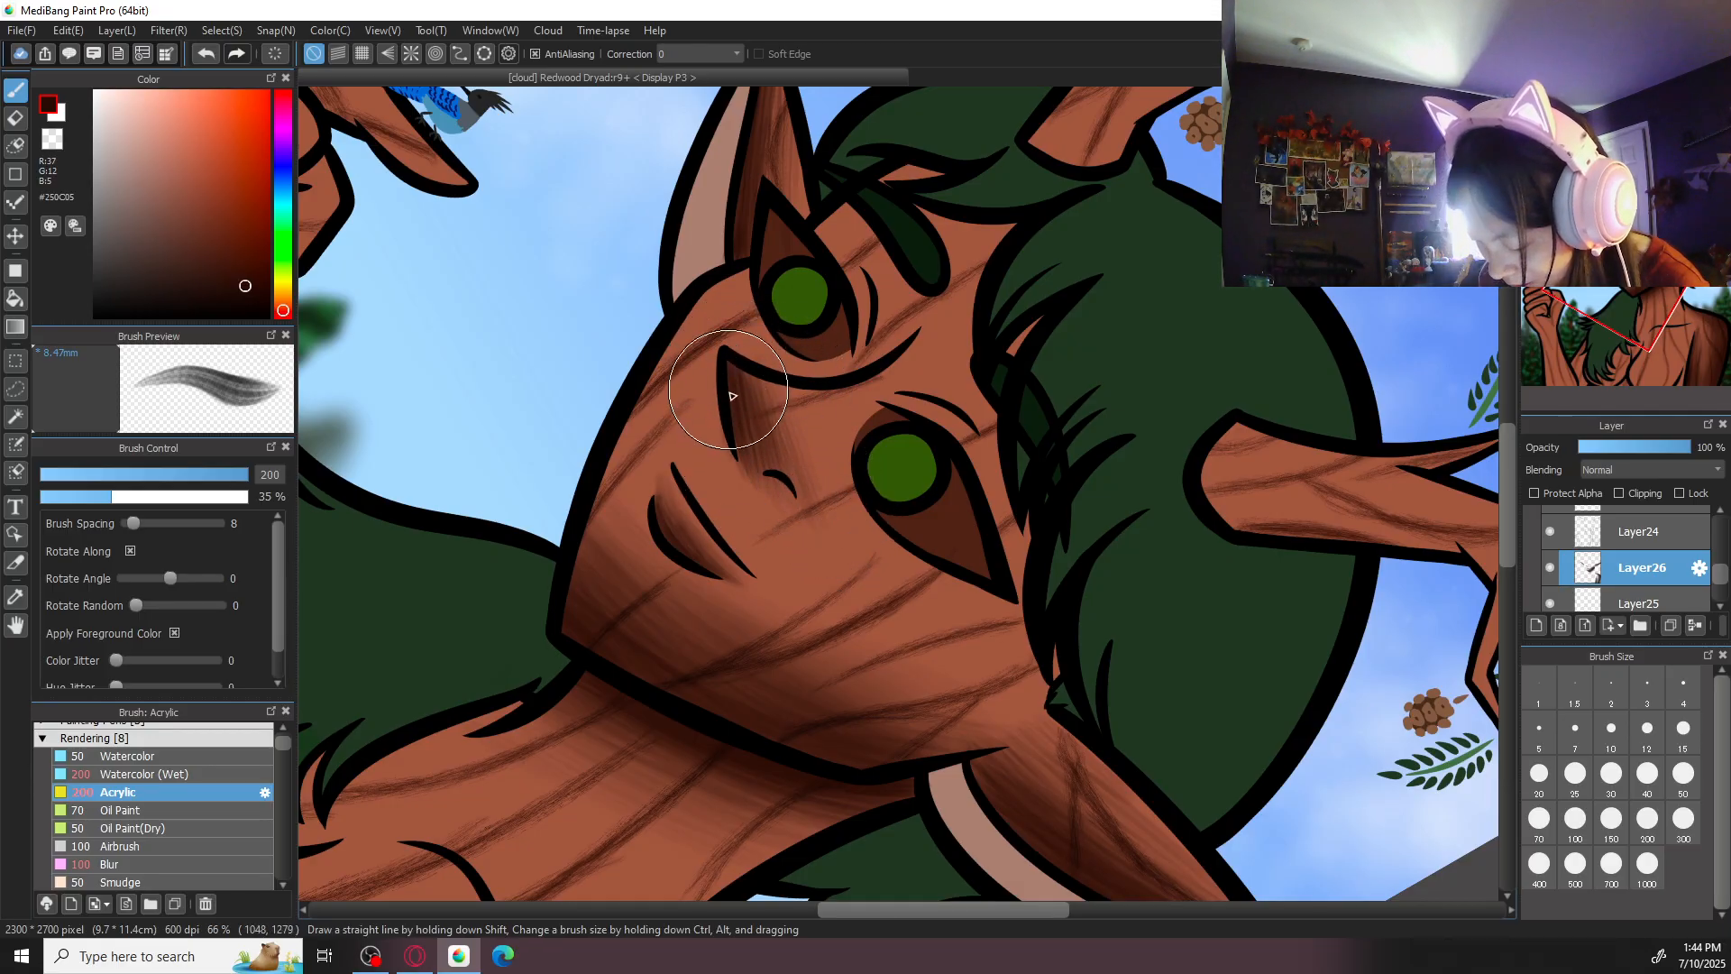
# - Erase the spill below the nose line at size 50 and blend the nose shading with the Blur brush at size 150
pyautogui.press('e')
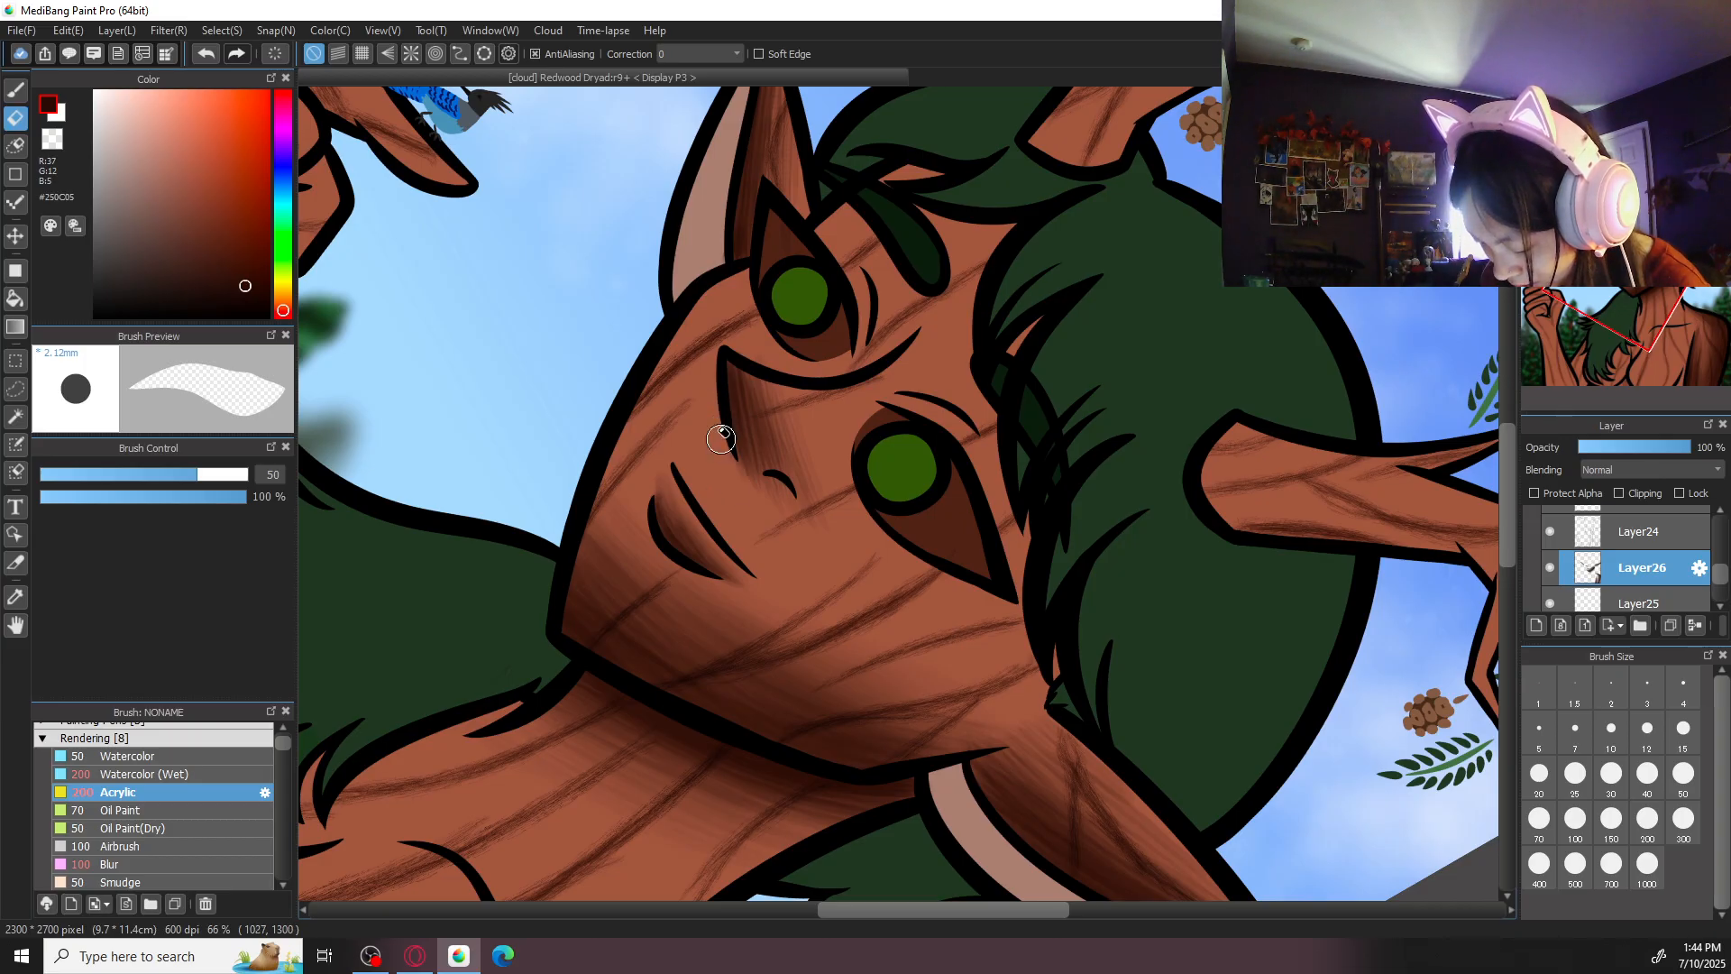
pyautogui.press('b')
pyautogui.click(149, 864)
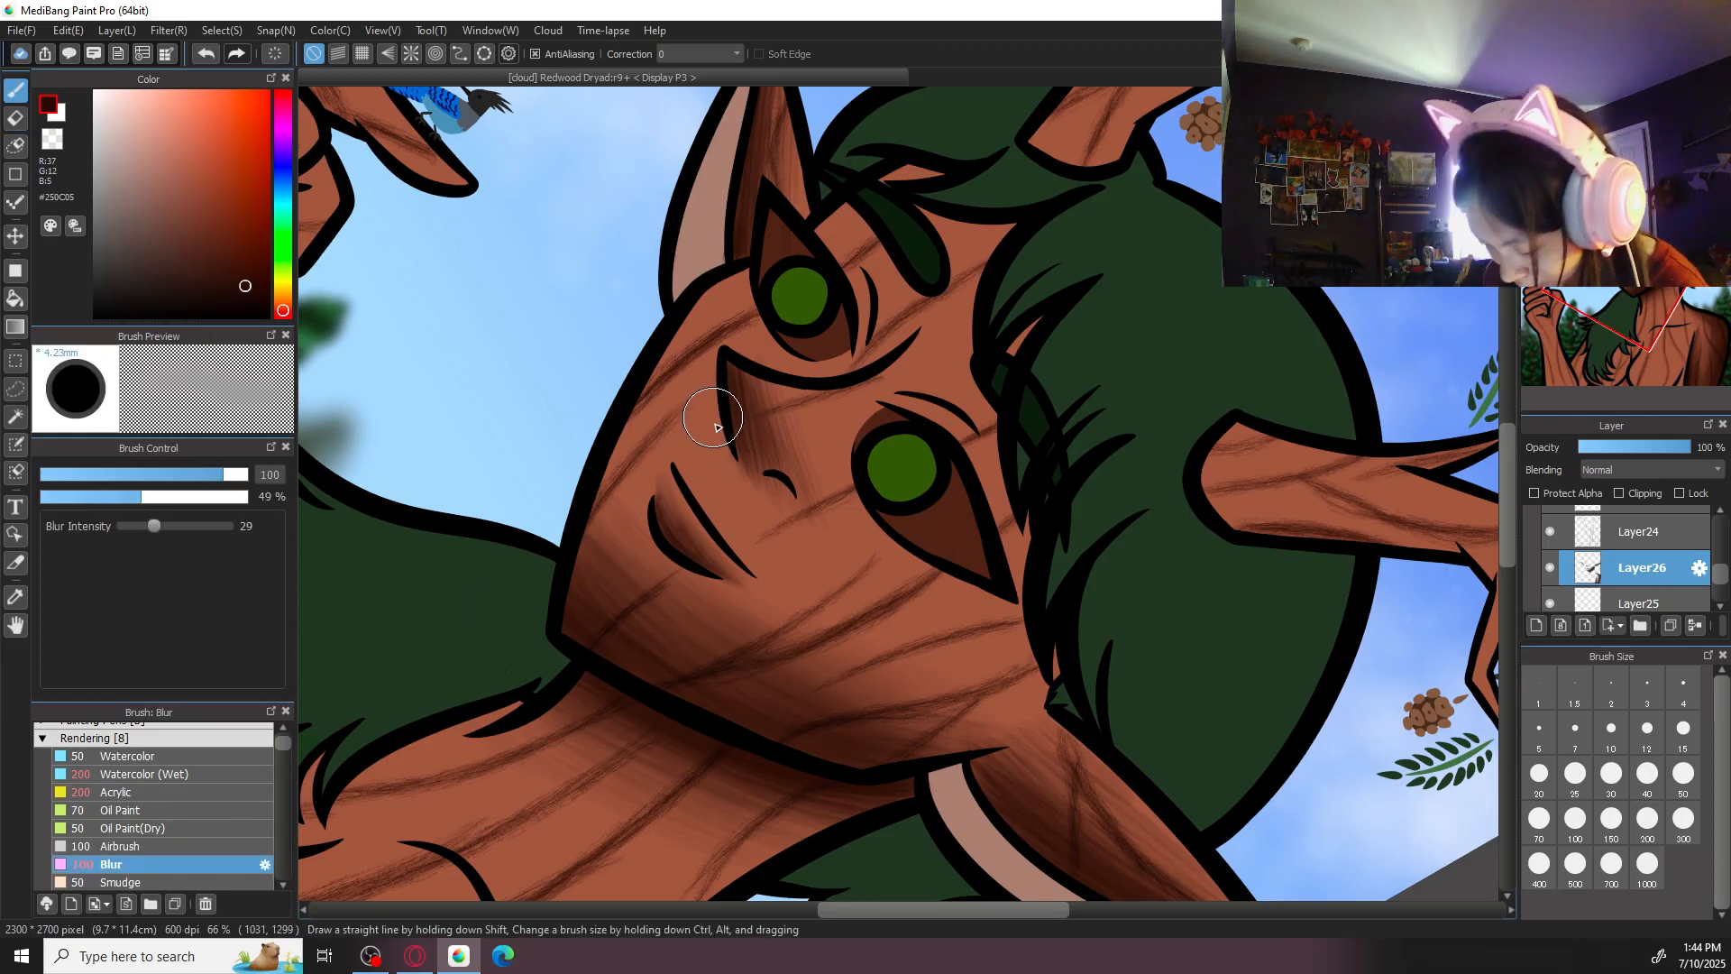
pyautogui.click(1613, 824)
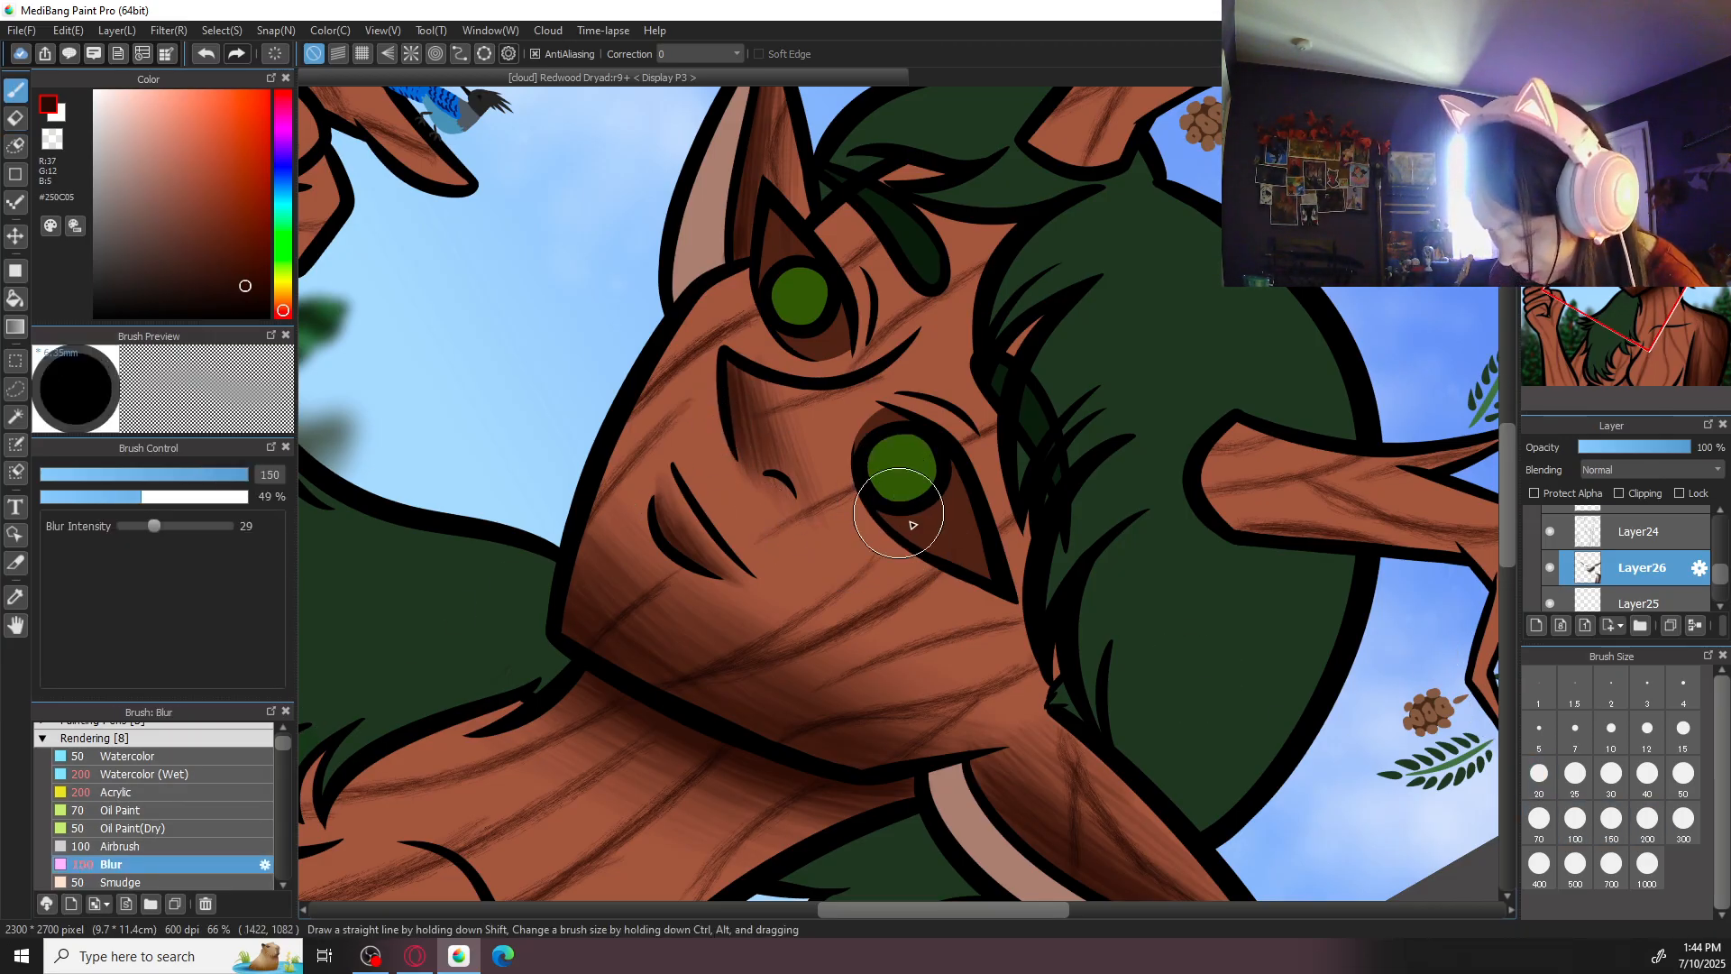
pyautogui.moveTo(768, 392); pyautogui.dragTo(750, 398)
pyautogui.click(275, 54)
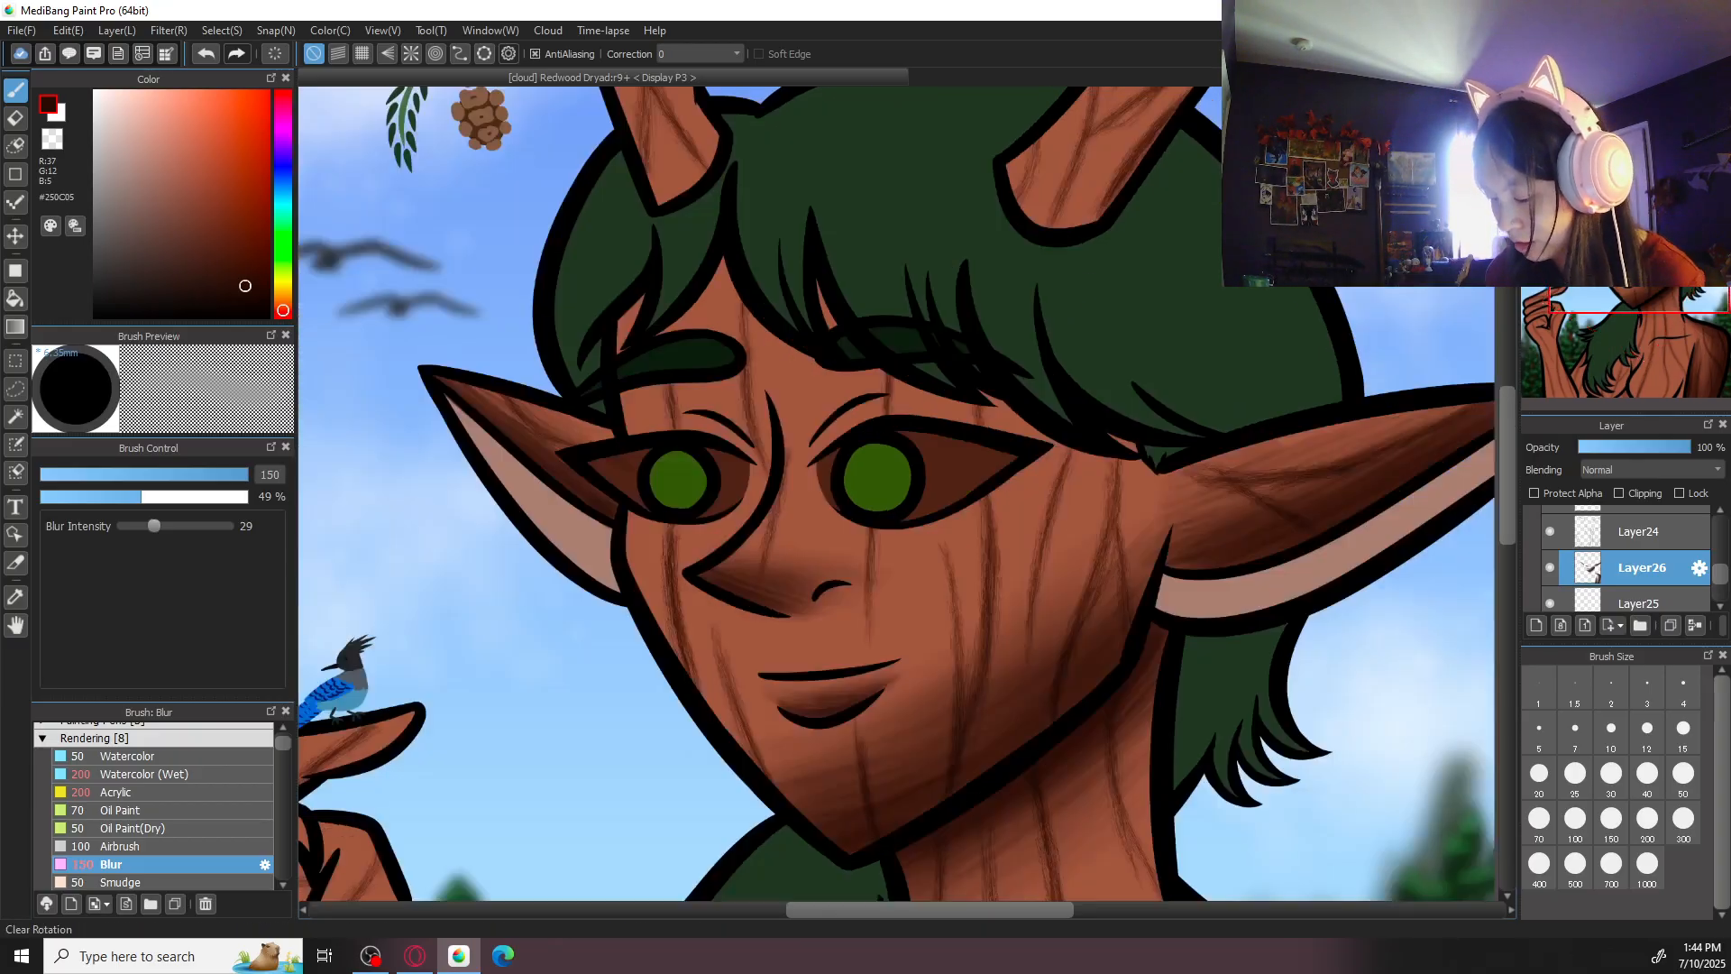
pyautogui.hotkey('ctrl', '-')
pyautogui.hotkey('ctrl', '-')
pyautogui.hotkey('ctrl', '-')
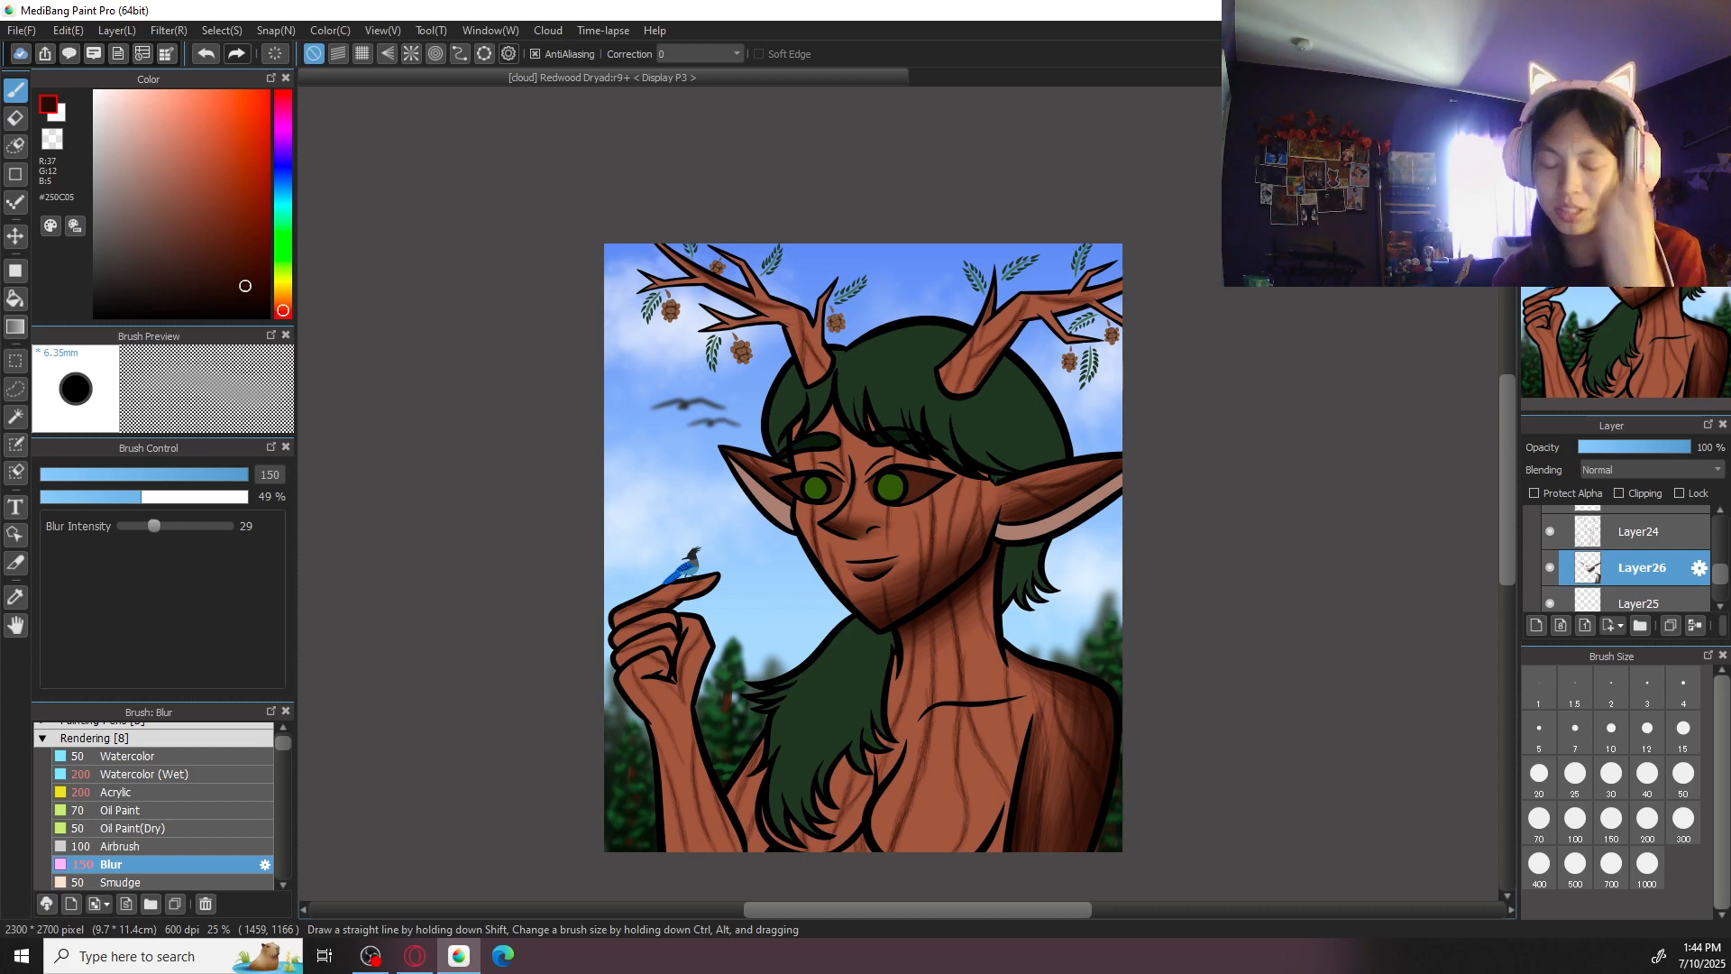
# - Switch from Blur back to the Acrylic brush for shading the face
pyautogui.click(197, 784)
pyautogui.hotkey('ctrl', '+')
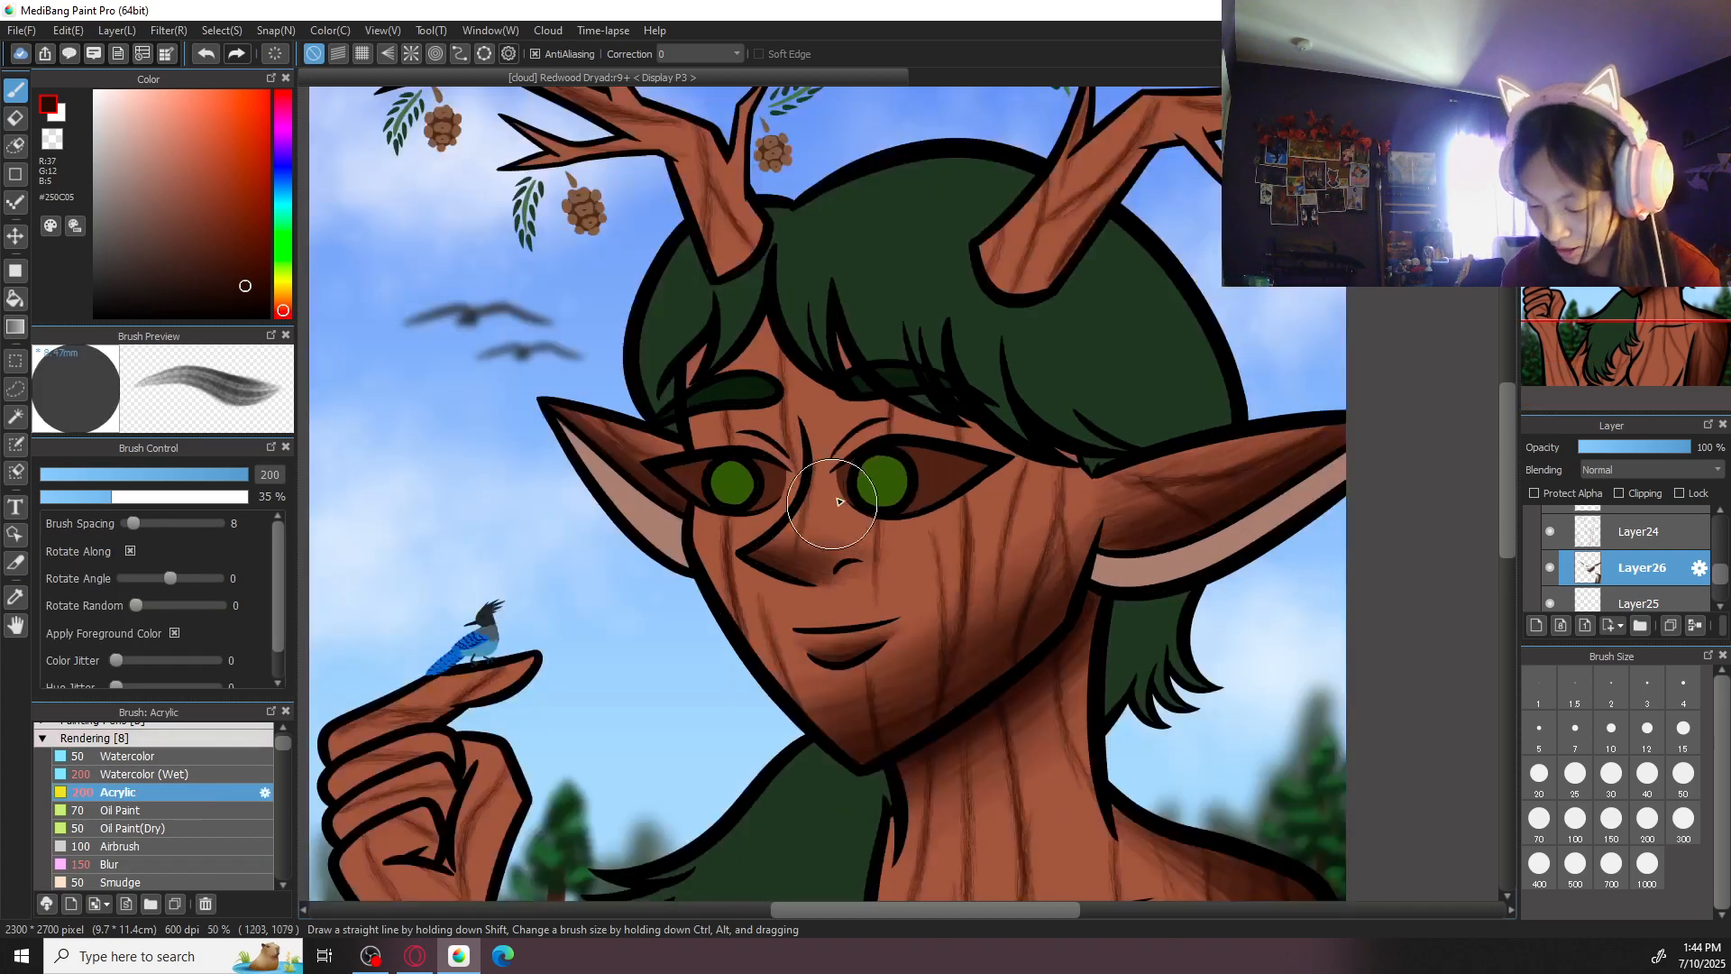
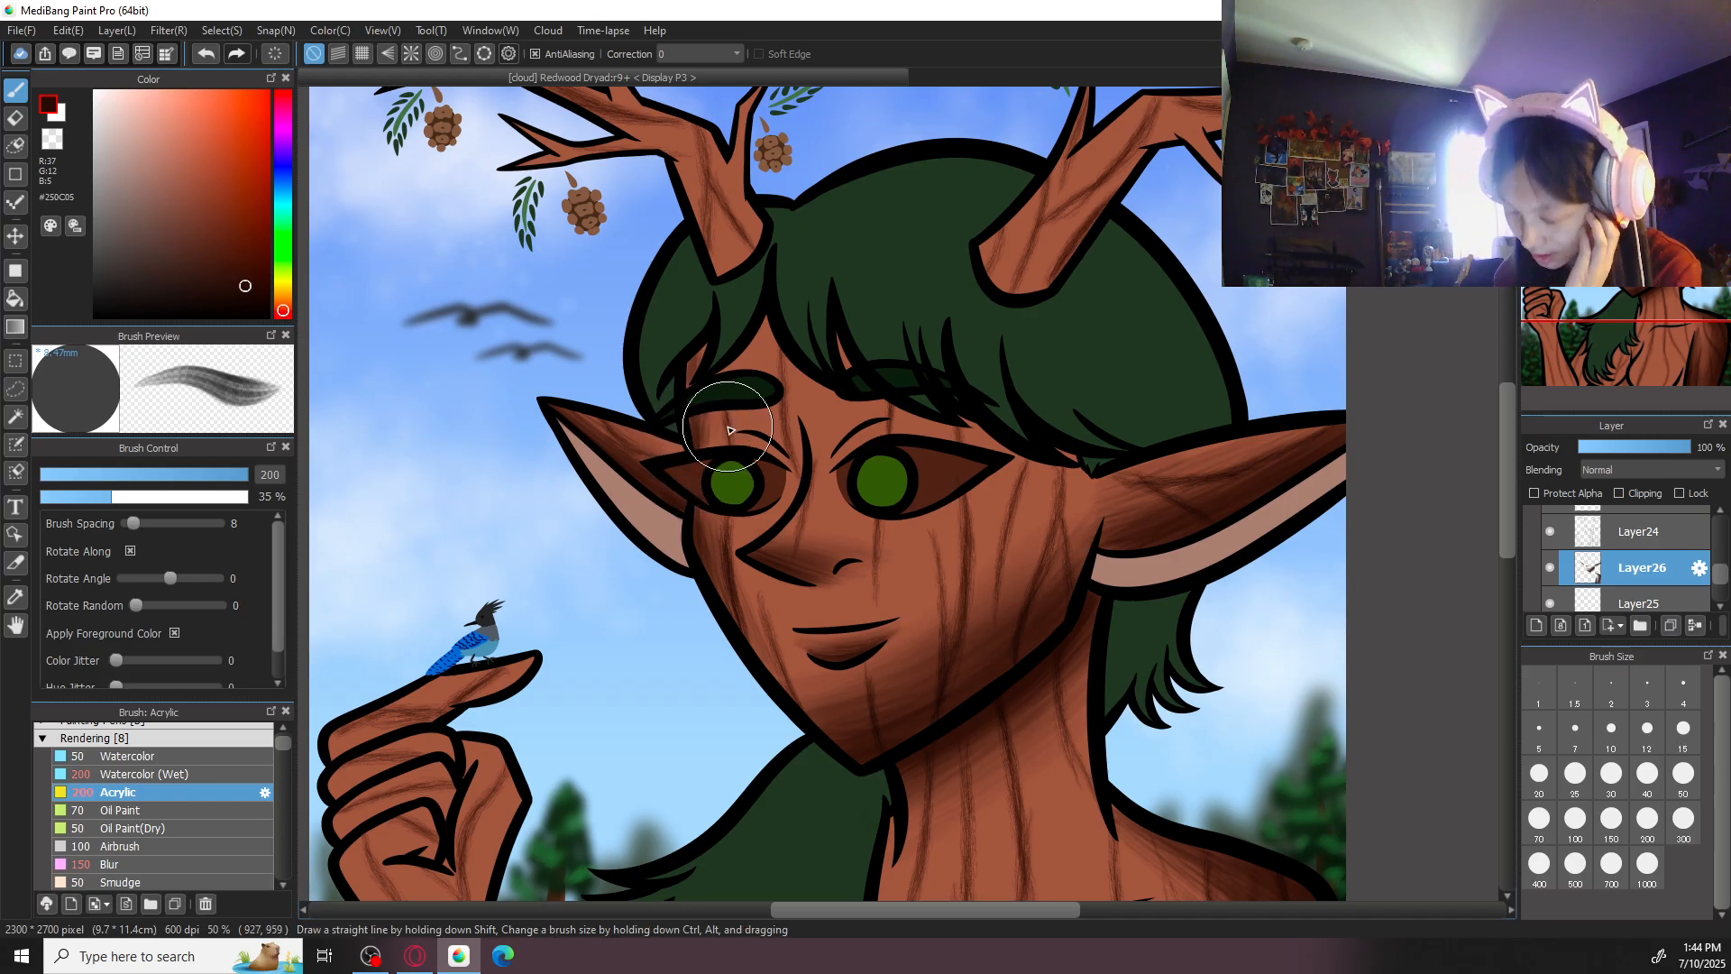
# - Shade the forehead skin beneath the fringe, above the outer eye, with the Acrylic brush at size 100
pyautogui.moveTo(999, 560); pyautogui.dragTo(964, 688)
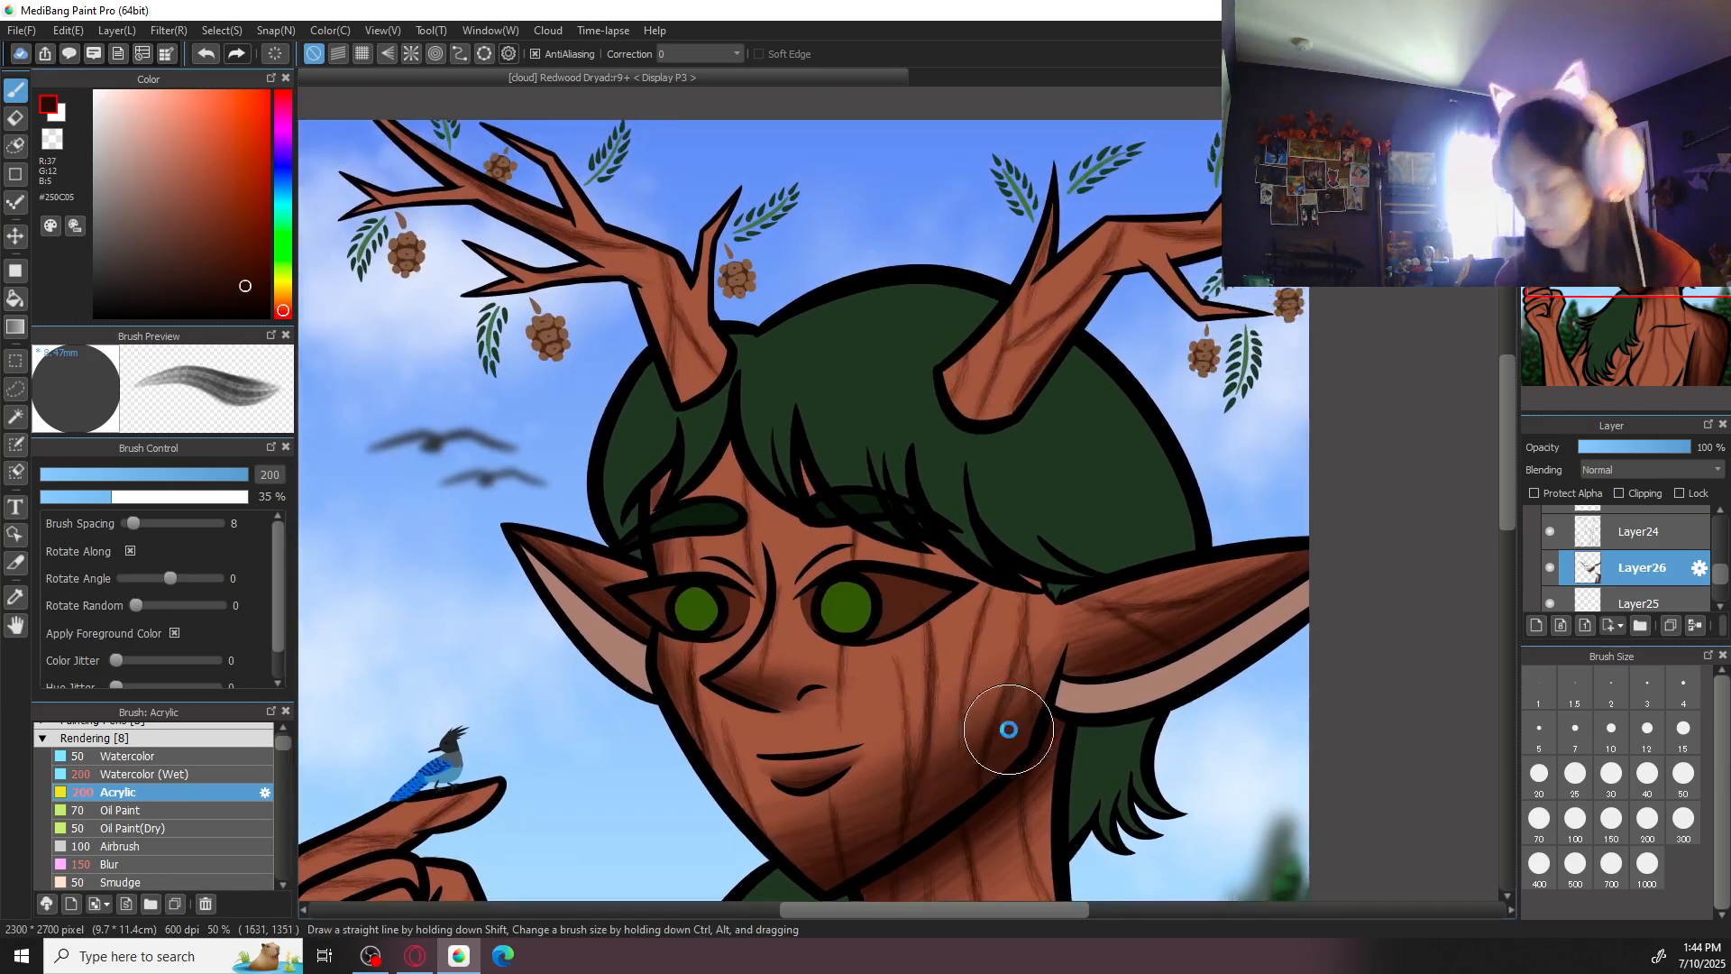
pyautogui.hotkey('ctrl', '+')
pyautogui.click(1684, 776)
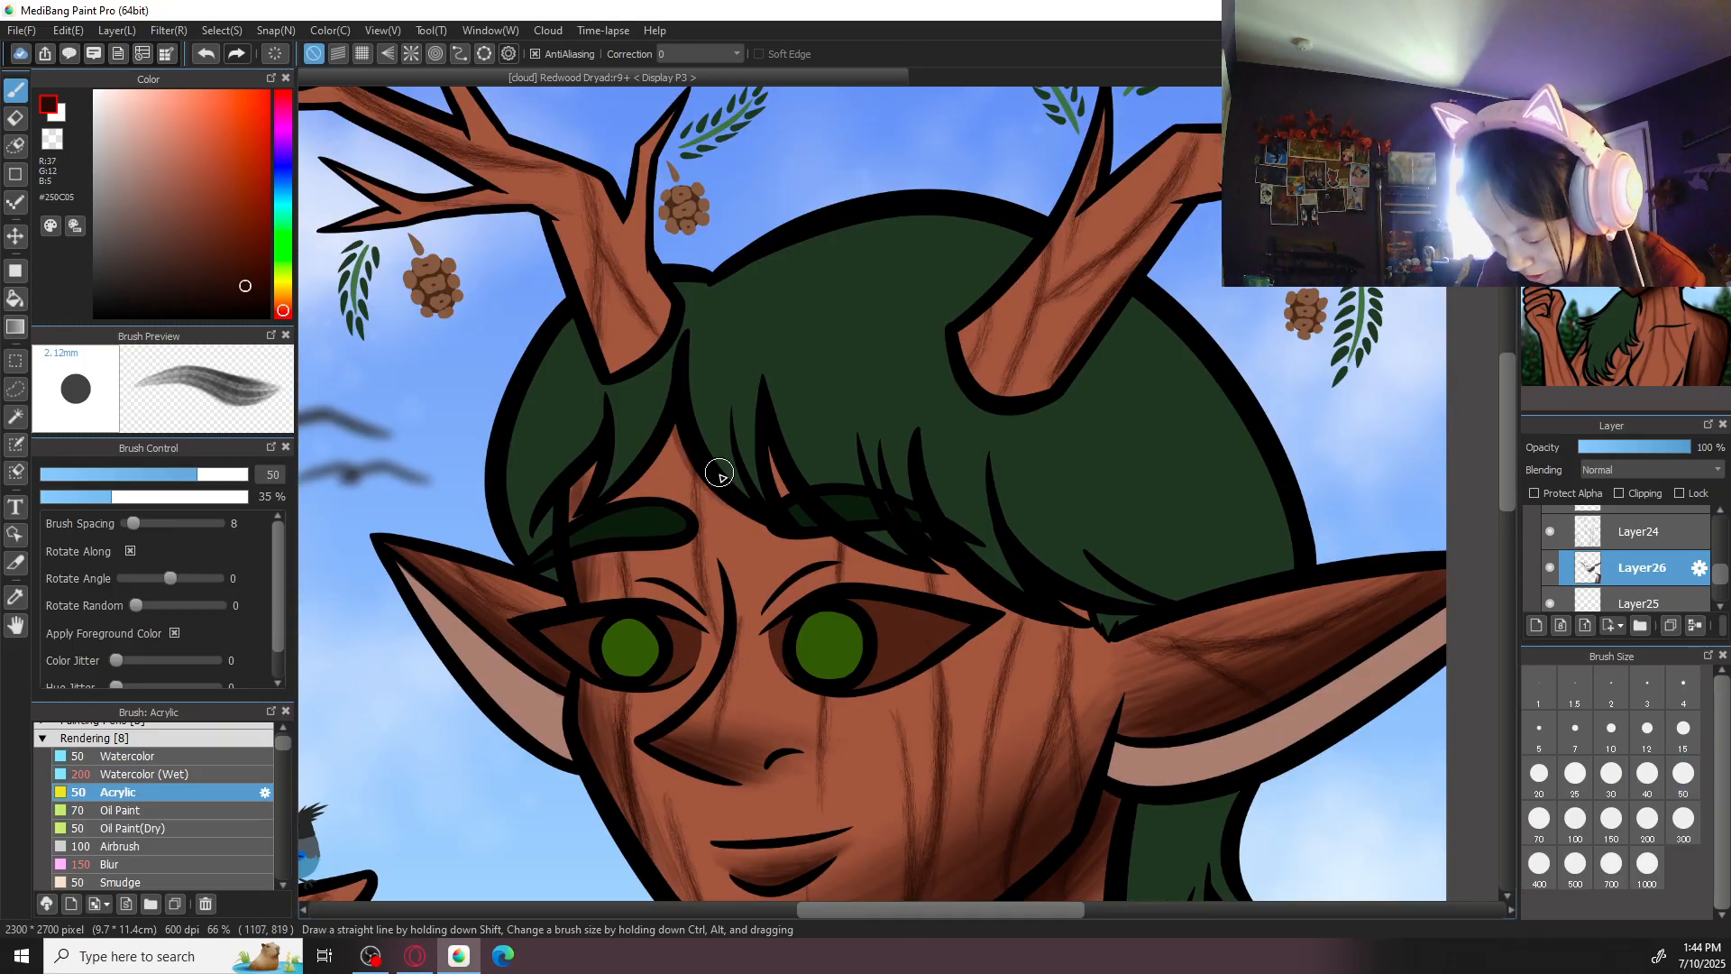
pyautogui.click(1537, 820)
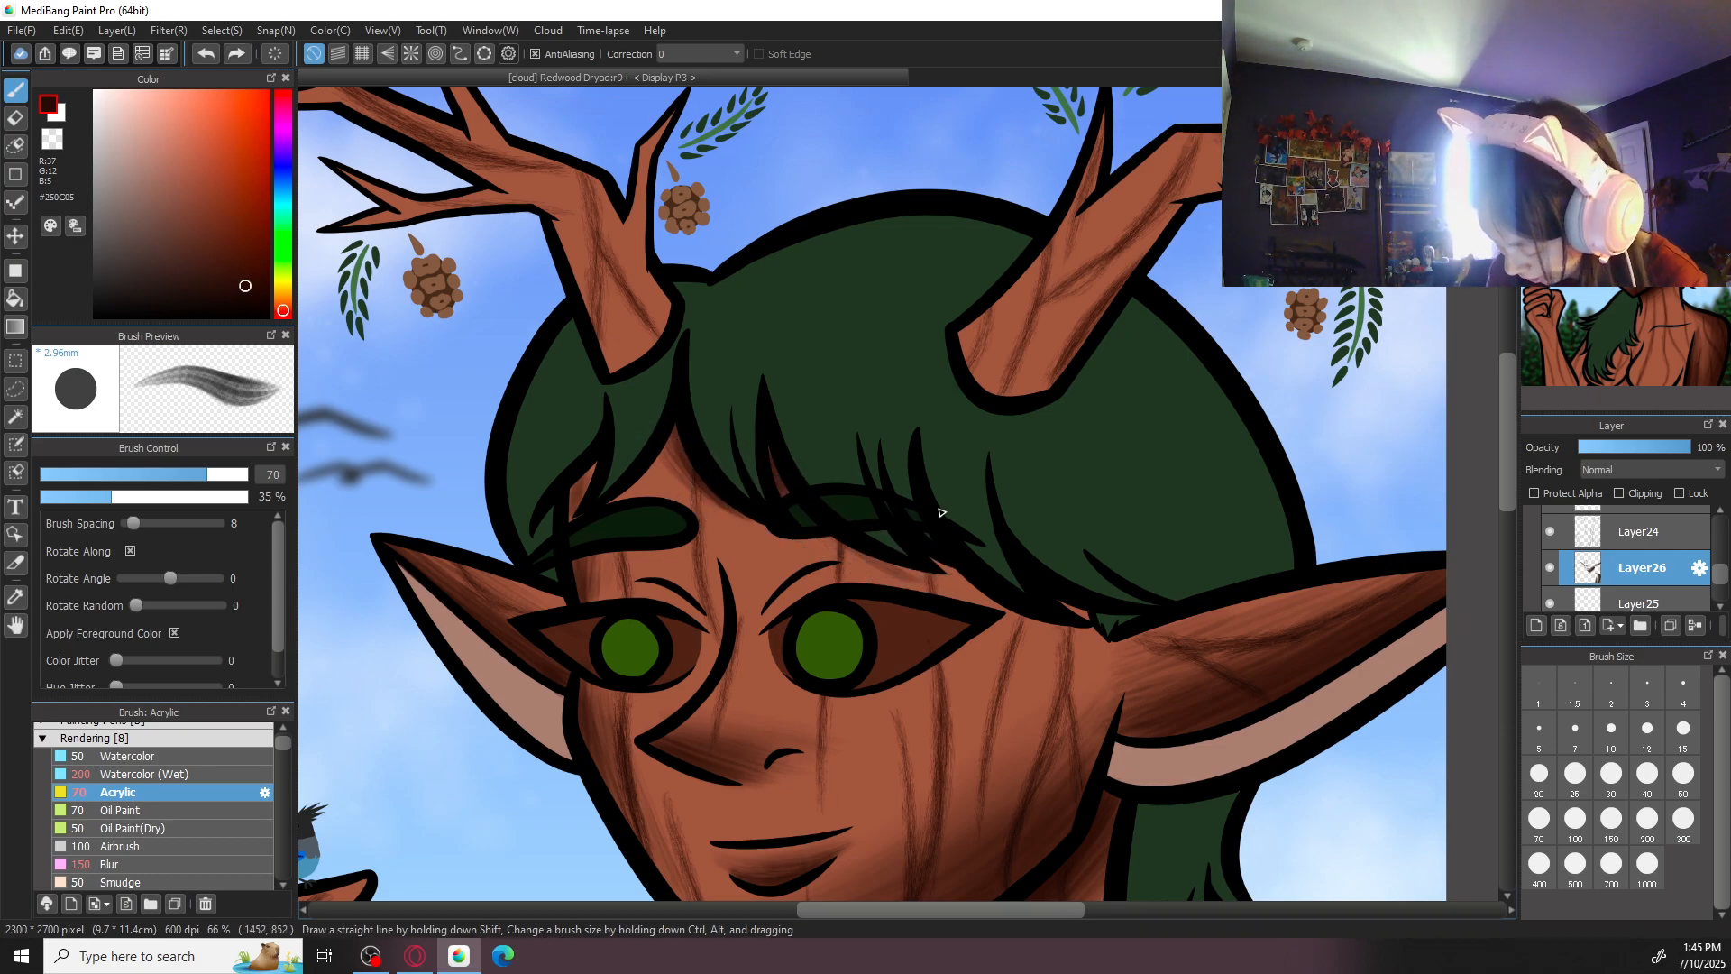
pyautogui.click(1576, 820)
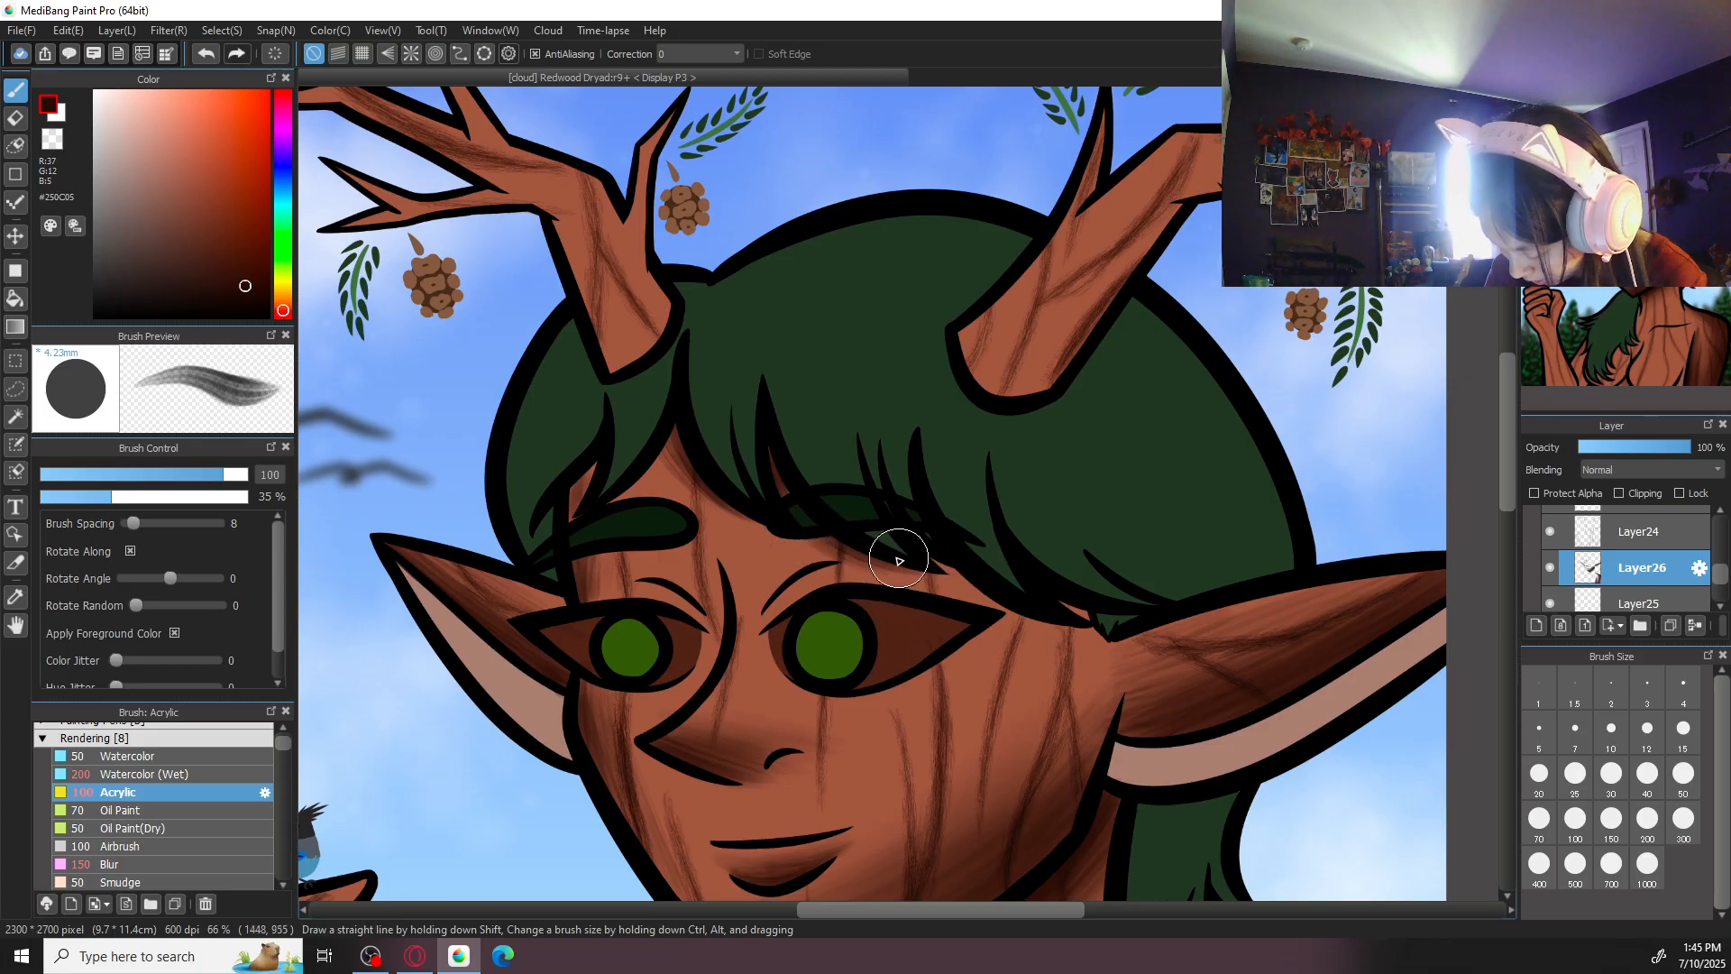
pyautogui.moveTo(958, 572); pyautogui.dragTo(1073, 637)
pyautogui.moveTo(923, 547)
pyautogui.mouseDown()
pyautogui.moveTo(1048, 633)
pyautogui.moveTo(997, 593)
pyautogui.moveTo(1124, 635)
pyautogui.mouseUp()
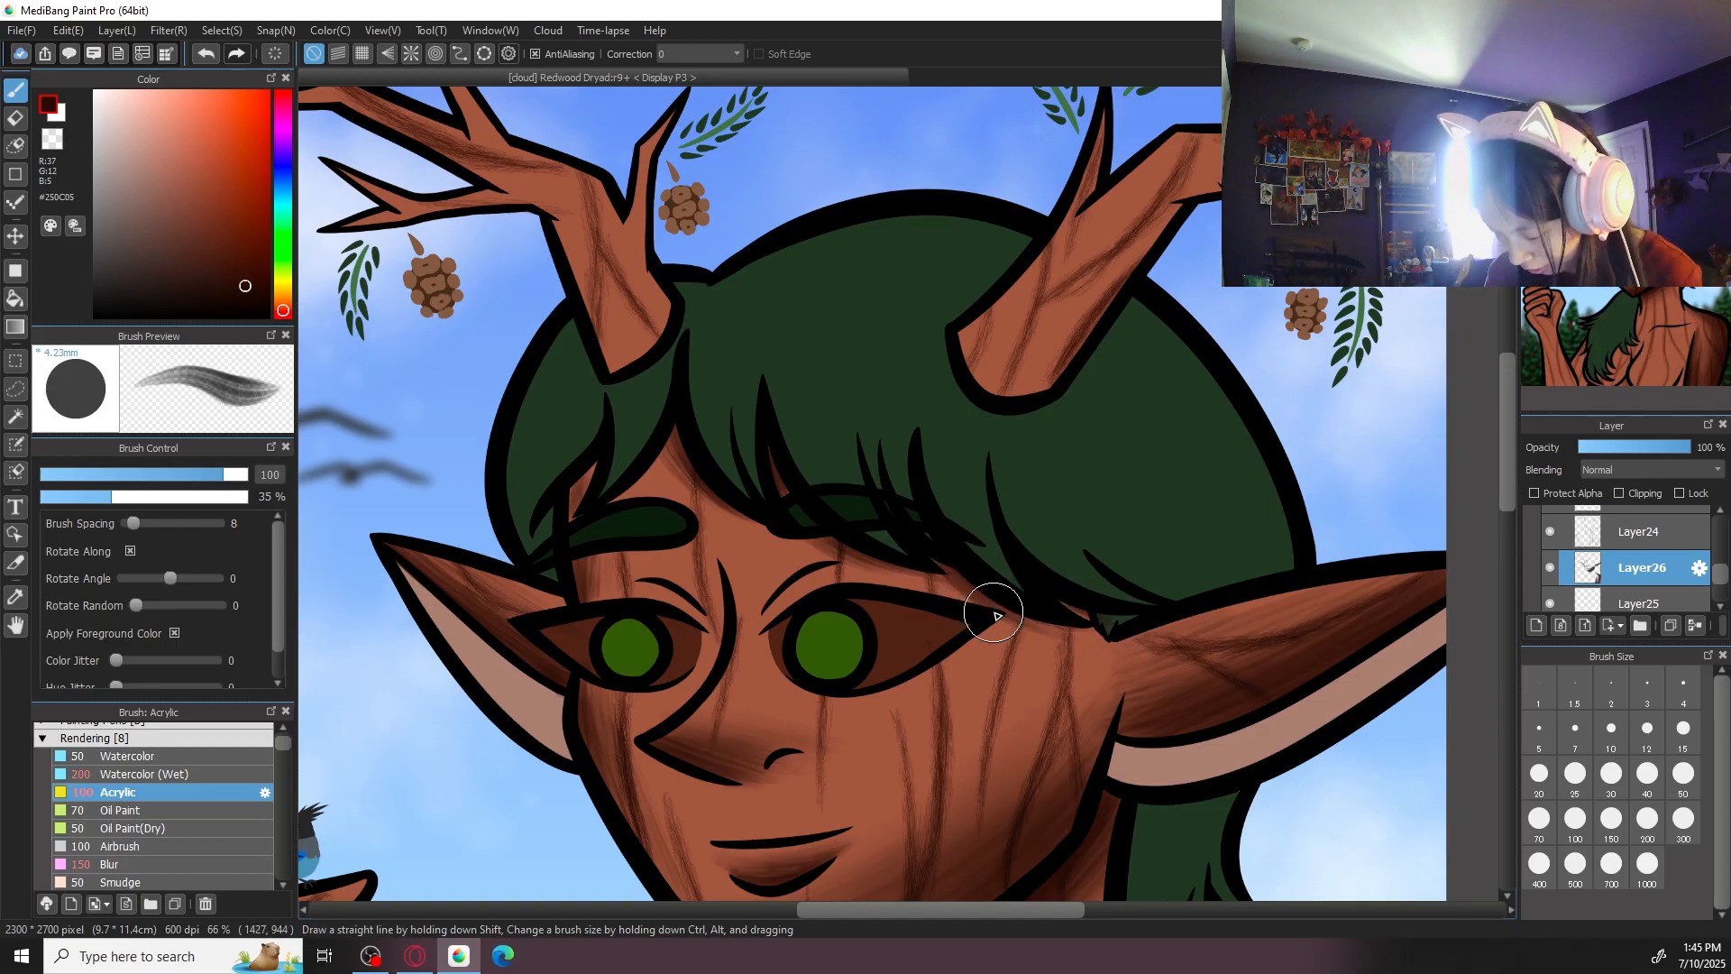
# - Shade the lower edge of the chest between the body contours with the Acrylic brush at size 300
pyautogui.hotkey('ctrl', '-')
pyautogui.hotkey('ctrl', '-')
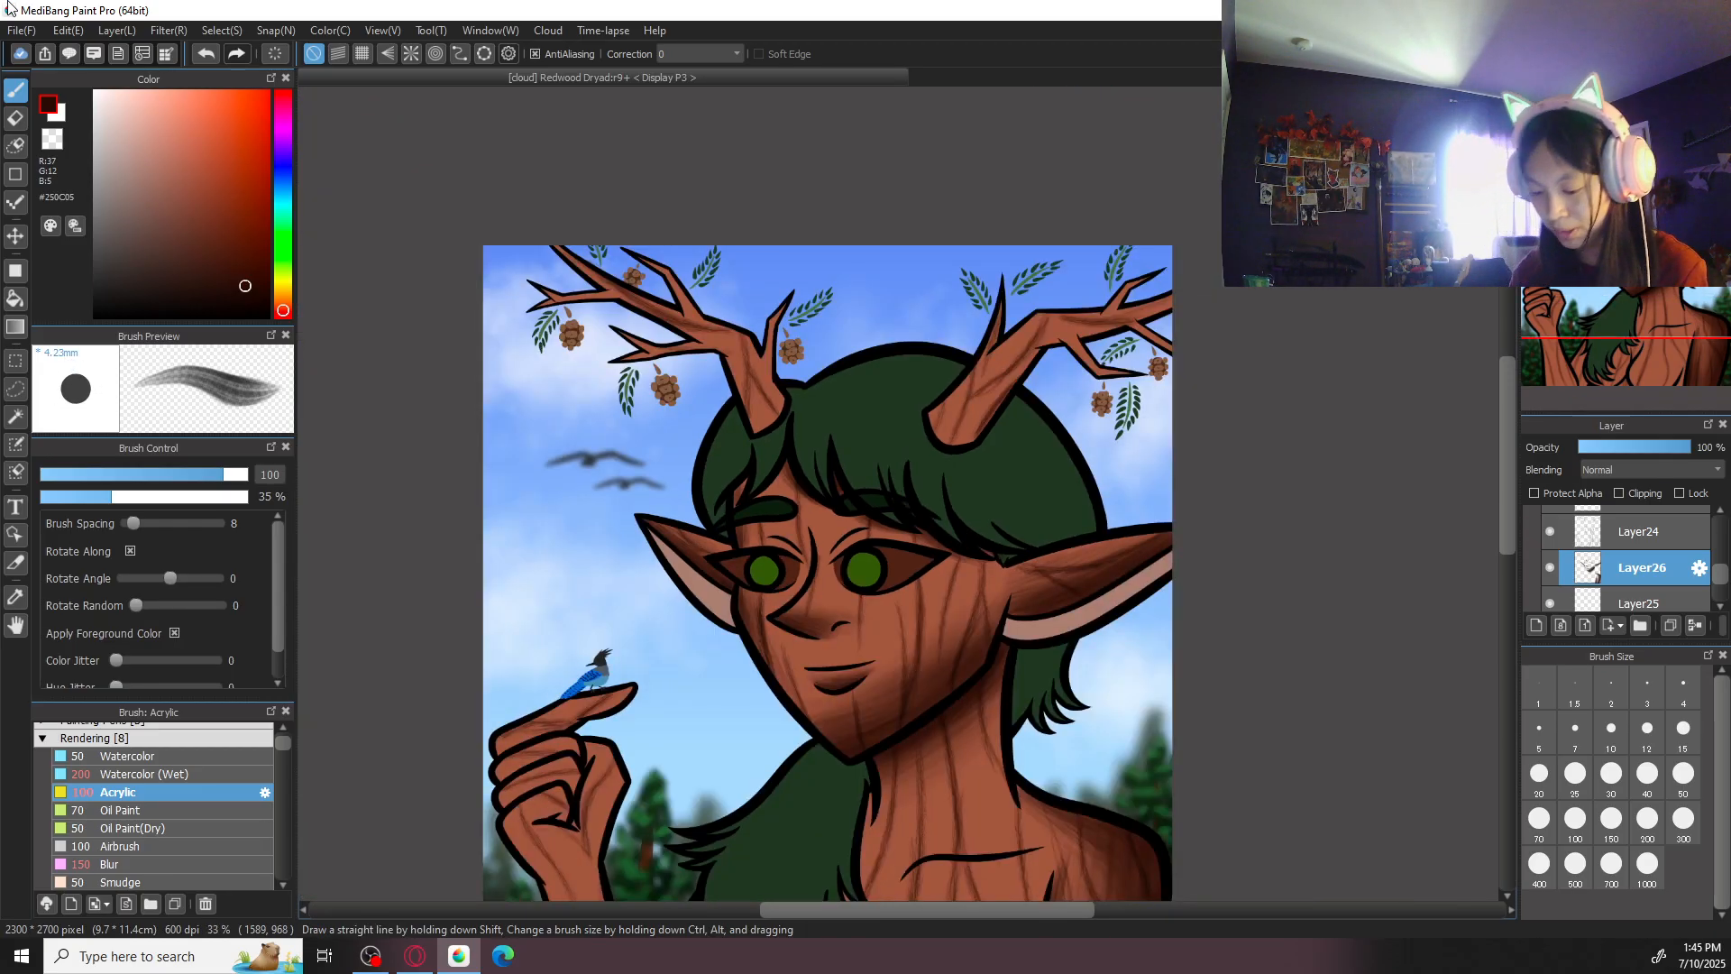
pyautogui.scroll(-5, 1078, 344)
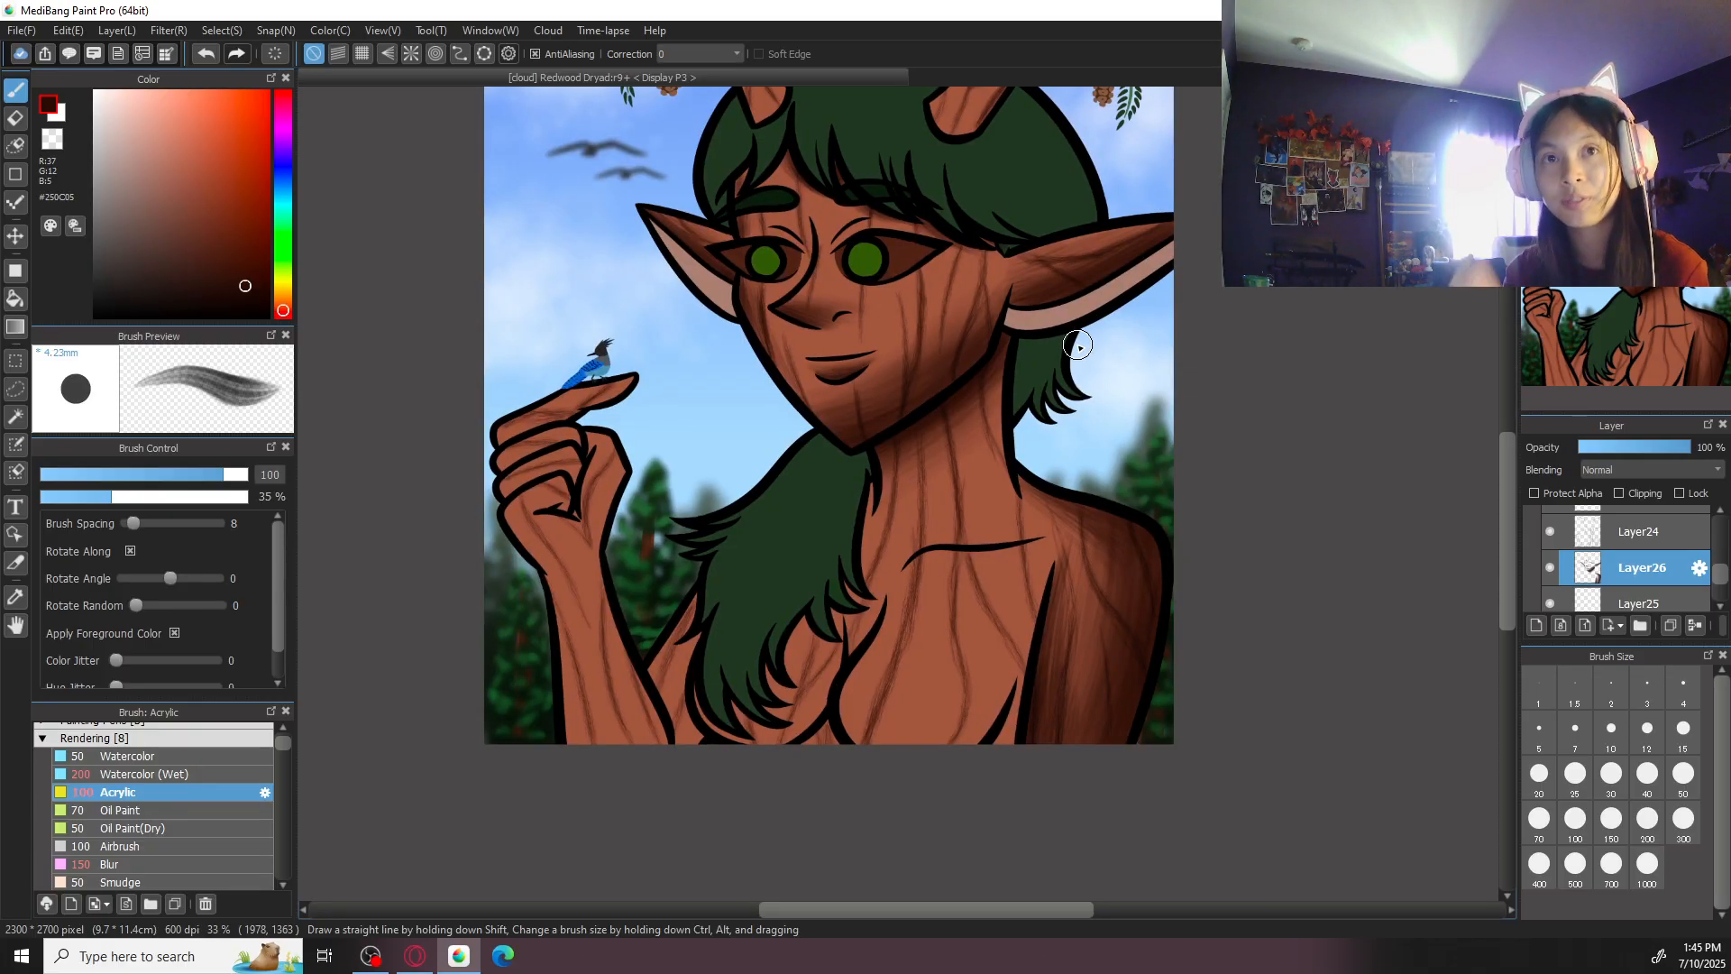
pyautogui.hotkey('ctrl', '+')
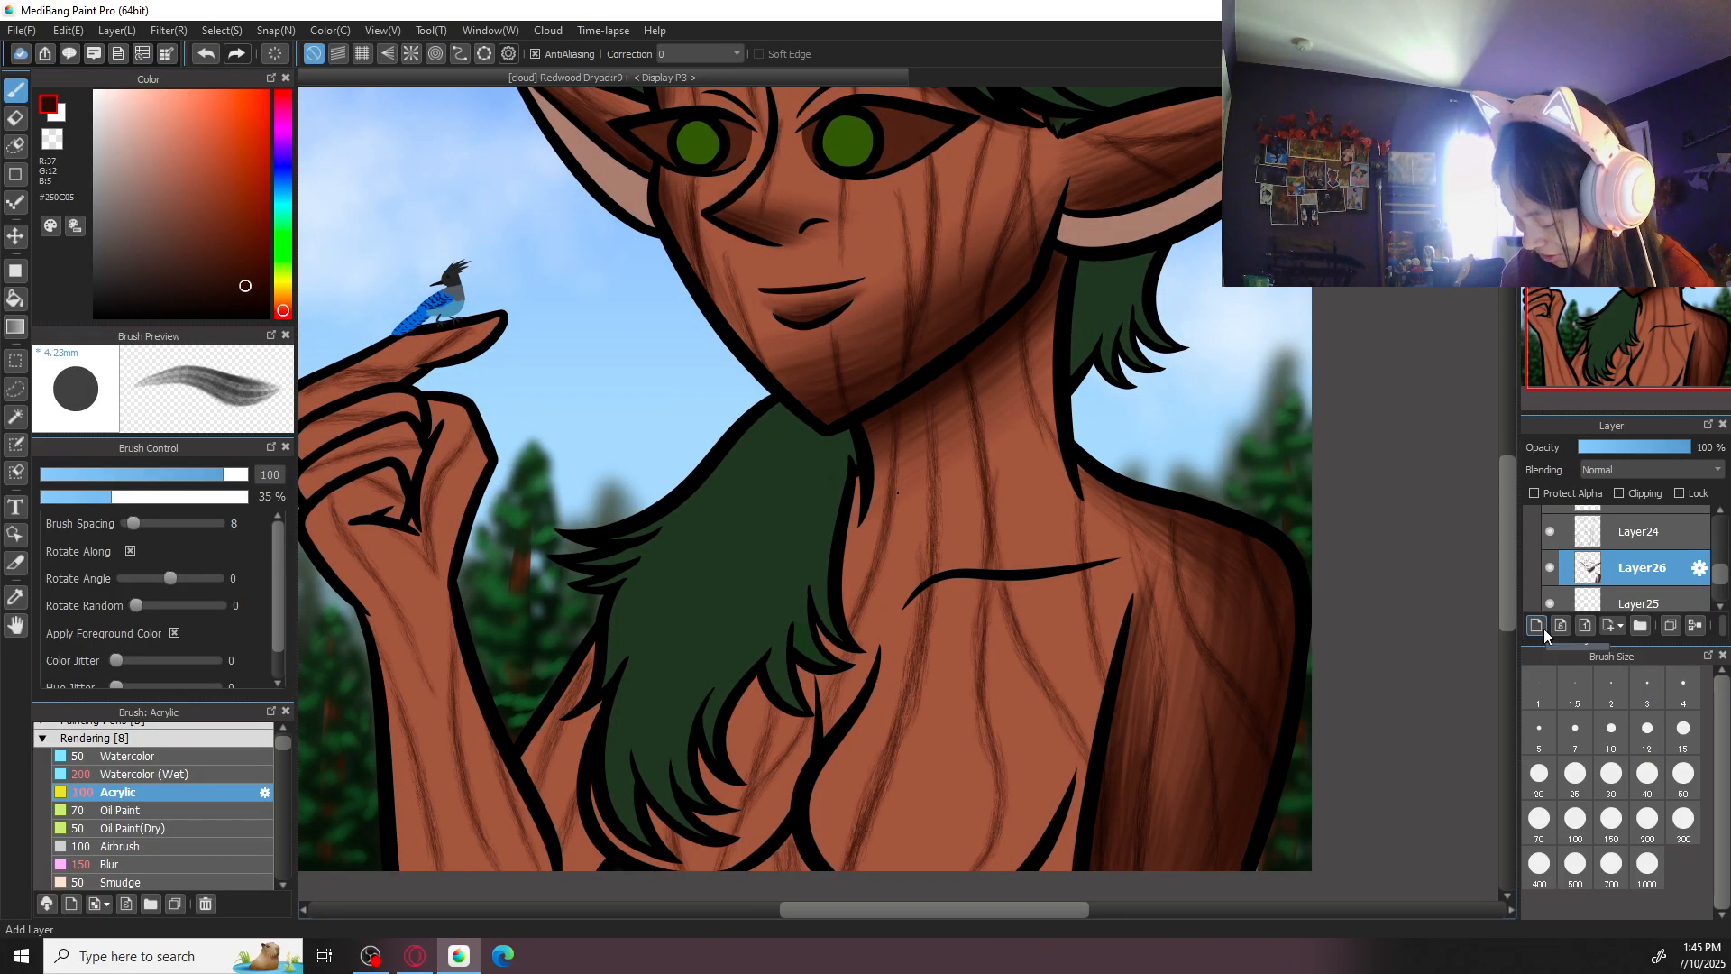
pyautogui.hotkey('ctrl', '-')
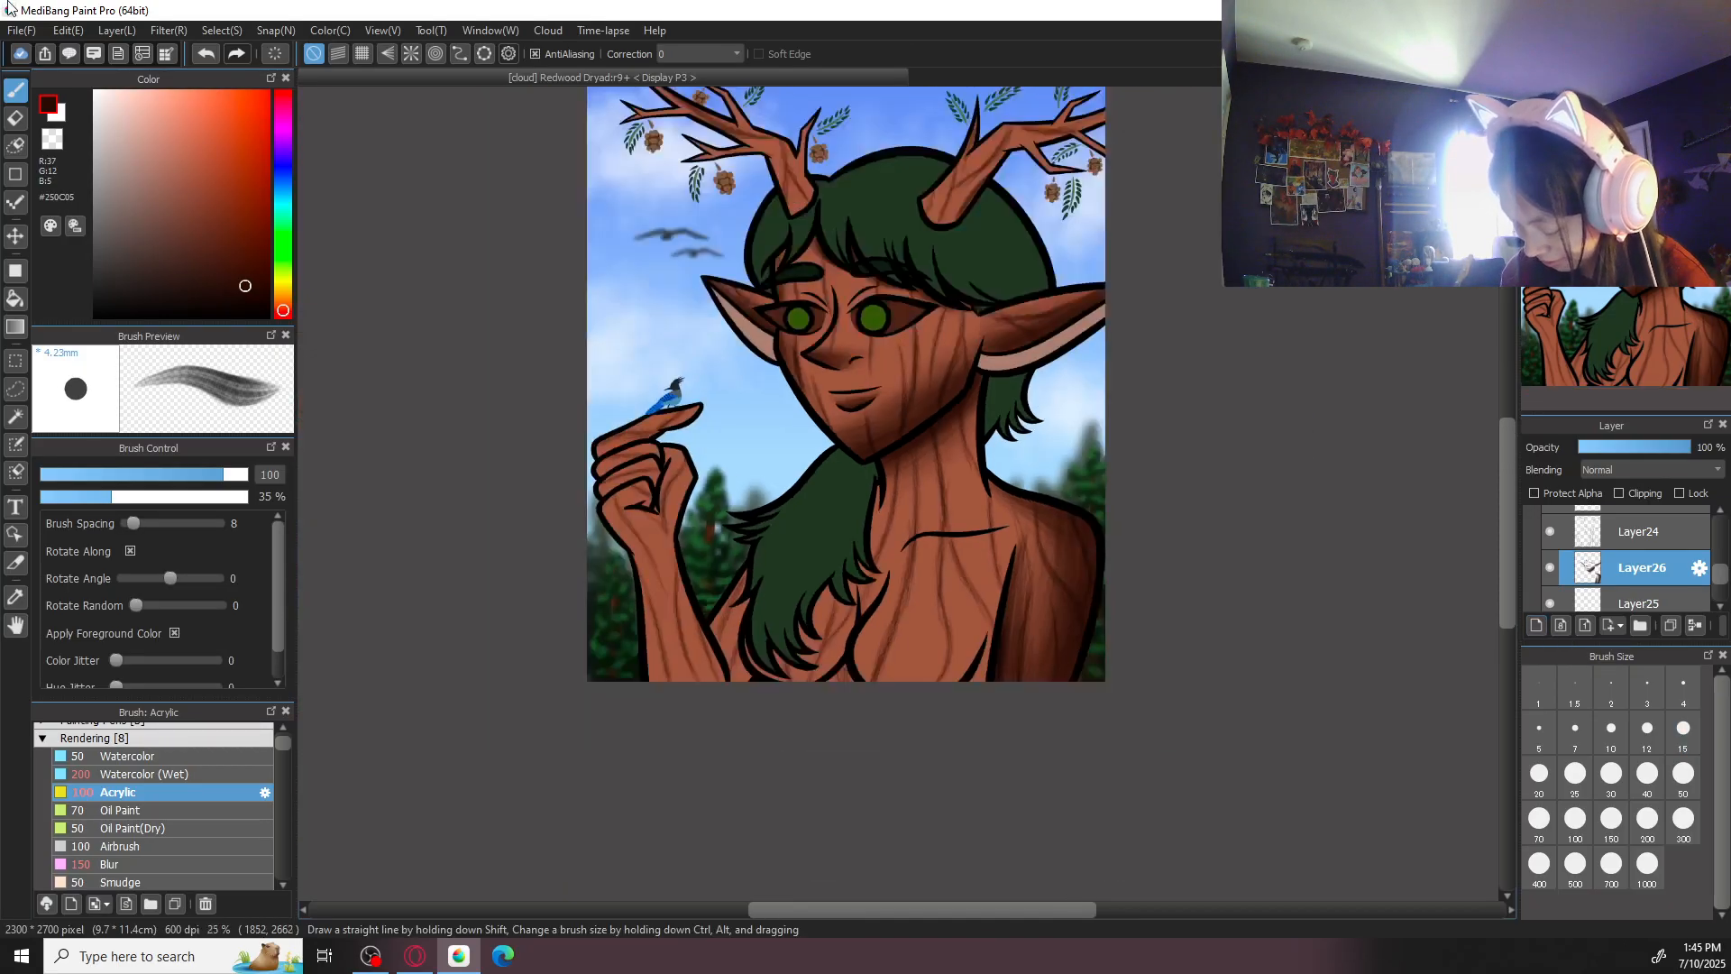
pyautogui.press('Right')
pyautogui.press('Right')
pyautogui.hotkey('ctrl', '+')
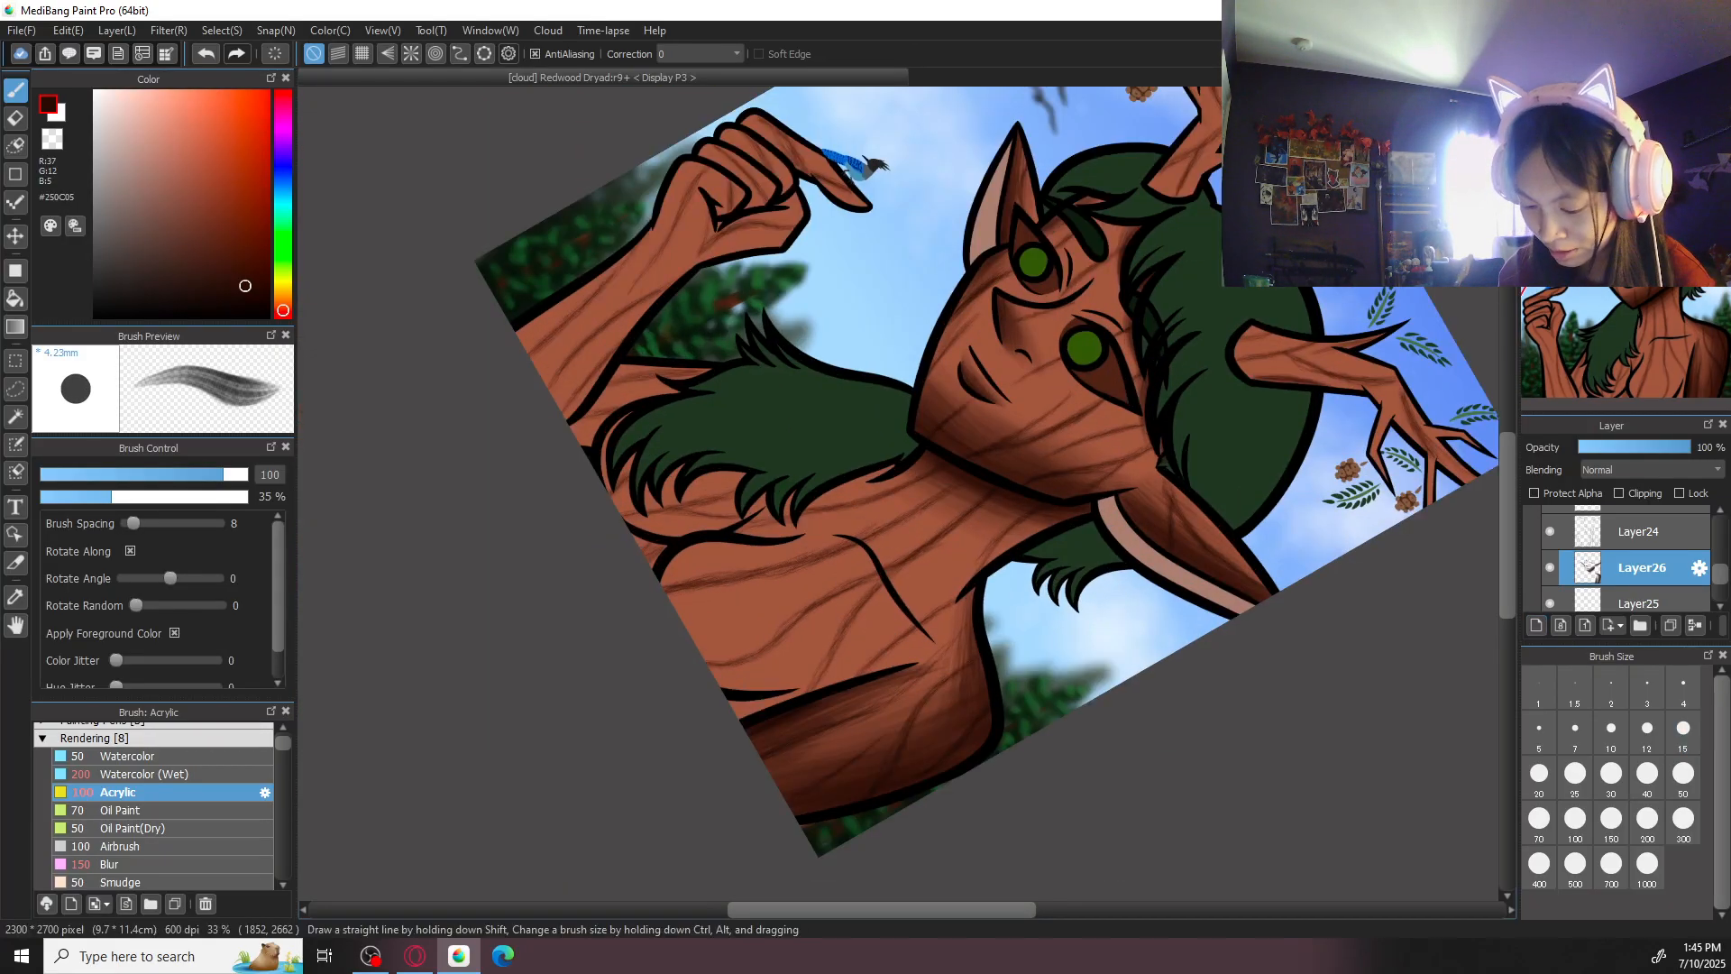
pyautogui.click(1683, 818)
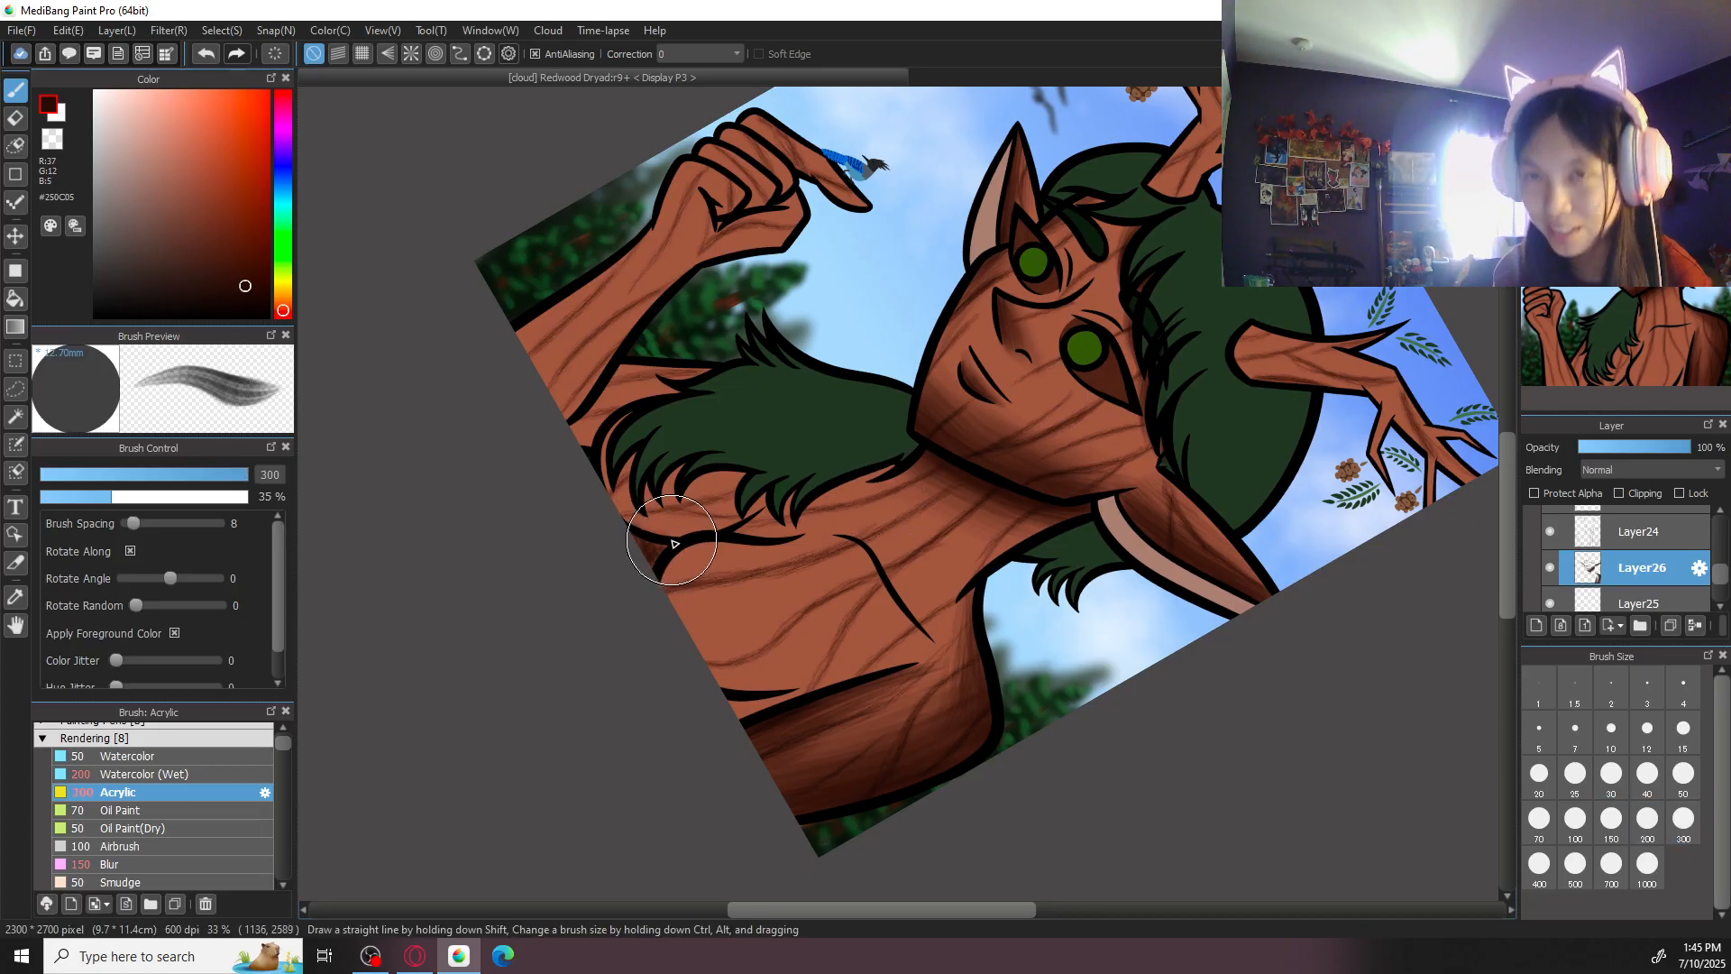
pyautogui.moveTo(673, 550); pyautogui.dragTo(732, 539)
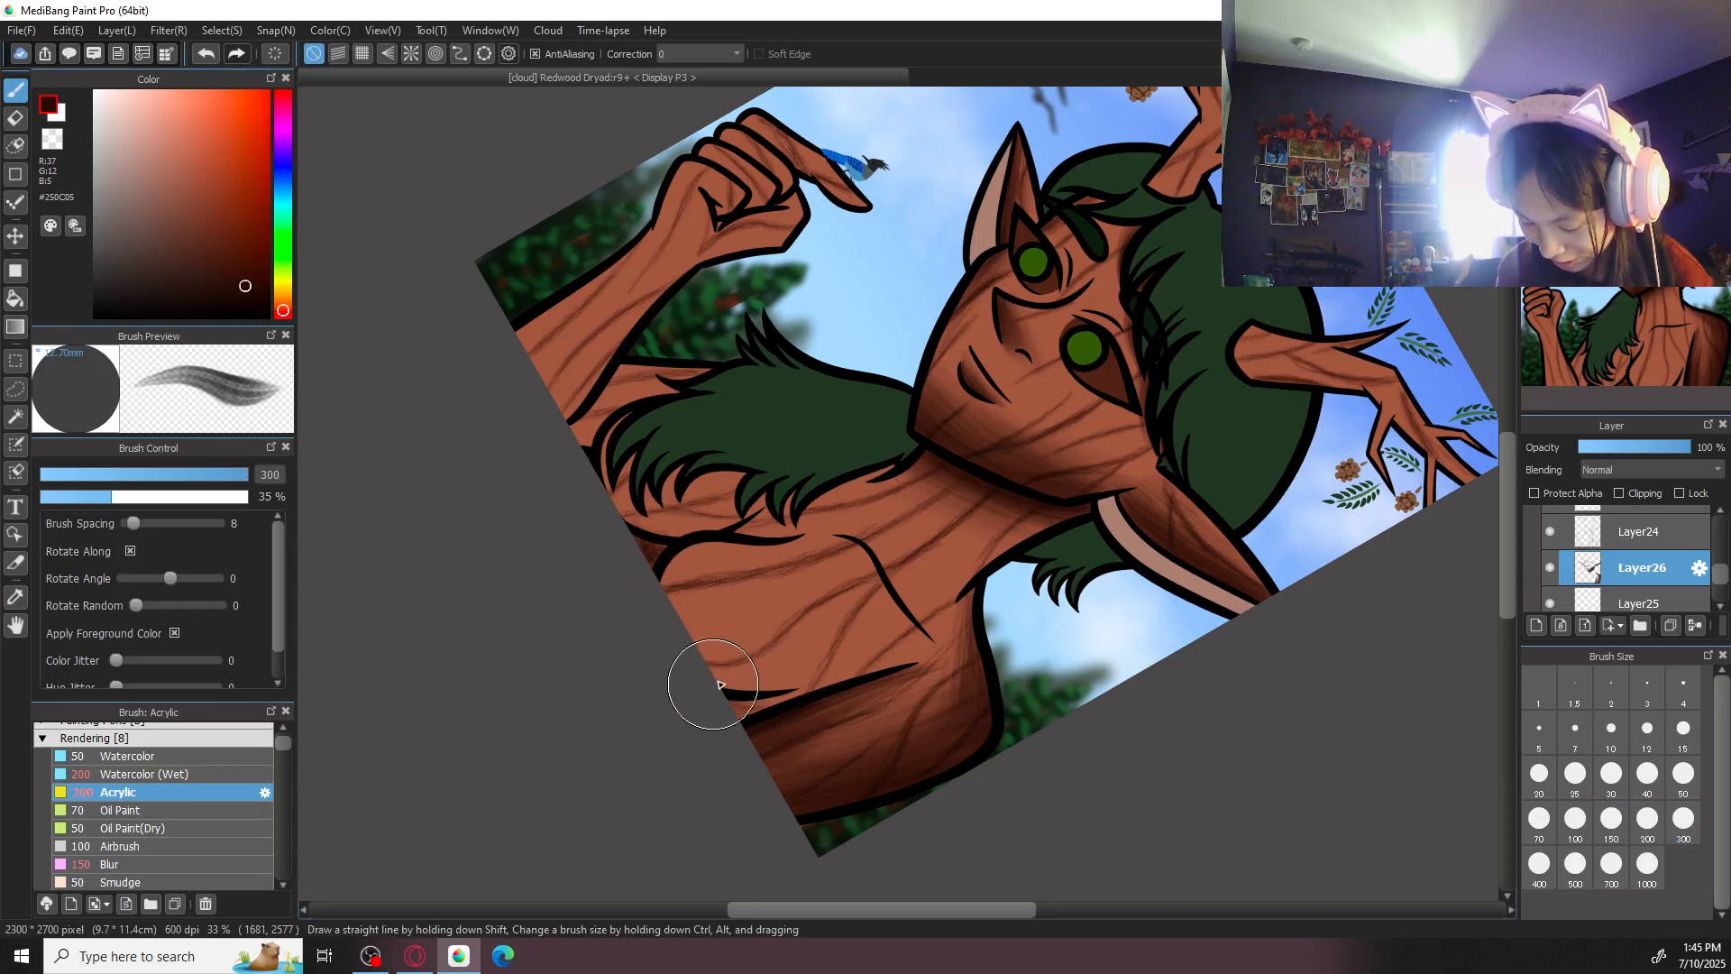
pyautogui.moveTo(695, 660)
pyautogui.mouseDown()
pyautogui.moveTo(790, 672)
pyautogui.moveTo(787, 691)
pyautogui.mouseUp()
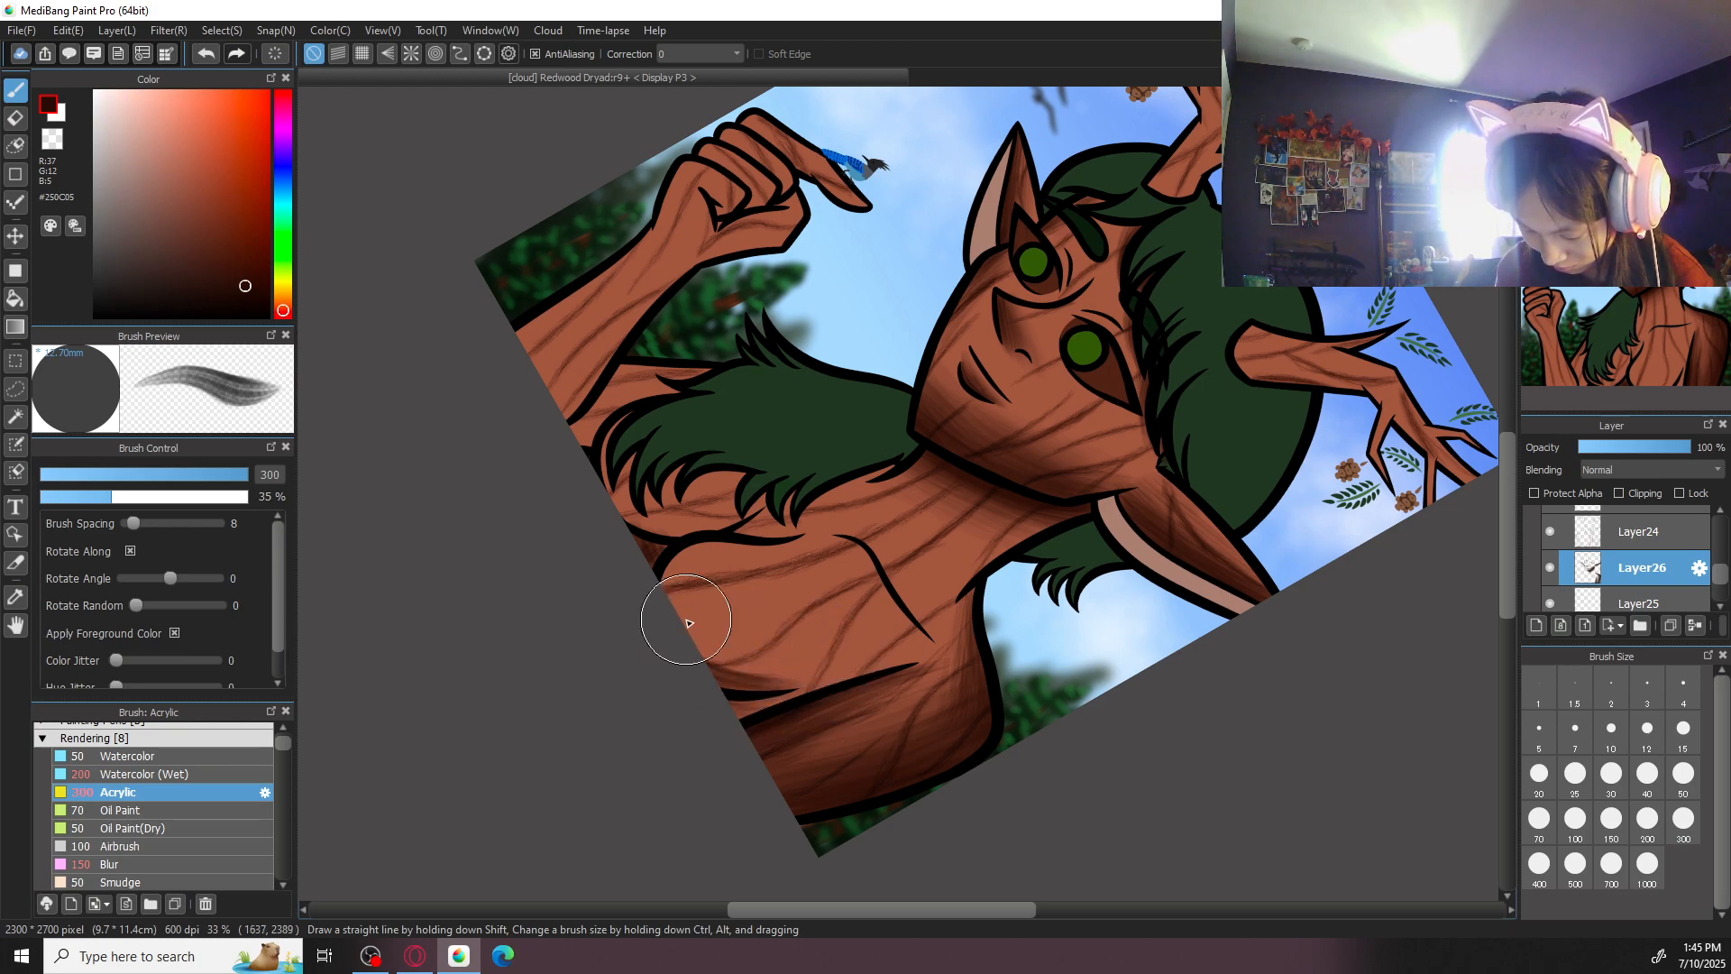
pyautogui.moveTo(659, 593); pyautogui.dragTo(811, 658)
pyautogui.moveTo(686, 552); pyautogui.dragTo(757, 679)
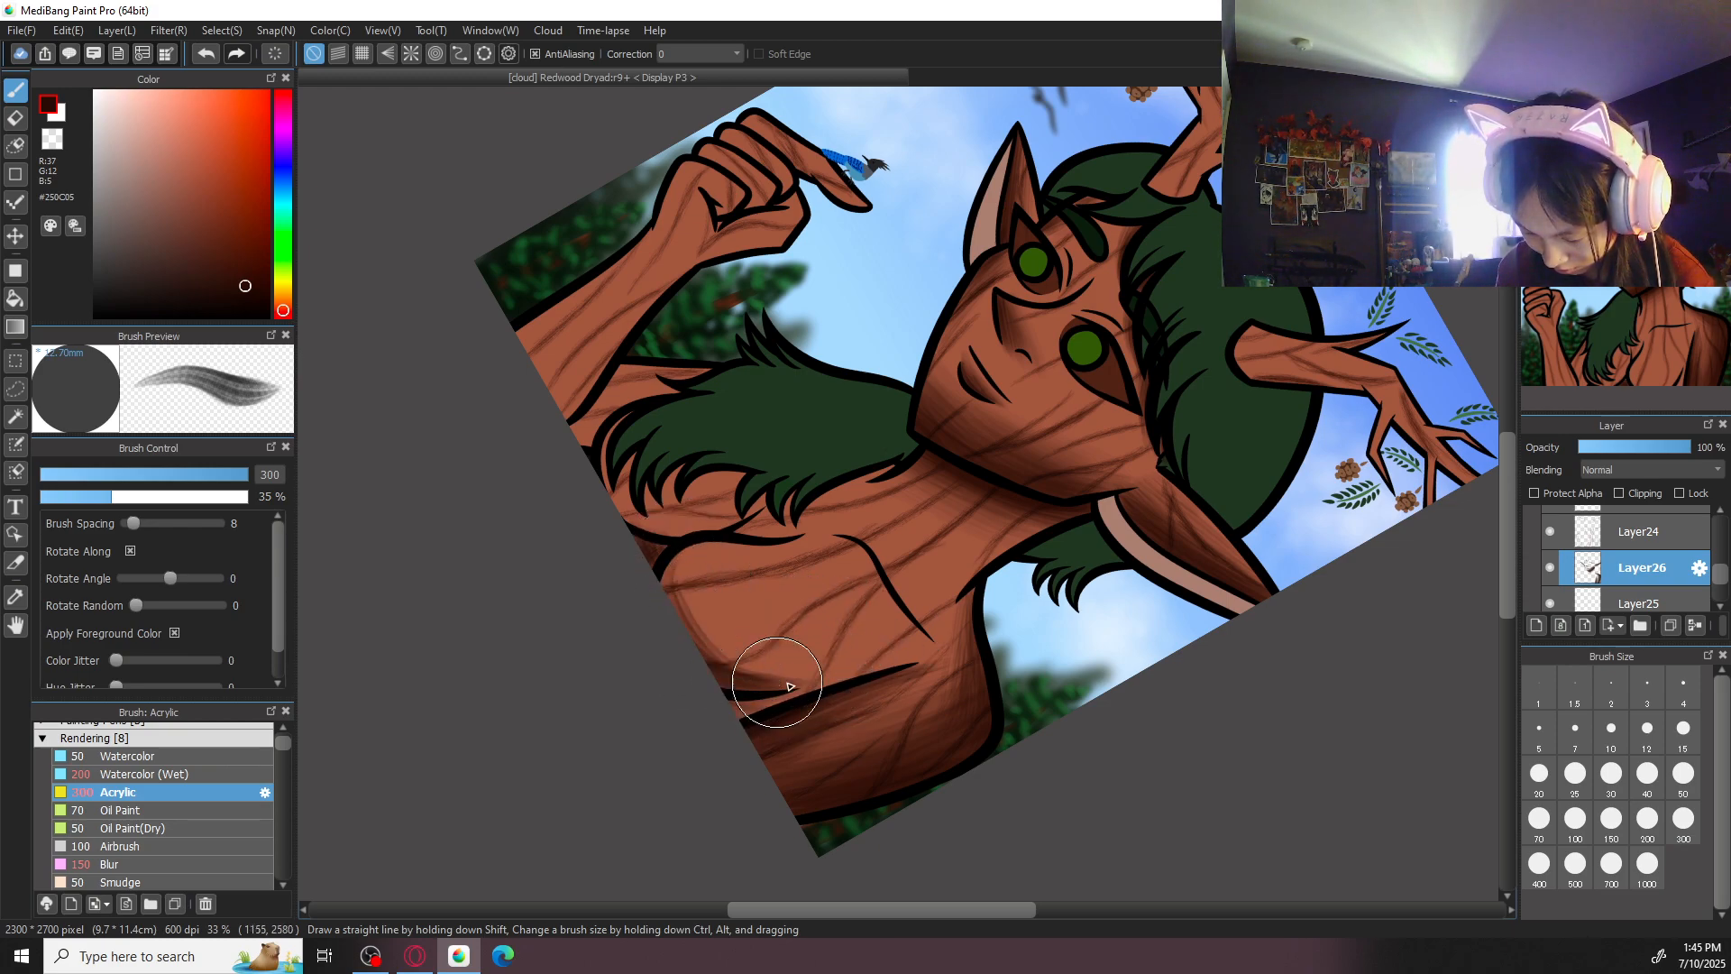
pyautogui.moveTo(665, 566); pyautogui.dragTo(815, 665)
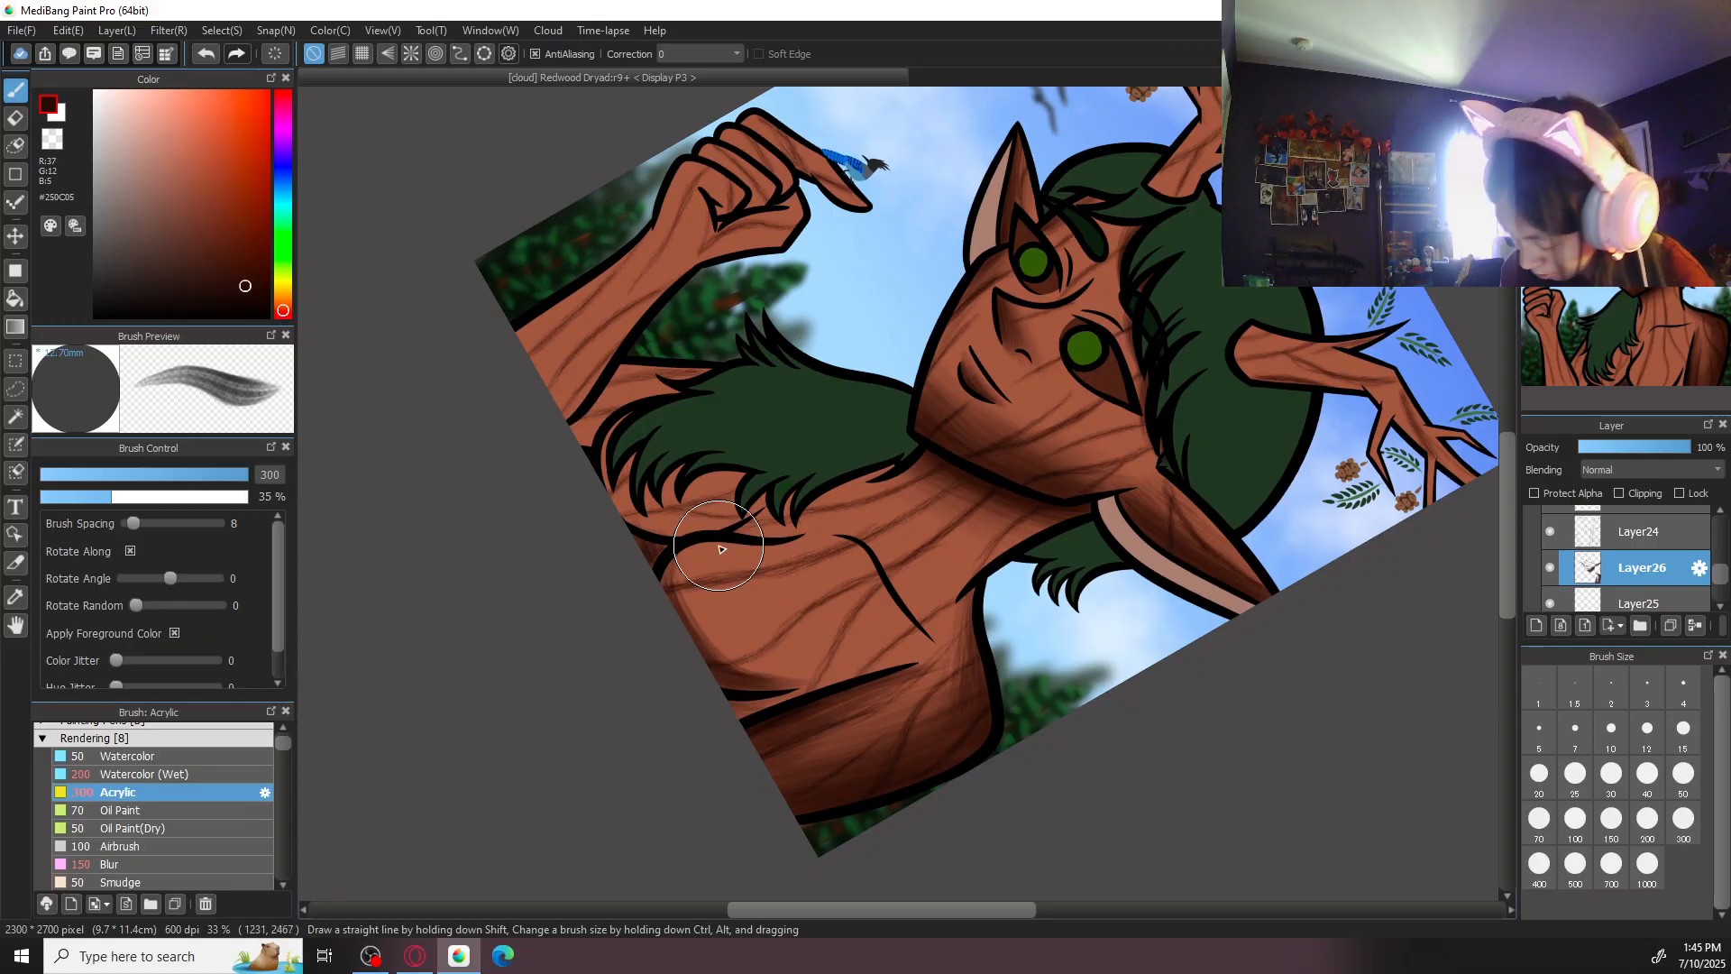
# - Broaden the chest shading with Acrylic strokes at size 500
pyautogui.click(1583, 868)
pyautogui.moveTo(682, 549); pyautogui.dragTo(779, 681)
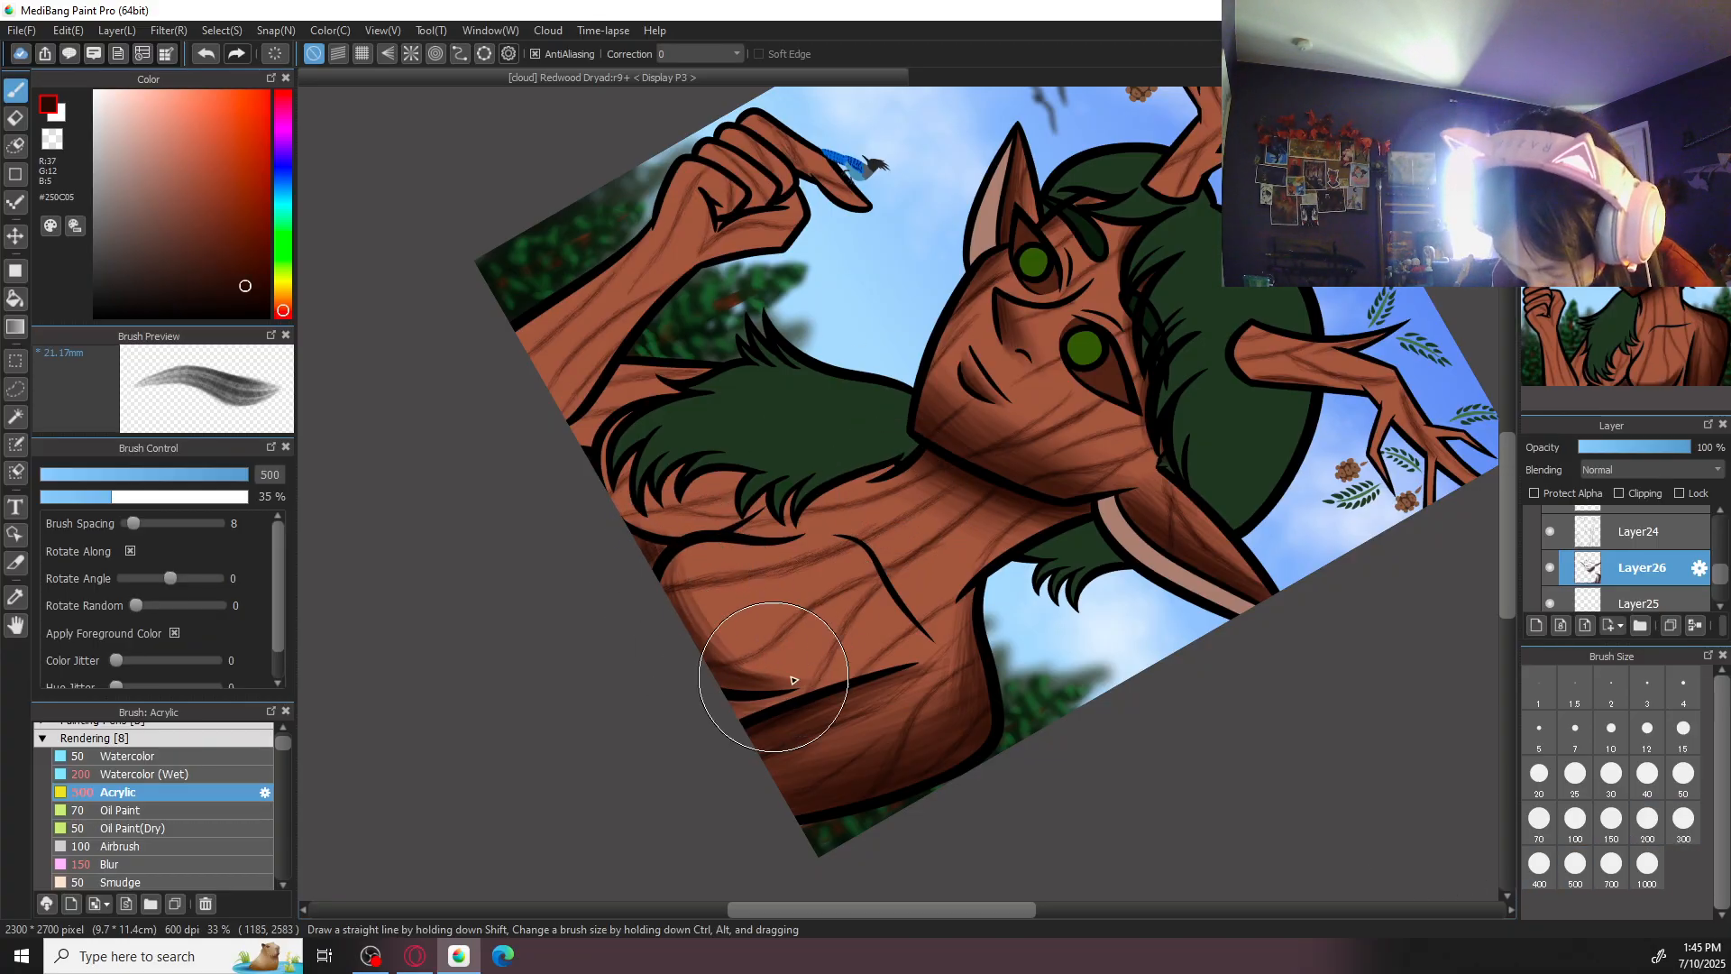
pyautogui.click(1634, 101)
pyautogui.moveTo(672, 476); pyautogui.dragTo(750, 566)
pyautogui.moveTo(708, 430)
pyautogui.mouseDown()
pyautogui.moveTo(685, 517)
pyautogui.moveTo(726, 496)
pyautogui.moveTo(701, 558)
pyautogui.moveTo(750, 519)
pyautogui.moveTo(706, 521)
pyautogui.moveTo(756, 514)
pyautogui.moveTo(717, 520)
pyautogui.moveTo(747, 481)
pyautogui.moveTo(748, 604)
pyautogui.mouseUp()
# - Build up the Acrylic shading on the upper chest toward the collarbone and hair, keeping the brush at size 500
pyautogui.click(1657, 101)
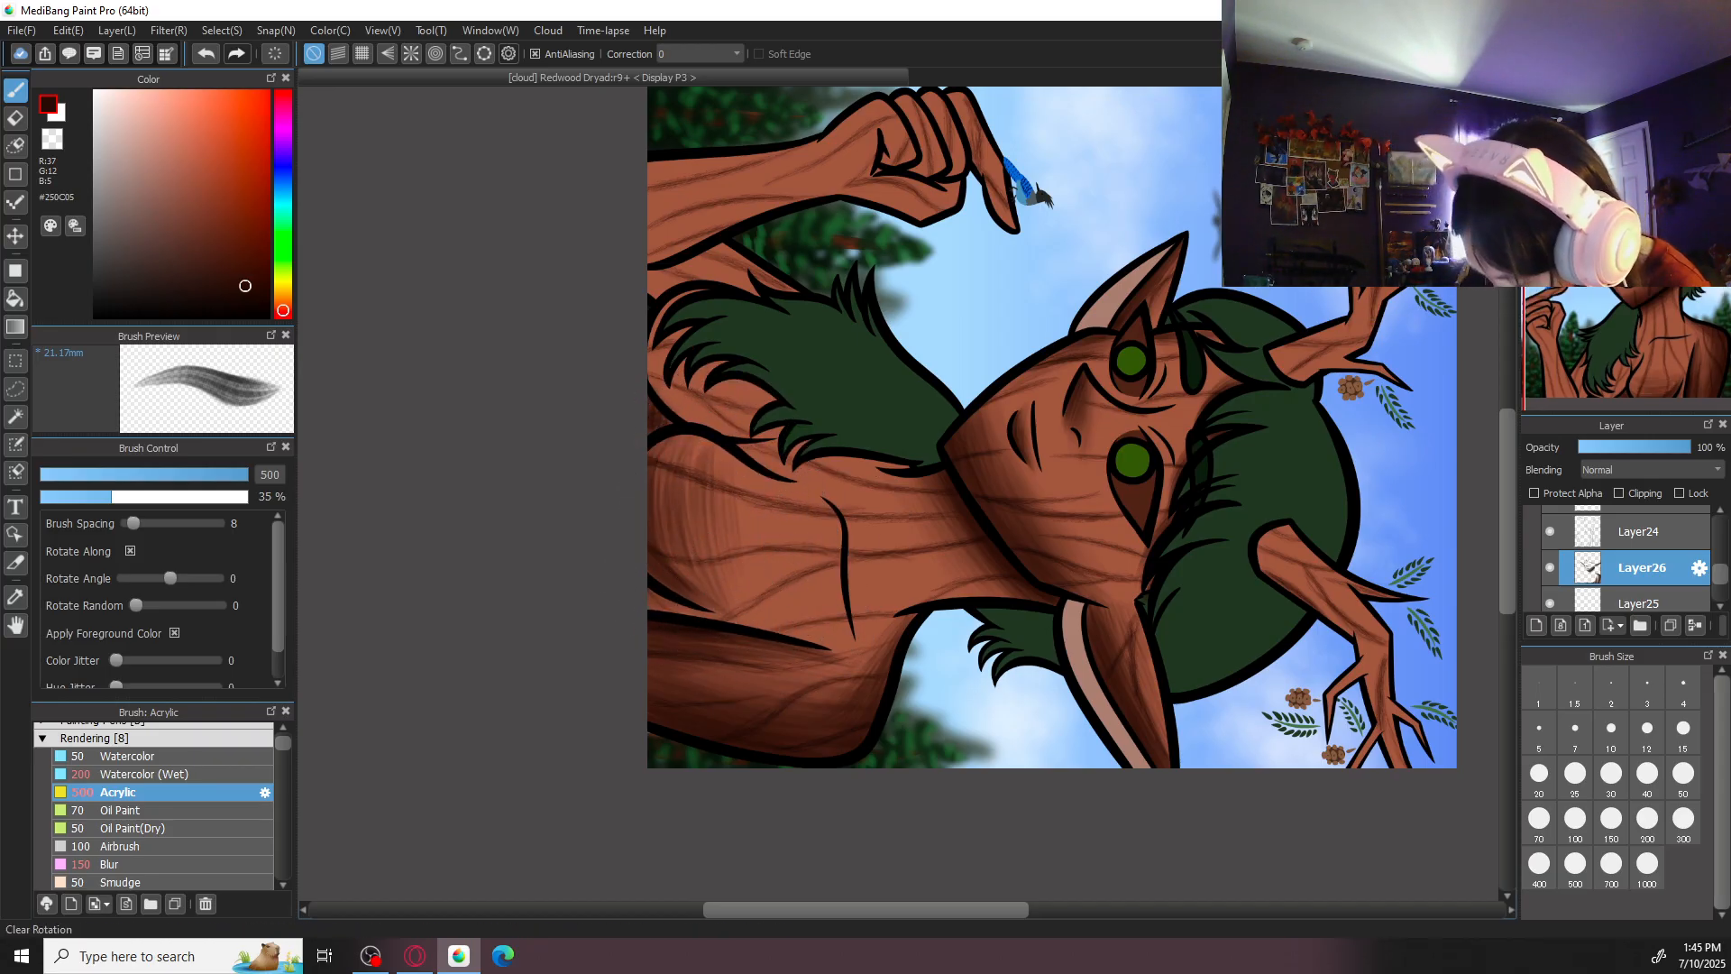
pyautogui.click(1633, 101)
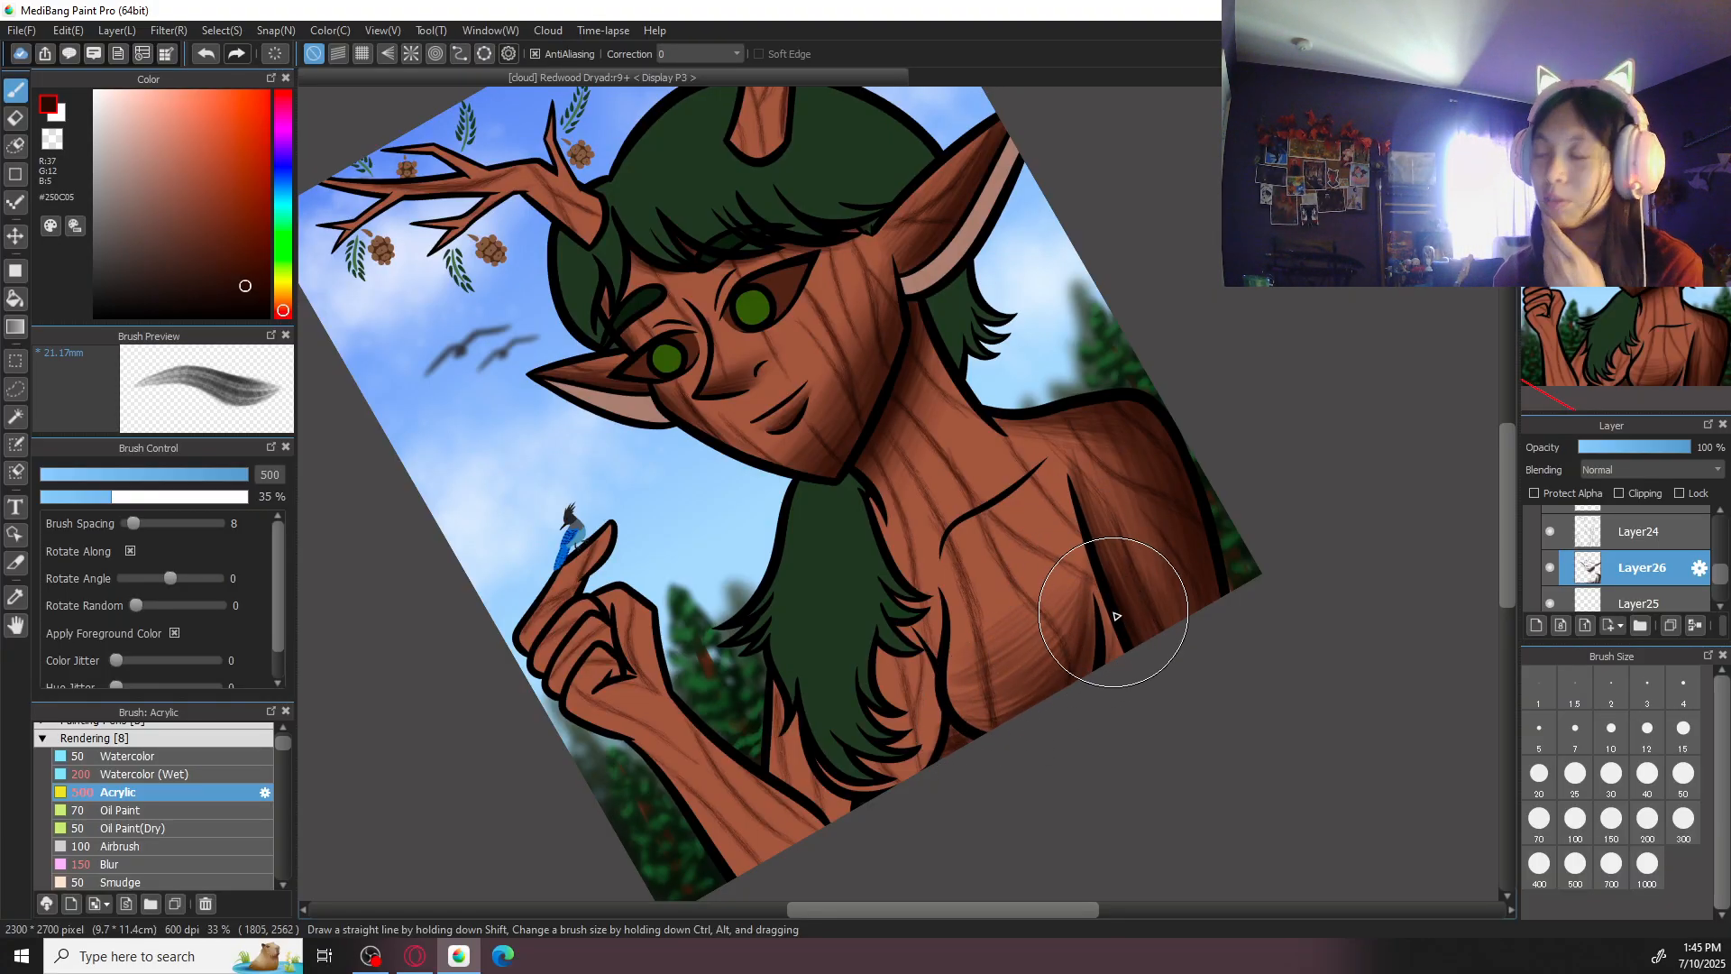
pyautogui.click(1682, 101)
pyautogui.click(1681, 101)
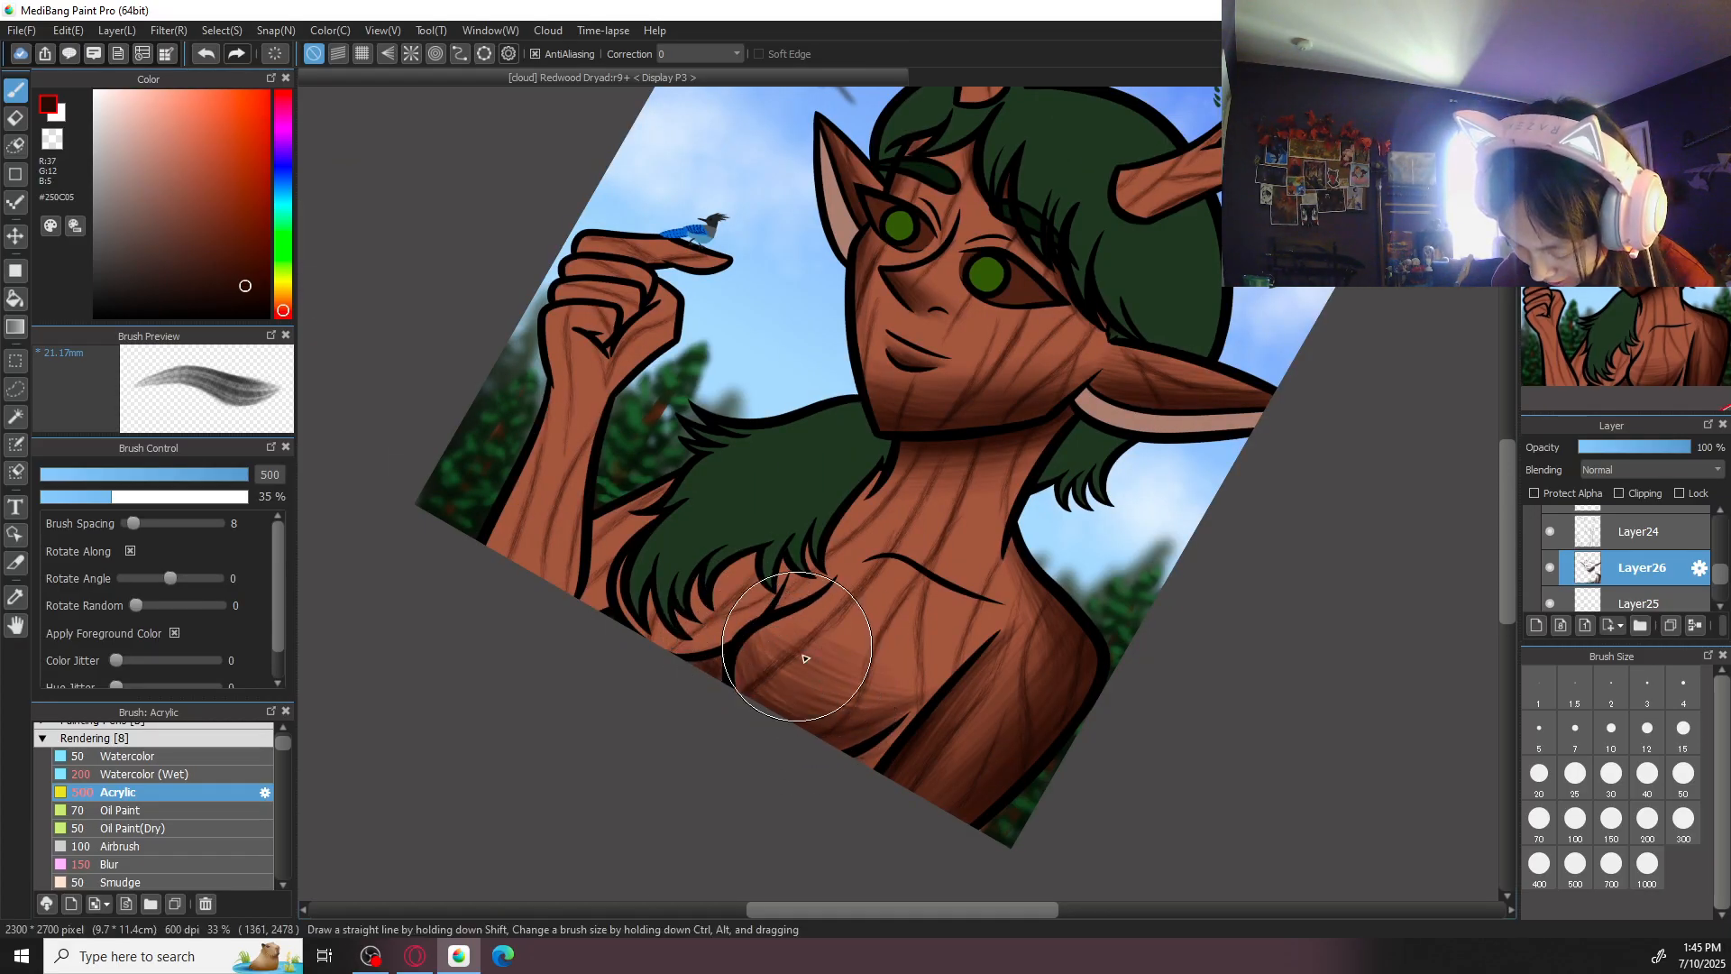
pyautogui.moveTo(743, 650)
pyautogui.mouseDown()
pyautogui.moveTo(818, 697)
pyautogui.moveTo(778, 696)
pyautogui.moveTo(787, 676)
pyautogui.moveTo(742, 679)
pyautogui.moveTo(751, 666)
pyautogui.moveTo(757, 722)
pyautogui.moveTo(747, 654)
pyautogui.moveTo(821, 688)
pyautogui.mouseUp()
pyautogui.moveTo(782, 625)
pyautogui.mouseDown()
pyautogui.moveTo(801, 667)
pyautogui.moveTo(868, 669)
pyautogui.moveTo(859, 656)
pyautogui.moveTo(942, 633)
pyautogui.mouseUp()
pyautogui.press('Right')
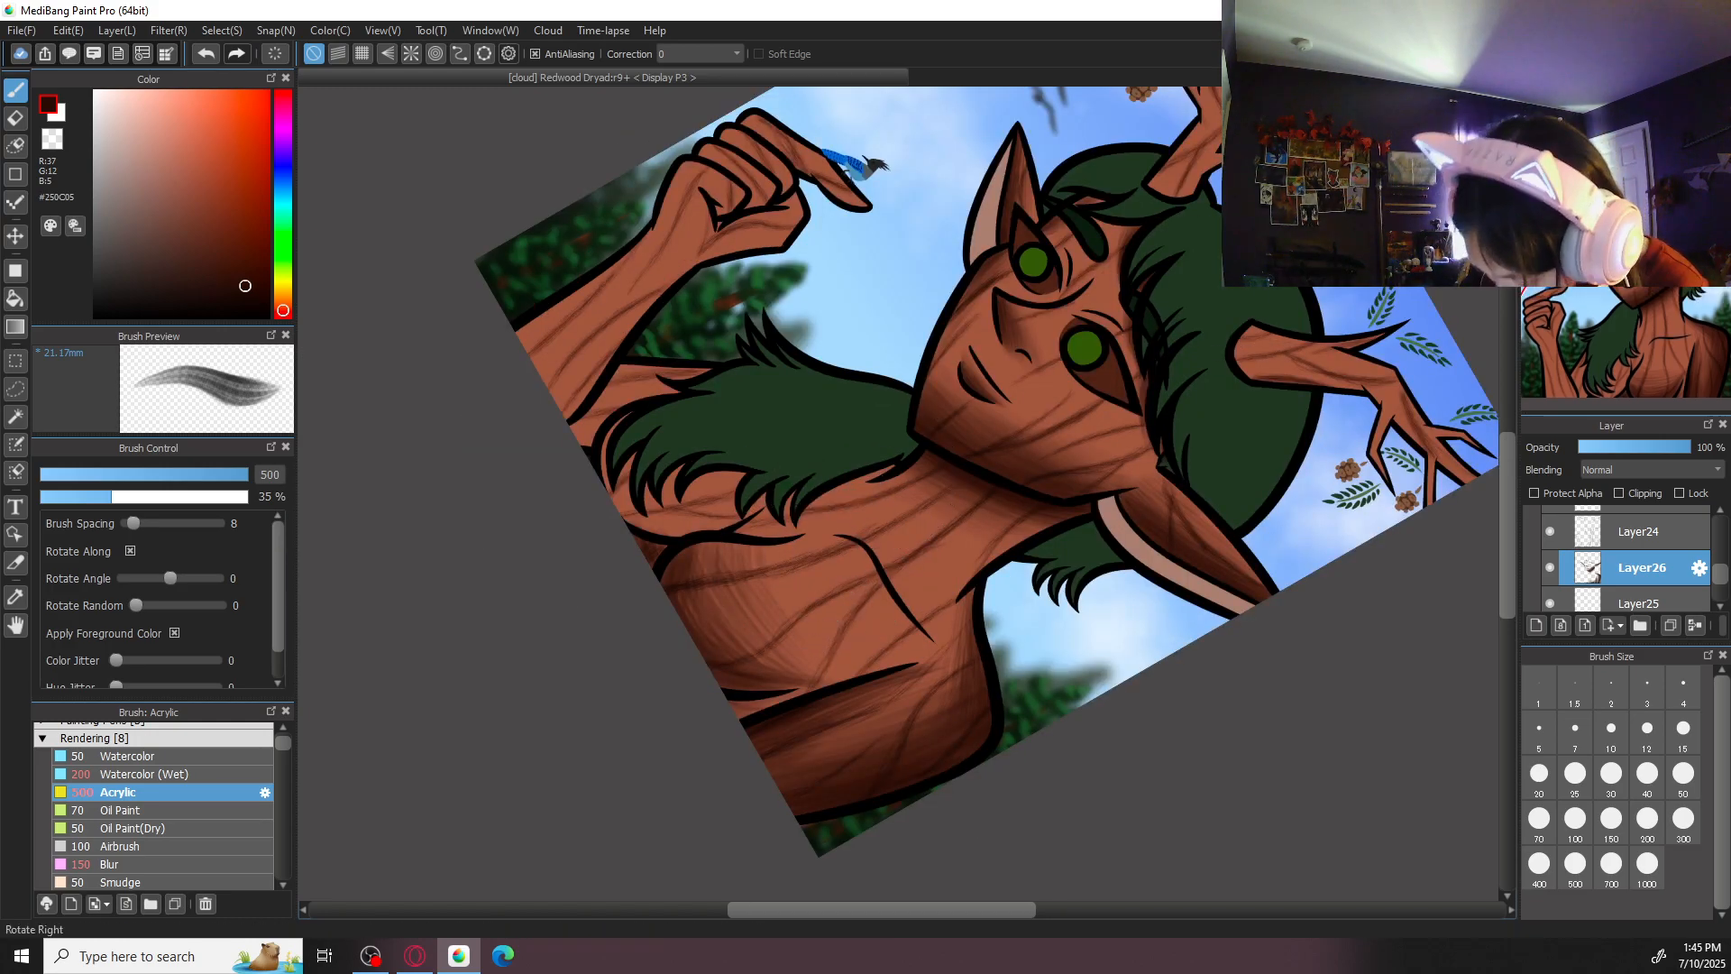
pyautogui.press('Right')
pyautogui.press('Right')
pyautogui.moveTo(757, 416); pyautogui.dragTo(720, 557)
pyautogui.moveTo(711, 471); pyautogui.dragTo(725, 569)
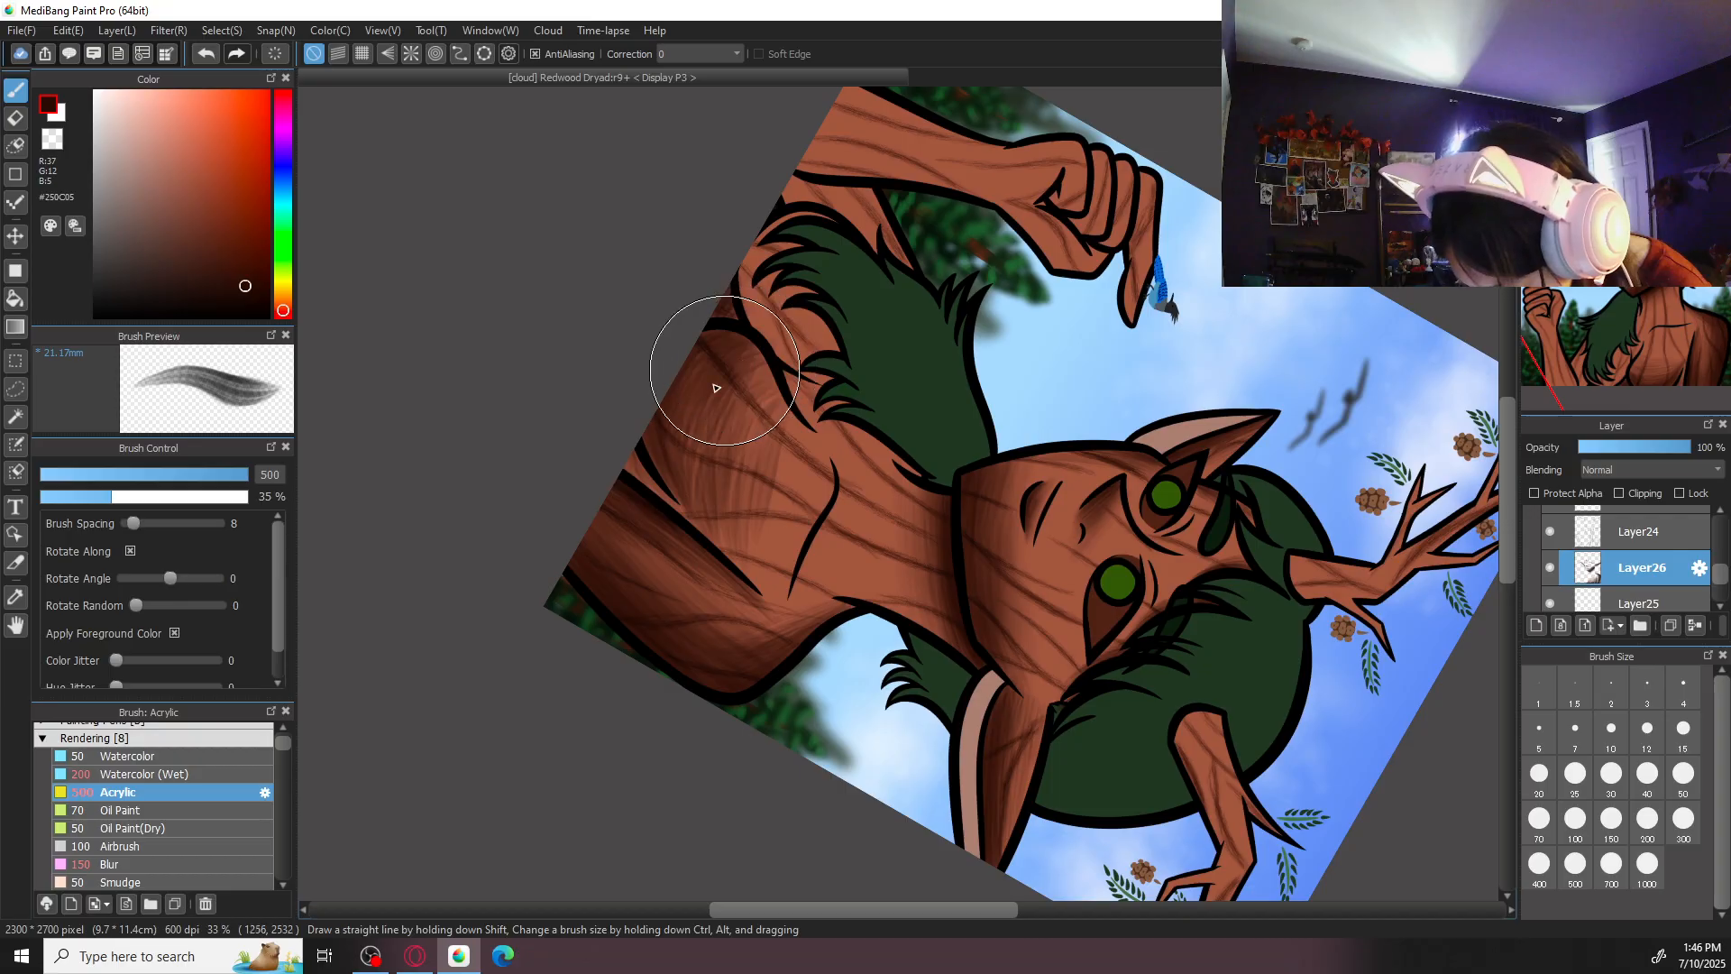
# - Blend the chest shading with the Blur brush at size 300
pyautogui.click(1633, 101)
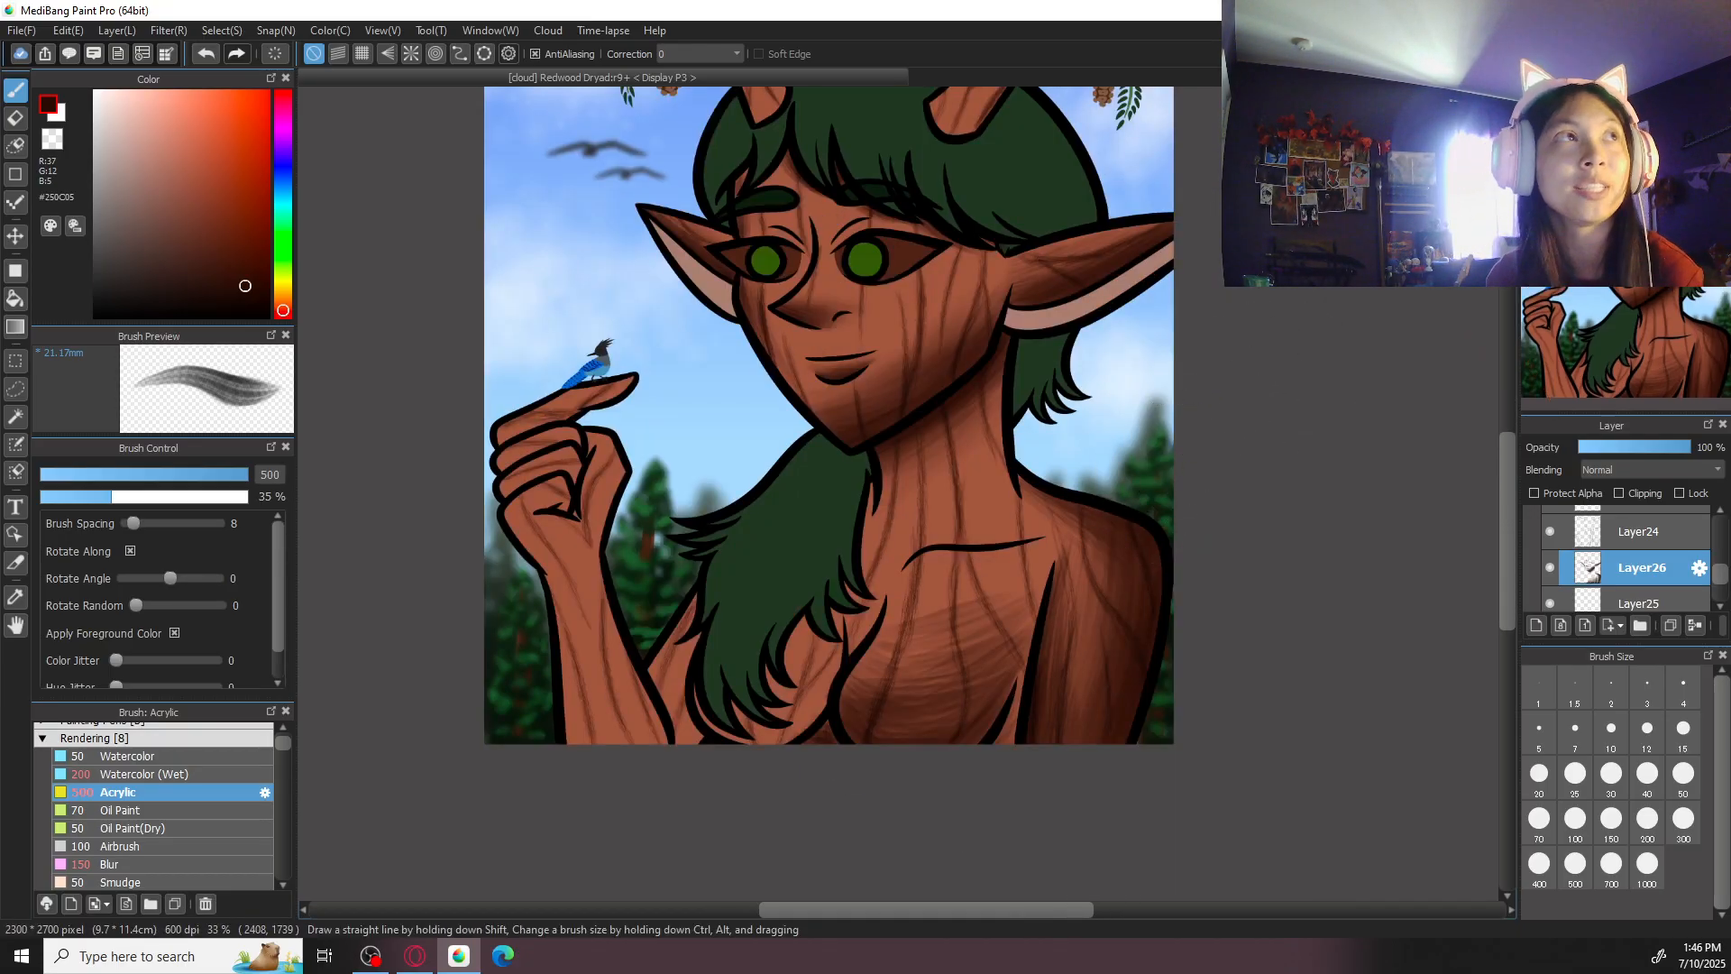
pyautogui.click(1658, 101)
pyautogui.click(1658, 101)
pyautogui.click(1658, 101)
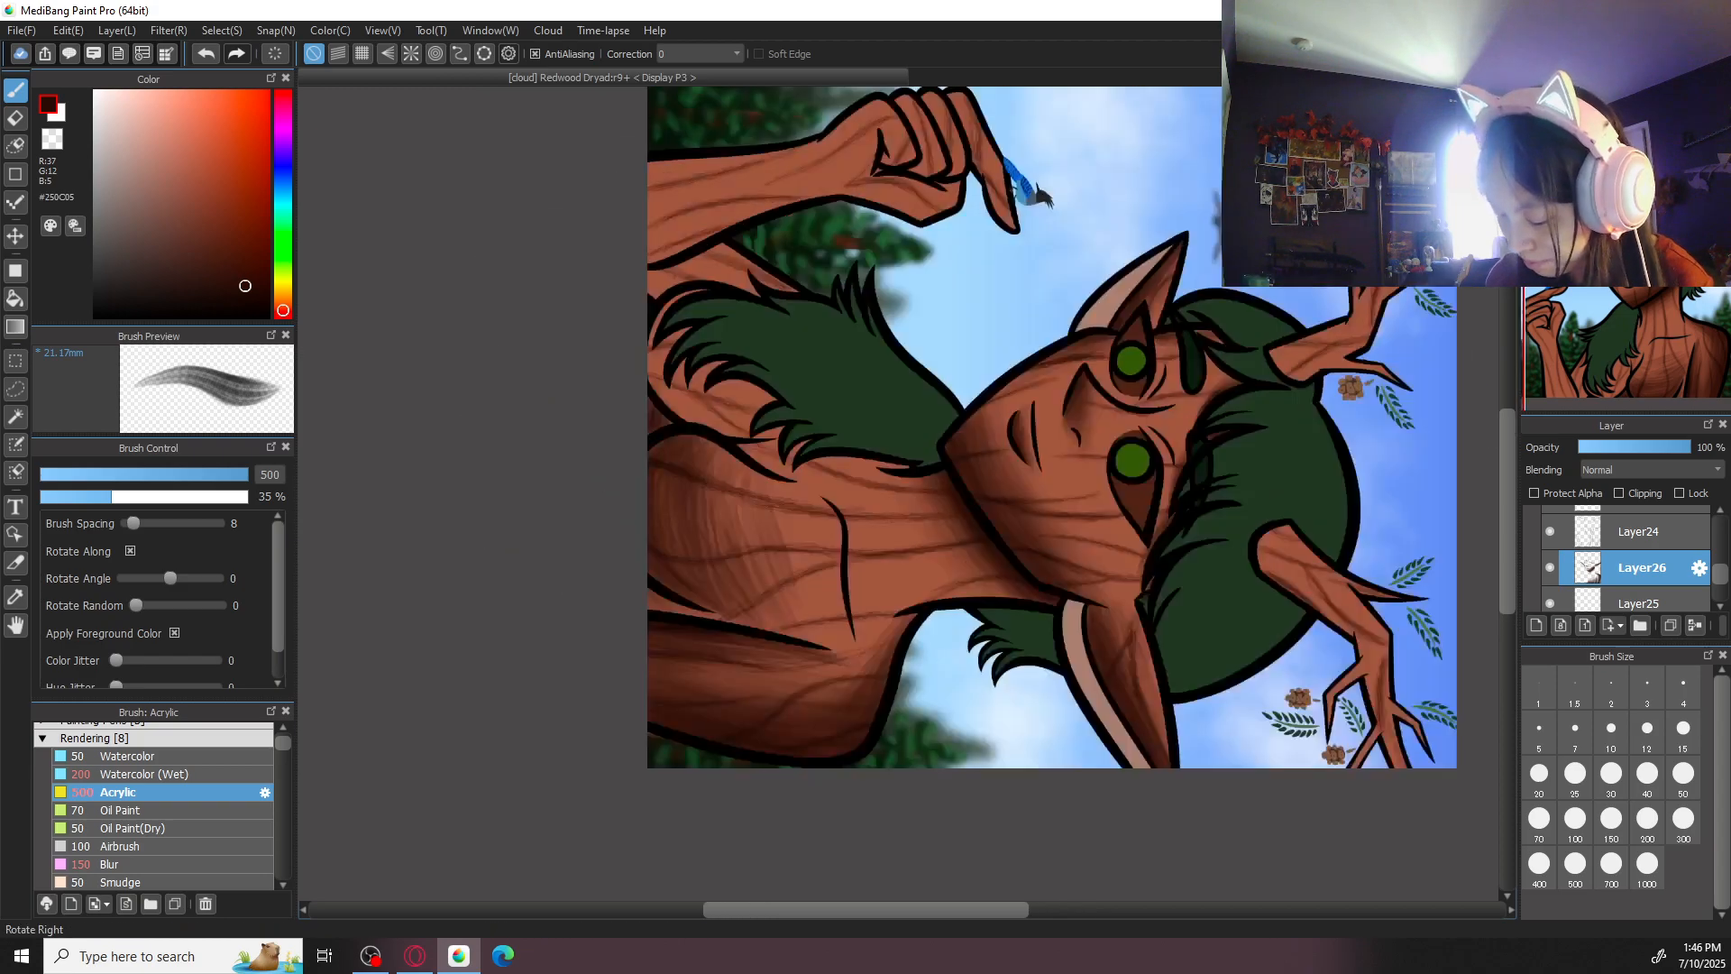
pyautogui.click(1658, 101)
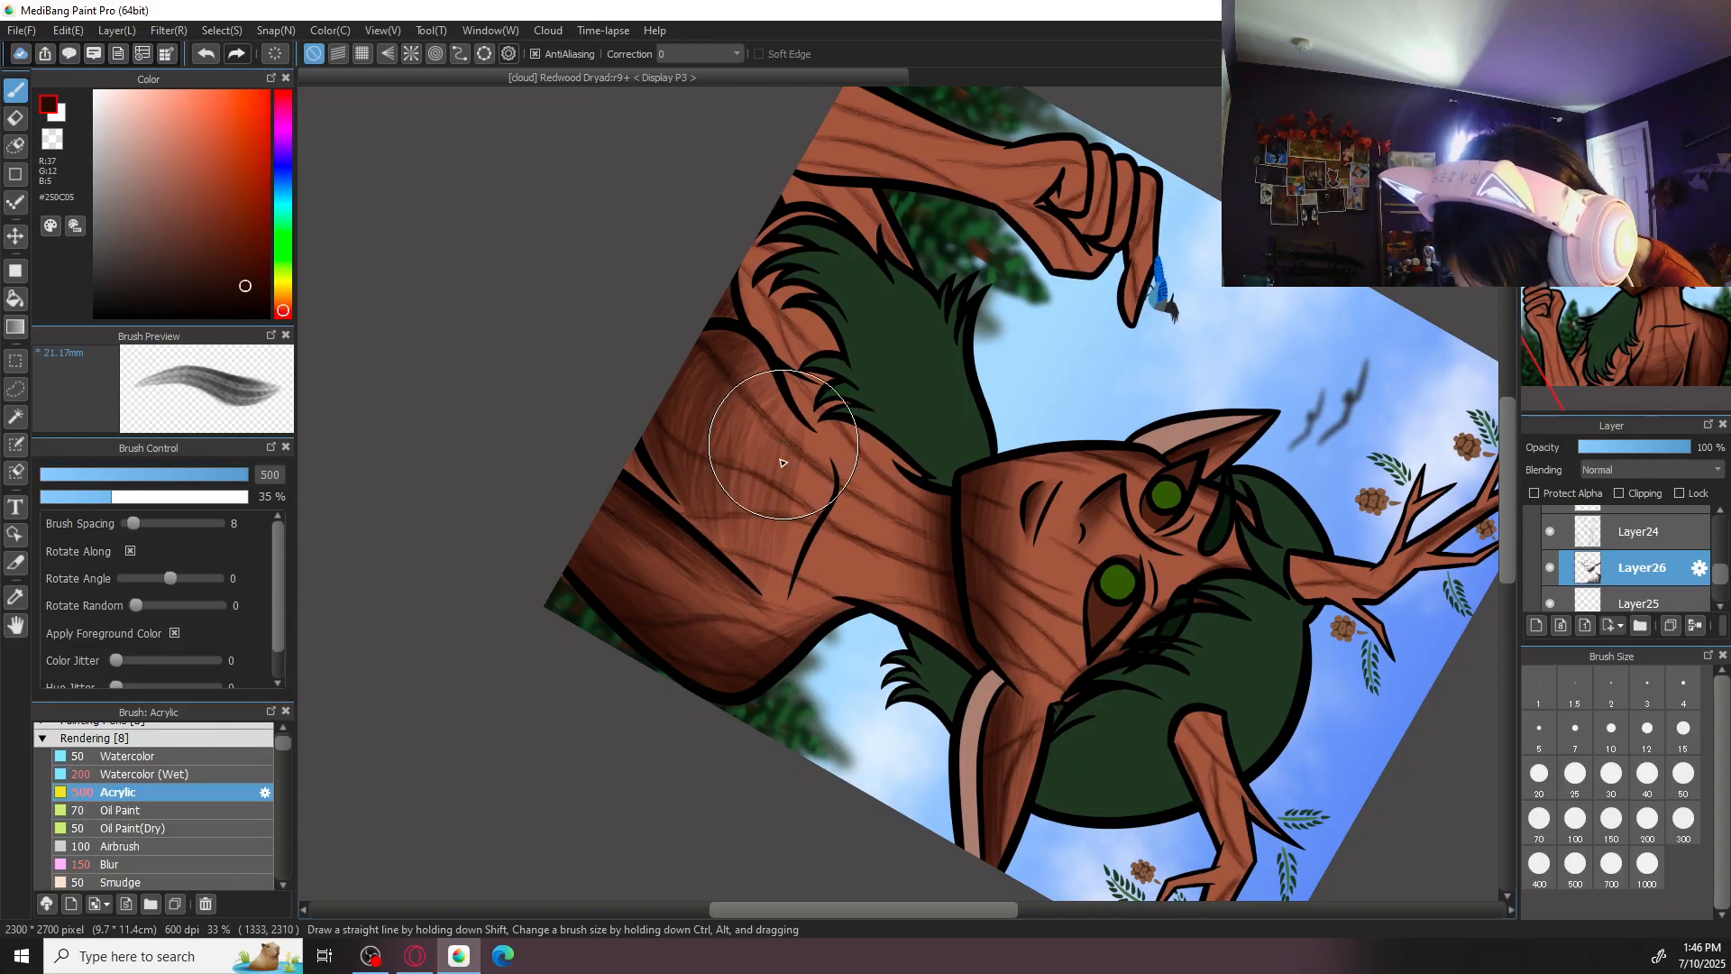
pyautogui.click(213, 859)
pyautogui.click(1647, 818)
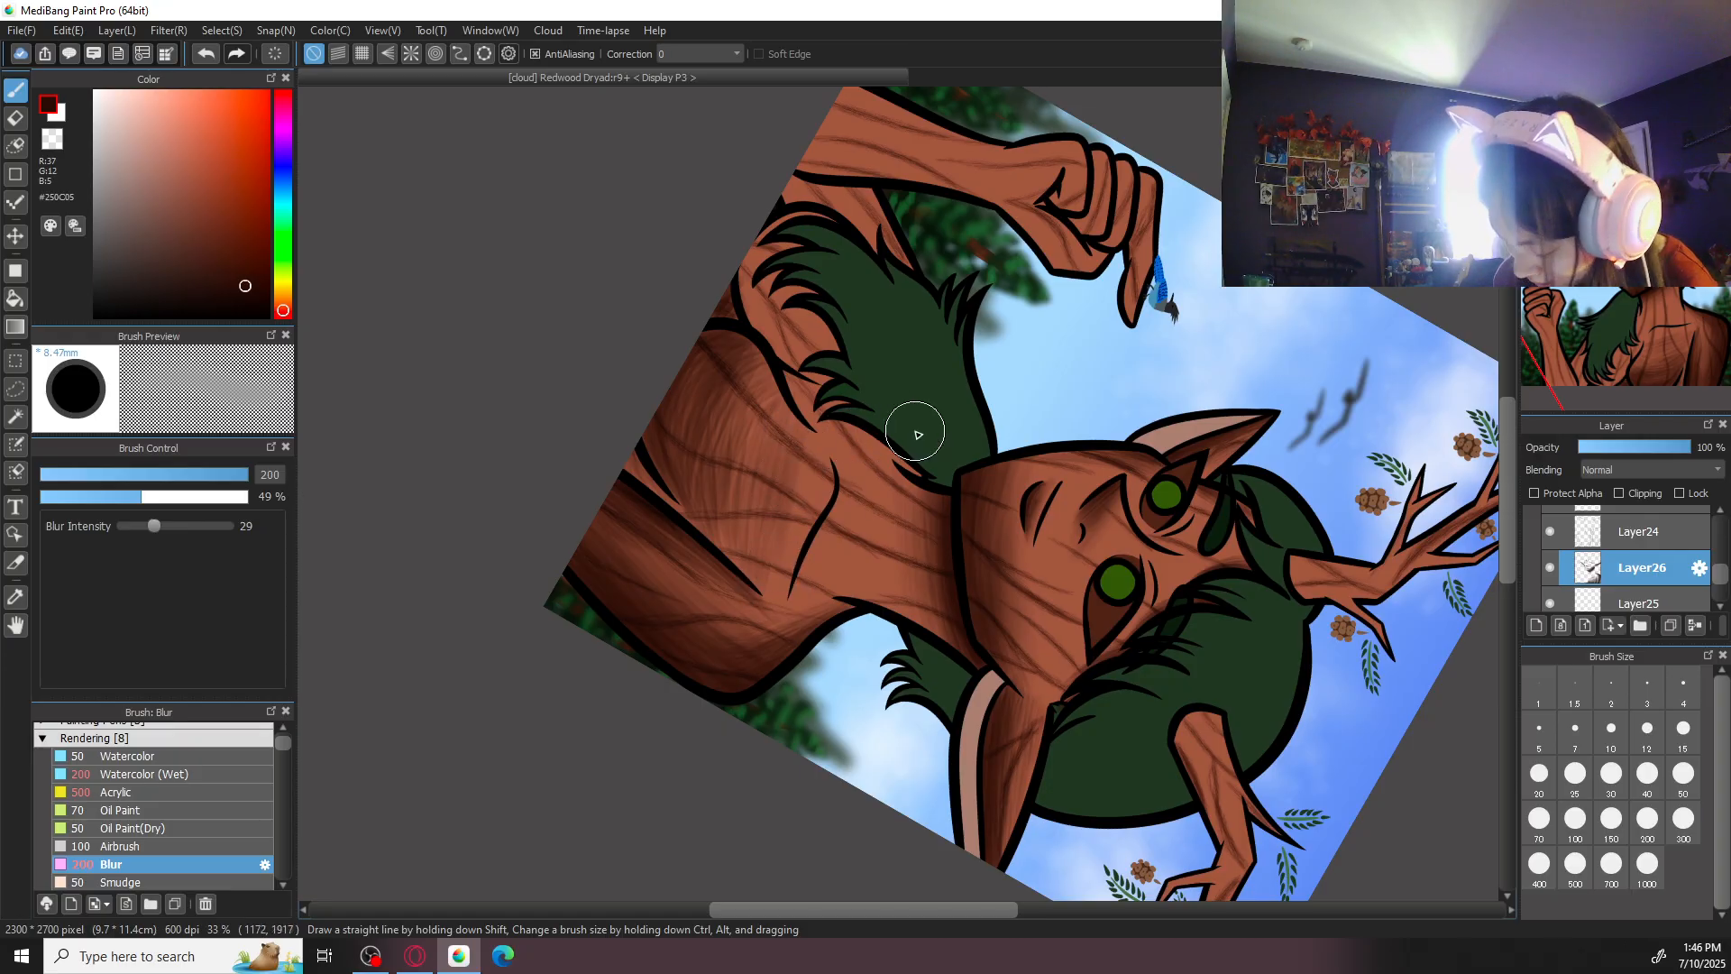
pyautogui.click(1684, 818)
pyautogui.moveTo(798, 416)
pyautogui.mouseDown()
pyautogui.moveTo(746, 432)
pyautogui.moveTo(760, 395)
pyautogui.moveTo(723, 423)
pyautogui.mouseUp()
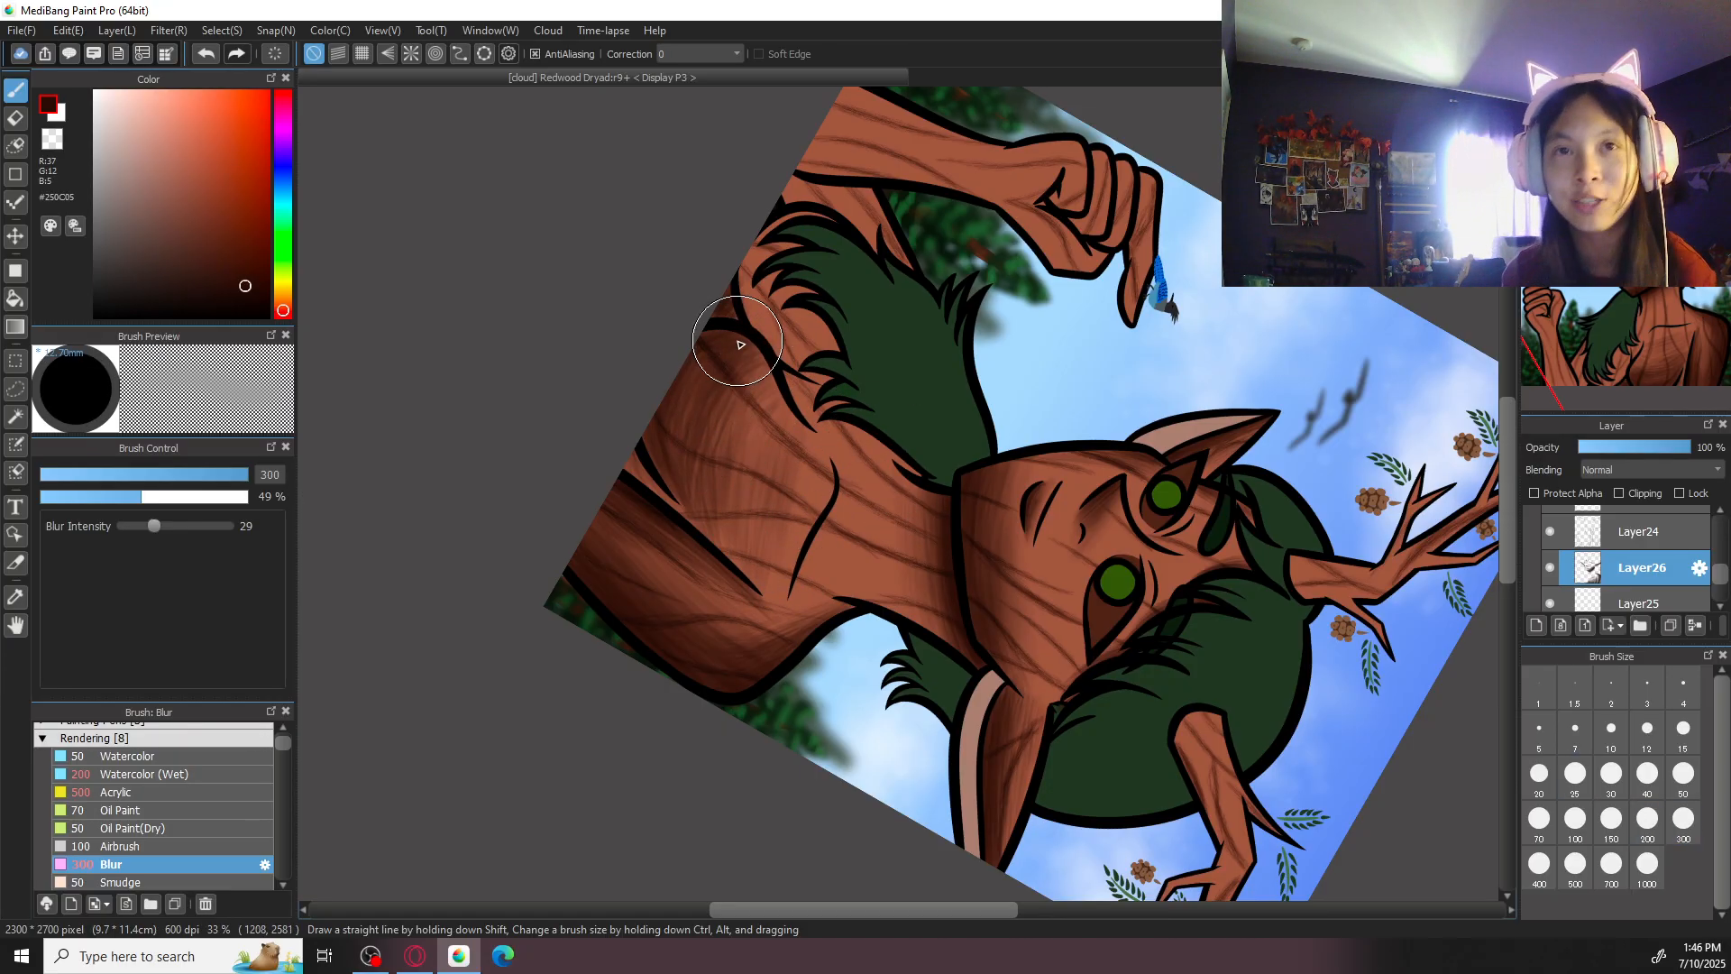
# - Darken the blended chest with the Acrylic brush at size 500 and undo the last stroke
pyautogui.click(156, 792)
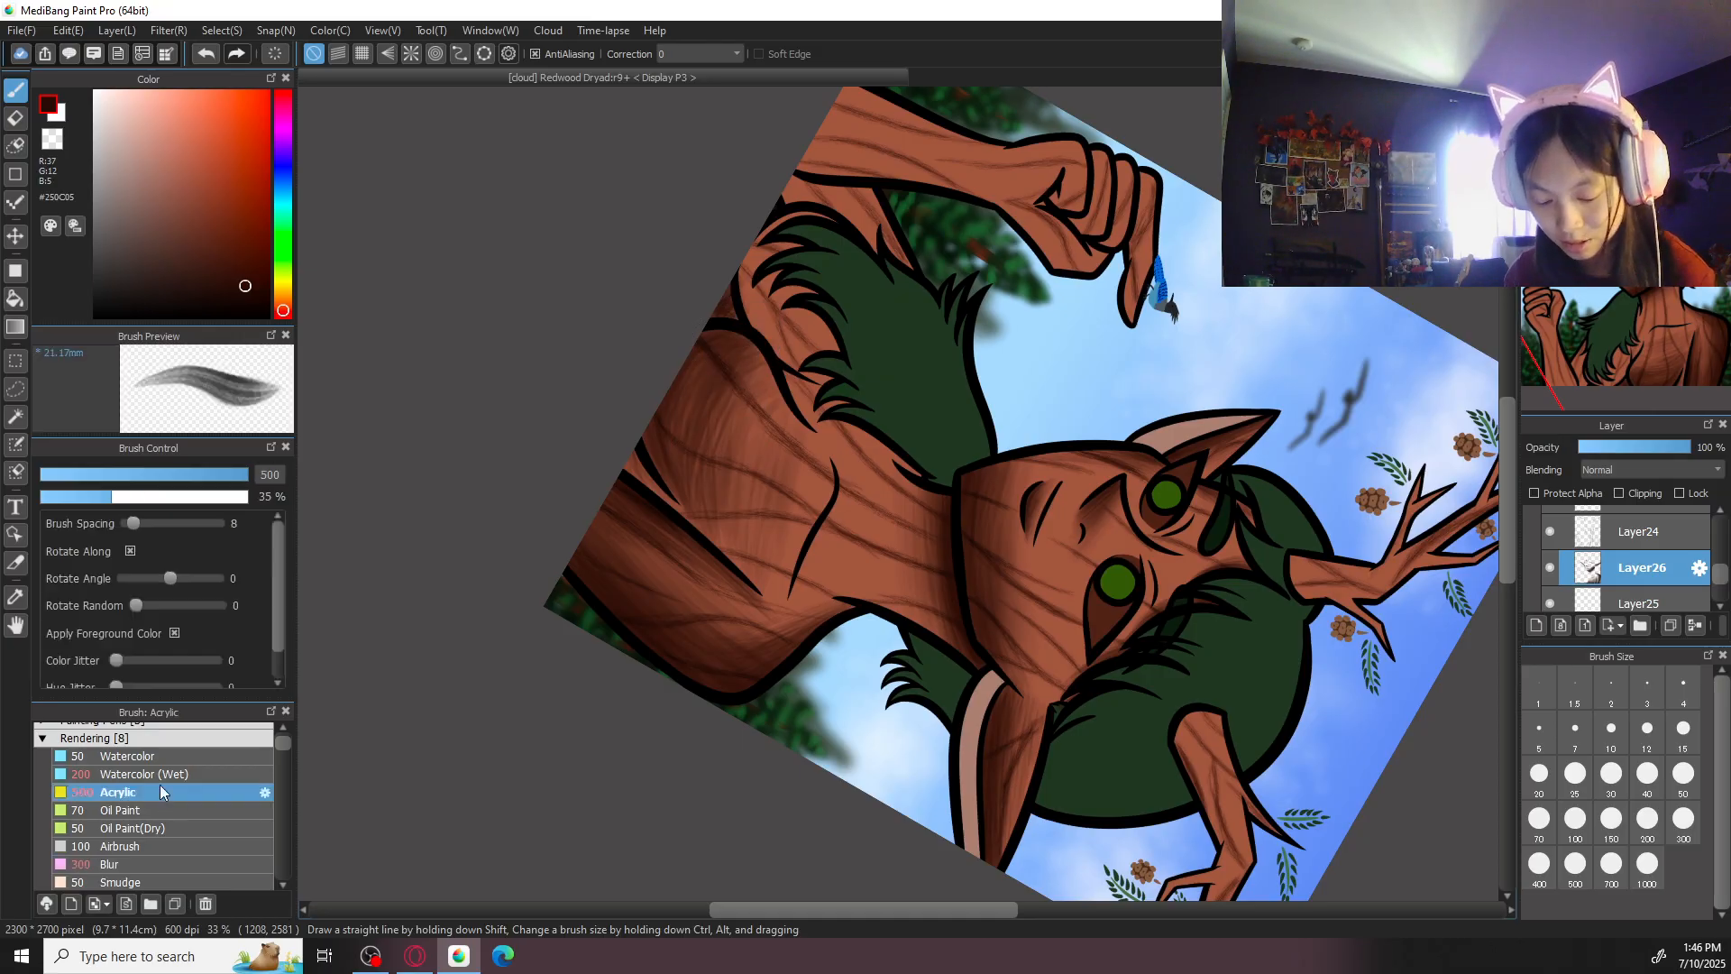
pyautogui.moveTo(719, 352)
pyautogui.mouseDown()
pyautogui.moveTo(694, 490)
pyautogui.moveTo(678, 462)
pyautogui.mouseUp()
pyautogui.moveTo(752, 374)
pyautogui.mouseDown()
pyautogui.moveTo(716, 452)
pyautogui.moveTo(743, 455)
pyautogui.moveTo(747, 379)
pyautogui.moveTo(734, 500)
pyautogui.moveTo(772, 373)
pyautogui.moveTo(748, 503)
pyautogui.moveTo(747, 416)
pyautogui.moveTo(743, 552)
pyautogui.moveTo(732, 446)
pyautogui.moveTo(734, 567)
pyautogui.moveTo(752, 473)
pyautogui.mouseUp()
pyautogui.hotkey('ctrl', 'z')
# - Add further size 500 Acrylic shading across the chest from its inner contour toward the arm
pyautogui.click(1634, 99)
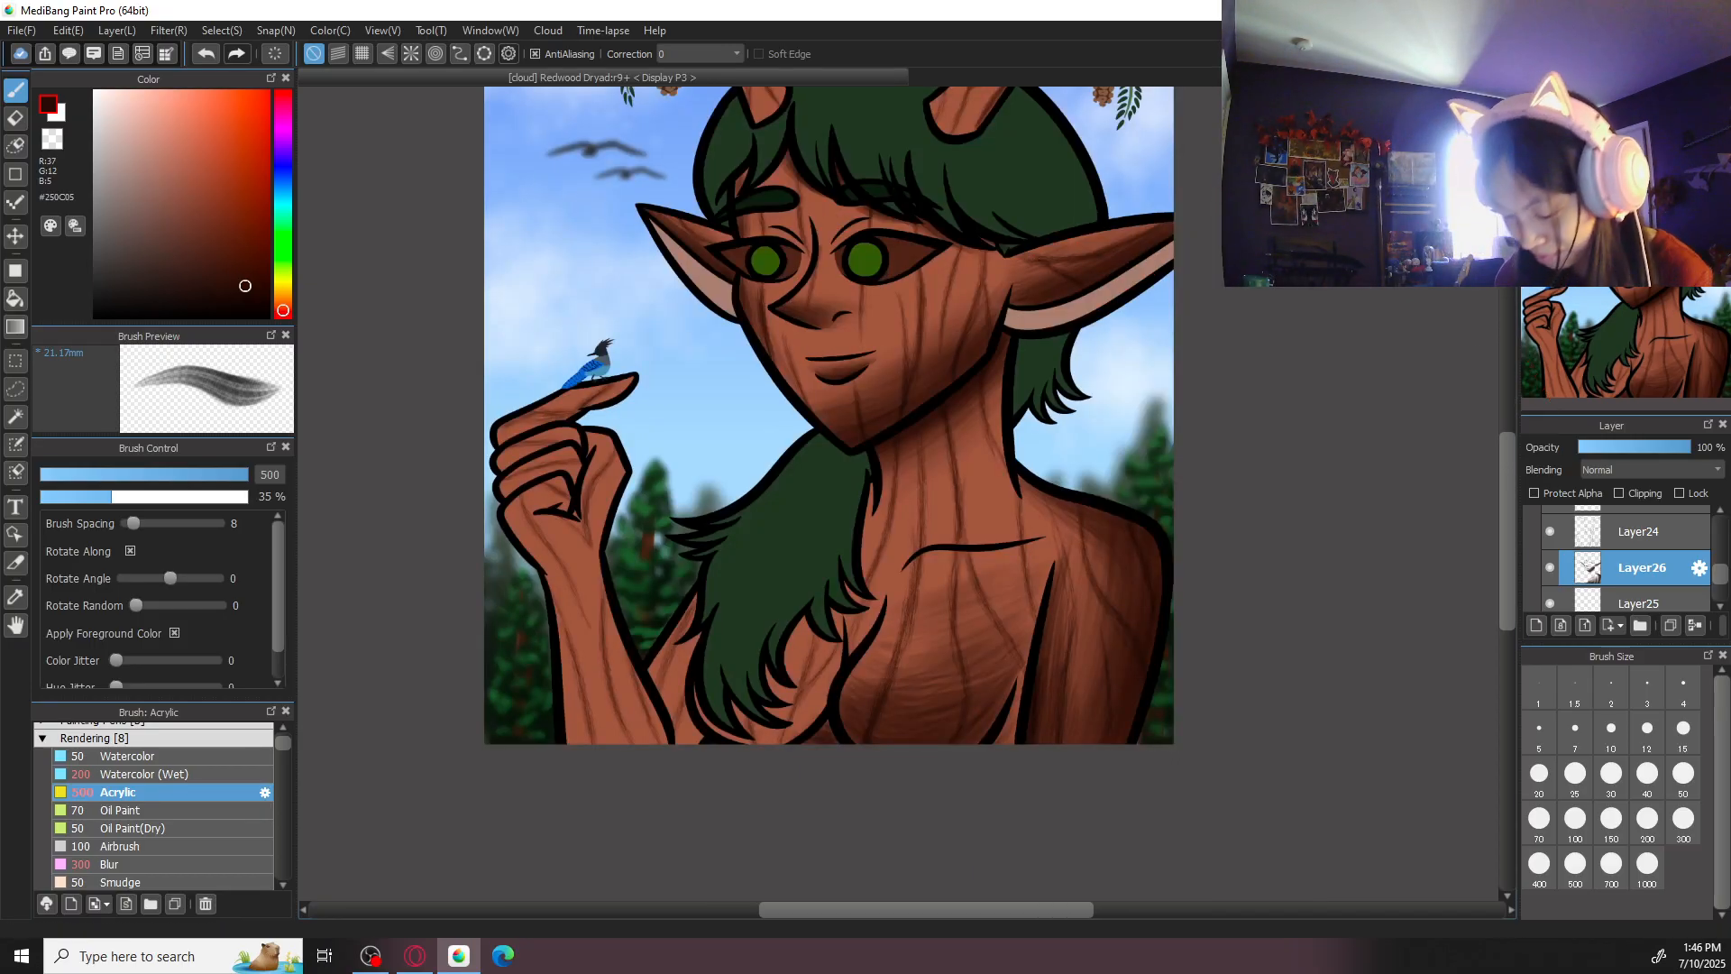
pyautogui.hotkey('ctrl', '+')
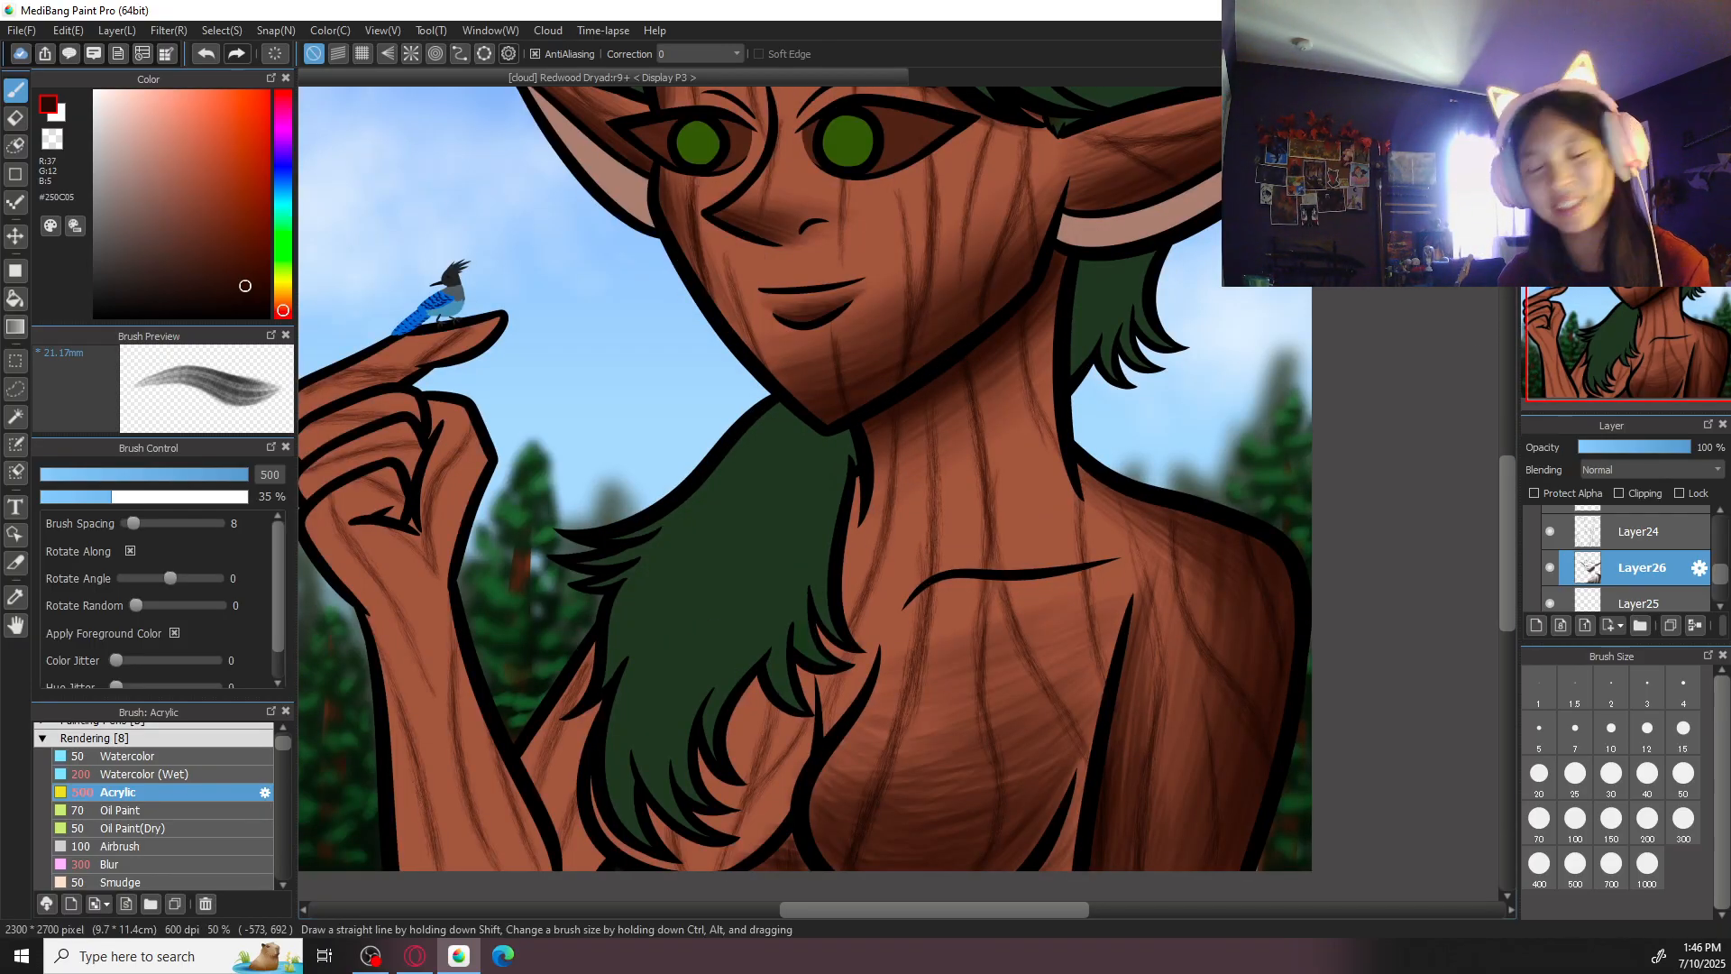
pyautogui.click(1659, 99)
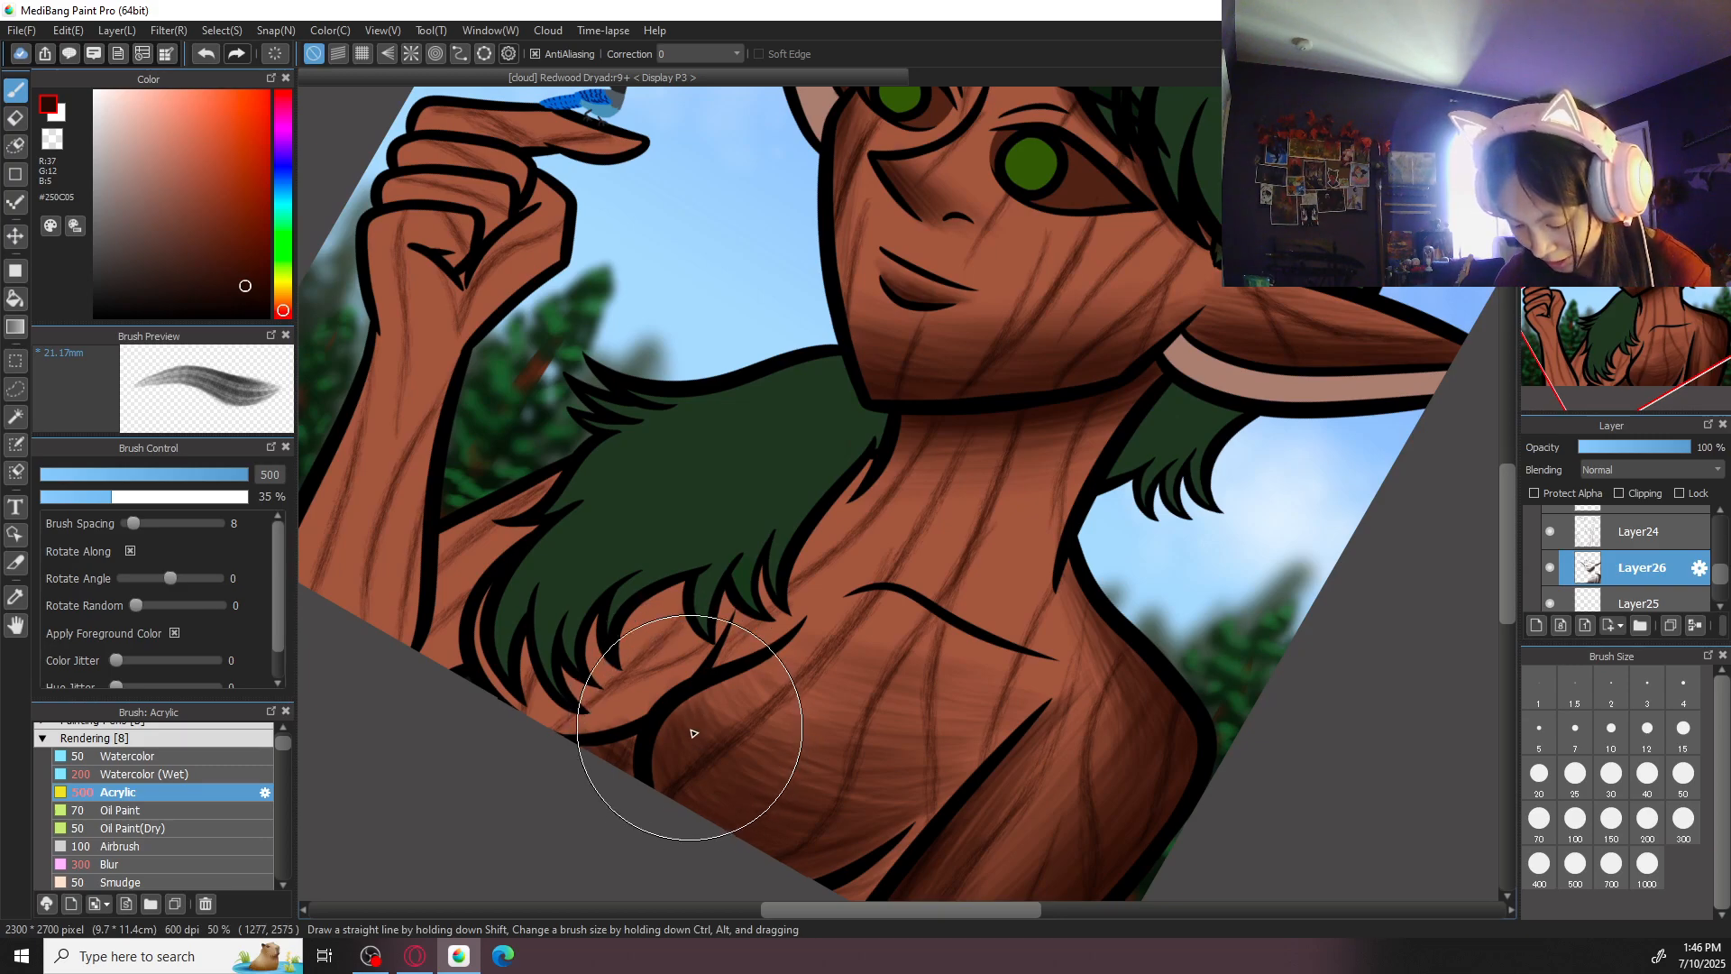
pyautogui.moveTo(748, 684)
pyautogui.mouseDown()
pyautogui.moveTo(761, 736)
pyautogui.moveTo(754, 671)
pyautogui.moveTo(788, 738)
pyautogui.moveTo(761, 669)
pyautogui.moveTo(803, 743)
pyautogui.moveTo(761, 681)
pyautogui.moveTo(758, 738)
pyautogui.moveTo(718, 693)
pyautogui.moveTo(753, 751)
pyautogui.moveTo(713, 702)
pyautogui.moveTo(710, 755)
pyautogui.moveTo(669, 718)
pyautogui.moveTo(693, 786)
pyautogui.moveTo(774, 649)
pyautogui.moveTo(785, 723)
pyautogui.moveTo(817, 710)
pyautogui.moveTo(770, 670)
pyautogui.moveTo(884, 733)
pyautogui.moveTo(789, 648)
pyautogui.moveTo(761, 679)
pyautogui.moveTo(795, 732)
pyautogui.moveTo(744, 723)
pyautogui.moveTo(807, 736)
pyautogui.moveTo(742, 768)
pyautogui.moveTo(942, 766)
pyautogui.mouseUp()
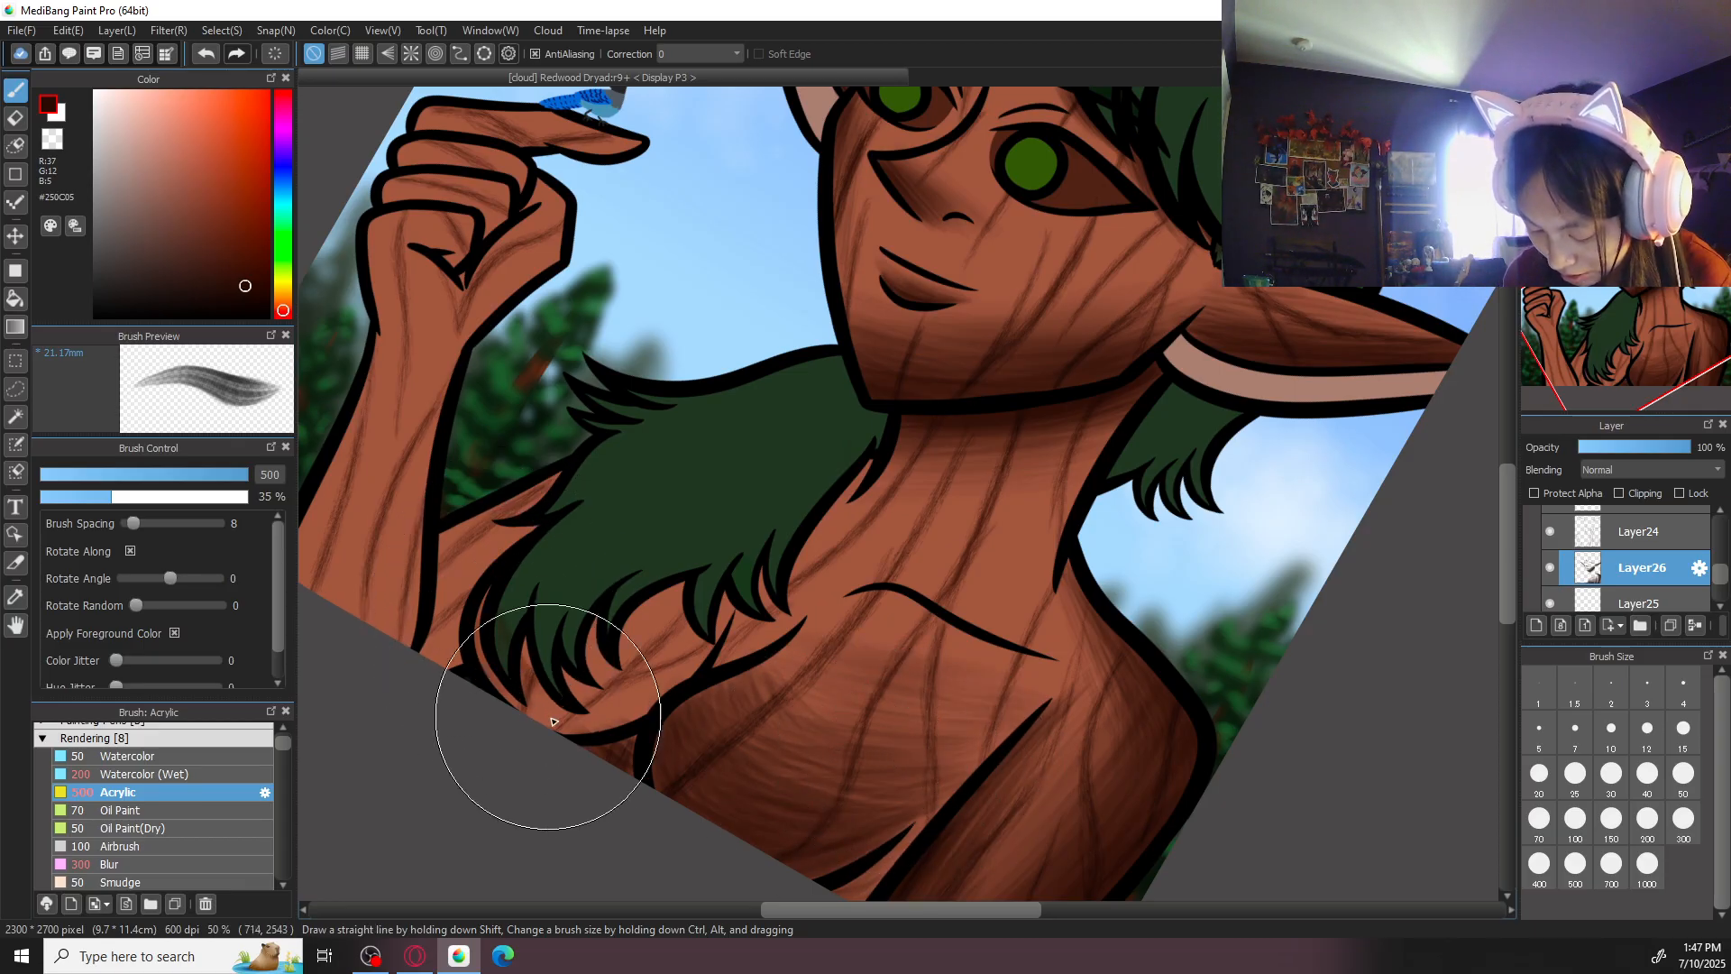
# - Shade the skin beneath the hanging hair locks beside the chest with the Acrylic brush at size 200
pyautogui.click(1612, 819)
pyautogui.click(1647, 819)
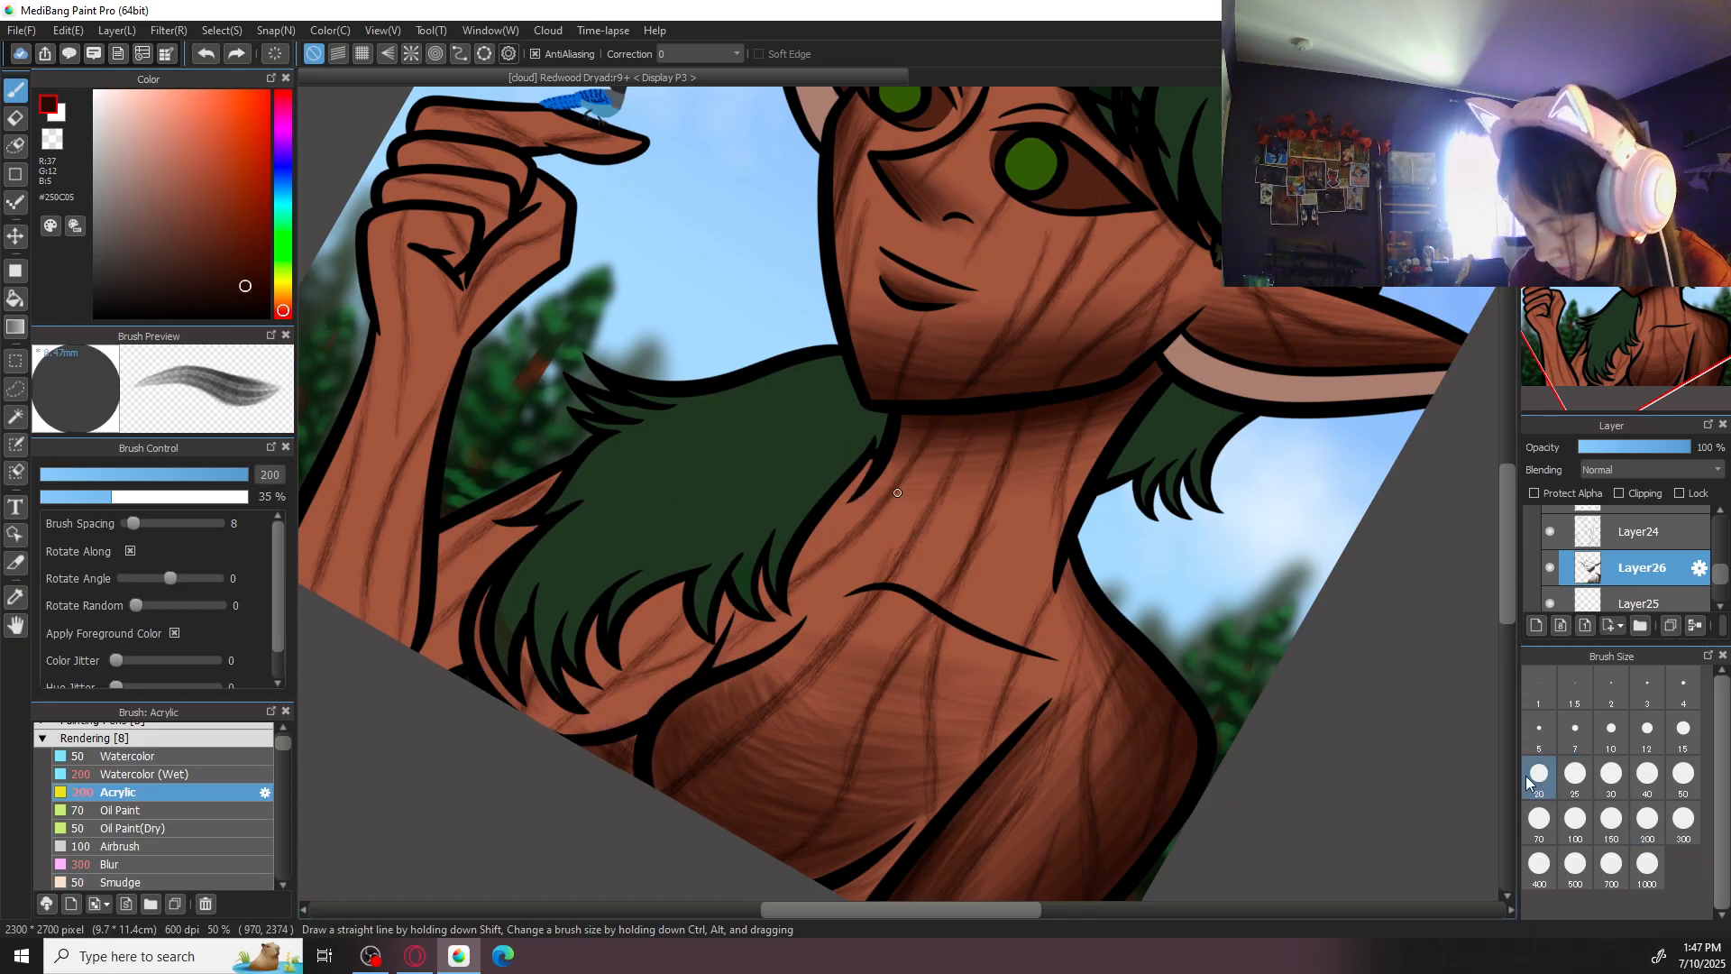
pyautogui.moveTo(493, 599)
pyautogui.mouseDown()
pyautogui.moveTo(643, 713)
pyautogui.moveTo(505, 624)
pyautogui.moveTo(615, 680)
pyautogui.moveTo(550, 712)
pyautogui.moveTo(585, 640)
pyautogui.moveTo(652, 722)
pyautogui.mouseUp()
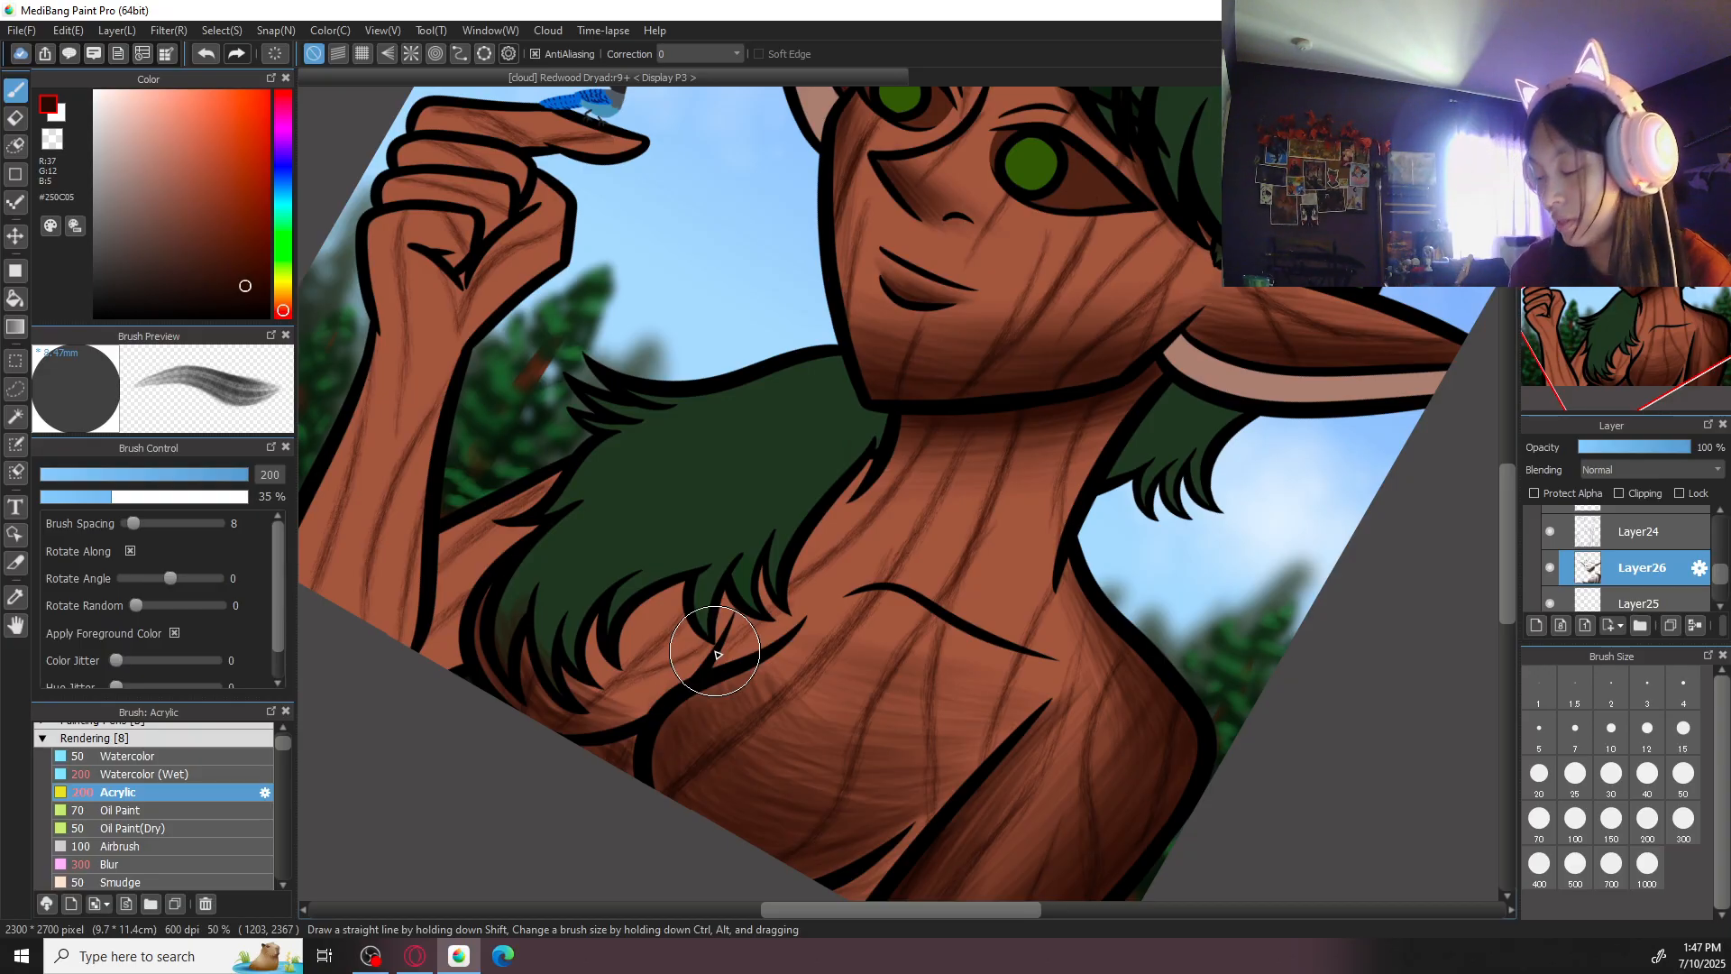
pyautogui.click(1646, 729)
pyautogui.press('Right')
pyautogui.press('Right')
pyautogui.press('Right')
pyautogui.press('Right')
pyautogui.moveTo(573, 275)
pyautogui.mouseDown()
pyautogui.moveTo(555, 347)
pyautogui.moveTo(572, 320)
pyautogui.moveTo(600, 399)
pyautogui.moveTo(591, 250)
pyautogui.moveTo(629, 386)
pyautogui.moveTo(584, 312)
pyautogui.moveTo(651, 314)
pyautogui.moveTo(634, 414)
pyautogui.moveTo(631, 267)
pyautogui.moveTo(678, 416)
pyautogui.mouseUp()
pyautogui.moveTo(634, 323)
pyautogui.mouseDown()
pyautogui.moveTo(666, 306)
pyautogui.moveTo(683, 428)
pyautogui.mouseUp()
# - Extend the shadow under the hair locks toward the chest with the Acrylic brush at size 300
pyautogui.click(1674, 830)
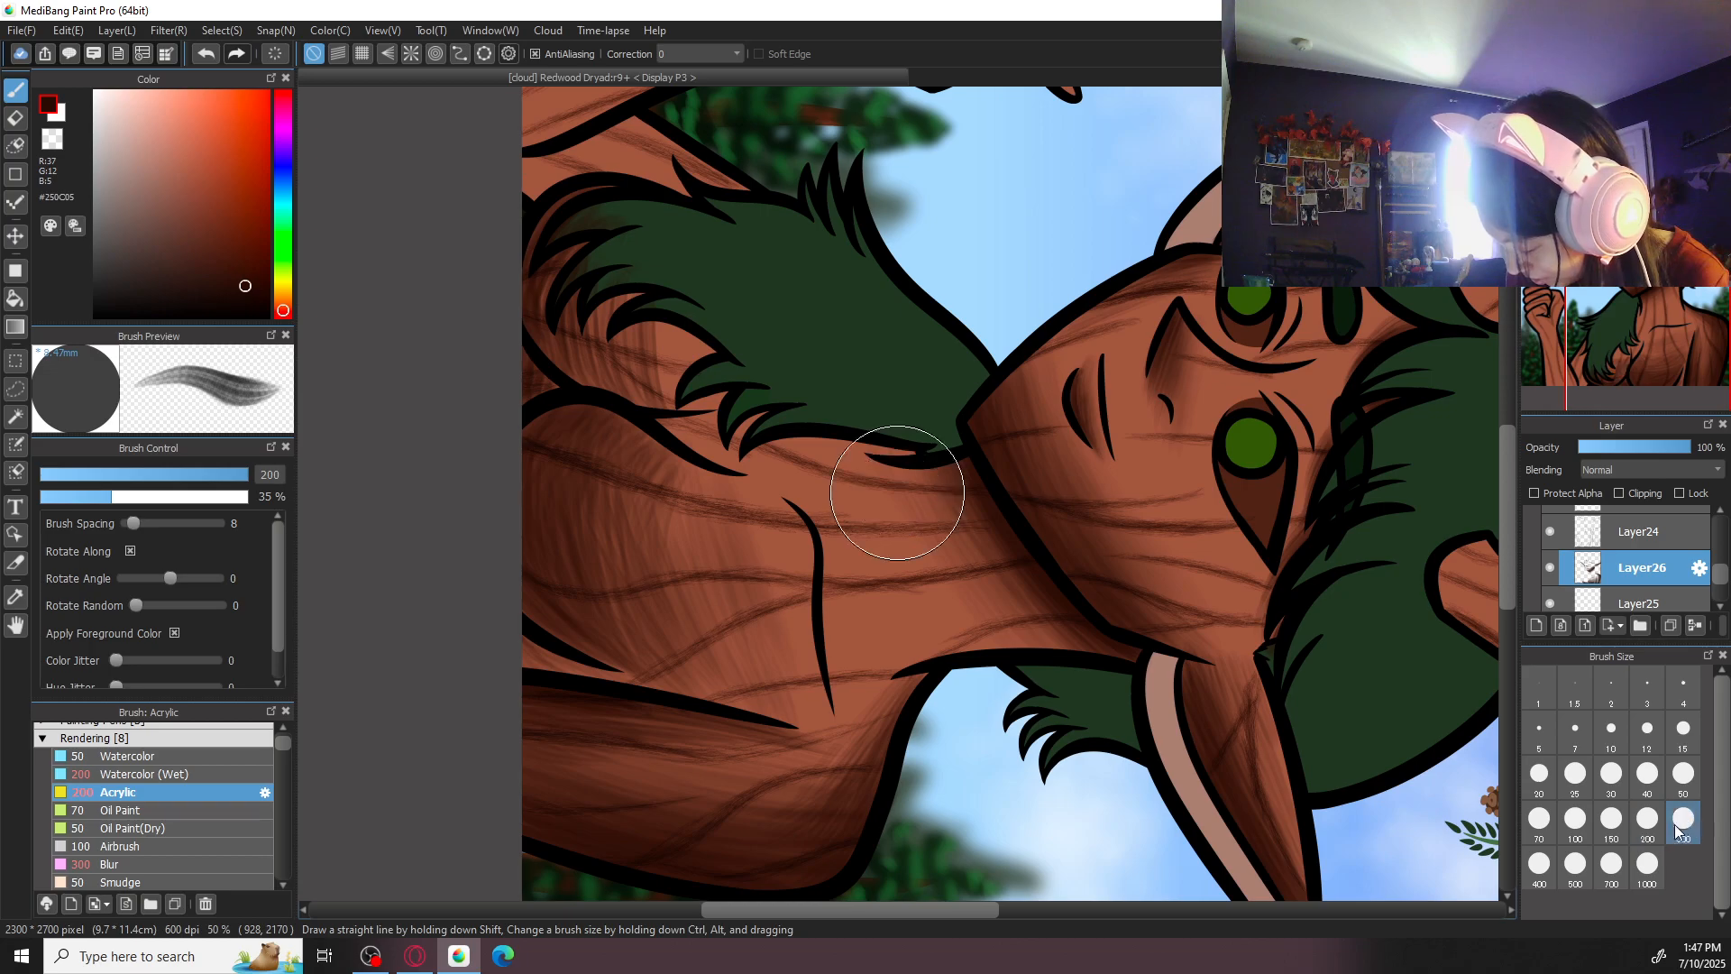
pyautogui.moveTo(654, 306)
pyautogui.mouseDown()
pyautogui.moveTo(661, 384)
pyautogui.moveTo(677, 306)
pyautogui.moveTo(699, 400)
pyautogui.moveTo(697, 367)
pyautogui.moveTo(715, 372)
pyautogui.moveTo(567, 280)
pyautogui.moveTo(545, 317)
pyautogui.moveTo(612, 400)
pyautogui.moveTo(543, 346)
pyautogui.moveTo(550, 382)
pyautogui.moveTo(539, 342)
pyautogui.moveTo(563, 228)
pyautogui.moveTo(613, 379)
pyautogui.moveTo(581, 323)
pyautogui.moveTo(635, 322)
pyautogui.moveTo(593, 336)
pyautogui.moveTo(638, 294)
pyautogui.moveTo(631, 409)
pyautogui.moveTo(639, 302)
pyautogui.moveTo(639, 409)
pyautogui.moveTo(663, 389)
pyautogui.moveTo(617, 457)
pyautogui.moveTo(601, 526)
pyautogui.moveTo(661, 649)
pyautogui.moveTo(615, 608)
pyautogui.moveTo(664, 617)
pyautogui.moveTo(618, 524)
pyautogui.moveTo(598, 535)
pyautogui.moveTo(634, 621)
pyautogui.mouseUp()
pyautogui.moveTo(670, 329)
pyautogui.mouseDown()
pyautogui.moveTo(629, 363)
pyautogui.moveTo(637, 282)
pyautogui.moveTo(659, 410)
pyautogui.moveTo(636, 337)
pyautogui.moveTo(668, 355)
pyautogui.moveTo(591, 274)
pyautogui.moveTo(594, 386)
pyautogui.moveTo(570, 305)
pyautogui.moveTo(649, 395)
pyautogui.moveTo(590, 330)
pyautogui.moveTo(577, 359)
pyautogui.moveTo(589, 228)
pyautogui.moveTo(566, 346)
pyautogui.moveTo(590, 230)
pyautogui.moveTo(614, 361)
pyautogui.moveTo(615, 281)
pyautogui.moveTo(659, 265)
pyautogui.moveTo(676, 390)
pyautogui.moveTo(632, 395)
pyautogui.moveTo(672, 358)
pyautogui.moveTo(668, 427)
pyautogui.mouseUp()
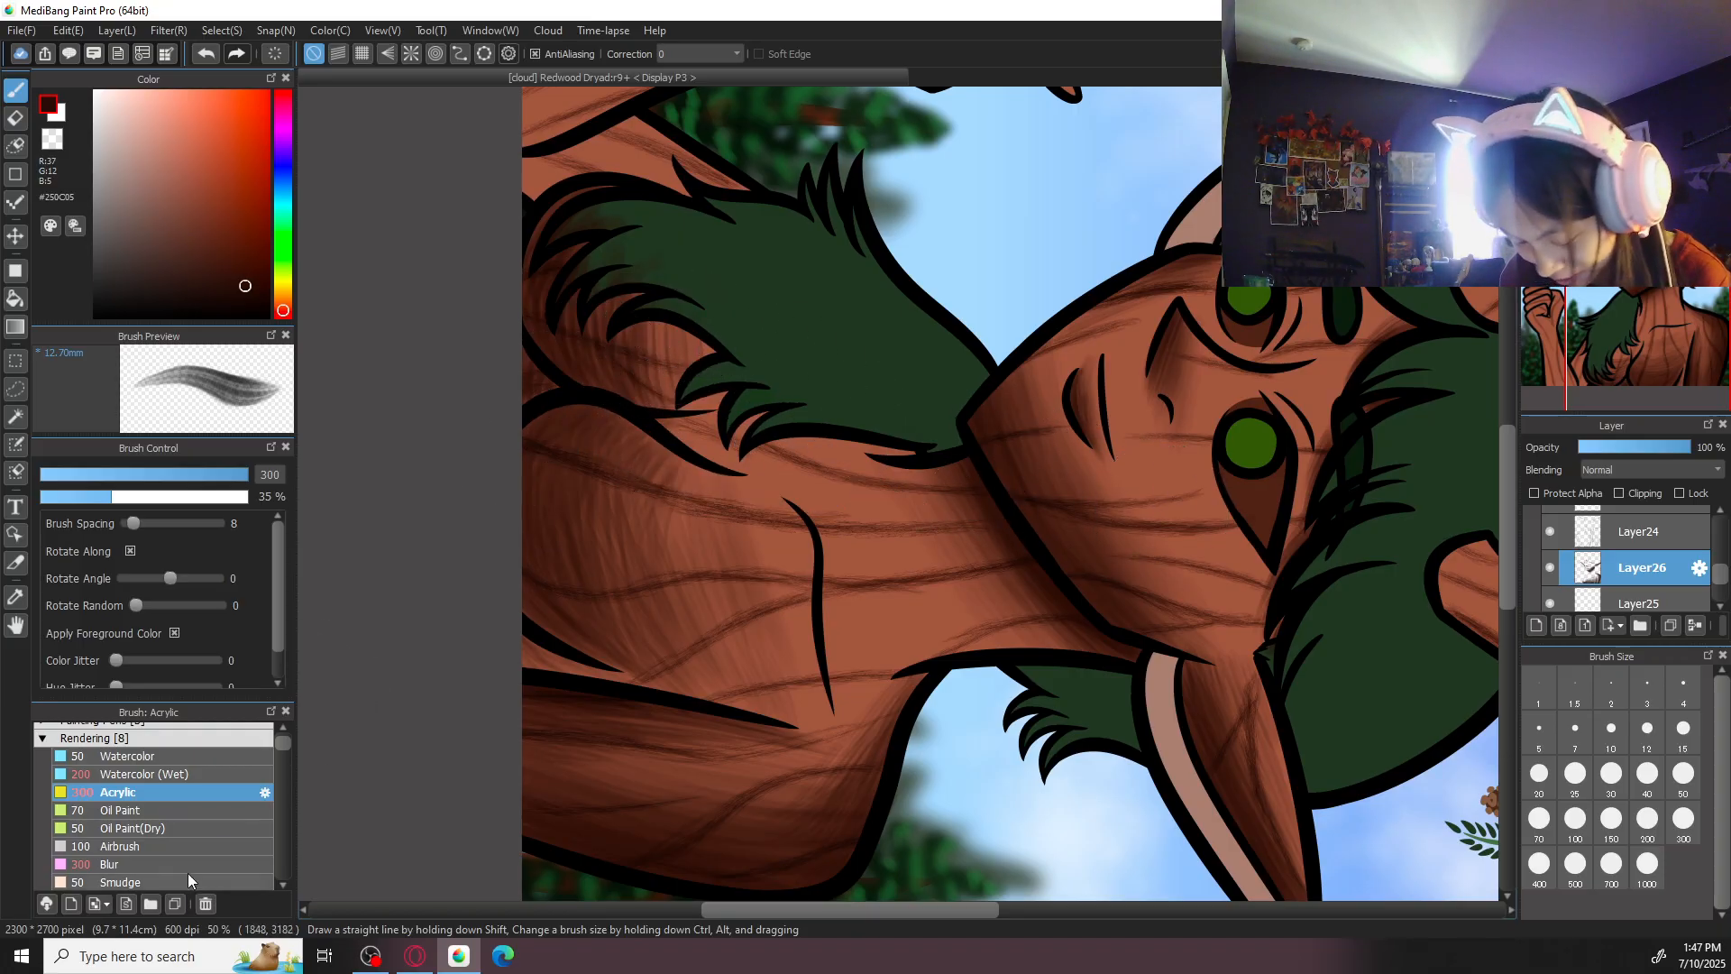
pyautogui.click(118, 846)
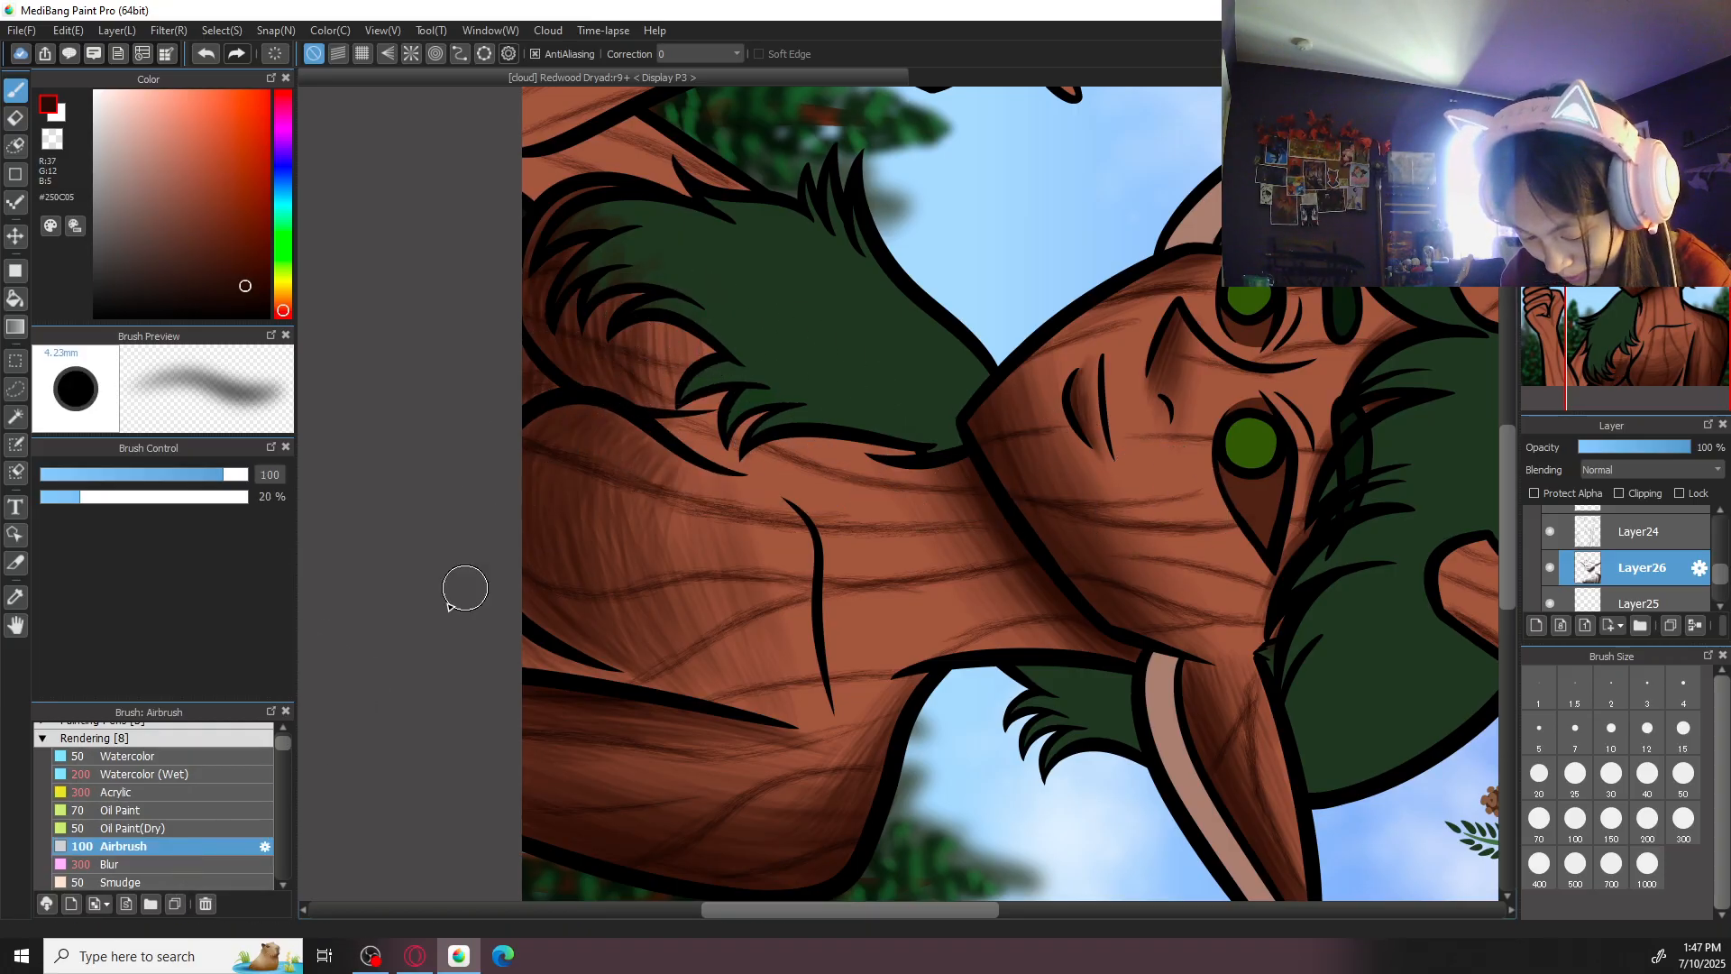
pyautogui.click(168, 864)
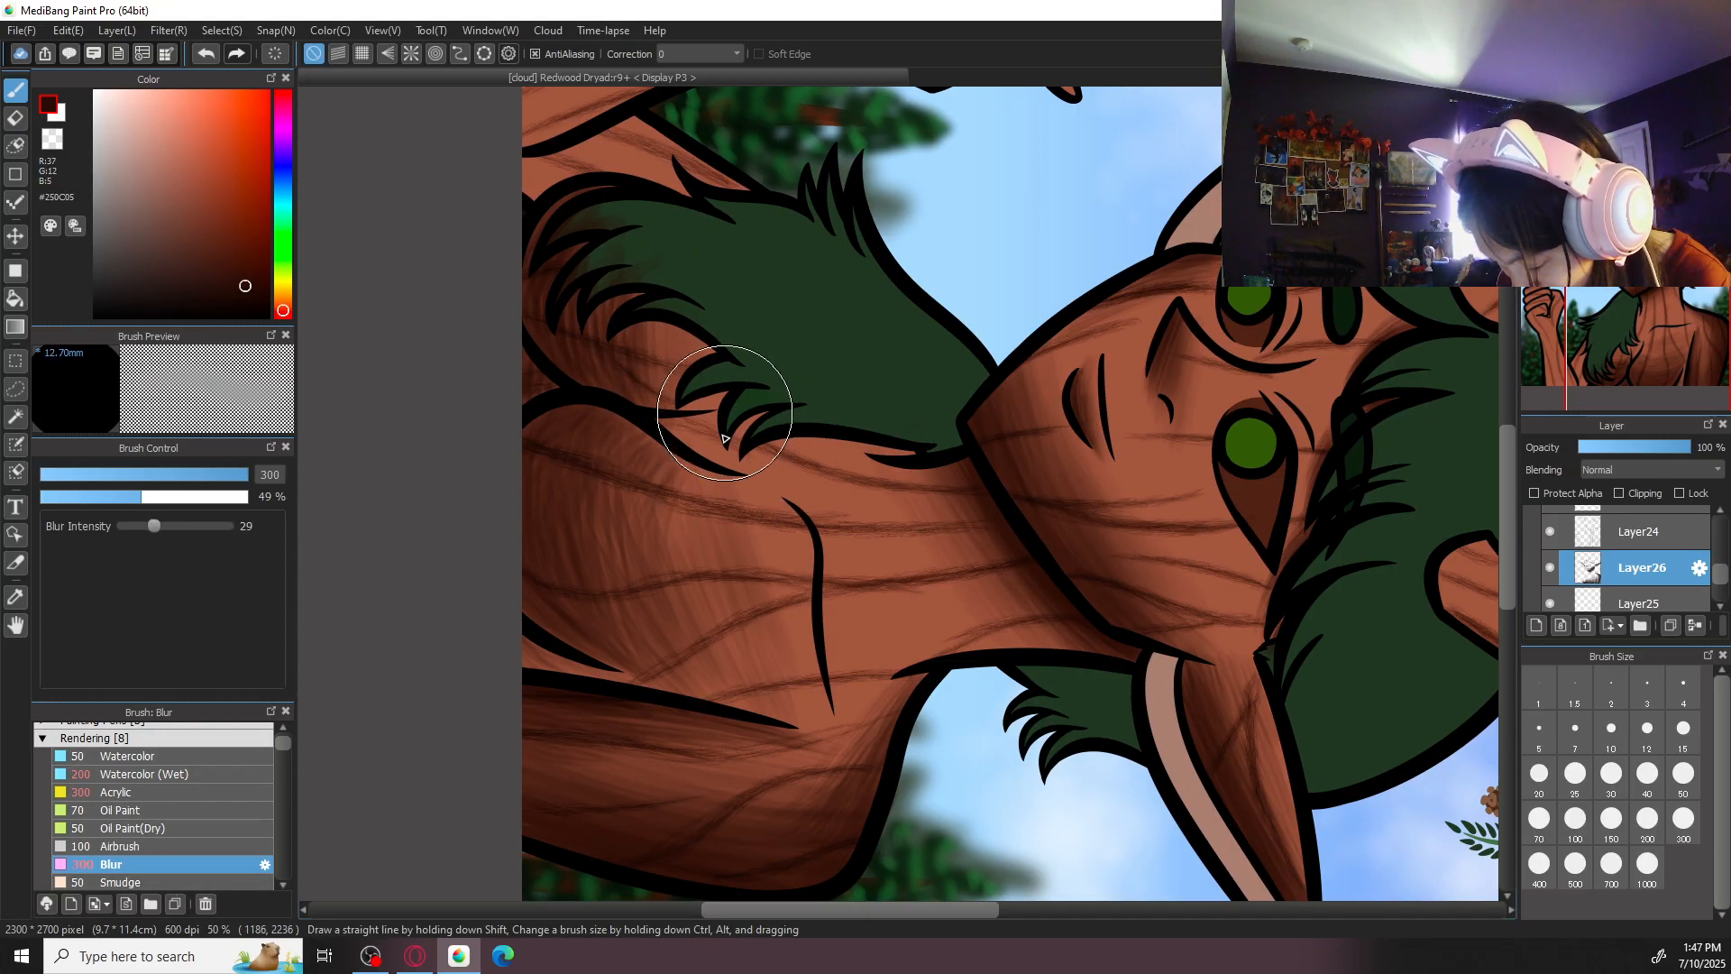
pyautogui.moveTo(599, 414); pyautogui.dragTo(658, 526)
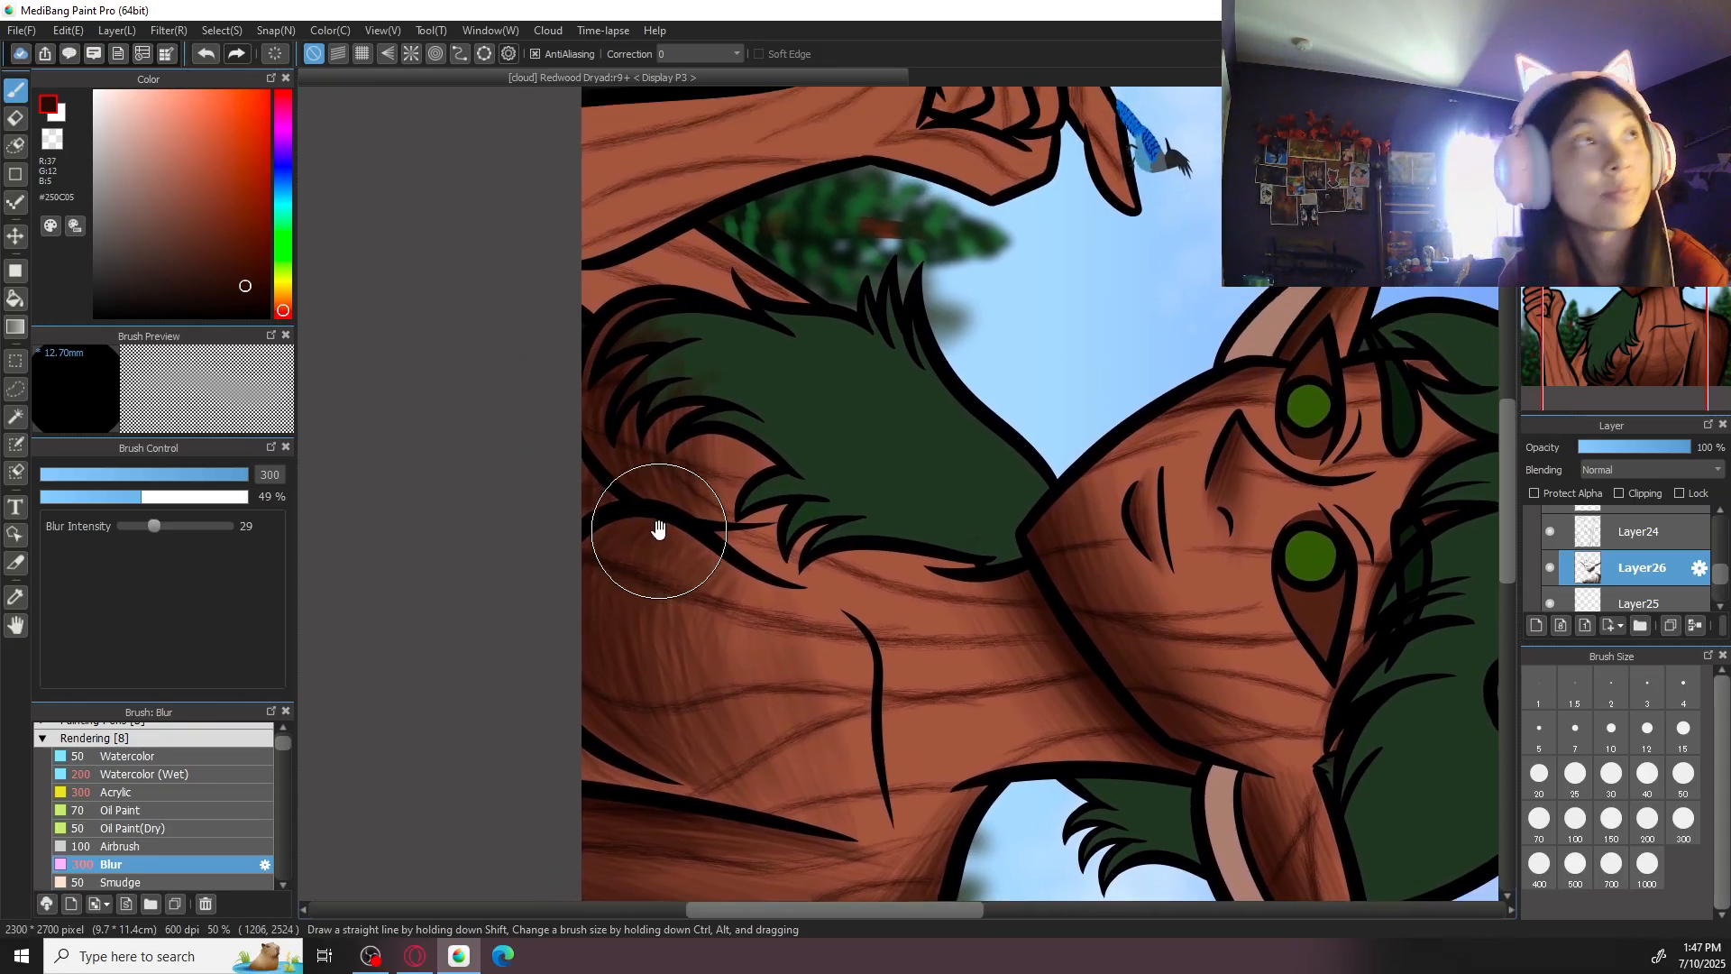
pyautogui.scroll(1, 631, 519)
# - Shade the small skin gap between the hair tips and the chest contour with the Acrylic brush at size 100
pyautogui.click(214, 791)
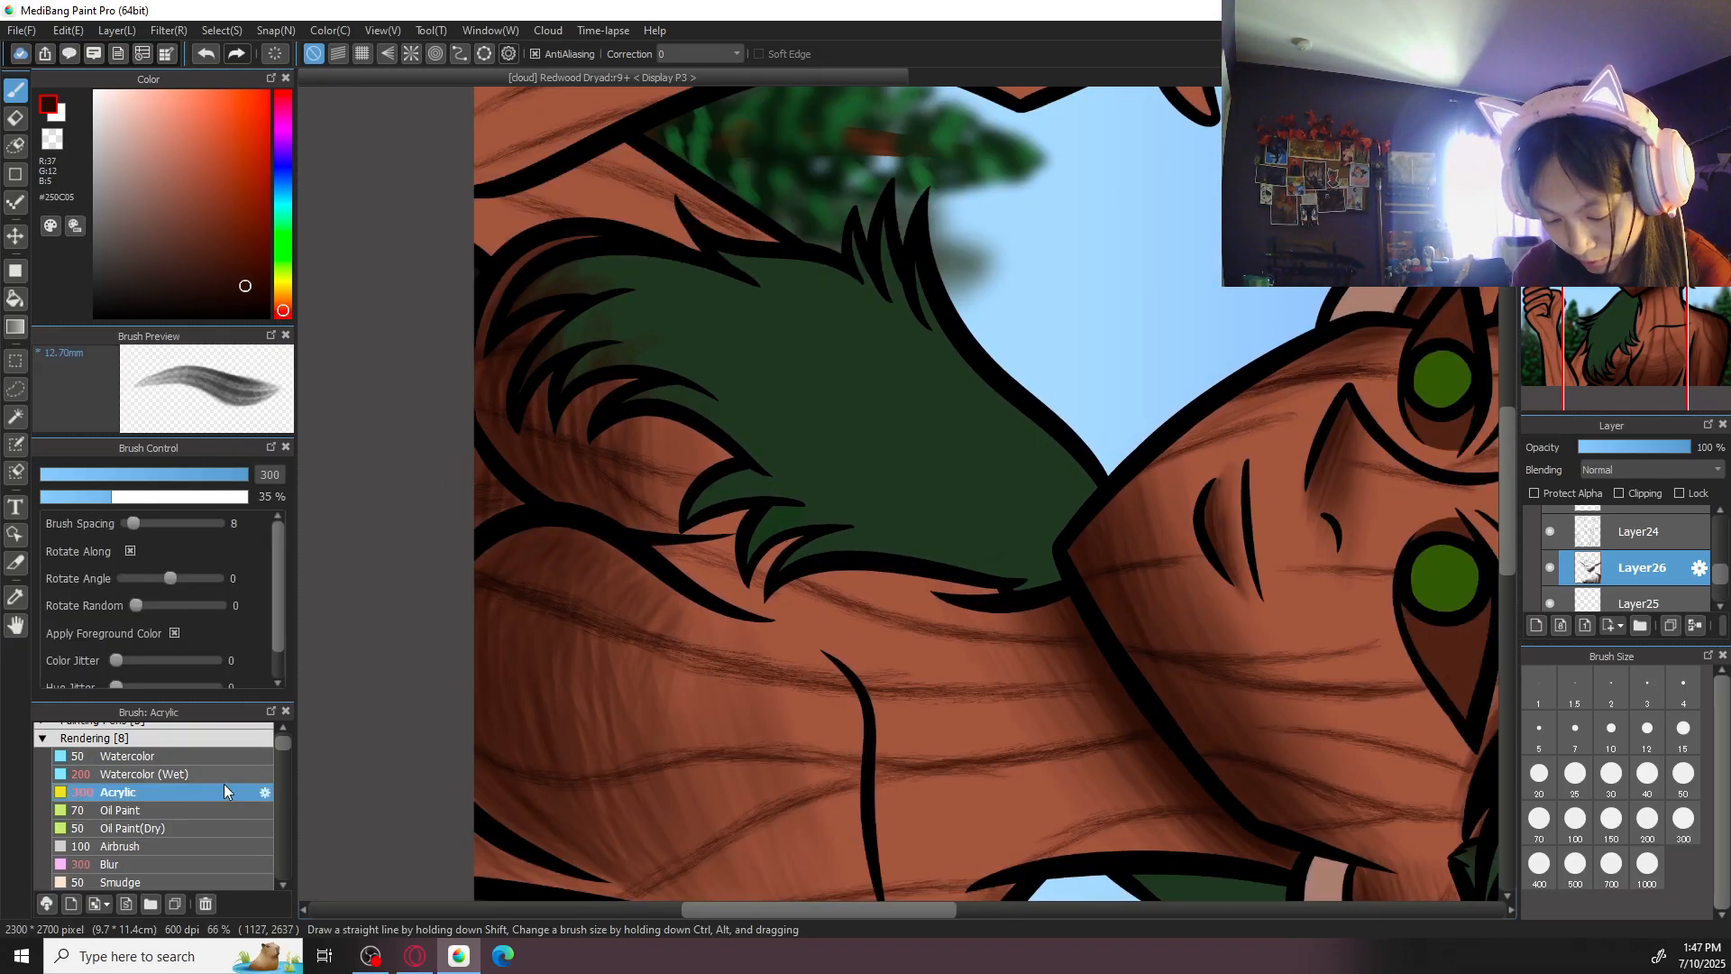
pyautogui.scroll(1, 897, 492)
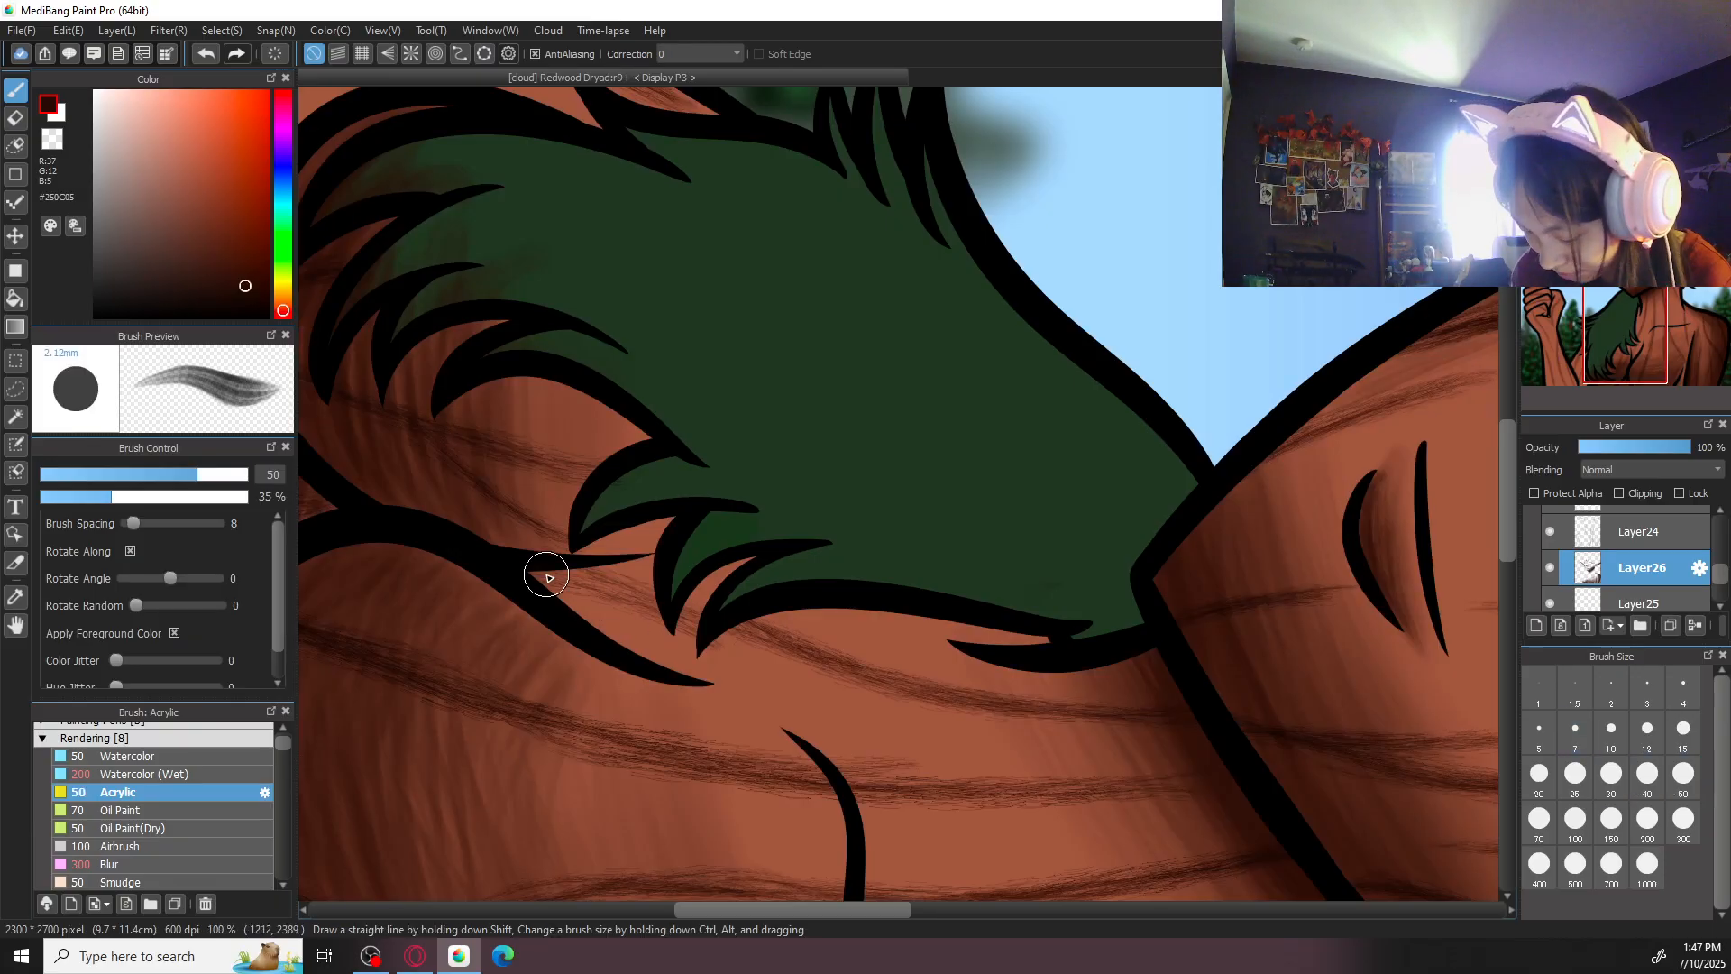
pyautogui.click(1574, 818)
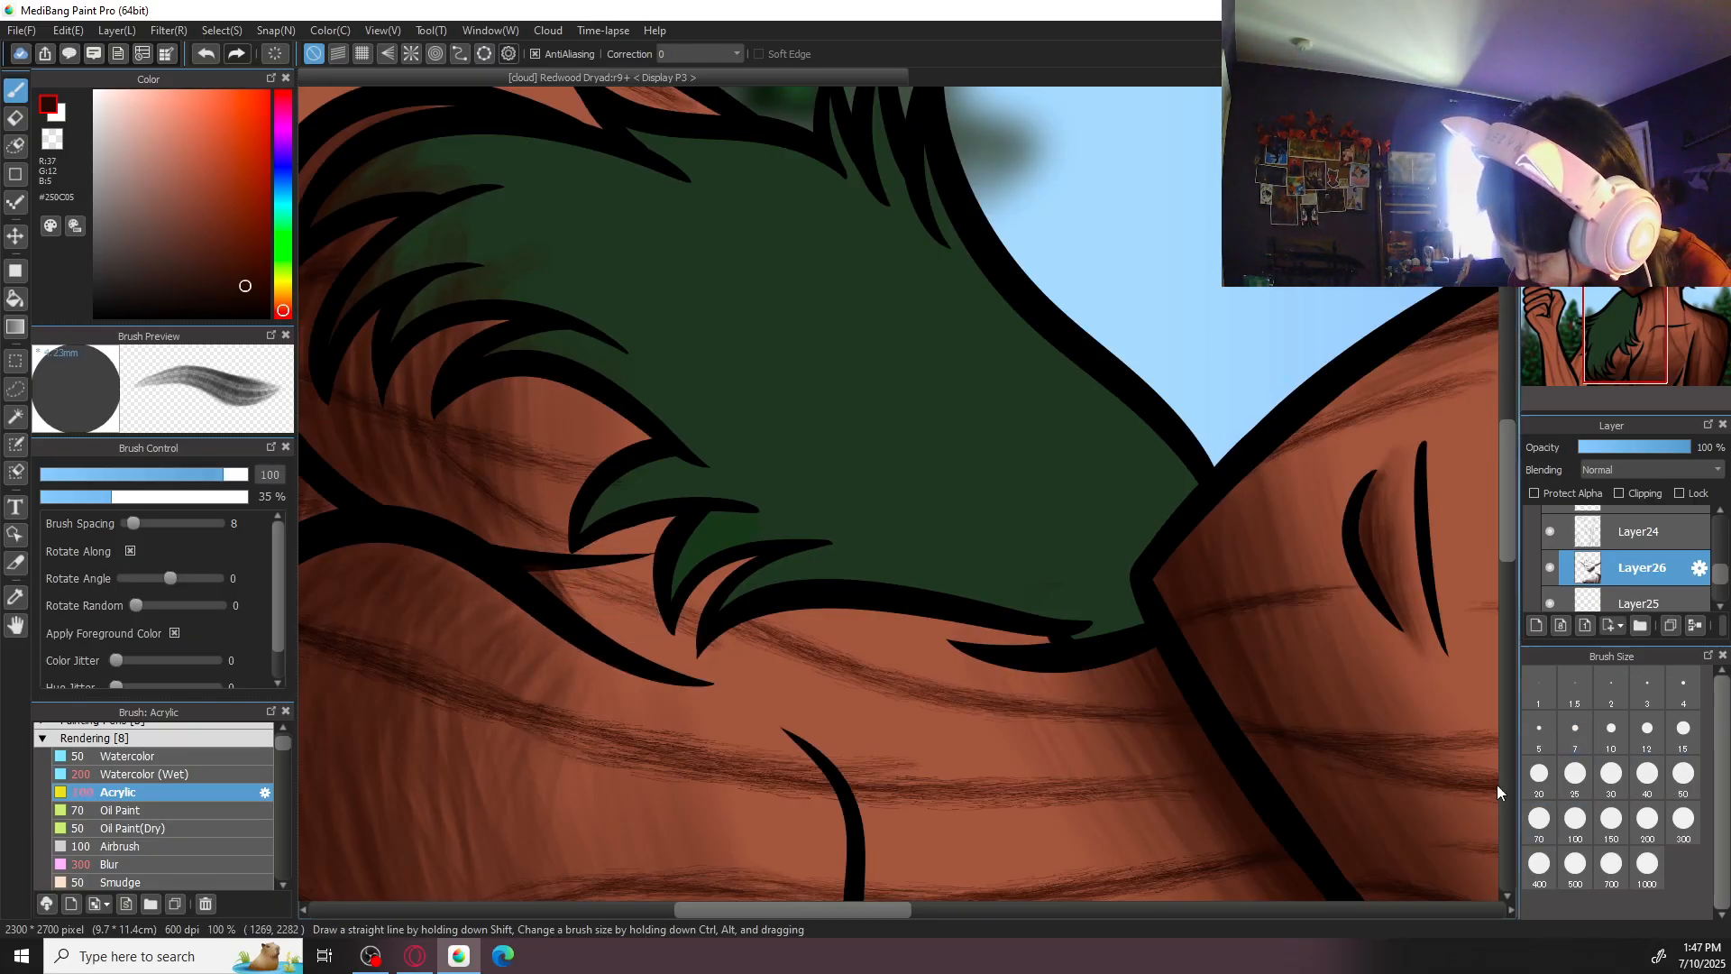
pyautogui.moveTo(547, 586)
pyautogui.mouseDown()
pyautogui.moveTo(587, 640)
pyautogui.moveTo(614, 578)
pyautogui.moveTo(649, 663)
pyautogui.moveTo(650, 568)
pyautogui.moveTo(678, 694)
pyautogui.mouseUp()
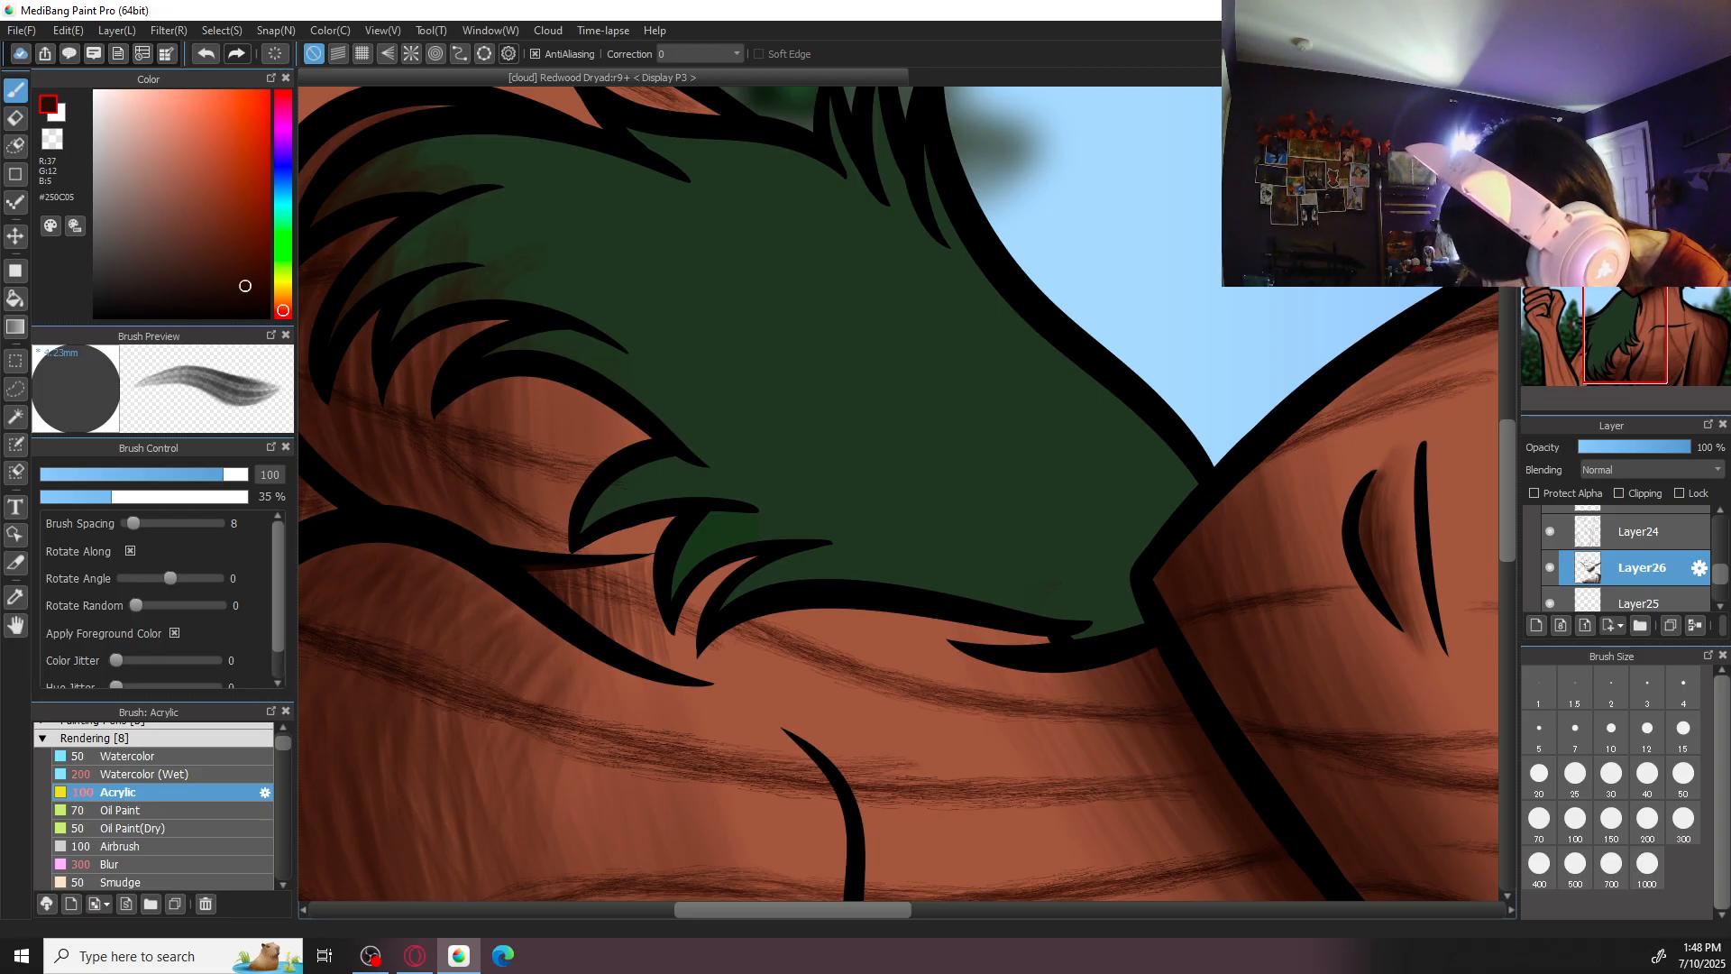
# - Try erasing along the thin line beside the chest contour with the size 50 eraser, and undo it
pyautogui.press('Up')
pyautogui.moveTo(1176, 624); pyautogui.dragTo(981, 261)
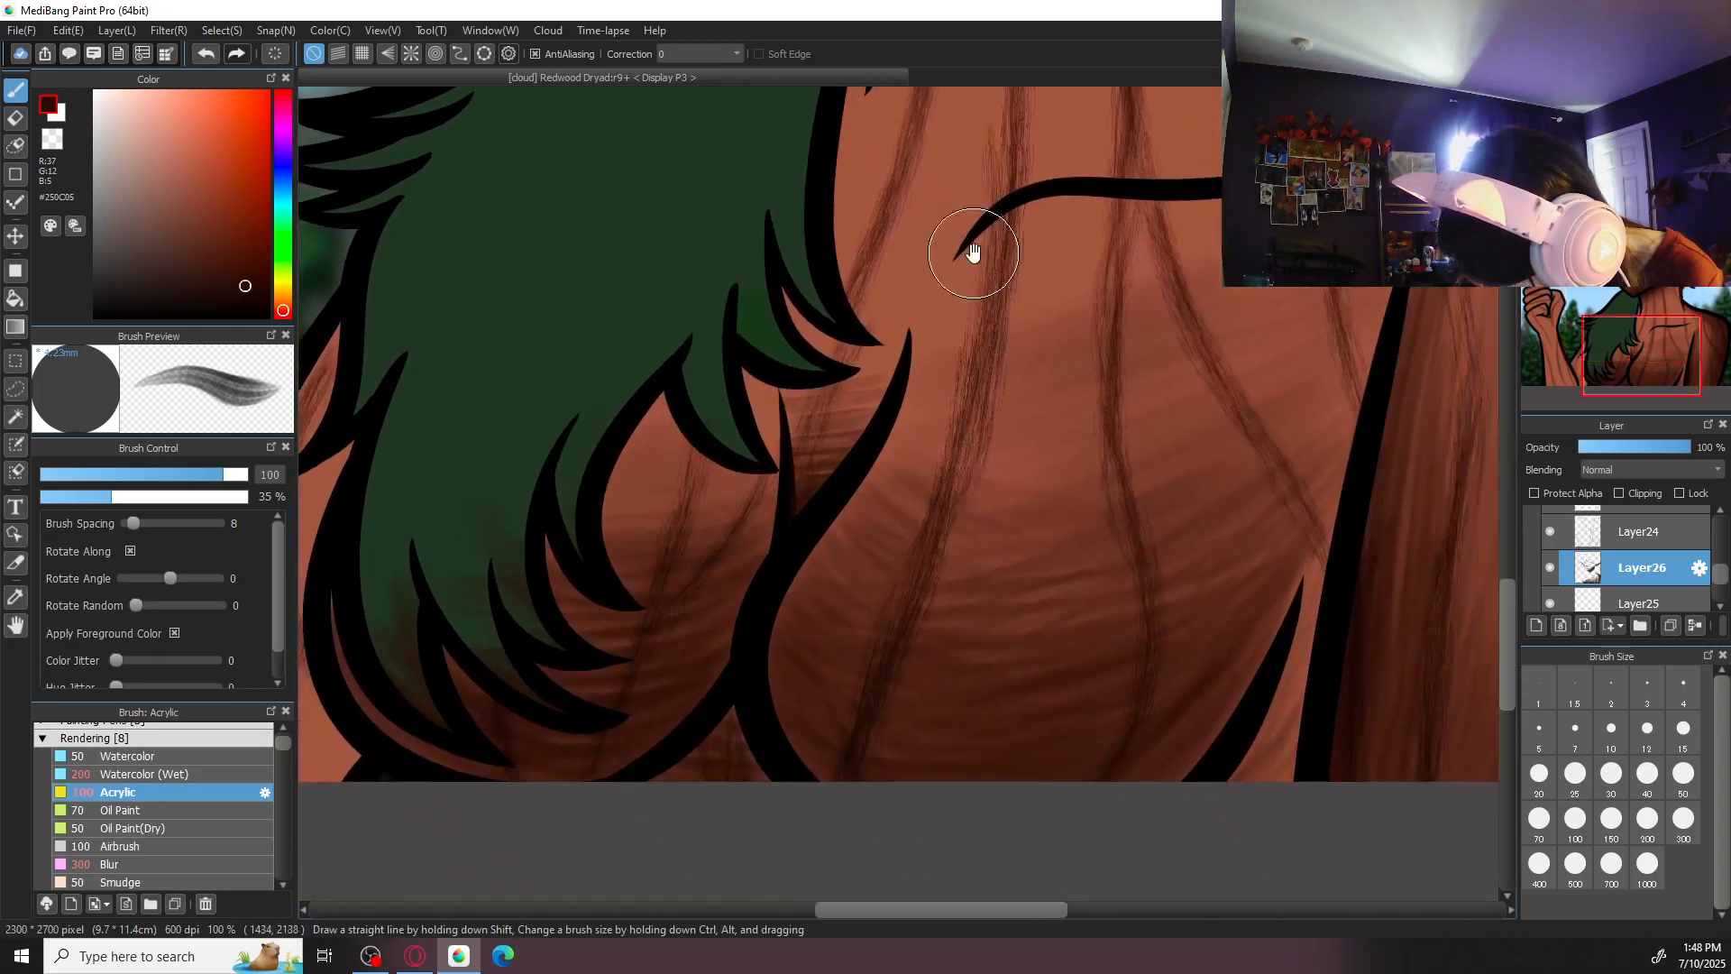
pyautogui.hotkey('ctrl', '+')
pyautogui.hotkey('ctrl', '+')
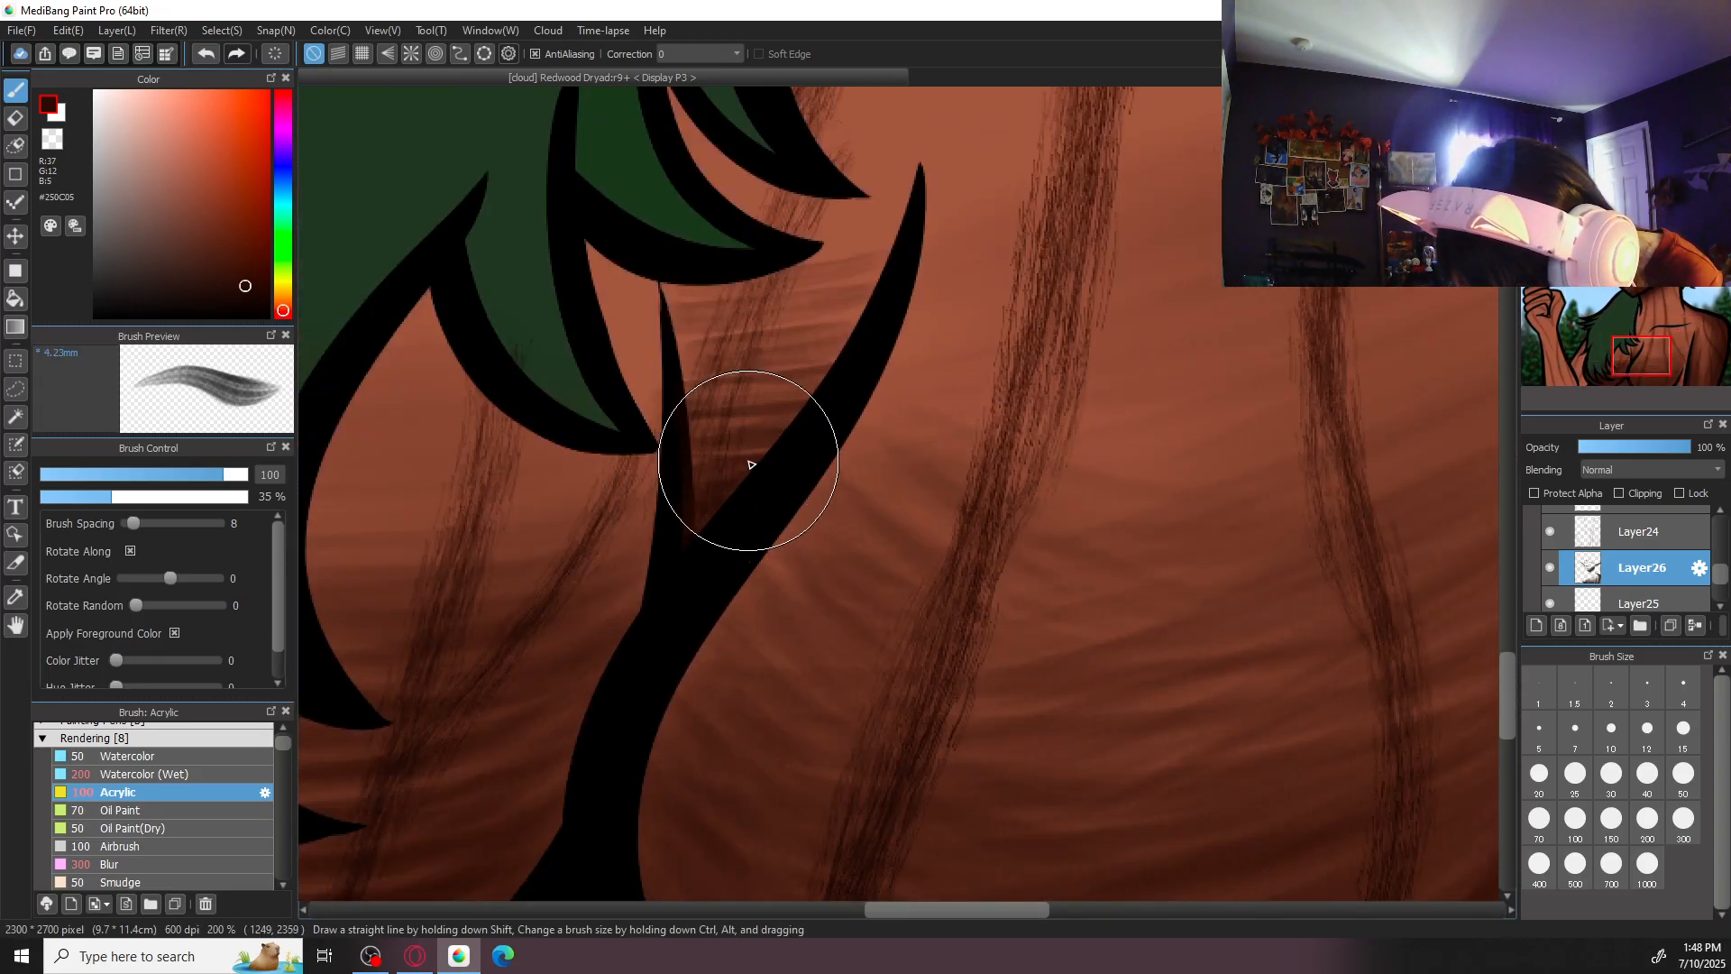
pyautogui.press('e')
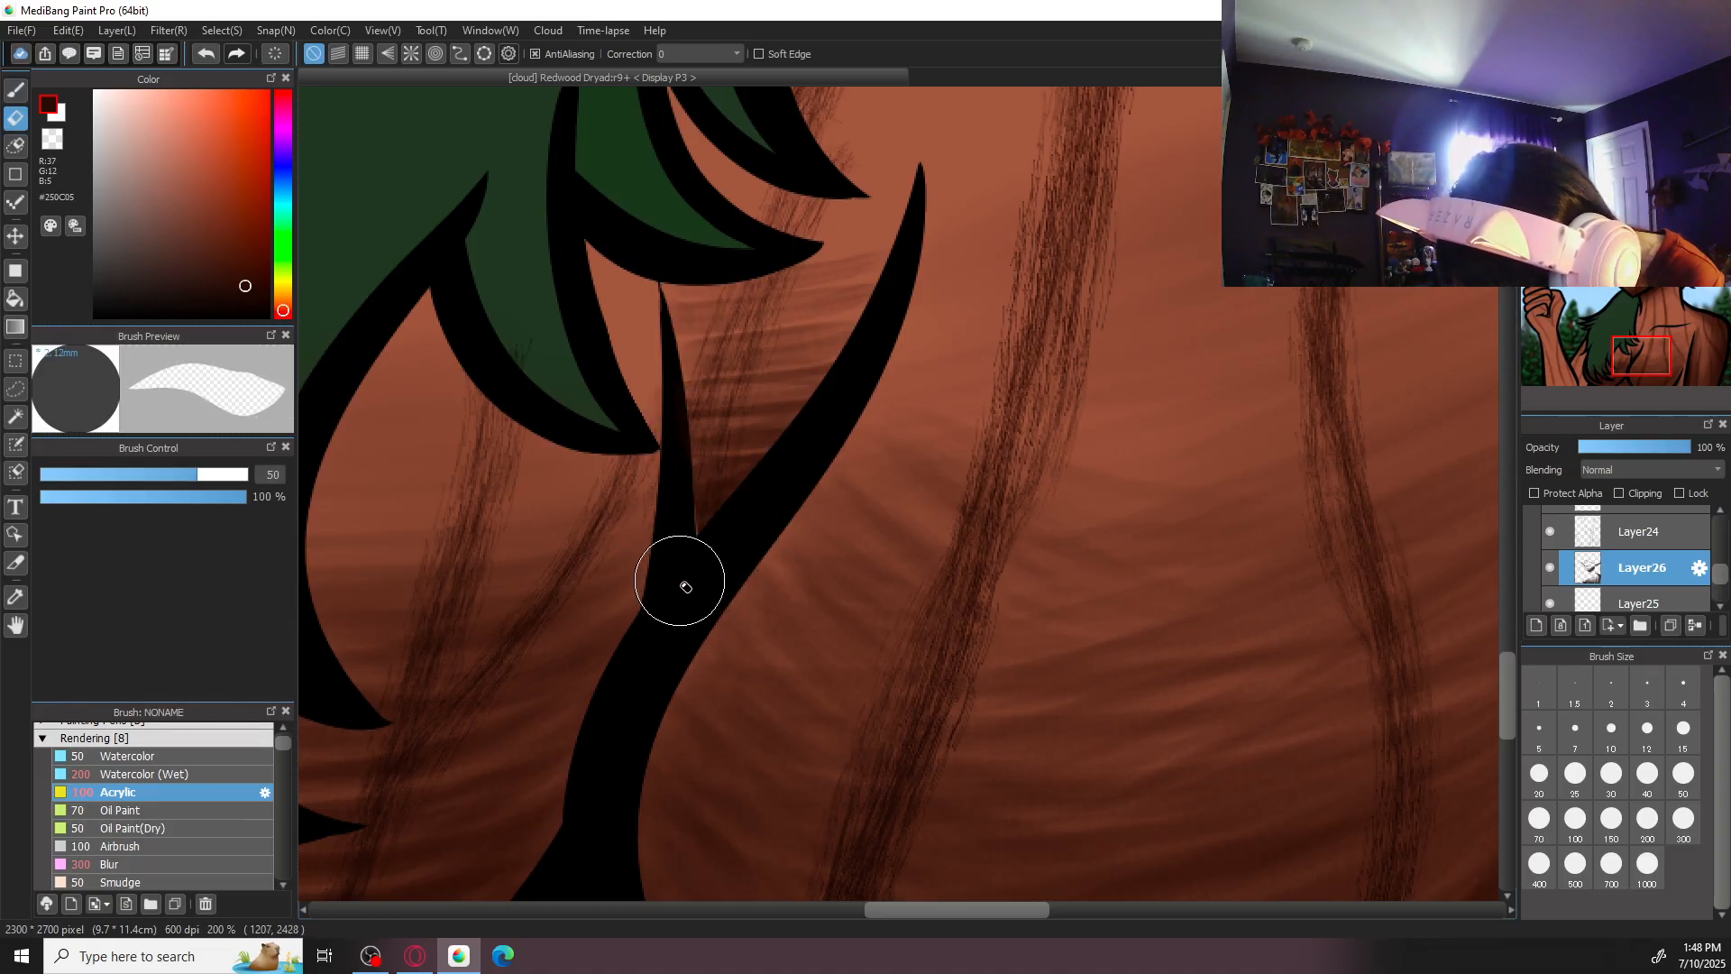
pyautogui.hotkey('ctrl', 'z')
pyautogui.moveTo(677, 441); pyautogui.dragTo(685, 601)
pyautogui.hotkey('ctrl', 'z')
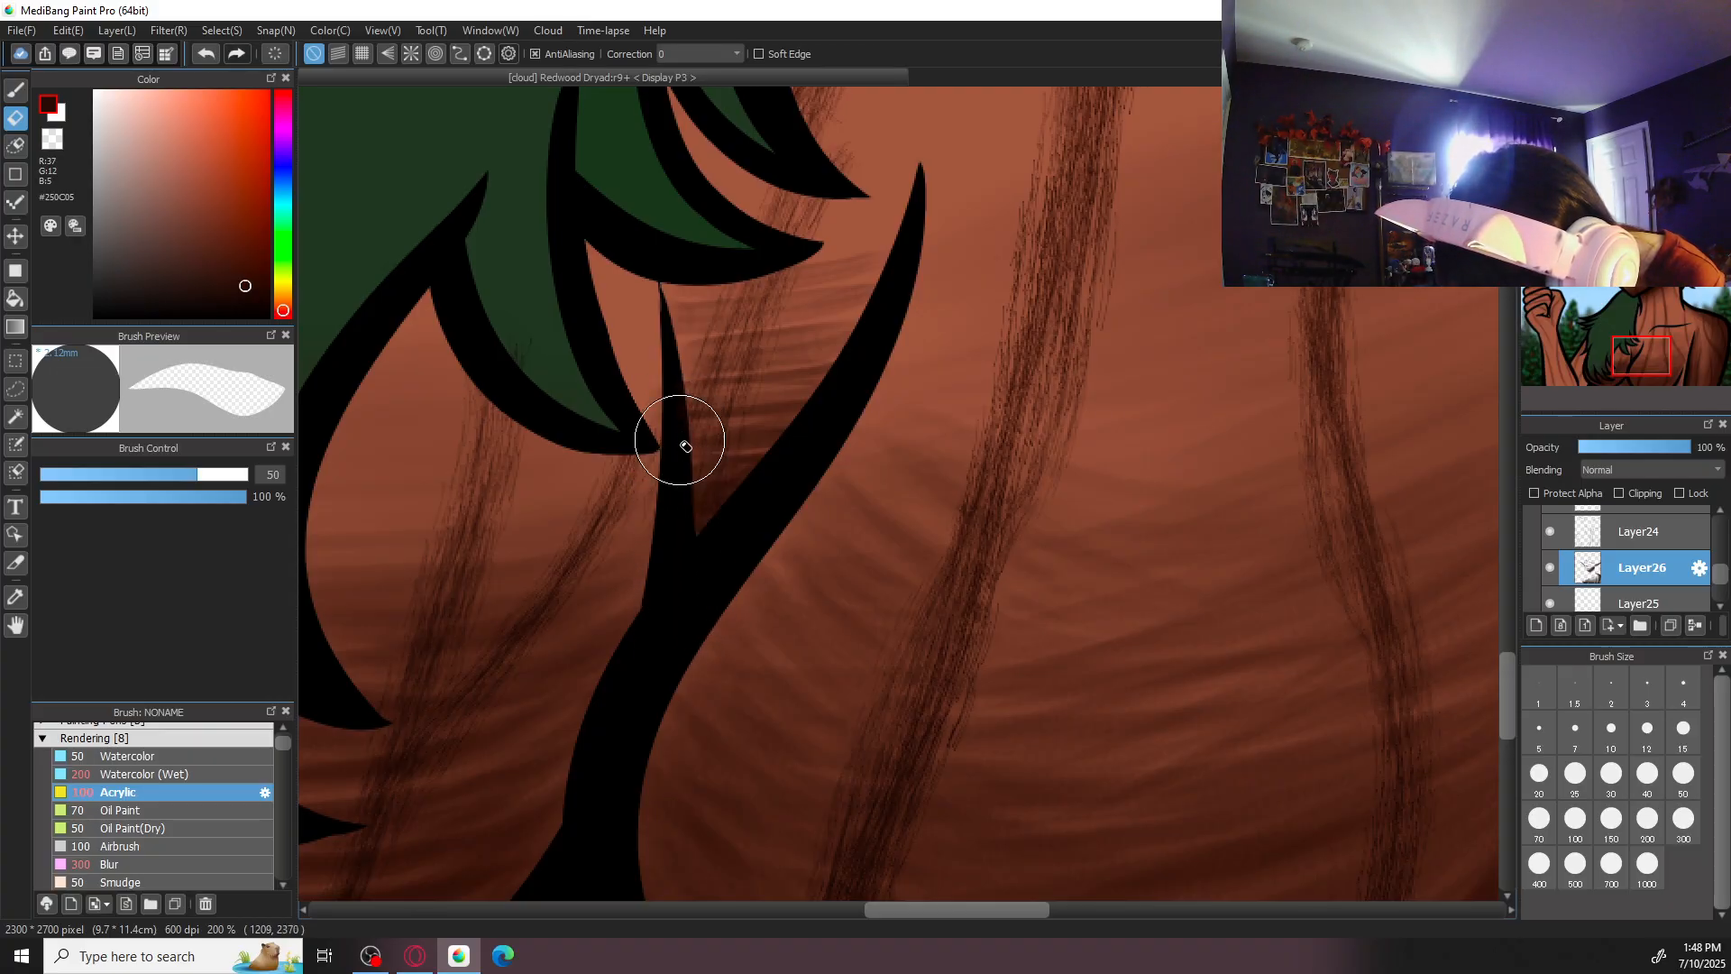
# - Toggle the visibility of Layer5 to inspect the line art where the hair meets the chest contour
pyautogui.scroll(-2, 703, 541)
pyautogui.scroll(-2, 1659, 566)
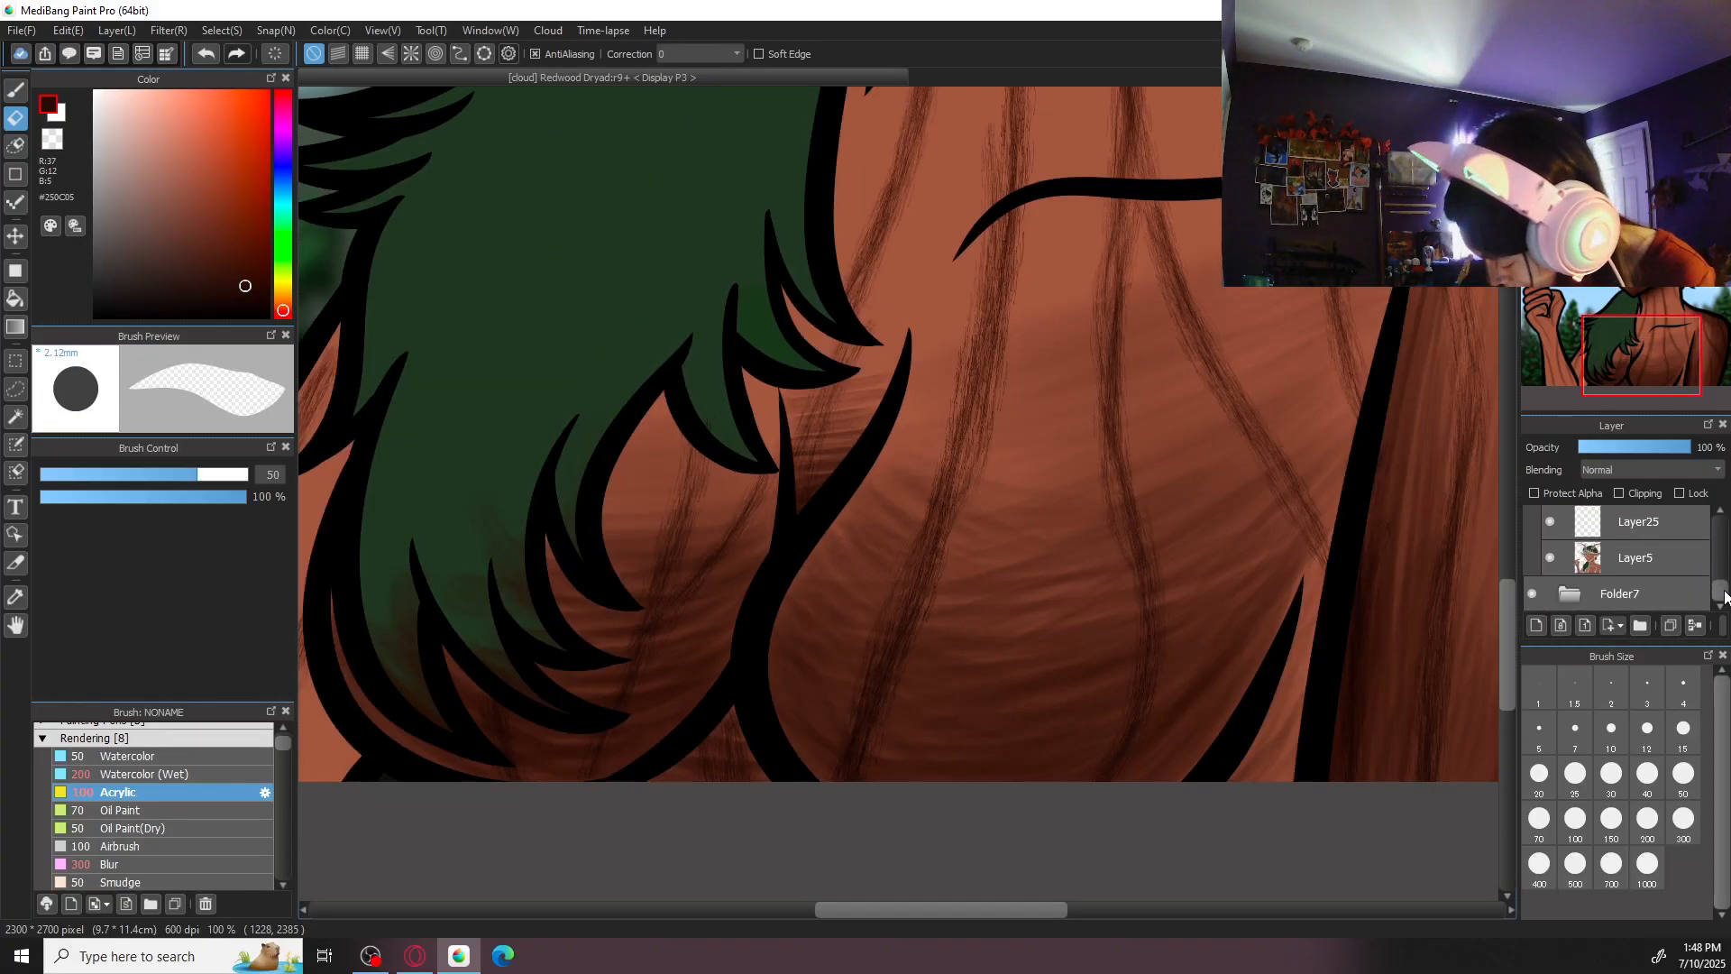
pyautogui.click(1553, 557)
pyautogui.doubleClick(1559, 559)
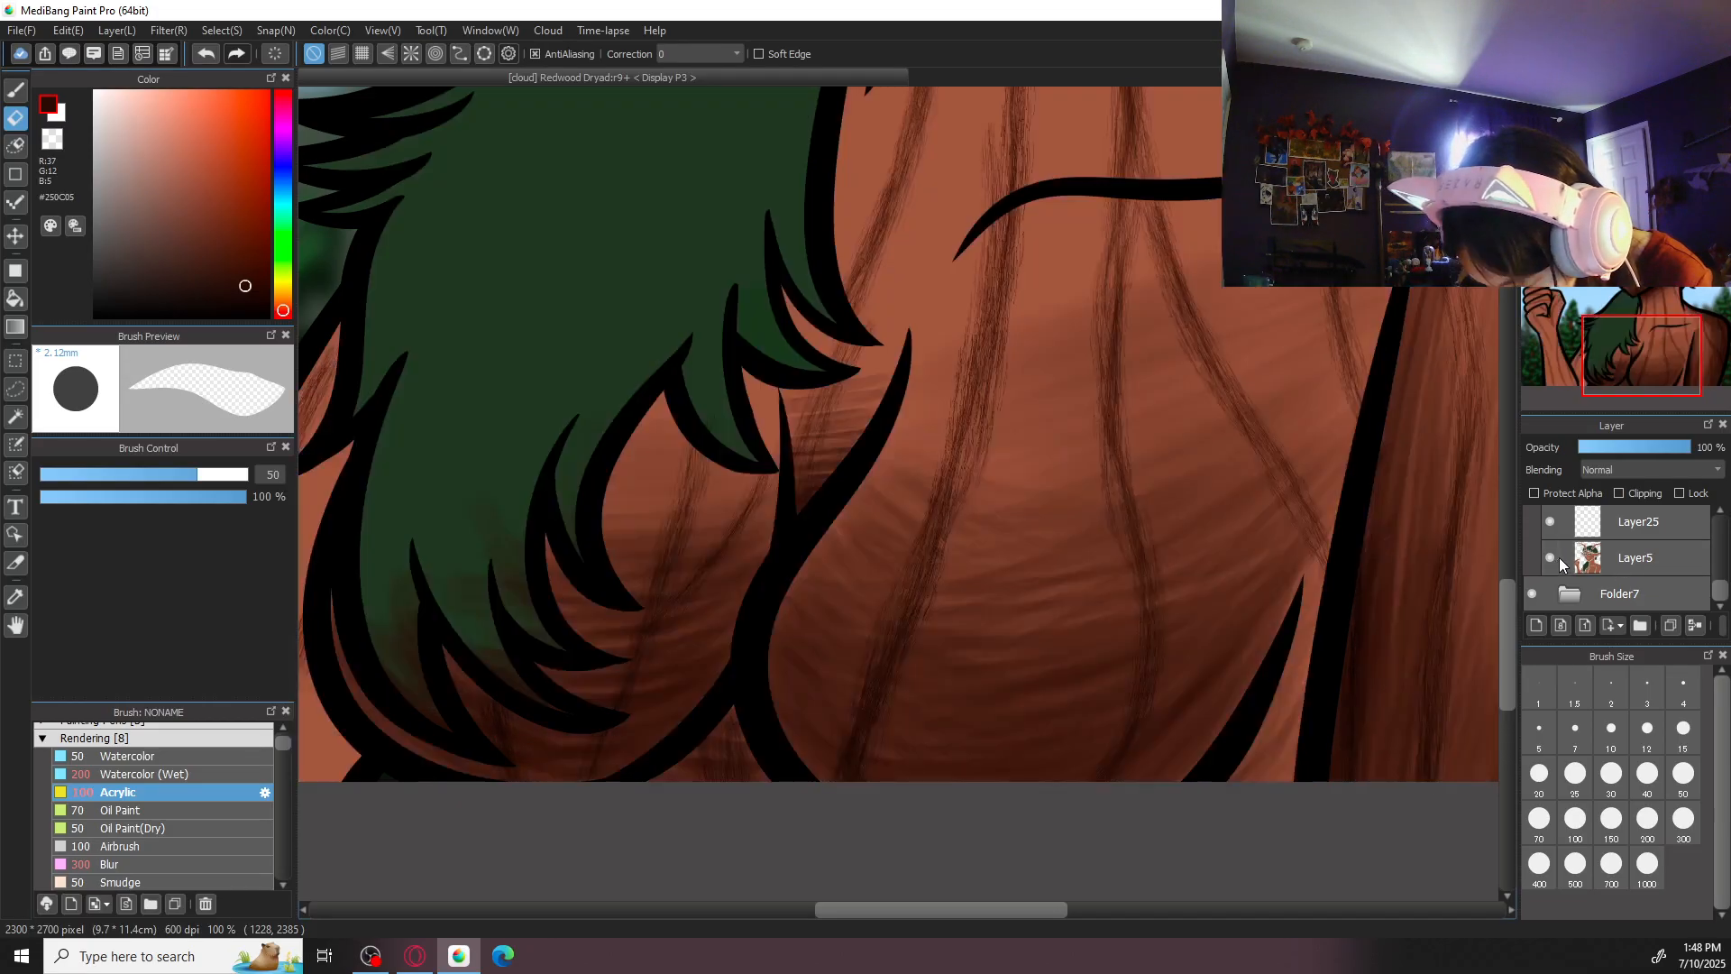
pyautogui.click(949, 673)
pyautogui.click(1549, 559)
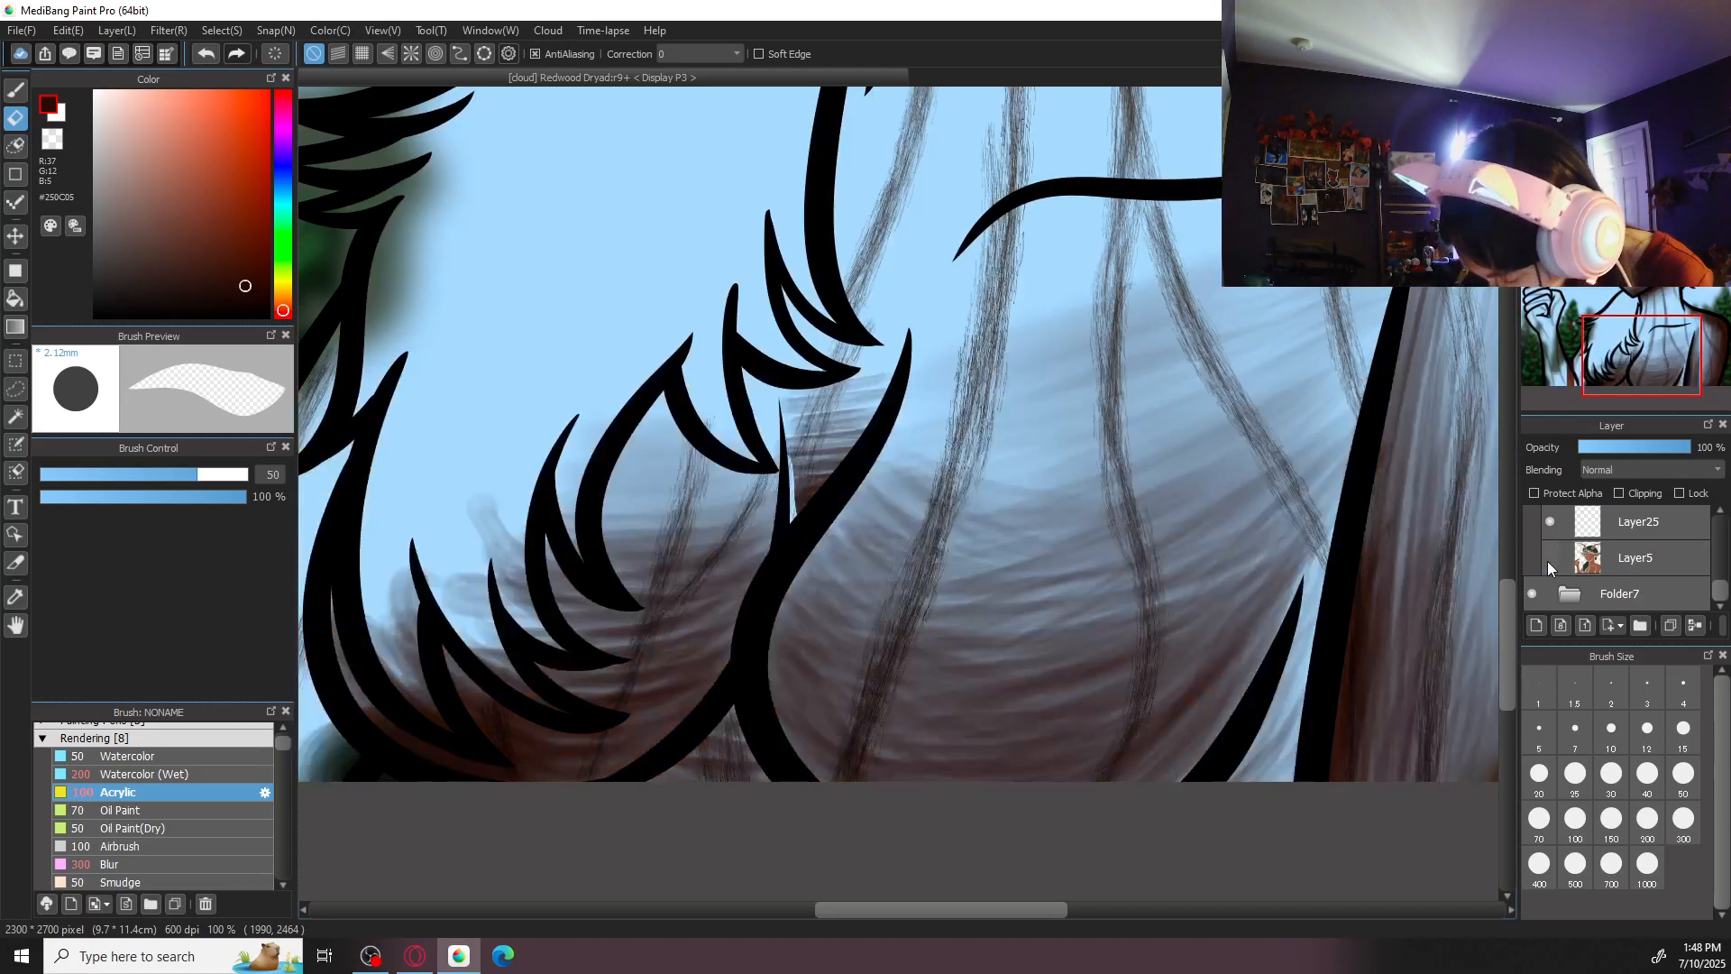
pyautogui.click(1555, 556)
pyautogui.click(1556, 556)
pyautogui.click(1558, 553)
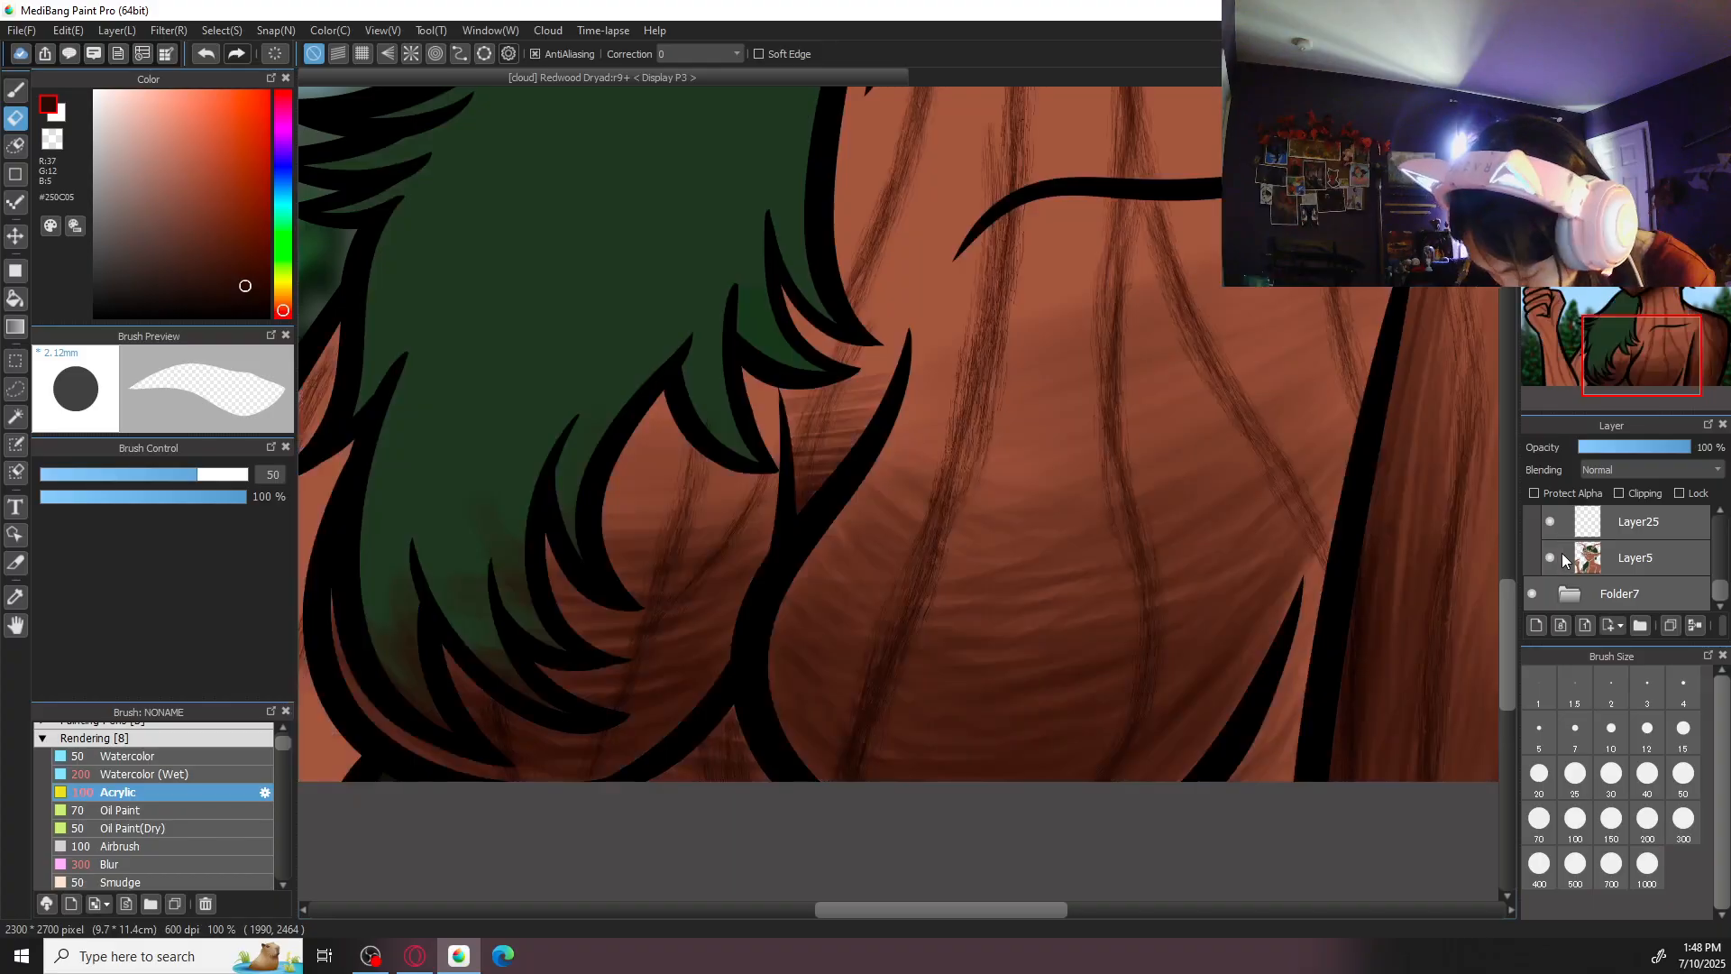
# - Hide Layer5 and make the line art on Layer 1 active, with black as the drawing colour
pyautogui.press('b')
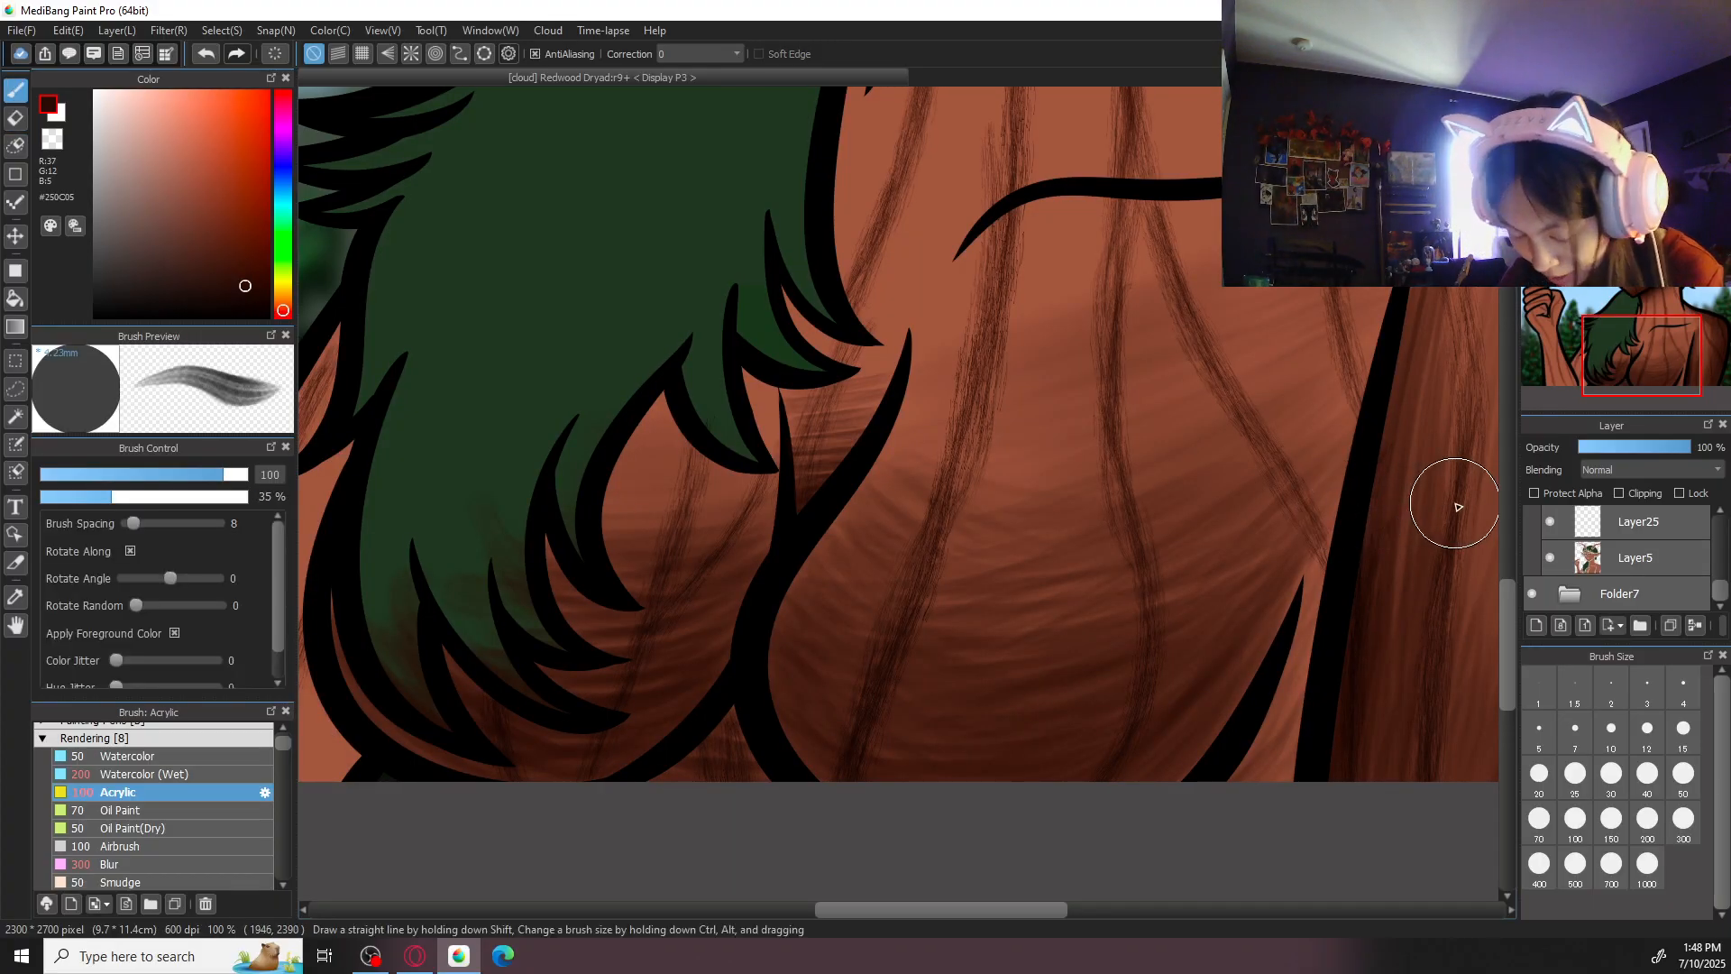
pyautogui.press('x')
pyautogui.moveTo(1720, 590)
pyautogui.mouseDown()
pyautogui.moveTo(1722, 483)
pyautogui.moveTo(1721, 590)
pyautogui.moveTo(1721, 519)
pyautogui.moveTo(1719, 553)
pyautogui.mouseUp()
pyautogui.click(1551, 585)
pyautogui.click(1670, 560)
pyautogui.hotkey('ctrl', '+')
pyautogui.click(1674, 600)
pyautogui.click(1670, 574)
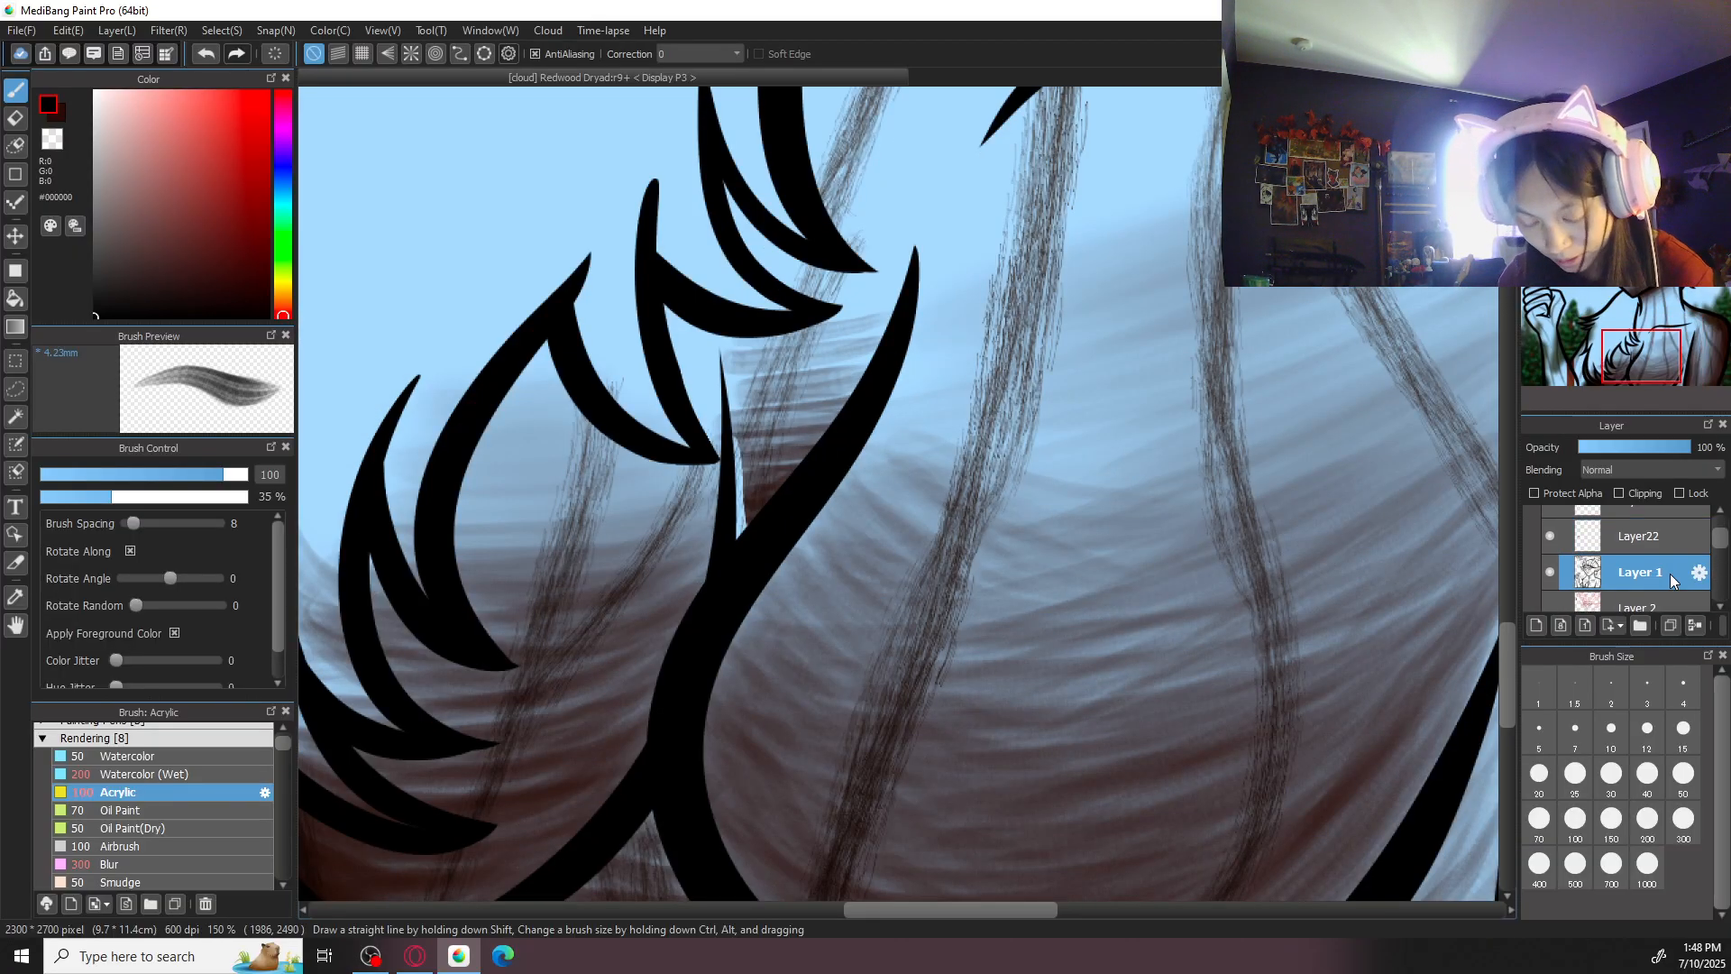
# - Fill the gap in the thin line beside the chest contour using the Pen at size 20 with correction 40
pyautogui.moveTo(285, 740); pyautogui.dragTo(285, 729)
pyautogui.click(218, 769)
pyautogui.click(206, 732)
pyautogui.click(177, 768)
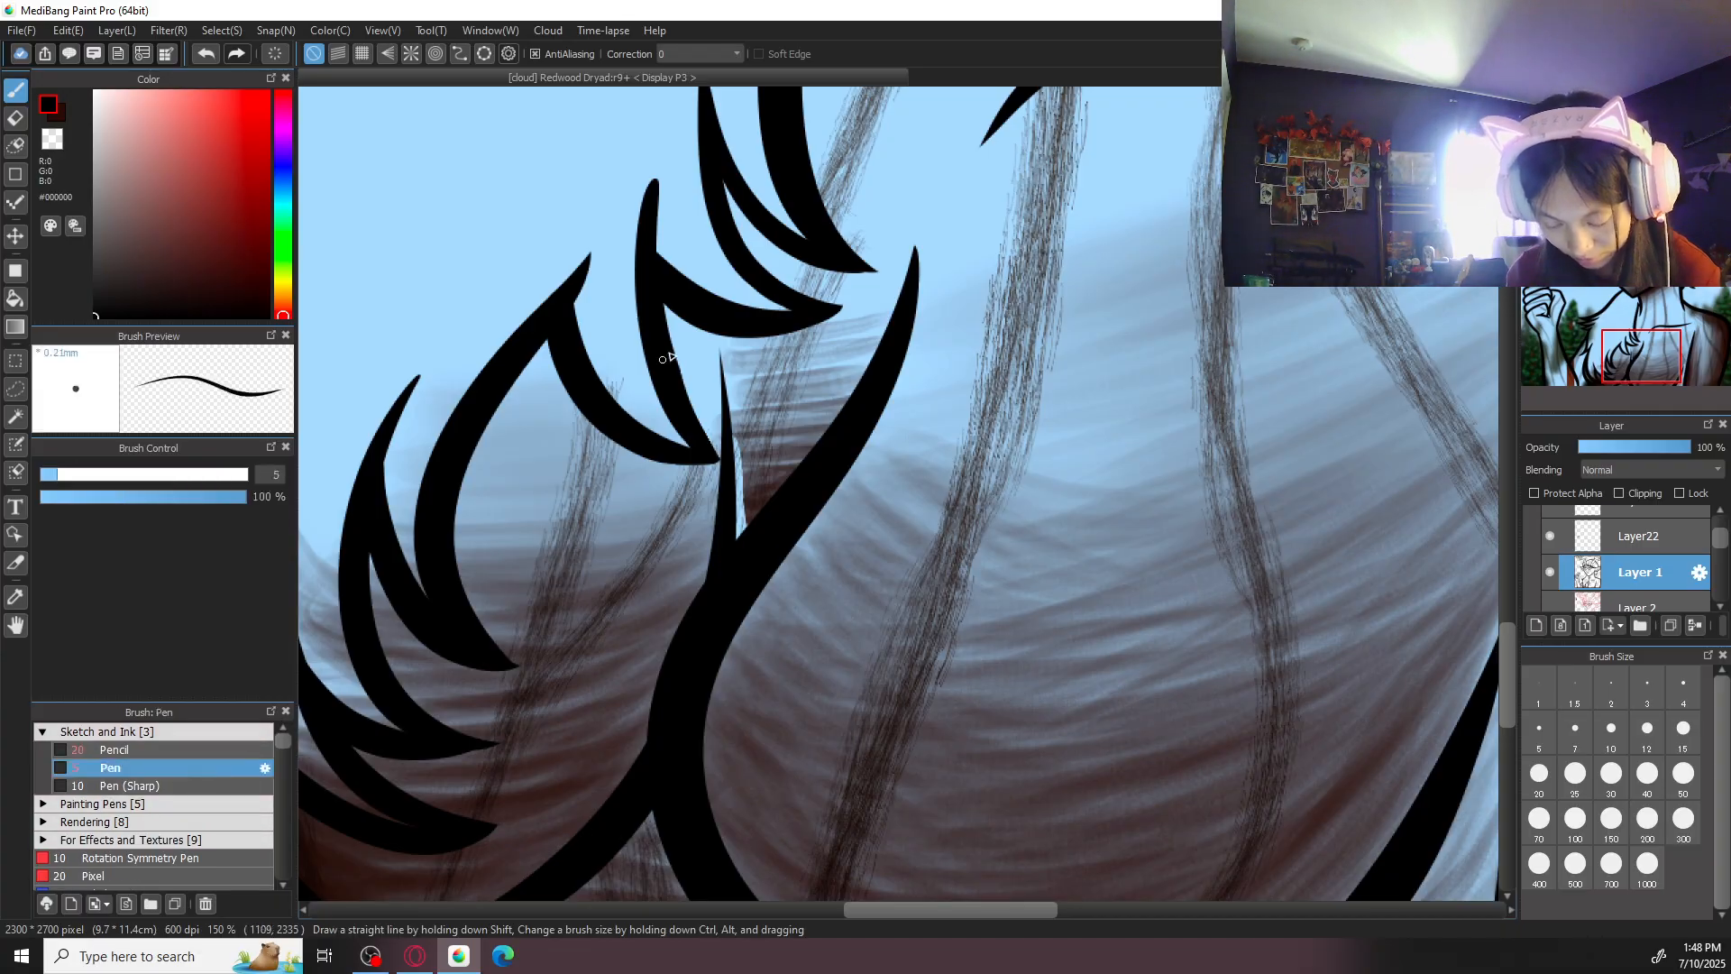
pyautogui.click(707, 54)
pyautogui.click(711, 520)
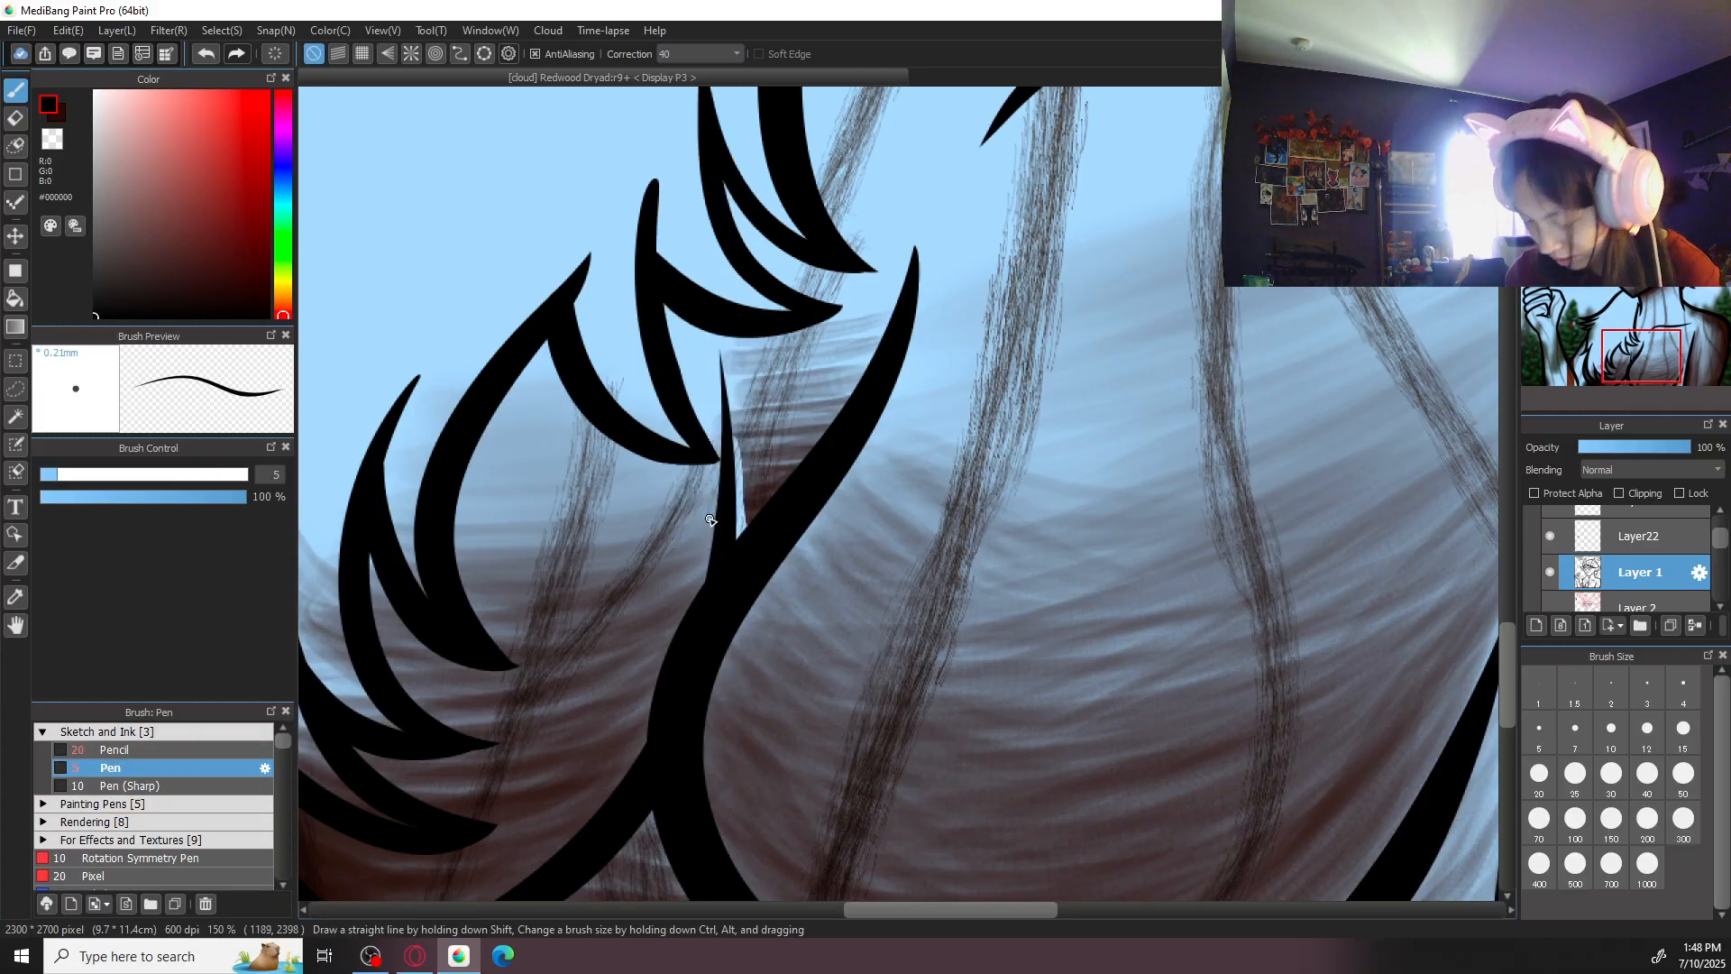
pyautogui.scroll(1, 711, 521)
pyautogui.click(1540, 773)
pyautogui.moveTo(656, 305); pyautogui.dragTo(681, 572)
pyautogui.hotkey('ctrl', 'z')
pyautogui.moveTo(661, 290); pyautogui.dragTo(678, 620)
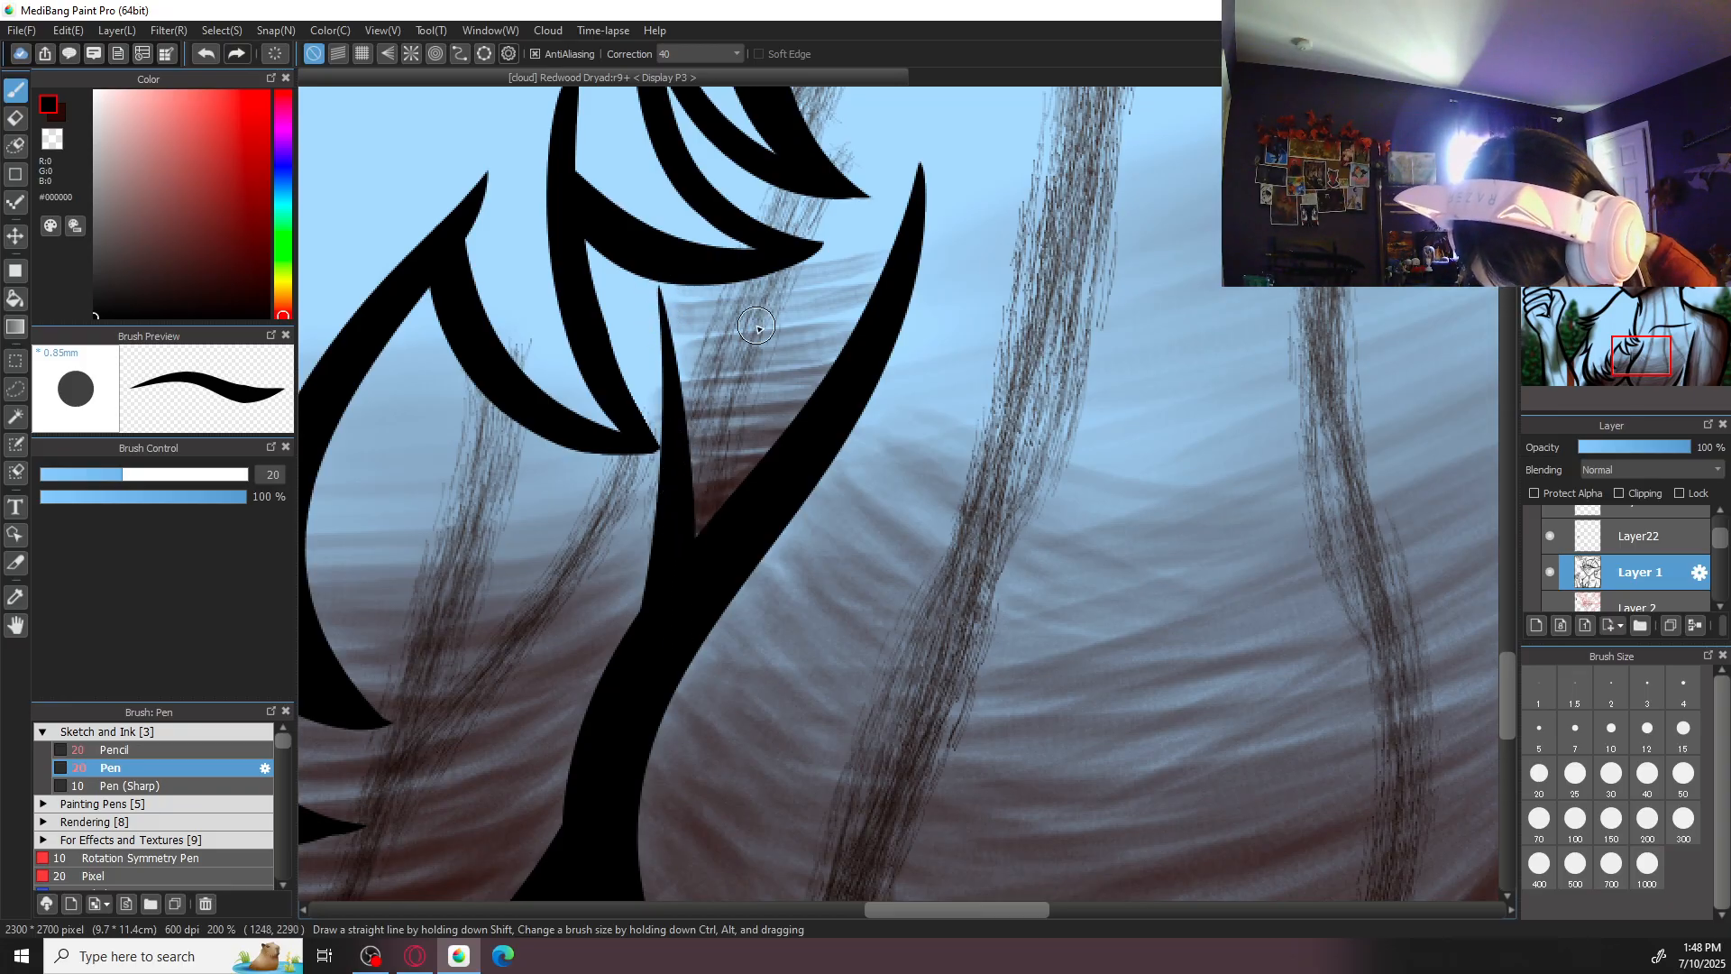
# - Show Layer5 again and return to Layer26 with the dark brown colour and correction 0
pyautogui.scroll(-4, 755, 329)
pyautogui.moveTo(1720, 540); pyautogui.dragTo(1721, 578)
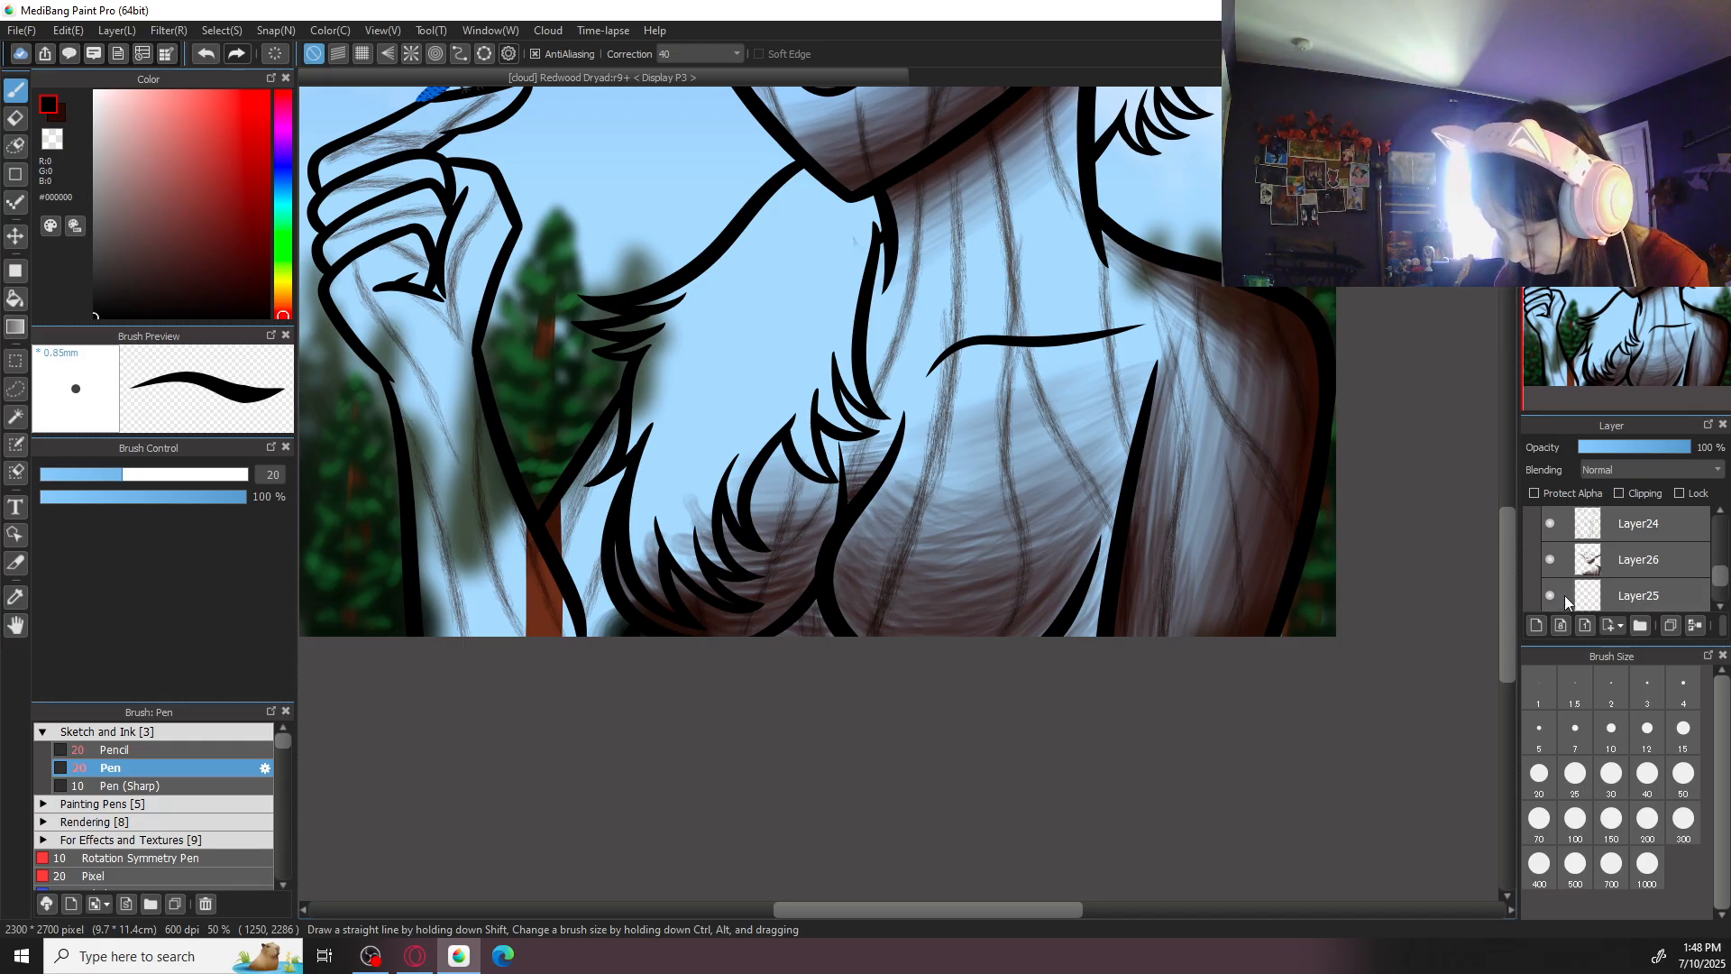
pyautogui.moveTo(1724, 582)
pyautogui.mouseDown()
pyautogui.moveTo(1723, 597)
pyautogui.moveTo(1722, 553)
pyautogui.moveTo(1724, 605)
pyautogui.moveTo(1721, 577)
pyautogui.mouseUp()
pyautogui.click(1551, 557)
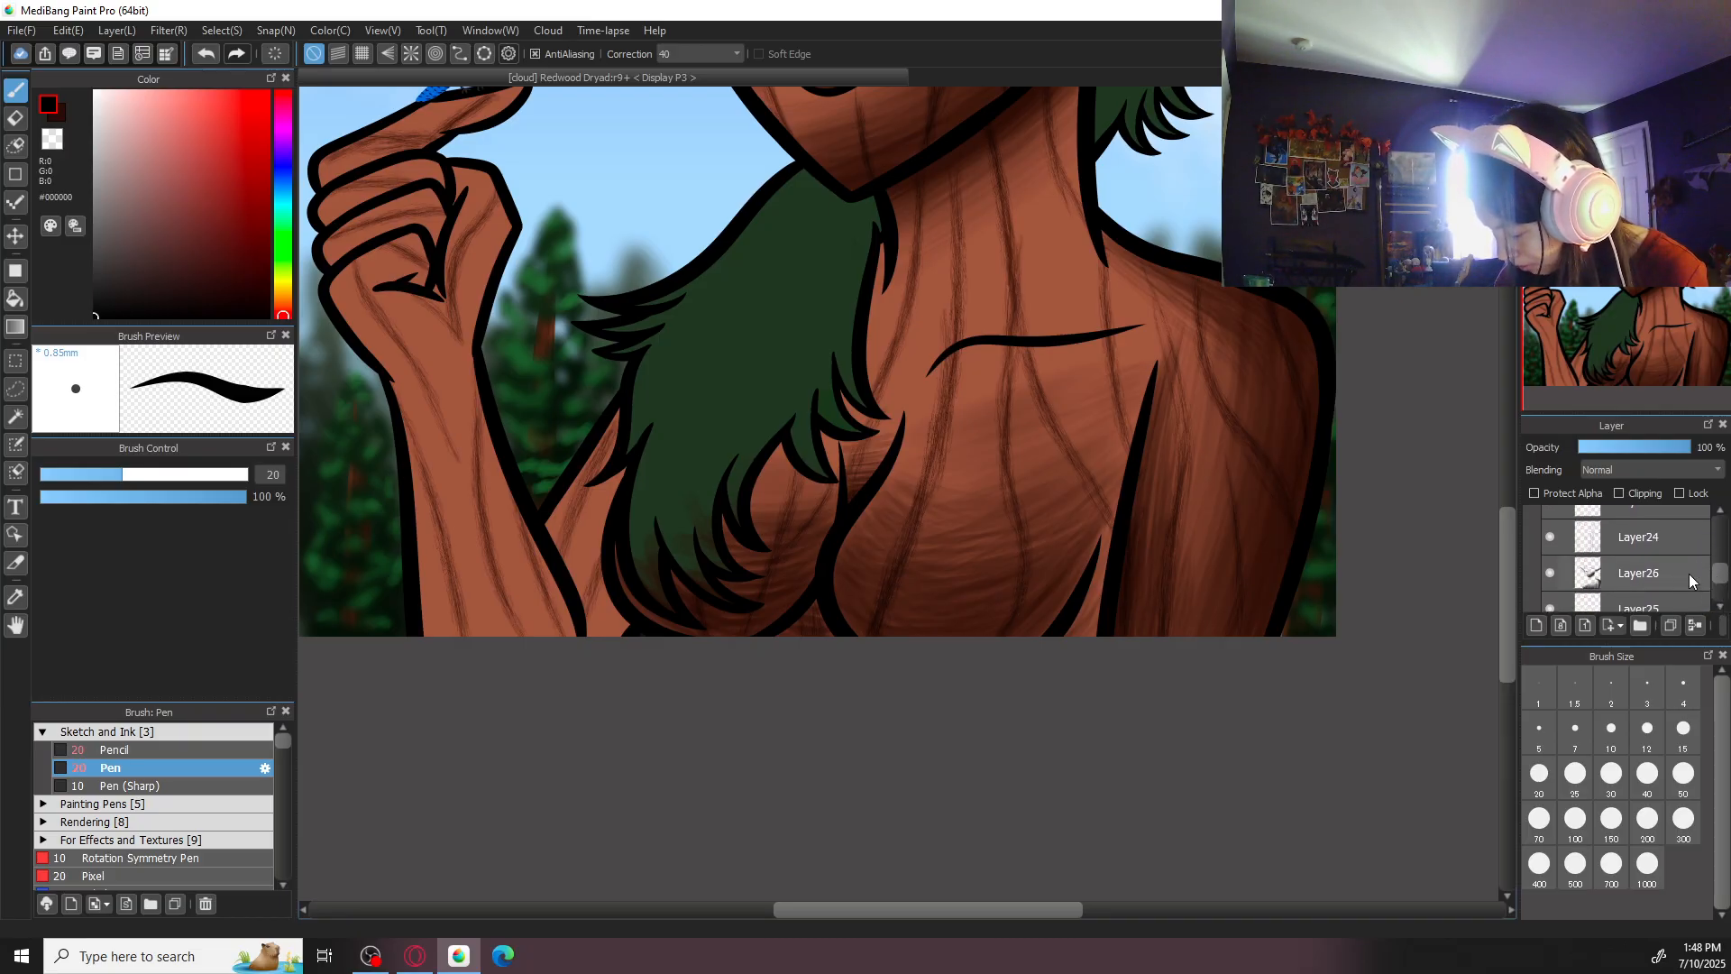
pyautogui.click(1659, 581)
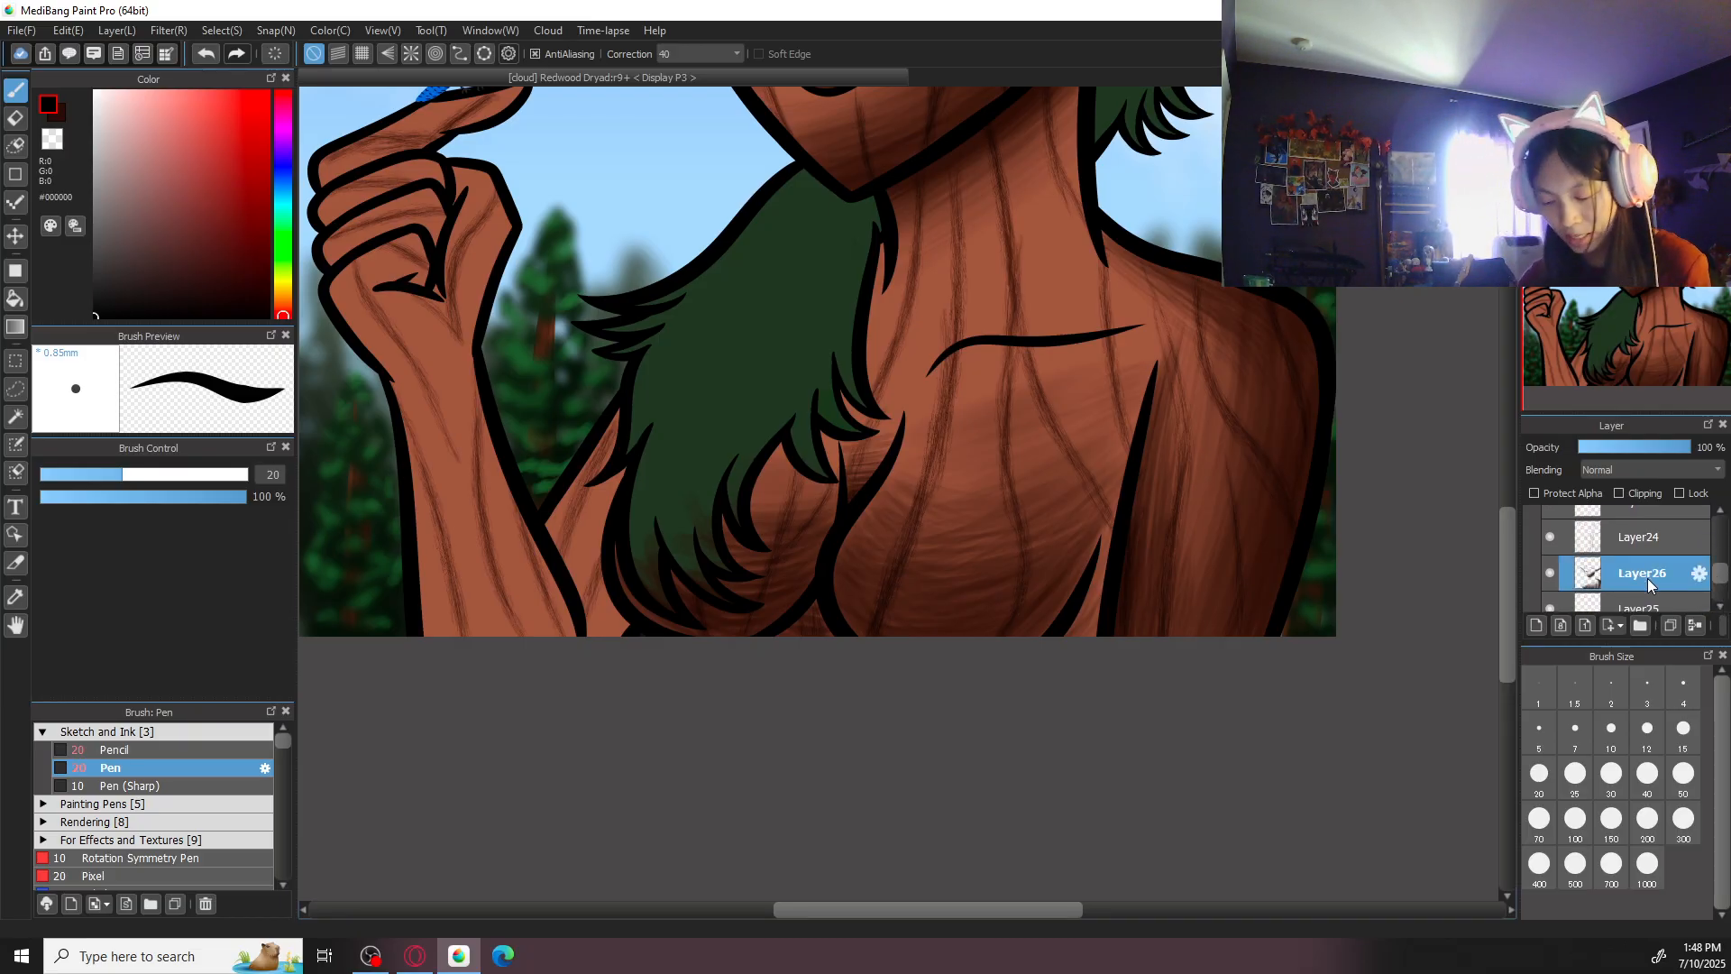
pyautogui.click(695, 55)
pyautogui.click(700, 69)
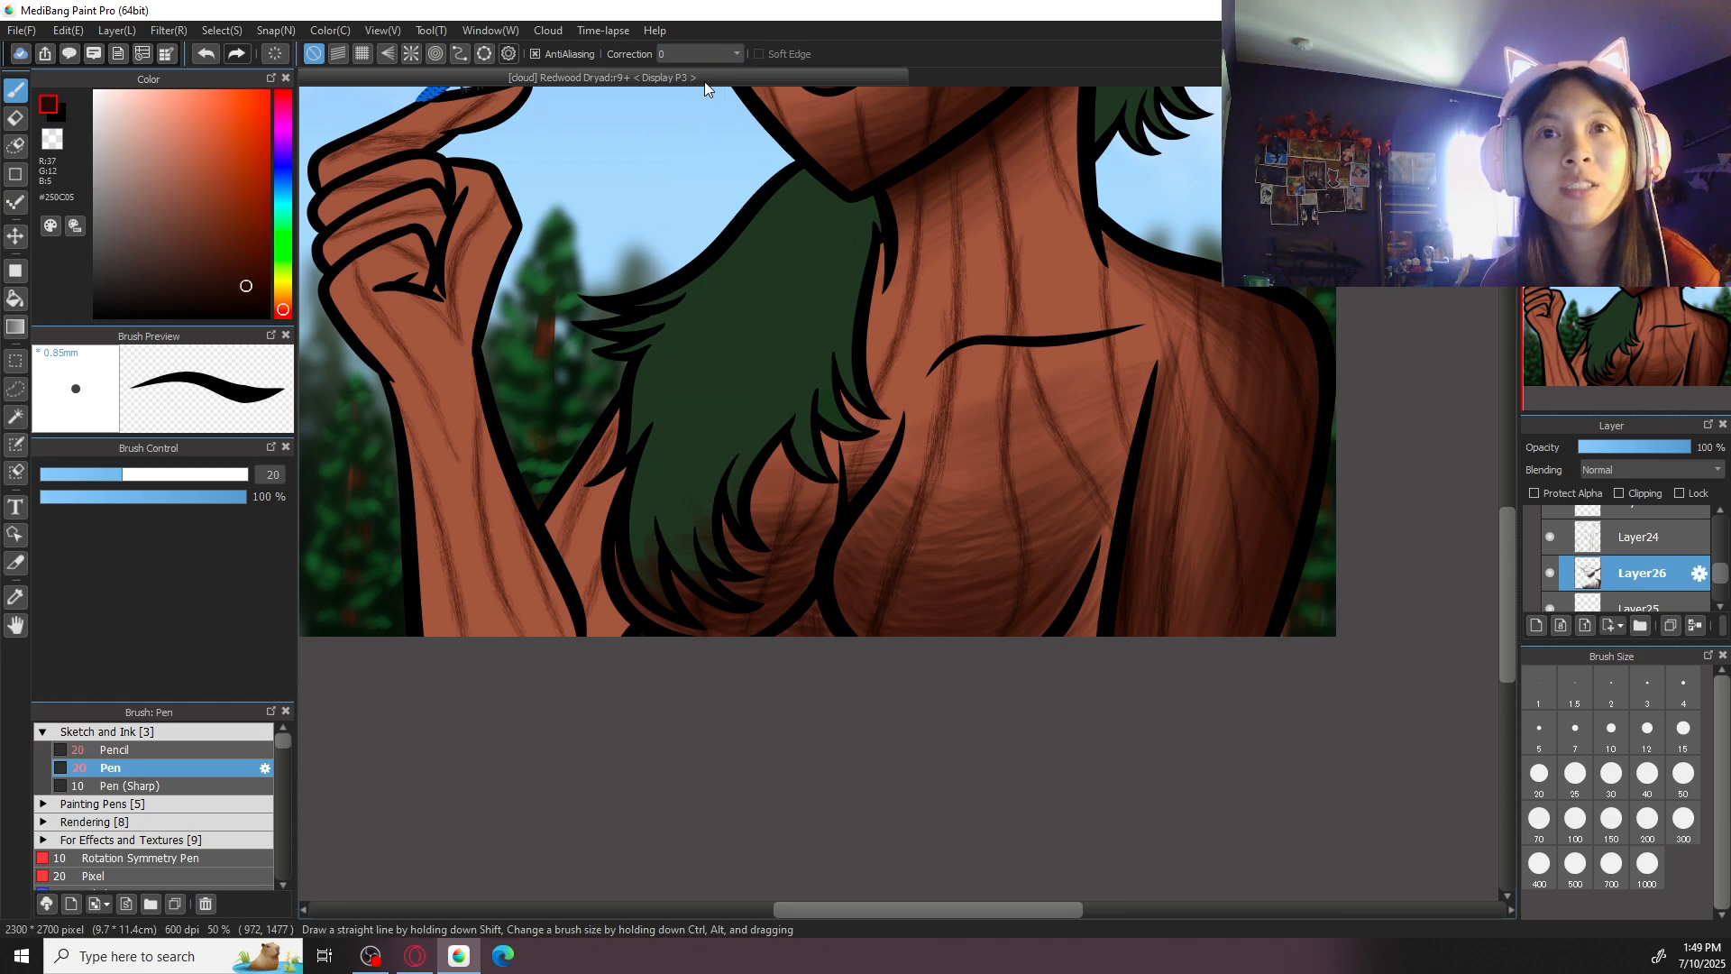
# - Switch back to the Acrylic brush at size 150 for the skin between the hair tips and the chest contour
pyautogui.moveTo(1201, 407); pyautogui.dragTo(1133, 496)
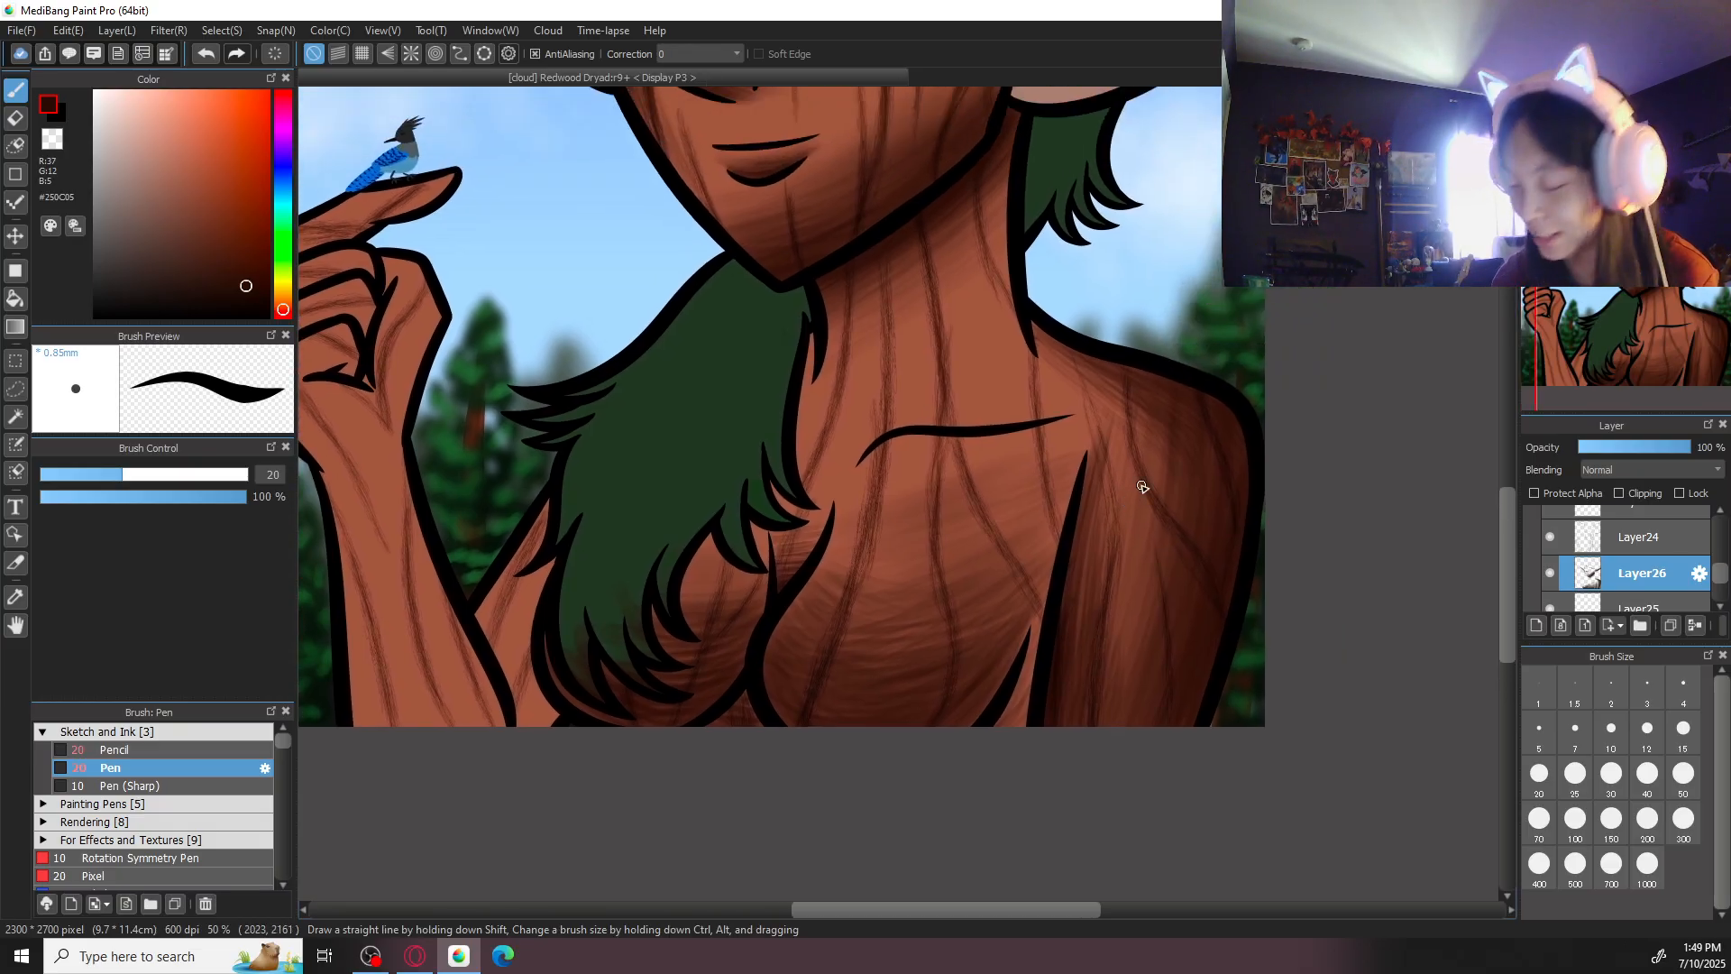
pyautogui.press('Right')
pyautogui.press('Right')
pyautogui.press('Right')
pyautogui.press('Right')
pyautogui.press('Up')
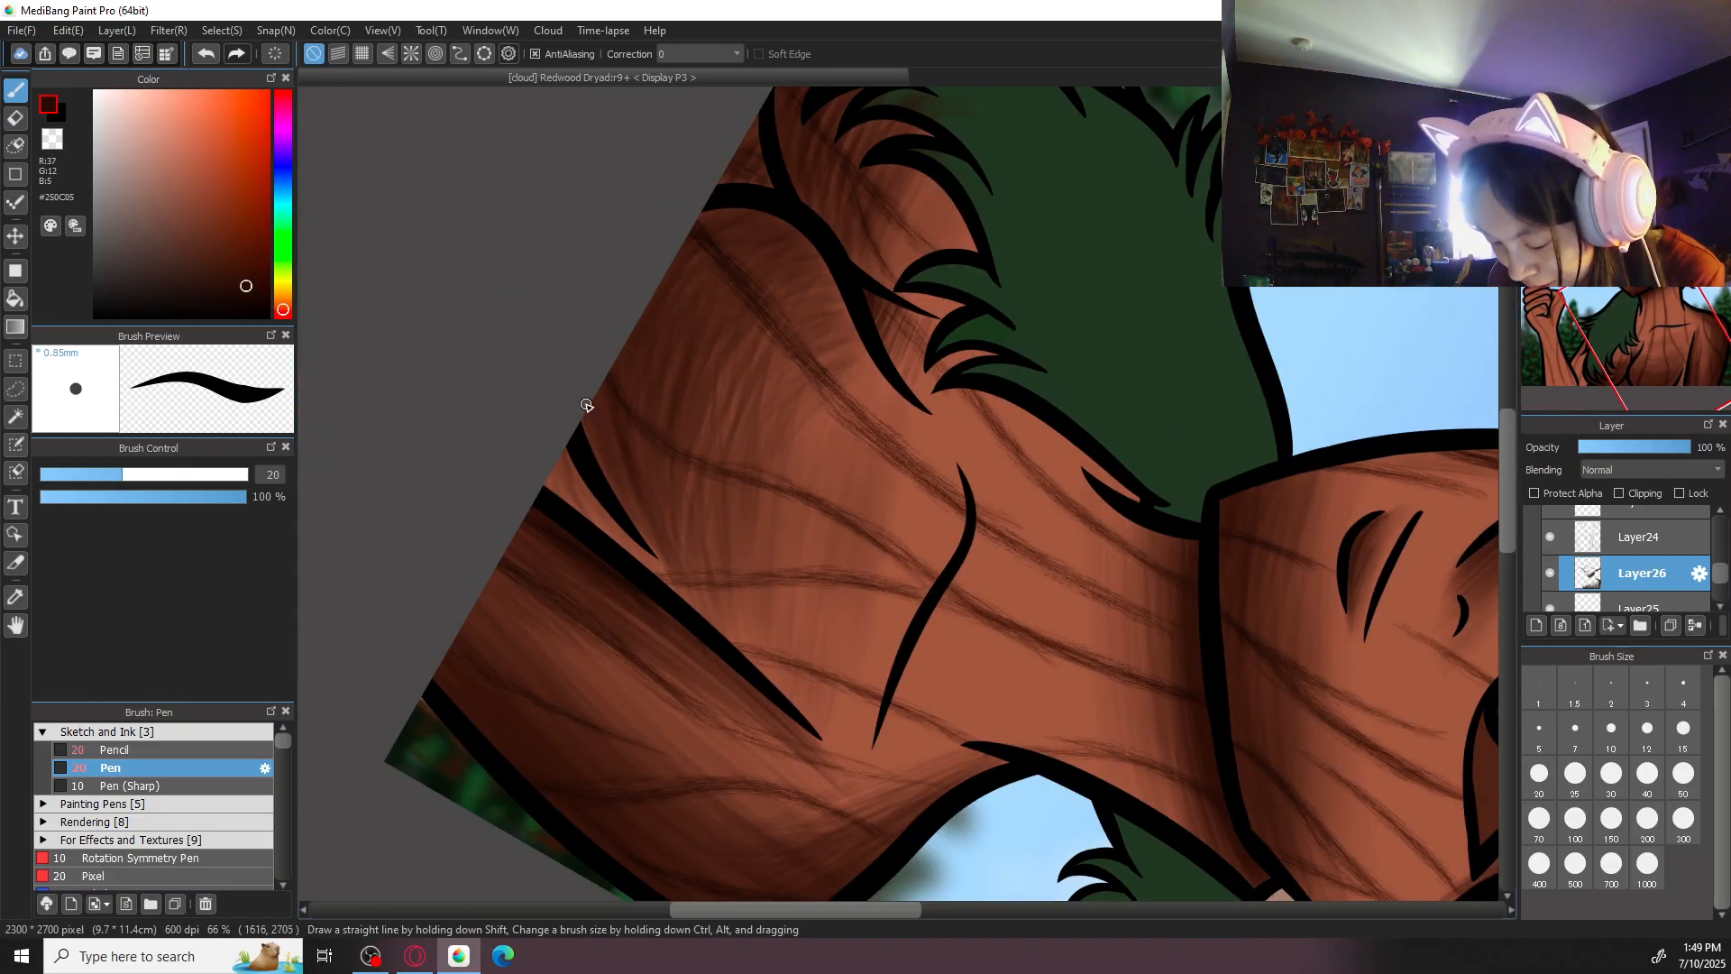
pyautogui.click(90, 732)
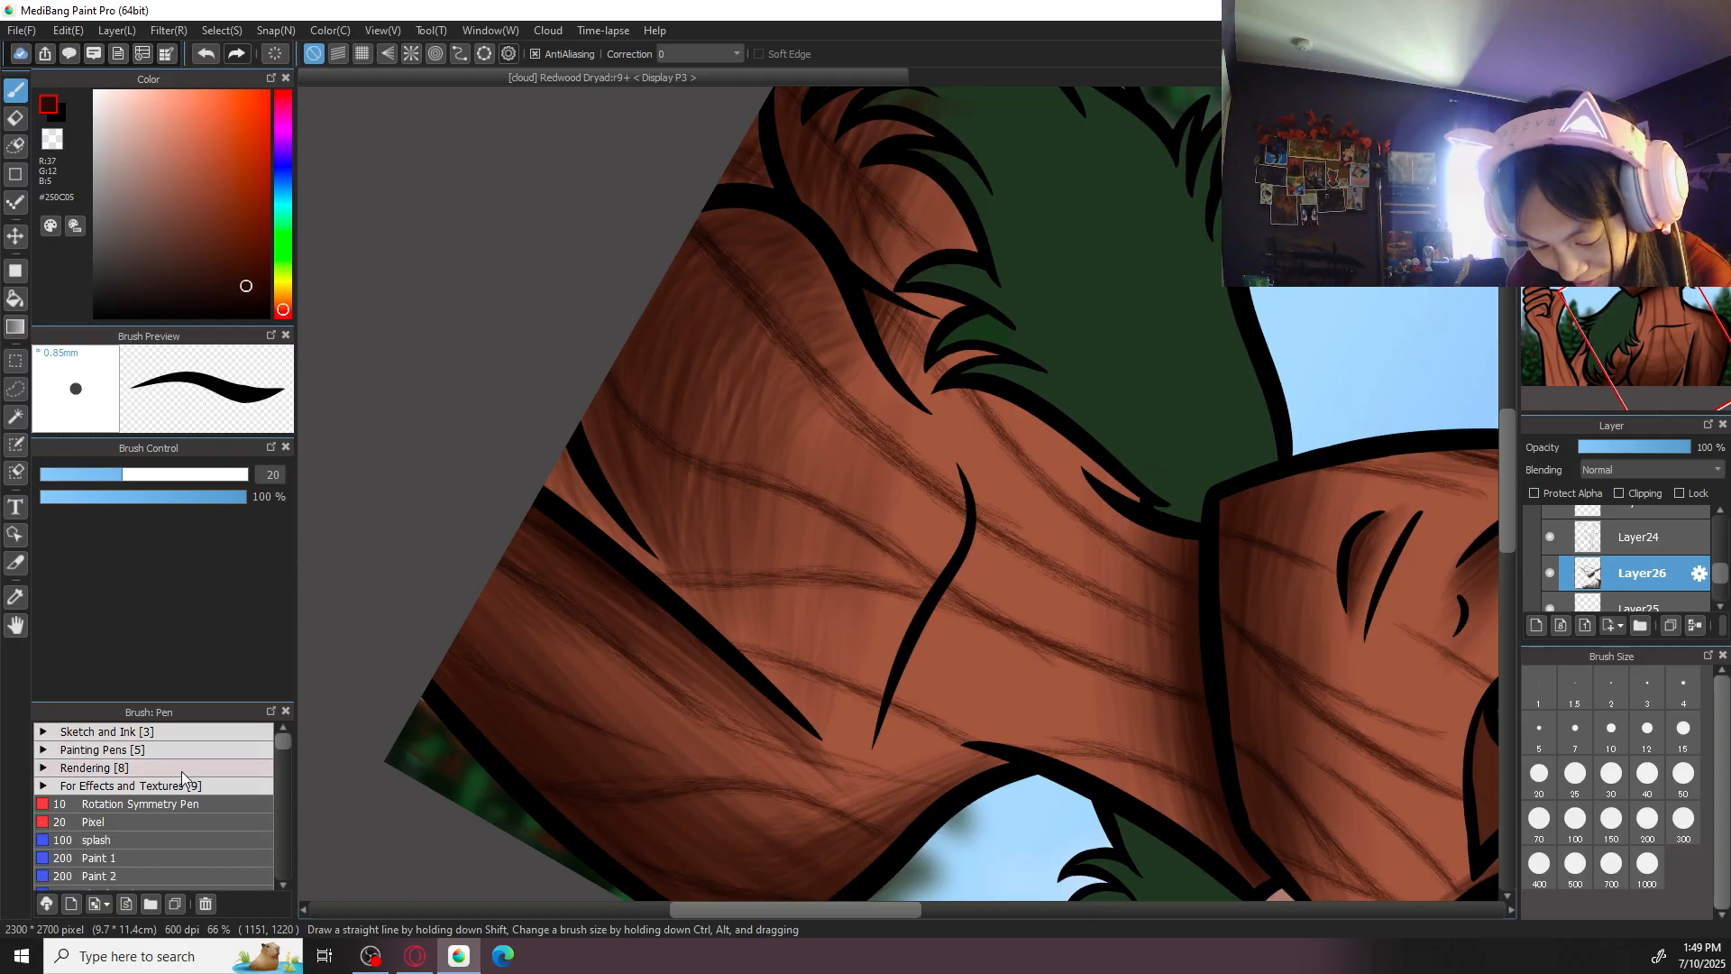
pyautogui.click(90, 767)
pyautogui.click(118, 821)
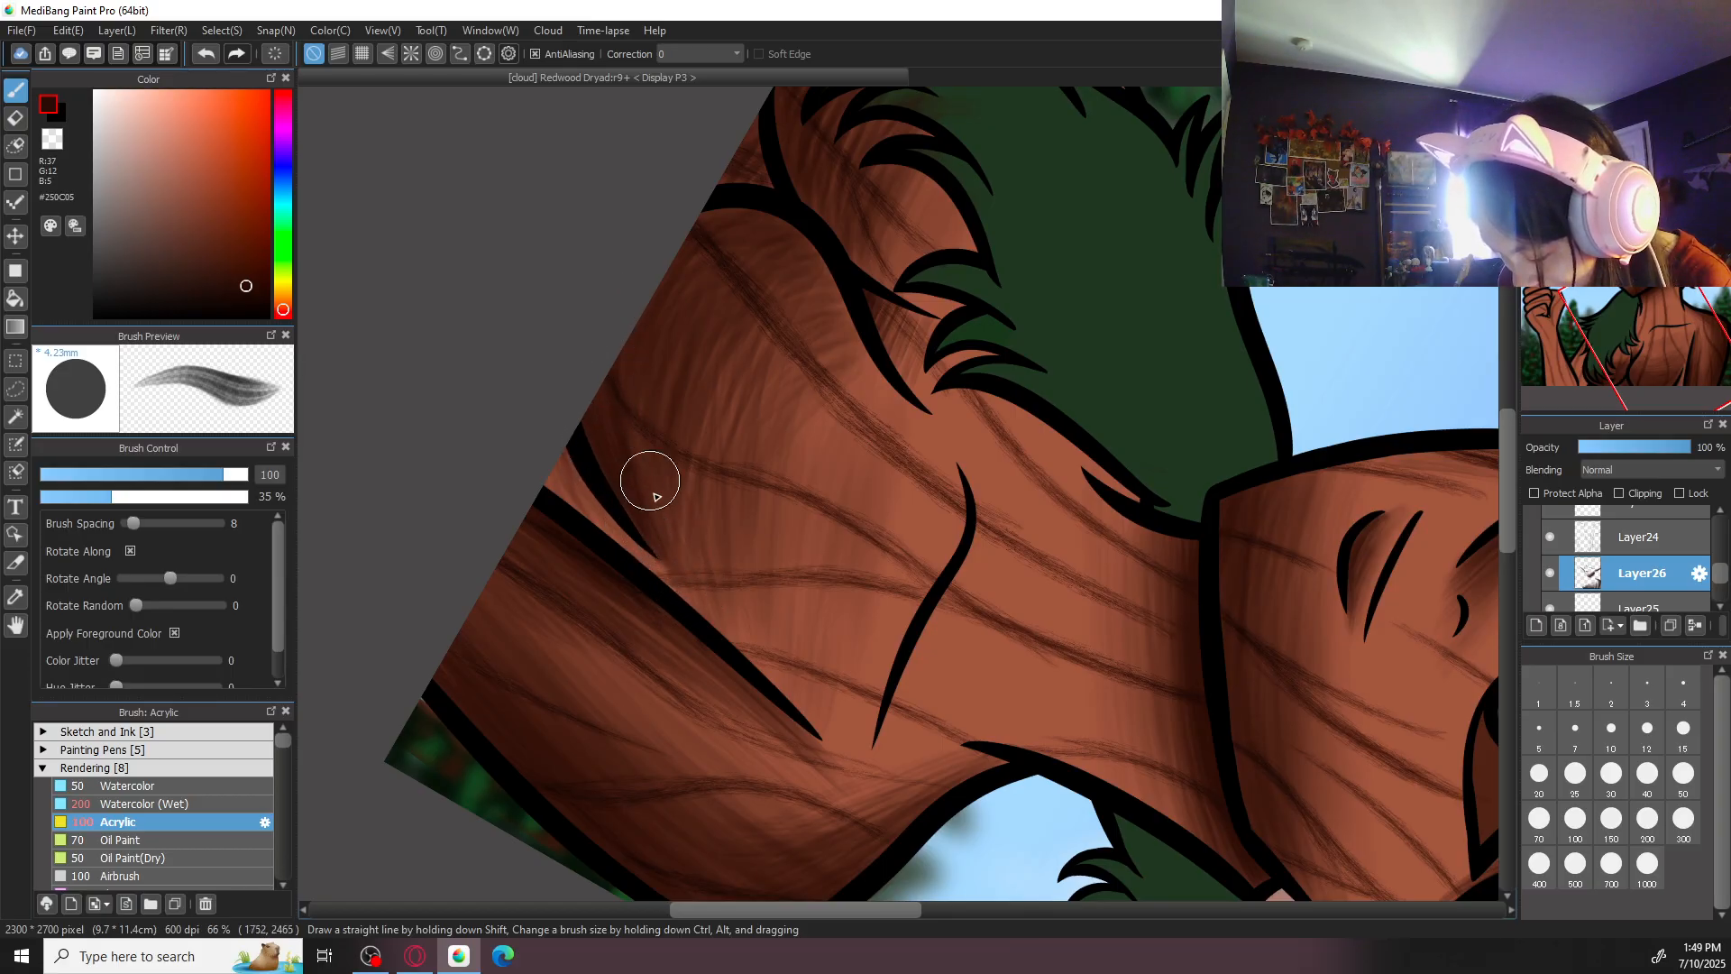
pyautogui.click(1612, 822)
pyautogui.click(1646, 821)
pyautogui.click(1611, 822)
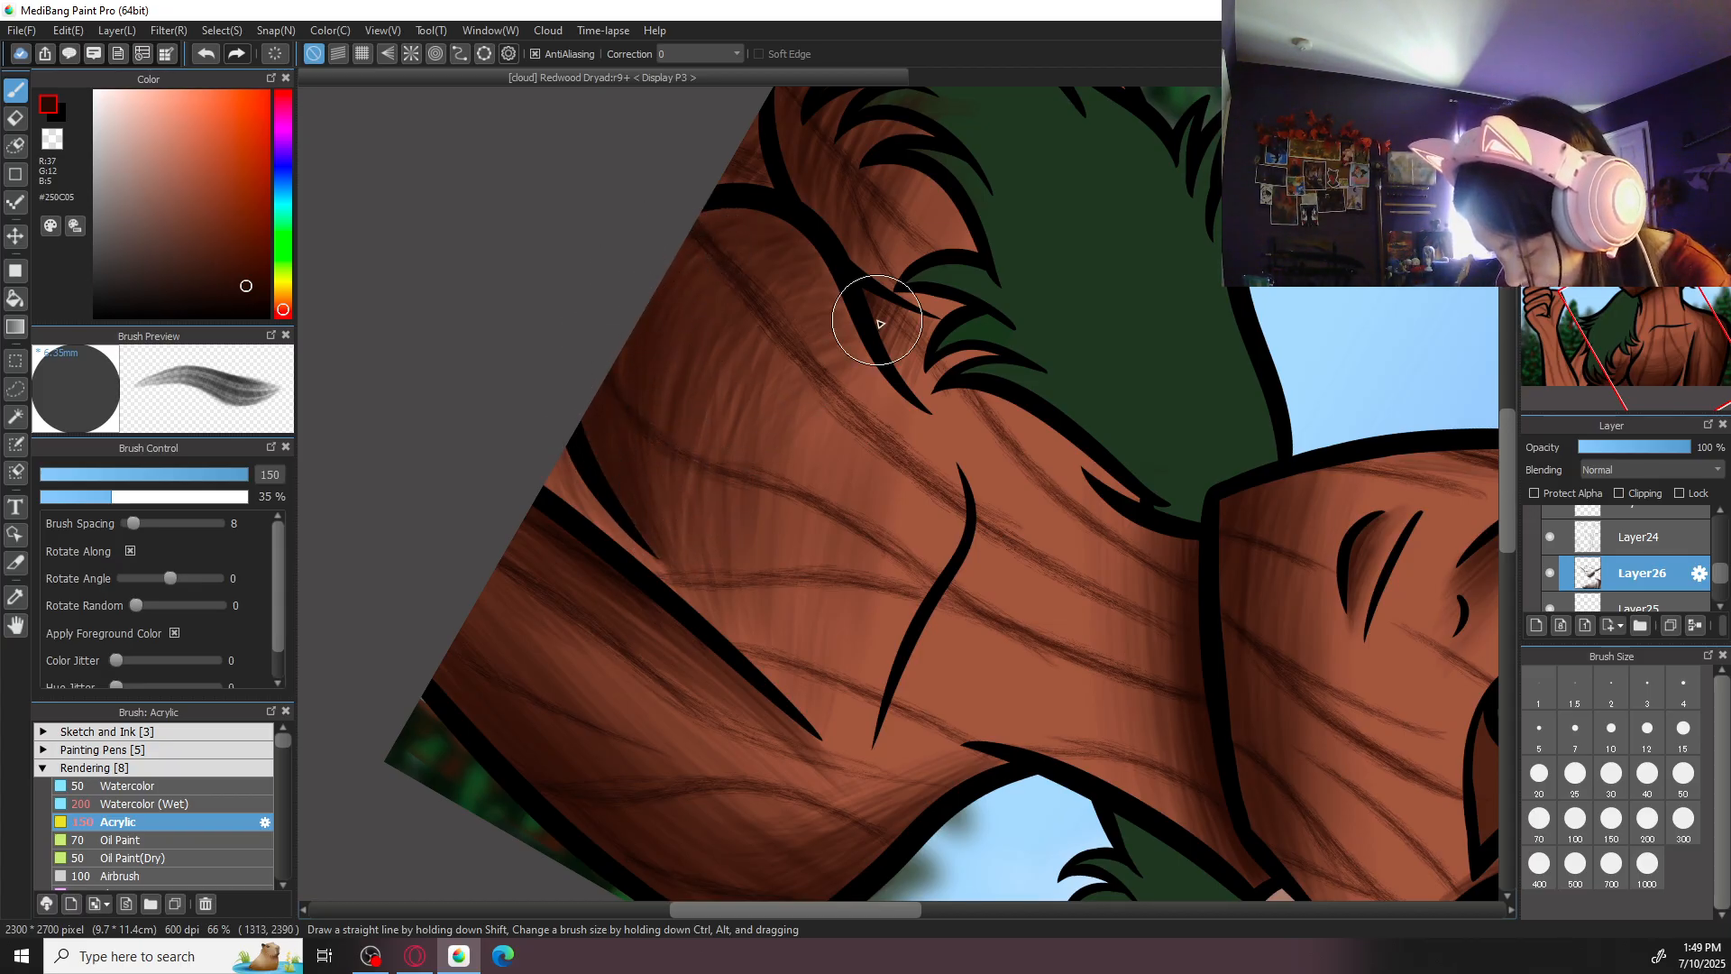
# - Erase the brown shading spilling over the lower green hair locks with the size 50 eraser, and undo the last stroke
pyautogui.scroll(3, 859, 334)
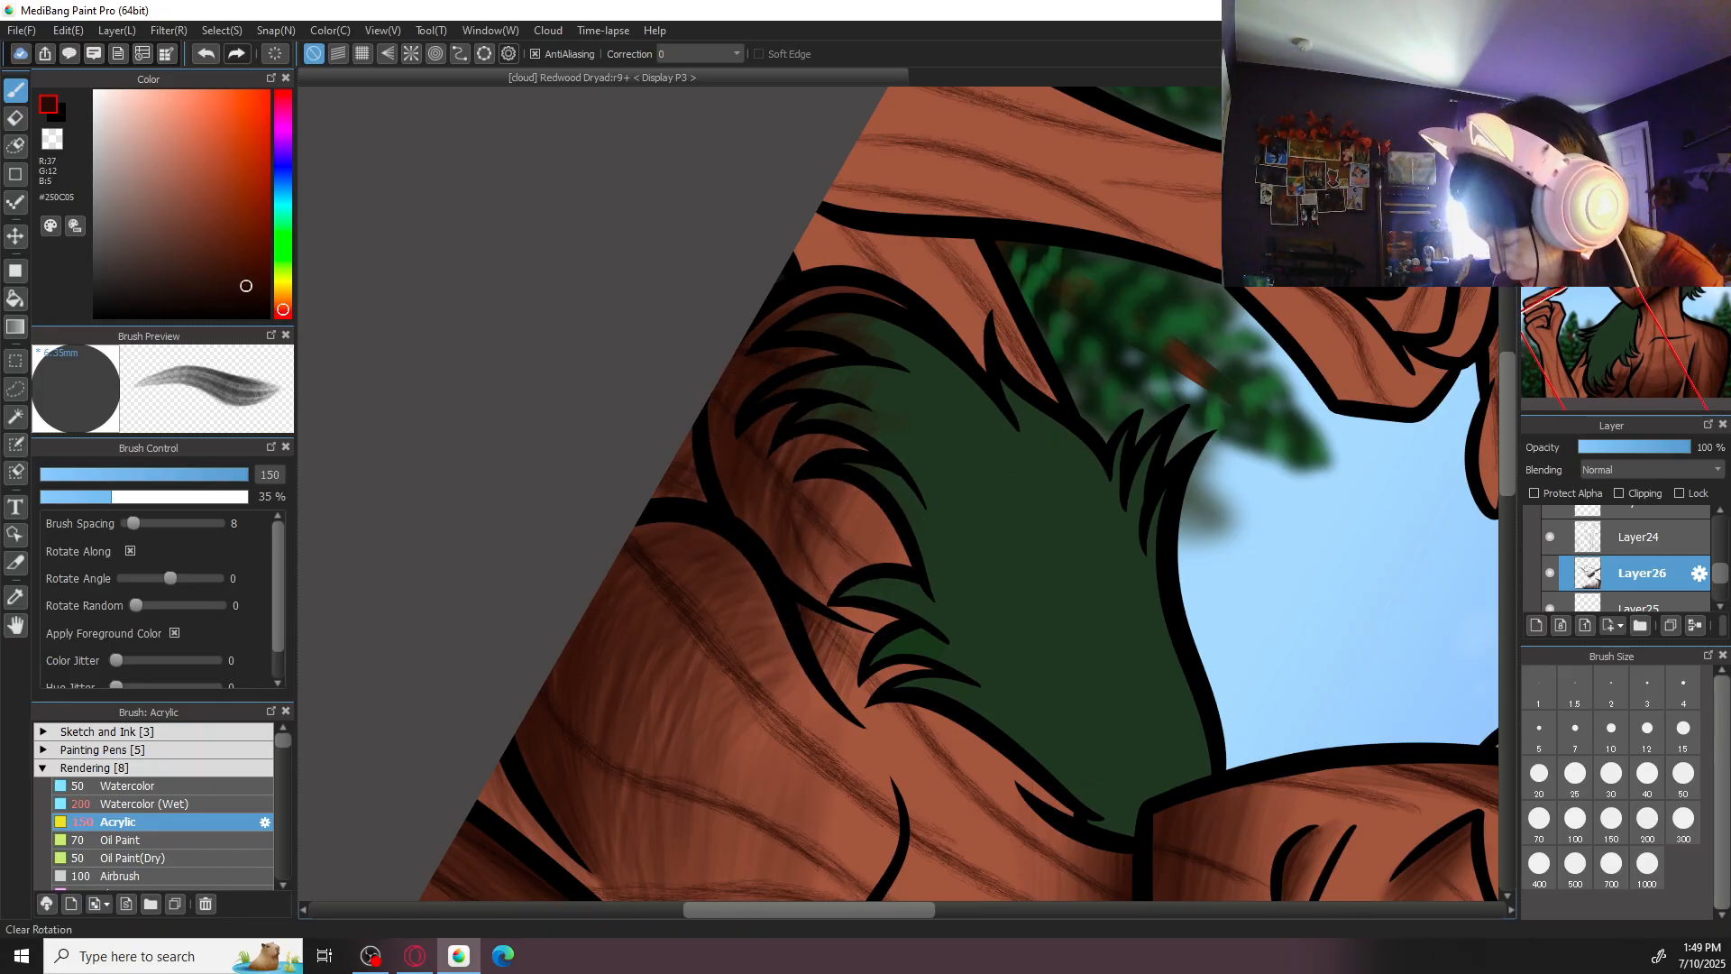
pyautogui.press('Up')
pyautogui.press('e')
pyautogui.scroll(1, 794, 605)
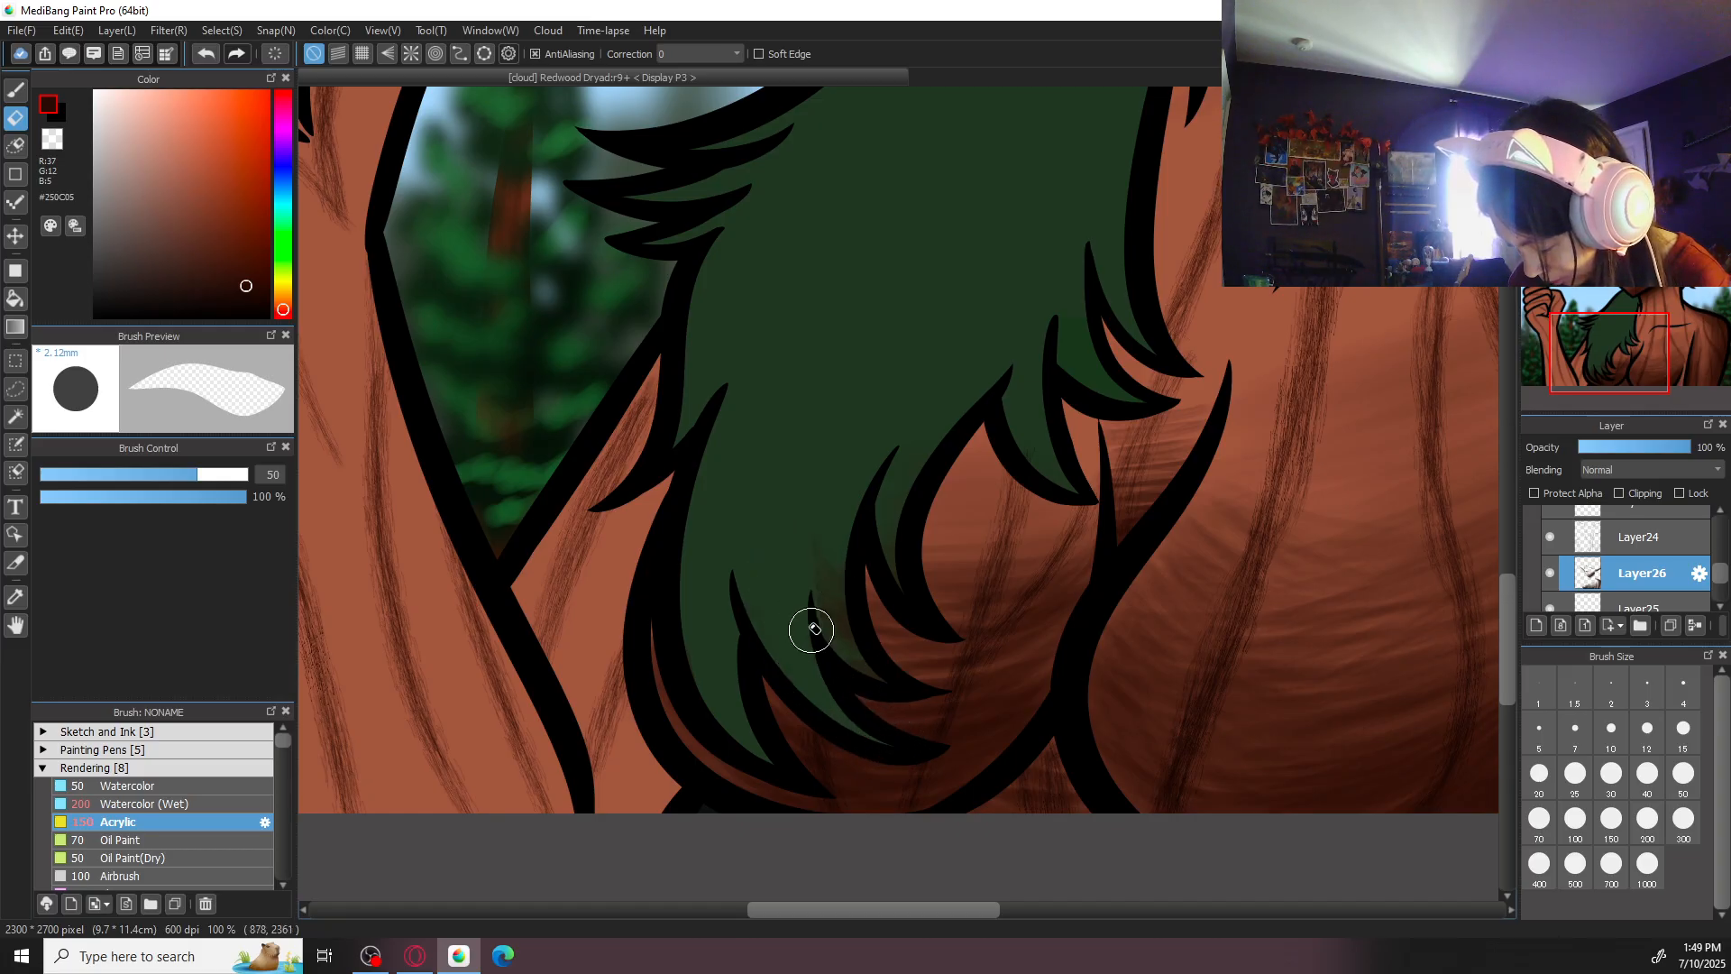
pyautogui.moveTo(838, 527); pyautogui.dragTo(892, 691)
pyautogui.hotkey('ctrl', 'z')
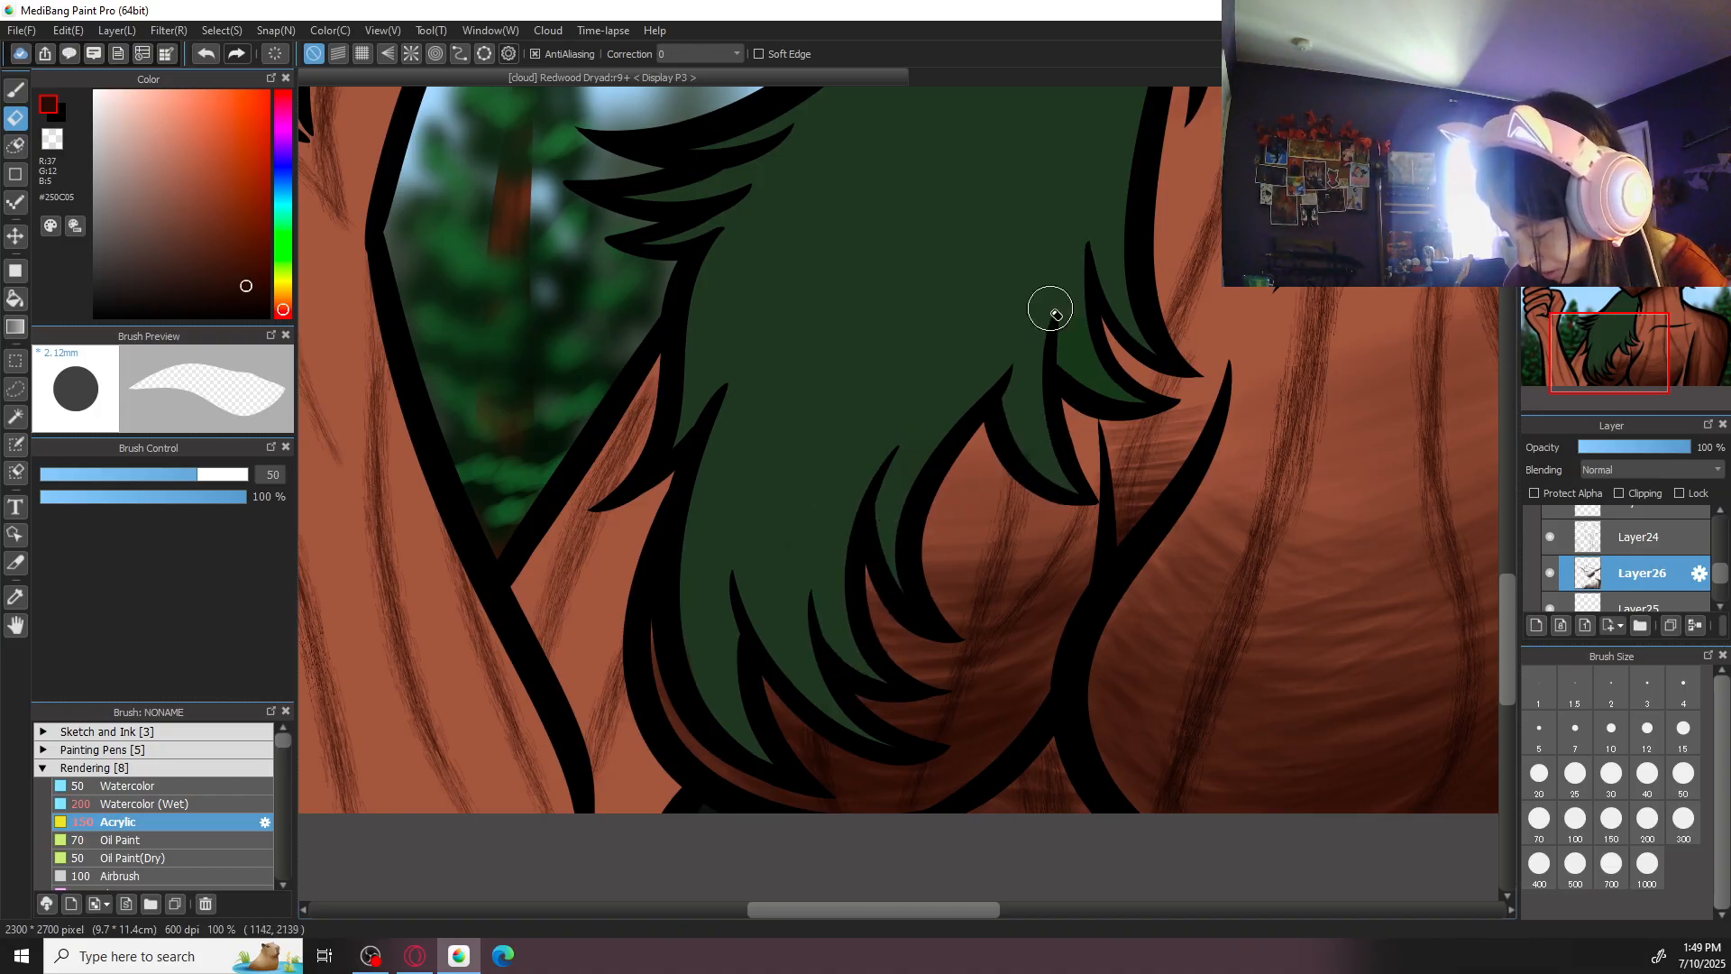
# - Set the Acrylic brush to size 70 and touch up the small skin gap beside the hair below the chin
pyautogui.press('b')
pyautogui.scroll(-5, 1055, 313)
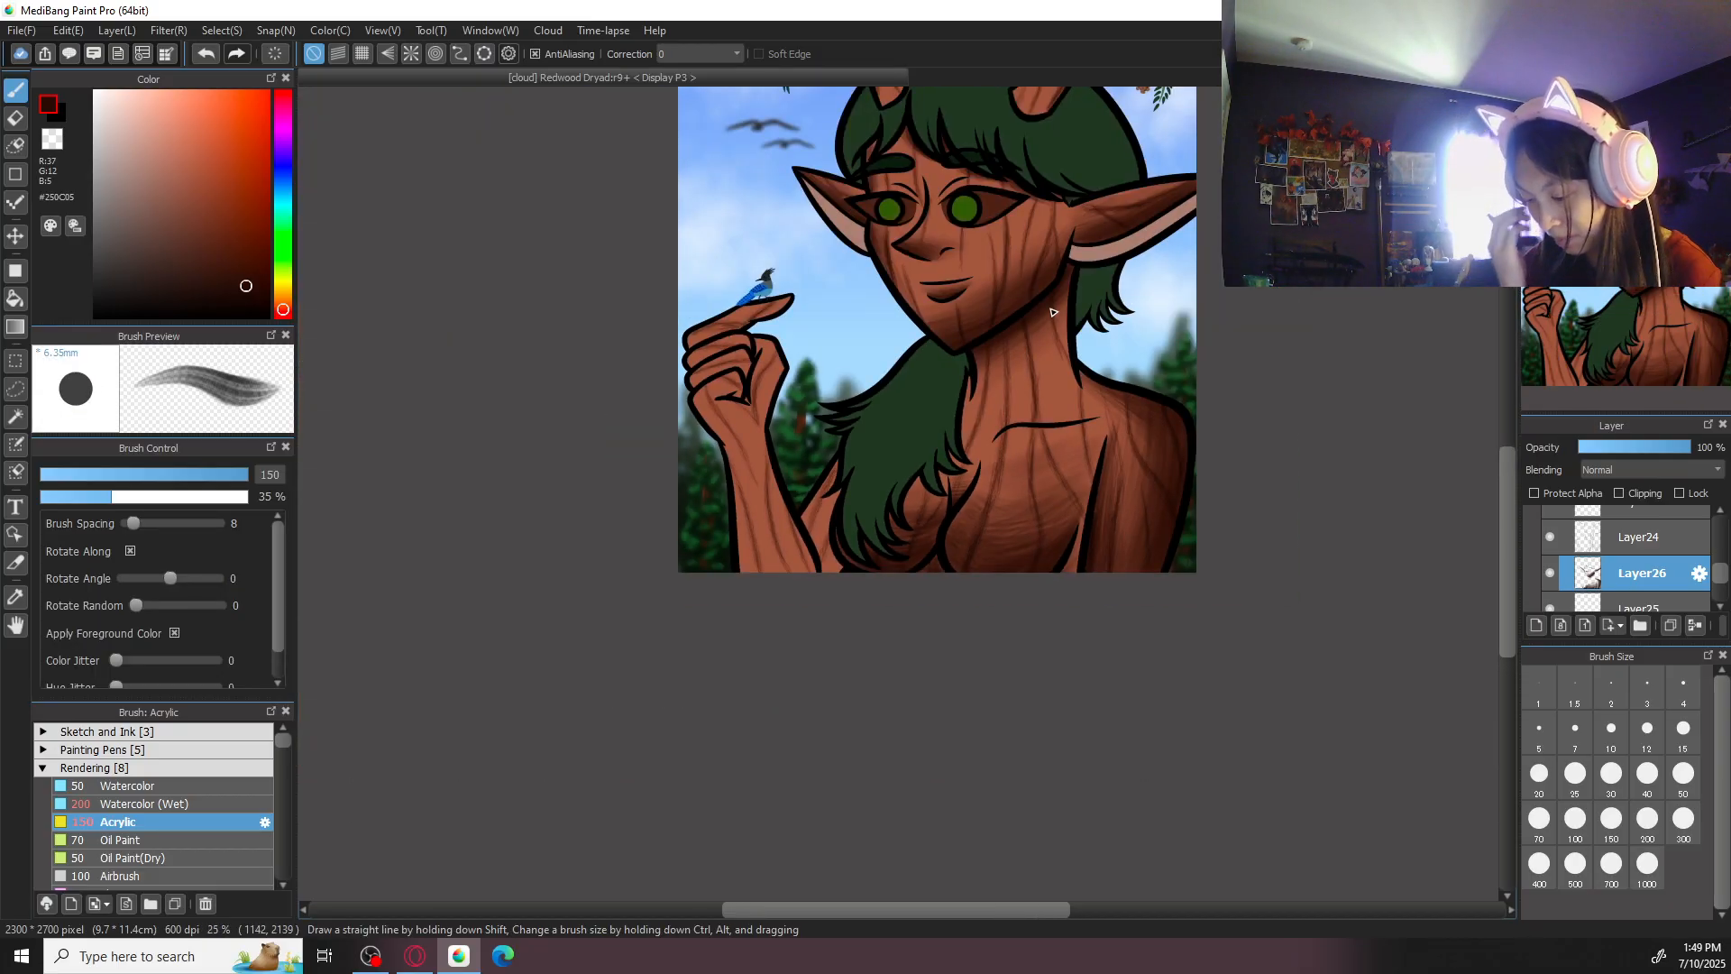
pyautogui.scroll(3, 1054, 312)
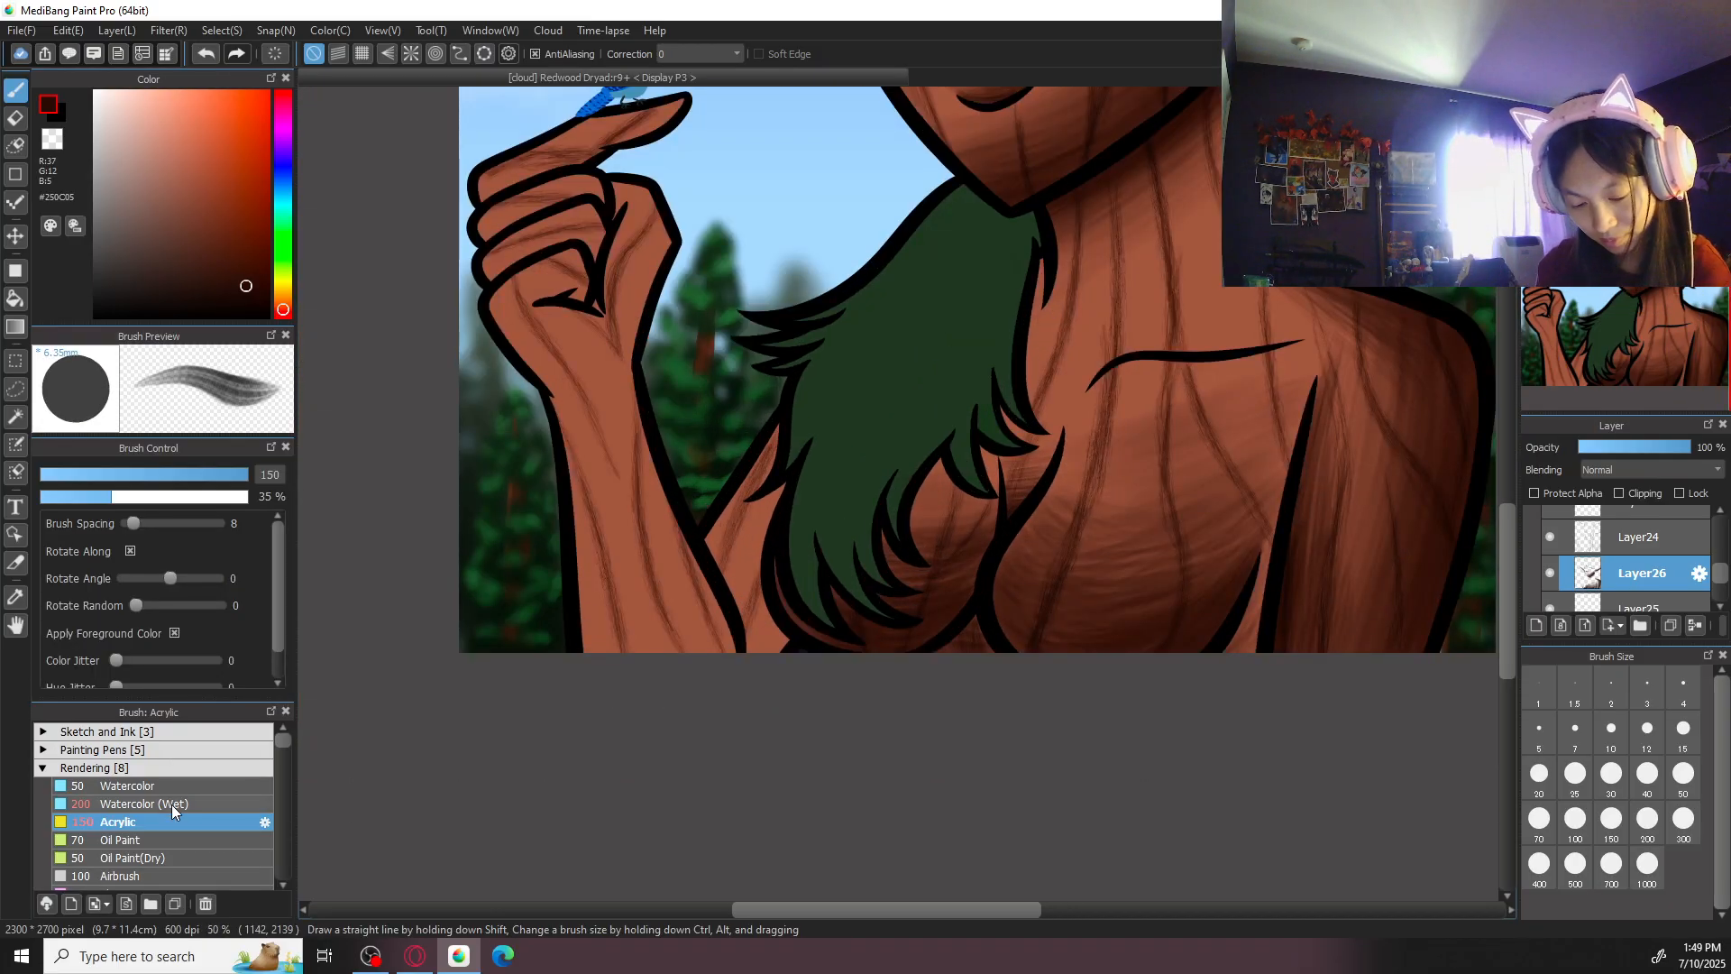
pyautogui.scroll(-1, 917, 843)
pyautogui.scroll(3, 894, 503)
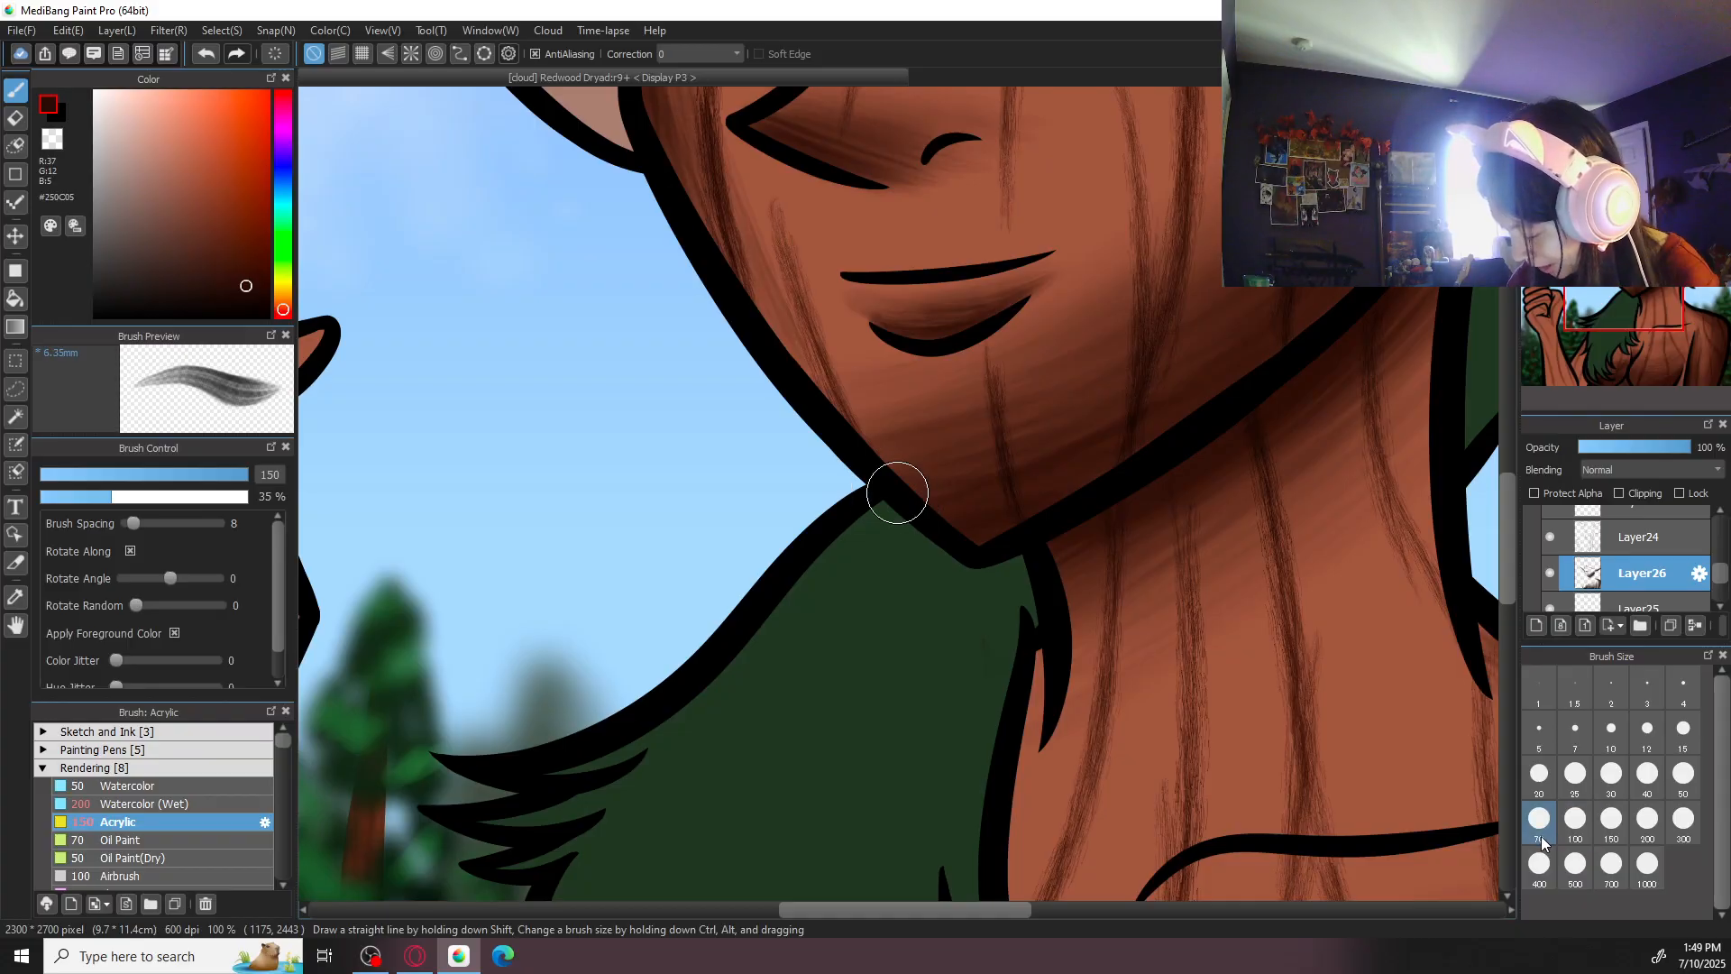
pyautogui.click(1544, 840)
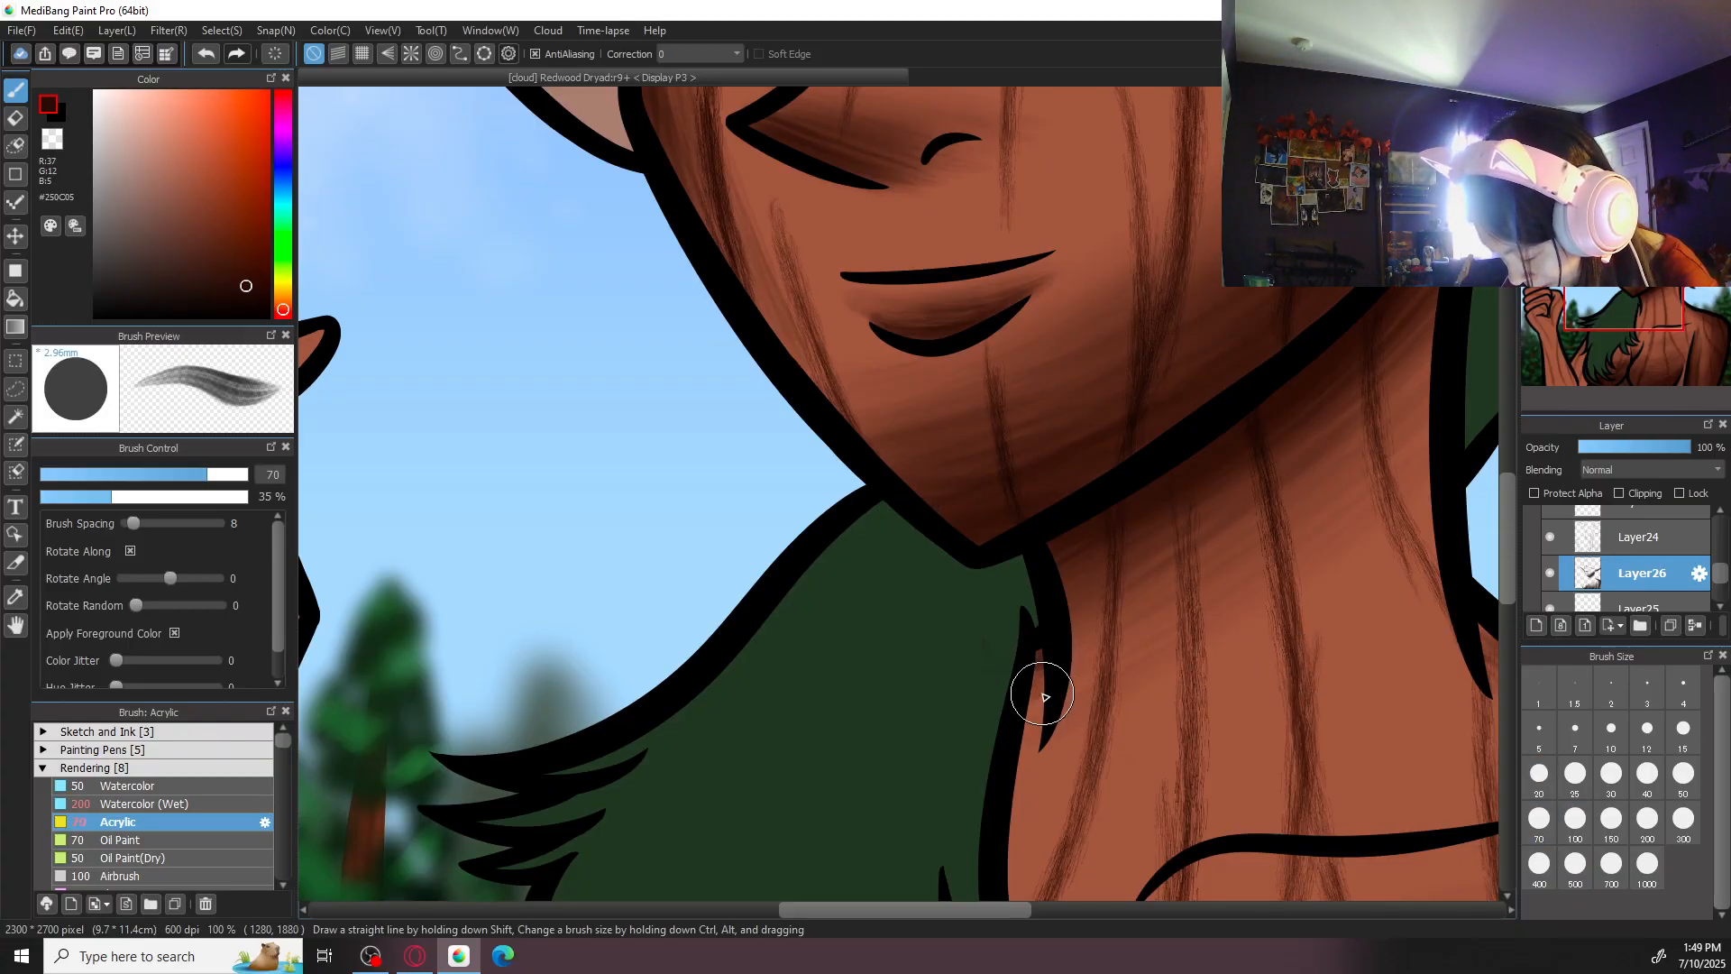
pyautogui.press('e')
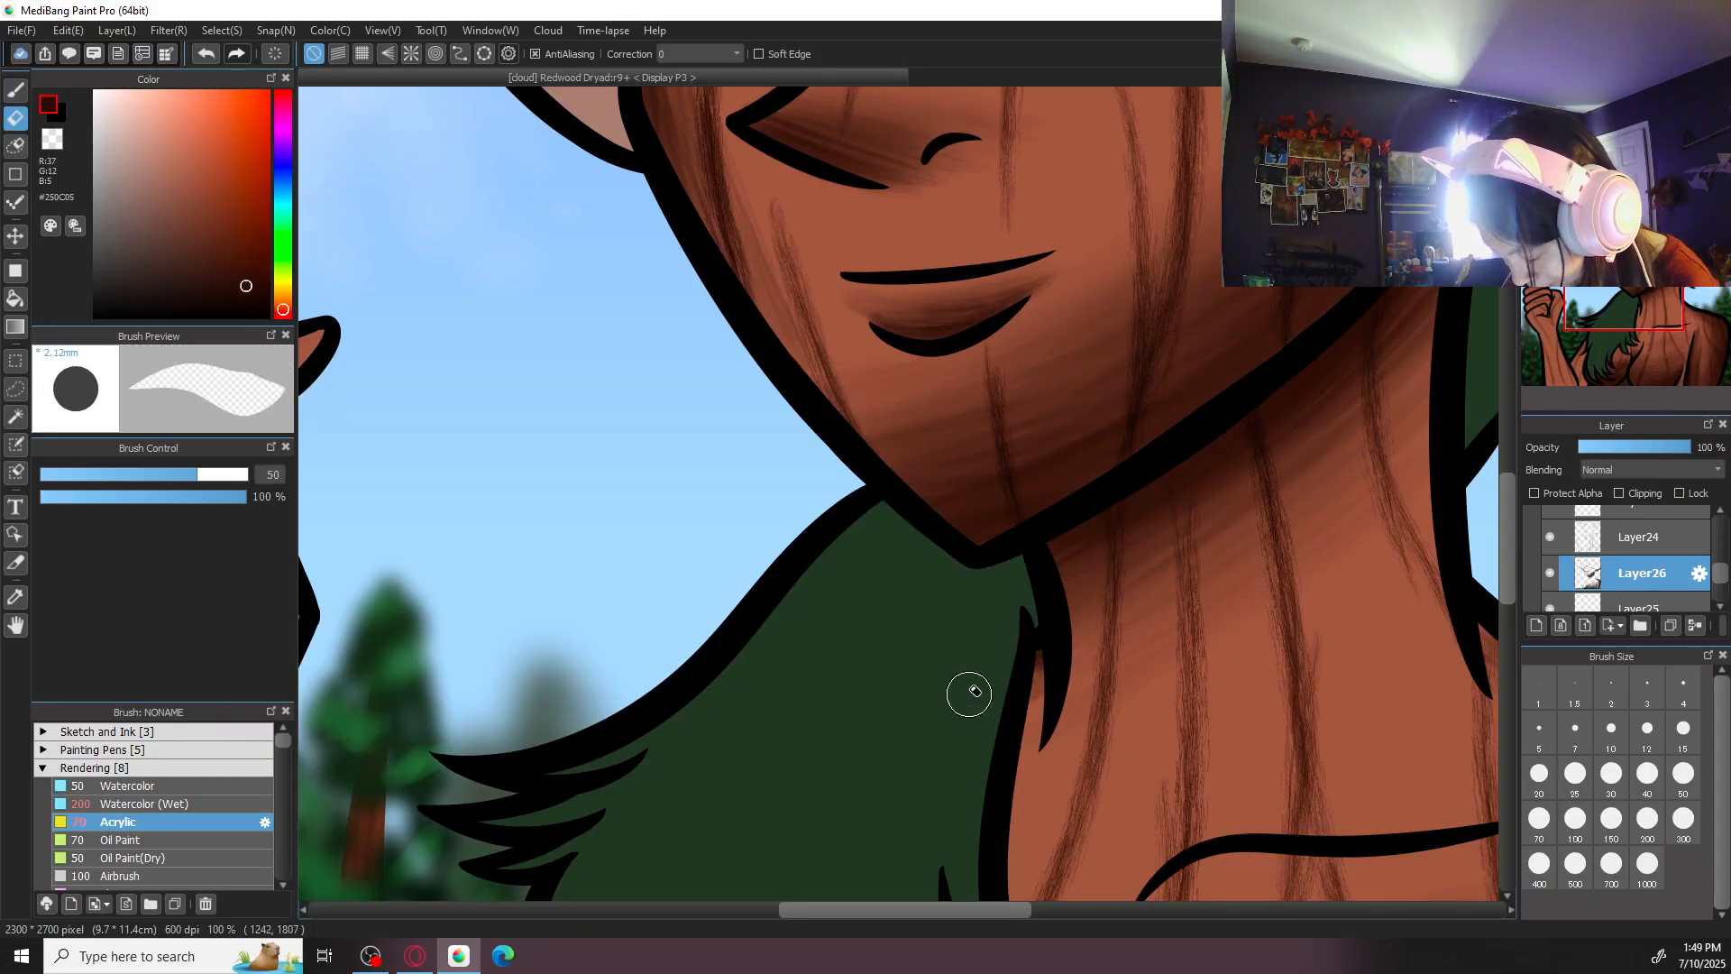
pyautogui.press('b')
pyautogui.hotkey('ctrl', '-')
pyautogui.hotkey('ctrl', '-')
pyautogui.hotkey('ctrl', '-')
pyautogui.hotkey('ctrl', '-')
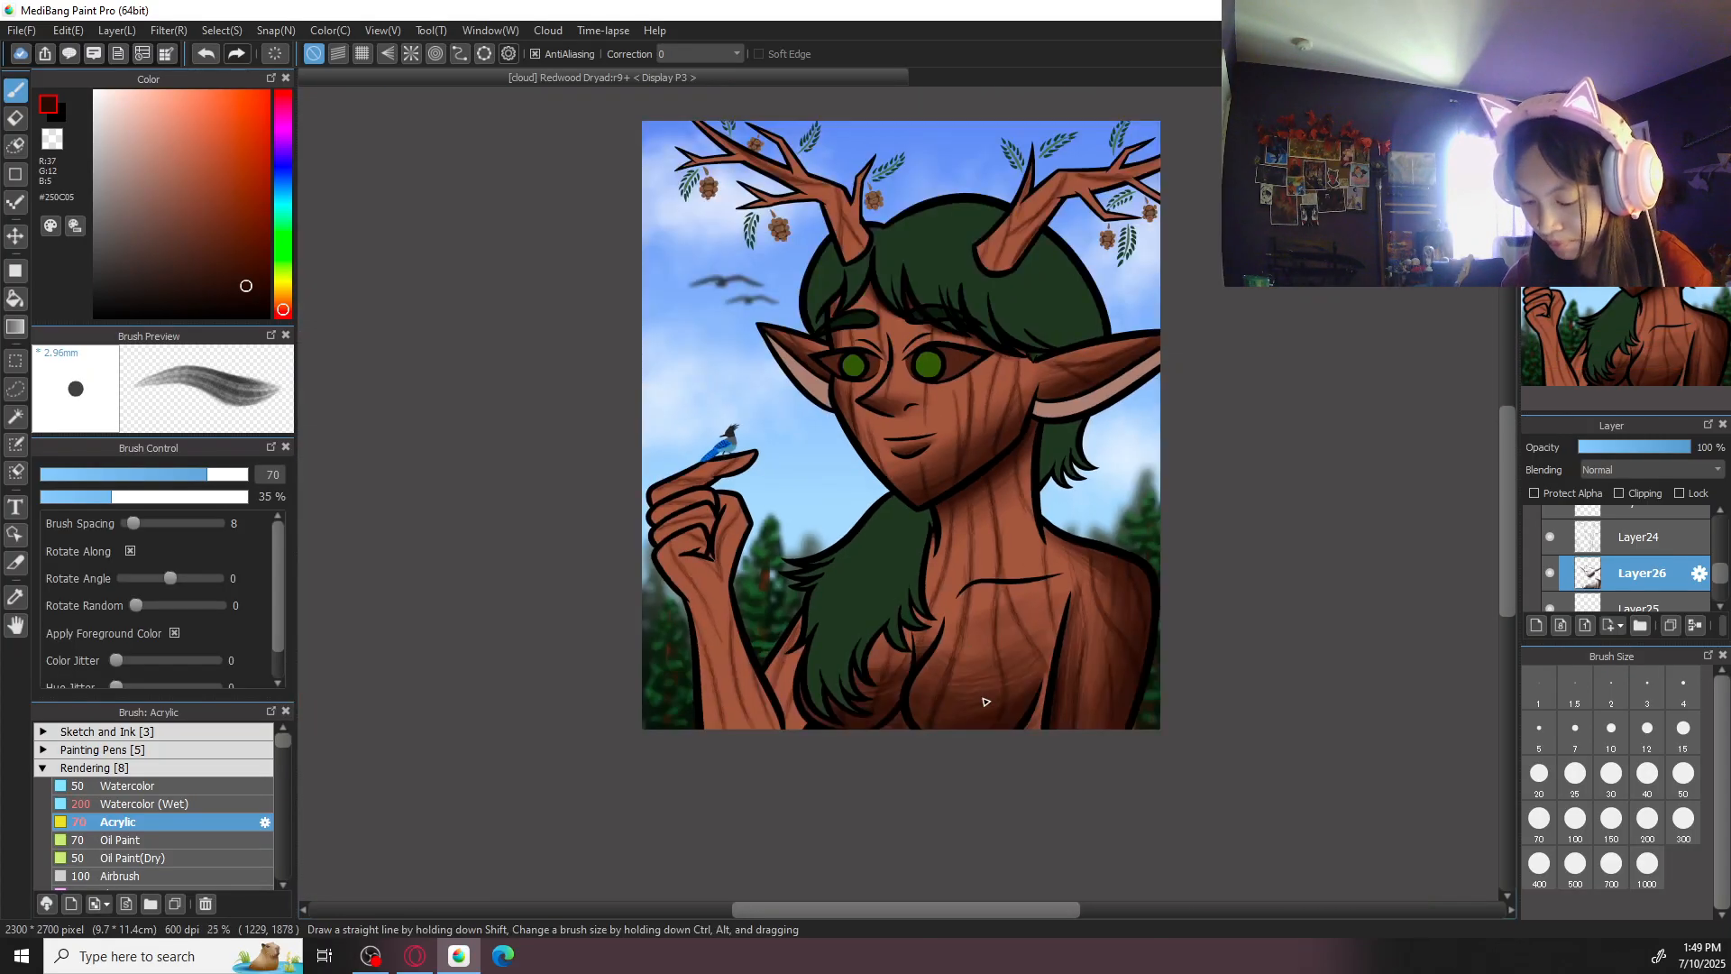
pyautogui.scroll(4, 1143, 618)
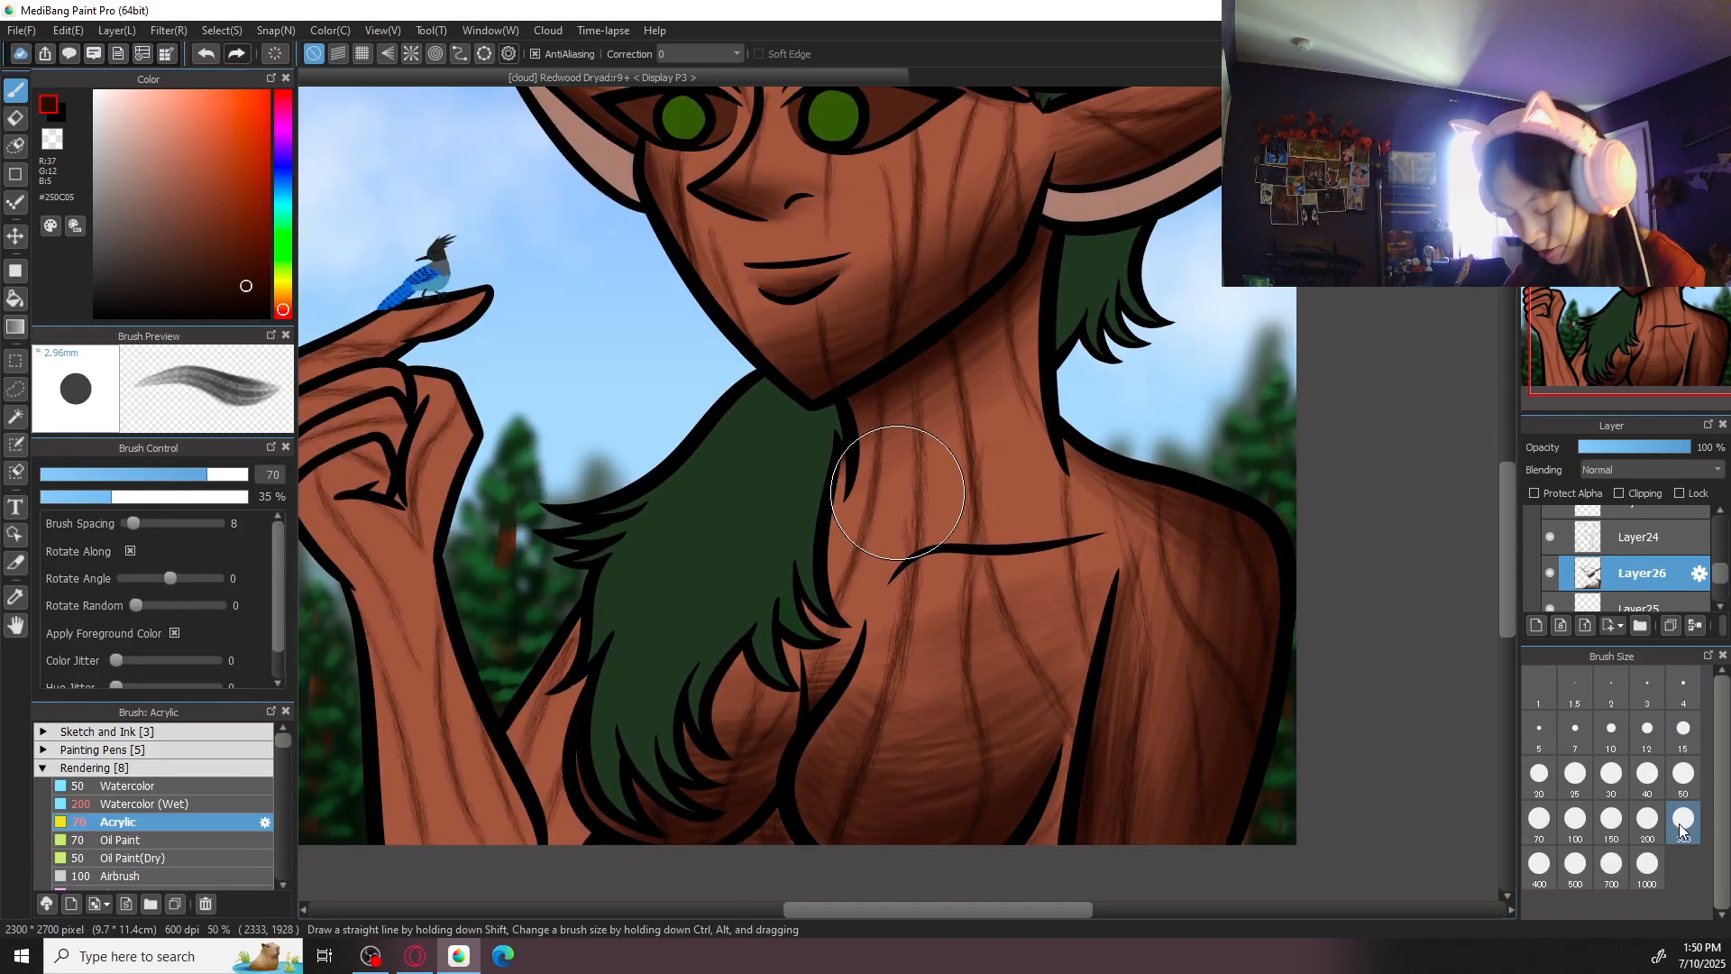
# - Shade the chest below the collarbone with dark brown Acrylic strokes at size 300, undoing one stroke along the way
pyautogui.click(1680, 829)
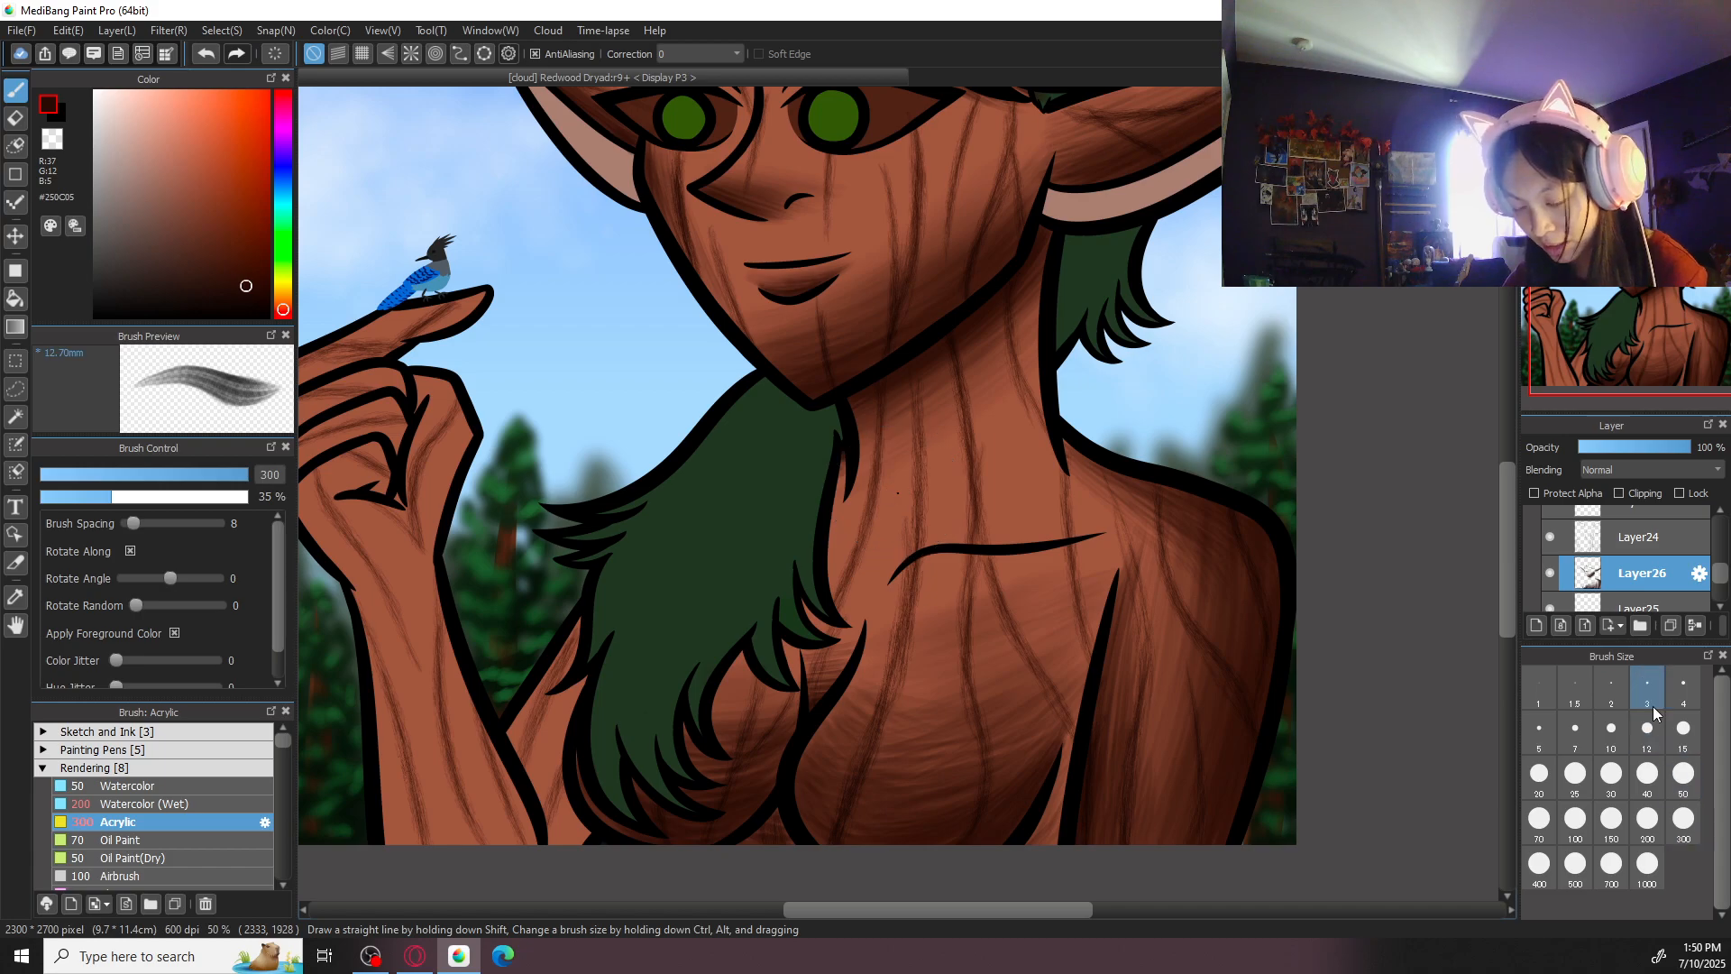
pyautogui.click(1650, 101)
pyautogui.click(1650, 101)
pyautogui.moveTo(721, 566); pyautogui.dragTo(796, 668)
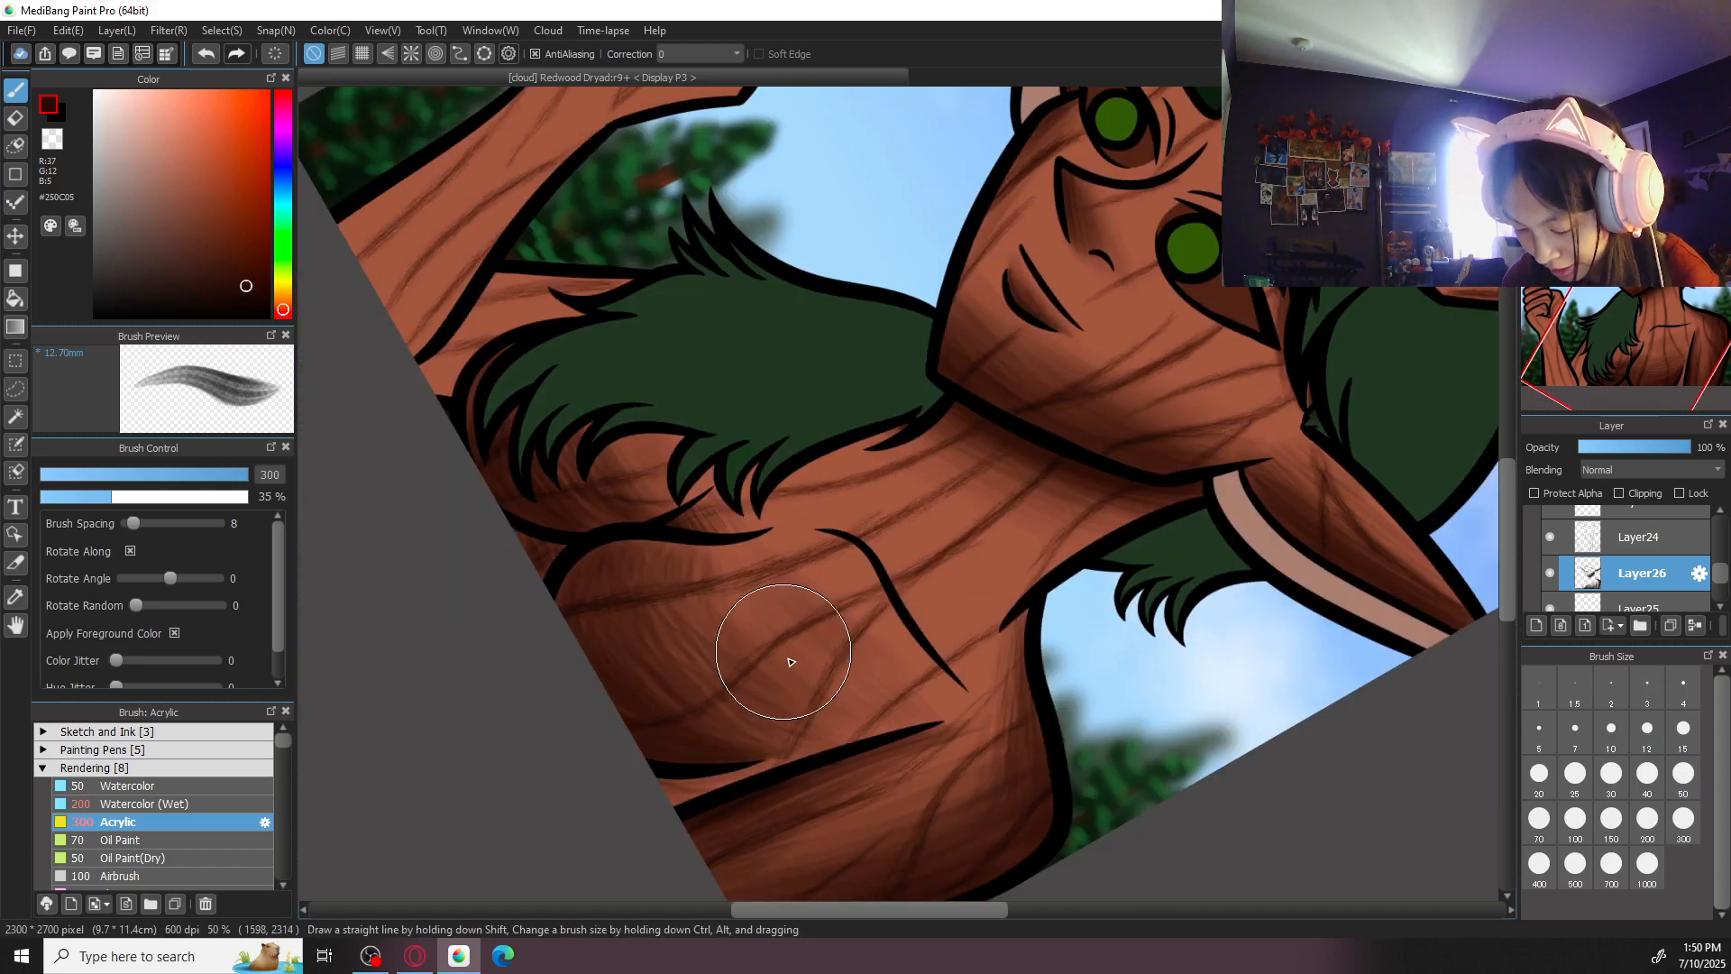
pyautogui.moveTo(732, 566); pyautogui.dragTo(796, 674)
pyautogui.hotkey('ctrl', 'z')
pyautogui.moveTo(728, 576)
pyautogui.mouseDown()
pyautogui.moveTo(745, 626)
pyautogui.moveTo(783, 647)
pyautogui.moveTo(730, 570)
pyautogui.moveTo(834, 692)
pyautogui.moveTo(719, 586)
pyautogui.moveTo(767, 669)
pyautogui.moveTo(707, 568)
pyautogui.moveTo(752, 660)
pyautogui.moveTo(700, 563)
pyautogui.moveTo(729, 650)
pyautogui.moveTo(681, 572)
pyautogui.moveTo(630, 643)
pyautogui.moveTo(735, 735)
pyautogui.mouseUp()
pyautogui.moveTo(636, 648); pyautogui.dragTo(739, 746)
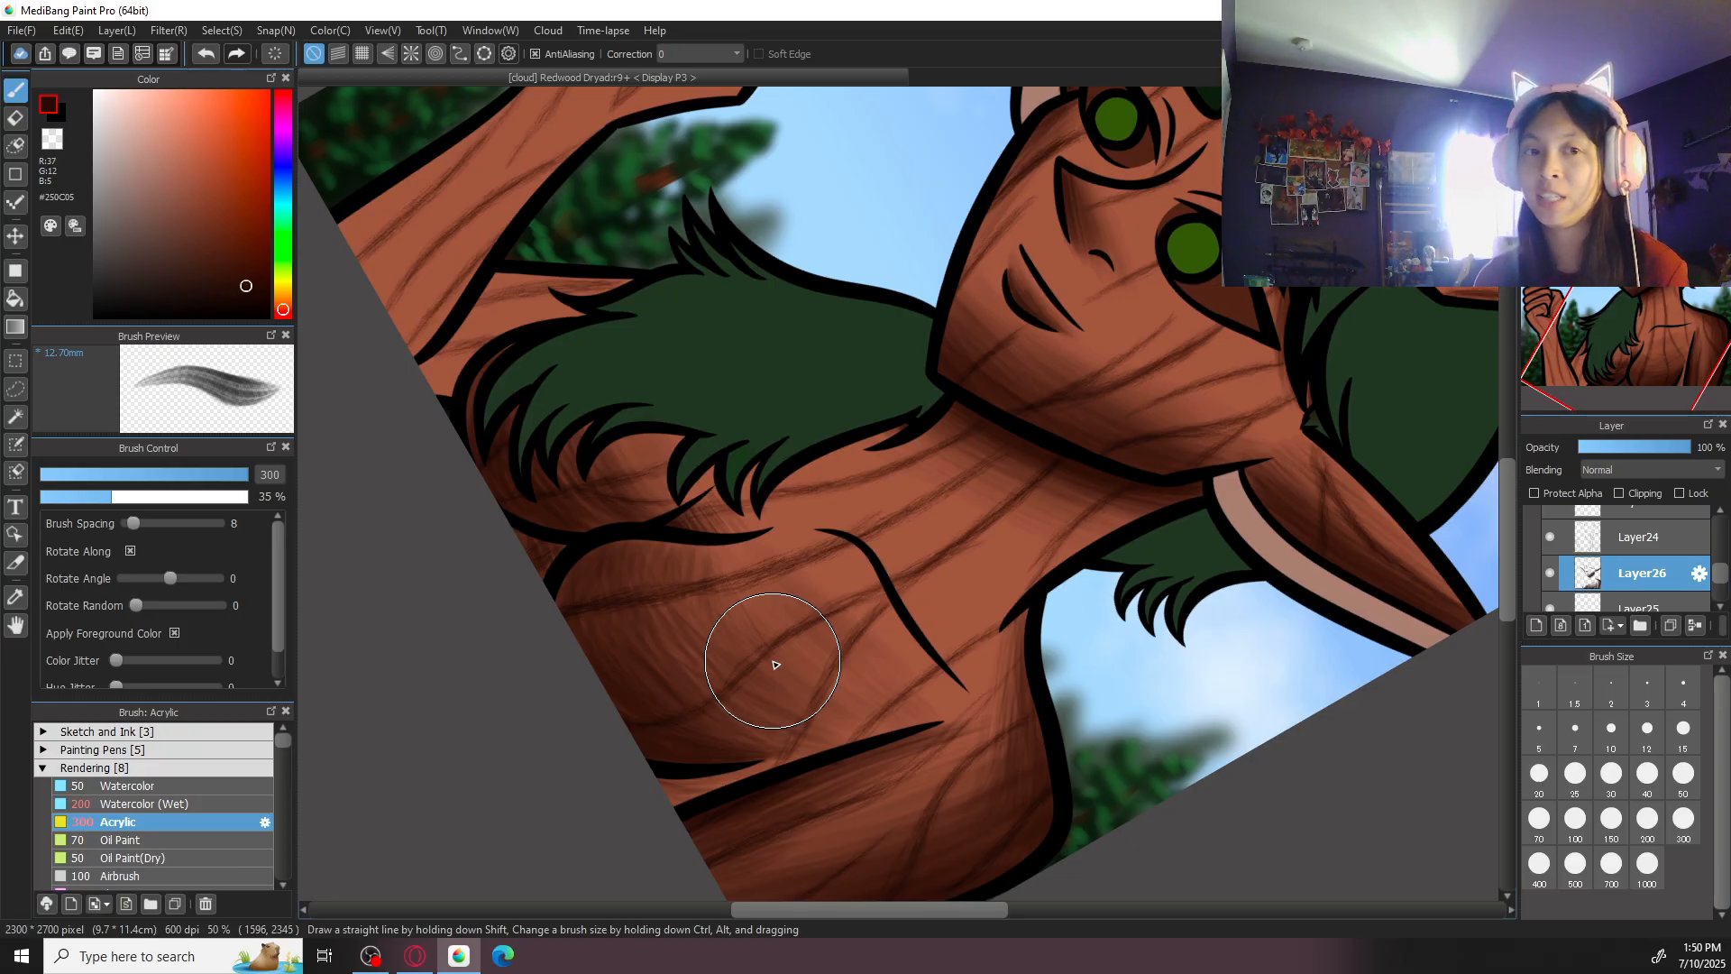
pyautogui.moveTo(672, 536); pyautogui.dragTo(928, 687)
# - Darken the upper arm between the raised forearm and the green hair using the Acrylic brush at size 200
pyautogui.click(1614, 98)
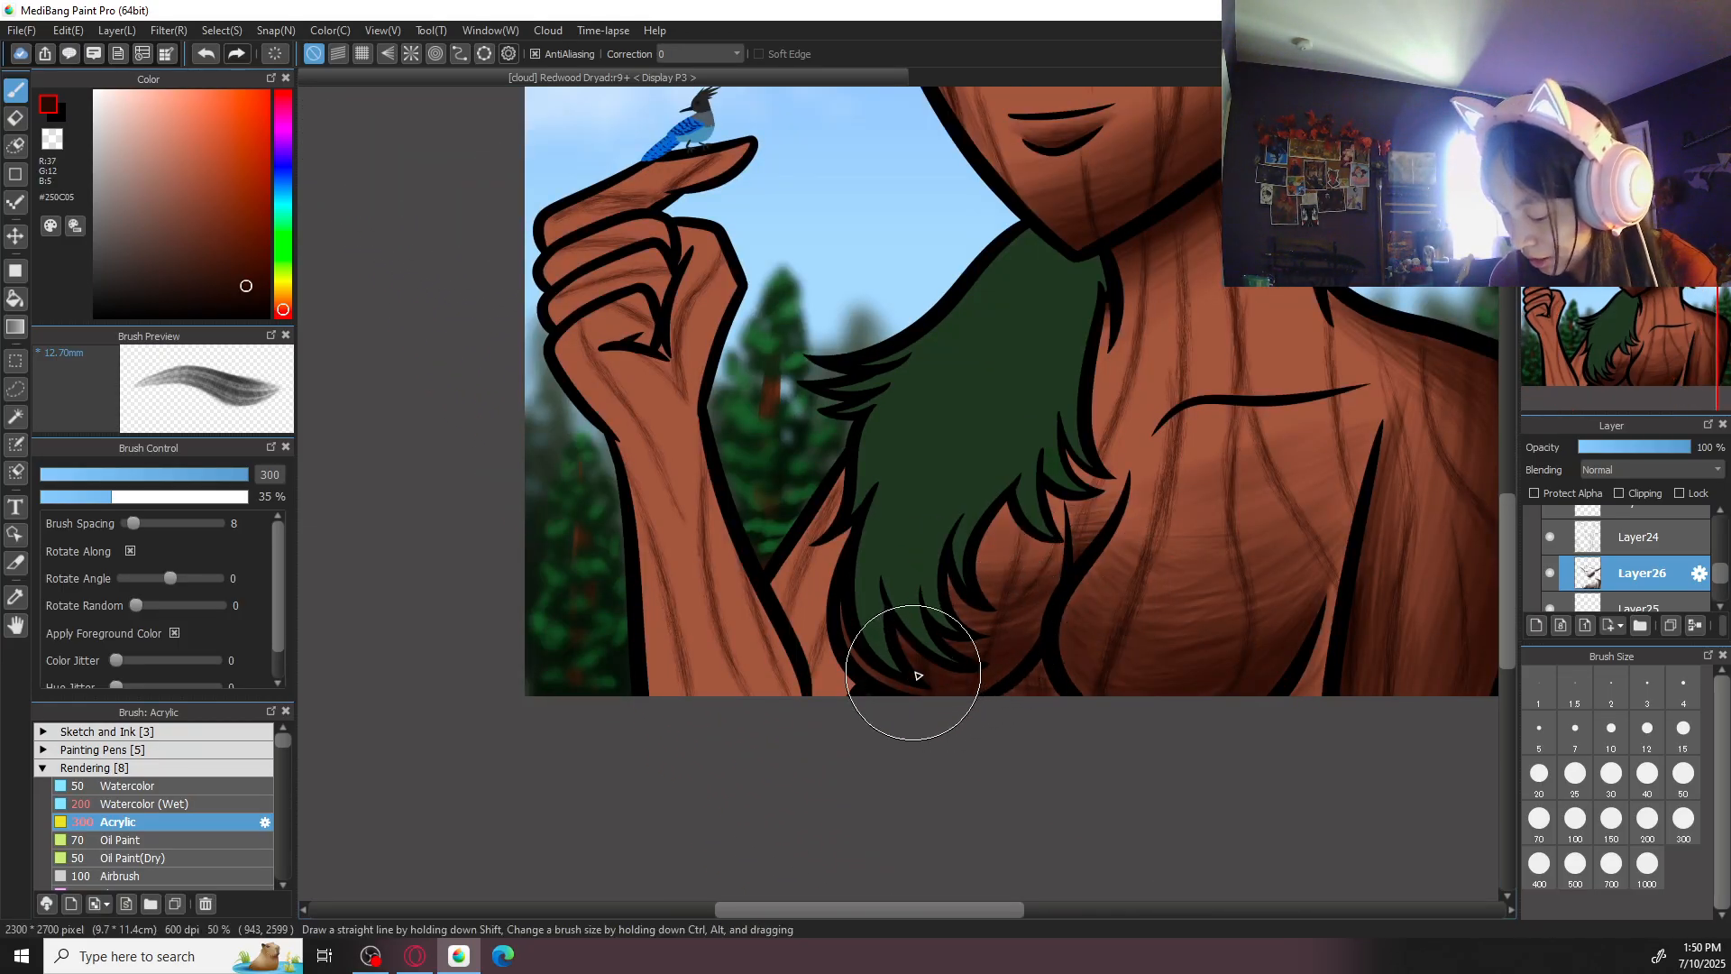
pyautogui.moveTo(944, 710); pyautogui.dragTo(1086, 676)
pyautogui.click(1590, 843)
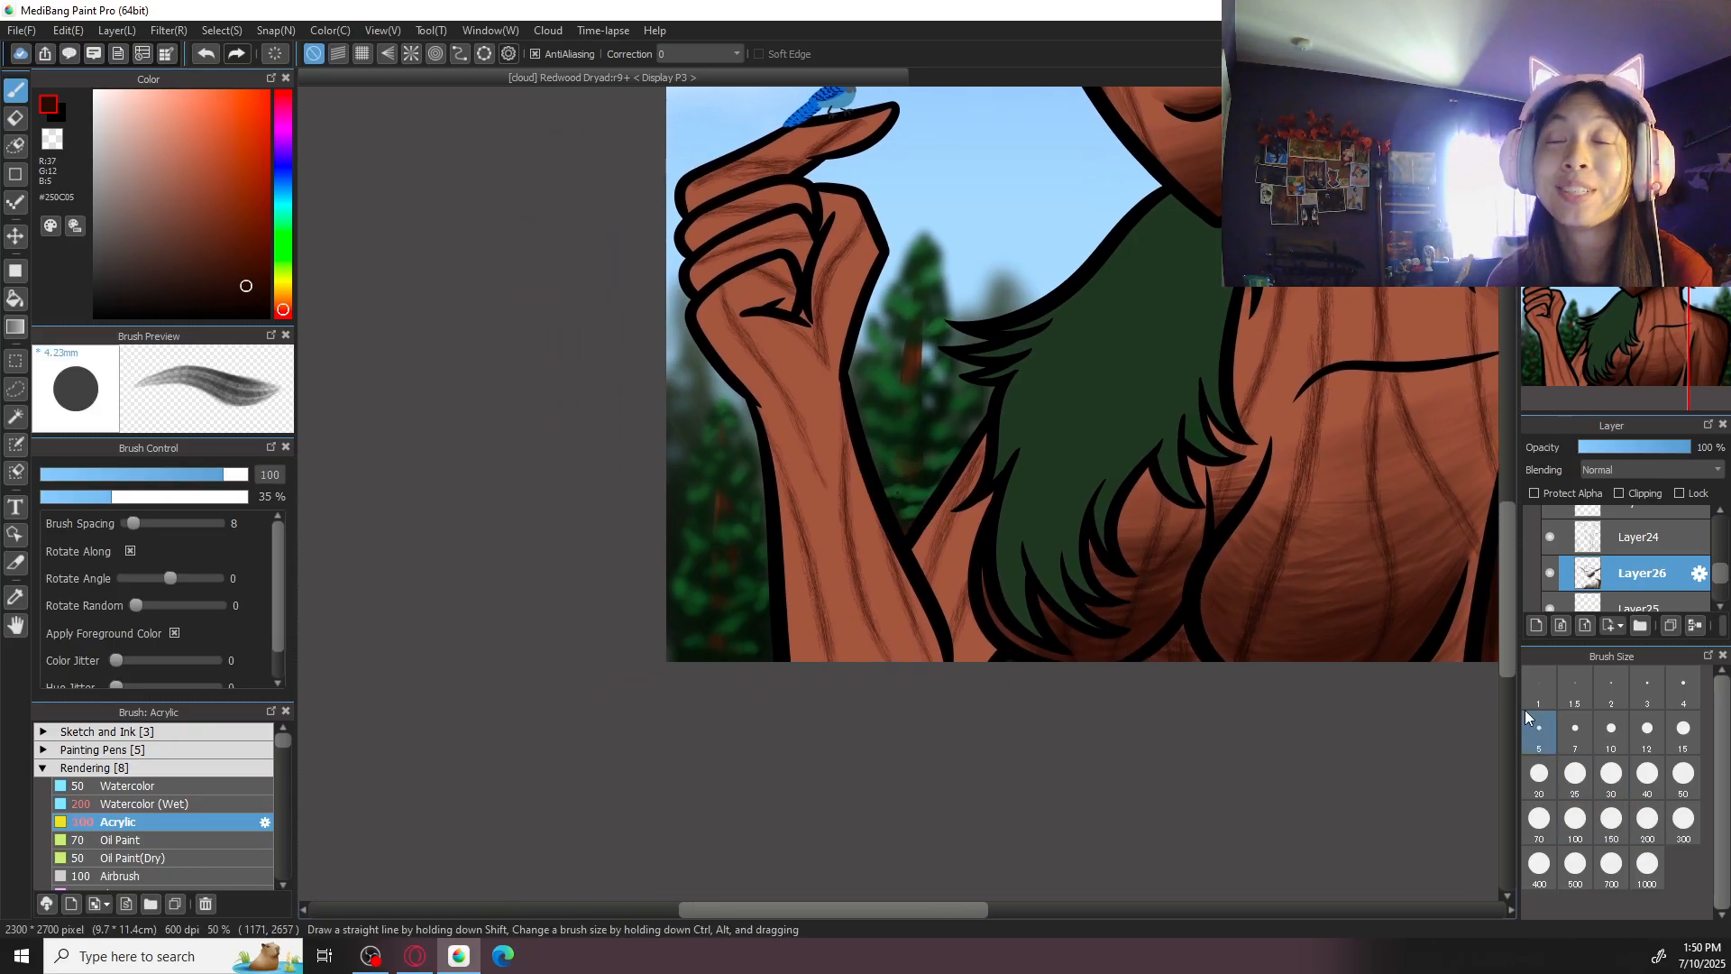
pyautogui.moveTo(915, 554); pyautogui.dragTo(956, 608)
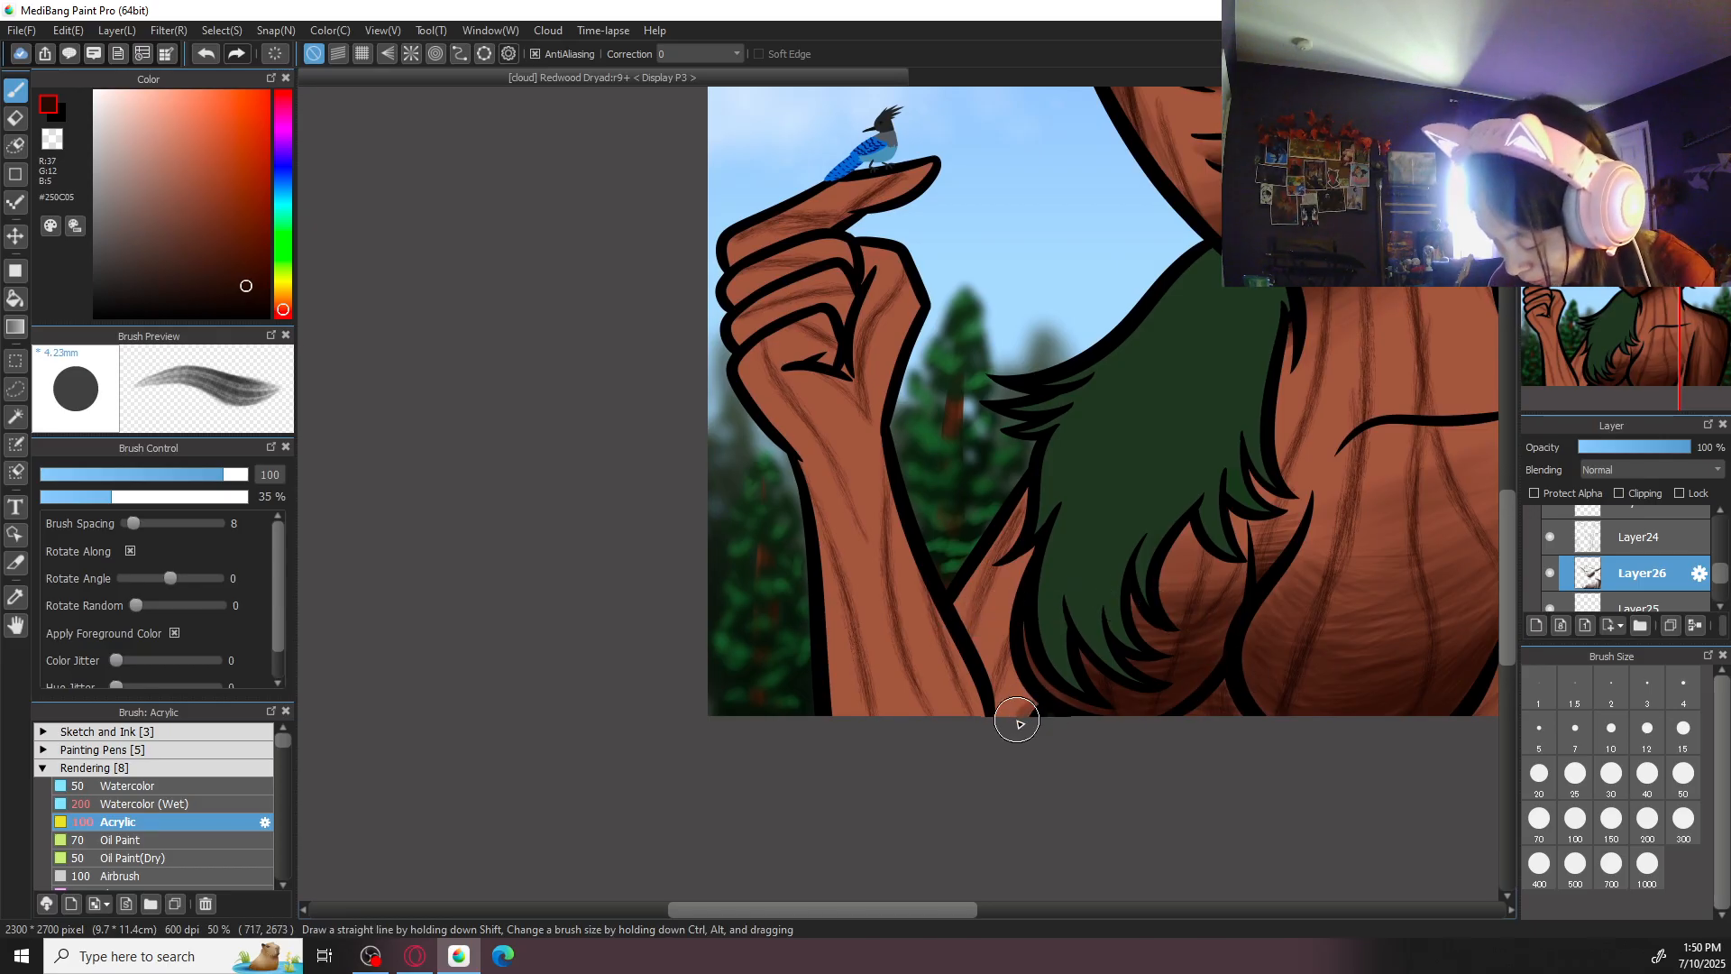
pyautogui.click(1653, 835)
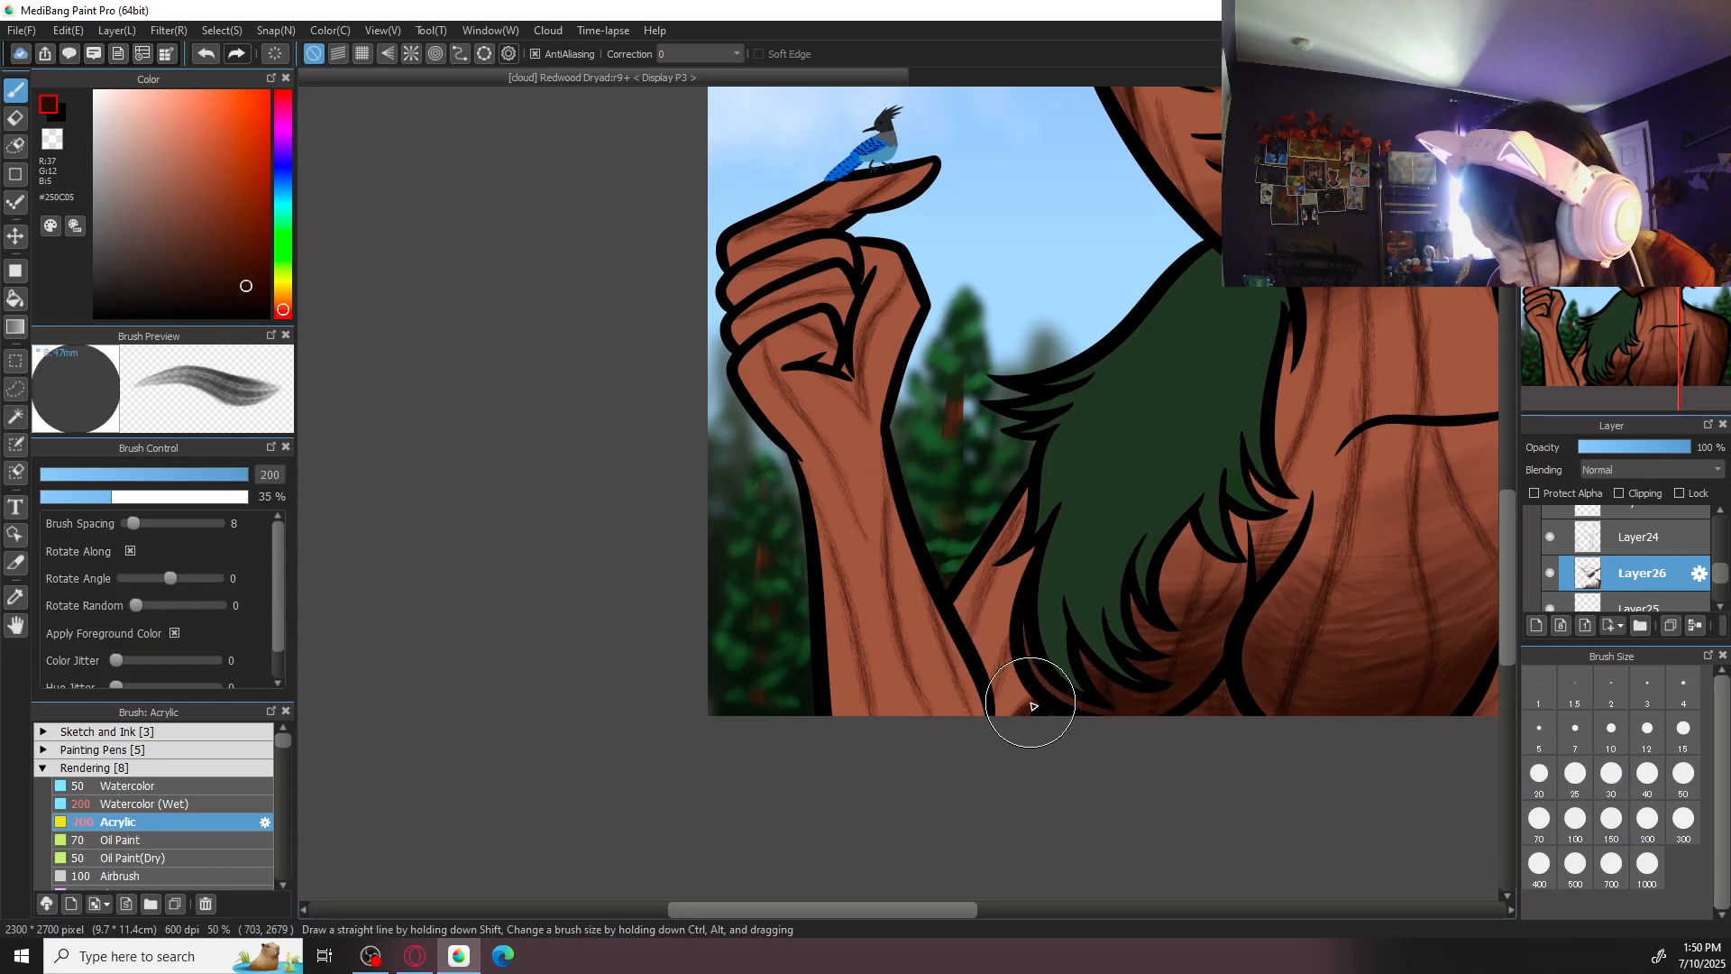
pyautogui.moveTo(1033, 704); pyautogui.dragTo(1003, 719)
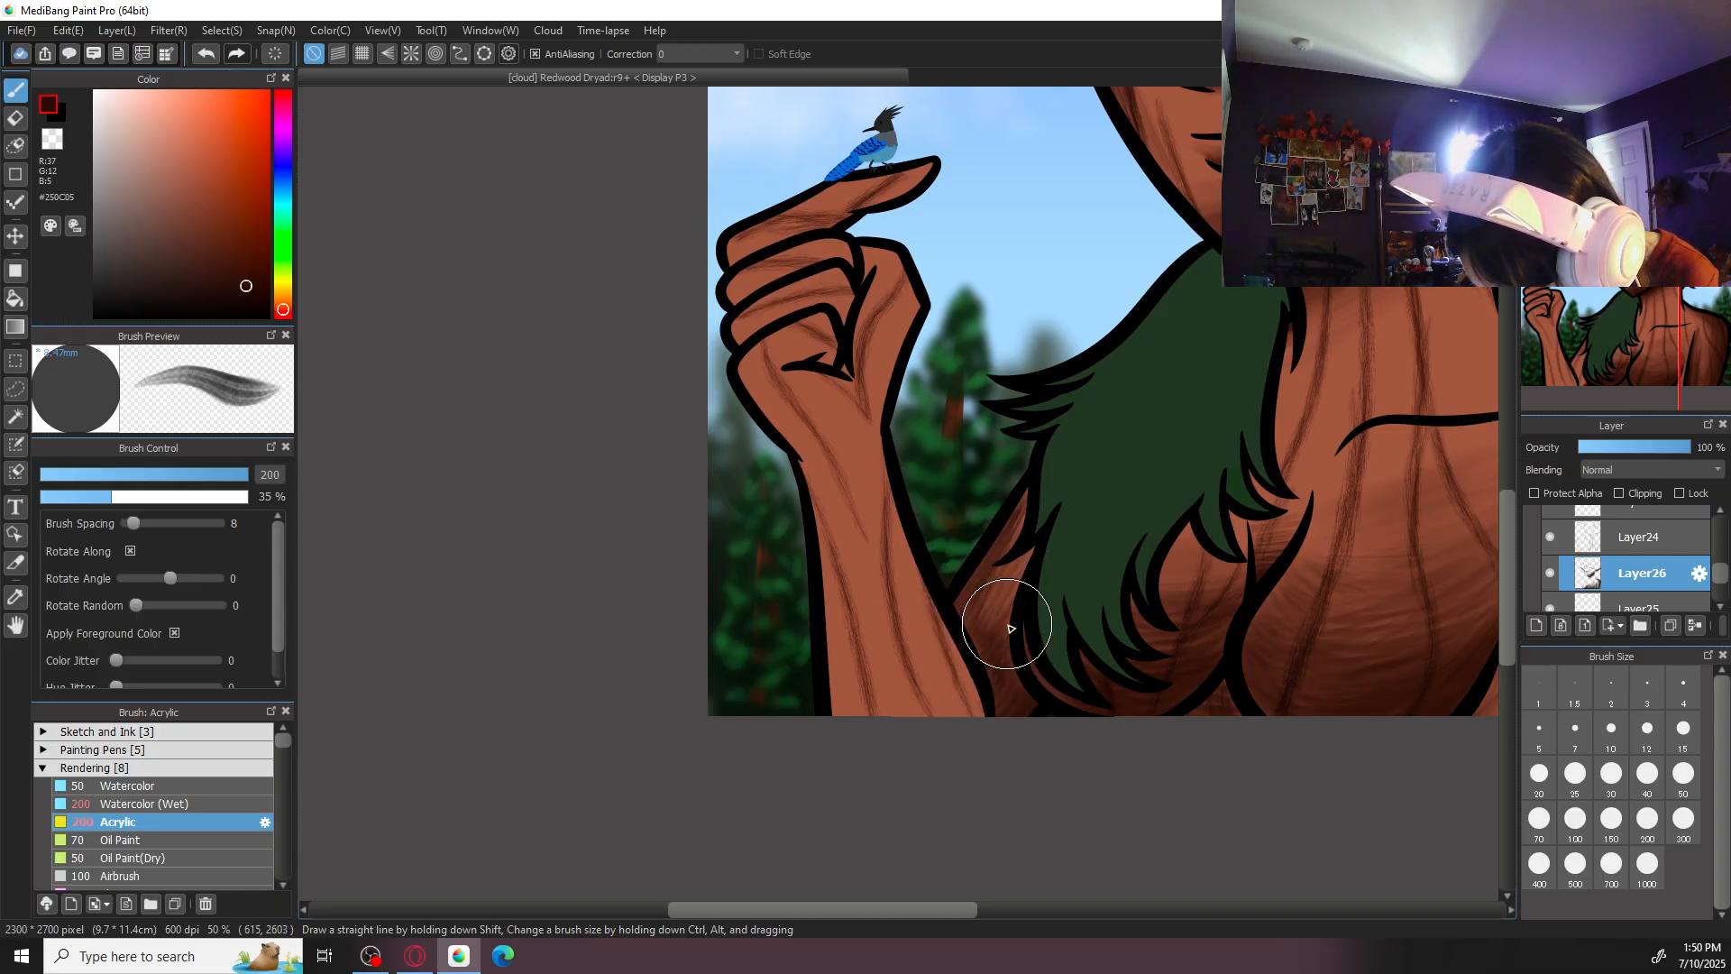
pyautogui.scroll(-2, 1069, 469)
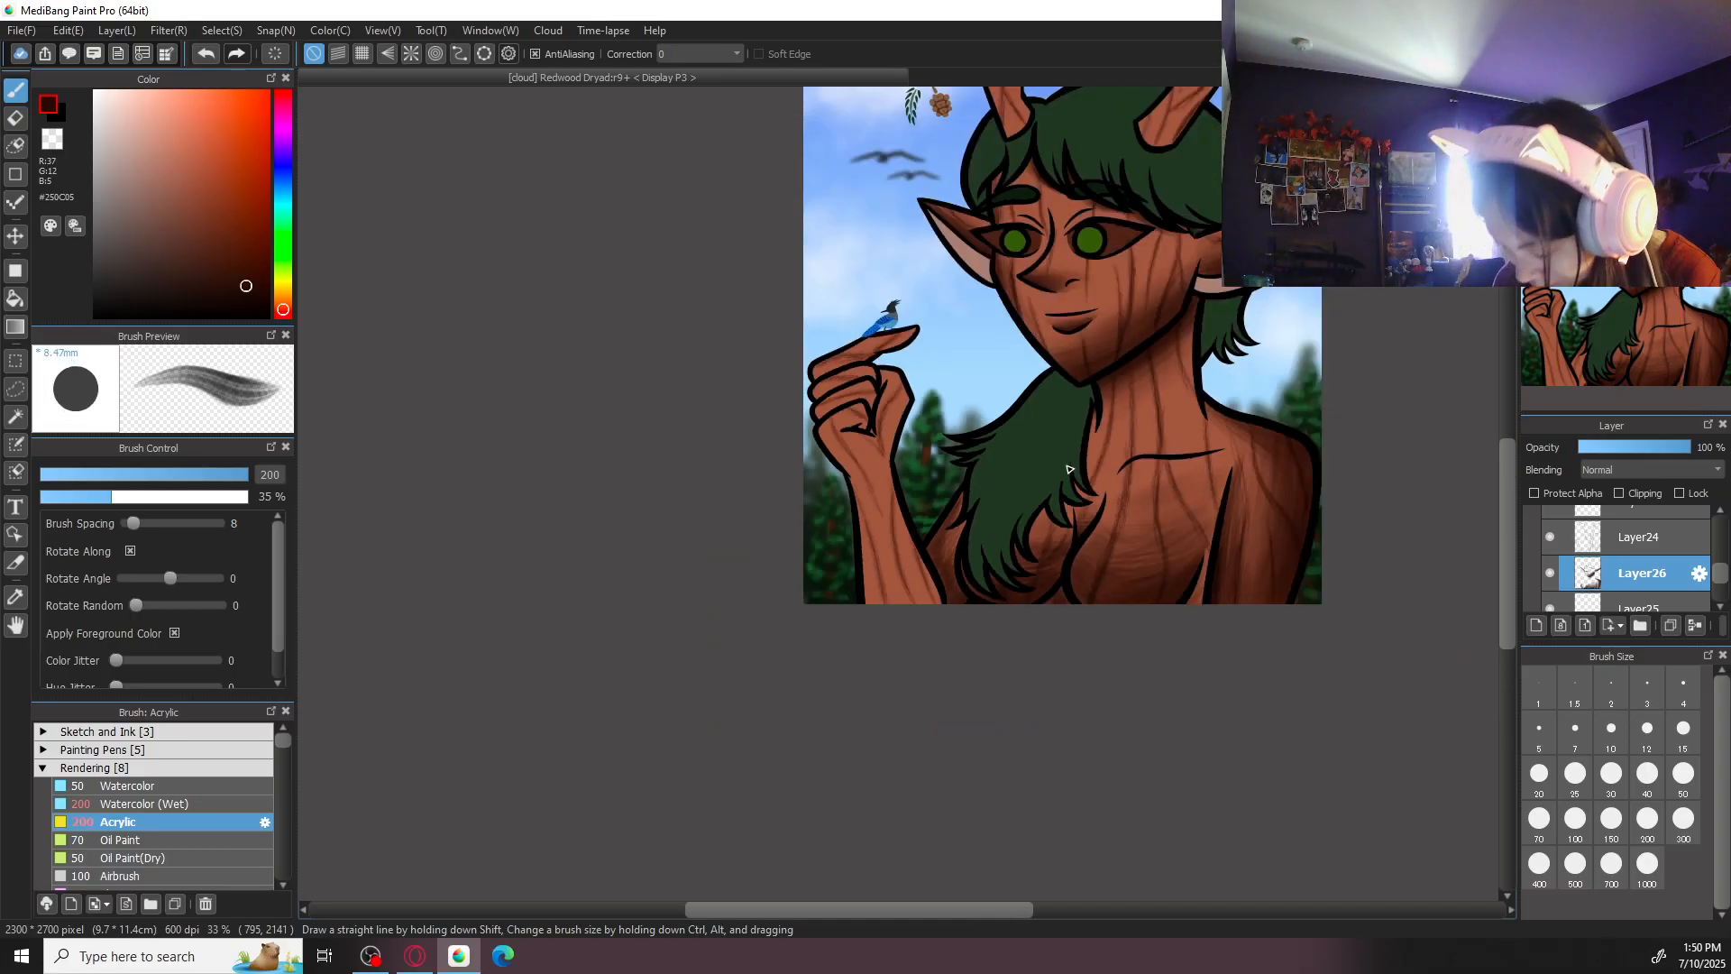
pyautogui.scroll(2, 1068, 469)
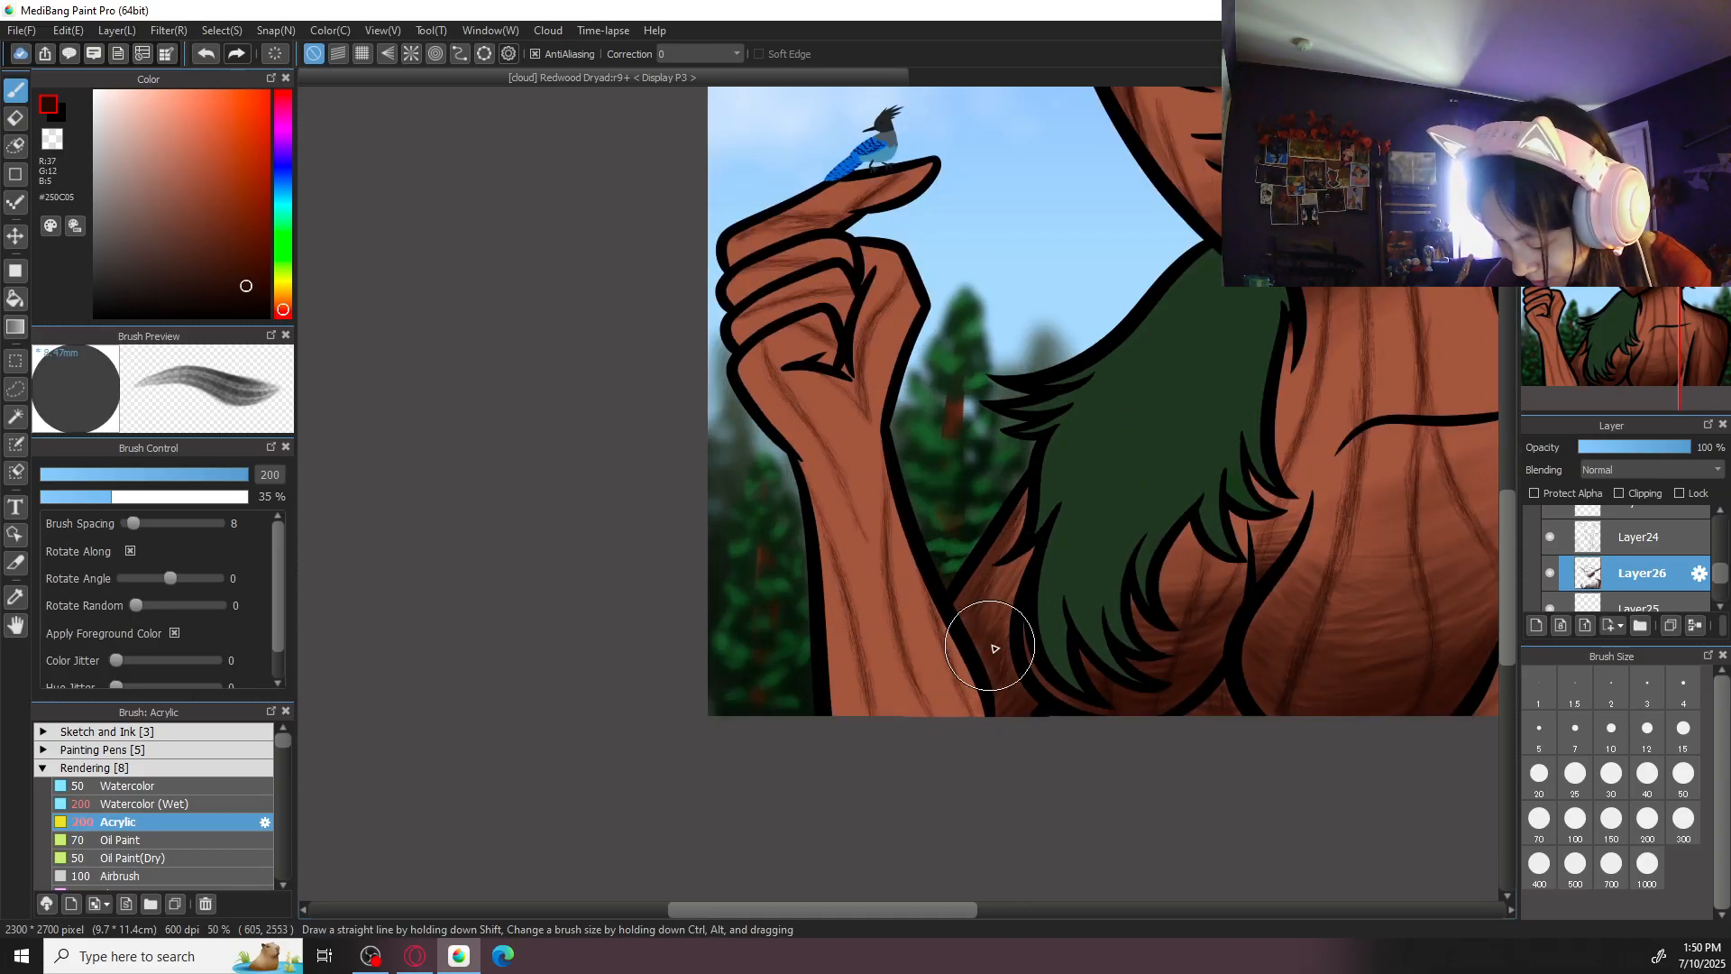
pyautogui.scroll(-2, 969, 659)
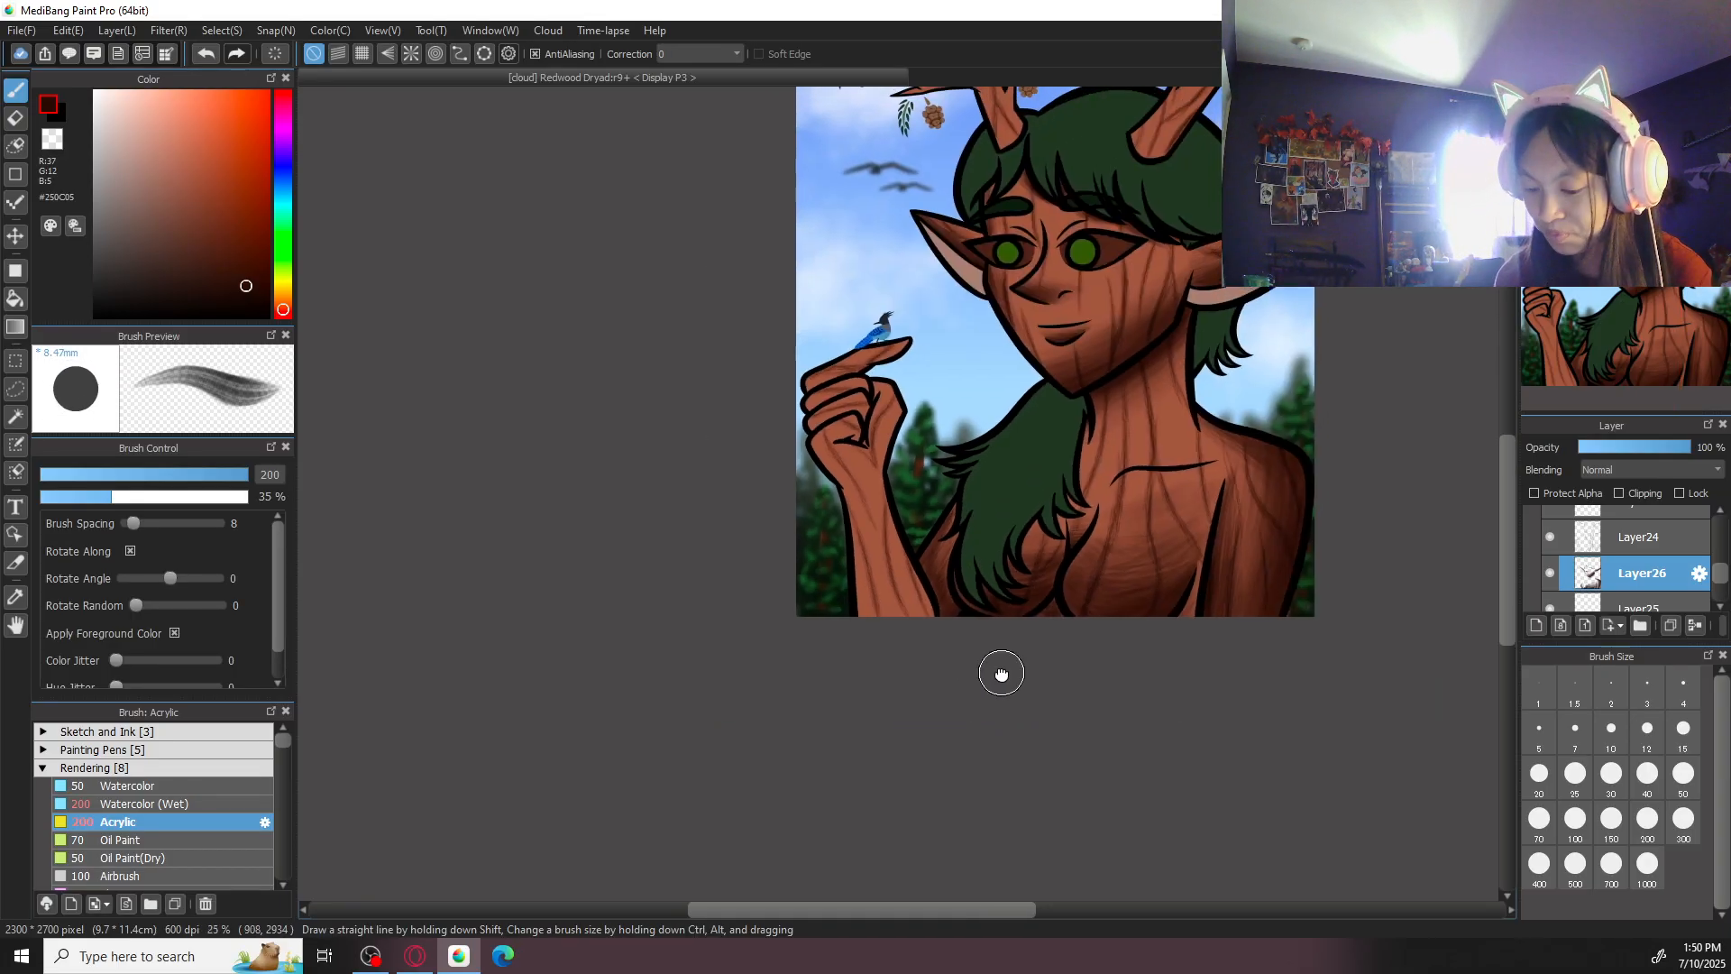
pyautogui.hotkey('ctrl', '0')
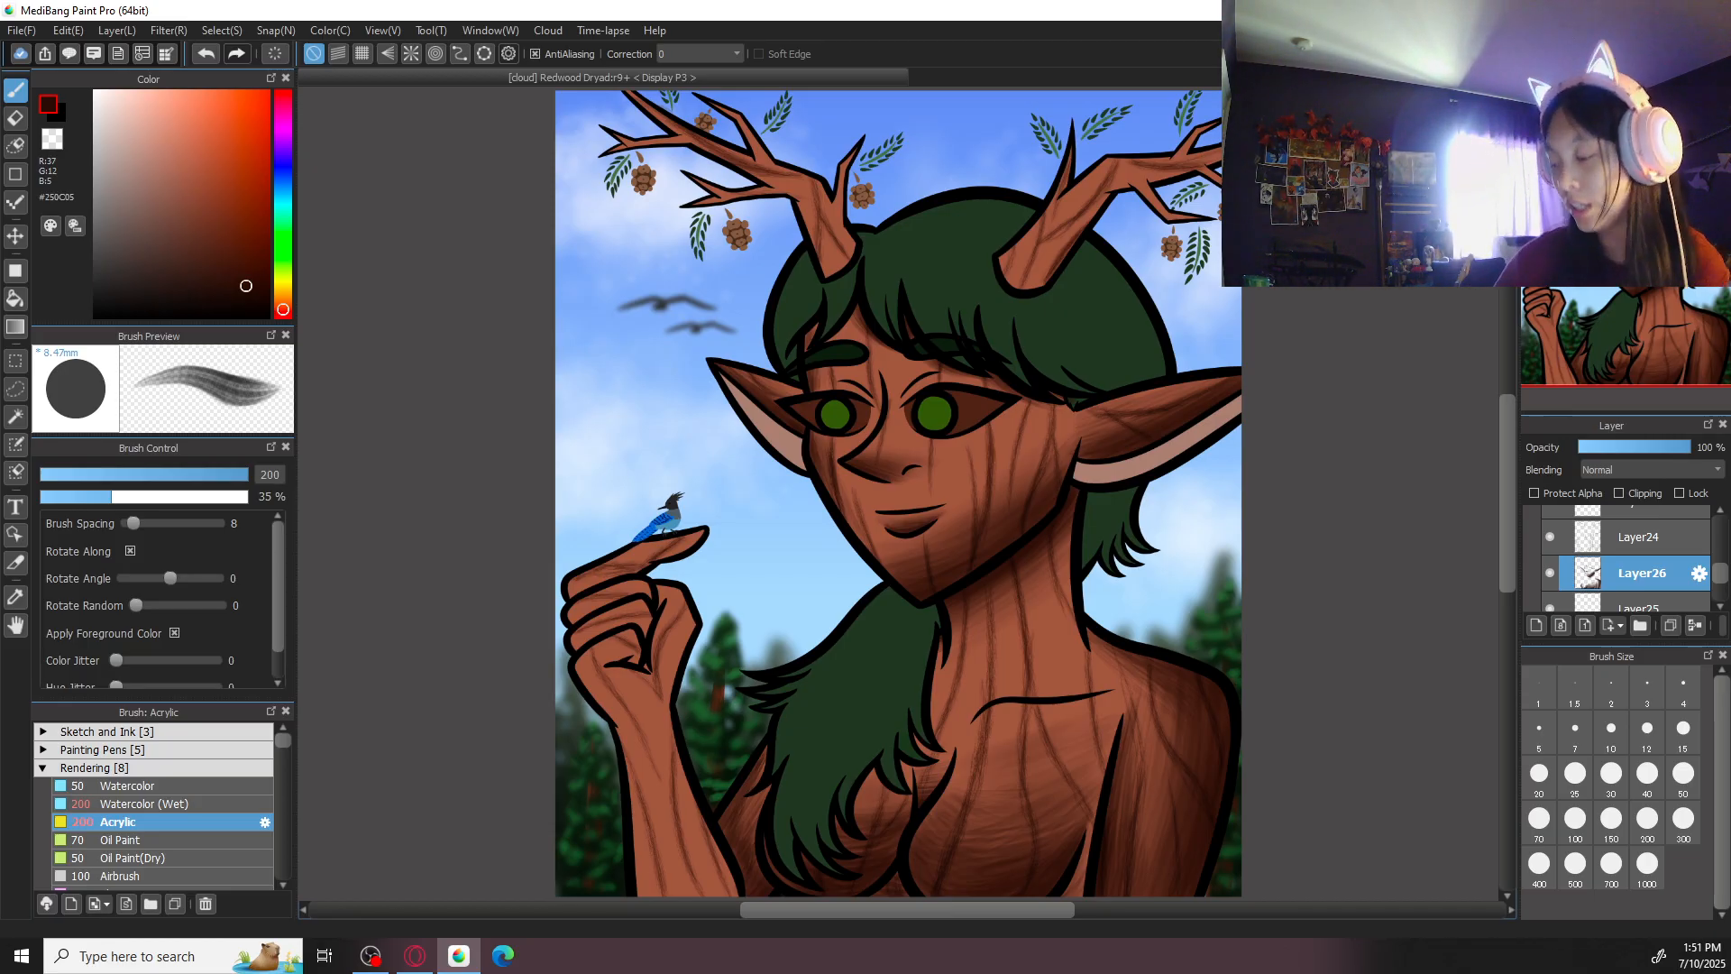
# - Shade the raised forearm with long Acrylic strokes at size 300, running from the wrist to the canvas edge
pyautogui.moveTo(679, 733); pyautogui.dragTo(744, 415)
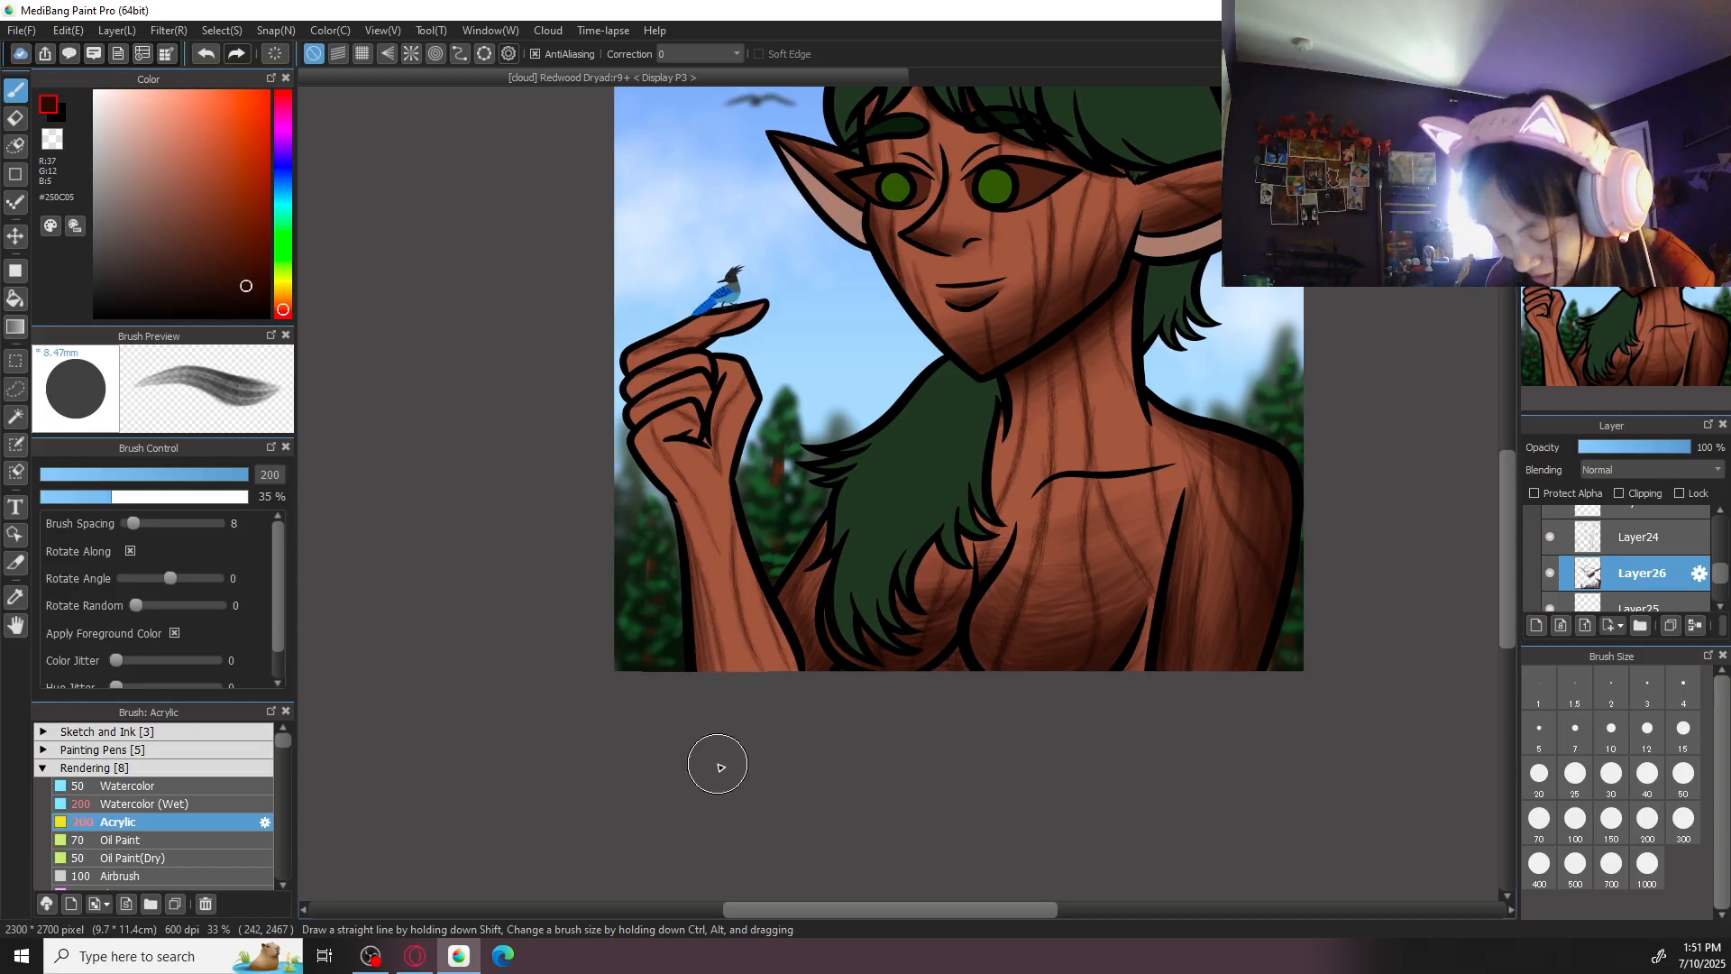
pyautogui.hotkey('ctrl', '+')
pyautogui.hotkey('ctrl', '-')
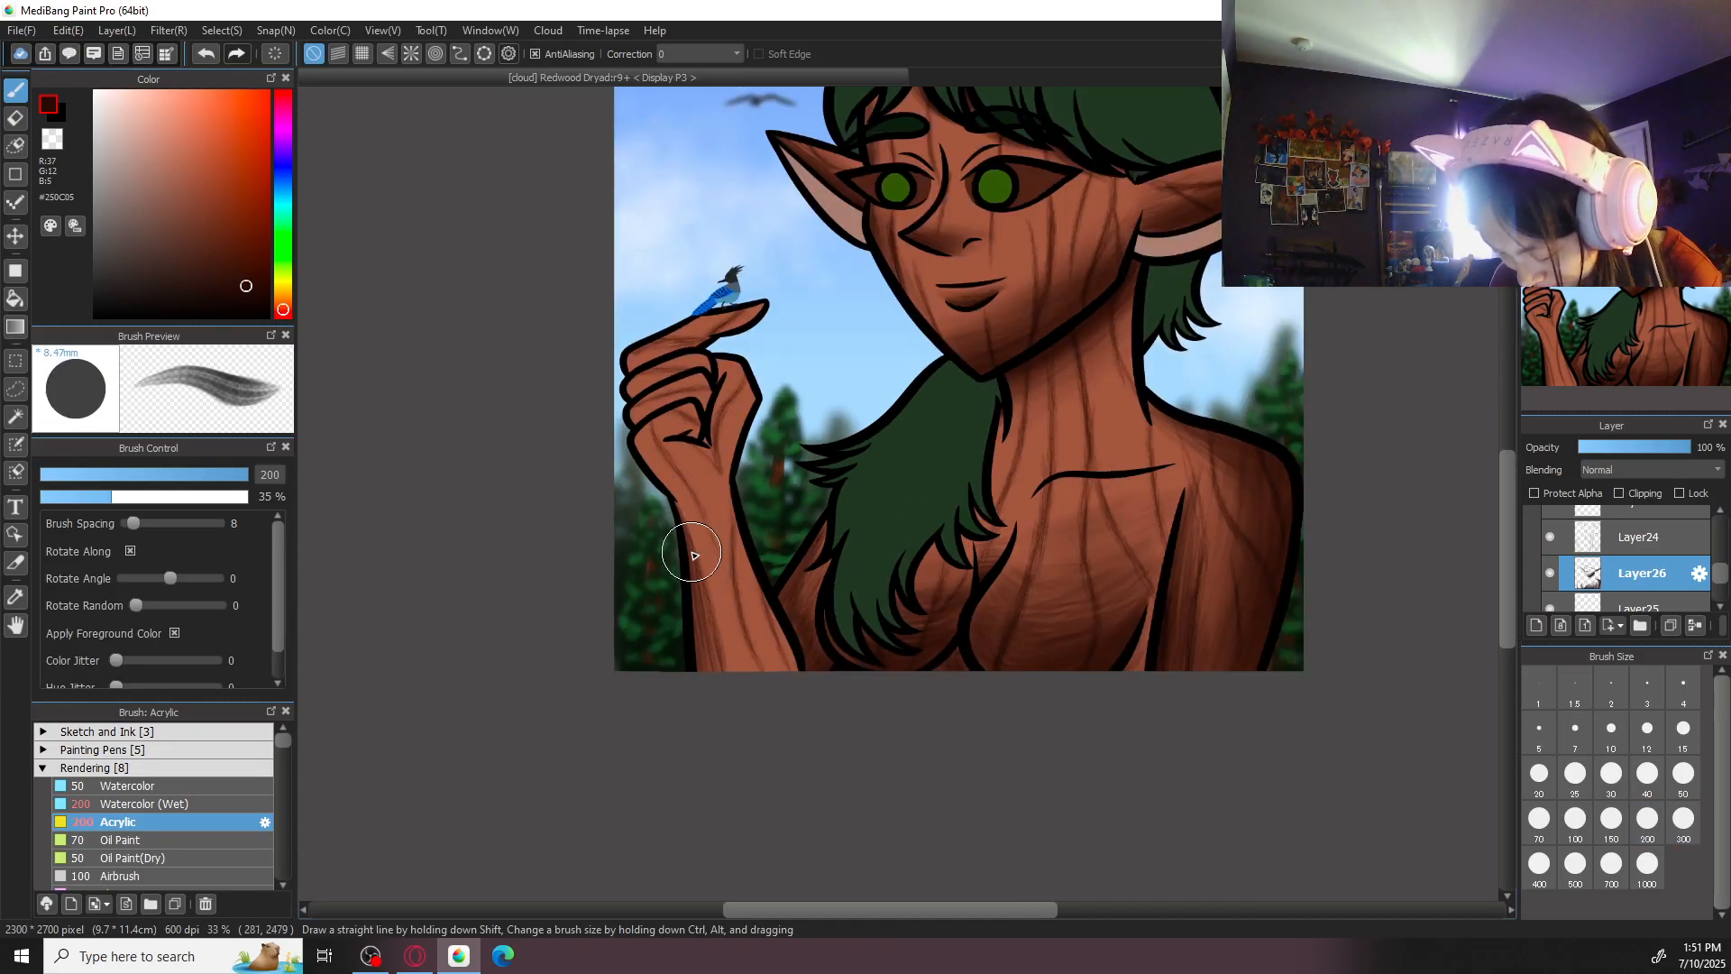
pyautogui.click(1683, 821)
pyautogui.moveTo(725, 496); pyautogui.dragTo(796, 703)
pyautogui.moveTo(755, 574); pyautogui.dragTo(809, 719)
pyautogui.moveTo(732, 534); pyautogui.dragTo(796, 737)
pyautogui.moveTo(714, 500); pyautogui.dragTo(785, 732)
pyautogui.moveTo(725, 524); pyautogui.dragTo(776, 741)
pyautogui.moveTo(717, 573); pyautogui.dragTo(758, 740)
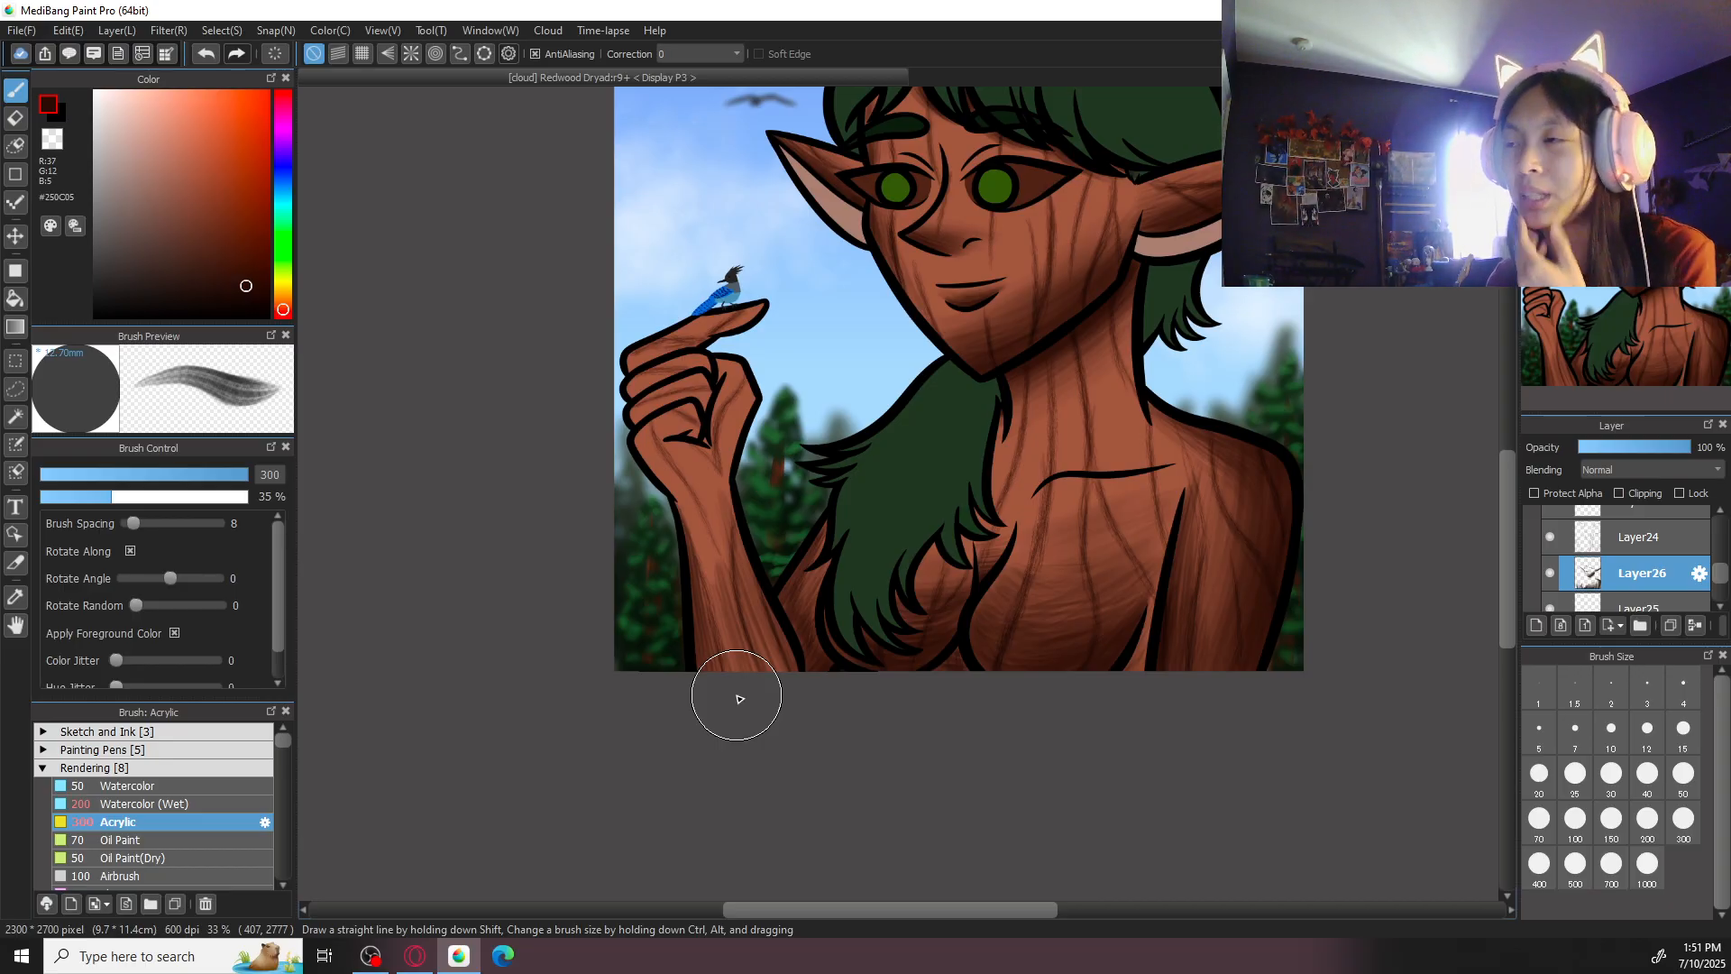
# - Extend the dark shading over the hand, reducing the Acrylic brush to size 150 for the curled fingers
pyautogui.hotkey('ctrl', '+')
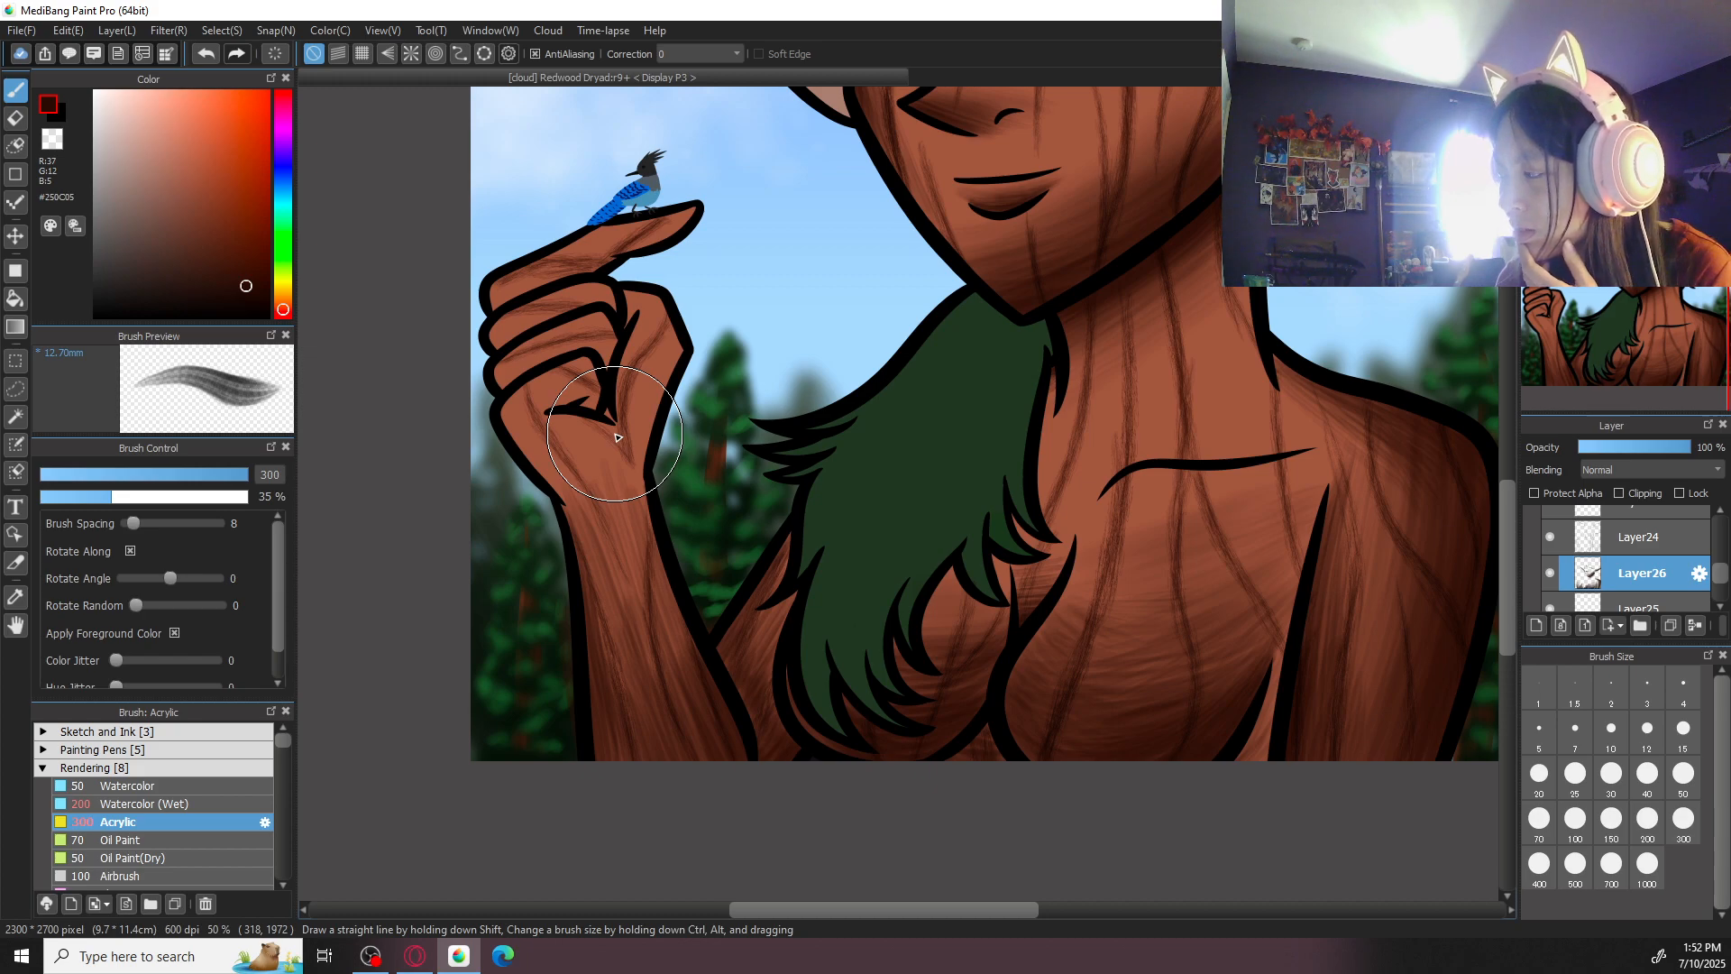
pyautogui.moveTo(650, 456); pyautogui.dragTo(715, 601)
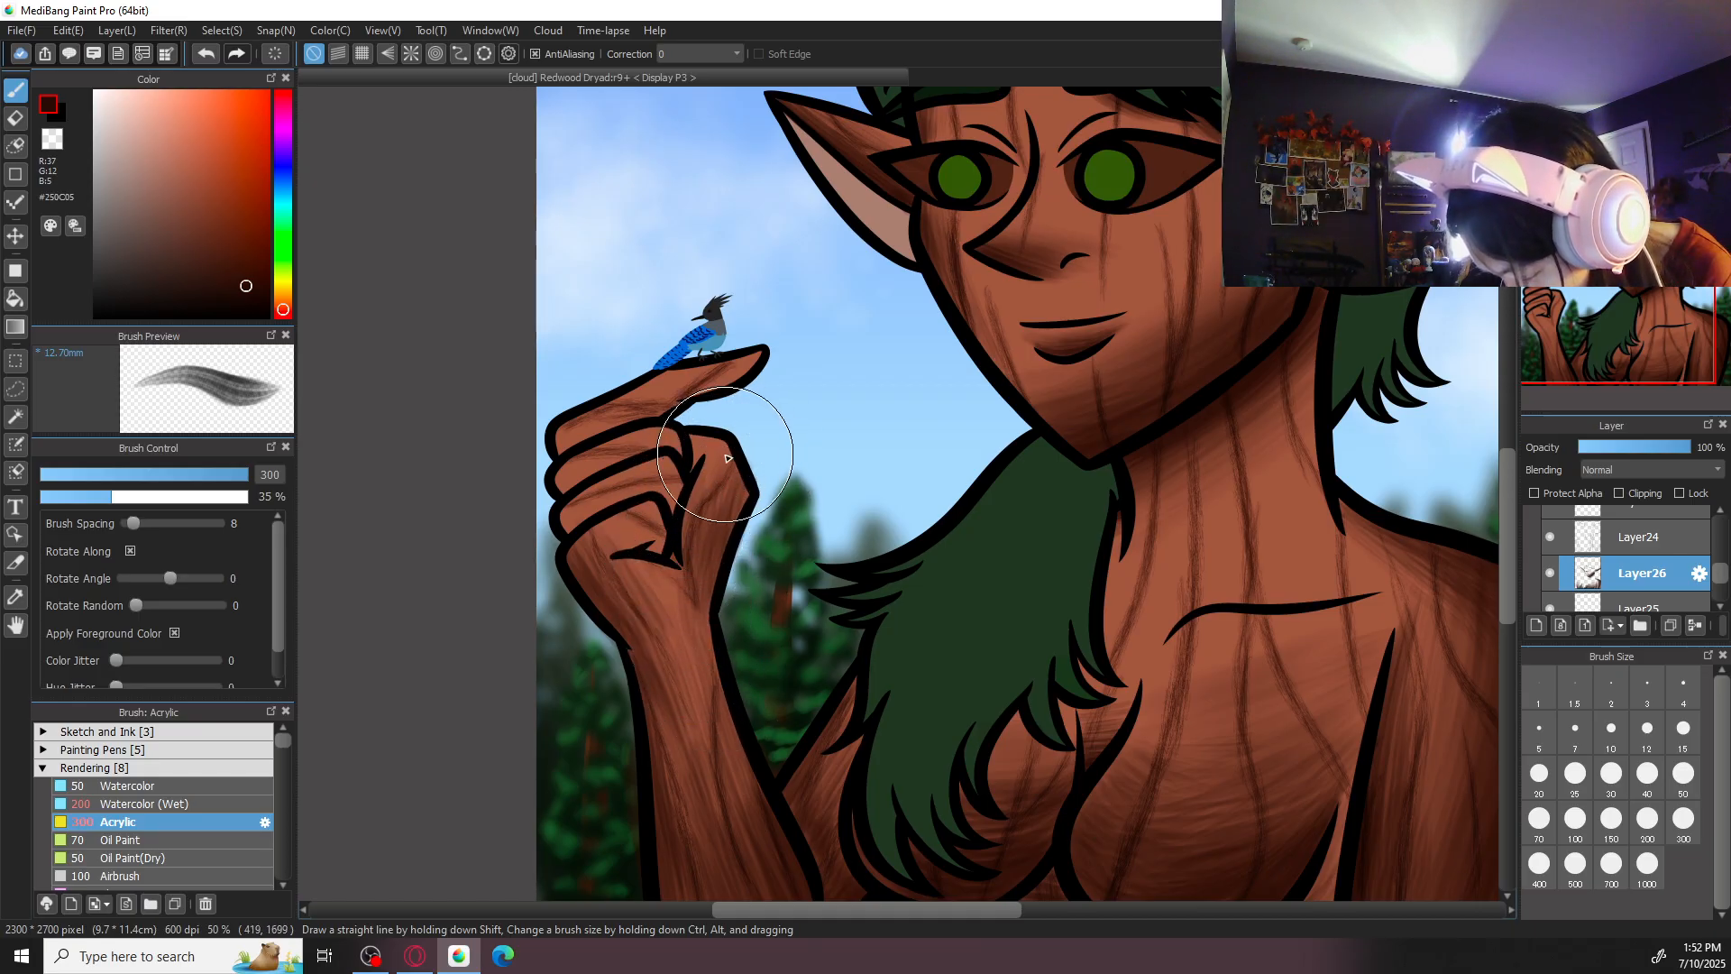
pyautogui.moveTo(795, 453); pyautogui.dragTo(793, 470)
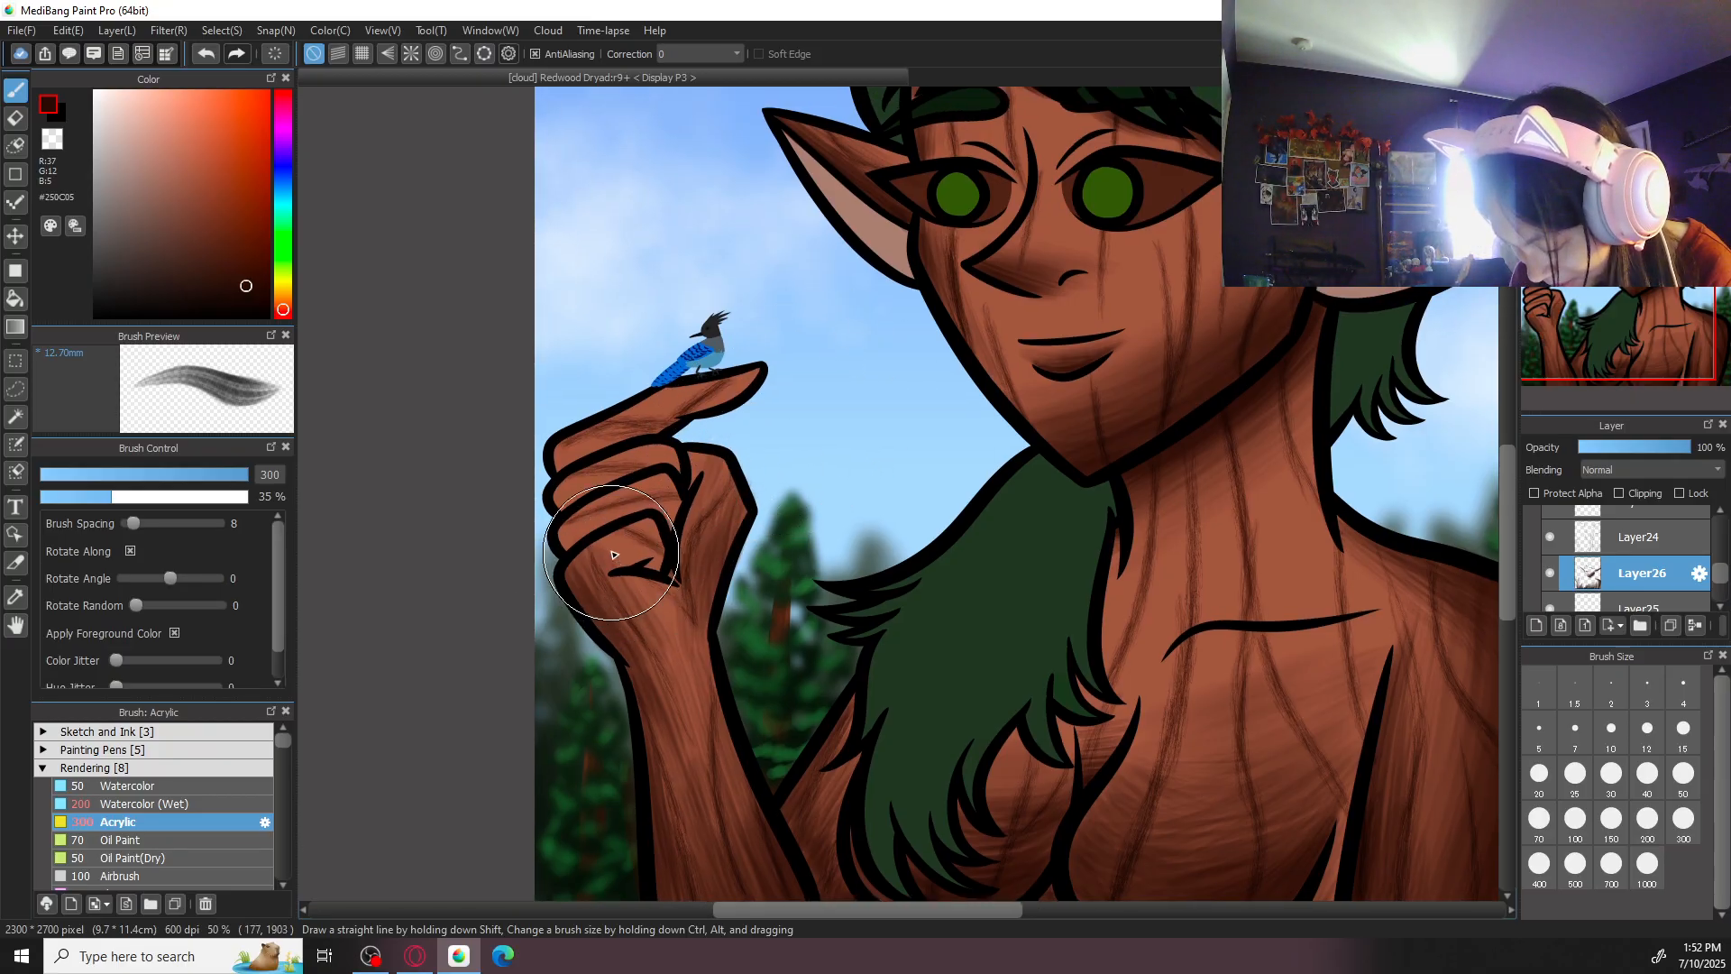
pyautogui.hotkey('ctrl', '+')
pyautogui.click(1575, 818)
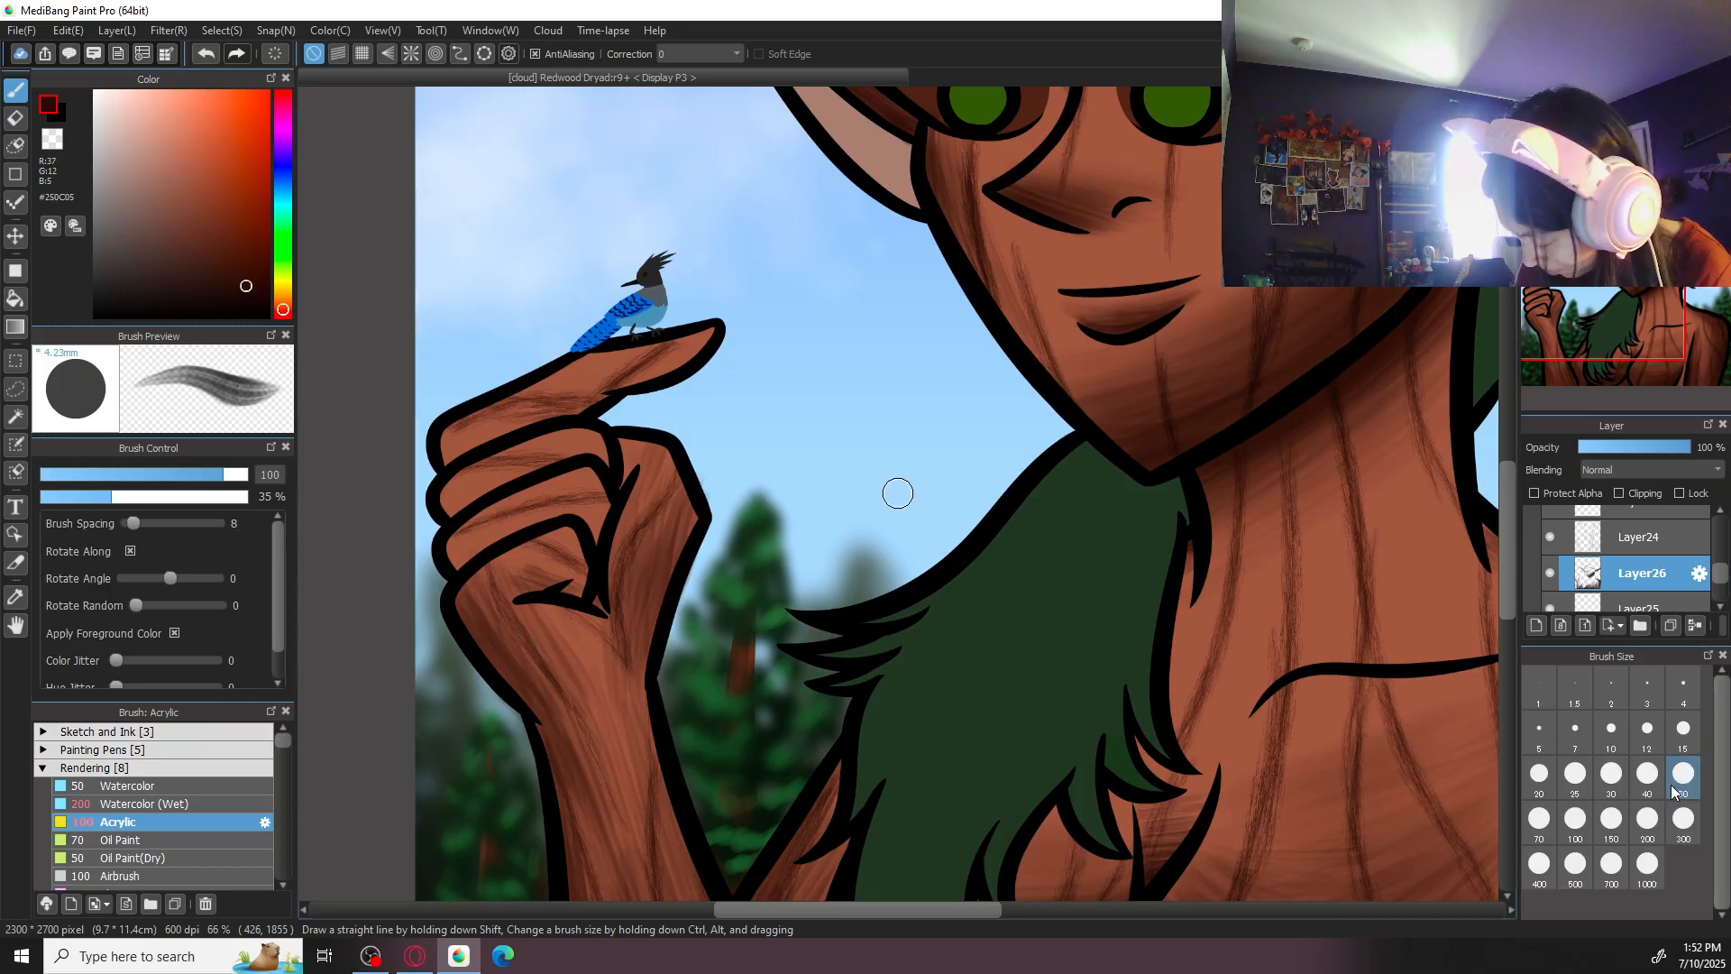
pyautogui.click(1641, 825)
pyautogui.click(1612, 818)
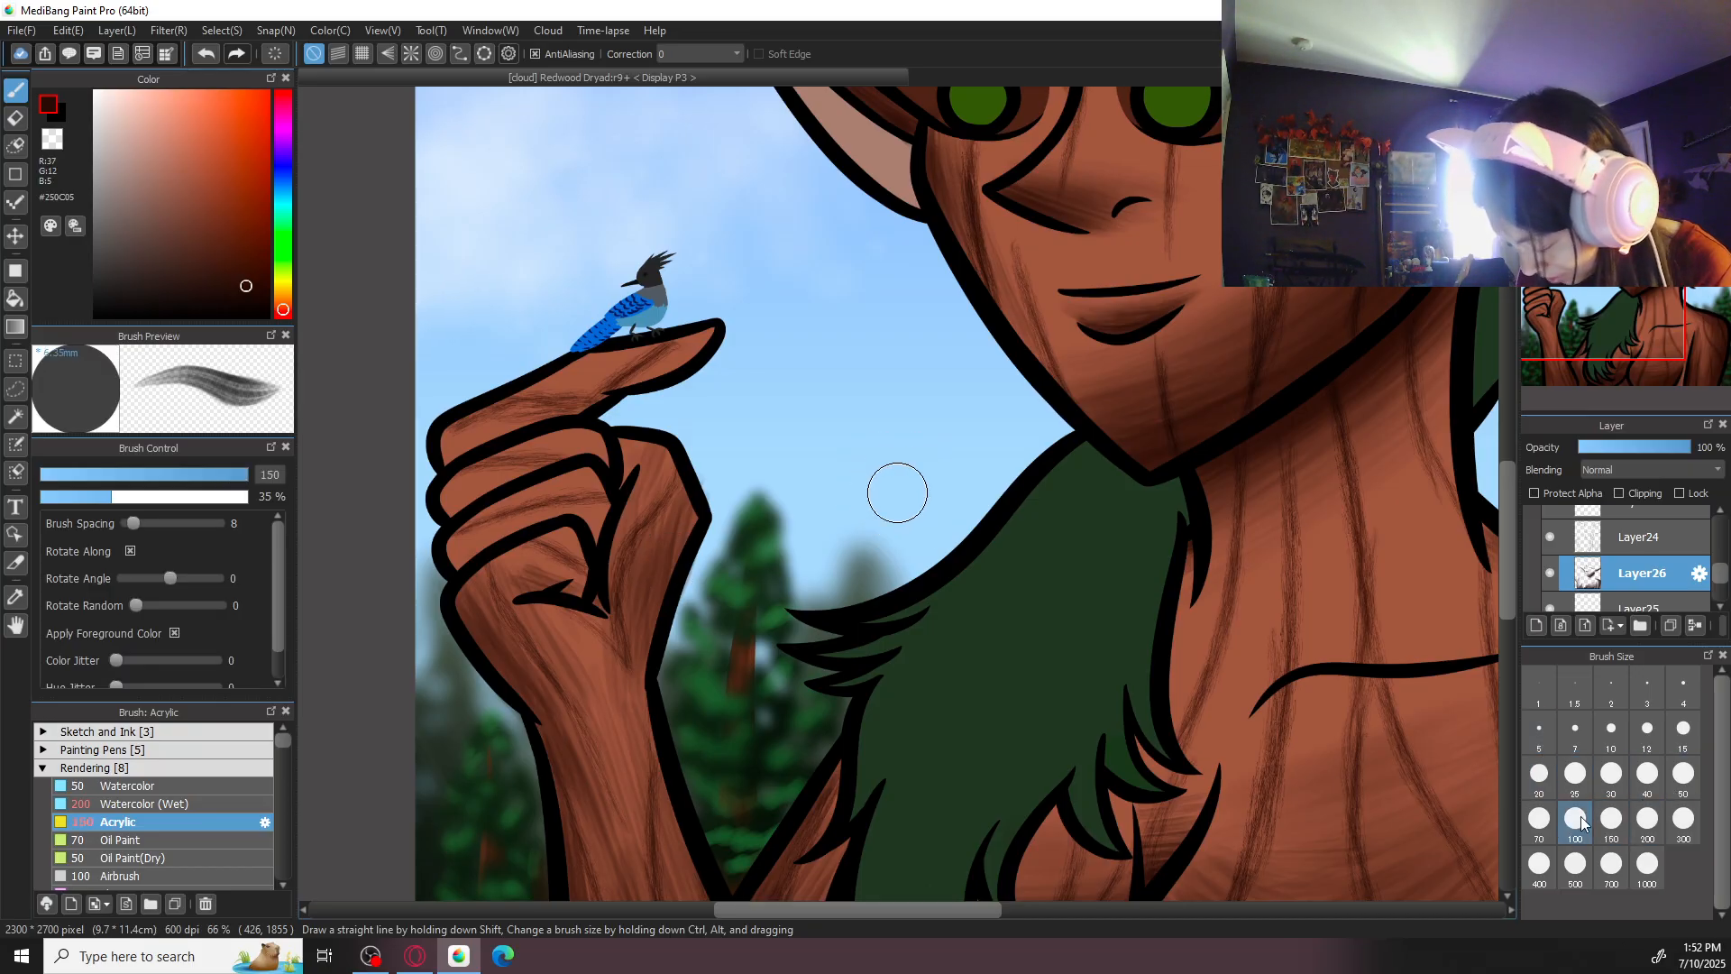
pyautogui.moveTo(584, 575)
pyautogui.mouseDown()
pyautogui.moveTo(507, 603)
pyautogui.moveTo(560, 547)
pyautogui.moveTo(495, 581)
pyautogui.moveTo(572, 537)
pyautogui.moveTo(523, 559)
pyautogui.moveTo(580, 566)
pyautogui.moveTo(568, 595)
pyautogui.moveTo(480, 599)
pyautogui.moveTo(530, 578)
pyautogui.mouseUp()
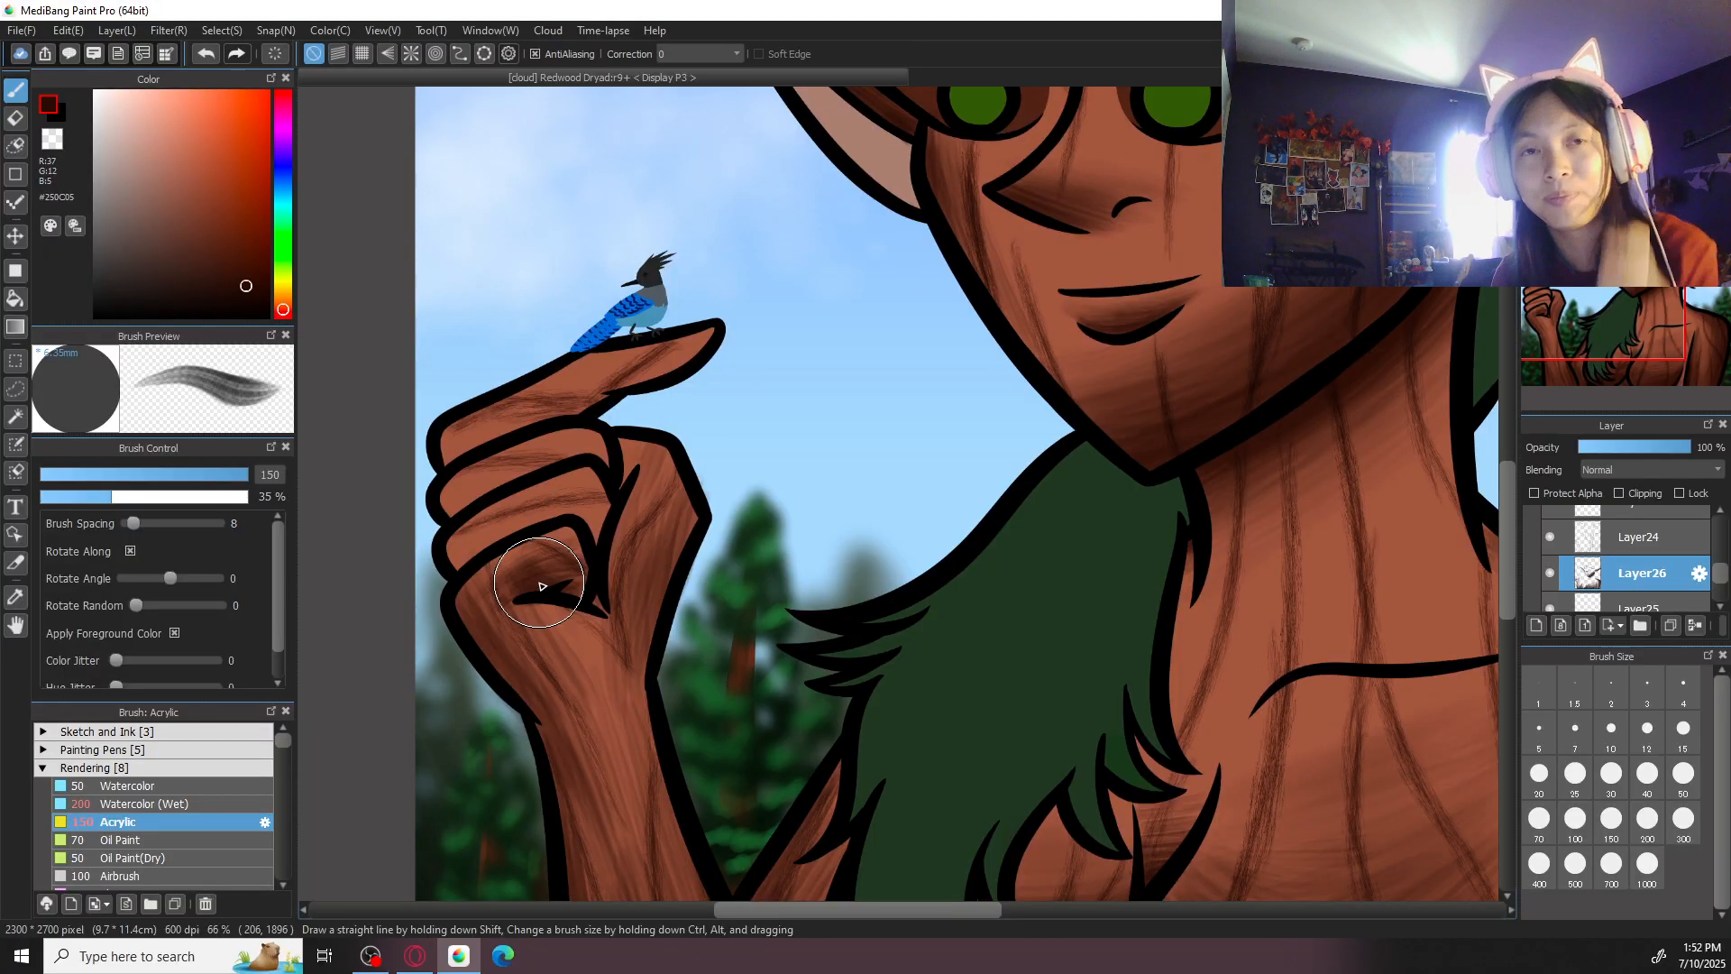
# - Shade the index finger under the blue bird with lengthwise Acrylic strokes at size 150, from fingertip to knuckle
pyautogui.moveTo(809, 487); pyautogui.dragTo(851, 647)
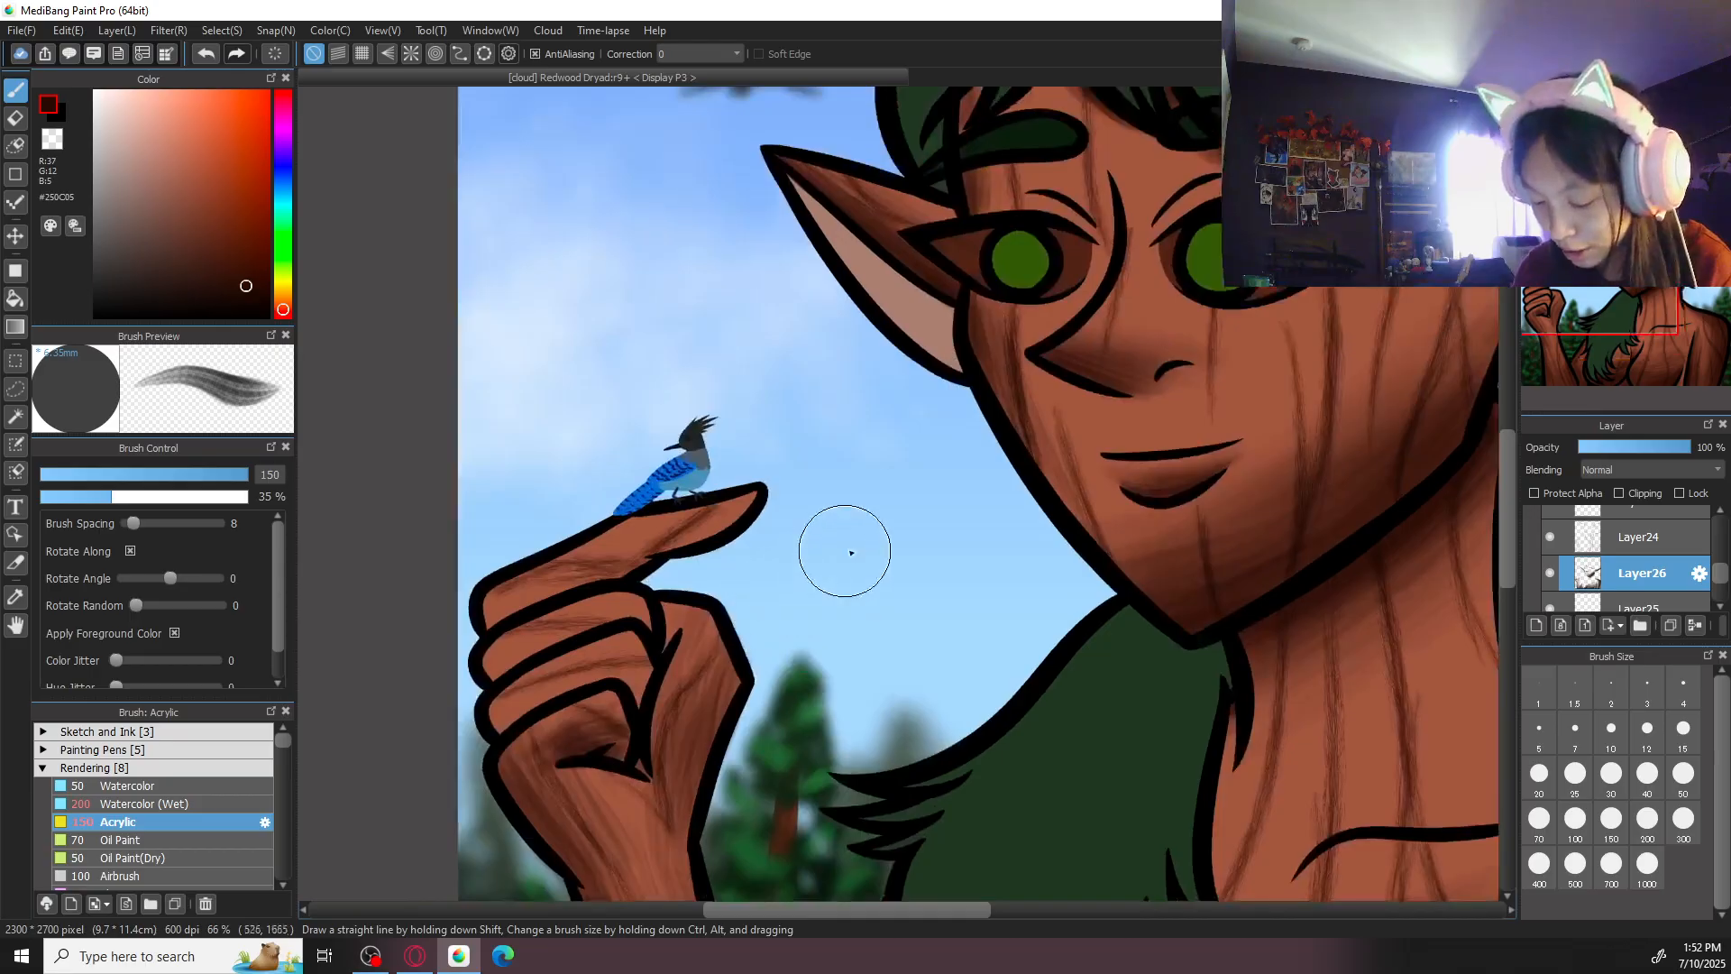
pyautogui.moveTo(1074, 472); pyautogui.dragTo(1151, 457)
pyautogui.press('Left')
pyautogui.press('Left')
pyautogui.moveTo(998, 684)
pyautogui.mouseDown()
pyautogui.moveTo(982, 552)
pyautogui.moveTo(921, 755)
pyautogui.mouseUp()
pyautogui.moveTo(925, 603)
pyautogui.mouseDown()
pyautogui.moveTo(917, 667)
pyautogui.moveTo(926, 568)
pyautogui.moveTo(911, 579)
pyautogui.moveTo(898, 658)
pyautogui.moveTo(949, 585)
pyautogui.moveTo(963, 608)
pyautogui.moveTo(938, 586)
pyautogui.moveTo(942, 623)
pyautogui.moveTo(917, 642)
pyautogui.moveTo(881, 618)
pyautogui.moveTo(861, 735)
pyautogui.moveTo(871, 692)
pyautogui.mouseUp()
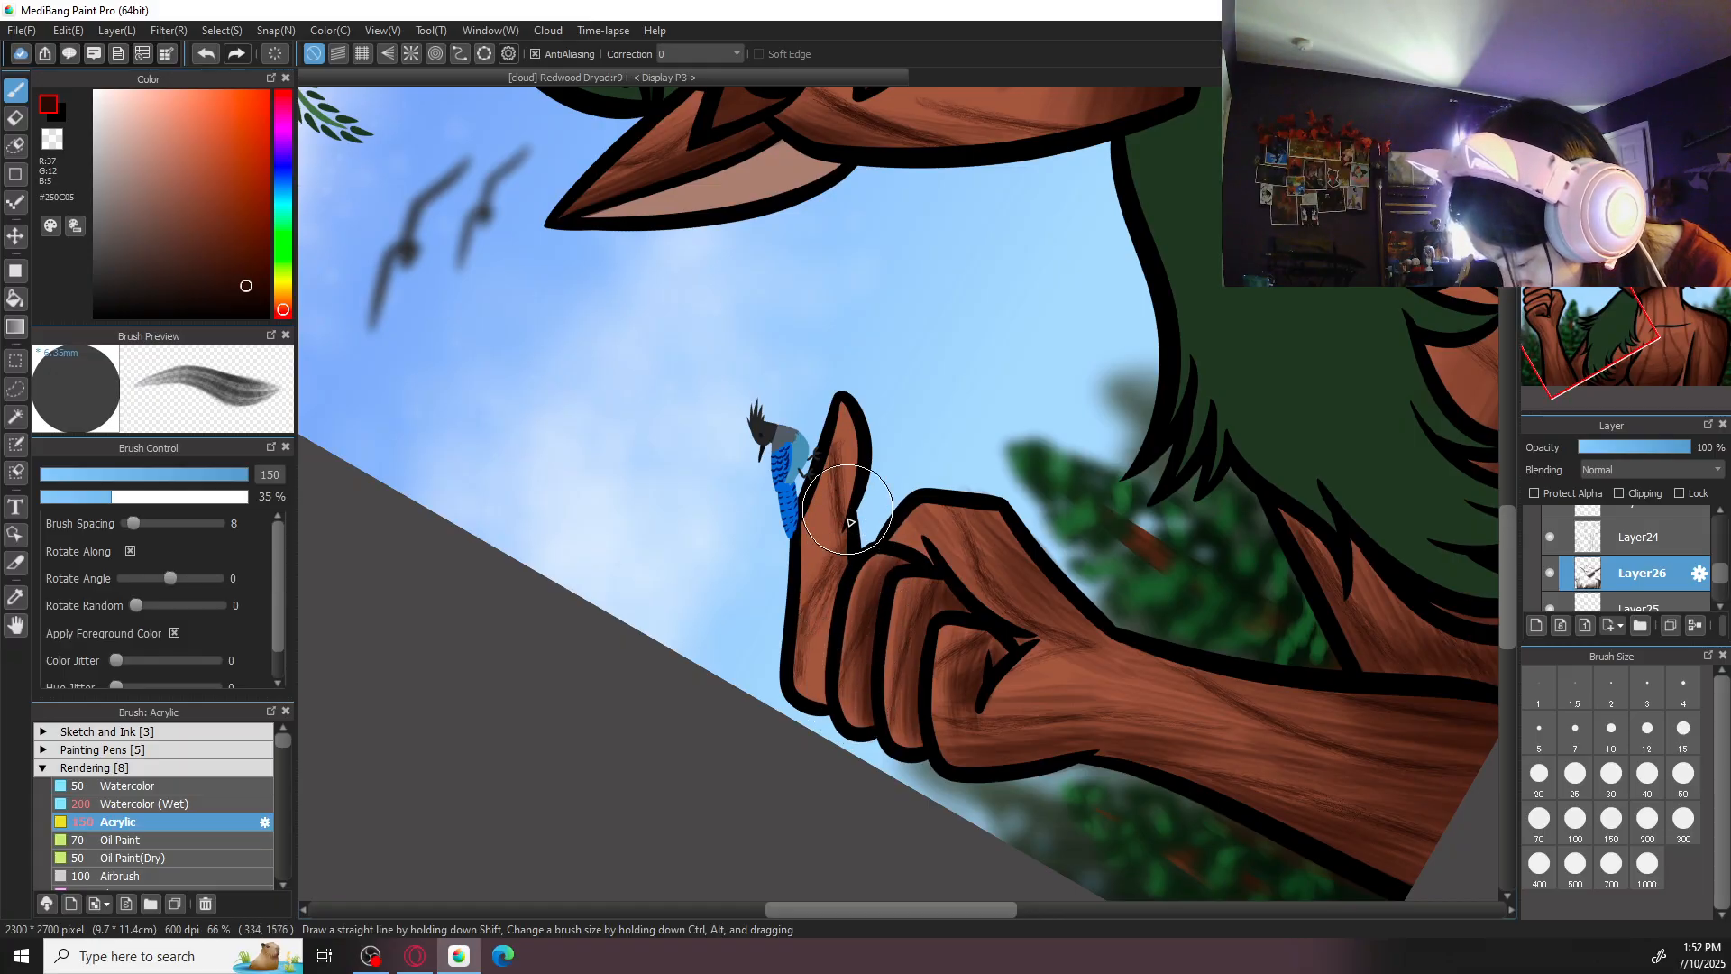
pyautogui.moveTo(827, 612)
pyautogui.mouseDown()
pyautogui.moveTo(811, 714)
pyautogui.moveTo(814, 650)
pyautogui.moveTo(824, 708)
pyautogui.mouseUp()
pyautogui.moveTo(839, 500); pyautogui.dragTo(832, 602)
pyautogui.moveTo(859, 429)
pyautogui.mouseDown()
pyautogui.moveTo(822, 642)
pyautogui.moveTo(845, 431)
pyautogui.moveTo(810, 601)
pyautogui.mouseUp()
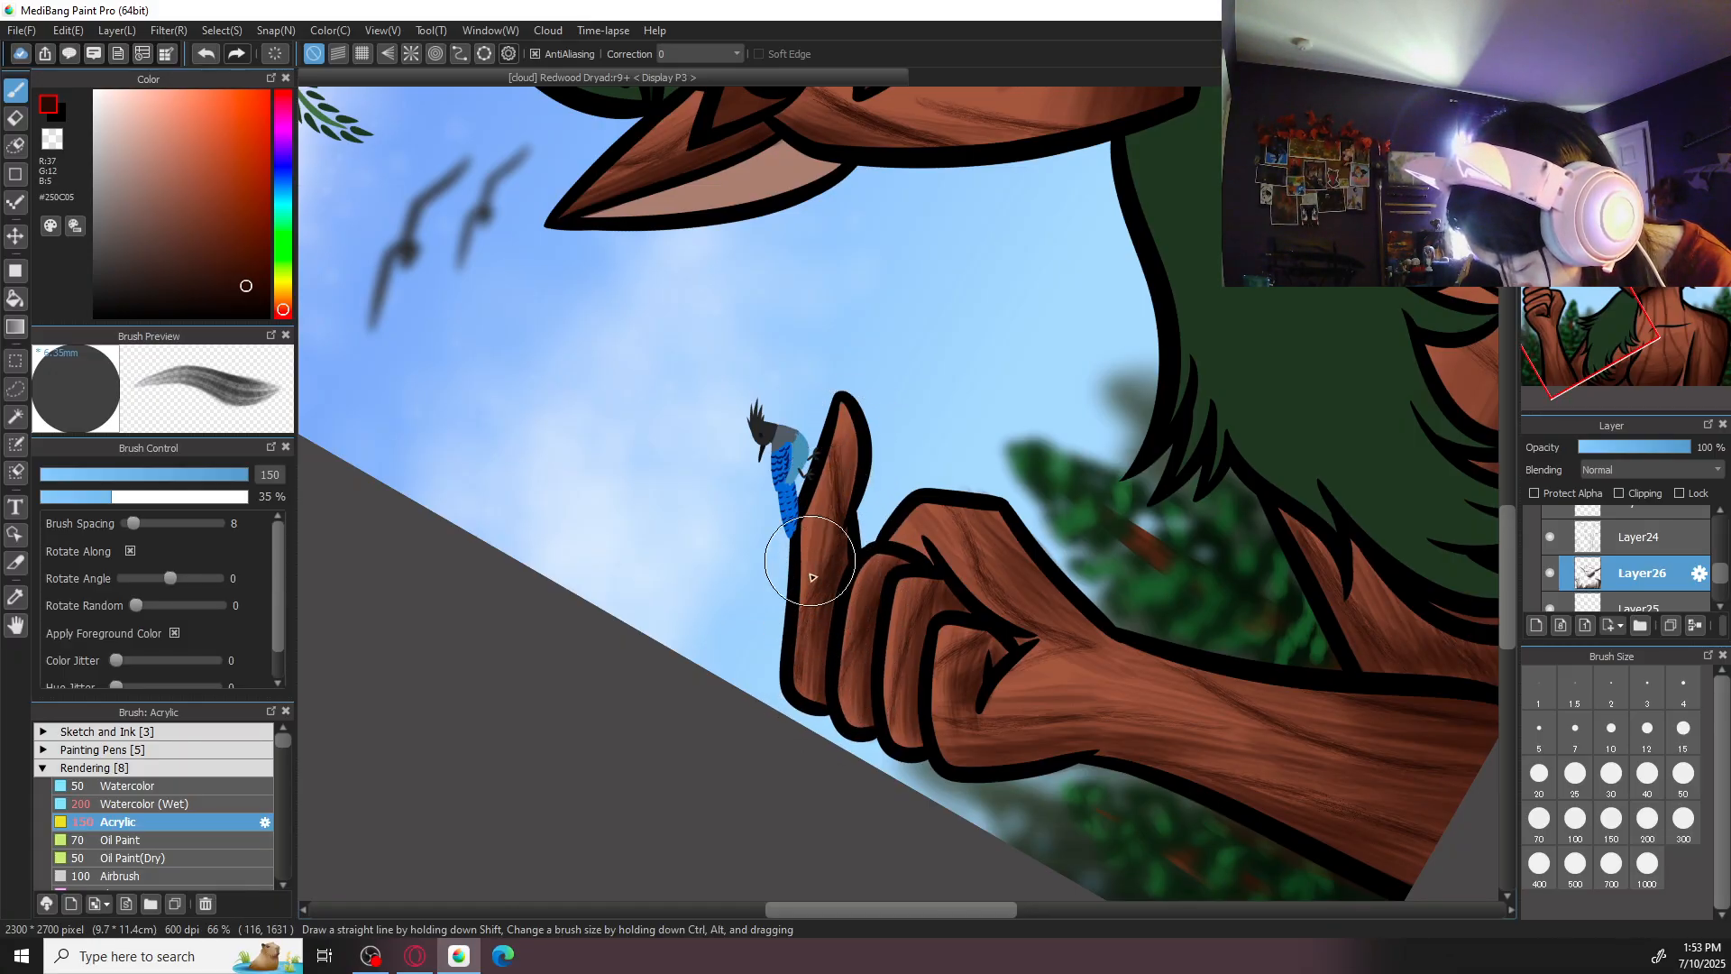
pyautogui.moveTo(836, 494); pyautogui.dragTo(822, 598)
pyautogui.moveTo(860, 432)
pyautogui.mouseDown()
pyautogui.moveTo(840, 564)
pyautogui.moveTo(852, 416)
pyautogui.moveTo(843, 471)
pyautogui.mouseUp()
pyautogui.moveTo(813, 628); pyautogui.dragTo(809, 697)
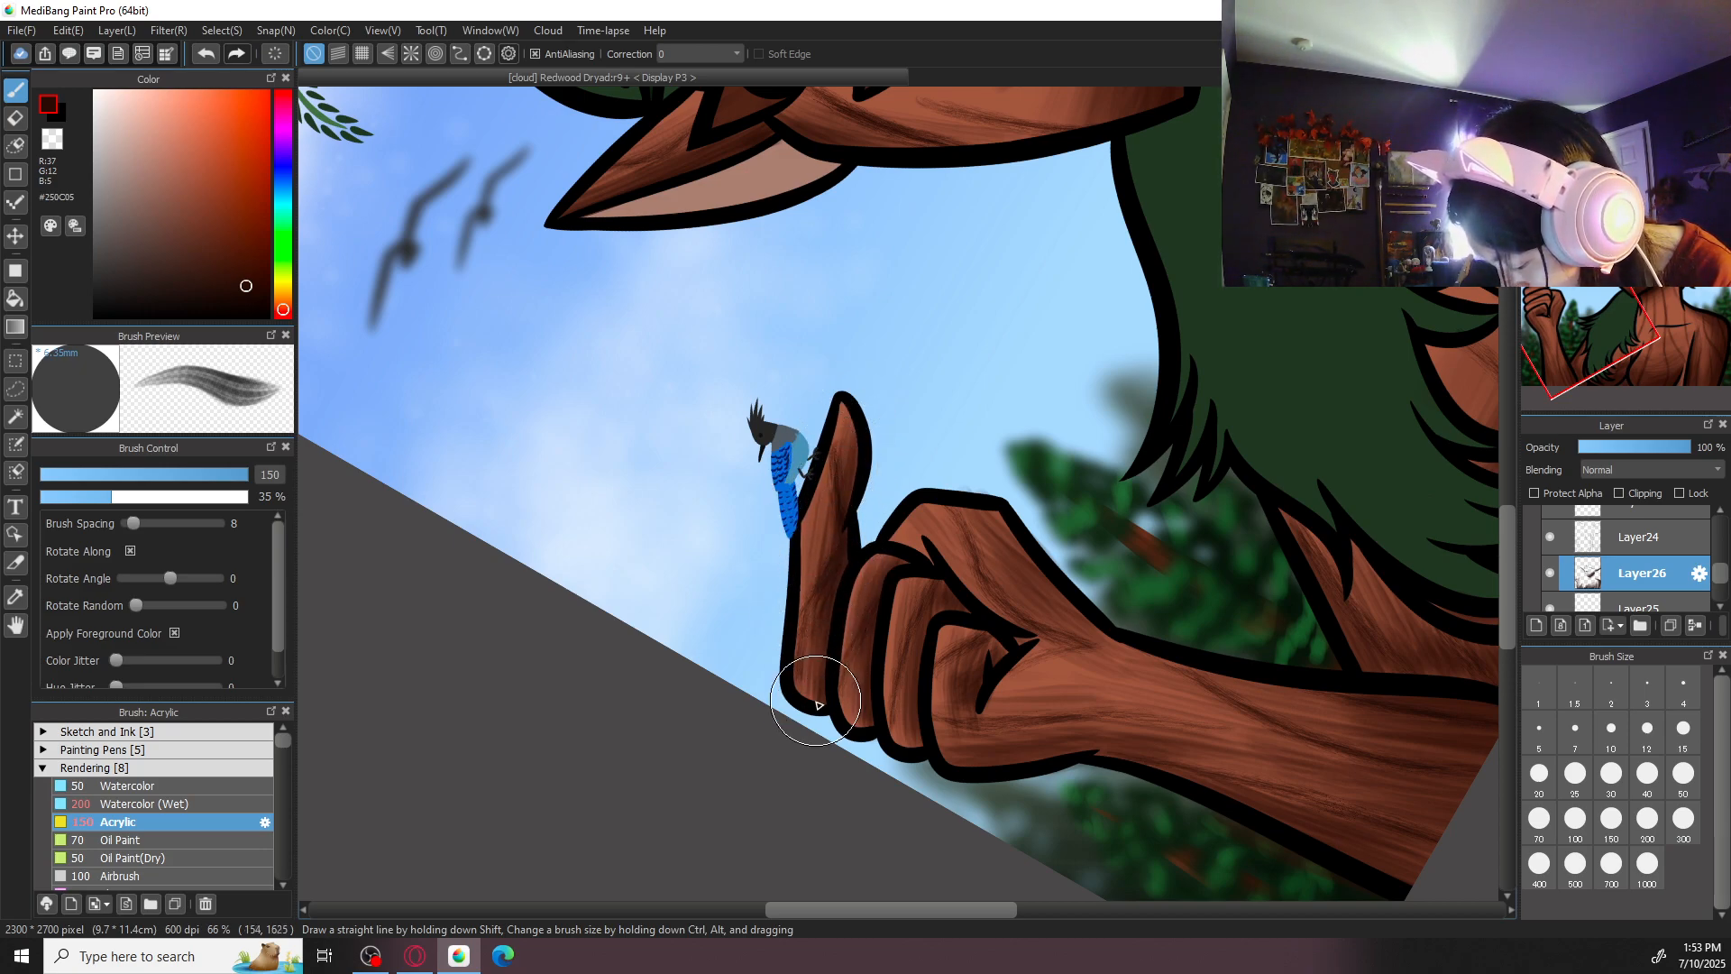
# - Examine the shading on the dryad's hand, chest and shoulder up close and from several canvas angles
pyautogui.click(1561, 99)
pyautogui.click(1637, 99)
pyautogui.hotkey('ctrl', '-')
pyautogui.hotkey('ctrl', '-')
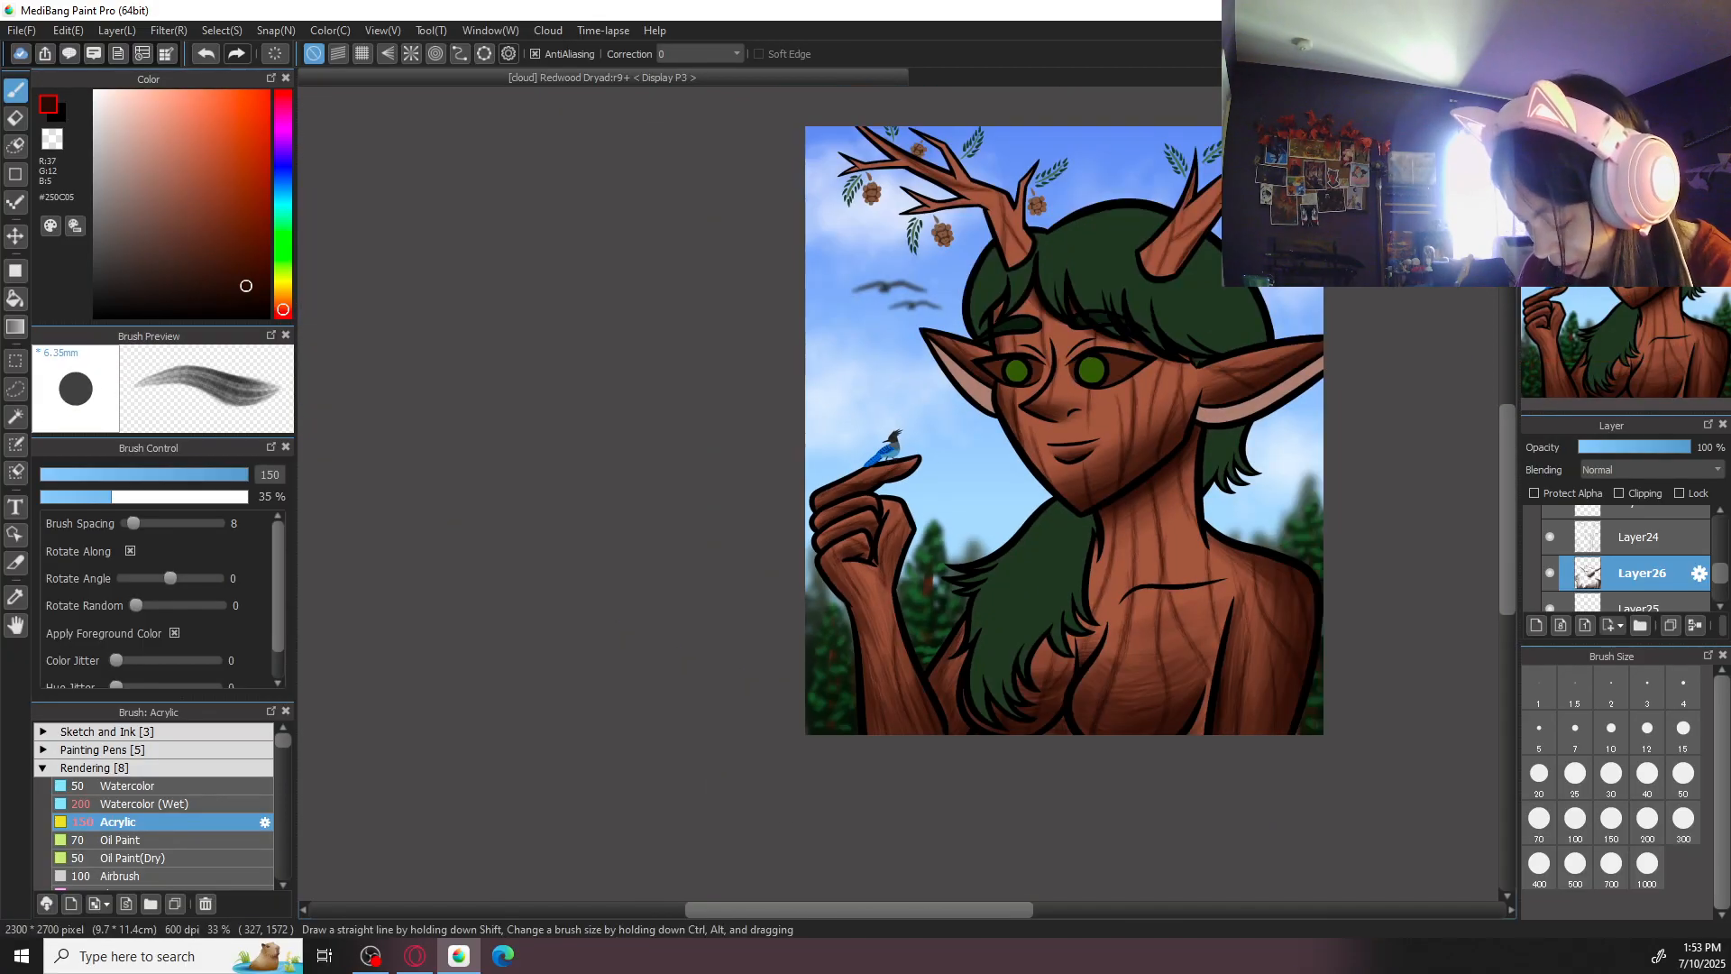
pyautogui.moveTo(1361, 516); pyautogui.dragTo(1088, 564)
pyautogui.hotkey('ctrl', '+')
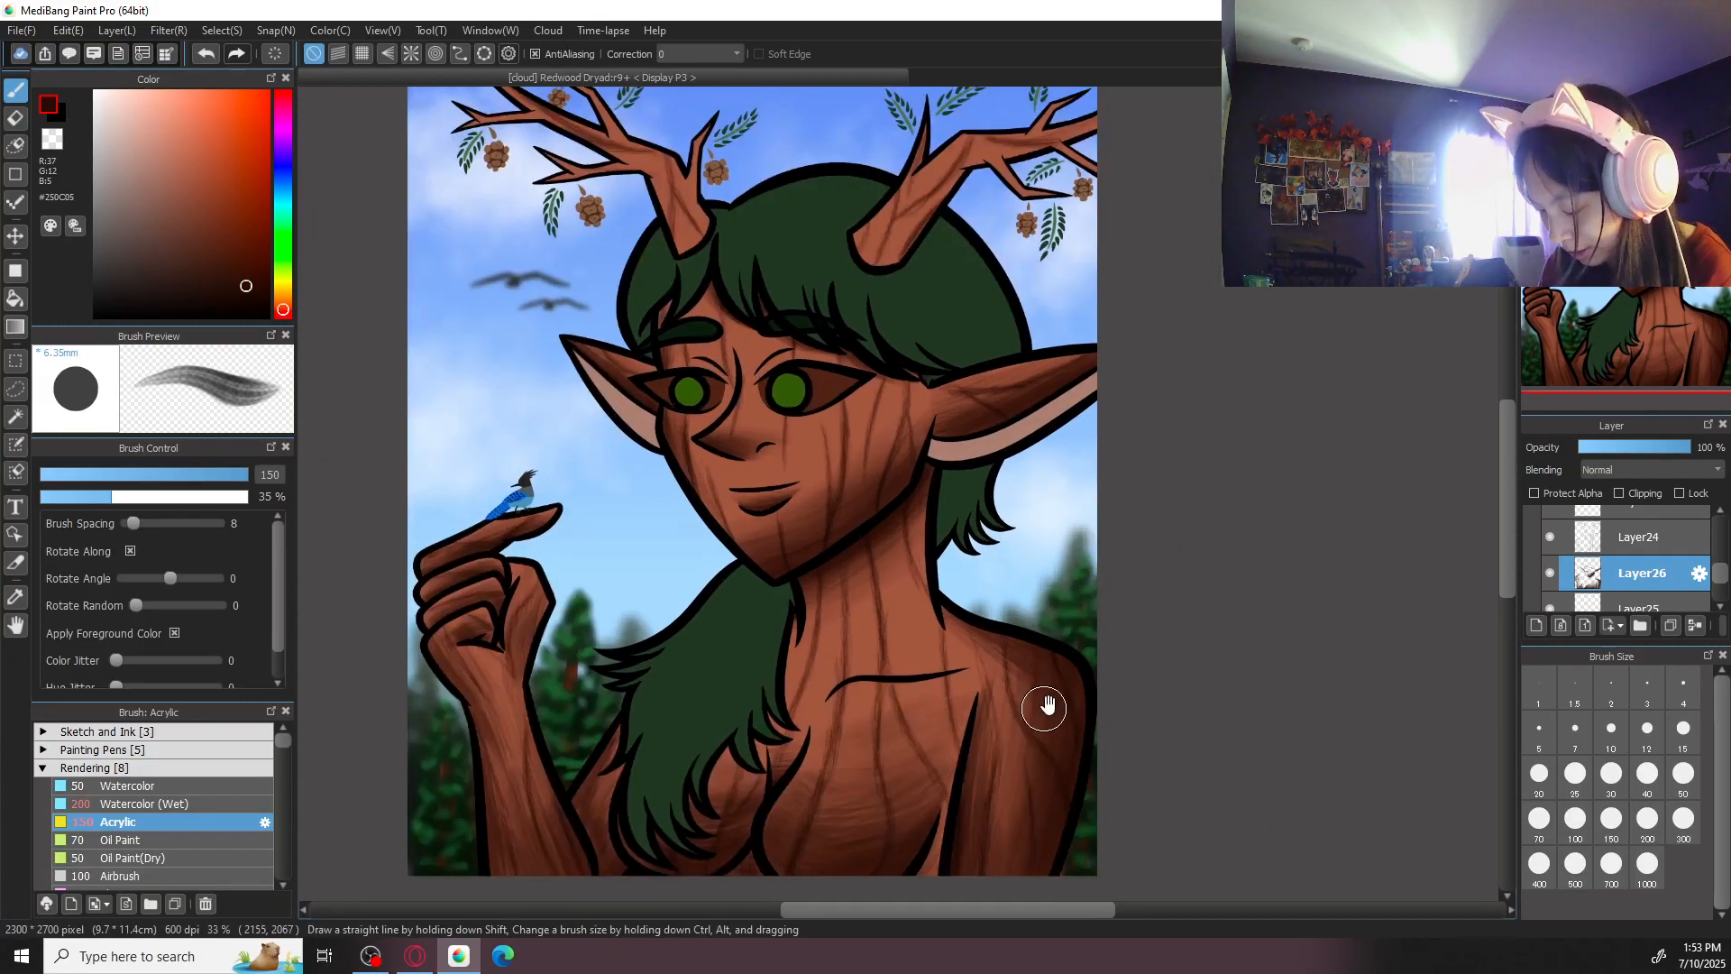
pyautogui.moveTo(1048, 705); pyautogui.dragTo(1051, 495)
pyautogui.hotkey('ctrl', '+')
pyautogui.click(1661, 99)
pyautogui.click(1662, 99)
pyautogui.click(1661, 99)
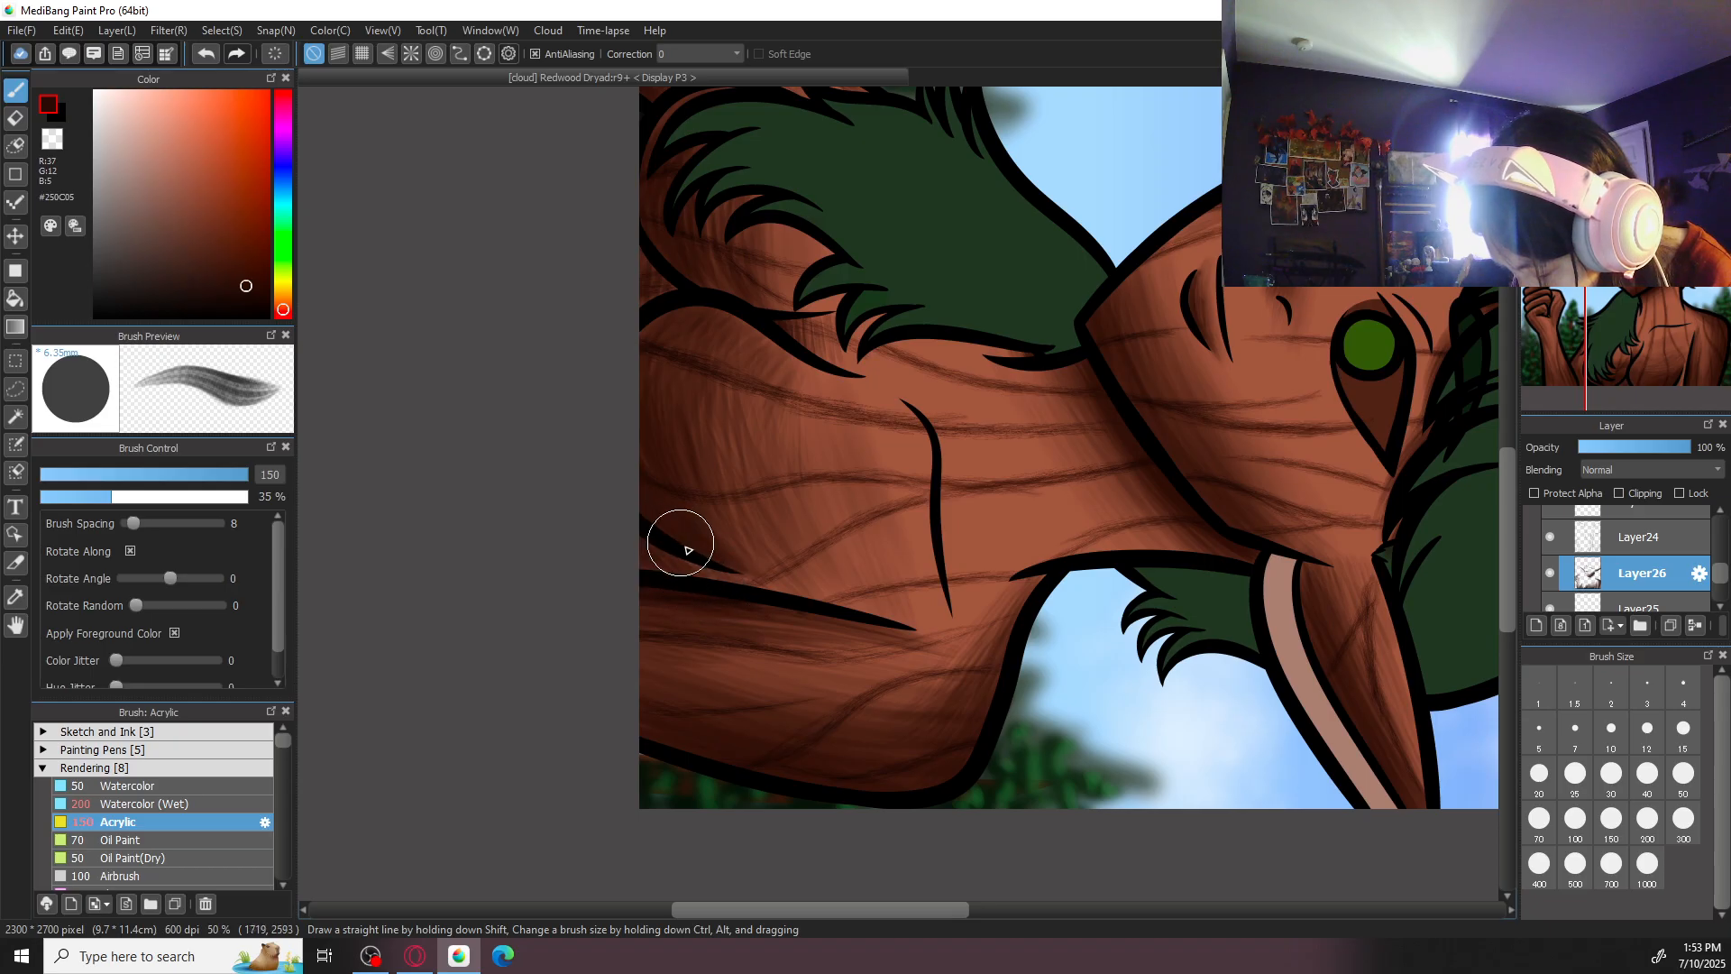
pyautogui.click(1637, 99)
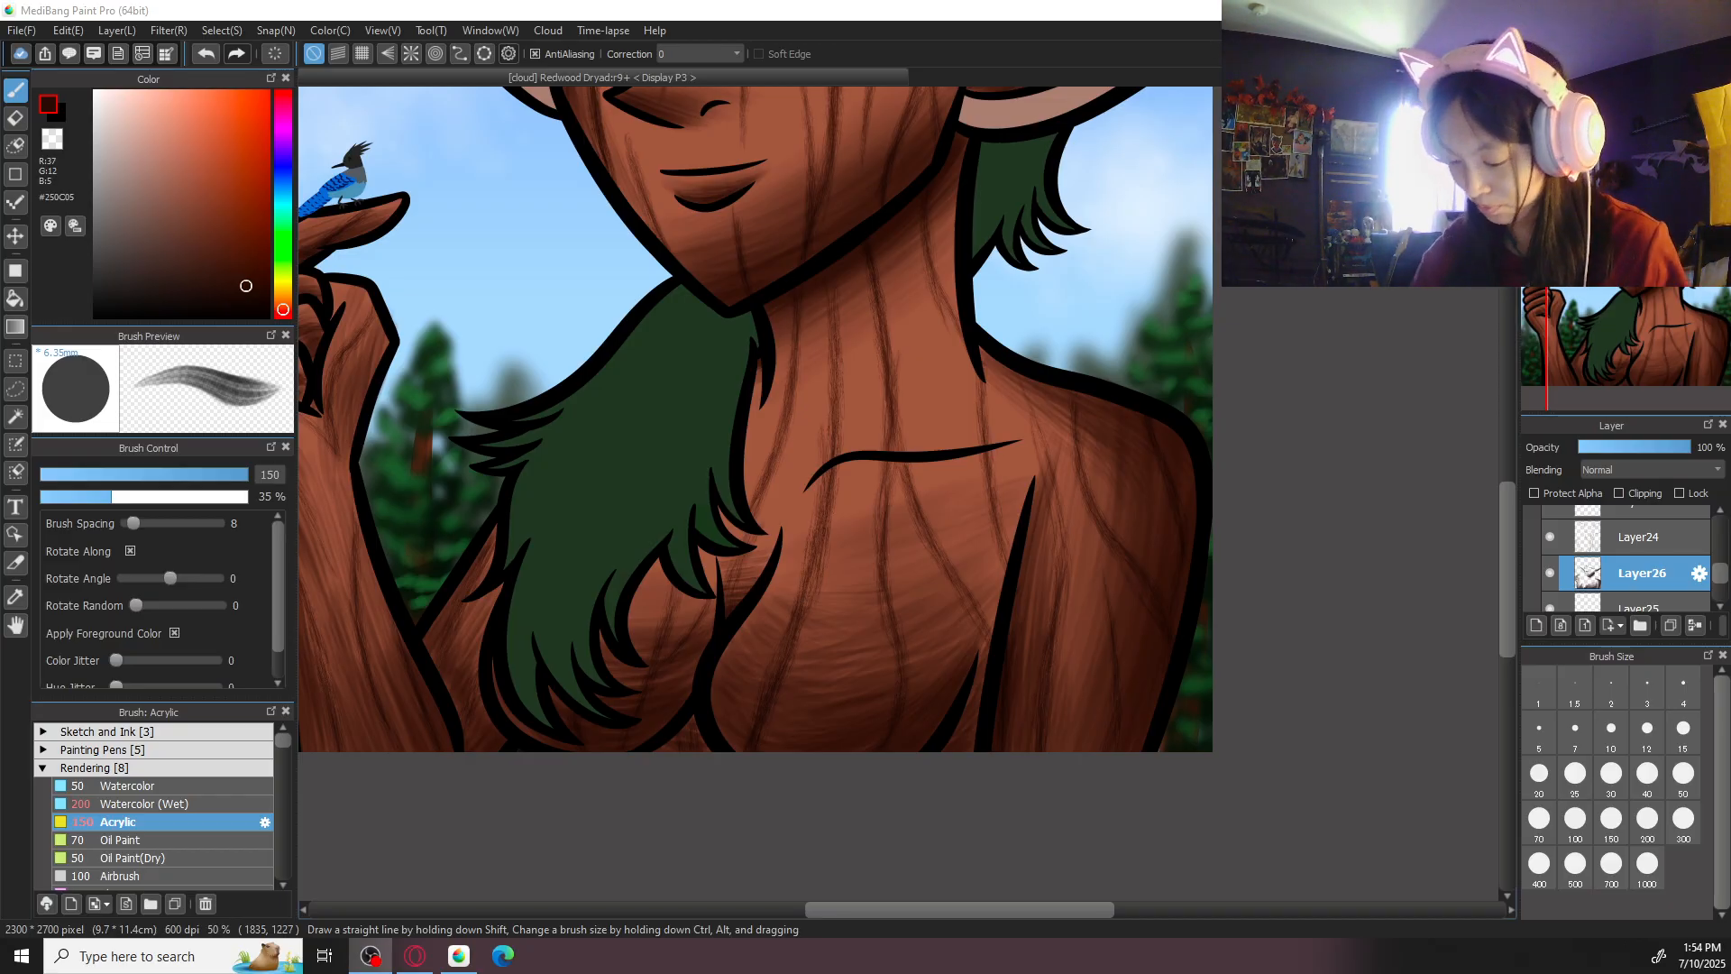
# - Shade the lower trunk and base of the right-hand antler with dark brown Acrylic strokes at size 200
pyautogui.hotkey('ctrl', '-')
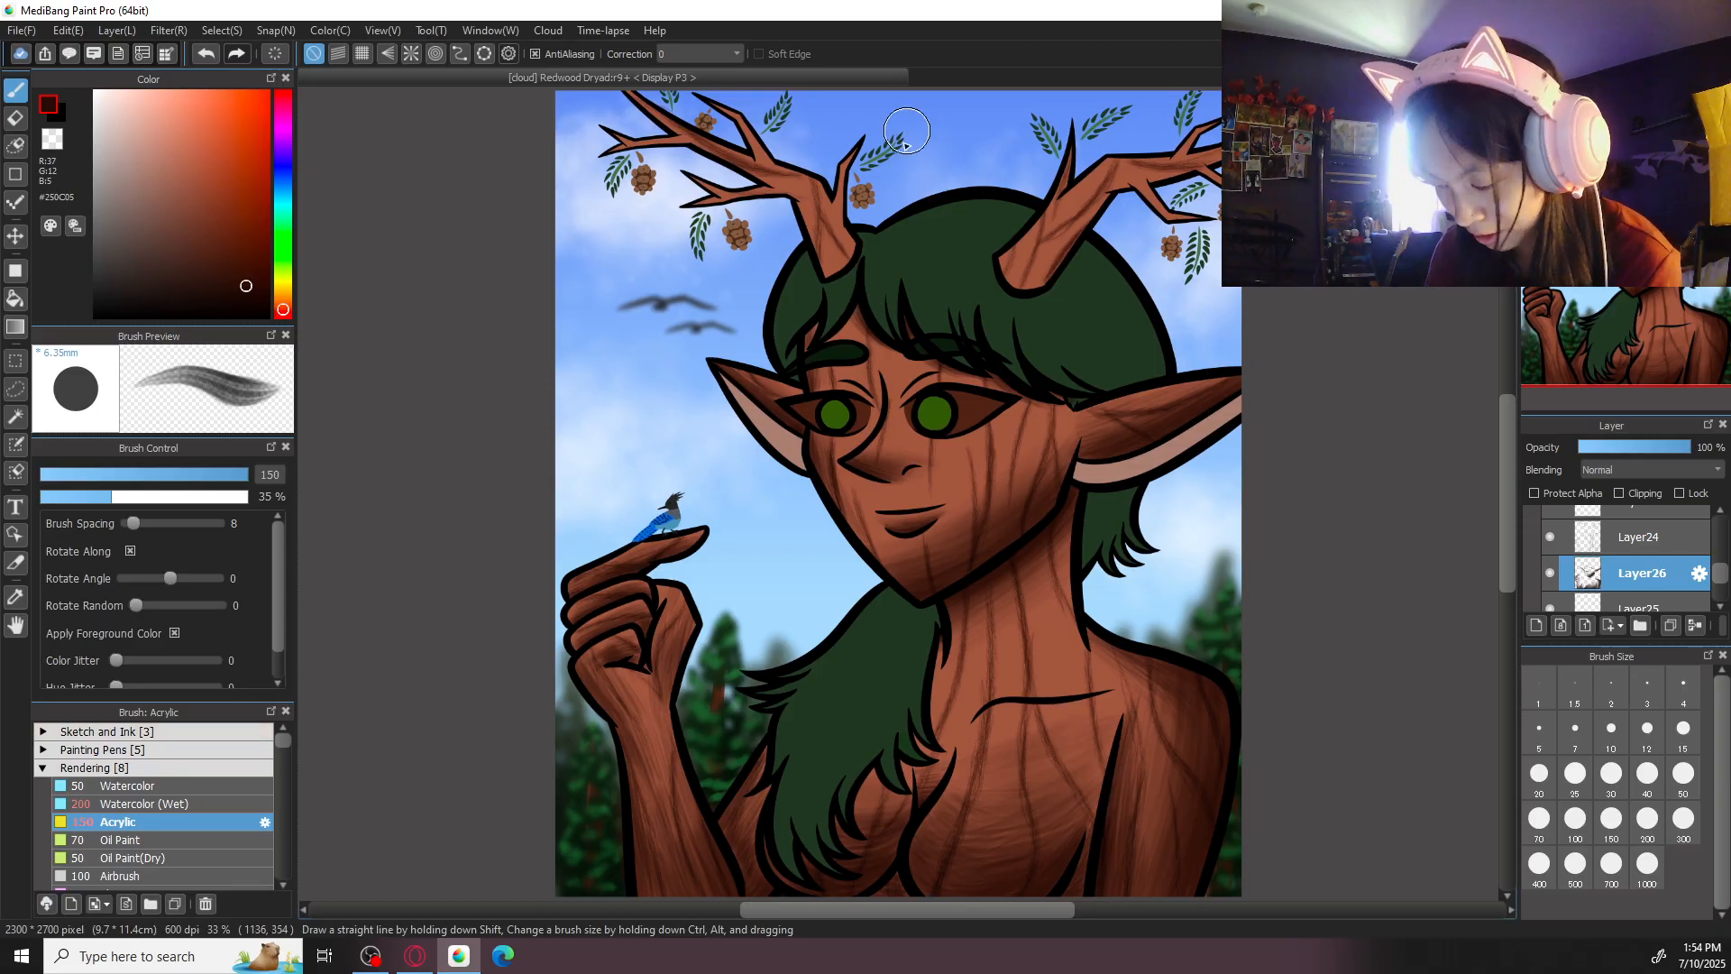
pyautogui.moveTo(1104, 353); pyautogui.dragTo(975, 689)
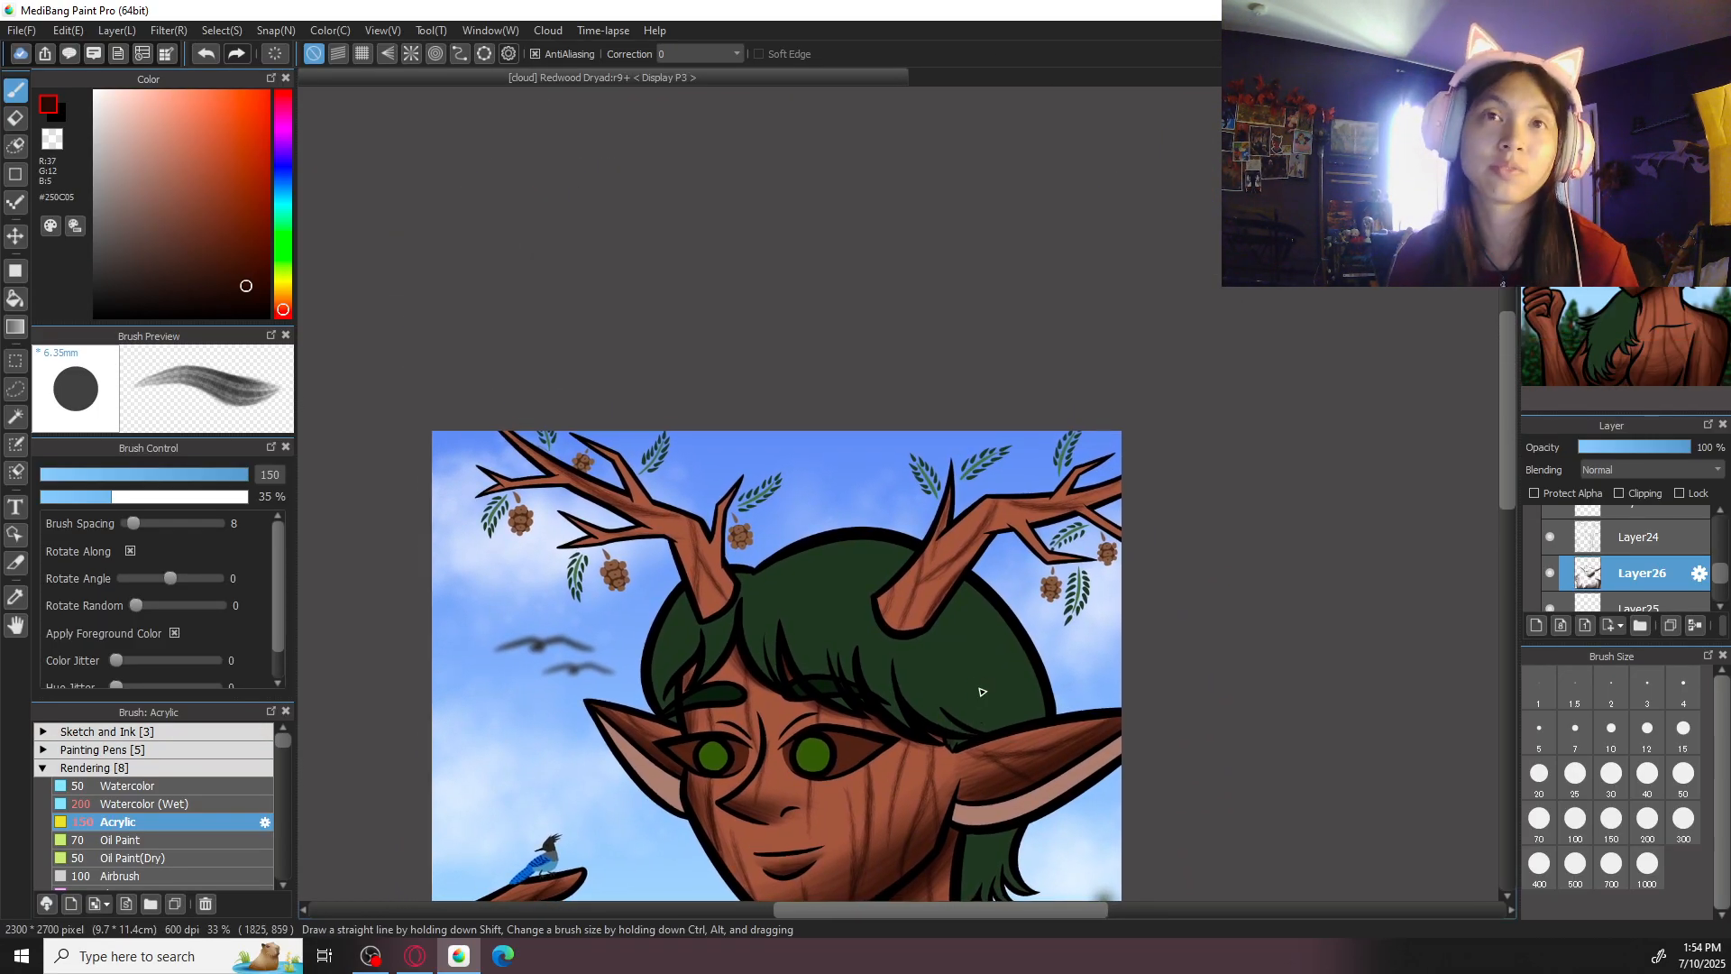
pyautogui.moveTo(963, 478); pyautogui.dragTo(938, 422)
pyautogui.hotkey('ctrl', '+')
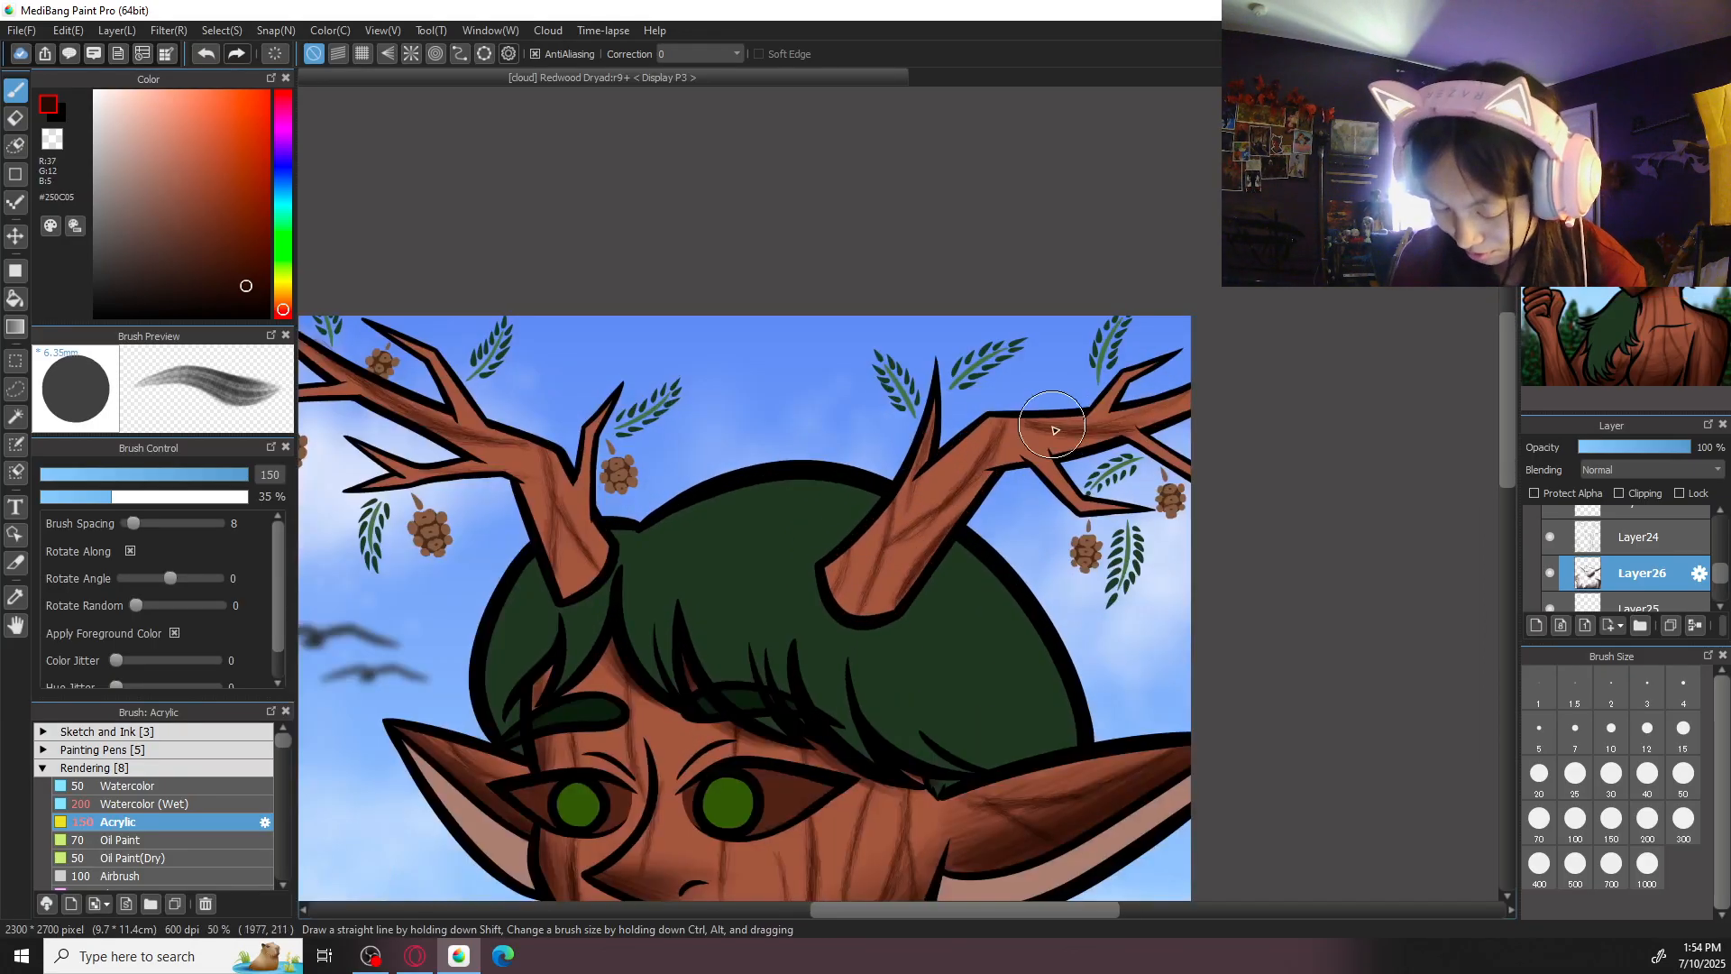
pyautogui.hotkey('ctrl', '+')
pyautogui.press('Left')
pyautogui.hotkey('ctrl', '-')
pyautogui.click(1619, 831)
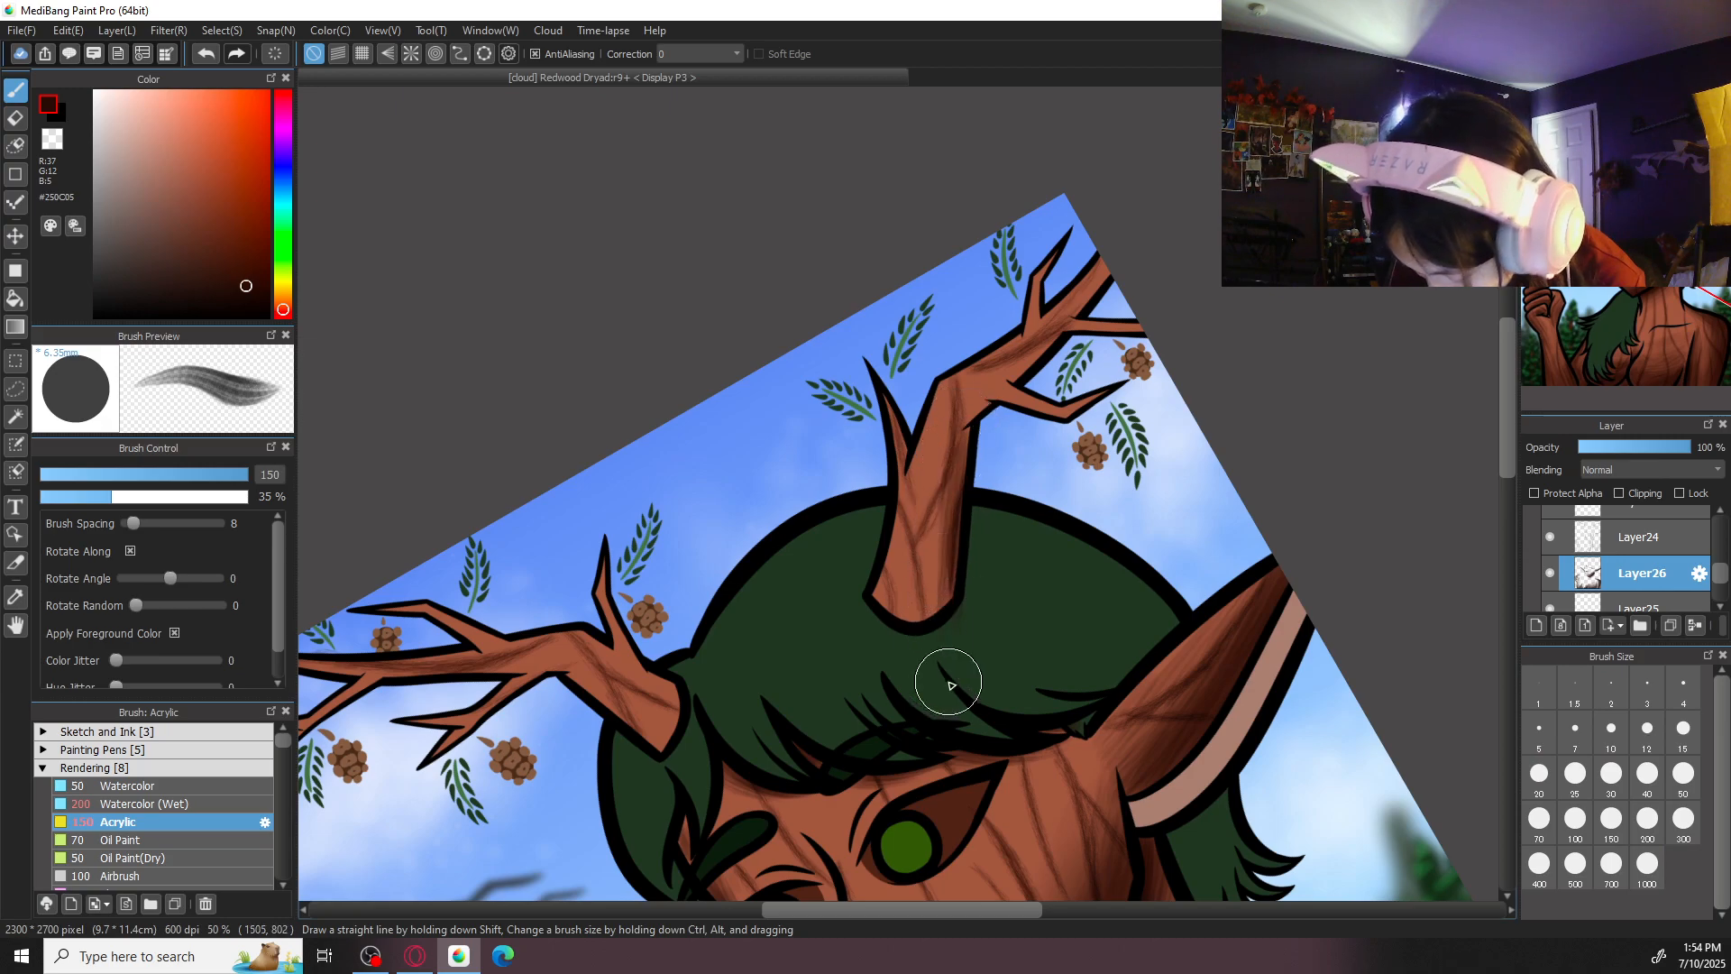
pyautogui.click(1648, 816)
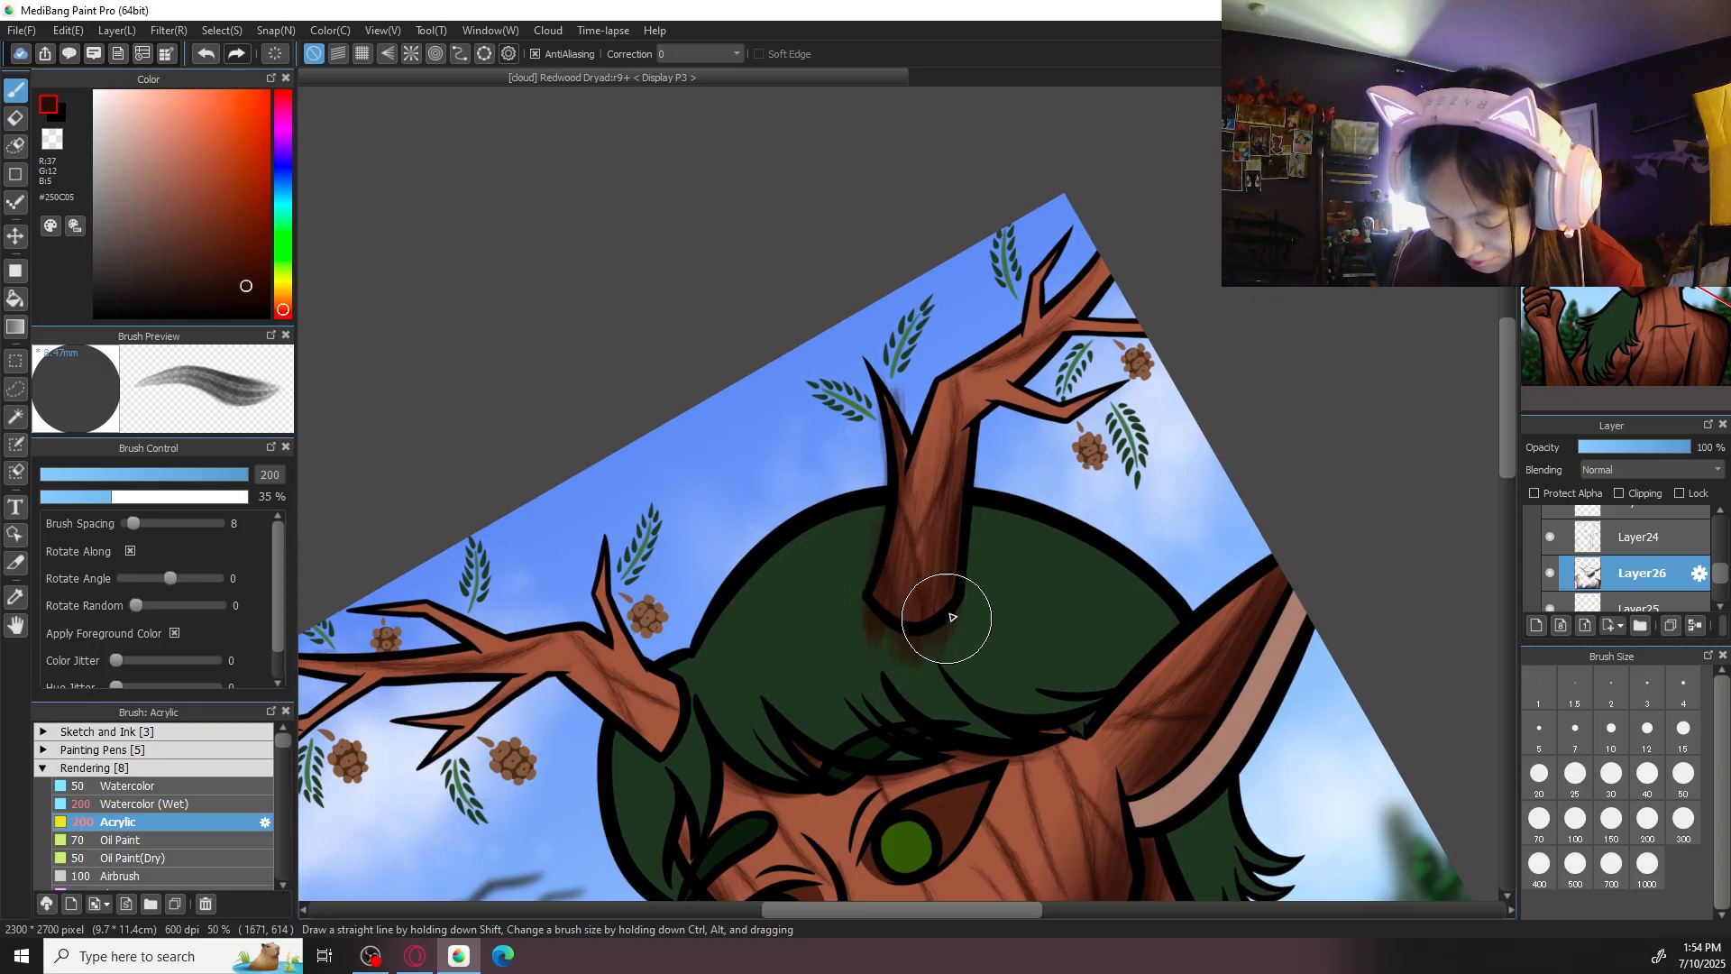
# - Erase the dark shading spilled onto the sky and green hair around the right-hand antler's base and lower twig
pyautogui.scroll(1, 927, 572)
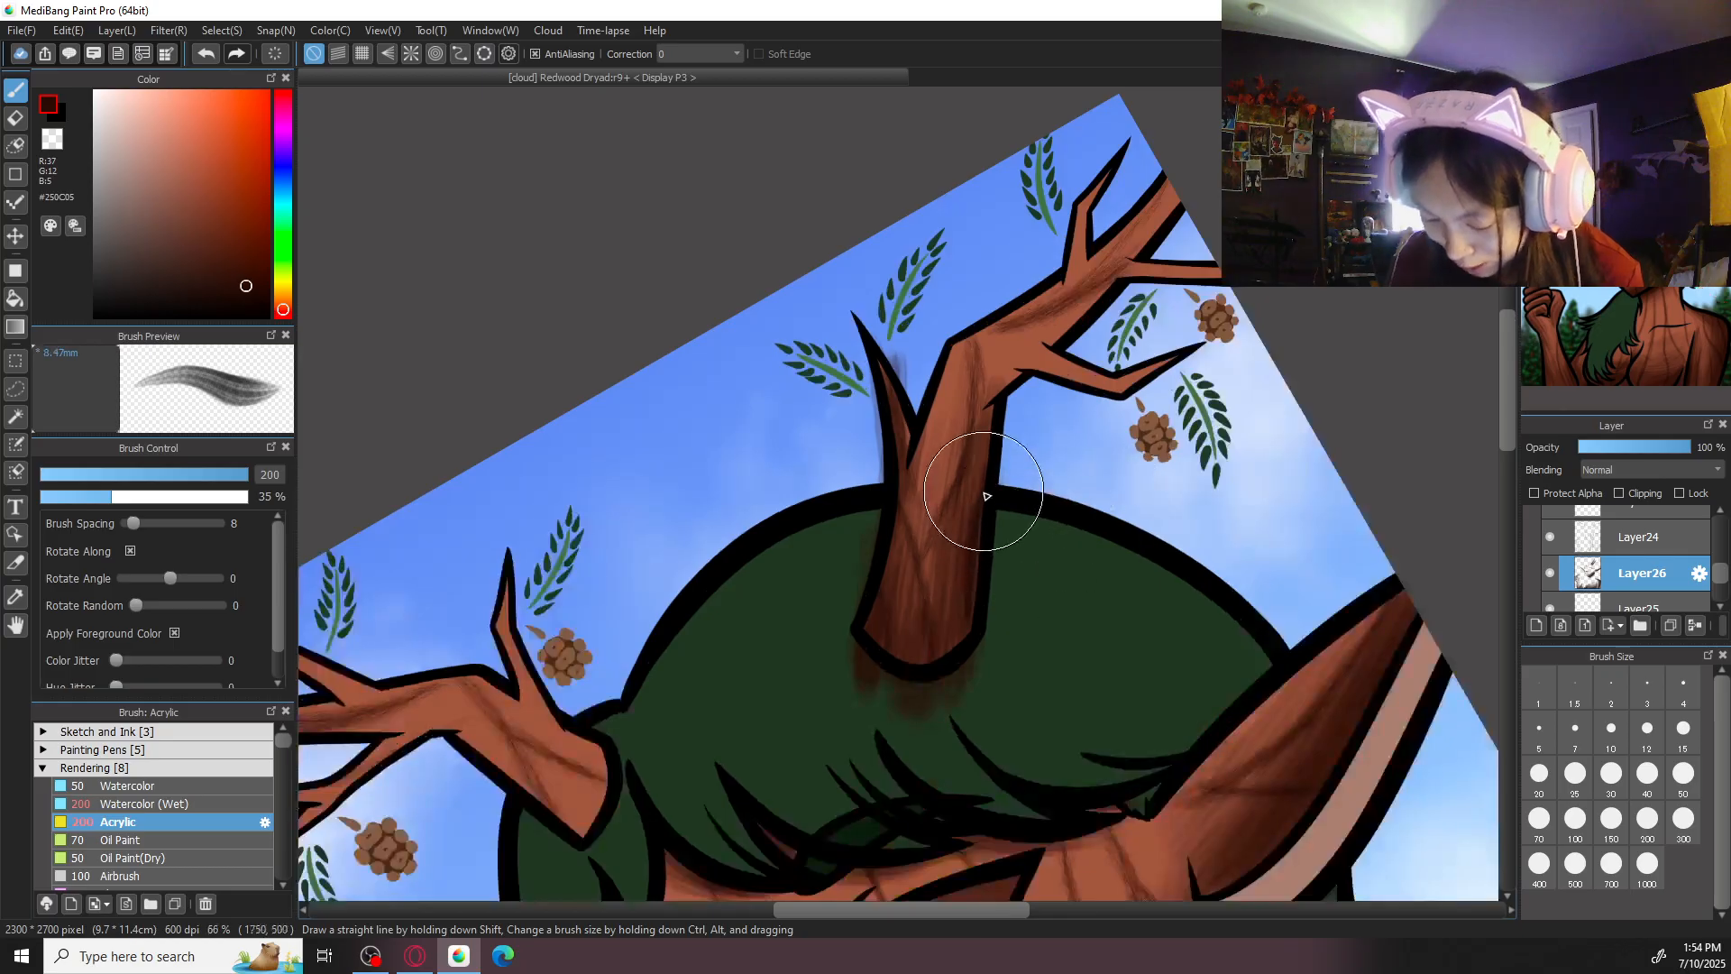
pyautogui.press('e')
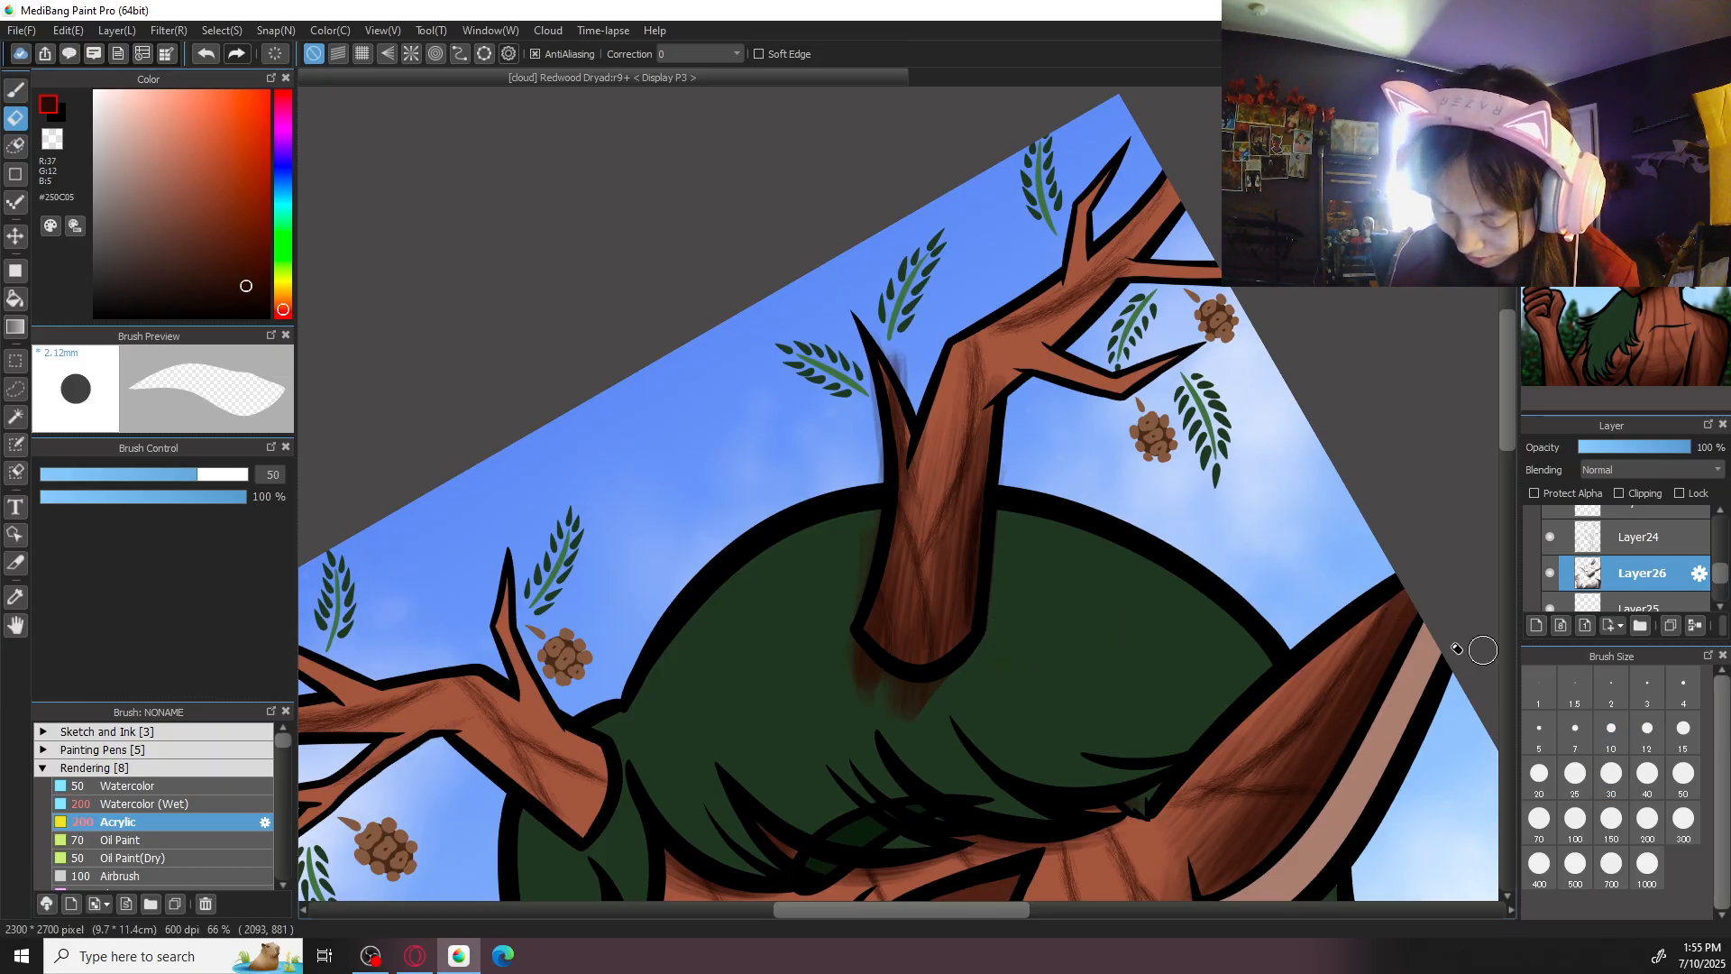
pyautogui.moveTo(877, 330)
pyautogui.mouseDown()
pyautogui.moveTo(914, 394)
pyautogui.moveTo(868, 322)
pyautogui.moveTo(858, 560)
pyautogui.mouseUp()
pyautogui.moveTo(879, 427)
pyautogui.mouseDown()
pyautogui.moveTo(880, 684)
pyautogui.moveTo(918, 719)
pyautogui.moveTo(851, 635)
pyautogui.moveTo(974, 694)
pyautogui.moveTo(873, 679)
pyautogui.moveTo(1000, 667)
pyautogui.moveTo(882, 687)
pyautogui.moveTo(972, 693)
pyautogui.mouseUp()
pyautogui.press('b')
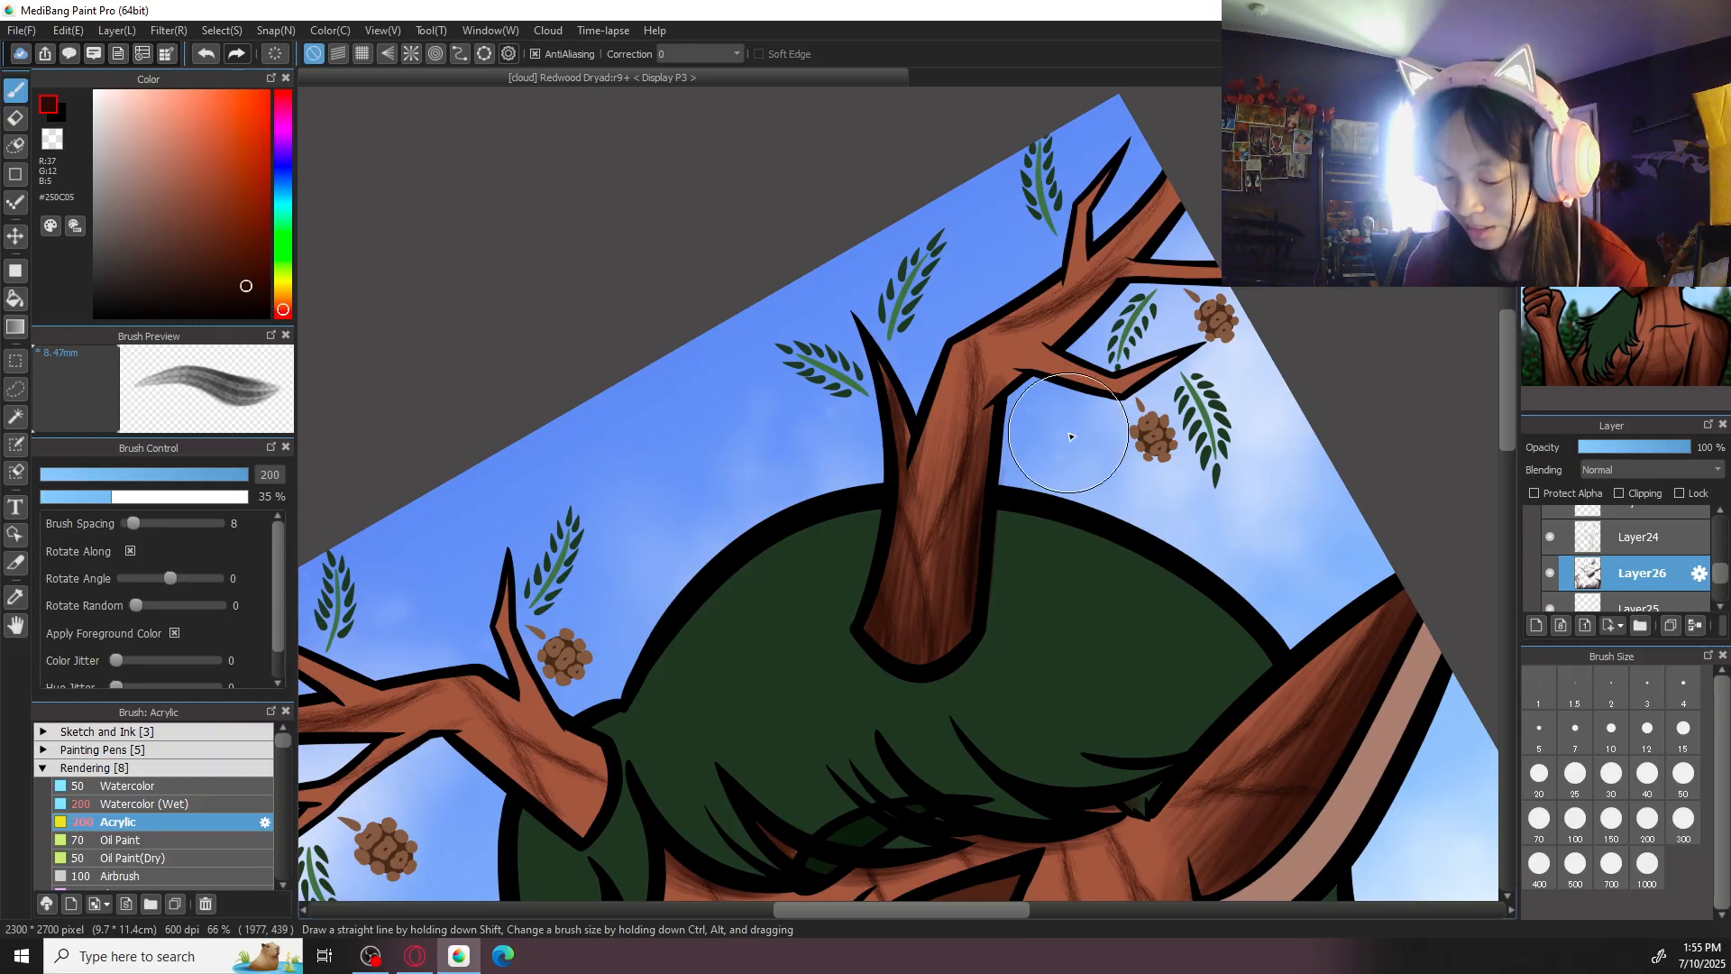
# - Shade the right-hand antler's bend and upper branch with lengthwise Acrylic strokes at size 200
pyautogui.moveTo(1090, 428); pyautogui.dragTo(1023, 700)
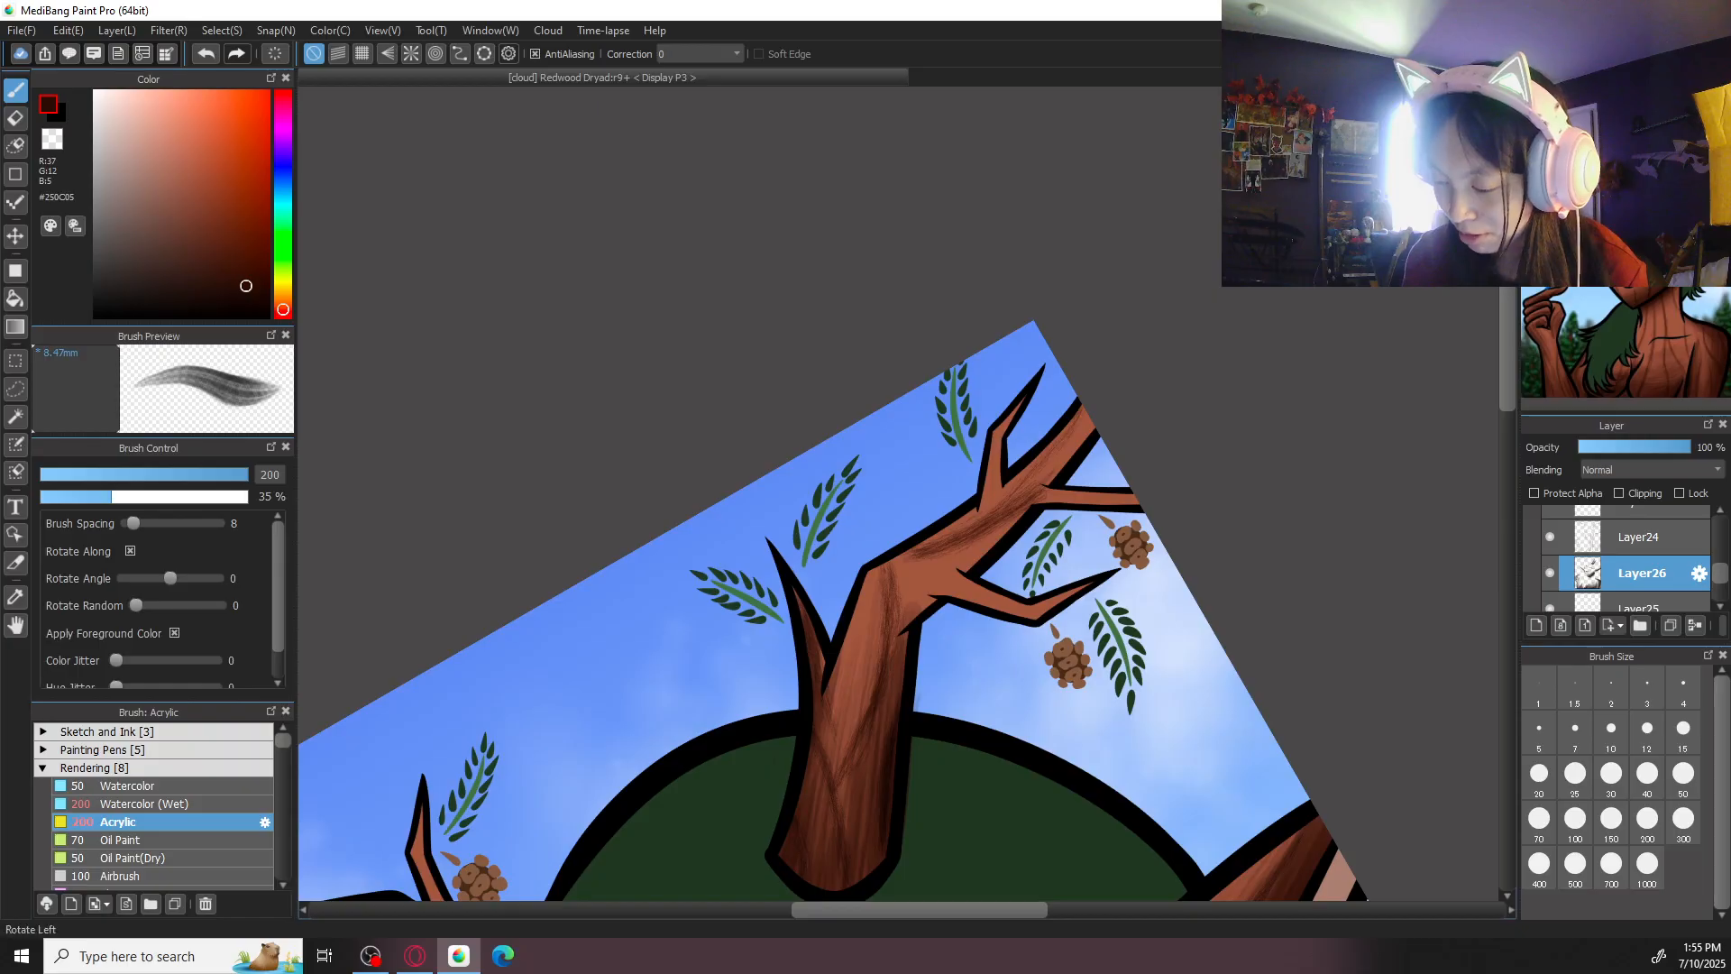
pyautogui.press('Left')
pyautogui.moveTo(1027, 335); pyautogui.dragTo(986, 557)
pyautogui.moveTo(1019, 392); pyautogui.dragTo(961, 621)
pyautogui.moveTo(983, 523); pyautogui.dragTo(961, 602)
pyautogui.moveTo(987, 460)
pyautogui.mouseDown()
pyautogui.moveTo(944, 636)
pyautogui.moveTo(980, 470)
pyautogui.moveTo(925, 603)
pyautogui.moveTo(929, 547)
pyautogui.moveTo(922, 571)
pyautogui.moveTo(954, 735)
pyautogui.mouseUp()
pyautogui.moveTo(914, 556)
pyautogui.mouseDown()
pyautogui.moveTo(929, 688)
pyautogui.moveTo(915, 560)
pyautogui.moveTo(944, 687)
pyautogui.moveTo(923, 545)
pyautogui.moveTo(947, 681)
pyautogui.mouseUp()
pyautogui.moveTo(933, 538); pyautogui.dragTo(917, 587)
pyautogui.moveTo(966, 476)
pyautogui.mouseDown()
pyautogui.moveTo(941, 619)
pyautogui.moveTo(957, 710)
pyautogui.mouseUp()
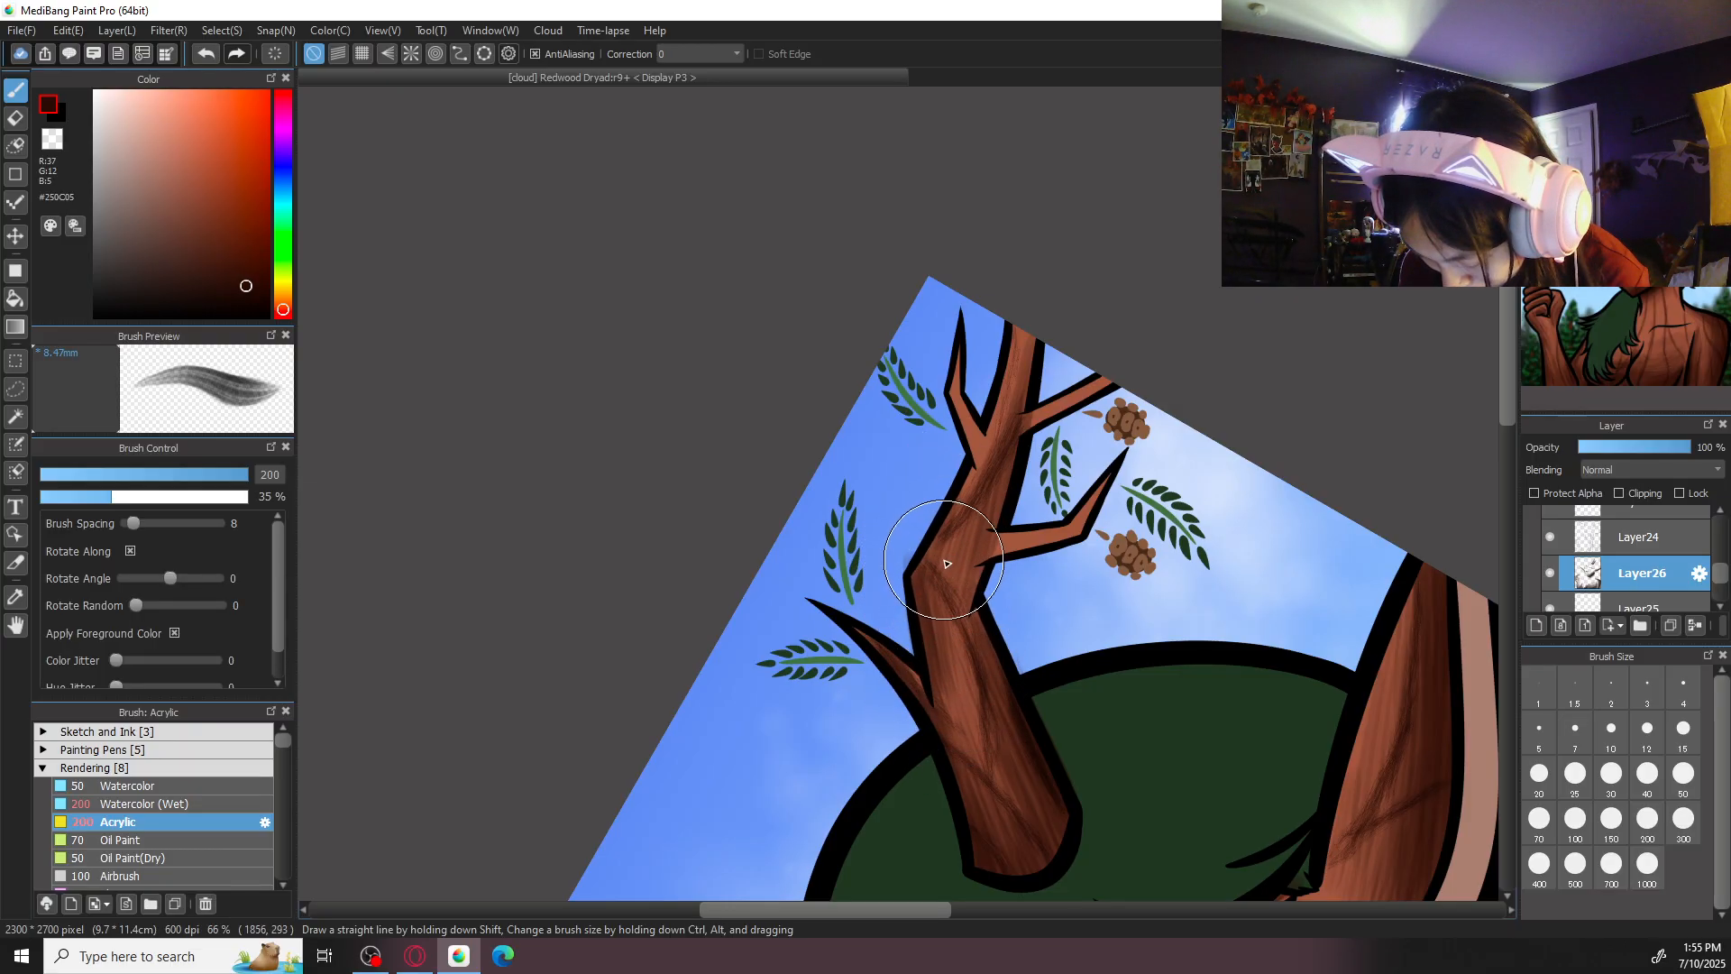
# - Erase the shading spilled over the outline at the right-hand antler's bend
pyautogui.press('e')
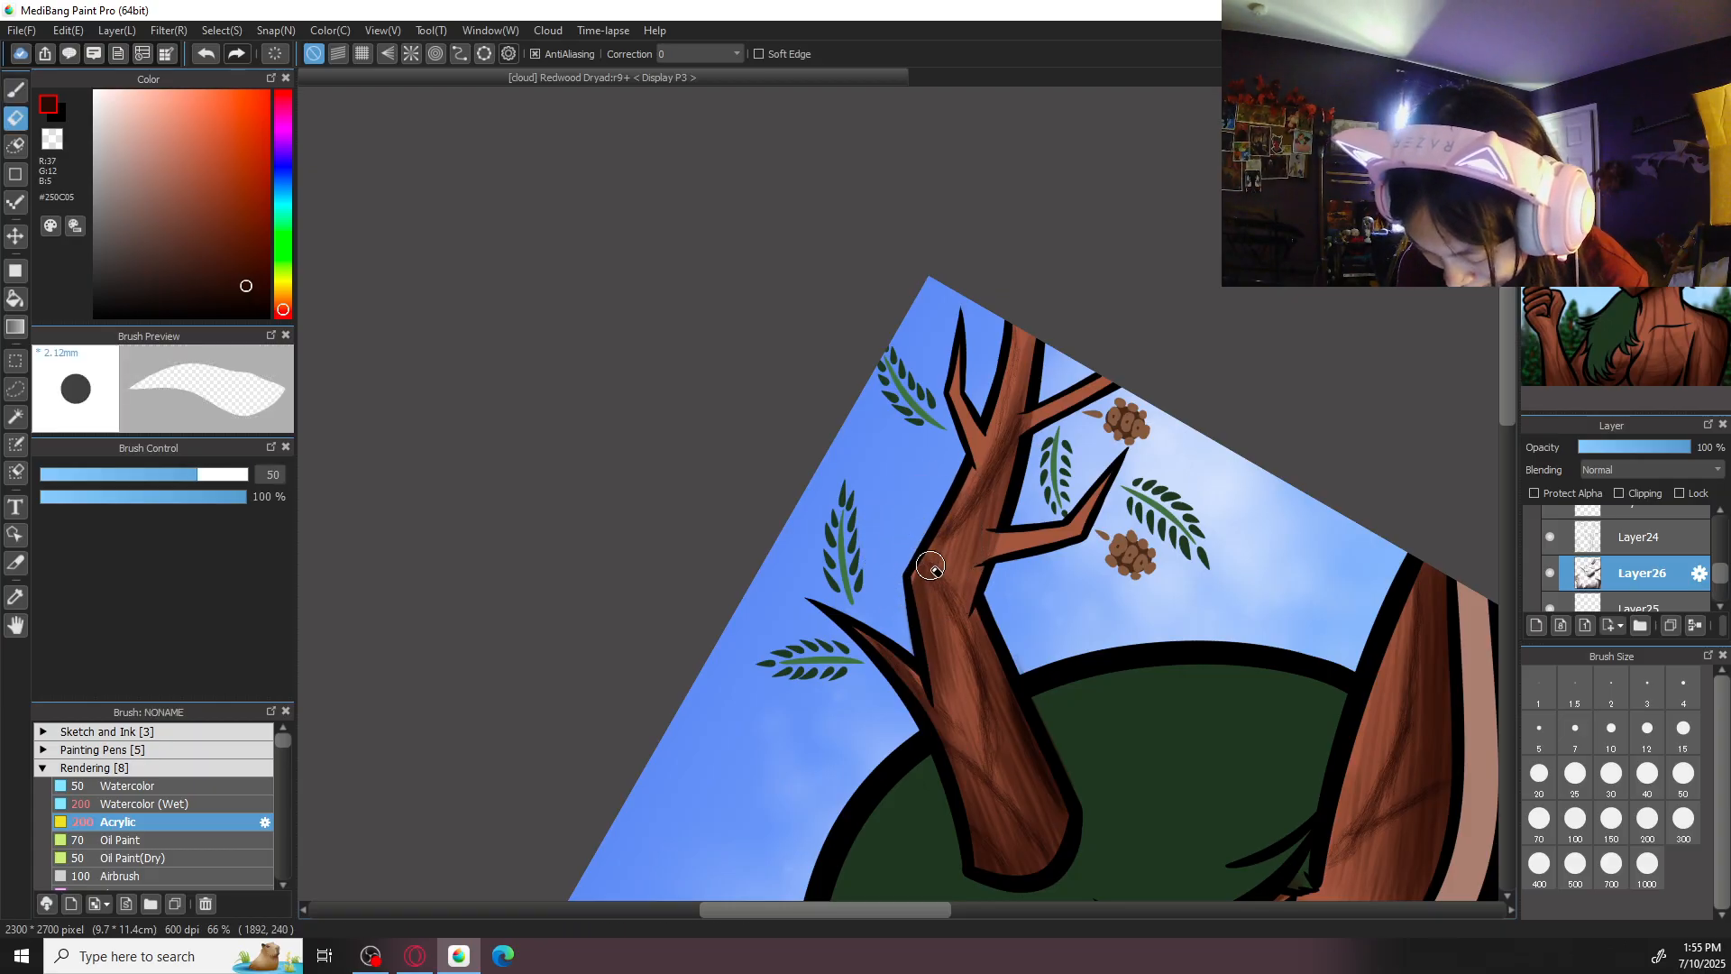
pyautogui.scroll(1, 944, 519)
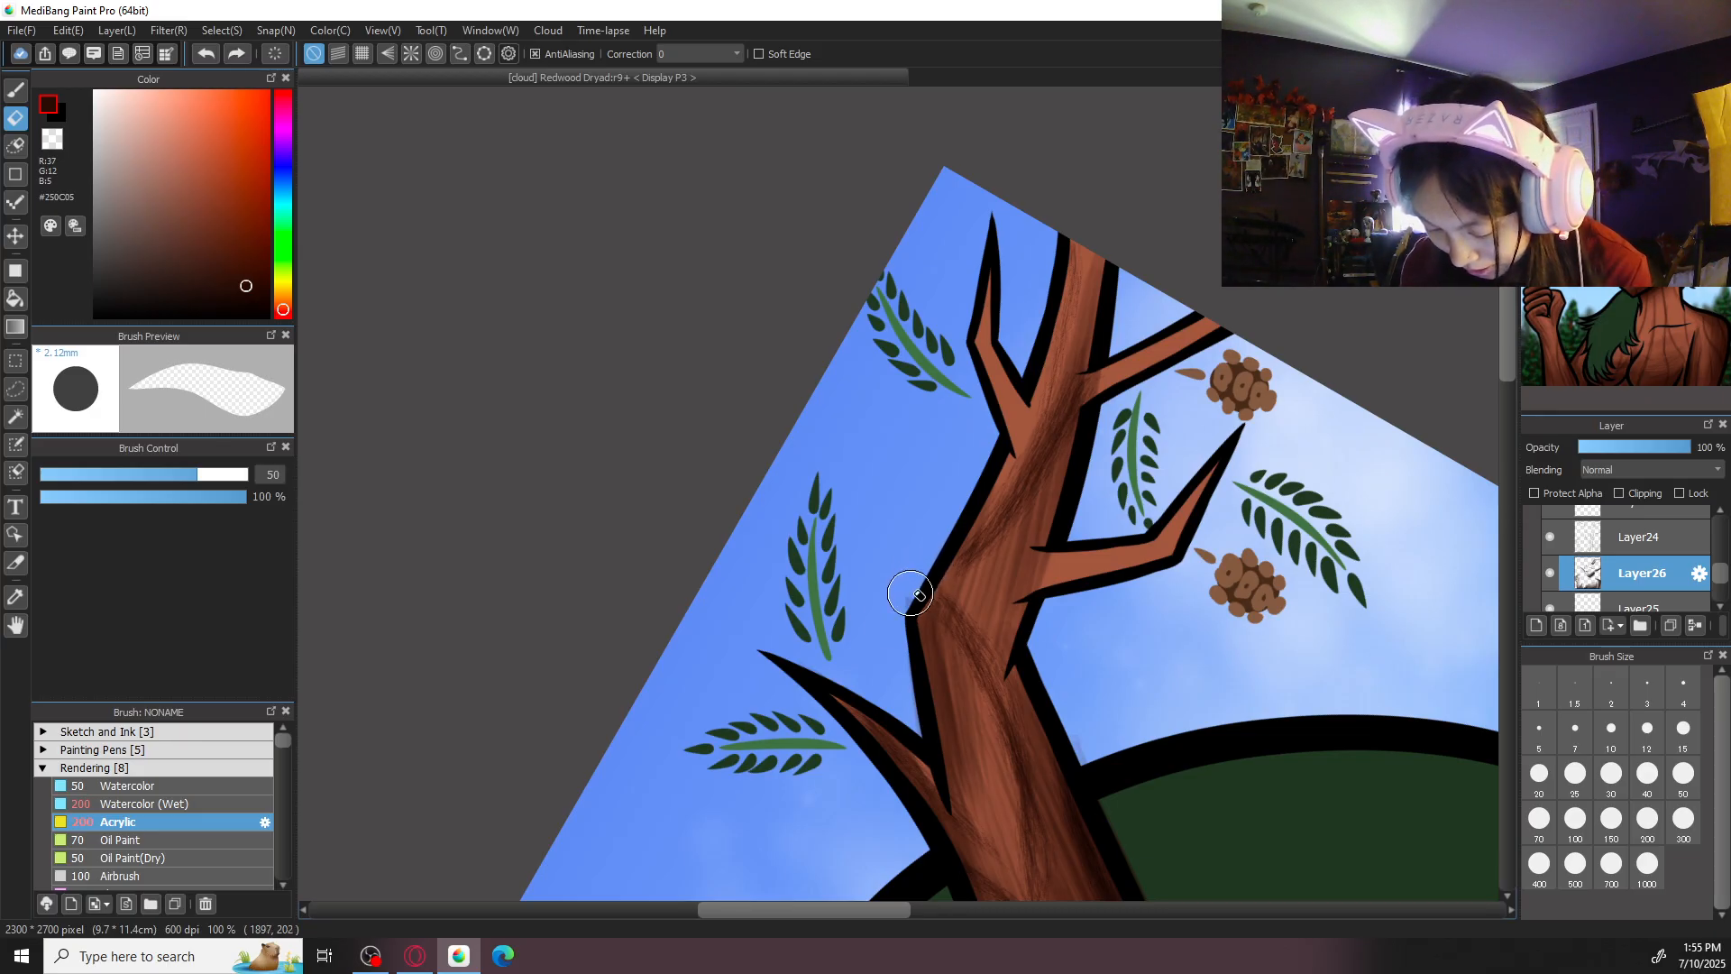
pyautogui.press('b')
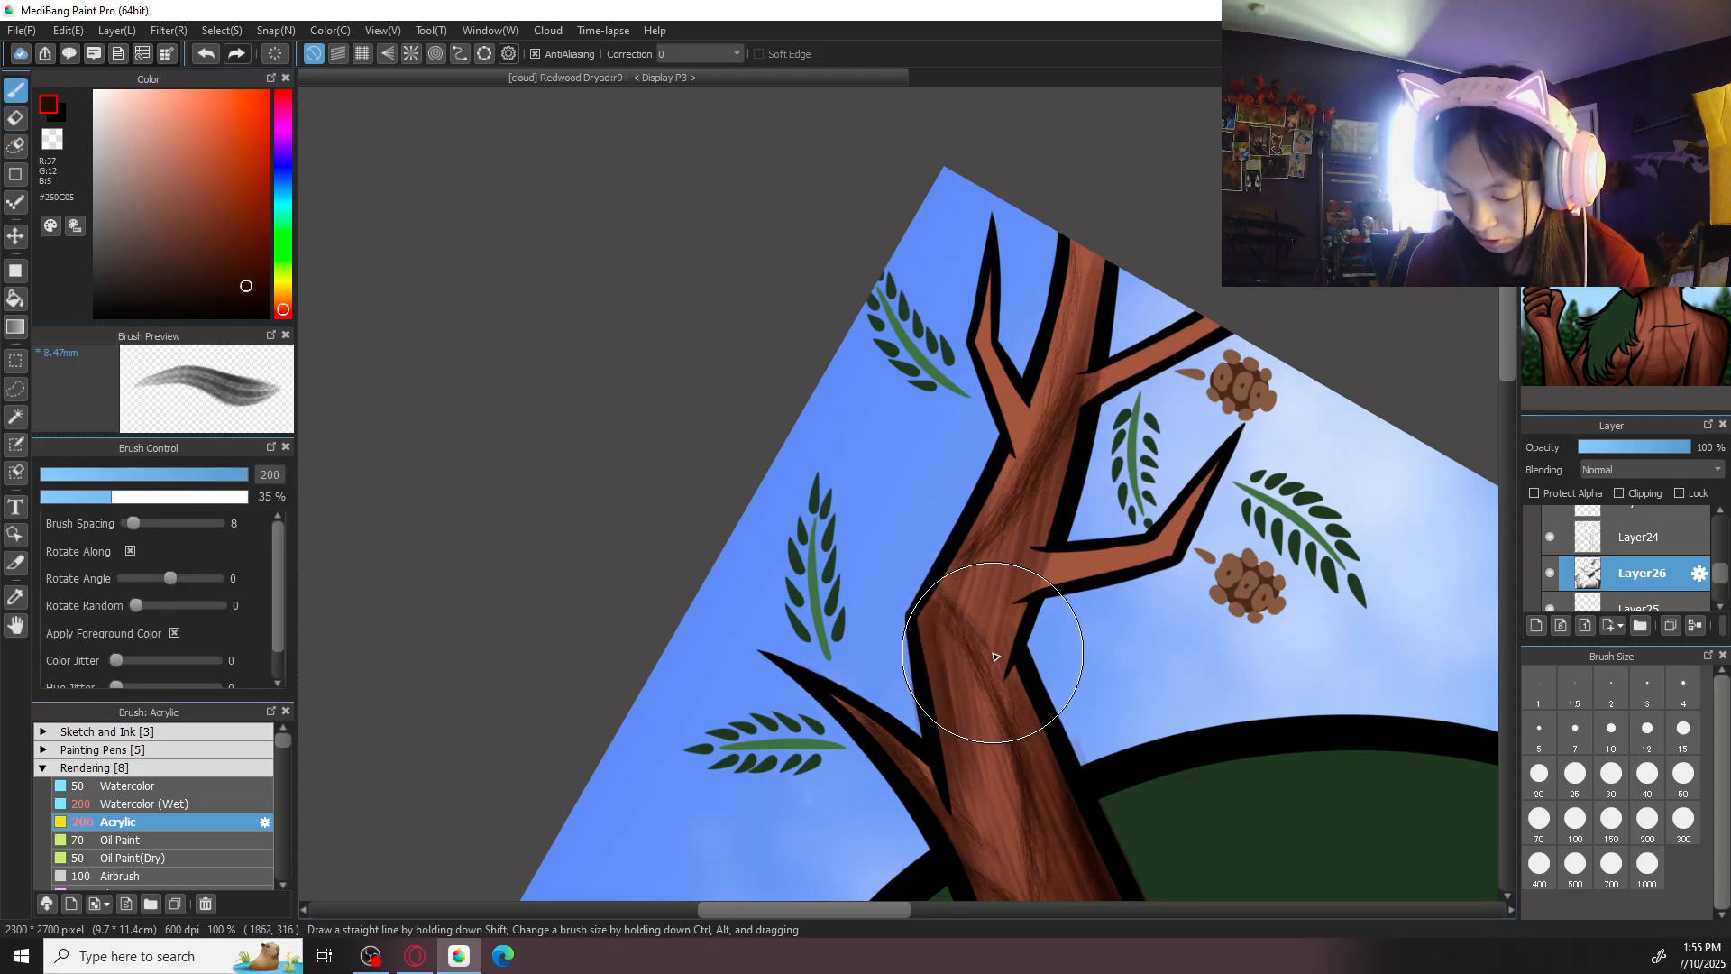
pyautogui.press('r')
pyautogui.moveTo(1399, 411)
pyautogui.mouseDown()
pyautogui.moveTo(1220, 839)
pyautogui.moveTo(983, 883)
pyautogui.mouseUp()
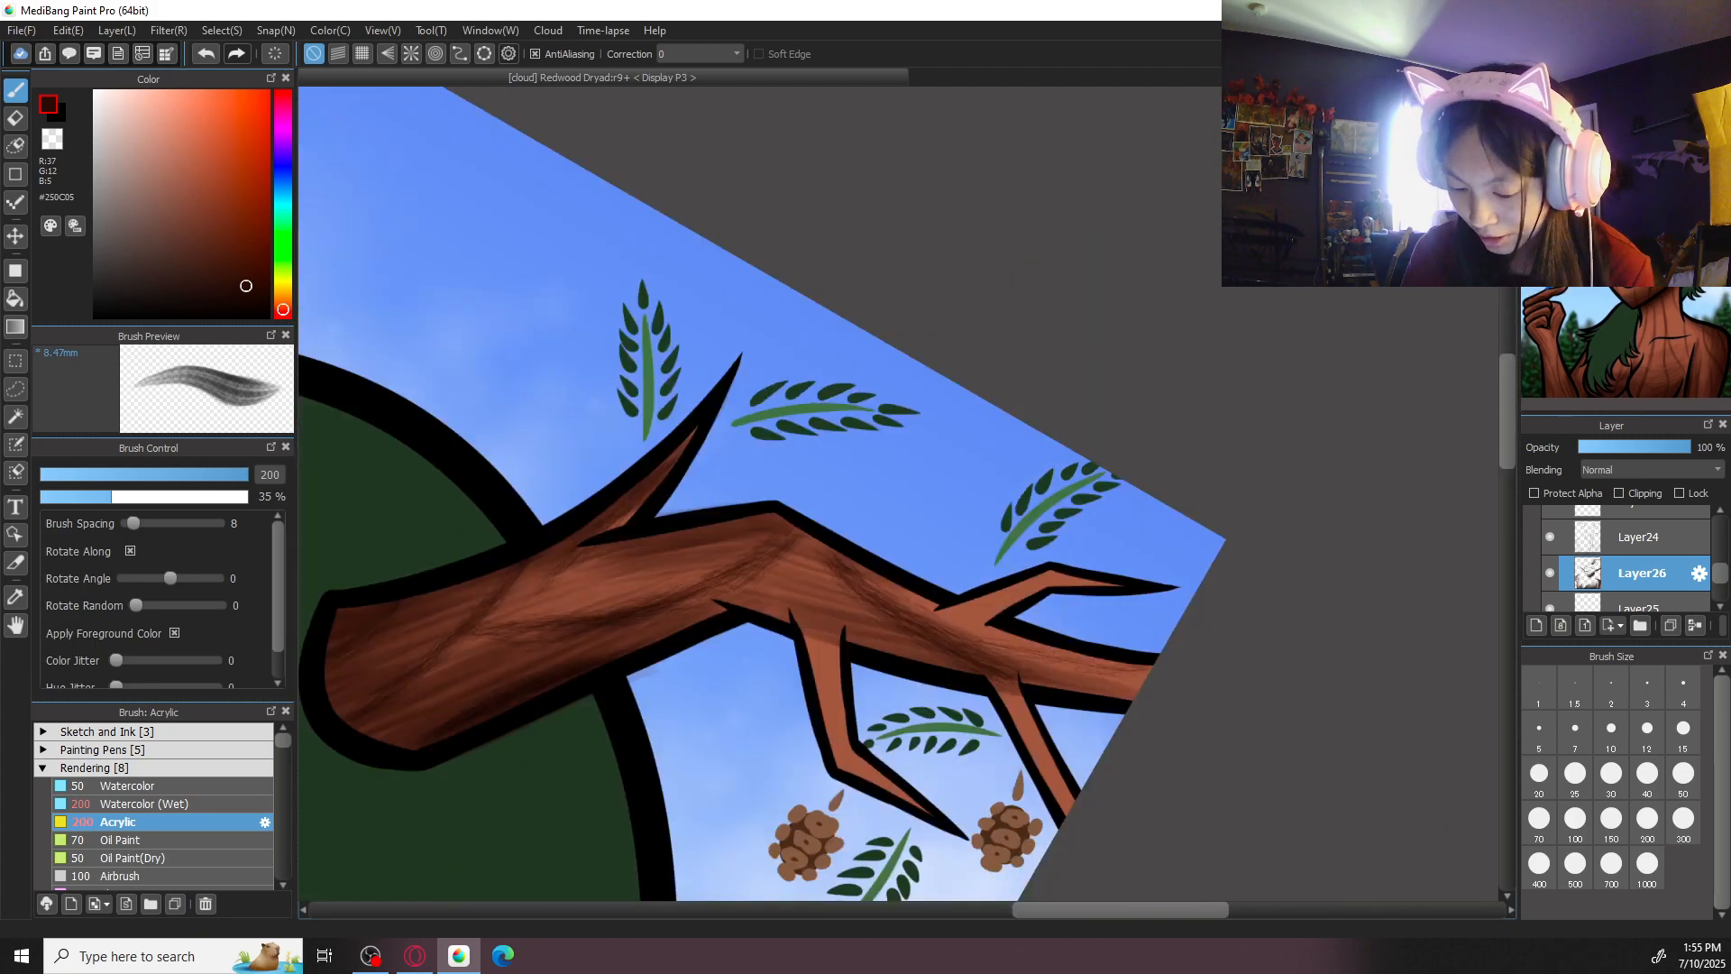
pyautogui.click(1683, 773)
pyautogui.moveTo(809, 630); pyautogui.dragTo(822, 741)
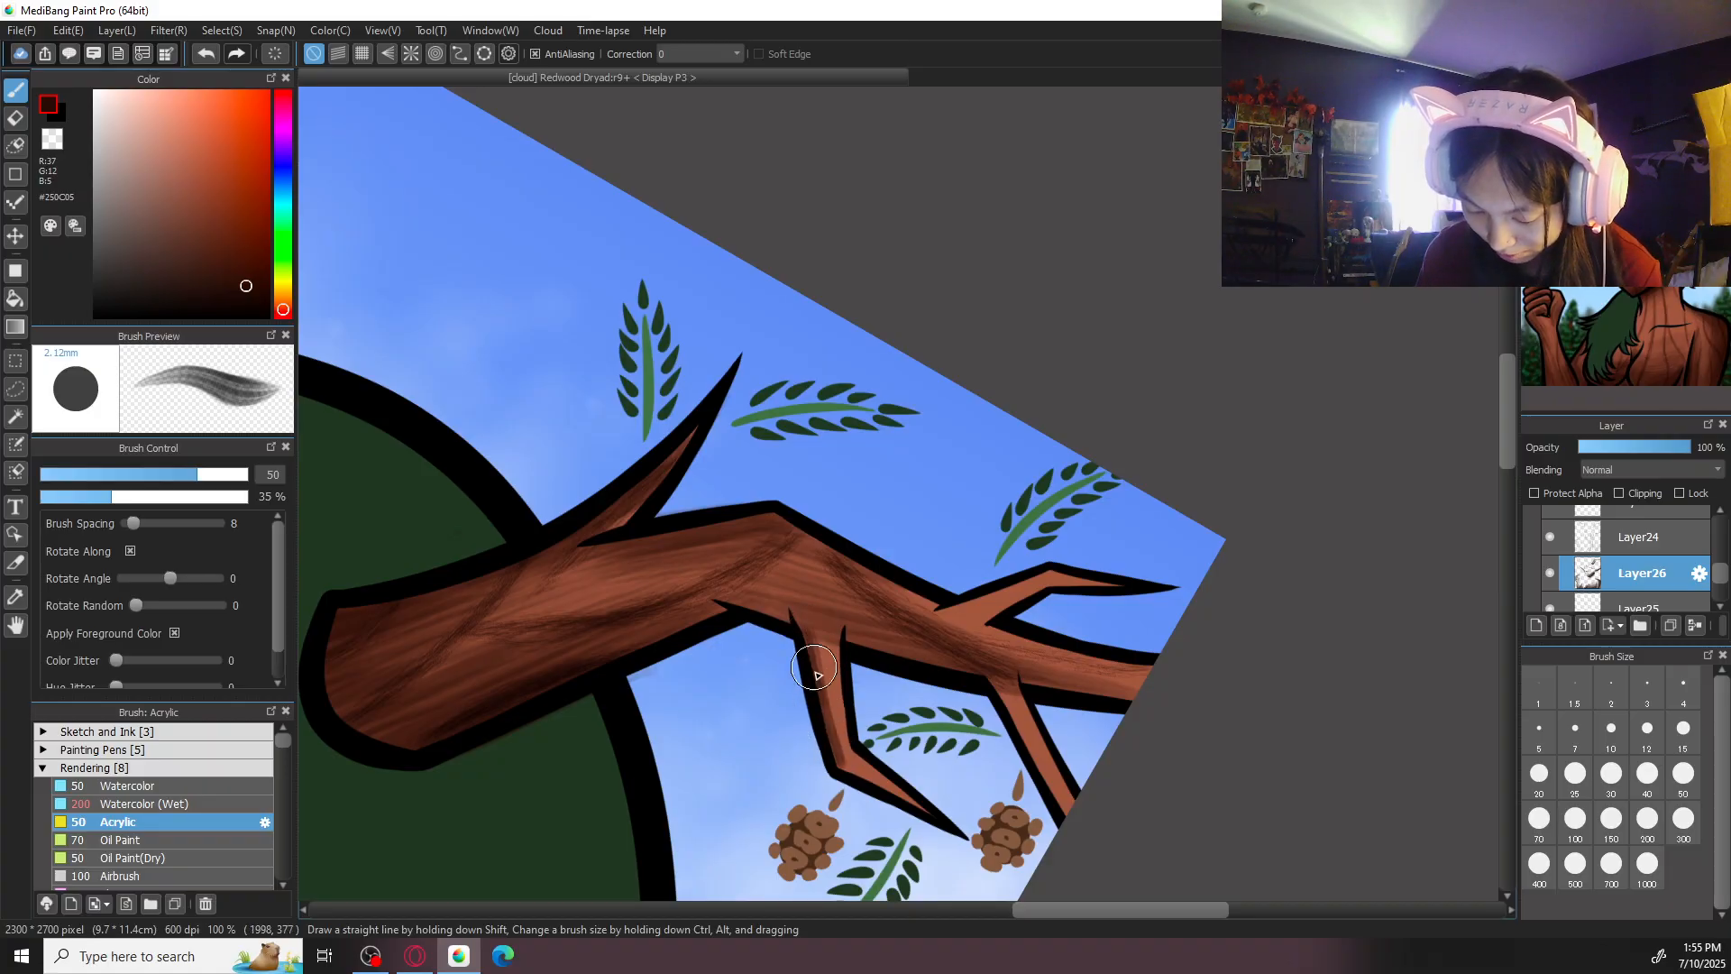
pyautogui.moveTo(825, 643)
pyautogui.mouseDown()
pyautogui.moveTo(844, 776)
pyautogui.moveTo(830, 714)
pyautogui.mouseUp()
pyautogui.hotkey('ctrl', 'z')
# - Shade the bent lower twig of the right-hand antler with Acrylic strokes at size 100, out to its tip
pyautogui.click(1576, 819)
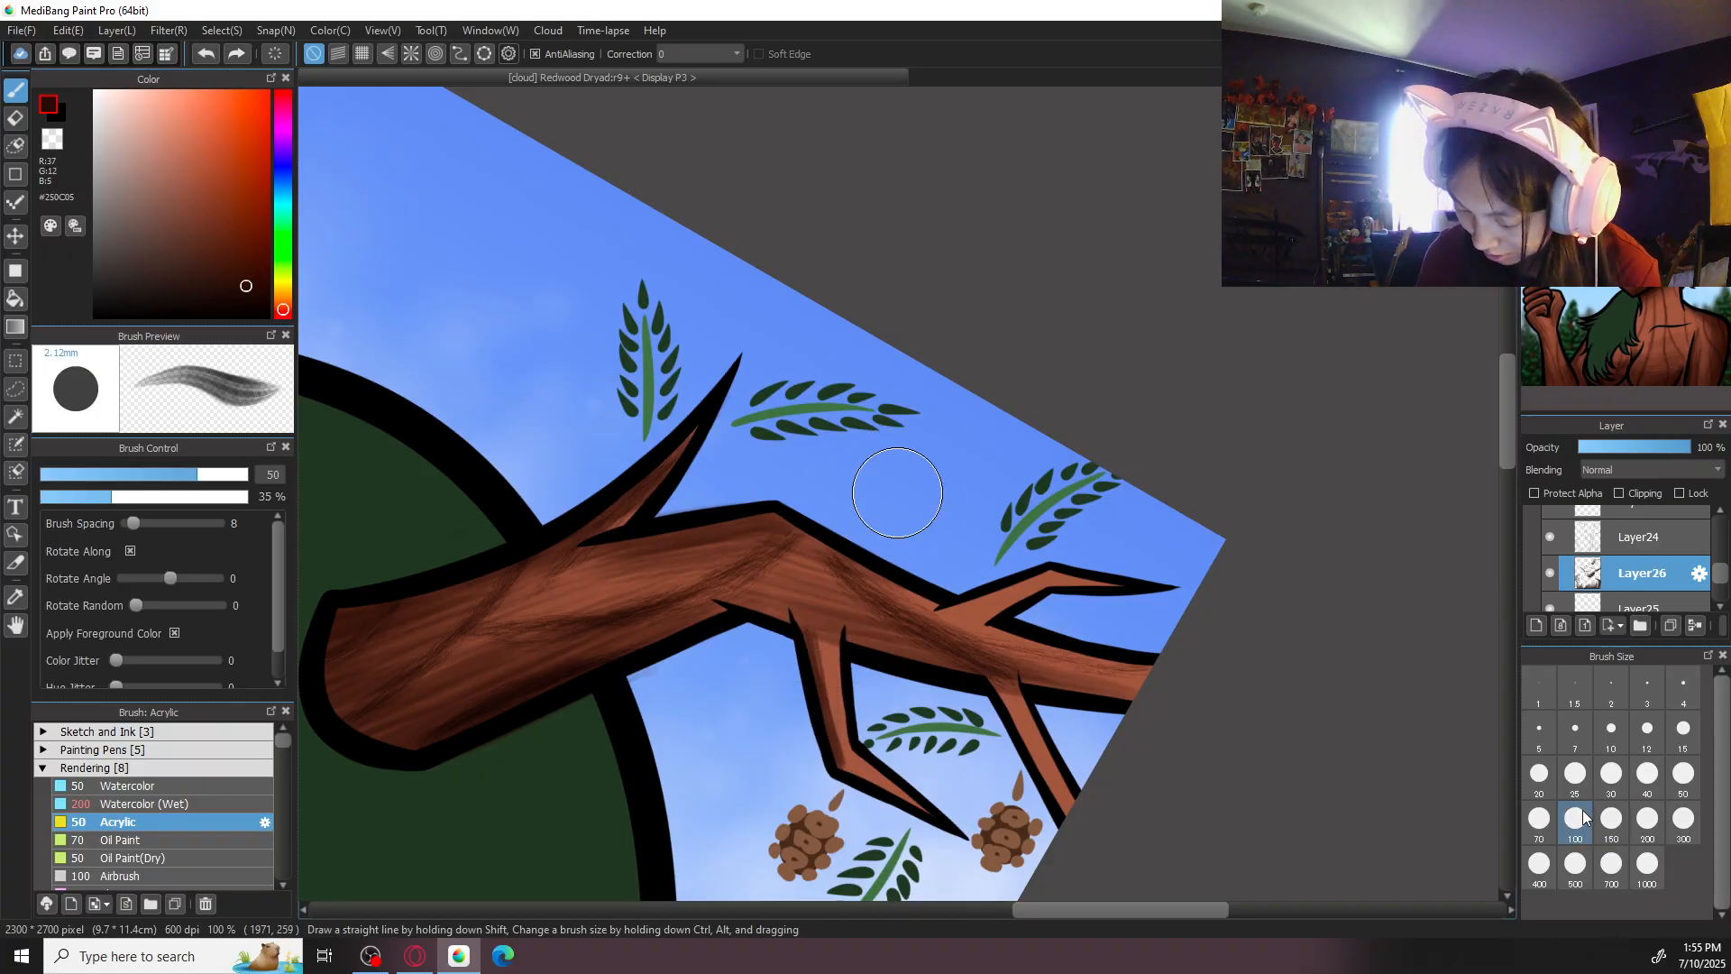
pyautogui.moveTo(835, 630)
pyautogui.mouseDown()
pyautogui.moveTo(850, 766)
pyautogui.moveTo(825, 743)
pyautogui.moveTo(932, 809)
pyautogui.mouseUp()
pyautogui.moveTo(833, 728)
pyautogui.mouseDown()
pyautogui.moveTo(953, 812)
pyautogui.moveTo(938, 800)
pyautogui.mouseUp()
pyautogui.moveTo(838, 759); pyautogui.dragTo(906, 810)
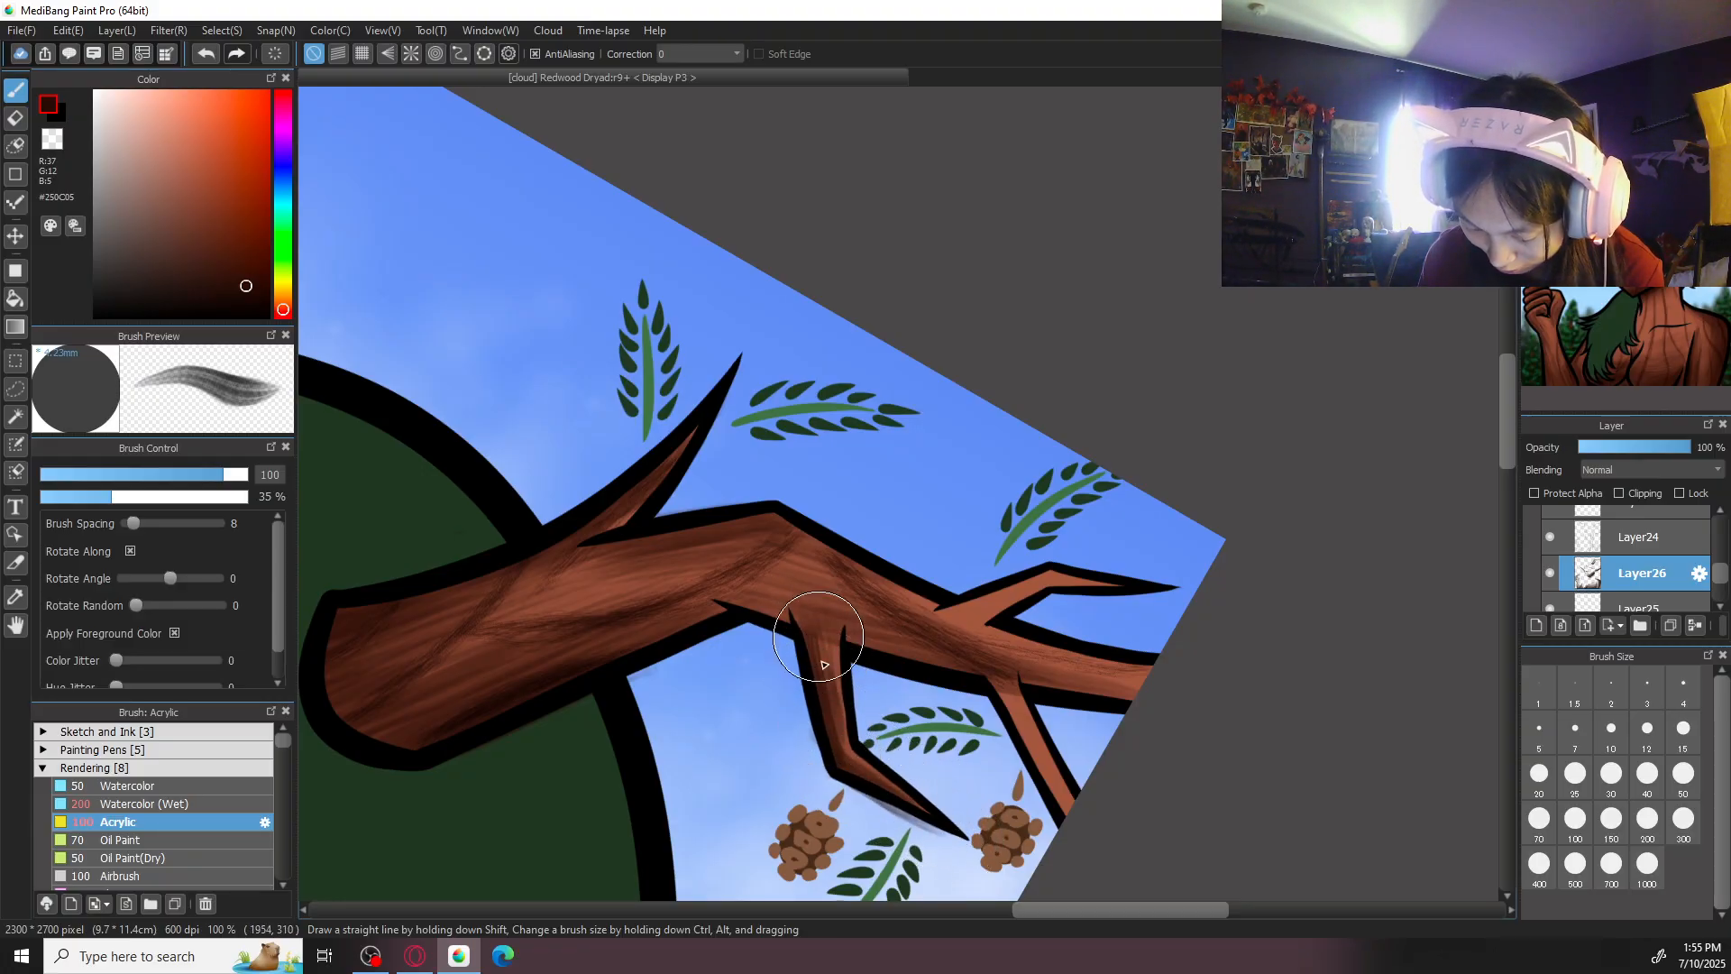
# - Erase the shading spilled onto the sky beneath the right-hand antler's lower twig
pyautogui.click(1641, 101)
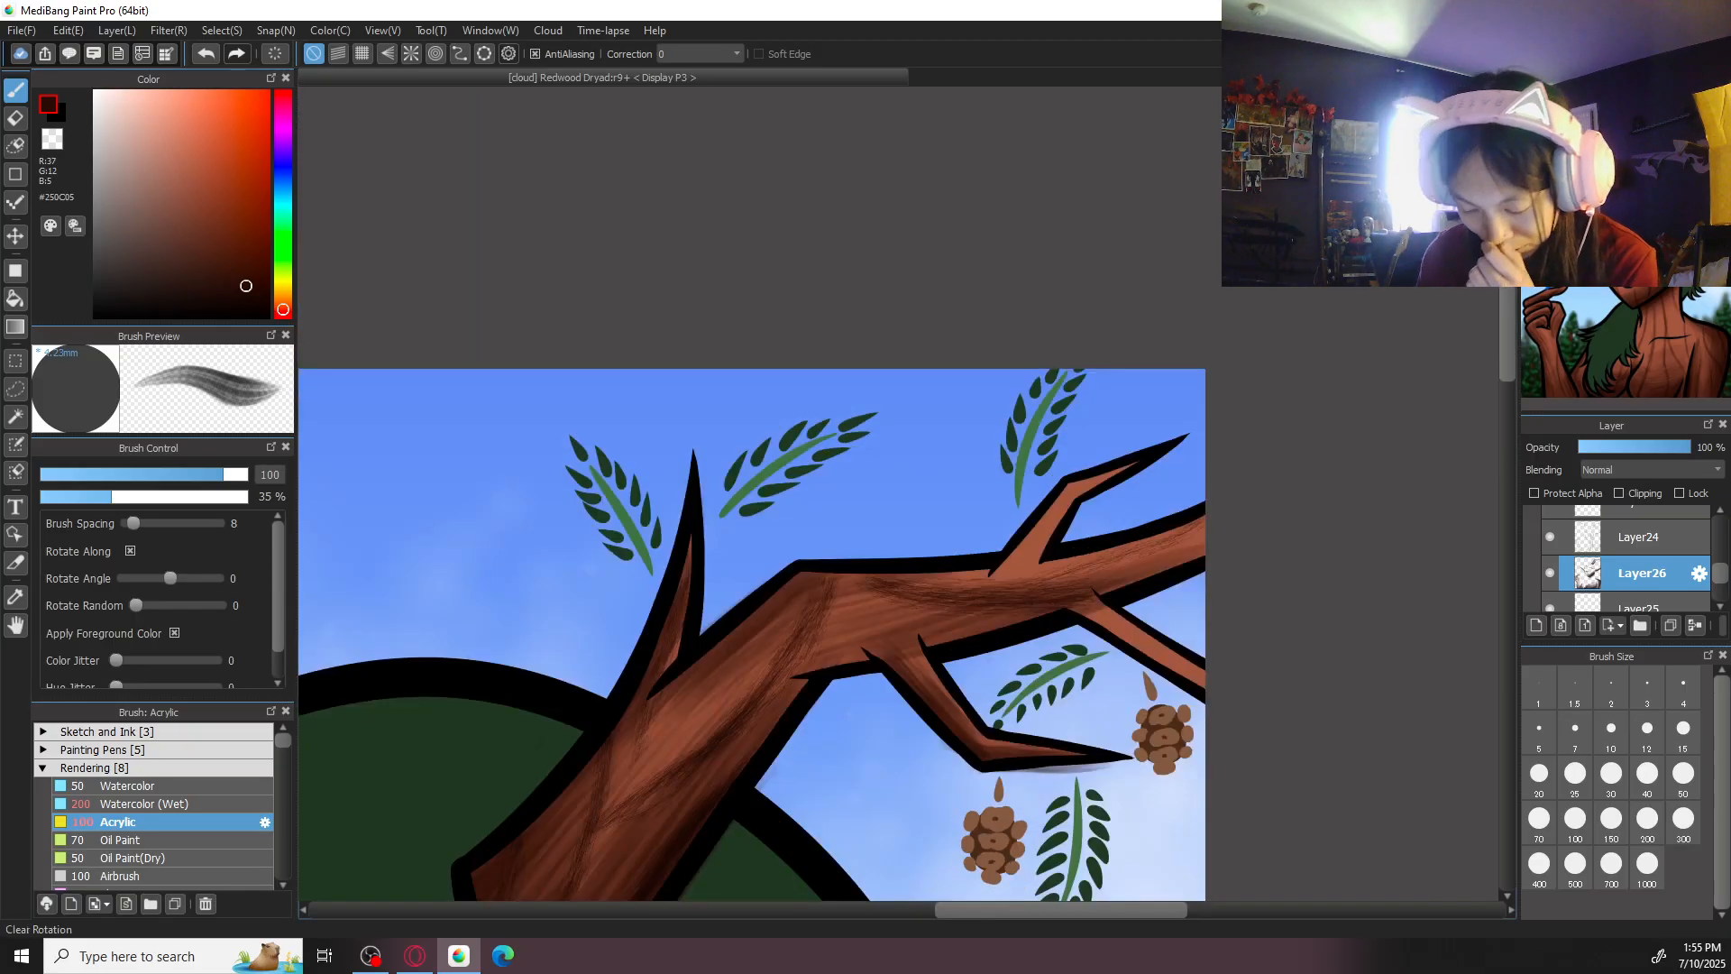
pyautogui.press('e')
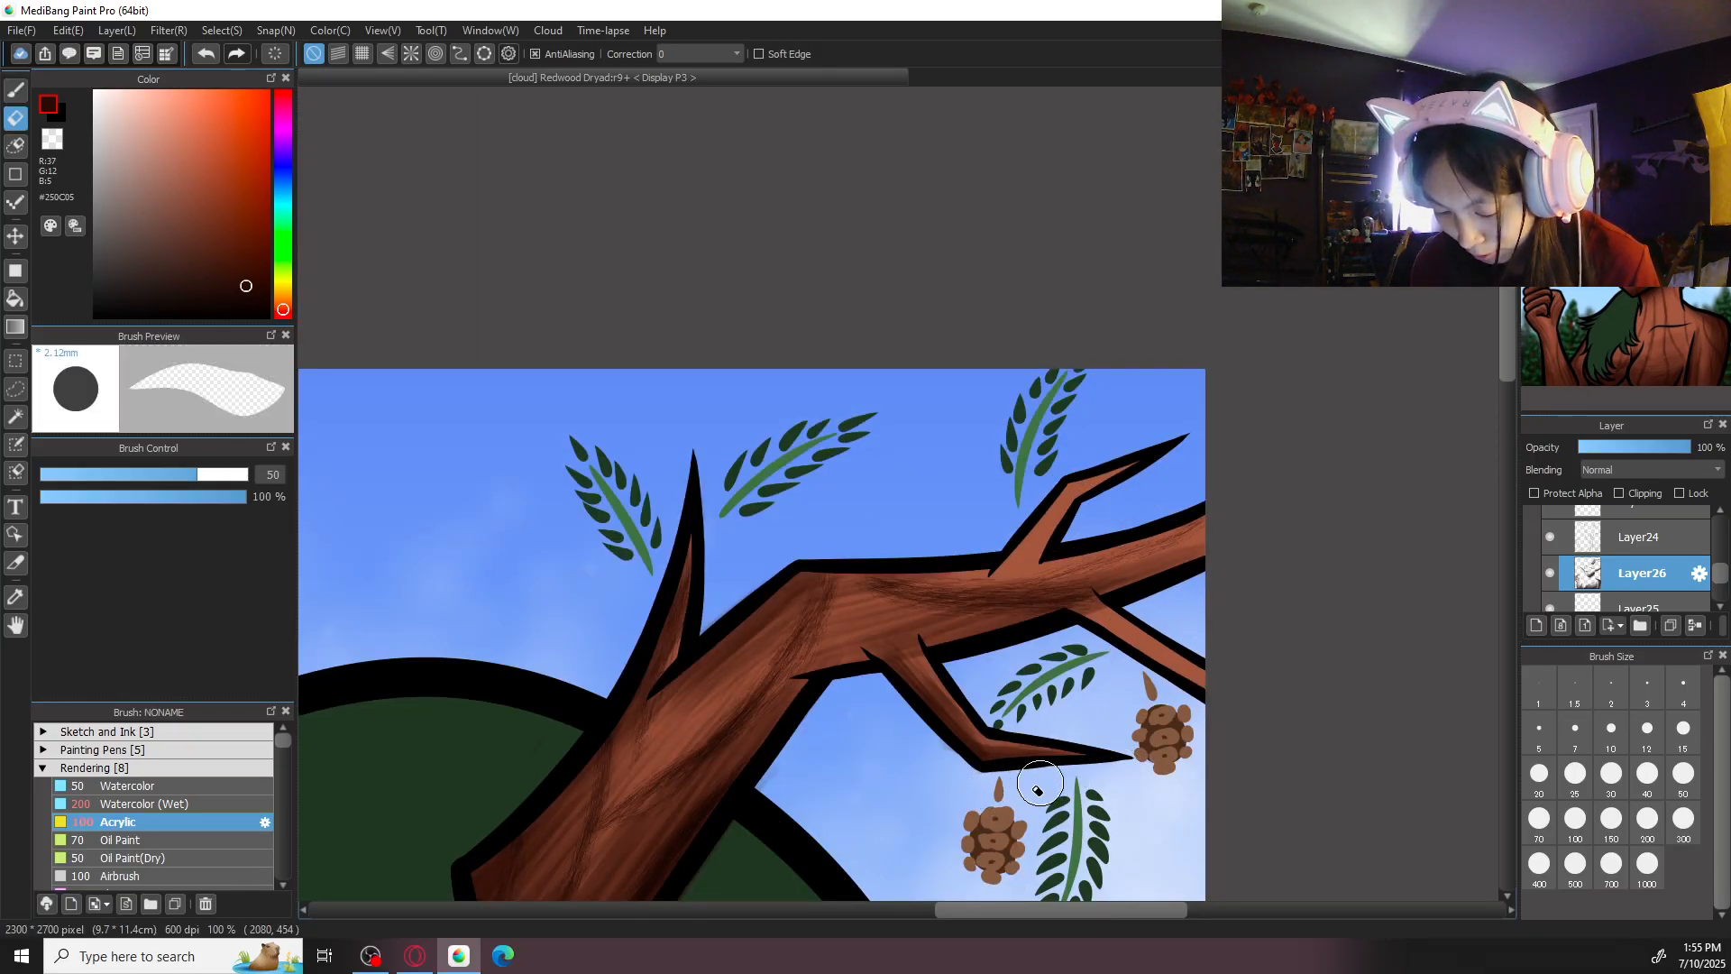
pyautogui.press('b')
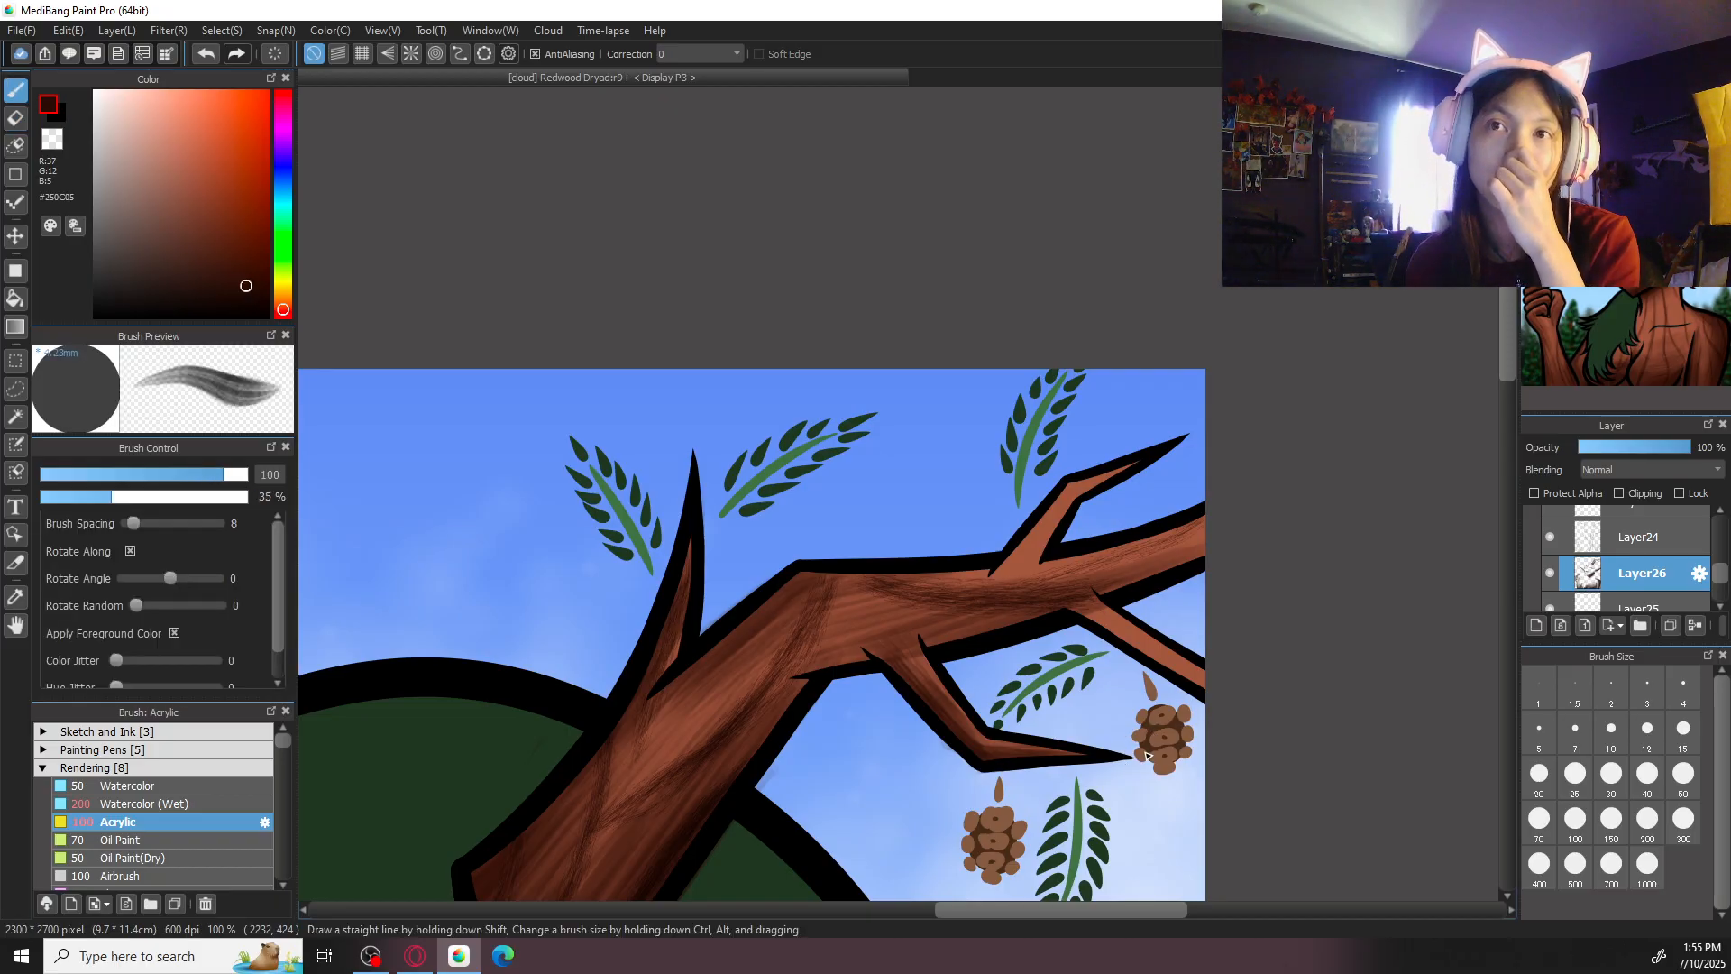
# - Shade the upper twigs and outer end of the right-hand antler with Acrylic strokes at size 100
pyautogui.click(1621, 100)
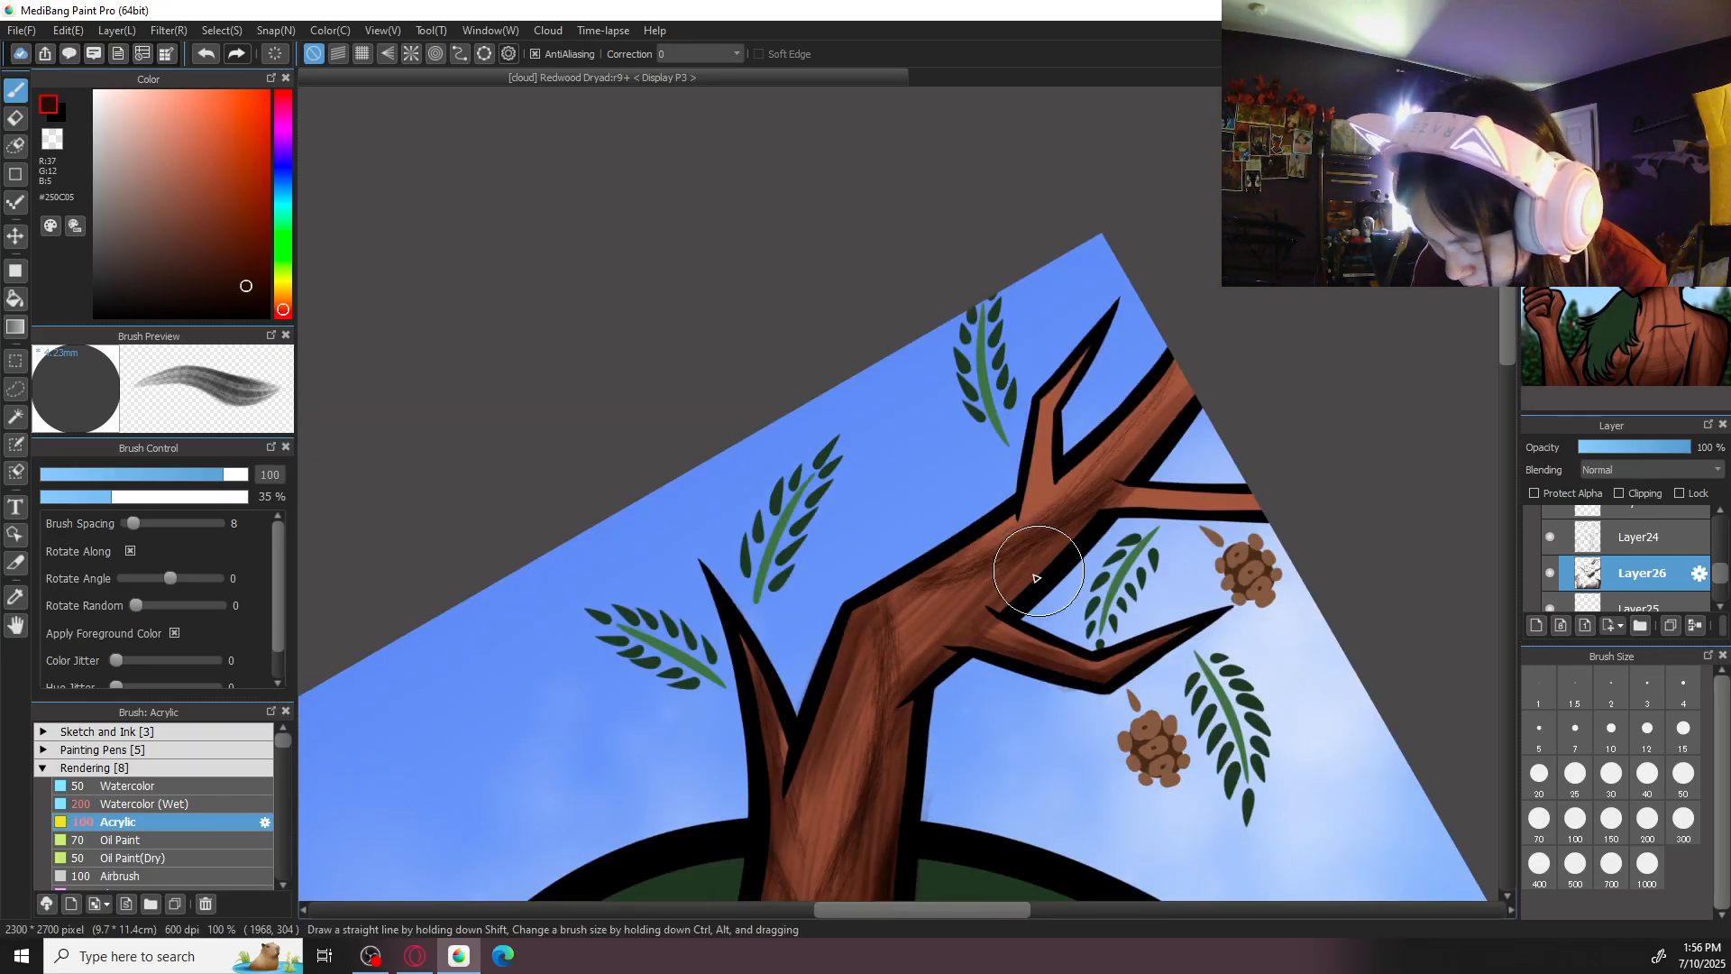
pyautogui.moveTo(1158, 482)
pyautogui.mouseDown()
pyautogui.moveTo(1082, 552)
pyautogui.moveTo(1163, 575)
pyautogui.mouseUp()
pyautogui.moveTo(1078, 575); pyautogui.dragTo(1155, 570)
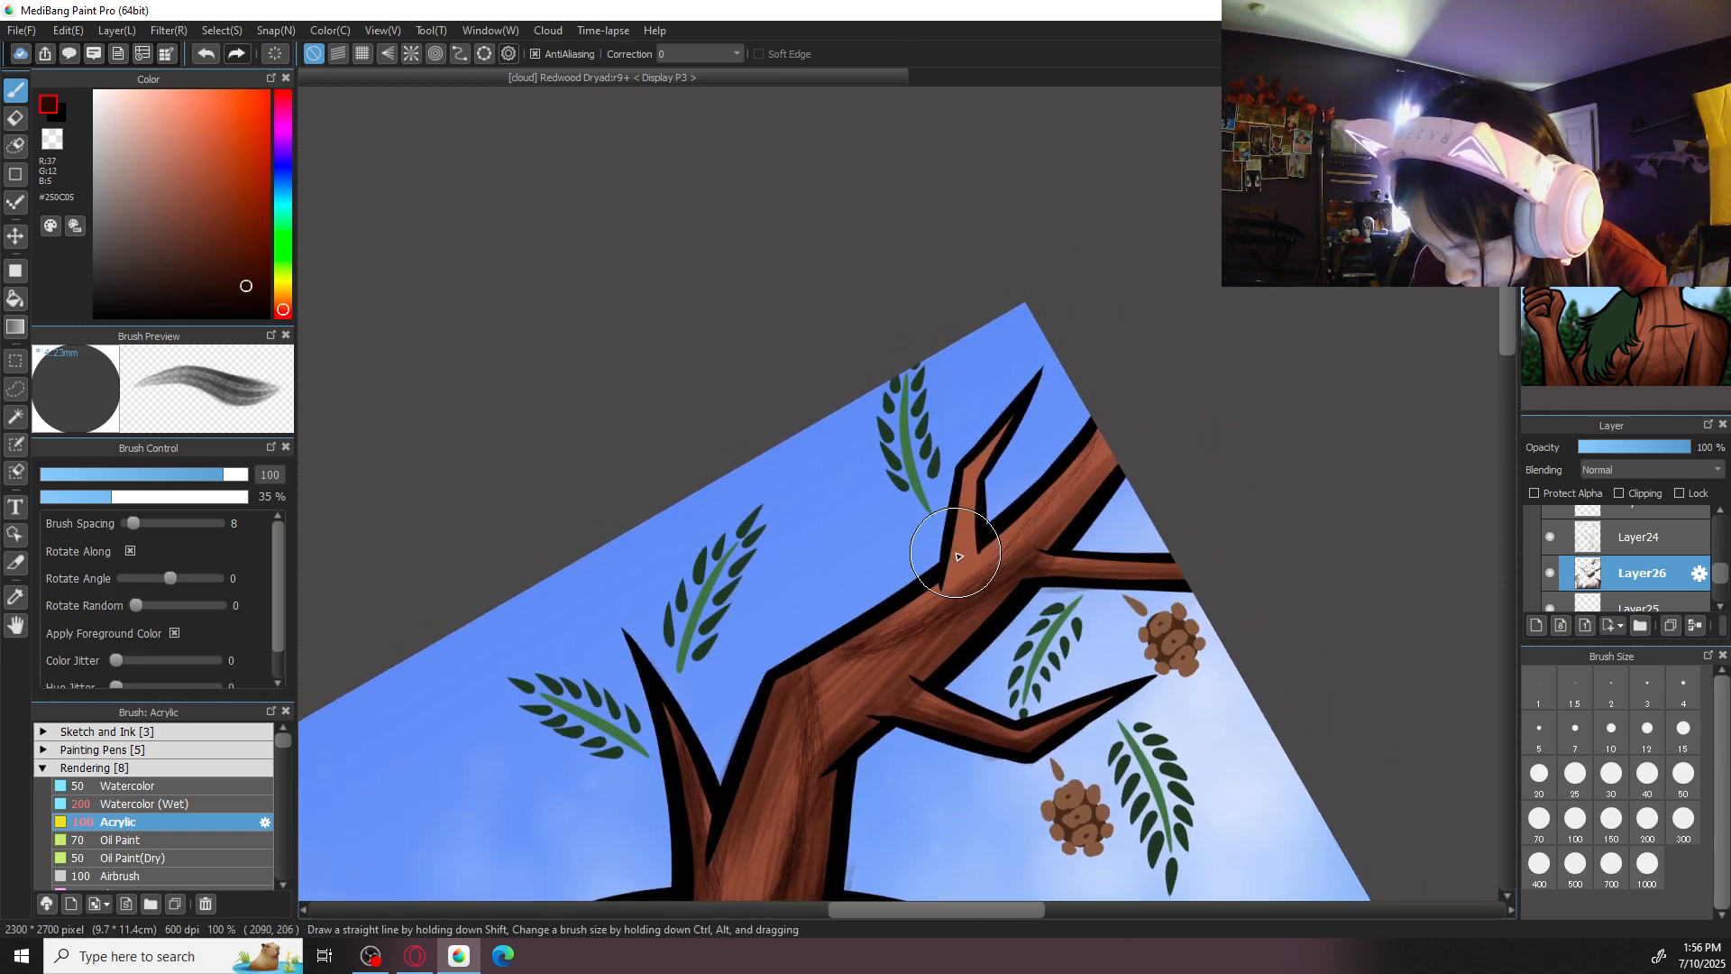
pyautogui.moveTo(972, 549)
pyautogui.mouseDown()
pyautogui.moveTo(1027, 514)
pyautogui.moveTo(968, 578)
pyautogui.moveTo(1050, 475)
pyautogui.moveTo(996, 558)
pyautogui.moveTo(1129, 444)
pyautogui.mouseUp()
pyautogui.moveTo(1057, 539)
pyautogui.mouseDown()
pyautogui.moveTo(1133, 434)
pyautogui.moveTo(1043, 535)
pyautogui.moveTo(1131, 415)
pyautogui.moveTo(1041, 525)
pyautogui.moveTo(1048, 553)
pyautogui.moveTo(1205, 370)
pyautogui.mouseUp()
# - Darken the right-hand antler's trunk from the bend downward with Acrylic strokes at size 200
pyautogui.hotkey('ctrl', '-')
pyautogui.hotkey('ctrl', '-')
pyautogui.hotkey('ctrl', '-')
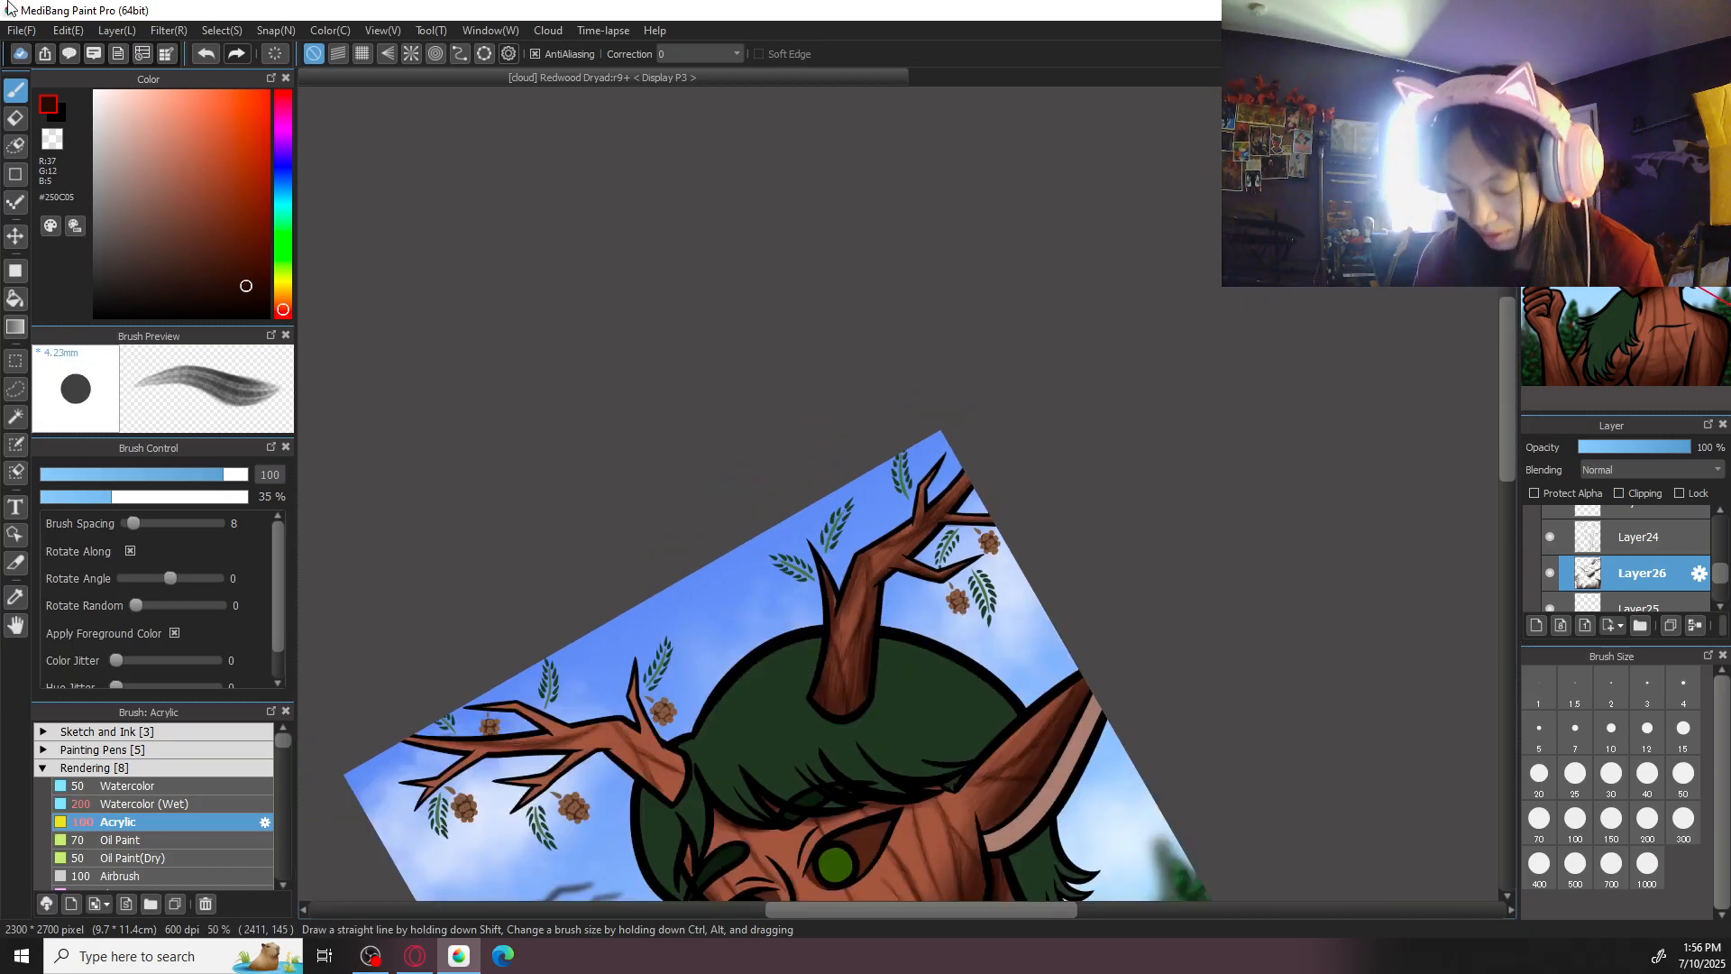
pyautogui.hotkey('ctrl', '+')
pyautogui.hotkey('ctrl', '+')
pyautogui.moveTo(1017, 629); pyautogui.dragTo(1043, 553)
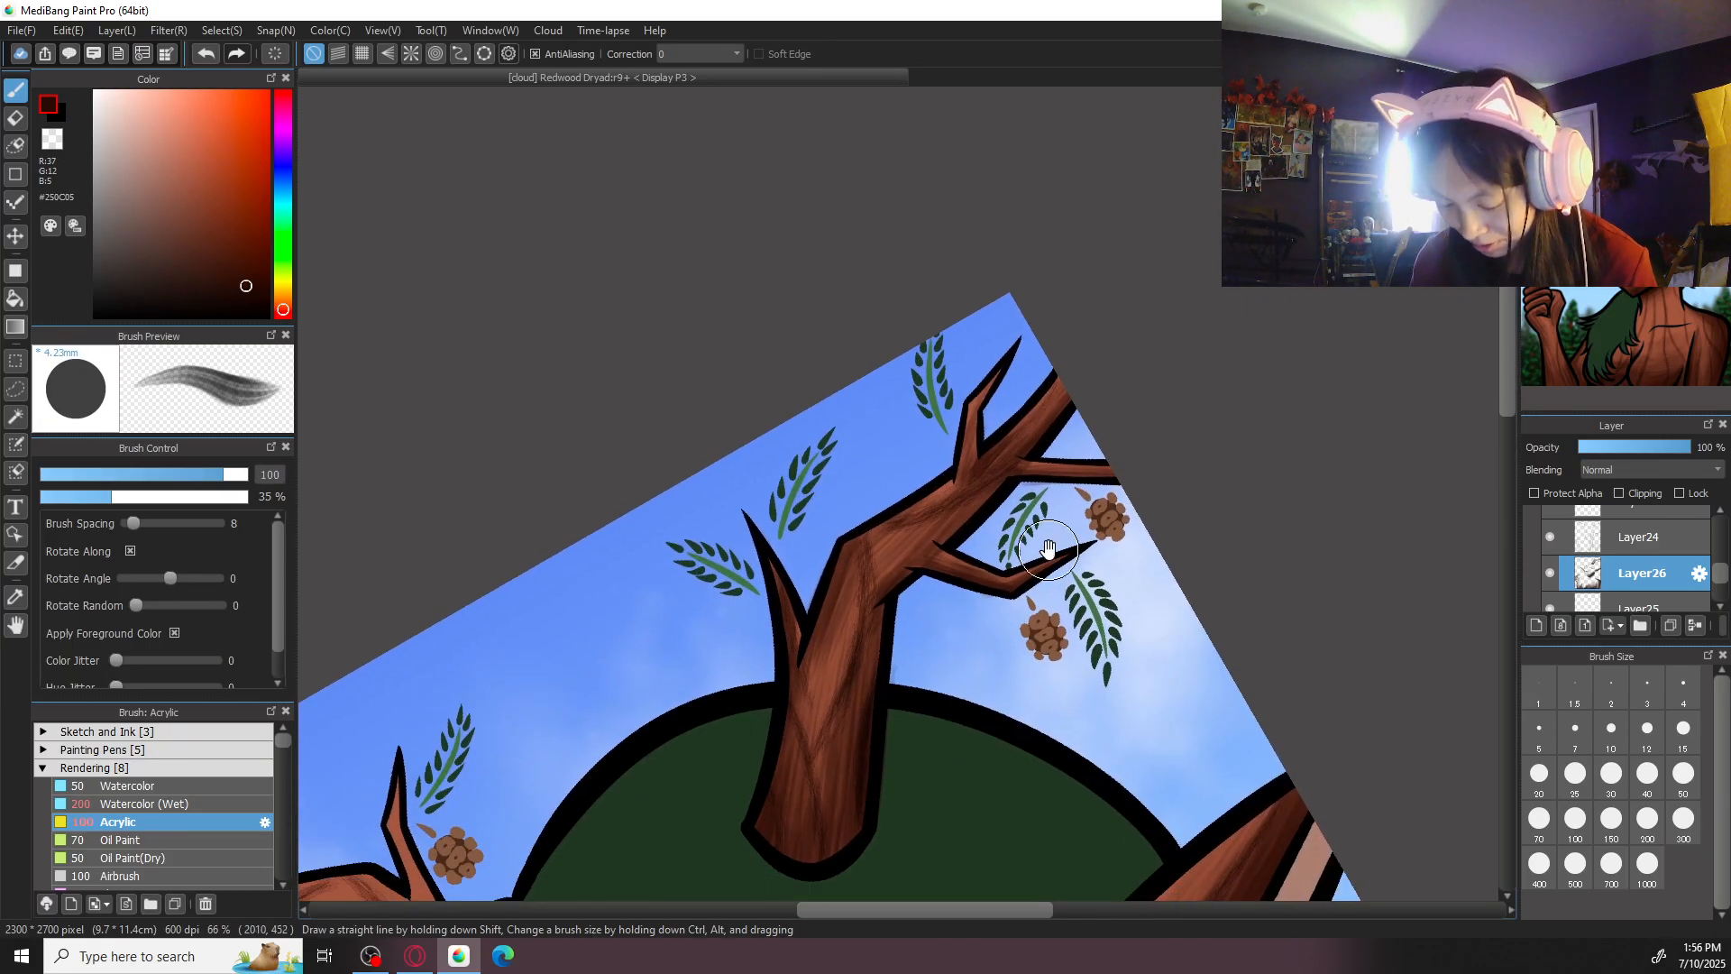
pyautogui.click(1648, 819)
pyautogui.moveTo(848, 571); pyautogui.dragTo(827, 747)
pyautogui.moveTo(868, 570)
pyautogui.mouseDown()
pyautogui.moveTo(833, 770)
pyautogui.moveTo(859, 578)
pyautogui.moveTo(824, 683)
pyautogui.moveTo(879, 557)
pyautogui.moveTo(926, 517)
pyautogui.moveTo(870, 600)
pyautogui.moveTo(933, 525)
pyautogui.moveTo(862, 587)
pyautogui.moveTo(916, 542)
pyautogui.moveTo(851, 631)
pyautogui.moveTo(889, 588)
pyautogui.mouseUp()
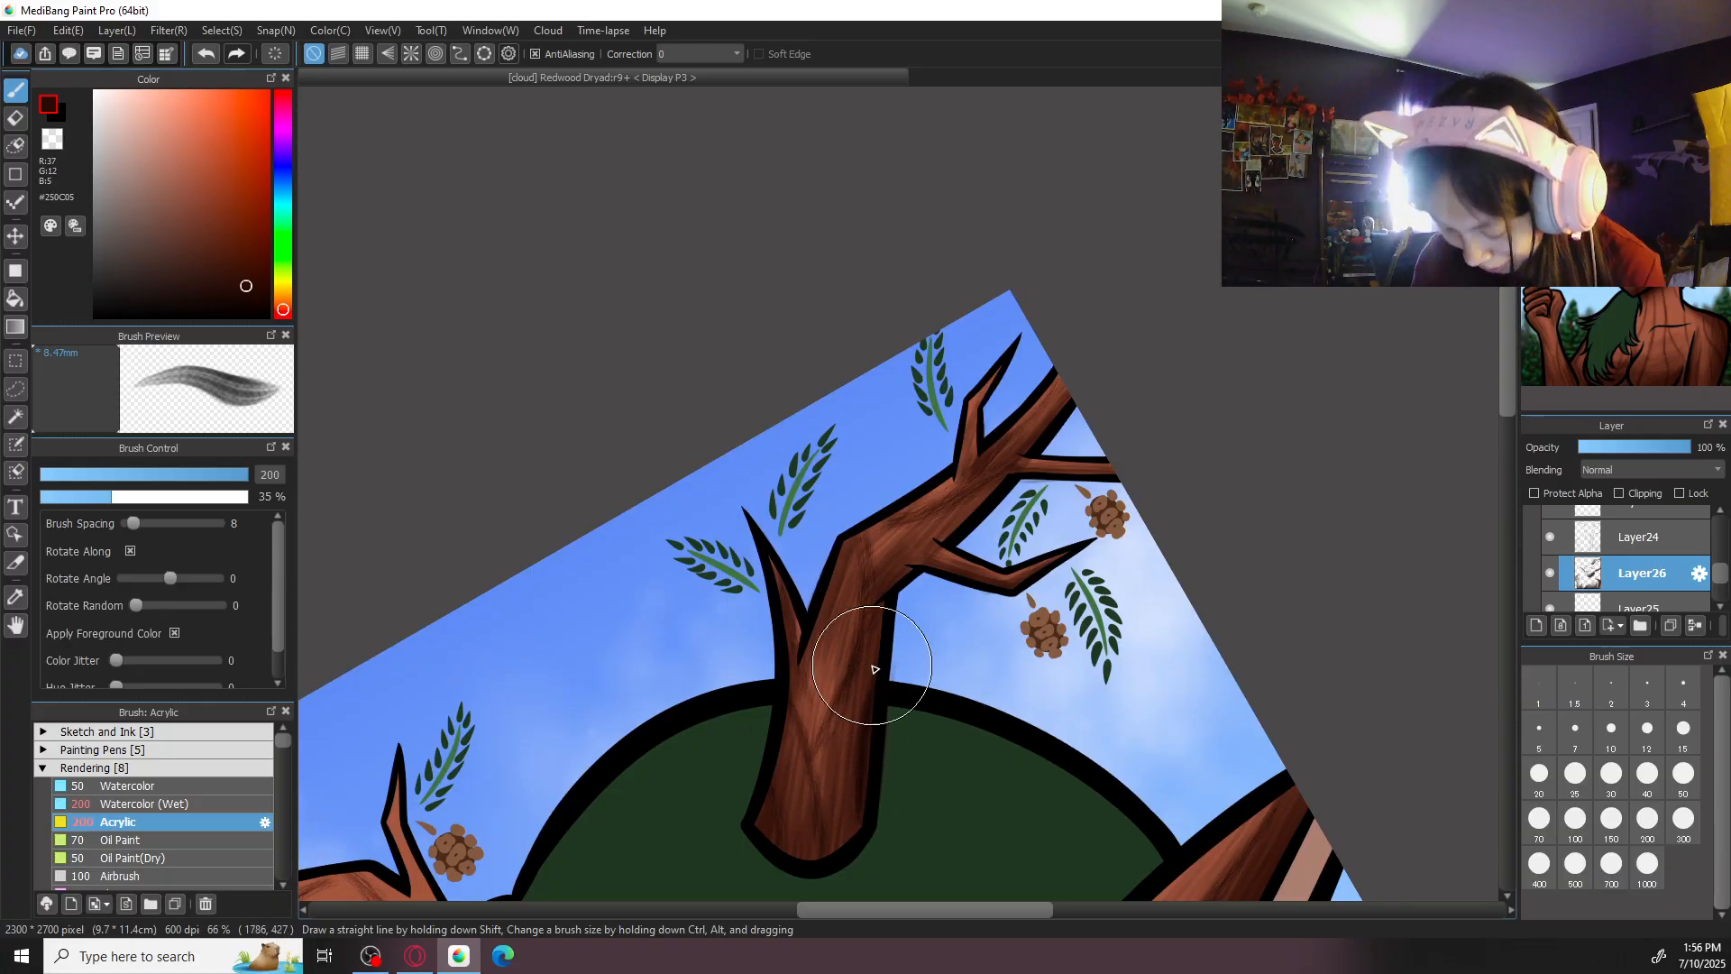
# - Deepen the shading at the right-hand antler's base with the Acrylic brush at size 100 and erase the spill on the hair
pyautogui.hotkey('ctrl', '-')
pyautogui.hotkey('ctrl', '-')
pyautogui.hotkey('ctrl', '-')
pyautogui.press('Left')
pyautogui.press('Up')
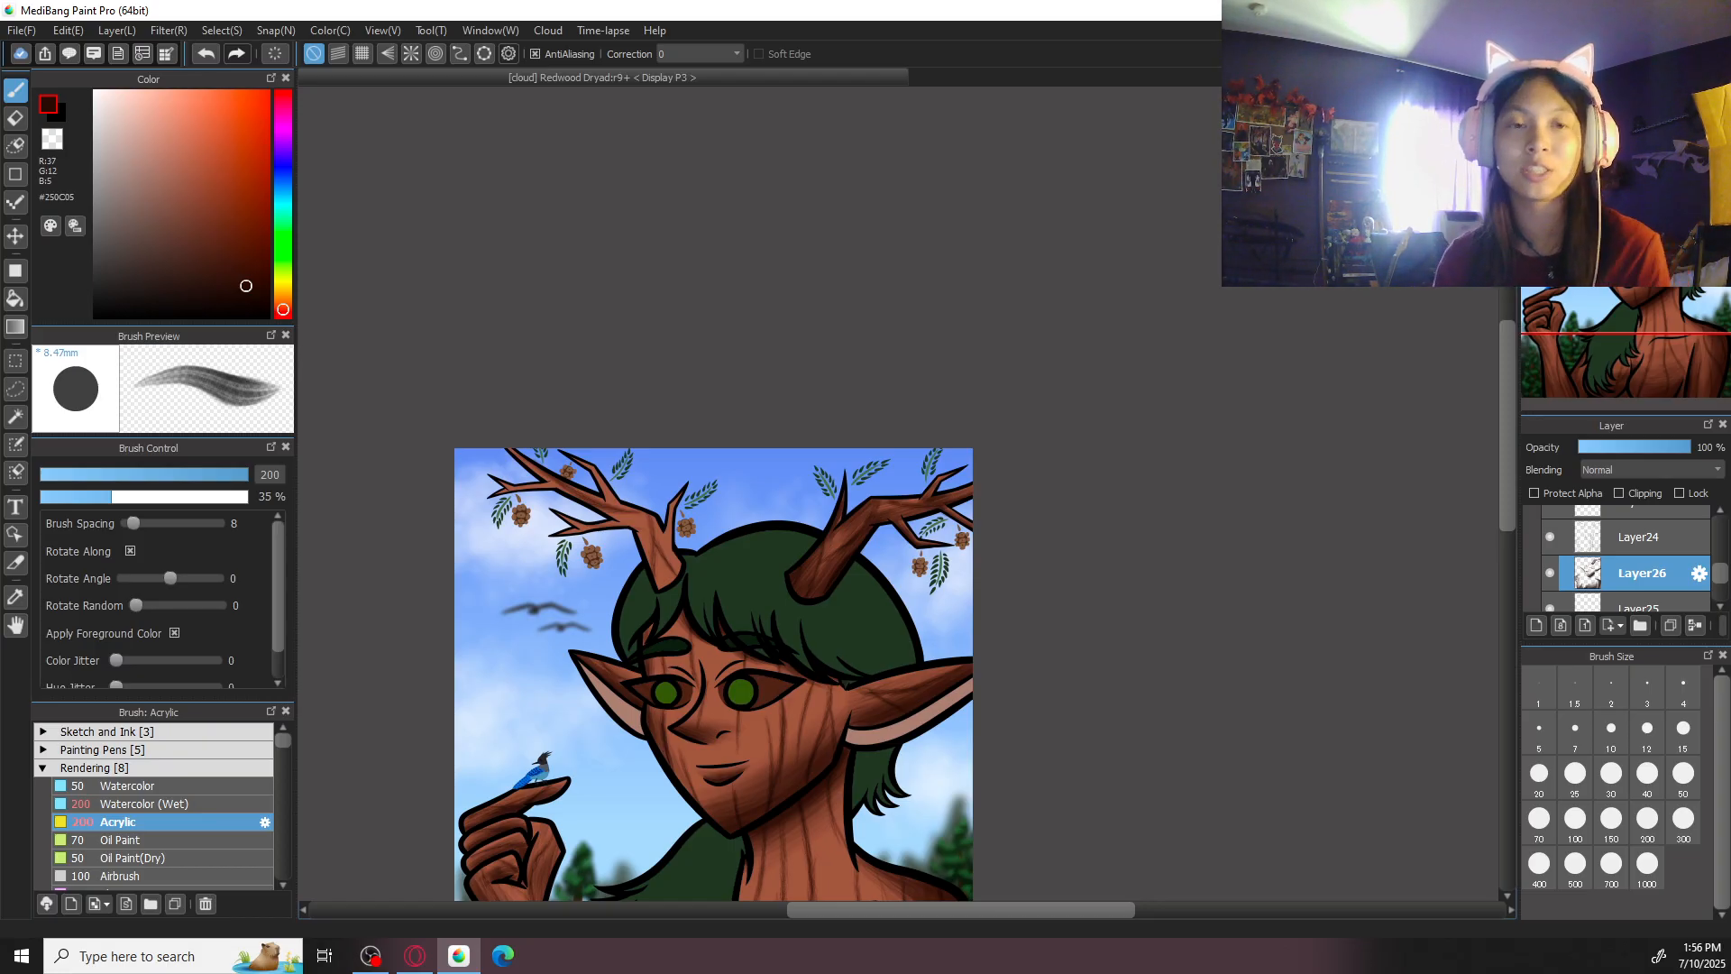
pyautogui.moveTo(850, 565); pyautogui.dragTo(1139, 554)
pyautogui.hotkey('ctrl', '+')
pyautogui.hotkey('ctrl', '+')
pyautogui.moveTo(1402, 655); pyautogui.dragTo(974, 587)
pyautogui.hotkey('ctrl', '+')
pyautogui.click(1576, 818)
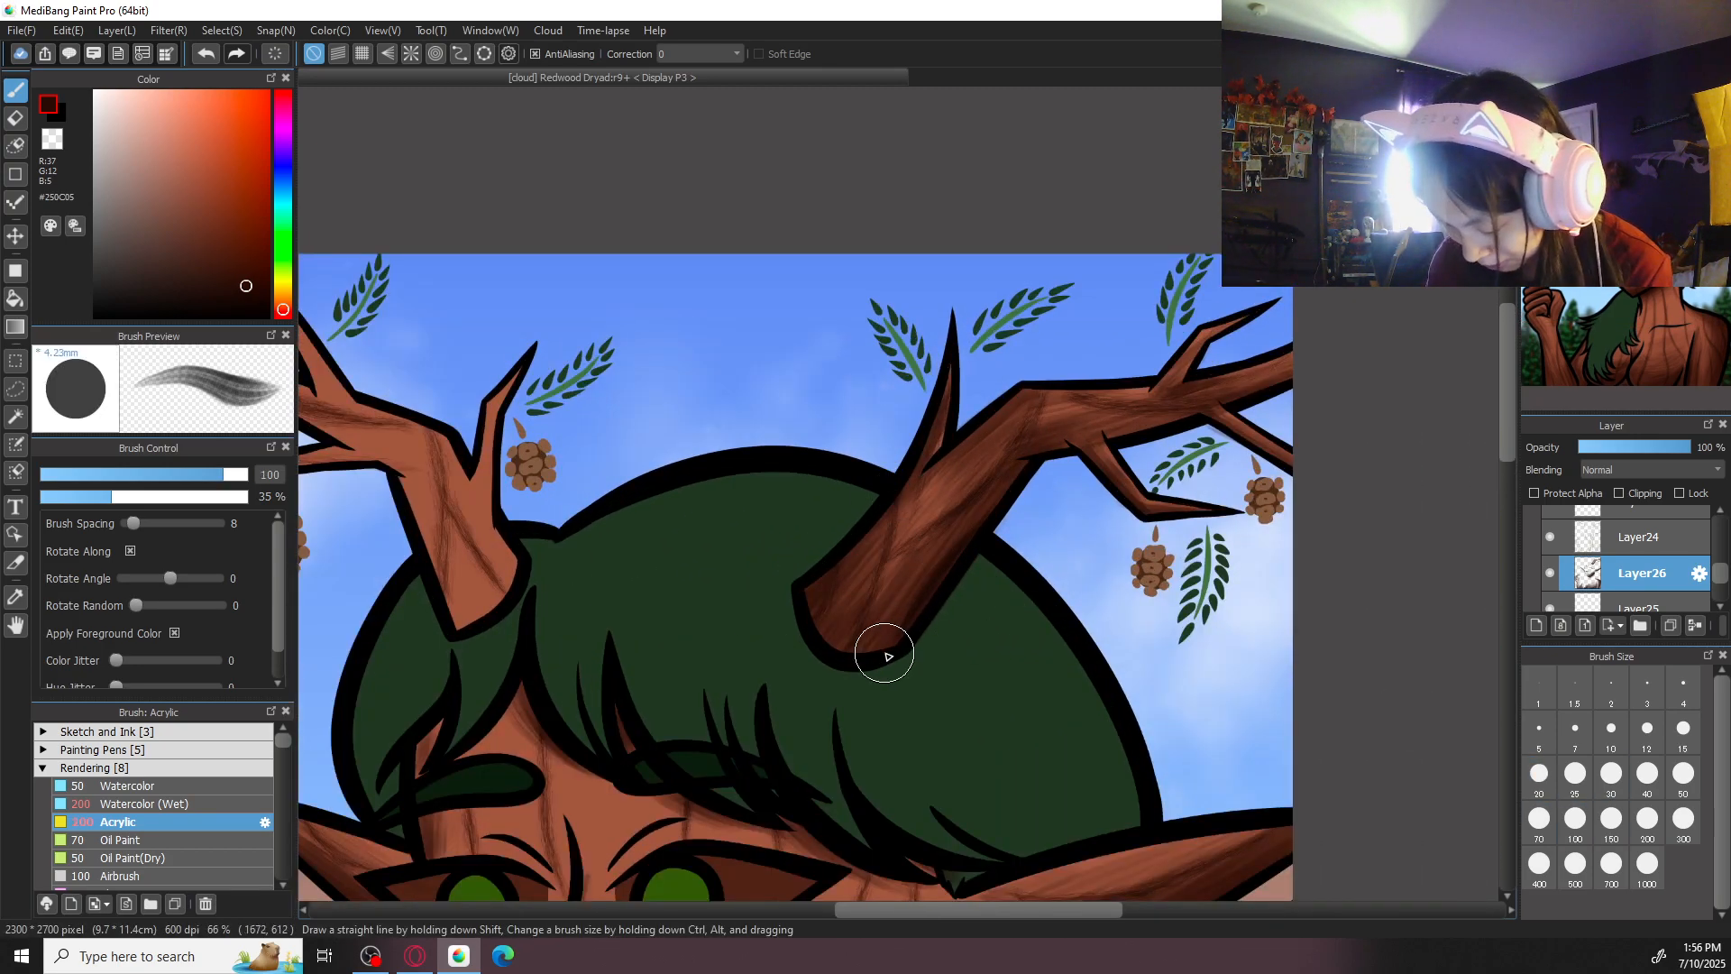
pyautogui.moveTo(830, 666)
pyautogui.mouseDown()
pyautogui.moveTo(849, 582)
pyautogui.moveTo(821, 639)
pyautogui.moveTo(849, 574)
pyautogui.moveTo(817, 593)
pyautogui.moveTo(843, 552)
pyautogui.moveTo(938, 616)
pyautogui.moveTo(868, 634)
pyautogui.moveTo(939, 544)
pyautogui.moveTo(854, 646)
pyautogui.moveTo(936, 551)
pyautogui.moveTo(900, 611)
pyautogui.moveTo(874, 626)
pyautogui.moveTo(853, 599)
pyautogui.mouseUp()
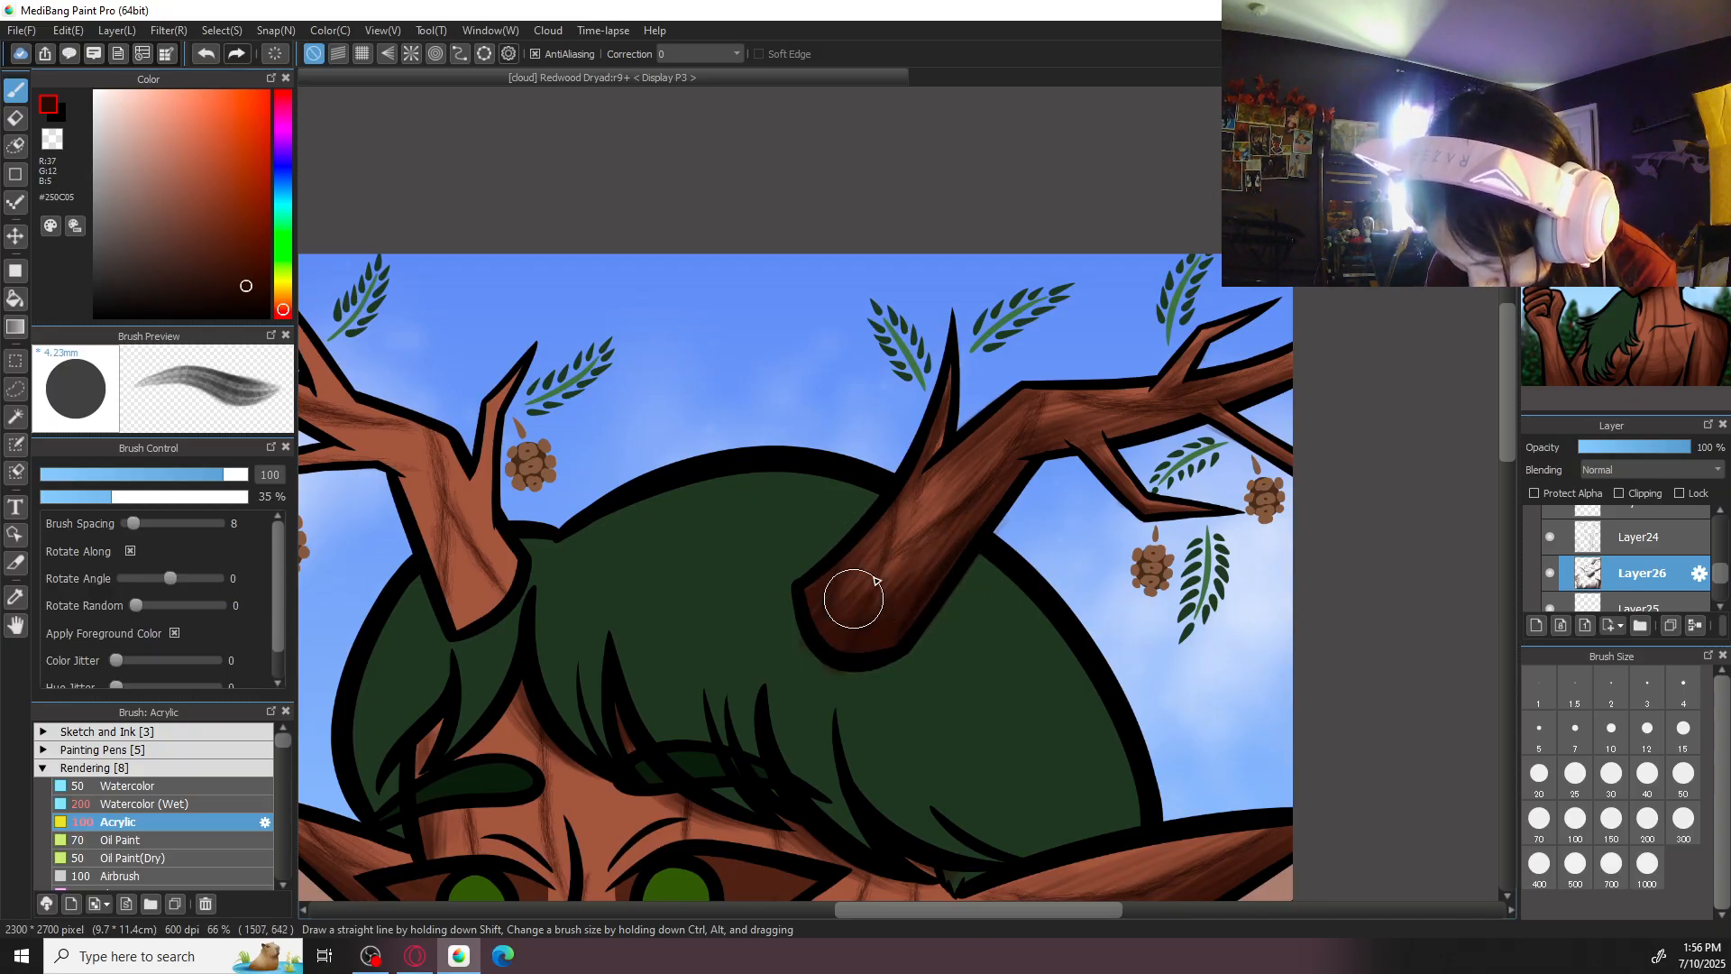
pyautogui.press('e')
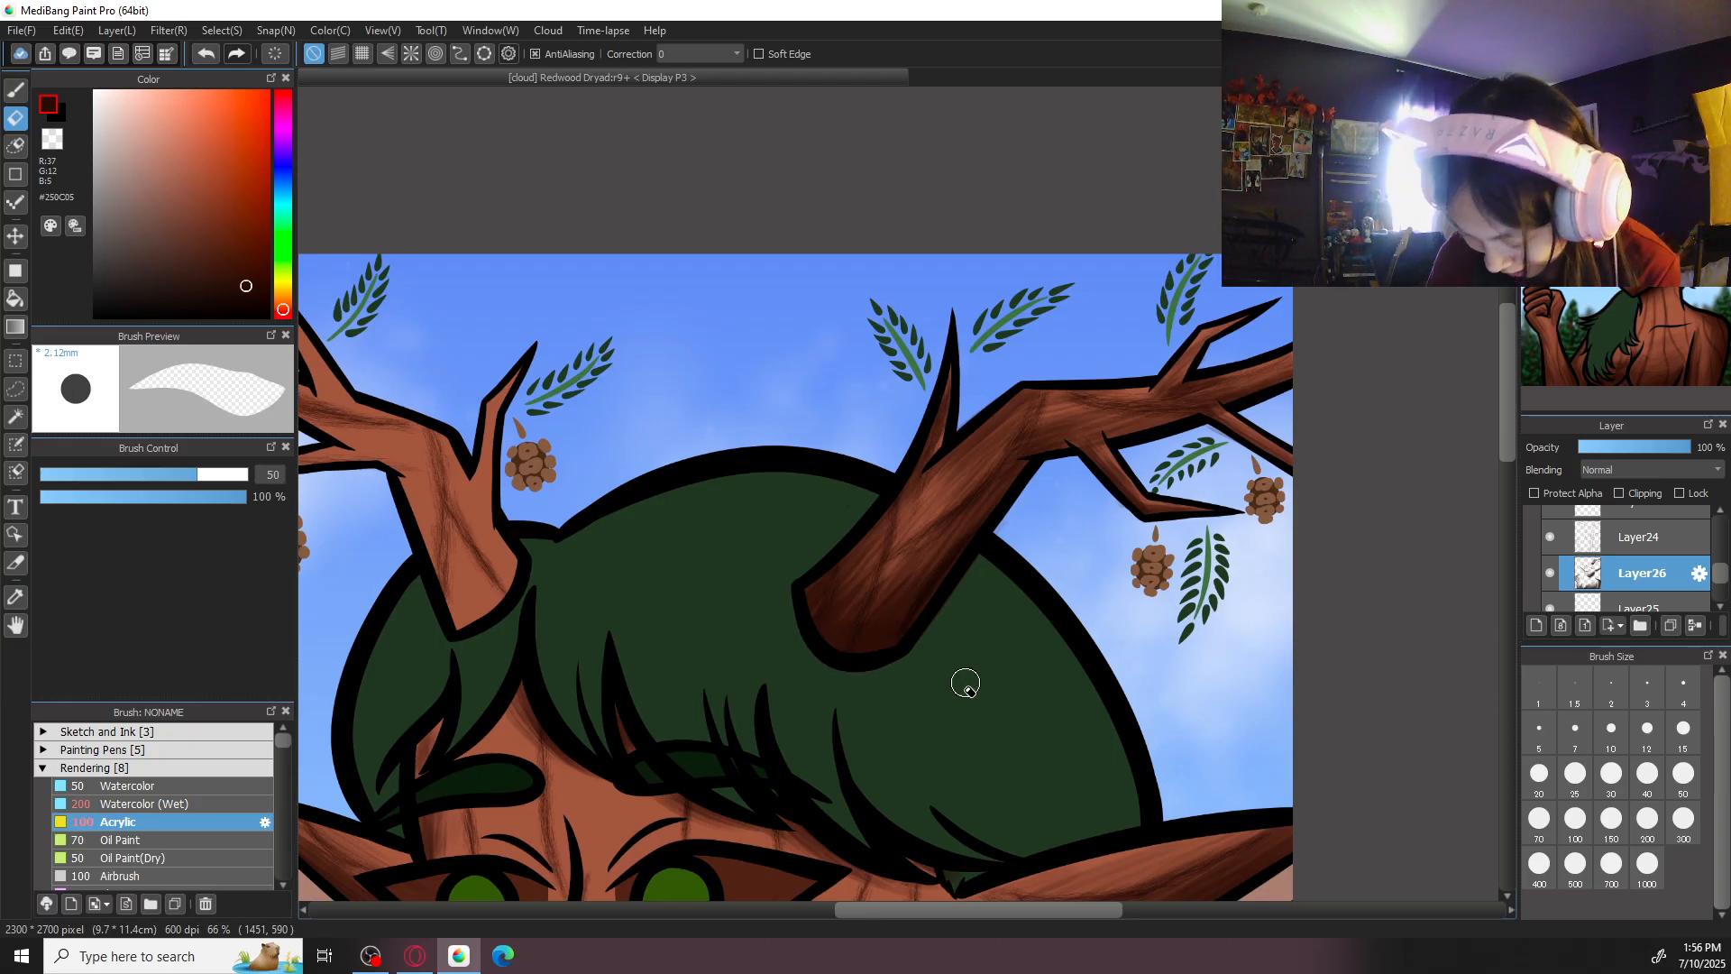
pyautogui.press('b')
# - Shade the lower trunk of the left-hand antler with dark brown Acrylic strokes at size 200
pyautogui.moveTo(801, 534); pyautogui.dragTo(1123, 550)
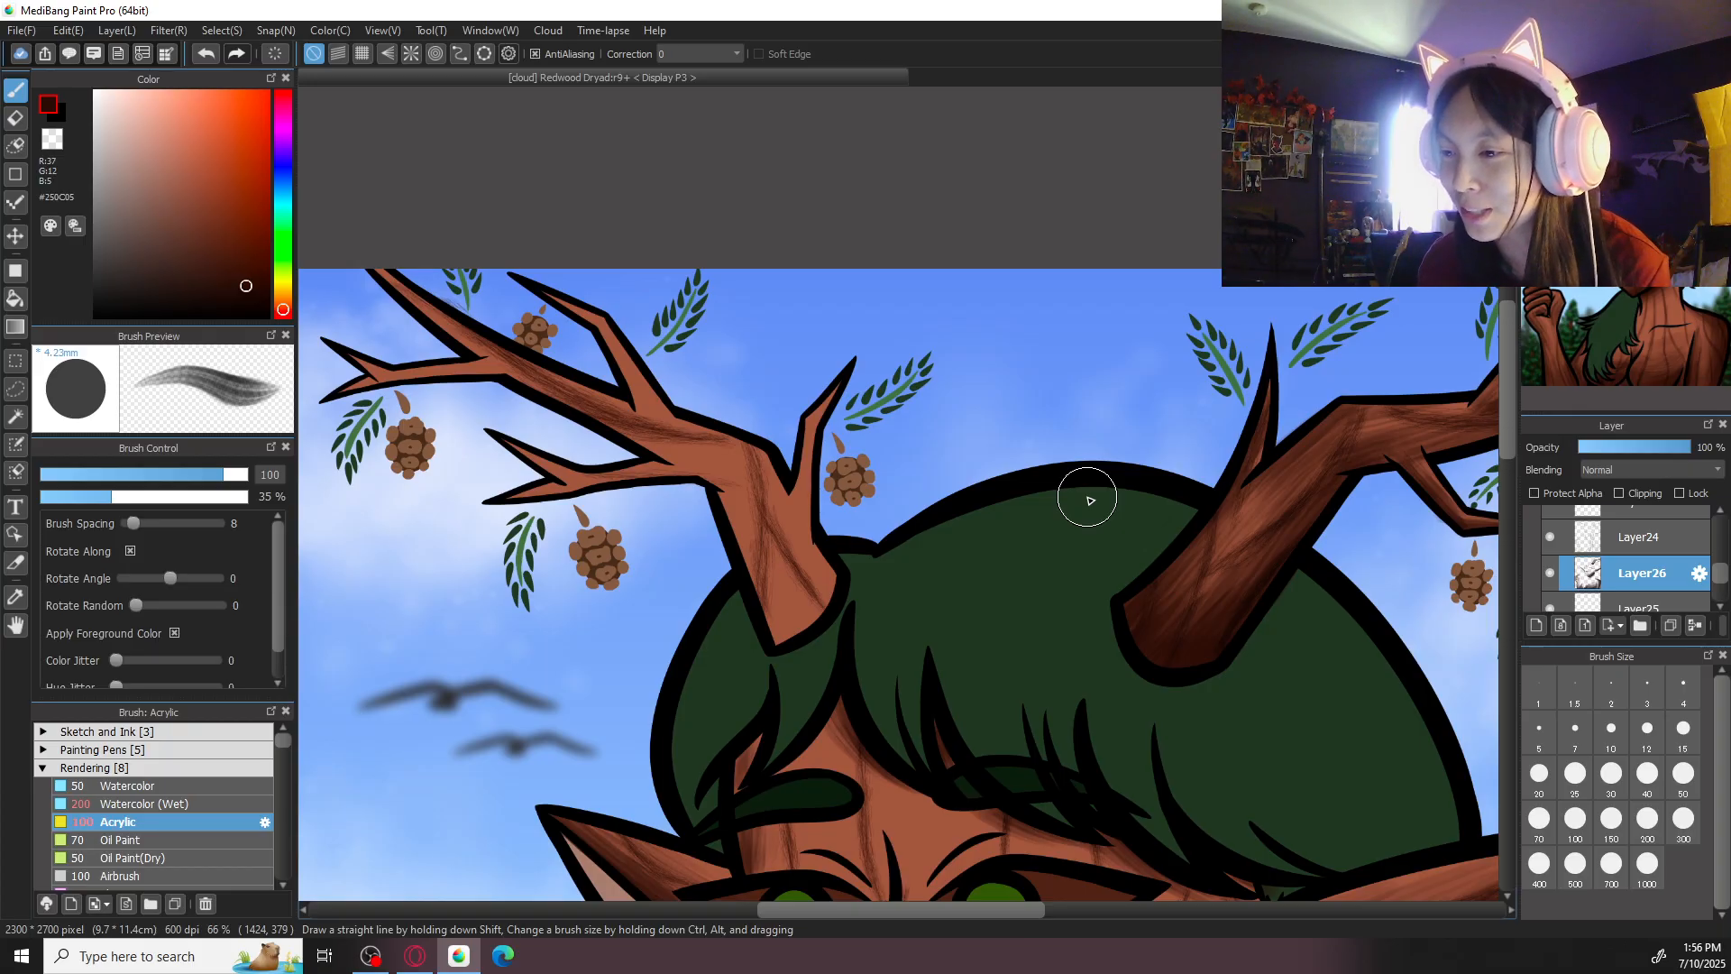
pyautogui.moveTo(816, 501); pyautogui.dragTo(966, 611)
pyautogui.click(1634, 101)
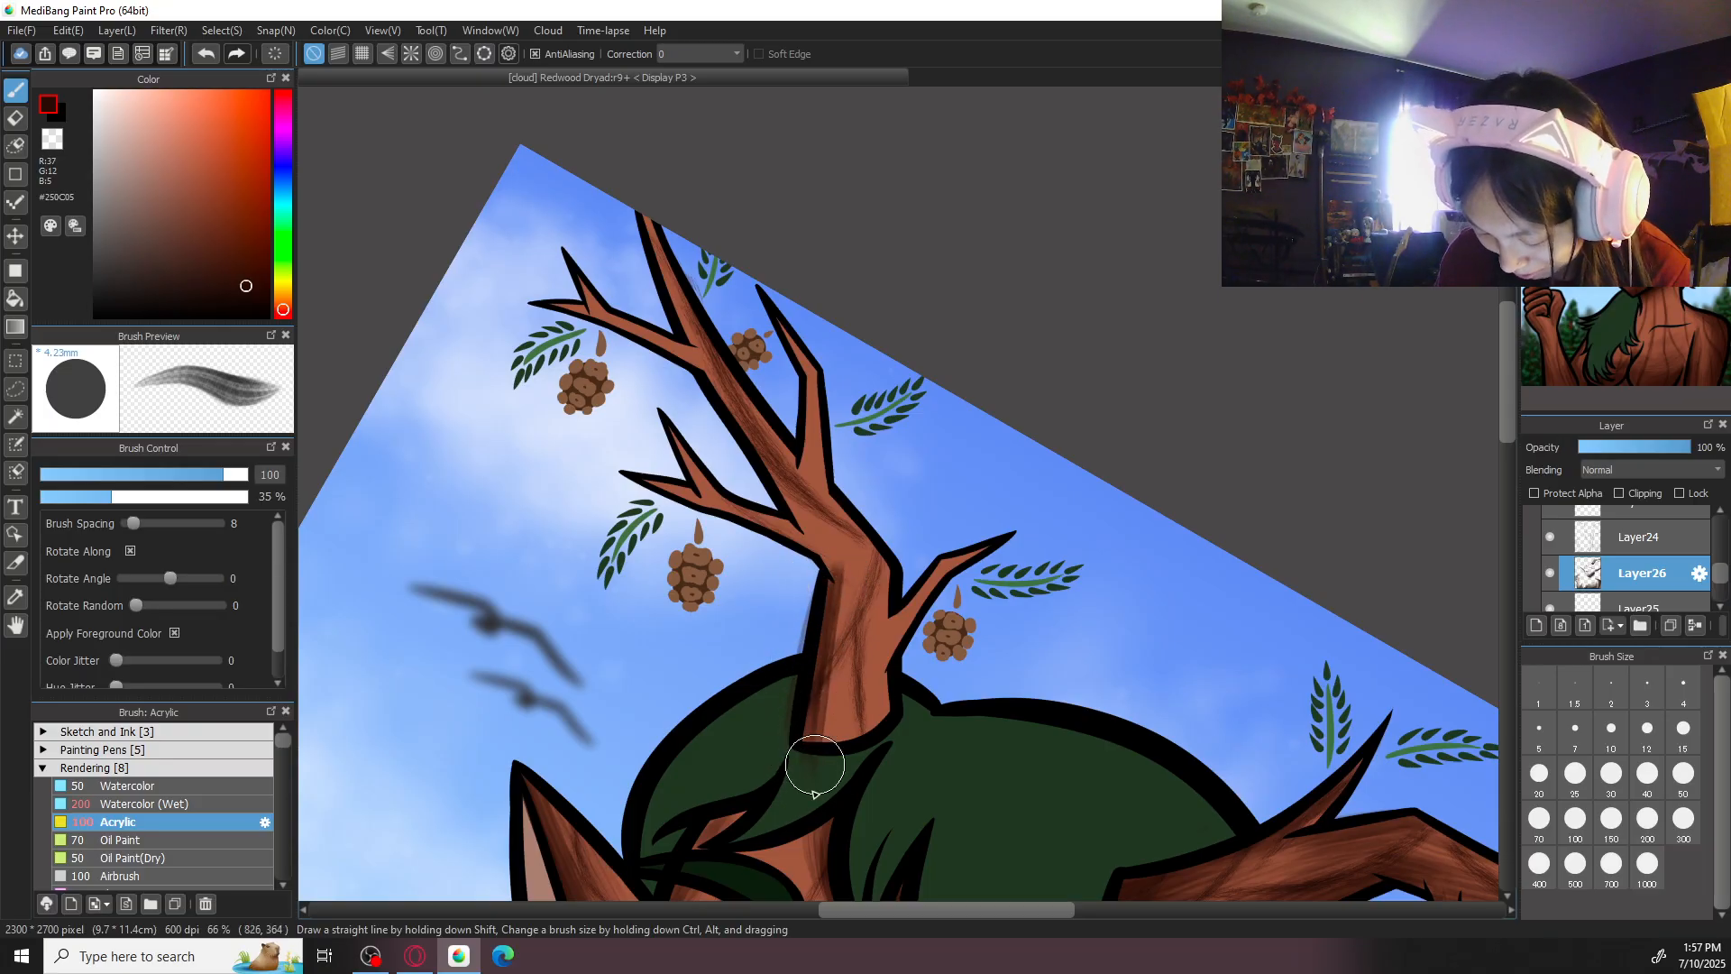
pyautogui.click(1648, 818)
pyautogui.moveTo(831, 742)
pyautogui.mouseDown()
pyautogui.moveTo(850, 596)
pyautogui.moveTo(844, 791)
pyautogui.moveTo(872, 660)
pyautogui.moveTo(895, 715)
pyautogui.moveTo(883, 763)
pyautogui.moveTo(864, 693)
pyautogui.moveTo(793, 777)
pyautogui.moveTo(815, 760)
pyautogui.moveTo(845, 785)
pyautogui.moveTo(834, 622)
pyautogui.mouseUp()
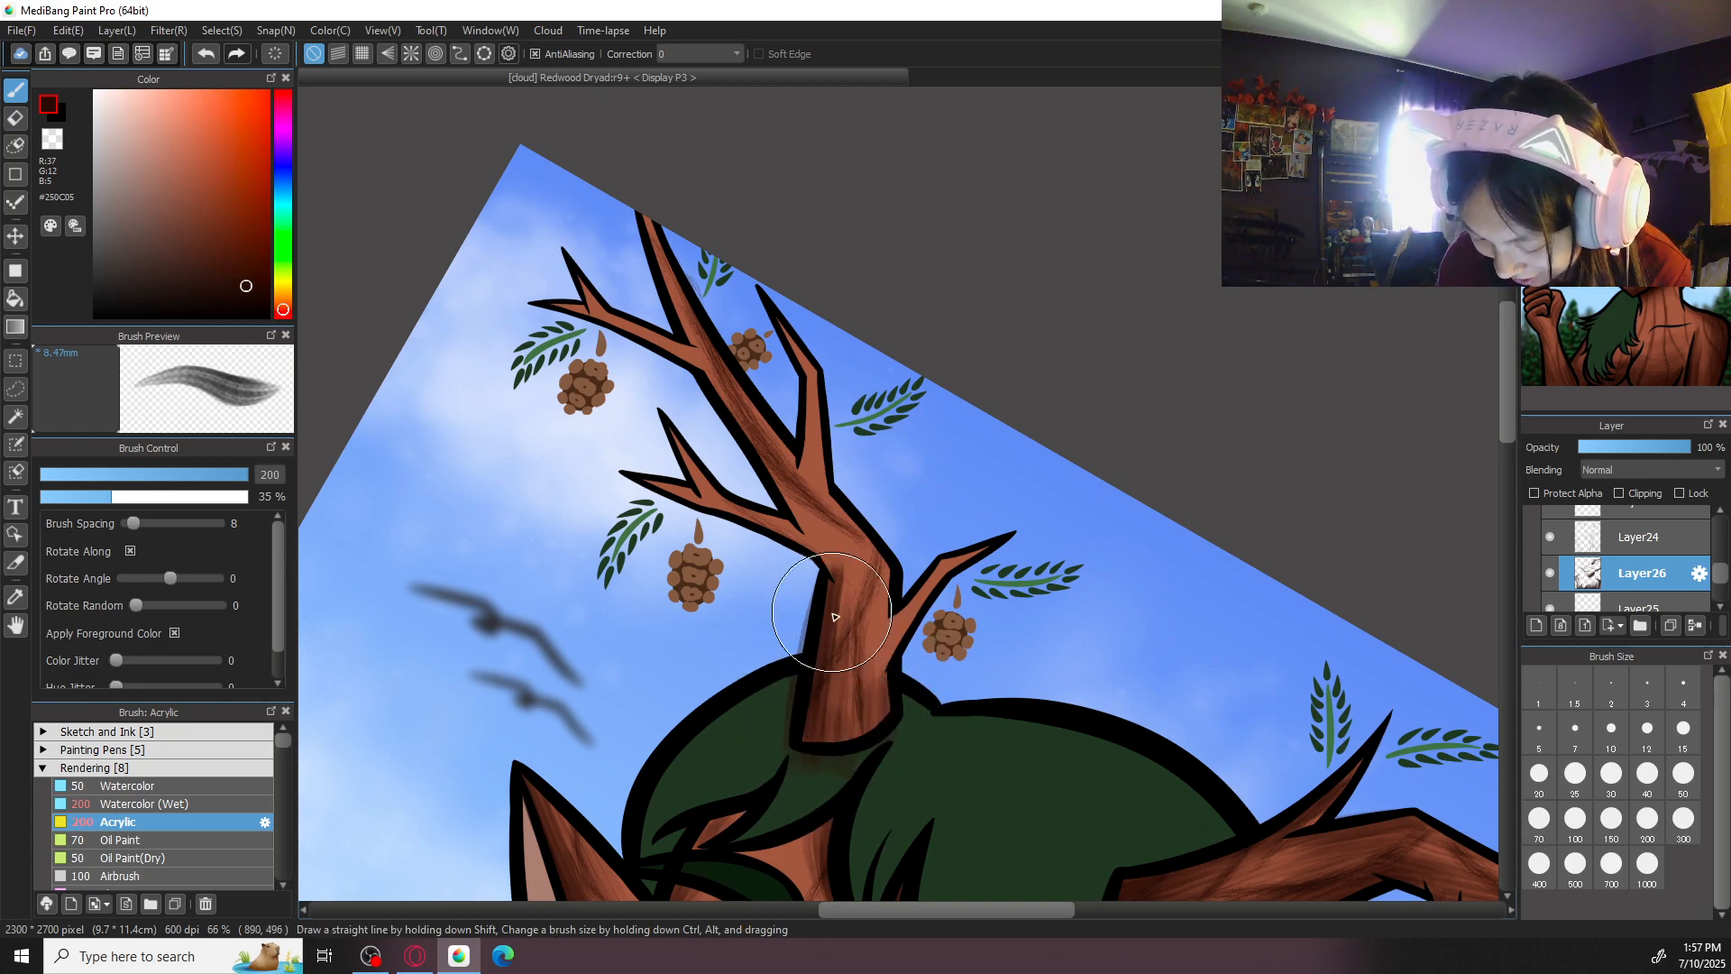
pyautogui.moveTo(803, 718)
pyautogui.mouseDown()
pyautogui.moveTo(894, 633)
pyautogui.moveTo(897, 667)
pyautogui.moveTo(852, 735)
pyautogui.moveTo(882, 598)
pyautogui.moveTo(878, 656)
pyautogui.moveTo(878, 560)
pyautogui.moveTo(865, 730)
pyautogui.moveTo(873, 556)
pyautogui.moveTo(858, 554)
pyautogui.moveTo(848, 730)
pyautogui.moveTo(844, 642)
pyautogui.mouseUp()
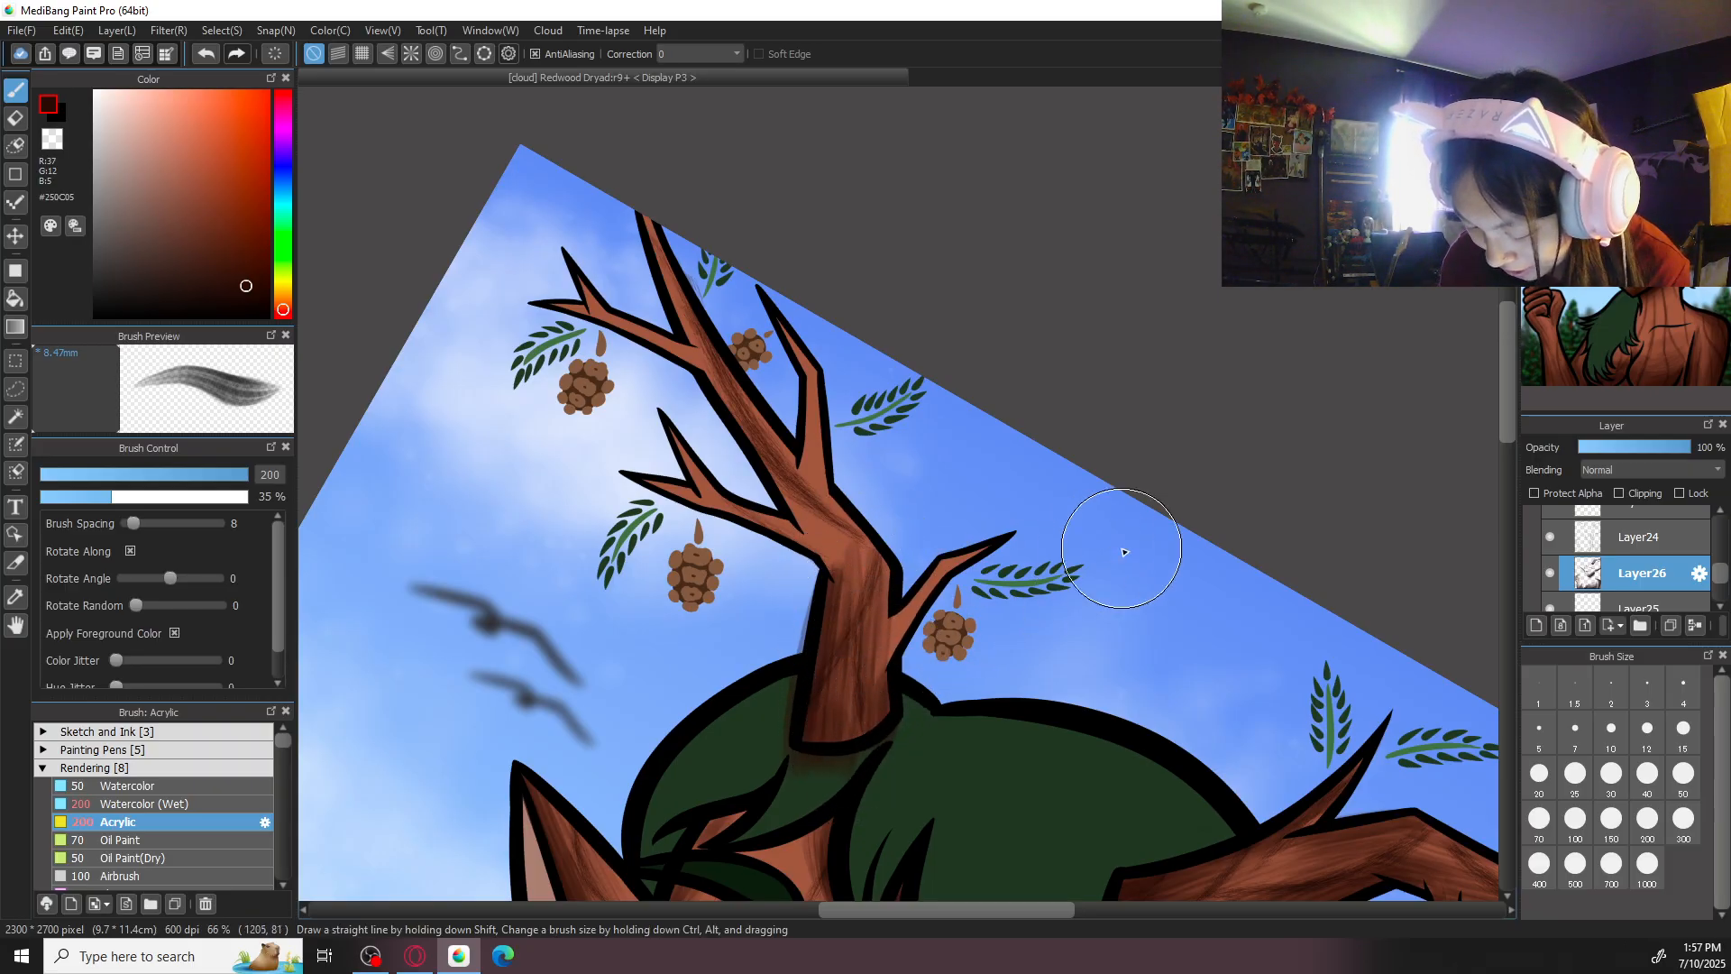
# - Deepen the shading at the left-hand antler's base with an Acrylic stroke at size 100
pyautogui.scroll(1, 898, 492)
pyautogui.click(1611, 729)
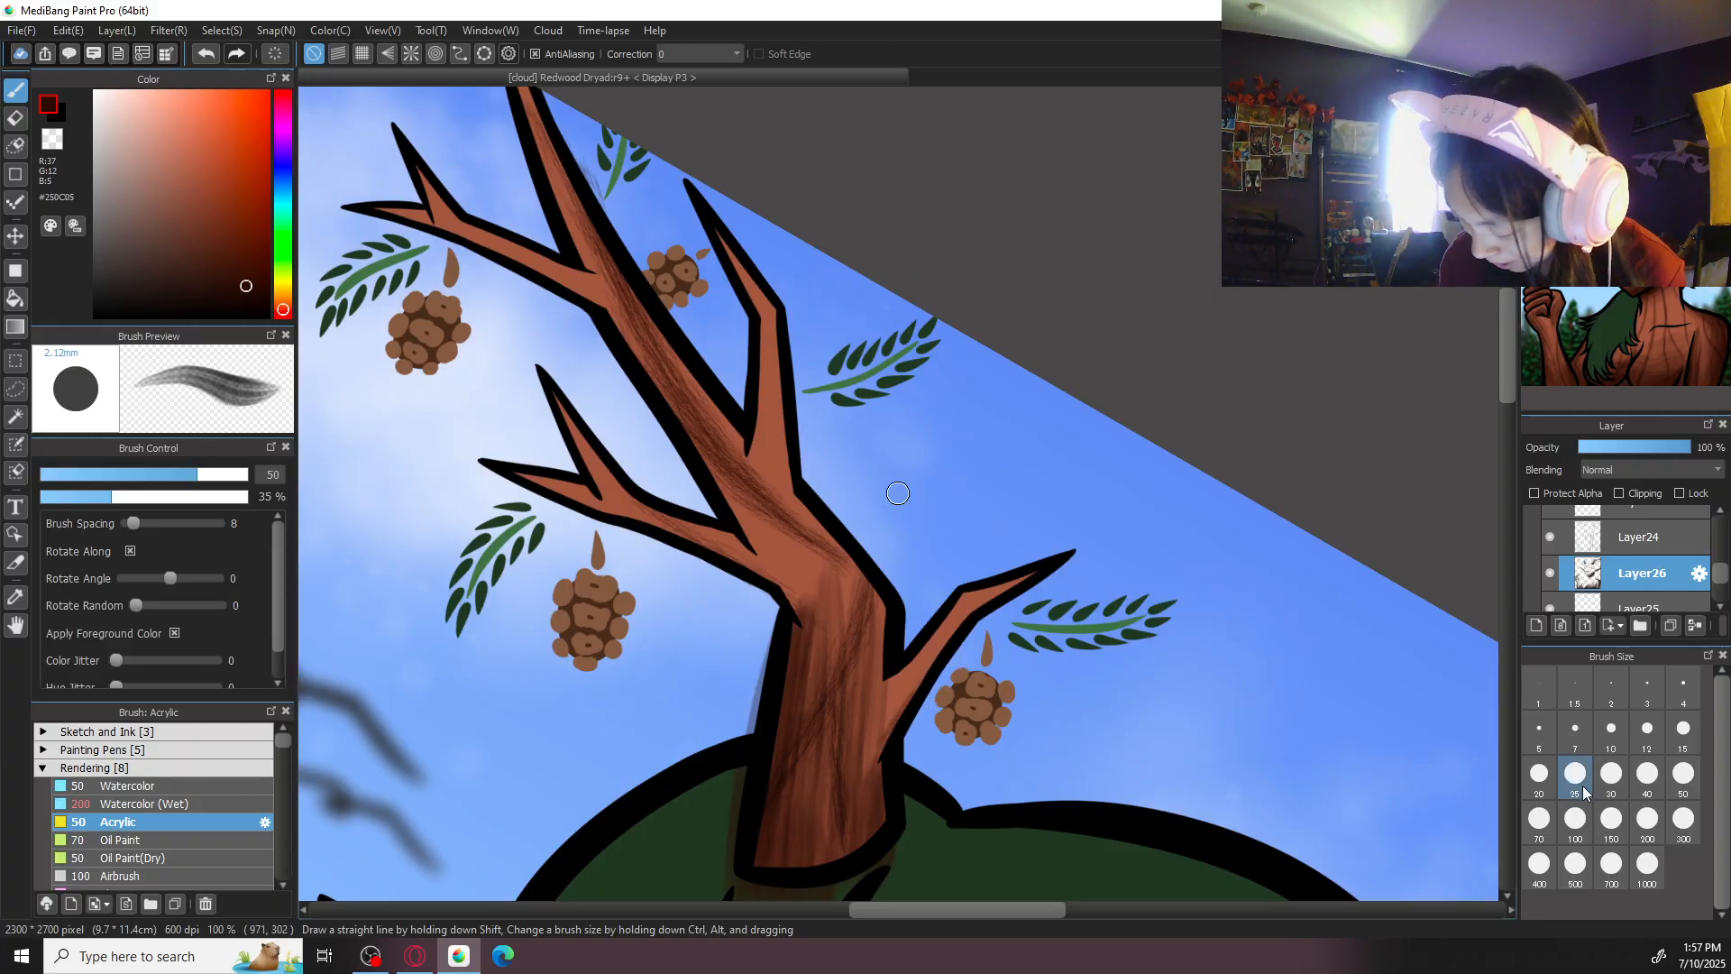
pyautogui.click(1575, 818)
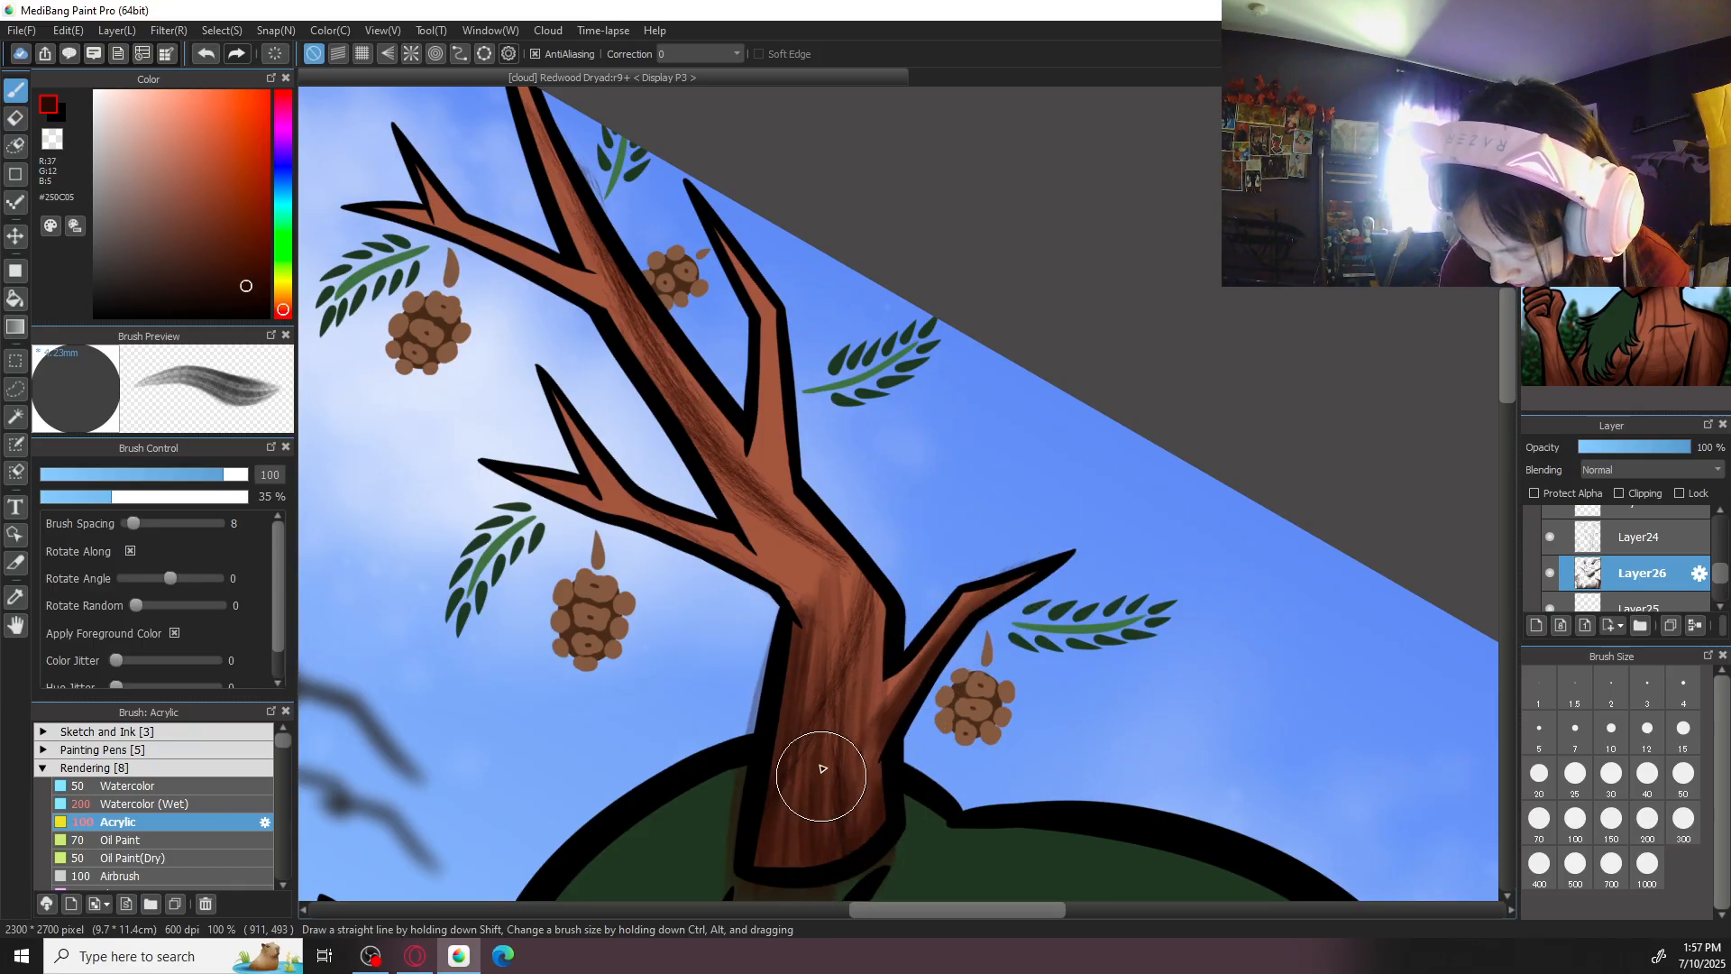
pyautogui.moveTo(866, 818); pyautogui.dragTo(807, 746)
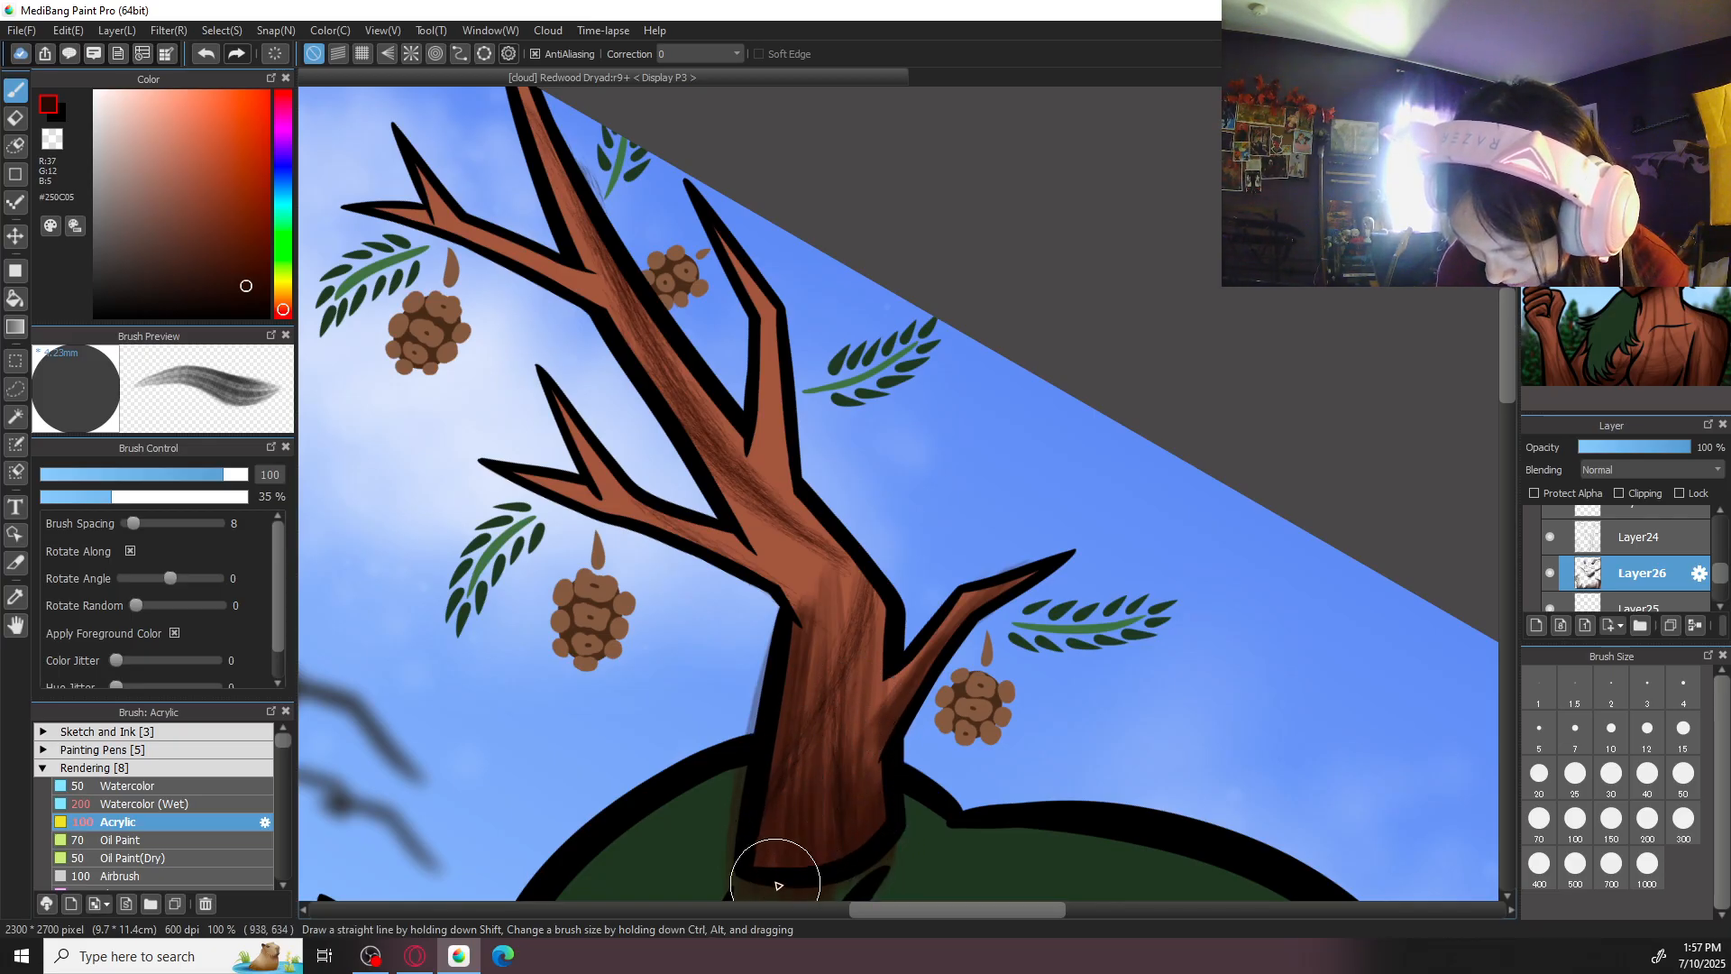
# - Erase the shading spilled onto the hair and sky around the left-hand antler's base
pyautogui.scroll(-3, 779, 891)
pyautogui.press('e')
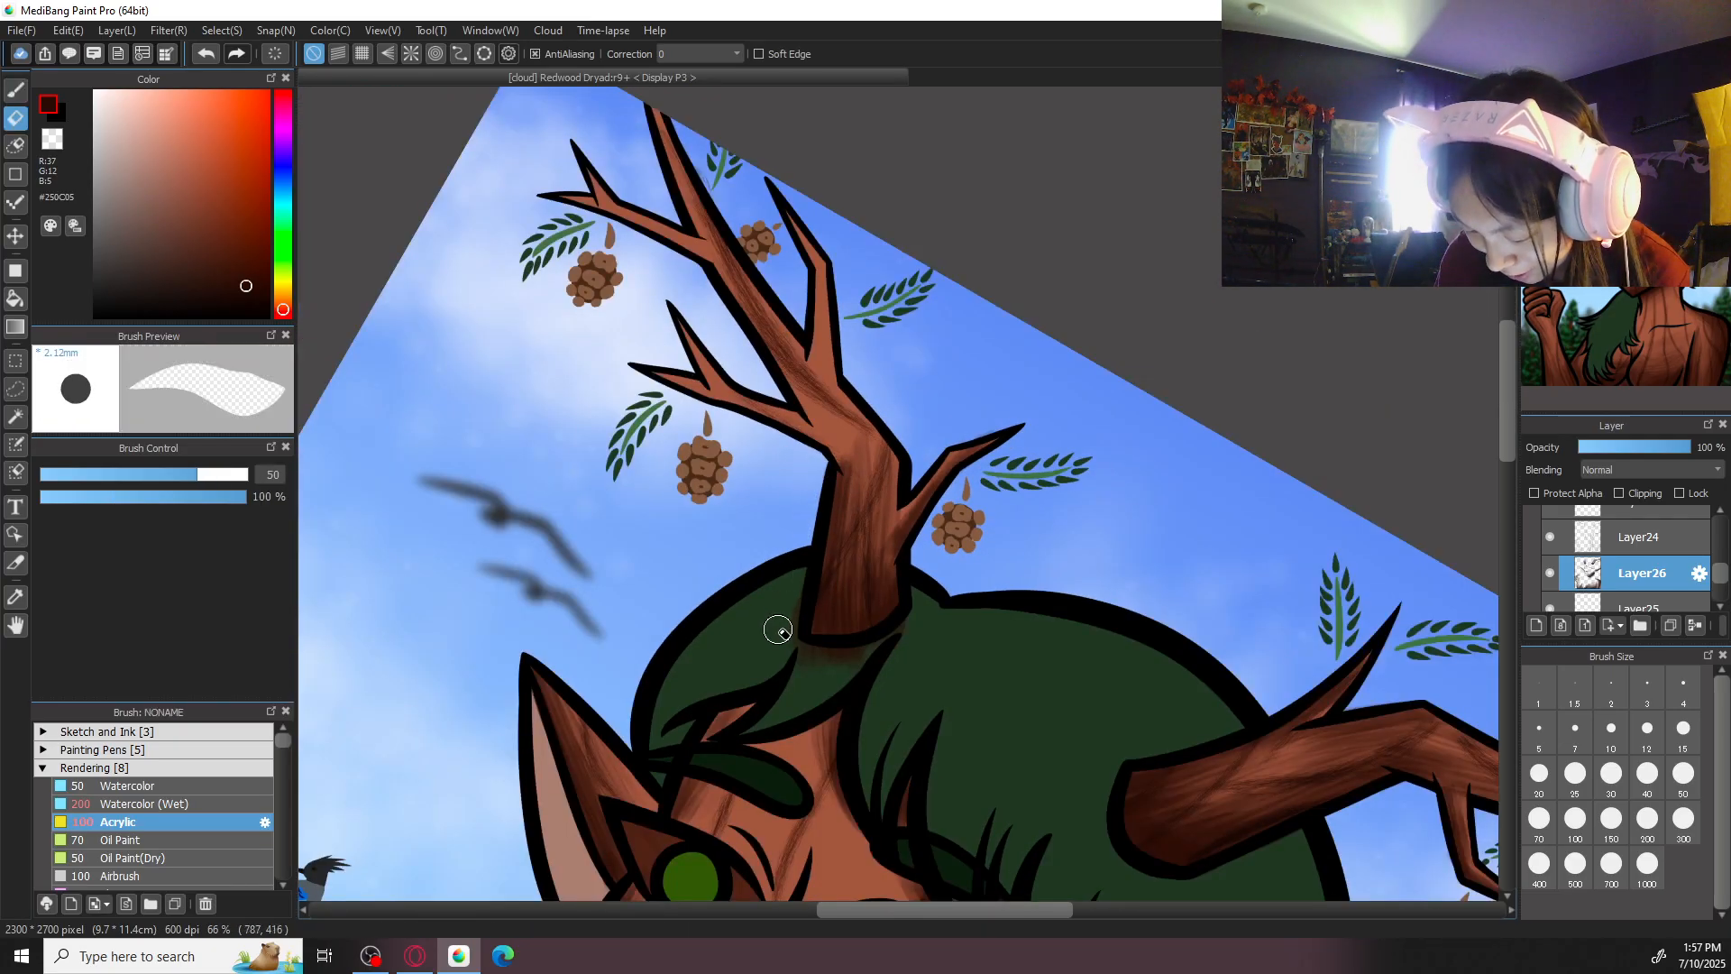
pyautogui.scroll(2, 793, 646)
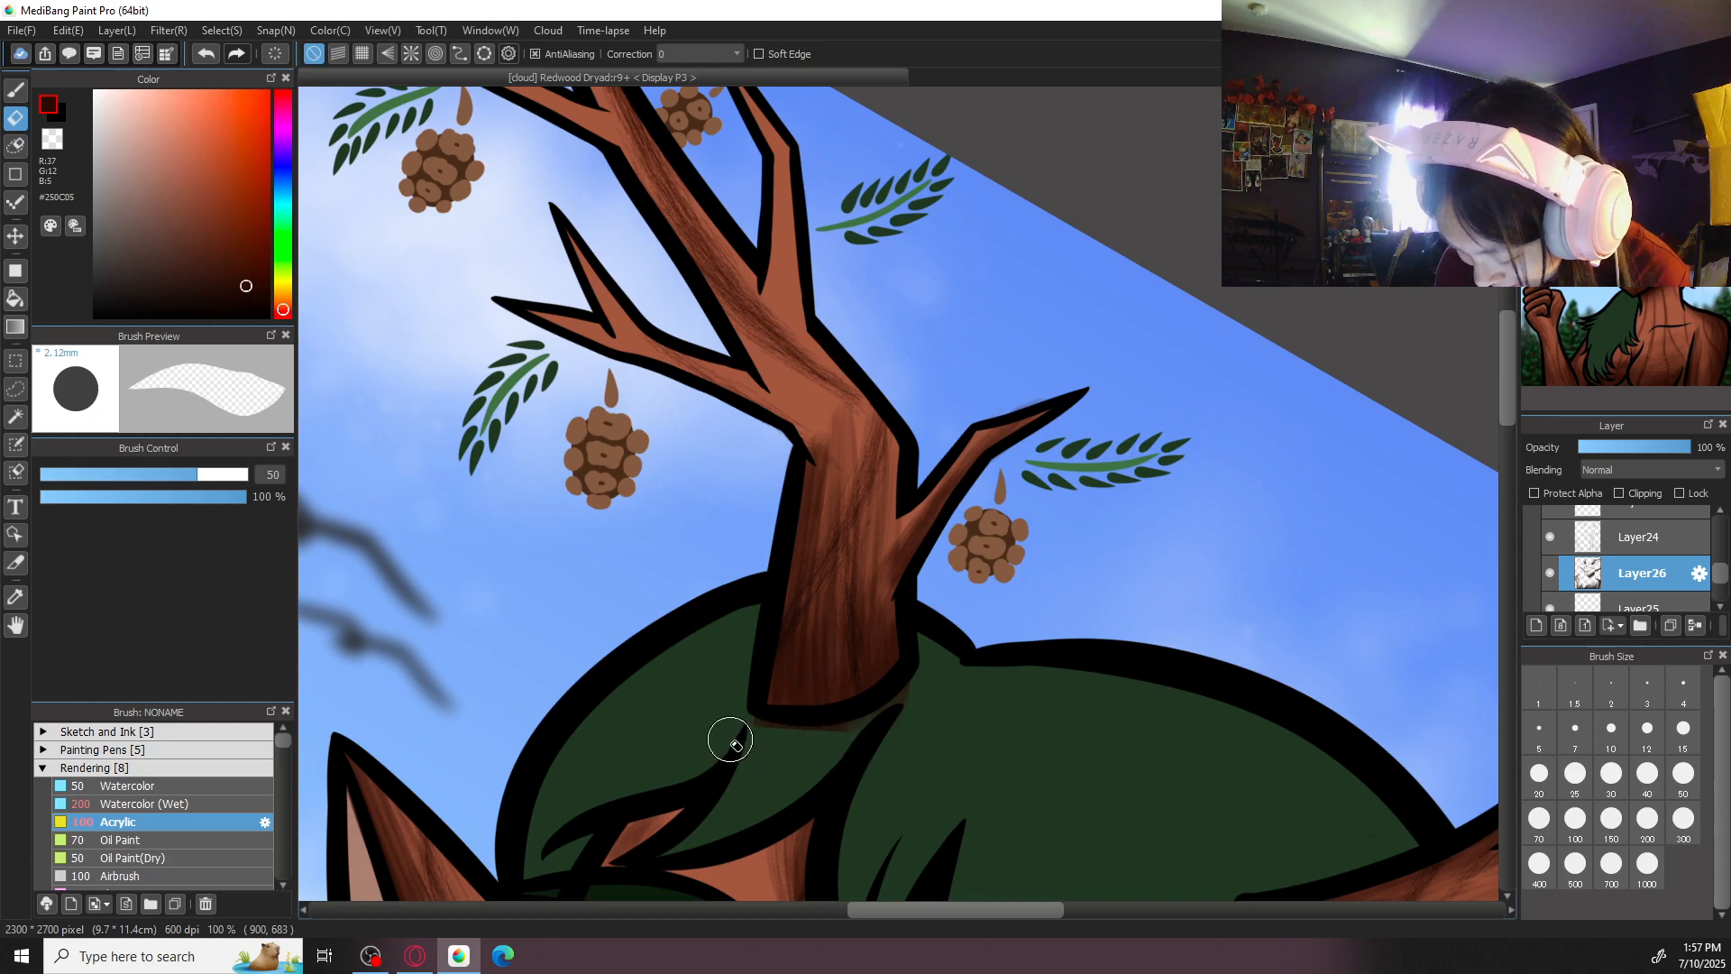
pyautogui.moveTo(731, 740); pyautogui.dragTo(950, 704)
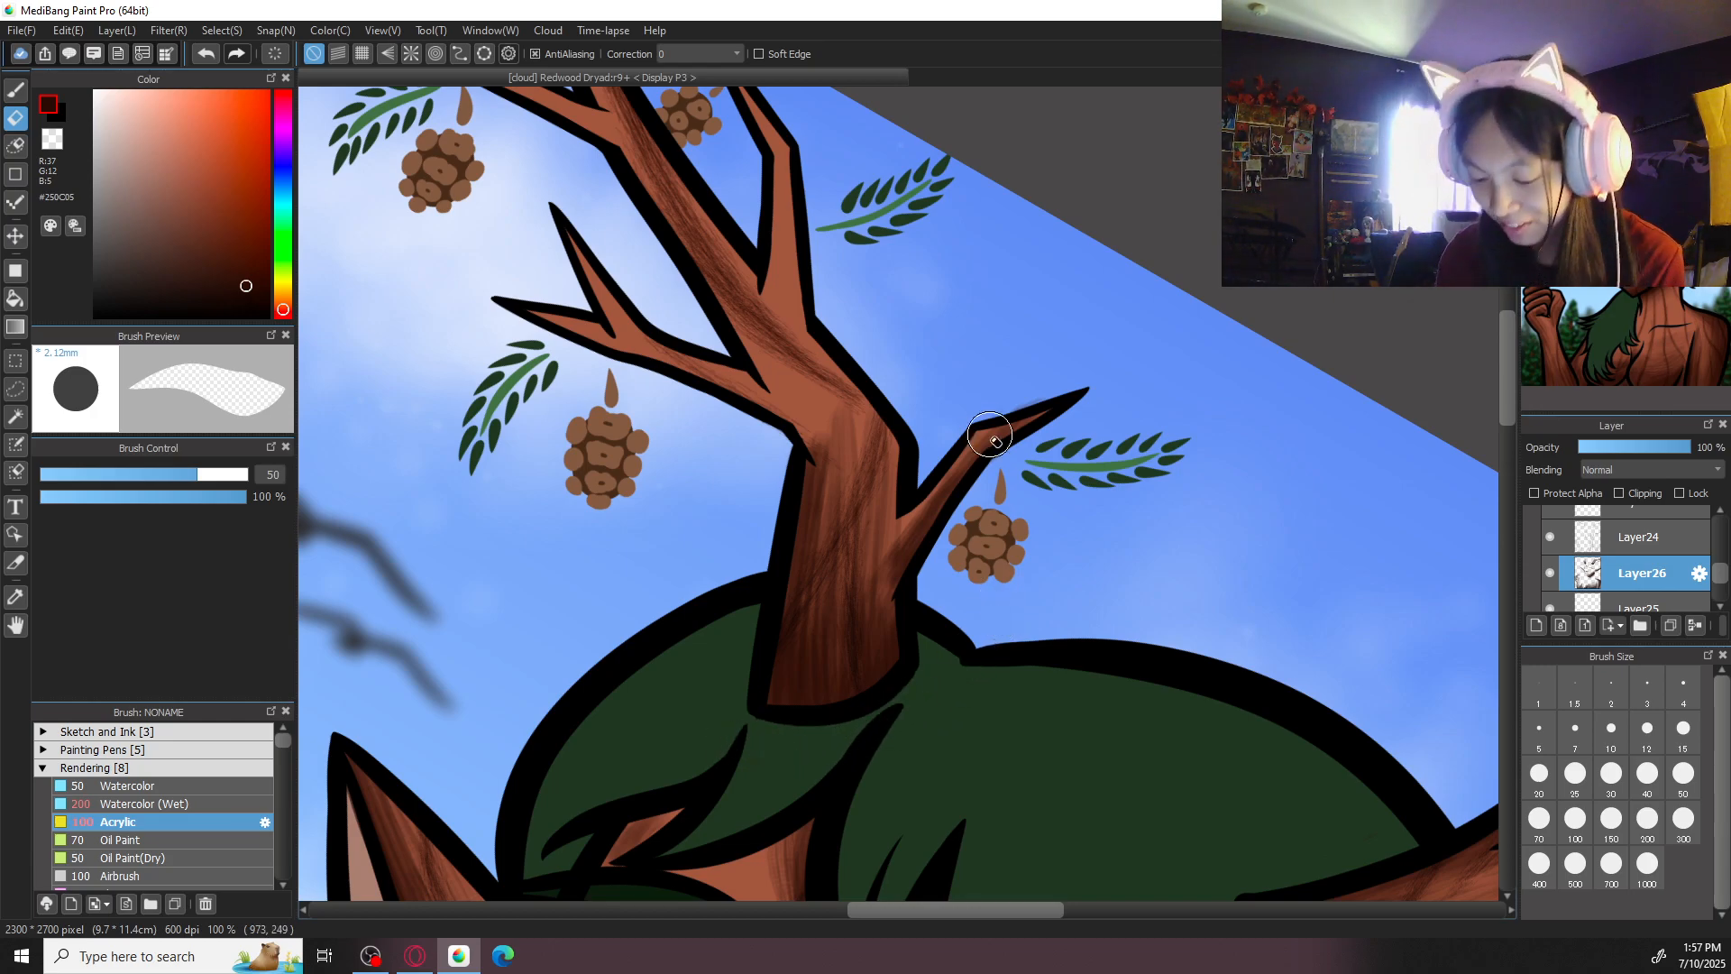
# - Shade the left-hand antler's lower forked branch and its two tips with Acrylic strokes at size 100
pyautogui.press('b')
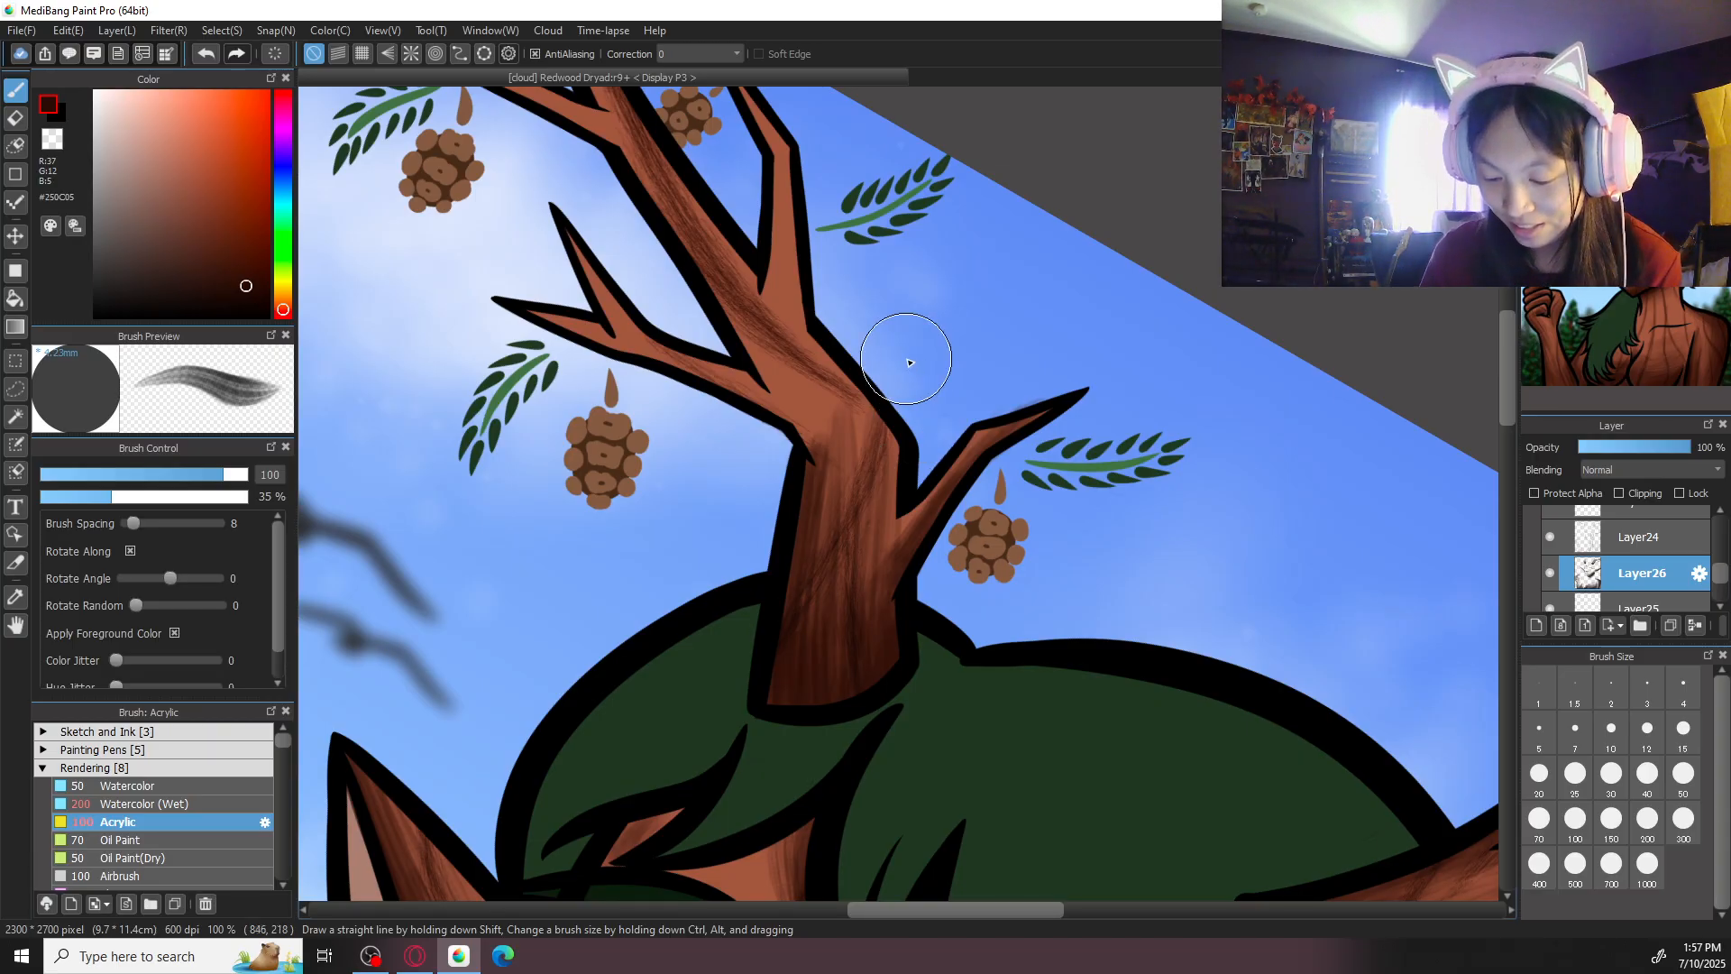
pyautogui.moveTo(948, 440); pyautogui.dragTo(1042, 669)
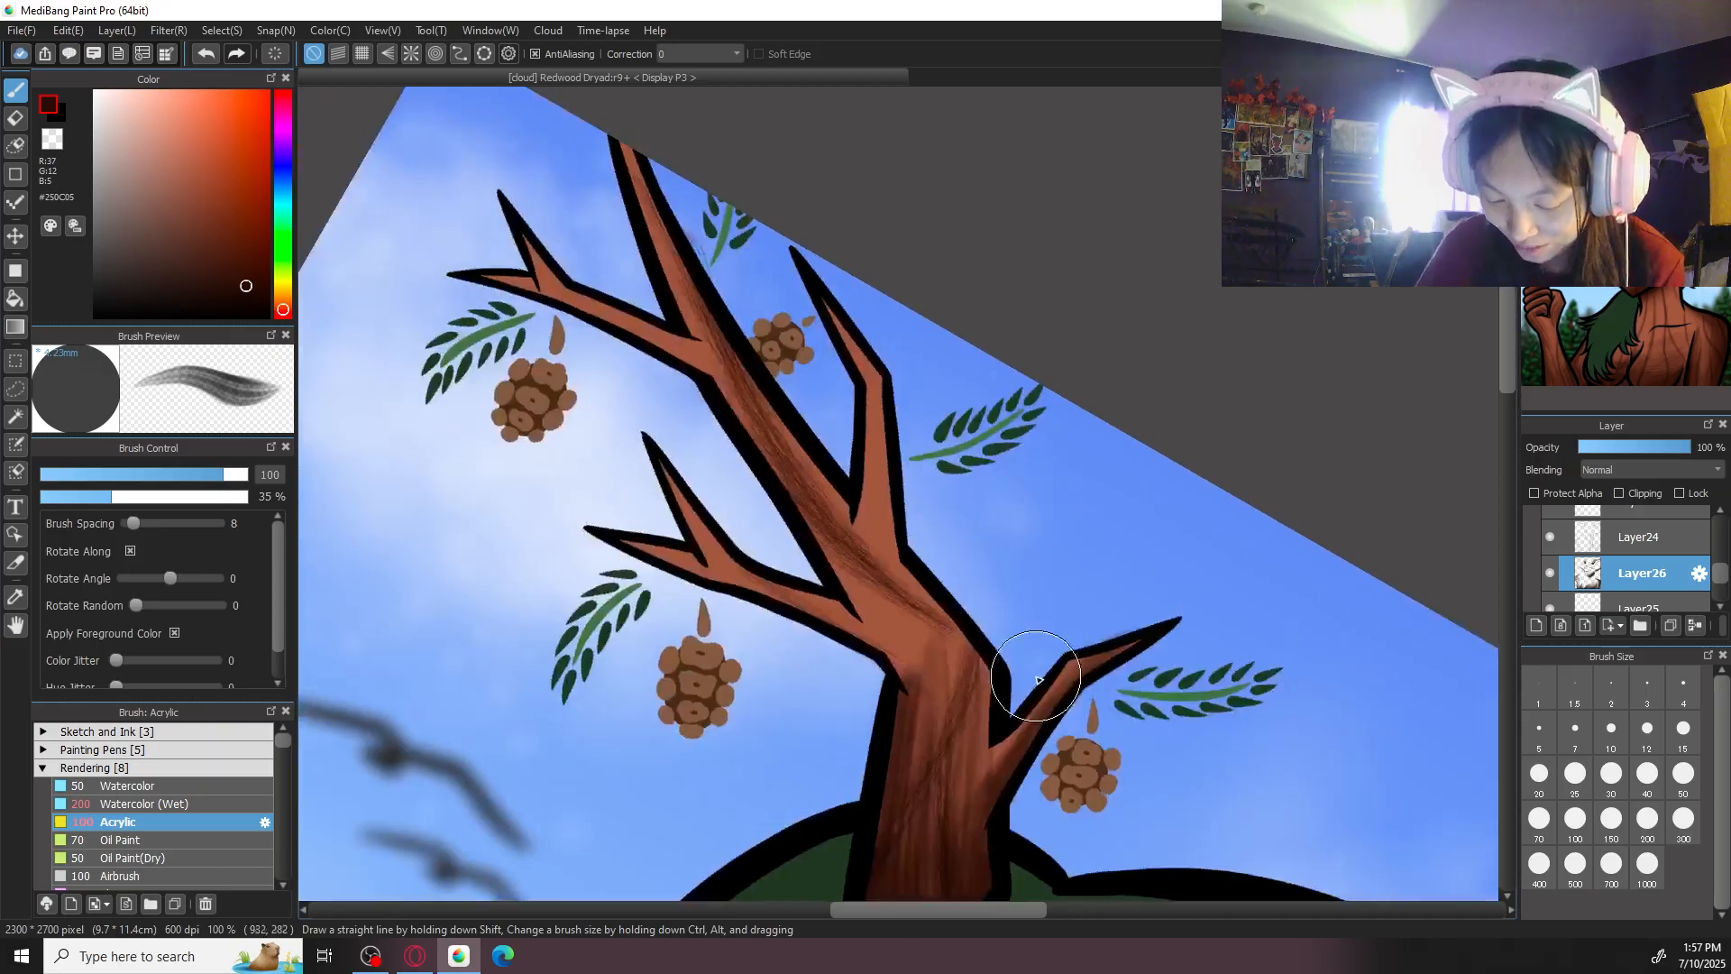
pyautogui.moveTo(676, 556)
pyautogui.mouseDown()
pyautogui.moveTo(748, 568)
pyautogui.moveTo(918, 688)
pyautogui.moveTo(904, 665)
pyautogui.mouseUp()
pyautogui.moveTo(851, 614); pyautogui.dragTo(925, 704)
pyautogui.moveTo(693, 560)
pyautogui.mouseDown()
pyautogui.moveTo(869, 631)
pyautogui.moveTo(666, 570)
pyautogui.moveTo(741, 589)
pyautogui.mouseUp()
pyautogui.moveTo(614, 534); pyautogui.dragTo(739, 553)
pyautogui.moveTo(659, 480); pyautogui.dragTo(710, 559)
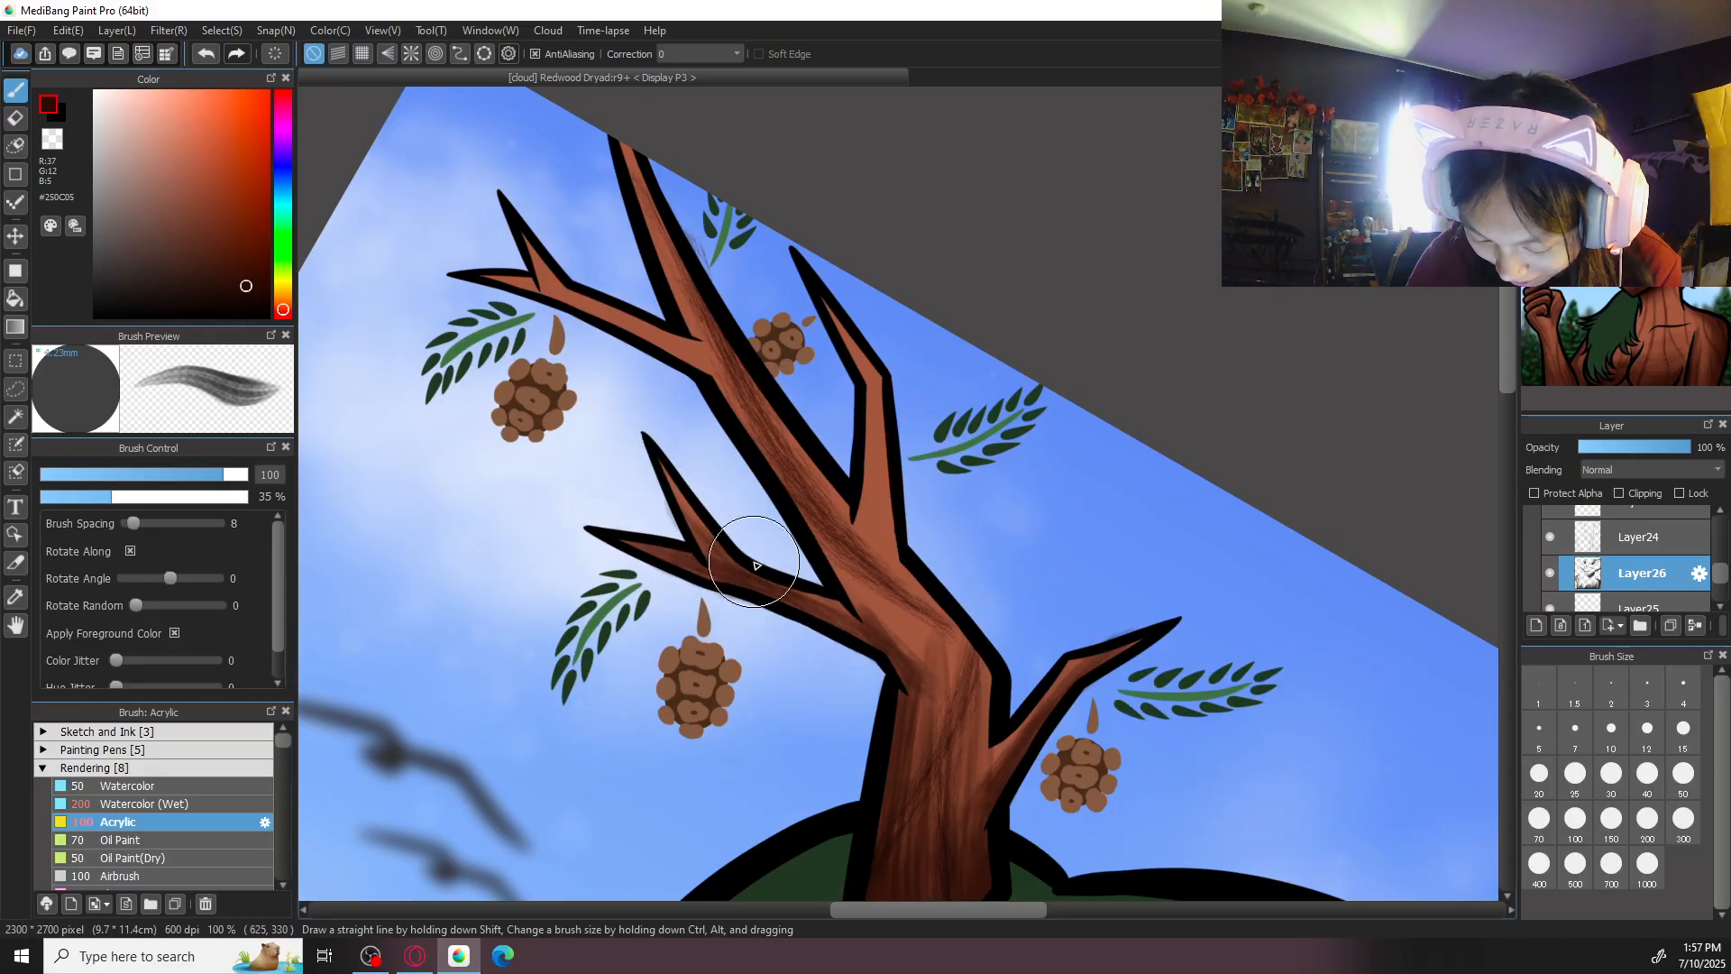
# - Darken the left-hand antler's main trunk through the bend with Acrylic strokes at size 200
pyautogui.scroll(-1, 858, 401)
pyautogui.click(1648, 821)
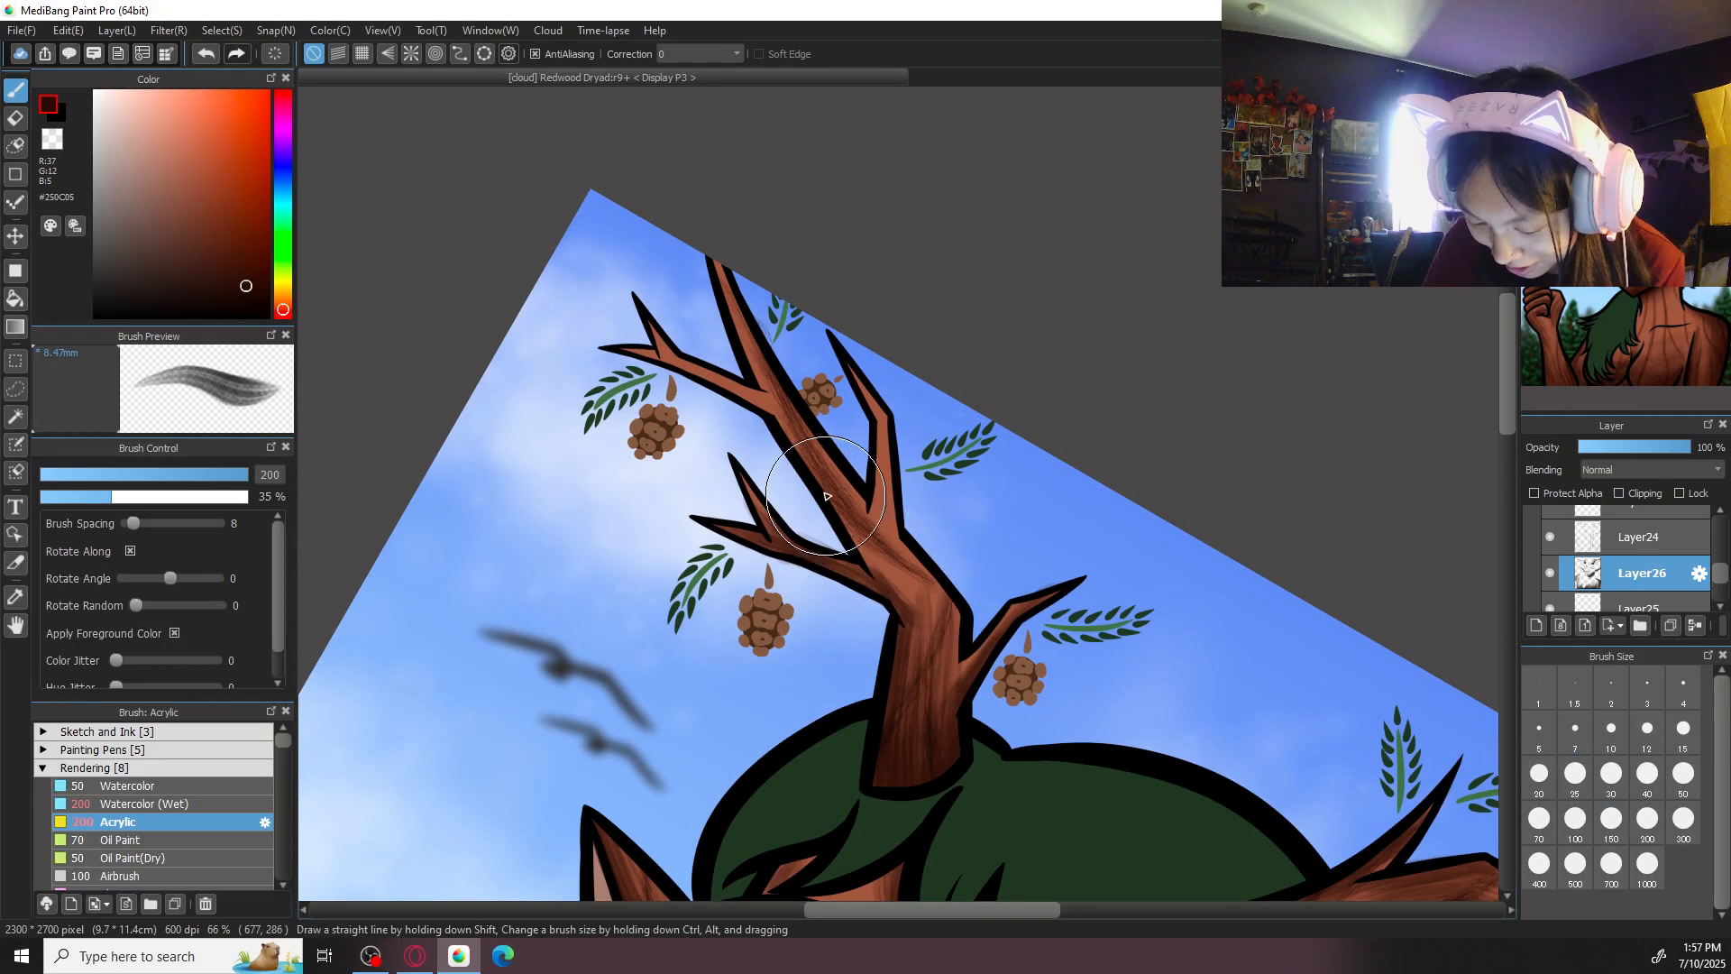
pyautogui.moveTo(782, 426); pyautogui.dragTo(935, 632)
pyautogui.moveTo(818, 453)
pyautogui.mouseDown()
pyautogui.moveTo(947, 636)
pyautogui.moveTo(829, 462)
pyautogui.moveTo(933, 602)
pyautogui.mouseUp()
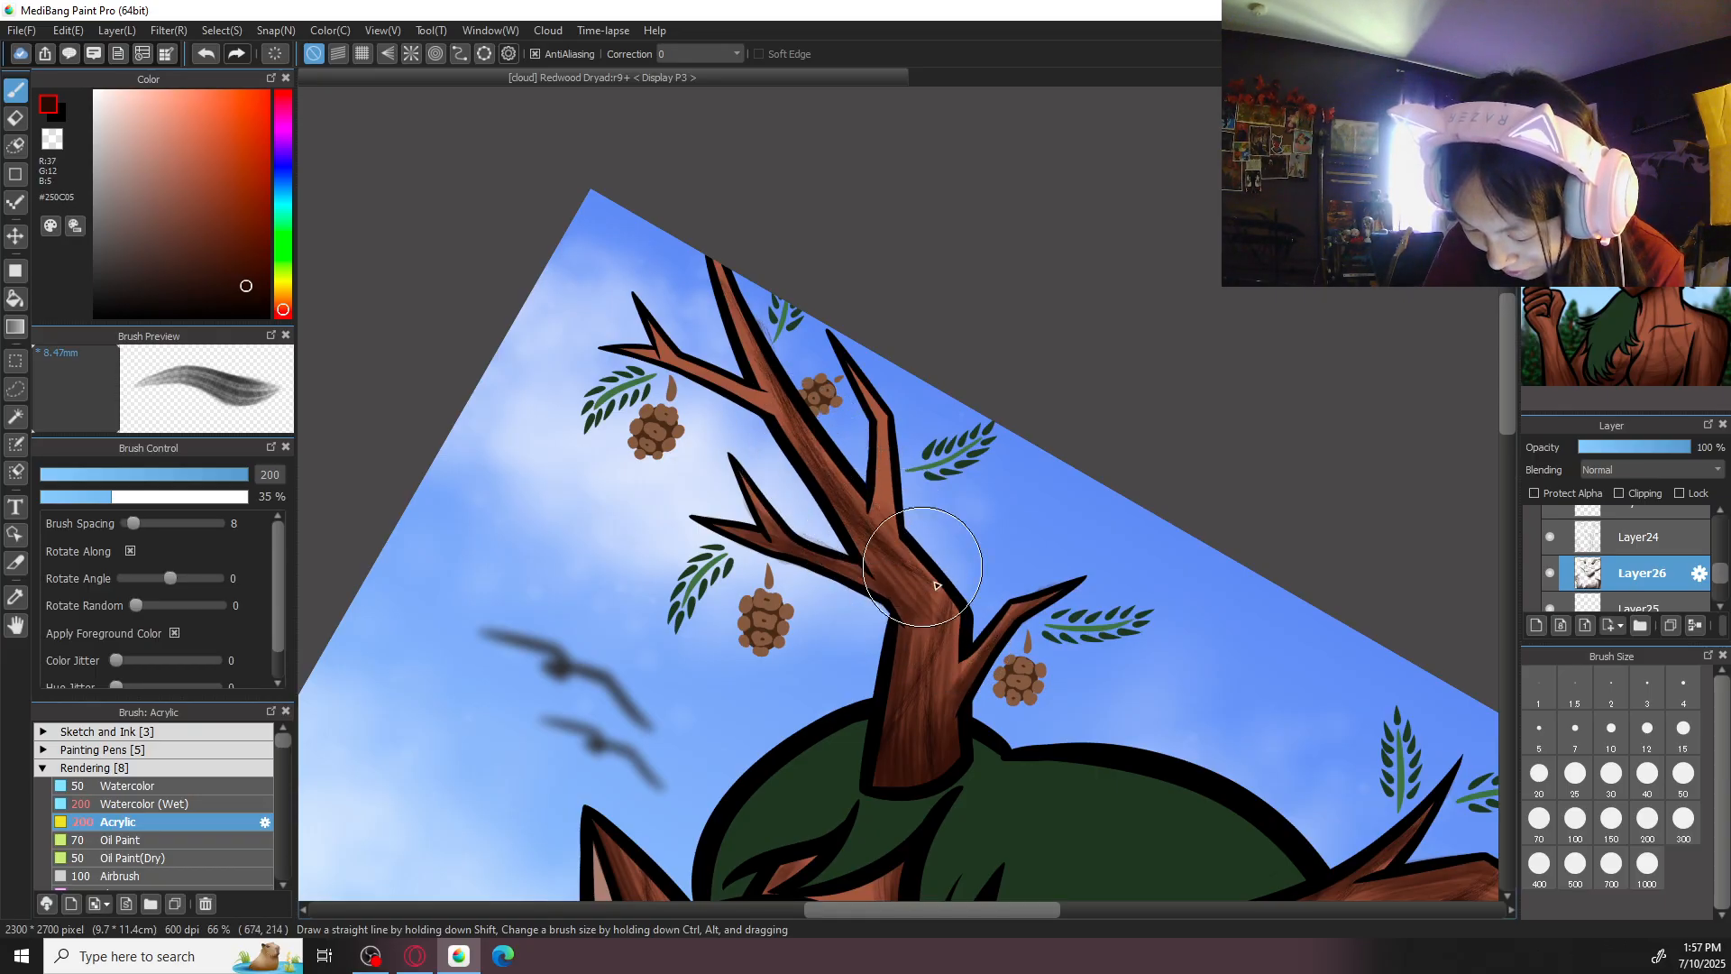
pyautogui.moveTo(831, 479); pyautogui.dragTo(869, 578)
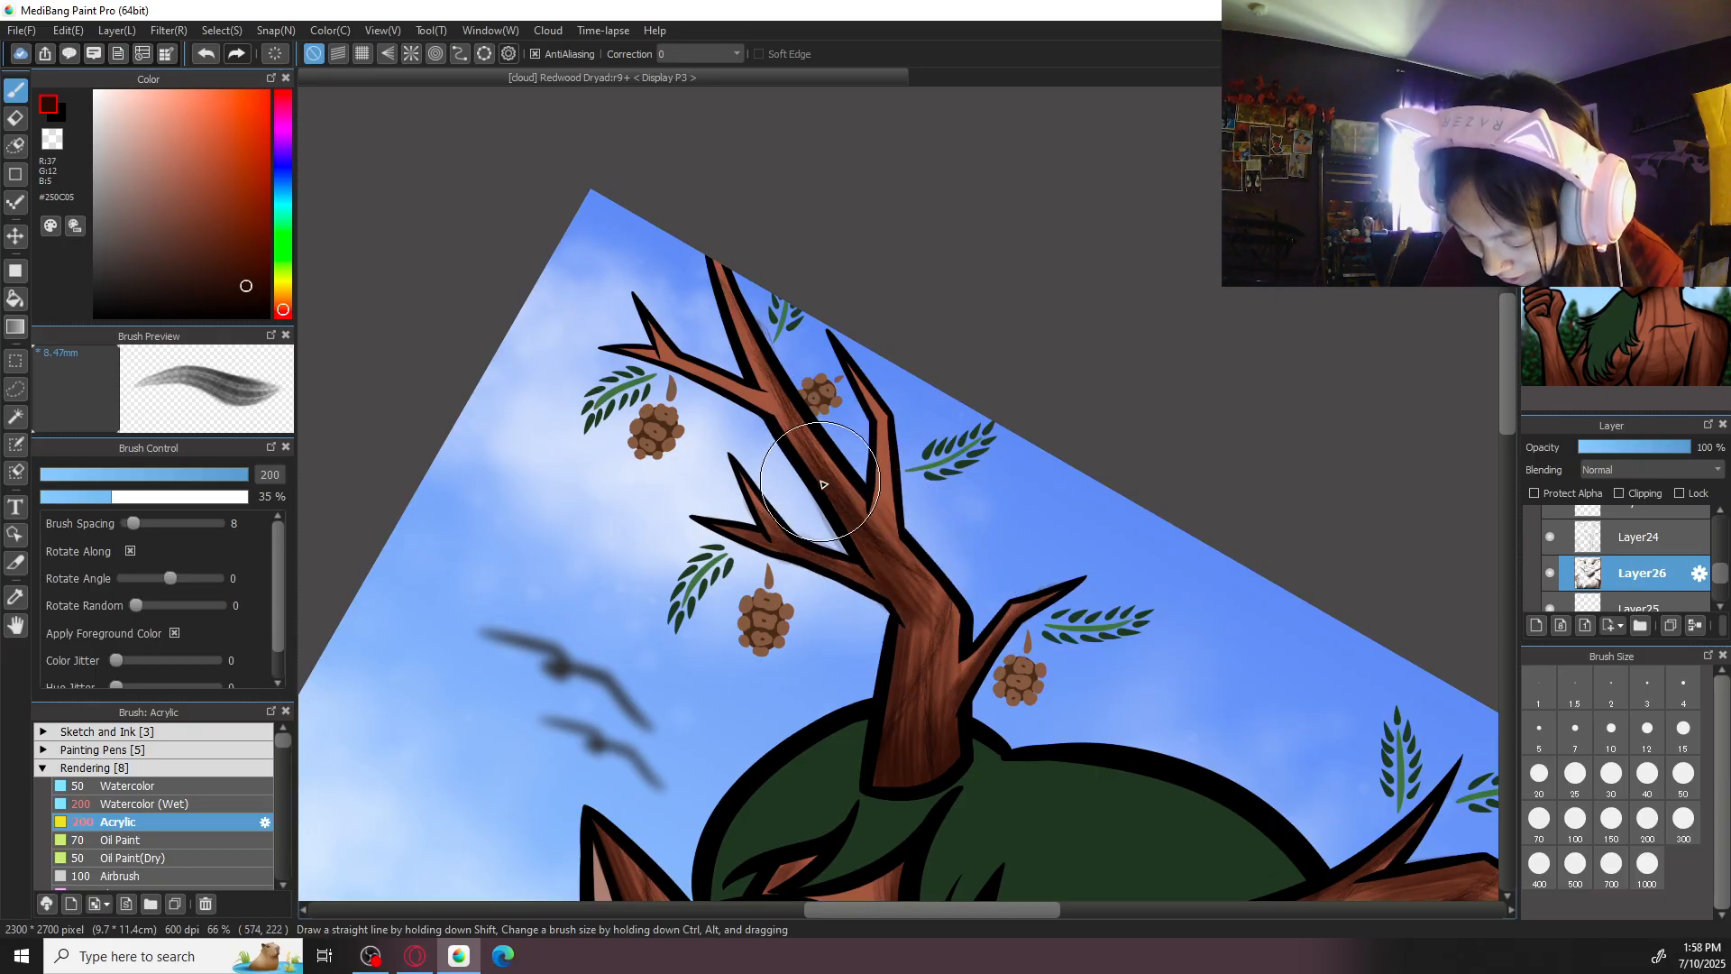
# - Shade the left-hand antler's inner upper twig with Acrylic strokes at size 100
pyautogui.press('e')
pyautogui.scroll(1, 838, 501)
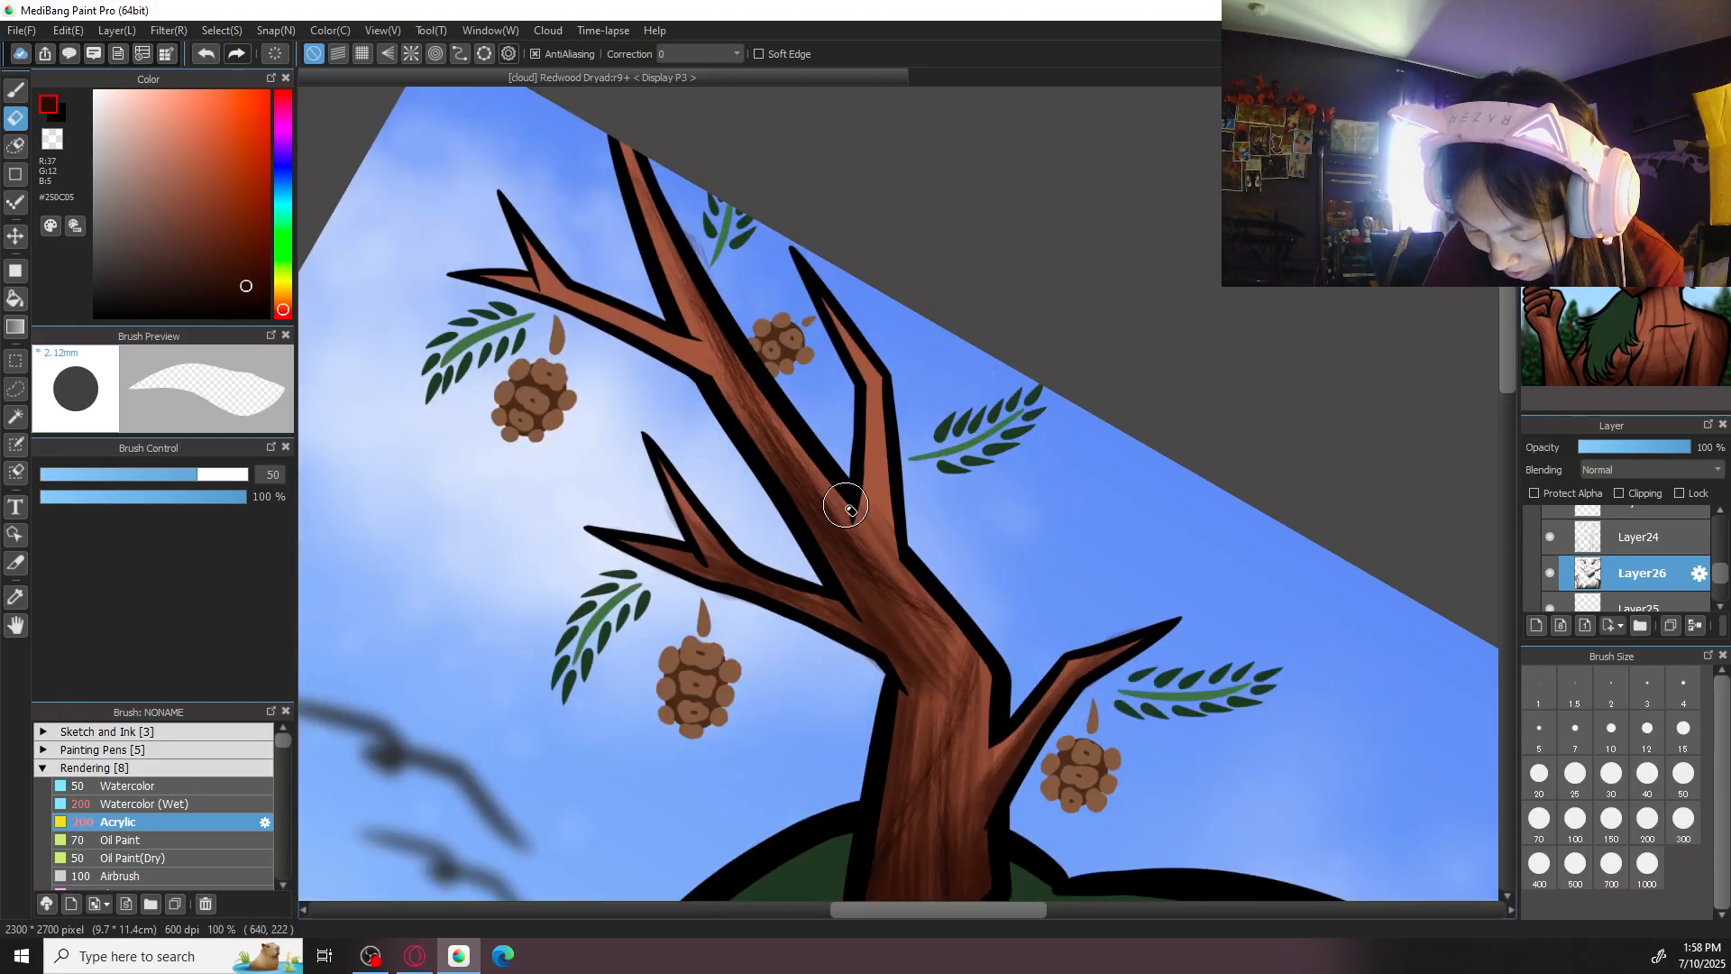
pyautogui.press('b')
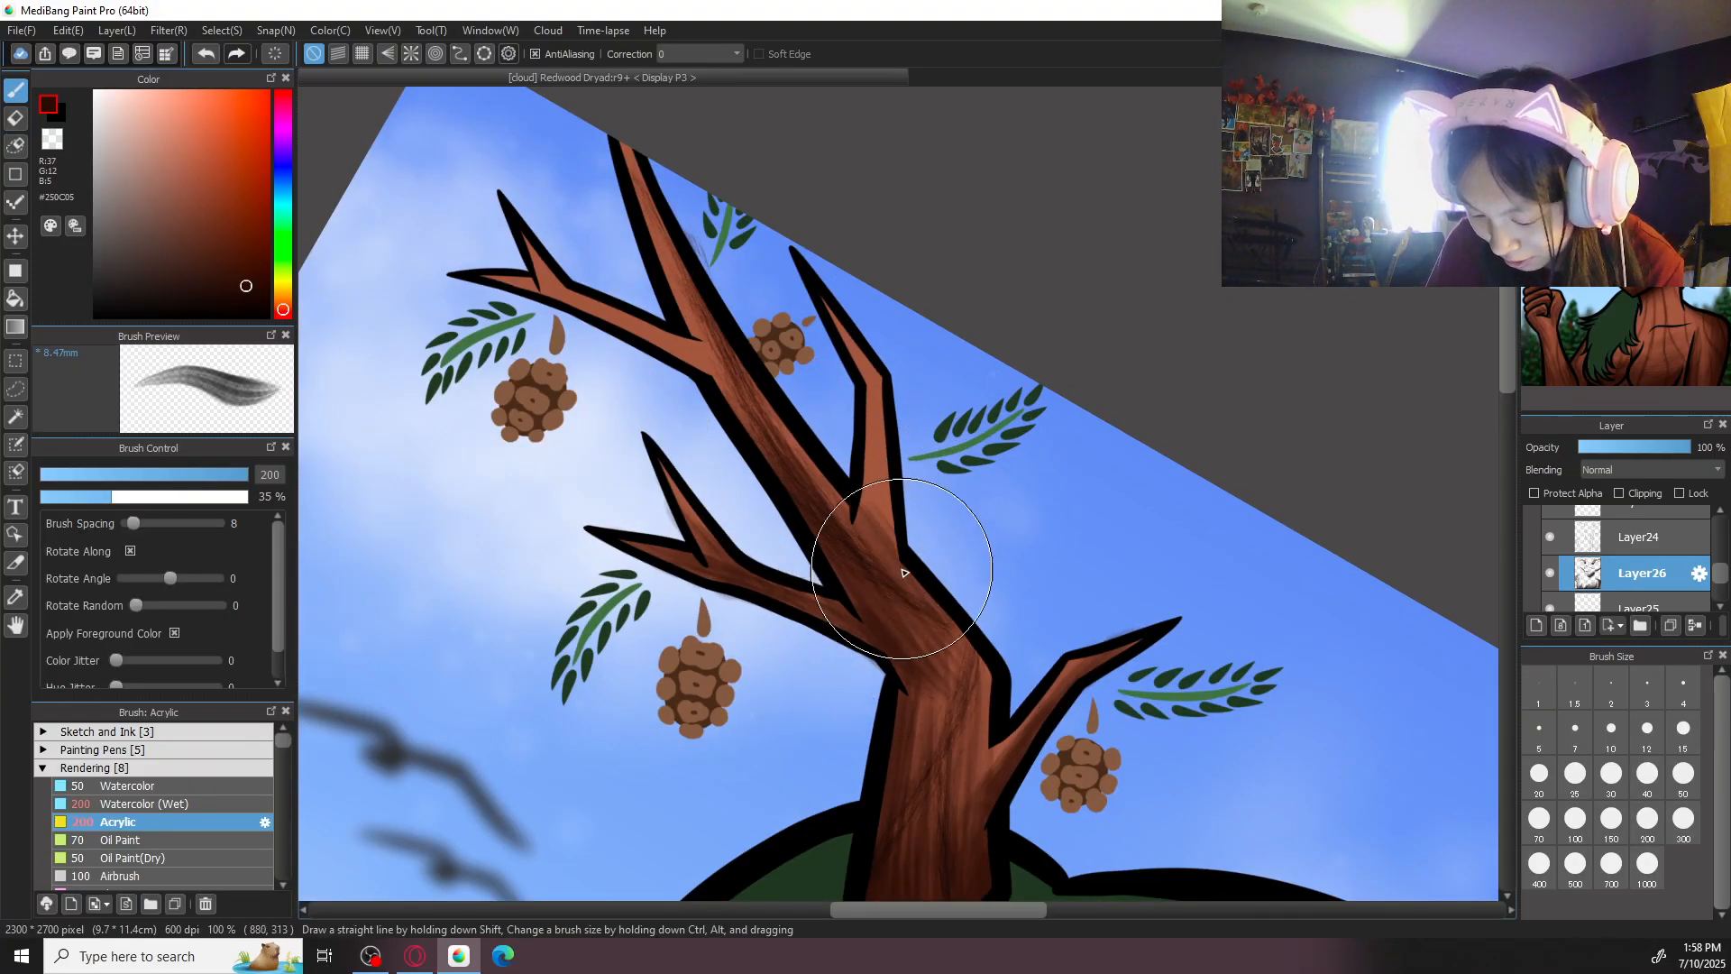
pyautogui.moveTo(1058, 376); pyautogui.dragTo(1078, 430)
pyautogui.press('[')
pyautogui.press('[')
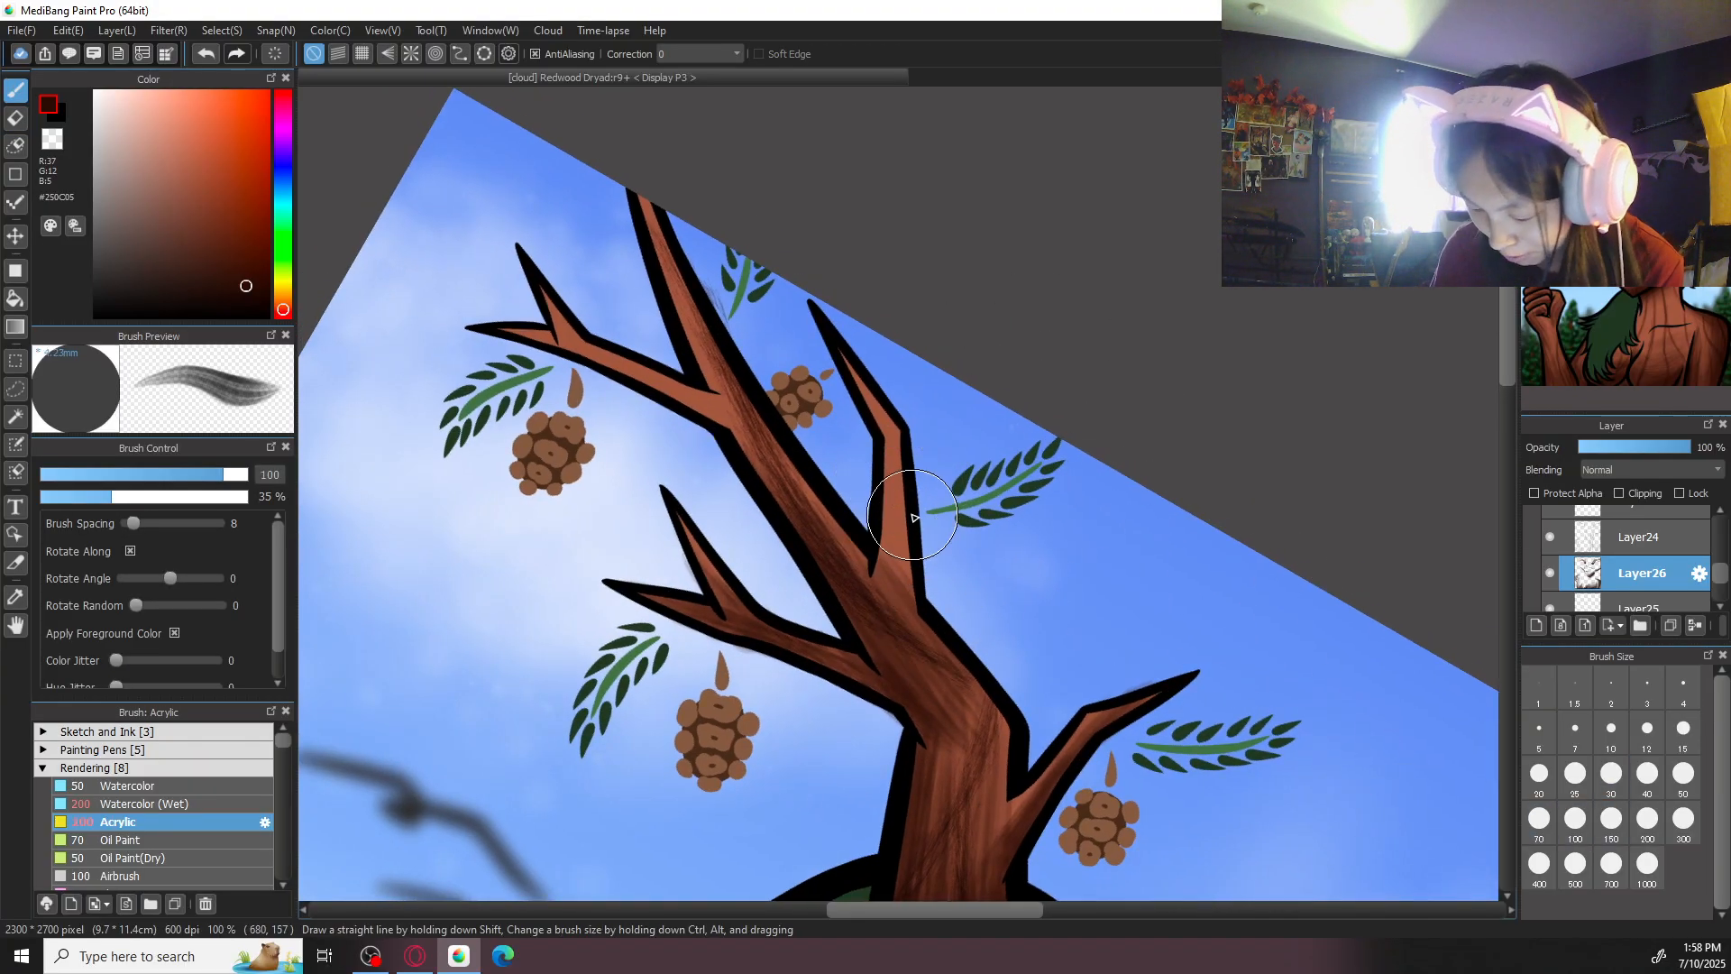
pyautogui.moveTo(901, 432)
pyautogui.mouseDown()
pyautogui.moveTo(895, 613)
pyautogui.moveTo(909, 507)
pyautogui.mouseUp()
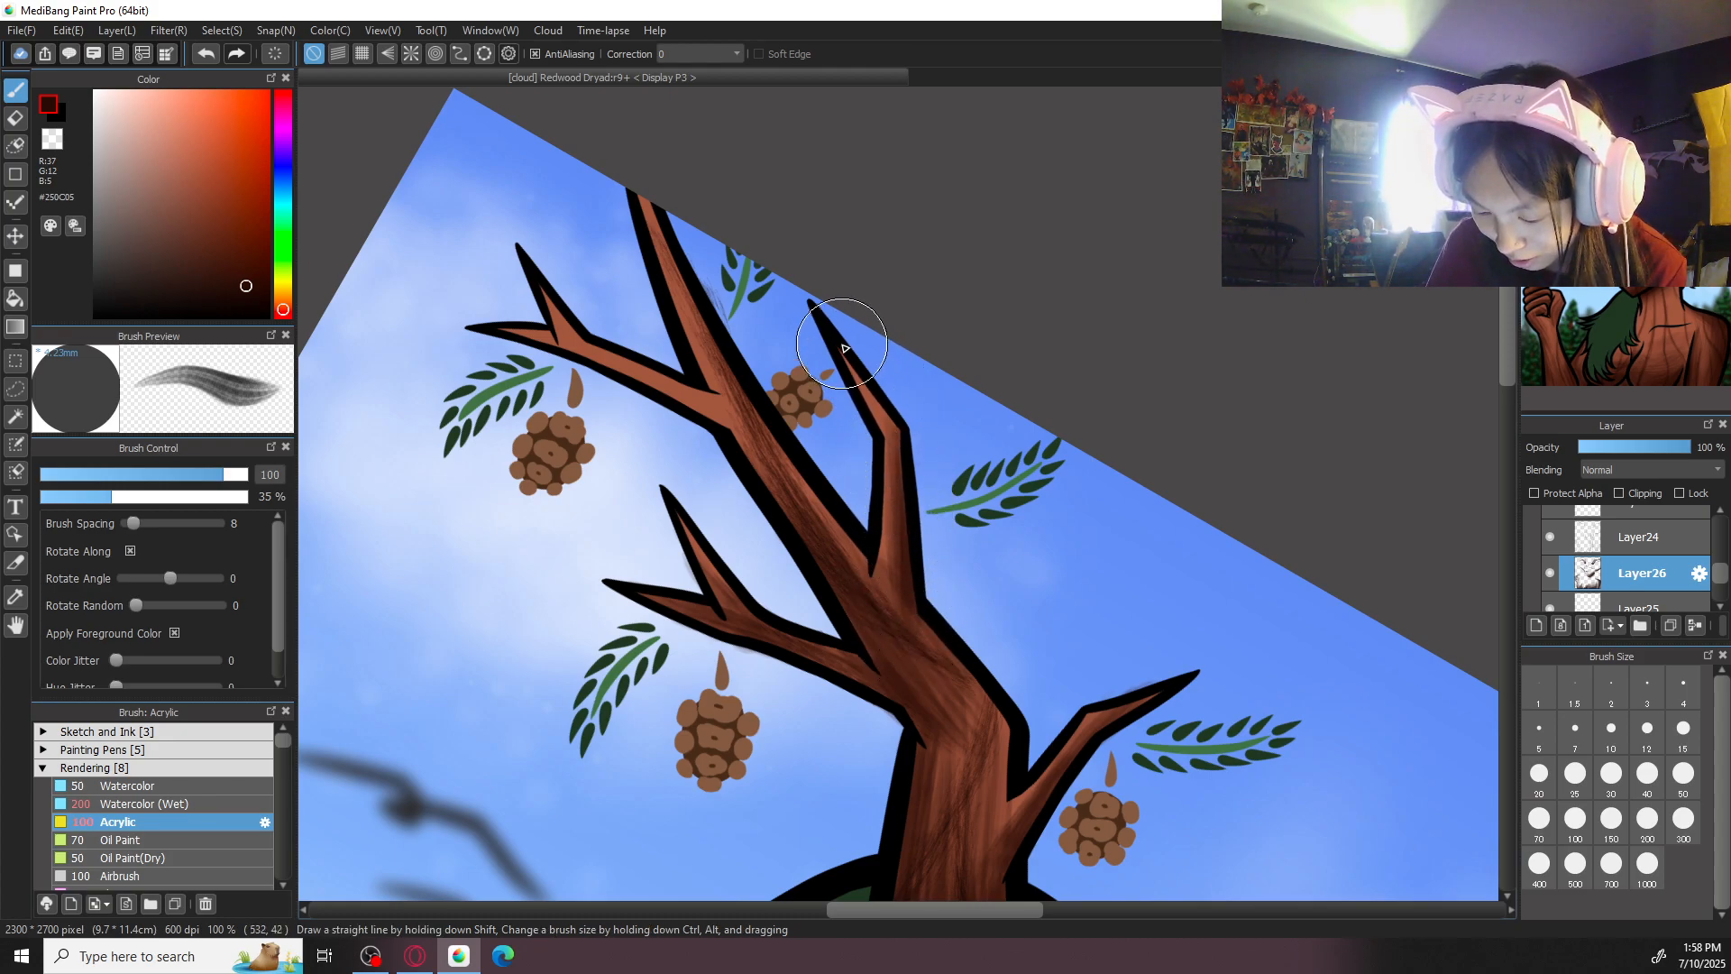
# - Shade the upper length of the left-hand antler's main trunk on Layer26 with Acrylic strokes at size 100
pyautogui.moveTo(887, 404); pyautogui.dragTo(964, 561)
pyautogui.moveTo(827, 580)
pyautogui.mouseDown()
pyautogui.moveTo(942, 727)
pyautogui.moveTo(893, 668)
pyautogui.mouseUp()
pyautogui.moveTo(750, 415); pyautogui.dragTo(791, 529)
pyautogui.click(1663, 539)
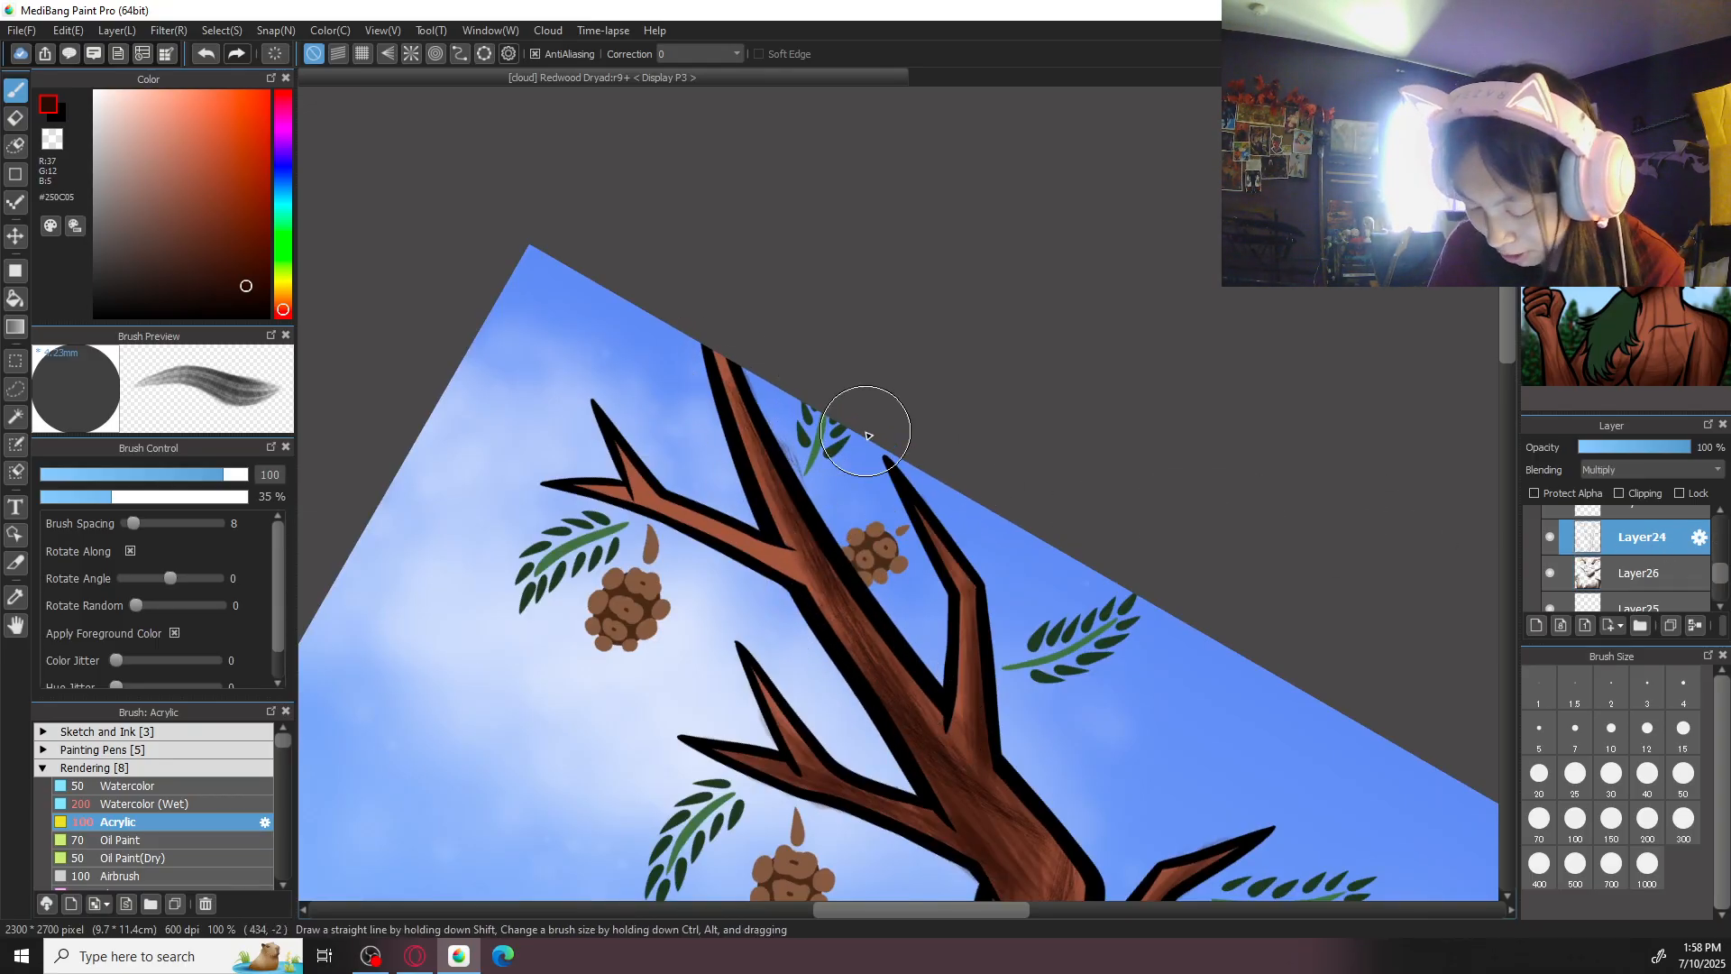
pyautogui.press('e')
pyautogui.click(1664, 574)
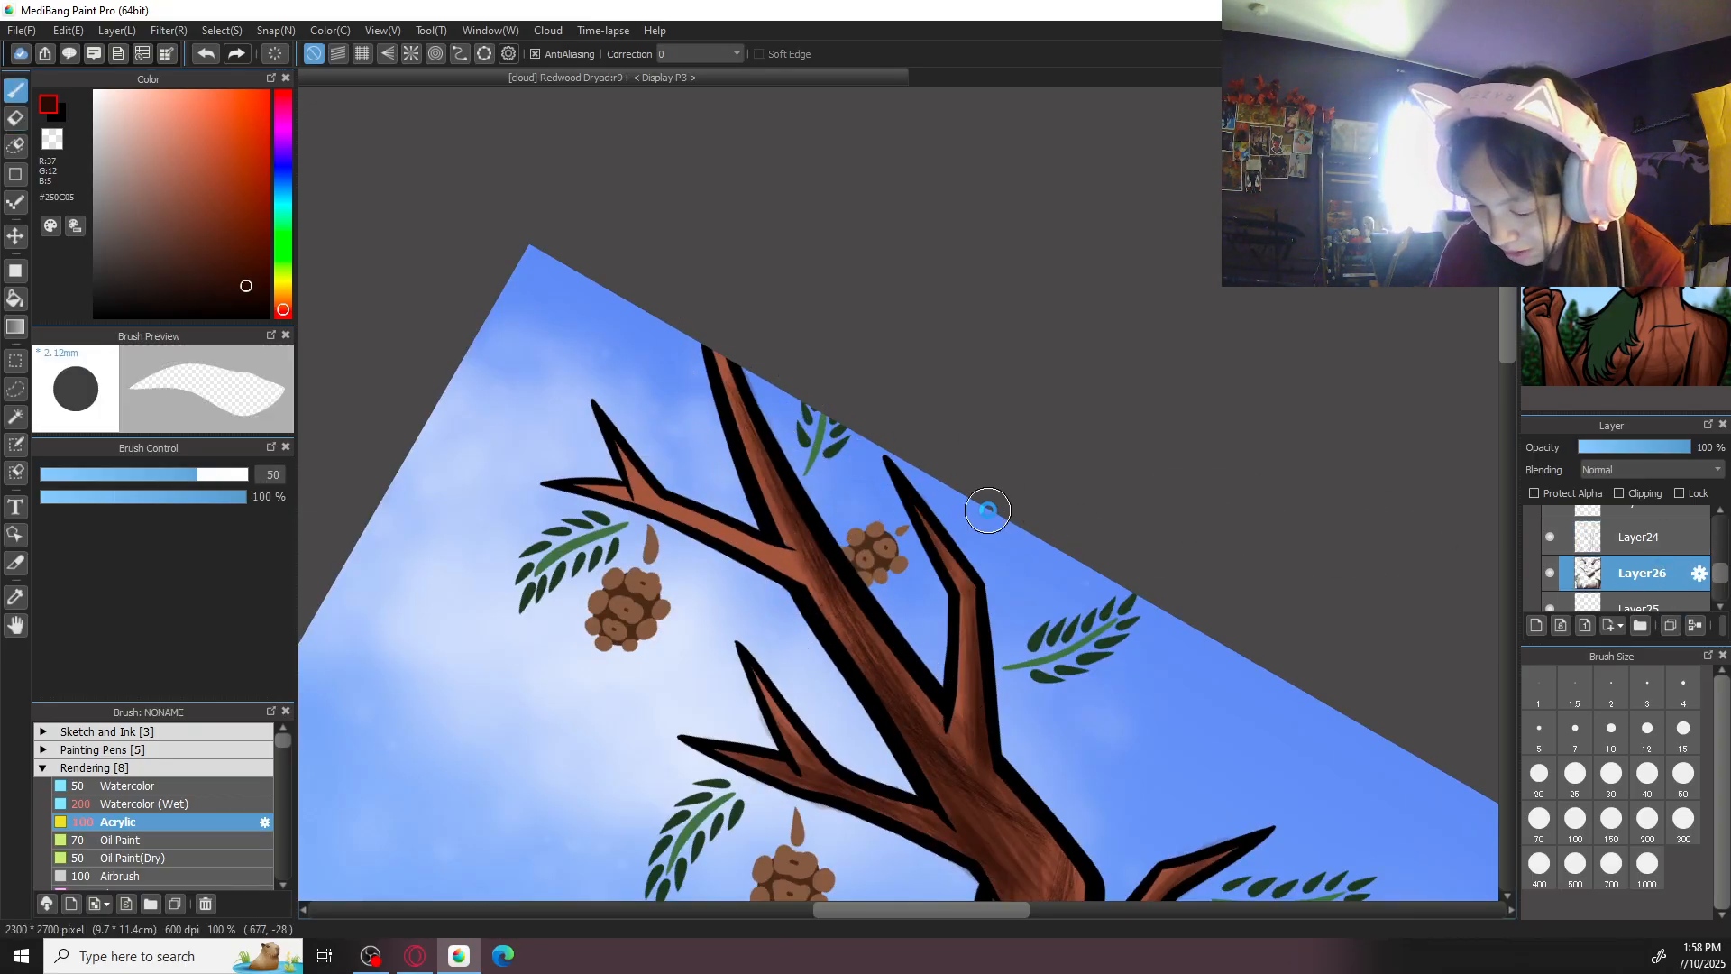
# - Shade the left-hand antler's outer upper branch from its forked tips to the trunk with Acrylic strokes
pyautogui.press('b')
pyautogui.moveTo(896, 505); pyautogui.dragTo(955, 620)
pyautogui.moveTo(642, 588); pyautogui.dragTo(826, 679)
pyautogui.moveTo(724, 626); pyautogui.dragTo(890, 715)
pyautogui.moveTo(772, 646); pyautogui.dragTo(887, 713)
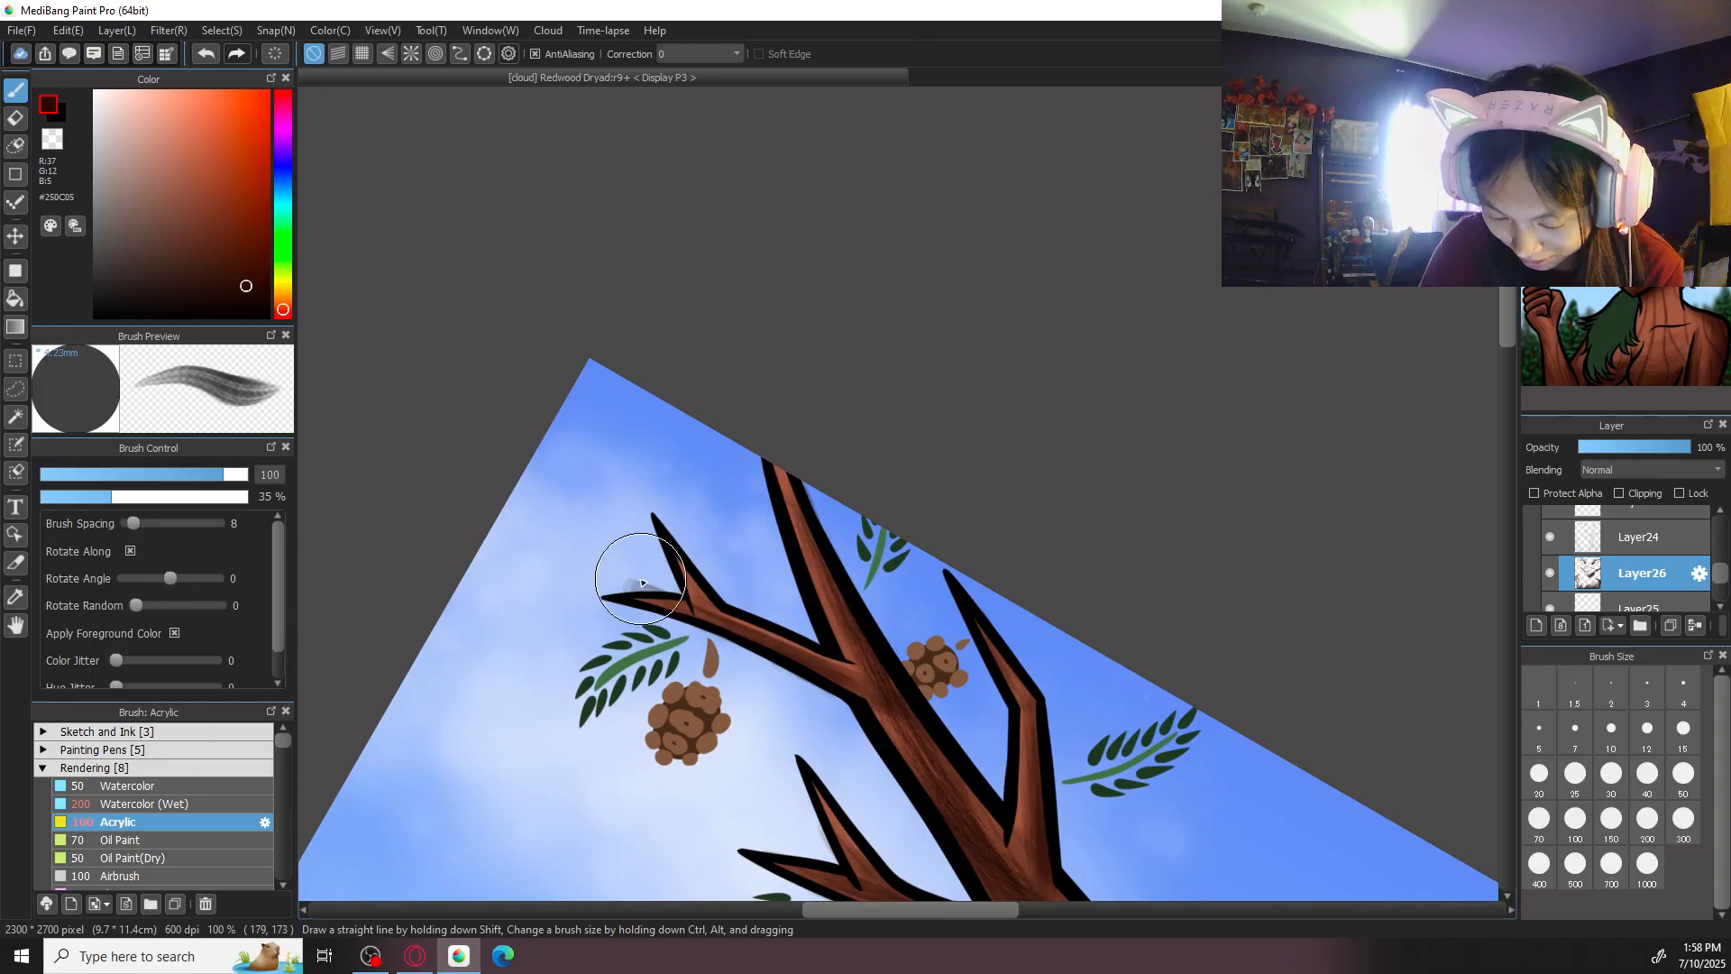
# - Erase the shading spilled onto the sky by the outer upper branch's tips and return the canvas to upright
pyautogui.press('e')
pyautogui.moveTo(614, 577)
pyautogui.mouseDown()
pyautogui.moveTo(665, 575)
pyautogui.moveTo(641, 542)
pyautogui.mouseUp()
pyautogui.hotkey('ctrl', '-')
pyautogui.hotkey('ctrl', '-')
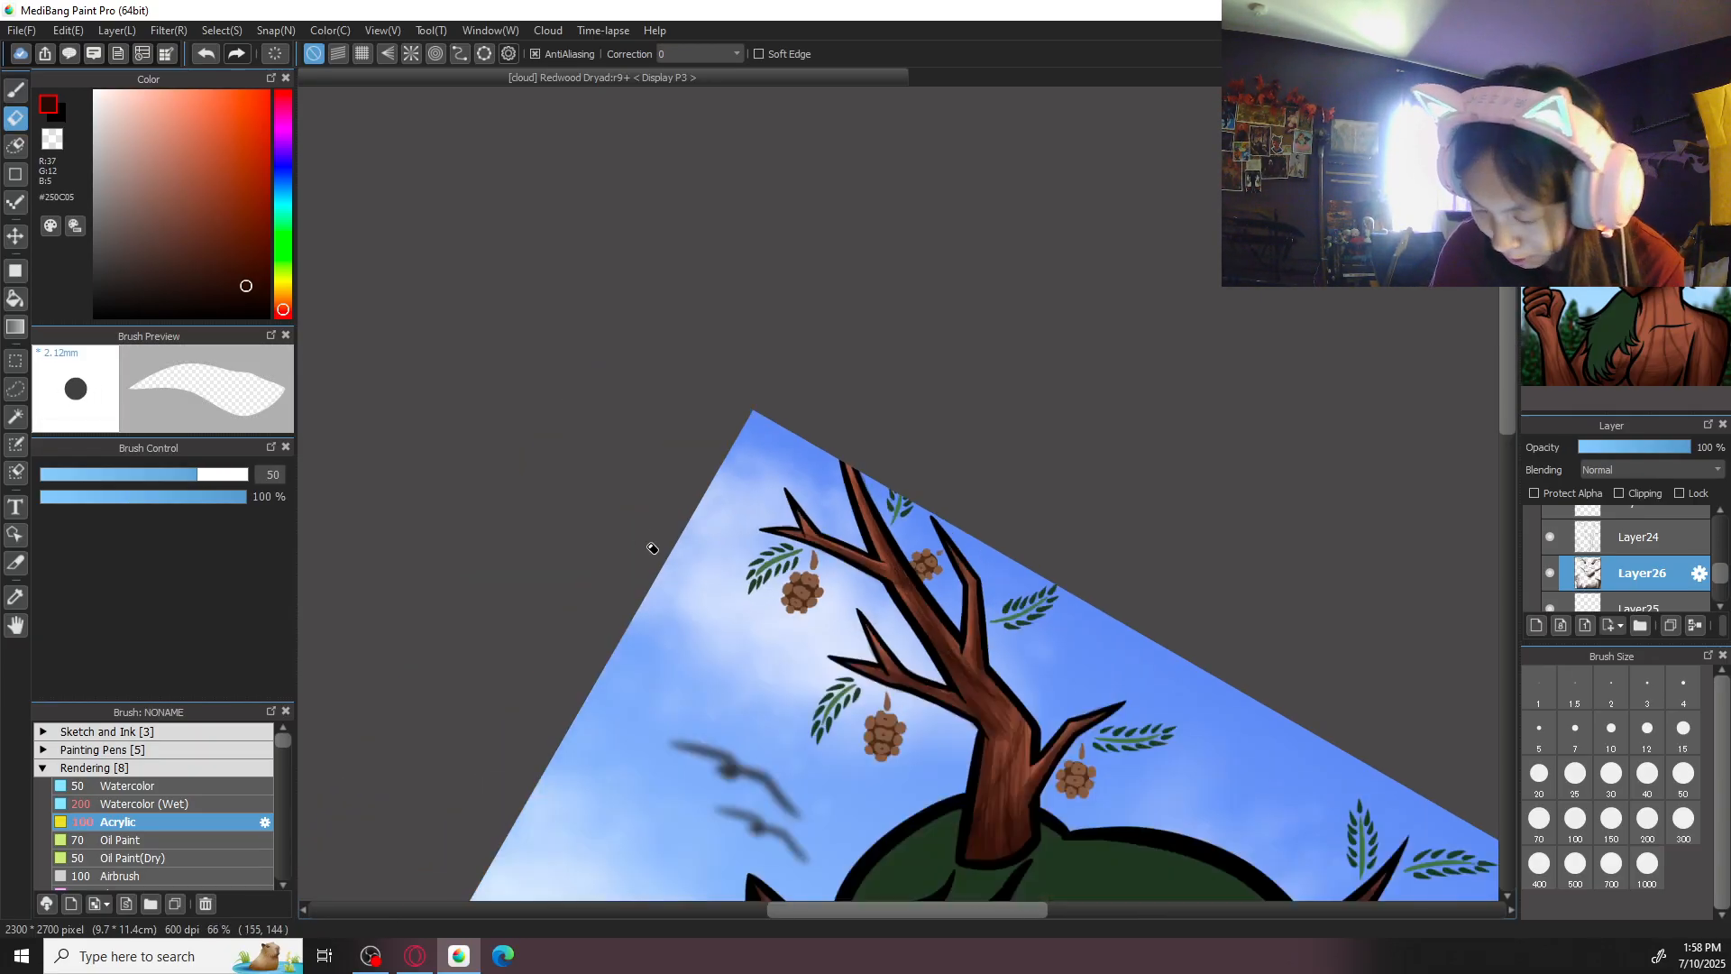
pyautogui.click(1634, 101)
pyautogui.click(1585, 101)
# - Sample the green of the right-hand eye's iris as the brush colour
pyautogui.press('b')
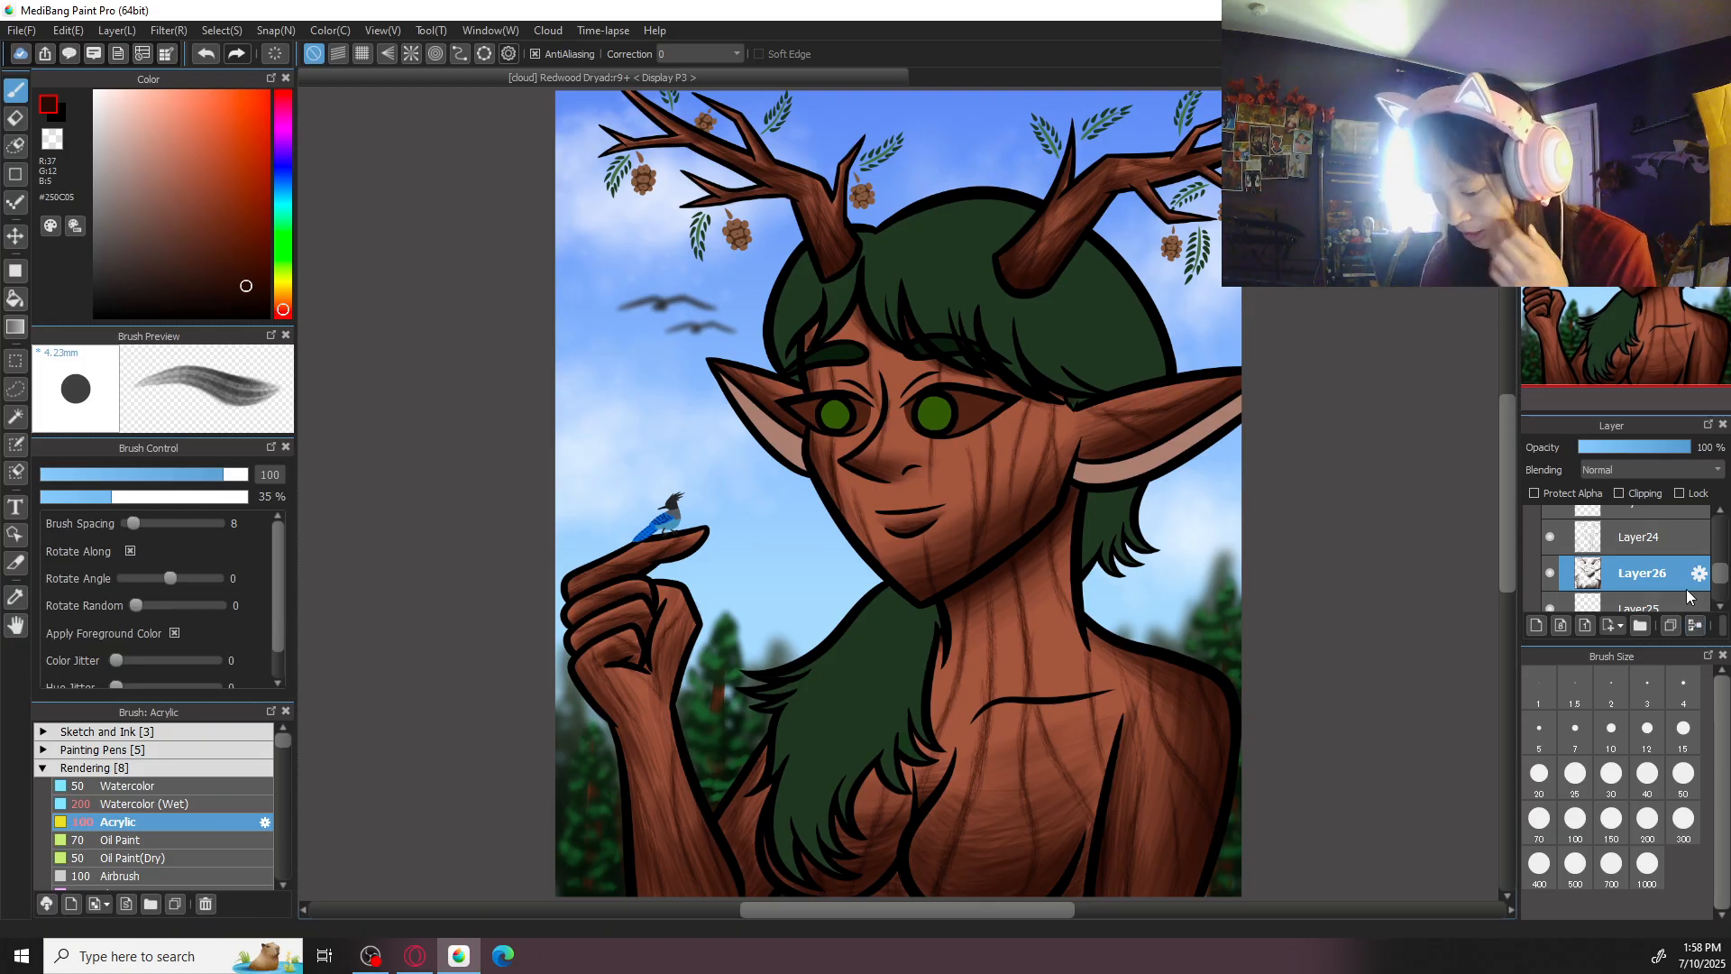
pyautogui.scroll(2, 1073, 610)
pyautogui.scroll(3, 1080, 610)
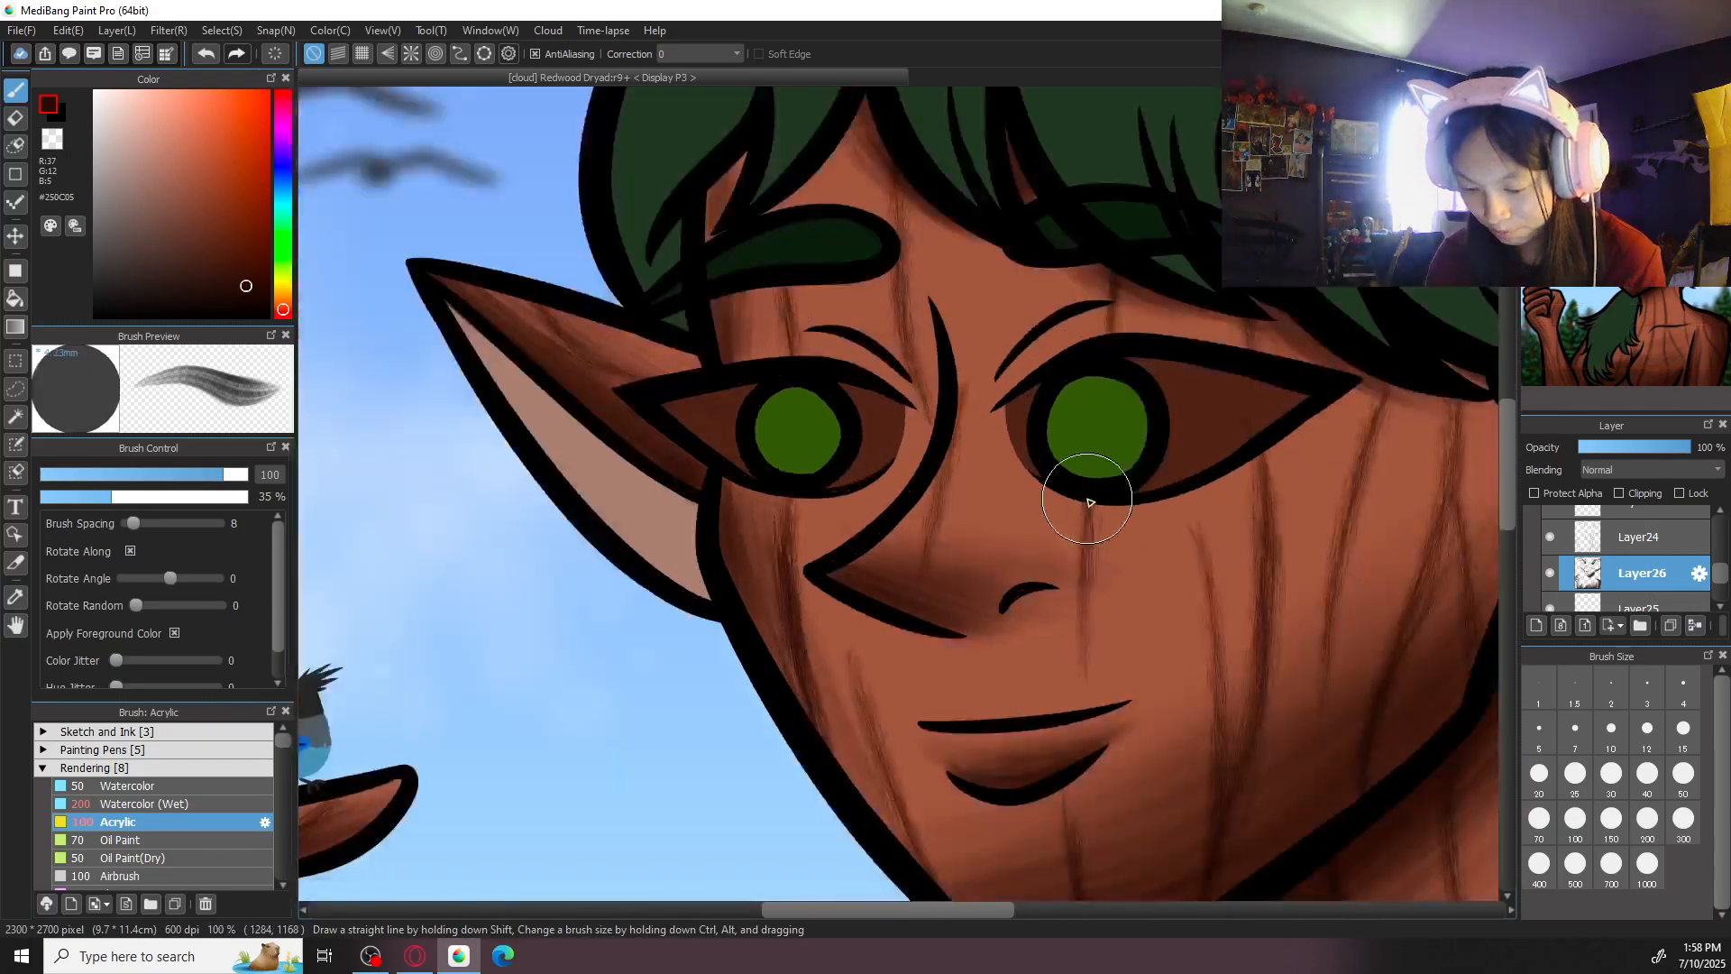
pyautogui.press('e')
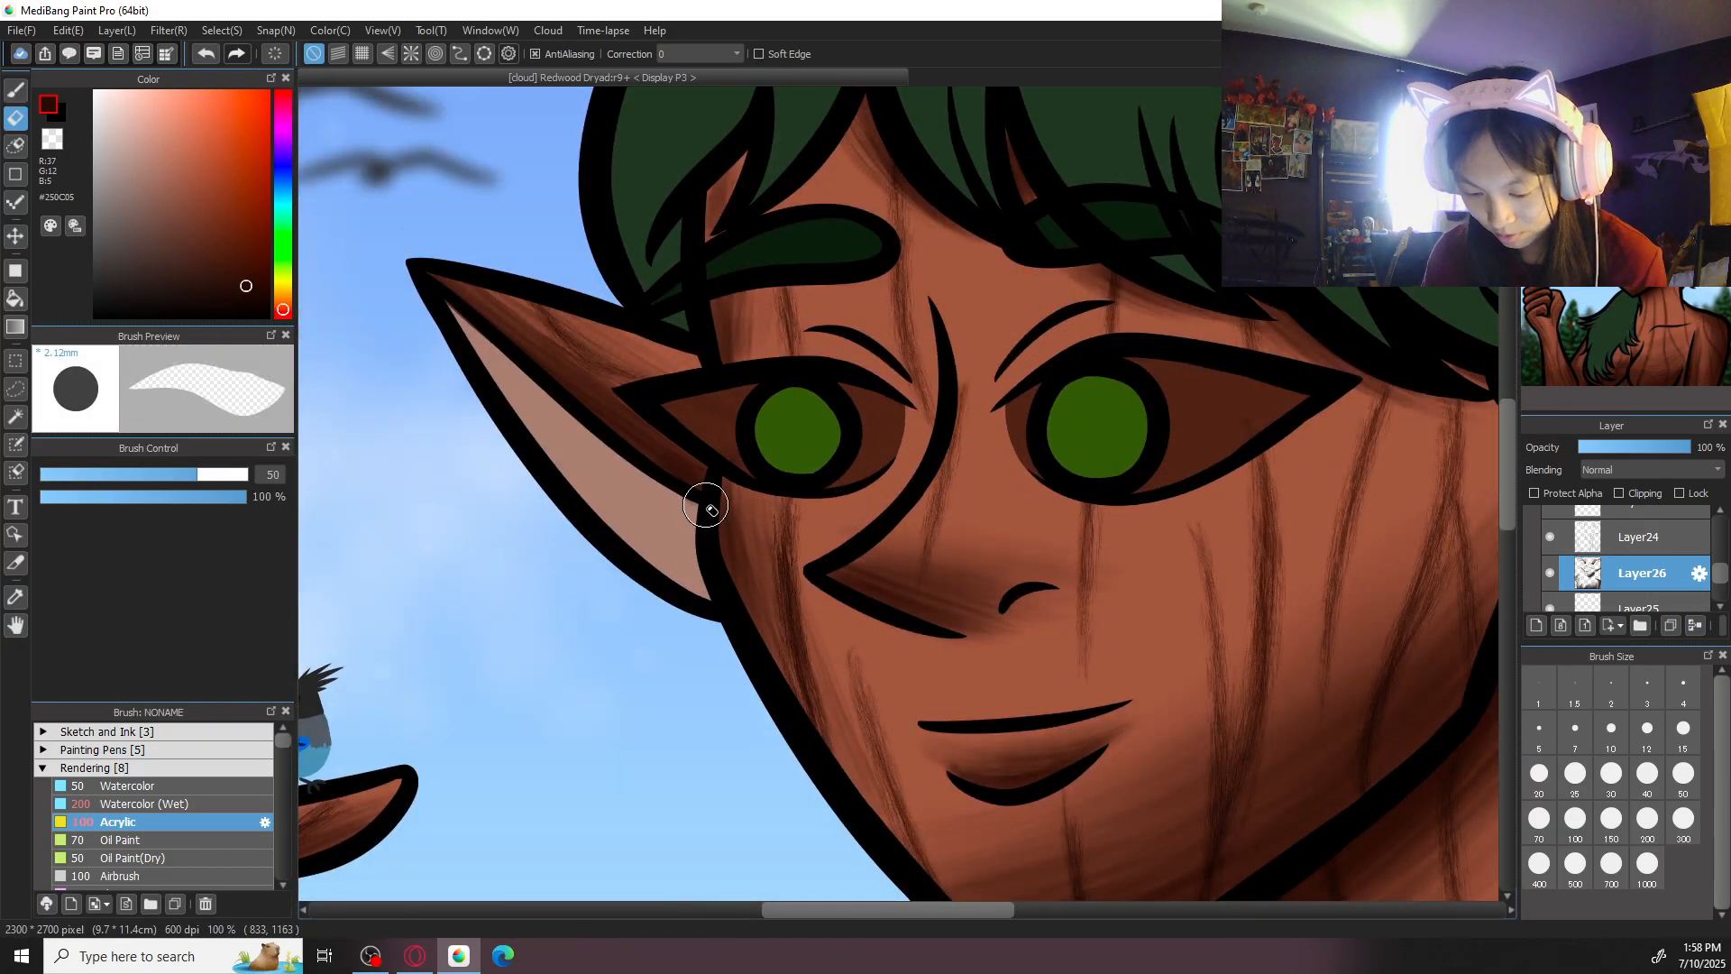
pyautogui.press('b')
pyautogui.keyDown('alt'); pyautogui.click(1115, 395); pyautogui.keyUp('alt')
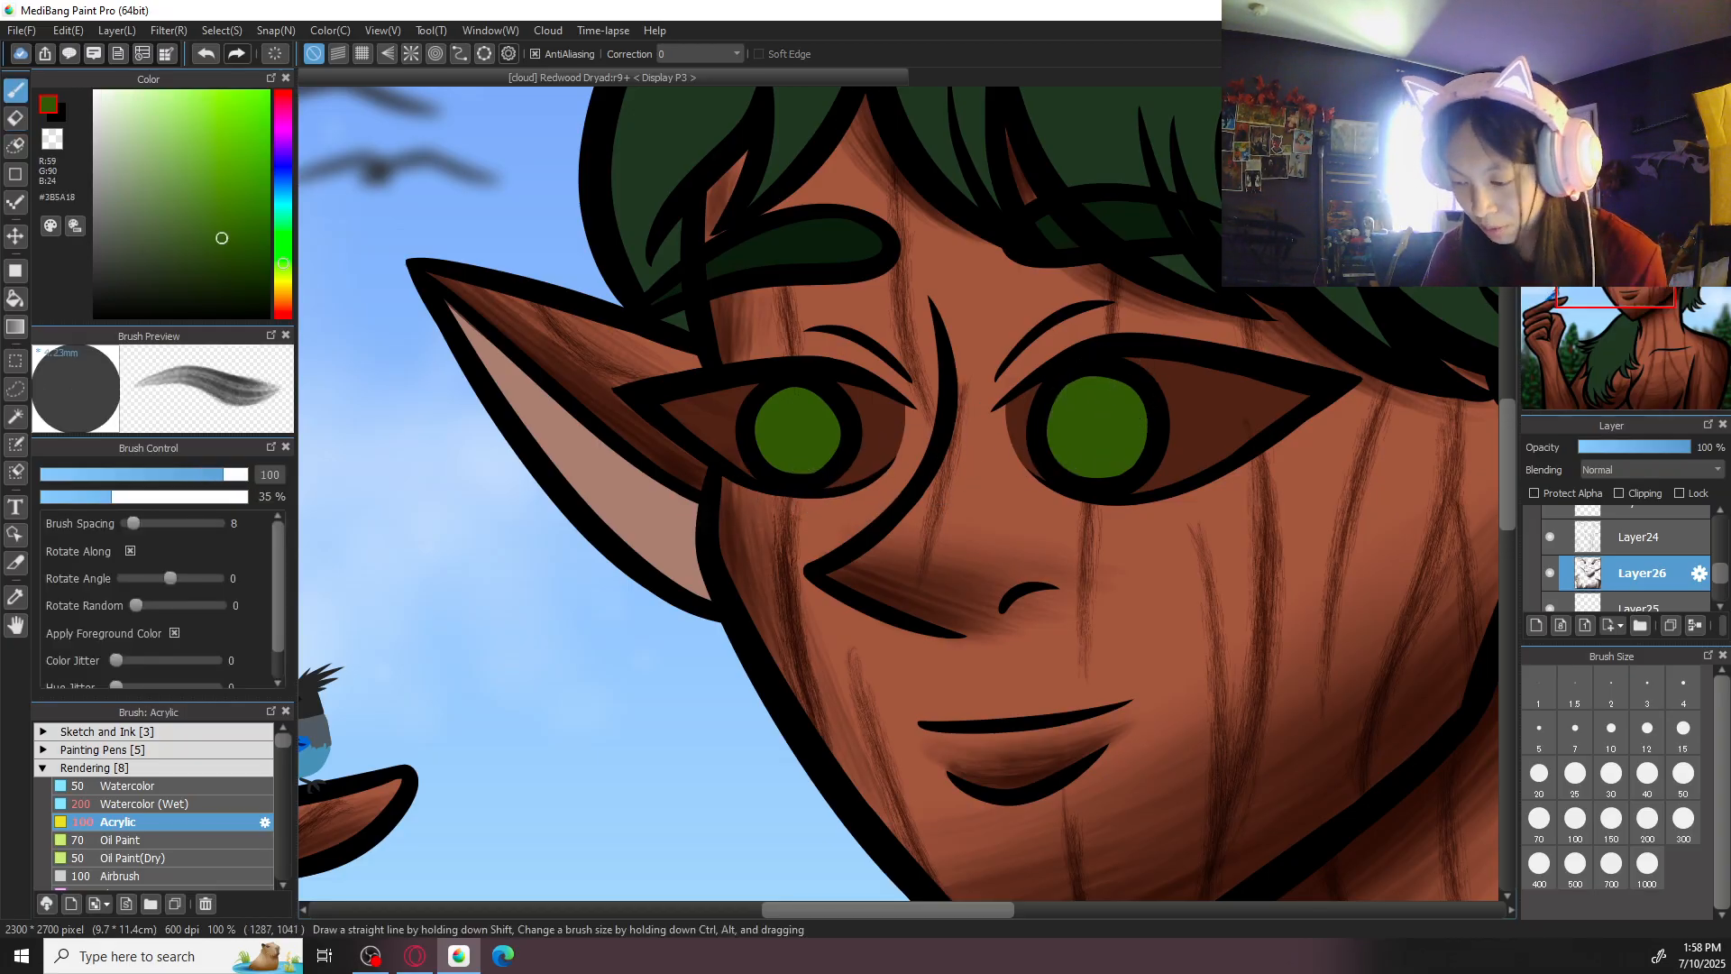
pyautogui.press('e')
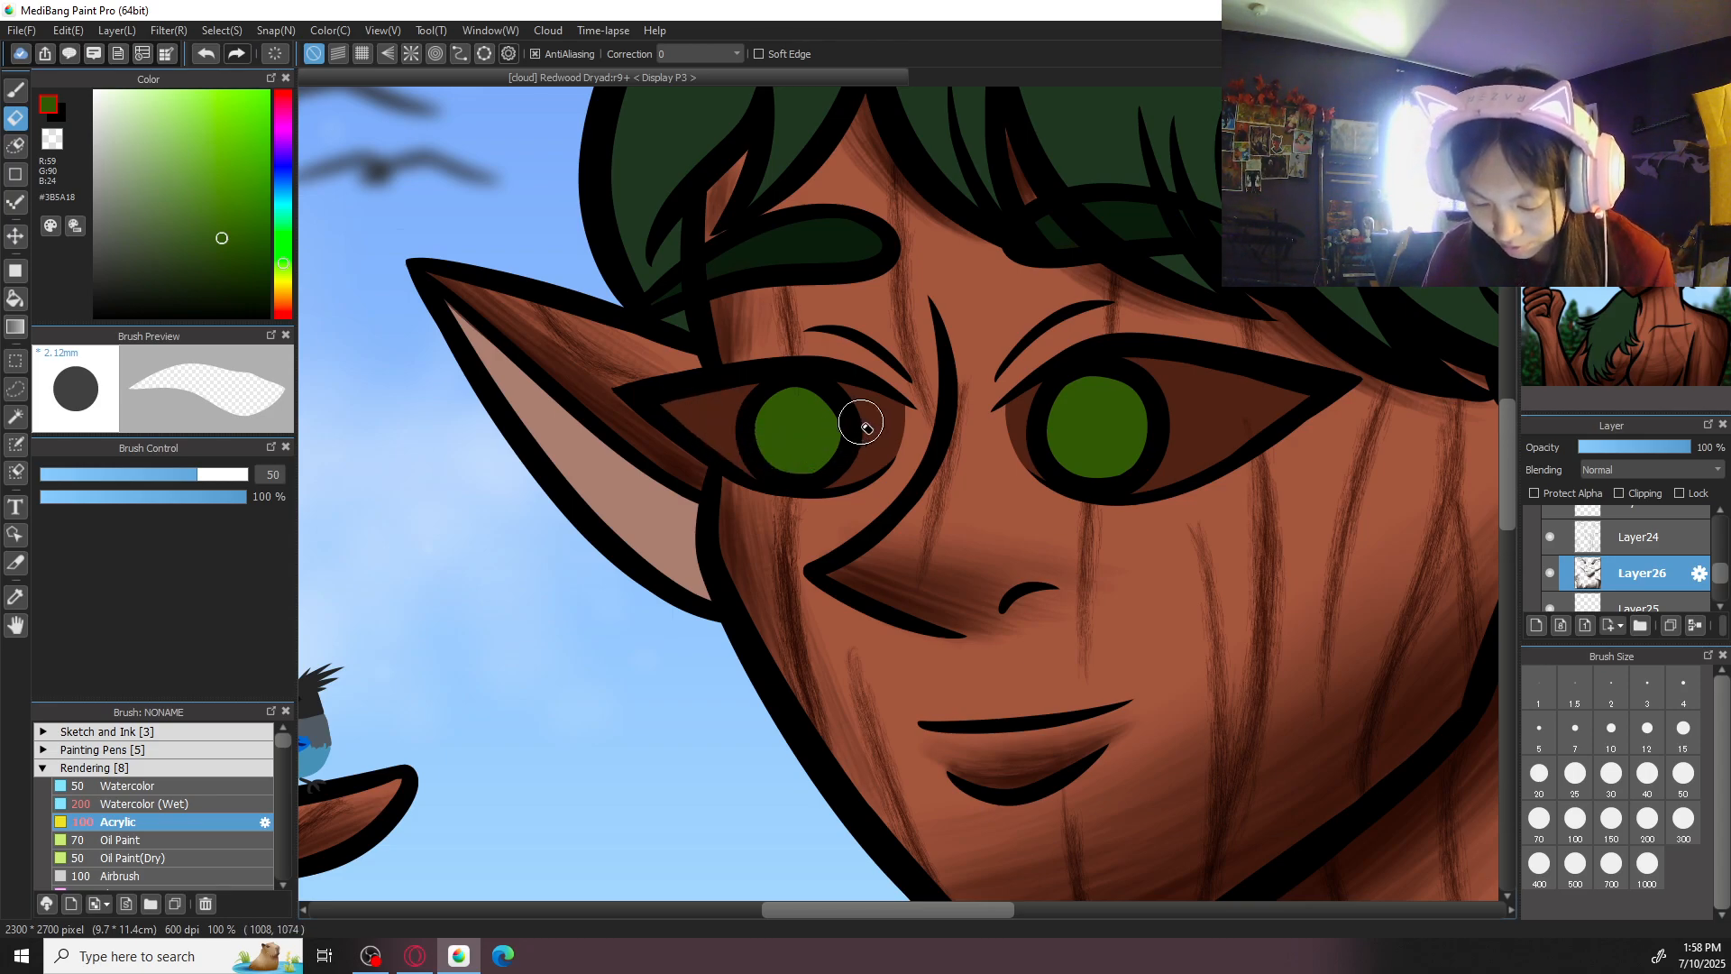
pyautogui.scroll(-3, 867, 428)
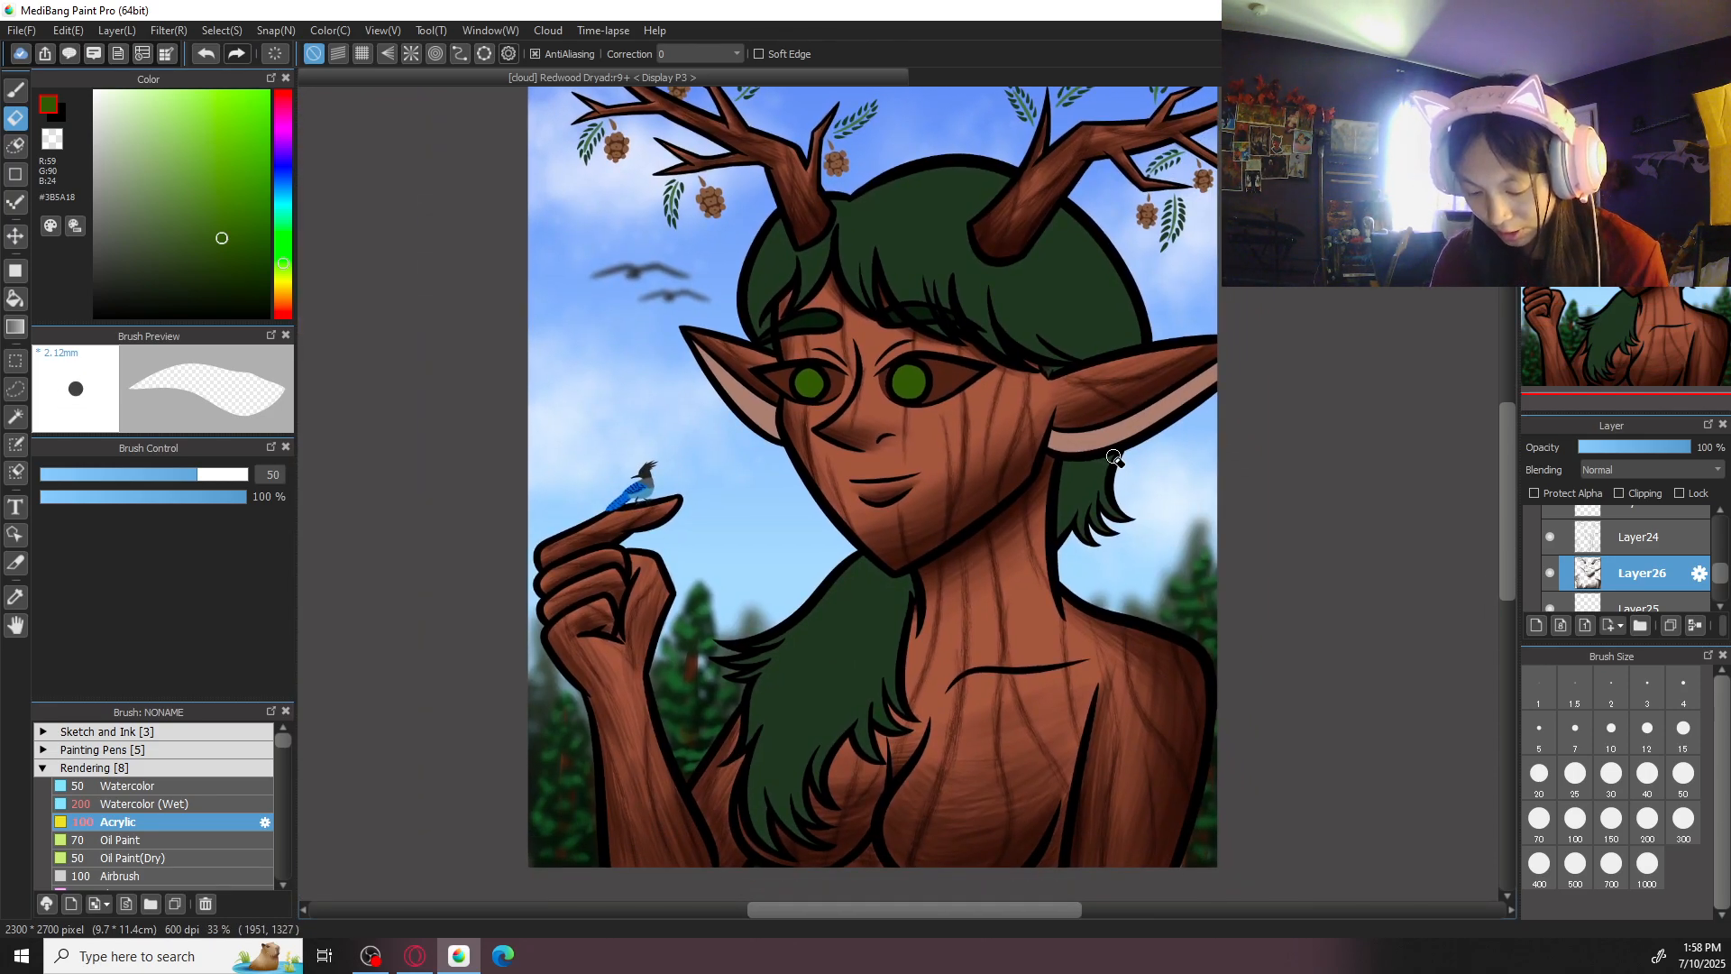
# - Return to the Acrylic brush and darken the sampled iris green to #1C2D04
pyautogui.press('b')
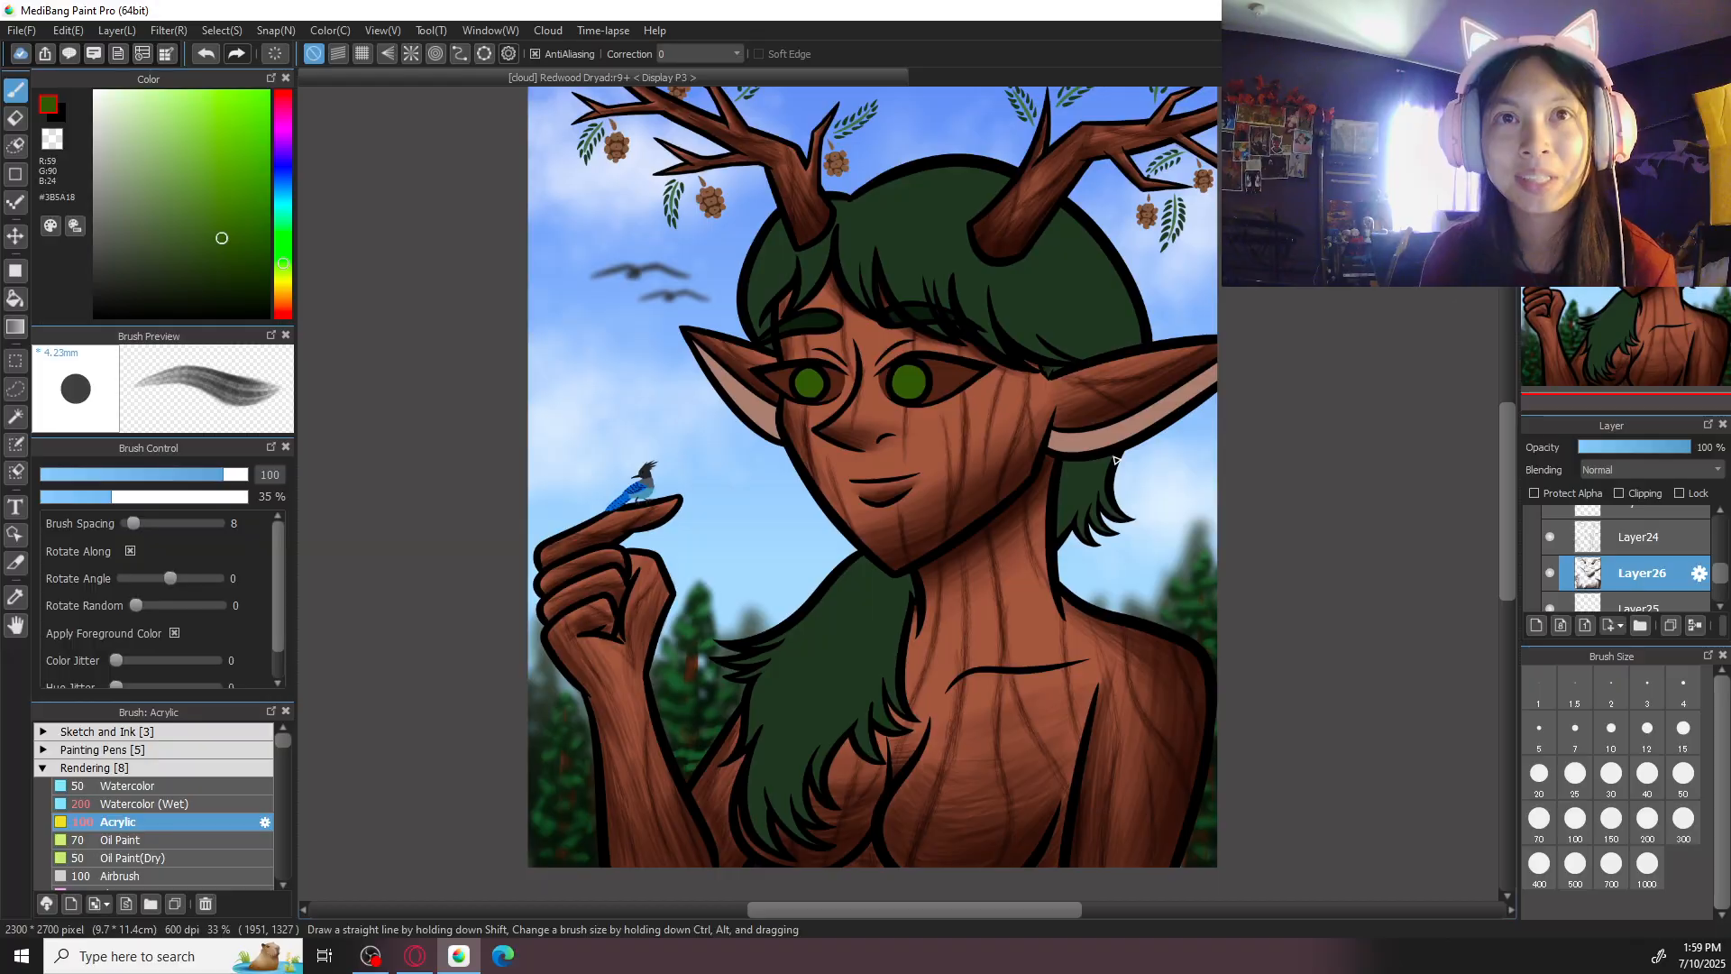
pyautogui.hotkey('ctrl', '+')
pyautogui.hotkey('ctrl', '+')
pyautogui.moveTo(1003, 386); pyautogui.dragTo(1059, 754)
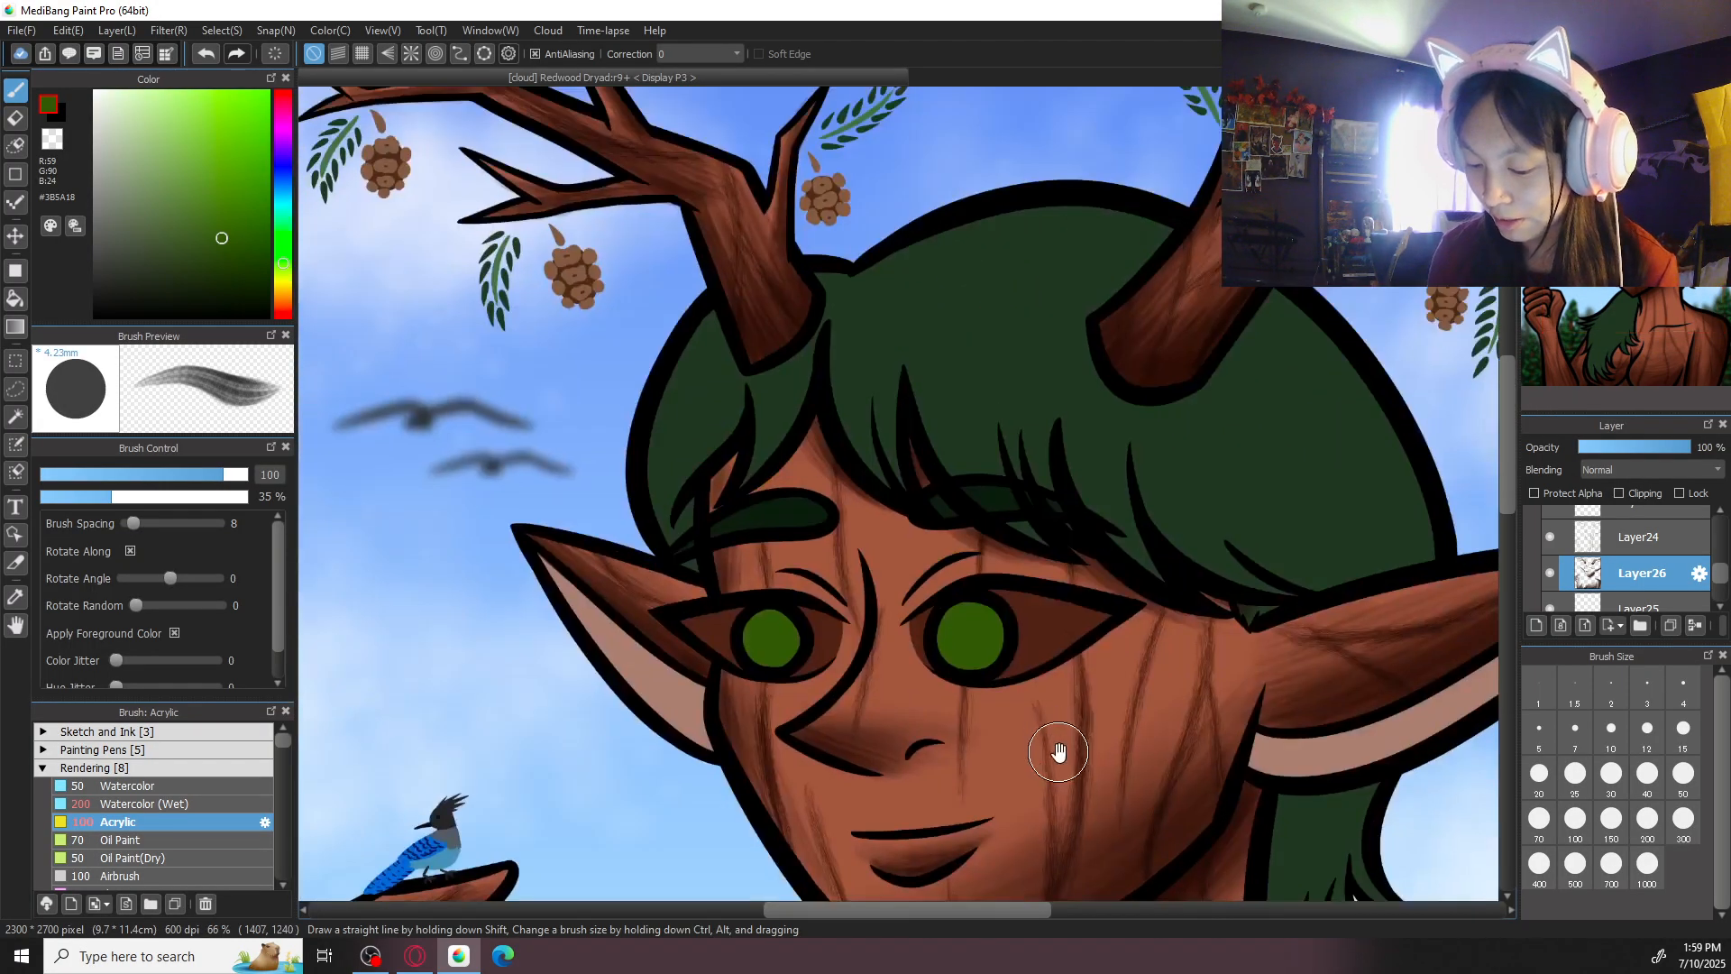
pyautogui.hotkey('ctrl', '+')
pyautogui.hotkey('ctrl', '+')
pyautogui.moveTo(1022, 637); pyautogui.dragTo(994, 499)
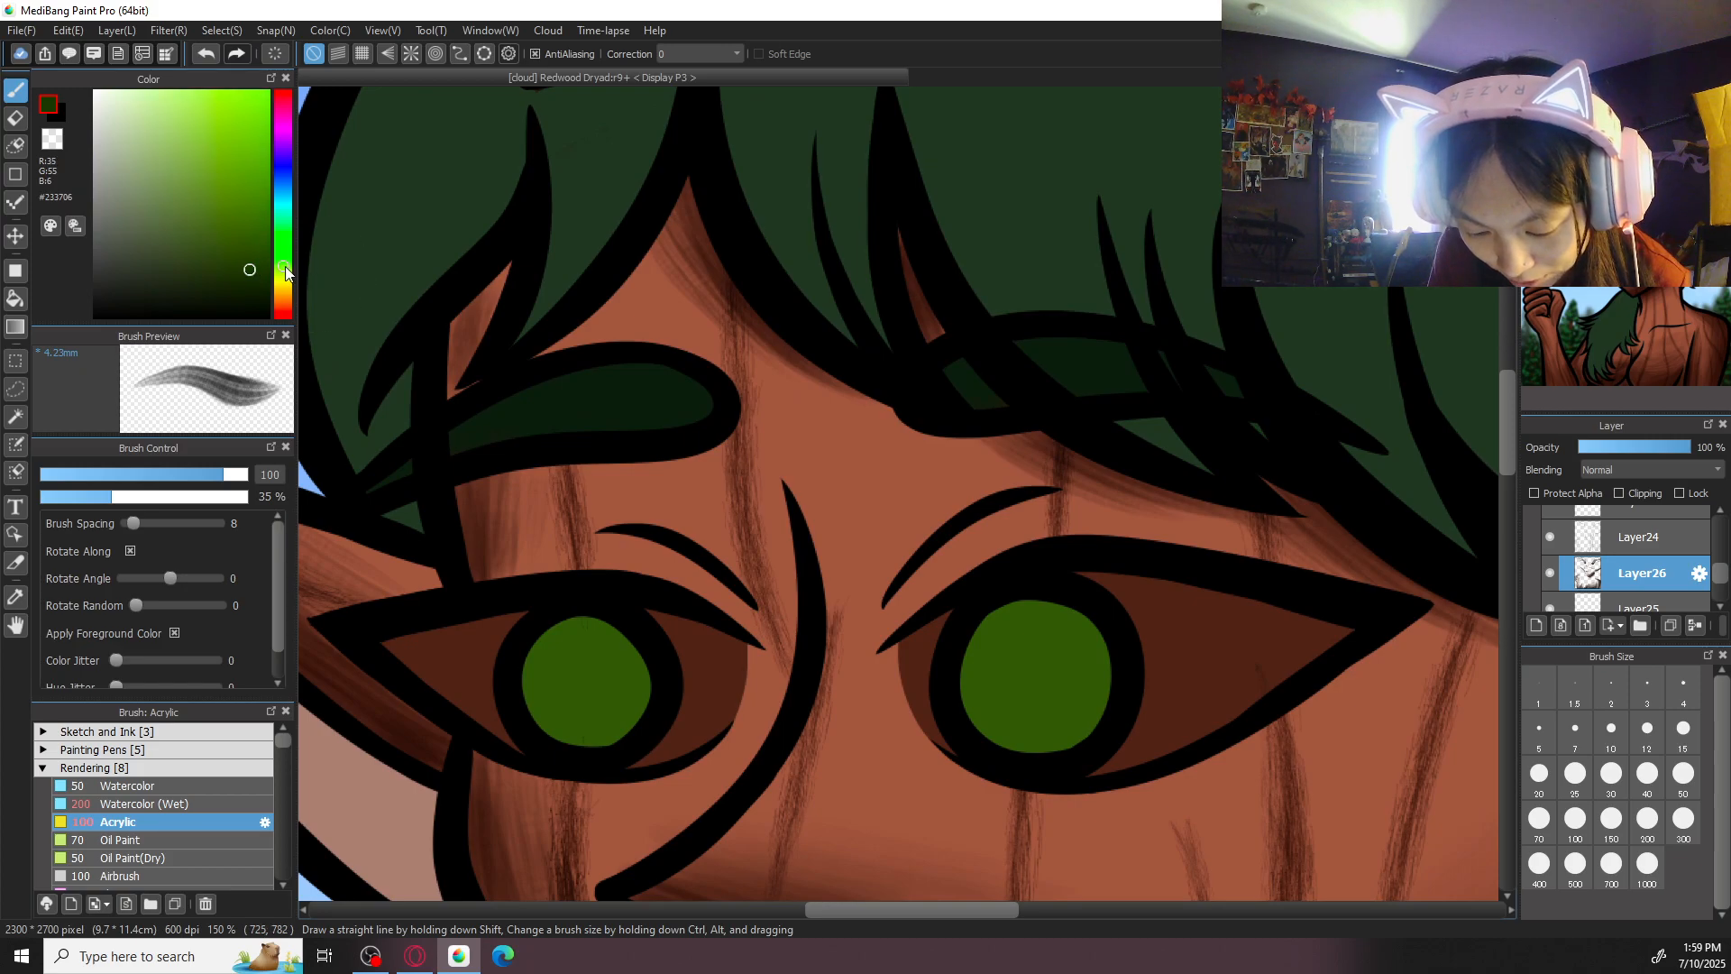
pyautogui.moveTo(1329, 634); pyautogui.dragTo(1207, 478)
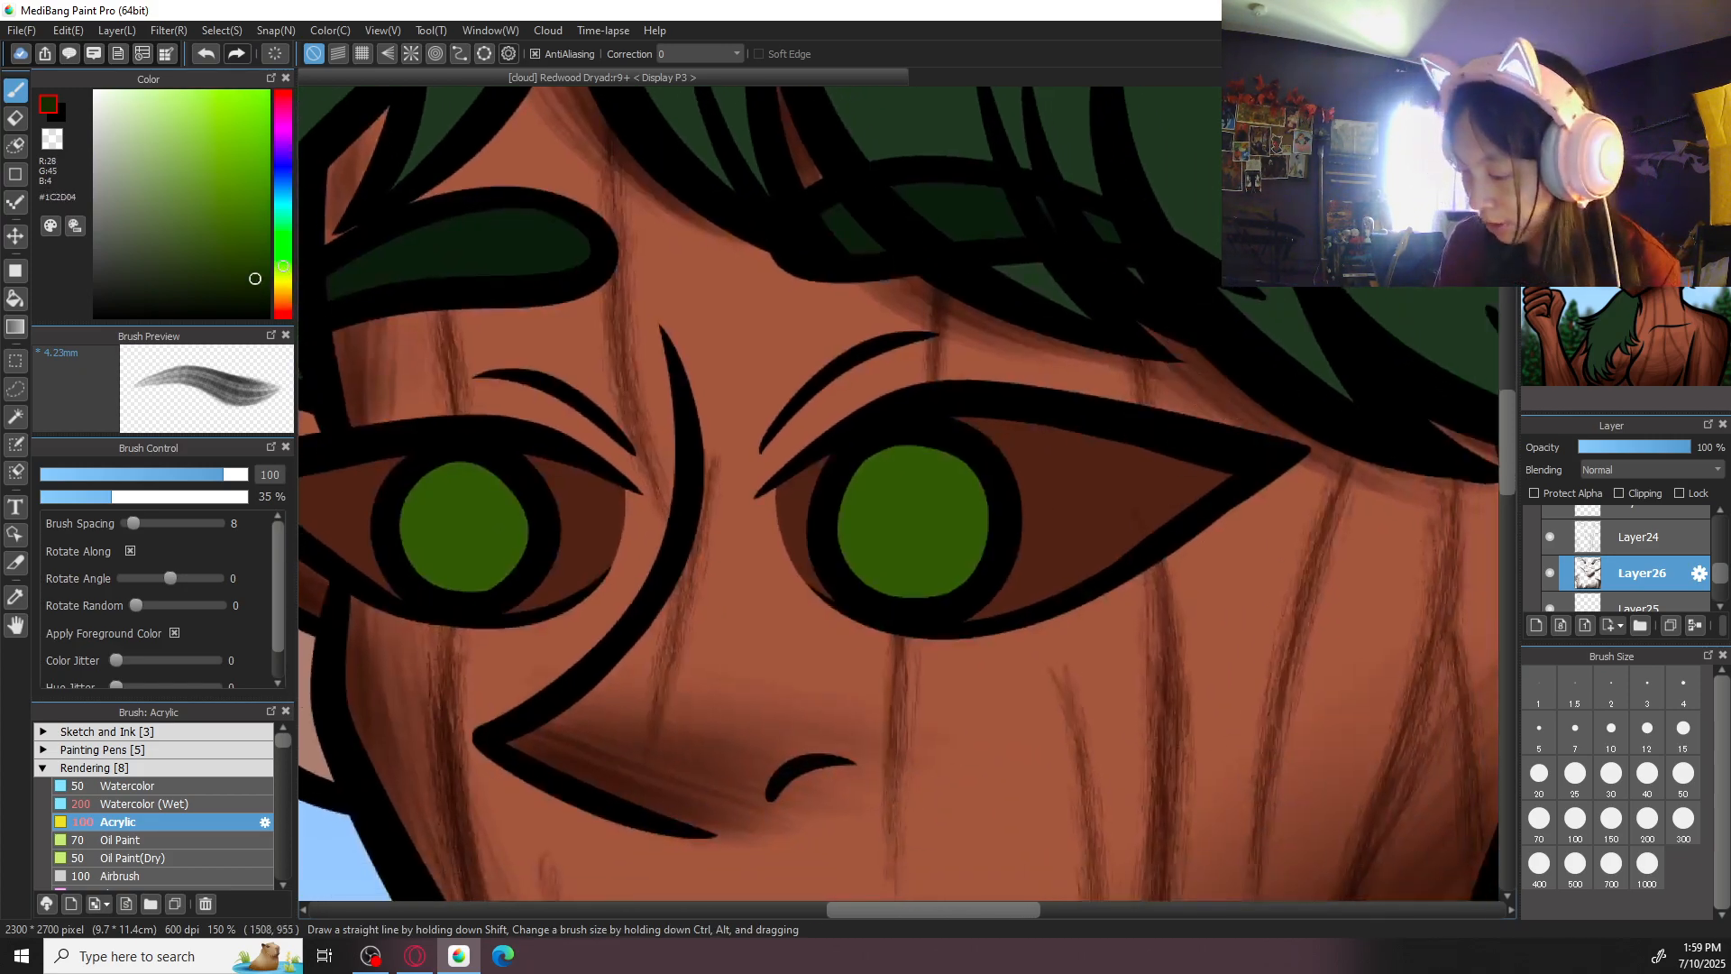
# - Try shading the upper part of the right-hand iris with Acrylic strokes at sizes 50 and 70
pyautogui.press('Left')
pyautogui.press('Left')
pyautogui.press('Left')
pyautogui.press('Left')
pyautogui.press('Left')
pyautogui.press('Left')
pyautogui.click(1684, 774)
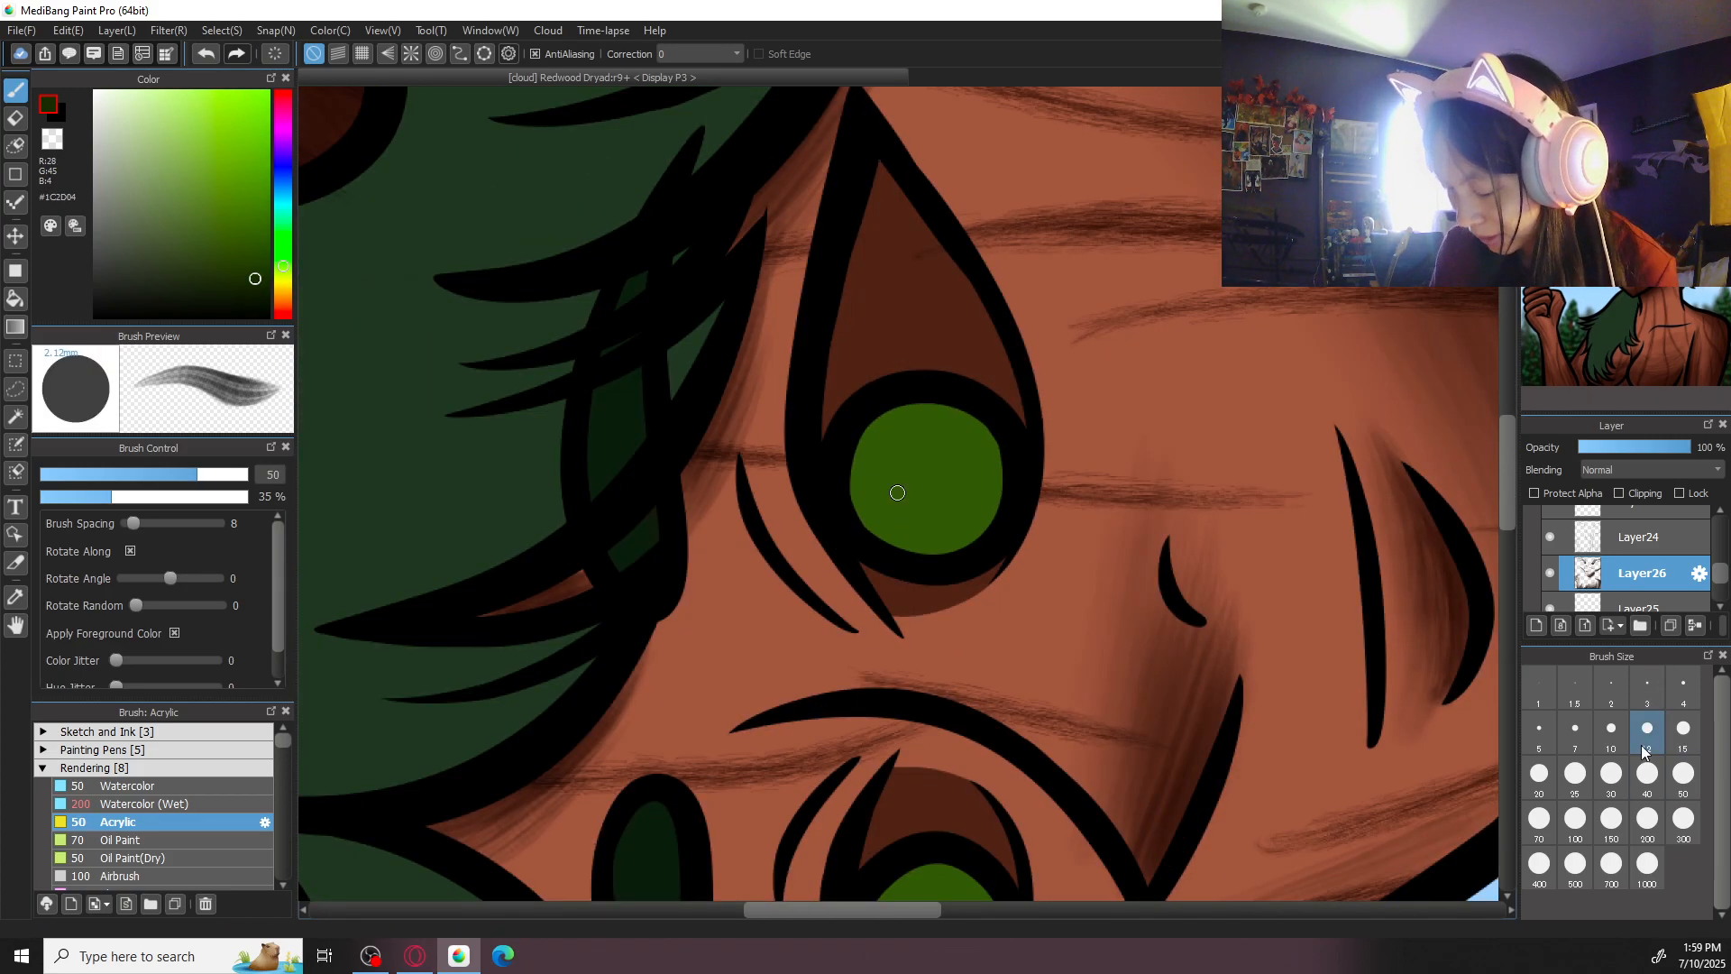
pyautogui.moveTo(857, 460); pyautogui.dragTo(866, 424)
pyautogui.hotkey('ctrl', 'z')
pyautogui.click(1539, 820)
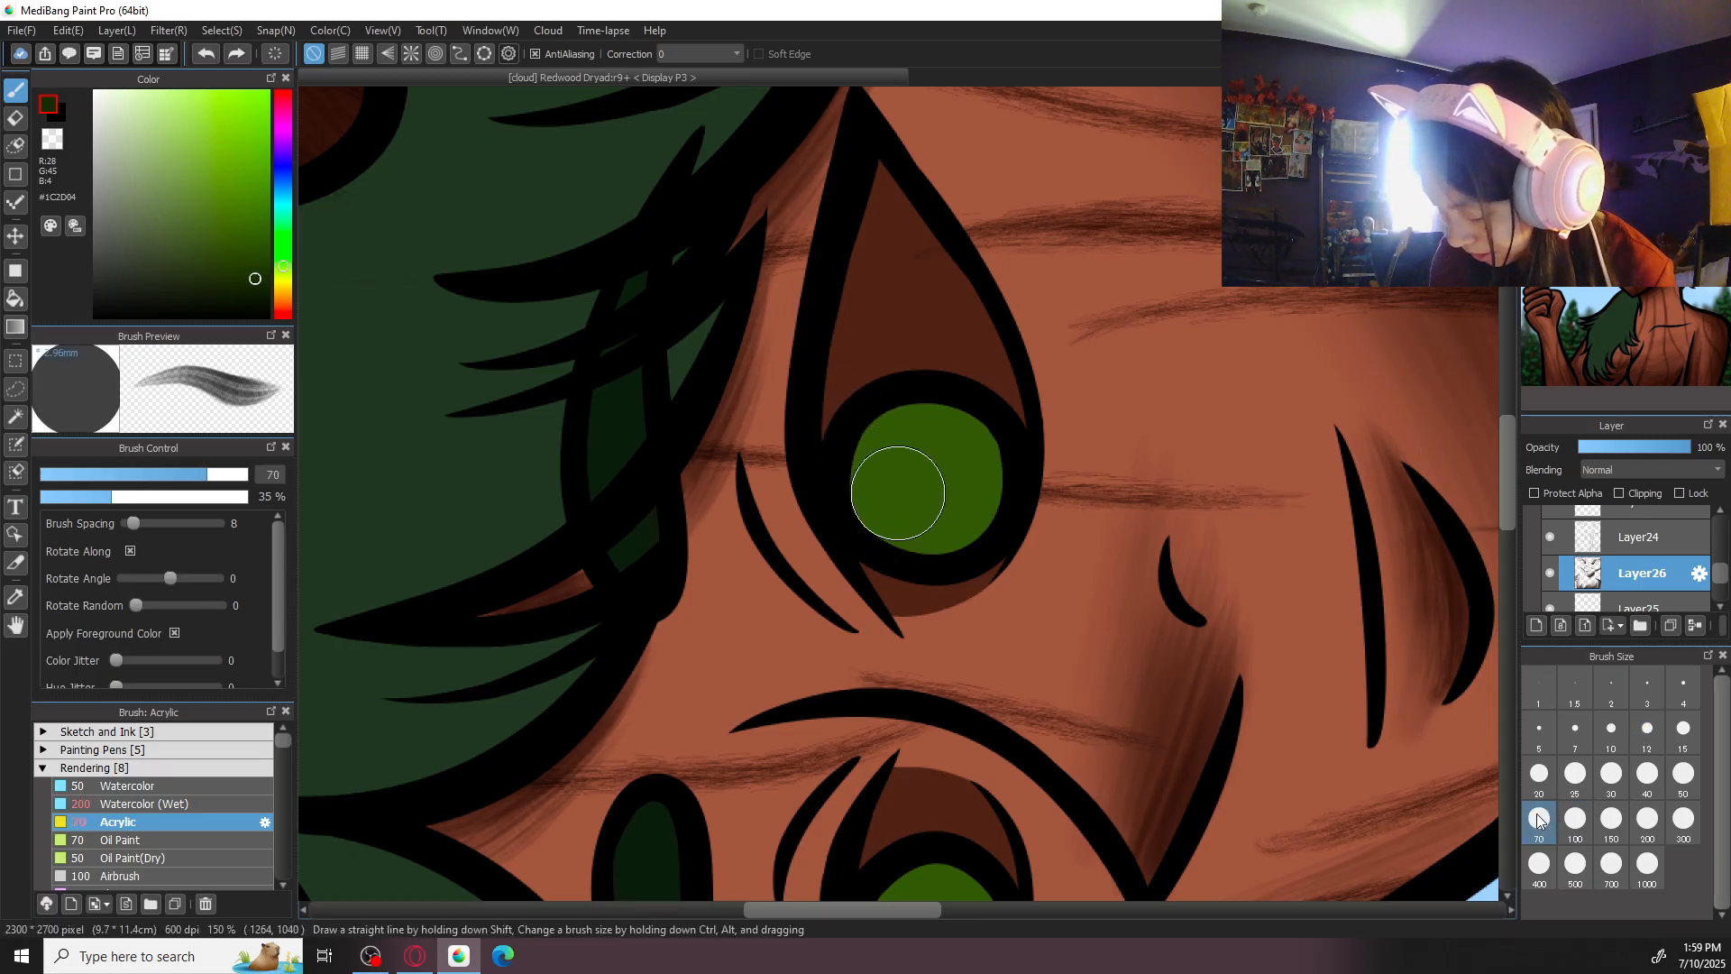
pyautogui.press('Down')
pyautogui.moveTo(862, 460)
pyautogui.mouseDown()
pyautogui.moveTo(872, 530)
pyautogui.moveTo(891, 467)
pyautogui.moveTo(930, 585)
pyautogui.moveTo(879, 449)
pyautogui.moveTo(872, 521)
pyautogui.moveTo(873, 442)
pyautogui.moveTo(868, 530)
pyautogui.moveTo(913, 342)
pyautogui.moveTo(908, 476)
pyautogui.moveTo(880, 447)
pyautogui.moveTo(895, 536)
pyautogui.moveTo(906, 465)
pyautogui.mouseUp()
pyautogui.hotkey('ctrl', 'z')
# - Shade the upper part of the right-hand iris with Acrylic at size 100, darkening the green to #121D02
pyautogui.click(1575, 820)
pyautogui.click(1637, 98)
pyautogui.click(1586, 98)
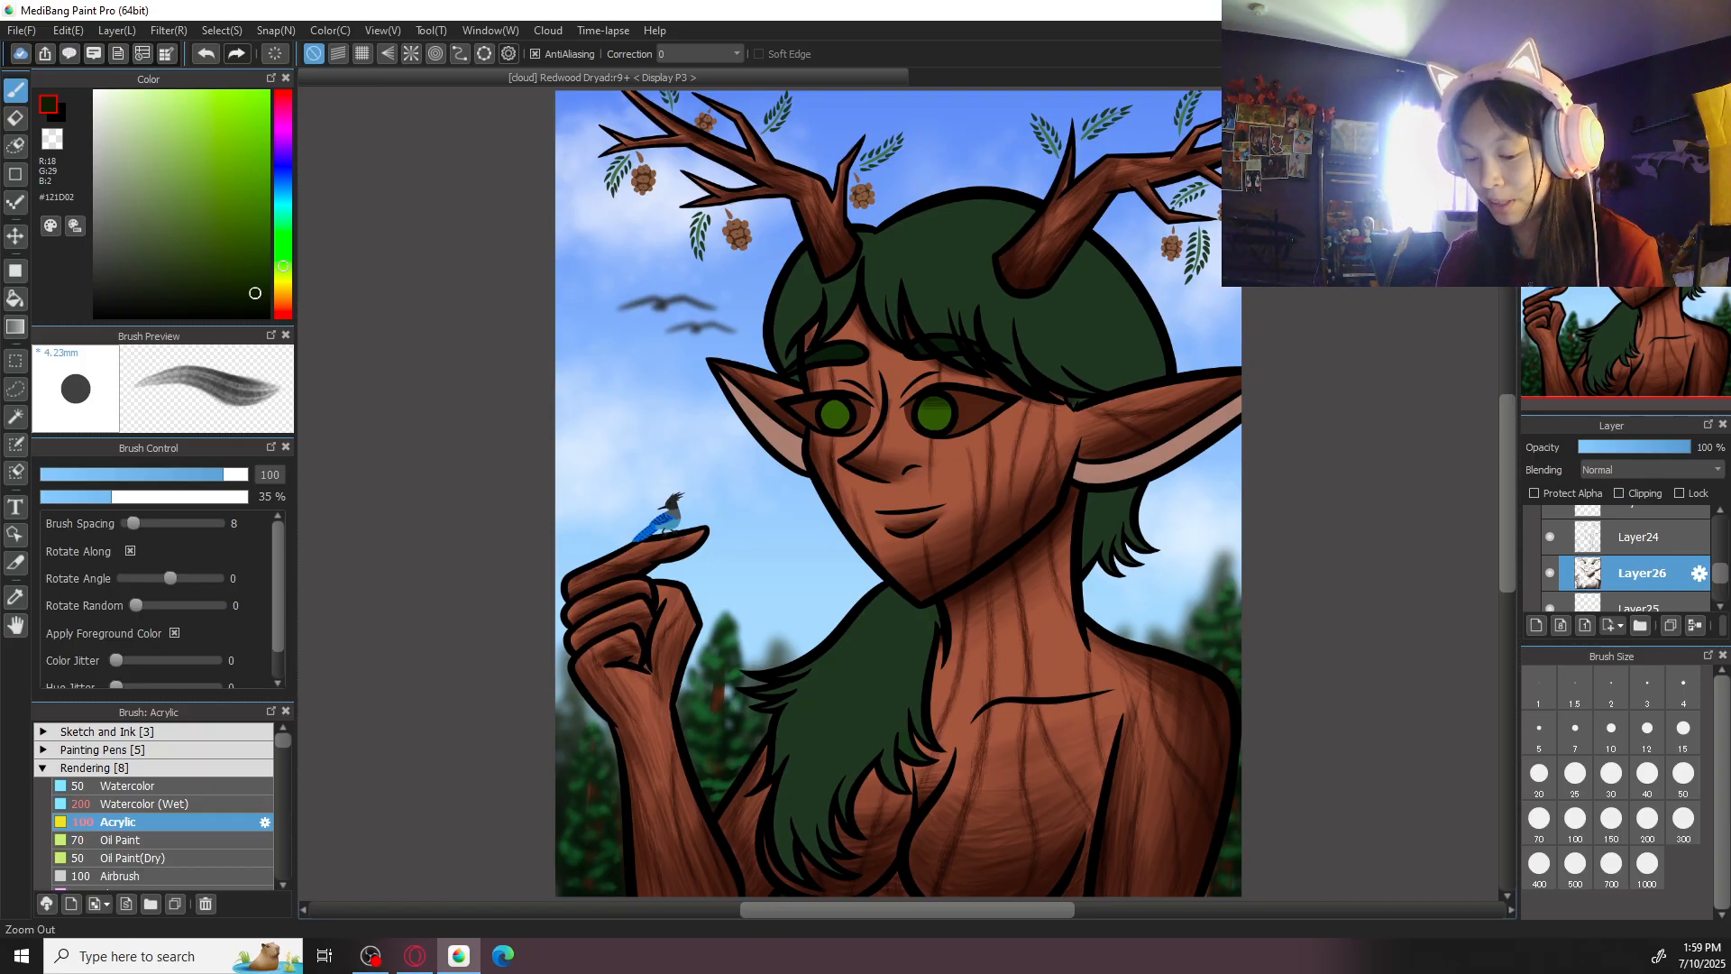
pyautogui.scroll(5, 978, 529)
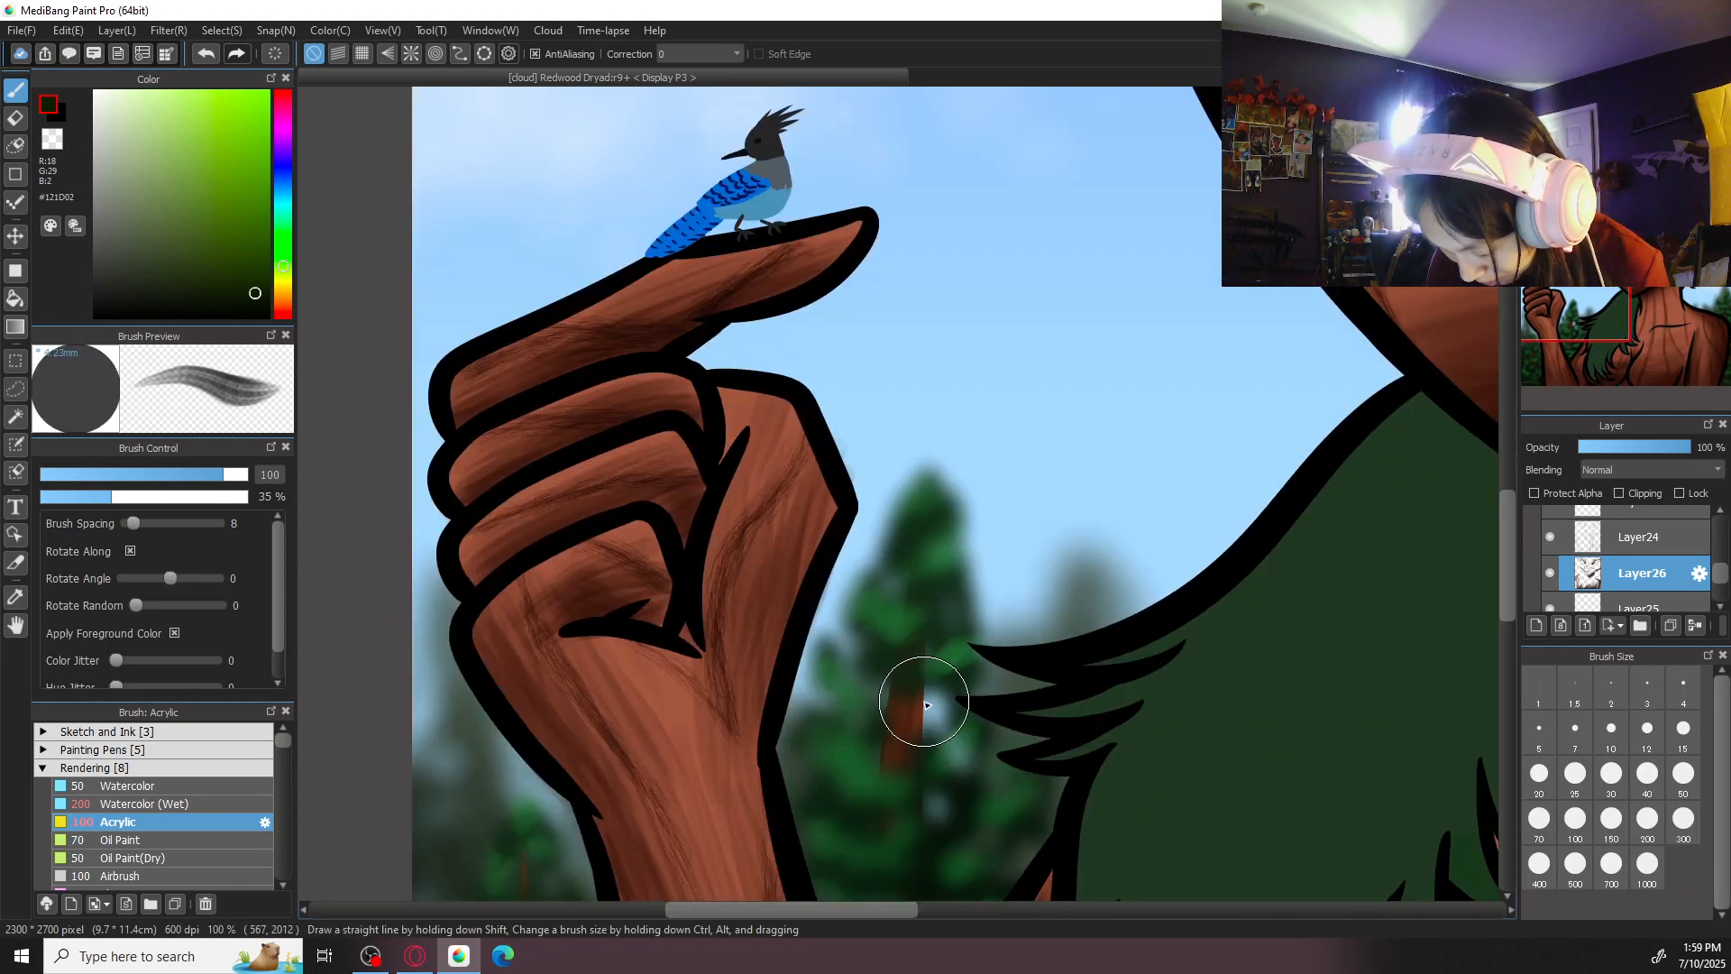
pyautogui.scroll(-2, 912, 505)
pyautogui.moveTo(1193, 416); pyautogui.dragTo(843, 787)
pyautogui.scroll(2, 898, 542)
pyautogui.press('Left')
pyautogui.press('Left')
pyautogui.press('Left')
pyautogui.press('Left')
pyautogui.scroll(2, 1096, 586)
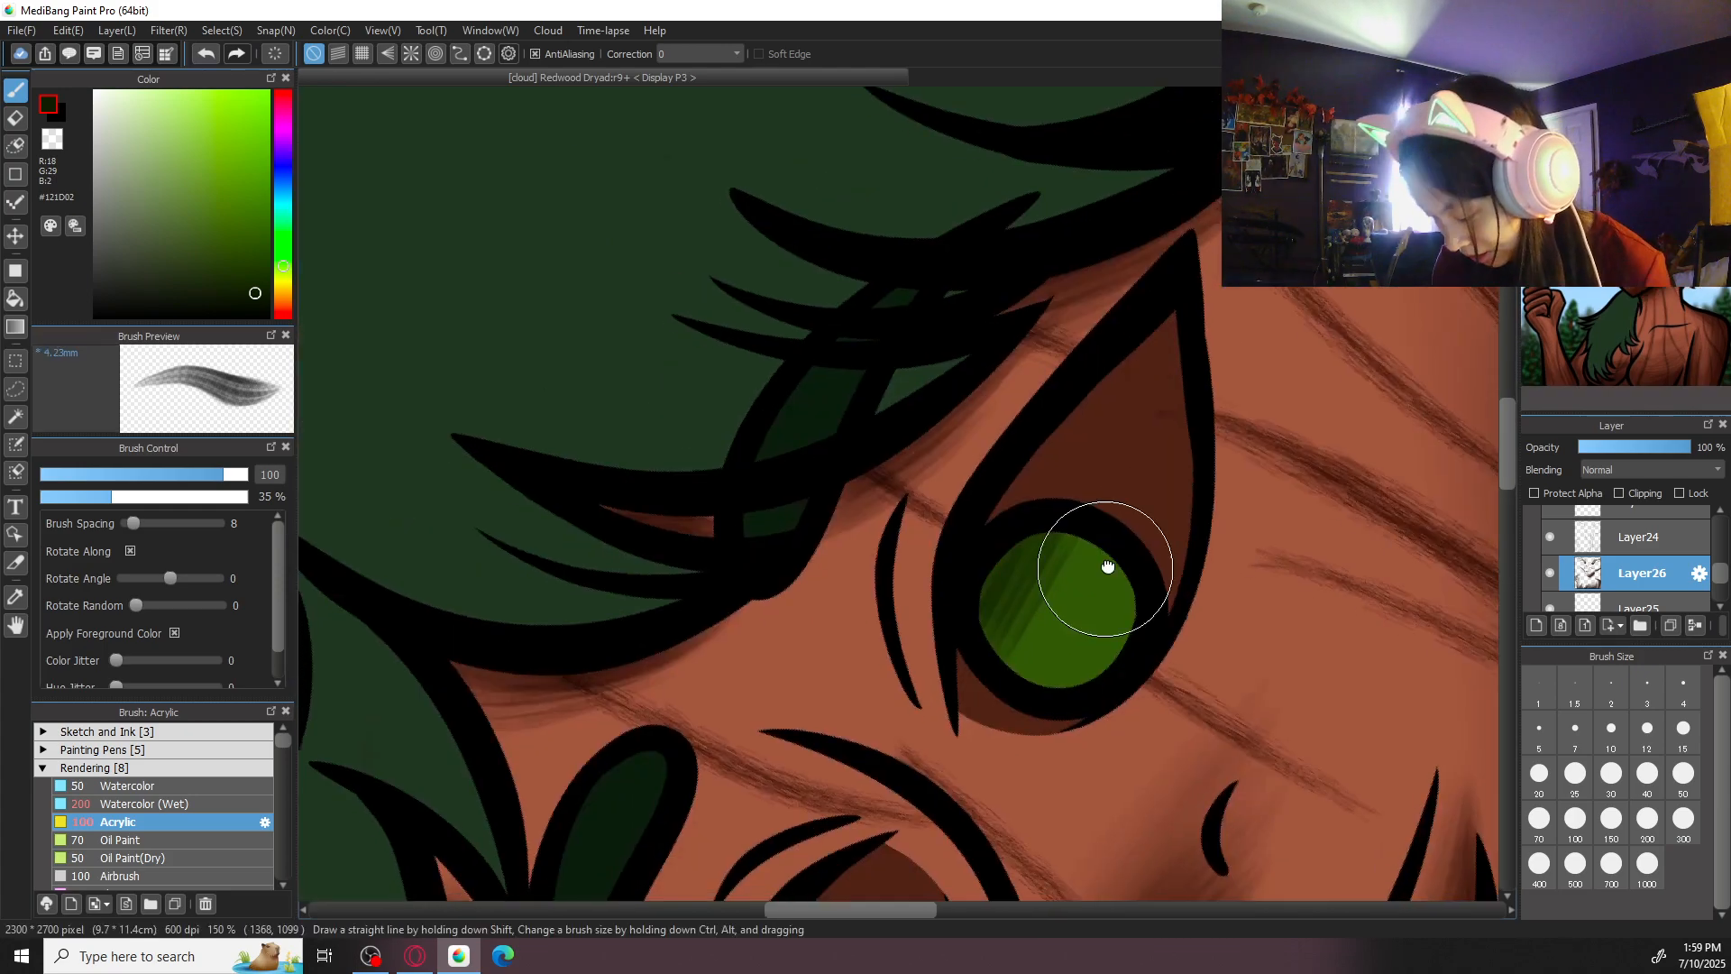
pyautogui.moveTo(1094, 517)
pyautogui.mouseDown()
pyautogui.moveTo(1094, 502)
pyautogui.moveTo(1082, 568)
pyautogui.moveTo(1088, 534)
pyautogui.moveTo(993, 599)
pyautogui.moveTo(985, 572)
pyautogui.moveTo(1079, 513)
pyautogui.moveTo(1025, 608)
pyautogui.moveTo(1078, 560)
pyautogui.mouseUp()
# - Shade the upper part of the left-hand iris in the same dark green and refine both irises with Acrylic at size 30
pyautogui.scroll(-2, 1080, 595)
pyautogui.scroll(4, 839, 555)
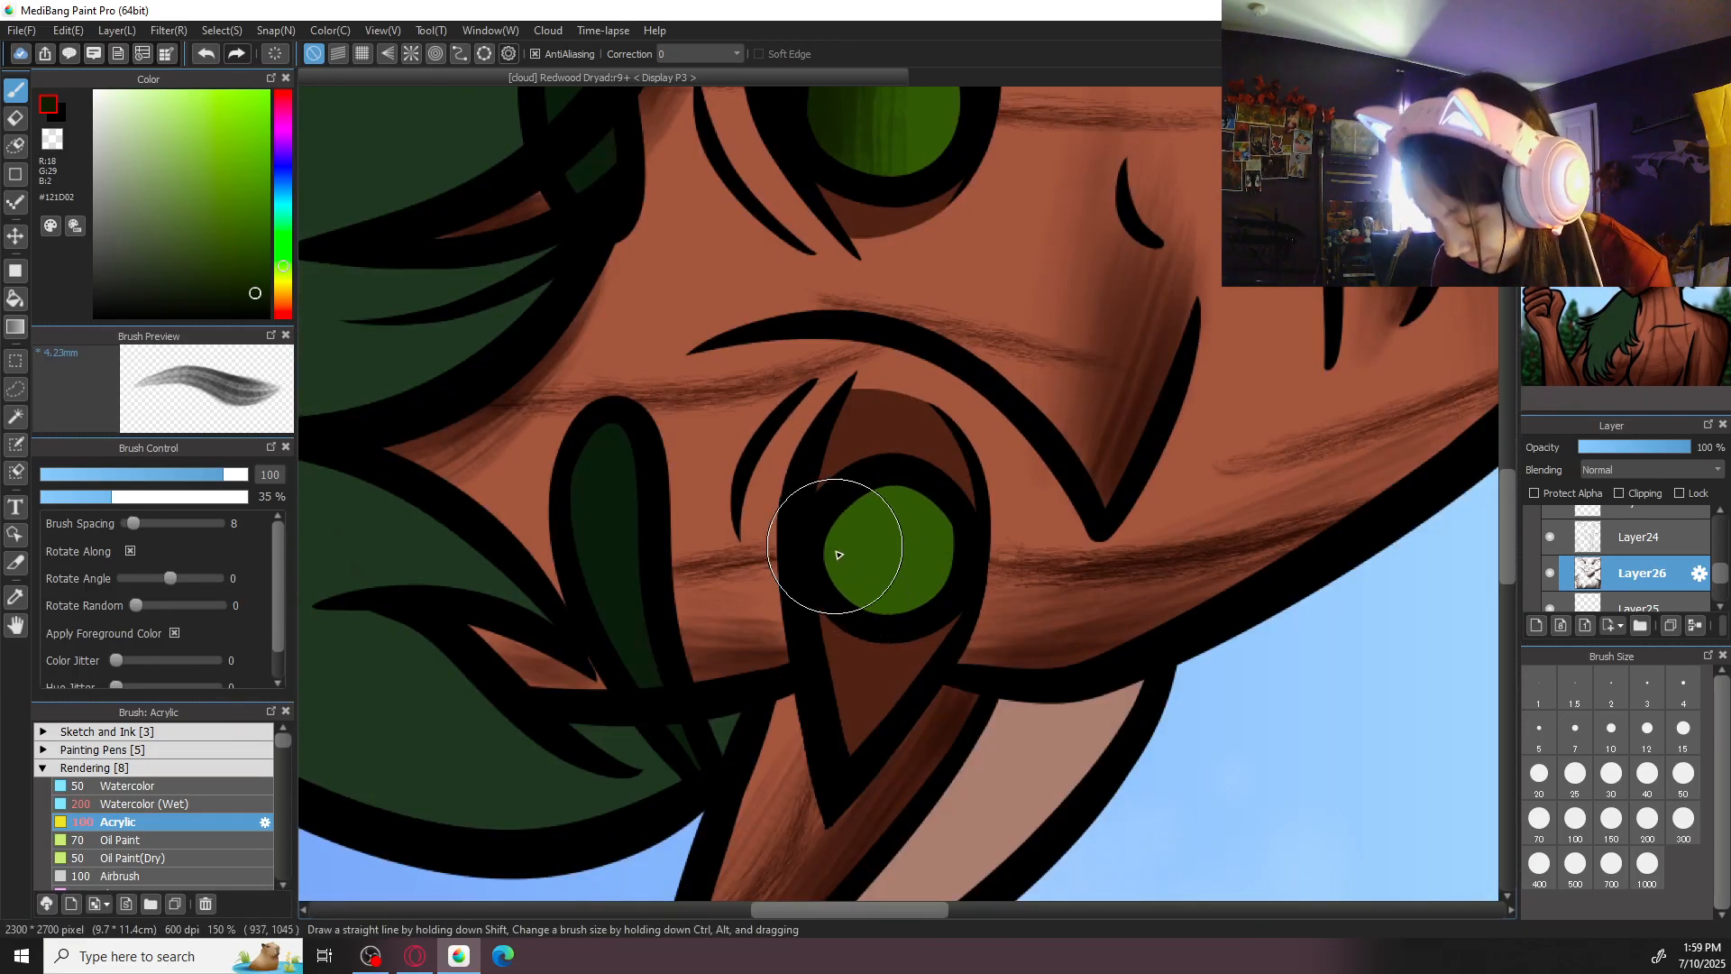
pyautogui.moveTo(838, 554)
pyautogui.mouseDown()
pyautogui.moveTo(835, 515)
pyautogui.moveTo(838, 594)
pyautogui.moveTo(875, 484)
pyautogui.moveTo(872, 604)
pyautogui.moveTo(903, 470)
pyautogui.moveTo(885, 627)
pyautogui.moveTo(913, 477)
pyautogui.moveTo(902, 611)
pyautogui.moveTo(889, 481)
pyautogui.moveTo(872, 552)
pyautogui.moveTo(859, 498)
pyautogui.mouseUp()
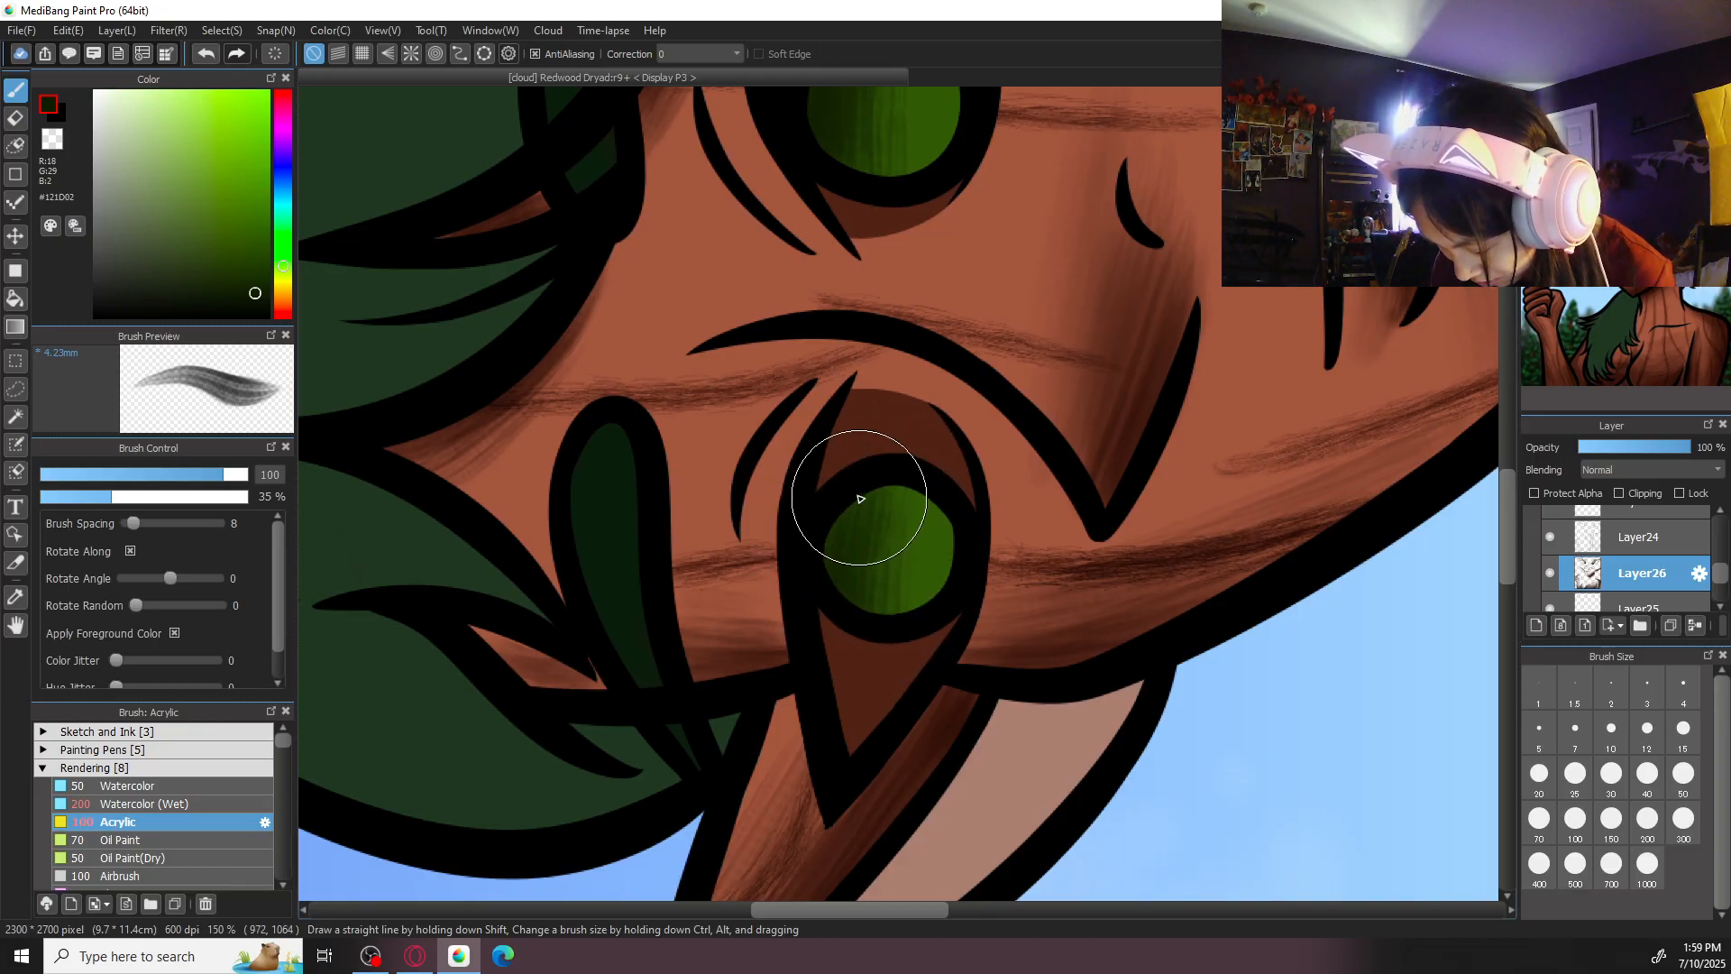
pyautogui.click(1612, 773)
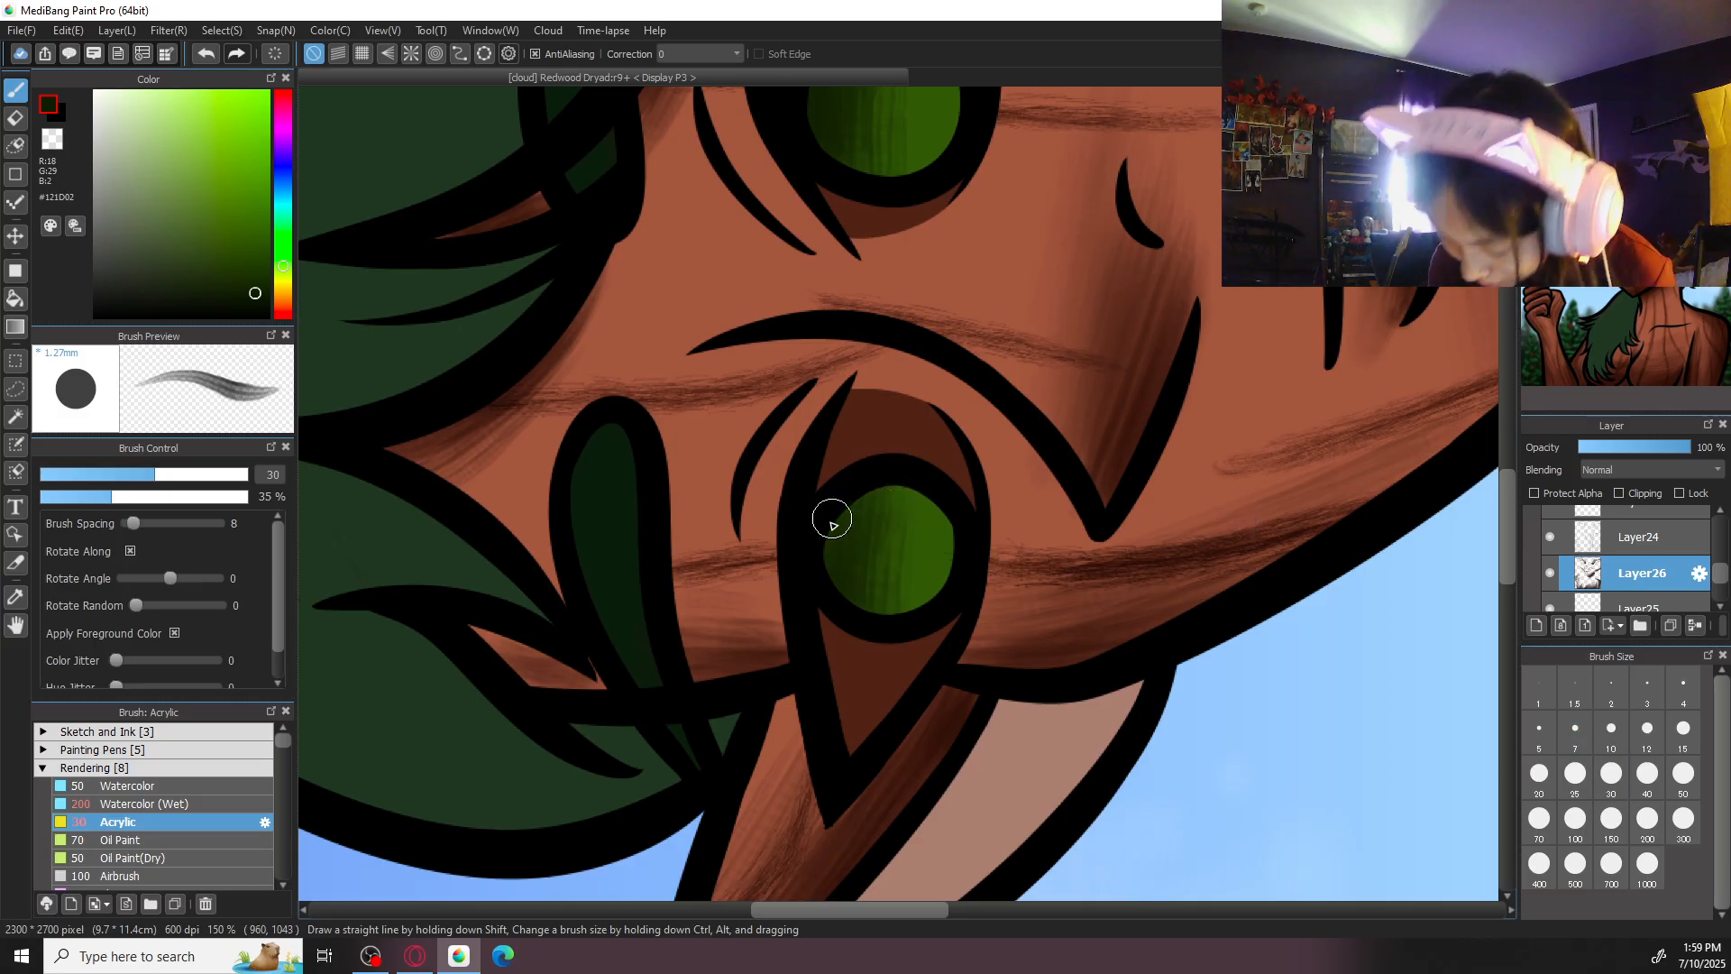
pyautogui.scroll(3, 866, 298)
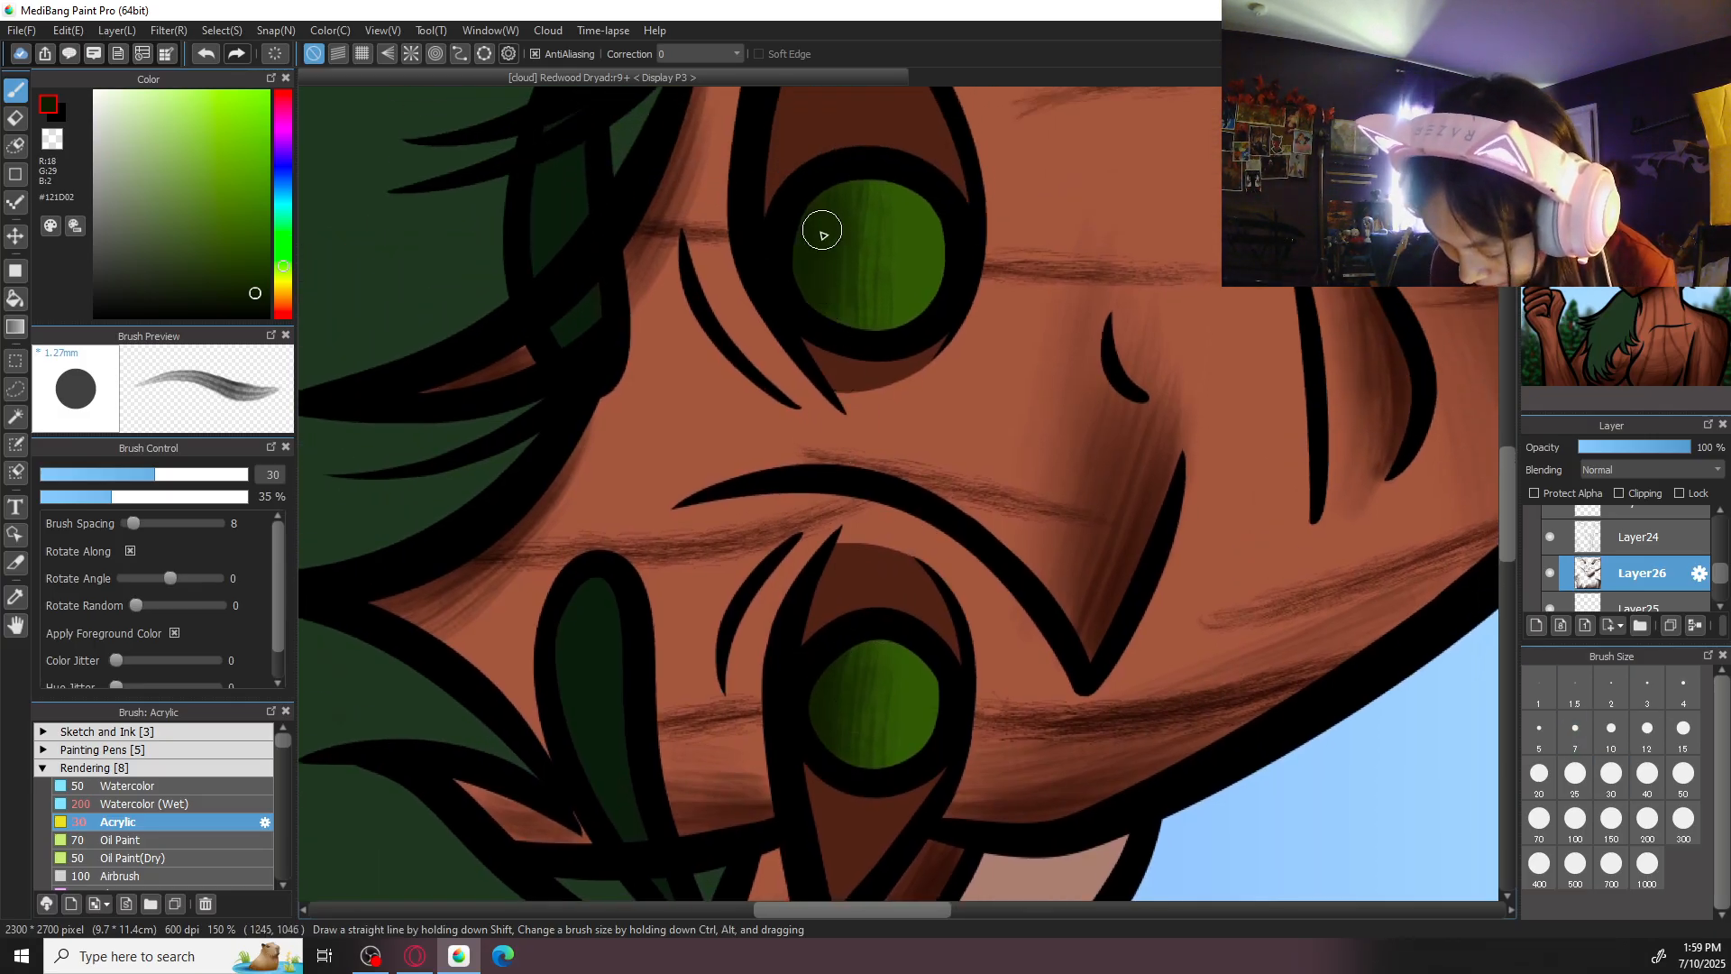
# - Clean up around the left-hand iris on Layer24 with the Eraser and return to the Acrylic brush on Layer26
pyautogui.click(1641, 546)
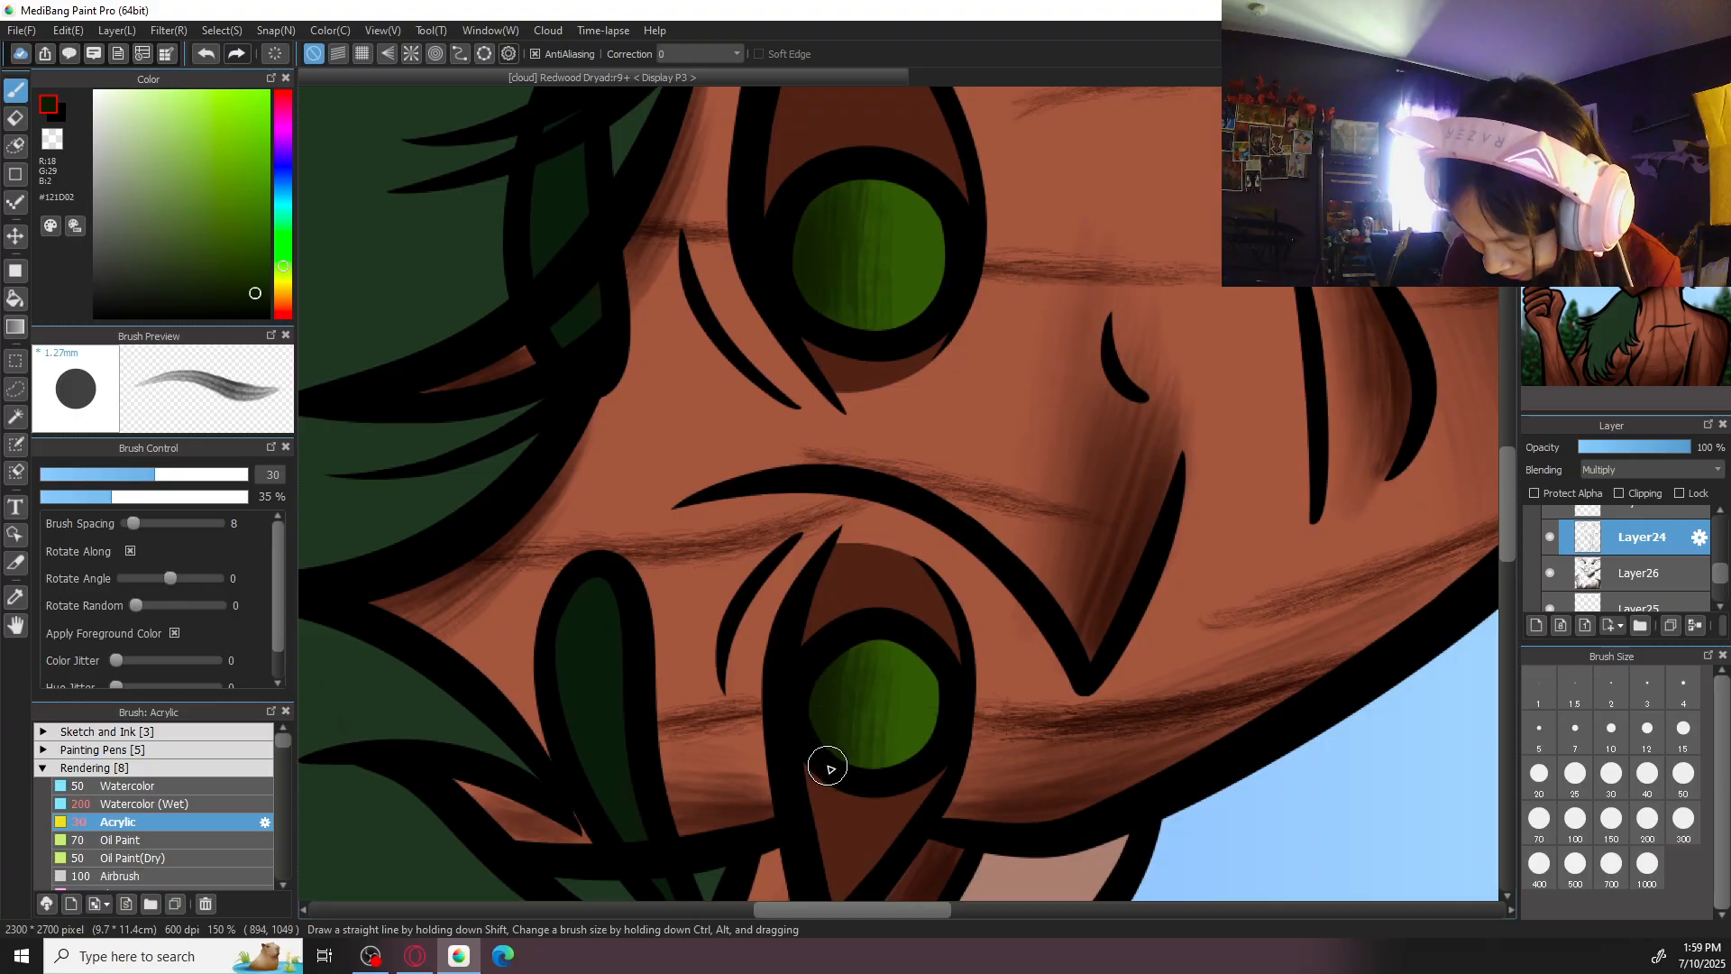
pyautogui.press('e')
pyautogui.scroll(-2, 848, 442)
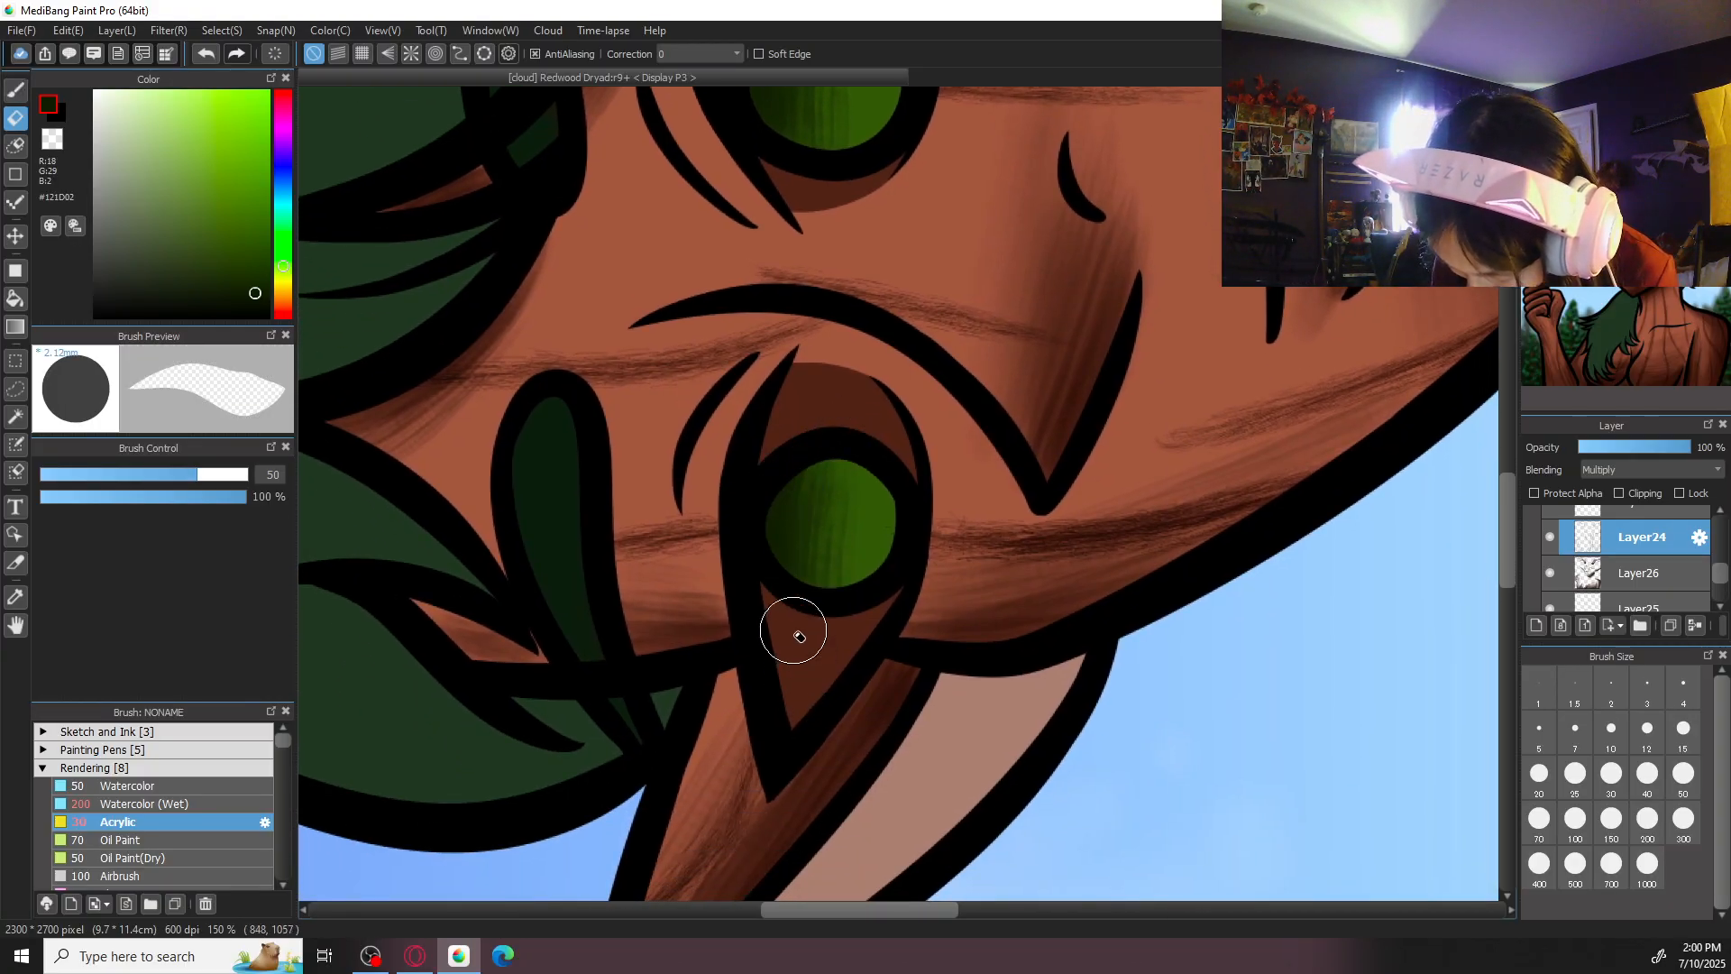
pyautogui.scroll(4, 789, 568)
pyautogui.click(1543, 572)
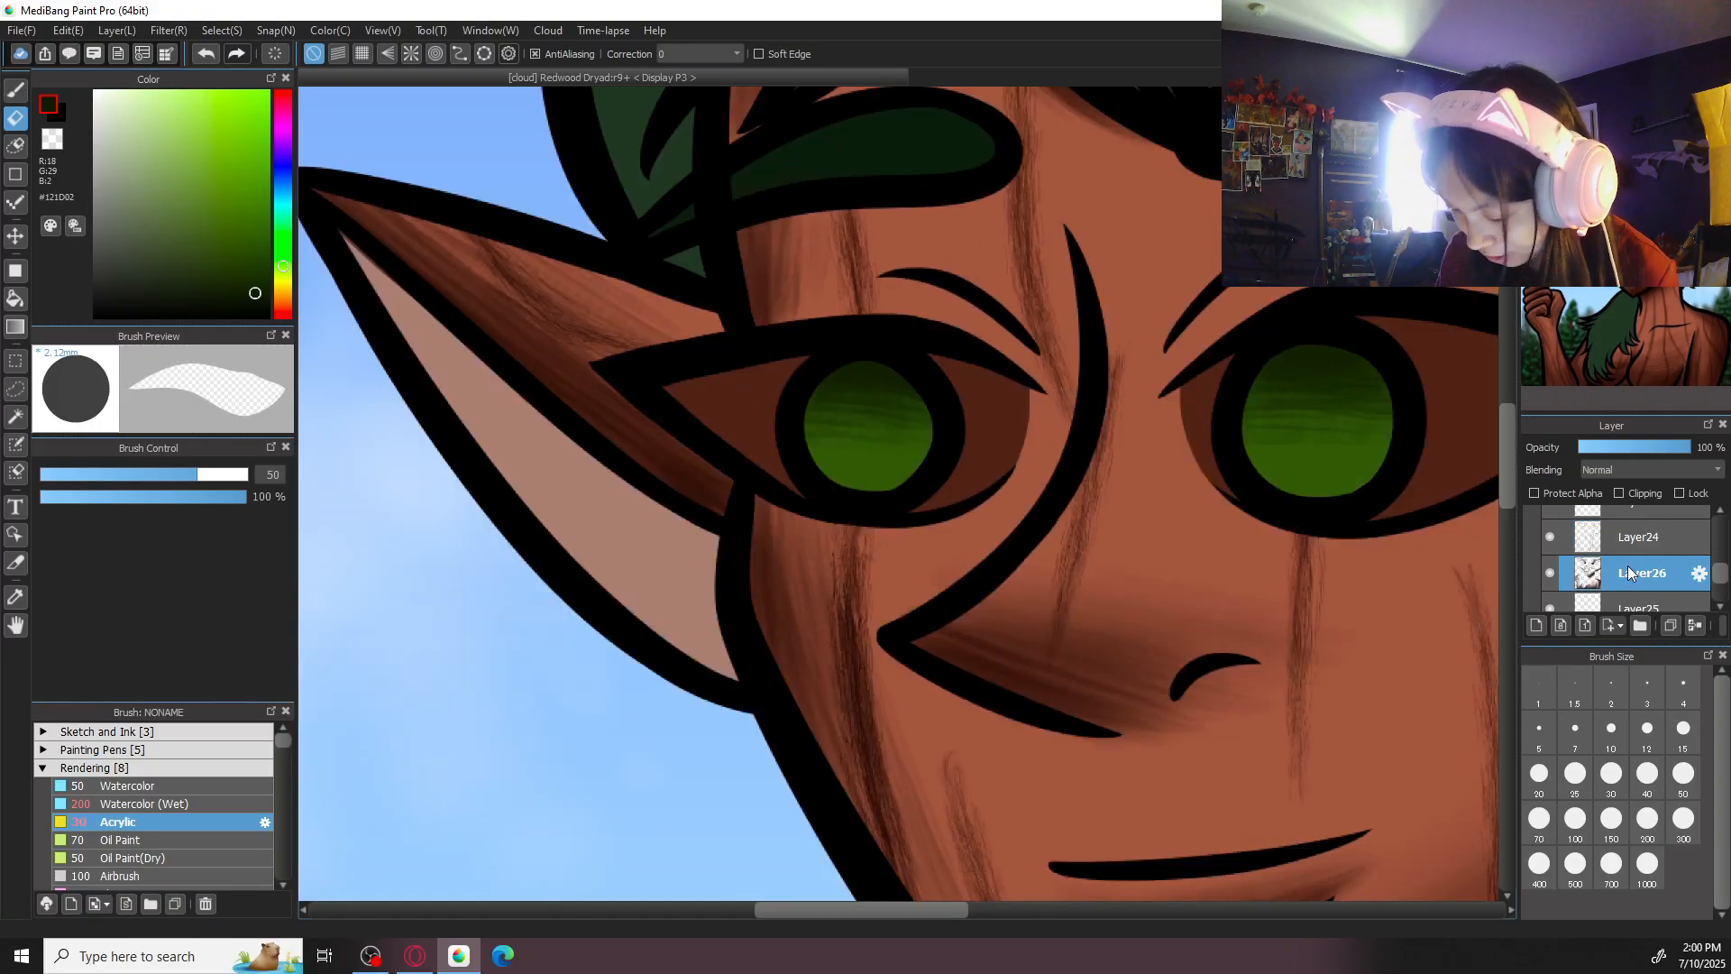
pyautogui.press('b')
# - Try darkening the right-hand iris further with Acrylic strokes at size 50
pyautogui.hotkey('ctrl', '-')
pyautogui.hotkey('ctrl', '-')
pyautogui.hotkey('ctrl', '-')
pyautogui.hotkey('ctrl', '-')
pyautogui.hotkey('ctrl', '-')
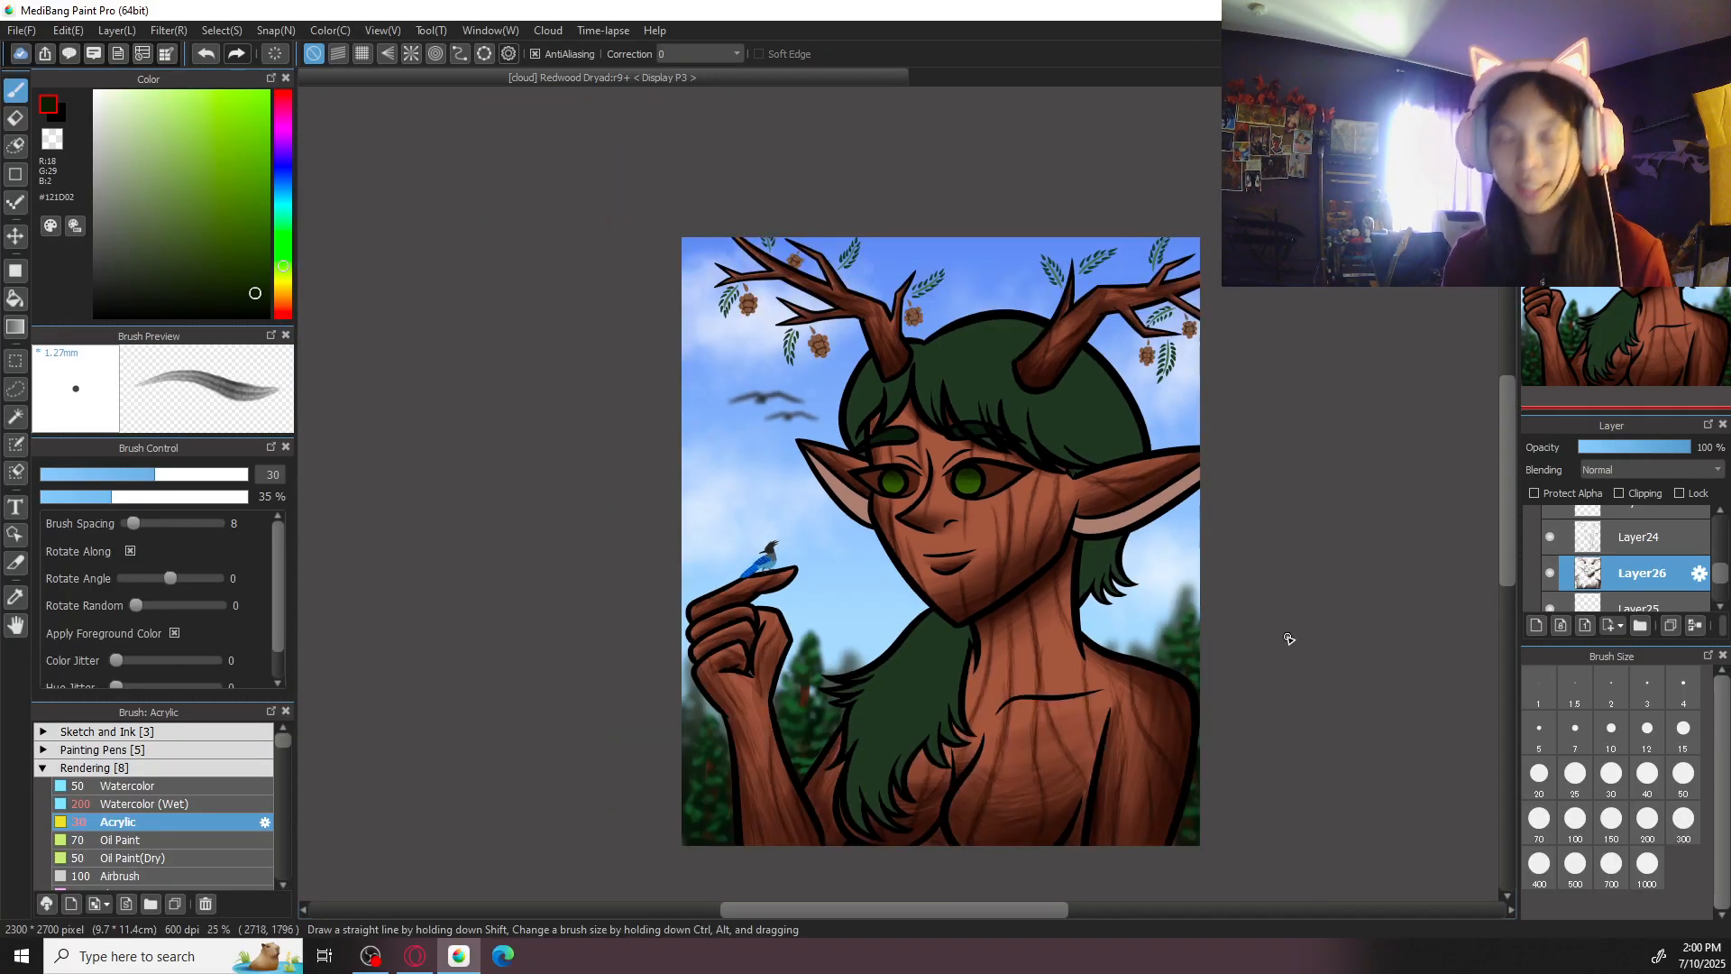
pyautogui.hotkey('ctrl', '+')
pyautogui.hotkey('ctrl', '+')
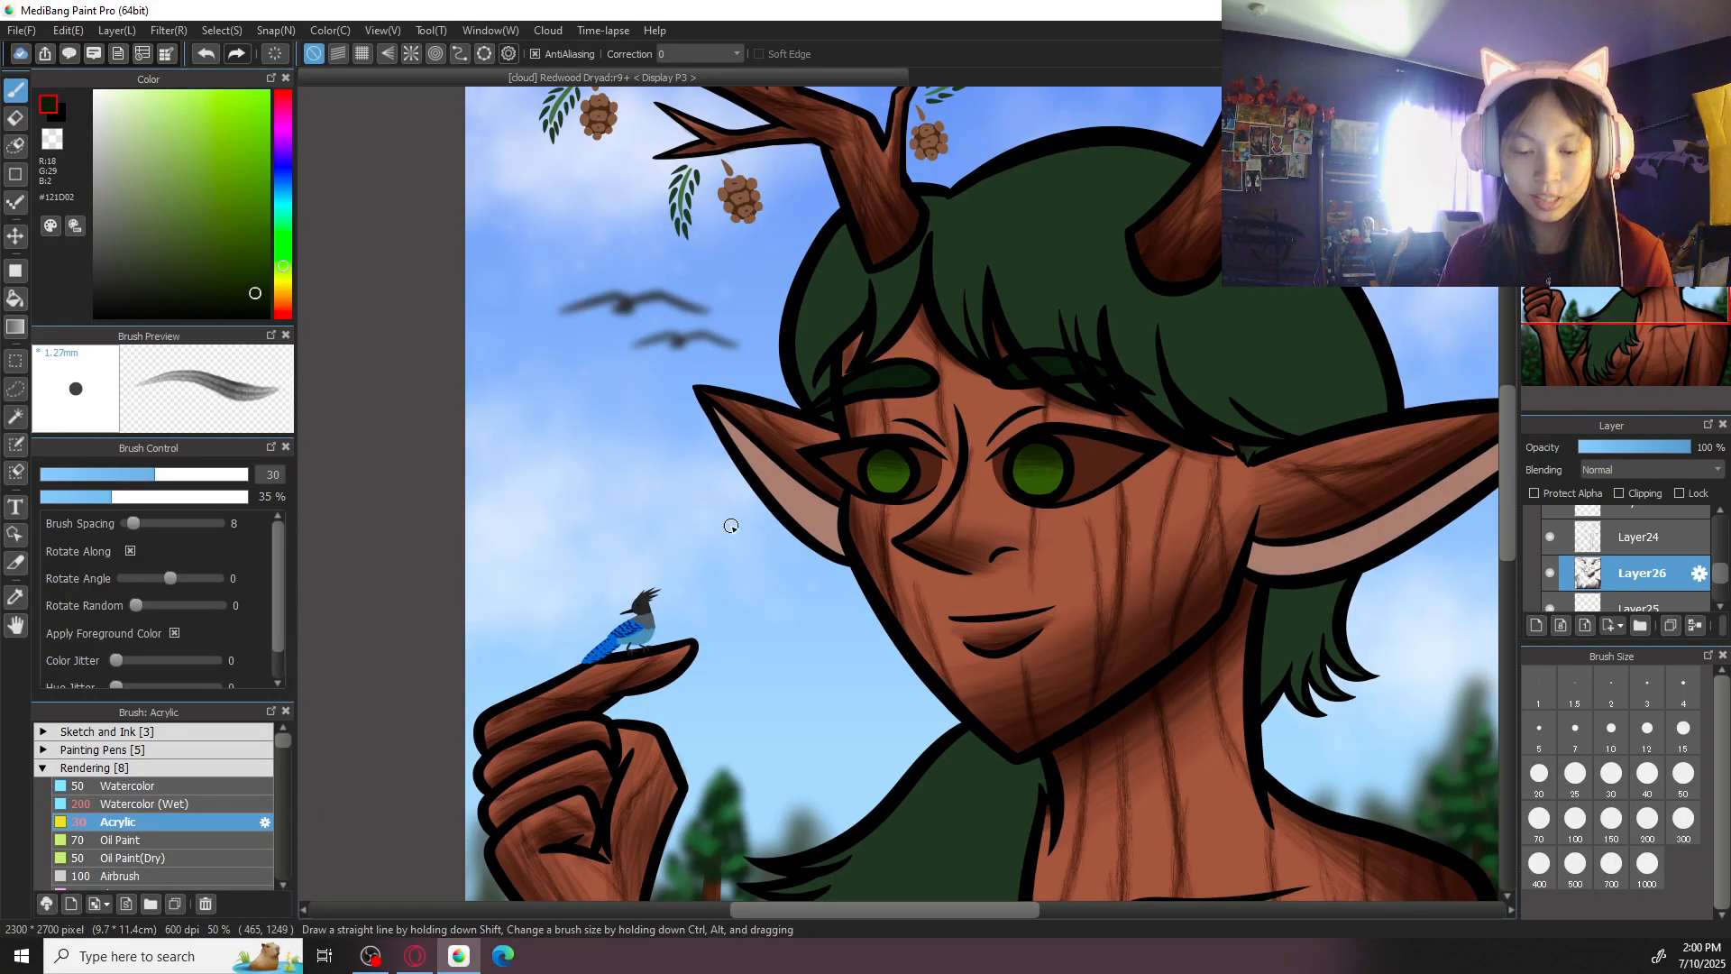
pyautogui.moveTo(722, 526); pyautogui.dragTo(580, 672)
pyautogui.hotkey('ctrl', '+')
pyautogui.hotkey('ctrl', '+')
pyautogui.hotkey('ctrl', '+')
pyautogui.press('Left')
pyautogui.press('Left')
pyautogui.press('Left')
pyautogui.press('Left')
pyautogui.moveTo(1277, 622); pyautogui.dragTo(1218, 514)
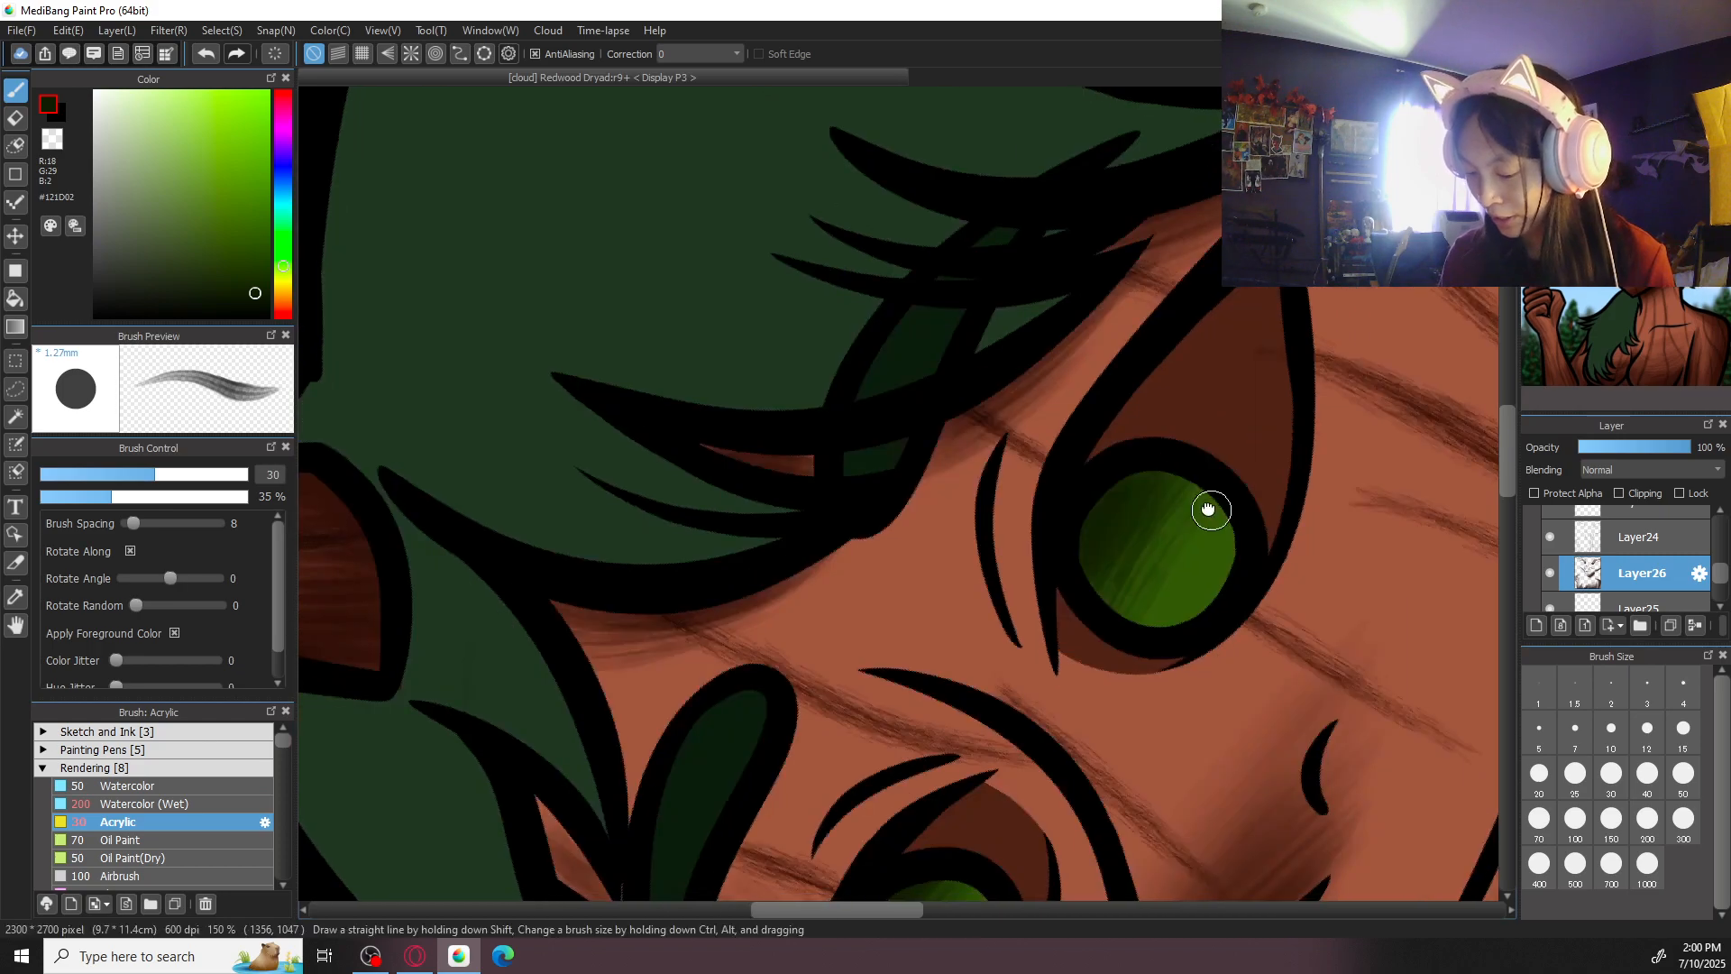
pyautogui.hotkey('ctrl', '+')
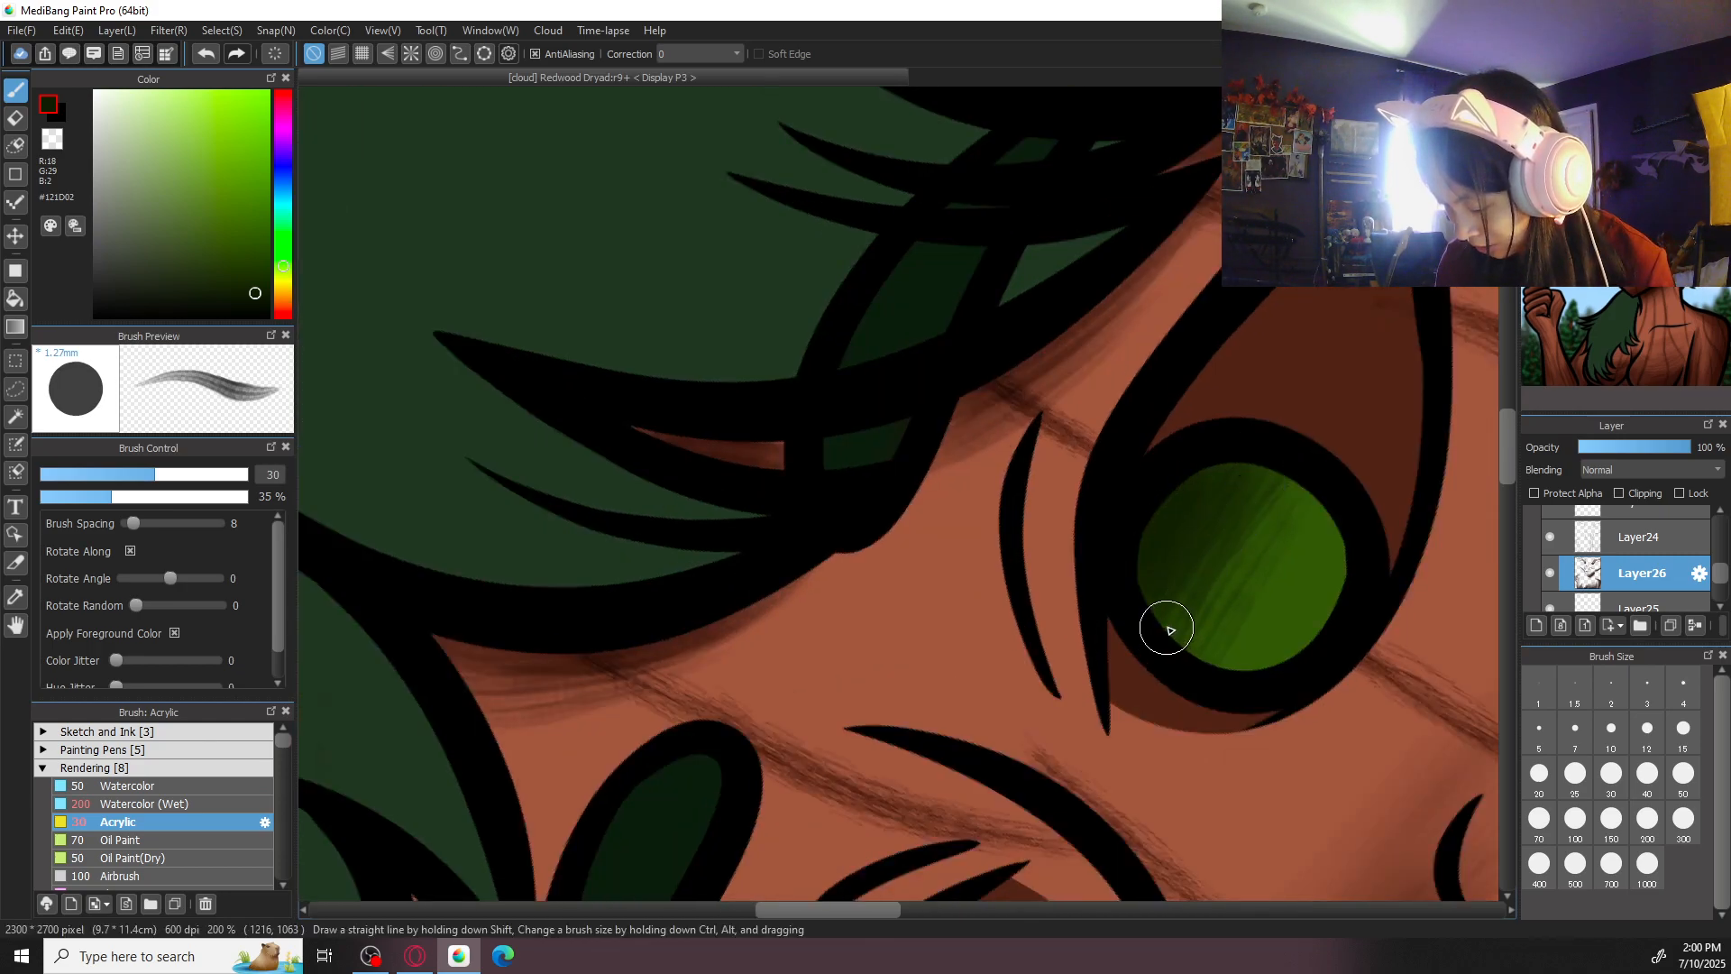
pyautogui.click(1684, 779)
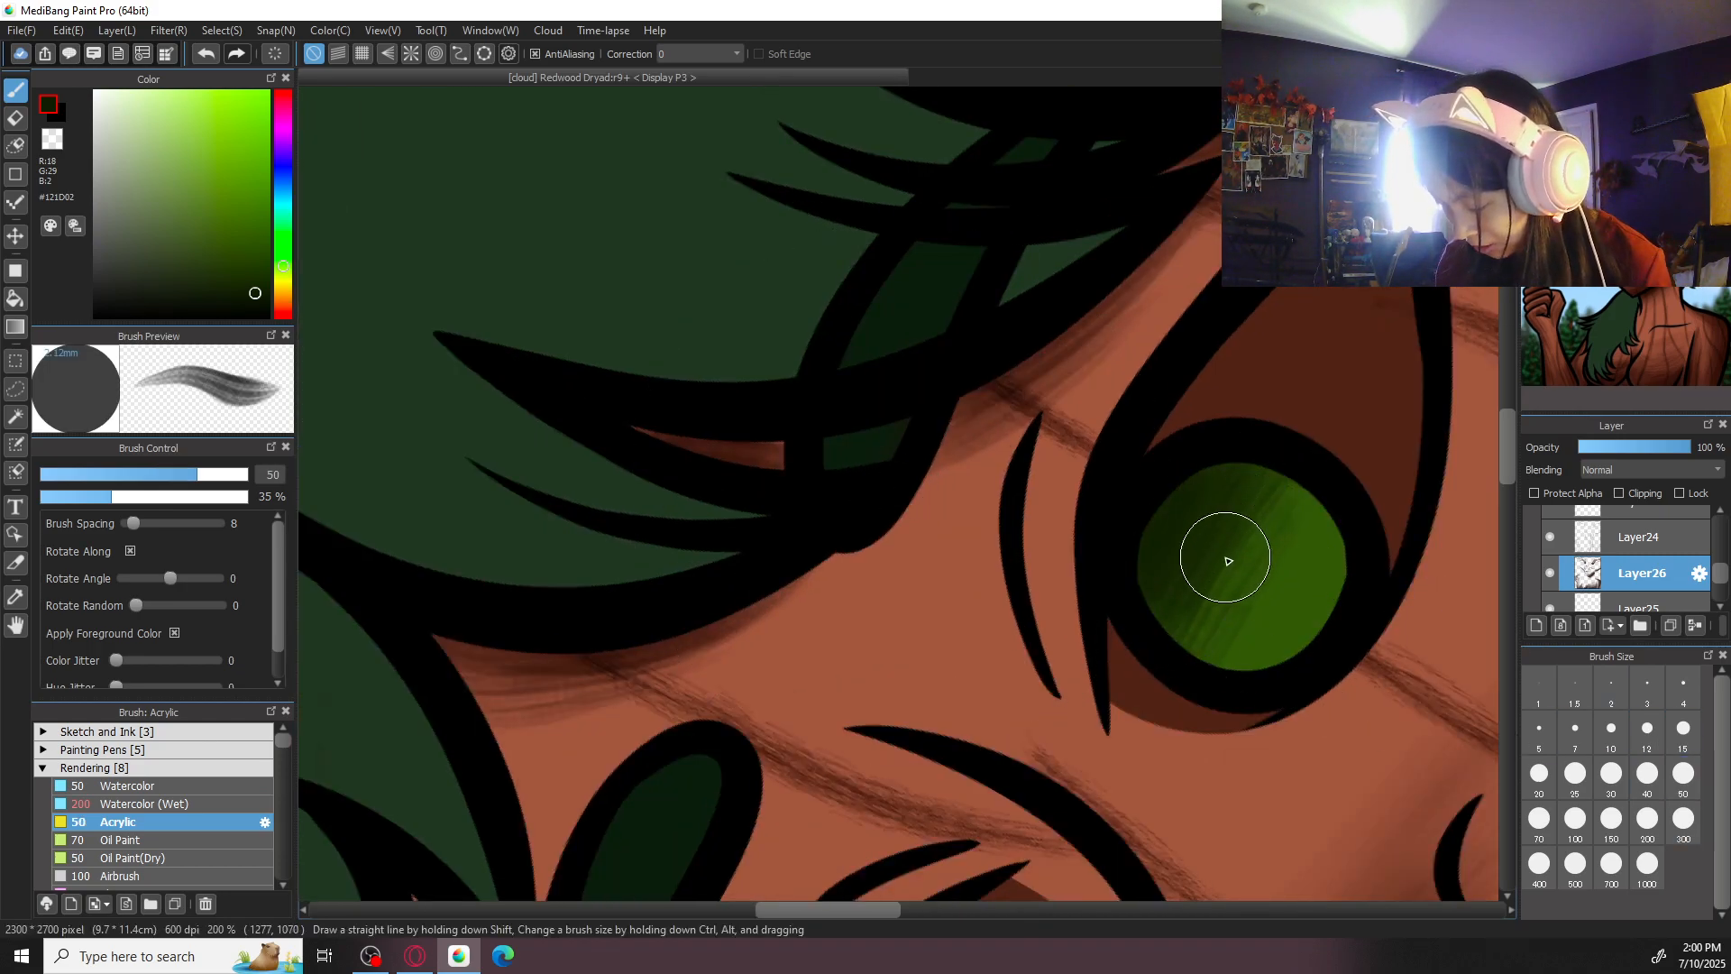
pyautogui.hotkey('ctrl', 'z')
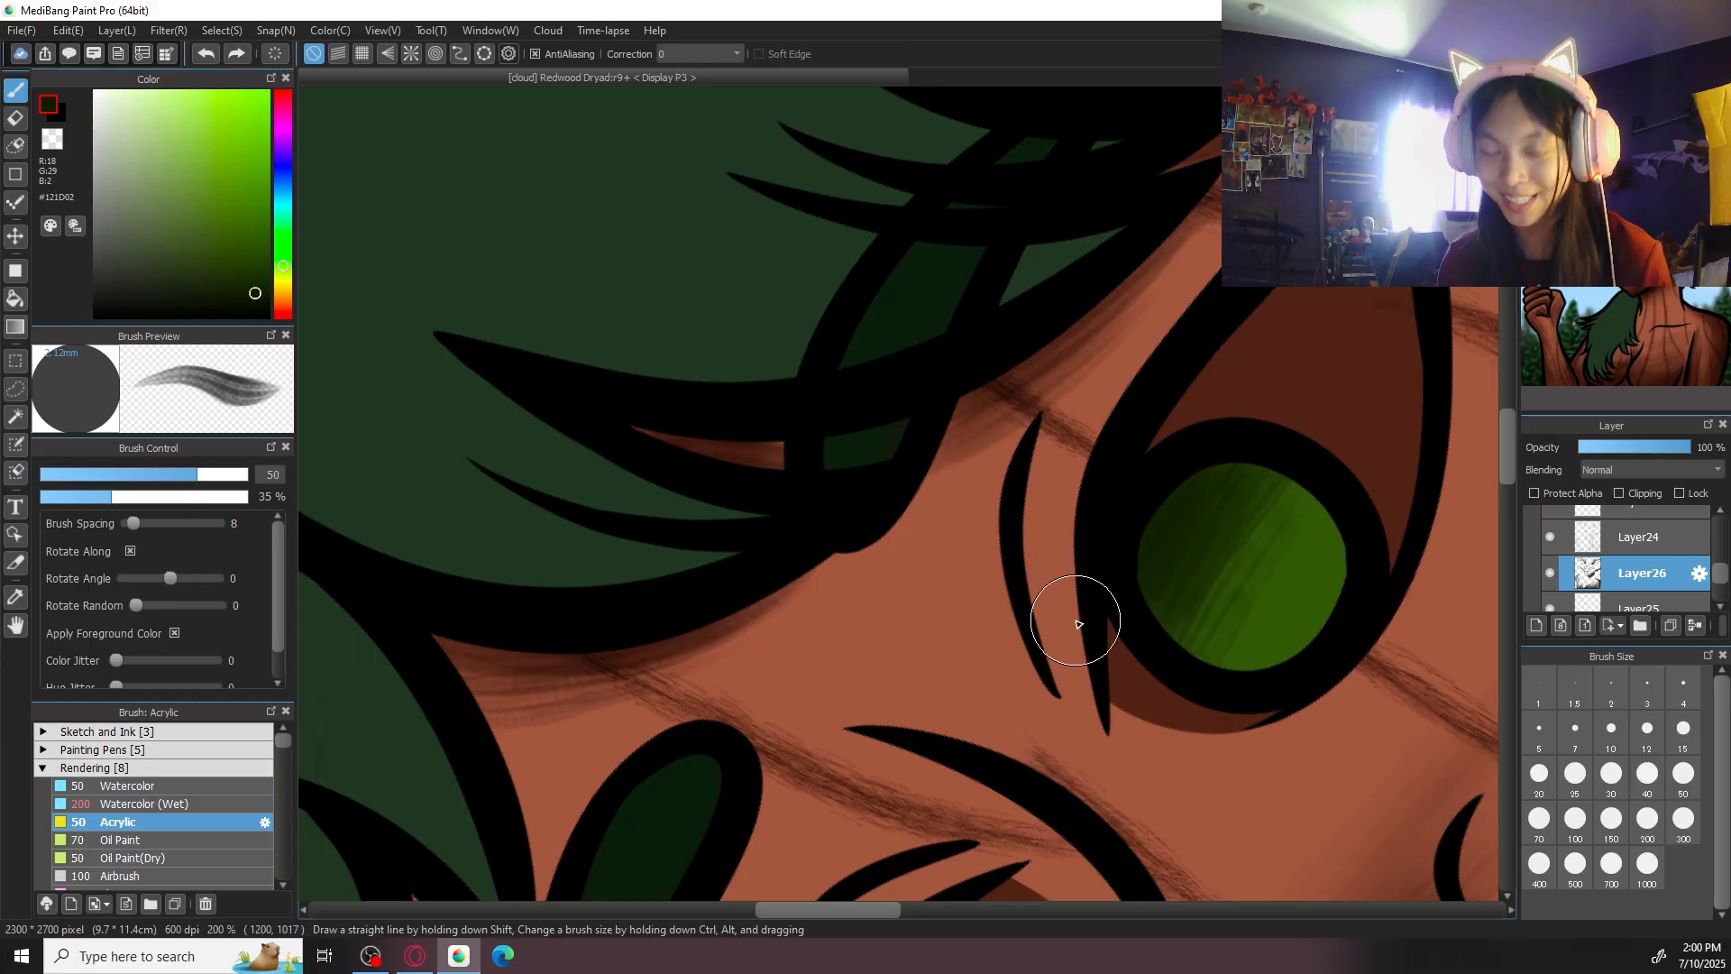
# - Soften the dark green shading in both irises with the Blur brush at size 100
pyautogui.moveTo(922, 574); pyautogui.dragTo(797, 386)
pyautogui.hotkey('ctrl', '-')
pyautogui.scroll(-3, 285, 805)
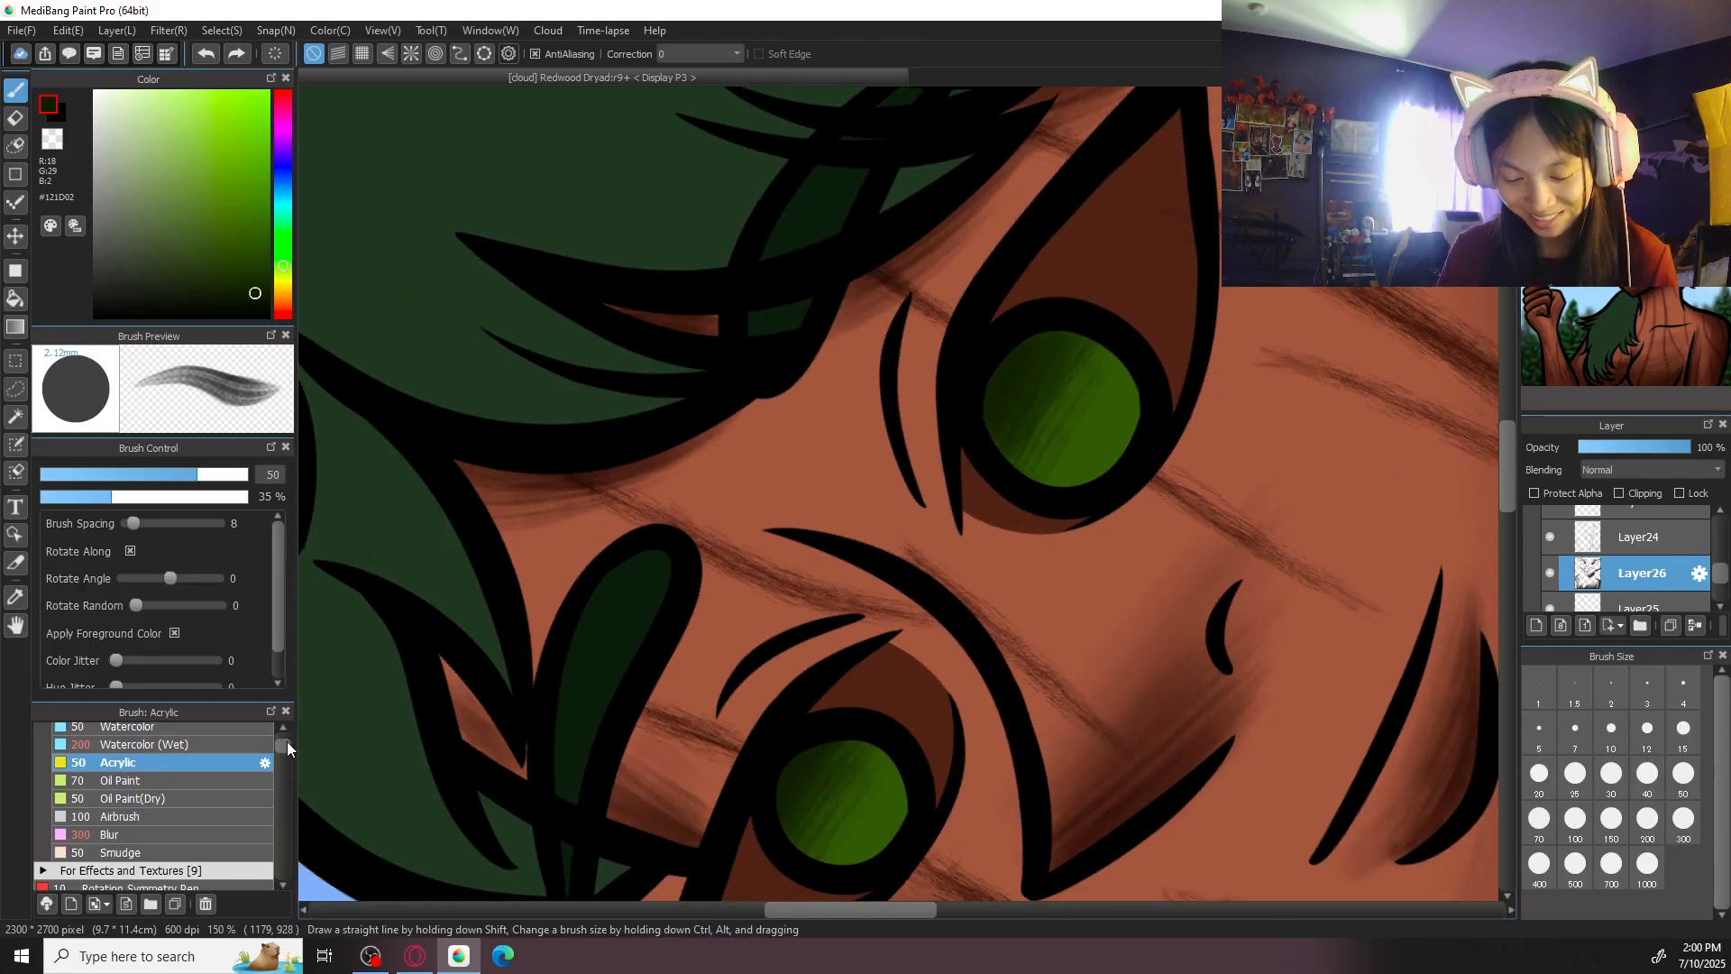
pyautogui.click(212, 834)
pyautogui.click(1575, 817)
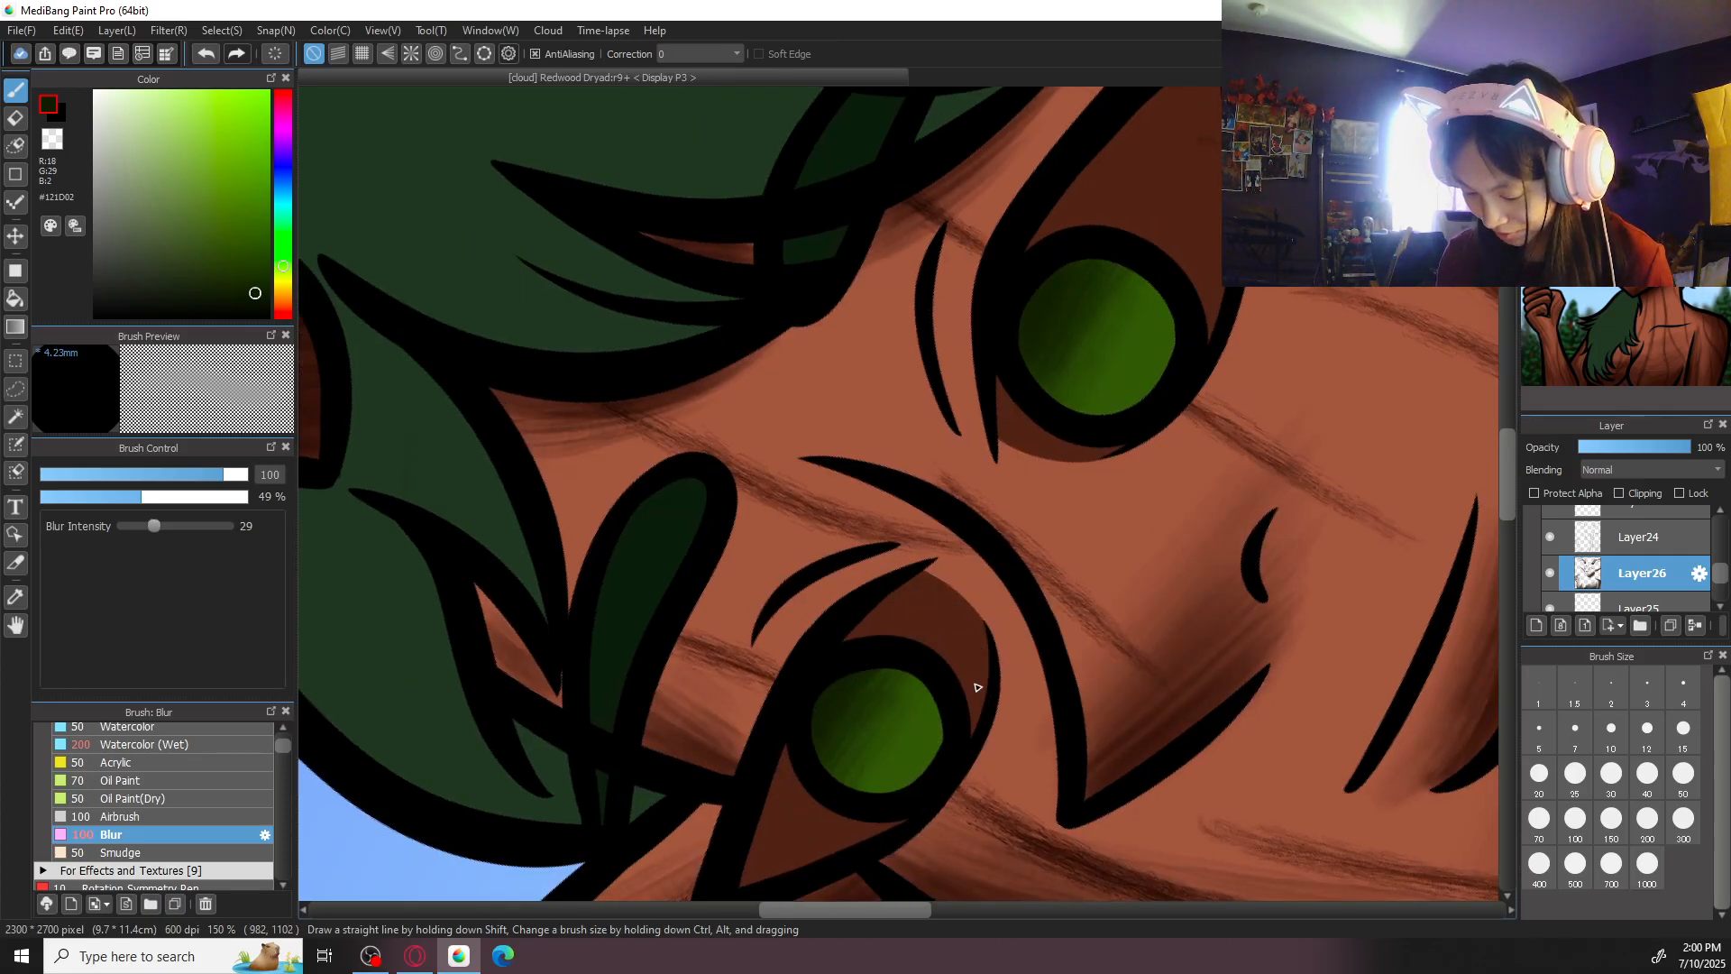
# - Sample the brown beside the right-hand iris and darken the brush colour to #280C06
pyautogui.hotkey('ctrl', '-')
pyautogui.hotkey('ctrl', '-')
pyautogui.hotkey('ctrl', '-')
pyautogui.press('Up')
pyautogui.hotkey('ctrl', '-')
pyautogui.moveTo(1303, 625); pyautogui.dragTo(1190, 498)
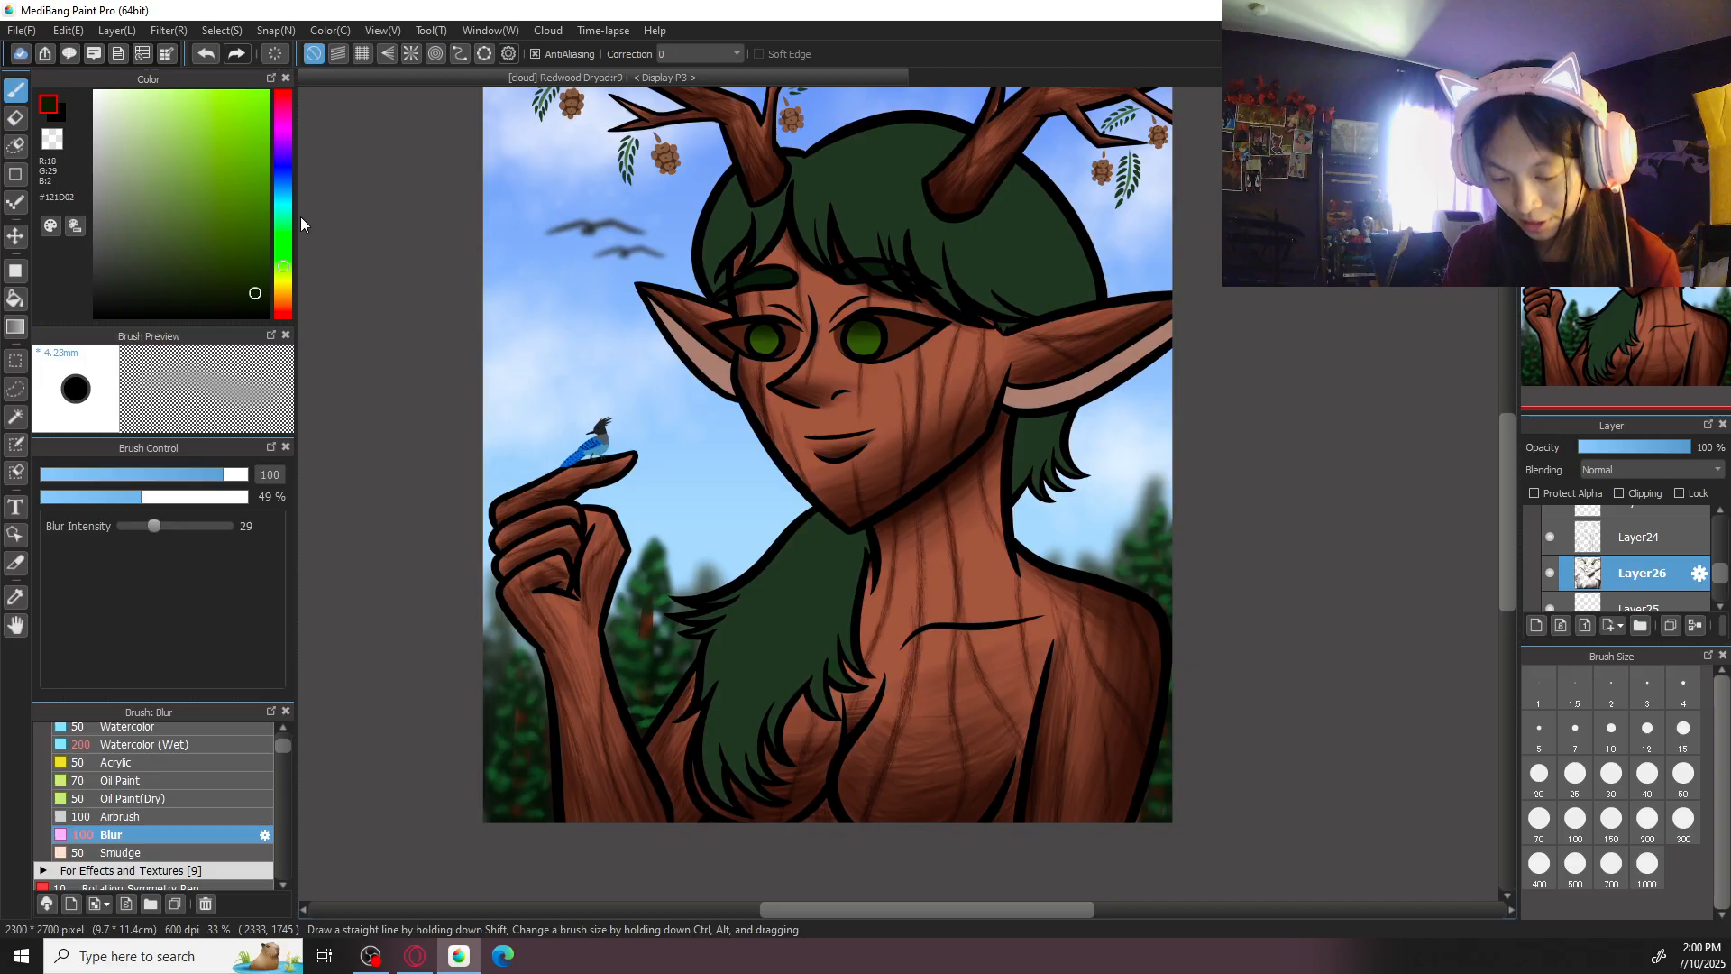
pyautogui.keyDown('alt'); pyautogui.click(899, 331); pyautogui.keyUp('alt')
pyautogui.hotkey('ctrl', '+')
pyautogui.hotkey('ctrl', '+')
pyautogui.hotkey('ctrl', '+')
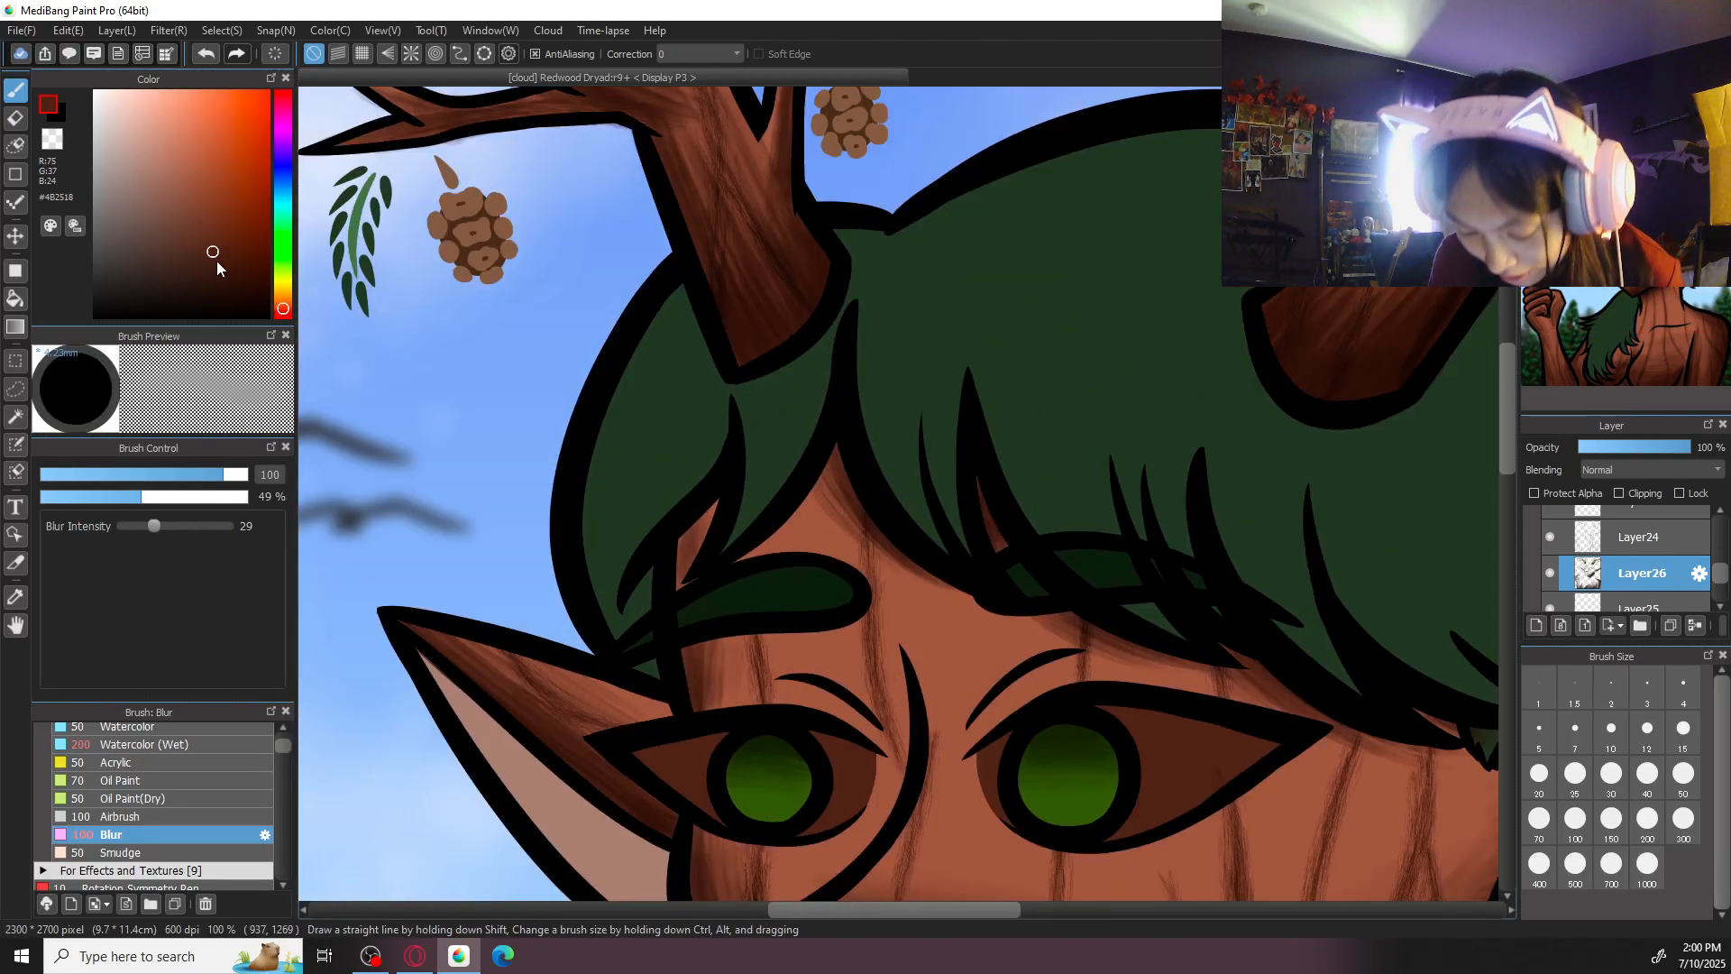
pyautogui.click(232, 282)
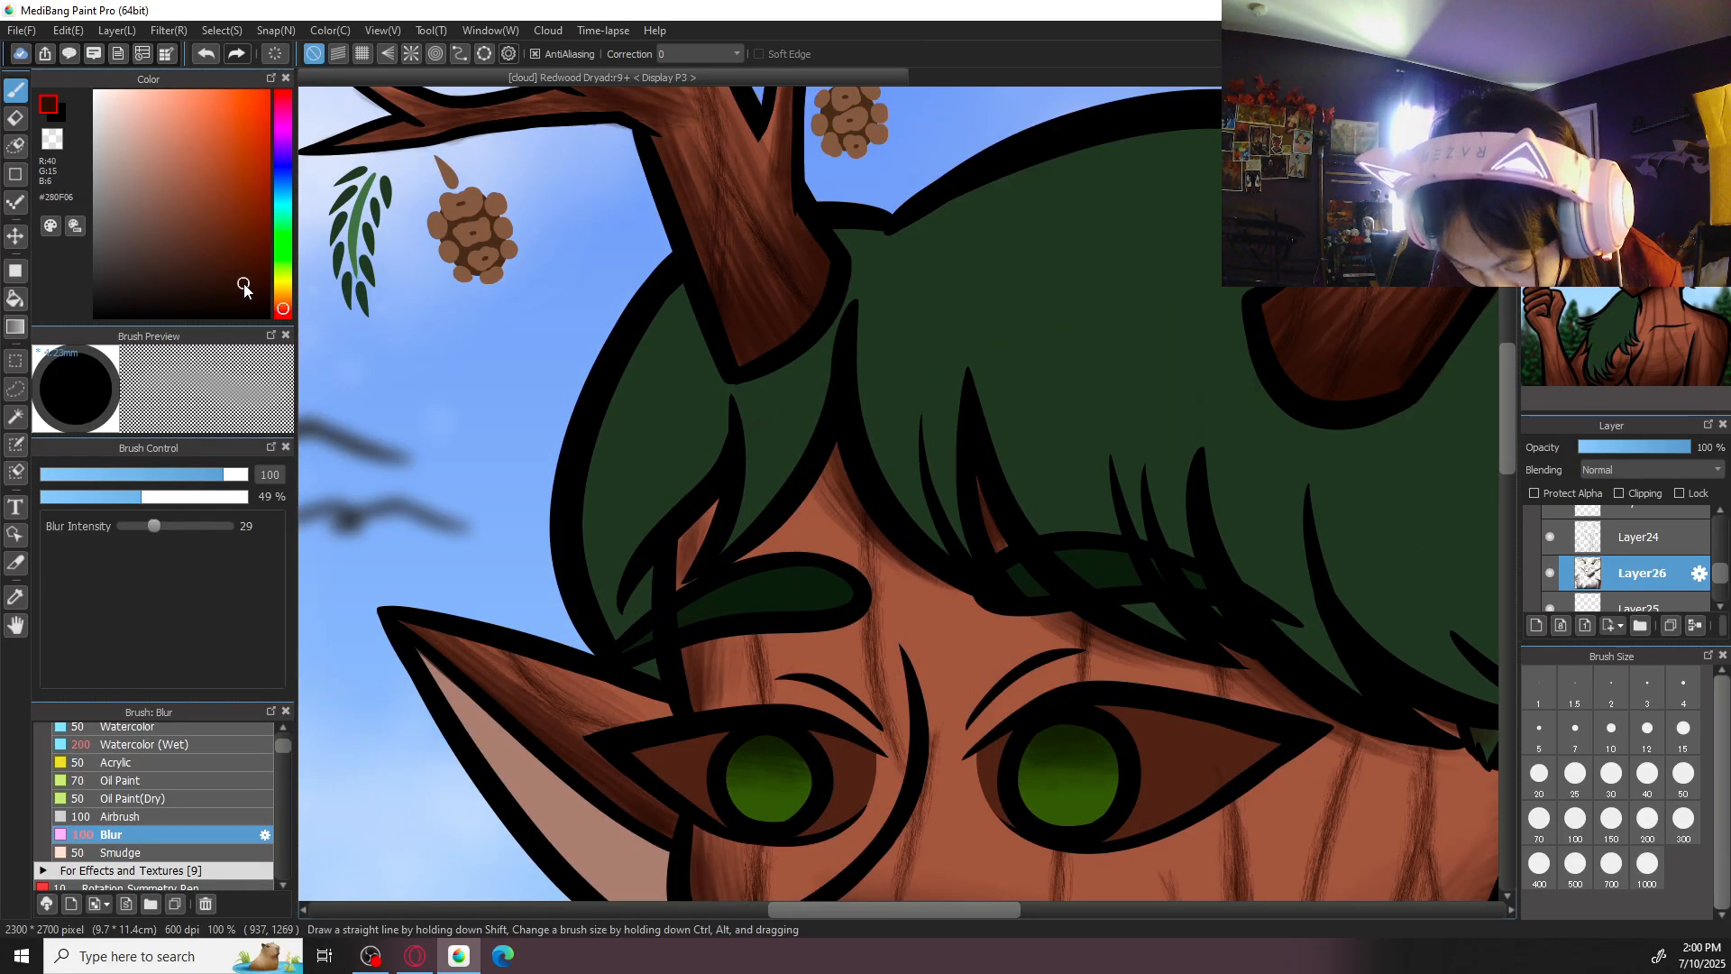
pyautogui.click(243, 284)
pyautogui.moveTo(1071, 606); pyautogui.dragTo(926, 412)
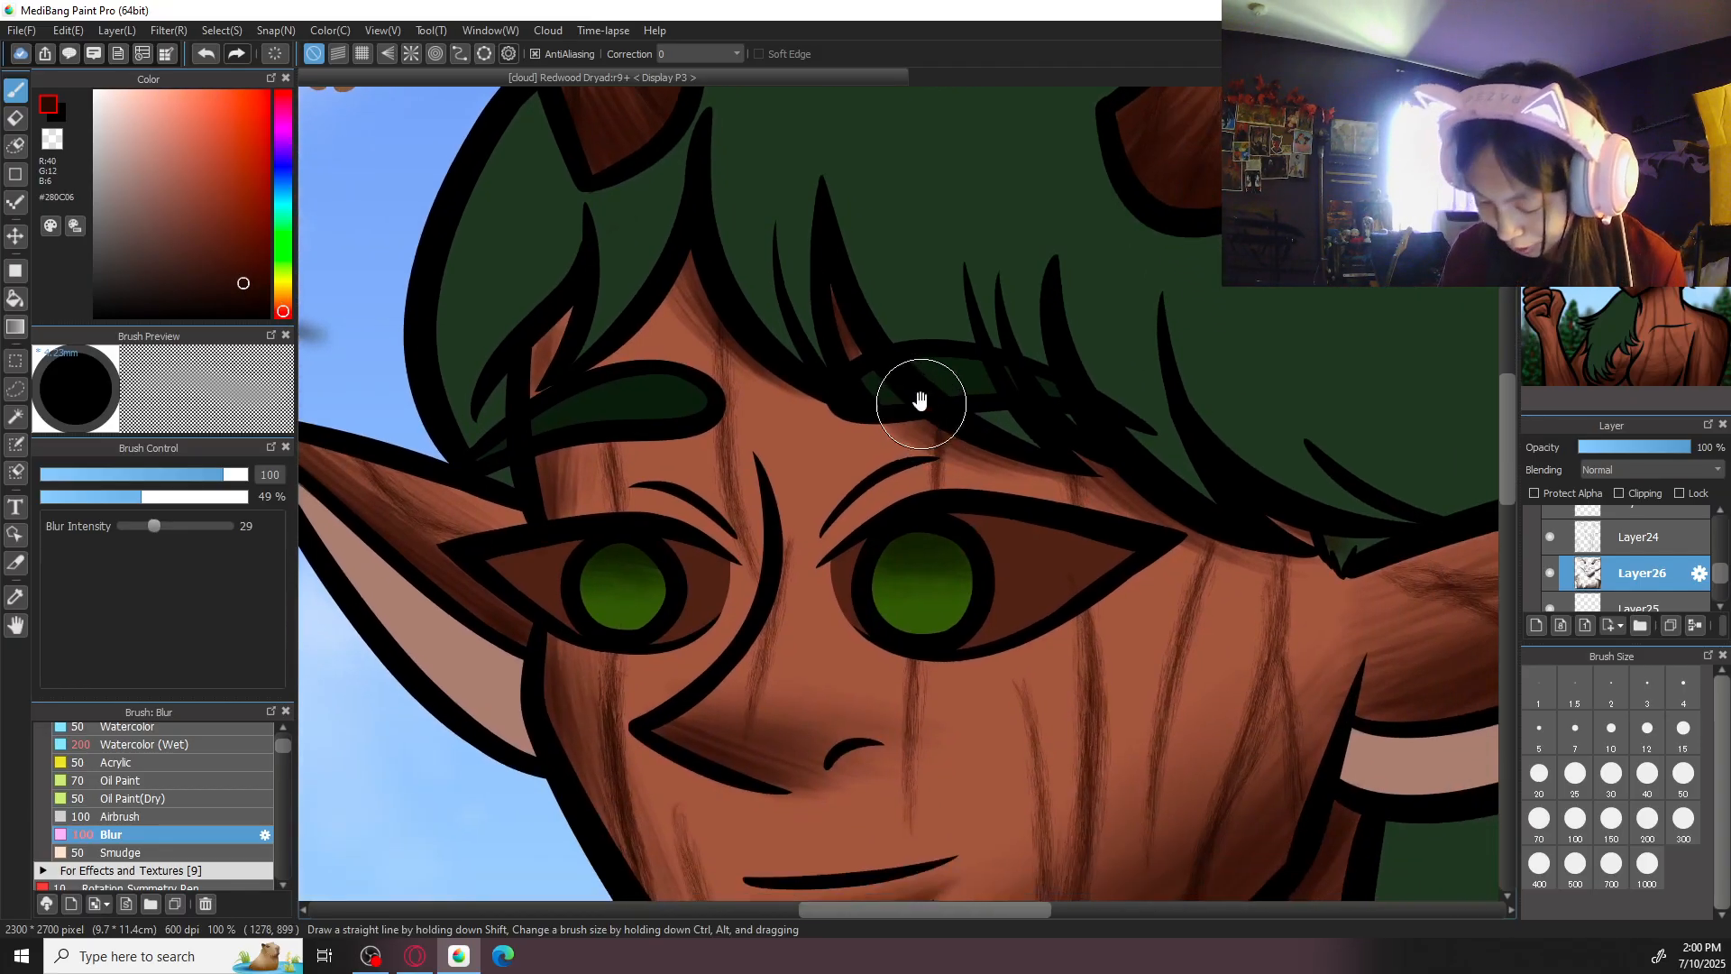
# - Shade the brown area of the right-hand eye along its upper lid with Acrylic strokes at size 70
pyautogui.hotkey('ctrl', '-')
pyautogui.hotkey('ctrl', '-')
pyautogui.hotkey('ctrl', '-')
pyautogui.hotkey('ctrl', '-')
pyautogui.hotkey('ctrl', '+')
pyautogui.hotkey('ctrl', '+')
pyautogui.press('Left')
pyautogui.press('Left')
pyautogui.hotkey('ctrl', '+')
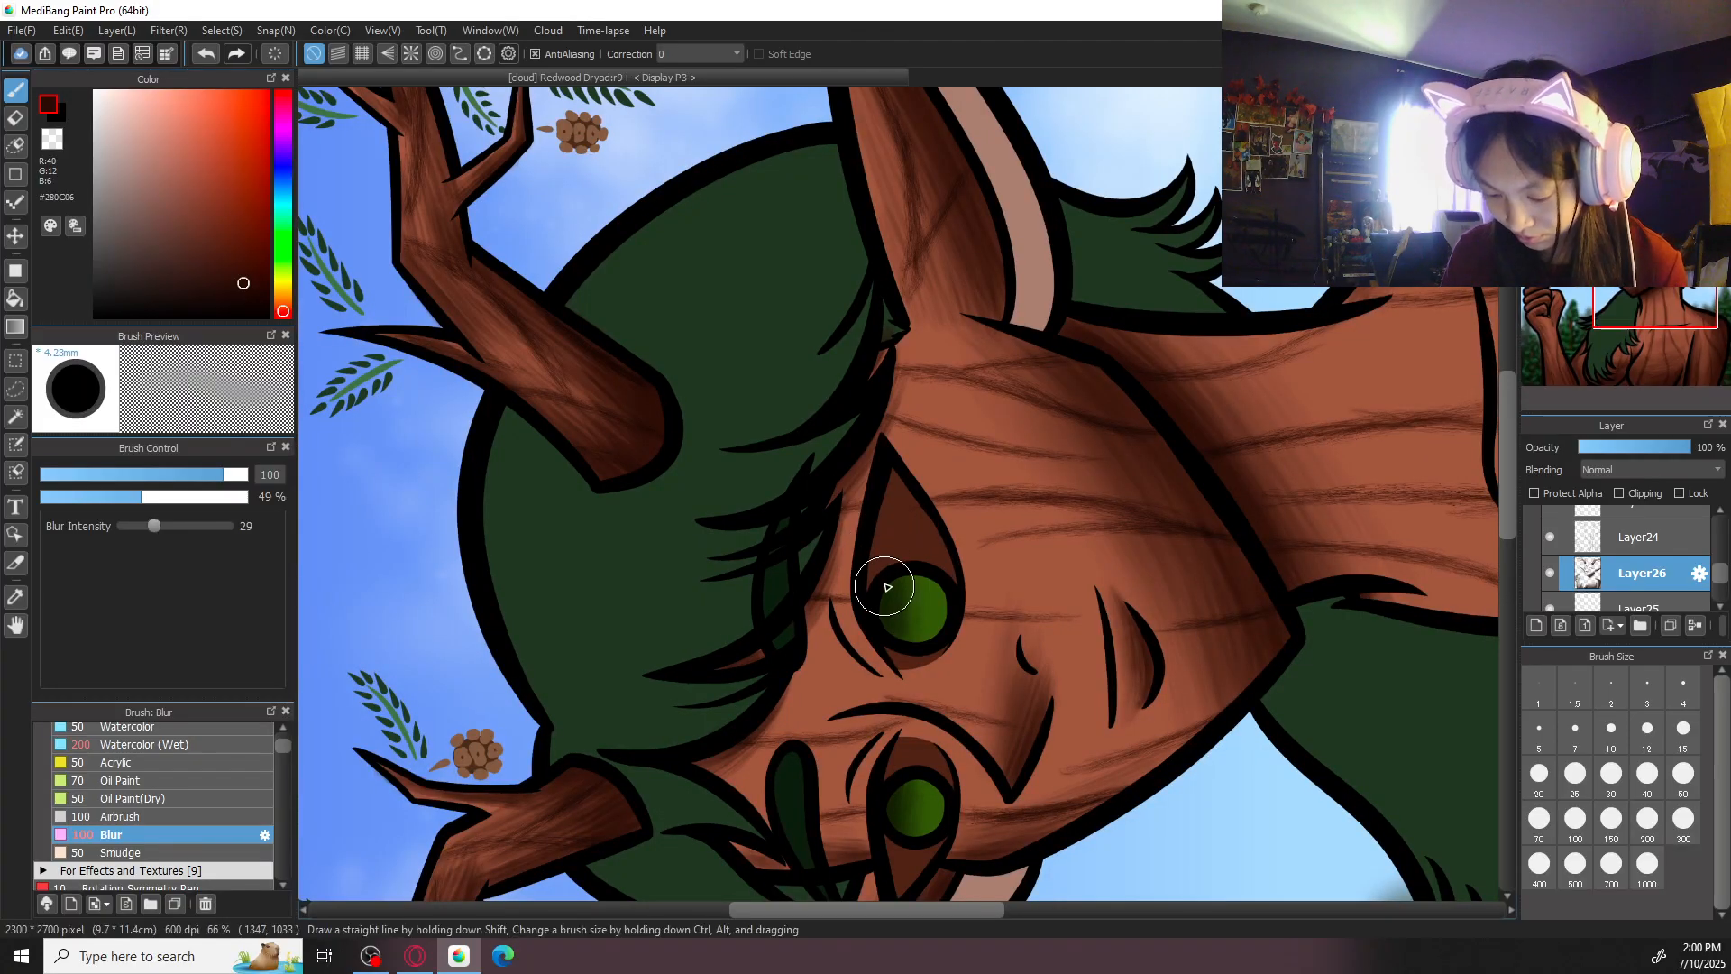
pyautogui.click(206, 748)
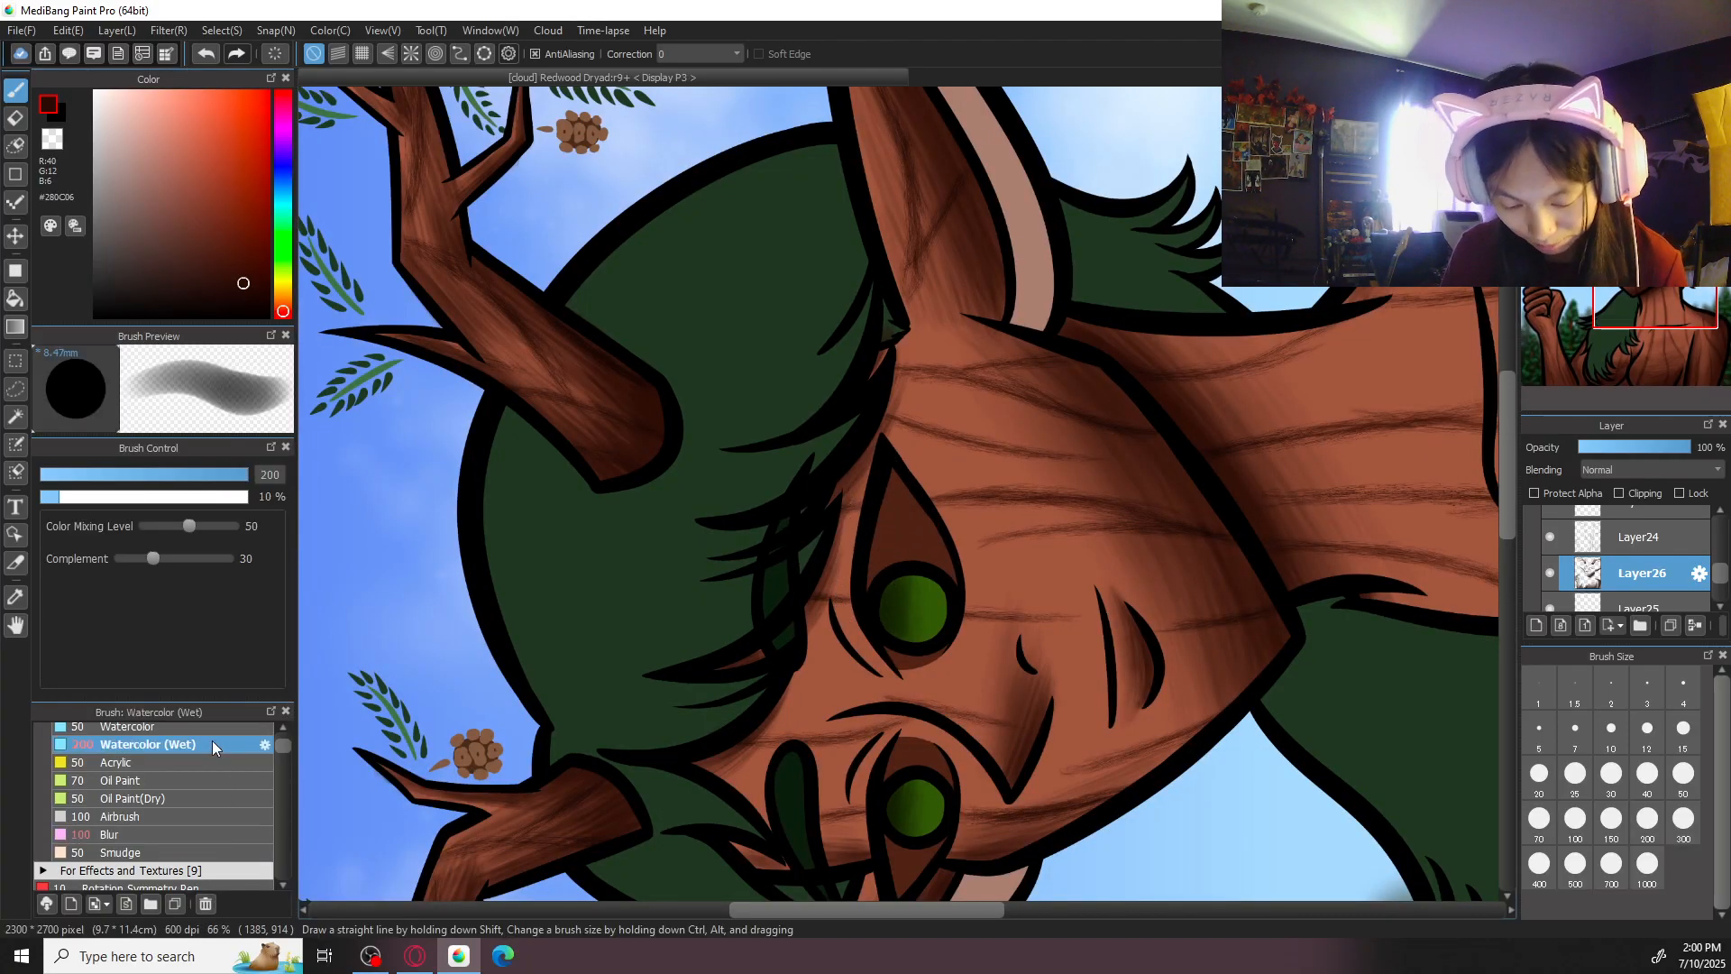
pyautogui.click(166, 766)
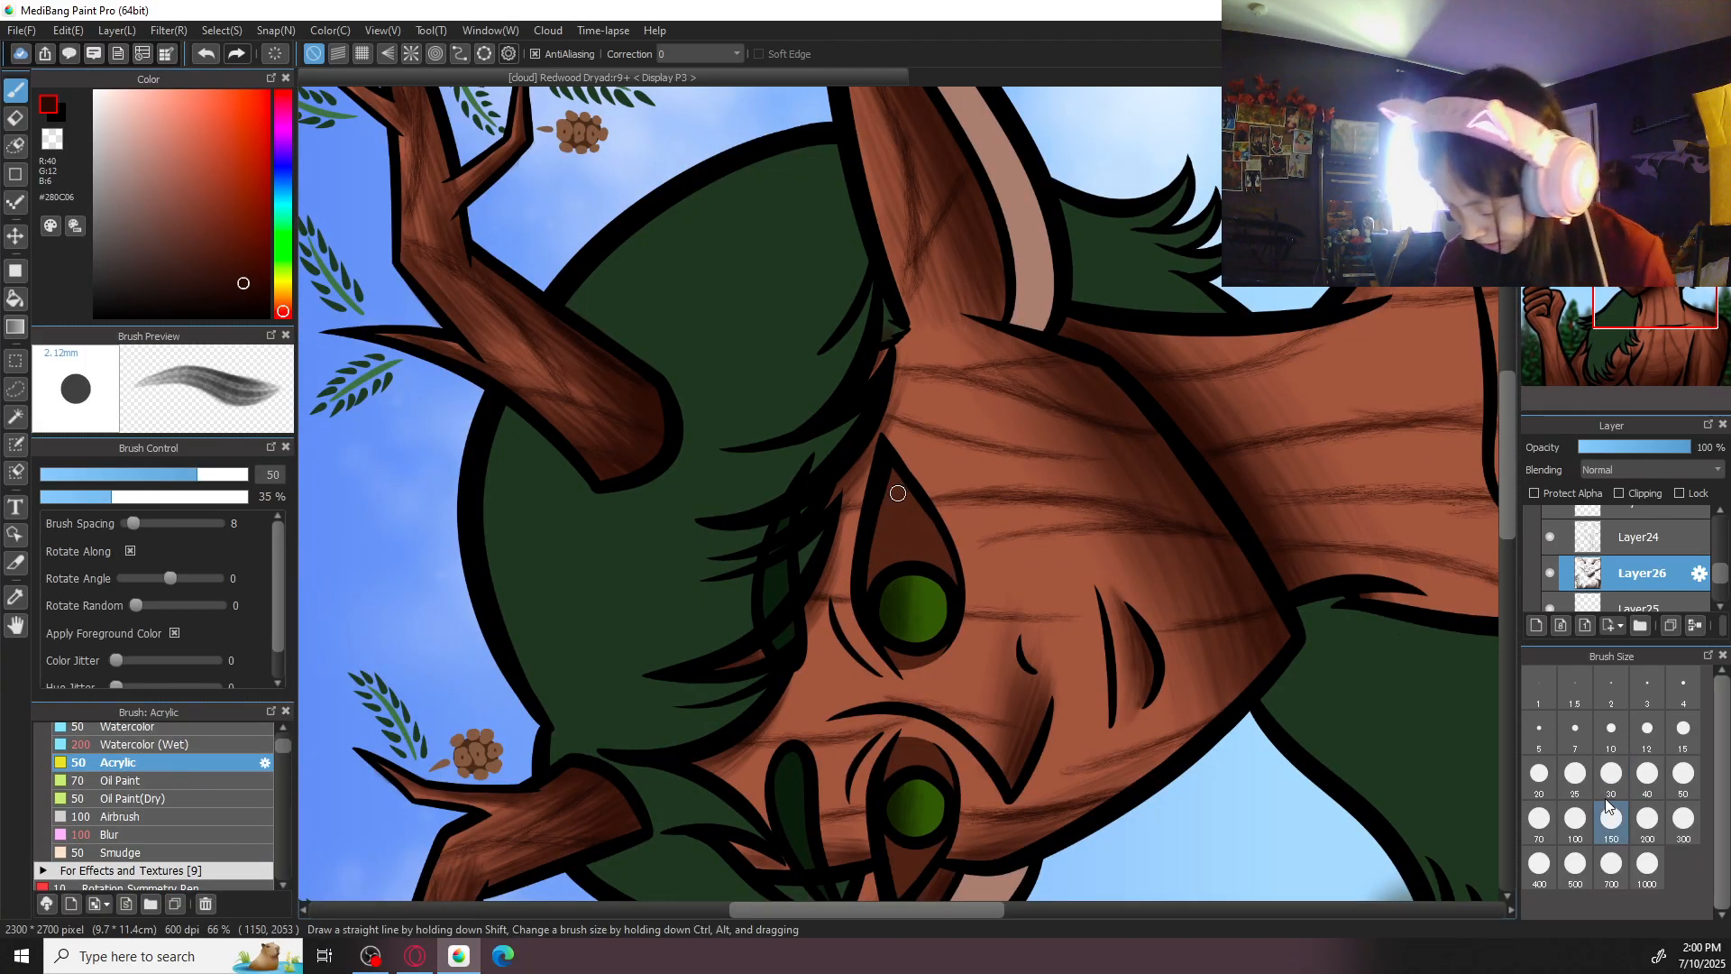
pyautogui.click(1539, 818)
pyautogui.hotkey('ctrl', '+')
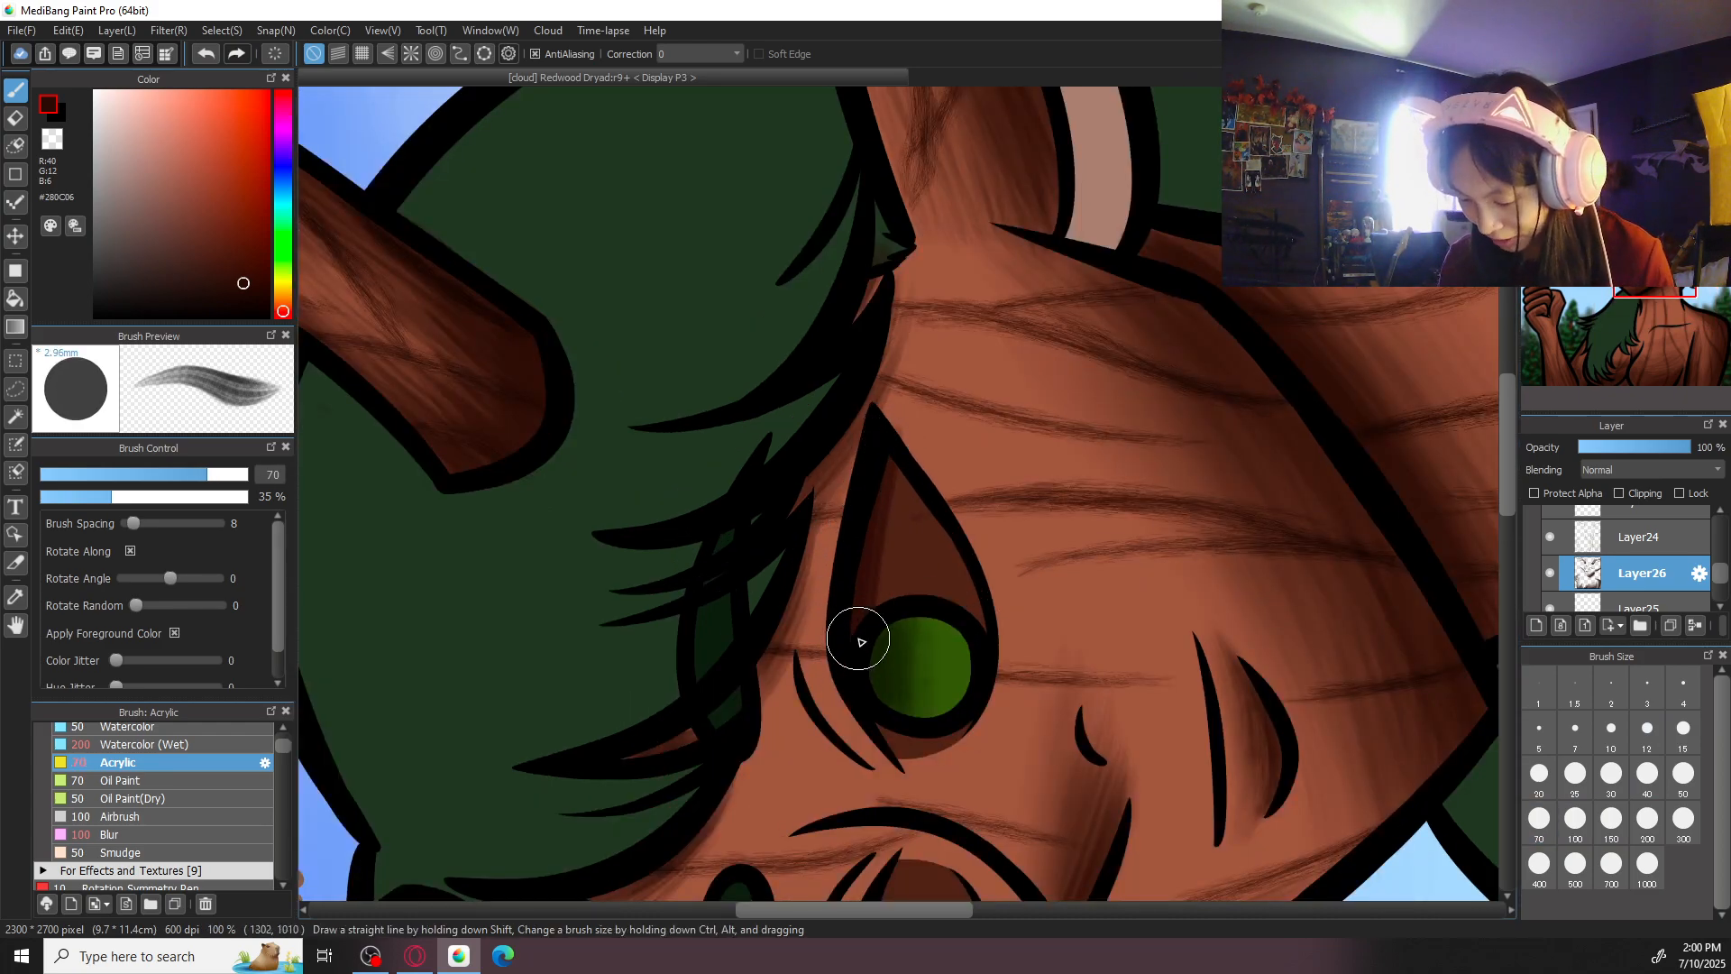
# - Clean up the right-hand eye's lower edge on Layer24 with the Eraser and return to Acrylic on Layer26
pyautogui.click(1640, 538)
pyautogui.press('e')
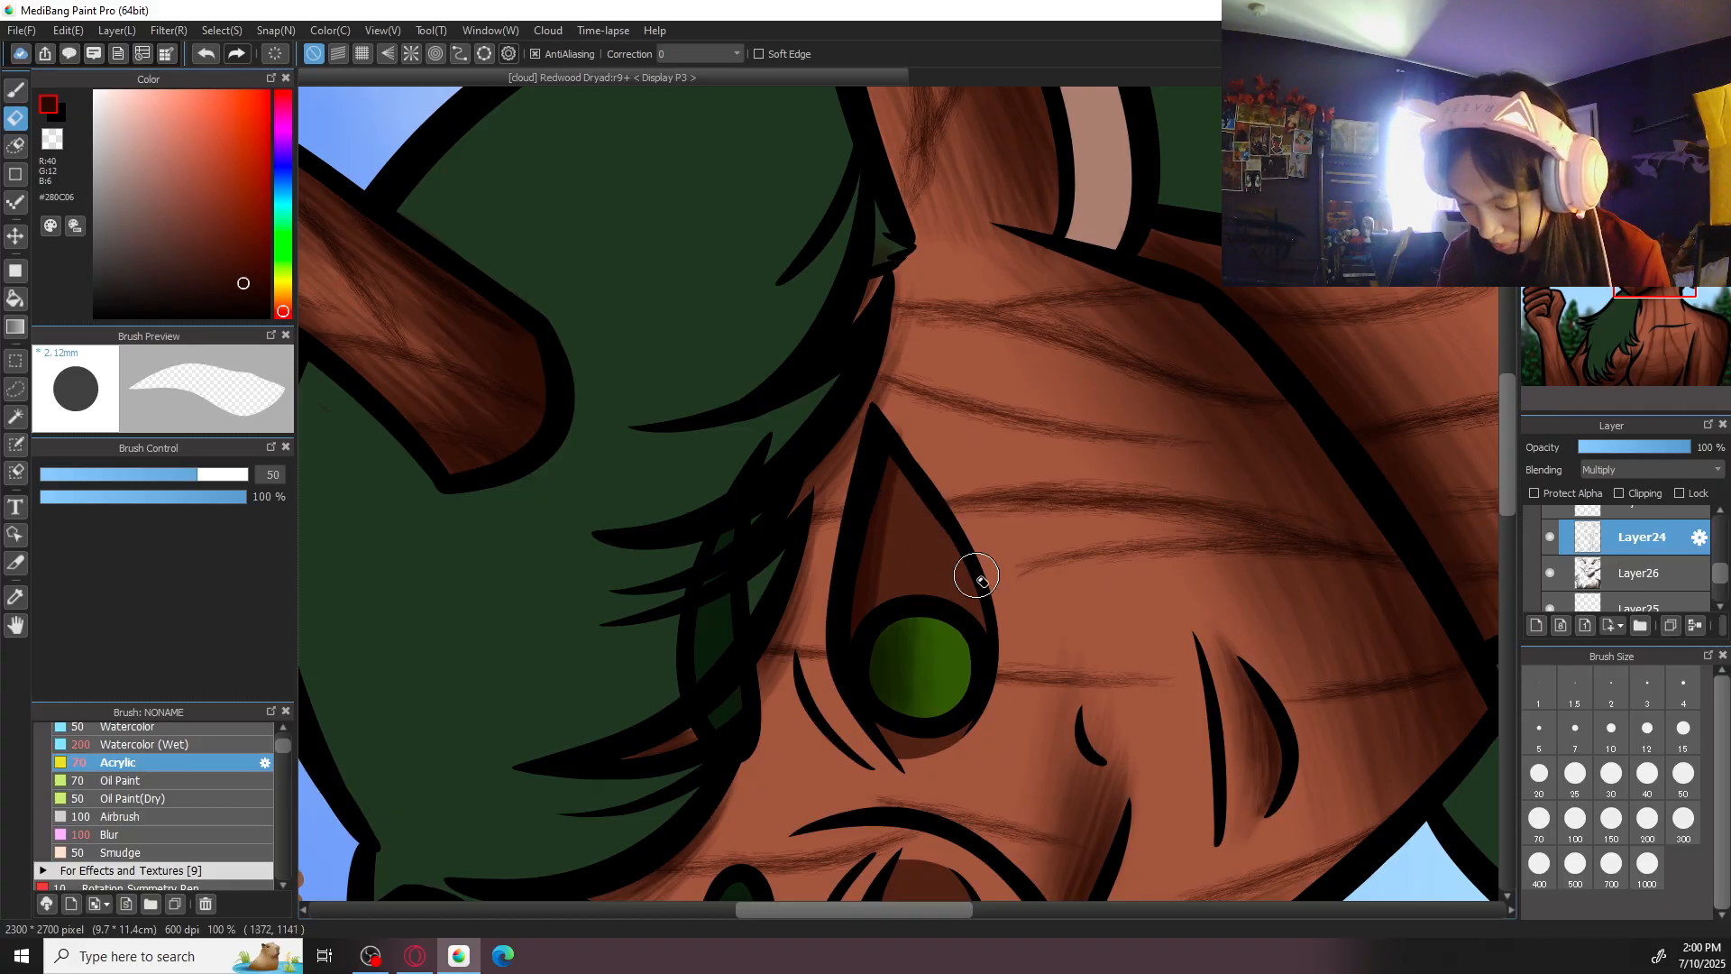
pyautogui.press('b')
pyautogui.click(1646, 571)
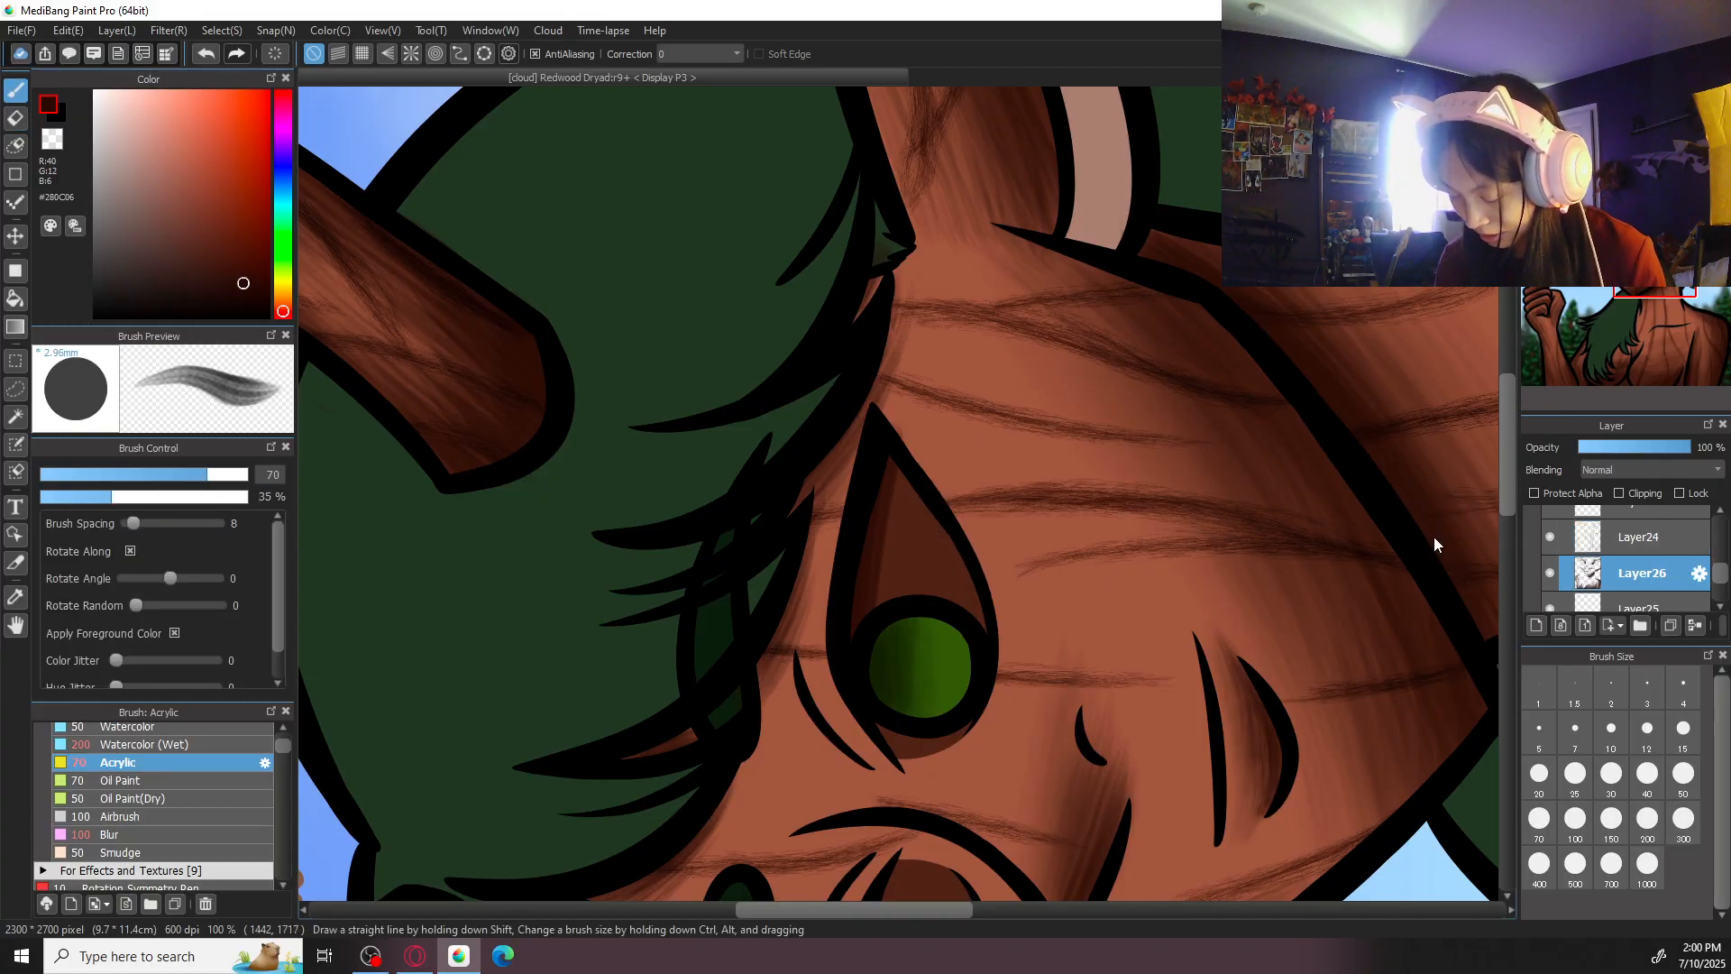
pyautogui.press('e')
pyautogui.press('b')
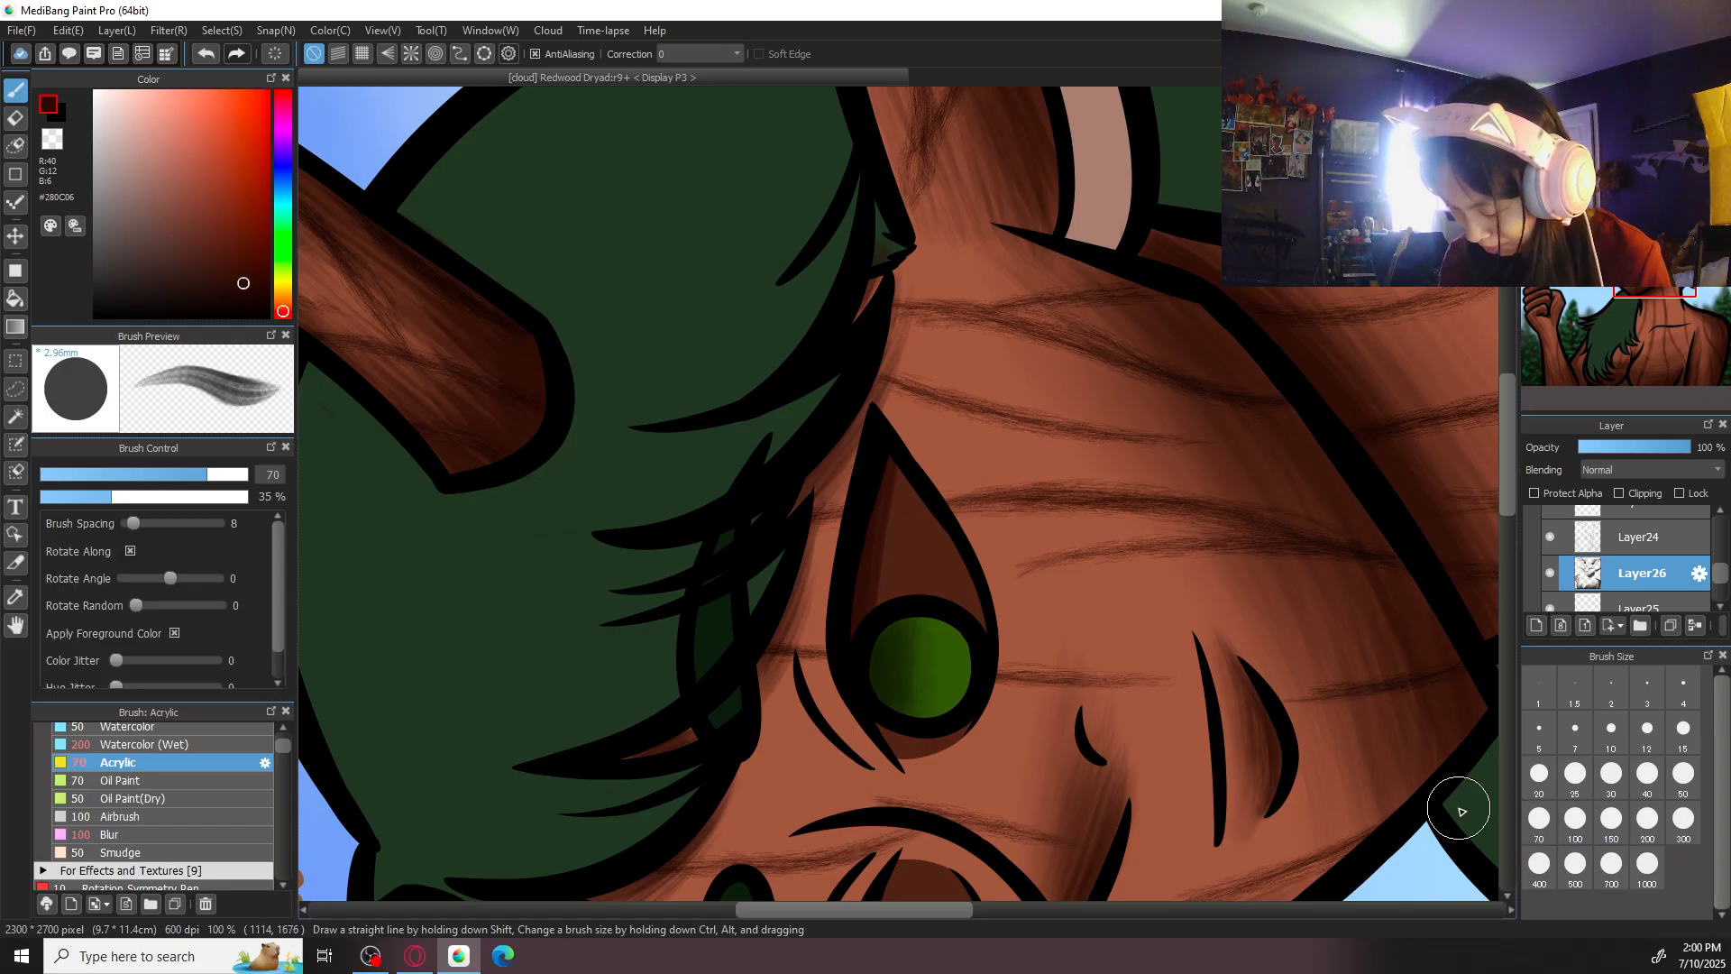
# - Shade the brown area of the left-hand eye with Acrylic at size 50, using the sampled eye brown darkened to #160502
pyautogui.click(1576, 821)
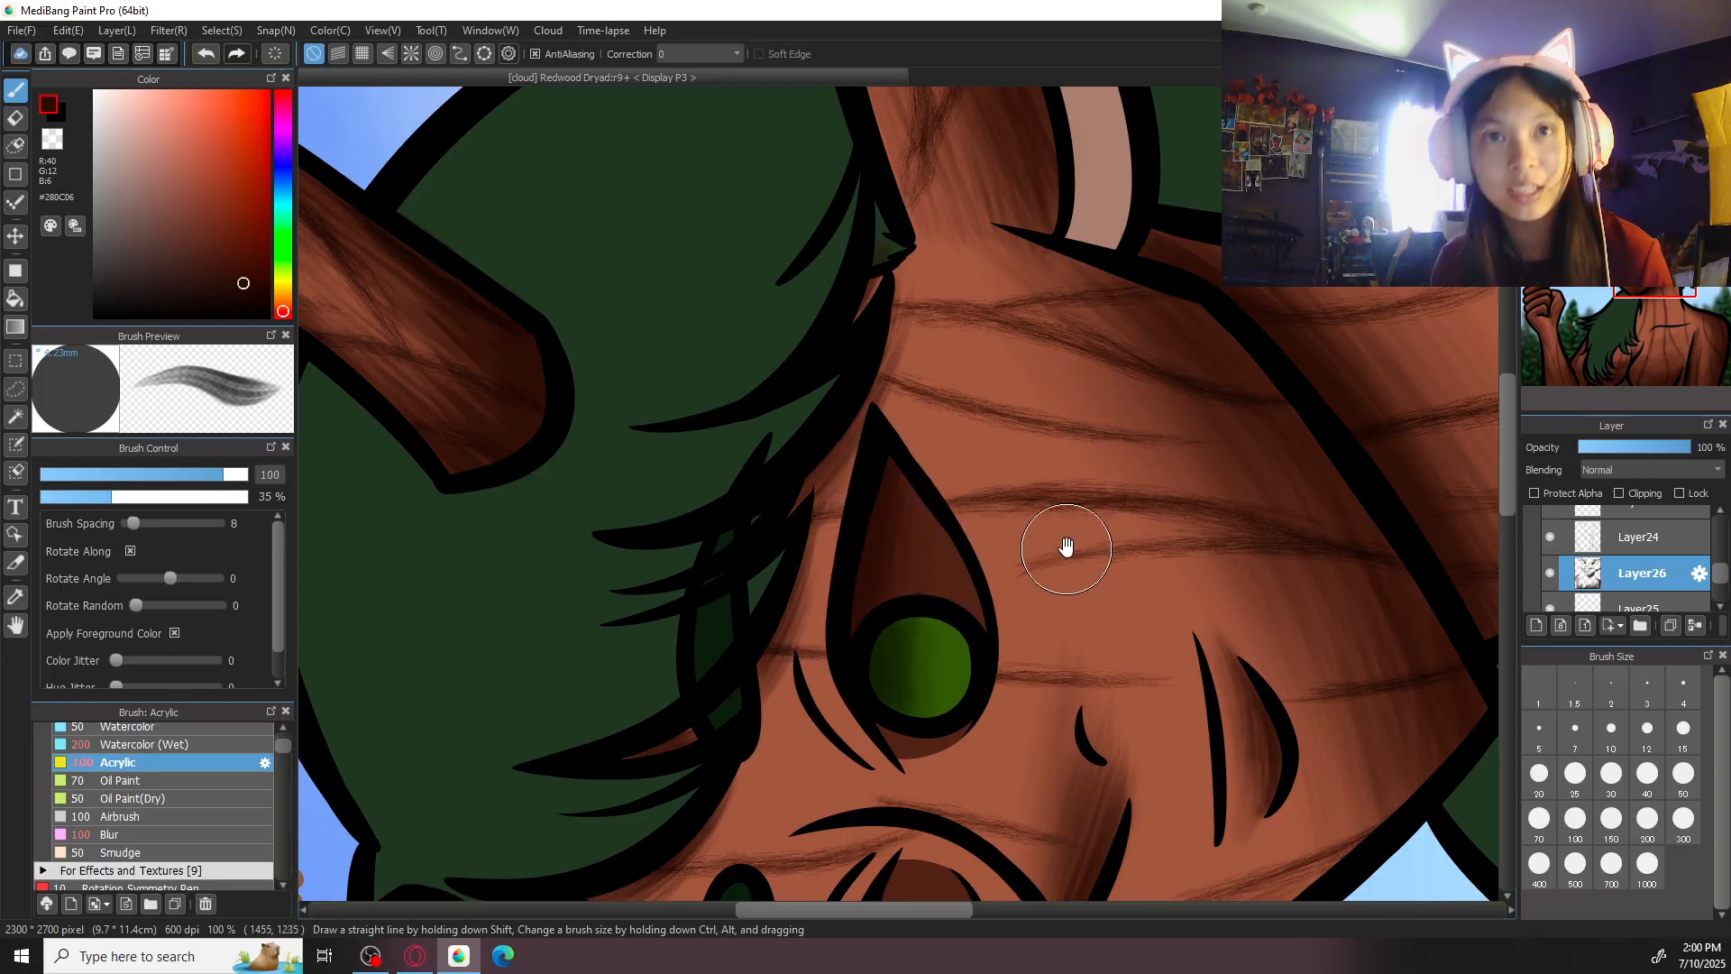
pyautogui.moveTo(1062, 514); pyautogui.dragTo(1033, 478)
pyautogui.hotkey('ctrl', '+')
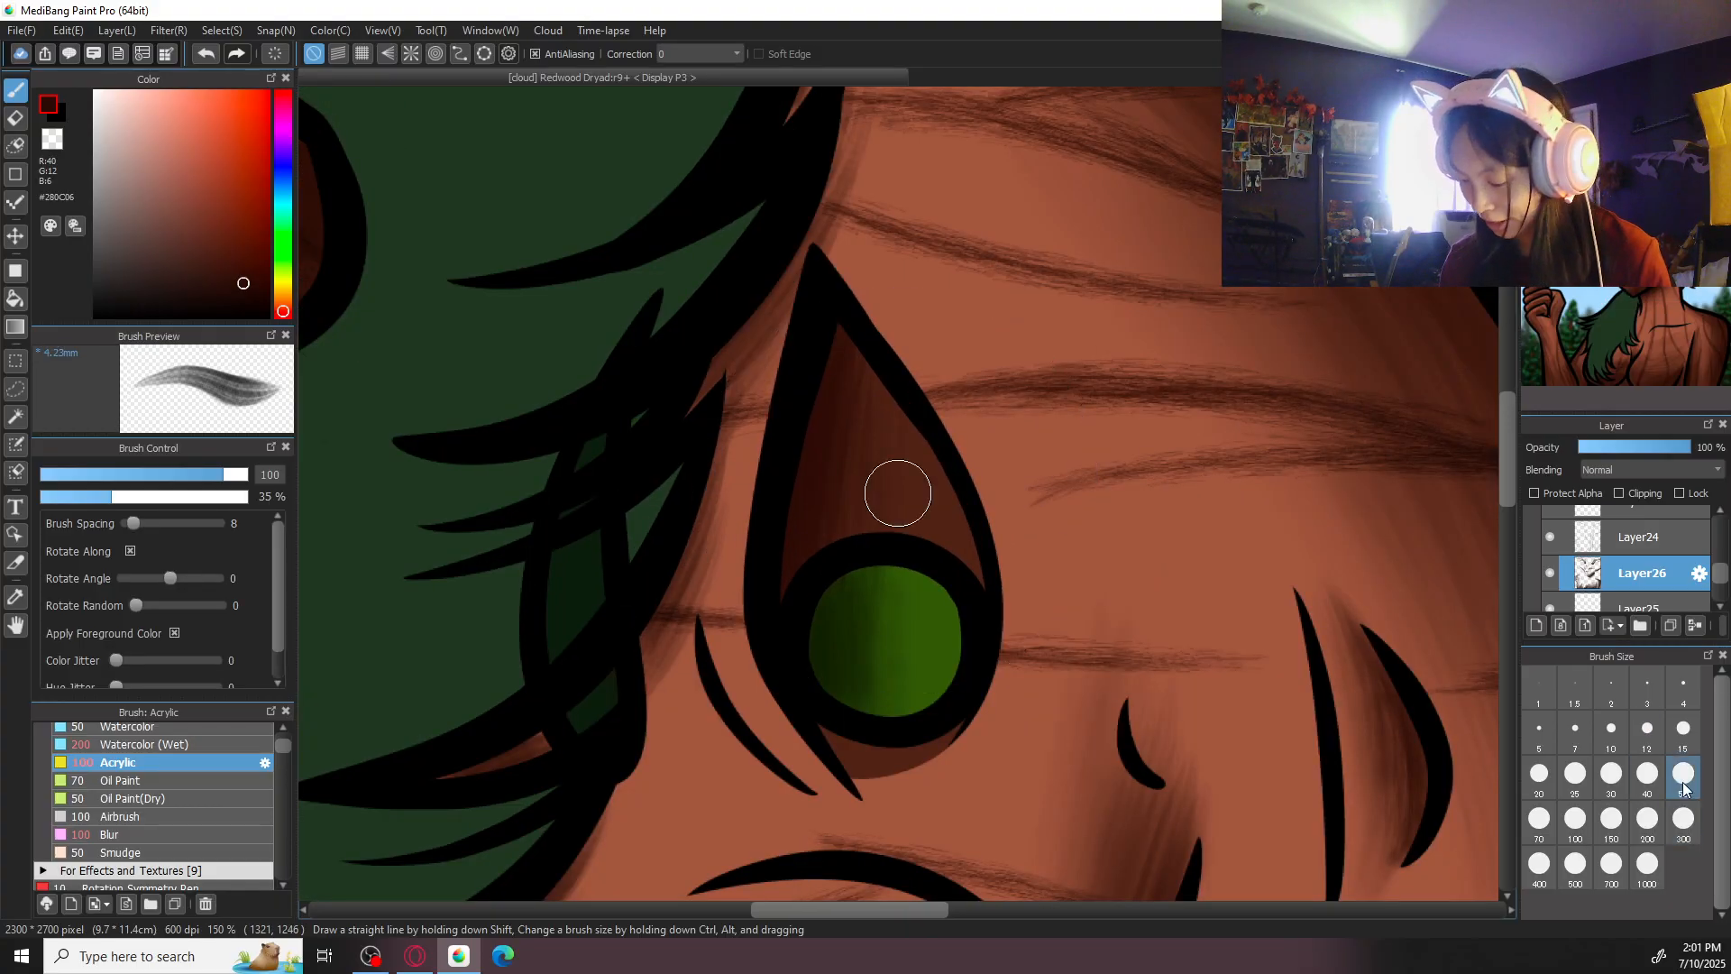
pyautogui.click(1683, 776)
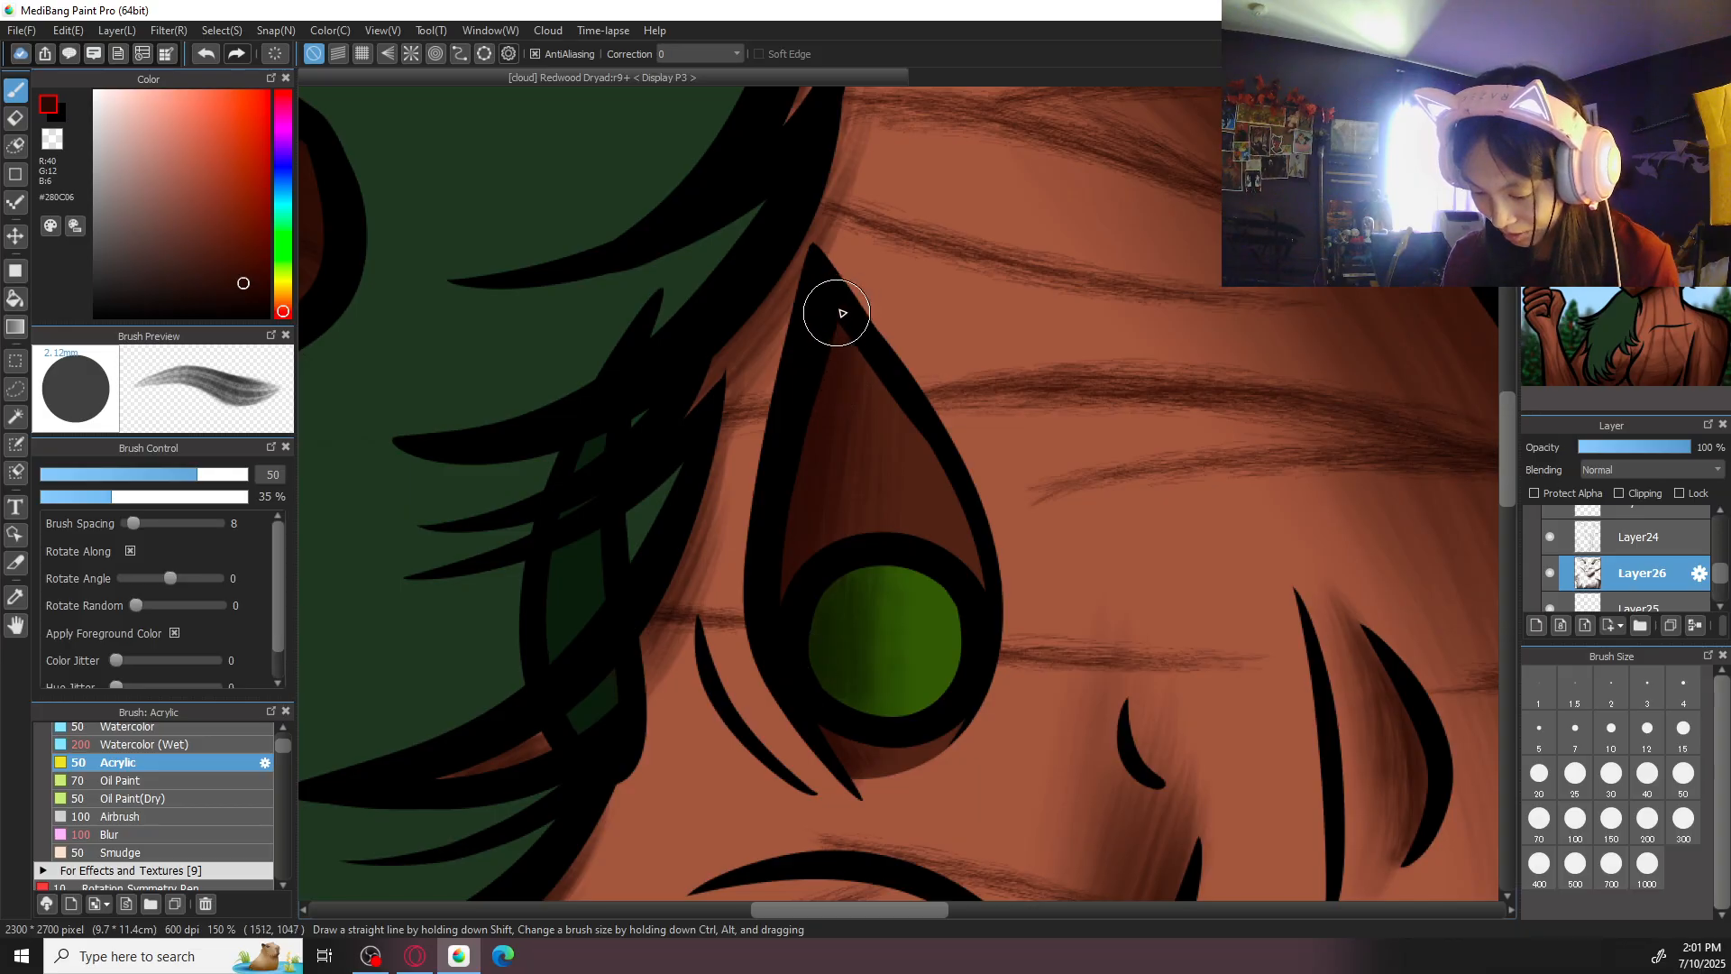
pyautogui.hotkey('ctrl', '-')
pyautogui.hotkey('ctrl', '-')
pyautogui.hotkey('ctrl', '-')
pyautogui.press('Up')
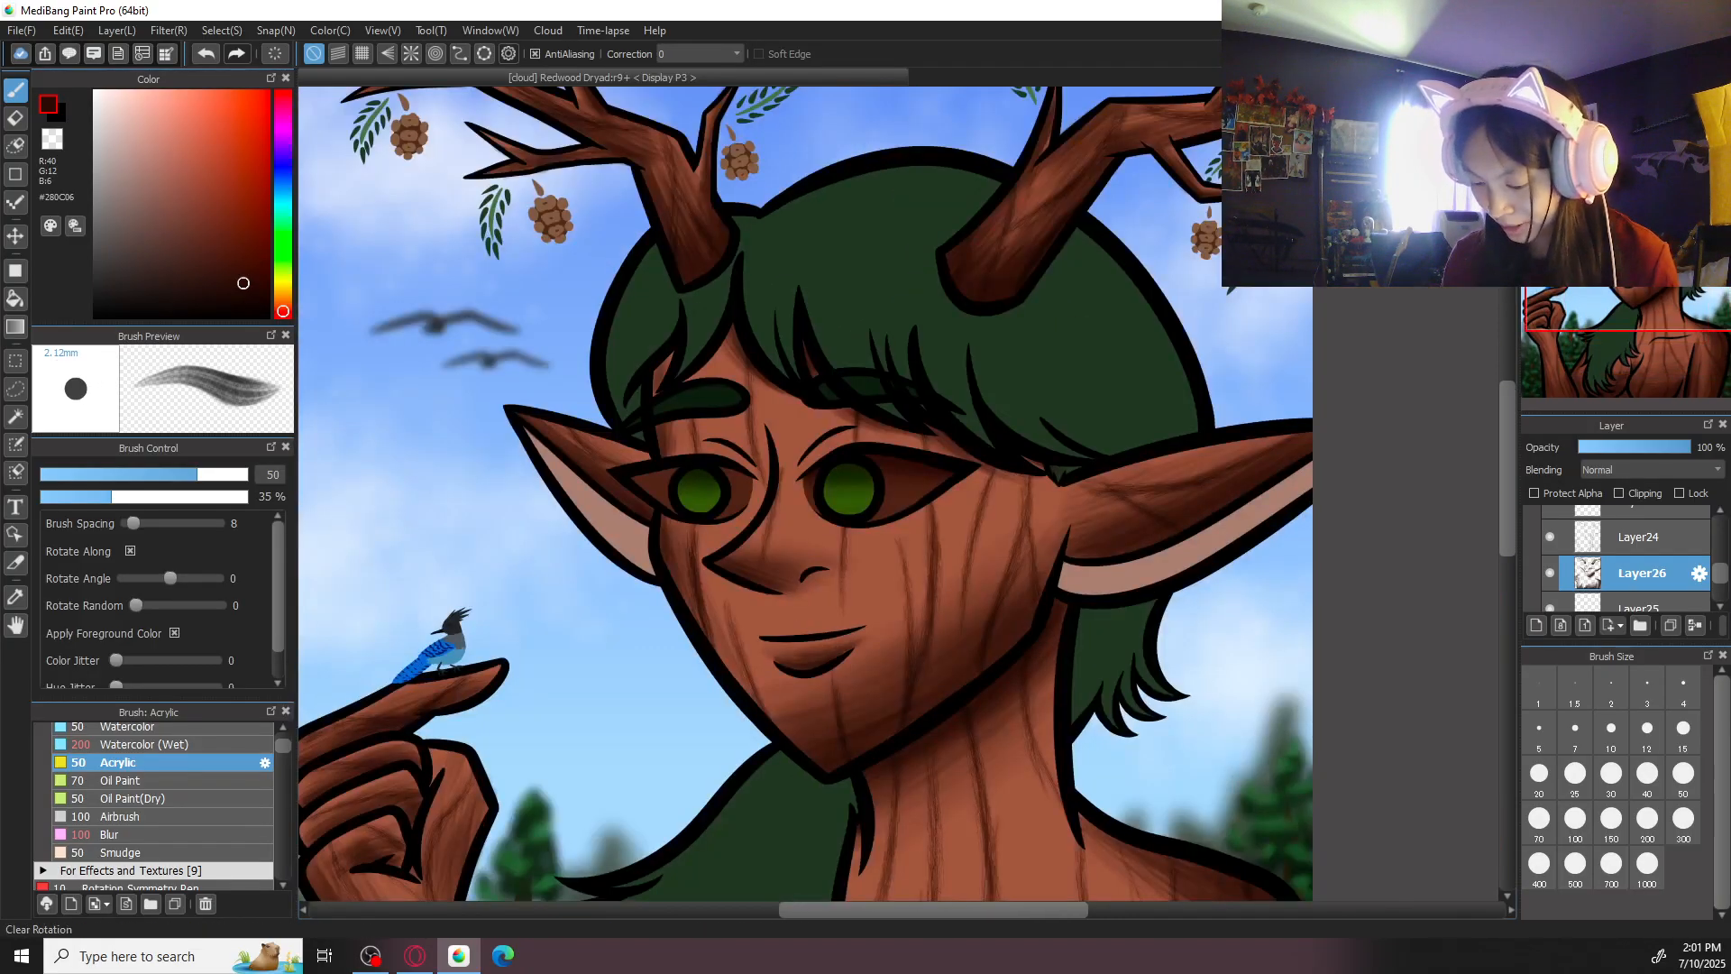
pyautogui.press('Right')
pyautogui.press('Right')
pyautogui.hotkey('ctrl', '+')
pyautogui.hotkey('ctrl', '+')
pyautogui.hotkey('ctrl', '+')
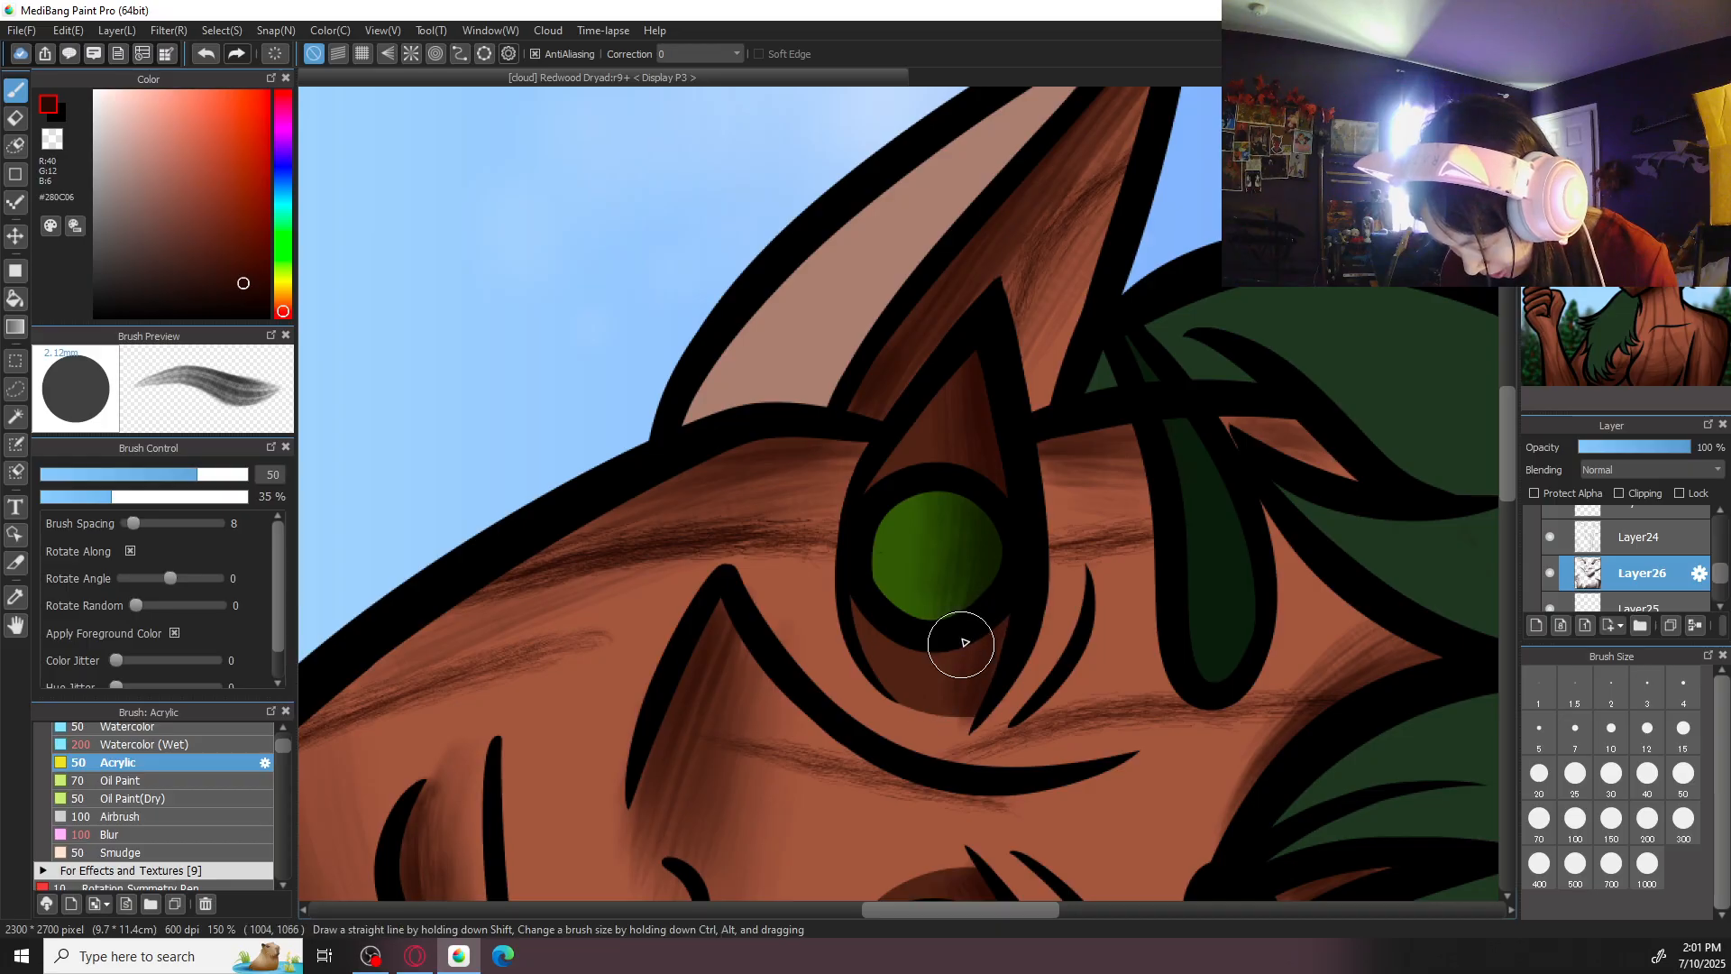
pyautogui.keyDown('alt'); pyautogui.click(970, 733); pyautogui.keyUp('alt')
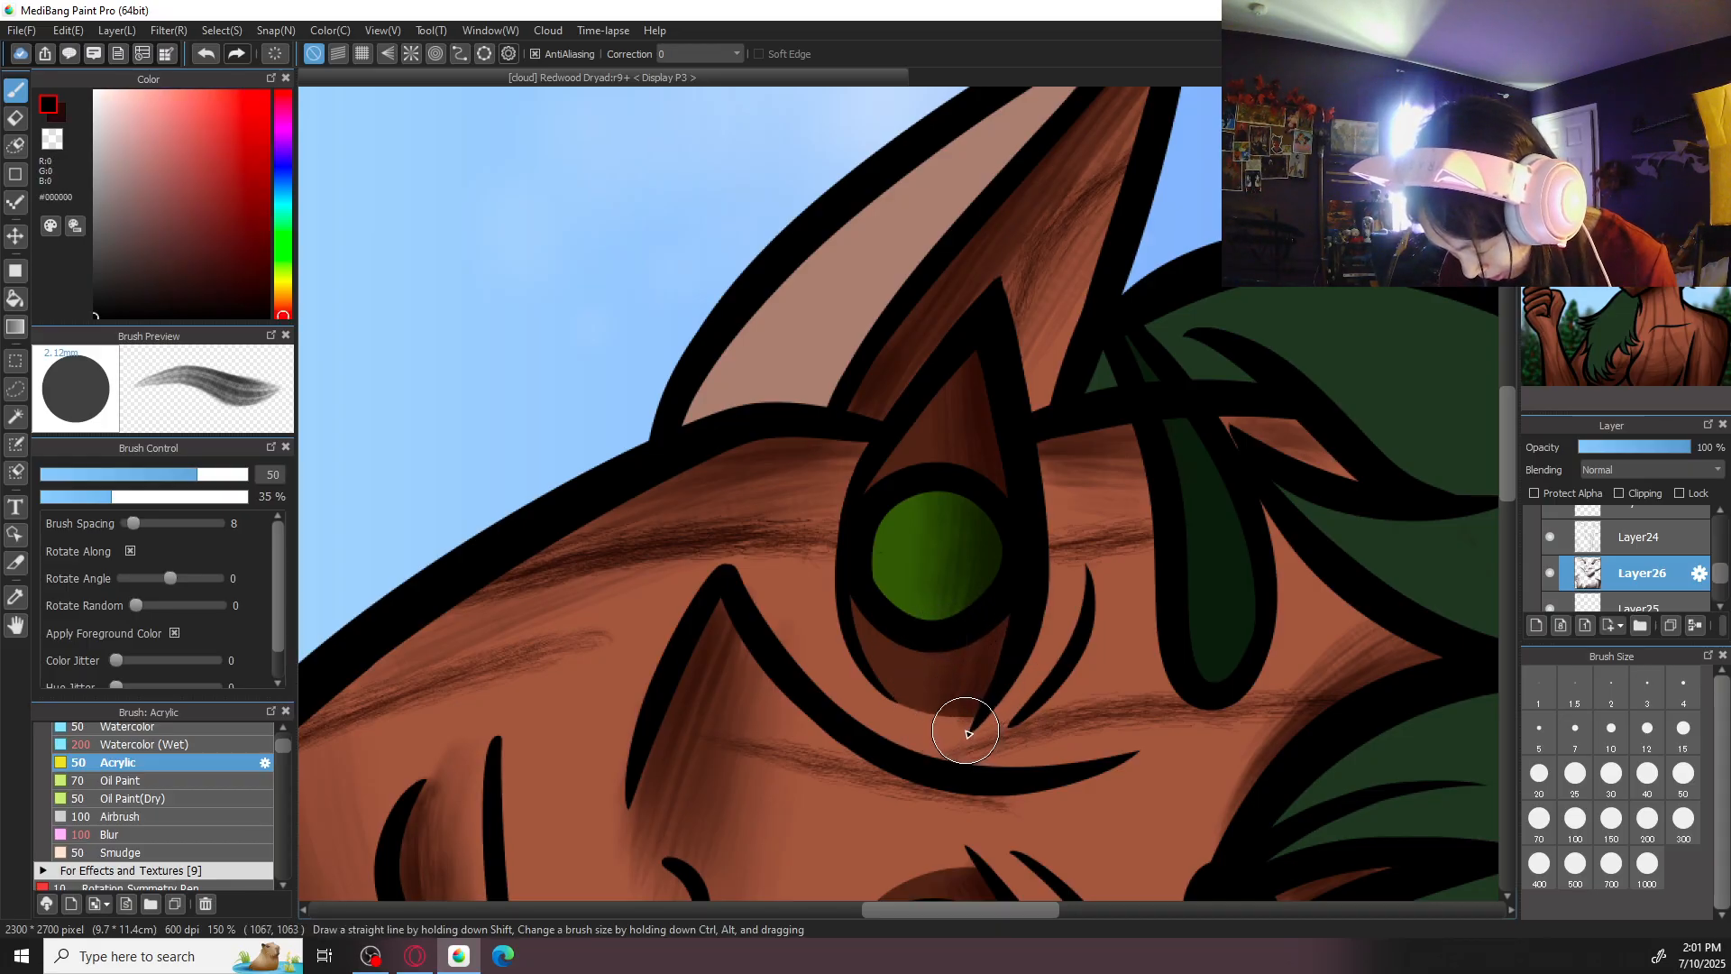
pyautogui.keyDown('alt'); pyautogui.click(955, 717); pyautogui.keyUp('alt')
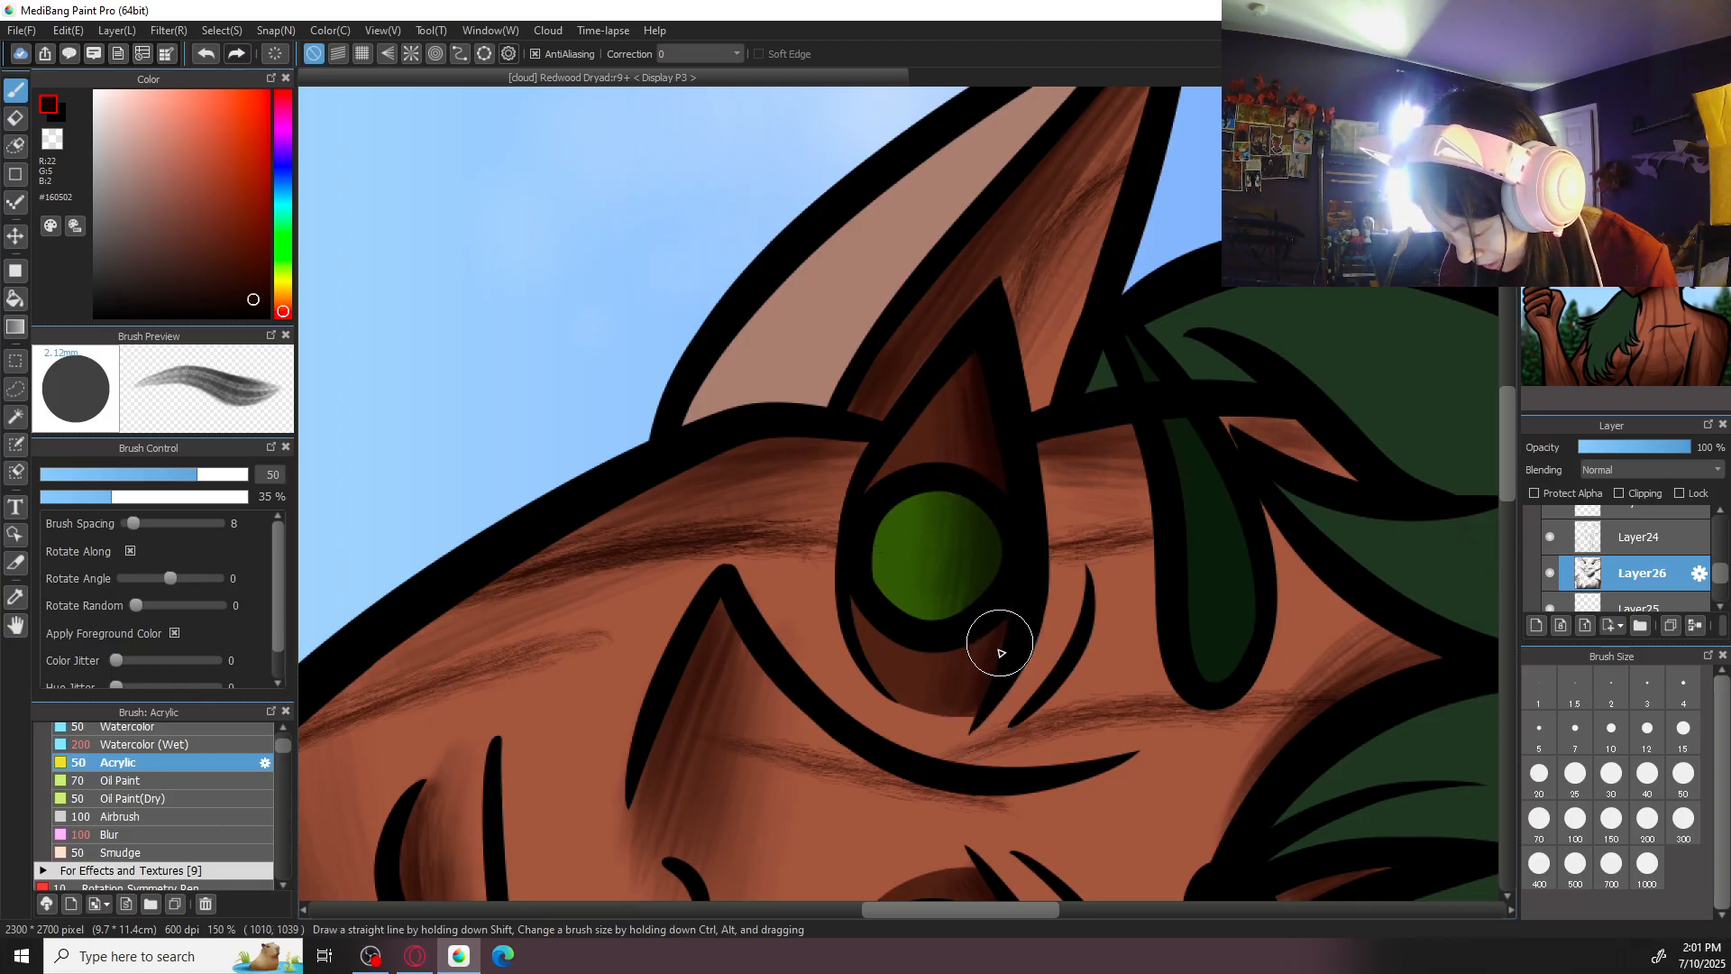
pyautogui.moveTo(989, 654); pyautogui.dragTo(993, 629)
# - Deepen the shading in the brown area of the right-hand eye with the same dark brown
pyautogui.moveTo(1114, 610); pyautogui.dragTo(954, 247)
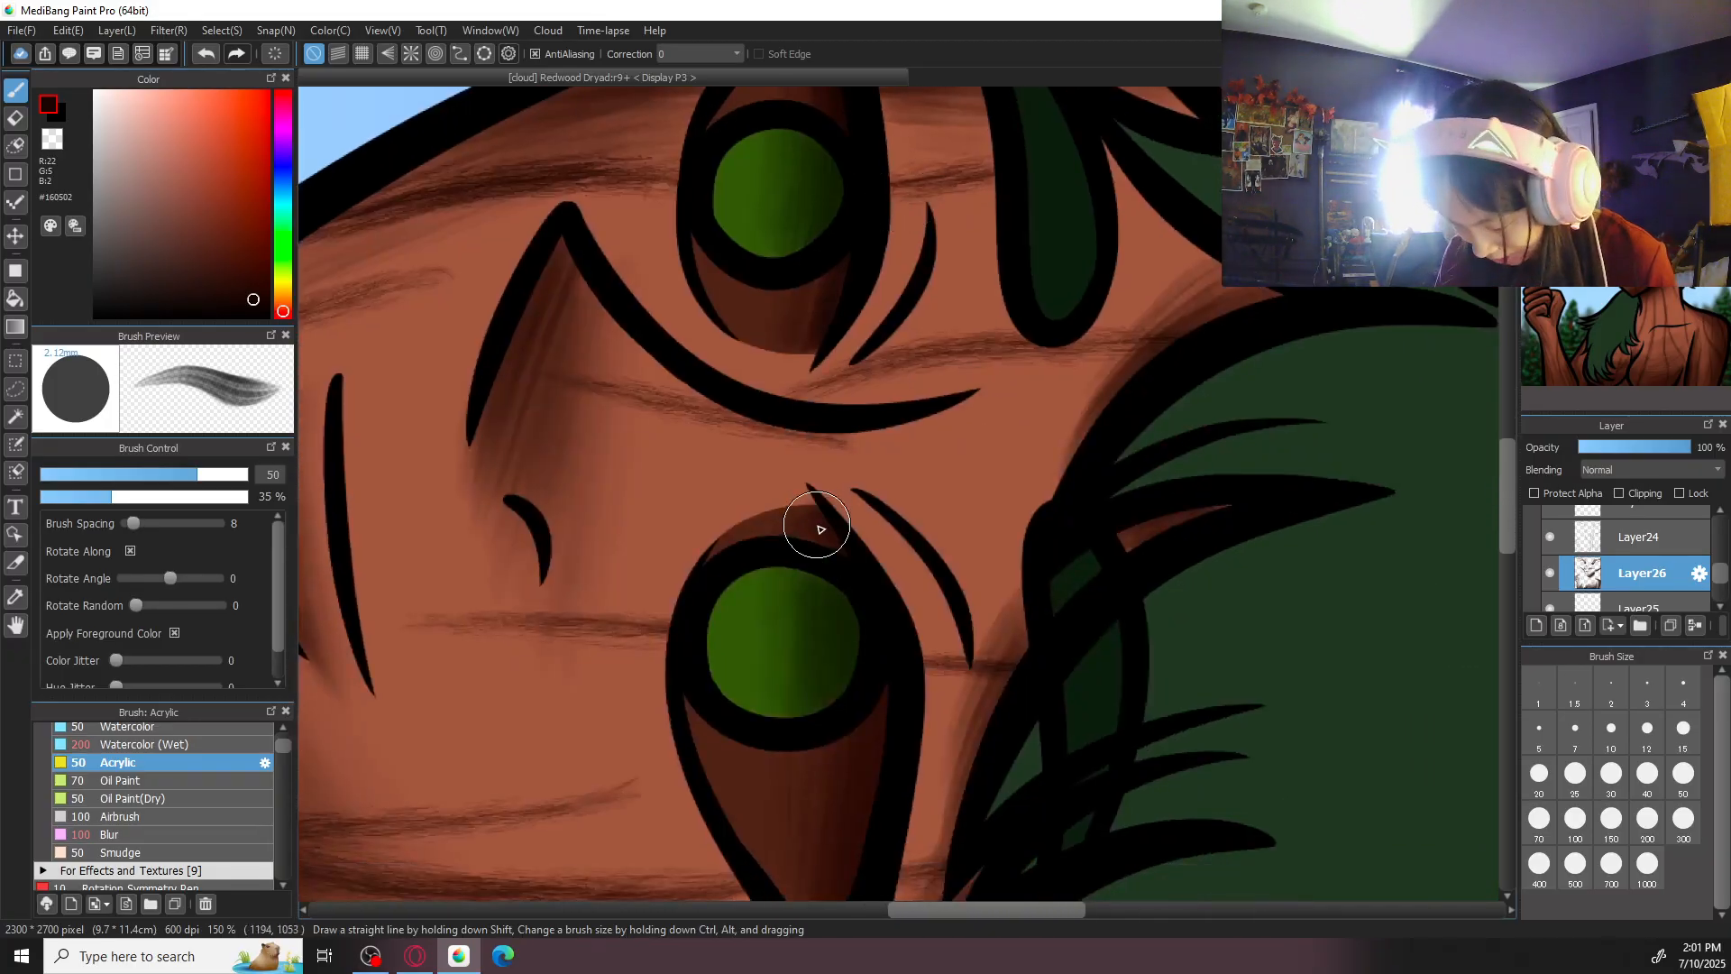
pyautogui.moveTo(891, 628); pyautogui.dragTo(959, 495)
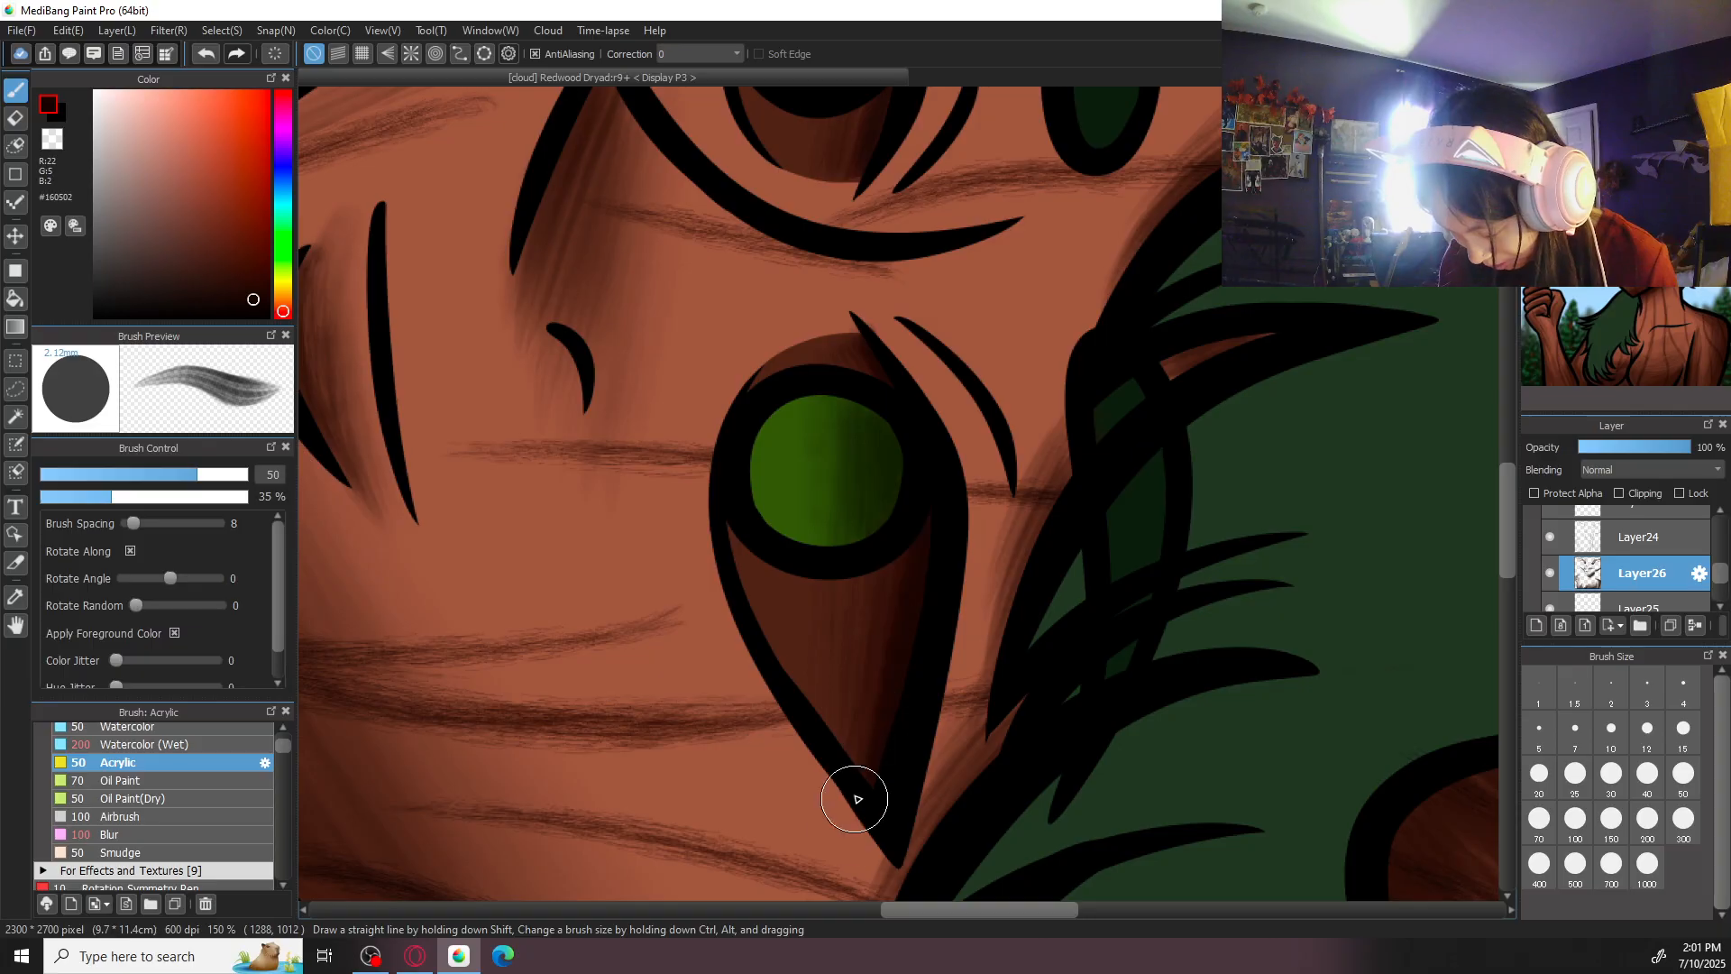
pyautogui.scroll(-8, 1260, 340)
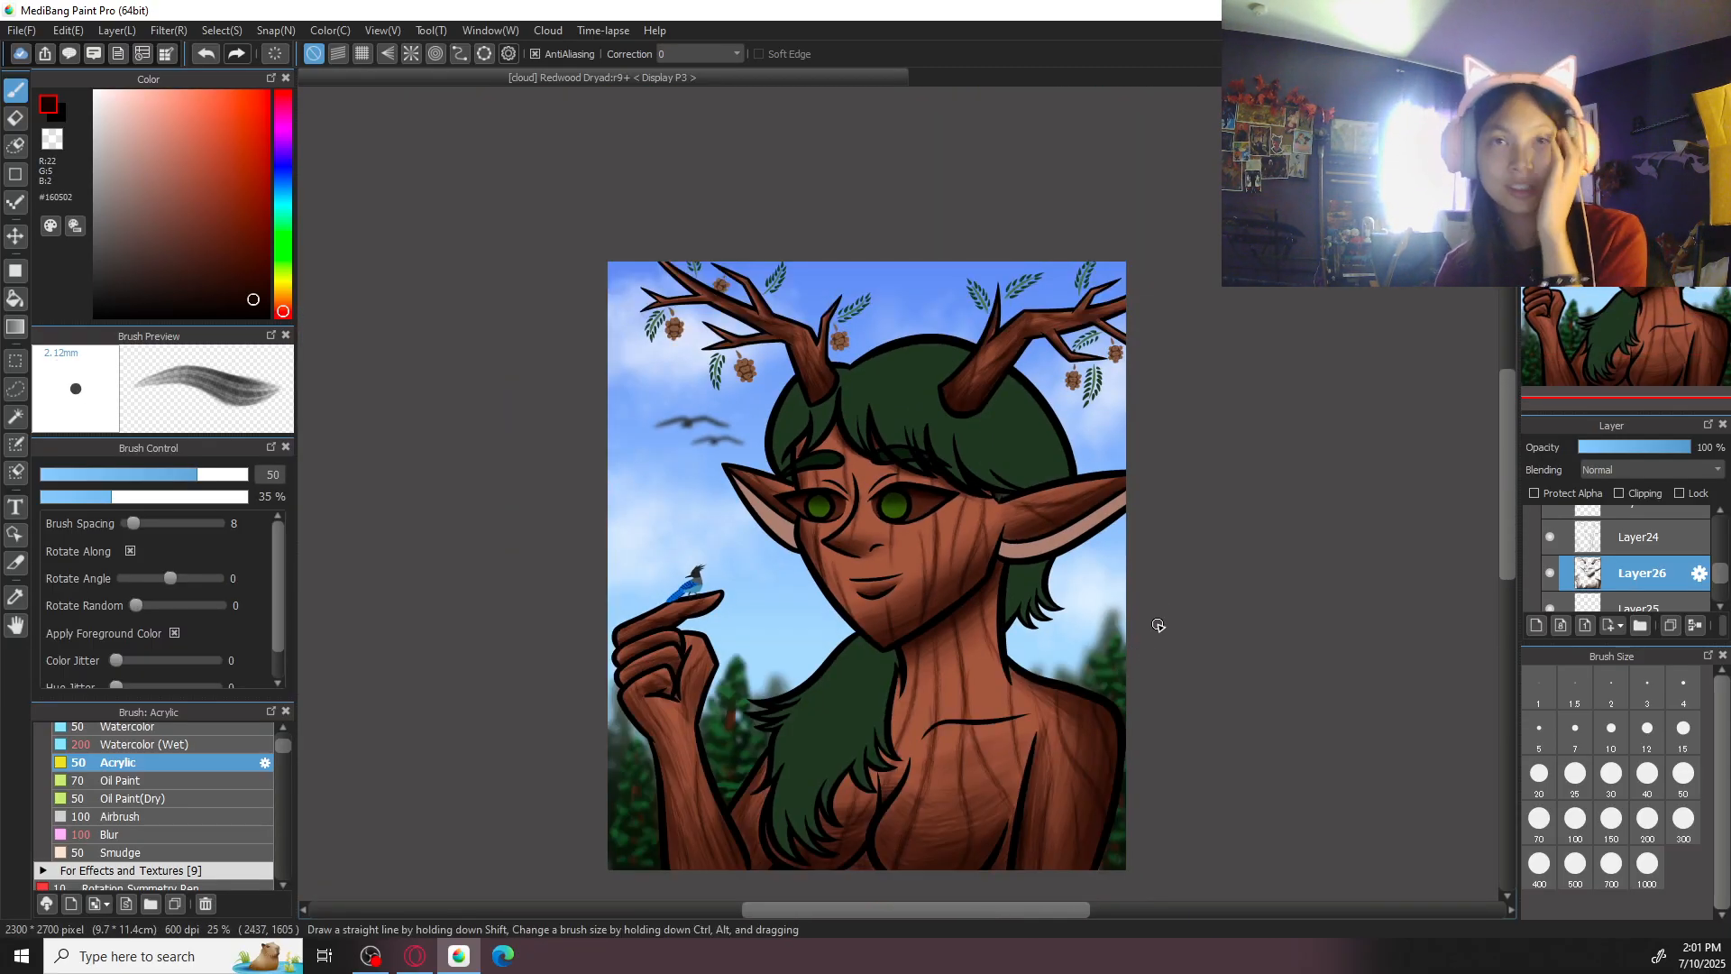
# - Sample the left-hand inner ear's pink, darken it to #744B3C, and shade the inner ear with Acrylic at size 100
pyautogui.moveTo(759, 511); pyautogui.dragTo(768, 536)
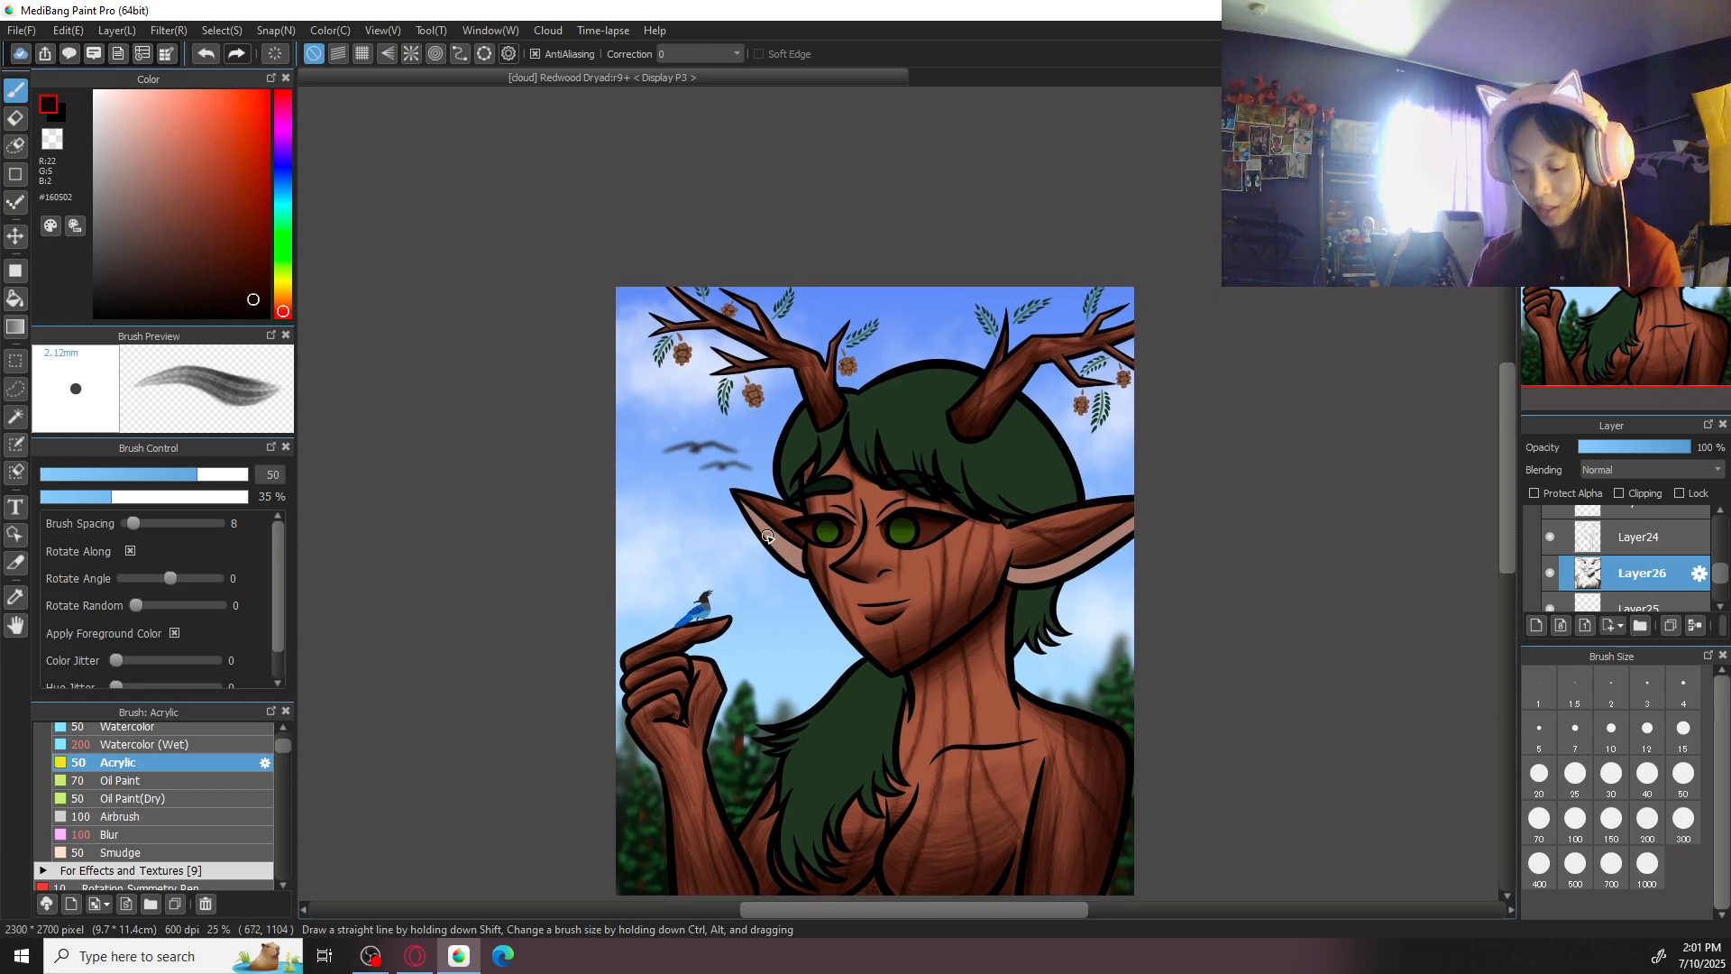
pyautogui.scroll(5, 768, 536)
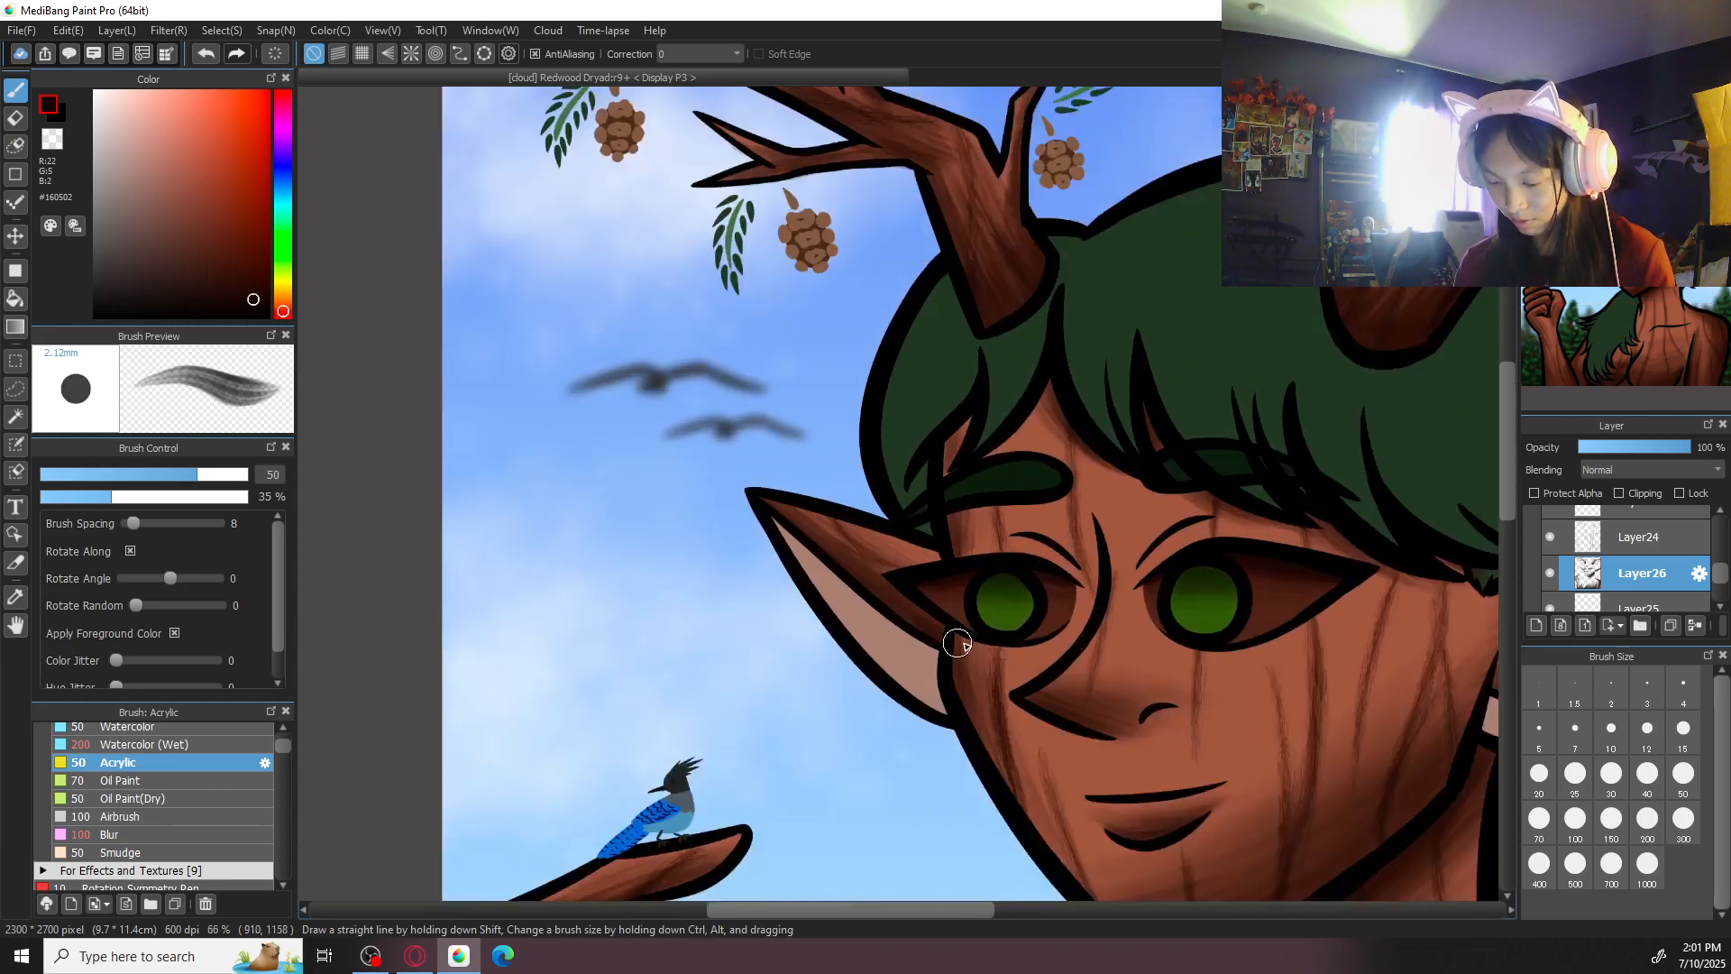
pyautogui.scroll(1, 957, 644)
pyautogui.keyDown('alt'); pyautogui.click(866, 712); pyautogui.keyUp('alt')
pyautogui.moveTo(146, 171); pyautogui.dragTo(178, 208)
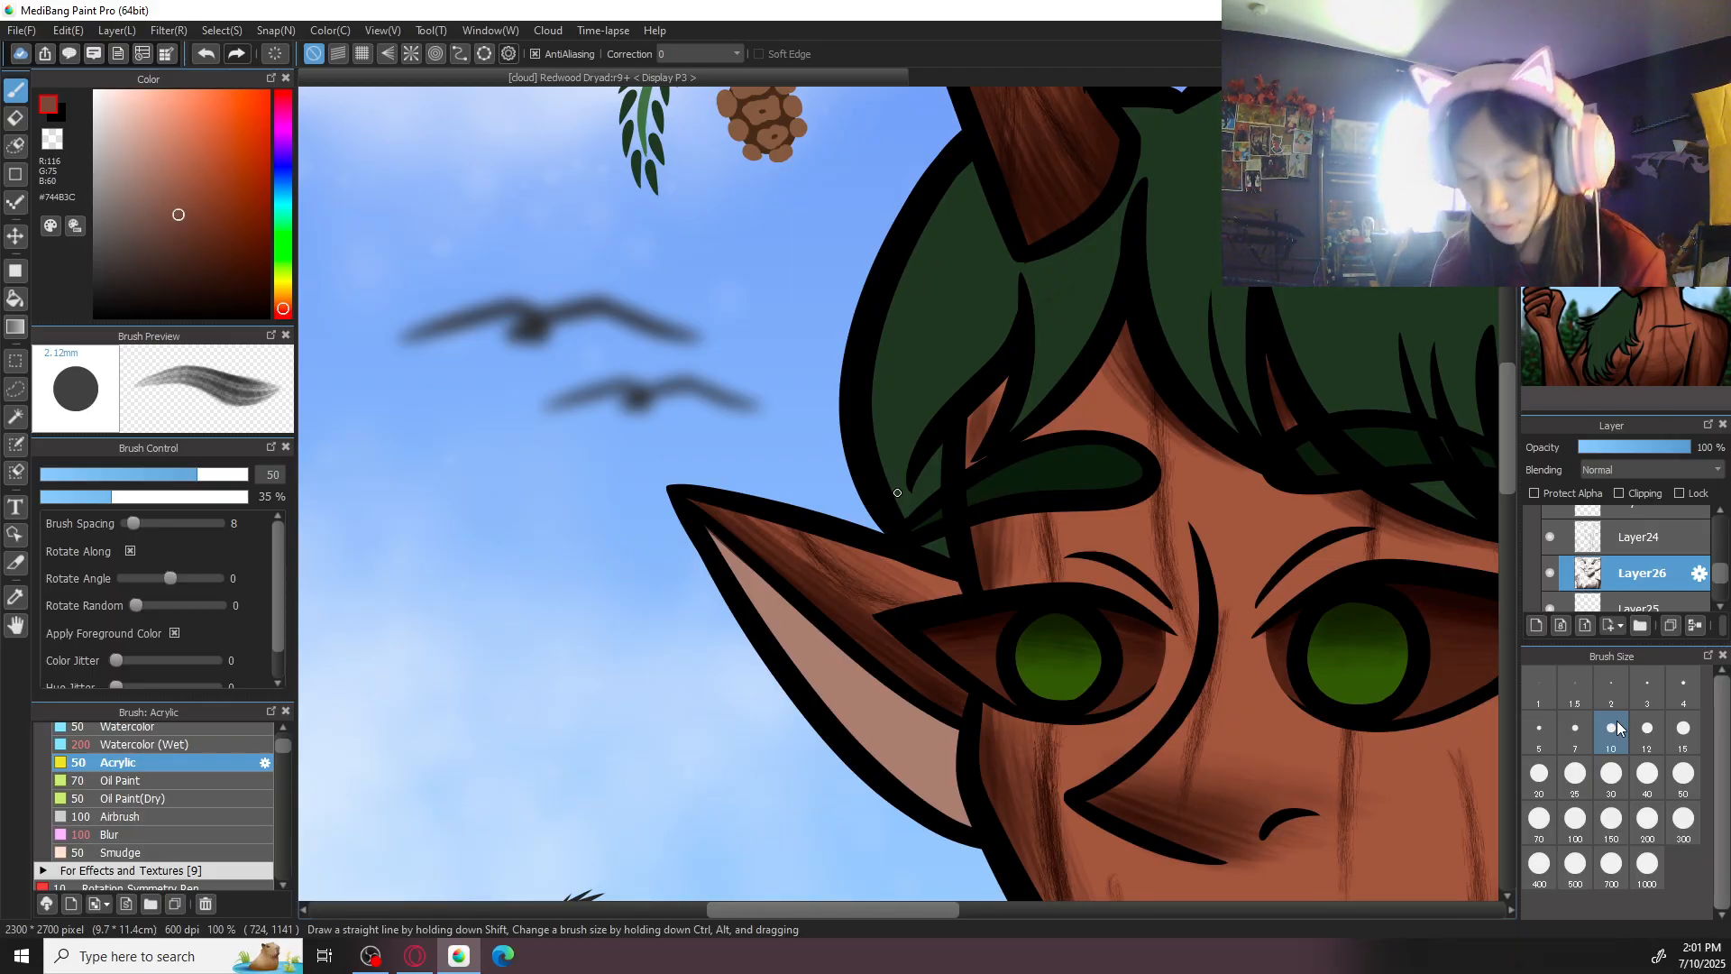
pyautogui.click(1575, 819)
pyautogui.moveTo(783, 607)
pyautogui.mouseDown()
pyautogui.moveTo(889, 711)
pyautogui.moveTo(712, 535)
pyautogui.moveTo(986, 774)
pyautogui.moveTo(733, 580)
pyautogui.moveTo(982, 781)
pyautogui.moveTo(752, 618)
pyautogui.moveTo(972, 790)
pyautogui.moveTo(841, 652)
pyautogui.moveTo(949, 732)
pyautogui.moveTo(715, 535)
pyautogui.moveTo(714, 558)
pyautogui.moveTo(880, 685)
pyautogui.mouseUp()
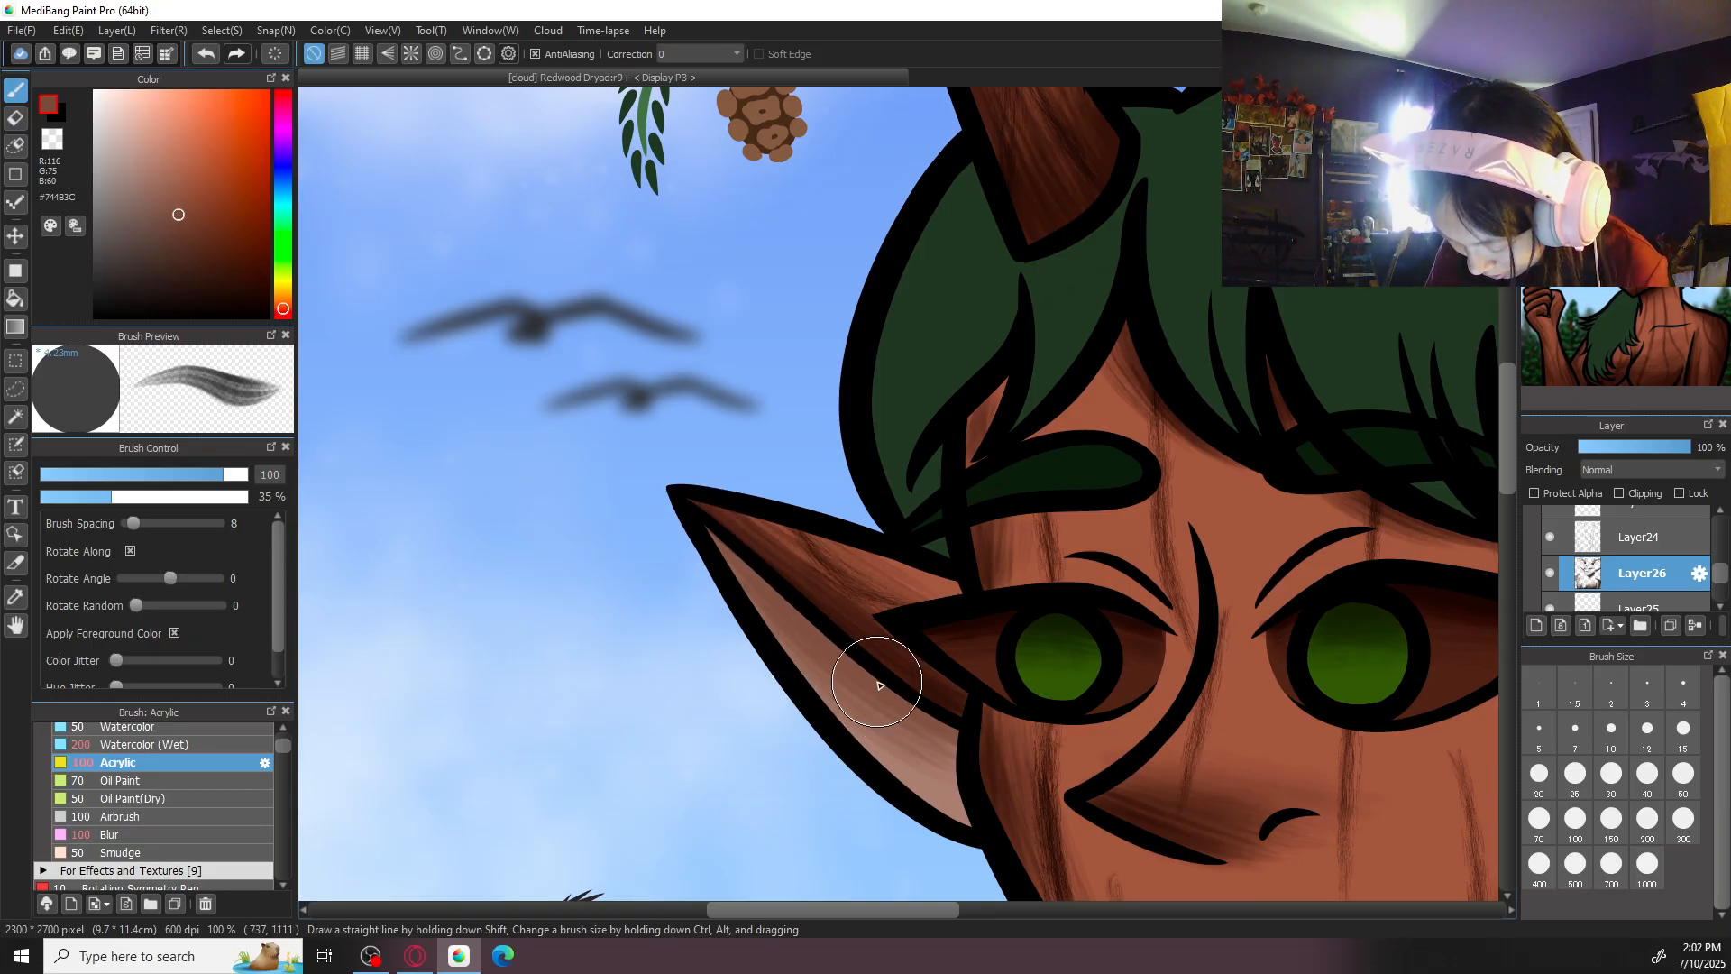
# - Remove the shading from the left-hand inner ear, using the Eraser at size 50 near the tip
pyautogui.scroll(-3, 880, 685)
pyautogui.scroll(2, 1037, 615)
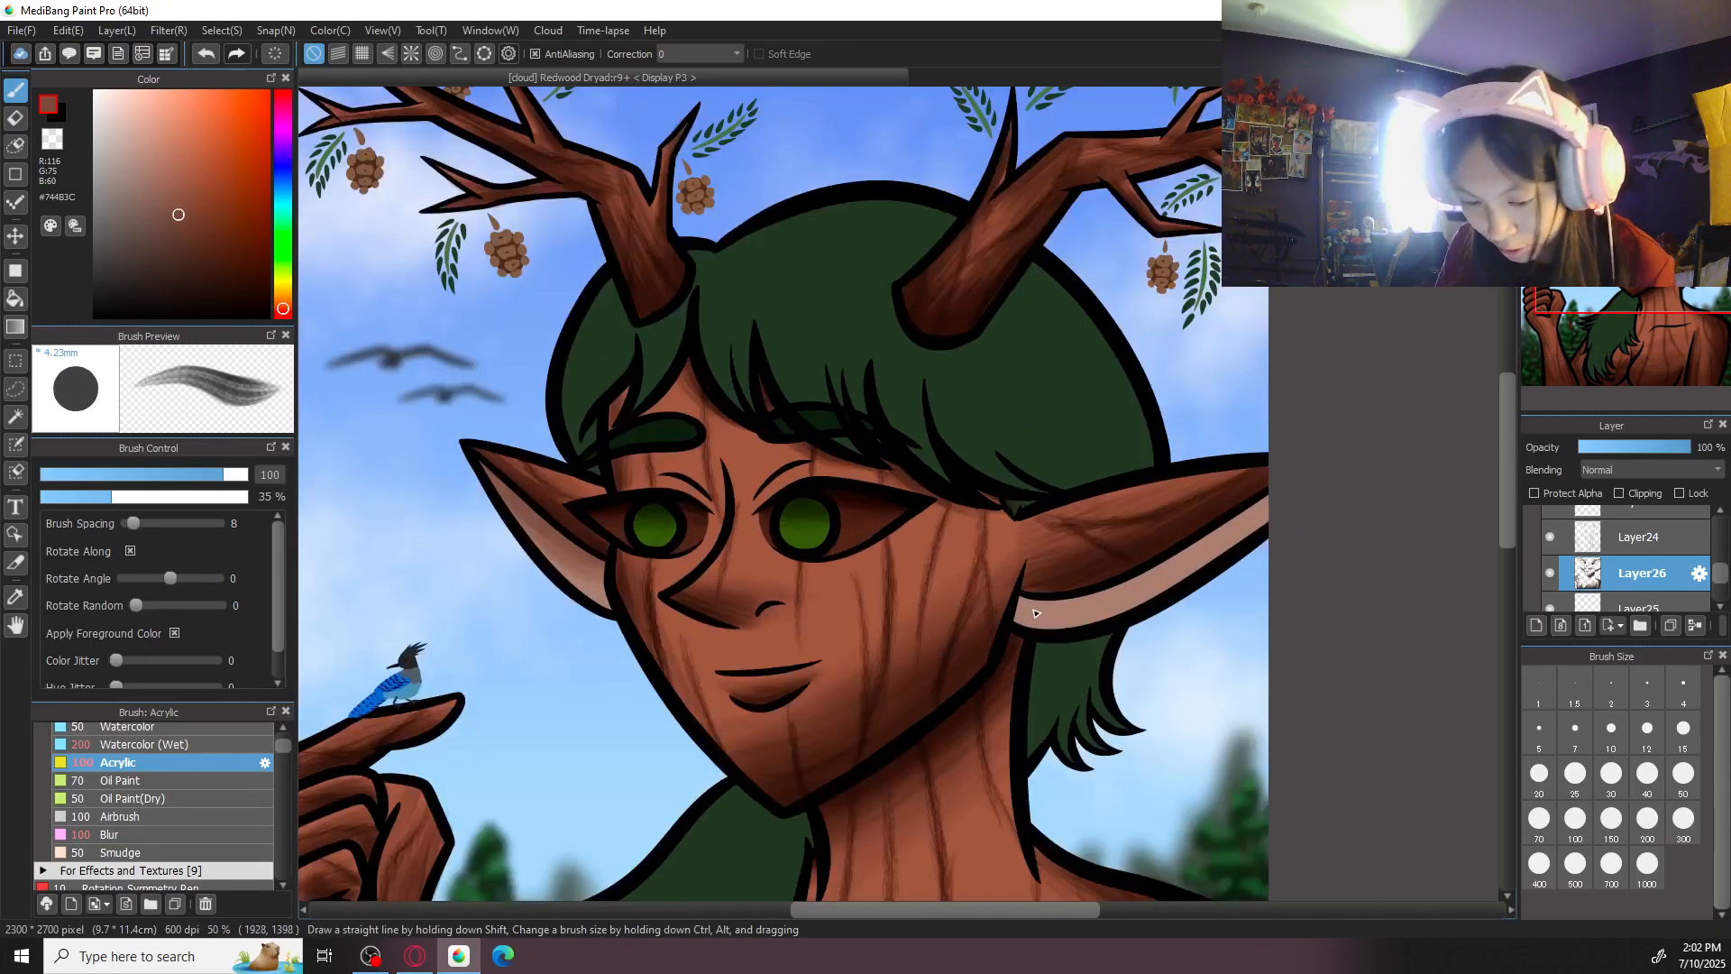
pyautogui.scroll(1, 688, 436)
pyautogui.press('e')
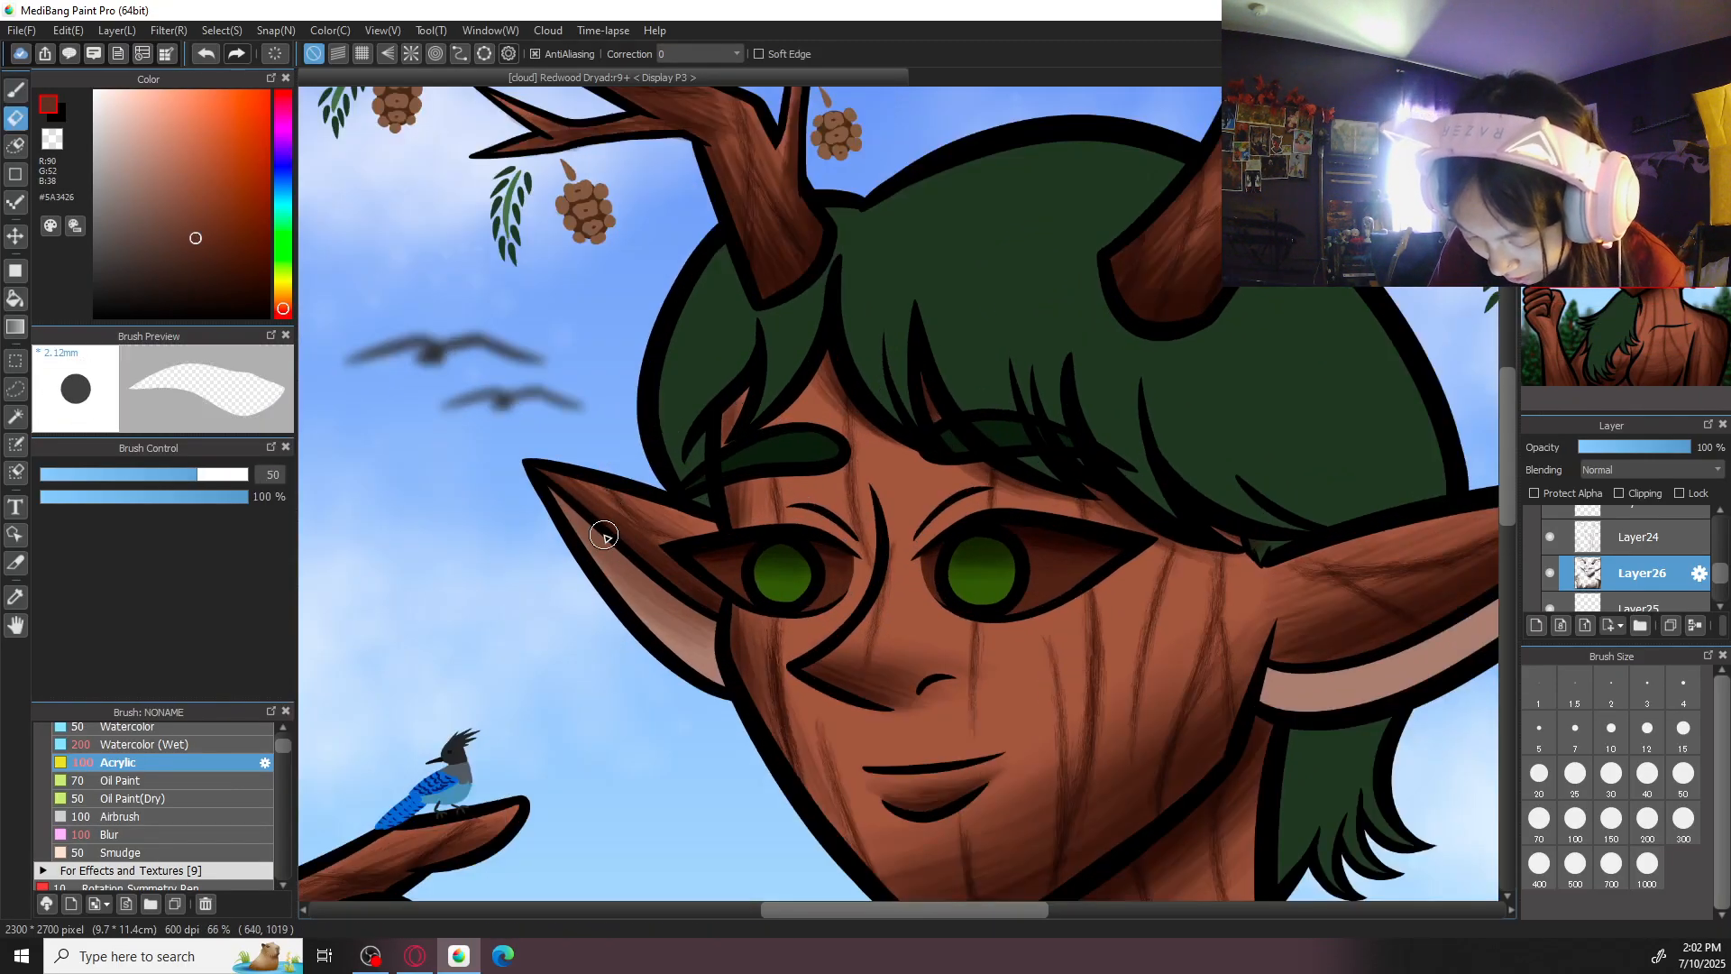
pyautogui.moveTo(578, 552)
pyautogui.mouseDown()
pyautogui.moveTo(664, 616)
pyautogui.moveTo(556, 500)
pyautogui.mouseUp()
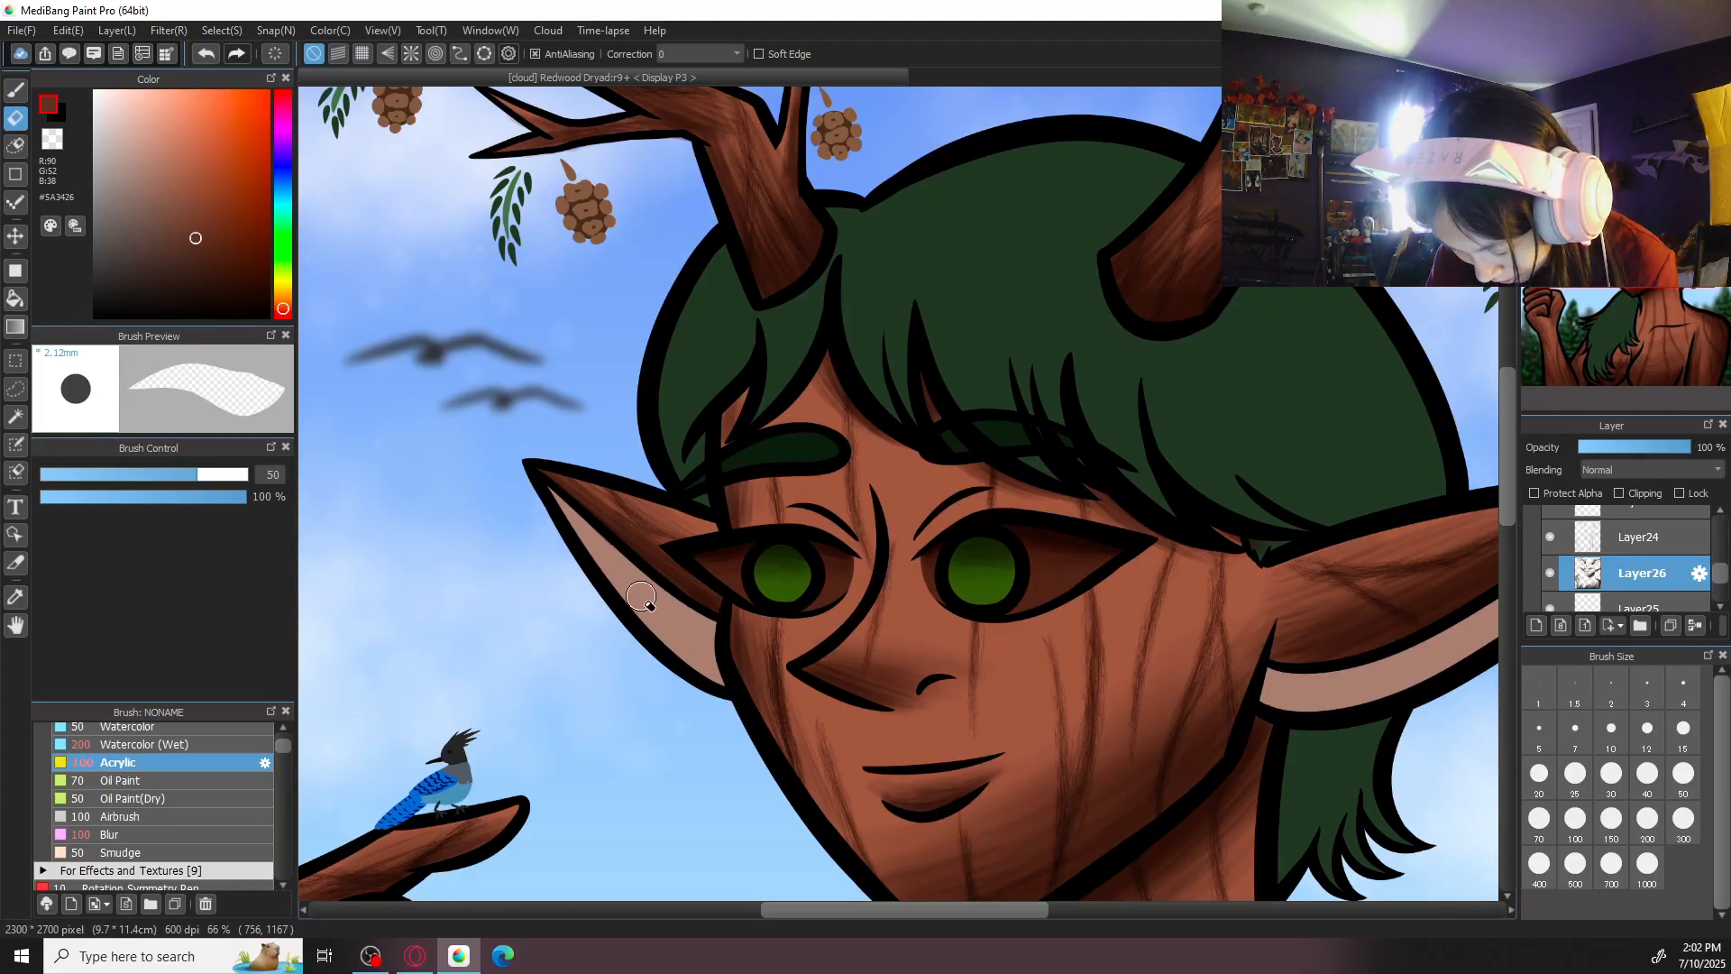
pyautogui.press('b')
pyautogui.press('e')
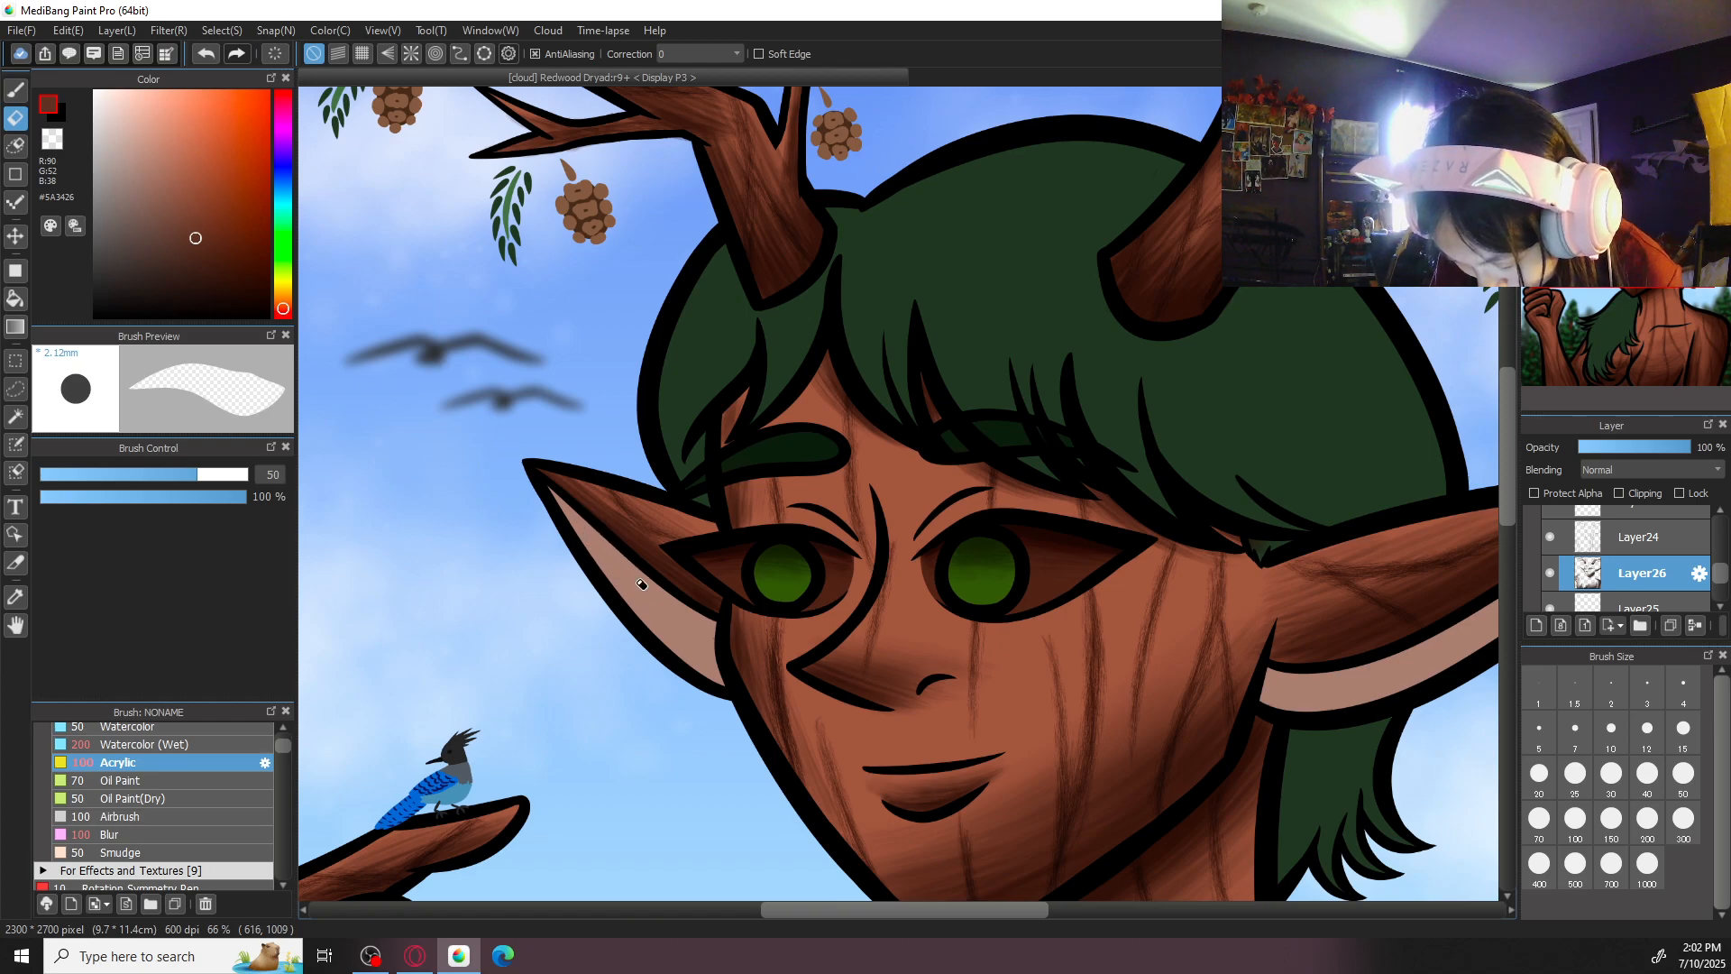
# - Darken the brush colour to #56372C and shade the length of the left-hand inner ear with Acrylic at size 100
pyautogui.press('b')
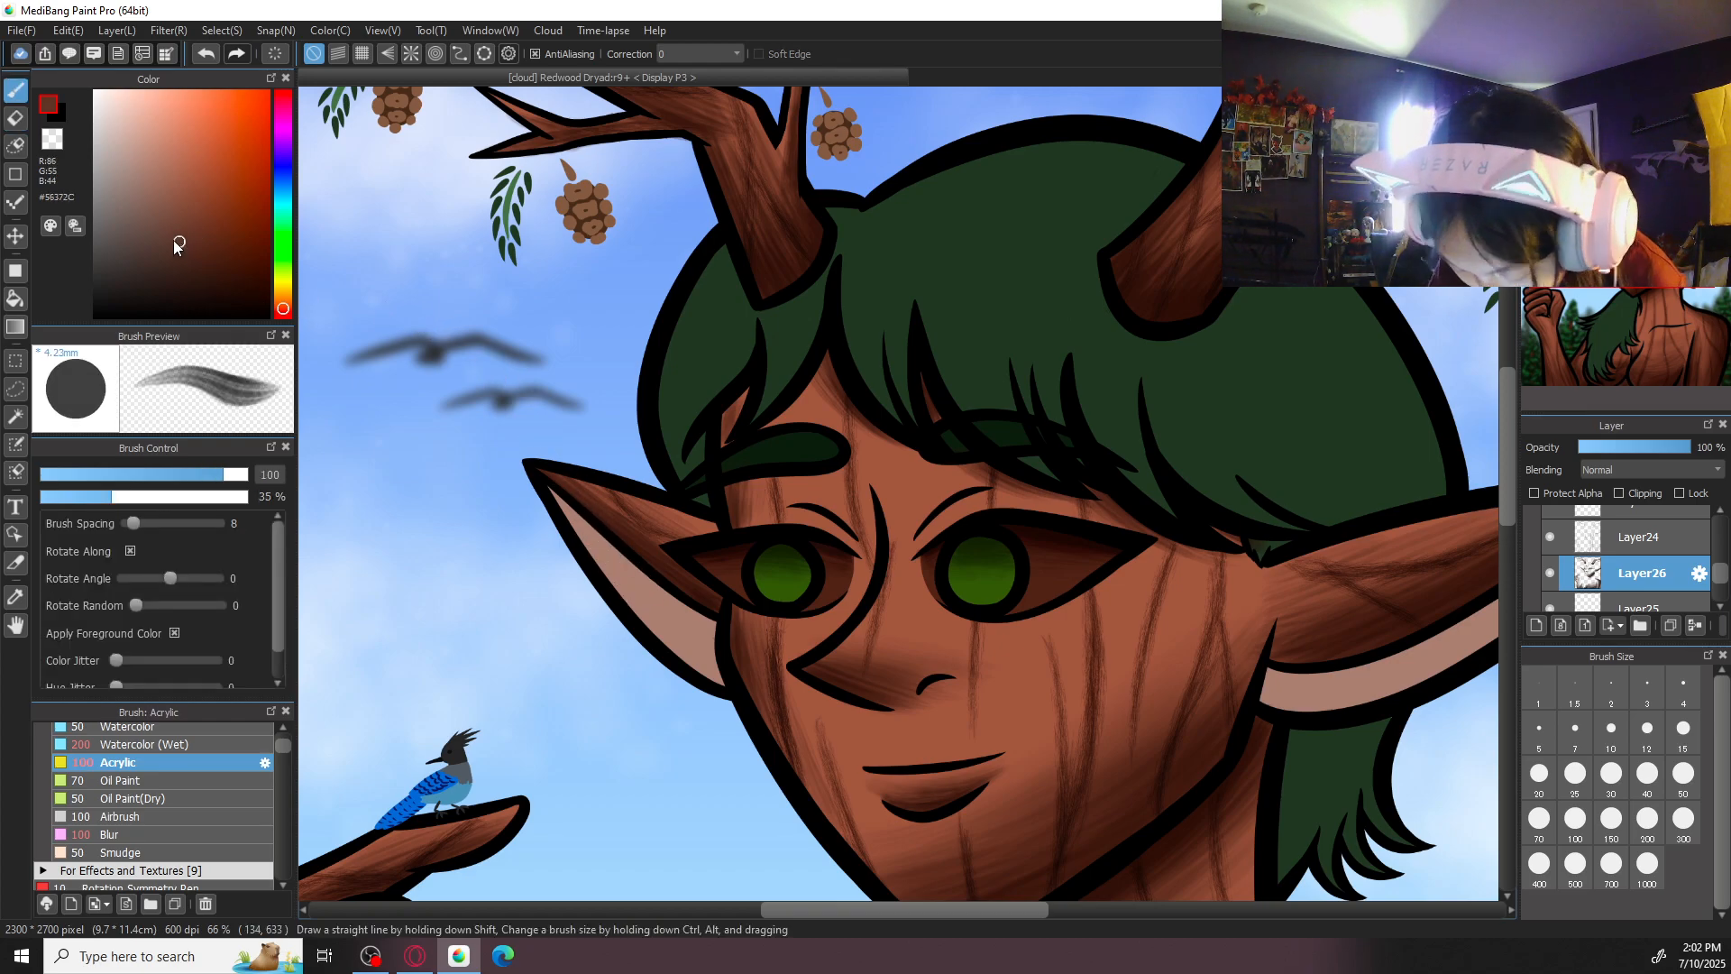
pyautogui.moveTo(629, 586); pyautogui.dragTo(710, 650)
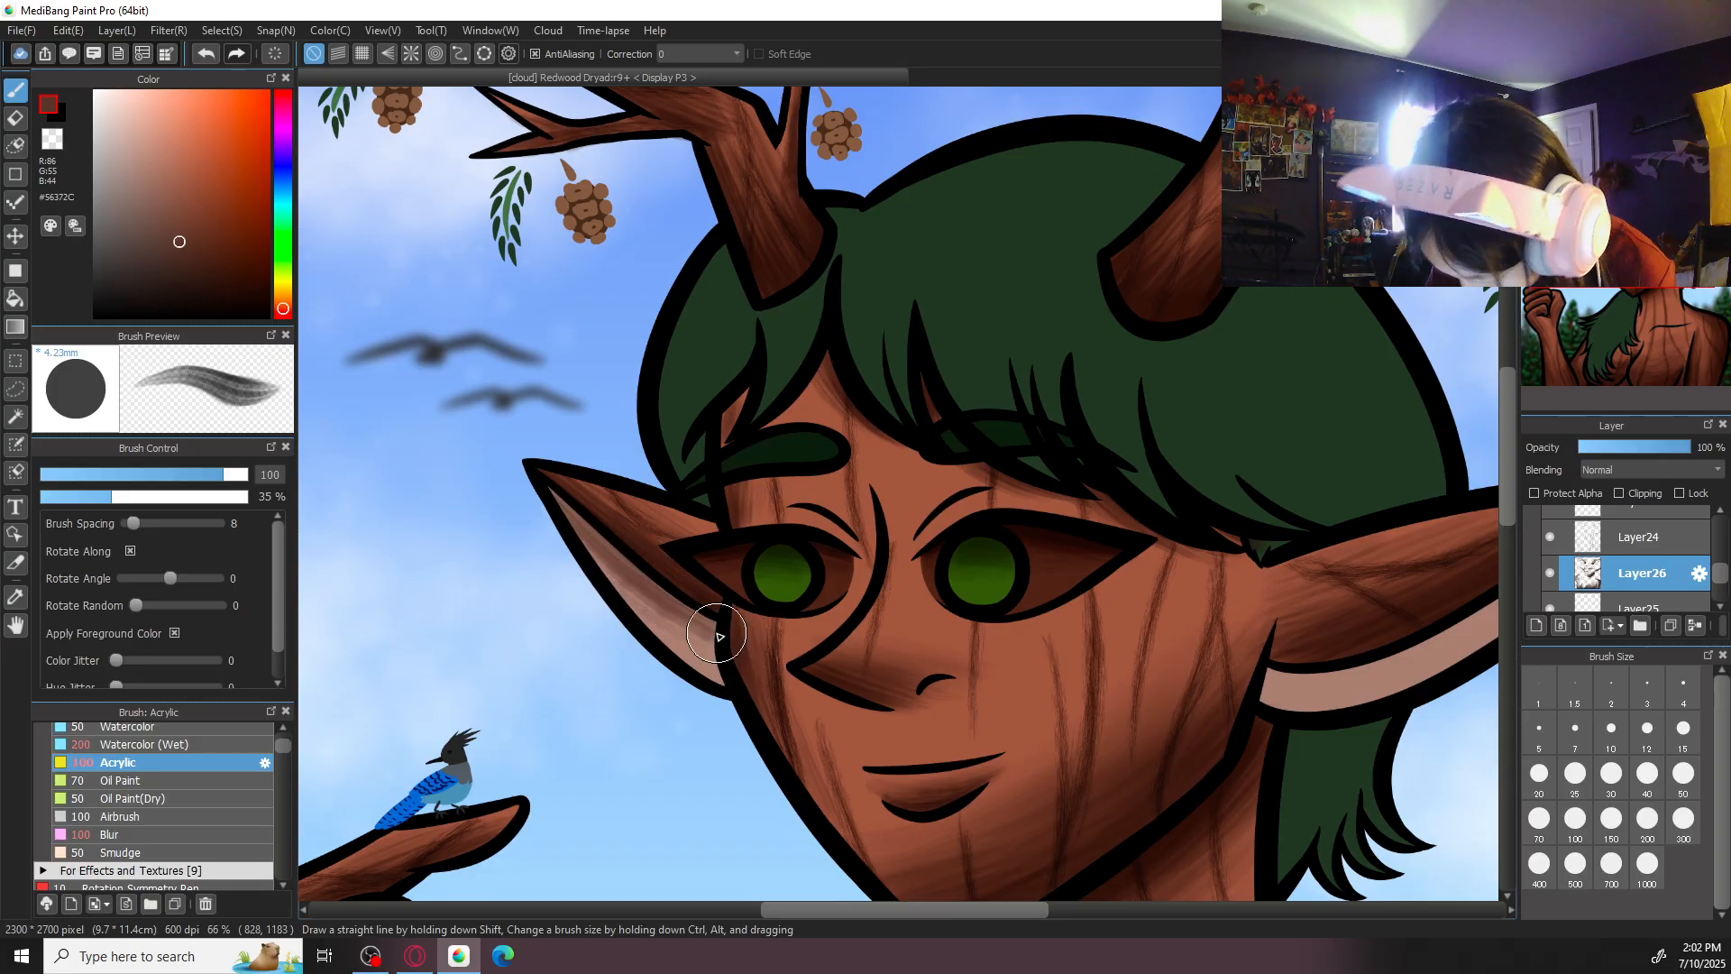
pyautogui.moveTo(573, 533); pyautogui.dragTo(755, 668)
pyautogui.moveTo(590, 568); pyautogui.dragTo(706, 648)
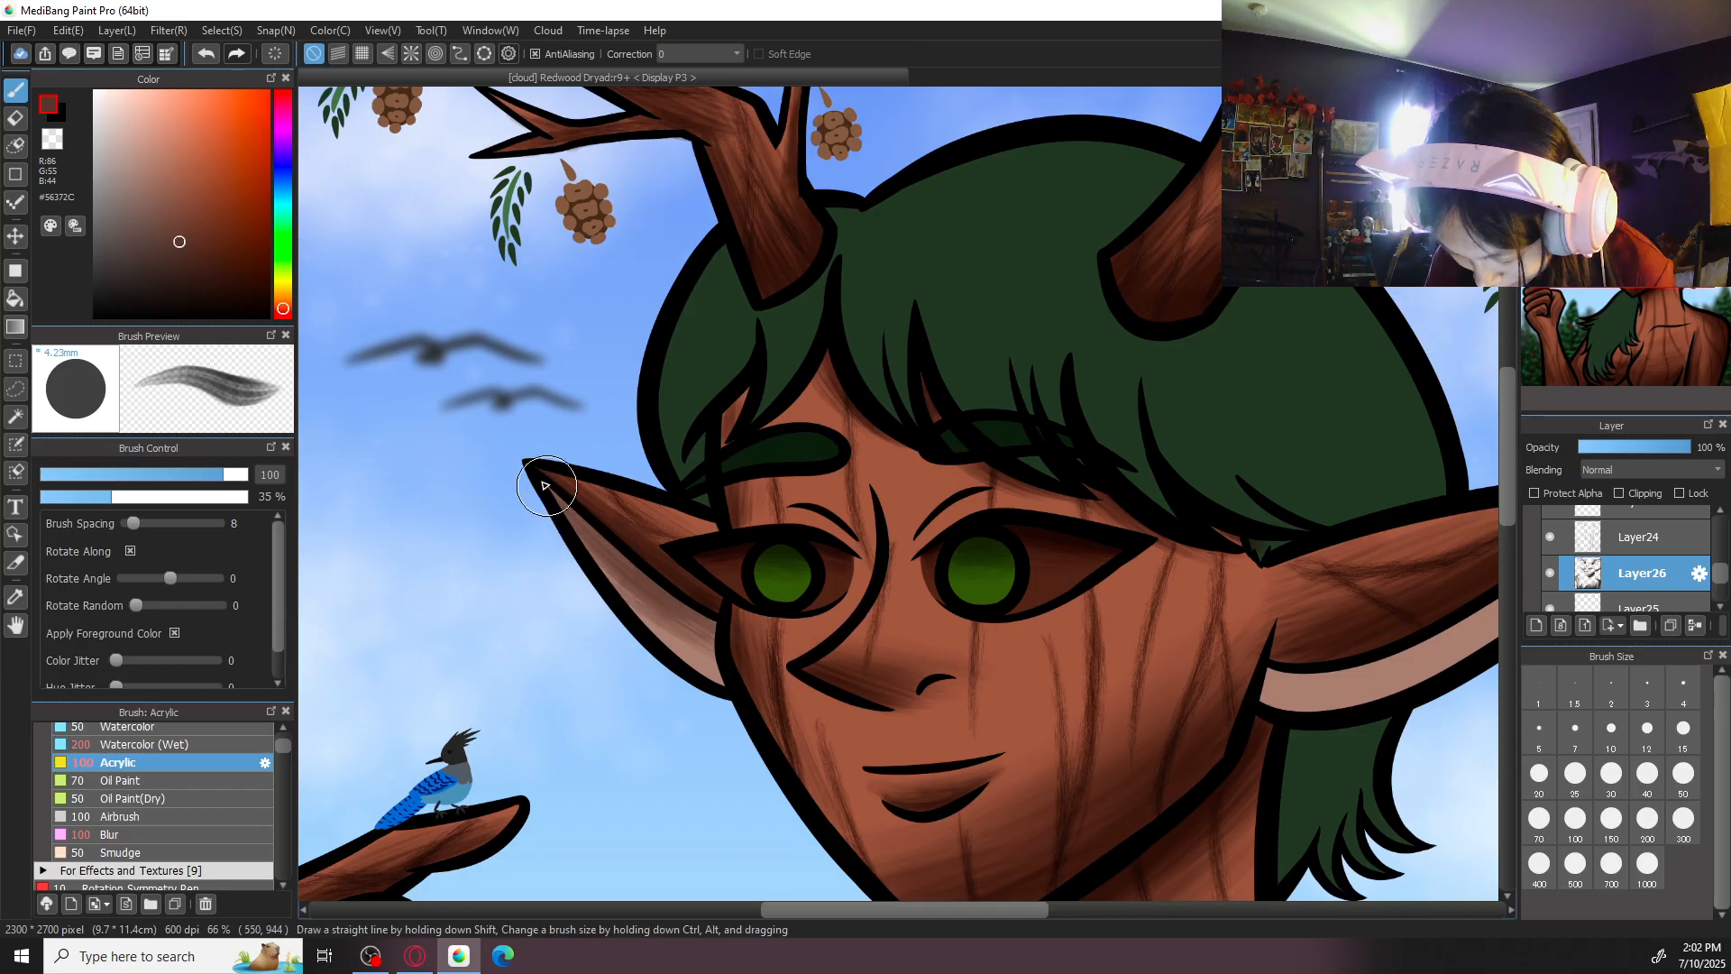
# - Shade the pink inner area of the right-hand ear with Acrylic strokes in #56372C at size 100
pyautogui.scroll(-4, 703, 623)
pyautogui.scroll(-1, 703, 623)
pyautogui.moveTo(1223, 678); pyautogui.dragTo(1163, 615)
pyautogui.scroll(2, 1165, 614)
pyautogui.moveTo(1187, 549); pyautogui.dragTo(1113, 727)
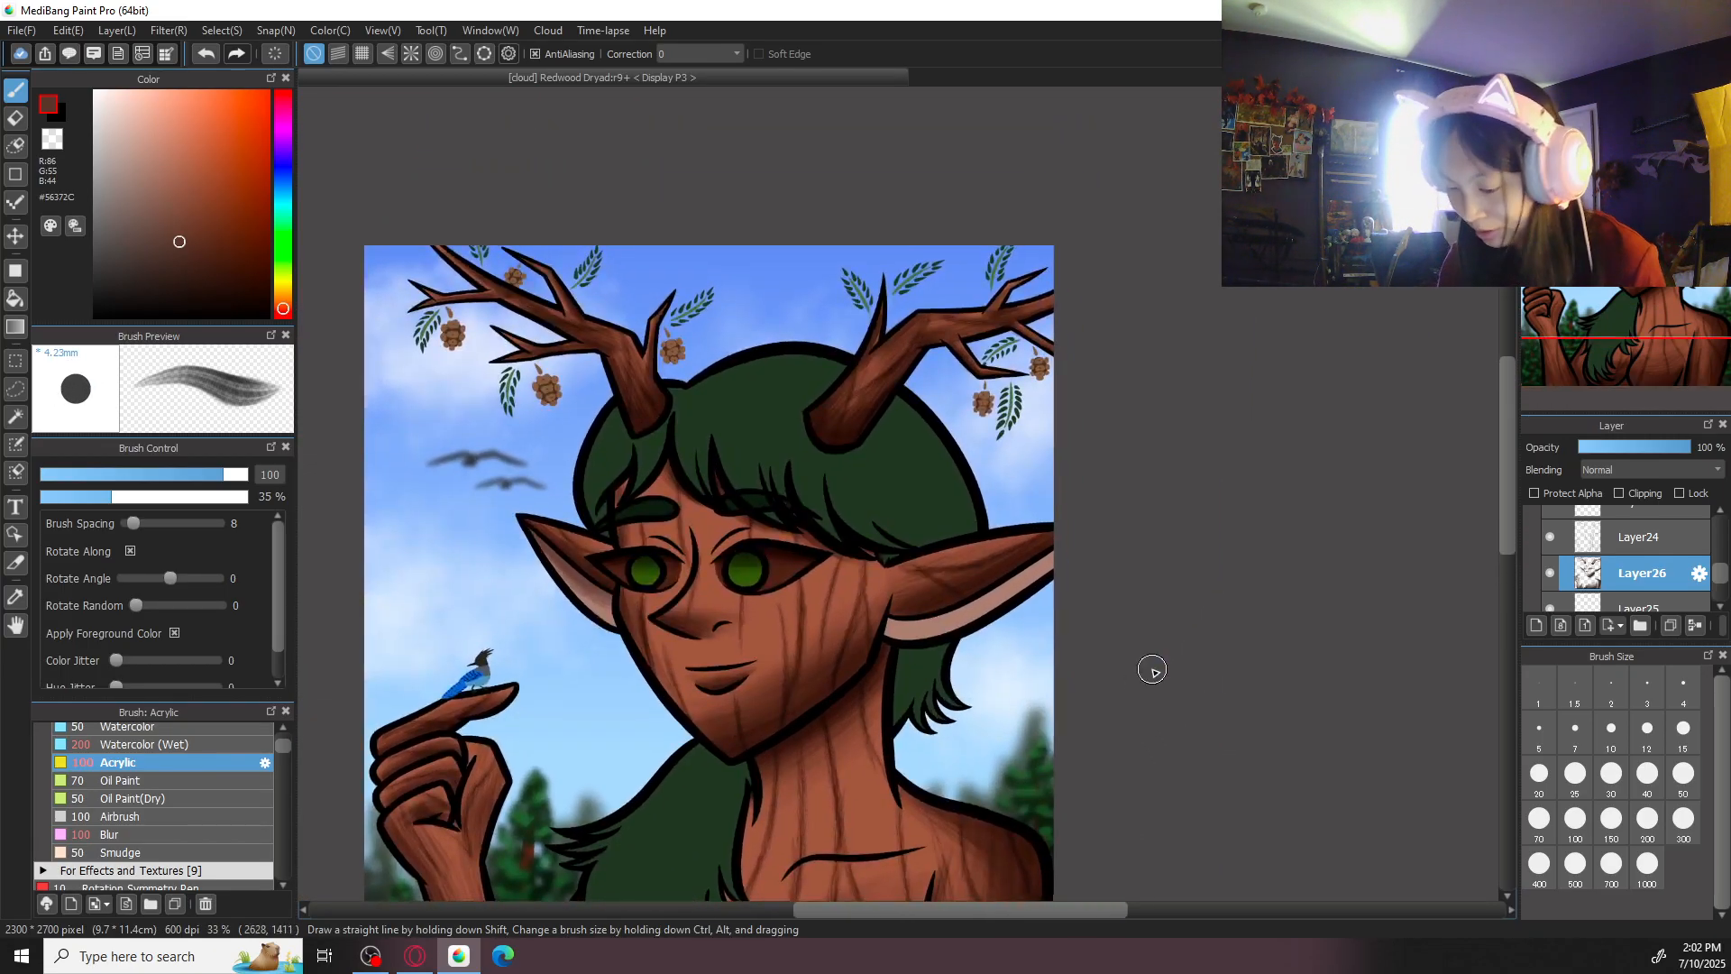
pyautogui.press('Right')
pyautogui.press('Right')
pyautogui.press('Right')
pyautogui.press('Right')
pyautogui.press('Right')
pyautogui.press('Right')
pyautogui.hotkey('ctrl', '+')
pyautogui.moveTo(707, 579)
pyautogui.mouseDown()
pyautogui.moveTo(777, 668)
pyautogui.moveTo(692, 502)
pyautogui.moveTo(812, 738)
pyautogui.mouseUp()
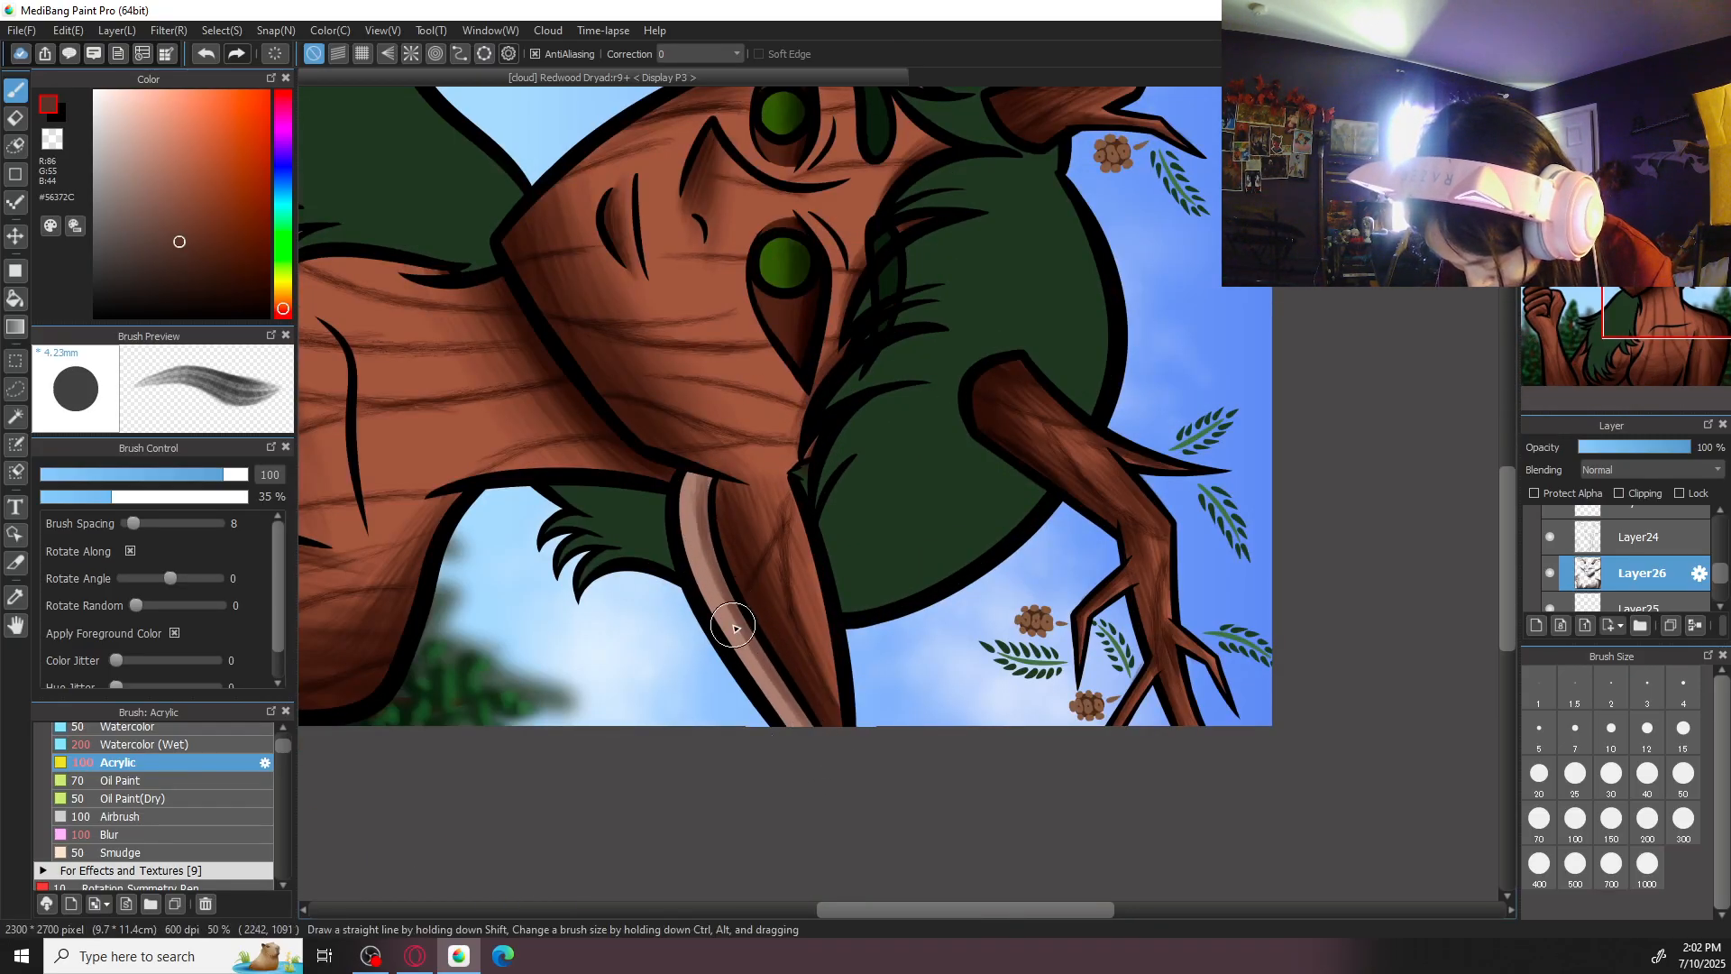
pyautogui.moveTo(745, 647); pyautogui.dragTo(830, 749)
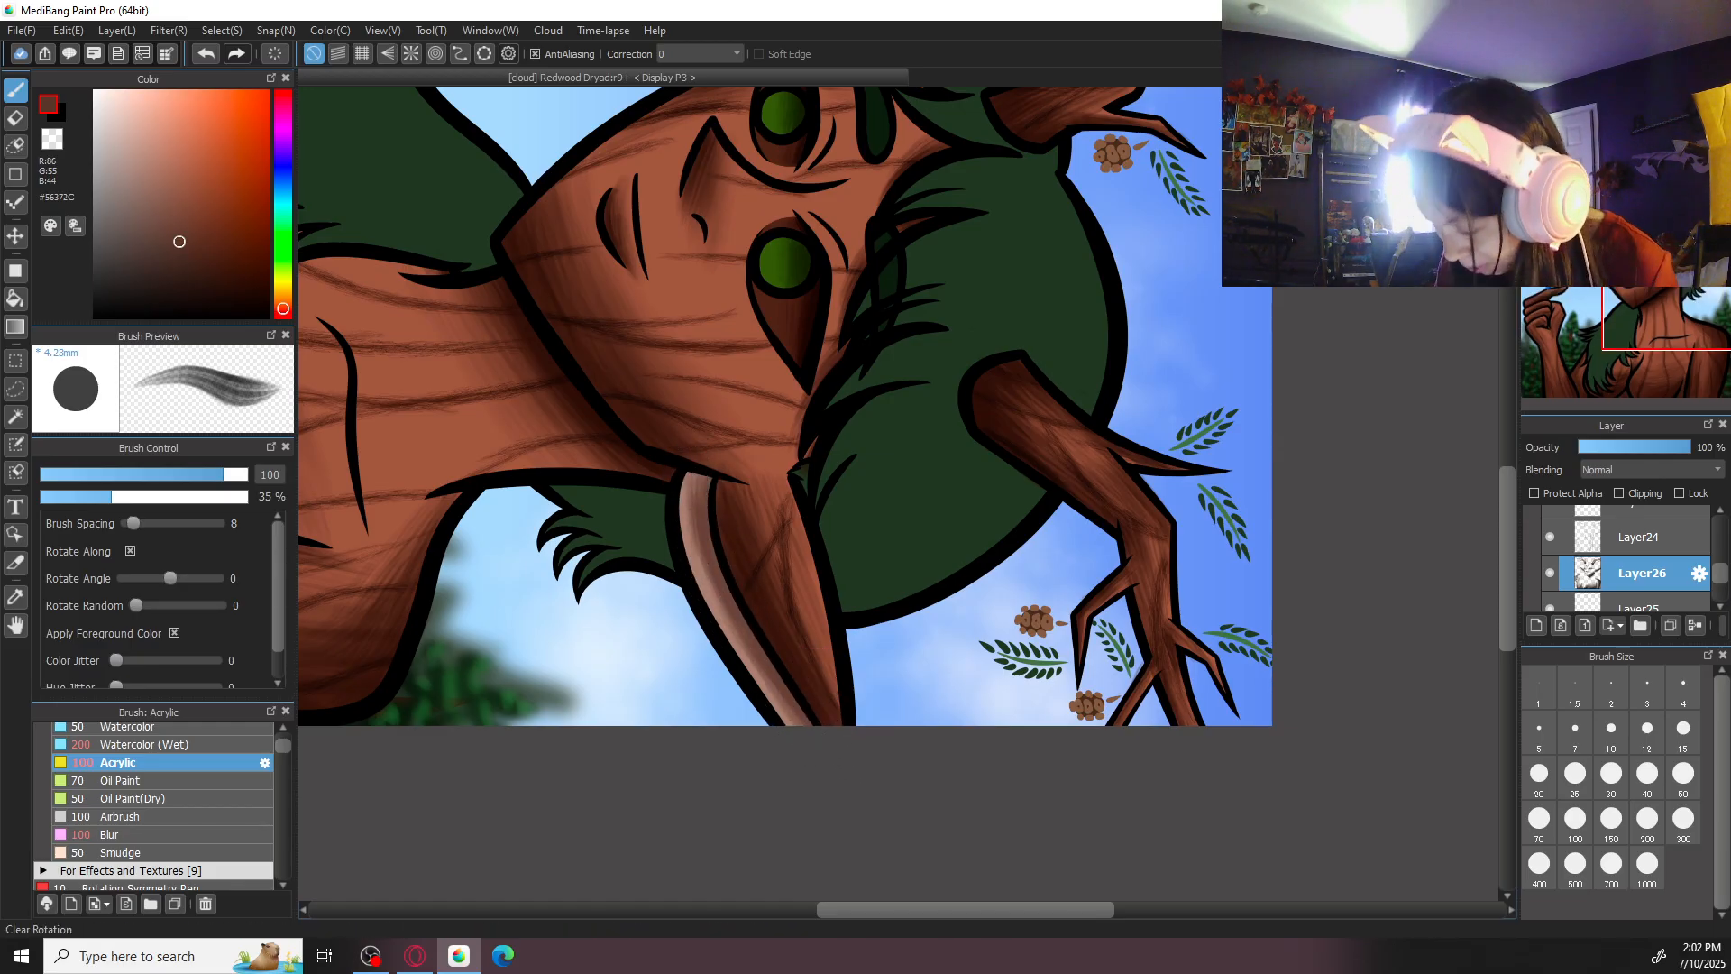
# - Merge the shading on Layer26 down into Layer25 and add a fresh layer above it
pyautogui.hotkey('ctrl', '0')
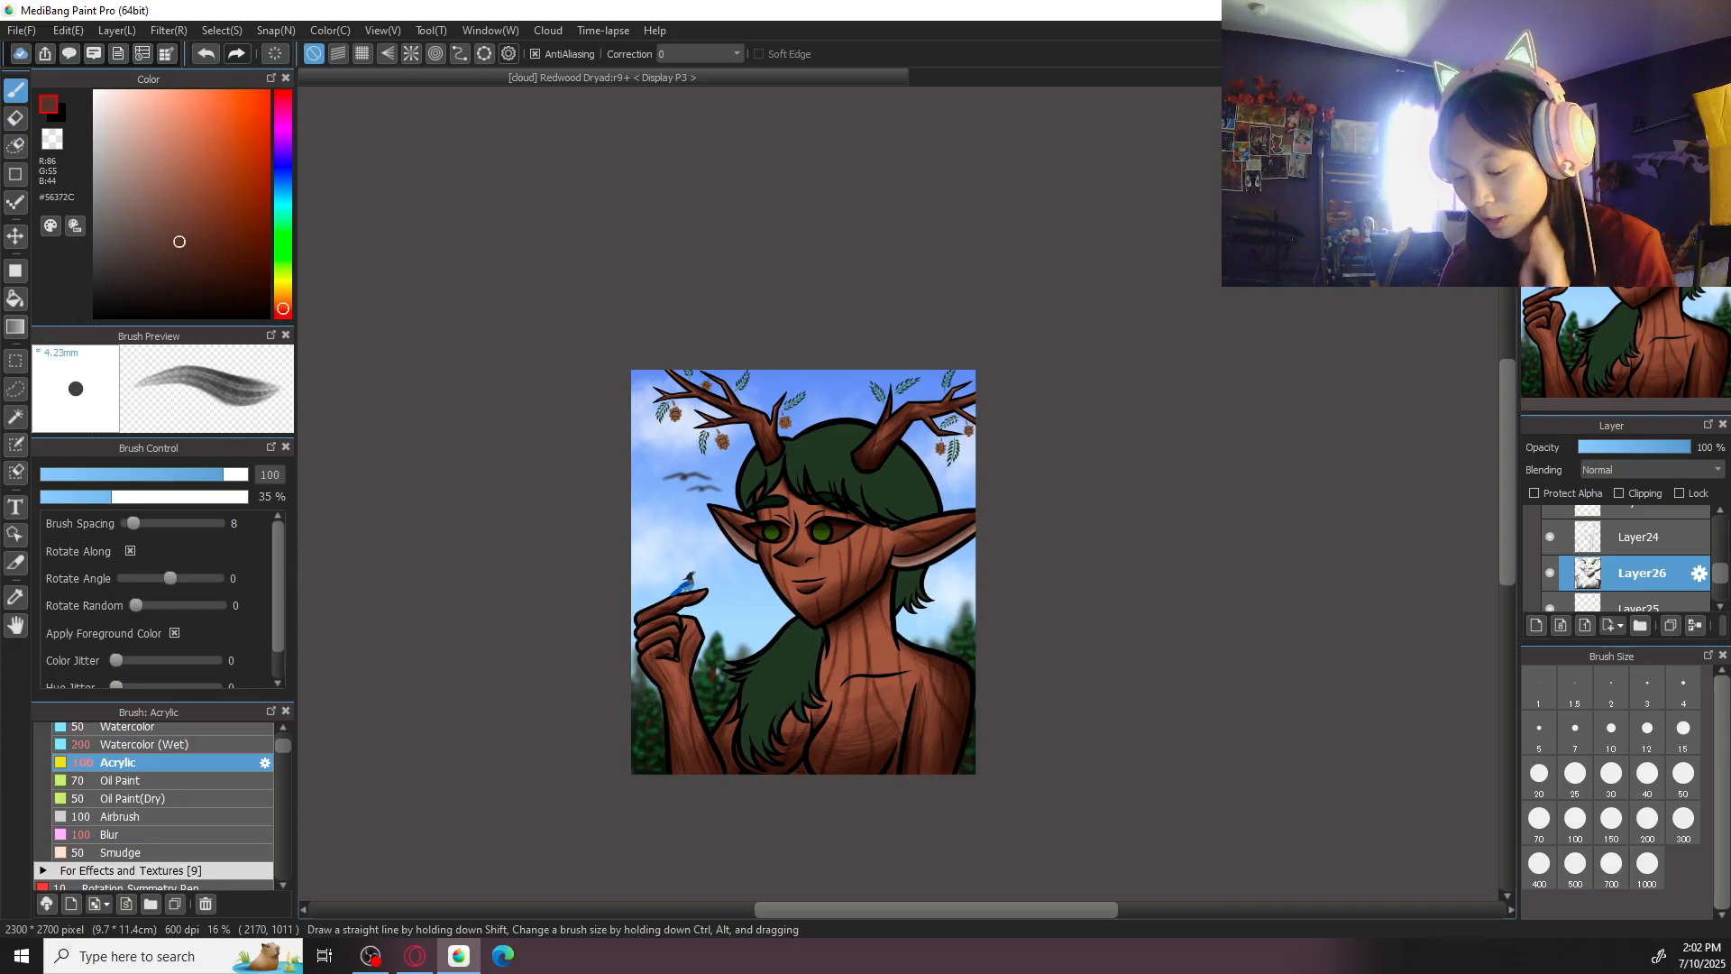
pyautogui.hotkey('ctrl', '+')
pyautogui.hotkey('ctrl', '+')
pyautogui.moveTo(939, 703); pyautogui.dragTo(1116, 464)
pyautogui.moveTo(928, 613); pyautogui.dragTo(964, 853)
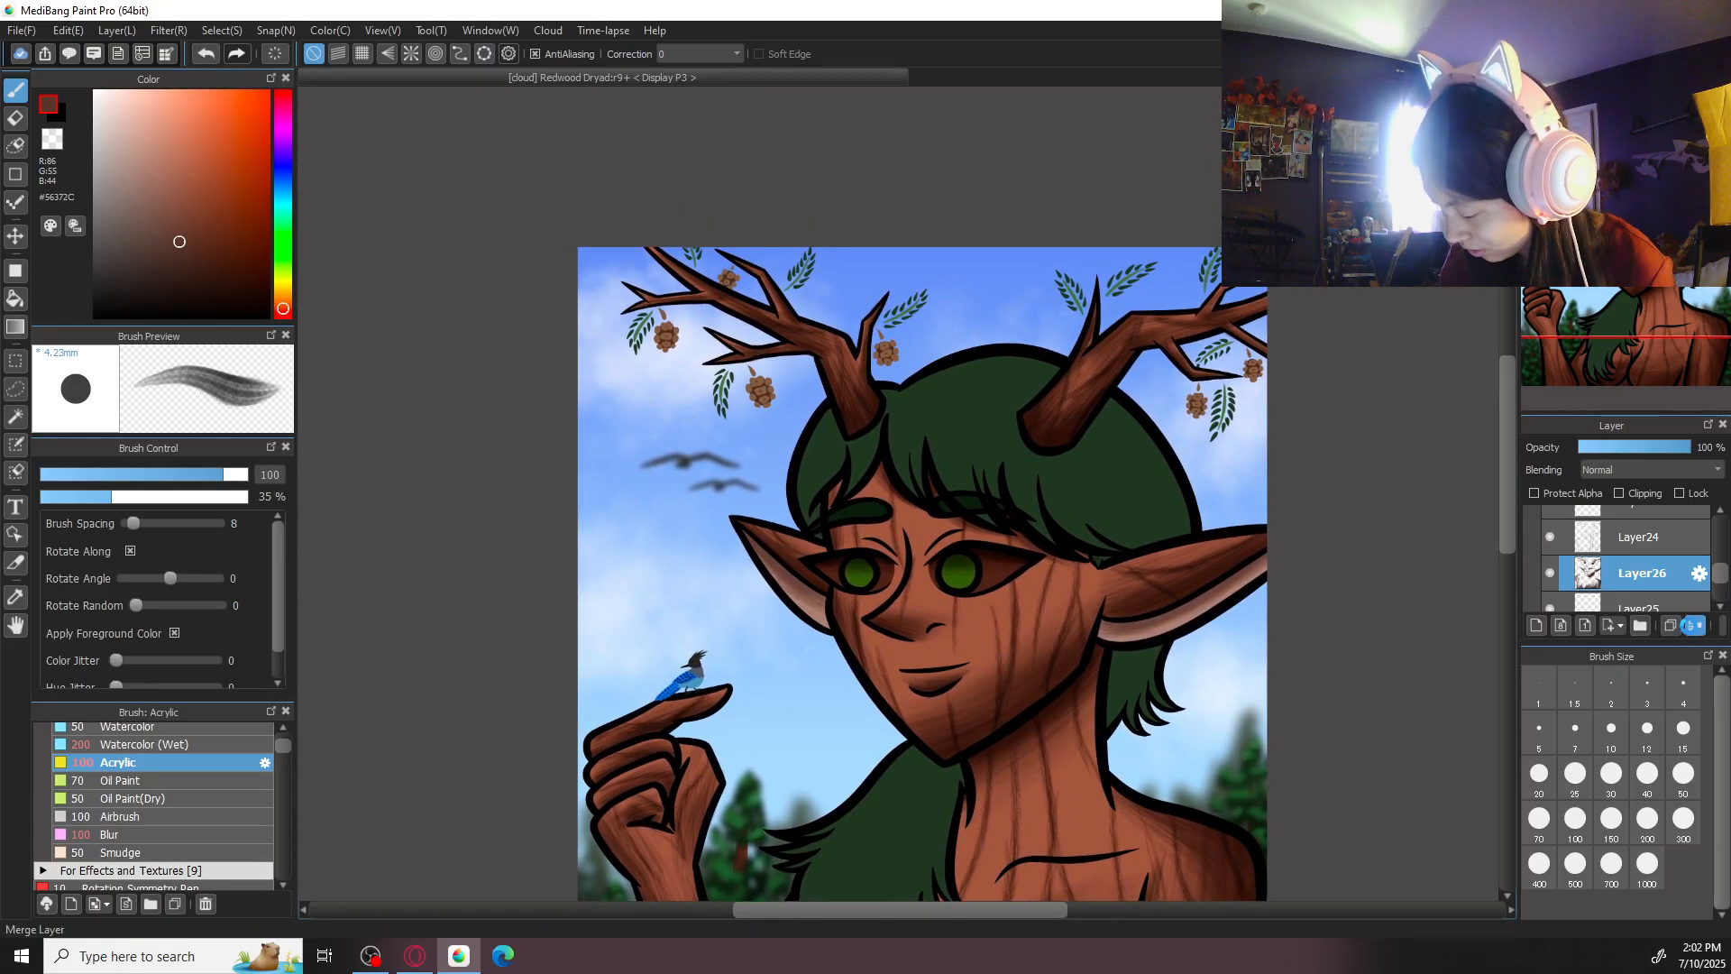
pyautogui.moveTo(1048, 644); pyautogui.dragTo(1077, 478)
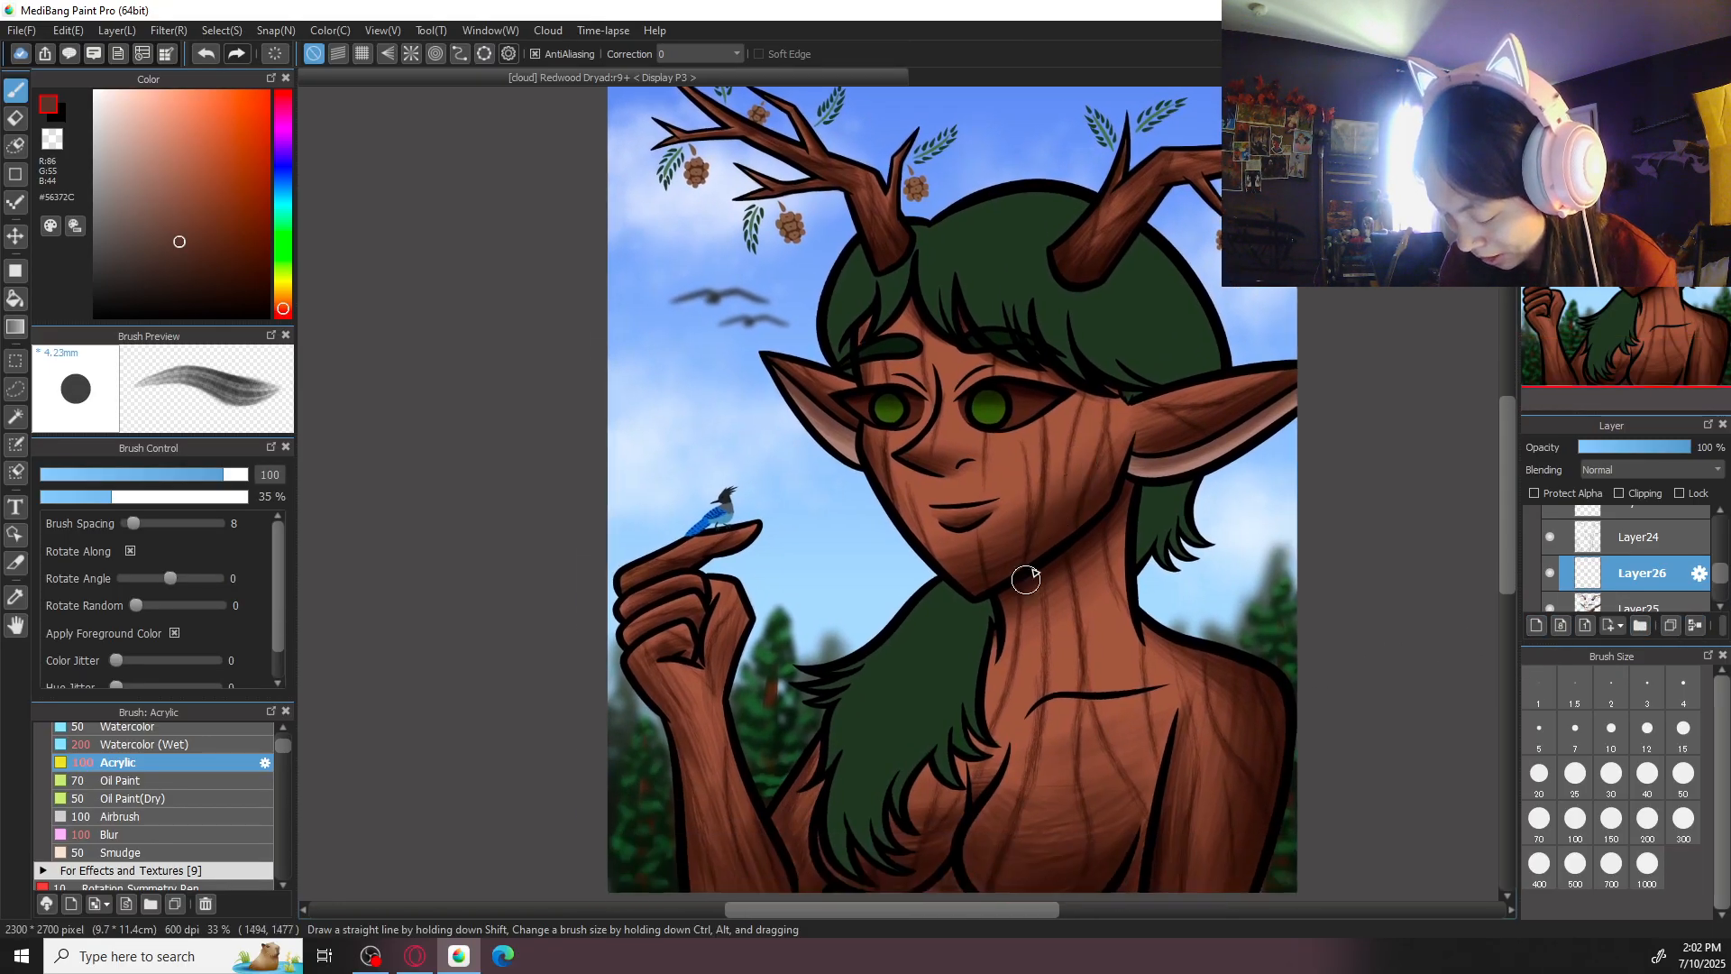
# - Sample the dark green of the hair and darken the brush colour to #091A08 for shading
pyautogui.rightClick(946, 634)
pyautogui.moveTo(1162, 514); pyautogui.dragTo(1134, 670)
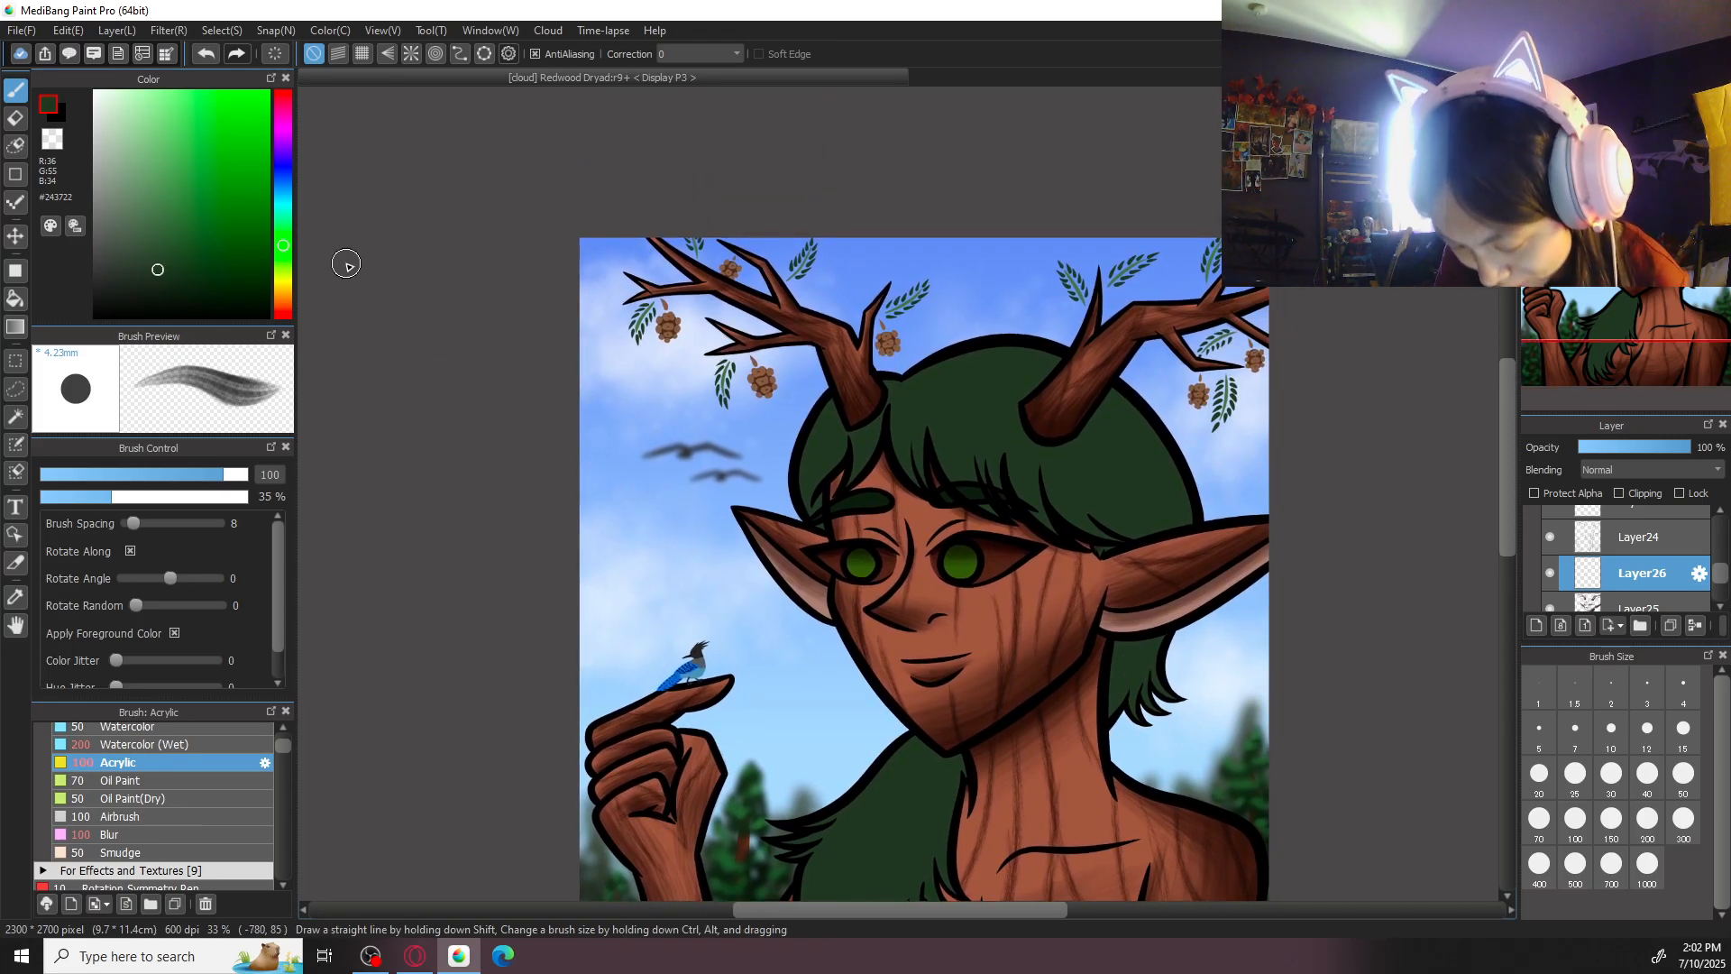
pyautogui.click(186, 285)
pyautogui.moveTo(943, 687); pyautogui.dragTo(835, 450)
pyautogui.moveTo(1168, 520); pyautogui.dragTo(1163, 614)
pyautogui.moveTo(1051, 515); pyautogui.dragTo(1087, 693)
pyautogui.hotkey('ctrl', '+')
pyautogui.hotkey('ctrl', '+')
pyautogui.moveTo(743, 547); pyautogui.dragTo(981, 589)
pyautogui.press('Right')
pyautogui.press('Right')
pyautogui.press('Right')
pyautogui.press('Right')
pyautogui.press('Right')
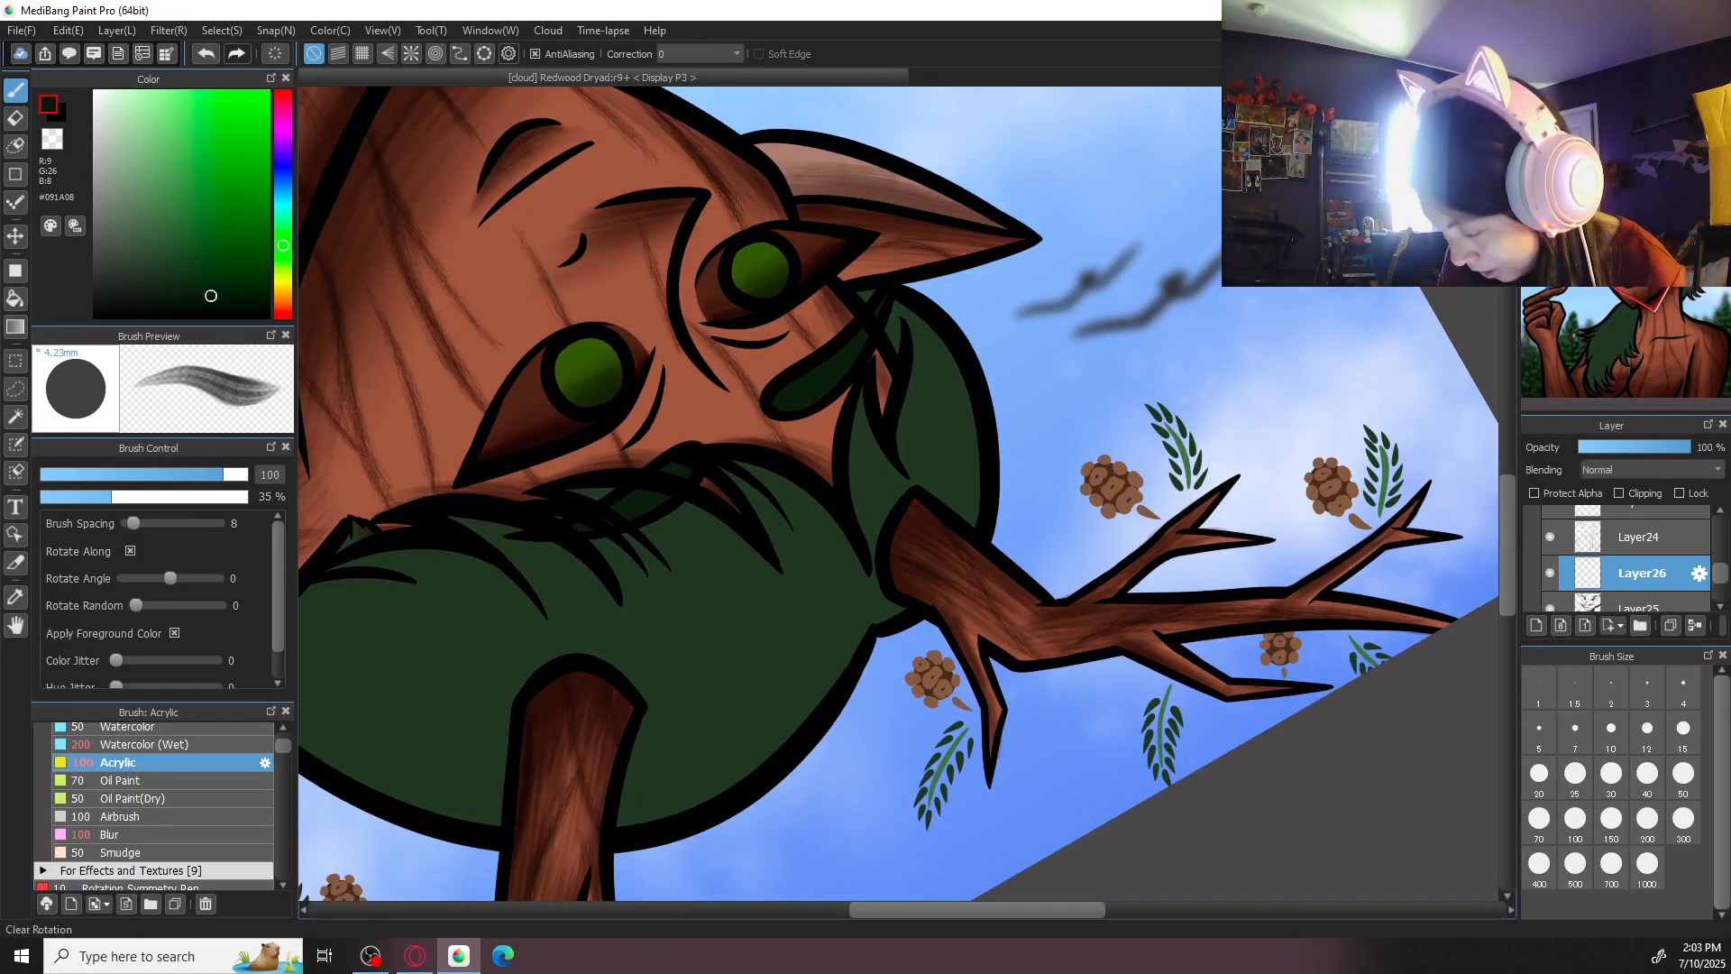
pyautogui.press('Up')
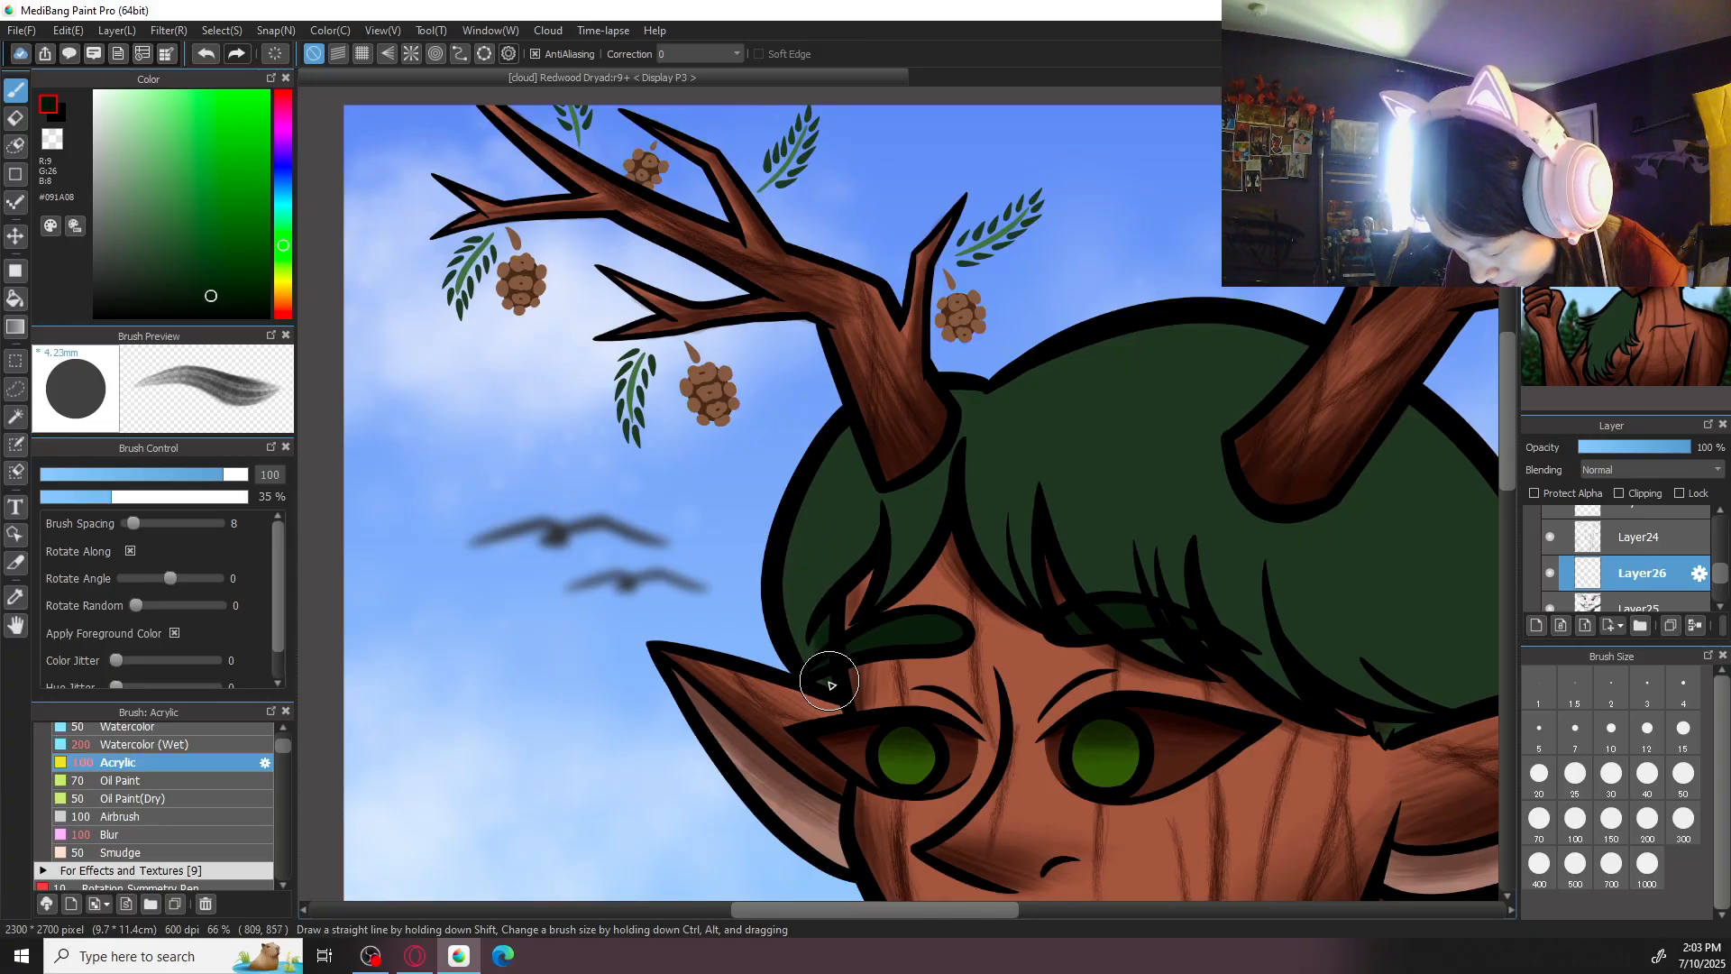
pyautogui.hotkey('ctrl', '+')
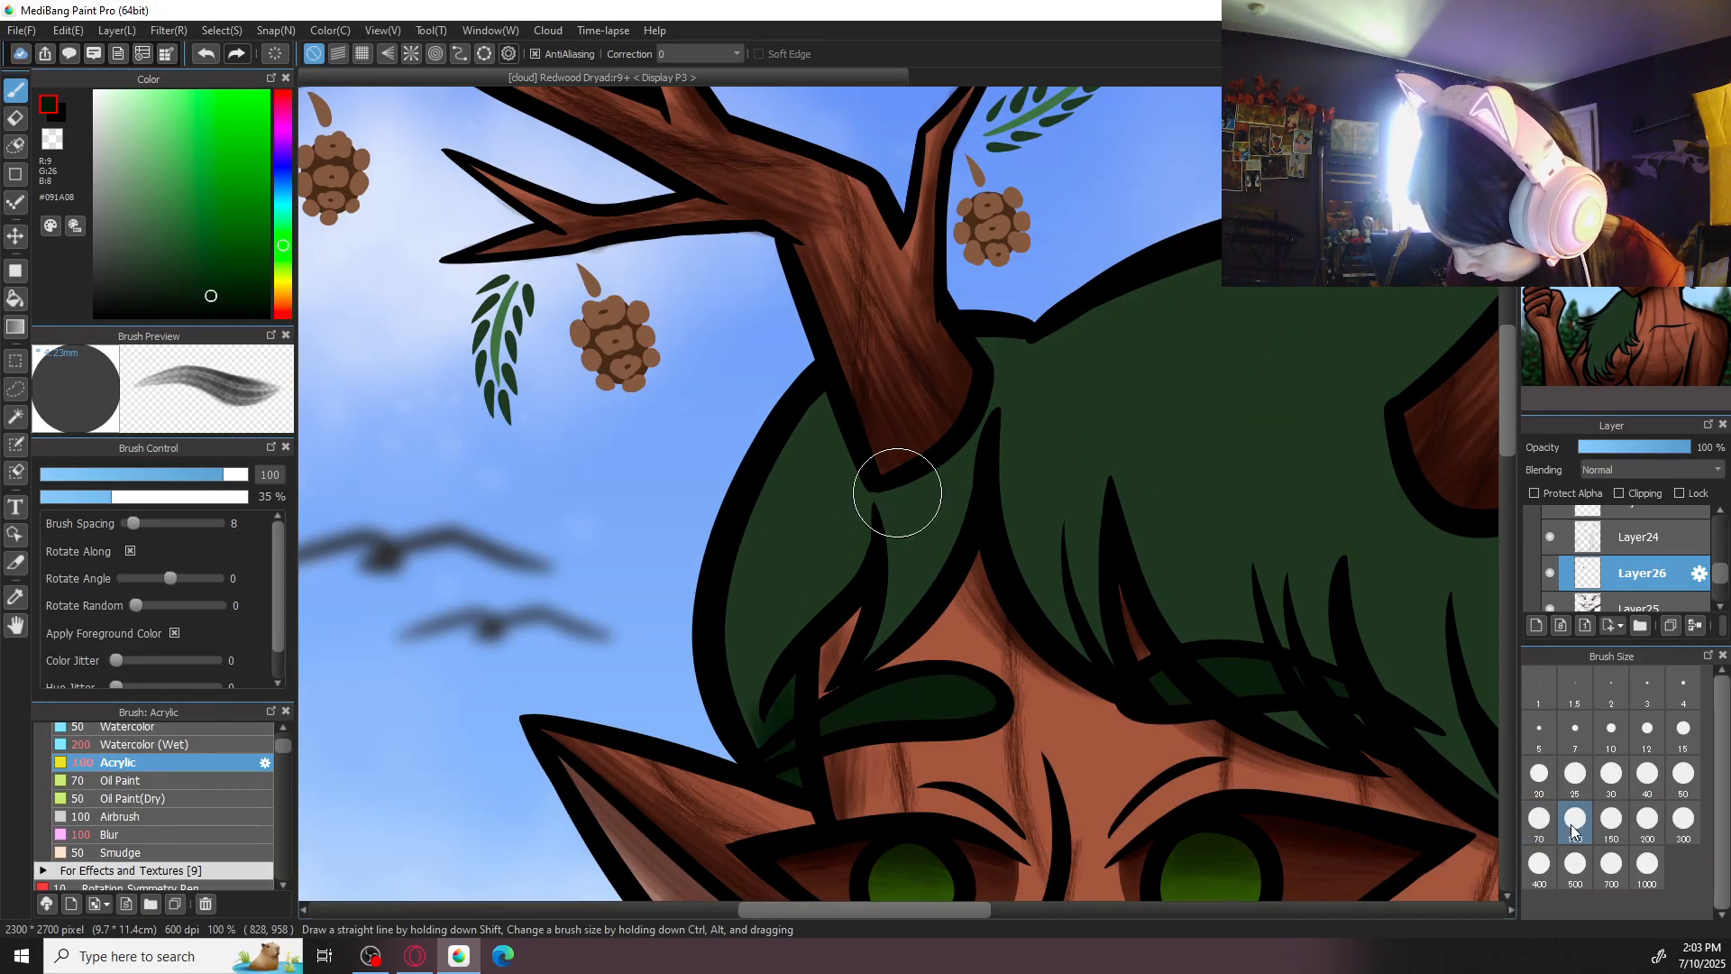
# - Shade the hair lock below the left-hand antler with Acrylic at size 70, undoing the first stroke and darkening the green to #021201
pyautogui.click(1542, 824)
pyautogui.moveTo(860, 519); pyautogui.dragTo(809, 617)
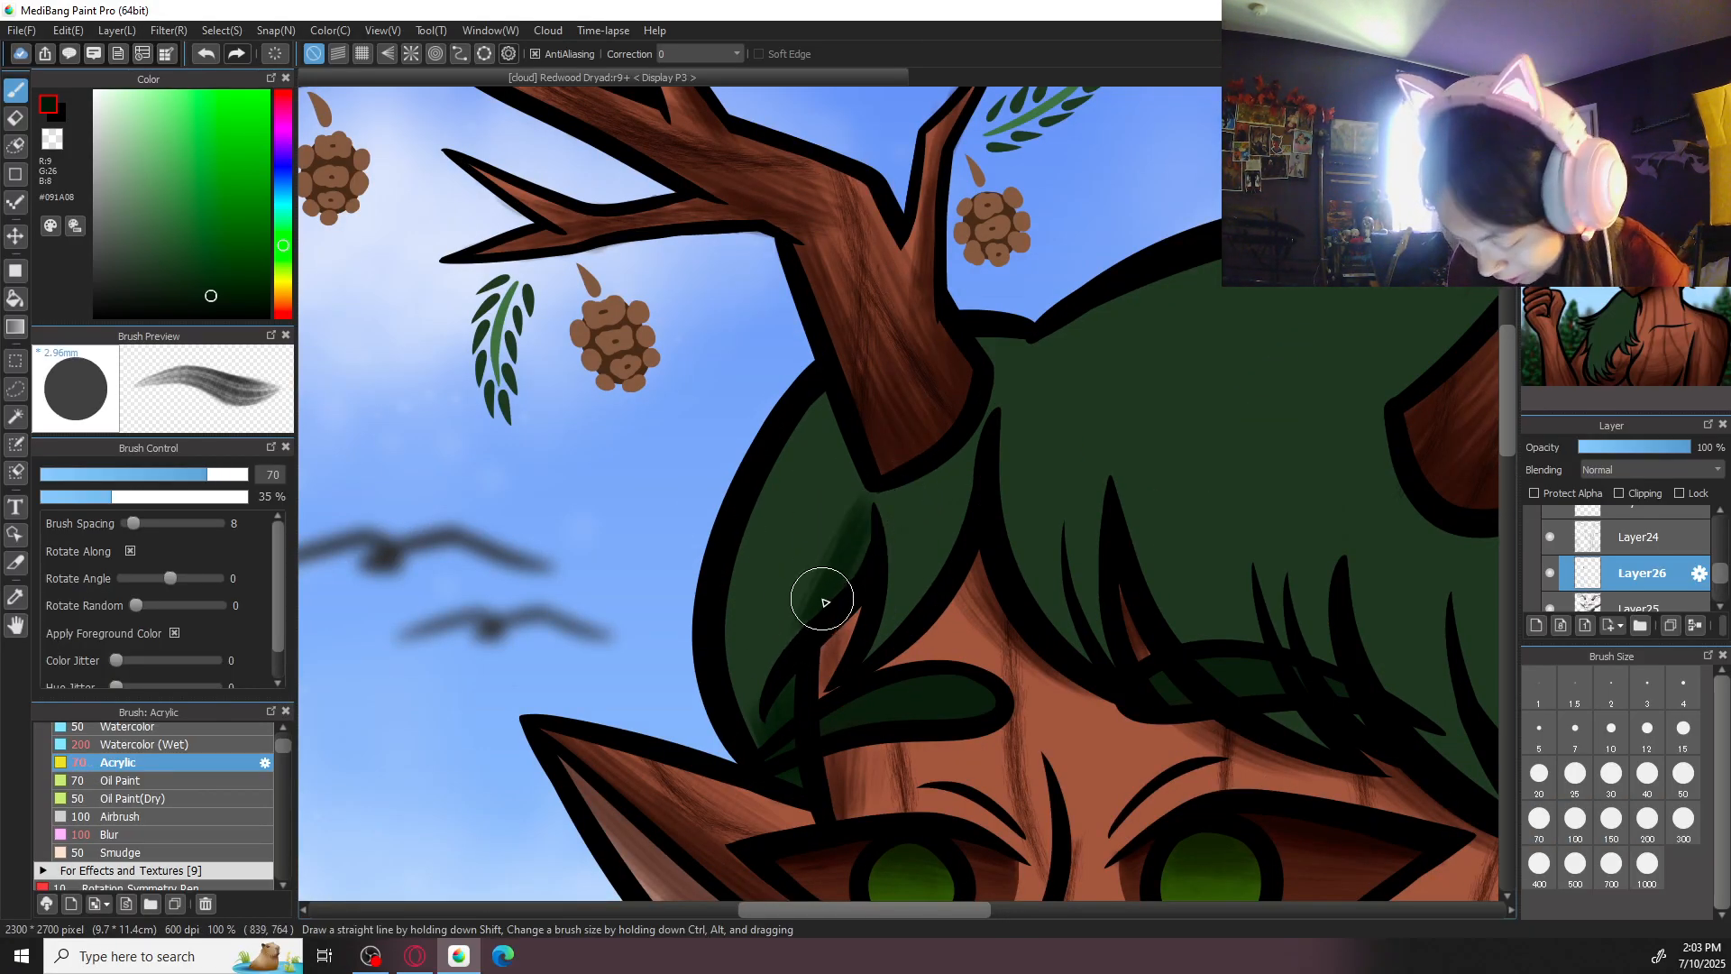
pyautogui.hotkey('ctrl', 'z')
pyautogui.click(240, 305)
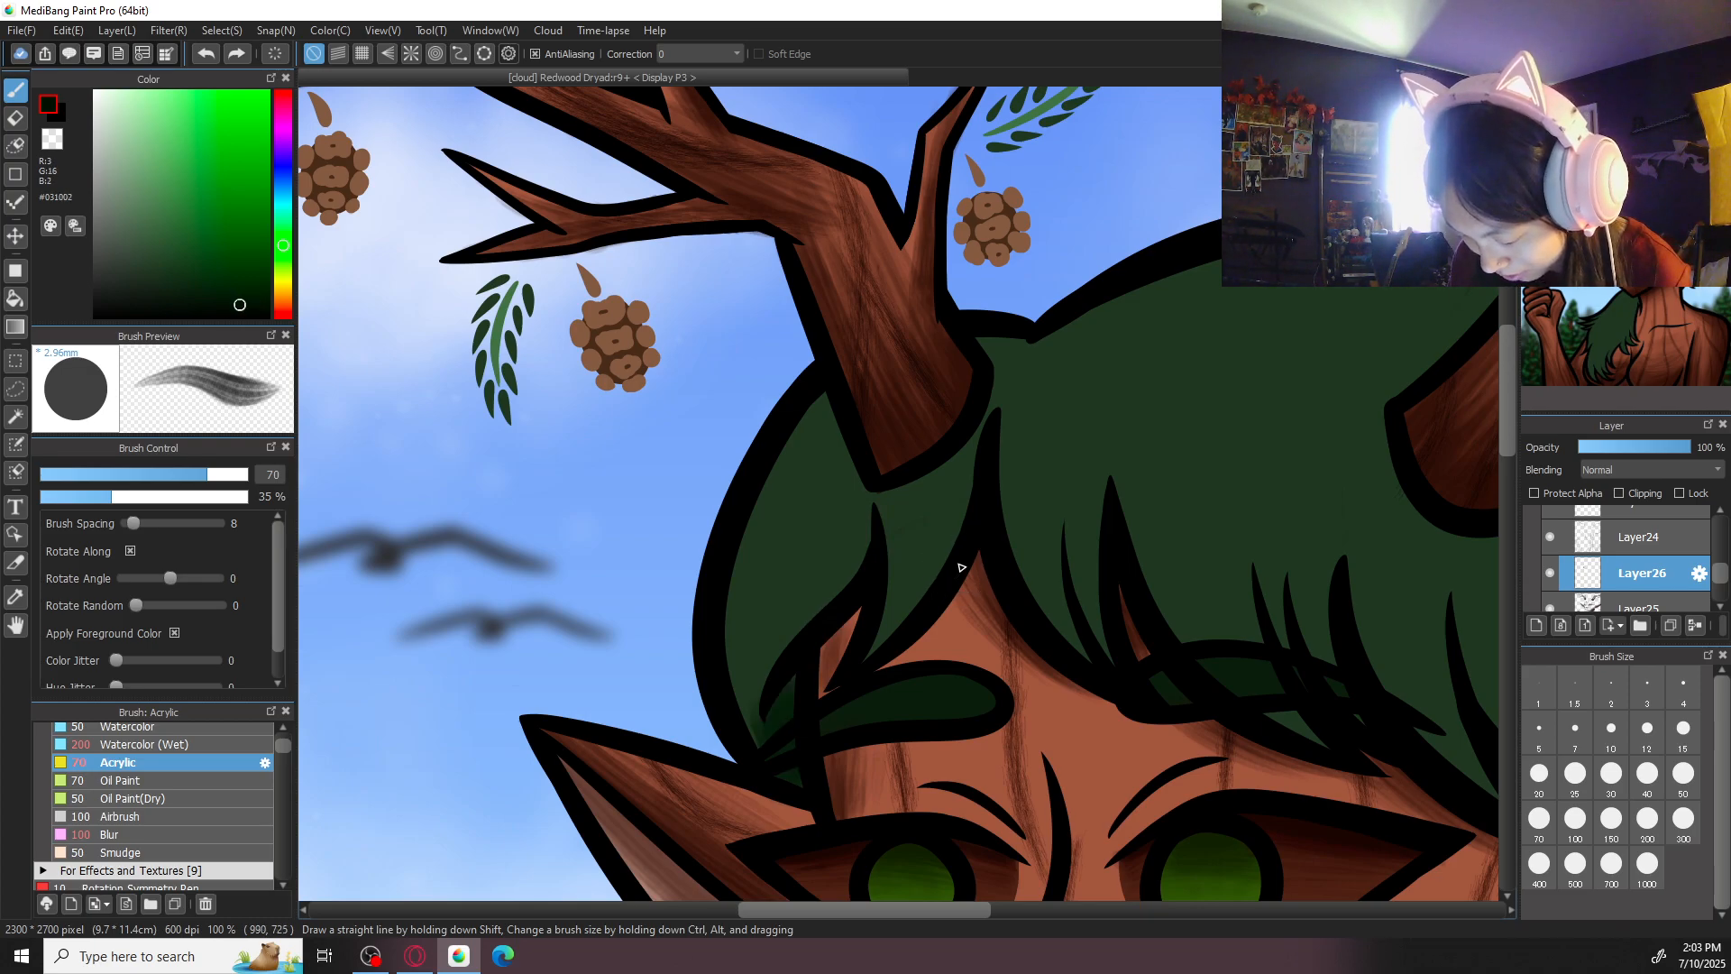
pyautogui.moveTo(843, 519)
pyautogui.mouseDown()
pyautogui.moveTo(843, 564)
pyautogui.moveTo(793, 636)
pyautogui.mouseUp()
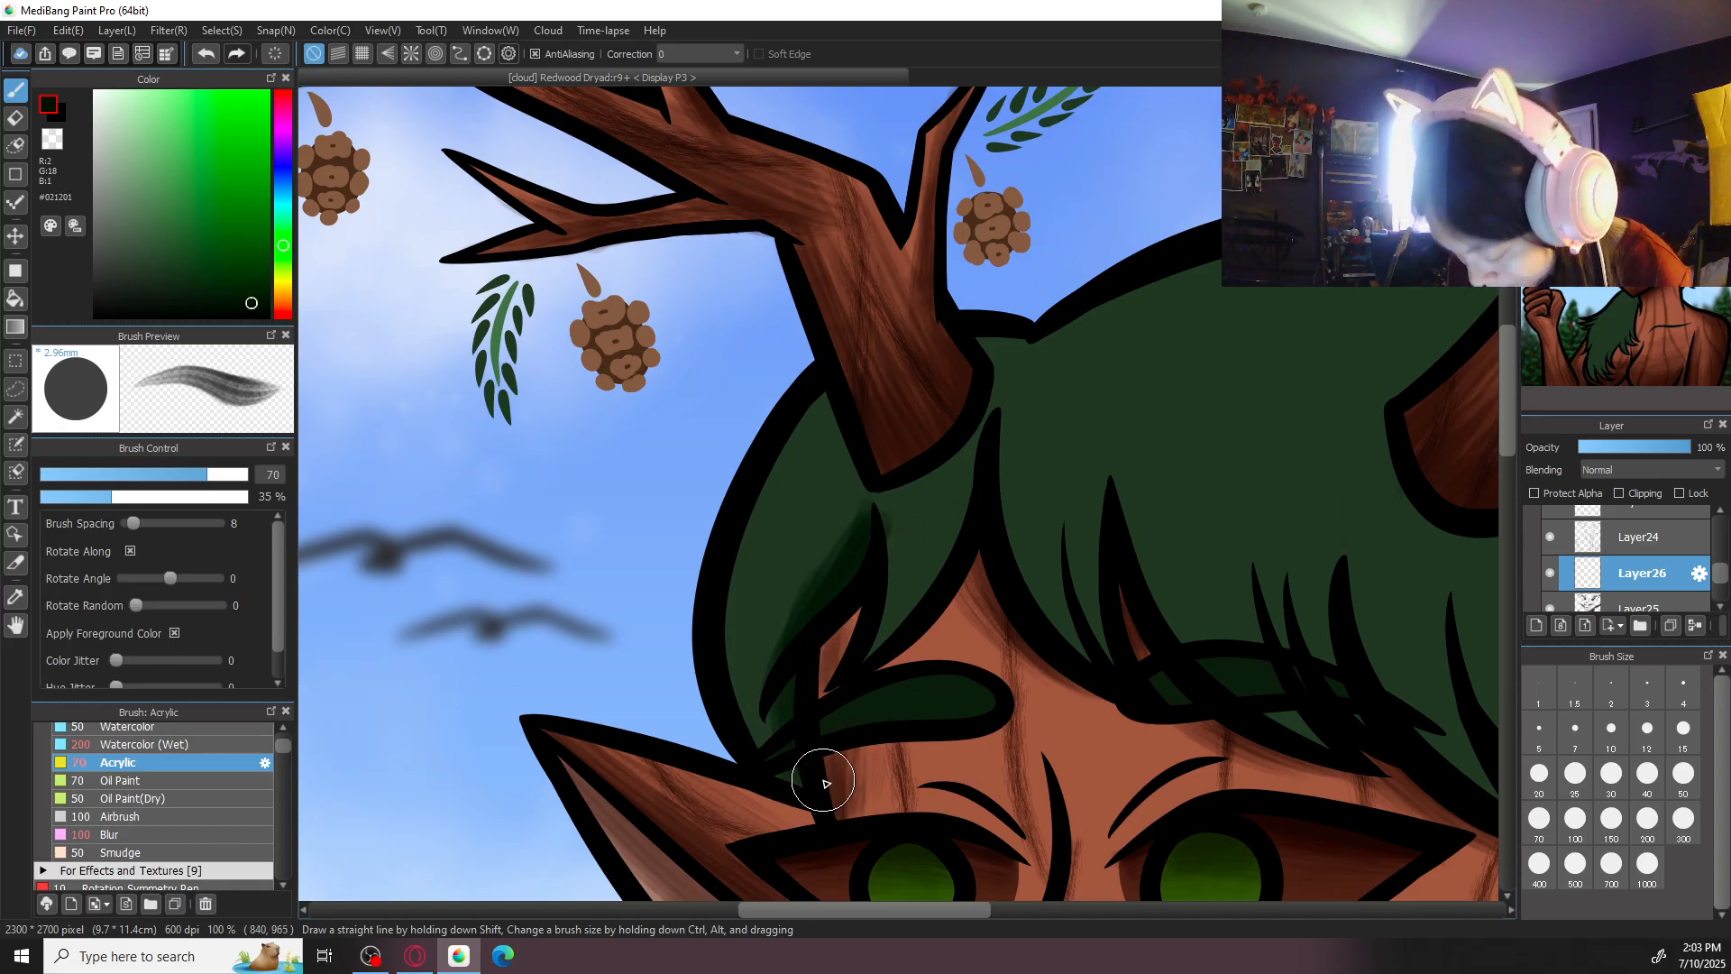
pyautogui.scroll(-1, 826, 783)
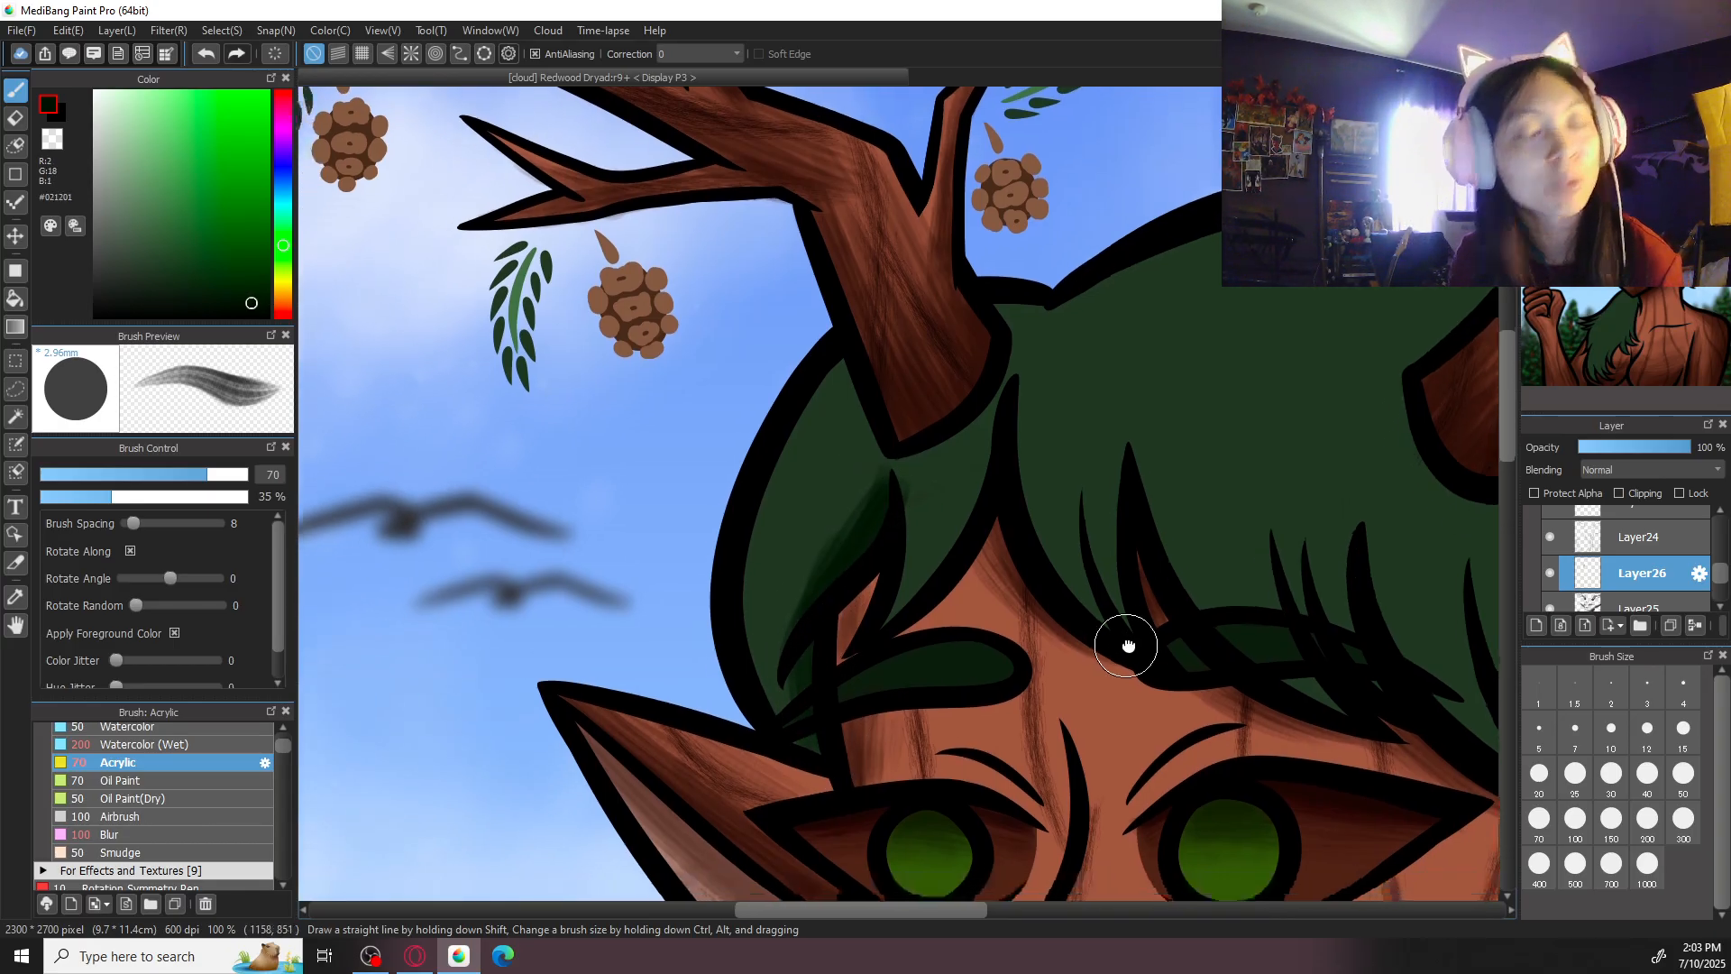
# - Shade the hair section behind the left-hand antler with long Acrylic strokes in #021201 at size 150
pyautogui.click(1583, 823)
pyautogui.click(1611, 819)
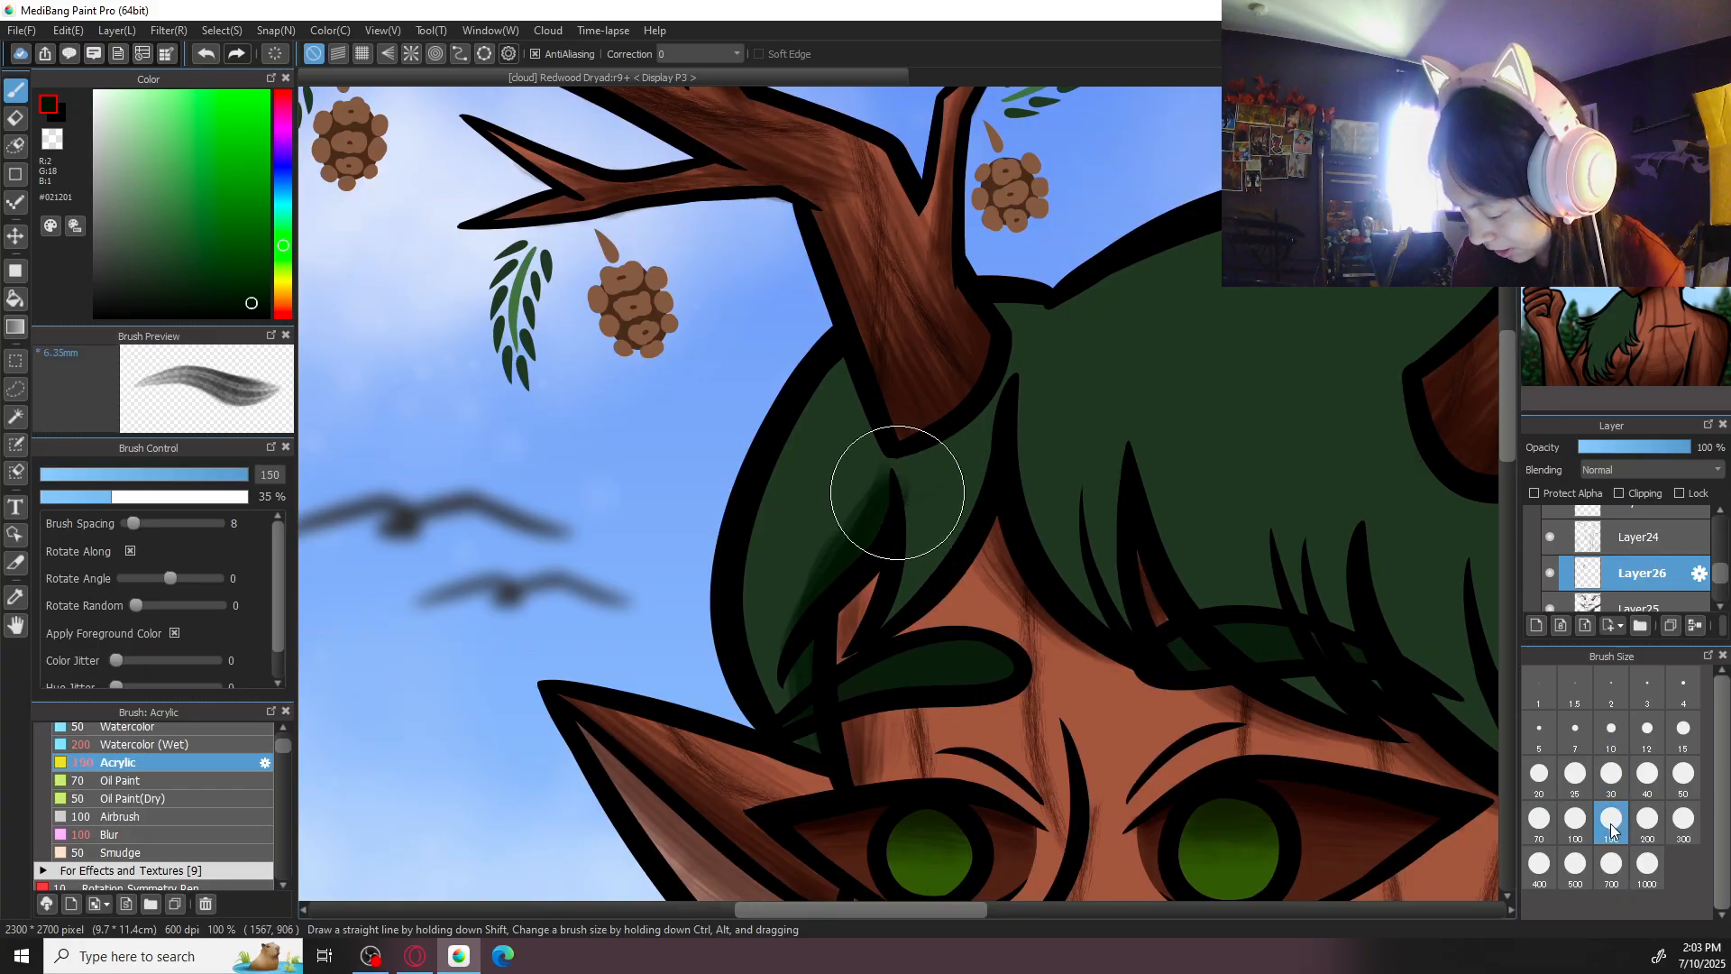
pyautogui.moveTo(882, 471)
pyautogui.mouseDown()
pyautogui.moveTo(839, 540)
pyautogui.moveTo(821, 685)
pyautogui.mouseUp()
pyautogui.moveTo(799, 566); pyautogui.dragTo(823, 678)
pyautogui.moveTo(893, 441)
pyautogui.mouseDown()
pyautogui.moveTo(772, 691)
pyautogui.moveTo(873, 426)
pyautogui.moveTo(783, 701)
pyautogui.moveTo(858, 420)
pyautogui.moveTo(780, 663)
pyautogui.mouseUp()
pyautogui.moveTo(861, 404); pyautogui.dragTo(793, 545)
pyautogui.moveTo(833, 484); pyautogui.dragTo(812, 530)
pyautogui.moveTo(884, 468)
pyautogui.mouseDown()
pyautogui.moveTo(835, 552)
pyautogui.moveTo(787, 710)
pyautogui.moveTo(807, 659)
pyautogui.mouseUp()
pyautogui.moveTo(847, 353)
pyautogui.mouseDown()
pyautogui.moveTo(751, 551)
pyautogui.moveTo(849, 373)
pyautogui.moveTo(781, 549)
pyautogui.moveTo(743, 574)
pyautogui.mouseUp()
pyautogui.moveTo(801, 419); pyautogui.dragTo(744, 639)
pyautogui.moveTo(831, 360); pyautogui.dragTo(755, 686)
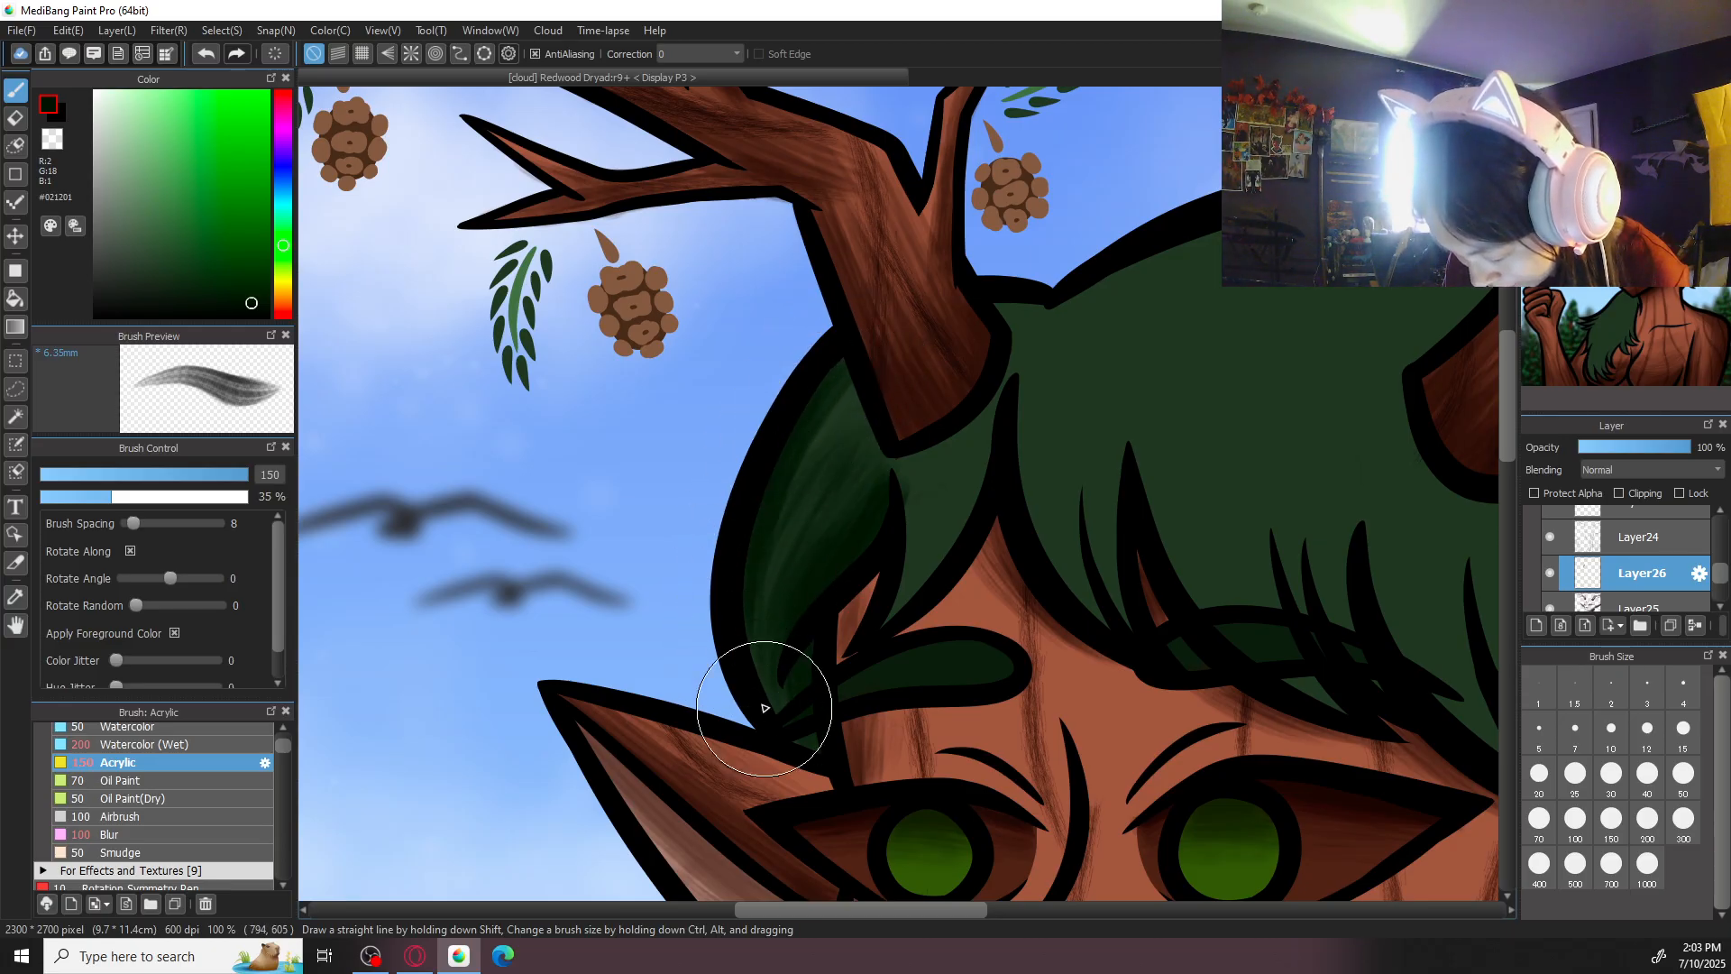
pyautogui.moveTo(803, 455); pyautogui.dragTo(768, 683)
pyautogui.moveTo(825, 541); pyautogui.dragTo(811, 600)
pyautogui.moveTo(869, 427); pyautogui.dragTo(767, 654)
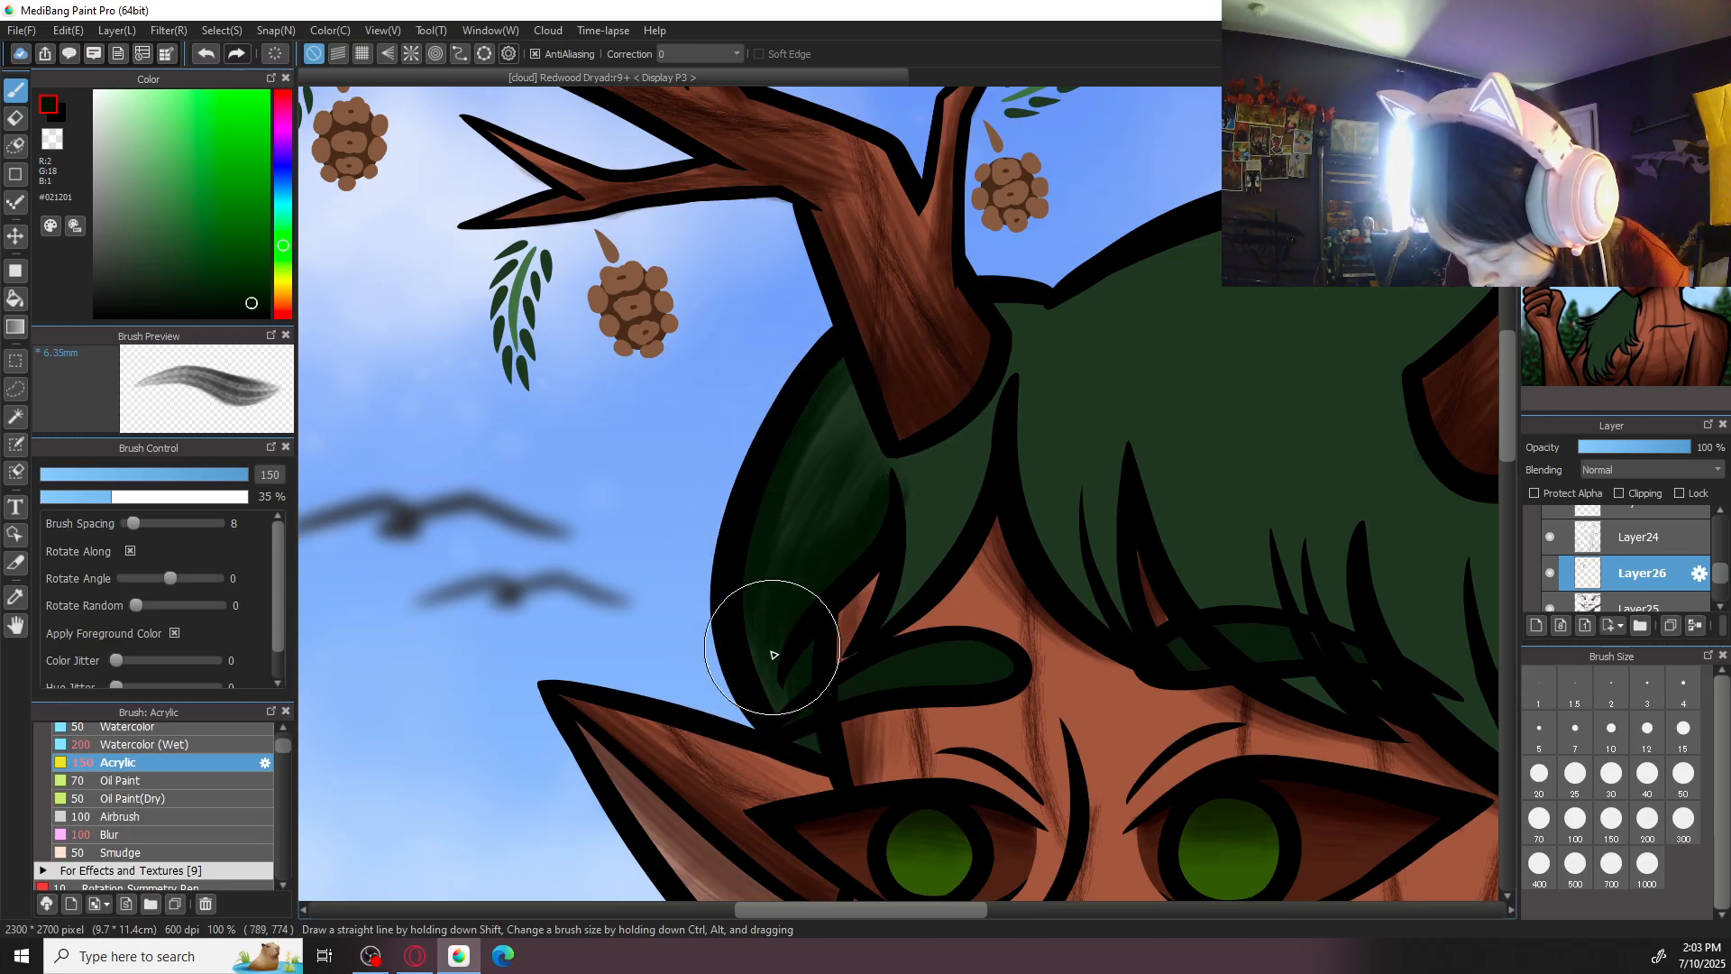
# - Shade the narrow hair lock beneath the base of the left-hand antler with Acrylic strokes at size 100, then restore the canvas rotation
pyautogui.scroll(-5, 932, 463)
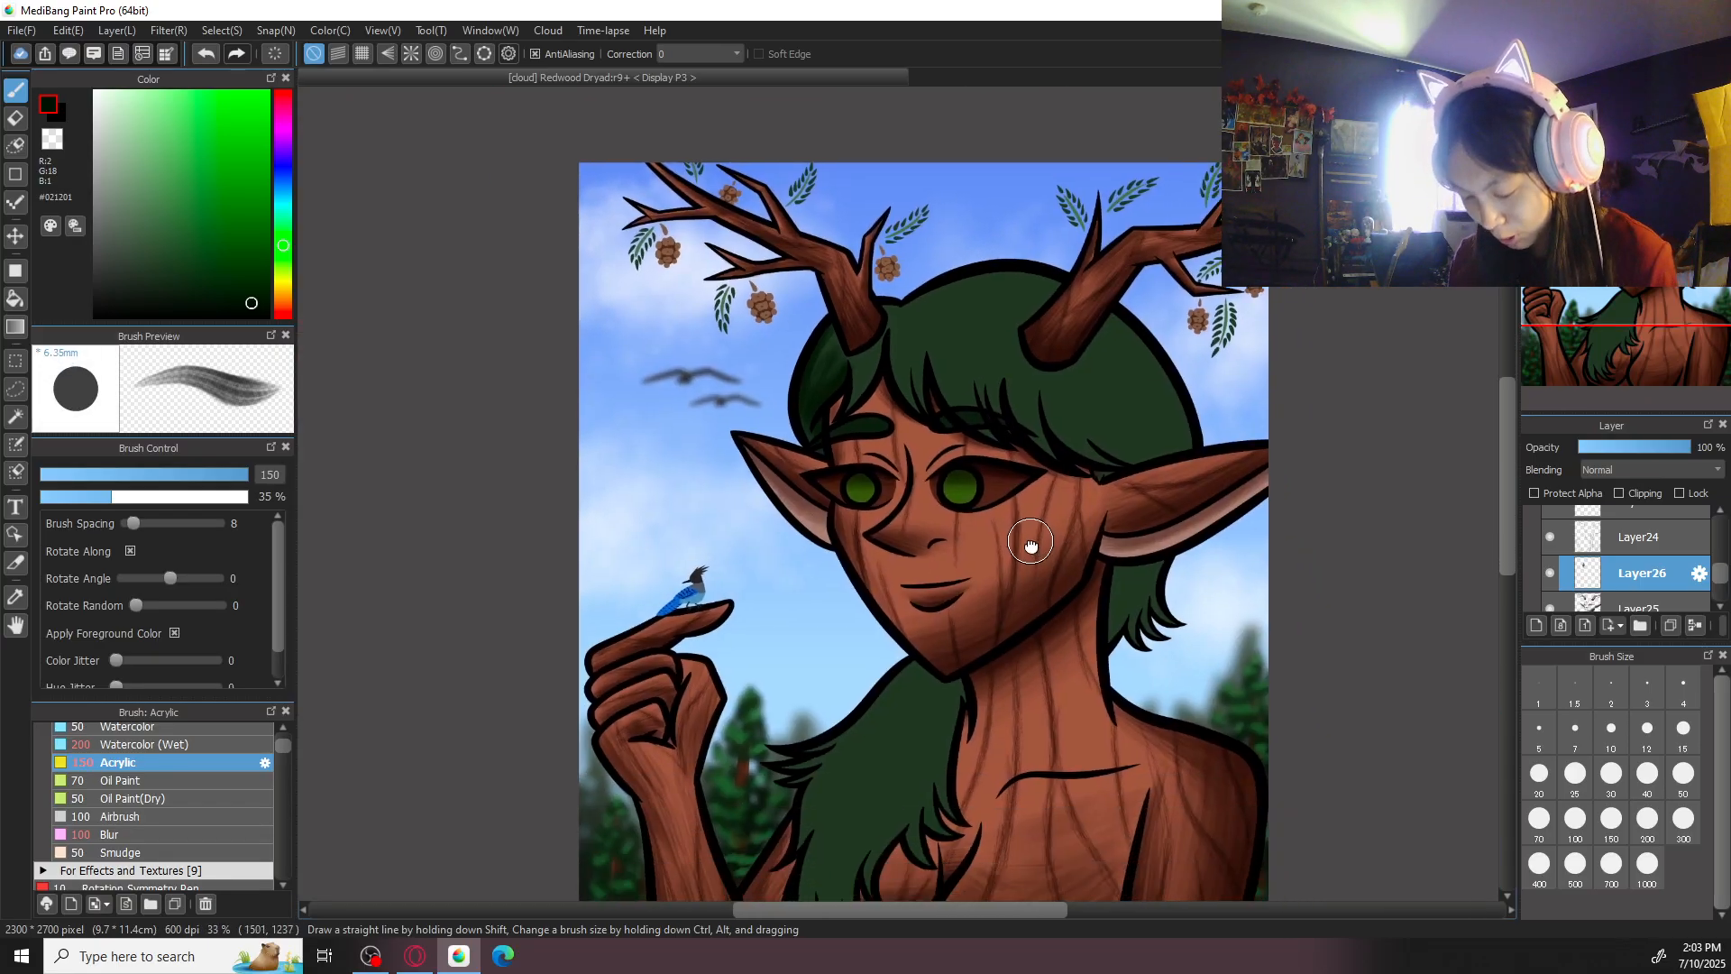
pyautogui.moveTo(1031, 545); pyautogui.dragTo(989, 293)
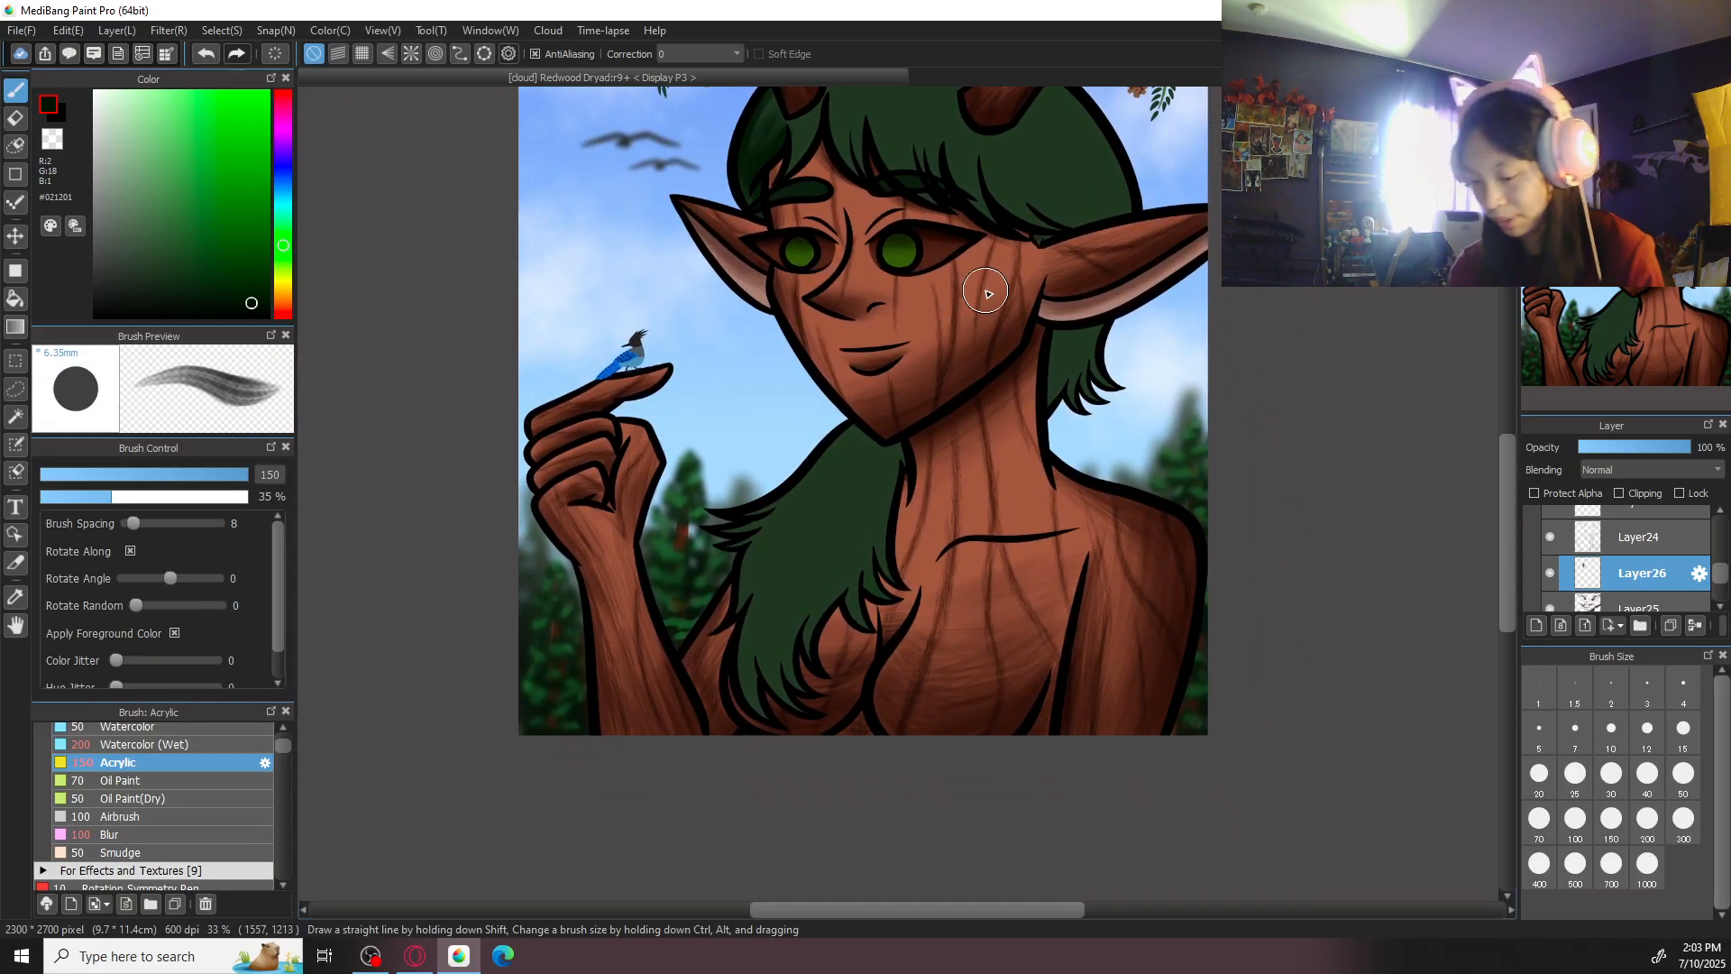
pyautogui.scroll(5, 988, 293)
pyautogui.scroll(3, 1055, 717)
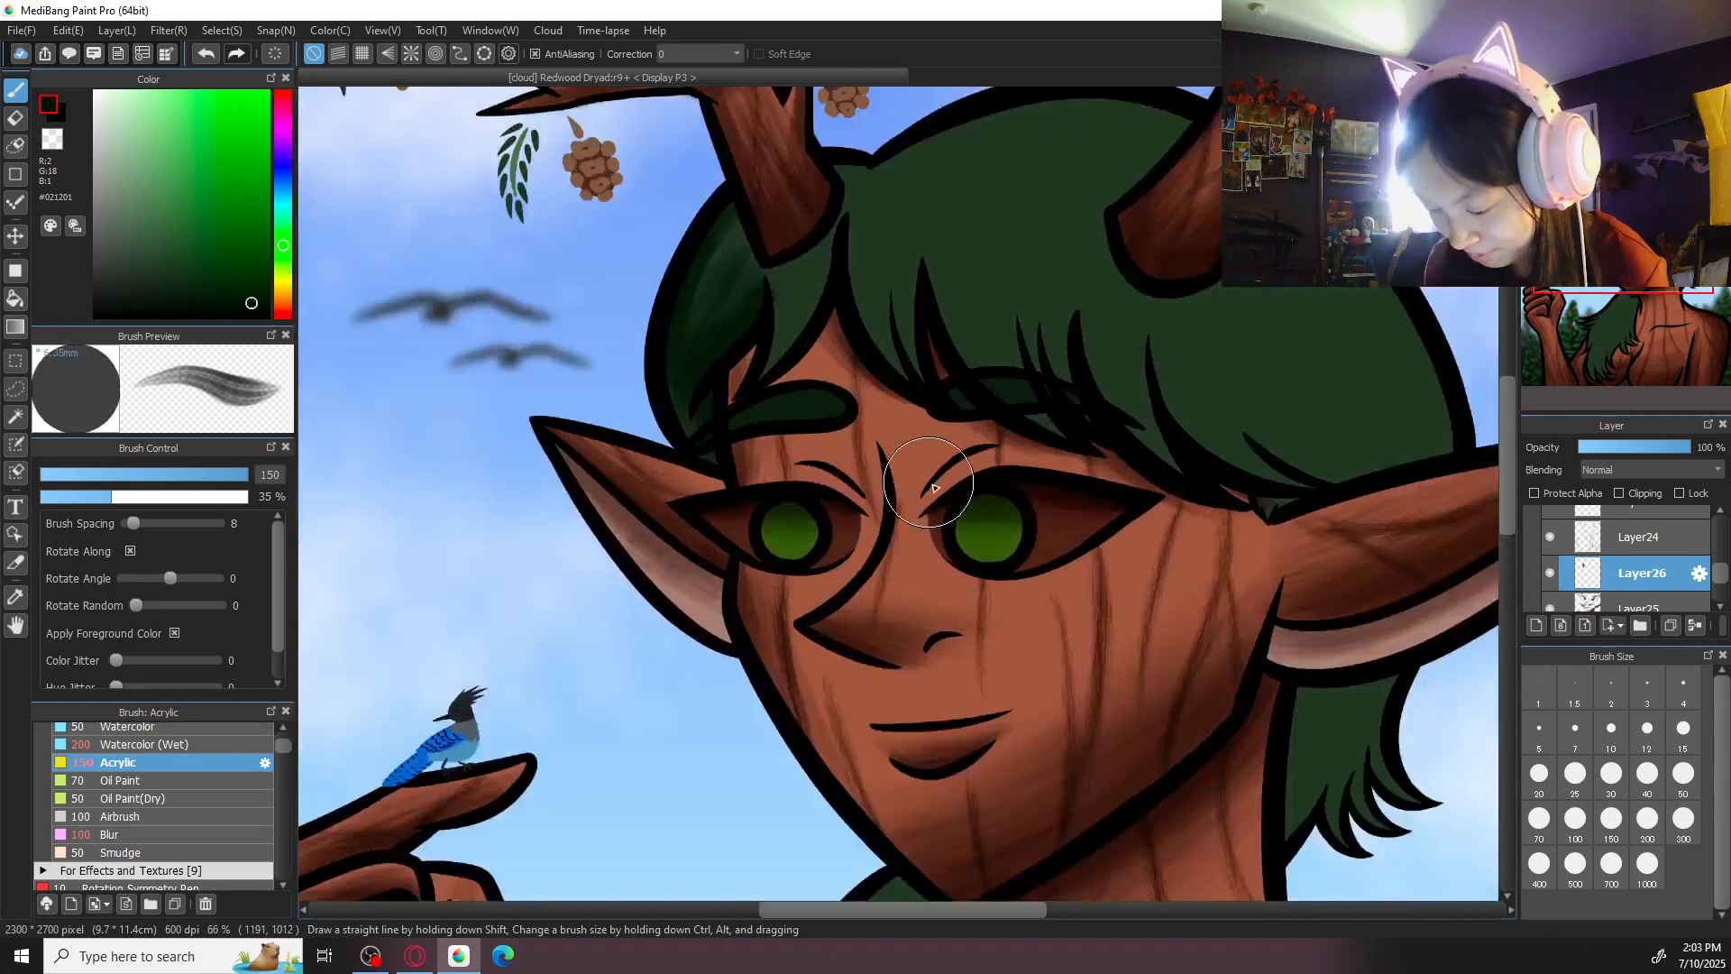
pyautogui.scroll(2, 879, 476)
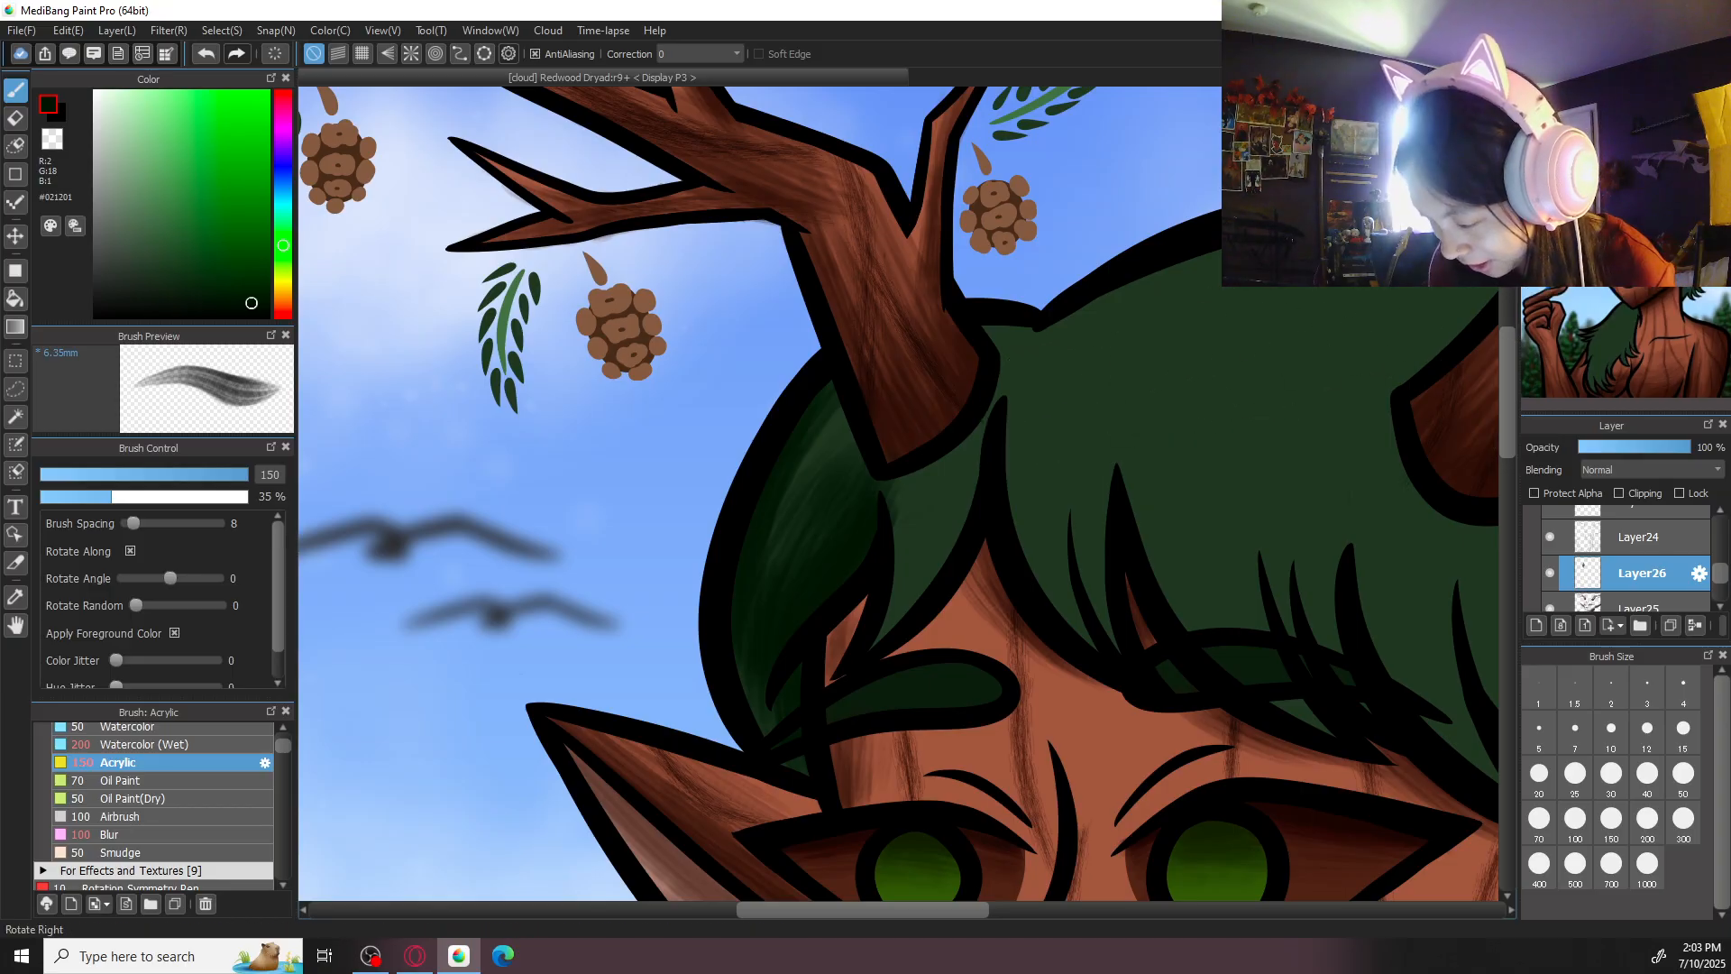
pyautogui.hotkey('ctrl', 'alt', 'Right')
pyautogui.press('Right')
pyautogui.press('Right')
pyautogui.press('Right')
pyautogui.press('Right')
pyautogui.press('Right')
pyautogui.press('Right')
pyautogui.press('Right')
pyautogui.press('Right')
pyautogui.click(1688, 779)
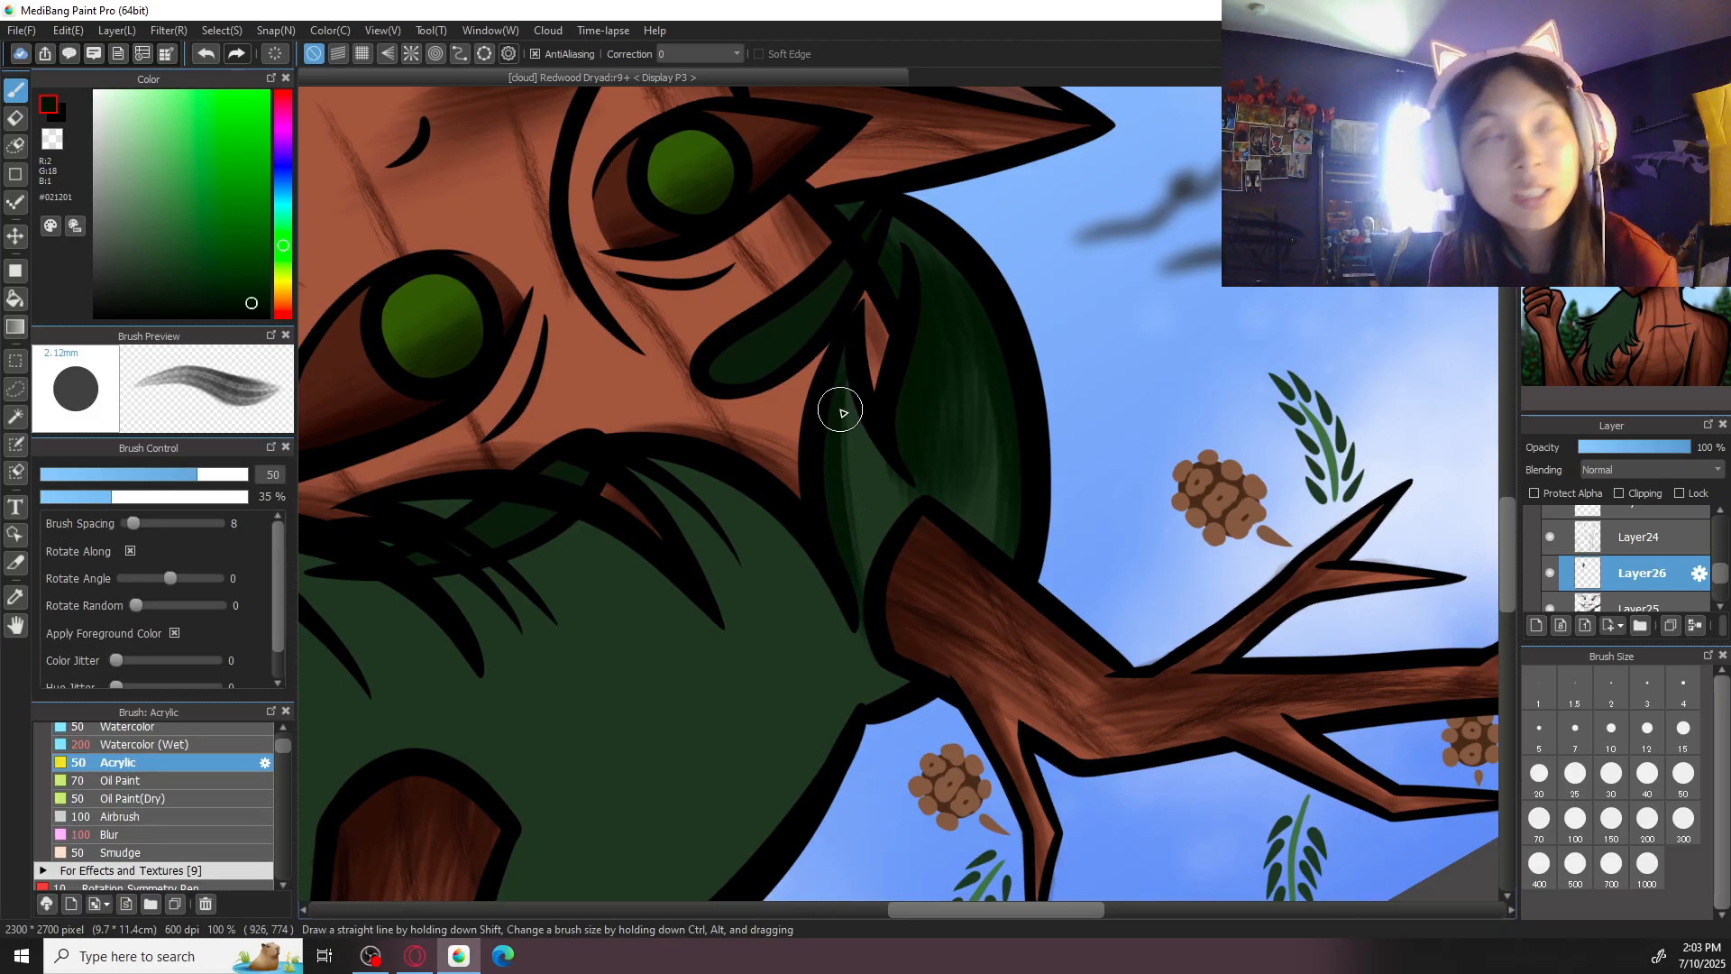
pyautogui.click(1540, 818)
pyautogui.click(1575, 818)
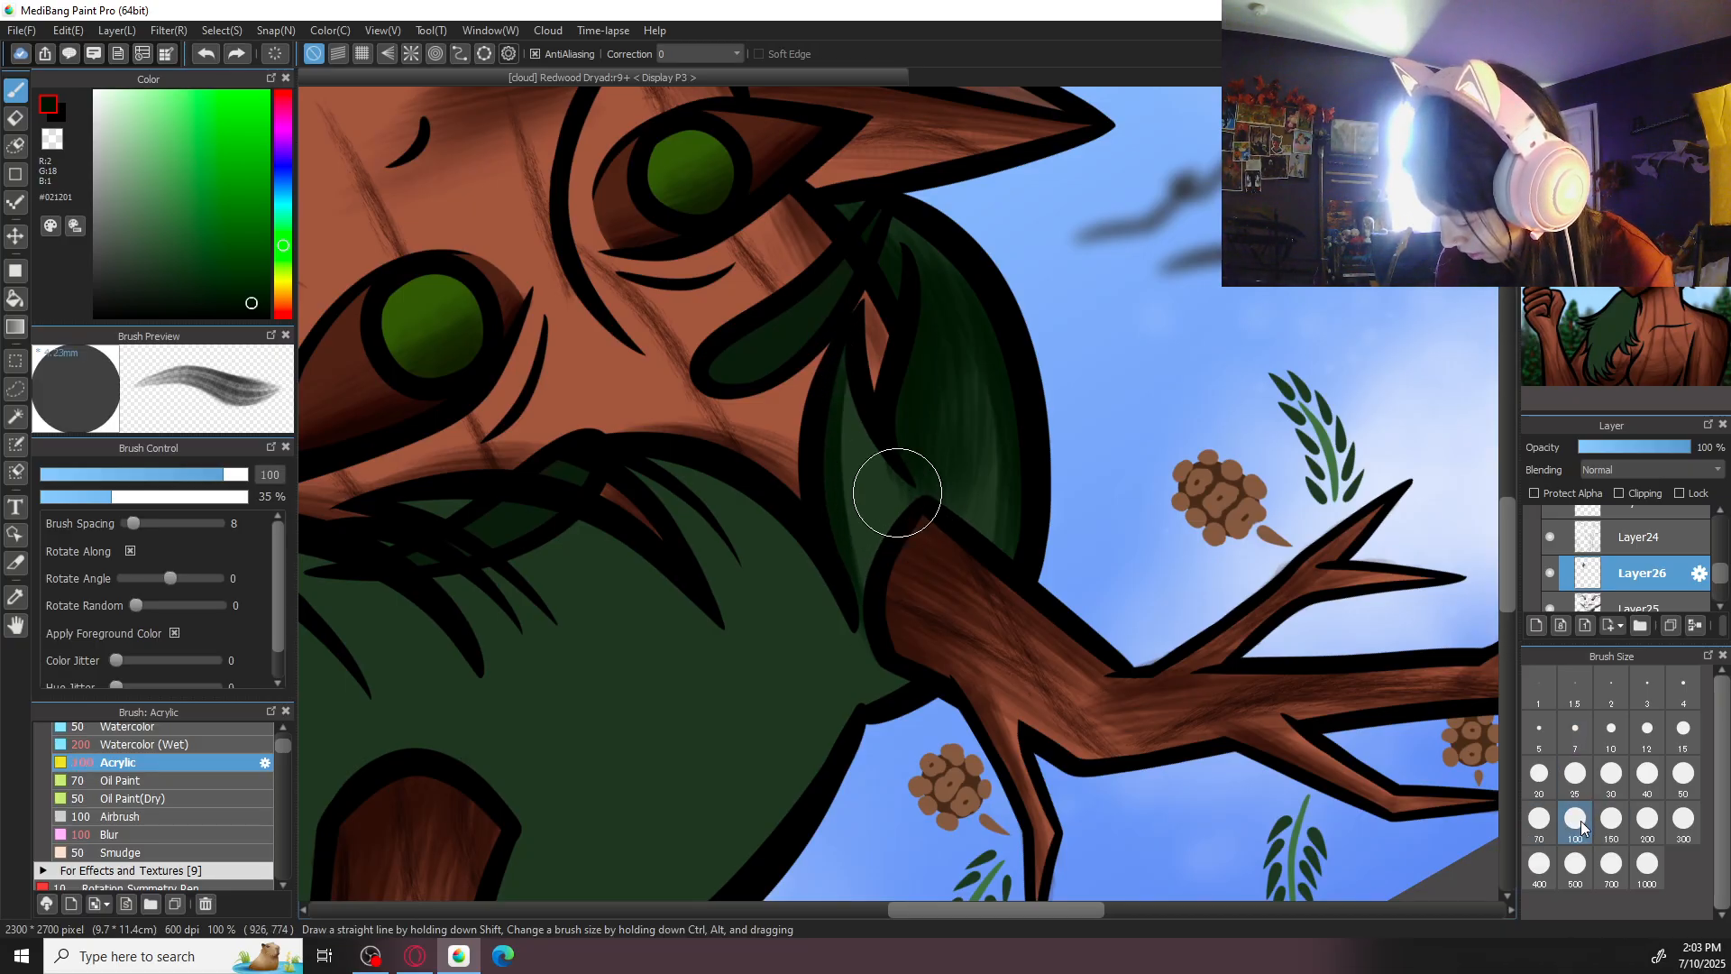
pyautogui.moveTo(843, 386); pyautogui.dragTo(853, 543)
pyautogui.moveTo(855, 416); pyautogui.dragTo(887, 597)
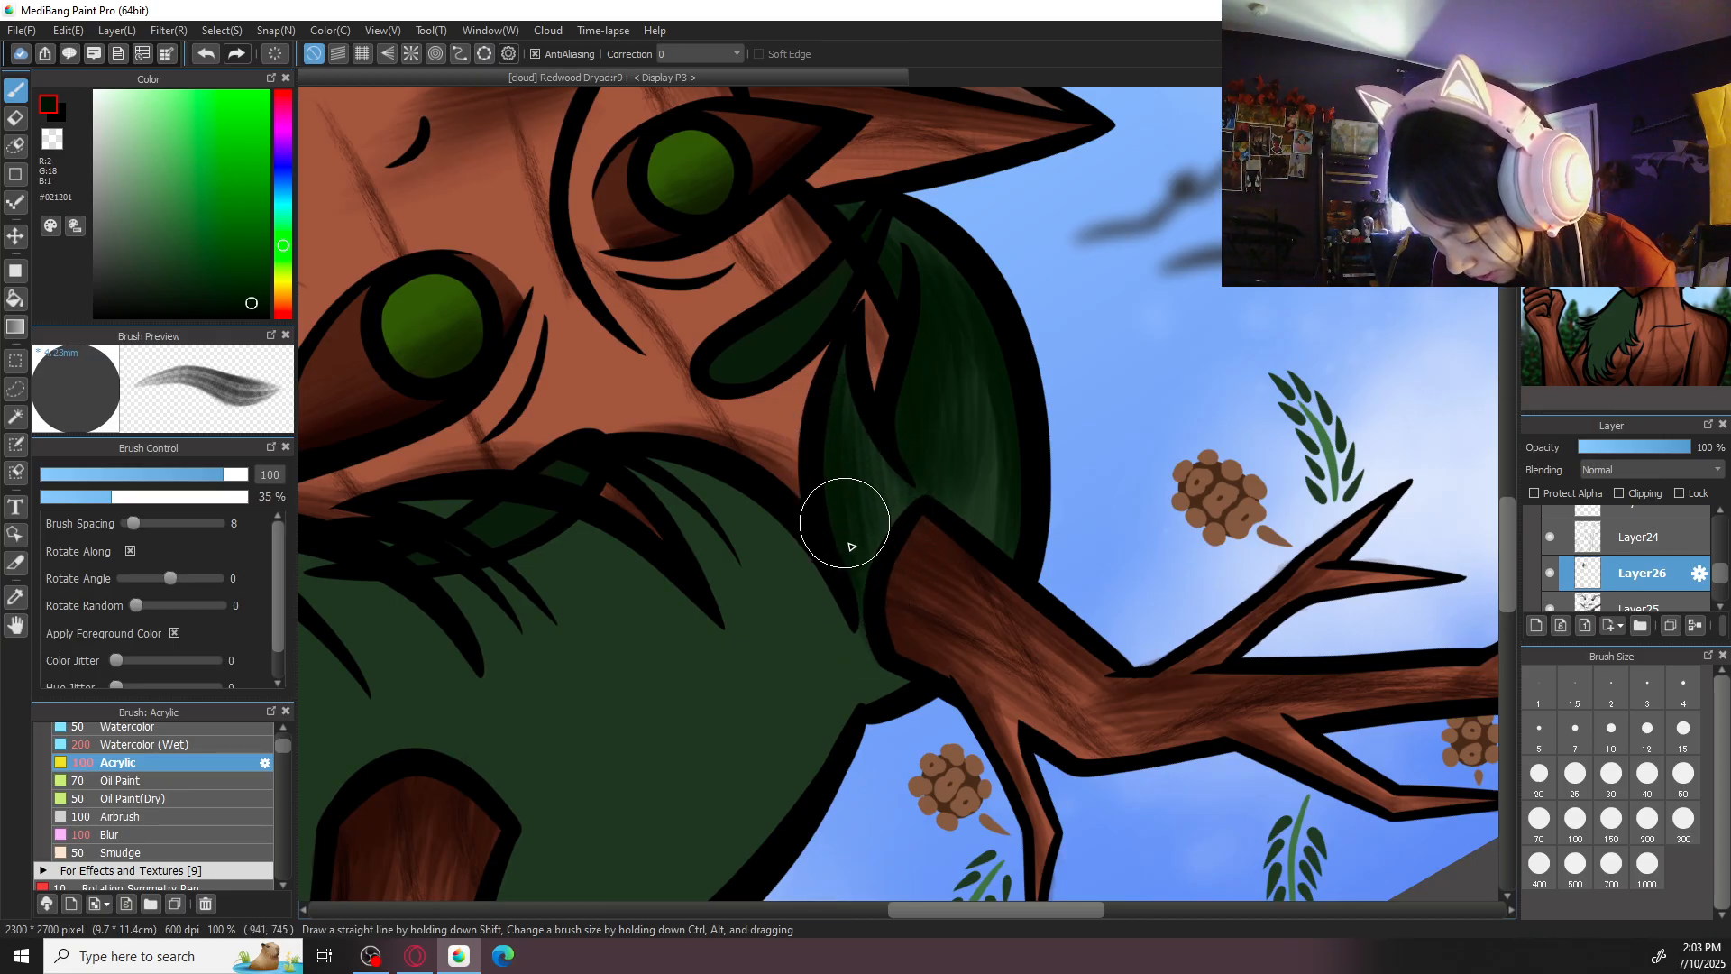
pyautogui.moveTo(833, 478); pyautogui.dragTo(847, 565)
pyautogui.moveTo(846, 397); pyautogui.dragTo(871, 590)
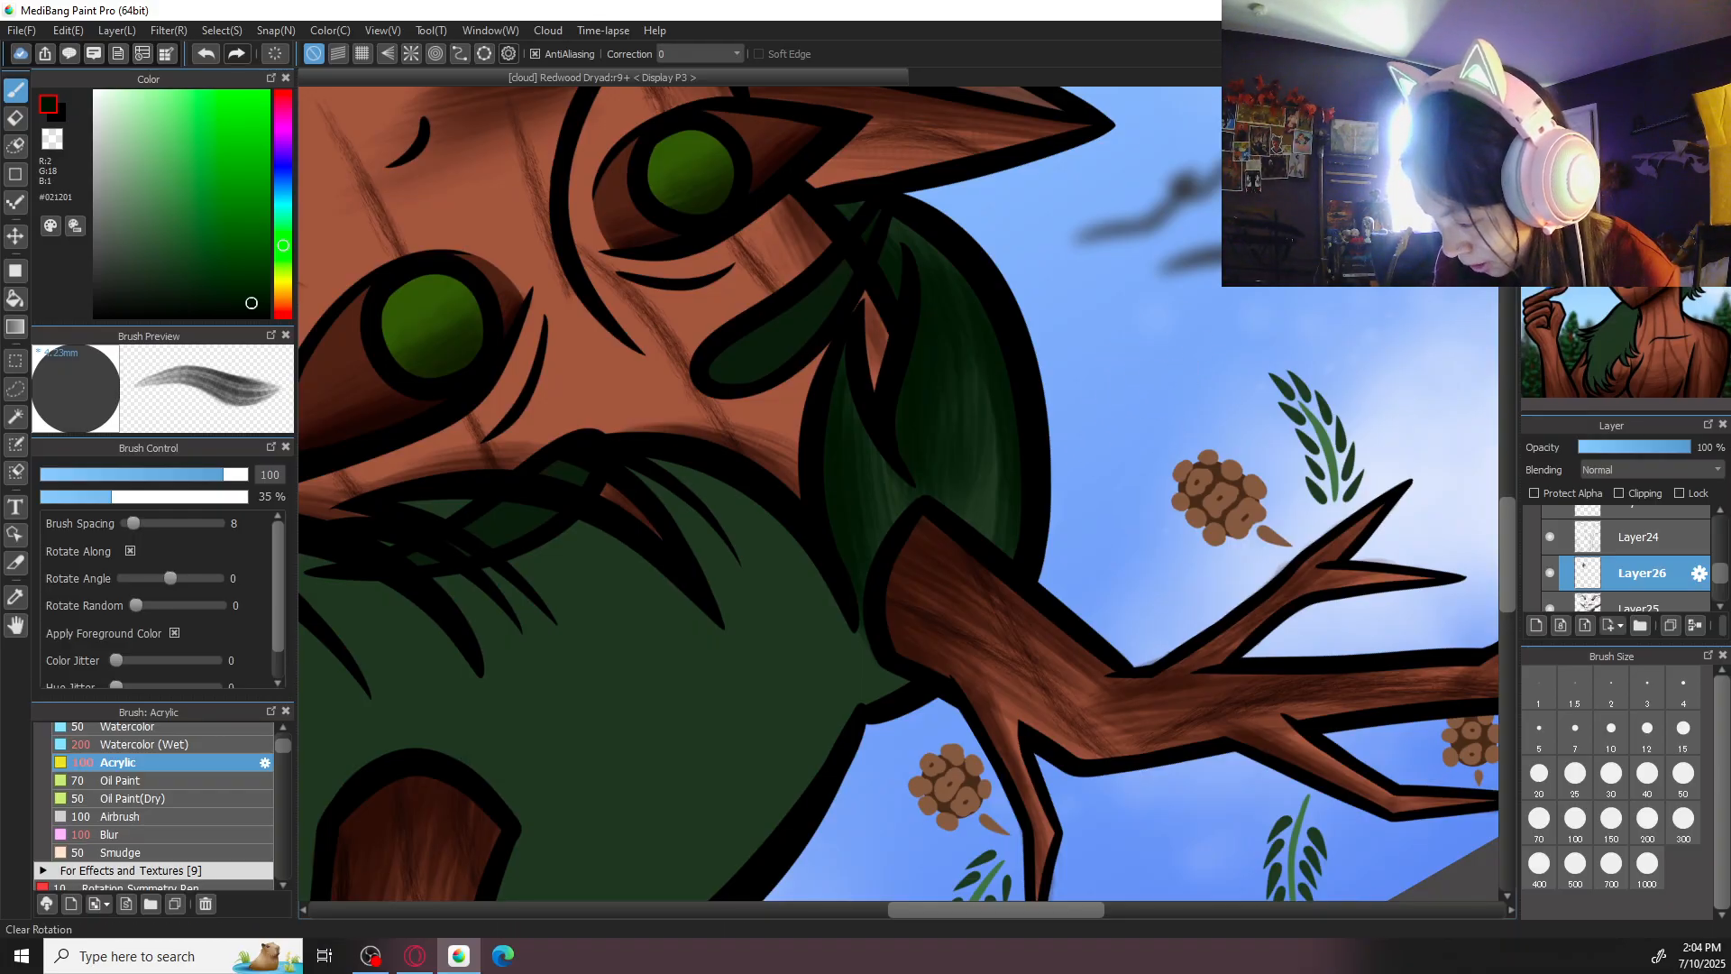
pyautogui.click(1634, 102)
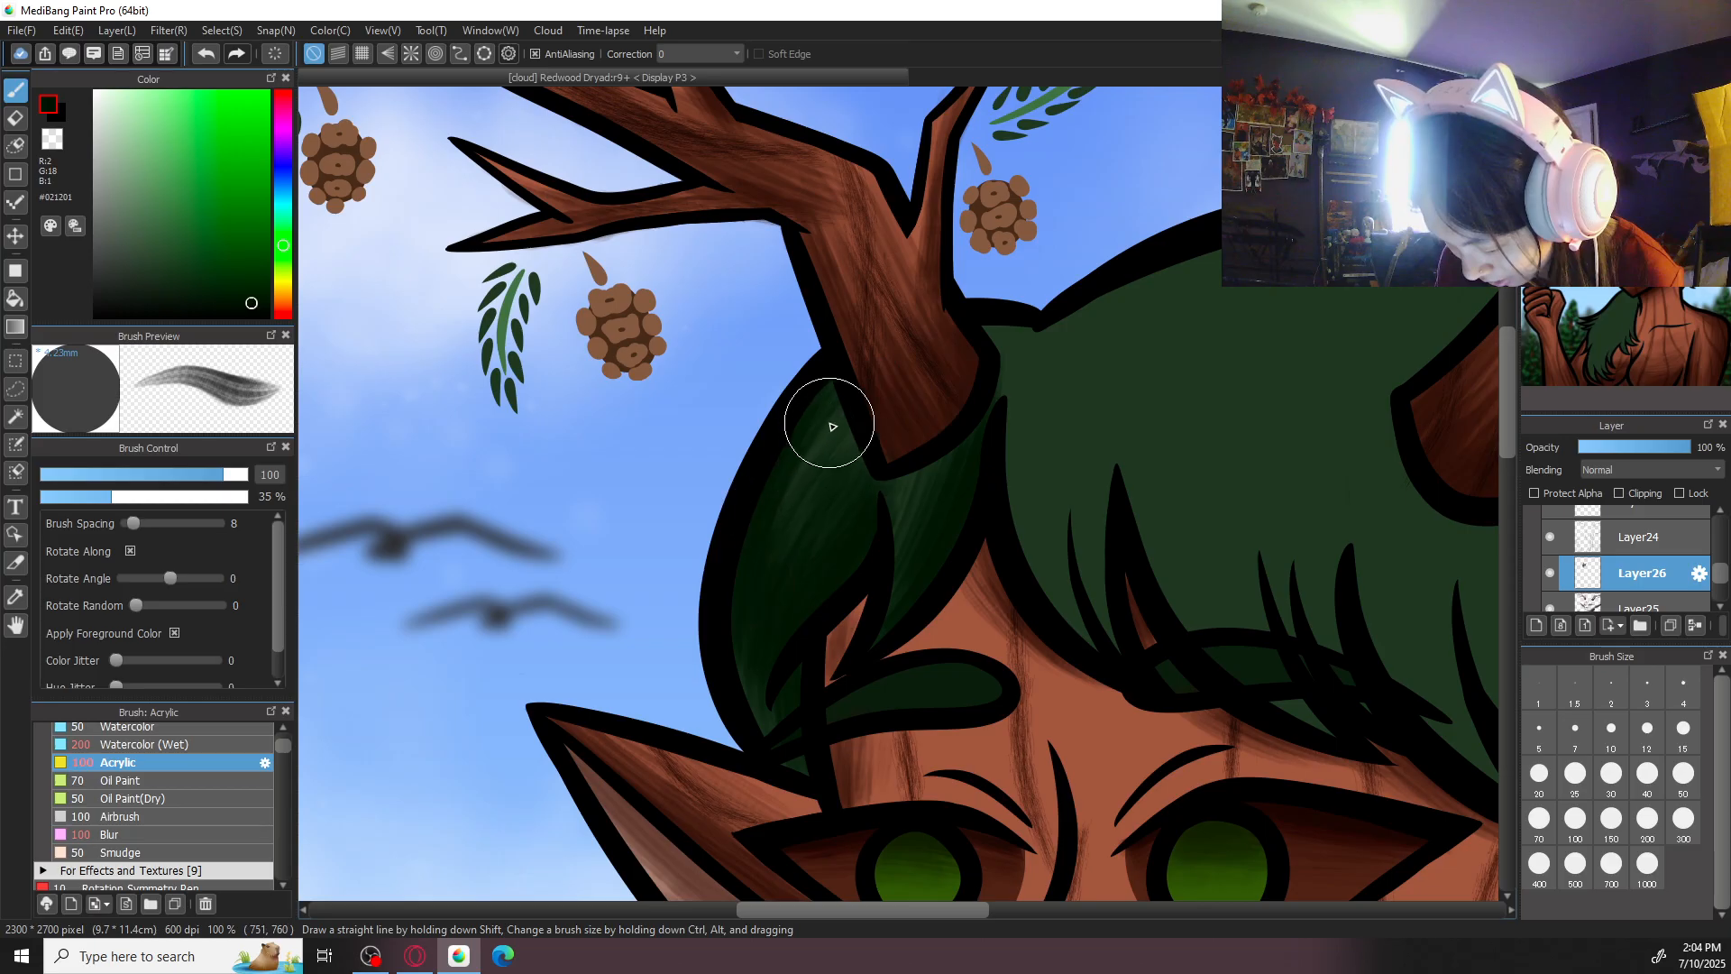
# - Shade the fringe beside the hair parting with Acrylic at size 150, adding finer strokes at size 50
pyautogui.hotkey('ctrl', '-')
pyautogui.hotkey('ctrl', '-')
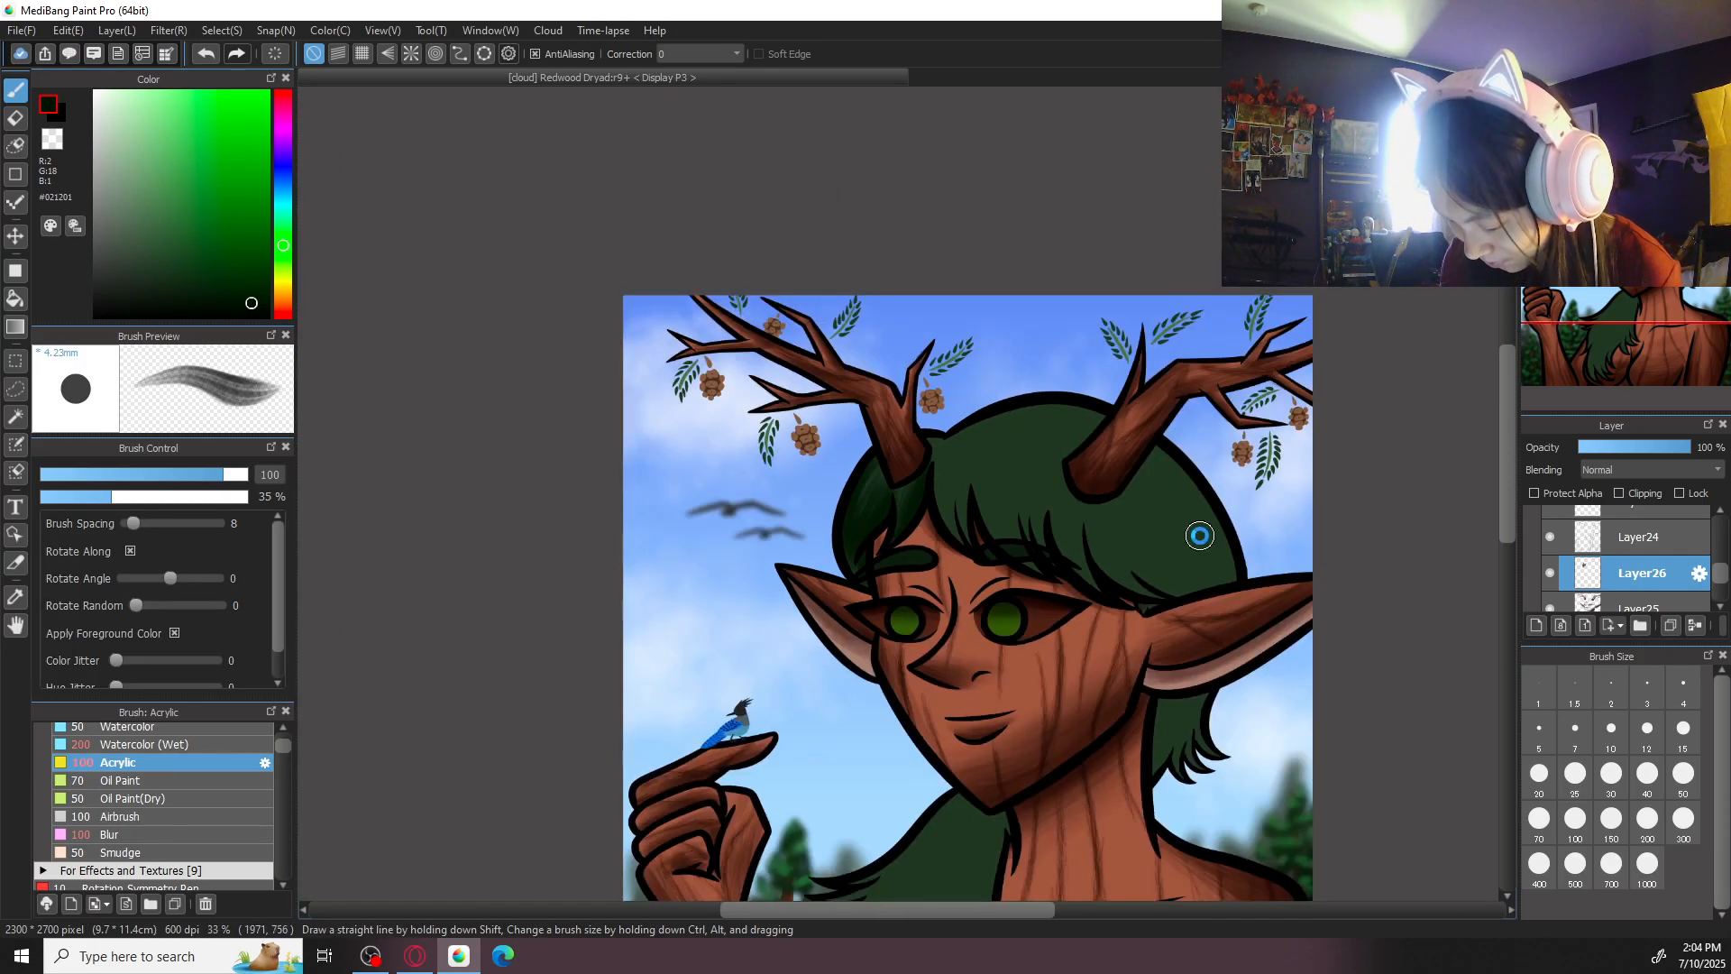
pyautogui.hotkey('ctrl', '+')
pyautogui.hotkey('ctrl', '+')
pyautogui.moveTo(929, 430); pyautogui.dragTo(924, 471)
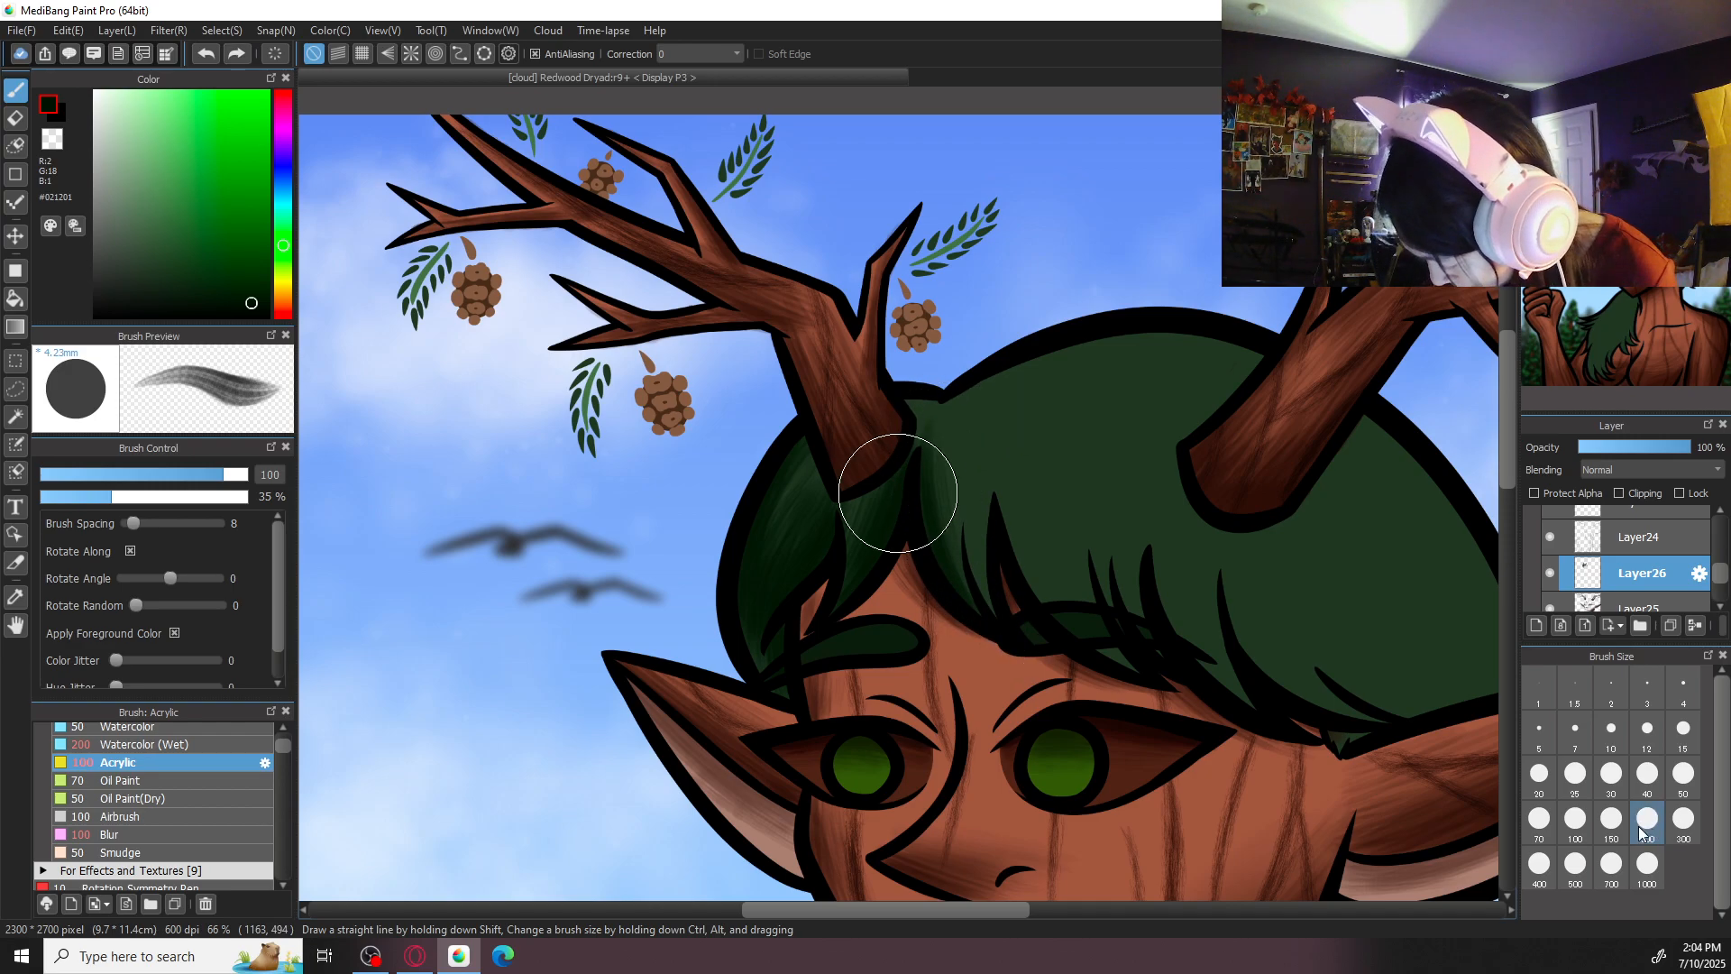
pyautogui.click(1611, 822)
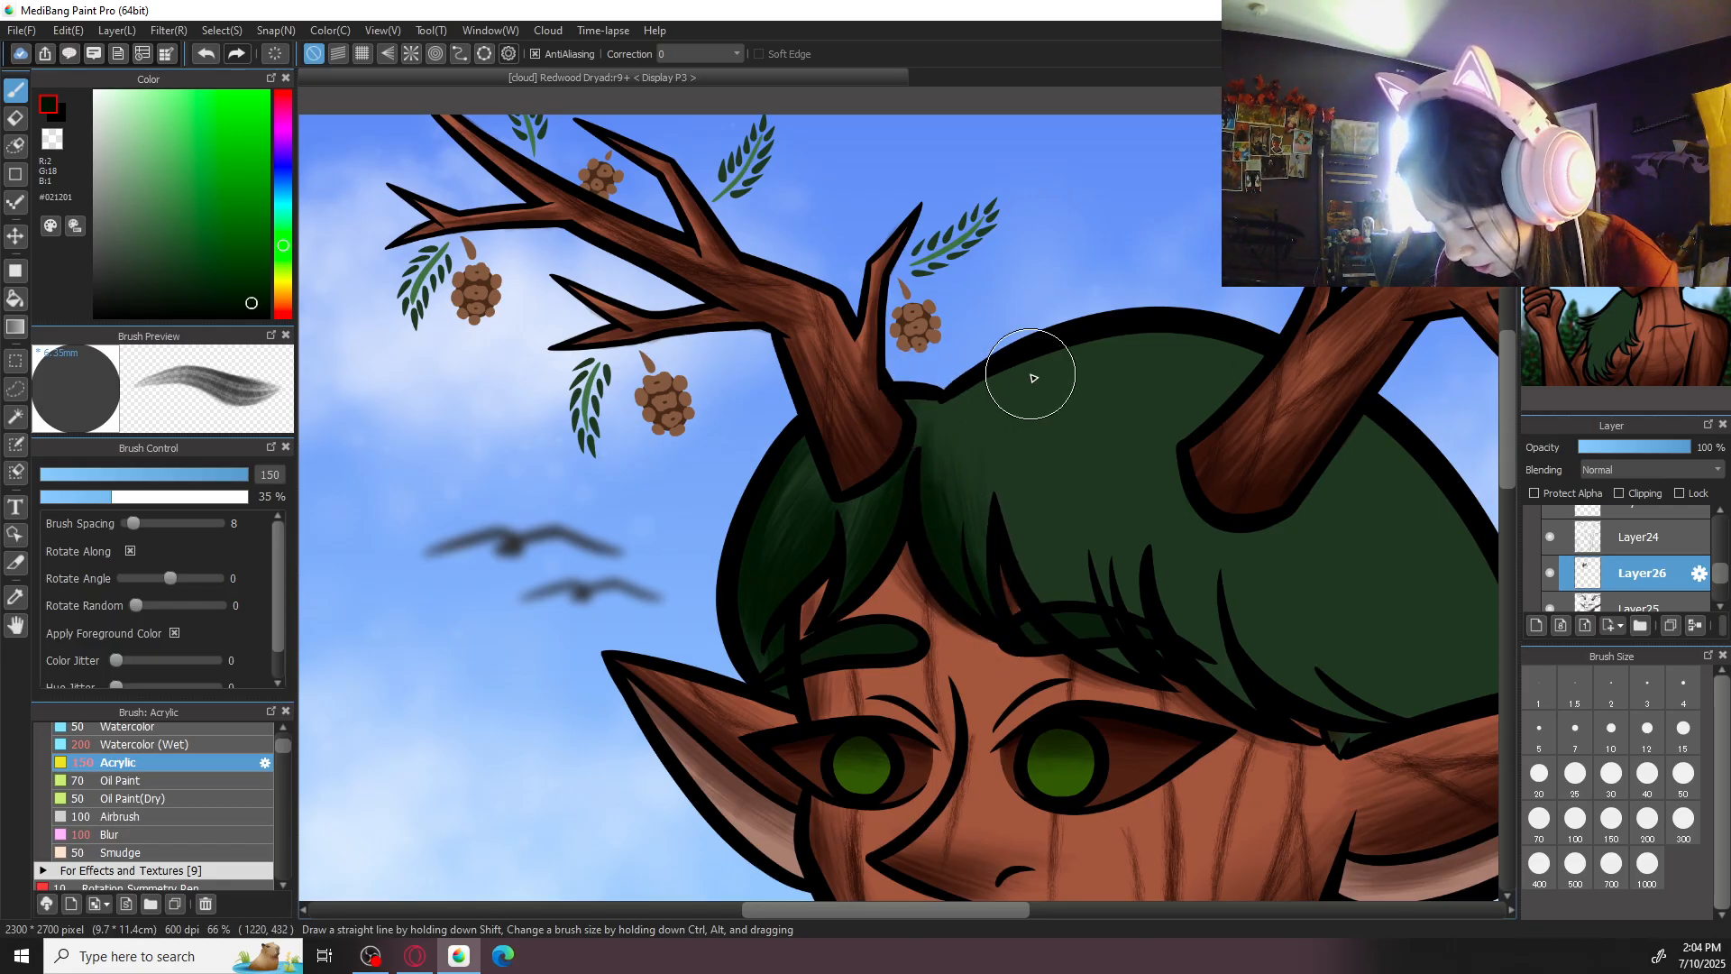
pyautogui.click(1683, 776)
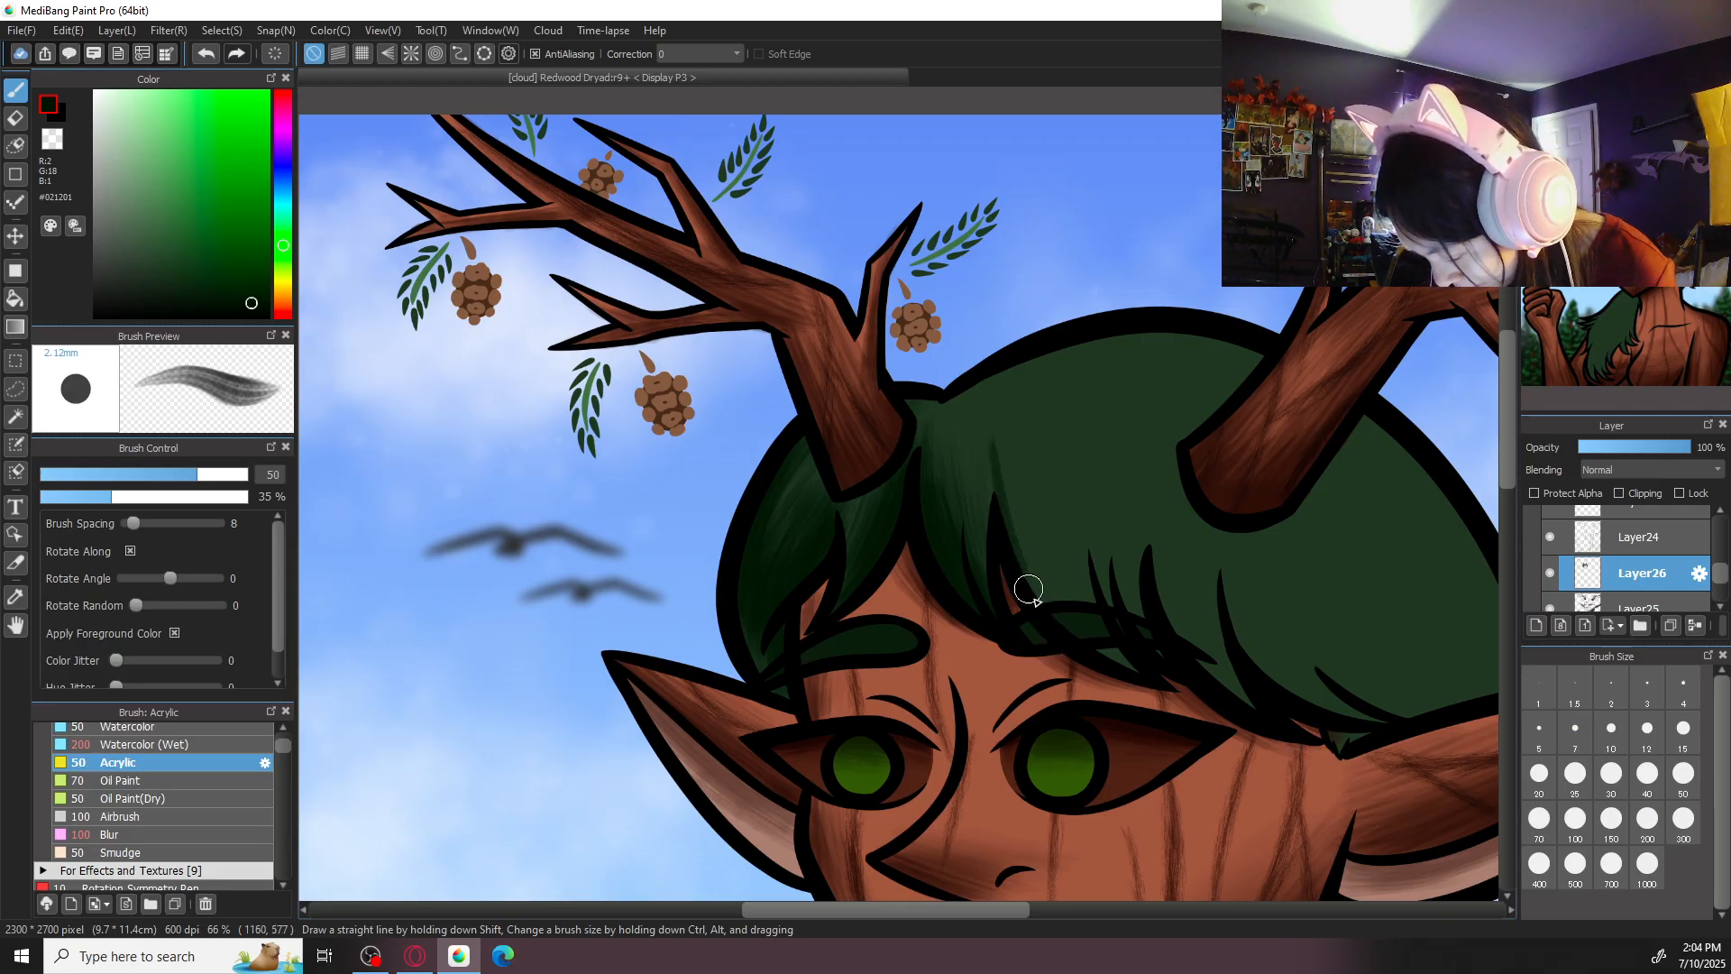
# - Undo the last stroke and shade the middle of the fringe above the right-hand eyebrow with Acrylic strokes at size 150
pyautogui.scroll(-1, 1090, 566)
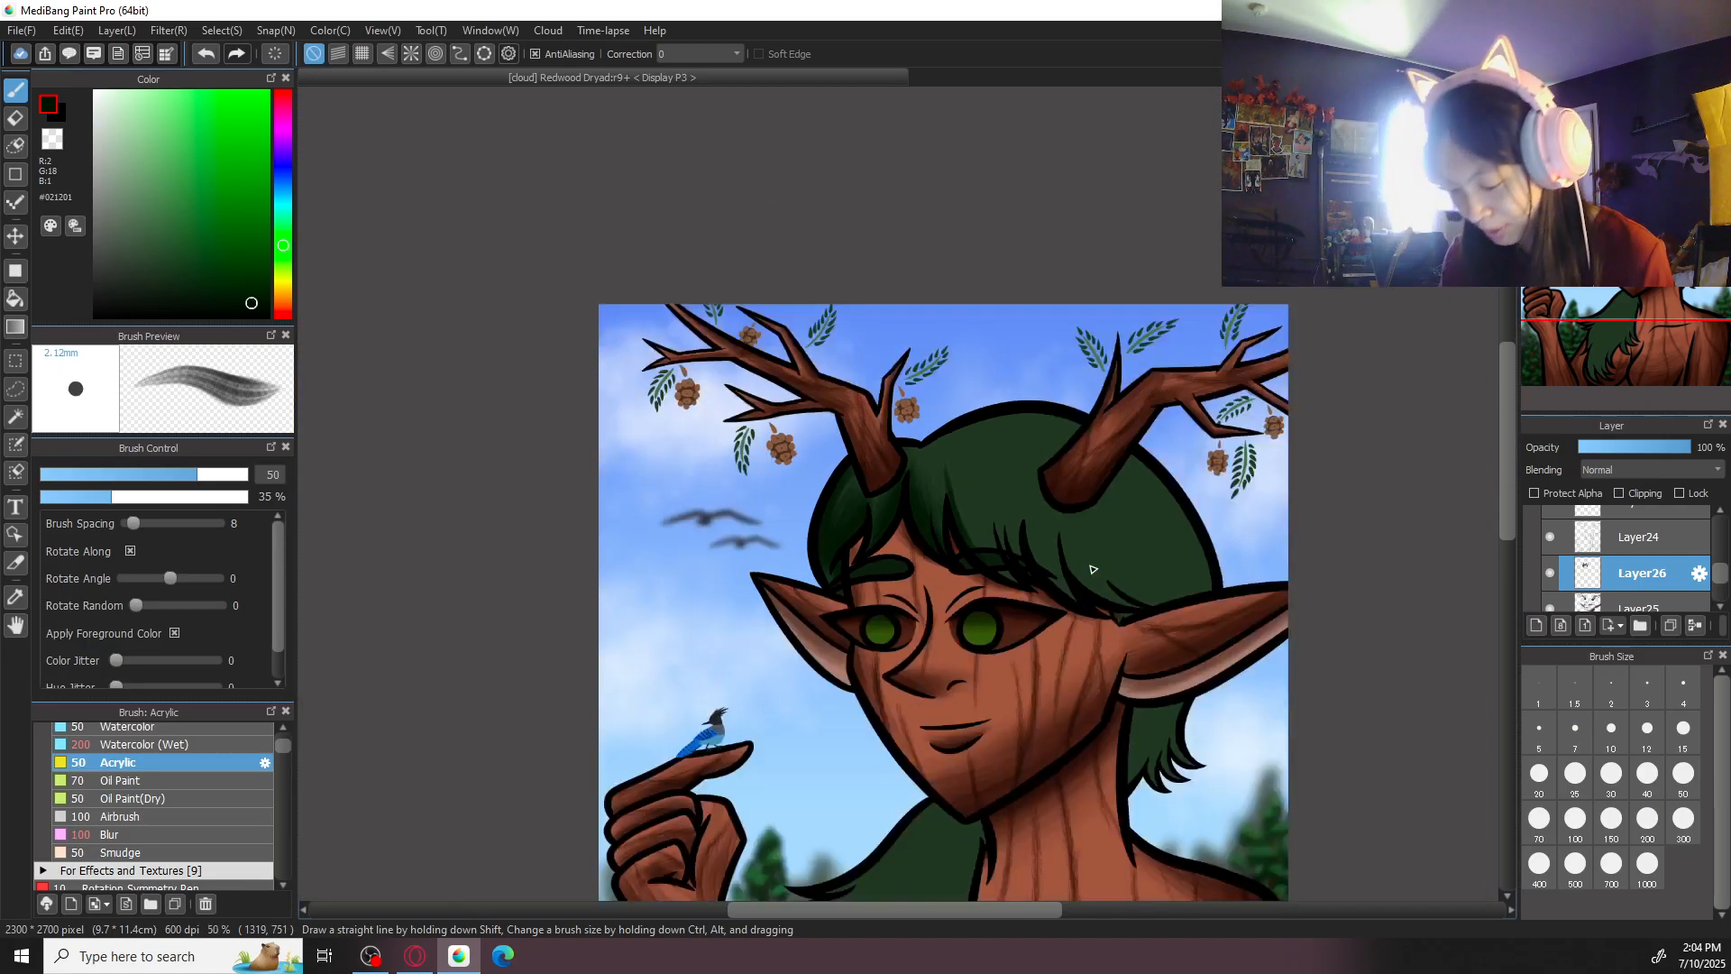
pyautogui.scroll(1, 1093, 569)
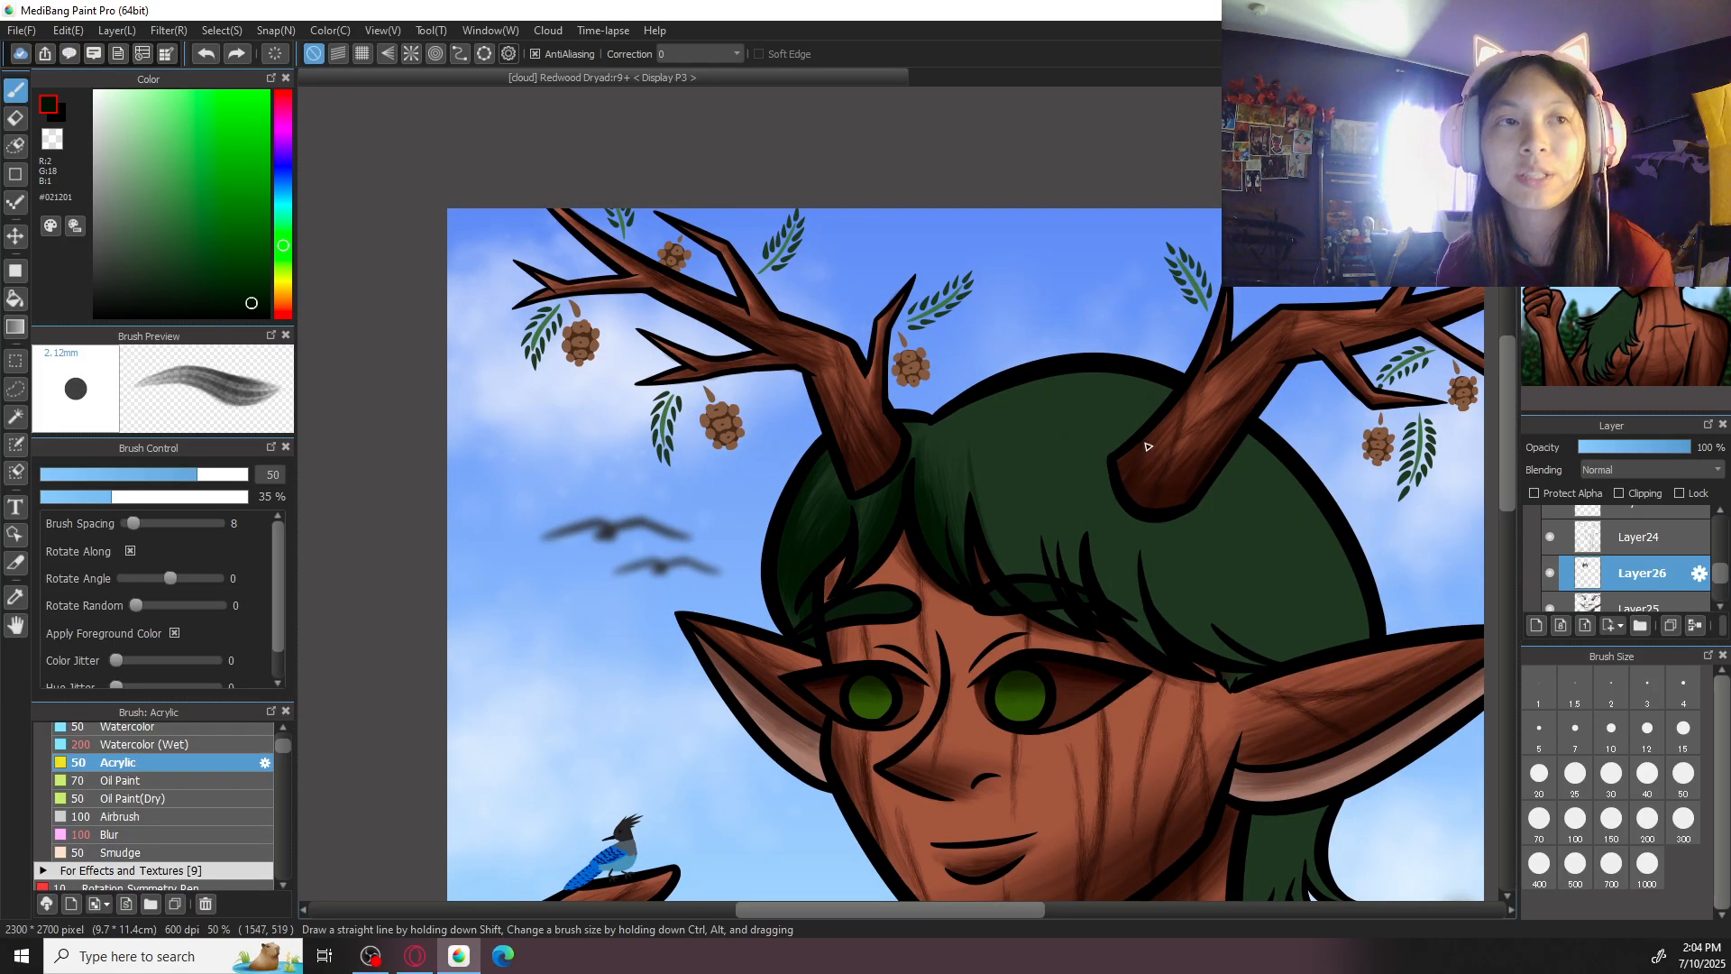
pyautogui.scroll(1, 983, 500)
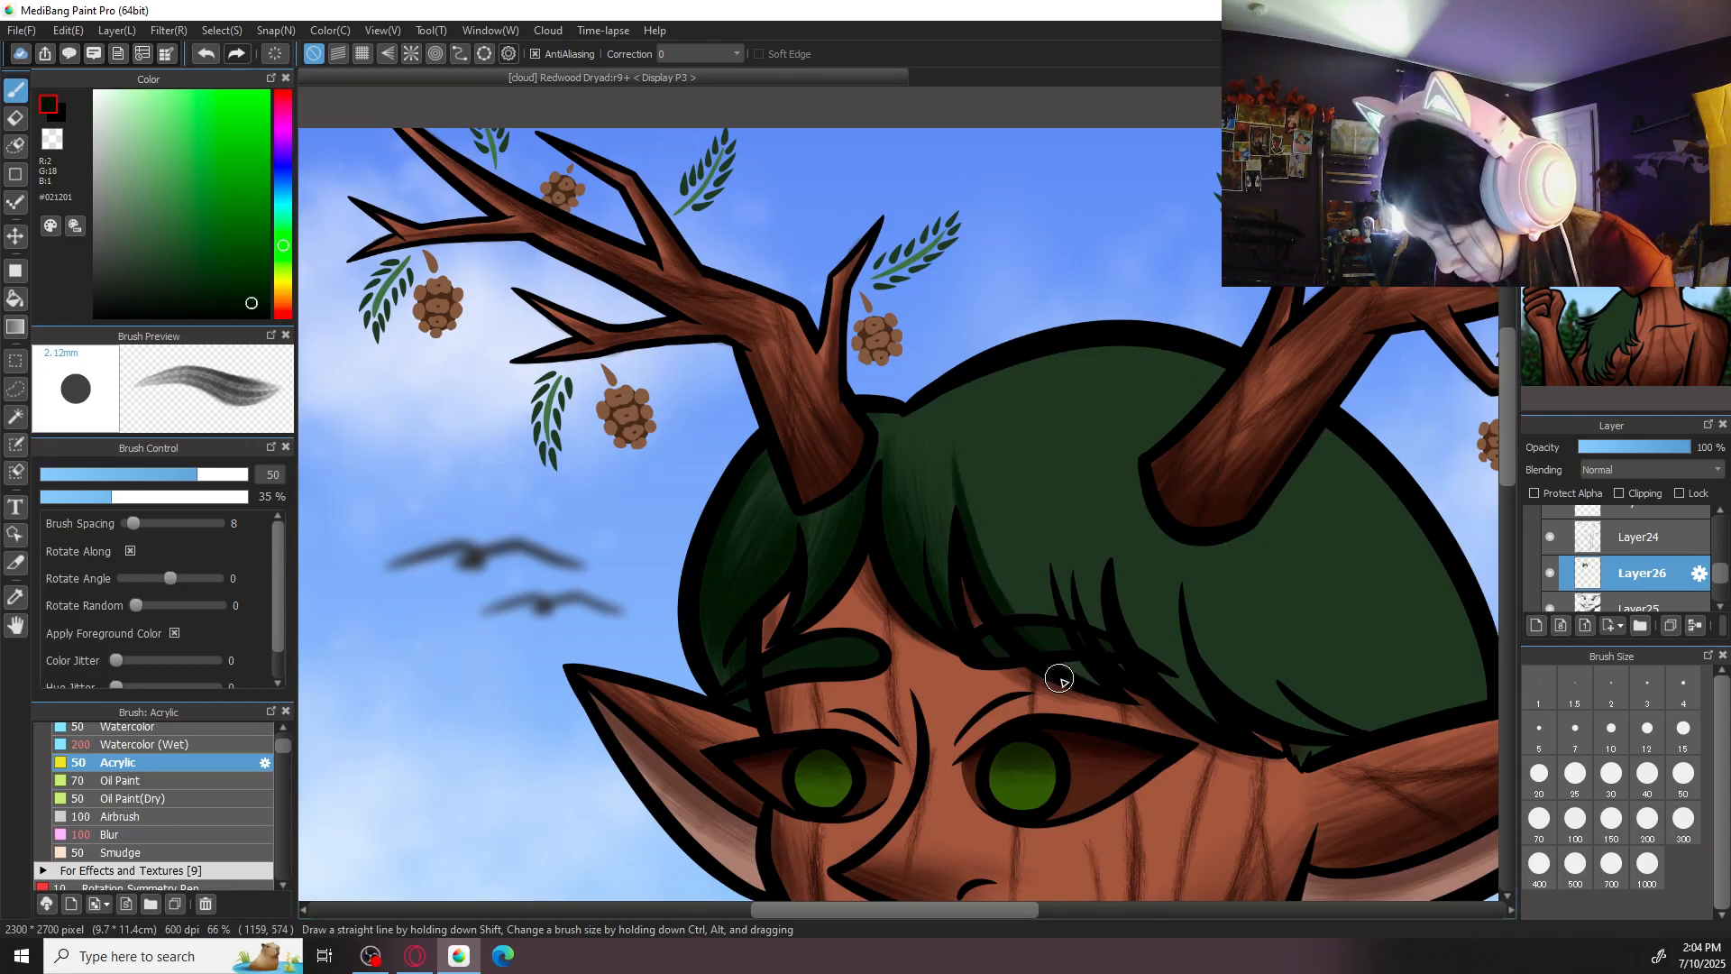
pyautogui.click(1648, 818)
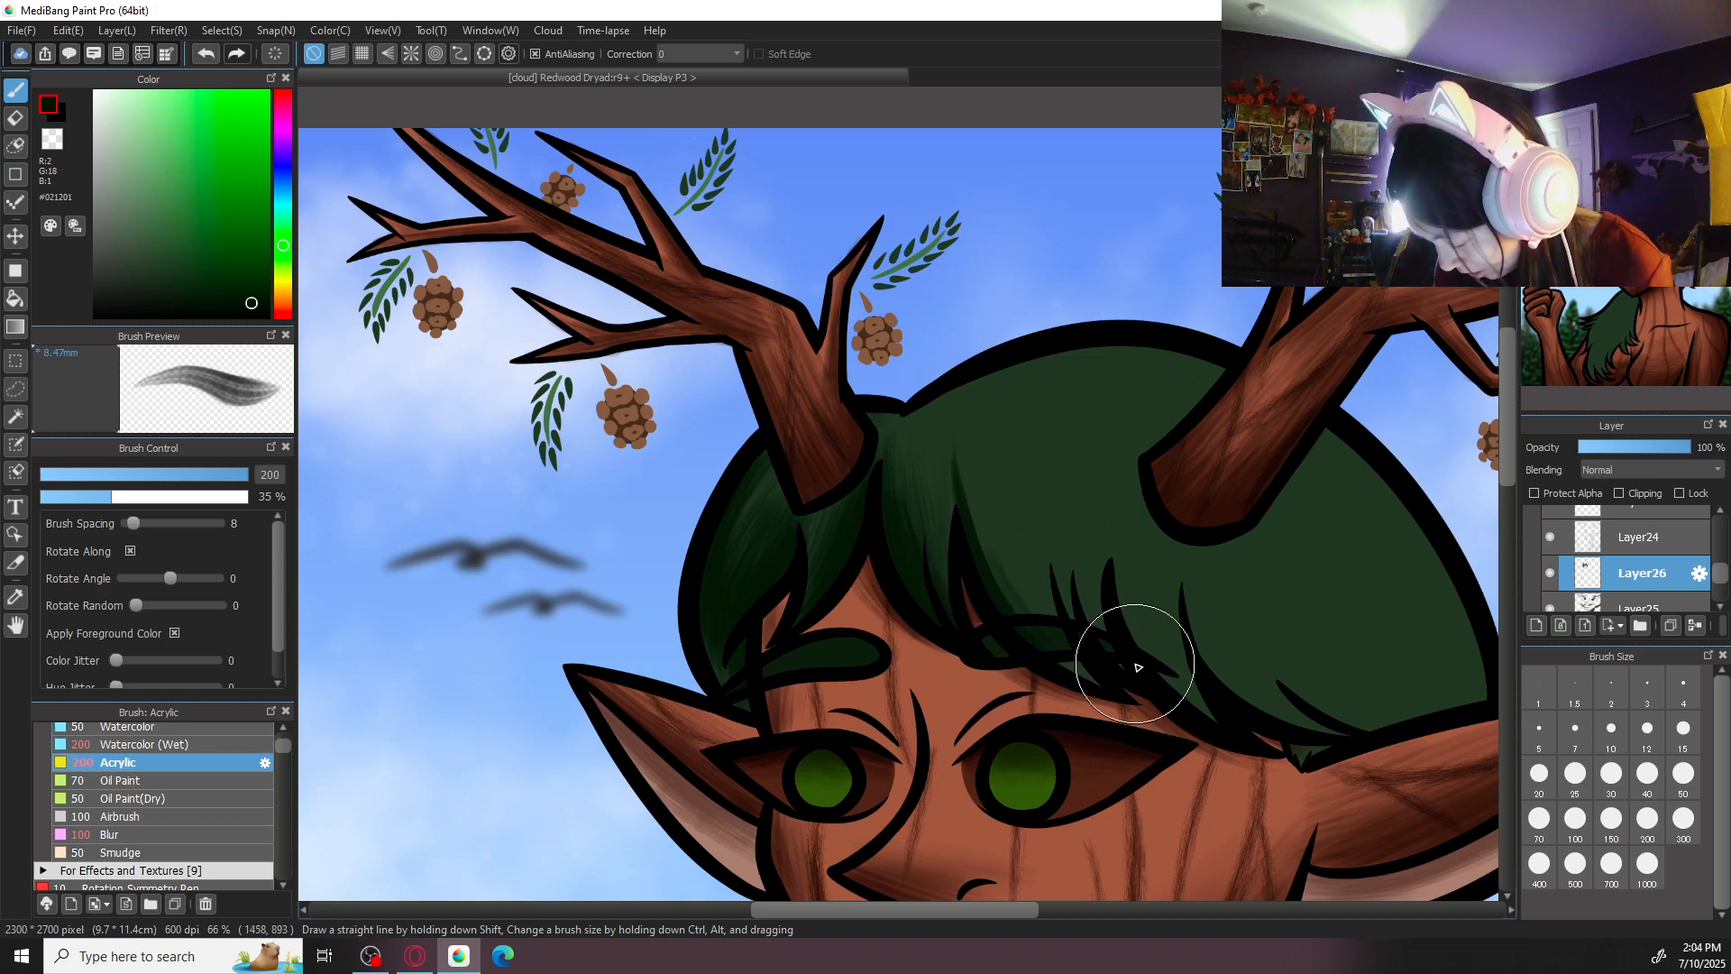
pyautogui.click(1613, 821)
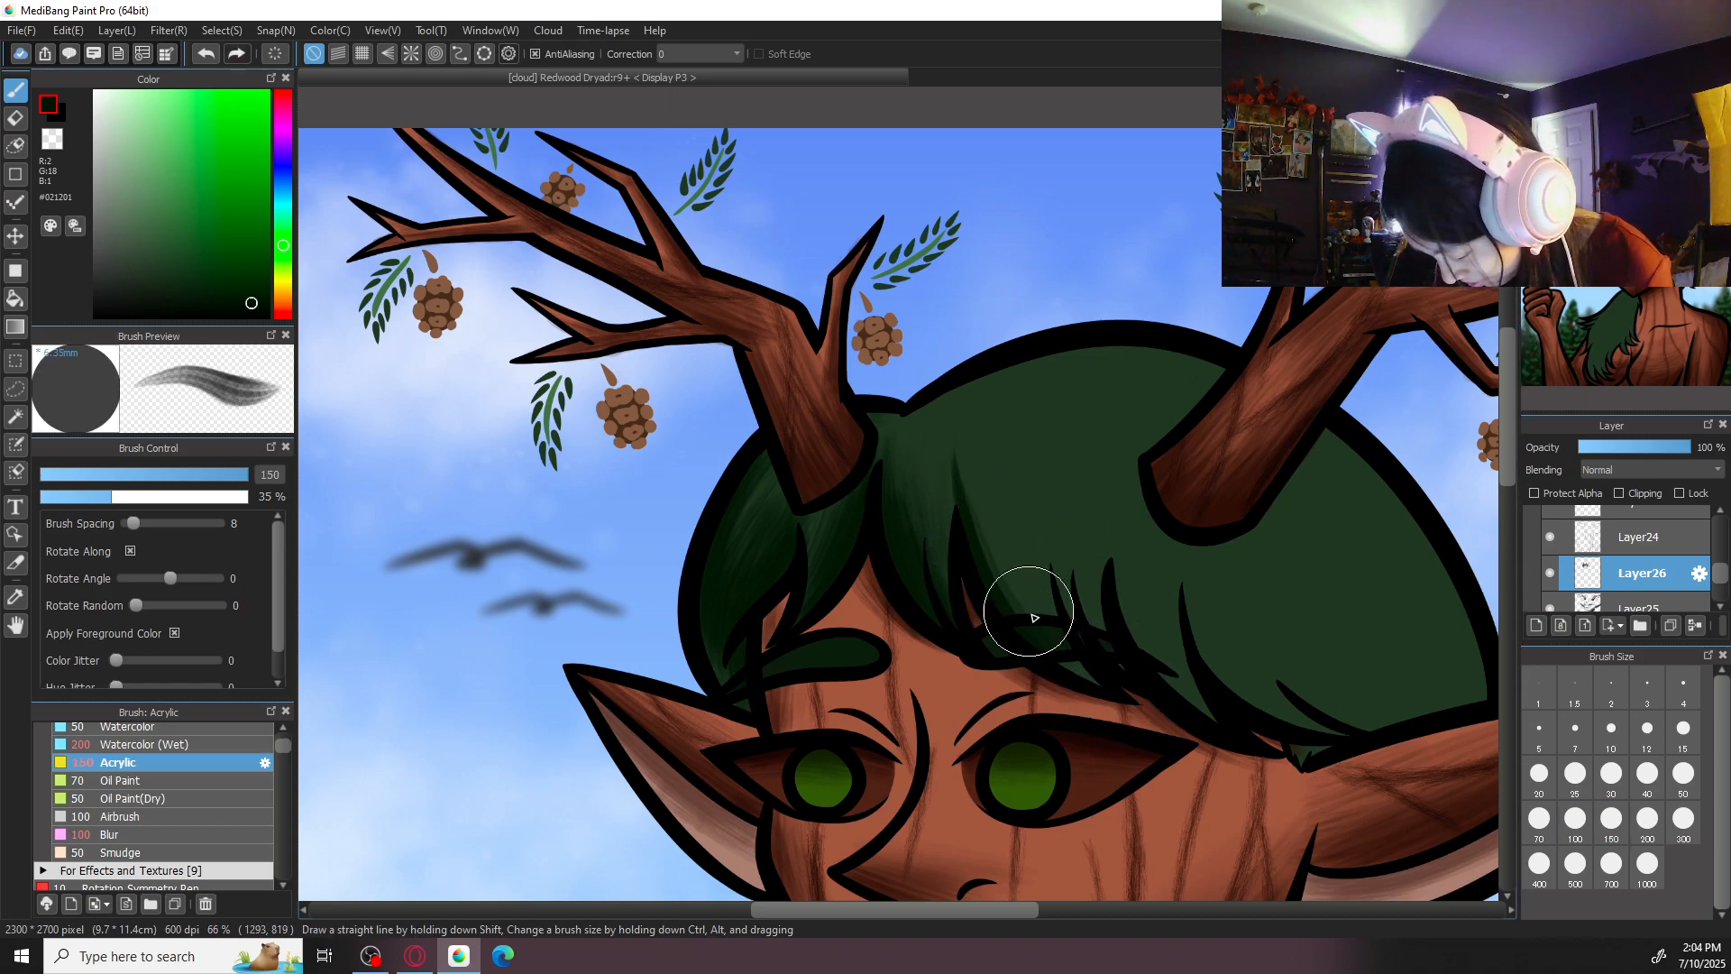
pyautogui.hotkey('ctrl', 'z')
pyautogui.moveTo(971, 496)
pyautogui.mouseDown()
pyautogui.moveTo(995, 566)
pyautogui.moveTo(1045, 617)
pyautogui.moveTo(982, 506)
pyautogui.moveTo(1065, 647)
pyautogui.mouseUp()
pyautogui.moveTo(1021, 574); pyautogui.dragTo(1116, 701)
pyautogui.moveTo(976, 469); pyautogui.dragTo(1066, 646)
pyautogui.moveTo(1005, 474); pyautogui.dragTo(1064, 618)
pyautogui.moveTo(998, 441)
pyautogui.mouseDown()
pyautogui.moveTo(1081, 637)
pyautogui.moveTo(987, 449)
pyautogui.moveTo(1011, 554)
pyautogui.moveTo(962, 452)
pyautogui.moveTo(1042, 622)
pyautogui.mouseUp()
pyautogui.moveTo(961, 452)
pyautogui.mouseDown()
pyautogui.moveTo(1037, 645)
pyautogui.moveTo(1064, 665)
pyautogui.moveTo(1047, 637)
pyautogui.mouseUp()
# - Extend the fringe shading towards the right-hand antler with Acrylic, using size 50 for fine strokes and size 150 for broad ones
pyautogui.hotkey('ctrl', '-')
pyautogui.hotkey('ctrl', '-')
pyautogui.hotkey('ctrl', '-')
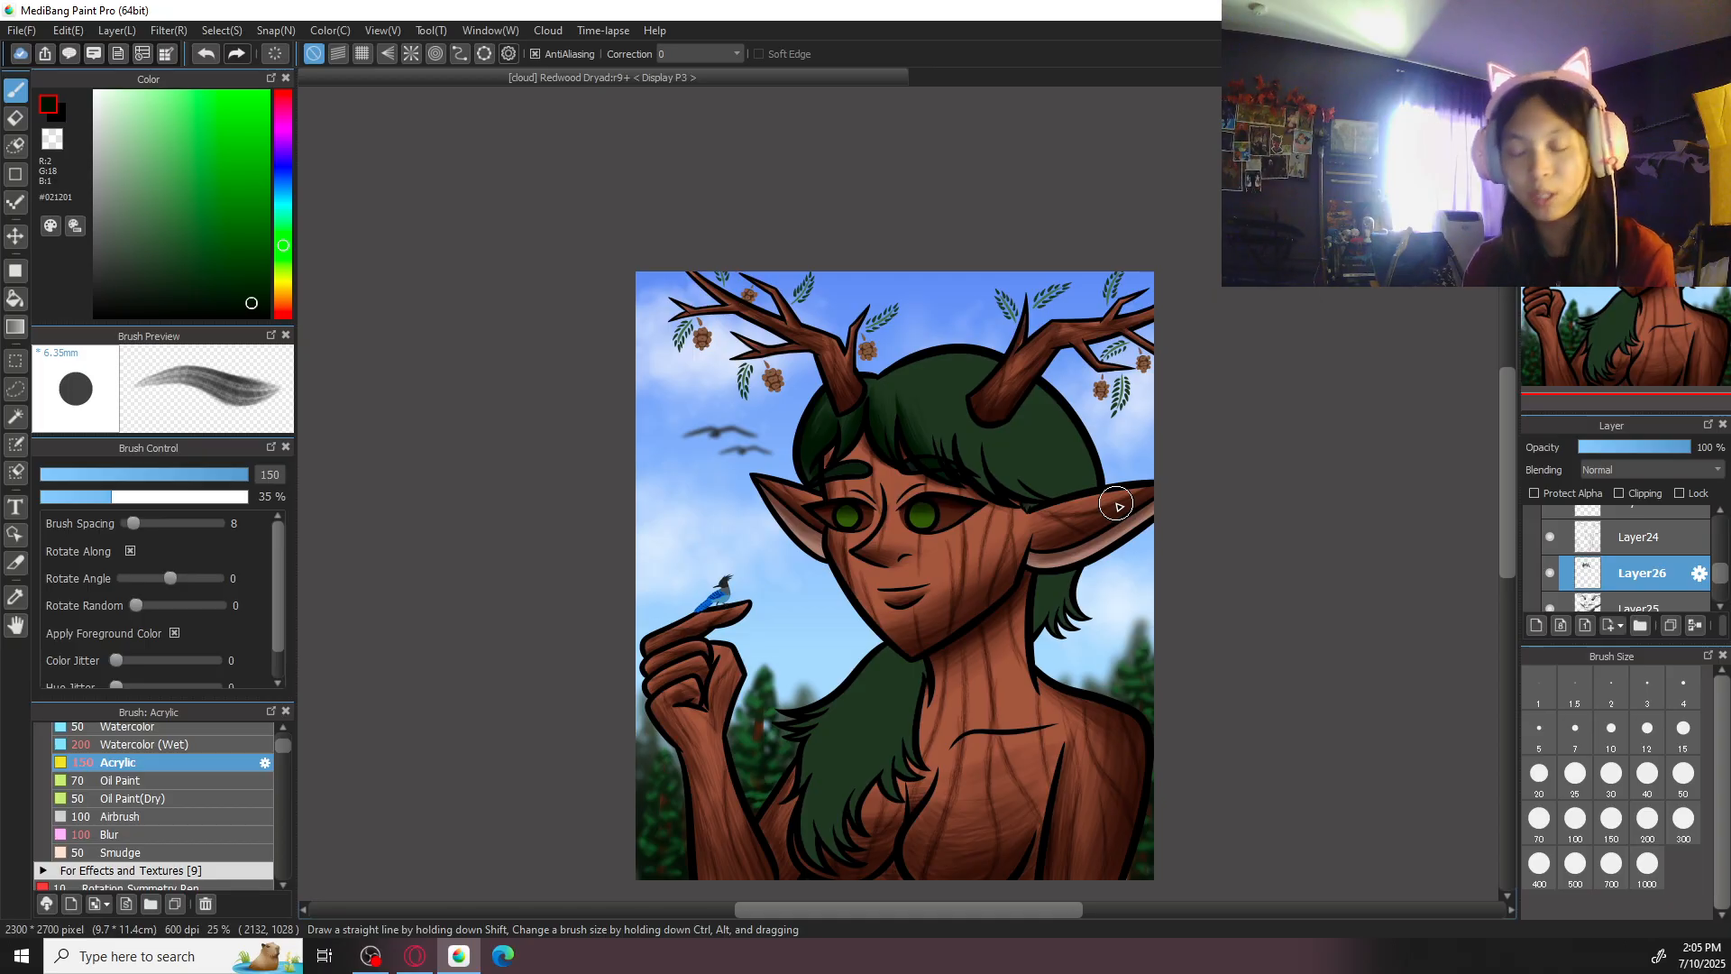
pyautogui.scroll(5, 1116, 505)
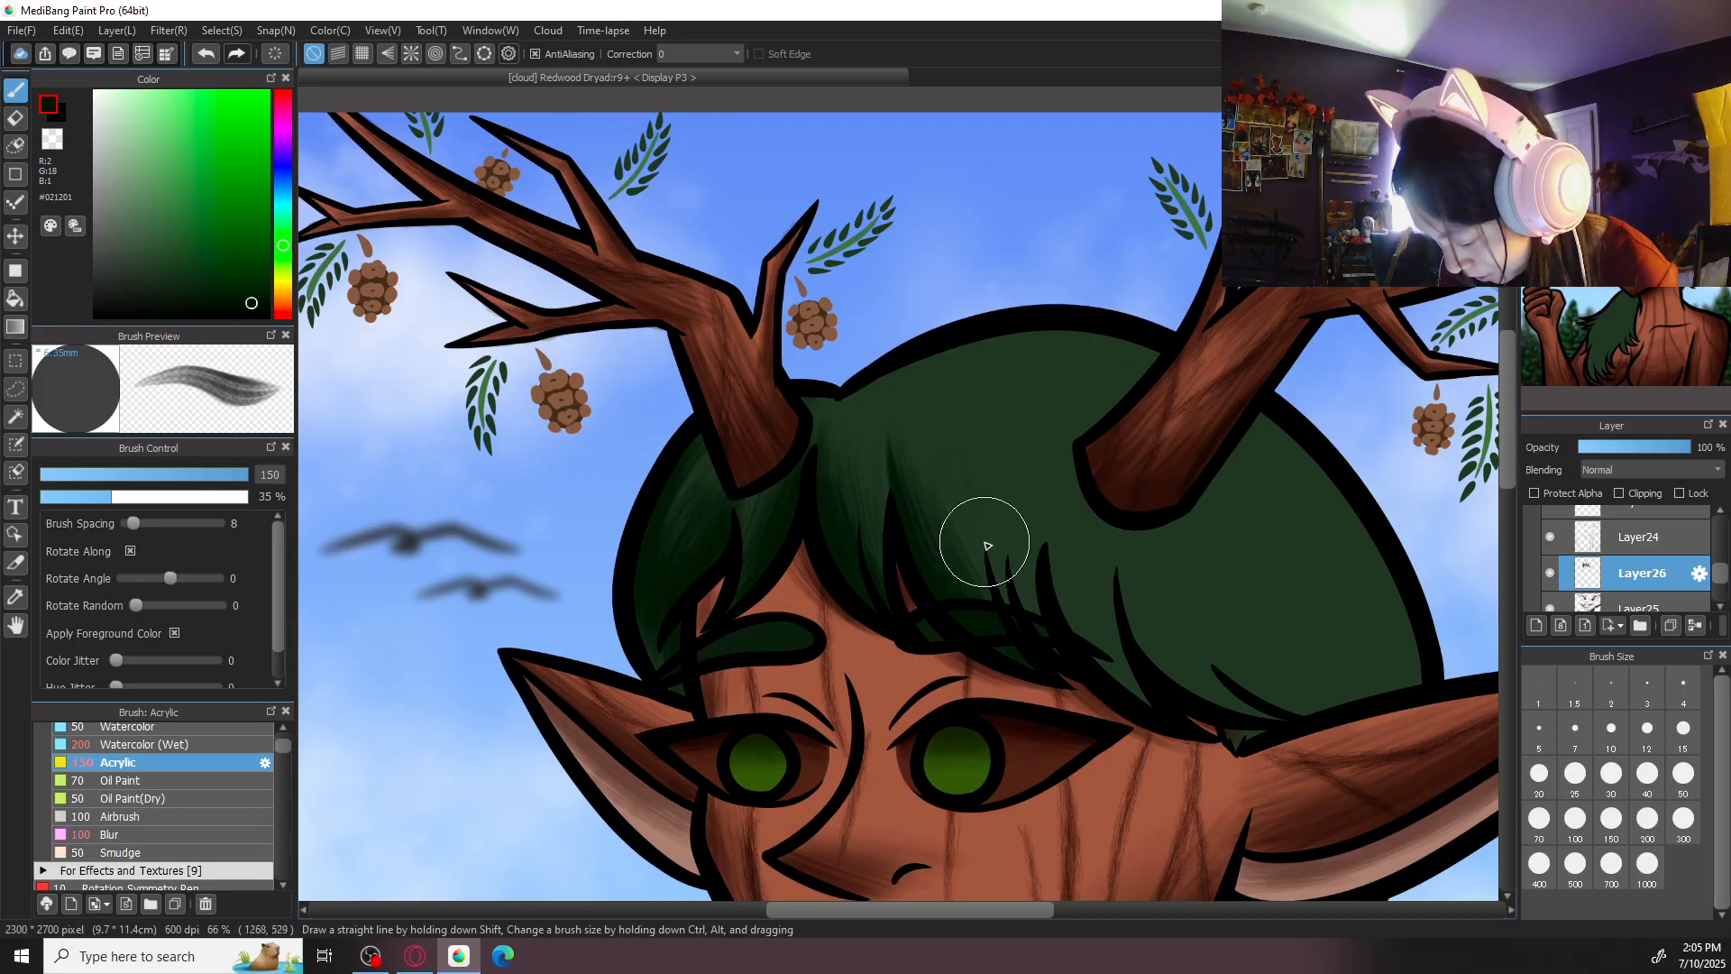
pyautogui.click(1683, 775)
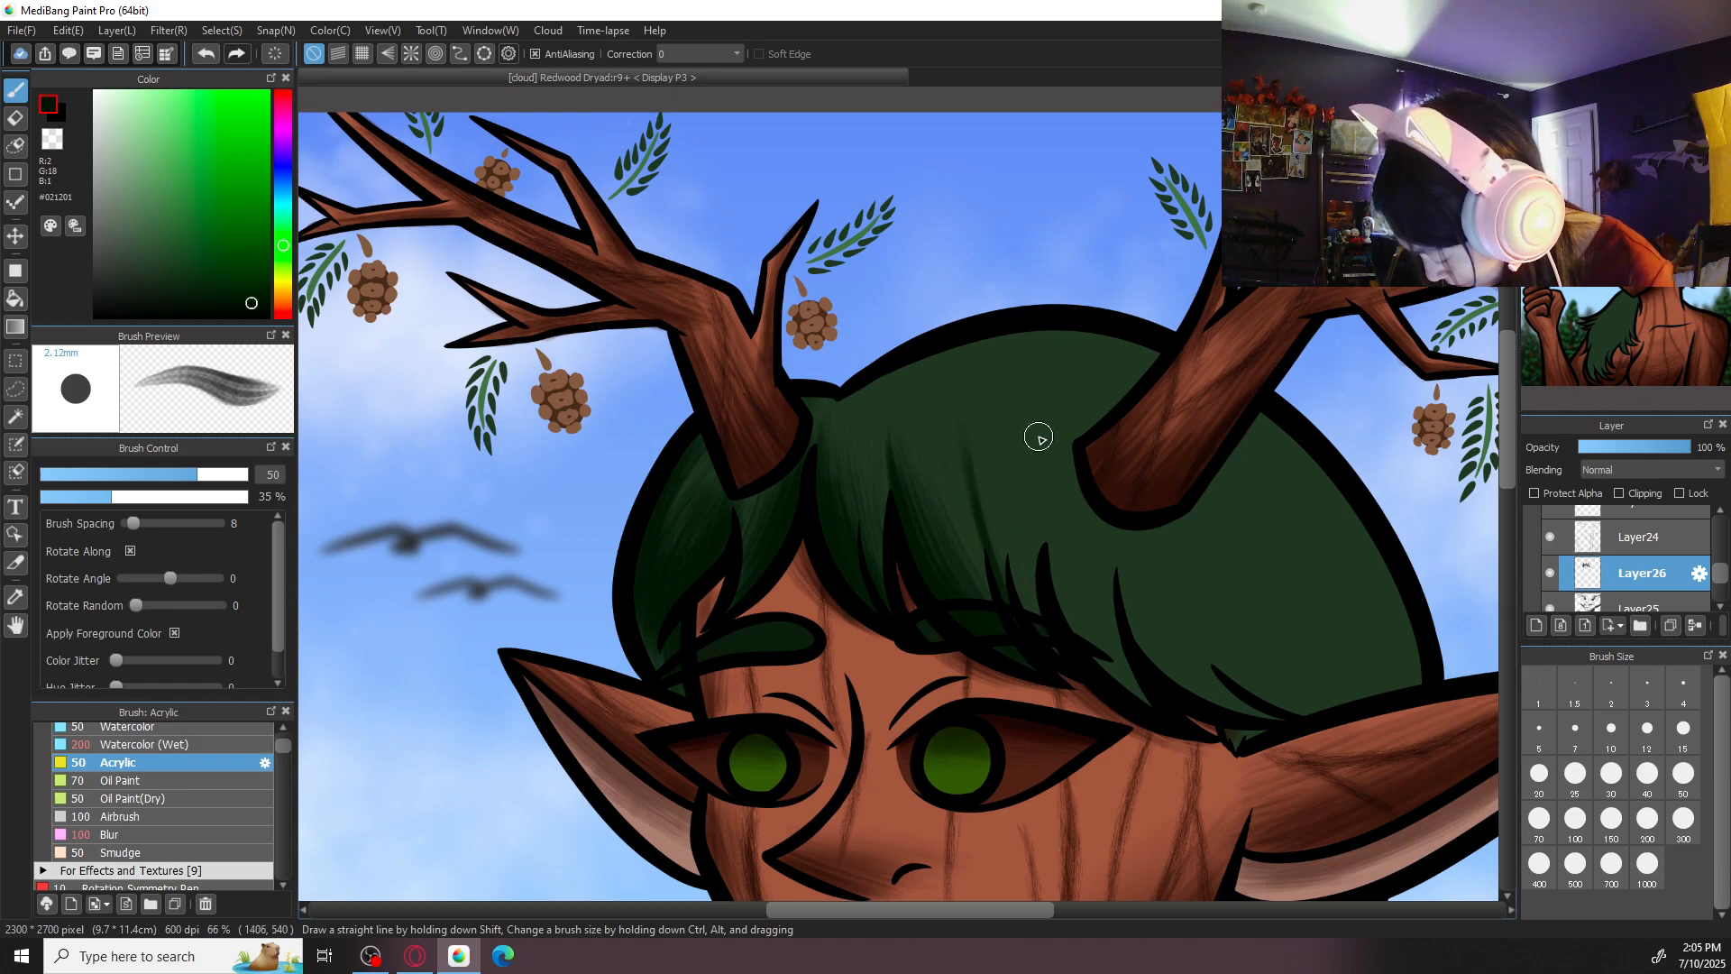
pyautogui.click(1611, 817)
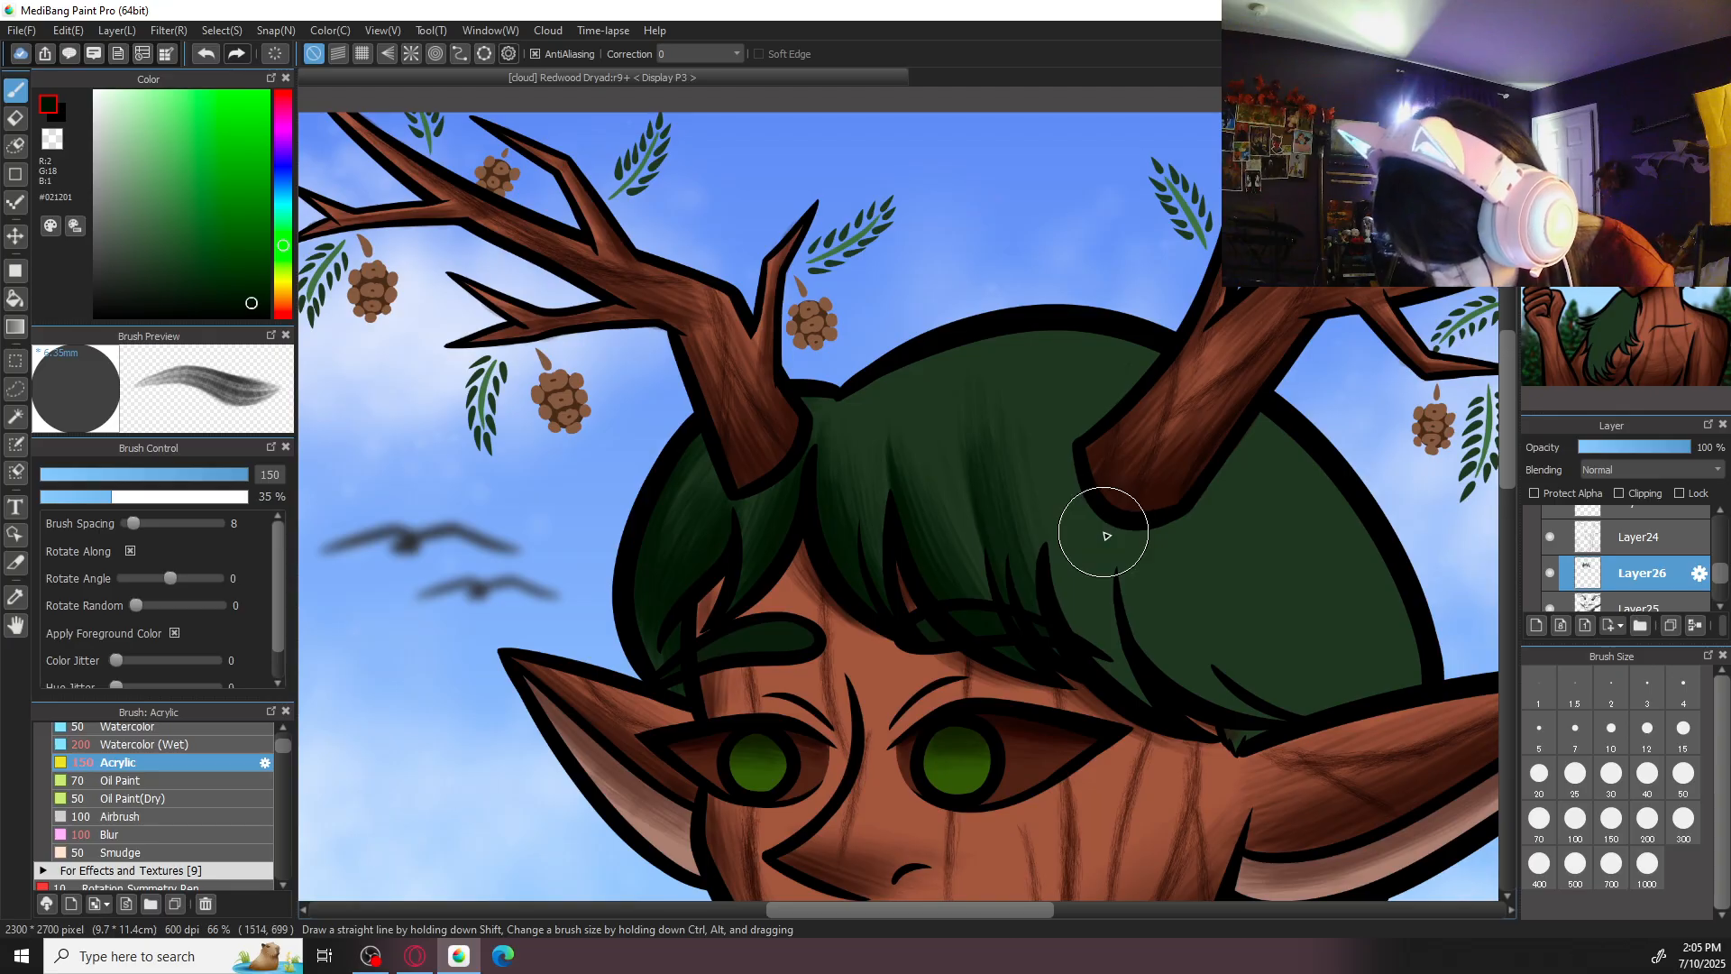
# - Rotate the canvas and shade the crown of the hair between the antlers with Acrylic strokes at size 150
pyautogui.hotkey('ctrl', '-')
pyautogui.hotkey('ctrl', '-')
pyautogui.hotkey('ctrl', '-')
pyautogui.moveTo(1151, 631); pyautogui.dragTo(1109, 531)
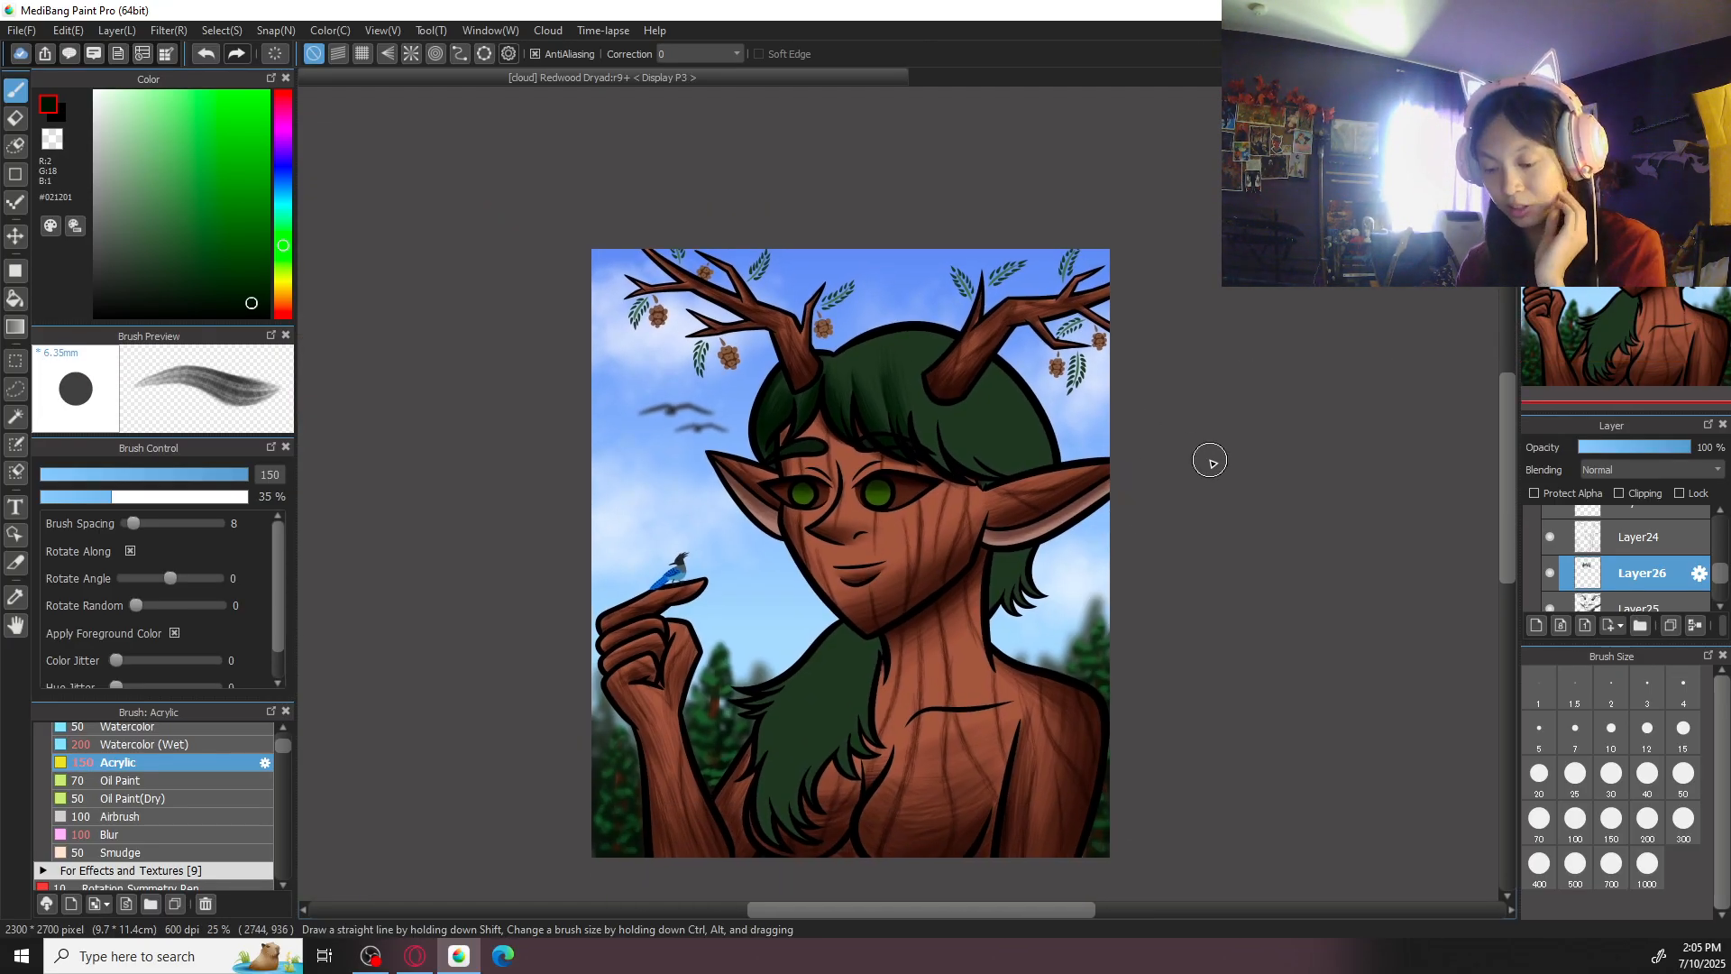
pyautogui.scroll(1, 1159, 677)
pyautogui.hotkey('ctrl', '+')
pyautogui.hotkey('ctrl', '+')
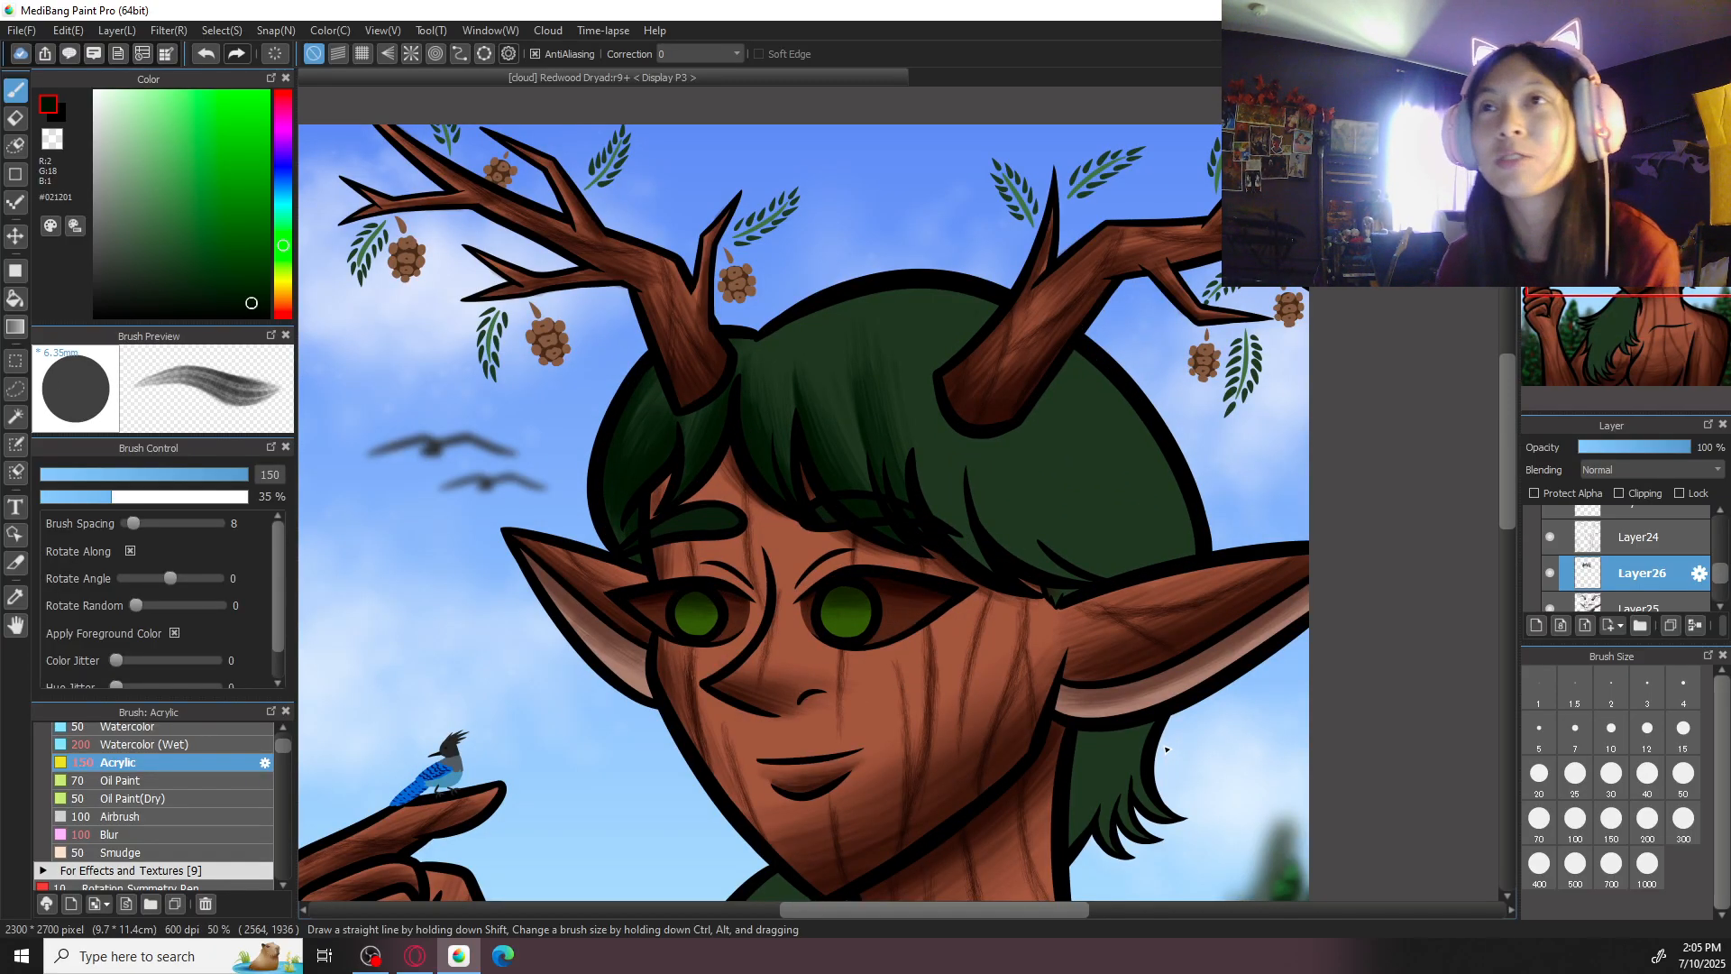
pyautogui.hotkey('ctrl', '+')
pyautogui.scroll(1, 889, 523)
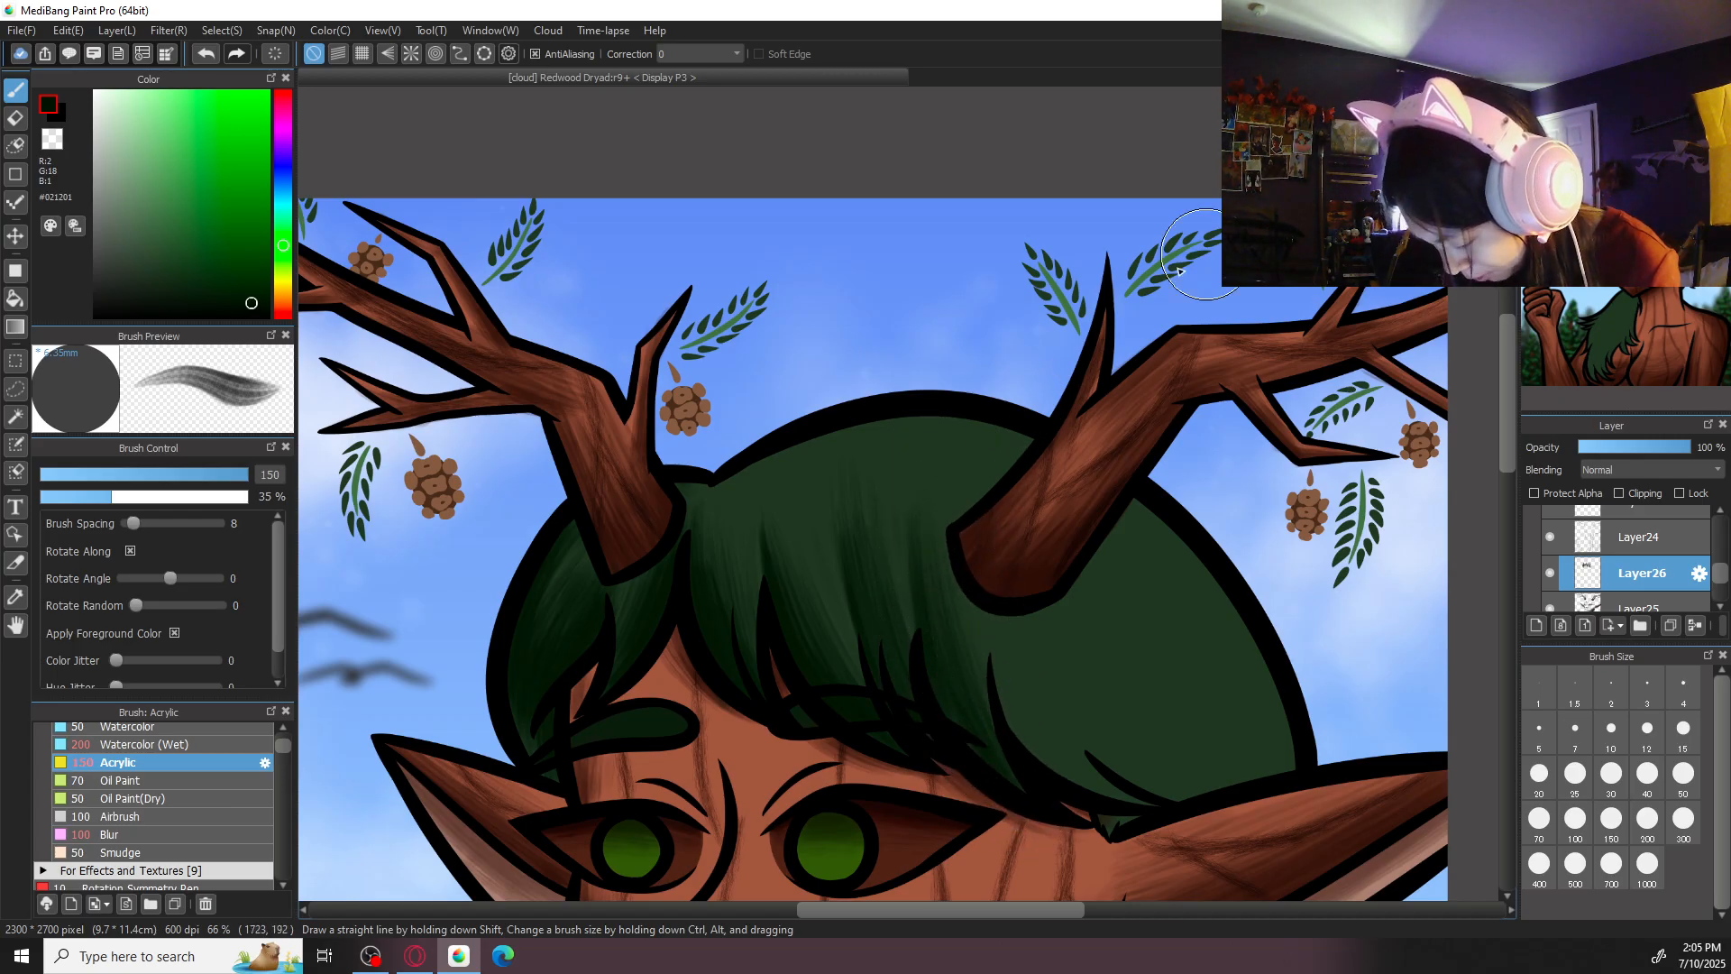
pyautogui.press('Left')
pyautogui.press('Left')
pyautogui.press('Left')
pyautogui.press('Left')
pyautogui.press('Left')
pyautogui.press('Left')
pyautogui.moveTo(838, 369); pyautogui.dragTo(837, 543)
pyautogui.moveTo(874, 344); pyautogui.dragTo(878, 619)
pyautogui.moveTo(874, 388); pyautogui.dragTo(941, 685)
# - Deepen the crown shading along the top outline of the hair with Acrylic at size 200, undoing and repainting two strokes
pyautogui.click(1678, 821)
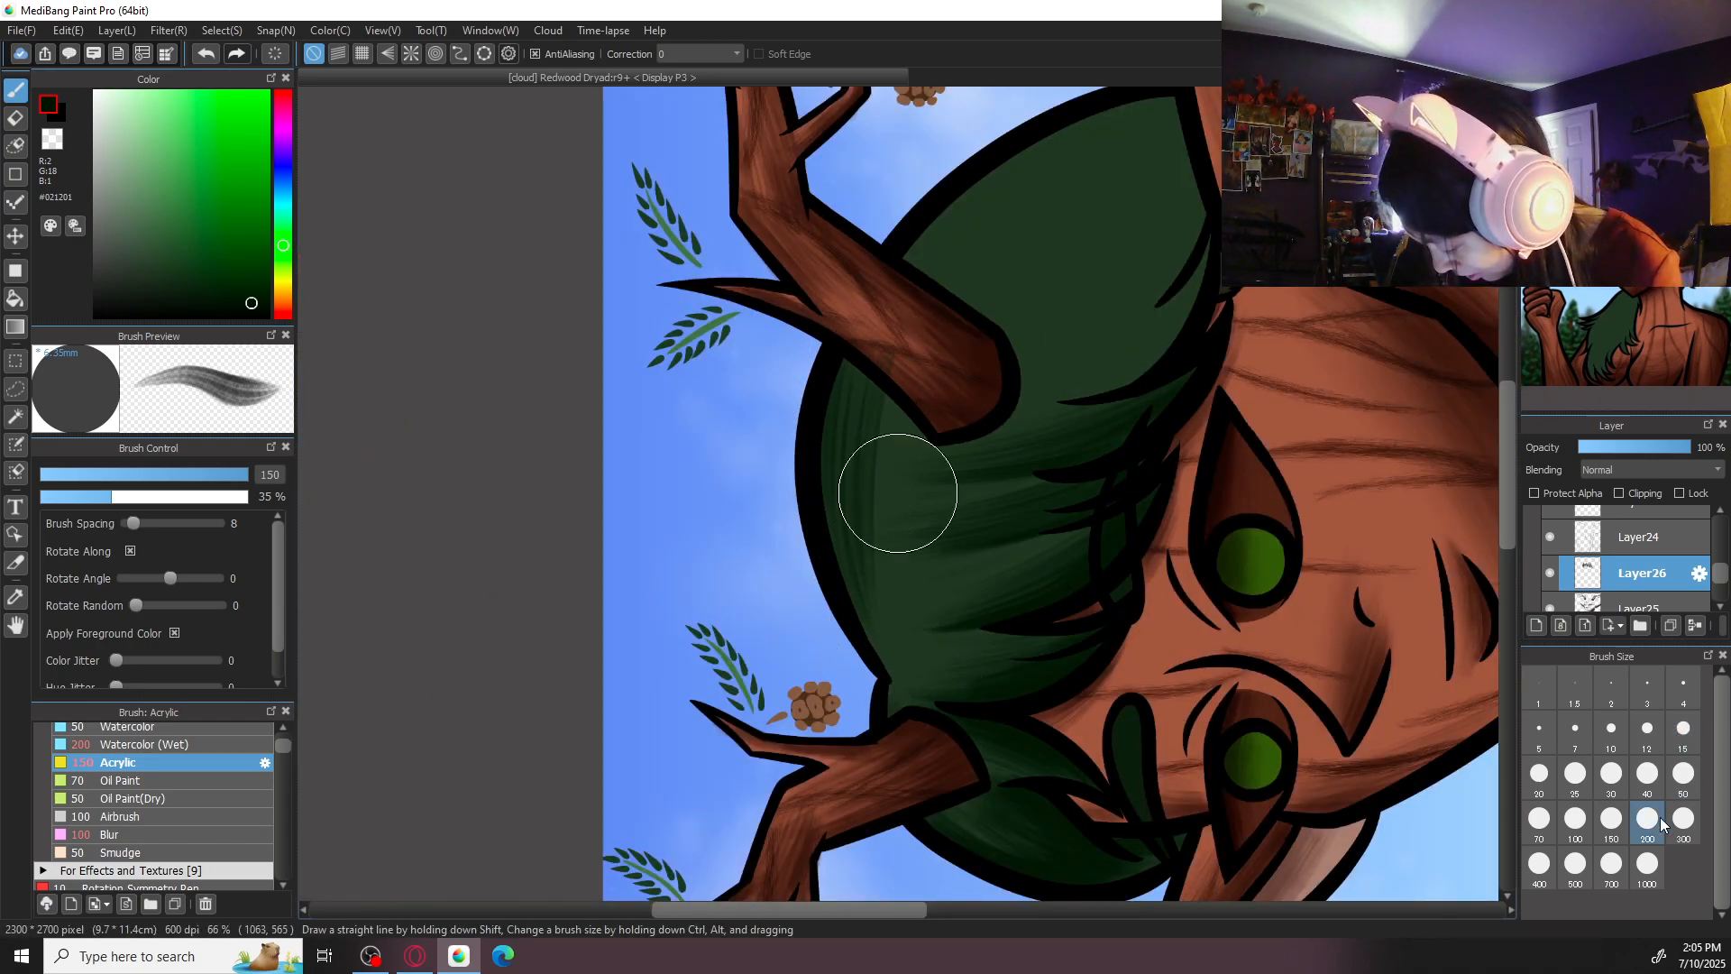
pyautogui.click(1655, 821)
pyautogui.moveTo(854, 345); pyautogui.dragTo(864, 590)
pyautogui.moveTo(904, 361); pyautogui.dragTo(887, 624)
pyautogui.moveTo(902, 397); pyautogui.dragTo(880, 645)
pyautogui.hotkey('ctrl', 'z')
pyautogui.hotkey('ctrl', 'z')
pyautogui.moveTo(866, 339)
pyautogui.mouseDown()
pyautogui.moveTo(853, 467)
pyautogui.moveTo(868, 622)
pyautogui.mouseUp()
pyautogui.moveTo(856, 370); pyautogui.dragTo(868, 638)
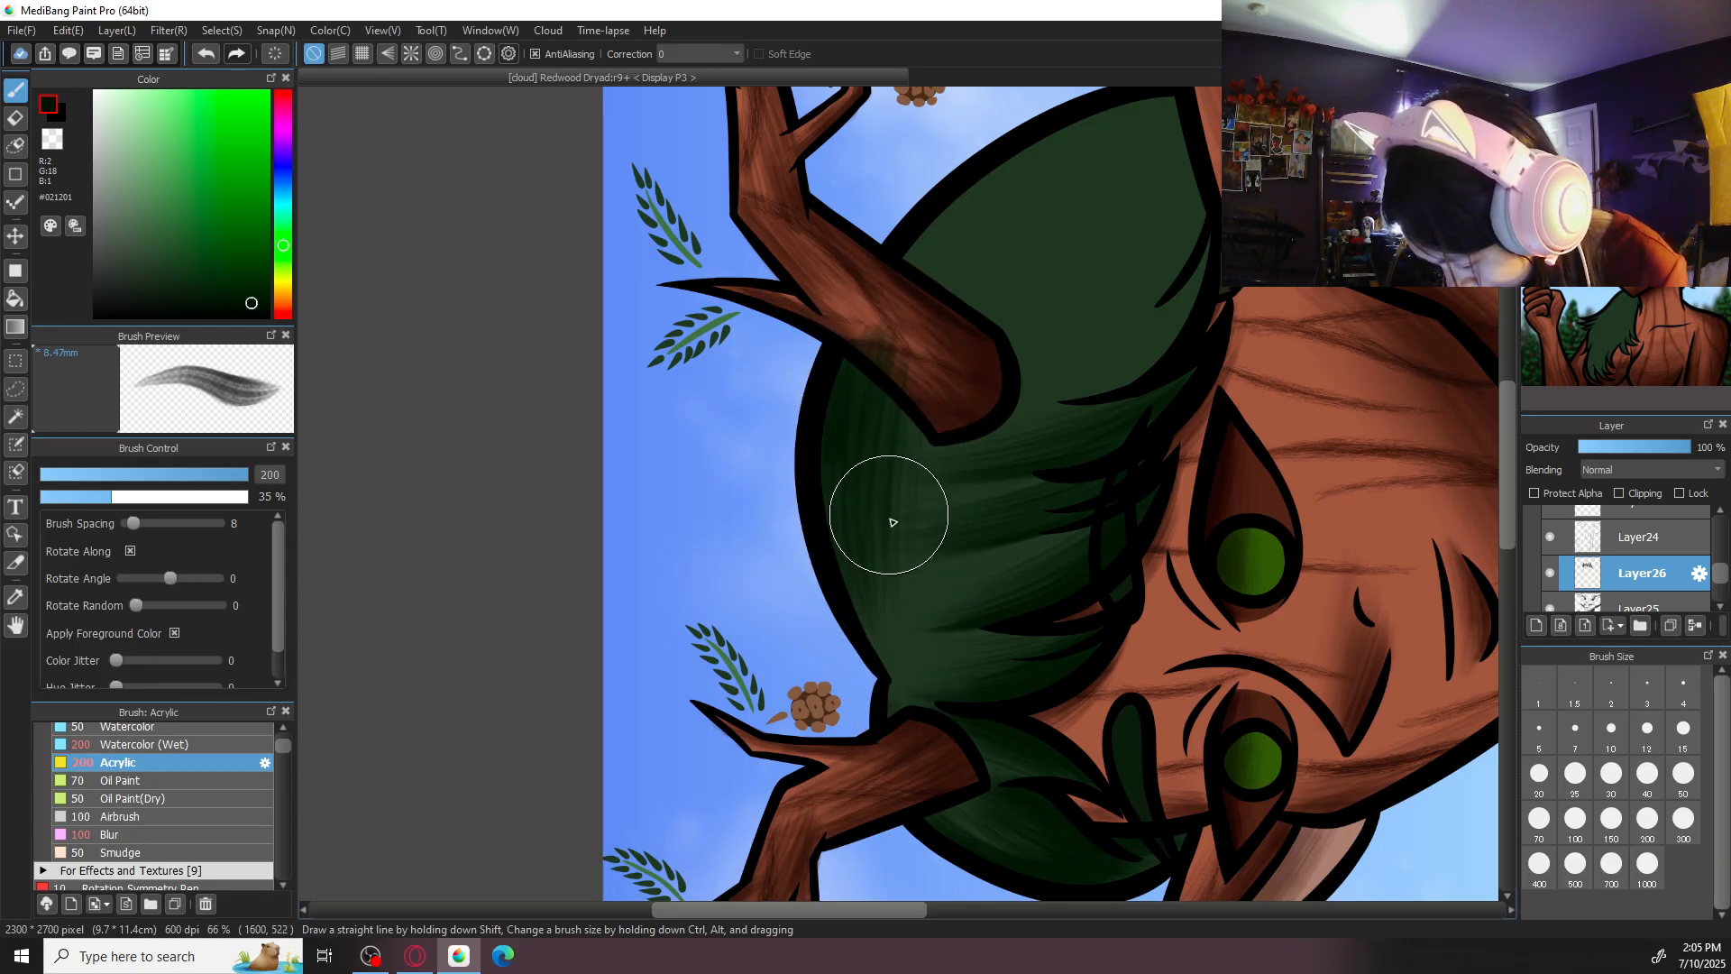
# - Erase the green shading that spilled onto the right-hand antler, then return to the brush and restore the canvas rotation
pyautogui.press('e')
pyautogui.moveTo(869, 282); pyautogui.dragTo(933, 398)
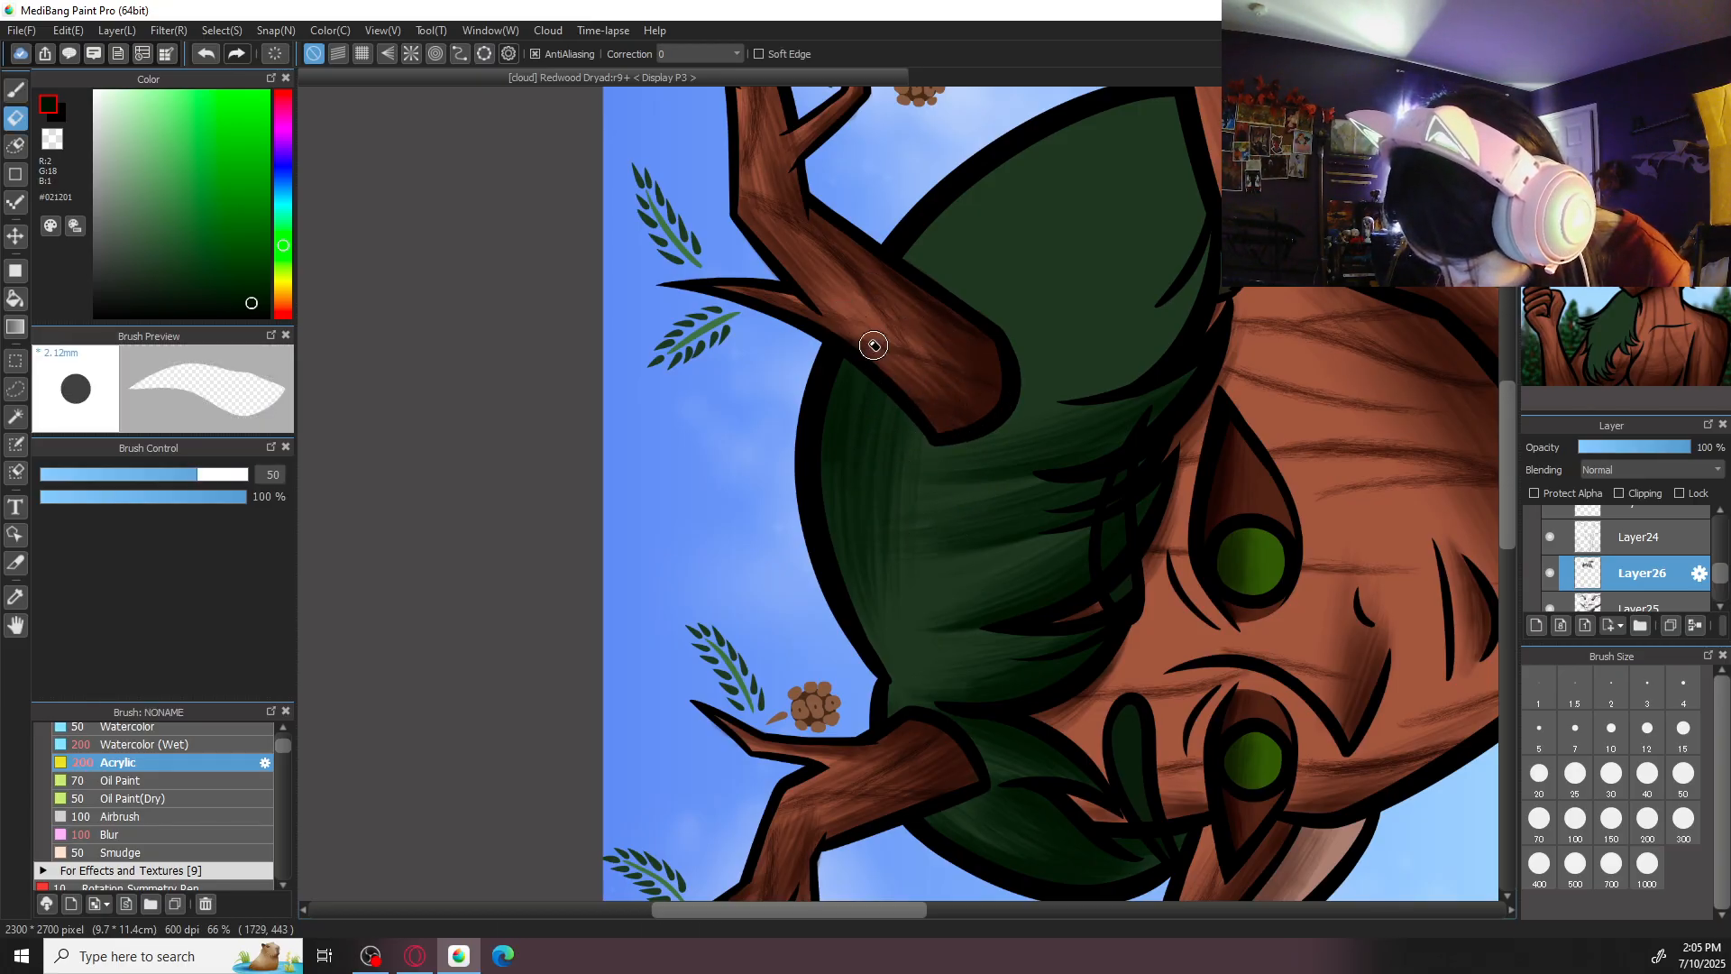
pyautogui.press('b')
pyautogui.press('Up')
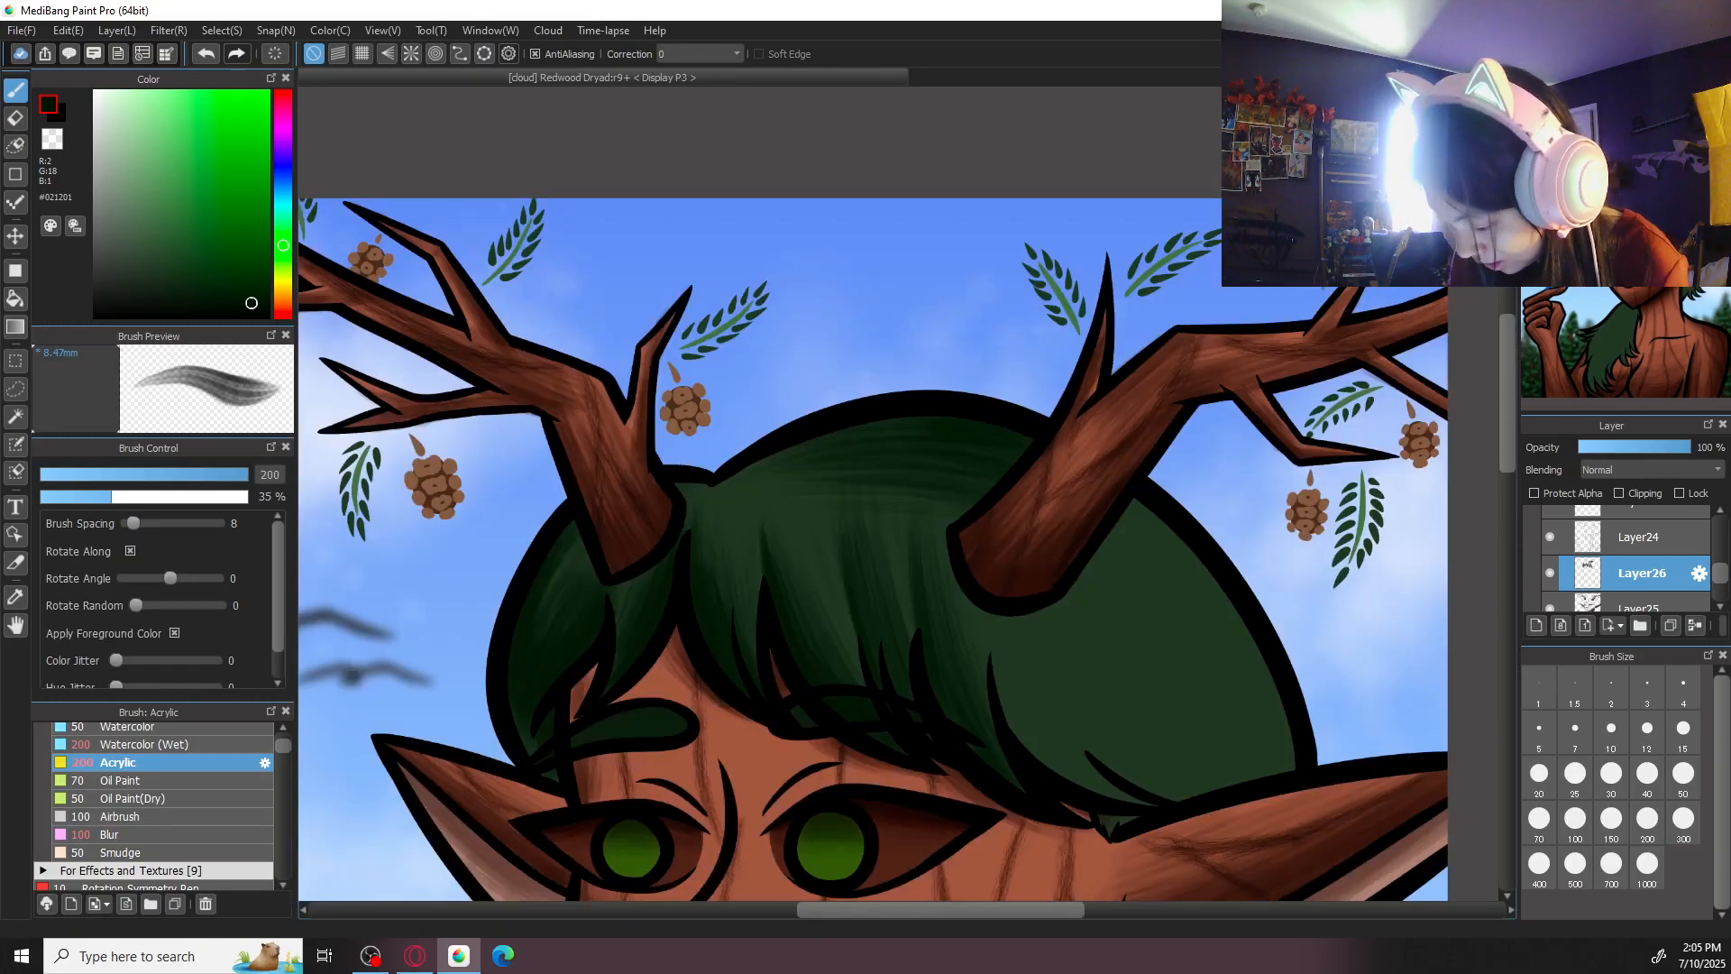
# - Shade the hair below the right-hand antler down towards the ear with Acrylic strokes at size 200
pyautogui.hotkey('ctrl', '-')
pyautogui.hotkey('ctrl', '-')
pyautogui.hotkey('ctrl', '-')
pyautogui.moveTo(1183, 505); pyautogui.dragTo(1108, 506)
pyautogui.hotkey('ctrl', '+')
pyautogui.hotkey('ctrl', '+')
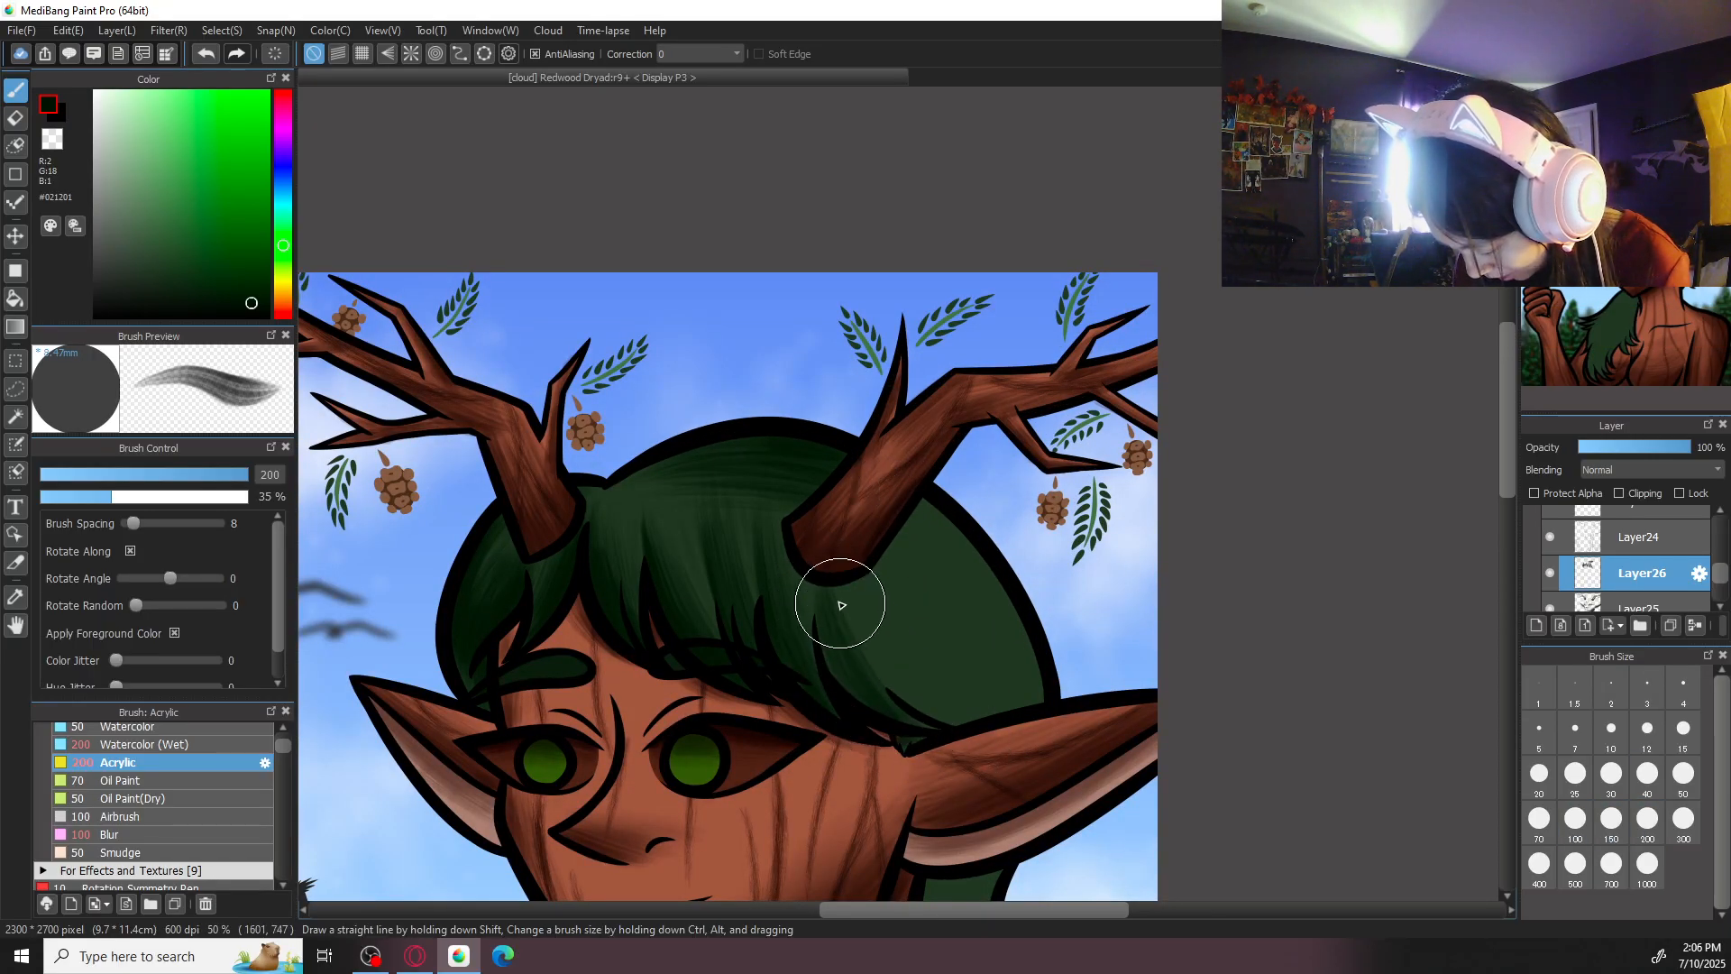
pyautogui.moveTo(839, 589)
pyautogui.mouseDown()
pyautogui.moveTo(872, 659)
pyautogui.moveTo(919, 664)
pyautogui.moveTo(926, 702)
pyautogui.mouseUp()
pyautogui.moveTo(904, 623)
pyautogui.mouseDown()
pyautogui.moveTo(917, 674)
pyautogui.moveTo(929, 621)
pyautogui.moveTo(961, 699)
pyautogui.mouseUp()
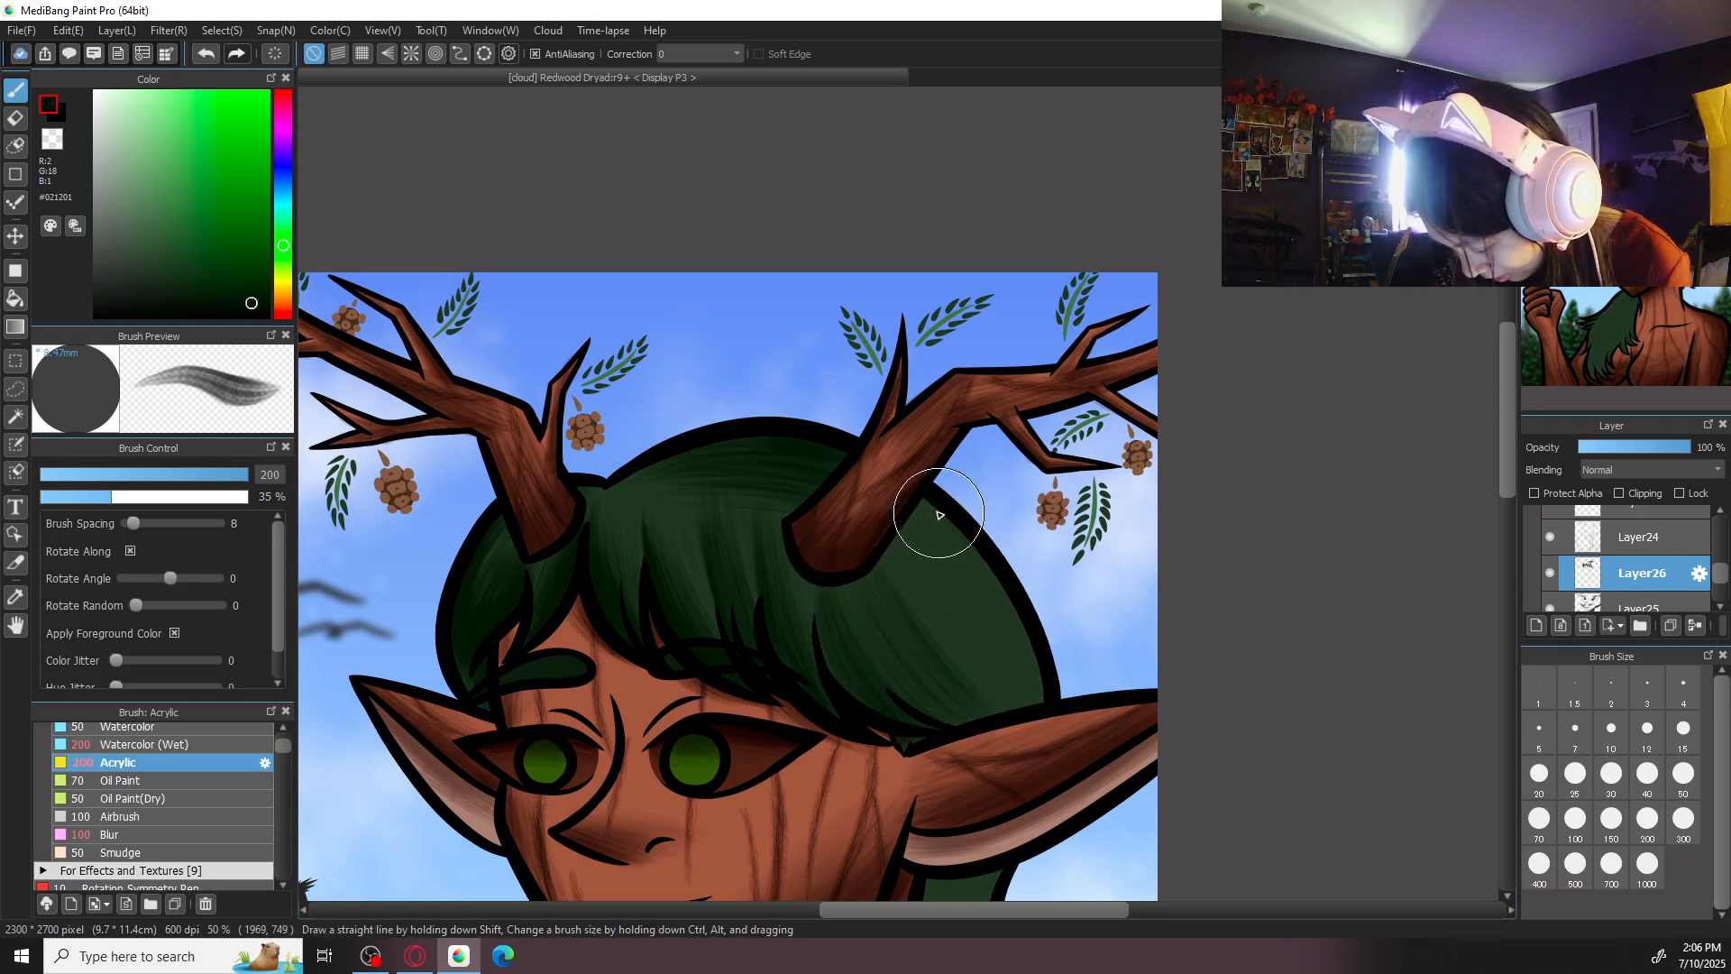
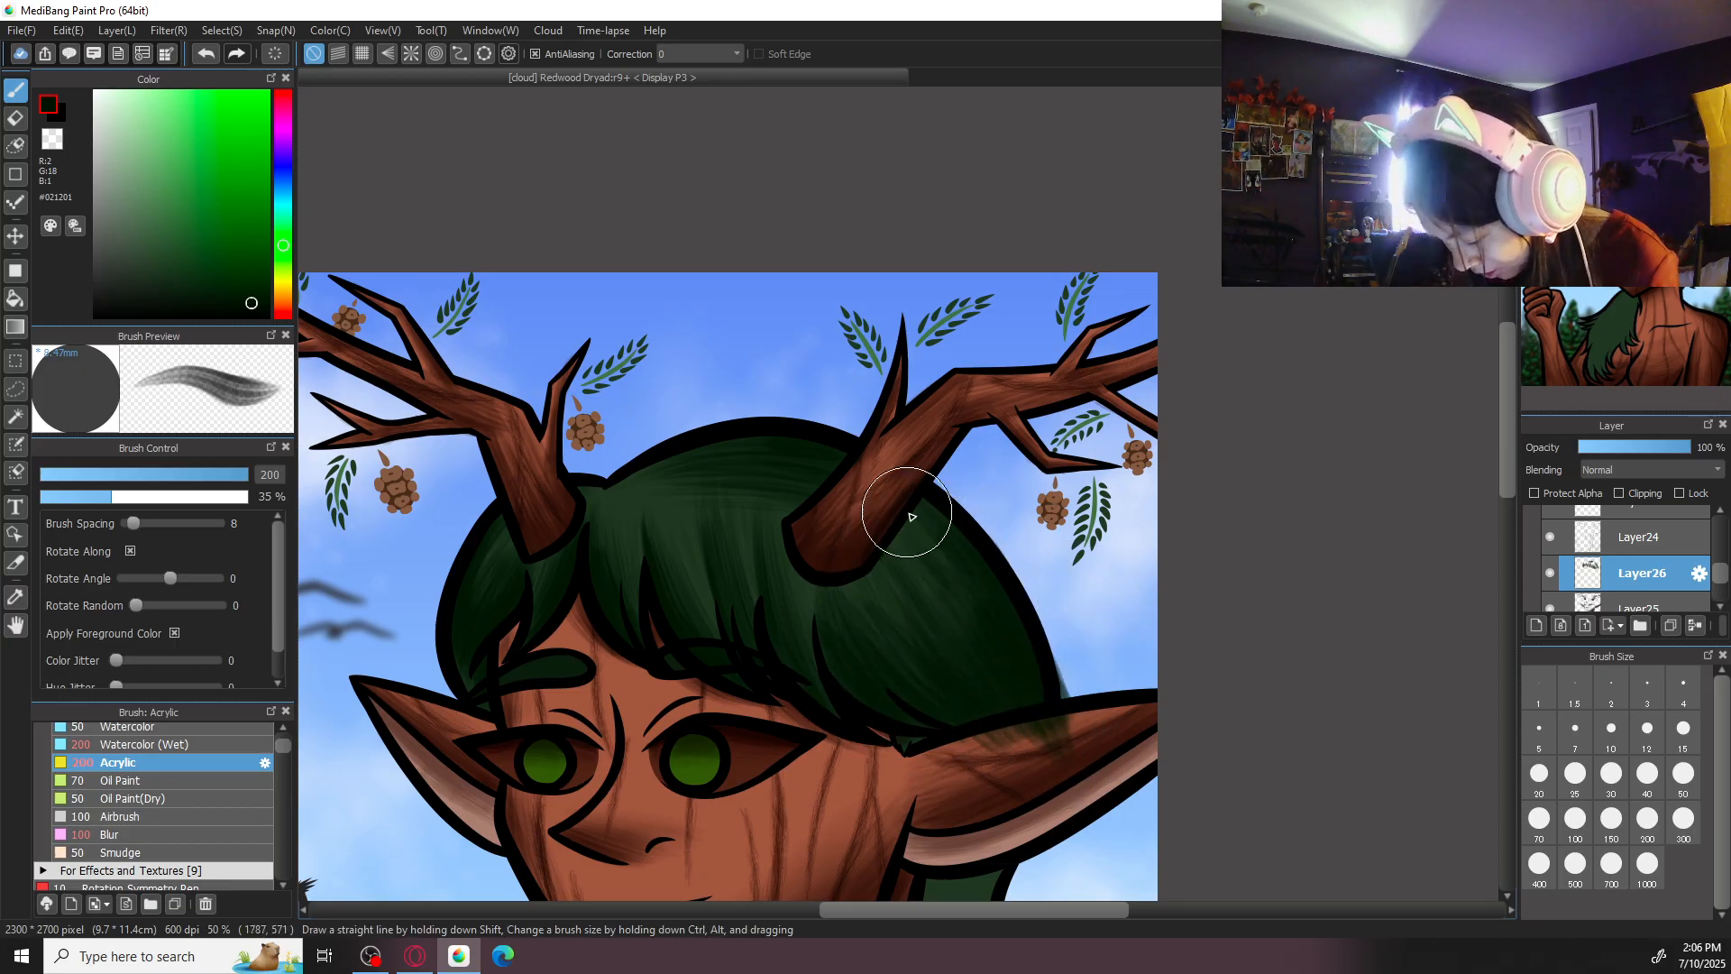
# - Erase the green shading that spilled onto the right-hand ear with the eraser at size 100, then return to the brush
pyautogui.moveTo(1113, 587); pyautogui.dragTo(1065, 460)
pyautogui.press('e')
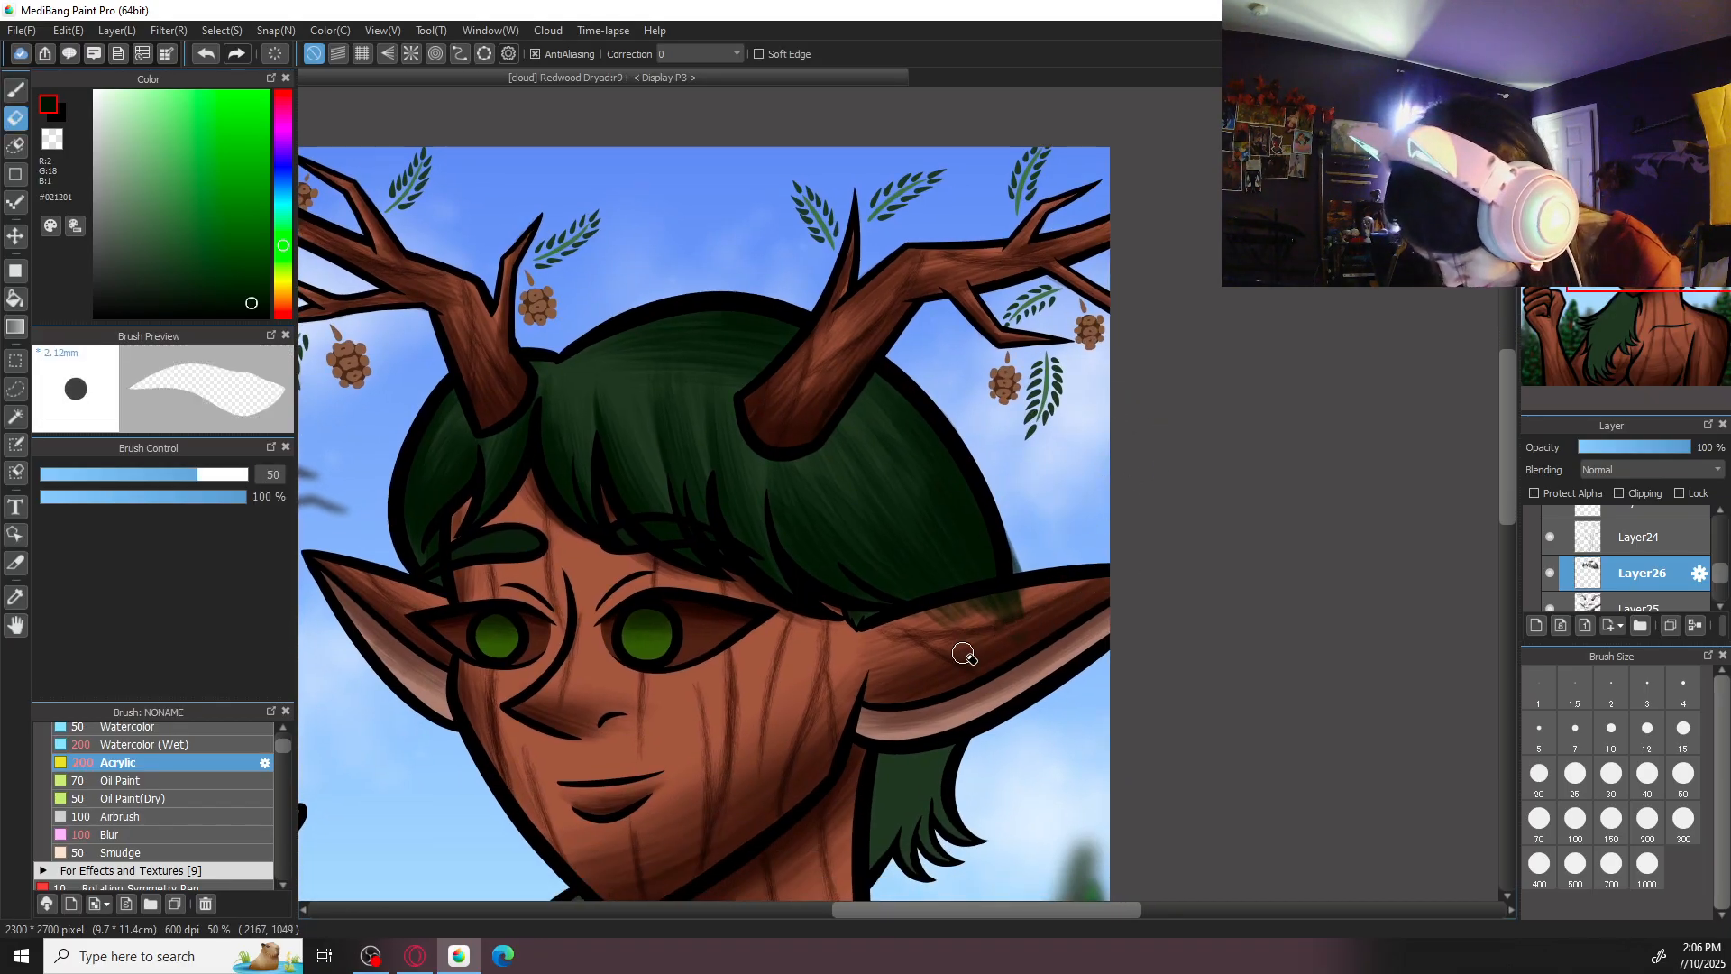
pyautogui.click(1575, 820)
pyautogui.moveTo(939, 646)
pyautogui.mouseDown()
pyautogui.moveTo(1042, 605)
pyautogui.moveTo(896, 637)
pyautogui.moveTo(1036, 603)
pyautogui.mouseUp()
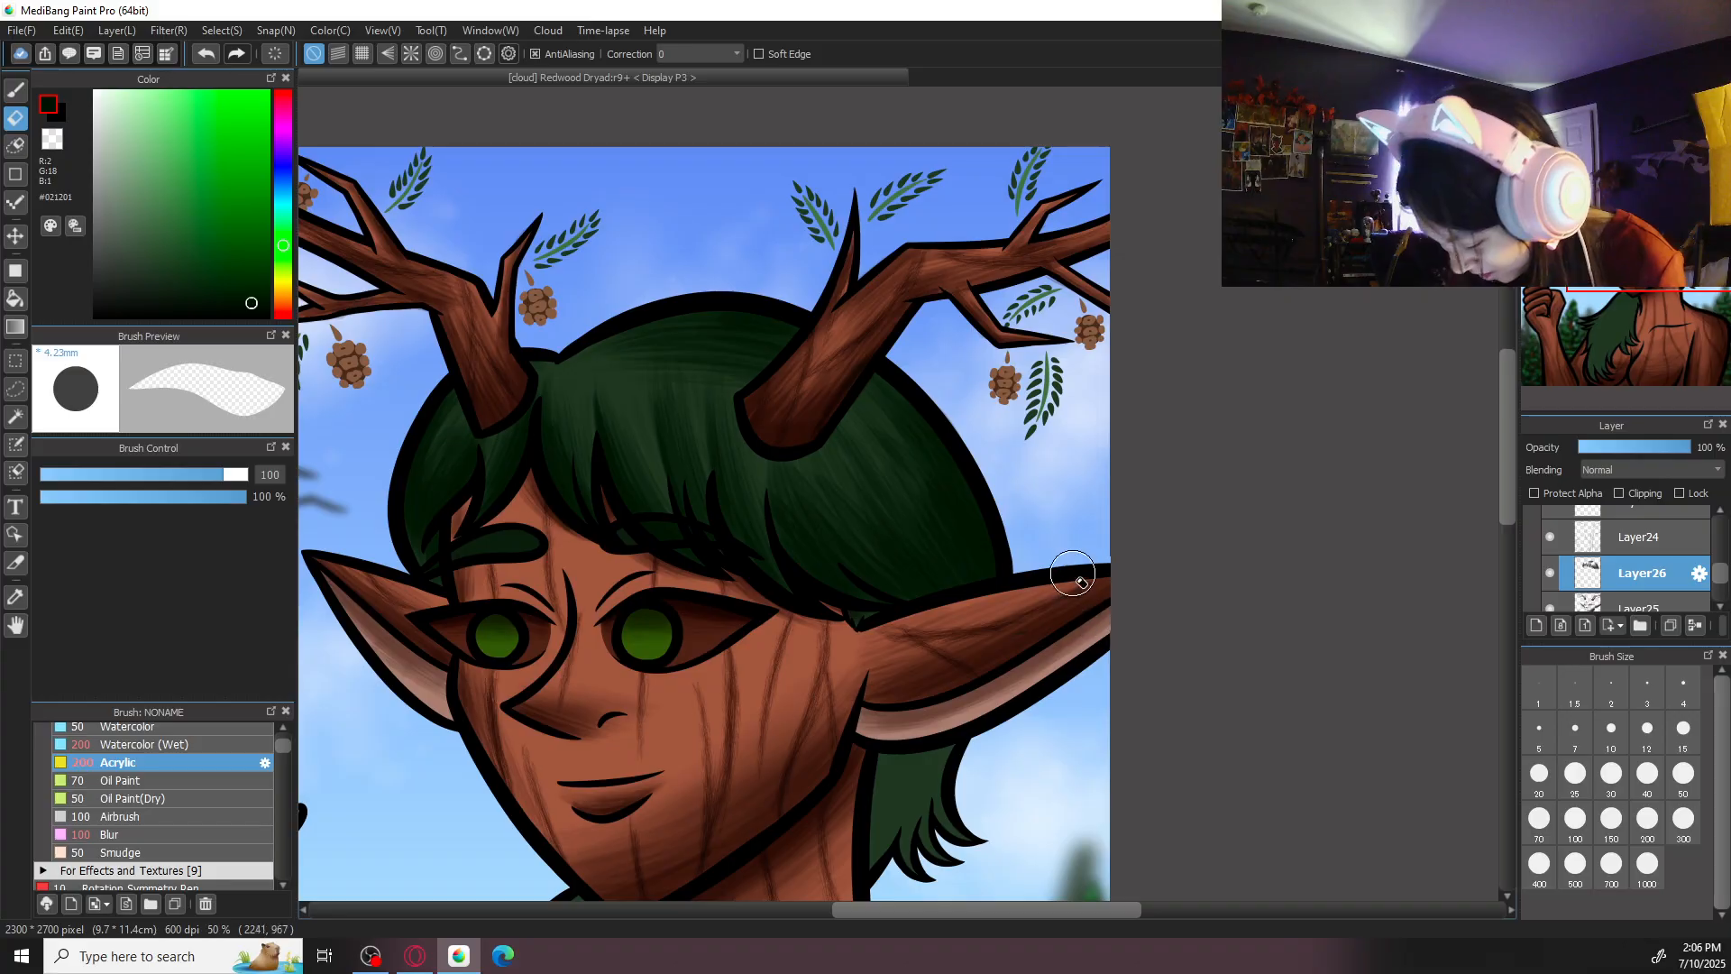
pyautogui.press('b')
# - Shade the outer edge and curled tips of the hair lock below the right-hand ear with Acrylic at size 100
pyautogui.scroll(-1, 1046, 560)
pyautogui.scroll(-1, 1132, 553)
pyautogui.scroll(-1, 1164, 471)
pyautogui.scroll(3, 1169, 481)
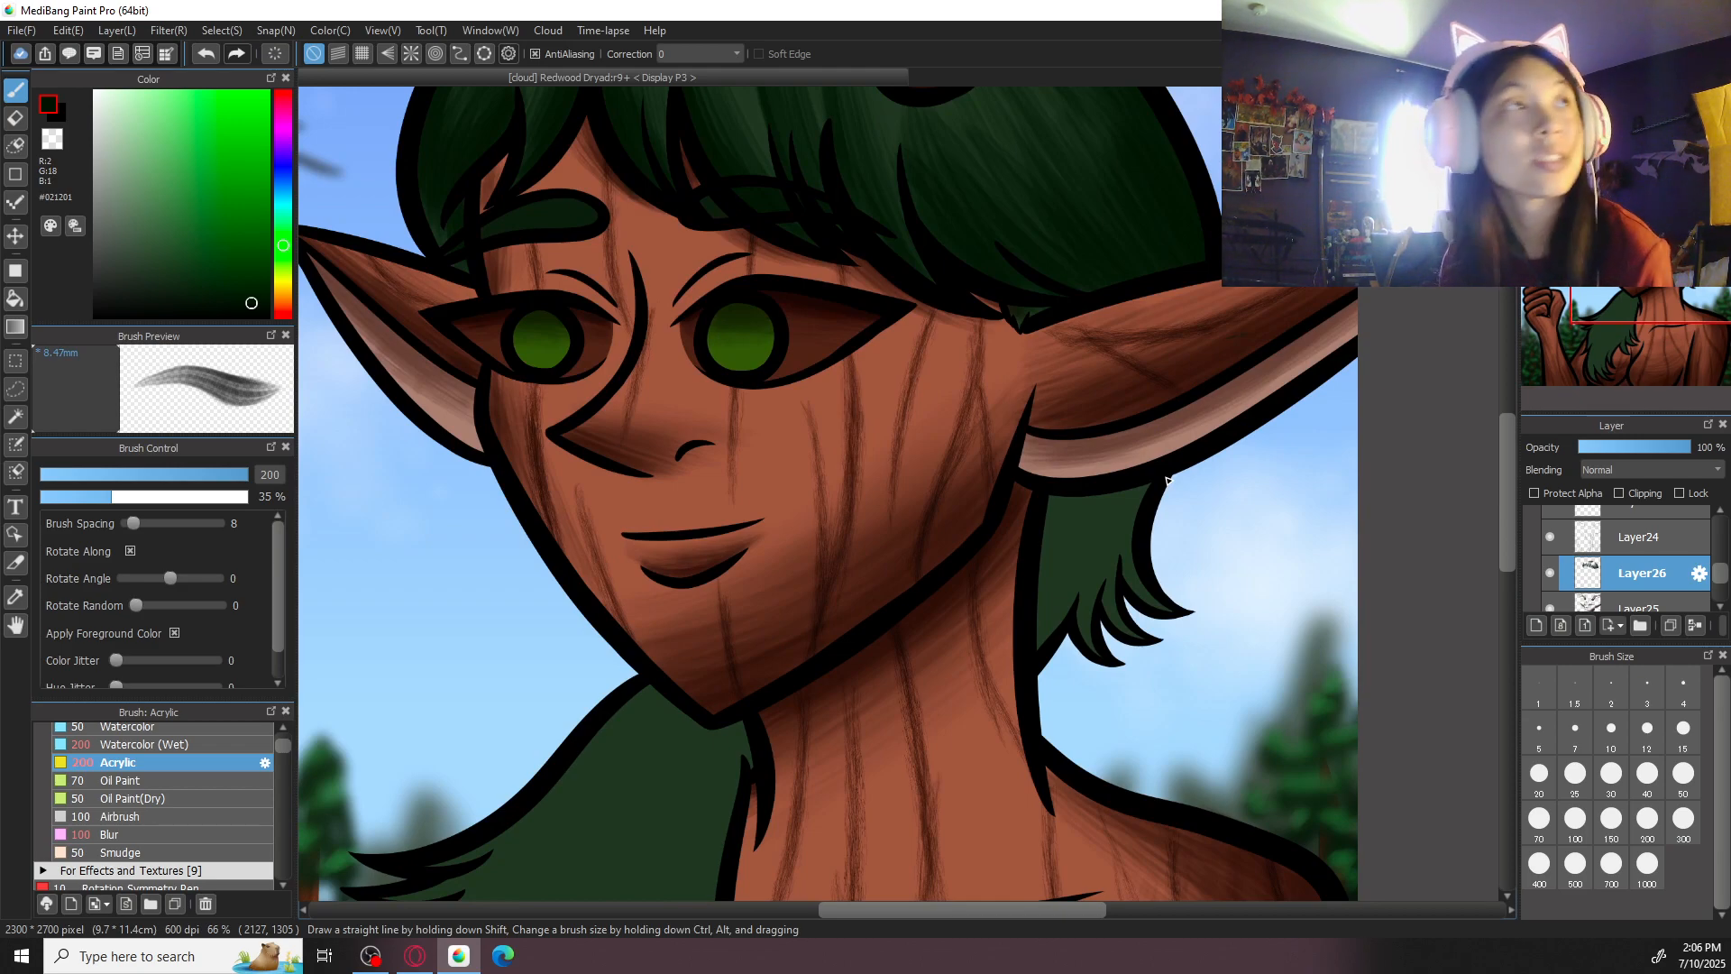
pyautogui.moveTo(1215, 569)
pyautogui.mouseDown()
pyautogui.moveTo(1047, 467)
pyautogui.moveTo(1025, 410)
pyautogui.mouseUp()
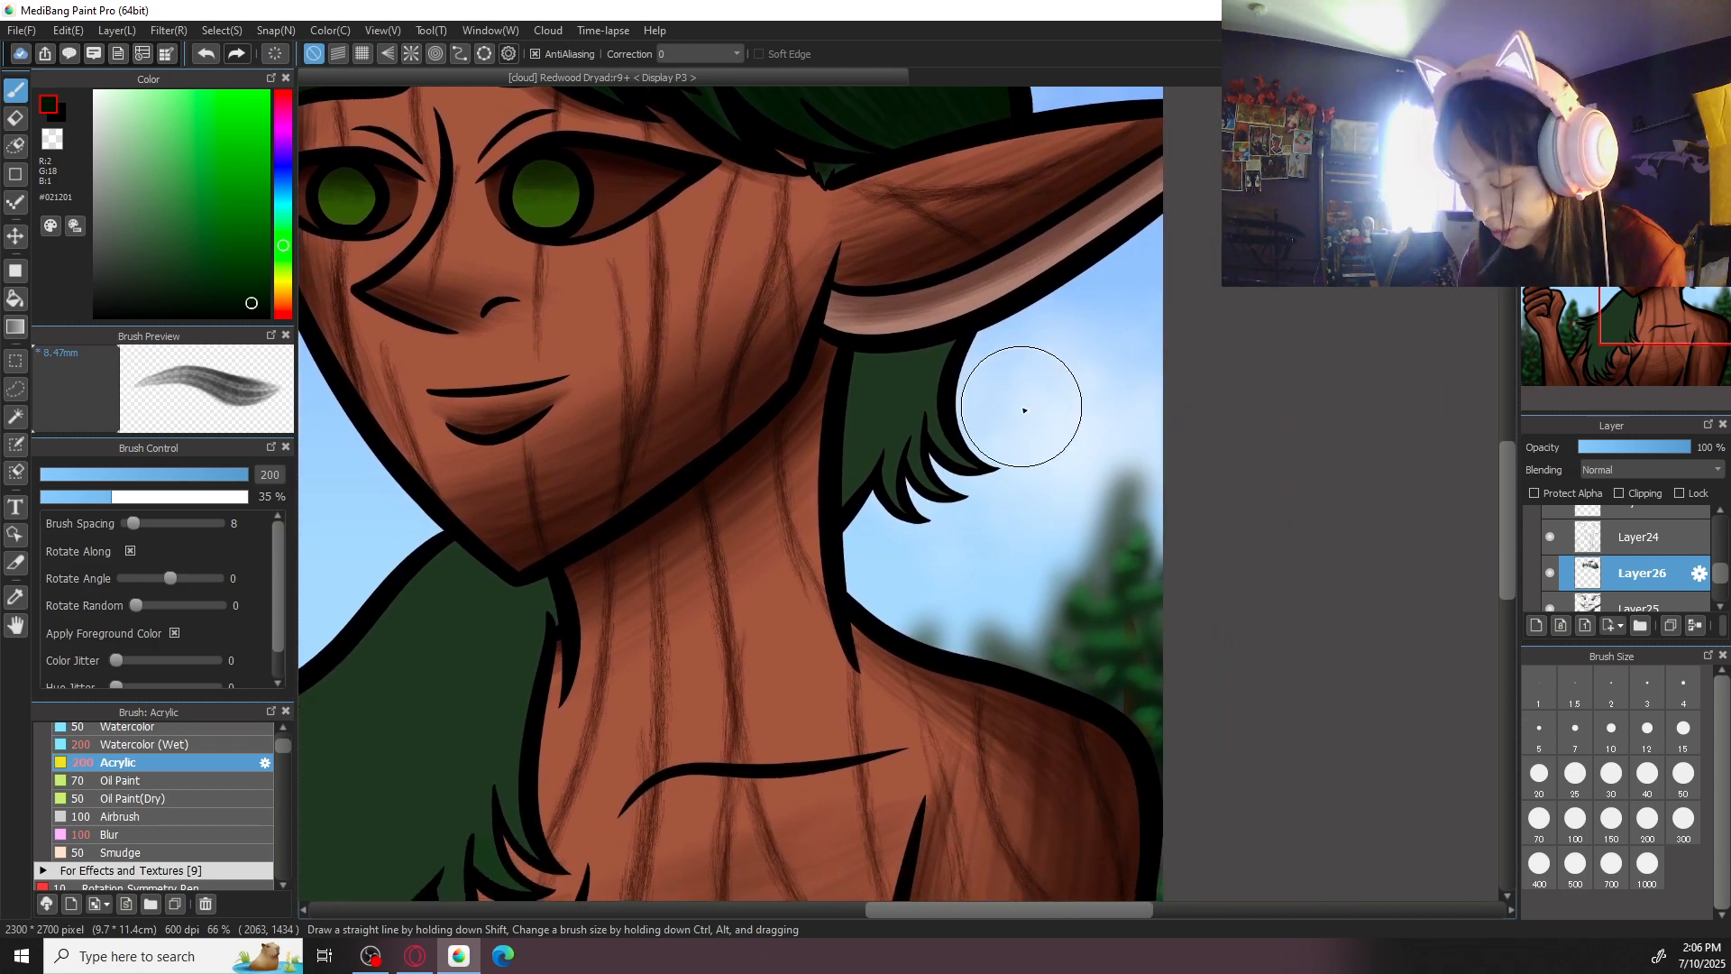
pyautogui.moveTo(1094, 509); pyautogui.dragTo(1092, 533)
pyautogui.hotkey('ctrl', '+')
pyautogui.click(1575, 820)
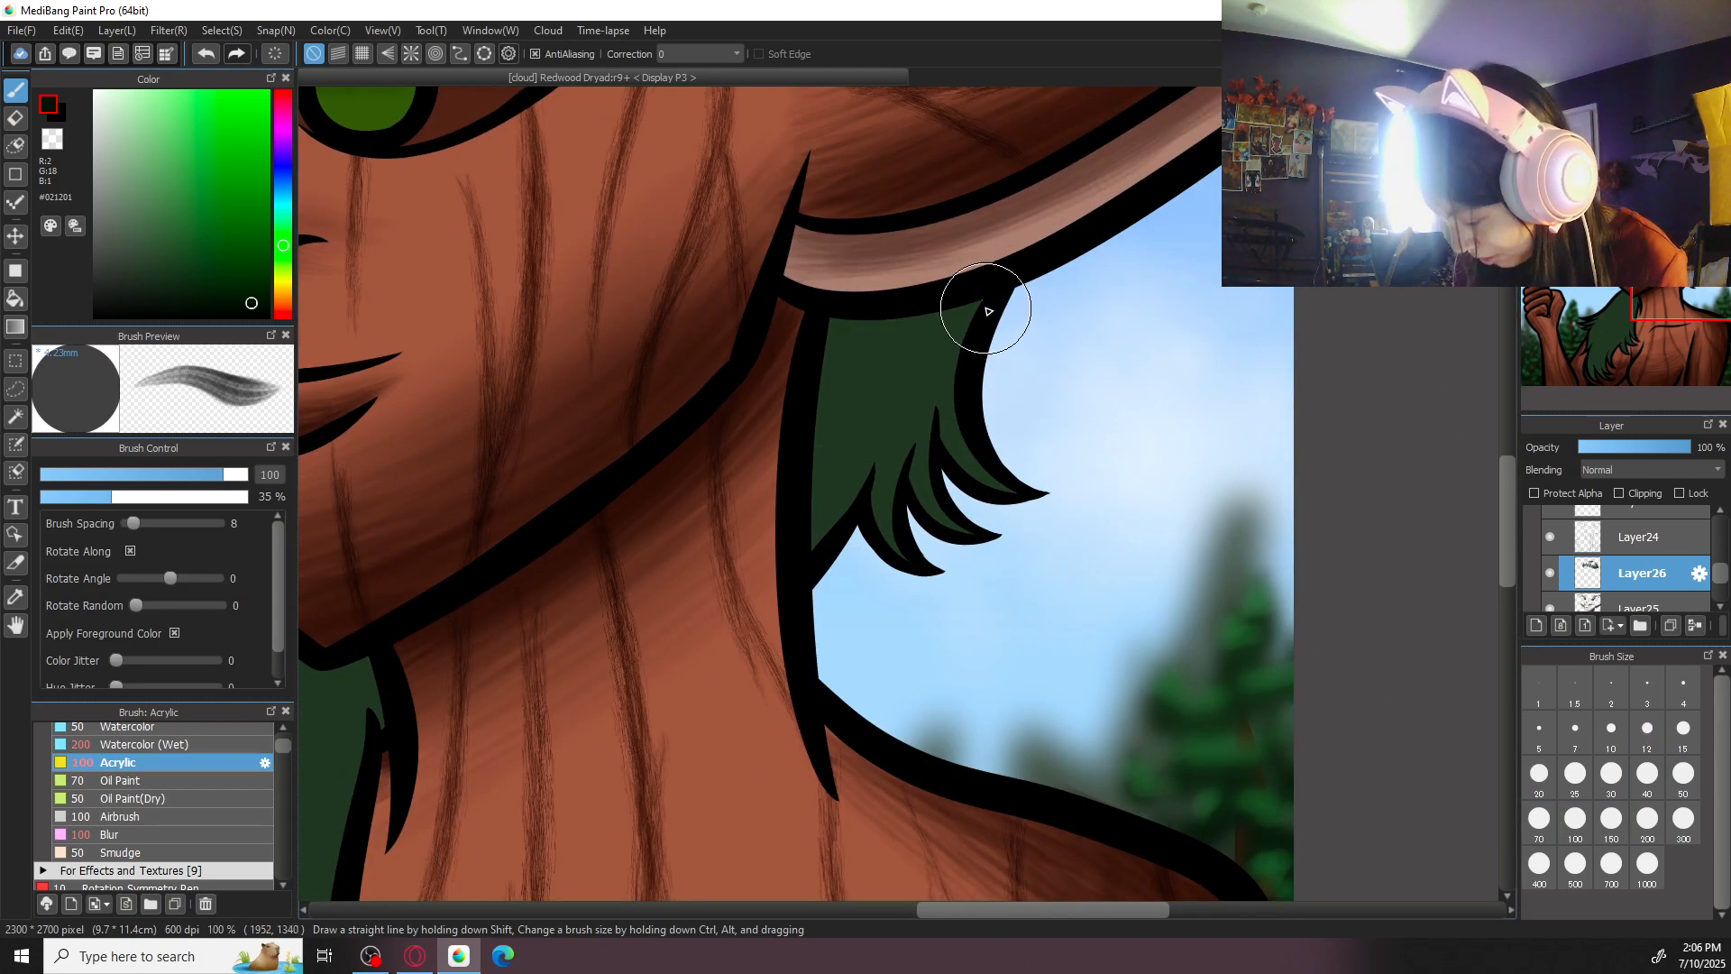
pyautogui.moveTo(960, 338); pyautogui.dragTo(1015, 497)
pyautogui.moveTo(946, 442); pyautogui.dragTo(994, 481)
pyautogui.moveTo(946, 355)
pyautogui.mouseDown()
pyautogui.moveTo(939, 449)
pyautogui.moveTo(933, 376)
pyautogui.moveTo(910, 371)
pyautogui.moveTo(930, 411)
pyautogui.moveTo(936, 528)
pyautogui.mouseUp()
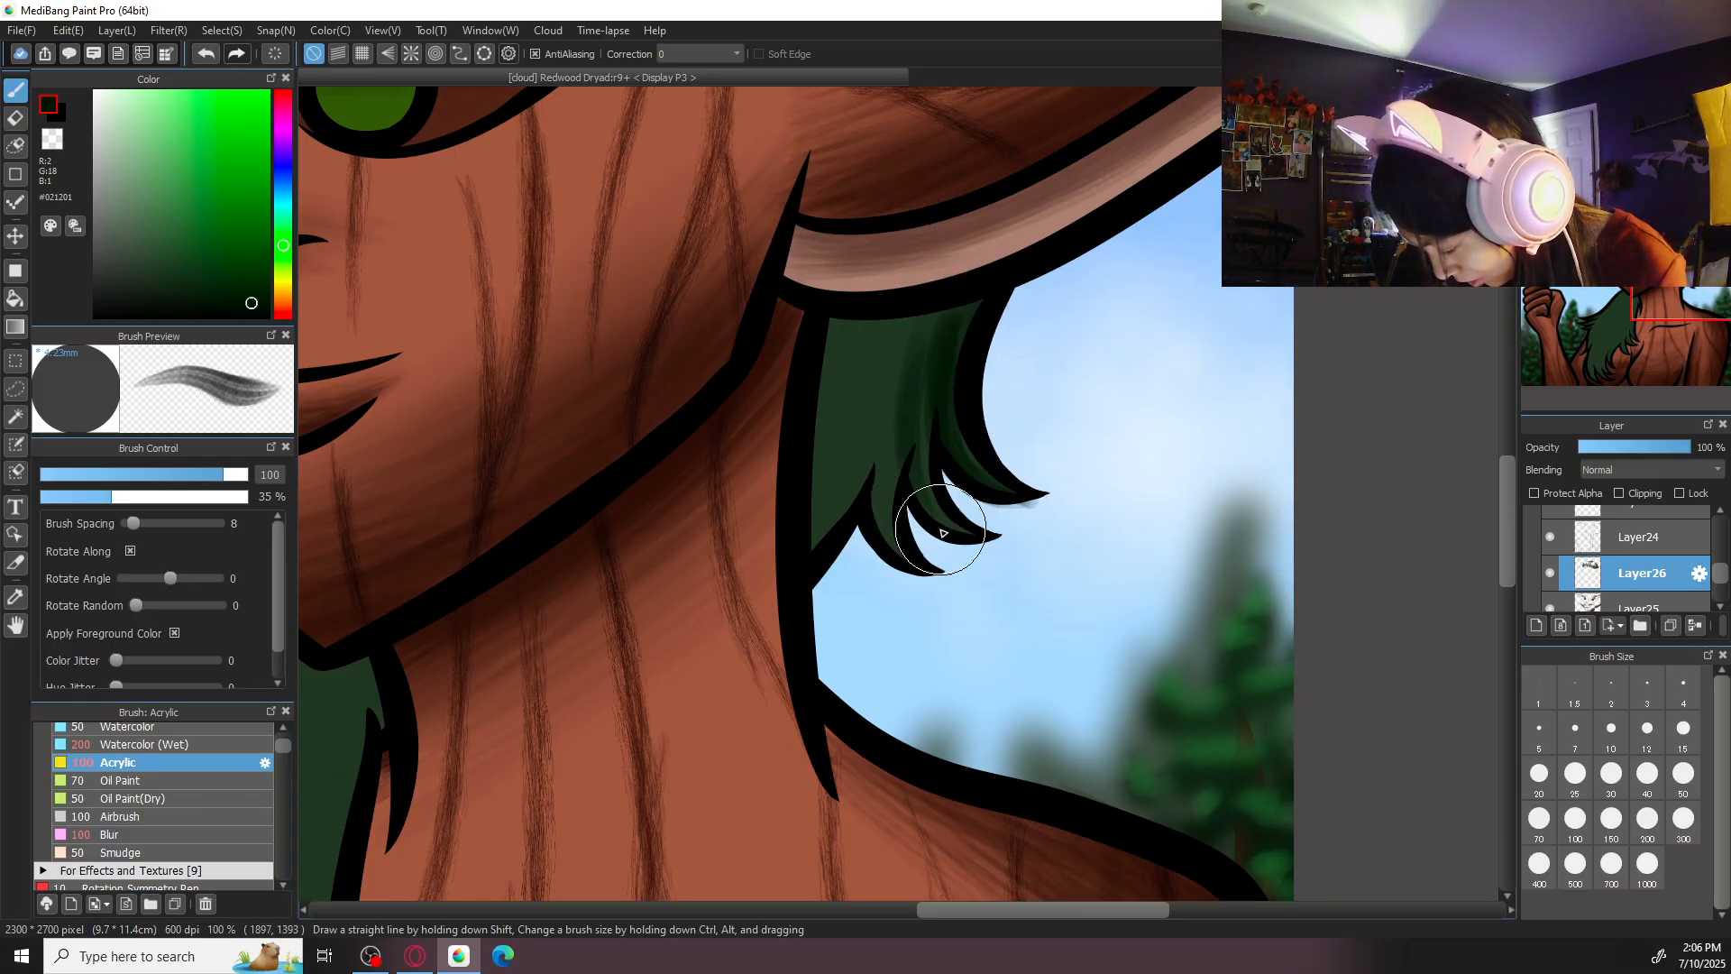
pyautogui.moveTo(923, 466)
pyautogui.mouseDown()
pyautogui.moveTo(950, 311)
pyautogui.moveTo(874, 540)
pyautogui.moveTo(905, 402)
pyautogui.moveTo(903, 567)
pyautogui.moveTo(895, 416)
pyautogui.mouseUp()
# - Darken the same lock across its upper and neck-side parts with more Acrylic strokes at size 100
pyautogui.moveTo(973, 302); pyautogui.dragTo(812, 576)
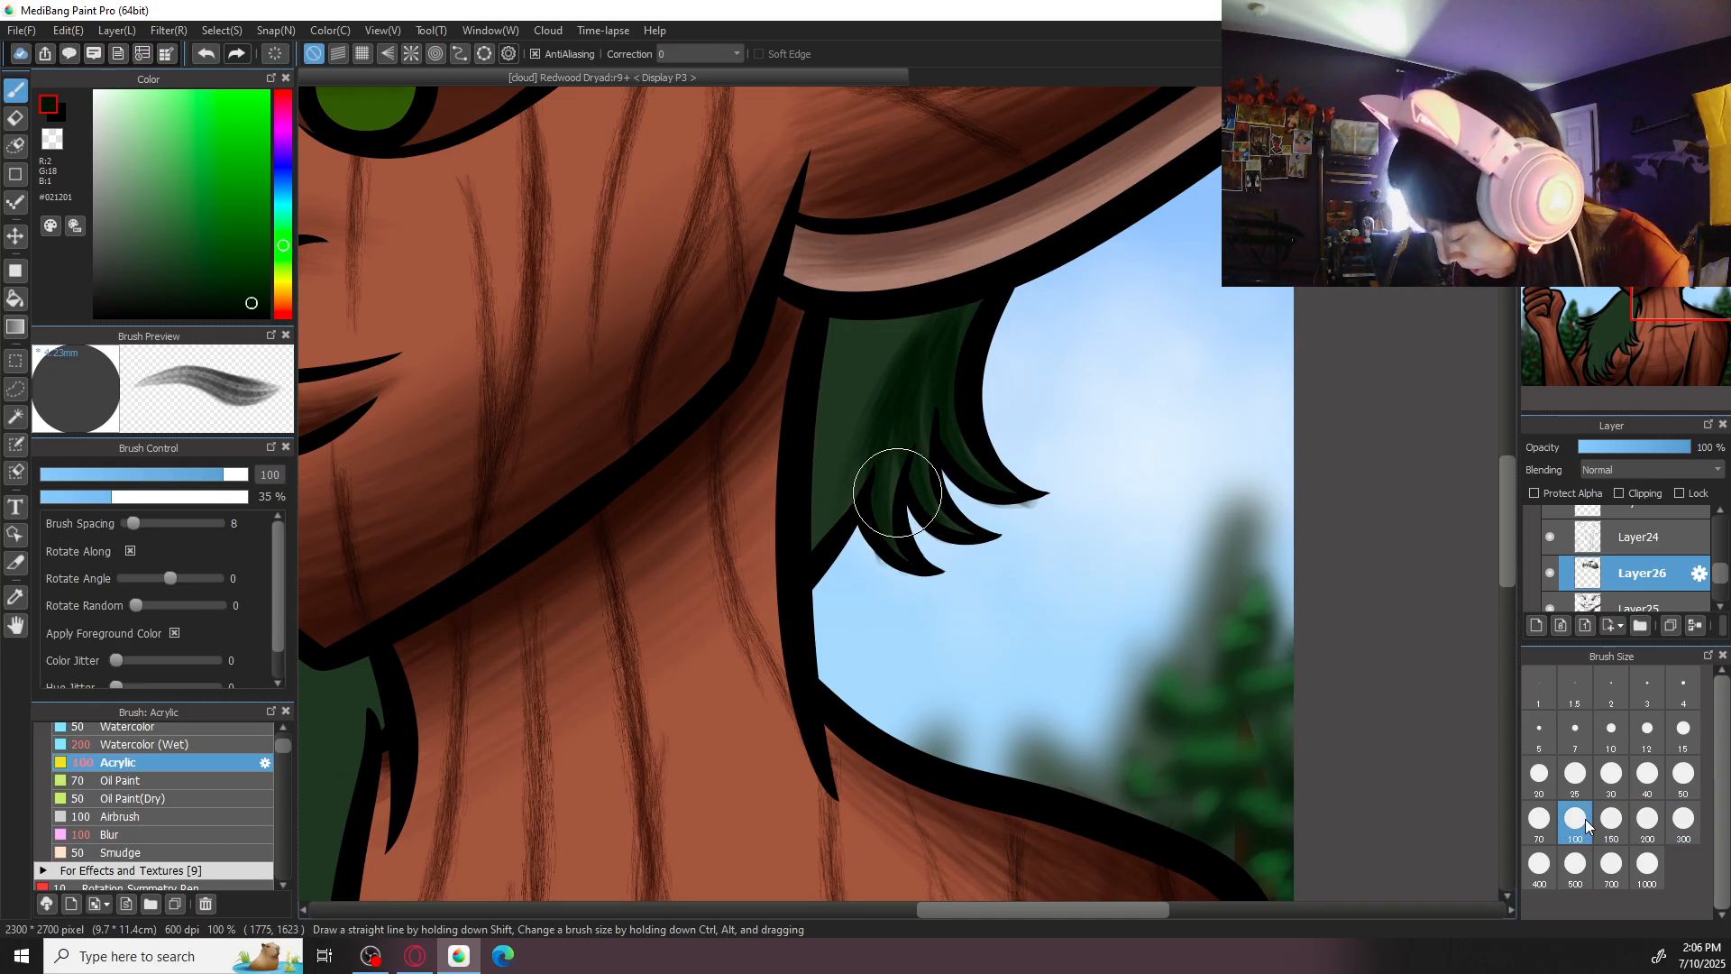
pyautogui.moveTo(883, 309); pyautogui.dragTo(835, 397)
pyautogui.moveTo(907, 298); pyautogui.dragTo(785, 543)
pyautogui.moveTo(902, 327); pyautogui.dragTo(791, 554)
pyautogui.moveTo(885, 387)
pyautogui.mouseDown()
pyautogui.moveTo(866, 458)
pyautogui.moveTo(830, 489)
pyautogui.moveTo(850, 356)
pyautogui.mouseUp()
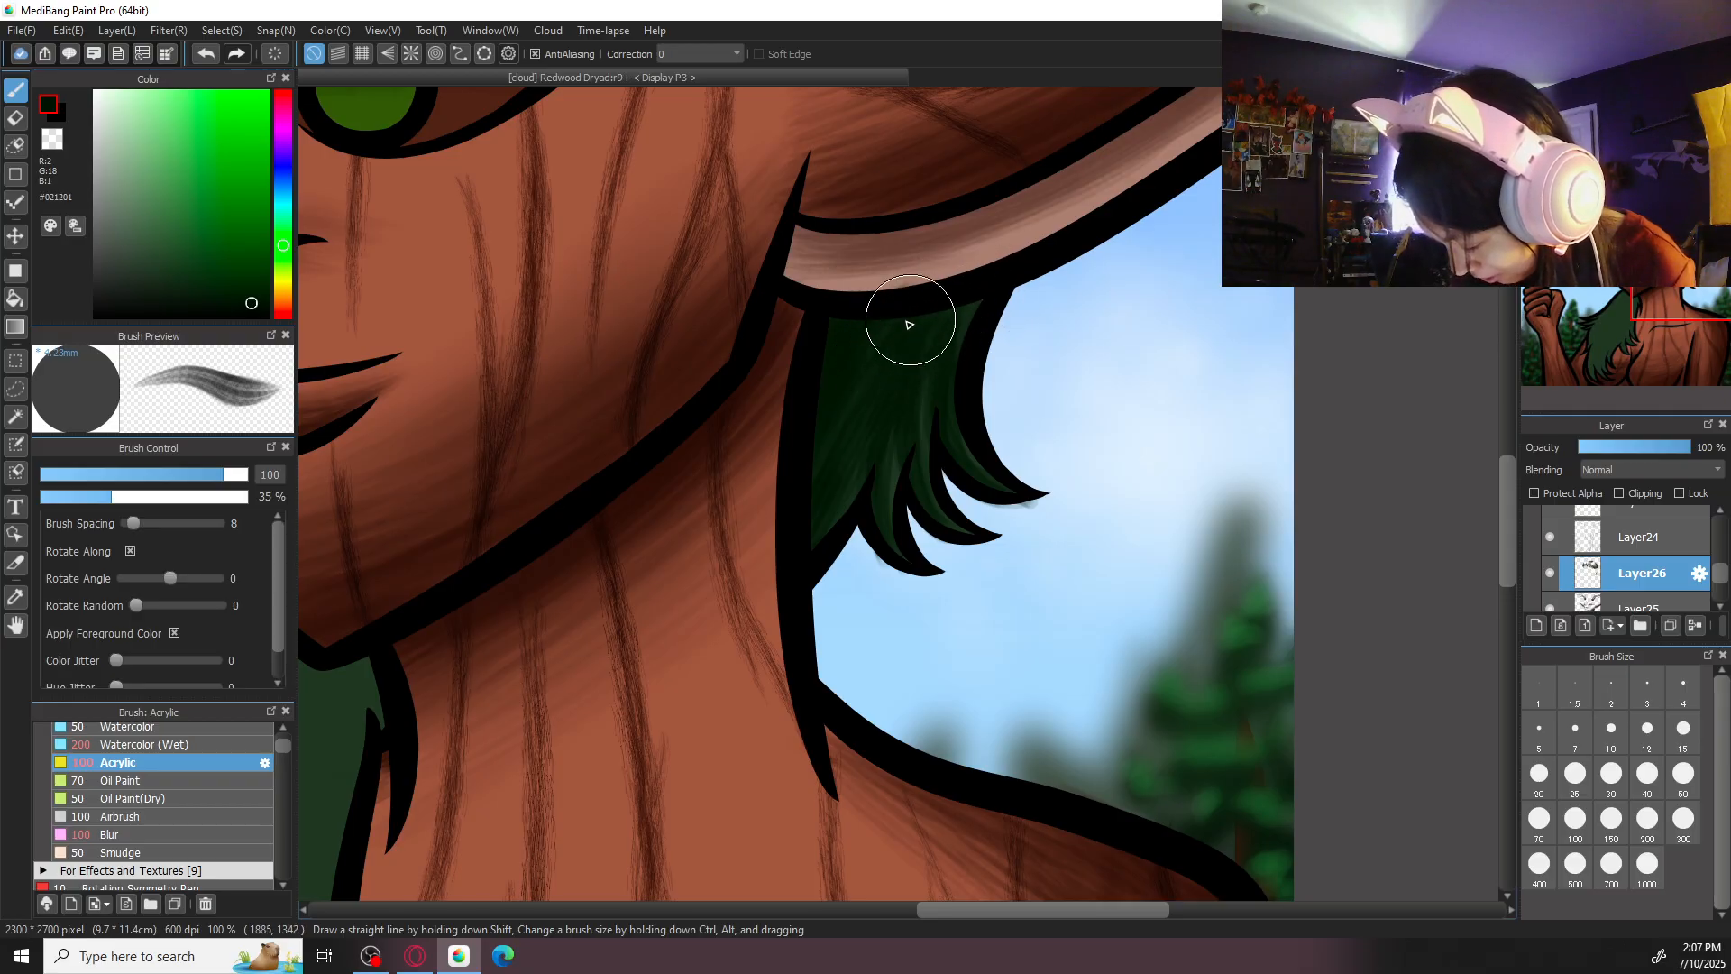
# - Erase the shading that spilled past the tips of the lock below the right-hand ear, then return to the brush
pyautogui.hotkey('ctrl', '-')
pyautogui.hotkey('ctrl', '-')
pyautogui.hotkey('ctrl', '-')
pyautogui.hotkey('ctrl', '+')
pyautogui.hotkey('ctrl', '+')
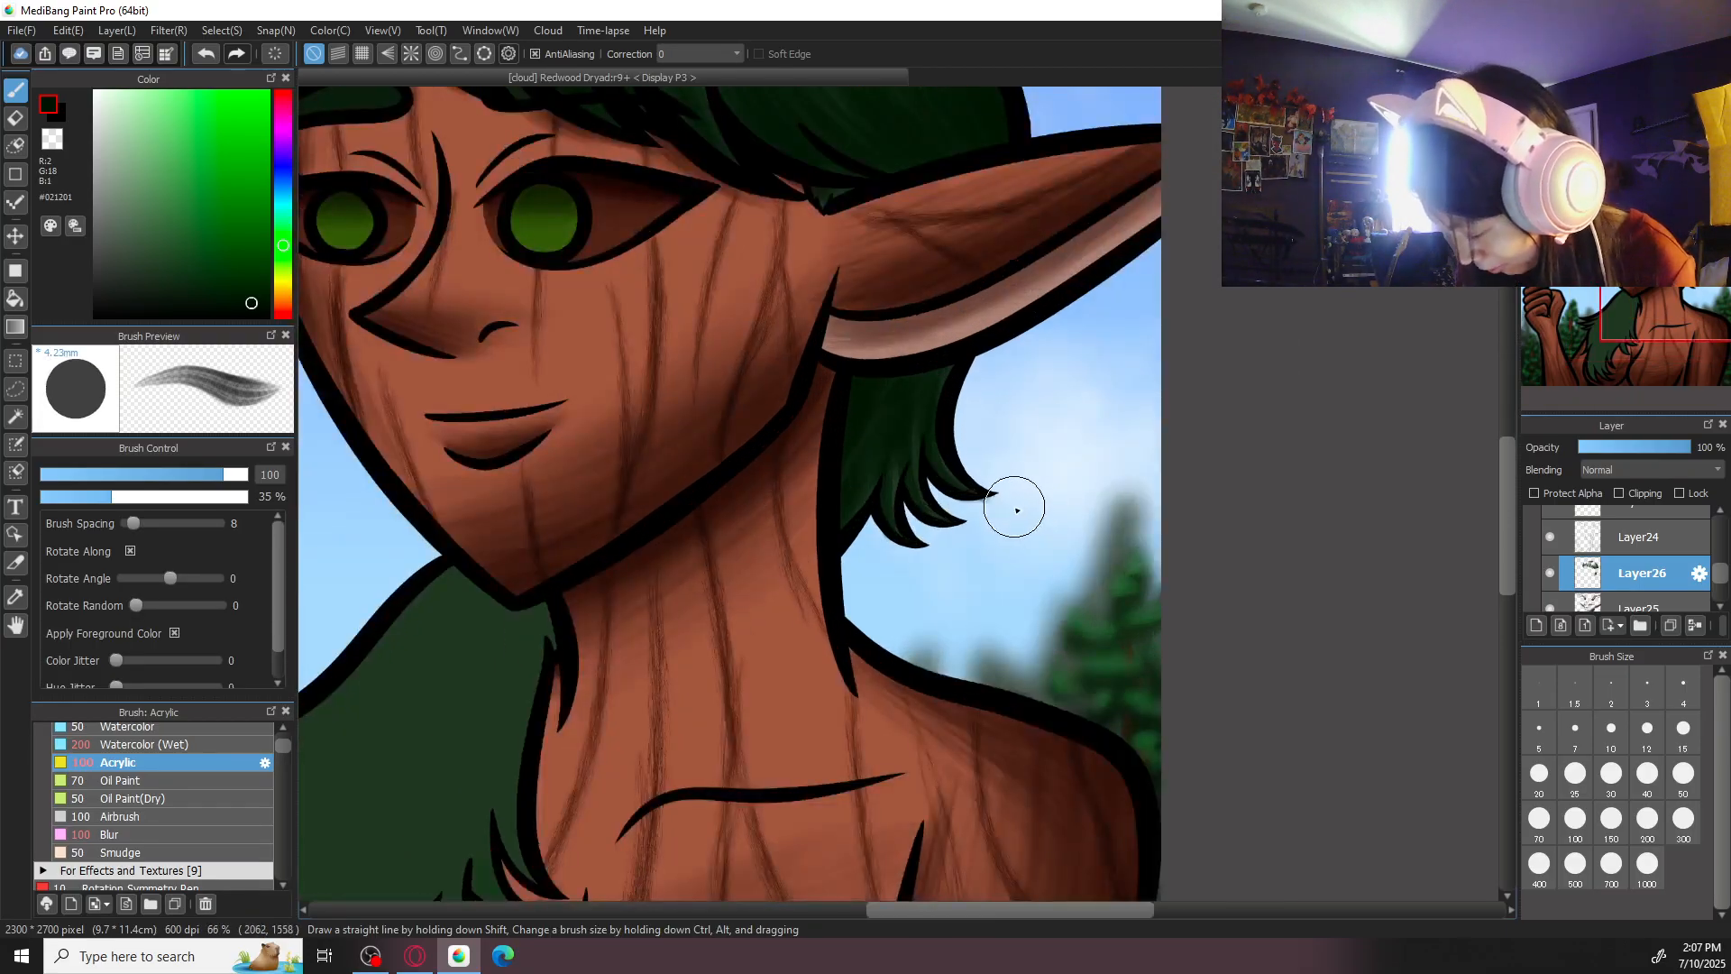
pyautogui.press('e')
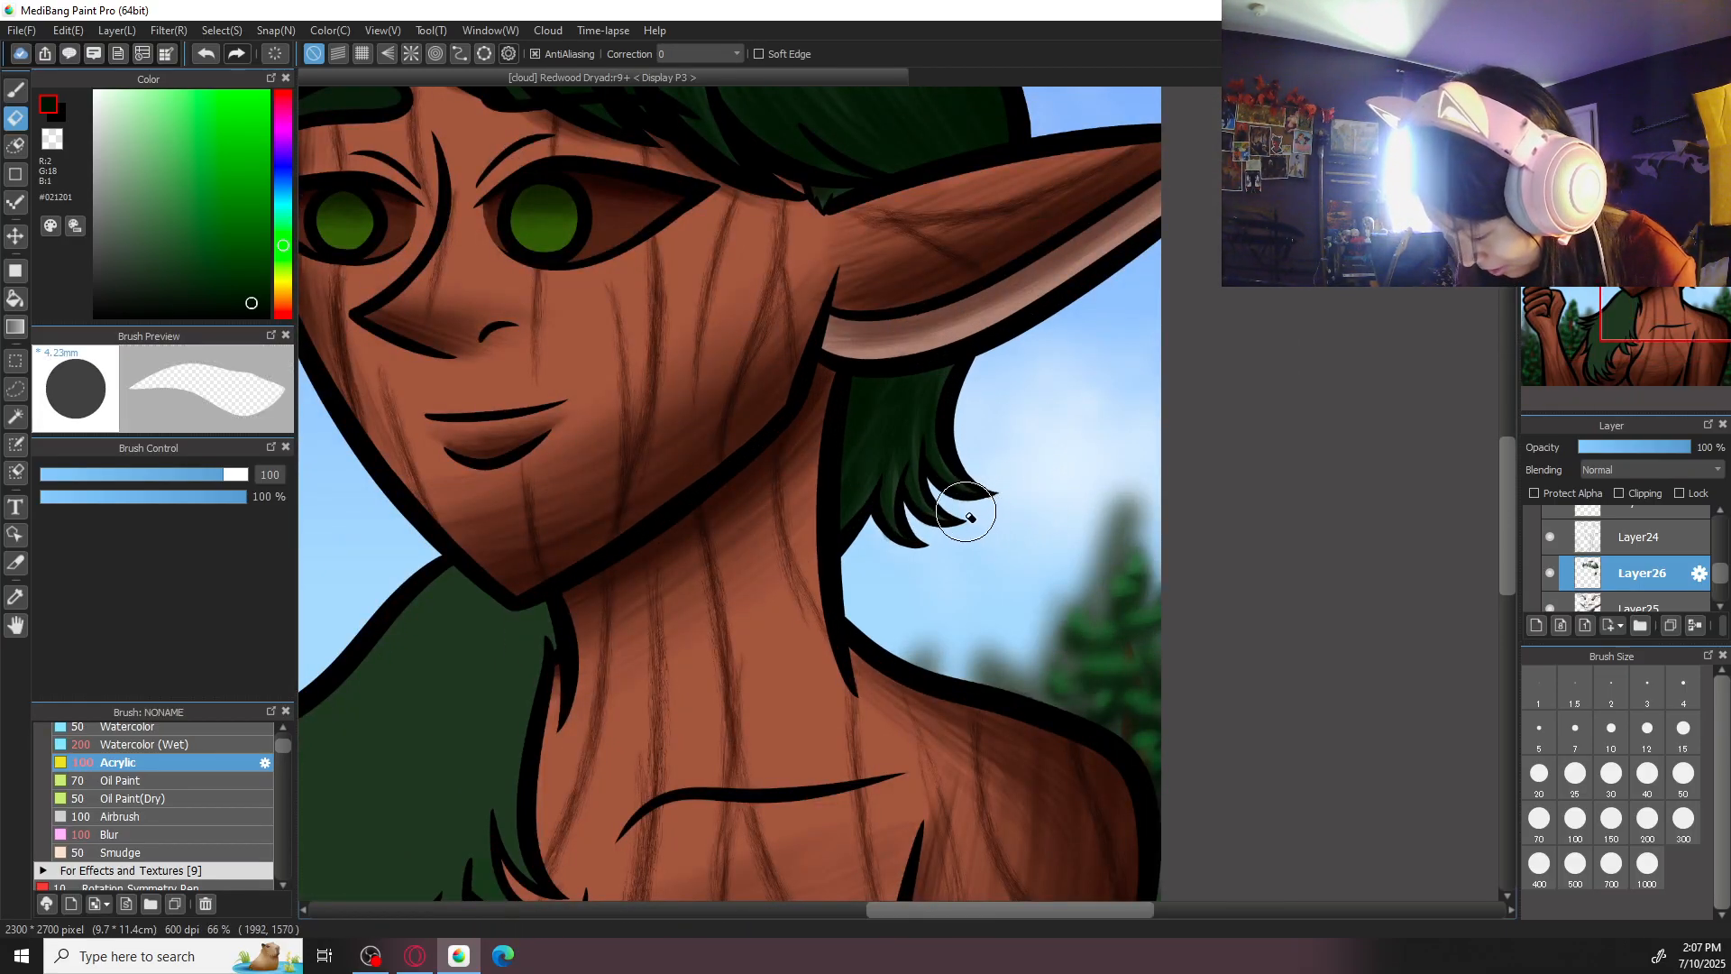
pyautogui.hotkey('ctrl', '+')
pyautogui.hotkey('ctrl', '+')
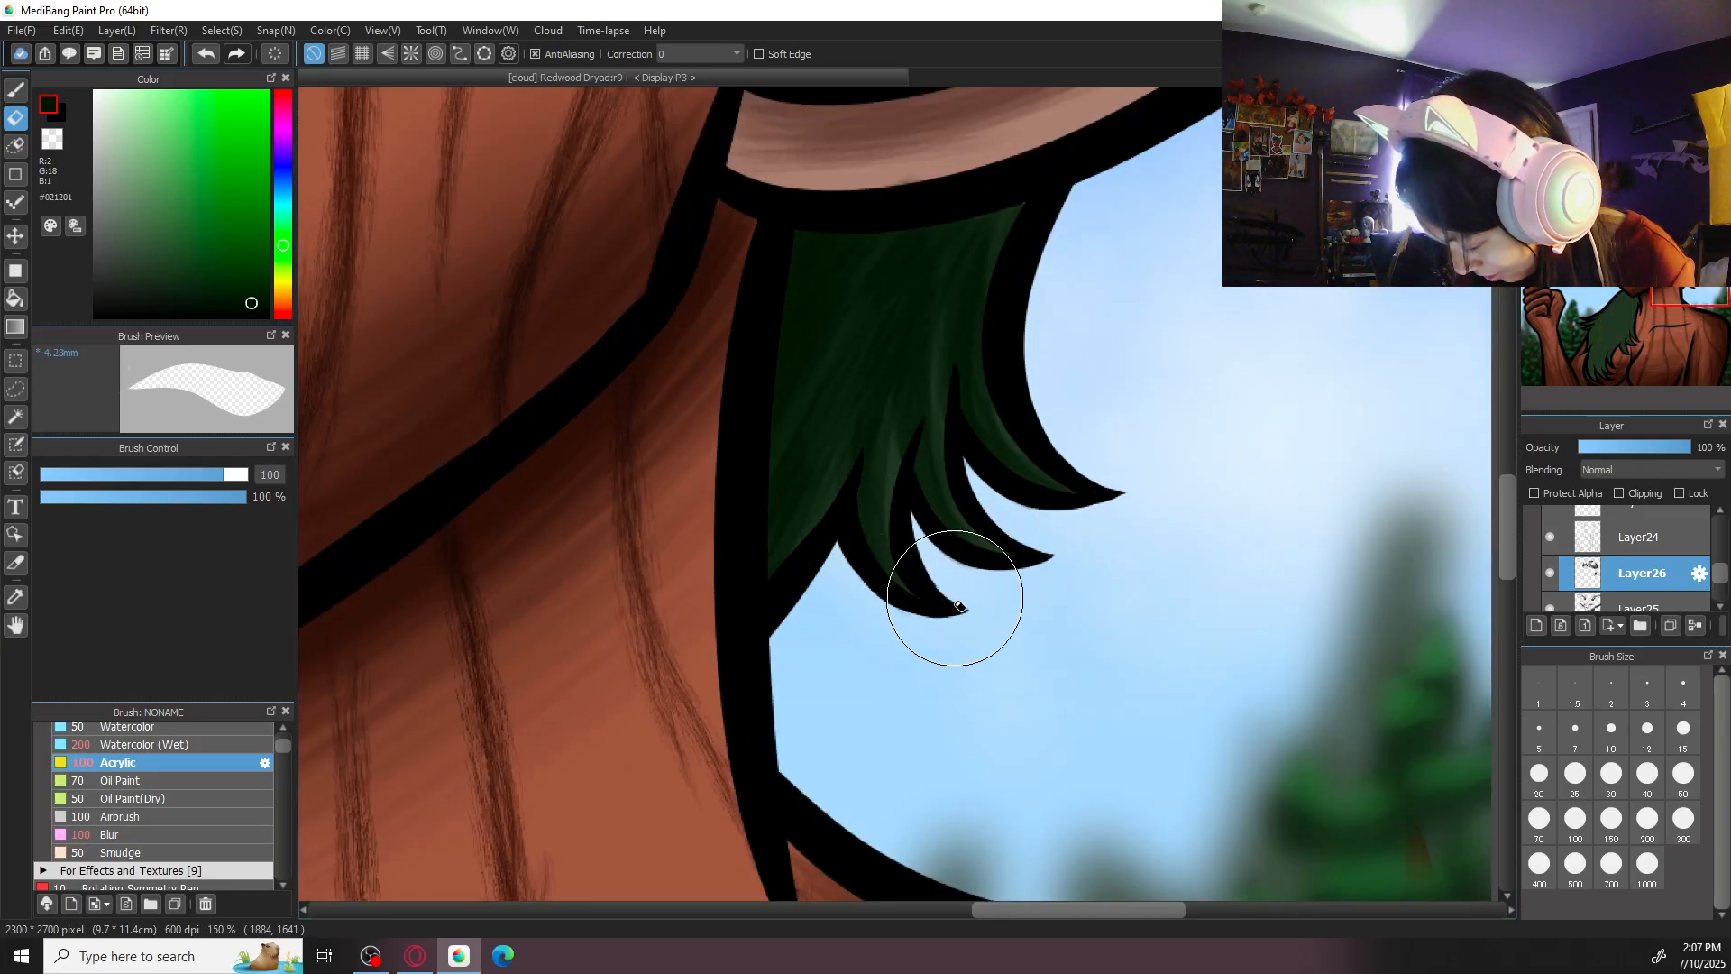
pyautogui.hotkey('ctrl', '-')
pyautogui.hotkey('ctrl', '-')
pyautogui.hotkey('ctrl', '-')
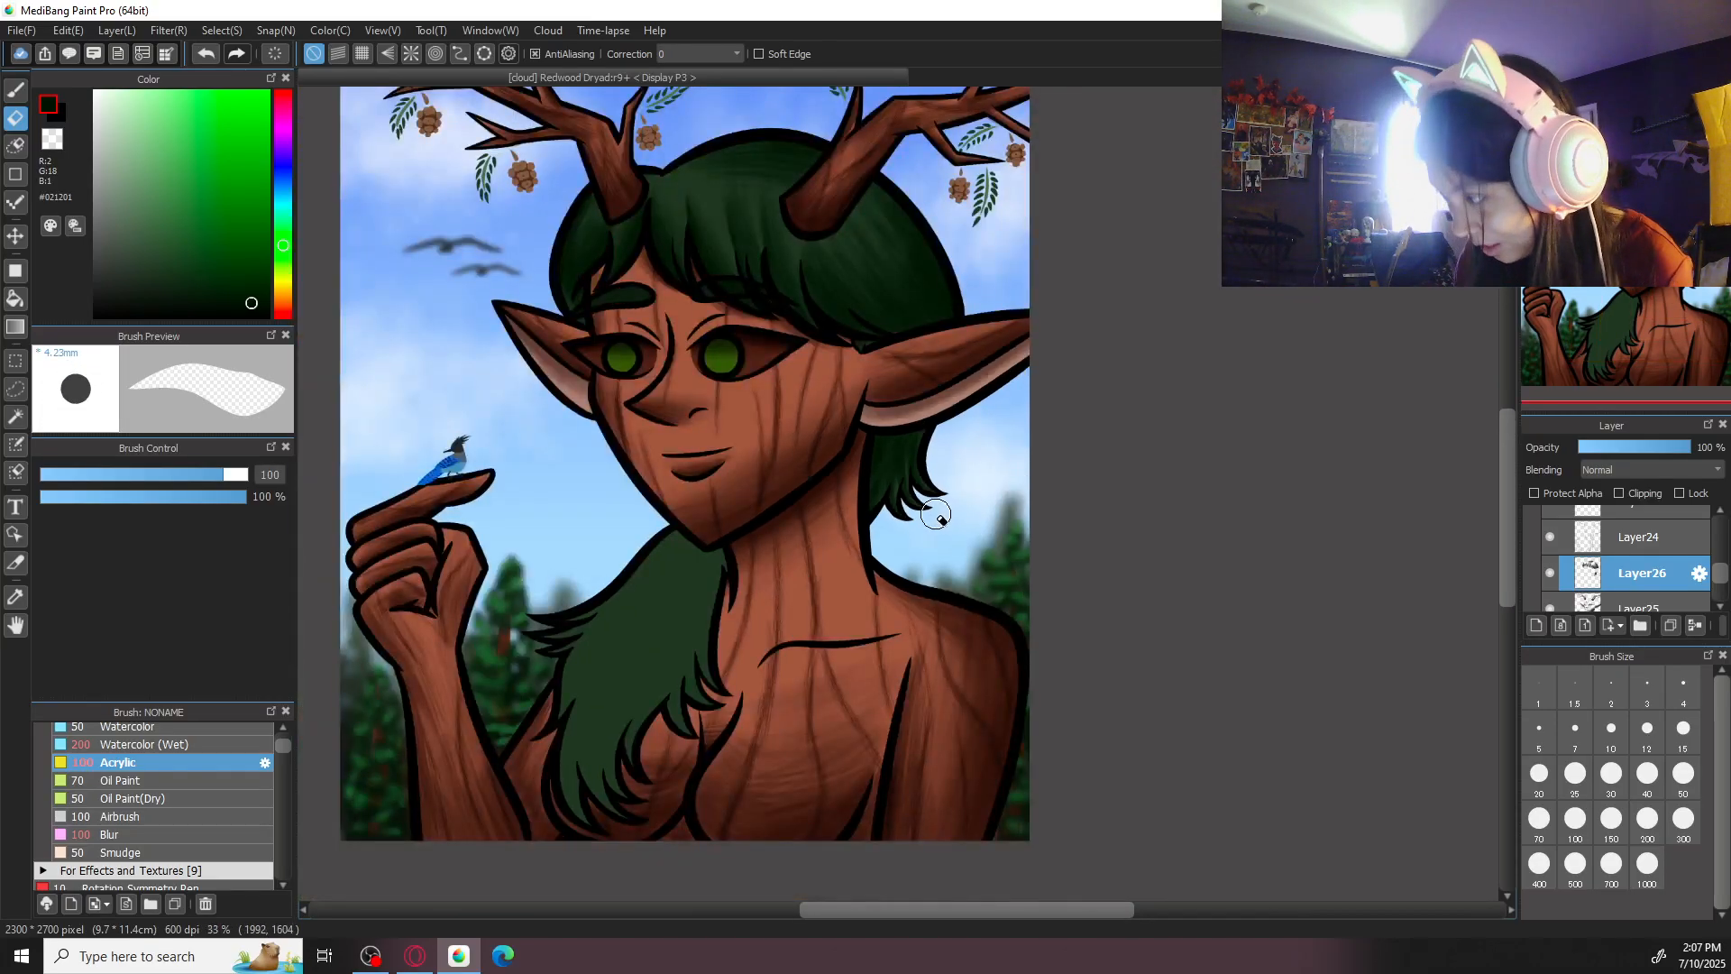
pyautogui.press('b')
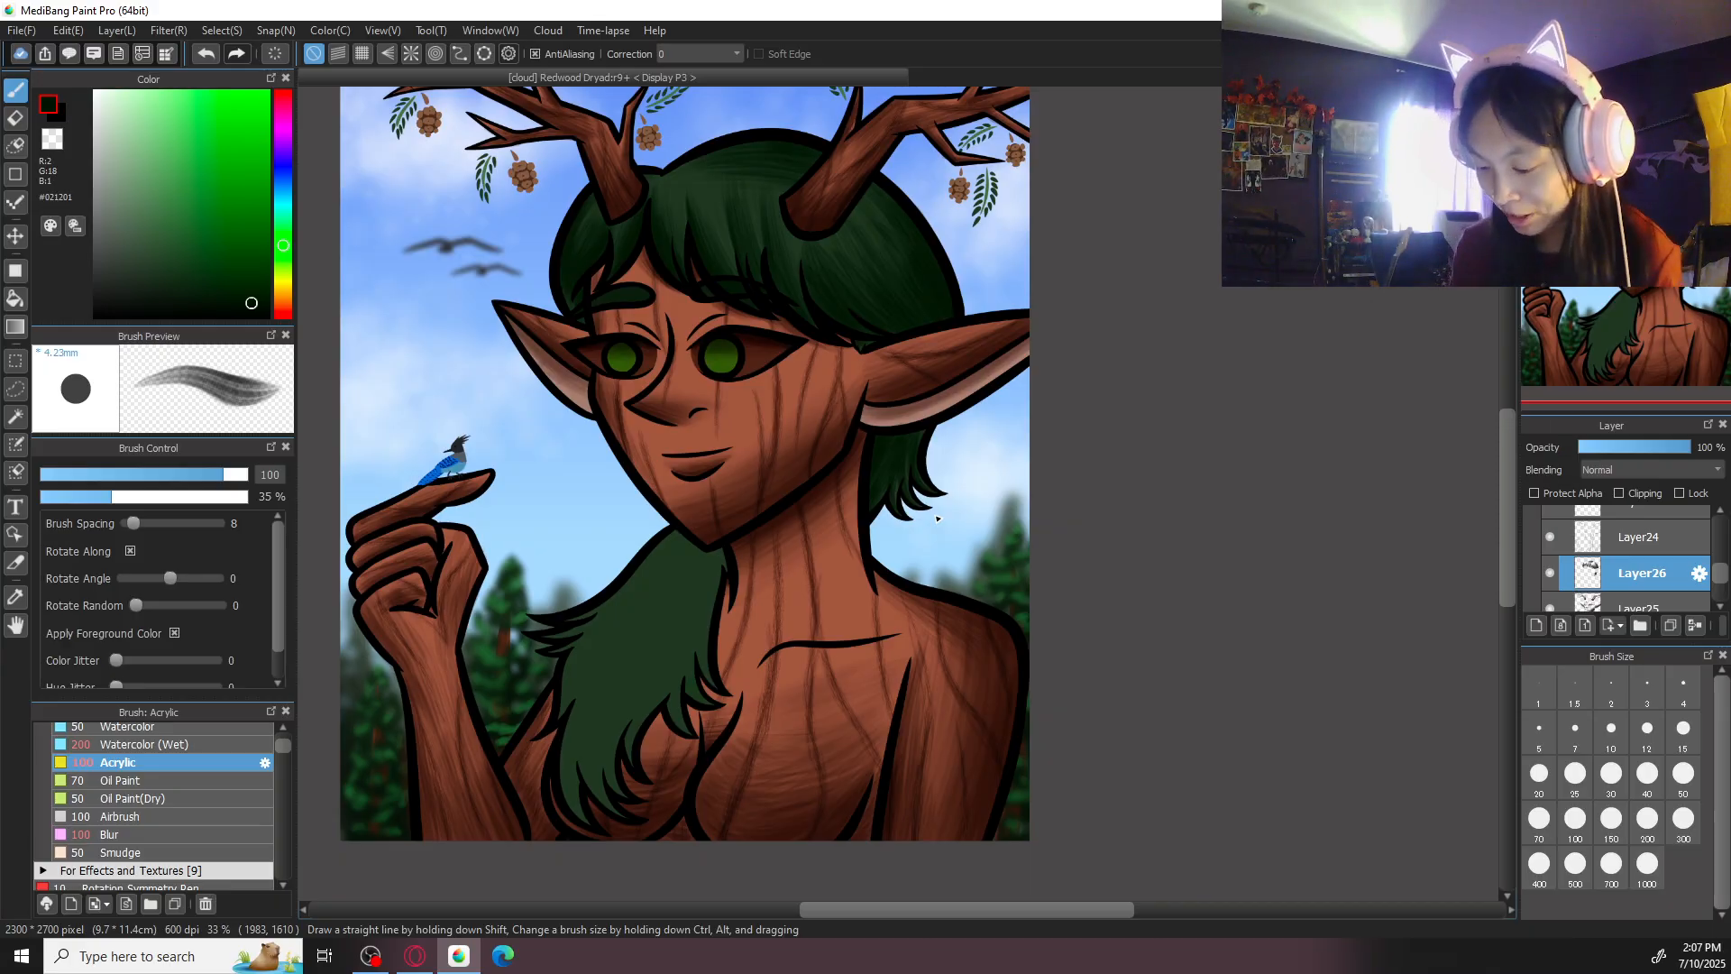
# - Shade the neck-side edge of the long front hair lock with Acrylic at size 100, undoing the first strokes
pyautogui.moveTo(770, 611)
pyautogui.mouseDown()
pyautogui.moveTo(969, 493)
pyautogui.moveTo(920, 571)
pyautogui.mouseUp()
pyautogui.hotkey('ctrl', '+')
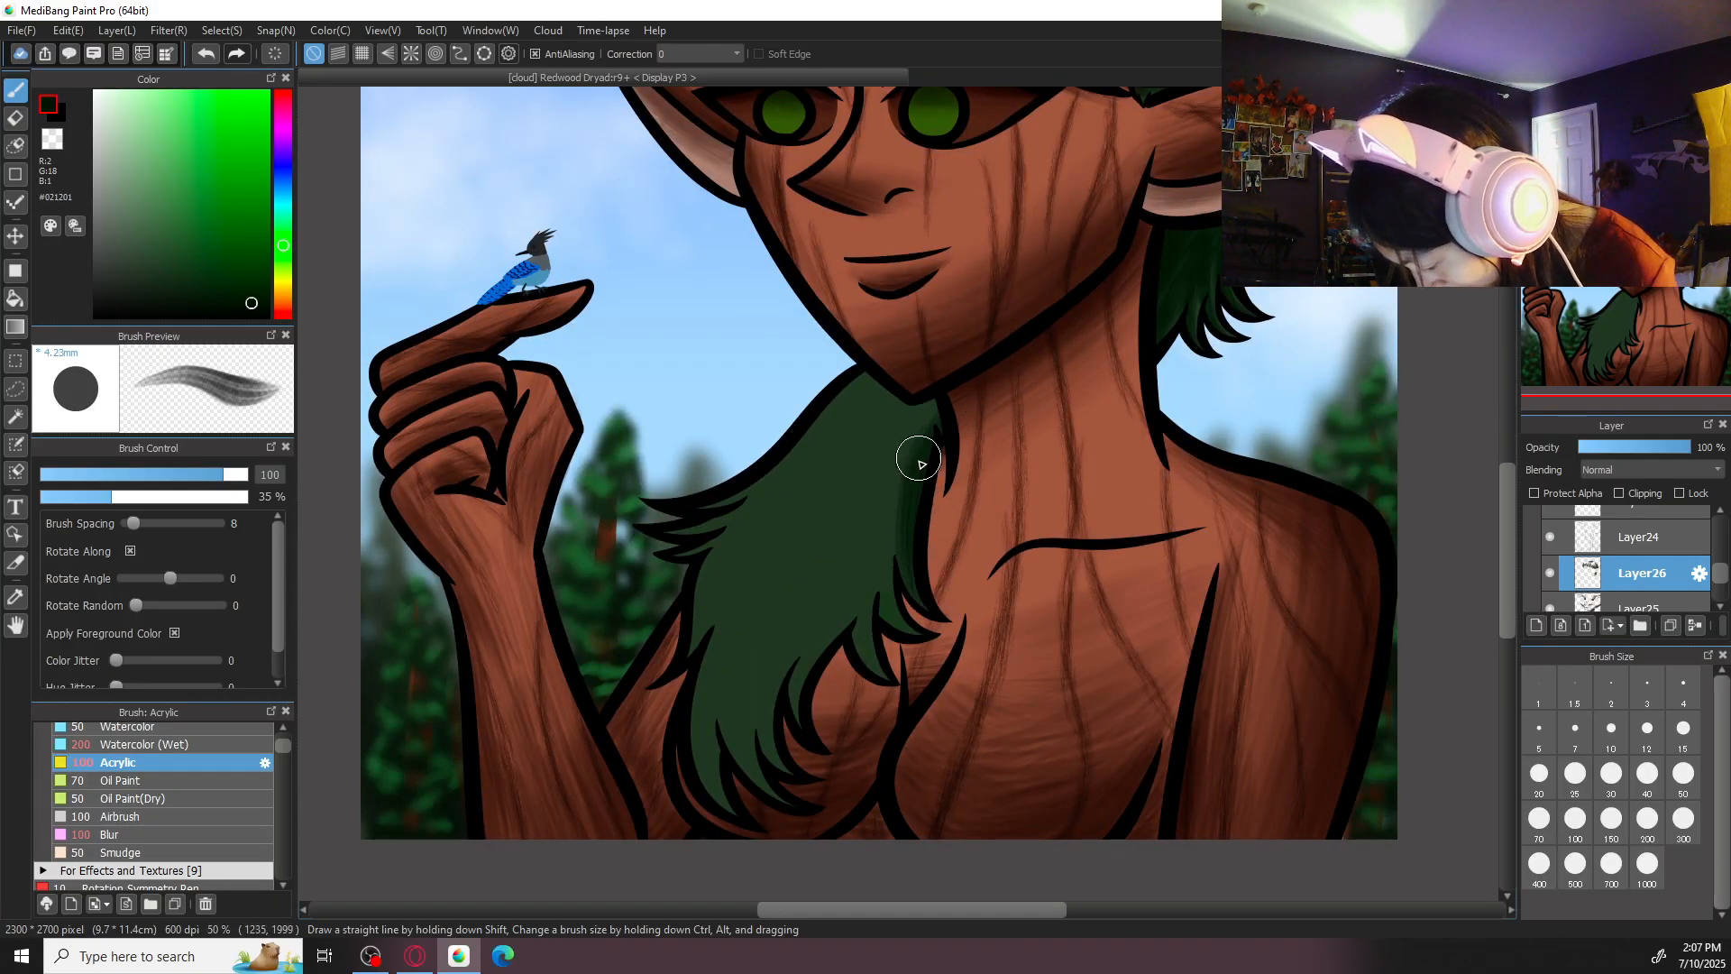
pyautogui.hotkey('ctrl', '+')
pyautogui.hotkey('ctrl', 'z')
pyautogui.hotkey('ctrl', 'z')
pyautogui.hotkey('ctrl', 'z')
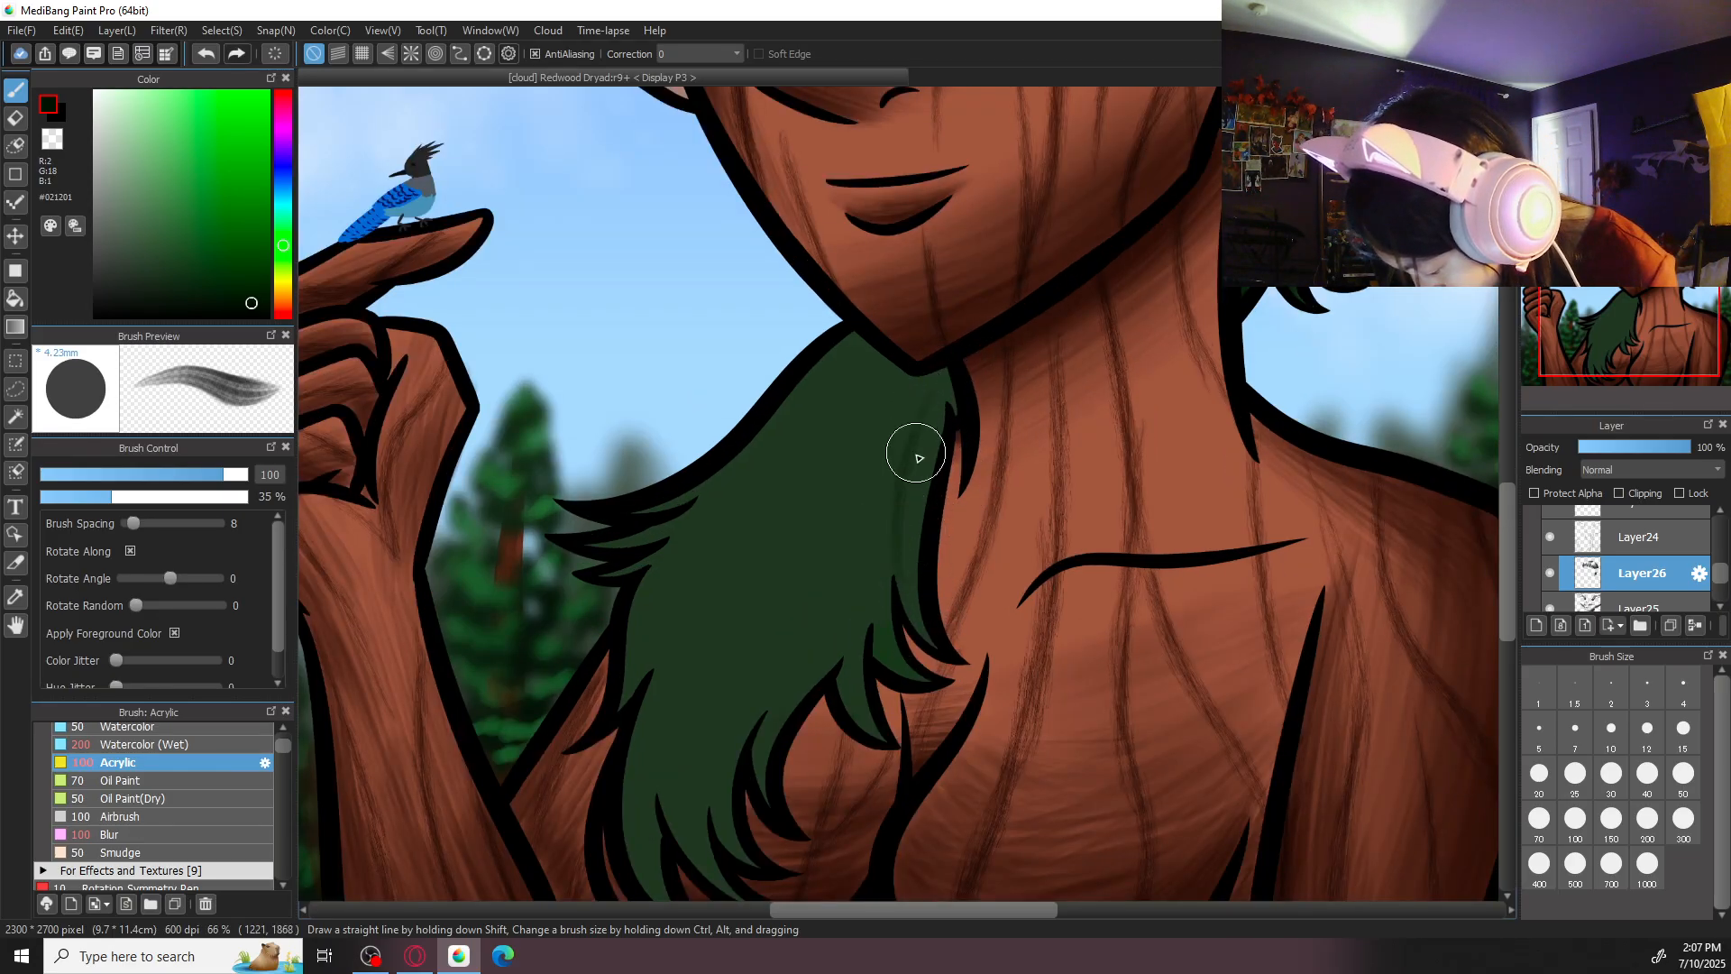
pyautogui.moveTo(935, 411); pyautogui.dragTo(936, 579)
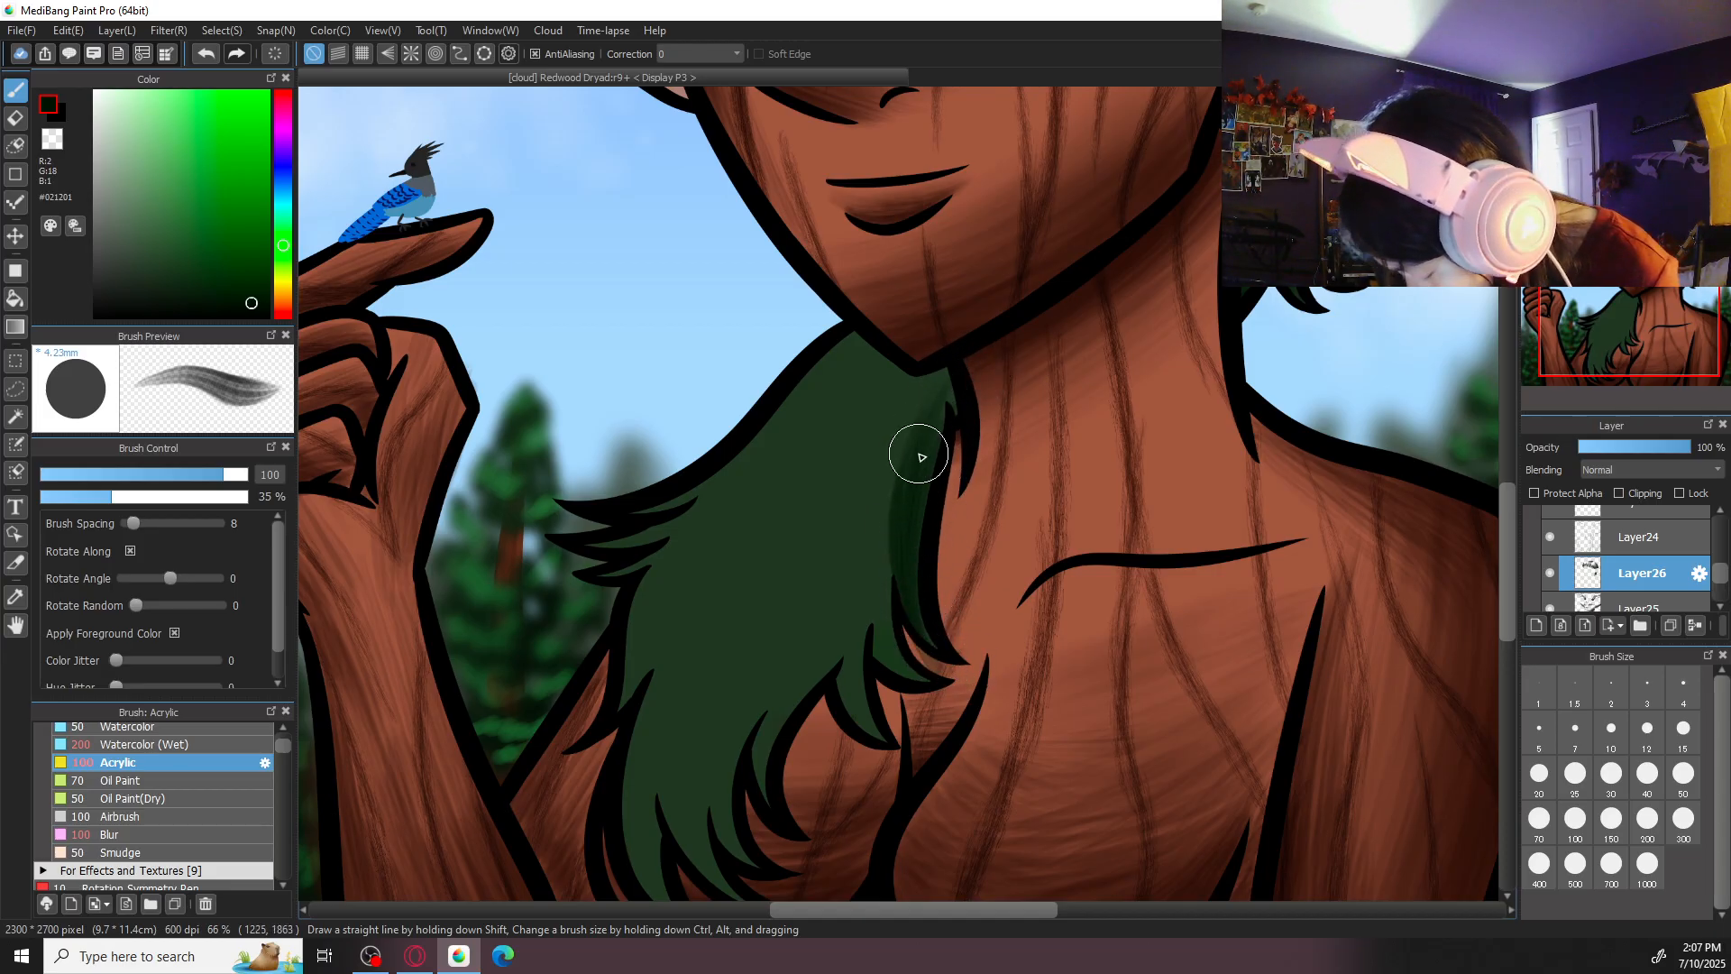
# - Shade the upper half and neck-side tips of the long front hair lock with sweeping Acrylic strokes at size 200
pyautogui.click(1647, 818)
pyautogui.moveTo(872, 598); pyautogui.dragTo(931, 700)
pyautogui.moveTo(884, 638)
pyautogui.mouseDown()
pyautogui.moveTo(950, 370)
pyautogui.moveTo(870, 640)
pyautogui.moveTo(923, 404)
pyautogui.mouseUp()
pyautogui.moveTo(877, 557); pyautogui.dragTo(910, 399)
pyautogui.moveTo(870, 520); pyautogui.dragTo(903, 397)
pyautogui.moveTo(863, 477)
pyautogui.mouseDown()
pyautogui.moveTo(891, 402)
pyautogui.moveTo(953, 369)
pyautogui.moveTo(839, 570)
pyautogui.mouseUp()
pyautogui.moveTo(899, 375)
pyautogui.mouseDown()
pyautogui.moveTo(870, 452)
pyautogui.moveTo(724, 609)
pyautogui.moveTo(810, 456)
pyautogui.moveTo(715, 559)
pyautogui.mouseUp()
pyautogui.moveTo(897, 325); pyautogui.dragTo(721, 491)
pyautogui.moveTo(949, 361); pyautogui.dragTo(788, 612)
pyautogui.moveTo(898, 436); pyautogui.dragTo(882, 525)
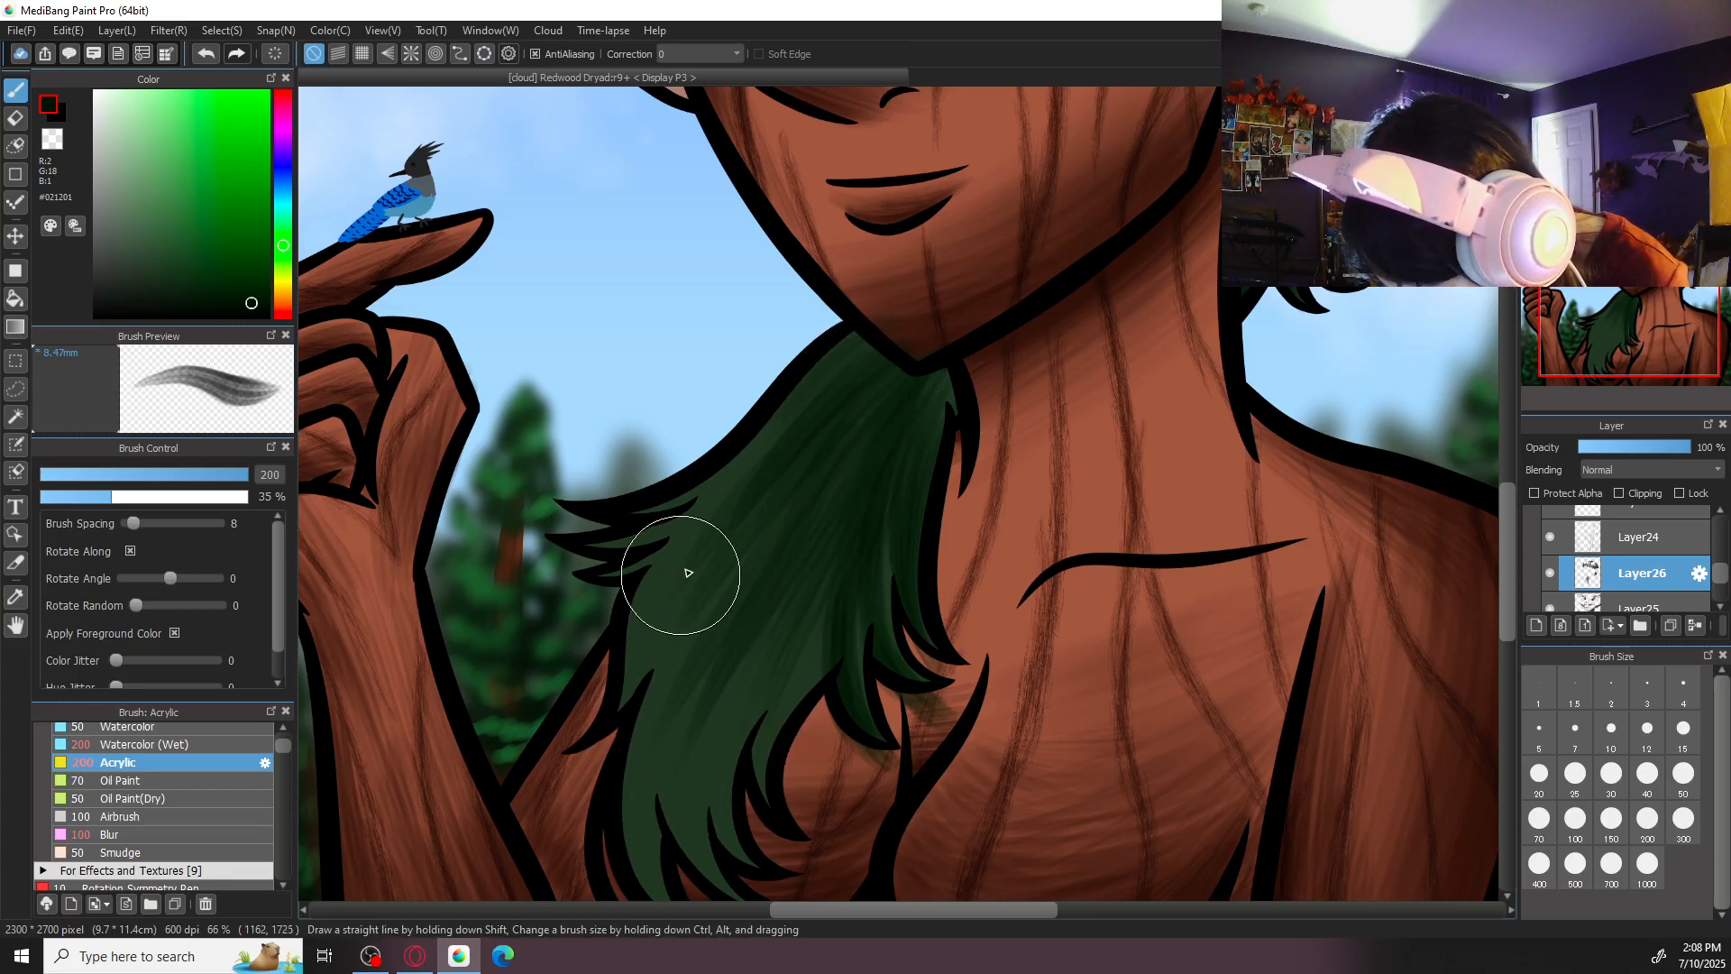
# - Touch up the hair shading just beneath the chin with Acrylic at size 70
pyautogui.hotkey('ctrl', '-')
pyautogui.hotkey('ctrl', '-')
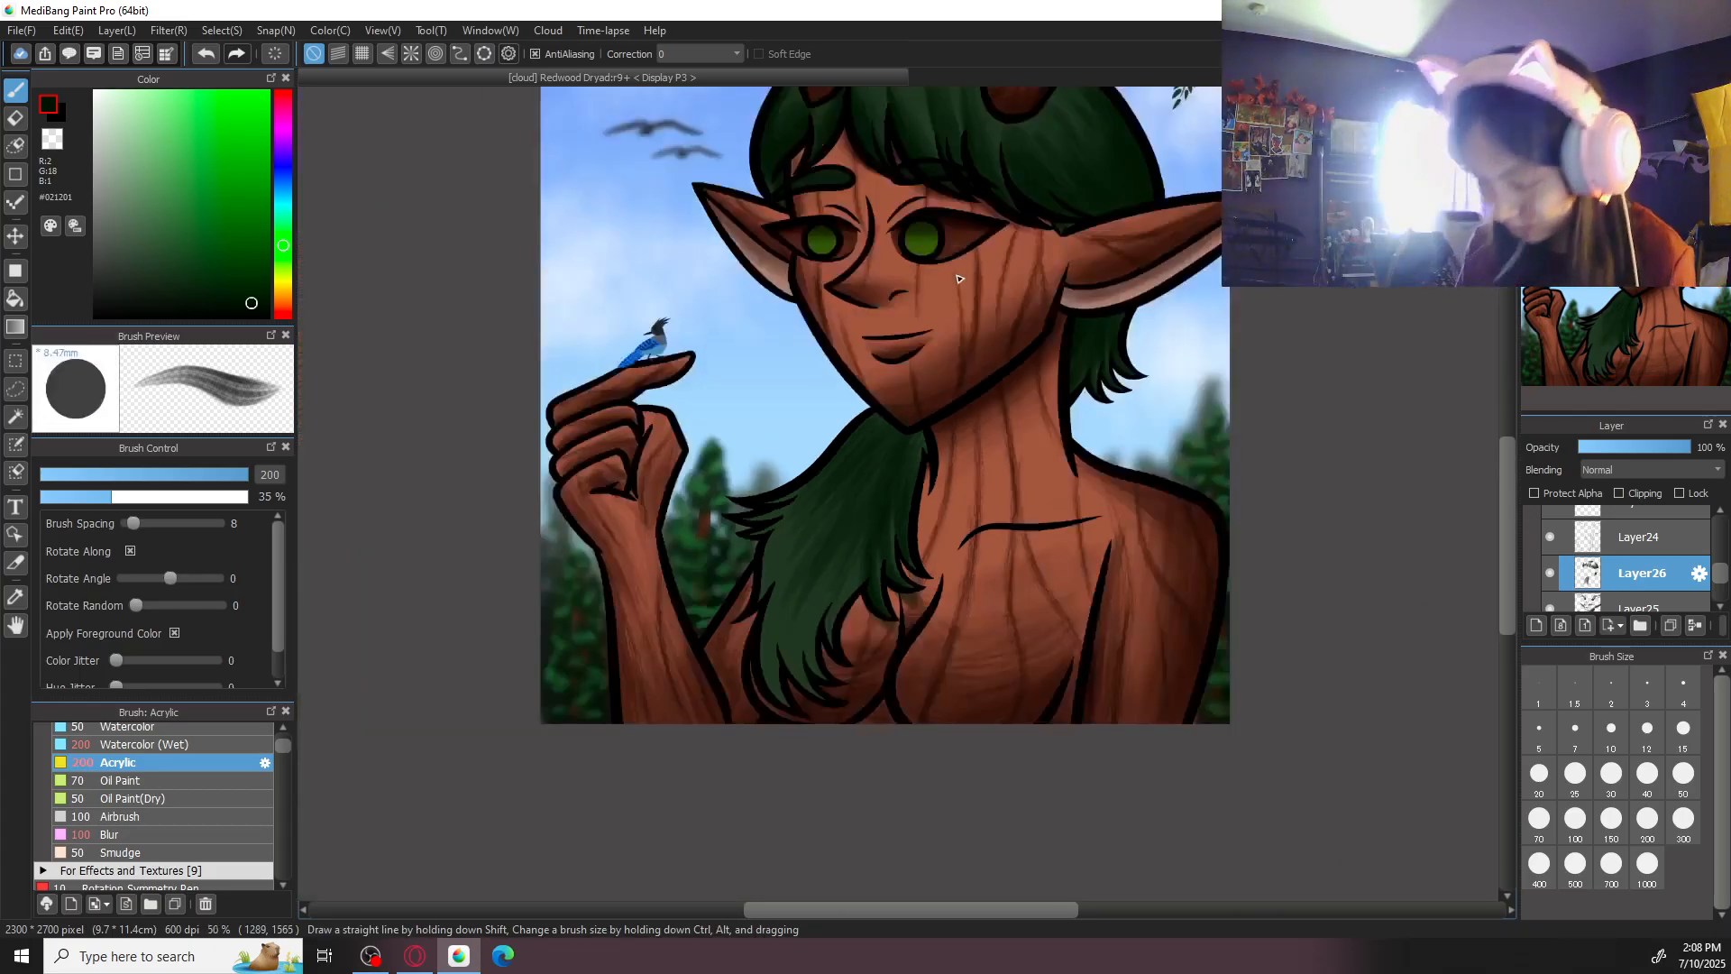
pyautogui.scroll(2, 785, 719)
pyautogui.press('e')
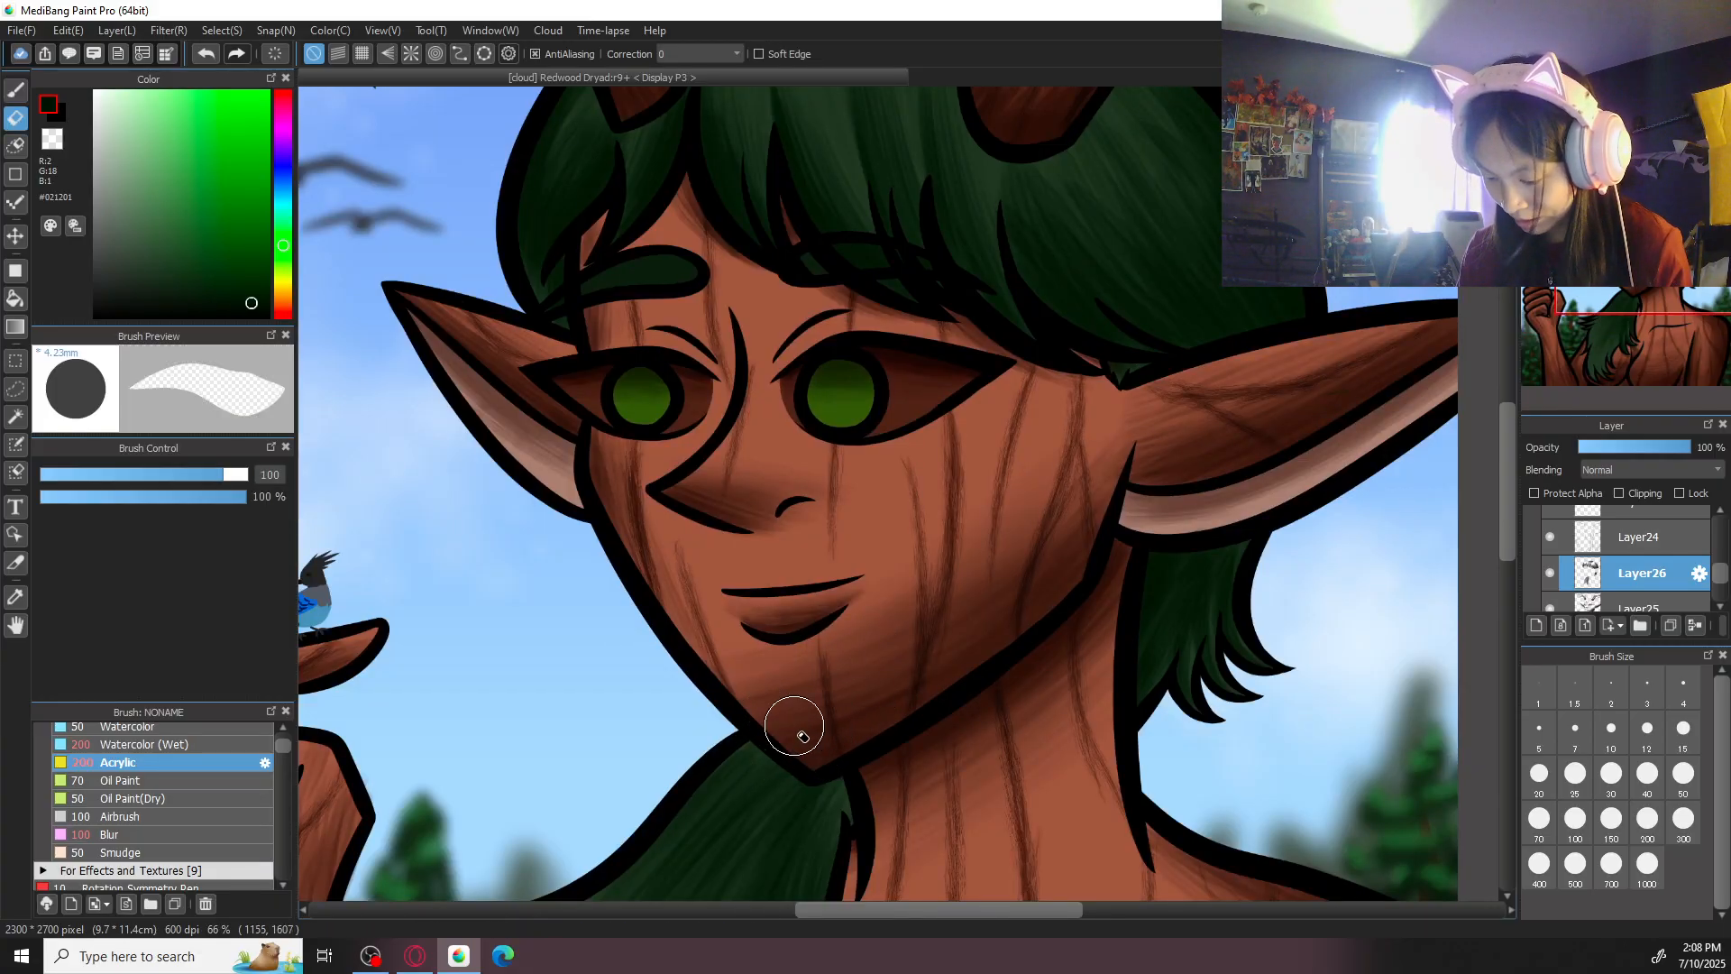
pyautogui.press('b')
pyautogui.moveTo(898, 689); pyautogui.dragTo(1074, 466)
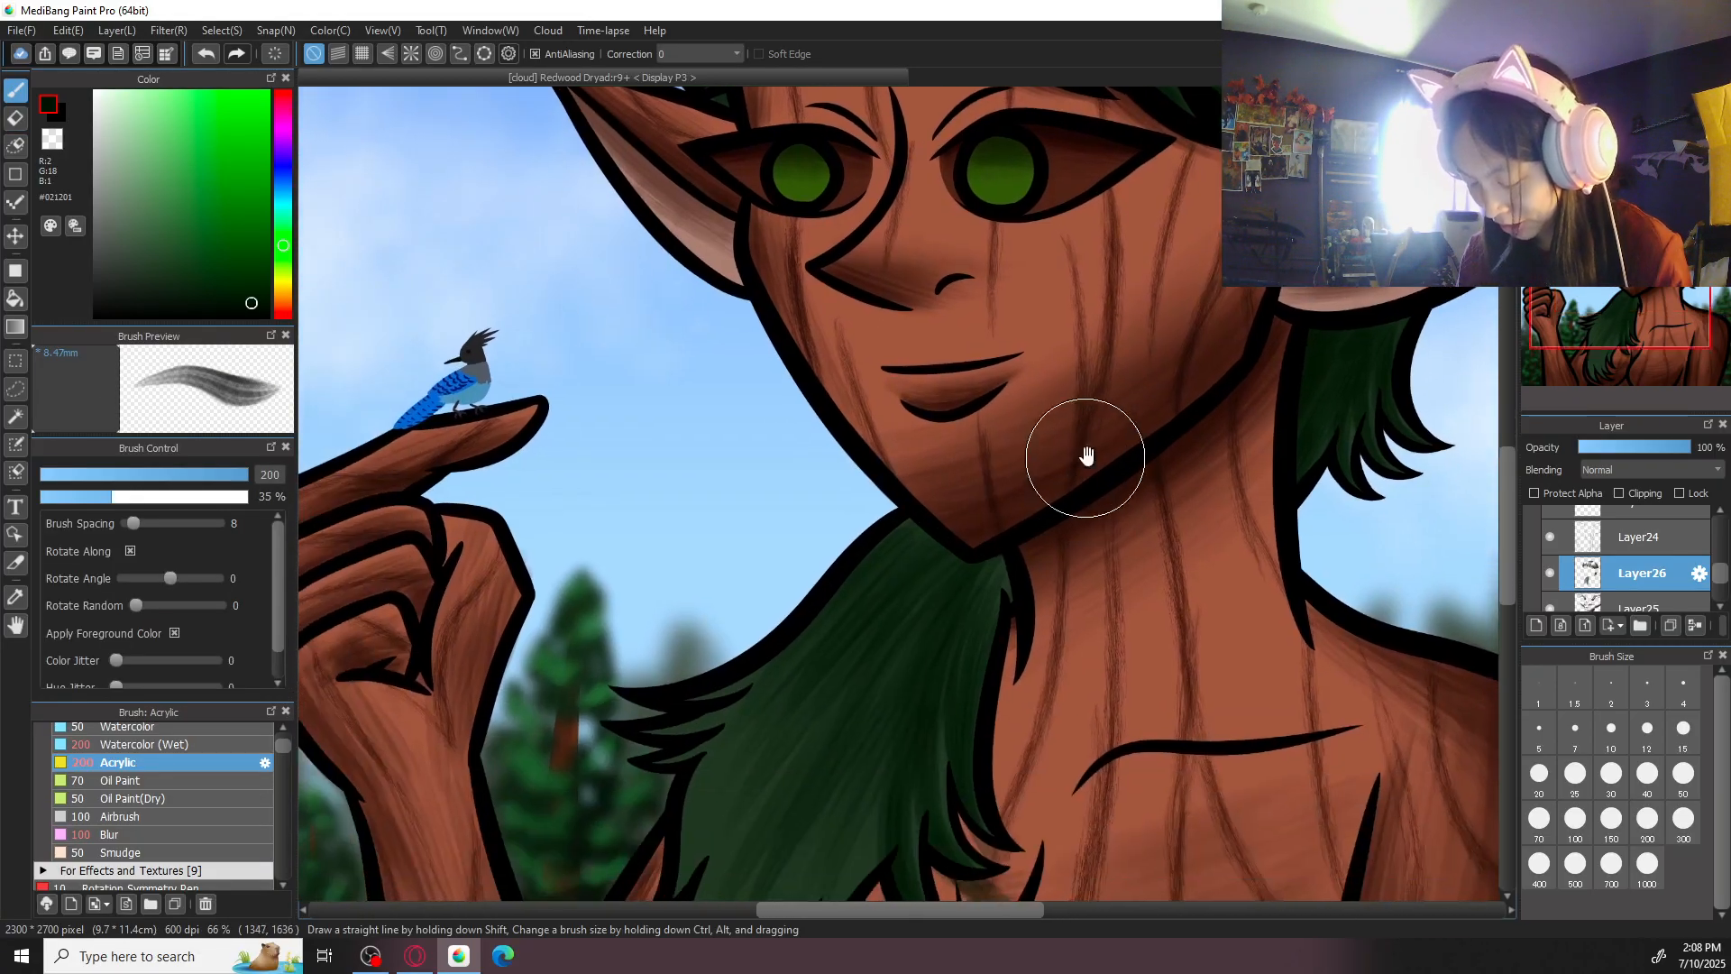
pyautogui.hotkey('ctrl', '+')
pyautogui.click(1539, 818)
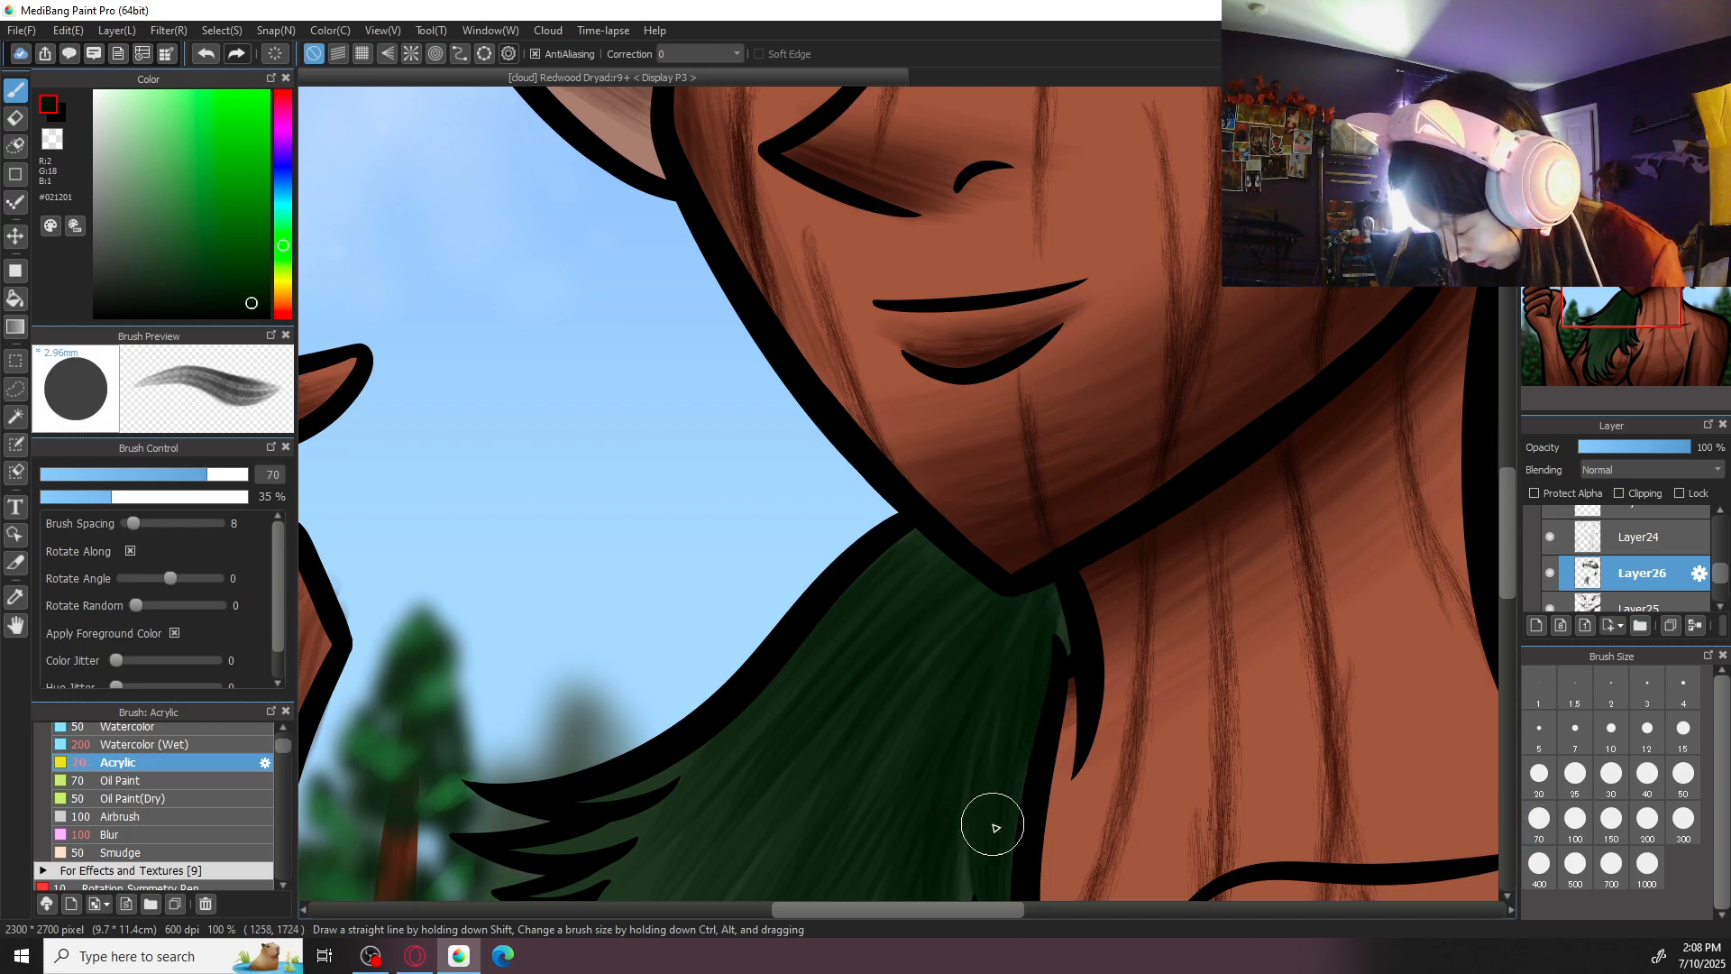
pyautogui.scroll(-3, 1143, 425)
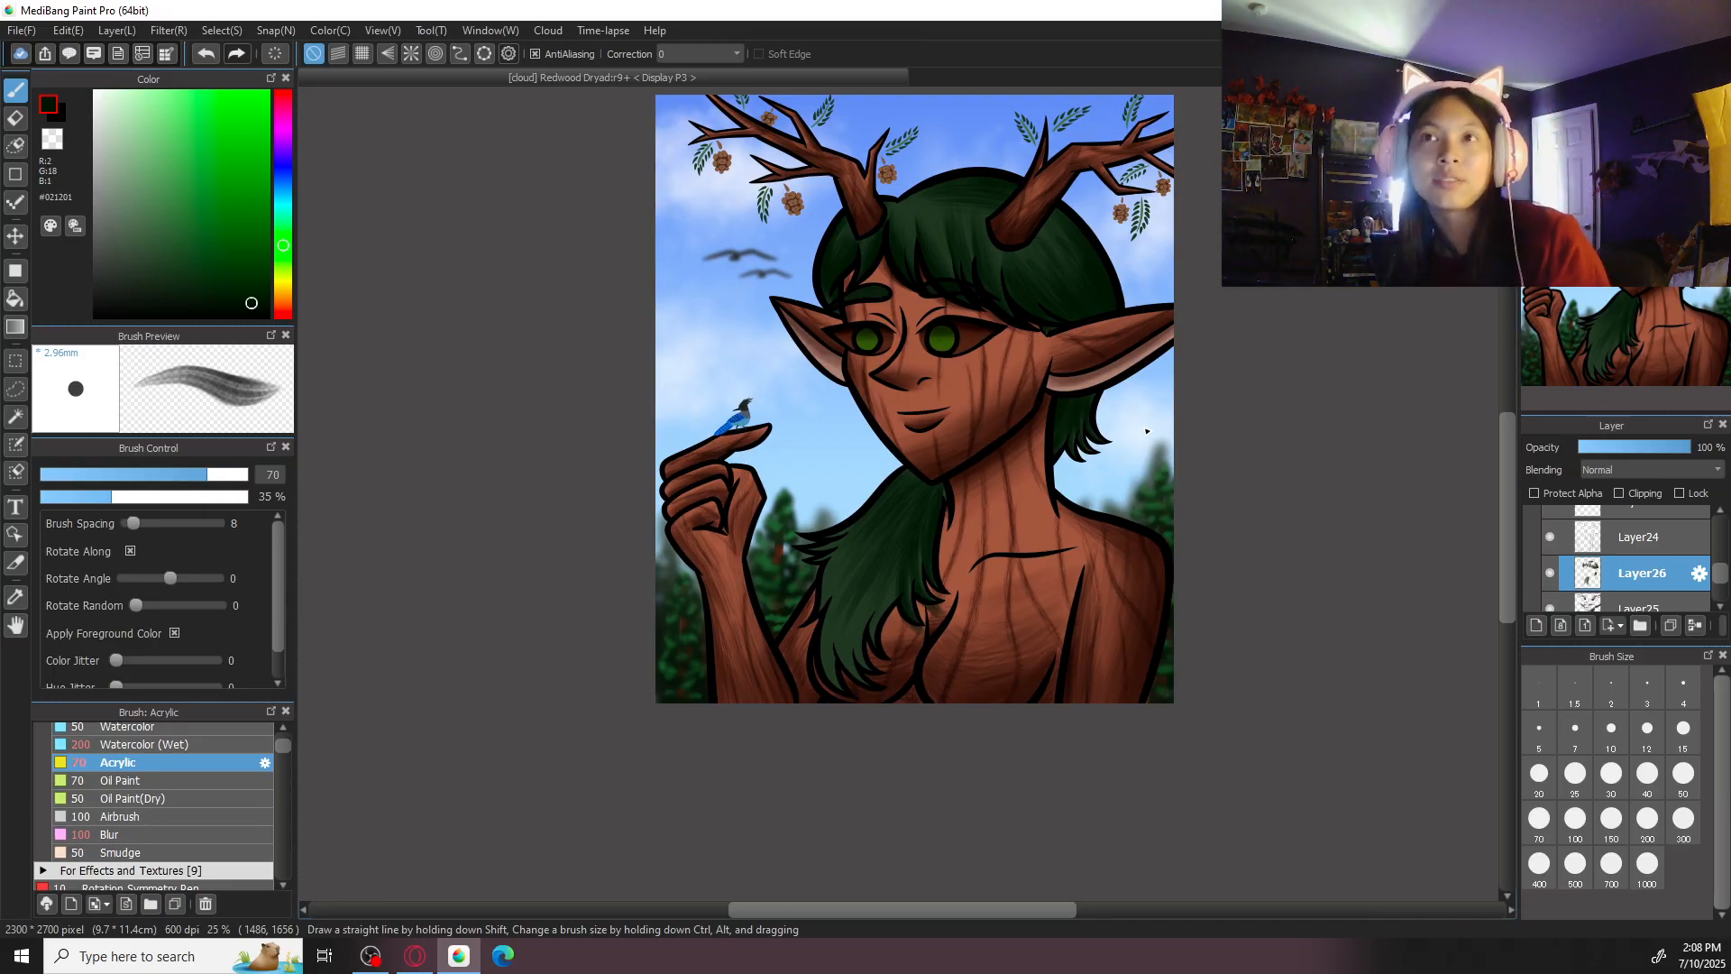
# - Shade the lower part of the long front hair lock down to its tips with Acrylic at sizes 100 and 200
pyautogui.scroll(2, 1147, 431)
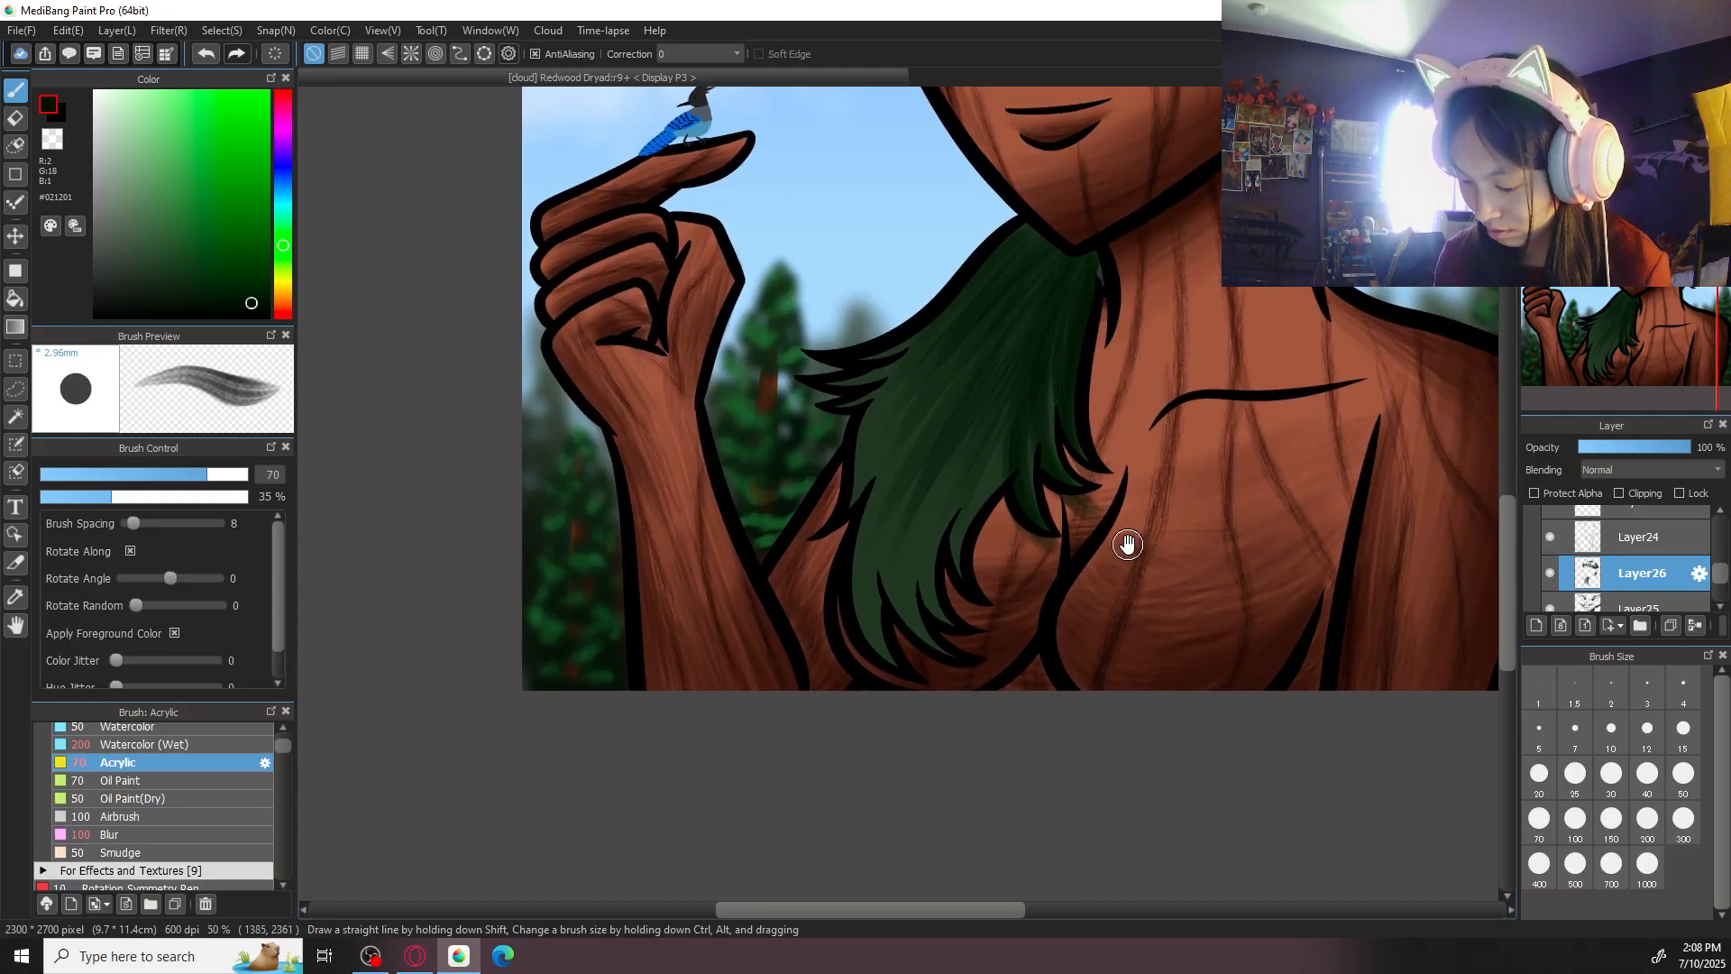
pyautogui.scroll(1, 1202, 544)
pyautogui.scroll(-3, 1202, 544)
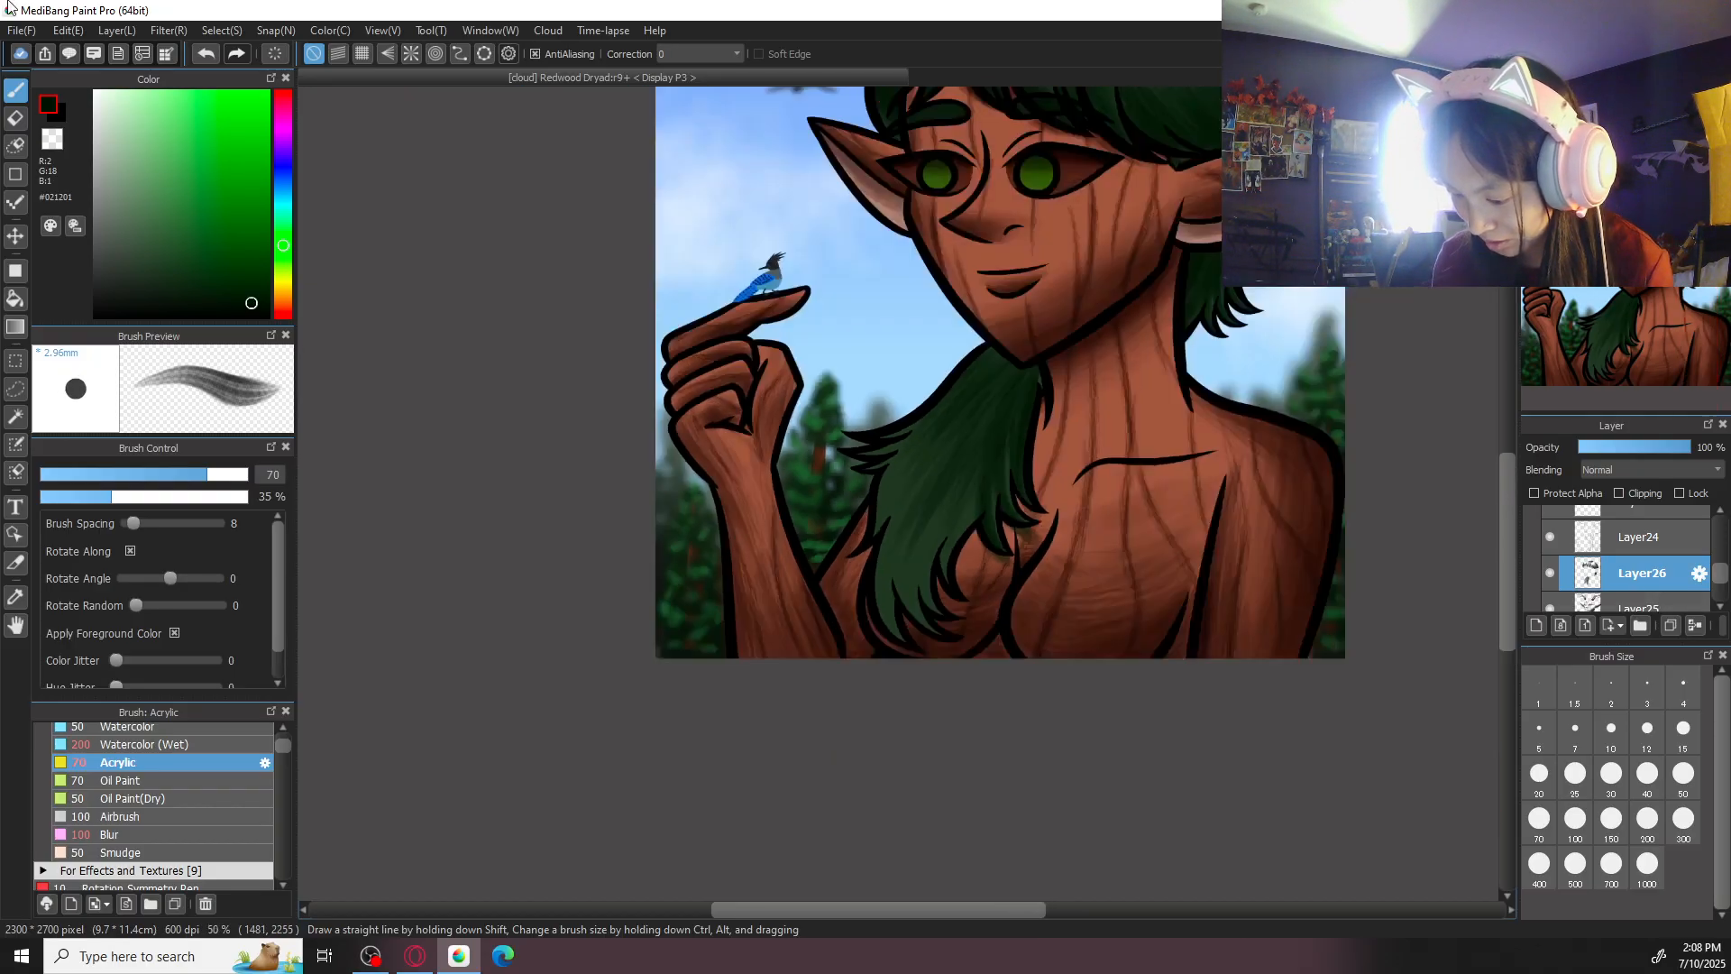
pyautogui.scroll(2, 898, 493)
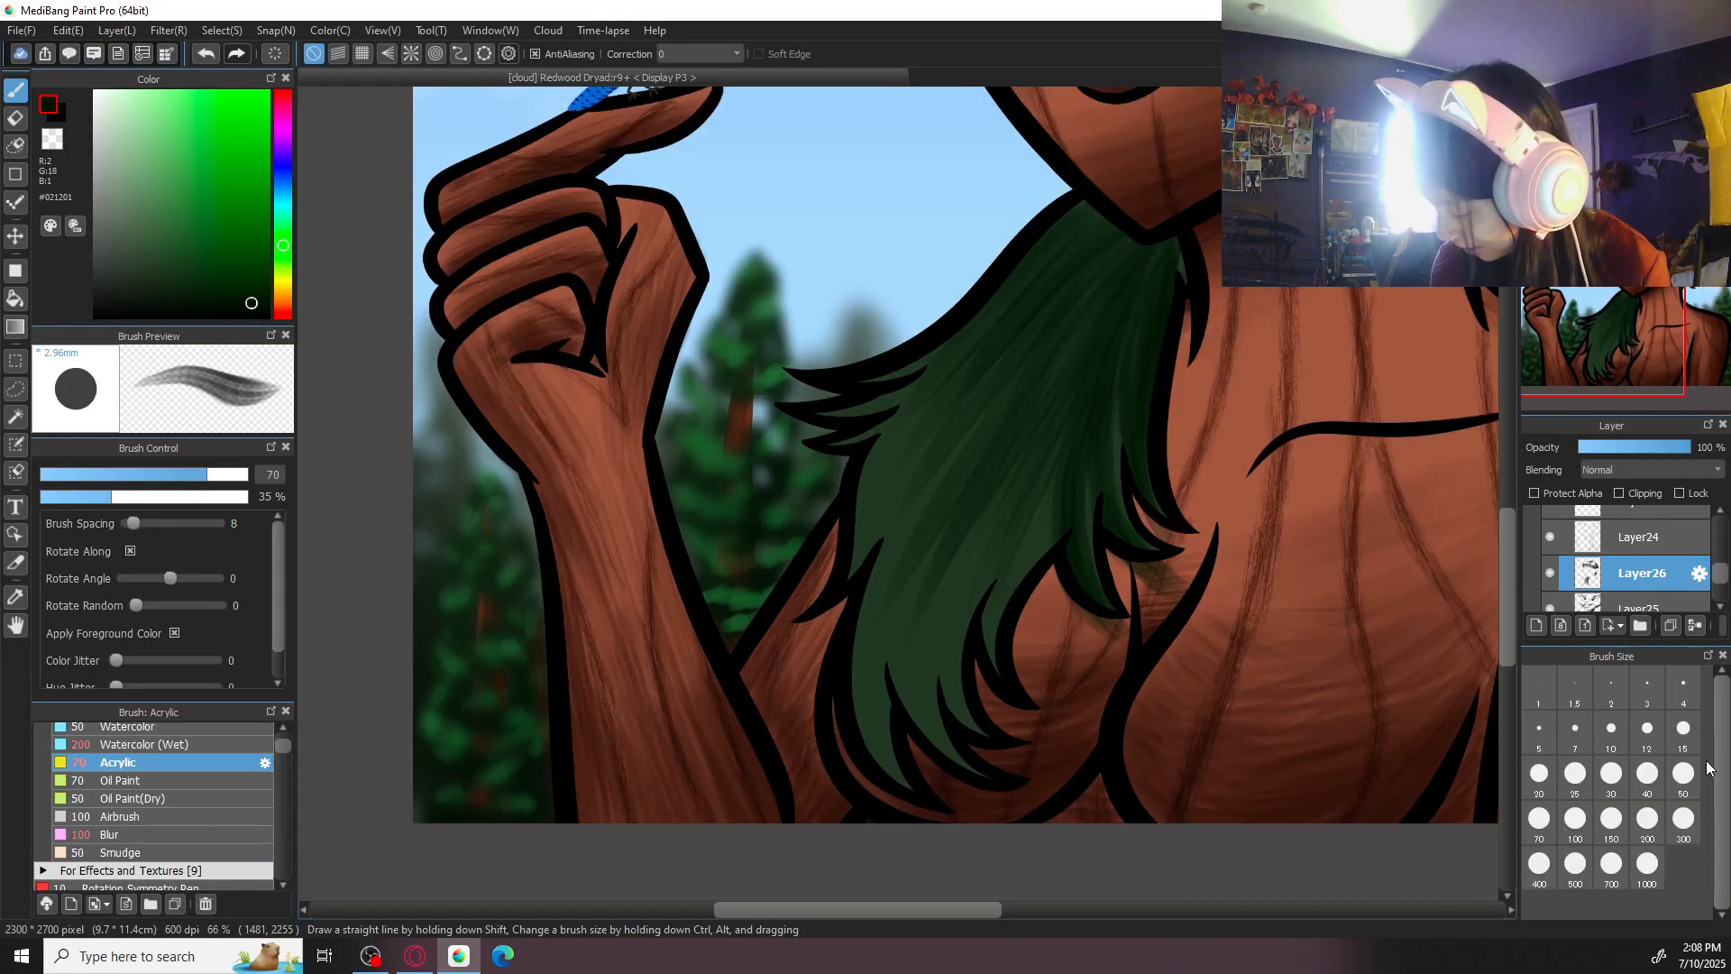
pyautogui.click(1575, 818)
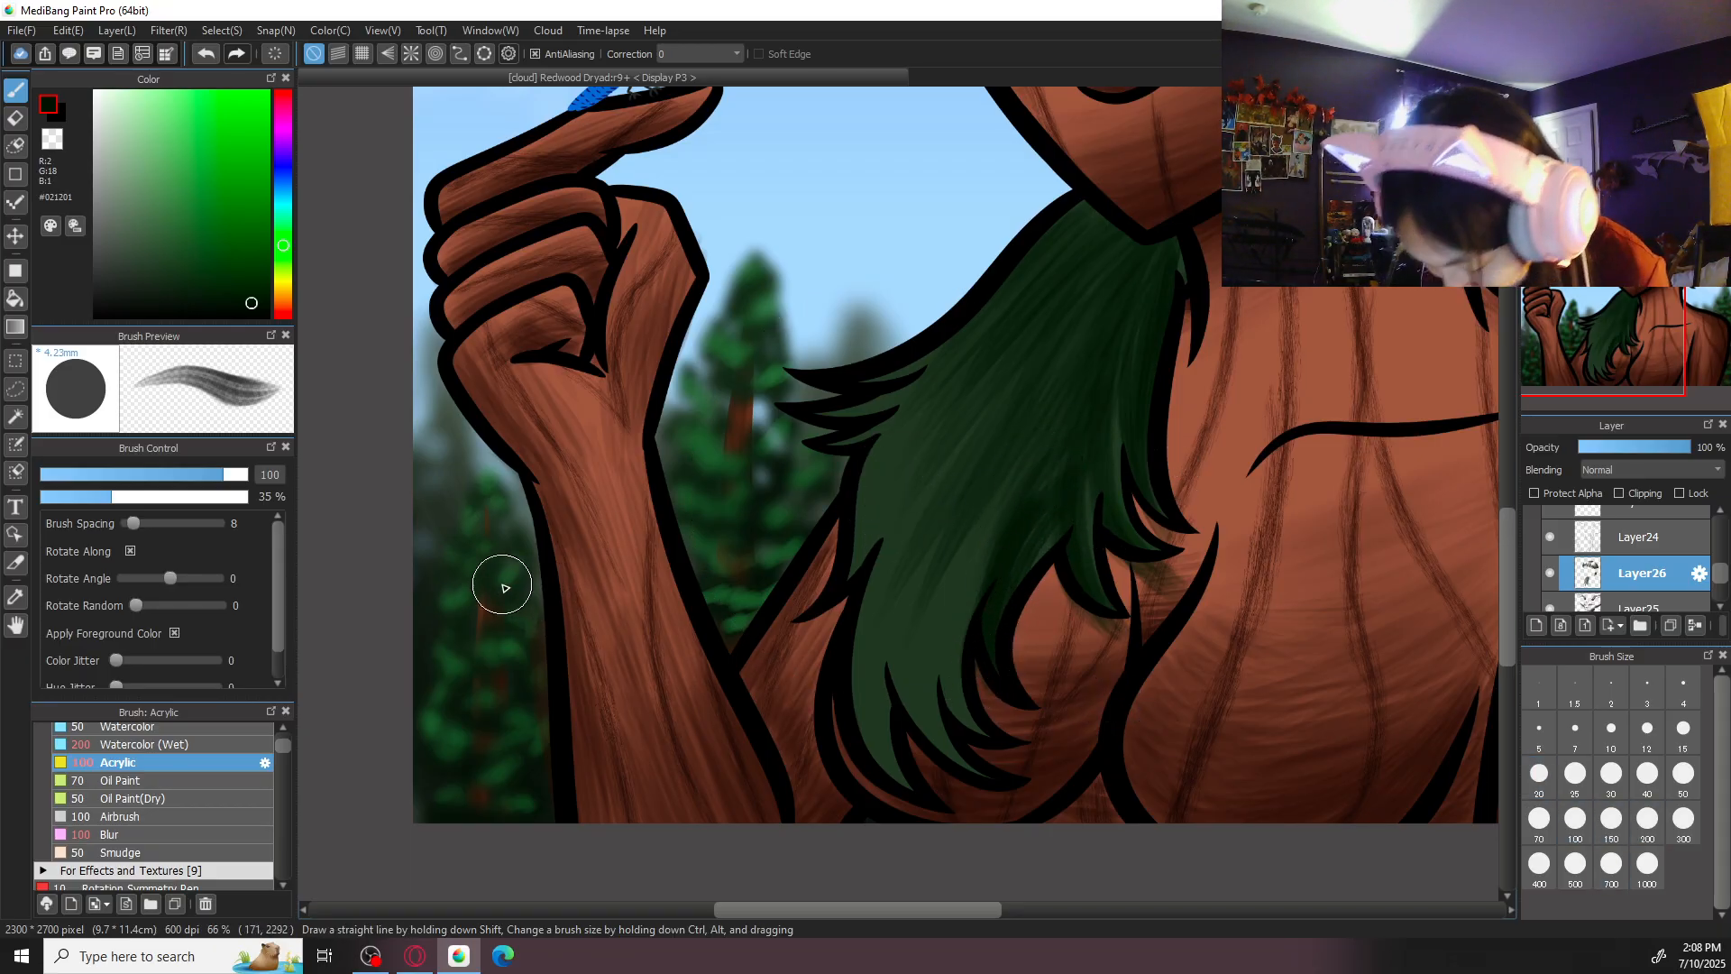
pyautogui.click(1651, 824)
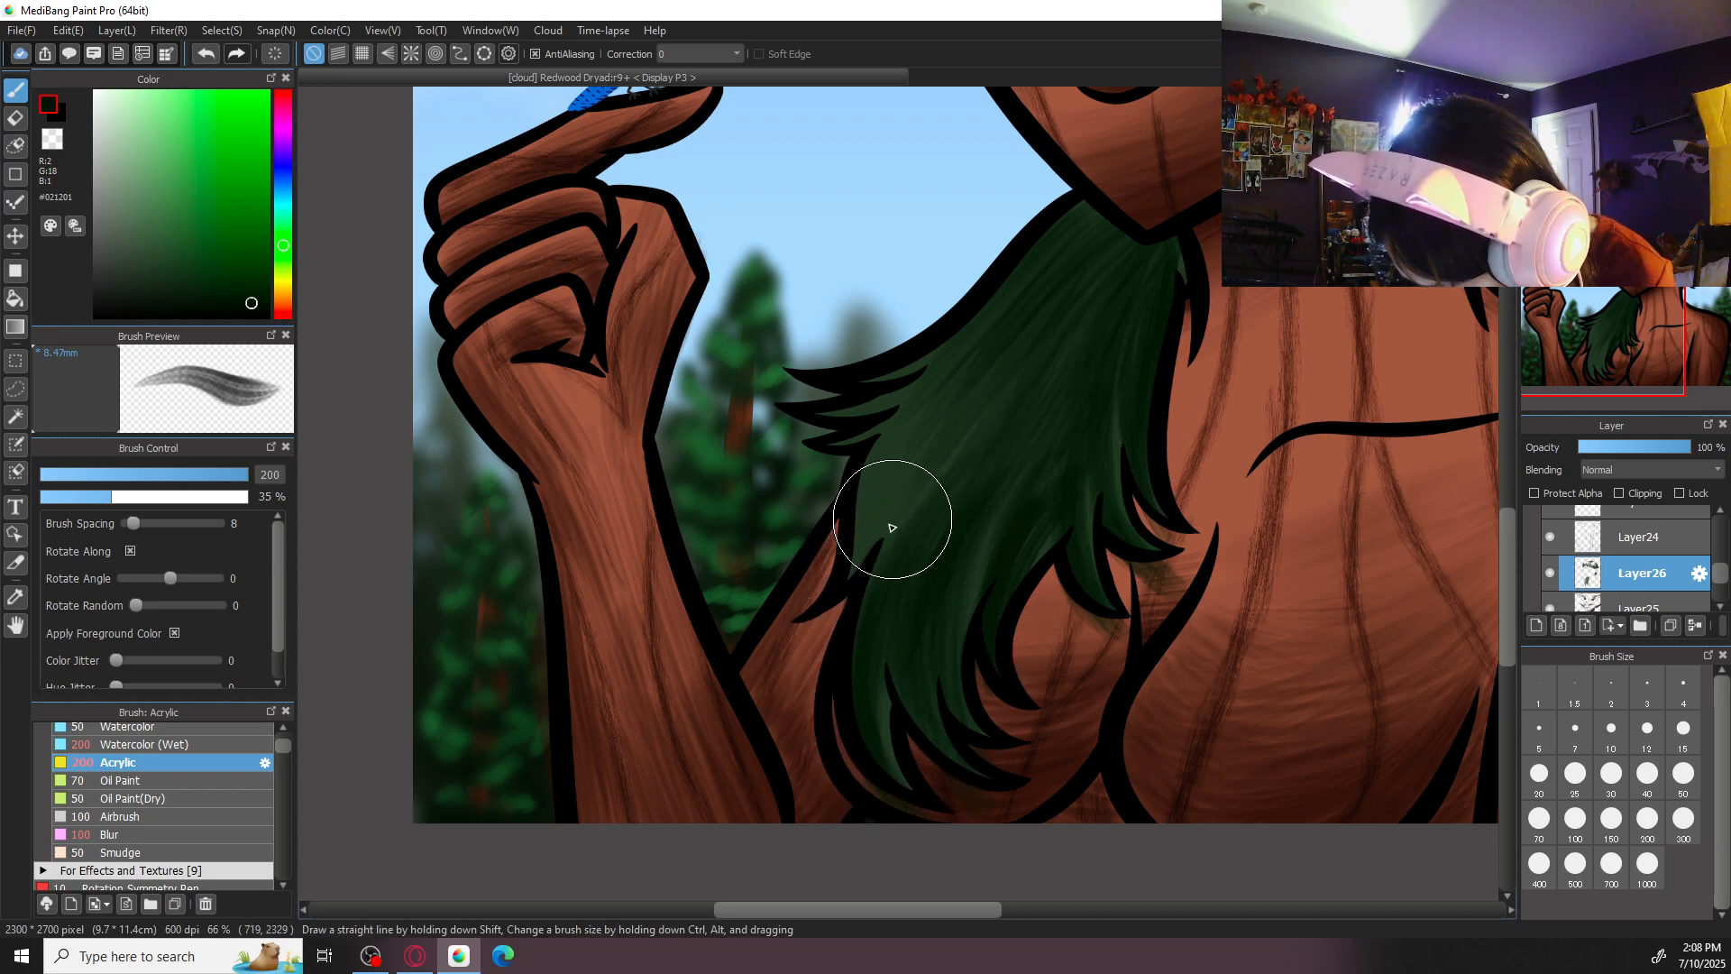
# - Rotate the canvas and shade the small wisps on the outer side of the front hair lock with Acrylic at size 50
pyautogui.click(1684, 772)
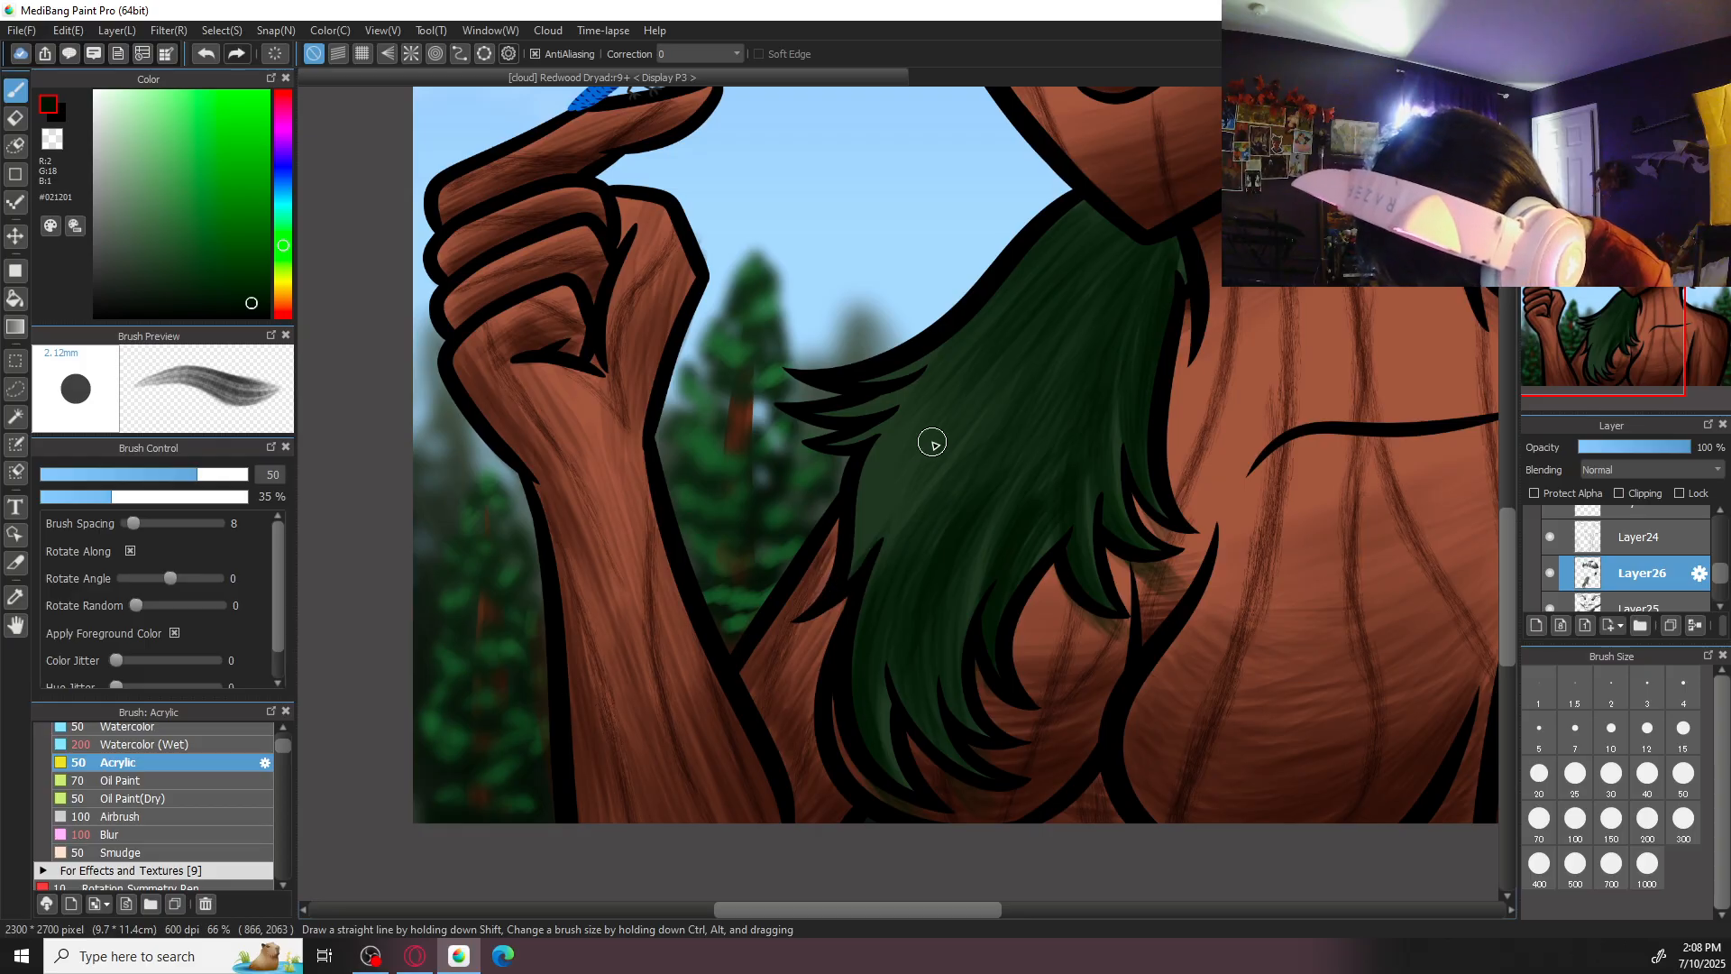
pyautogui.press('Right')
pyautogui.press('Right')
pyautogui.press('Right')
pyautogui.press('Right')
pyautogui.press('Right')
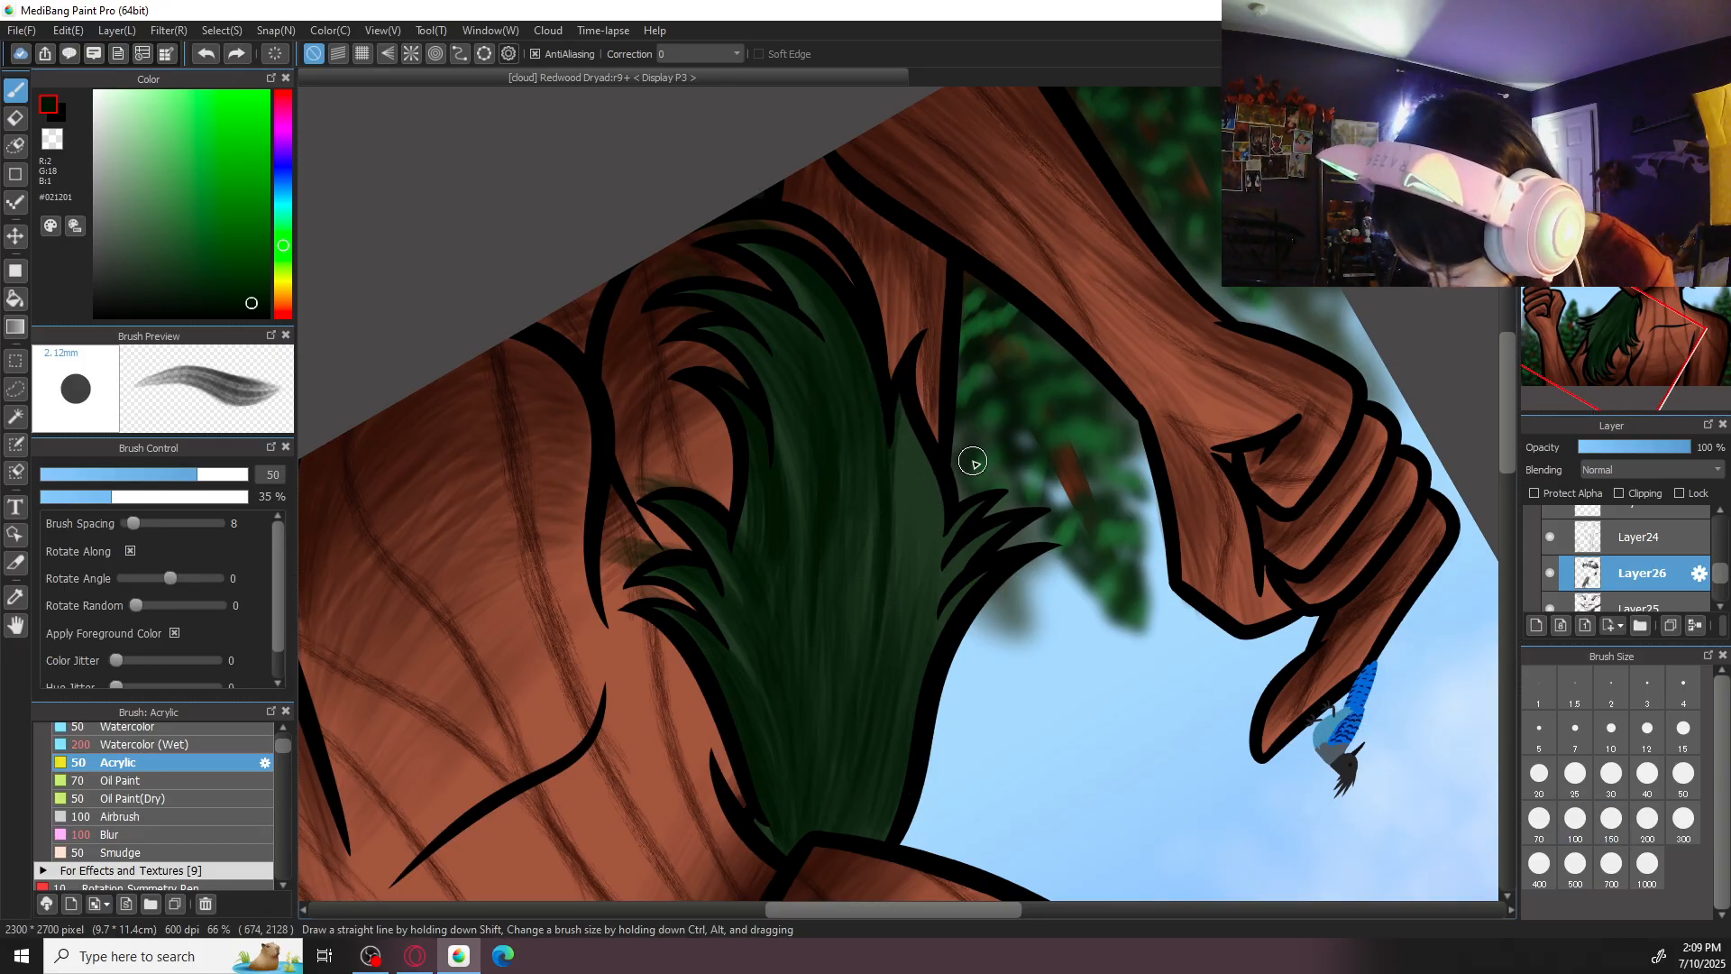
pyautogui.click(1575, 821)
pyautogui.moveTo(899, 381); pyautogui.dragTo(899, 602)
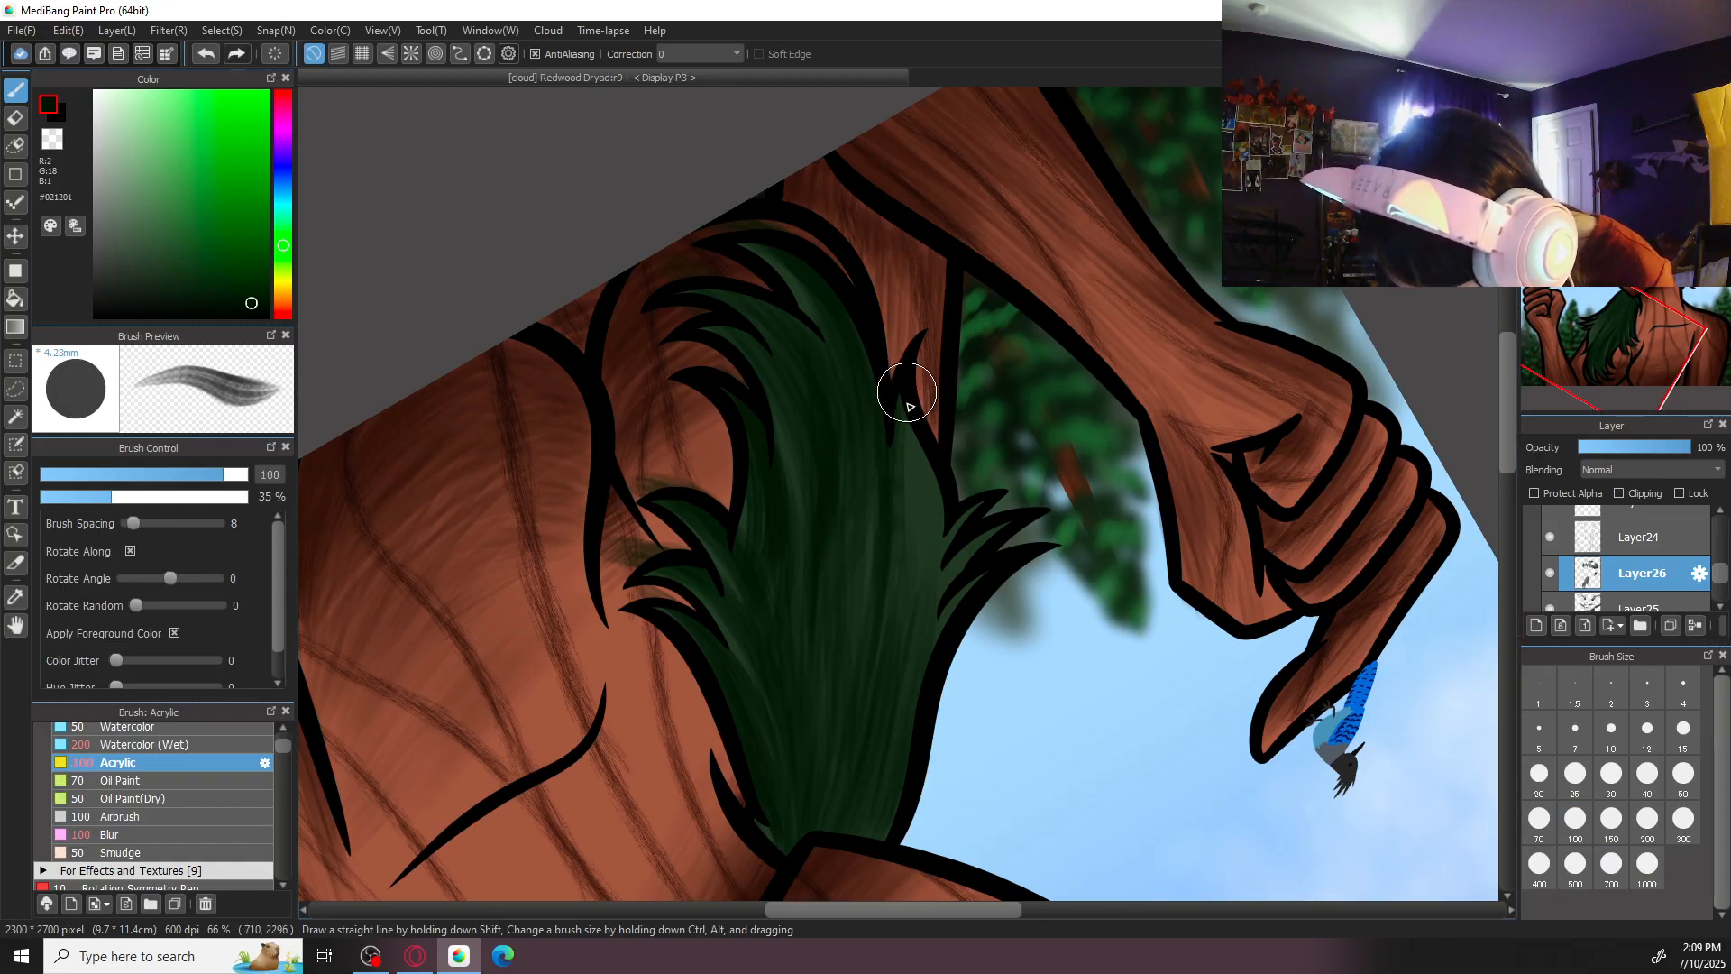
pyautogui.hotkey('ctrl', 'z')
# - Shade the lighter outer side of the long front hair lock with lengthwise Acrylic strokes at size 150
pyautogui.click(1541, 823)
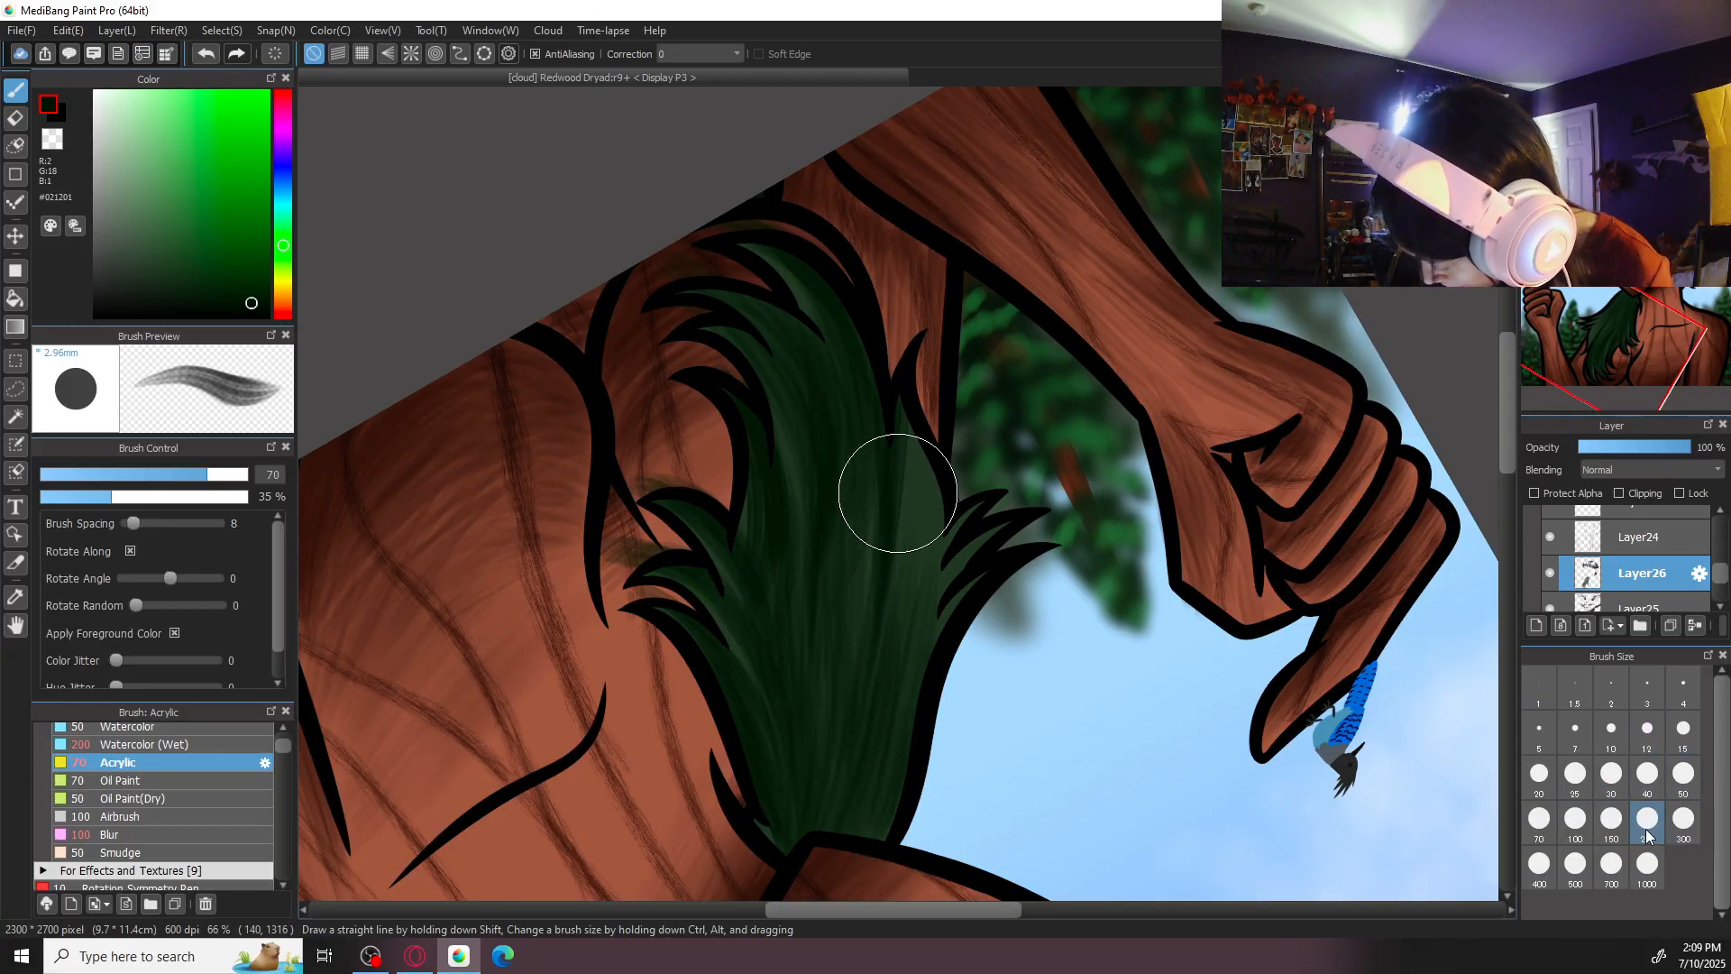
pyautogui.click(1611, 821)
pyautogui.moveTo(898, 430); pyautogui.dragTo(896, 564)
pyautogui.moveTo(903, 466)
pyautogui.mouseDown()
pyautogui.moveTo(891, 553)
pyautogui.moveTo(906, 632)
pyautogui.mouseUp()
pyautogui.moveTo(925, 428); pyautogui.dragTo(910, 599)
pyautogui.moveTo(929, 476); pyautogui.dragTo(922, 711)
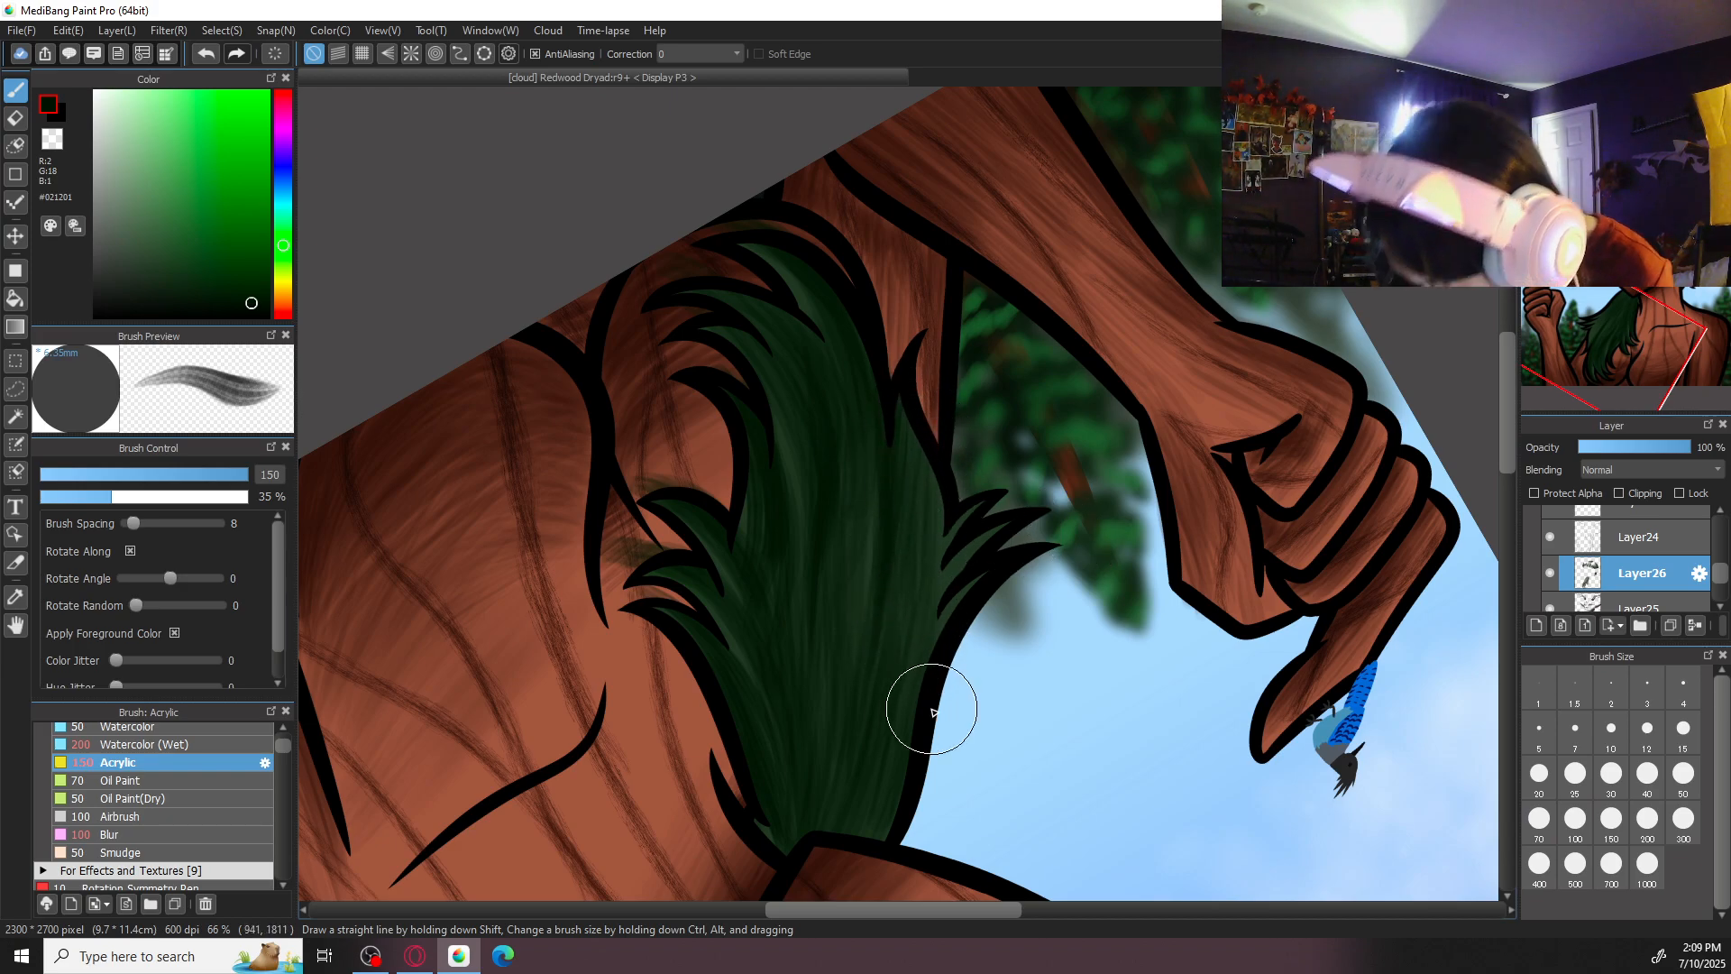
# - Erase the stray green shading from the skin beside the inner tips of the front hair lock with the Eraser at size 50
pyautogui.press('Right')
pyautogui.press('Right')
pyautogui.press('Right')
pyautogui.press('Right')
pyautogui.press('Right')
pyautogui.press('Right')
pyautogui.press('Right')
pyautogui.press('e')
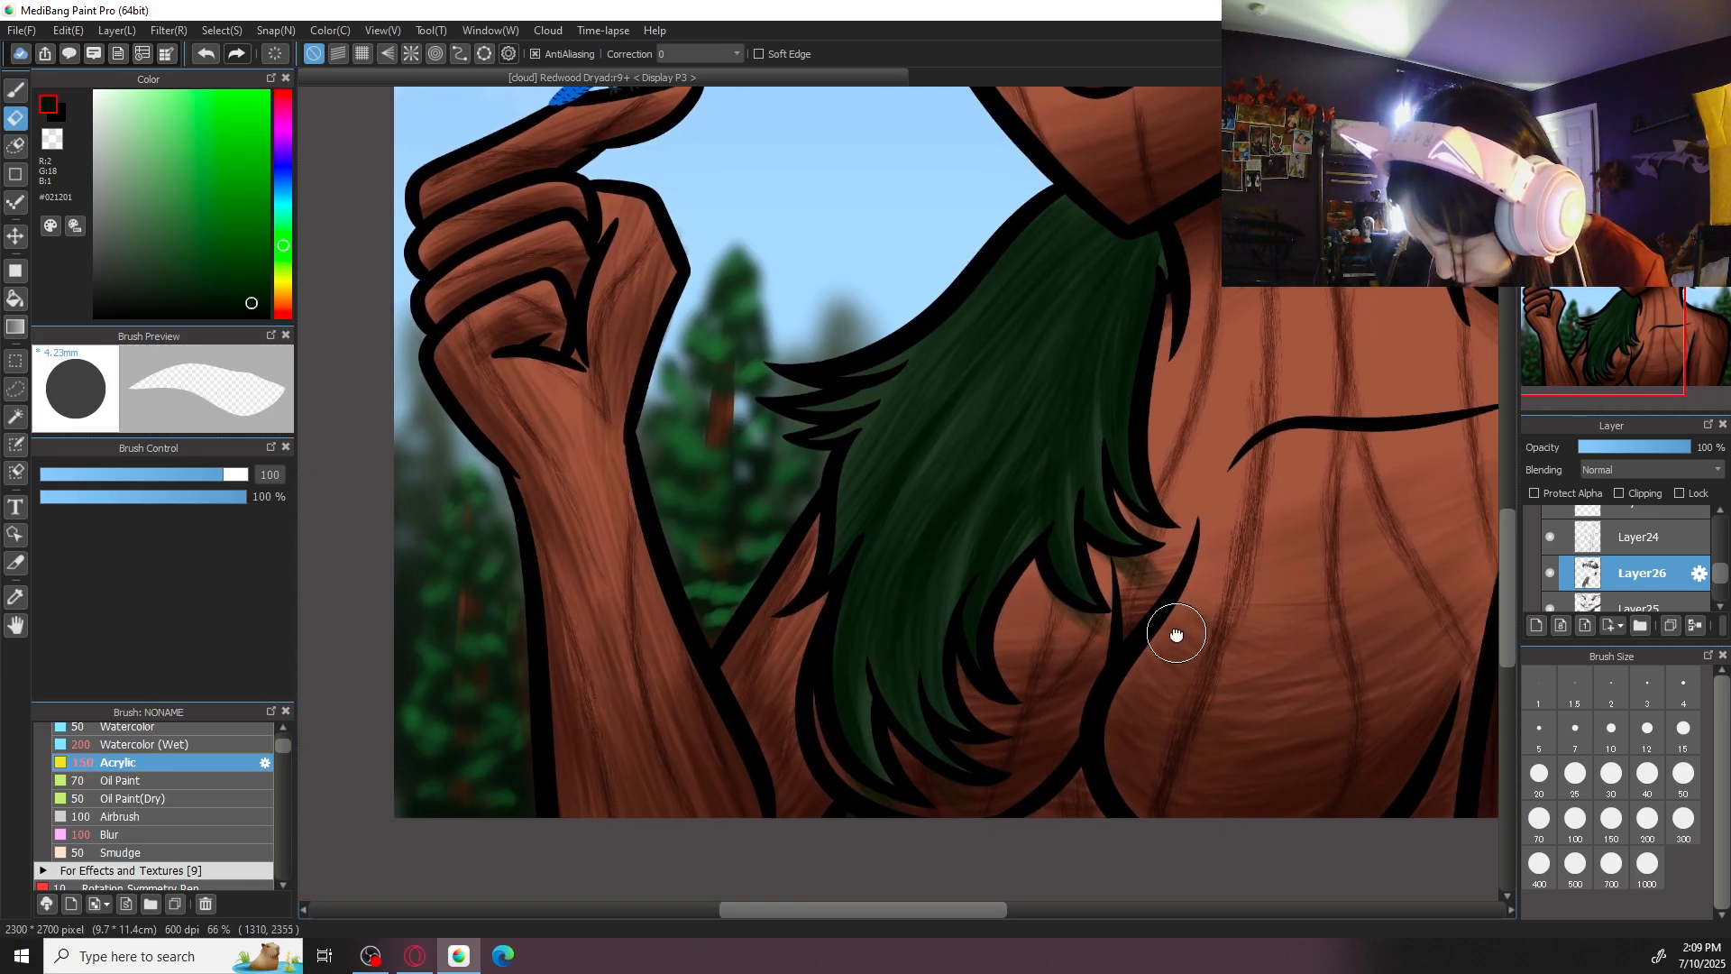
pyautogui.scroll(3, 1182, 634)
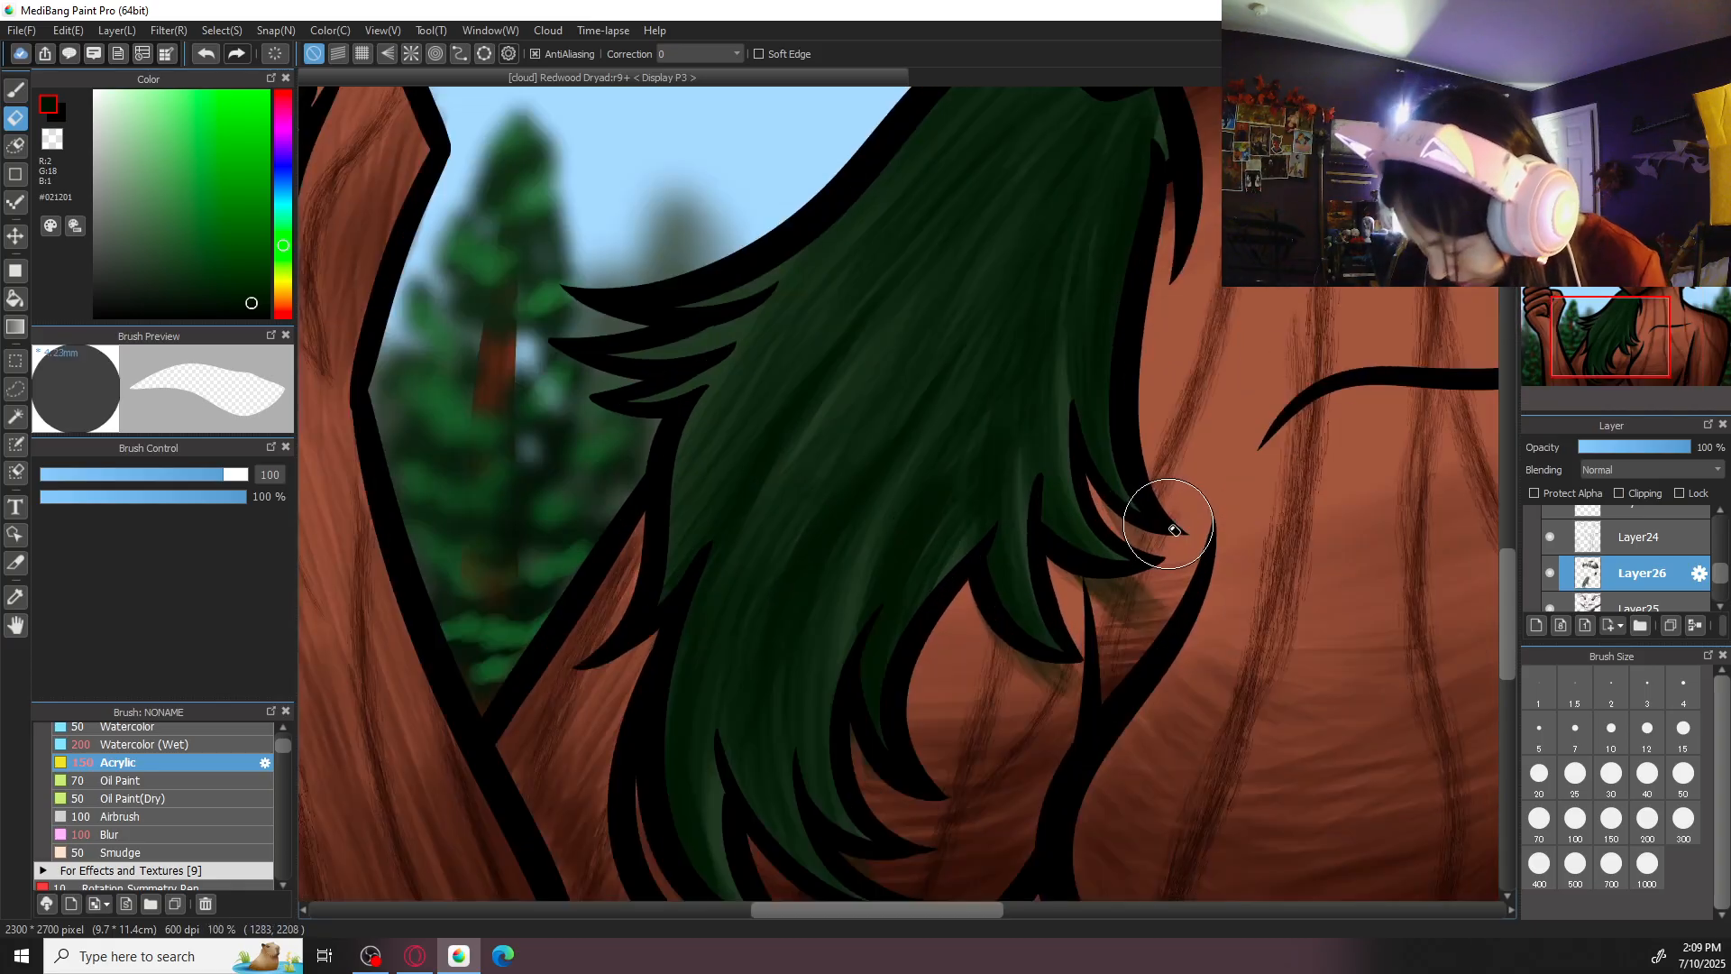
pyautogui.click(1684, 773)
pyautogui.moveTo(1106, 592); pyautogui.dragTo(1060, 581)
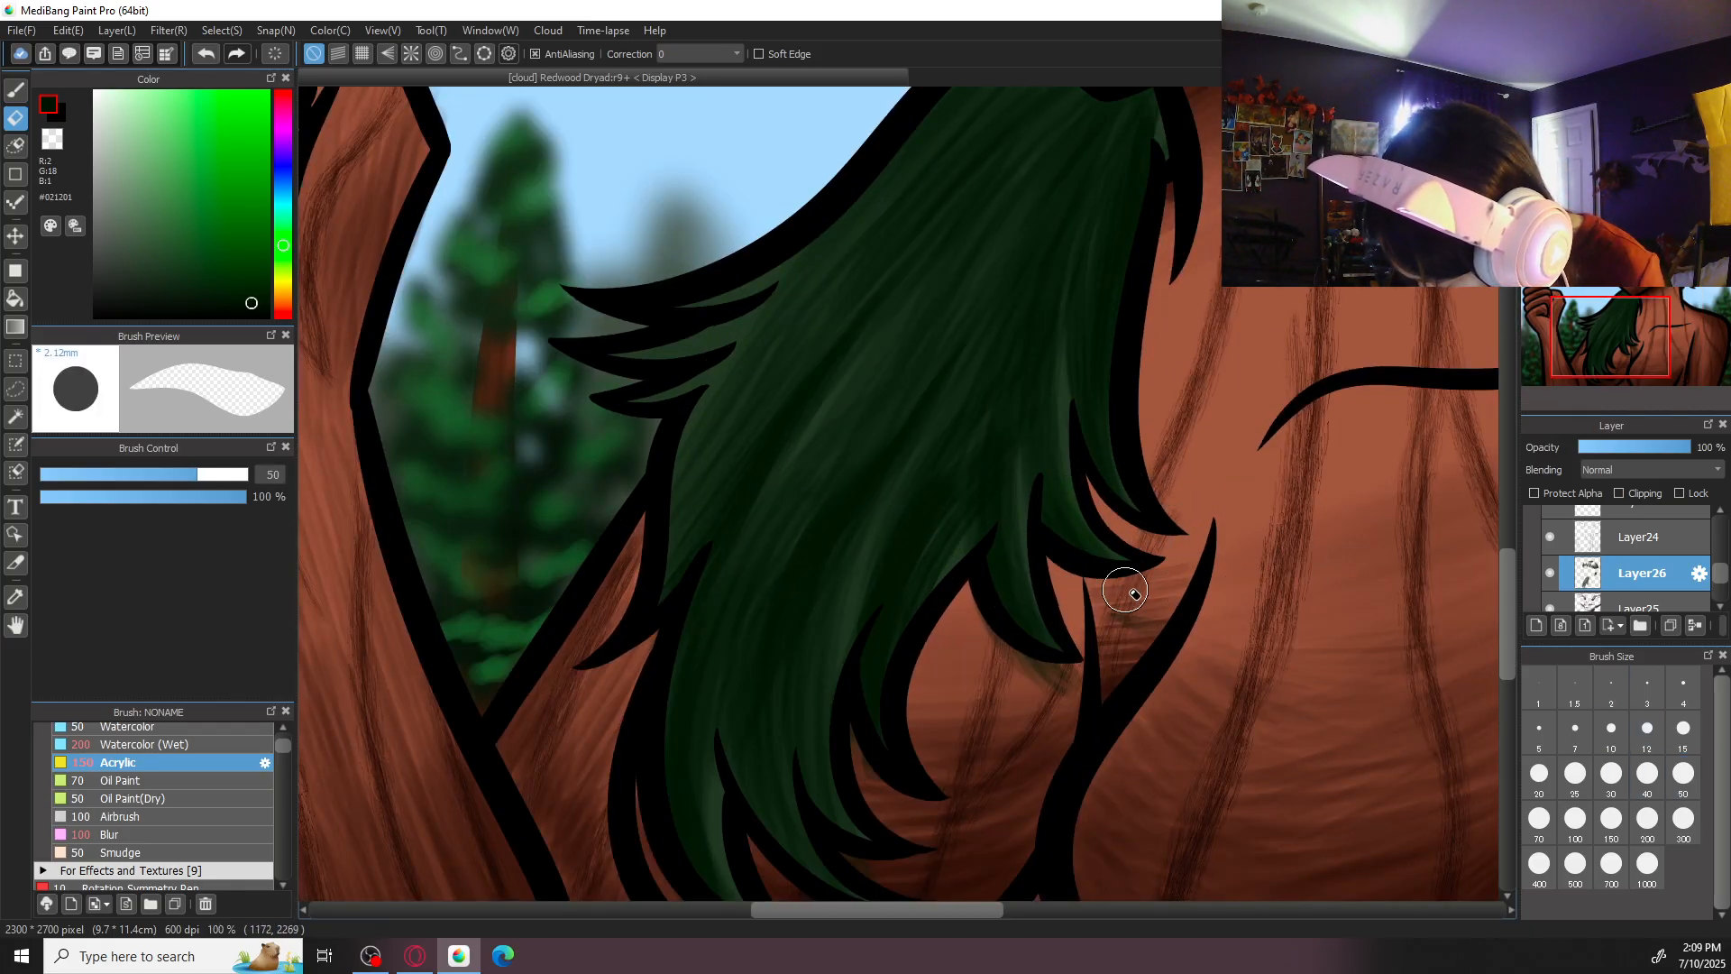
pyautogui.moveTo(986, 638); pyautogui.dragTo(1124, 669)
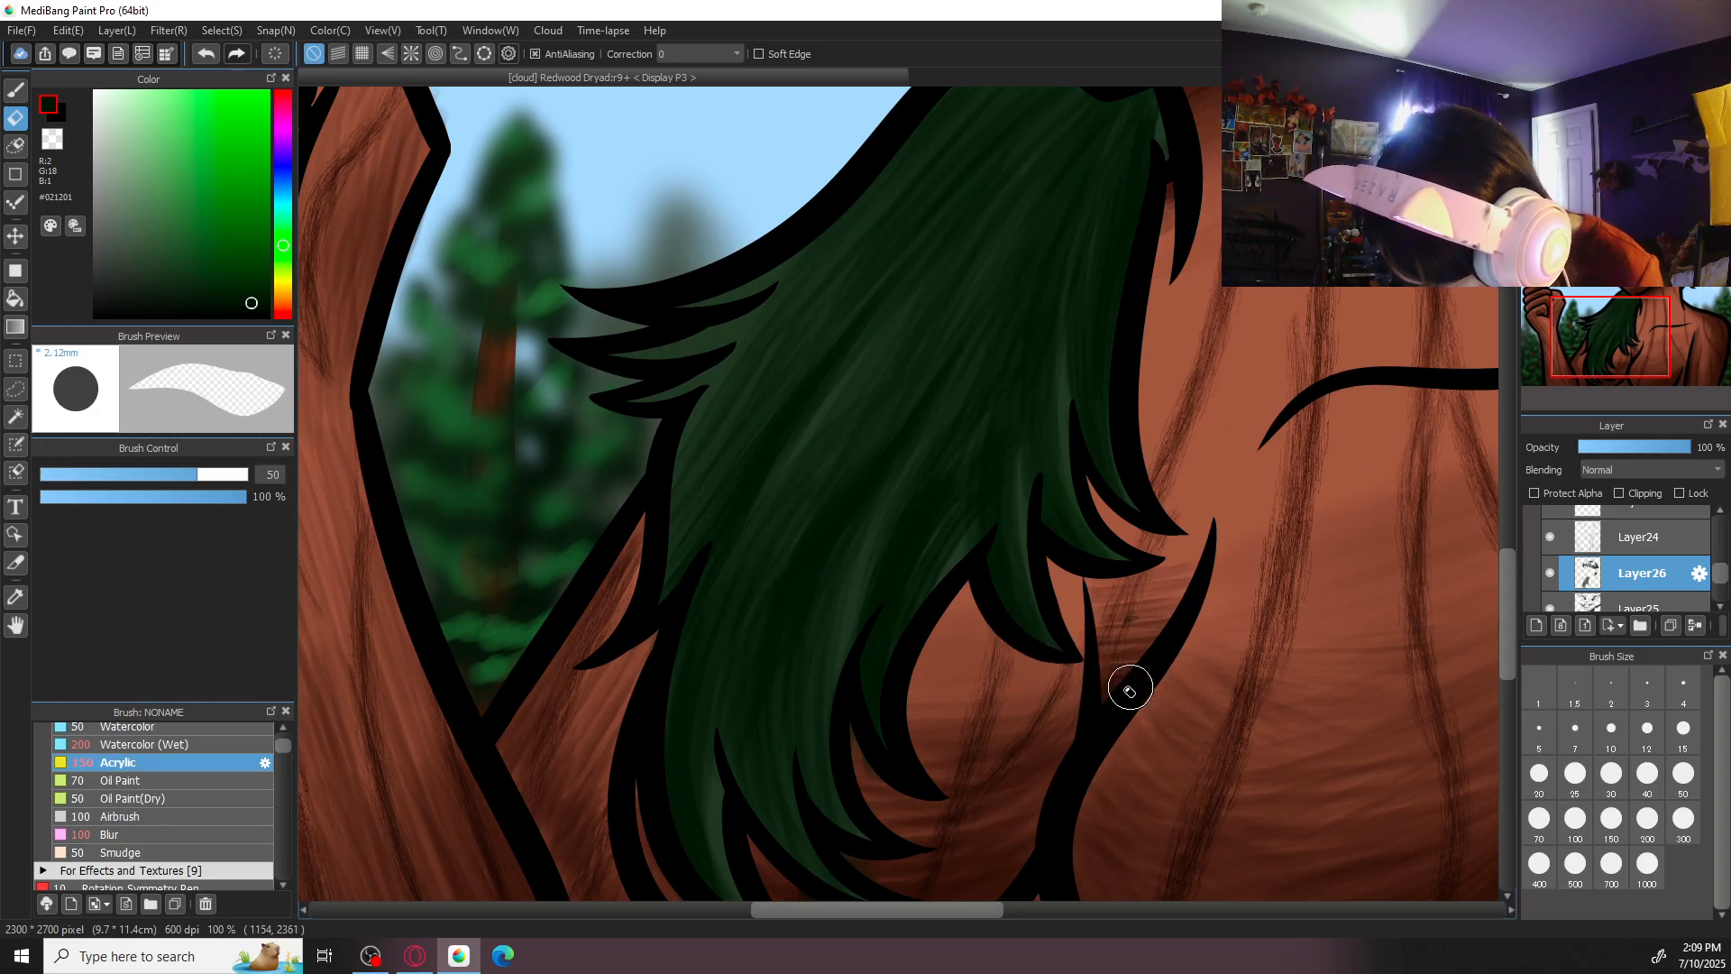
pyautogui.scroll(-3, 908, 688)
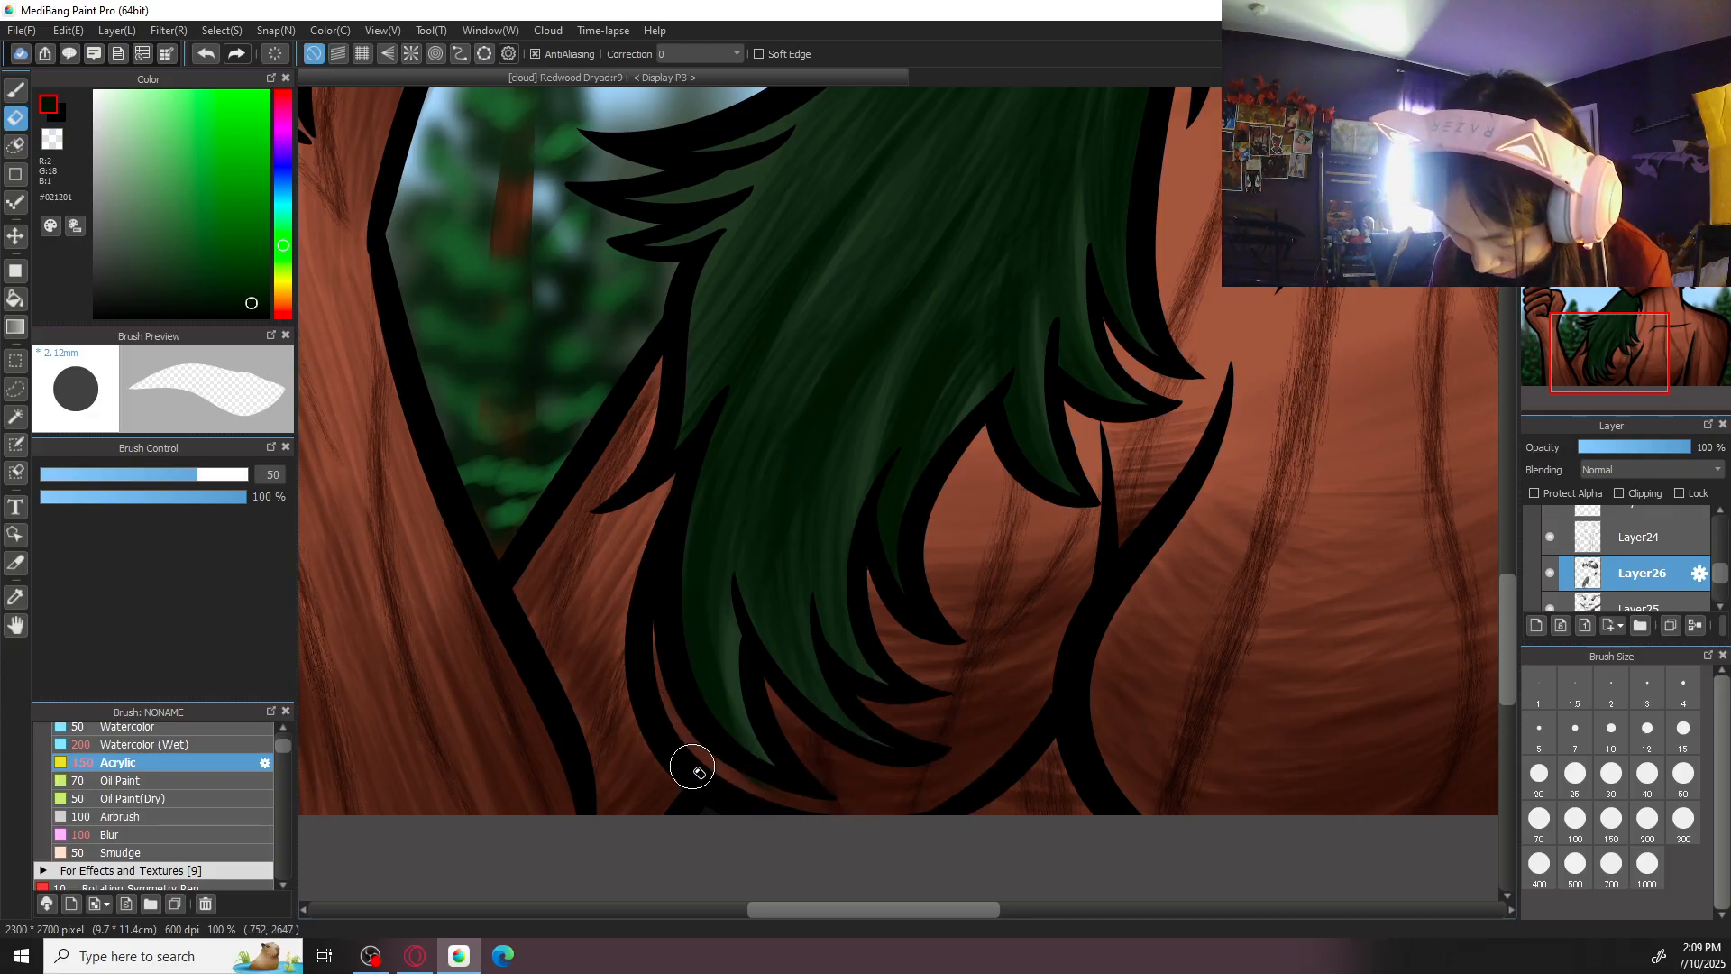
# - Shade the small wisps on the outer side of the front hair lock with Acrylic at size 50
pyautogui.hotkey('ctrl', '-')
pyautogui.hotkey('ctrl', '-')
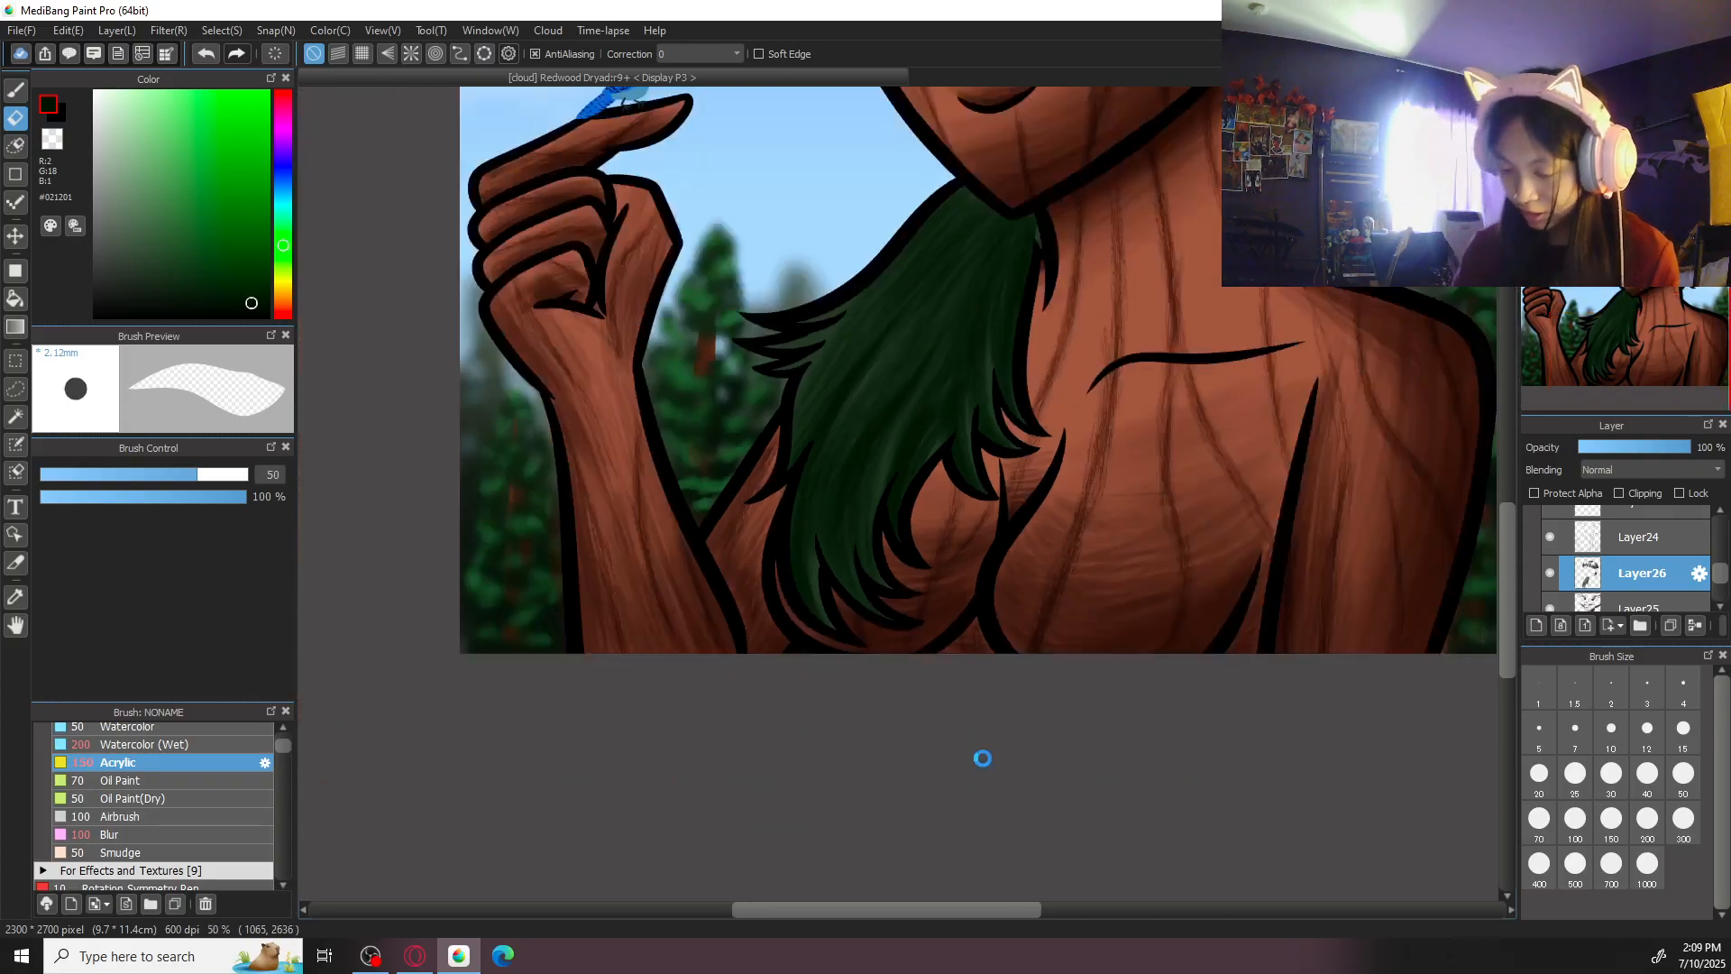
pyautogui.hotkey('ctrl', '+')
pyautogui.hotkey('ctrl', '+')
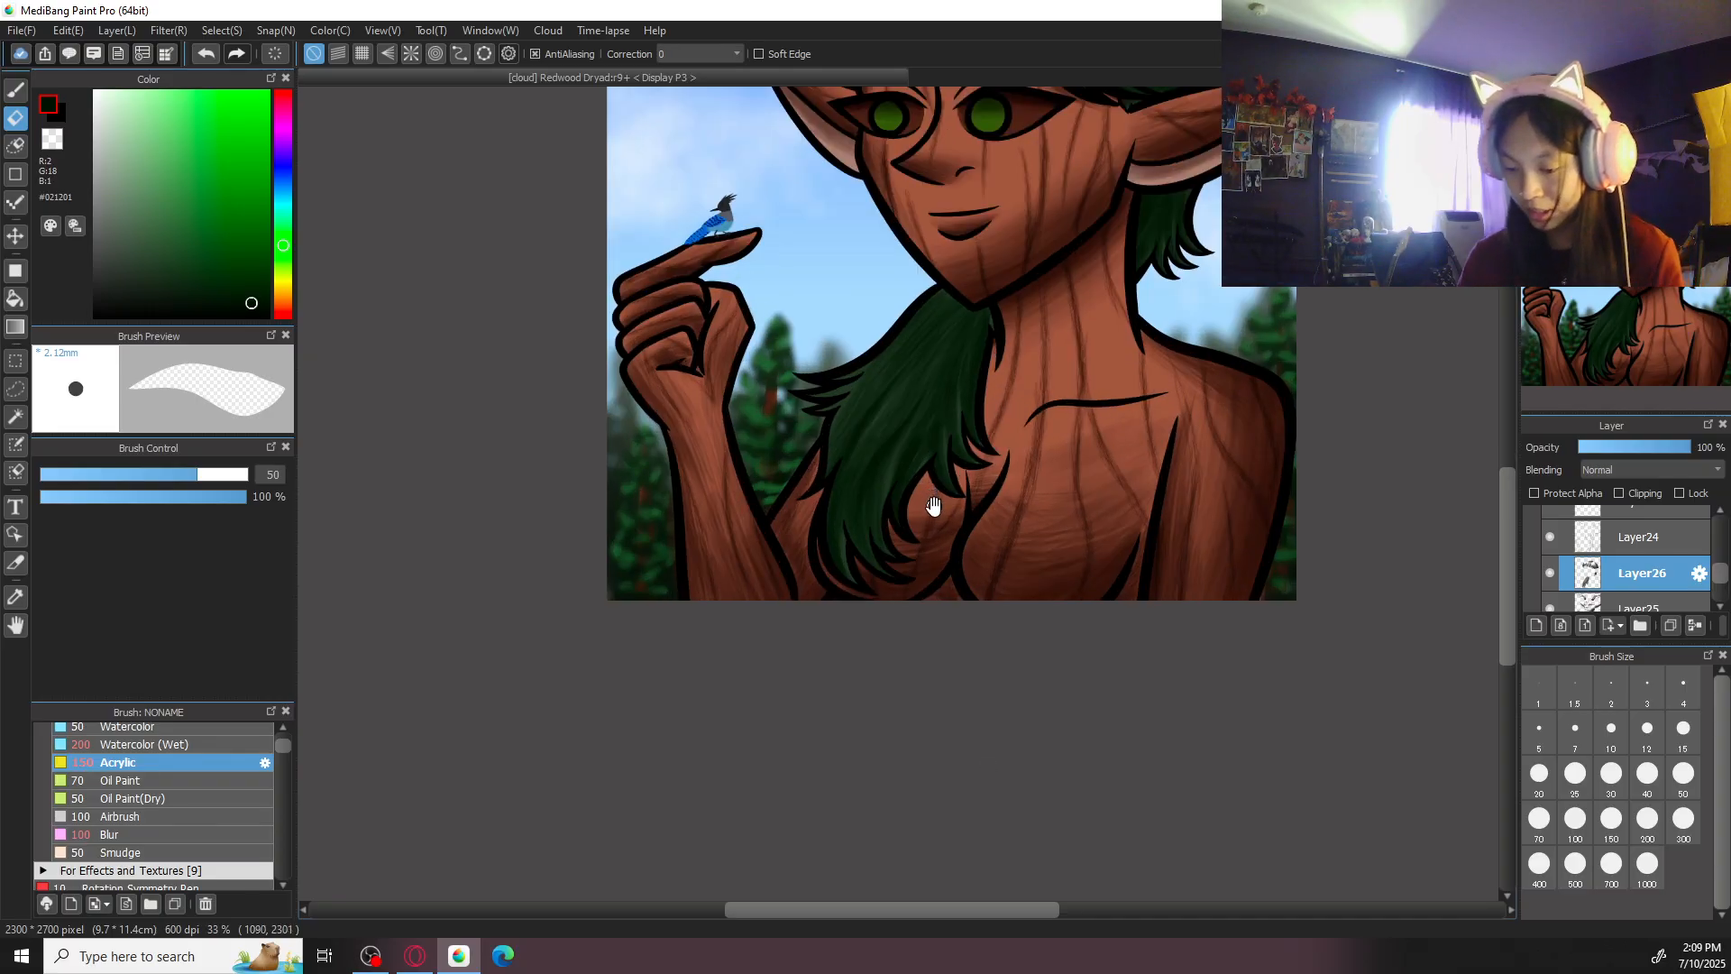
pyautogui.hotkey('ctrl', '+')
pyautogui.hotkey('ctrl', '+')
pyautogui.hotkey('ctrl', '+')
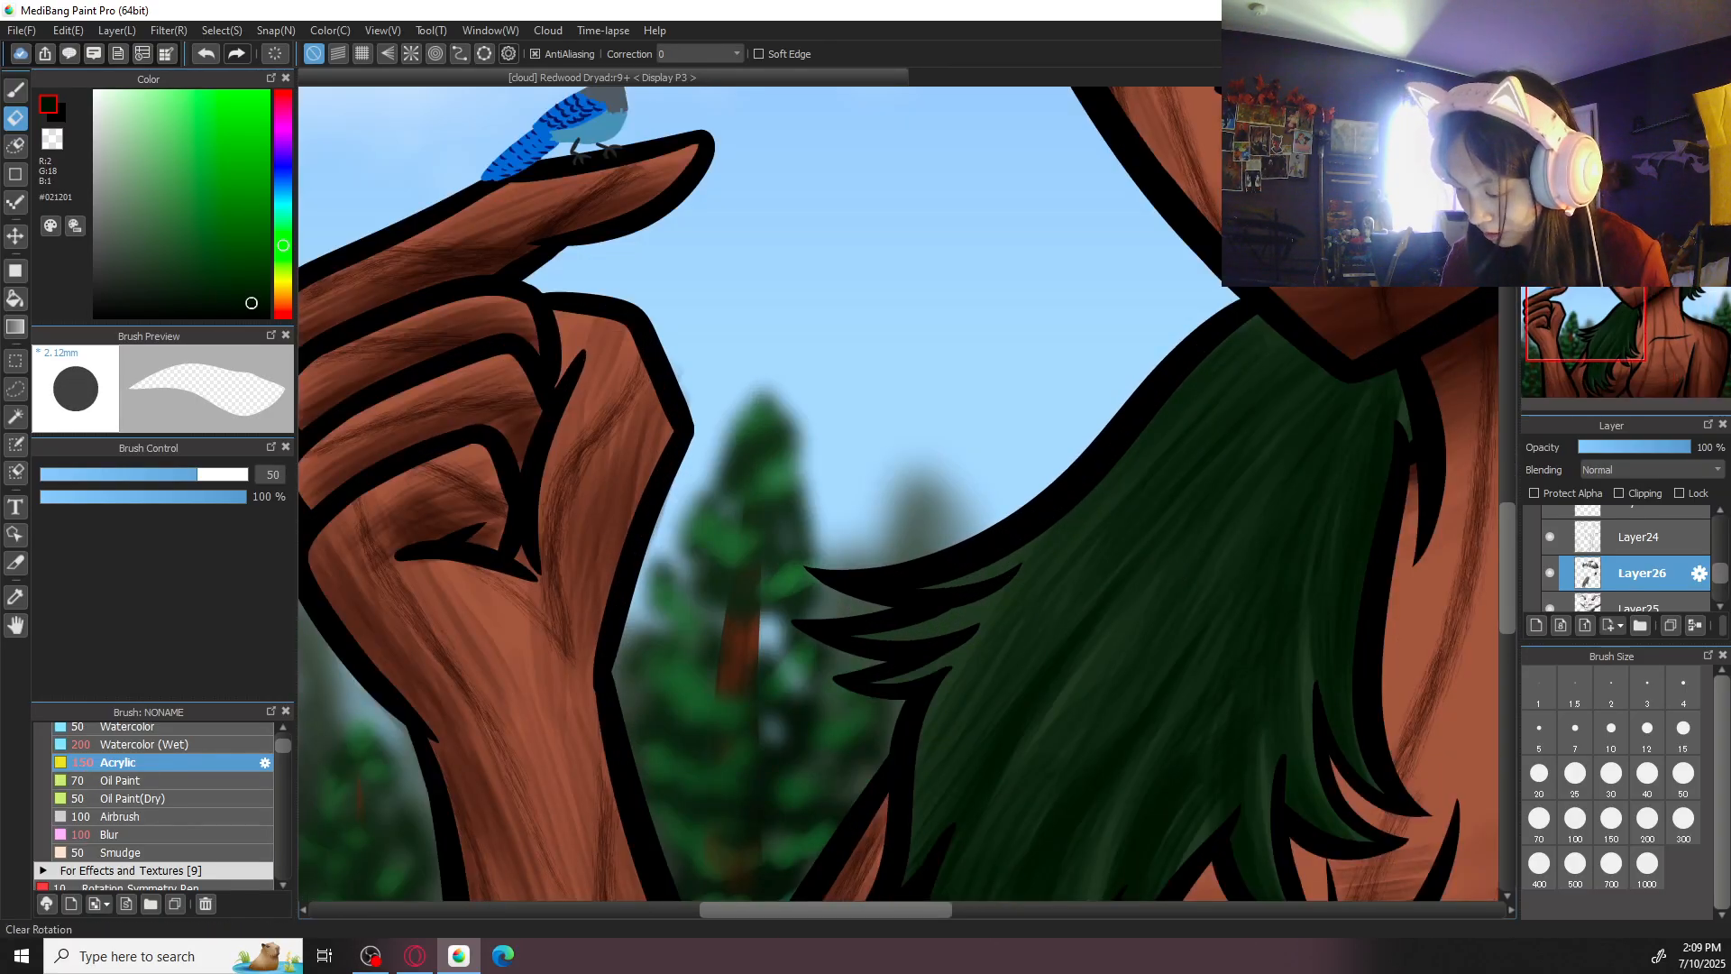
pyautogui.press('b')
pyautogui.press('Right')
pyautogui.press('Right')
pyautogui.press('Right')
pyautogui.press('Right')
pyautogui.press('Right')
pyautogui.press('Right')
pyautogui.moveTo(998, 510); pyautogui.dragTo(1017, 545)
pyautogui.moveTo(1617, 777); pyautogui.dragTo(1520, 781)
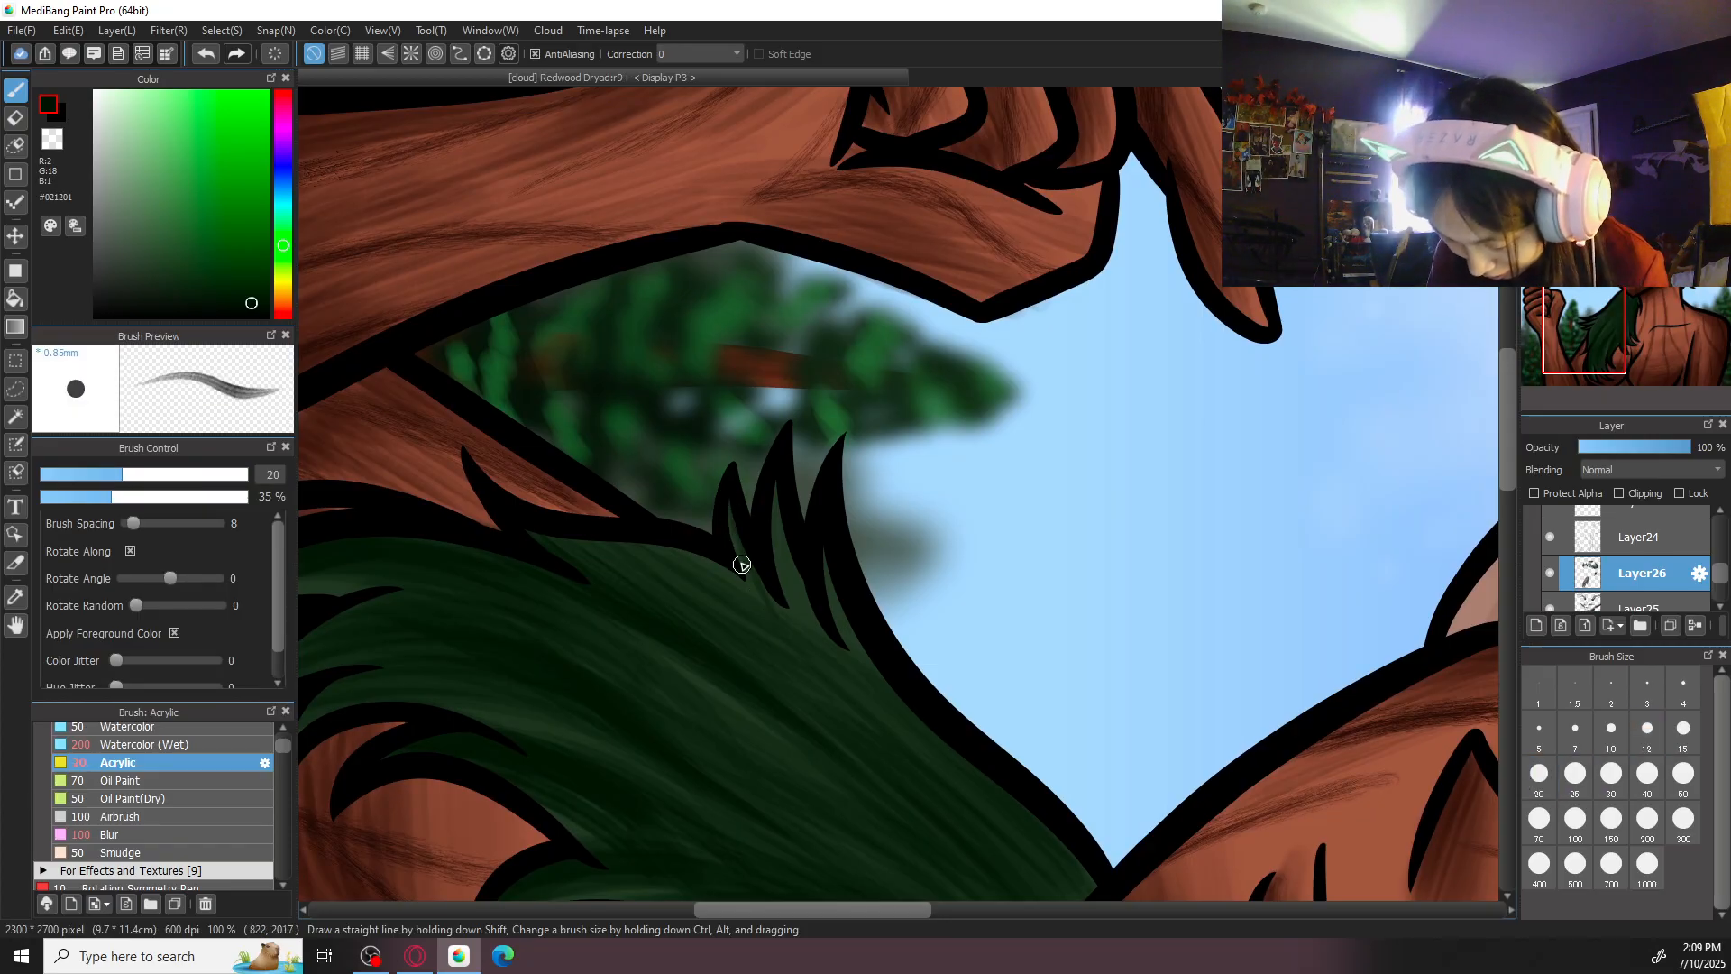
pyautogui.click(1684, 777)
pyautogui.moveTo(724, 496); pyautogui.dragTo(813, 681)
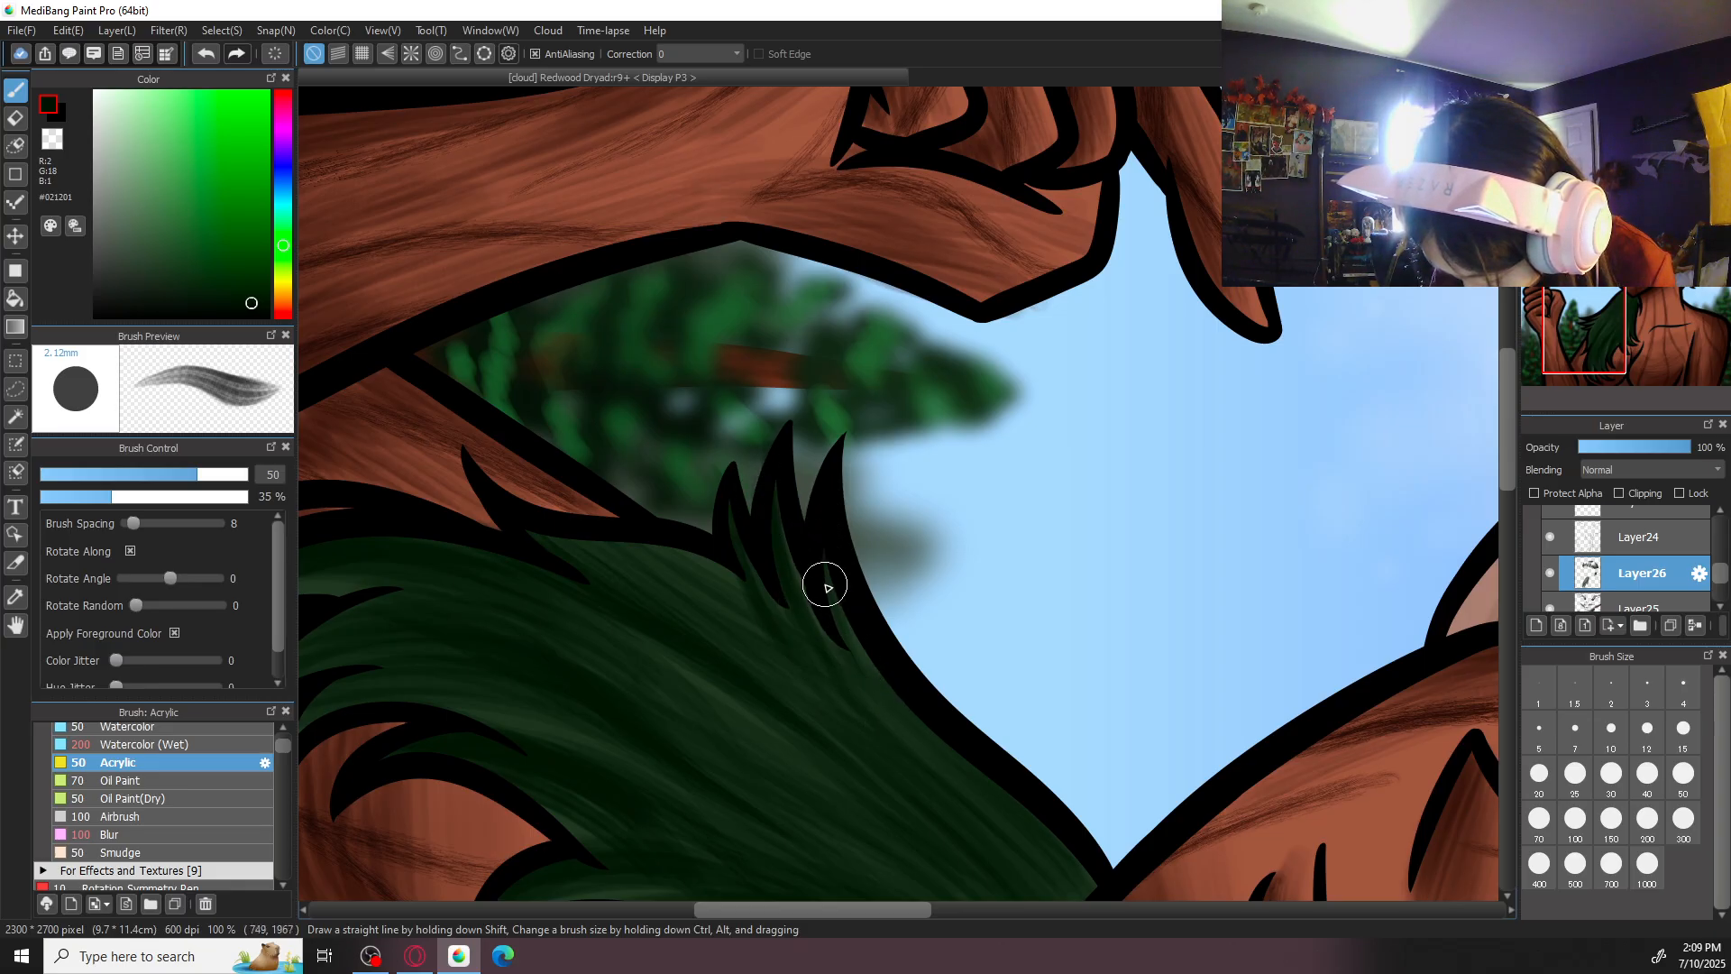
pyautogui.click(1634, 101)
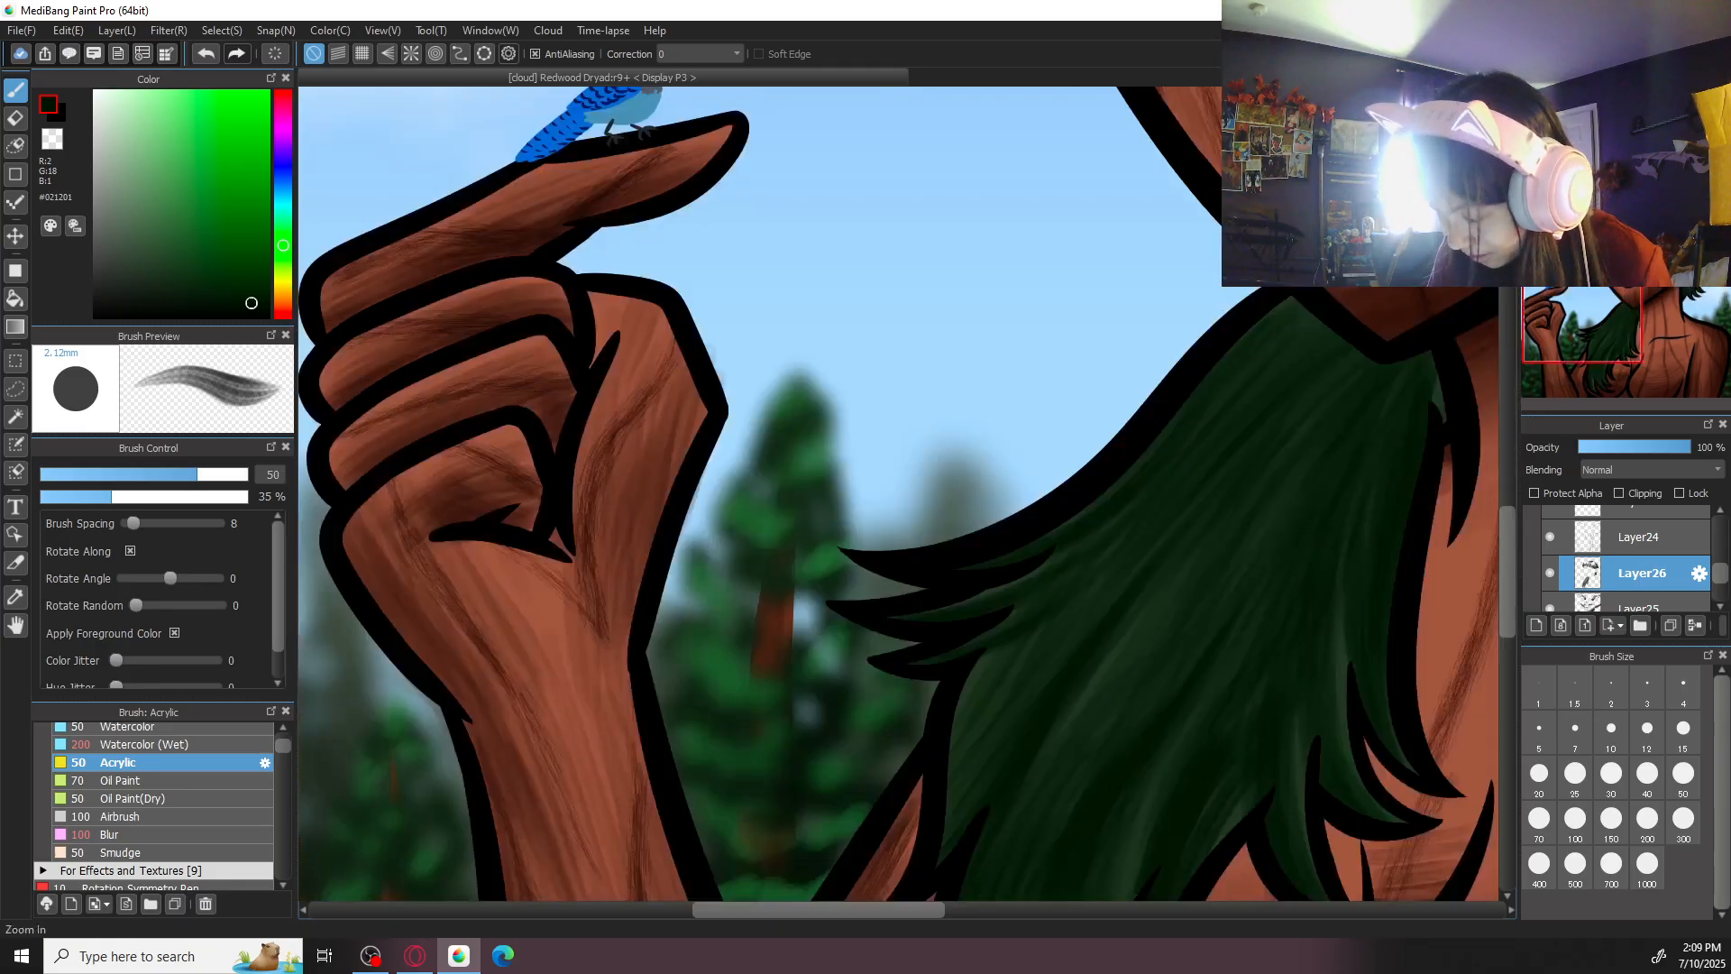
# - Select Layer25 and save the illustration
pyautogui.click(1586, 101)
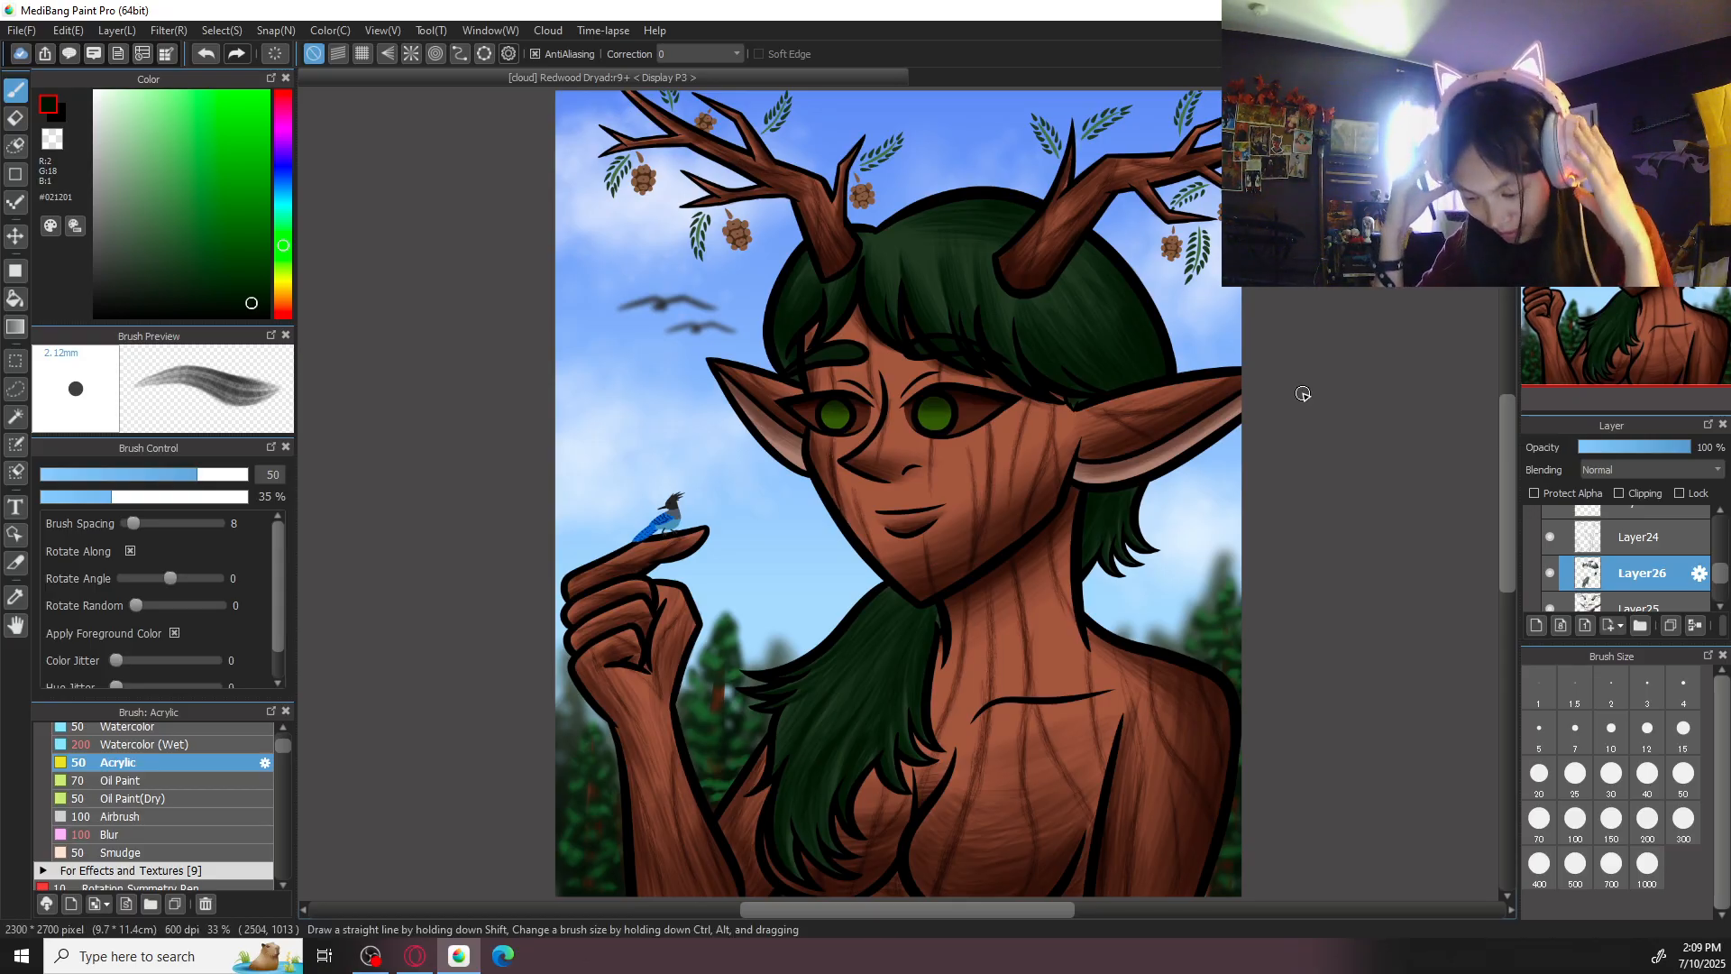
pyautogui.hotkey('ctrl', '+')
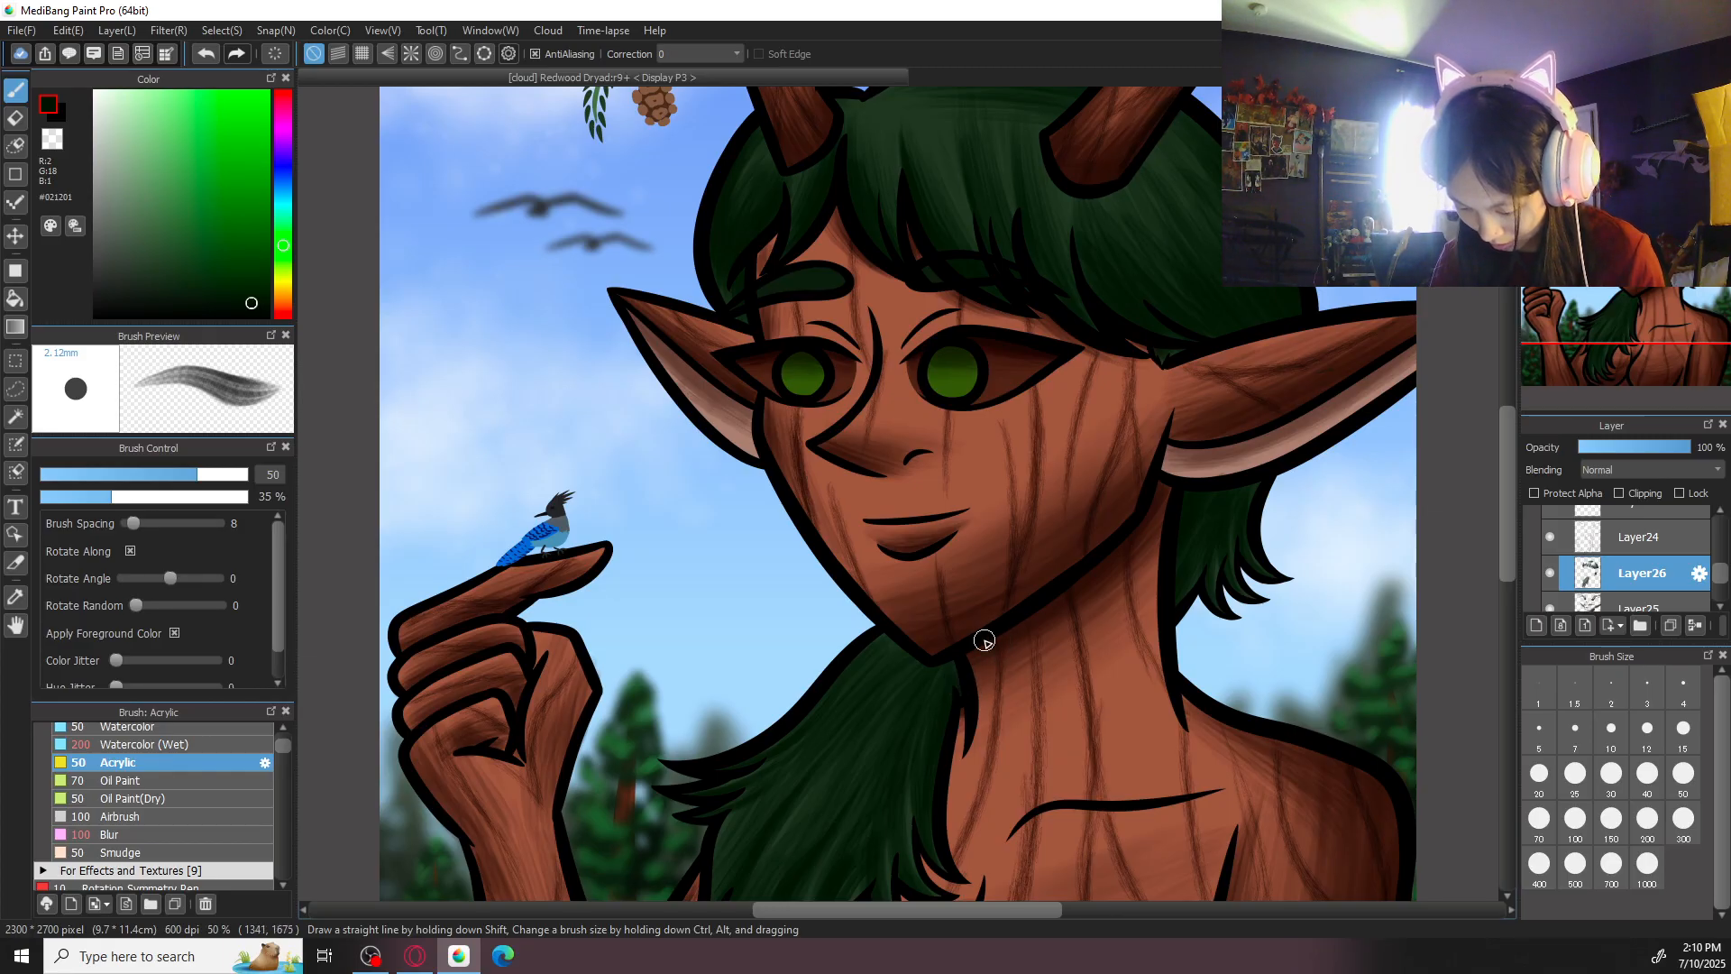
pyautogui.hotkey('ctrl', '-')
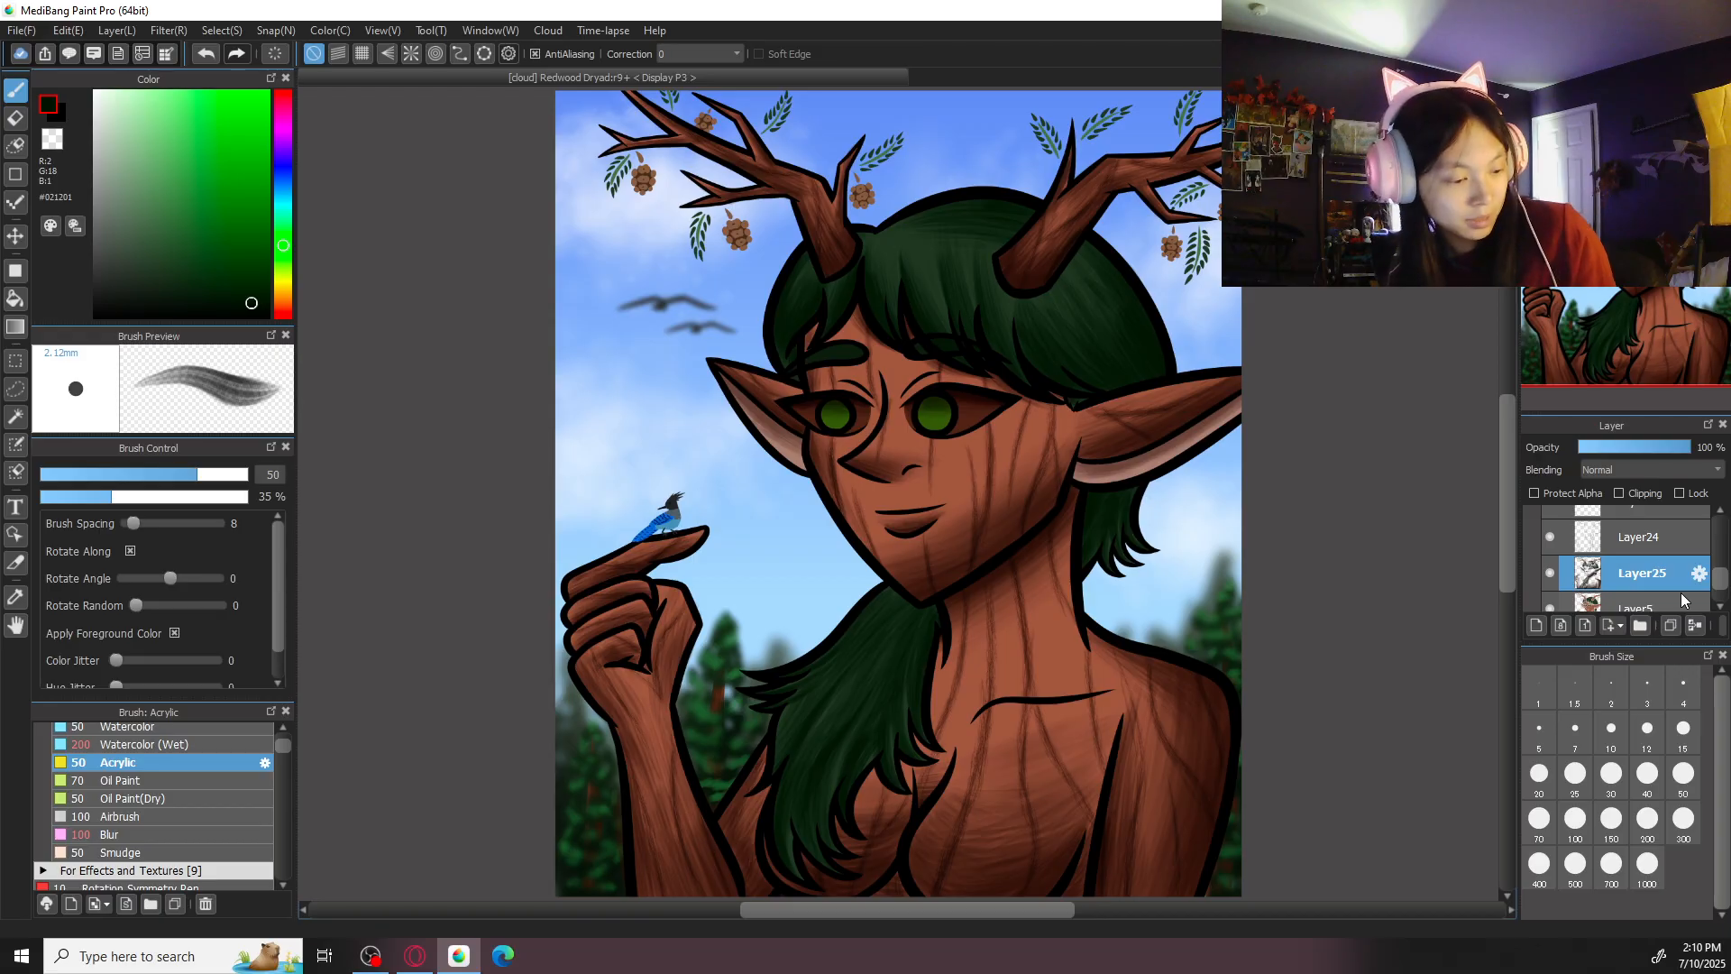
pyautogui.hotkey('ctrl', 's')
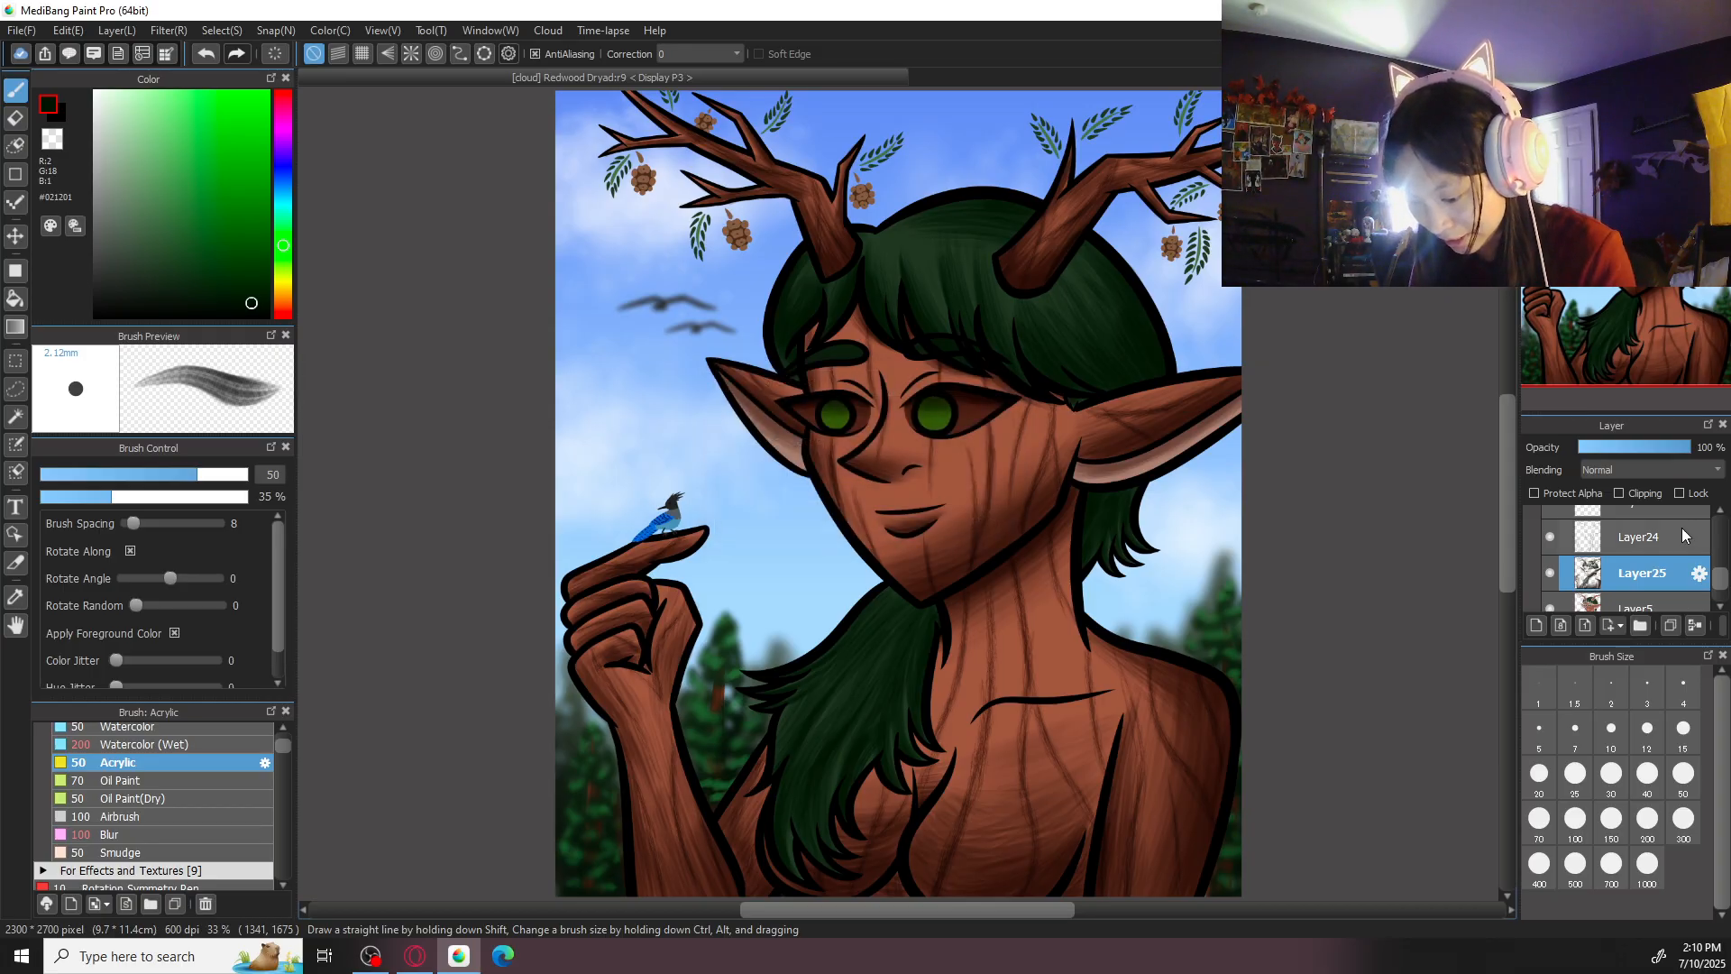
# - Apply a Gaussian Blur with value 10 to Layer10
pyautogui.moveTo(1720, 572)
pyautogui.mouseDown()
pyautogui.moveTo(1720, 516)
pyautogui.moveTo(1724, 563)
pyautogui.mouseUp()
pyautogui.click(1572, 522)
pyautogui.click(1601, 563)
pyautogui.click(1665, 574)
pyautogui.click(169, 30)
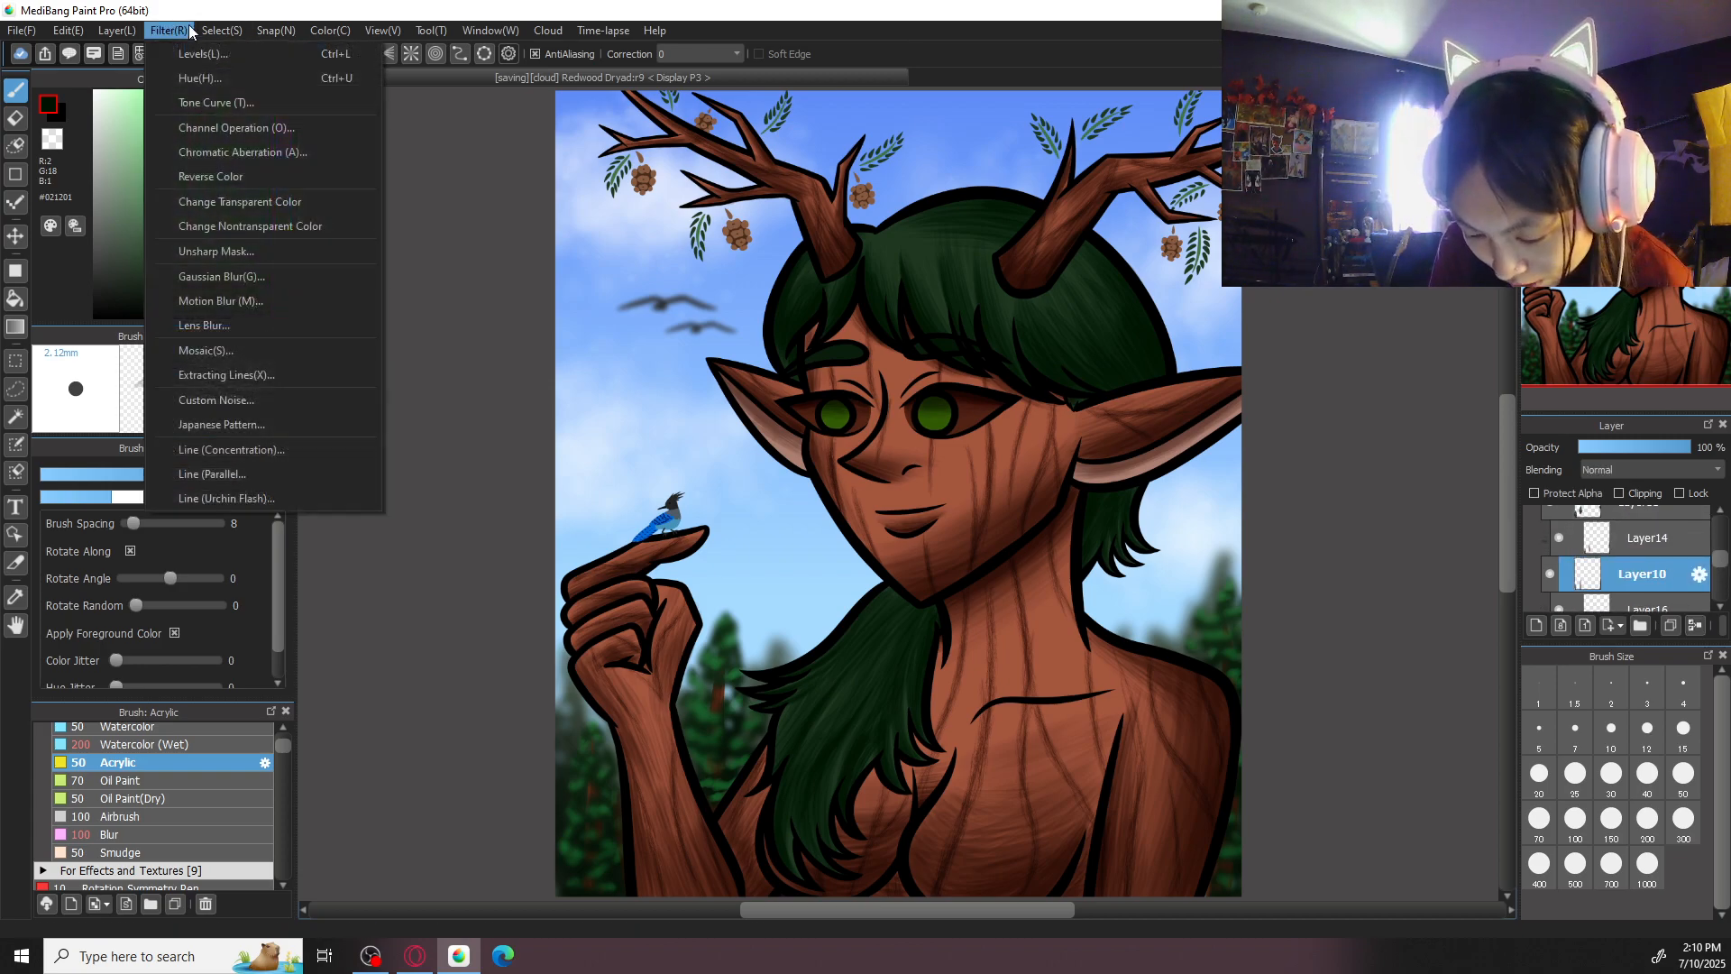
pyautogui.click(241, 275)
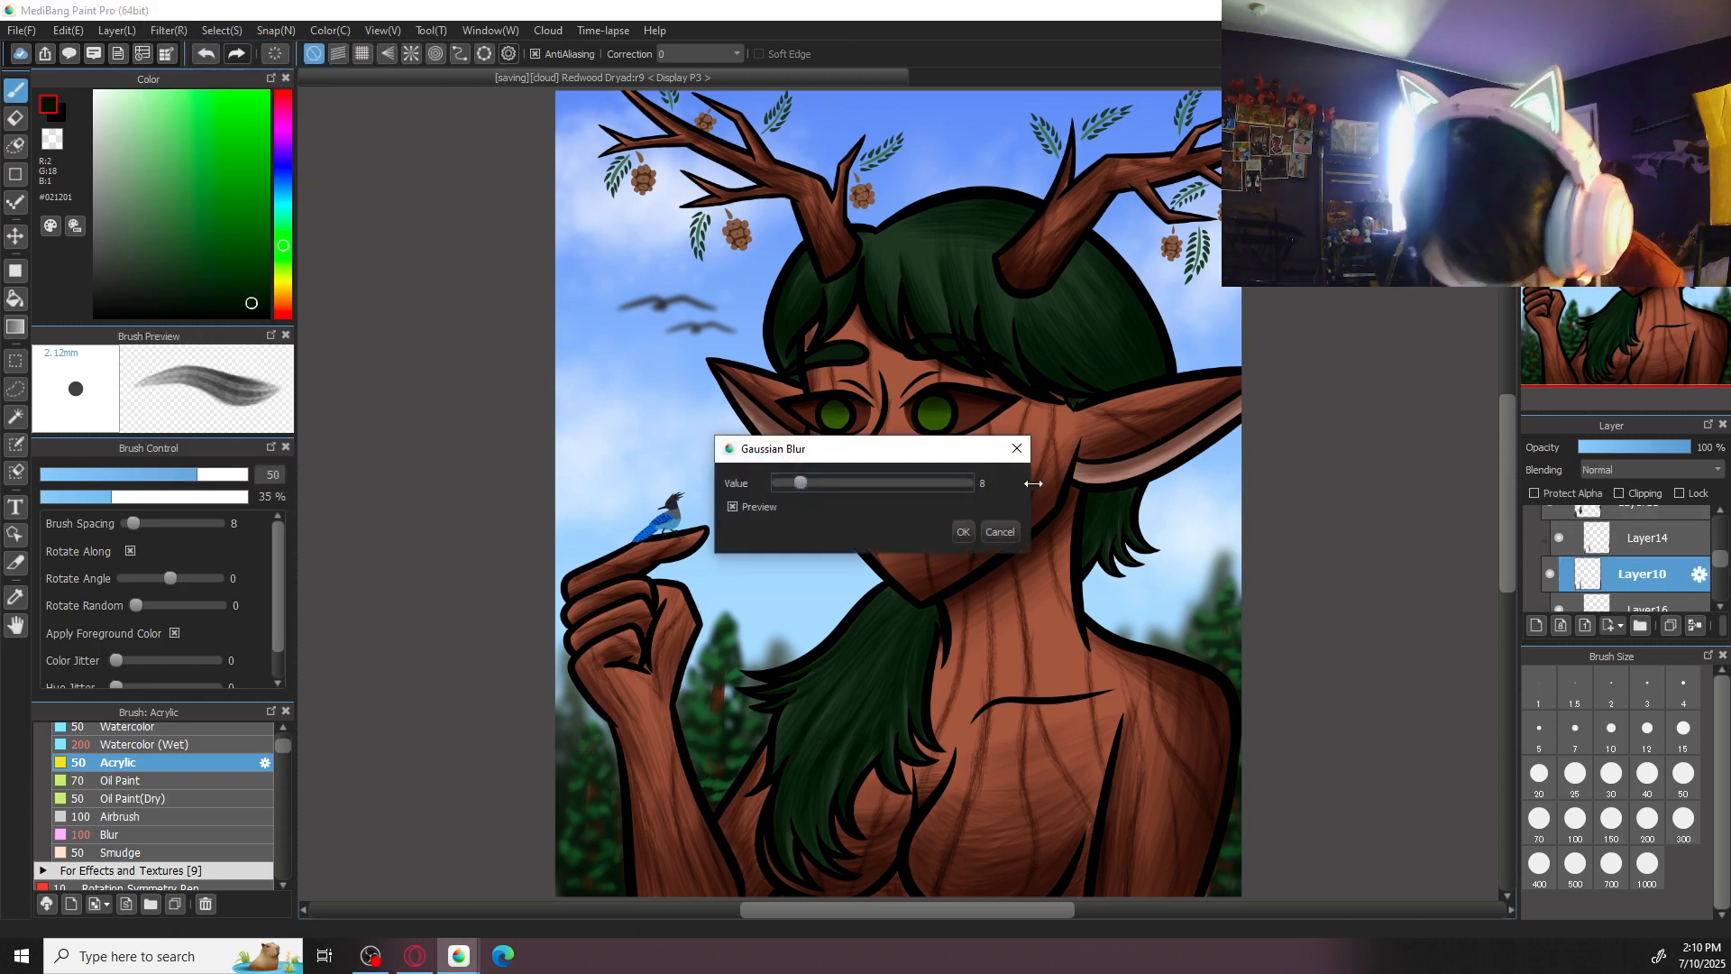
pyautogui.moveTo(803, 483); pyautogui.dragTo(808, 485)
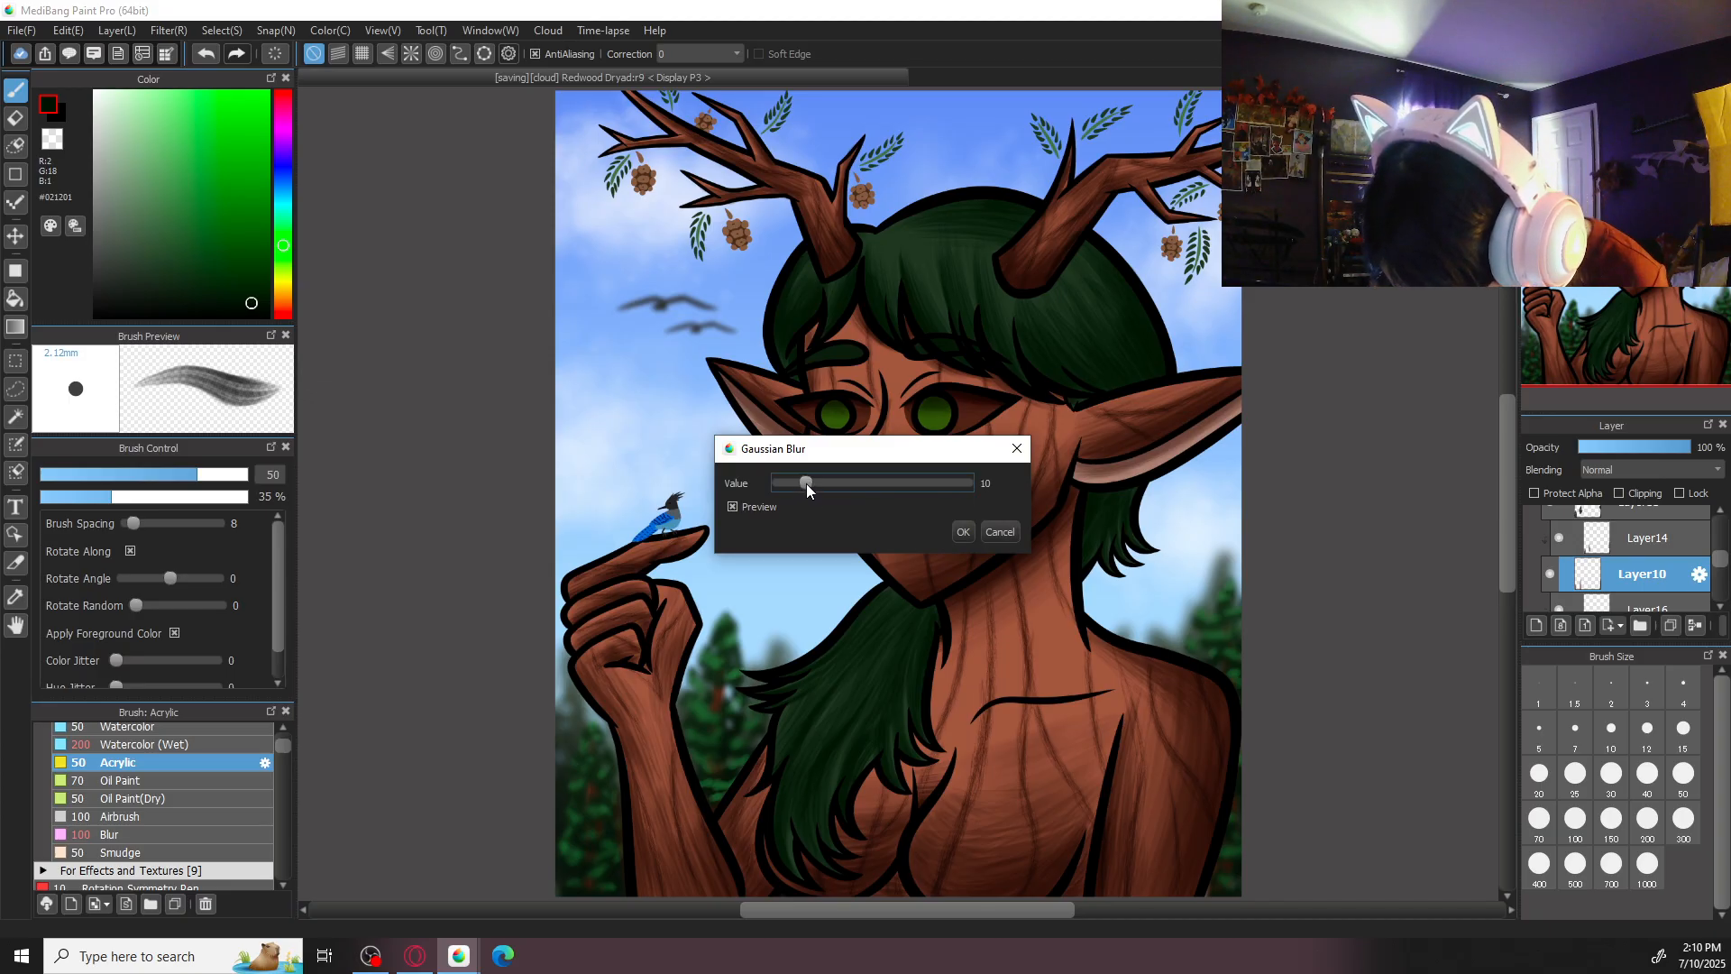
pyautogui.click(963, 532)
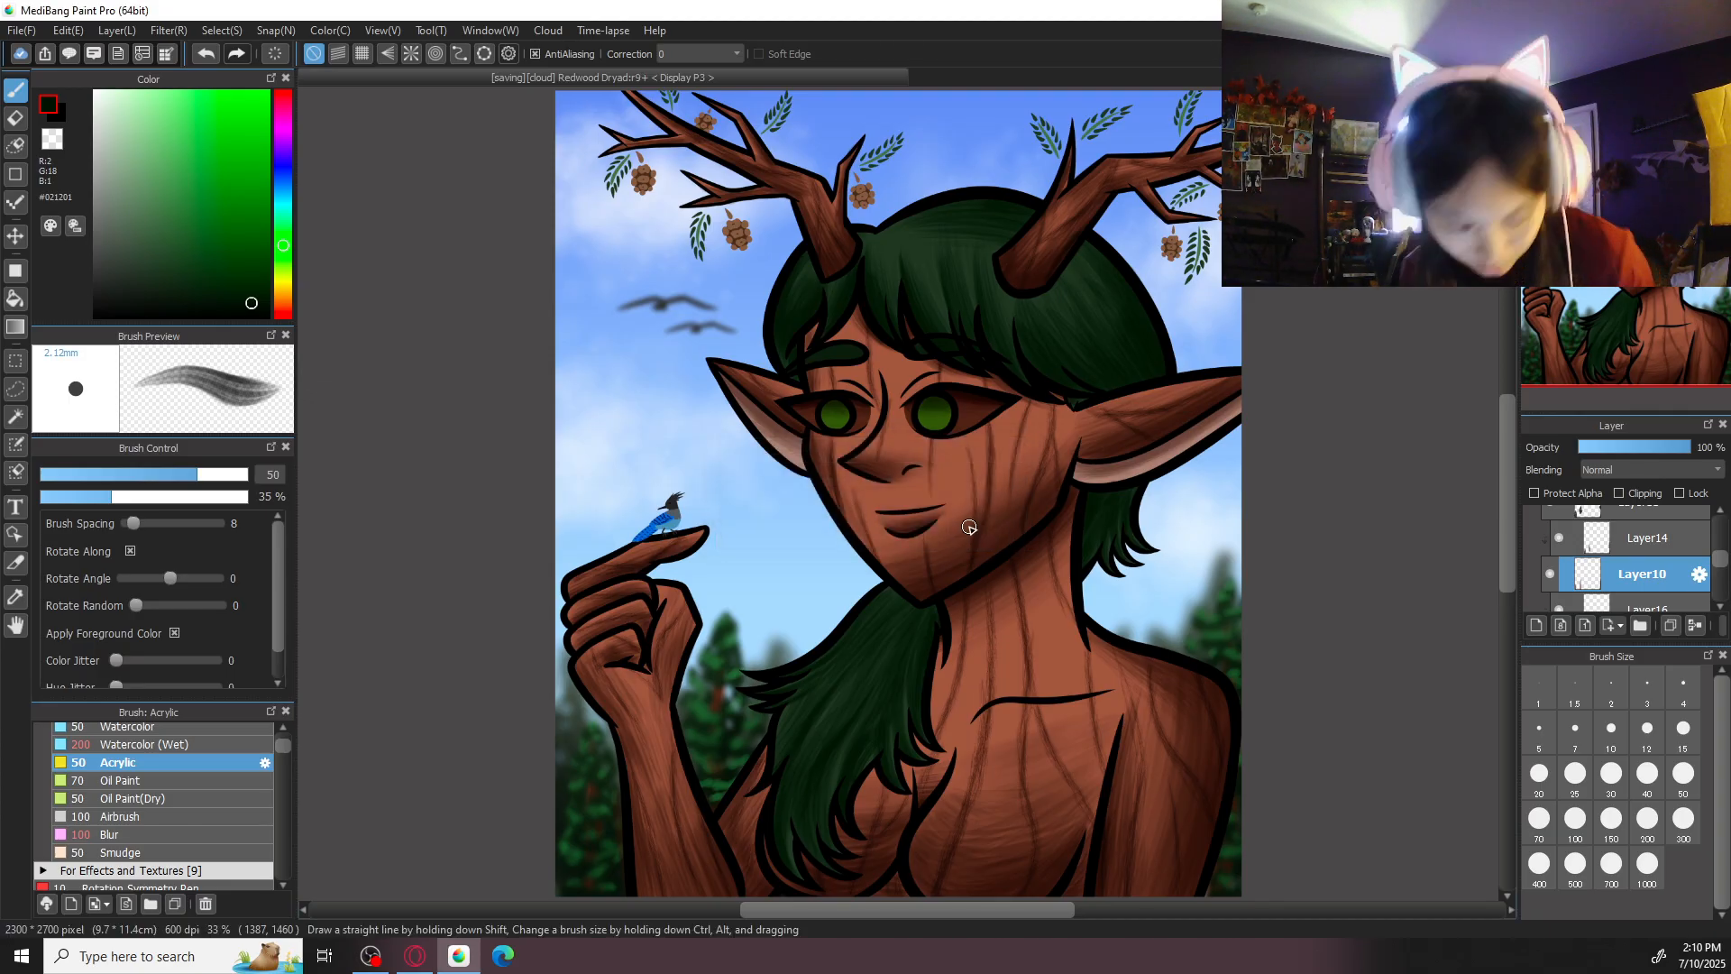
# - Expand Folder6 in the layer list and save the illustration again
pyautogui.moveTo(1724, 566); pyautogui.dragTo(1723, 527)
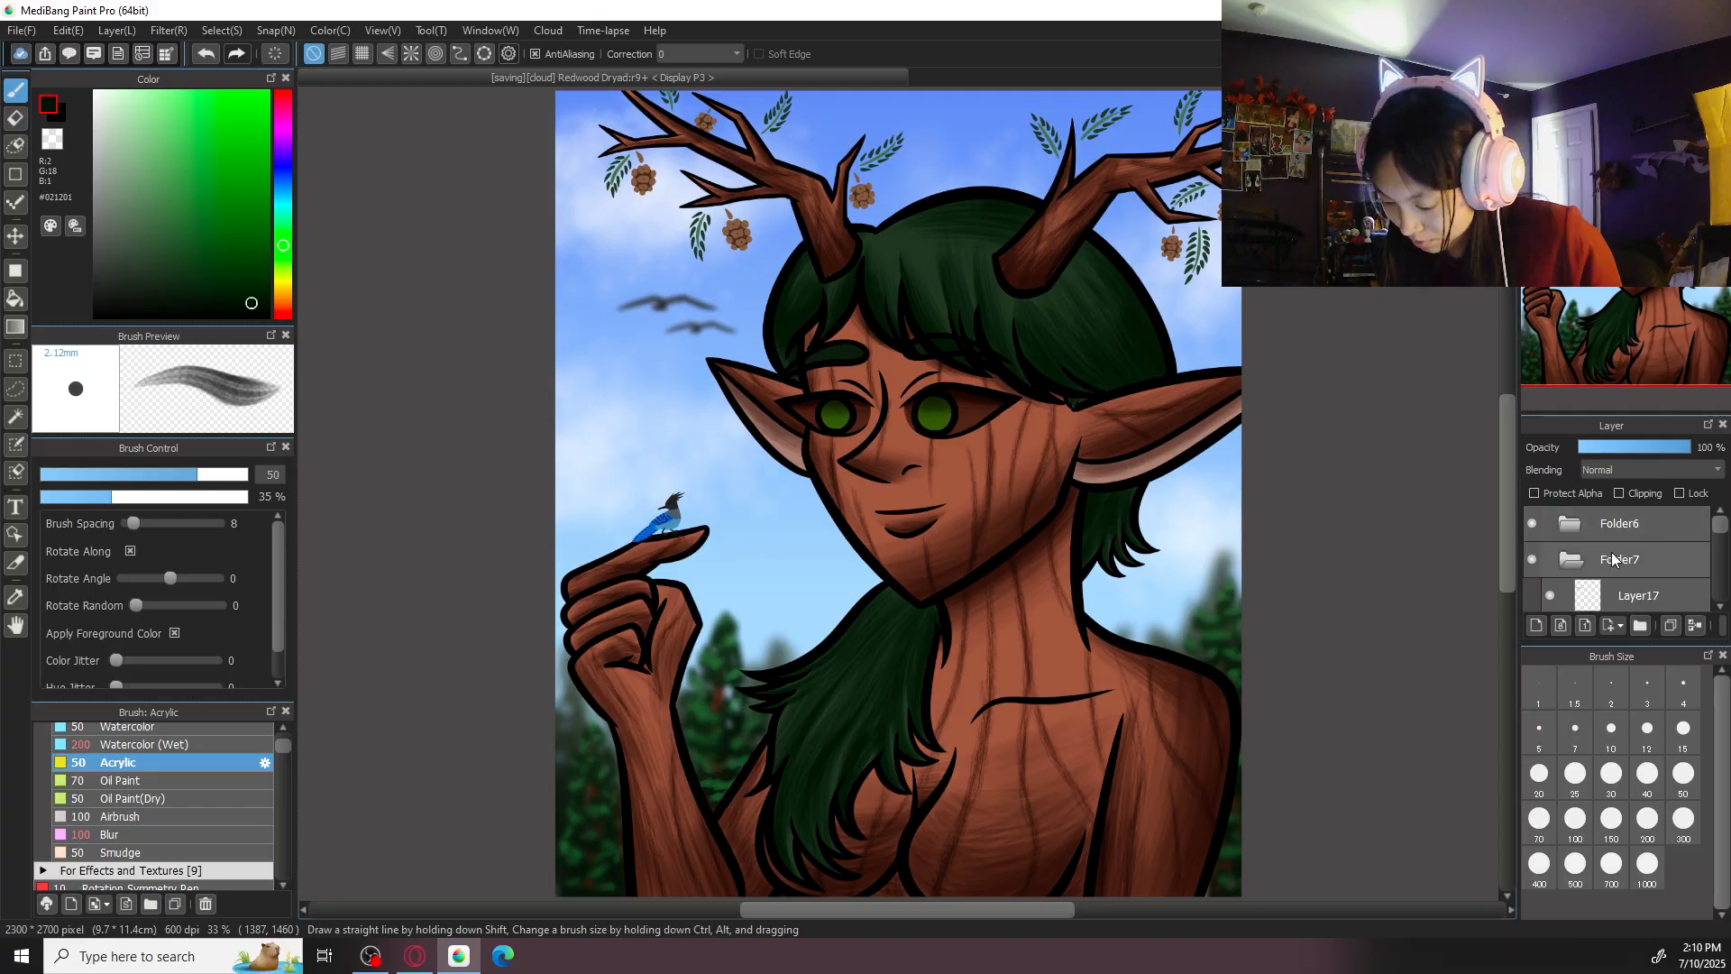
pyautogui.click(1599, 527)
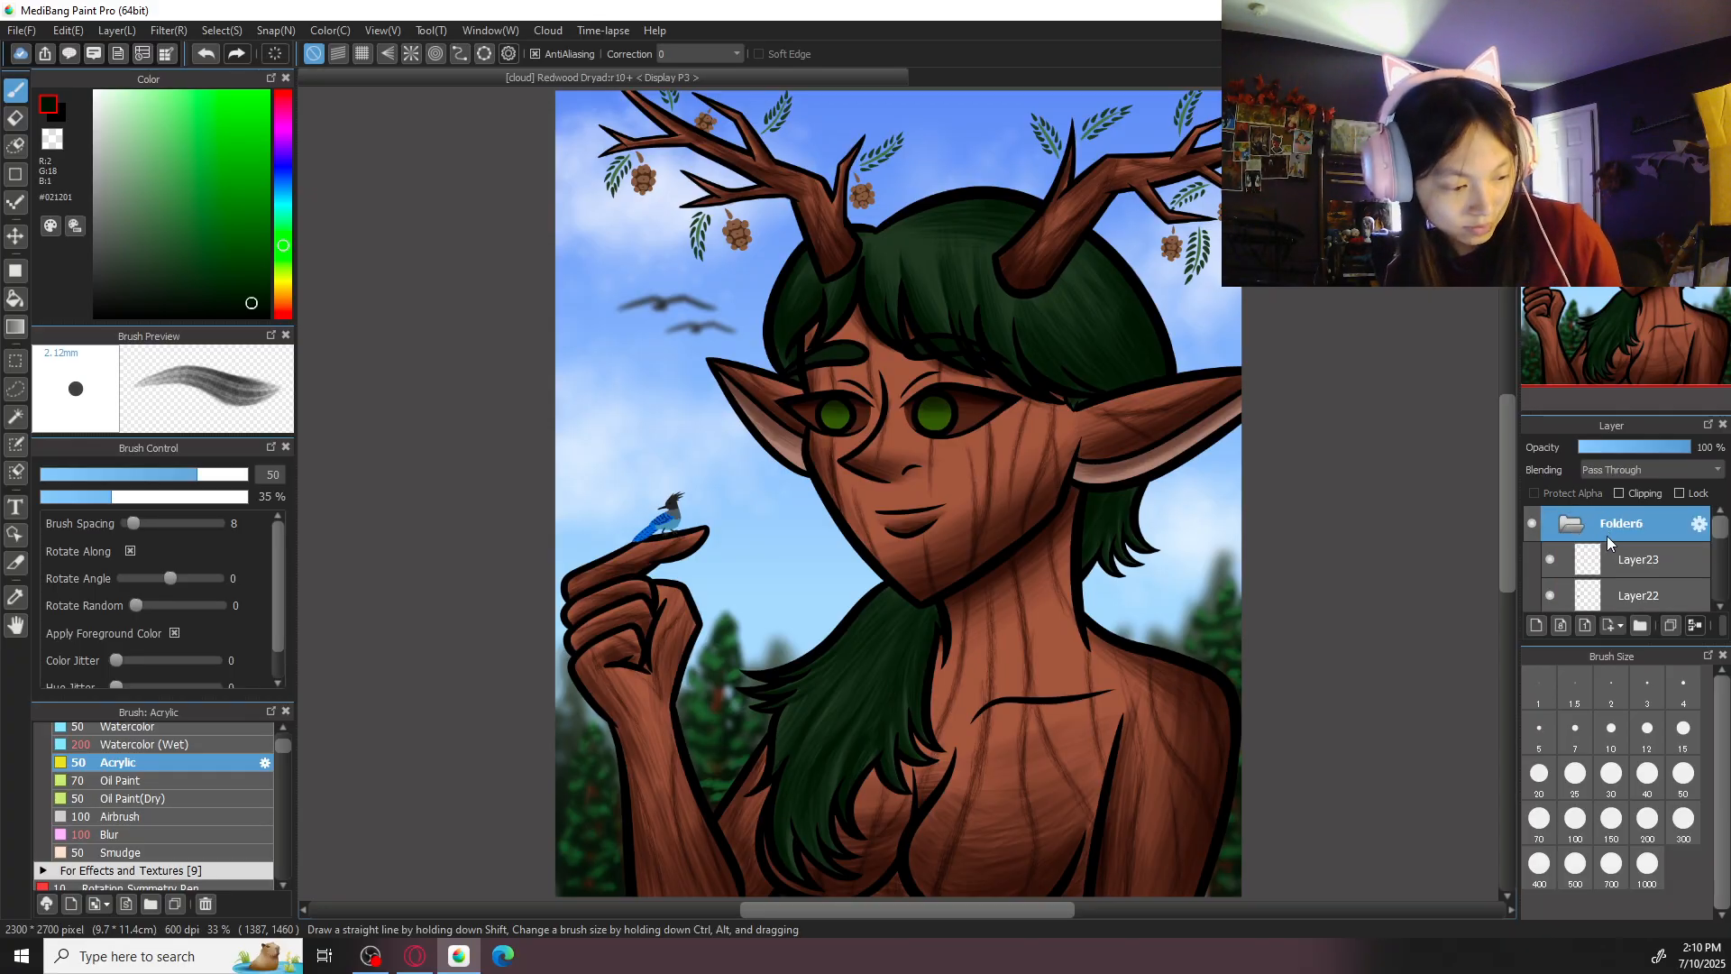
pyautogui.hotkey('ctrl', 's')
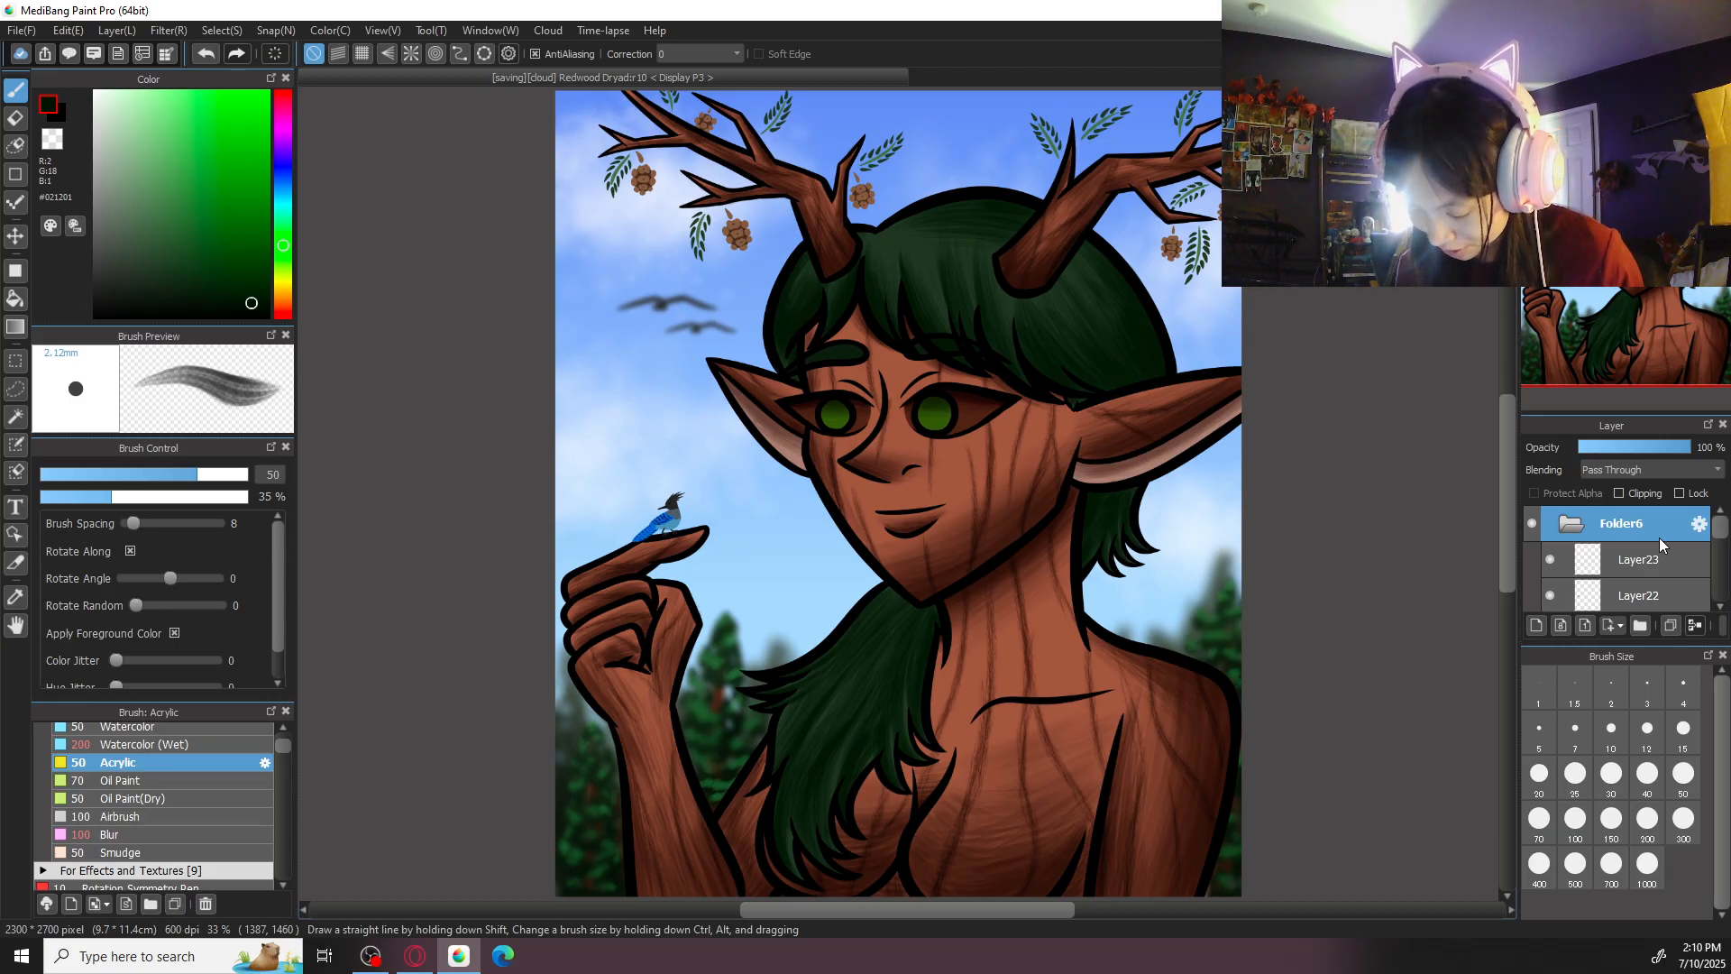
# - Find the pine cone layer by toggling its visibility off and on, and make Layer21 active
pyautogui.doubleClick(1659, 537)
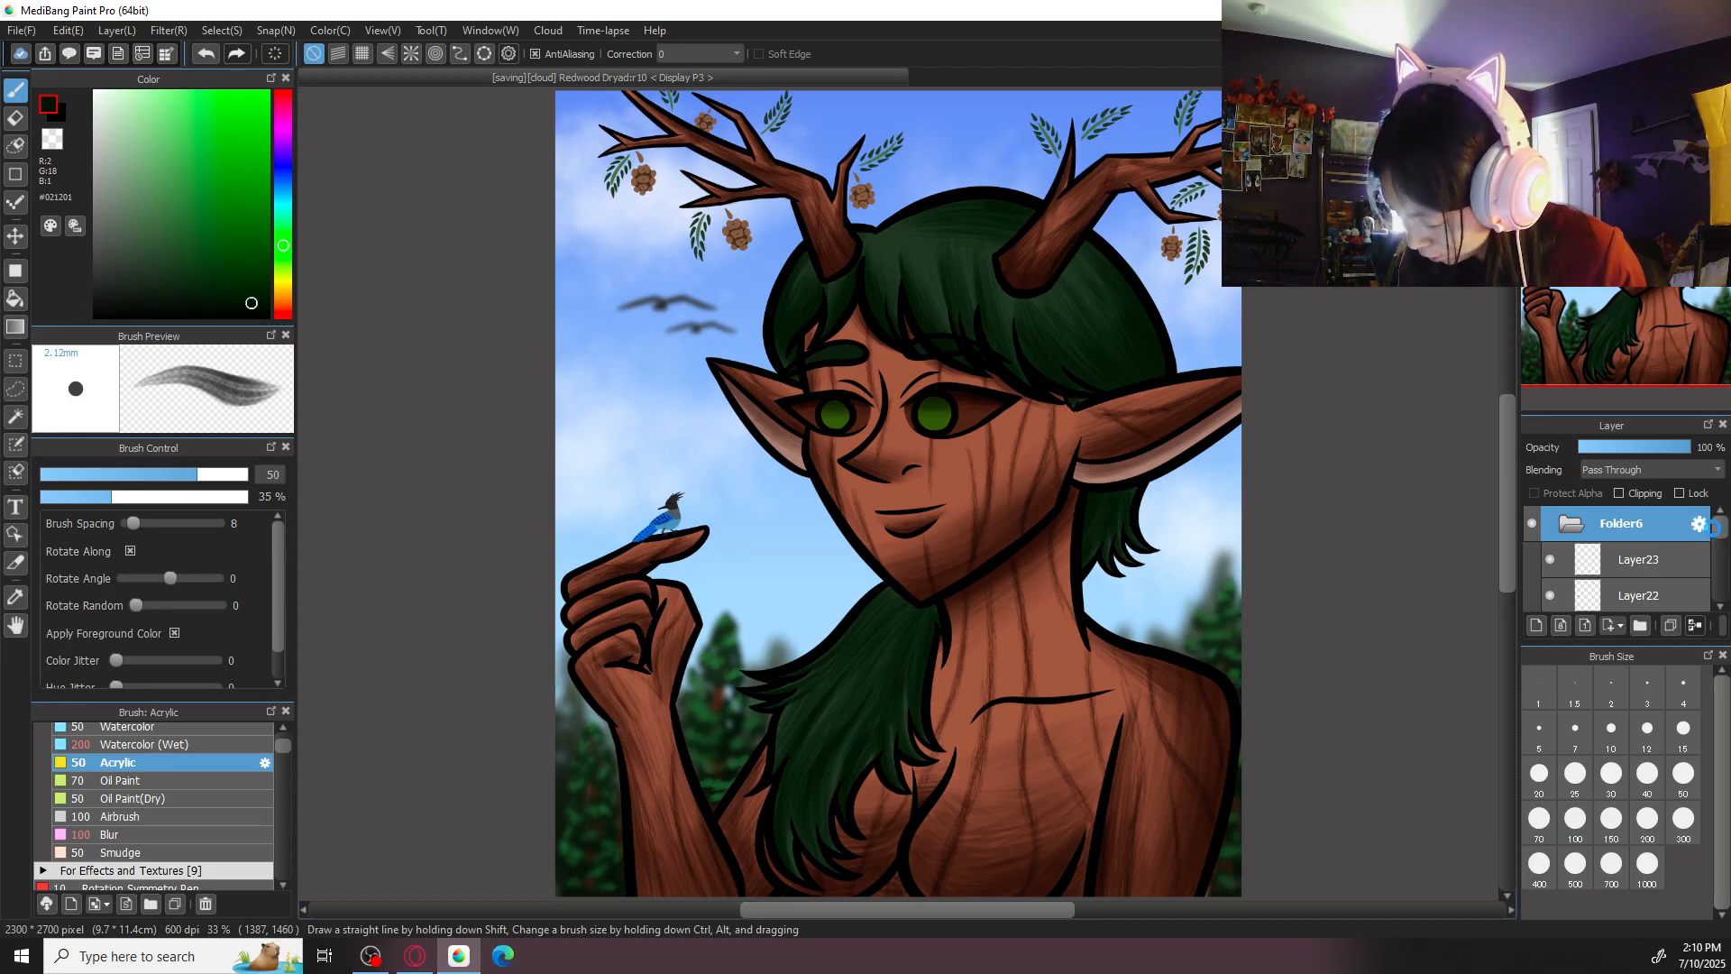
pyautogui.click(1002, 597)
pyautogui.moveTo(1721, 538); pyautogui.dragTo(1722, 575)
pyautogui.click(1549, 552)
pyautogui.click(1549, 552)
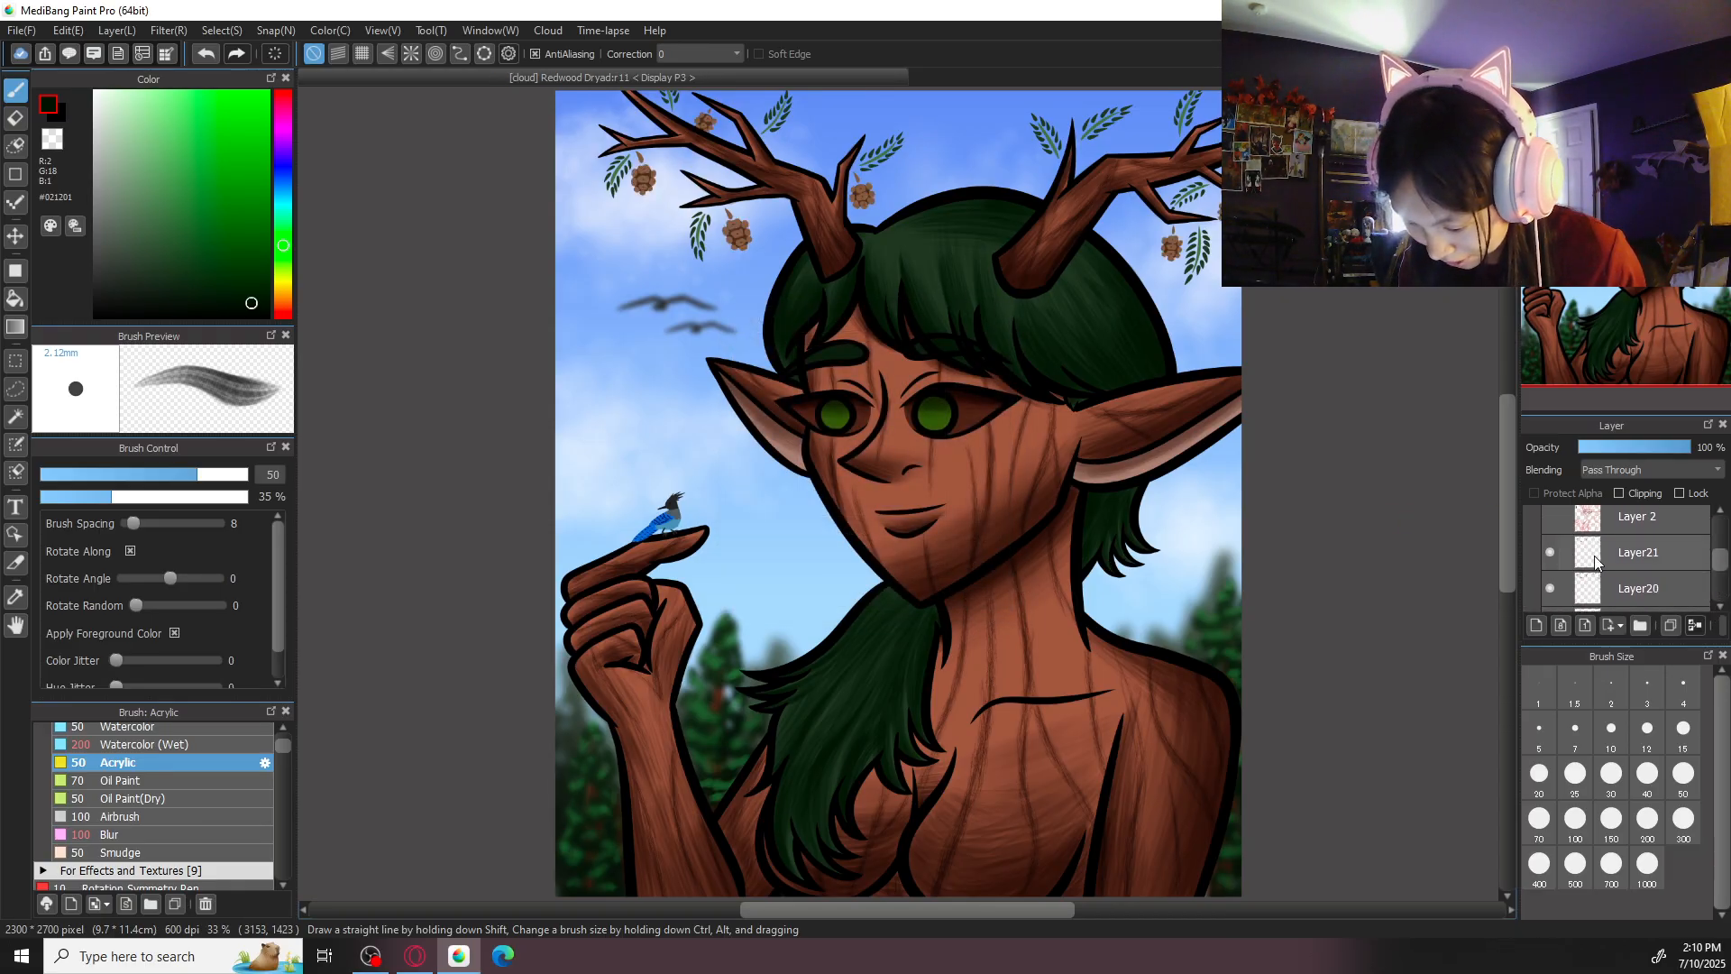
pyautogui.click(1594, 559)
pyautogui.scroll(8, 784, 406)
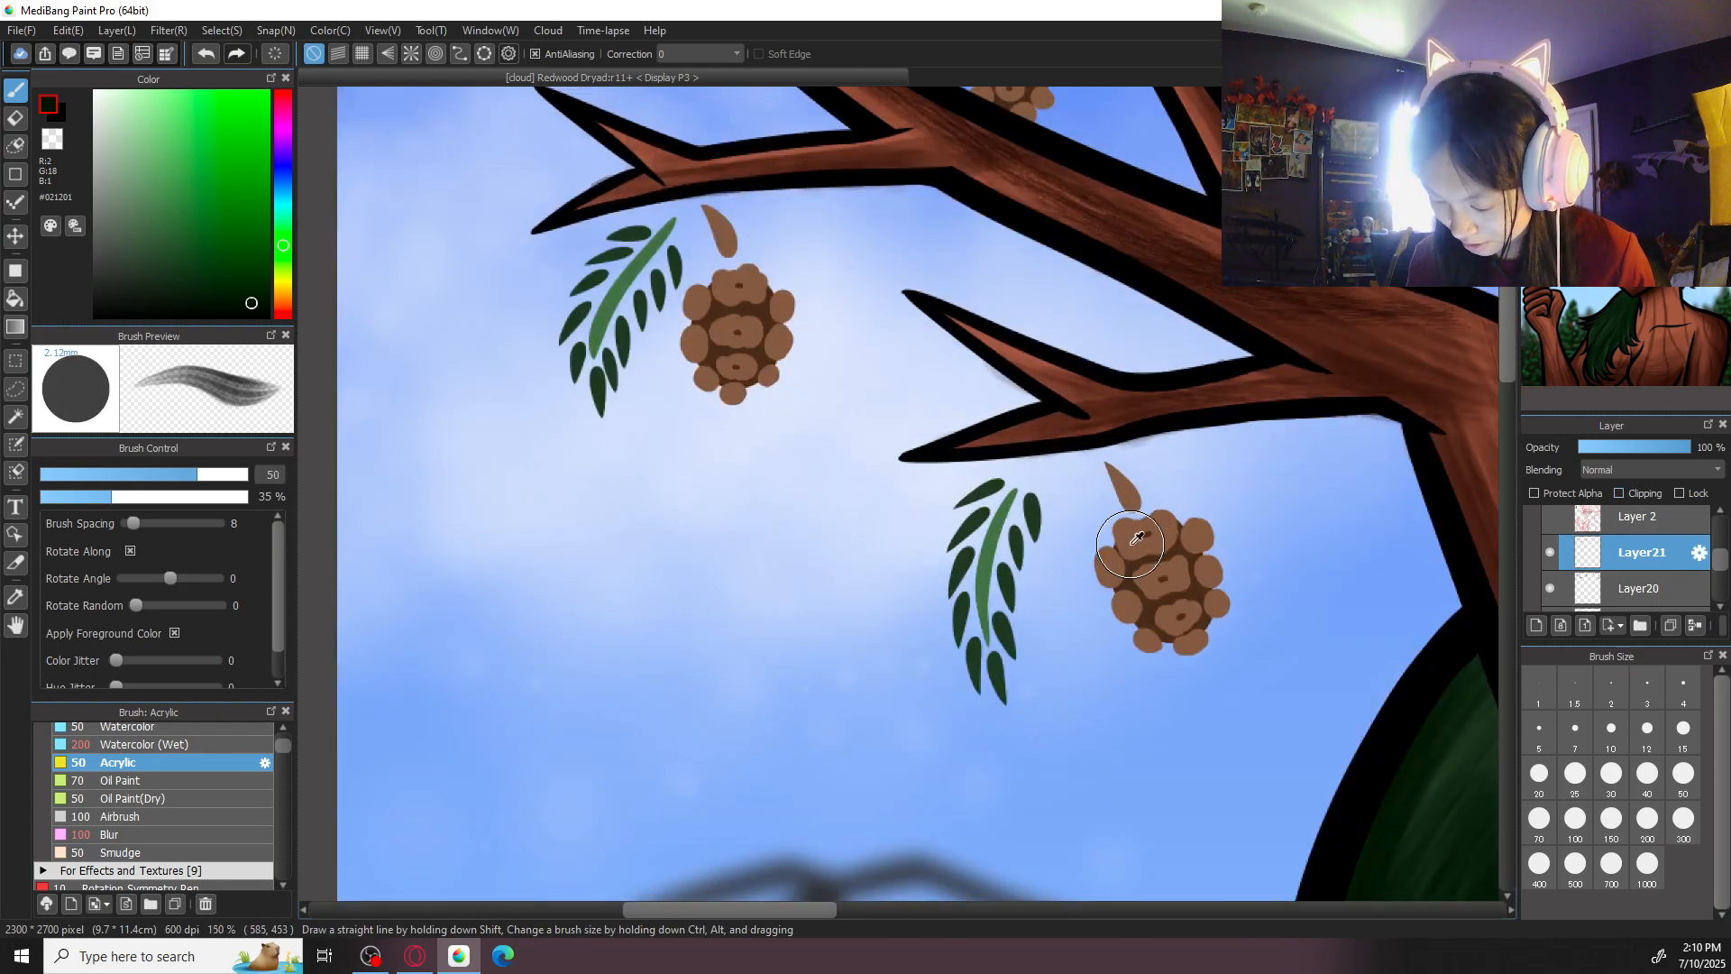
pyautogui.keyDown('alt'); pyautogui.click(1136, 538); pyautogui.keyUp('alt')
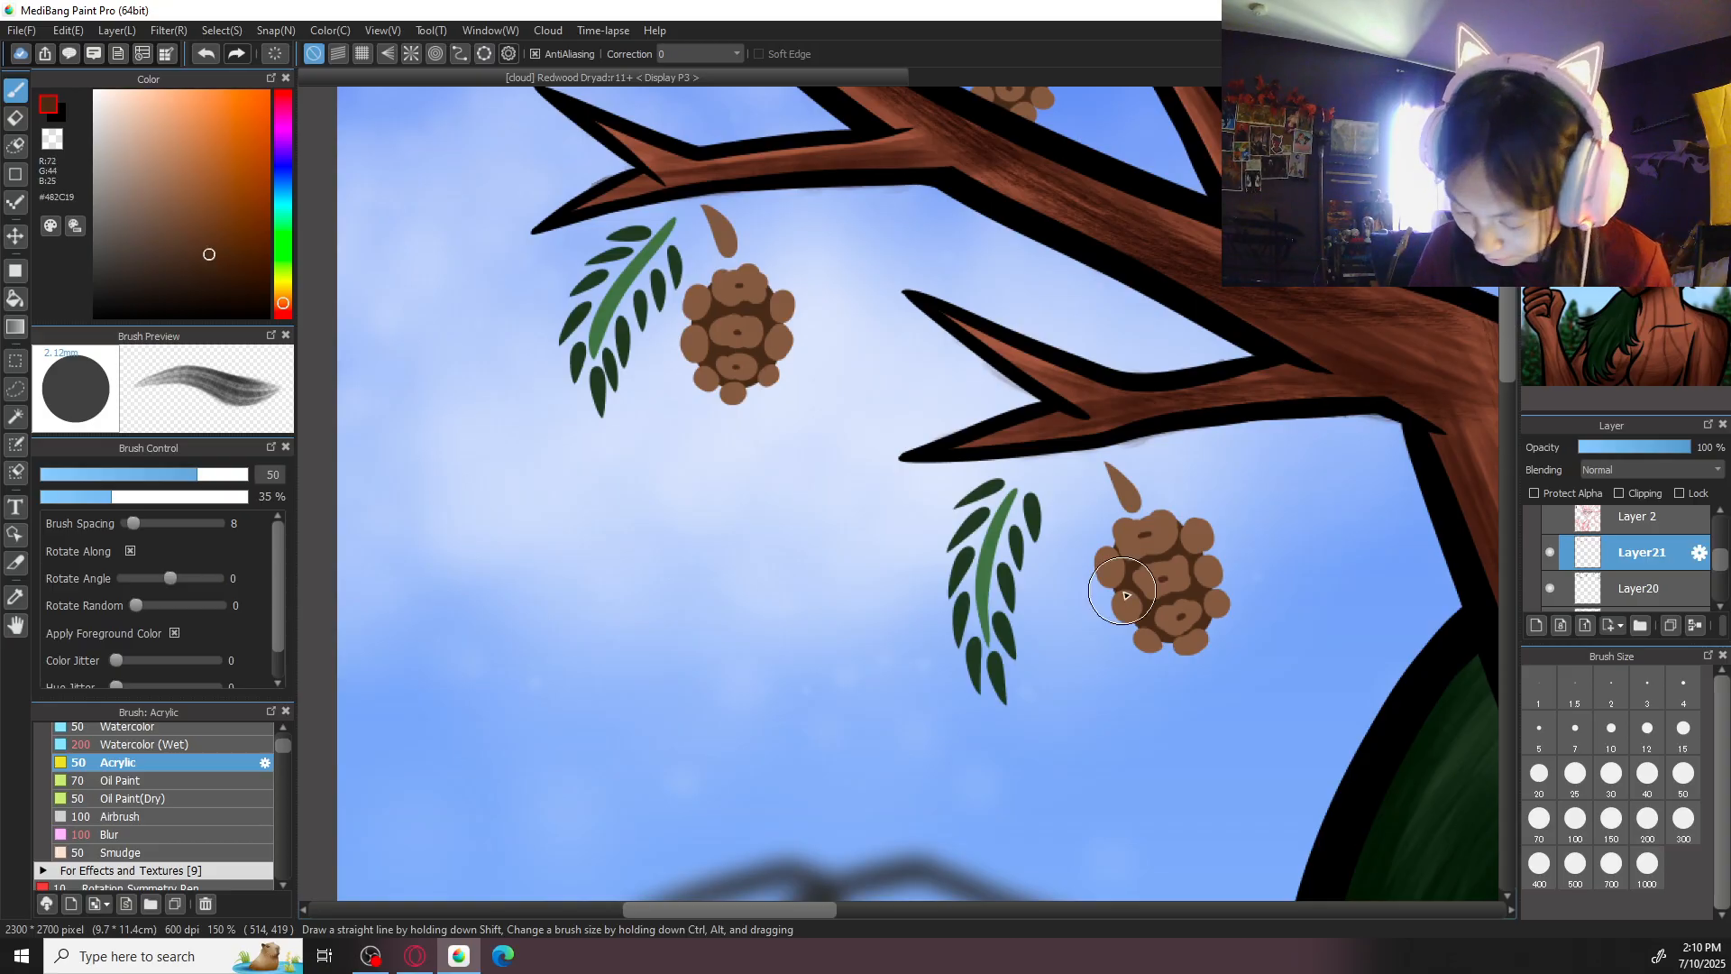
pyautogui.moveTo(1154, 657); pyautogui.dragTo(1096, 558)
pyautogui.hotkey('ctrl', 'z')
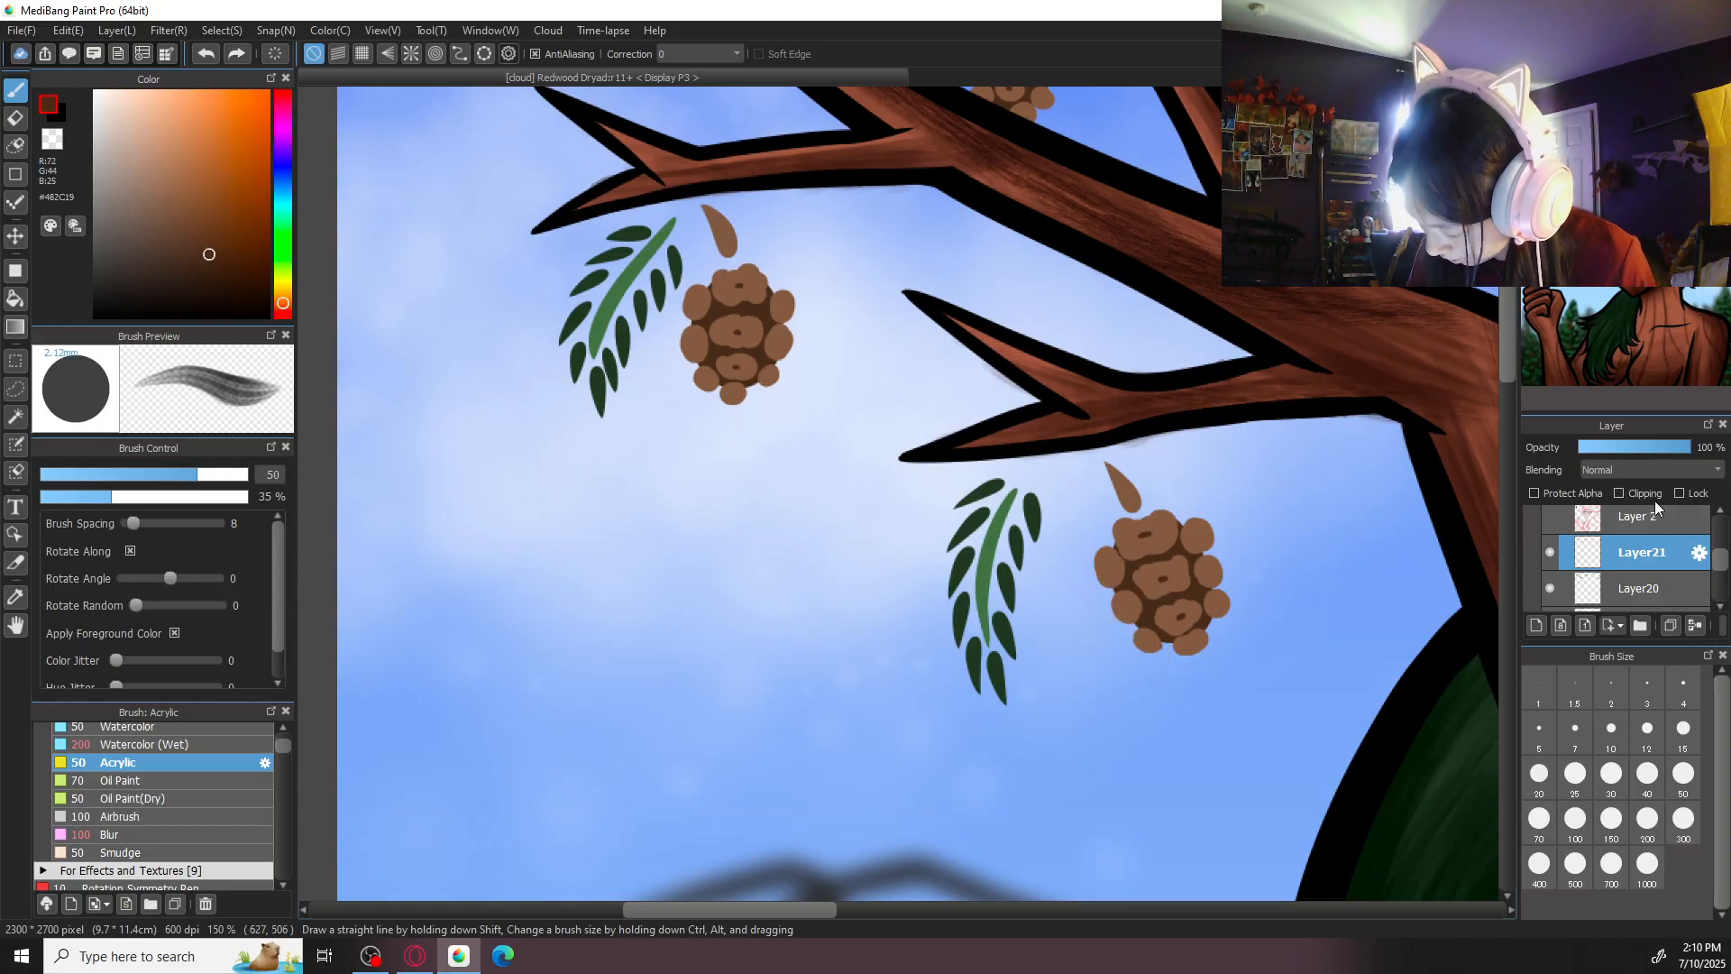
# - Add a clipping layer above Layer21 and shade the two pine cones under the left antler in brown #432B19 with Acrylic at size 100
pyautogui.click(1548, 588)
pyautogui.click(1548, 588)
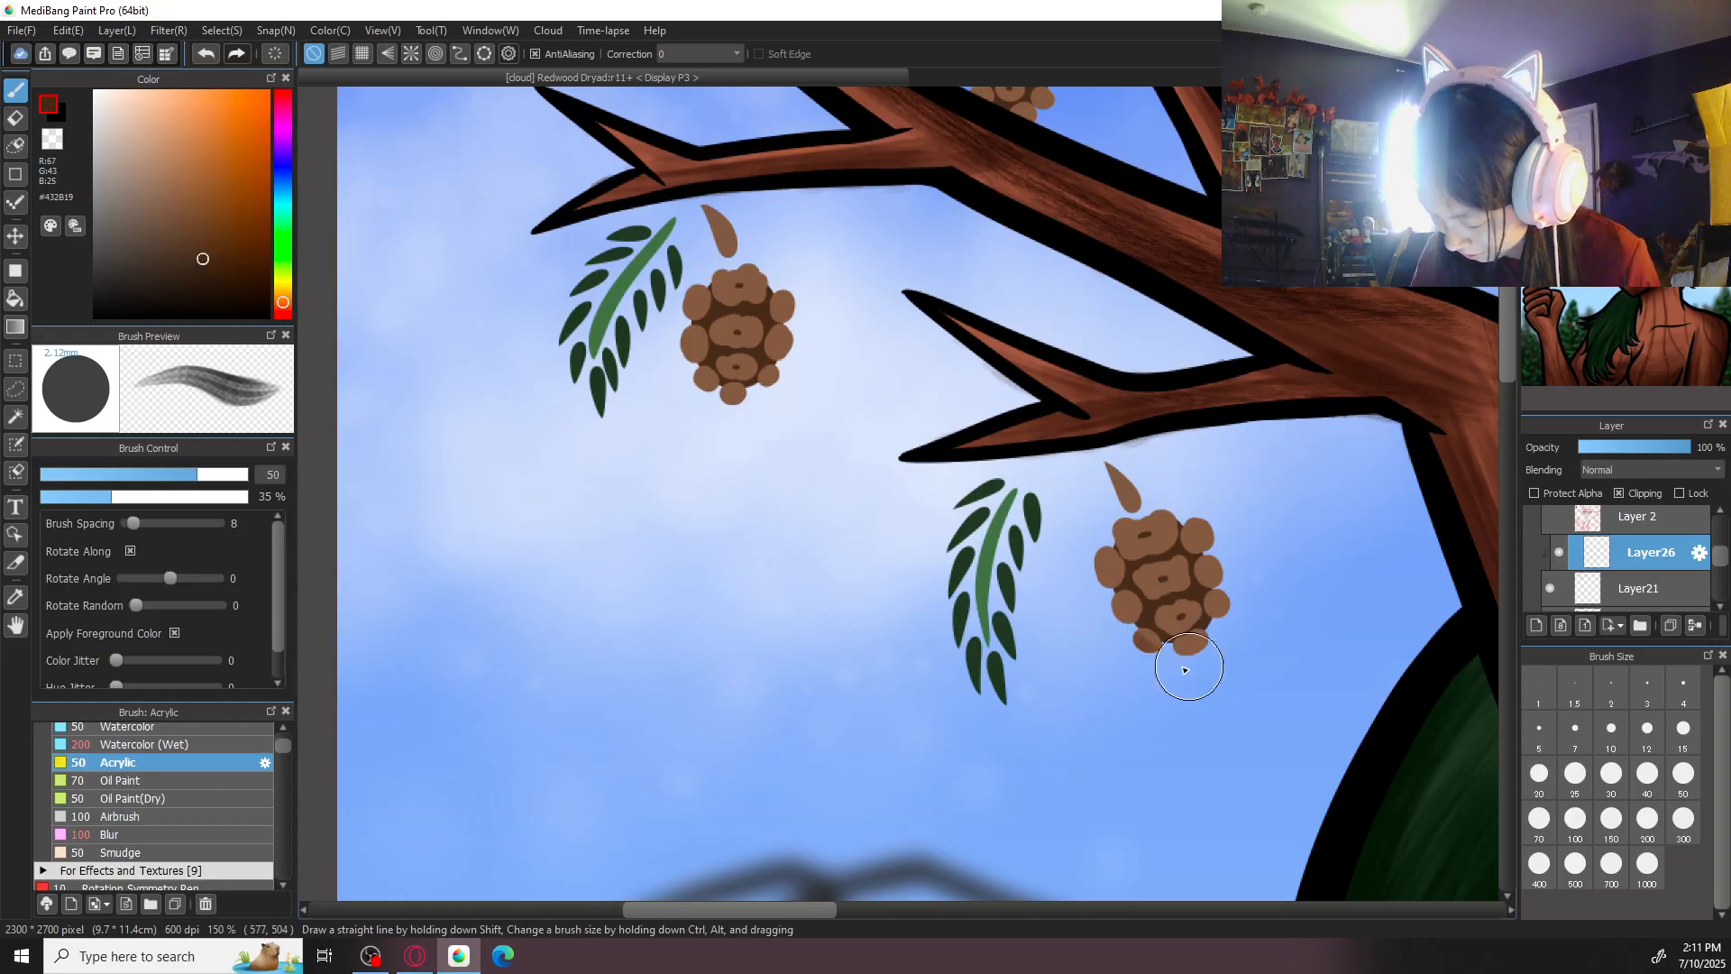
pyautogui.click(1644, 792)
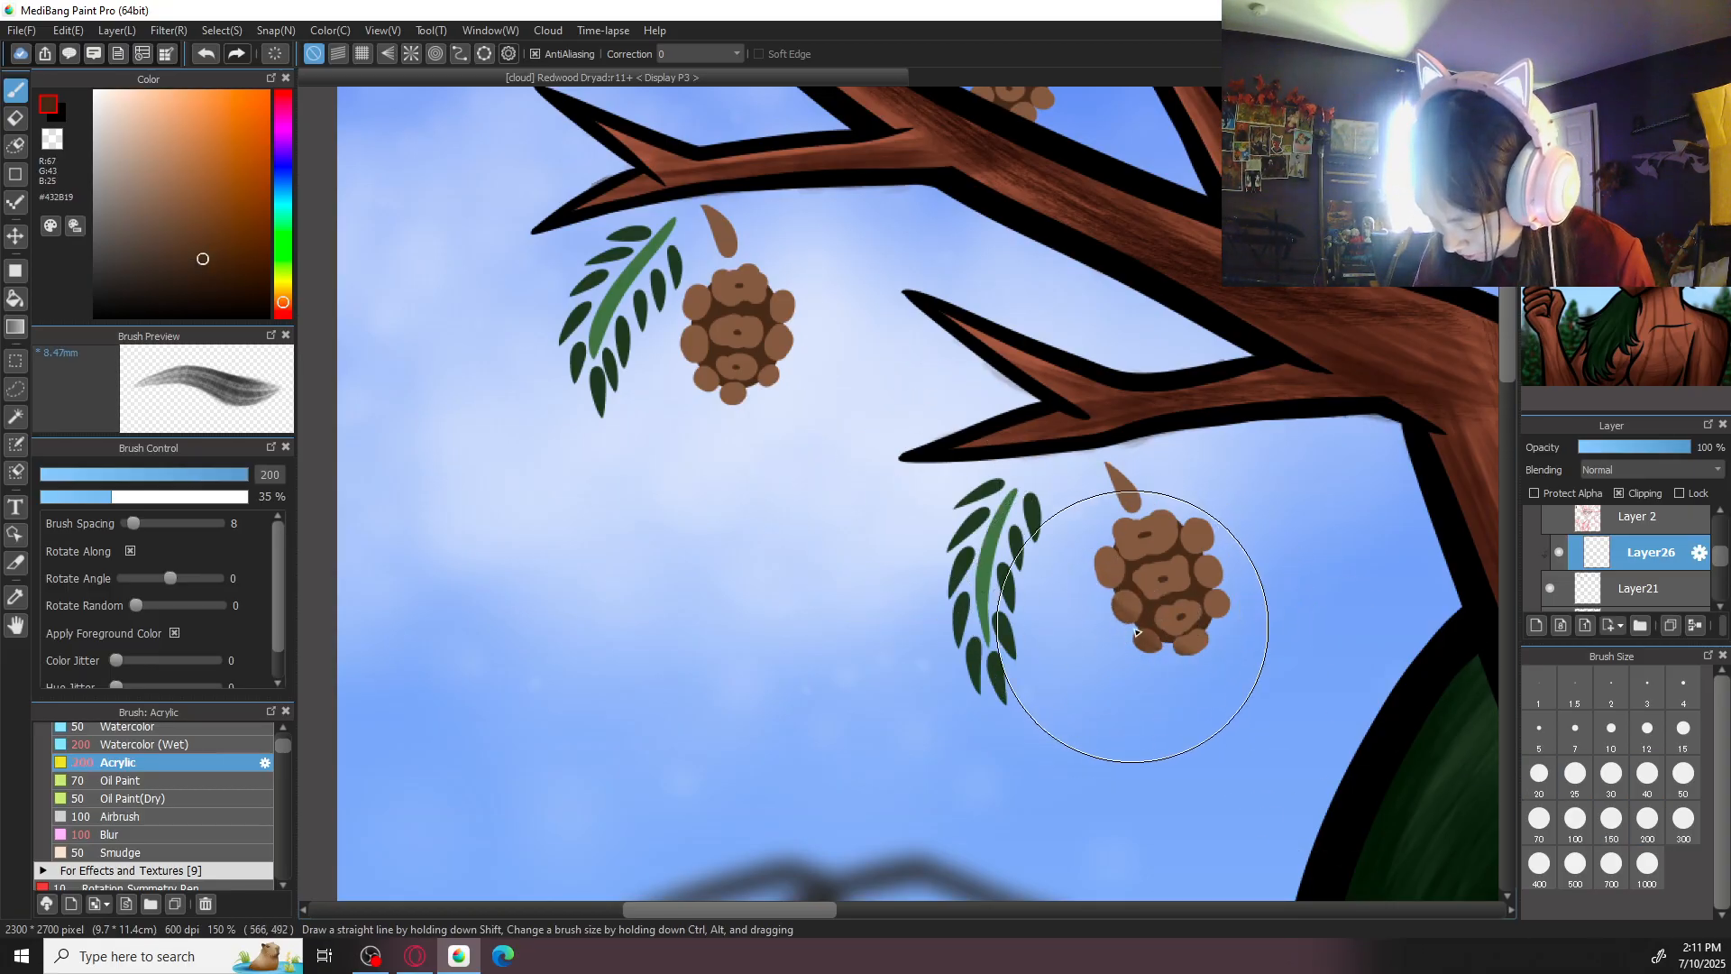
pyautogui.click(1576, 817)
pyautogui.moveTo(1087, 542)
pyautogui.mouseDown()
pyautogui.moveTo(1180, 624)
pyautogui.moveTo(1157, 592)
pyautogui.moveTo(1179, 560)
pyautogui.moveTo(1229, 579)
pyautogui.moveTo(1179, 553)
pyautogui.moveTo(1218, 557)
pyautogui.mouseUp()
pyautogui.moveTo(749, 376)
pyautogui.mouseDown()
pyautogui.moveTo(734, 399)
pyautogui.moveTo(698, 389)
pyautogui.moveTo(770, 321)
pyautogui.moveTo(689, 355)
pyautogui.moveTo(754, 232)
pyautogui.moveTo(782, 256)
pyautogui.mouseUp()
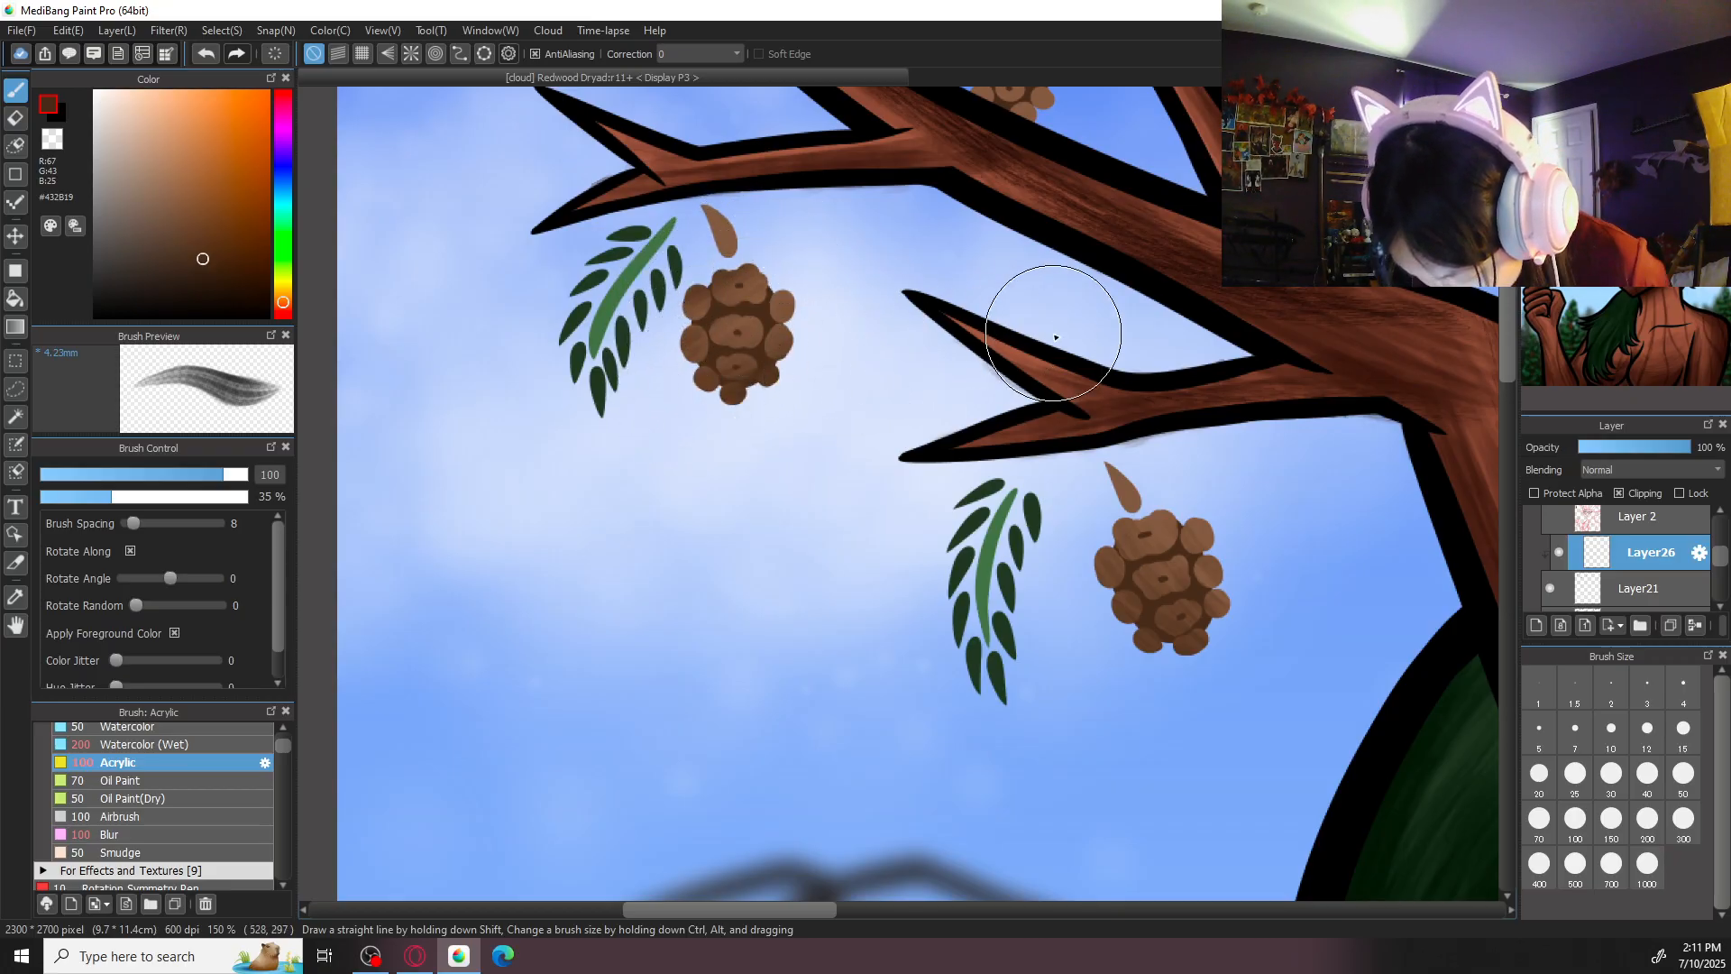
# - Shade the remaining pine cones hanging around both antlers in brown #432B19 with Acrylic at size 100
pyautogui.hotkey('ctrl', '-')
pyautogui.hotkey('ctrl', '-')
pyautogui.scroll(2, 1053, 337)
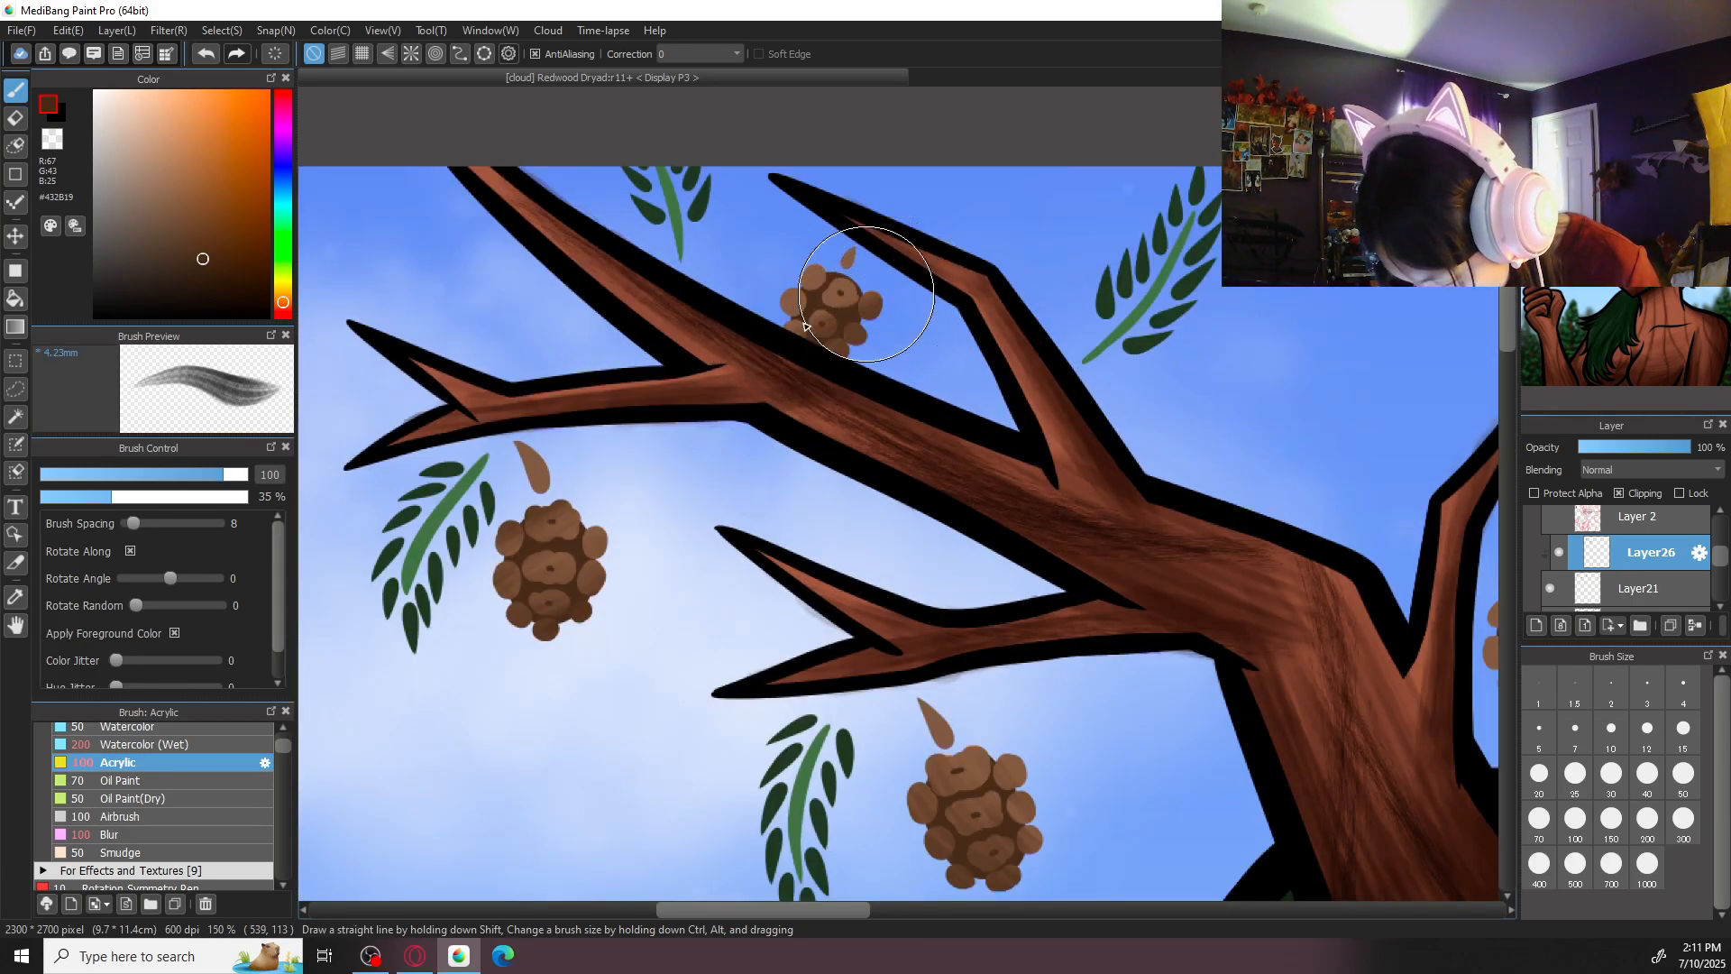
pyautogui.scroll(-4, 818, 303)
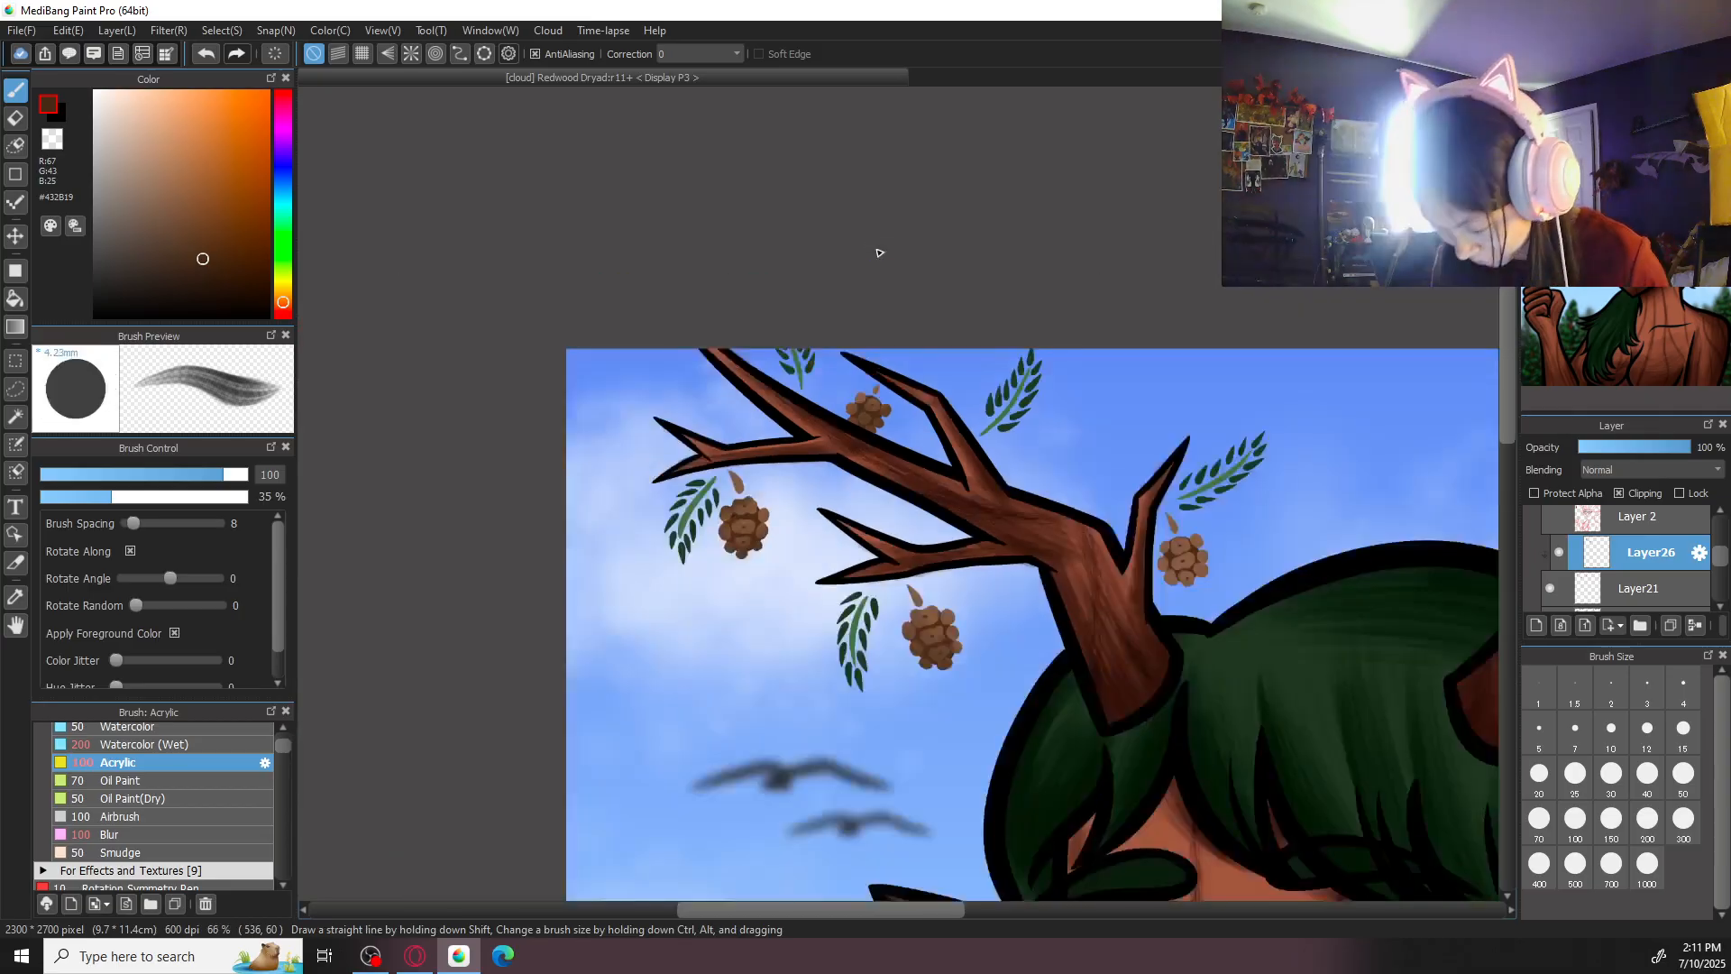
pyautogui.scroll(4, 972, 590)
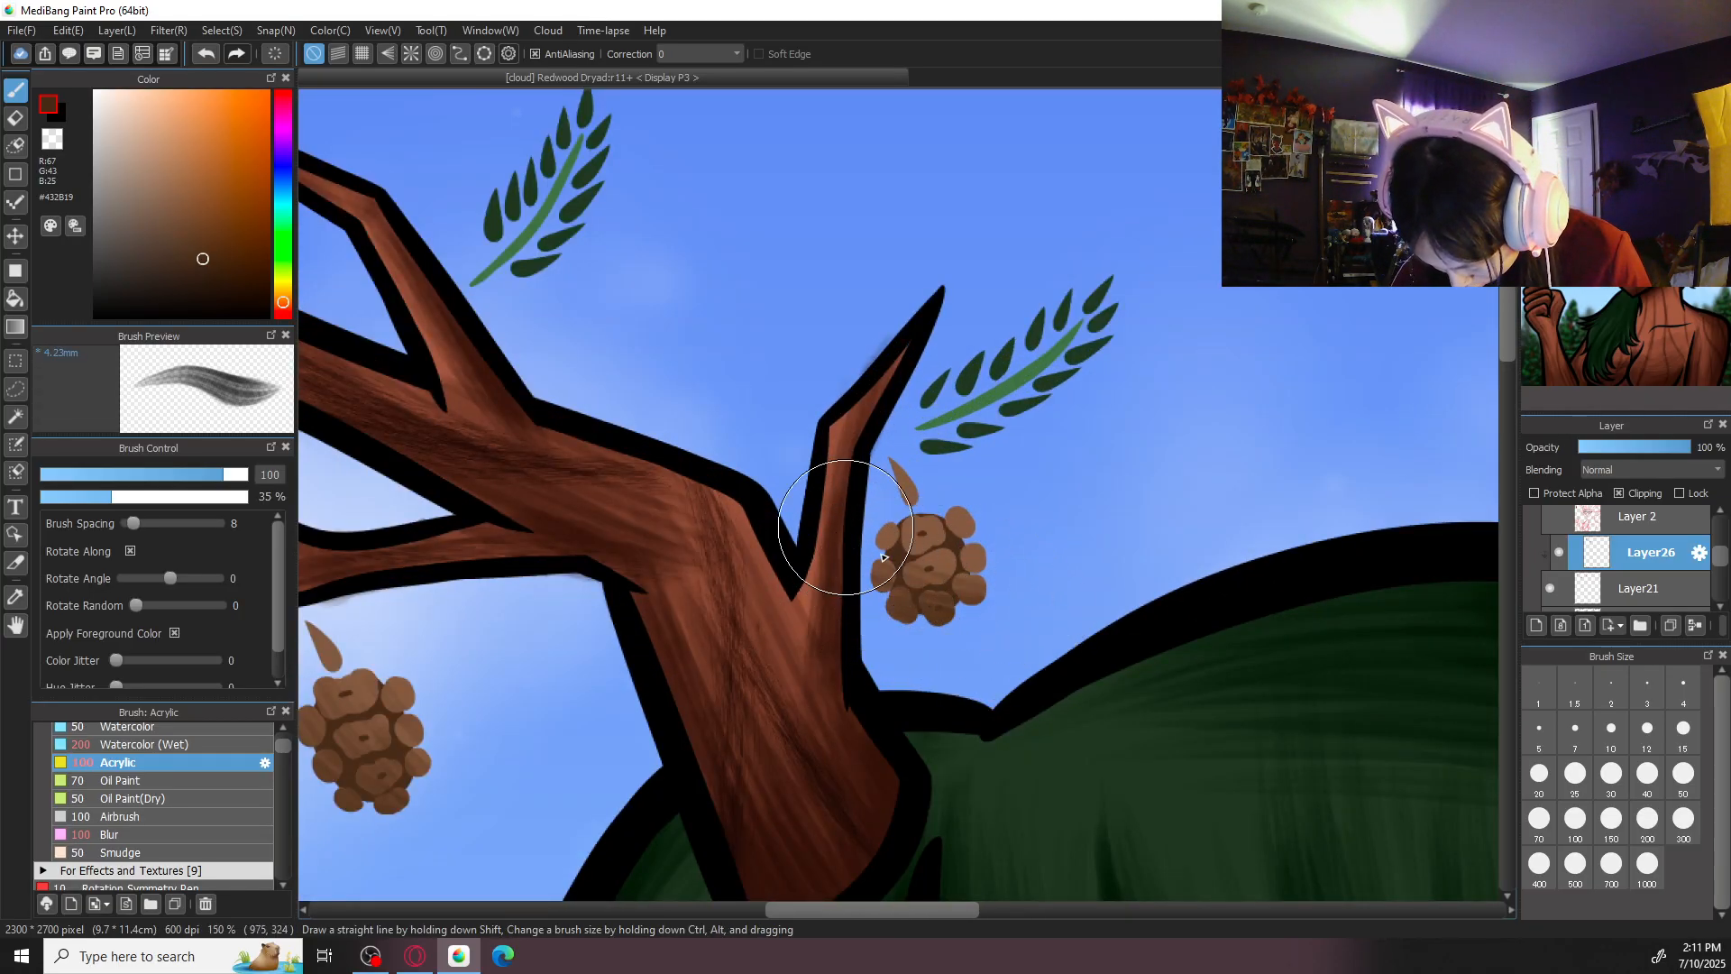
pyautogui.scroll(-4, 998, 489)
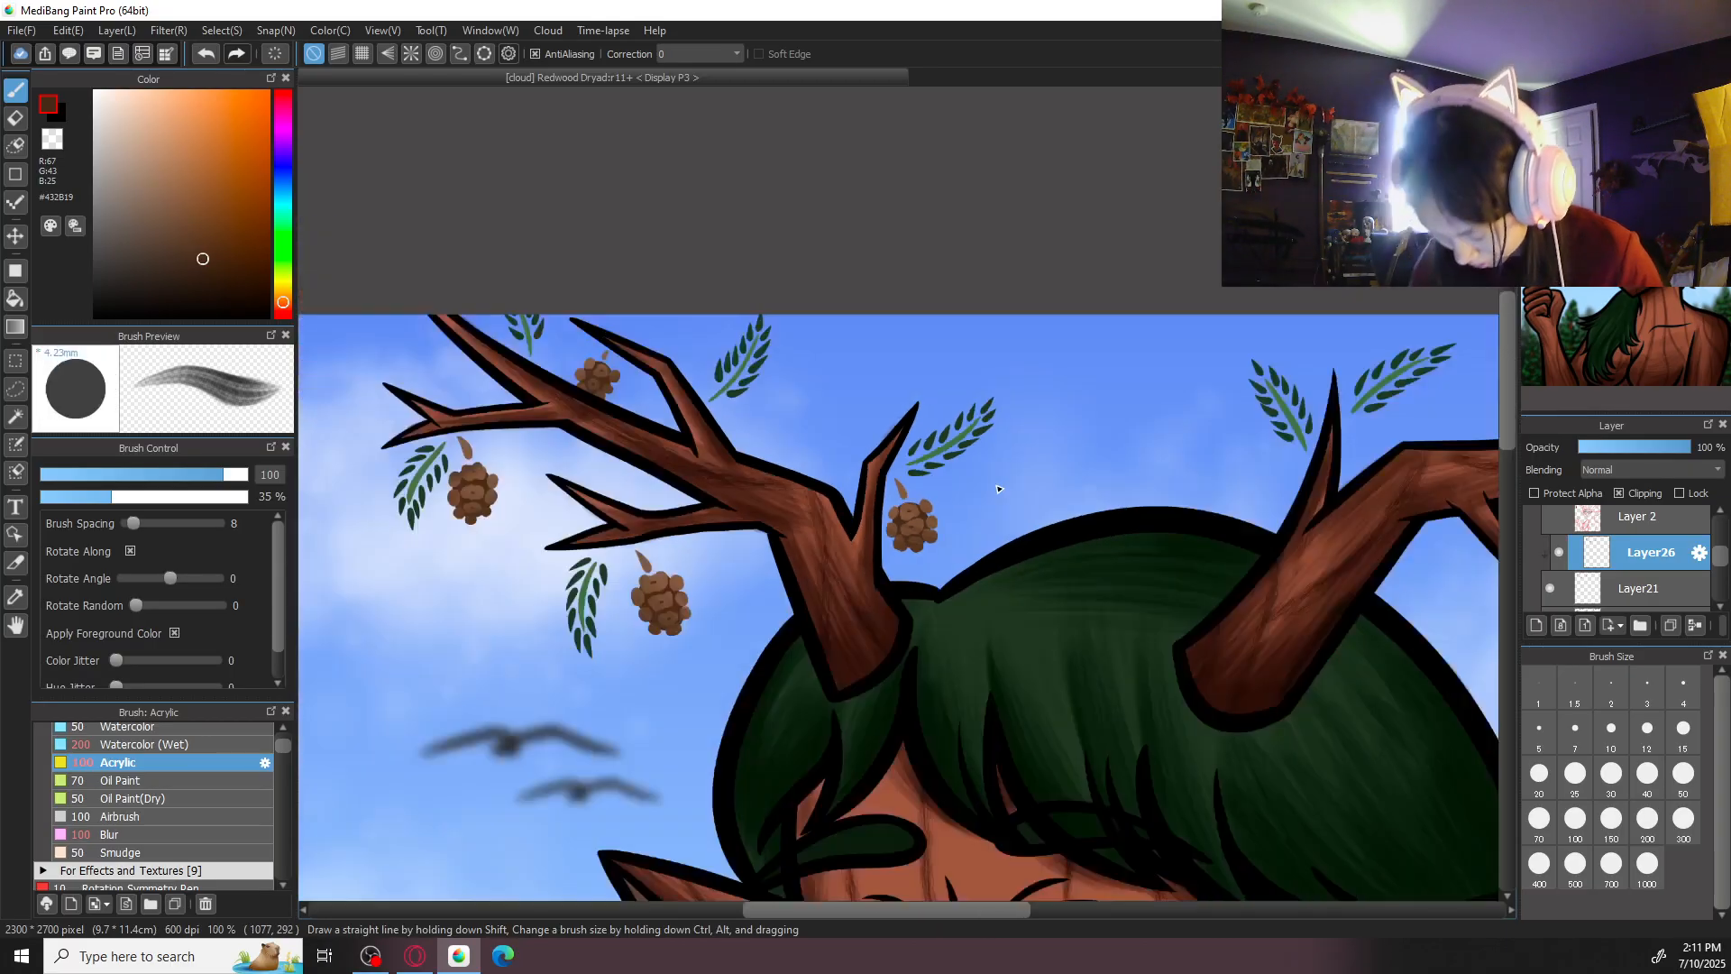
pyautogui.scroll(4, 956, 586)
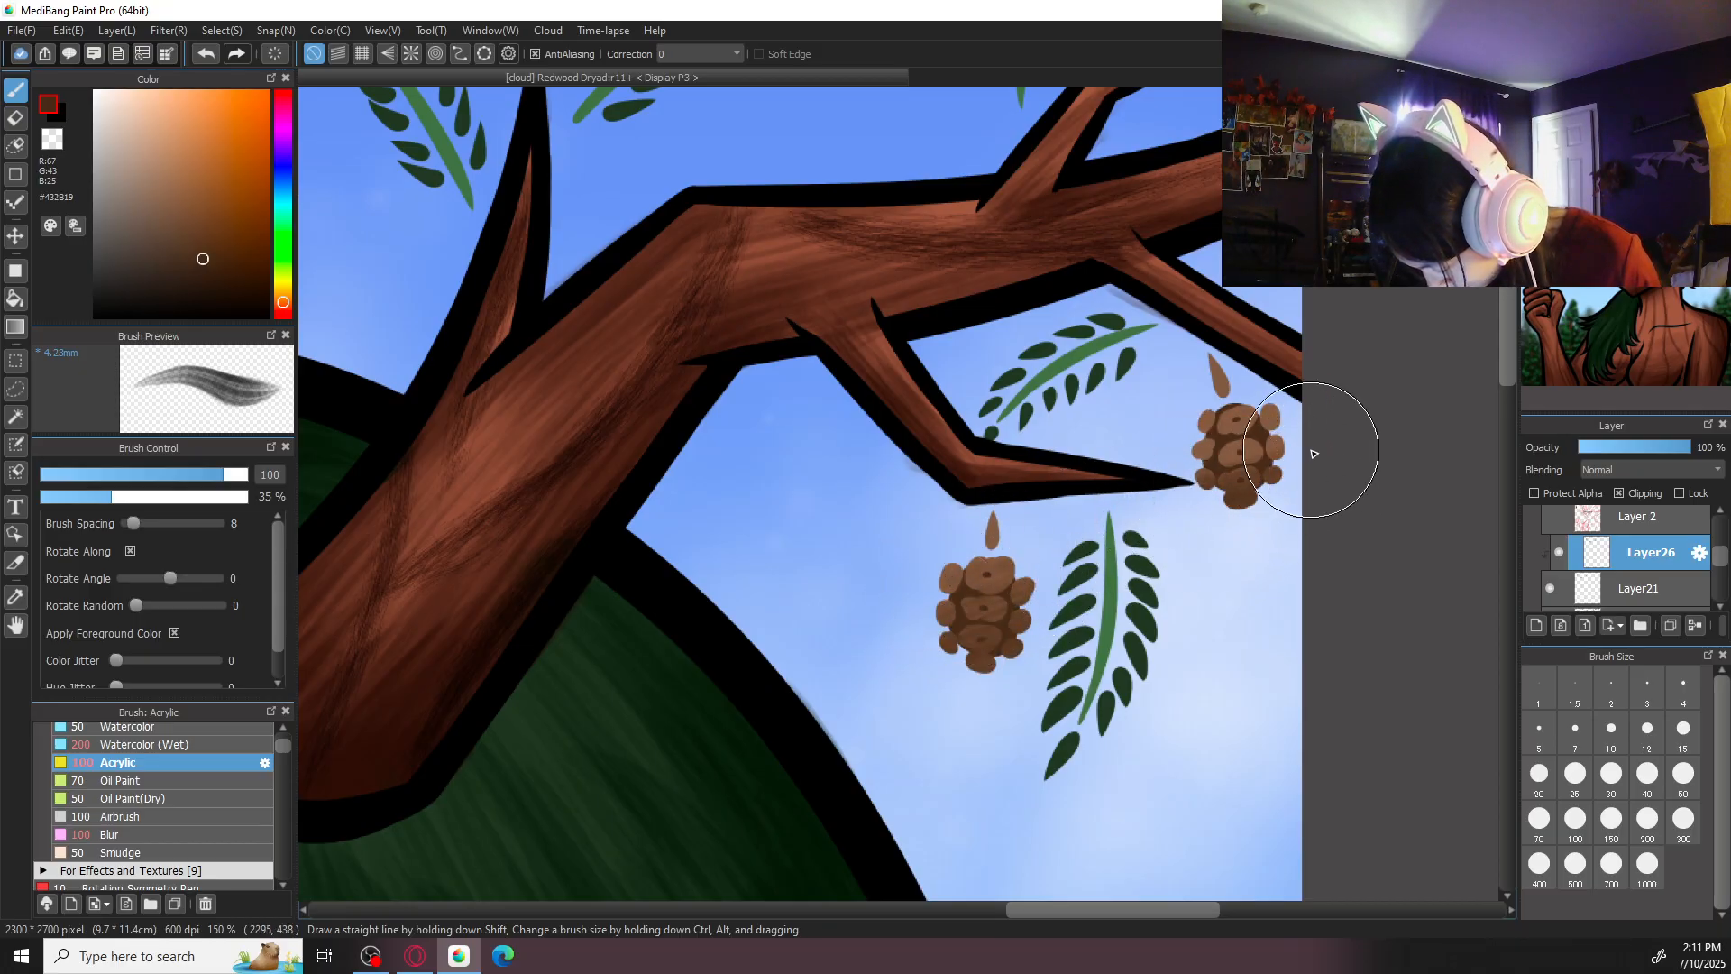
# - Identify Layer20 by toggling its visibility off and on, and add a clipping layer above it
pyautogui.scroll(-4, 1399, 390)
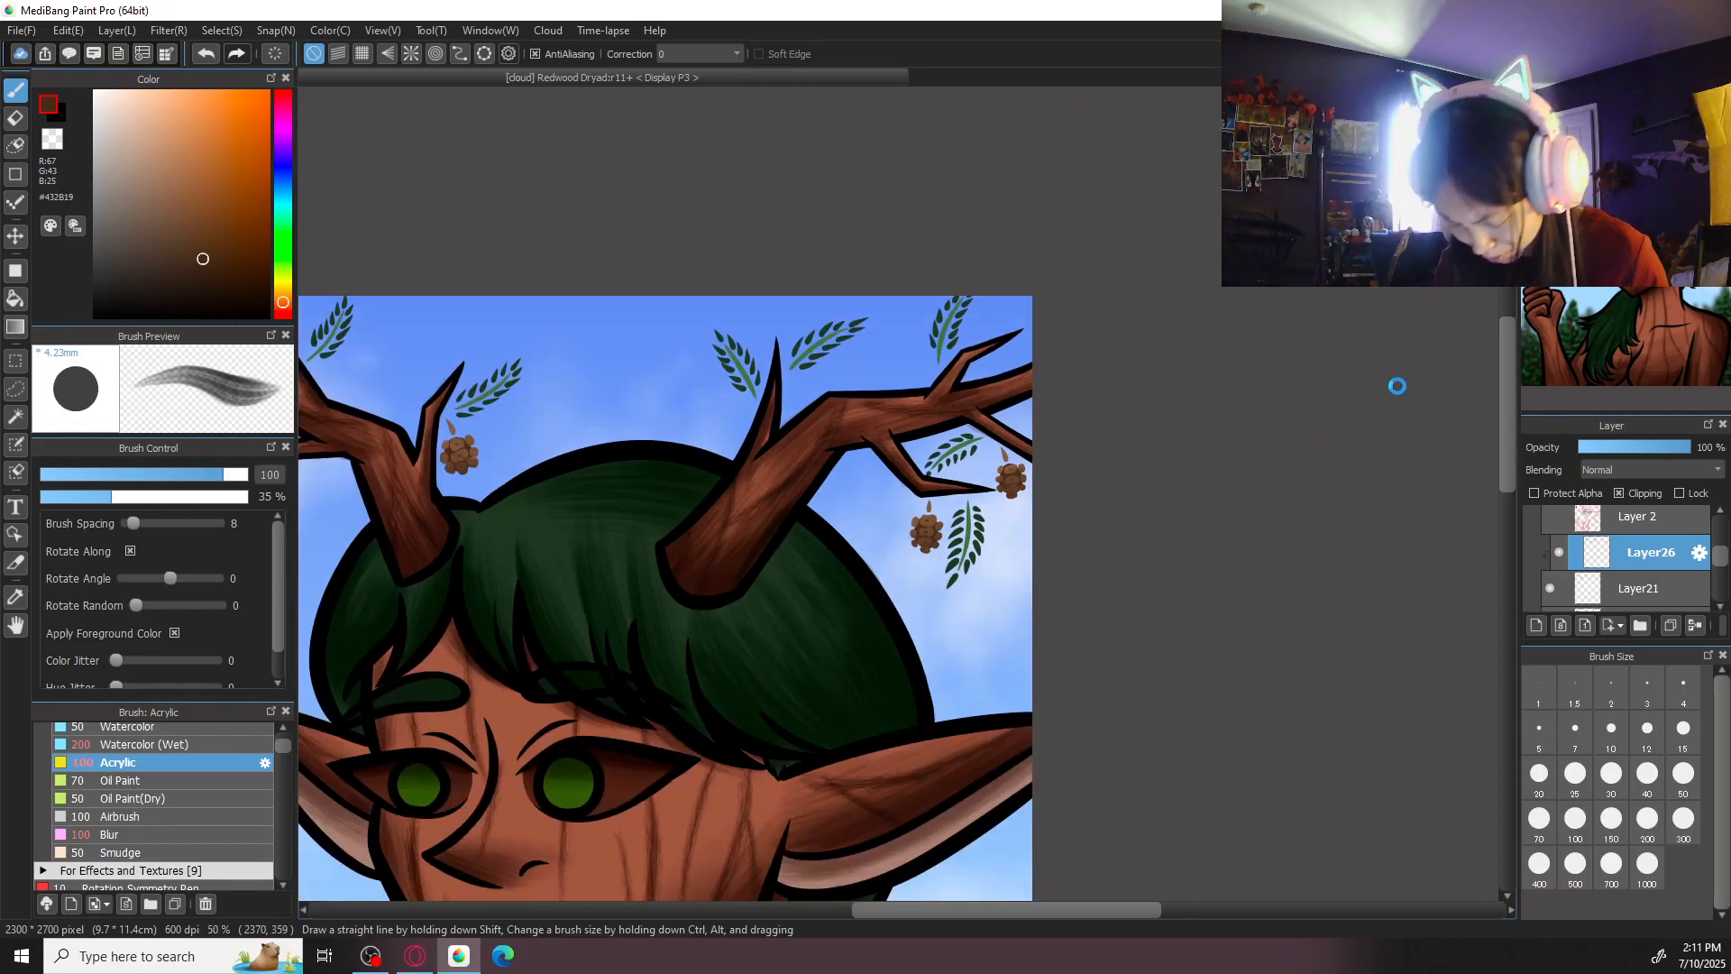
pyautogui.moveTo(1721, 556); pyautogui.dragTo(1720, 567)
pyautogui.click(1658, 580)
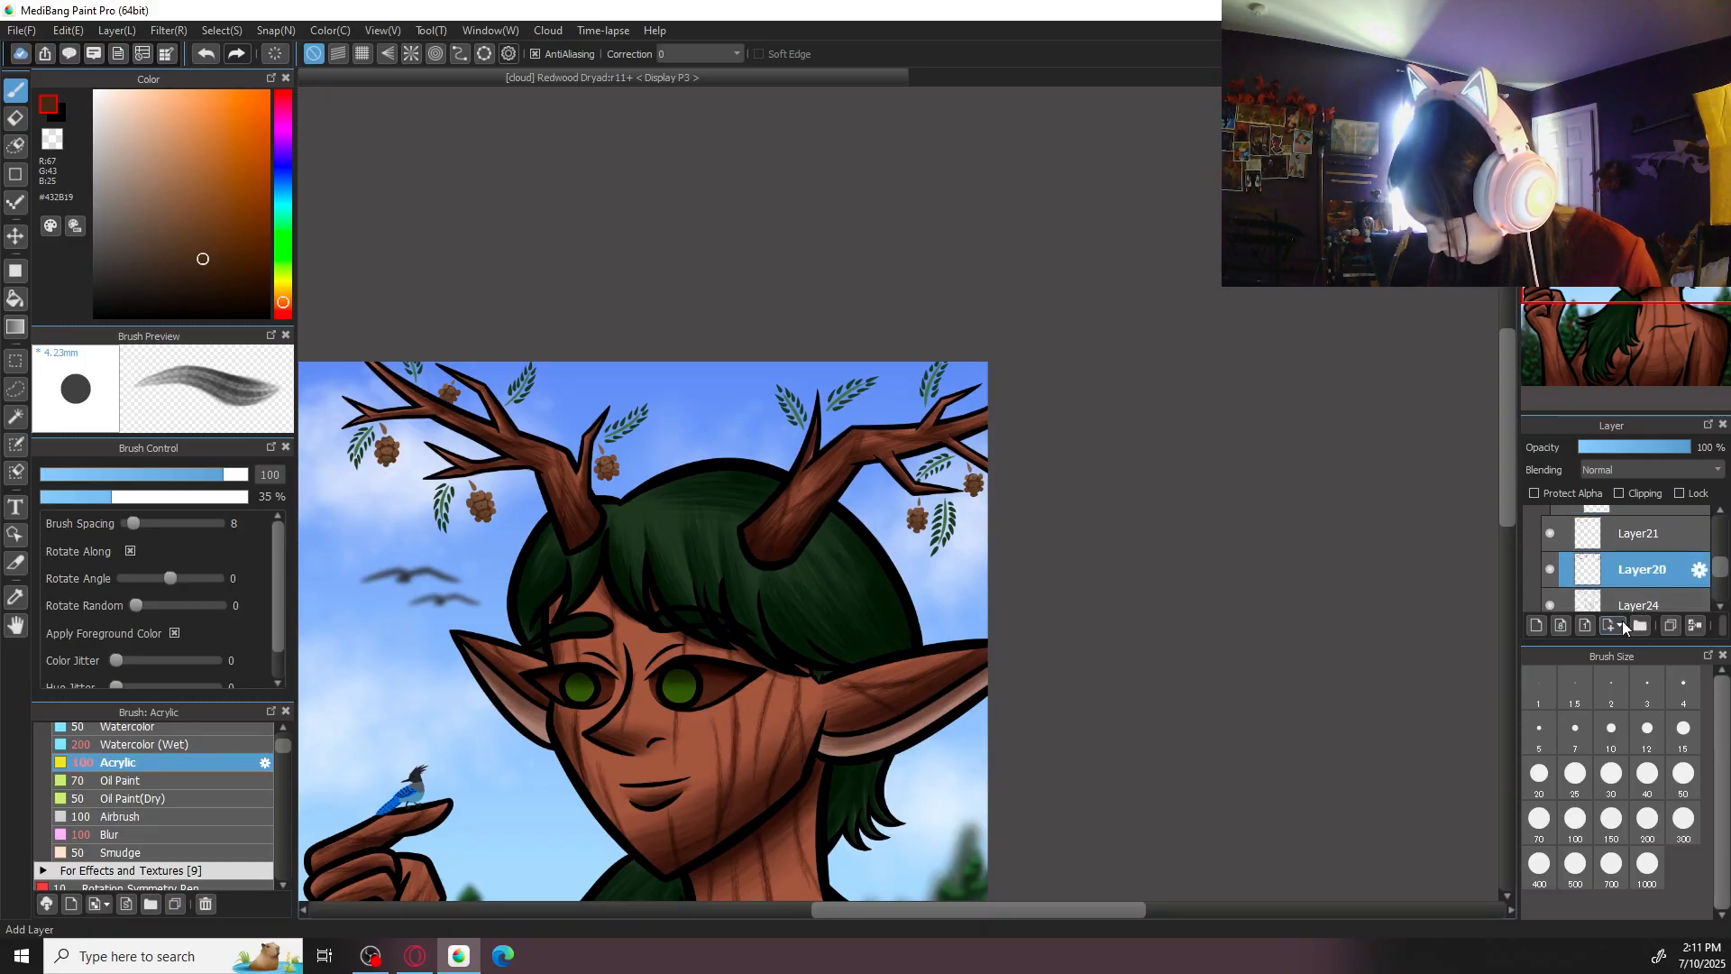
pyautogui.click(1553, 570)
pyautogui.click(1553, 570)
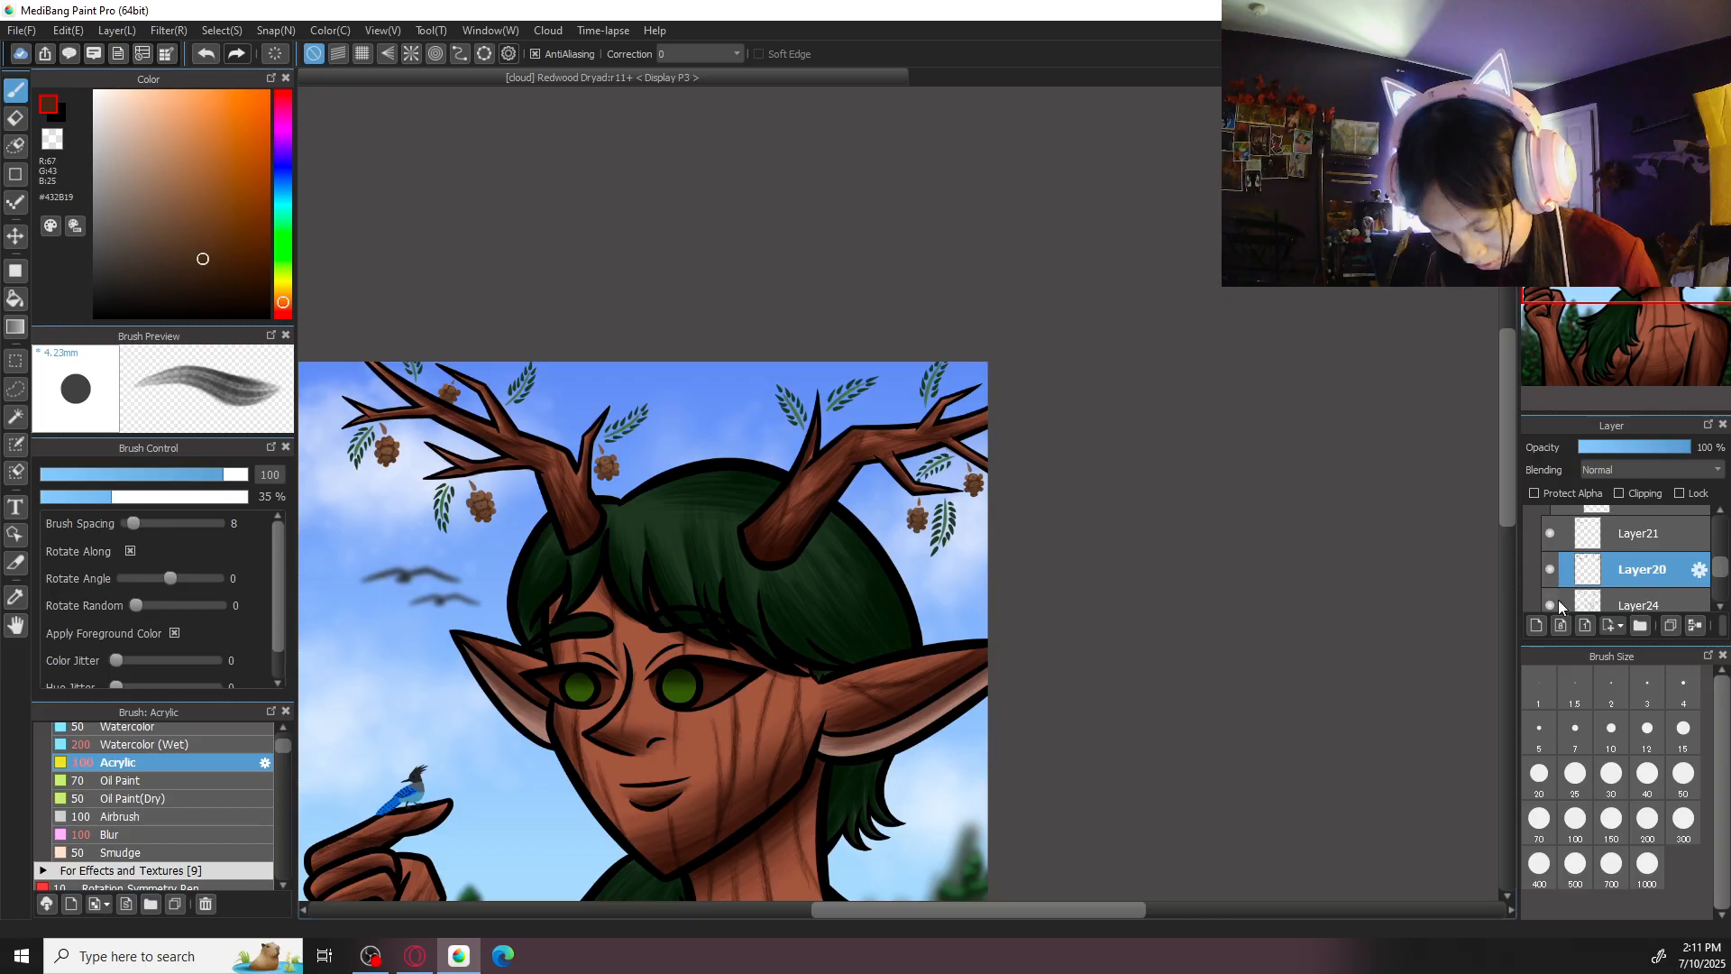
pyautogui.click(1620, 493)
# - Shade the pine cones hanging around the left antler in dark brown #231208 with Acrylic at size 100
pyautogui.scroll(4, 1097, 522)
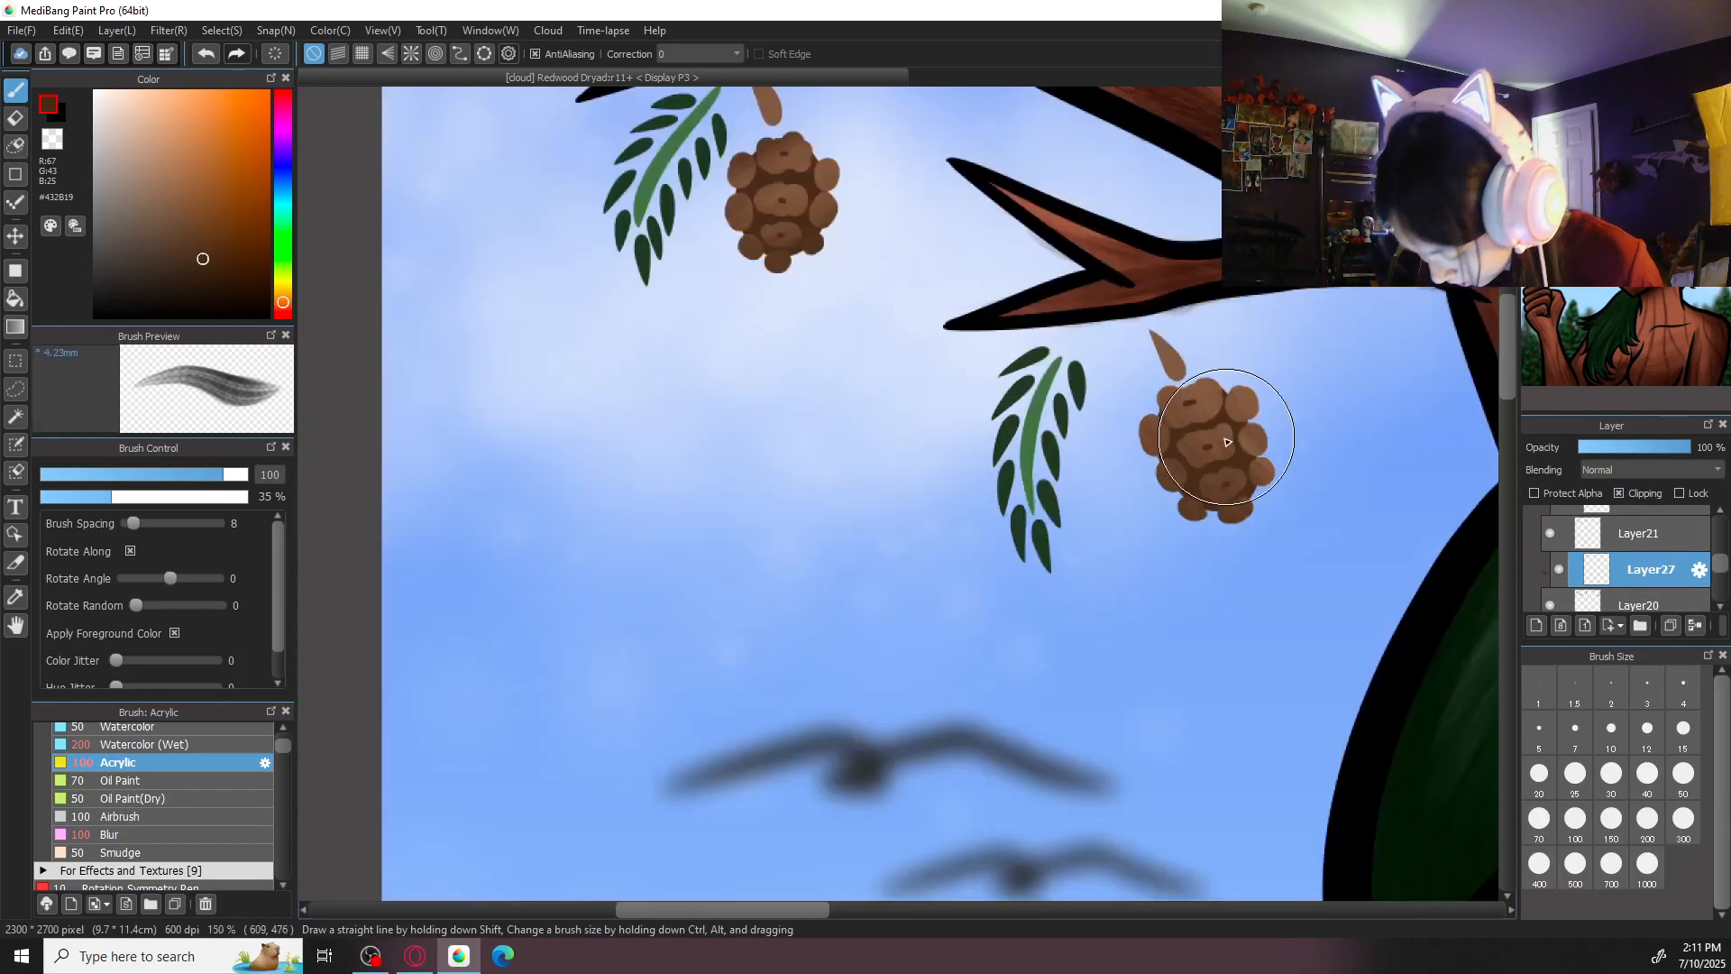
pyautogui.rightClick(1169, 446)
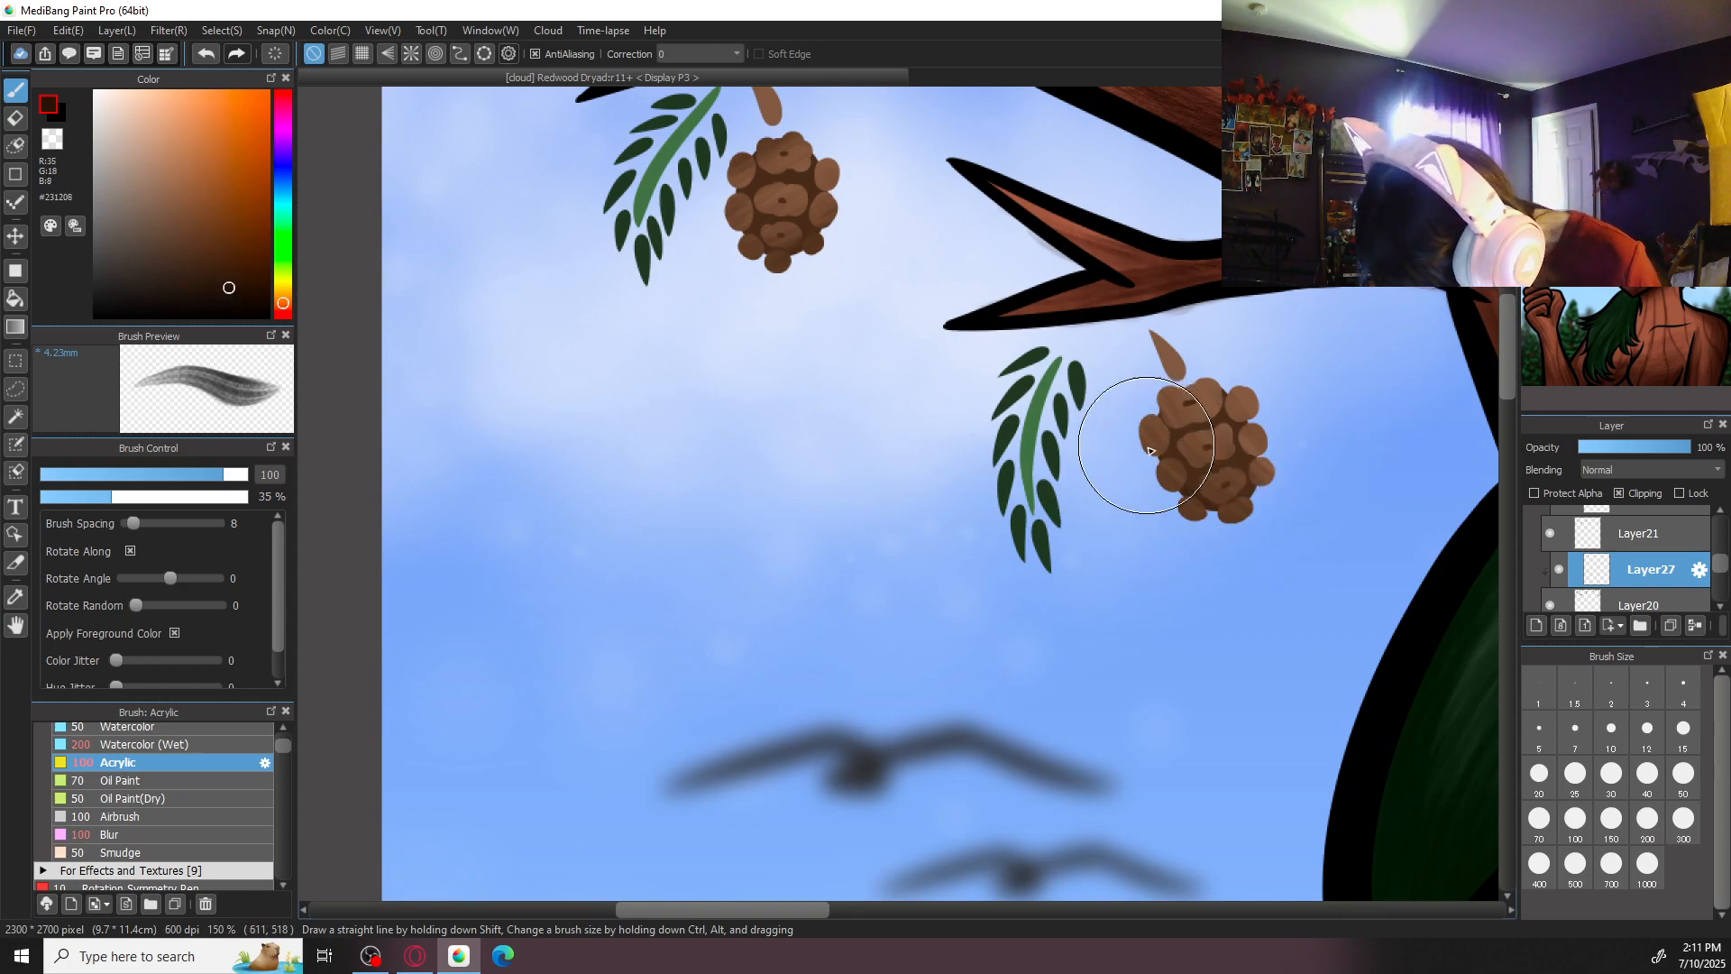
pyautogui.moveTo(1207, 401)
pyautogui.mouseDown()
pyautogui.moveTo(1244, 443)
pyautogui.moveTo(1220, 433)
pyautogui.moveTo(1217, 456)
pyautogui.moveTo(1244, 509)
pyautogui.mouseUp()
pyautogui.moveTo(949, 451); pyautogui.dragTo(1064, 619)
pyautogui.moveTo(903, 433); pyautogui.dragTo(942, 415)
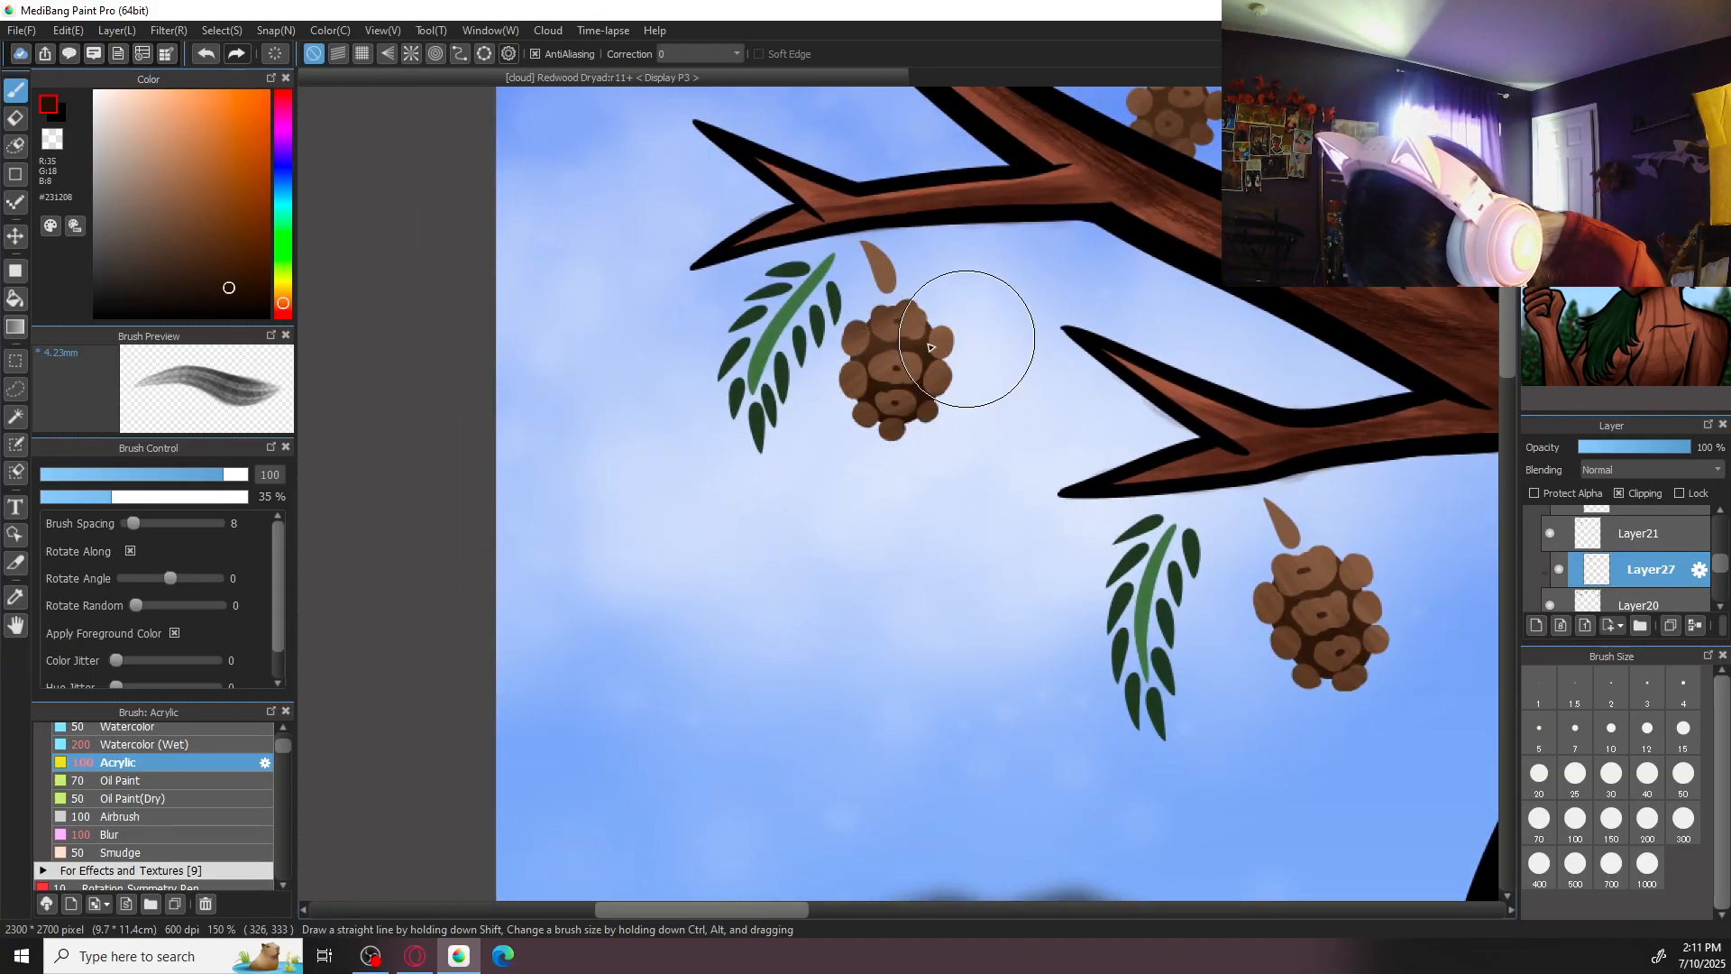
pyautogui.moveTo(1154, 256); pyautogui.dragTo(1065, 363)
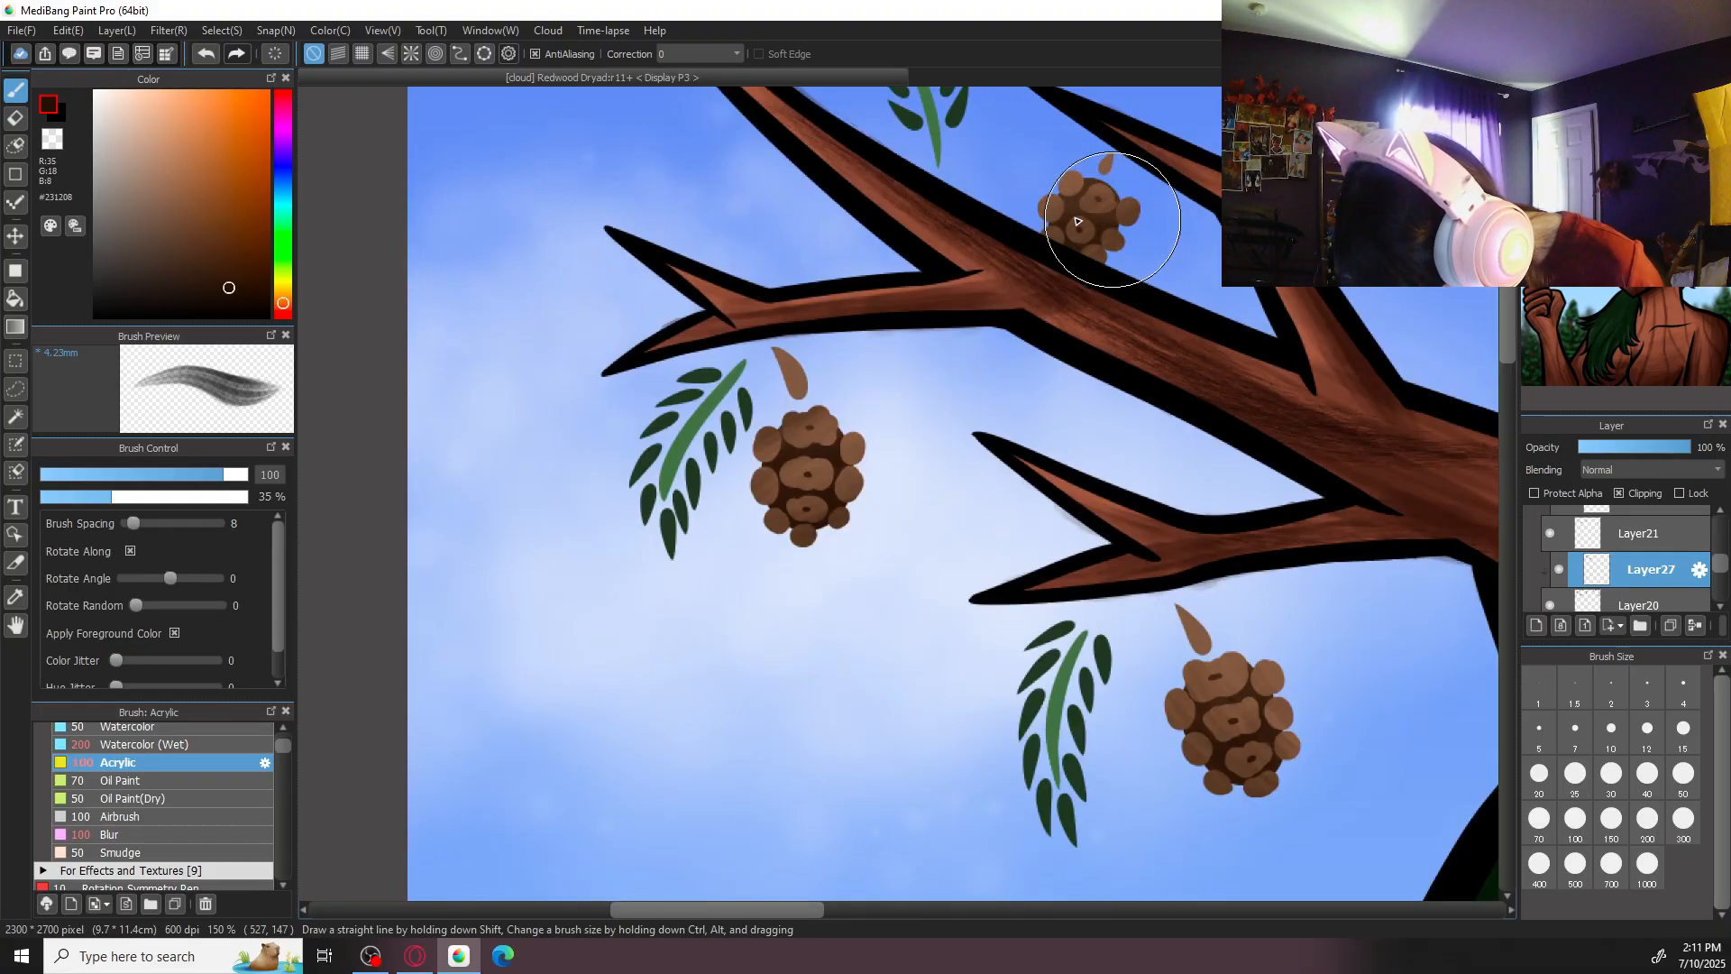
pyautogui.moveTo(1216, 517); pyautogui.dragTo(427, 472)
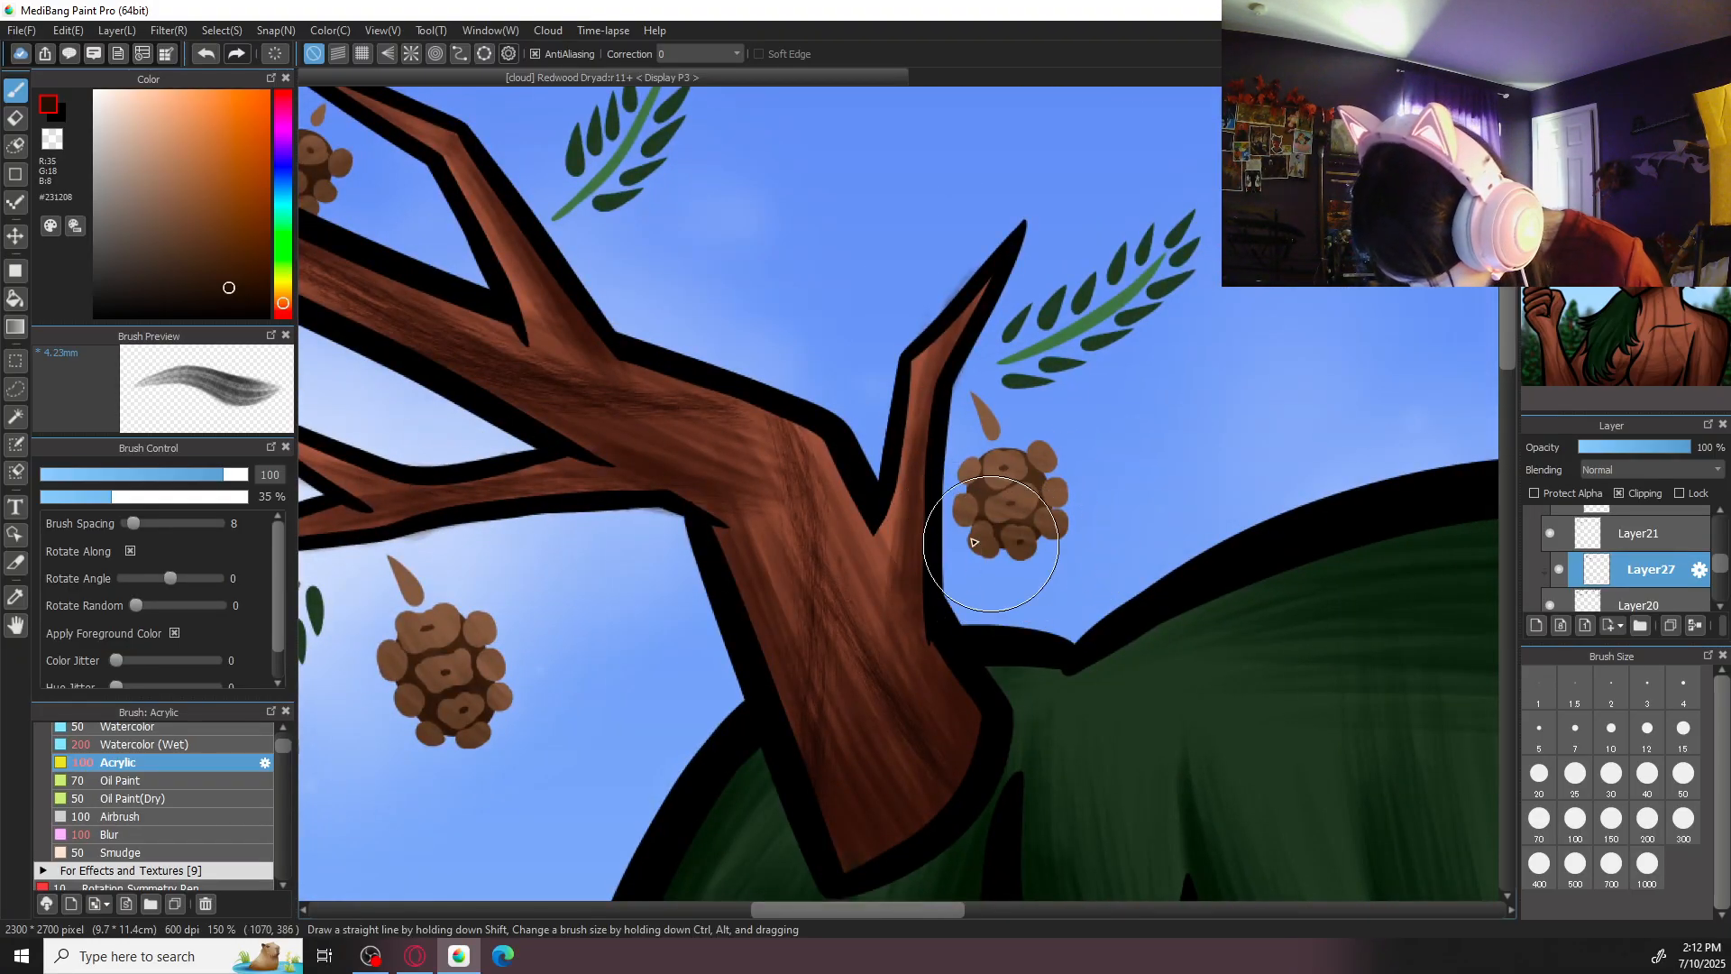
# - Shade the two pine cones under the right antler in dark brown #231208 with Acrylic at size 100
pyautogui.hotkey('ctrl', '-')
pyautogui.hotkey('ctrl', '-')
pyautogui.hotkey('ctrl', '-')
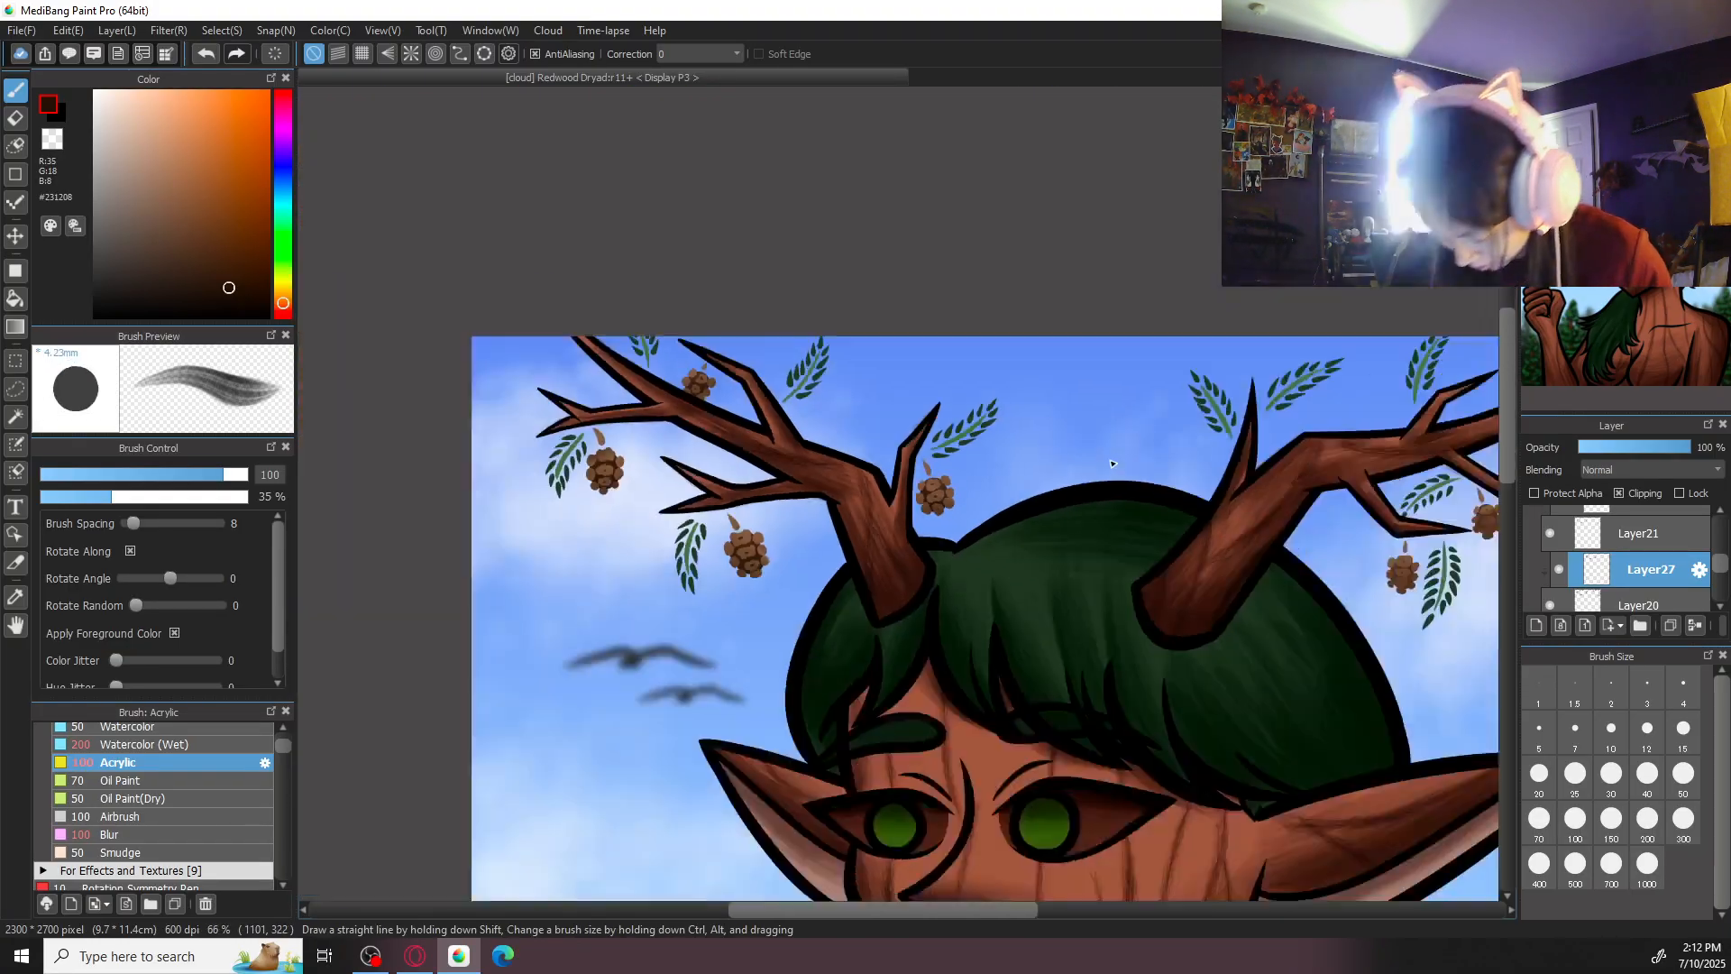
pyautogui.moveTo(1302, 646); pyautogui.dragTo(908, 588)
pyautogui.hotkey('ctrl', '+')
pyautogui.hotkey('ctrl', '+')
pyautogui.hotkey('ctrl', '+')
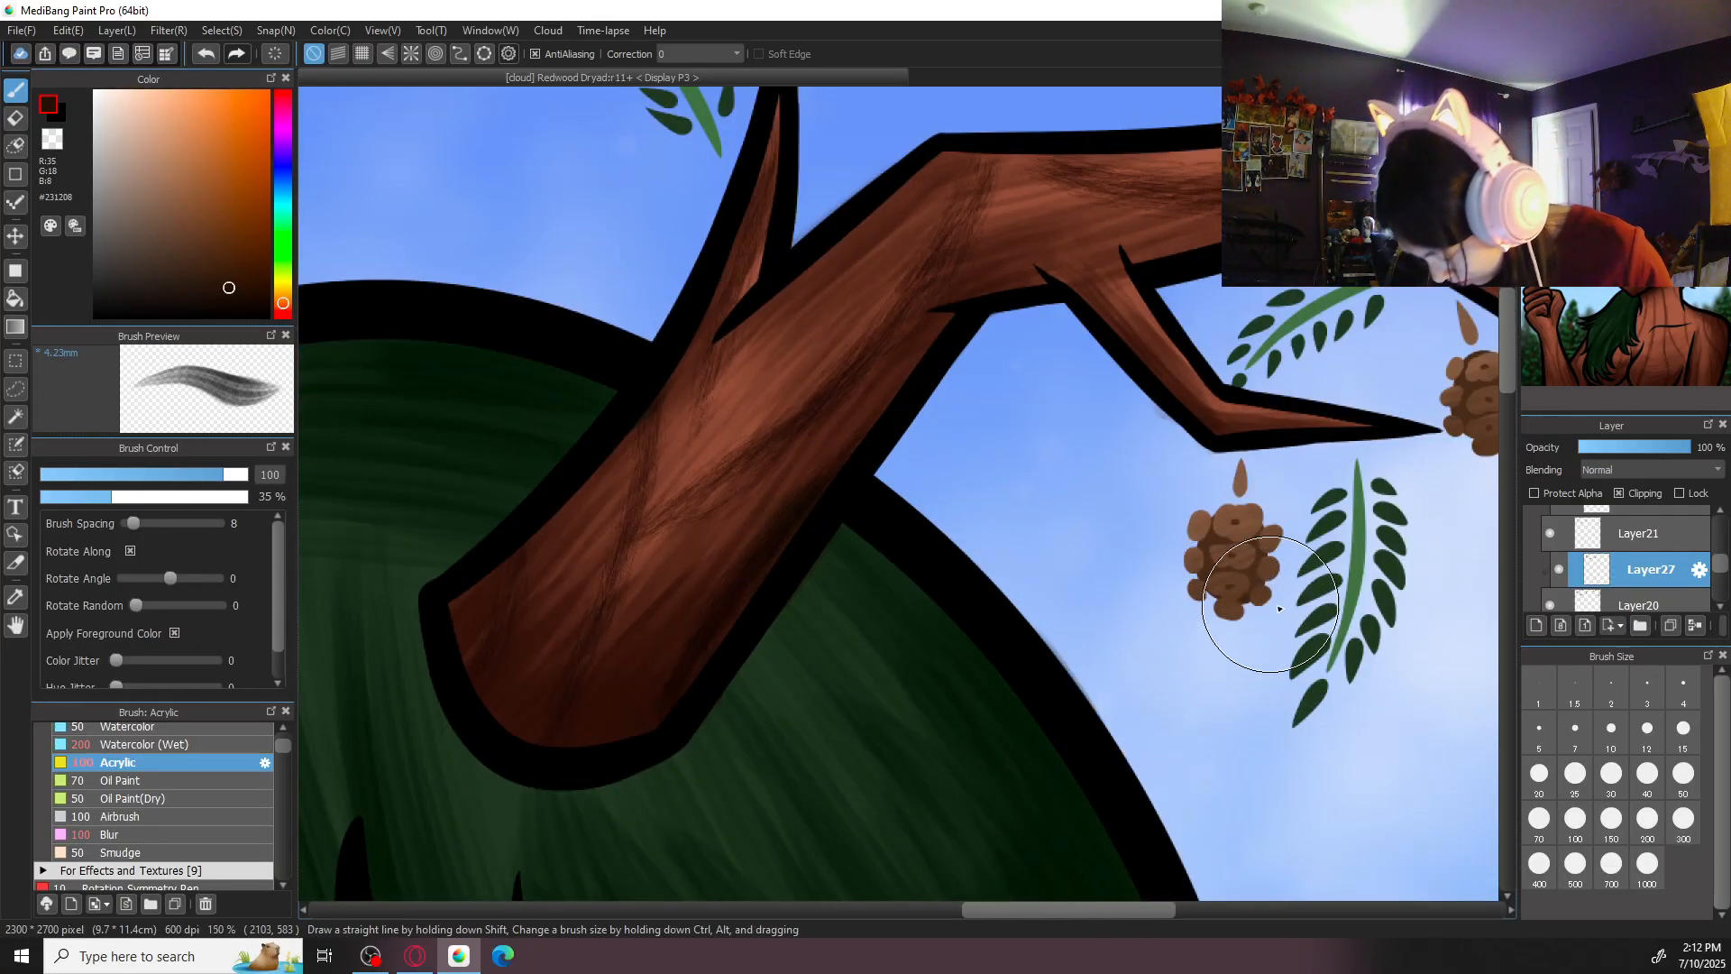
pyautogui.moveTo(1292, 569); pyautogui.dragTo(1240, 558)
pyautogui.moveTo(1362, 523); pyautogui.dragTo(1173, 534)
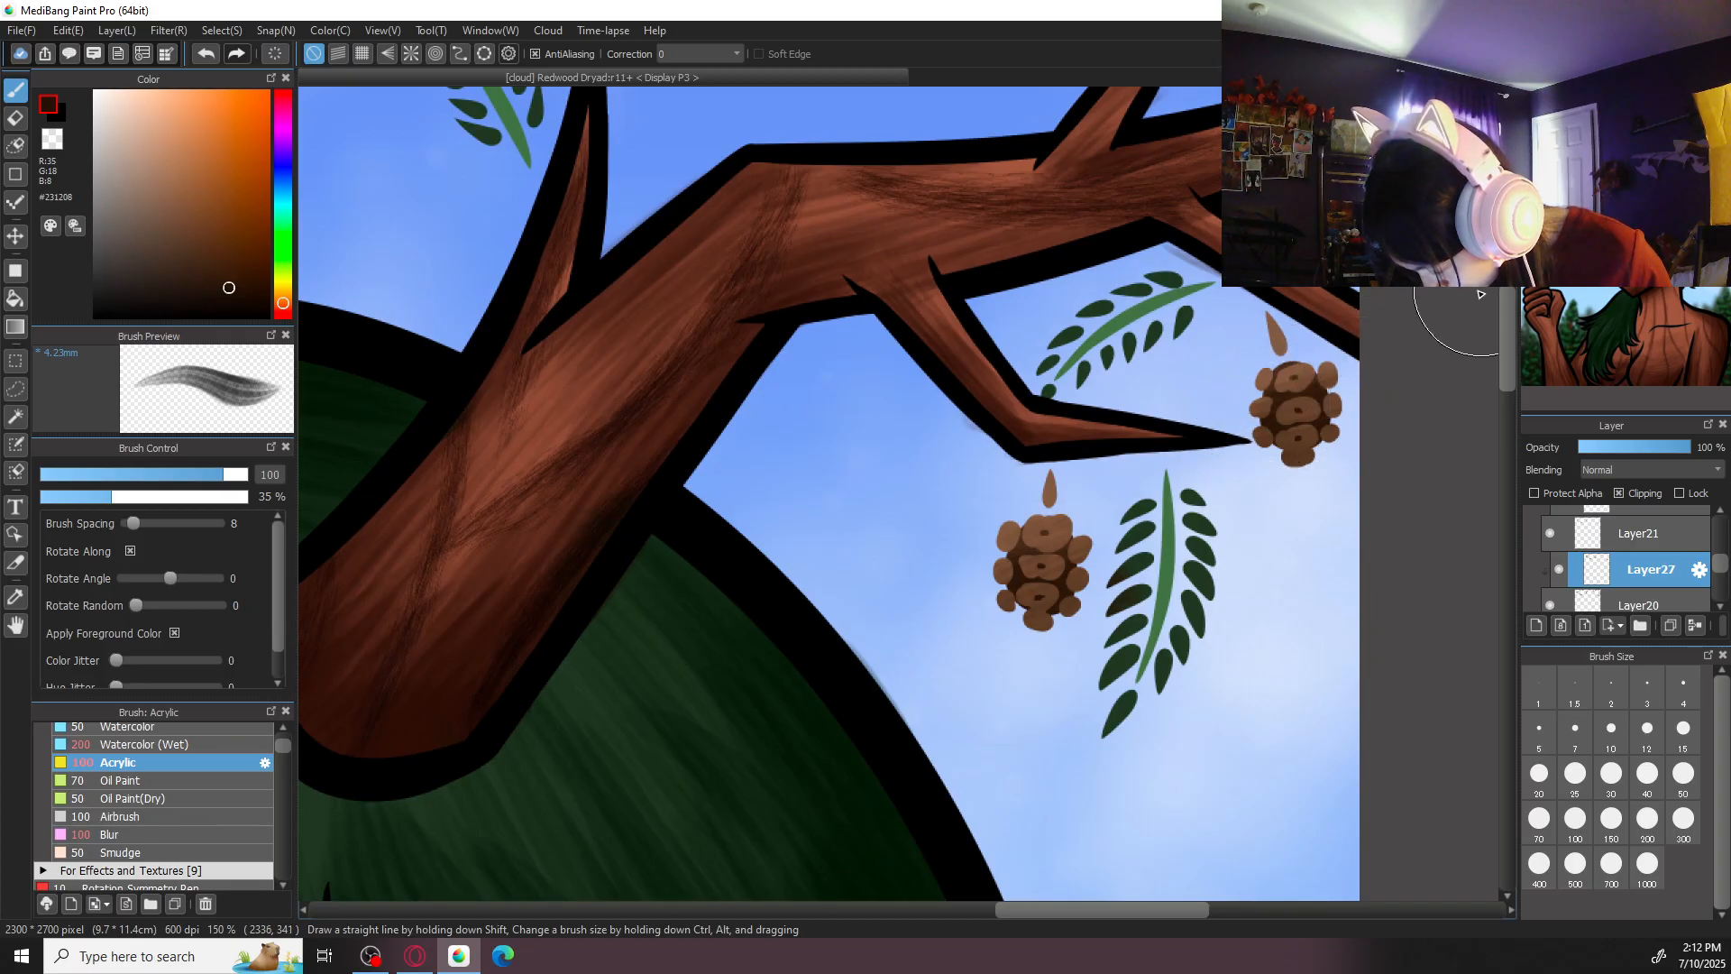
pyautogui.hotkey('ctrl', '-')
pyautogui.hotkey('ctrl', '-')
pyautogui.hotkey('ctrl', '-')
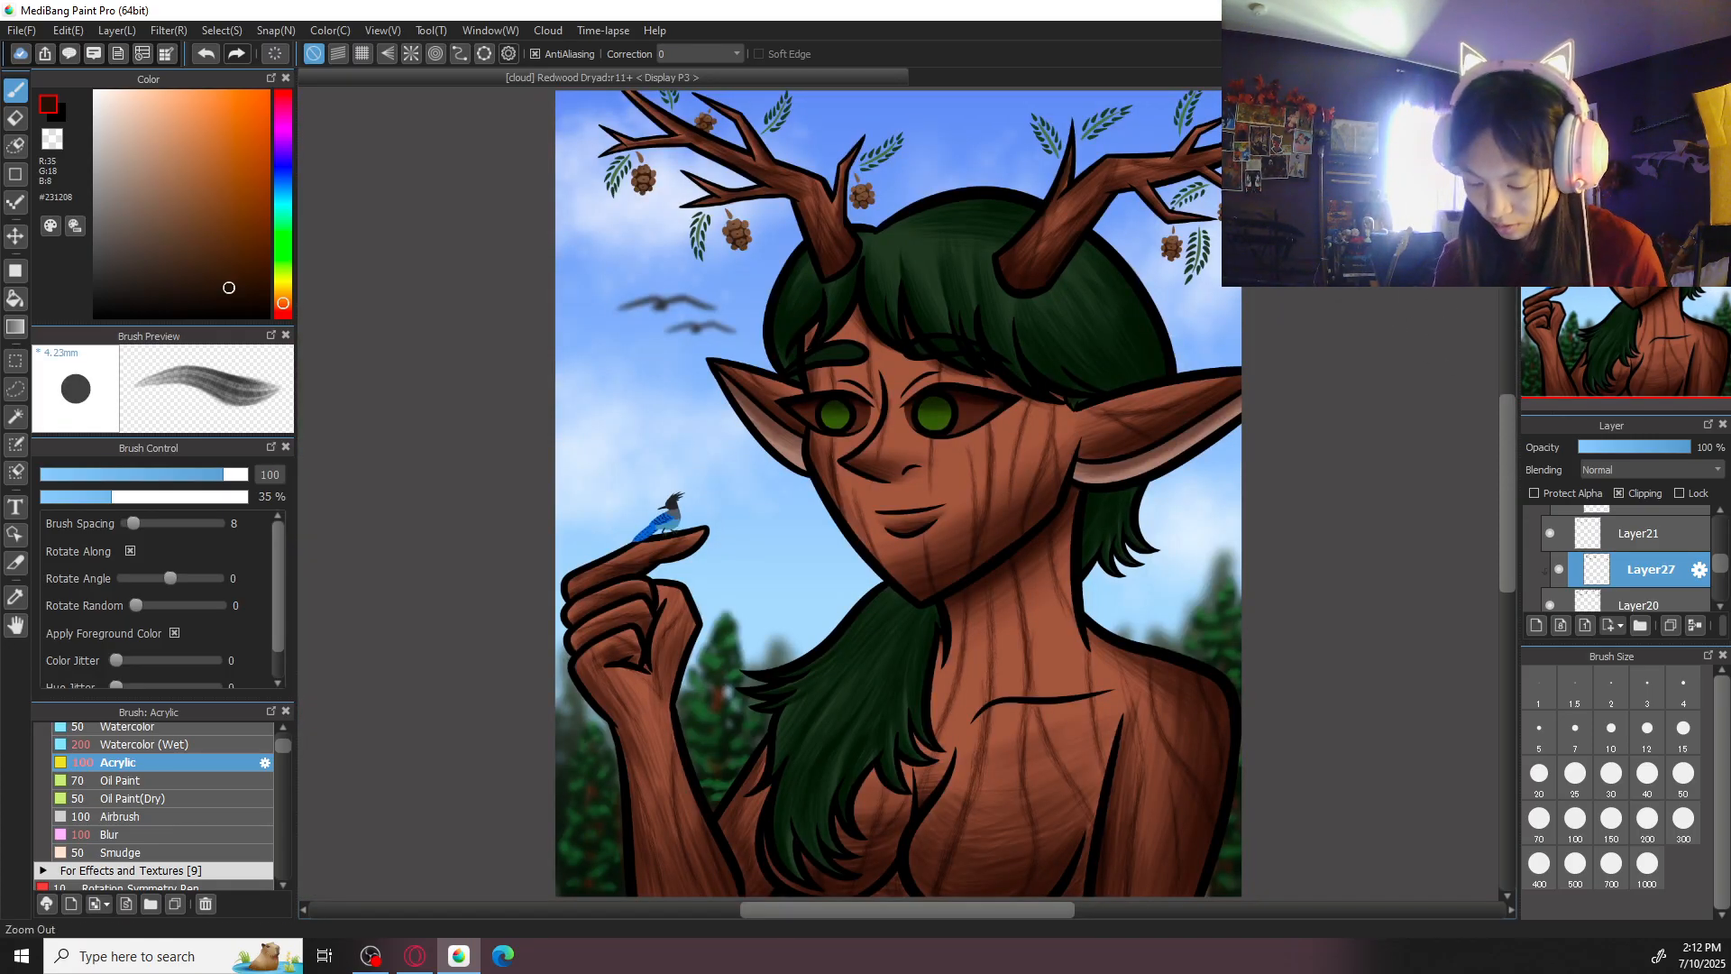
# - Add a clipping layer above Layer22 for shading the blue bird
pyautogui.scroll(3, 1729, 577)
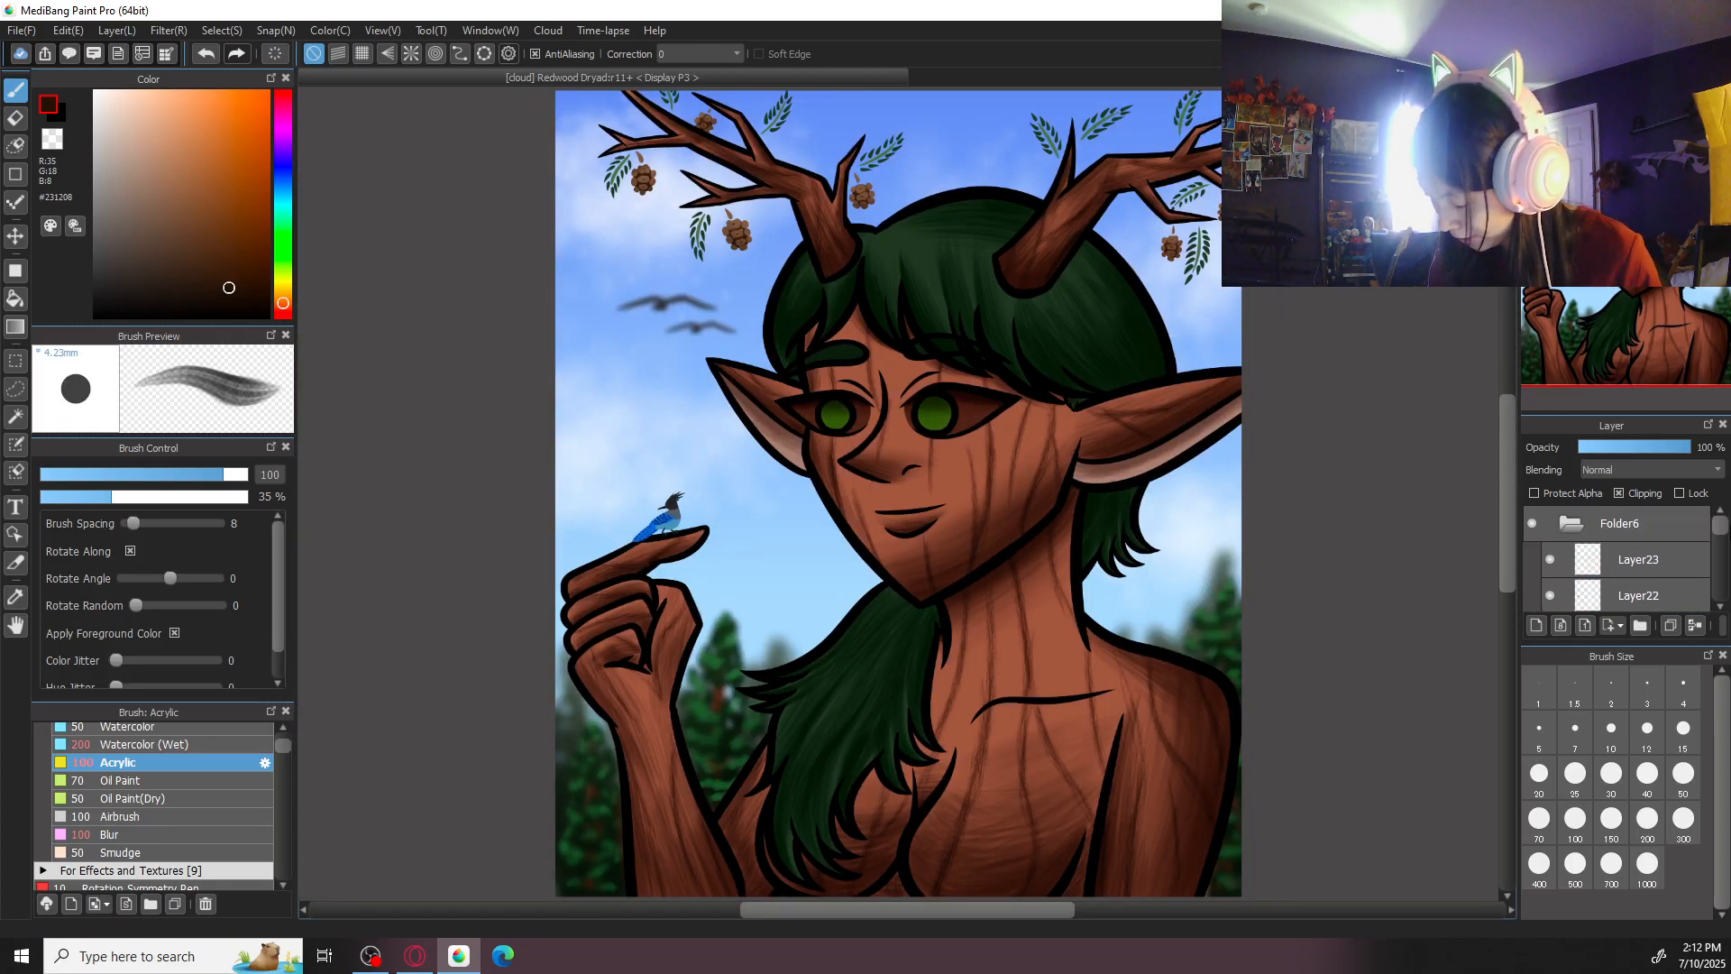
pyautogui.click(1643, 566)
pyautogui.click(1612, 593)
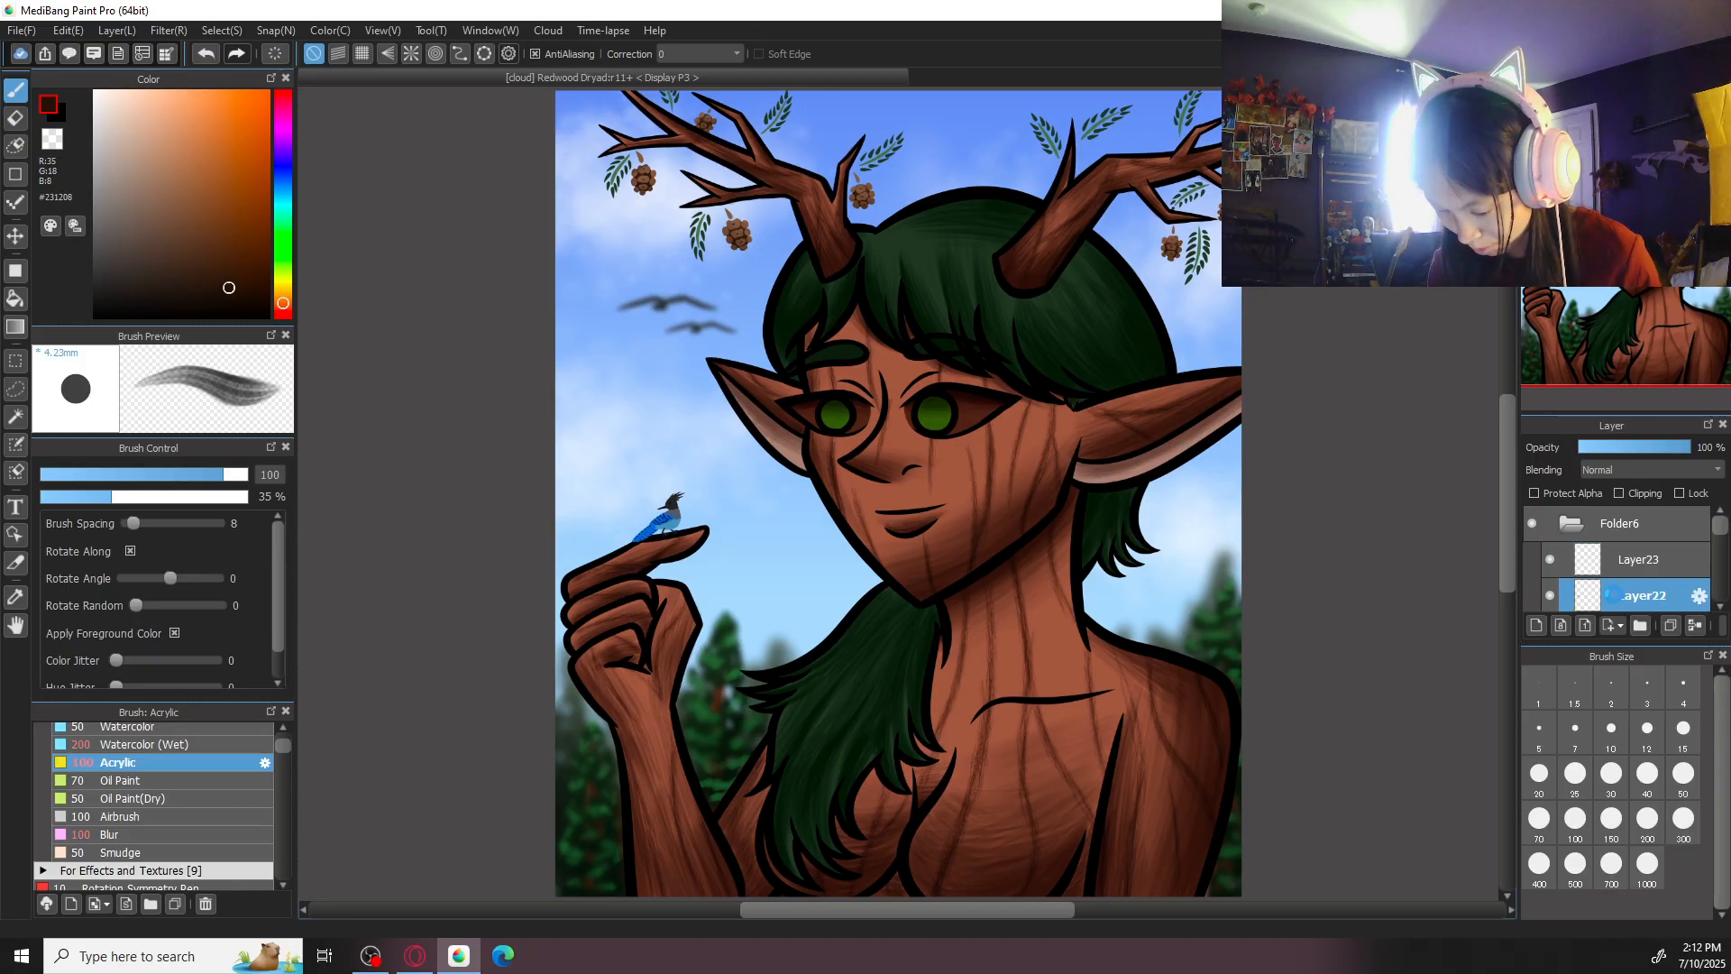
pyautogui.click(1553, 629)
pyautogui.scroll(-1, 1723, 548)
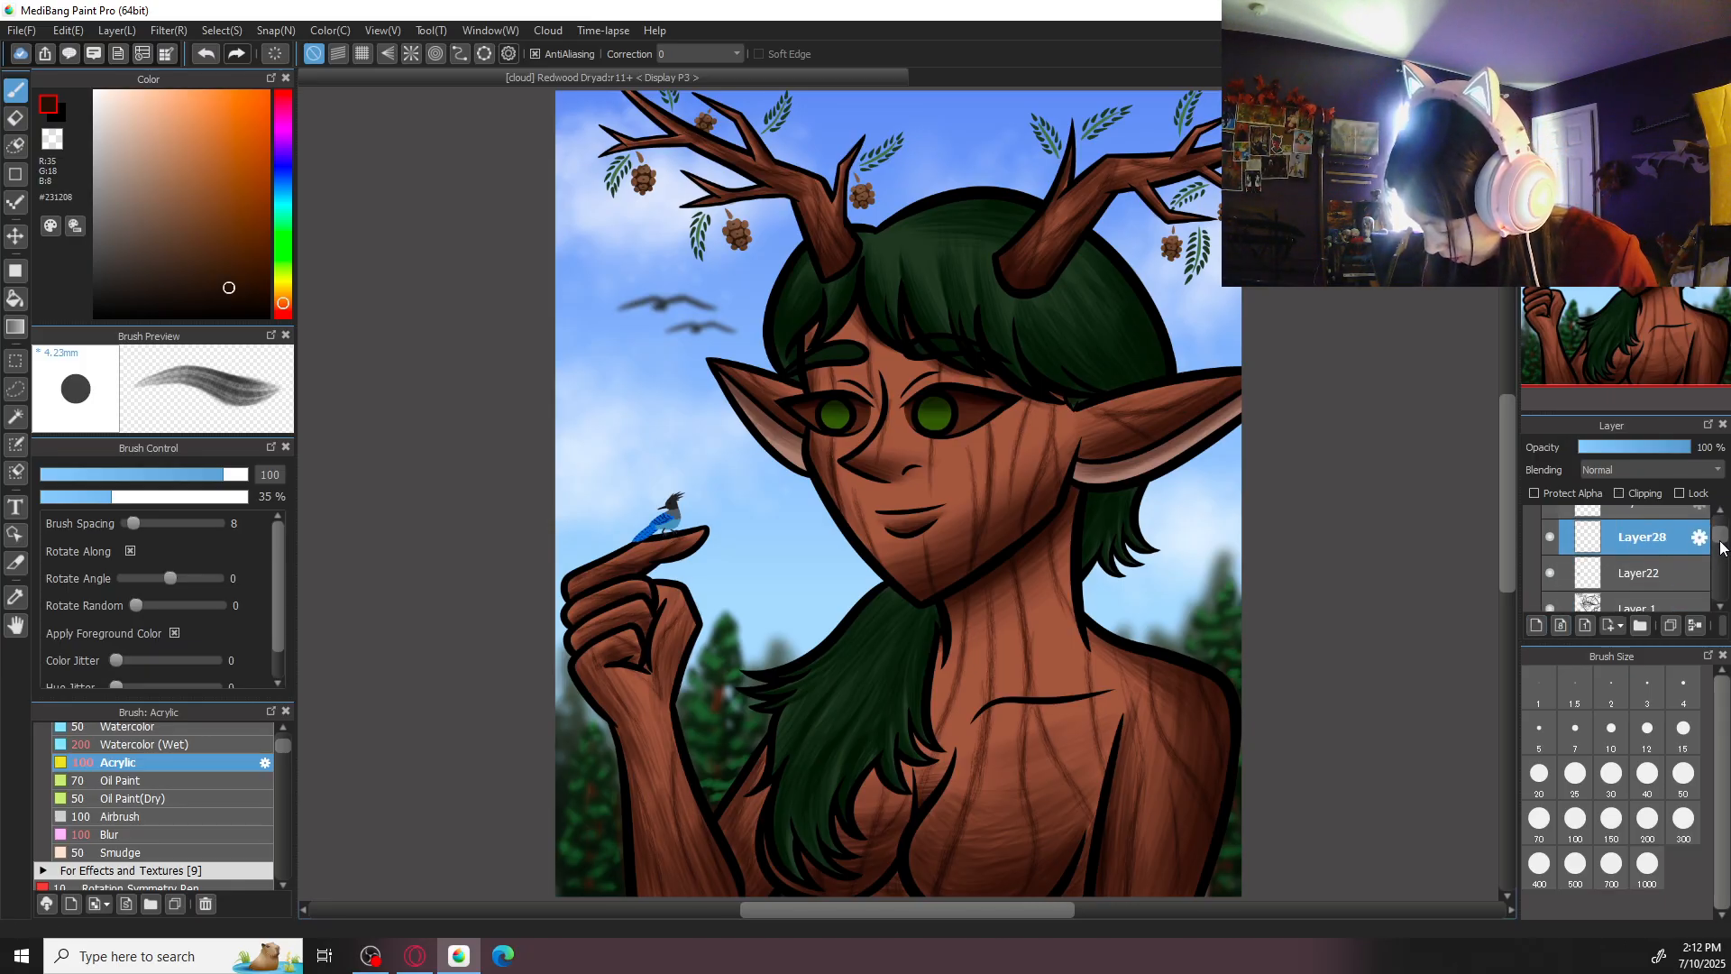
pyautogui.click(1620, 493)
# - Shade the bird's head and crest in near-black #0E0E0E with Acrylic at size 30
pyautogui.scroll(5, 626, 587)
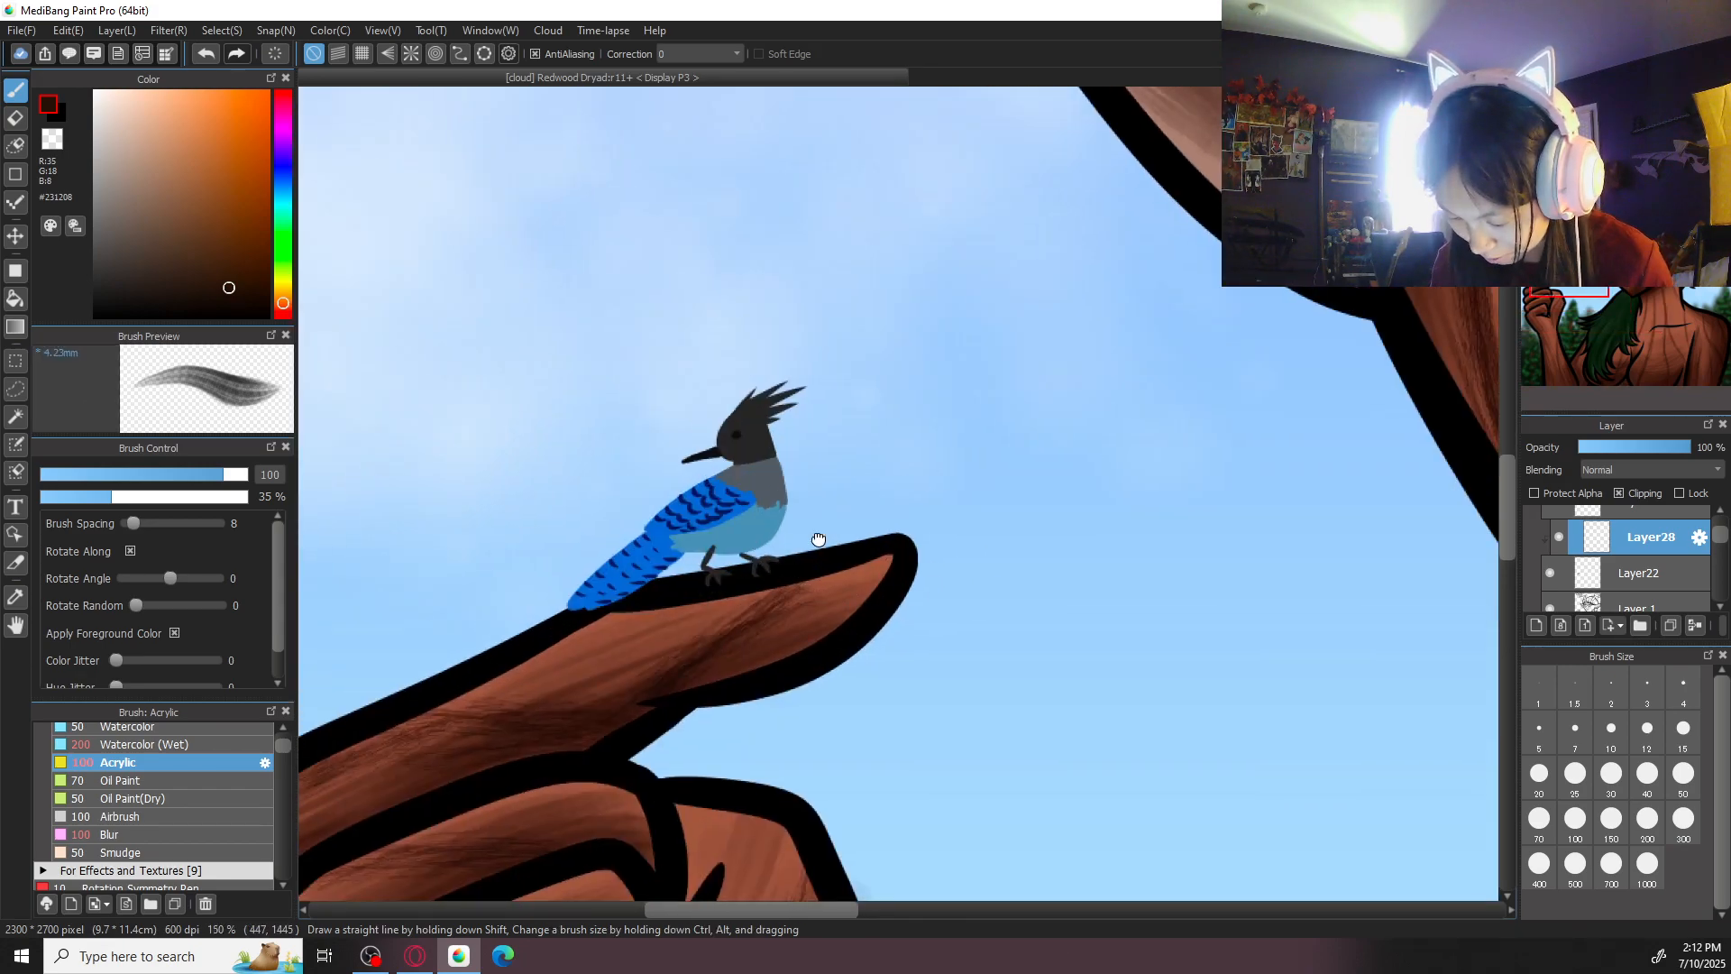
pyautogui.scroll(3, 786, 517)
pyautogui.keyDown('alt'); pyautogui.click(1037, 696); pyautogui.keyUp('alt')
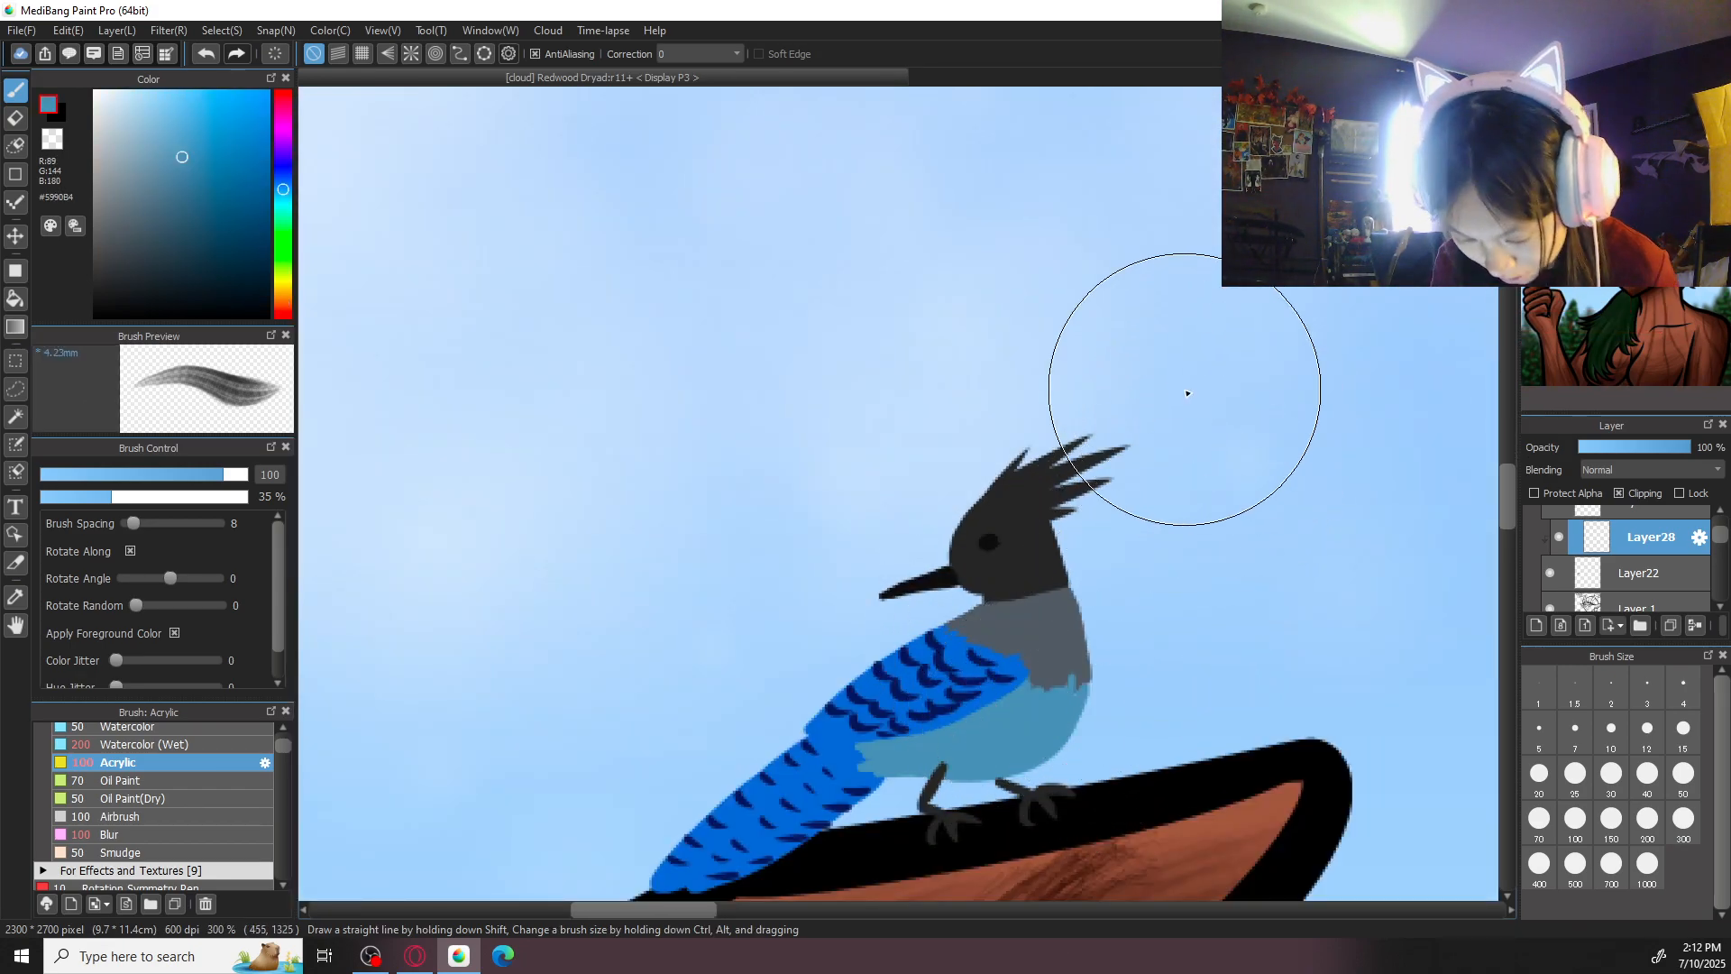
pyautogui.keyDown('alt'); pyautogui.click(965, 550); pyautogui.keyUp('alt')
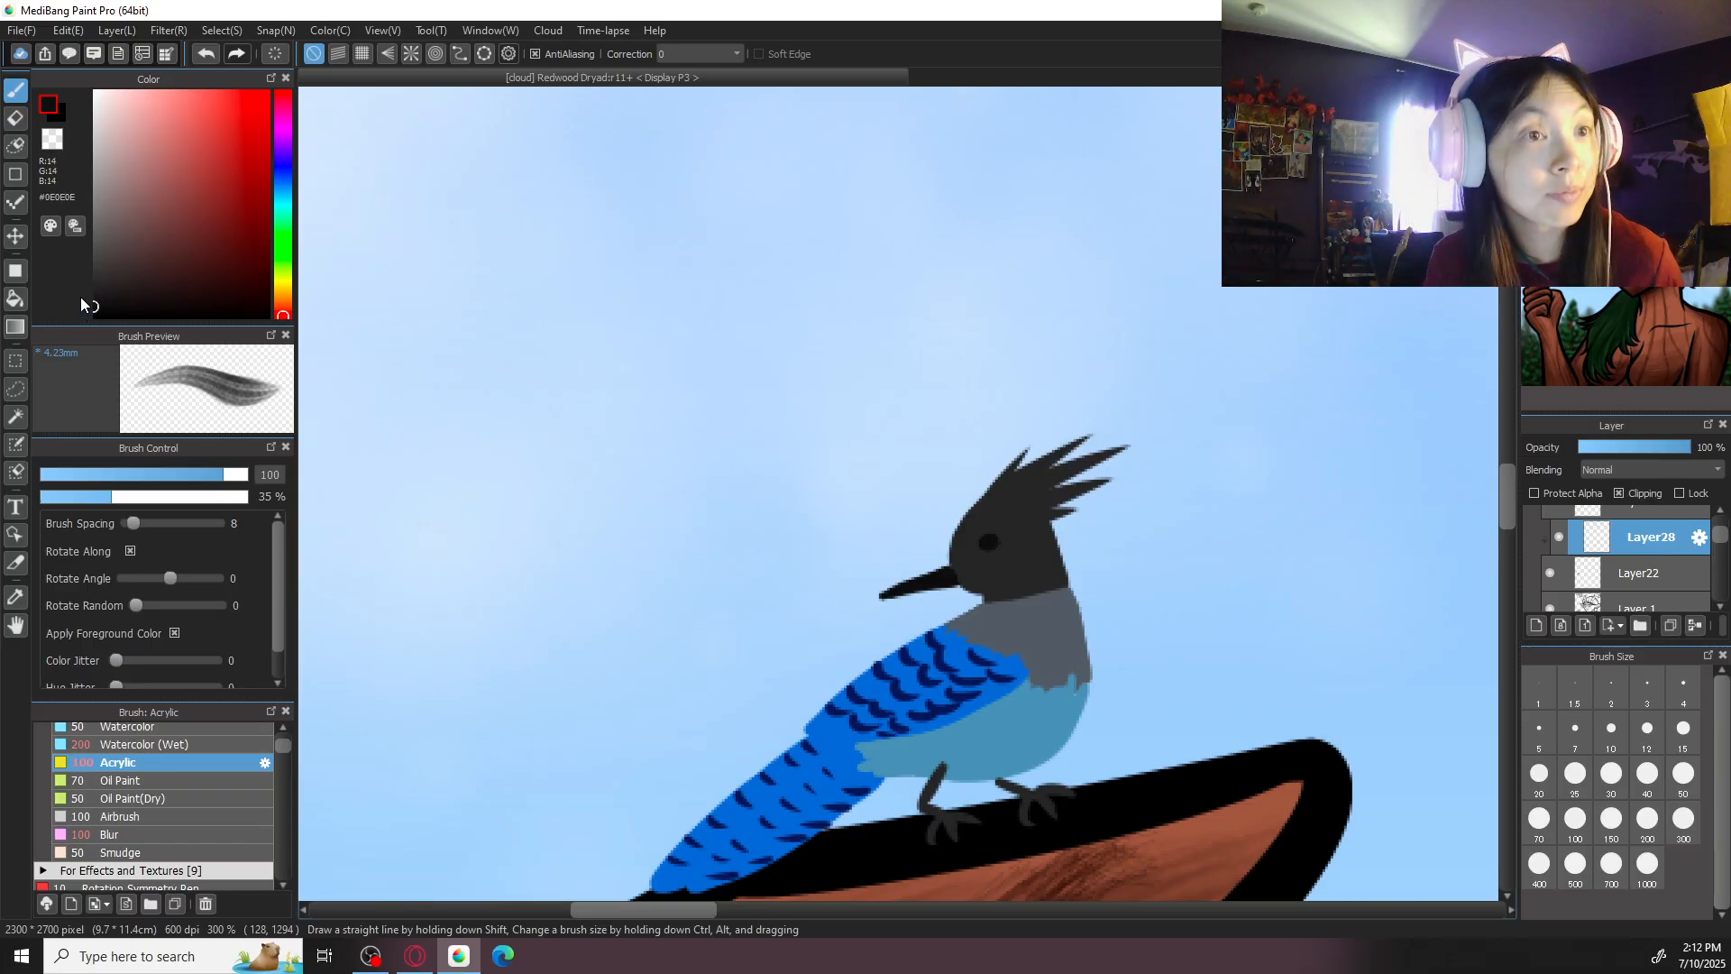
pyautogui.click(1684, 773)
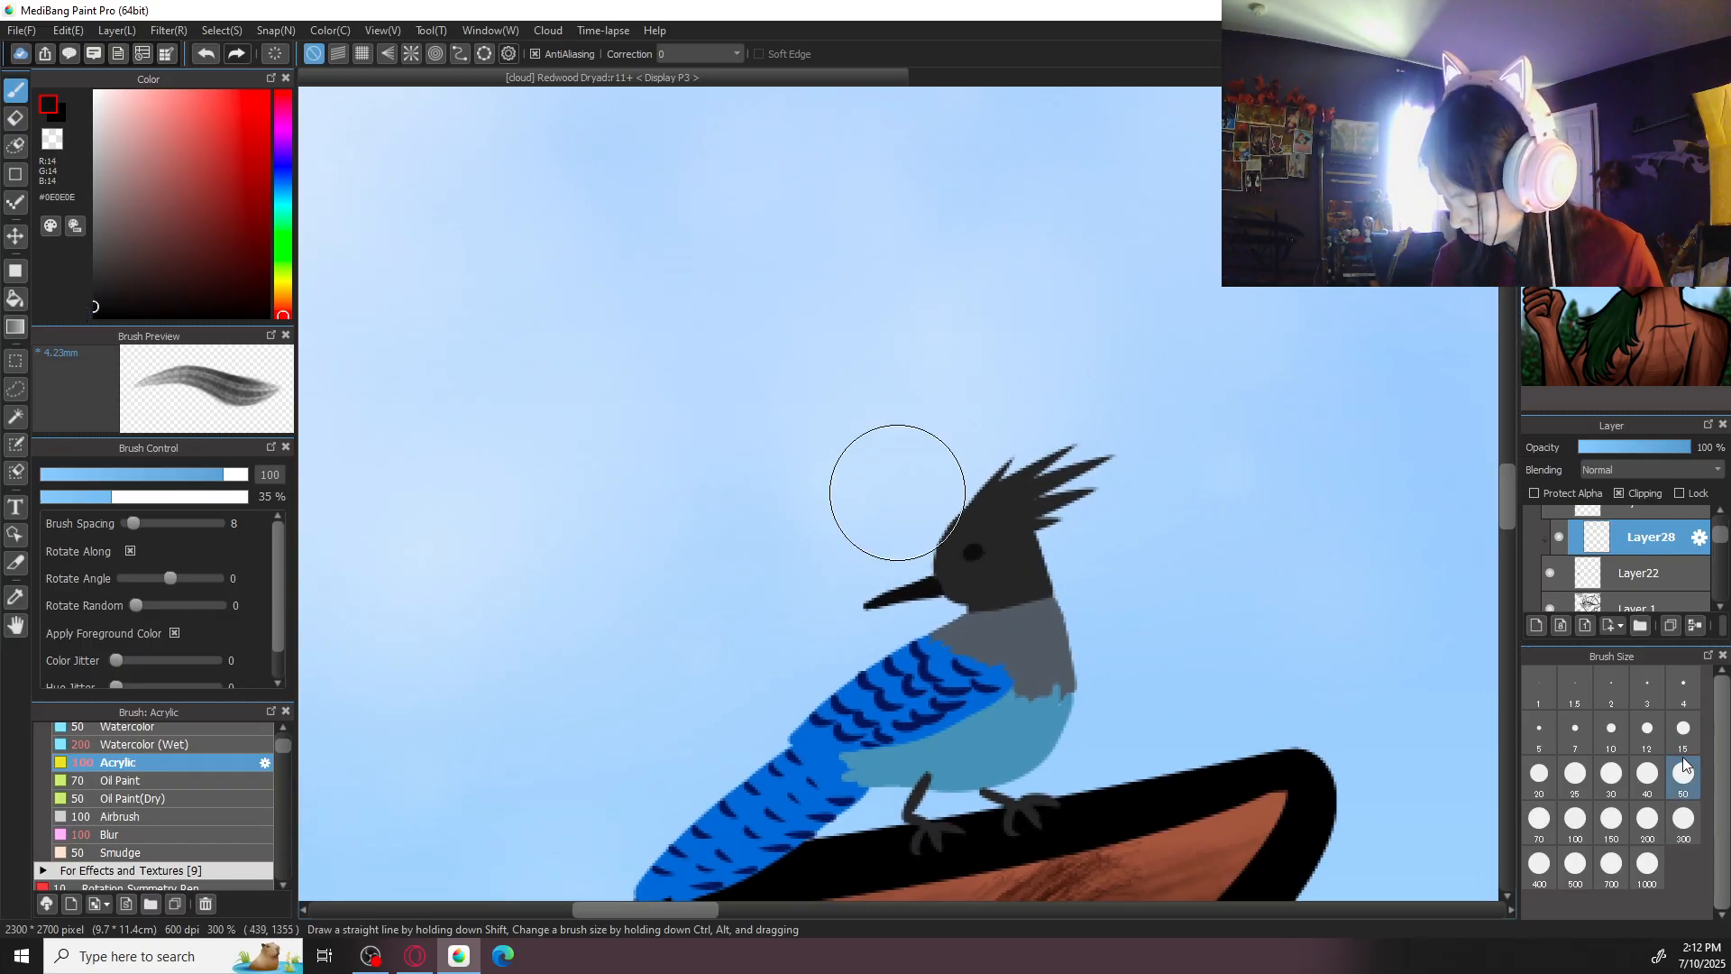
pyautogui.click(1611, 777)
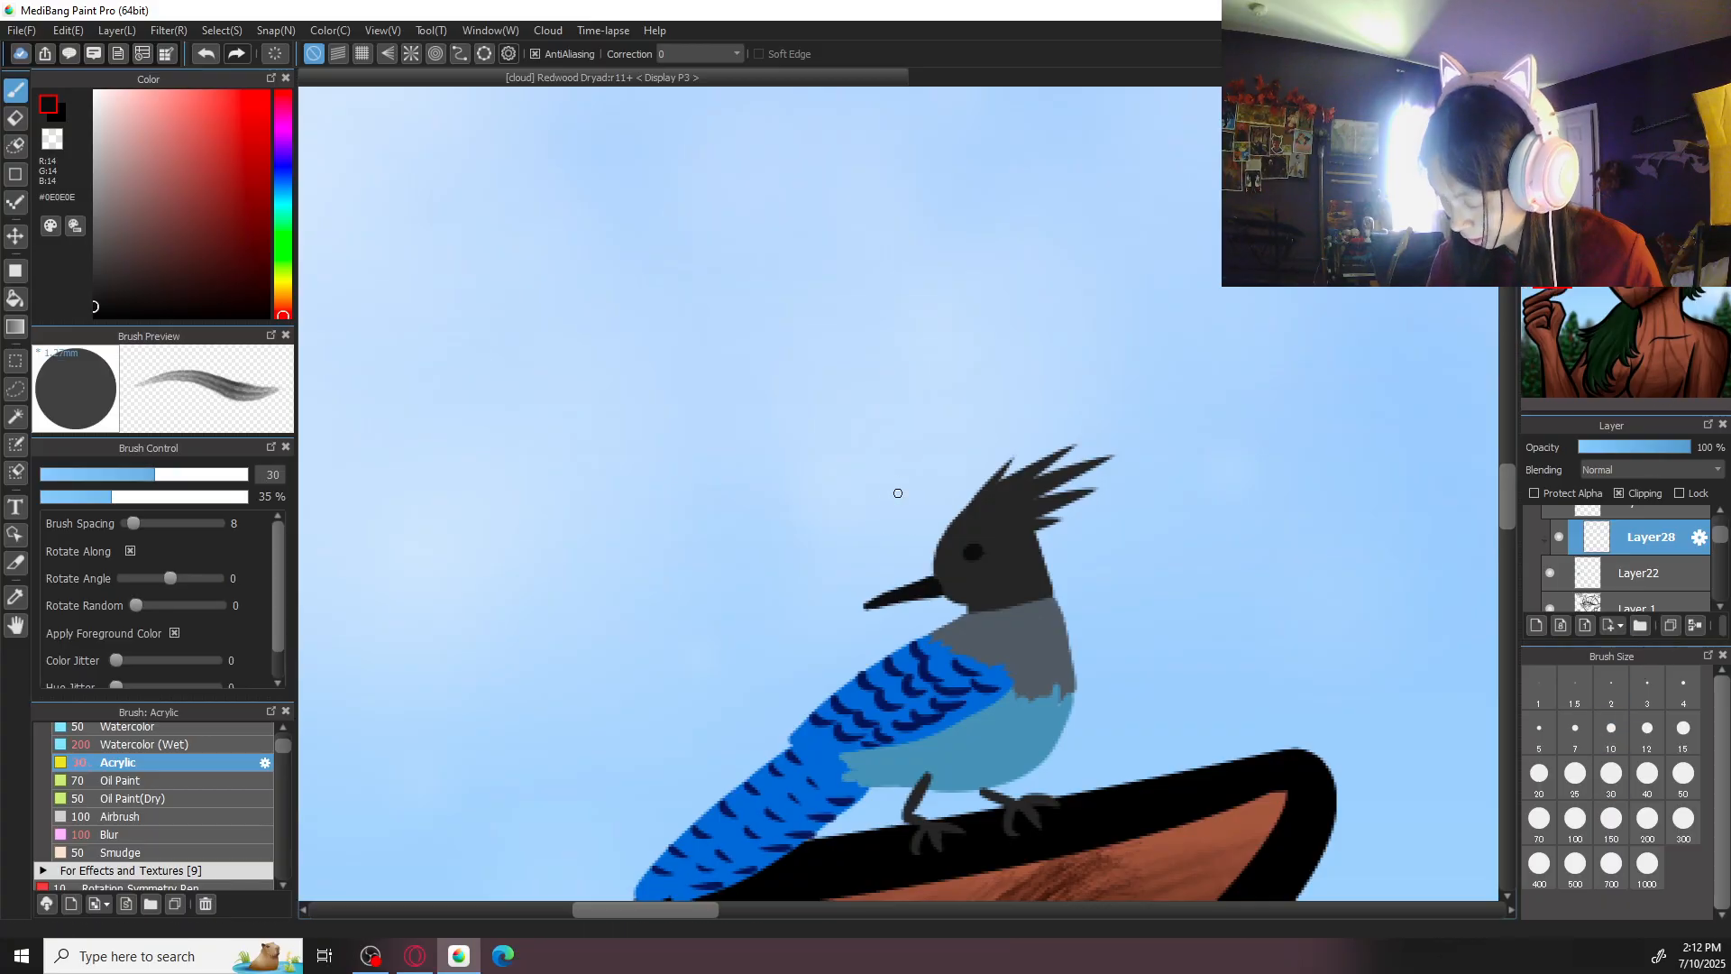
pyautogui.click(1659, 388)
pyautogui.click(1560, 387)
pyautogui.moveTo(819, 625)
pyautogui.mouseDown()
pyautogui.moveTo(847, 697)
pyautogui.moveTo(814, 627)
pyautogui.moveTo(916, 741)
pyautogui.moveTo(832, 633)
pyautogui.moveTo(885, 663)
pyautogui.mouseUp()
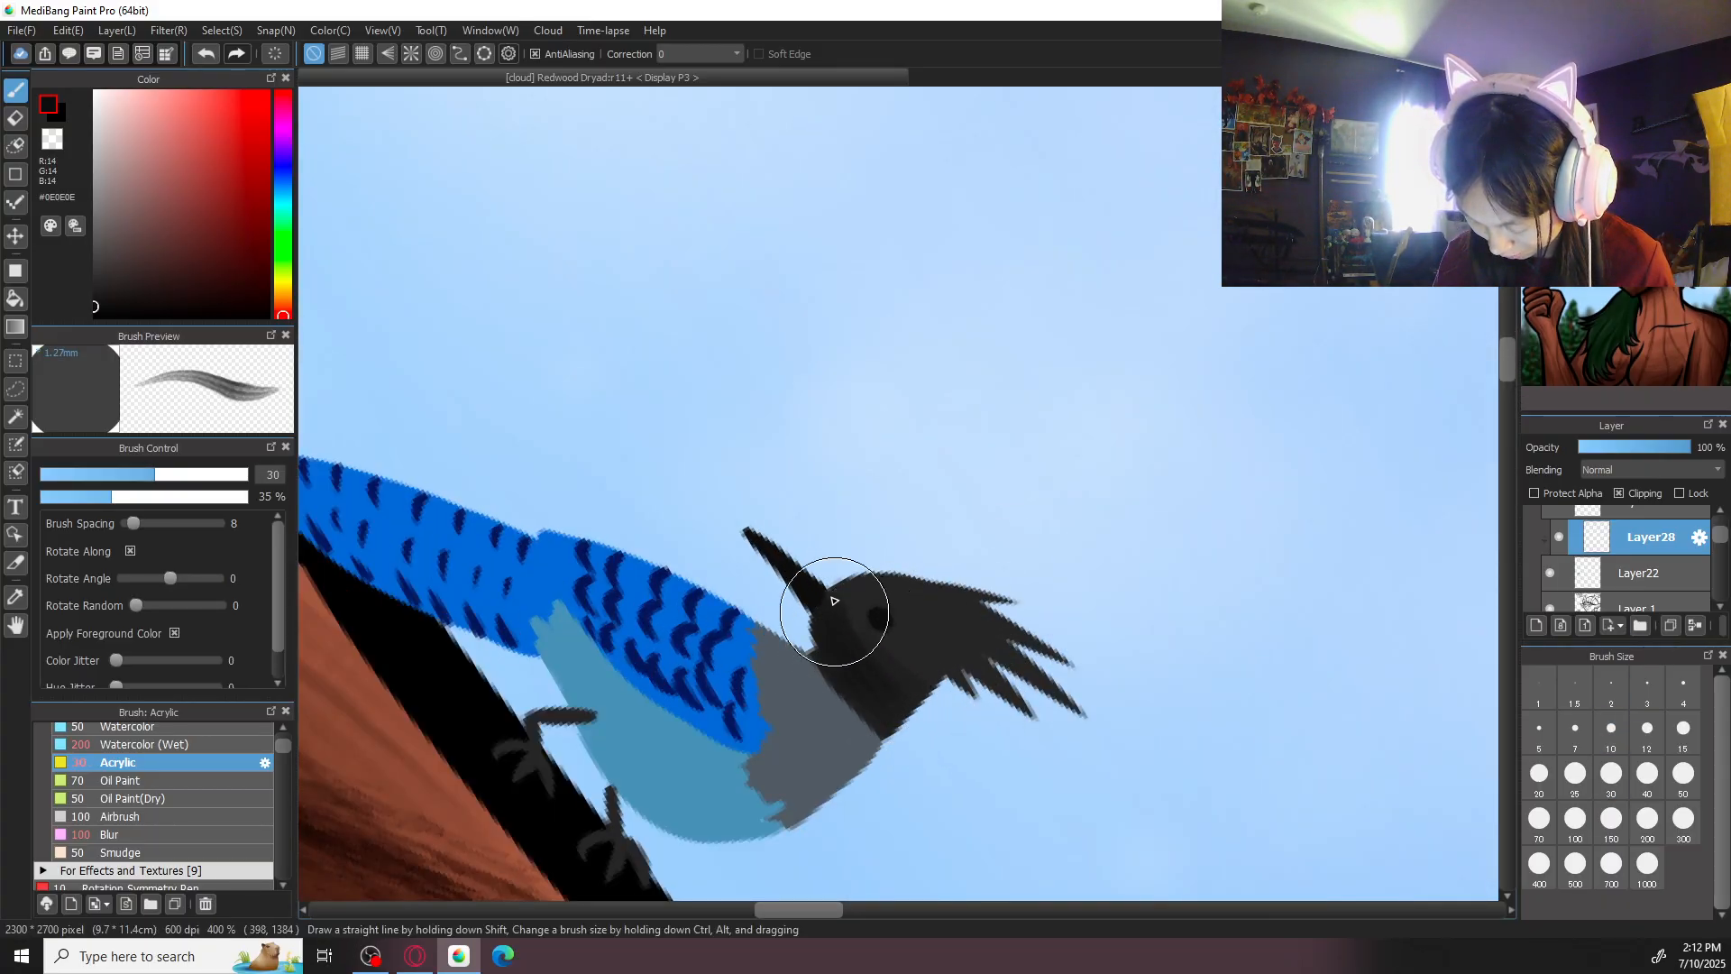
pyautogui.click(1623, 377)
pyautogui.click(1623, 377)
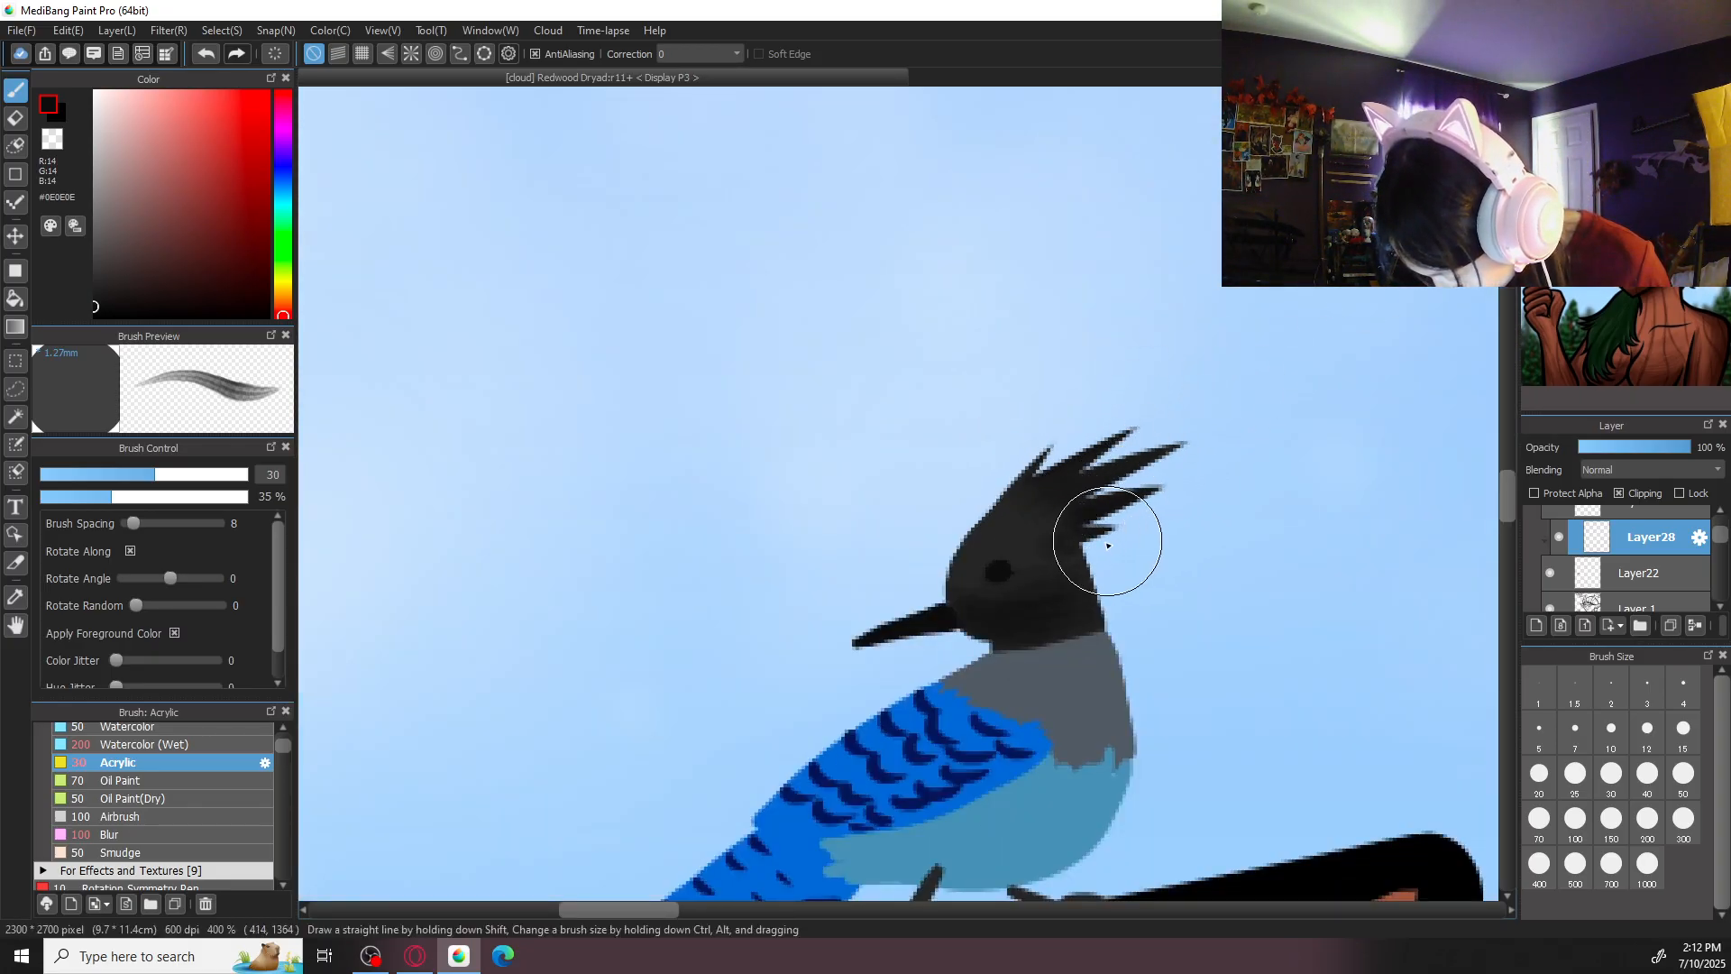
# - Shade the bird's grey neck in dark blue-grey #1D252F with Acrylic at size 30
pyautogui.moveTo(1170, 591); pyautogui.dragTo(1291, 339)
pyautogui.keyDown('alt'); pyautogui.click(1223, 467); pyautogui.keyUp('alt')
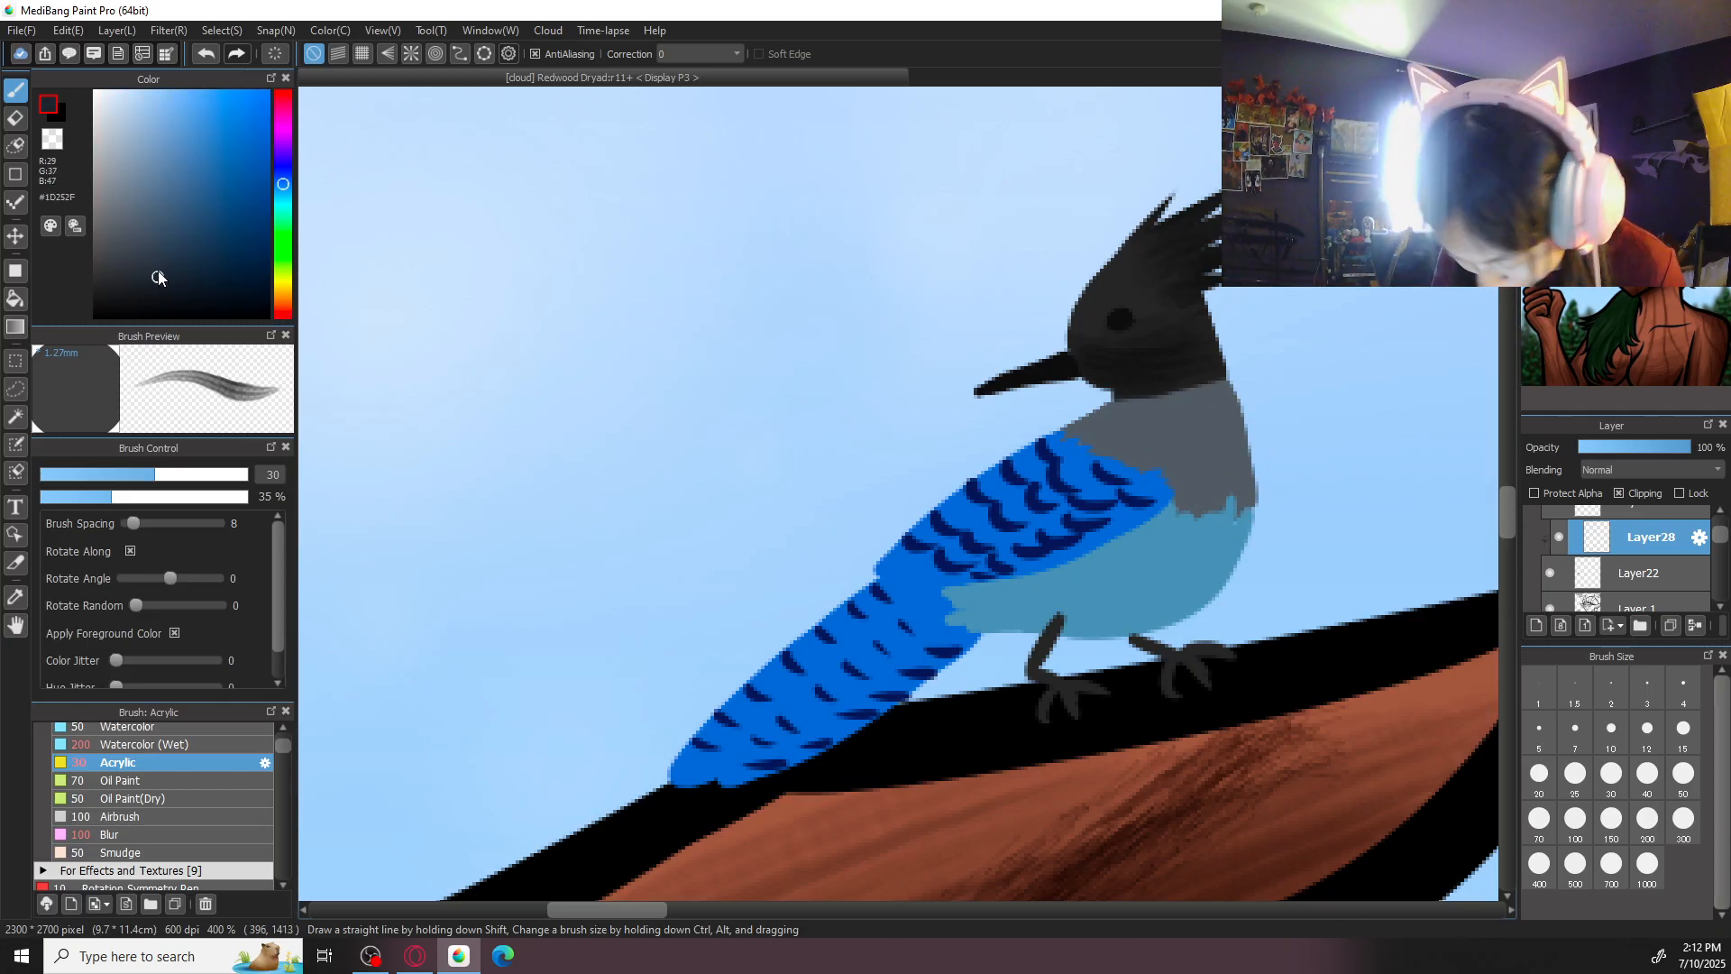
pyautogui.moveTo(1206, 404)
pyautogui.mouseDown()
pyautogui.moveTo(1107, 425)
pyautogui.moveTo(1155, 423)
pyautogui.moveTo(1248, 495)
pyautogui.moveTo(1188, 486)
pyautogui.moveTo(1116, 424)
pyautogui.mouseUp()
pyautogui.moveTo(1253, 457); pyautogui.dragTo(1259, 432)
# - Shade the bird's light blue belly in darker blue #284873 with Acrylic at size 30
pyautogui.keyDown('alt'); pyautogui.click(1165, 595); pyautogui.keyUp('alt')
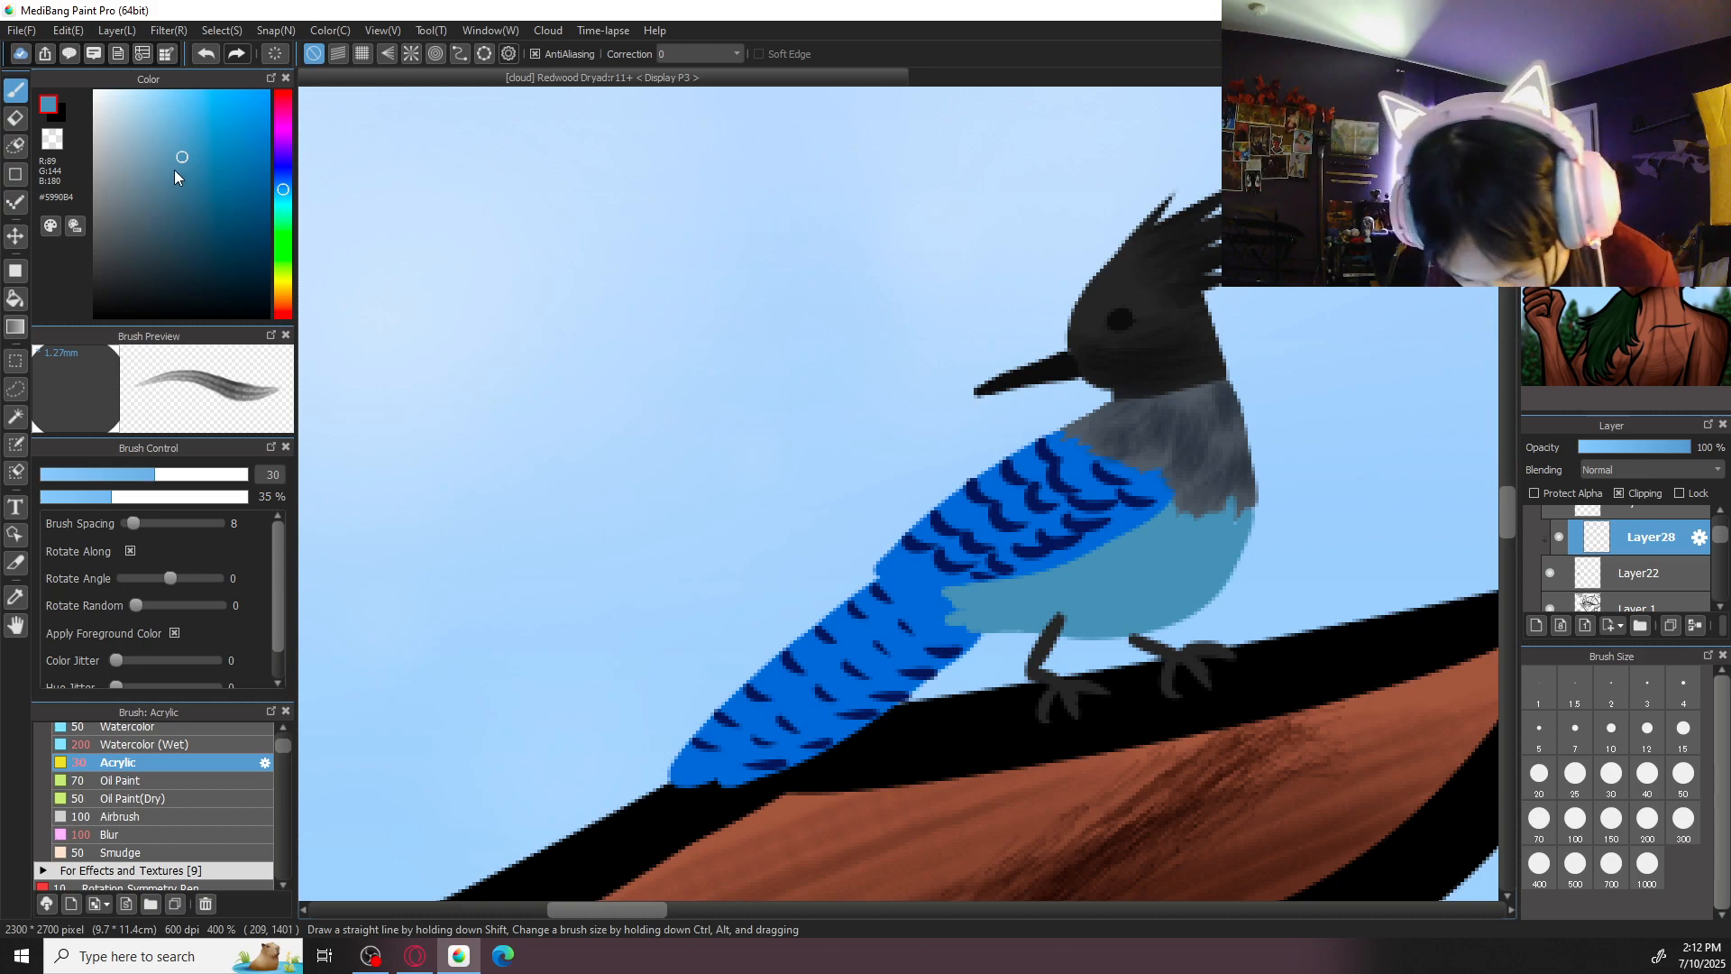
pyautogui.click(285, 185)
pyautogui.click(210, 215)
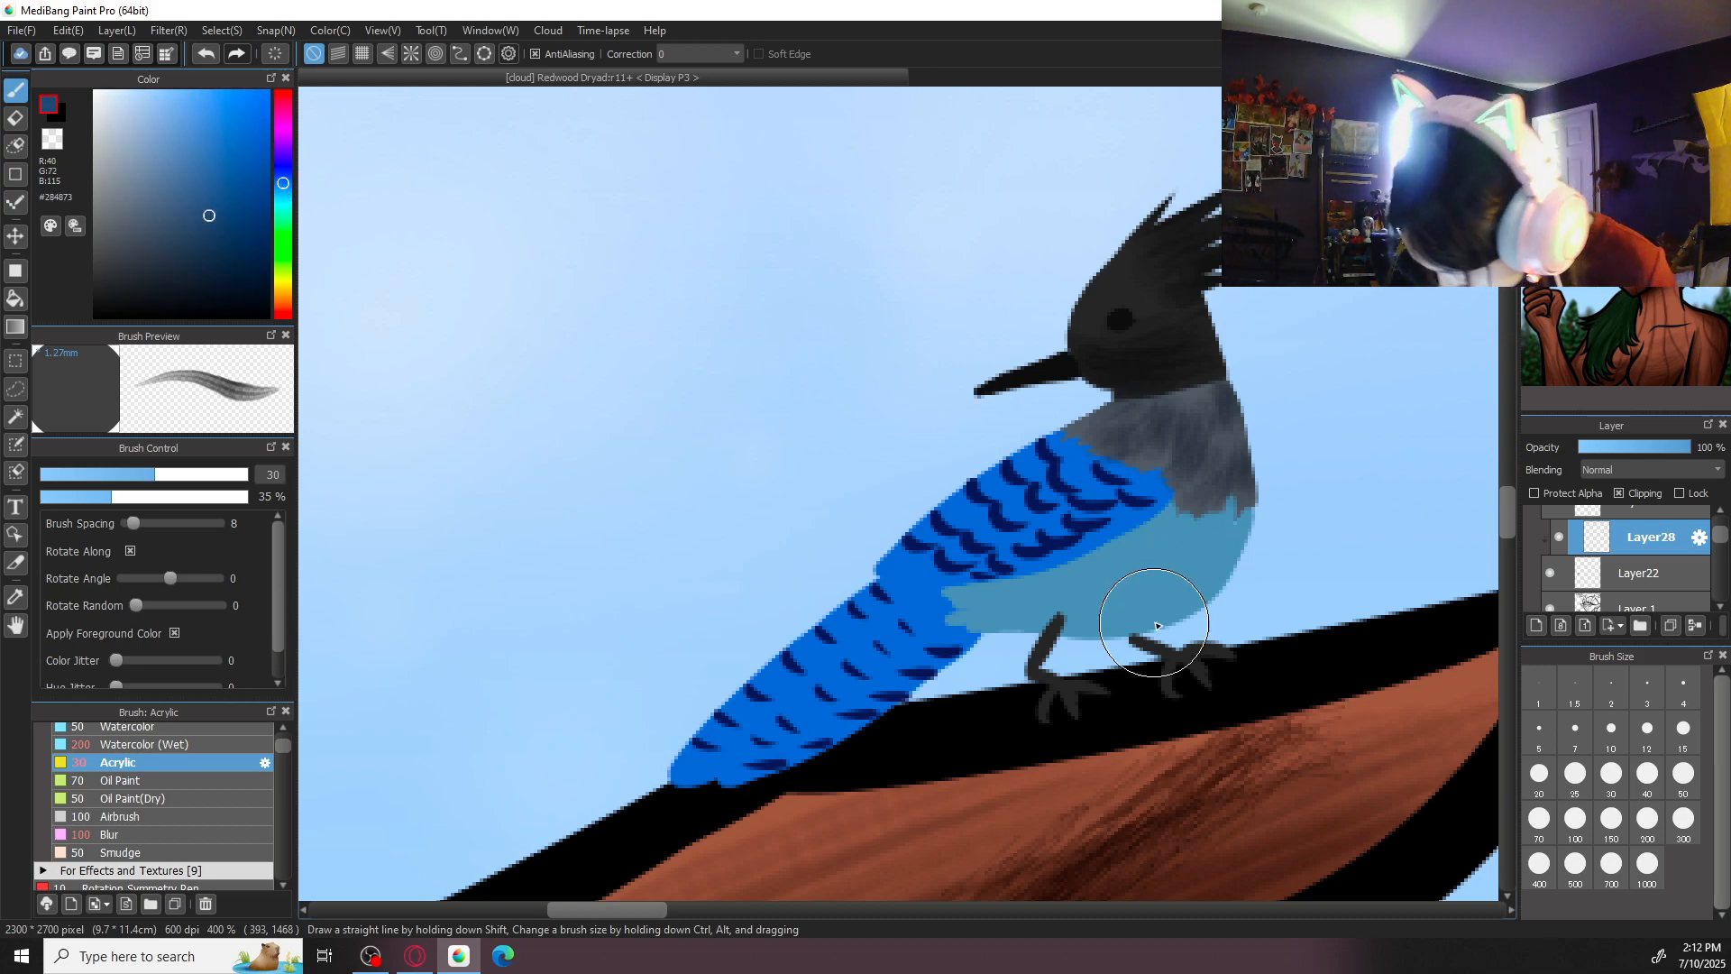
pyautogui.moveTo(1165, 626)
pyautogui.mouseDown()
pyautogui.moveTo(1254, 552)
pyautogui.moveTo(1204, 586)
pyautogui.moveTo(1227, 545)
pyautogui.moveTo(1203, 536)
pyautogui.moveTo(1063, 594)
pyautogui.moveTo(1111, 562)
pyautogui.moveTo(1169, 576)
pyautogui.moveTo(1138, 606)
pyautogui.moveTo(1167, 607)
pyautogui.moveTo(1148, 584)
pyautogui.moveTo(1056, 582)
pyautogui.moveTo(1024, 631)
pyautogui.moveTo(1146, 610)
pyautogui.mouseUp()
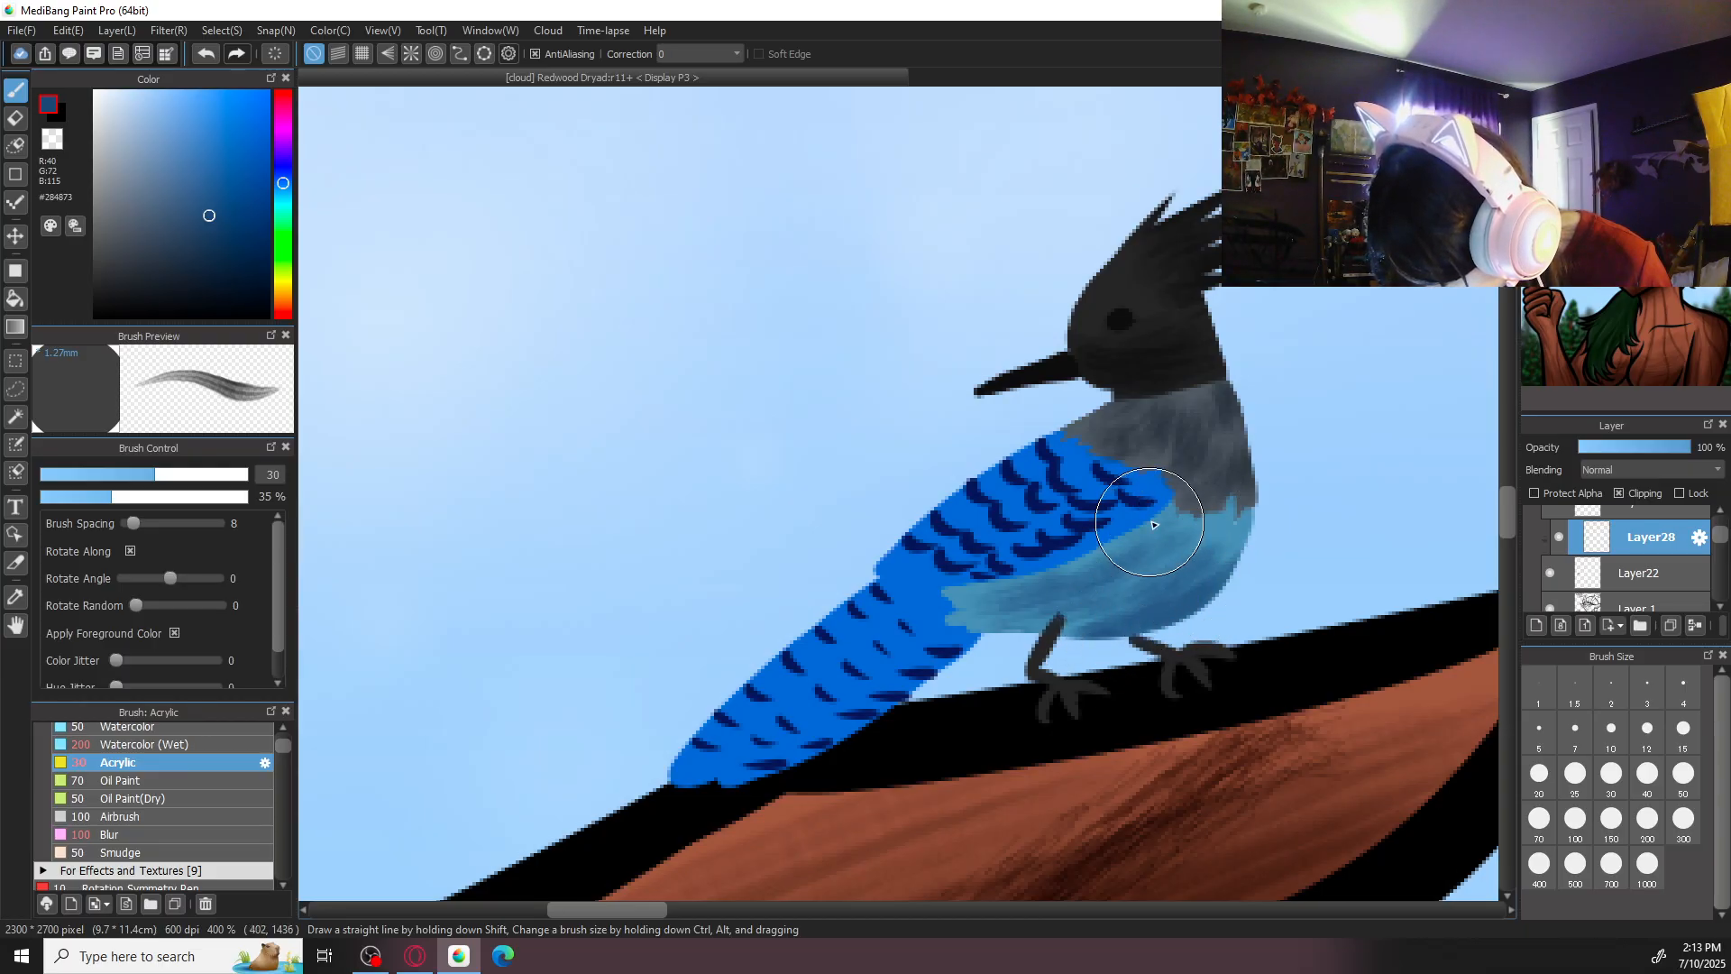
pyautogui.moveTo(1125, 550)
pyautogui.mouseDown()
pyautogui.moveTo(992, 587)
pyautogui.moveTo(983, 622)
pyautogui.moveTo(1011, 641)
pyautogui.mouseUp()
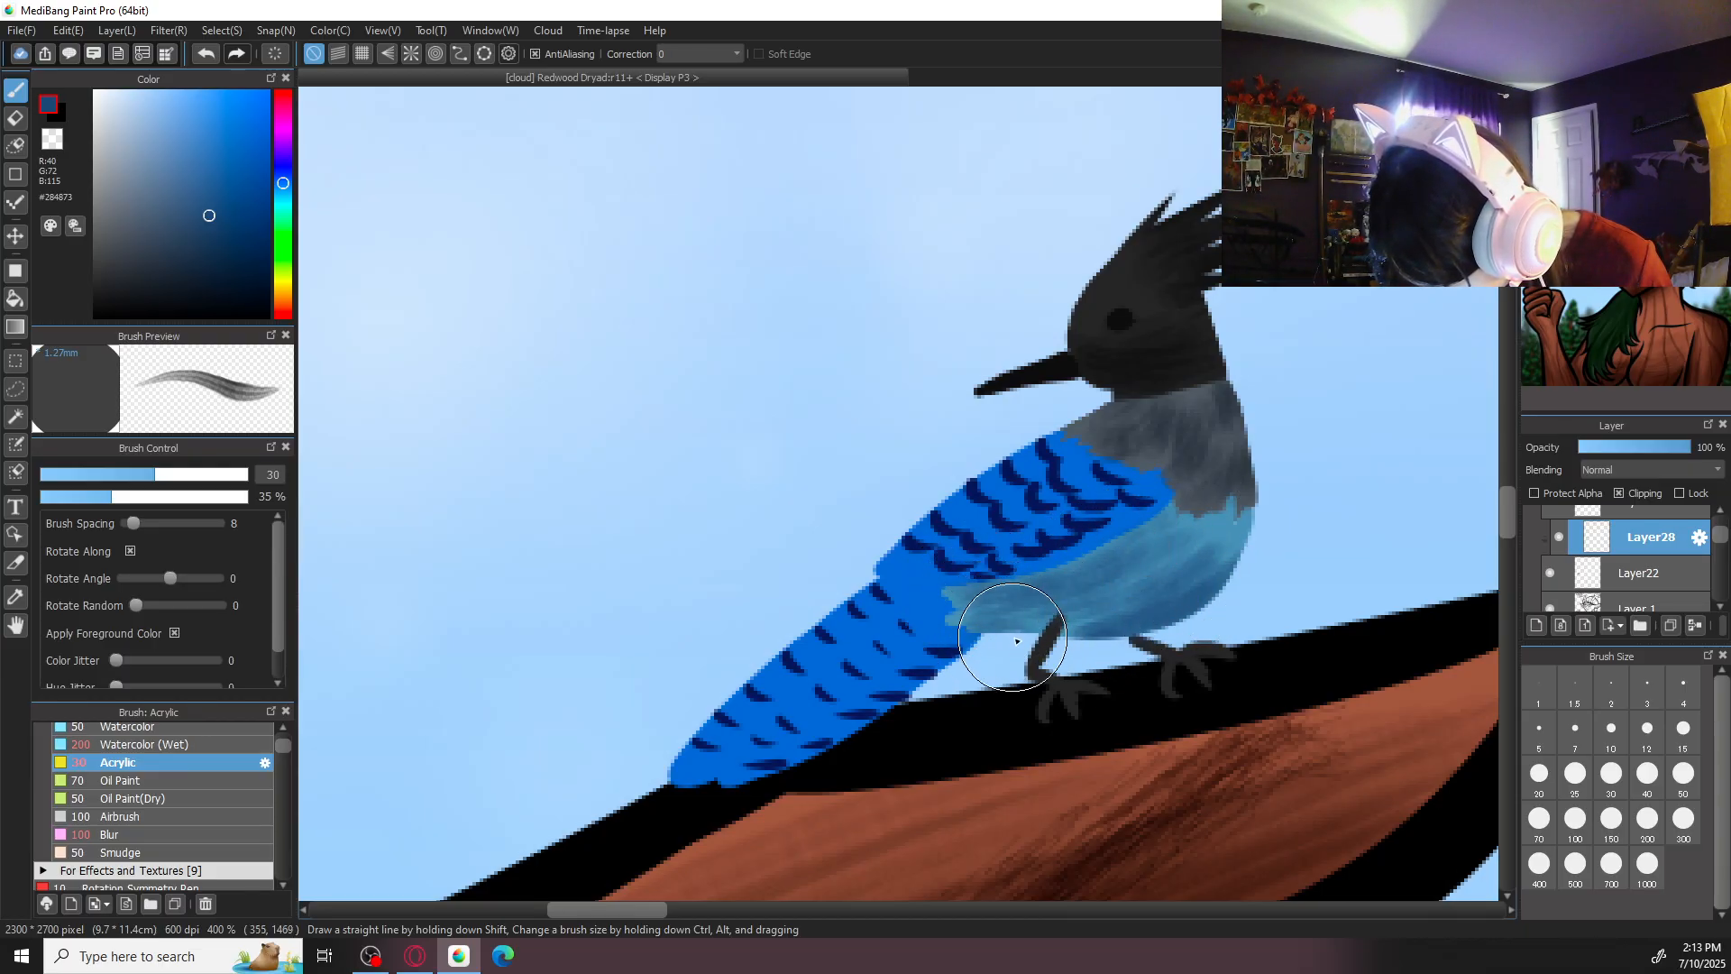
pyautogui.moveTo(1119, 636)
pyautogui.mouseDown()
pyautogui.moveTo(1244, 548)
pyautogui.moveTo(1160, 552)
pyautogui.moveTo(1113, 608)
pyautogui.moveTo(1152, 531)
pyautogui.mouseUp()
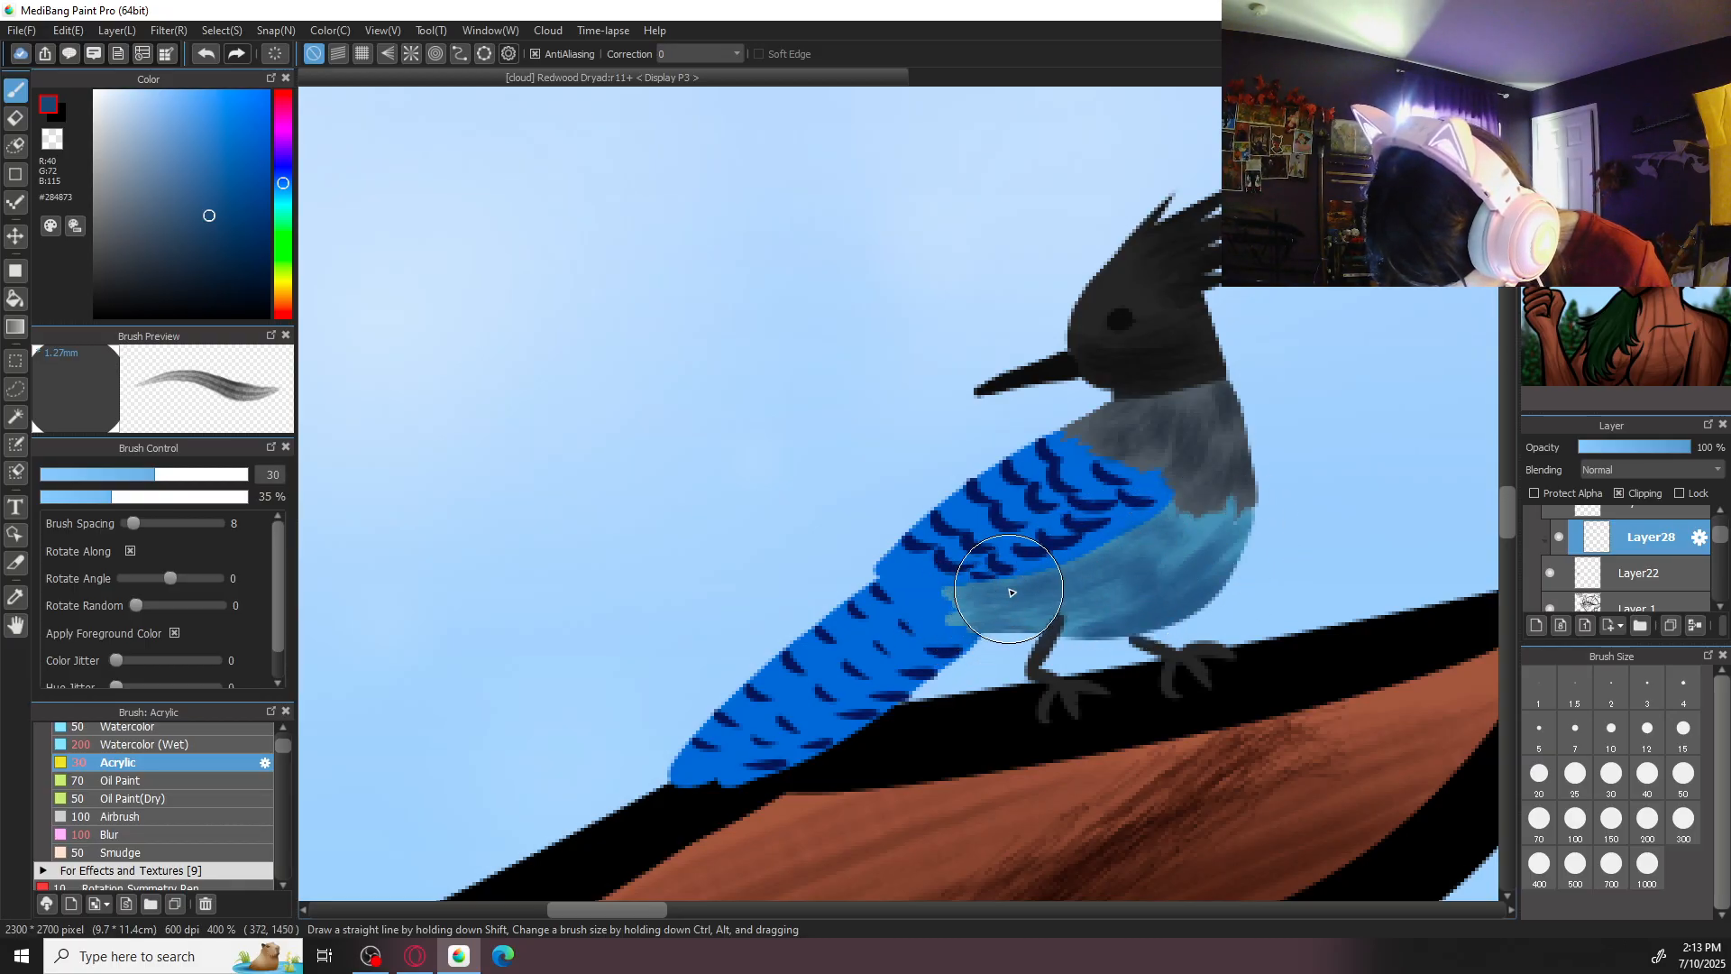
pyautogui.hotkey('ctrl', '-')
pyautogui.hotkey('ctrl', '-')
pyautogui.hotkey('ctrl', '-')
pyautogui.hotkey('ctrl', '+')
pyautogui.hotkey('ctrl', '+')
pyautogui.hotkey('ctrl', '+')
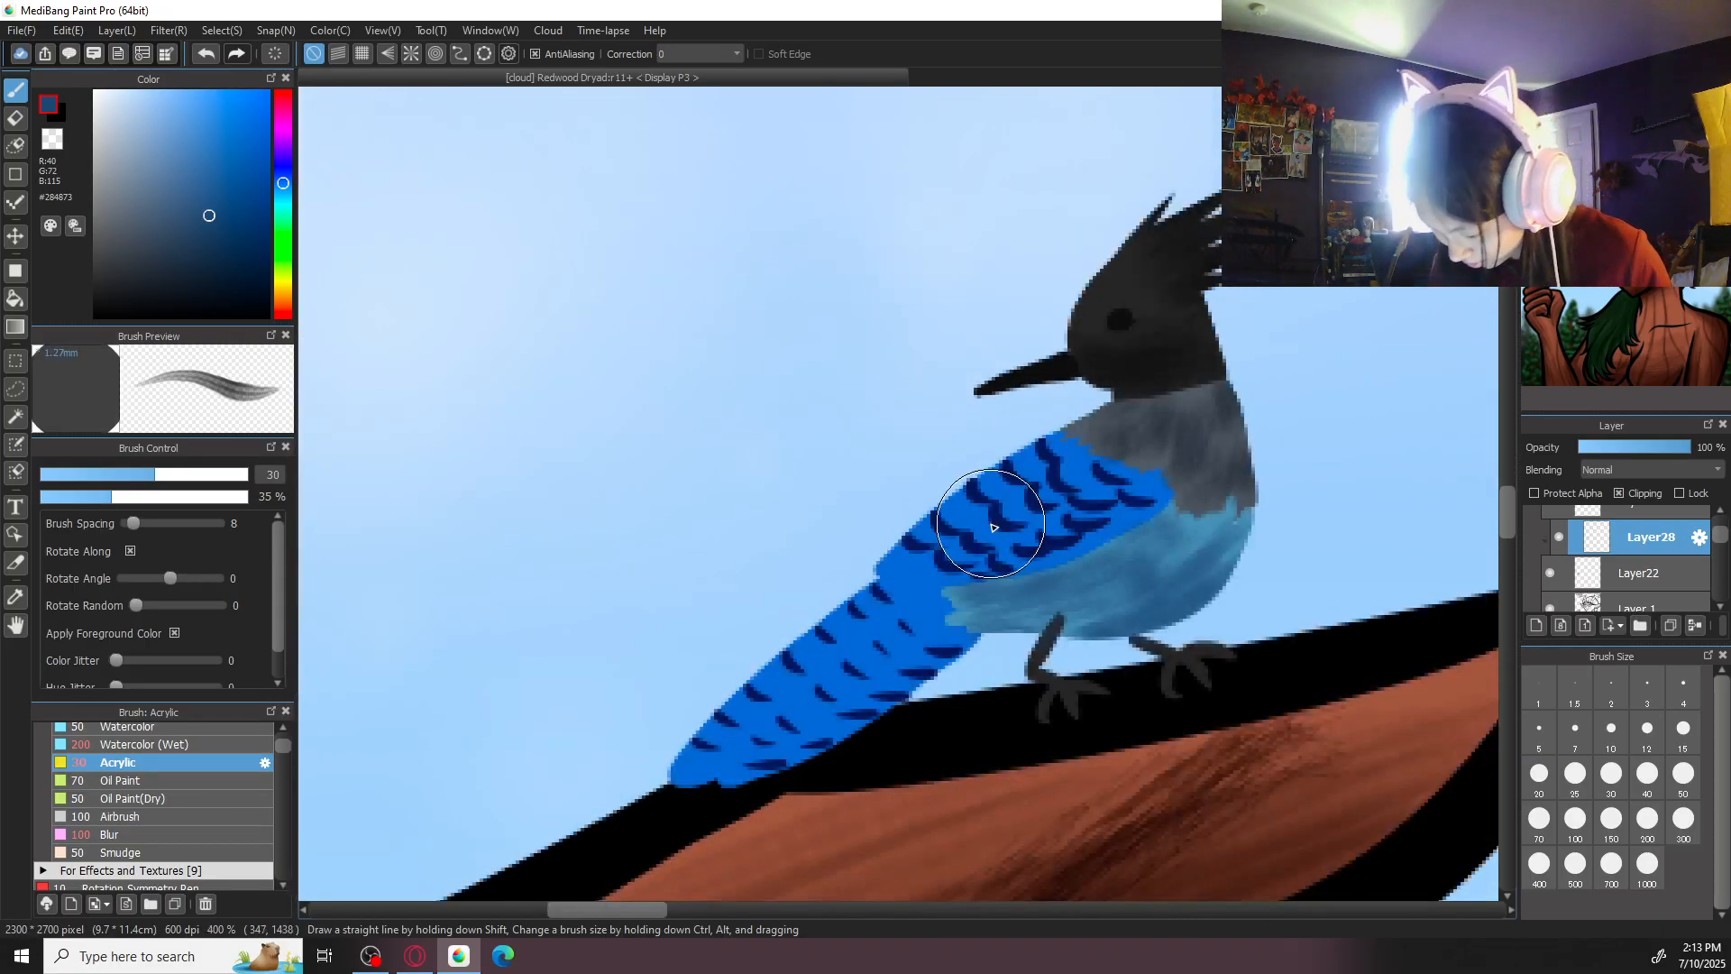
# - Shade the bird's wing and tail in deep blue #0E2674 with Acrylic at size 30
pyautogui.keyDown('alt'); pyautogui.click(986, 512); pyautogui.keyUp('alt')
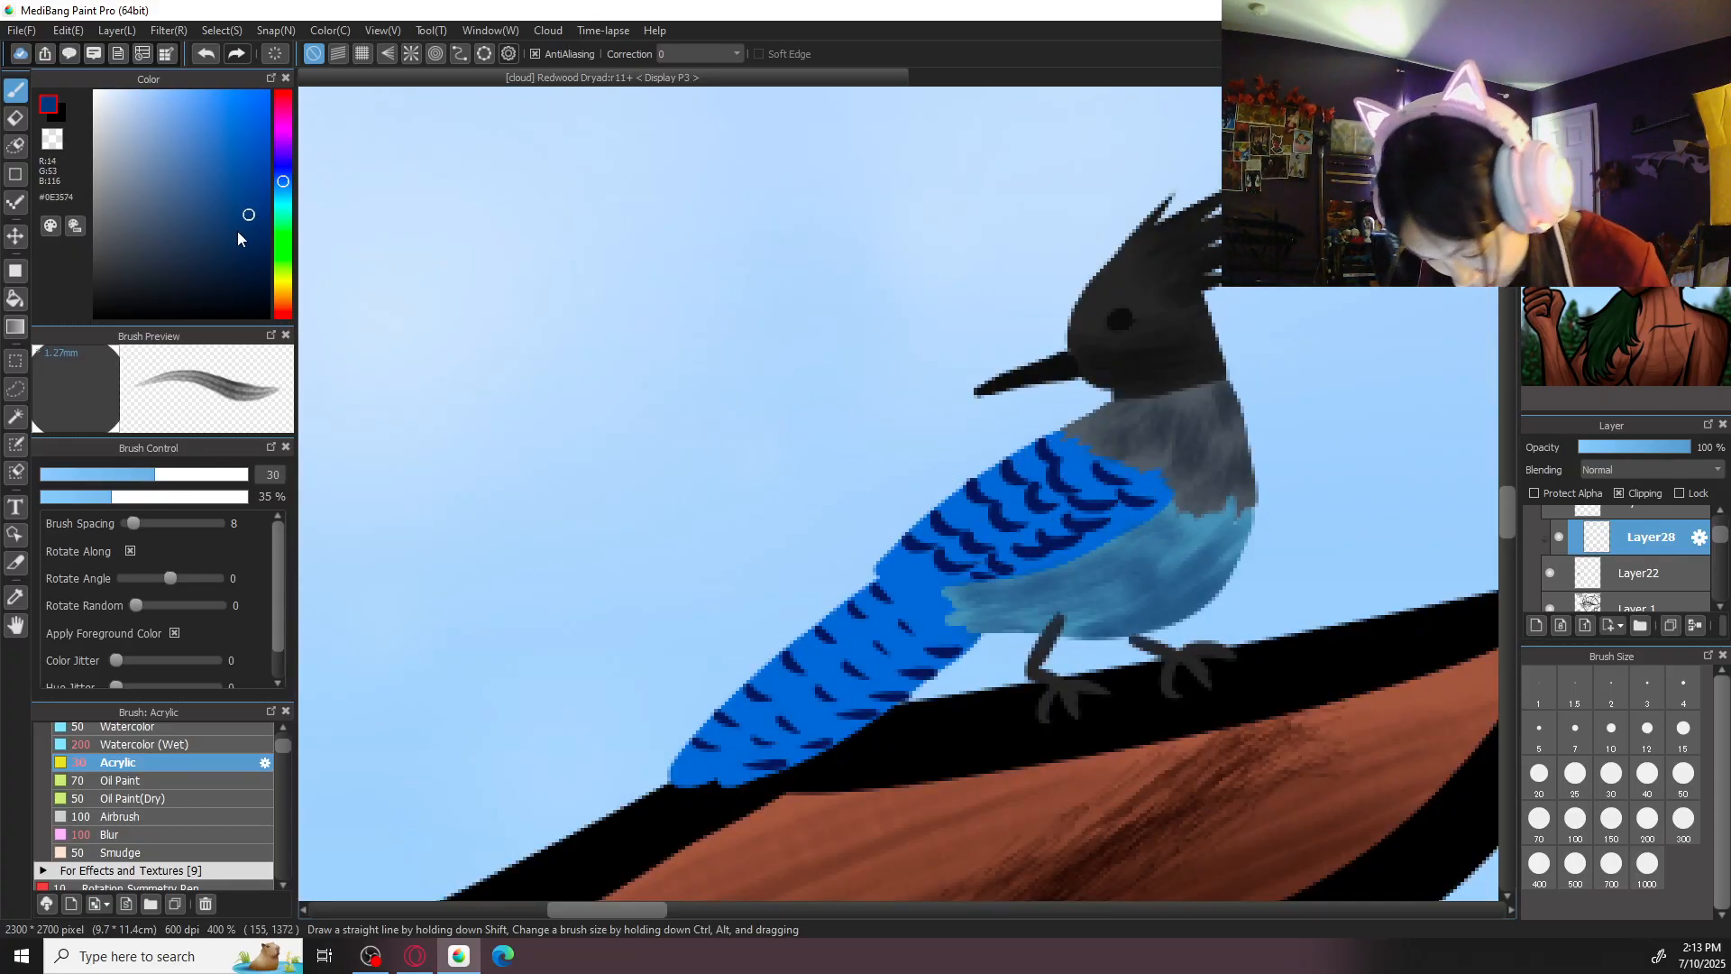
pyautogui.moveTo(281, 181); pyautogui.dragTo(281, 175)
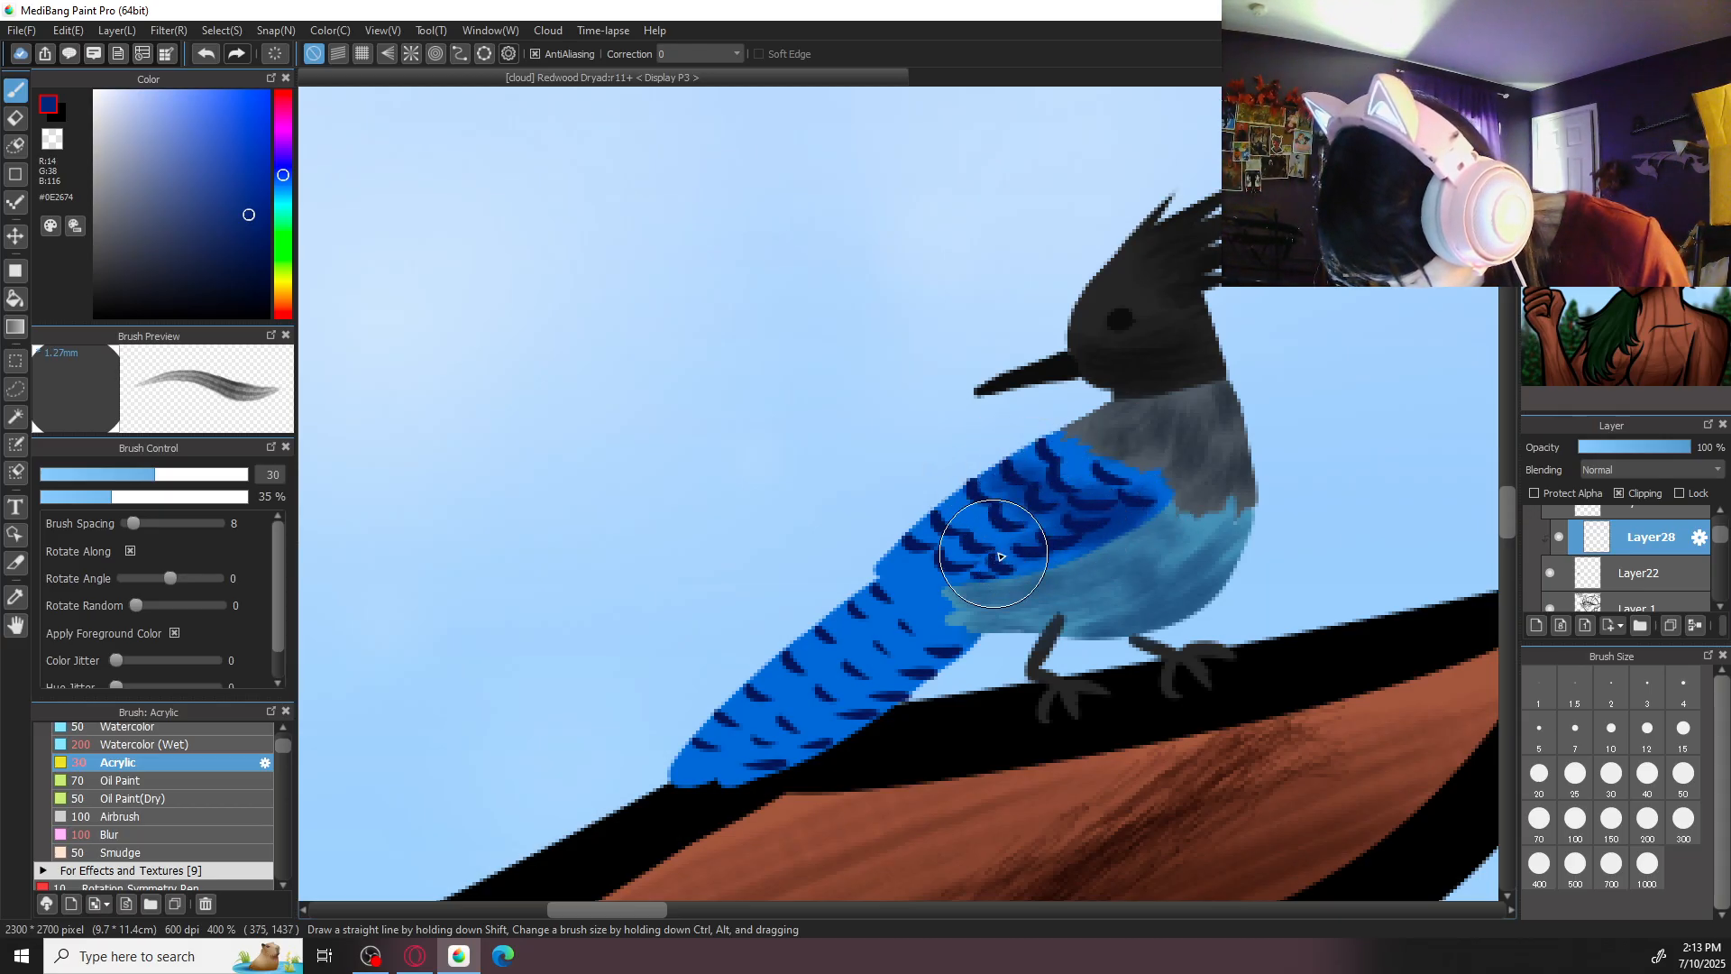
pyautogui.moveTo(917, 612)
pyautogui.mouseDown()
pyautogui.moveTo(902, 573)
pyautogui.moveTo(934, 570)
pyautogui.moveTo(939, 645)
pyautogui.mouseUp()
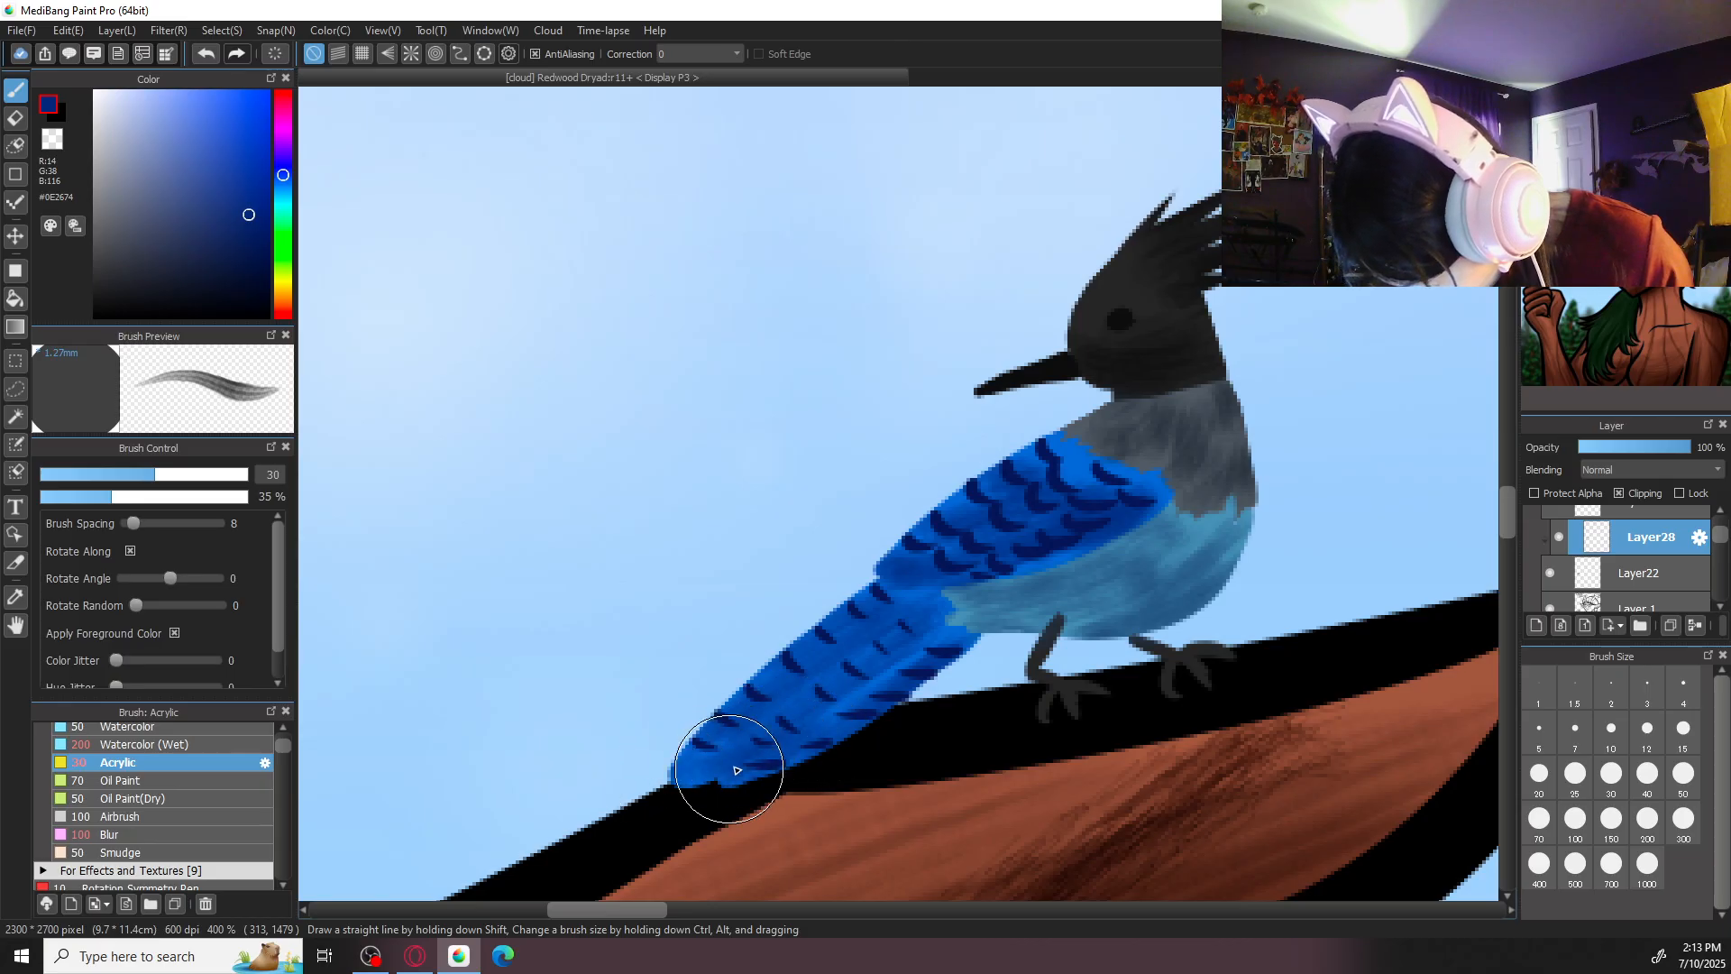
# - Add fine feather lines to the bird's tail and wing in #0E2674 with Acrylic at size 5
pyautogui.click(1540, 729)
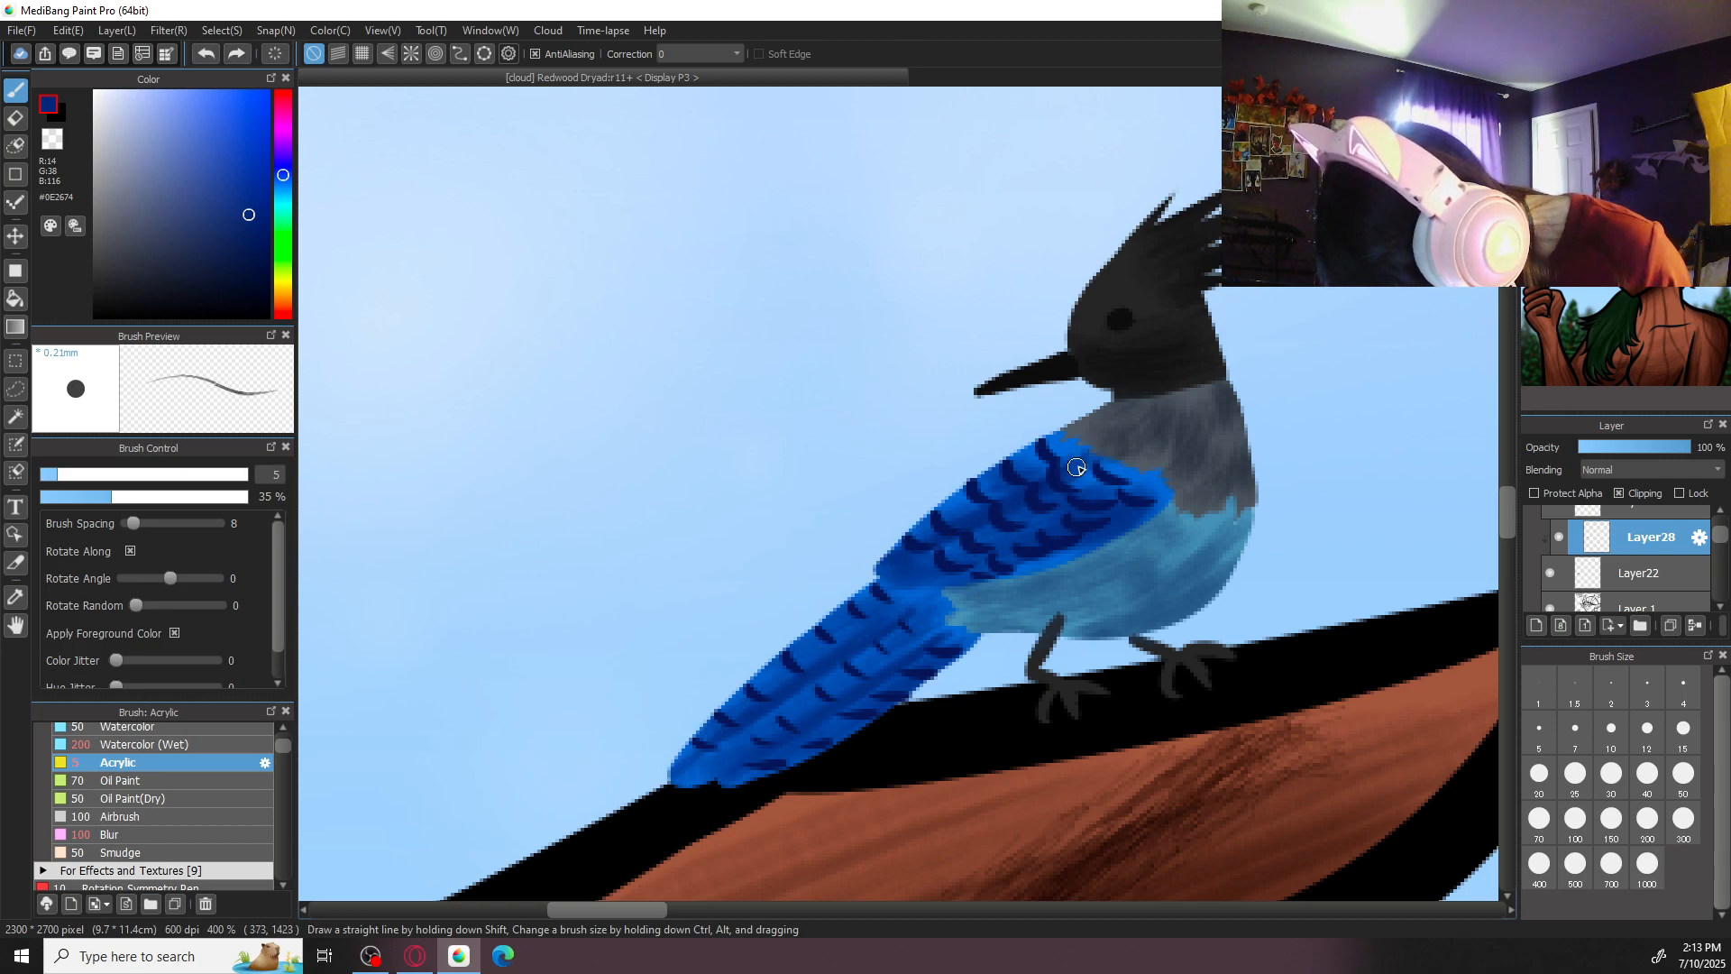
pyautogui.scroll(-7, 1010, 515)
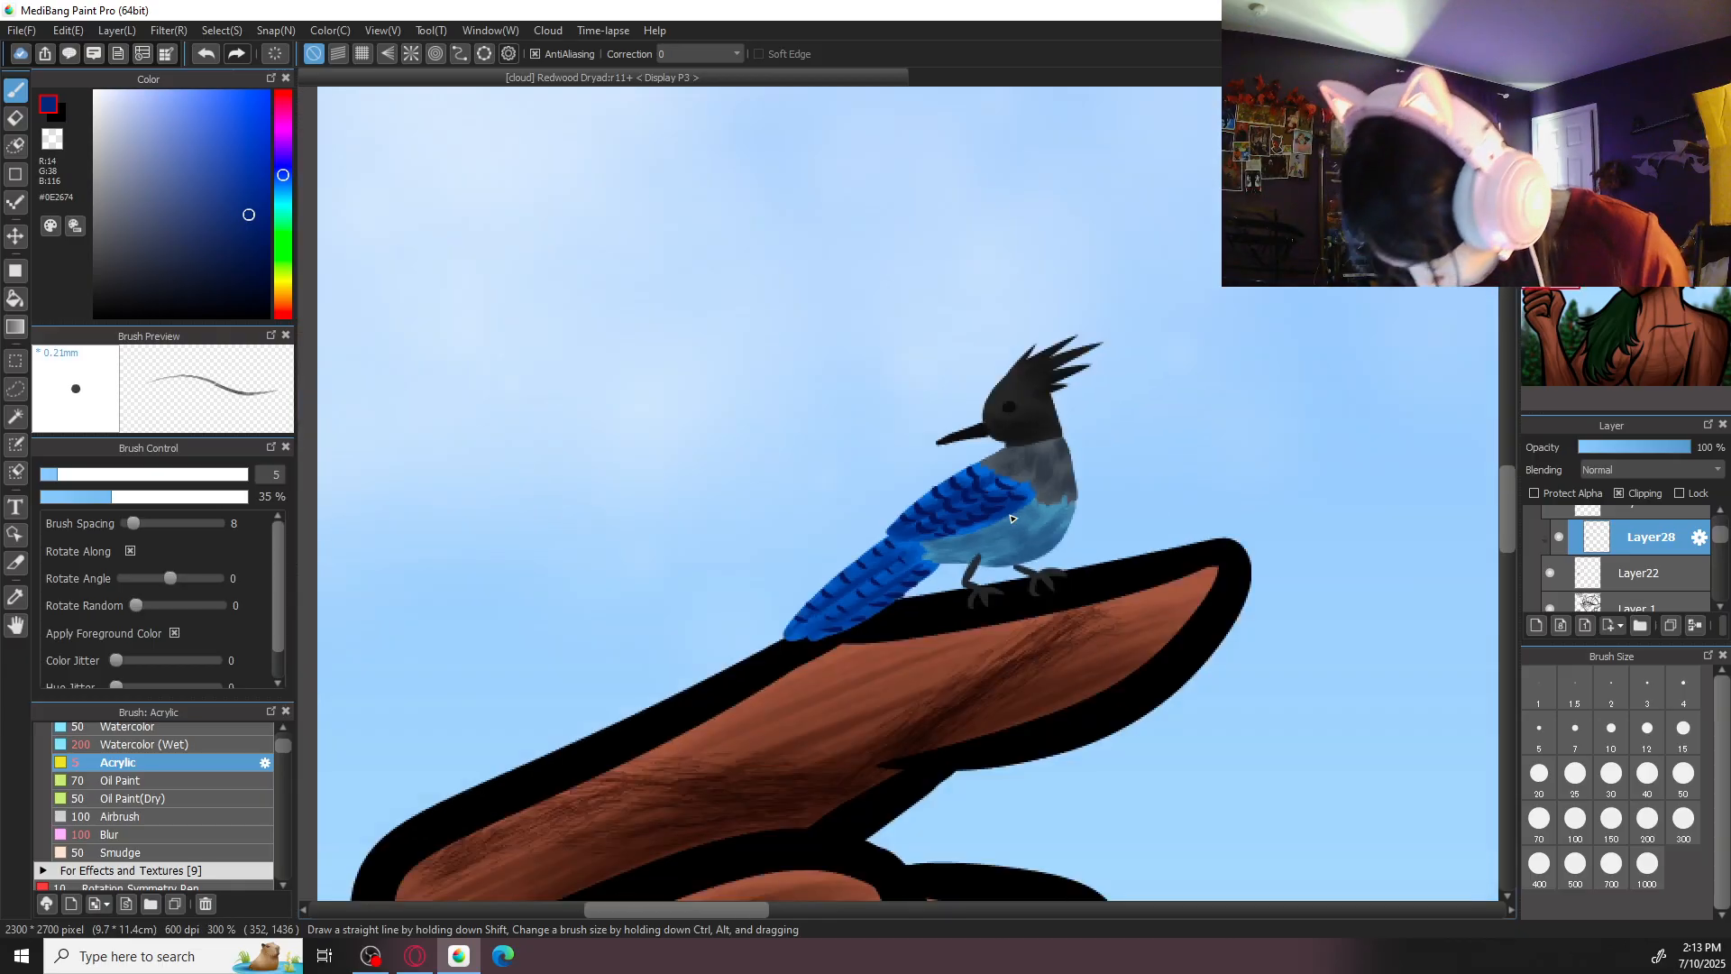
pyautogui.scroll(-2, 1010, 515)
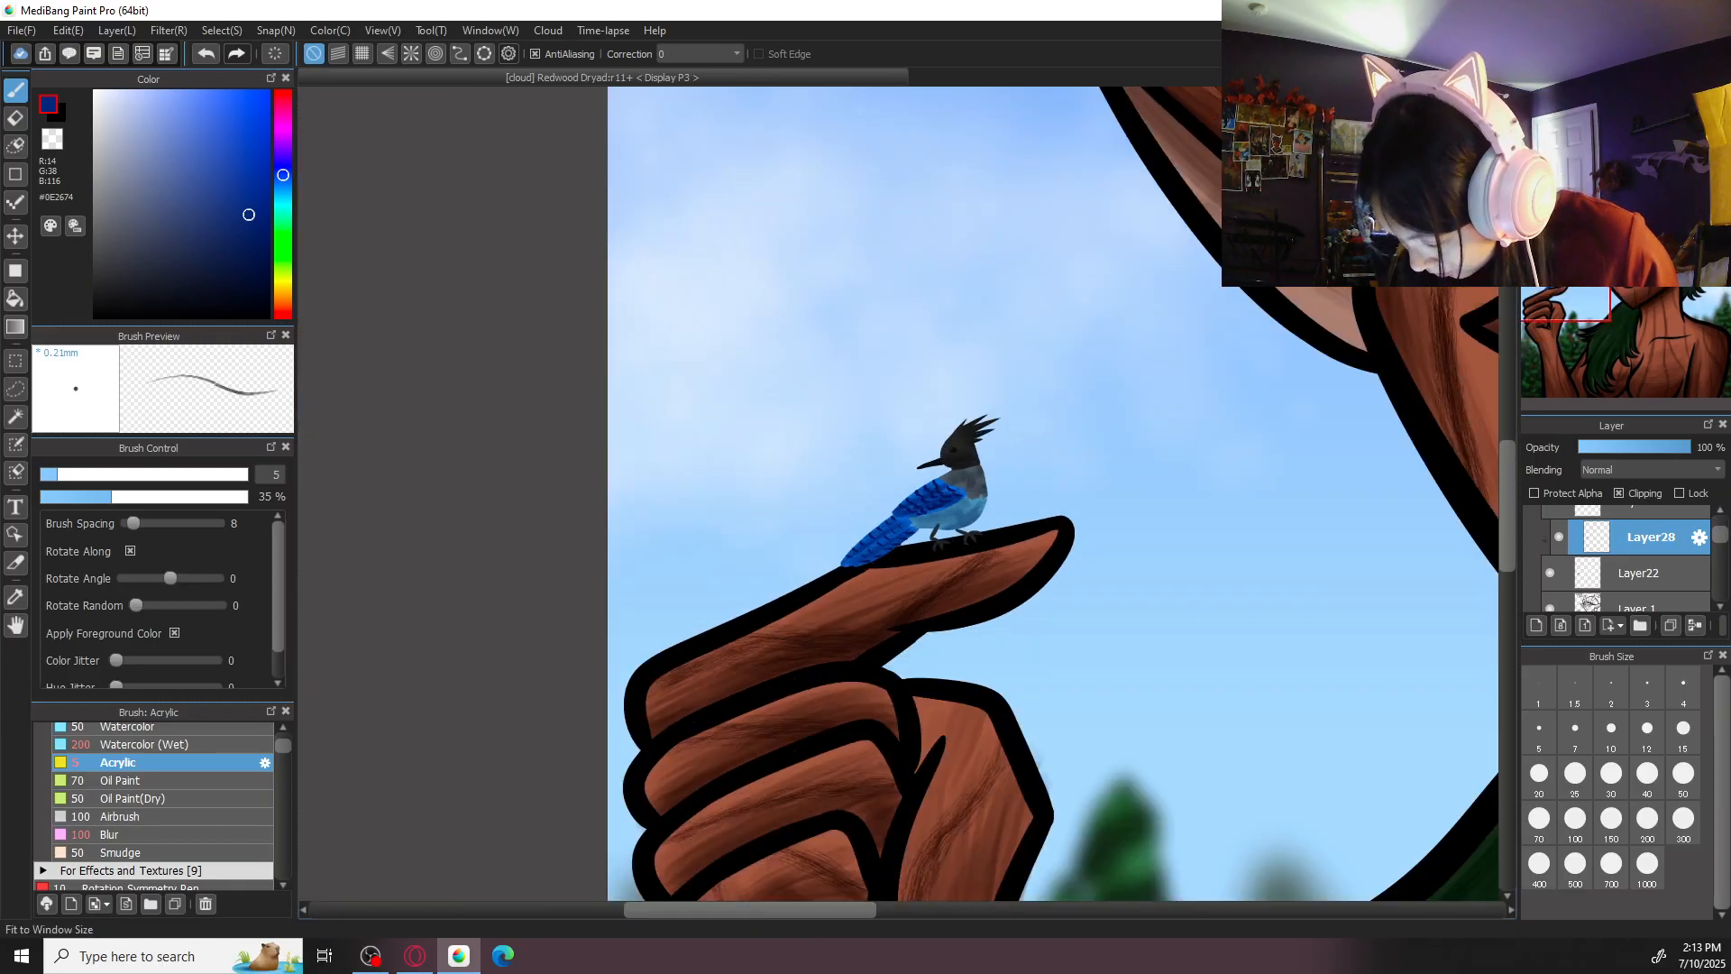
# - Save the illustration, and add a new layer below Layer24 with its blending mode set to Add
pyautogui.hotkey('ctrl', '0')
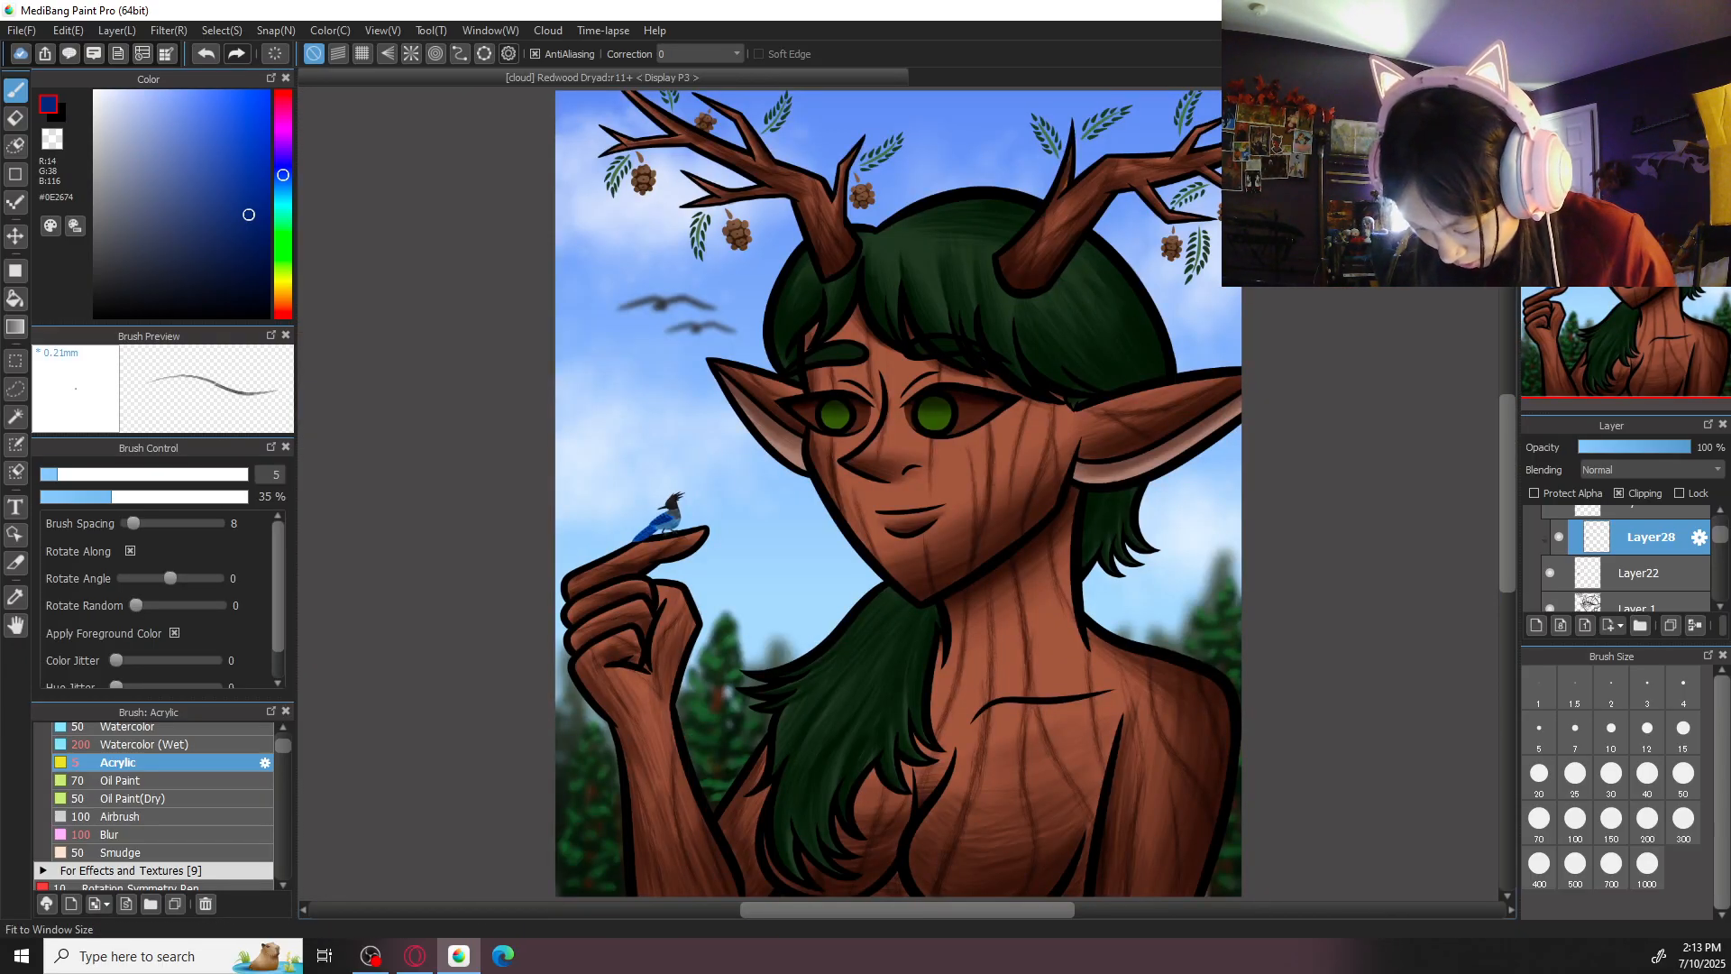
pyautogui.hotkey('ctrl', 's')
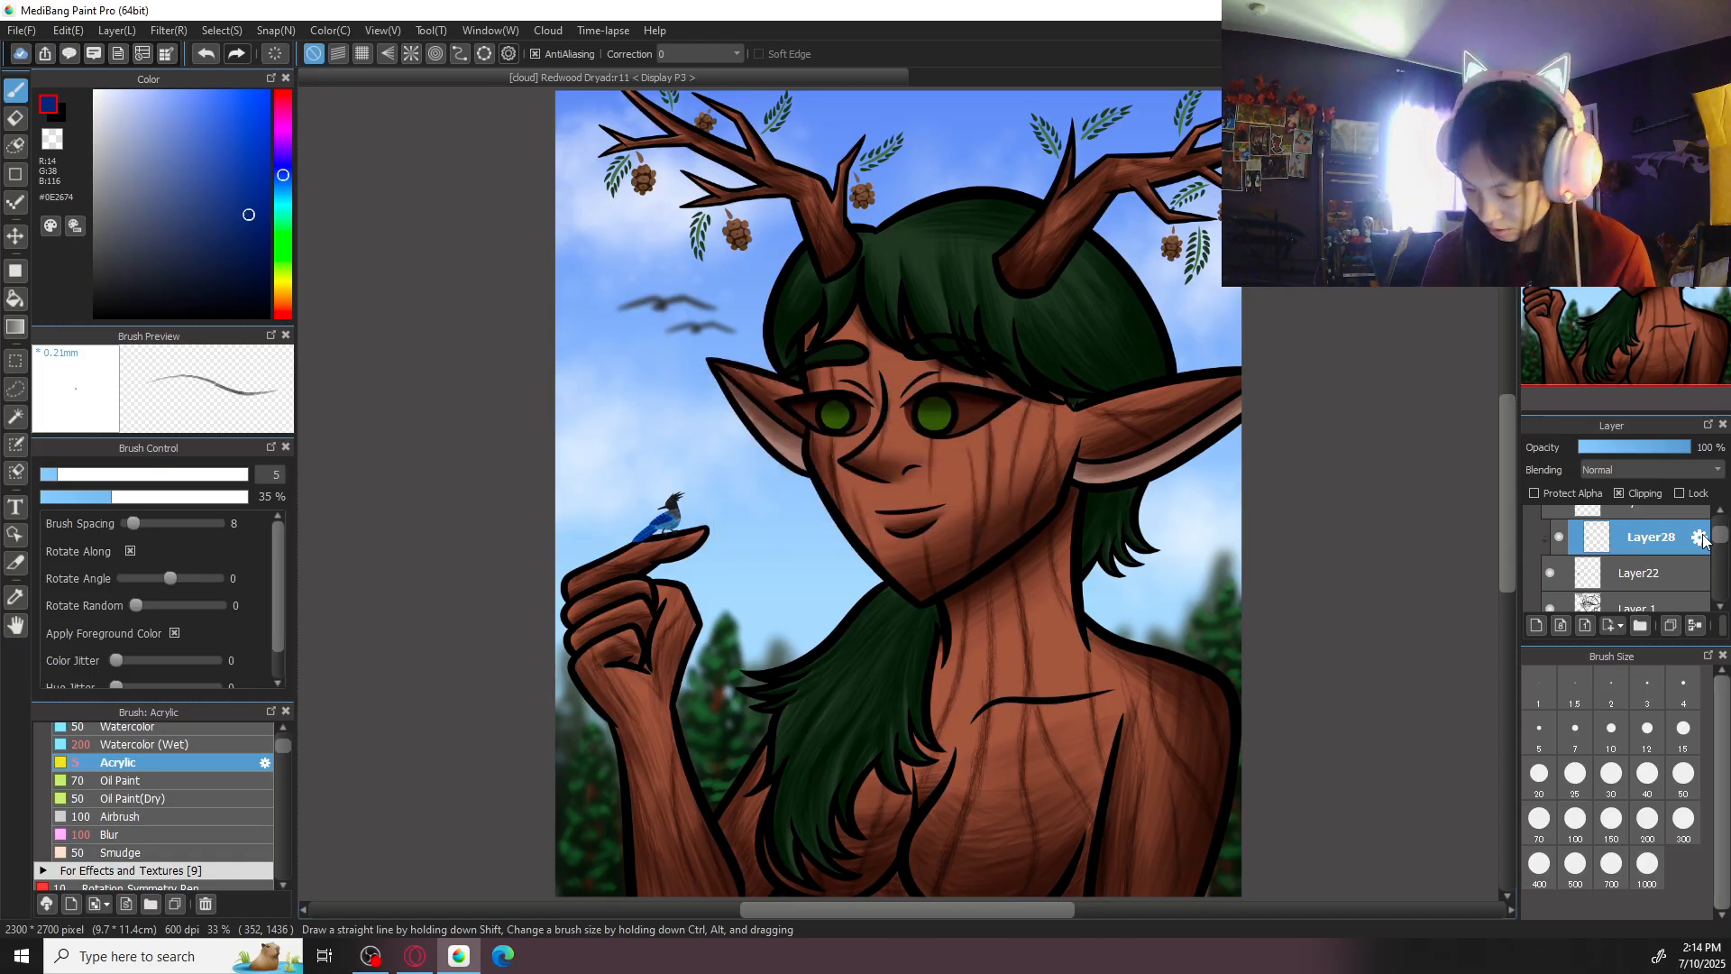
pyautogui.moveTo(1718, 541); pyautogui.dragTo(1719, 589)
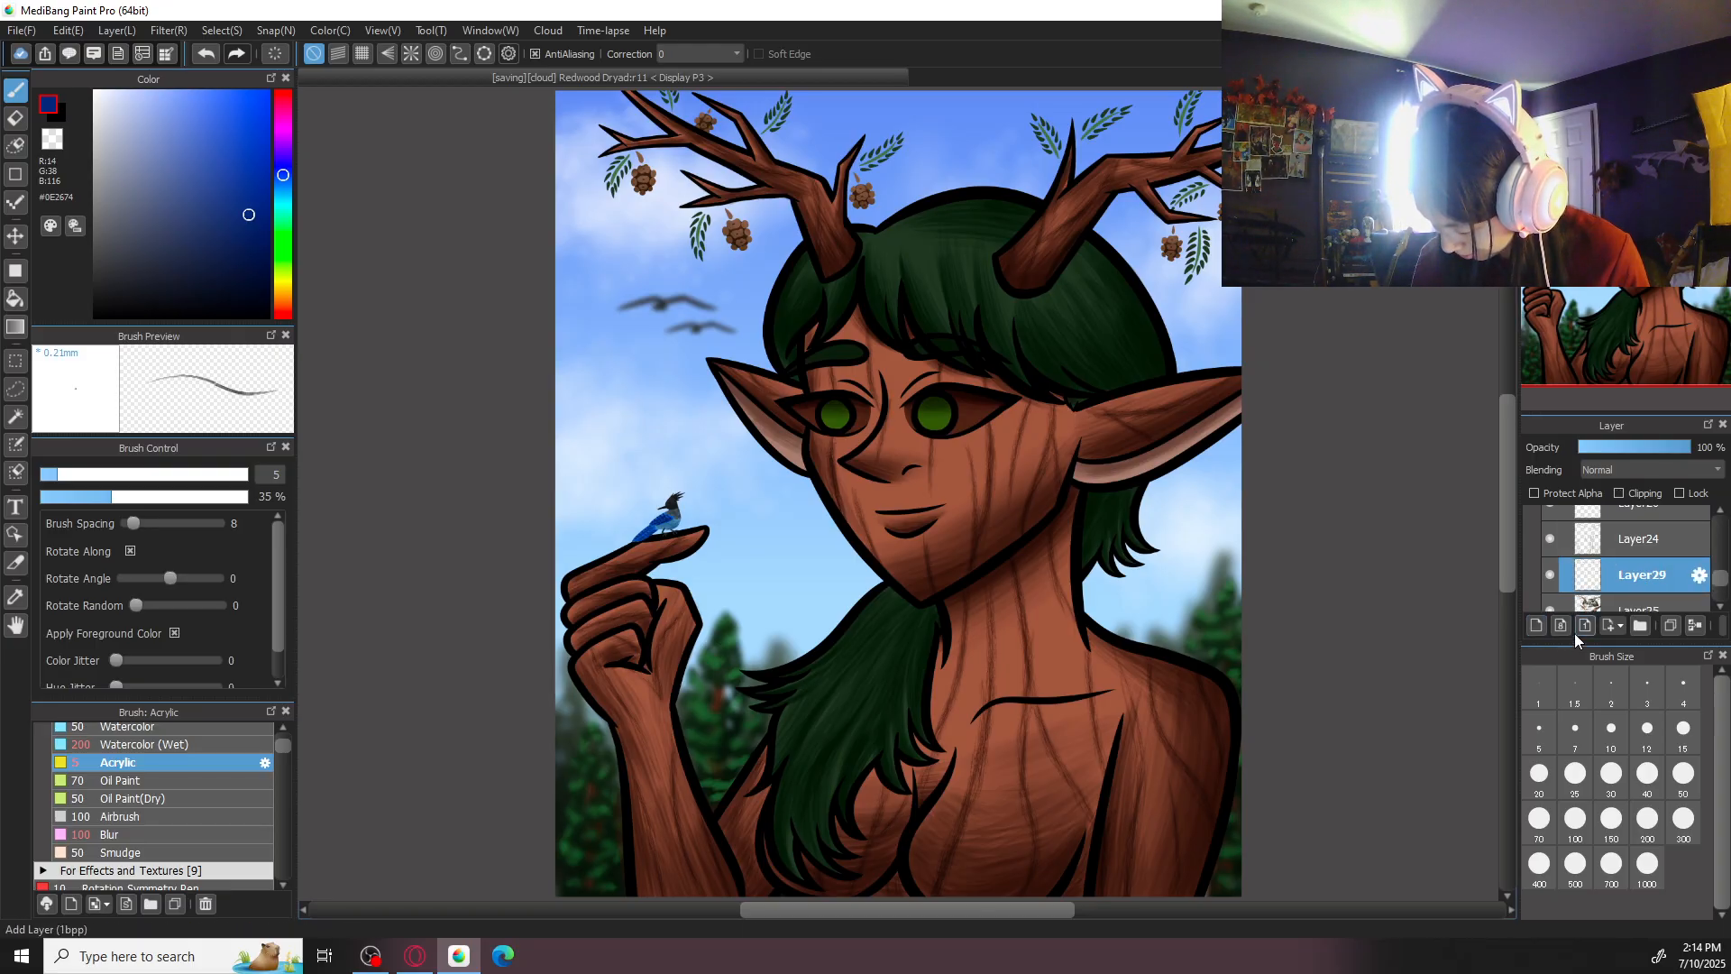
pyautogui.click(1637, 469)
pyautogui.click(1626, 505)
# - Highlight the iris of the dryad's larger eye in light green #698A37 with Acrylic at size 70
pyautogui.hotkey('ctrl', '+')
pyautogui.hotkey('ctrl', '+')
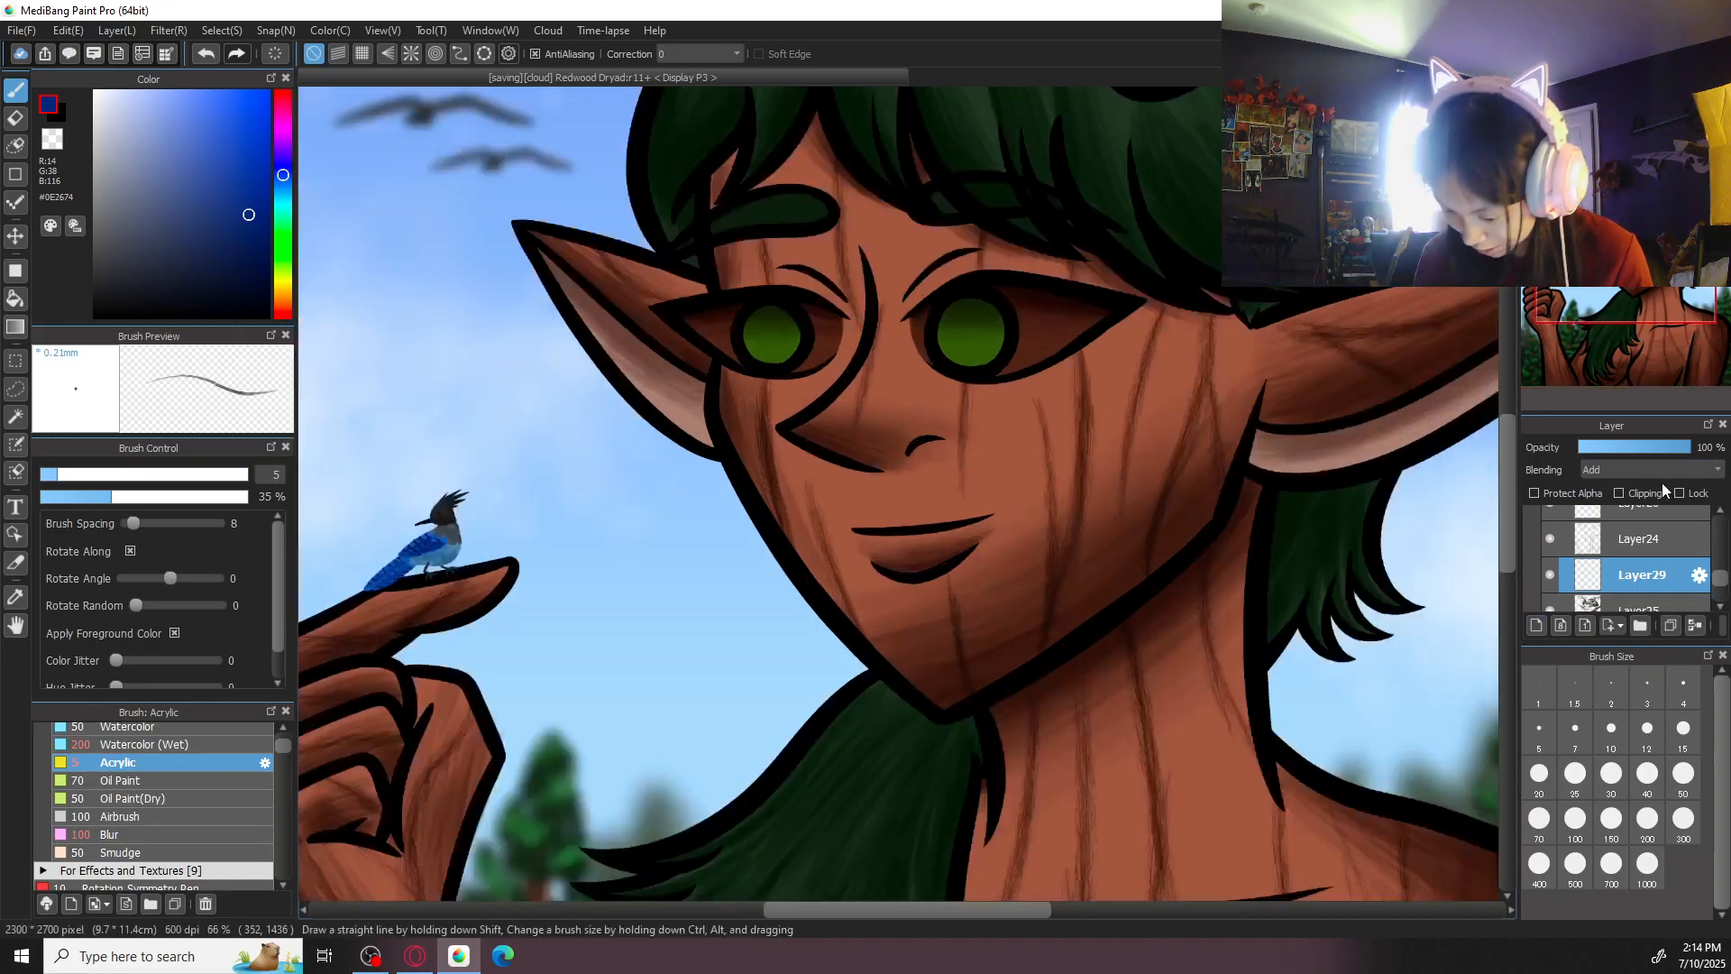
pyautogui.keyDown('alt'); pyautogui.click(986, 361); pyautogui.keyUp('alt')
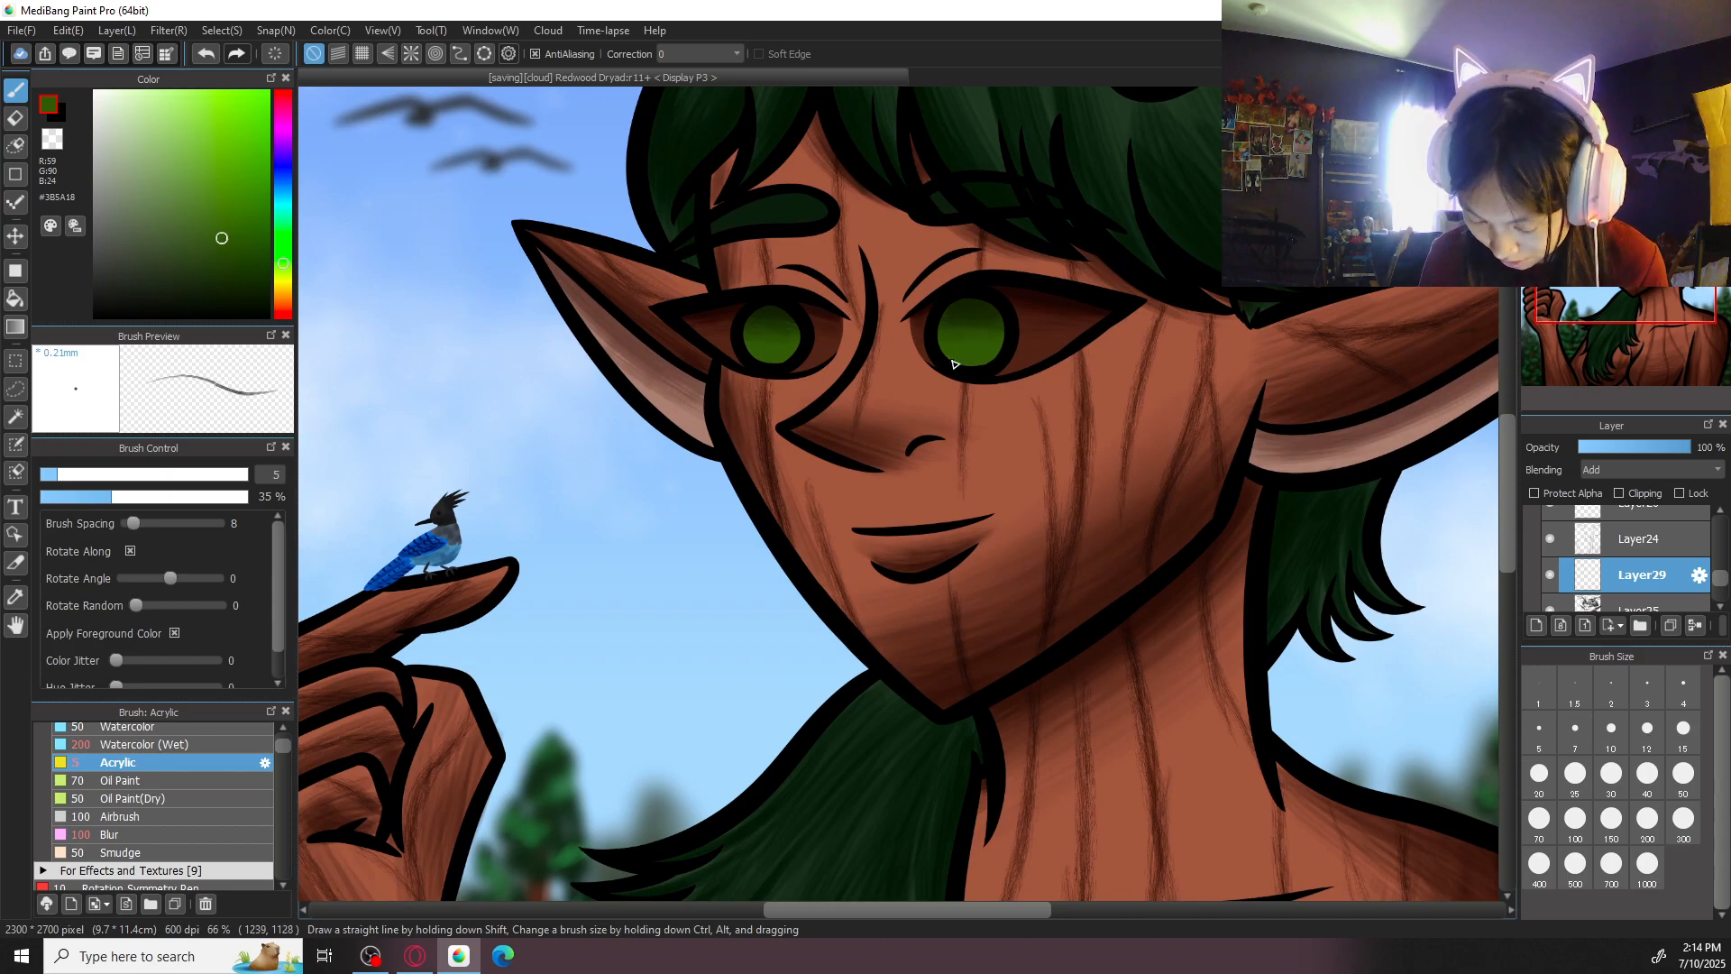
pyautogui.click(285, 267)
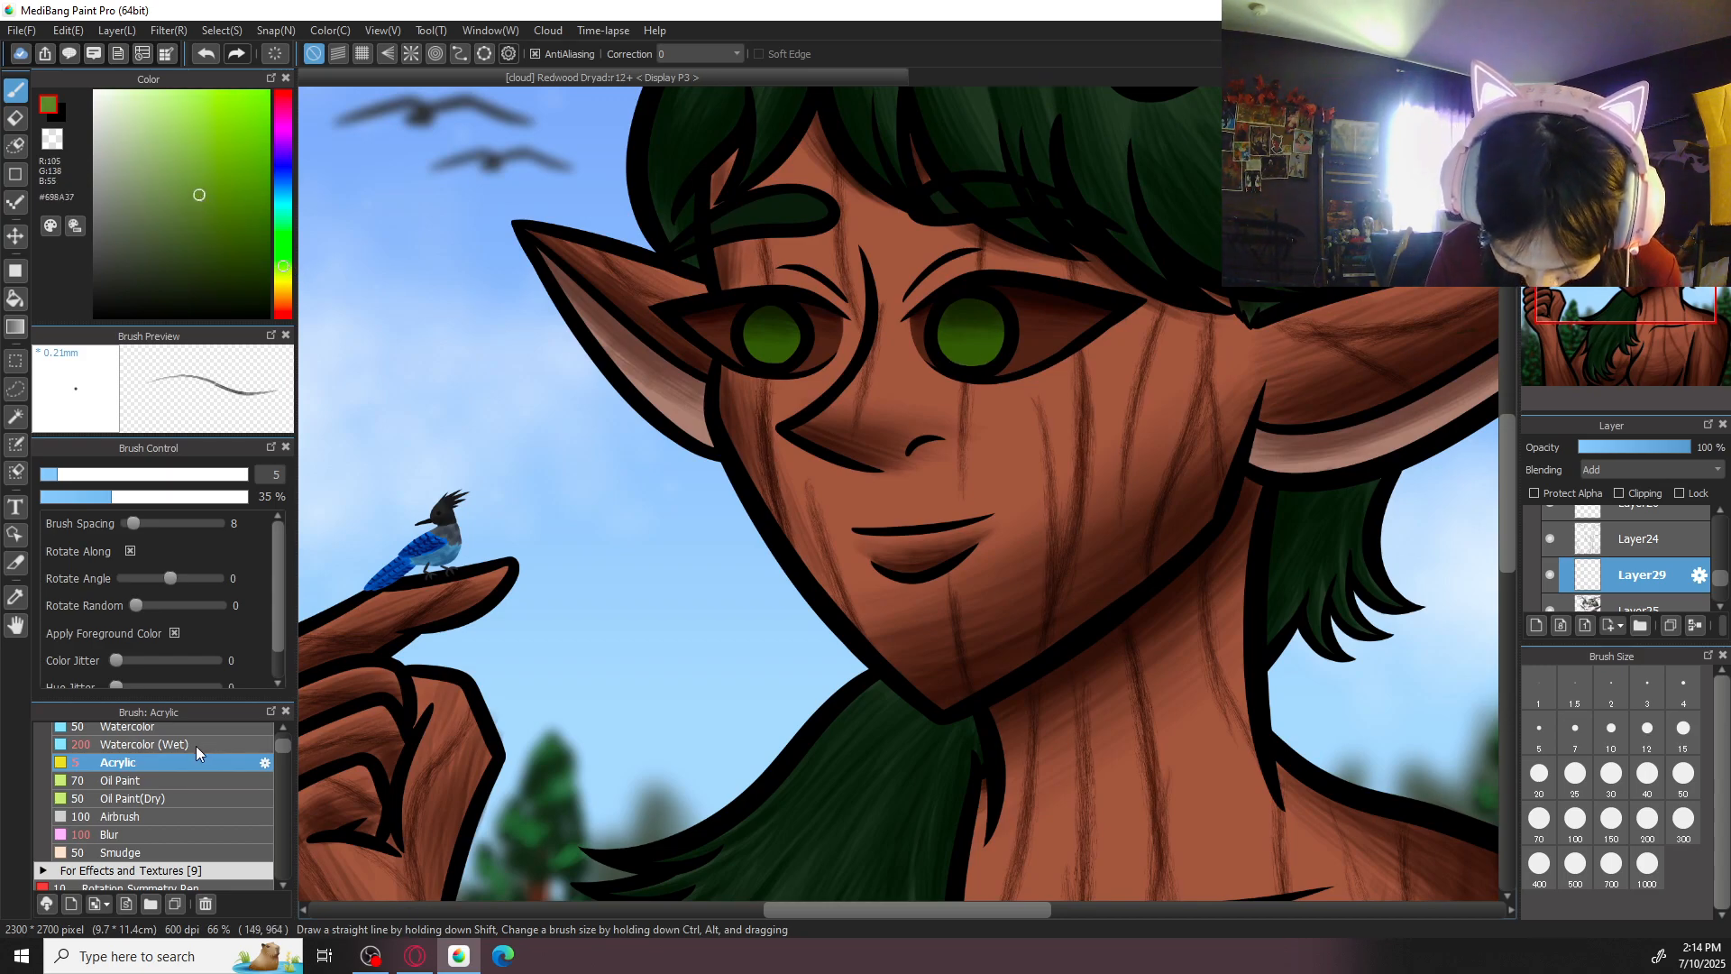
pyautogui.hotkey('ctrl', '+')
pyautogui.moveTo(1149, 584); pyautogui.dragTo(912, 810)
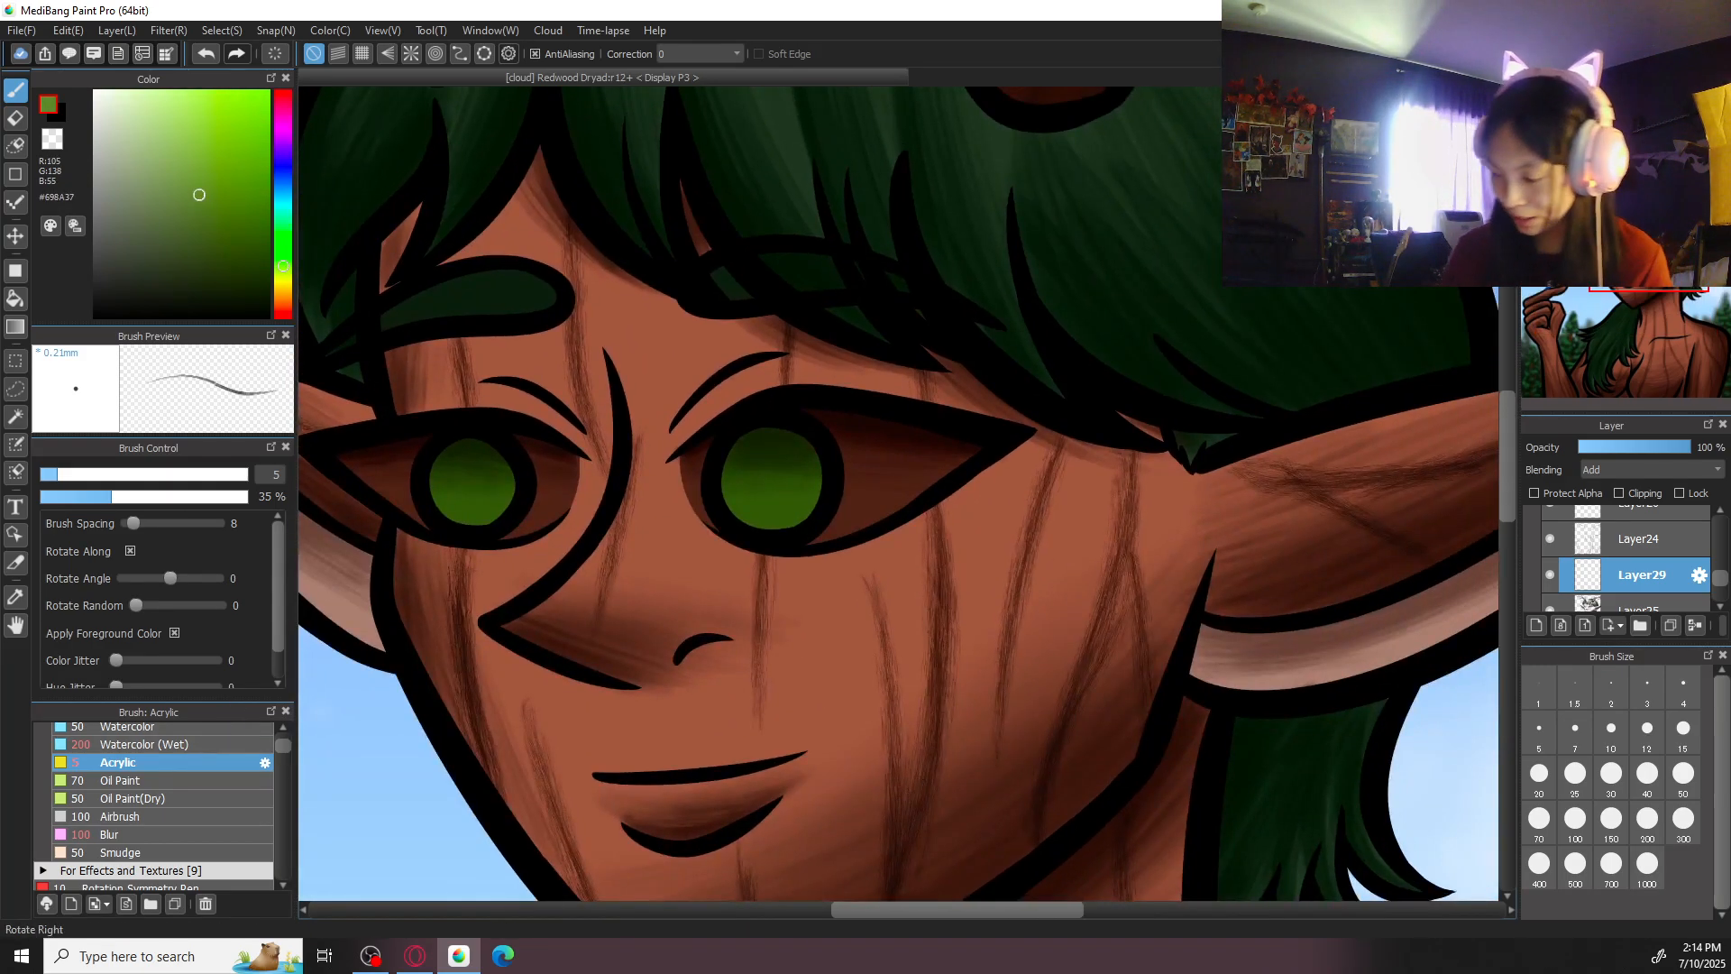
pyautogui.press('Right')
pyautogui.press('Right')
pyautogui.press('Right')
pyautogui.press('Right')
pyautogui.press('Right')
pyautogui.press('Right')
pyautogui.click(1683, 777)
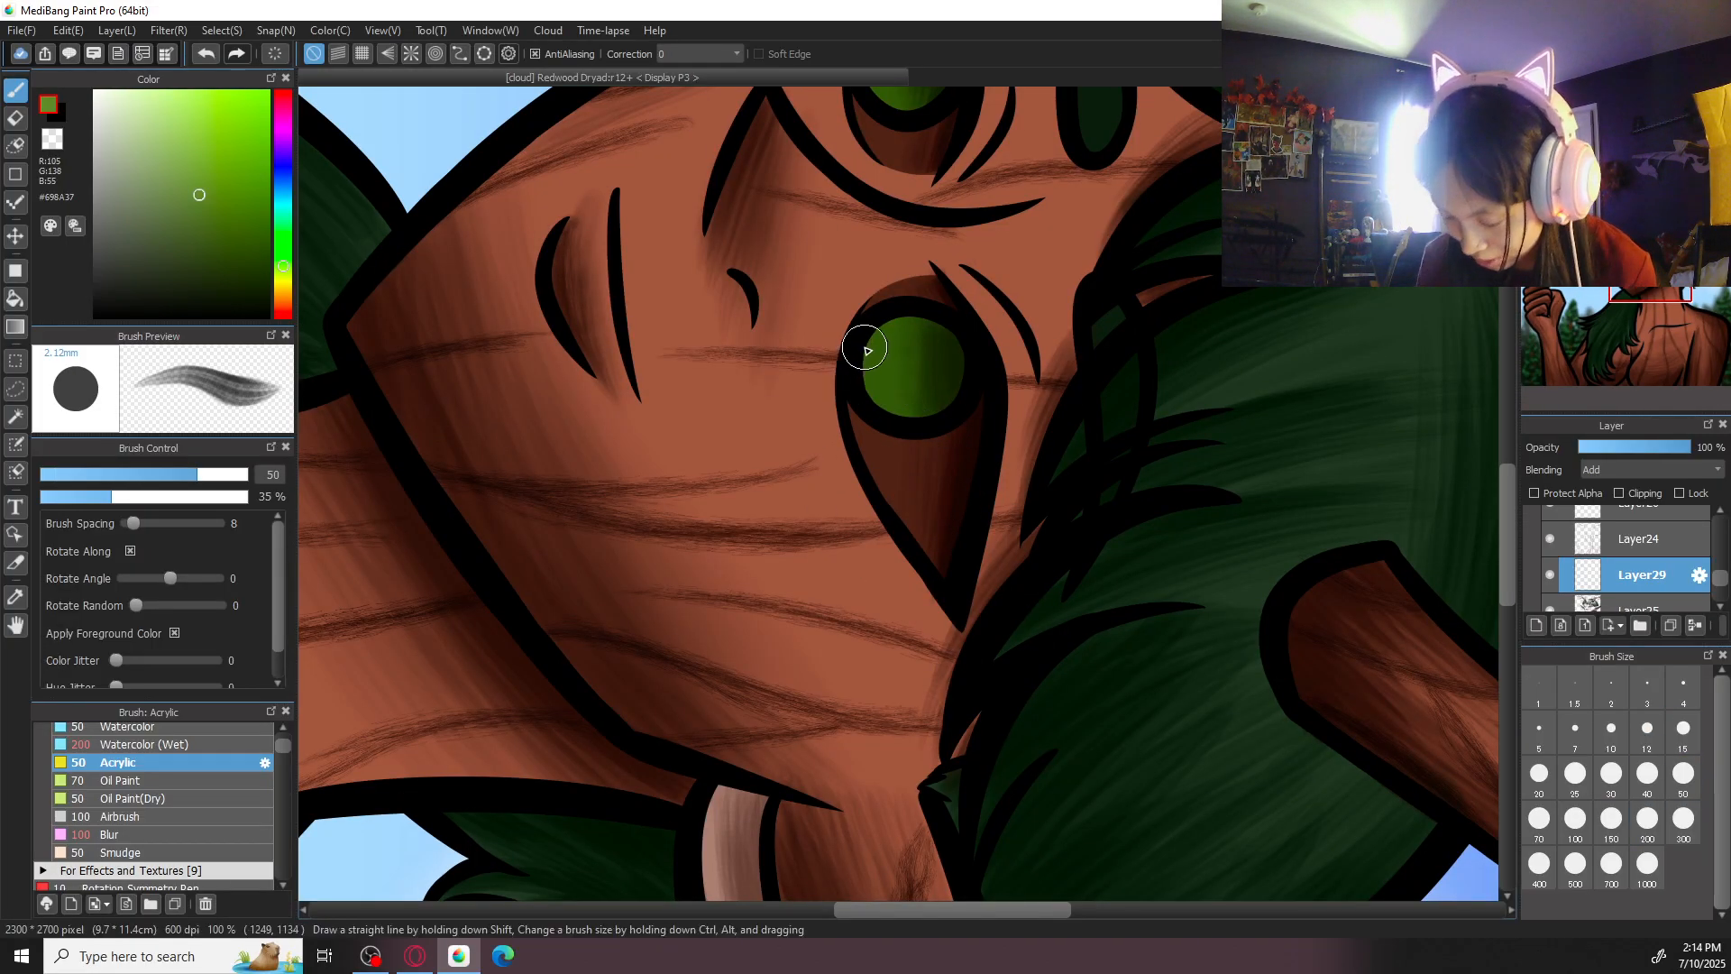
pyautogui.click(1540, 819)
pyautogui.moveTo(911, 321)
pyautogui.mouseDown()
pyautogui.moveTo(899, 535)
pyautogui.moveTo(934, 477)
pyautogui.moveTo(929, 570)
pyautogui.moveTo(939, 463)
pyautogui.moveTo(952, 569)
pyautogui.moveTo(938, 460)
pyautogui.moveTo(952, 561)
pyautogui.moveTo(934, 472)
pyautogui.moveTo(957, 541)
pyautogui.moveTo(931, 504)
pyautogui.moveTo(976, 549)
pyautogui.moveTo(946, 473)
pyautogui.moveTo(966, 554)
pyautogui.moveTo(918, 473)
pyautogui.moveTo(936, 528)
pyautogui.moveTo(978, 484)
pyautogui.moveTo(953, 471)
pyautogui.moveTo(937, 543)
pyautogui.moveTo(958, 546)
pyautogui.moveTo(931, 492)
pyautogui.mouseUp()
# - Highlight the smaller eye's iris in #698A37 with Acrylic at size 100 and soften the iris highlights with Blur
pyautogui.click(1576, 818)
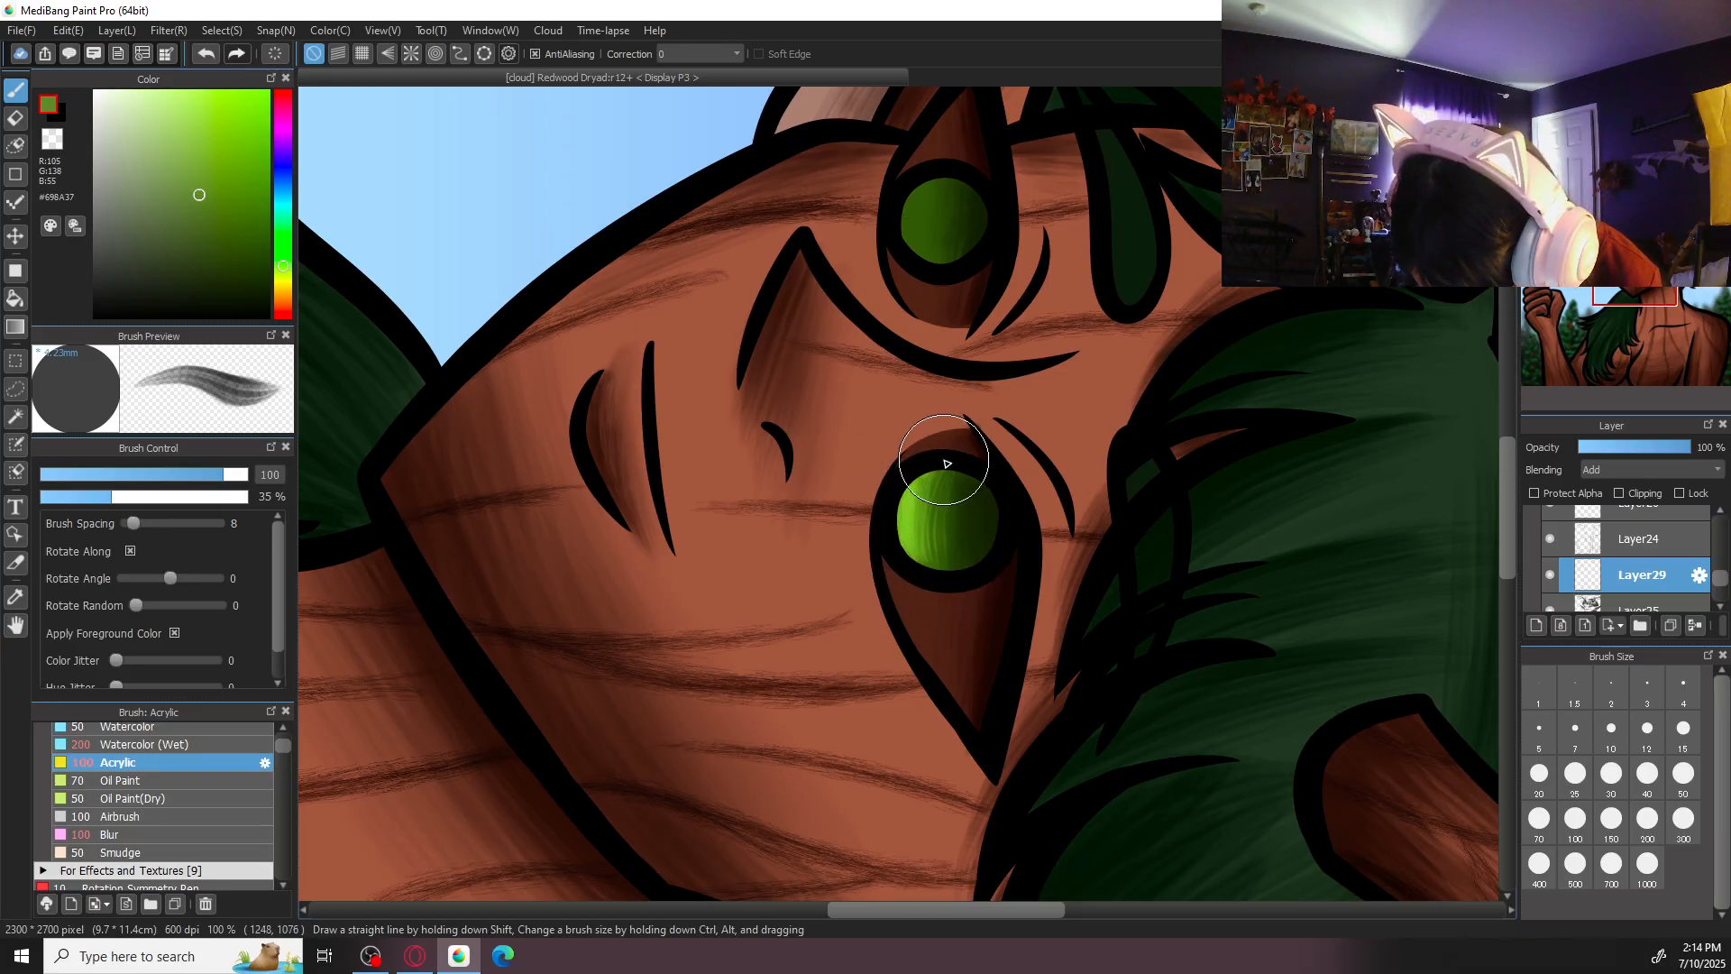
pyautogui.scroll(2, 1009, 389)
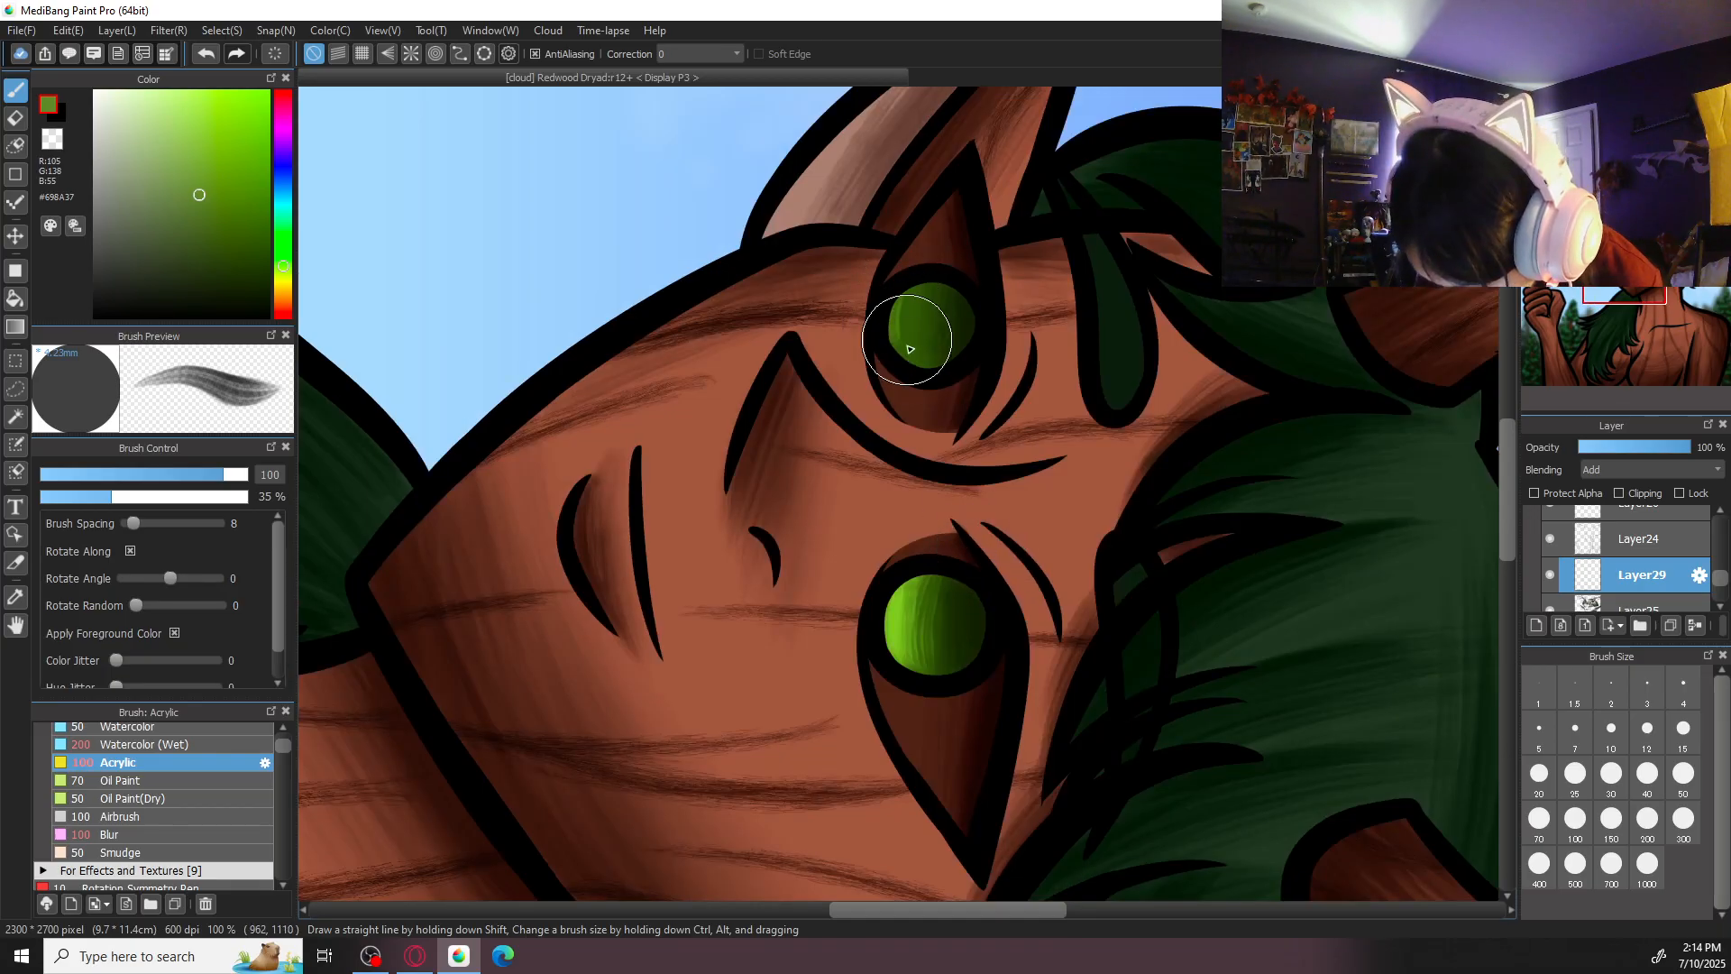
pyautogui.moveTo(912, 290)
pyautogui.mouseDown()
pyautogui.moveTo(929, 353)
pyautogui.moveTo(900, 341)
pyautogui.moveTo(930, 290)
pyautogui.moveTo(935, 374)
pyautogui.moveTo(915, 288)
pyautogui.moveTo(951, 331)
pyautogui.moveTo(917, 341)
pyautogui.moveTo(951, 298)
pyautogui.moveTo(943, 370)
pyautogui.moveTo(912, 297)
pyautogui.moveTo(914, 369)
pyautogui.moveTo(914, 292)
pyautogui.moveTo(919, 368)
pyautogui.moveTo(888, 319)
pyautogui.moveTo(911, 292)
pyautogui.moveTo(920, 349)
pyautogui.mouseUp()
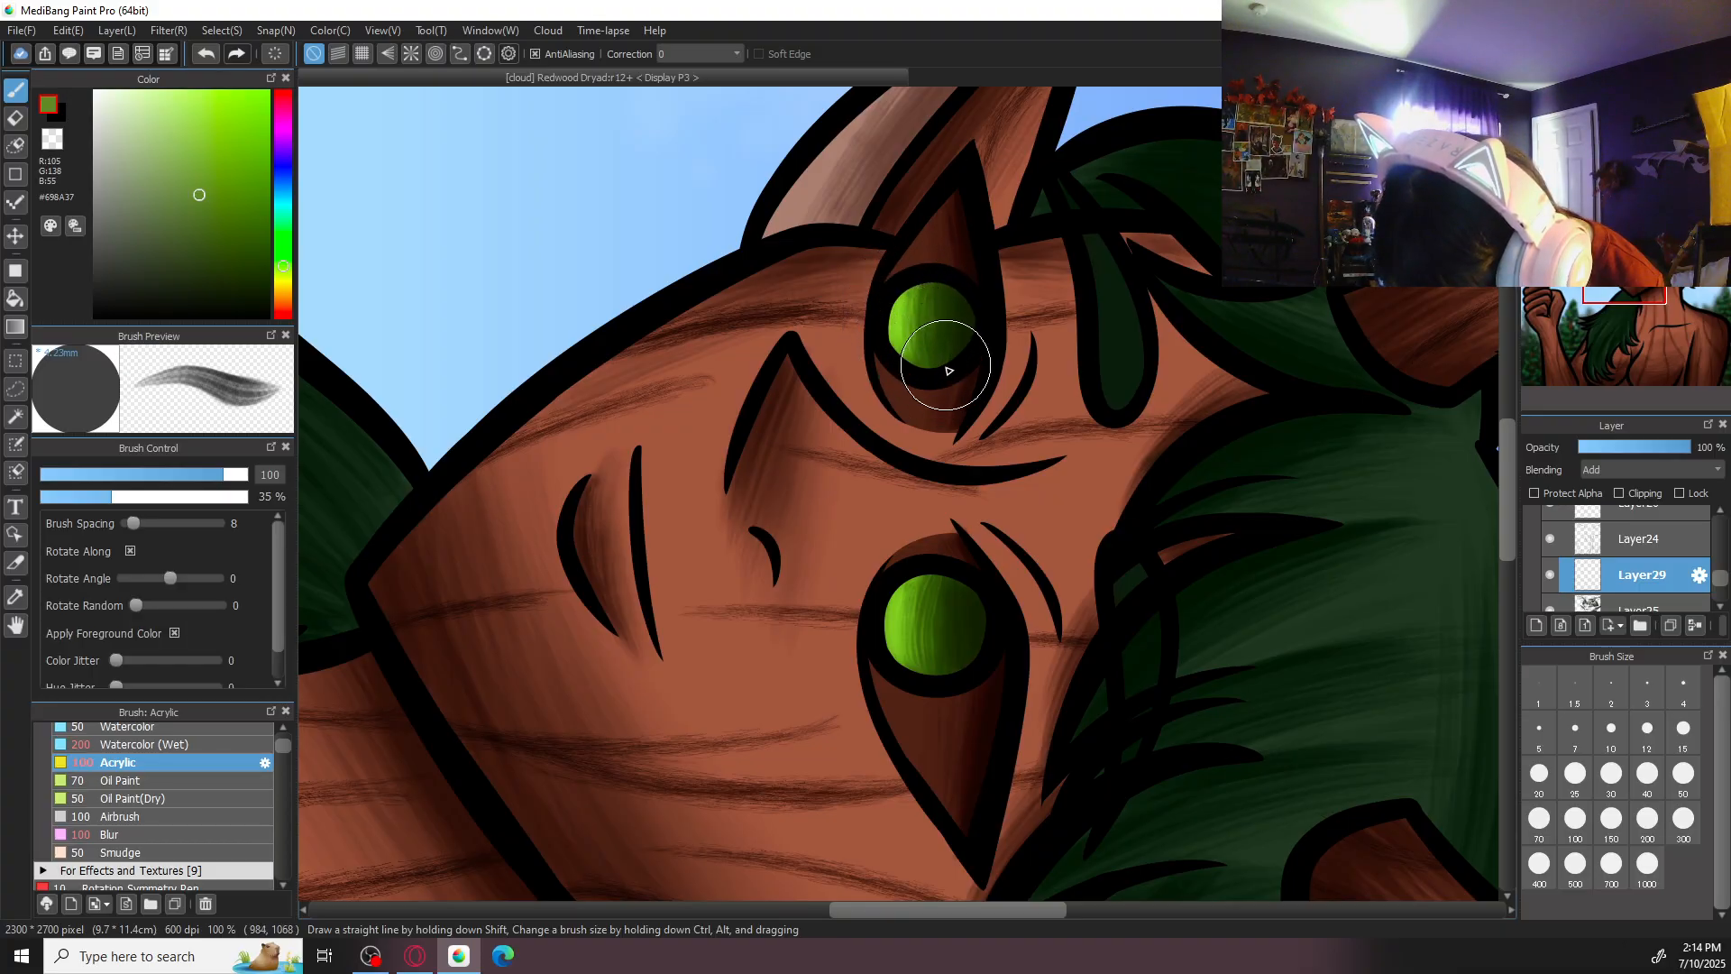
pyautogui.click(191, 837)
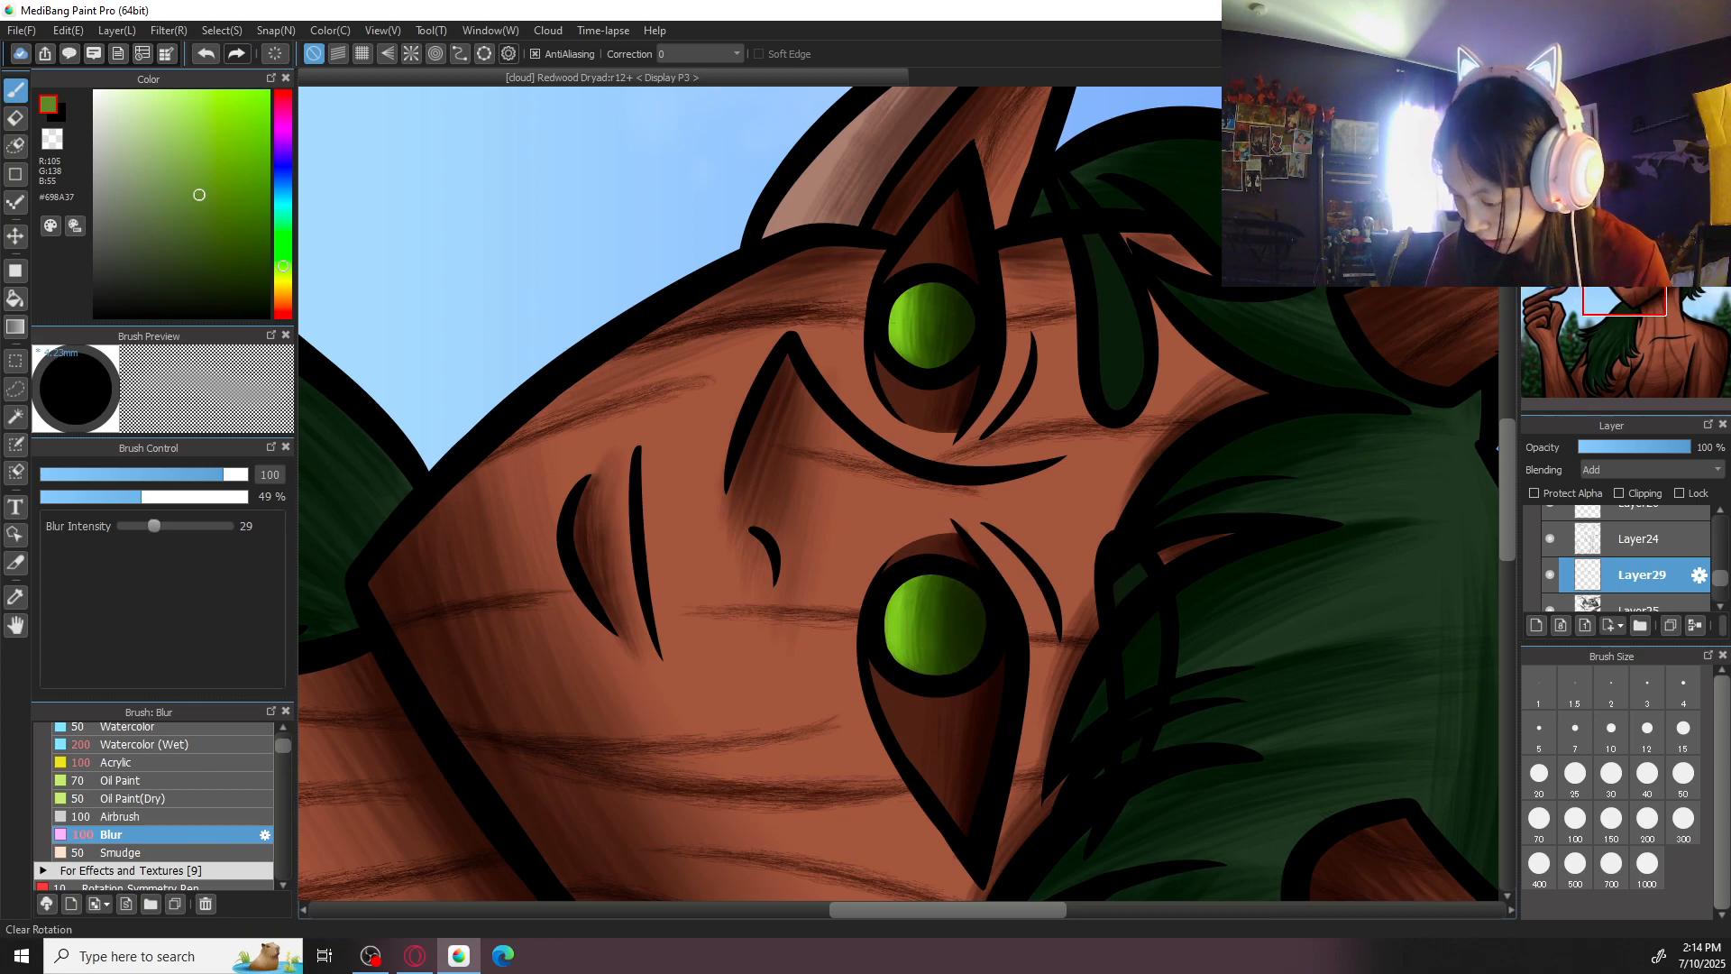
pyautogui.scroll(-6, 935, 623)
pyautogui.scroll(2, 902, 497)
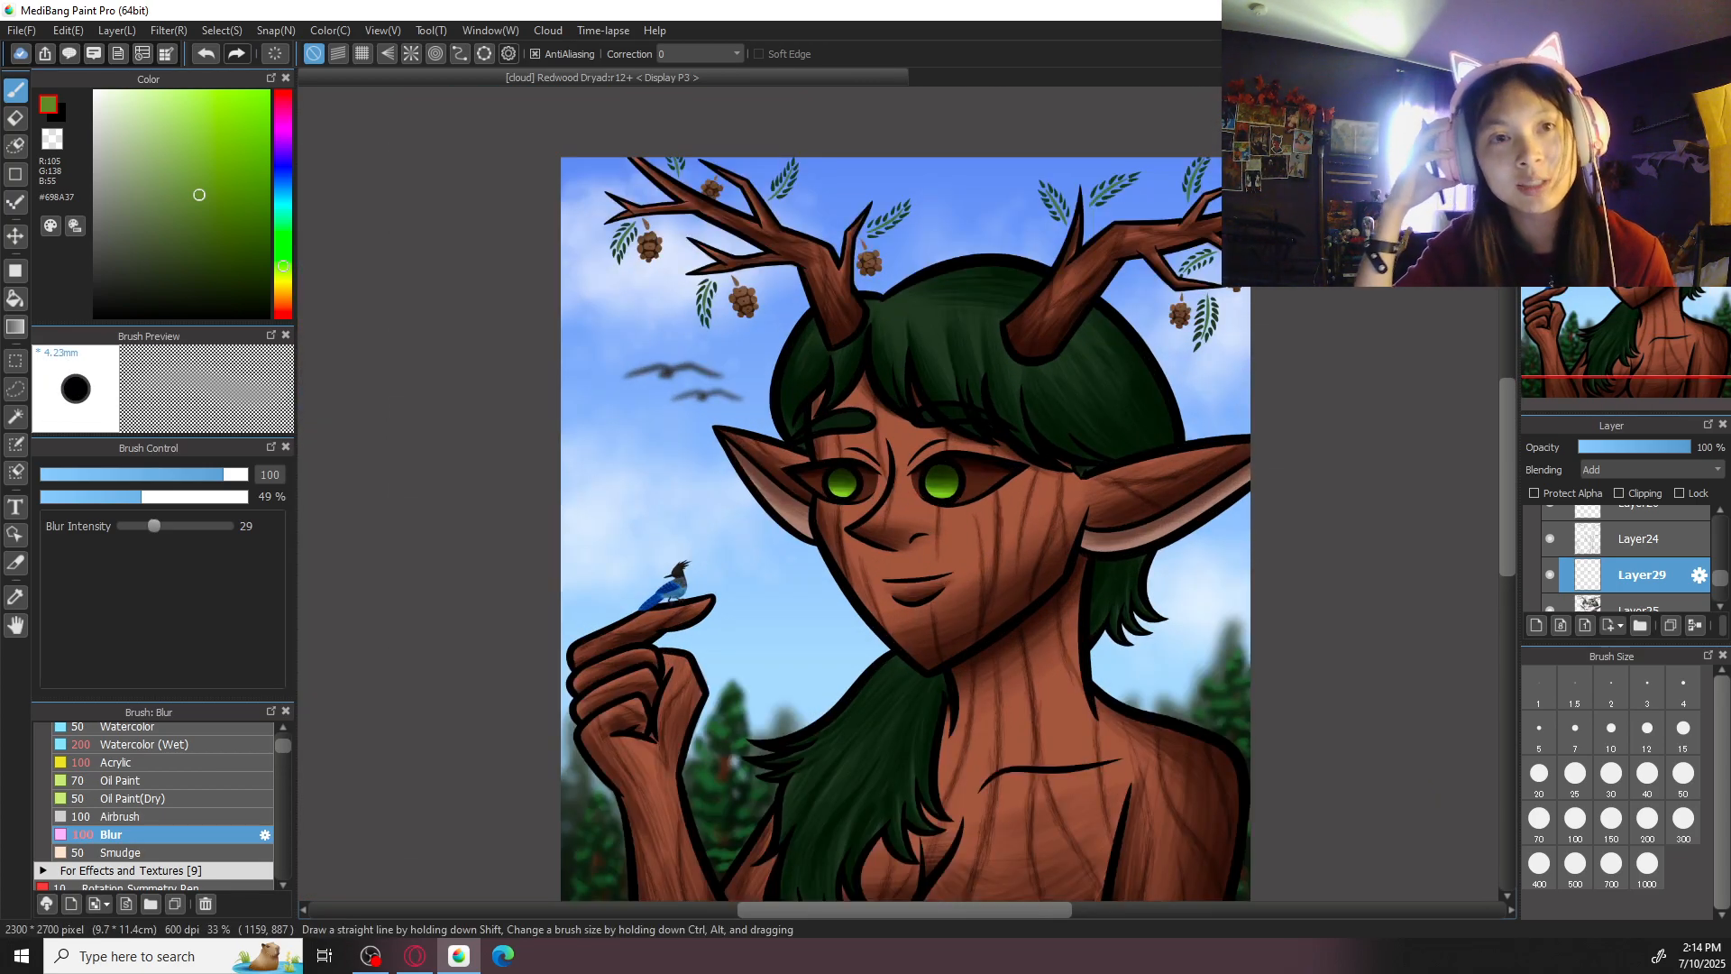
# - Highlight the bridge of the dryad's nose in light reddish brown #BA7E67 with Acrylic at size 200
pyautogui.scroll(1, 893, 497)
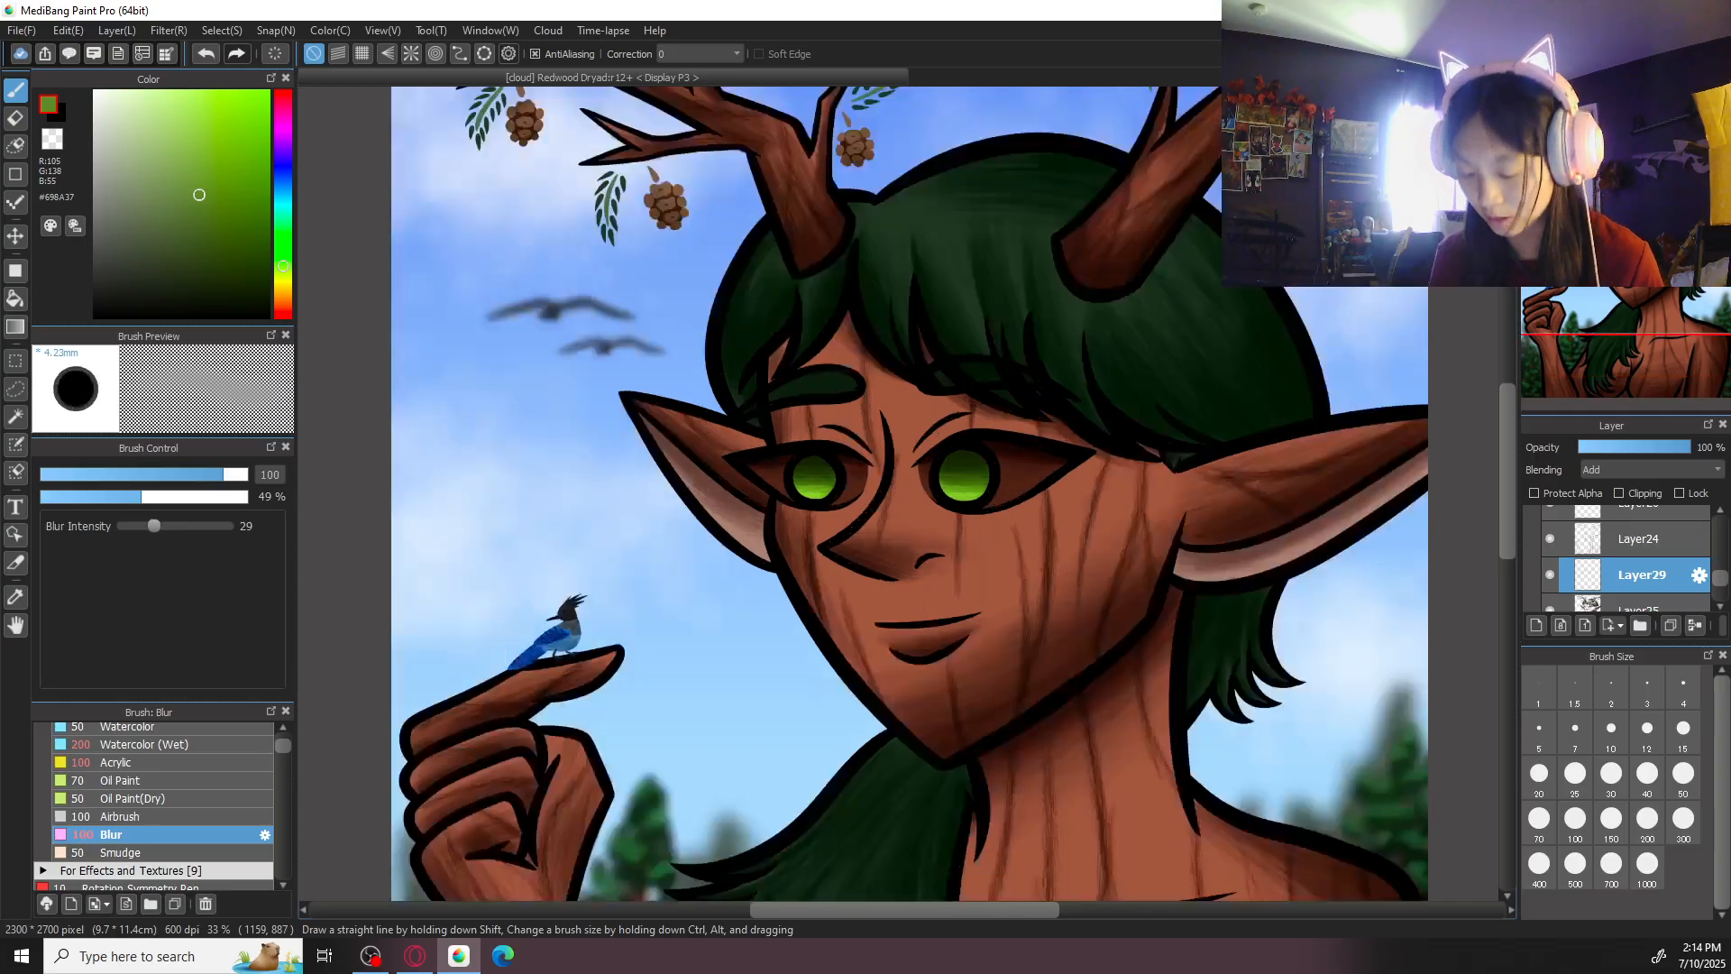
pyautogui.keyDown('alt'); pyautogui.click(993, 573); pyautogui.keyUp('alt')
pyautogui.moveTo(170, 150); pyautogui.dragTo(172, 152)
pyautogui.press('Right')
pyautogui.press('Right')
pyautogui.press('Right')
pyautogui.press('Right')
pyautogui.press('Right')
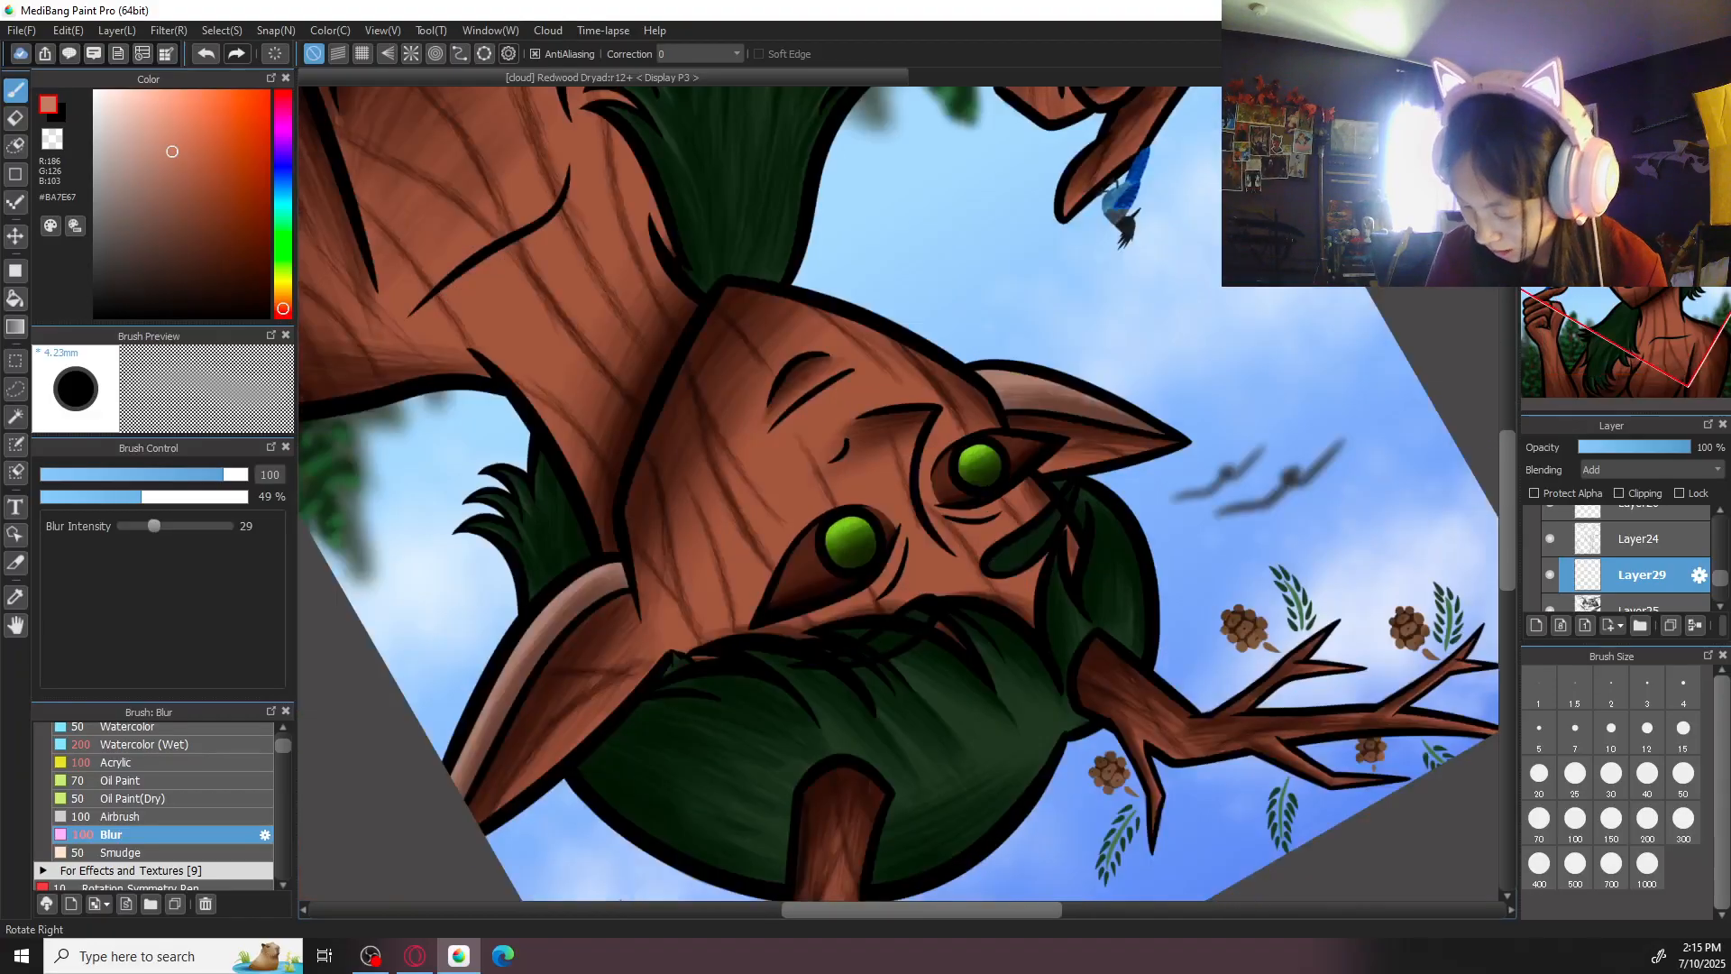
pyautogui.click(1598, 826)
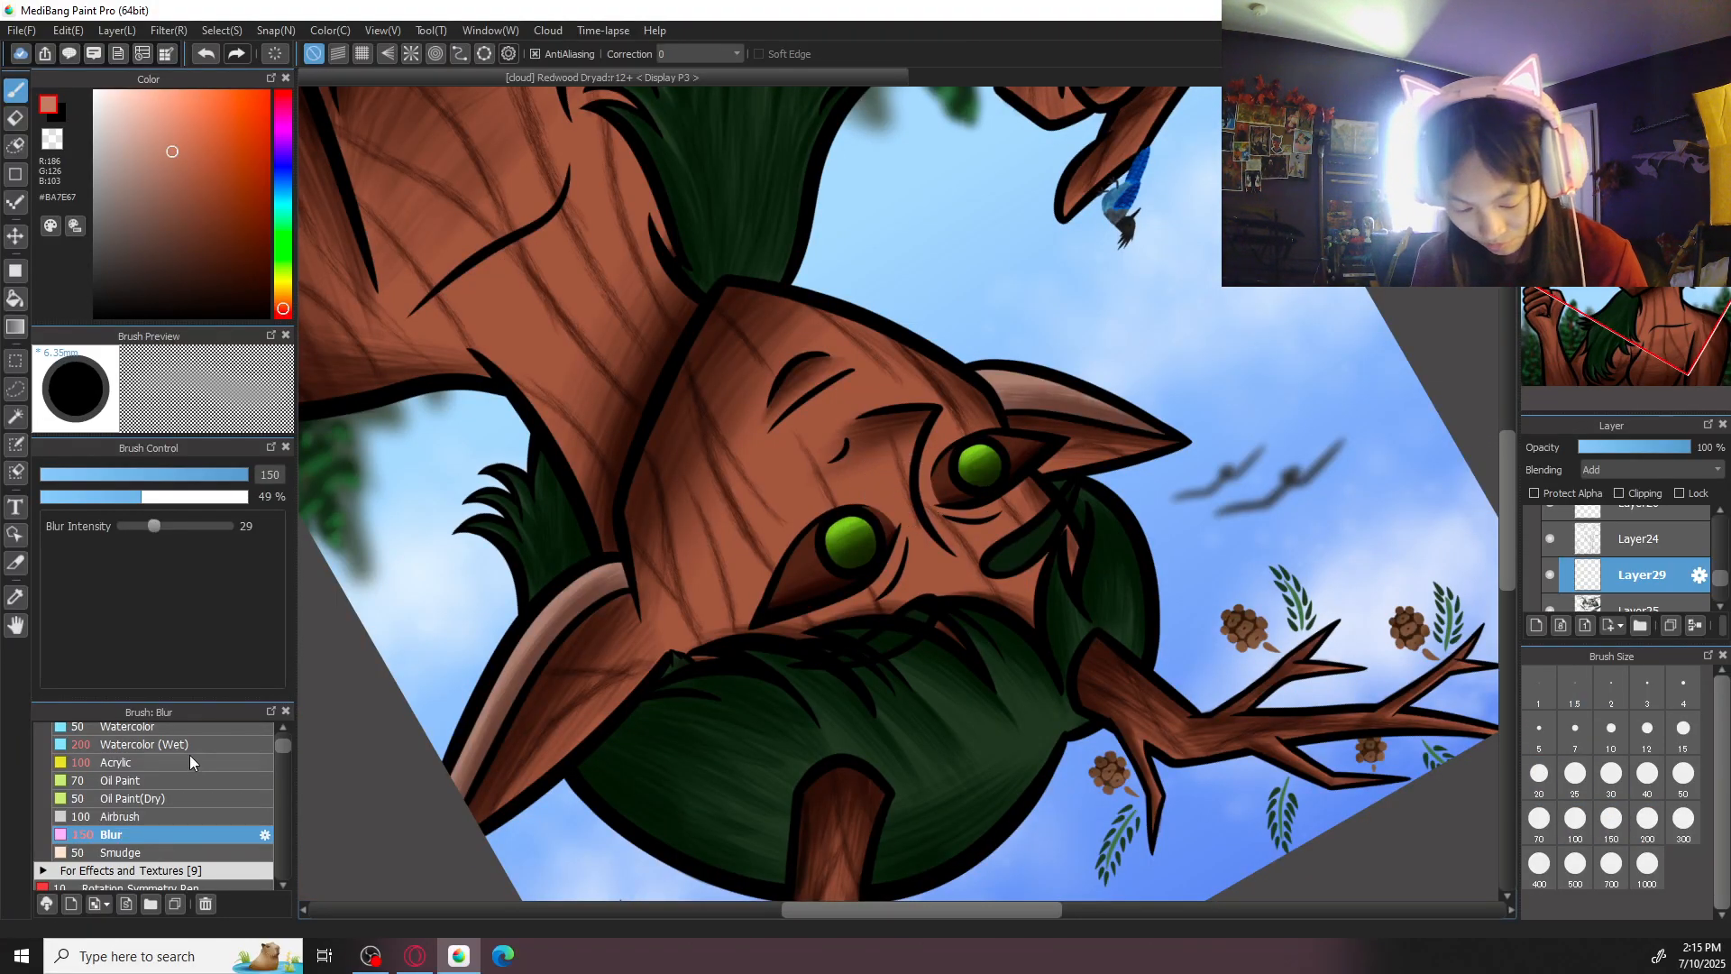
pyautogui.click(189, 762)
pyautogui.click(1647, 818)
pyautogui.scroll(1, 935, 388)
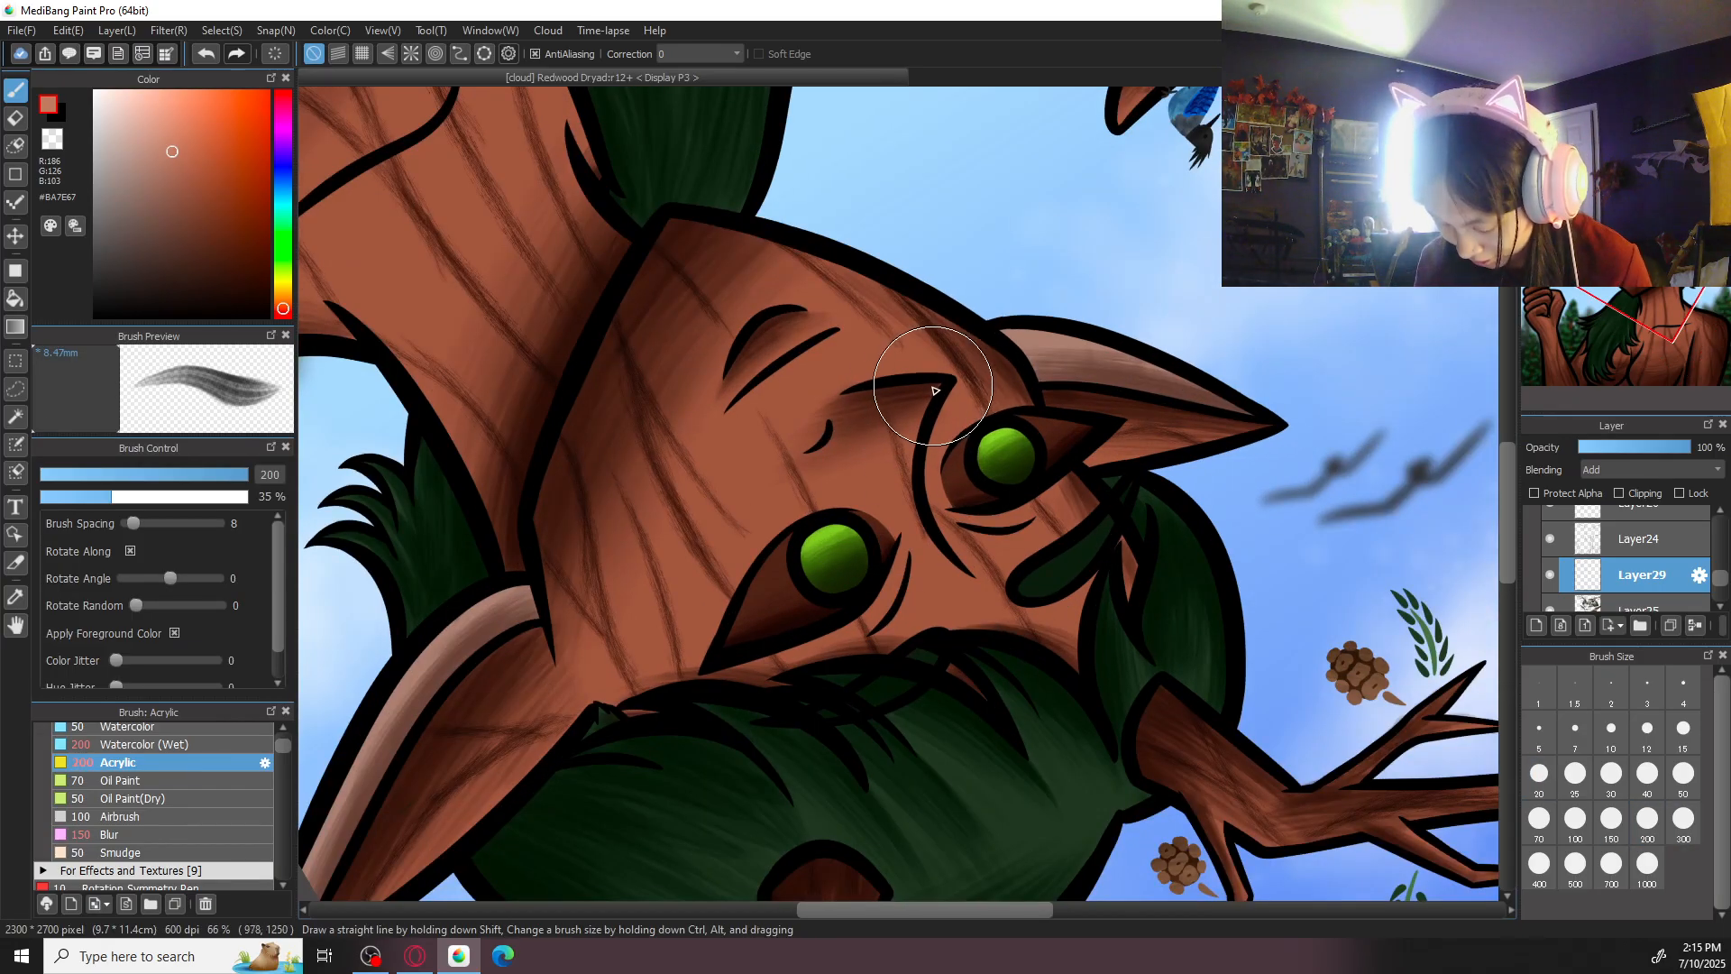
pyautogui.scroll(-1, 972, 494)
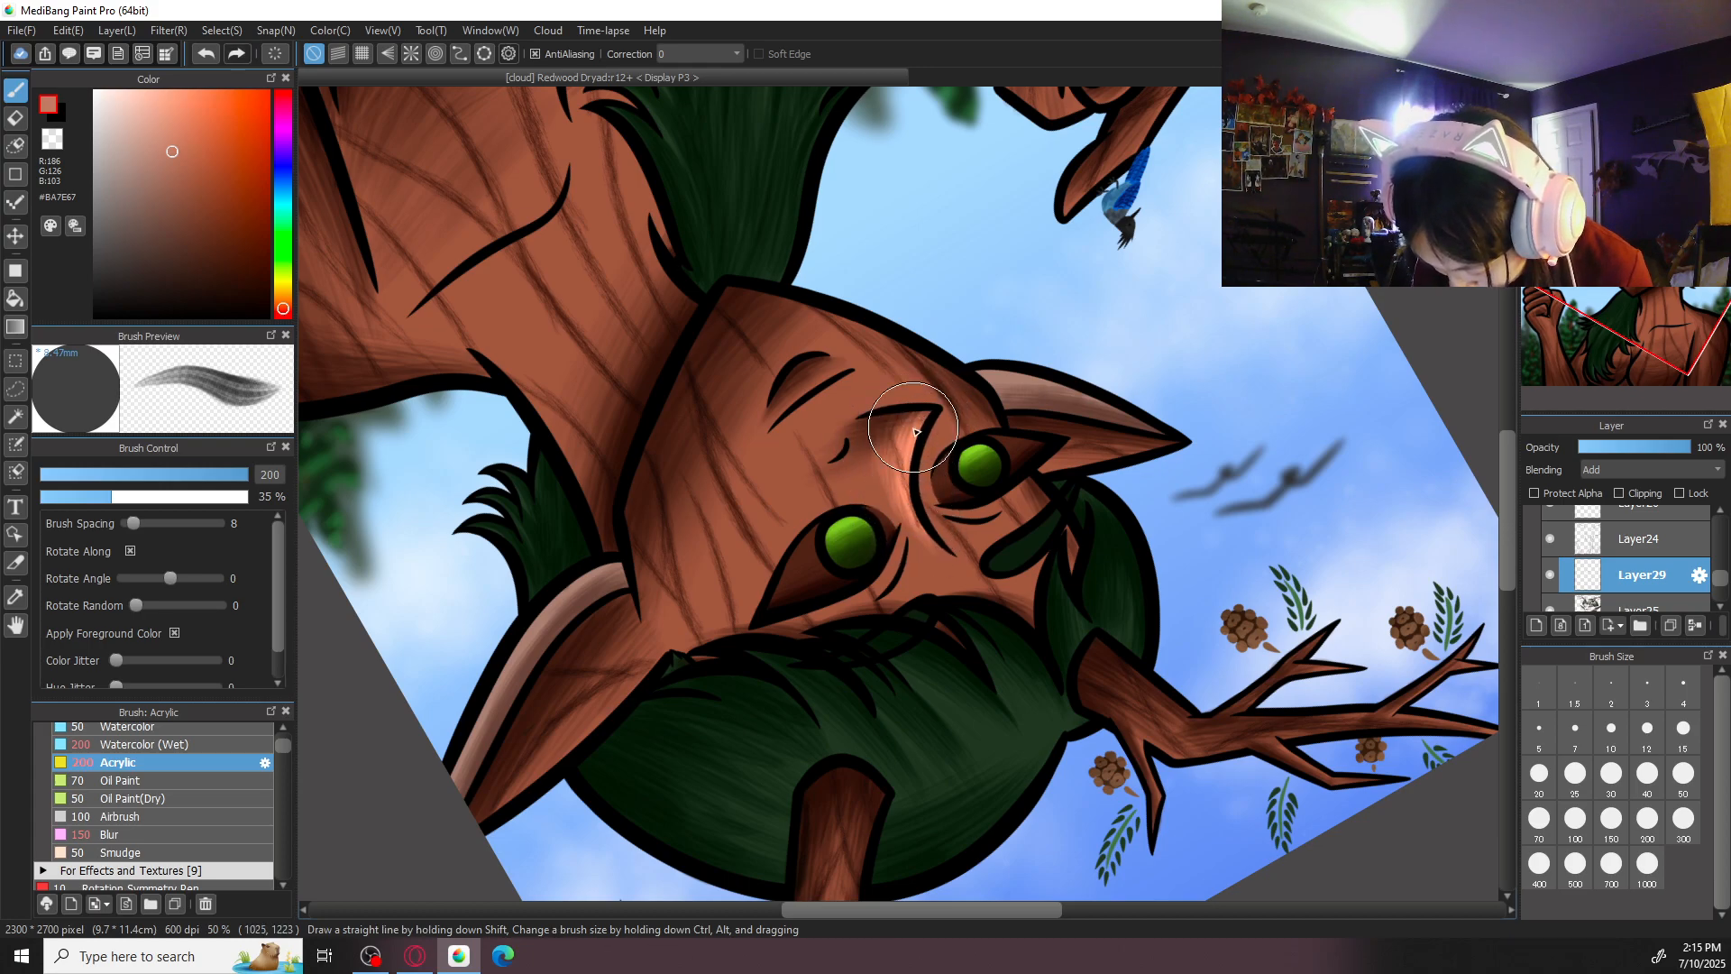
pyautogui.click(1634, 99)
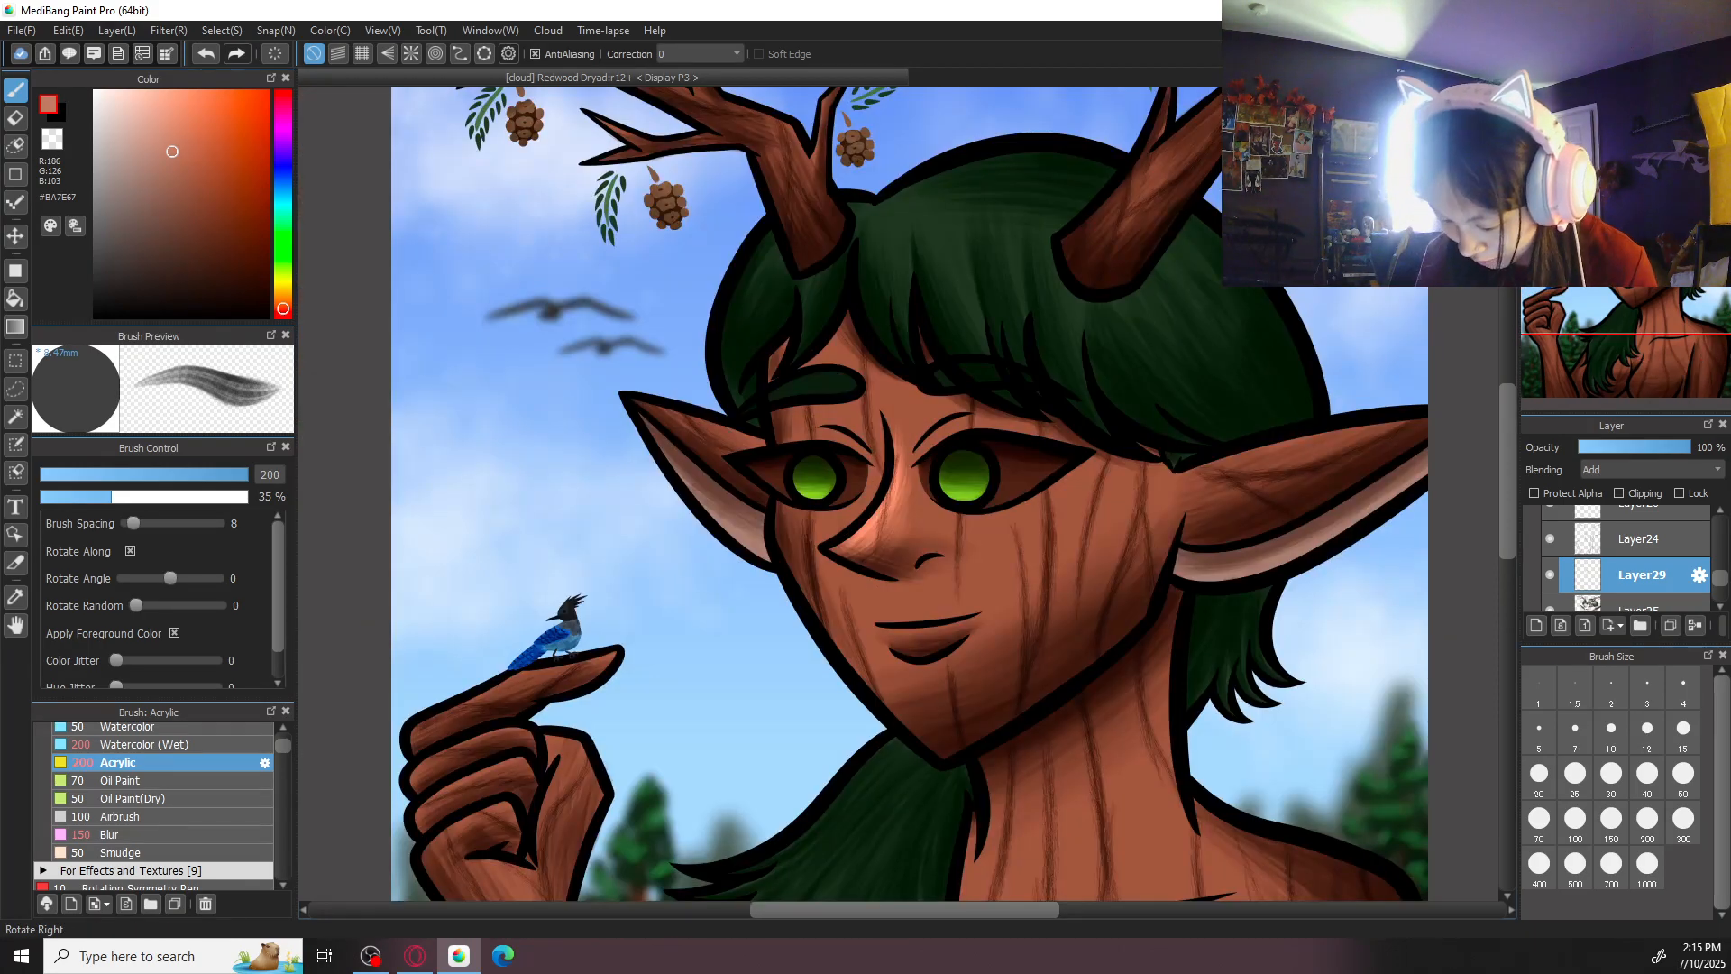
# - Undo the last stroke on the nose and soften the nose highlight with Blur at size 150
pyautogui.scroll(2, 938, 525)
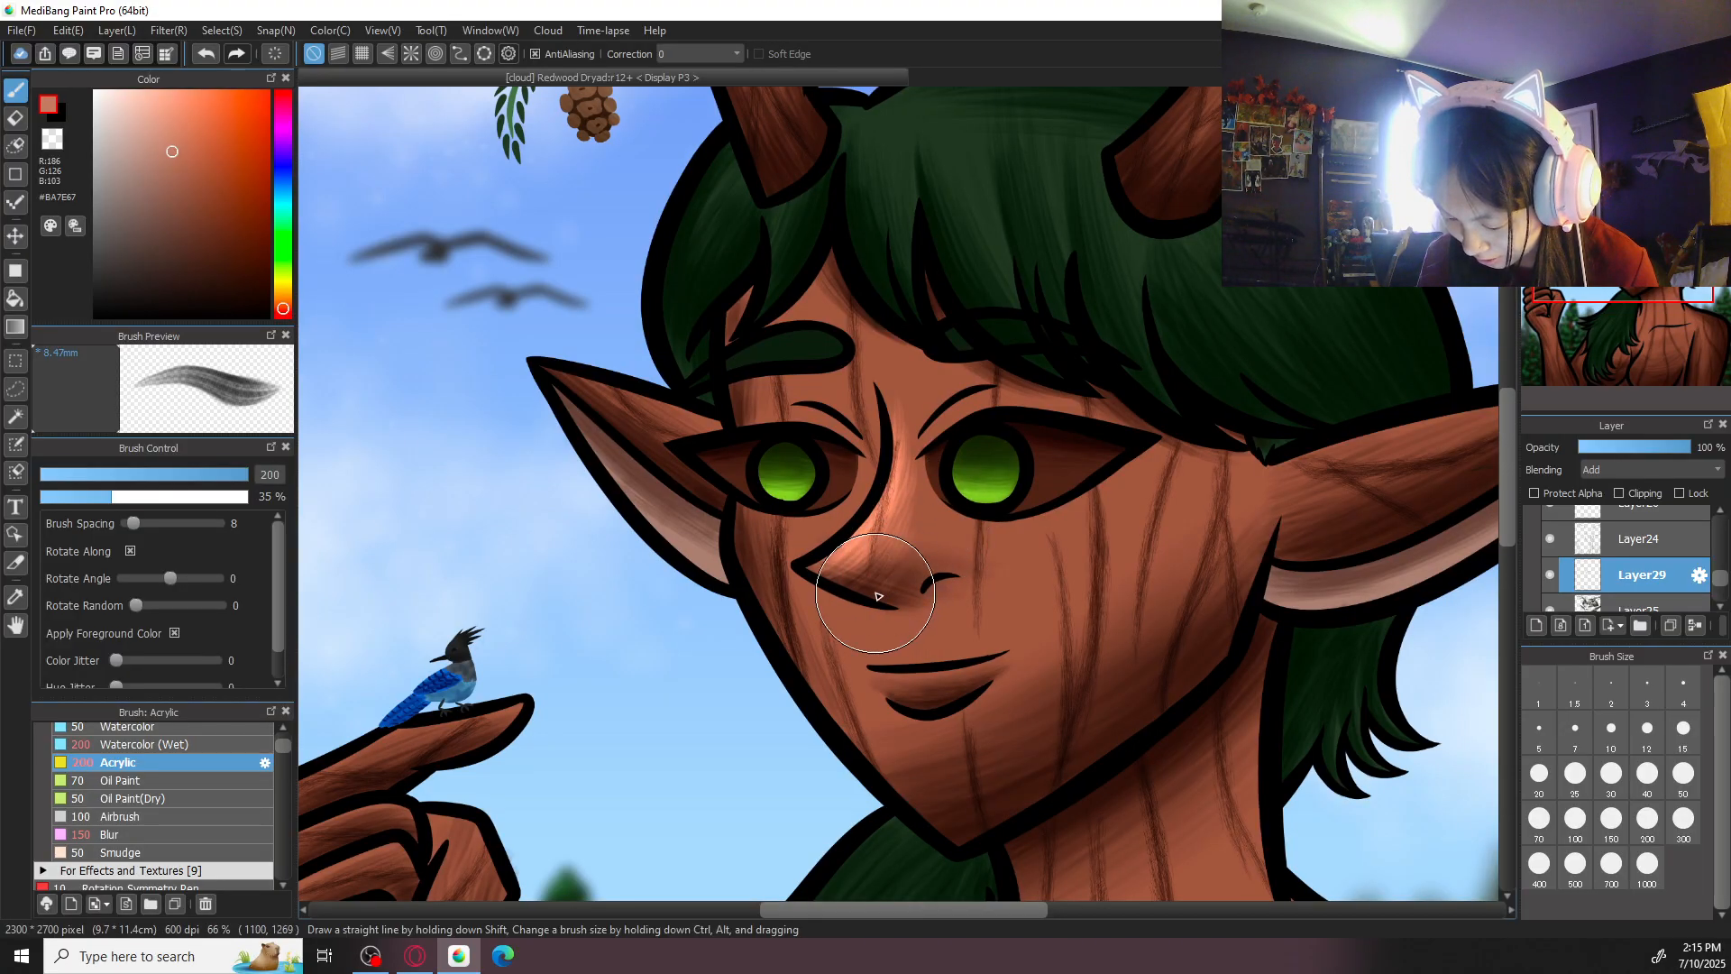
pyautogui.hotkey('ctrl', 'z')
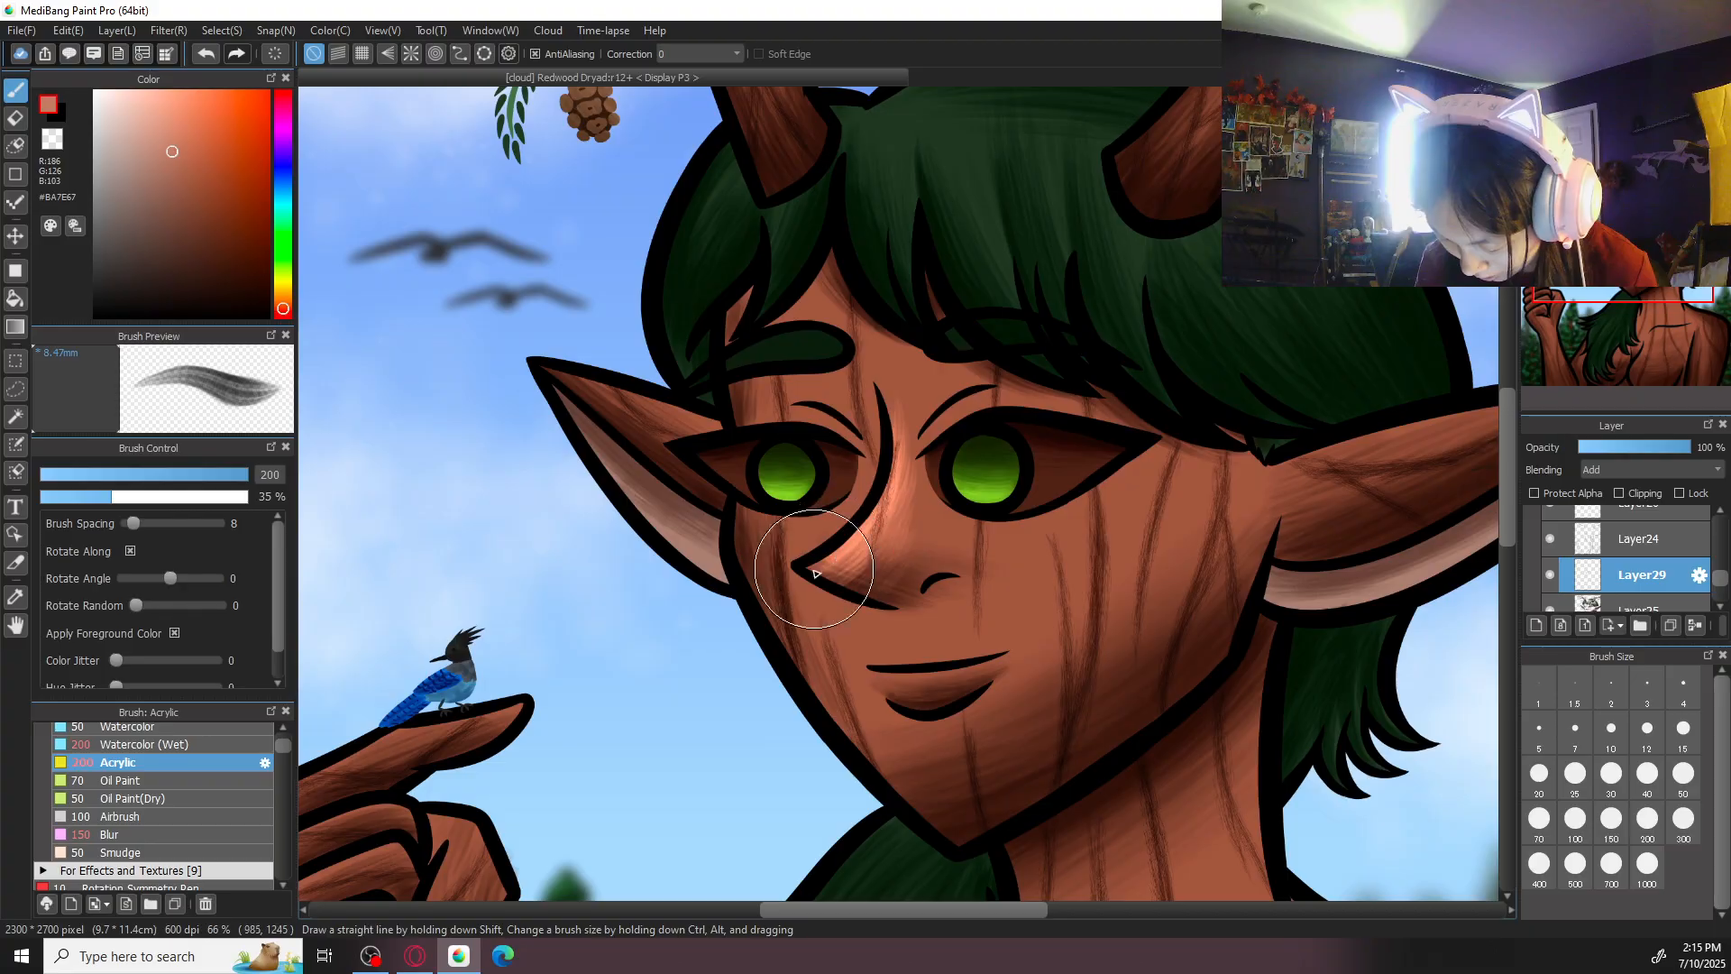
pyautogui.click(135, 834)
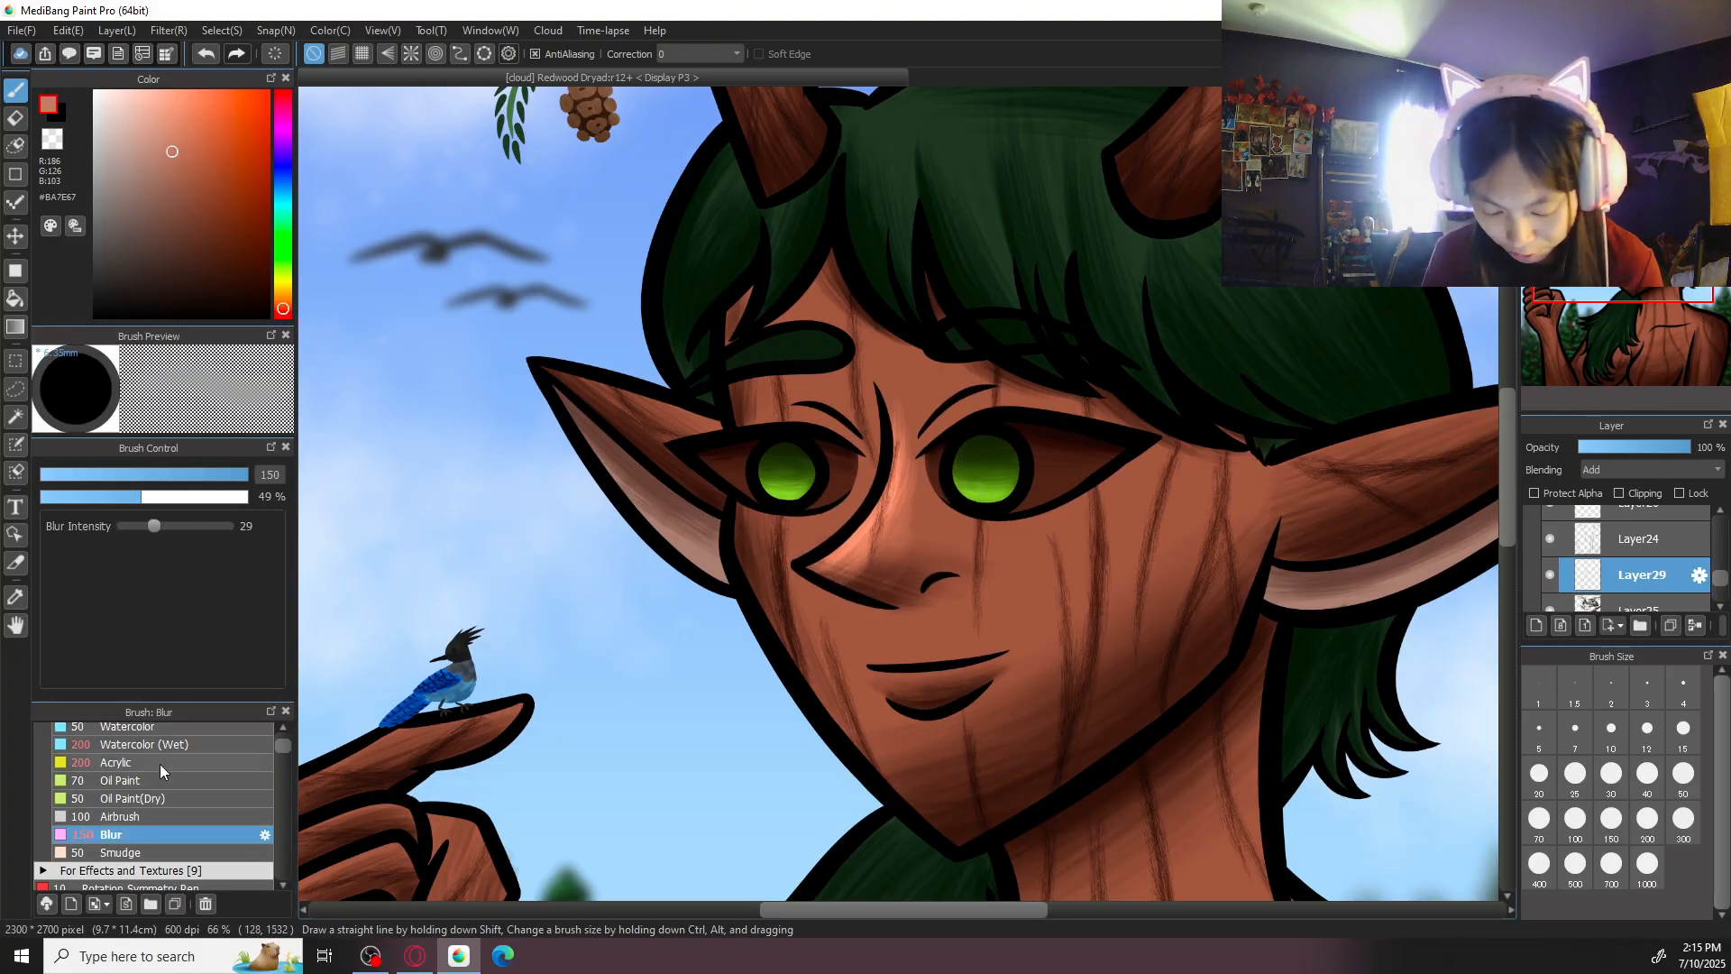
# - Highlight the dryad's lower lip in #BA7E67 with Acrylic at size 70
pyautogui.click(118, 762)
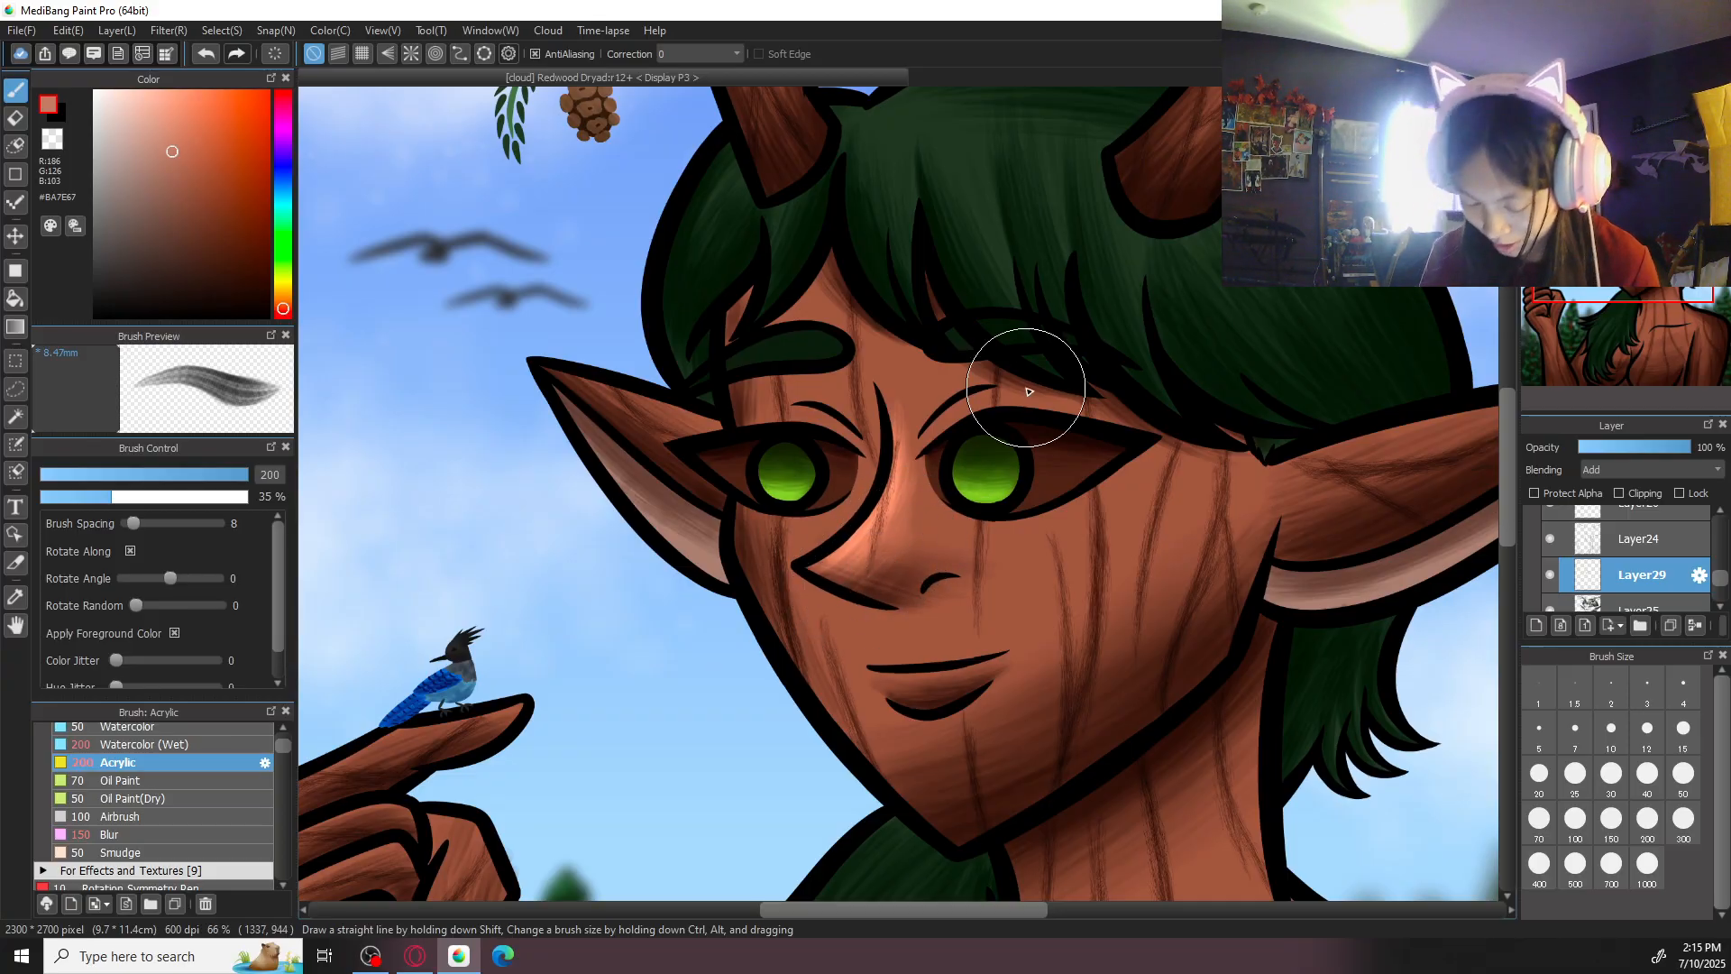
pyautogui.moveTo(580, 618)
pyautogui.mouseDown()
pyautogui.moveTo(660, 710)
pyautogui.moveTo(659, 618)
pyautogui.moveTo(595, 720)
pyautogui.mouseUp()
pyautogui.hotkey('ctrl', 'z')
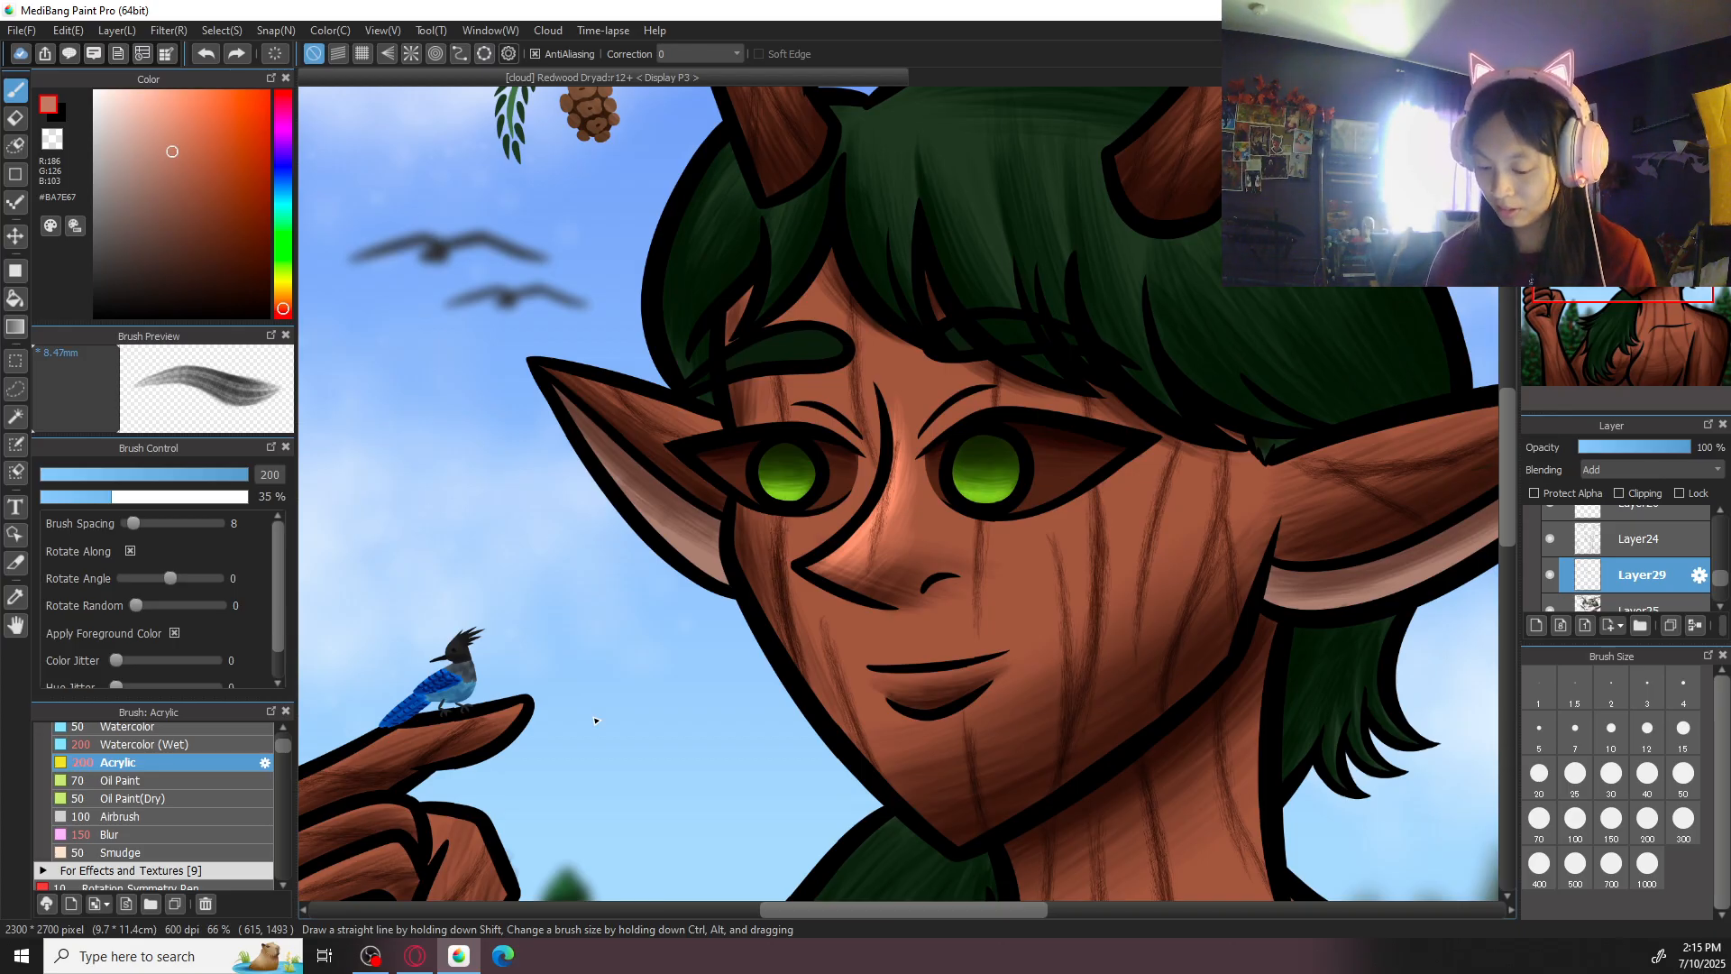
pyautogui.click(1683, 775)
pyautogui.moveTo(1054, 613); pyautogui.dragTo(1064, 503)
pyautogui.scroll(2, 1065, 503)
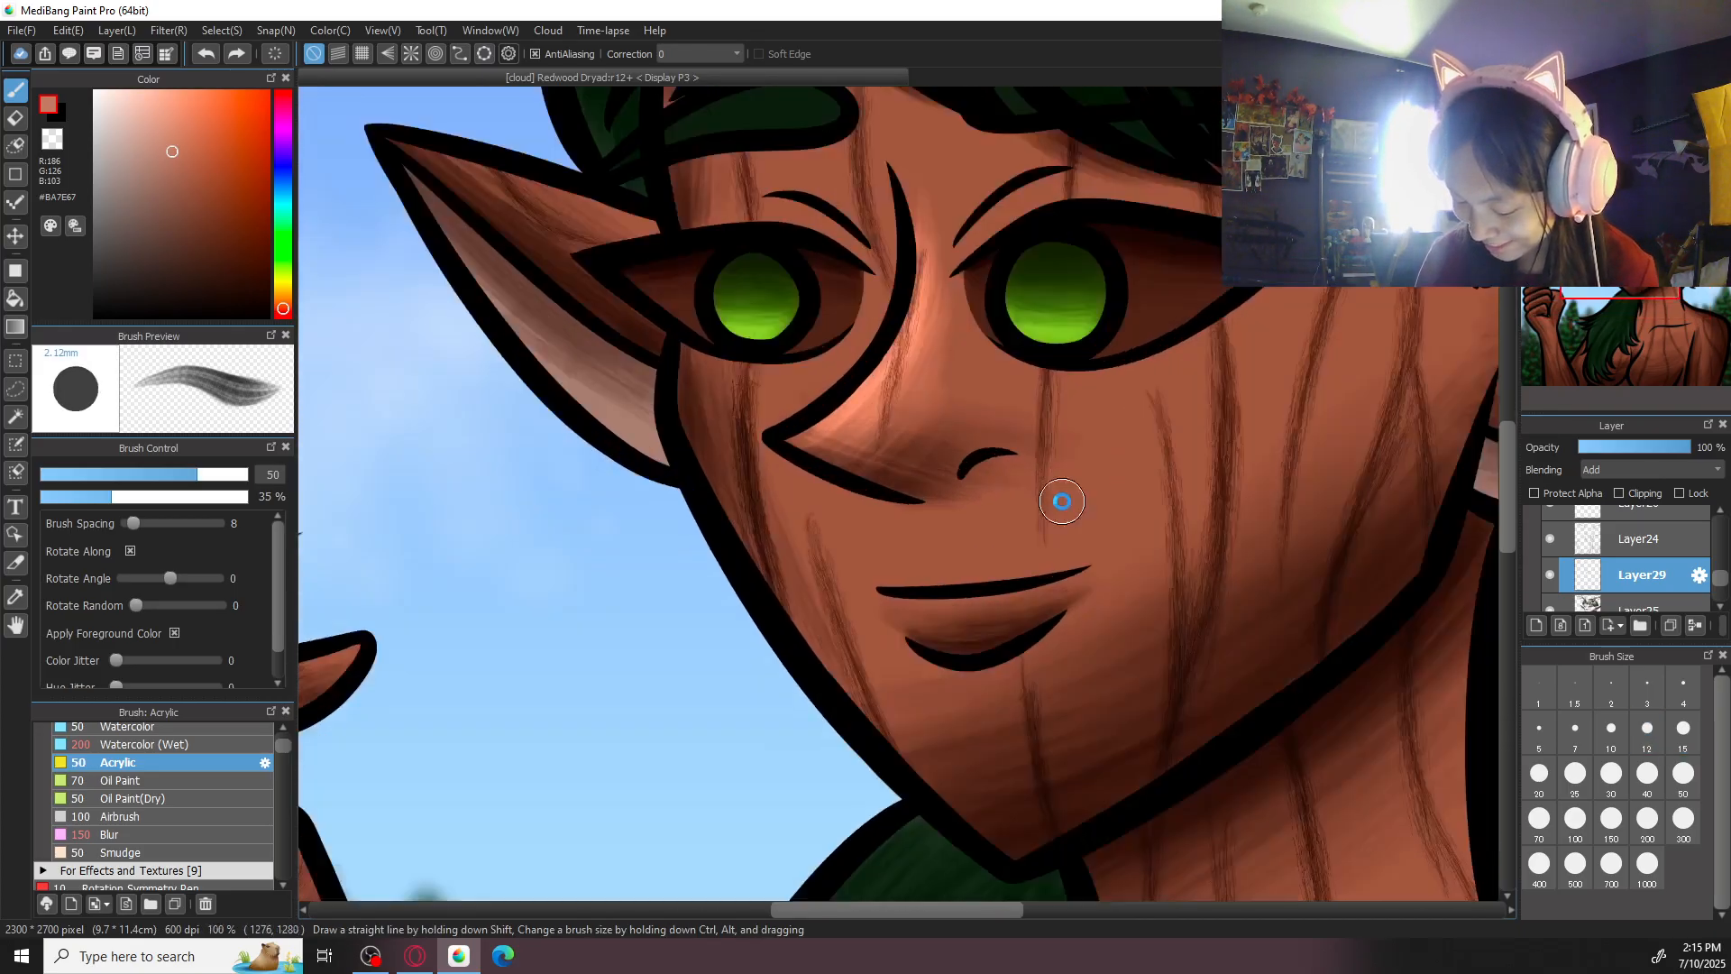
pyautogui.moveTo(1295, 642); pyautogui.dragTo(1231, 514)
pyautogui.click(1540, 818)
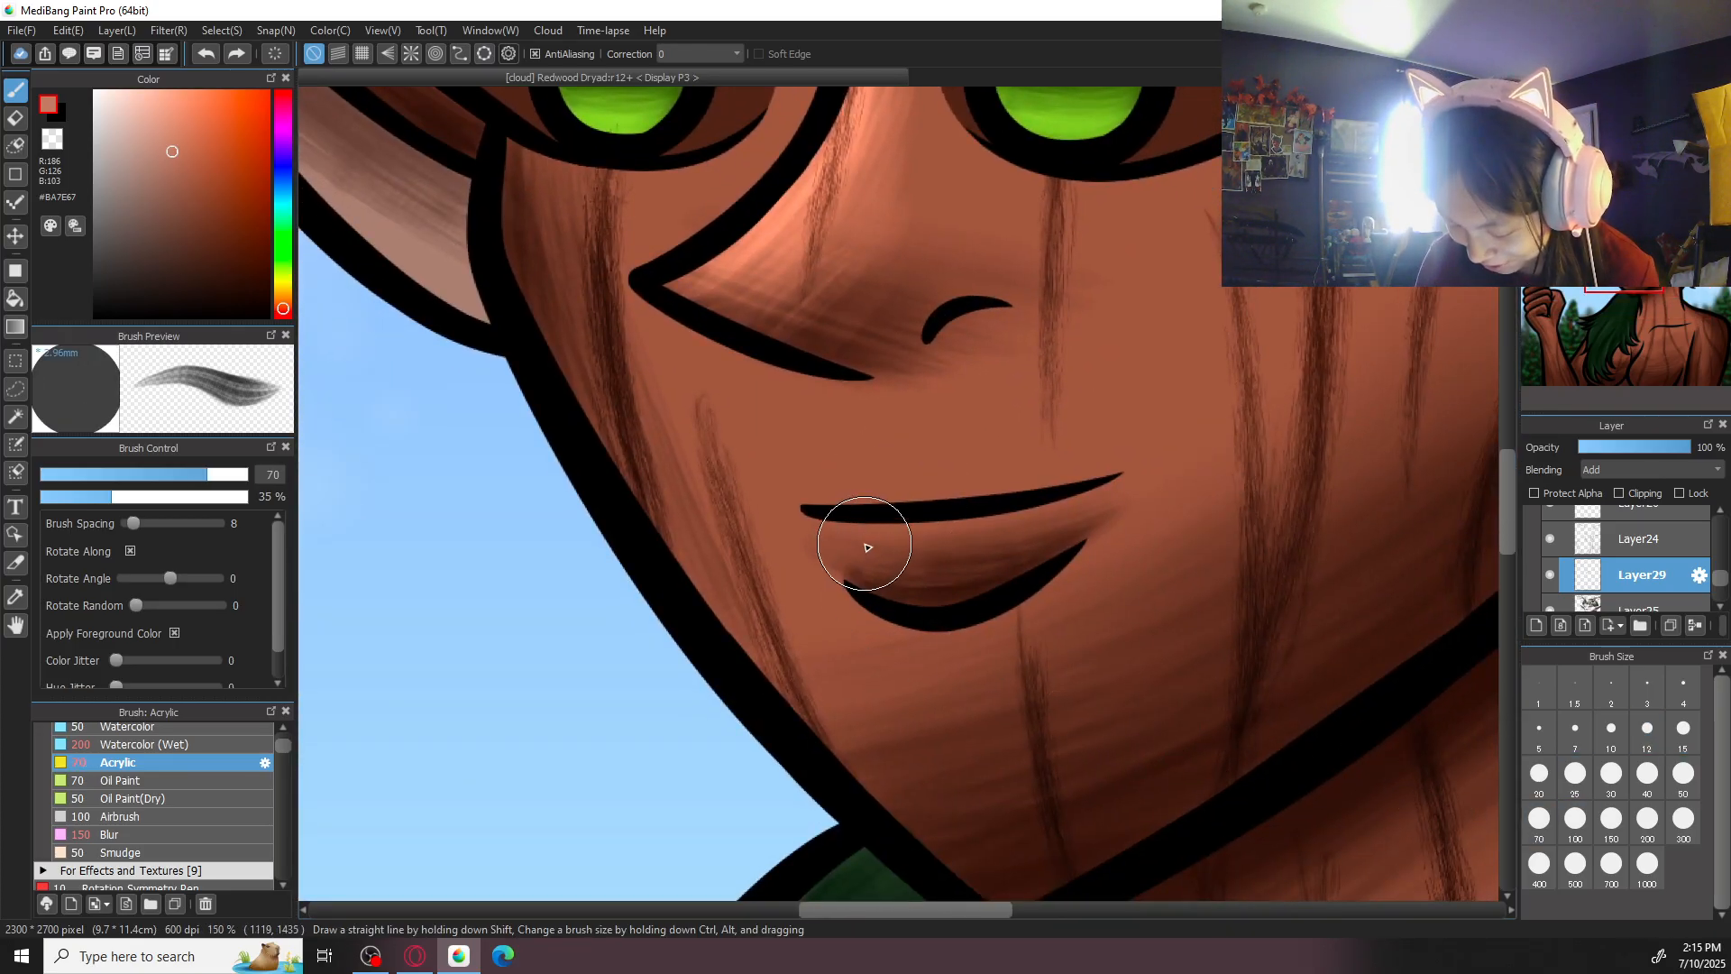
pyautogui.moveTo(868, 542)
pyautogui.mouseDown()
pyautogui.moveTo(891, 589)
pyautogui.moveTo(909, 540)
pyautogui.moveTo(929, 598)
pyautogui.moveTo(878, 531)
pyautogui.moveTo(876, 578)
pyautogui.moveTo(860, 567)
pyautogui.moveTo(874, 552)
pyautogui.moveTo(897, 560)
pyautogui.moveTo(873, 542)
pyautogui.moveTo(959, 562)
pyautogui.moveTo(925, 568)
pyautogui.moveTo(1028, 540)
pyautogui.mouseUp()
pyautogui.scroll(-6, 1195, 459)
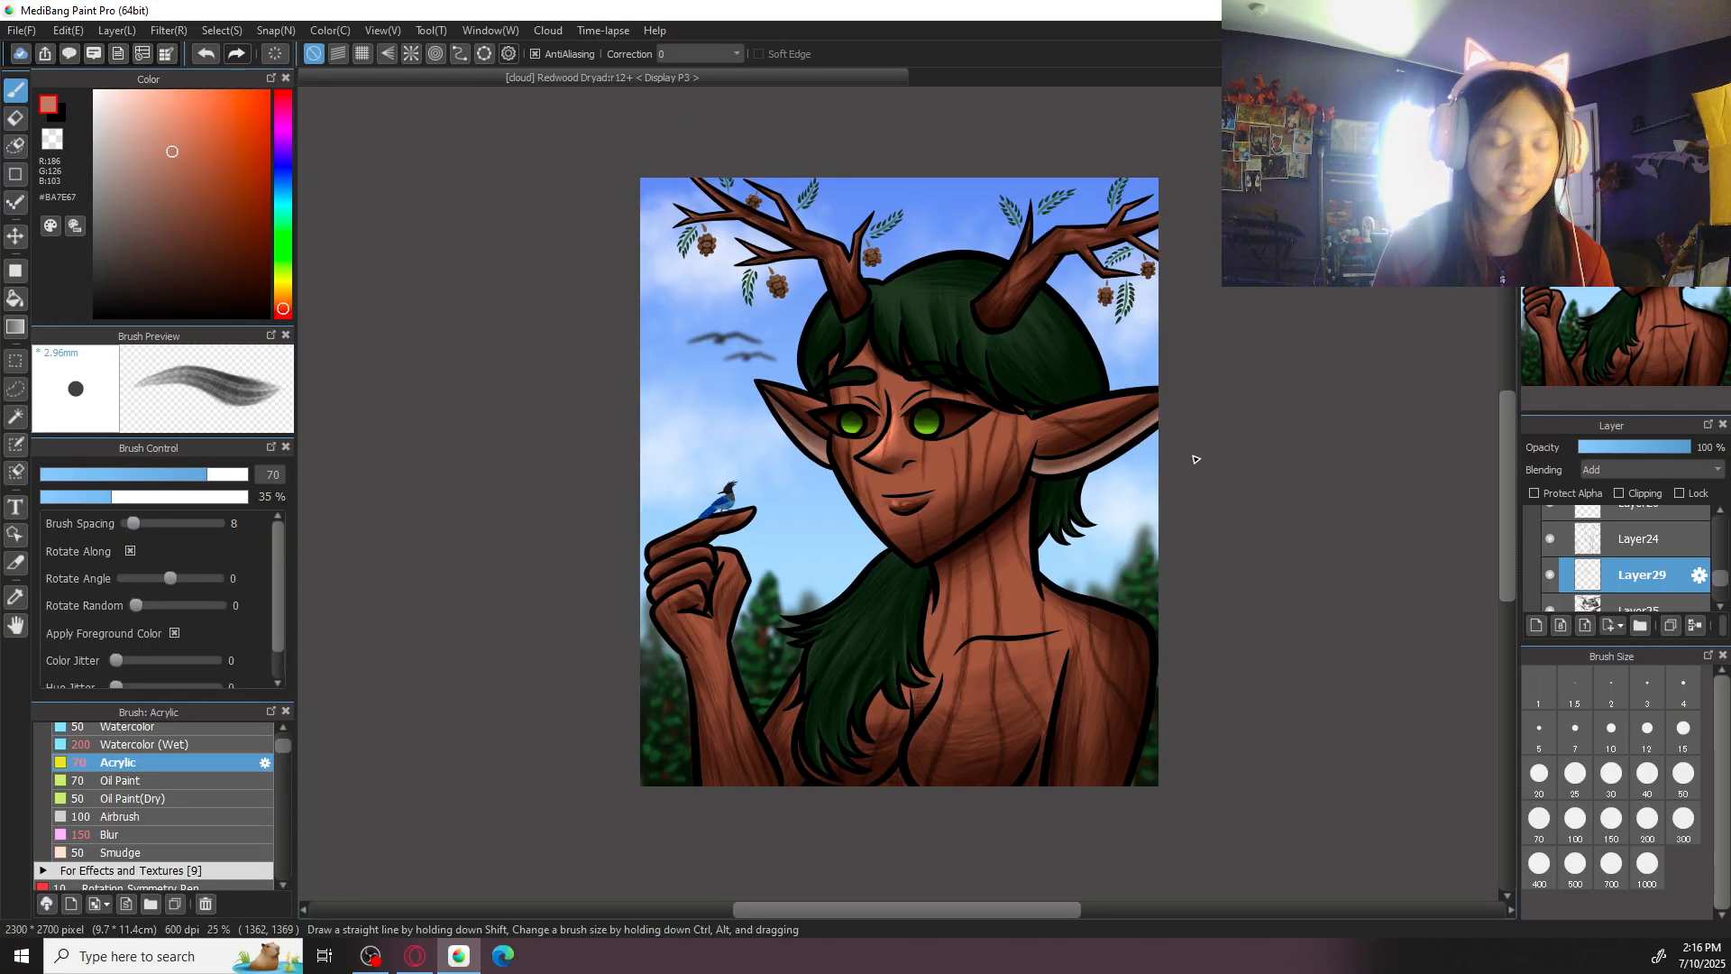
# - Highlight the cheek beneath the larger eye in #BA7E67 with Acrylic at size 300
pyautogui.scroll(4, 897, 493)
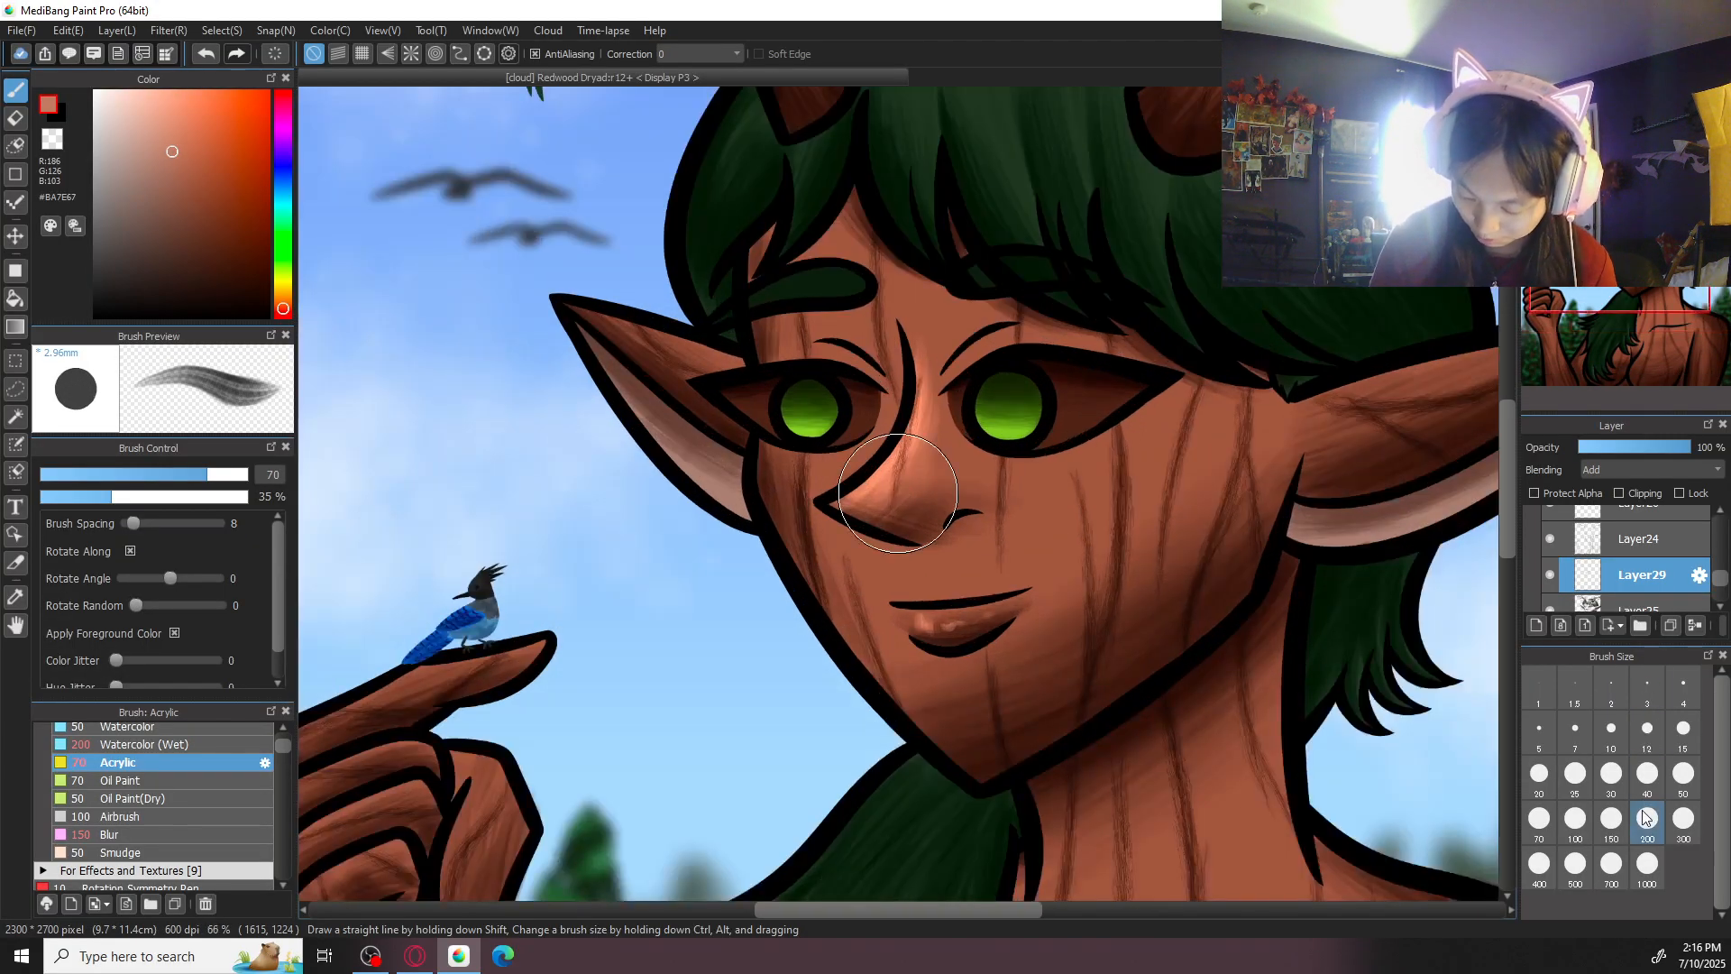
pyautogui.click(1647, 818)
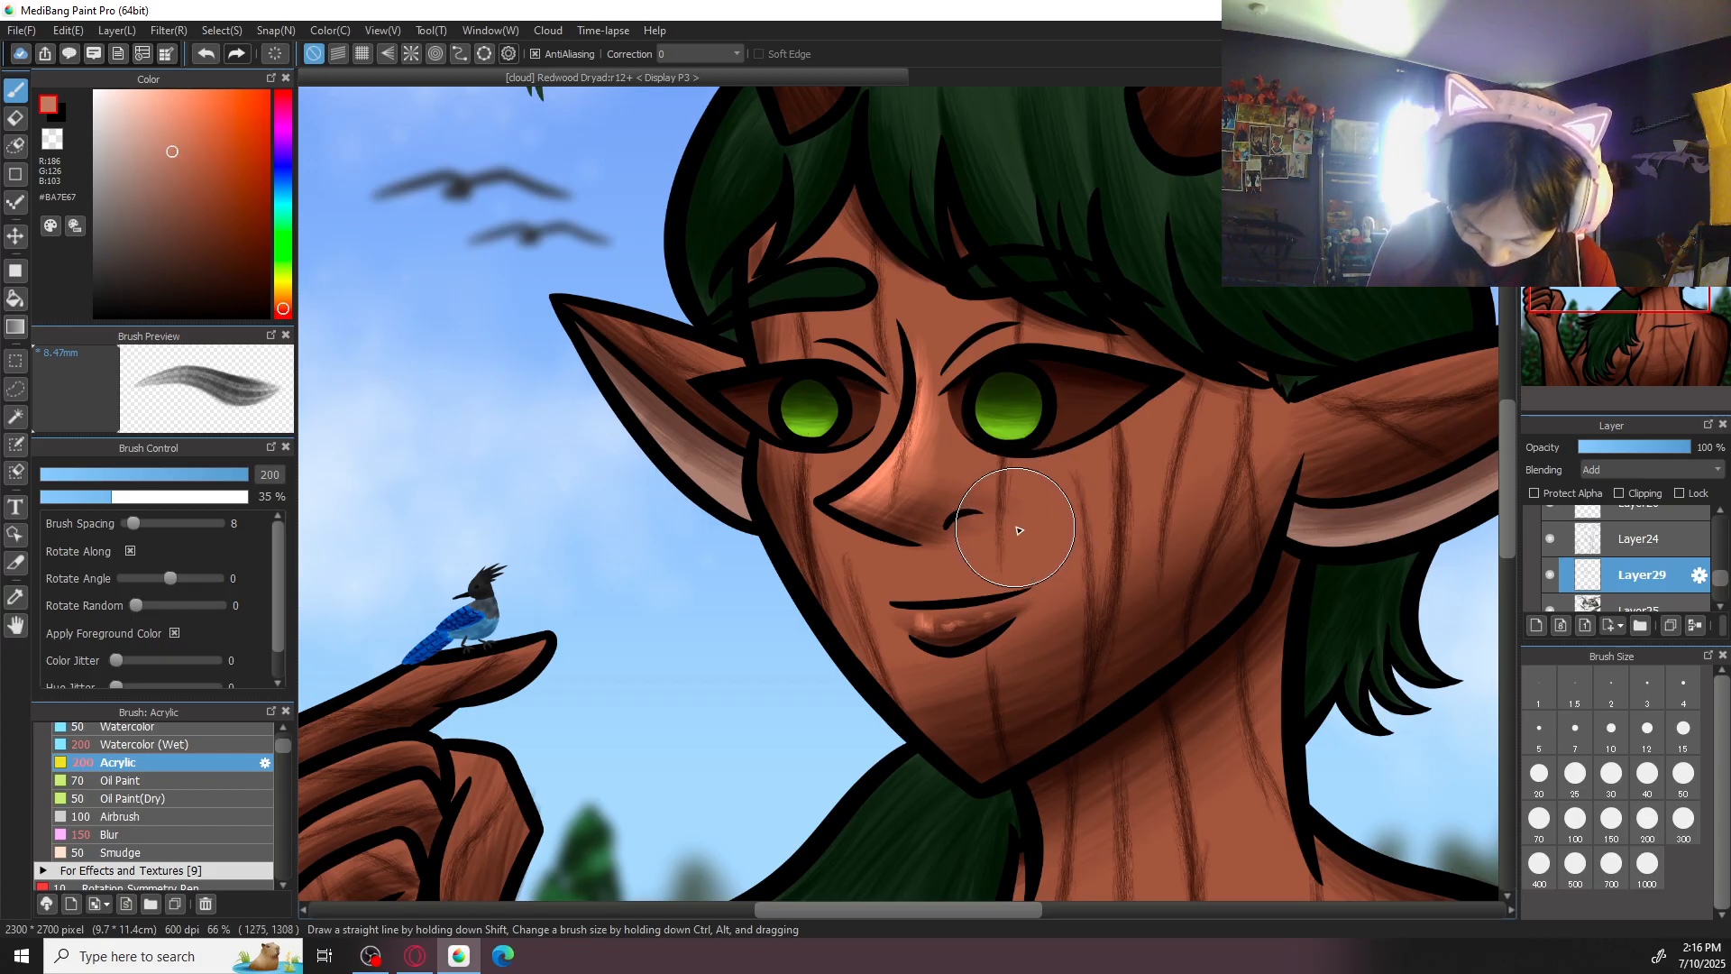
pyautogui.hotkey('ctrl', 'z')
pyautogui.moveTo(1028, 509); pyautogui.dragTo(1123, 452)
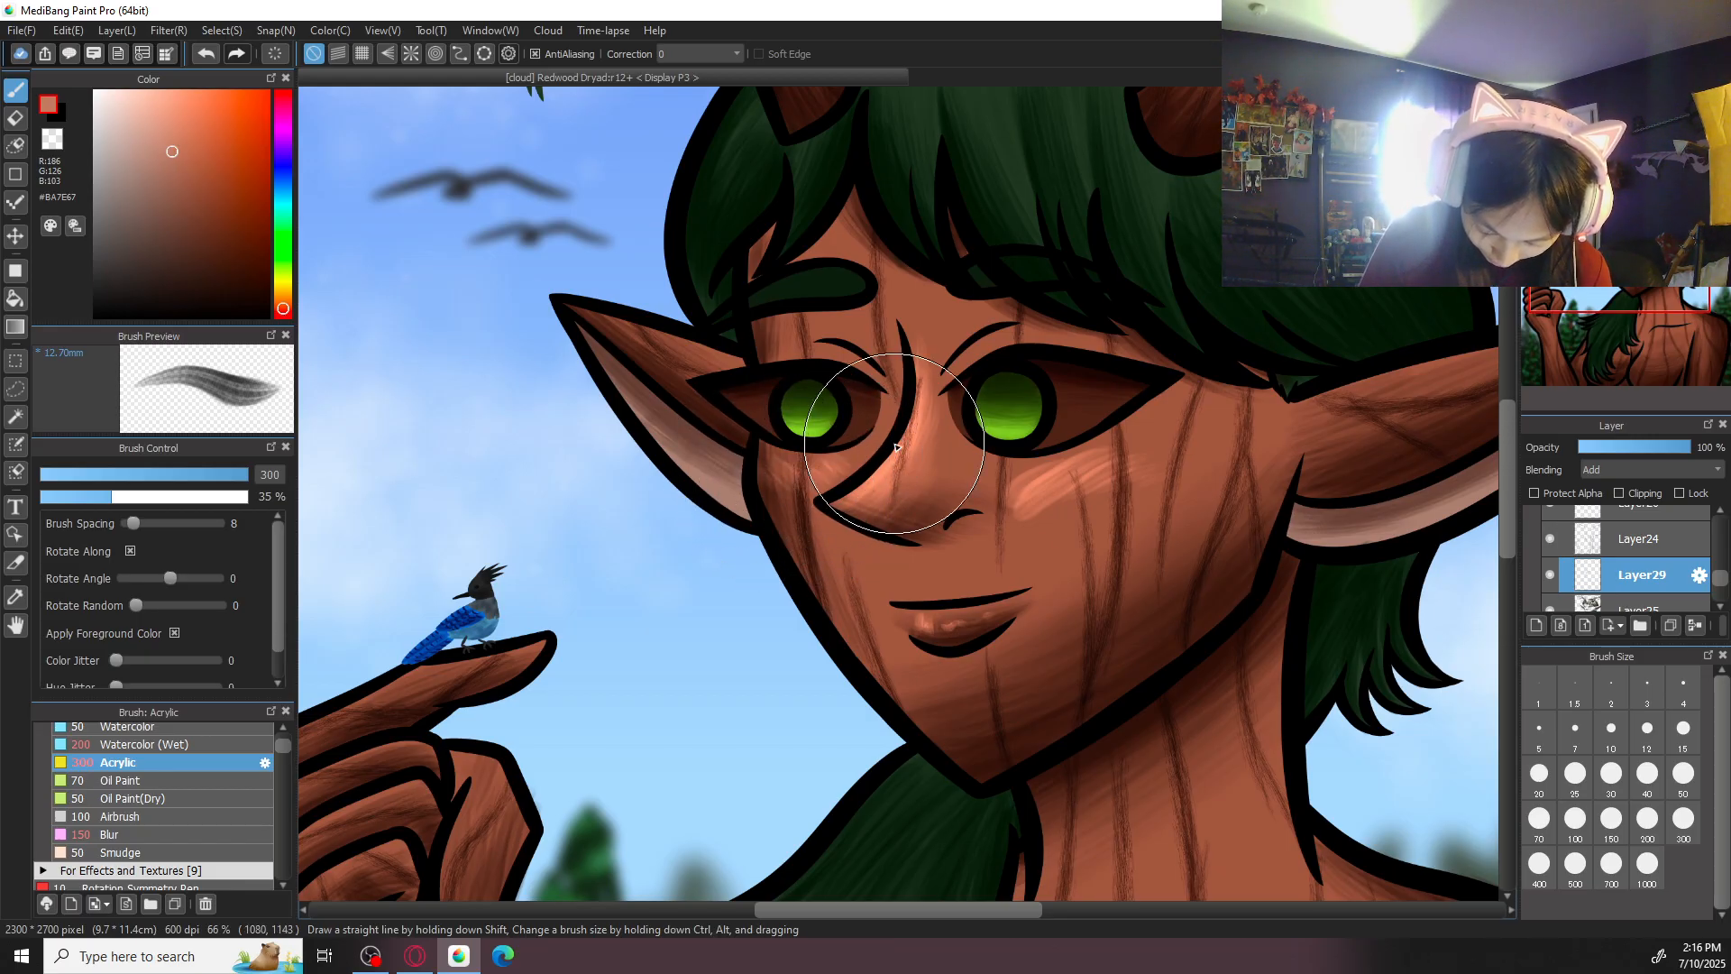
# - Soften the cheek highlight with Blur at size 200 and add more #BA7E67 strokes over it with Acrylic at size 300
pyautogui.click(190, 841)
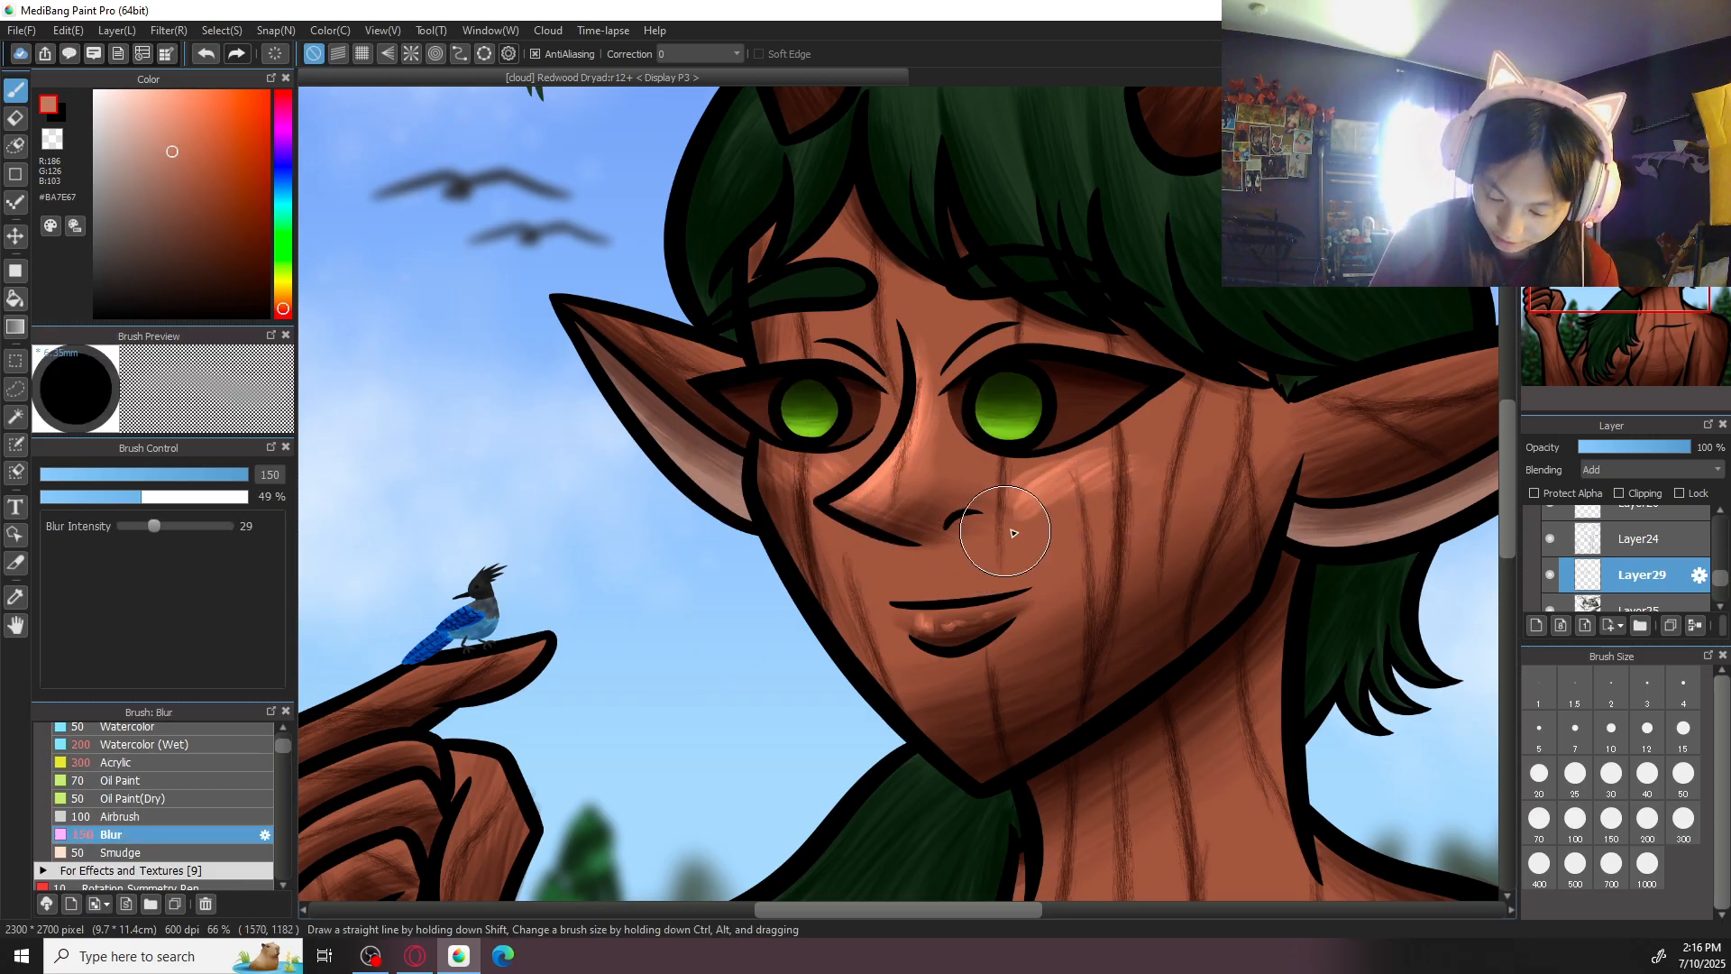
pyautogui.click(1647, 818)
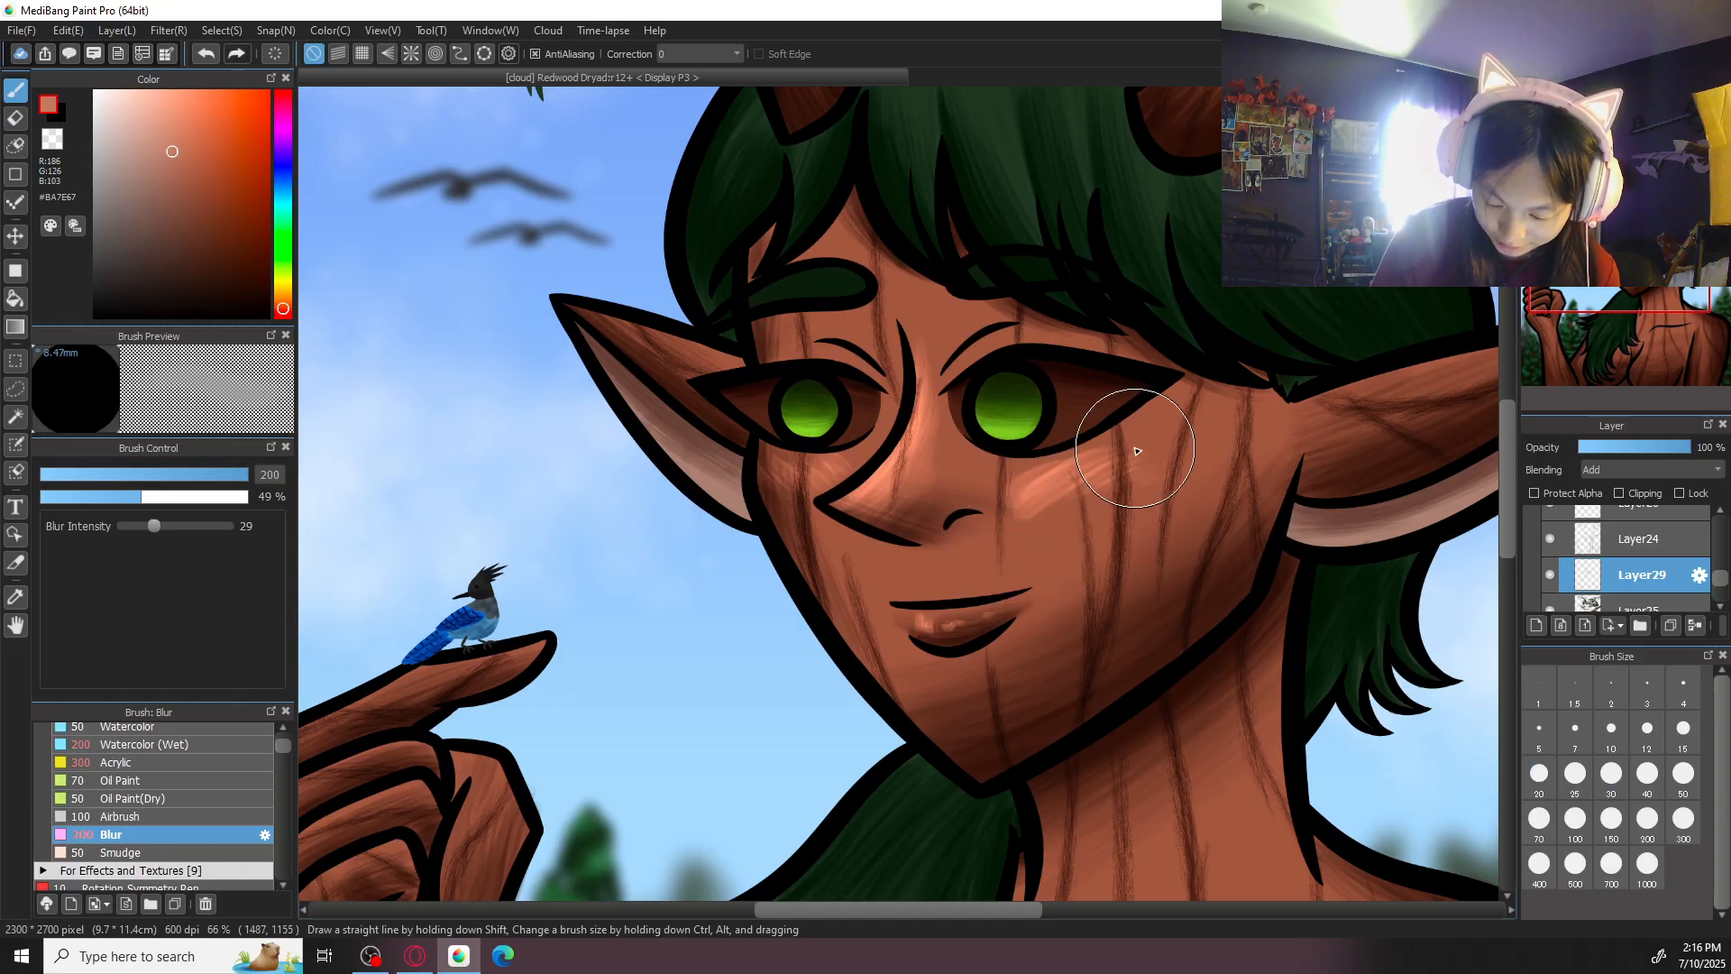
pyautogui.click(245, 743)
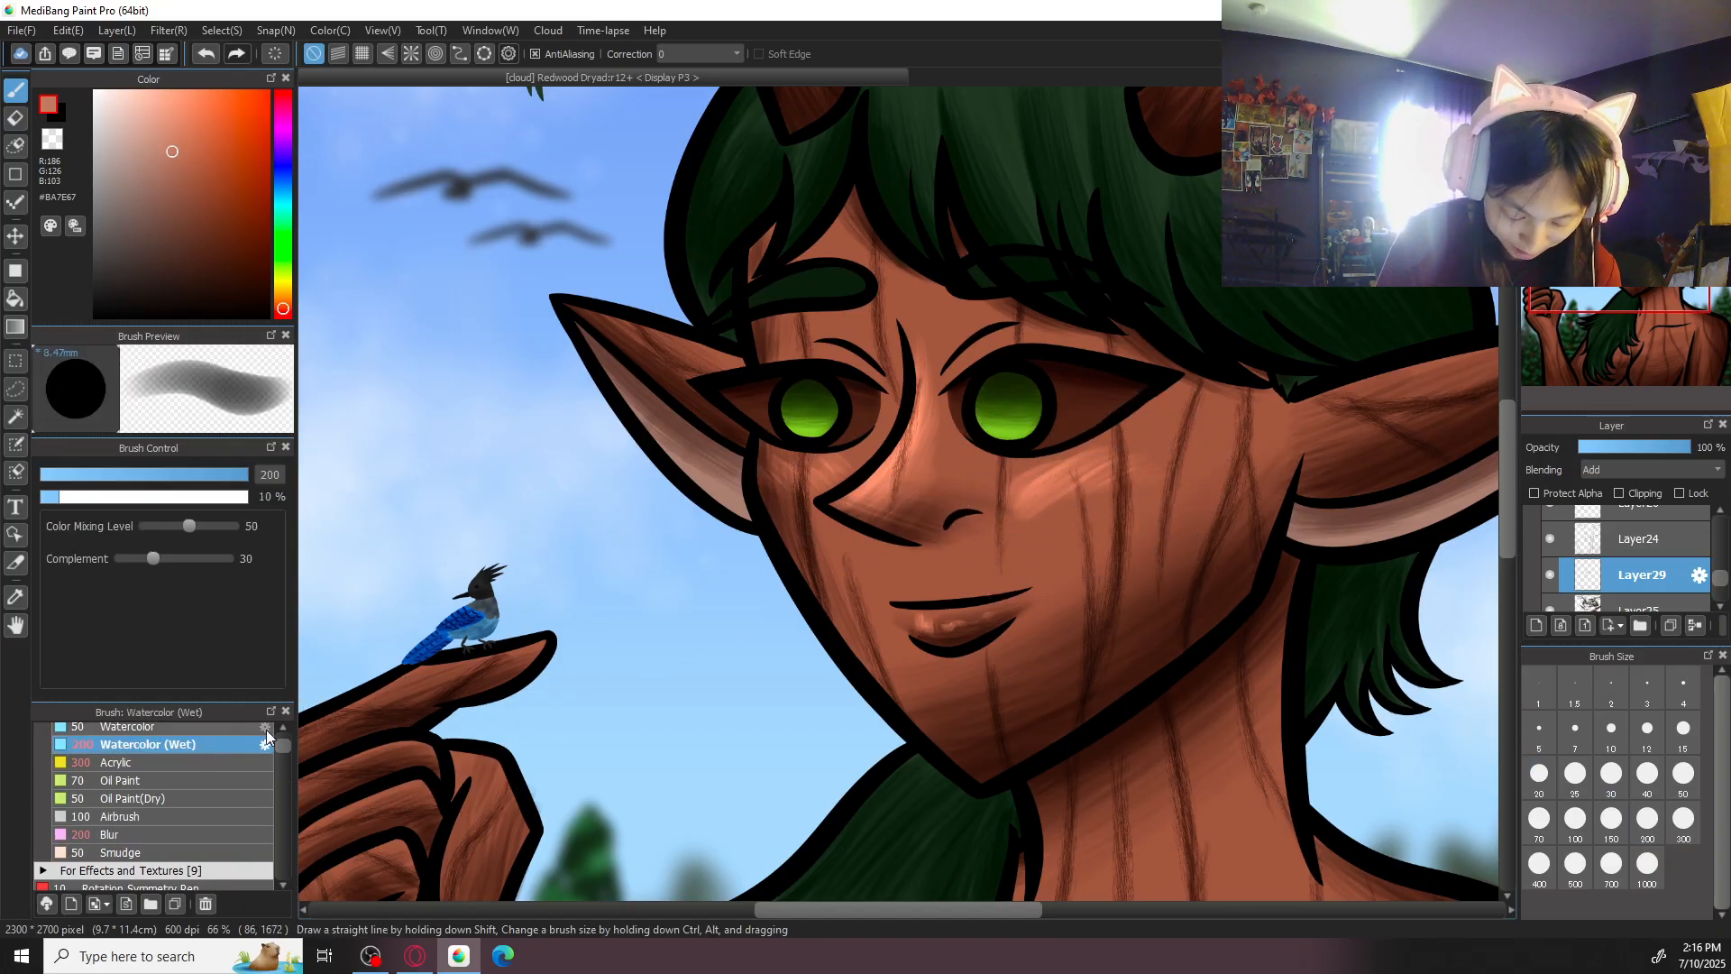
pyautogui.click(216, 762)
pyautogui.moveTo(1065, 504); pyautogui.dragTo(1168, 452)
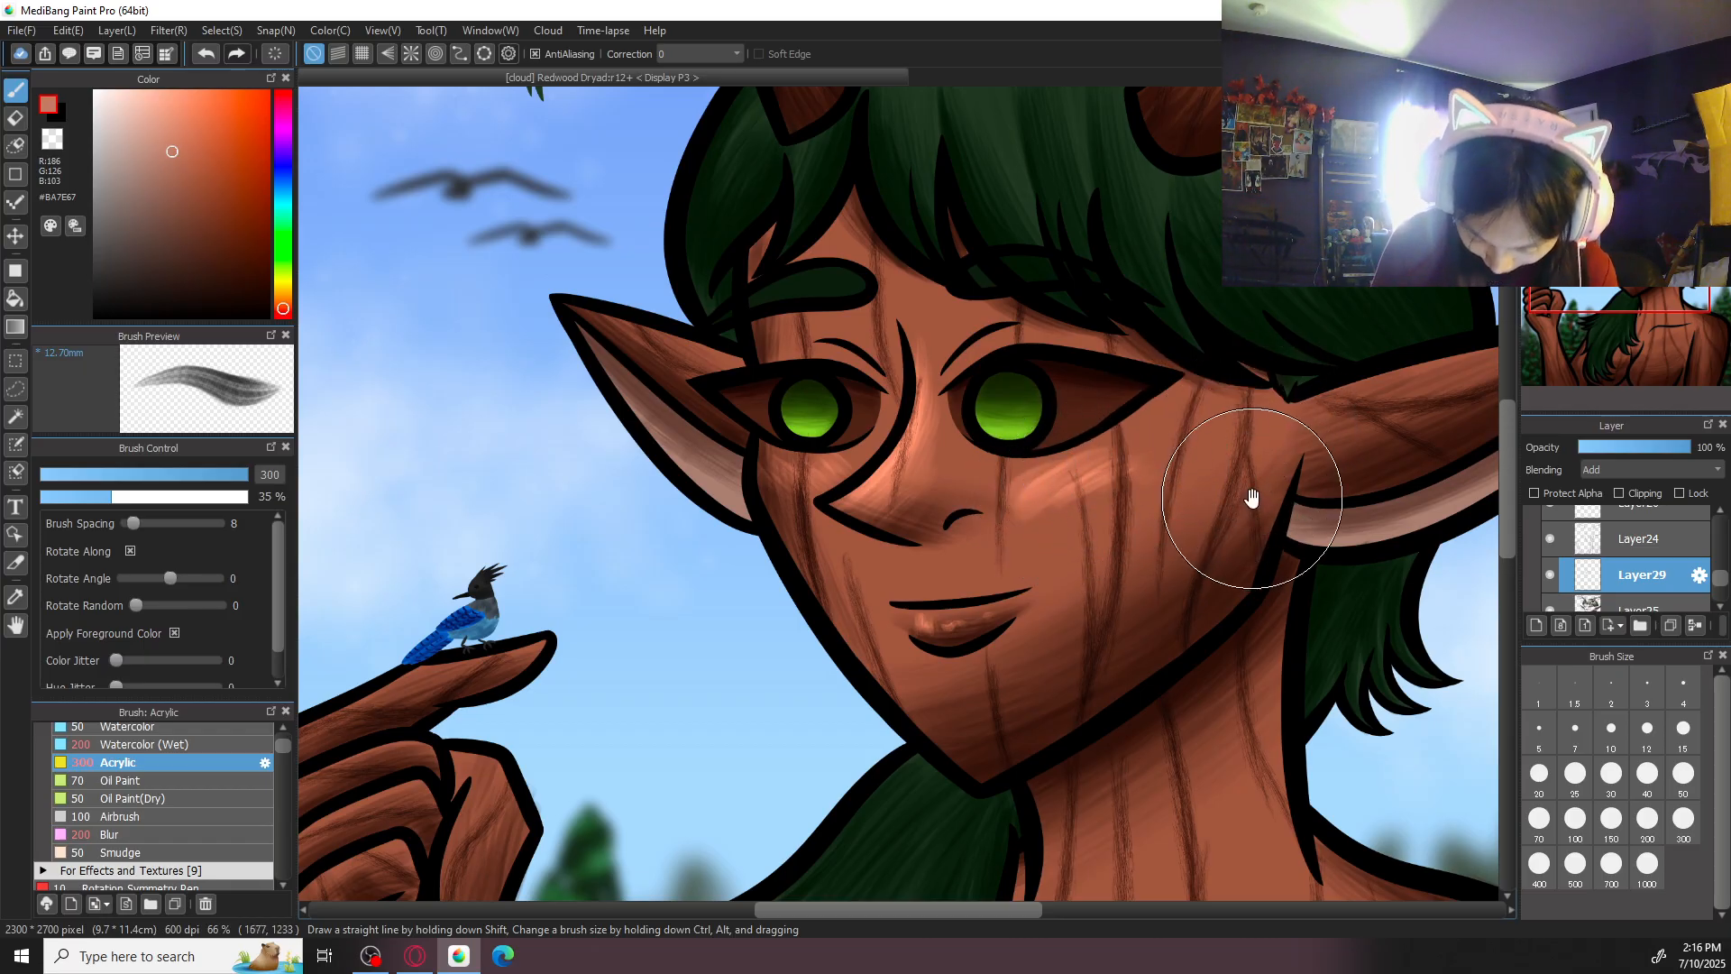
pyautogui.scroll(-4, 1258, 491)
pyautogui.scroll(3, 1271, 484)
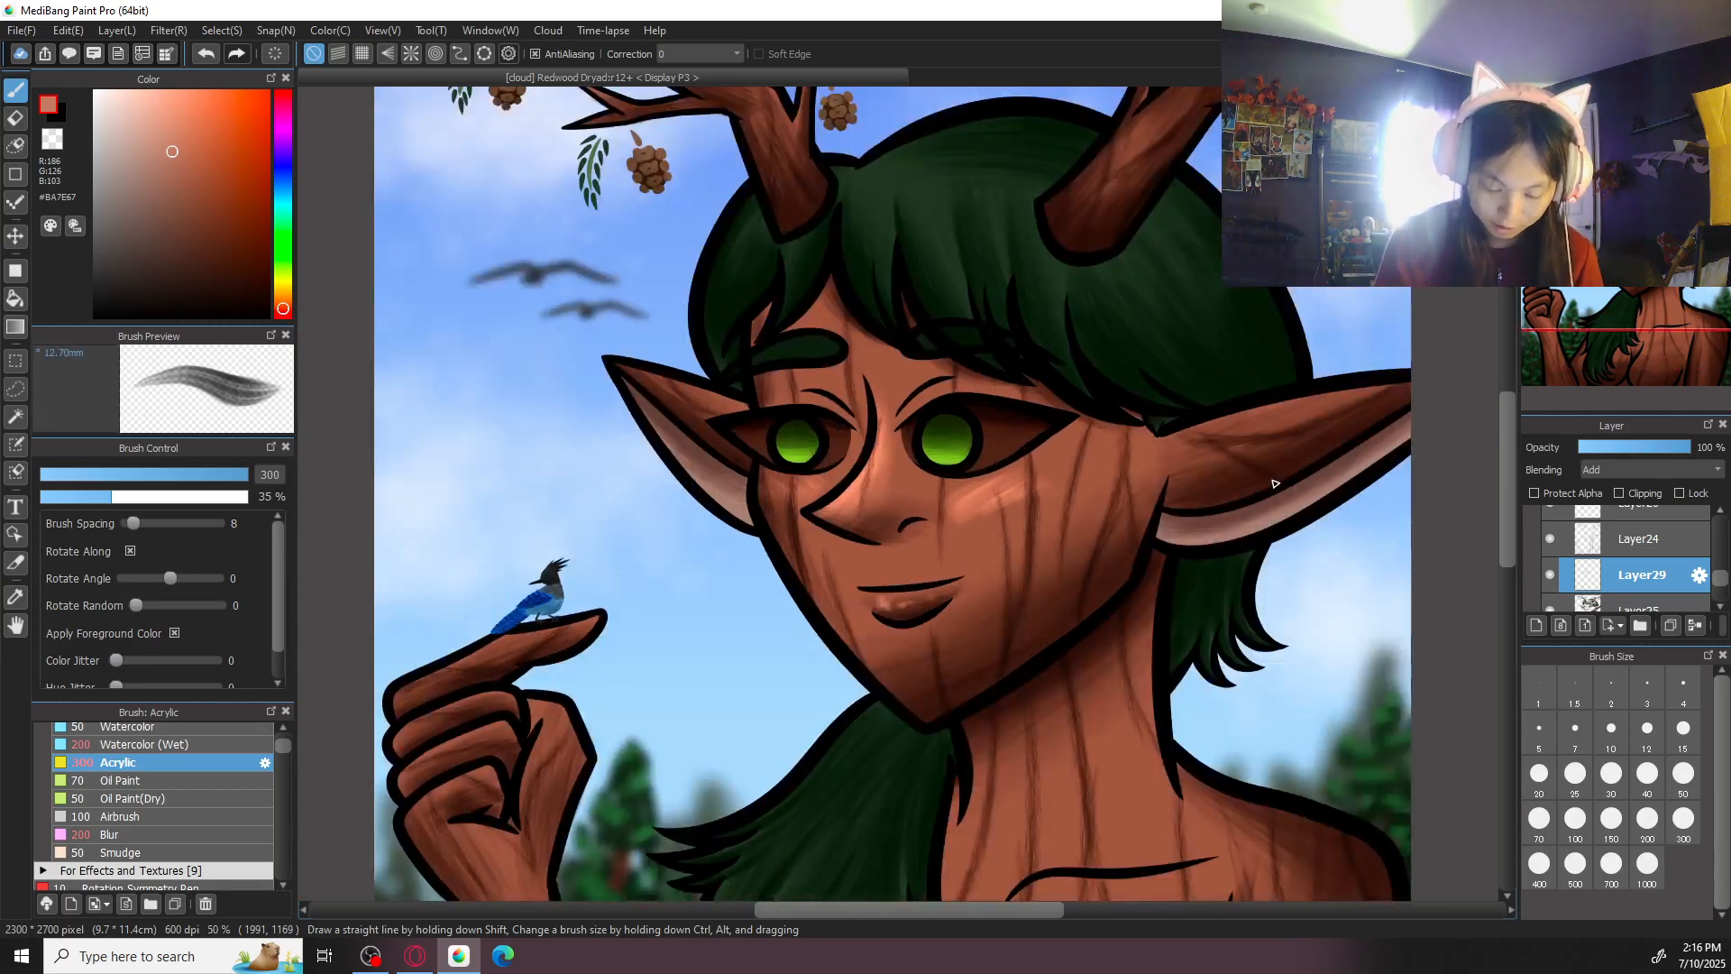
# - Highlight the dryad's larger ear in #BA7E67 with Acrylic at size 300 and soften it with Blur at size 200
pyautogui.scroll(2, 1275, 484)
pyautogui.moveTo(1241, 480)
pyautogui.mouseDown()
pyautogui.moveTo(1005, 543)
pyautogui.moveTo(1021, 639)
pyautogui.mouseUp()
pyautogui.press('Left')
pyautogui.press('Left')
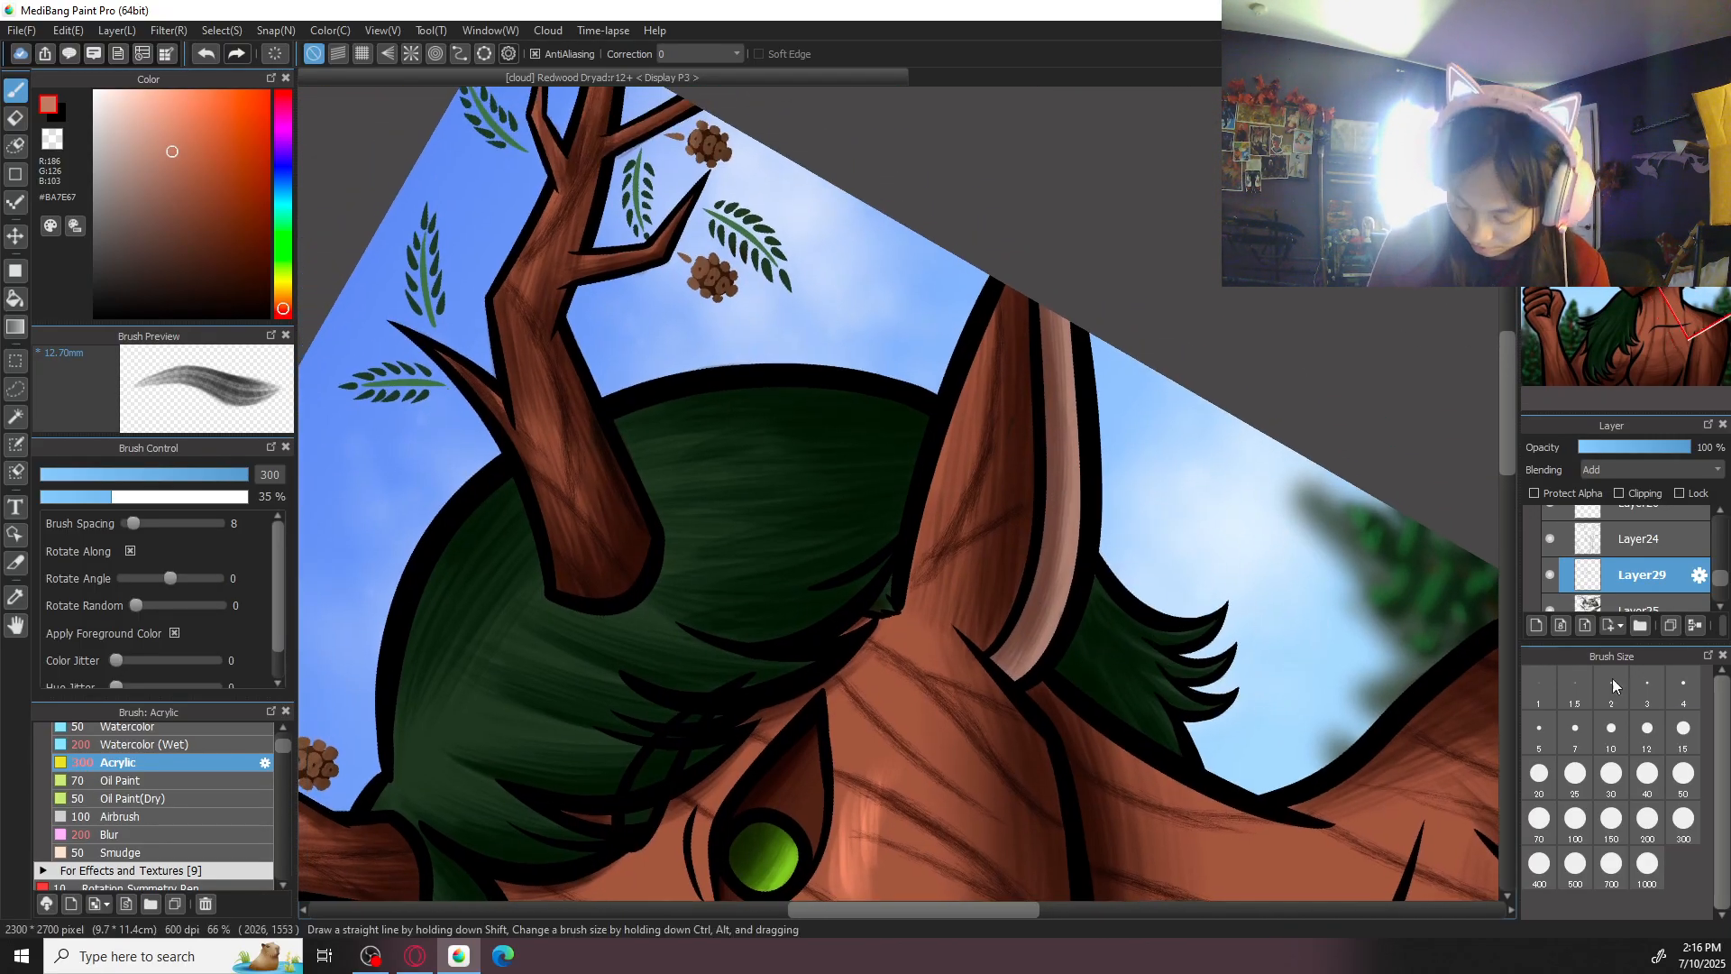
pyautogui.hotkey('ctrl', '-')
pyautogui.click(1647, 828)
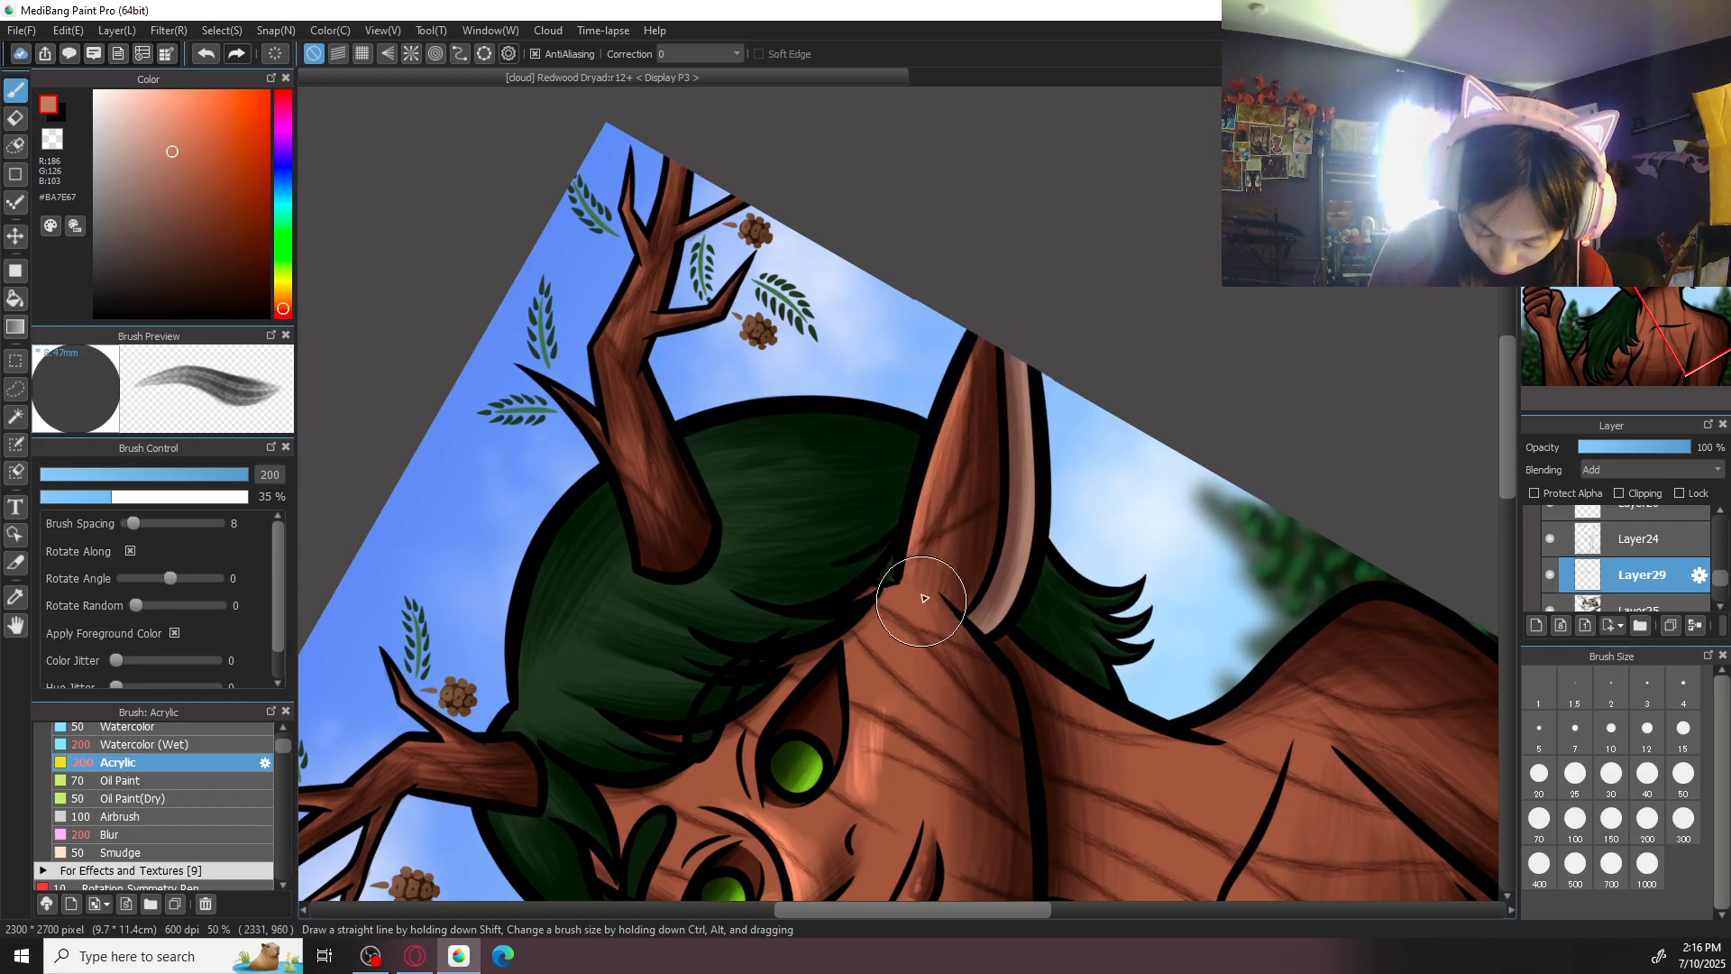
pyautogui.click(1683, 818)
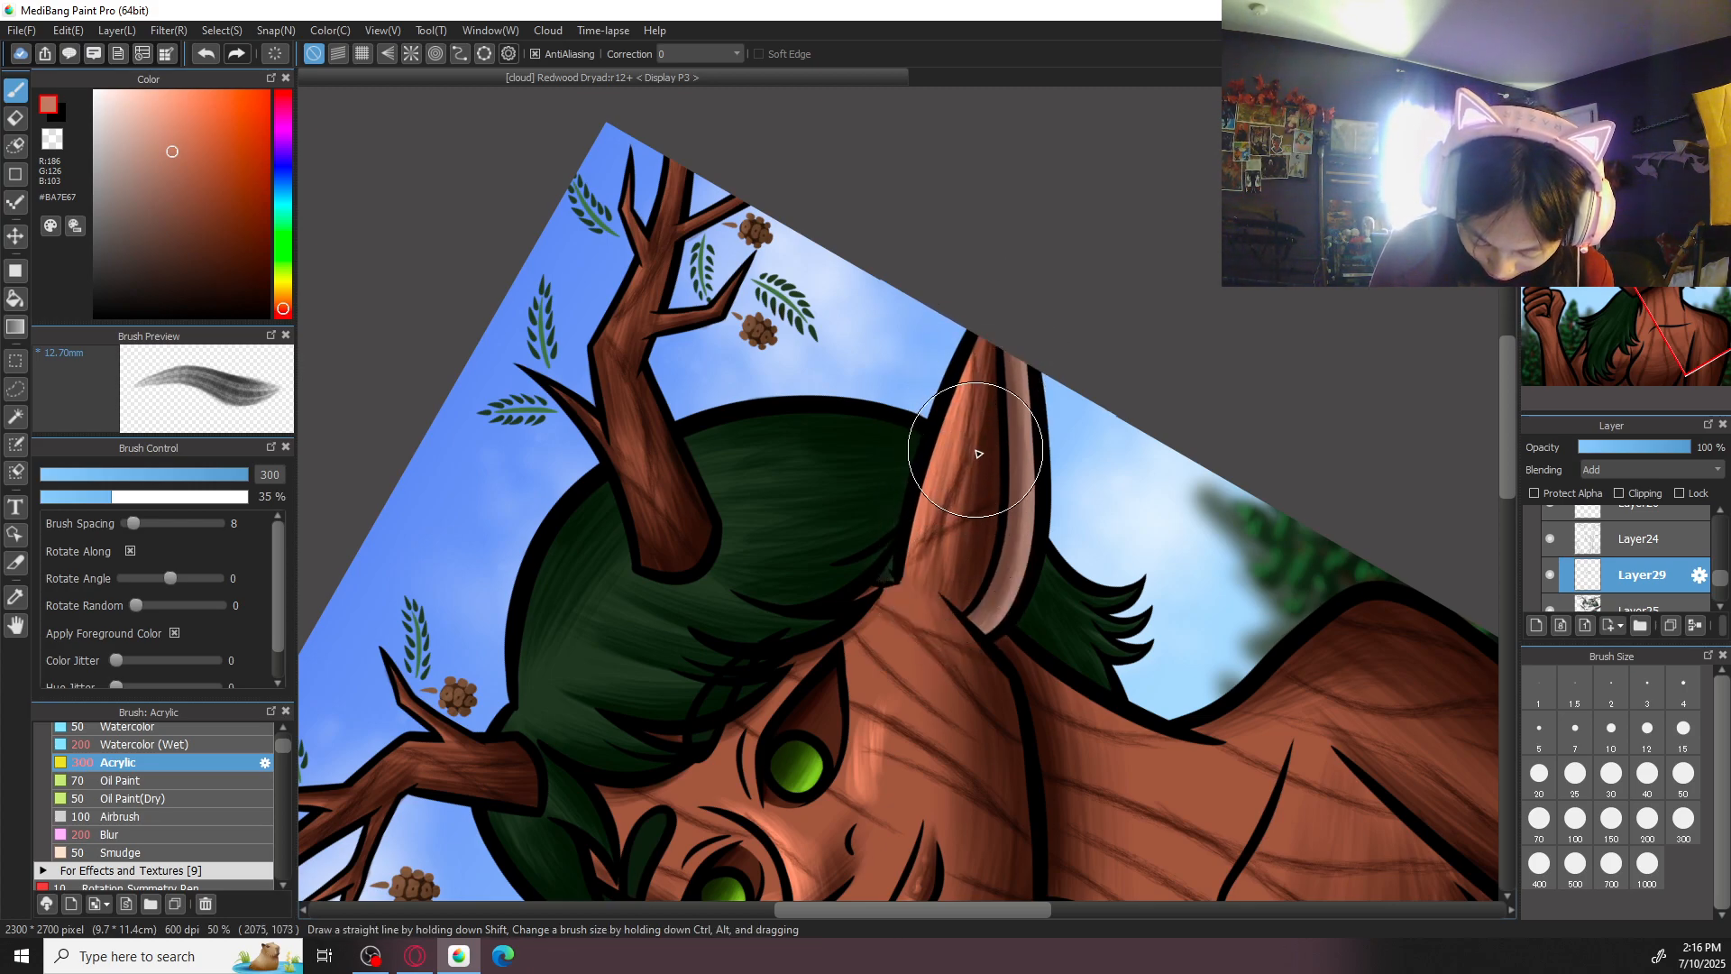
pyautogui.moveTo(962, 392); pyautogui.dragTo(927, 534)
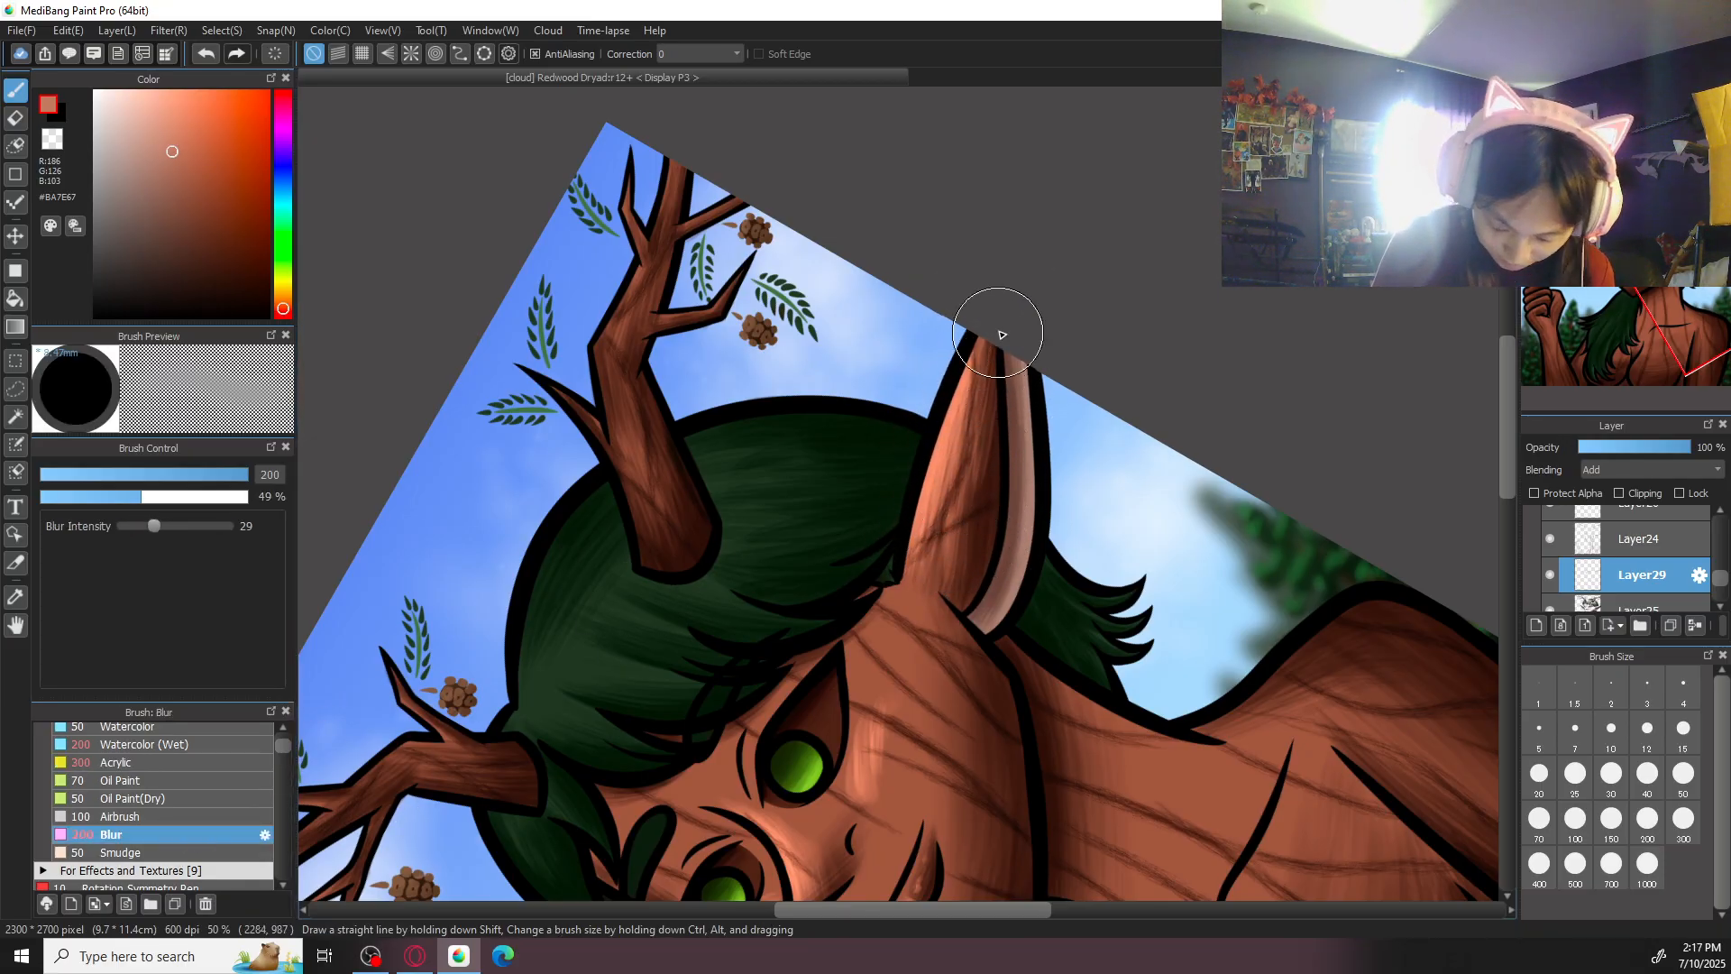
pyautogui.press('Right')
pyautogui.press('Right')
pyautogui.press('Right')
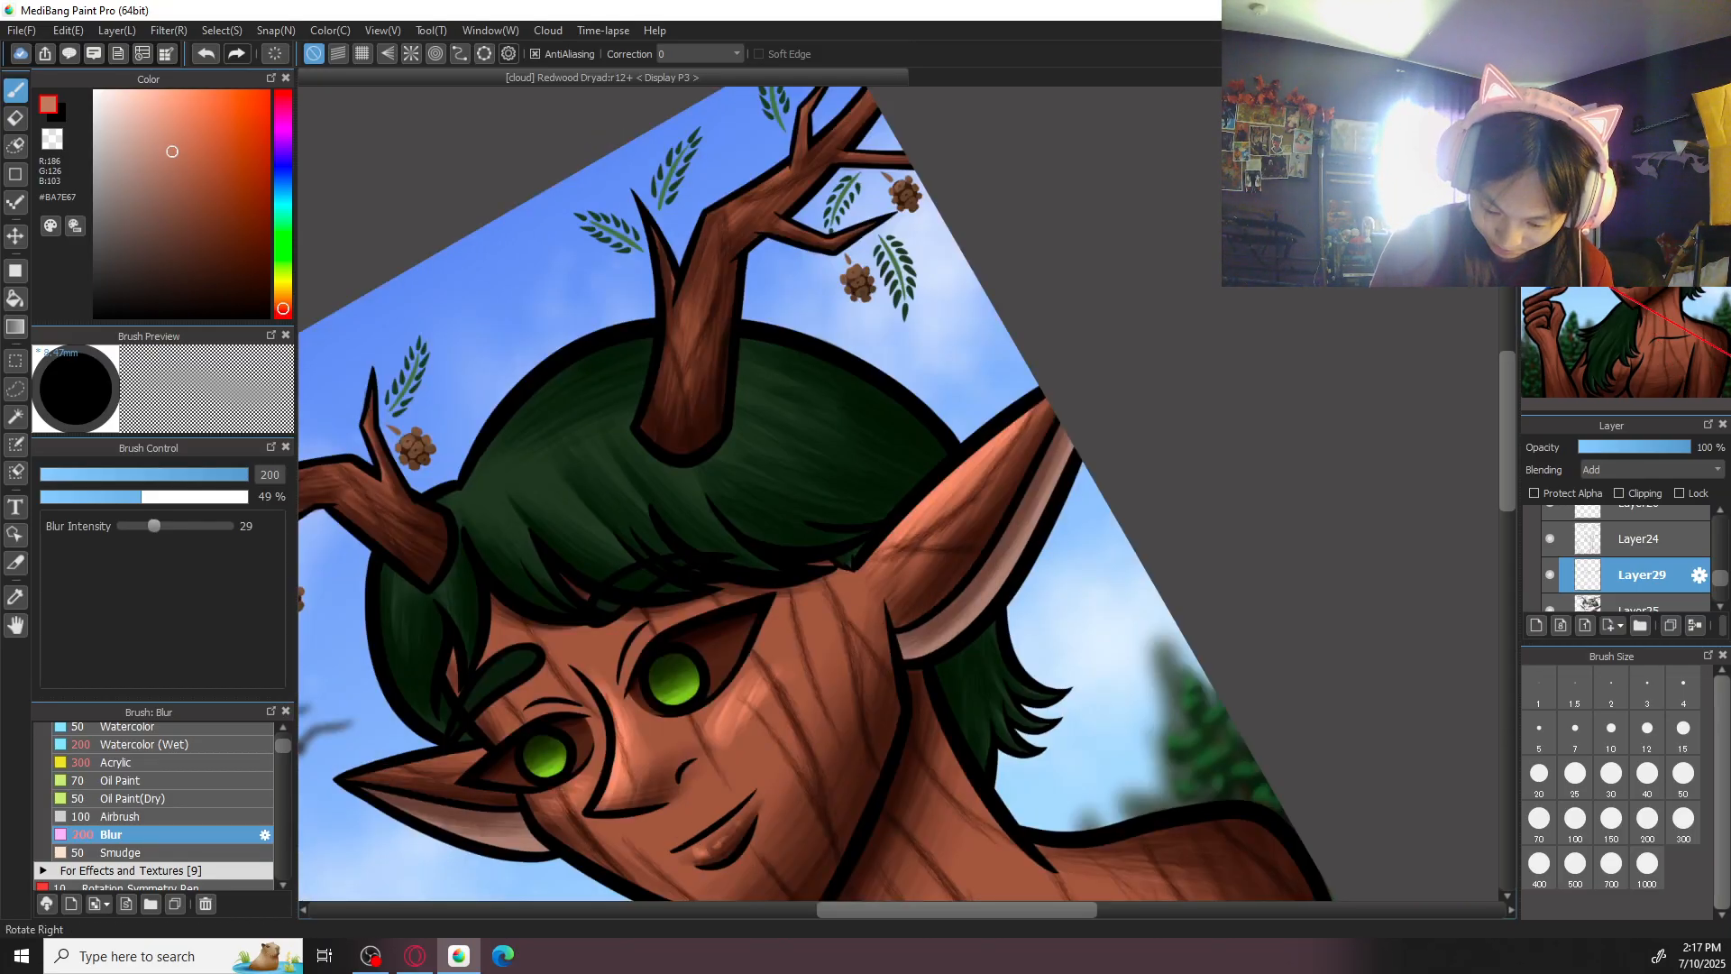
pyautogui.moveTo(934, 412); pyautogui.dragTo(1136, 619)
# - Highlight the outer side of the neck beneath the larger ear in #BA7E67 with Acrylic at size 300
pyautogui.click(172, 762)
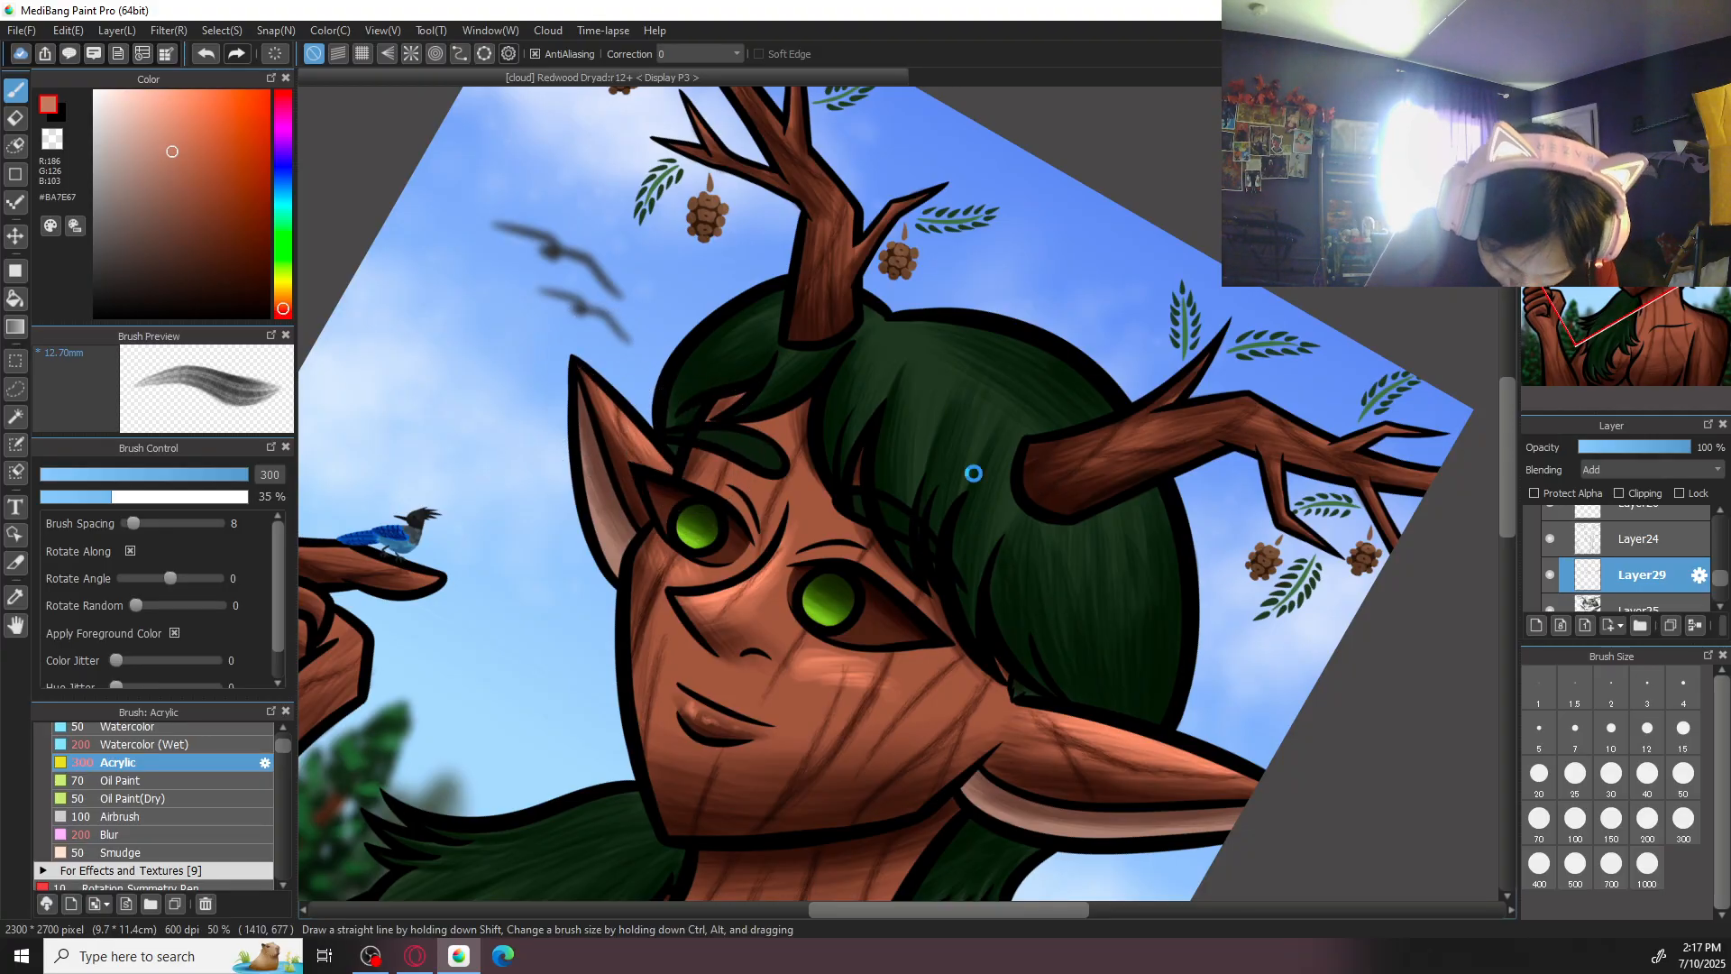
pyautogui.moveTo(974, 474); pyautogui.dragTo(1053, 227)
pyautogui.press('Up')
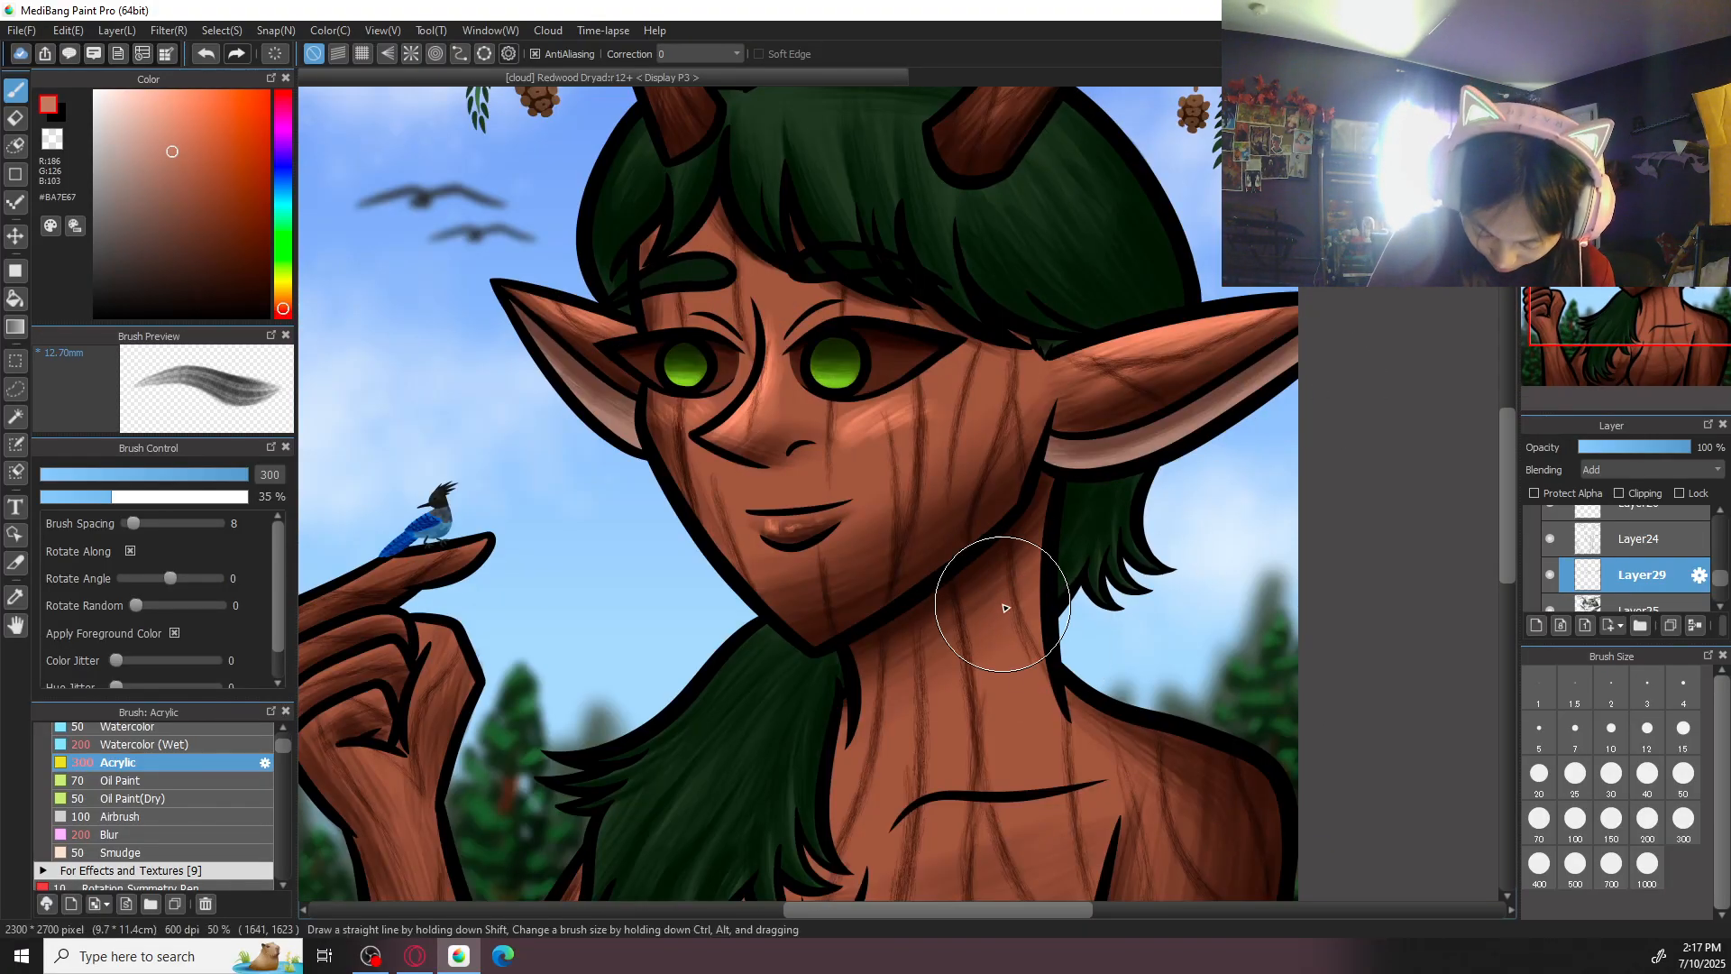
pyautogui.moveTo(1046, 451)
pyautogui.mouseDown()
pyautogui.moveTo(1068, 730)
pyautogui.moveTo(1053, 735)
pyautogui.mouseUp()
pyautogui.moveTo(1019, 492); pyautogui.dragTo(1030, 684)
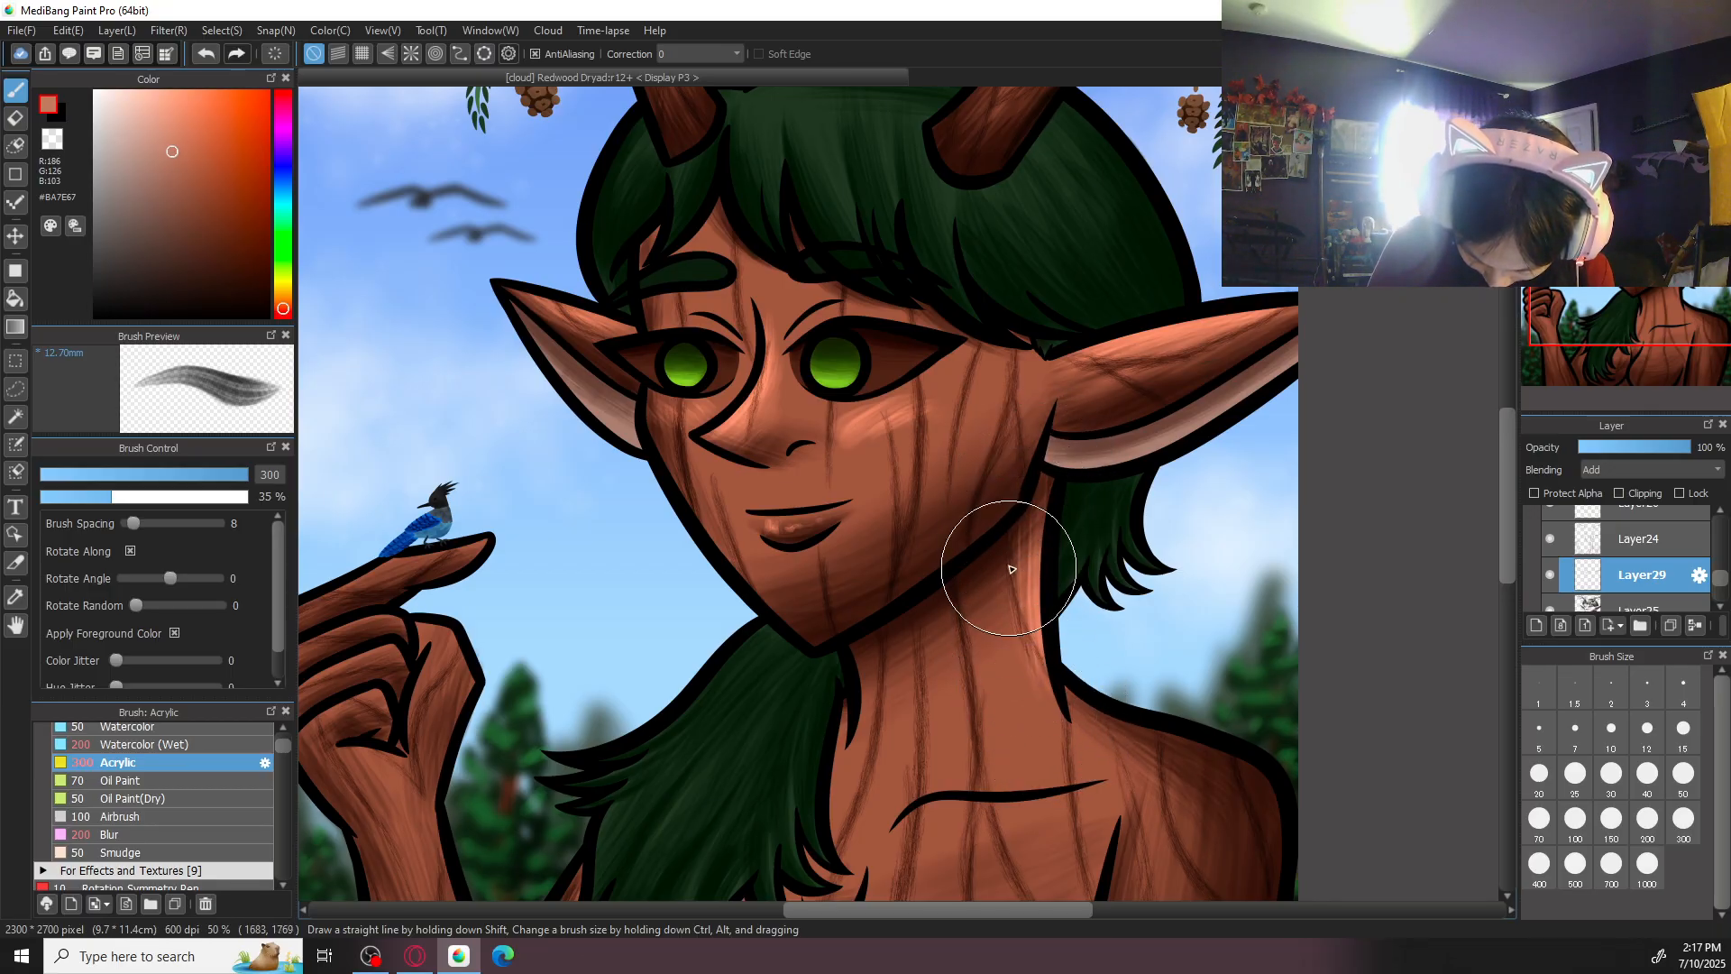
pyautogui.moveTo(1007, 539); pyautogui.dragTo(1052, 741)
pyautogui.moveTo(1033, 506)
pyautogui.mouseDown()
pyautogui.moveTo(1047, 688)
pyautogui.moveTo(1036, 644)
pyautogui.moveTo(1074, 753)
pyautogui.mouseUp()
pyautogui.moveTo(1031, 674); pyautogui.dragTo(1053, 745)
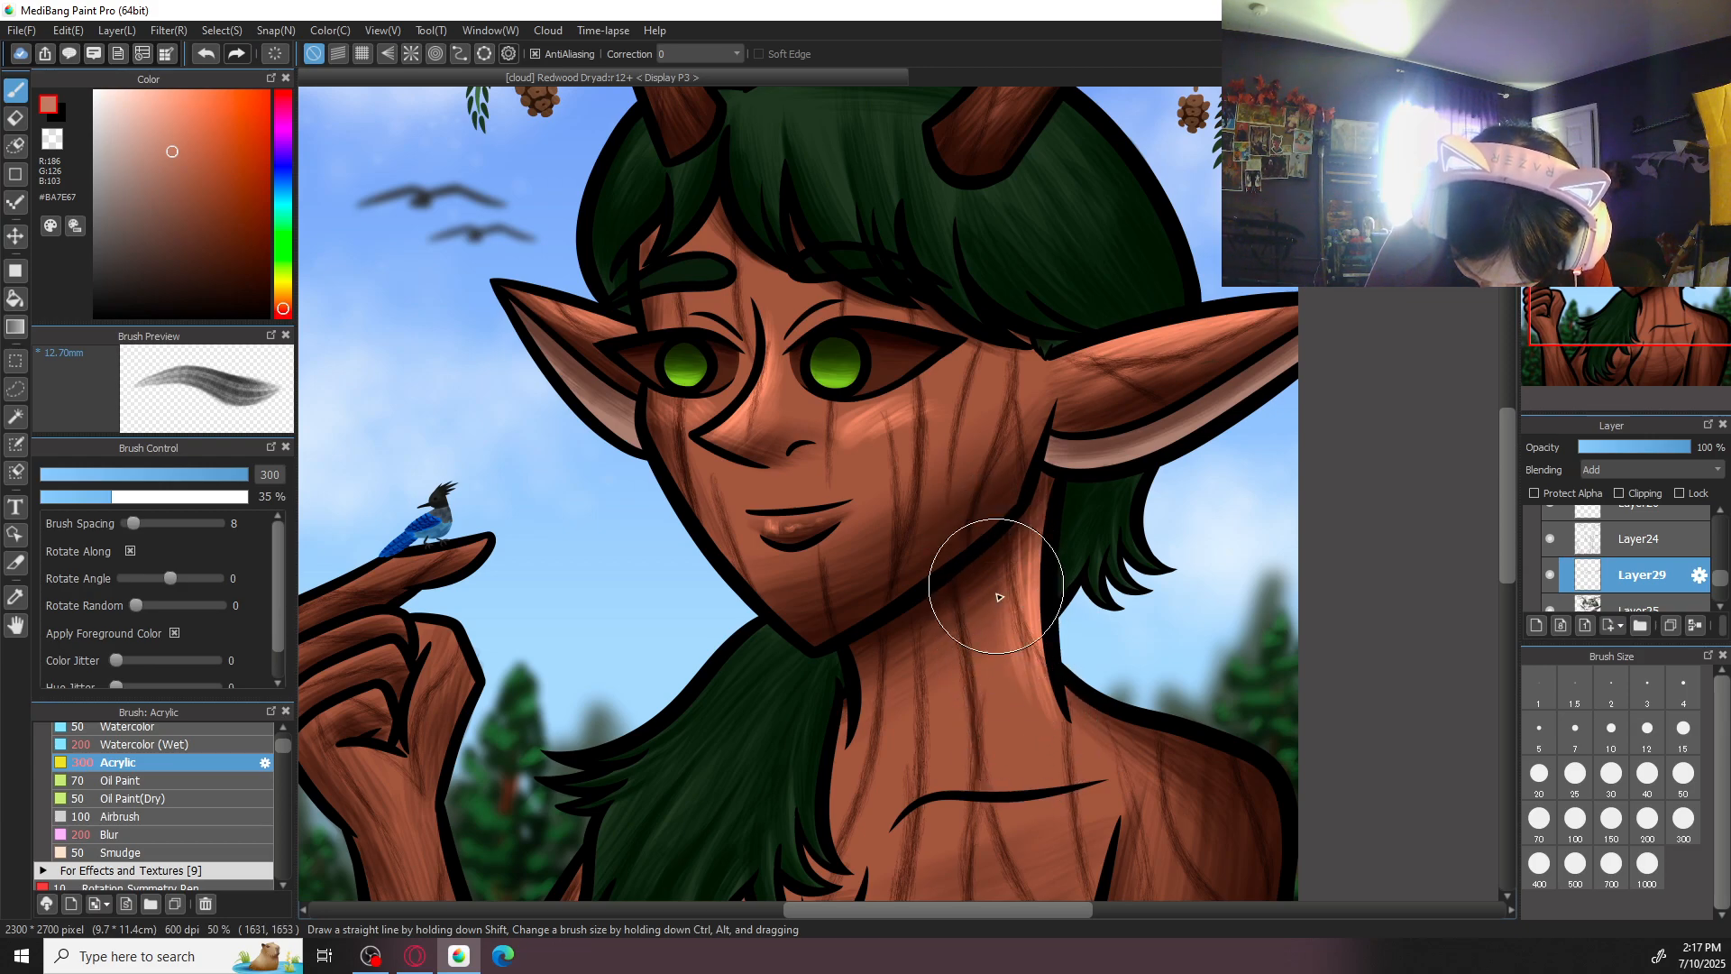
# - Highlight the front edge of the neck beneath the chin with Acrylic at size 100, undoing one unwanted stroke
pyautogui.moveTo(879, 754); pyautogui.dragTo(981, 636)
pyautogui.hotkey('ctrl', '+')
pyautogui.click(1572, 821)
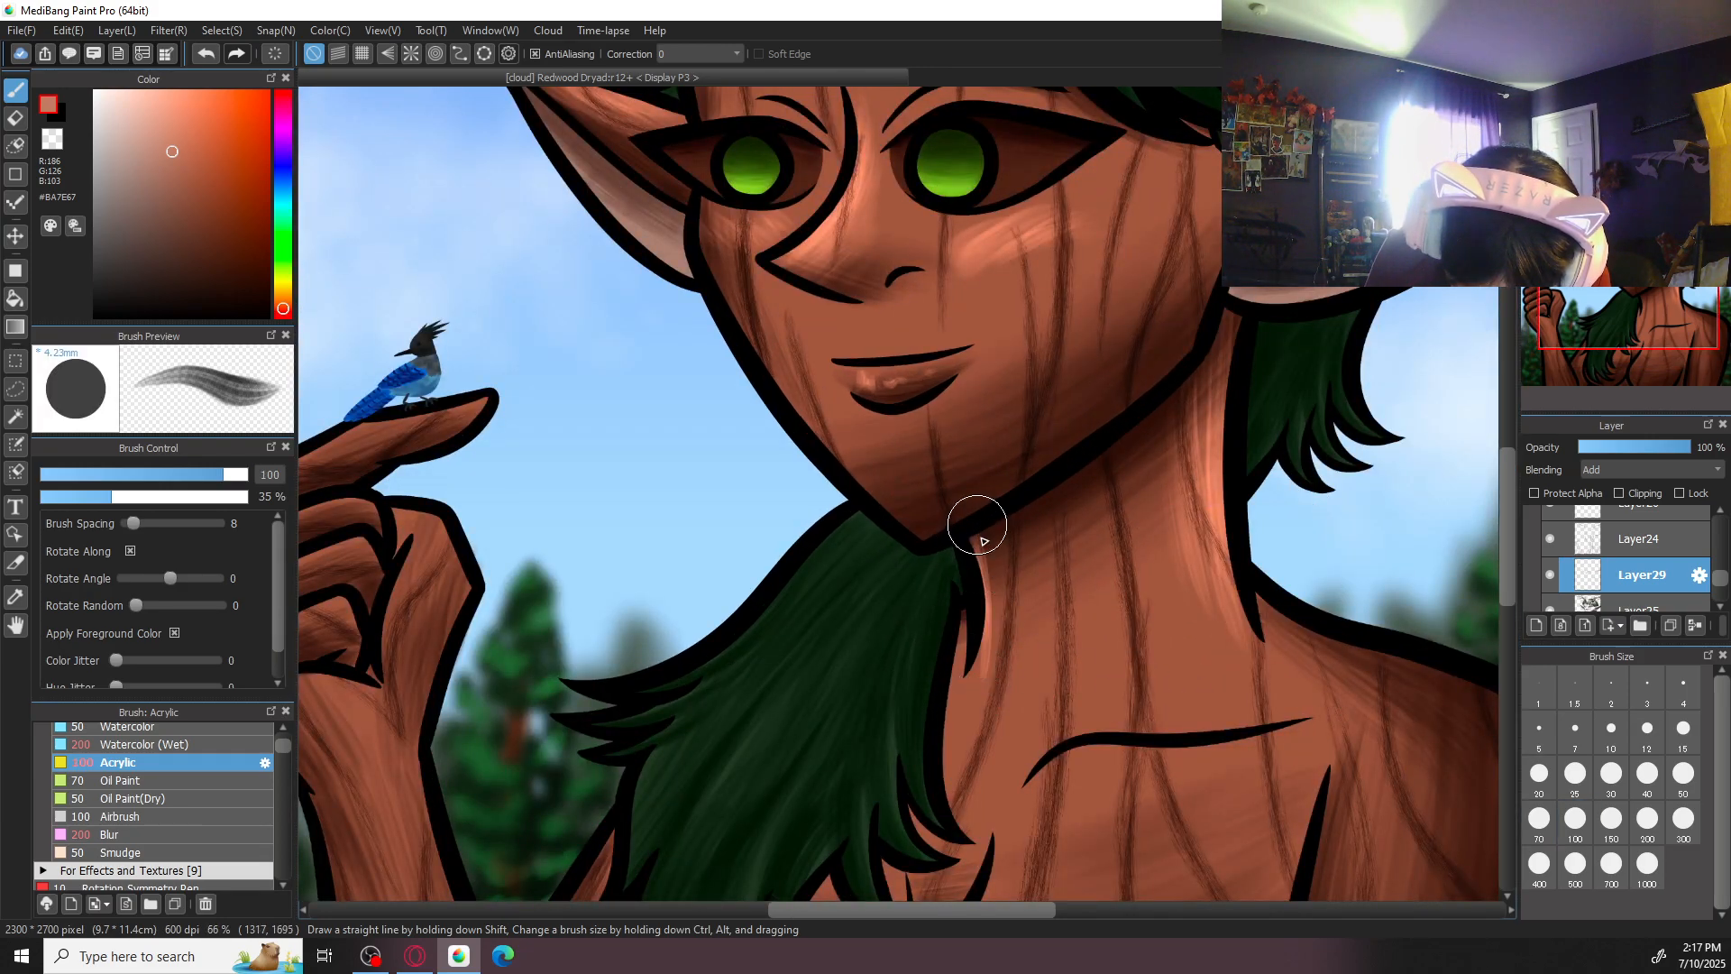
pyautogui.hotkey('ctrl', 'z')
pyautogui.press('Right')
pyautogui.press('Right')
pyautogui.press('Right')
pyautogui.press('Right')
pyautogui.hotkey('ctrl', '-')
pyautogui.hotkey('ctrl', '-')
pyautogui.press('Left')
pyautogui.press('Left')
pyautogui.press('Left')
pyautogui.press('Left')
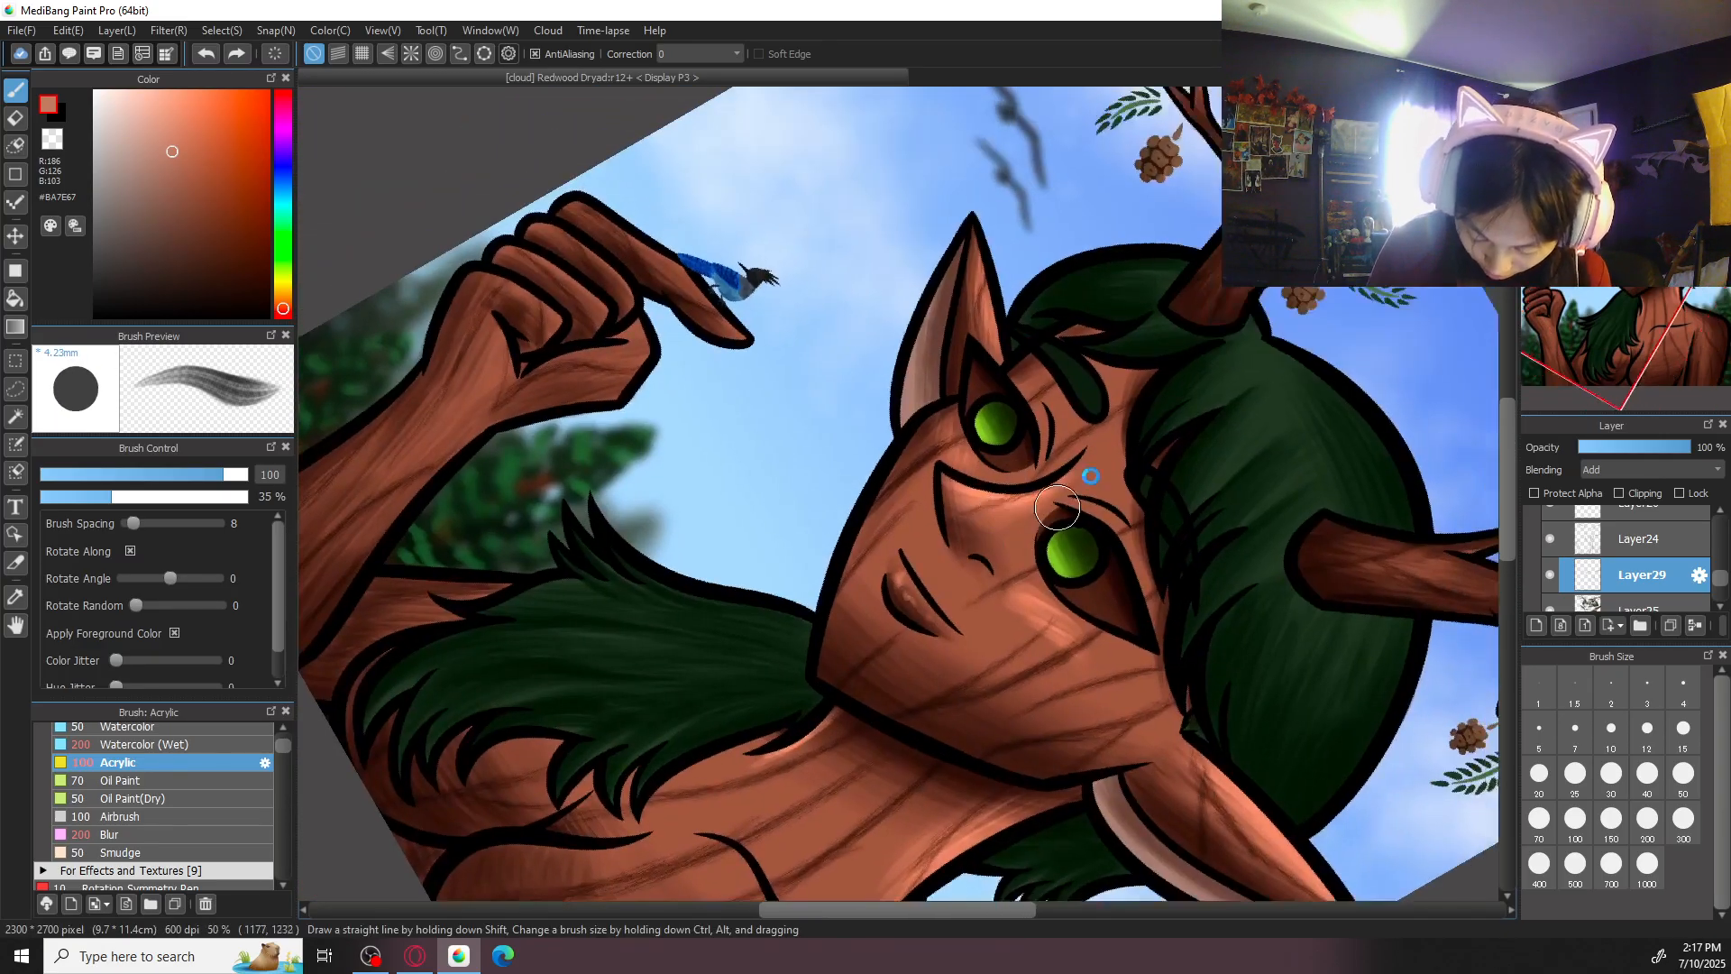
# - Examine the highlights on the face up close and across the whole illustration
pyautogui.hotkey('ctrl', '+')
pyautogui.hotkey('ctrl', '+')
pyautogui.hotkey('ctrl', '+')
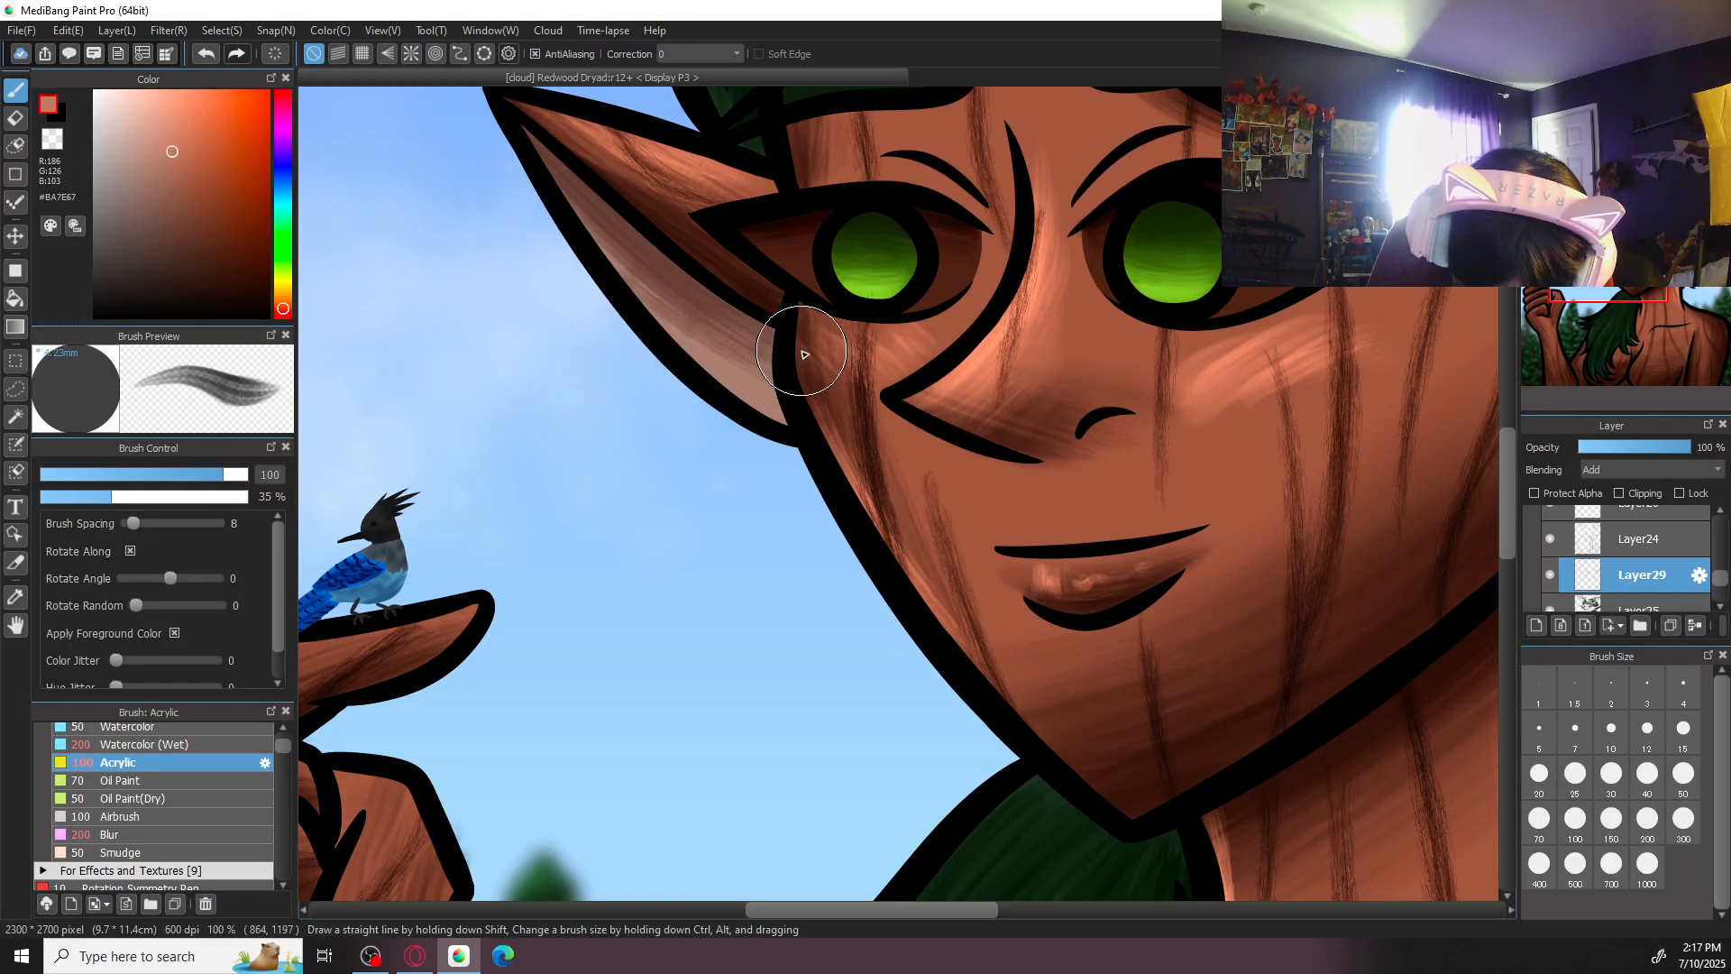
pyautogui.hotkey('ctrl', '-')
pyautogui.hotkey('ctrl', '-')
pyautogui.hotkey('ctrl', '-')
pyautogui.hotkey('ctrl', '-')
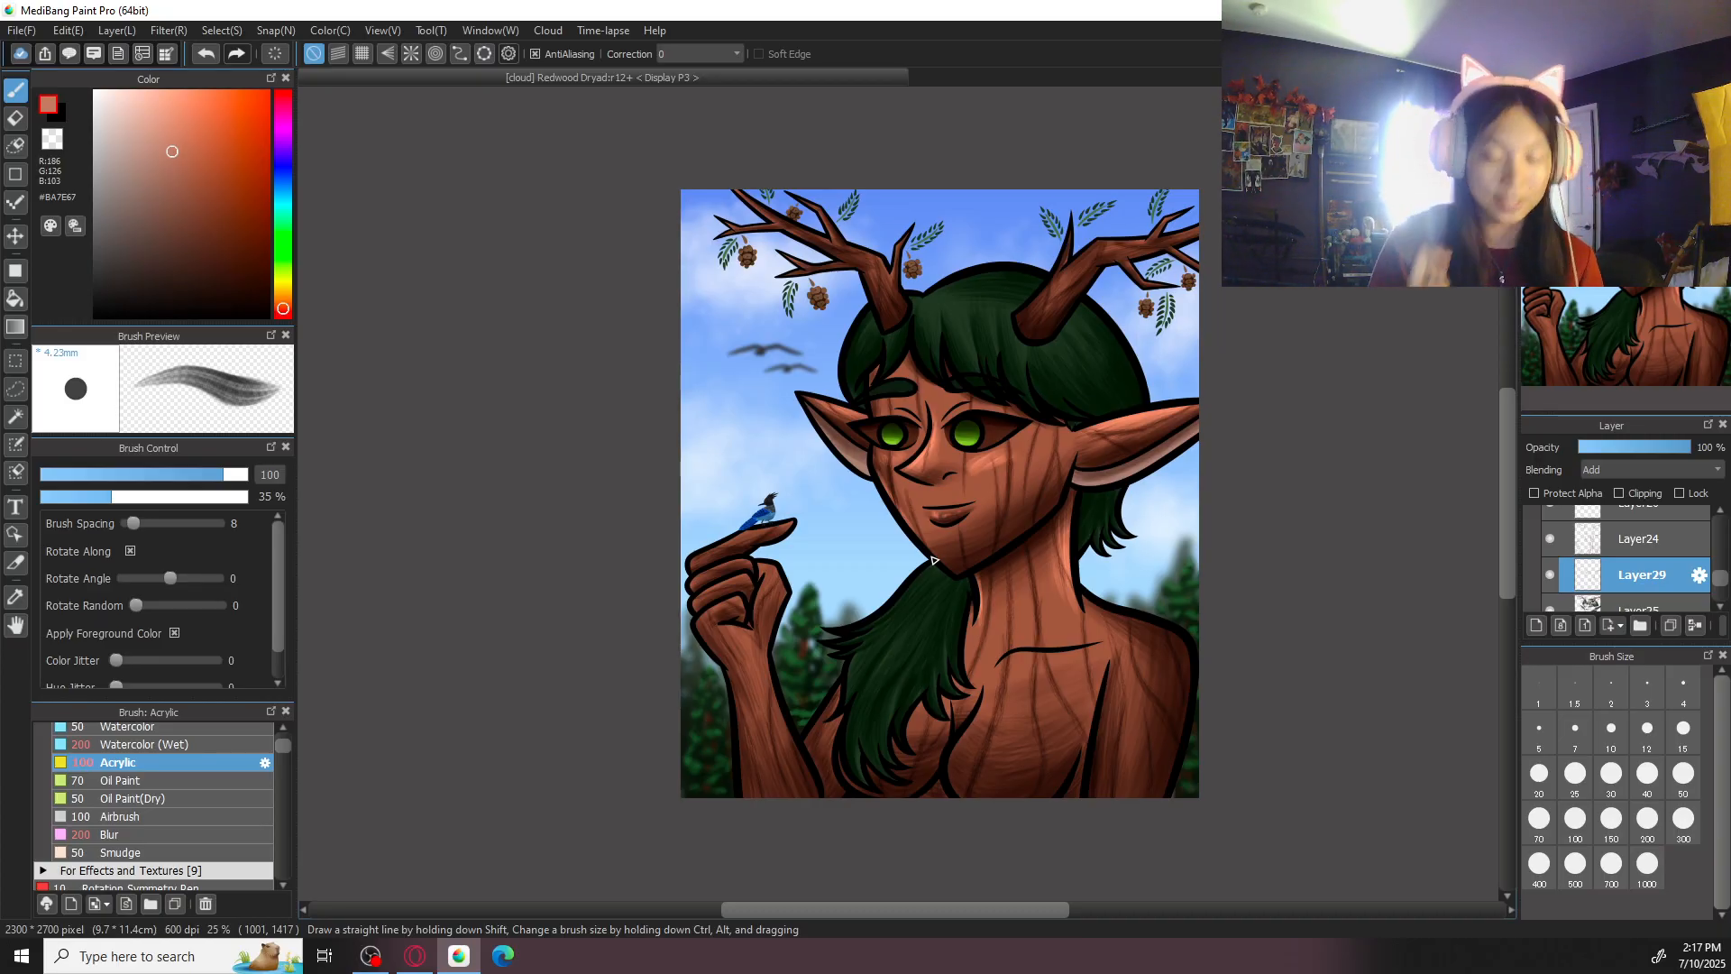
# - Highlight the skin along the collarbone line in #BA7E67 with Acrylic at size 150
pyautogui.hotkey('ctrl', '+')
pyautogui.moveTo(1281, 595); pyautogui.dragTo(1201, 502)
pyautogui.hotkey('ctrl', '+')
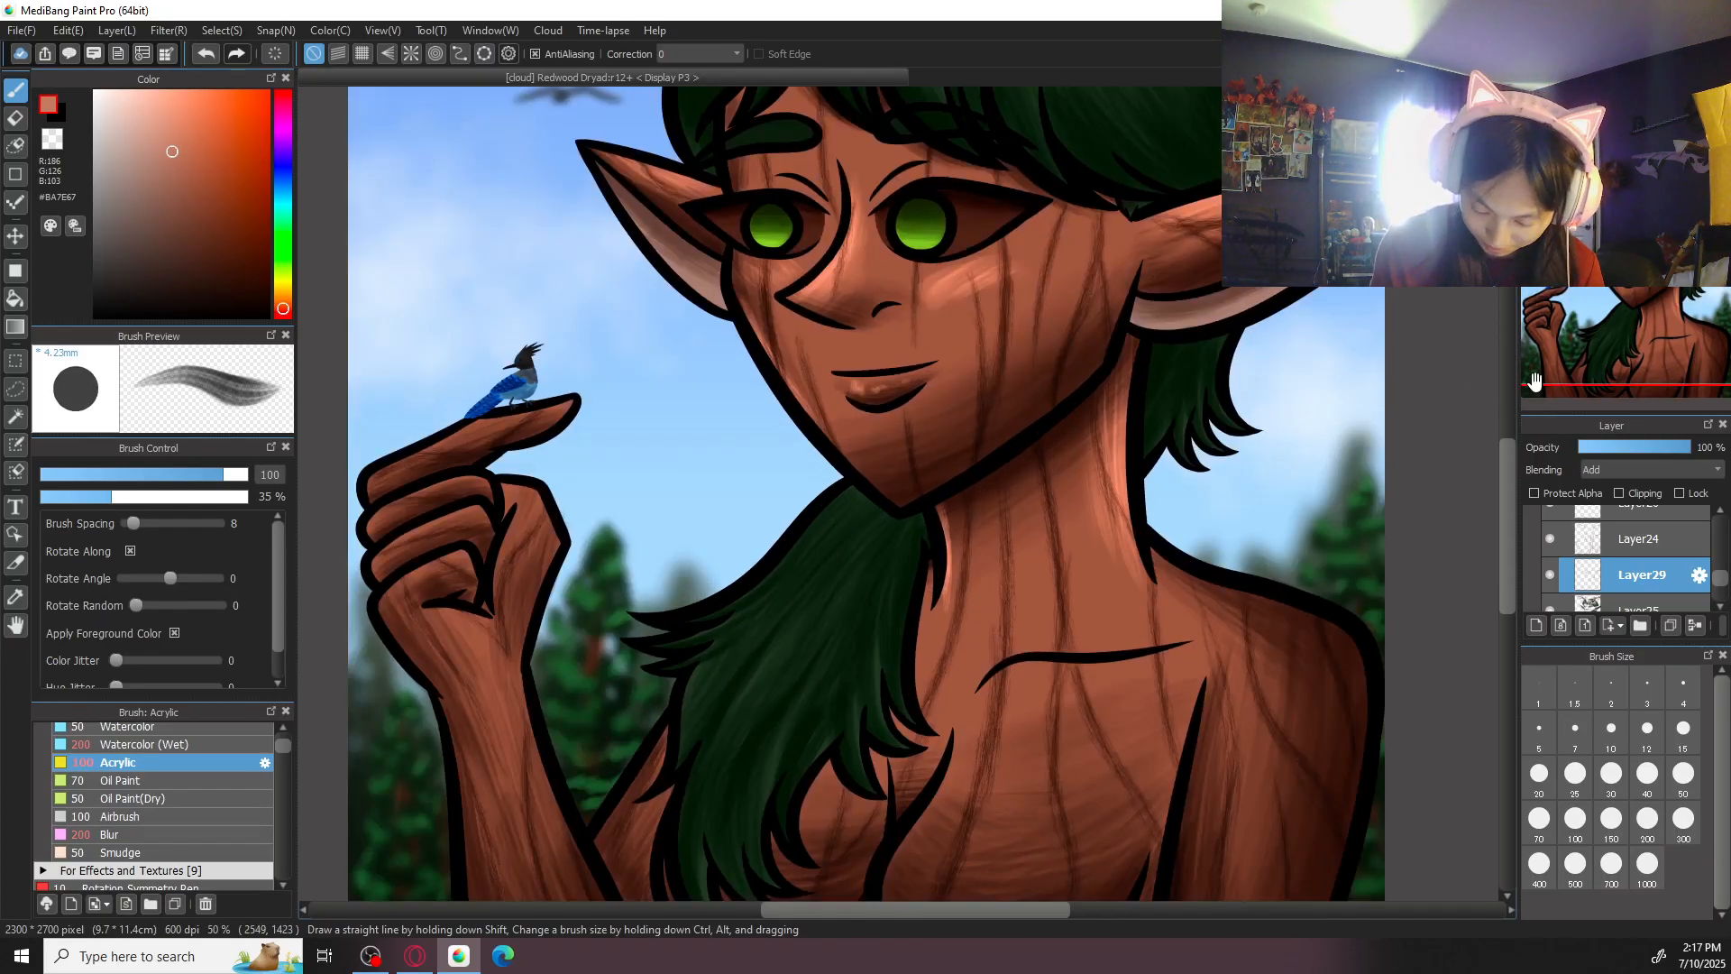
pyautogui.press('Left')
pyautogui.press('Left')
pyautogui.press('Left')
pyautogui.press('Left')
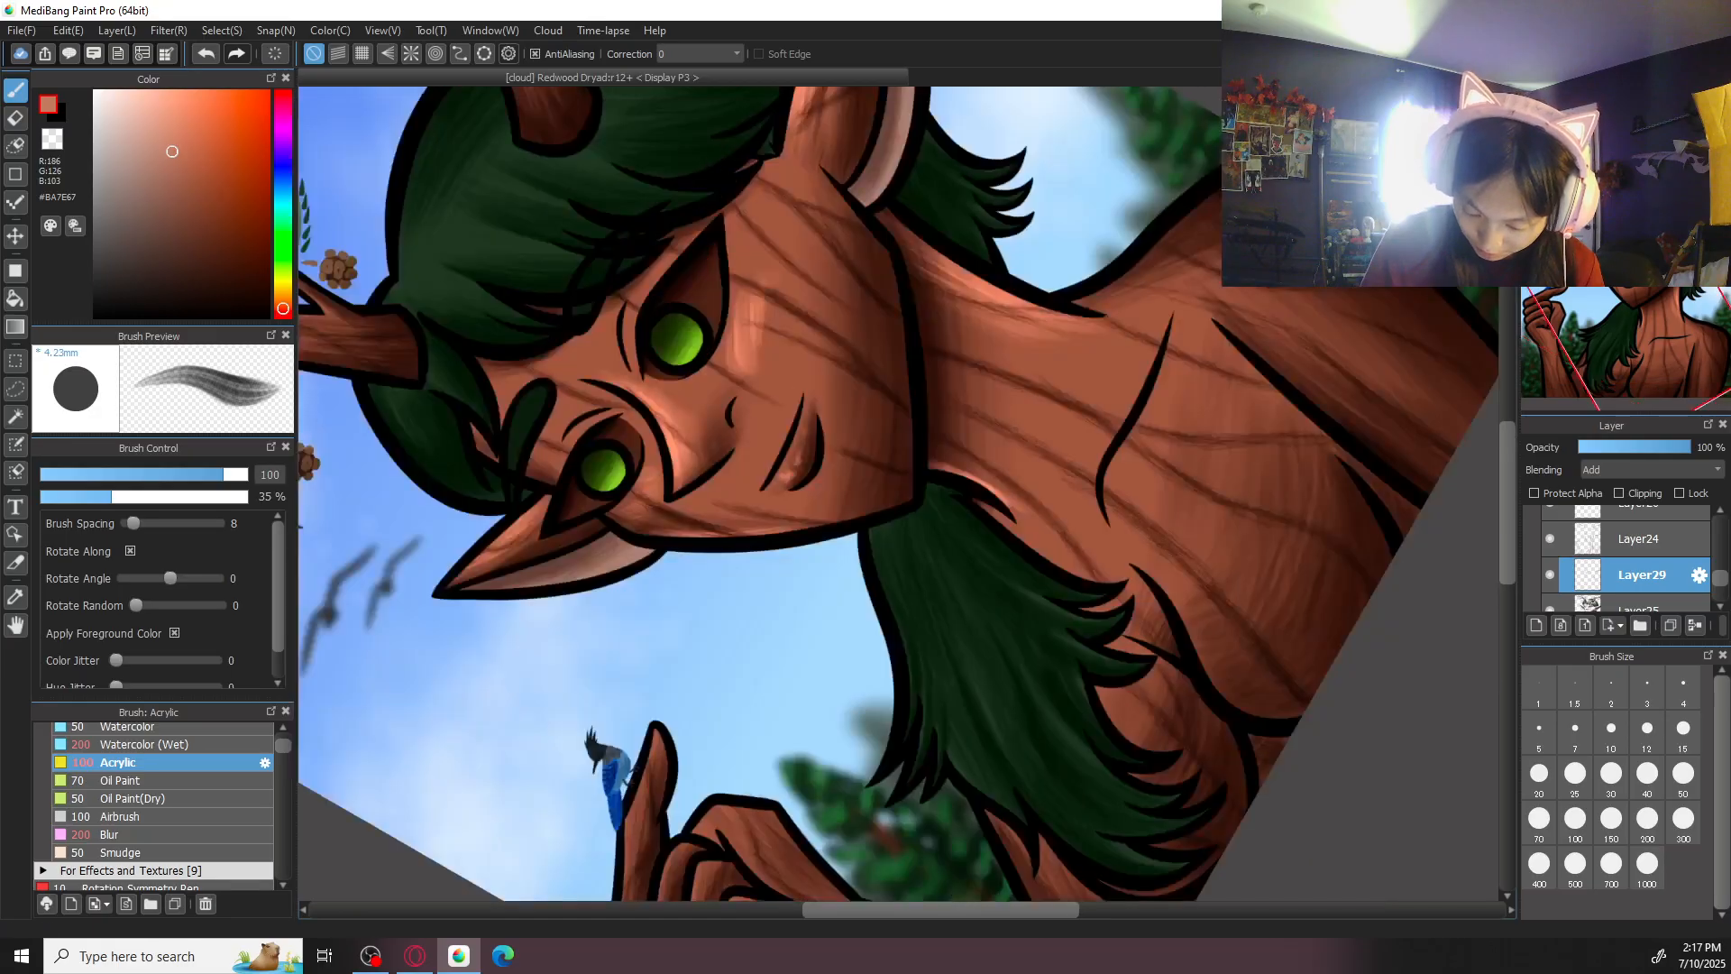
pyautogui.hotkey('ctrl', '+')
pyautogui.moveTo(1274, 451); pyautogui.dragTo(1200, 529)
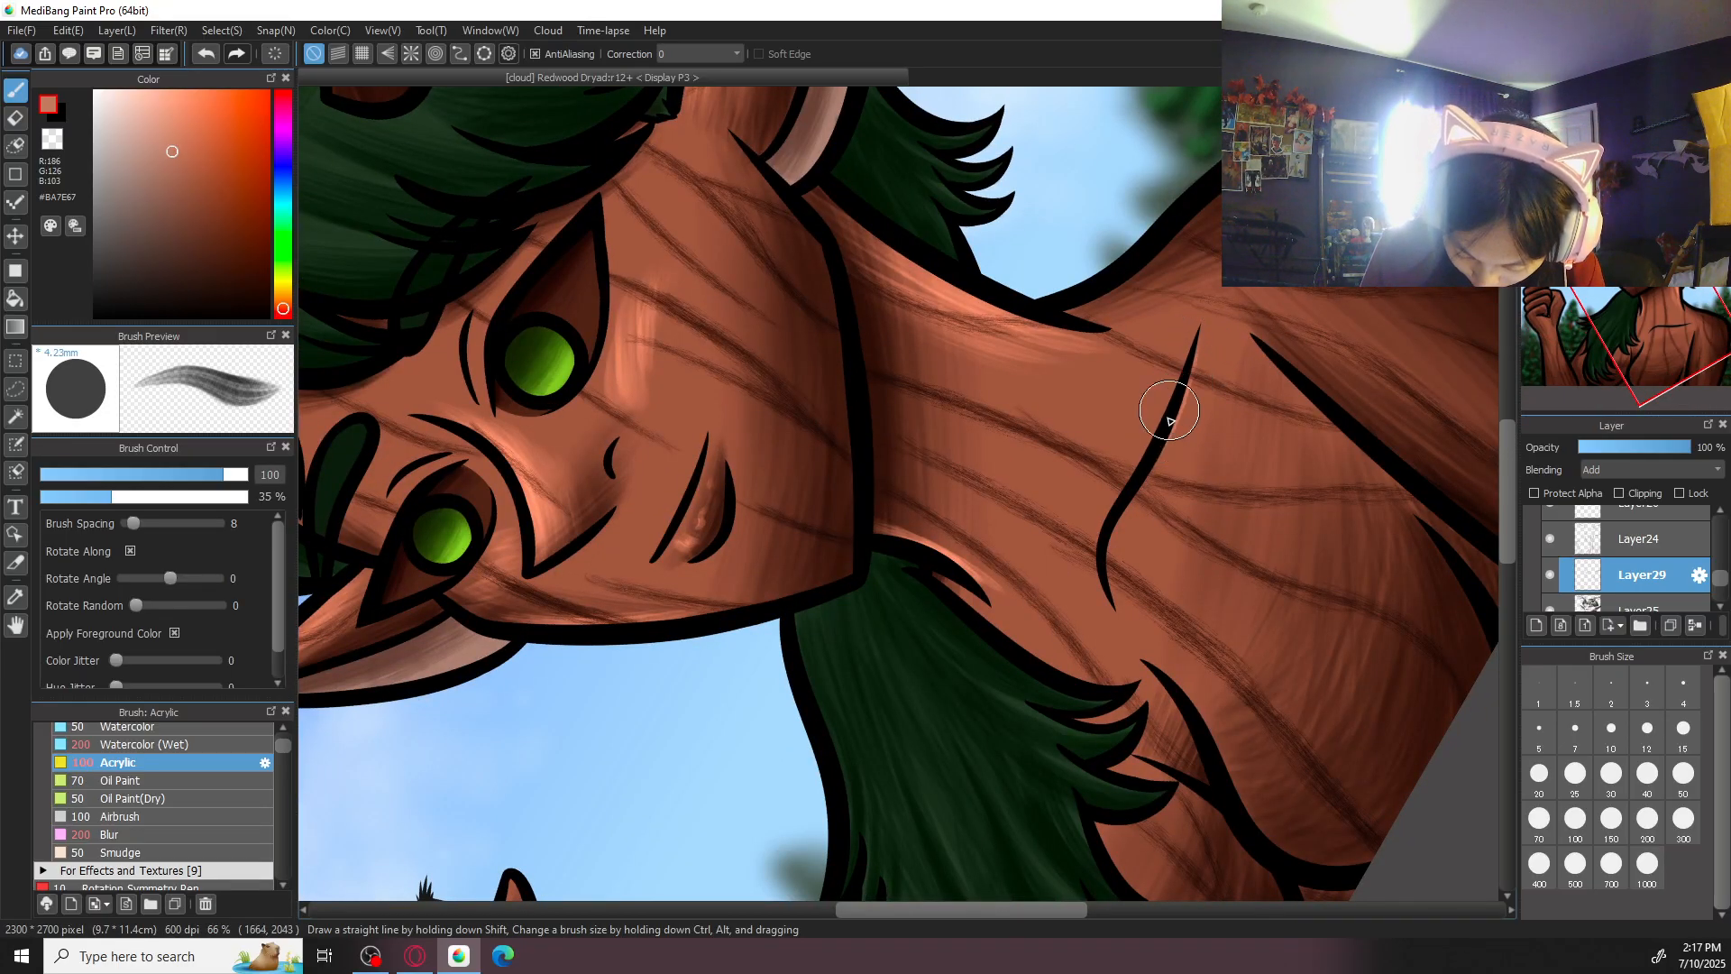
pyautogui.click(1618, 821)
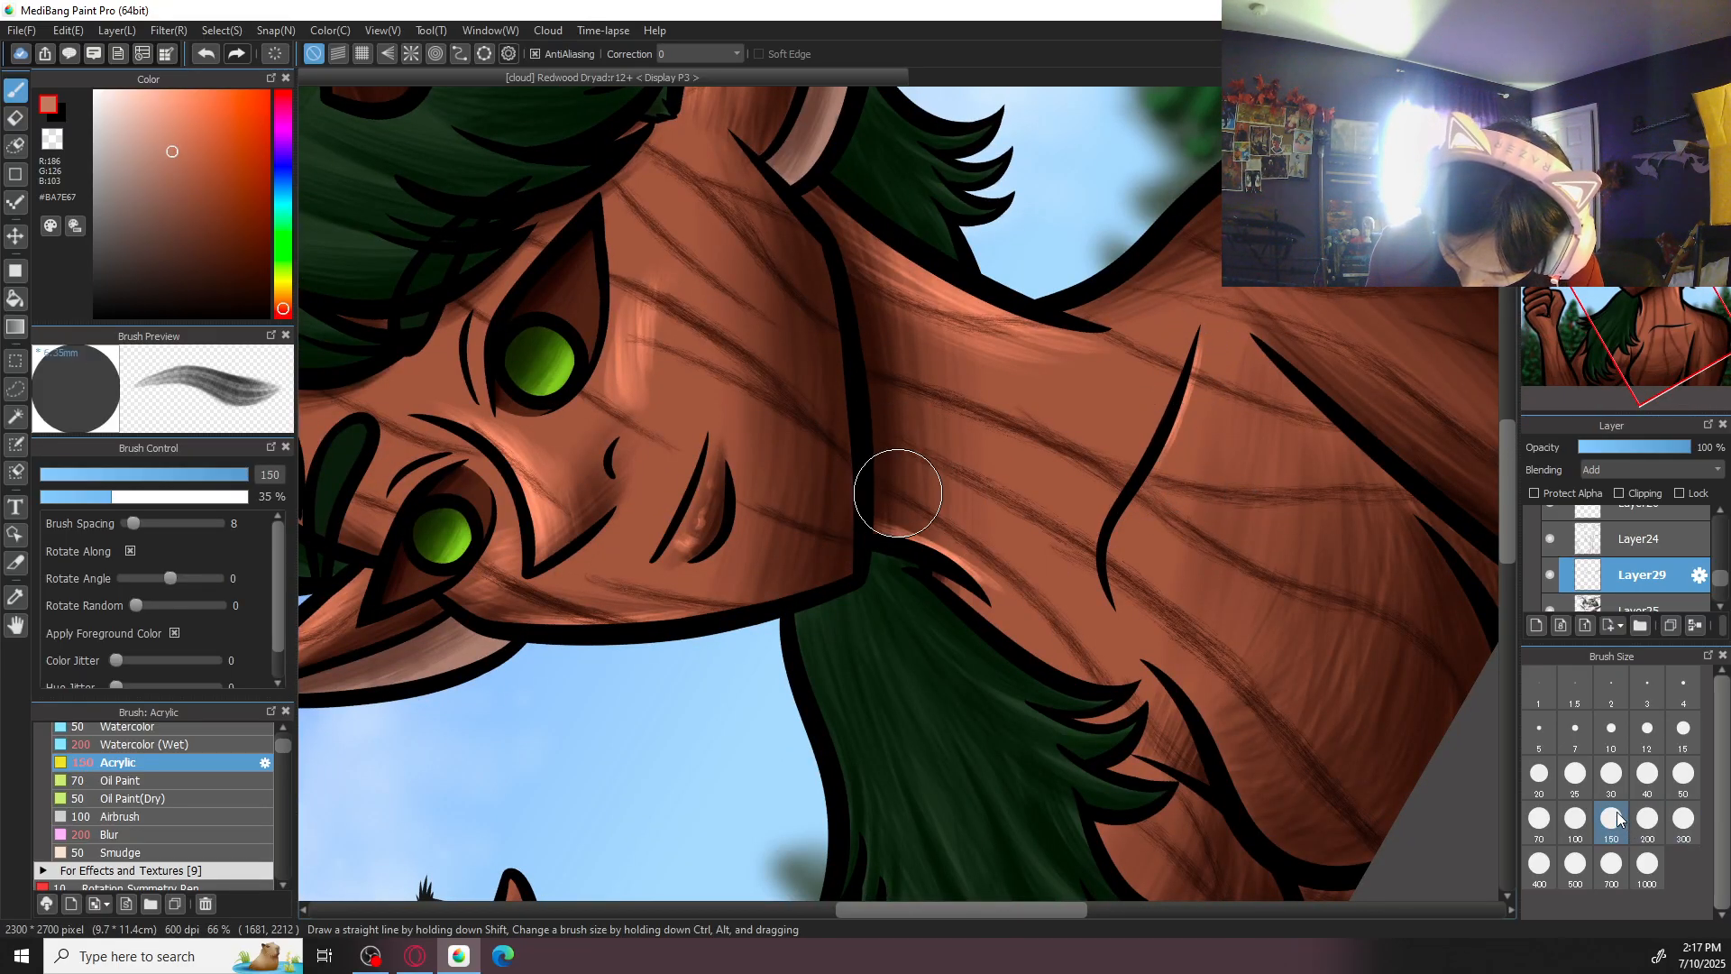
pyautogui.moveTo(1183, 421); pyautogui.dragTo(1114, 574)
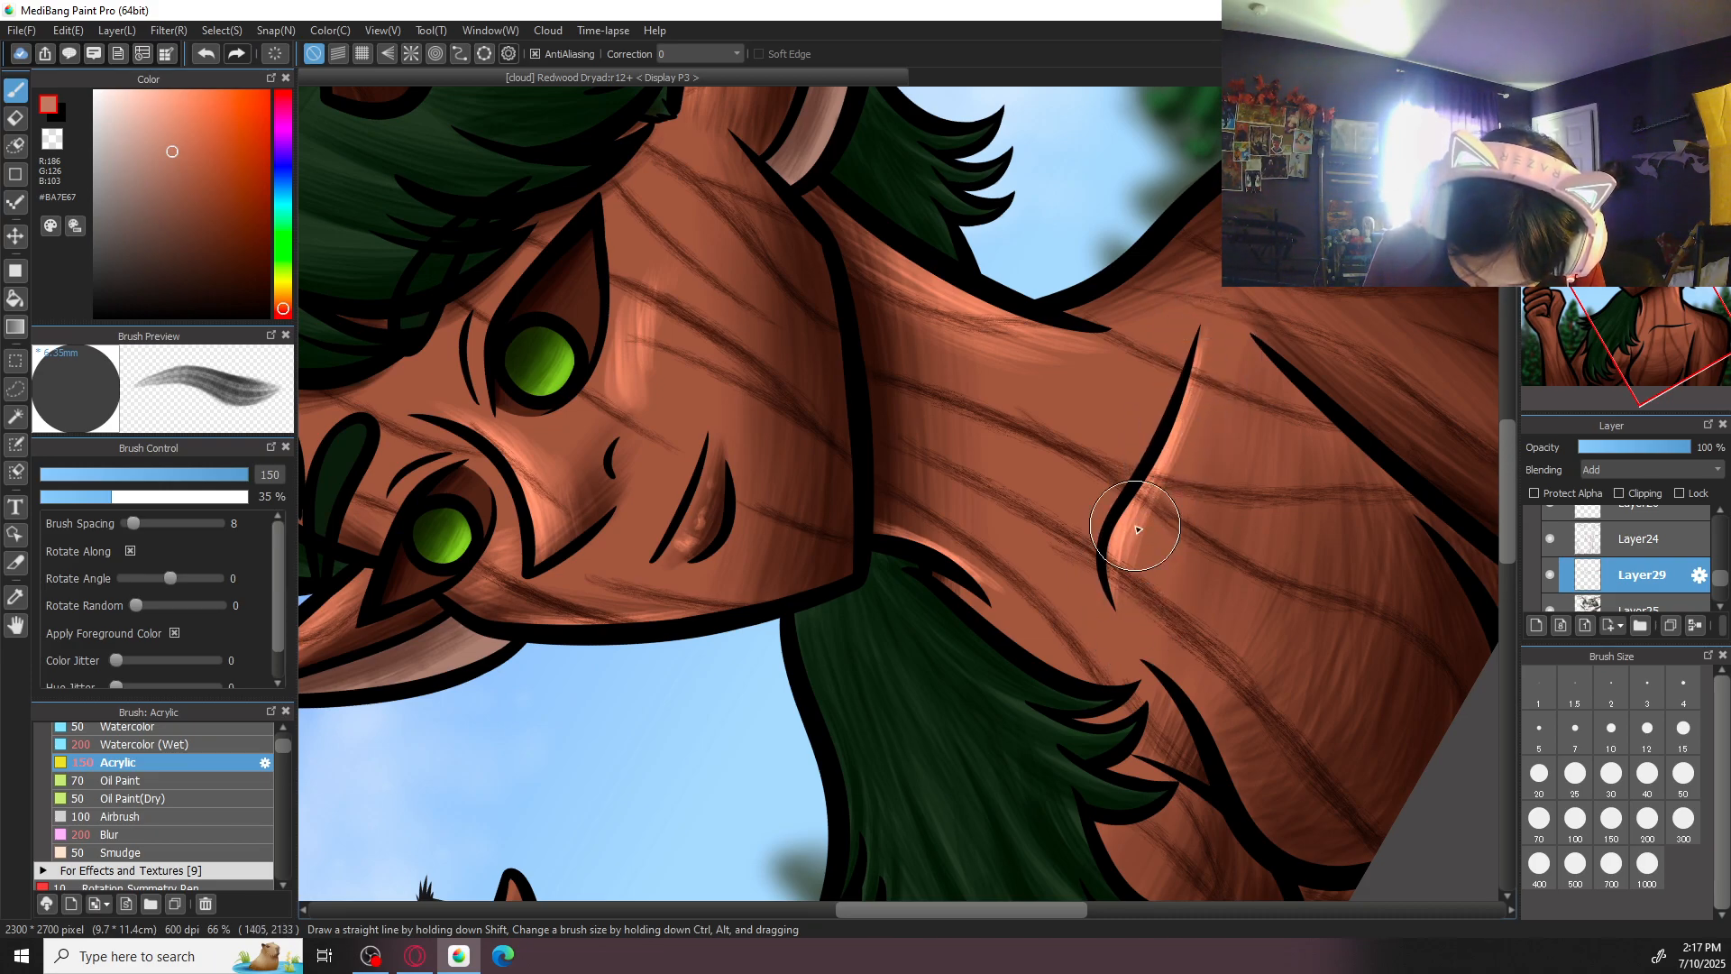
# - Soften the collarbone highlight with Blur at size 200
pyautogui.click(108, 834)
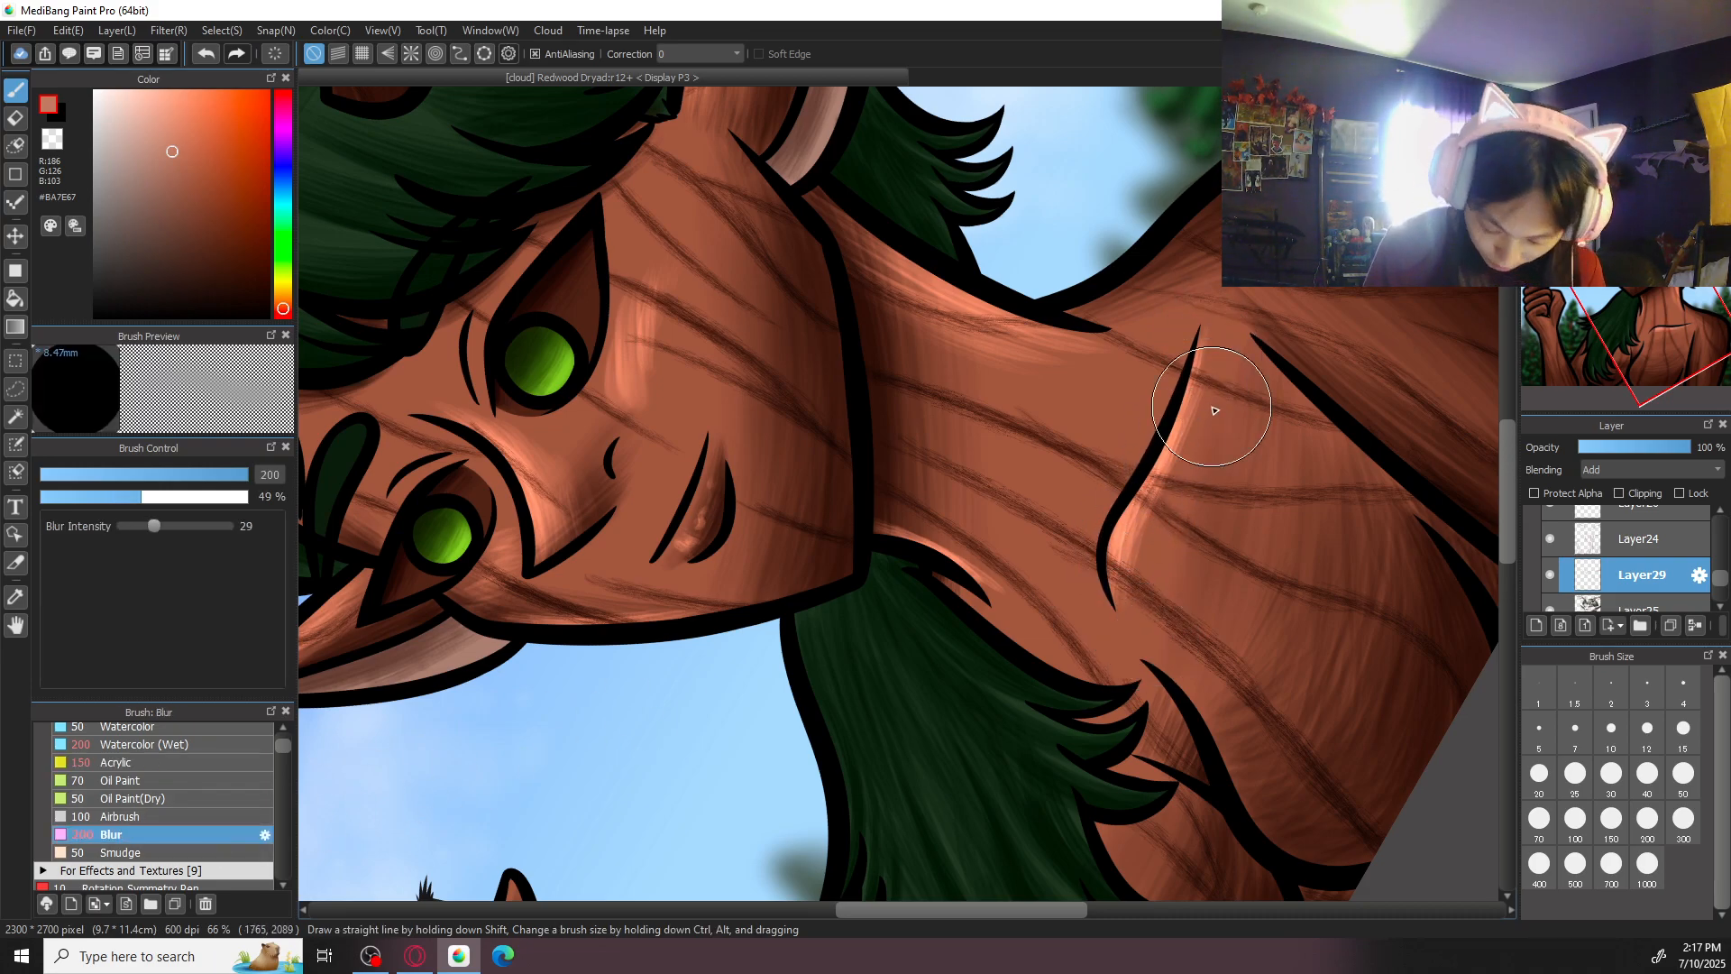
pyautogui.press('Up')
pyautogui.hotkey('ctrl', '-')
pyautogui.hotkey('ctrl', '-')
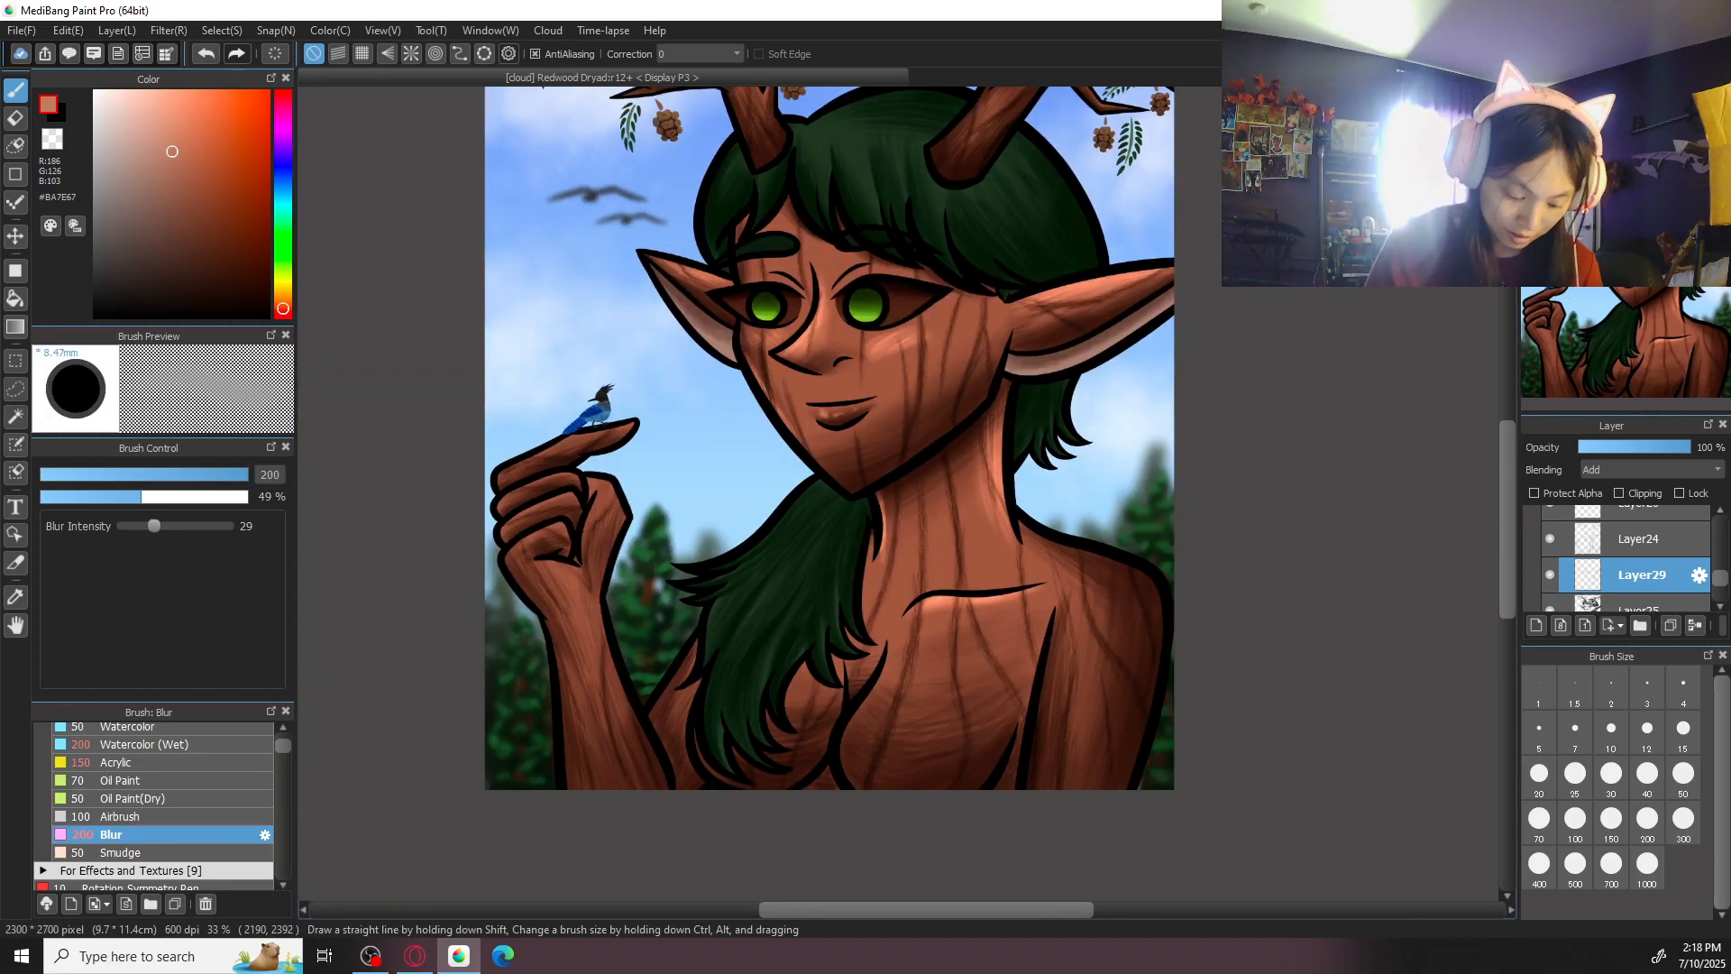
# - Highlight the chest below the collarbone in #BA7E67 with Acrylic at size 500, undoing and repainting one stroke
pyautogui.click(191, 757)
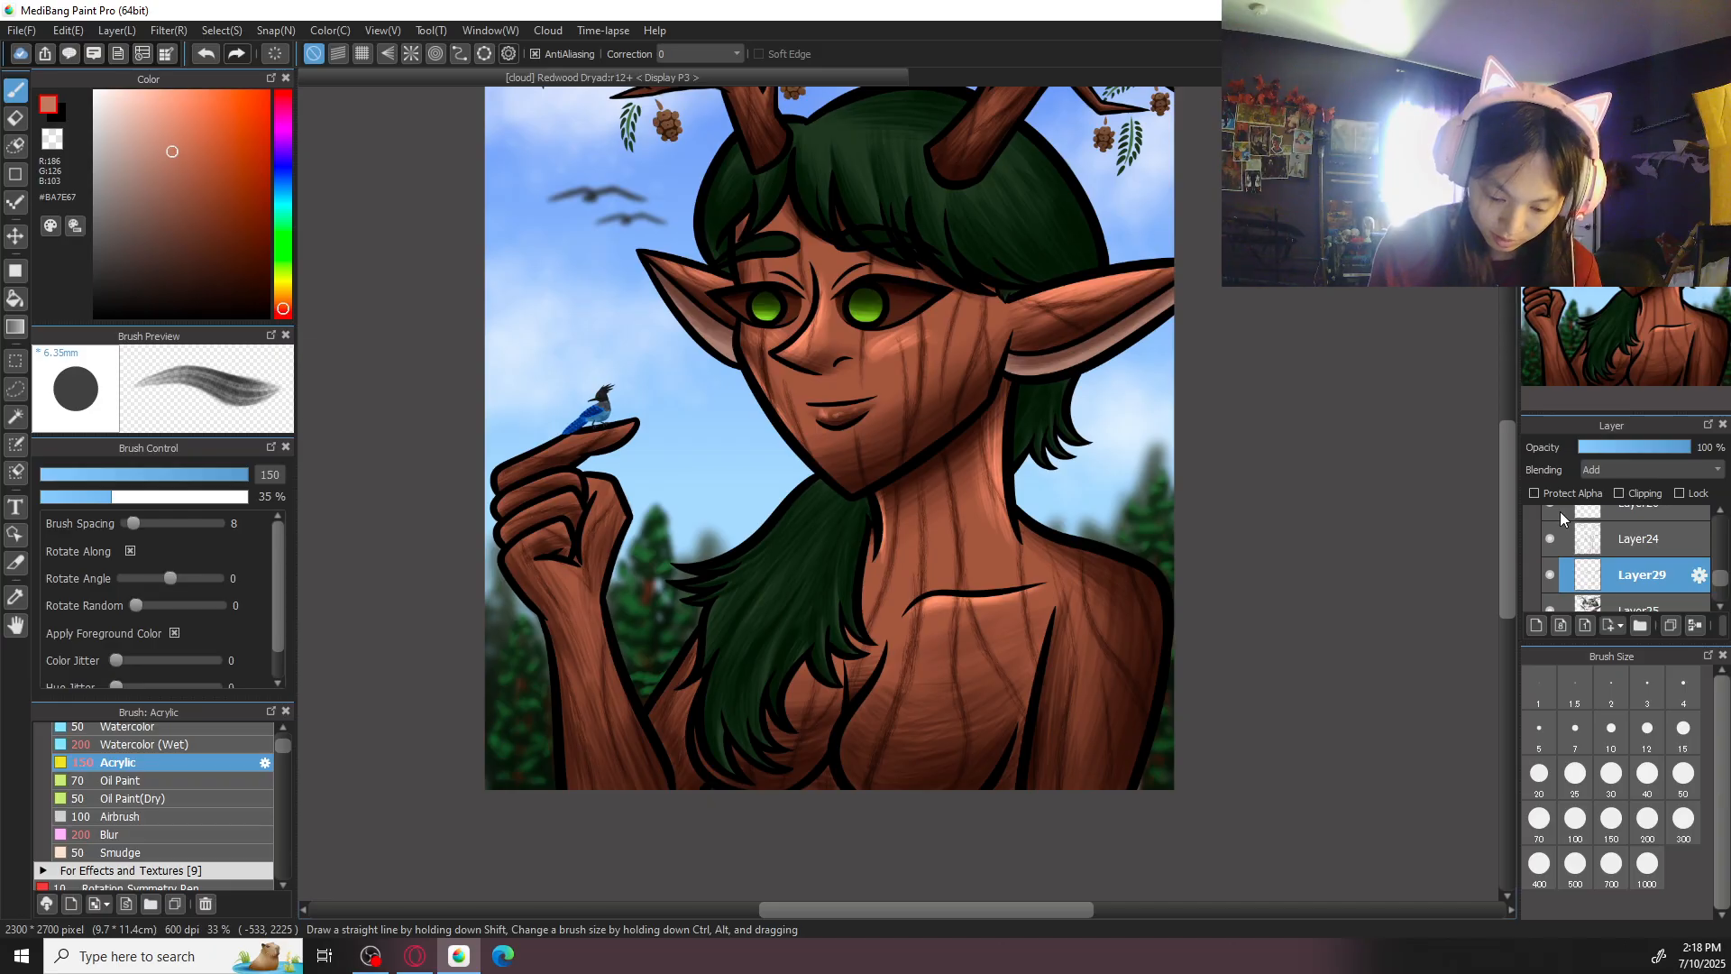
pyautogui.moveTo(1118, 560); pyautogui.dragTo(1145, 614)
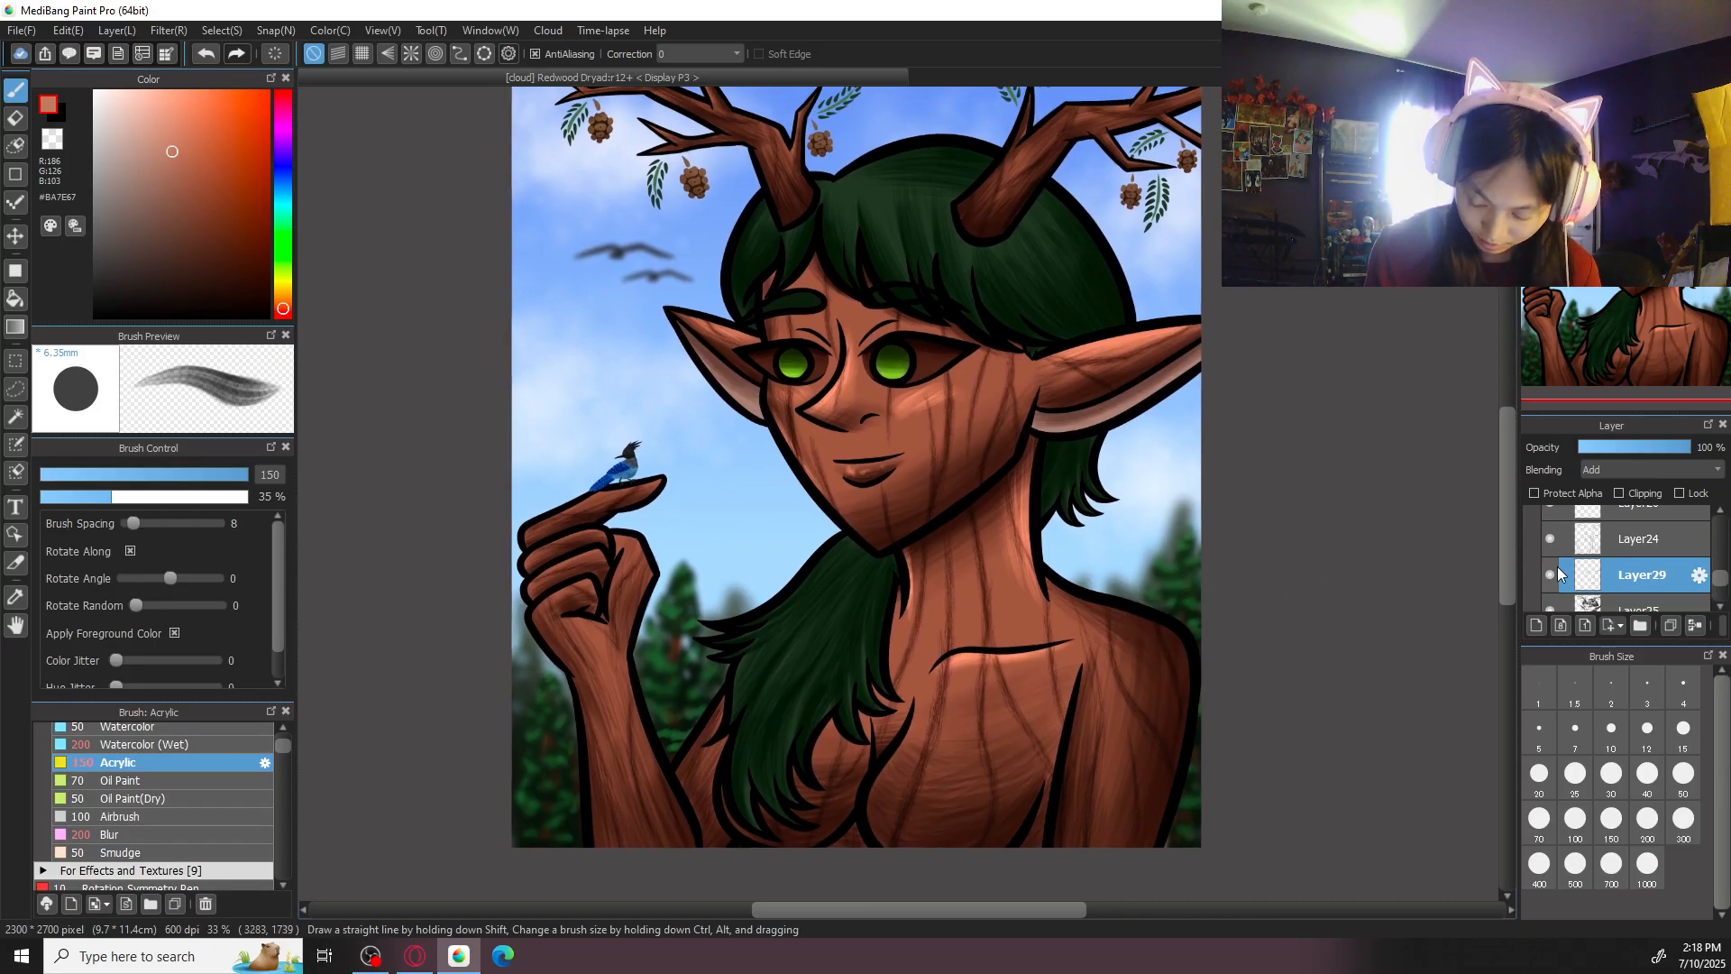
pyautogui.click(1690, 828)
pyautogui.moveTo(963, 709); pyautogui.dragTo(684, 559)
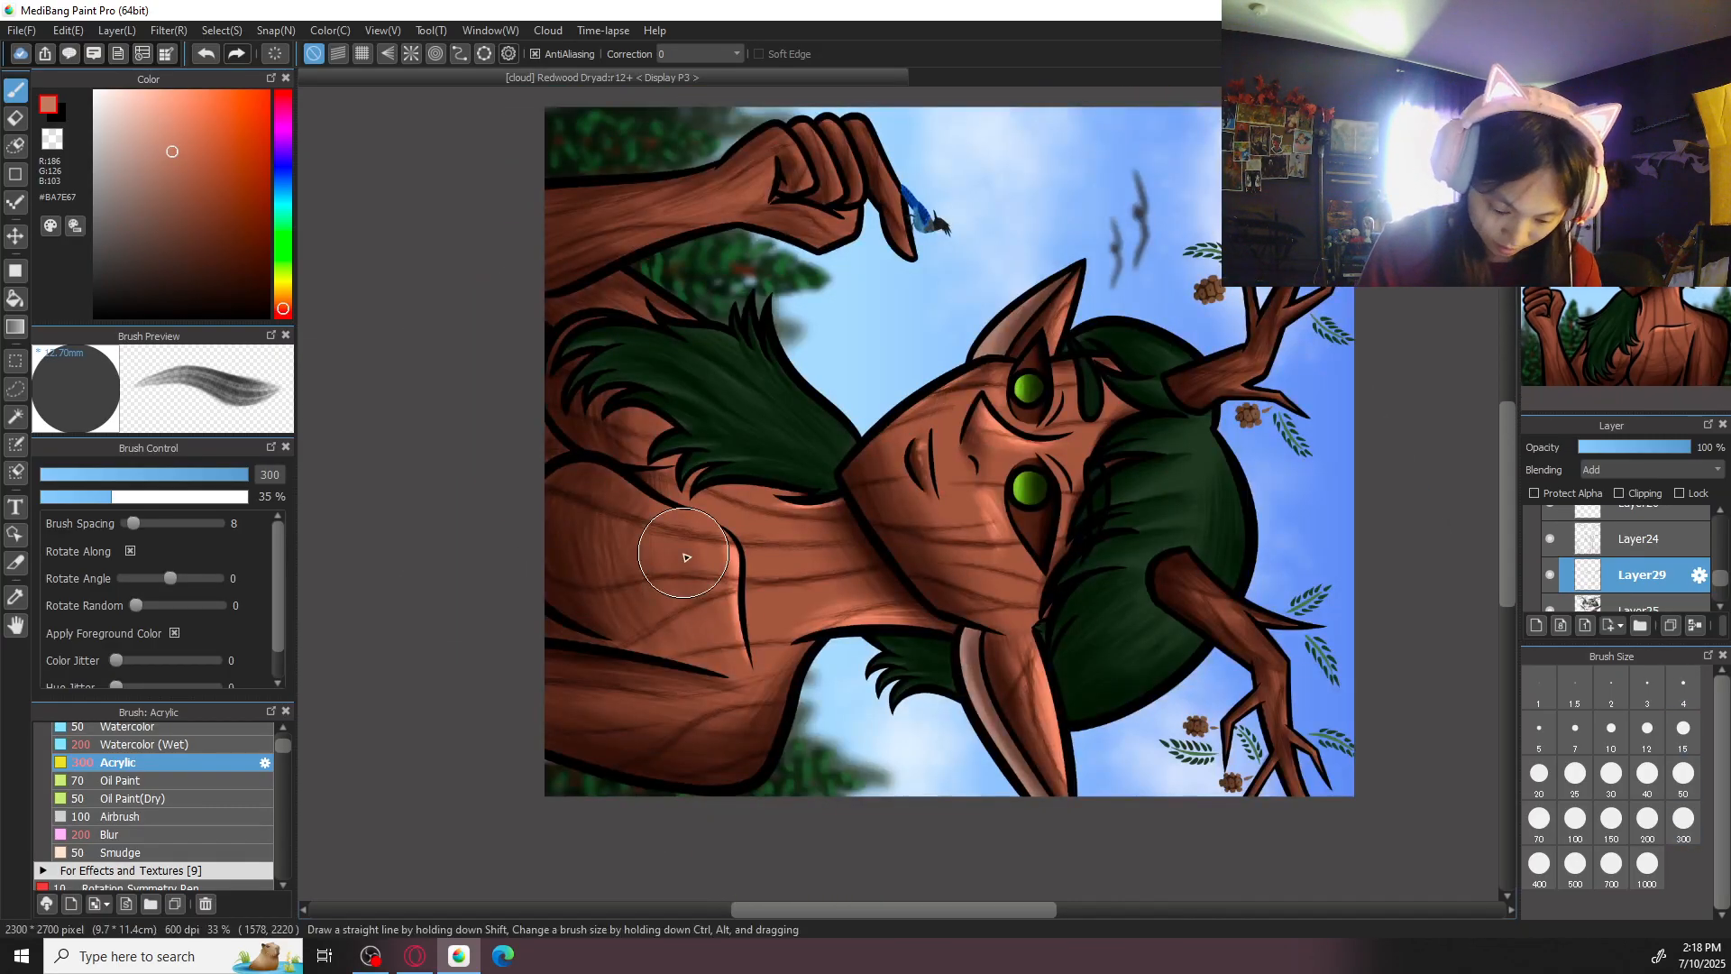
pyautogui.click(1575, 863)
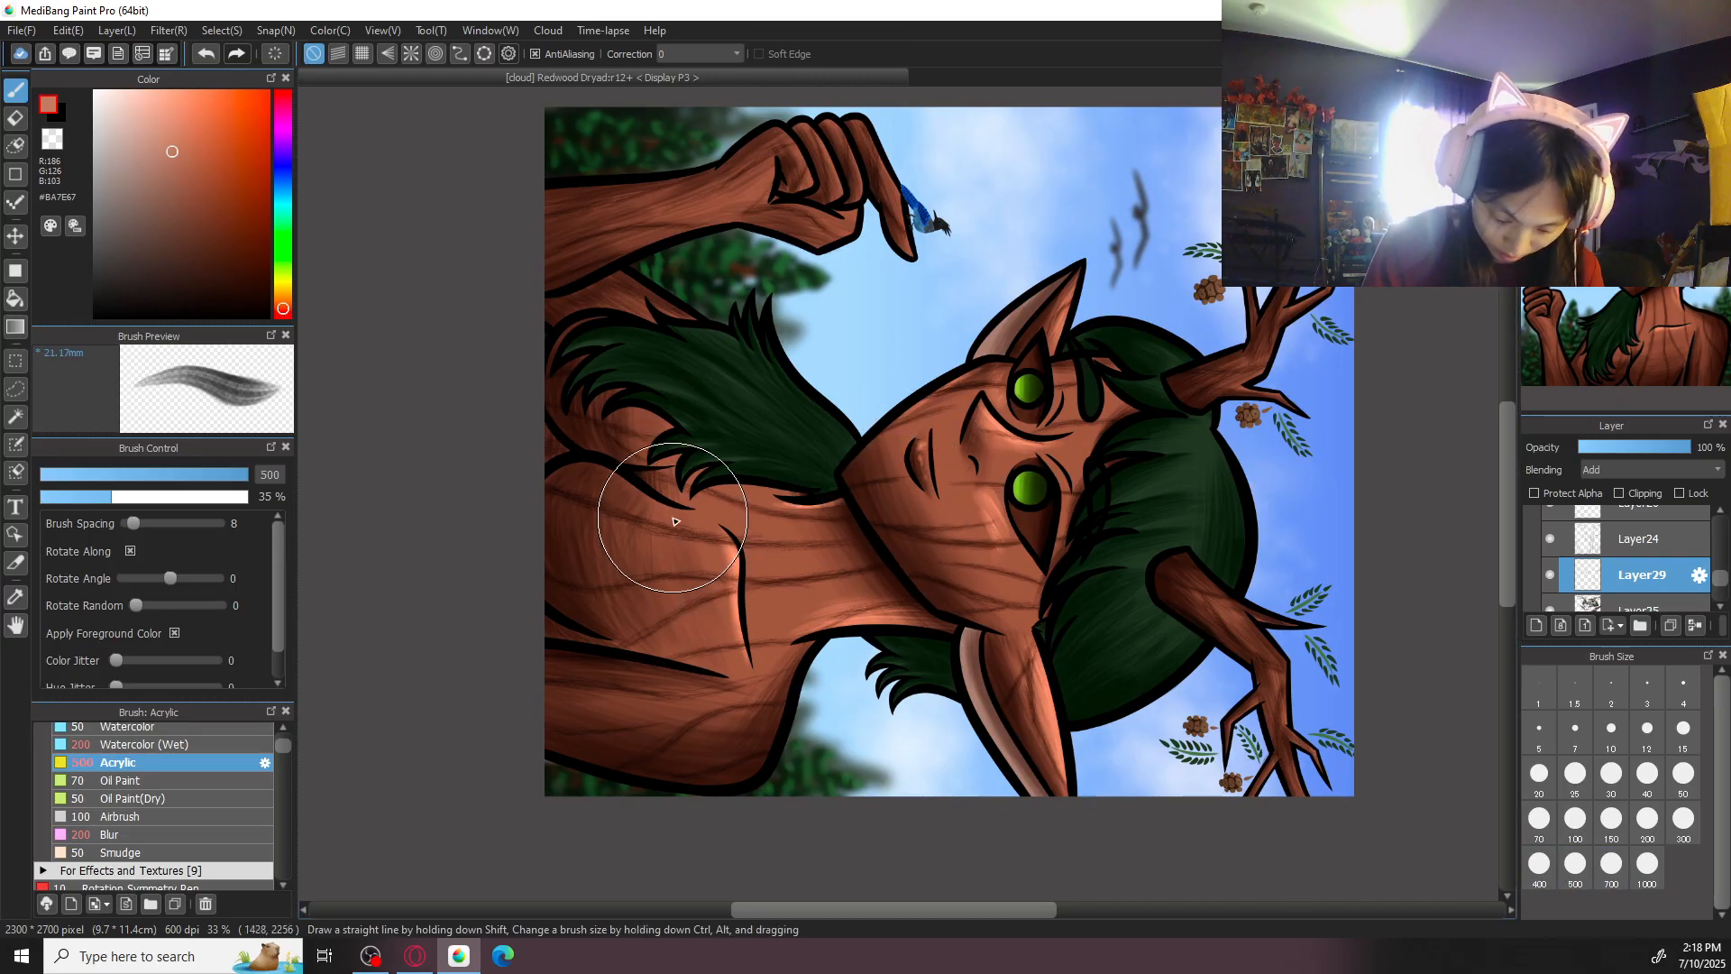
pyautogui.moveTo(700, 614); pyautogui.dragTo(732, 686)
pyautogui.moveTo(655, 498)
pyautogui.mouseDown()
pyautogui.moveTo(708, 676)
pyautogui.moveTo(645, 558)
pyautogui.moveTo(670, 653)
pyautogui.moveTo(634, 602)
pyautogui.mouseUp()
pyautogui.hotkey('ctrl', 'z')
pyautogui.moveTo(617, 478)
pyautogui.mouseDown()
pyautogui.moveTo(636, 628)
pyautogui.moveTo(614, 470)
pyautogui.moveTo(626, 617)
pyautogui.moveTo(597, 472)
pyautogui.moveTo(602, 592)
pyautogui.moveTo(593, 468)
pyautogui.moveTo(622, 606)
pyautogui.mouseUp()
pyautogui.press('Up')
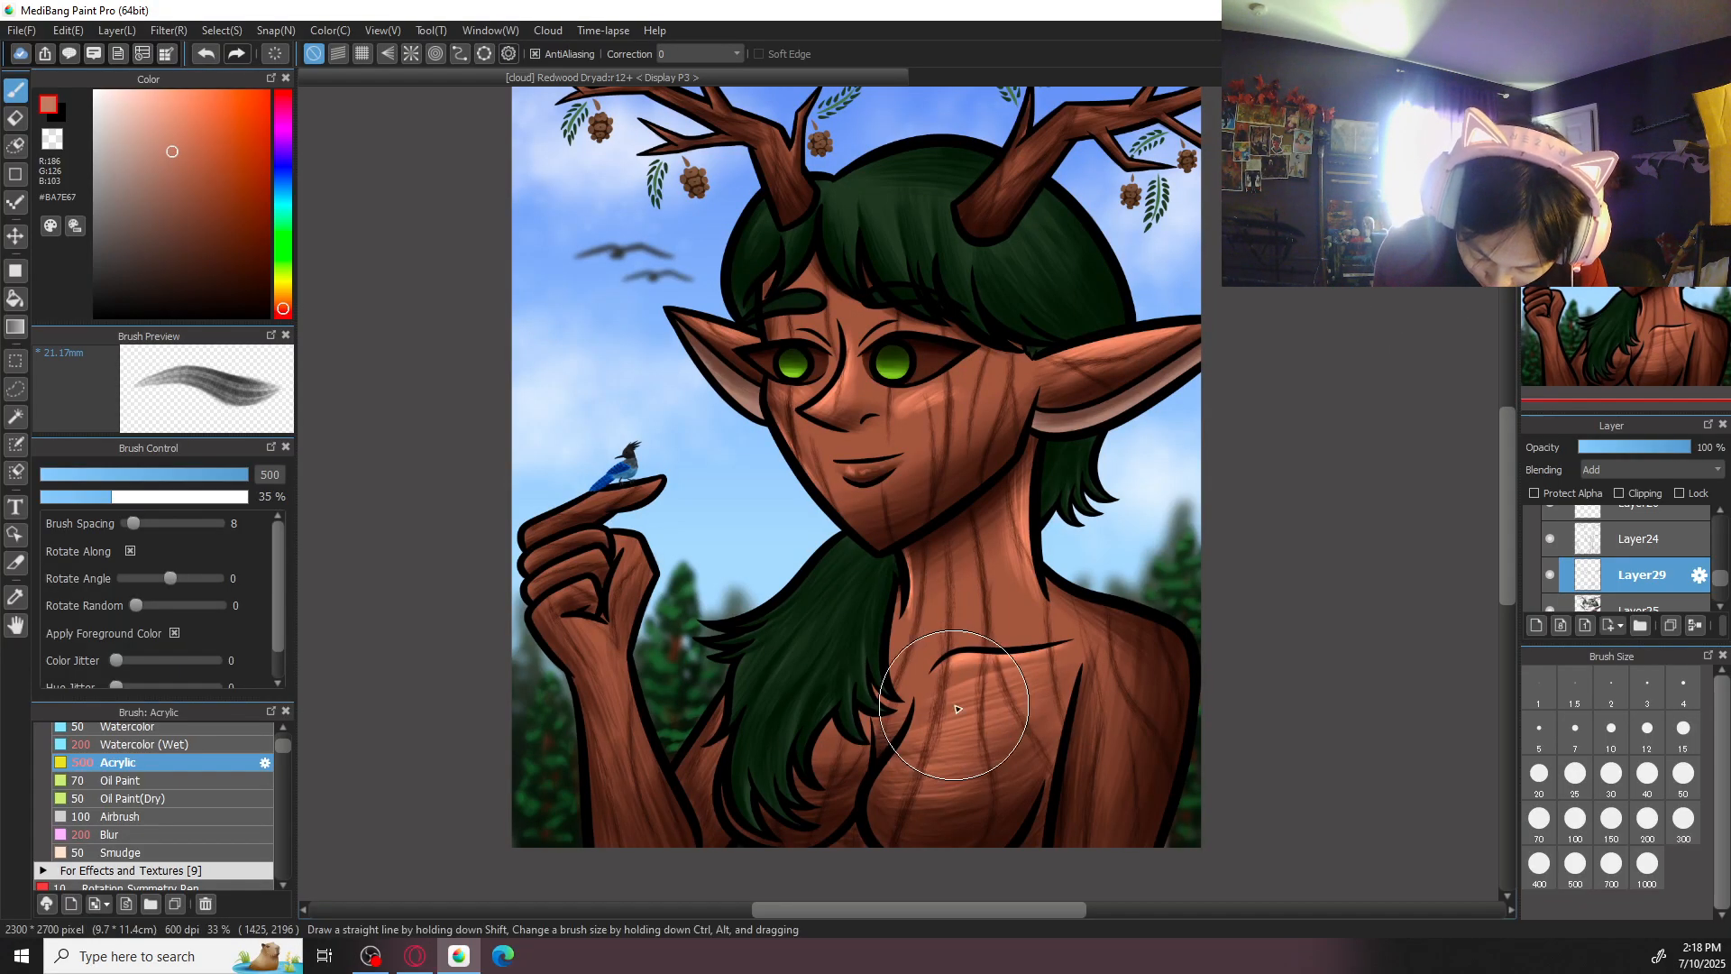
# - Add more #BA7E67 highlight strokes around the collarbone and upper chest with Acrylic at size 500
pyautogui.click(1617, 104)
pyautogui.moveTo(1050, 667)
pyautogui.mouseDown()
pyautogui.moveTo(1094, 628)
pyautogui.moveTo(1021, 669)
pyautogui.mouseUp()
pyautogui.moveTo(1073, 602); pyautogui.dragTo(1041, 626)
pyautogui.moveTo(1099, 570); pyautogui.dragTo(1029, 636)
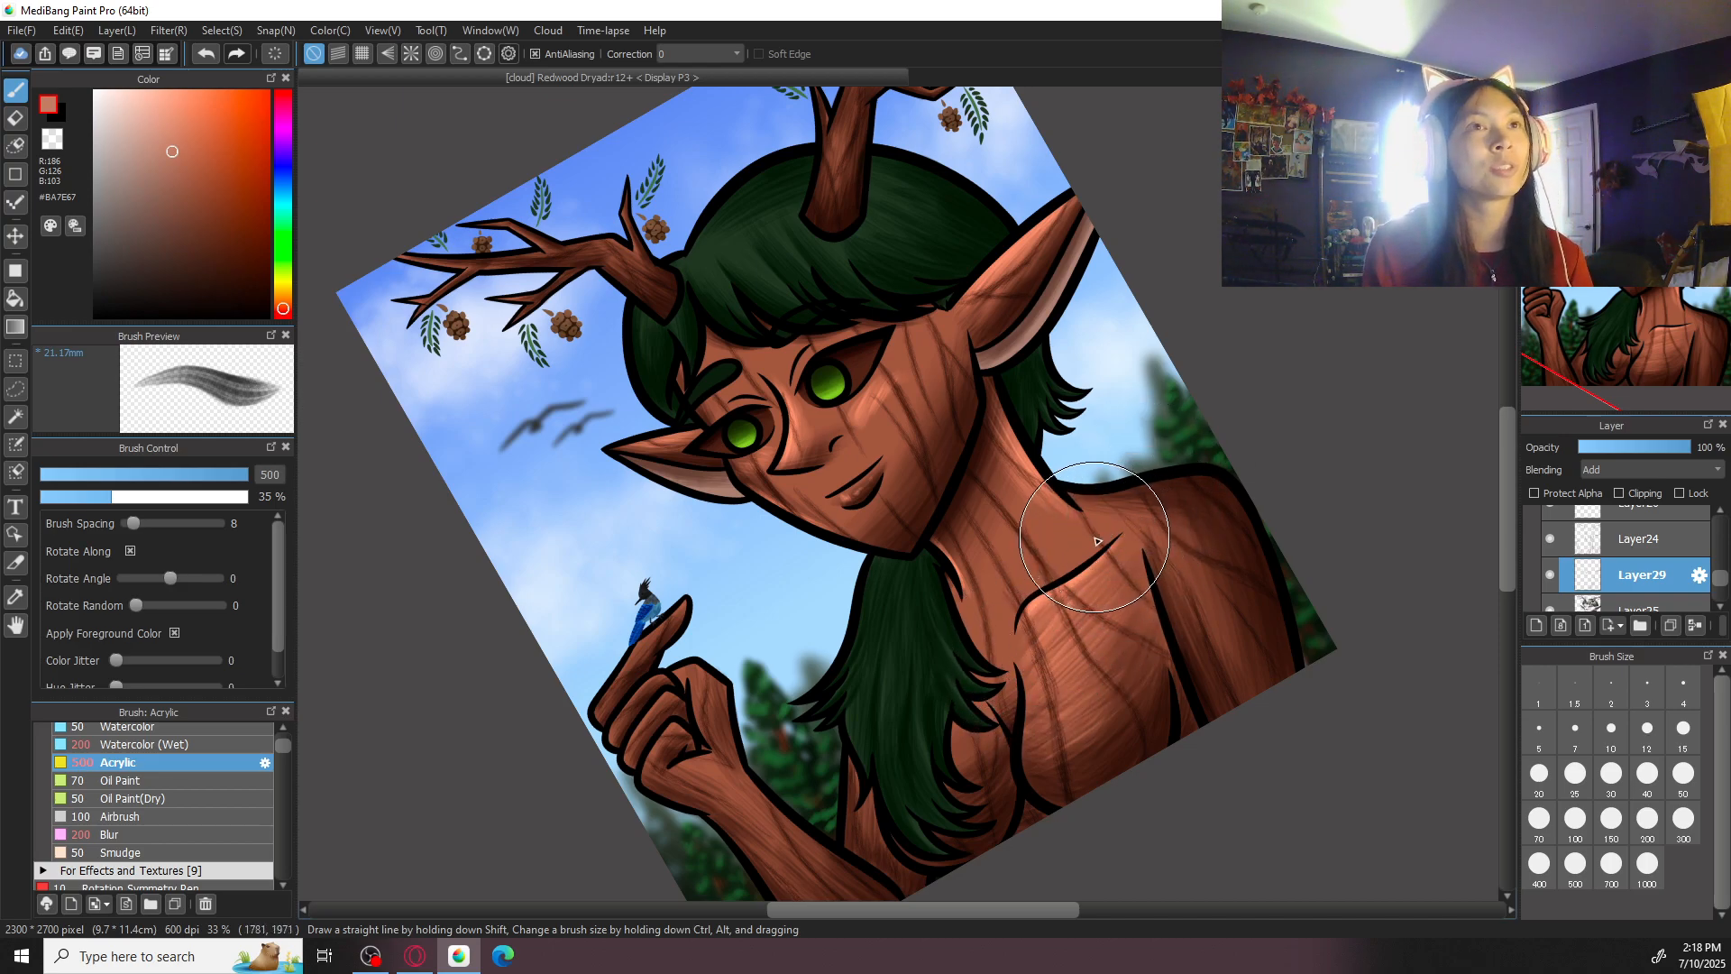
# - Soften the chest highlights with Blur at size 300
pyautogui.click(188, 831)
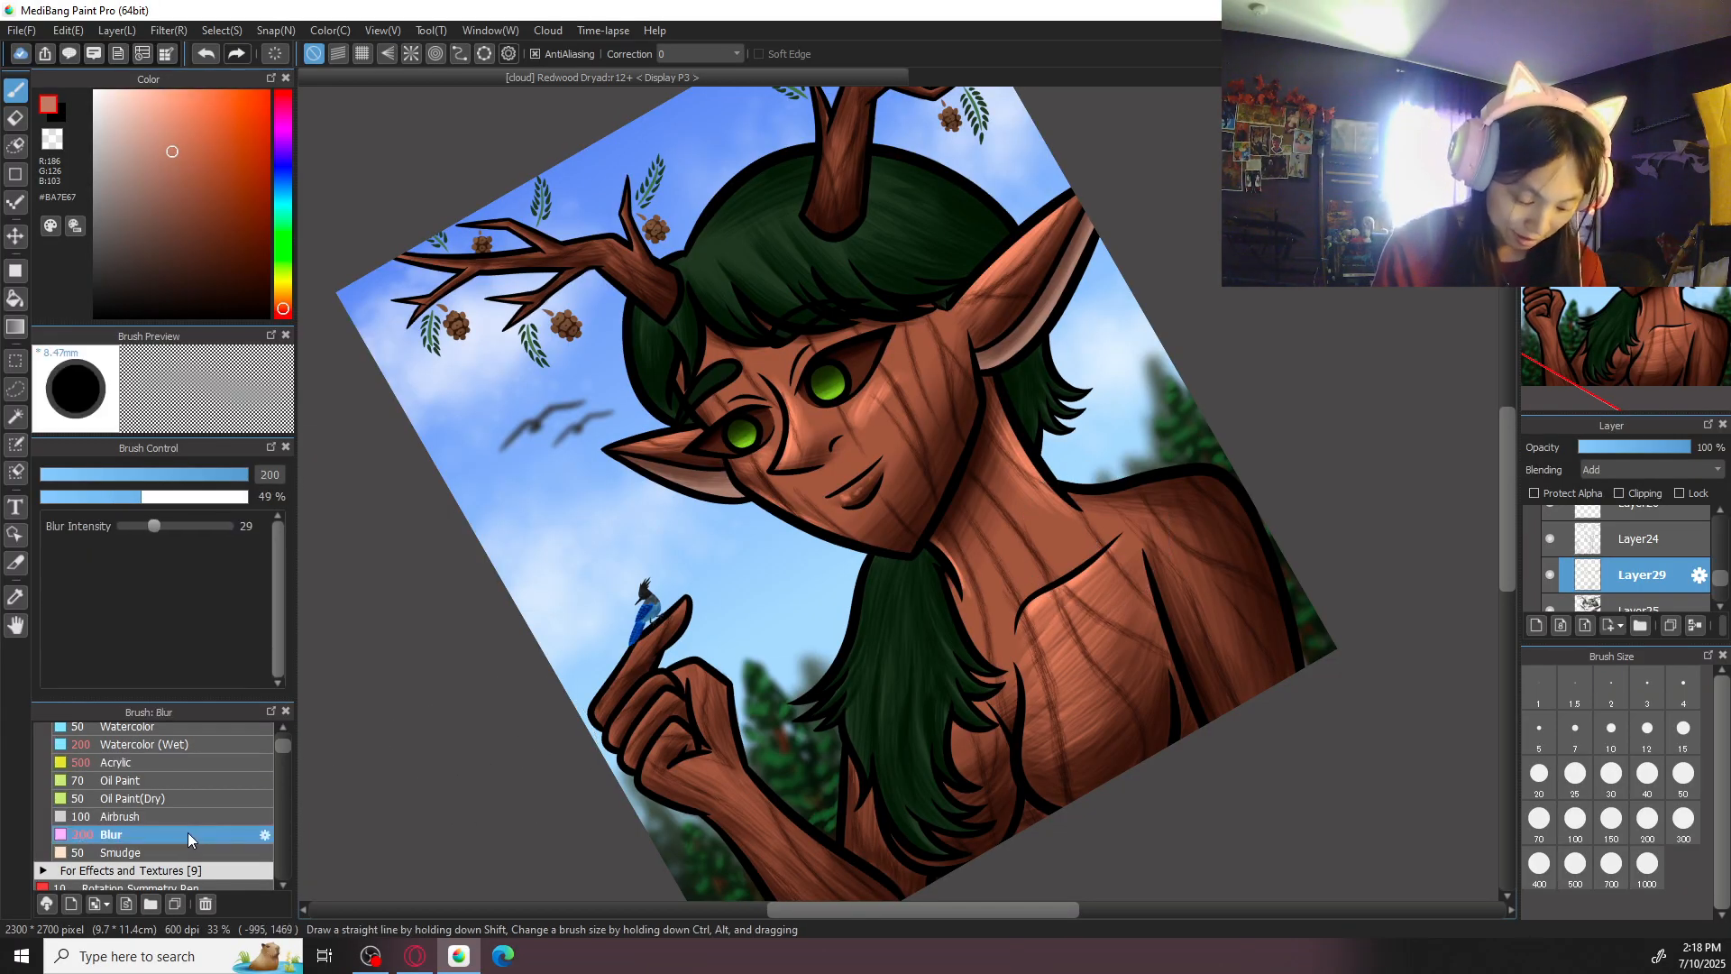
pyautogui.scroll(2, 893, 493)
pyautogui.click(1684, 818)
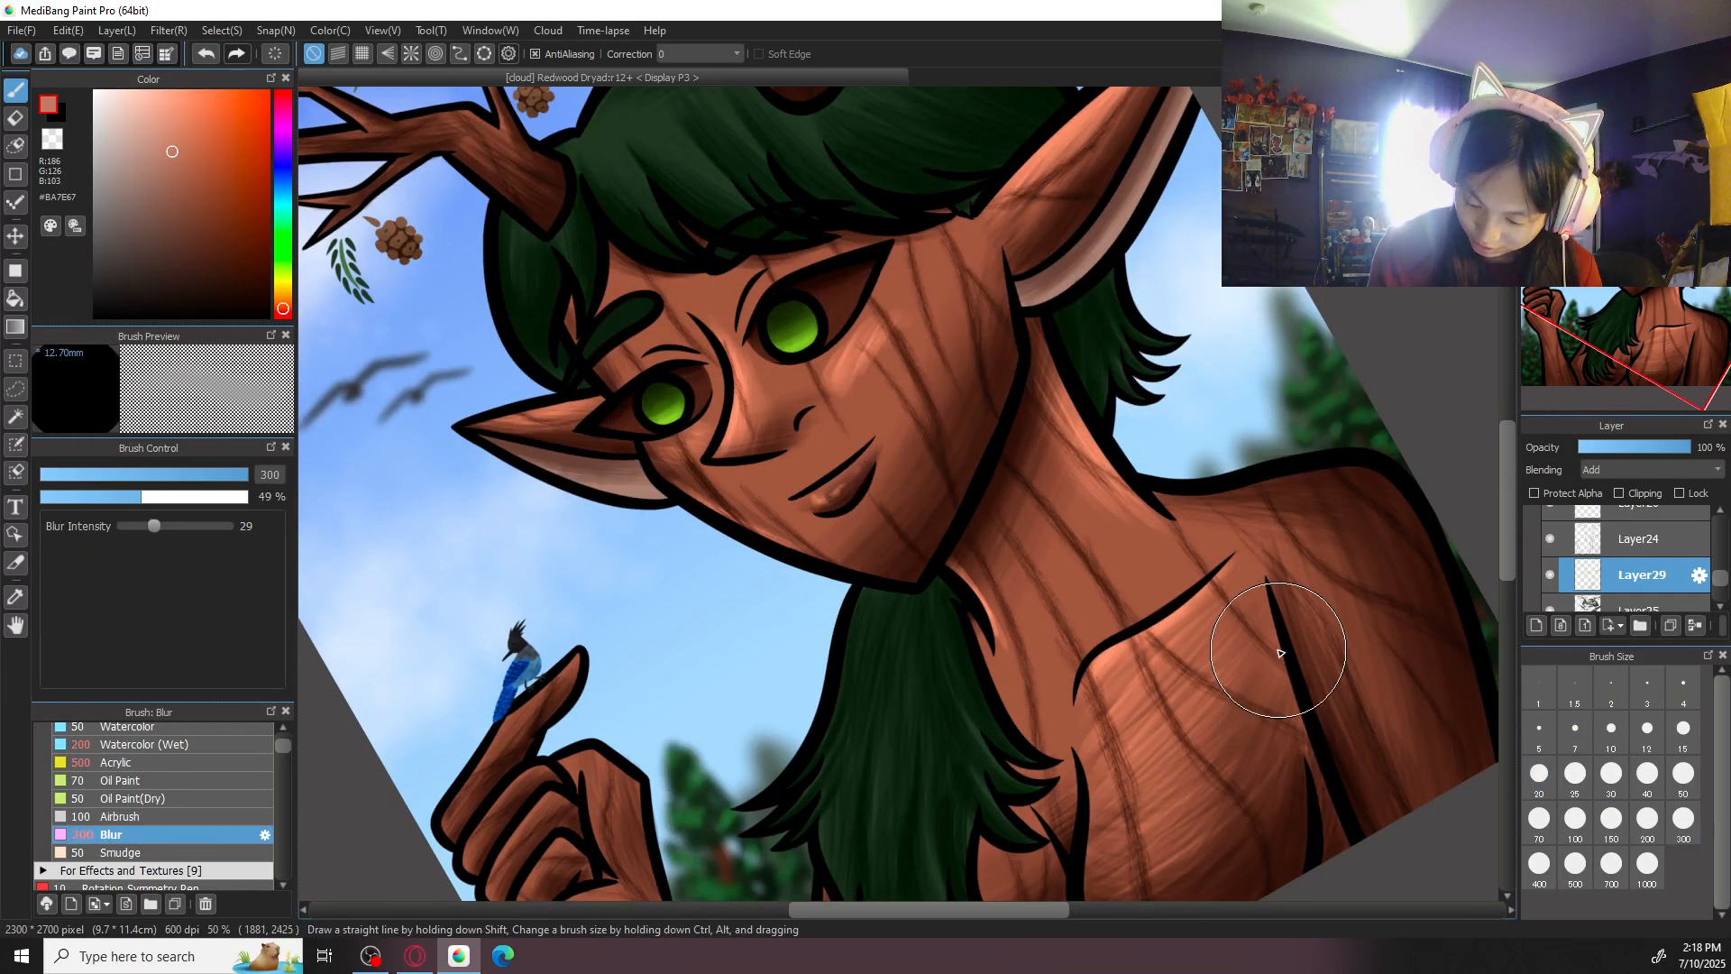
pyautogui.moveTo(1253, 763); pyautogui.dragTo(1277, 659)
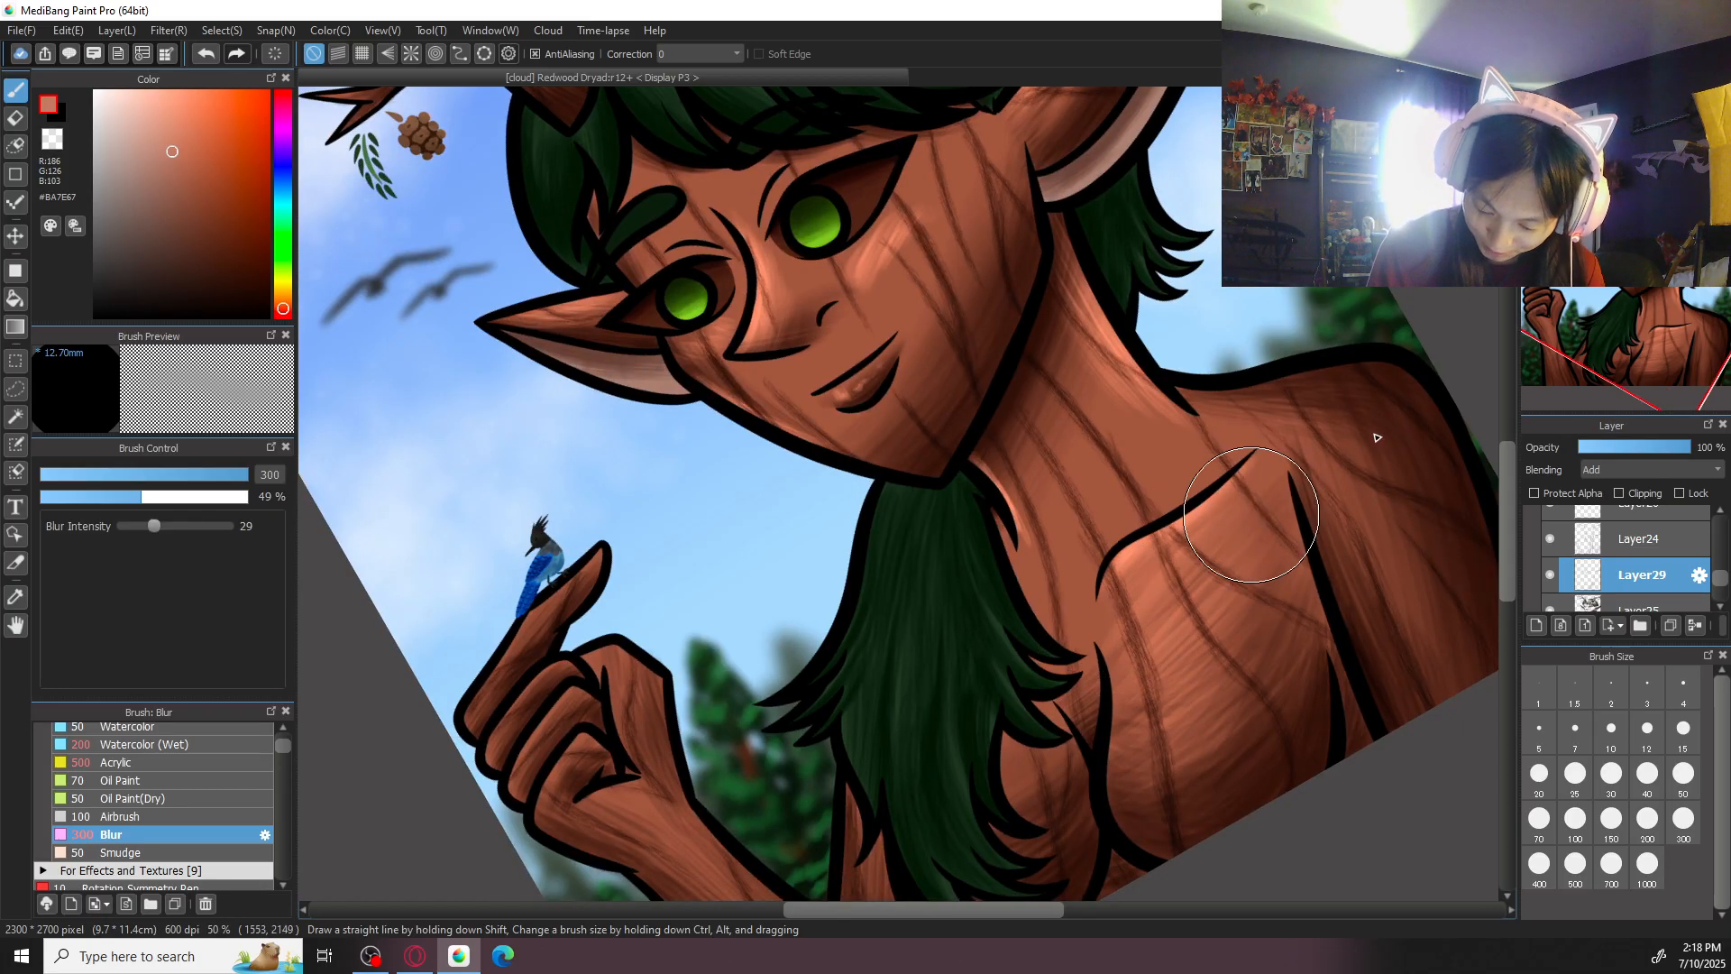
pyautogui.hotkey('ctrl', '-')
pyautogui.press('Up')
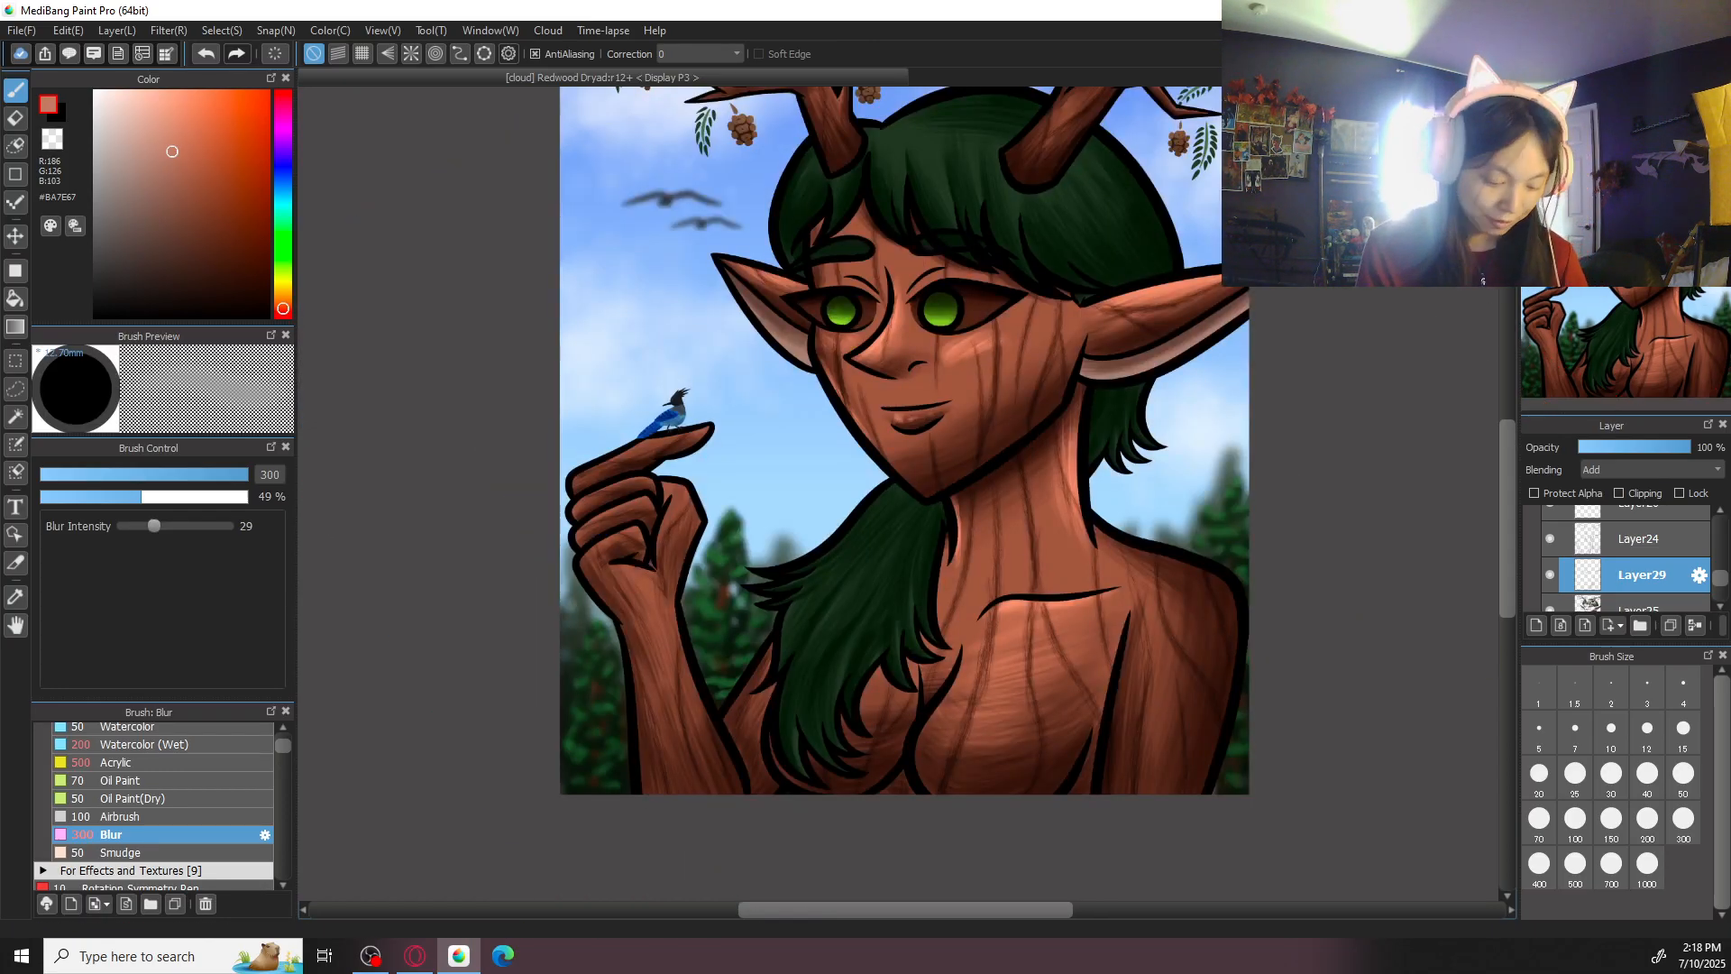
# - Highlight the shoulder and upper arm in #BA7E67 with Acrylic at size 500, softening the strokes with Blur at size 500
pyautogui.click(127, 762)
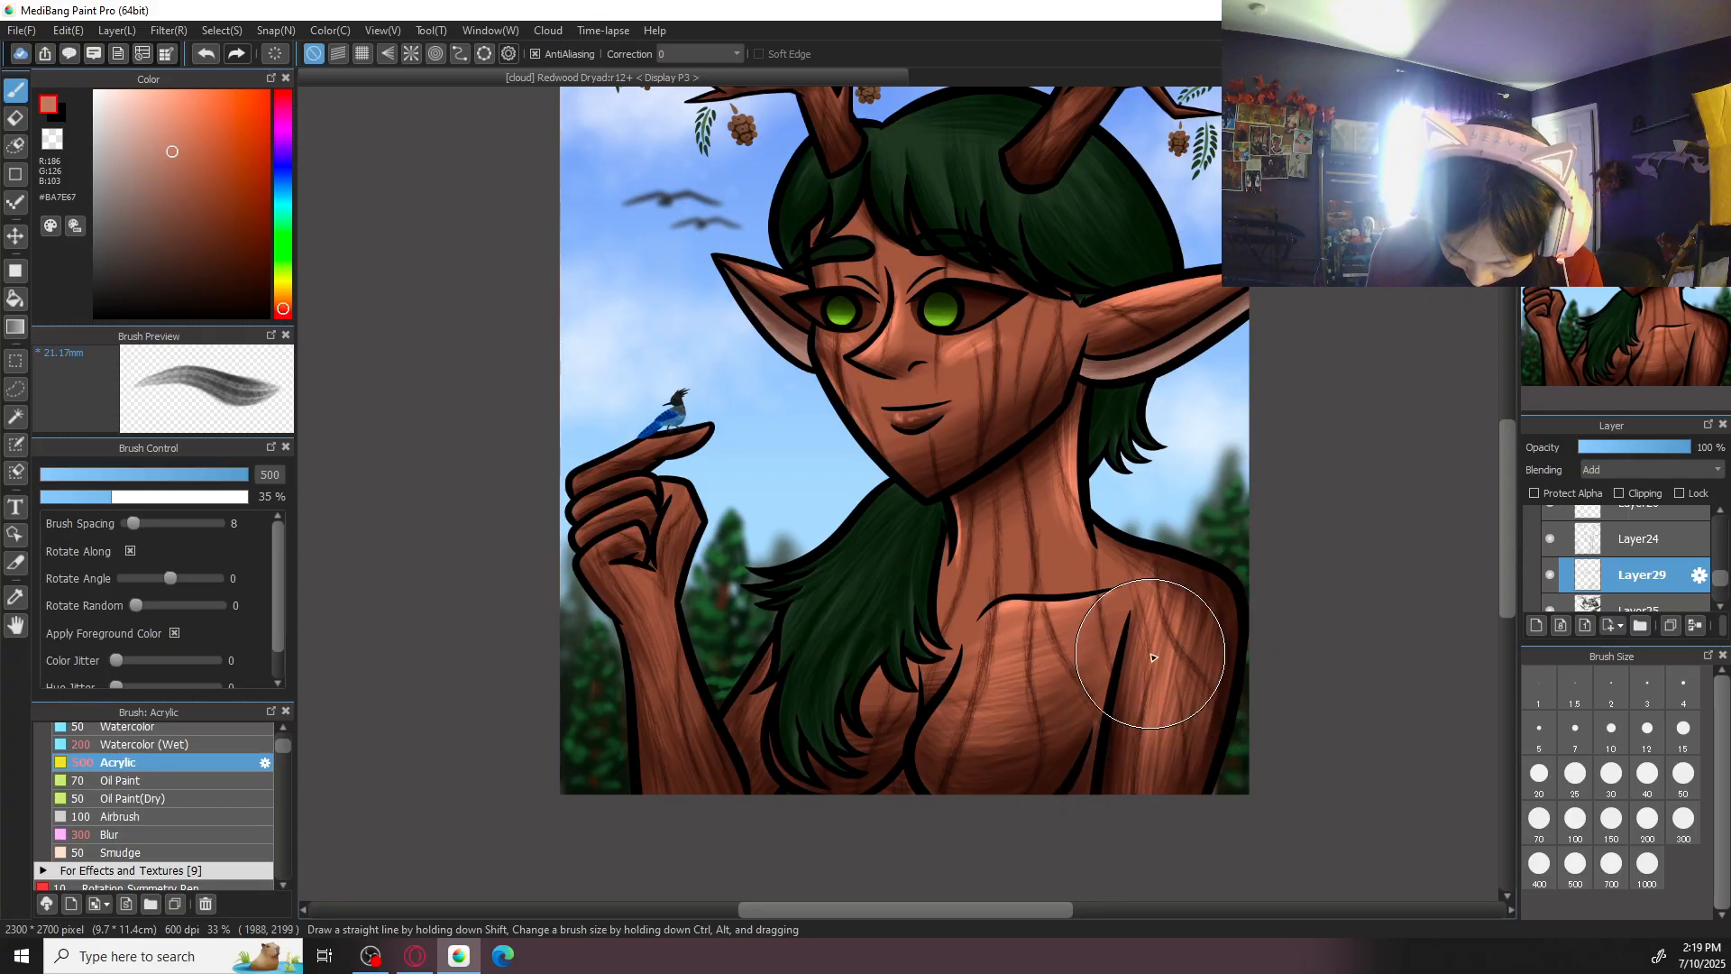
pyautogui.click(181, 832)
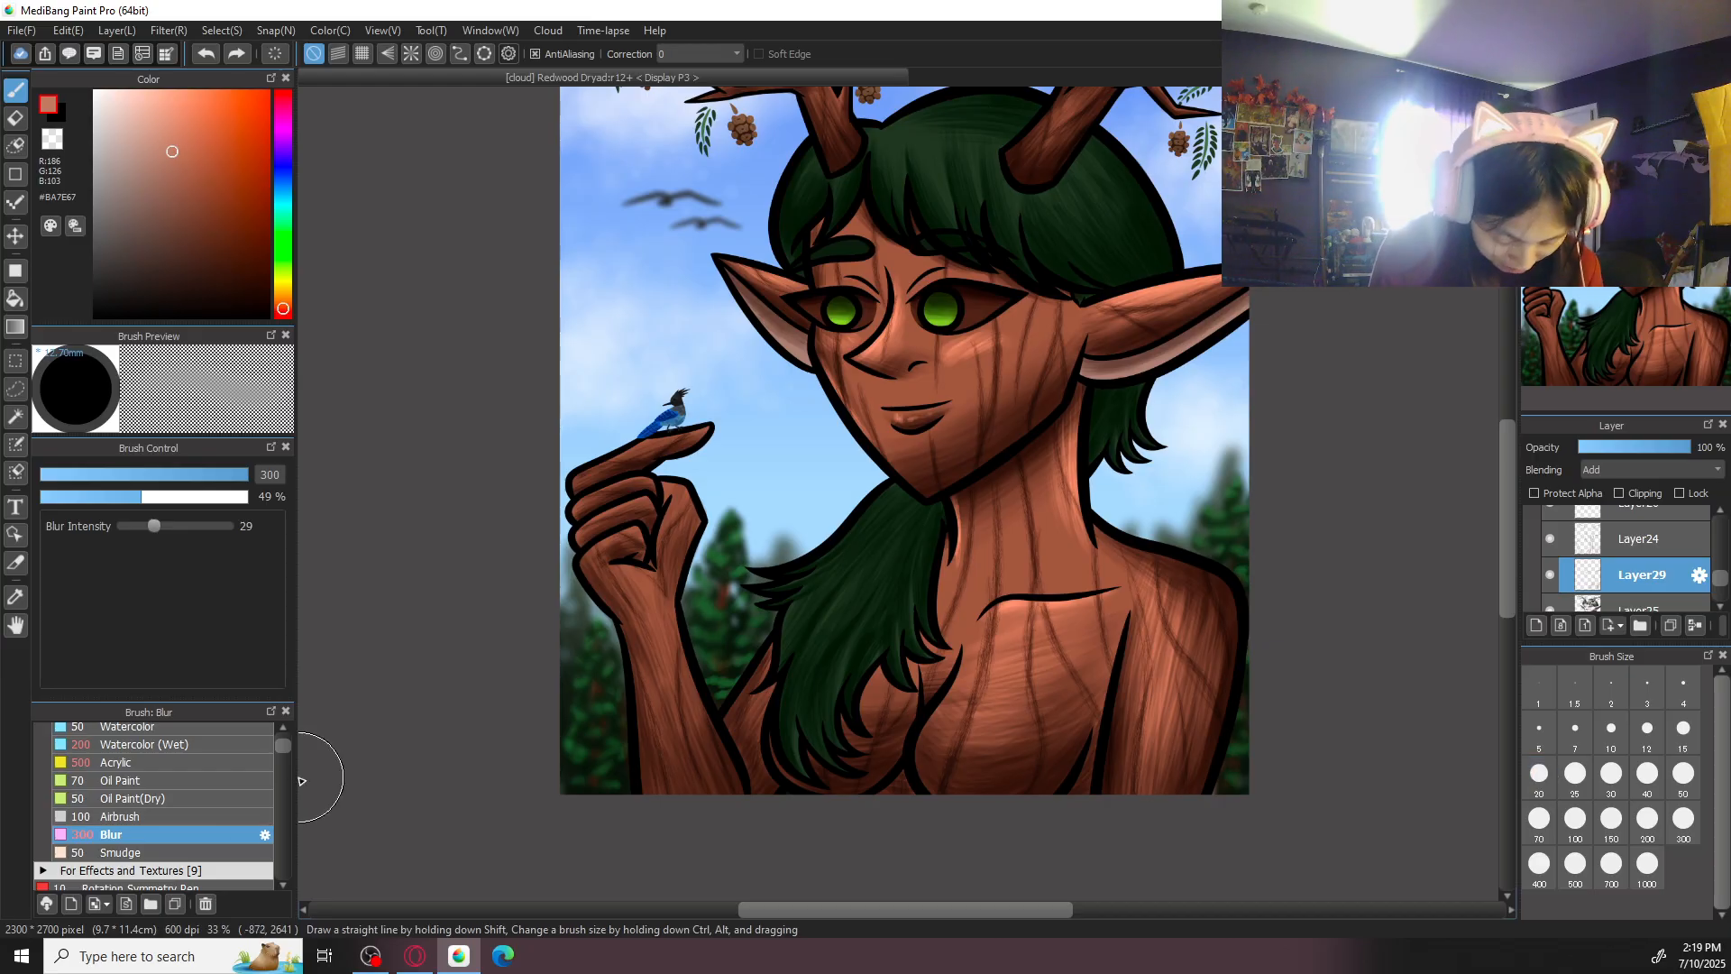
pyautogui.click(1575, 866)
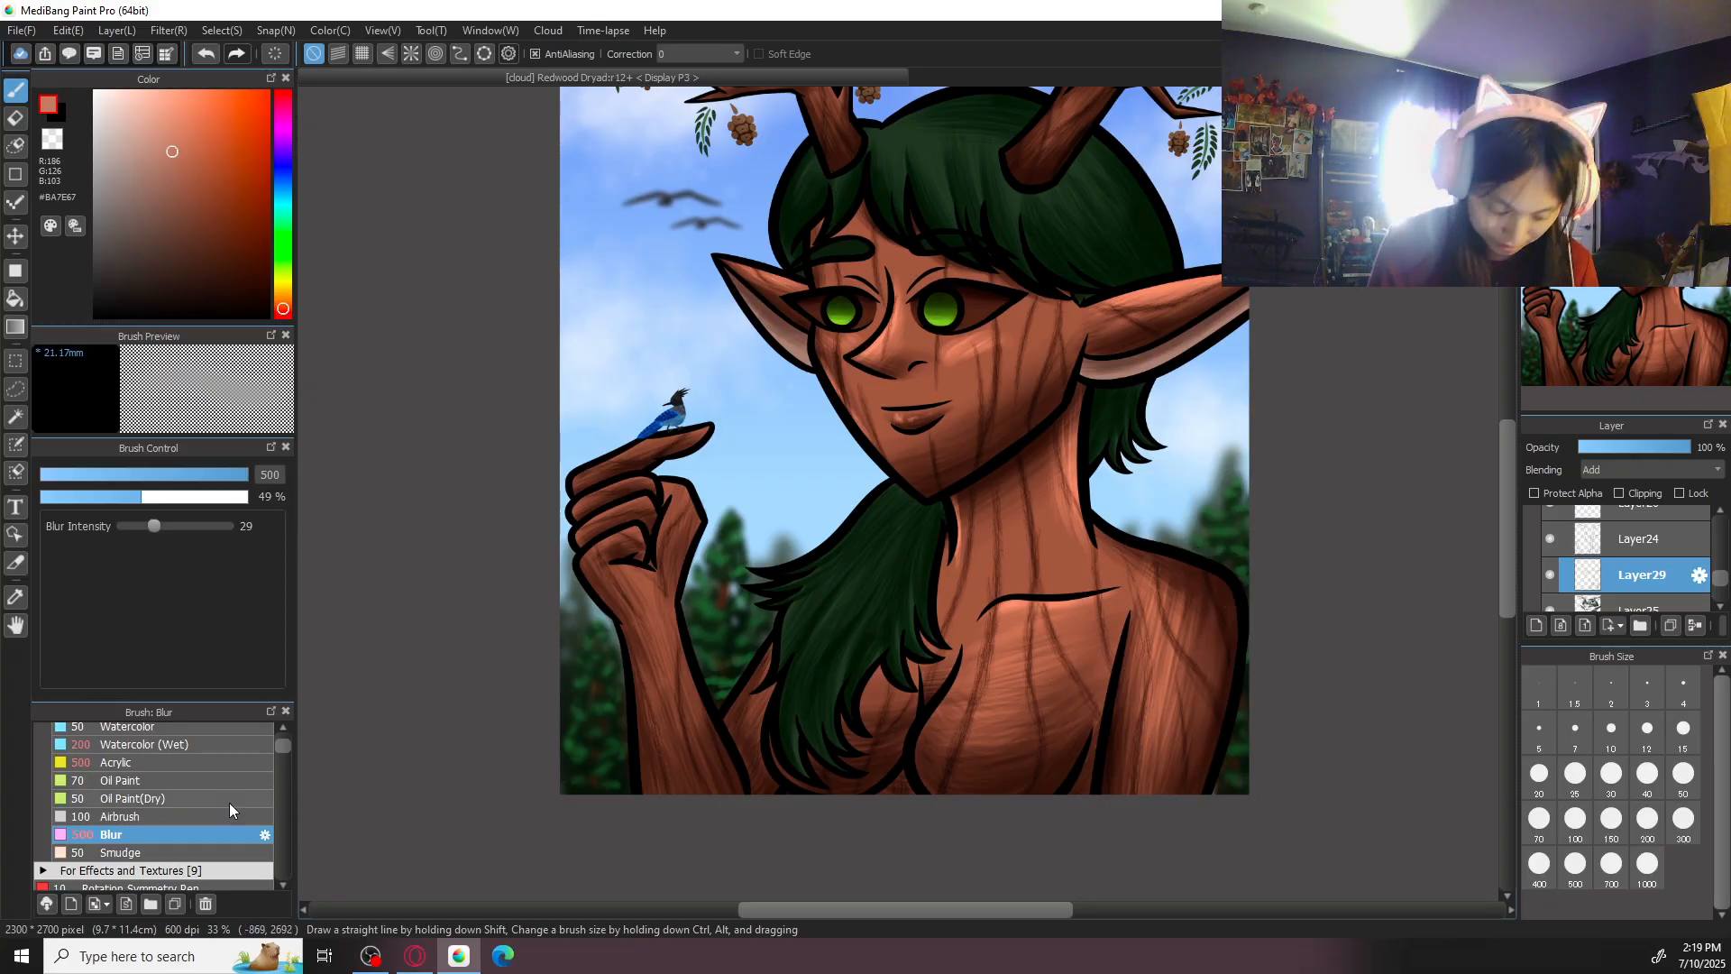
pyautogui.click(180, 765)
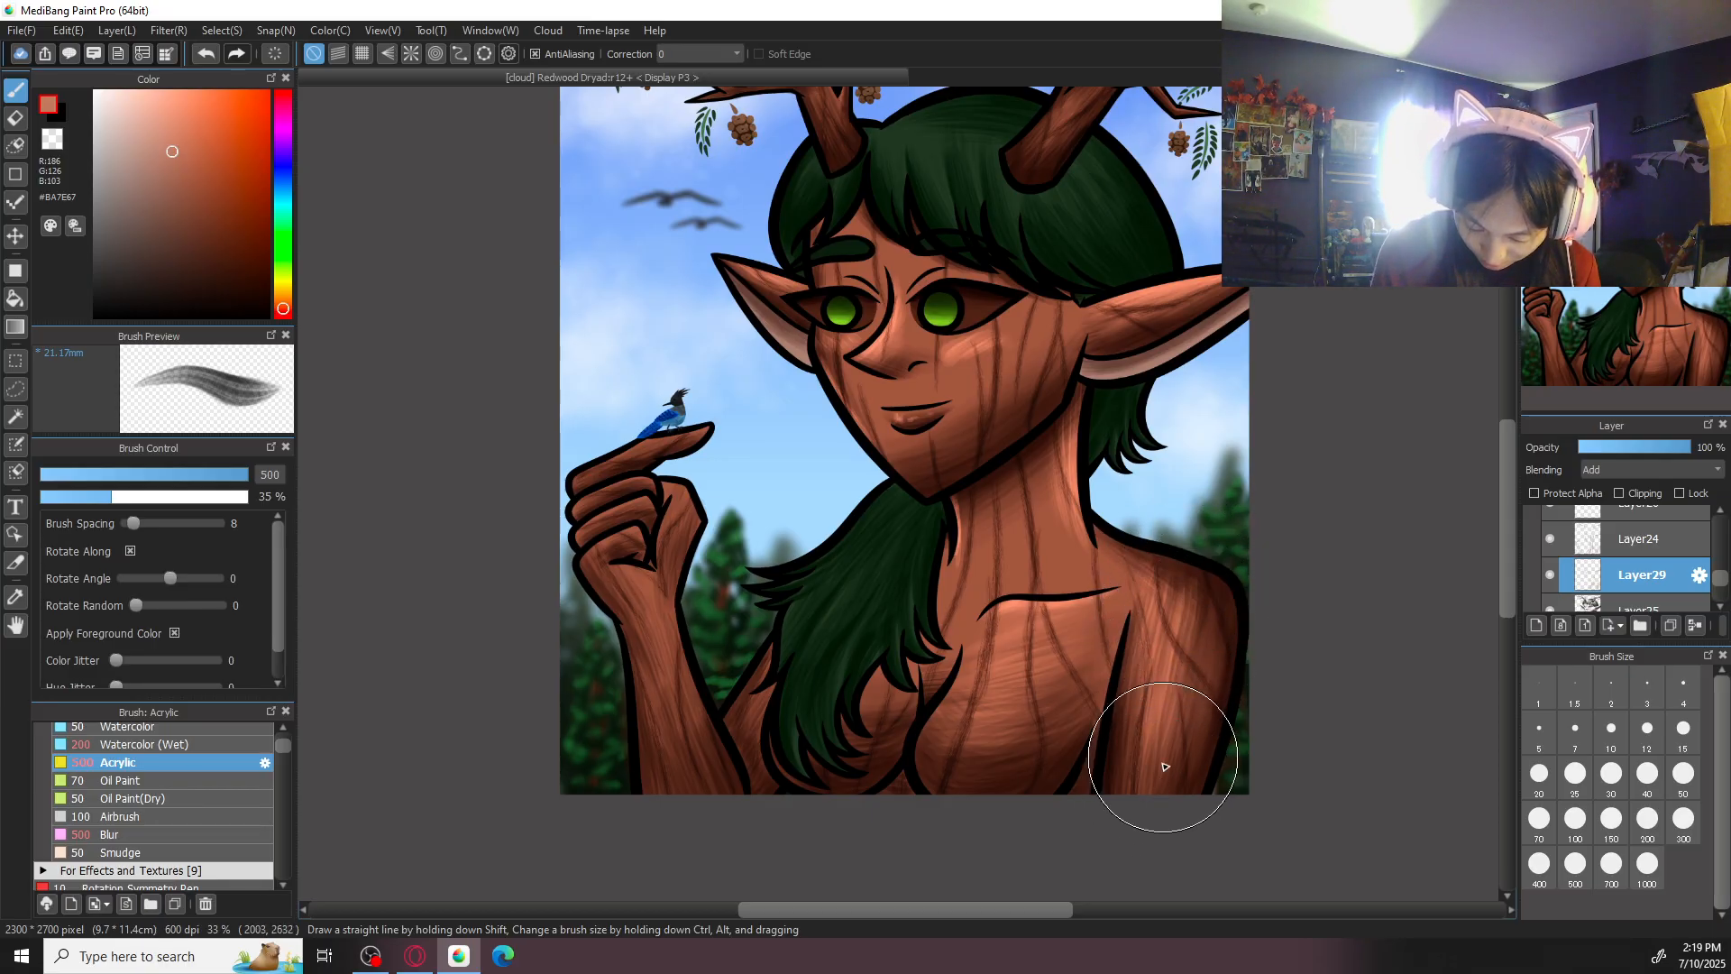
pyautogui.moveTo(968, 609); pyautogui.dragTo(1003, 564)
pyautogui.hotkey('ctrl', '+')
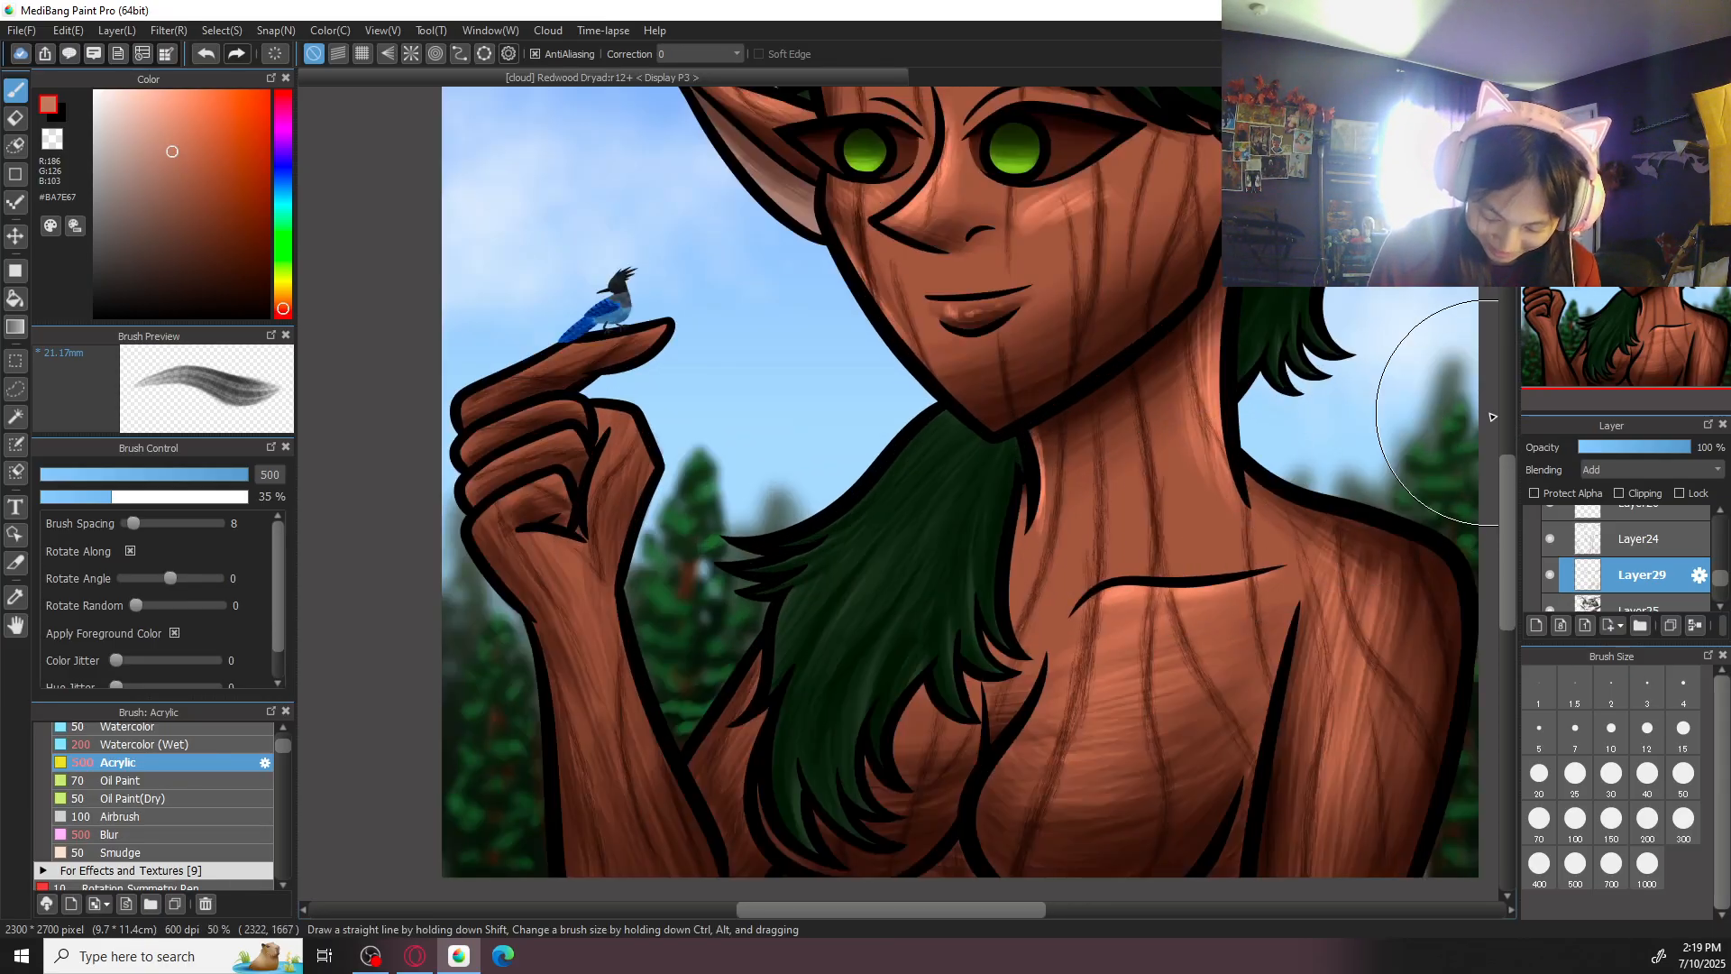
# - Highlight the raised forearm in #BA7E67 with Acrylic at size 500, softening the strokes with Blur at size 500
pyautogui.press('Right')
pyautogui.press('Right')
pyautogui.press('Right')
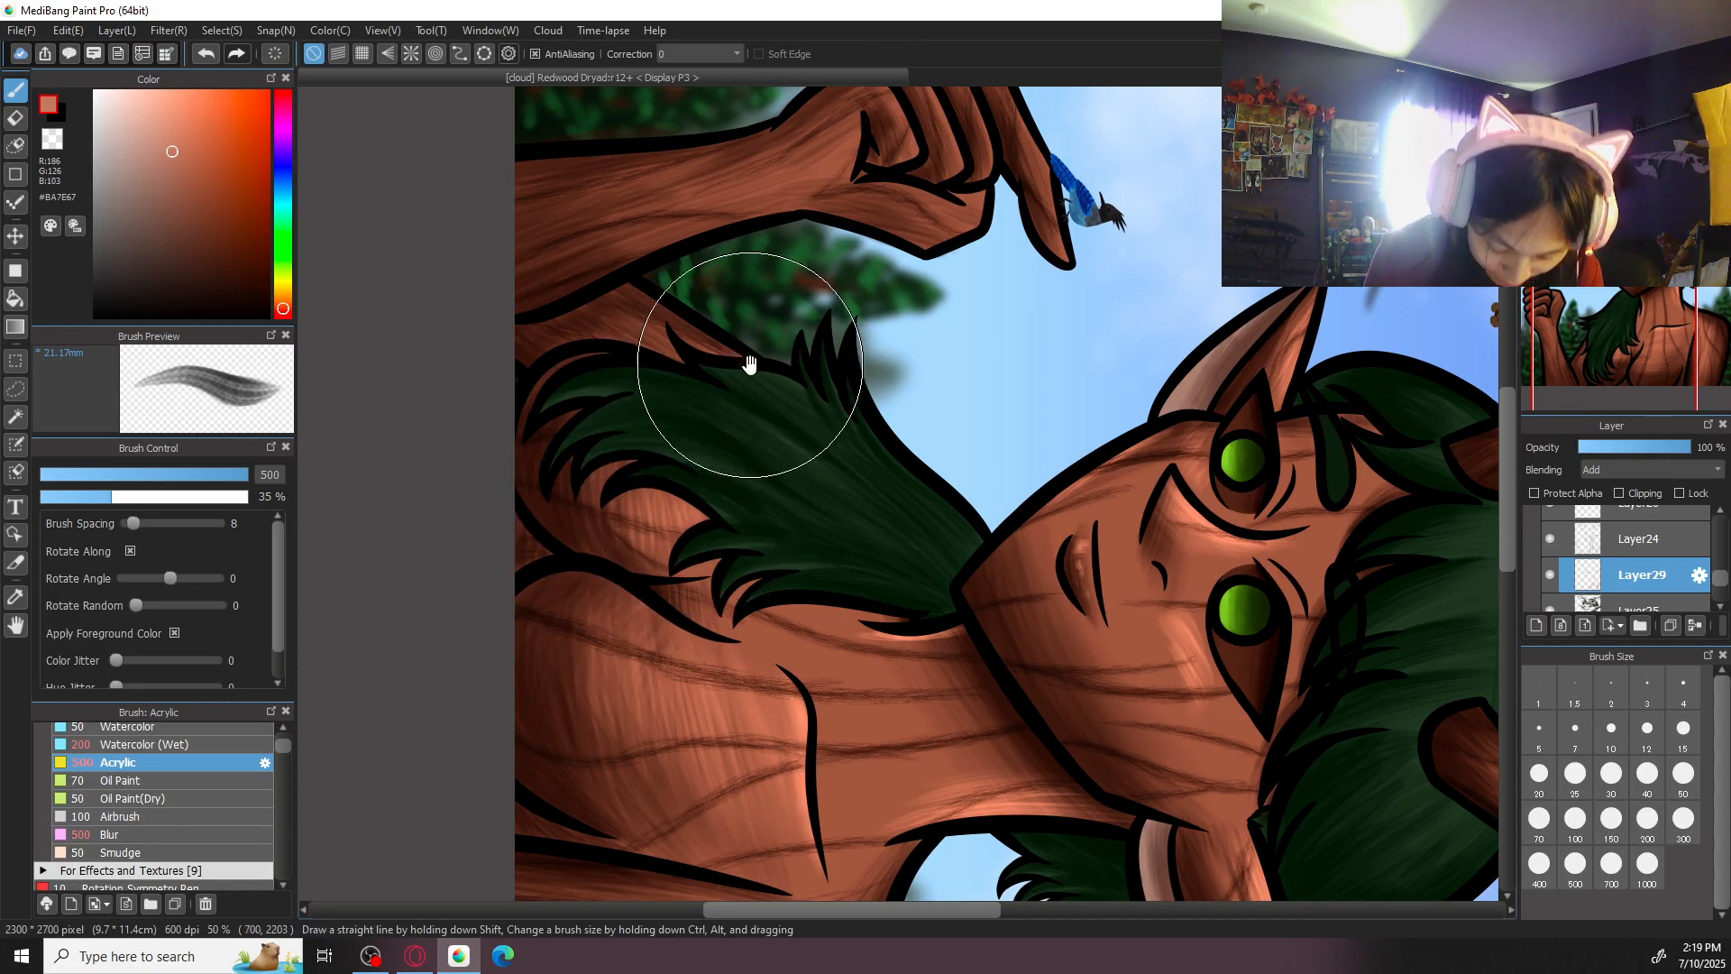
pyautogui.moveTo(746, 360); pyautogui.dragTo(827, 439)
pyautogui.press('Up')
pyautogui.moveTo(1048, 536); pyautogui.dragTo(1133, 451)
pyautogui.moveTo(929, 501); pyautogui.dragTo(888, 590)
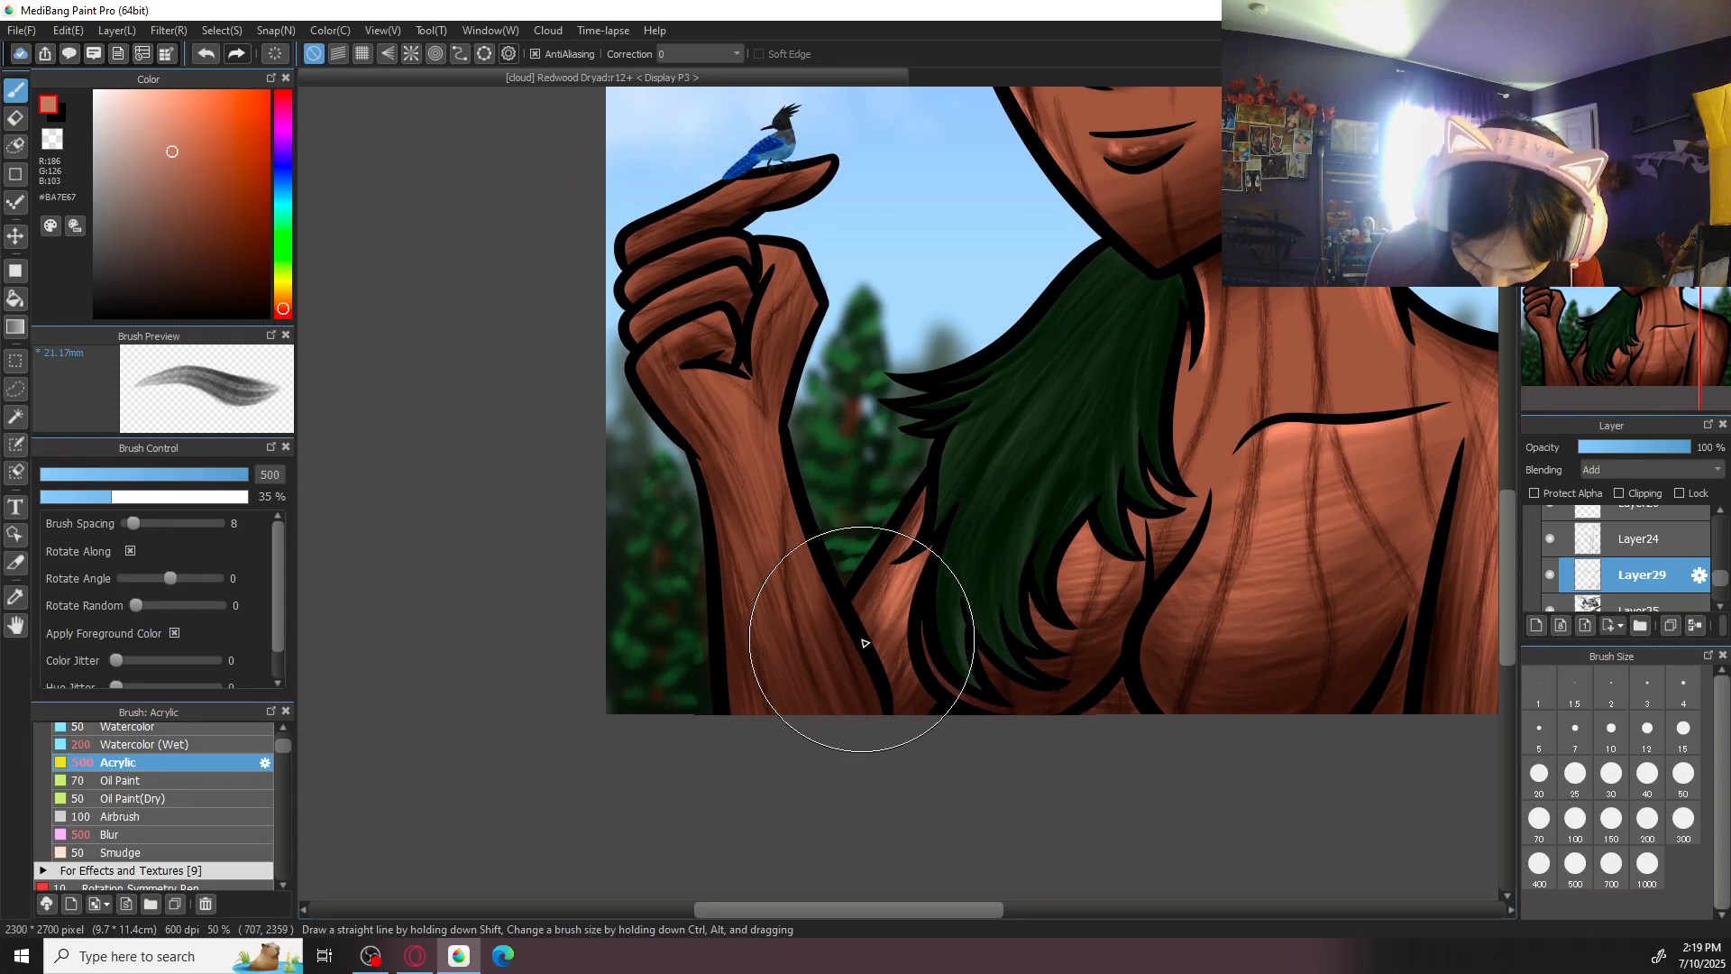
pyautogui.scroll(-1, 767, 447)
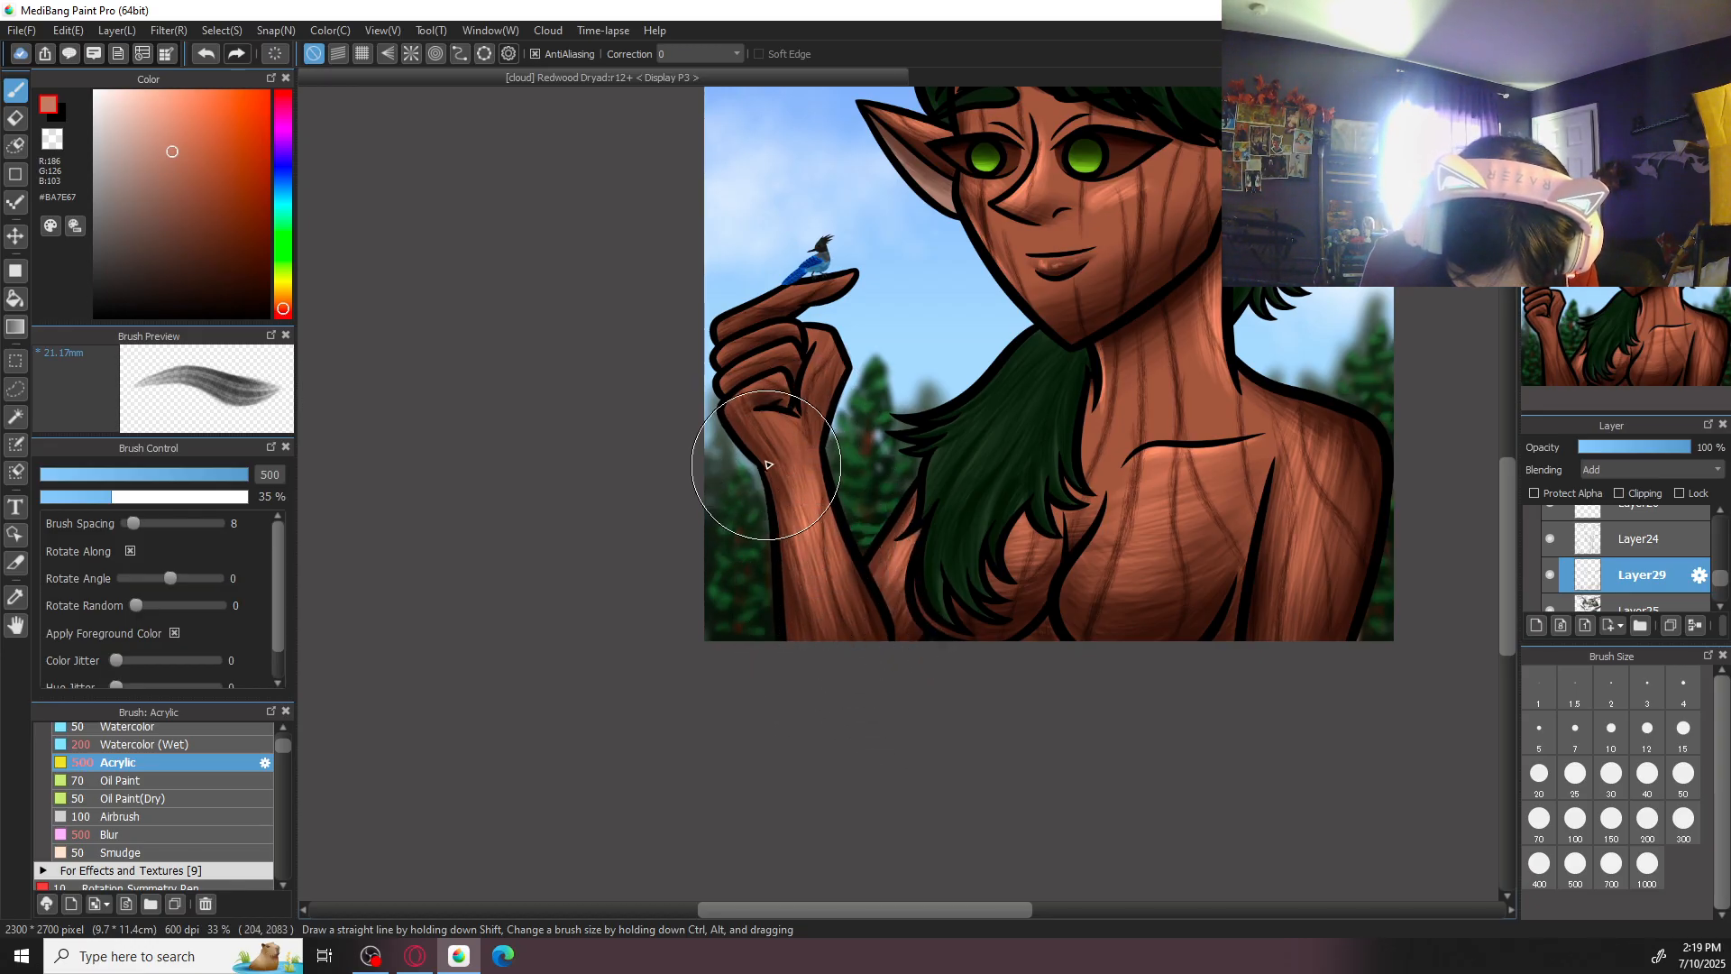
pyautogui.click(176, 835)
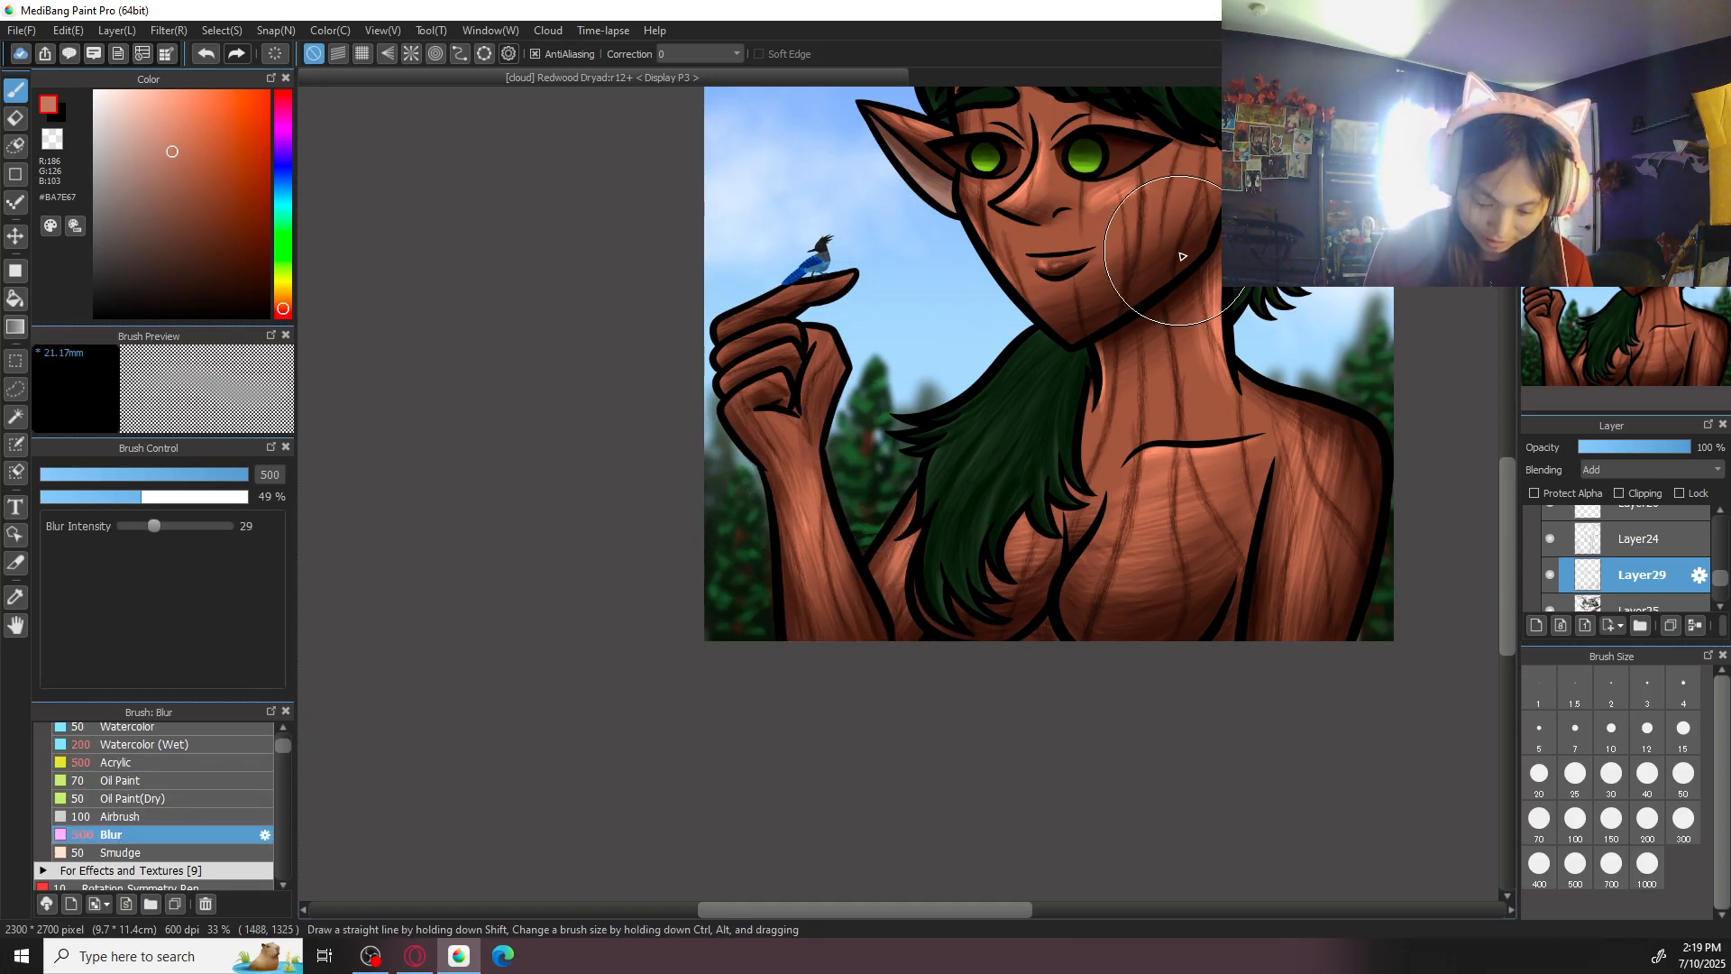
# - Highlight the palm and wrist of the raised hand in #BA7E67 with Acrylic at sizes 150 and 300
pyautogui.hotkey('ctrl', '+')
pyautogui.moveTo(181, 762)
pyautogui.mouseDown()
pyautogui.moveTo(192, 747)
pyautogui.moveTo(169, 765)
pyautogui.mouseUp()
pyautogui.moveTo(813, 449); pyautogui.dragTo(872, 561)
pyautogui.hotkey('ctrl', '+')
pyautogui.click(1648, 824)
pyautogui.click(1613, 823)
pyautogui.press('Left')
pyautogui.press('Left')
pyautogui.press('Left')
pyautogui.press('Left')
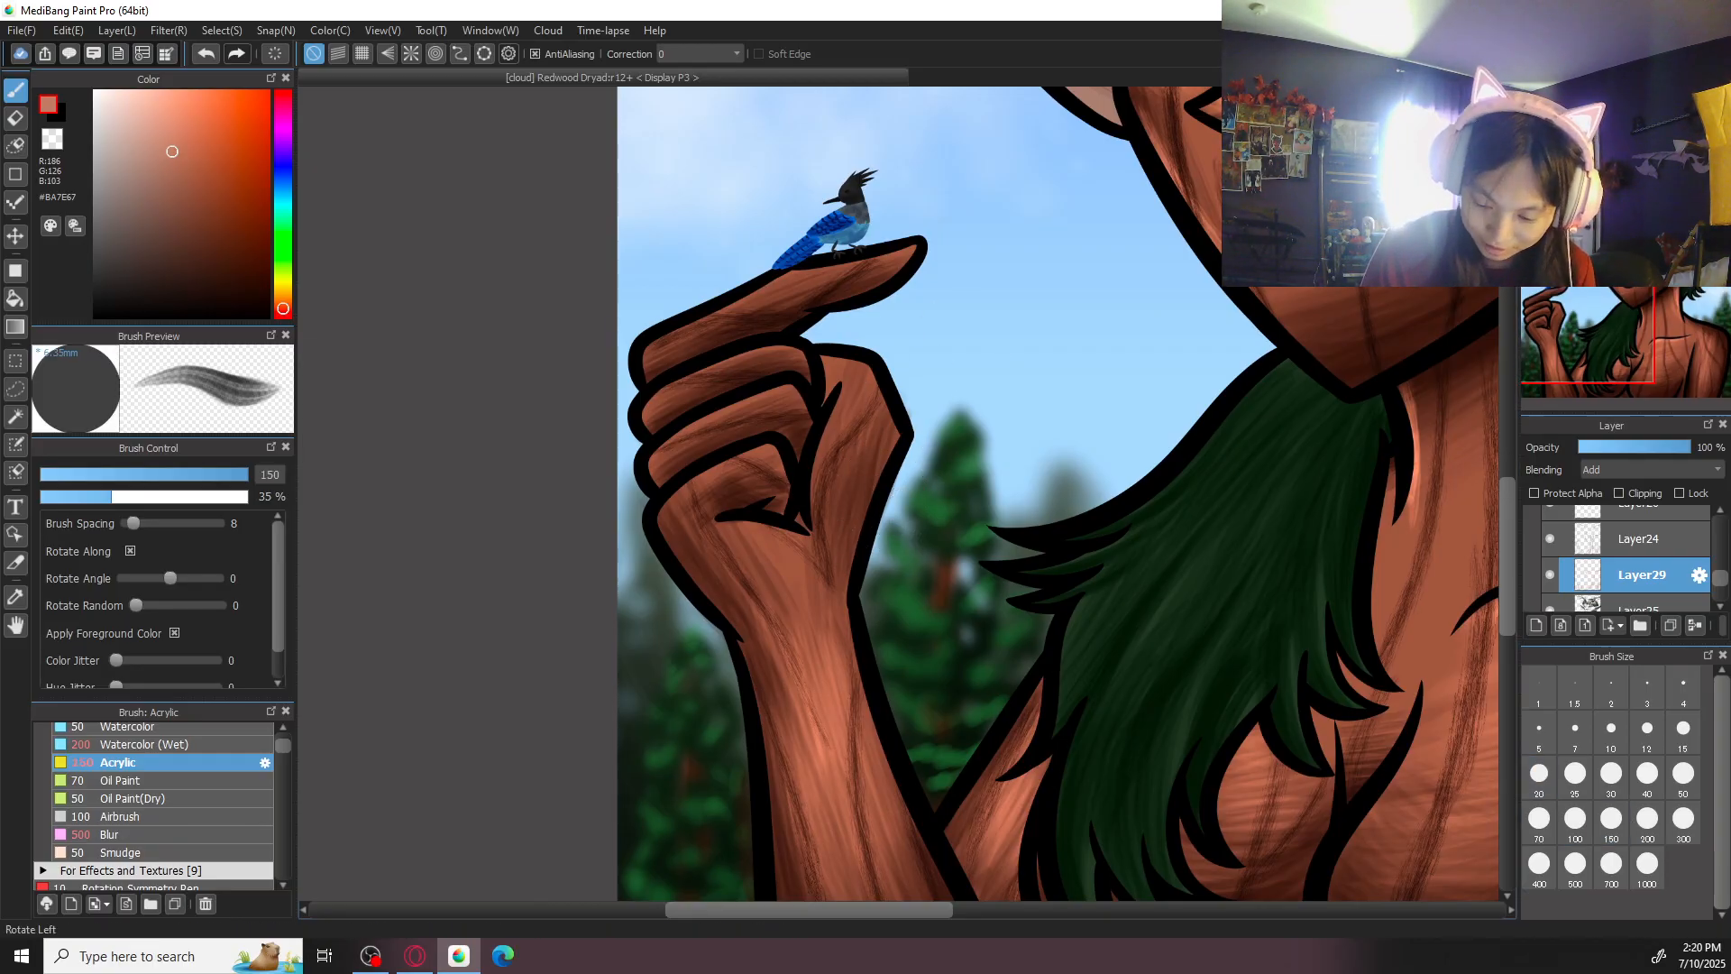
pyautogui.press('Left')
pyautogui.press('Left')
pyautogui.moveTo(959, 592)
pyautogui.mouseDown()
pyautogui.moveTo(940, 683)
pyautogui.moveTo(960, 667)
pyautogui.mouseUp()
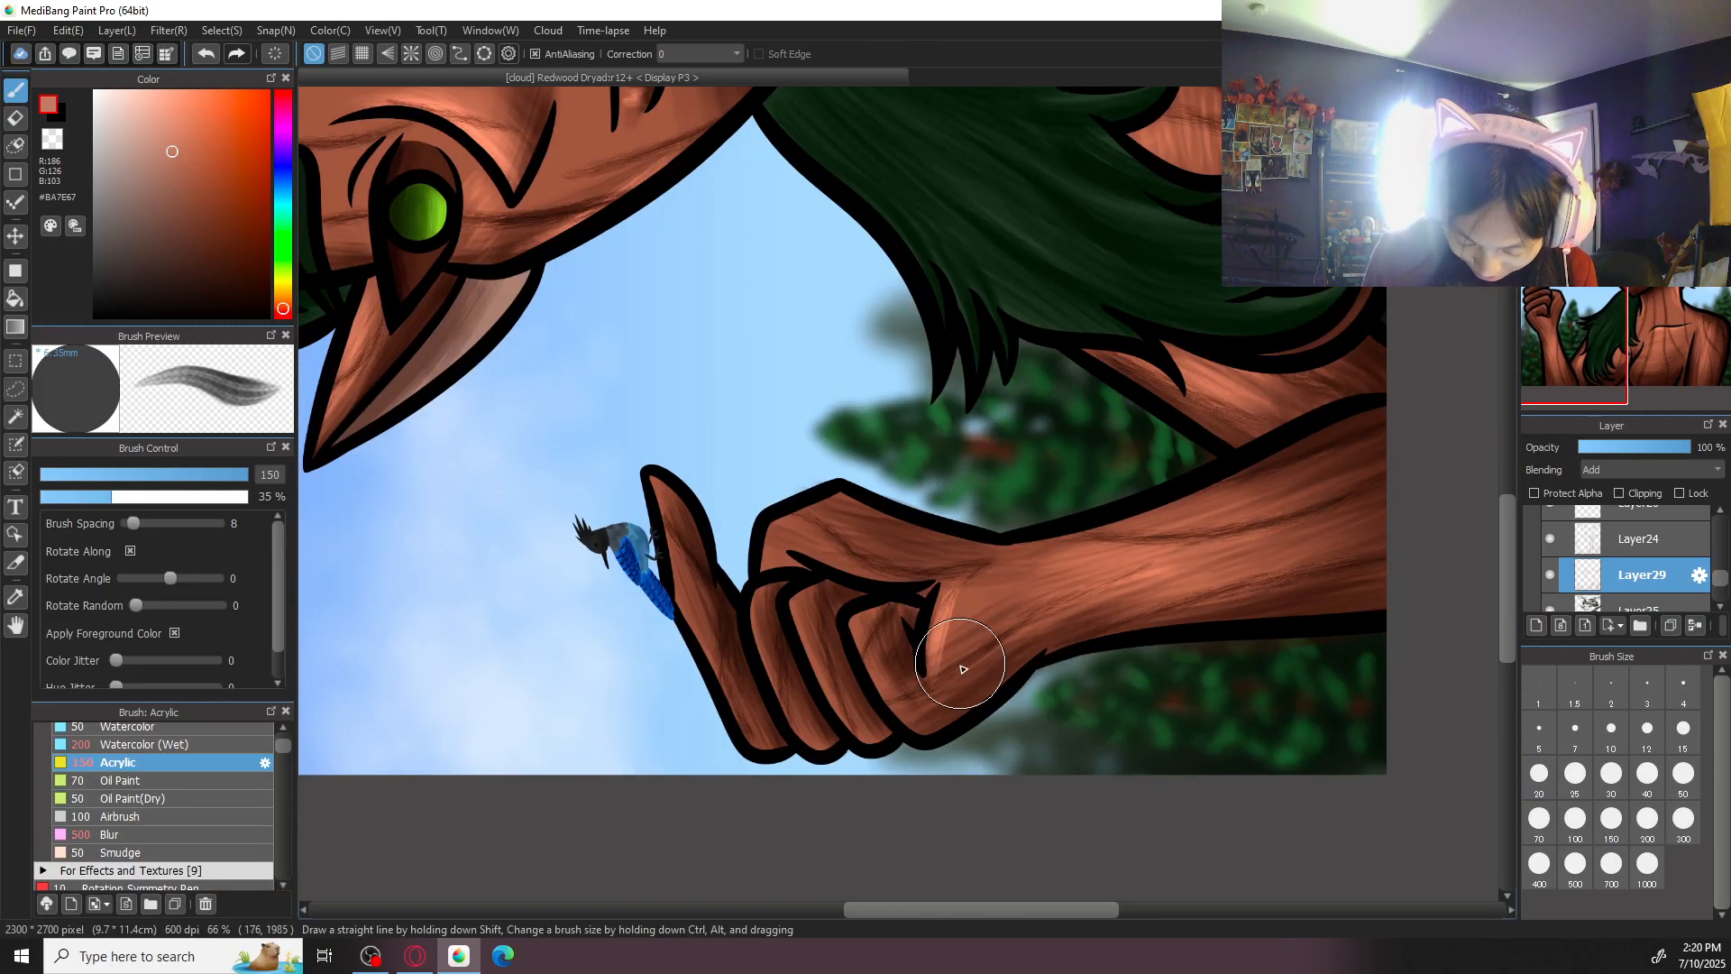
pyautogui.click(1690, 811)
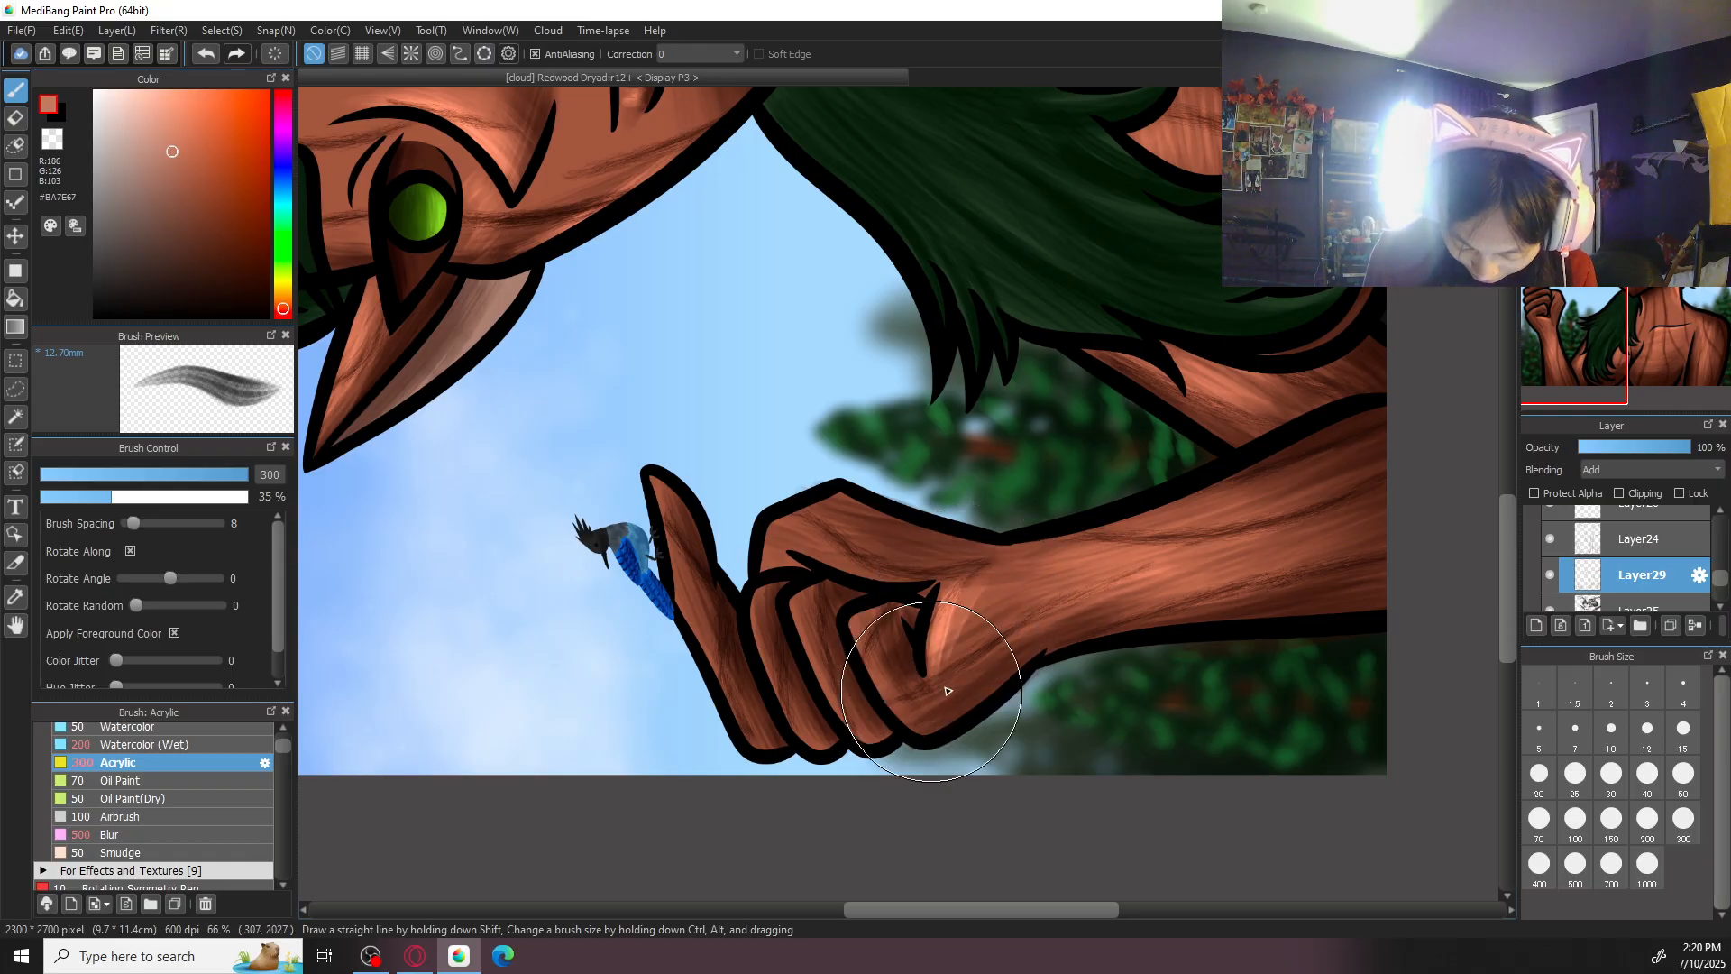
pyautogui.moveTo(998, 603); pyautogui.dragTo(955, 677)
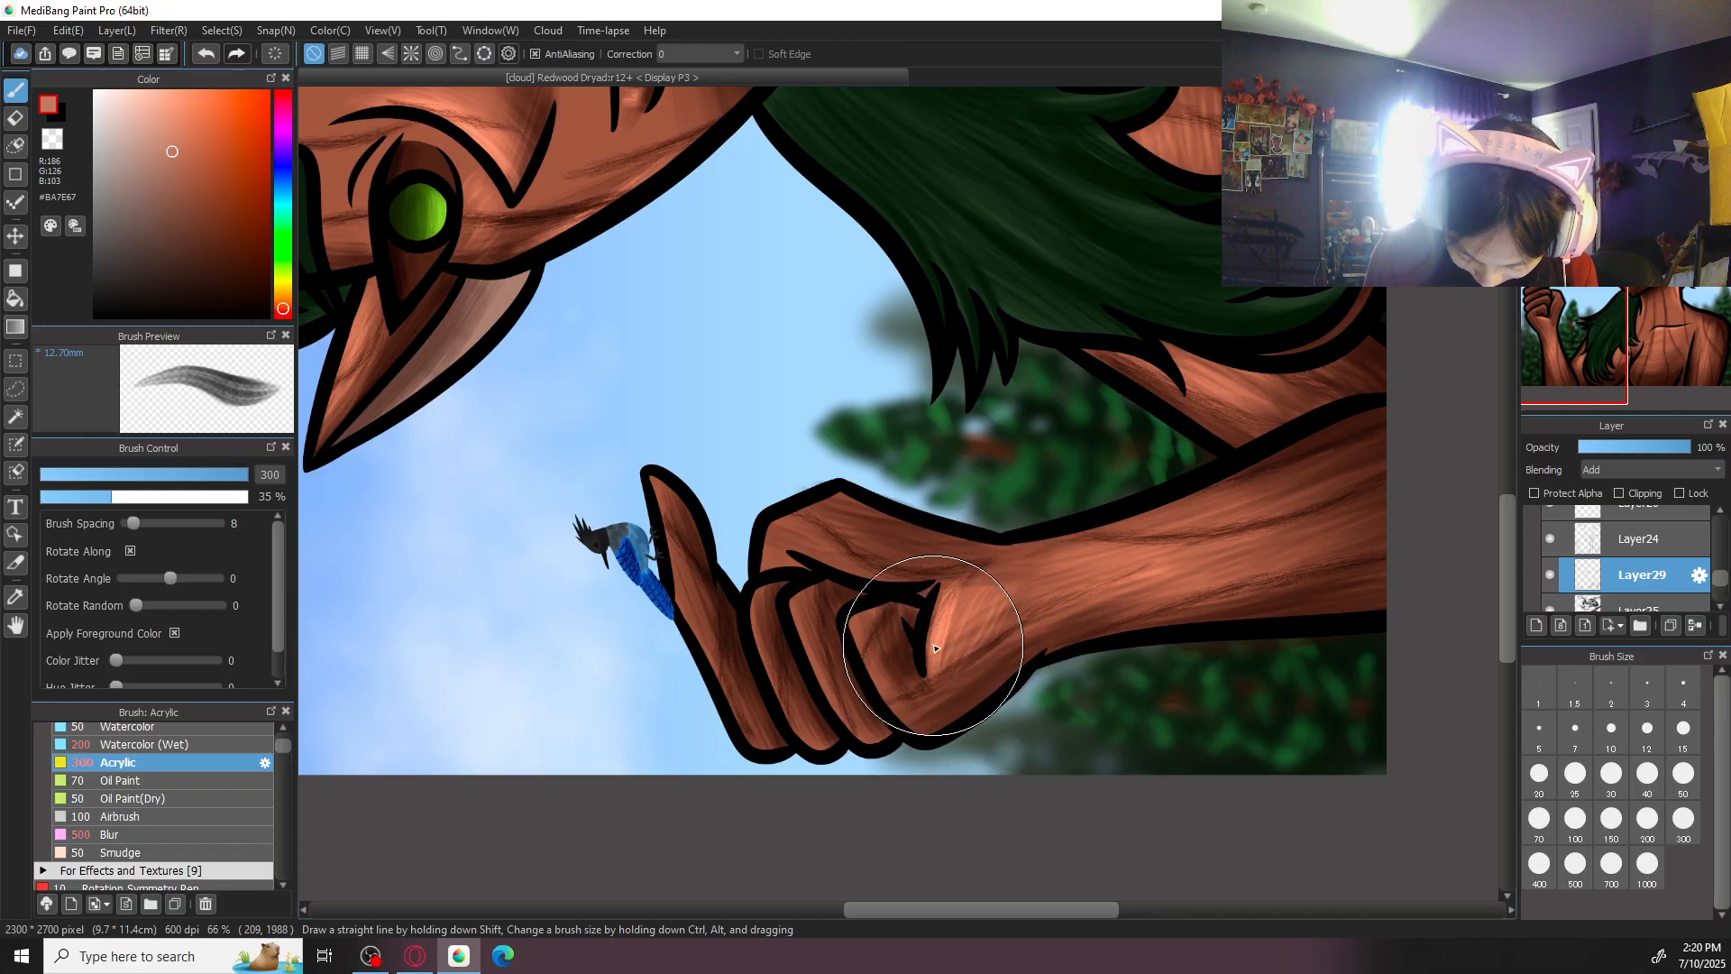
# - Highlight the curled fingers of the raised hand in #BA7E67 with Acrylic at size 300
pyautogui.moveTo(860, 631); pyautogui.dragTo(928, 741)
pyautogui.moveTo(878, 602)
pyautogui.mouseDown()
pyautogui.moveTo(939, 704)
pyautogui.moveTo(899, 688)
pyautogui.moveTo(937, 695)
pyautogui.moveTo(939, 721)
pyautogui.moveTo(880, 683)
pyautogui.mouseUp()
pyautogui.moveTo(794, 590)
pyautogui.mouseDown()
pyautogui.moveTo(856, 736)
pyautogui.moveTo(794, 589)
pyautogui.moveTo(858, 735)
pyautogui.moveTo(816, 600)
pyautogui.moveTo(865, 701)
pyautogui.moveTo(734, 615)
pyautogui.moveTo(753, 589)
pyautogui.moveTo(816, 763)
pyautogui.moveTo(758, 584)
pyautogui.moveTo(819, 761)
pyautogui.mouseUp()
pyautogui.moveTo(759, 568)
pyautogui.mouseDown()
pyautogui.moveTo(822, 753)
pyautogui.moveTo(765, 587)
pyautogui.moveTo(800, 725)
pyautogui.mouseUp()
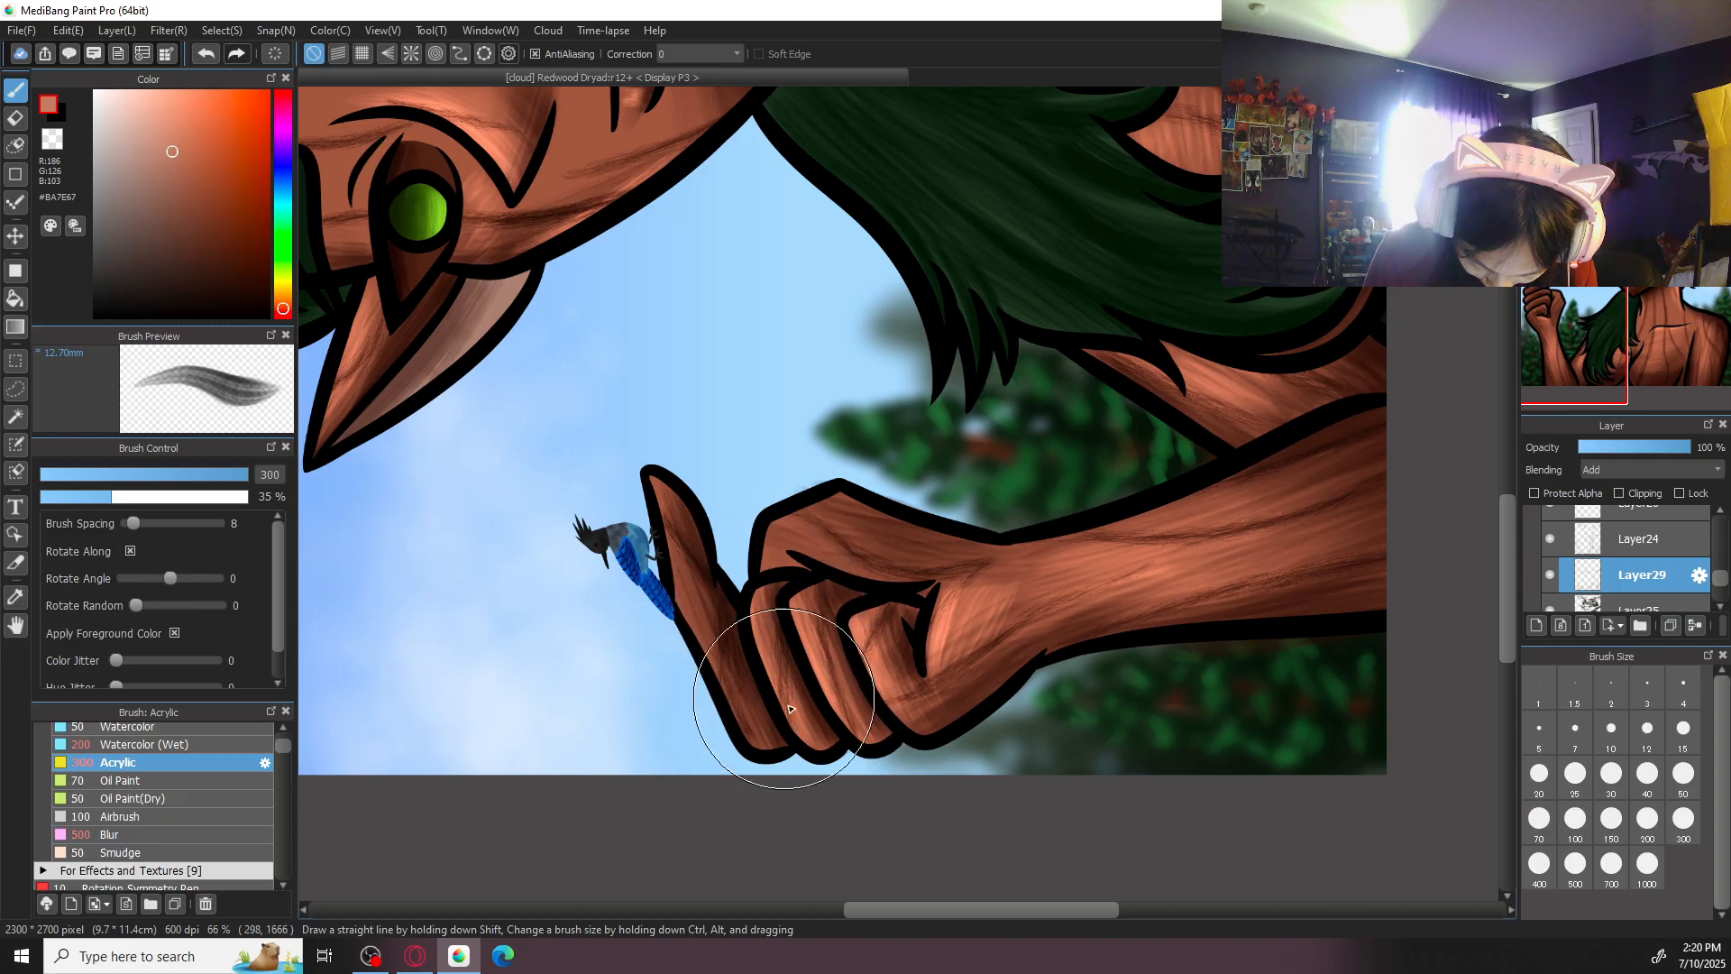
pyautogui.moveTo(766, 632); pyautogui.dragTo(779, 718)
pyautogui.click(1635, 102)
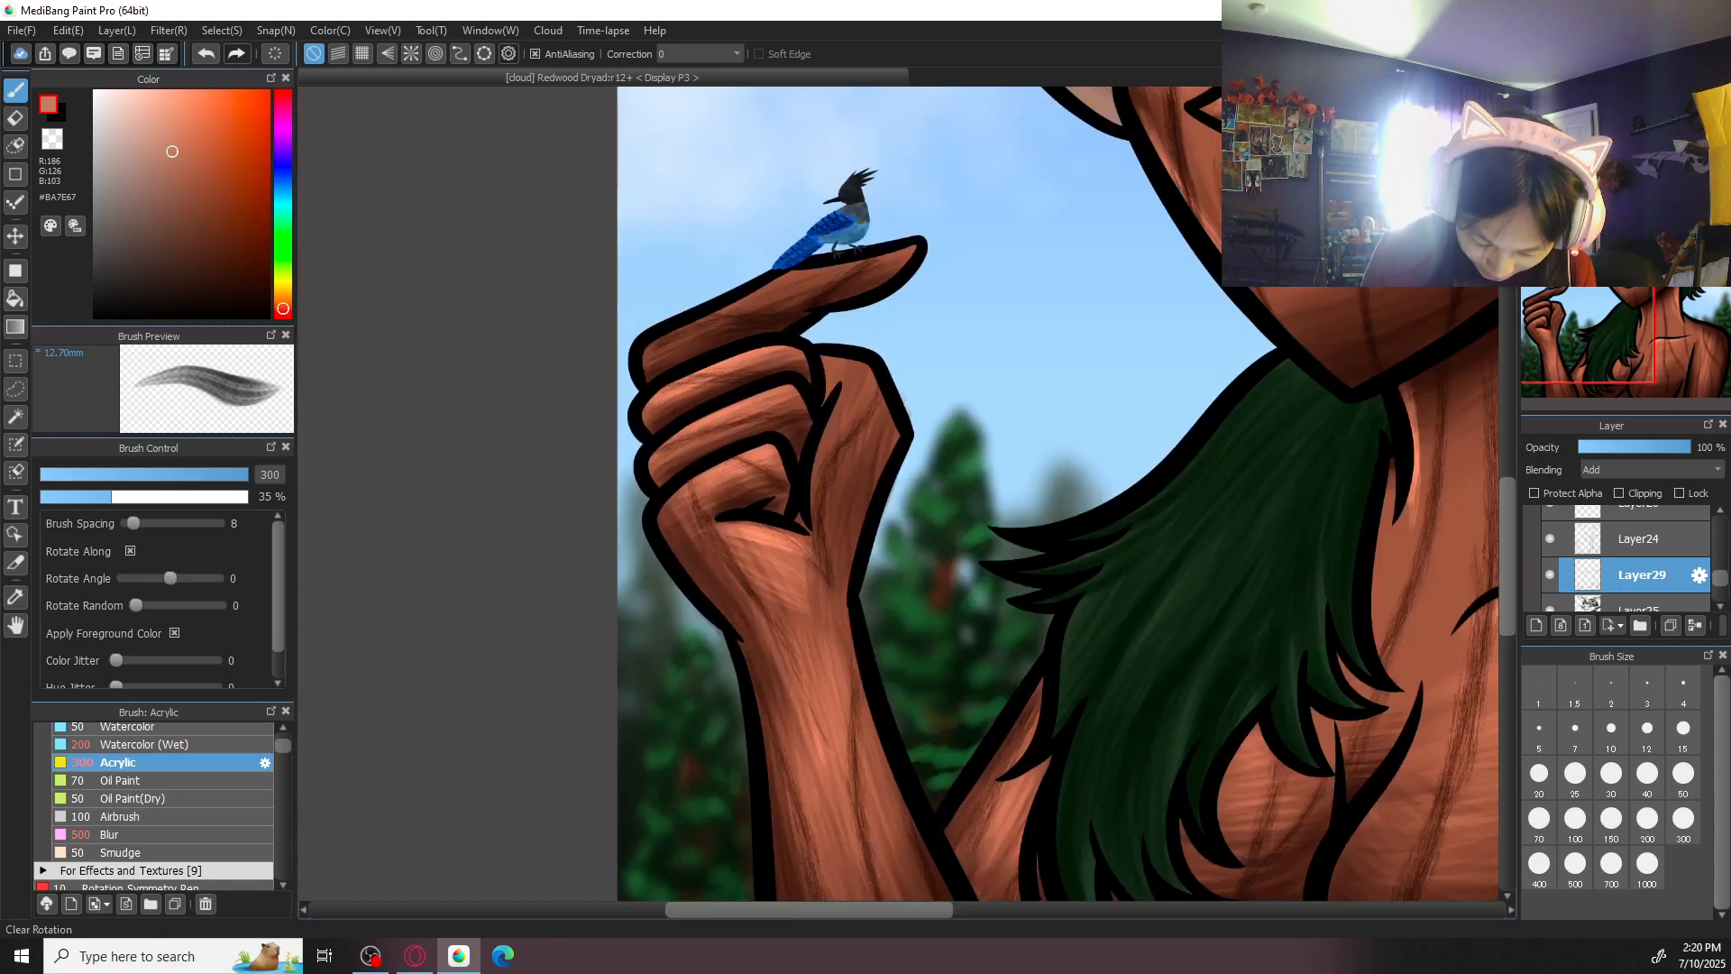
# - Highlight the thumb and index finger of the raised hand in #BA7E67 with Acrylic at size 200
pyautogui.click(1612, 818)
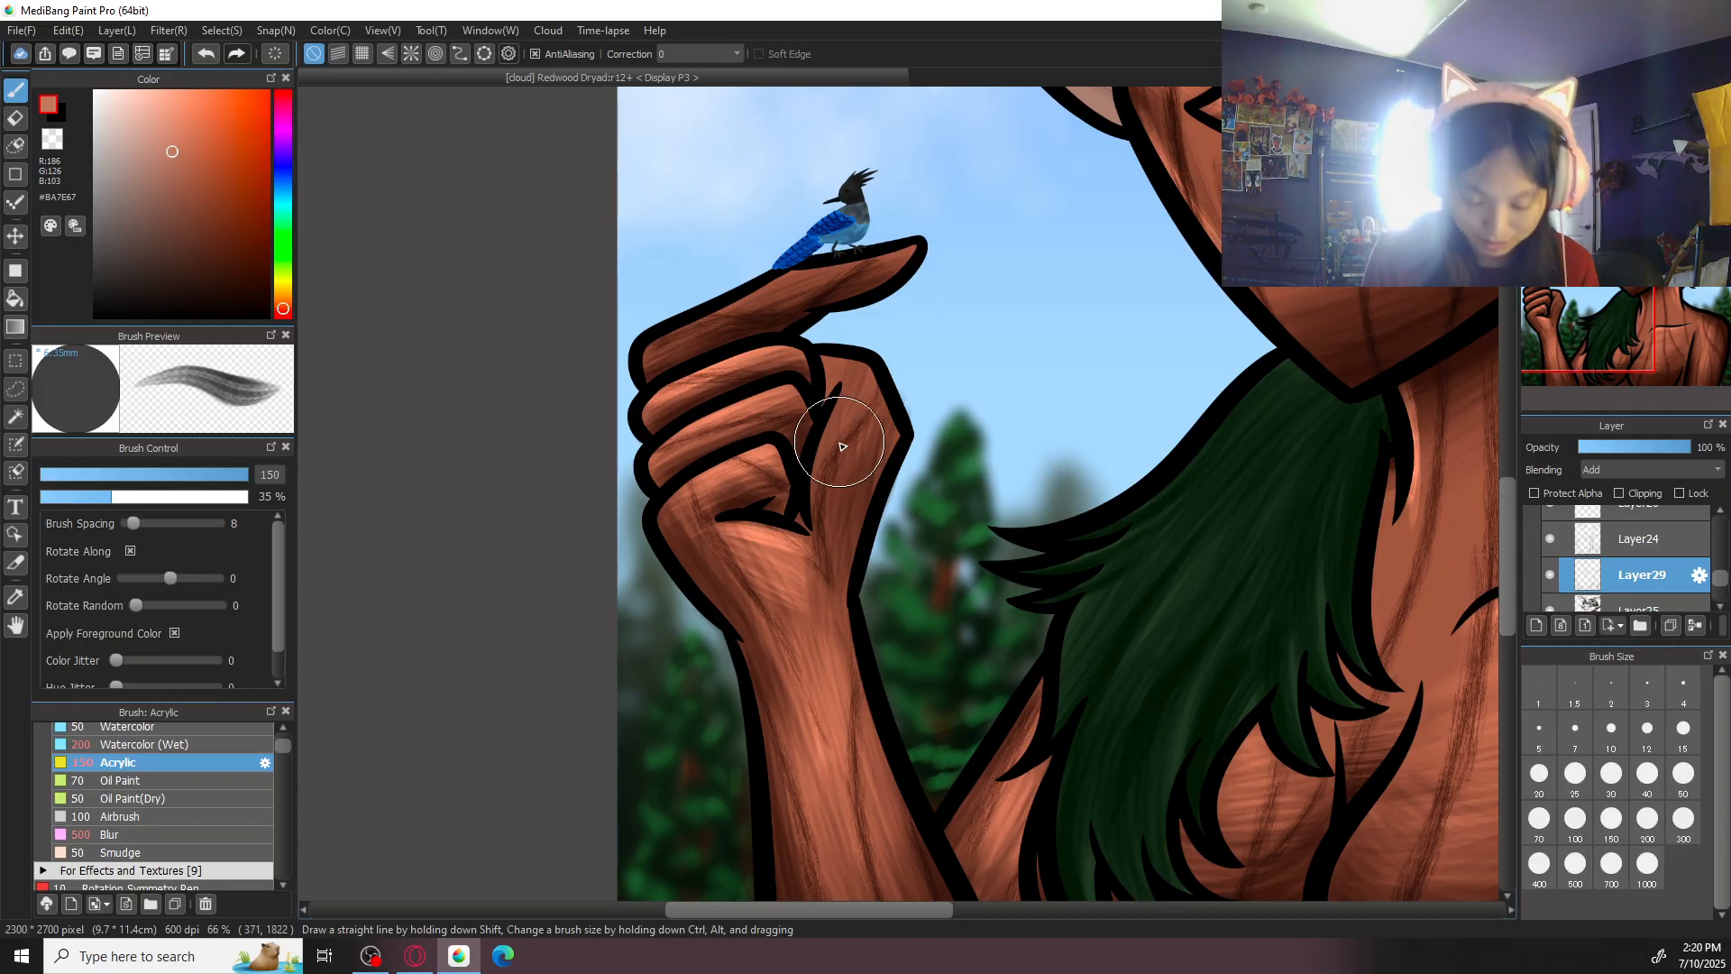
pyautogui.click(1648, 821)
pyautogui.moveTo(863, 371); pyautogui.dragTo(827, 566)
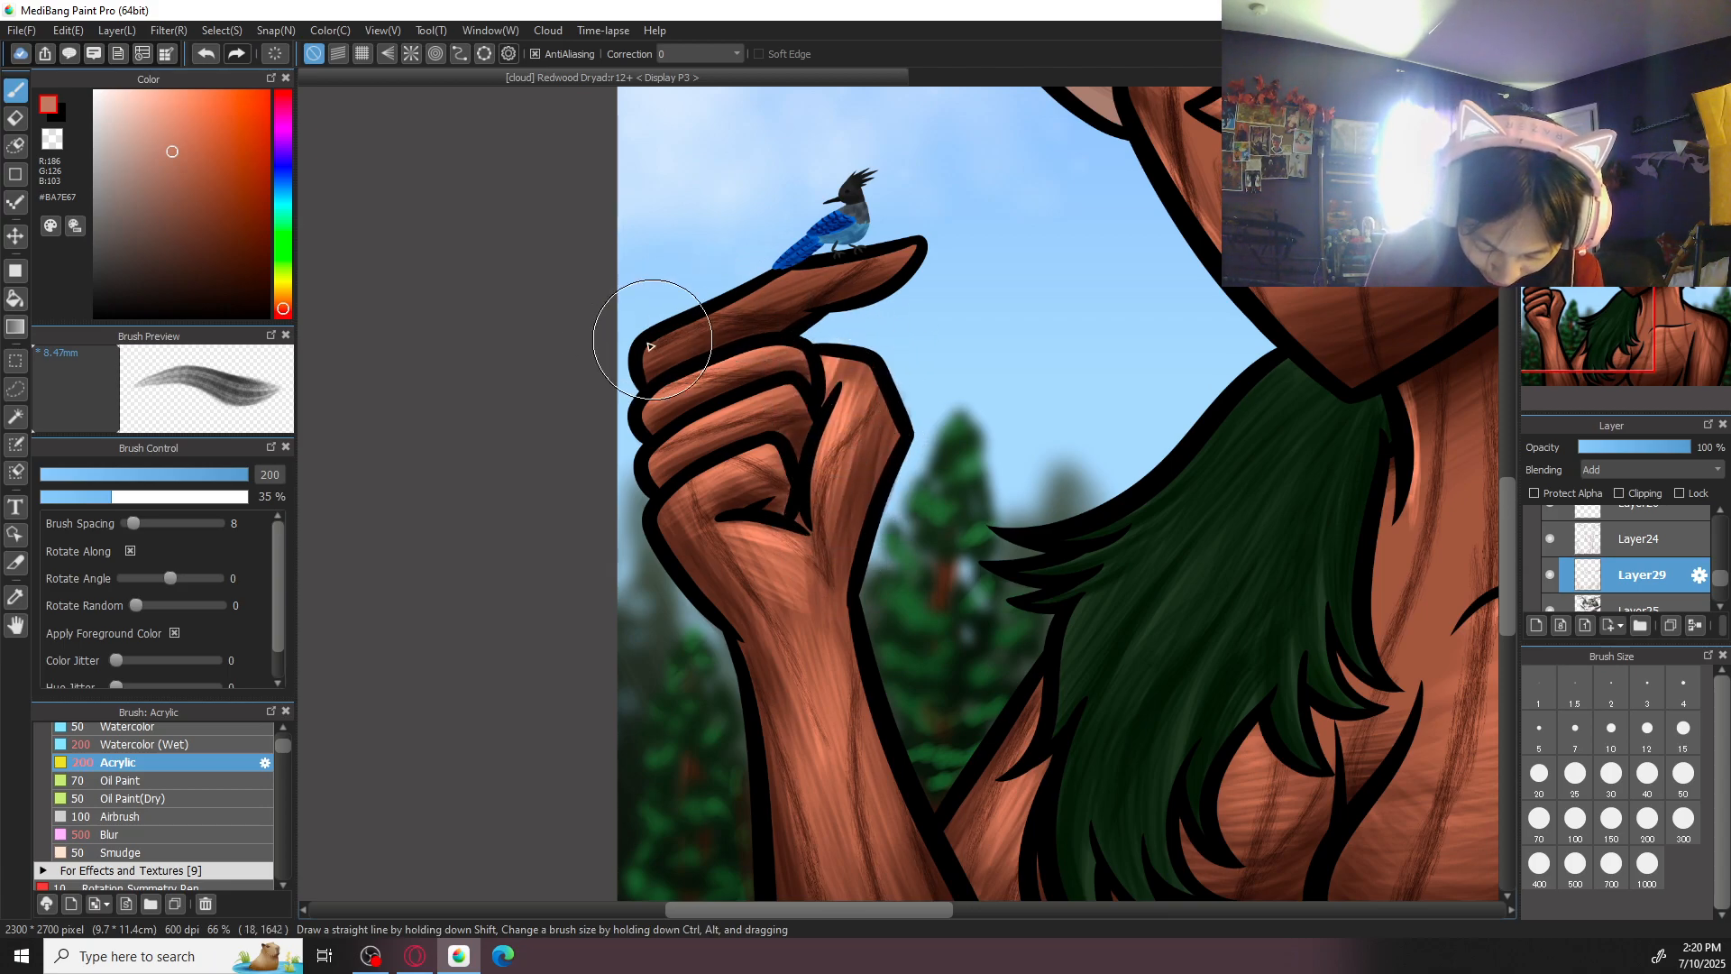
pyautogui.moveTo(792, 296); pyautogui.dragTo(813, 376)
pyautogui.press('Left')
pyautogui.press('Left')
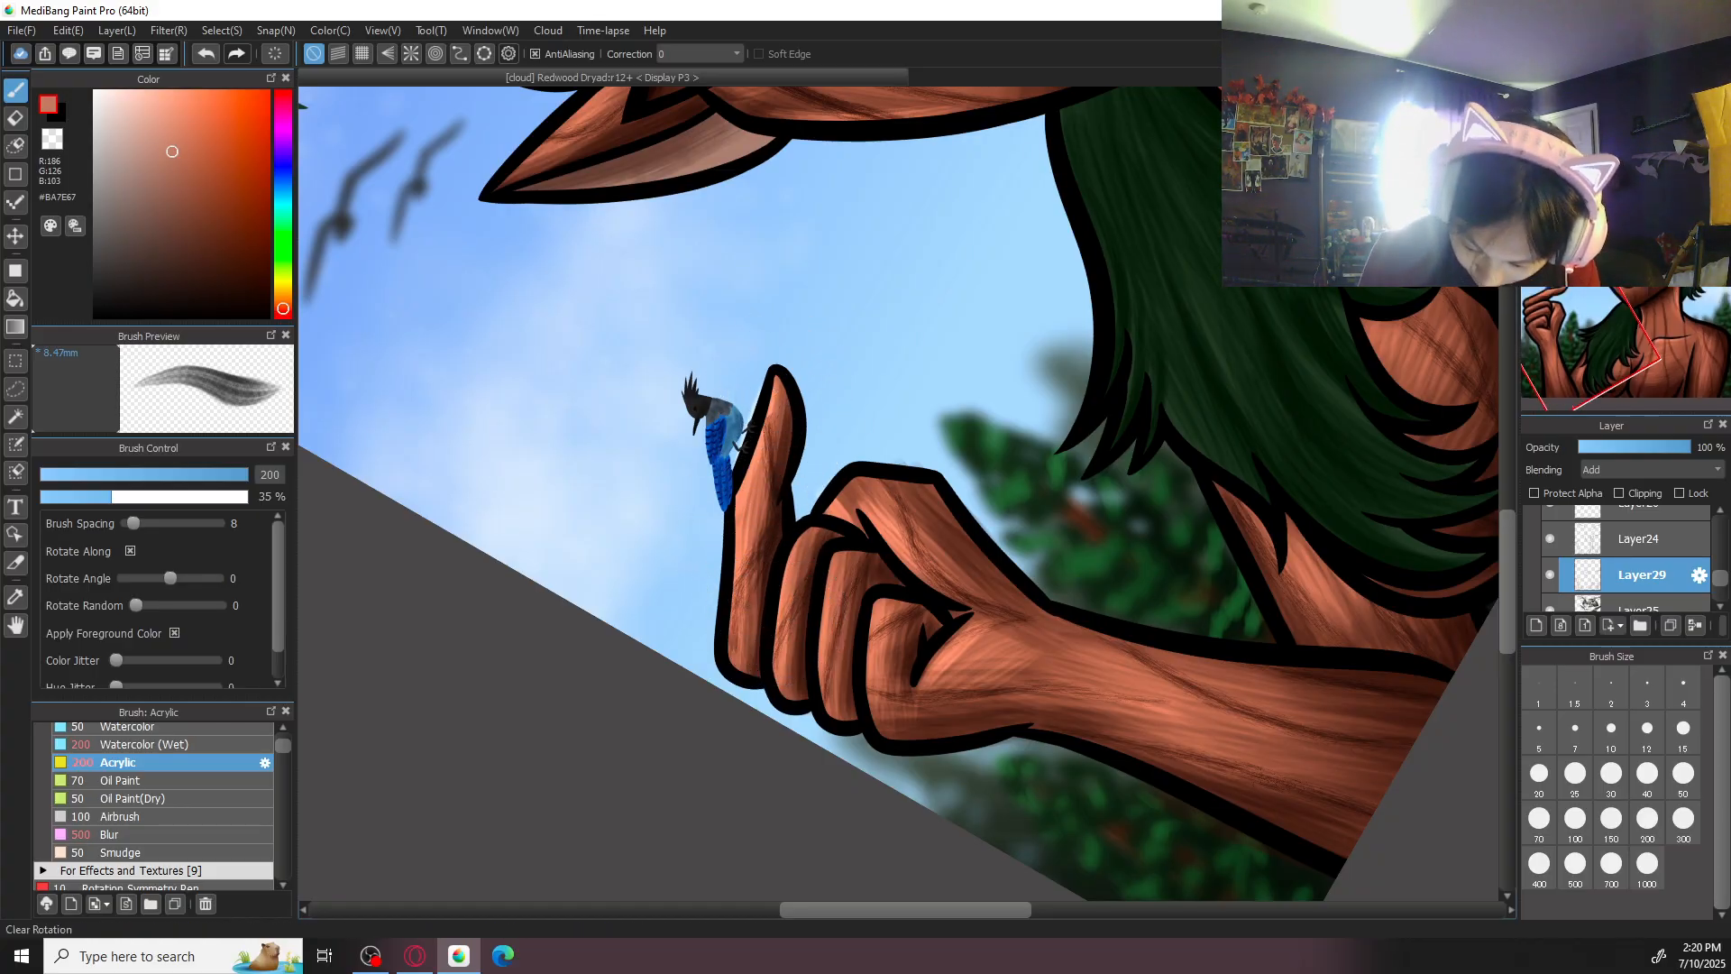
pyautogui.hotkey('ctrl', '0')
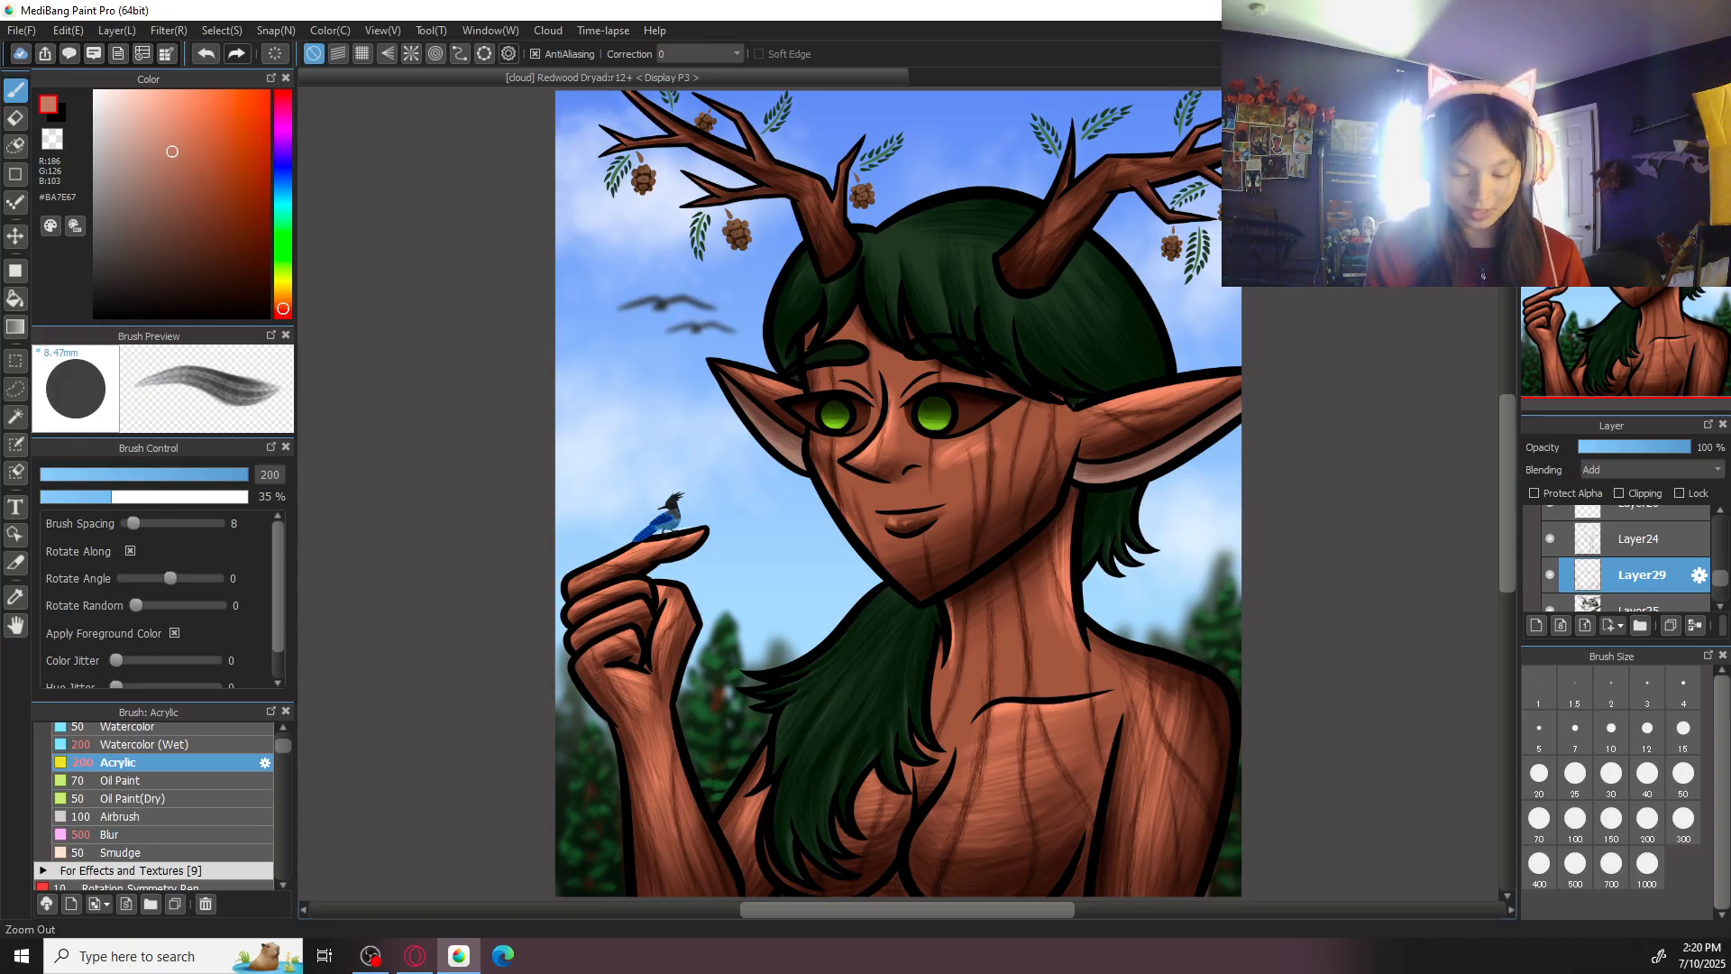
# - Paint more #BA7E67 highlight strokes along the outer curve of the lowered arm's shoulder with Acrylic at size 500
pyautogui.click(1683, 821)
pyautogui.click(1647, 821)
pyautogui.press('Left')
pyautogui.press('Left')
pyautogui.press('Left')
pyautogui.press('Left')
pyautogui.press('Left')
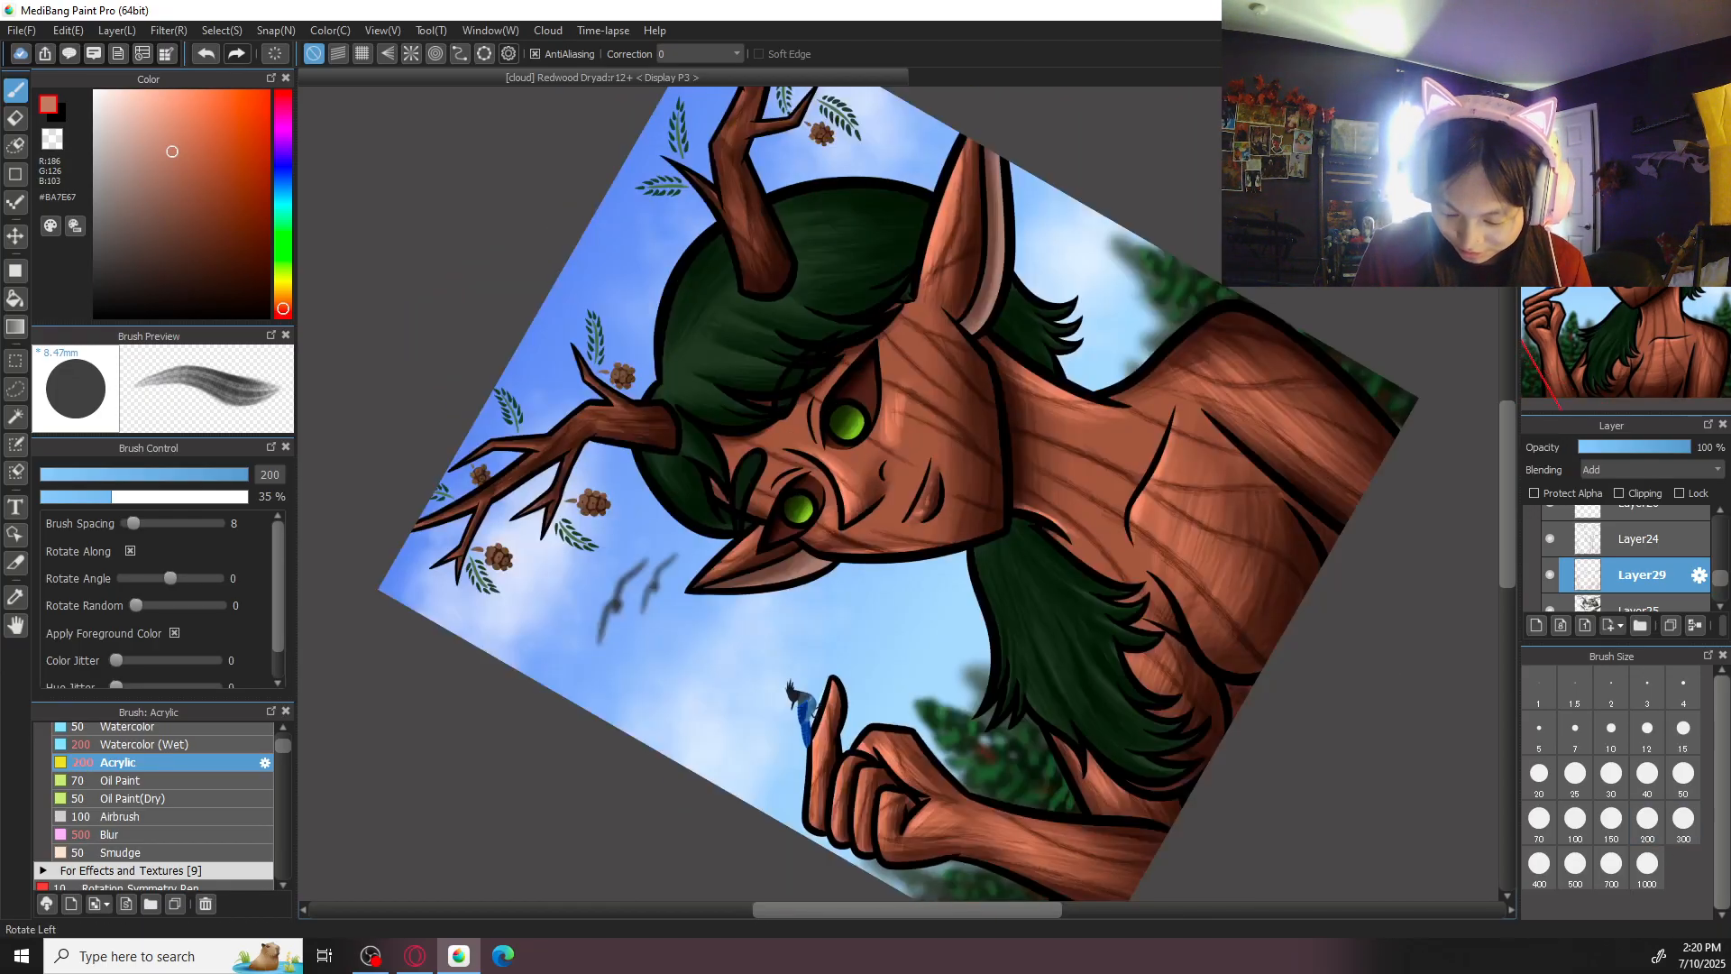
pyautogui.moveTo(847, 321); pyautogui.dragTo(945, 542)
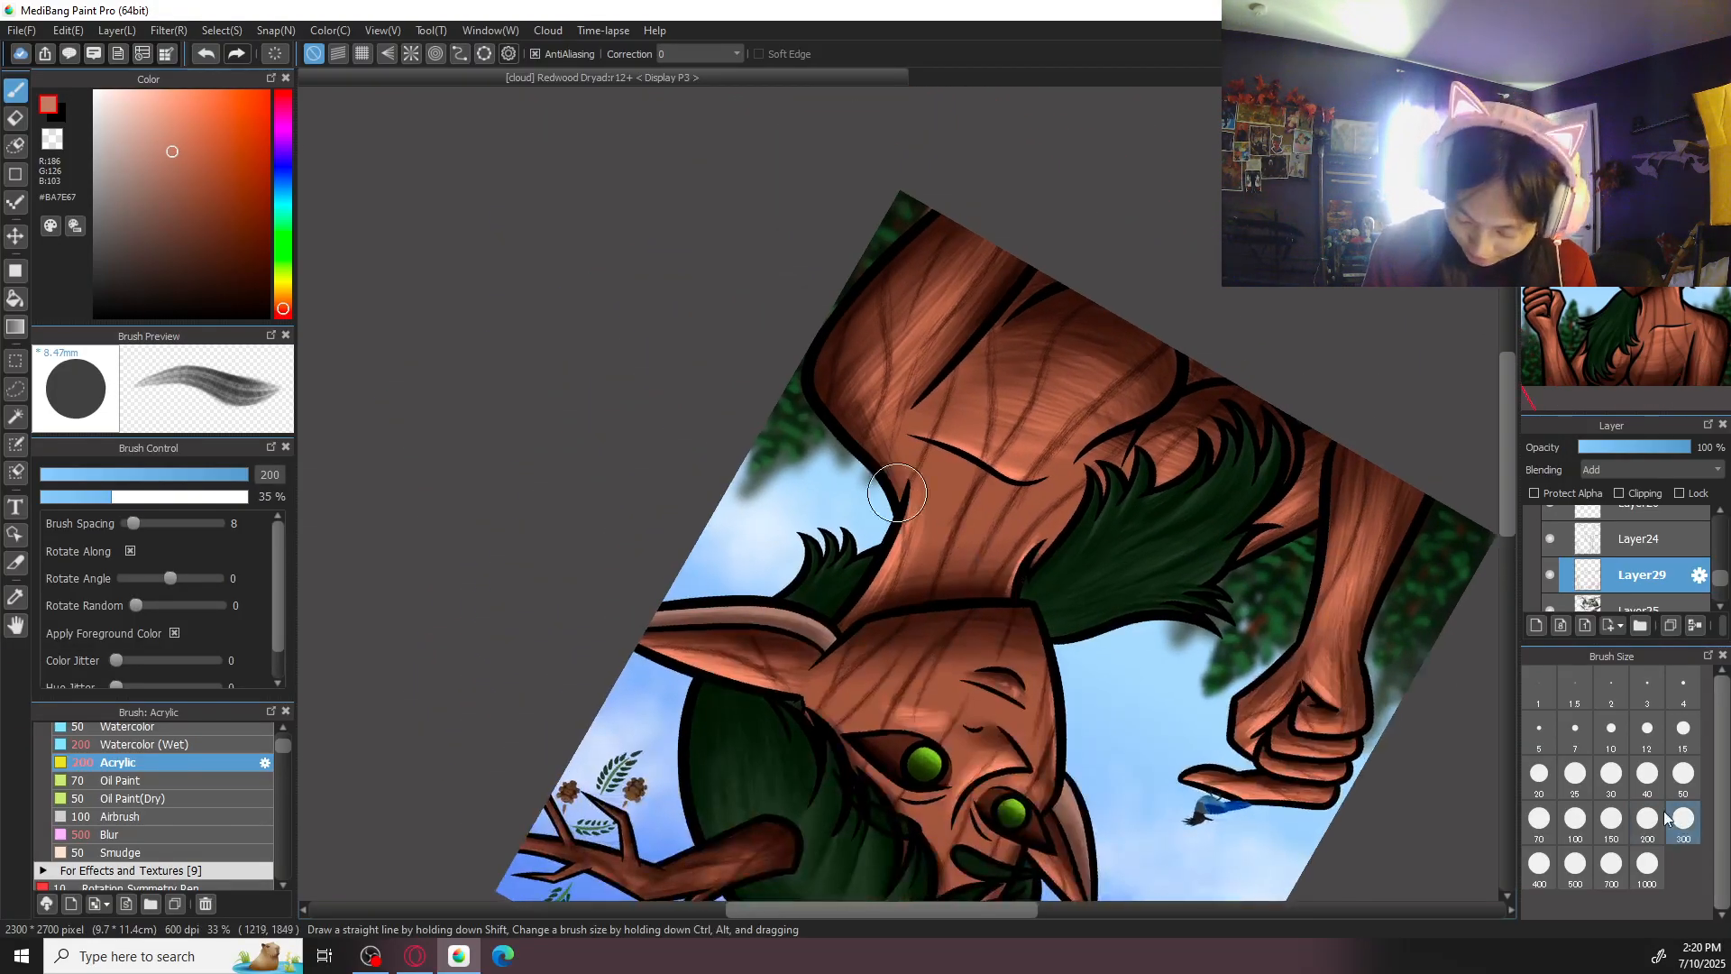
pyautogui.hotkey('ctrl', '+')
pyautogui.click(1575, 863)
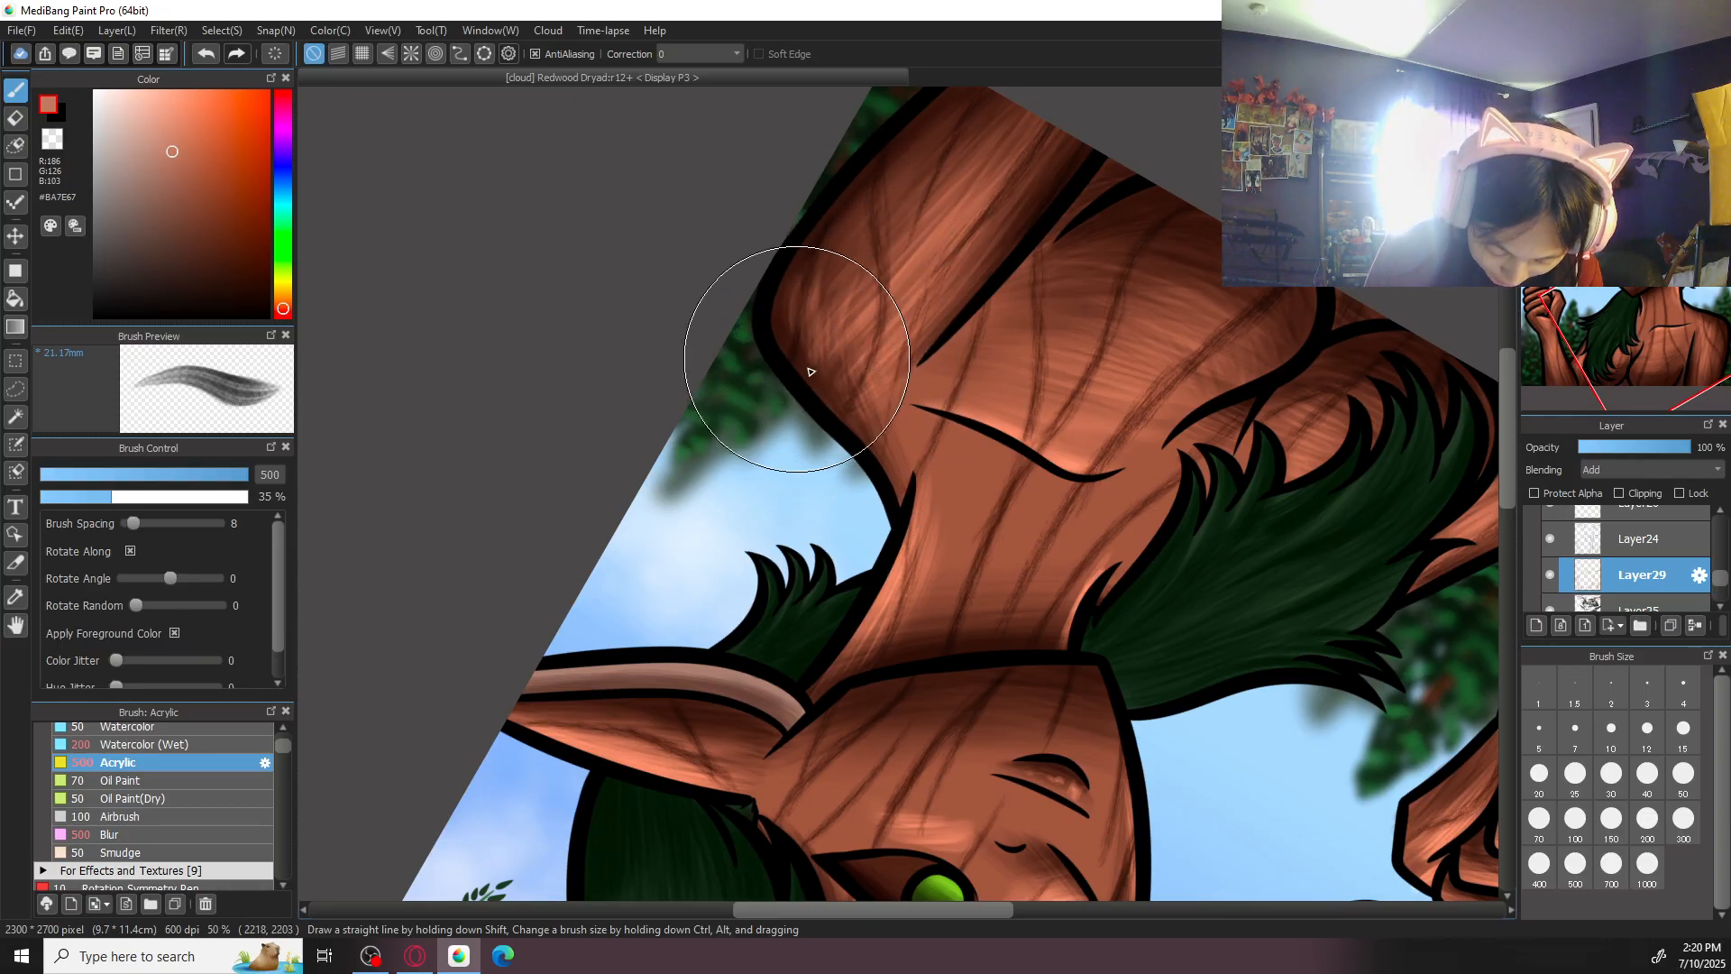
pyautogui.moveTo(855, 223); pyautogui.dragTo(827, 327)
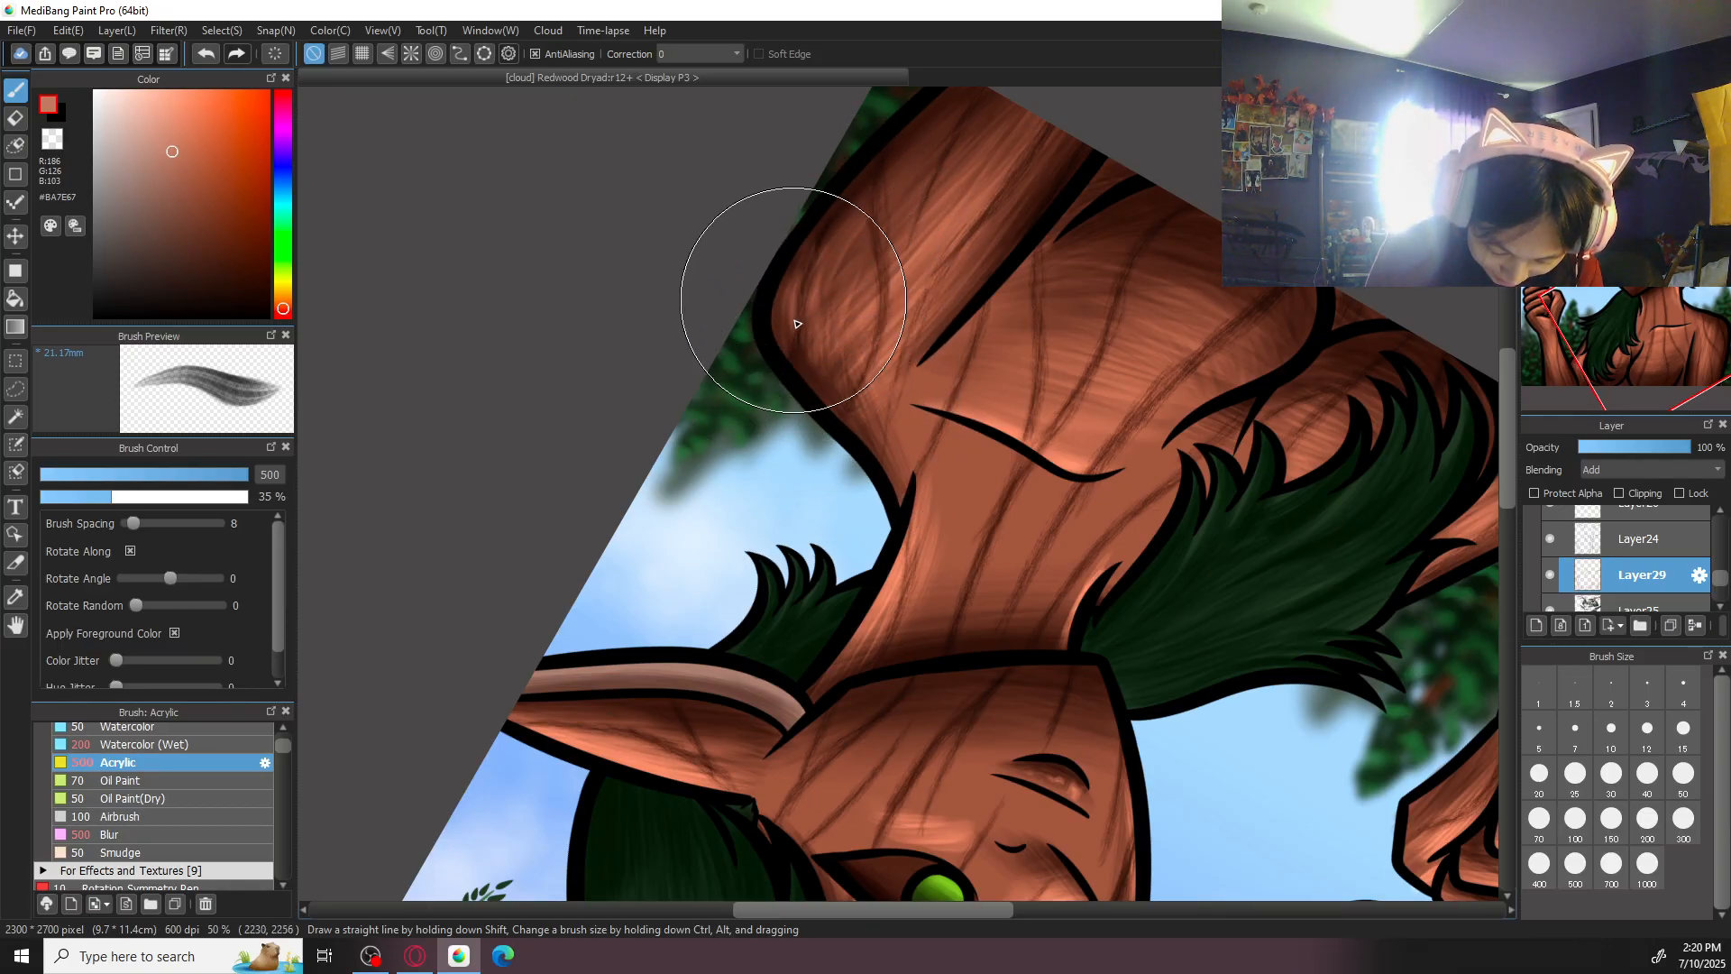
pyautogui.moveTo(799, 314); pyautogui.dragTo(904, 174)
pyautogui.moveTo(870, 234)
pyautogui.mouseDown()
pyautogui.moveTo(849, 297)
pyautogui.moveTo(902, 229)
pyautogui.moveTo(803, 336)
pyautogui.mouseUp()
# - Extend the shoulder highlights into the upper arm with Acrylic, and soften them with Blur at size 500
pyautogui.press('Up')
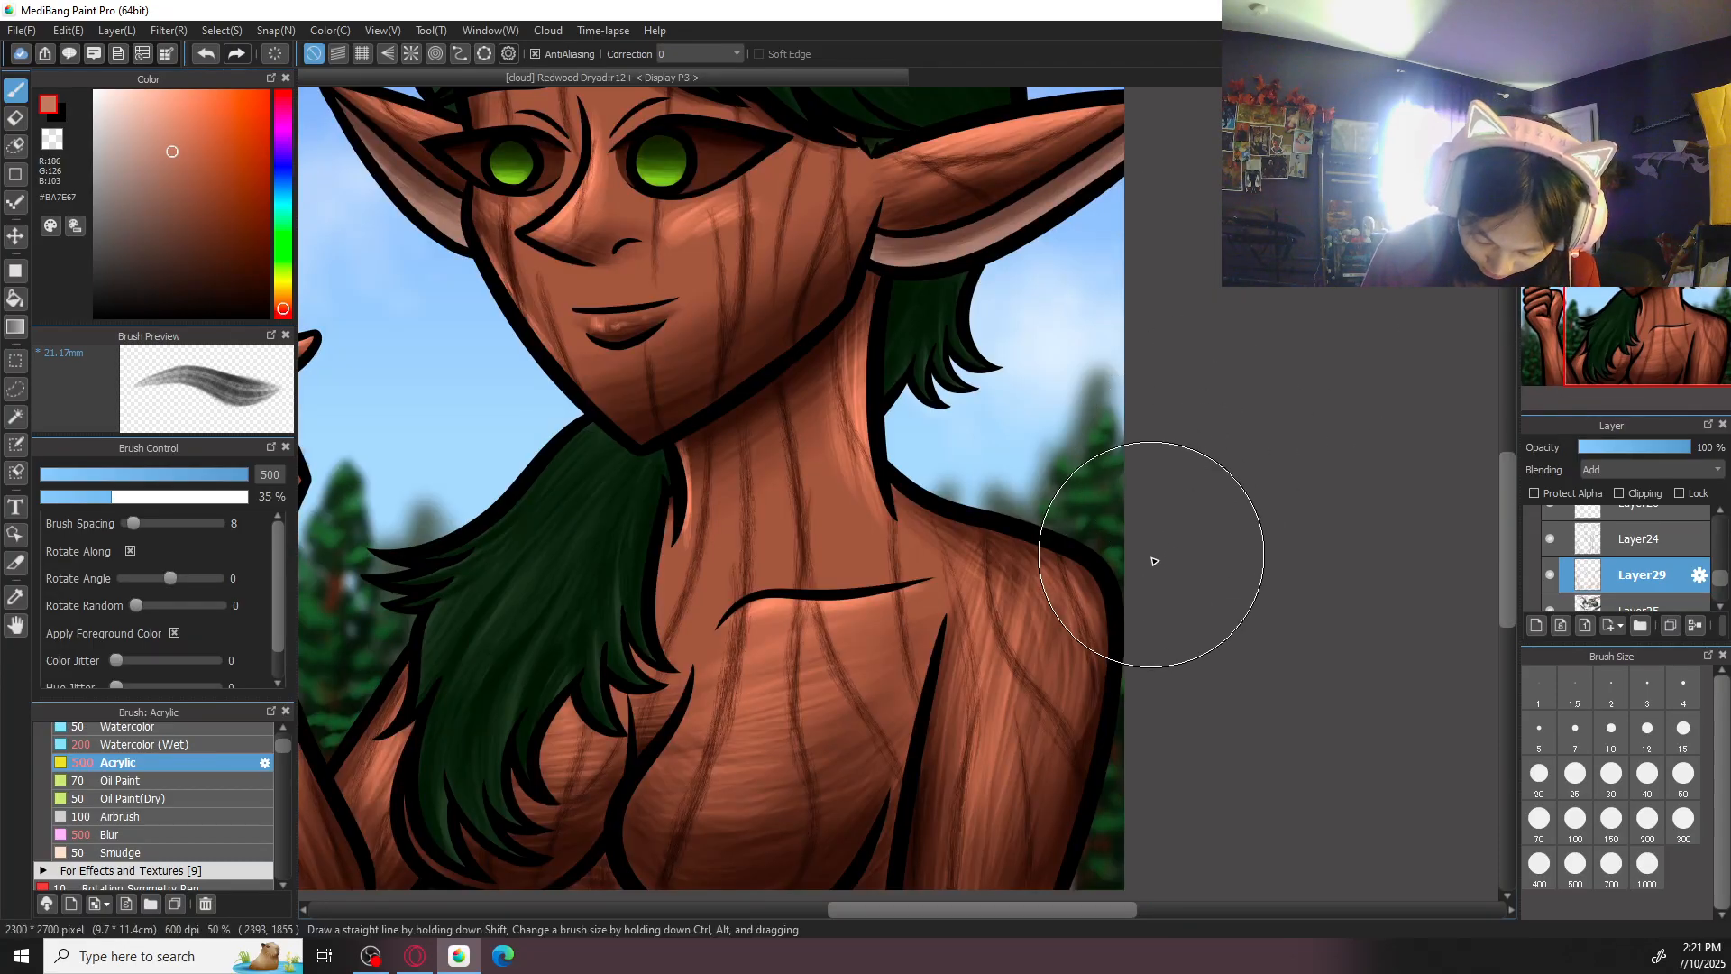
pyautogui.moveTo(1072, 582)
pyautogui.mouseDown()
pyautogui.moveTo(1084, 623)
pyautogui.moveTo(1036, 564)
pyautogui.moveTo(1052, 619)
pyautogui.moveTo(1067, 592)
pyautogui.moveTo(1026, 666)
pyautogui.mouseUp()
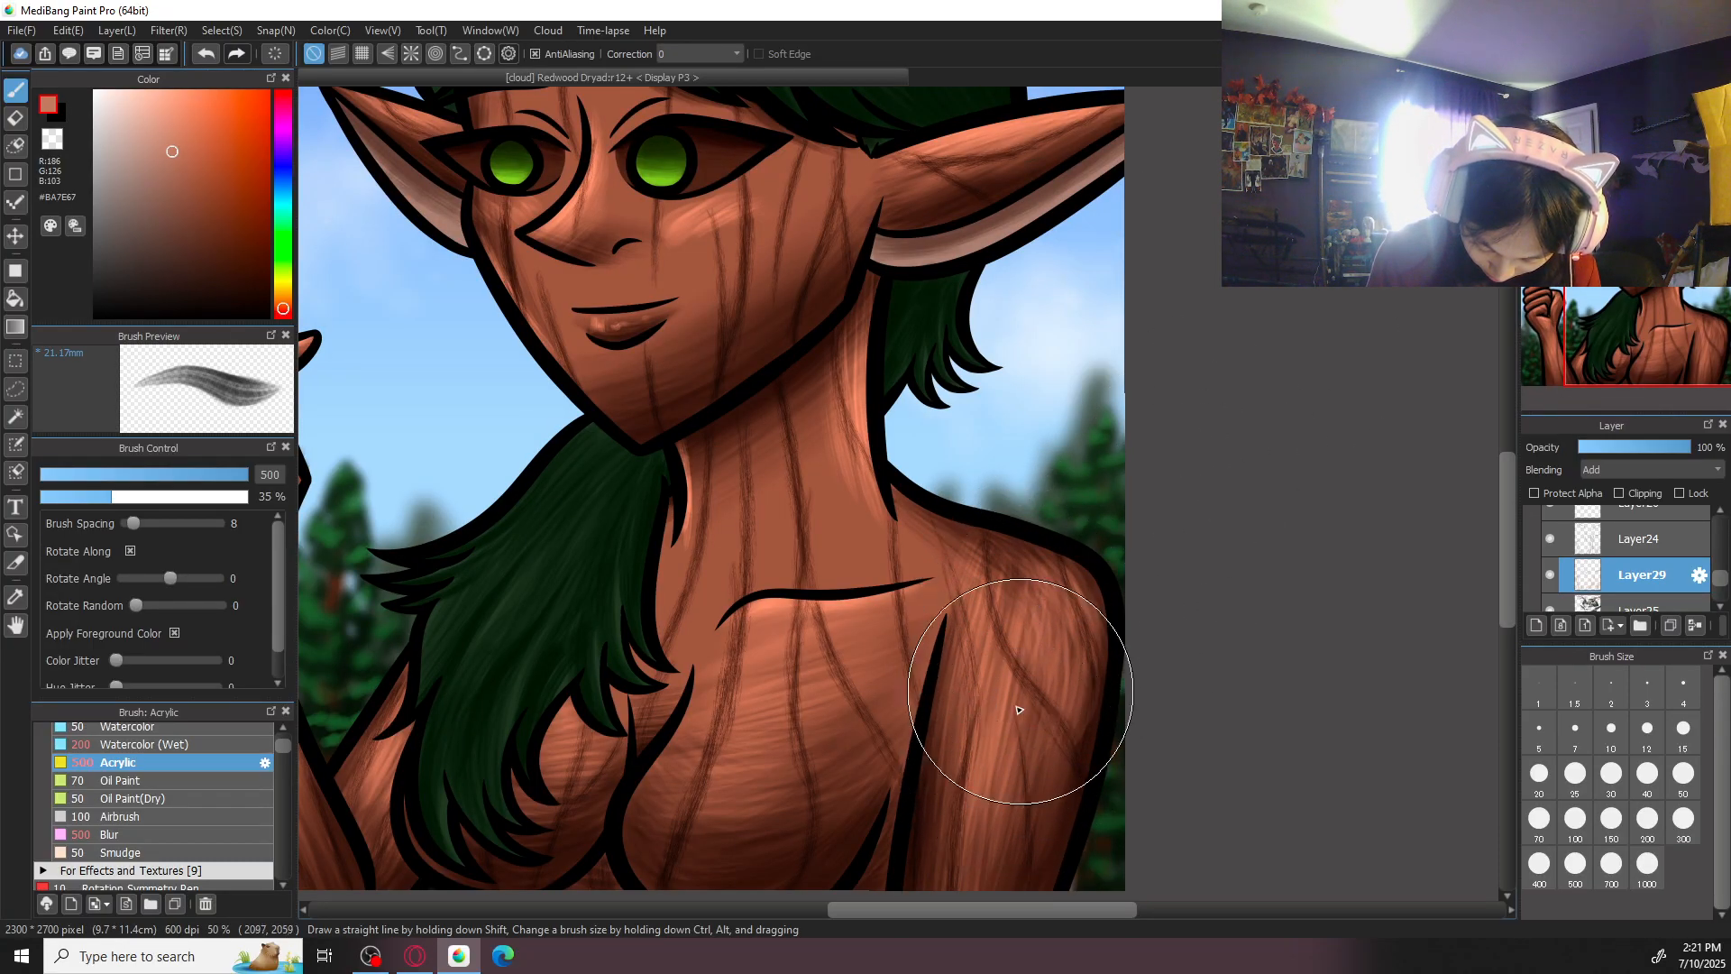
pyautogui.moveTo(1142, 472); pyautogui.dragTo(1132, 392)
pyautogui.click(111, 834)
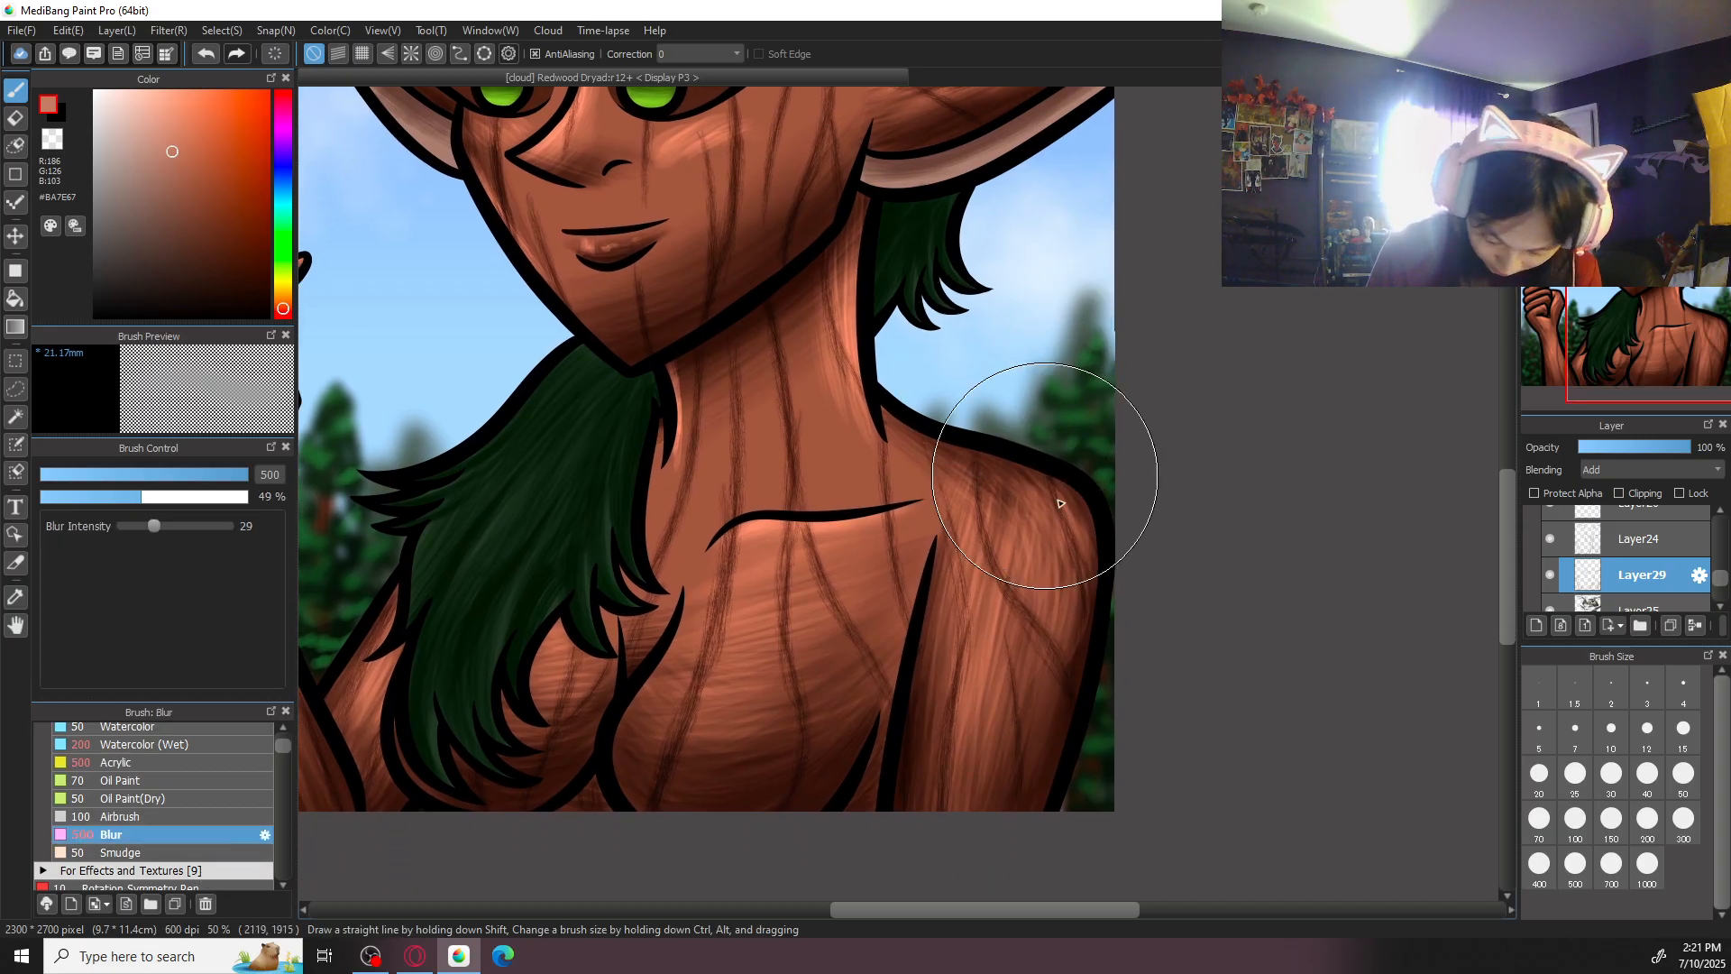
pyautogui.click(1561, 103)
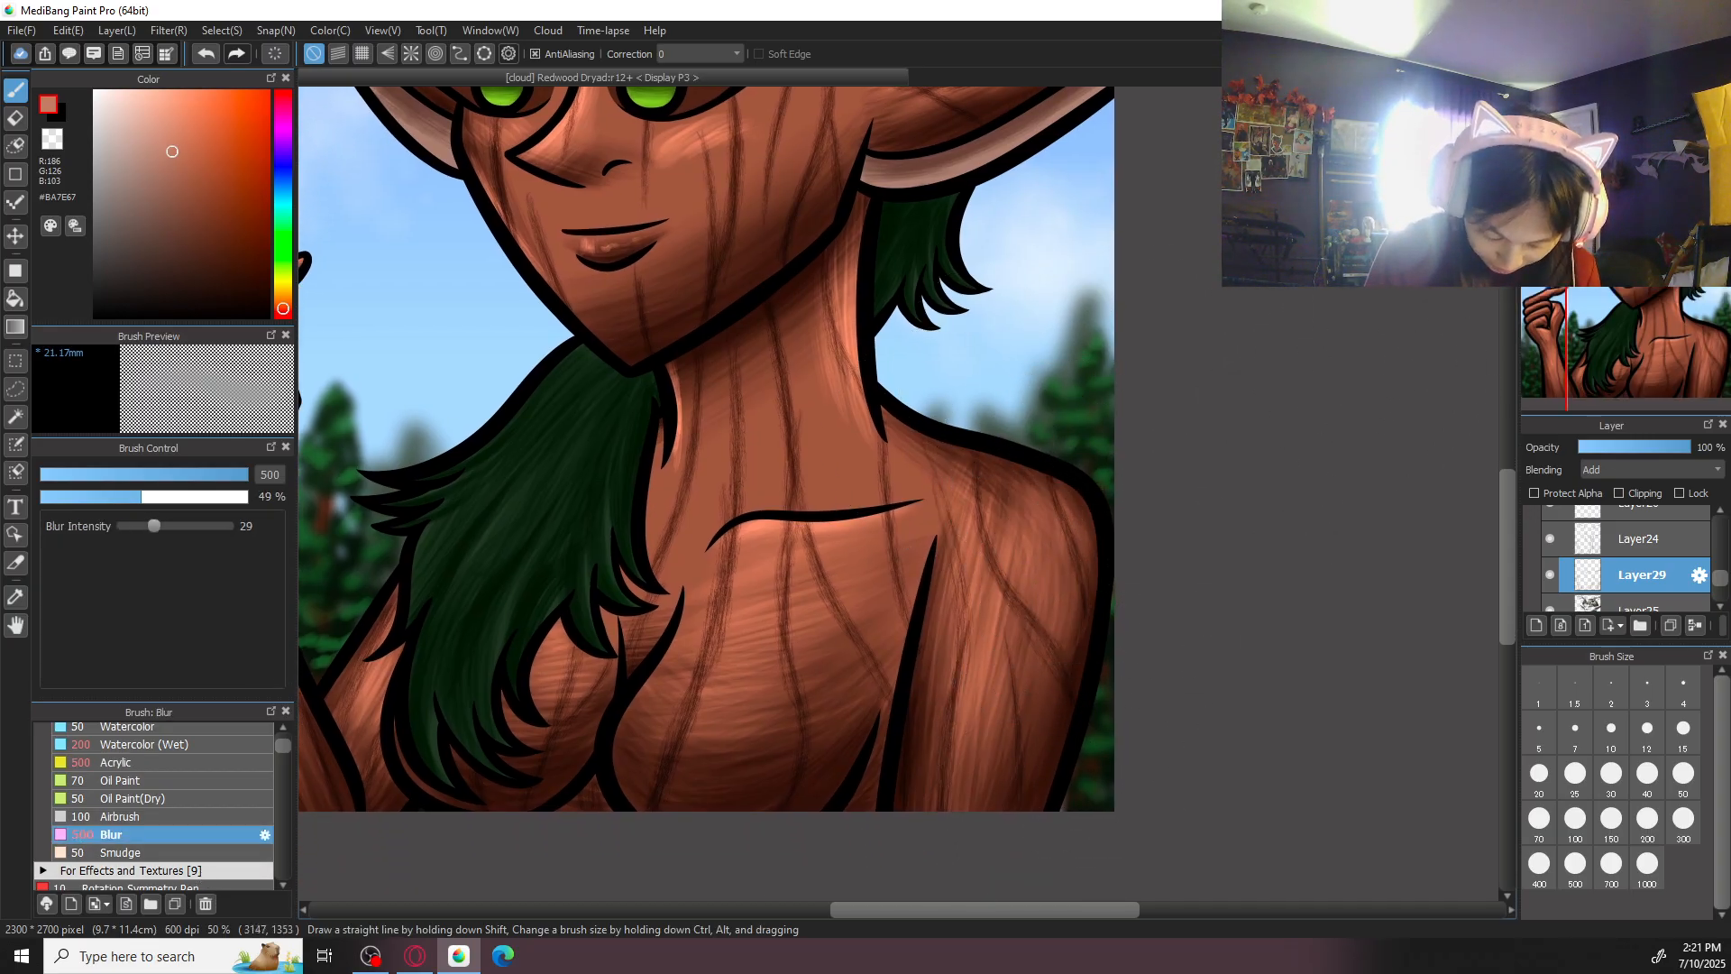
pyautogui.click(1561, 103)
pyautogui.click(1561, 102)
pyautogui.click(1585, 103)
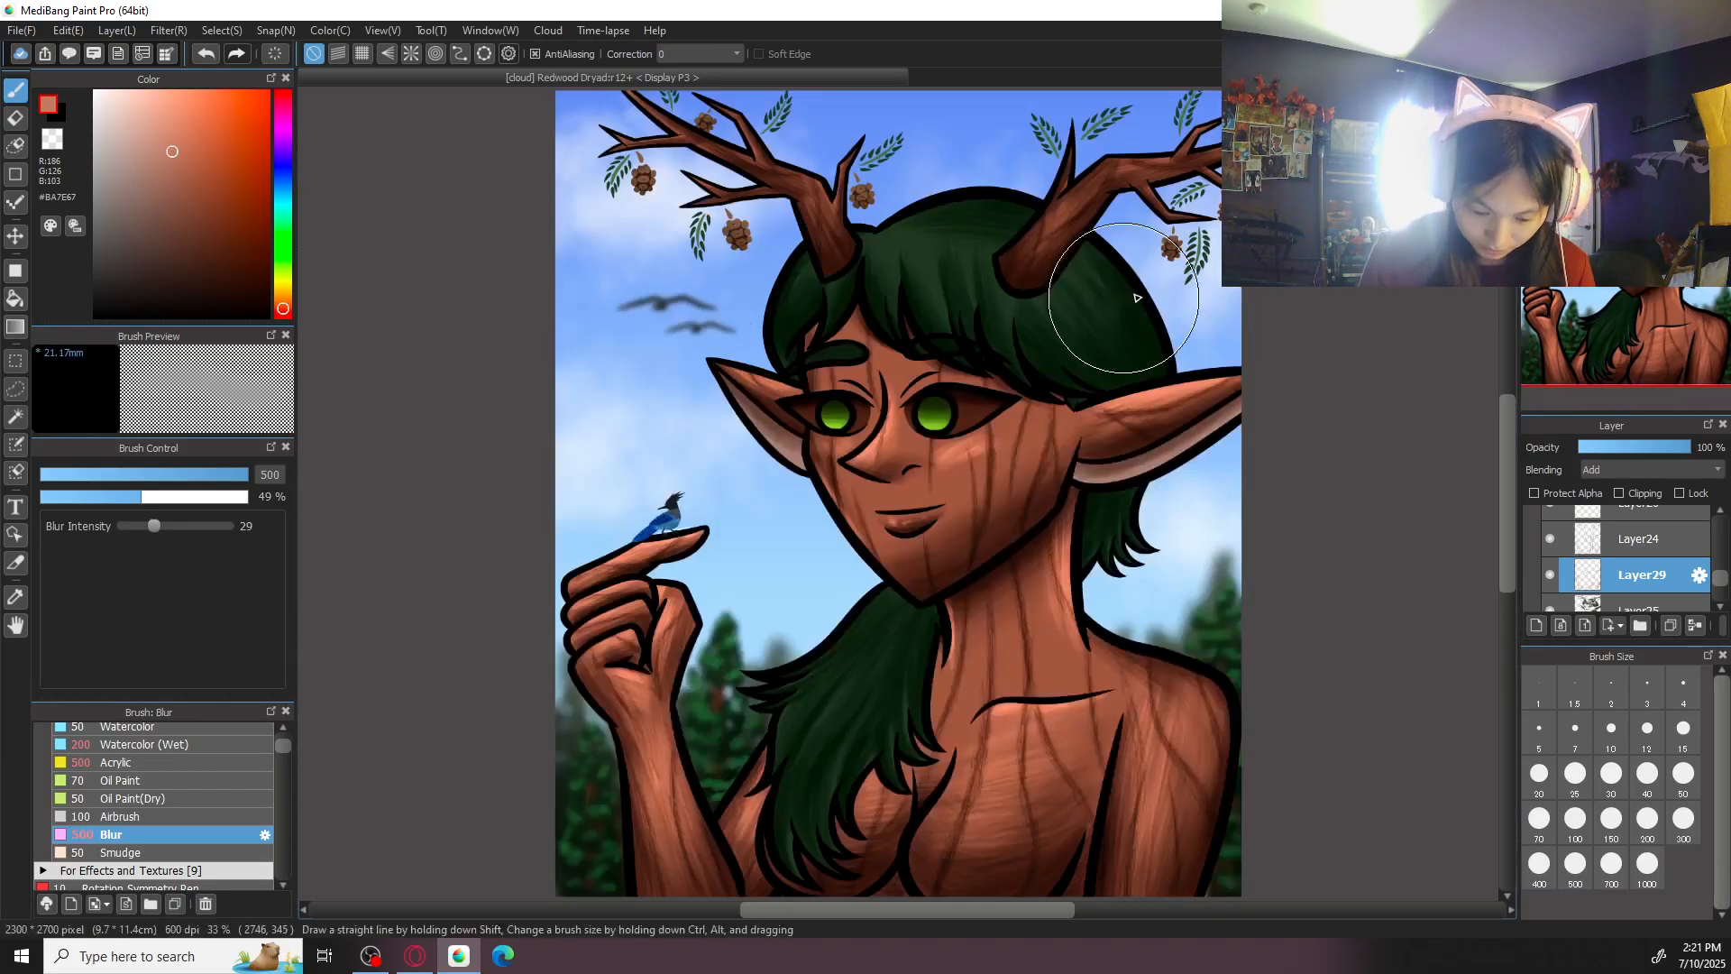
# - Highlight the thick base of the antler above the bird in #BA7E67 with Acrylic at size 200
pyautogui.moveTo(776, 533); pyautogui.dragTo(823, 758)
pyautogui.click(212, 762)
pyautogui.scroll(1, 913, 486)
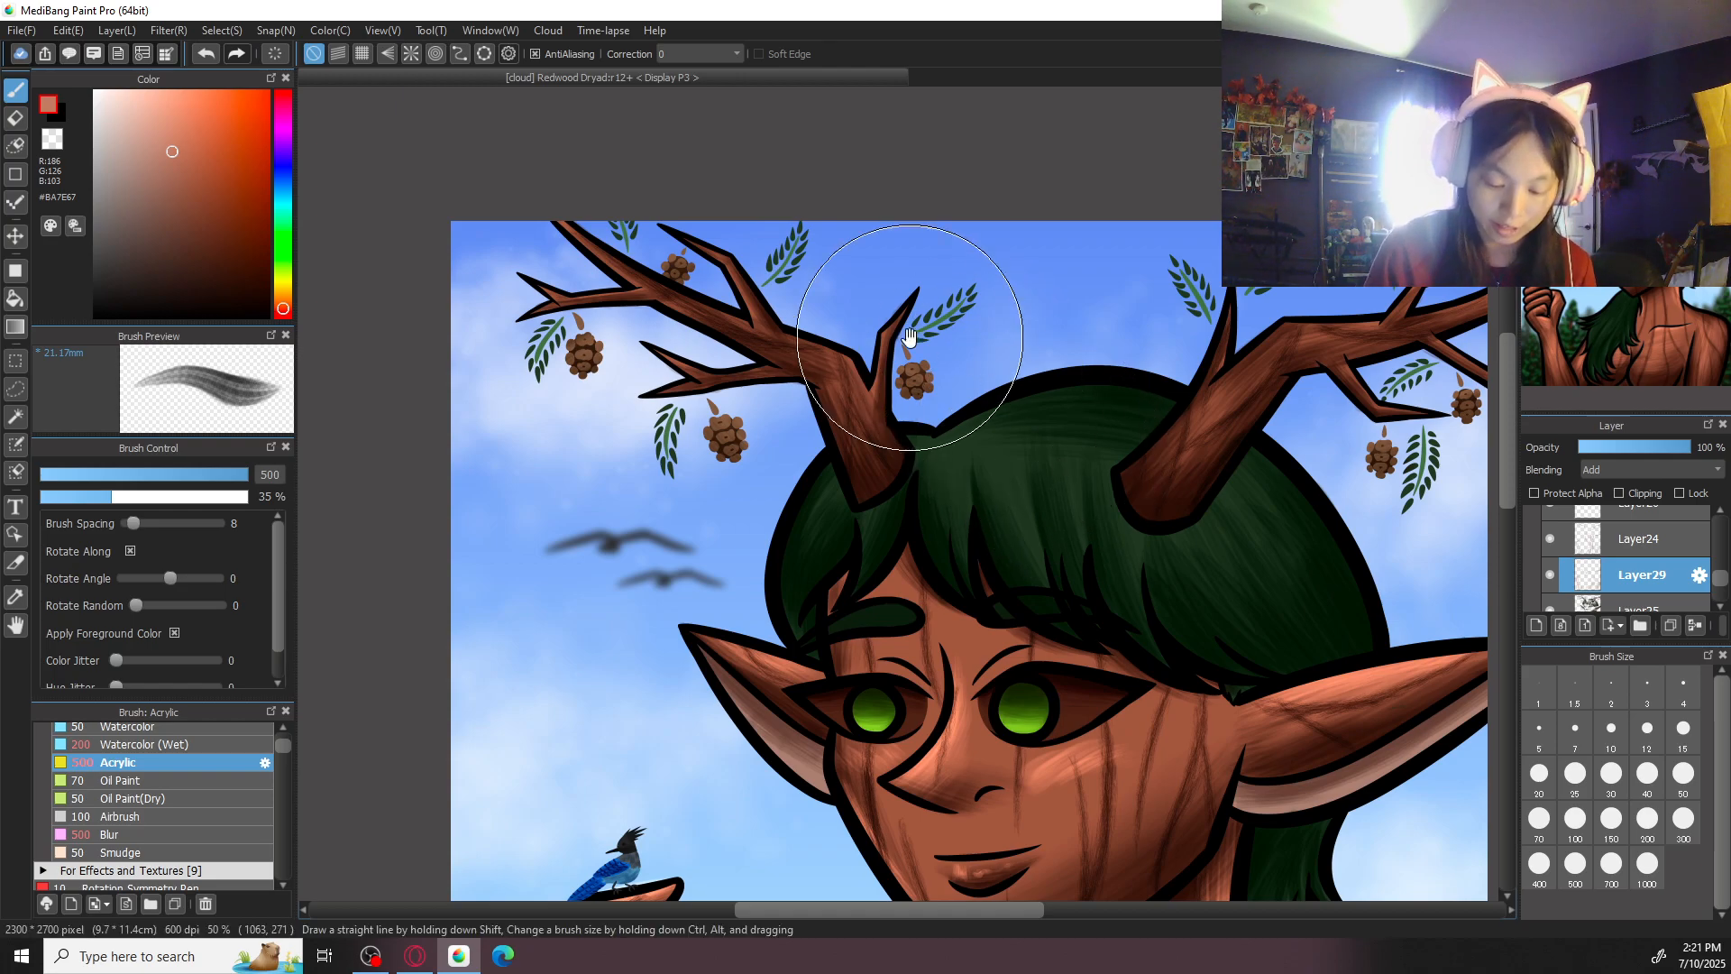
pyautogui.scroll(4, 911, 347)
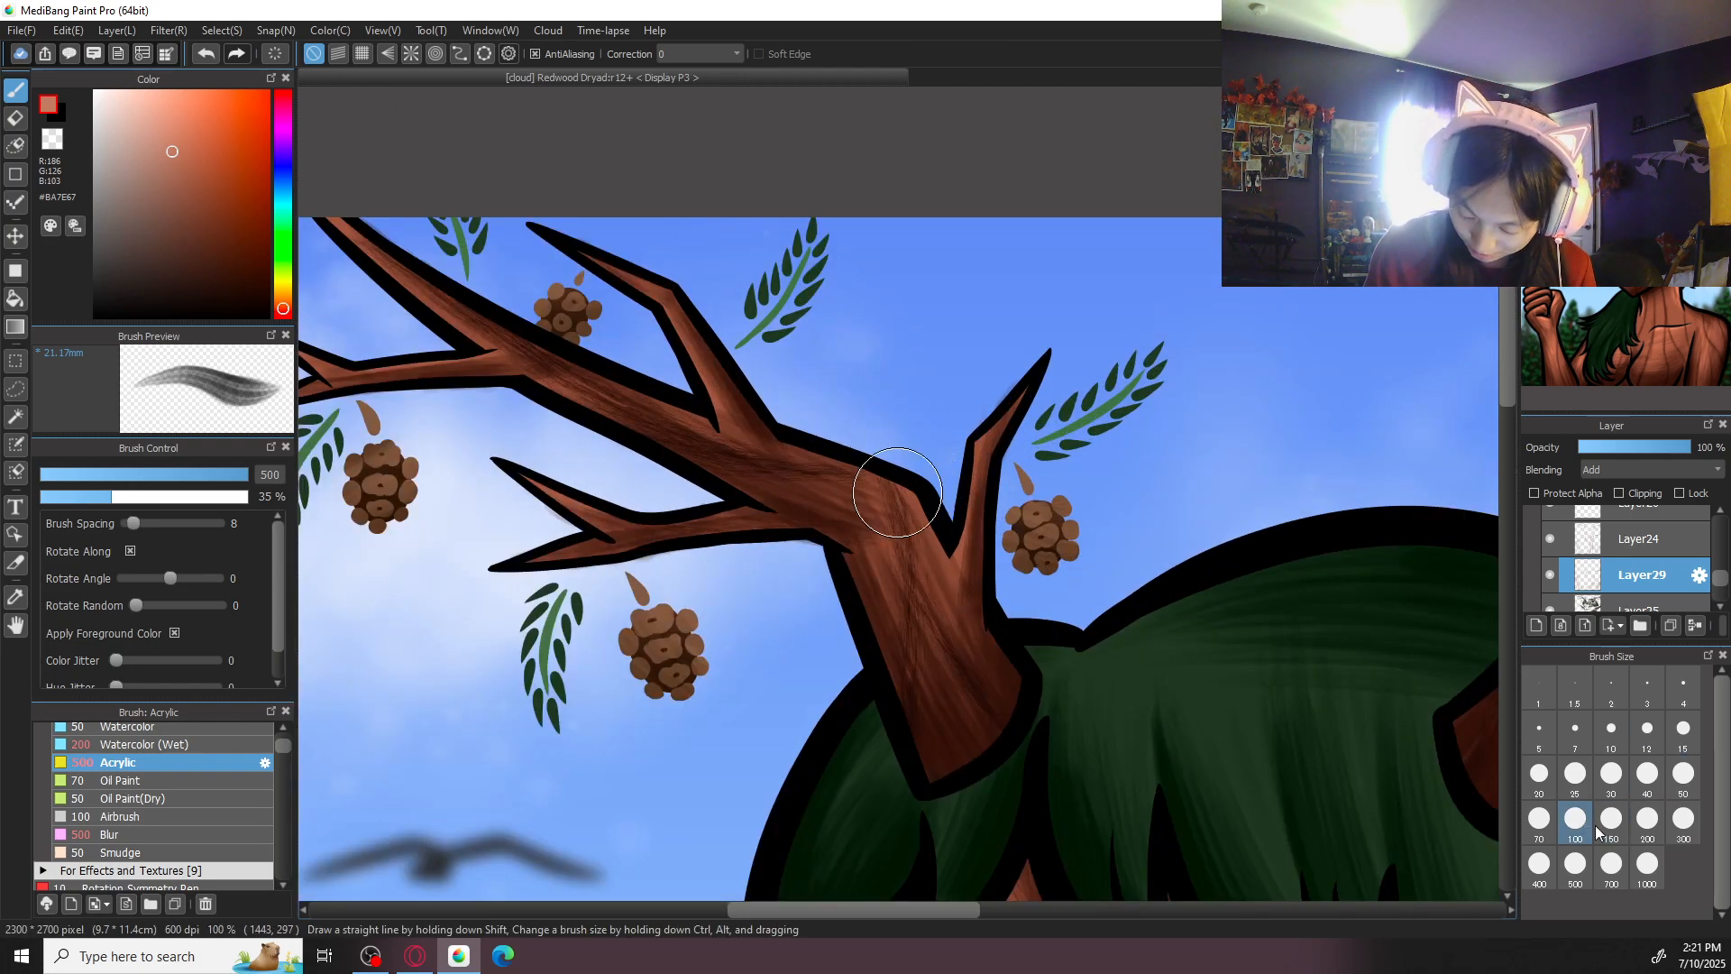
pyautogui.click(1598, 828)
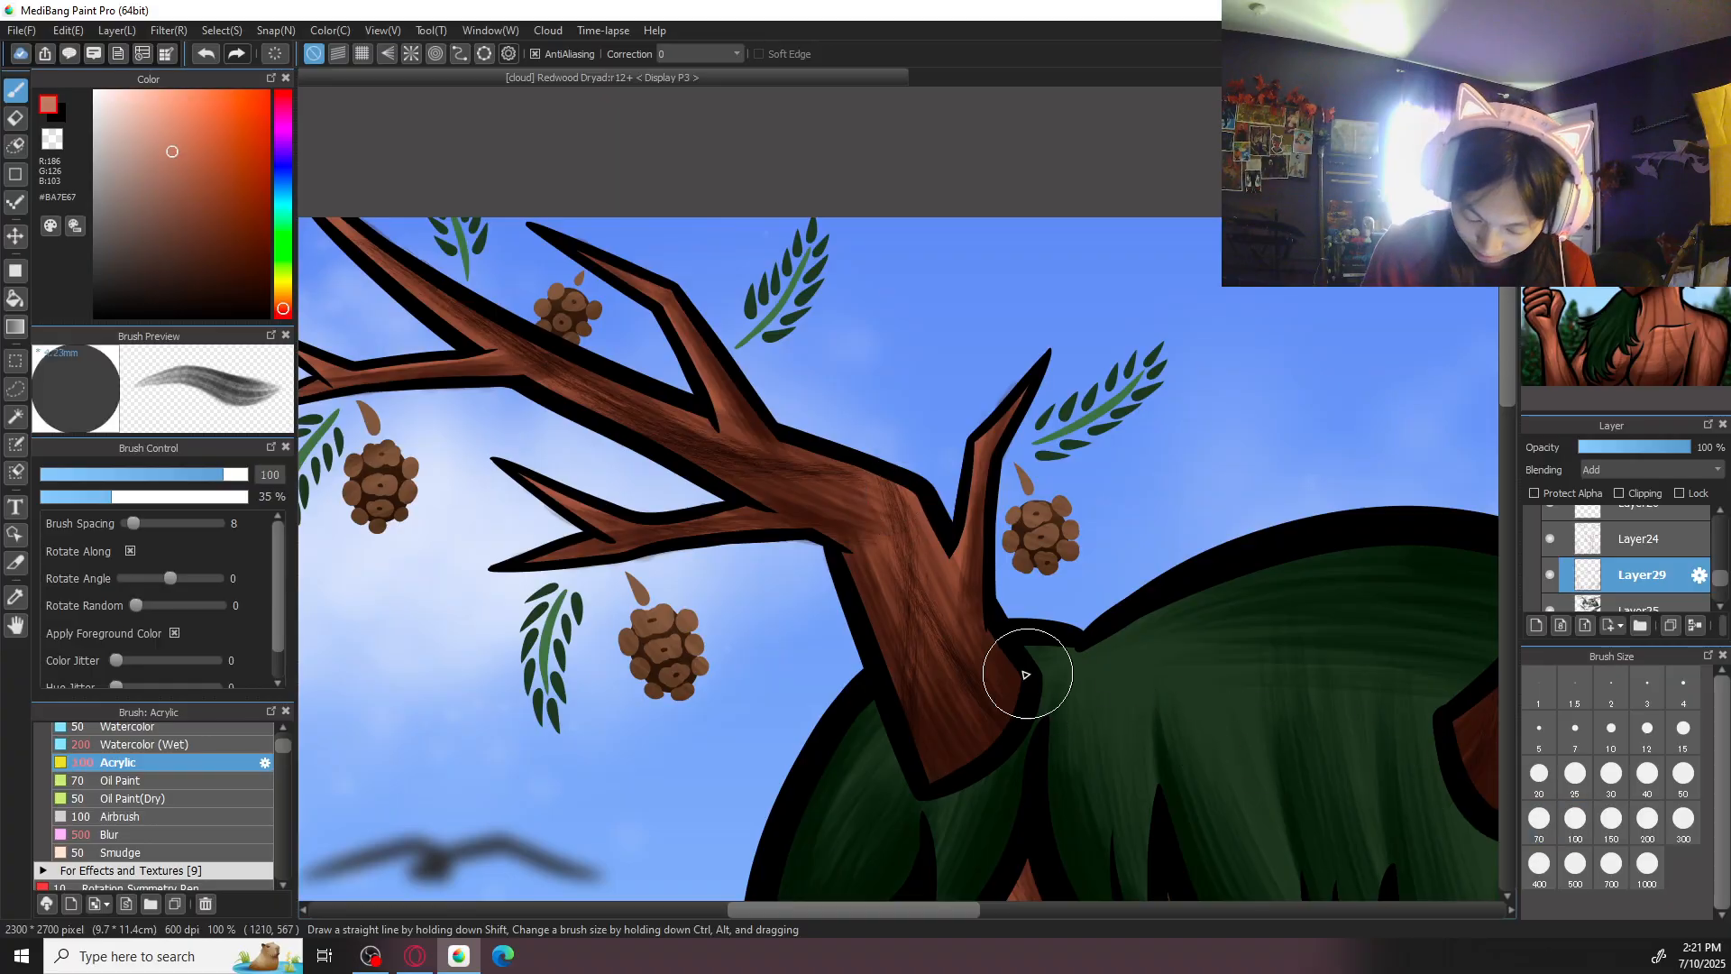
pyautogui.scroll(-2, 1037, 690)
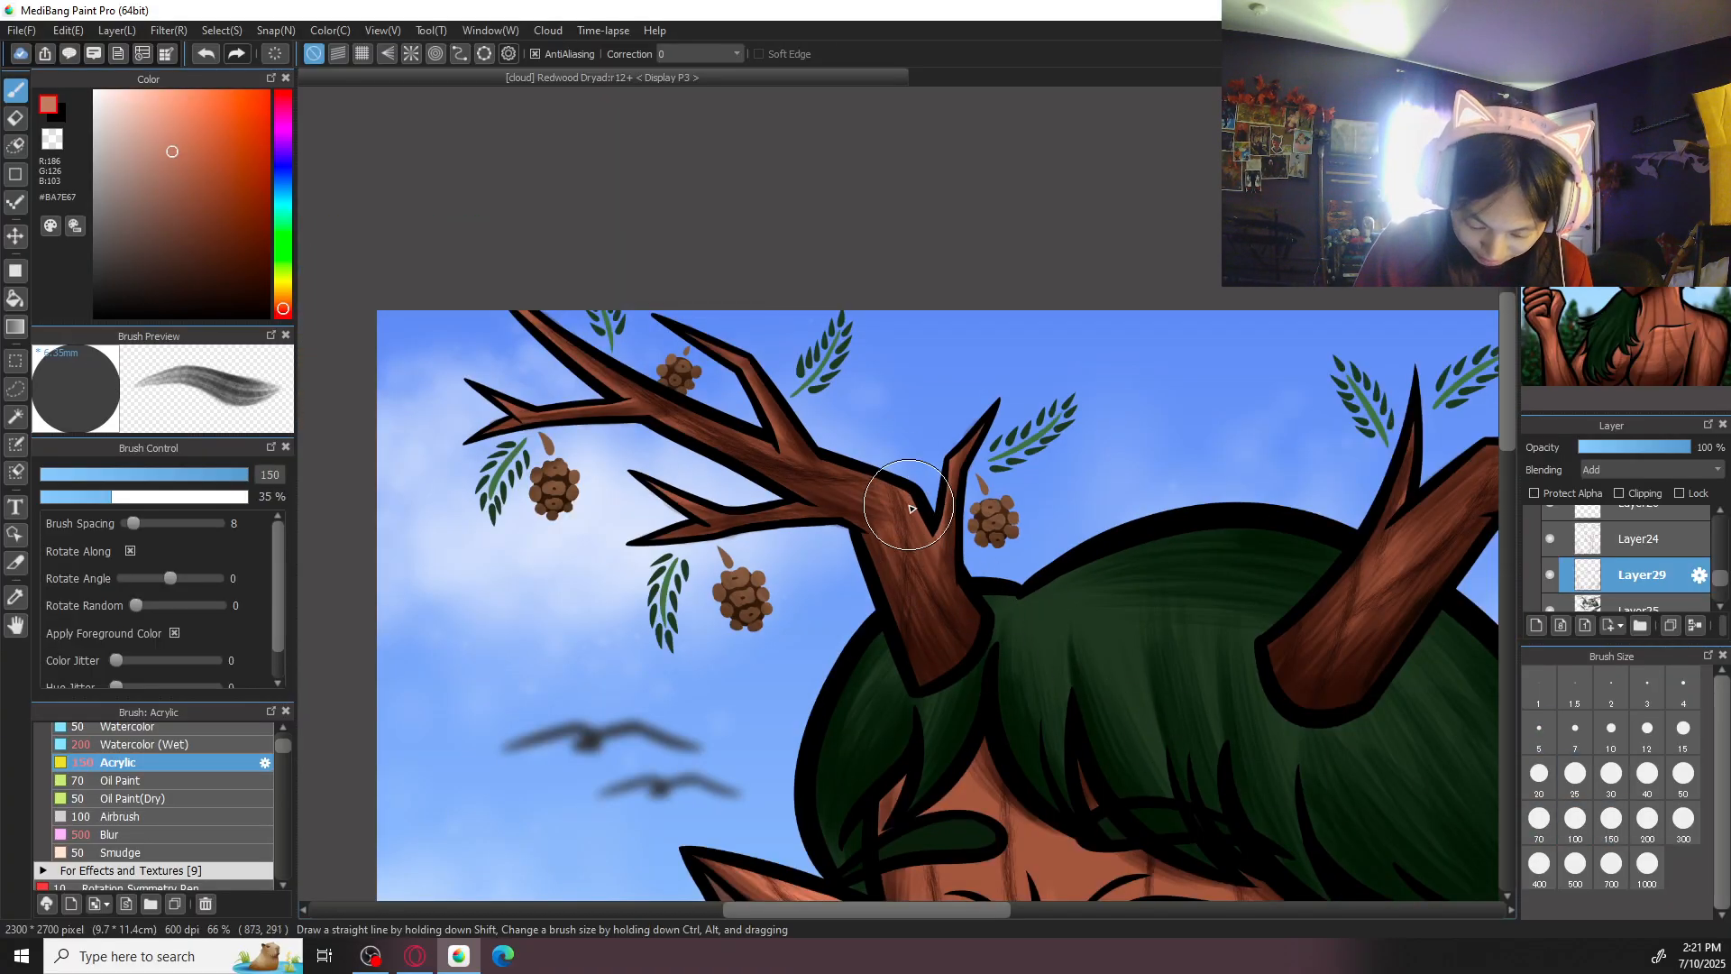
pyautogui.click(1648, 818)
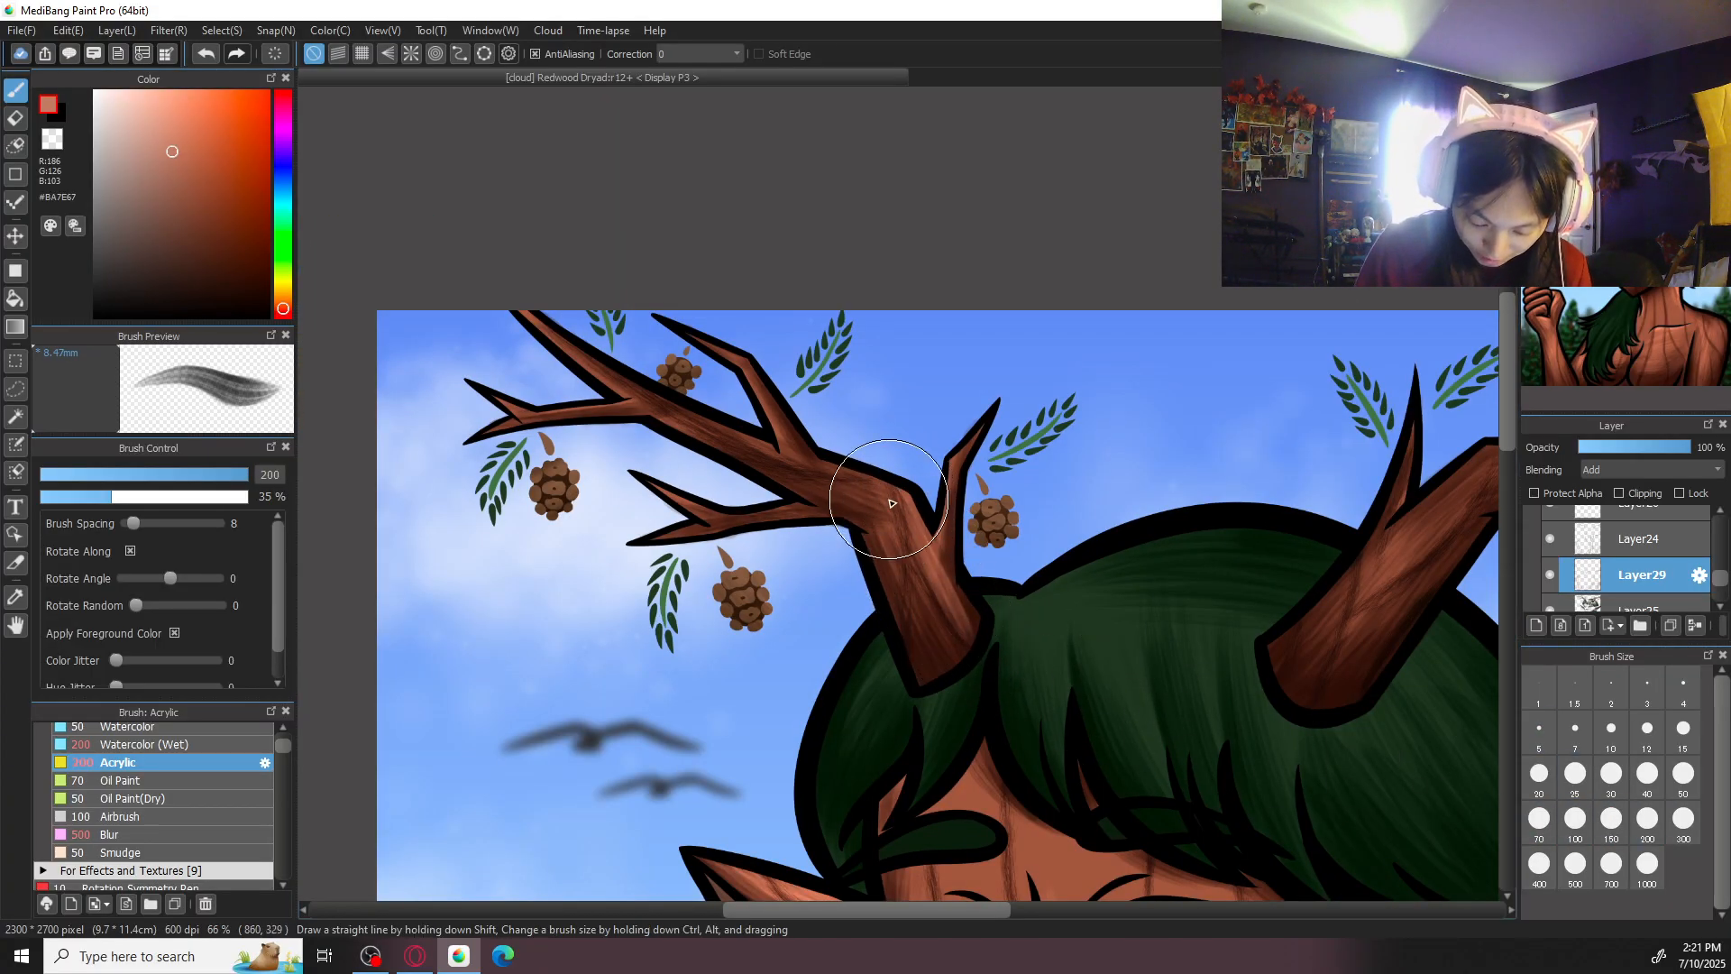
pyautogui.moveTo(856, 484)
pyautogui.mouseDown()
pyautogui.moveTo(930, 624)
pyautogui.moveTo(883, 534)
pyautogui.moveTo(883, 549)
pyautogui.moveTo(939, 644)
pyautogui.mouseUp()
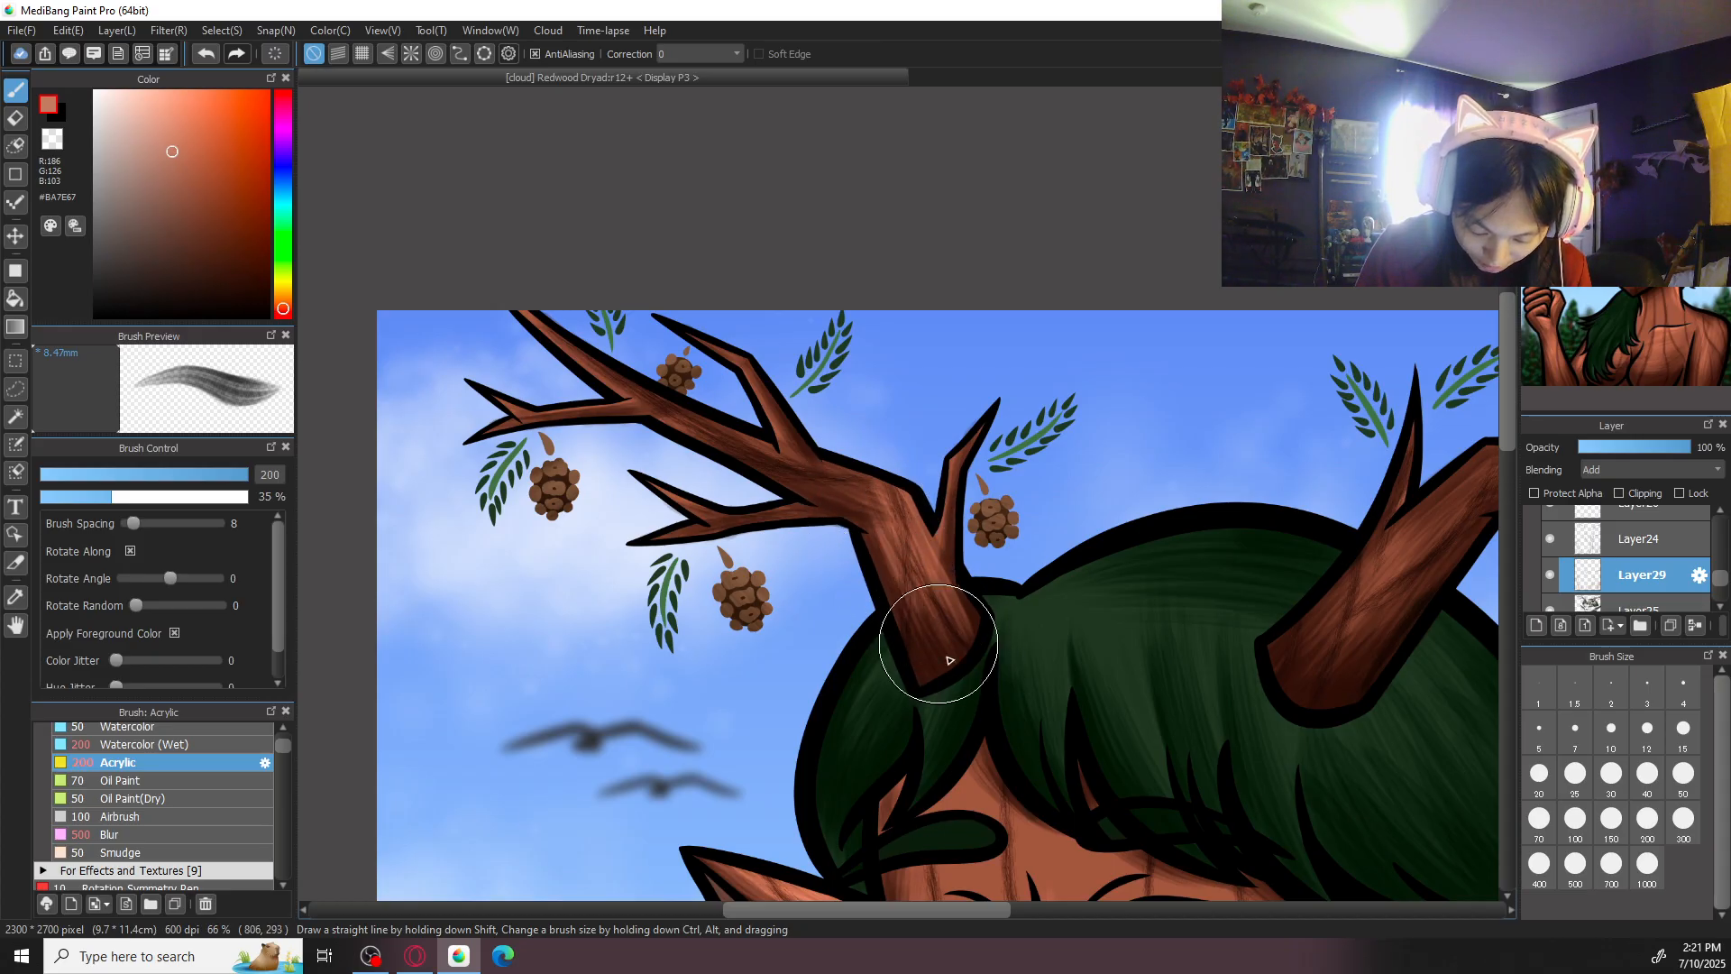
pyautogui.moveTo(834, 468)
pyautogui.mouseDown()
pyautogui.moveTo(915, 511)
pyautogui.moveTo(823, 462)
pyautogui.moveTo(905, 515)
pyautogui.mouseUp()
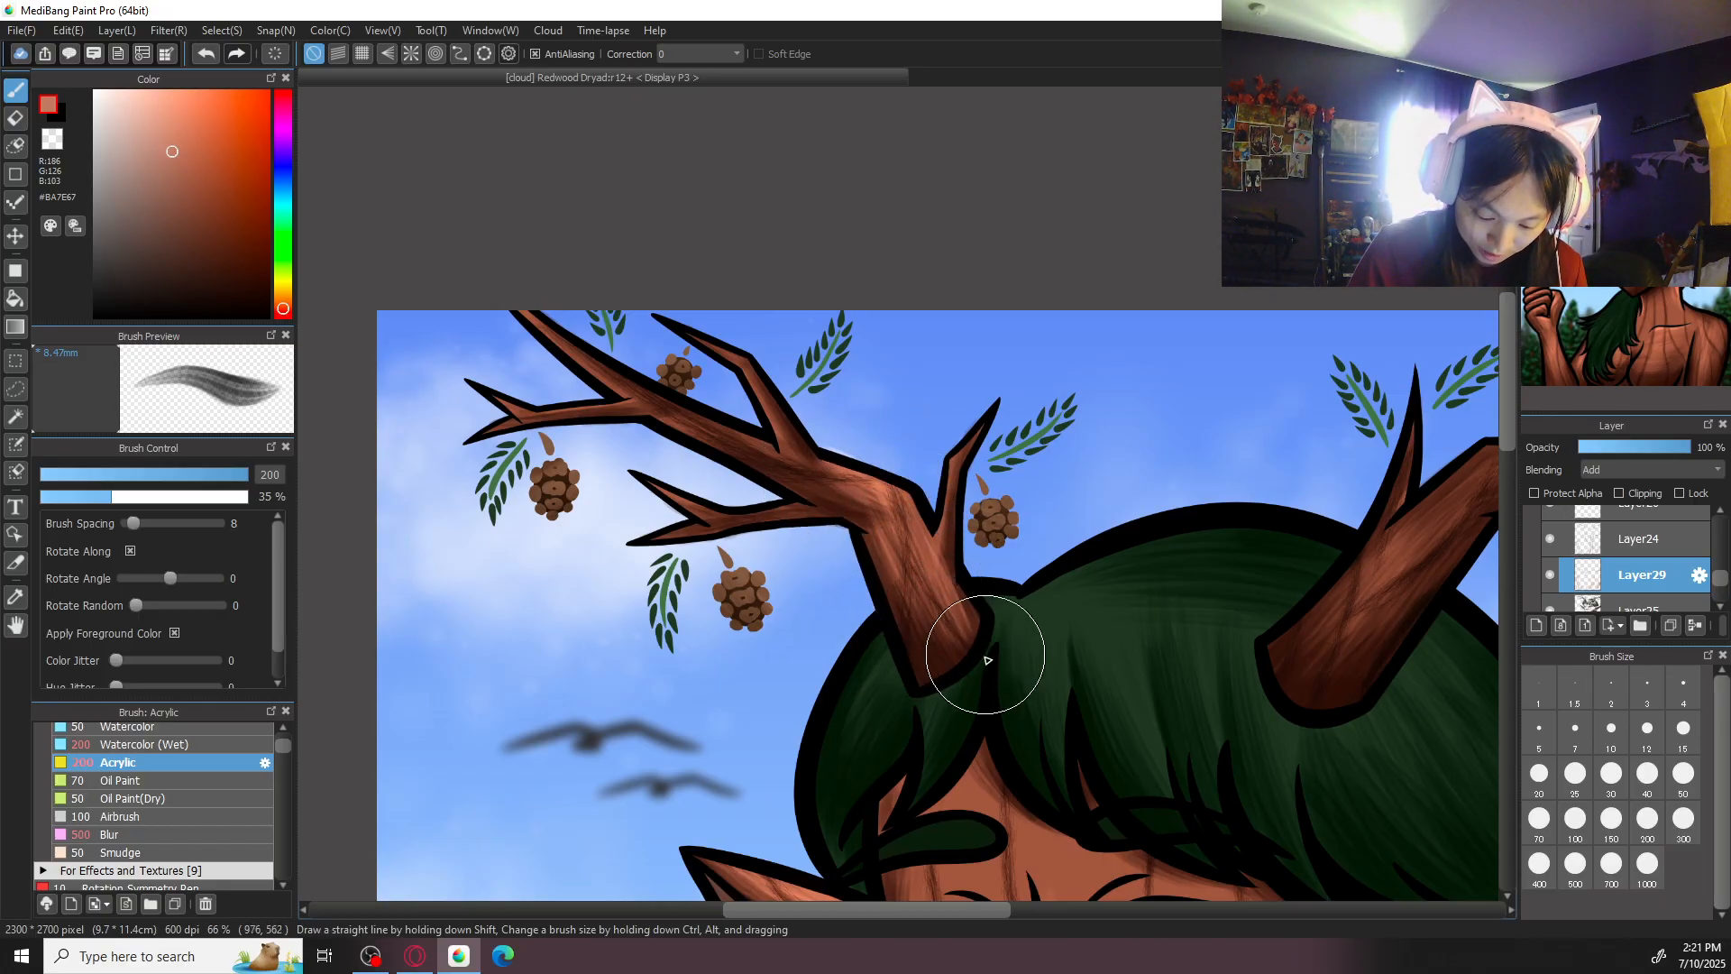
# - Highlight the small inner prong near the same antler's base in #BA7E67 with Acrylic at size 50
pyautogui.hotkey('ctrl', '+')
pyautogui.click(1683, 777)
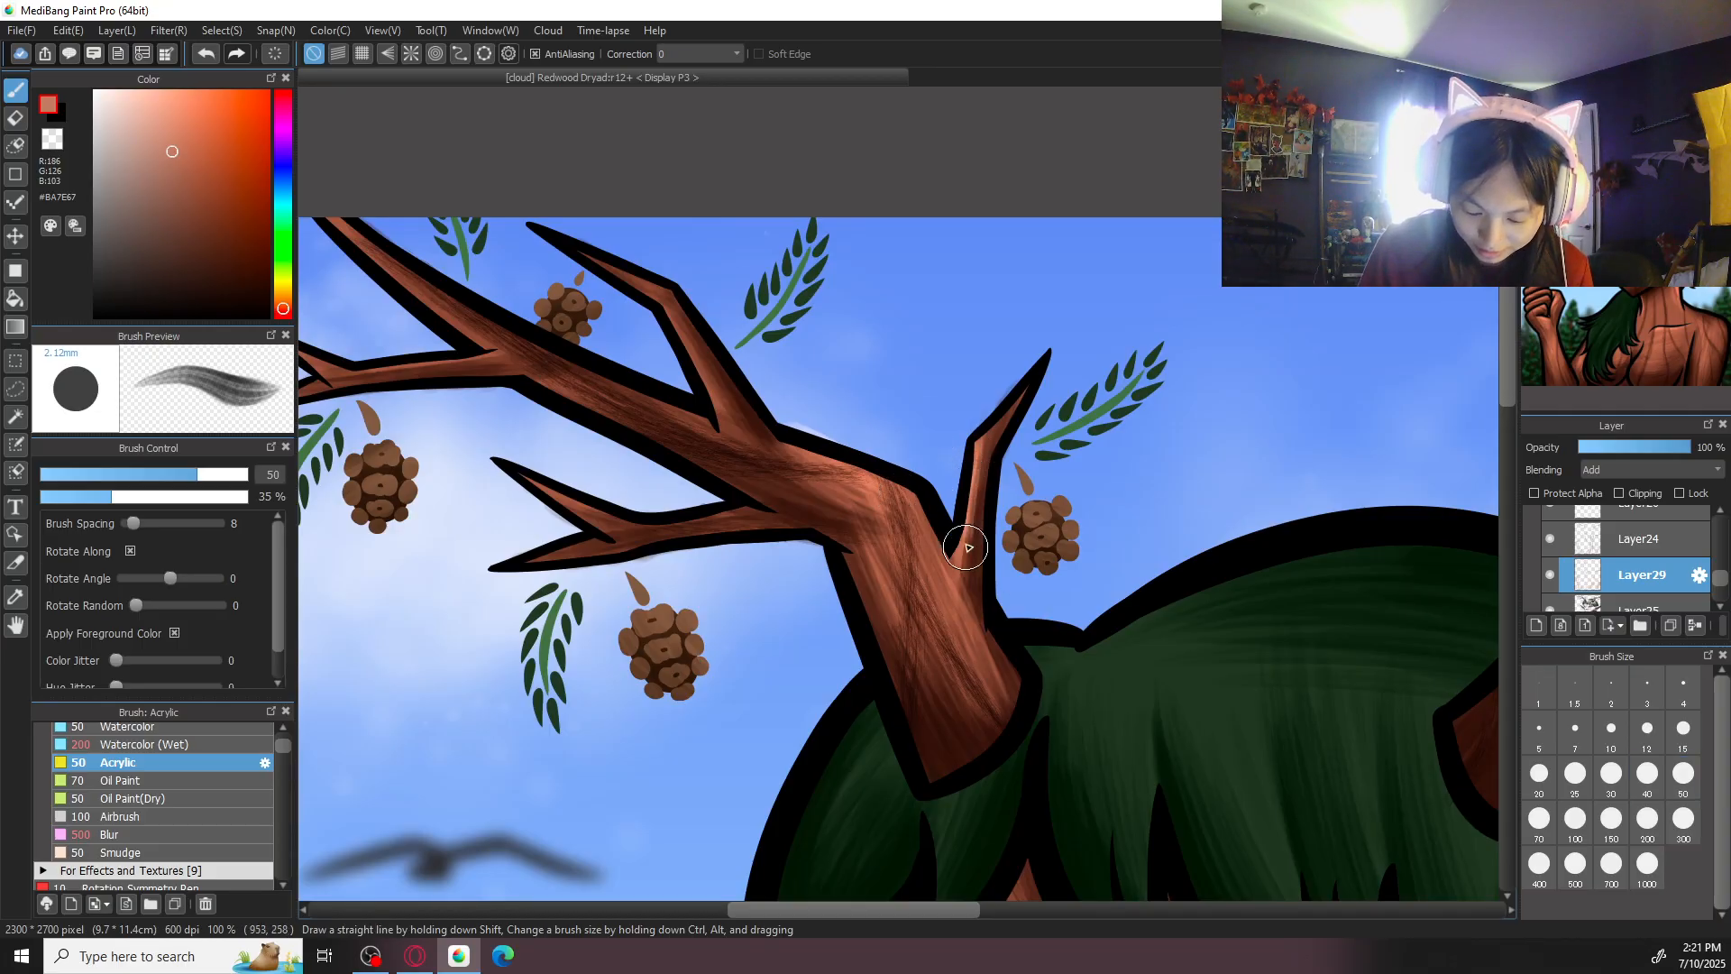
pyautogui.hotkey('ctrl', '-')
pyautogui.hotkey('ctrl', '-')
pyautogui.hotkey('ctrl', '-')
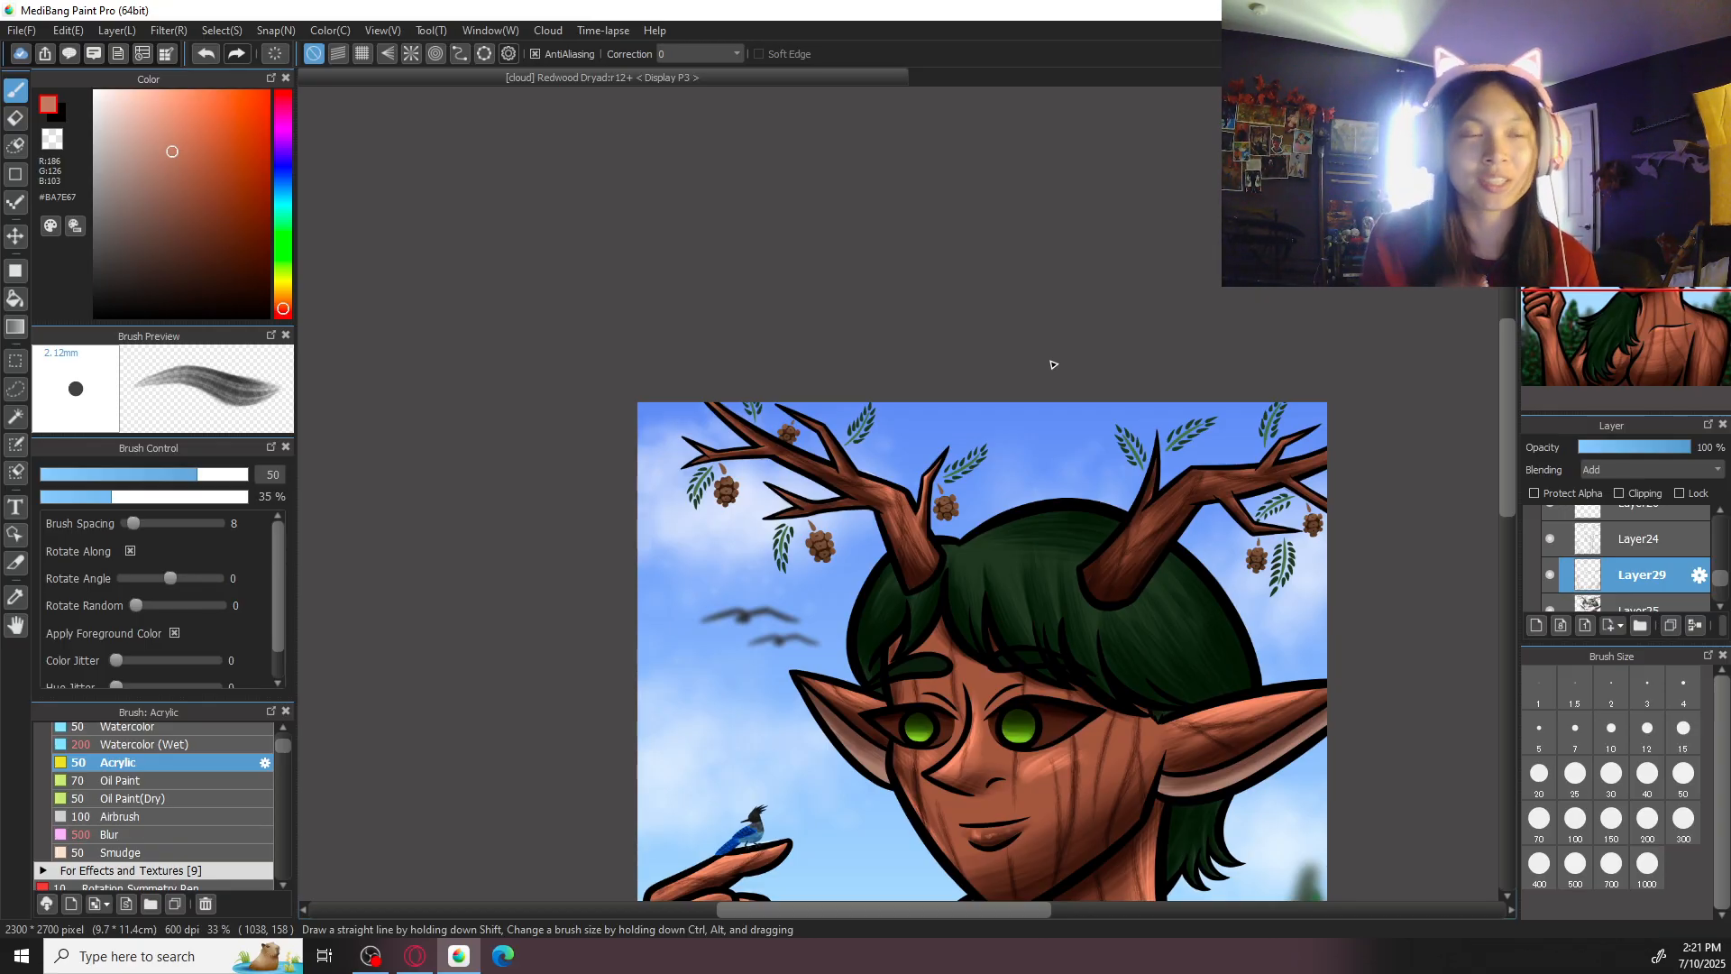
pyautogui.scroll(4, 887, 522)
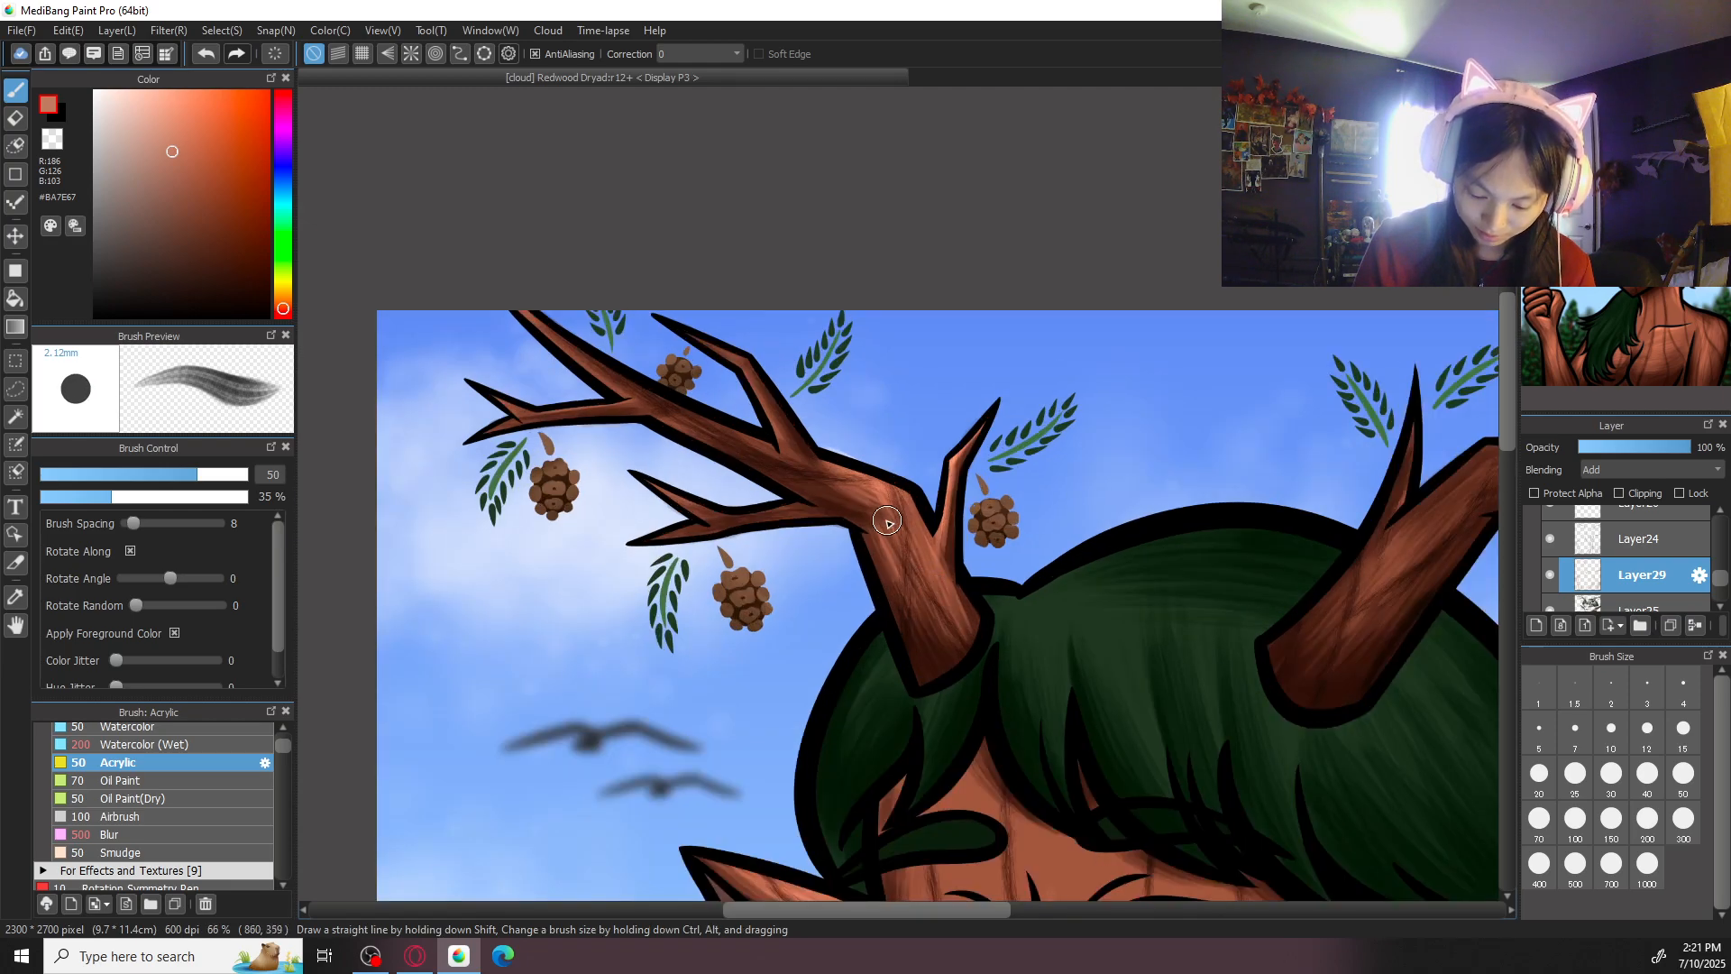
# - Highlight the bend and forked lower branch of the antler above the bird in #BA7E67 with Acrylic at size 100
pyautogui.click(1587, 824)
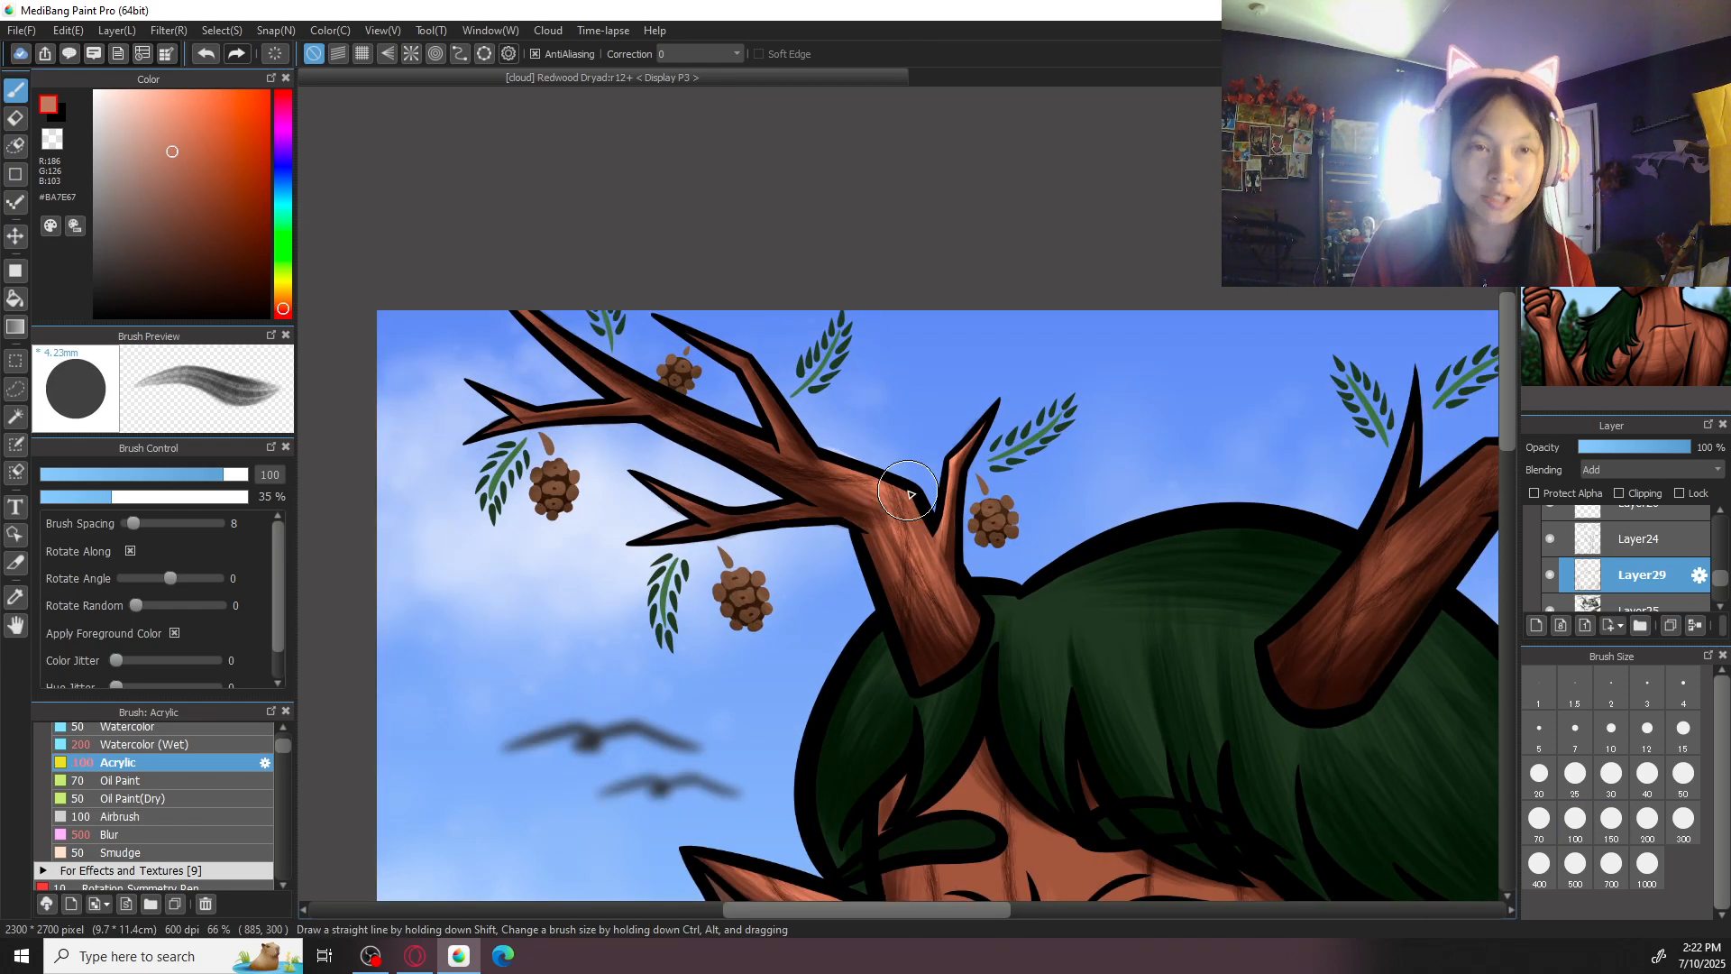
pyautogui.moveTo(908, 490); pyautogui.dragTo(1006, 663)
pyautogui.hotkey('ctrl', '+')
pyautogui.press('Right')
pyautogui.press('Right')
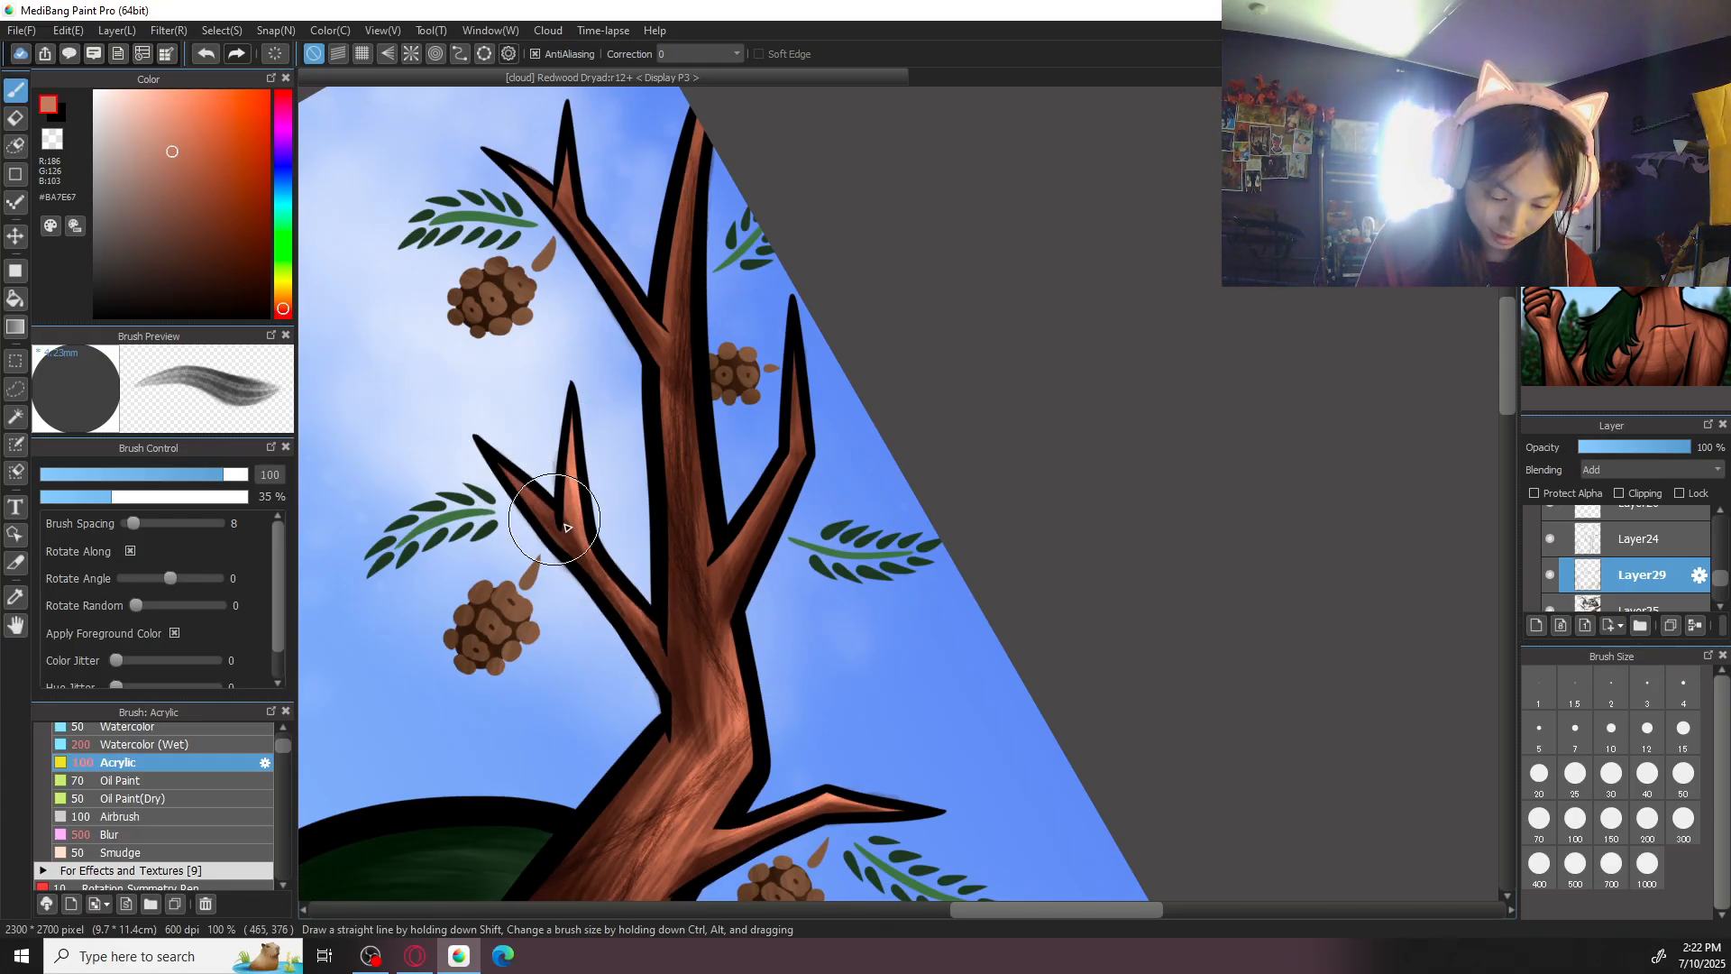
# - Erase the highlight spill around the forked lower branch with the eraser at size 50, and return to painting on Layer29
pyautogui.press('e')
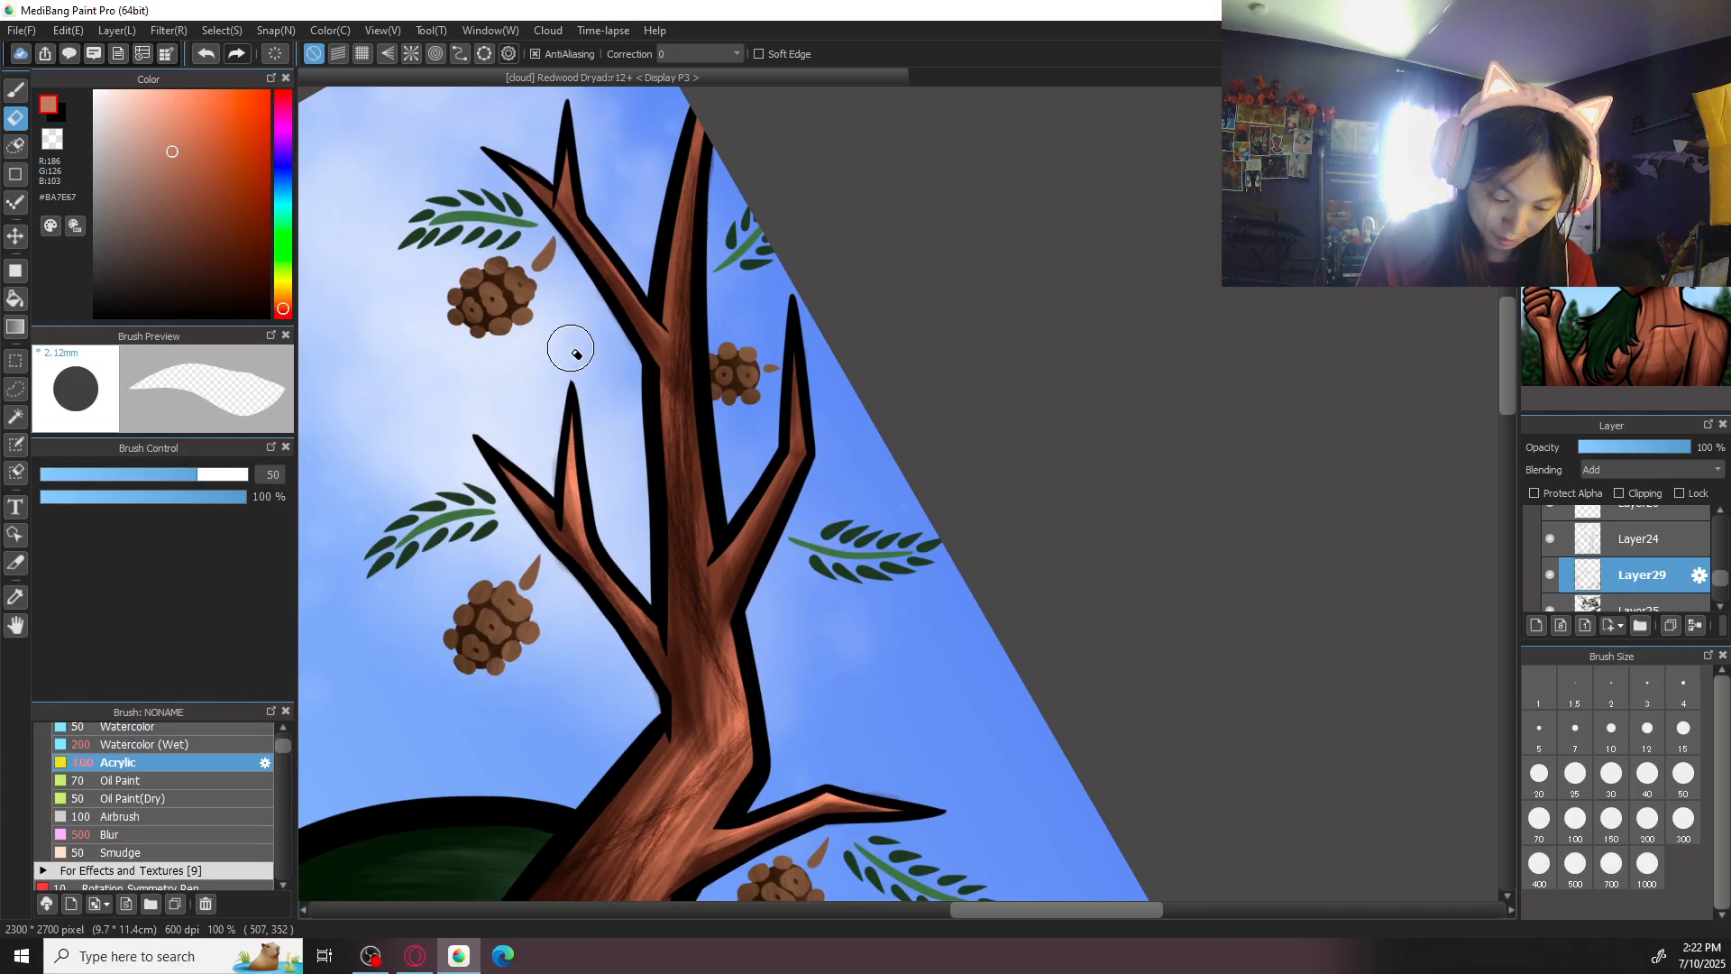
pyautogui.click(1640, 607)
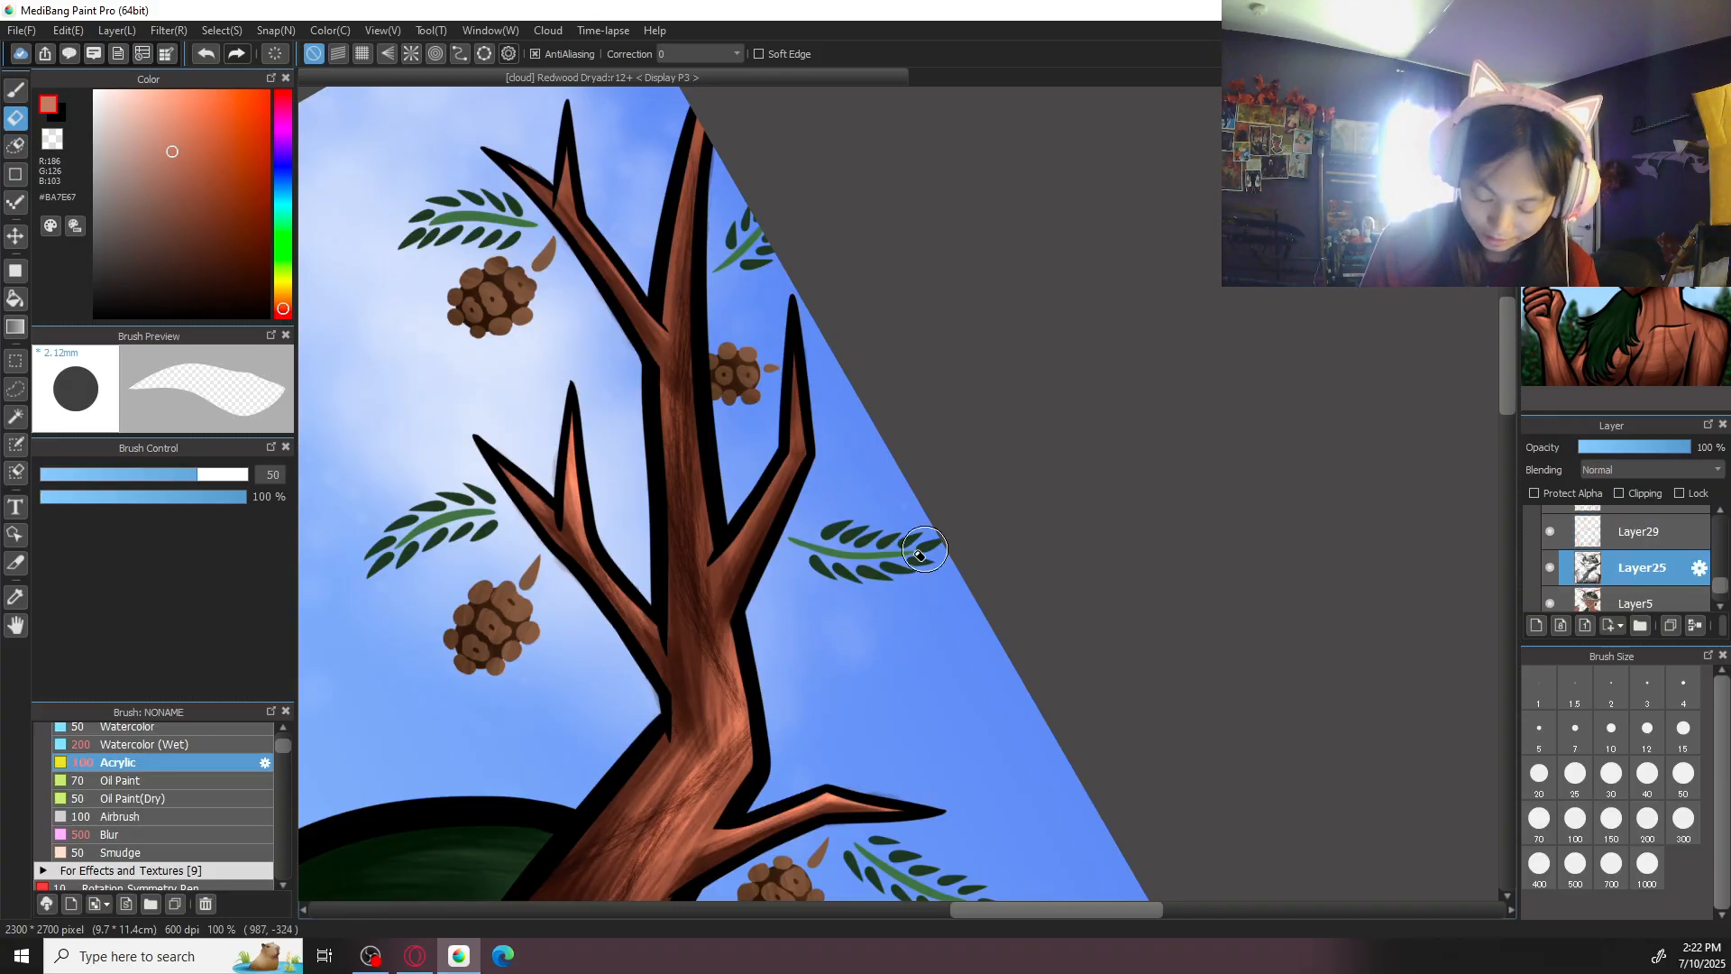
pyautogui.click(1651, 541)
pyautogui.press('b')
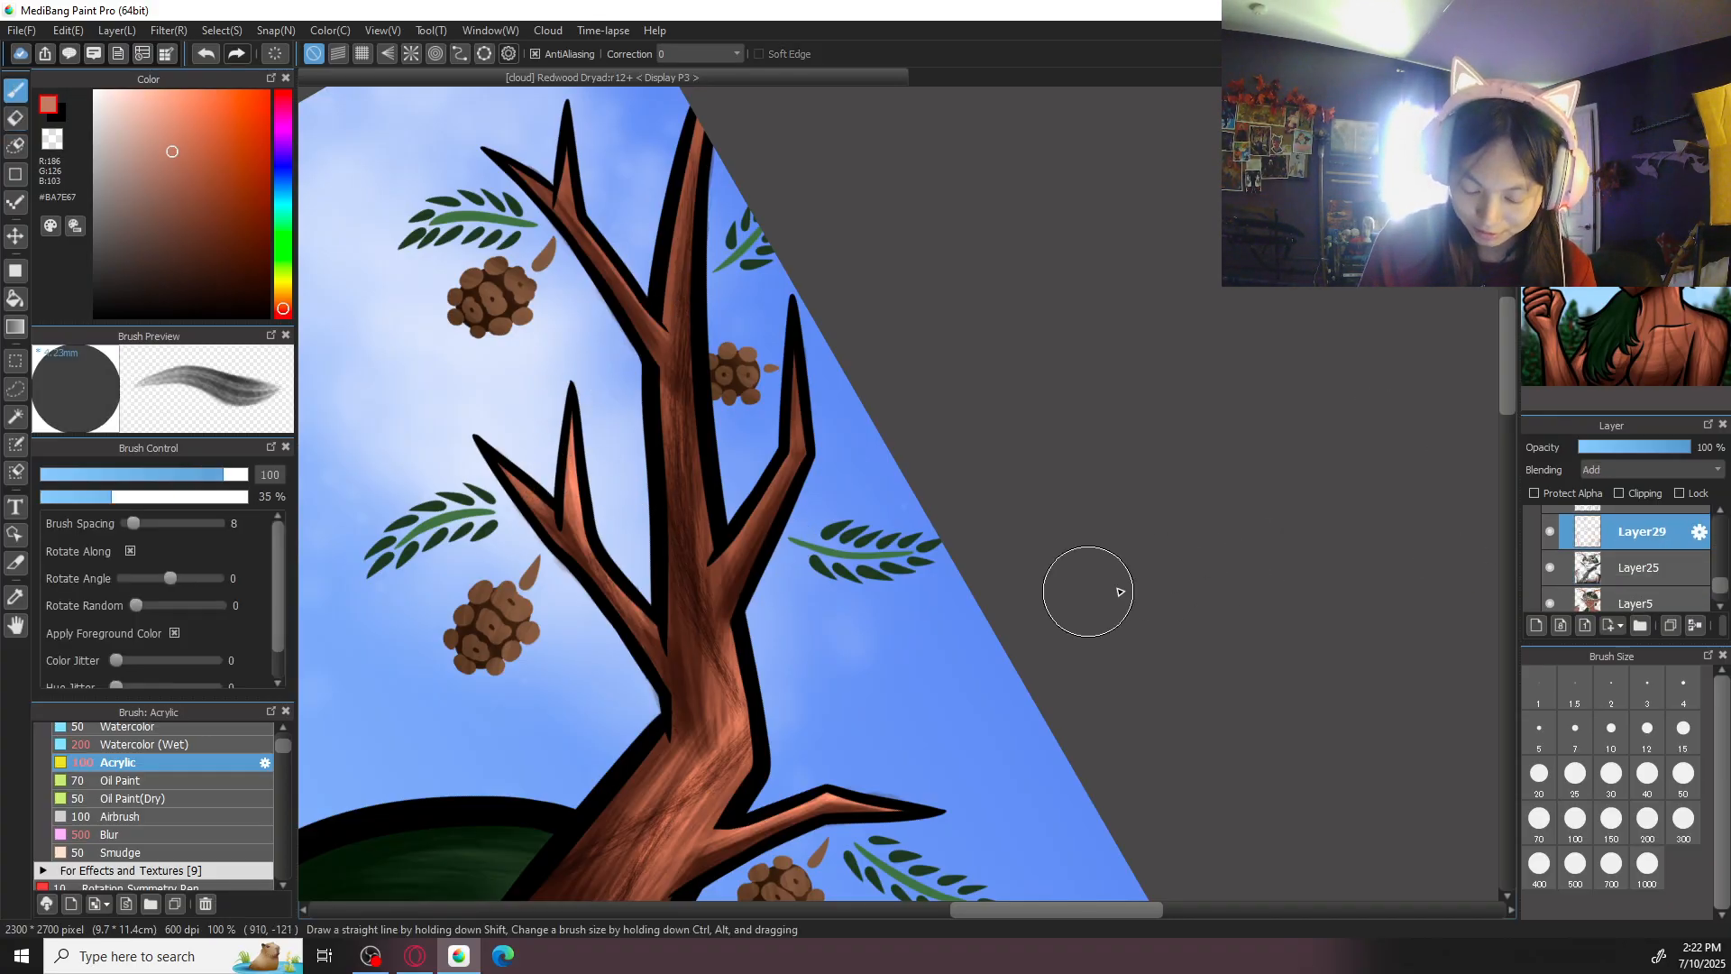
# - Brighten the same antler's main beam in #BA7E67 with Acrylic at size 200
pyautogui.hotkey('ctrl', '-')
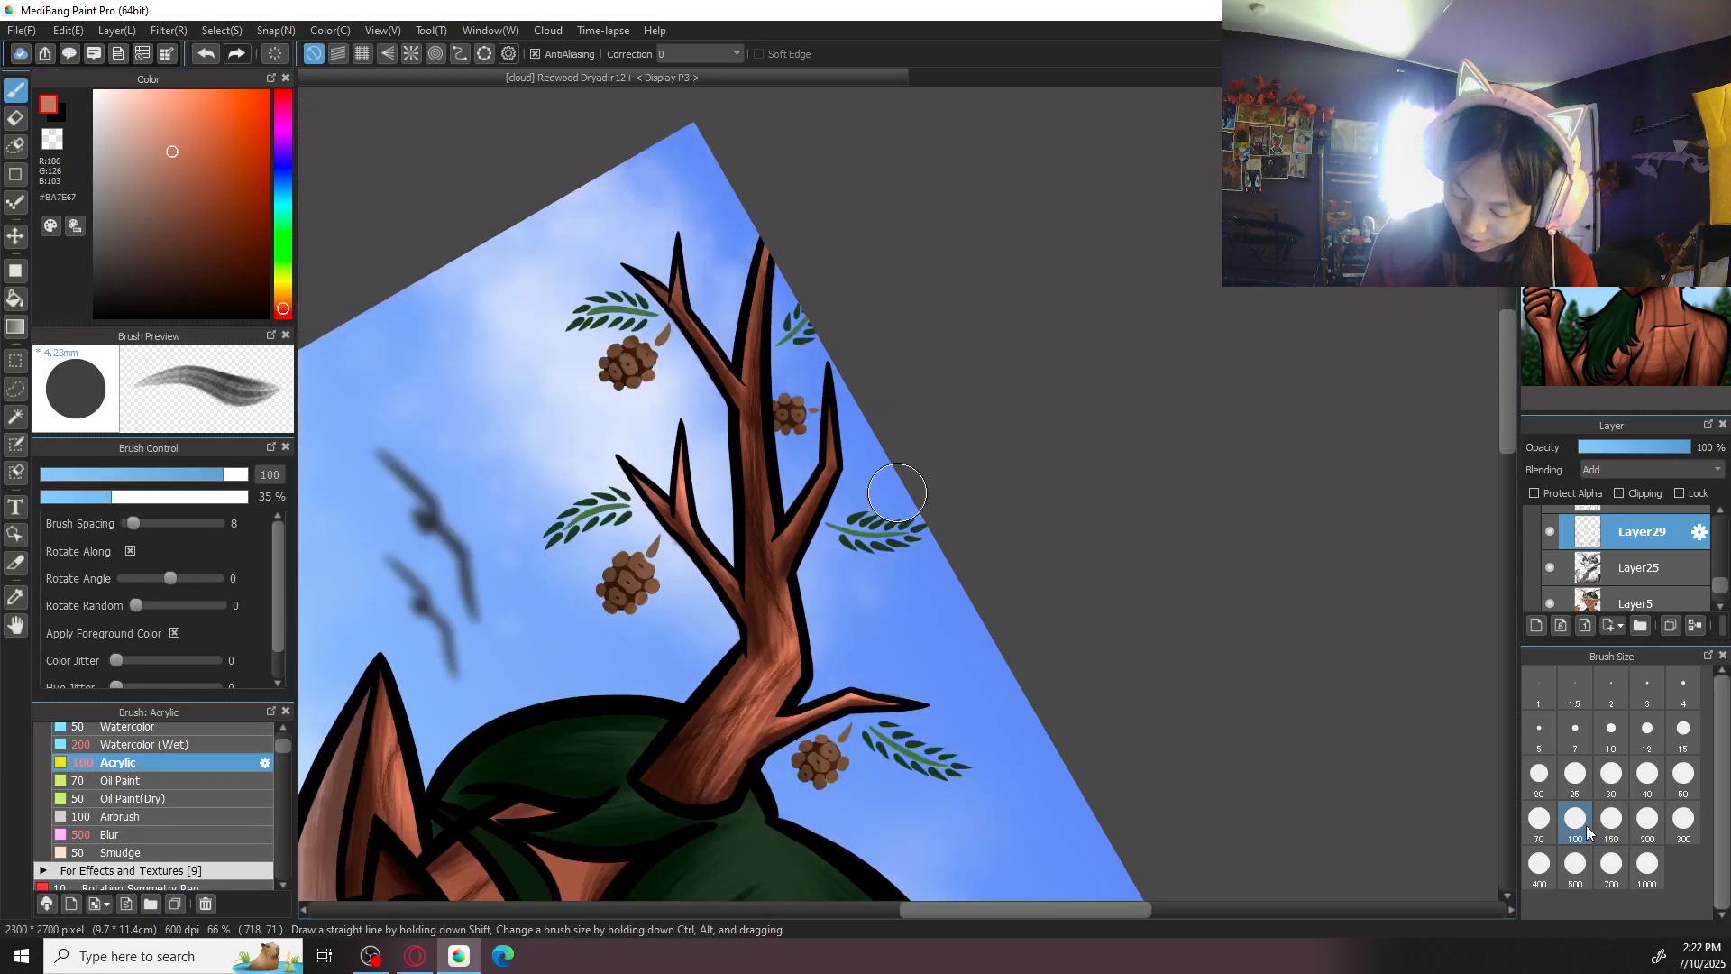
pyautogui.click(1647, 822)
pyautogui.moveTo(743, 484)
pyautogui.mouseDown()
pyautogui.moveTo(775, 583)
pyautogui.moveTo(756, 470)
pyautogui.moveTo(763, 566)
pyautogui.moveTo(754, 489)
pyautogui.mouseUp()
pyautogui.moveTo(781, 608)
pyautogui.mouseDown()
pyautogui.moveTo(758, 475)
pyautogui.moveTo(750, 522)
pyautogui.moveTo(758, 462)
pyautogui.mouseUp()
pyautogui.hotkey('ctrl', '+')
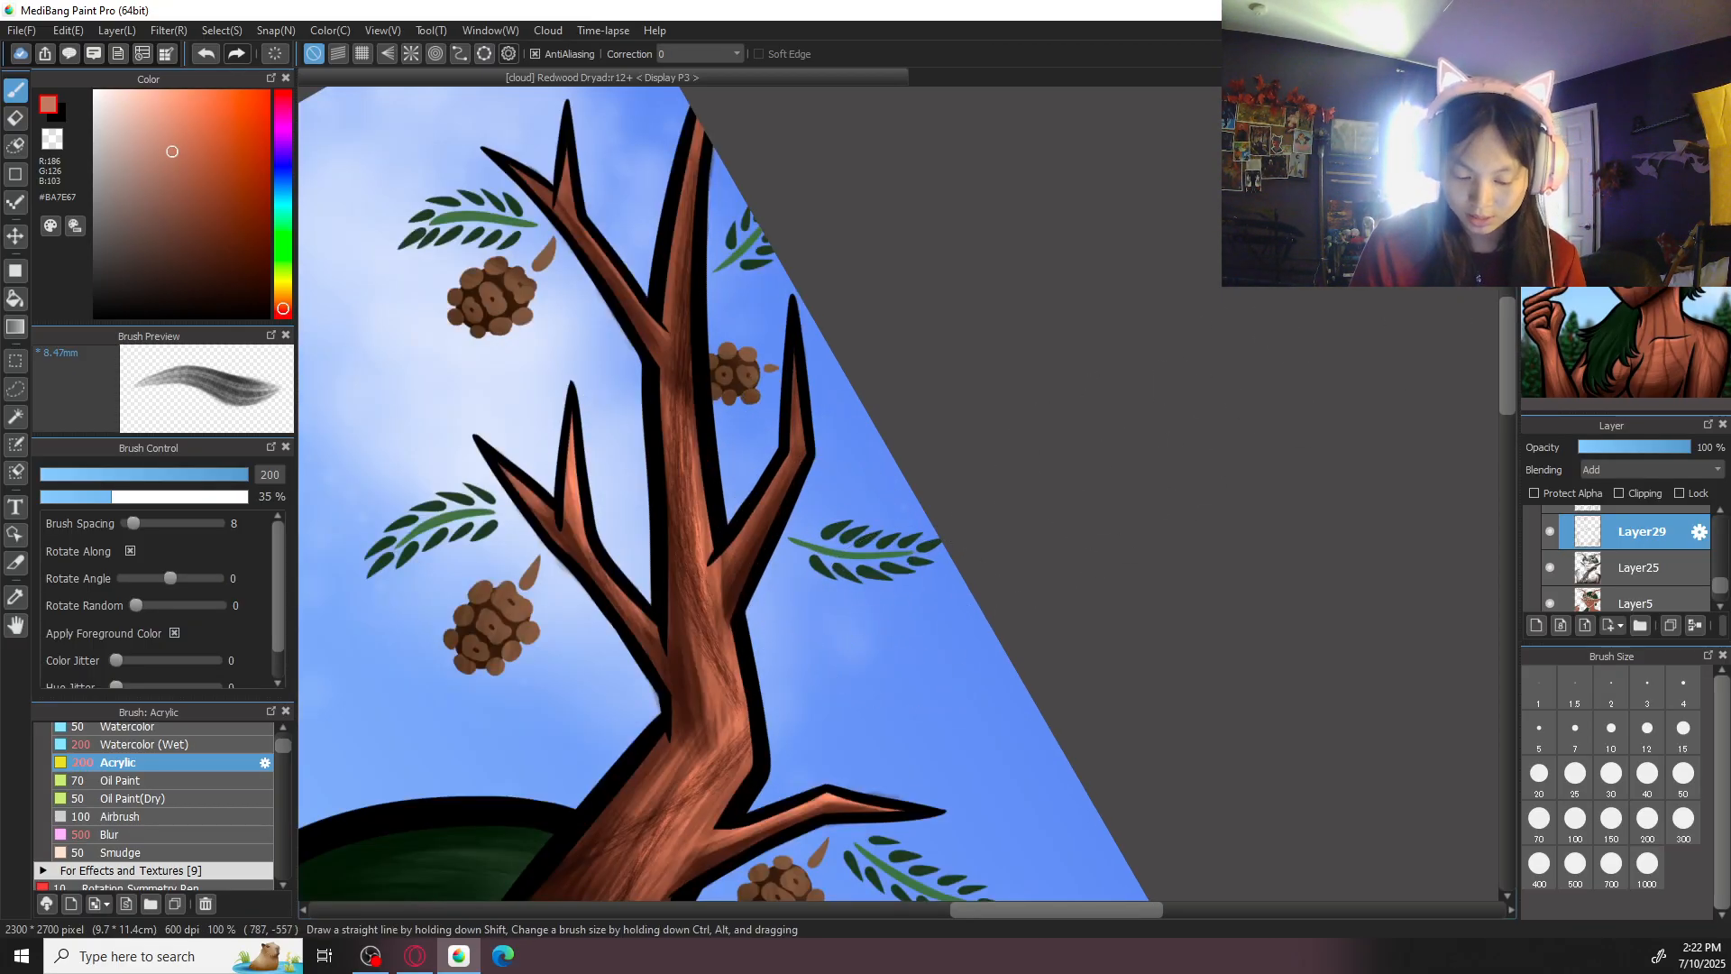
# - Add narrow #BA7E67 highlights to the antler's side prongs with Acrylic at size 50
pyautogui.click(1684, 776)
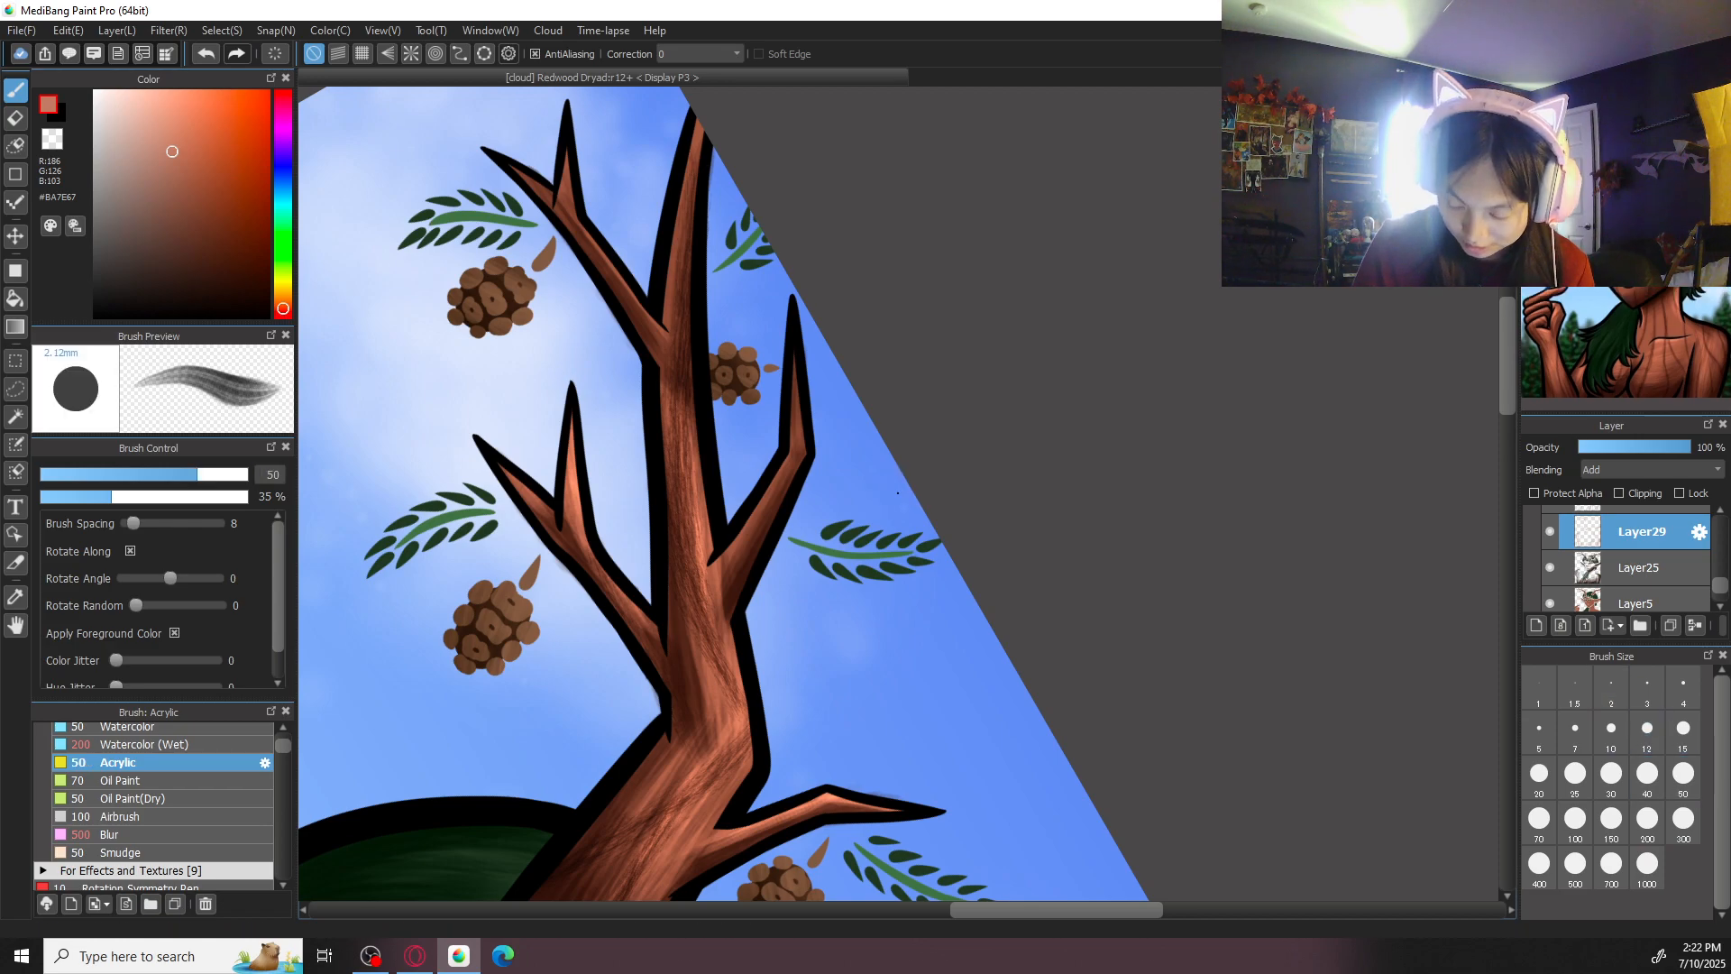
pyautogui.click(1617, 102)
pyautogui.moveTo(819, 579)
pyautogui.mouseDown()
pyautogui.moveTo(866, 671)
pyautogui.moveTo(858, 656)
pyautogui.moveTo(909, 710)
pyautogui.mouseUp()
pyautogui.moveTo(724, 507)
pyautogui.mouseDown()
pyautogui.moveTo(818, 576)
pyautogui.moveTo(774, 521)
pyautogui.moveTo(874, 681)
pyautogui.moveTo(828, 577)
pyautogui.moveTo(885, 679)
pyautogui.moveTo(814, 551)
pyautogui.mouseUp()
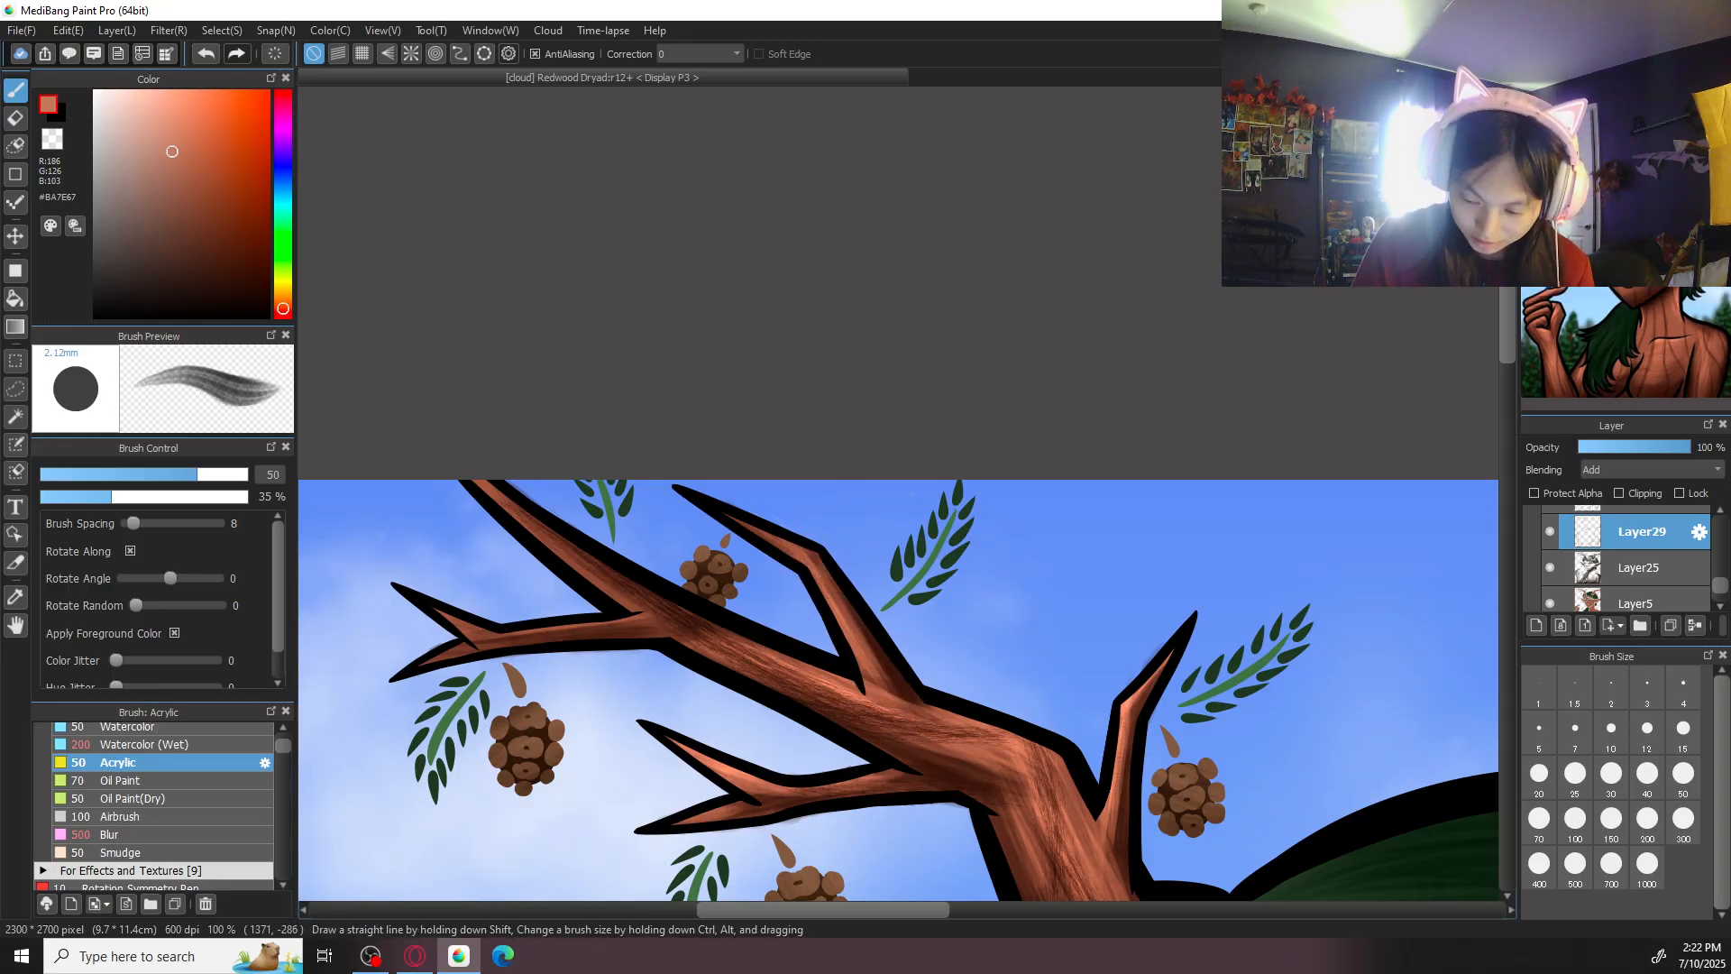
pyautogui.click(1641, 102)
pyautogui.moveTo(869, 404); pyautogui.dragTo(951, 499)
# - Highlight the upper beam of the antler toward its tip in #BA7E67 with Acrylic at size 100
pyautogui.click(1613, 820)
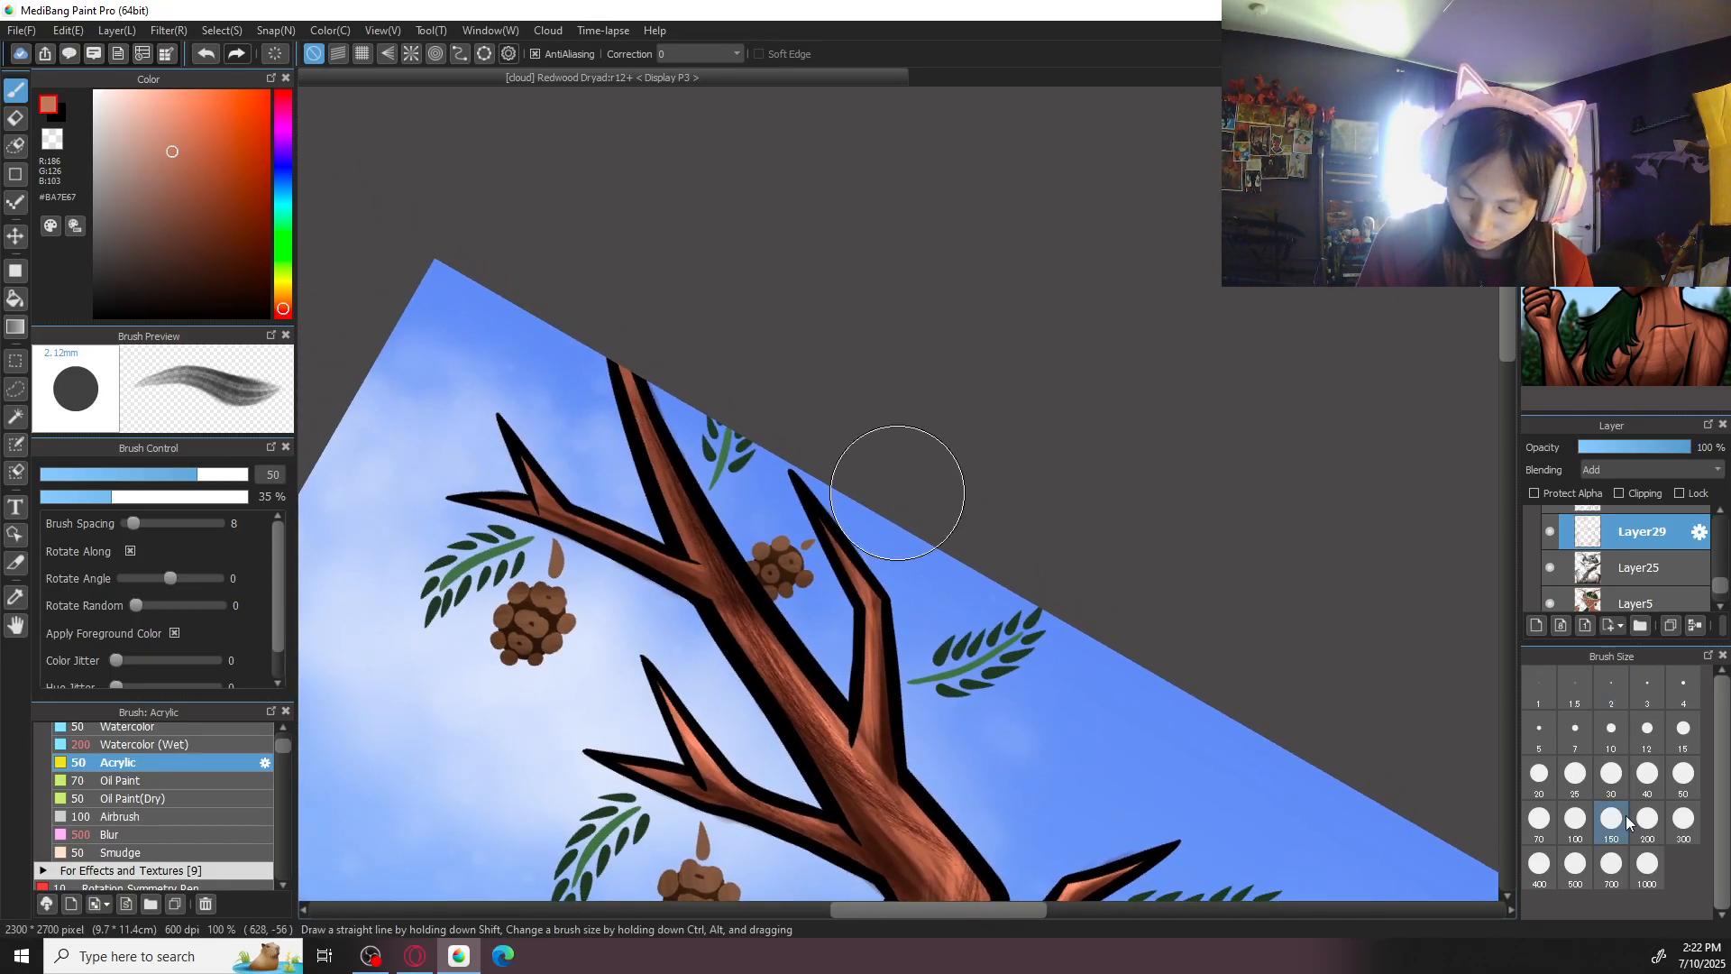
pyautogui.click(1648, 820)
pyautogui.click(1575, 777)
pyautogui.click(1576, 819)
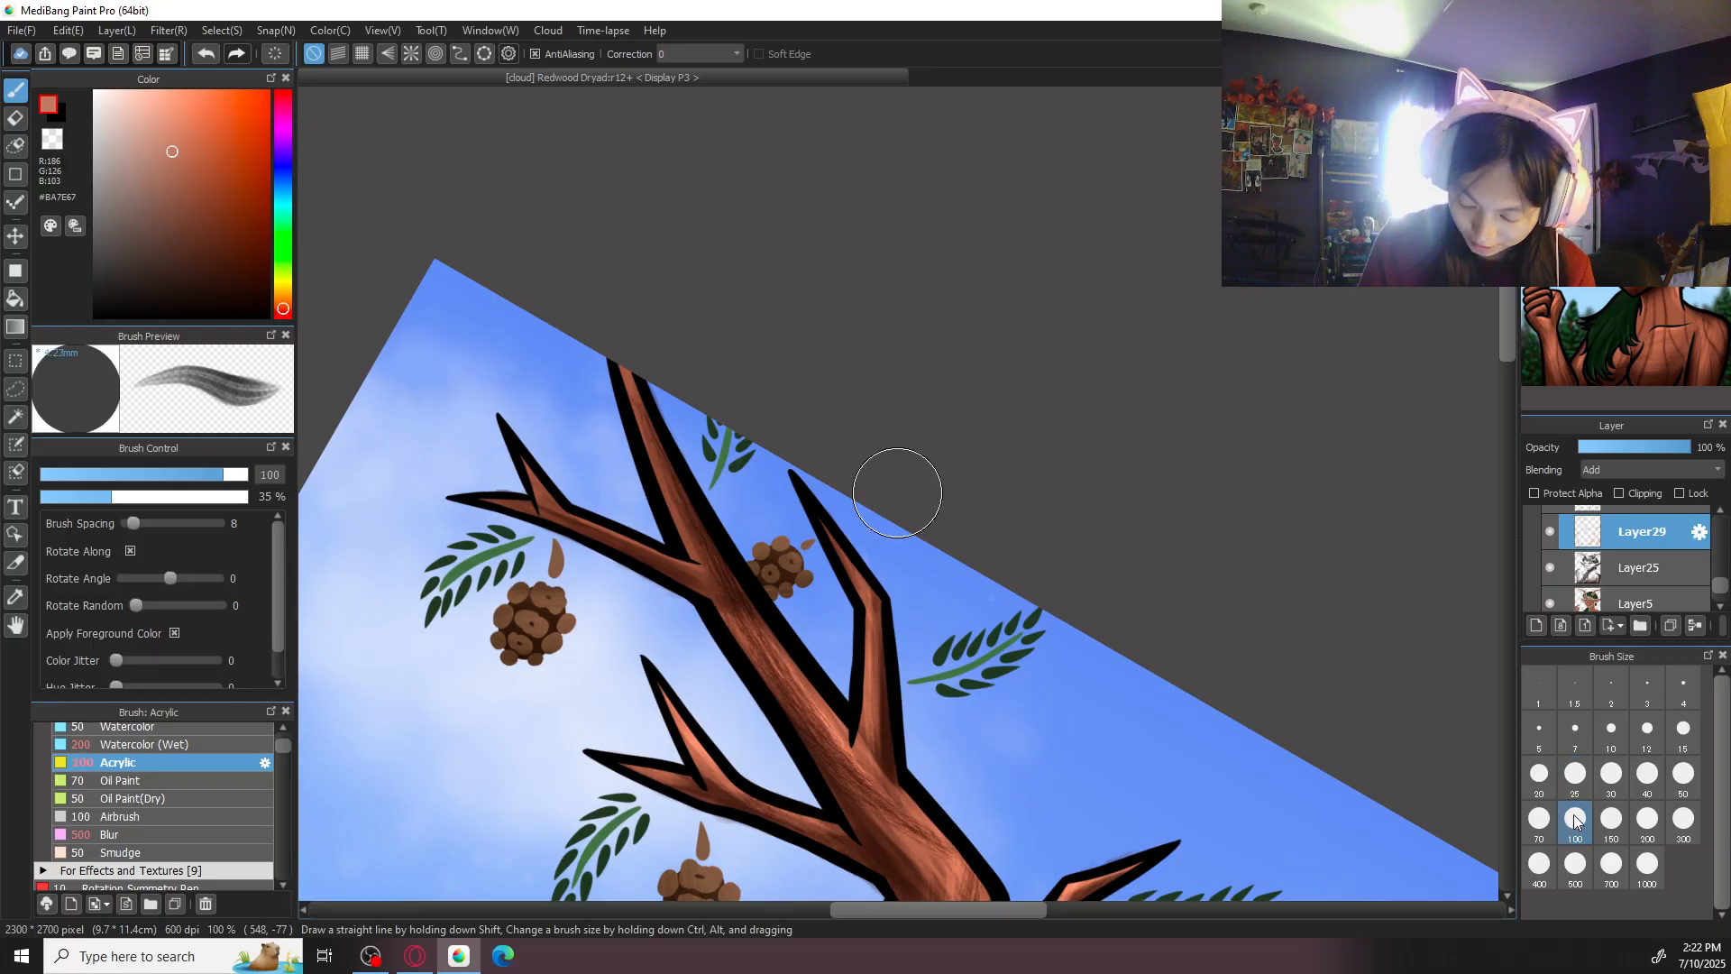
pyautogui.moveTo(626, 376)
pyautogui.mouseDown()
pyautogui.moveTo(658, 490)
pyautogui.moveTo(690, 532)
pyautogui.moveTo(675, 467)
pyautogui.moveTo(762, 631)
pyautogui.moveTo(712, 542)
pyautogui.moveTo(740, 631)
pyautogui.mouseUp()
pyautogui.scroll(-5, 739, 632)
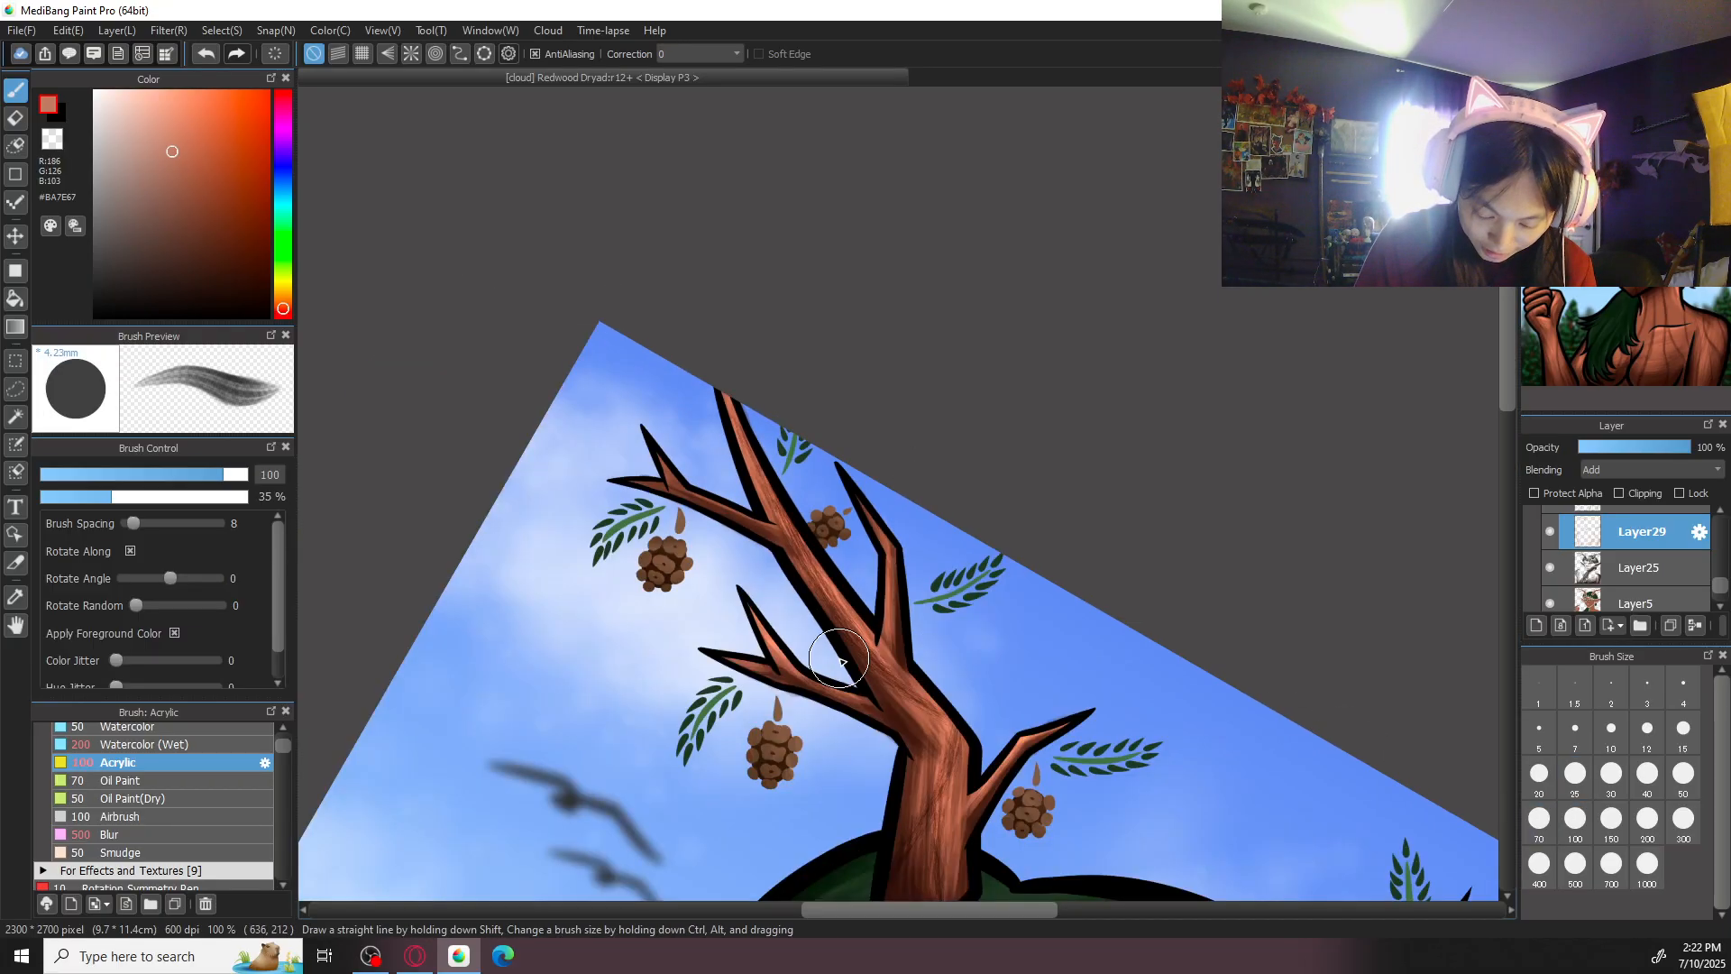
# - Highlight the antler's outermost forked branch in #BA7E67 with Acrylic at size 100
pyautogui.press('Left')
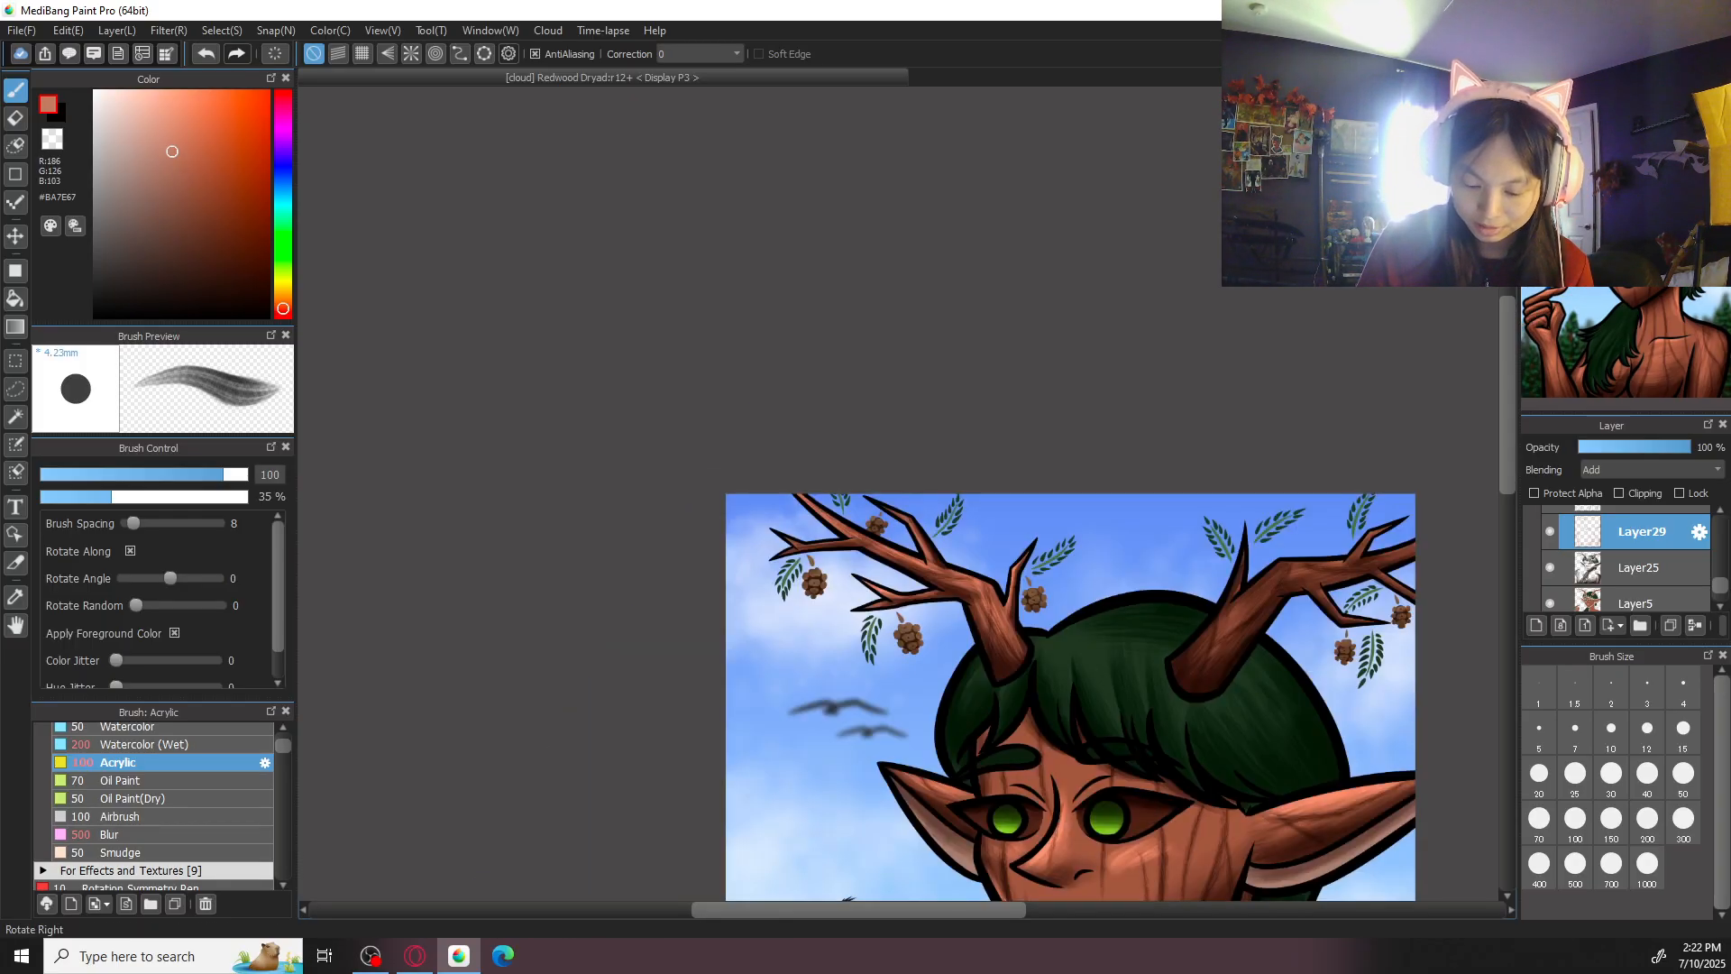
pyautogui.press('Right')
pyautogui.press('Right')
pyautogui.press('Right')
pyautogui.hotkey('ctrl', '+')
pyautogui.hotkey('ctrl', '+')
pyautogui.hotkey('ctrl', '+')
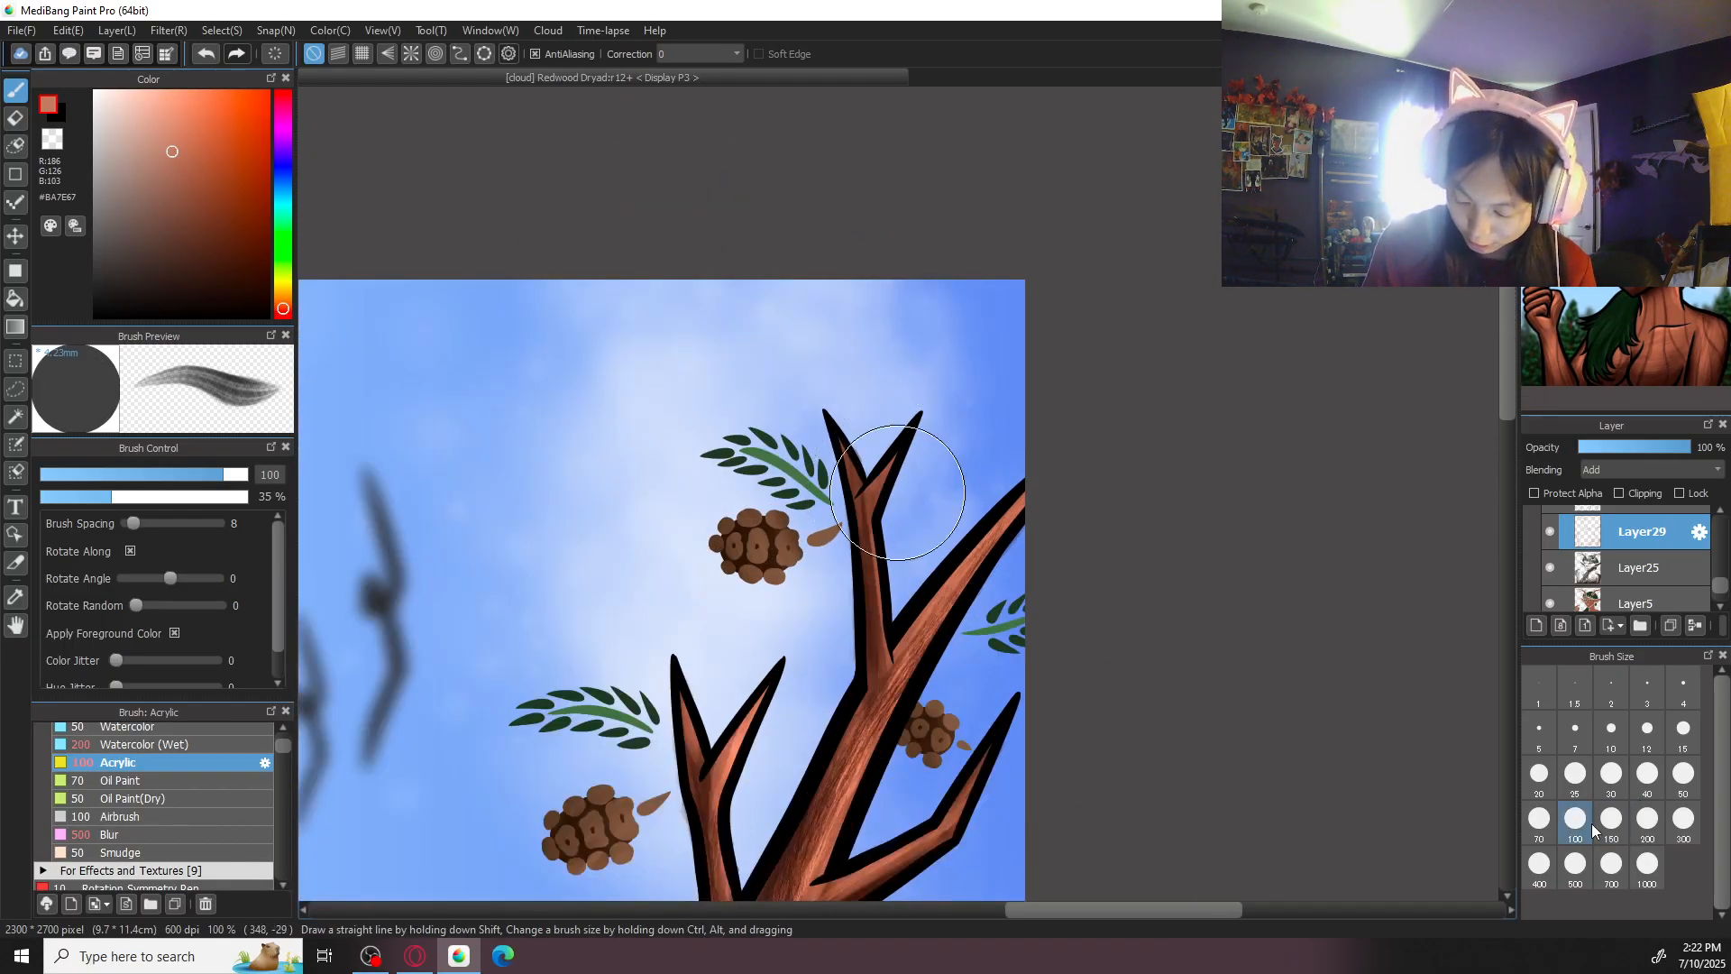
pyautogui.moveTo(867, 545)
pyautogui.mouseDown()
pyautogui.moveTo(889, 444)
pyautogui.moveTo(862, 509)
pyautogui.moveTo(858, 406)
pyautogui.mouseUp()
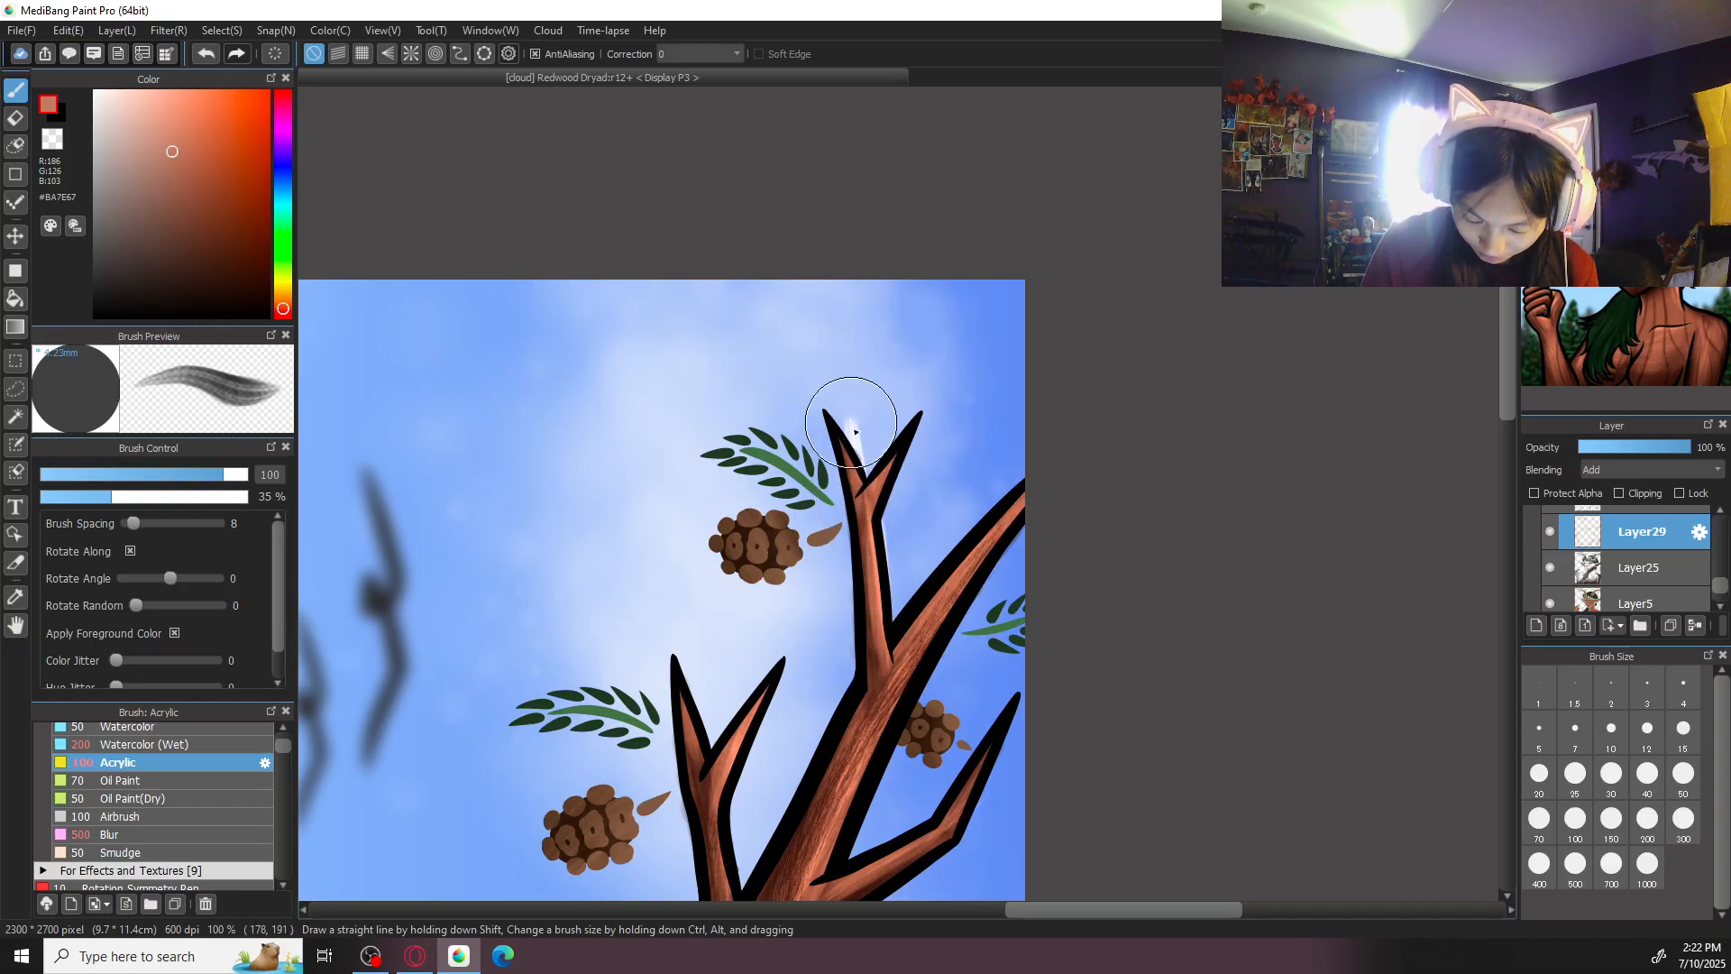
# - Erase the highlight spill between the outermost fork's tips with the eraser at size 50
pyautogui.press('e')
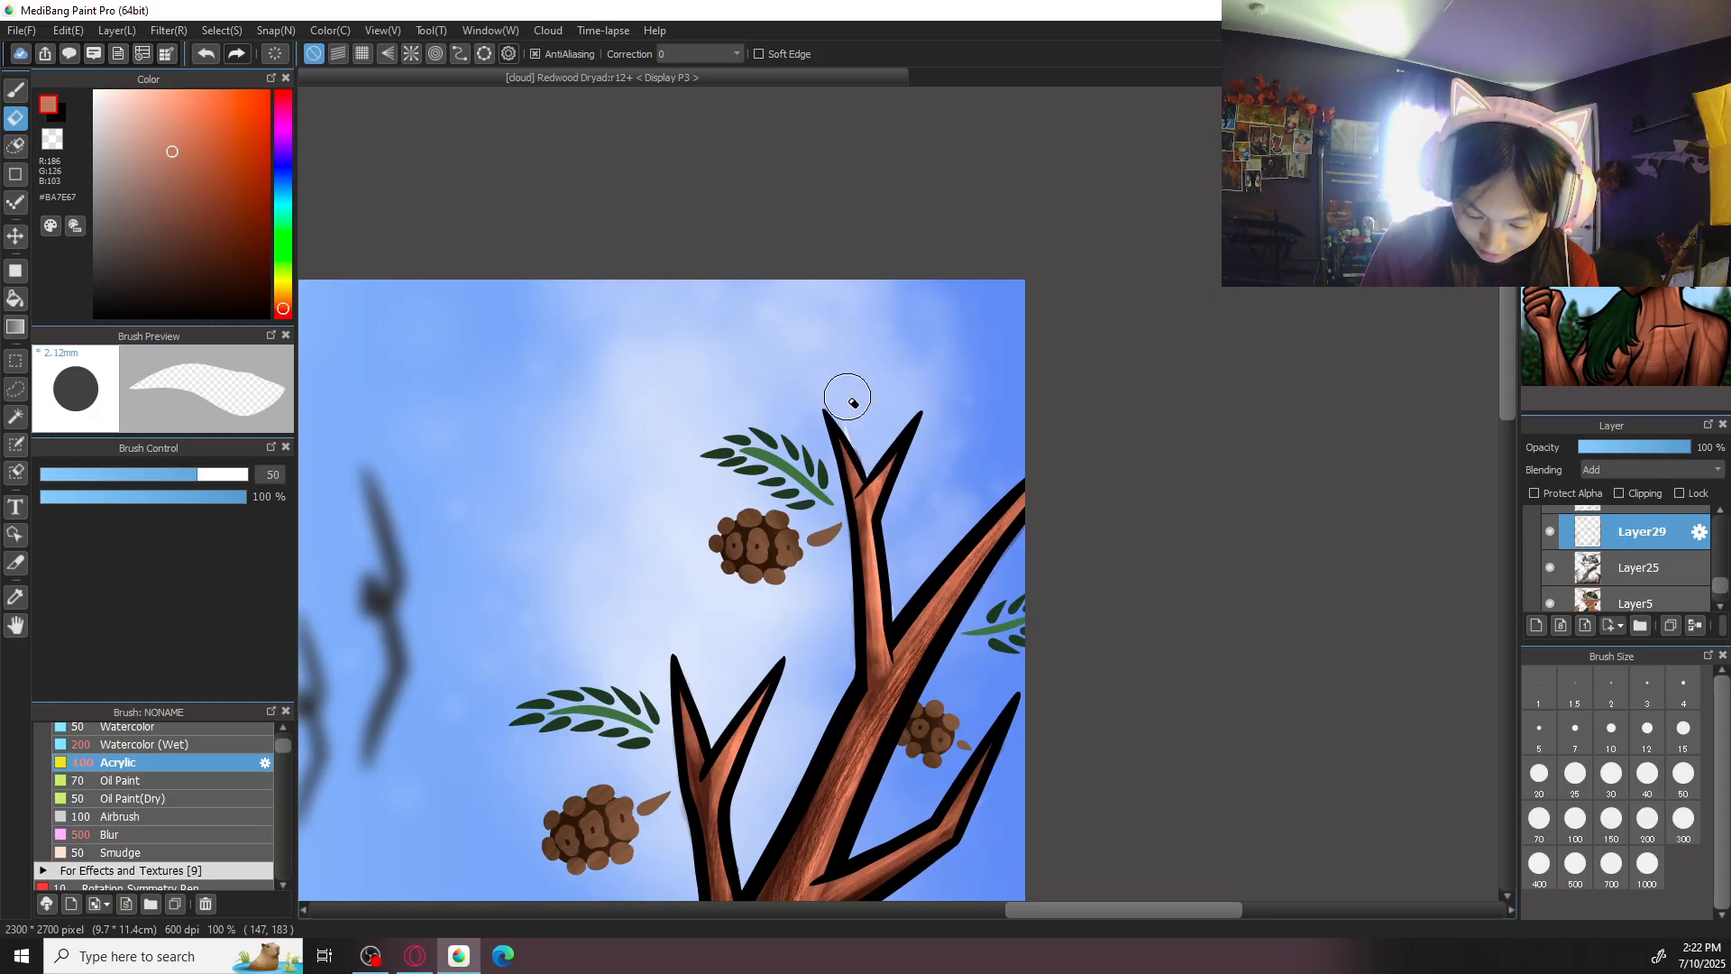
pyautogui.scroll(2, 863, 439)
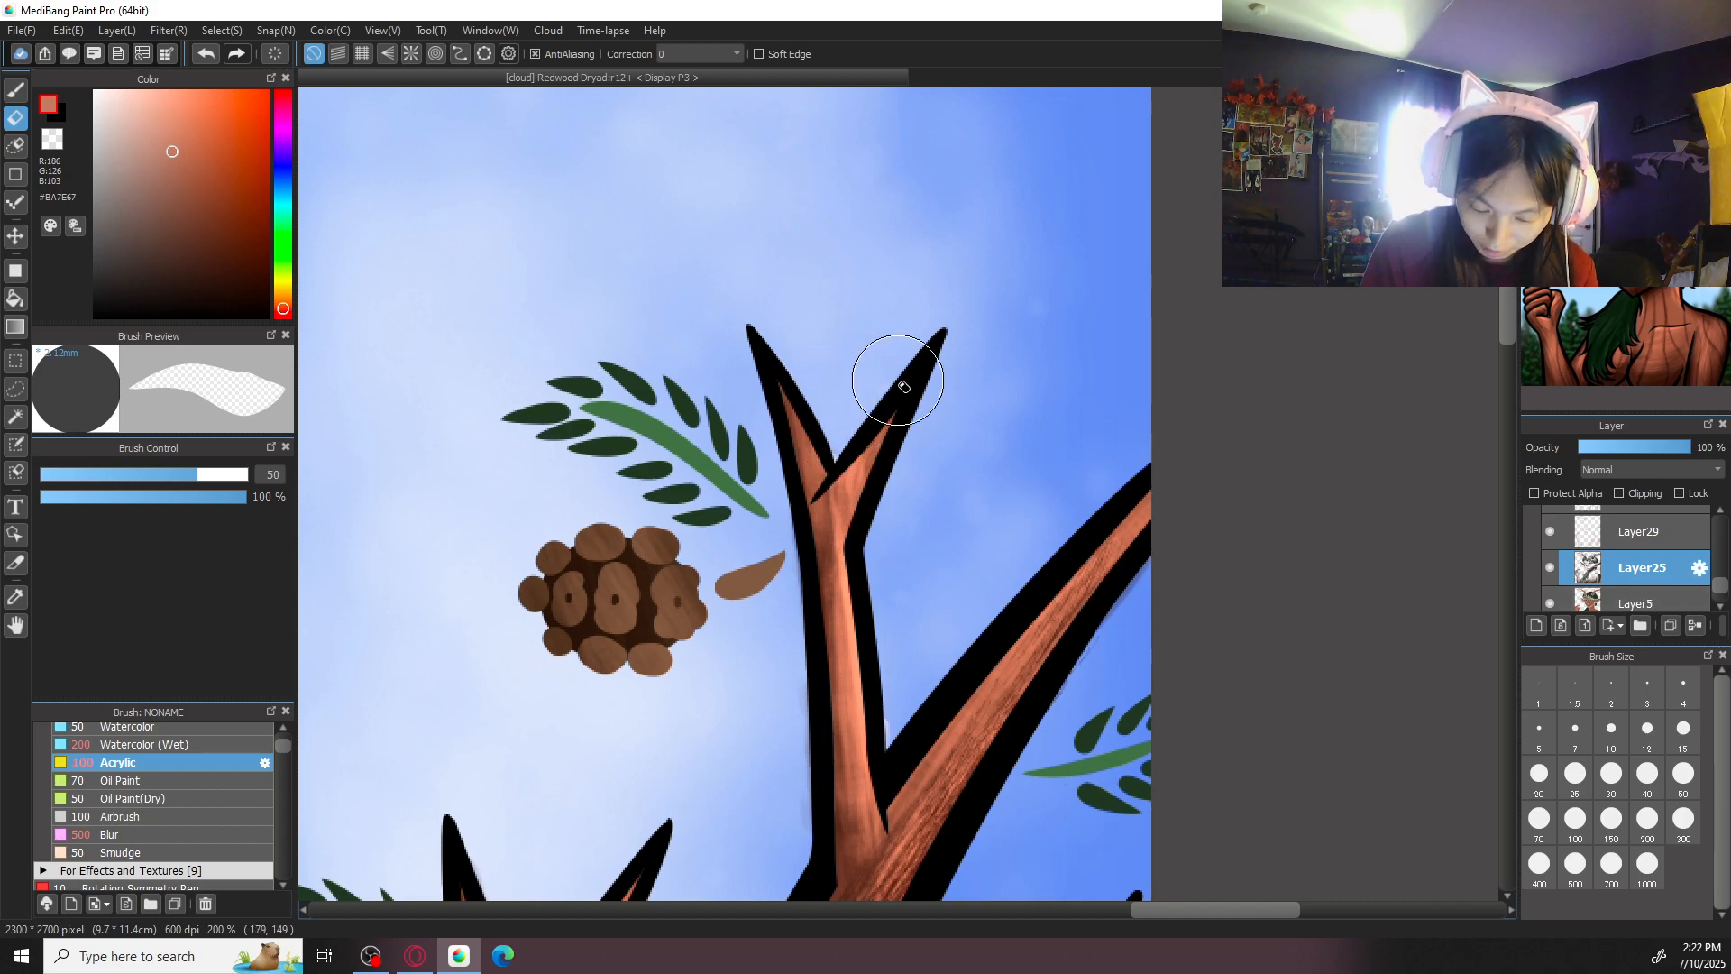
pyautogui.scroll(-3, 905, 387)
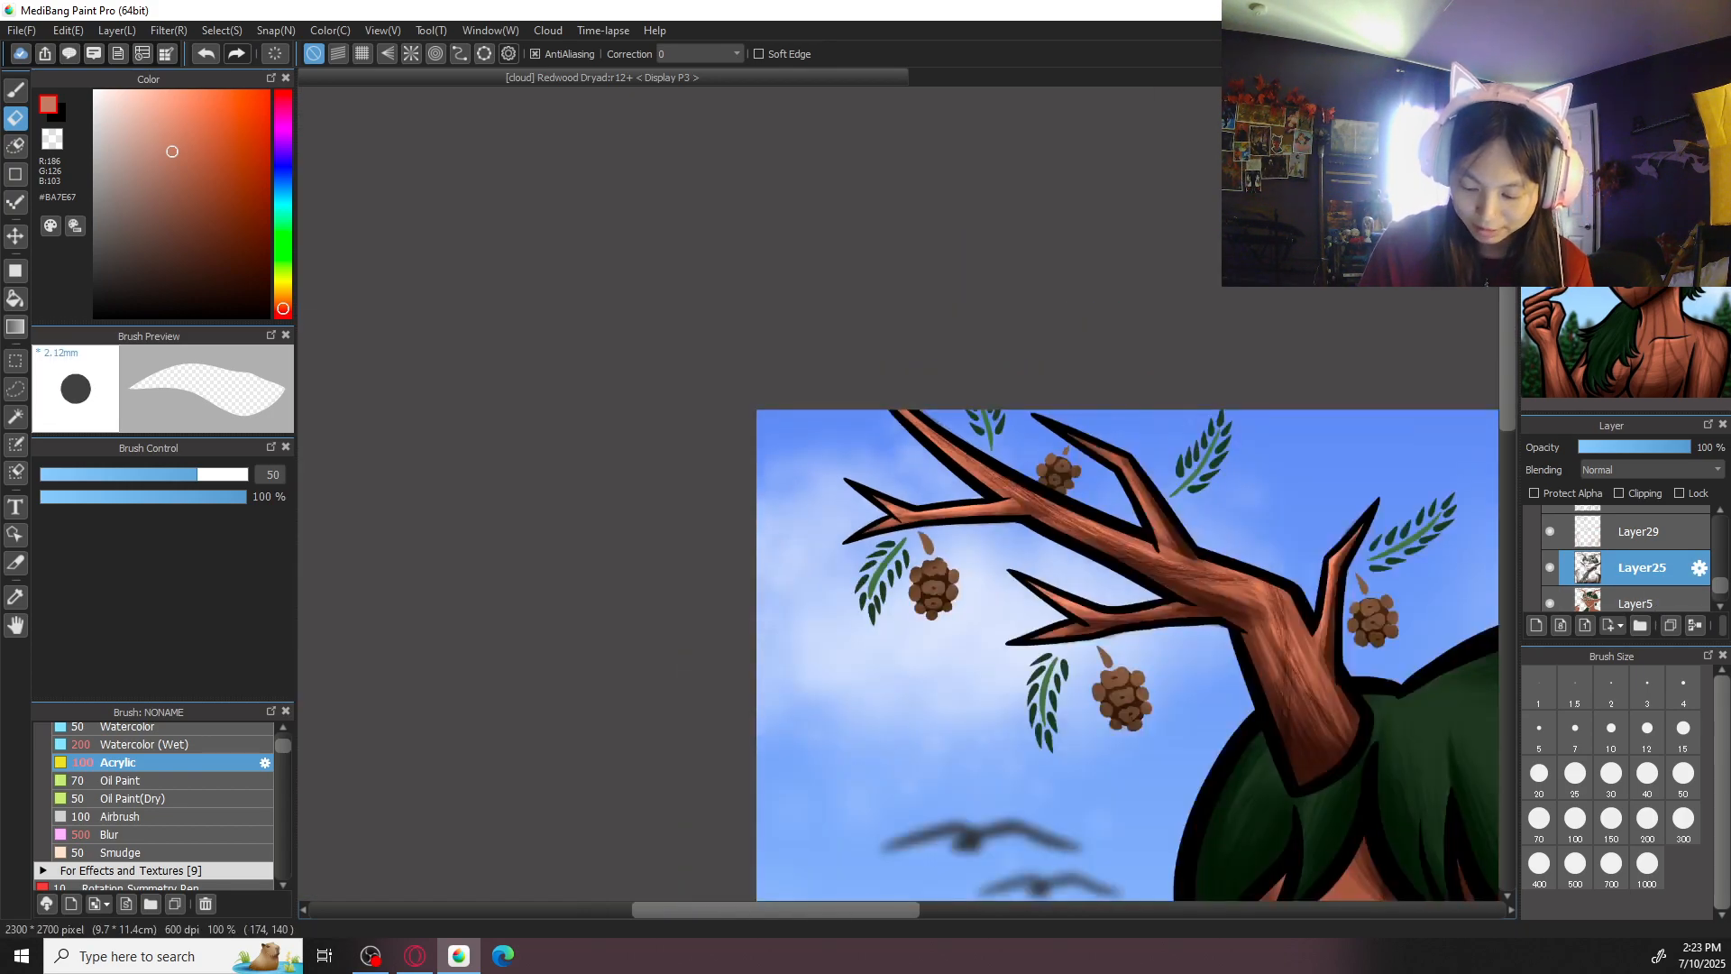
pyautogui.scroll(-2, 902, 397)
# - Review the finished antler highlights up close and across the whole illustration, and compare them with the other antler
pyautogui.press('b')
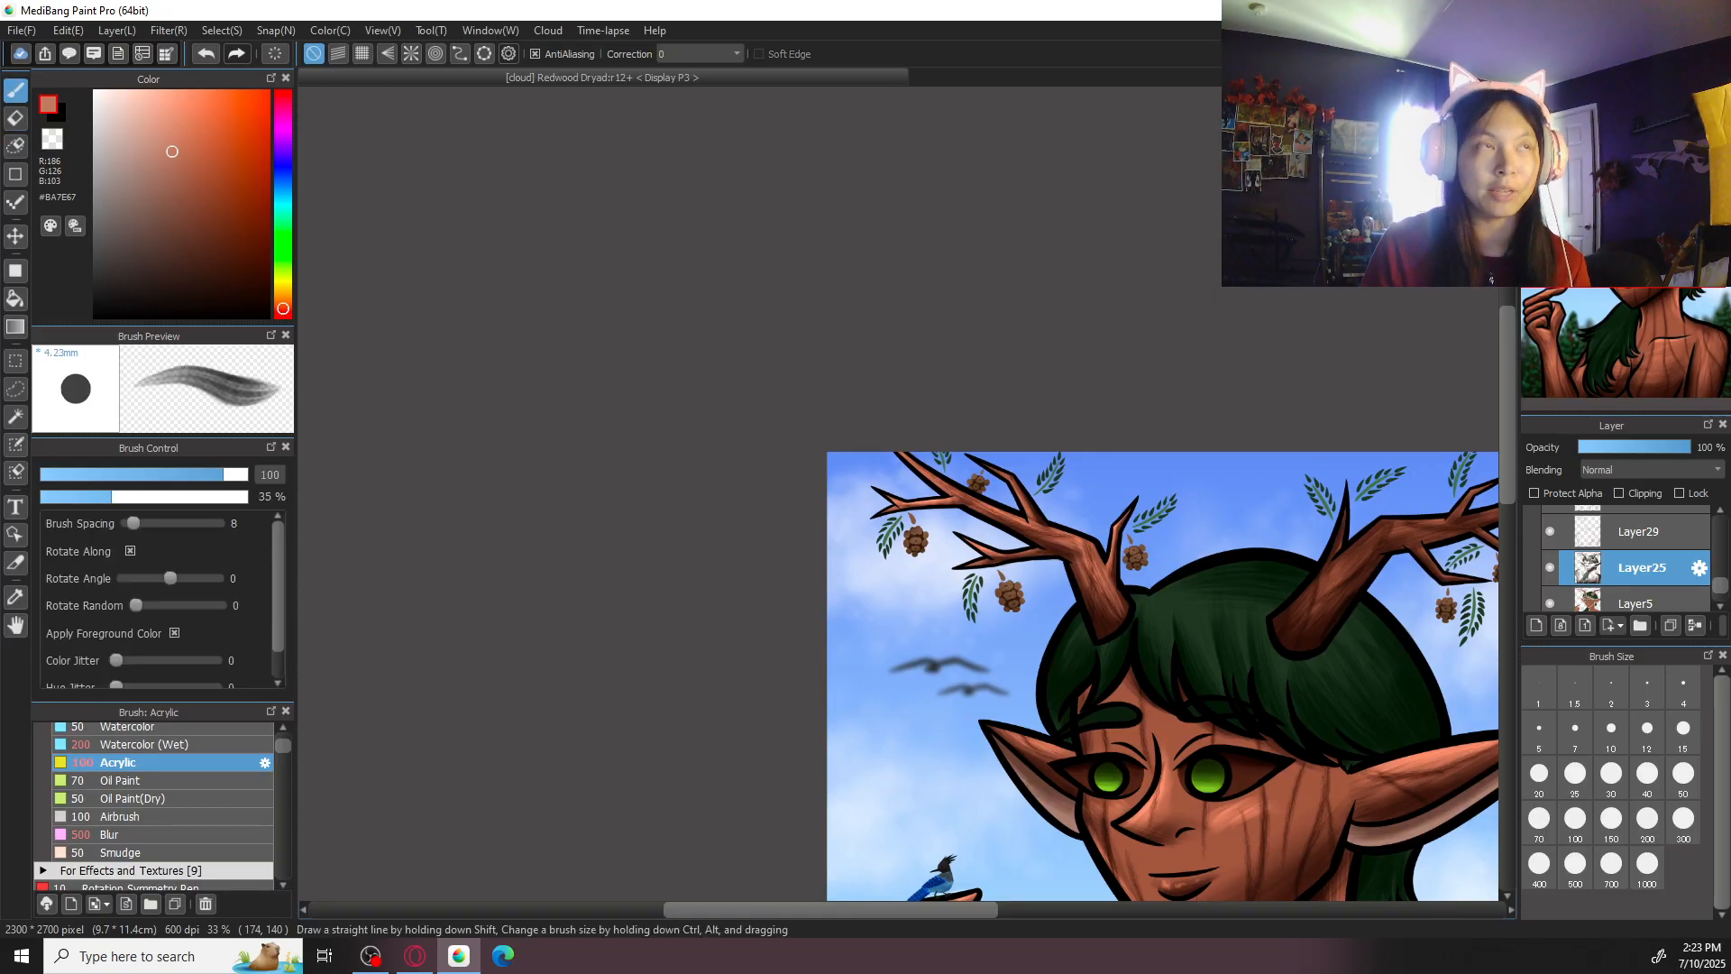
pyautogui.scroll(3, 897, 493)
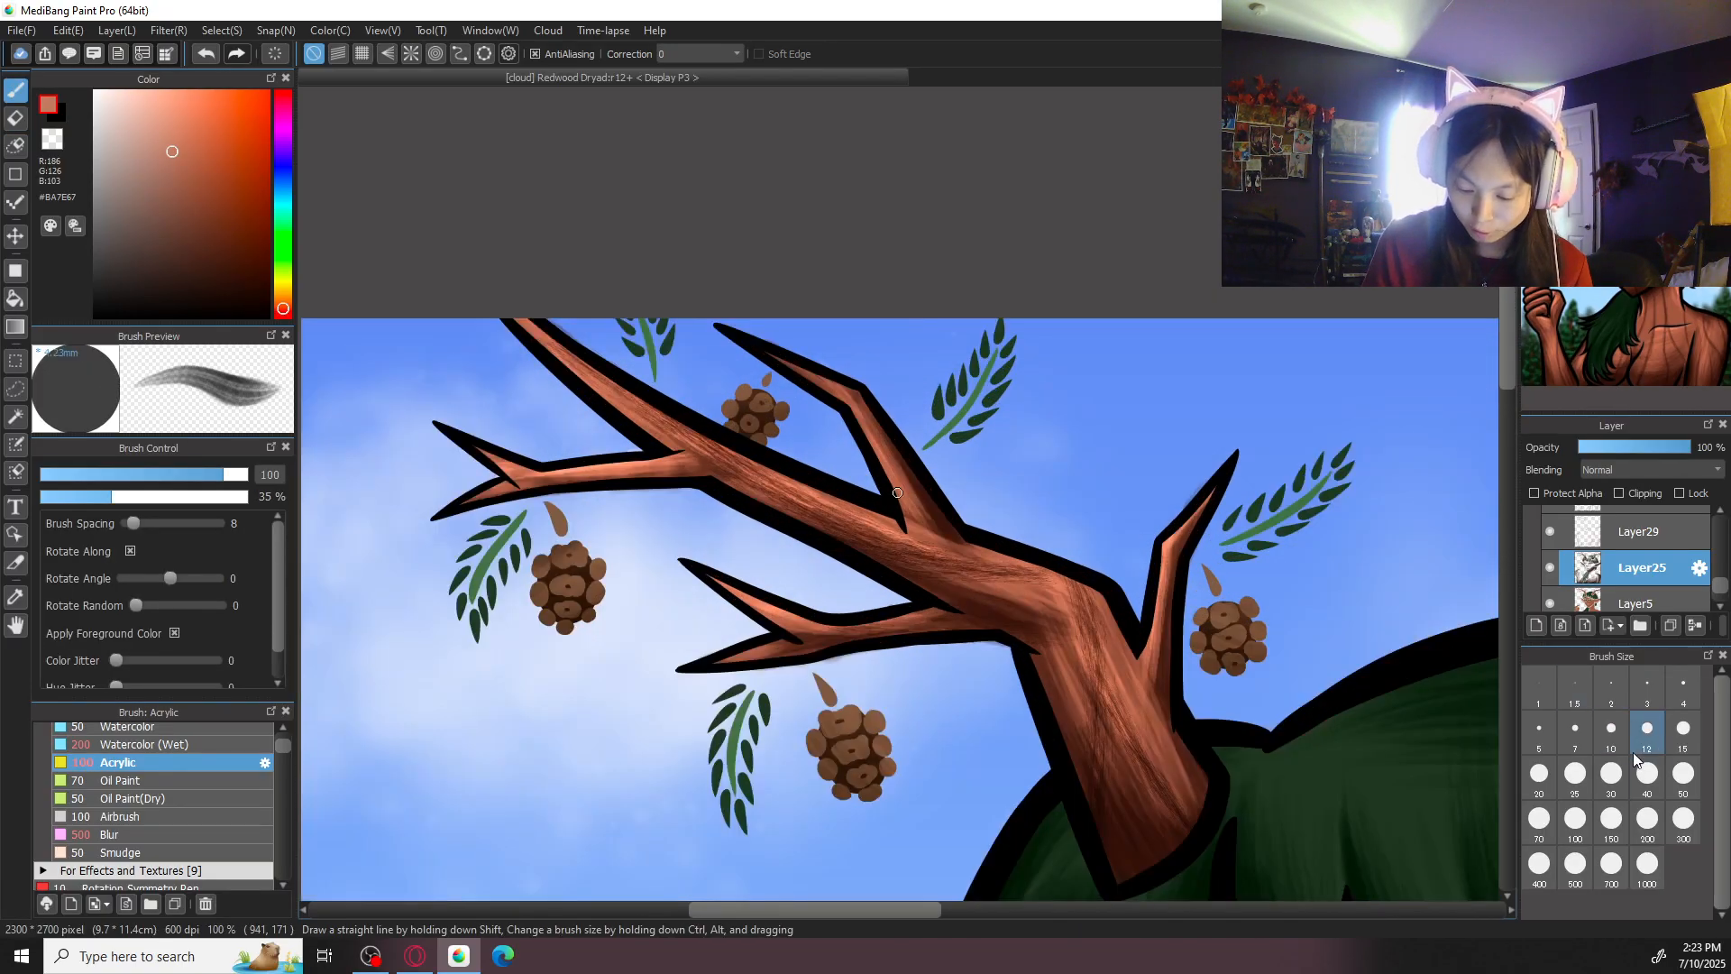
pyautogui.click(1647, 818)
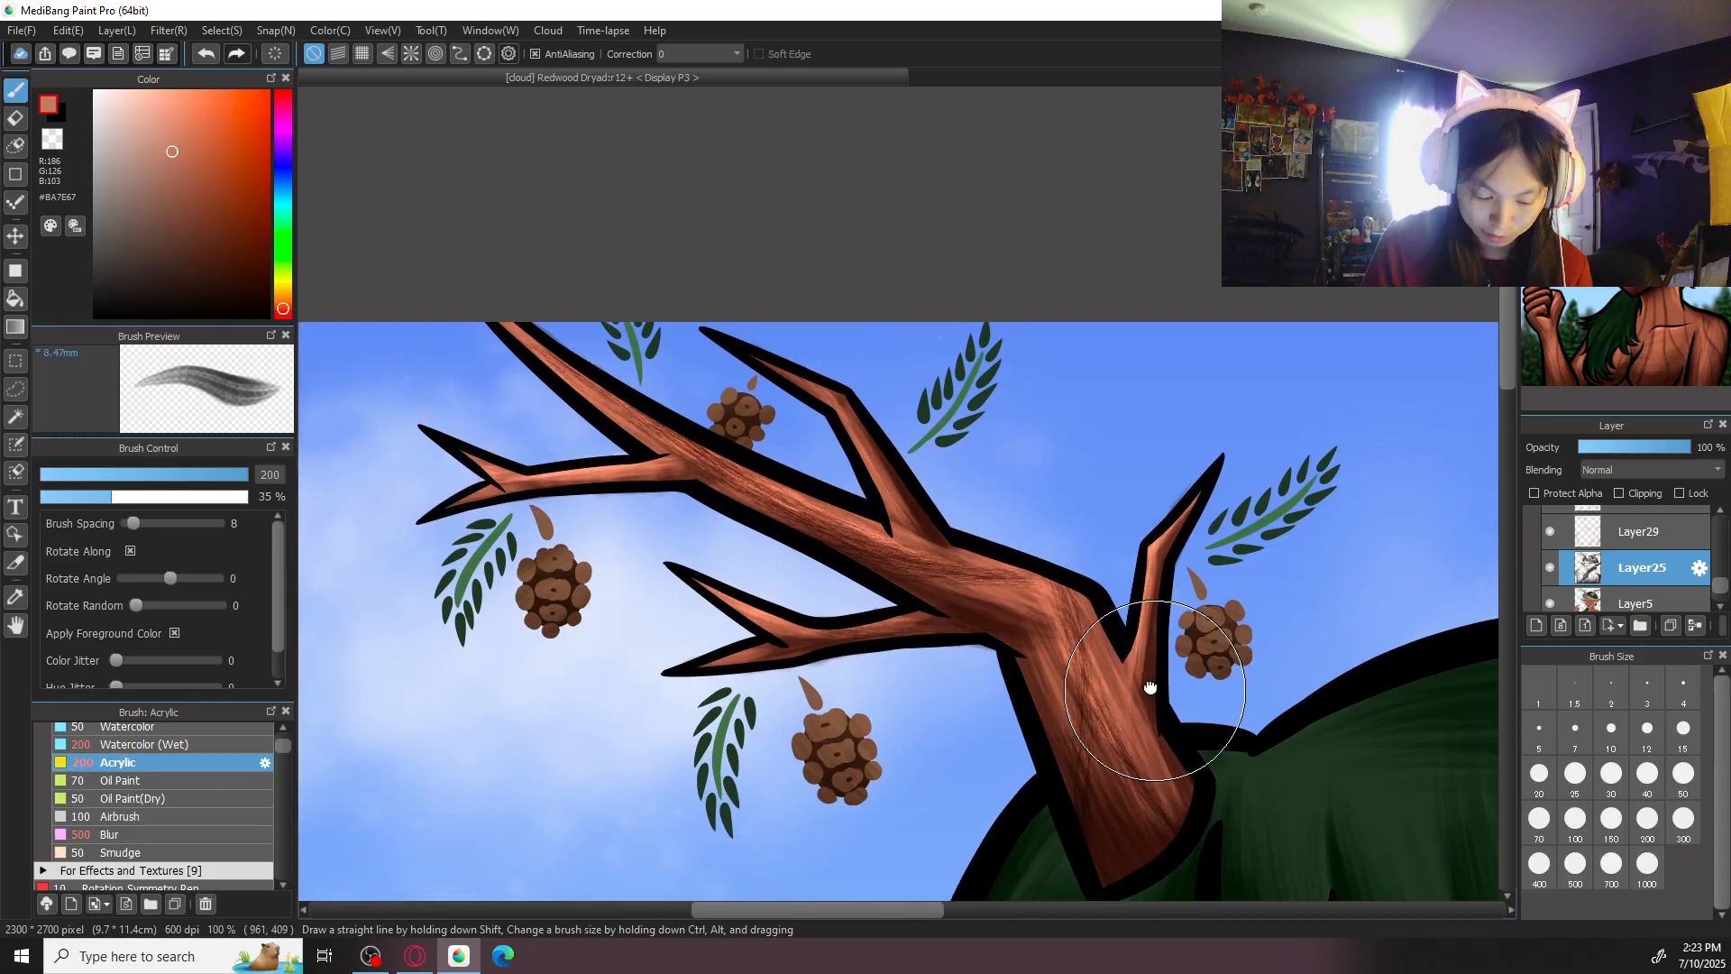
pyautogui.moveTo(1119, 739); pyautogui.dragTo(985, 633)
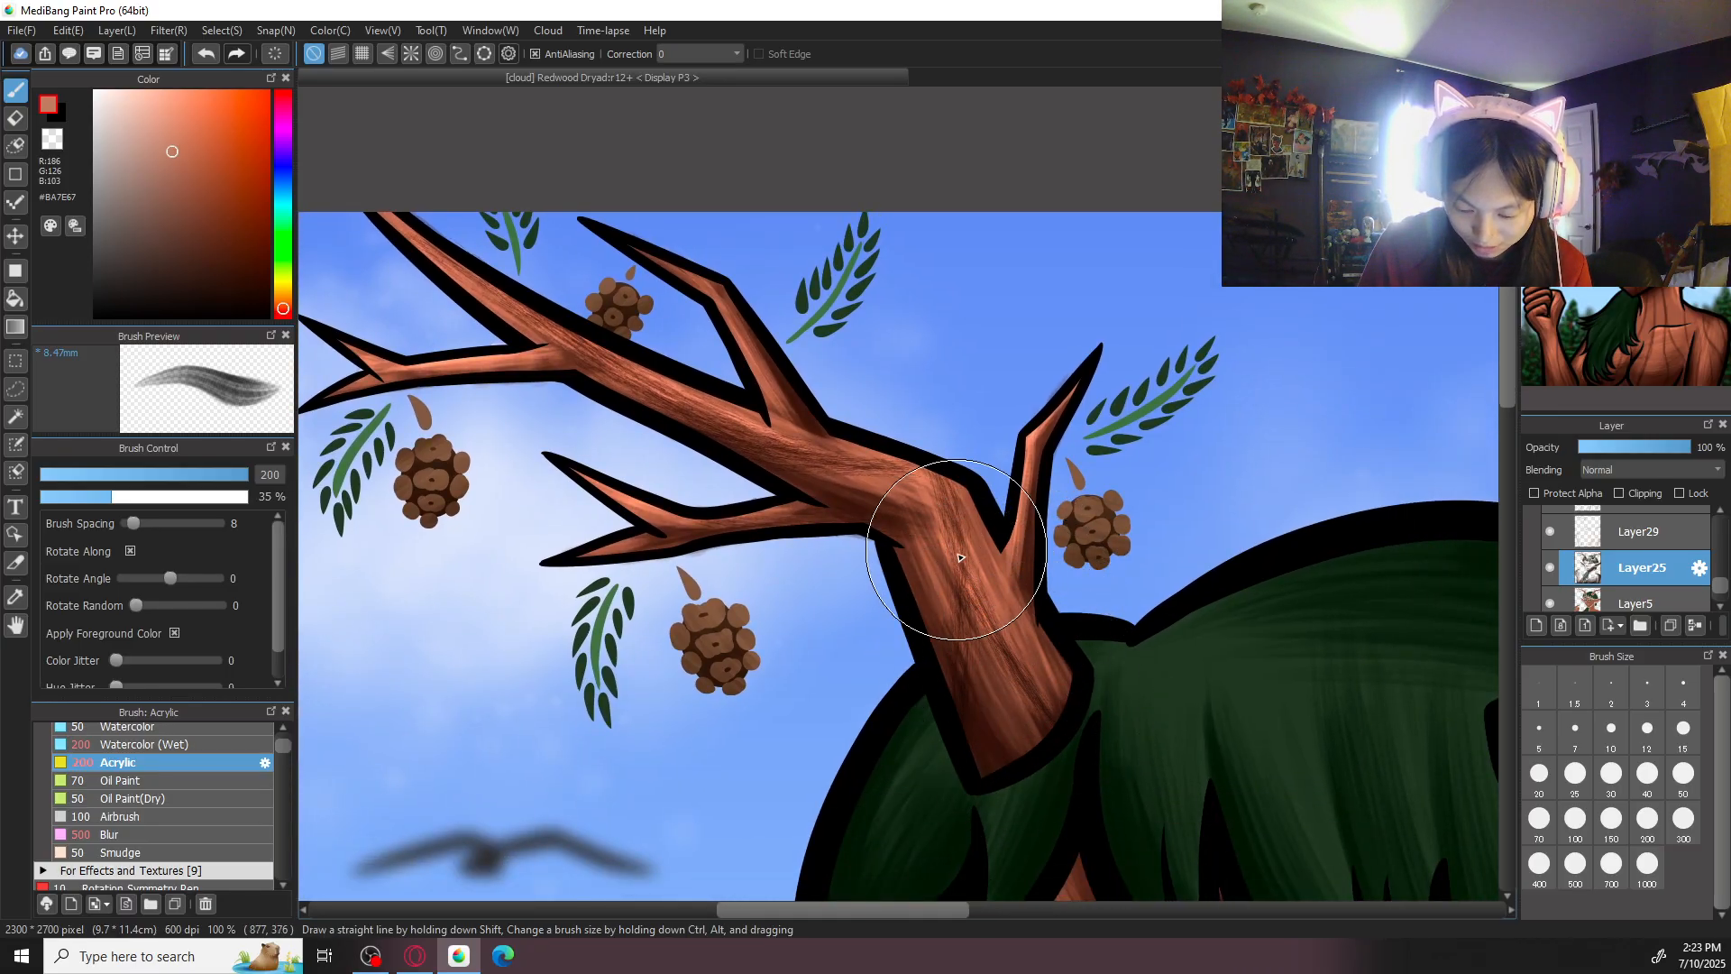
pyautogui.scroll(-4, 994, 449)
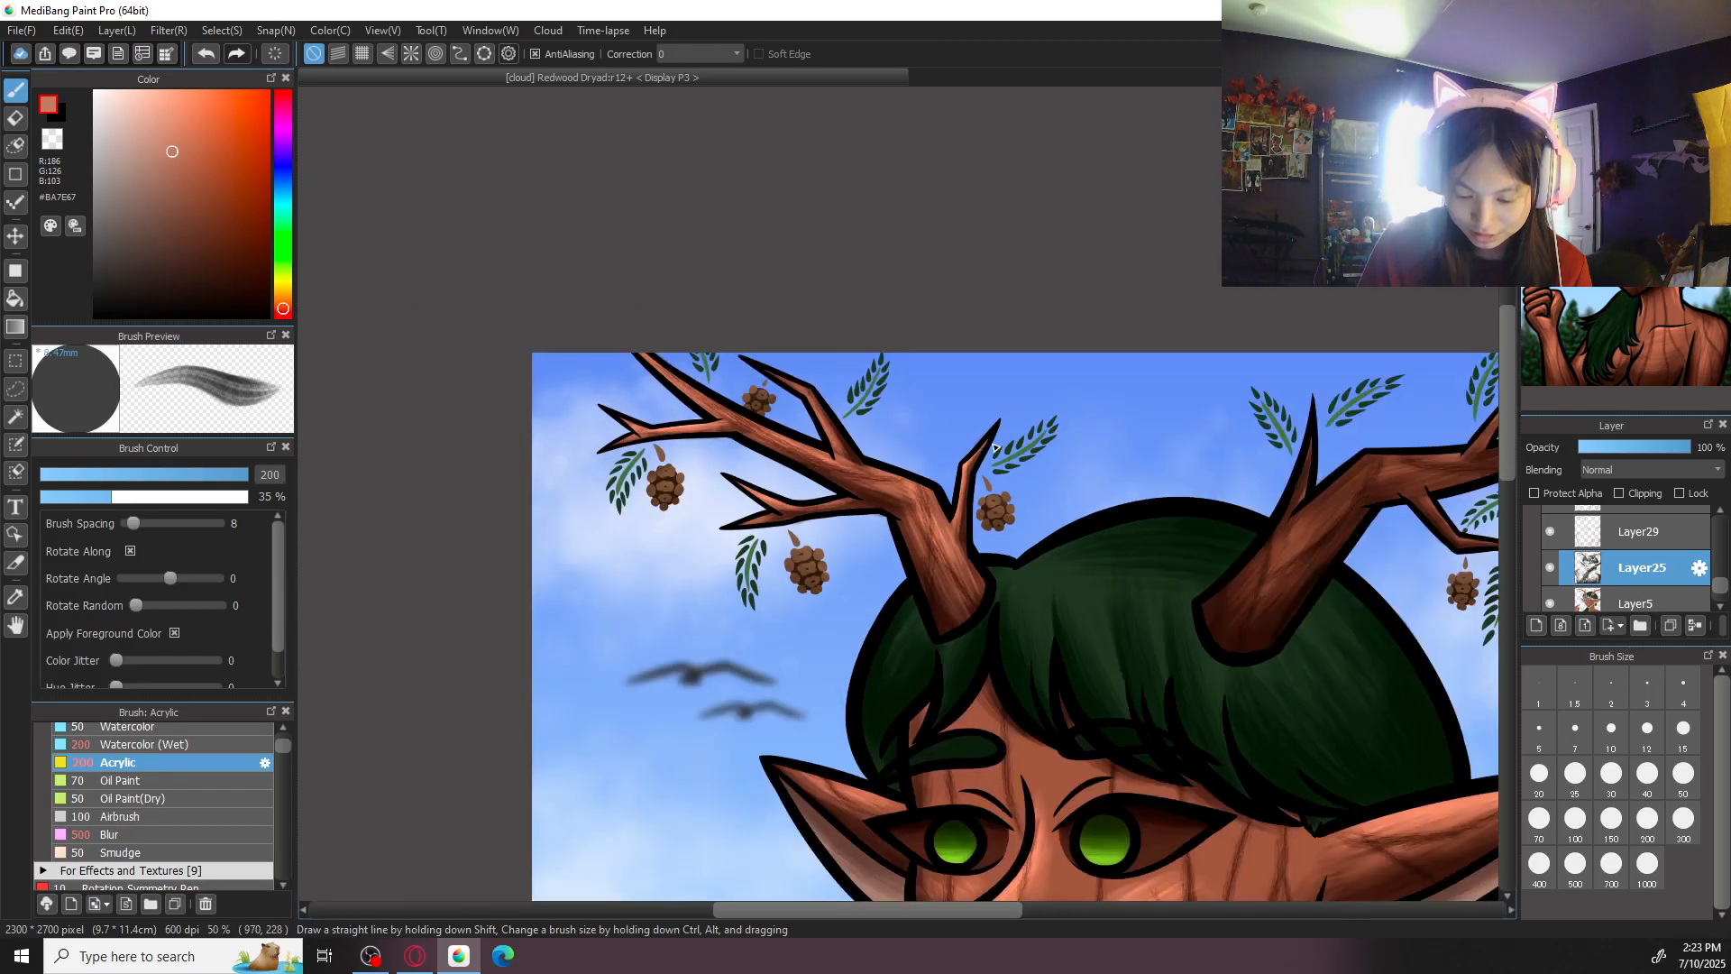
pyautogui.scroll(-2, 995, 449)
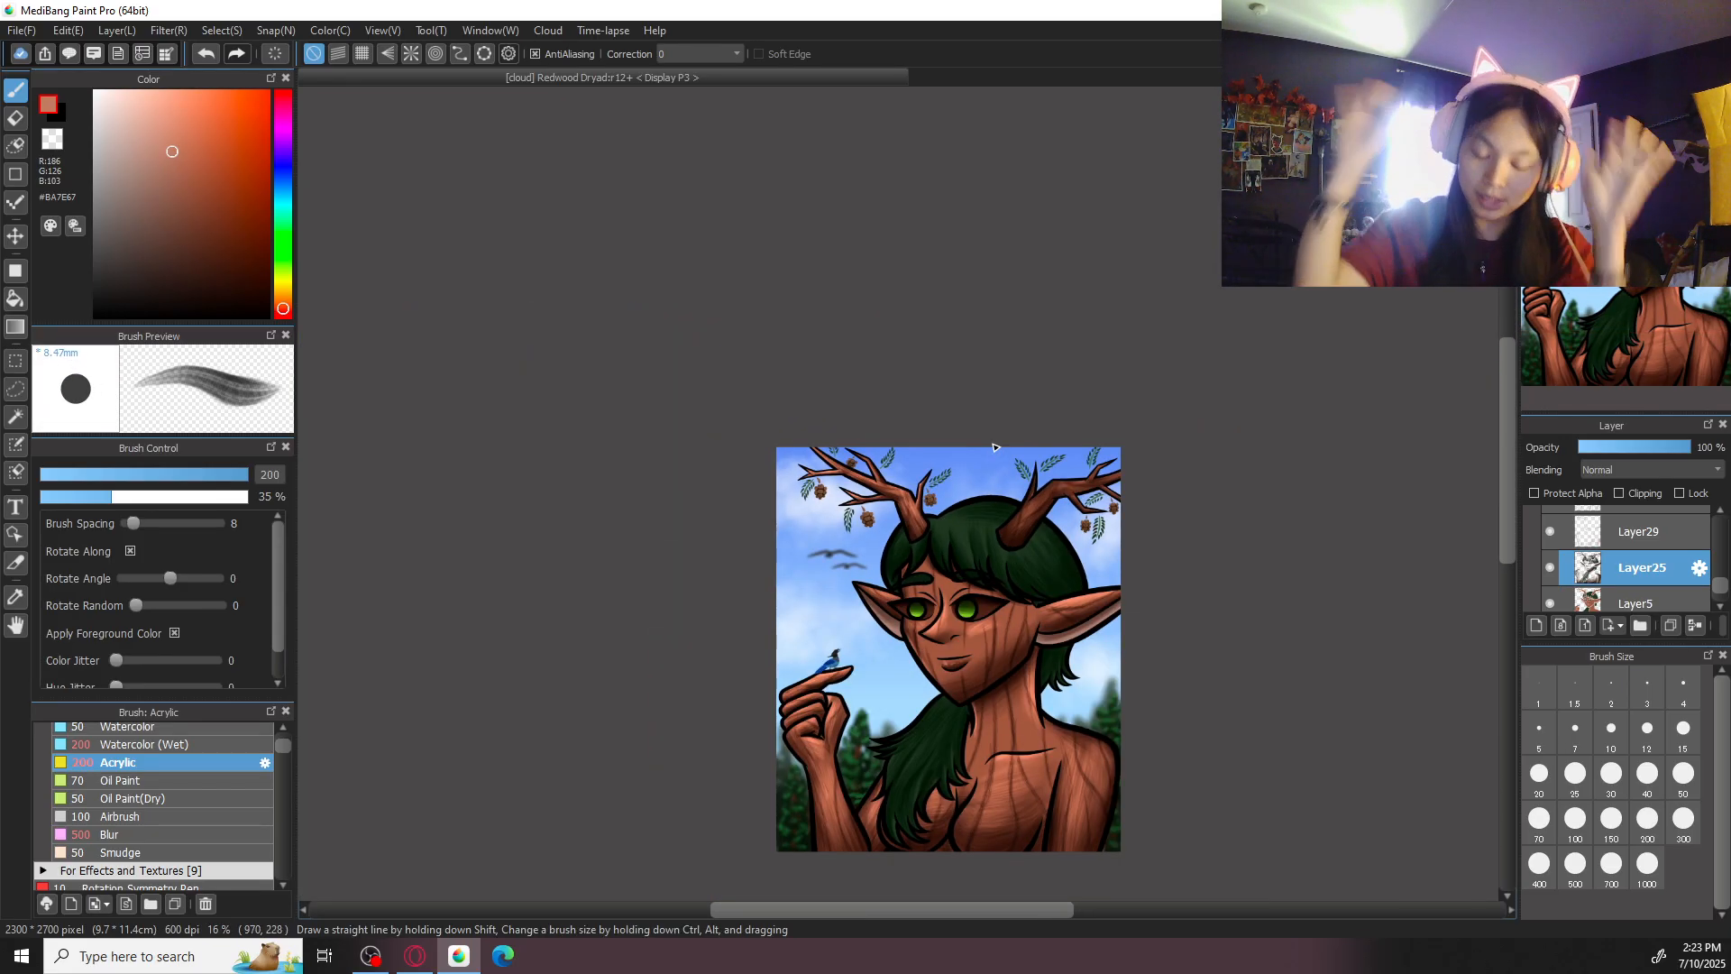
pyautogui.hotkey('ctrl', '+')
pyautogui.hotkey('ctrl', '+')
pyautogui.hotkey('ctrl', '+')
pyautogui.moveTo(1328, 514); pyautogui.dragTo(995, 512)
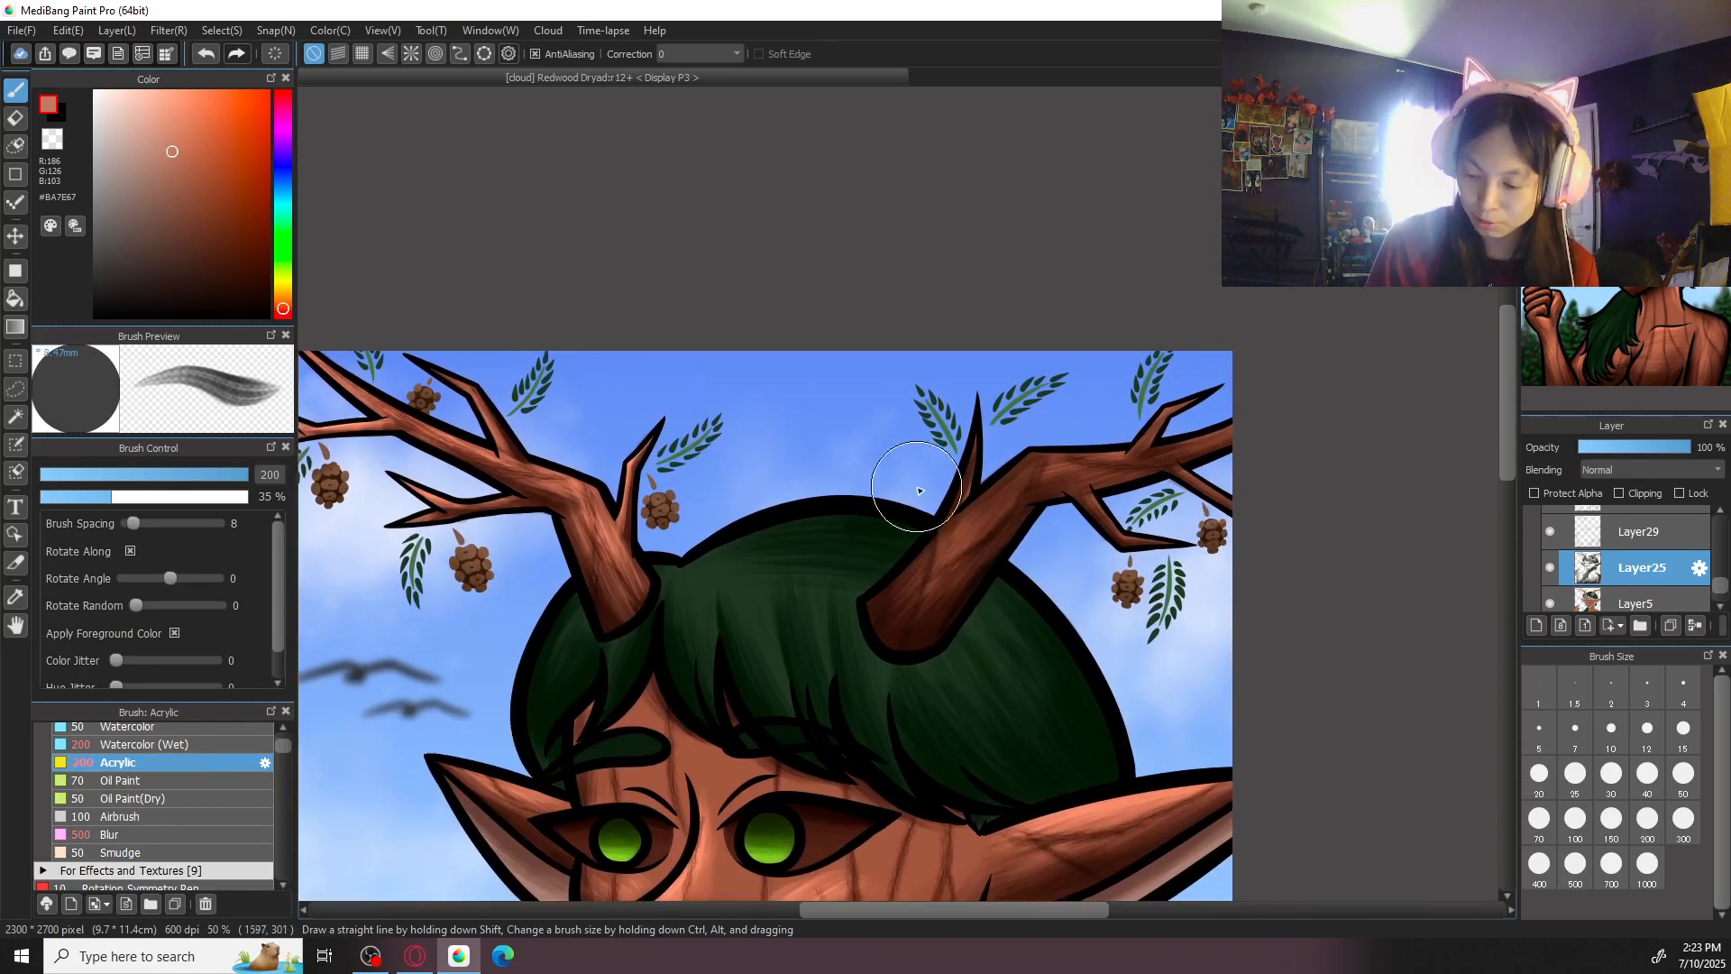
# - Undo the last strokes painted at the other antler's base on Layer25
pyautogui.press('Left')
pyautogui.press('Left')
pyautogui.hotkey('ctrl', '+')
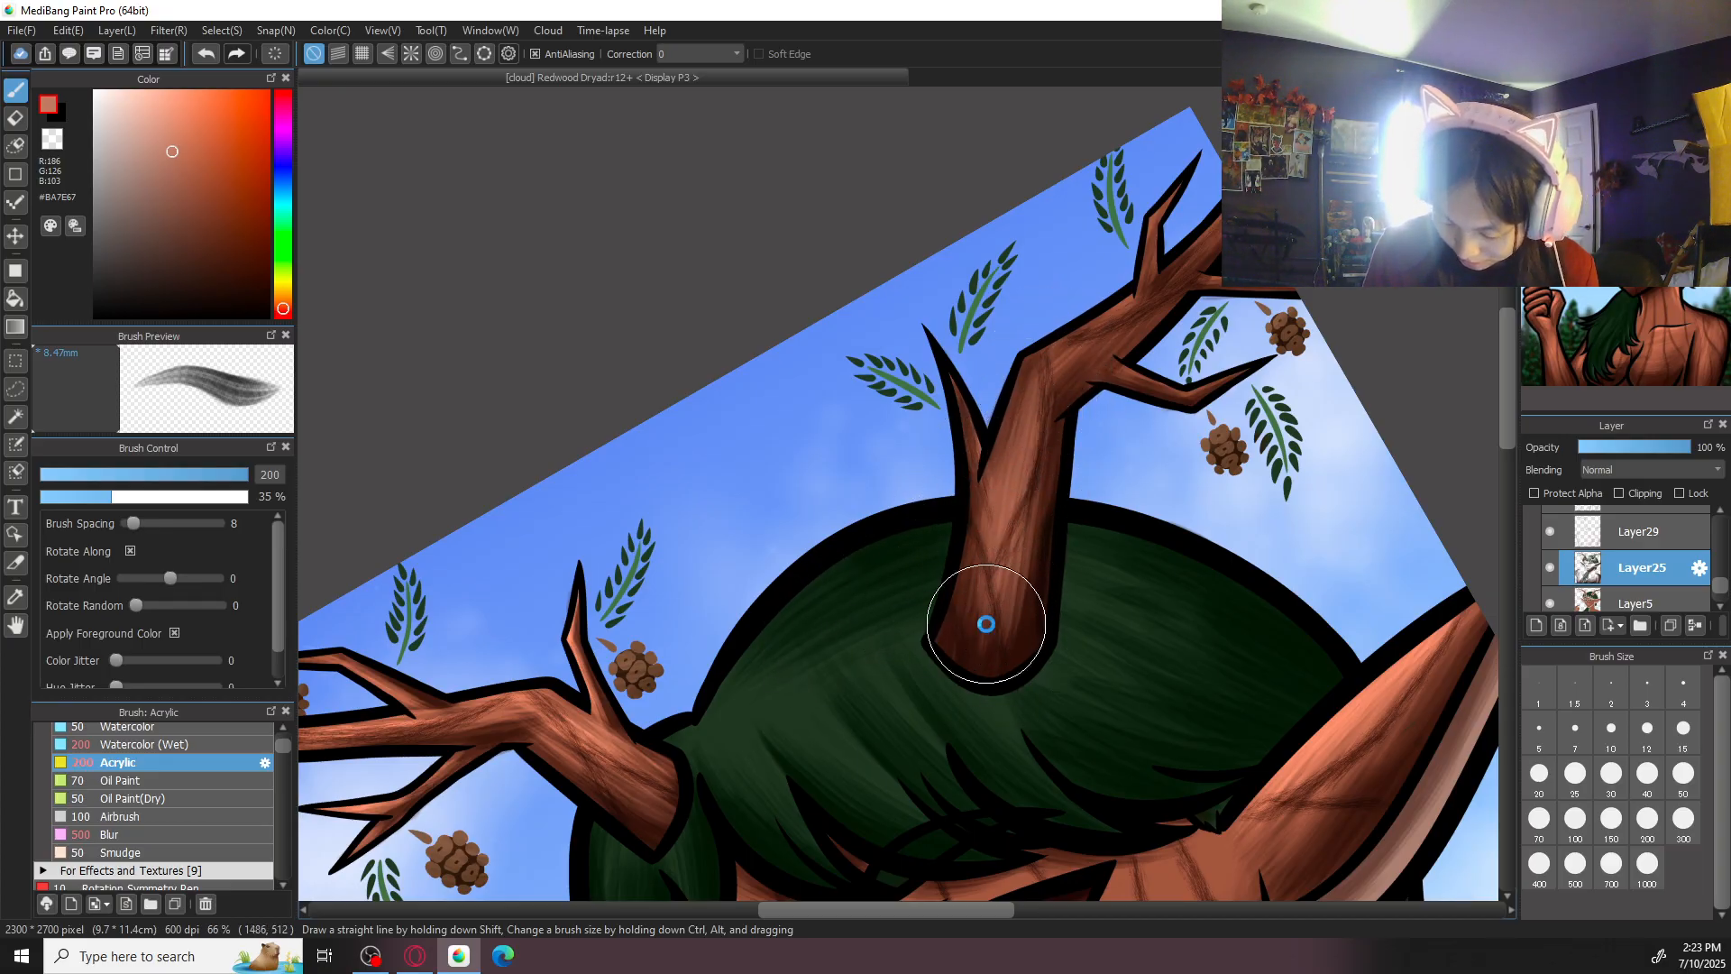
pyautogui.hotkey('ctrl', 'z')
pyautogui.hotkey('ctrl', 'z')
pyautogui.hotkey('ctrl', 'z')
pyautogui.hotkey('ctrl', 'z')
pyautogui.hotkey('ctrl', 'z')
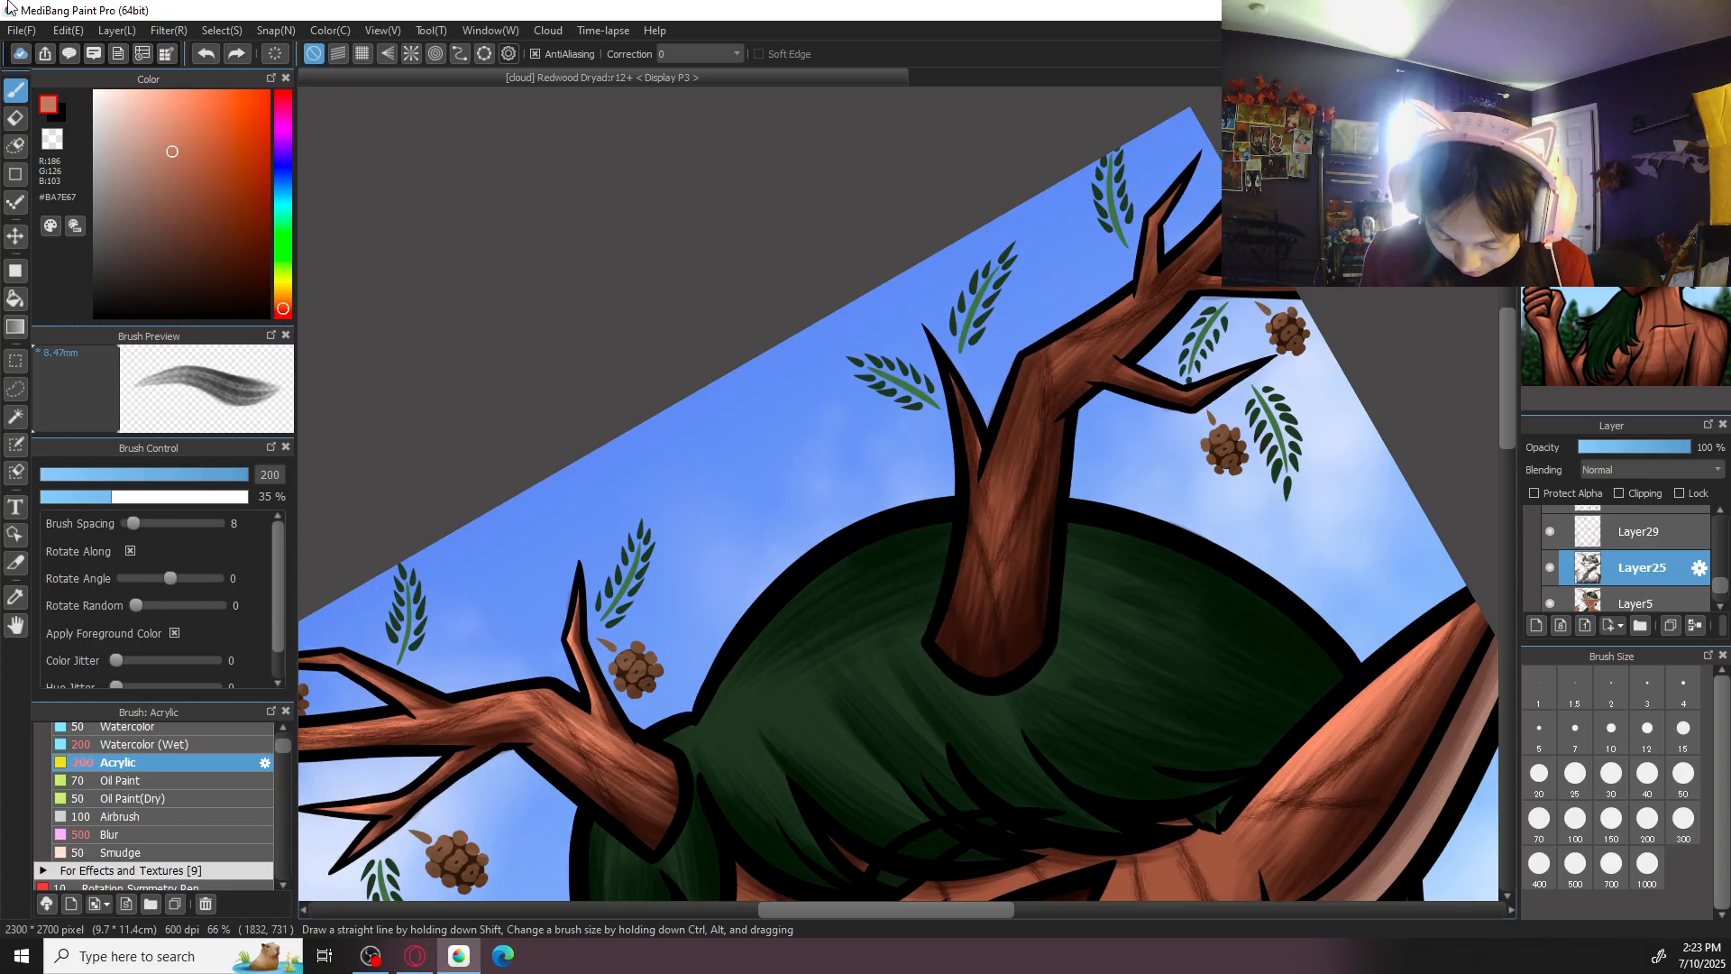
# - Highlight the thick base of the other antler in #BA7E67 on Layer29 with Acrylic at sizes 200 and 300
pyautogui.click(1632, 537)
pyautogui.click(1551, 534)
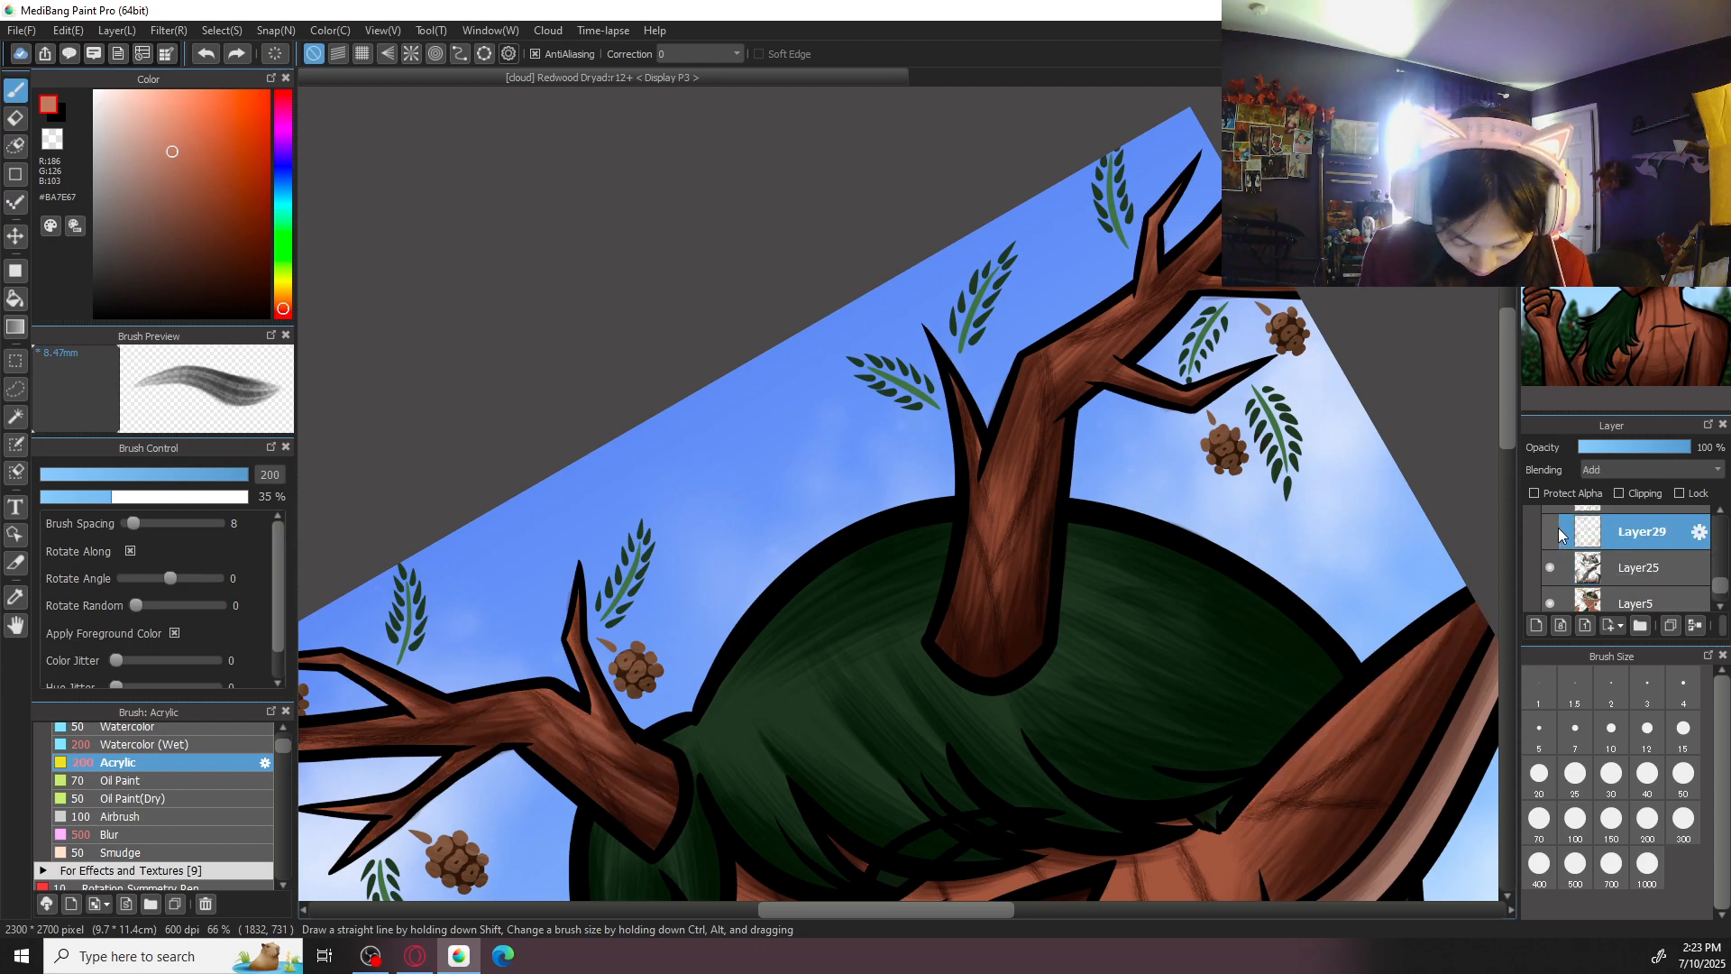
pyautogui.click(1561, 532)
pyautogui.moveTo(1018, 423); pyautogui.dragTo(1000, 545)
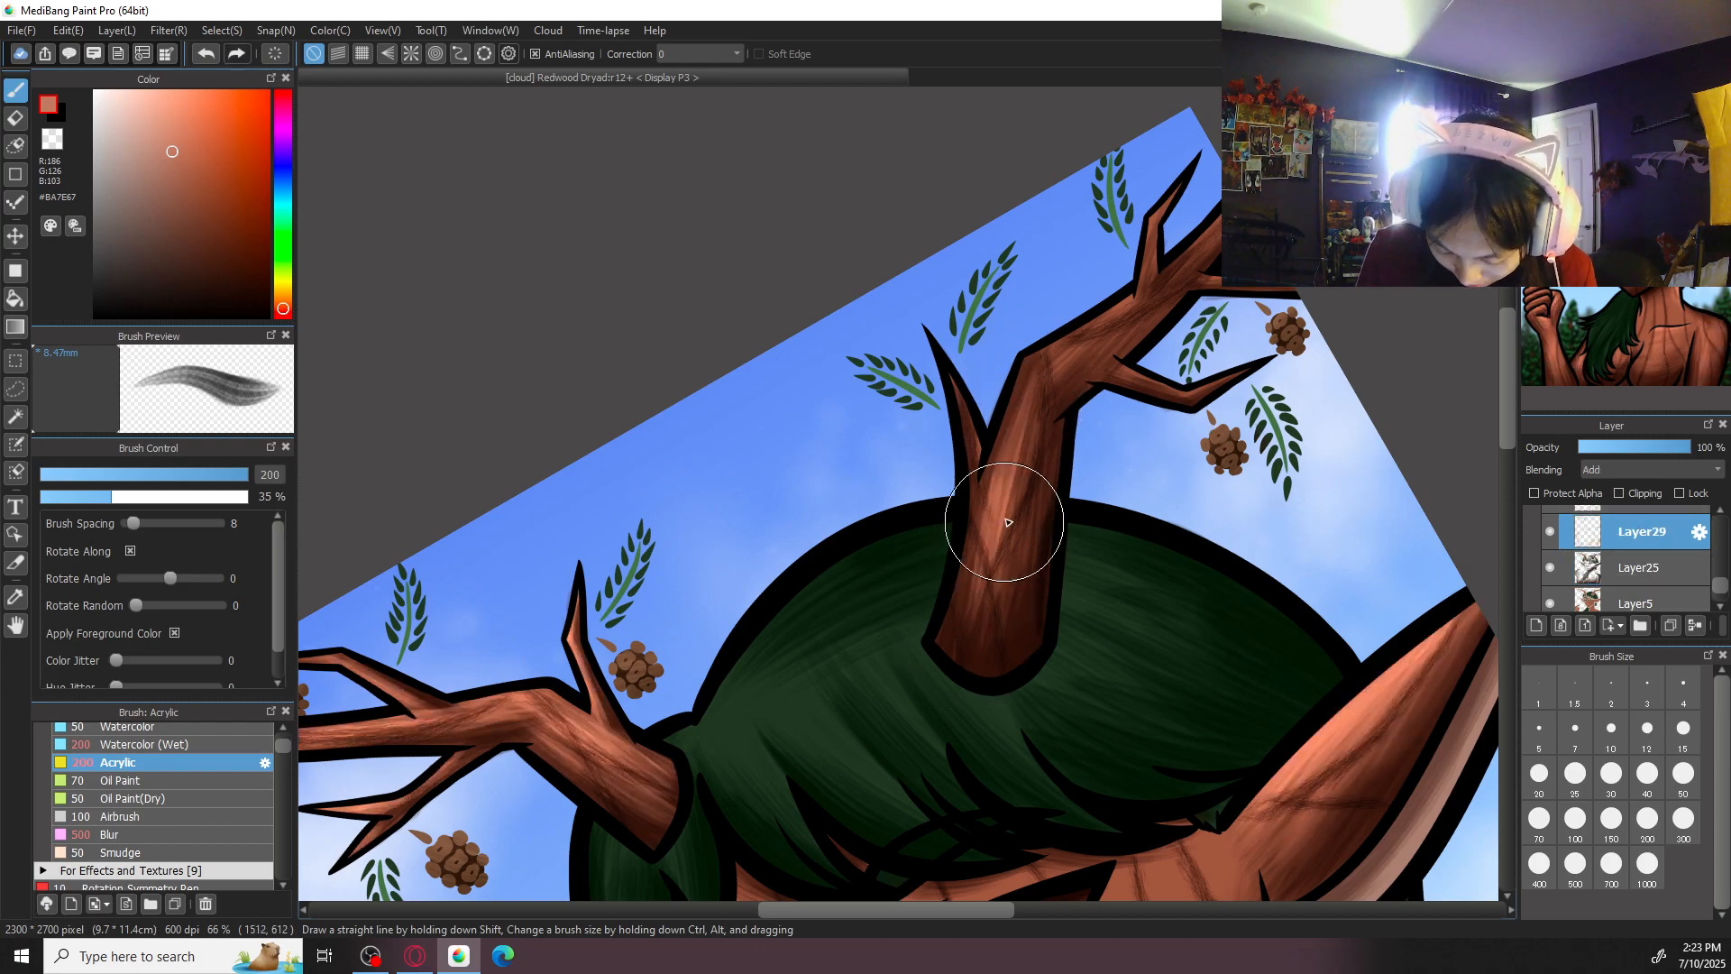
pyautogui.click(1679, 823)
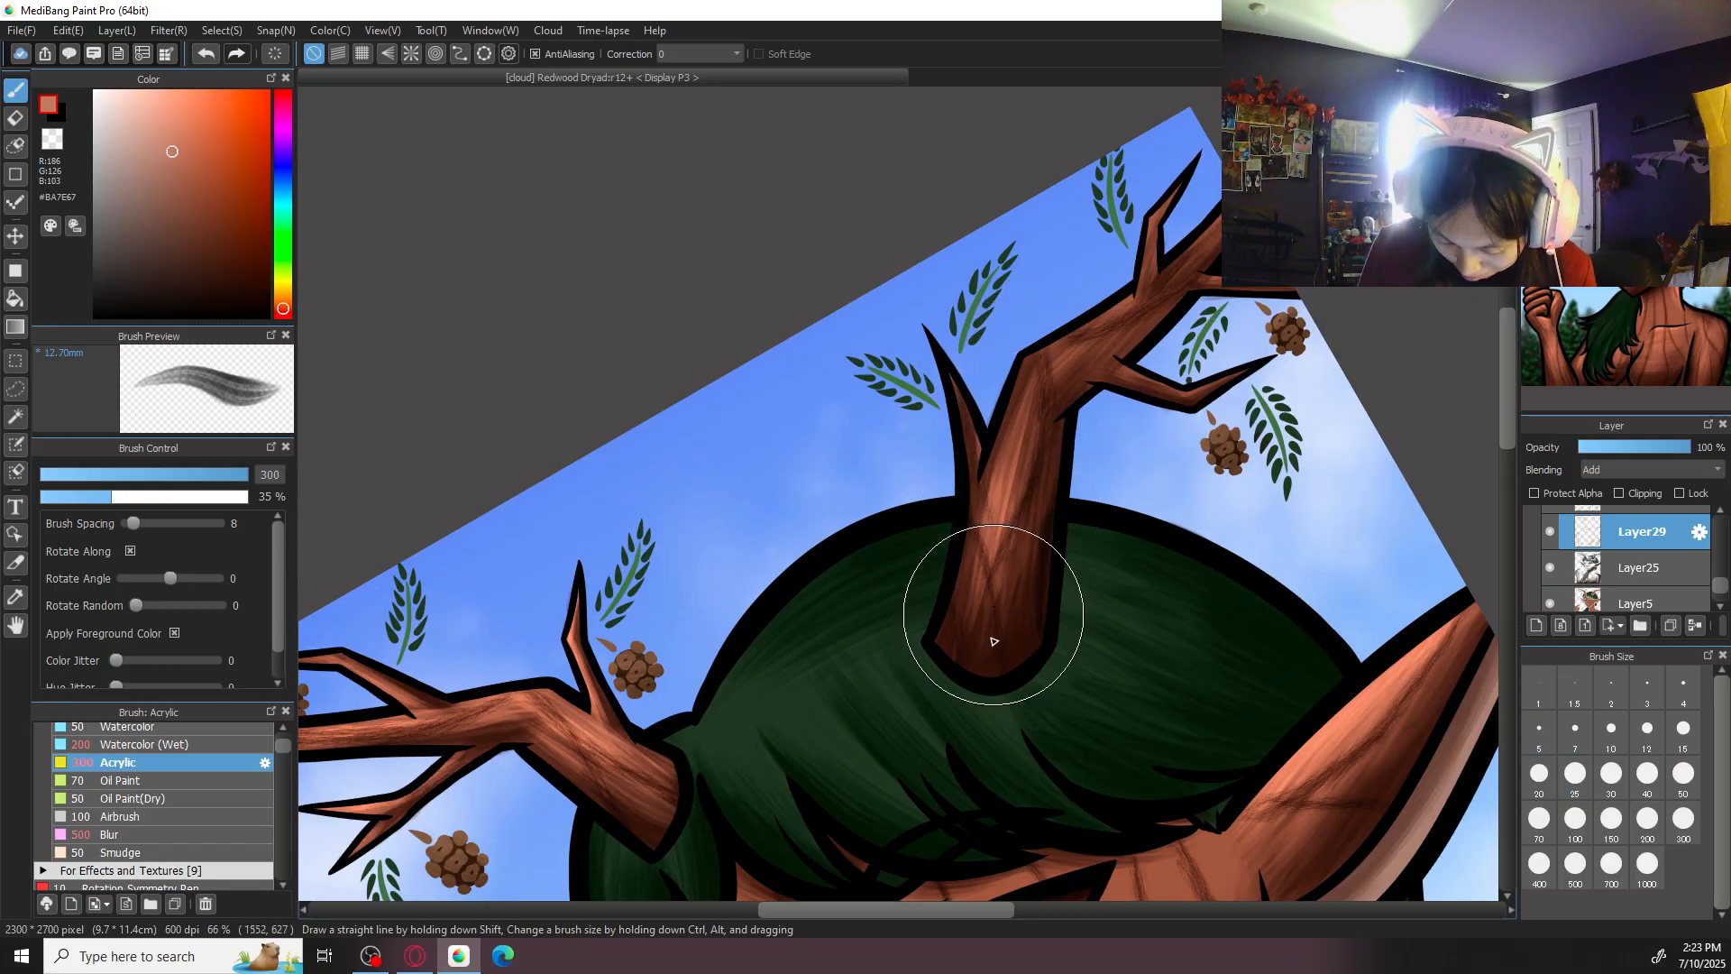
pyautogui.moveTo(1039, 416); pyautogui.dragTo(1000, 614)
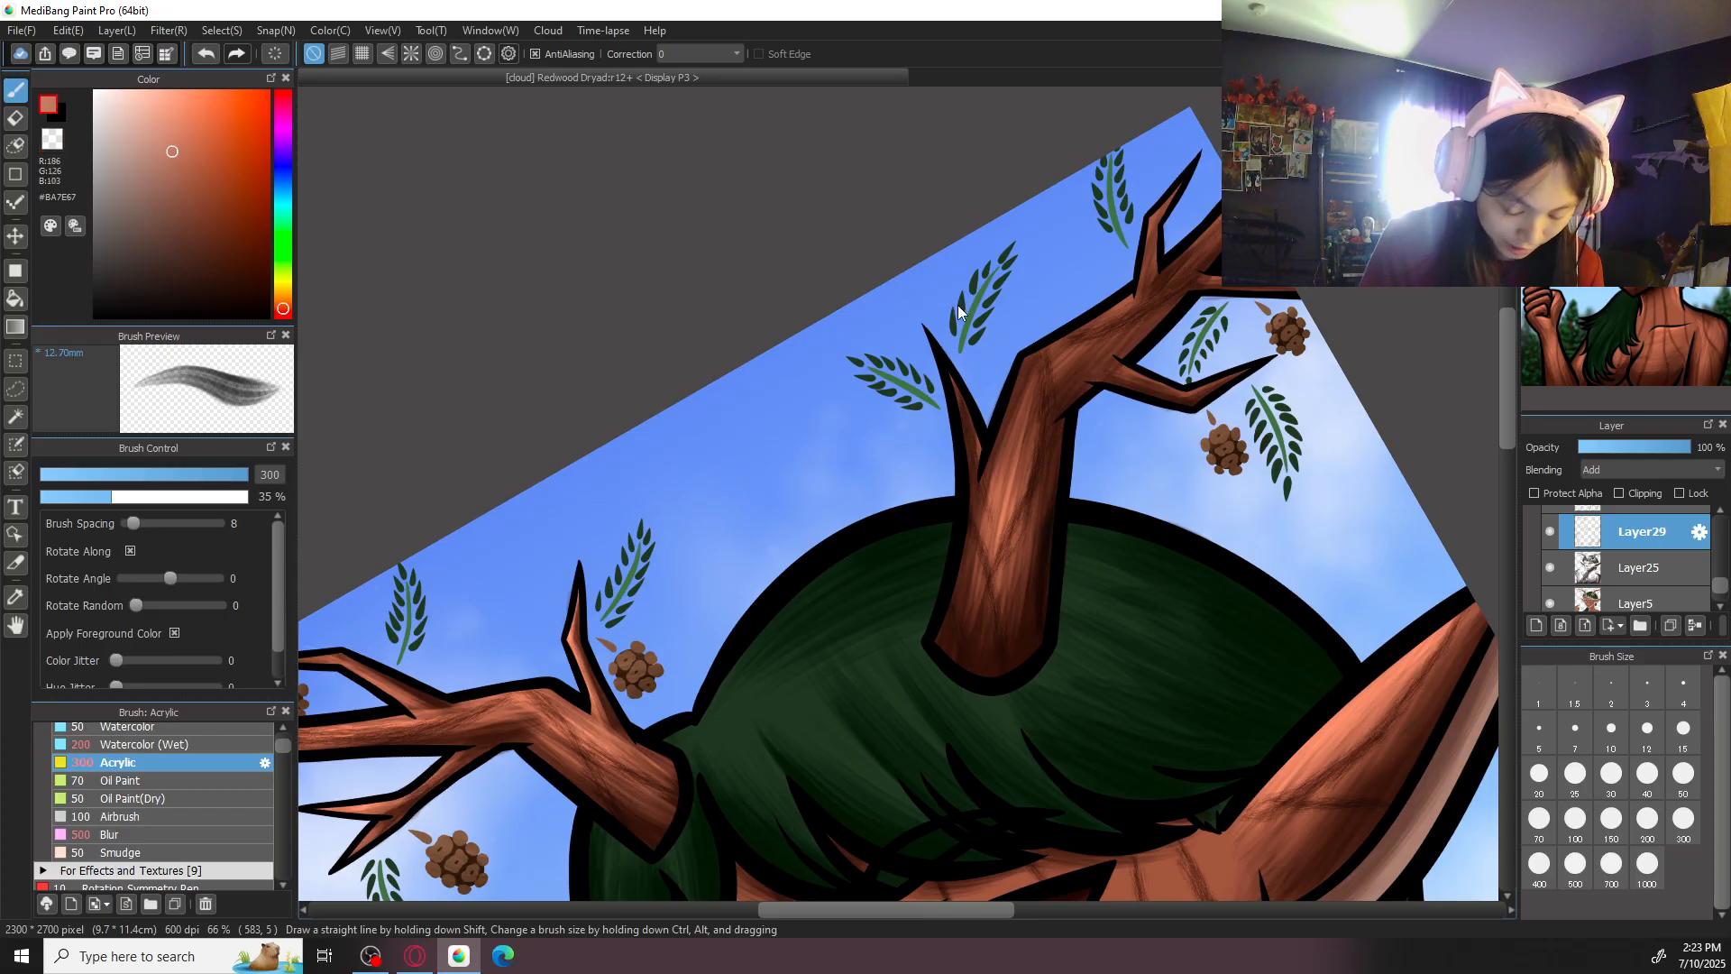
# - Highlight the small inner prong beside that antler's base with Acrylic at size 300, and erase the spill at size 50
pyautogui.moveTo(959, 598)
pyautogui.mouseDown()
pyautogui.moveTo(978, 521)
pyautogui.moveTo(962, 358)
pyautogui.mouseUp()
pyautogui.moveTo(995, 449); pyautogui.dragTo(960, 380)
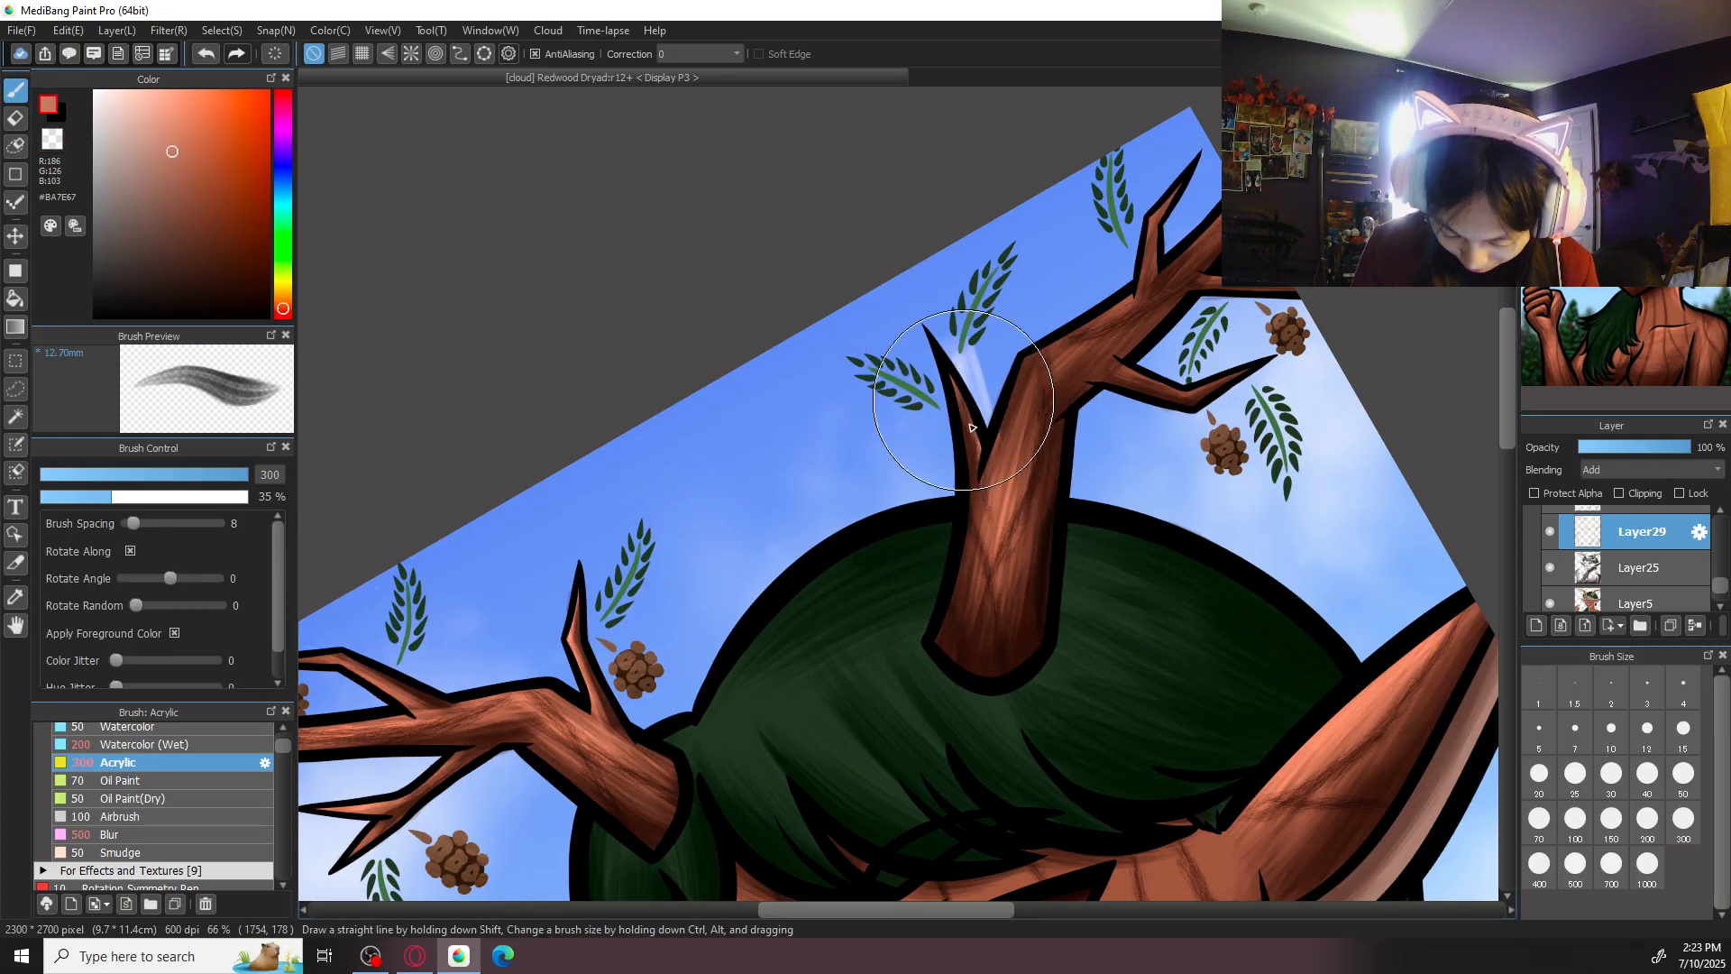
pyautogui.press('e')
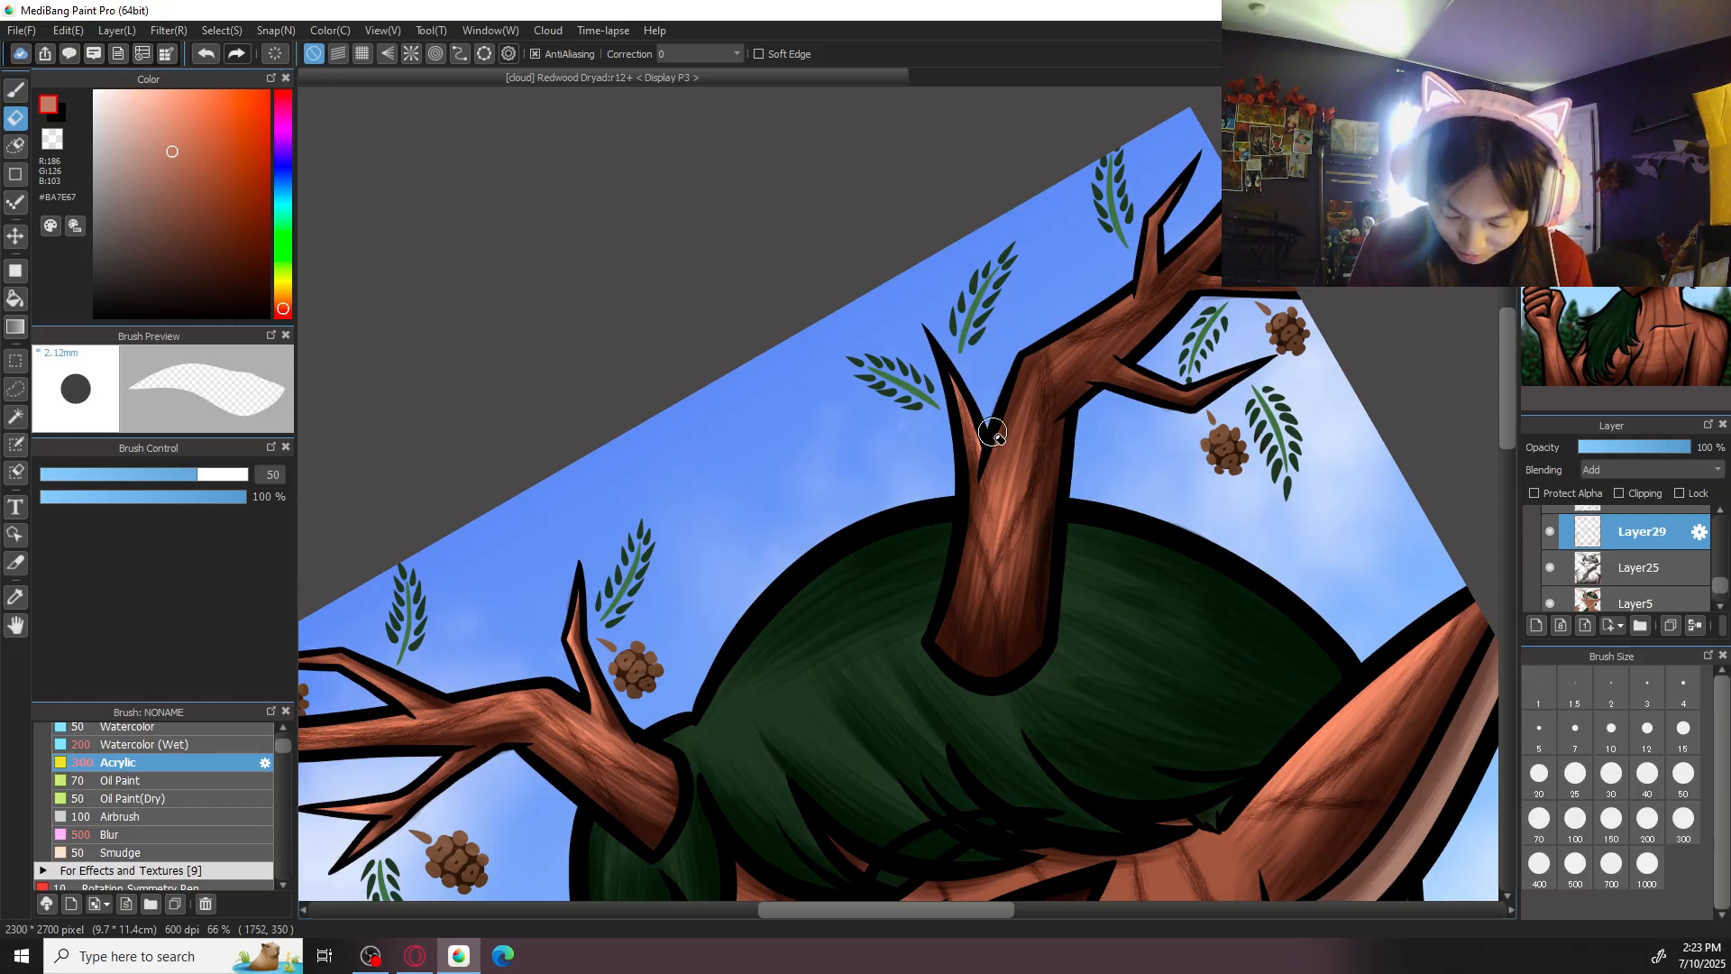
pyautogui.press('b')
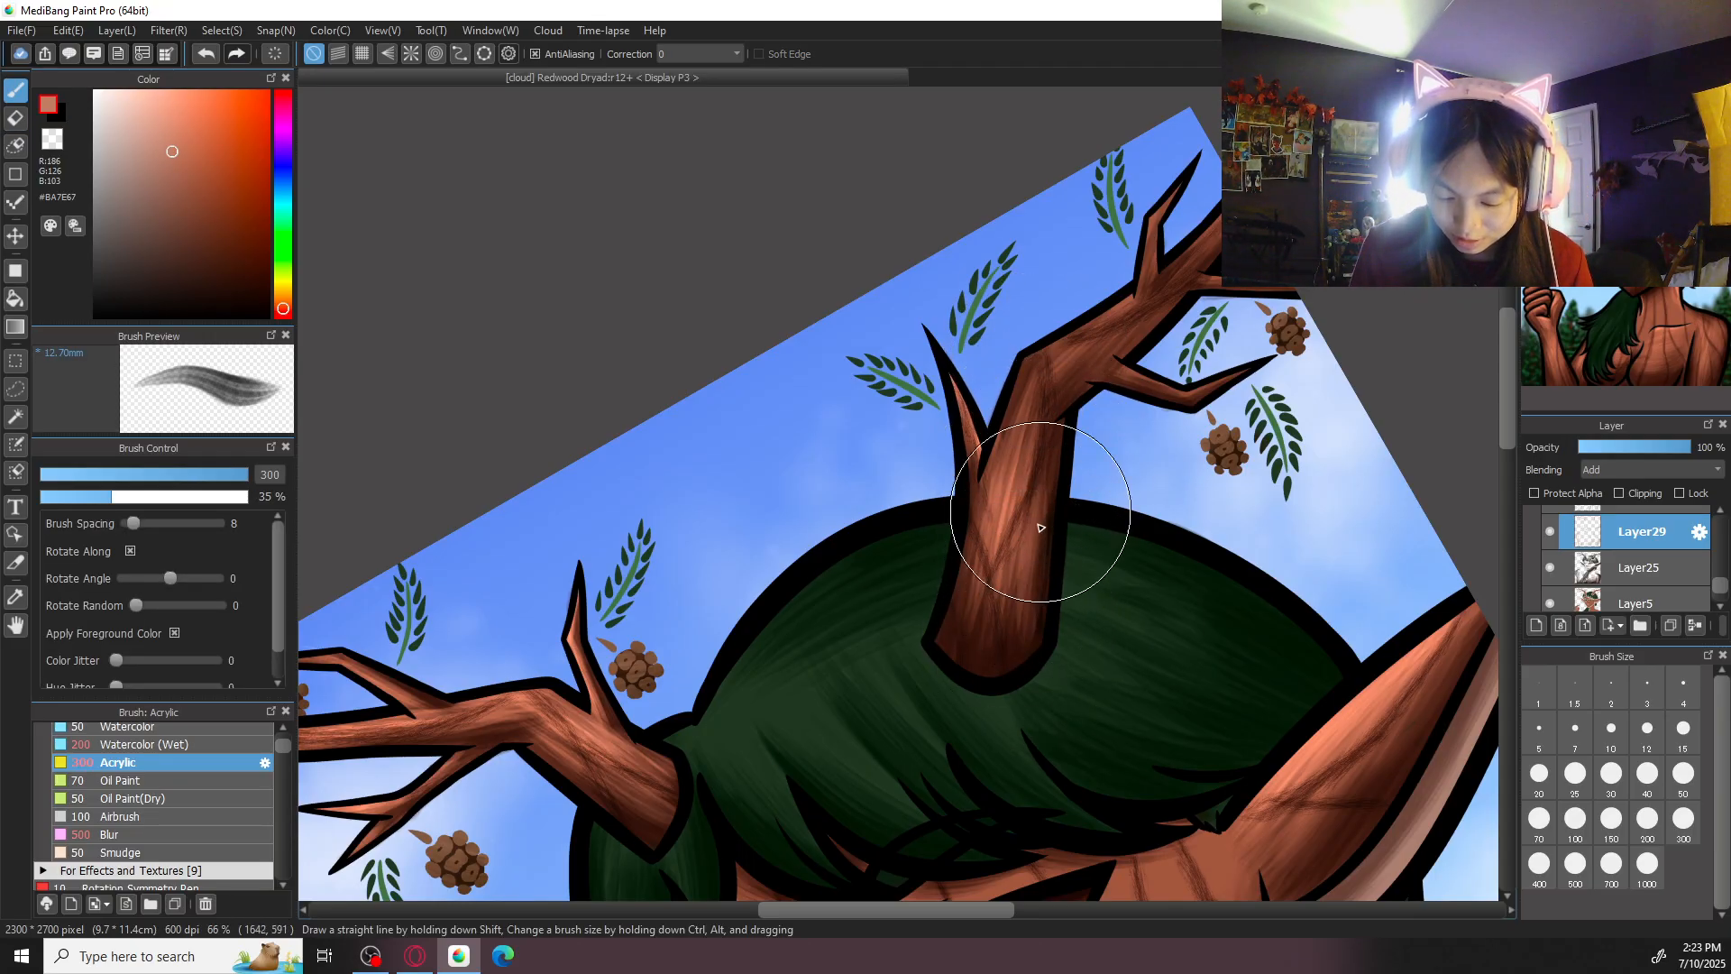
# - Build up #BA7E67 highlights from that antler's base through its bend into the outer beam with Acrylic at size 300
pyautogui.moveTo(964, 626); pyautogui.dragTo(973, 548)
pyautogui.moveTo(1031, 367); pyautogui.dragTo(1099, 322)
pyautogui.moveTo(1002, 437)
pyautogui.mouseDown()
pyautogui.moveTo(1073, 330)
pyautogui.moveTo(1097, 328)
pyautogui.moveTo(1103, 385)
pyautogui.mouseUp()
pyautogui.moveTo(1029, 494)
pyautogui.mouseDown()
pyautogui.moveTo(1065, 369)
pyautogui.moveTo(1195, 252)
pyautogui.mouseUp()
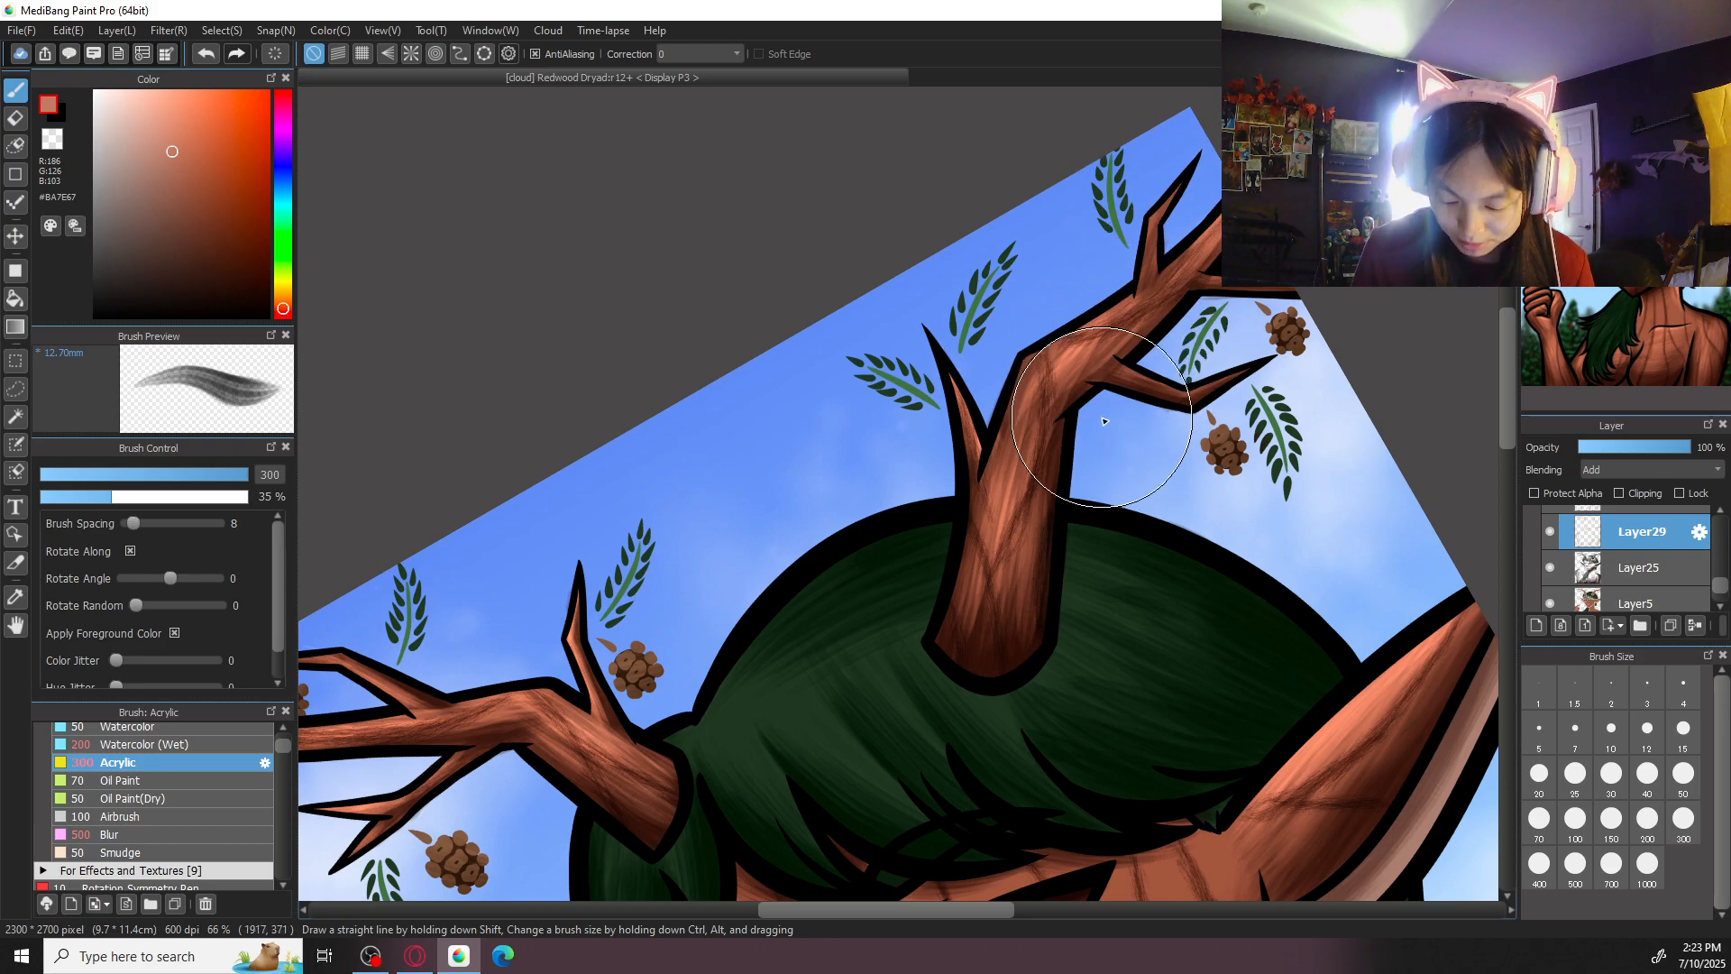
pyautogui.moveTo(1032, 478); pyautogui.dragTo(1046, 415)
pyautogui.moveTo(1007, 530); pyautogui.dragTo(1041, 385)
pyautogui.moveTo(1013, 483); pyautogui.dragTo(1035, 374)
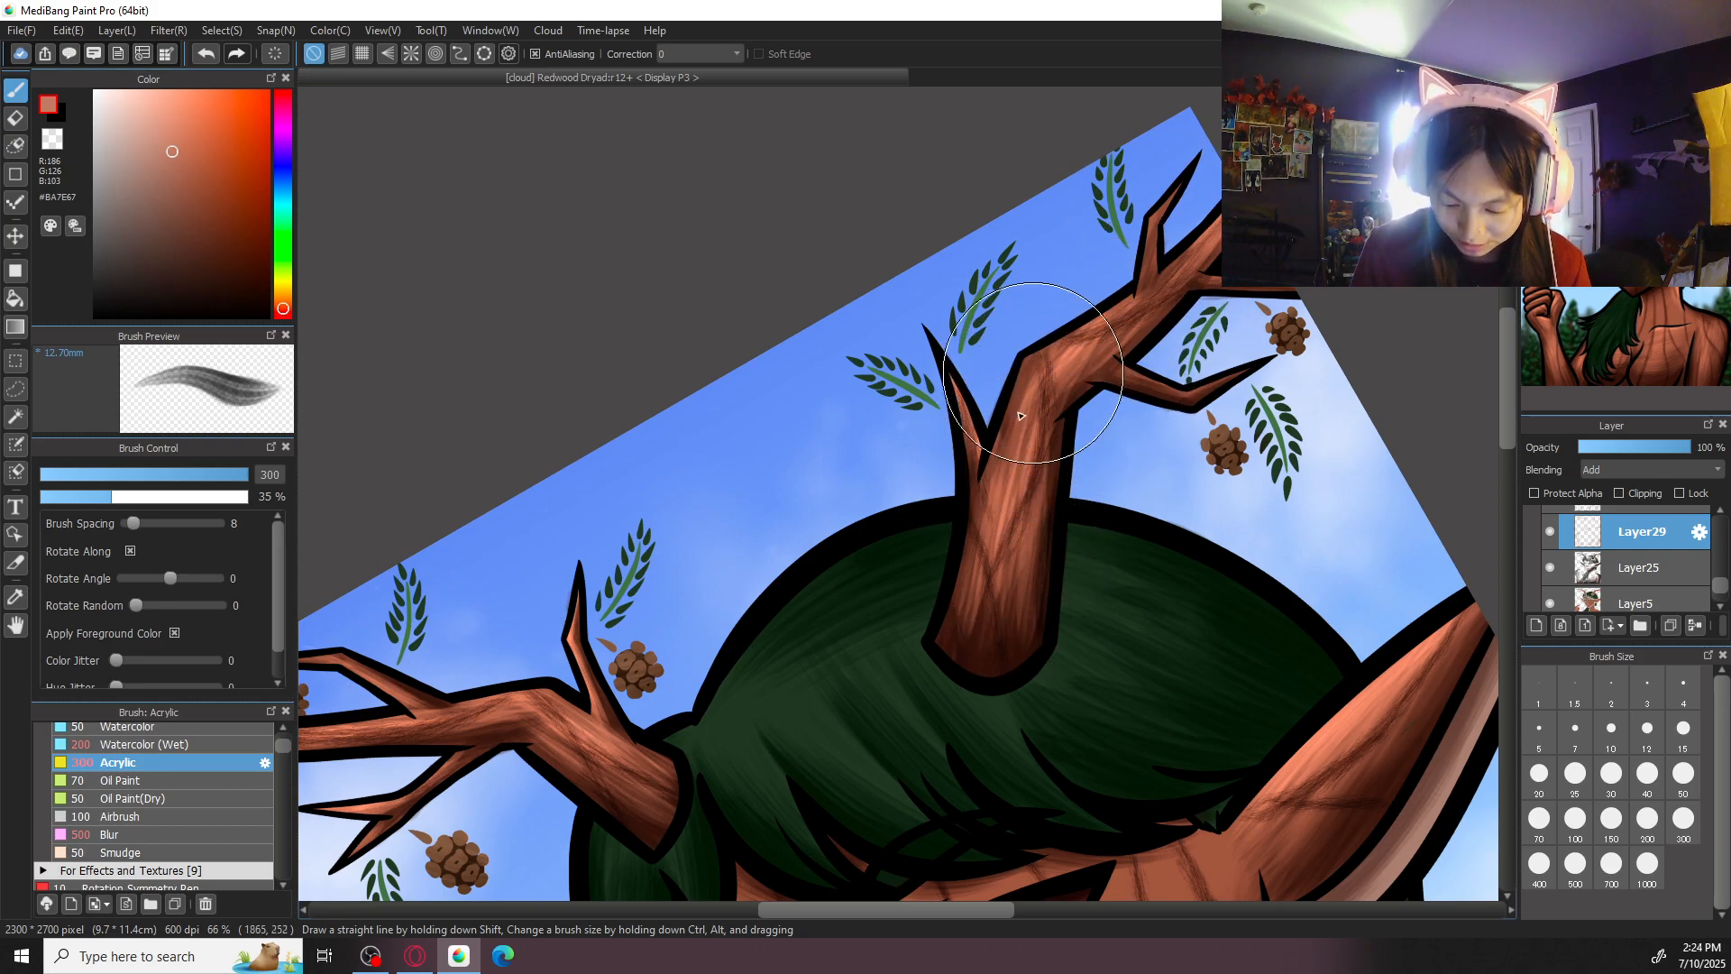
pyautogui.moveTo(993, 520)
pyautogui.mouseDown()
pyautogui.moveTo(1013, 548)
pyautogui.moveTo(966, 571)
pyautogui.moveTo(1013, 518)
pyautogui.mouseUp()
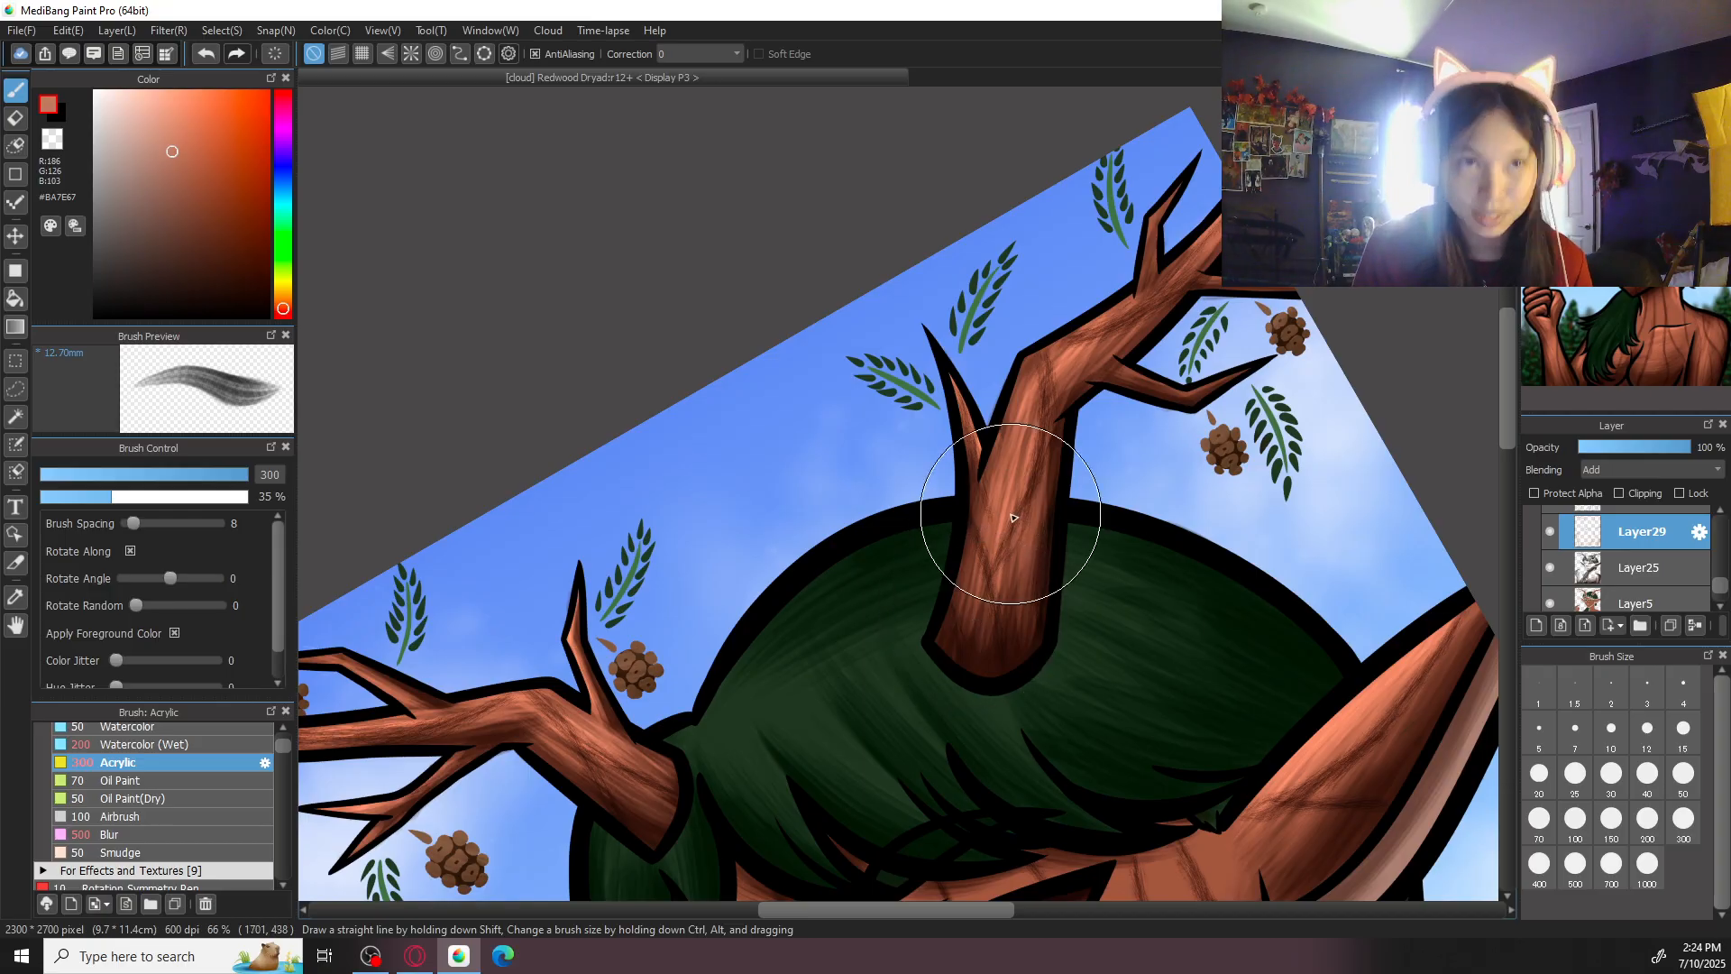
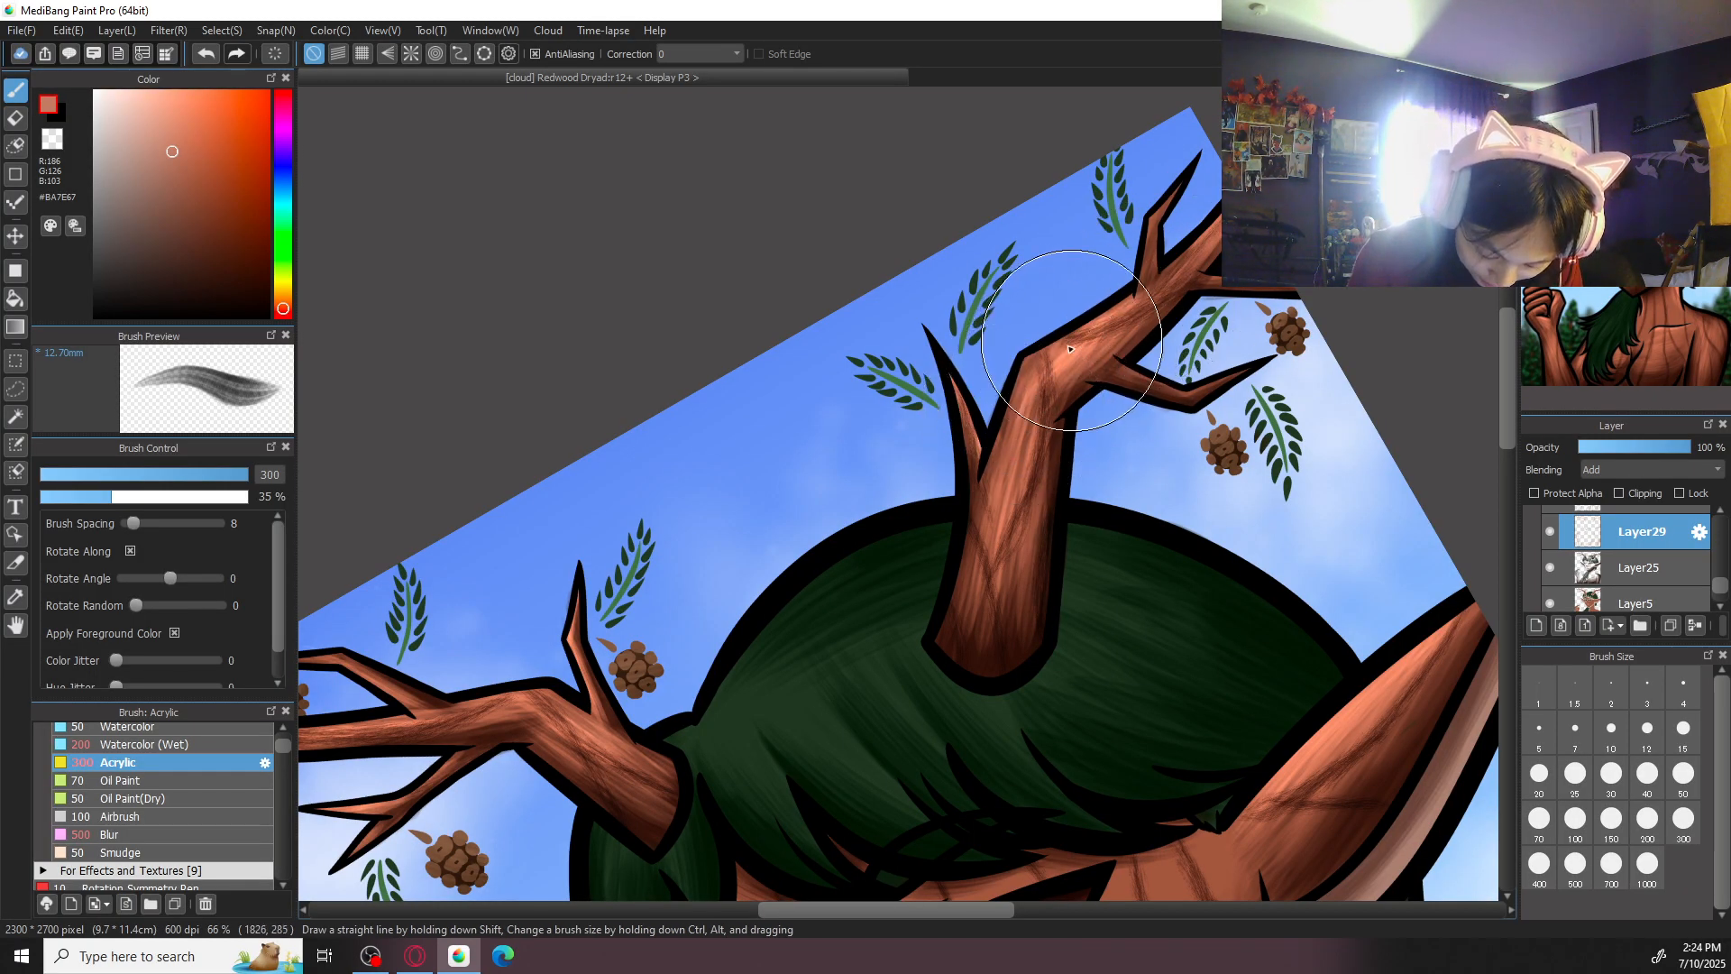
# - Set the Acrylic brush size to 100 and straighten the canvas around the antler with the reddish-brown highlight colour active
pyautogui.click(1657, 816)
pyautogui.click(1576, 821)
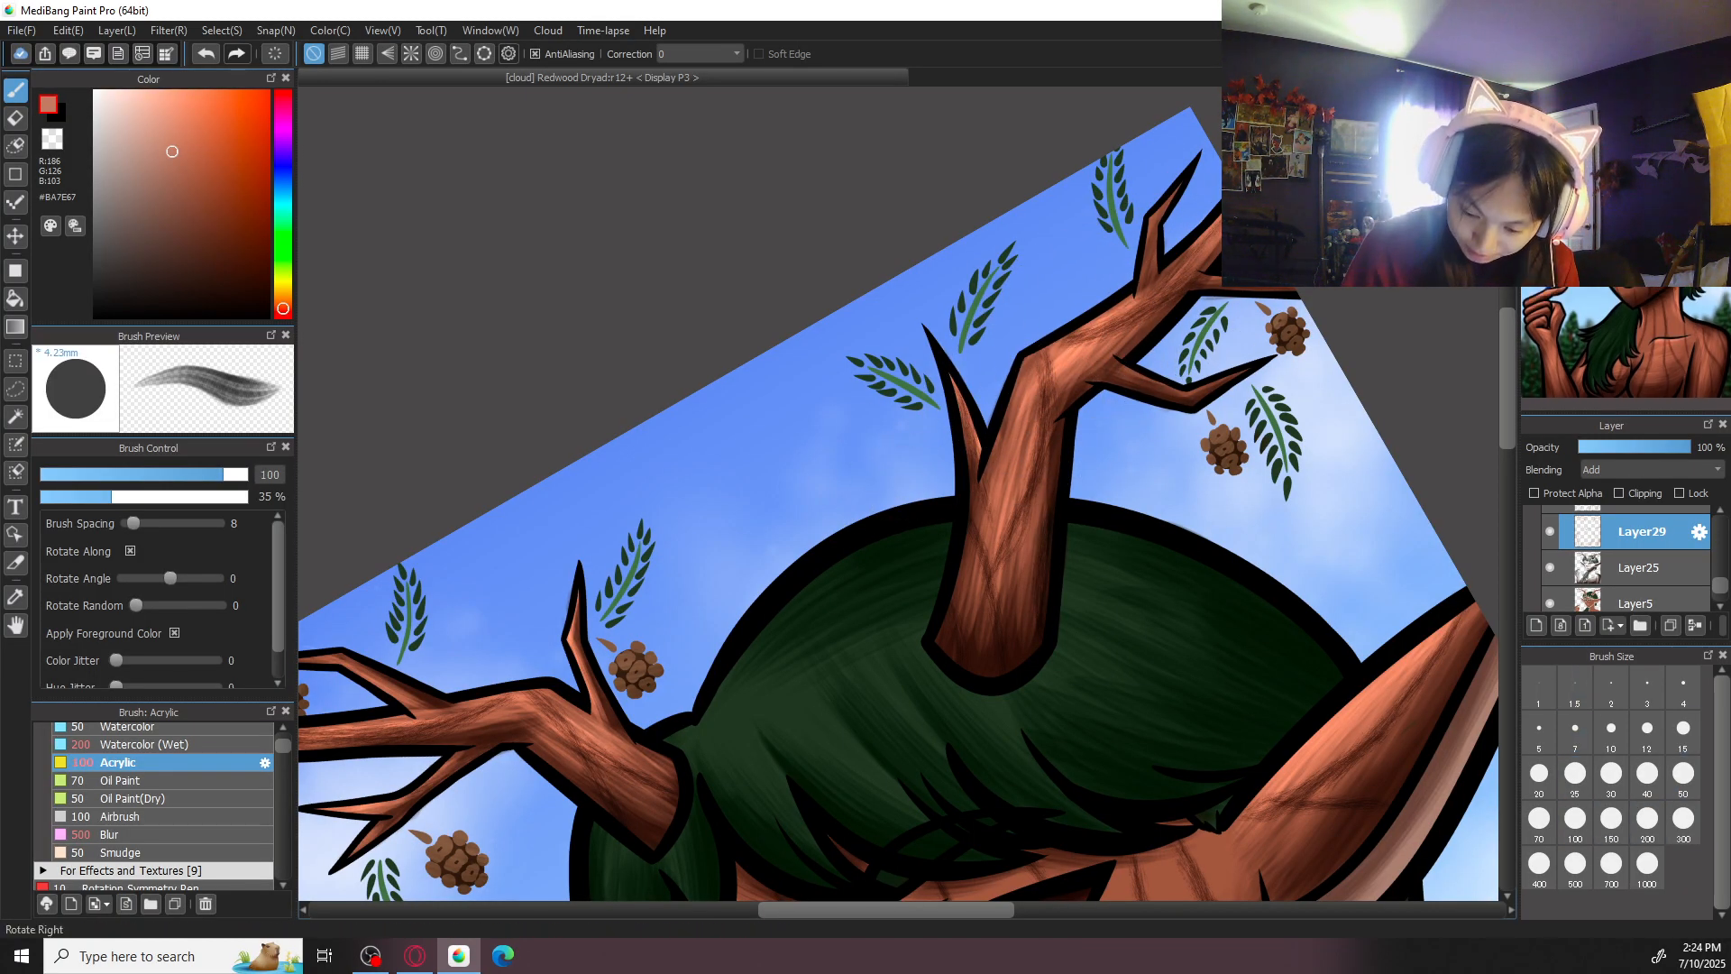
pyautogui.click(1645, 101)
pyautogui.moveTo(1149, 483); pyautogui.dragTo(970, 468)
pyautogui.hotkey('ctrl', '+')
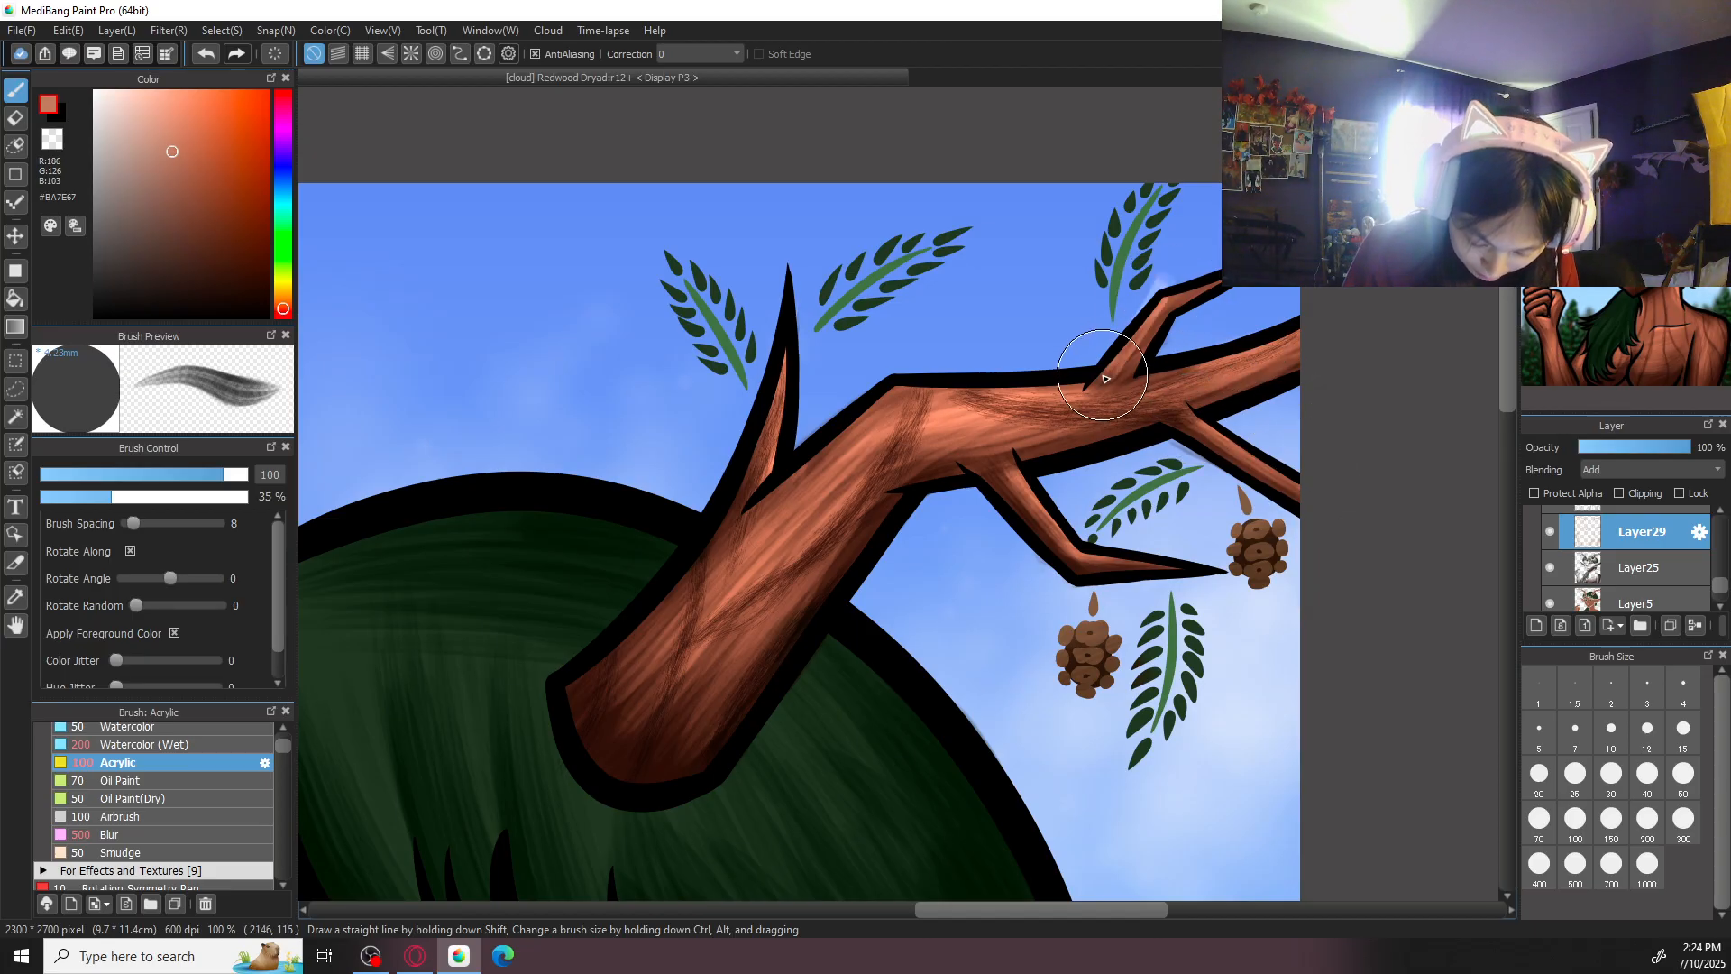
pyautogui.press('e')
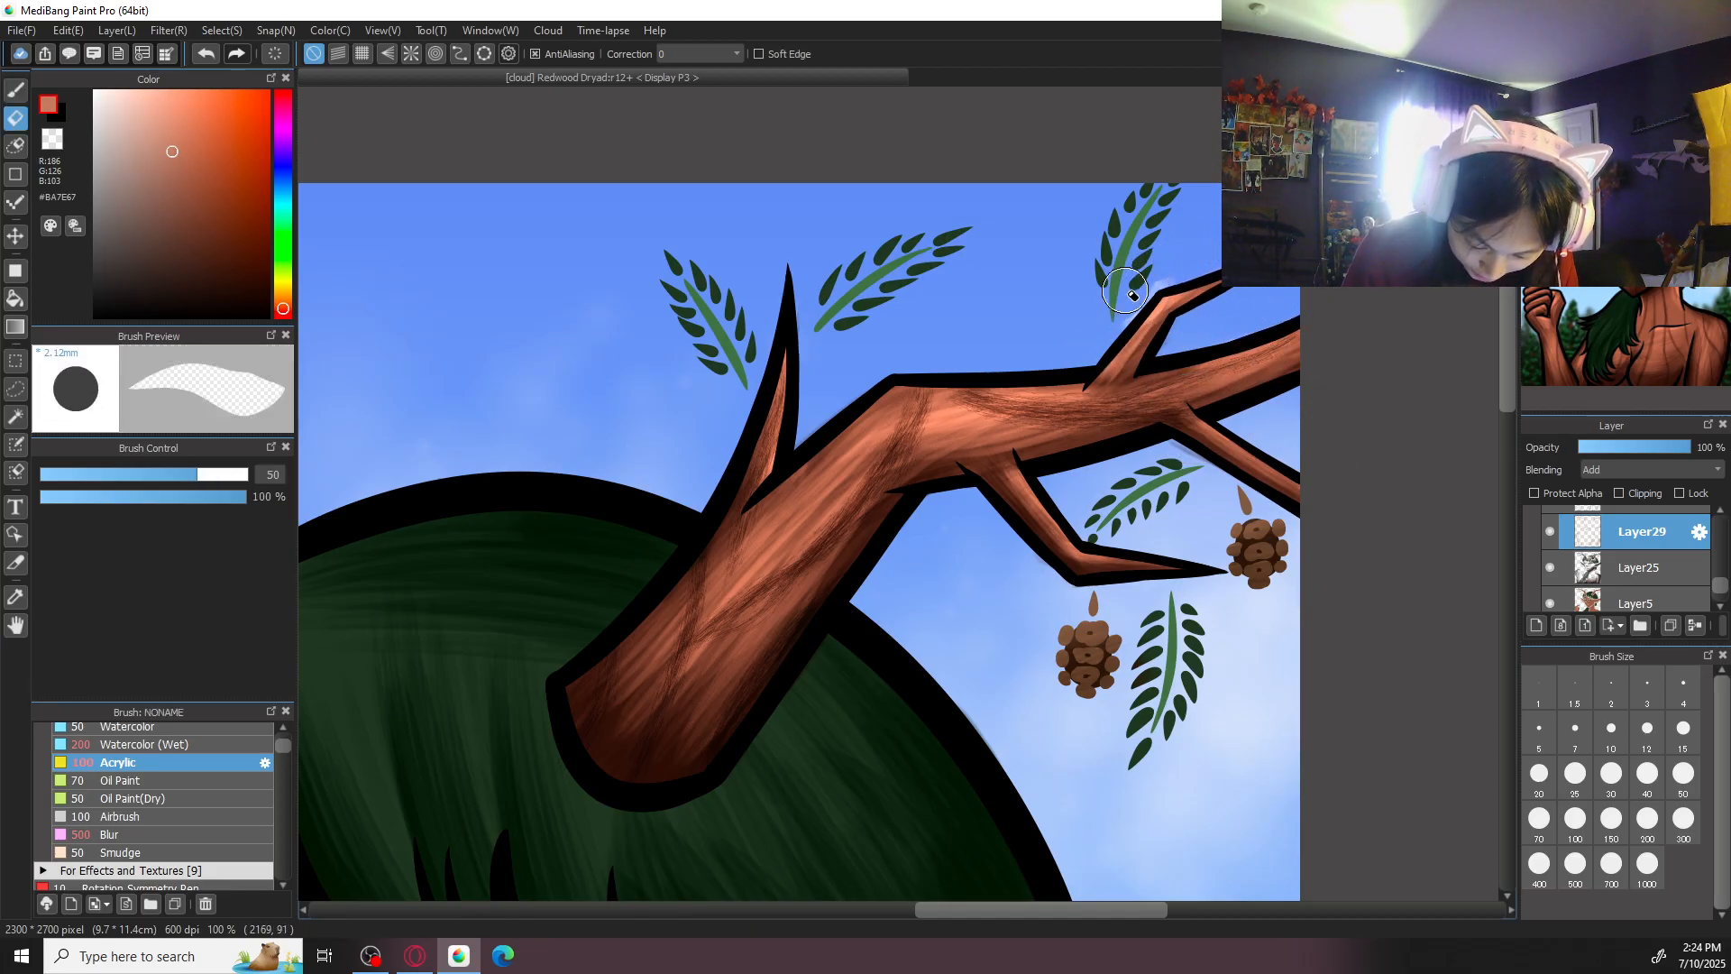
pyautogui.click(1636, 569)
pyautogui.hotkey('ctrl', '-')
pyautogui.hotkey('ctrl', '-')
pyautogui.click(1650, 534)
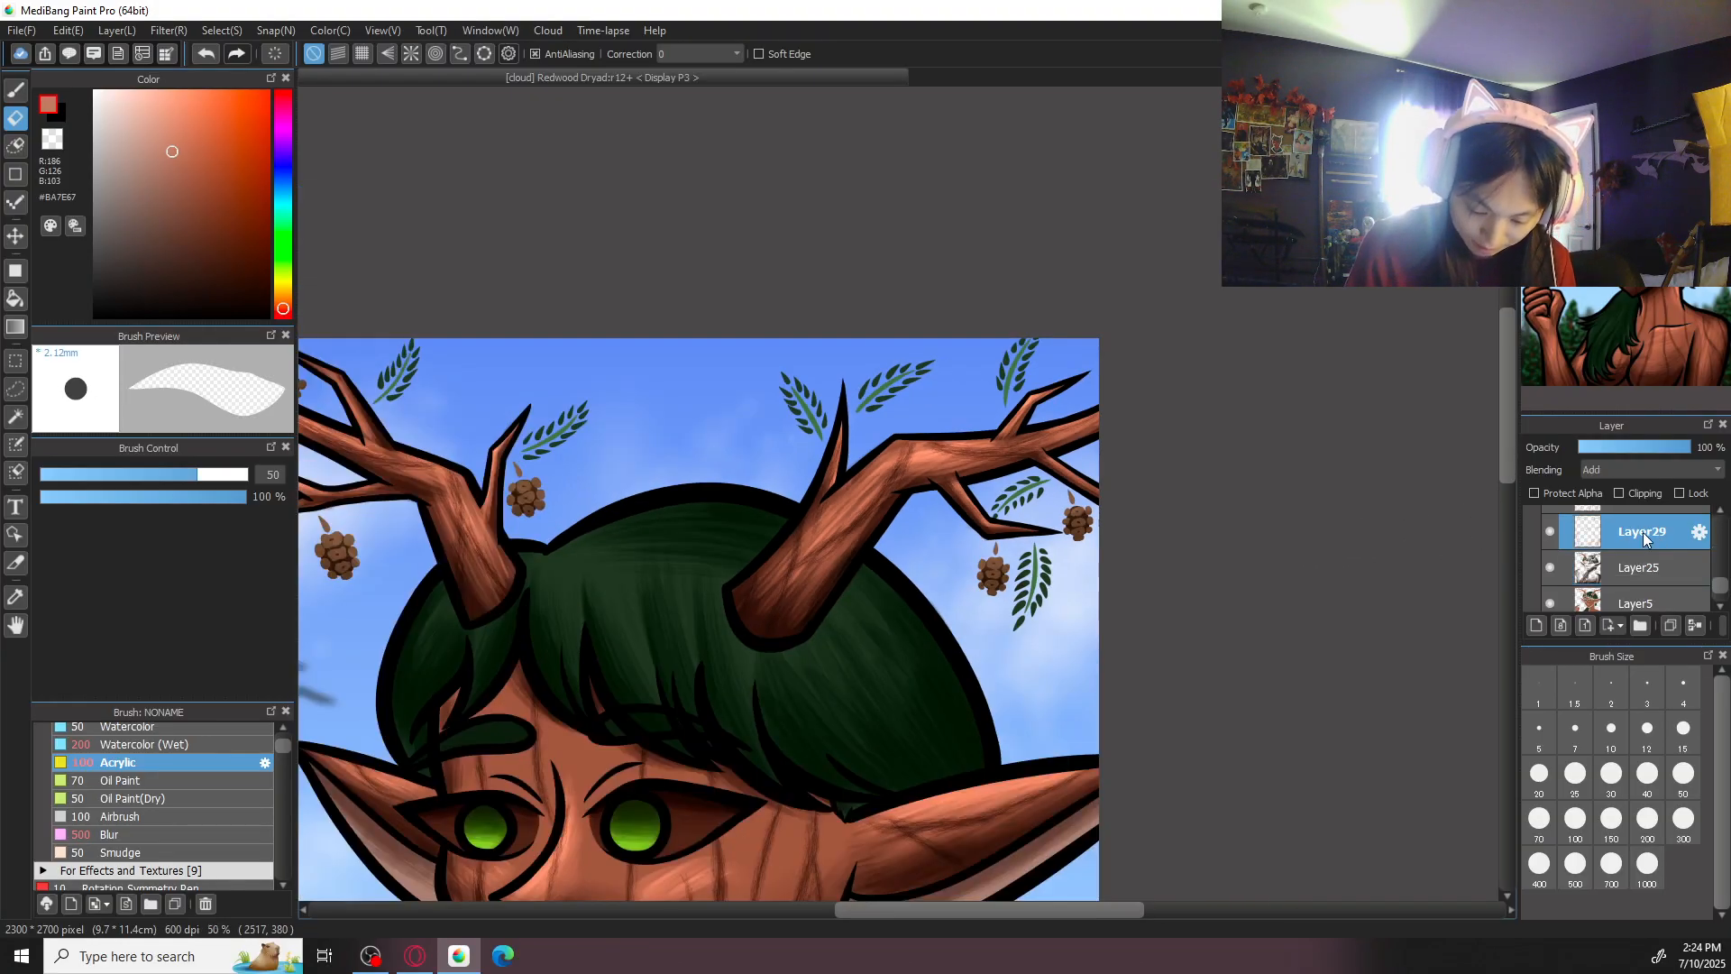
pyautogui.press('b')
# - Examine the whole dryad portrait, including the bark shading on the face, neck and shoulder
pyautogui.hotkey('ctrl', '-')
pyautogui.hotkey('ctrl', '-')
pyautogui.moveTo(1049, 613); pyautogui.dragTo(1229, 471)
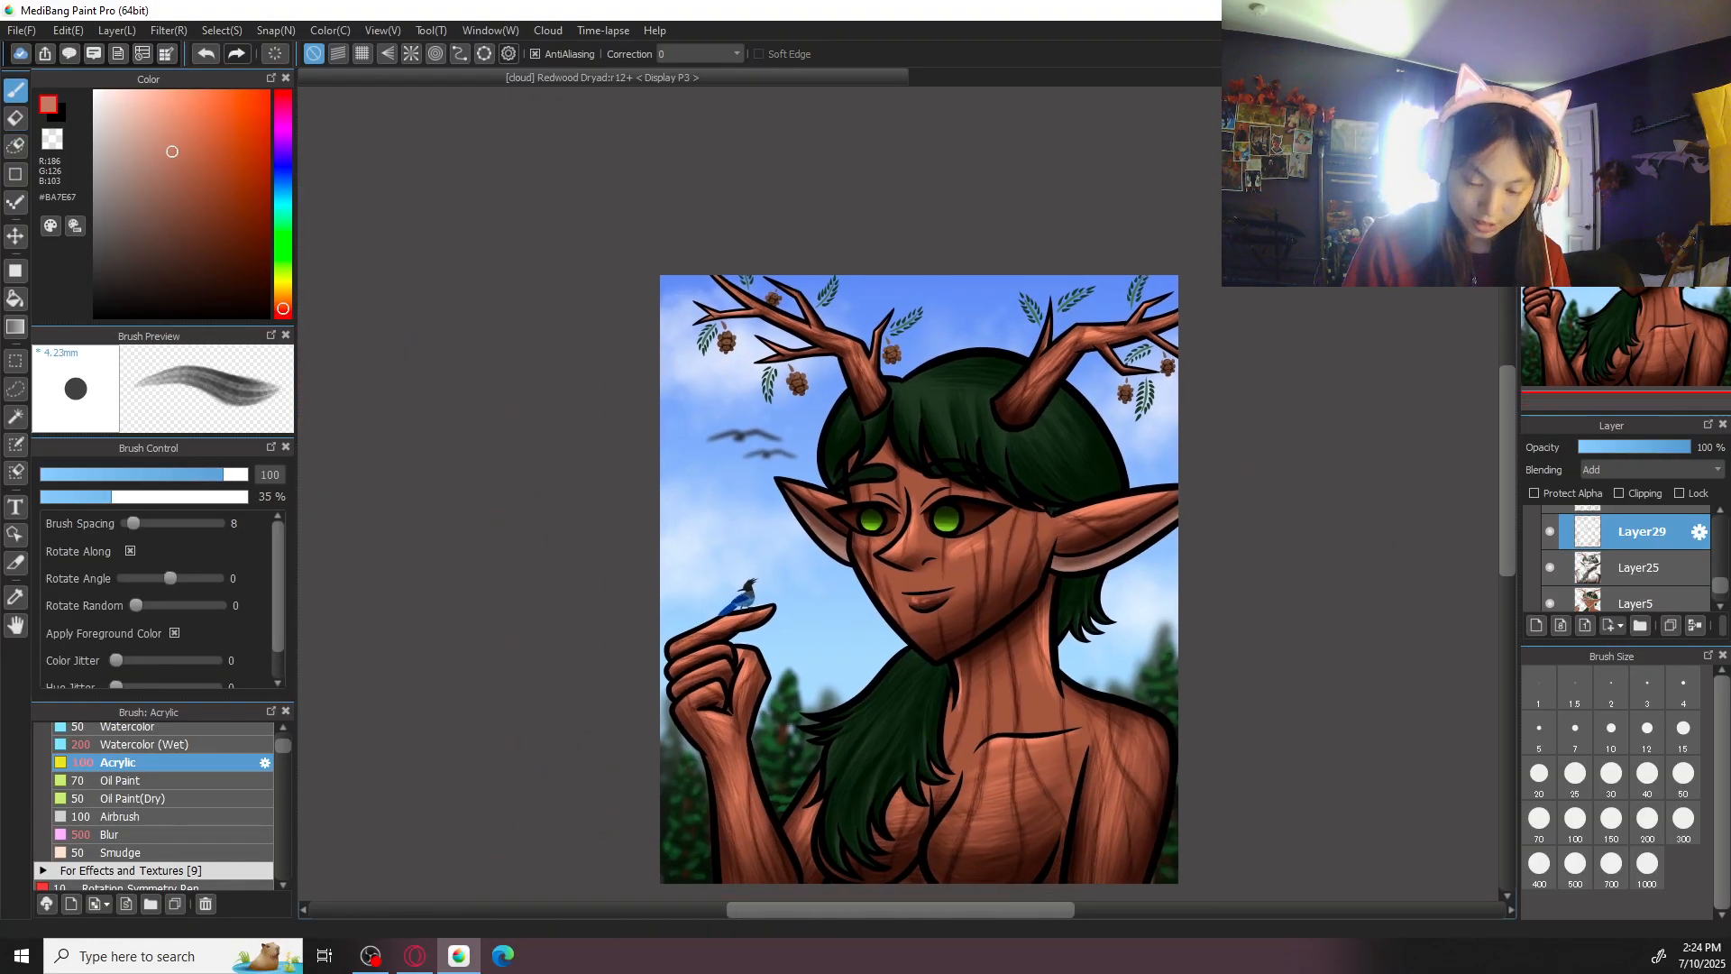
pyautogui.hotkey('ctrl', '-')
pyautogui.hotkey('ctrl', '0')
pyautogui.hotkey('ctrl', '-')
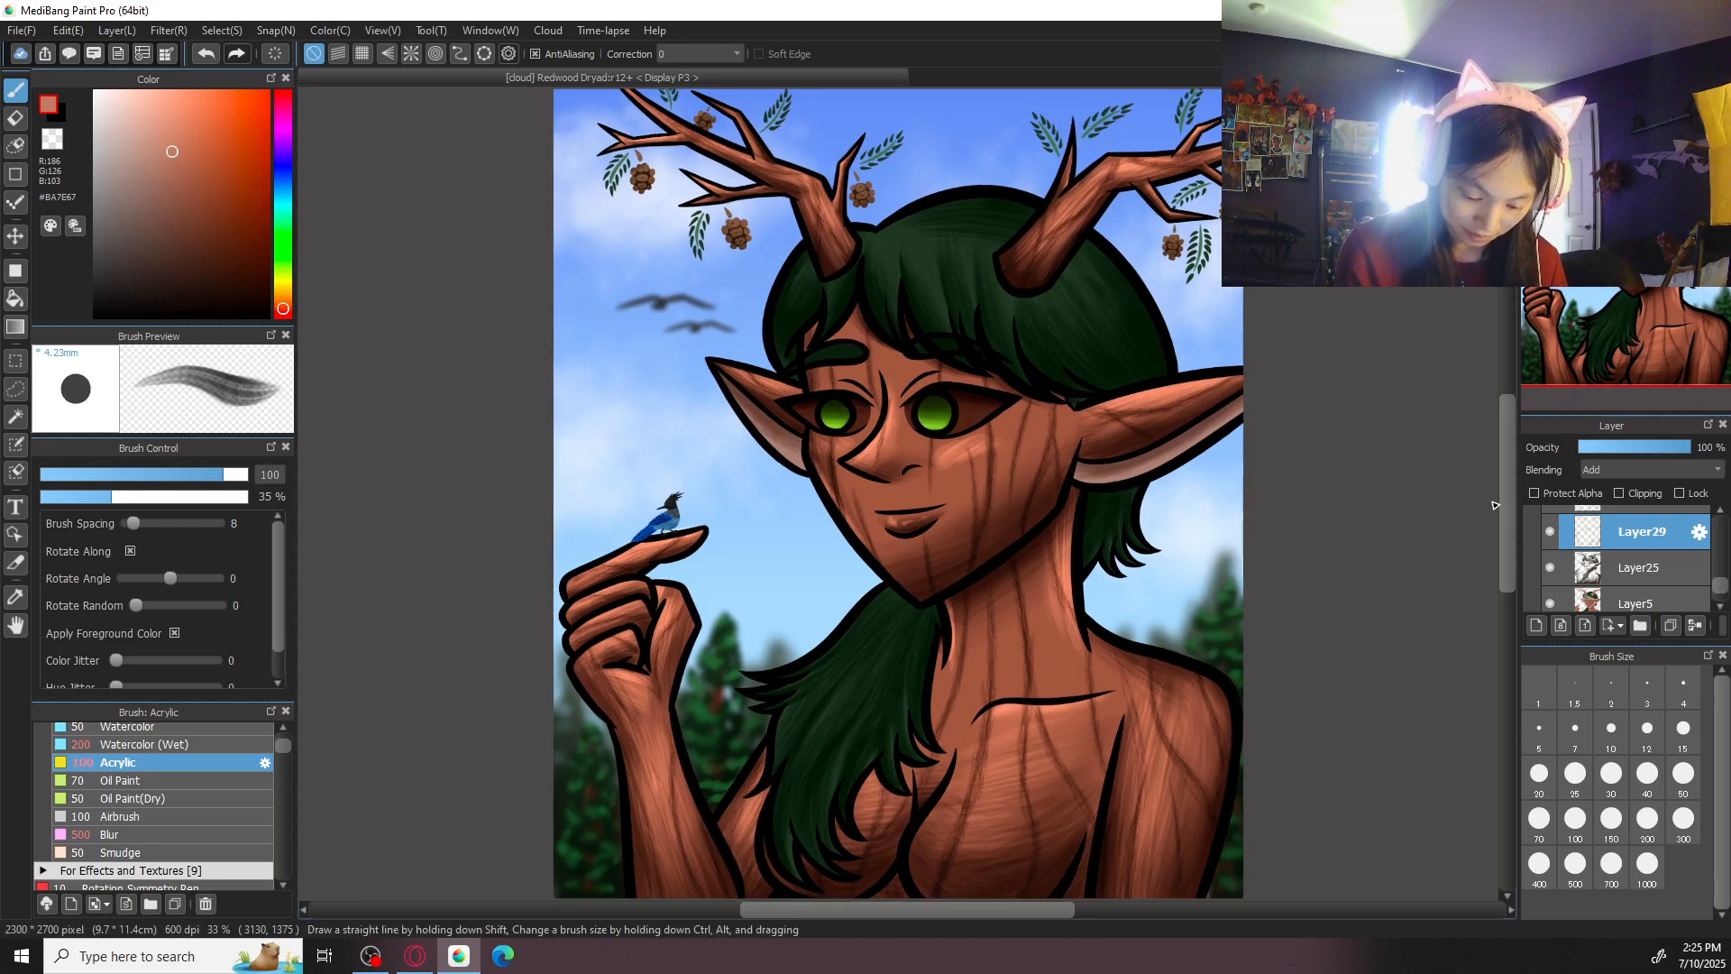
pyautogui.hotkey('ctrl', '+')
pyautogui.moveTo(1172, 473); pyautogui.dragTo(1211, 246)
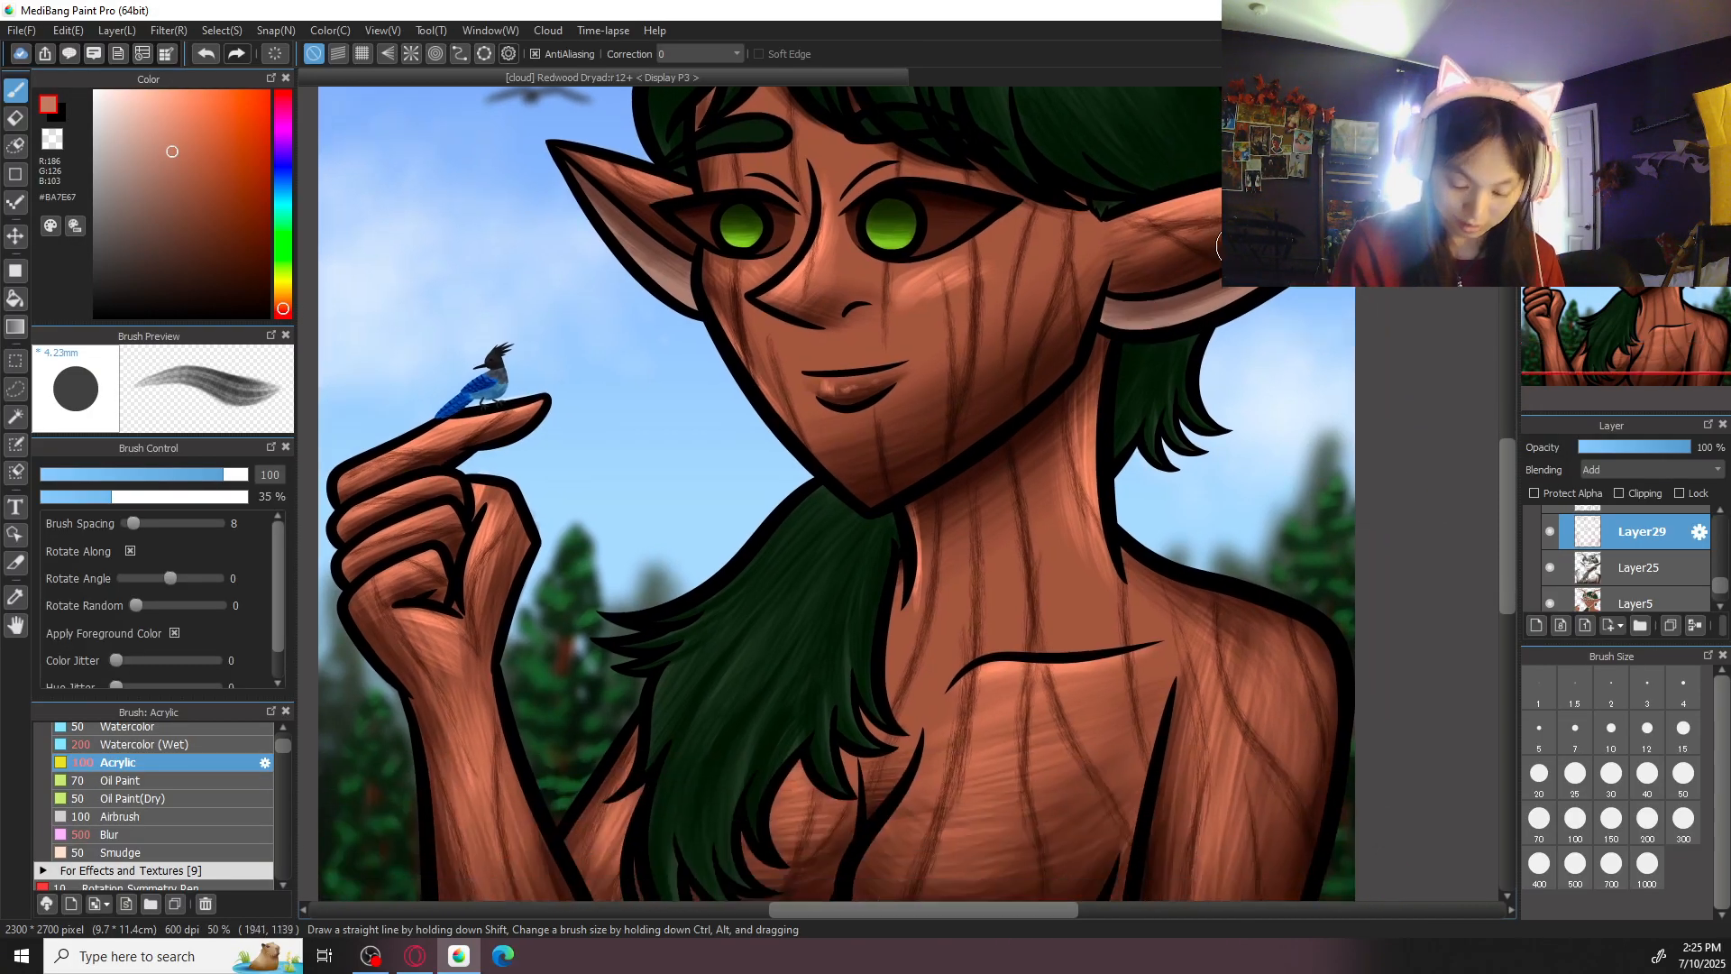
pyautogui.moveTo(1240, 451); pyautogui.dragTo(995, 440)
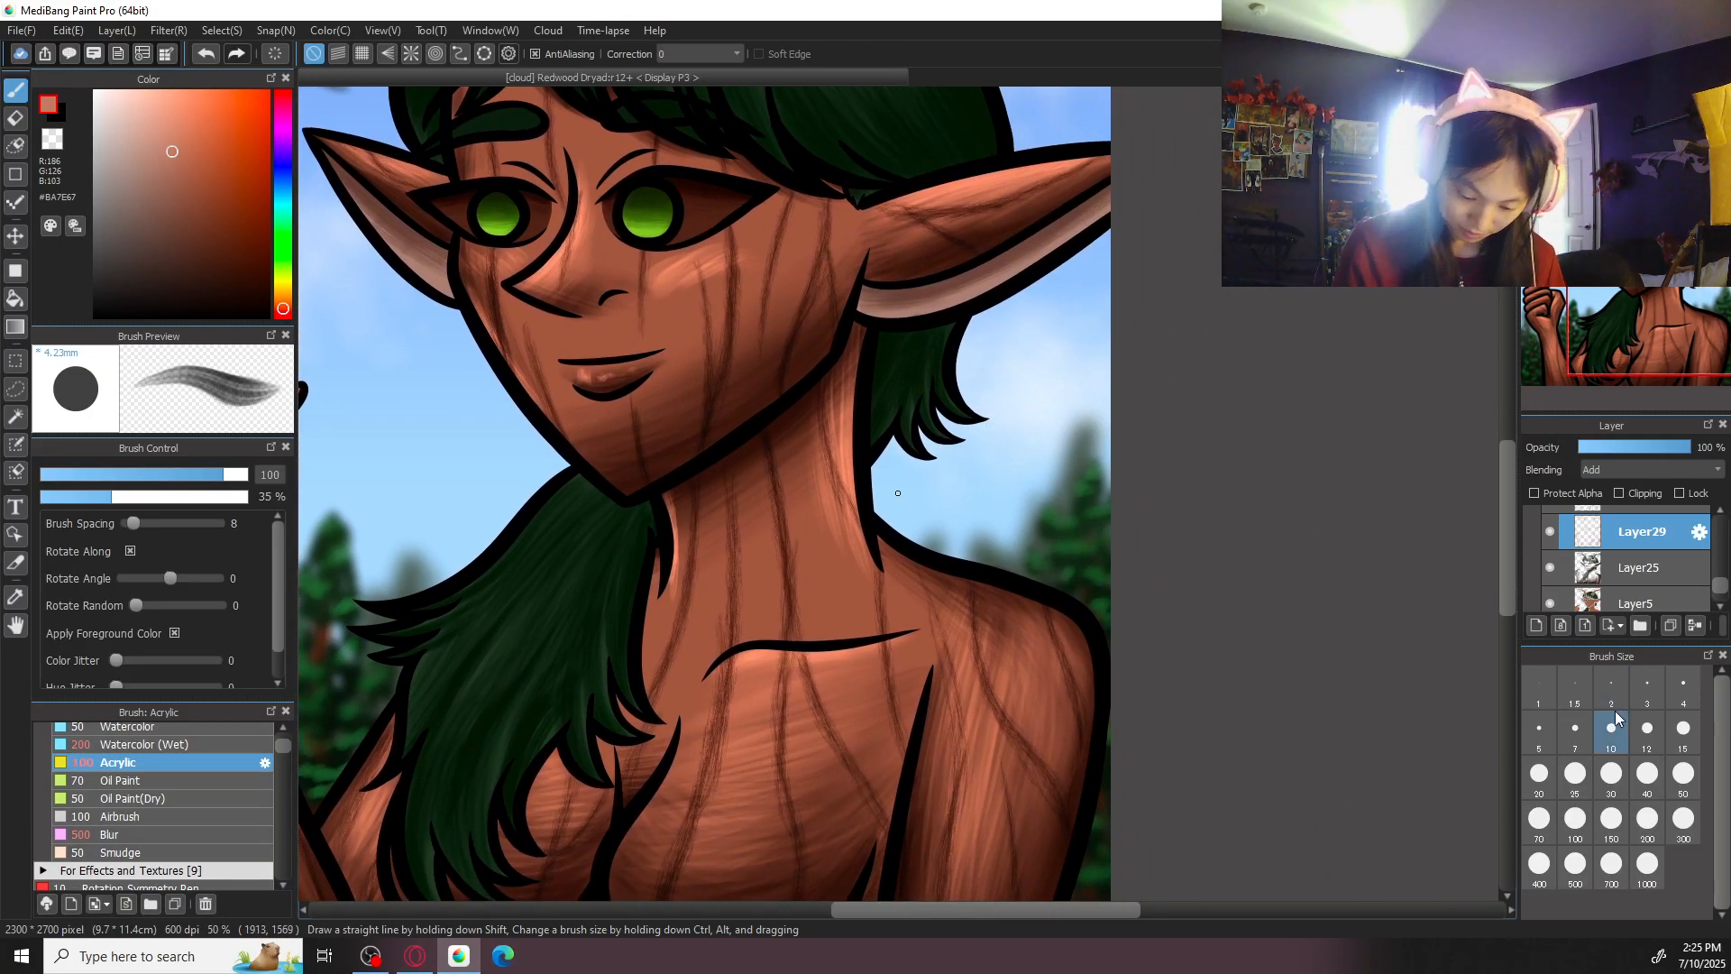
pyautogui.hotkey('ctrl', '+')
pyautogui.click(1683, 773)
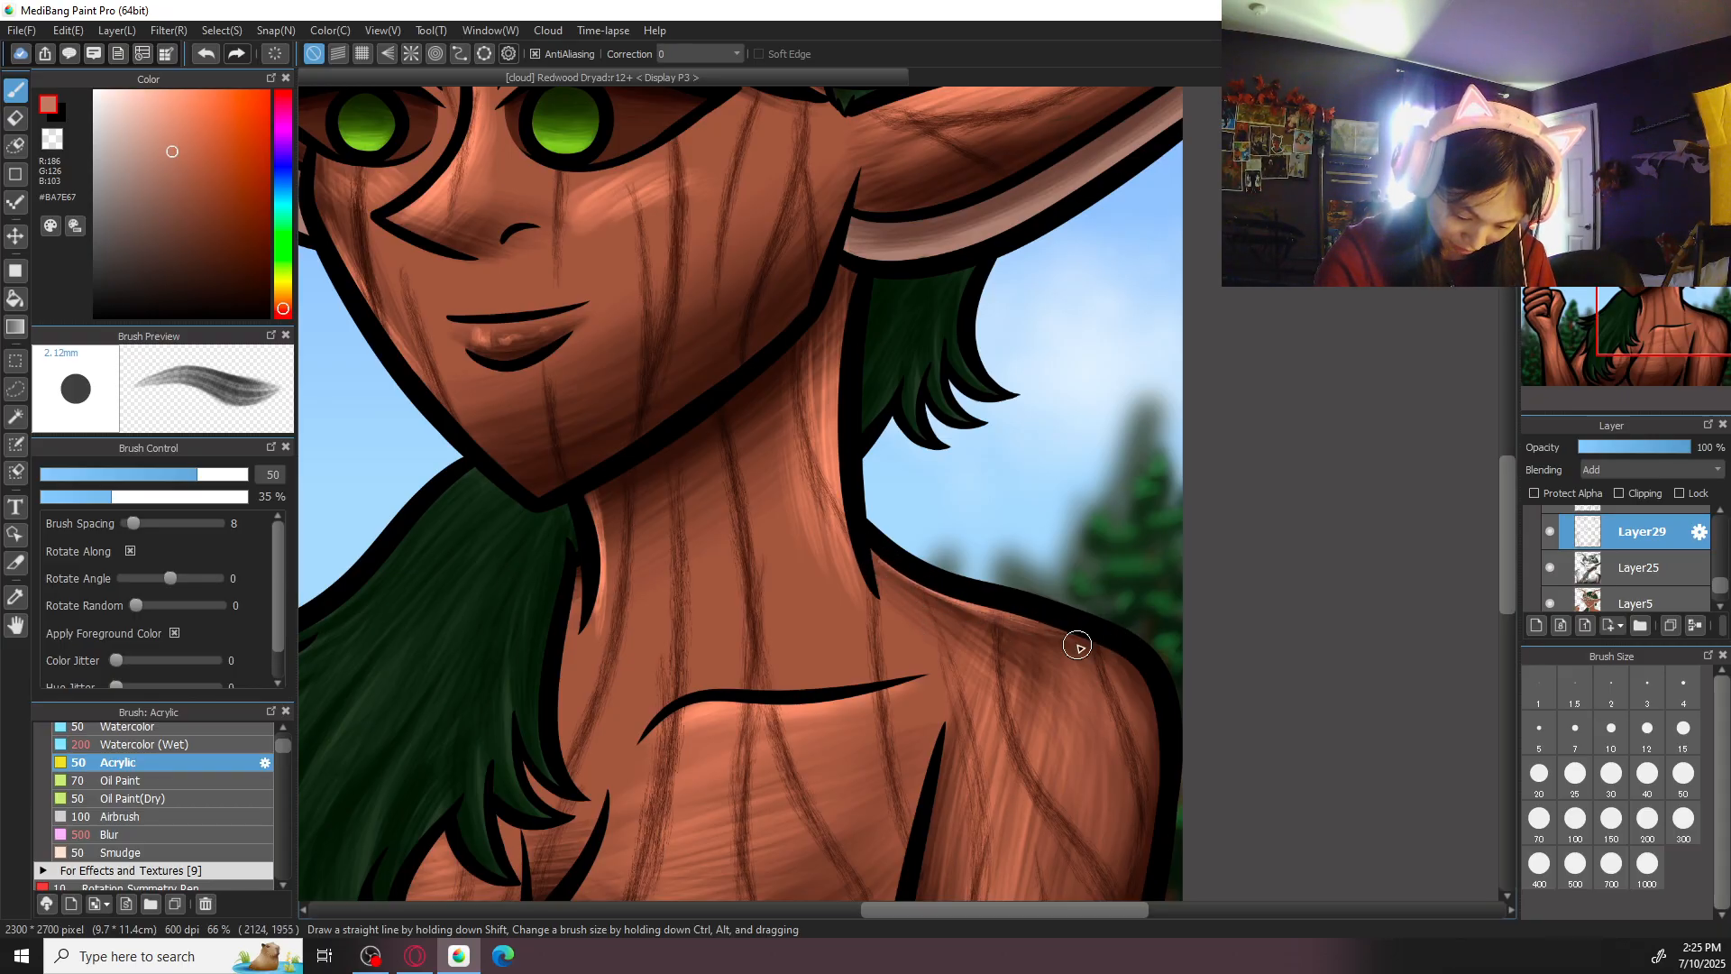
pyautogui.hotkey('ctrl', '0')
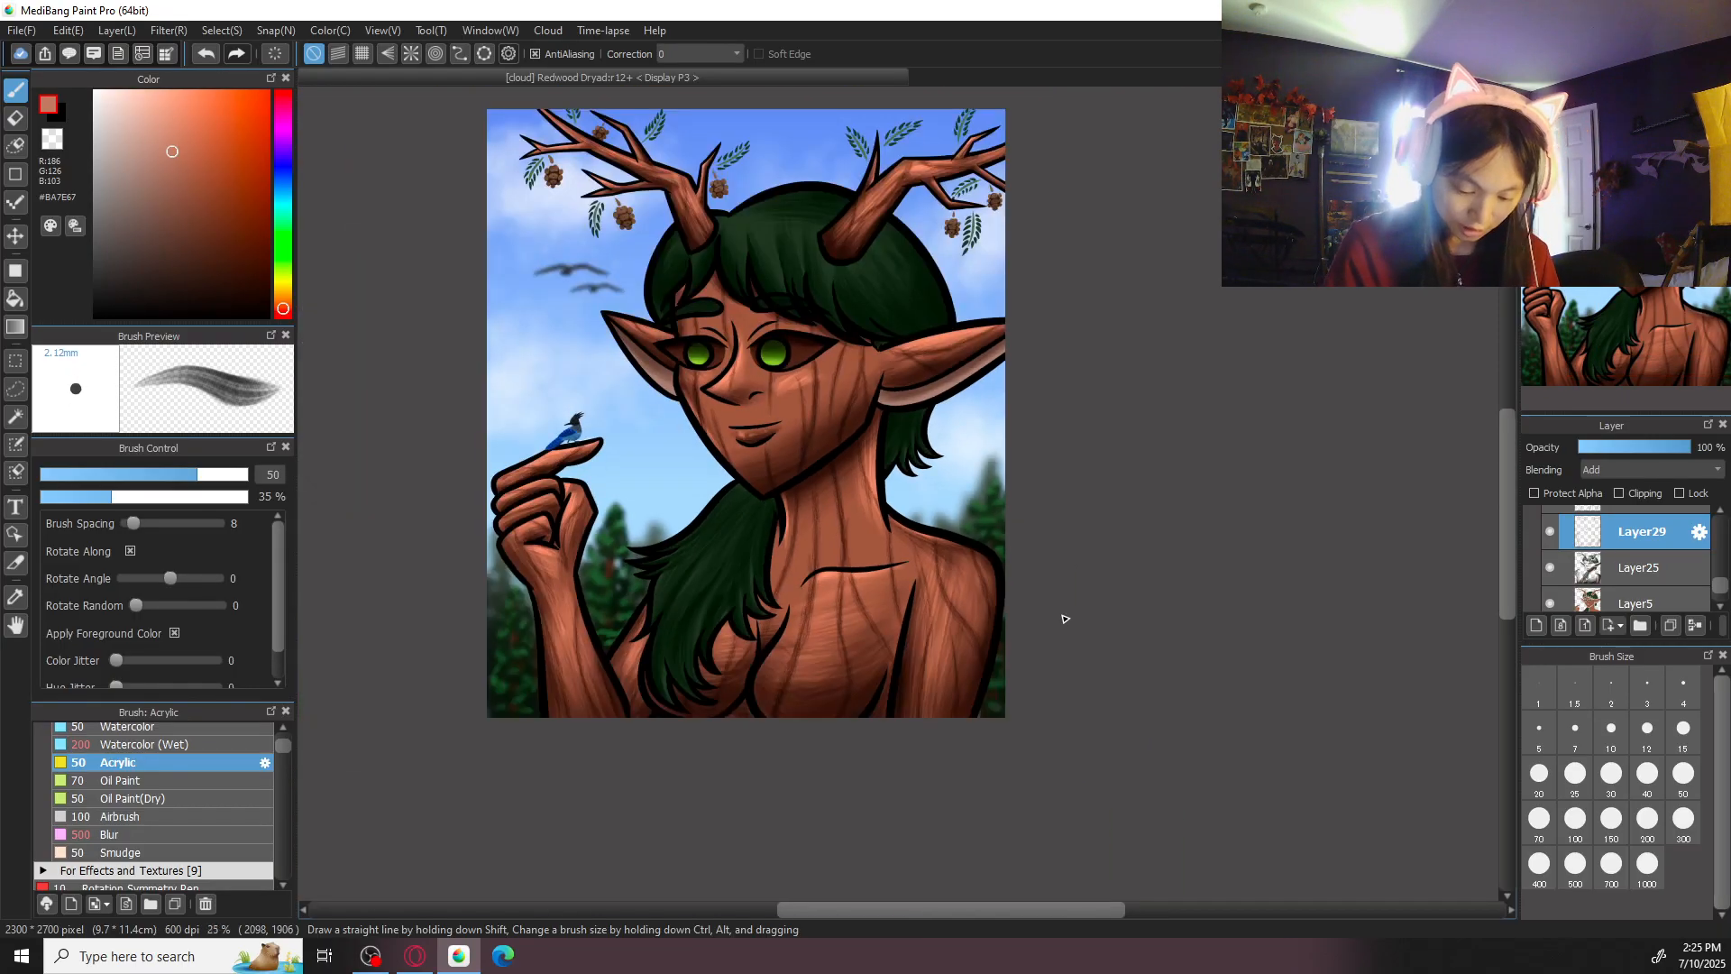
pyautogui.hotkey('ctrl', '+')
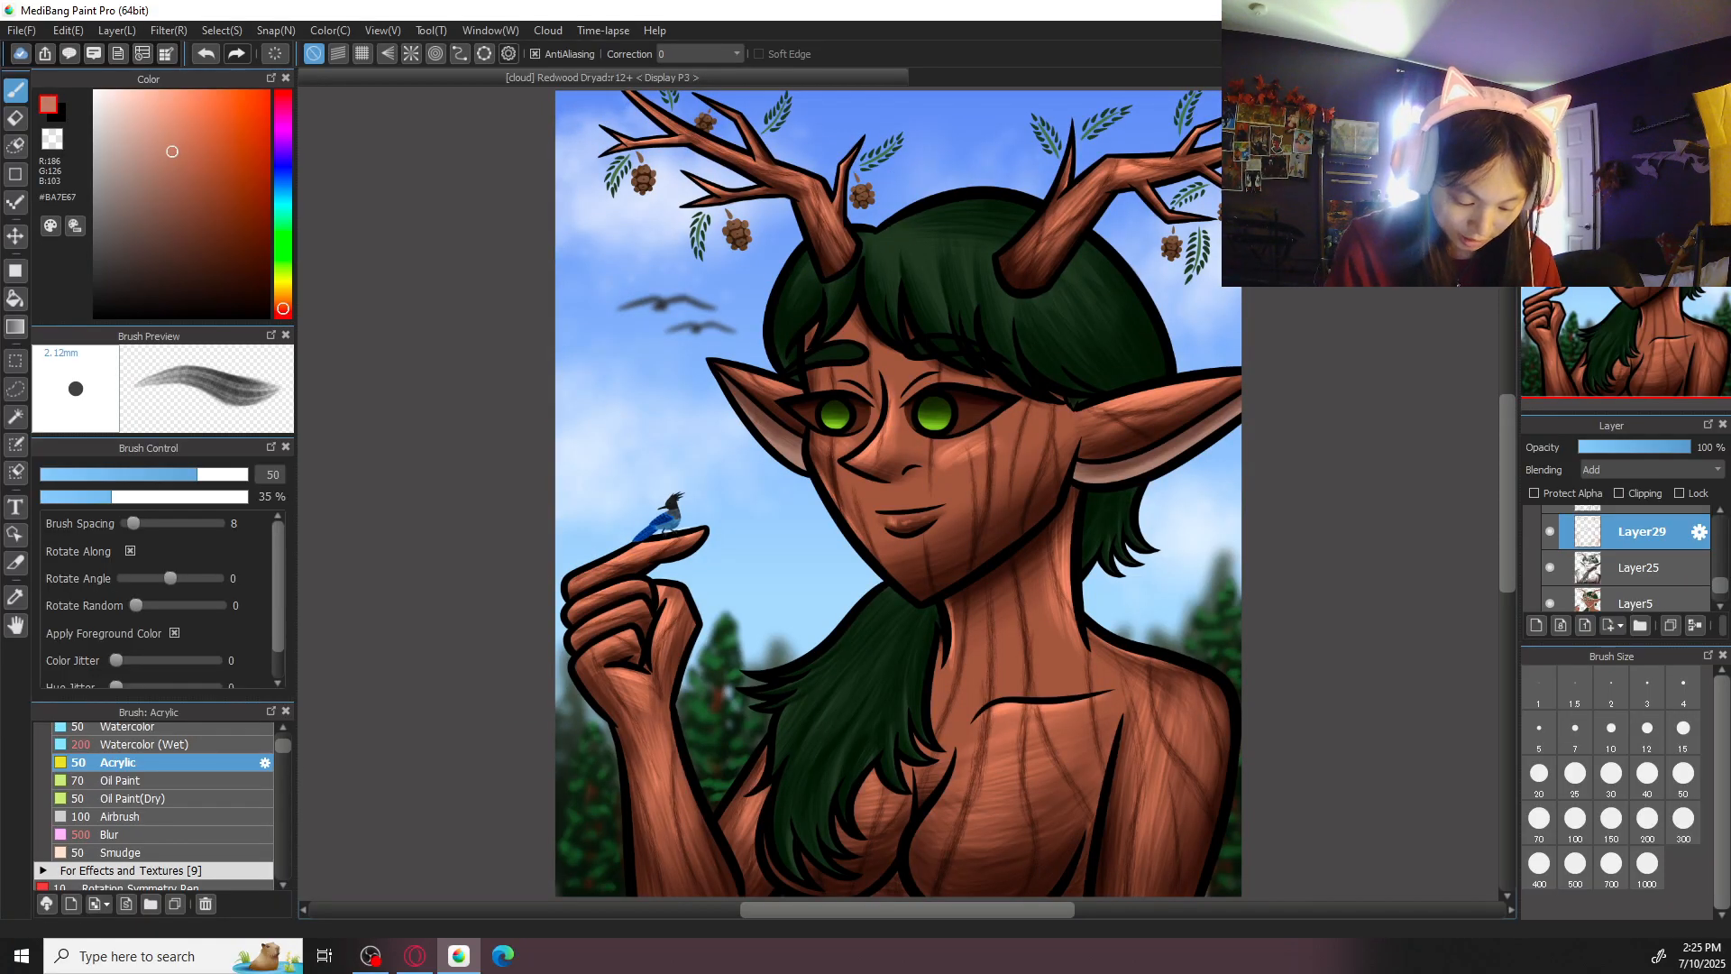
pyautogui.moveTo(1182, 648); pyautogui.dragTo(1118, 442)
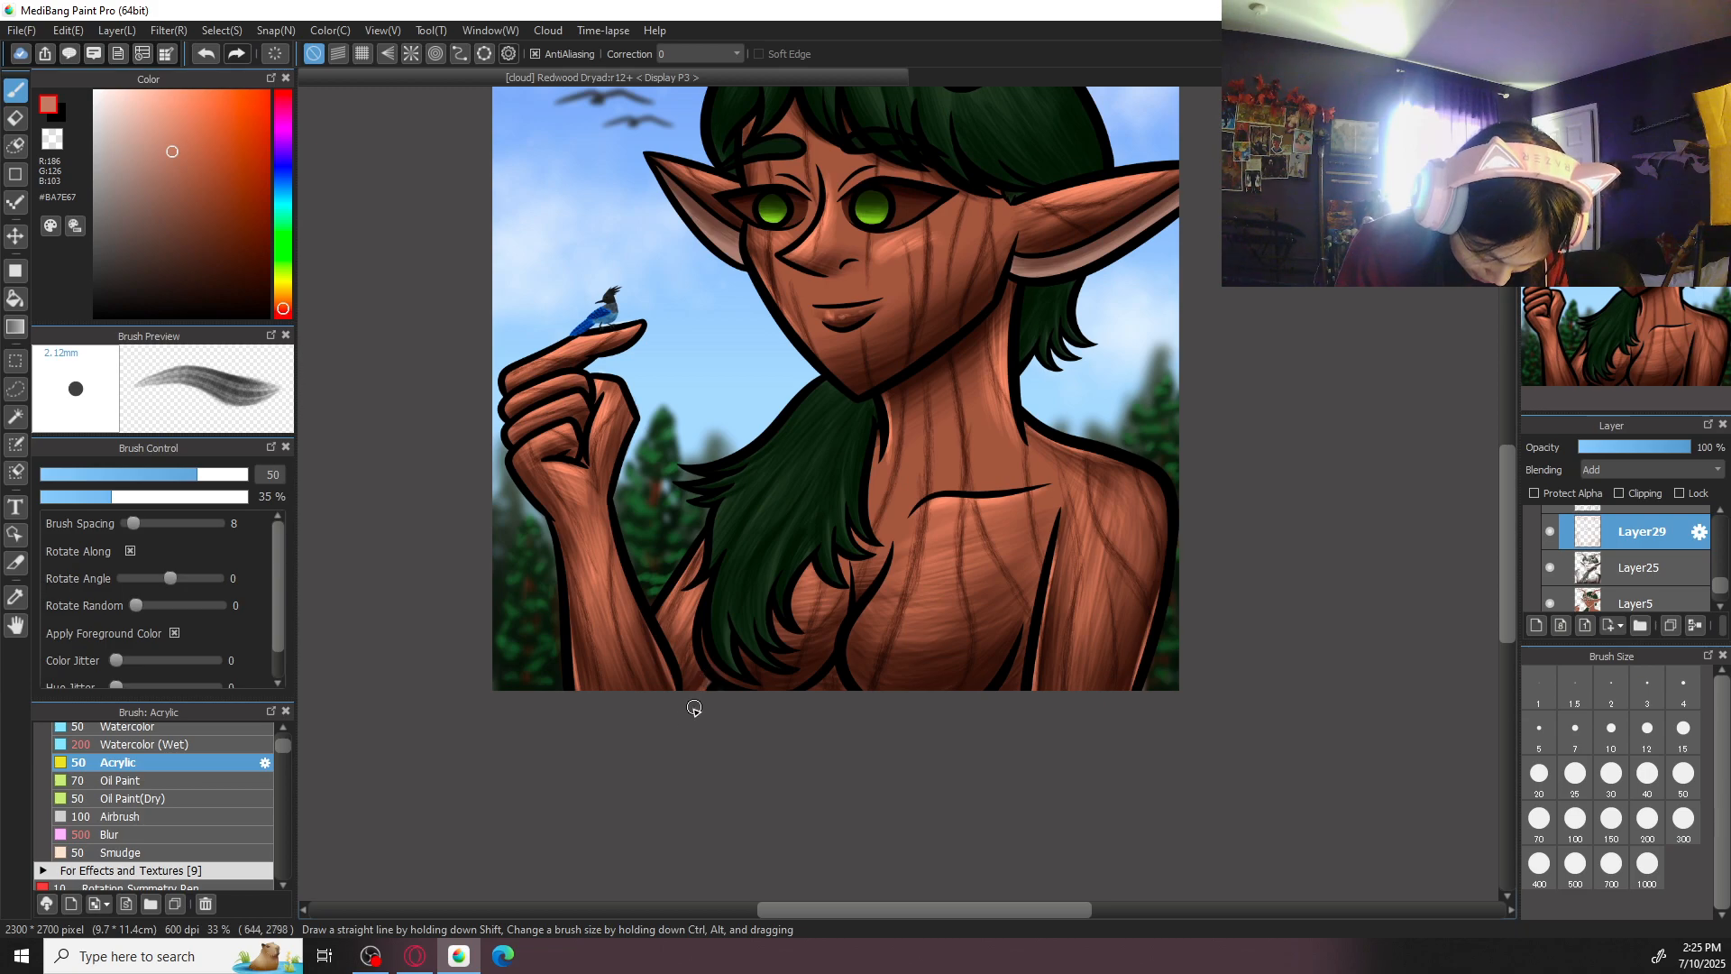
pyautogui.hotkey('ctrl', '-')
pyautogui.moveTo(1124, 456); pyautogui.dragTo(1080, 589)
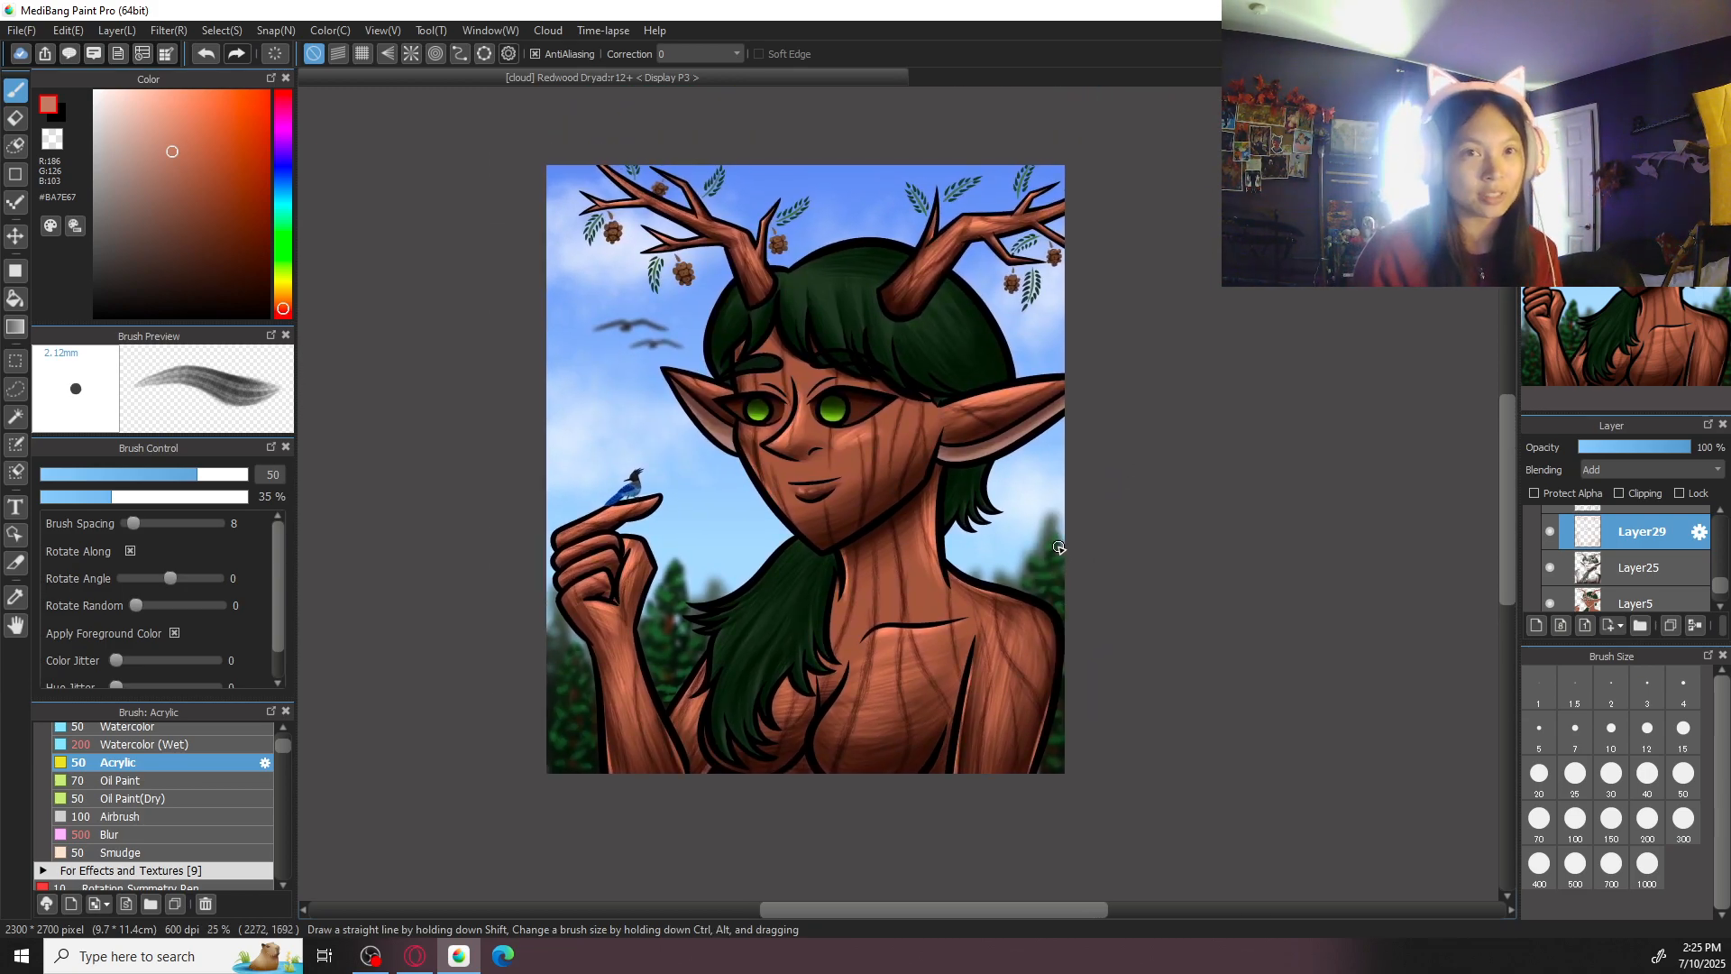
pyautogui.moveTo(1059, 548); pyautogui.dragTo(1092, 563)
# - Sample the dark green of the hair, lighten it to #496447, and set the Acrylic brush size to 200
pyautogui.hotkey('ctrl', '+')
pyautogui.hotkey('ctrl', '+')
pyautogui.moveTo(920, 365); pyautogui.dragTo(951, 610)
pyautogui.keyDown('alt'); pyautogui.click(846, 361); pyautogui.keyUp('alt')
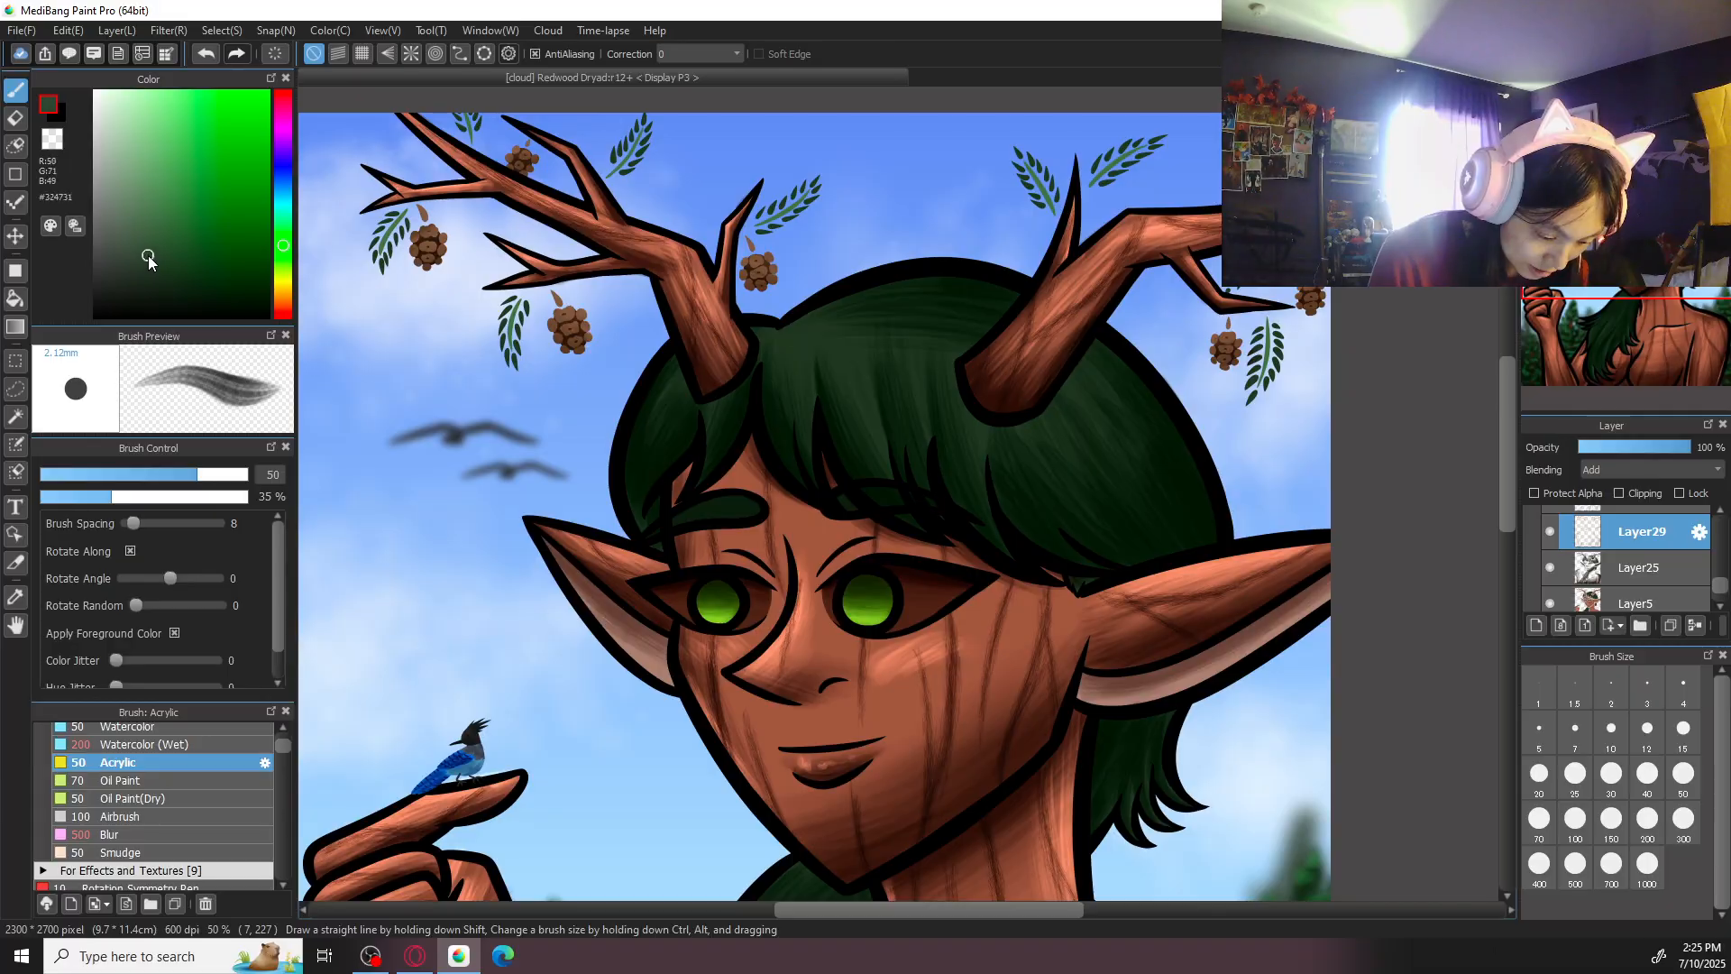
pyautogui.click(142, 230)
pyautogui.click(1576, 818)
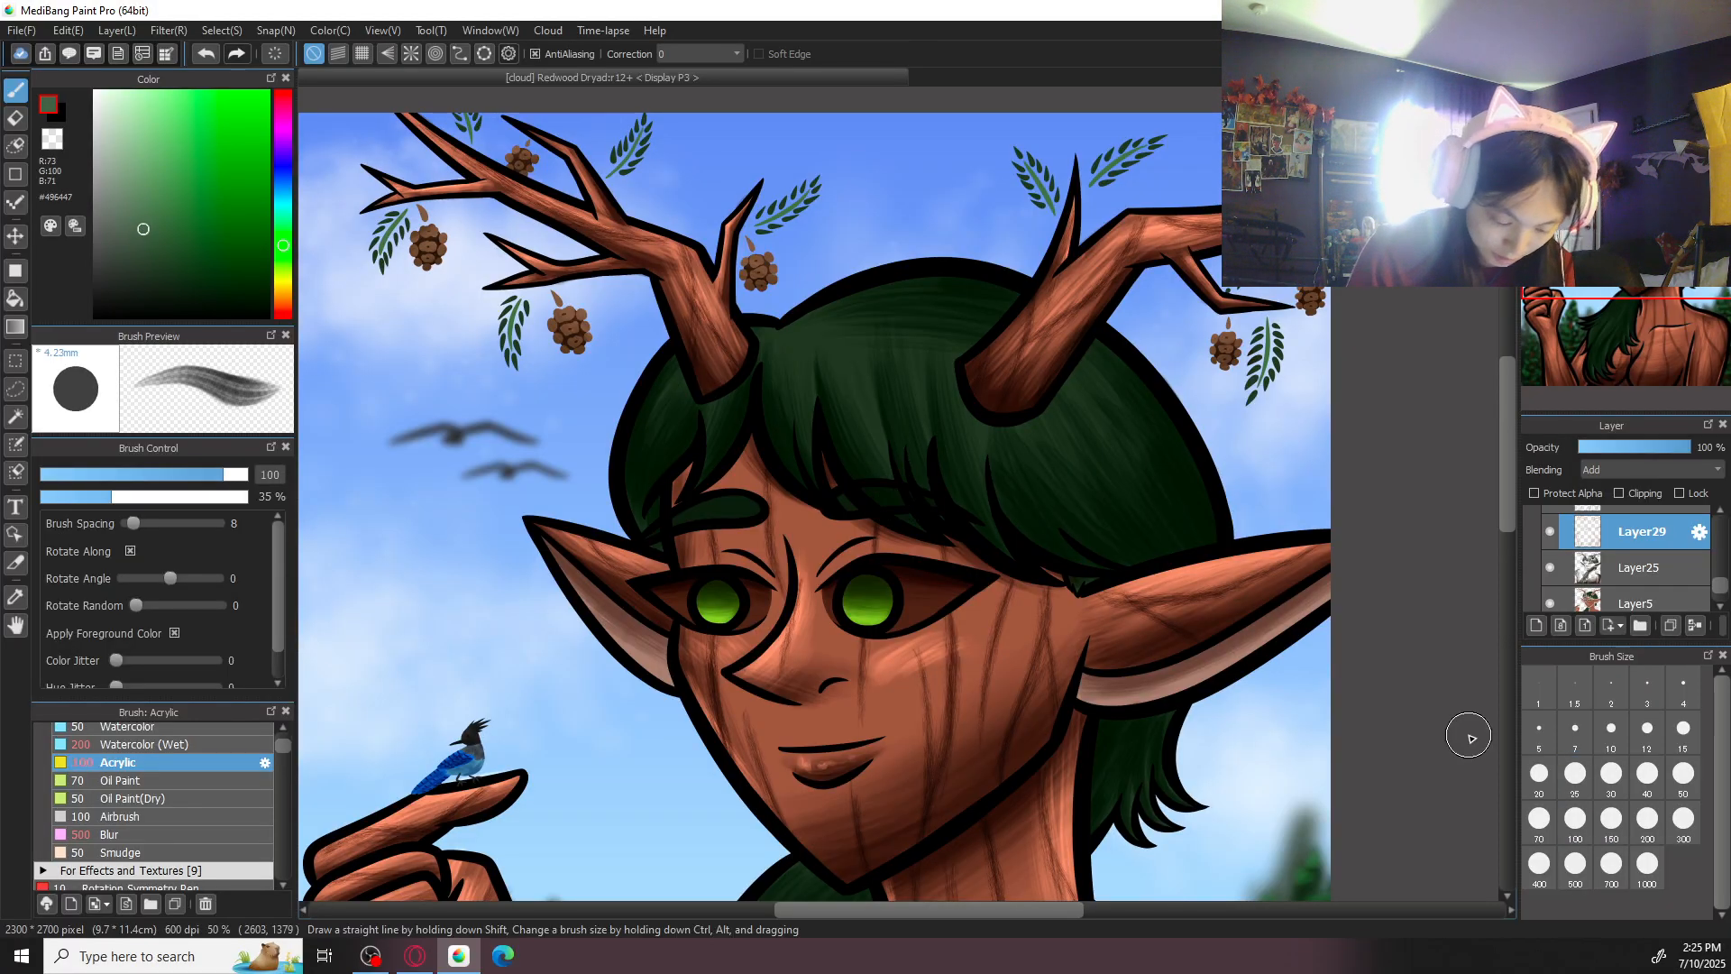
pyautogui.click(1647, 828)
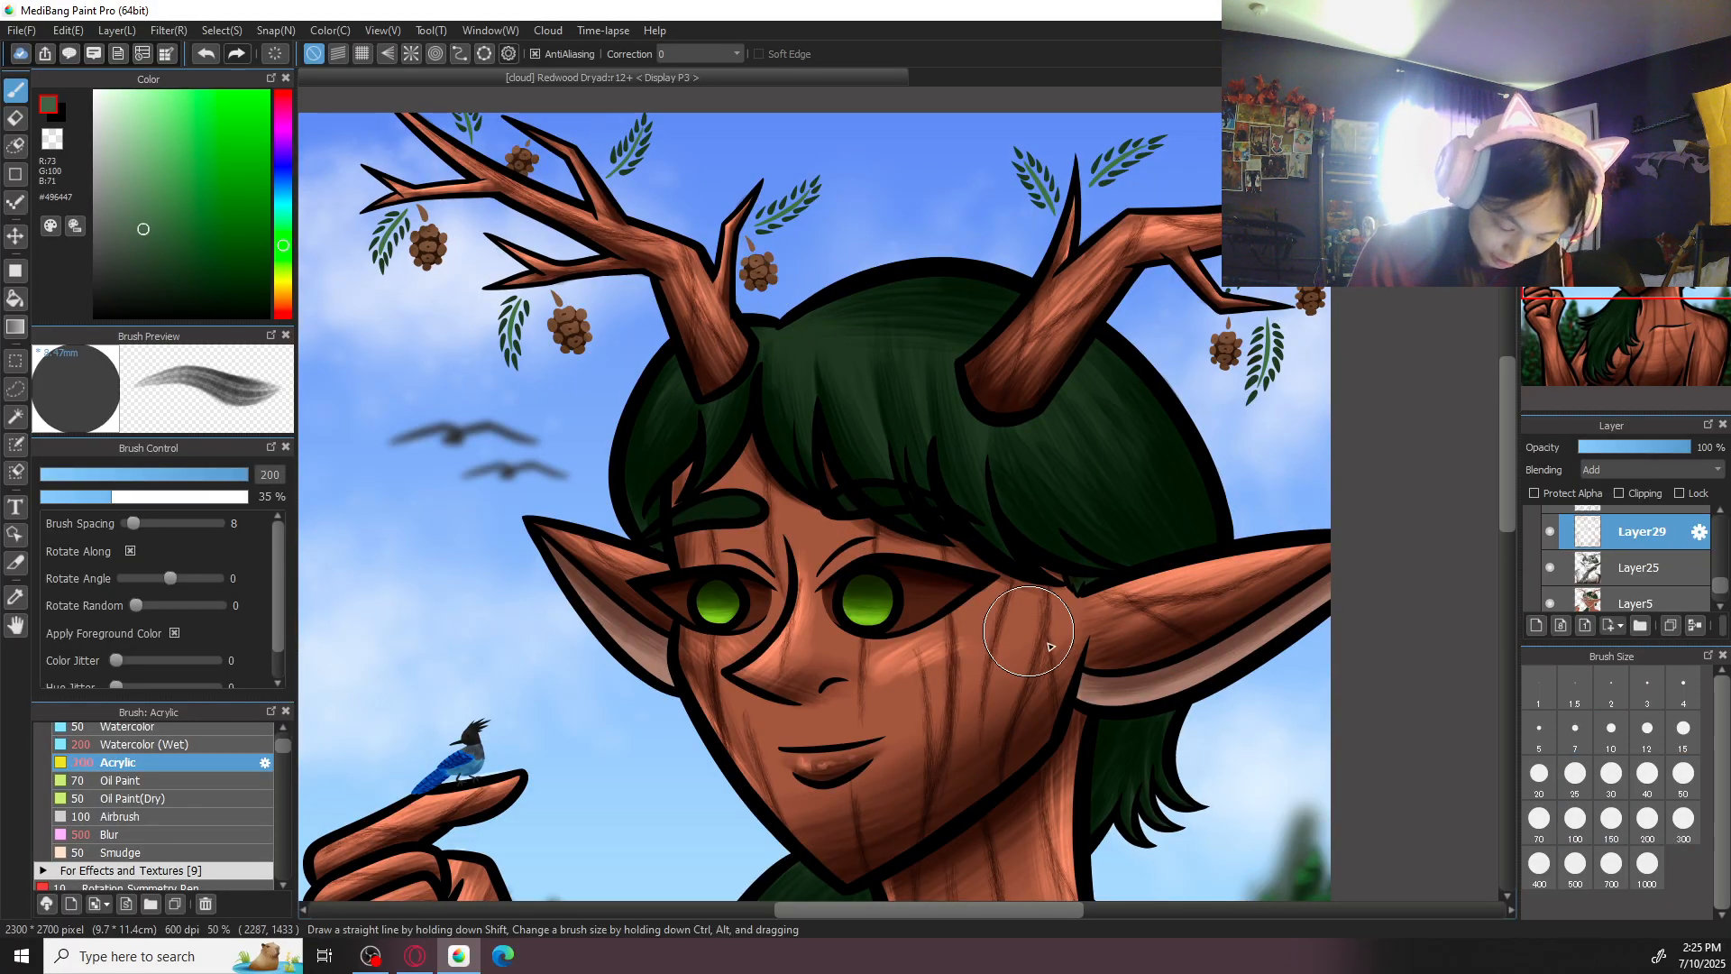
# - Paint lighter green highlight strokes down the fringe and the side hair beneath the left antler on Layer29
pyautogui.moveTo(807, 342)
pyautogui.mouseDown()
pyautogui.moveTo(804, 450)
pyautogui.moveTo(801, 323)
pyautogui.moveTo(818, 464)
pyautogui.moveTo(791, 405)
pyautogui.moveTo(790, 336)
pyautogui.moveTo(784, 431)
pyautogui.mouseUp()
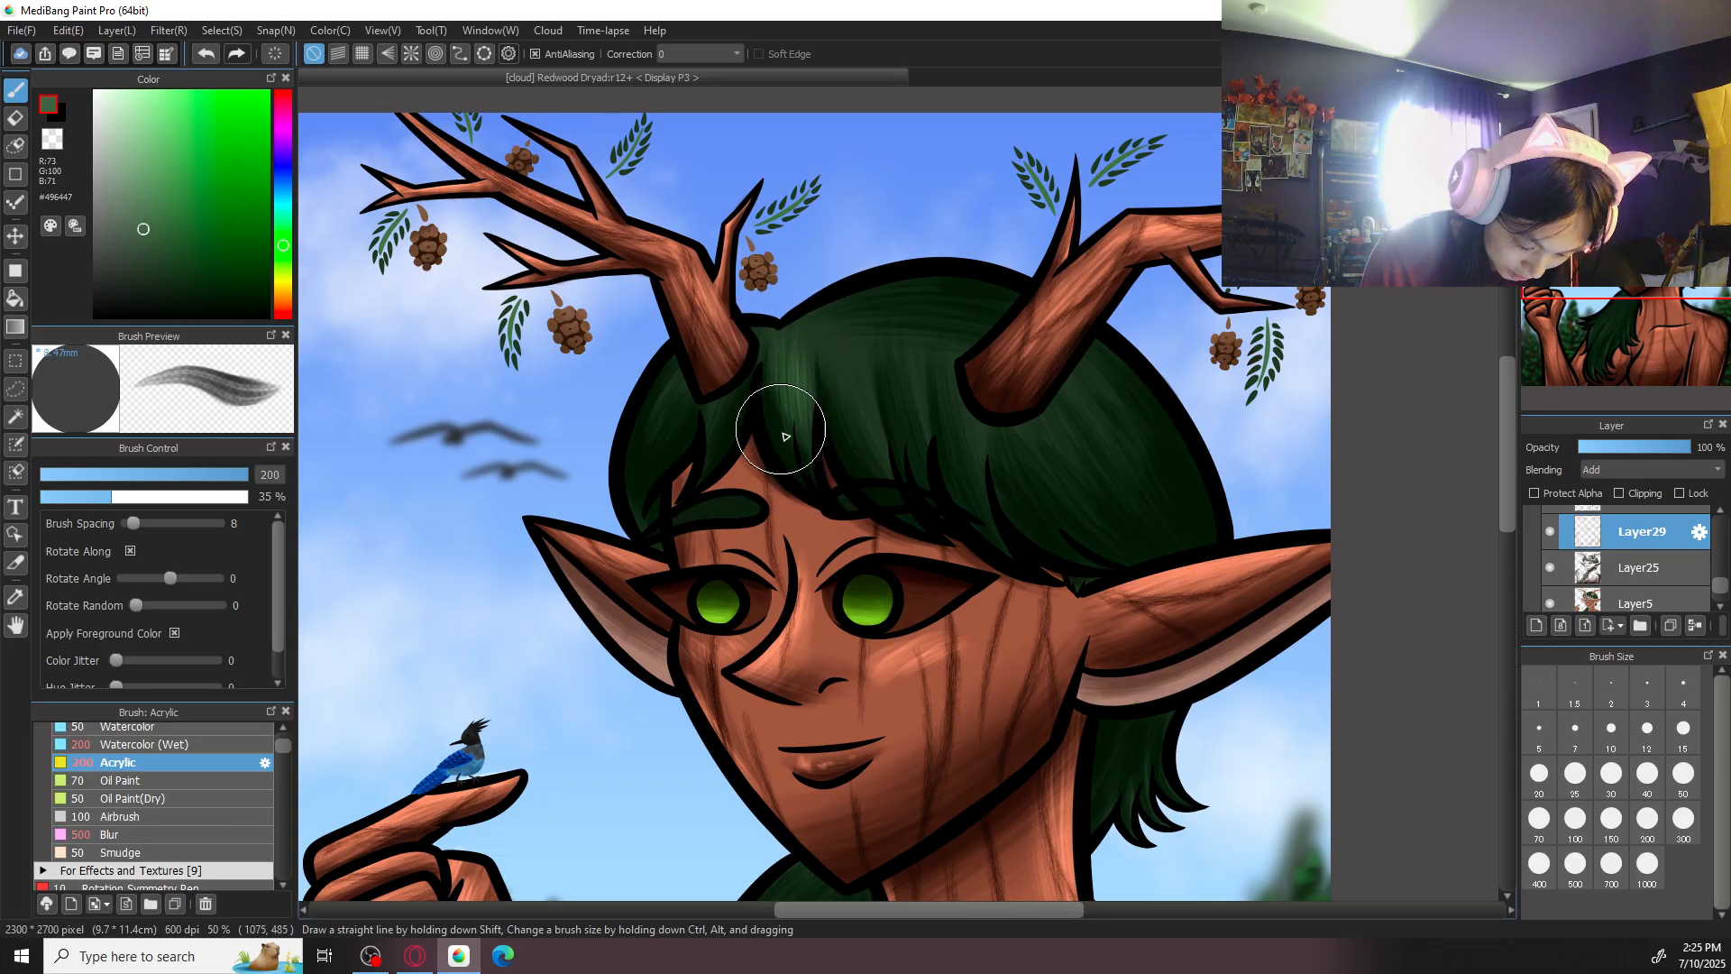
pyautogui.moveTo(798, 346); pyautogui.dragTo(812, 424)
pyautogui.moveTo(832, 332); pyautogui.dragTo(881, 458)
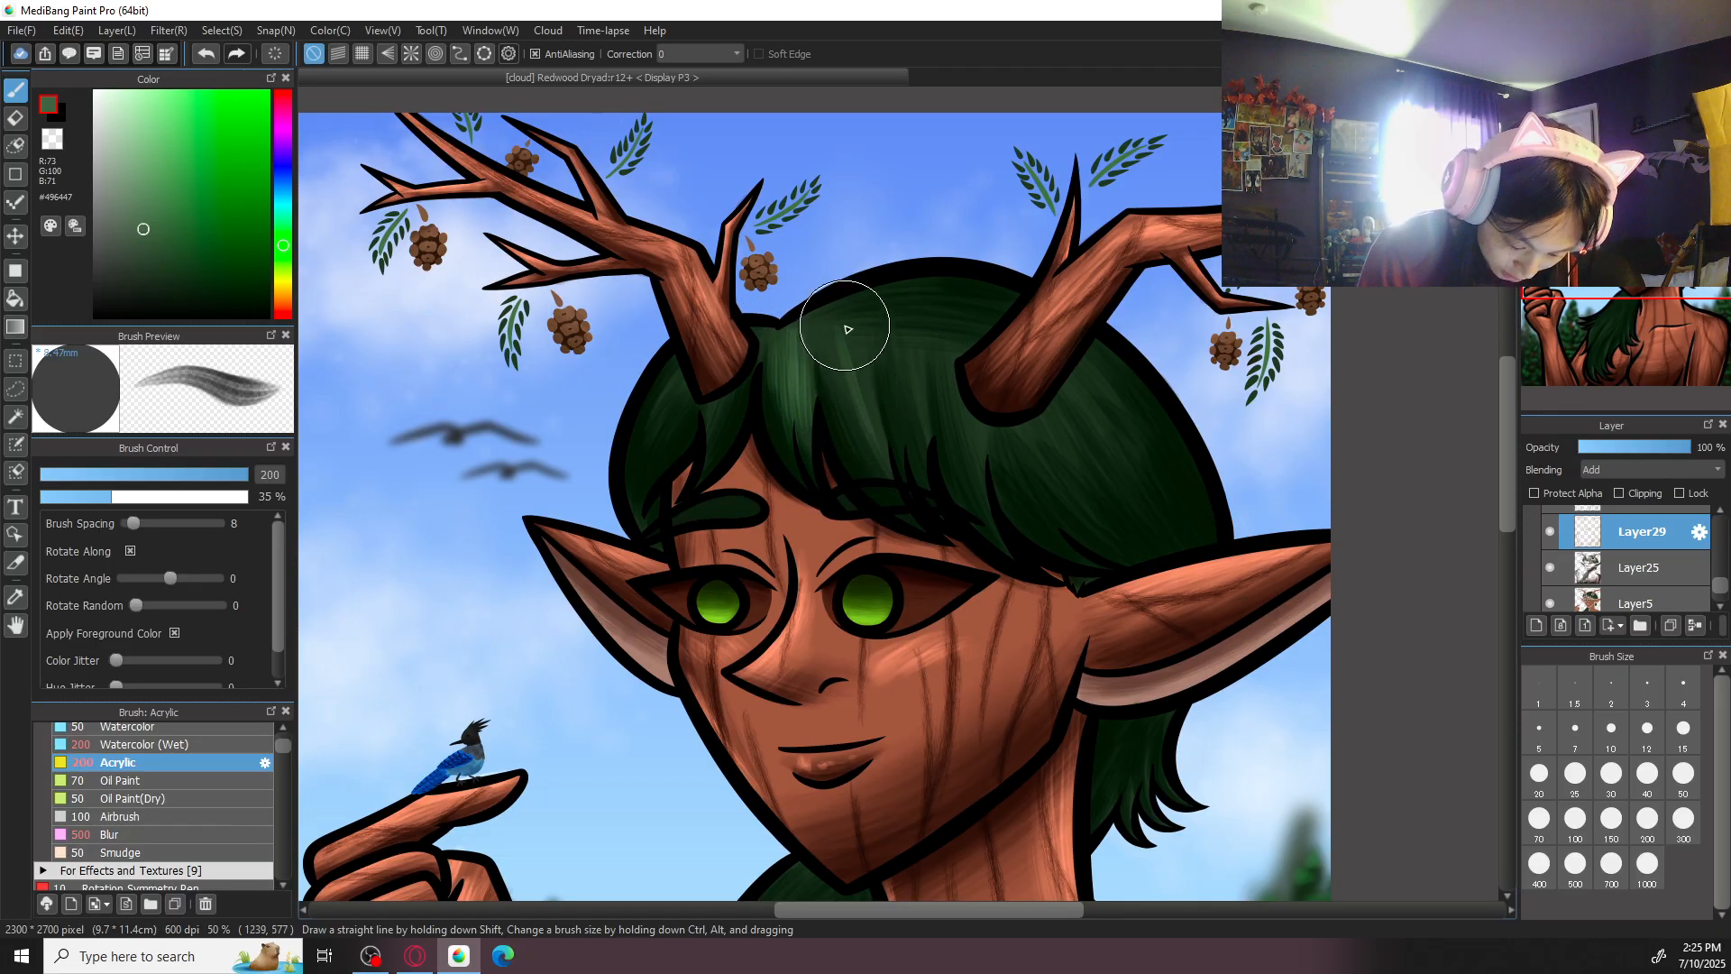
pyautogui.moveTo(854, 320)
pyautogui.mouseDown()
pyautogui.moveTo(895, 492)
pyautogui.moveTo(829, 326)
pyautogui.moveTo(888, 491)
pyautogui.mouseUp()
pyautogui.moveTo(828, 362); pyautogui.dragTo(877, 454)
pyautogui.moveTo(850, 314); pyautogui.dragTo(867, 389)
pyautogui.moveTo(682, 372)
pyautogui.mouseDown()
pyautogui.moveTo(624, 503)
pyautogui.moveTo(686, 371)
pyautogui.moveTo(654, 410)
pyautogui.moveTo(681, 389)
pyautogui.moveTo(639, 499)
pyautogui.moveTo(685, 377)
pyautogui.moveTo(669, 438)
pyautogui.moveTo(648, 482)
pyautogui.moveTo(675, 362)
pyautogui.moveTo(635, 480)
pyautogui.mouseUp()
pyautogui.moveTo(690, 397)
pyautogui.mouseDown()
pyautogui.moveTo(661, 477)
pyautogui.moveTo(650, 435)
pyautogui.moveTo(651, 559)
pyautogui.mouseUp()
pyautogui.moveTo(916, 337)
pyautogui.mouseDown()
pyautogui.moveTo(925, 485)
pyautogui.moveTo(927, 470)
pyautogui.mouseUp()
pyautogui.moveTo(904, 357)
pyautogui.mouseDown()
pyautogui.moveTo(930, 502)
pyautogui.moveTo(888, 346)
pyautogui.moveTo(898, 391)
pyautogui.moveTo(898, 321)
pyautogui.moveTo(921, 434)
pyautogui.mouseUp()
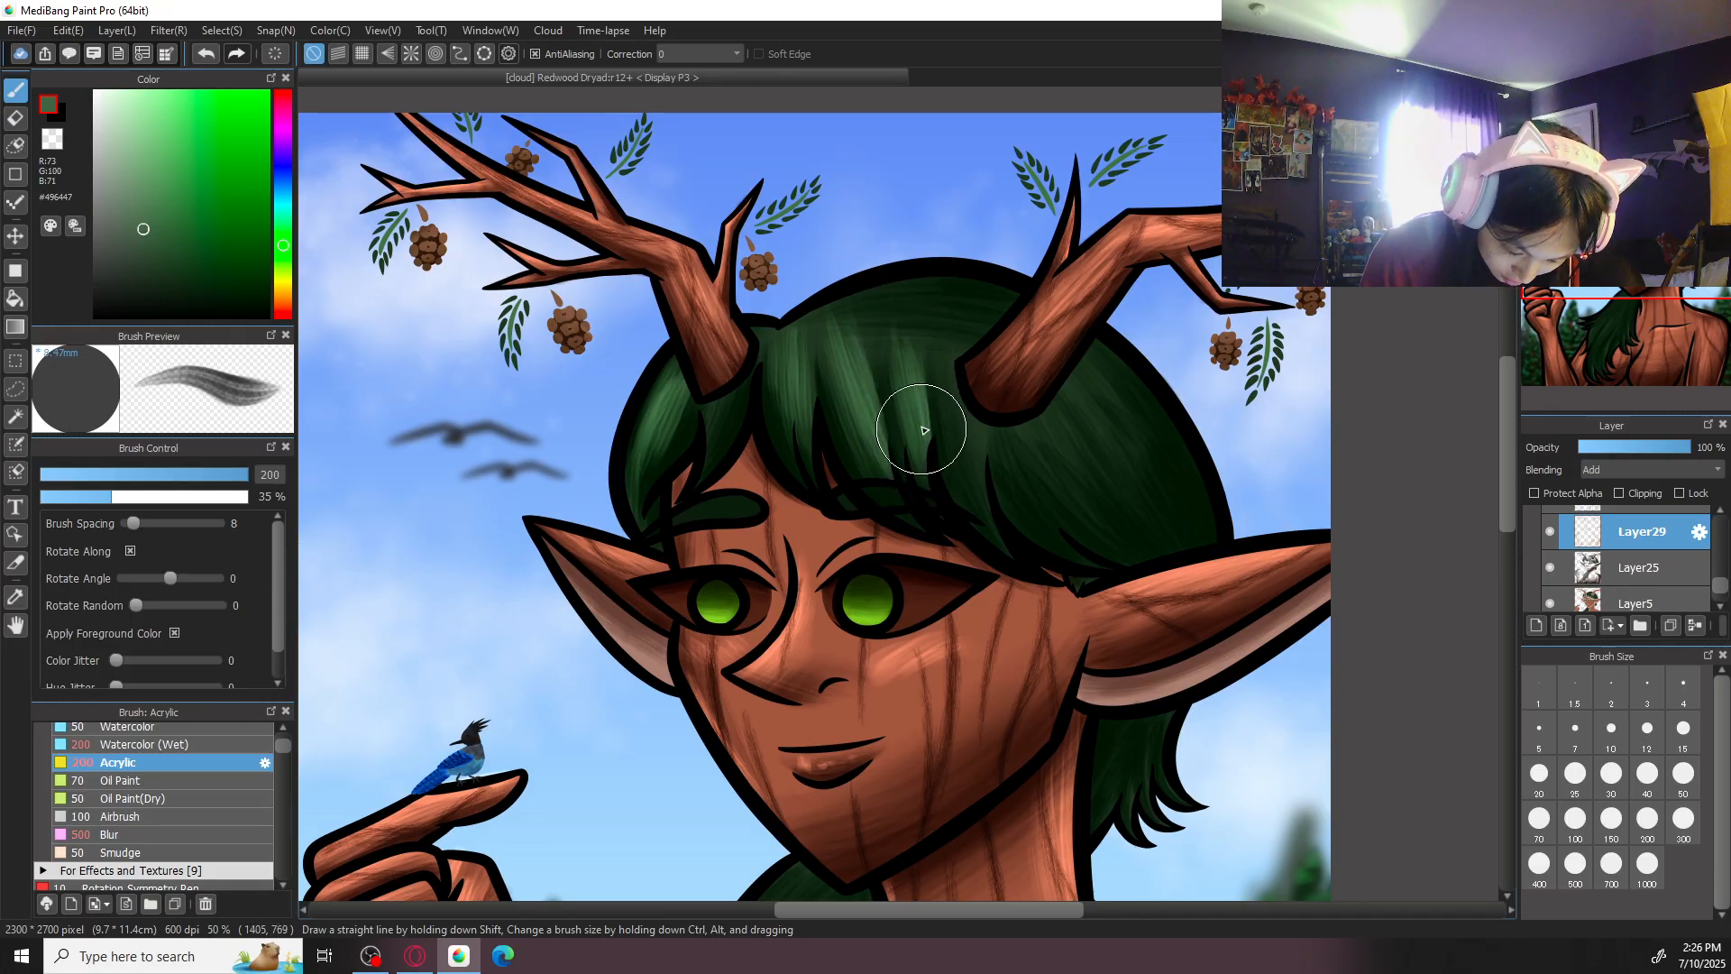
# - Brush green highlights across the crown between the antlers, raising the brush size to 300
pyautogui.click(1615, 101)
pyautogui.click(1614, 101)
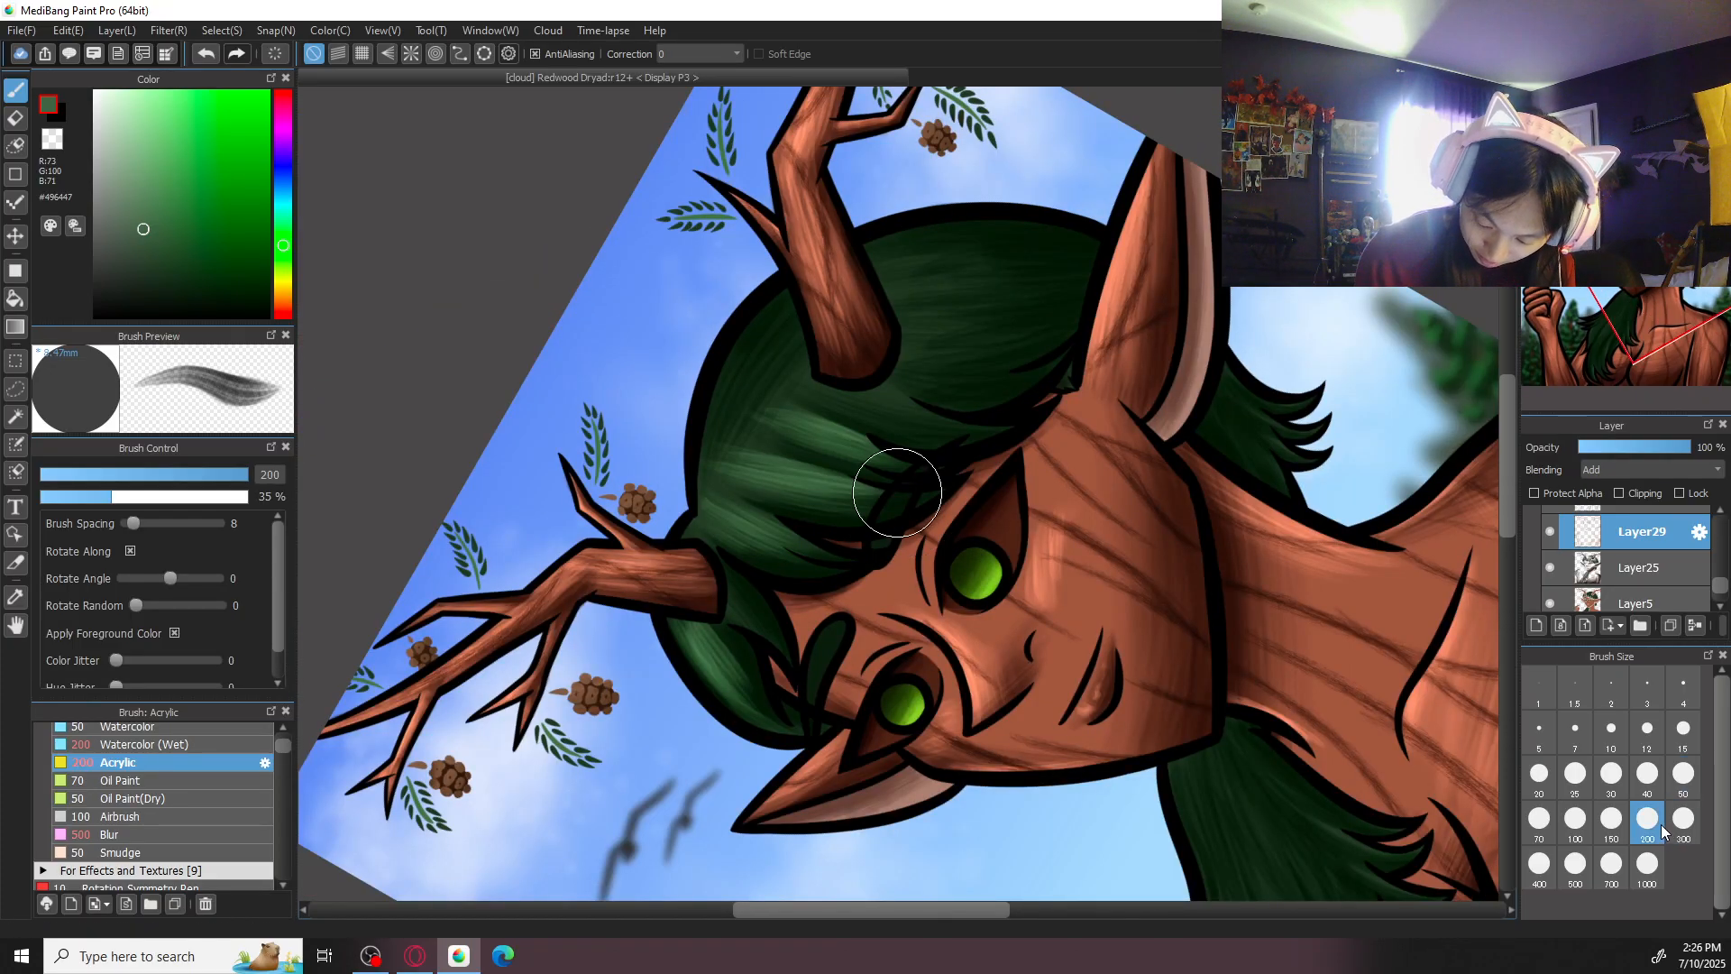
pyautogui.moveTo(700, 501); pyautogui.dragTo(760, 349)
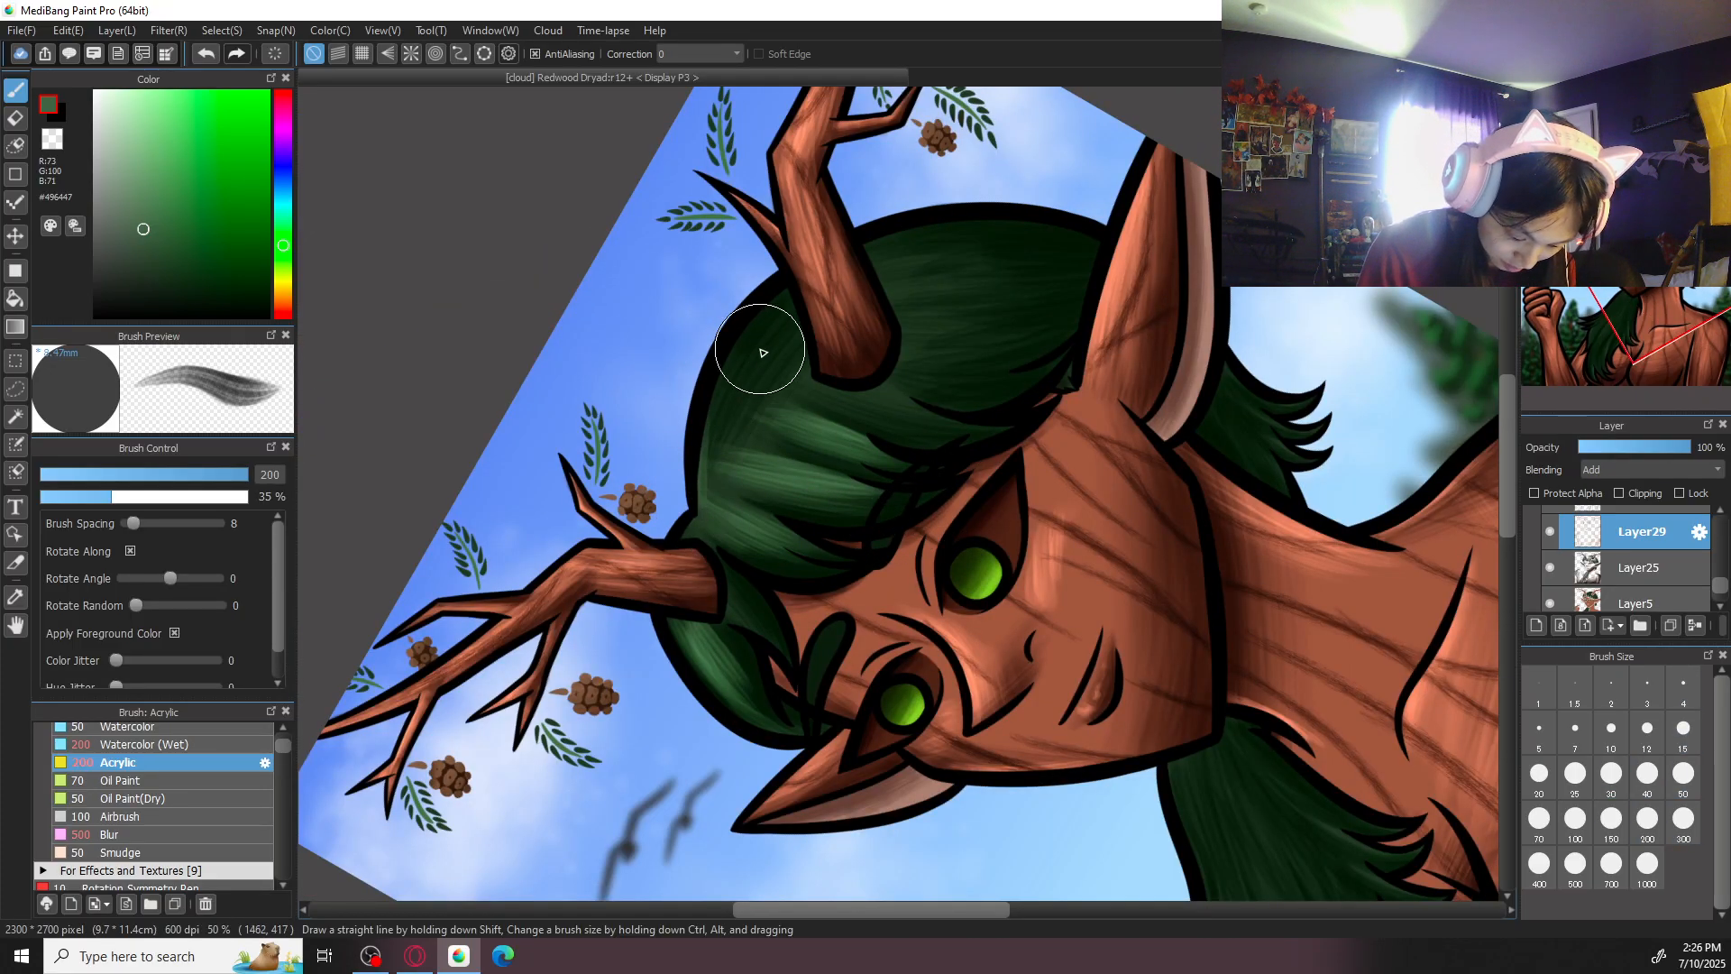
pyautogui.click(1683, 820)
pyautogui.moveTo(707, 492)
pyautogui.mouseDown()
pyautogui.moveTo(712, 397)
pyautogui.moveTo(716, 497)
pyautogui.moveTo(772, 336)
pyautogui.moveTo(718, 484)
pyautogui.moveTo(798, 338)
pyautogui.moveTo(725, 489)
pyautogui.moveTo(760, 436)
pyautogui.moveTo(792, 407)
pyautogui.moveTo(730, 479)
pyautogui.moveTo(830, 392)
pyautogui.moveTo(734, 482)
pyautogui.moveTo(797, 436)
pyautogui.moveTo(726, 466)
pyautogui.moveTo(790, 378)
pyautogui.moveTo(783, 365)
pyautogui.moveTo(715, 424)
pyautogui.moveTo(764, 353)
pyautogui.moveTo(715, 529)
pyautogui.moveTo(693, 531)
pyautogui.moveTo(734, 502)
pyautogui.mouseUp()
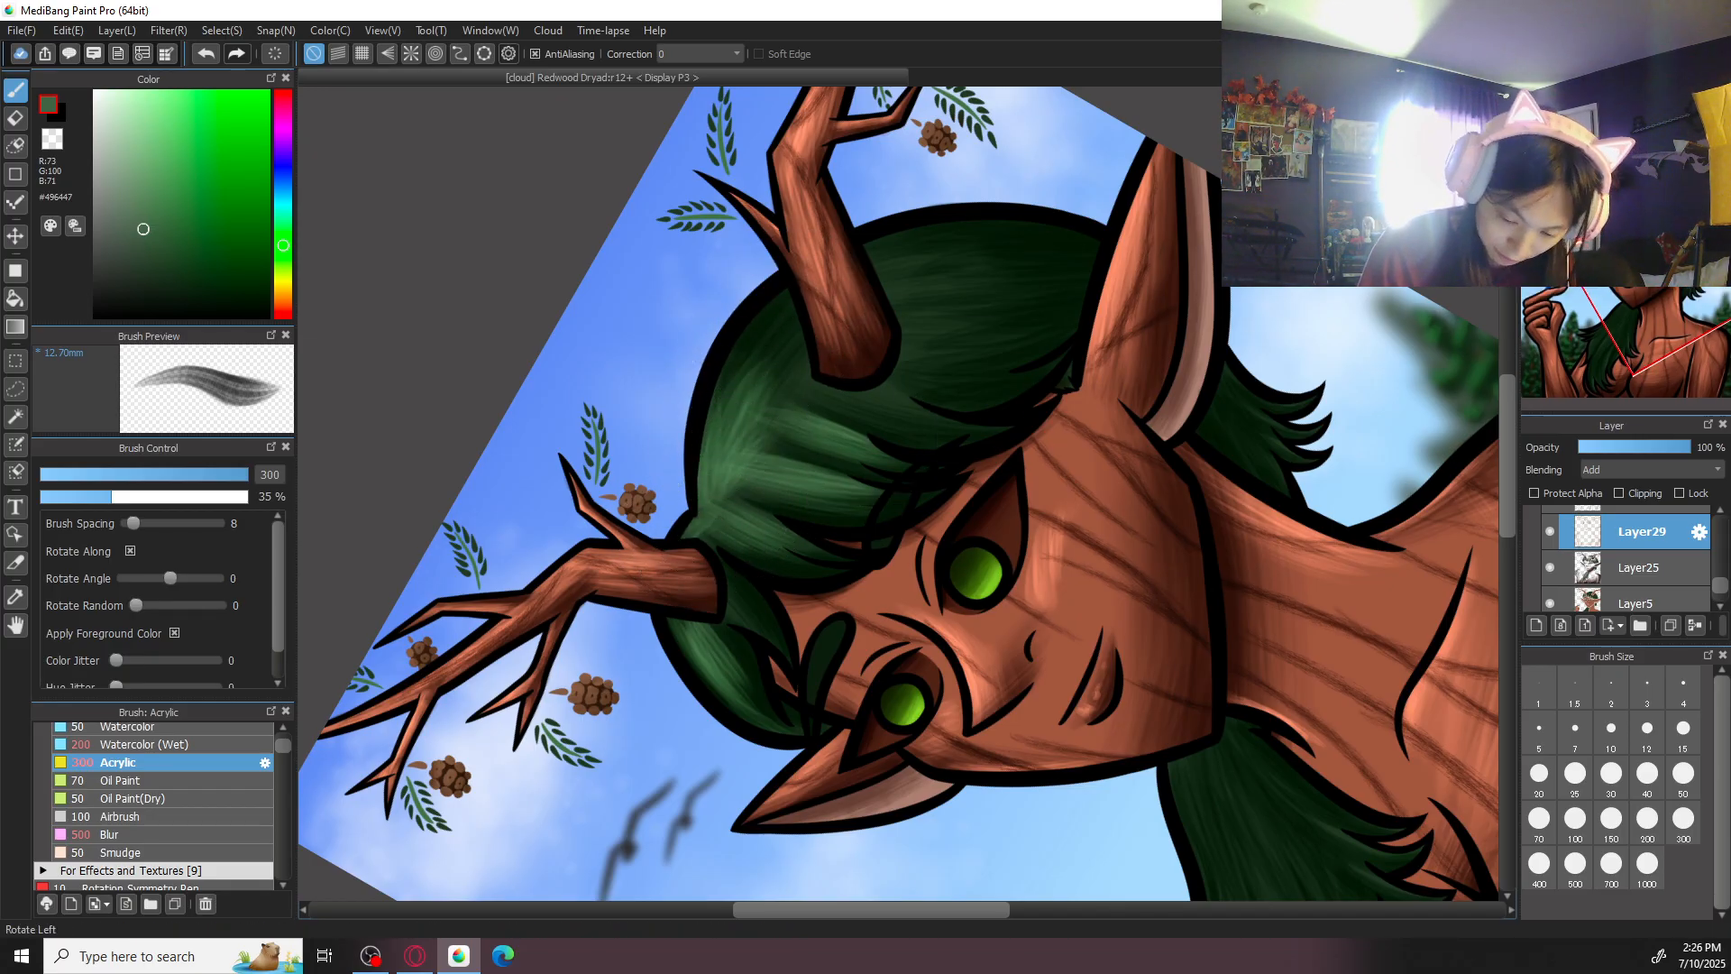
# - Add more green highlight strokes to the fringe beside the right antler and over the top of the head
pyautogui.click(1634, 99)
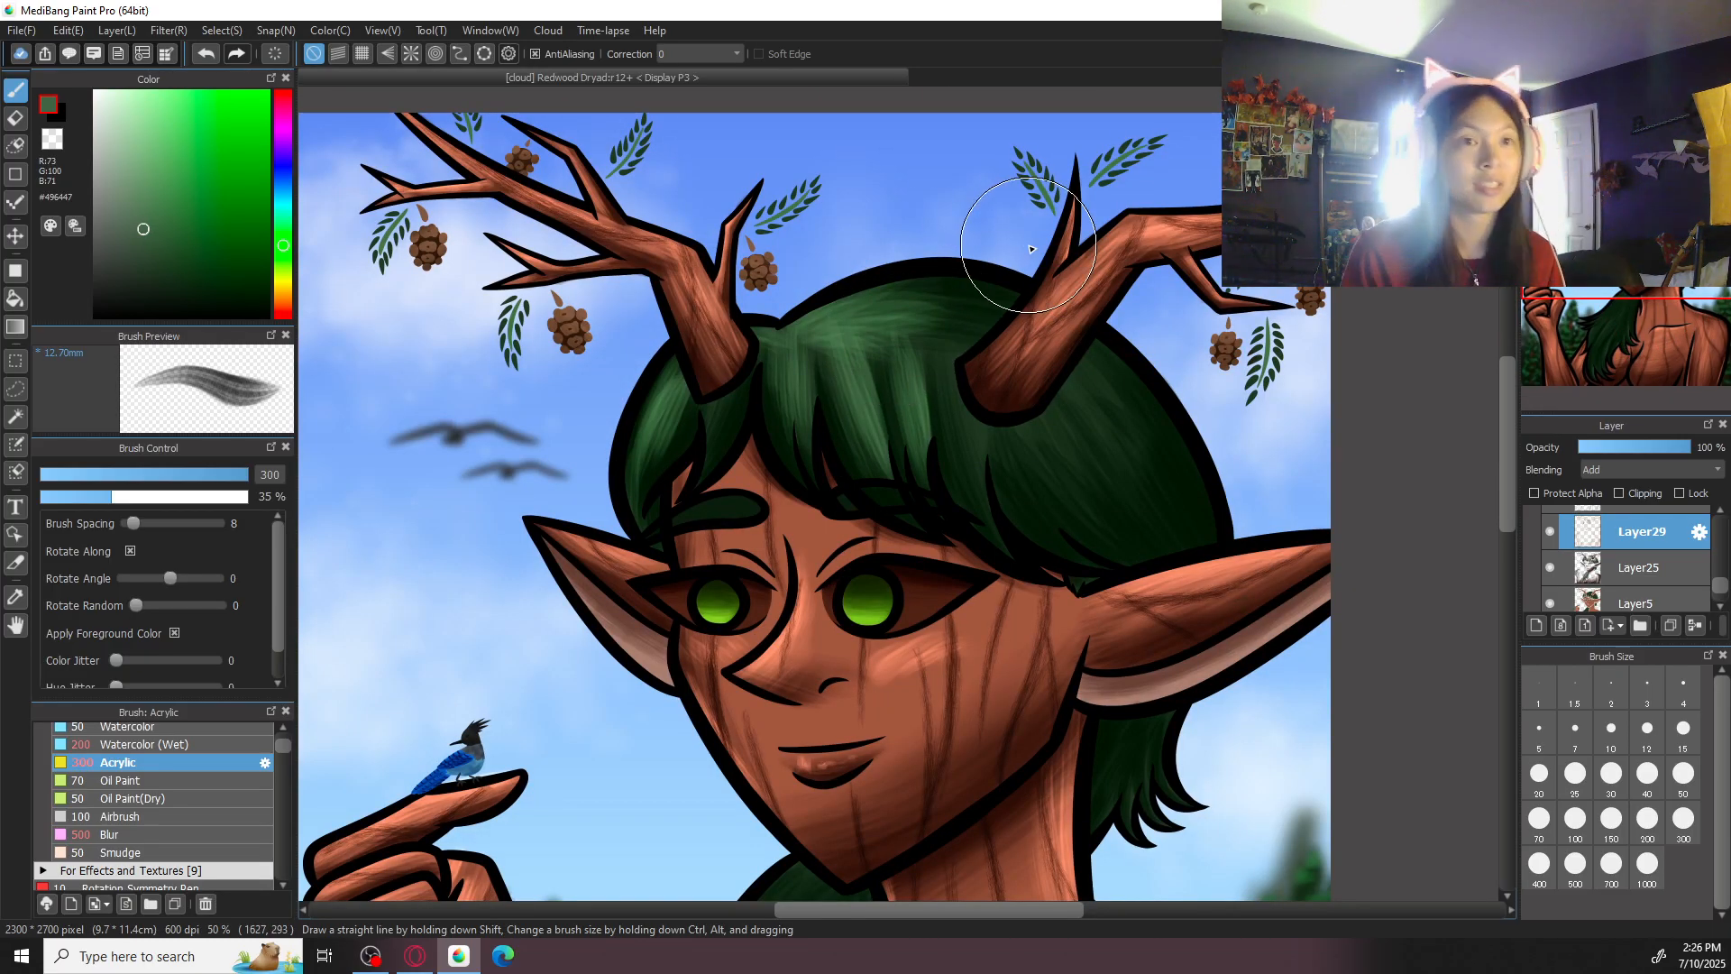
pyautogui.moveTo(1110, 503)
pyautogui.mouseDown()
pyautogui.moveTo(1061, 525)
pyautogui.moveTo(1143, 525)
pyautogui.mouseUp()
pyautogui.moveTo(900, 418); pyautogui.dragTo(929, 569)
pyautogui.moveTo(910, 449)
pyautogui.mouseDown()
pyautogui.moveTo(935, 584)
pyautogui.moveTo(893, 502)
pyautogui.moveTo(928, 572)
pyautogui.moveTo(919, 472)
pyautogui.moveTo(890, 403)
pyautogui.moveTo(914, 545)
pyautogui.mouseUp()
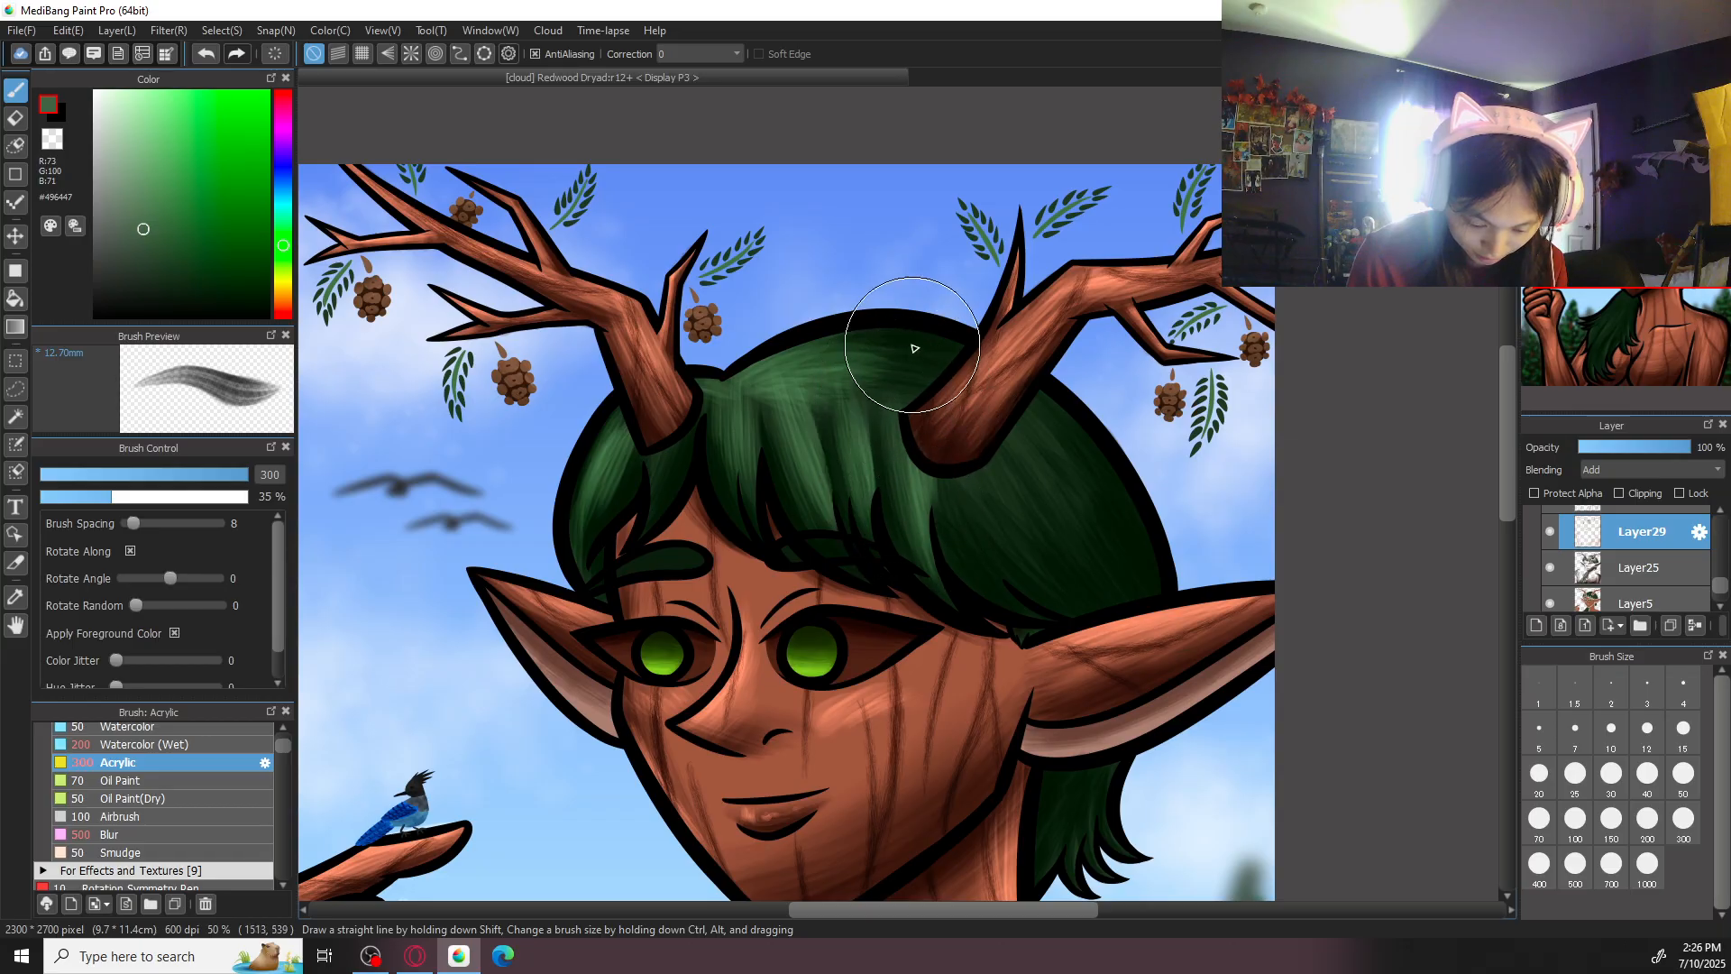
pyautogui.moveTo(938, 347)
pyautogui.mouseDown()
pyautogui.moveTo(861, 347)
pyautogui.moveTo(747, 439)
pyautogui.moveTo(743, 470)
pyautogui.moveTo(772, 448)
pyautogui.mouseUp()
pyautogui.moveTo(809, 365)
pyautogui.mouseDown()
pyautogui.moveTo(850, 297)
pyautogui.moveTo(813, 364)
pyautogui.moveTo(904, 299)
pyautogui.moveTo(842, 380)
pyautogui.moveTo(936, 340)
pyautogui.moveTo(860, 400)
pyautogui.moveTo(952, 340)
pyautogui.moveTo(799, 356)
pyautogui.moveTo(907, 273)
pyautogui.moveTo(820, 369)
pyautogui.moveTo(933, 299)
pyautogui.mouseUp()
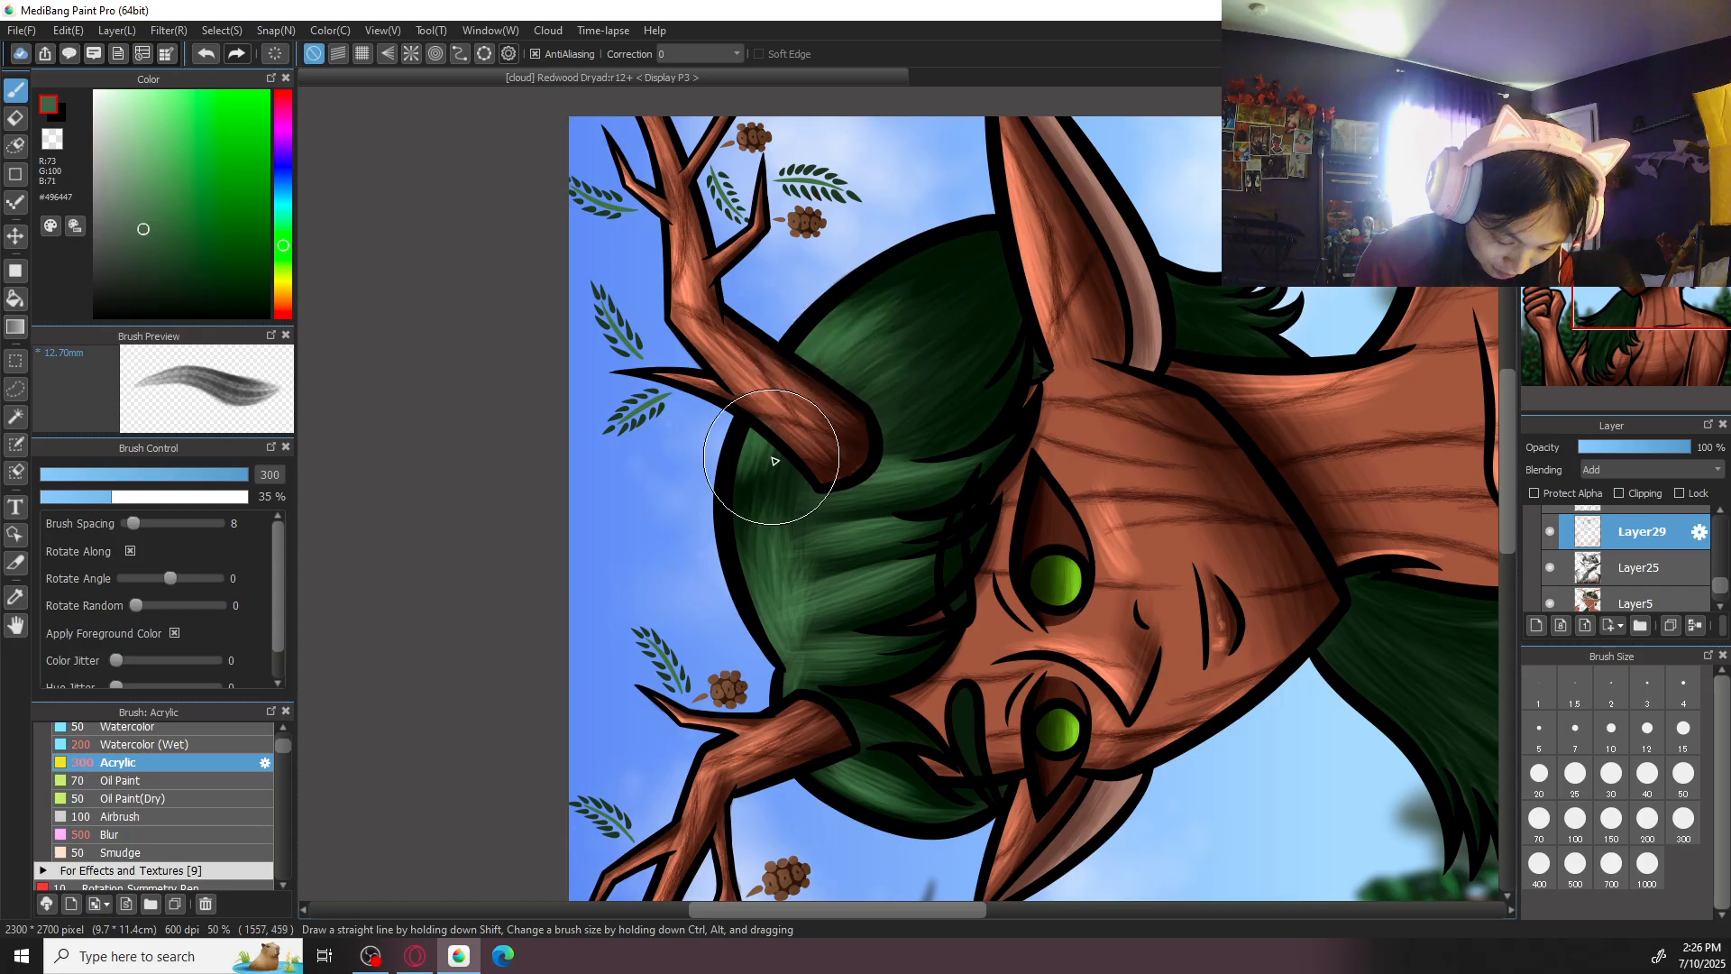
pyautogui.click(1724, 103)
pyautogui.click(1538, 127)
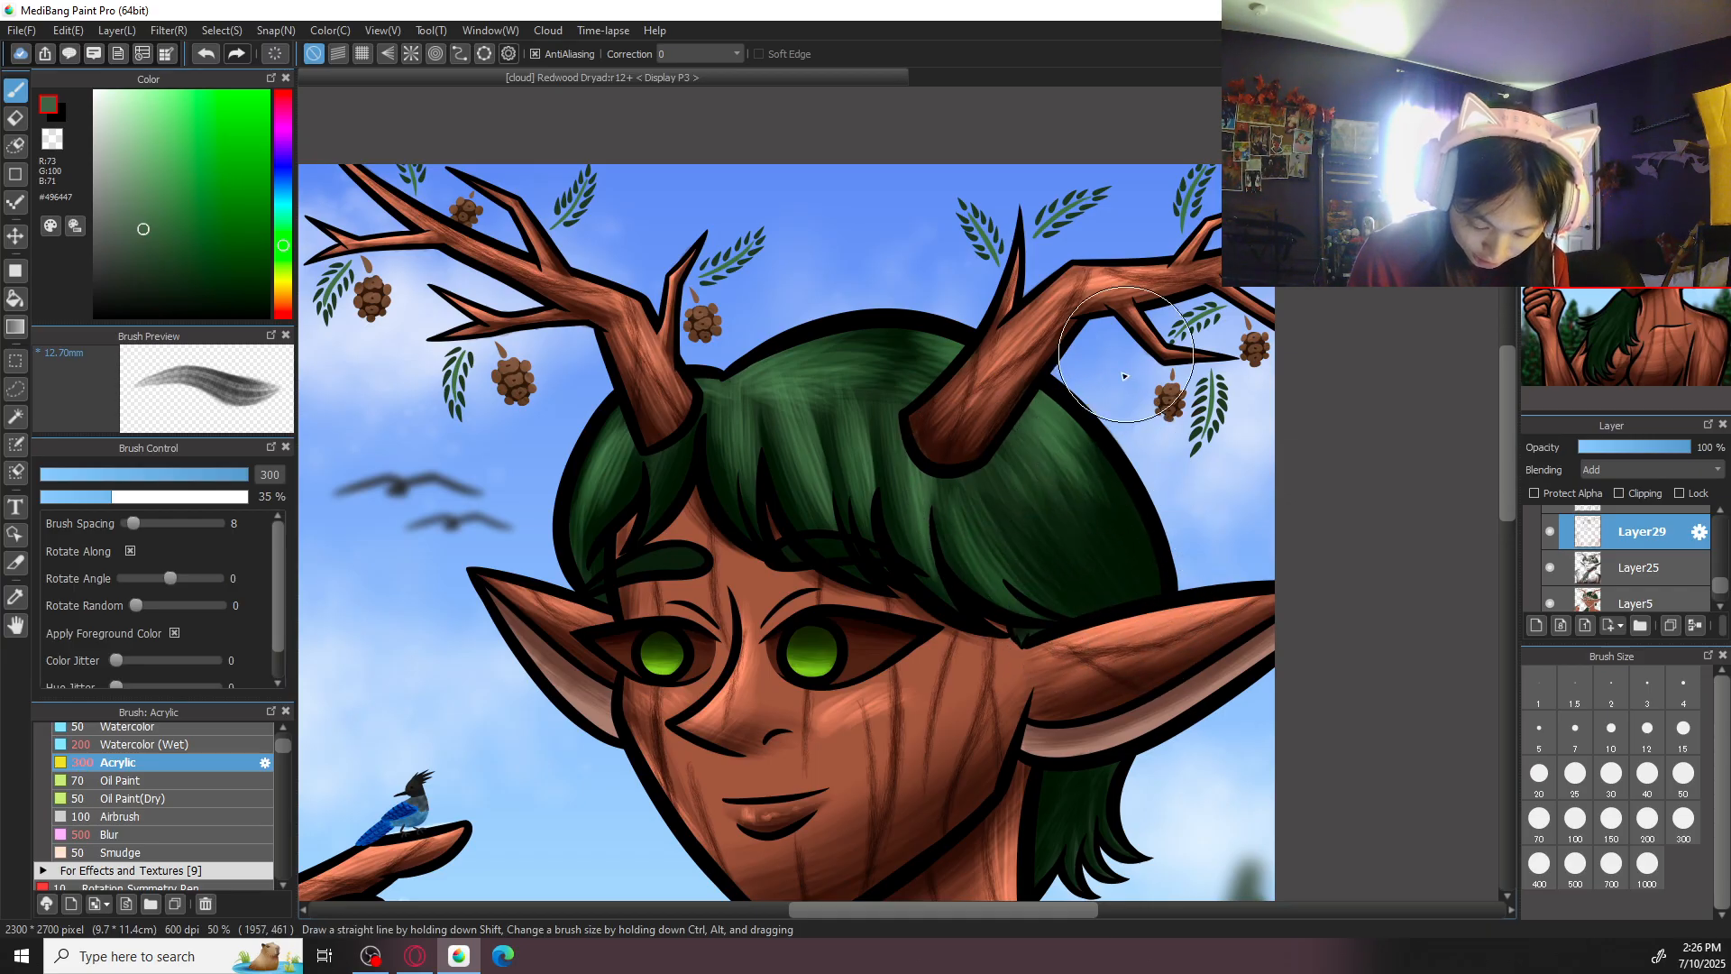
# - Paint green highlight strokes down the hair just below and behind the base of the right antler
pyautogui.scroll(-3, 1136, 327)
pyautogui.scroll(2, 1136, 327)
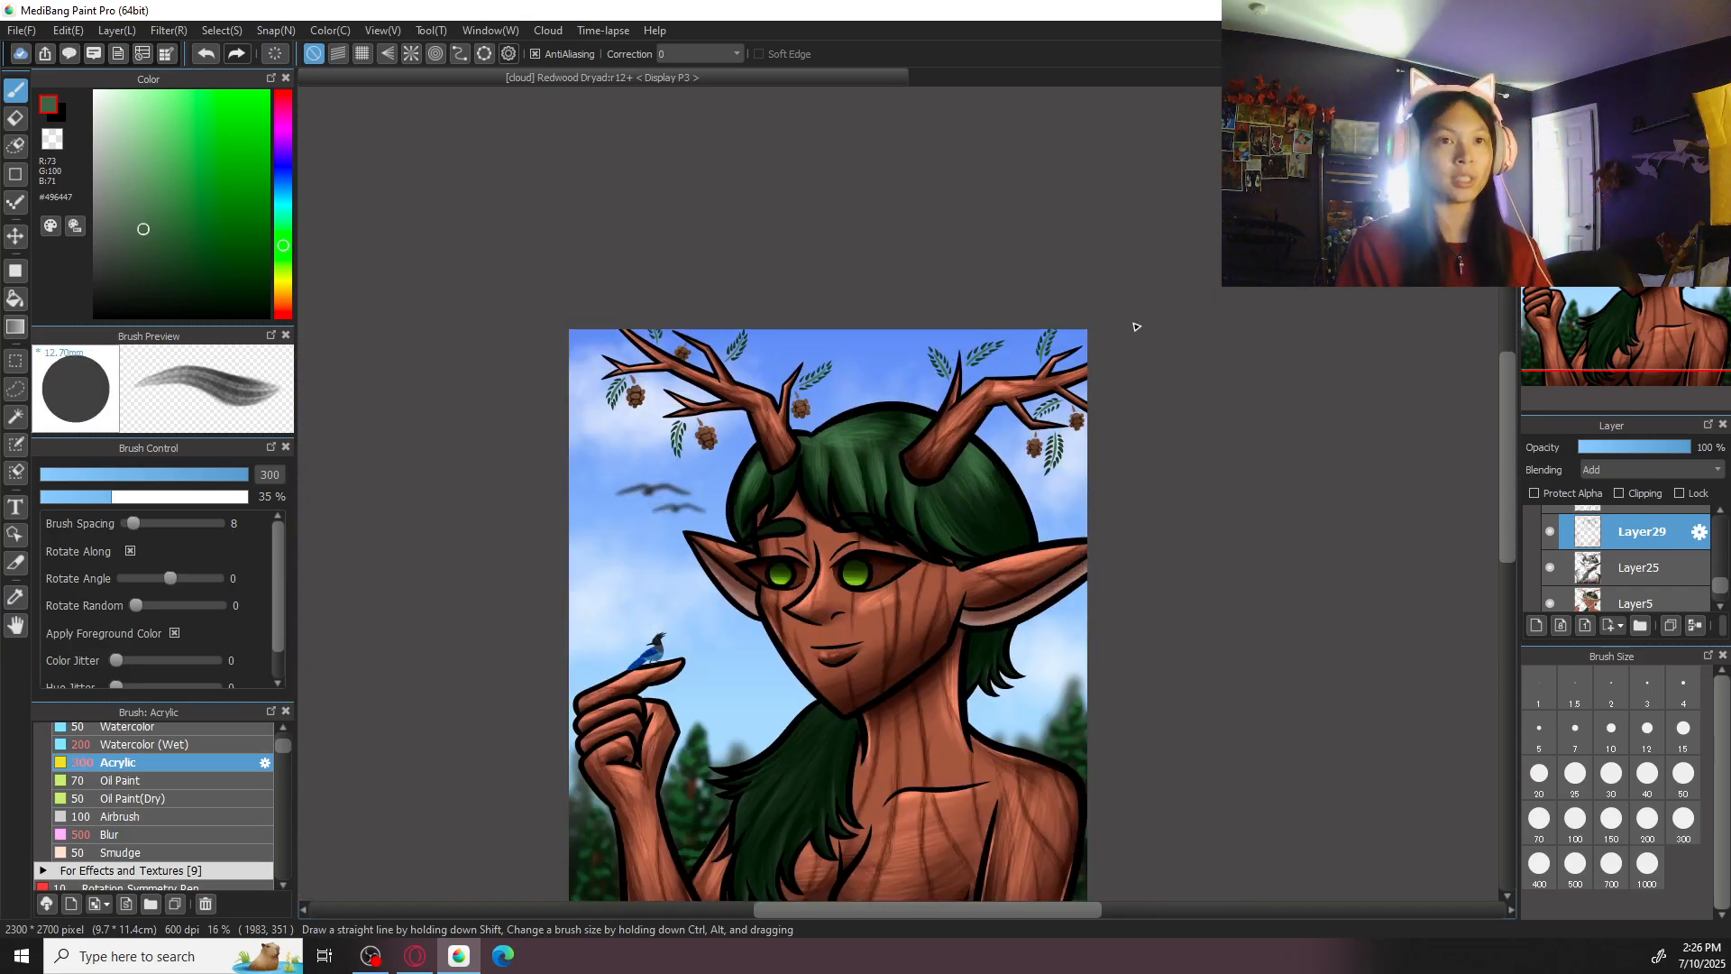
pyautogui.scroll(2, 1136, 327)
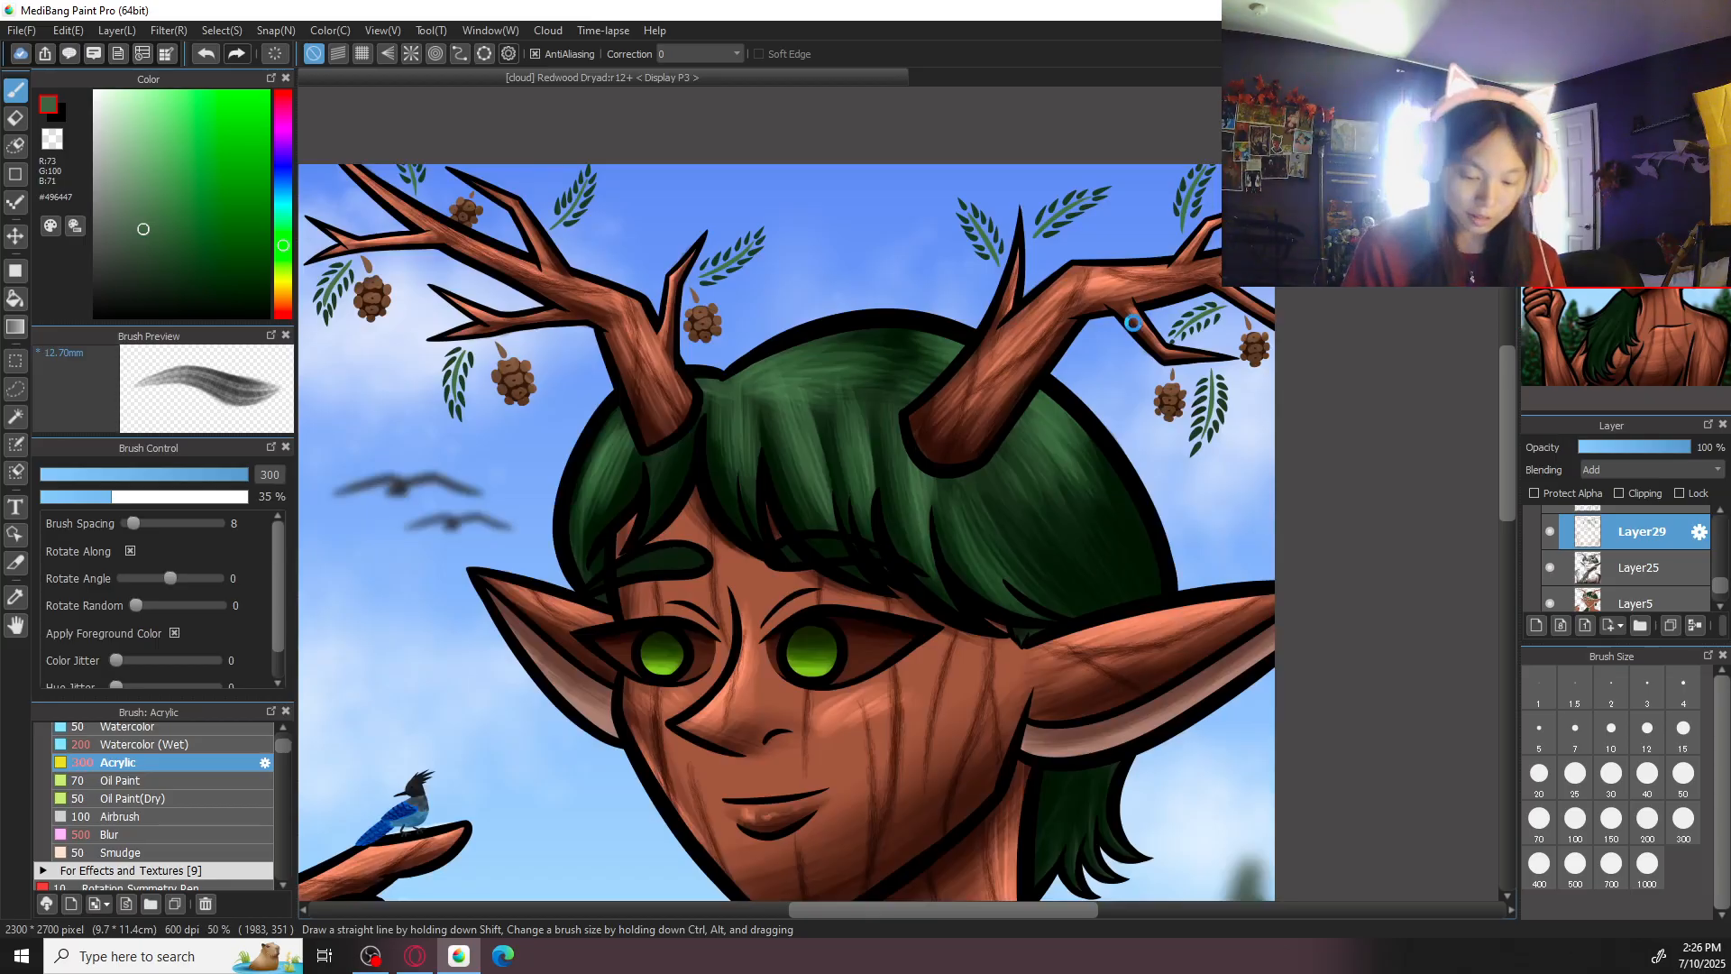
pyautogui.moveTo(1016, 431); pyautogui.dragTo(1040, 483)
pyautogui.moveTo(991, 368); pyautogui.dragTo(1052, 514)
pyautogui.moveTo(990, 421); pyautogui.dragTo(1013, 508)
pyautogui.moveTo(973, 433); pyautogui.dragTo(974, 516)
# - Highlight the short hair locks behind the neck with green strokes, using brush sizes 50 and 100
pyautogui.moveTo(987, 624); pyautogui.dragTo(1060, 408)
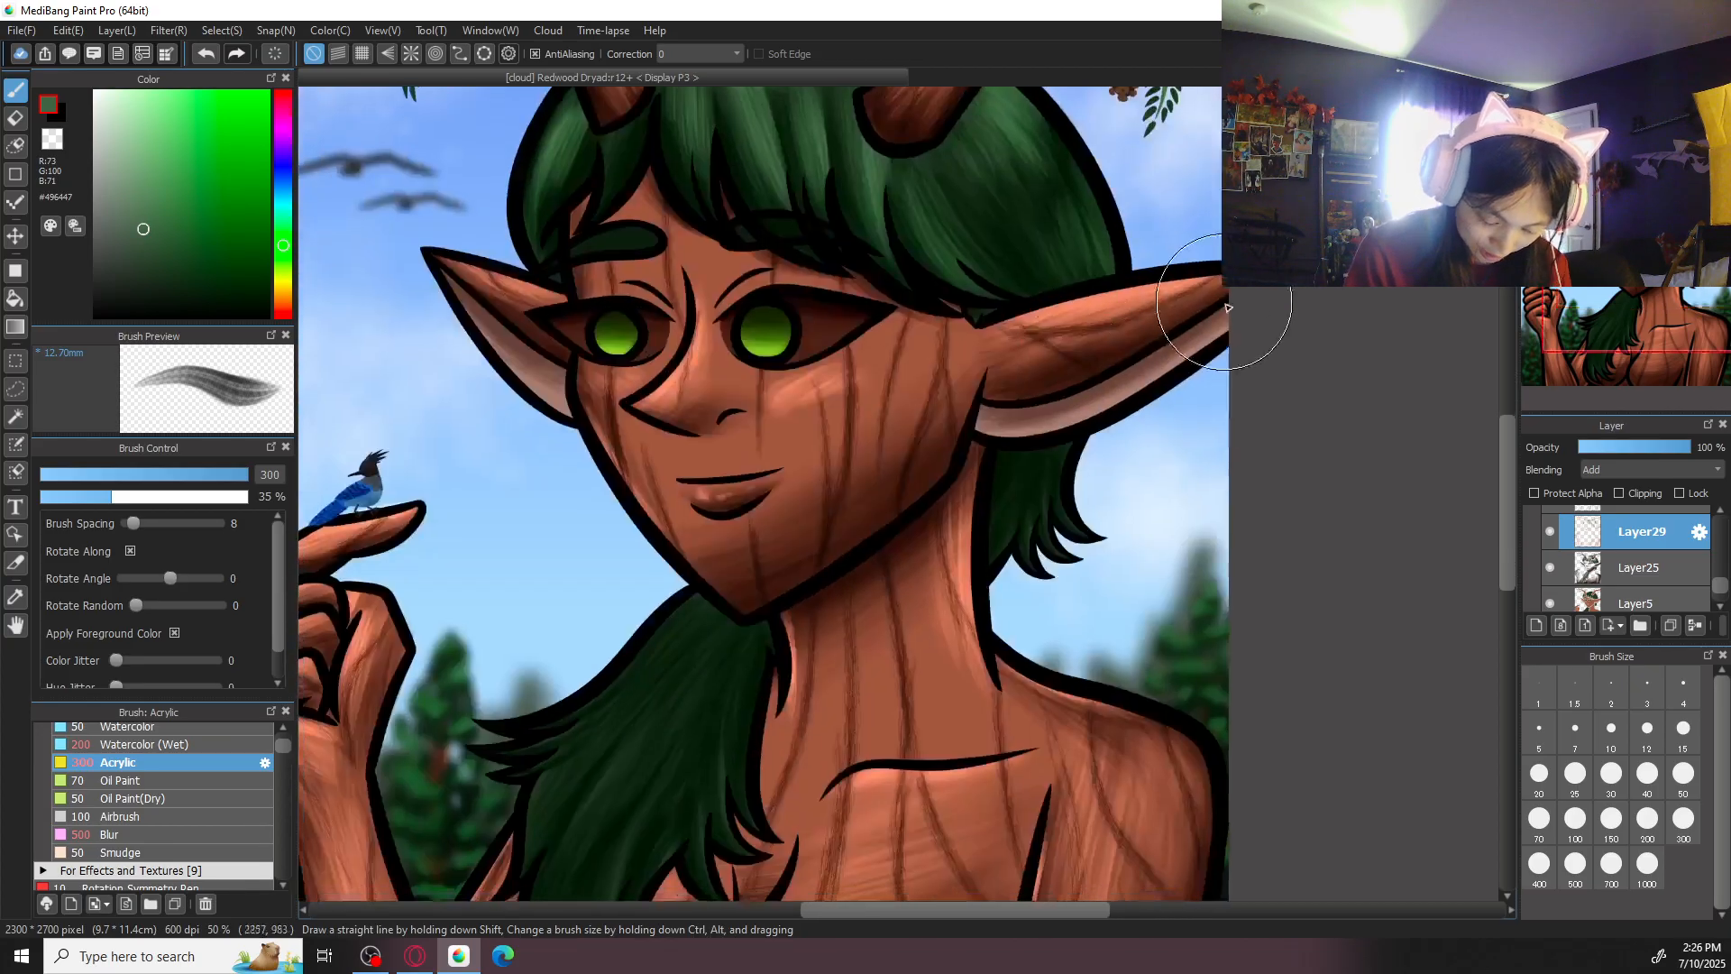
pyautogui.hotkey('ctrl', '+')
pyautogui.click(1648, 820)
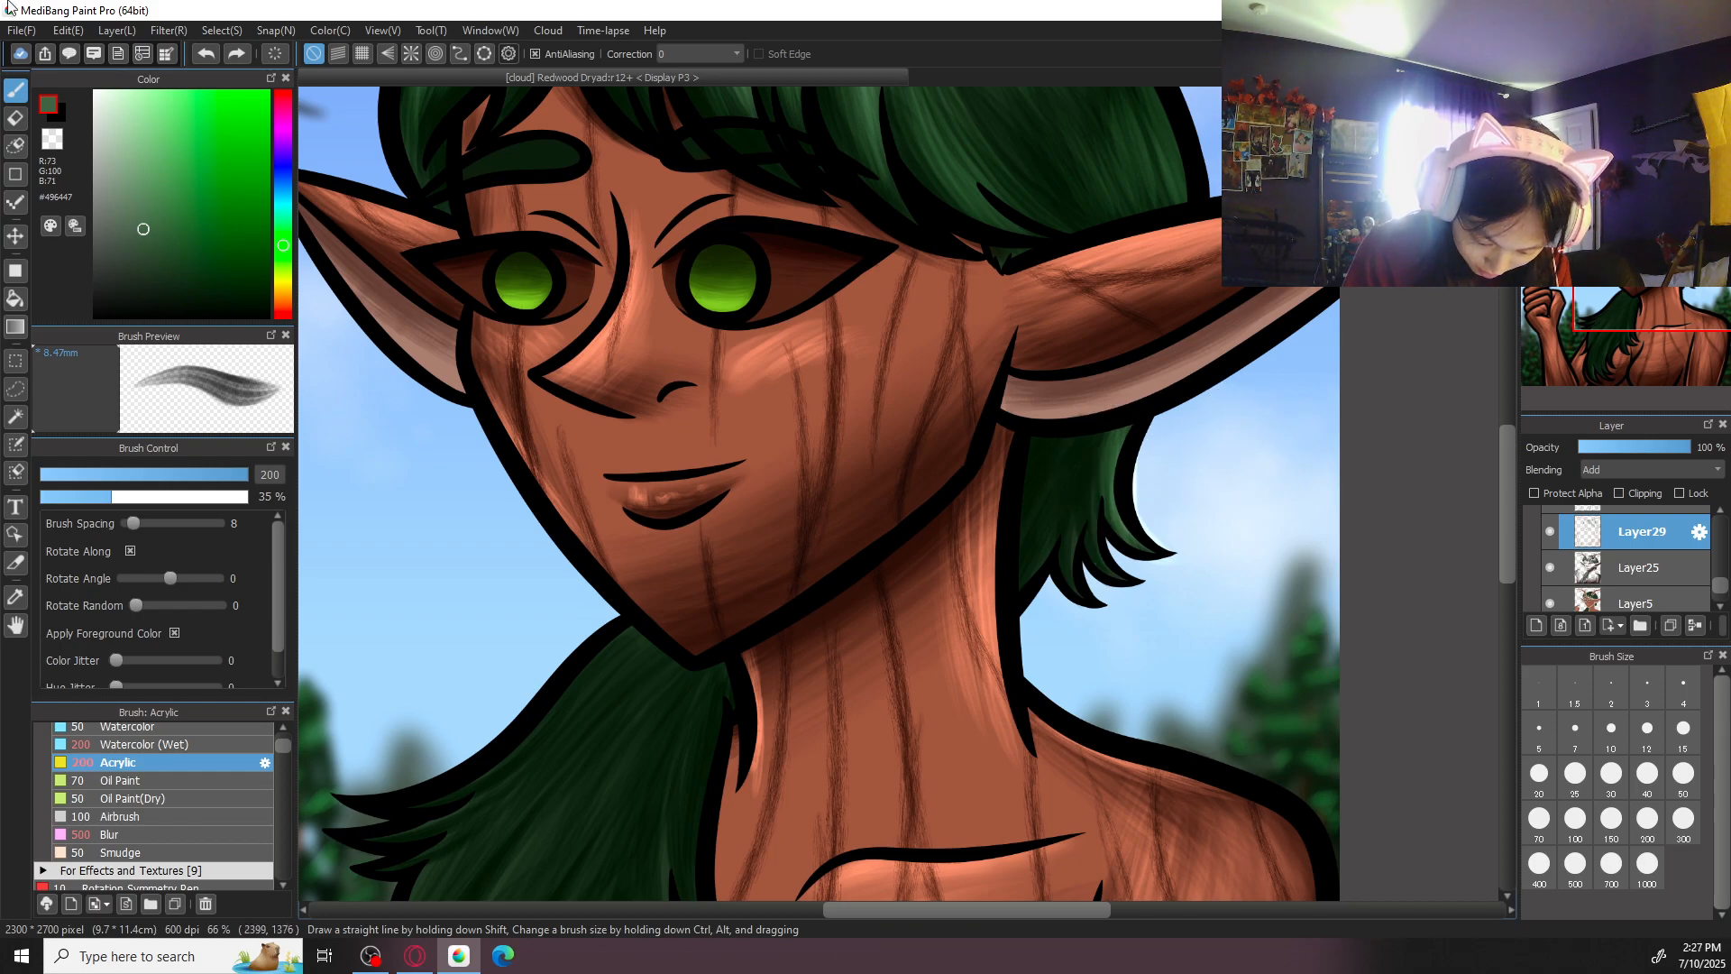
pyautogui.hotkey('ctrl', '+')
pyautogui.click(1683, 820)
pyautogui.click(1684, 778)
pyautogui.moveTo(1210, 626)
pyautogui.mouseDown()
pyautogui.moveTo(1194, 513)
pyautogui.moveTo(1275, 613)
pyautogui.mouseUp()
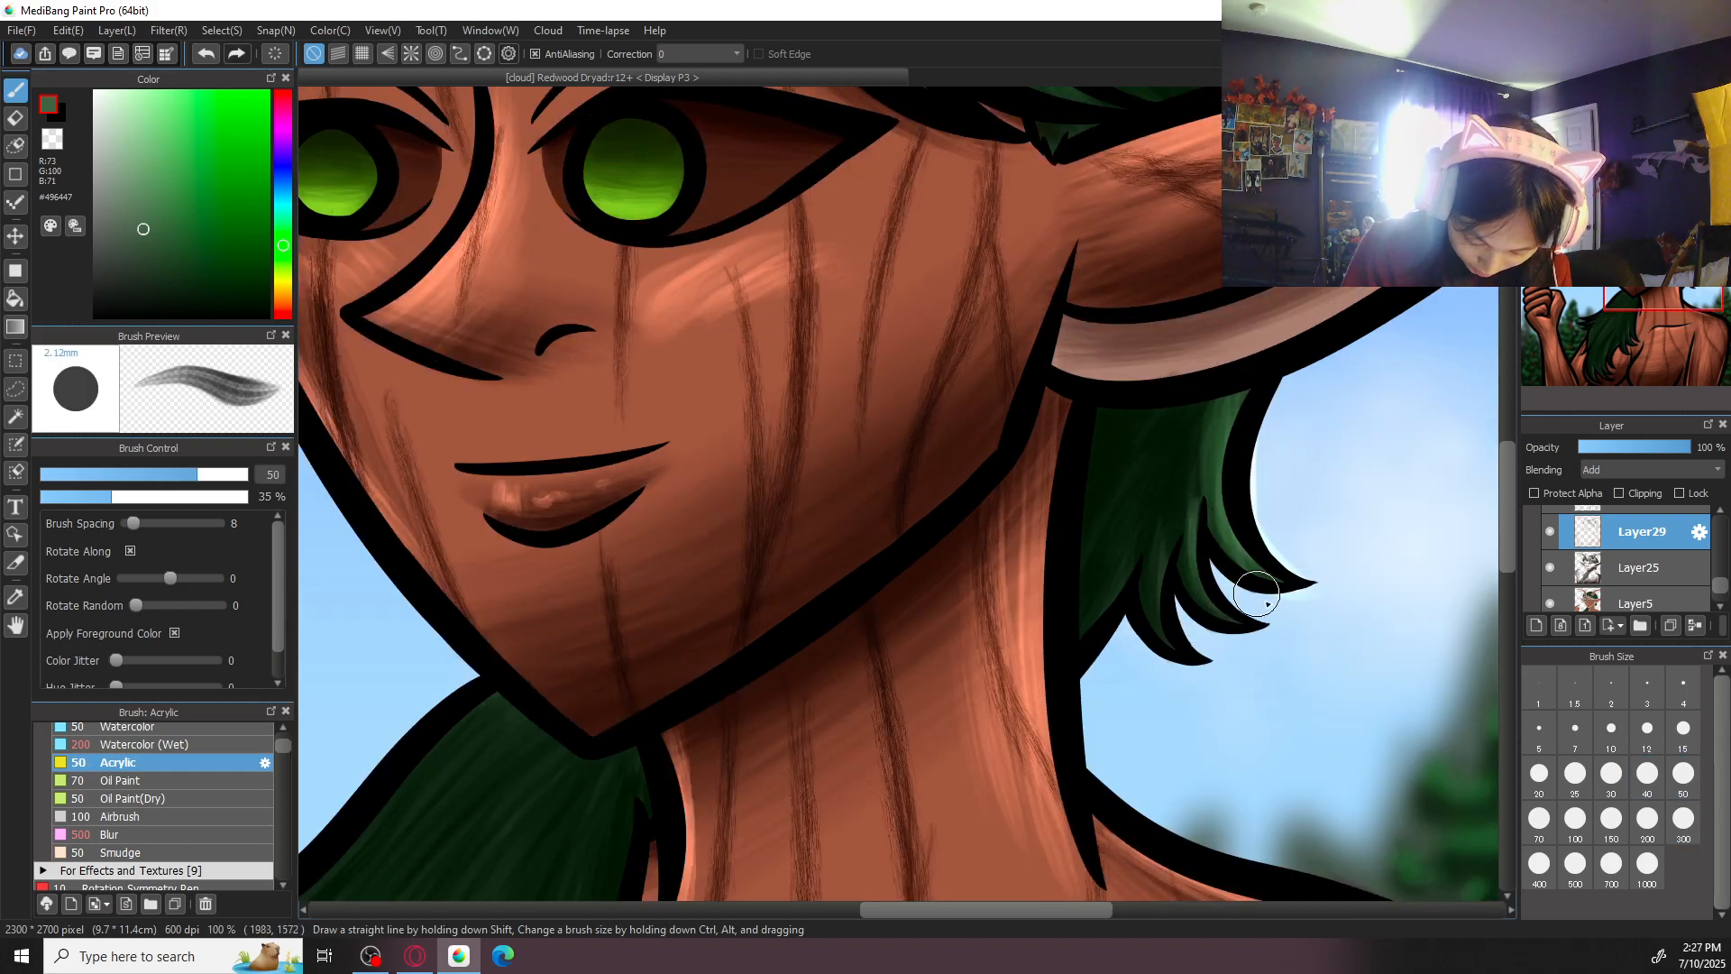
pyautogui.click(1575, 818)
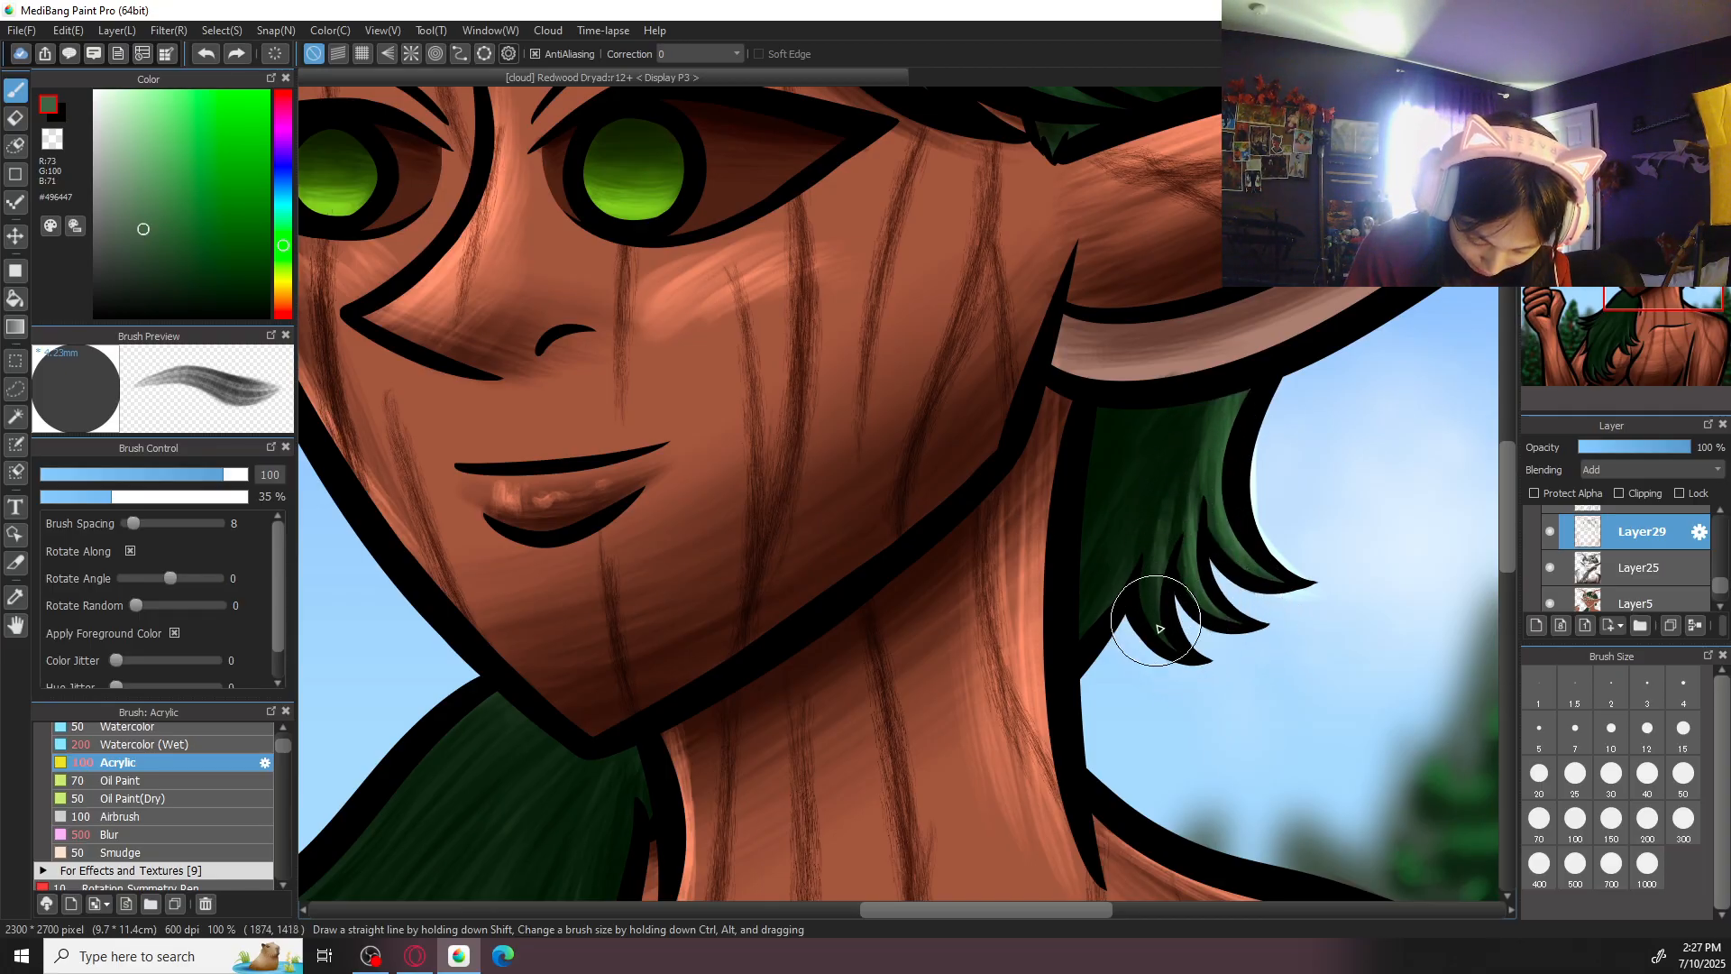
pyautogui.moveTo(1132, 512)
pyautogui.mouseDown()
pyautogui.moveTo(1077, 620)
pyautogui.moveTo(1171, 454)
pyautogui.moveTo(1106, 600)
pyautogui.moveTo(1136, 512)
pyautogui.moveTo(1067, 638)
pyautogui.moveTo(1159, 447)
pyautogui.moveTo(1055, 651)
pyautogui.moveTo(1151, 464)
pyautogui.moveTo(1094, 637)
pyautogui.mouseUp()
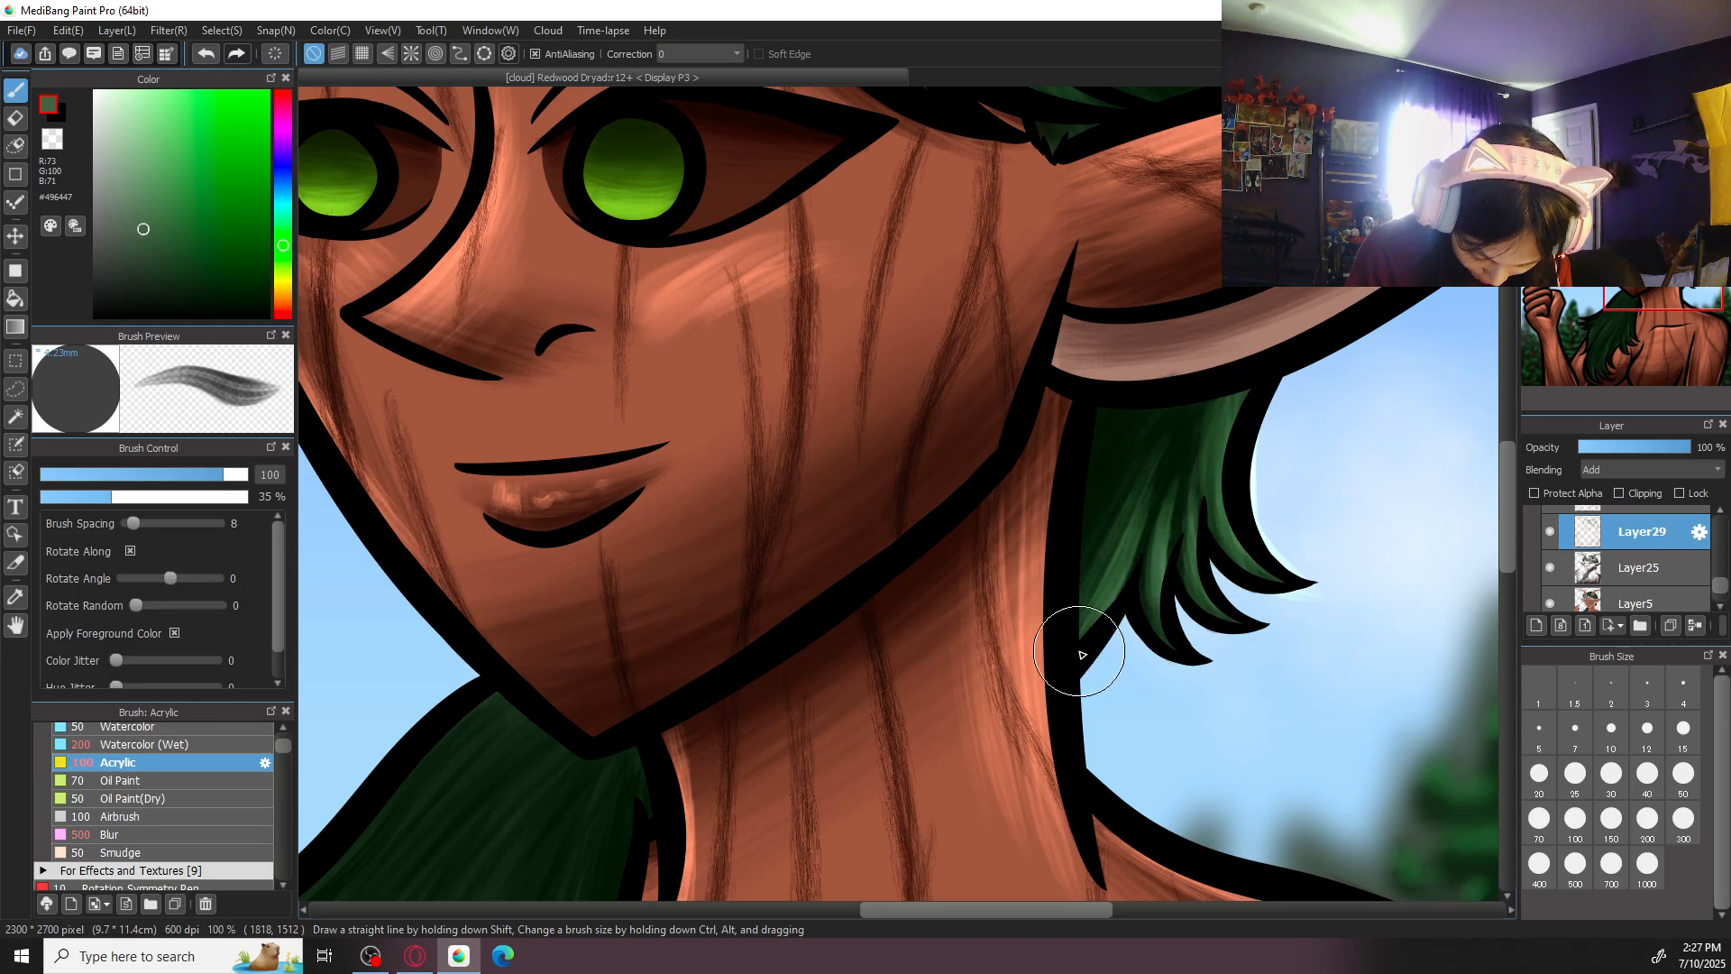
# - Brush green highlights along the outer edge of the long hair lock below the chin, using brush size 100
pyautogui.scroll(-4, 1284, 409)
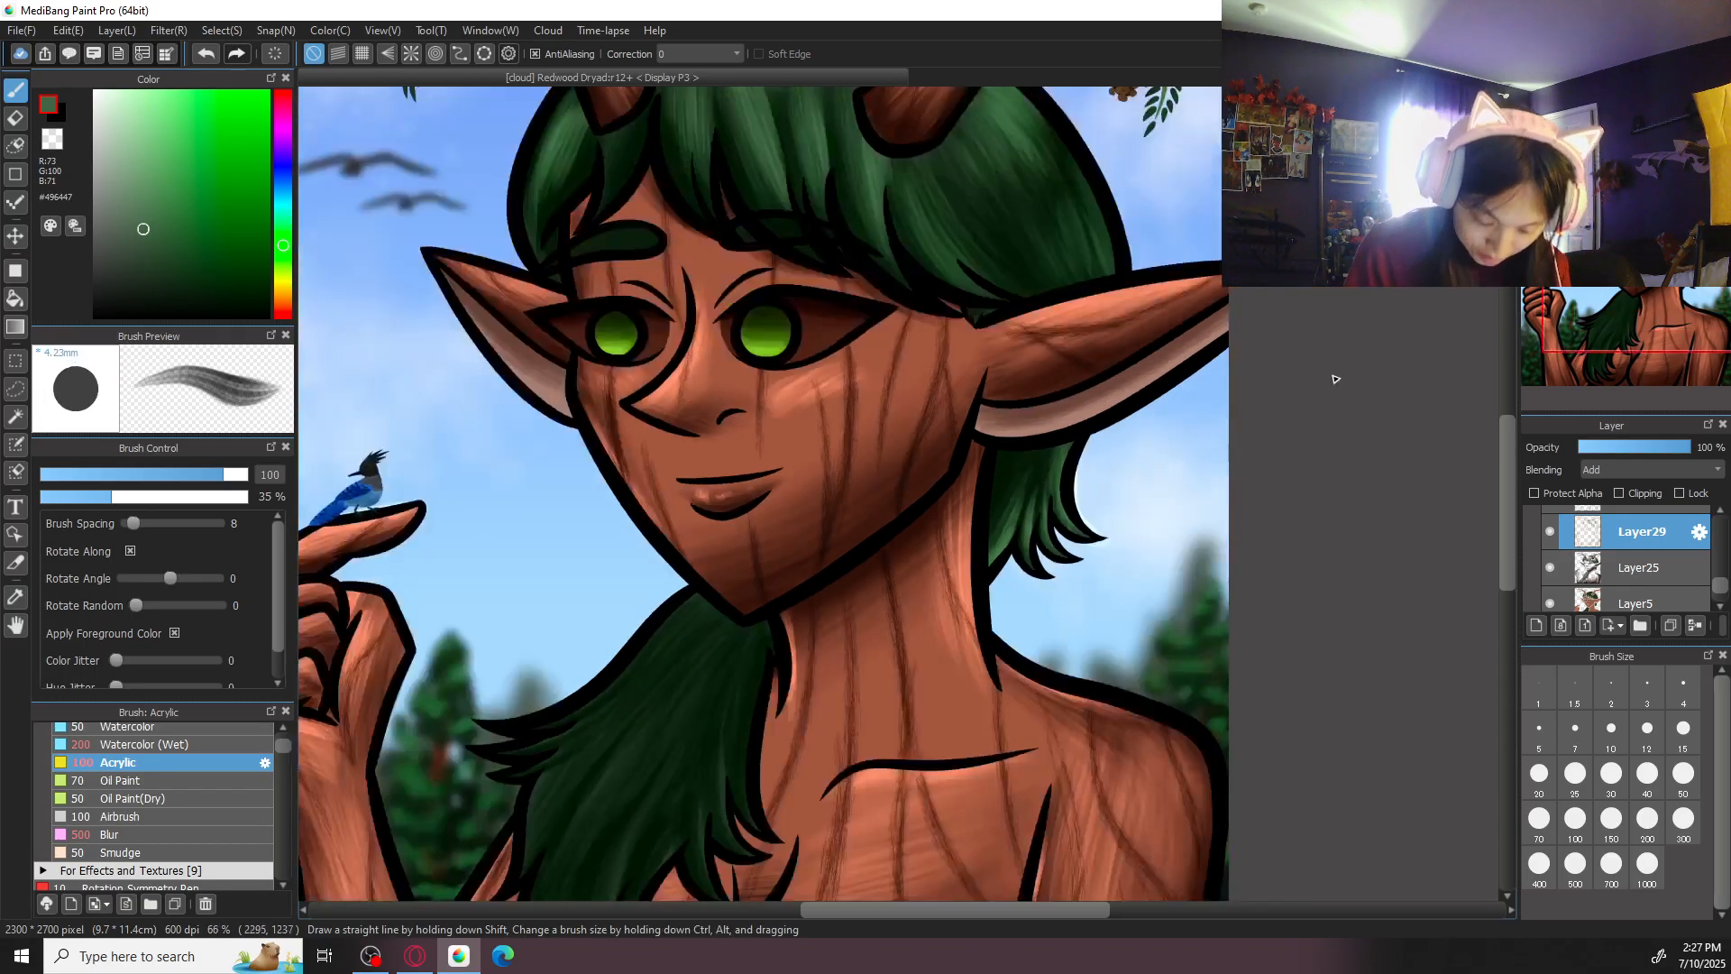
pyautogui.moveTo(886, 633); pyautogui.dragTo(1026, 594)
pyautogui.scroll(1, 1026, 594)
pyautogui.press('Left')
pyautogui.press('Left')
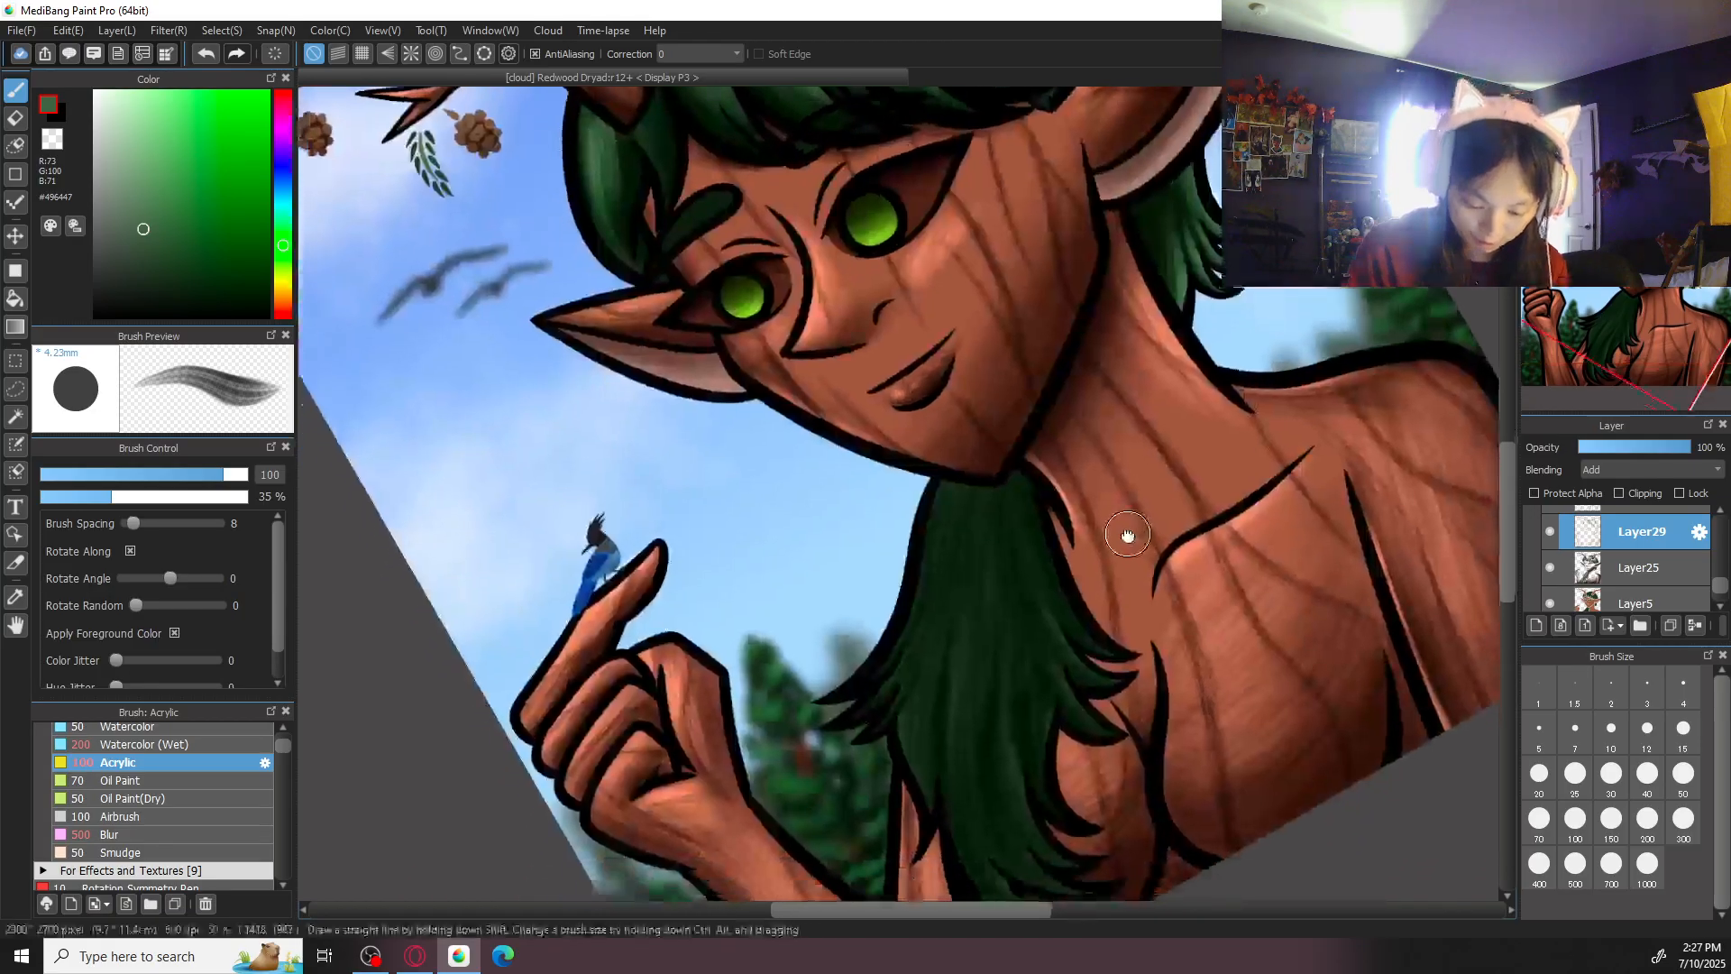
pyautogui.press('Right')
pyautogui.press('Right')
pyautogui.press('Right')
pyautogui.press('Right')
pyautogui.press('Right')
pyautogui.press('Right')
pyautogui.press('Right')
pyautogui.press('Right')
pyautogui.press('Right')
pyautogui.press('Right')
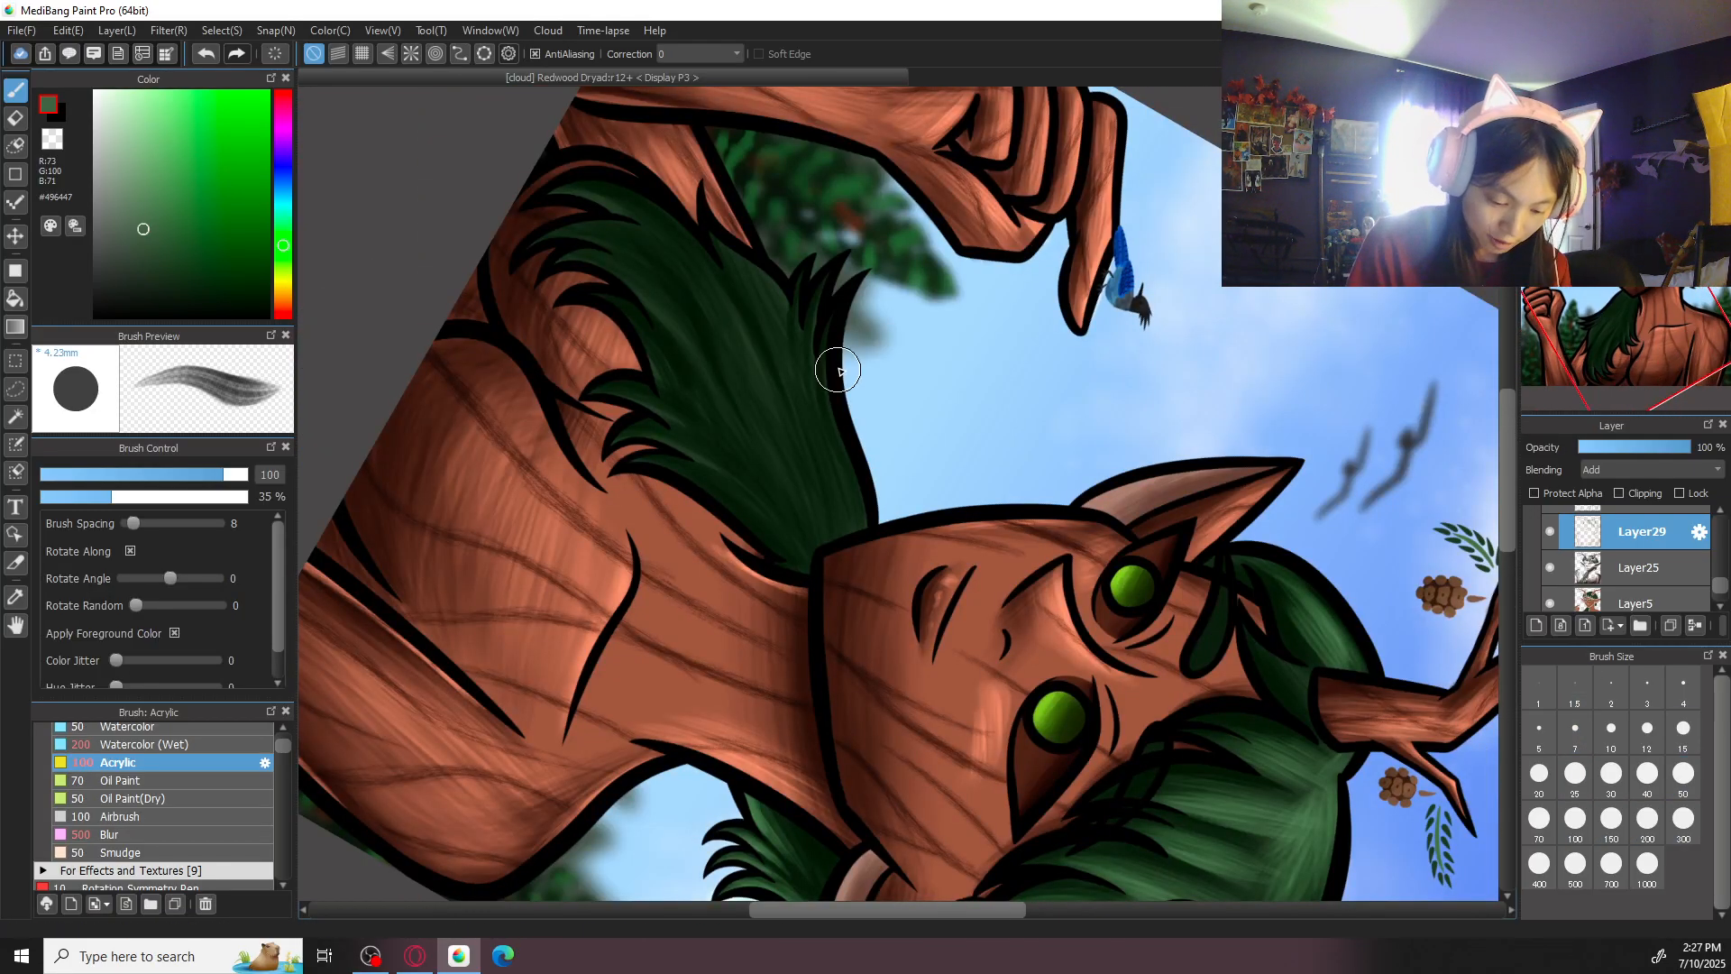
pyautogui.press('Up')
pyautogui.moveTo(817, 273)
pyautogui.mouseDown()
pyautogui.moveTo(824, 433)
pyautogui.moveTo(812, 266)
pyautogui.moveTo(819, 397)
pyautogui.mouseUp()
pyautogui.moveTo(820, 241); pyautogui.dragTo(839, 463)
pyautogui.moveTo(808, 350)
pyautogui.mouseDown()
pyautogui.moveTo(854, 547)
pyautogui.moveTo(854, 505)
pyautogui.mouseUp()
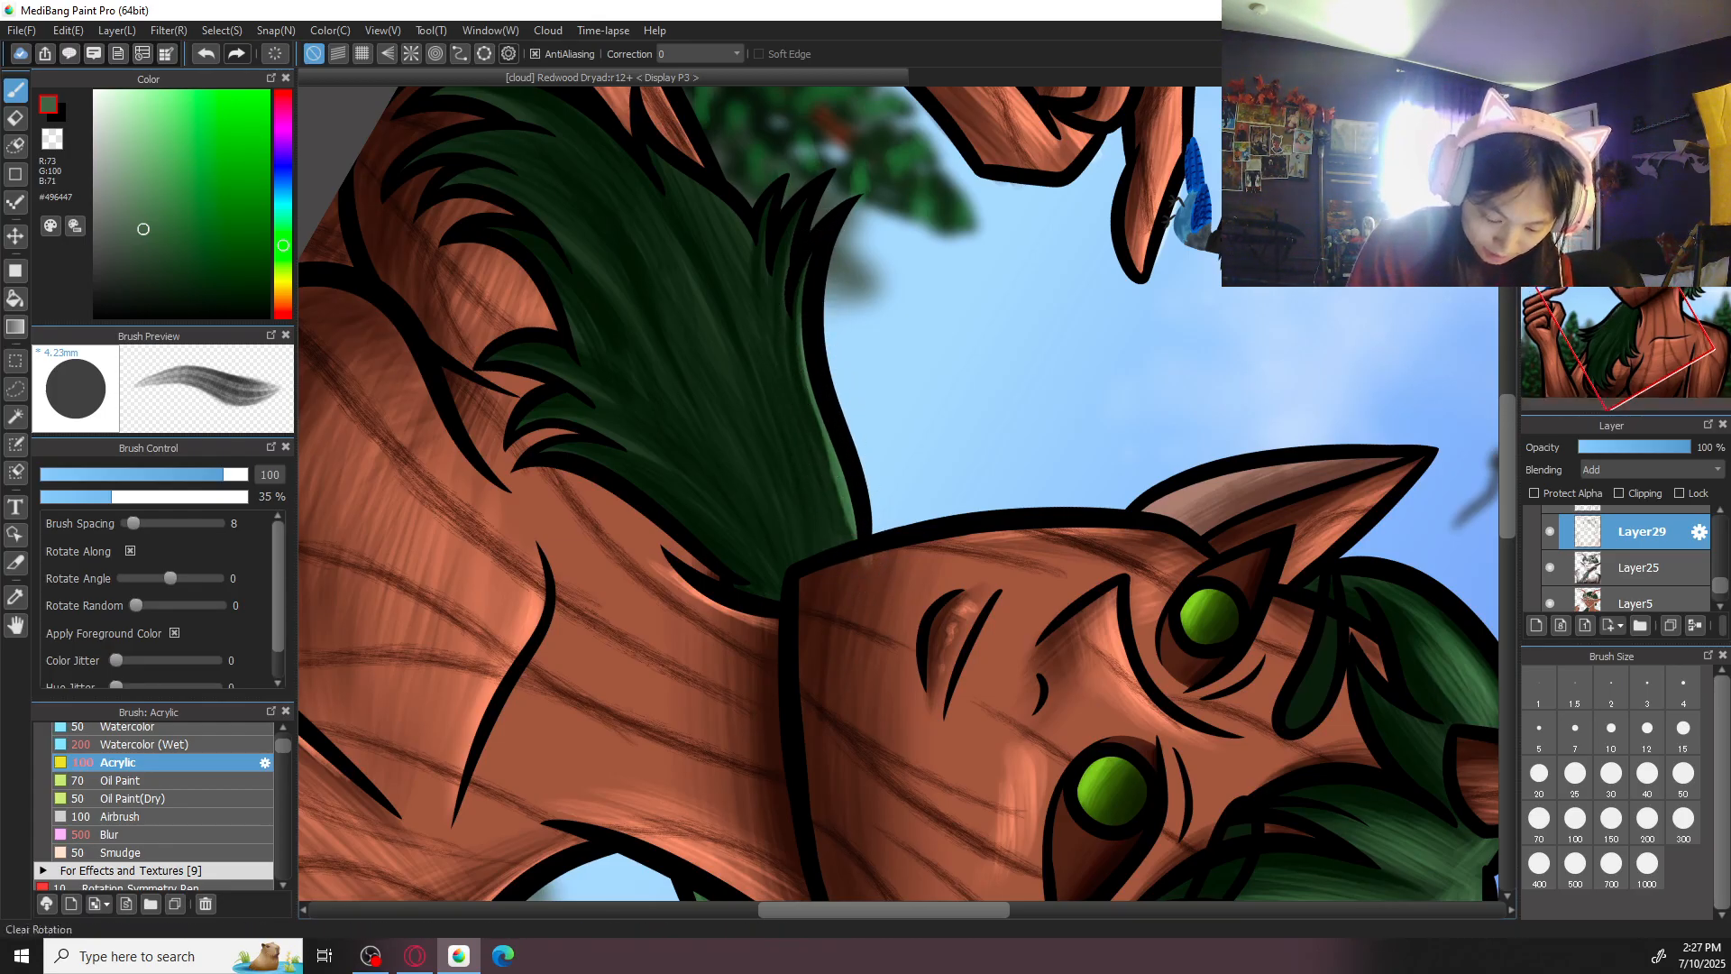
# - Paint broad green highlights at the root of the long lock under the chin with brush size 200
pyautogui.click(1650, 100)
pyautogui.press('e')
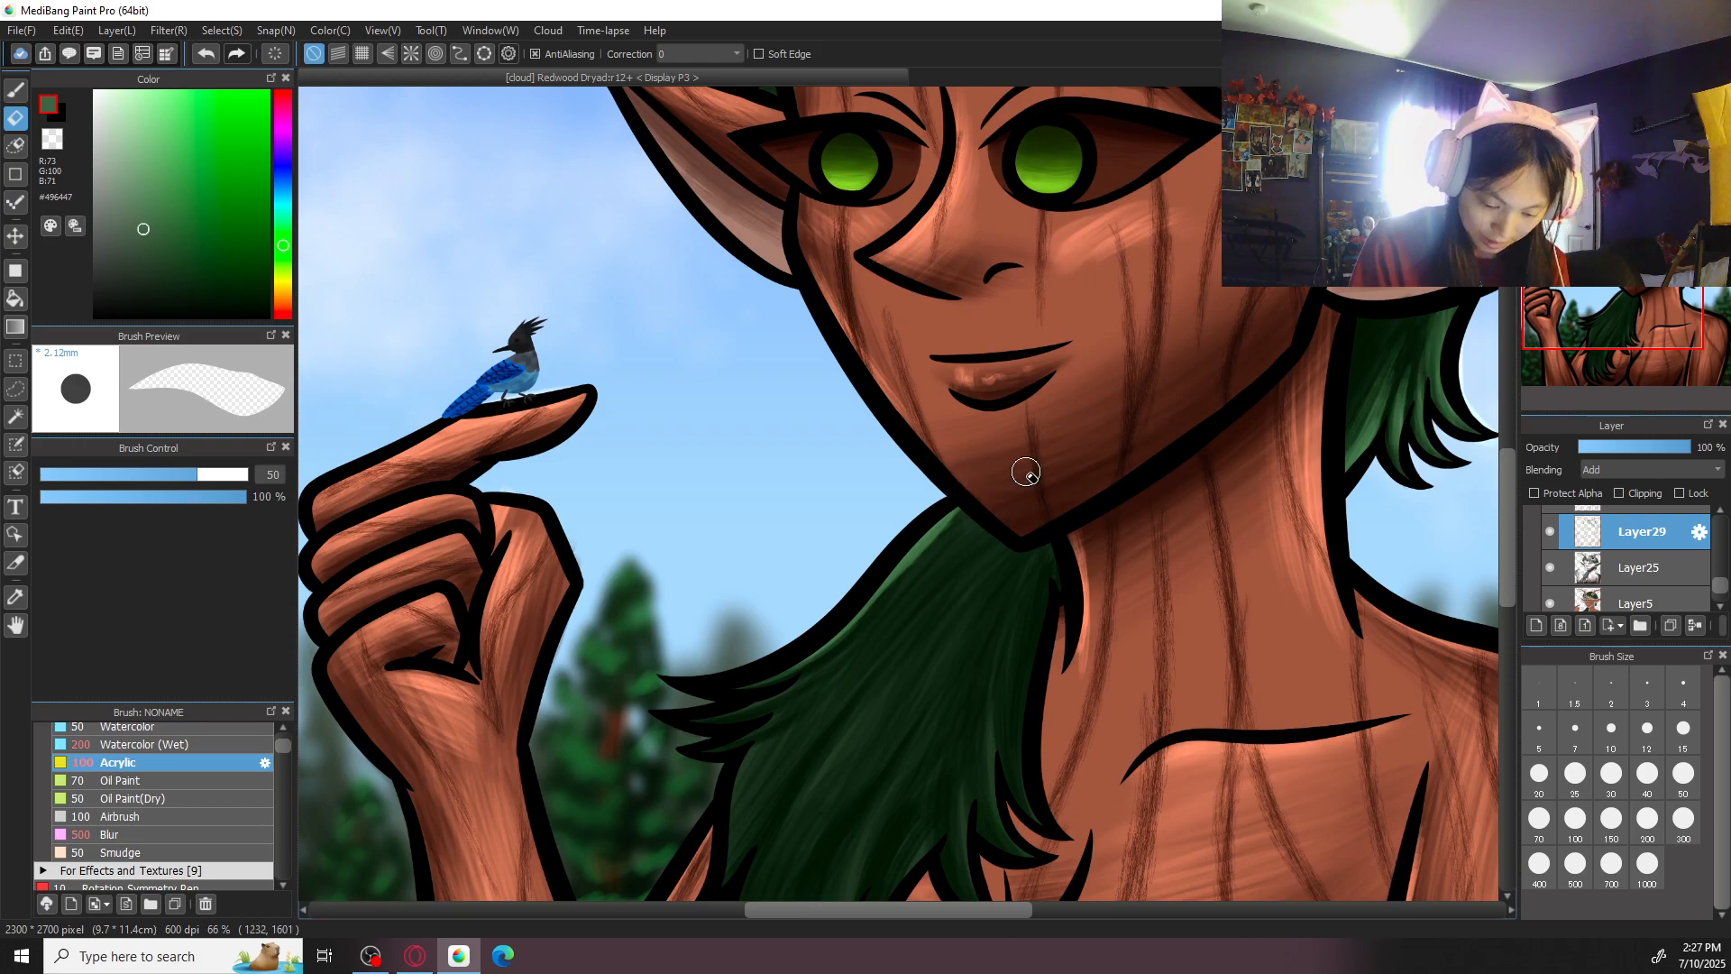
pyautogui.press('b')
pyautogui.moveTo(1260, 642); pyautogui.dragTo(1311, 530)
pyautogui.click(1648, 819)
pyautogui.moveTo(1019, 385); pyautogui.dragTo(896, 550)
pyautogui.moveTo(1035, 410); pyautogui.dragTo(964, 519)
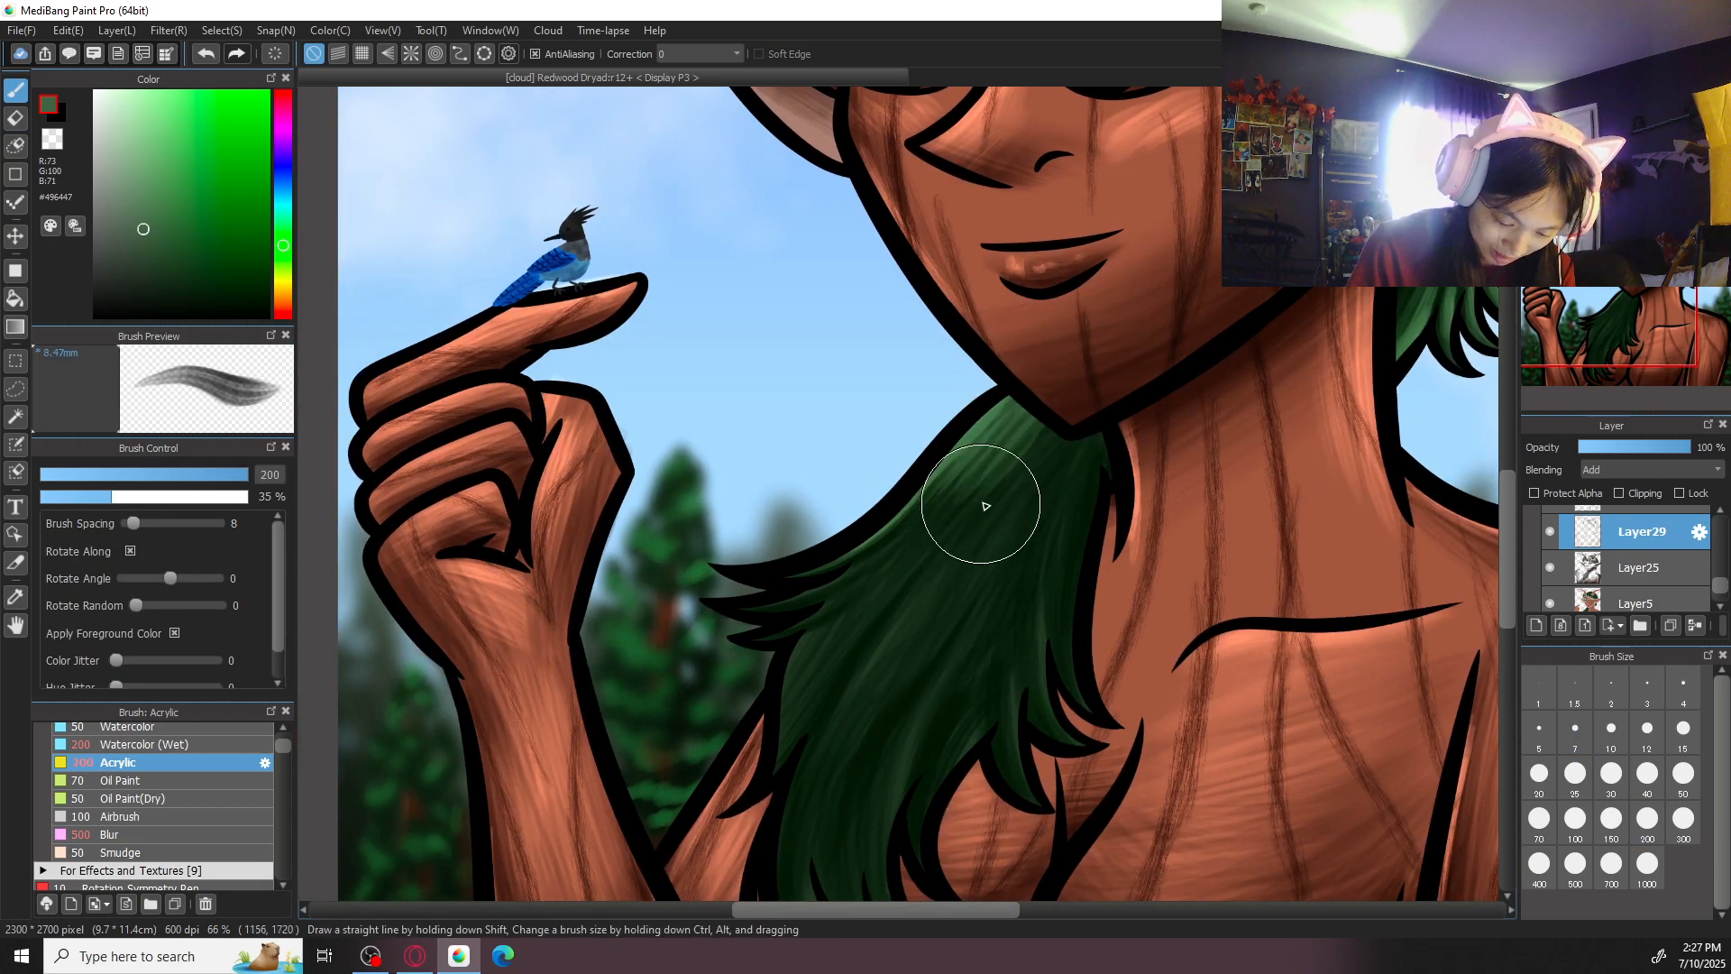
pyautogui.moveTo(1085, 440); pyautogui.dragTo(1057, 478)
pyautogui.moveTo(1003, 417); pyautogui.dragTo(945, 467)
pyautogui.moveTo(1054, 435)
pyautogui.mouseDown()
pyautogui.moveTo(1028, 459)
pyautogui.moveTo(1082, 472)
pyautogui.moveTo(938, 538)
pyautogui.mouseUp()
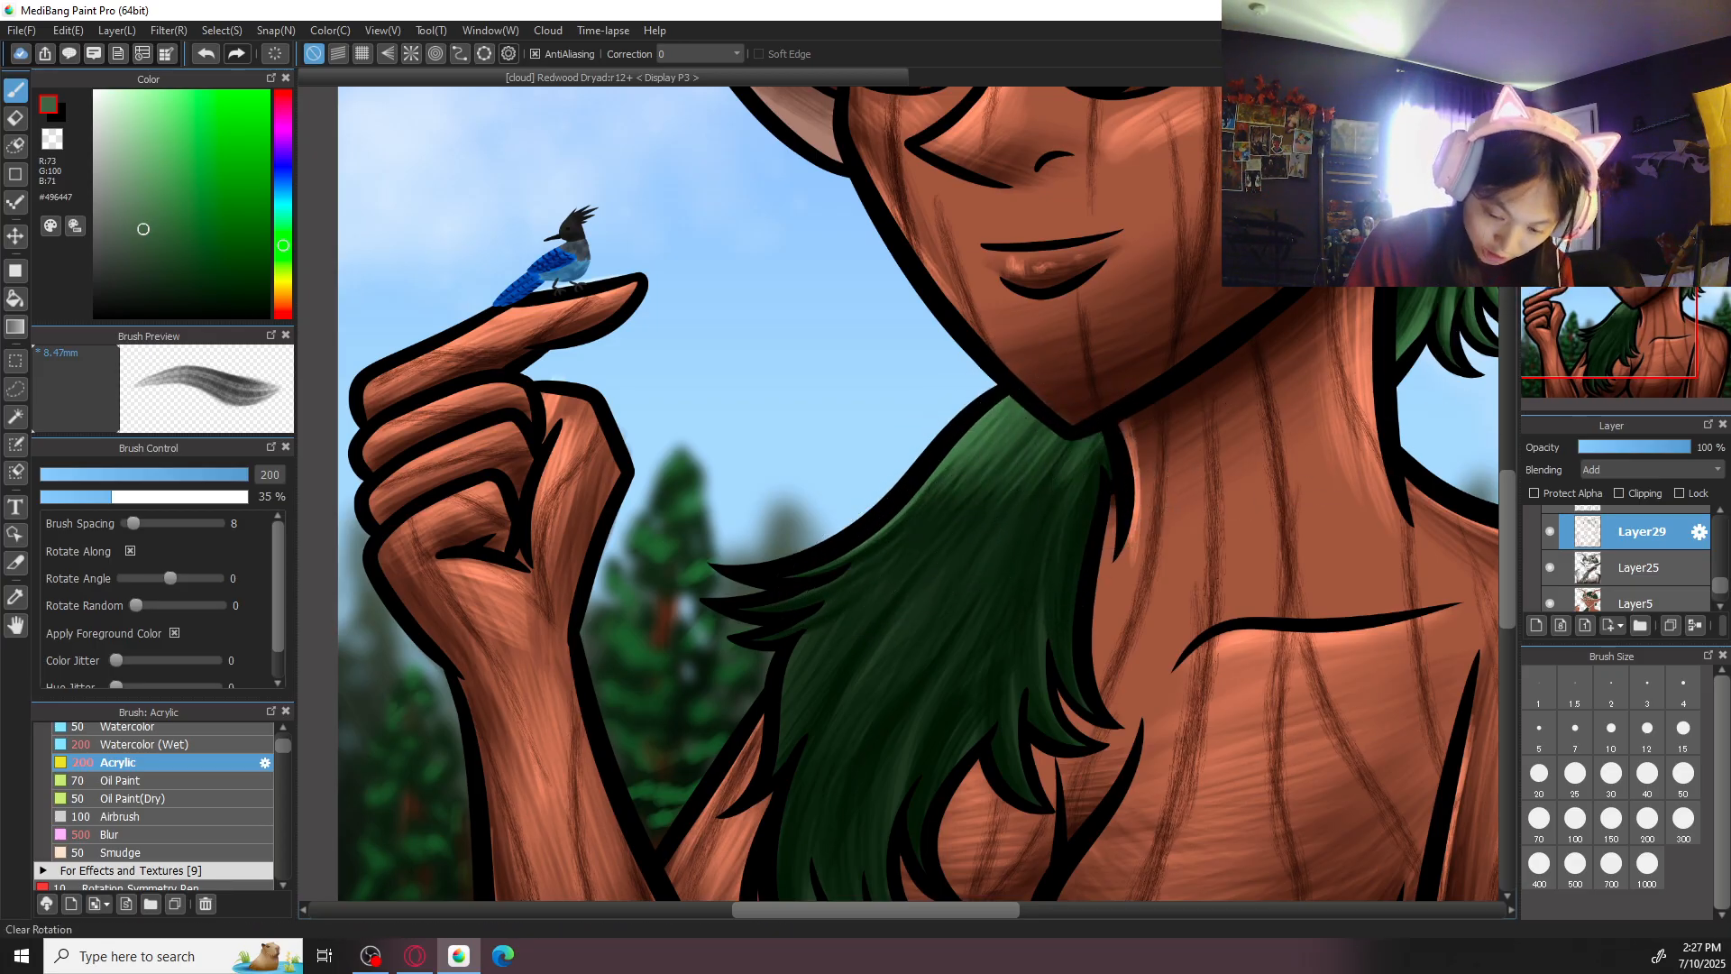
# - Highlight the spiky strands on the outer side of the long lock with brush size 50, undoing one unwanted stroke
pyautogui.click(1635, 99)
pyautogui.click(1635, 100)
pyautogui.click(1635, 99)
pyautogui.click(1635, 99)
pyautogui.click(1536, 100)
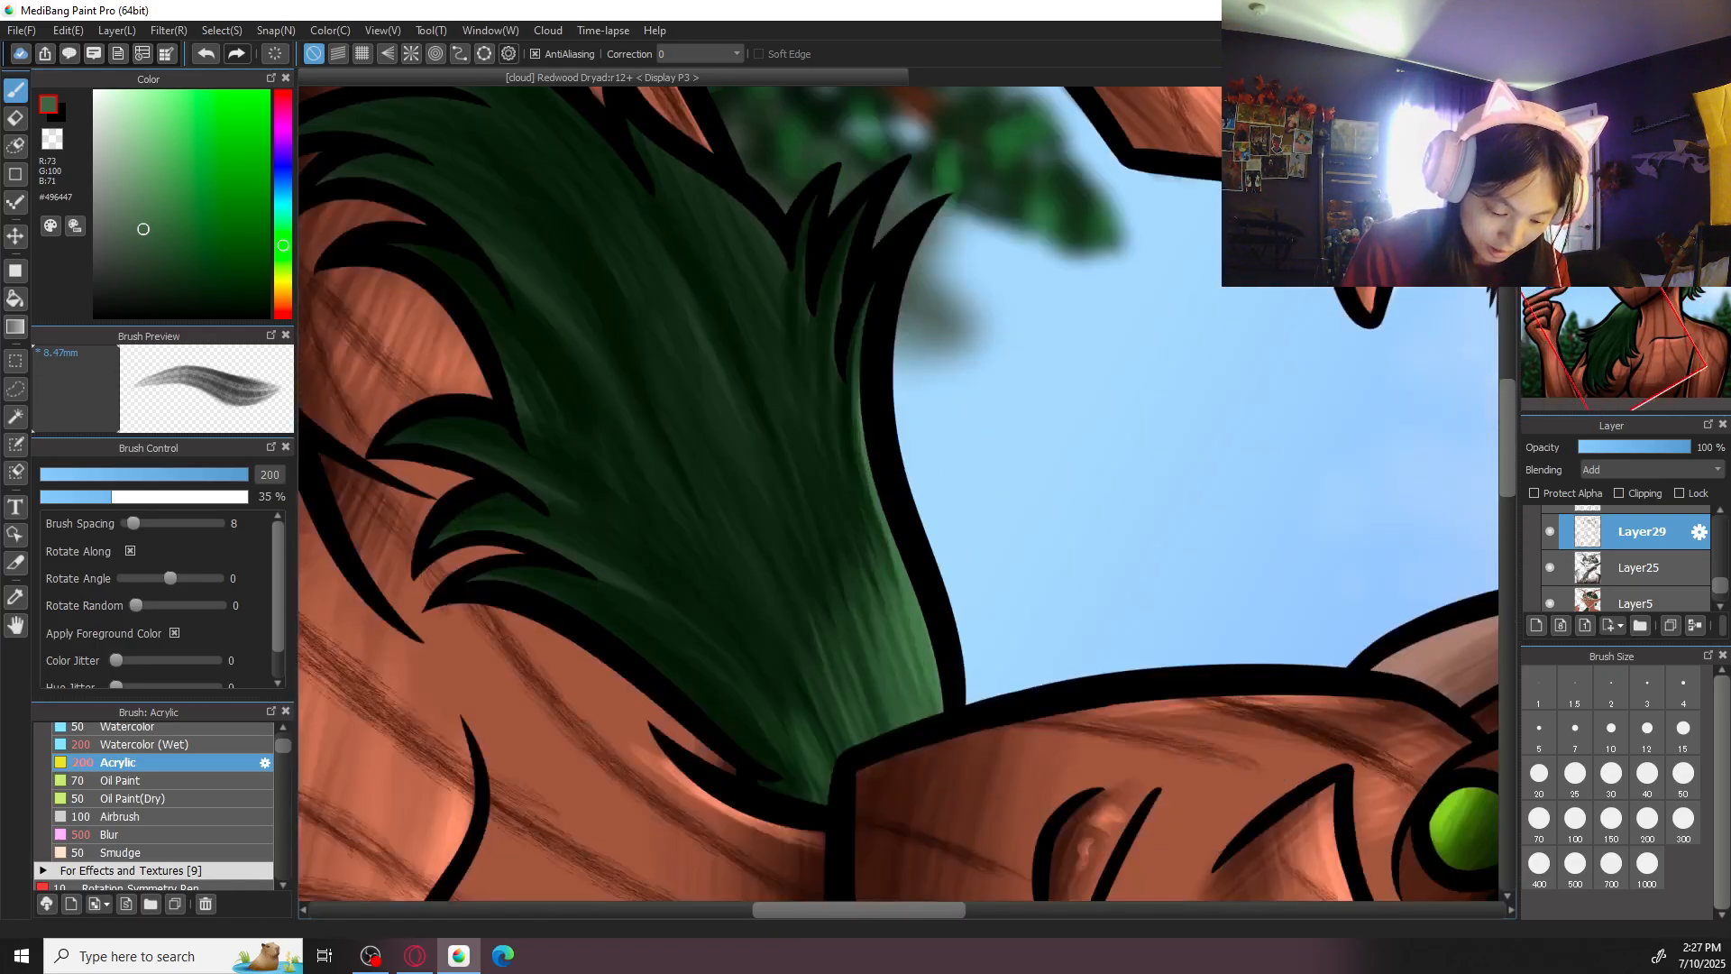
pyautogui.click(1683, 772)
pyautogui.moveTo(856, 215); pyautogui.dragTo(842, 496)
pyautogui.moveTo(839, 309); pyautogui.dragTo(888, 604)
pyautogui.hotkey('ctrl', 'z')
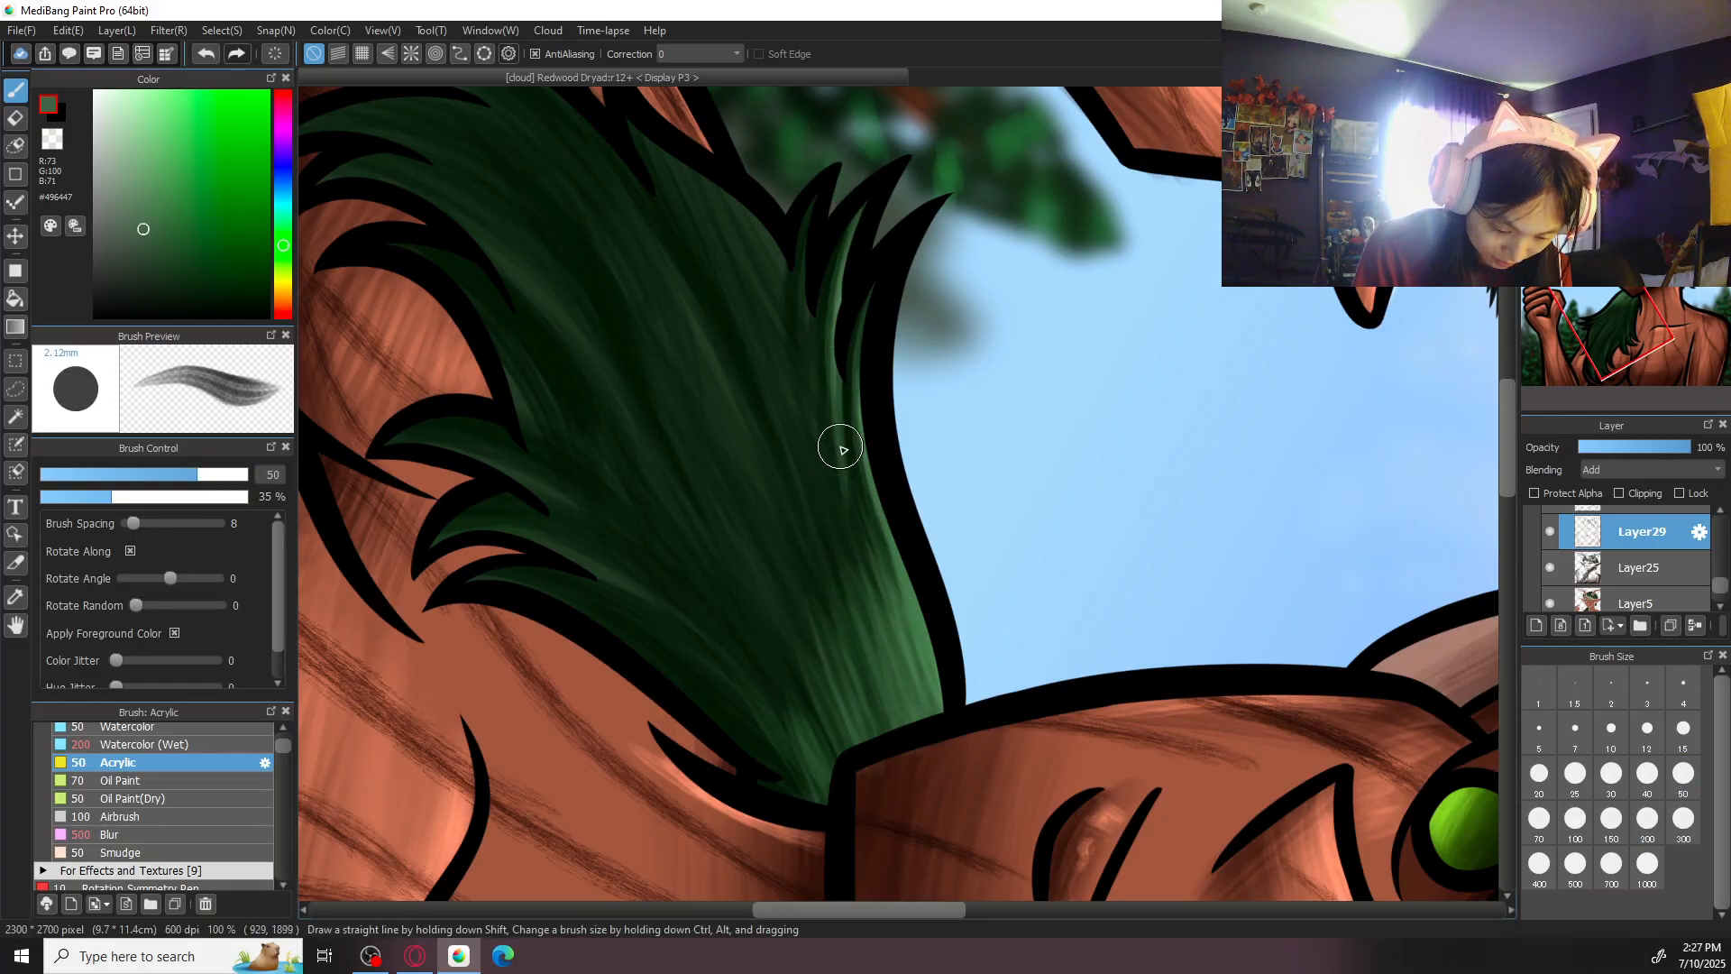
pyautogui.moveTo(822, 183); pyautogui.dragTo(820, 469)
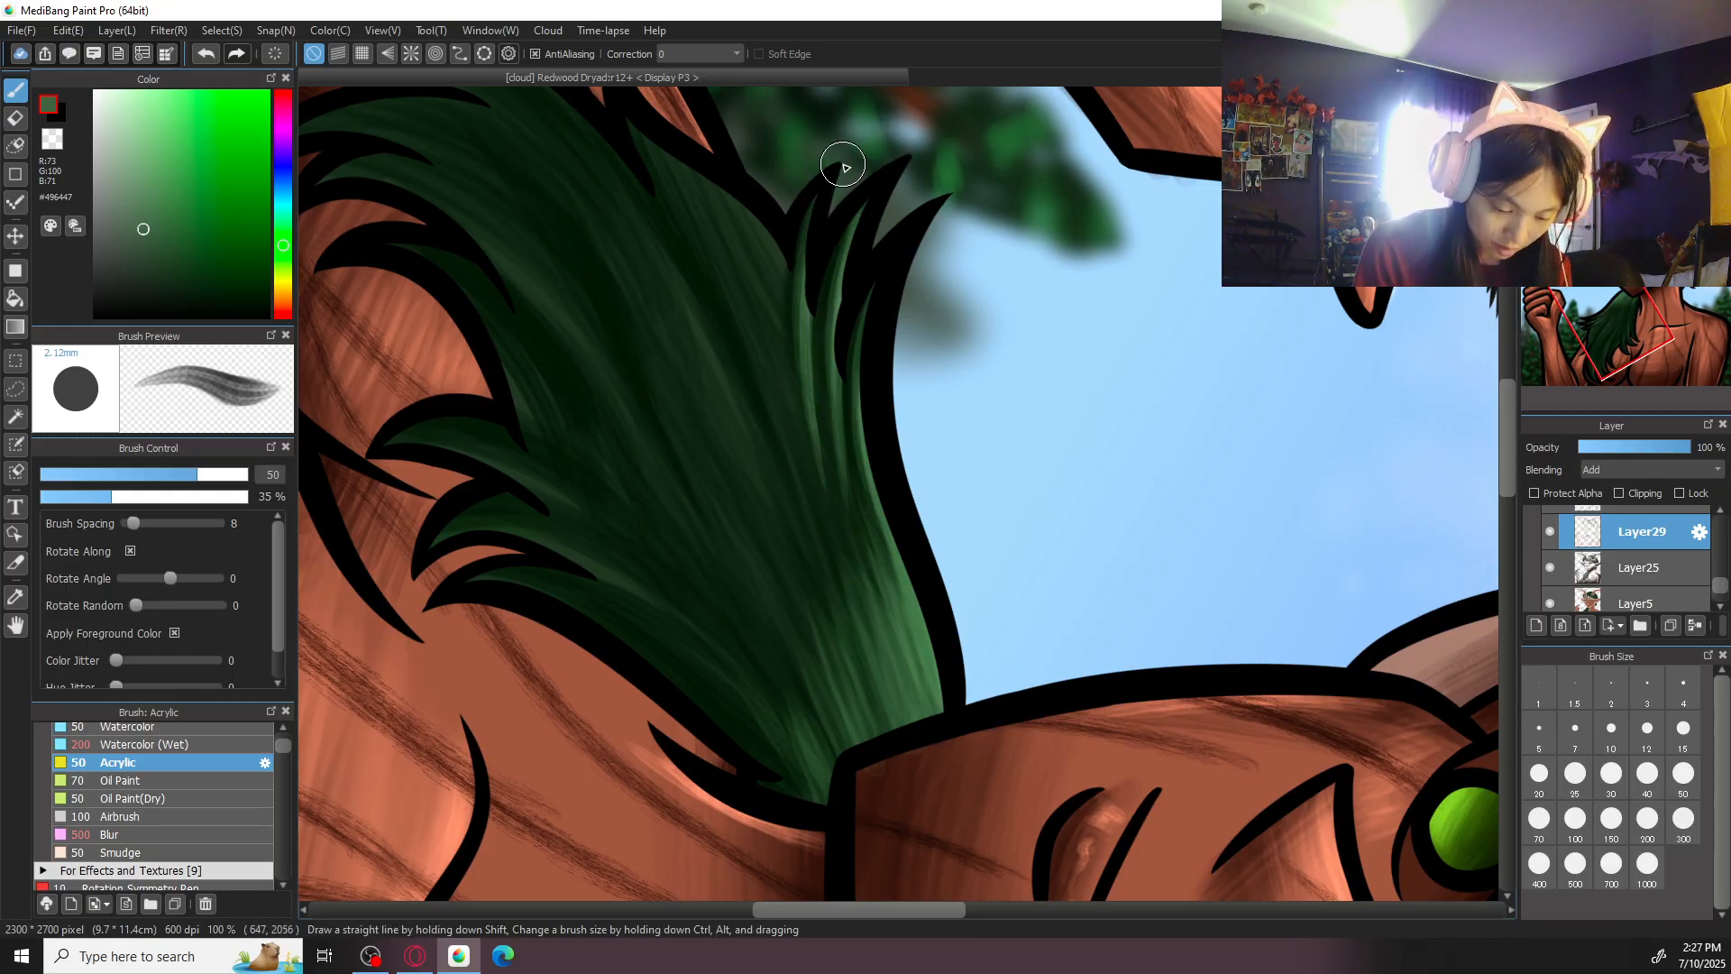
pyautogui.press('e')
pyautogui.click(1667, 575)
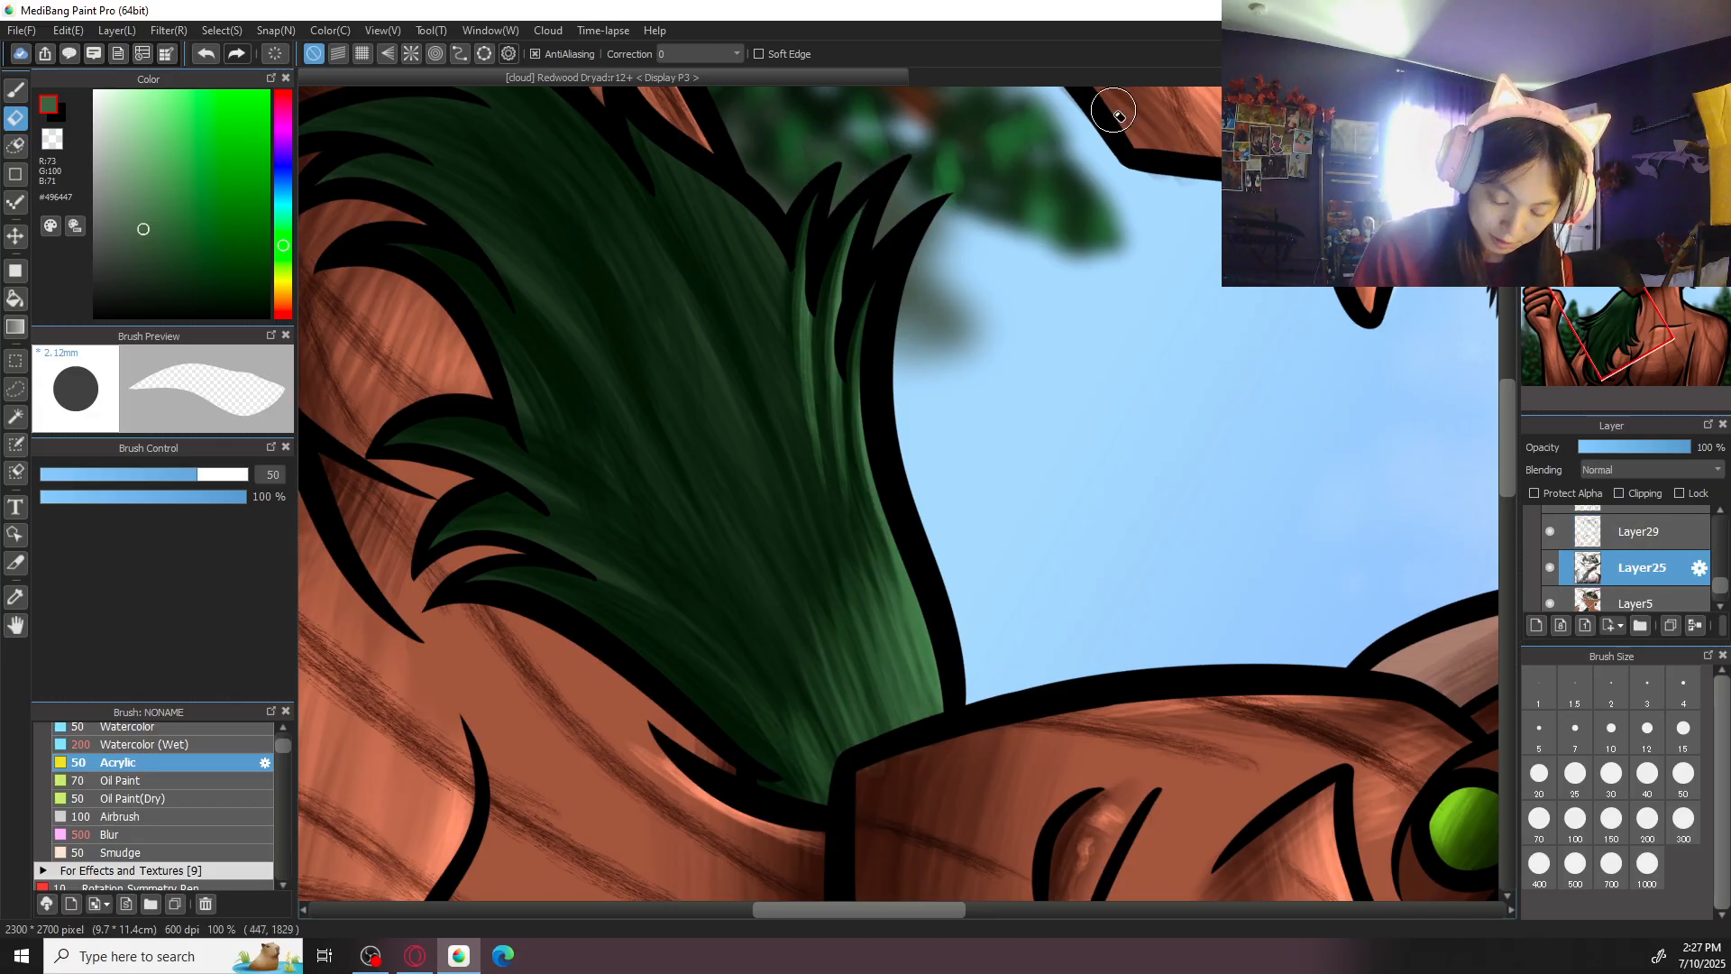
pyautogui.click(1667, 524)
pyautogui.press('b')
# - Brush broad green highlights down the outer half of the long lock, from below the chin to its lower end, at brush size 200
pyautogui.press('Up')
pyautogui.moveTo(1151, 458); pyautogui.dragTo(1182, 326)
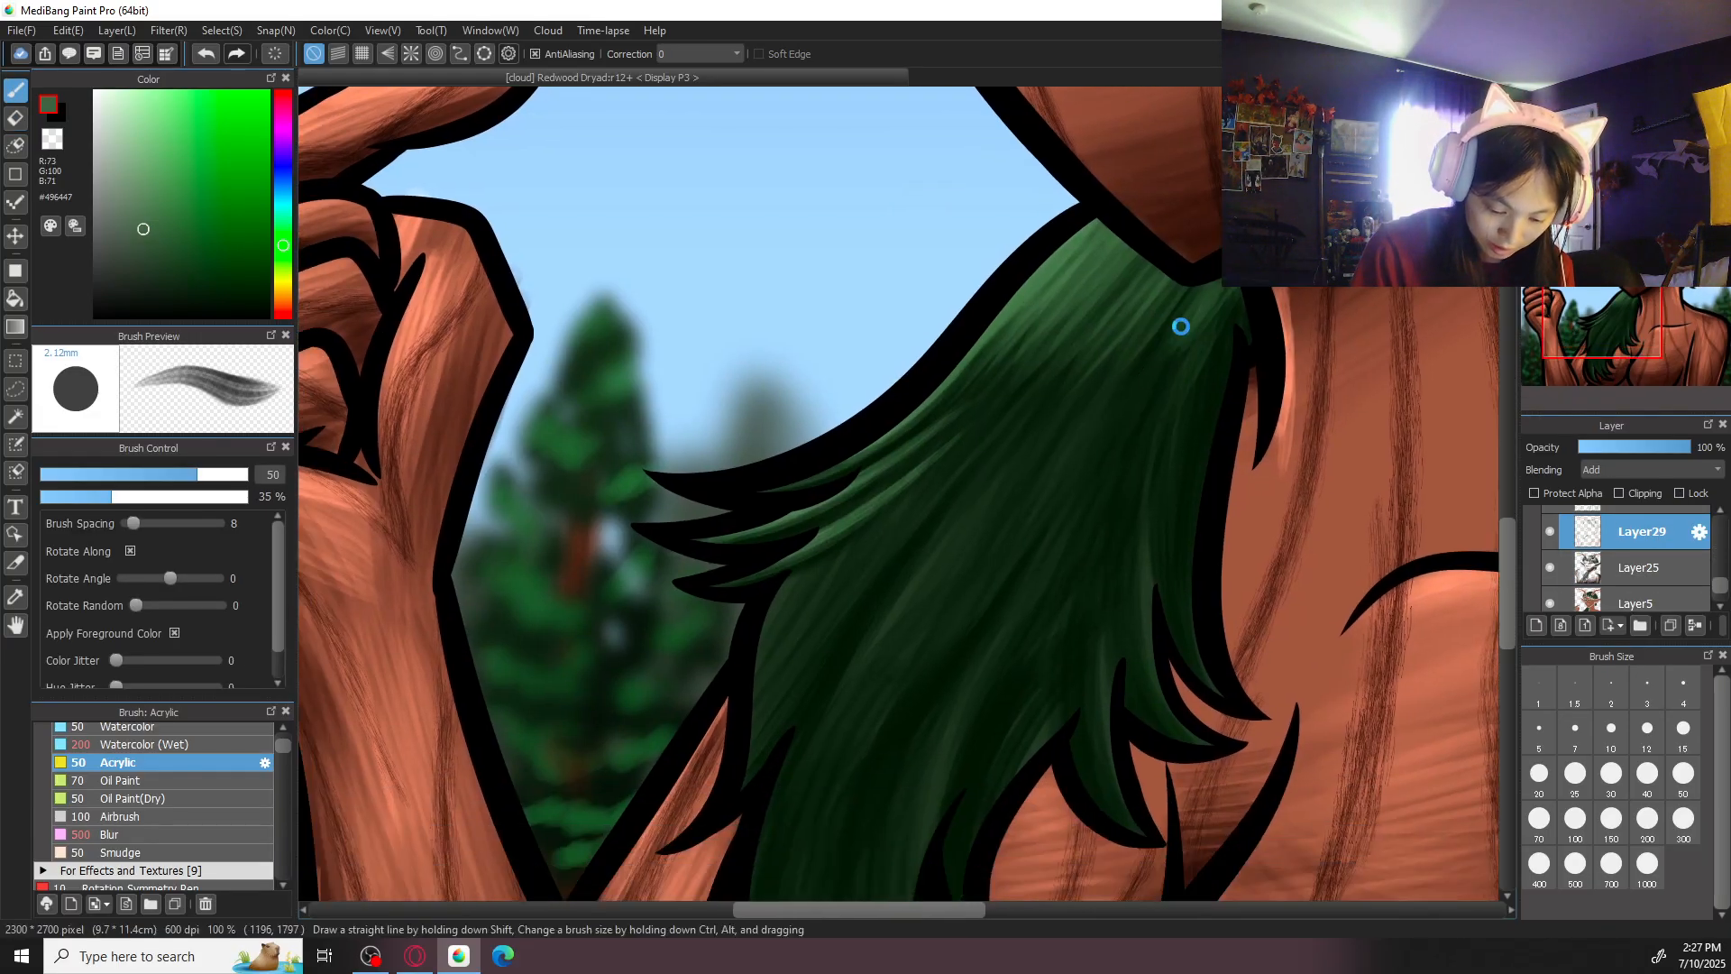
pyautogui.scroll(-1, 1181, 327)
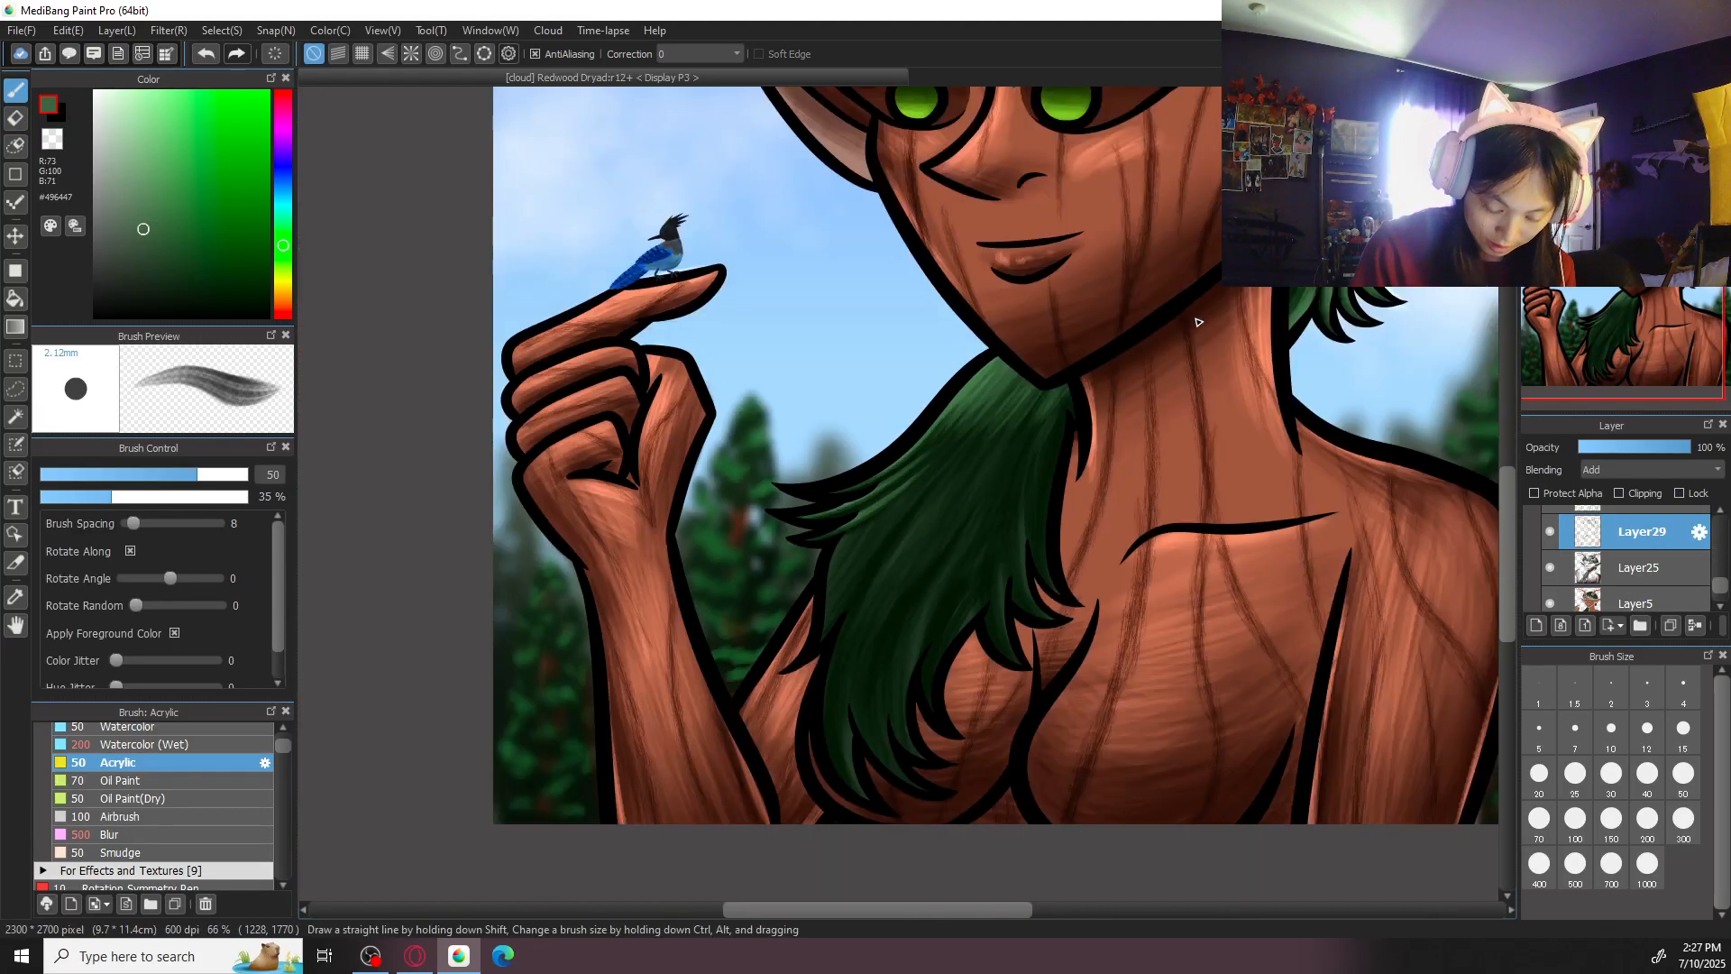
pyautogui.click(1648, 822)
pyautogui.moveTo(826, 626)
pyautogui.mouseDown()
pyautogui.moveTo(872, 521)
pyautogui.moveTo(826, 617)
pyautogui.moveTo(1001, 415)
pyautogui.mouseUp()
pyautogui.moveTo(897, 507); pyautogui.dragTo(974, 433)
pyautogui.moveTo(839, 573)
pyautogui.mouseDown()
pyautogui.moveTo(869, 522)
pyautogui.moveTo(999, 435)
pyautogui.mouseUp()
pyautogui.moveTo(857, 622); pyautogui.dragTo(947, 514)
pyautogui.moveTo(861, 648); pyautogui.dragTo(878, 606)
pyautogui.moveTo(847, 780); pyautogui.dragTo(894, 565)
pyautogui.moveTo(852, 678)
pyautogui.mouseDown()
pyautogui.moveTo(1010, 412)
pyautogui.moveTo(900, 564)
pyautogui.moveTo(997, 390)
pyautogui.mouseUp()
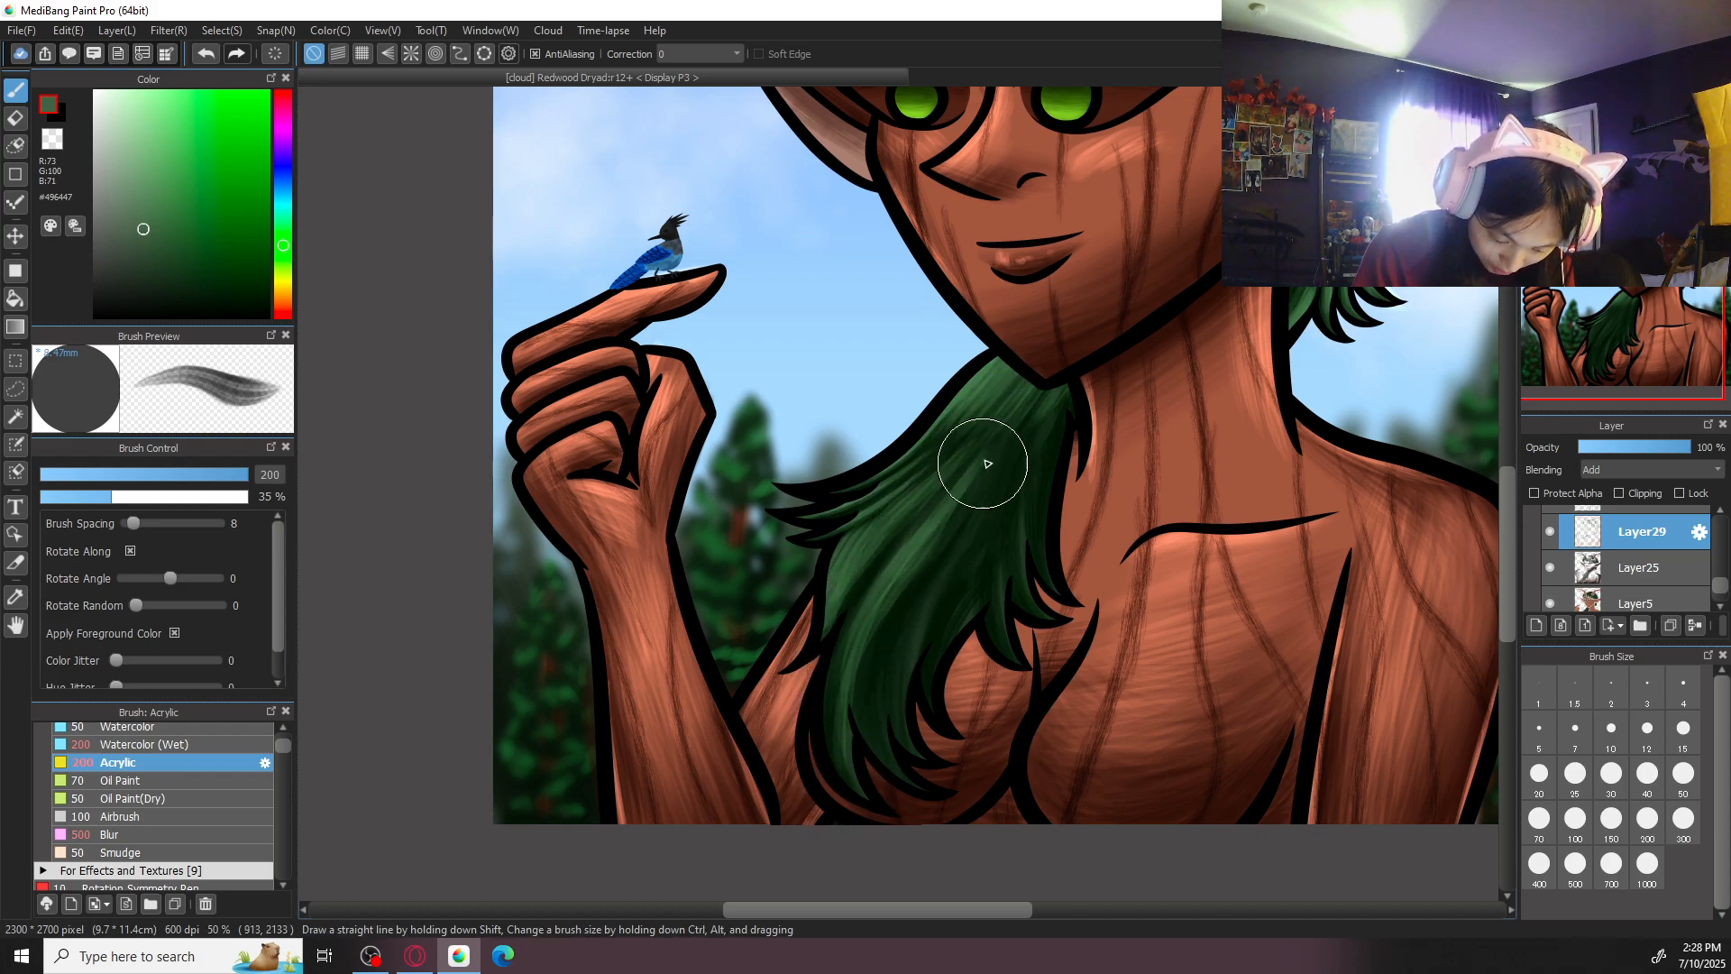
# - Add green highlight strokes to the middle and lower locks of the long hair hanging over the chest
pyautogui.moveTo(895, 634)
pyautogui.mouseDown()
pyautogui.moveTo(1028, 426)
pyautogui.moveTo(891, 647)
pyautogui.moveTo(982, 512)
pyautogui.mouseUp()
pyautogui.moveTo(882, 695); pyautogui.dragTo(916, 622)
pyautogui.moveTo(883, 733)
pyautogui.mouseDown()
pyautogui.moveTo(938, 600)
pyautogui.moveTo(916, 533)
pyautogui.mouseUp()
pyautogui.moveTo(871, 742)
pyautogui.mouseDown()
pyautogui.moveTo(914, 741)
pyautogui.moveTo(895, 615)
pyautogui.moveTo(909, 659)
pyautogui.moveTo(906, 622)
pyautogui.moveTo(963, 534)
pyautogui.mouseUp()
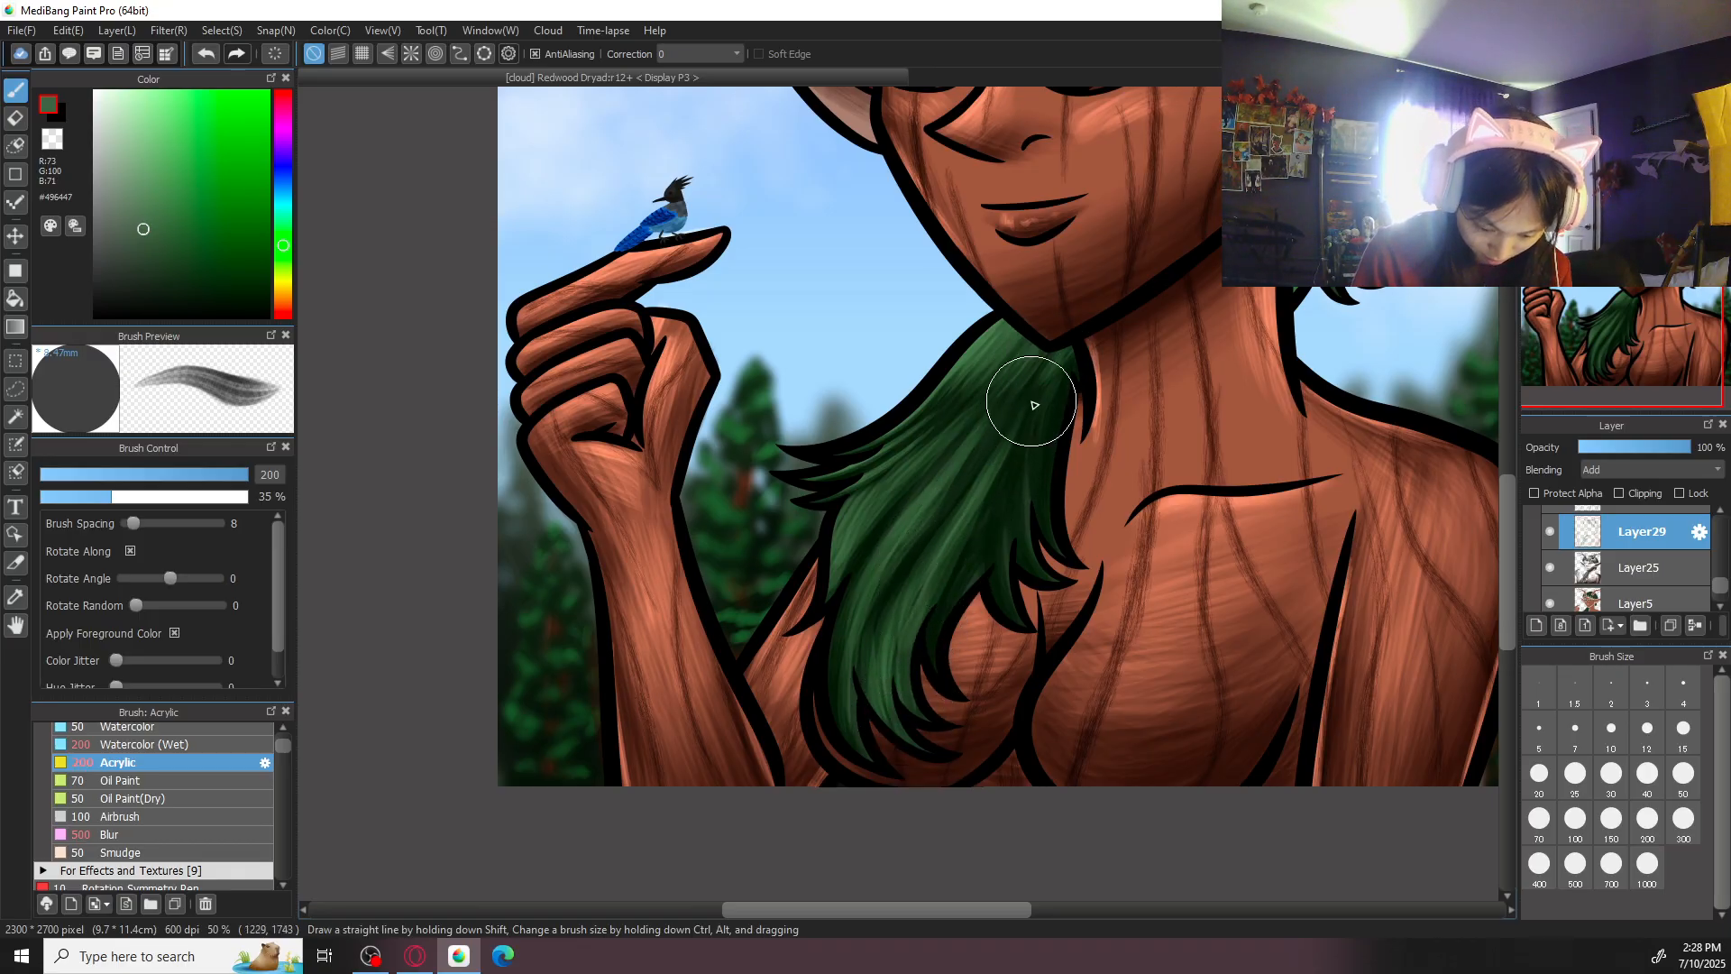
# - Paint green highlights down the inner side of the long lock beside the neck, toward the locks on the chest
pyautogui.moveTo(1012, 397); pyautogui.dragTo(938, 518)
pyautogui.moveTo(1052, 390)
pyautogui.mouseDown()
pyautogui.moveTo(980, 558)
pyautogui.moveTo(1001, 534)
pyautogui.mouseUp()
pyautogui.moveTo(1026, 460); pyautogui.dragTo(1006, 613)
pyautogui.moveTo(998, 530); pyautogui.dragTo(969, 586)
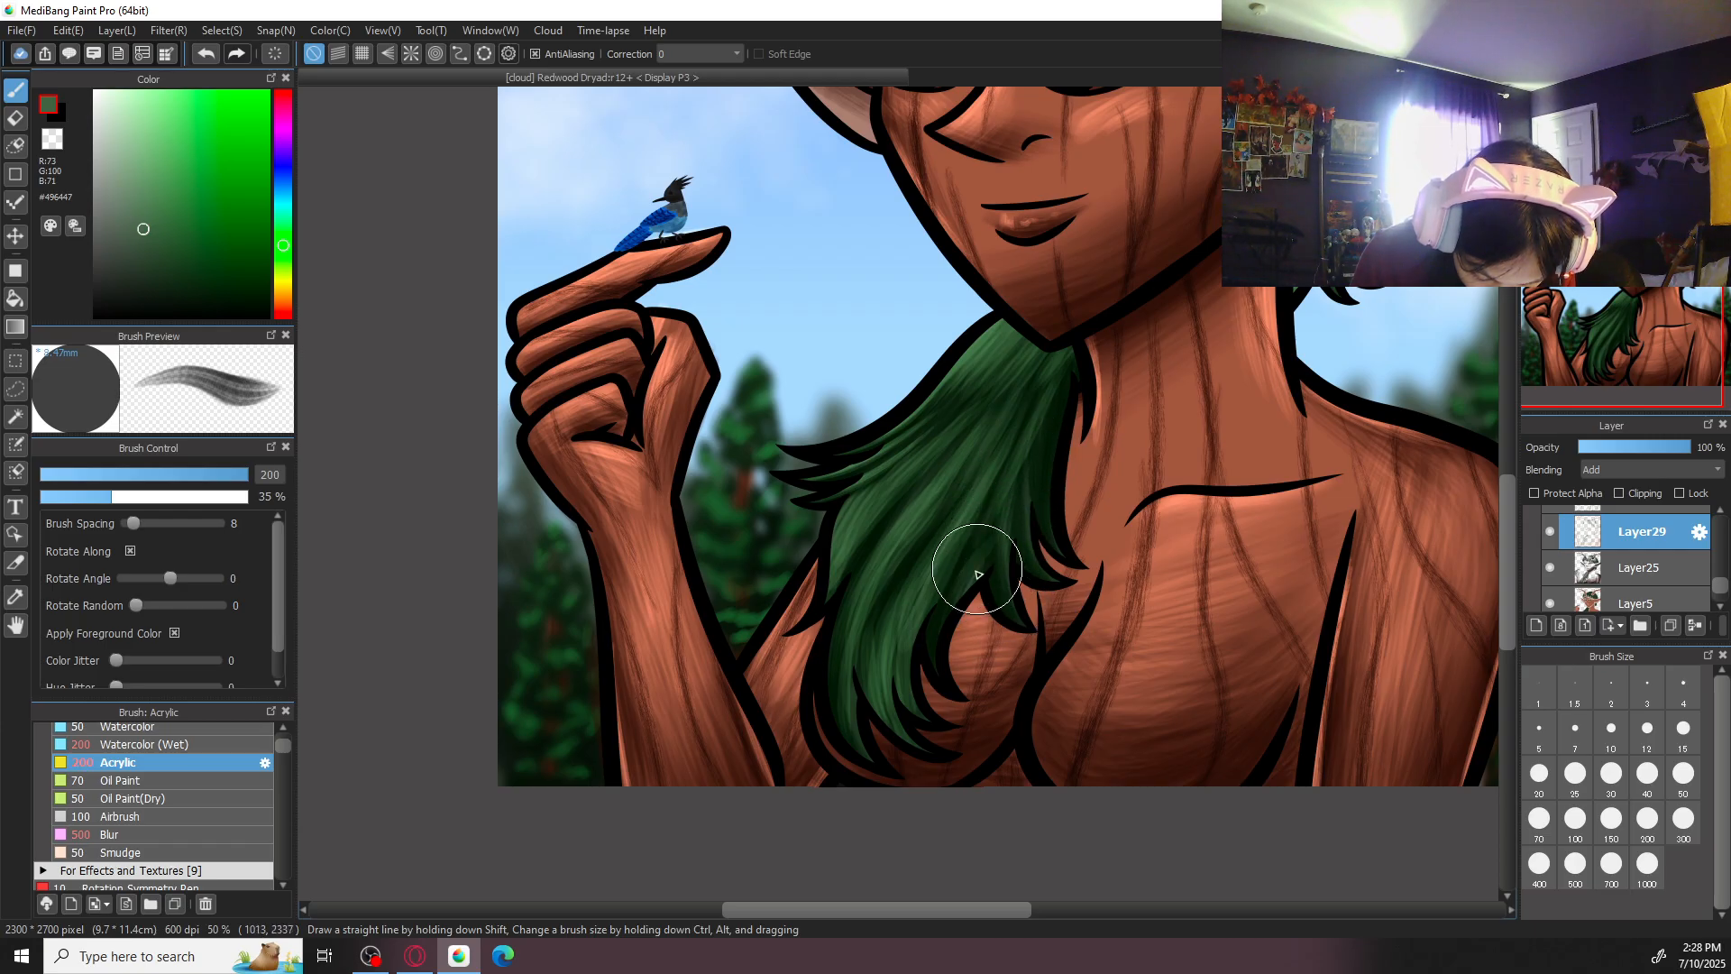
pyautogui.moveTo(1017, 493); pyautogui.dragTo(981, 571)
# - Highlight the inner edge of the long lock next to the neck with brush size 100
pyautogui.hotkey('ctrl', '+')
pyautogui.click(1679, 778)
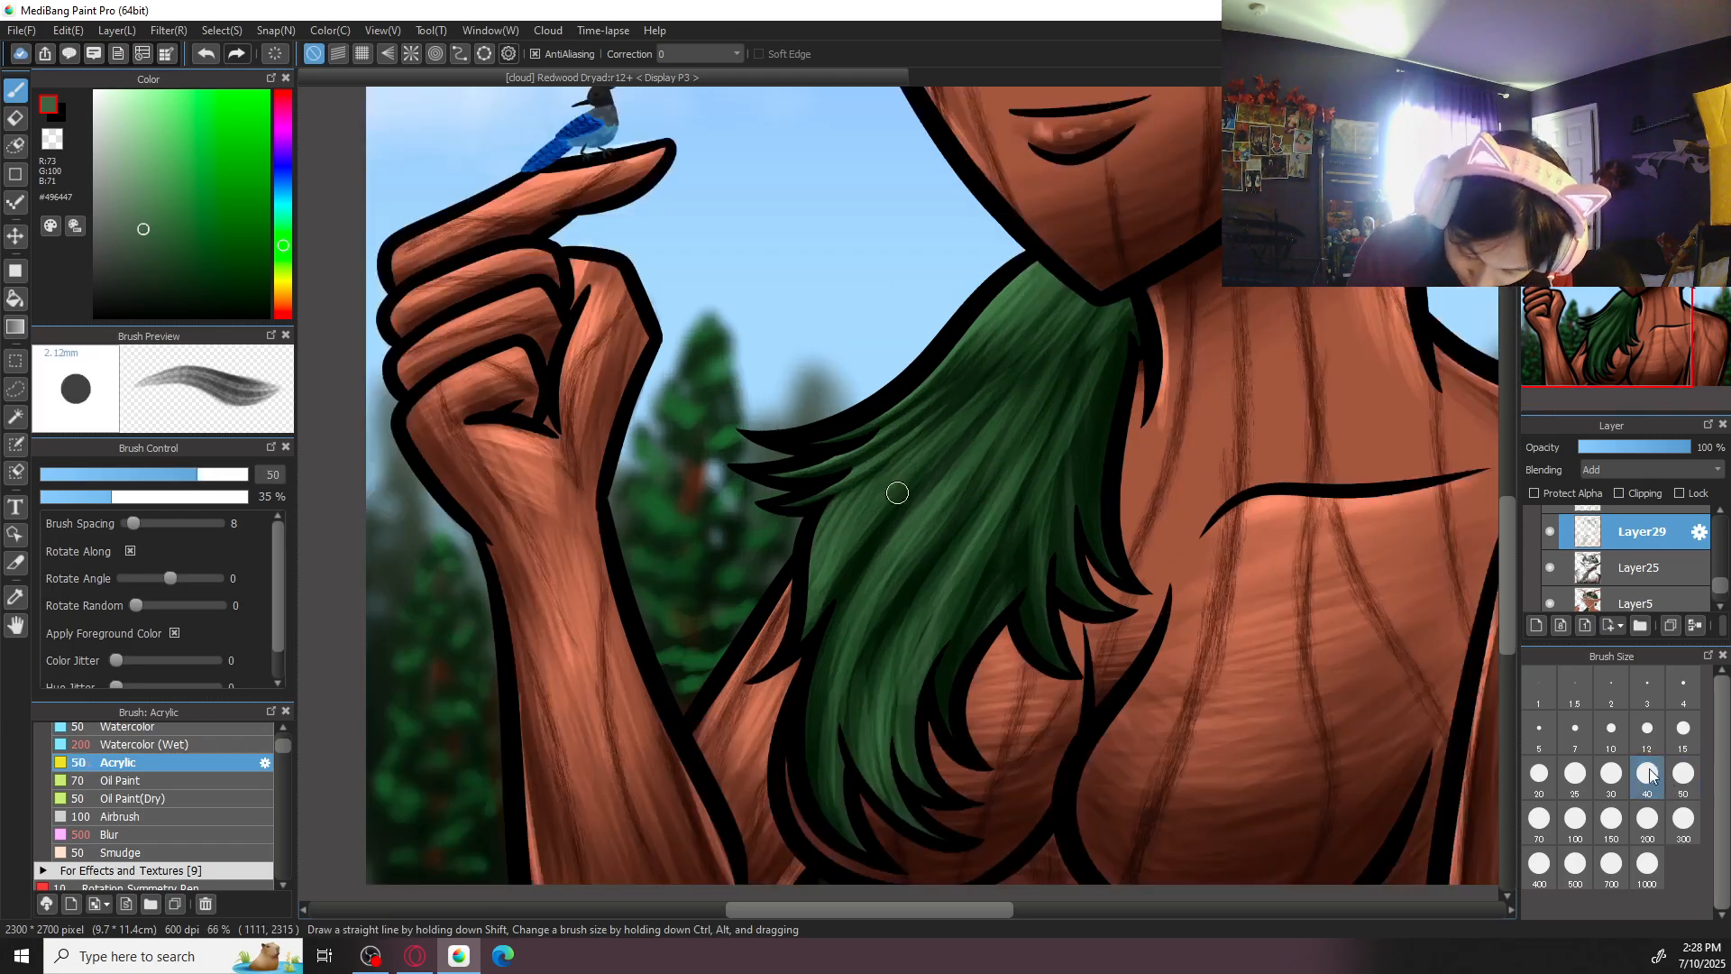
pyautogui.click(1576, 818)
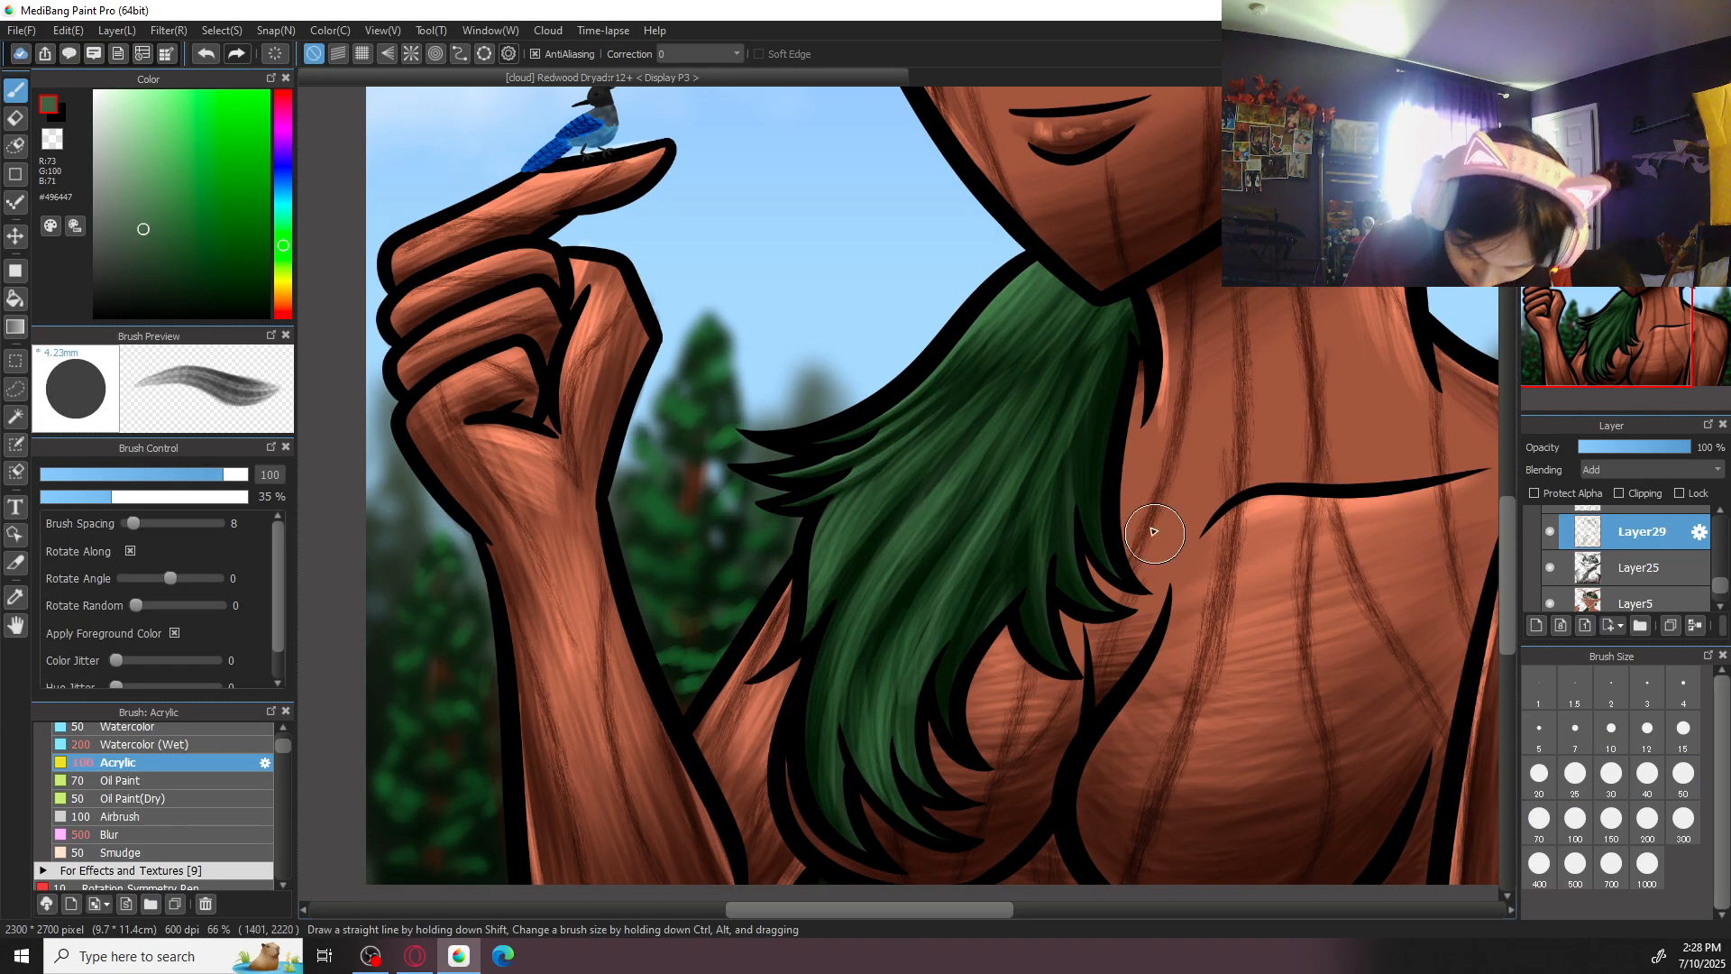
pyautogui.moveTo(1123, 368); pyautogui.dragTo(1109, 568)
pyautogui.hotkey('ctrl', '-')
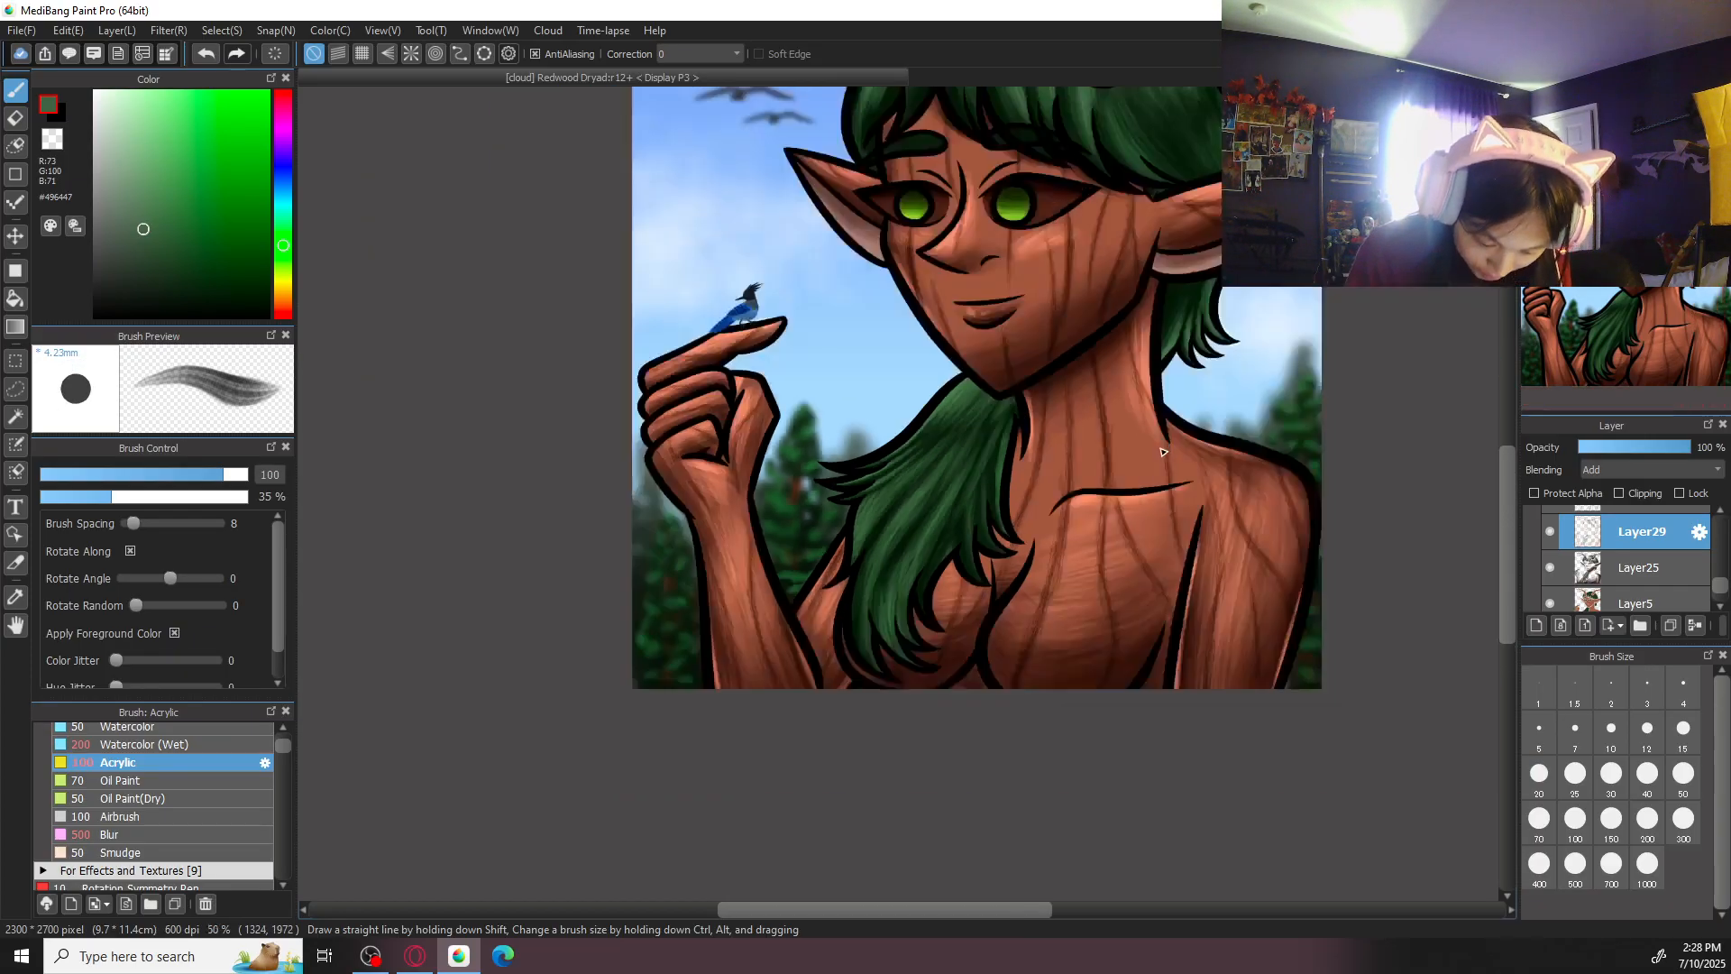
pyautogui.hotkey('ctrl', '+')
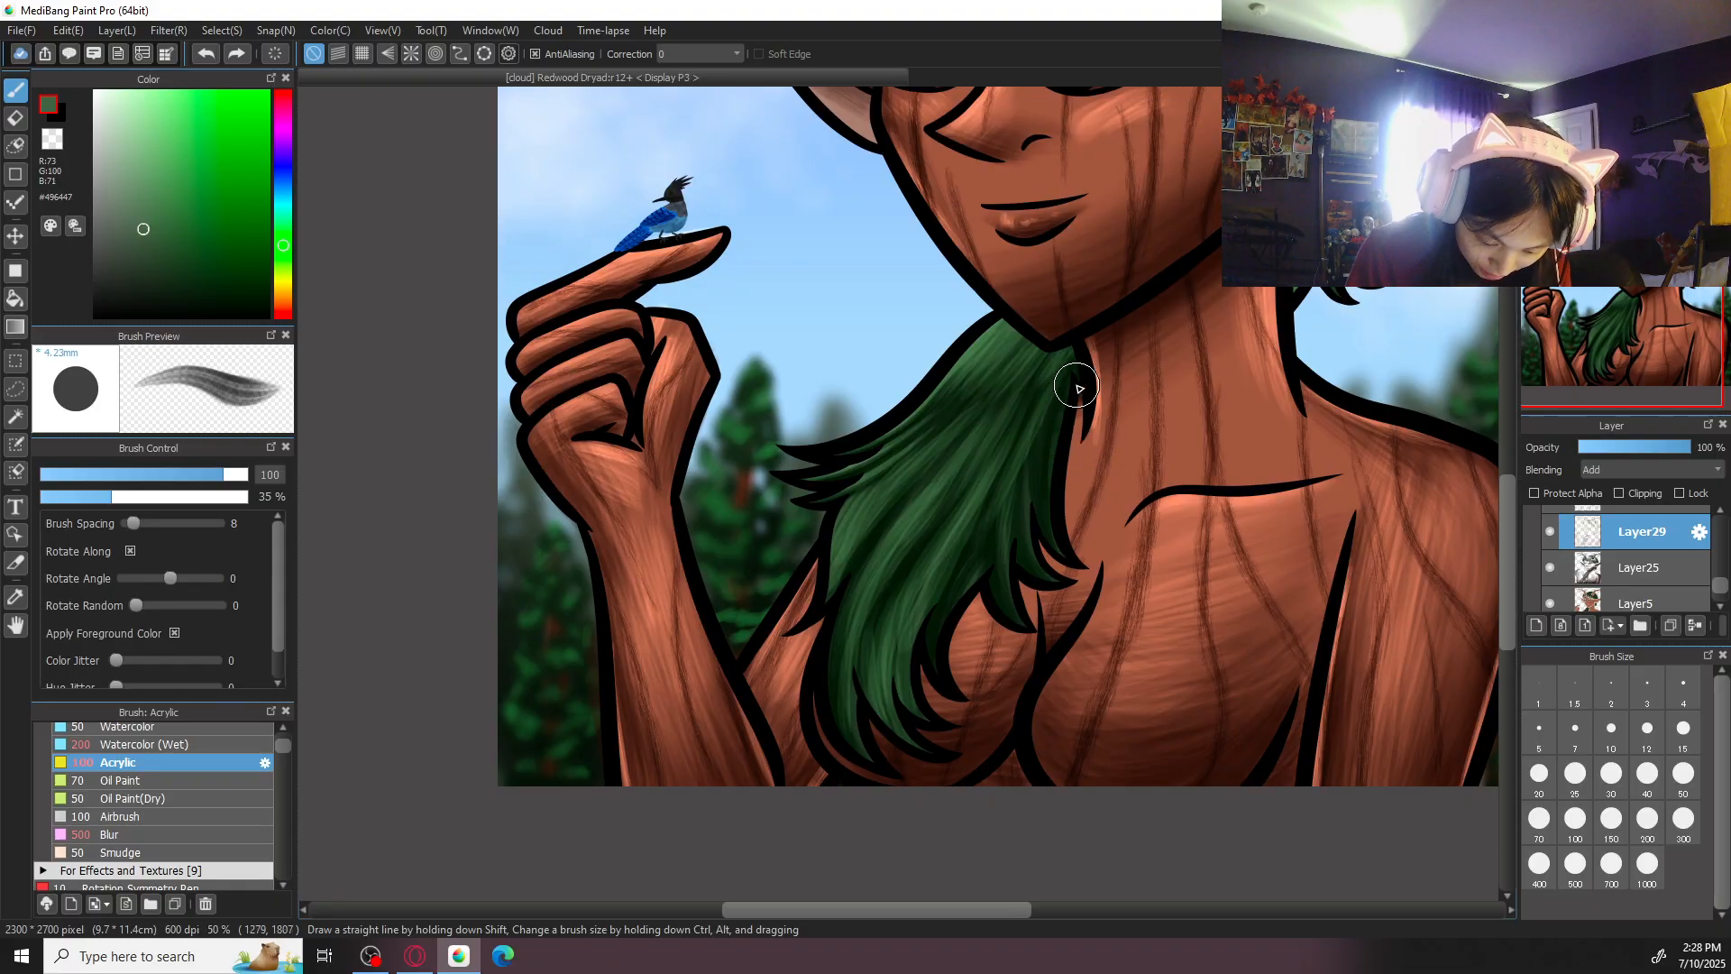
pyautogui.hotkey('ctrl', '-')
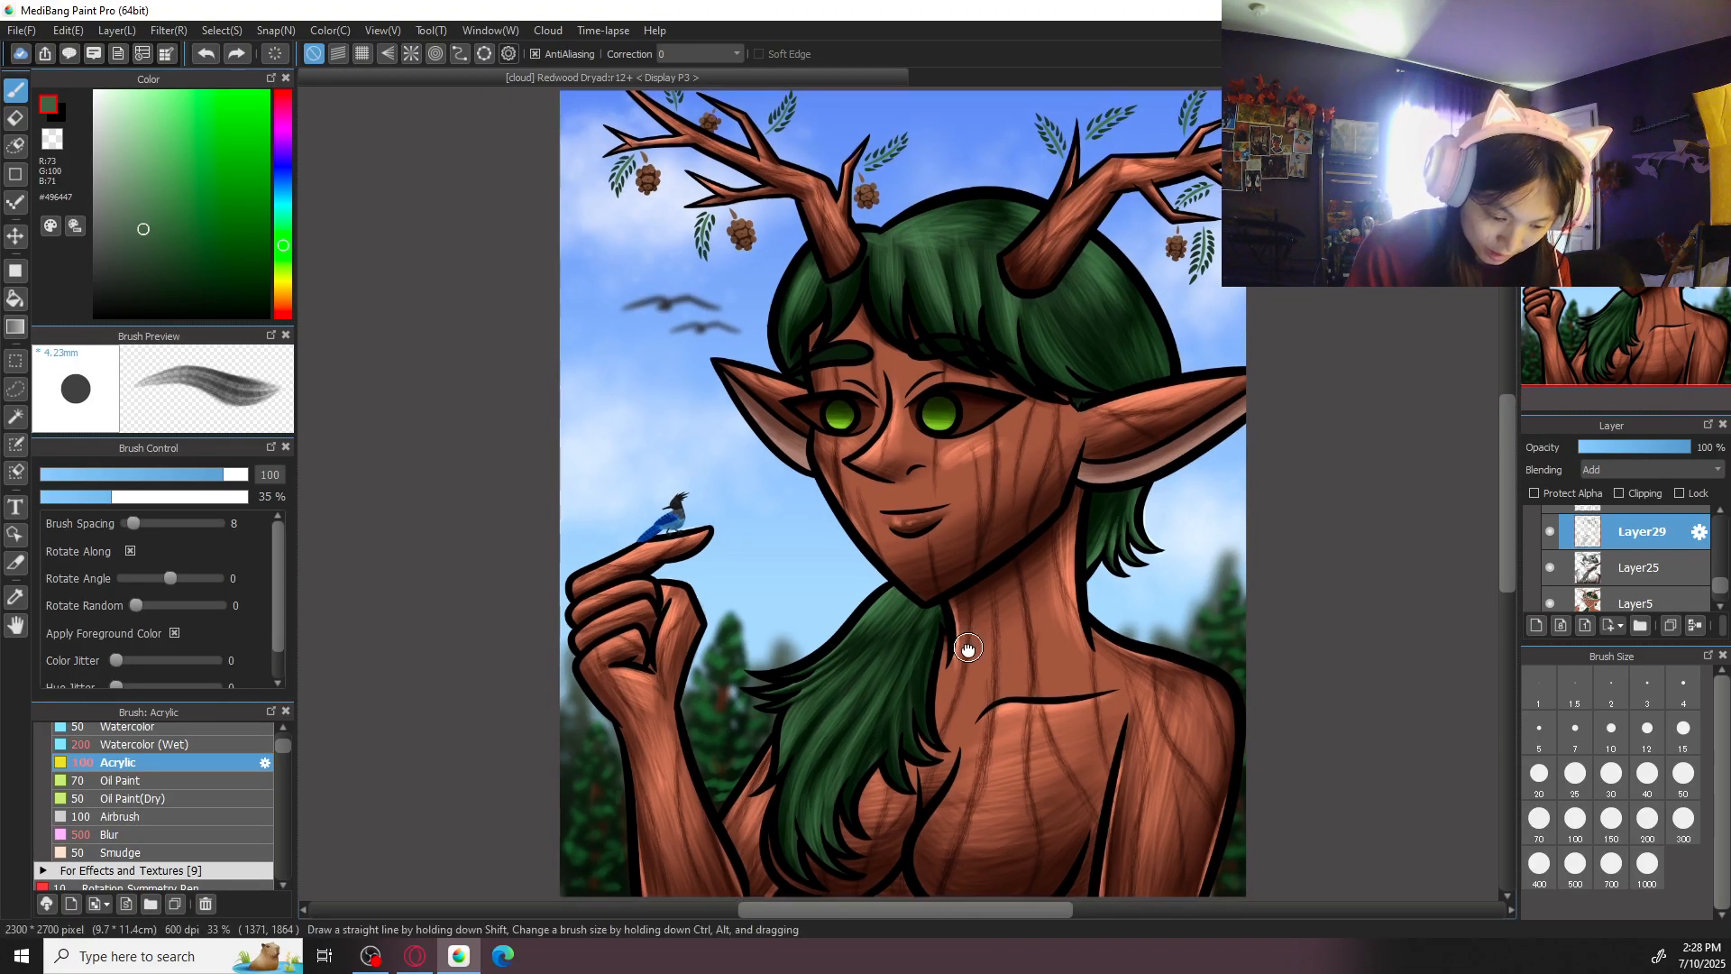
pyautogui.hotkey('ctrl', '+')
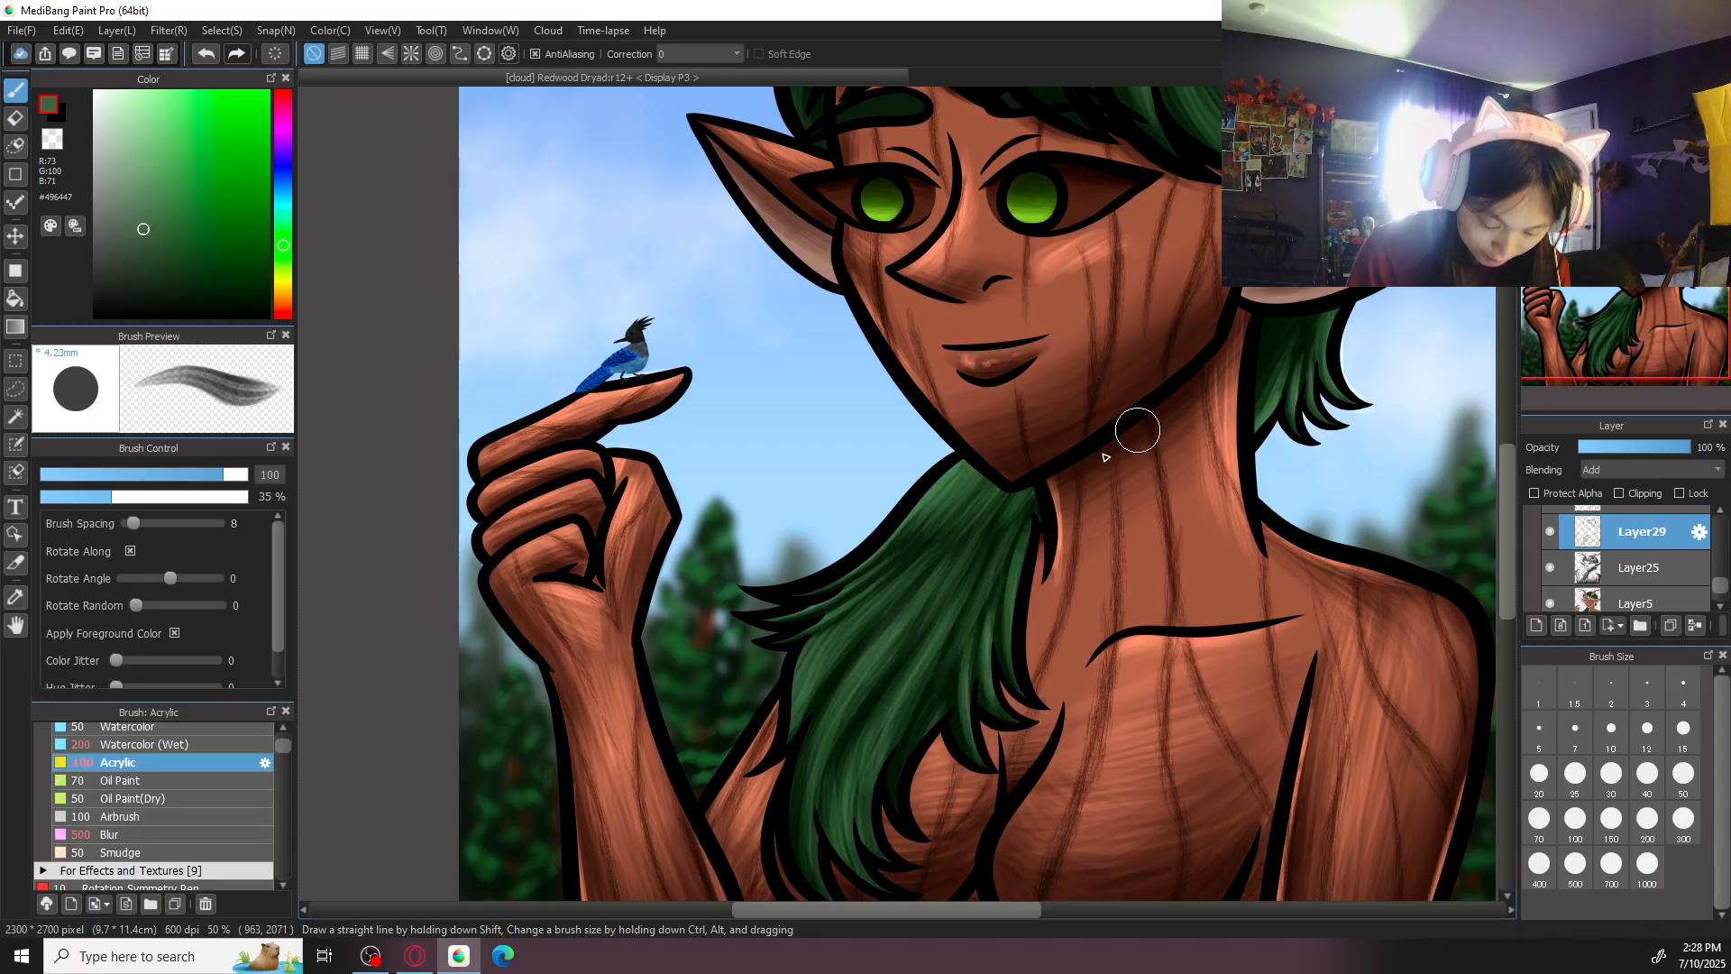
pyautogui.hotkey('ctrl', '-')
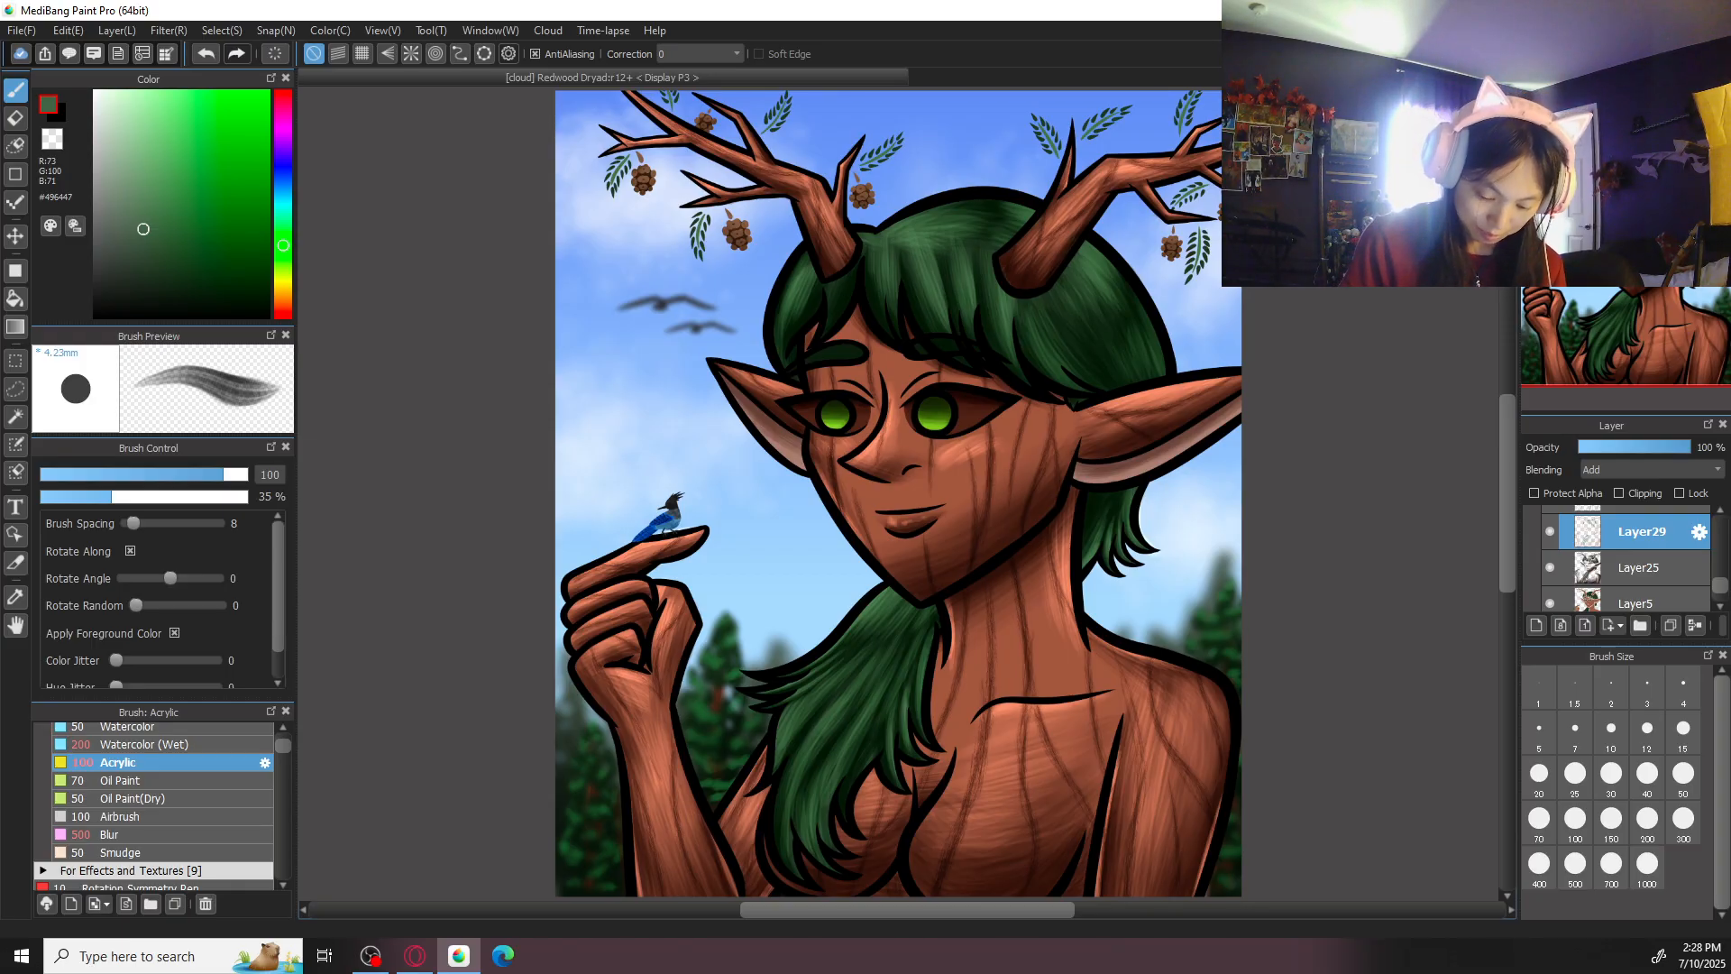
# - Create a new layer above Layer28, clip it to the layer below and set its blending mode to Add
pyautogui.moveTo(1721, 606); pyautogui.dragTo(1718, 570)
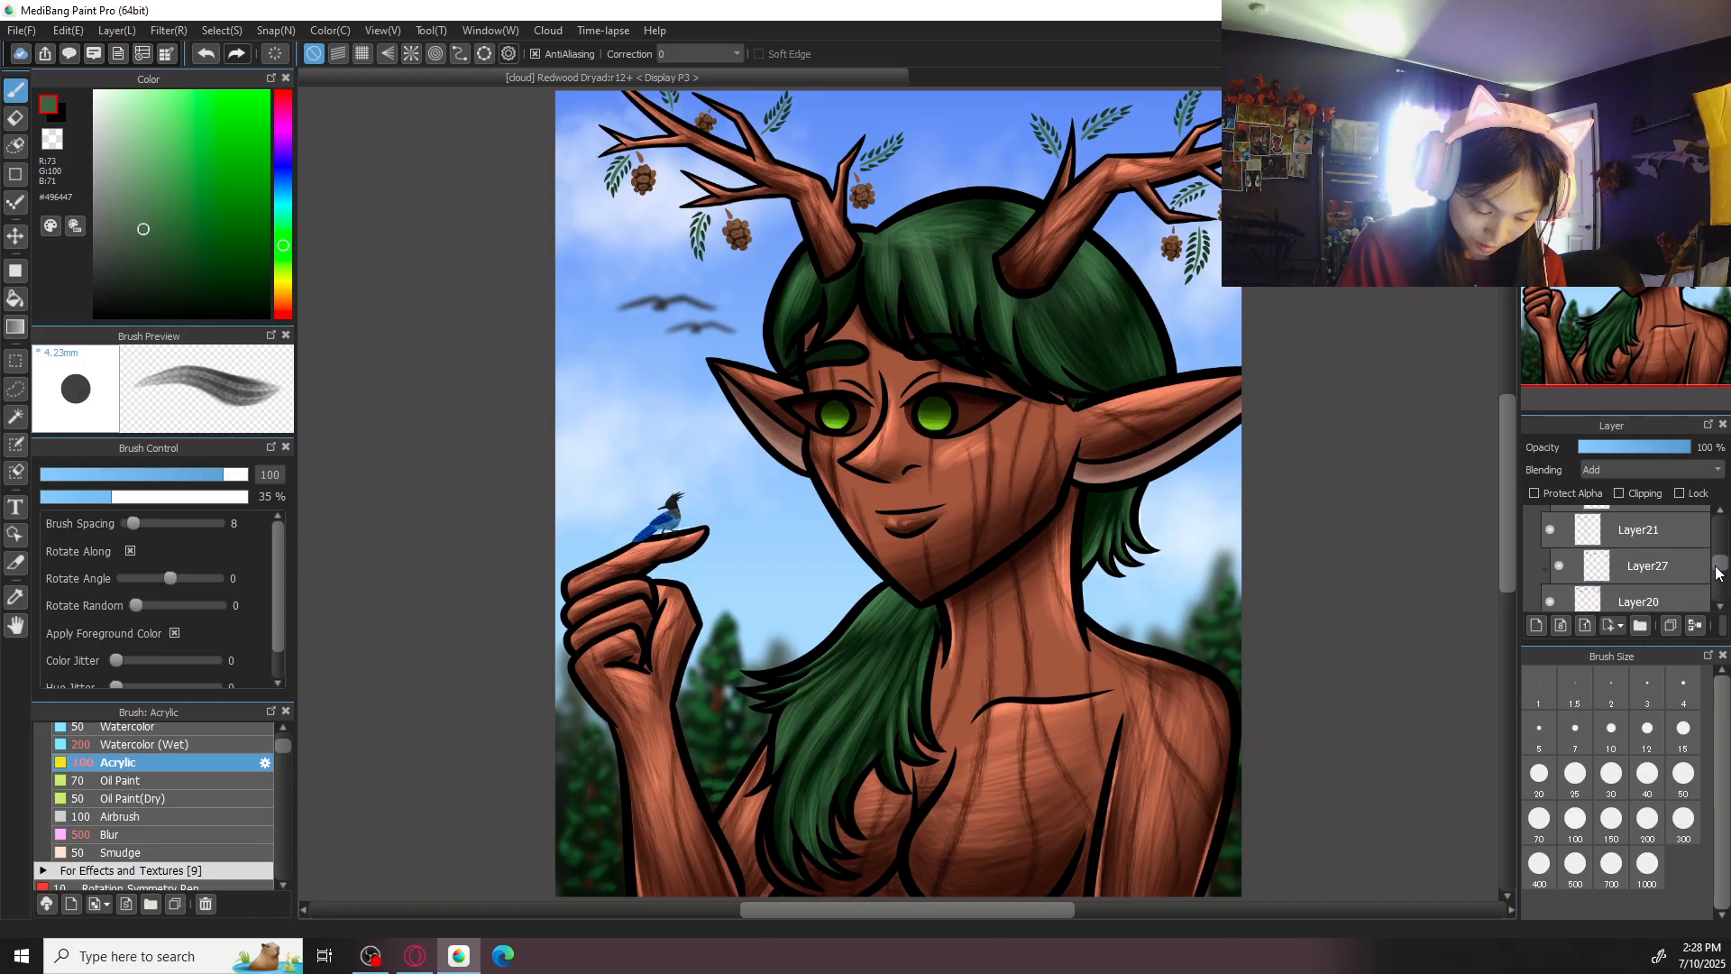
pyautogui.moveTo(1718, 574); pyautogui.dragTo(1720, 535)
pyautogui.click(1679, 568)
pyautogui.click(1652, 543)
pyautogui.click(1537, 625)
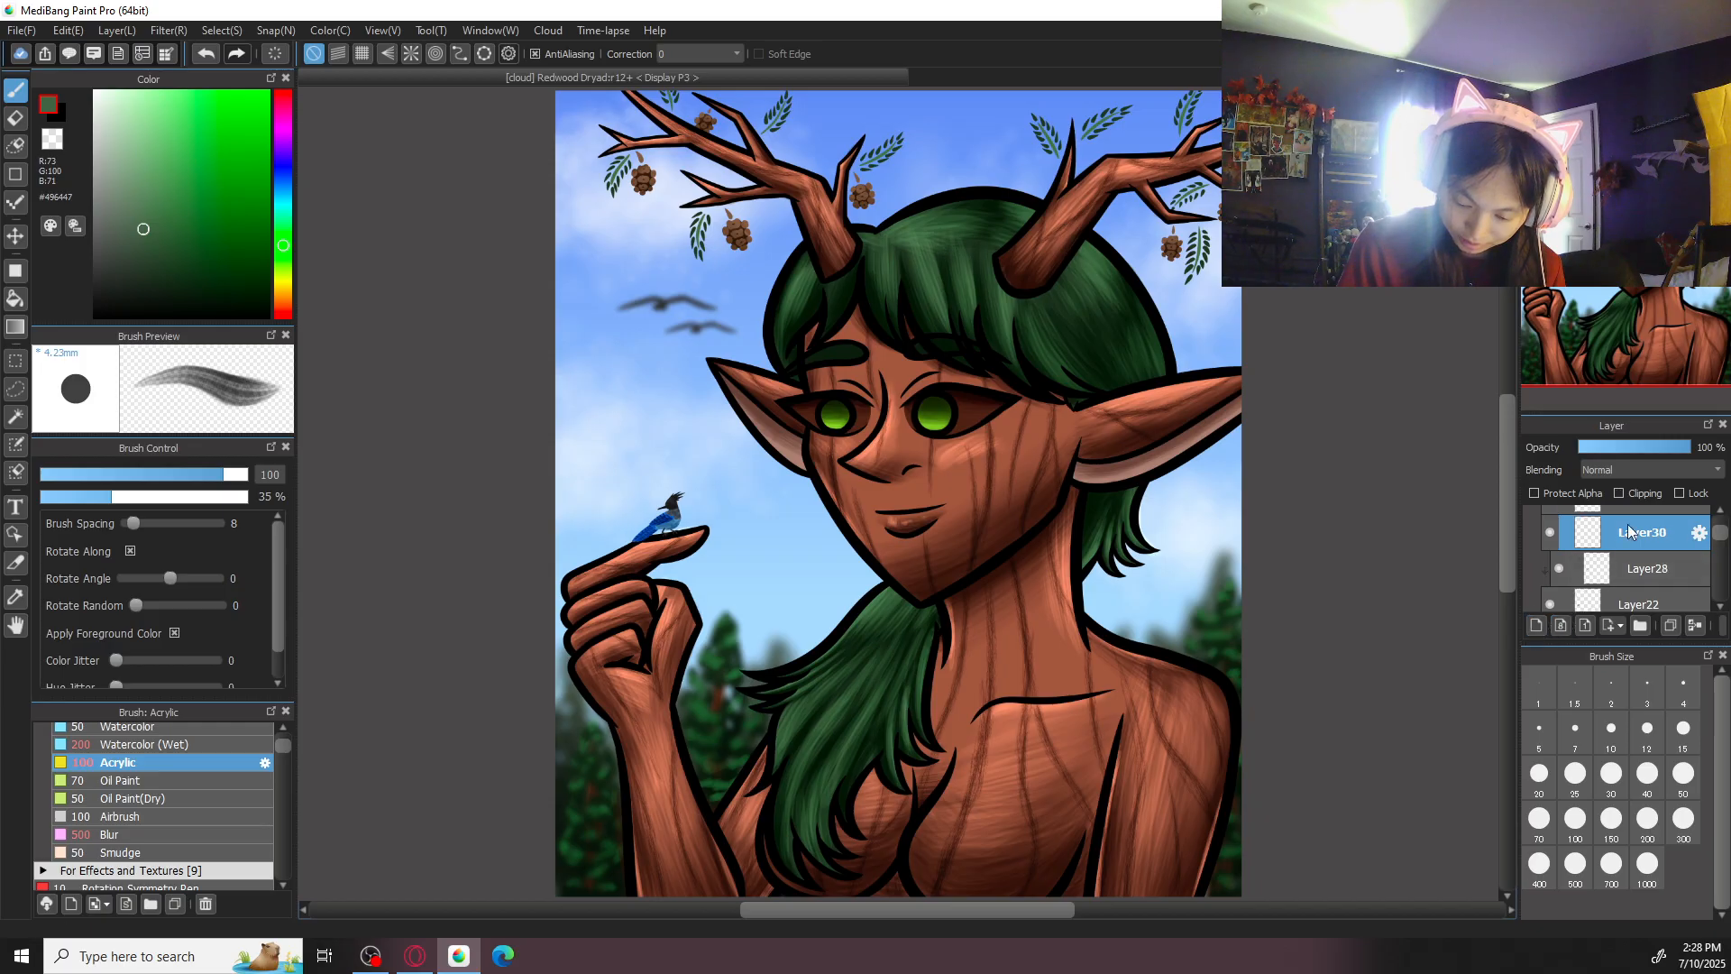
pyautogui.hotkey('ctrl', '+')
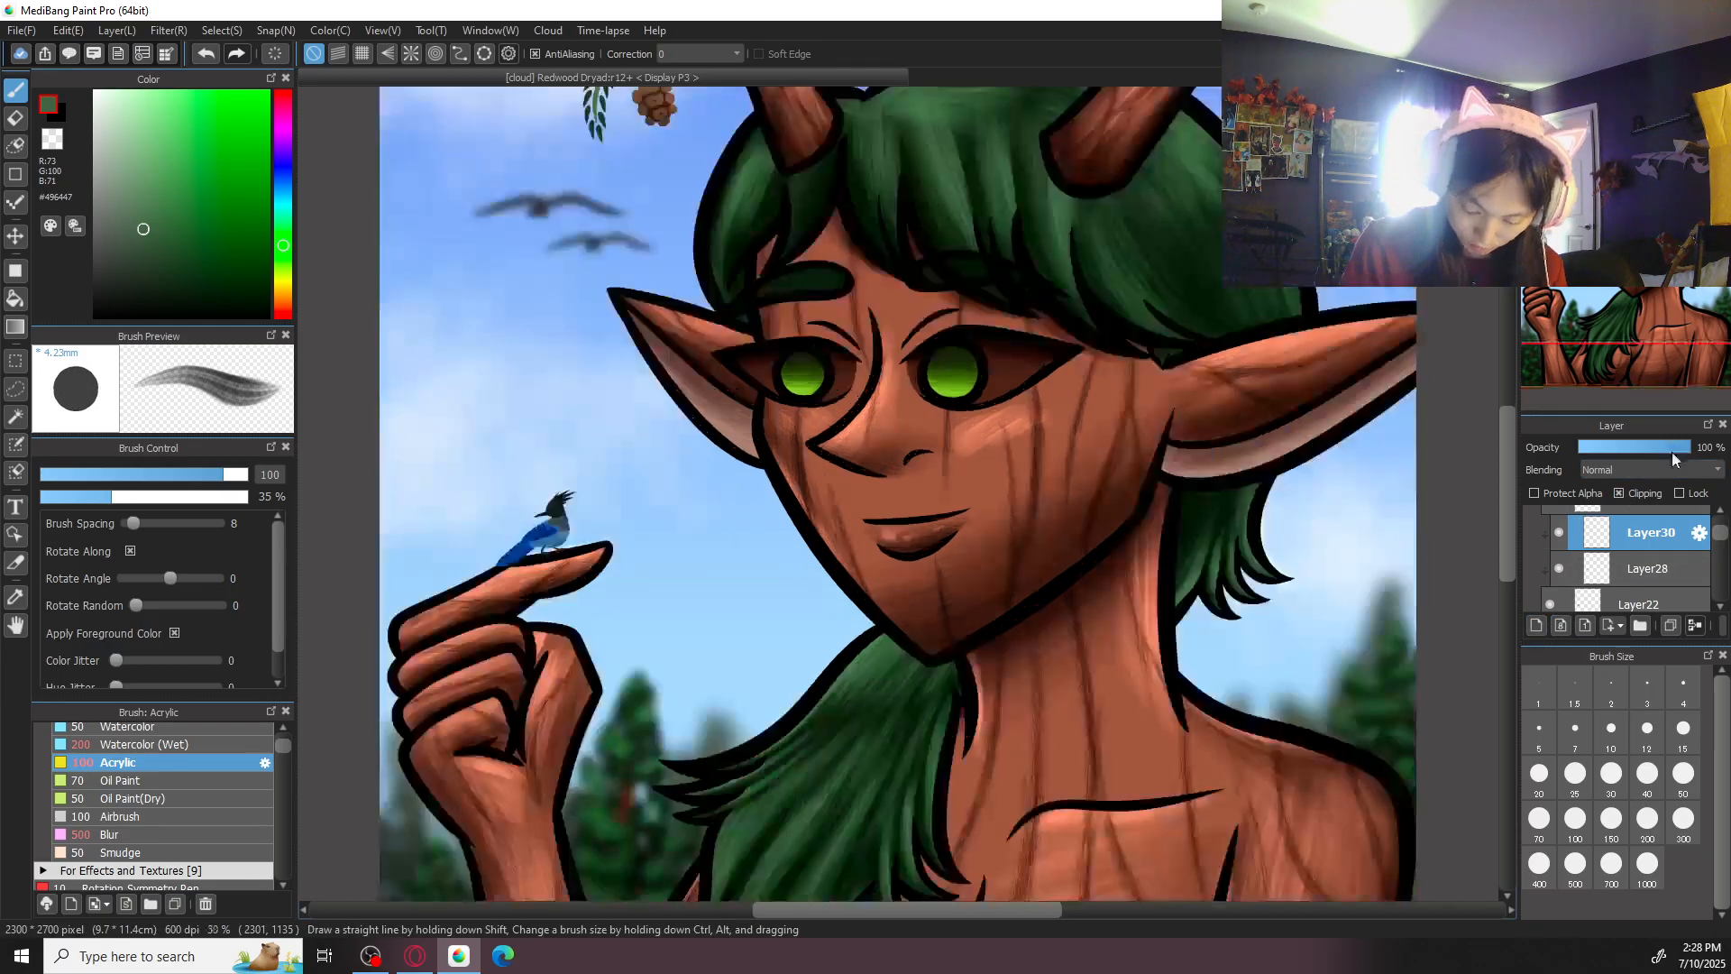
pyautogui.click(1641, 467)
pyautogui.click(1626, 508)
# - Brush grey highlights onto the bird's head and crest with color #646464 at brush size 50
pyautogui.moveTo(962, 617); pyautogui.dragTo(1306, 610)
pyautogui.hotkey('ctrl', '+')
pyautogui.hotkey('ctrl', '+')
pyautogui.hotkey('ctrl', '+')
pyautogui.hotkey('ctrl', '+')
pyautogui.hotkey('ctrl', '+')
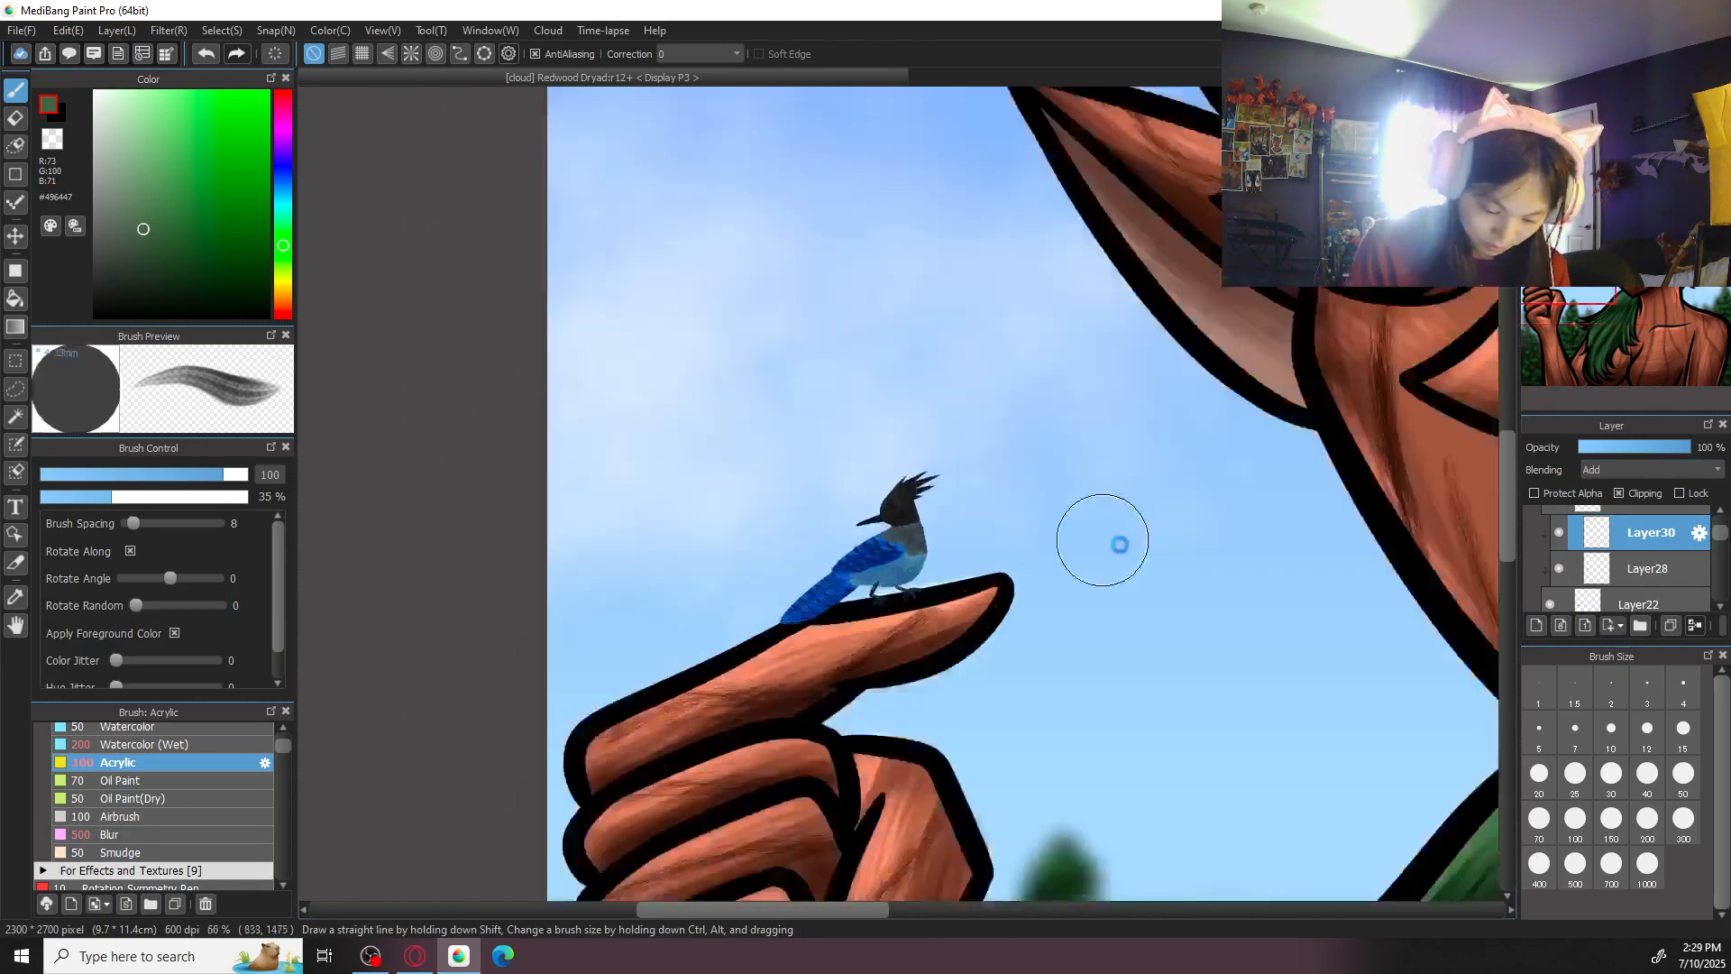
pyautogui.keyDown('alt'); pyautogui.click(862, 549); pyautogui.keyUp('alt')
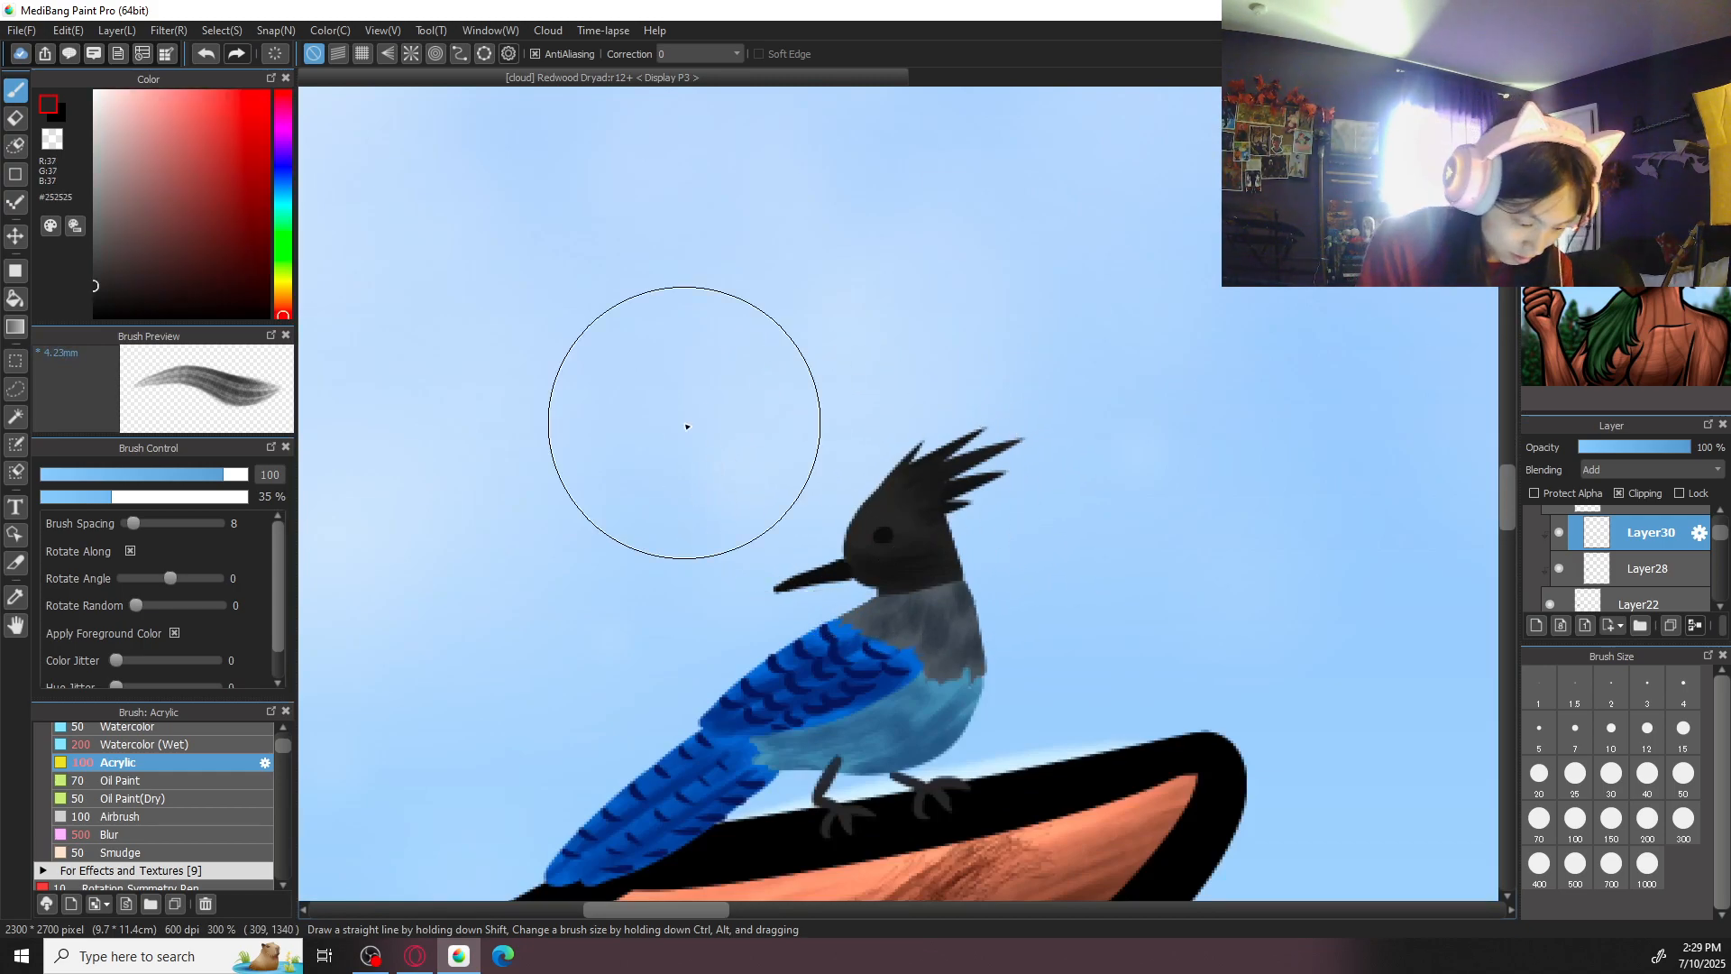
pyautogui.click(94, 236)
pyautogui.click(1684, 773)
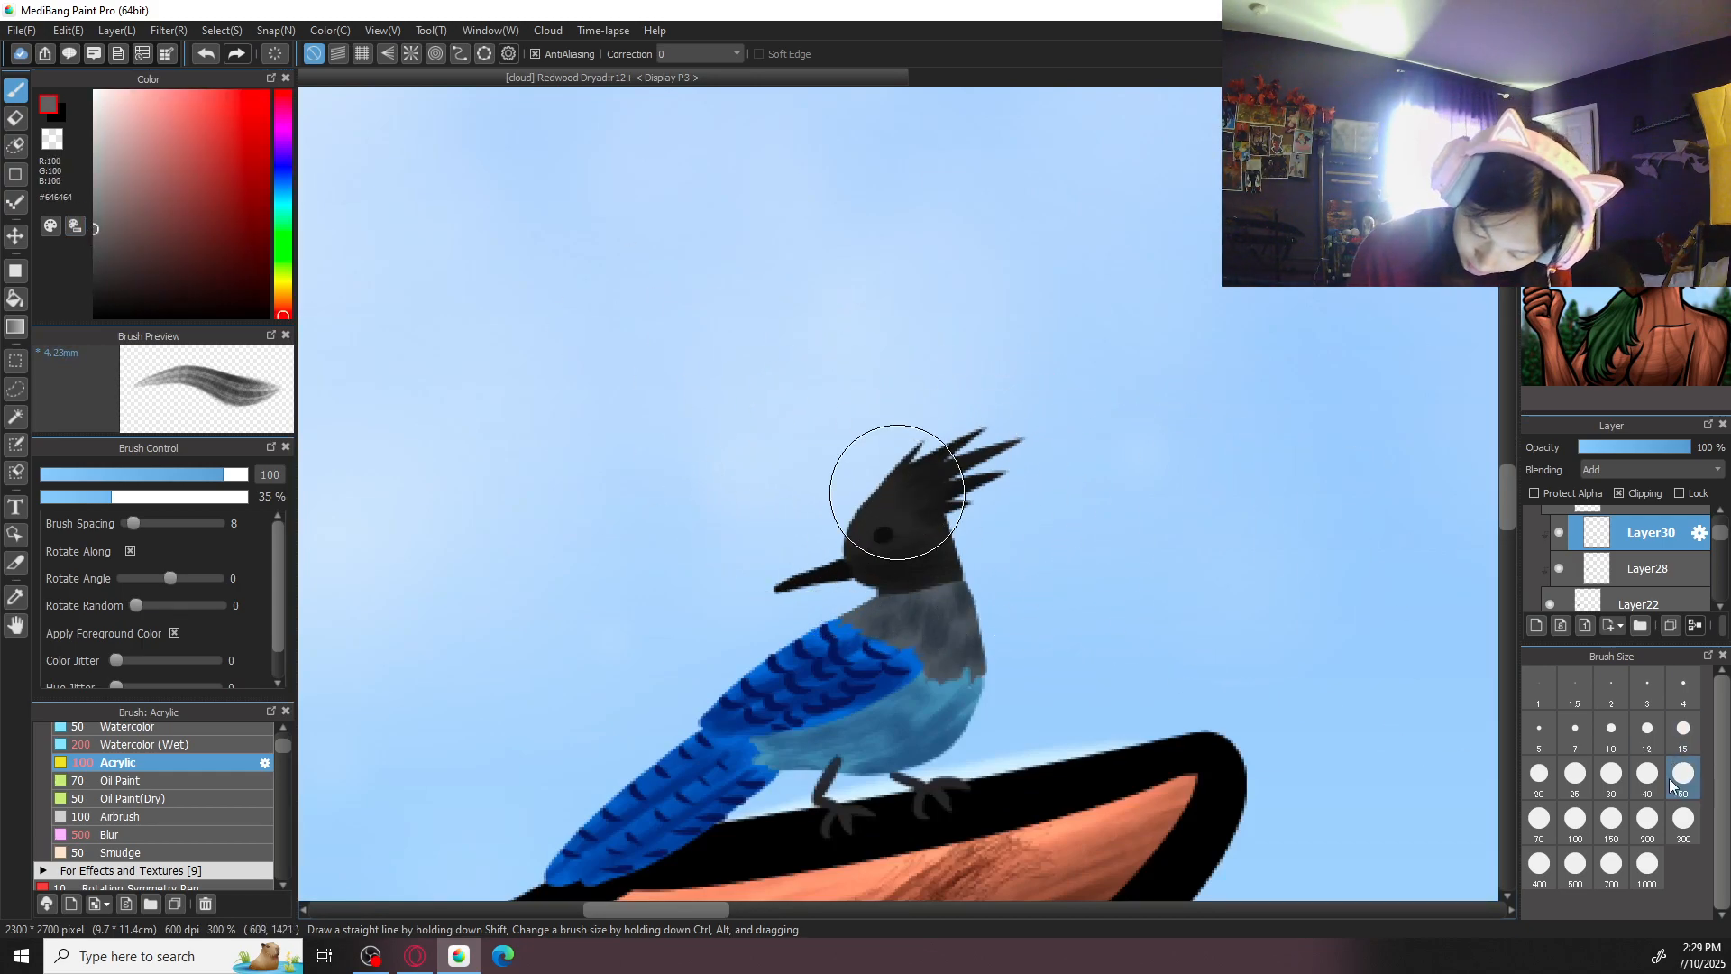
pyautogui.moveTo(918, 447)
pyautogui.mouseDown()
pyautogui.moveTo(878, 499)
pyautogui.moveTo(973, 431)
pyautogui.moveTo(904, 523)
pyautogui.moveTo(947, 528)
pyautogui.moveTo(965, 591)
pyautogui.mouseUp()
pyautogui.moveTo(922, 492)
pyautogui.mouseDown()
pyautogui.moveTo(894, 497)
pyautogui.moveTo(868, 558)
pyautogui.mouseUp()
# - Highlight the bird's grey neck feathers with blue-grey #6D7D92 at brush size 30
pyautogui.keyDown('alt'); pyautogui.click(960, 620); pyautogui.keyUp('alt')
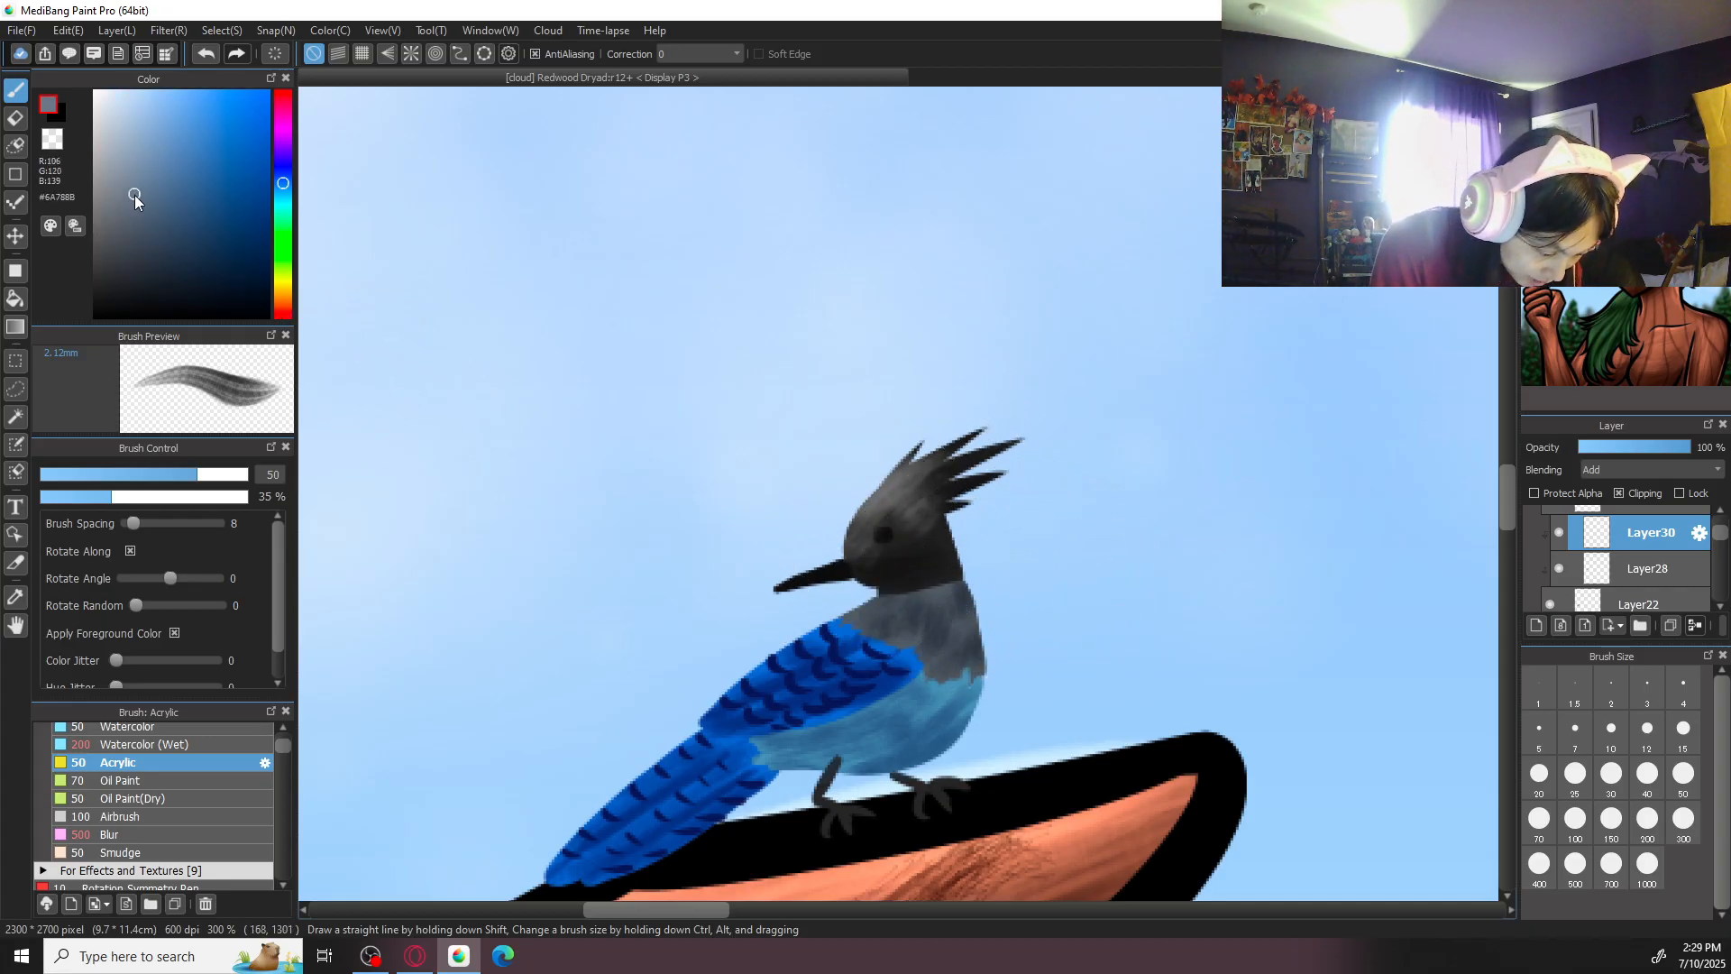
pyautogui.click(1612, 773)
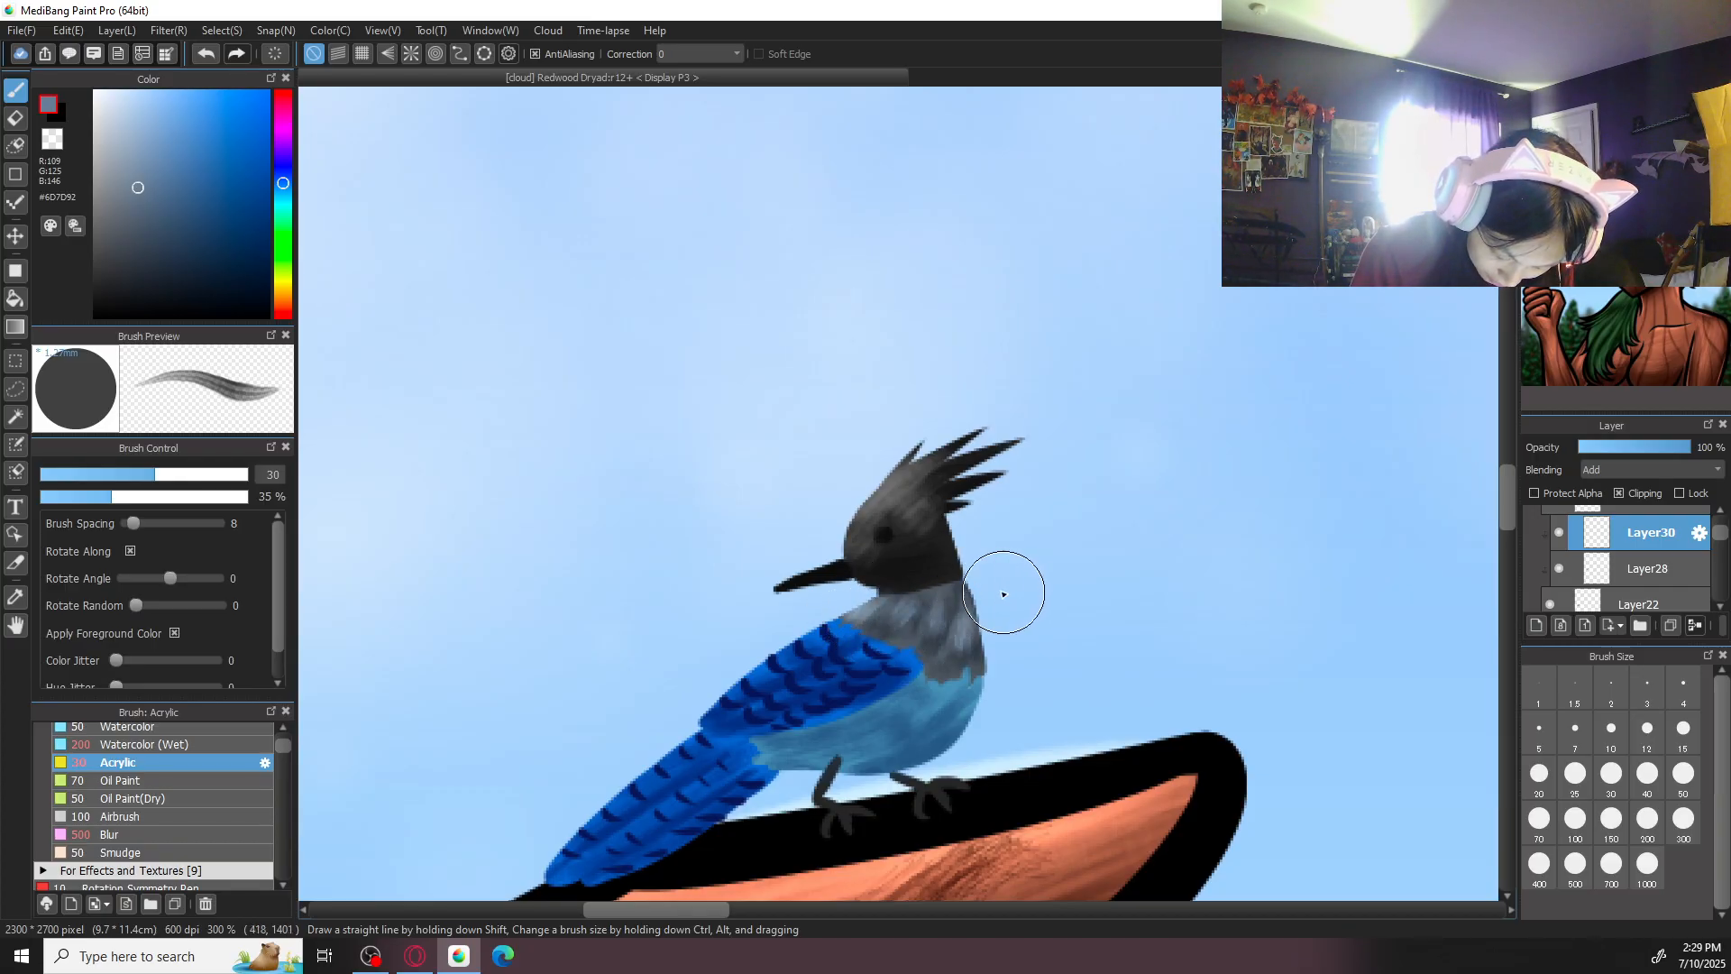
# - Brush light blue #70A7CF highlights across the bird's belly, using brush sizes 30 and 50
pyautogui.moveTo(1055, 577); pyautogui.dragTo(1131, 491)
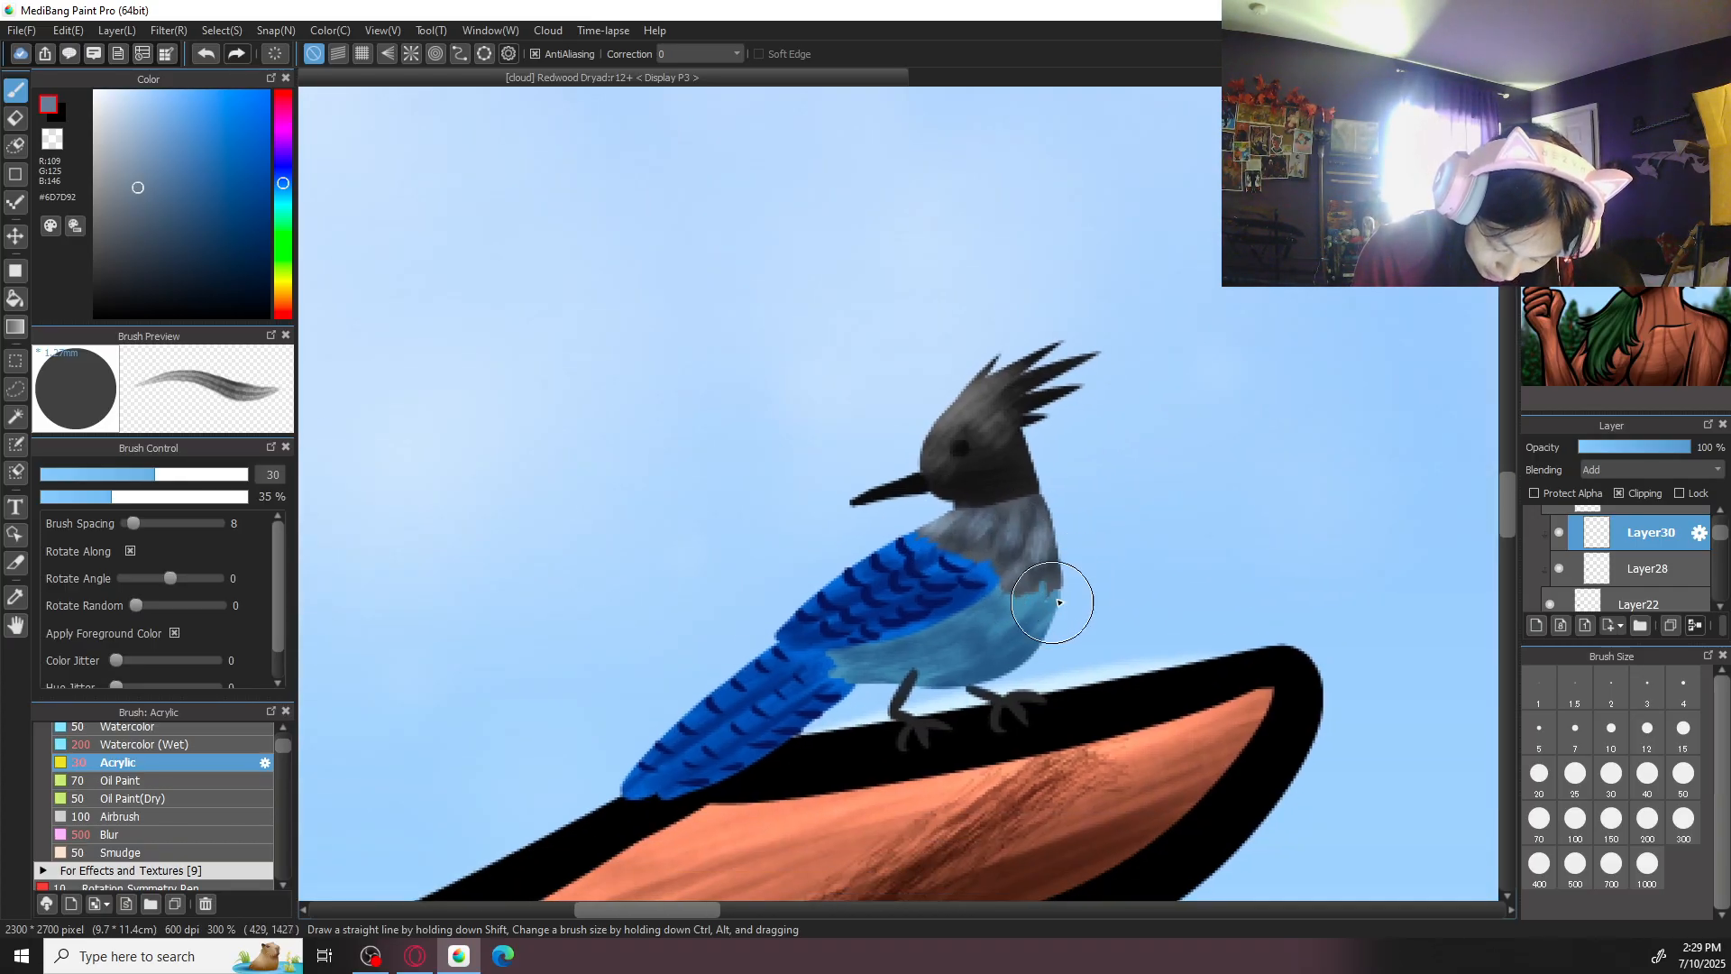
pyautogui.rightClick(1001, 625)
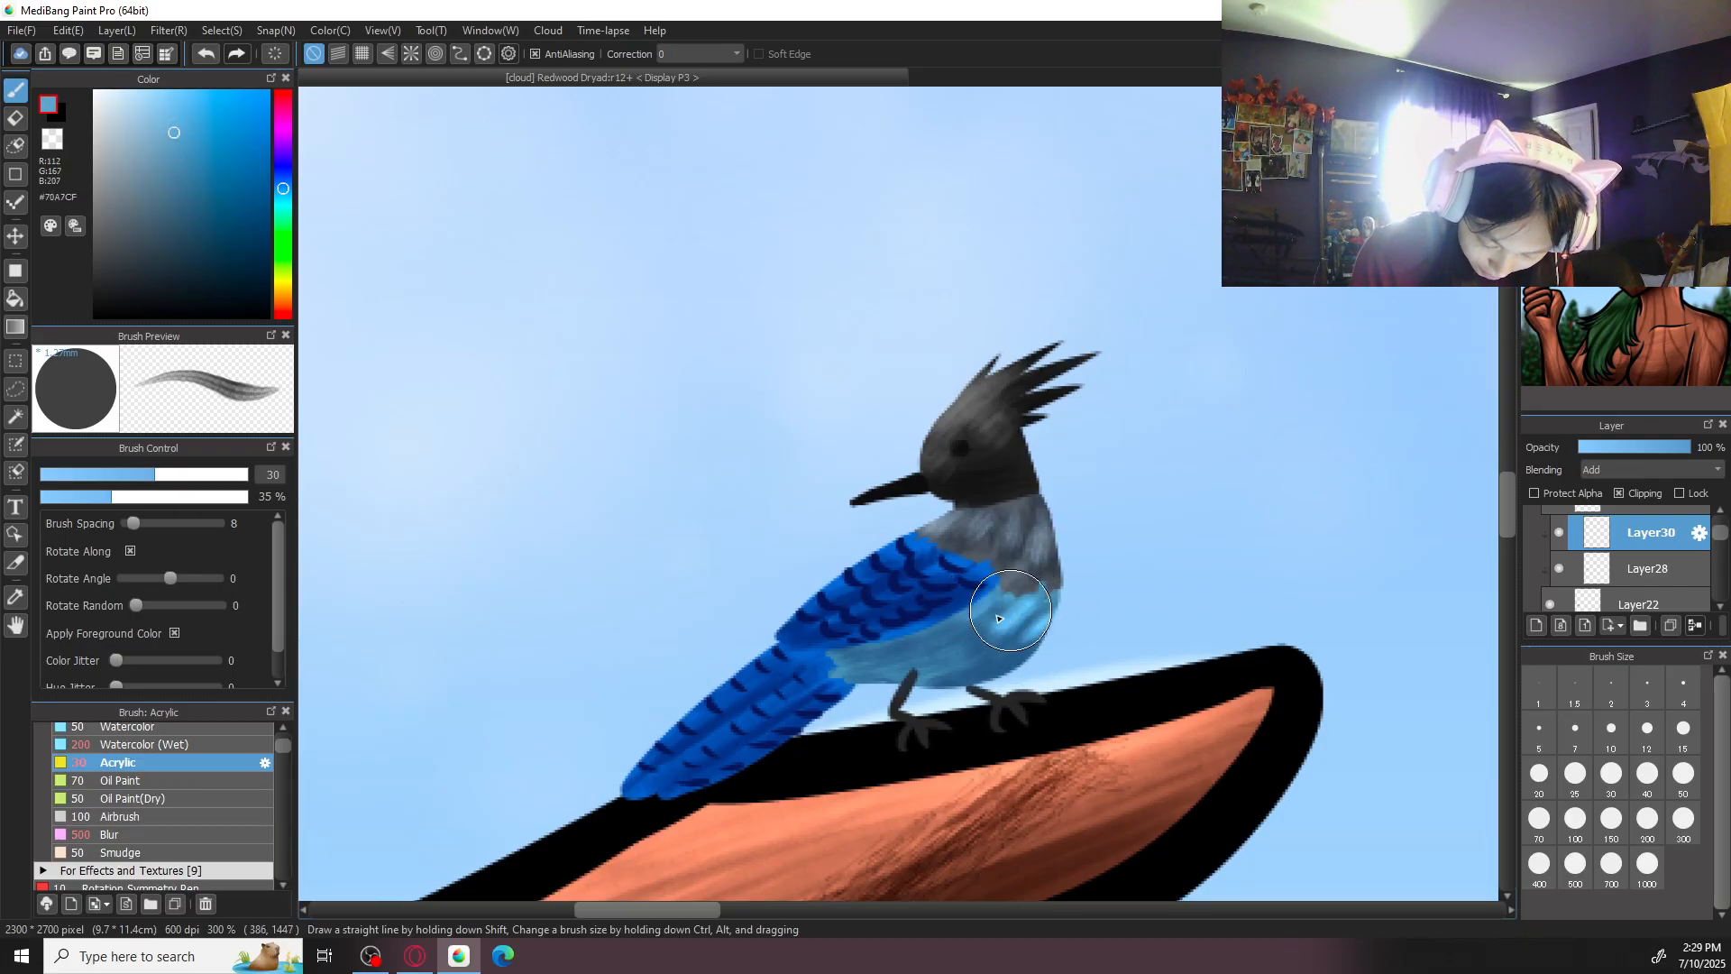
pyautogui.click(1684, 773)
pyautogui.moveTo(968, 655); pyautogui.dragTo(841, 665)
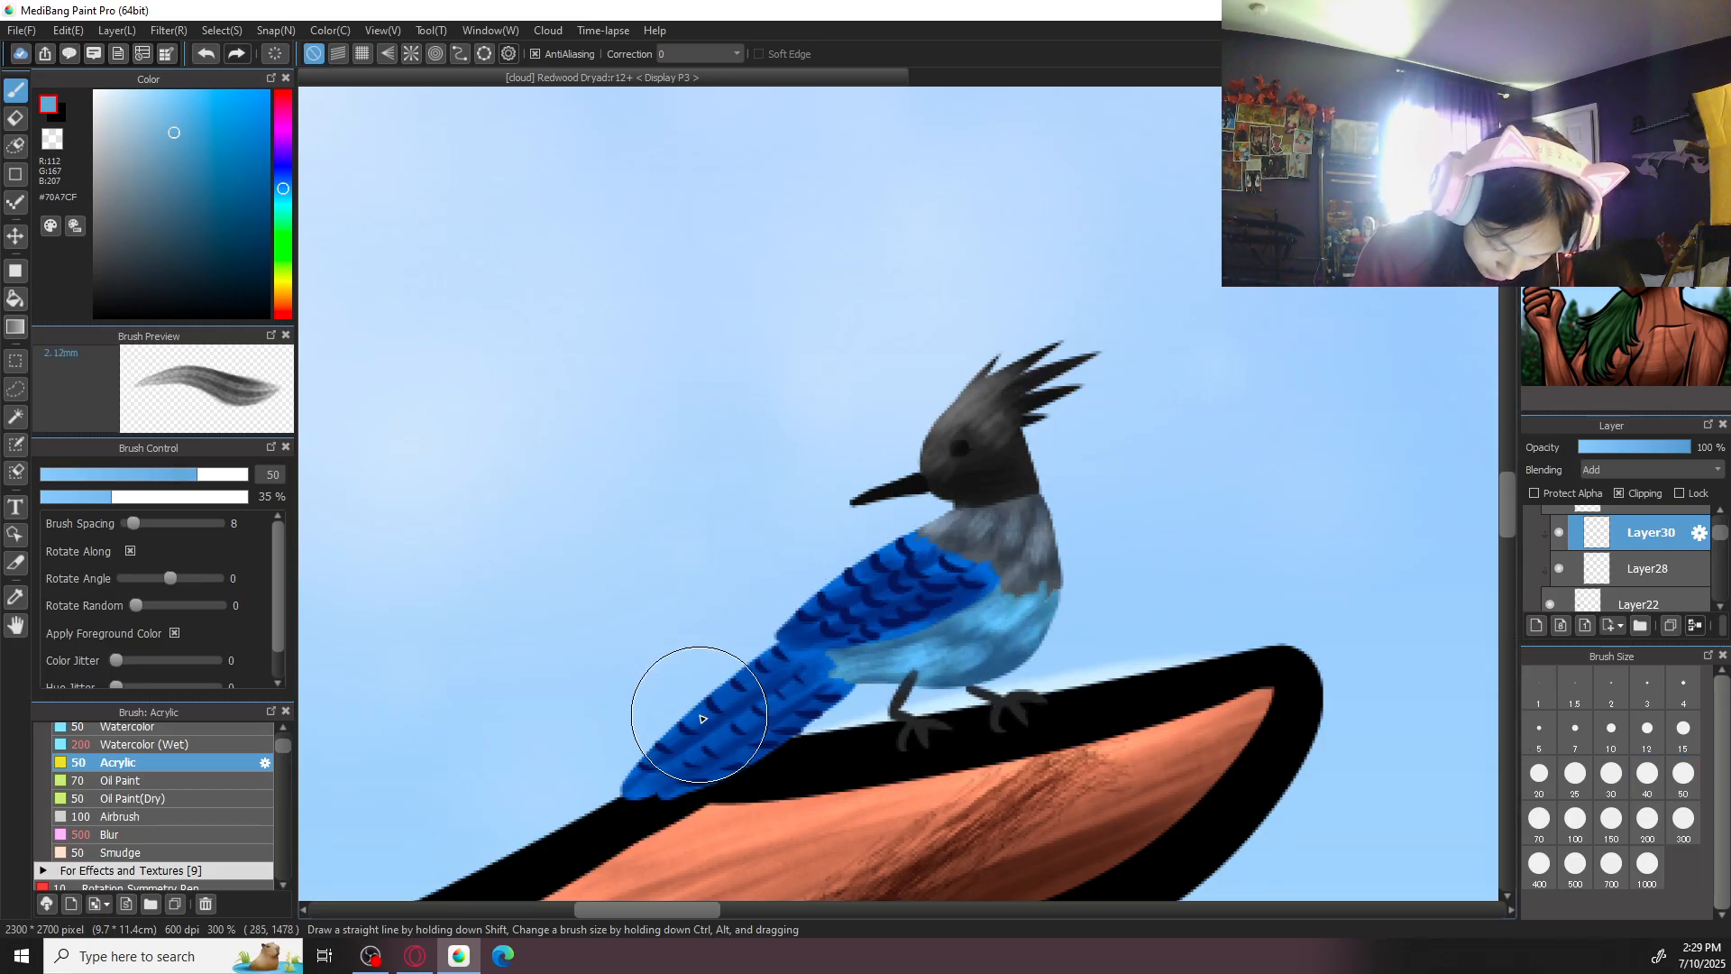
# - Brush blue #6593E6 highlights over the bird's wing and tail feathers at brush size 50
pyautogui.keyDown('alt'); pyautogui.click(699, 713); pyautogui.keyUp('alt')
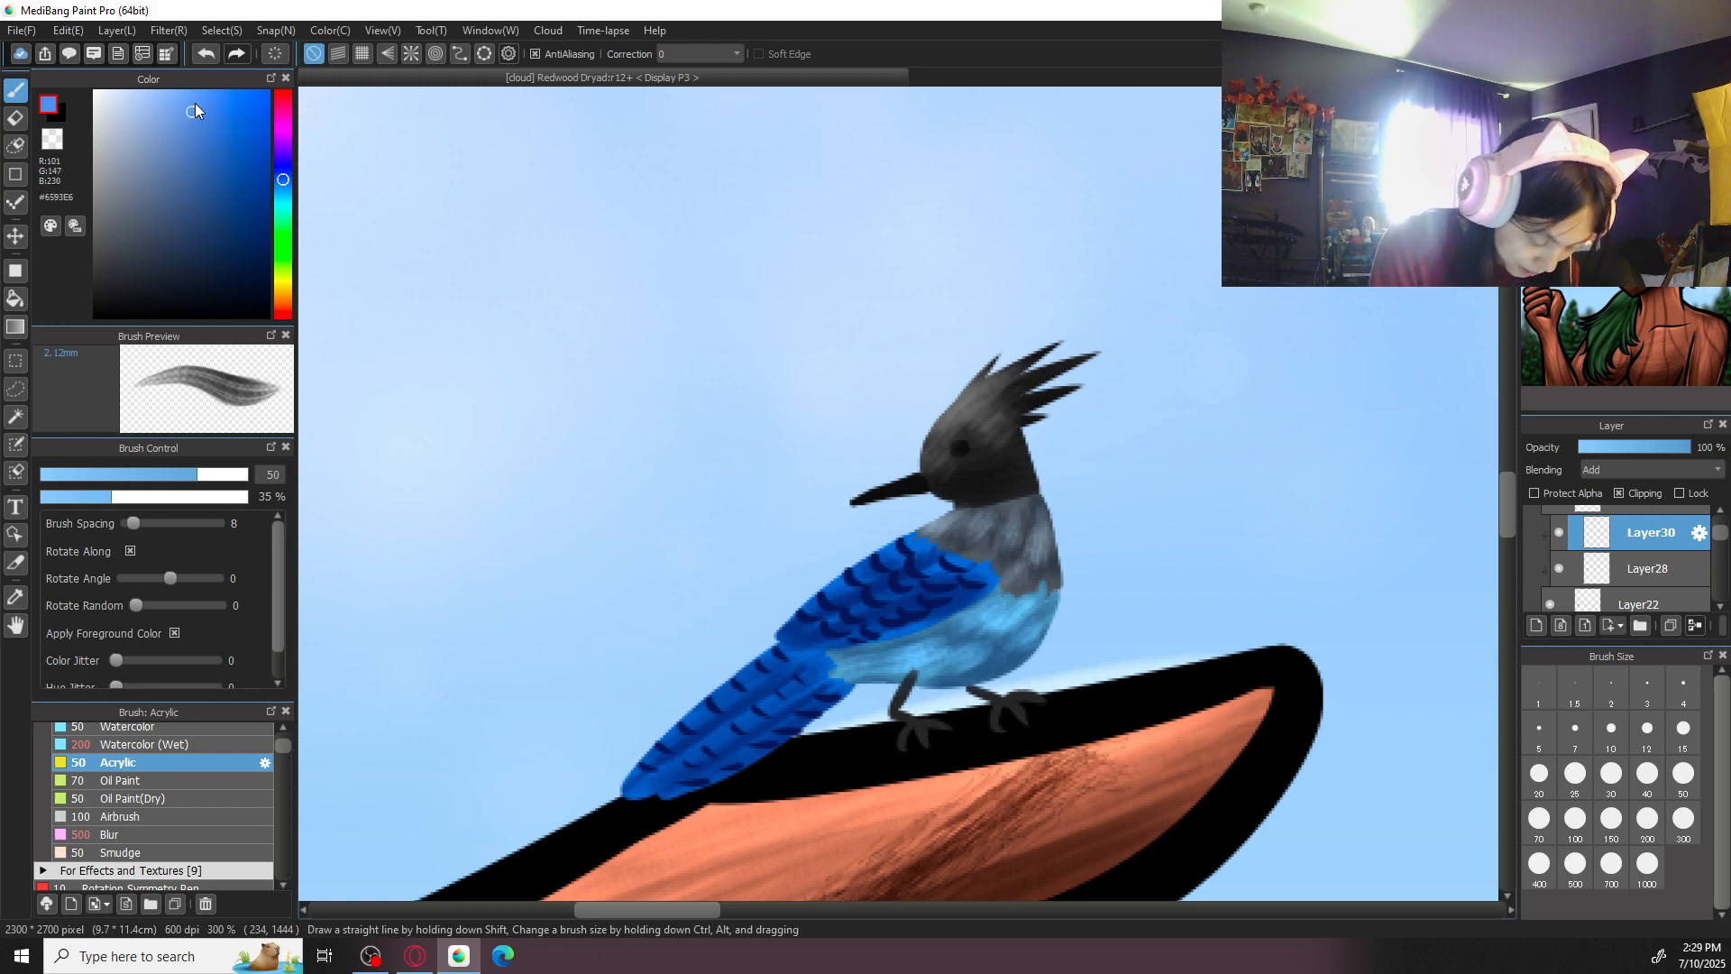
pyautogui.moveTo(898, 543)
pyautogui.mouseDown()
pyautogui.moveTo(872, 571)
pyautogui.moveTo(957, 568)
pyautogui.moveTo(916, 590)
pyautogui.moveTo(964, 578)
pyautogui.moveTo(880, 598)
pyautogui.mouseUp()
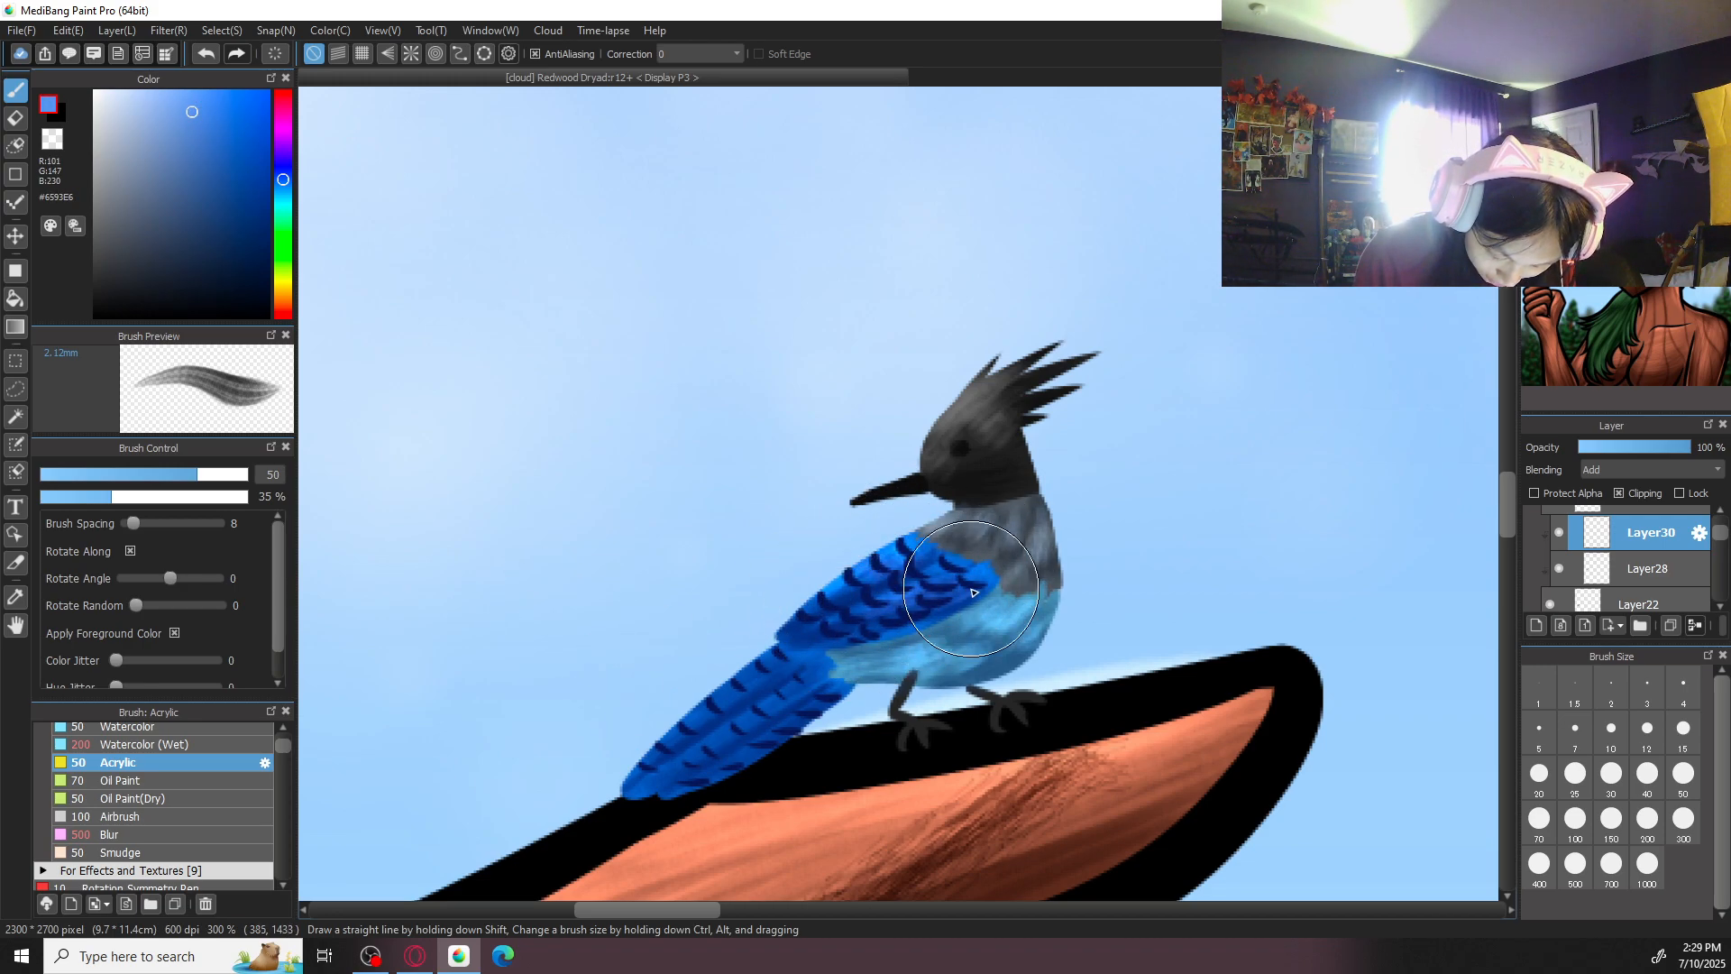
pyautogui.moveTo(785, 642); pyautogui.dragTo(624, 778)
pyautogui.moveTo(809, 678)
pyautogui.mouseDown()
pyautogui.moveTo(641, 799)
pyautogui.moveTo(820, 675)
pyautogui.moveTo(675, 771)
pyautogui.moveTo(844, 685)
pyautogui.moveTo(656, 811)
pyautogui.moveTo(840, 684)
pyautogui.moveTo(693, 783)
pyautogui.mouseUp()
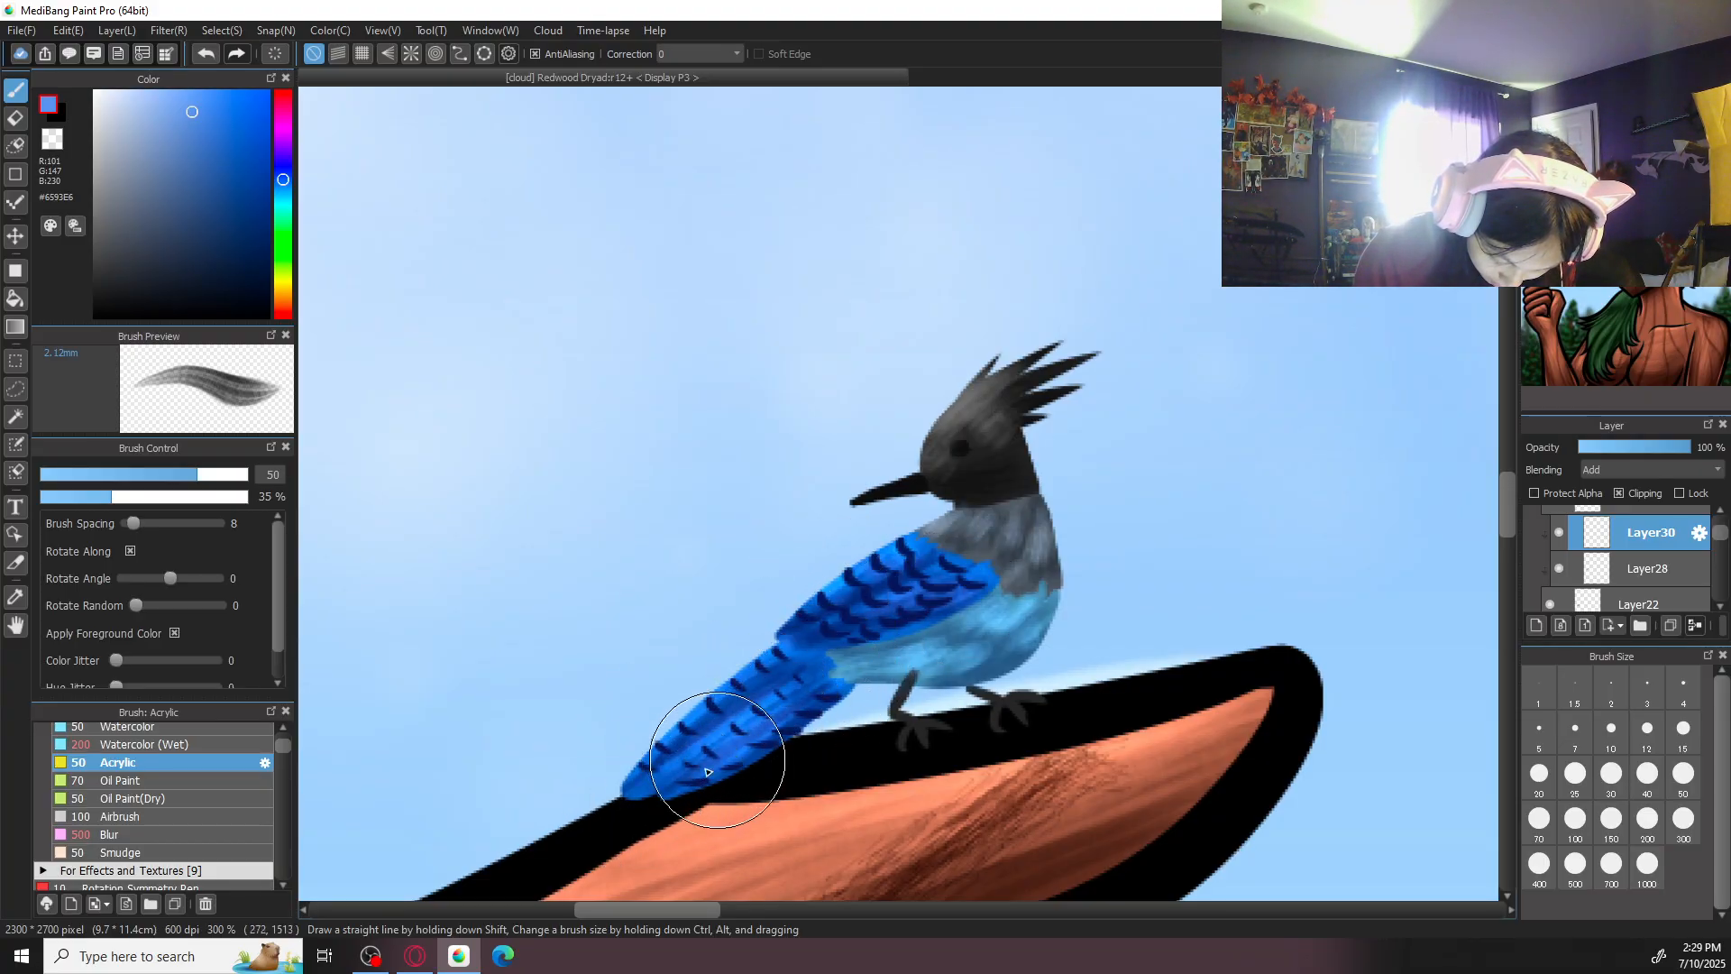
pyautogui.hotkey('ctrl', '0')
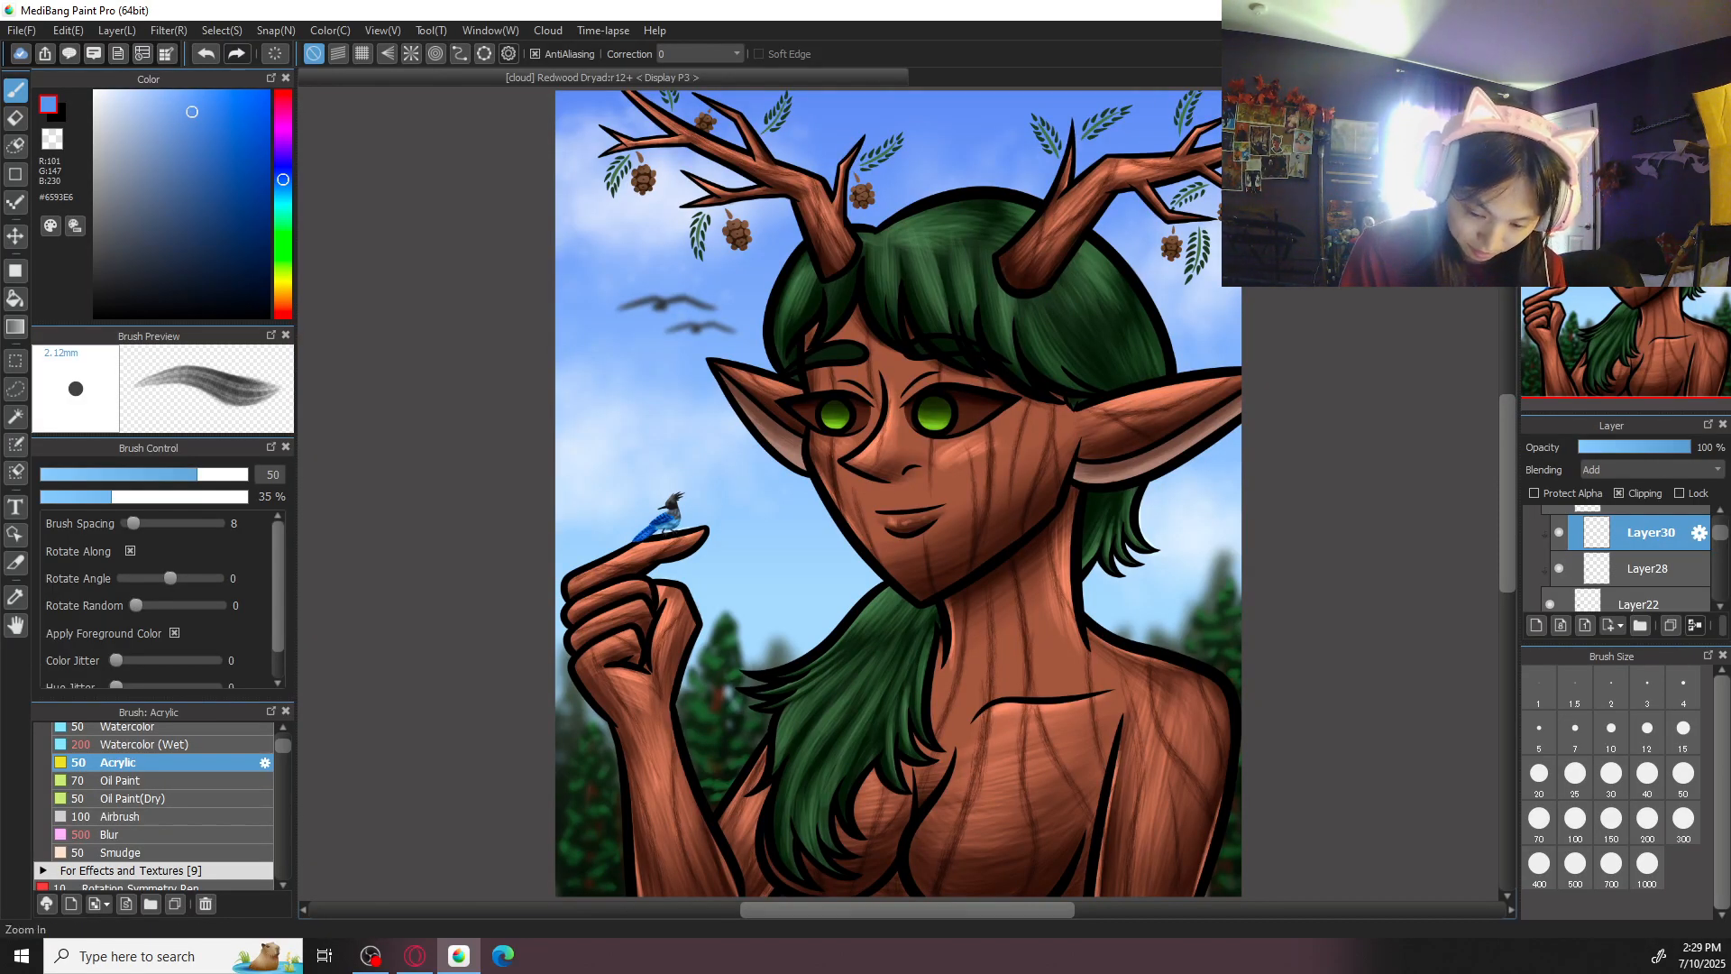
# - Create a new layer directly above Layer26 and clip it to the layer below for the pinecone highlights
pyautogui.moveTo(1722, 536); pyautogui.dragTo(1721, 589)
pyautogui.scroll(5, 1604, 583)
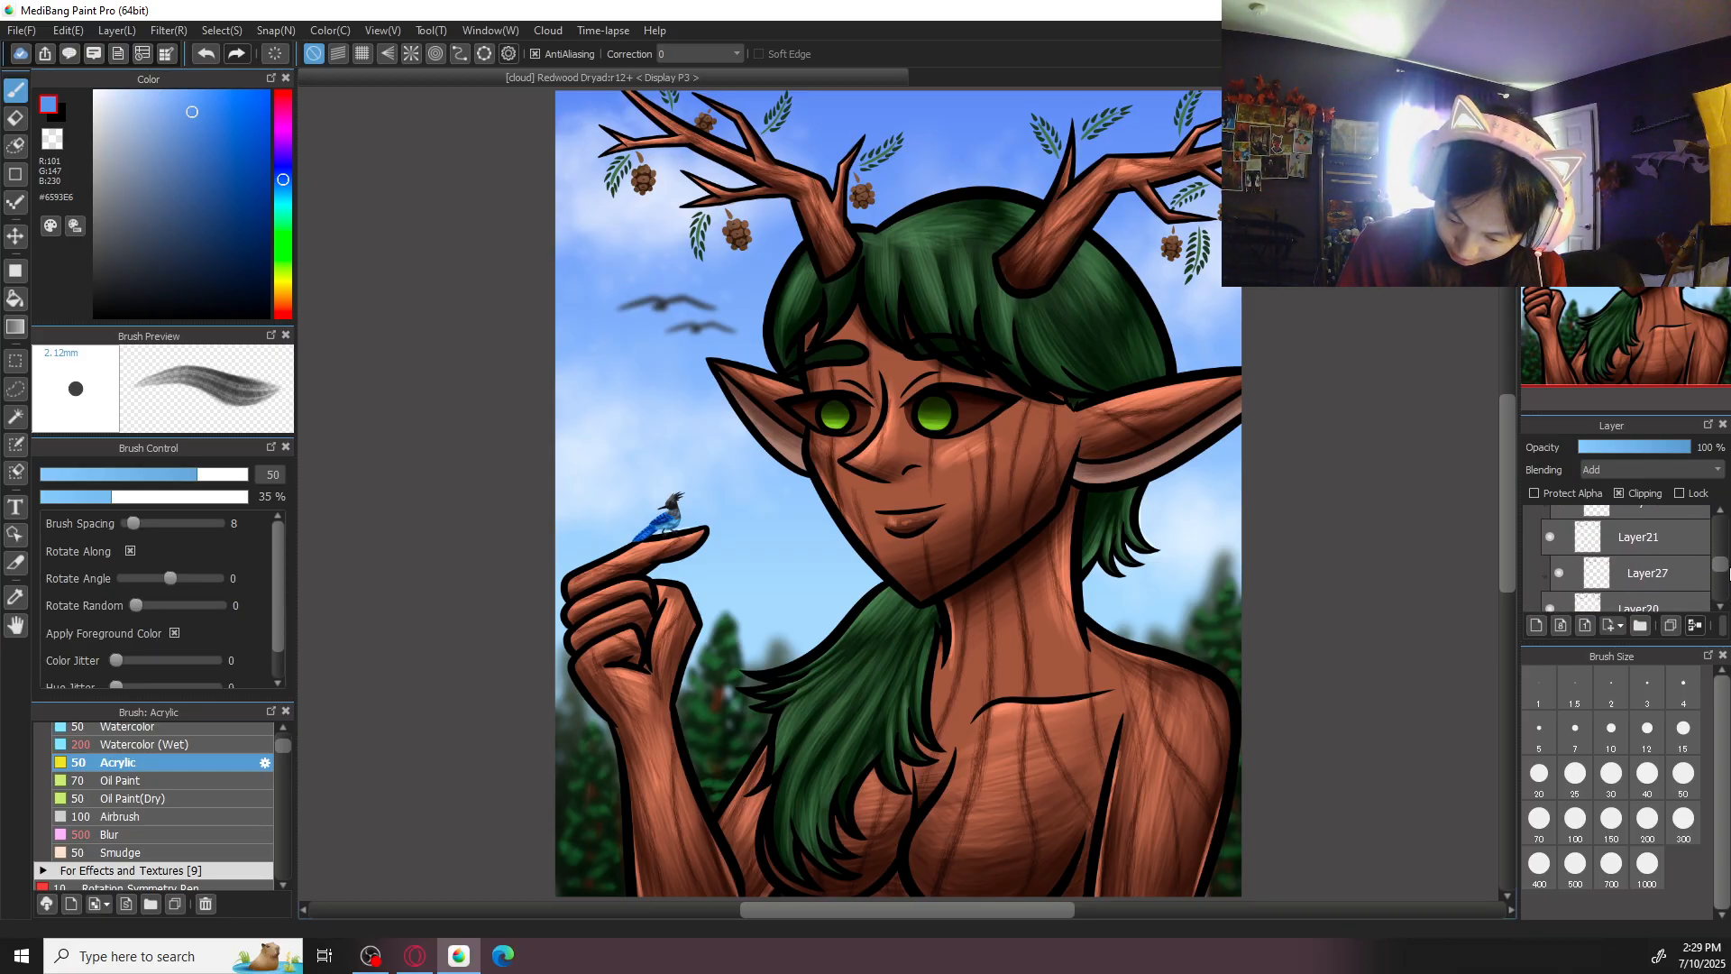
pyautogui.click(1643, 556)
pyautogui.click(1648, 519)
pyautogui.moveTo(1723, 562); pyautogui.dragTo(1723, 557)
pyautogui.click(1541, 628)
pyautogui.click(1620, 495)
# - Sample a pinecone's brown and adjust the color to #A77E5E, set the brush size to 100, and set Layer31's blending mode to Add
pyautogui.moveTo(949, 404); pyautogui.dragTo(1152, 747)
pyautogui.hotkey('ctrl', '+')
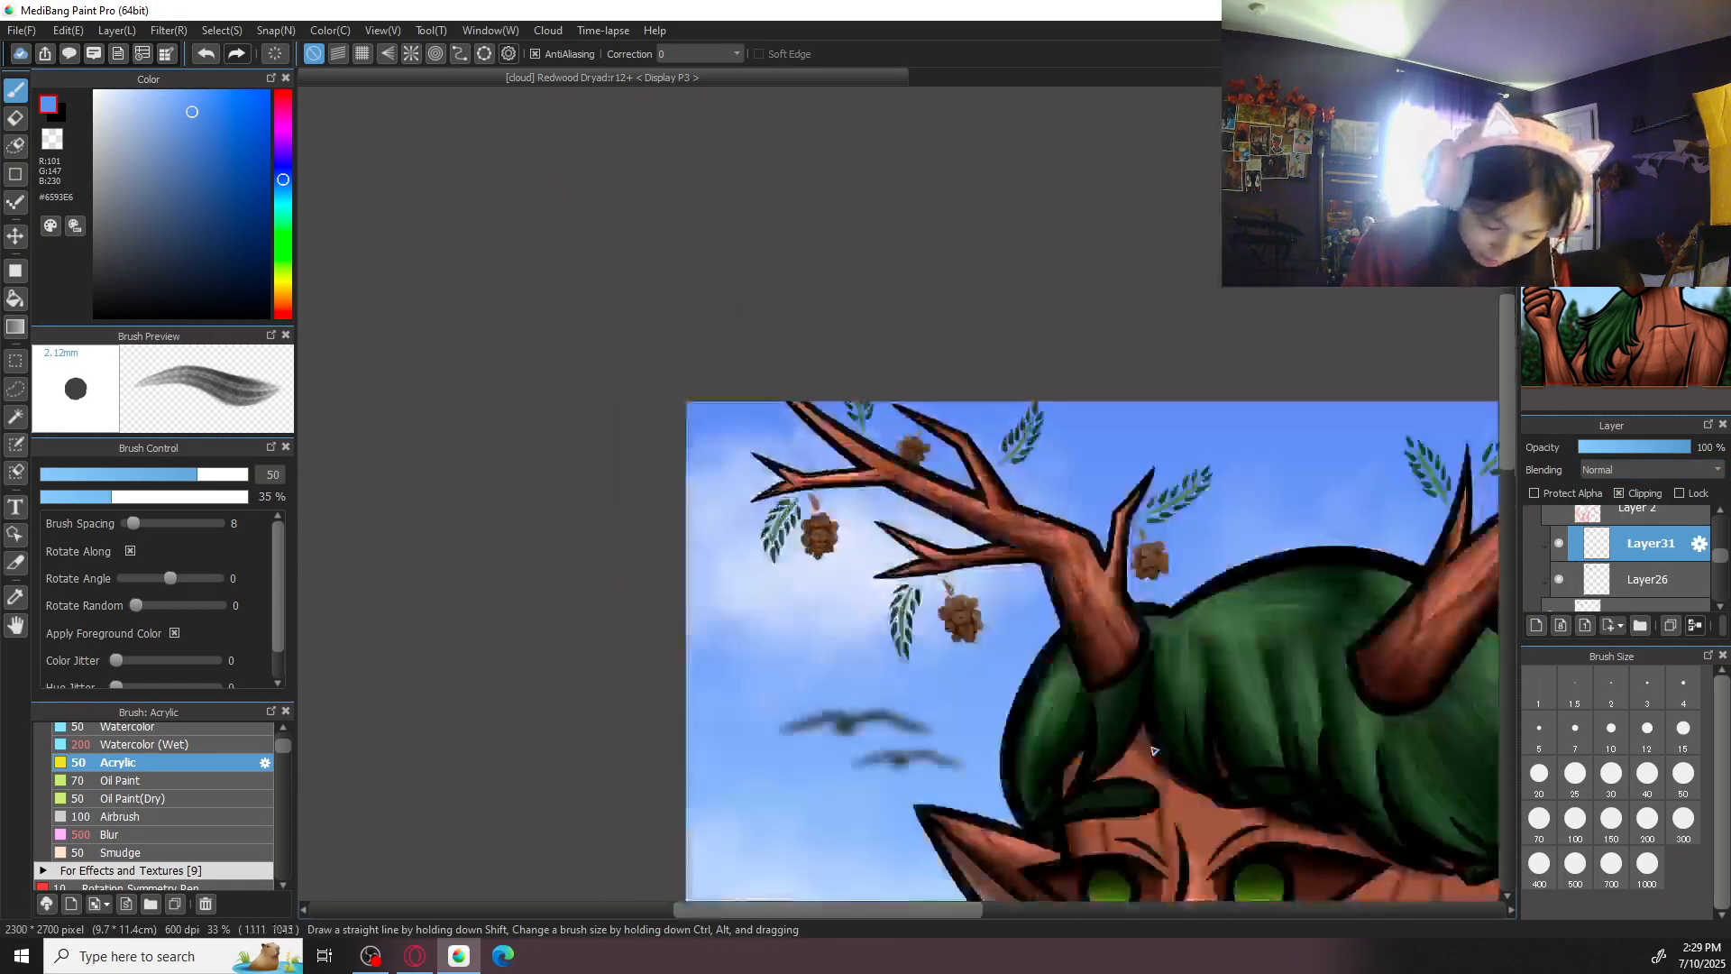
pyautogui.hotkey('ctrl', '+')
pyautogui.hotkey('ctrl', '+')
pyautogui.hotkey('ctrl', '+')
pyautogui.hotkey('ctrl', '+')
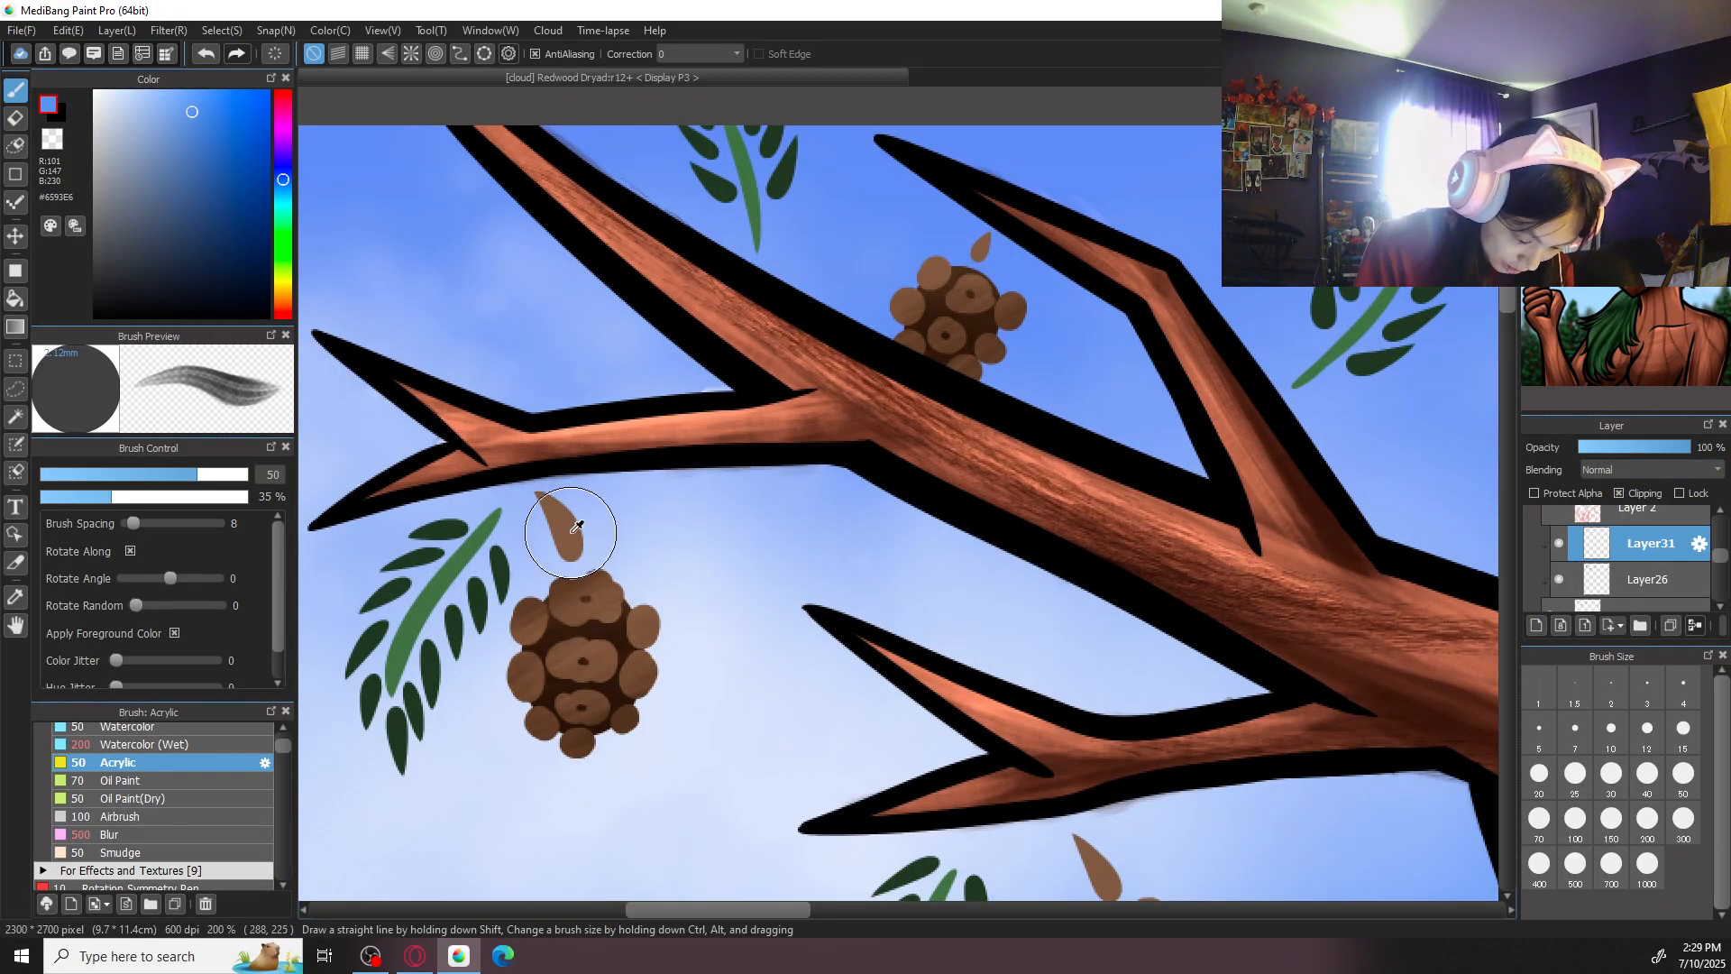
pyautogui.keyDown('alt'); pyautogui.click(575, 527); pyautogui.keyUp('alt')
pyautogui.keyDown('alt'); pyautogui.click(620, 611); pyautogui.keyUp('alt')
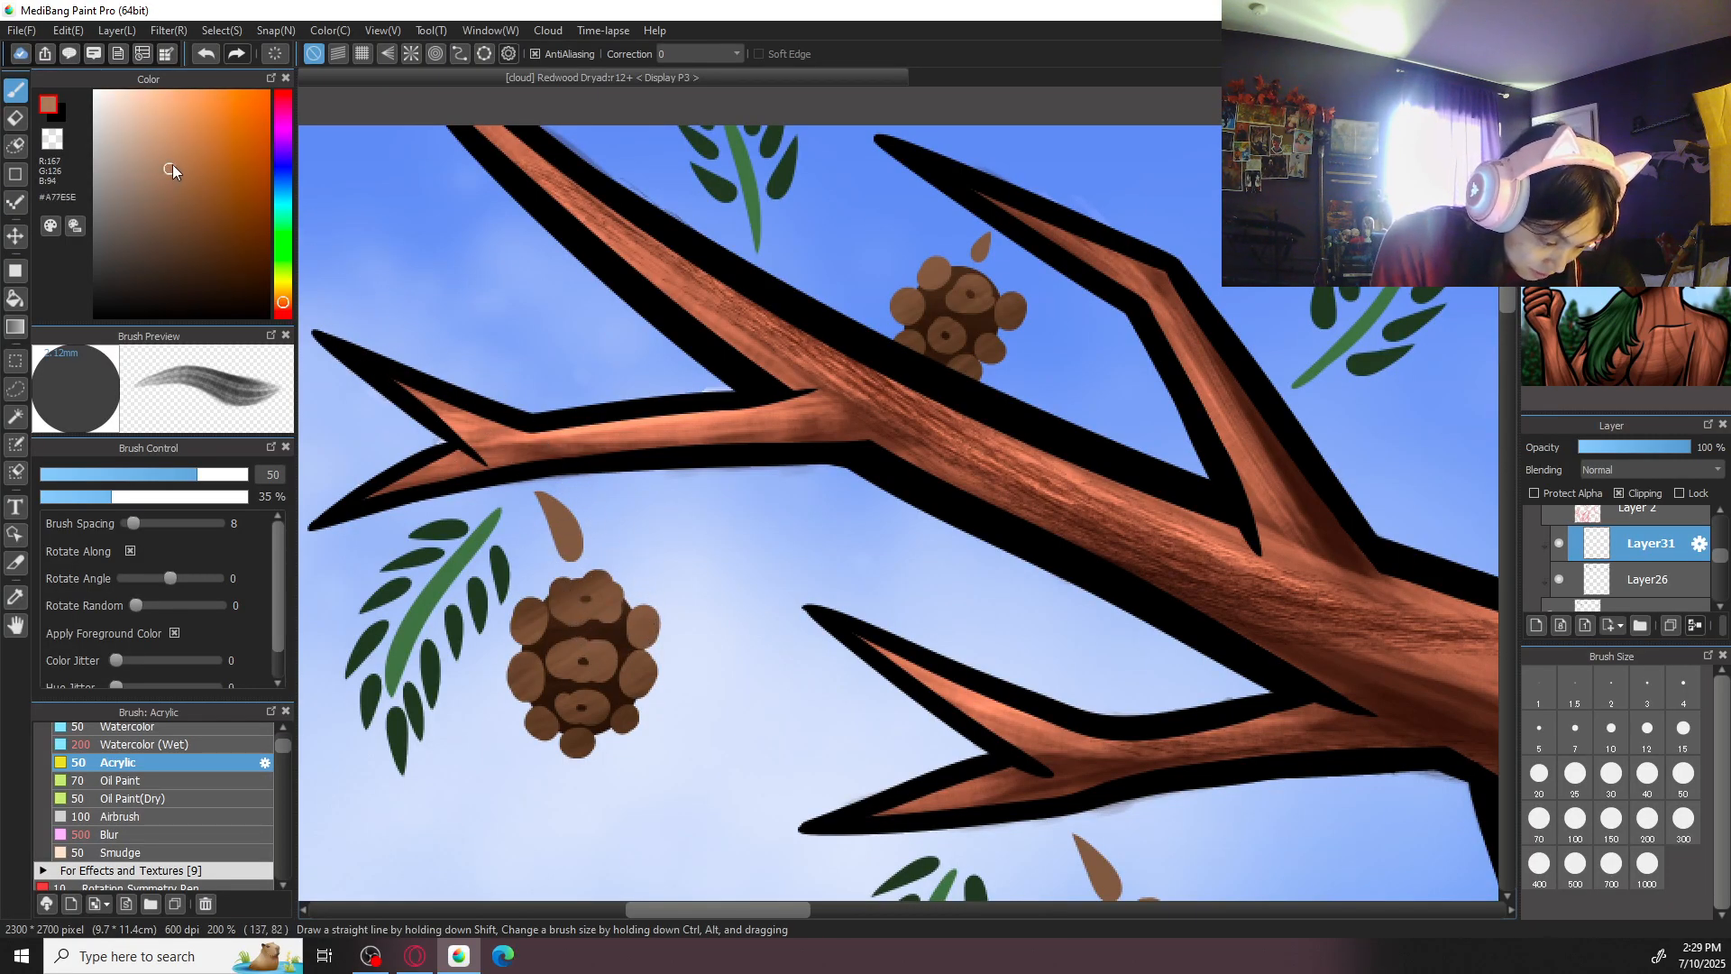
pyautogui.hotkey('ctrl', '-')
pyautogui.click(1576, 821)
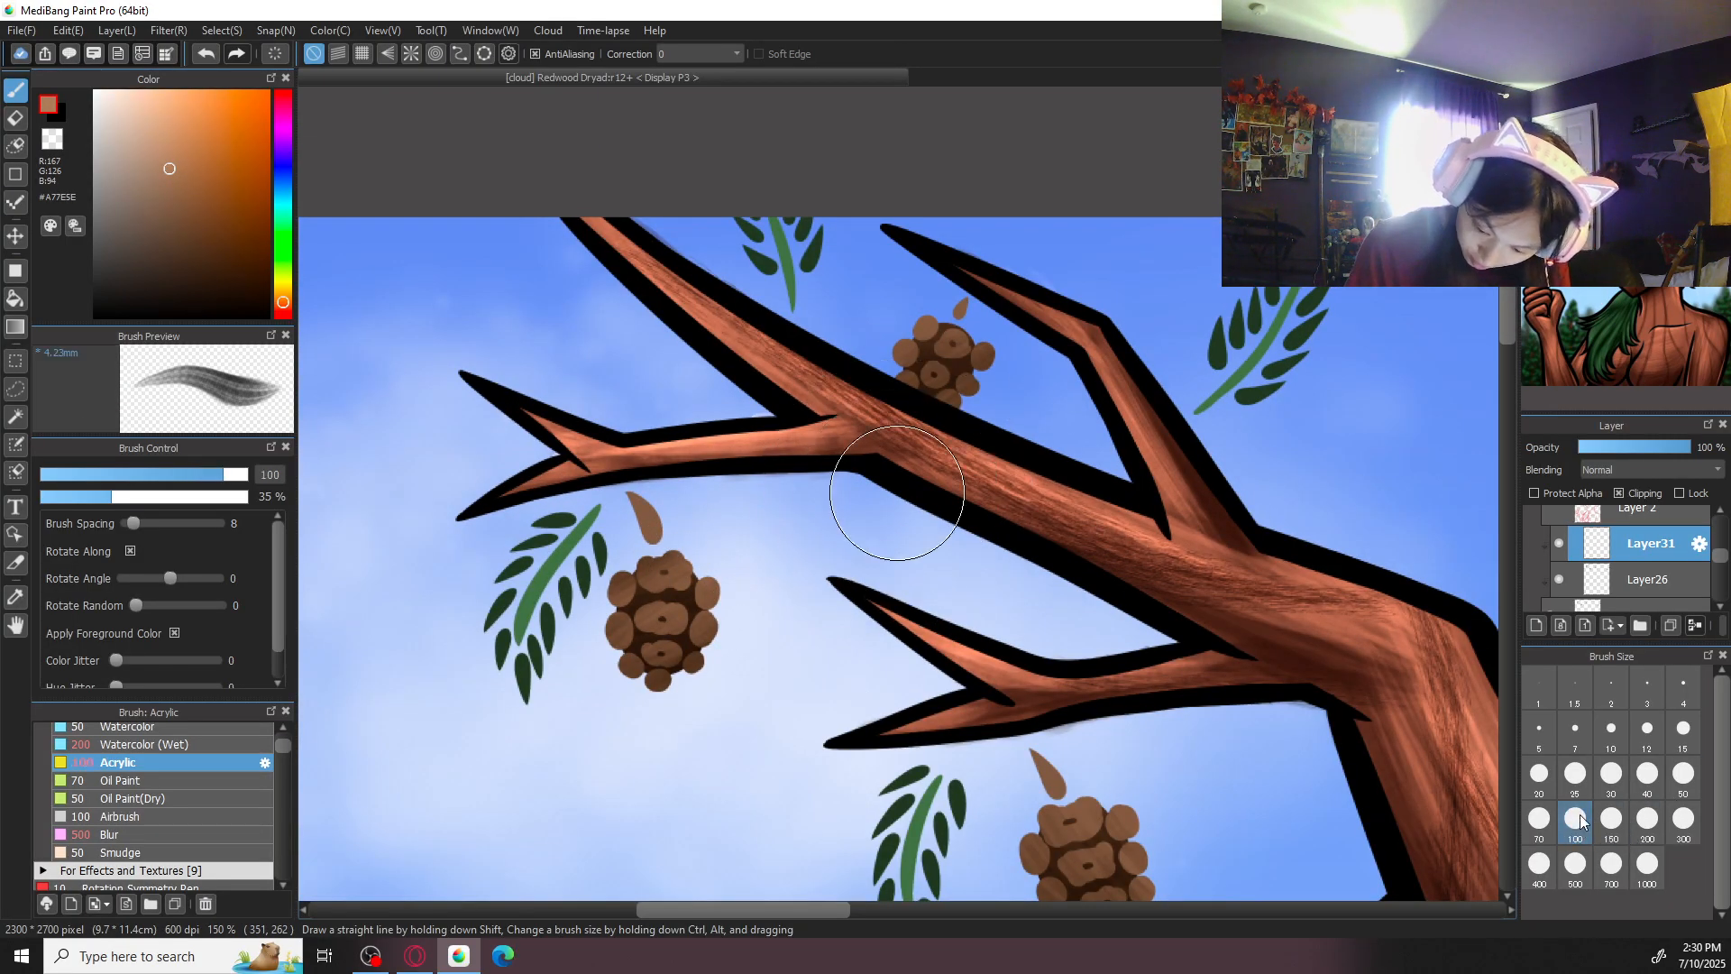
pyautogui.click(1650, 470)
pyautogui.click(1623, 515)
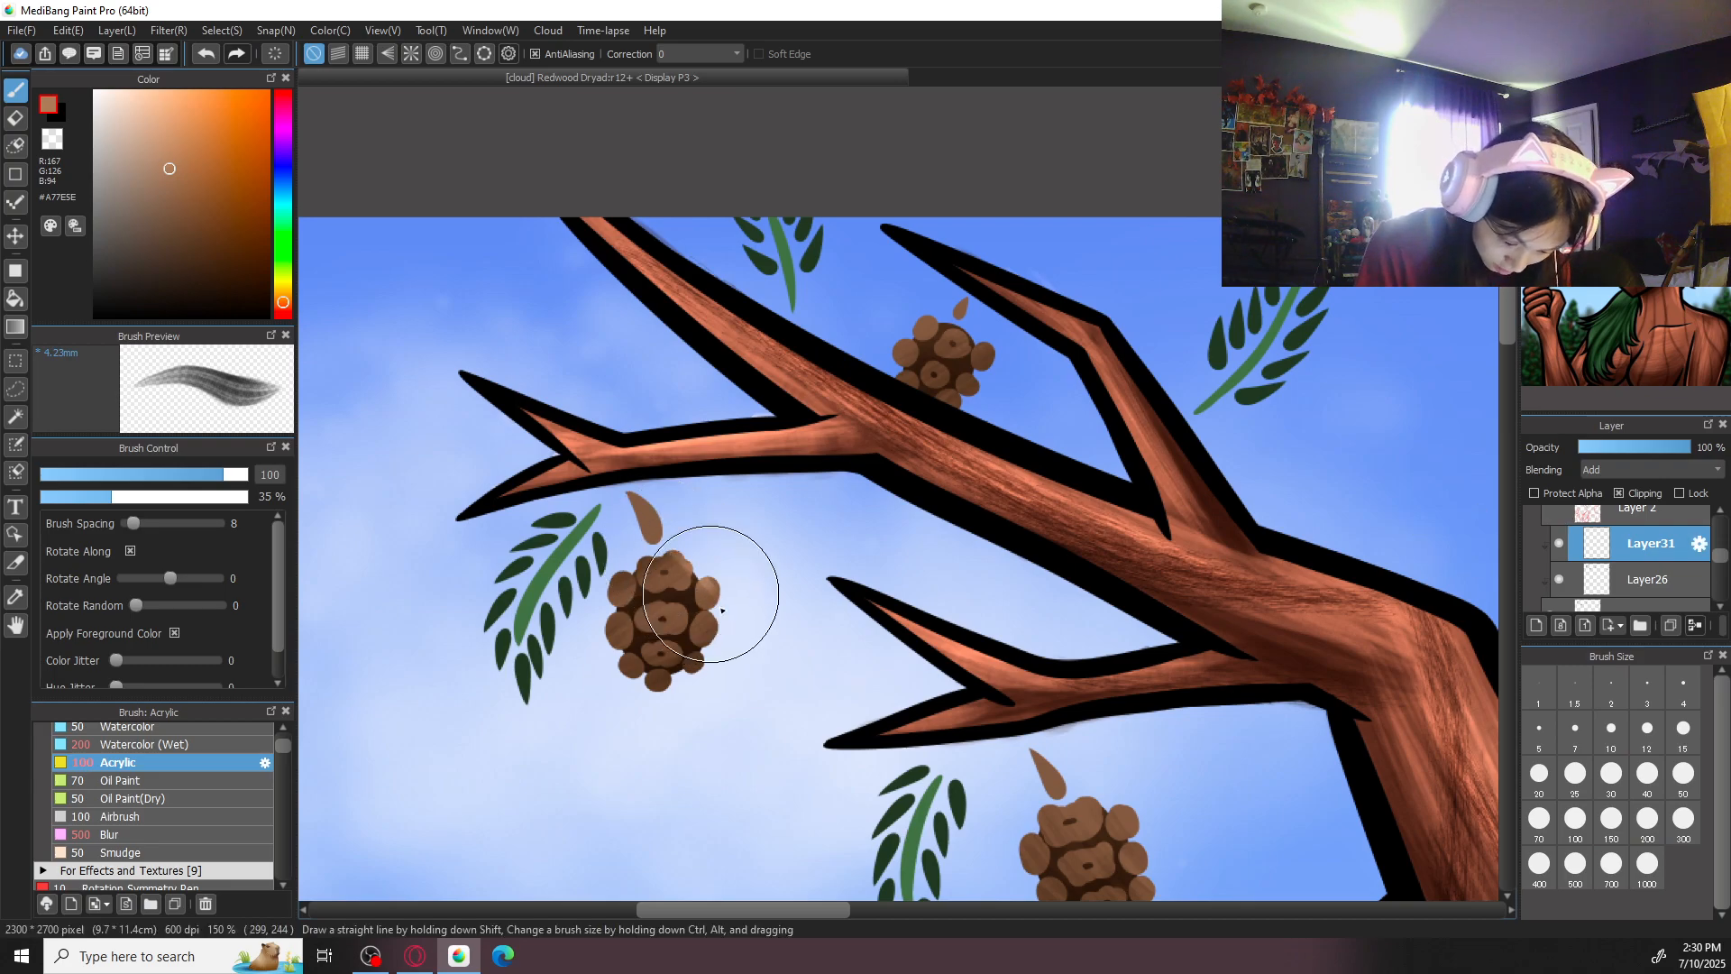
# - Brush light brown highlights onto the pinecones hanging around the left antler
pyautogui.moveTo(638, 552); pyautogui.dragTo(679, 647)
pyautogui.moveTo(942, 325)
pyautogui.mouseDown()
pyautogui.moveTo(901, 346)
pyautogui.moveTo(960, 333)
pyautogui.moveTo(931, 350)
pyautogui.moveTo(909, 324)
pyautogui.mouseUp()
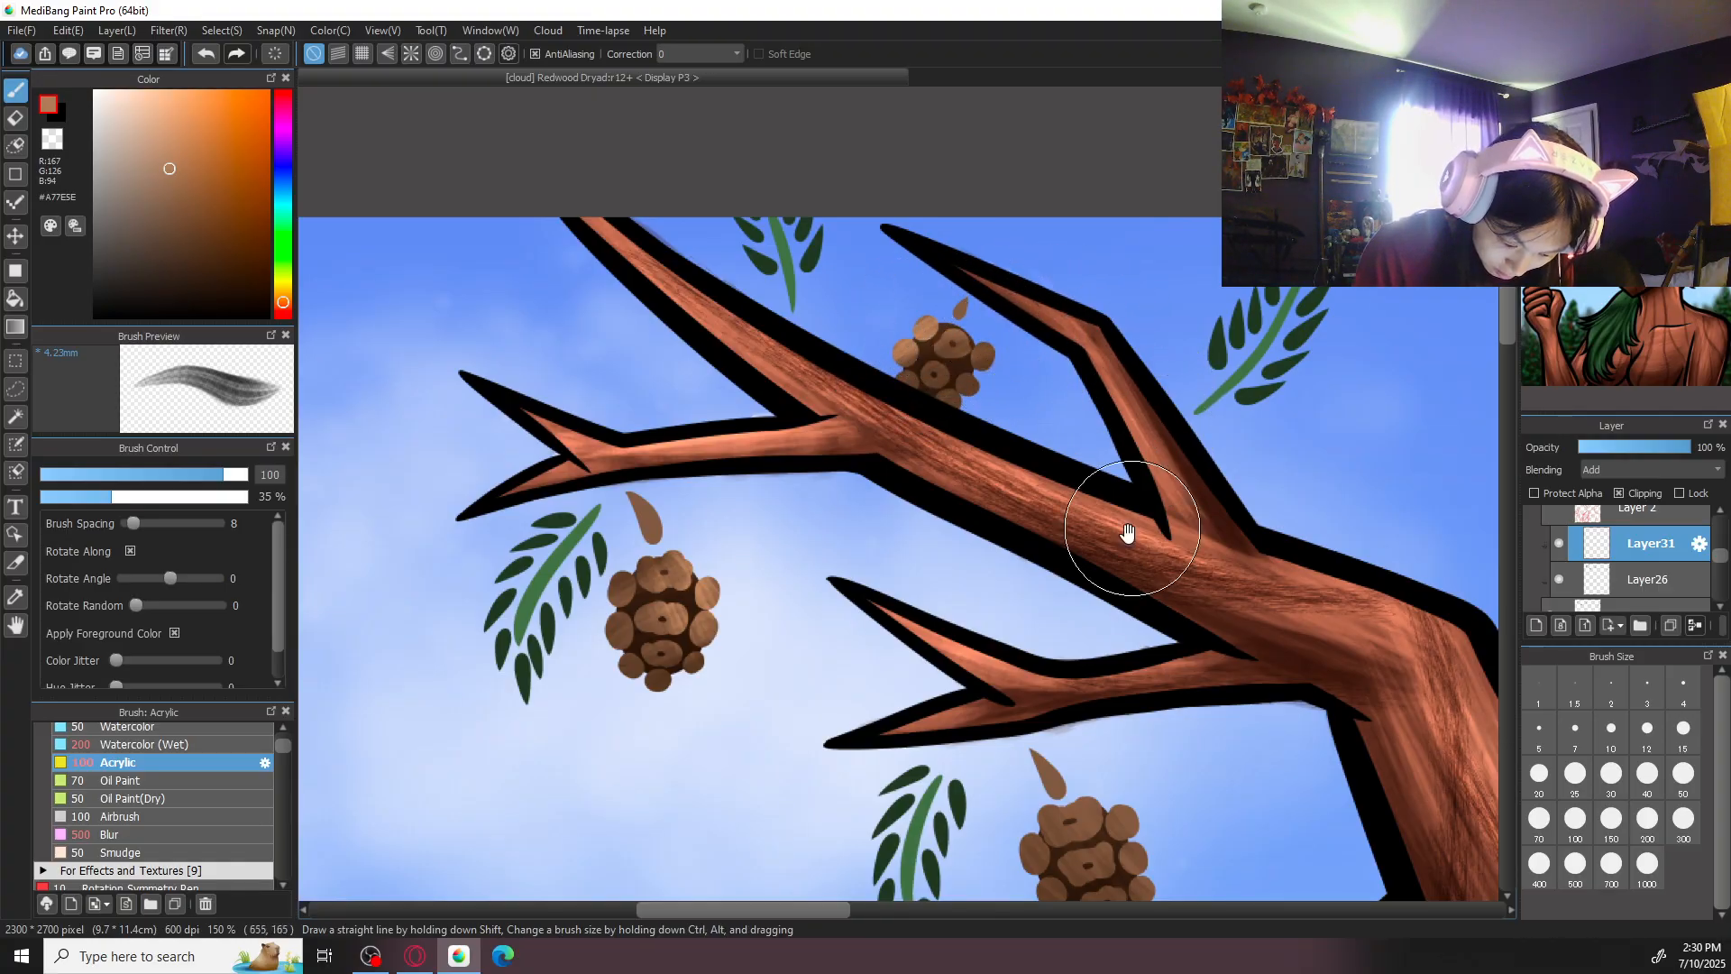
pyautogui.moveTo(1152, 446); pyautogui.dragTo(1055, 223)
pyautogui.moveTo(1086, 582)
pyautogui.mouseDown()
pyautogui.moveTo(1011, 575)
pyautogui.moveTo(993, 600)
pyautogui.moveTo(960, 586)
pyautogui.moveTo(1028, 672)
pyautogui.moveTo(1087, 642)
pyautogui.mouseUp()
pyautogui.moveTo(1194, 472)
pyautogui.mouseDown()
pyautogui.moveTo(1155, 518)
pyautogui.moveTo(739, 621)
pyautogui.mouseUp()
pyautogui.moveTo(1182, 587); pyautogui.dragTo(1134, 558)
pyautogui.moveTo(1024, 548)
pyautogui.mouseDown()
pyautogui.moveTo(1098, 607)
pyautogui.moveTo(1118, 523)
pyautogui.moveTo(1013, 546)
pyautogui.moveTo(1017, 570)
pyautogui.mouseUp()
# - Brush light brown highlights onto the pinecones hanging from the right antler, and save the illustration
pyautogui.moveTo(1325, 587); pyautogui.dragTo(734, 591)
pyautogui.moveTo(1456, 498); pyautogui.dragTo(793, 406)
pyautogui.moveTo(1157, 653)
pyautogui.mouseDown()
pyautogui.moveTo(1120, 676)
pyautogui.moveTo(1182, 678)
pyautogui.mouseUp()
pyautogui.moveTo(1247, 641); pyautogui.dragTo(1117, 690)
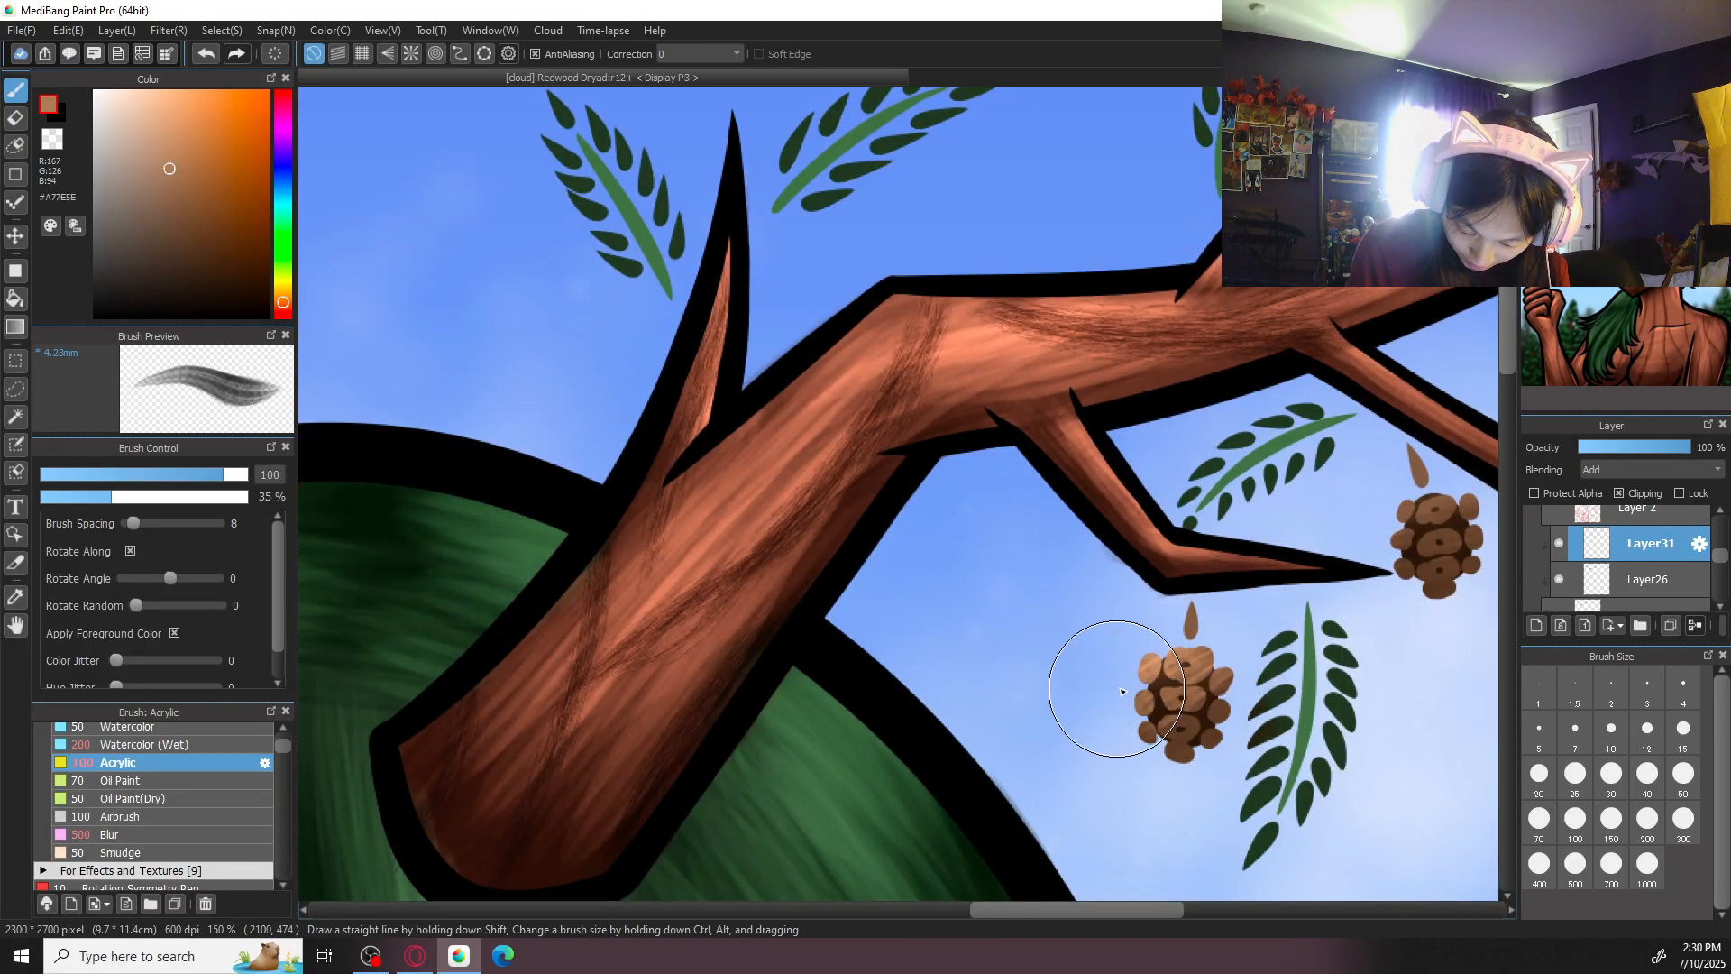
pyautogui.moveTo(1380, 591); pyautogui.dragTo(1167, 608)
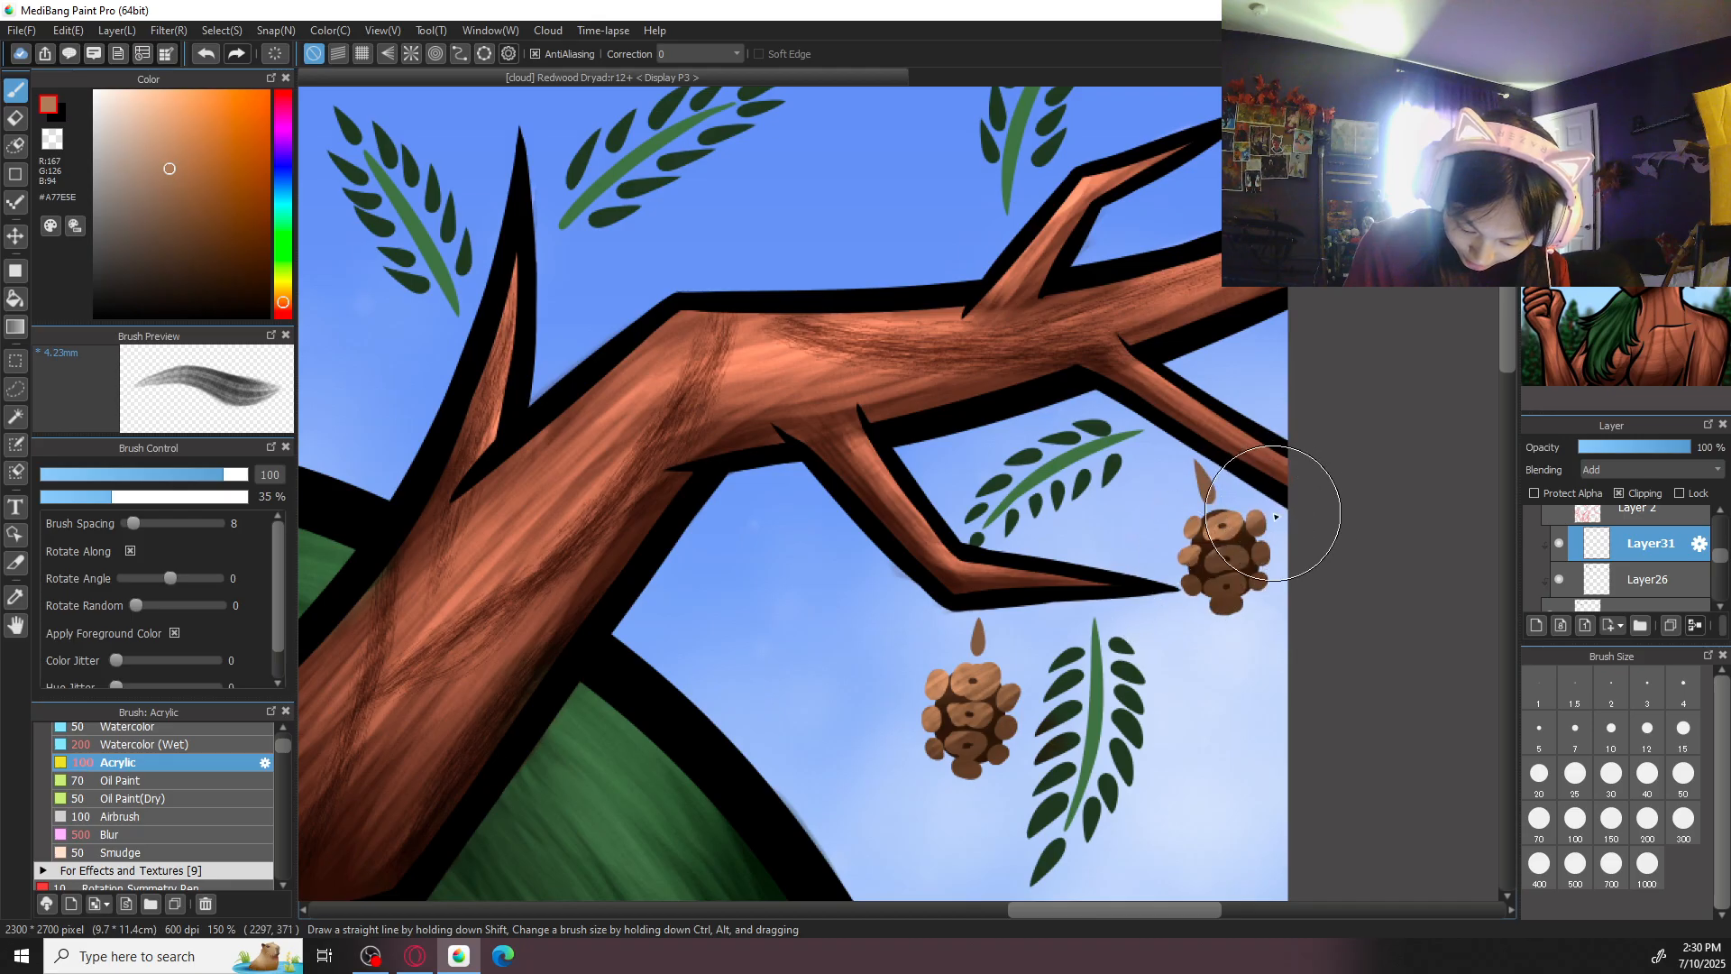
pyautogui.hotkey('ctrl', '0')
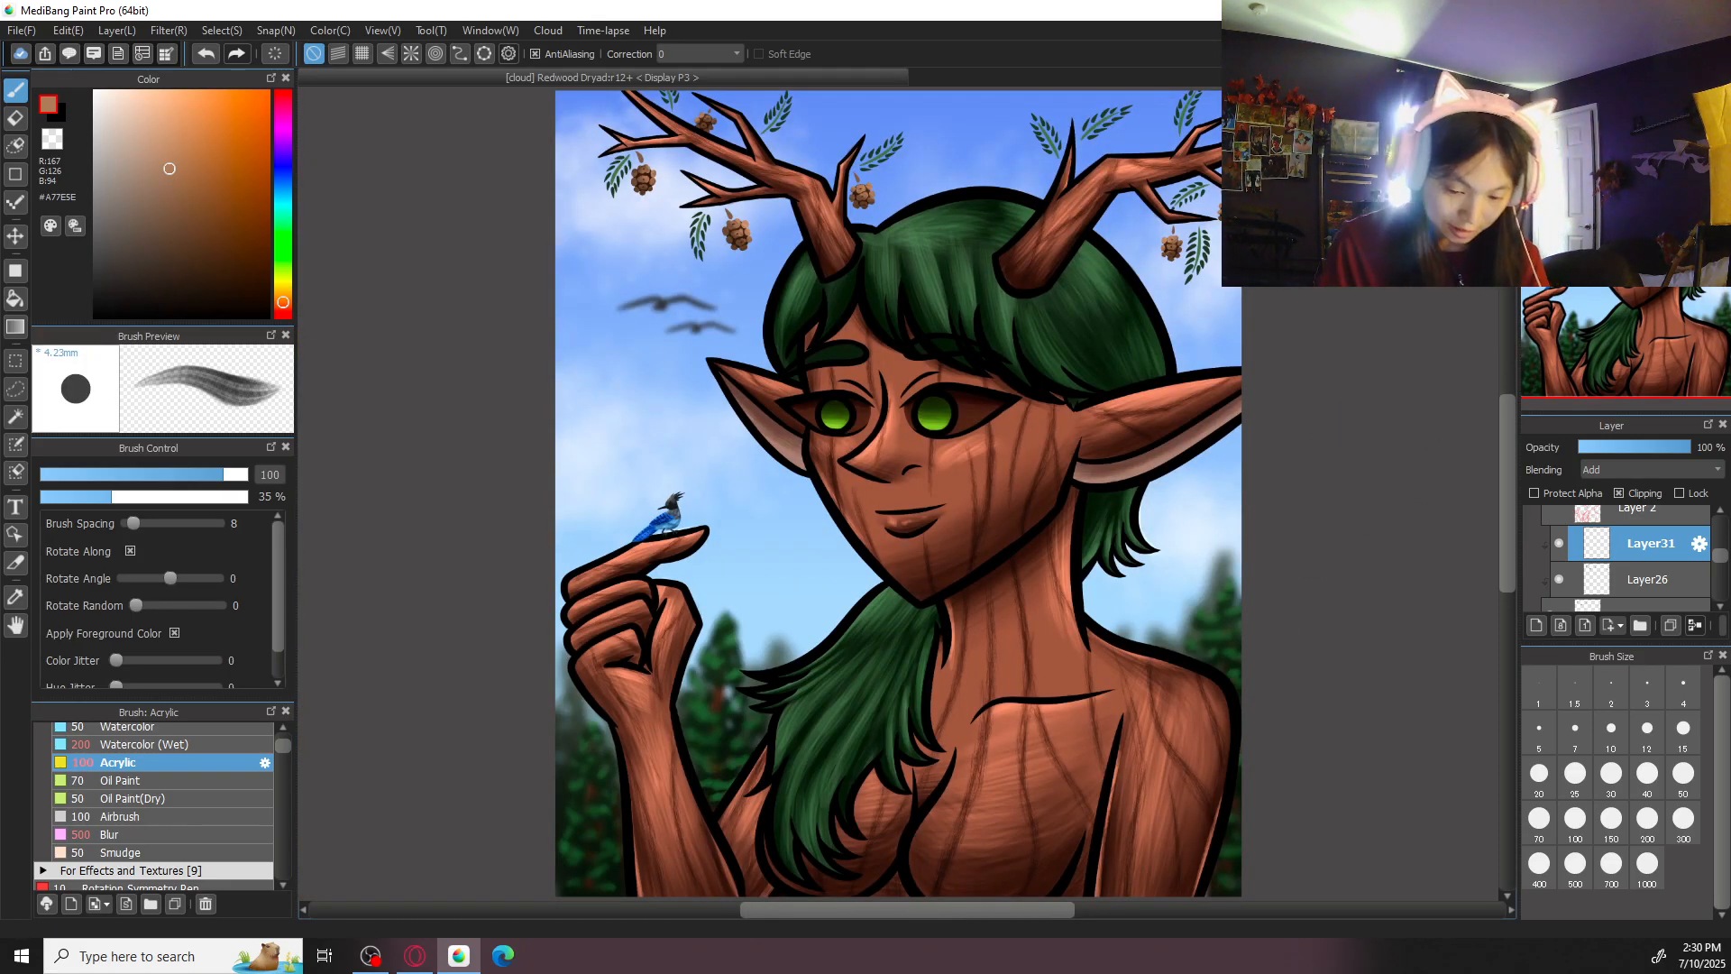
pyautogui.hotkey('ctrl', 's')
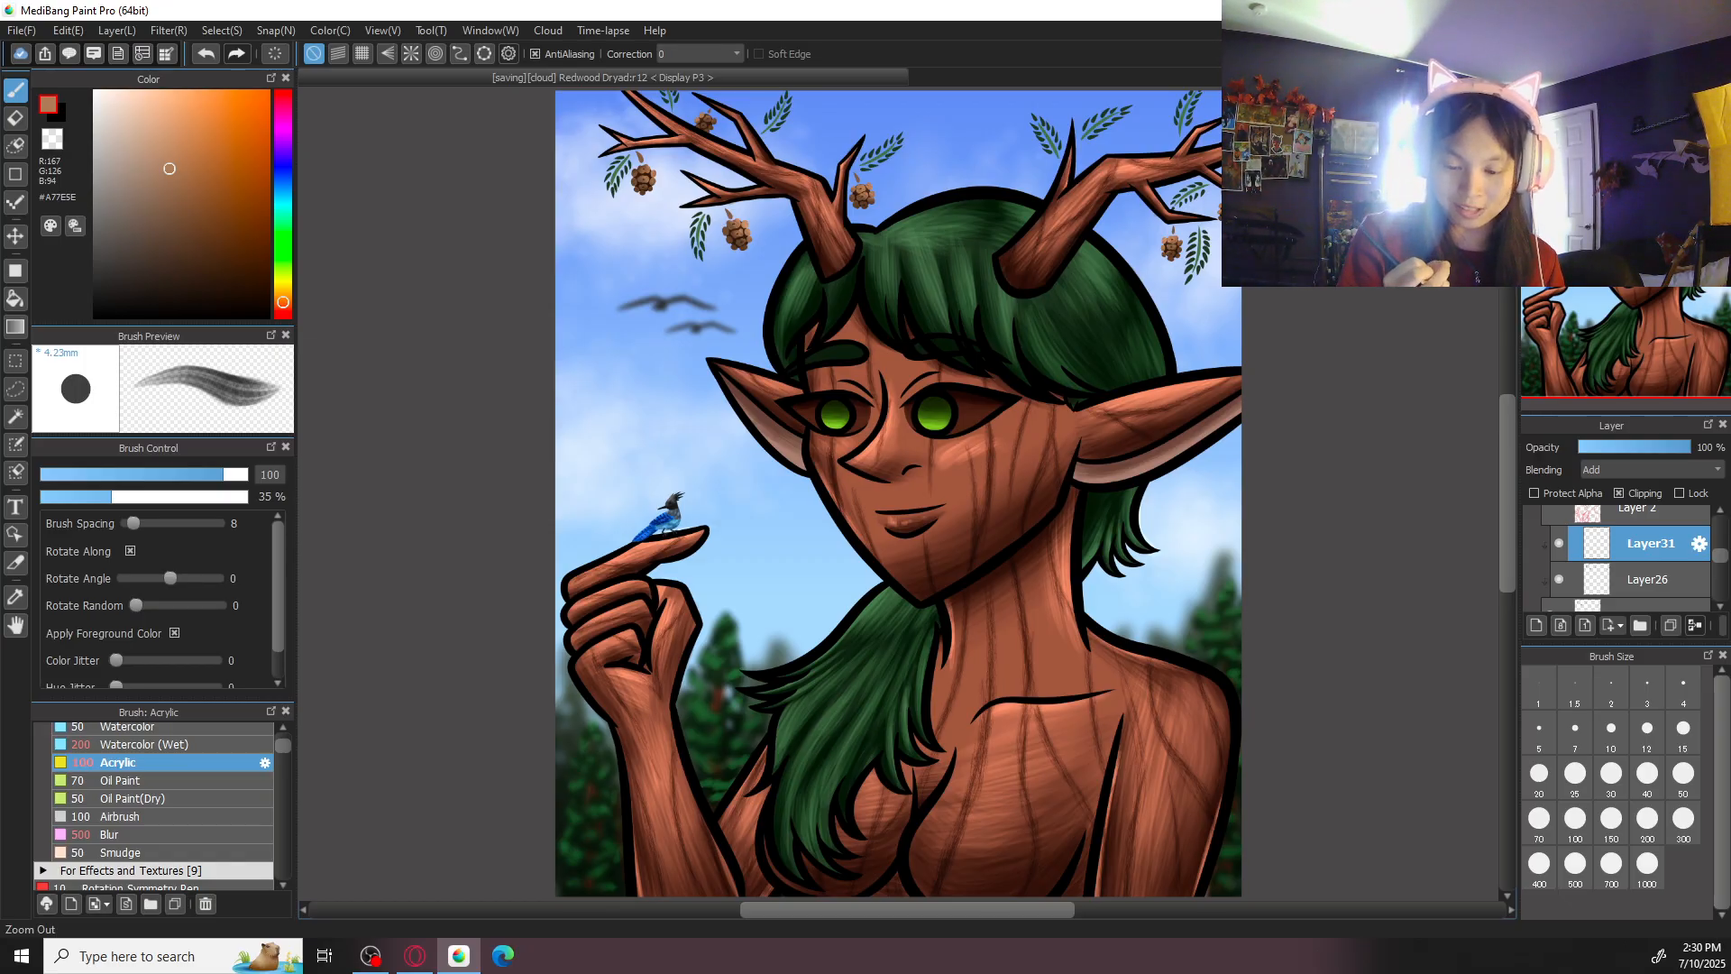
# - Enlarge the canvas to 2500 px wide and 2900 px high from the center, leaving a white border around the artwork
pyautogui.click(68, 30)
pyautogui.click(171, 299)
pyautogui.click(850, 610)
pyautogui.press('Delete')
pyautogui.write('500')
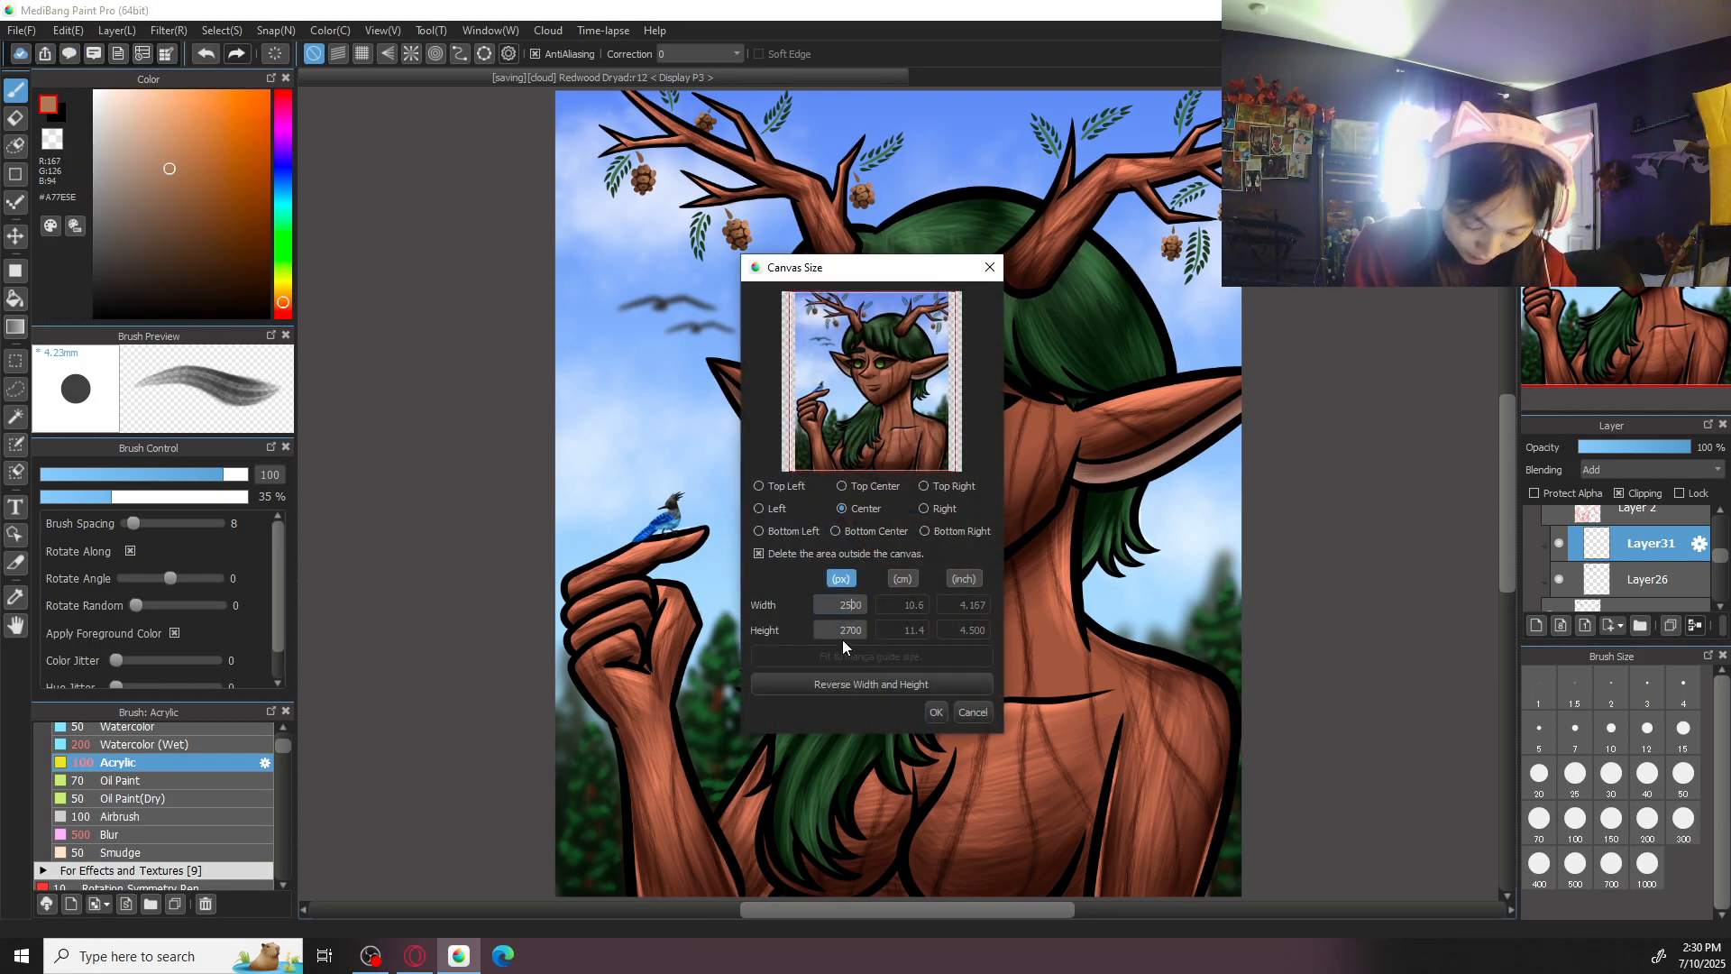
pyautogui.click(849, 631)
pyautogui.press('Delete')
pyautogui.write('9')
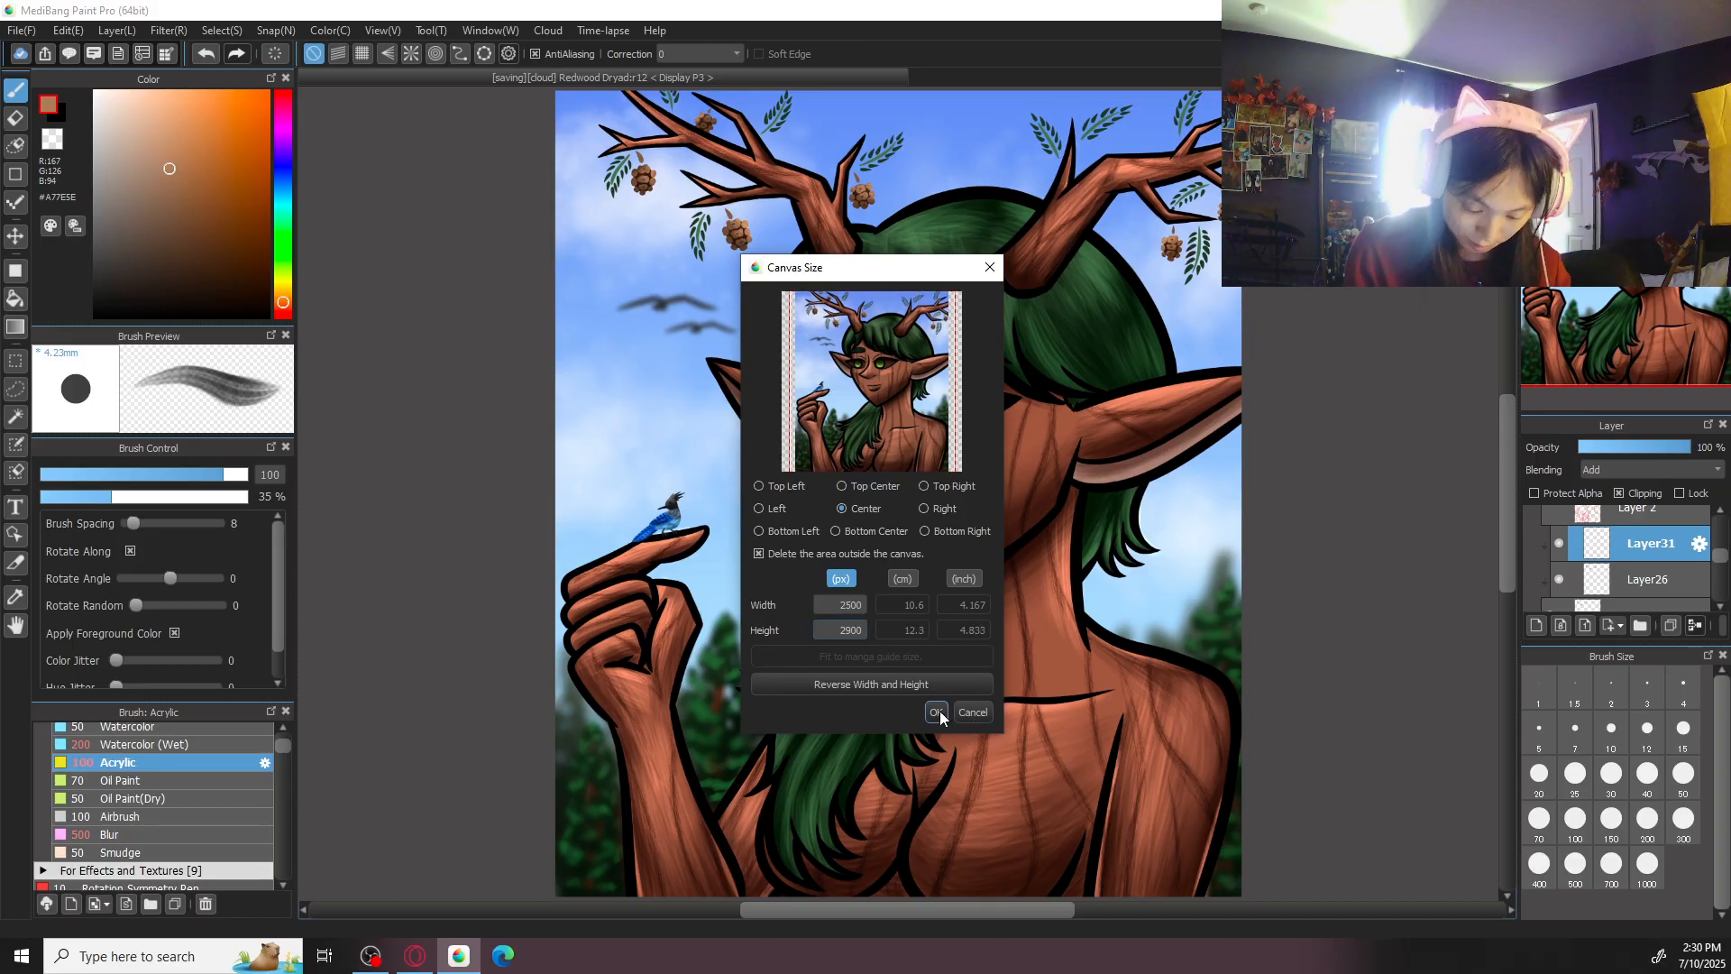
pyautogui.click(937, 712)
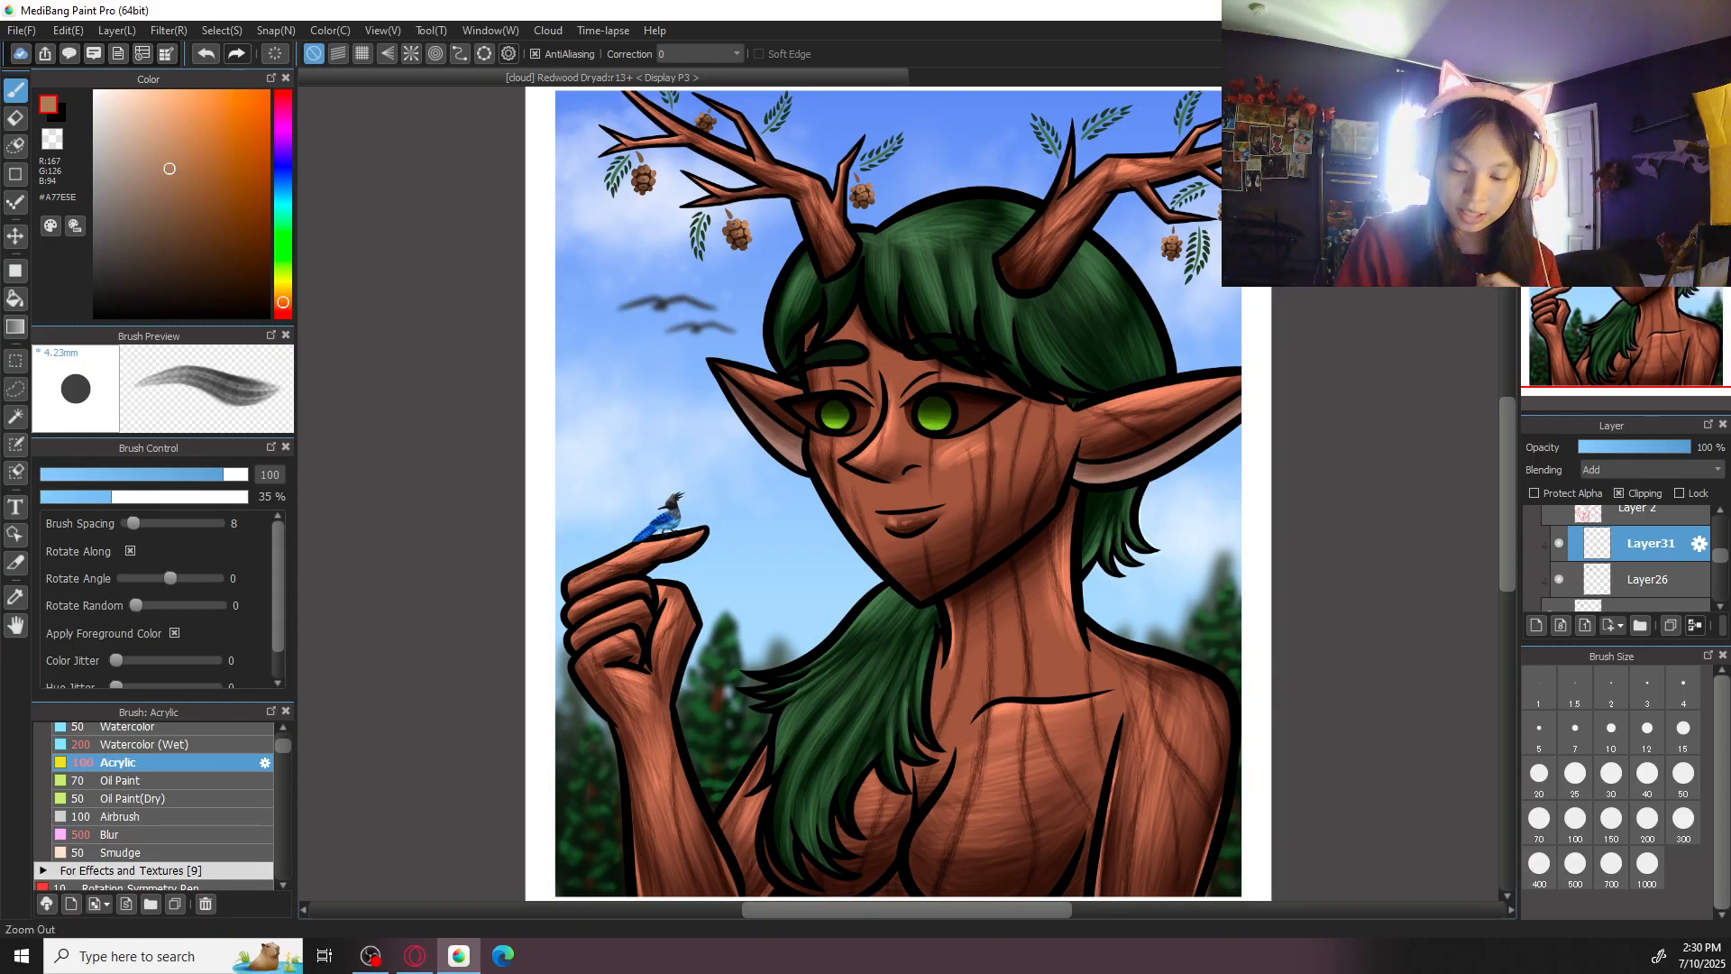
pyautogui.hotkey('ctrl', '0')
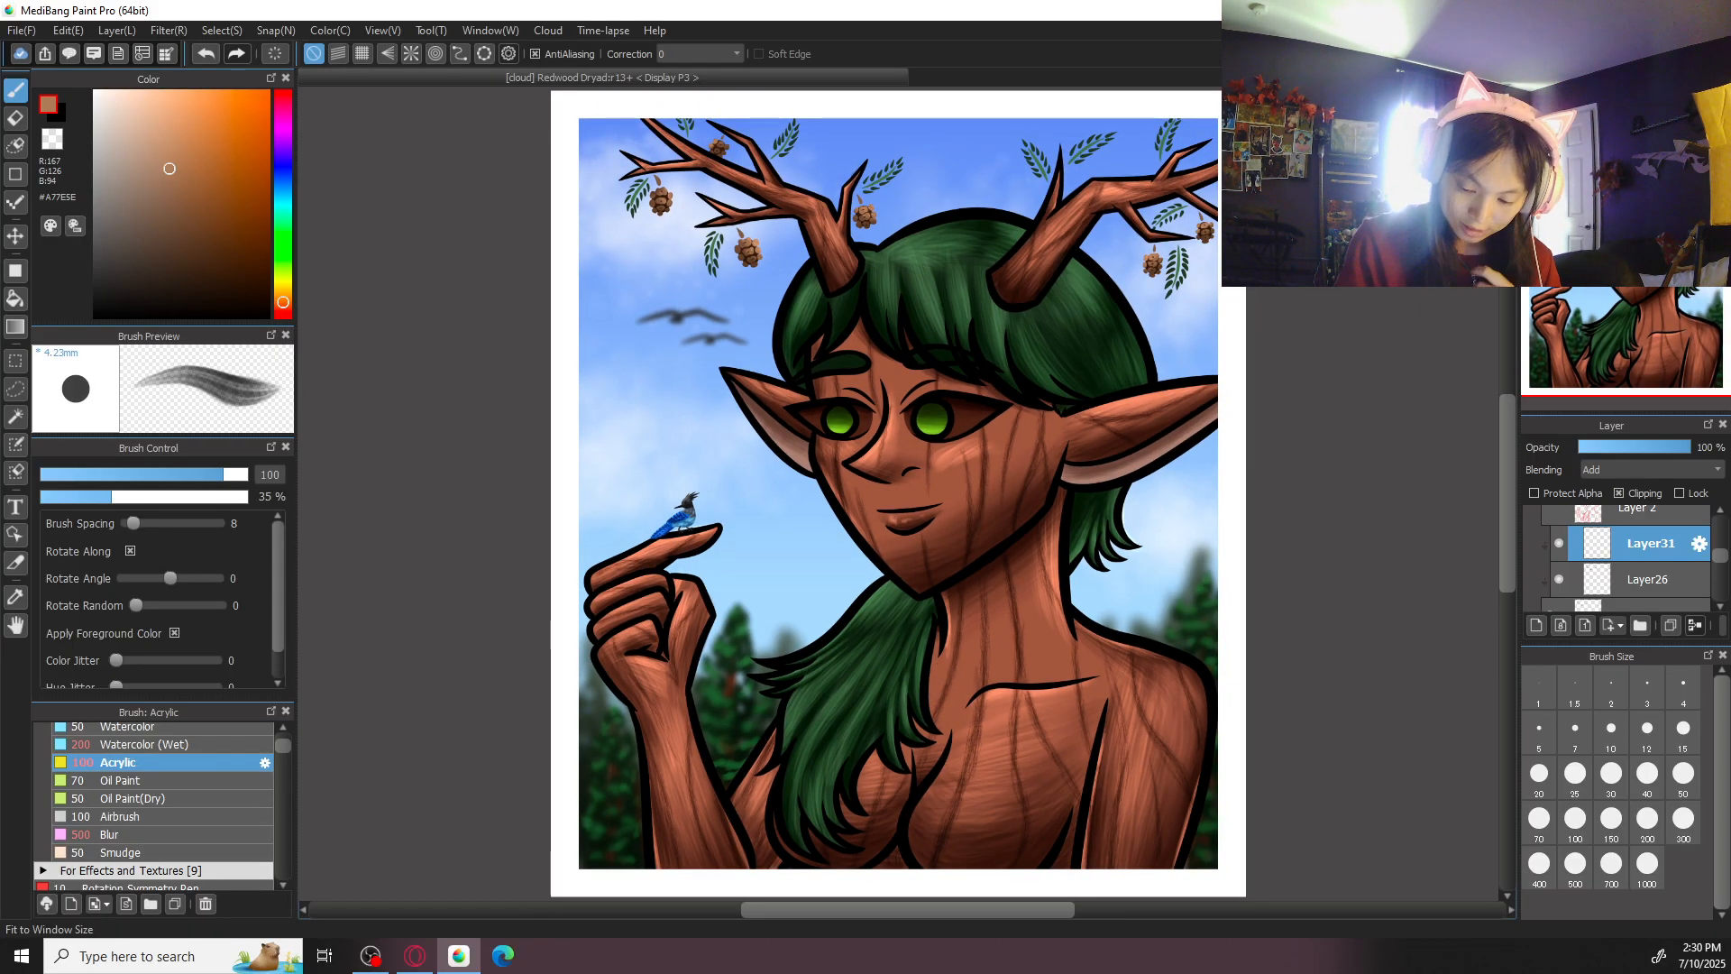
# - Select Layer23 and set the foreground color to dark blue #1D3752, starting from a sampled sky blue
pyautogui.moveTo(1721, 555); pyautogui.dragTo(1721, 520)
pyautogui.click(1668, 548)
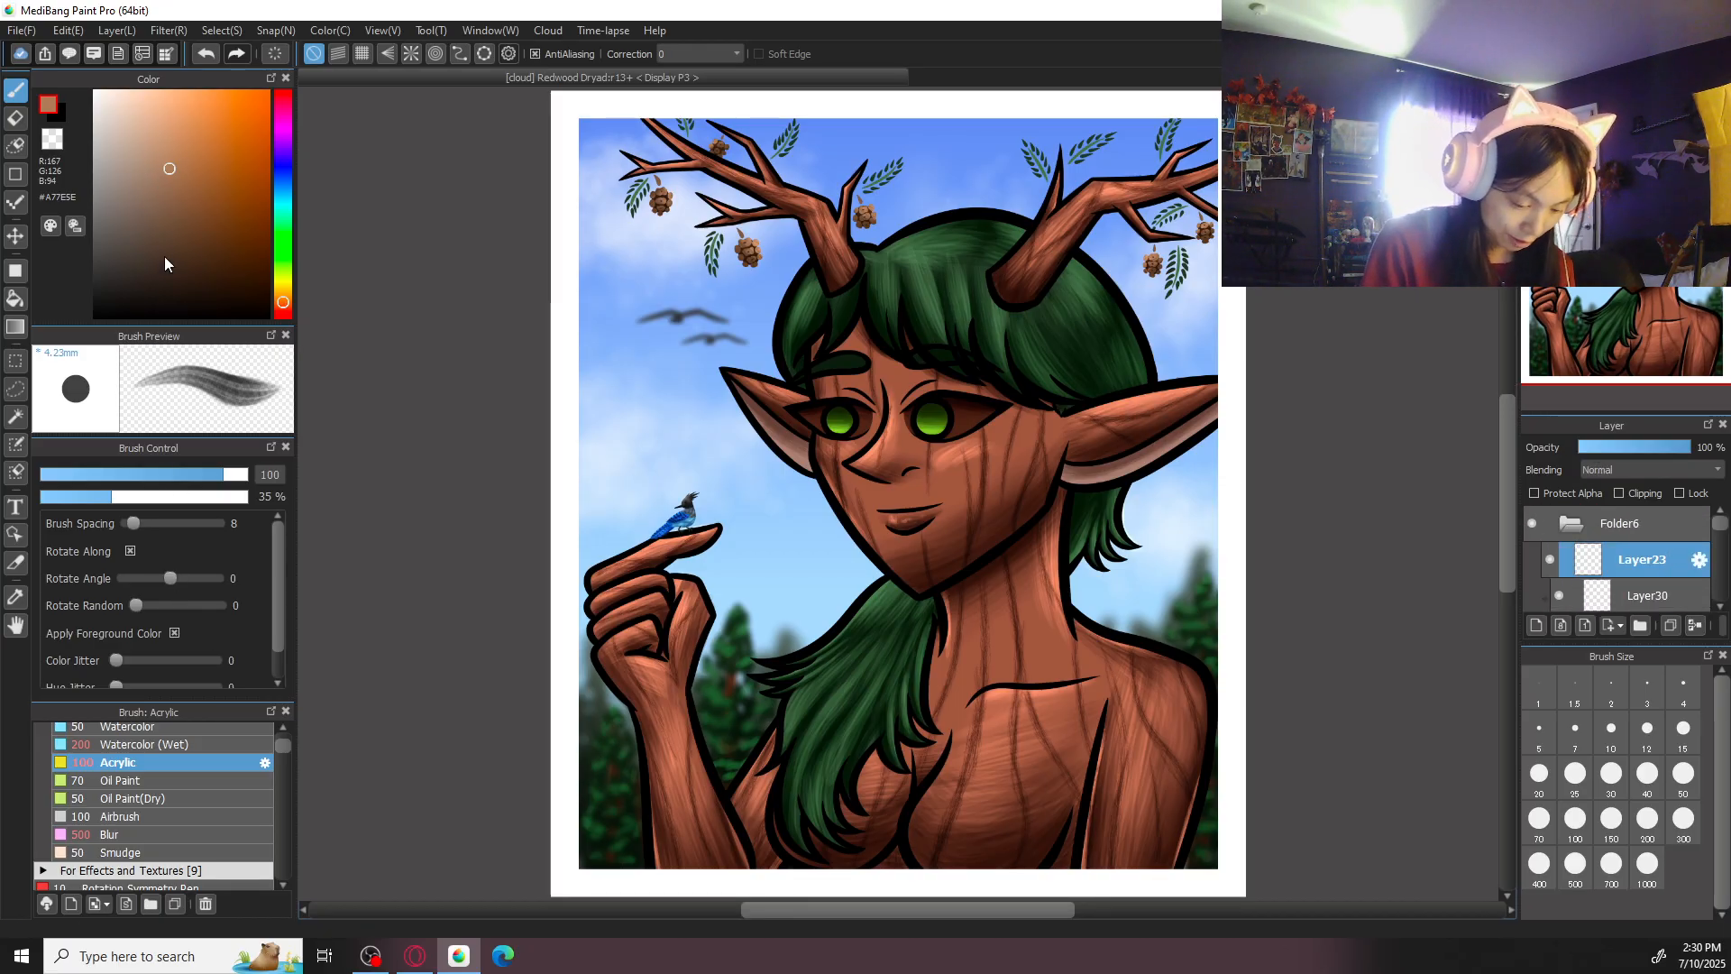
pyautogui.keyDown('alt'); pyautogui.click(800, 544); pyautogui.keyUp('alt')
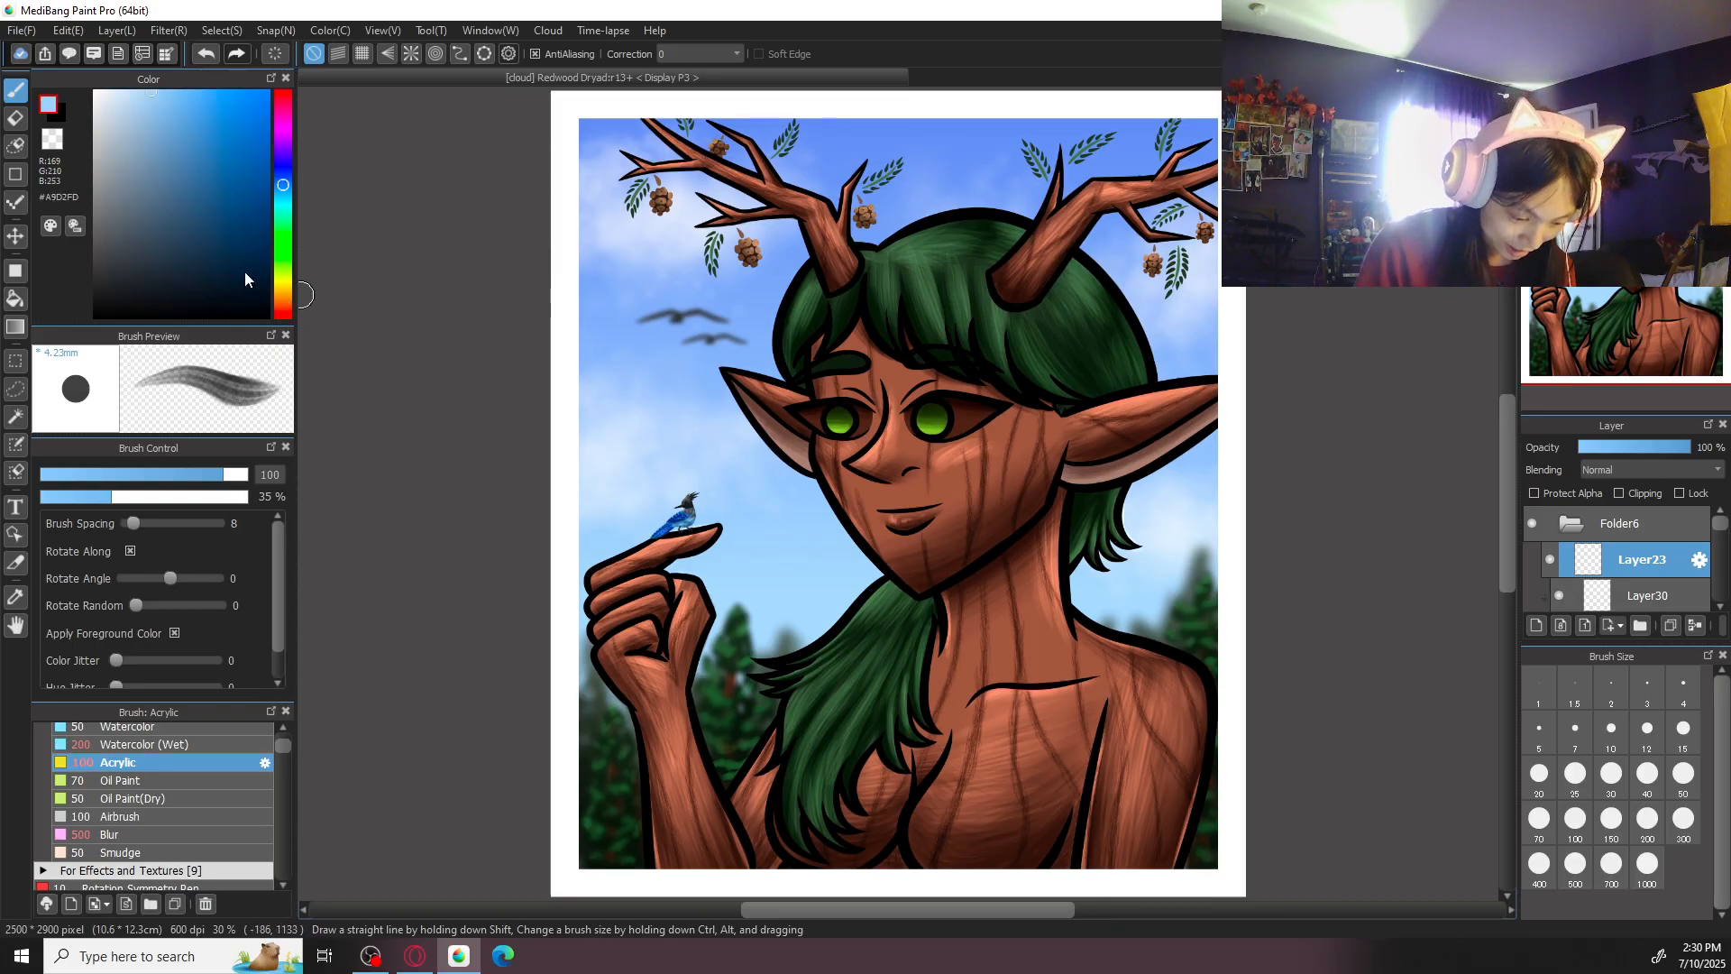
pyautogui.moveTo(166, 137); pyautogui.dragTo(207, 246)
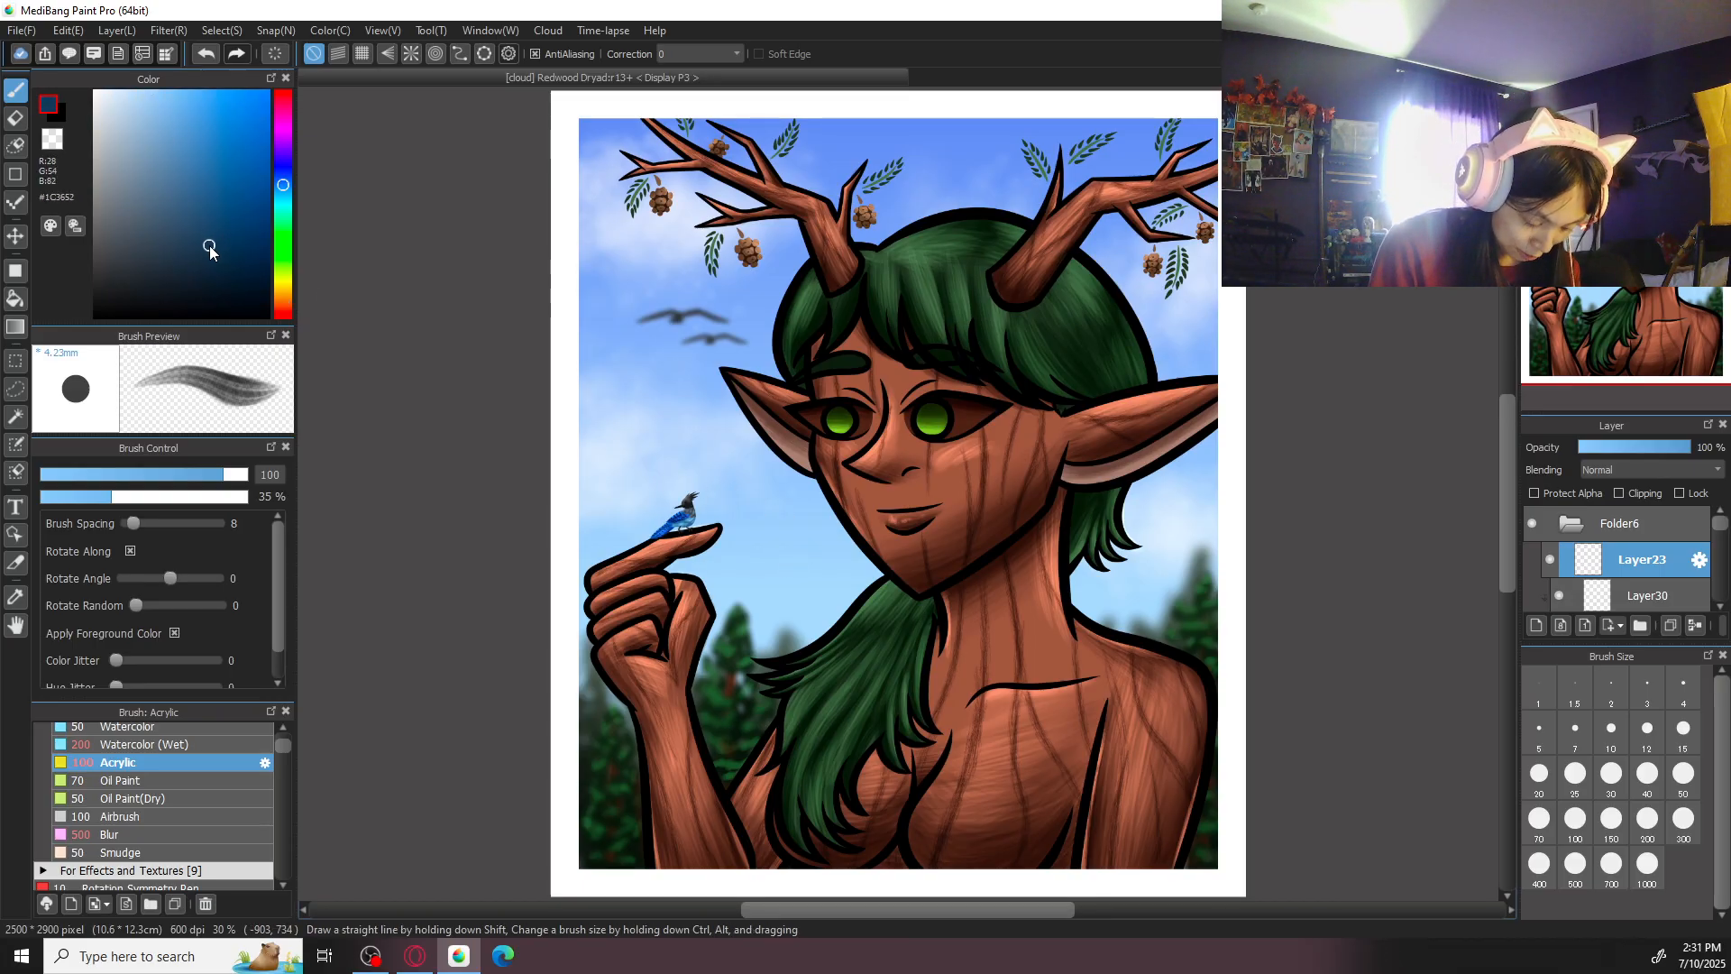
# - Add the artist's handle as 8 pt dark blue text and place it on the sky between the raised hand and the face
pyautogui.click(15, 507)
pyautogui.click(810, 550)
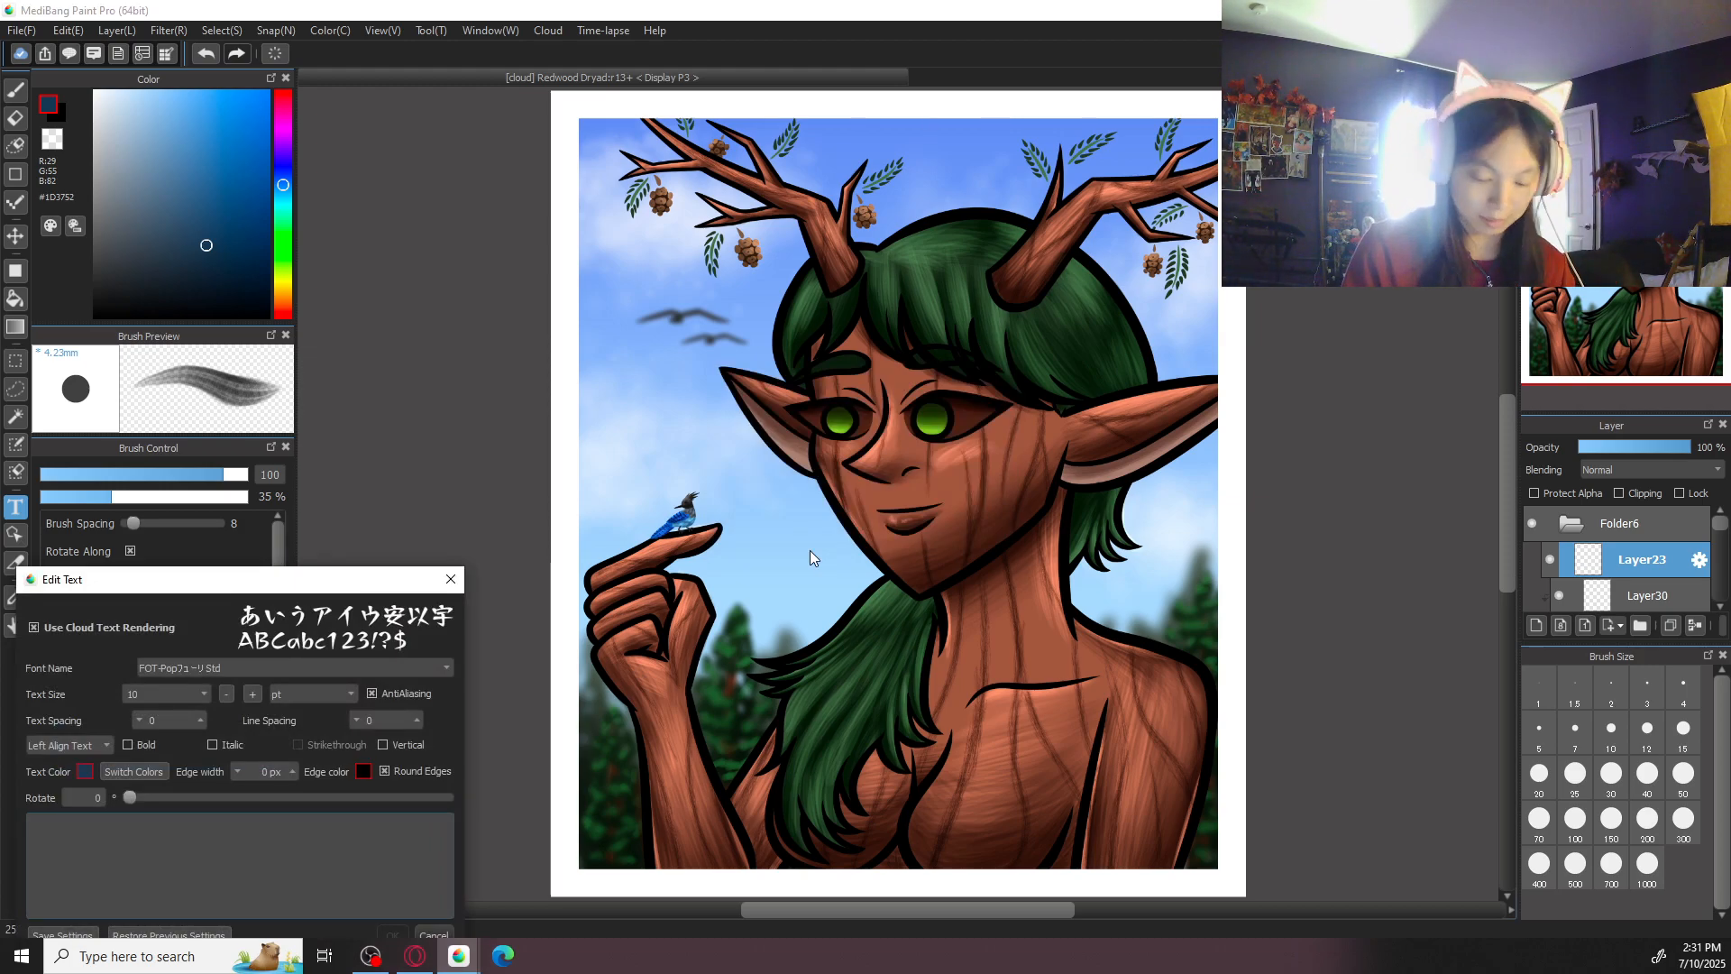
pyautogui.click(204, 693)
pyautogui.click(191, 732)
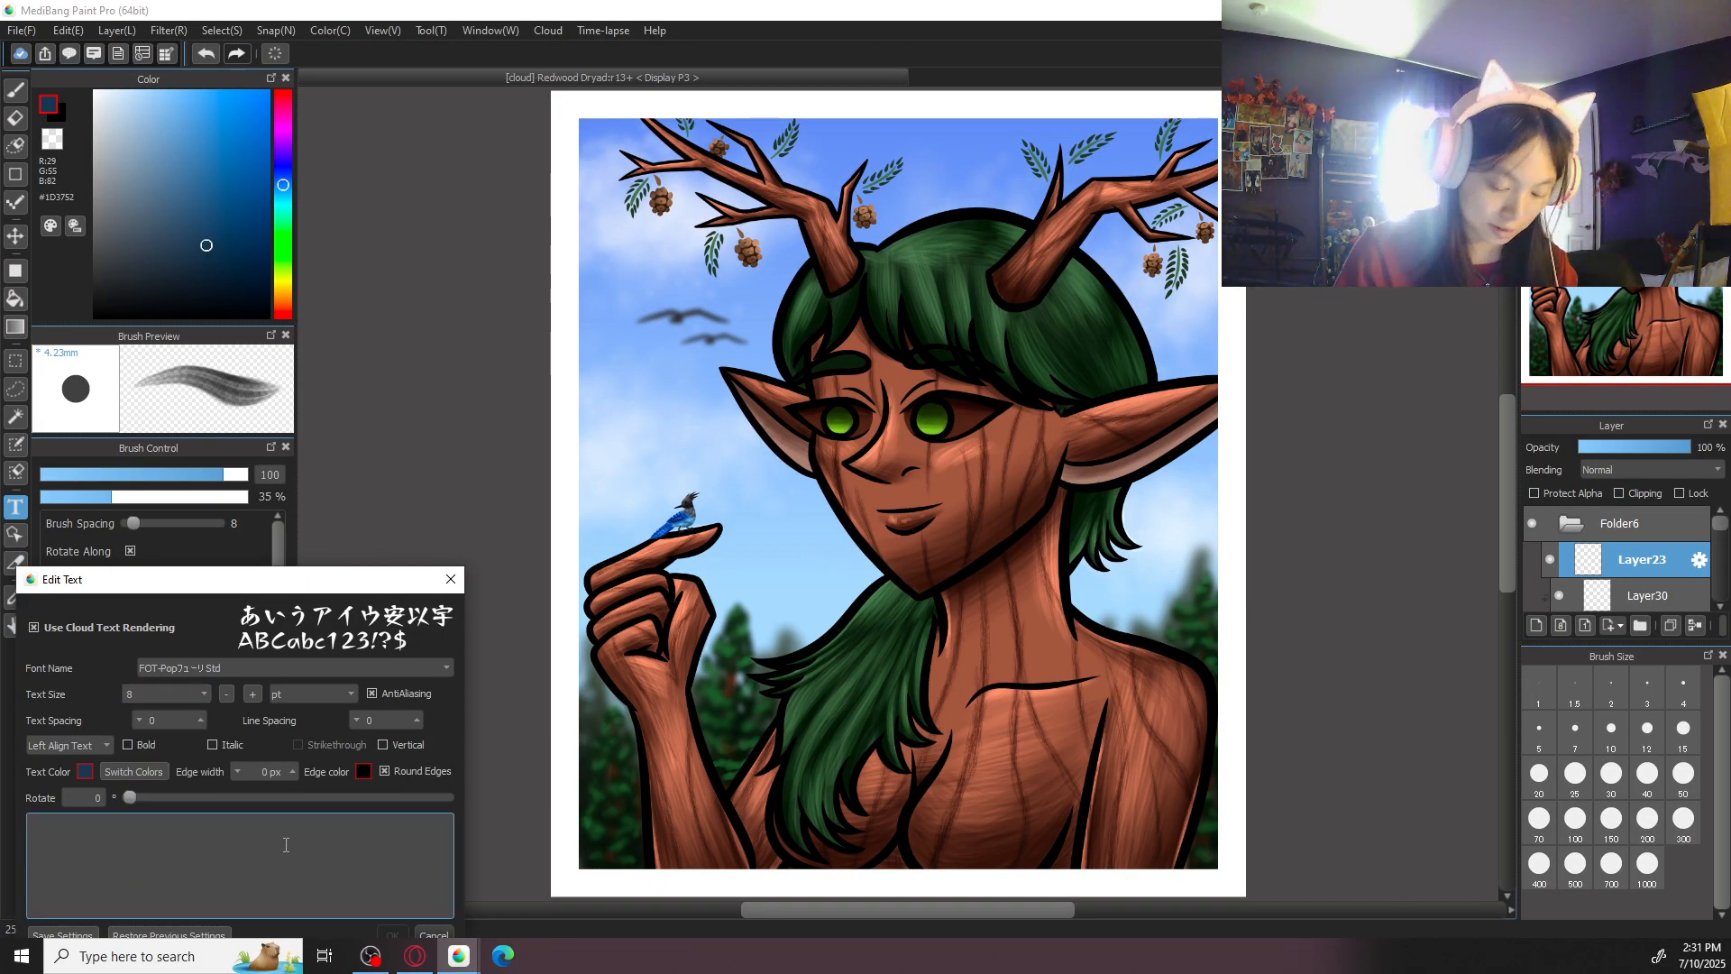
pyautogui.write('@pig')
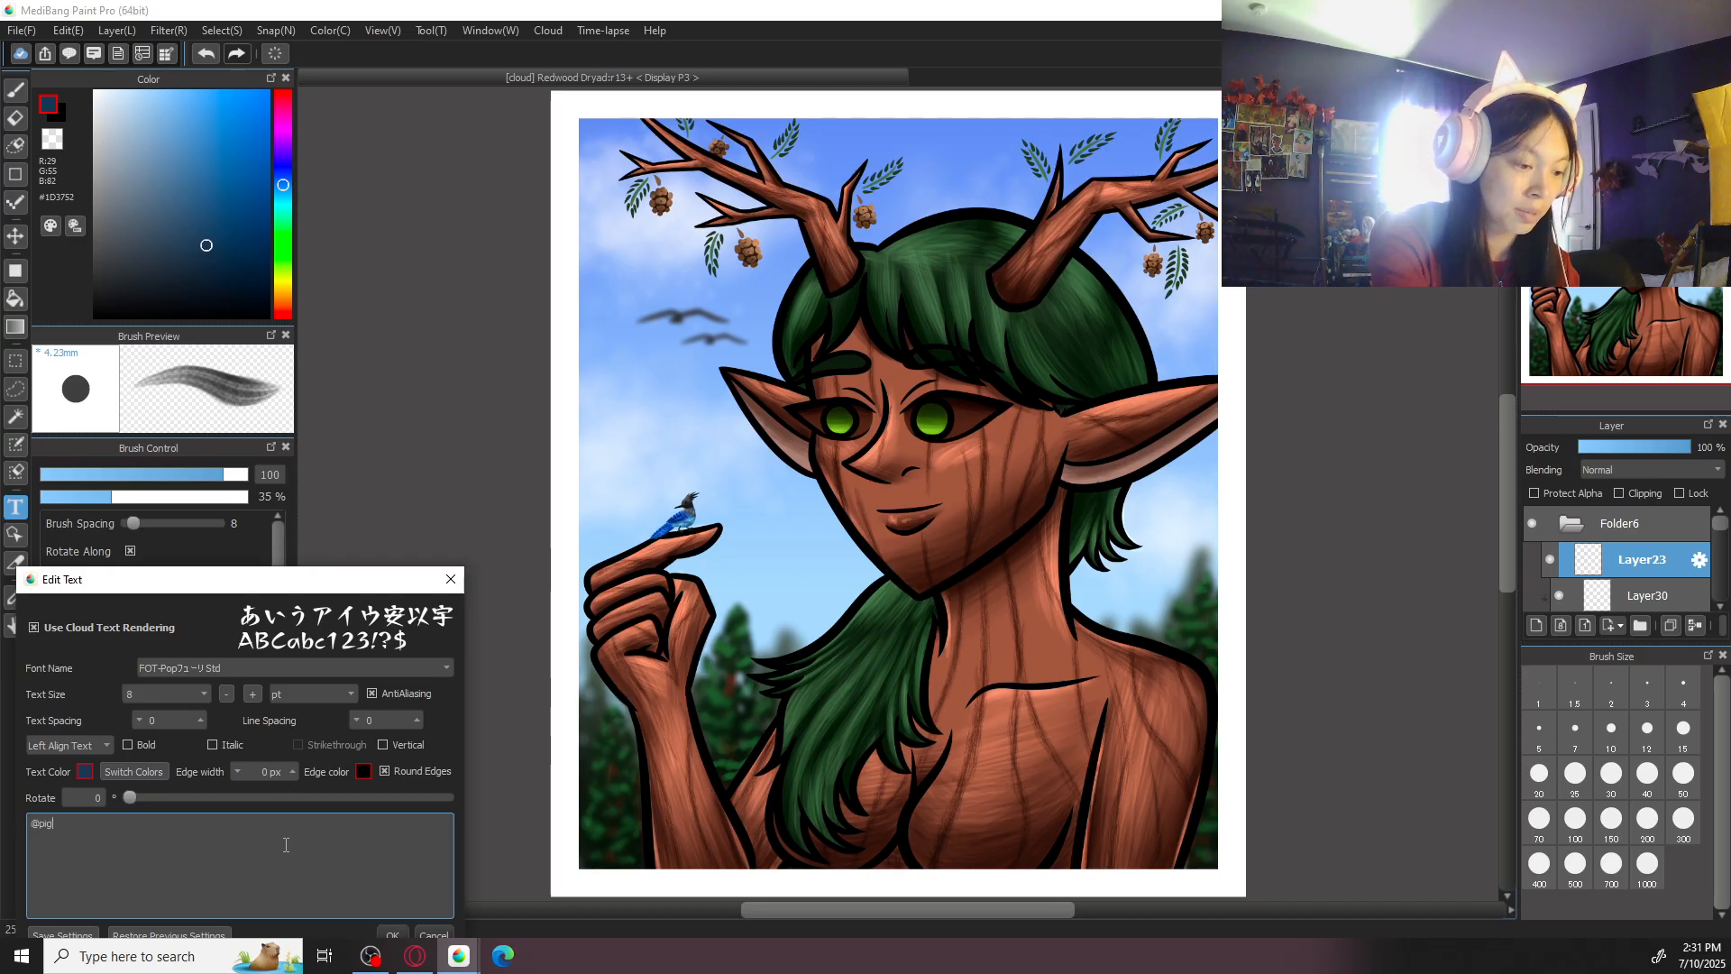
pyautogui.write('eon_ker')
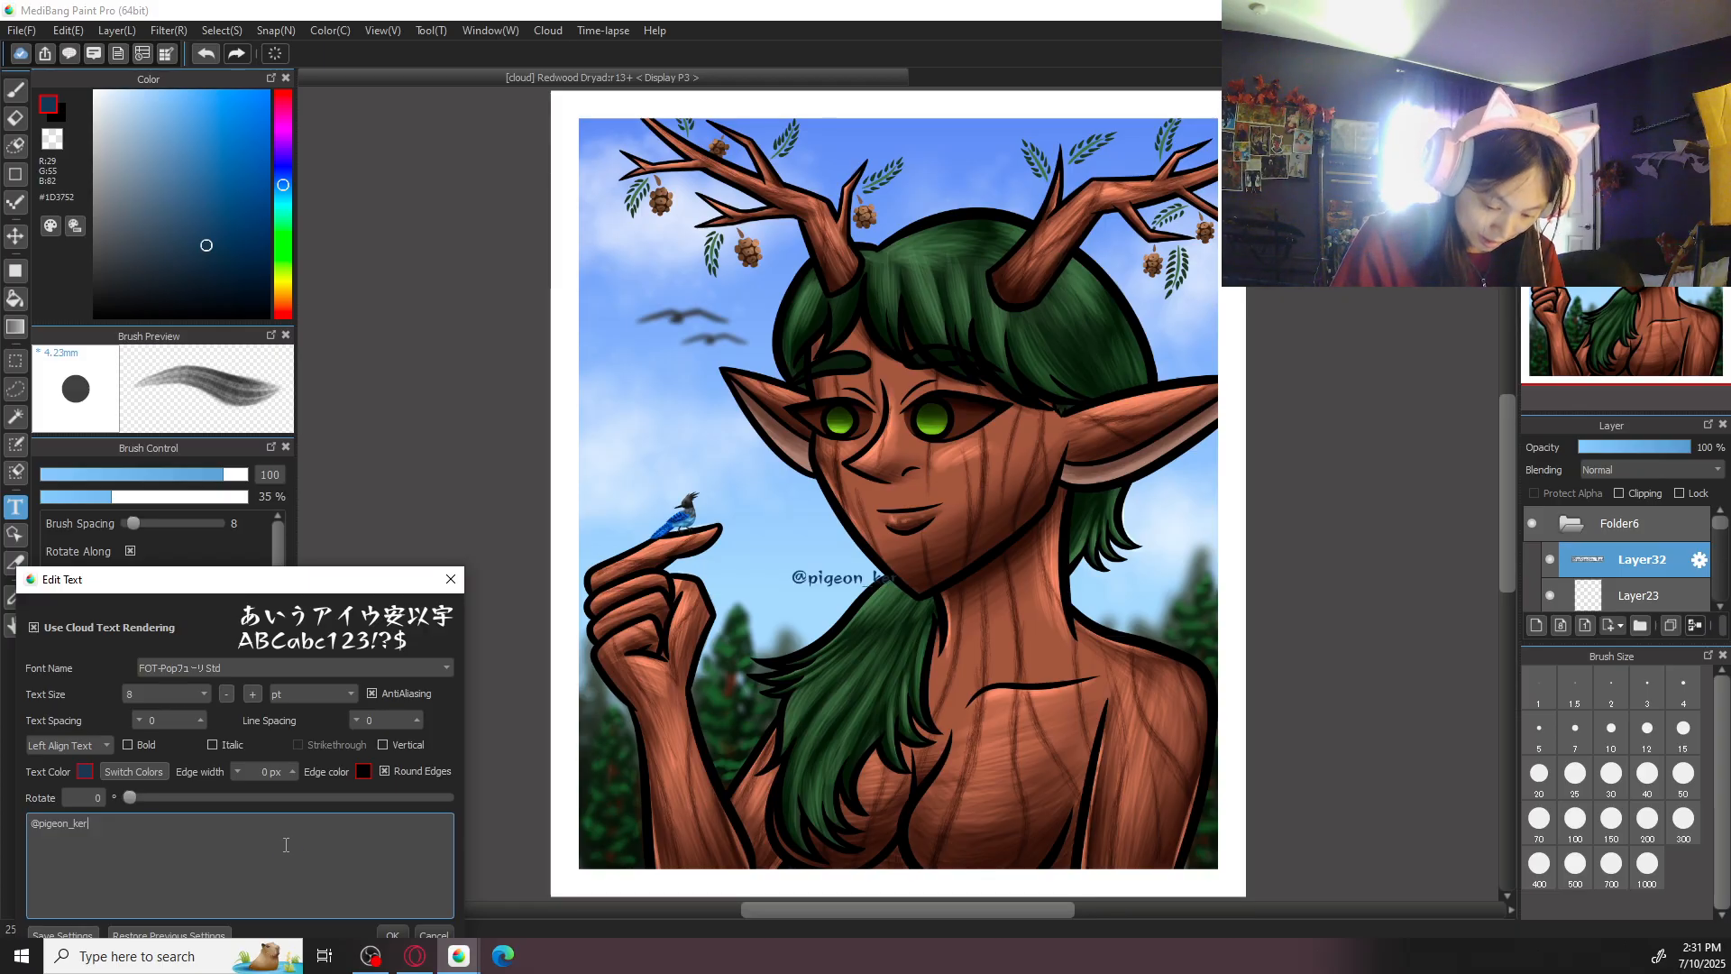
pyautogui.click(390, 929)
pyautogui.moveTo(841, 575); pyautogui.dragTo(812, 570)
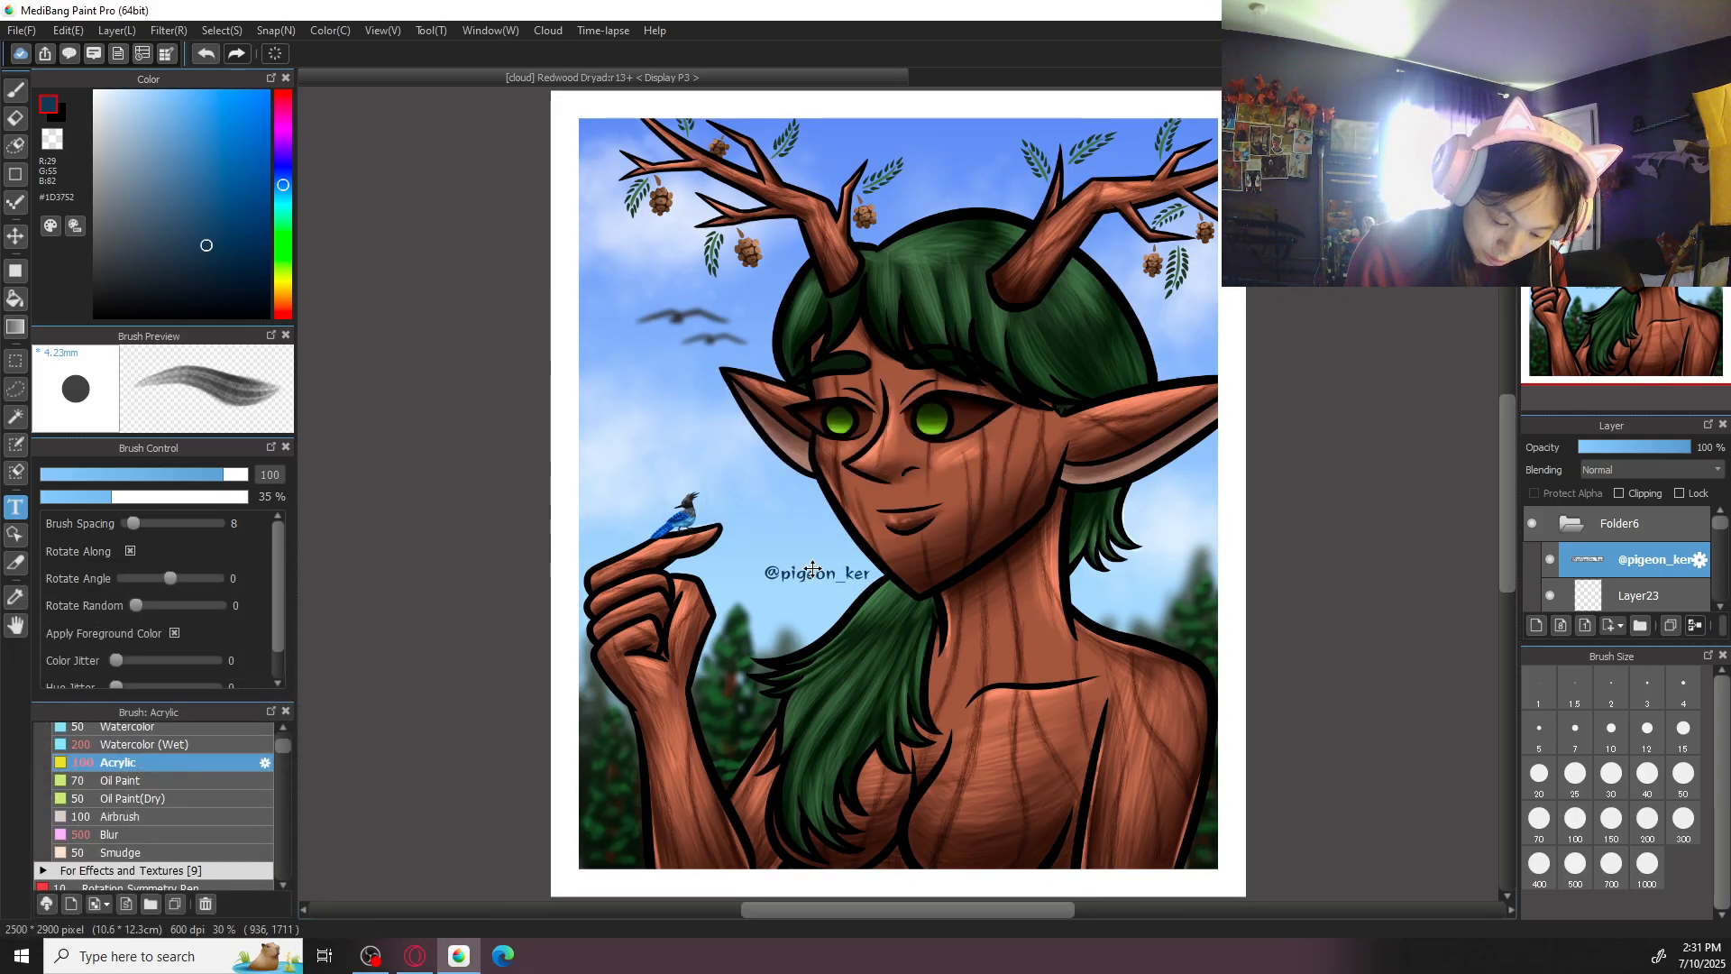
# - Lower the handle text layer's opacity to 40%, shift the text slightly down and left, and save the illustration
pyautogui.click(1616, 451)
pyautogui.moveTo(1618, 451); pyautogui.dragTo(1634, 449)
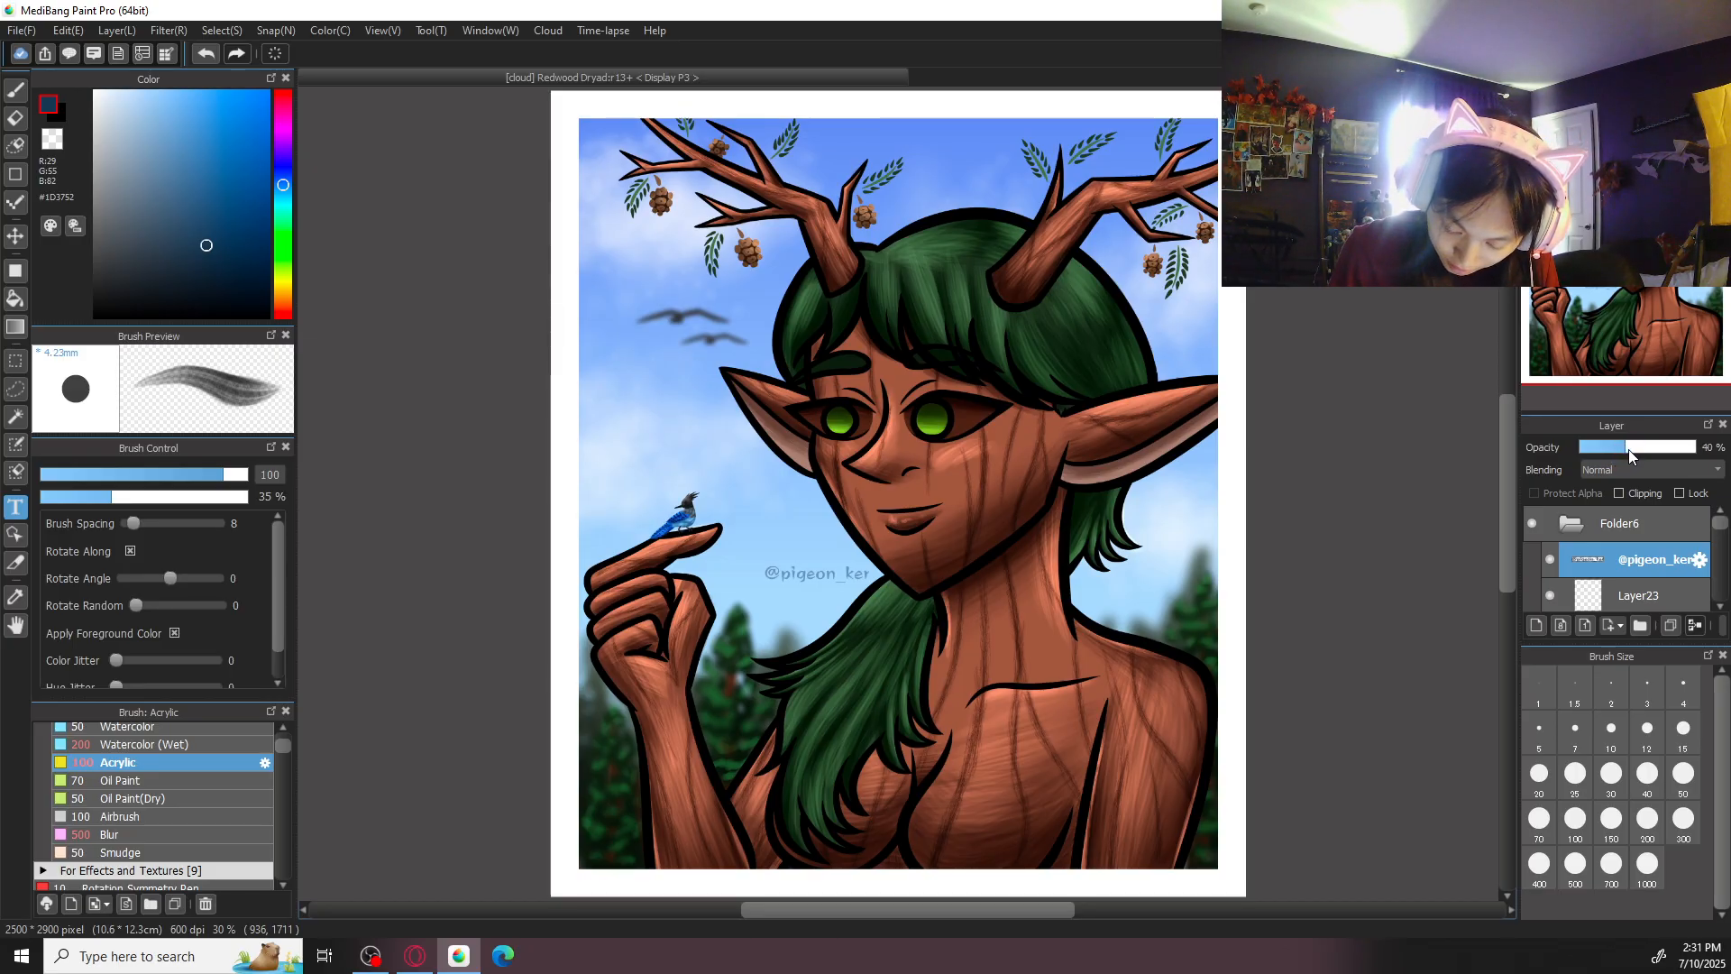
pyautogui.moveTo(836, 576); pyautogui.dragTo(825, 589)
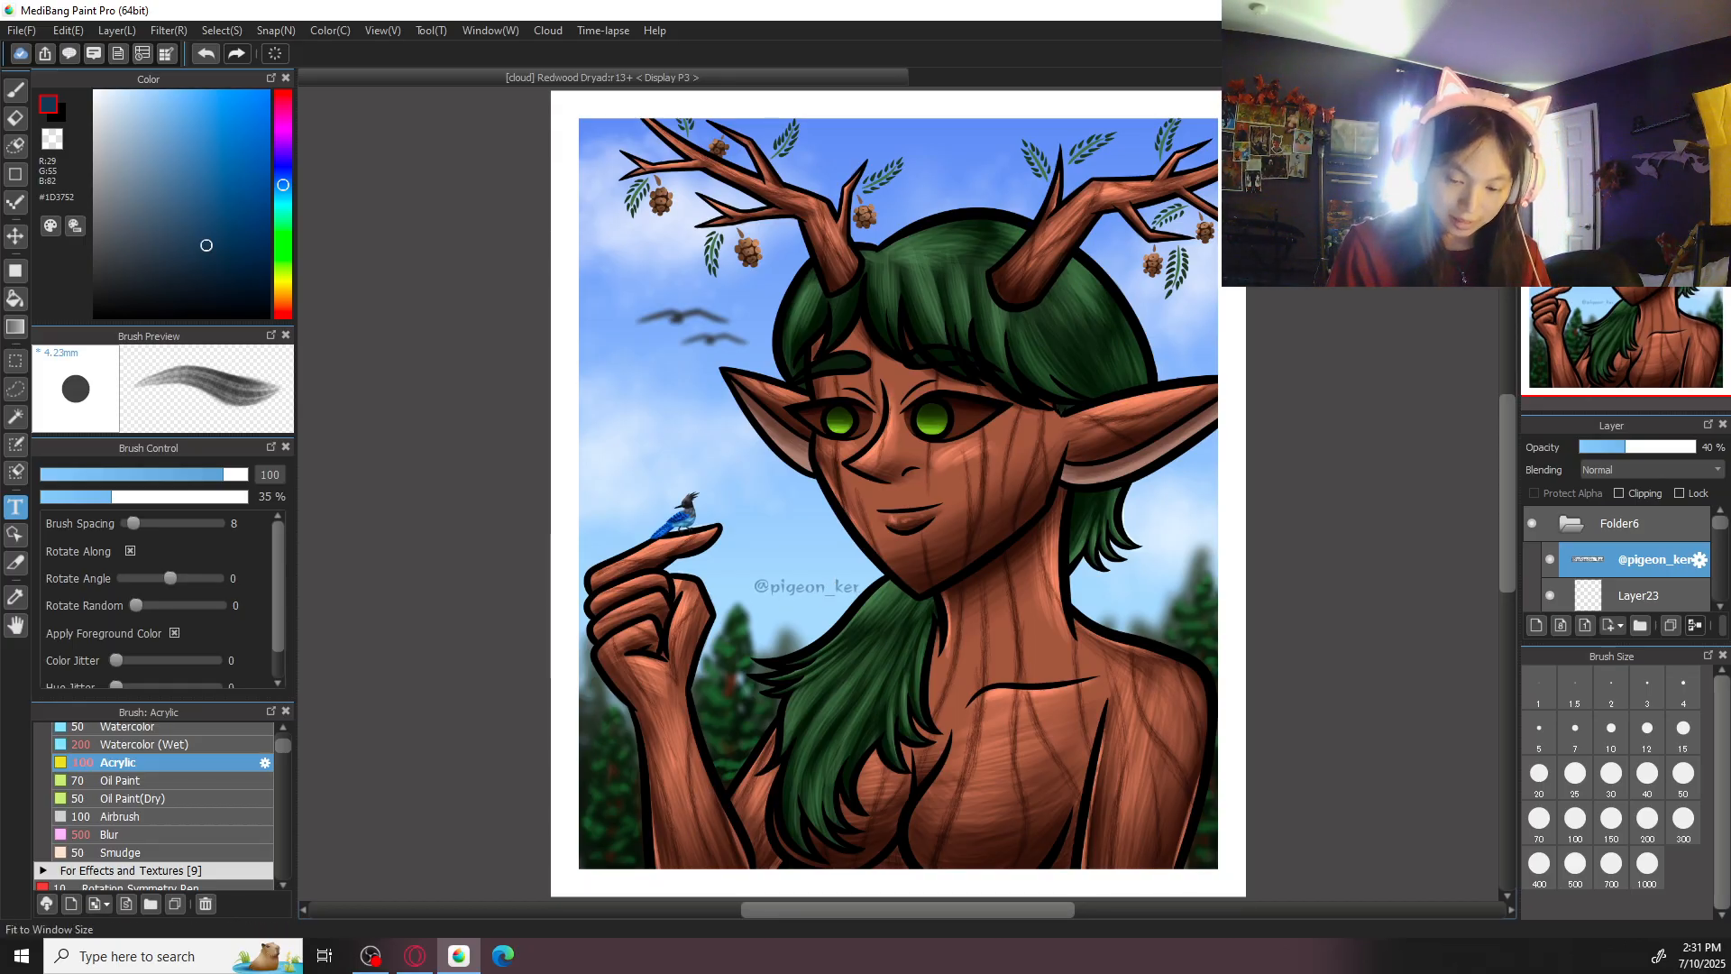
pyautogui.hotkey('ctrl', 's')
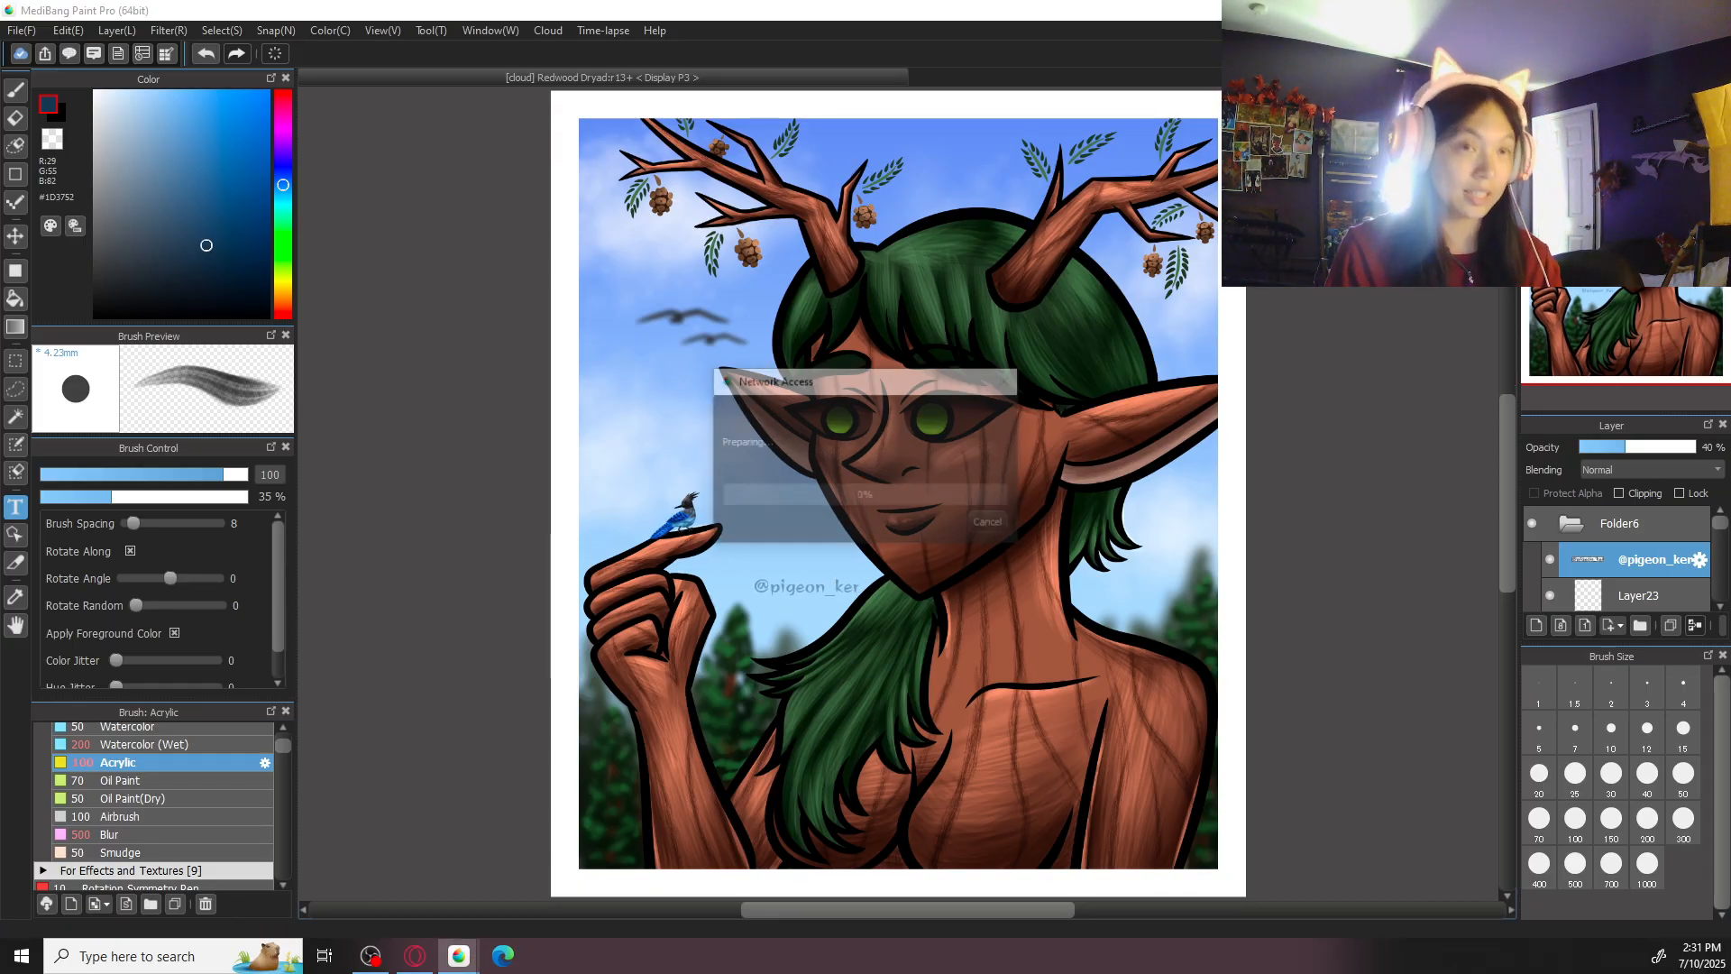